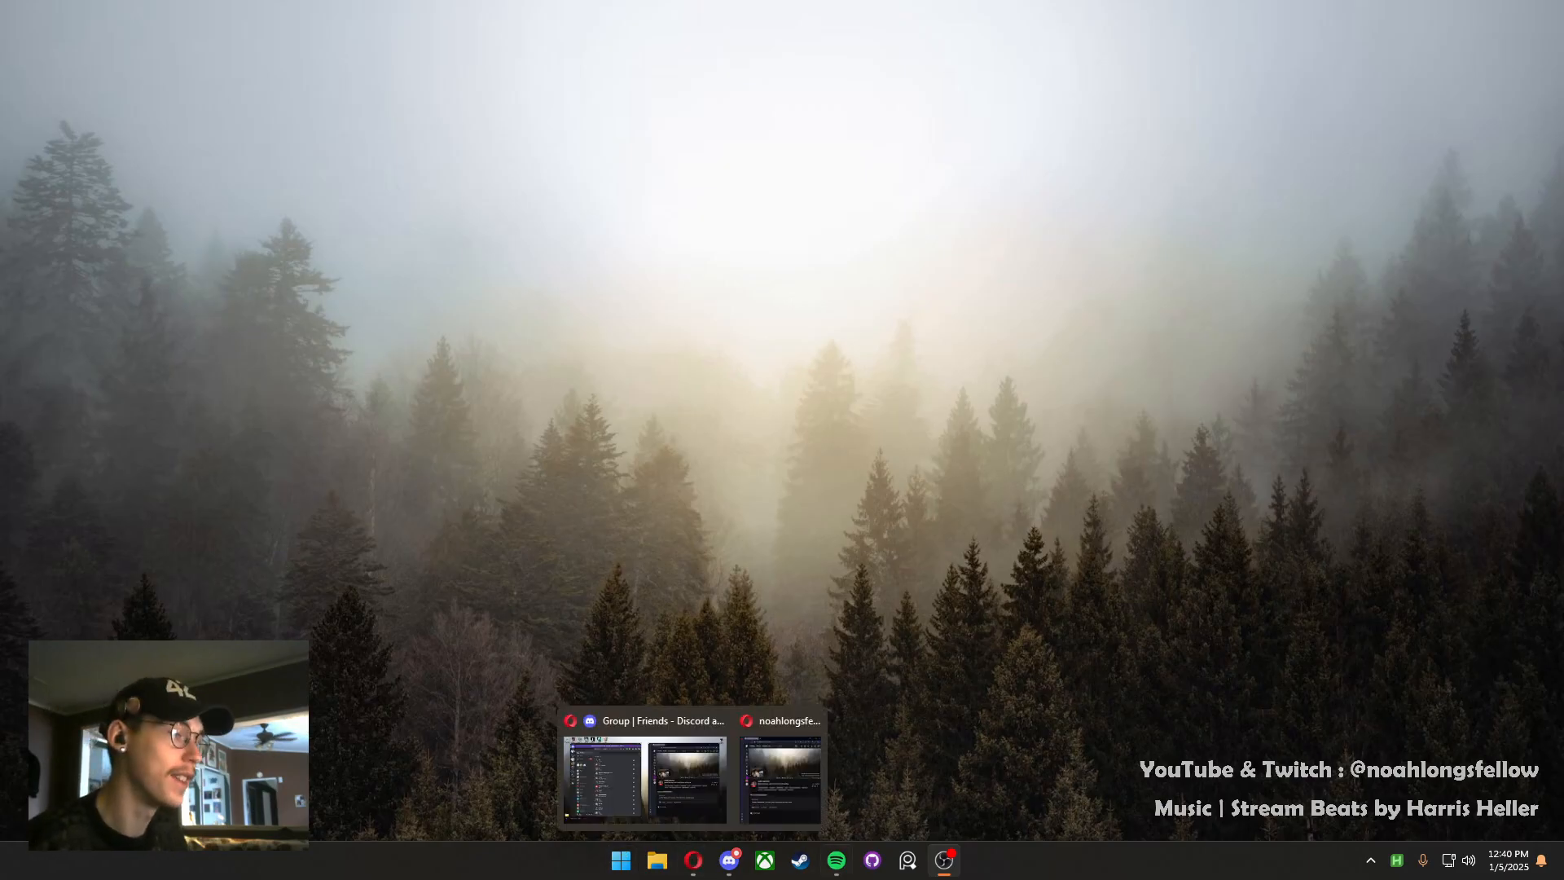
# Launch Blender 4.3 from the pinned Blender Versions group
pyautogui.click(617, 872)
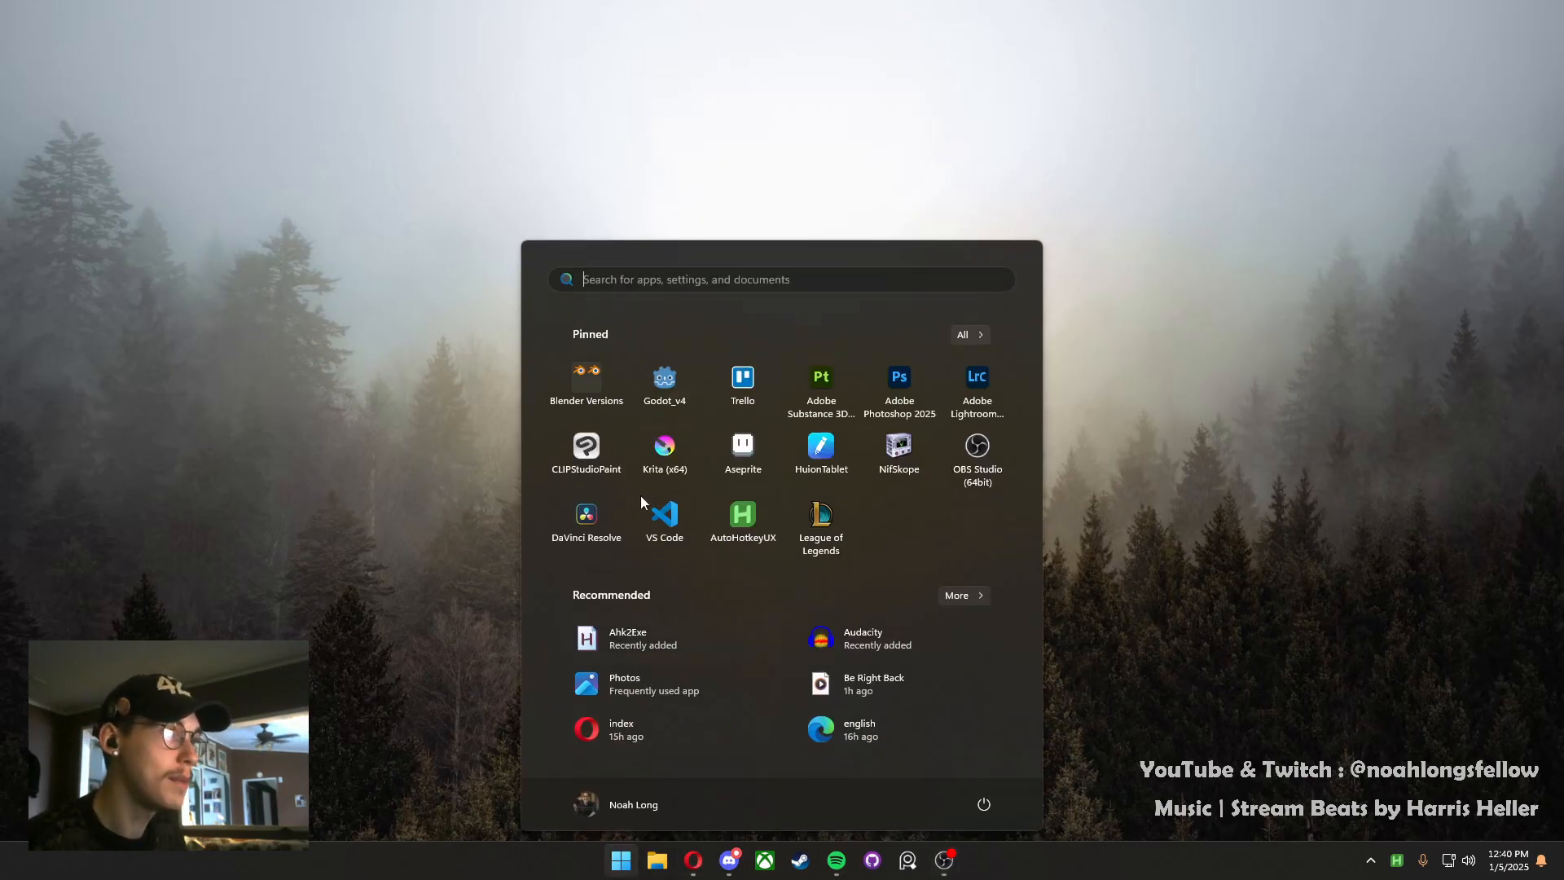
pyautogui.click(587, 379)
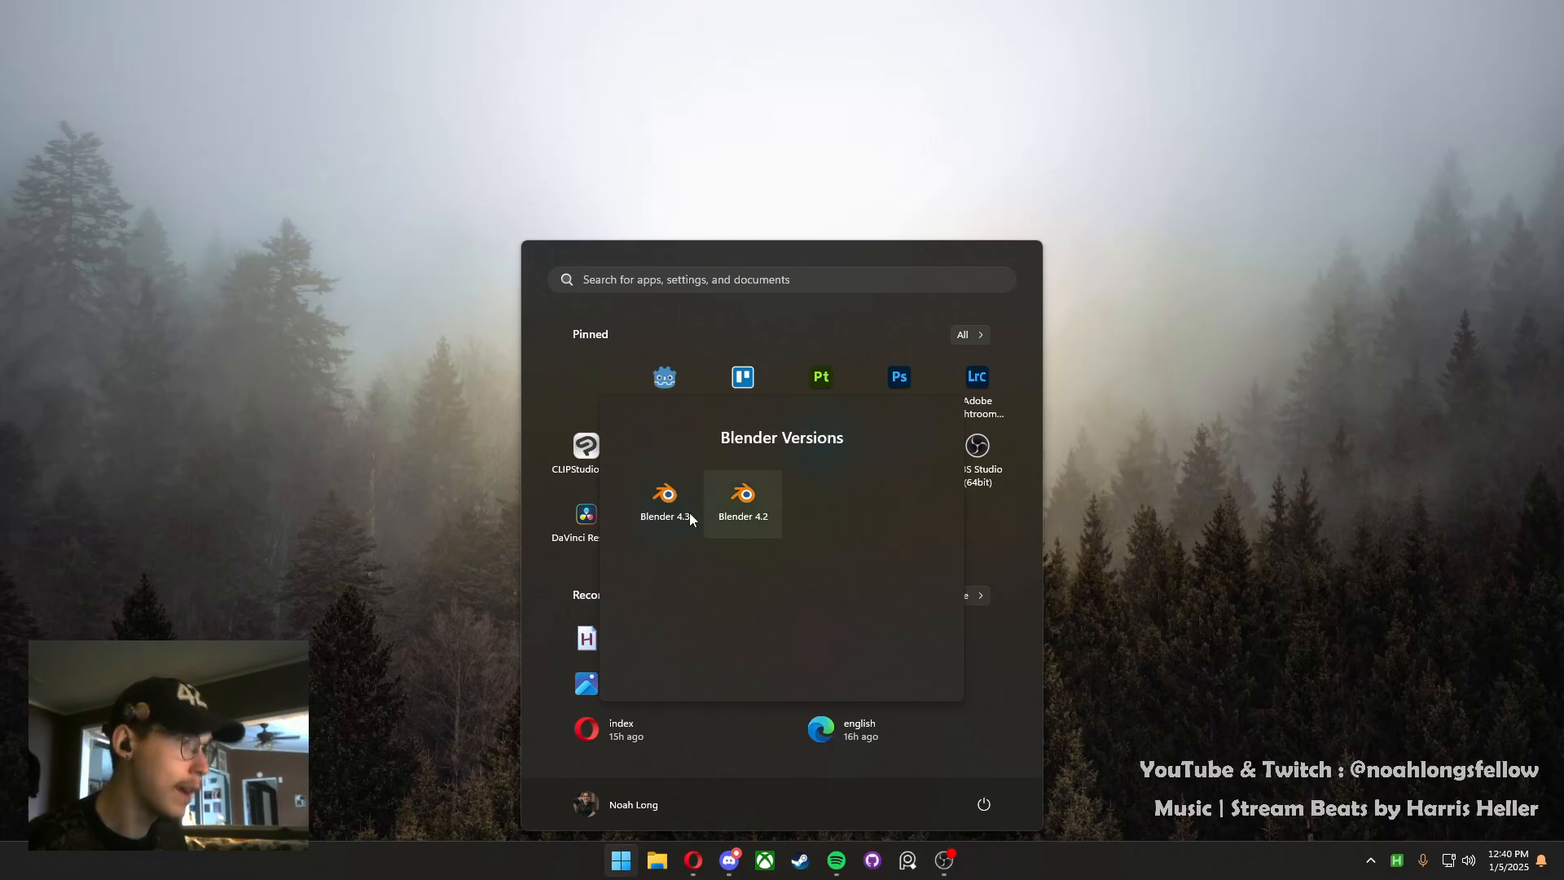
pyautogui.click(667, 517)
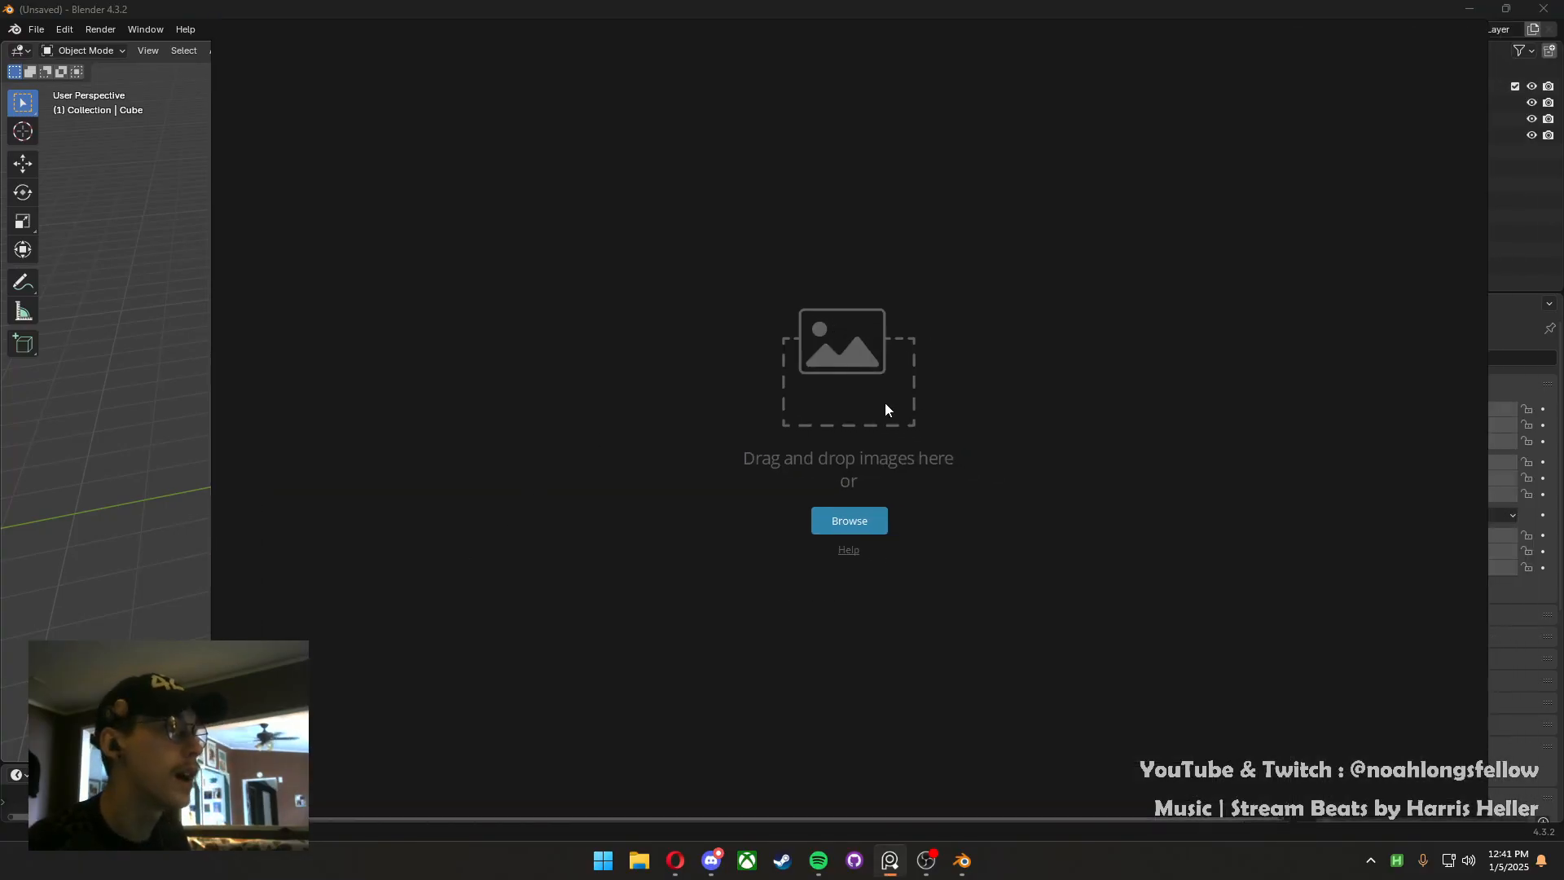
# In PureRef, open the most recent reference board from the Art folder, view the throne images and minimize the board
pyautogui.rightClick(813, 409)
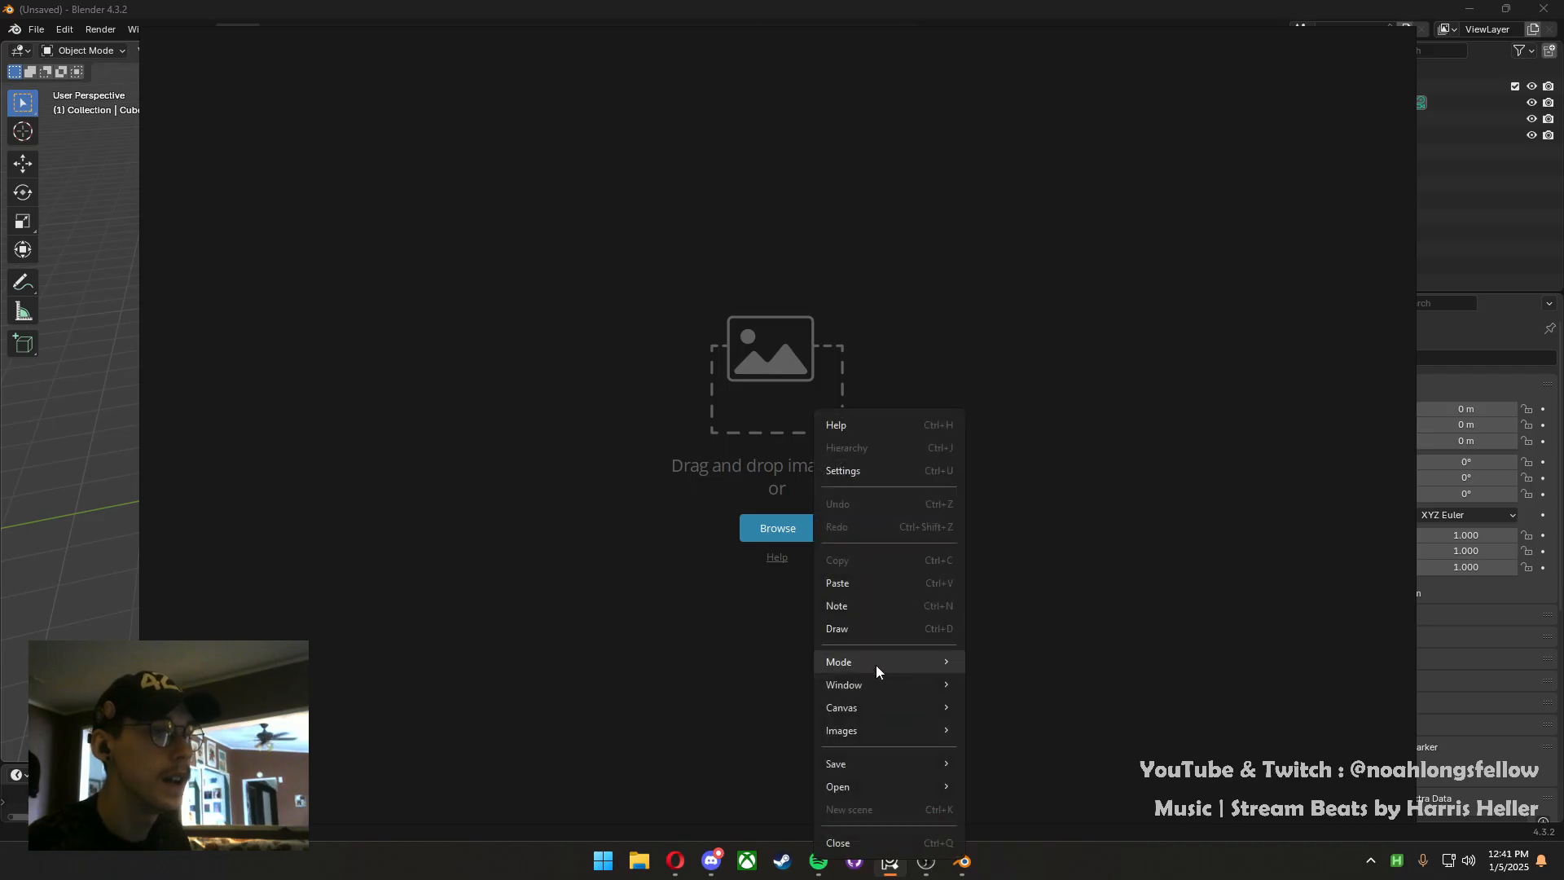
pyautogui.moveTo(915, 784)
pyautogui.moveTo(1024, 815)
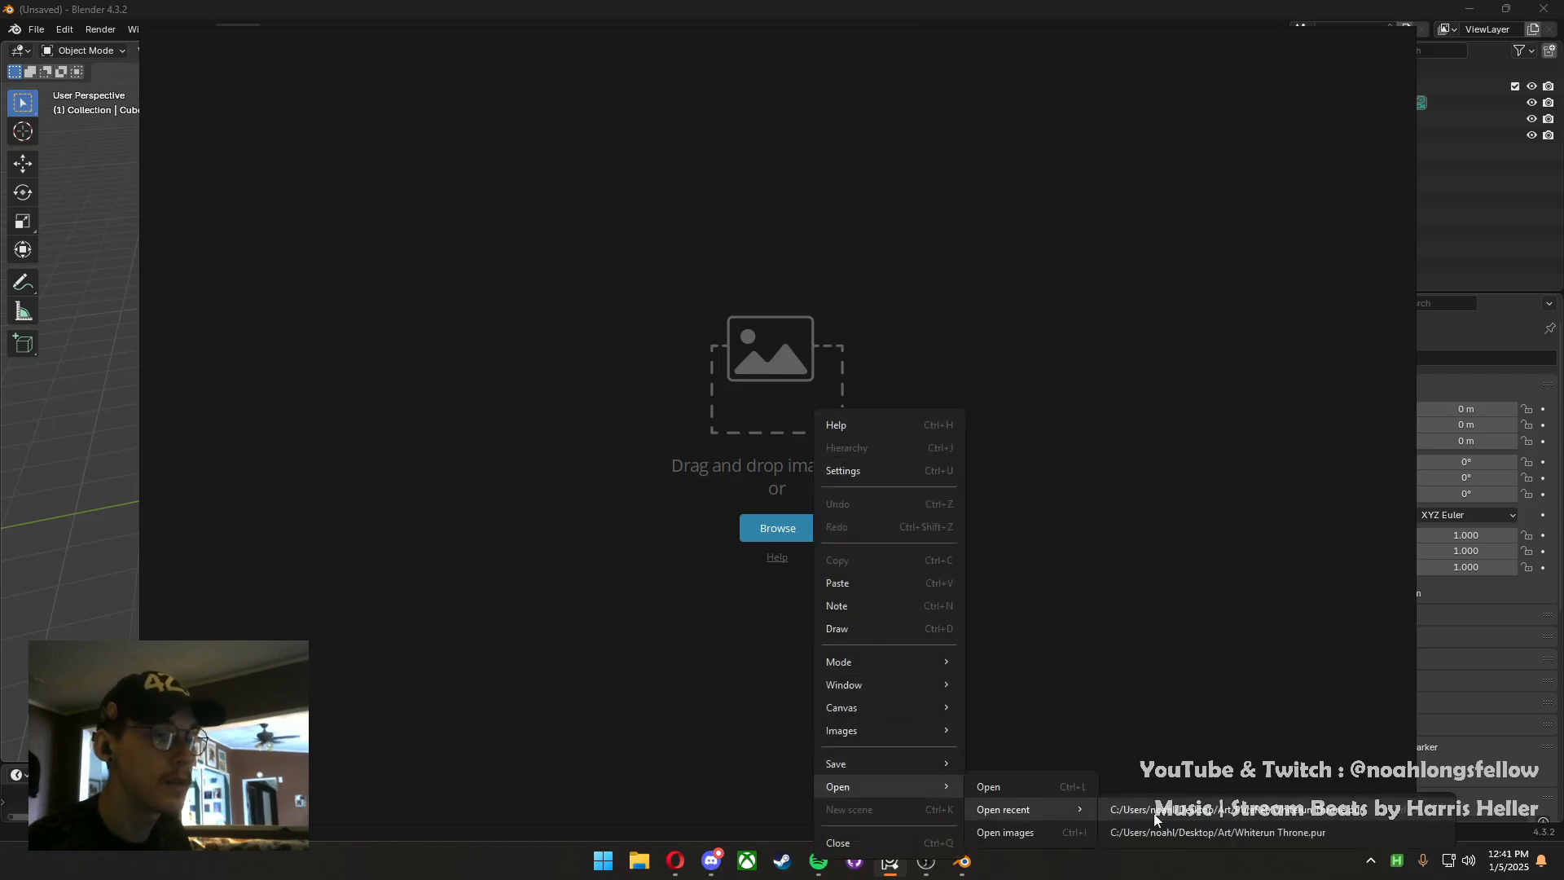
pyautogui.click(1171, 811)
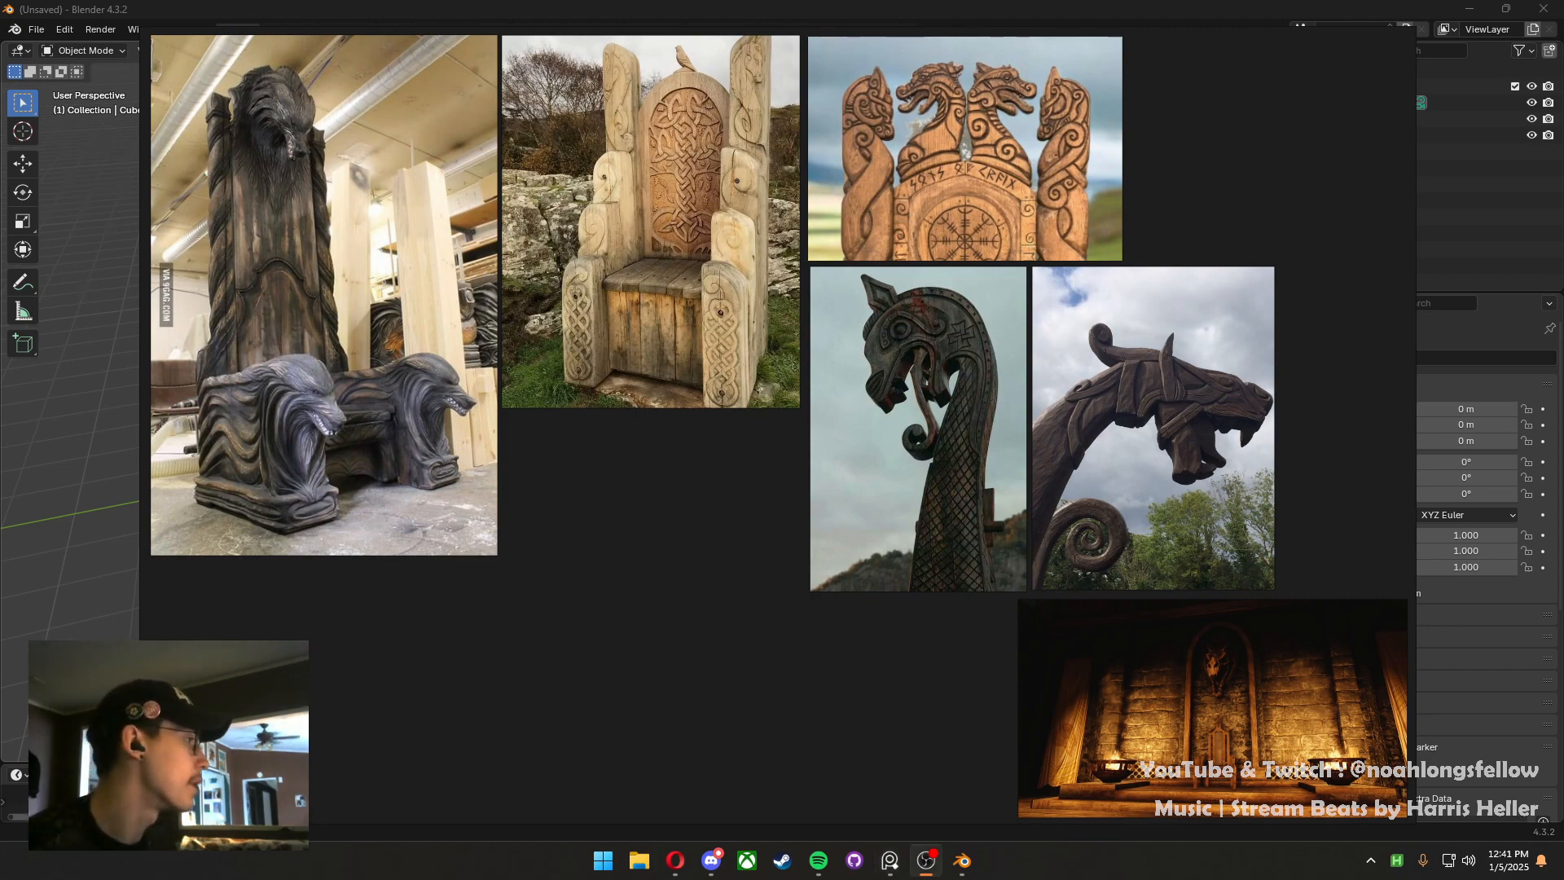
pyautogui.click(736, 542)
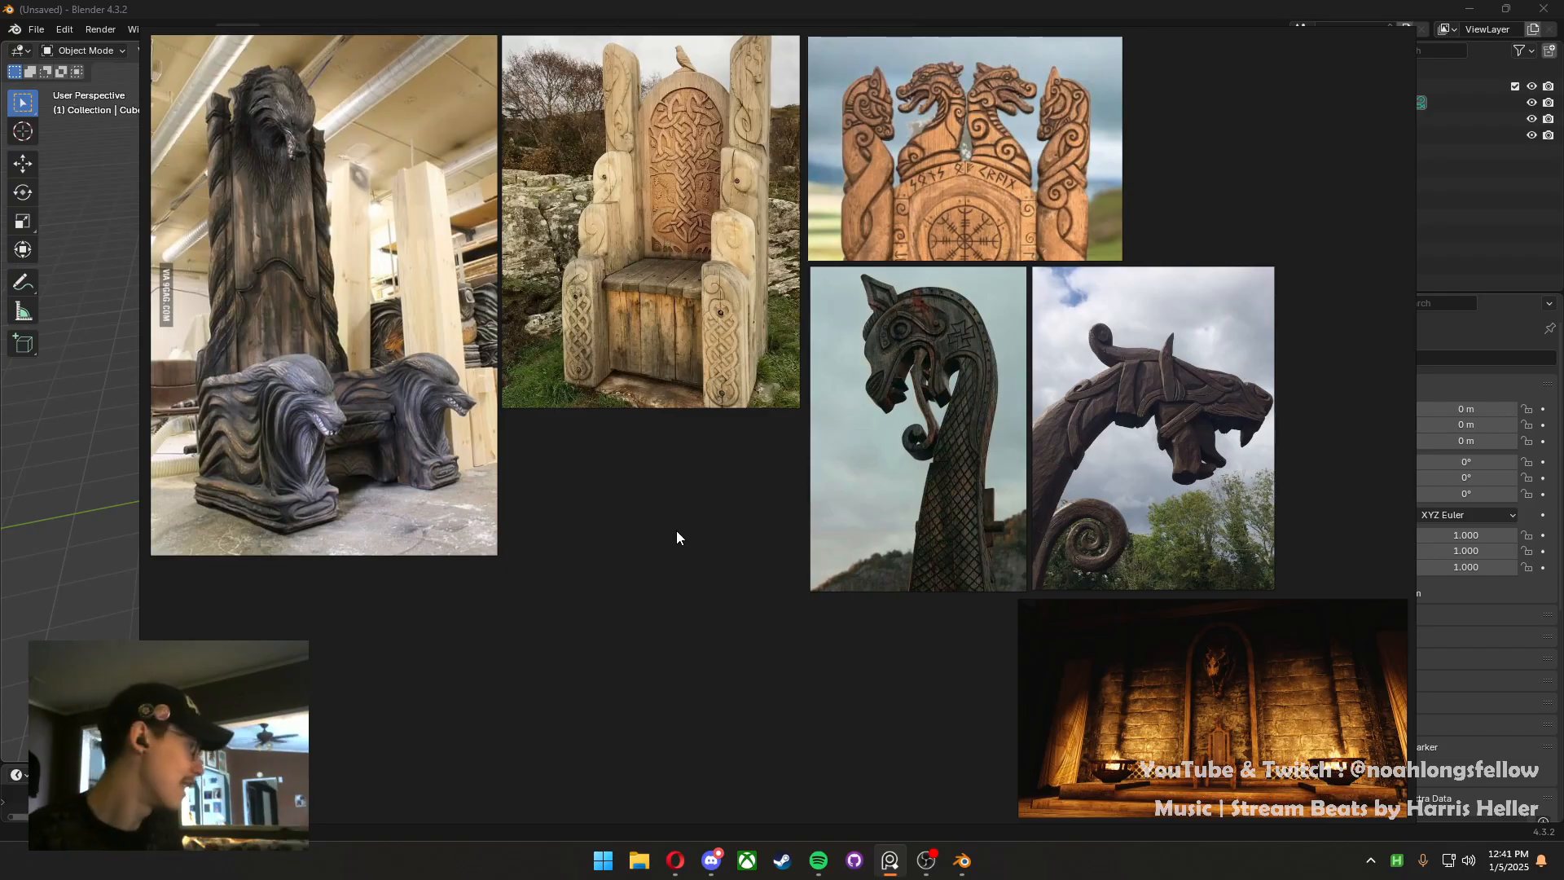
pyautogui.moveTo(890, 860)
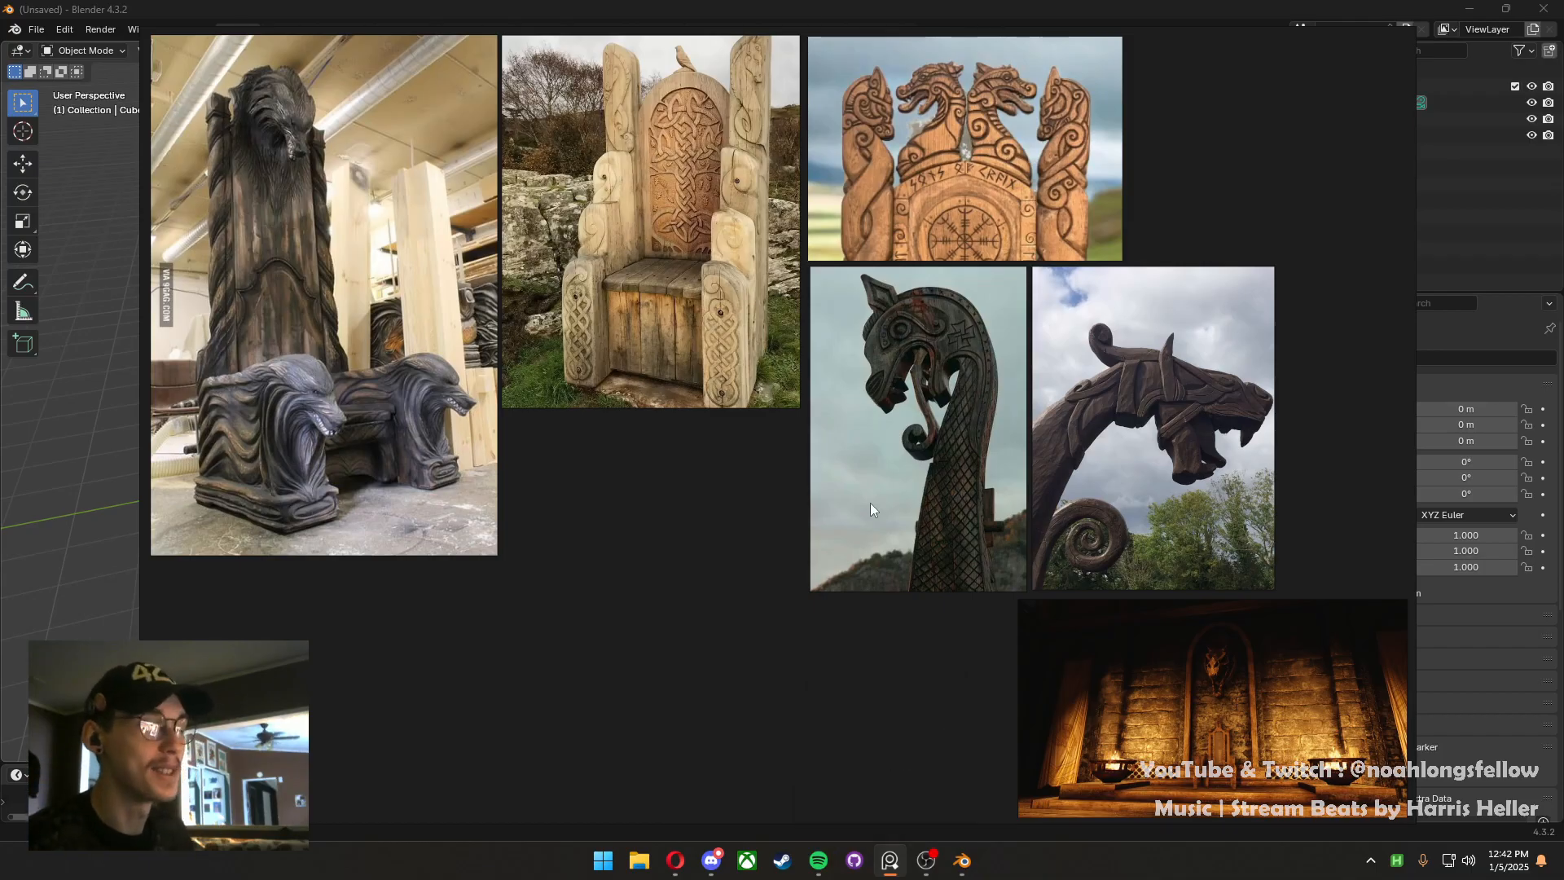
pyautogui.click(889, 863)
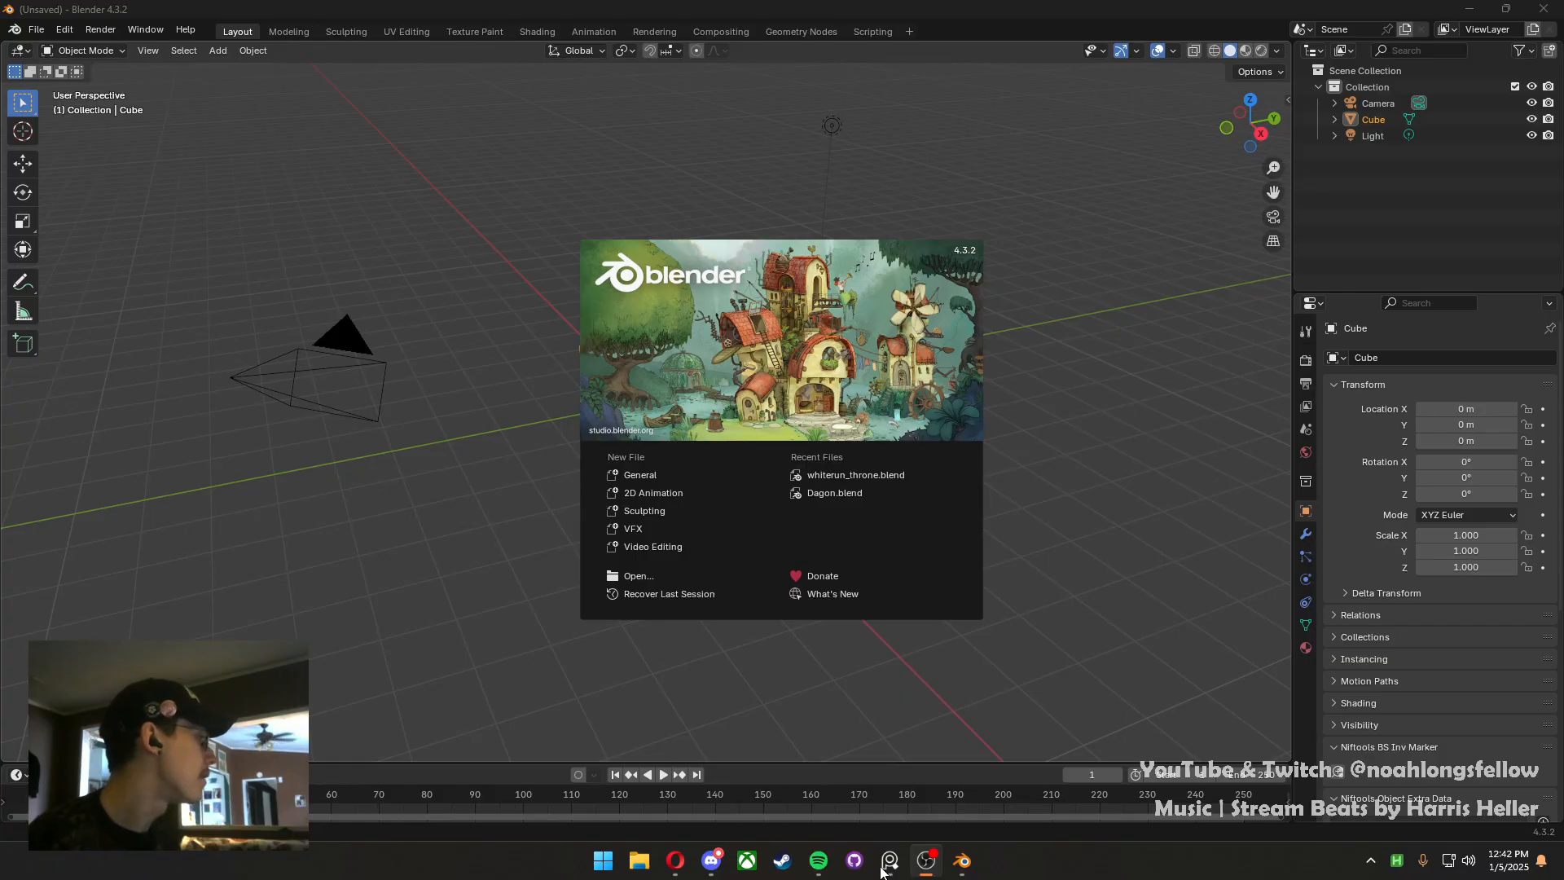
# Open a File Explorer window and move it onto the other monitor
pyautogui.click(610, 865)
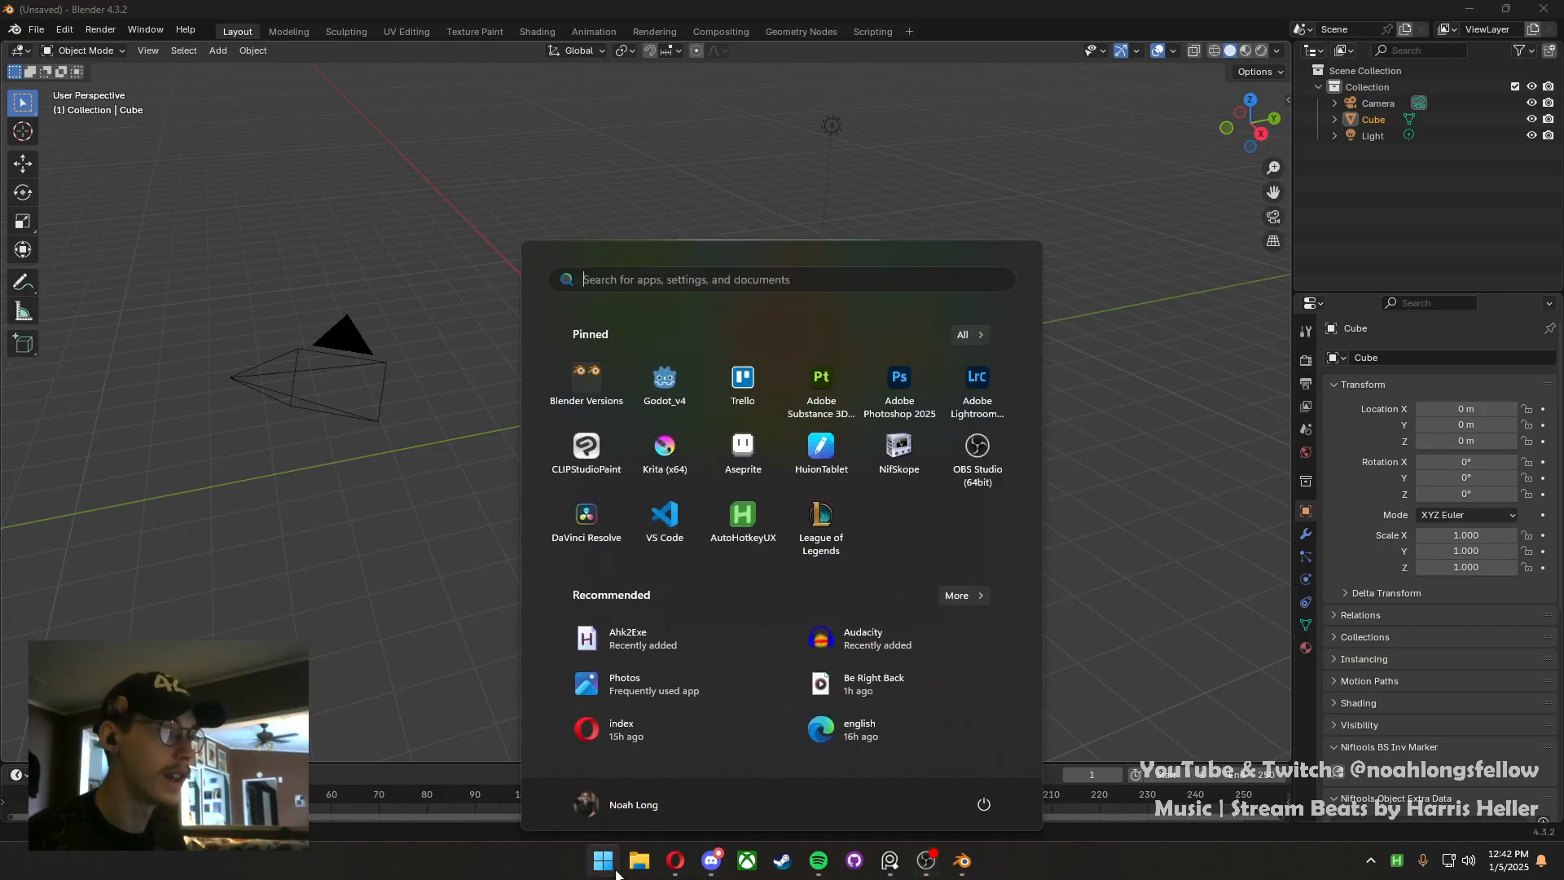
pyautogui.click(638, 860)
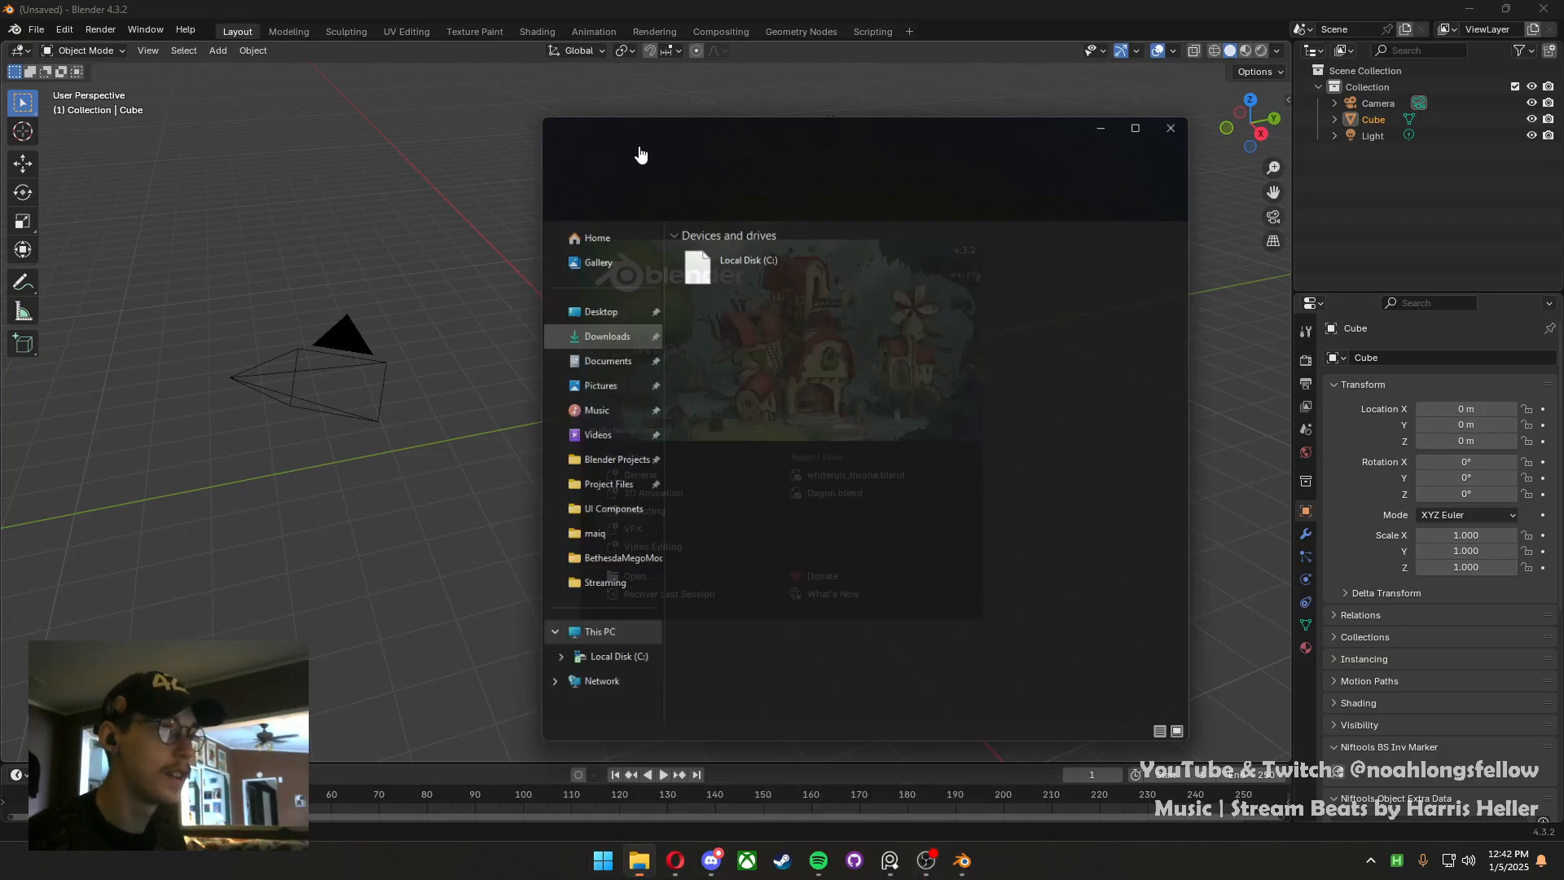
pyautogui.moveTo(759, 127); pyautogui.dragTo(0, 317)
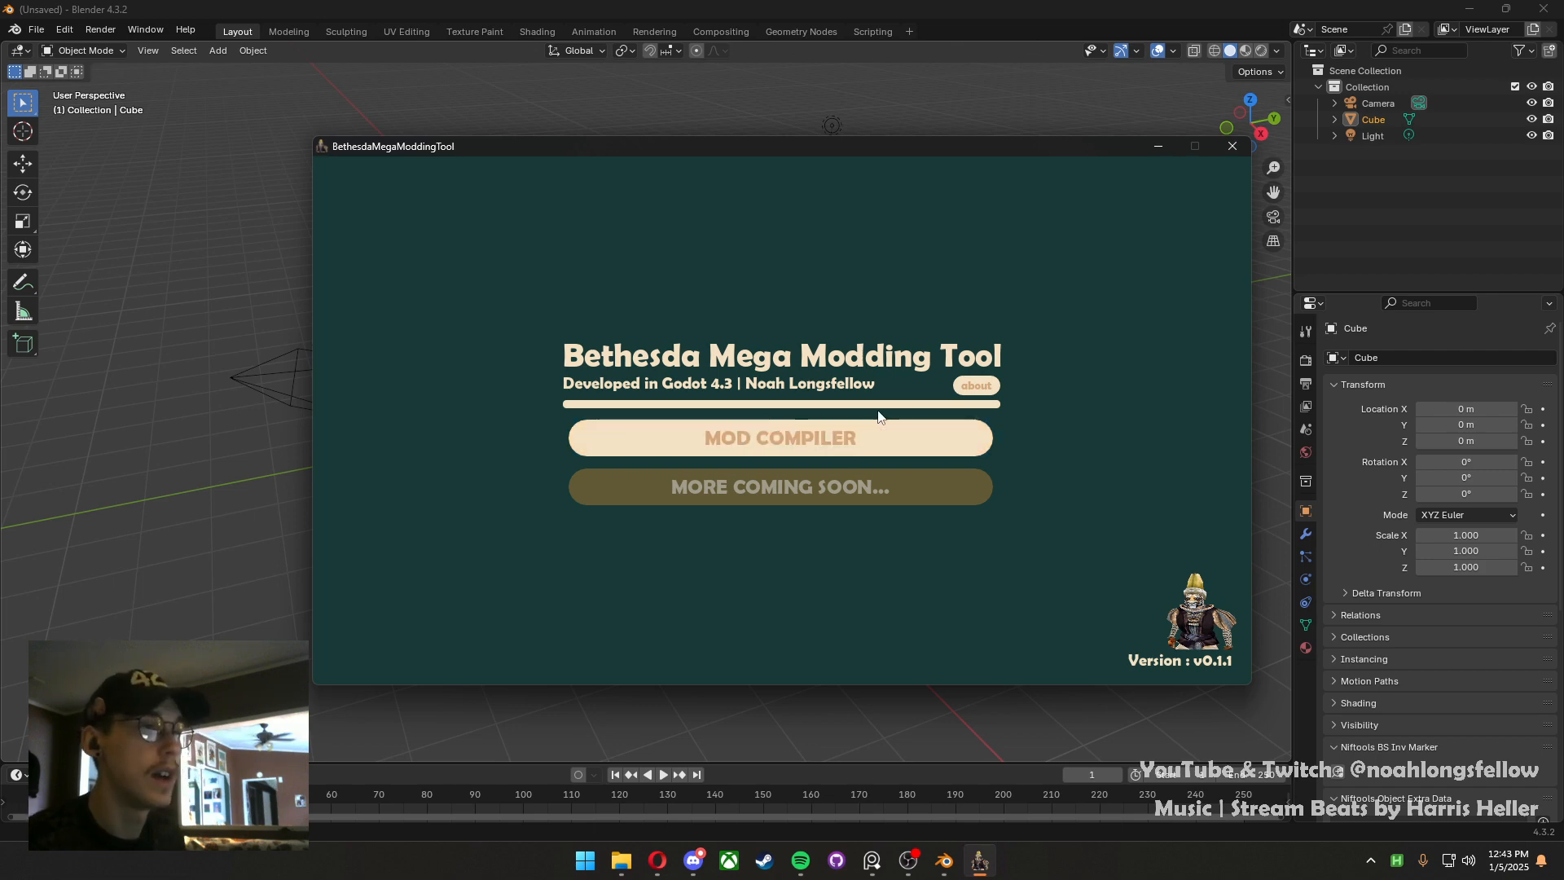
# In the Bethesda Mega Modding Tool, read the About page, return to the main menu and open the Mod Compiler
pyautogui.click(976, 385)
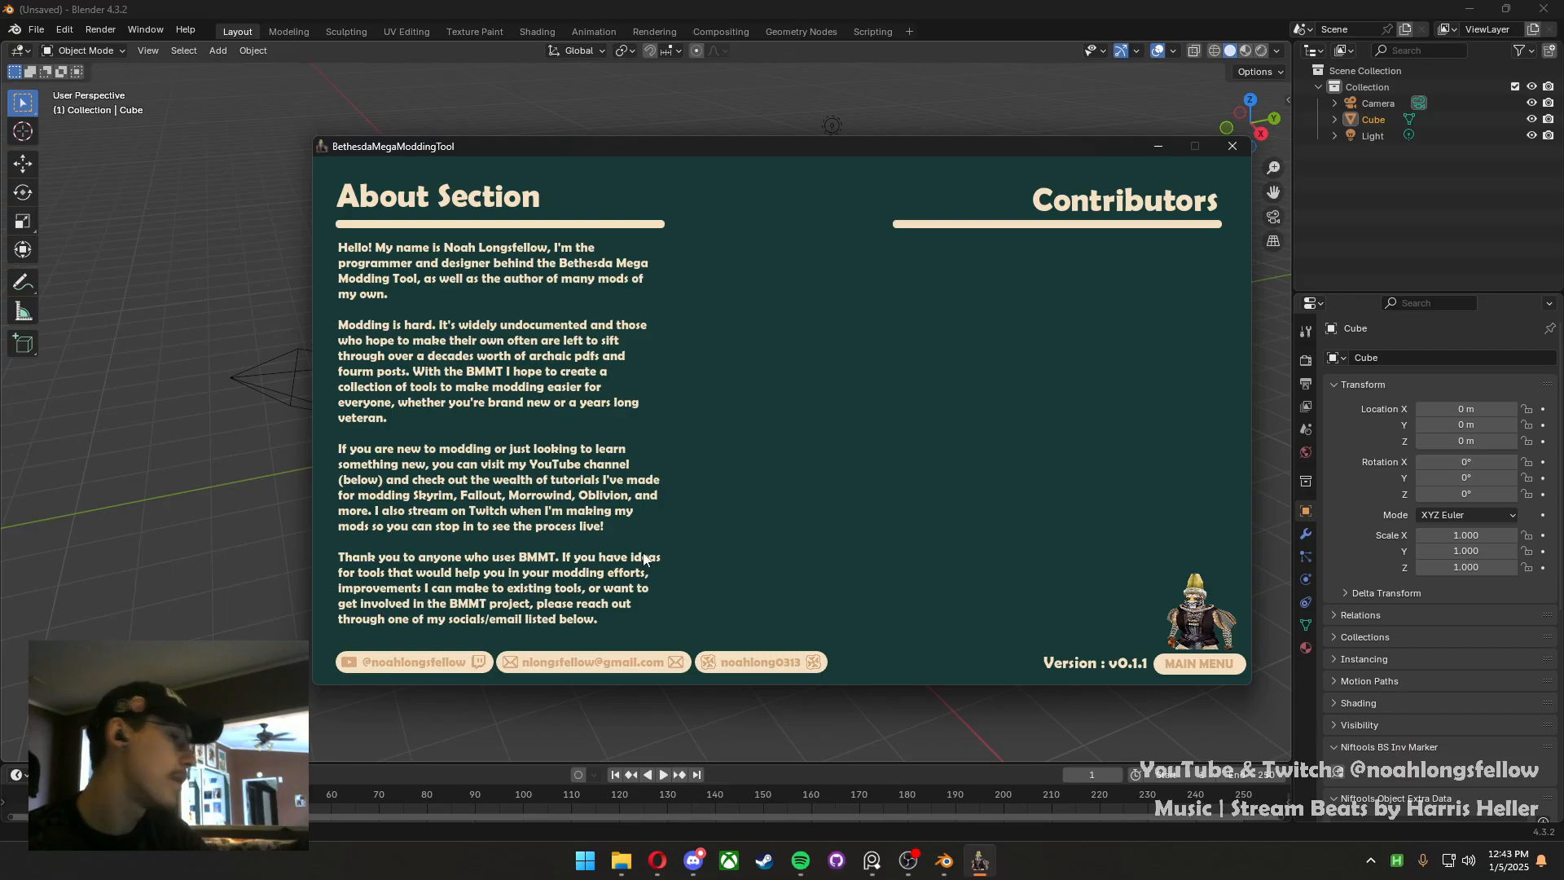
pyautogui.click(1205, 663)
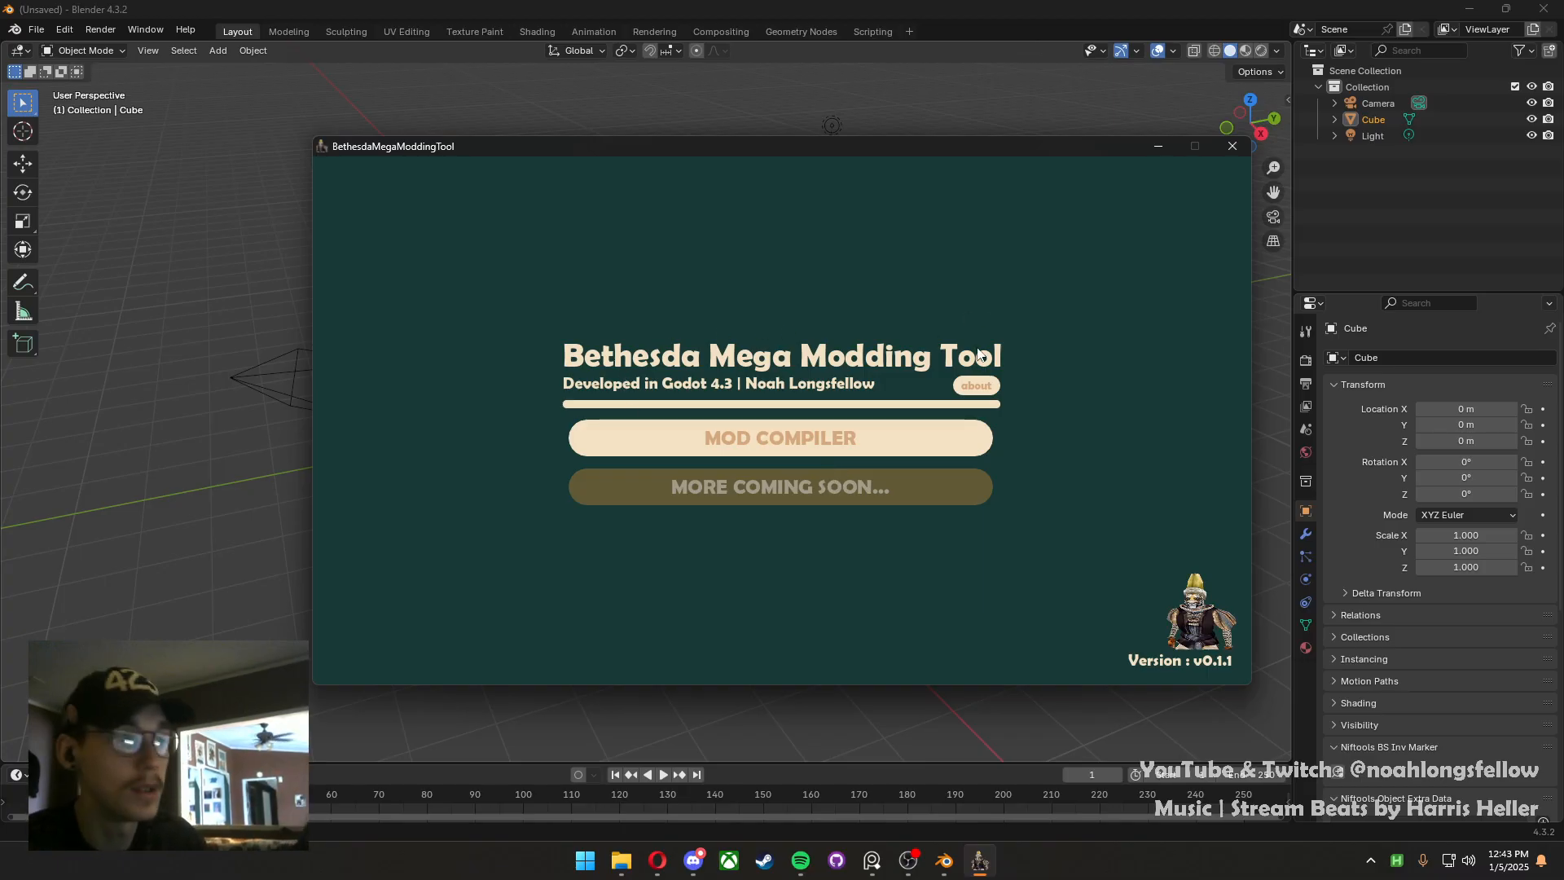
pyautogui.click(989, 384)
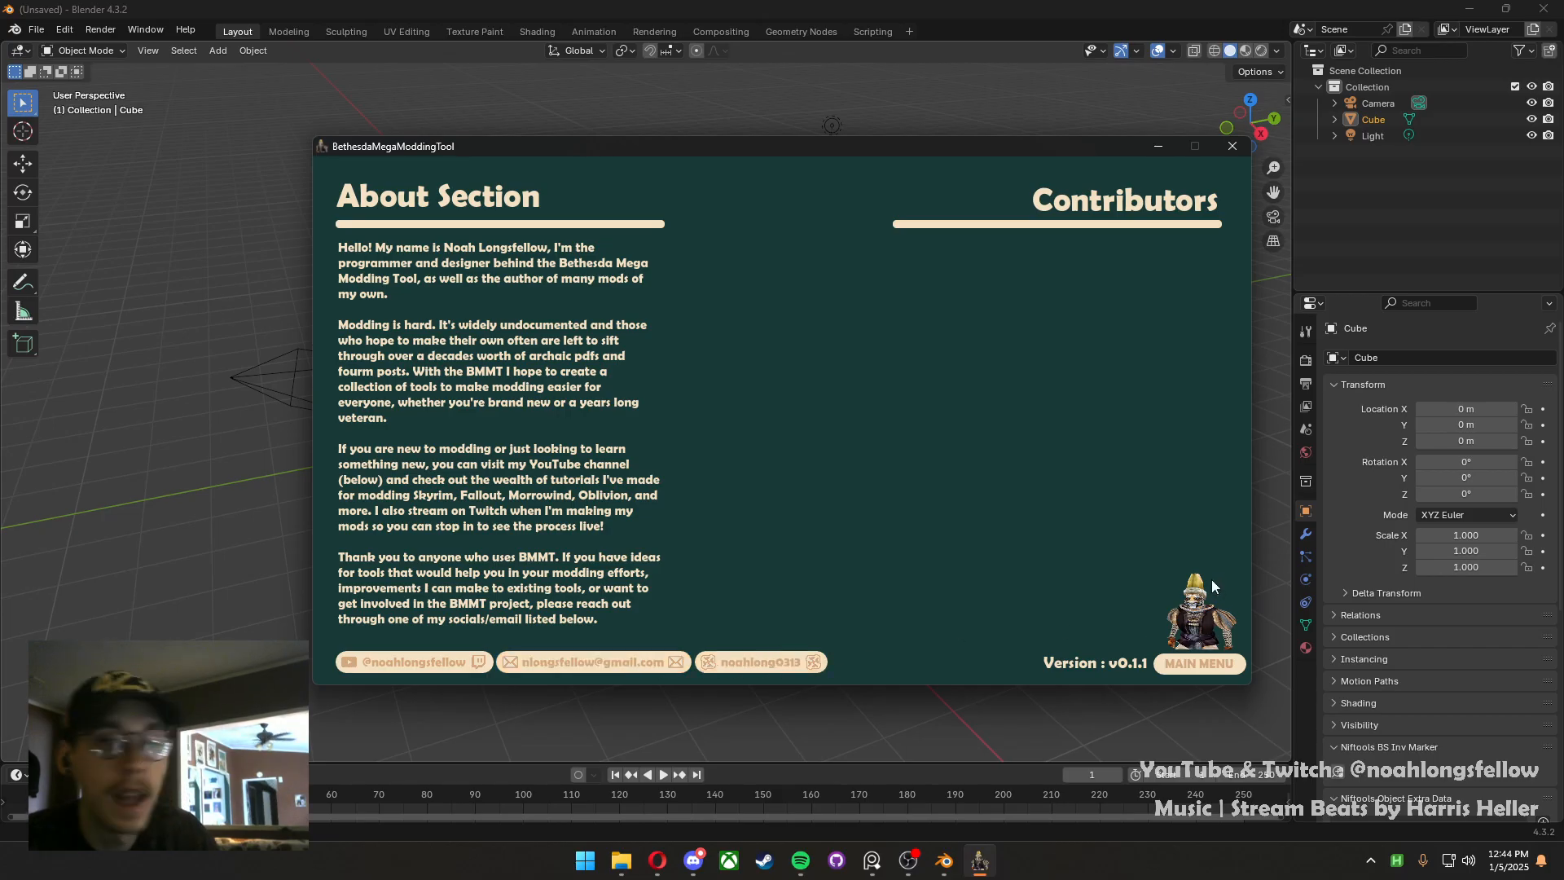
pyautogui.moveTo(978, 873)
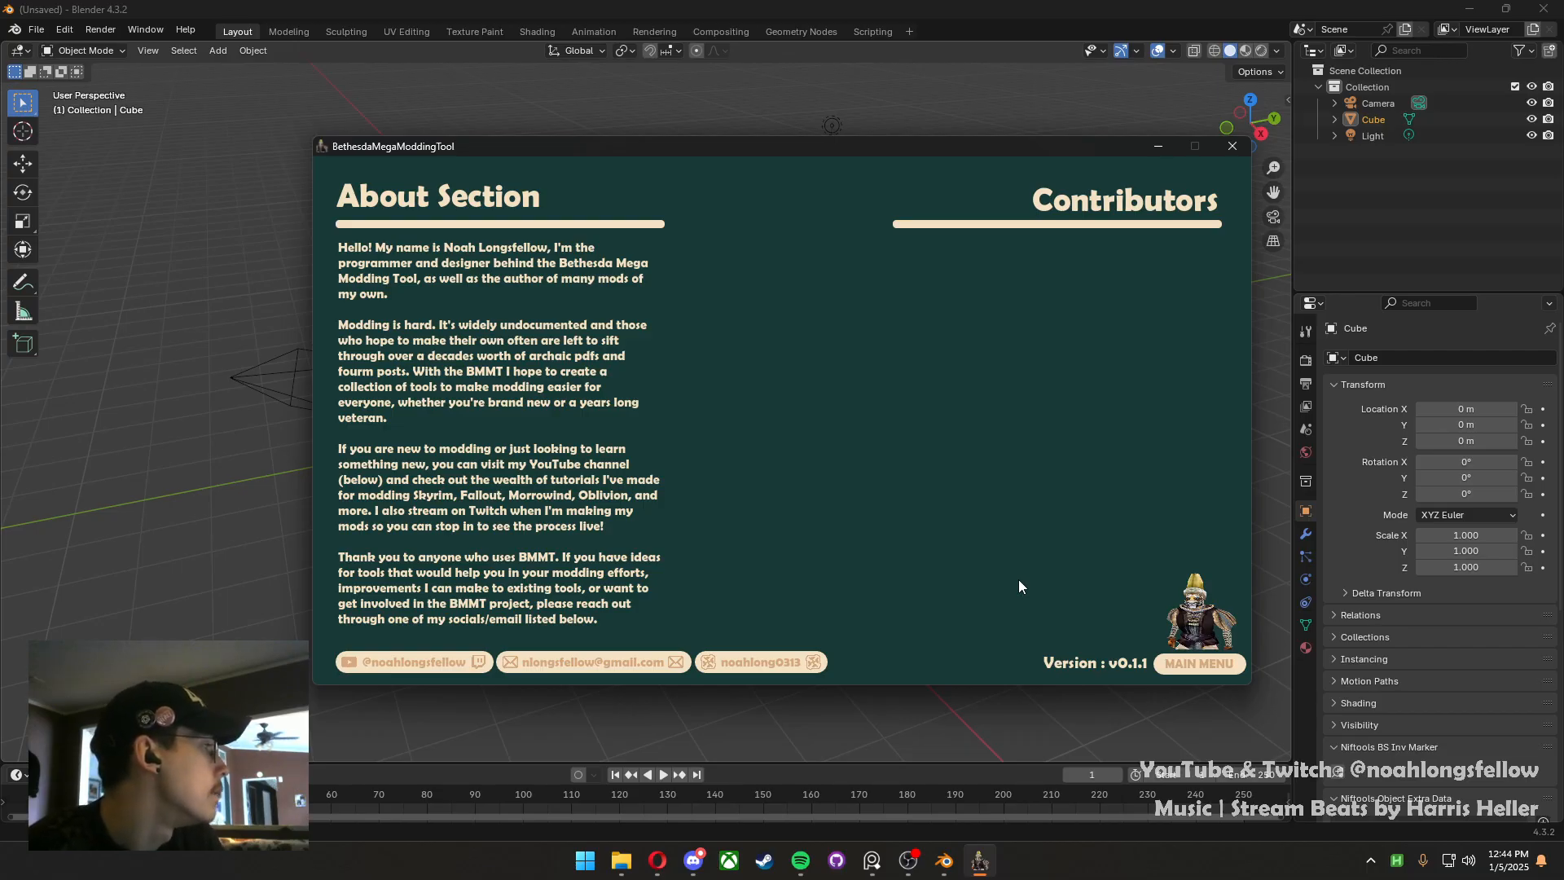
pyautogui.click(1193, 660)
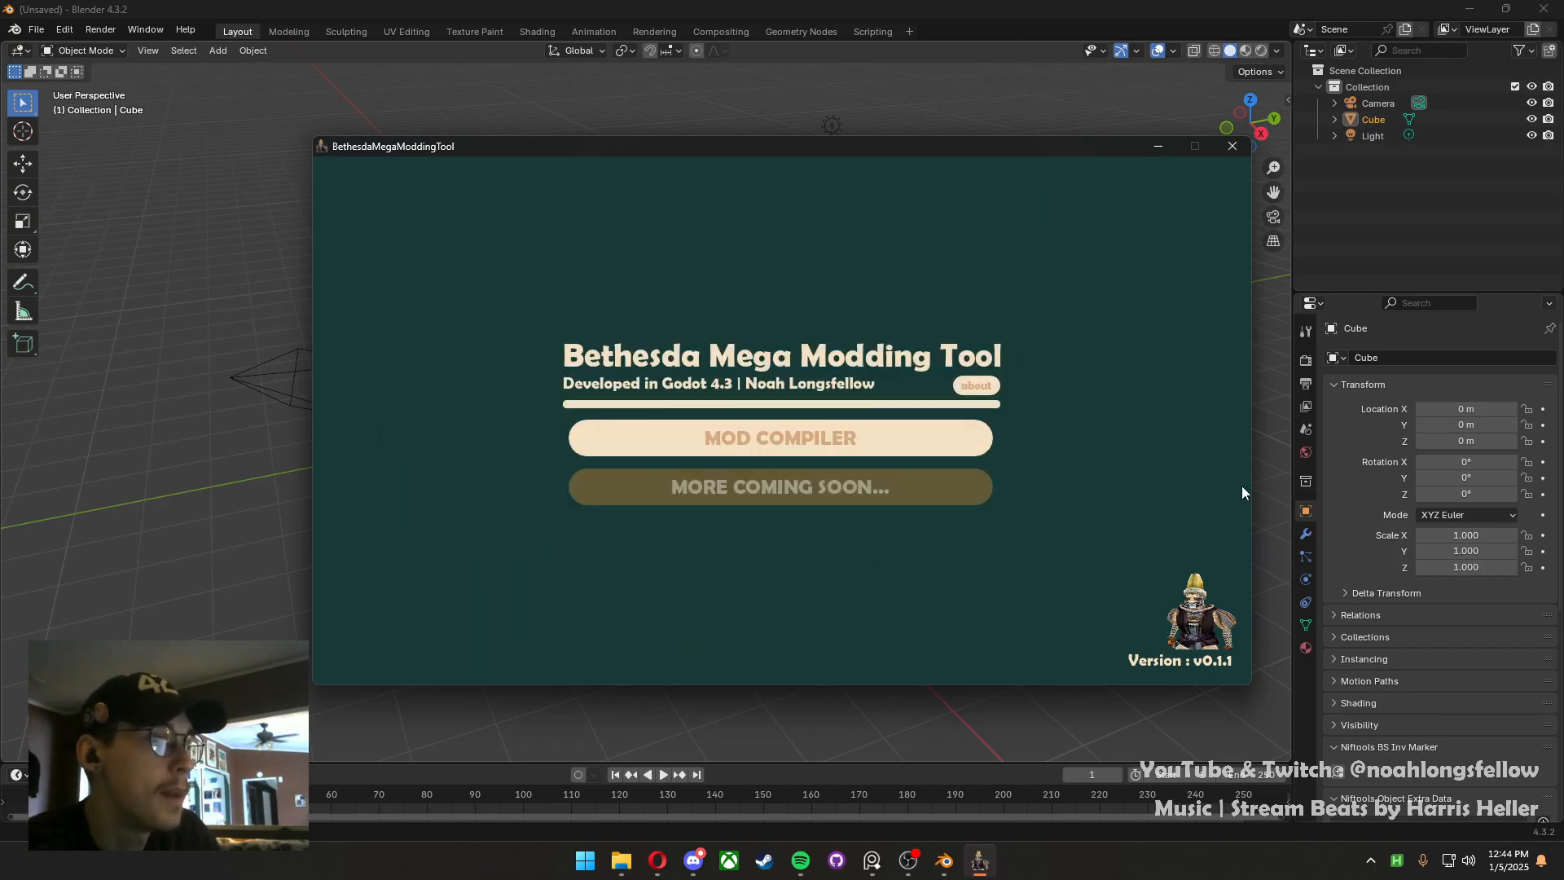
pyautogui.click(790, 433)
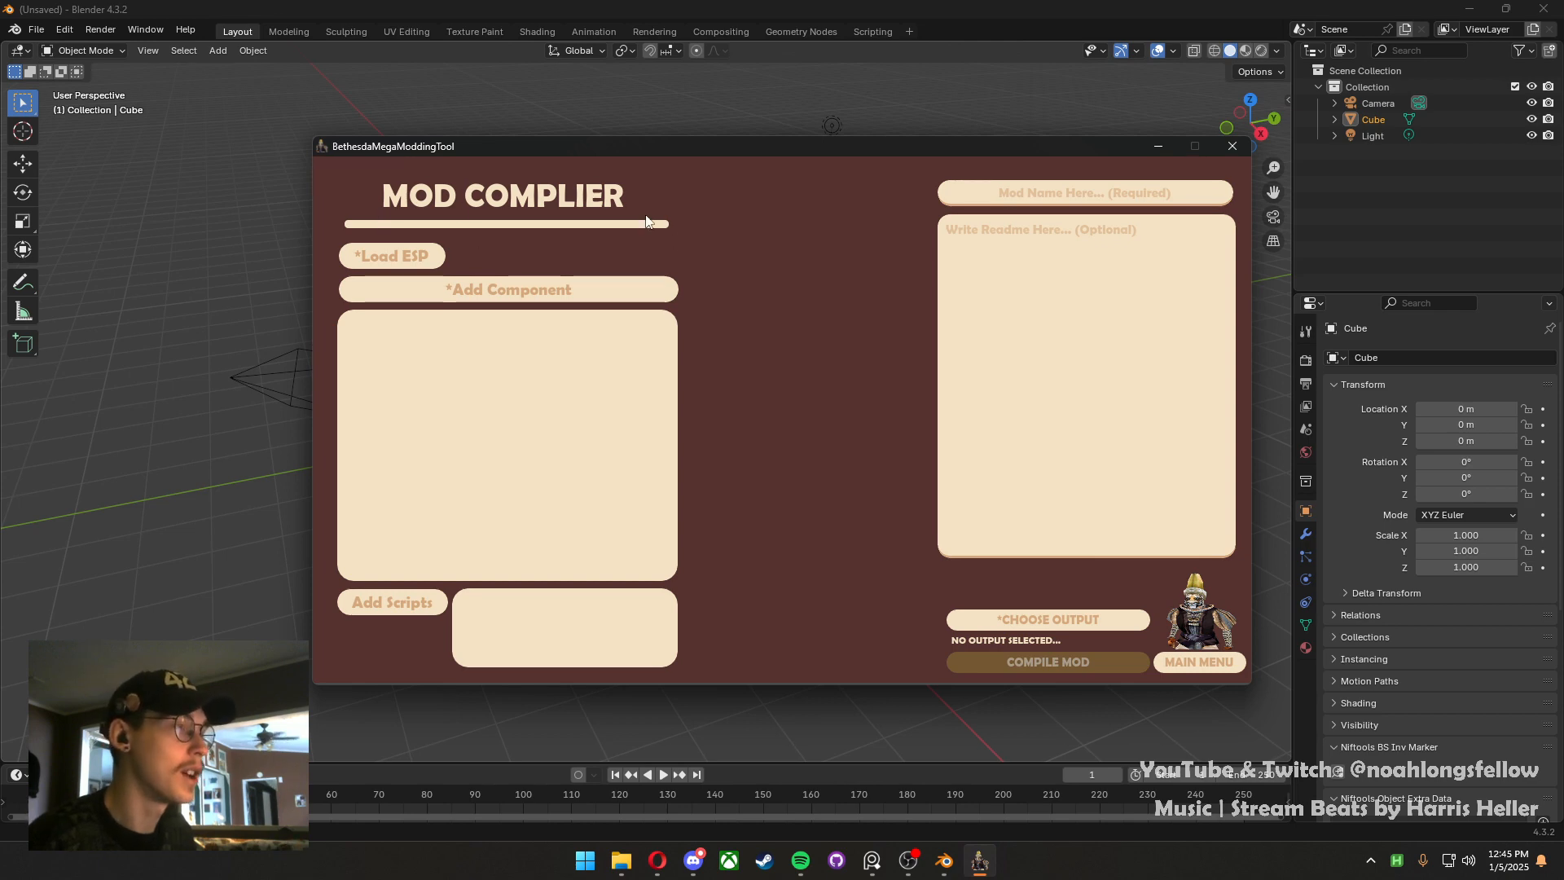
# Switch to File Explorer and examine the asset folders and plugin file in the Desktop's test files folder
pyautogui.click(430, 262)
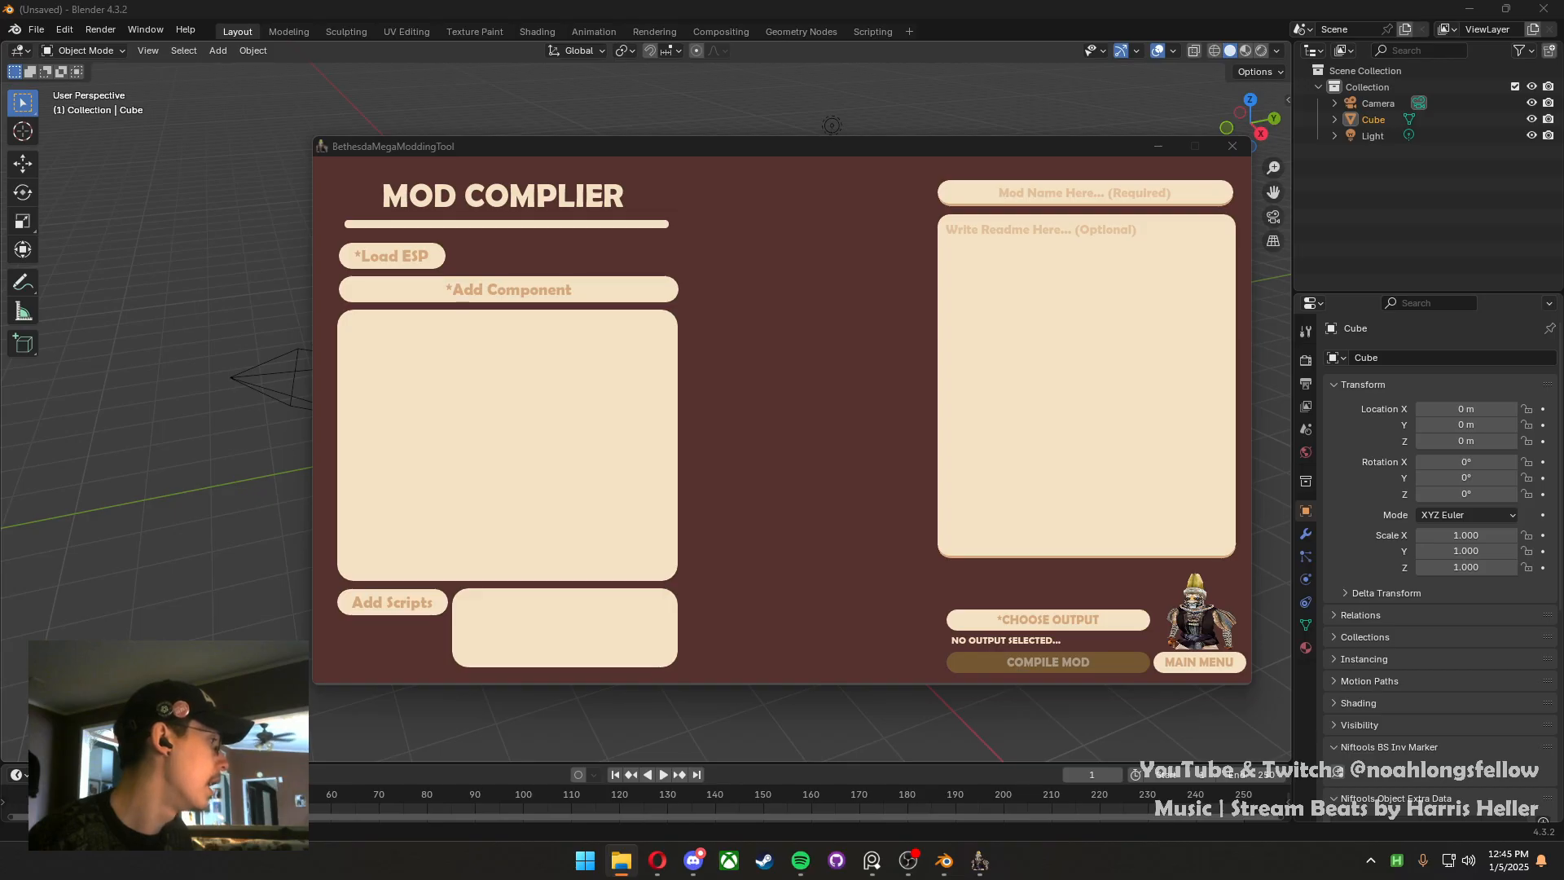
pyautogui.moveTo(0, 82); pyautogui.dragTo(647, 99)
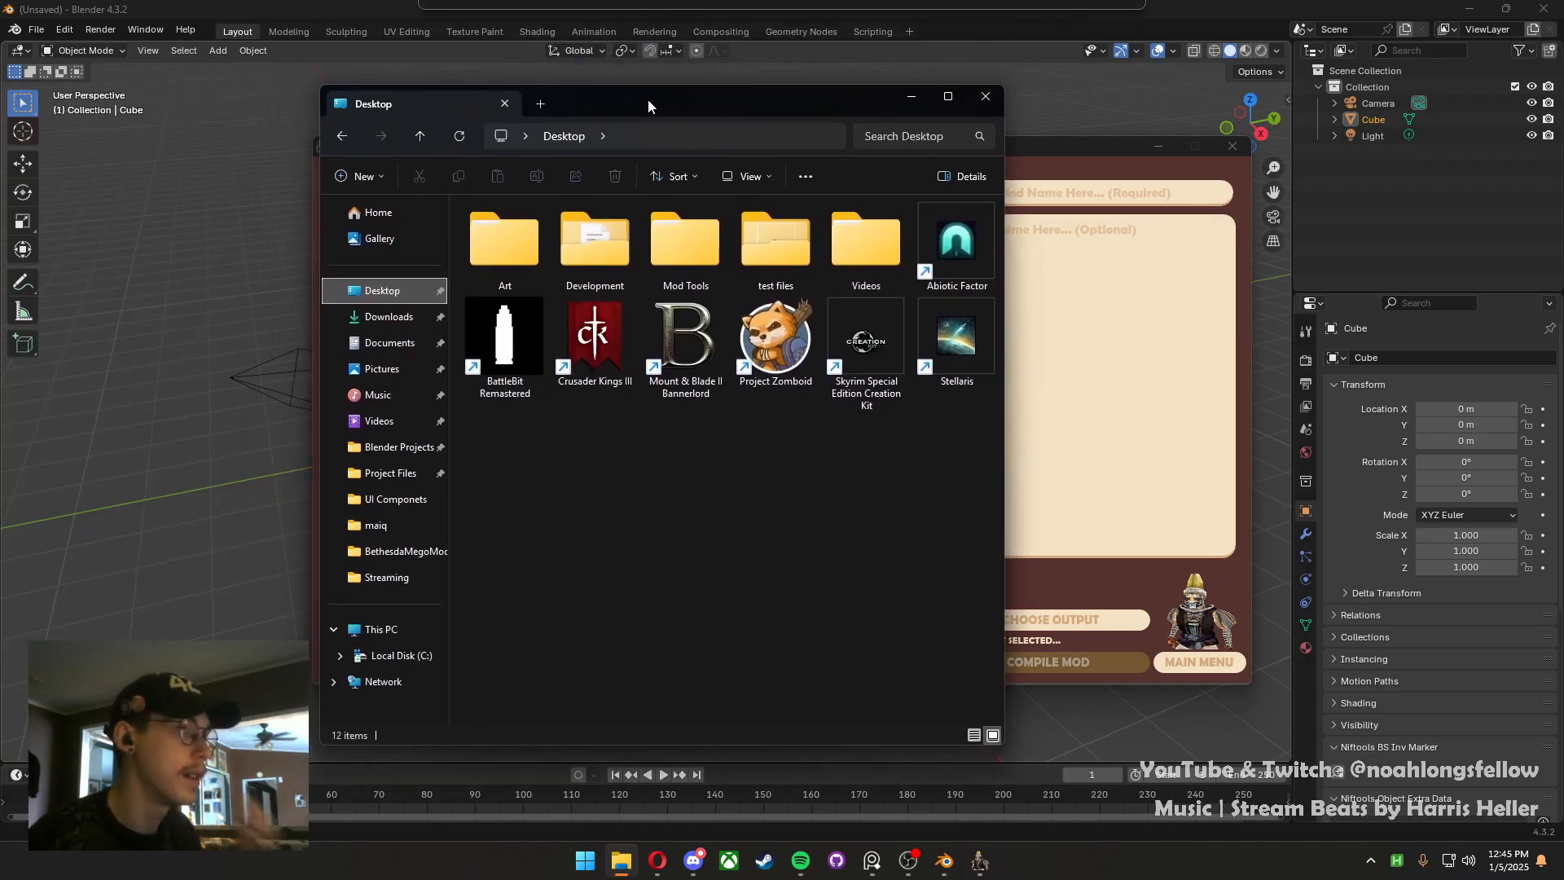
pyautogui.doubleClick(764, 236)
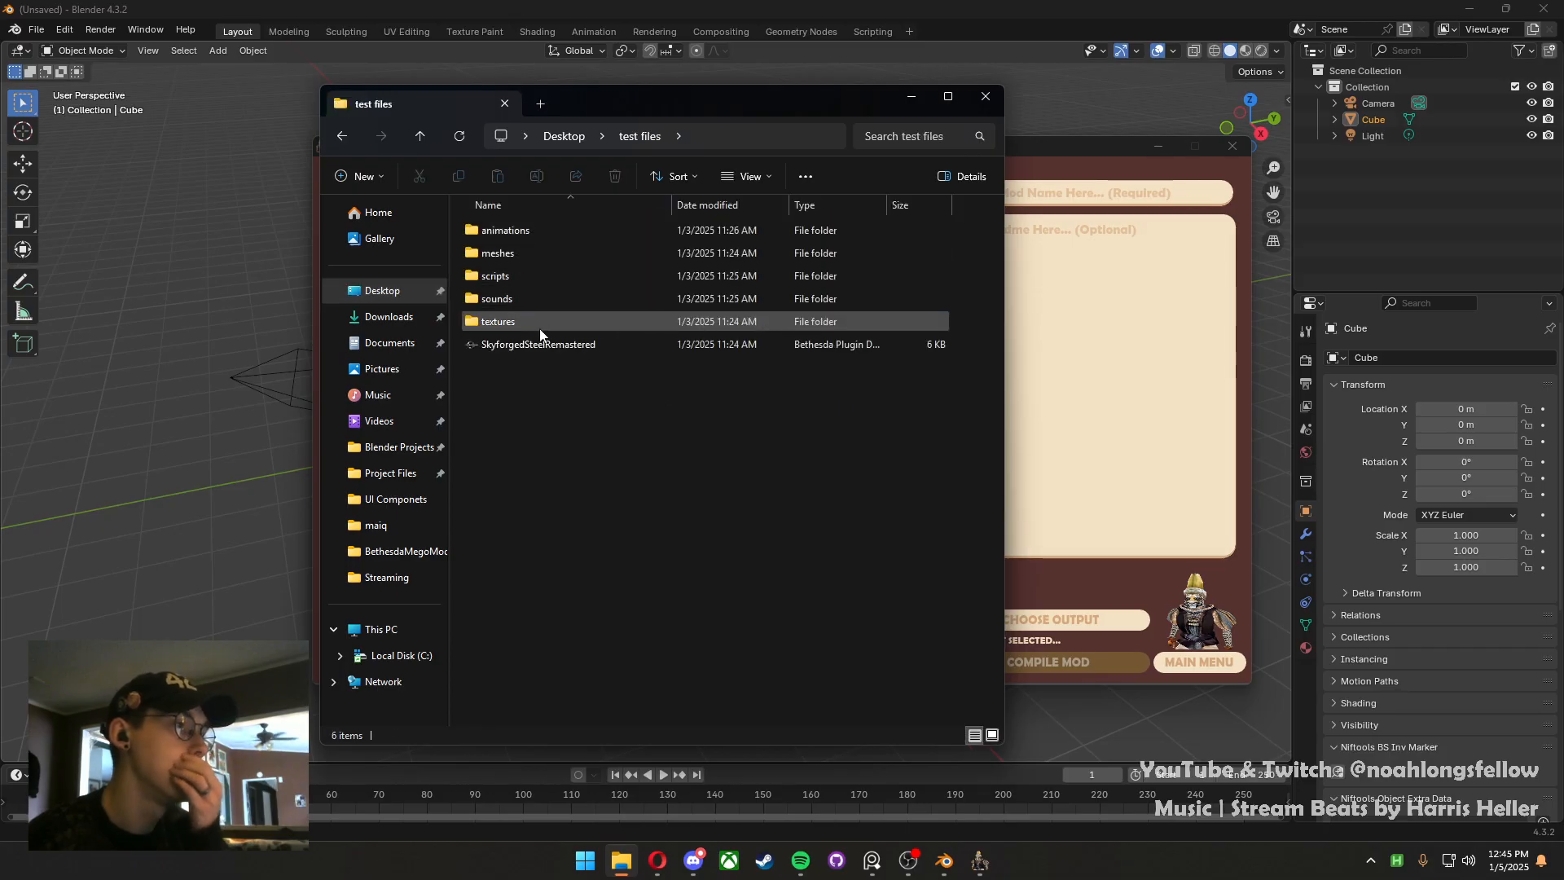
pyautogui.moveTo(585, 422); pyautogui.dragTo(509, 227)
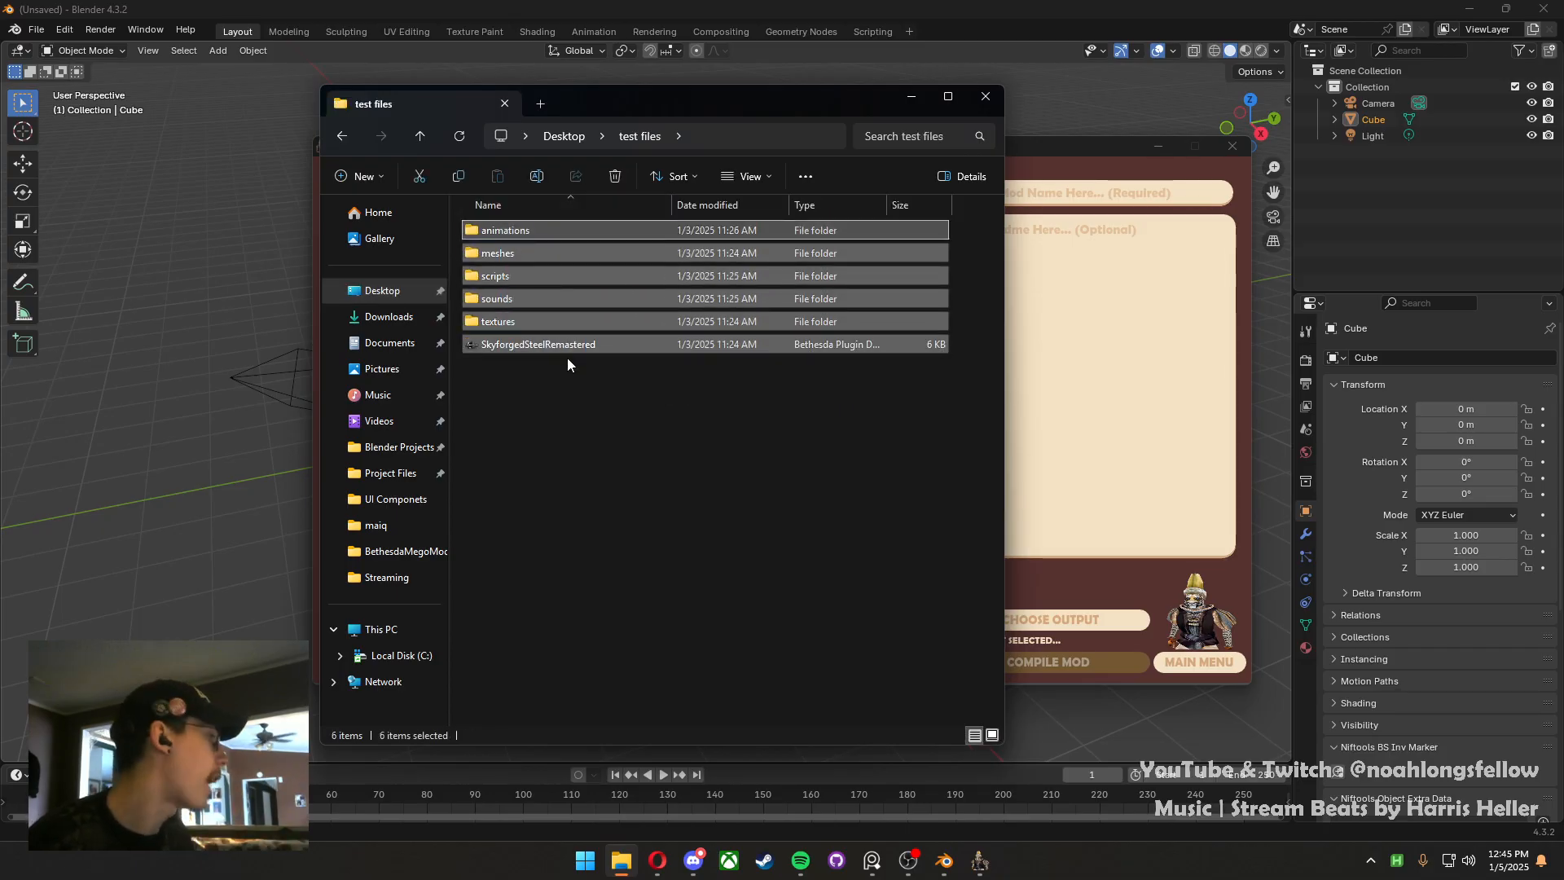
pyautogui.click(903, 94)
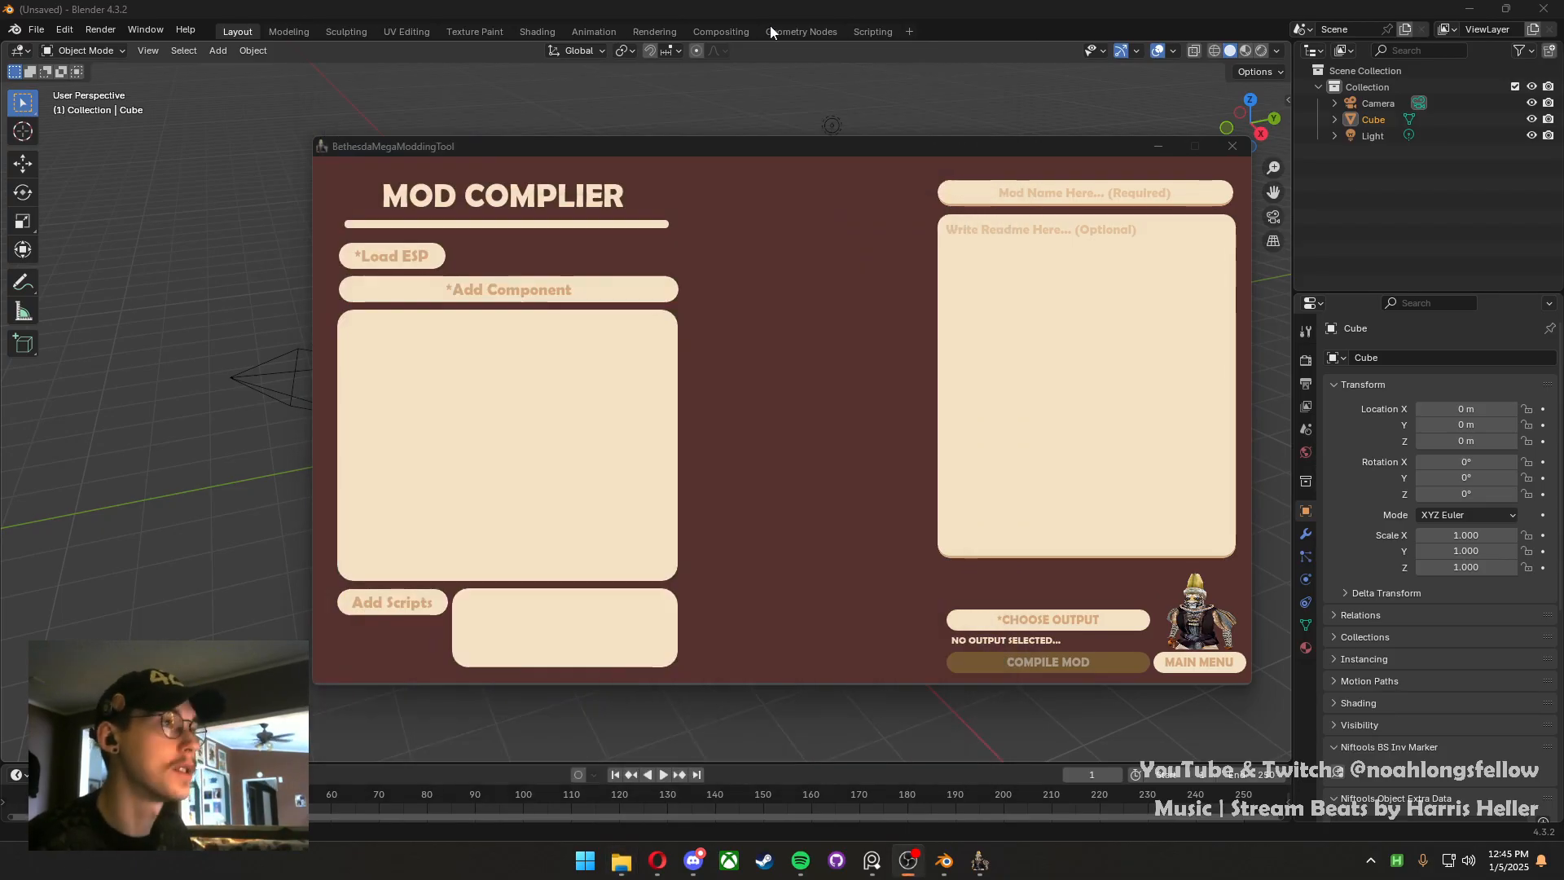
# Load the plugin SkyforgedSteelRemastered.esp from the Desktop's test files folder into the Mod Compiler
pyautogui.click(425, 255)
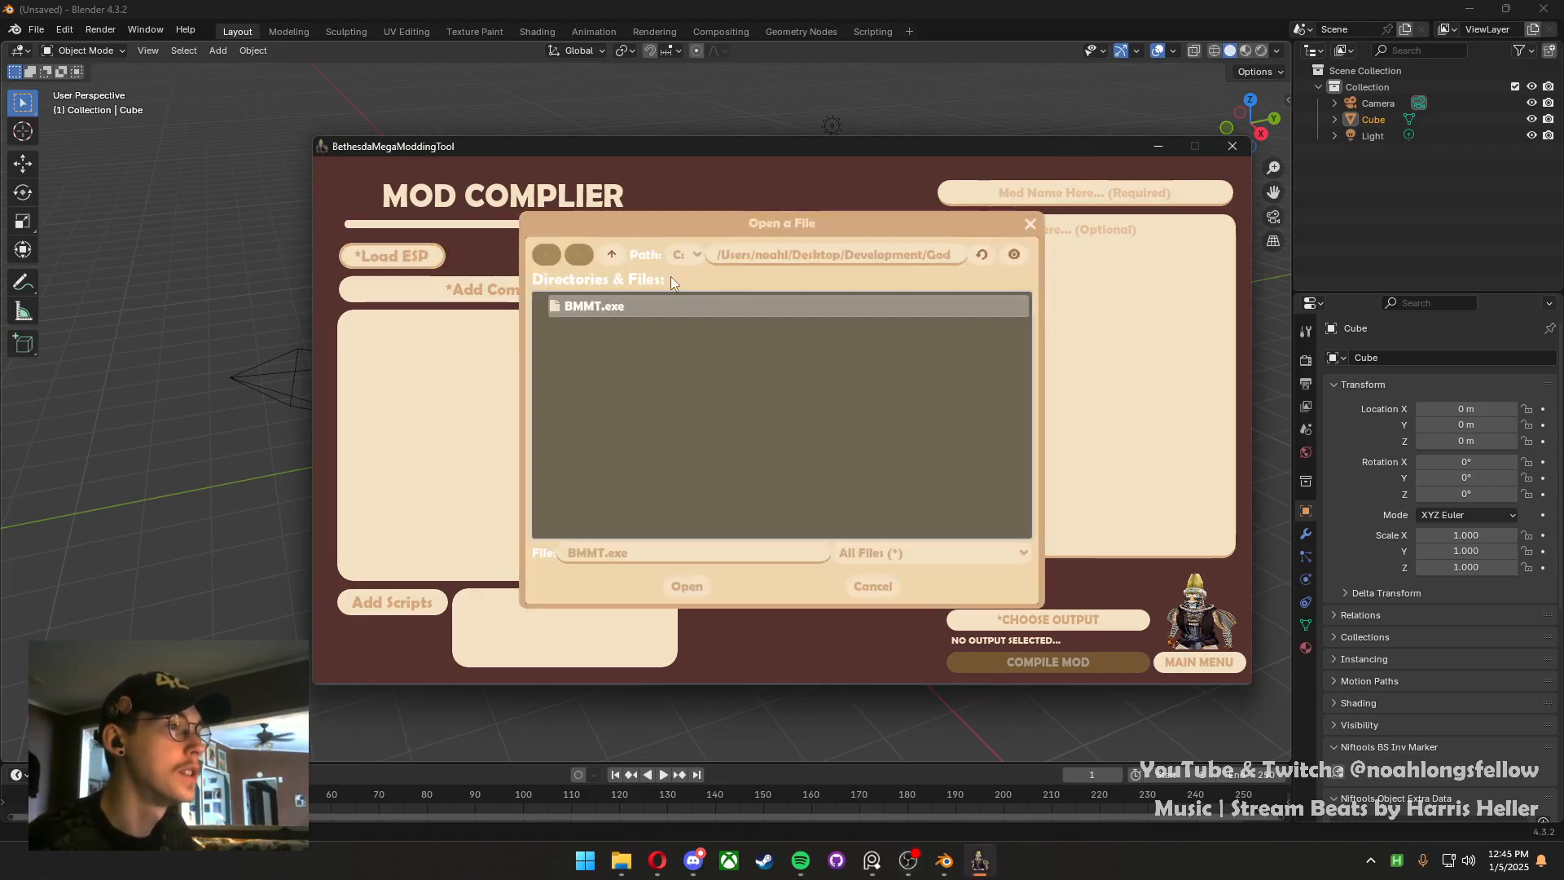
pyautogui.click(606, 255)
pyautogui.click(606, 255)
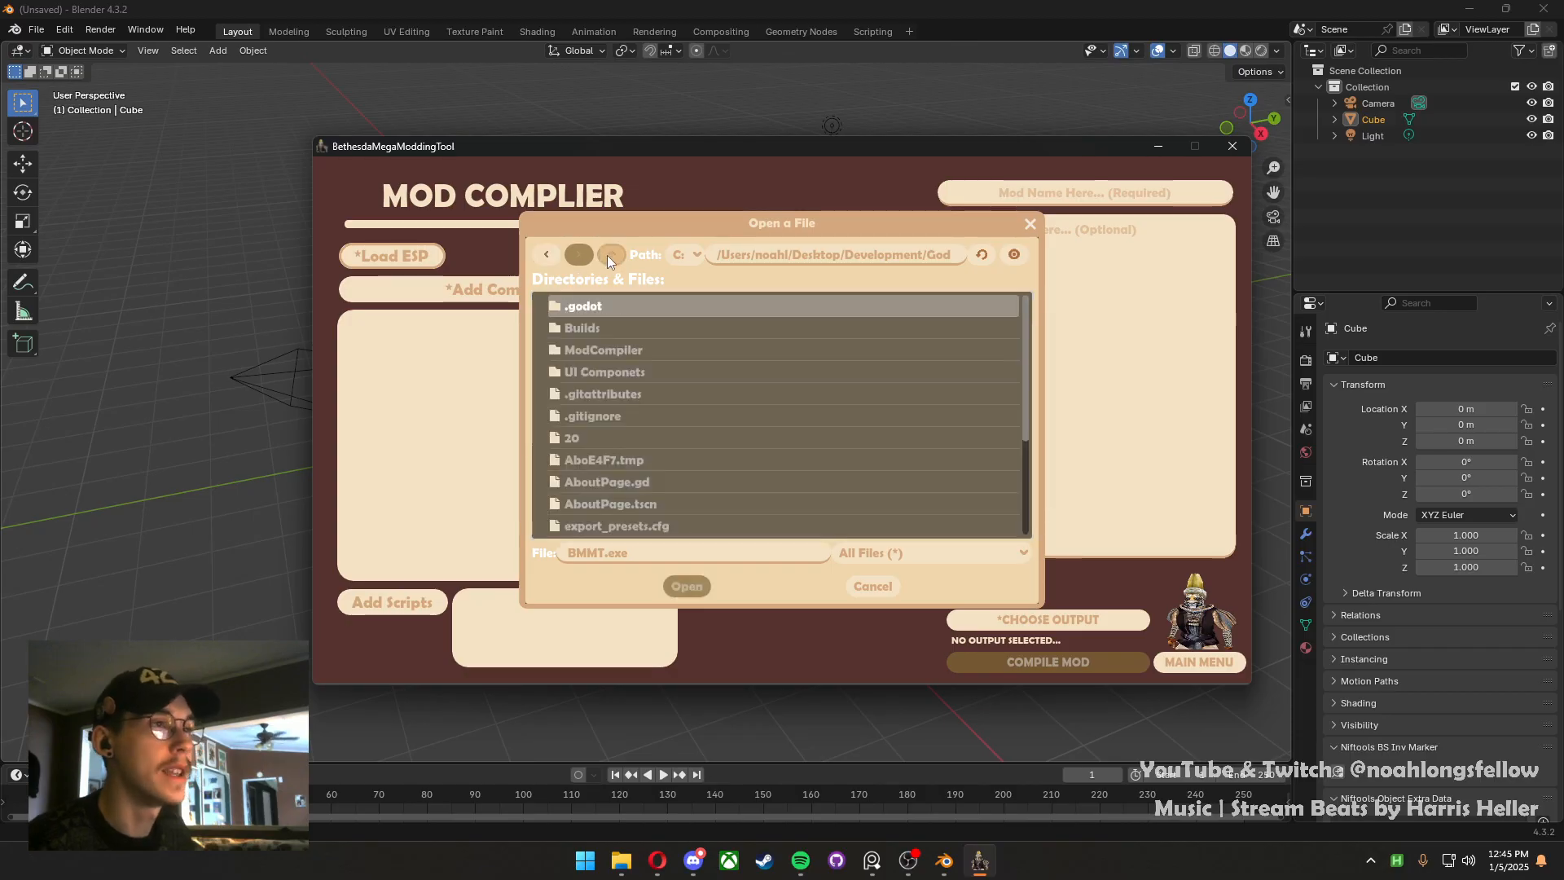
pyautogui.click(609, 256)
pyautogui.click(608, 256)
pyautogui.click(608, 256)
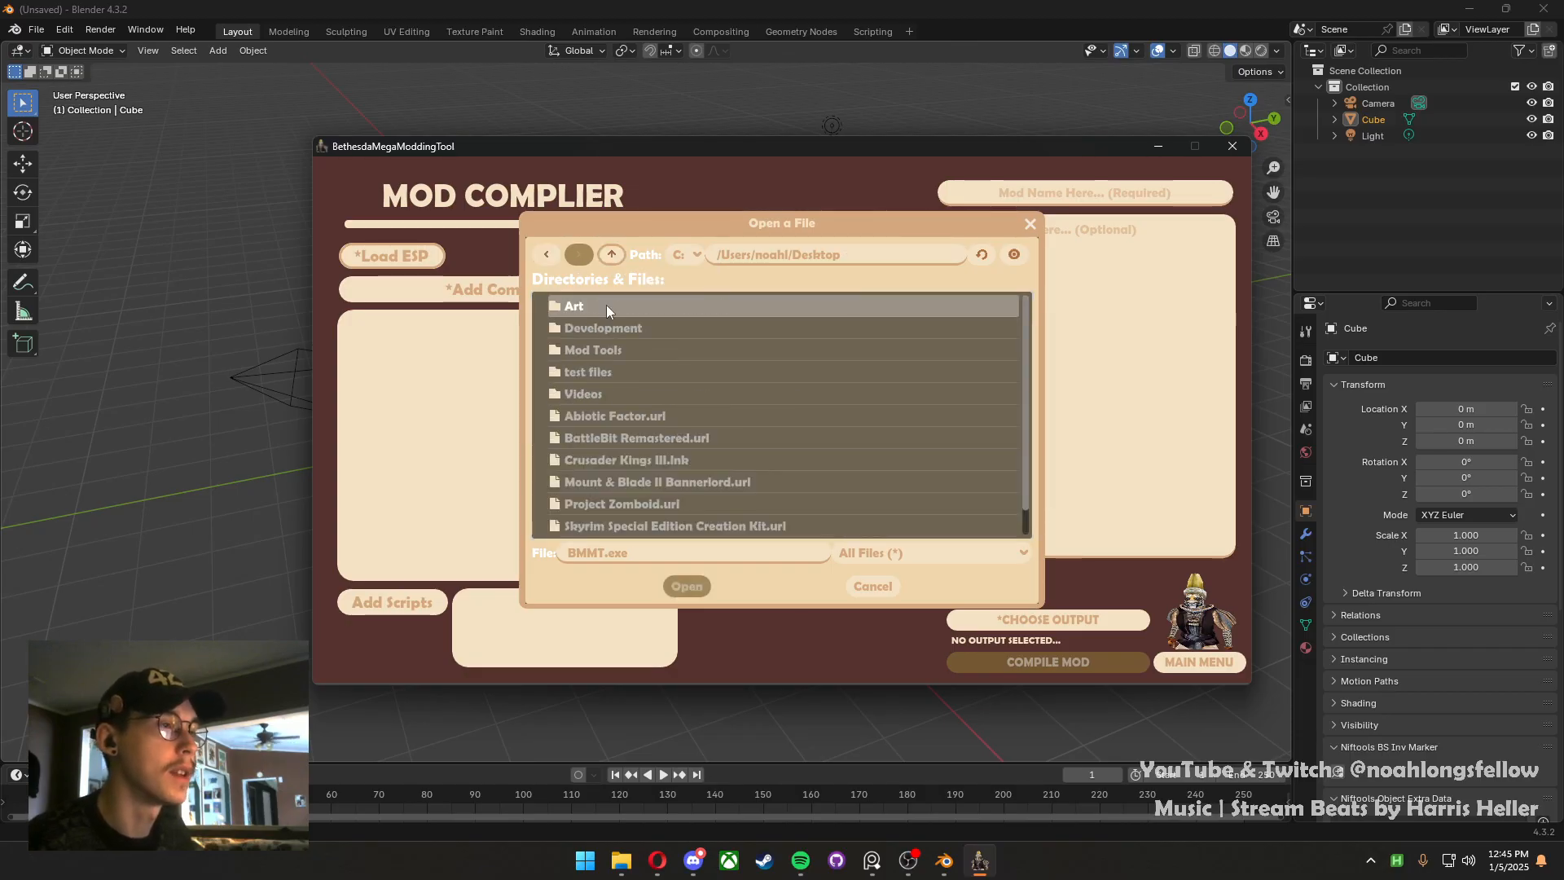
pyautogui.doubleClick(602, 372)
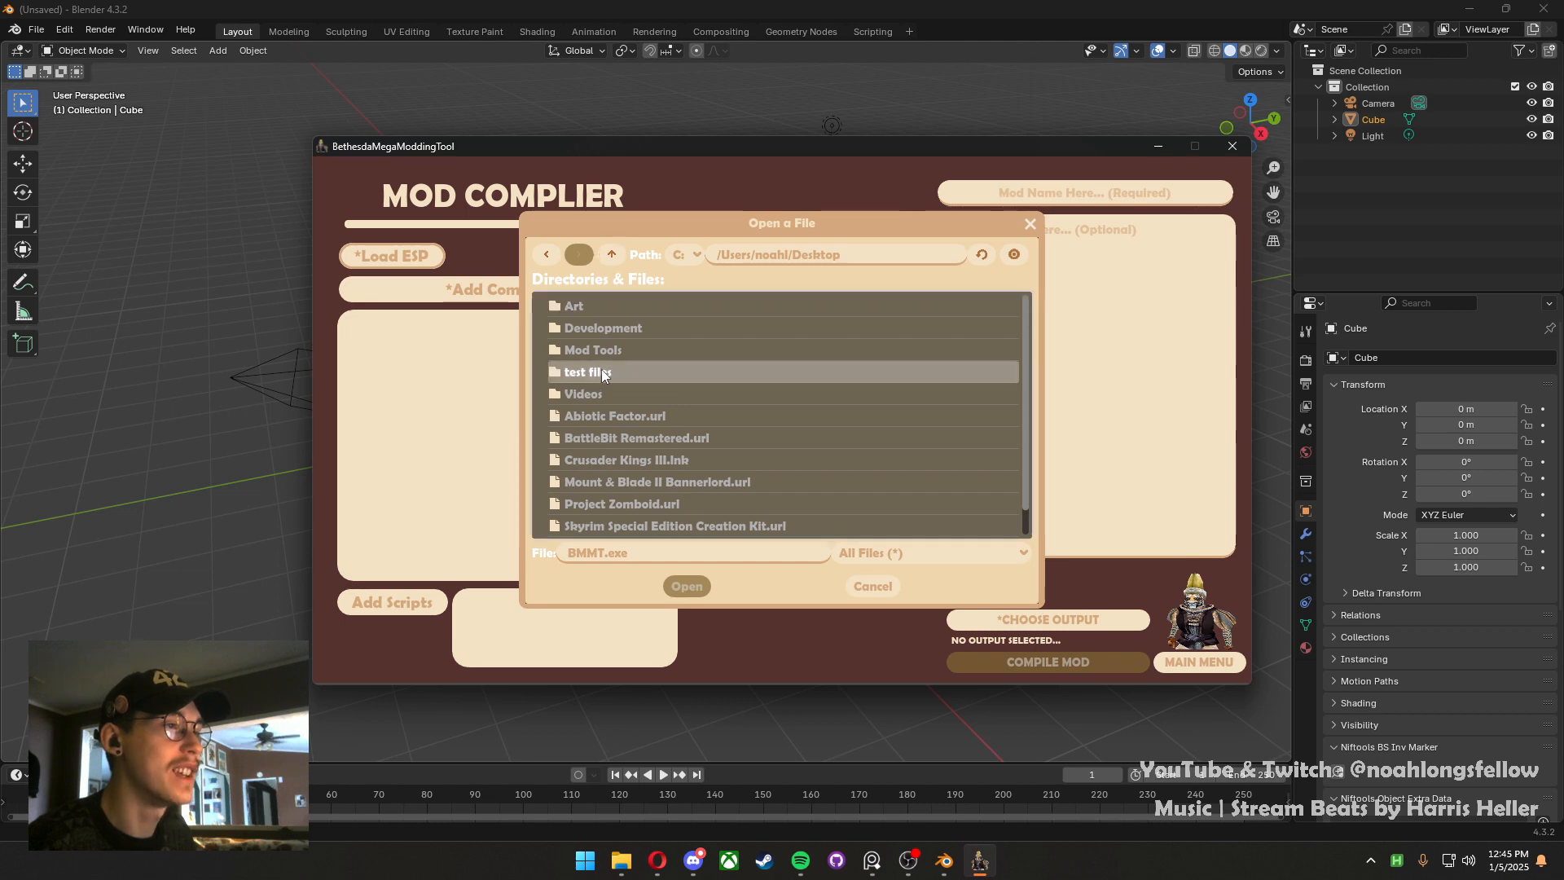
pyautogui.click(608, 417)
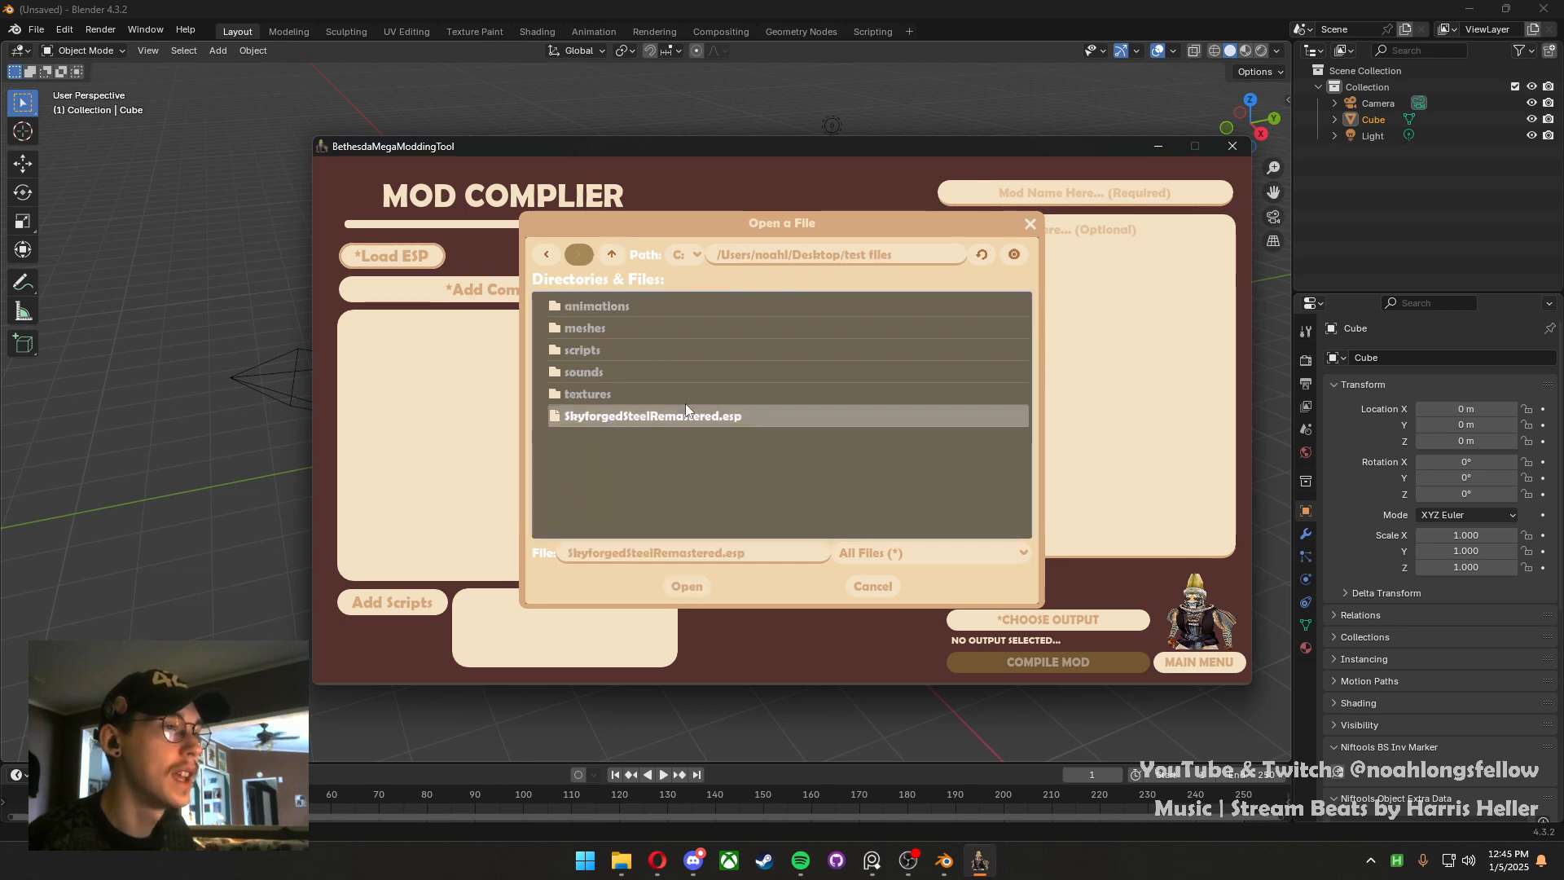
pyautogui.click(688, 588)
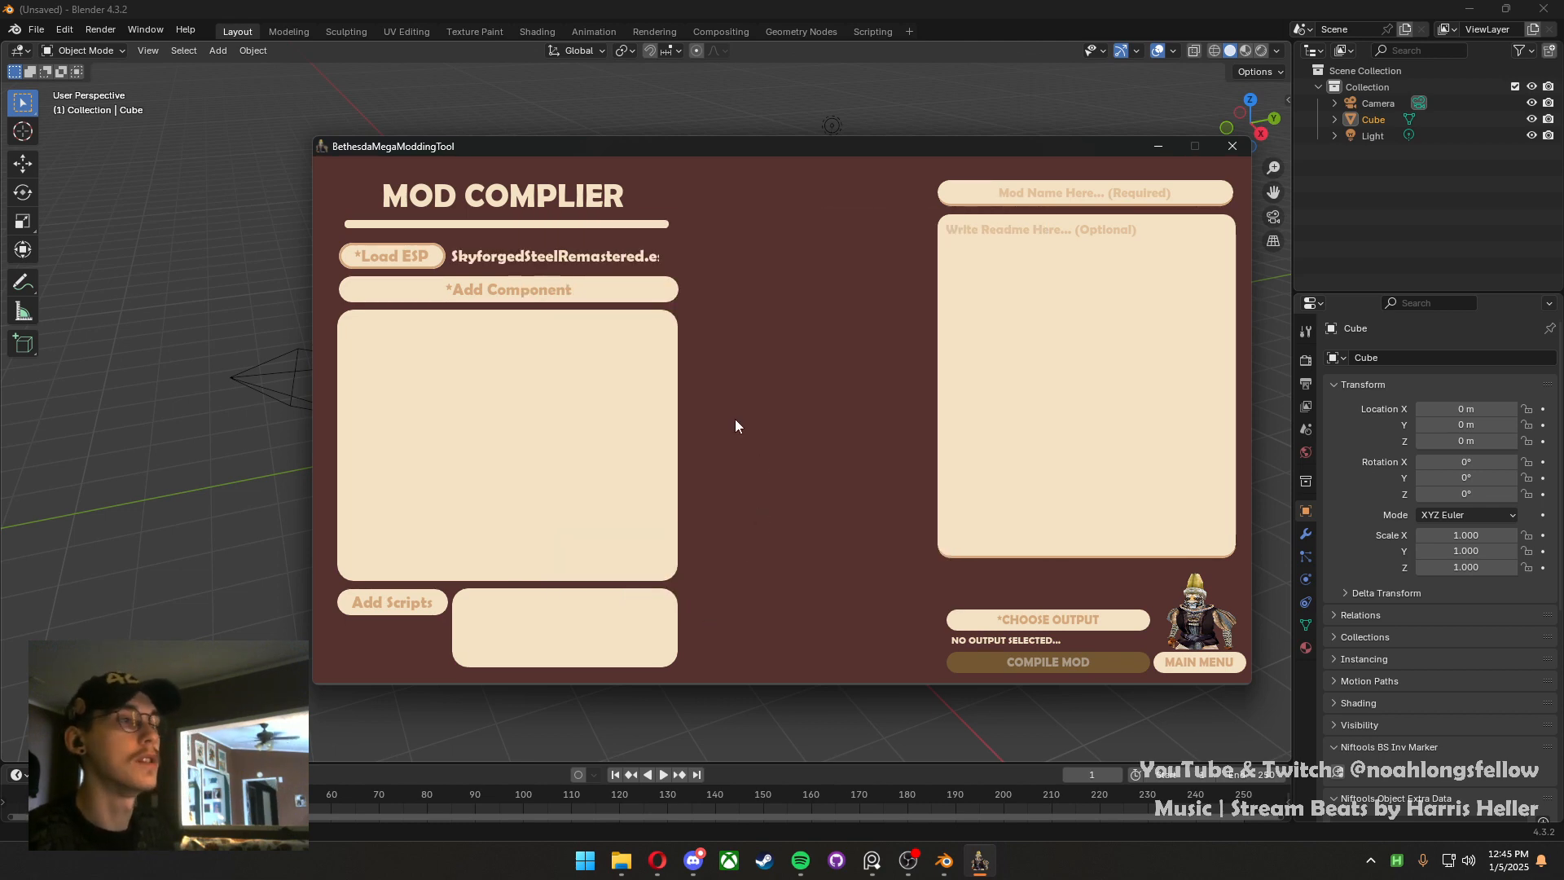
# Start a new mod component and name it SFWarhammer
pyautogui.click(559, 277)
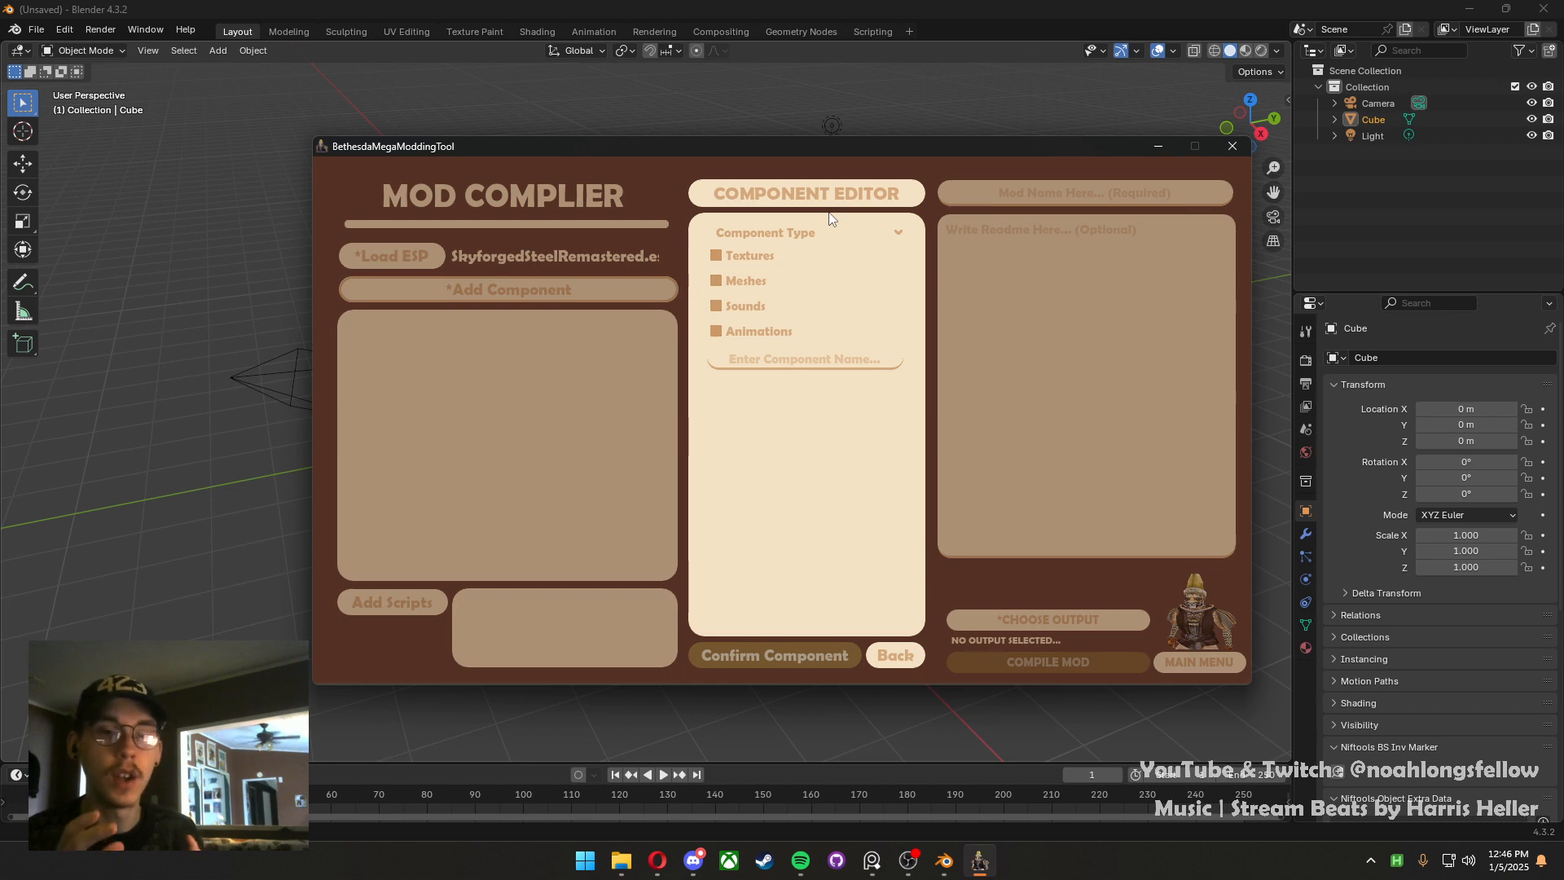
pyautogui.click(785, 359)
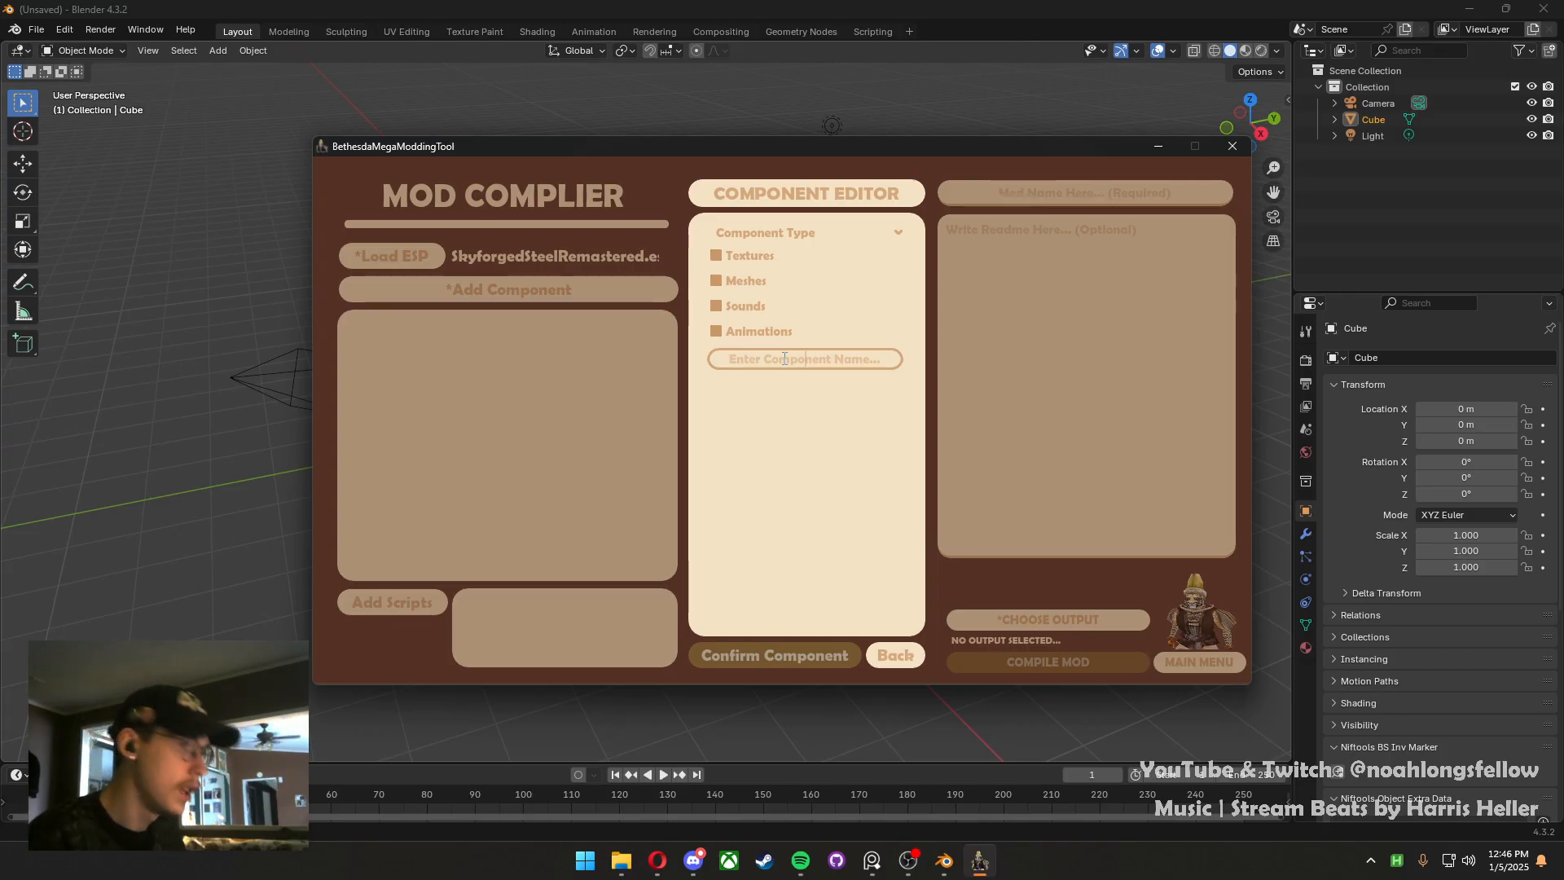
pyautogui.write('Warhammer')
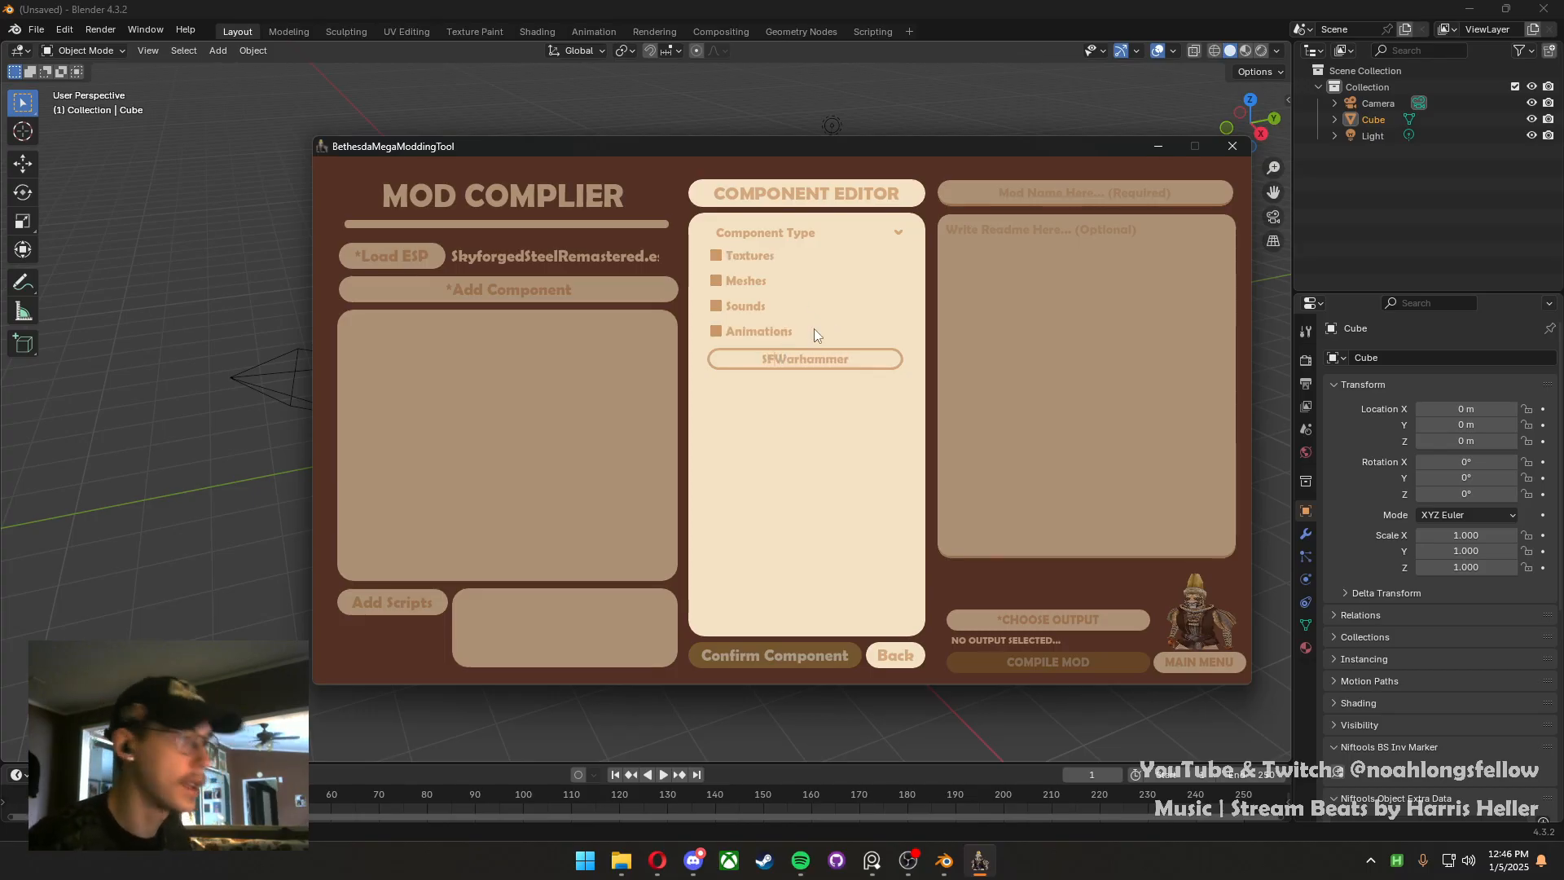
# Set the component type to Weapon and include Textures and Meshes
pyautogui.click(823, 231)
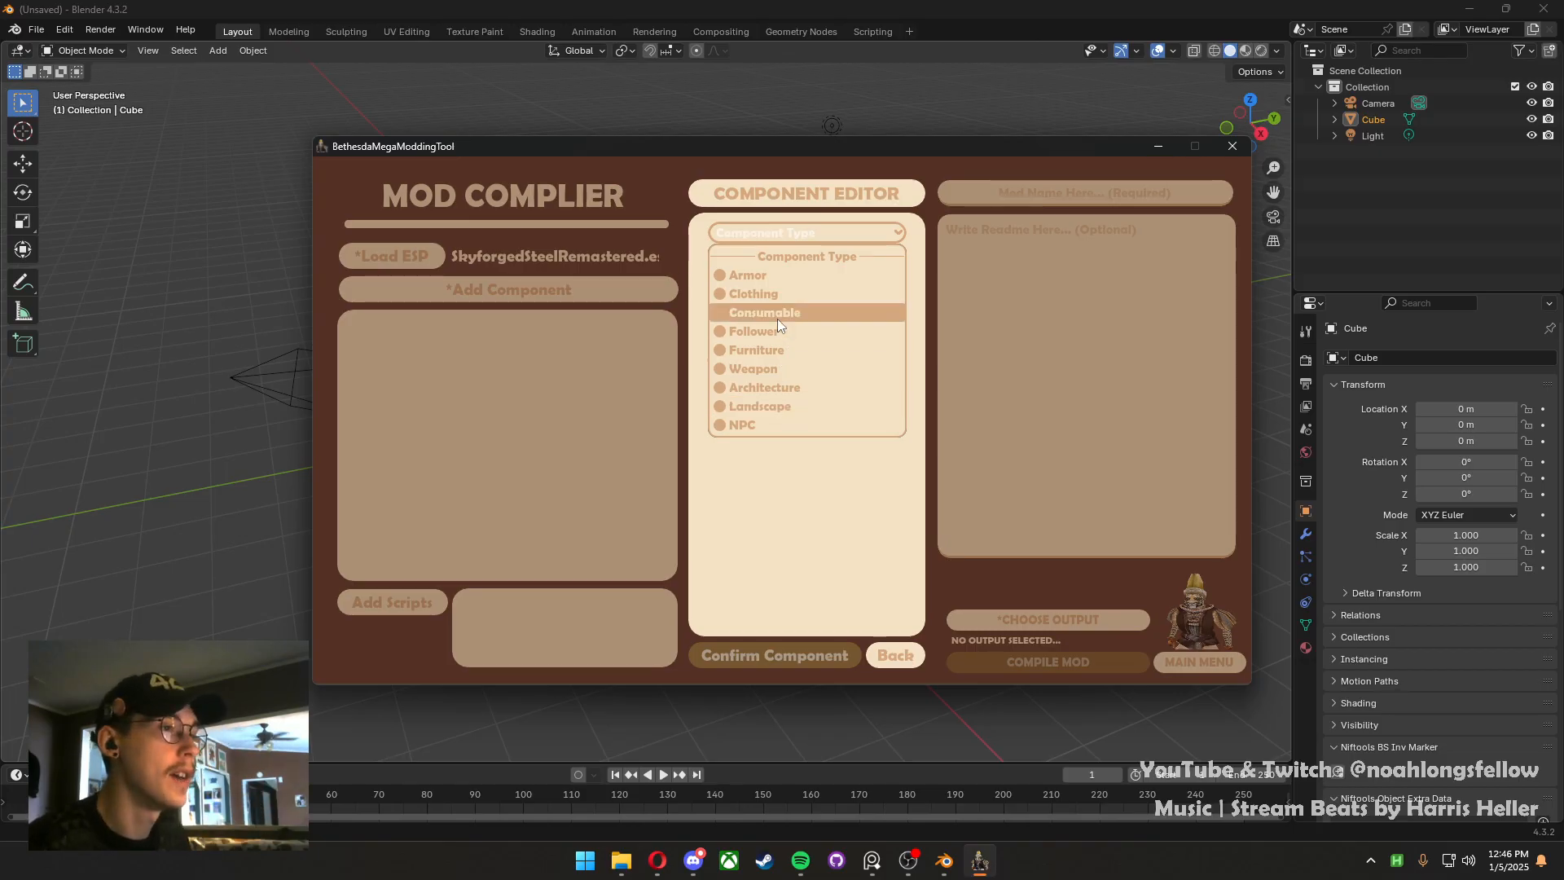
pyautogui.click(778, 370)
pyautogui.click(750, 256)
pyautogui.click(748, 278)
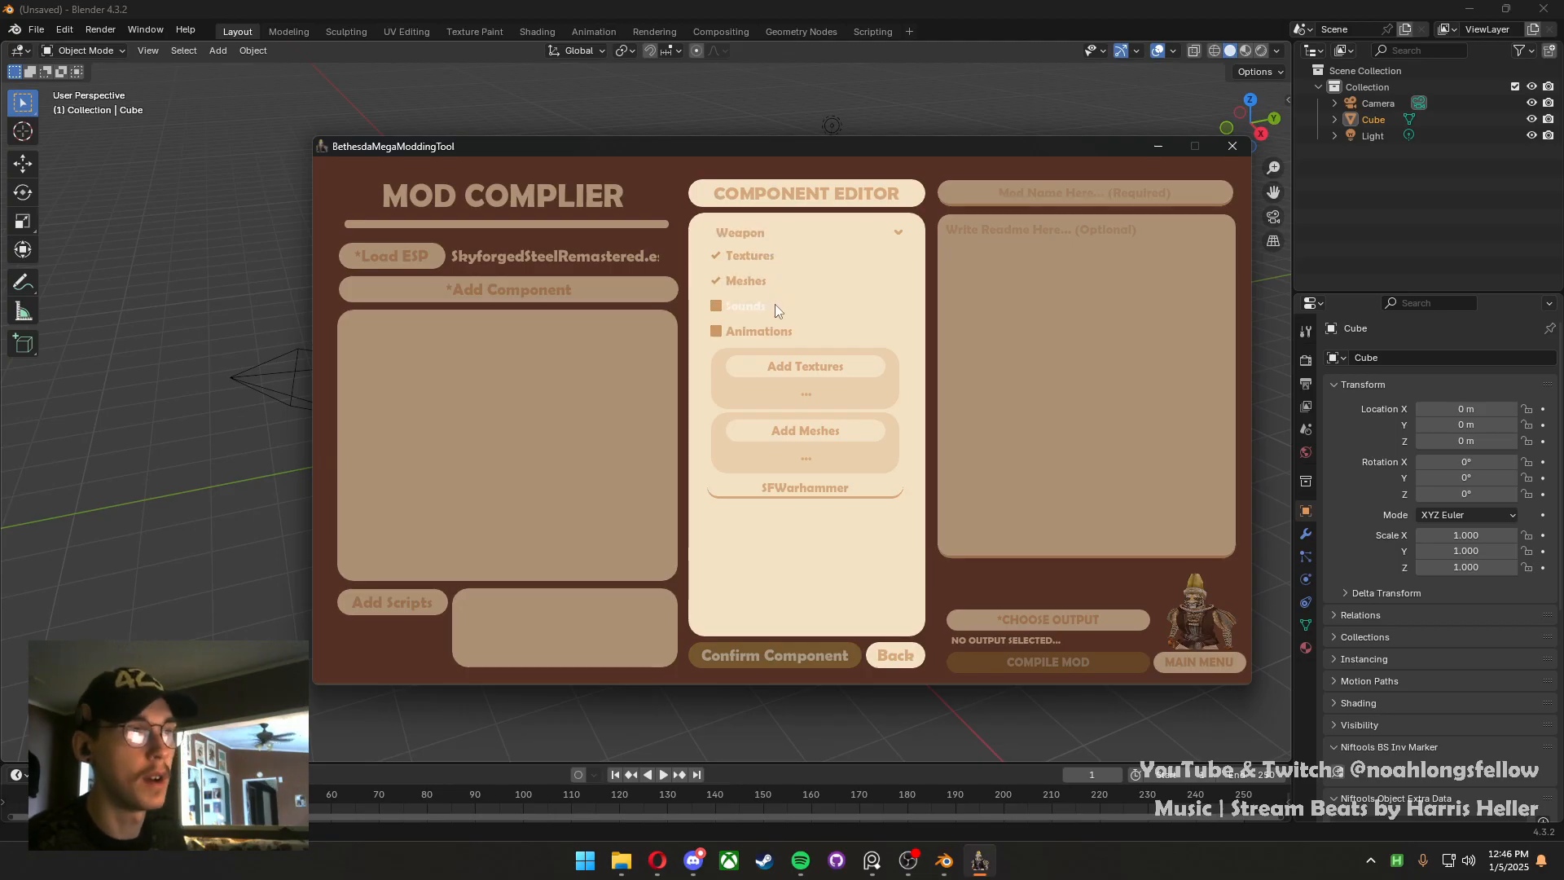
# Try including Sounds and Animations in the weapon component and turn both off again
pyautogui.click(769, 305)
pyautogui.click(763, 332)
pyautogui.click(746, 309)
pyautogui.click(746, 326)
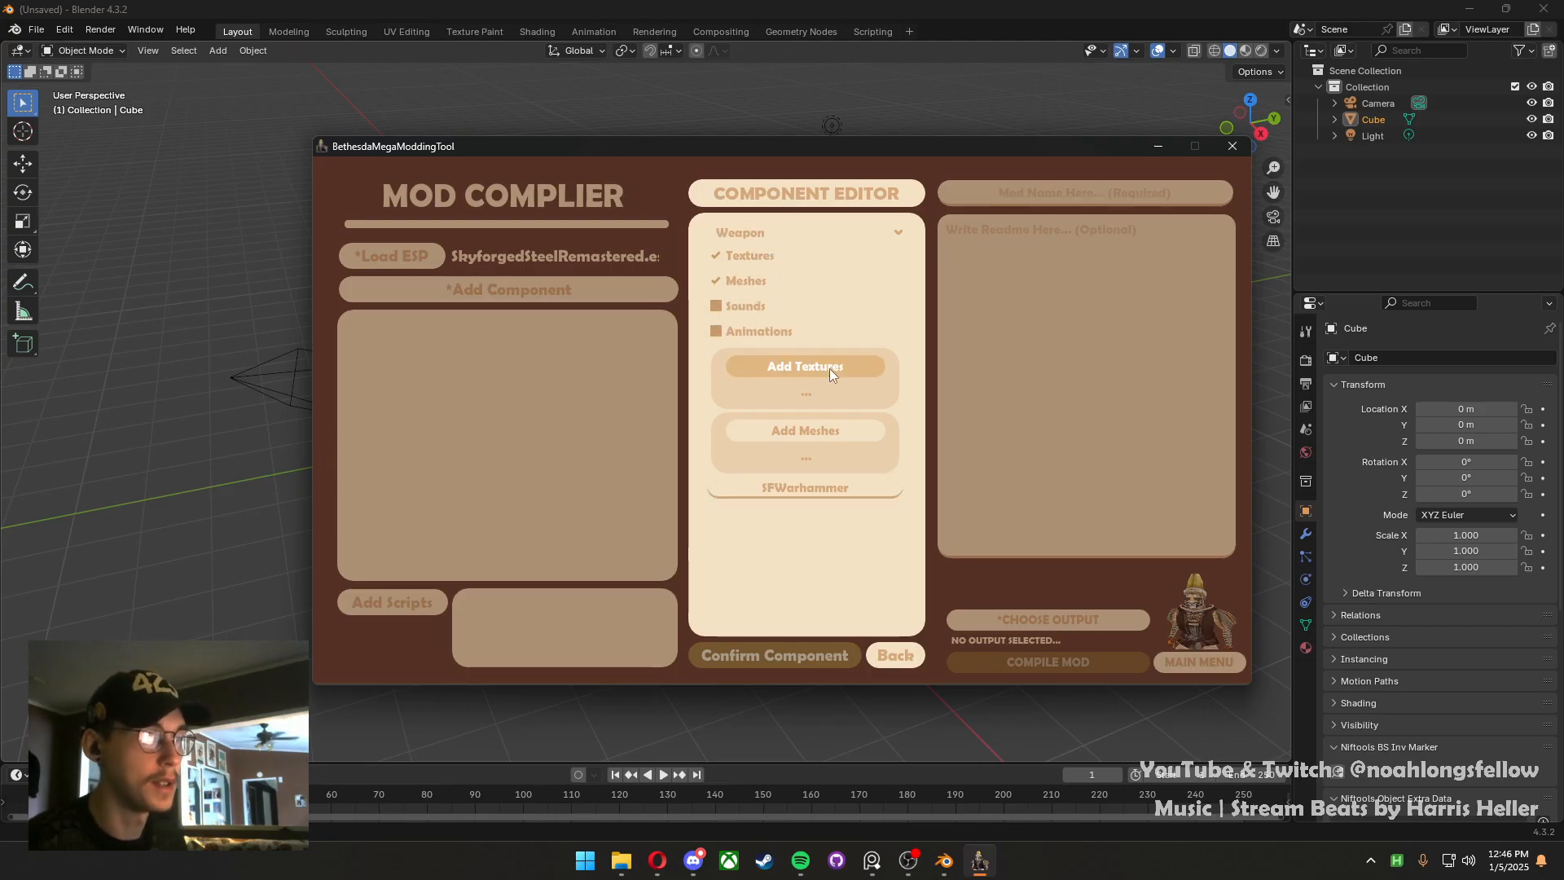
# Load sfs_warhammer.dds, sfs_warhammer_m.dds and sfs_warhammer_n.dds from the Desktop's test files/textures folder as the SFWarhammer component's textures
pyautogui.click(829, 368)
pyautogui.click(616, 253)
pyautogui.click(616, 253)
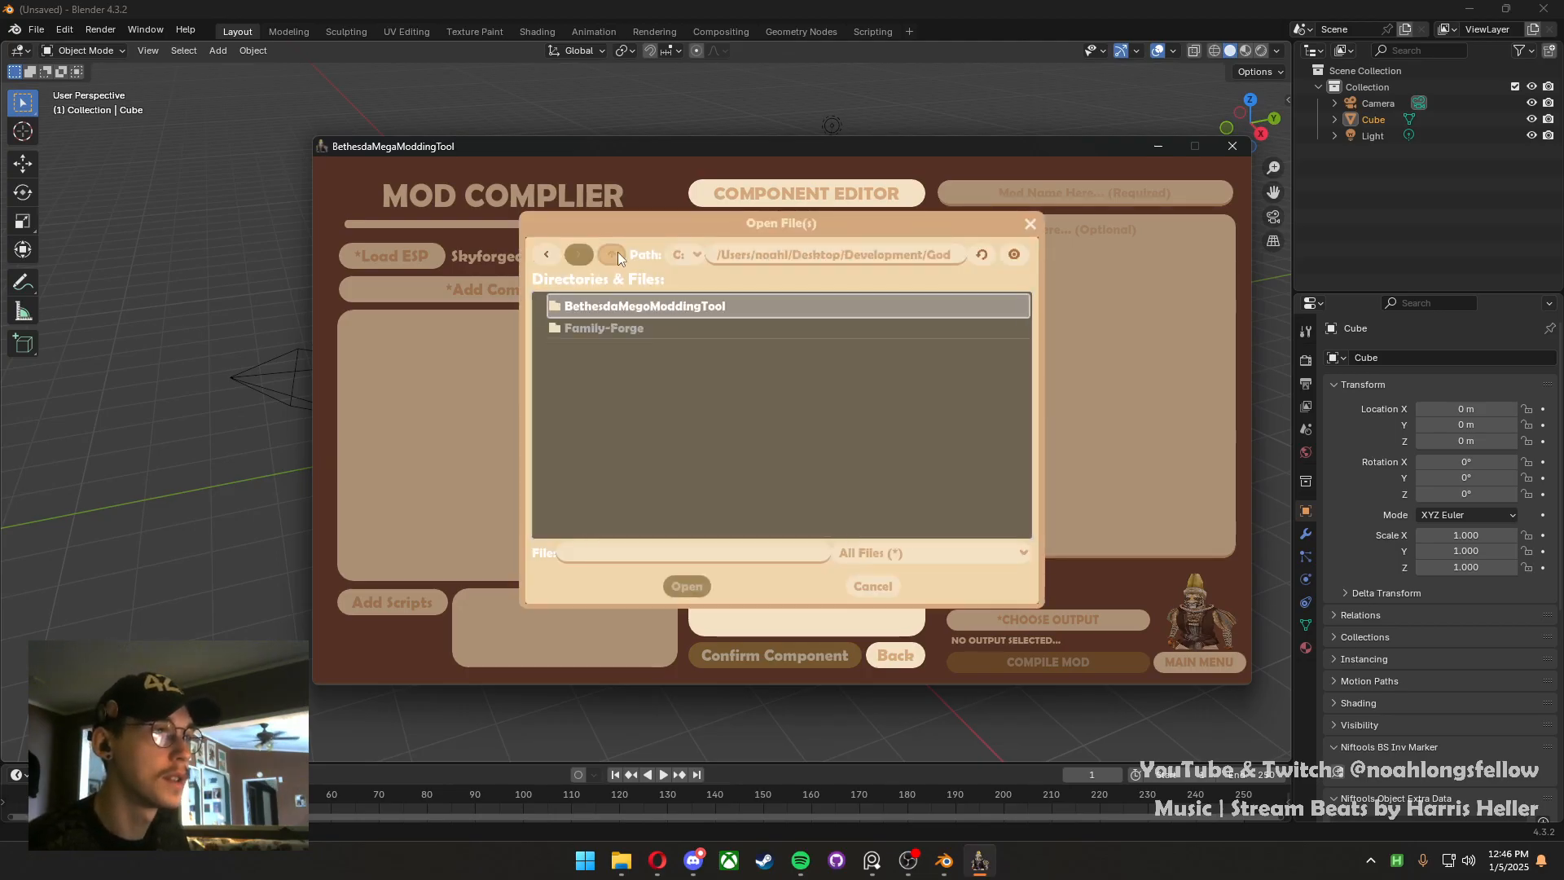
pyautogui.click(616, 253)
pyautogui.click(616, 253)
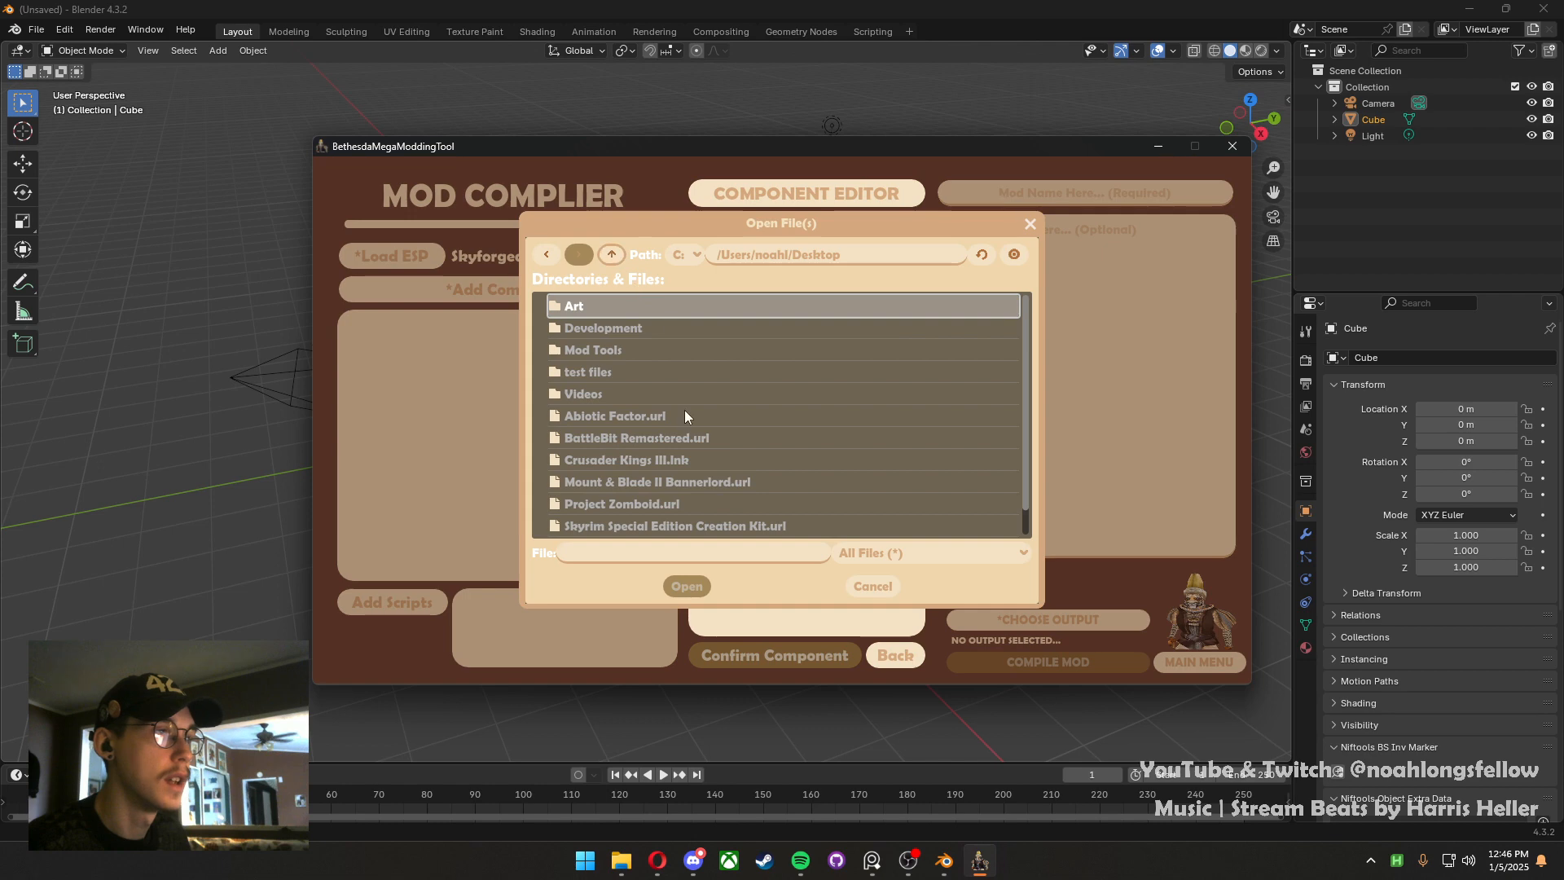
pyautogui.doubleClick(615, 375)
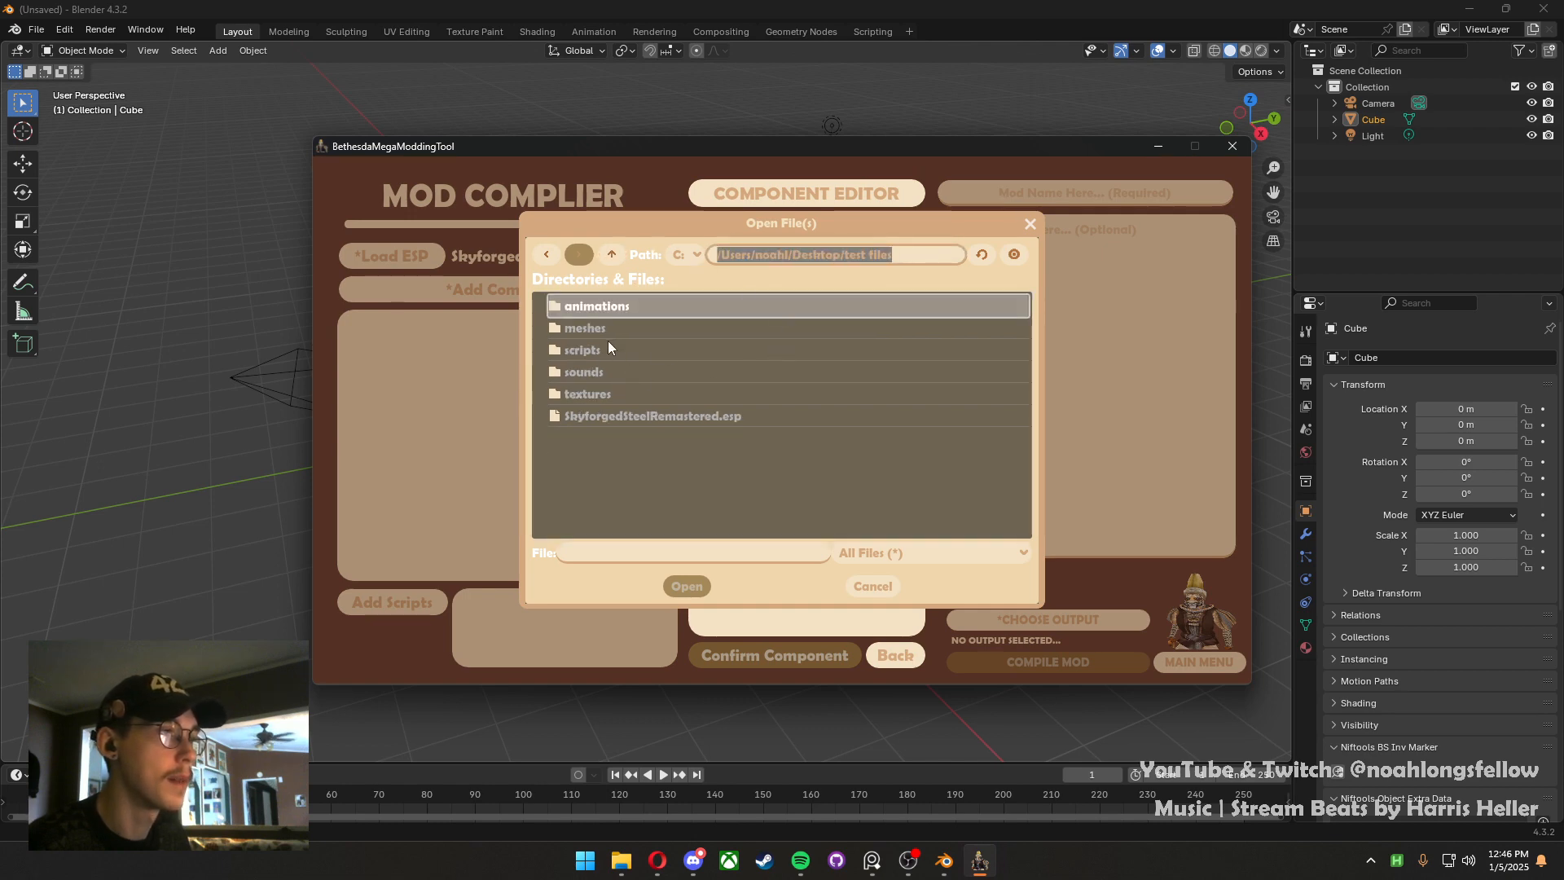
pyautogui.doubleClick(592, 395)
pyautogui.scroll(-5, 672, 503)
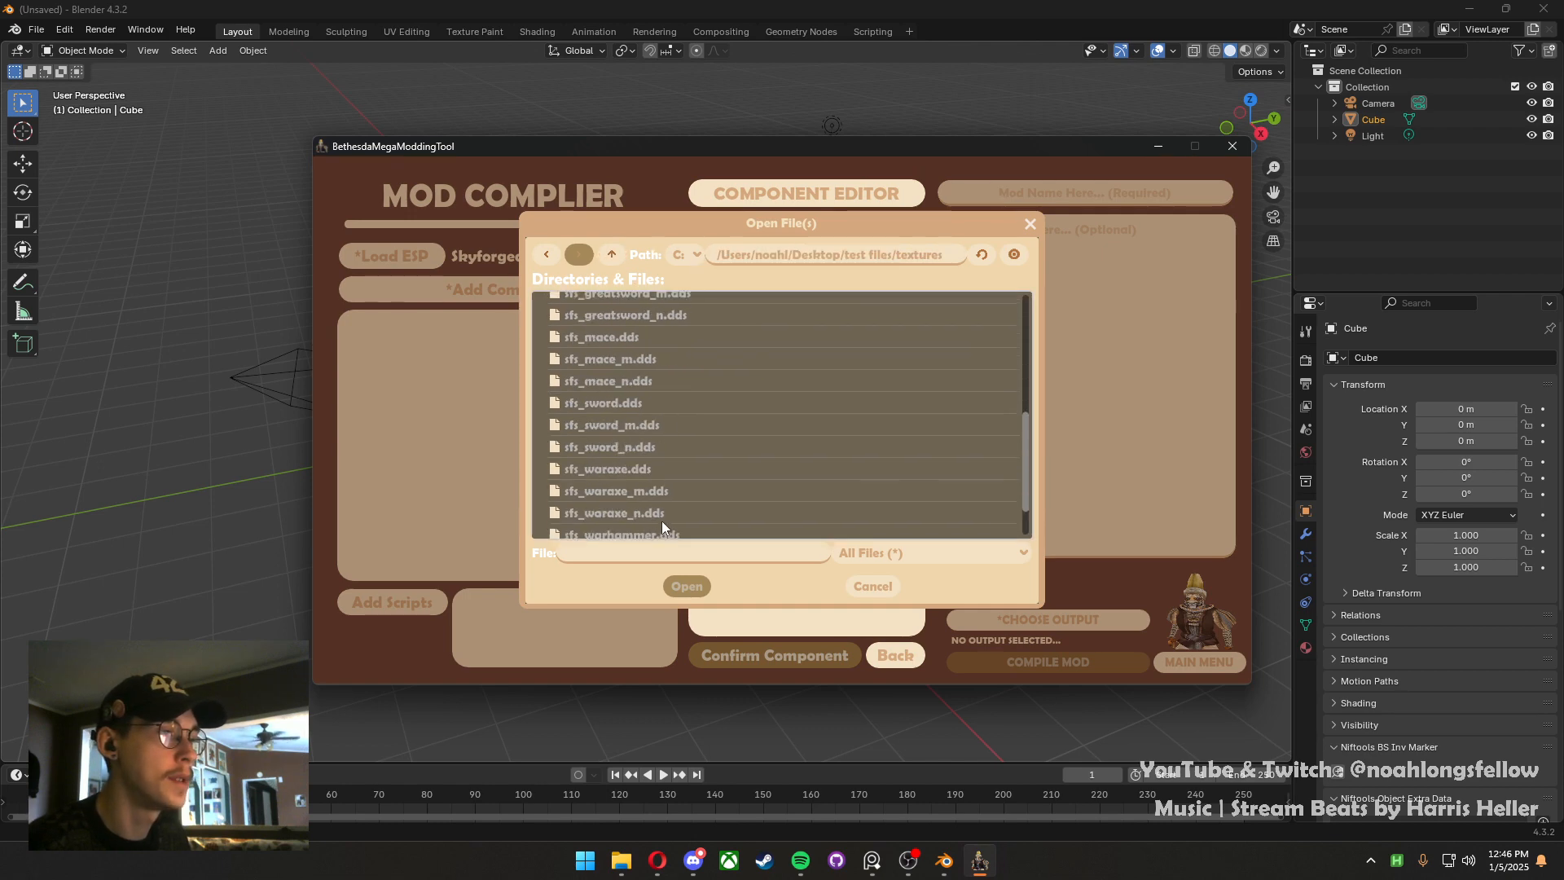
pyautogui.click(661, 479)
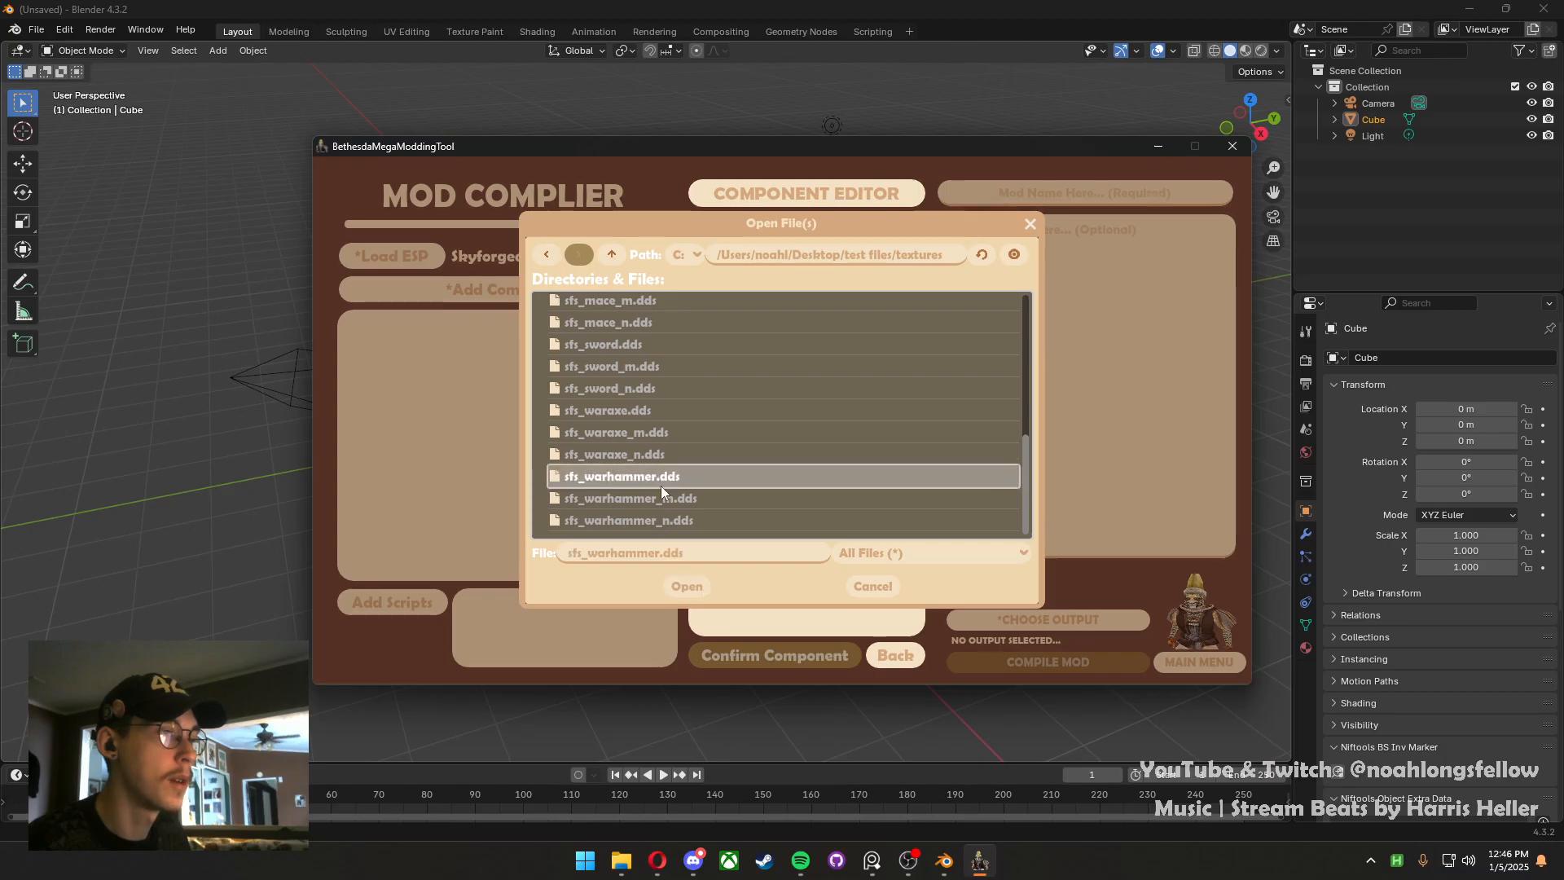
pyautogui.keyDown('shift'); pyautogui.click(656, 519); pyautogui.keyUp('shift')
pyautogui.click(686, 586)
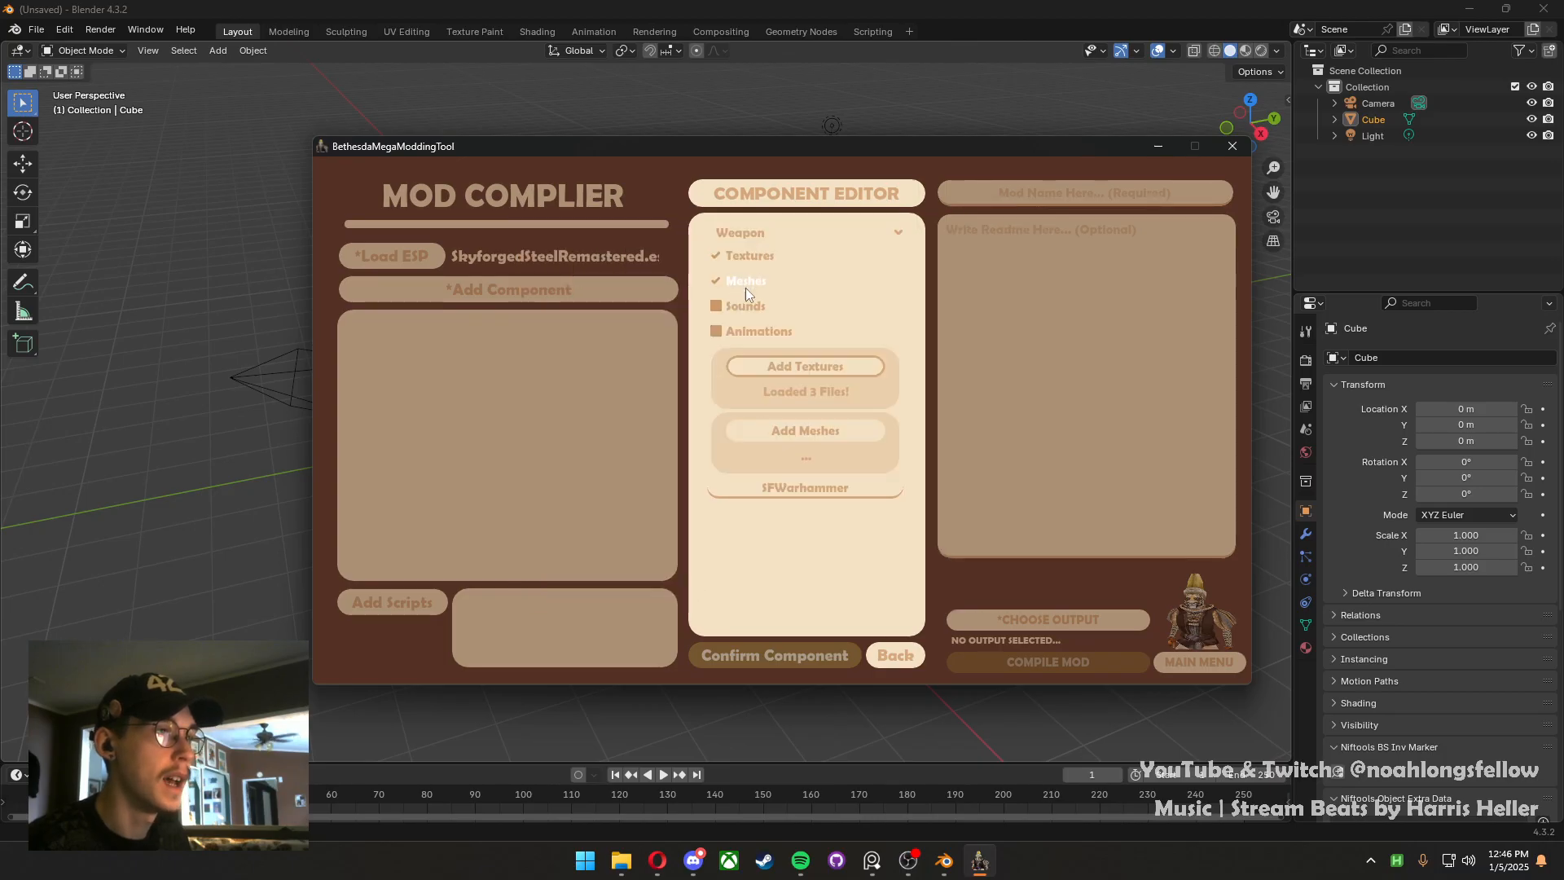
# Load sfs_warhammer.nif from the Desktop's test files/meshes folder as the component's mesh and confirm the SFWarhammer component
pyautogui.click(794, 435)
pyautogui.tripleClick(869, 255)
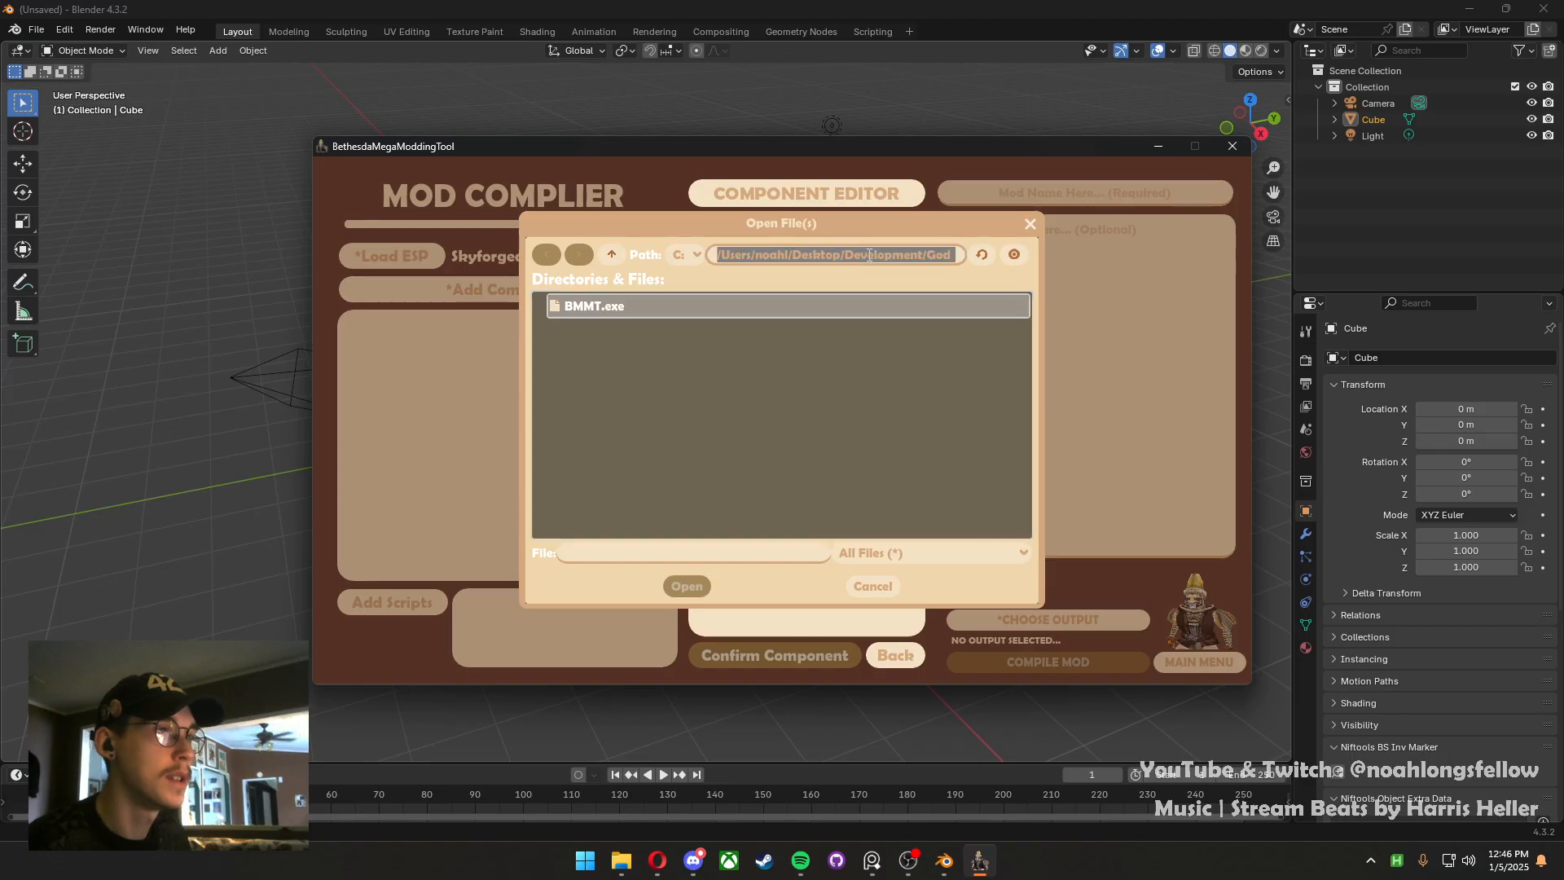
pyautogui.write('/Users/noahl/Desktop/test files')
pyautogui.press('Return')
pyautogui.doubleClick(697, 326)
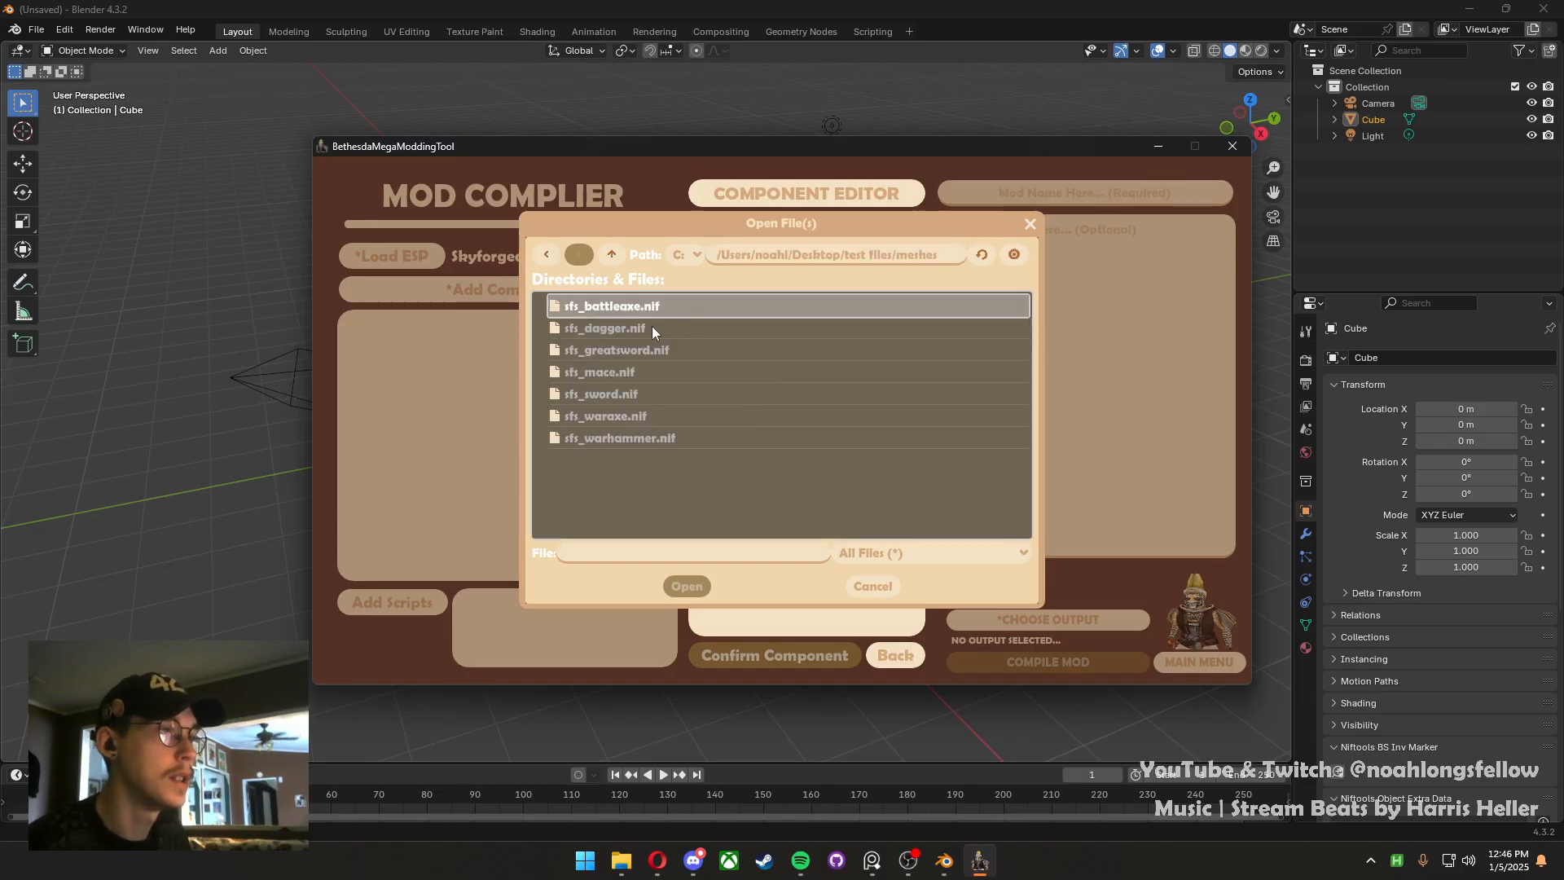
pyautogui.click(643, 438)
pyautogui.click(684, 587)
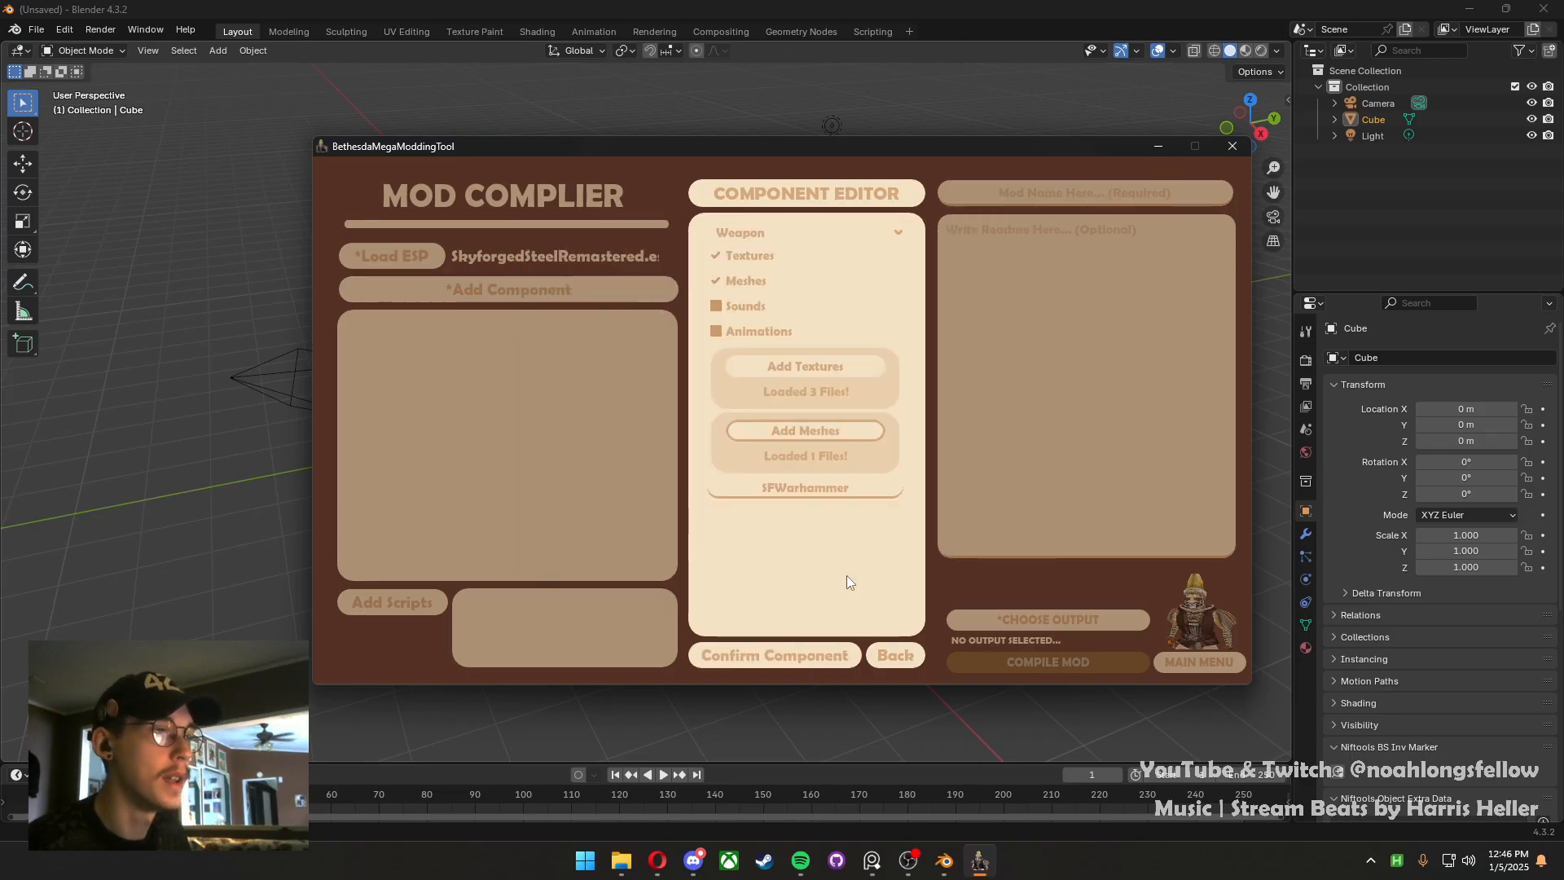
pyautogui.click(774, 655)
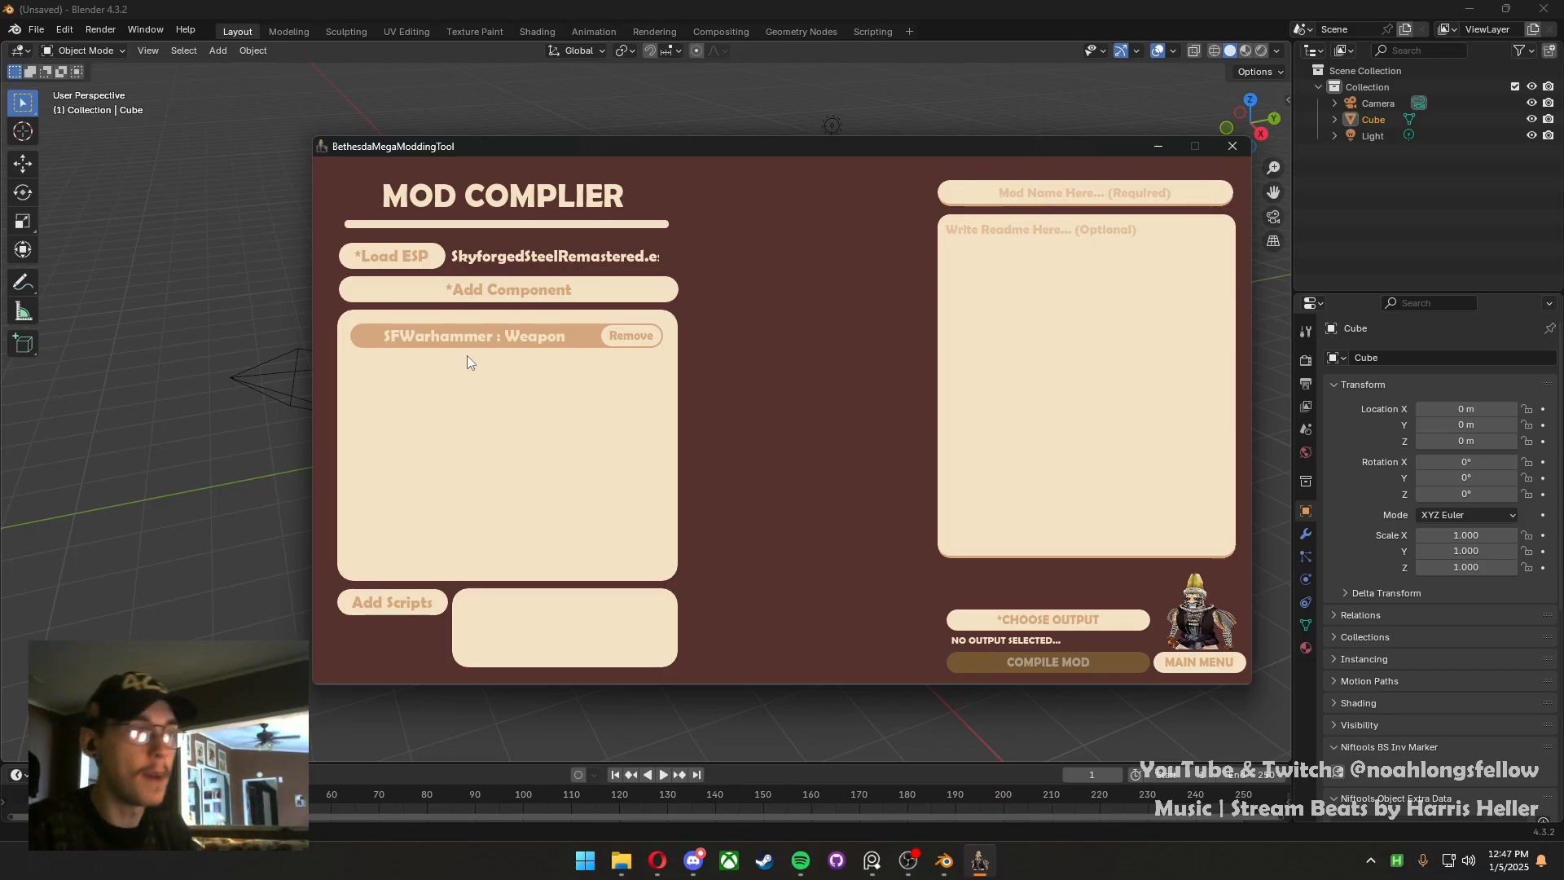
# Start a second mod component of type Weapon that includes Textures and Meshes
pyautogui.click(510, 283)
pyautogui.click(782, 230)
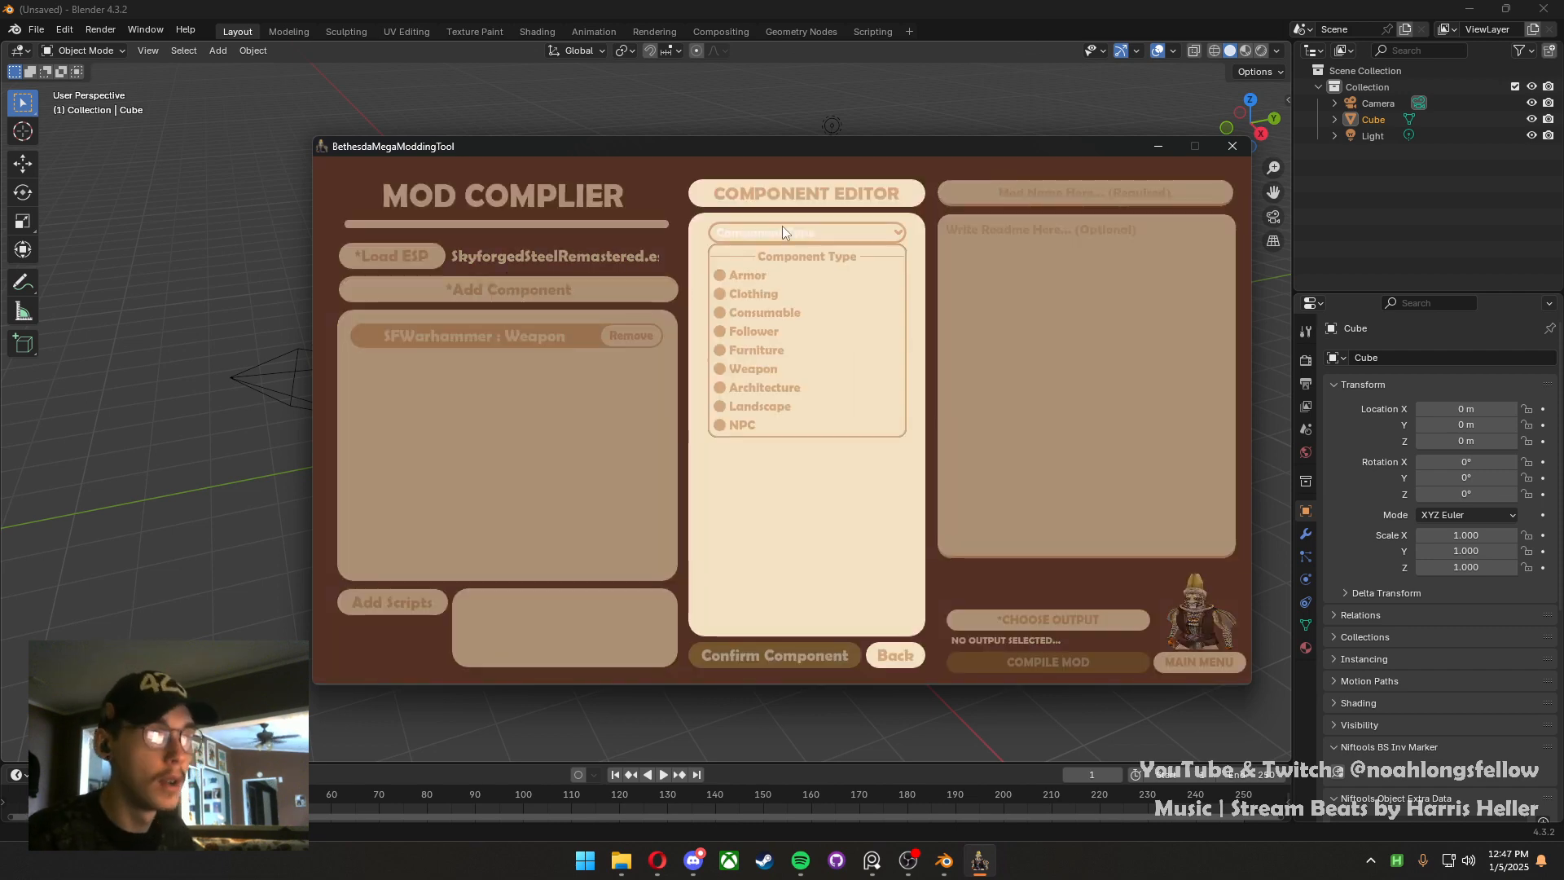
pyautogui.click(793, 371)
pyautogui.click(733, 257)
pyautogui.click(741, 280)
# Load all texture files from the Desktop's test files/textures folder into the second weapon component
pyautogui.click(812, 374)
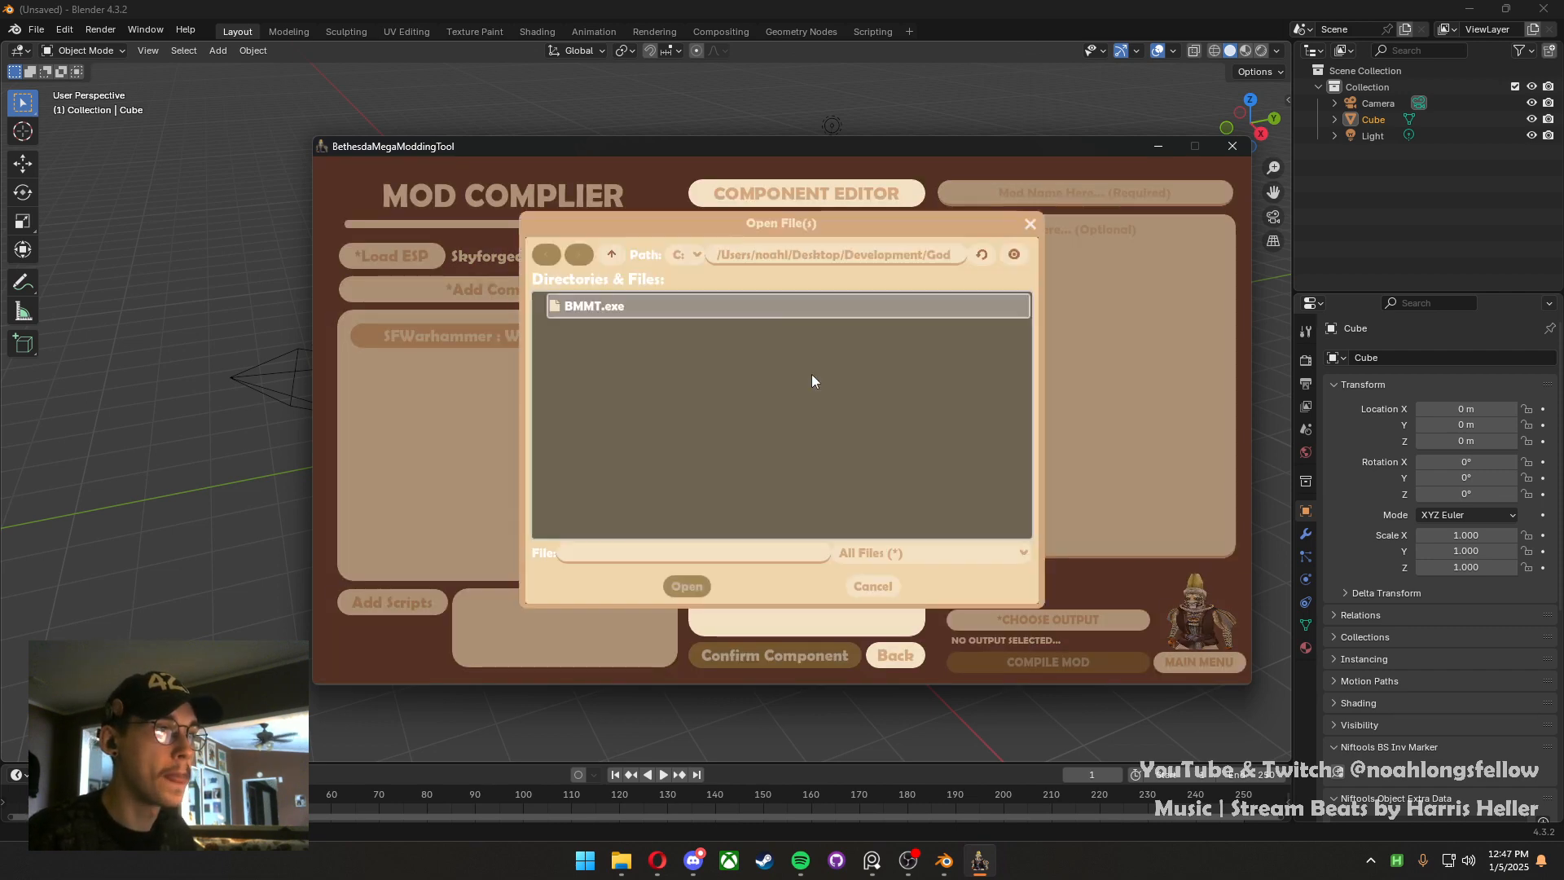
pyautogui.click(796, 256)
pyautogui.hotkey('ctrl', 'a')
pyautogui.write('C:\\Users\\noahl\\Desktop\\test files')
pyautogui.press('Return')
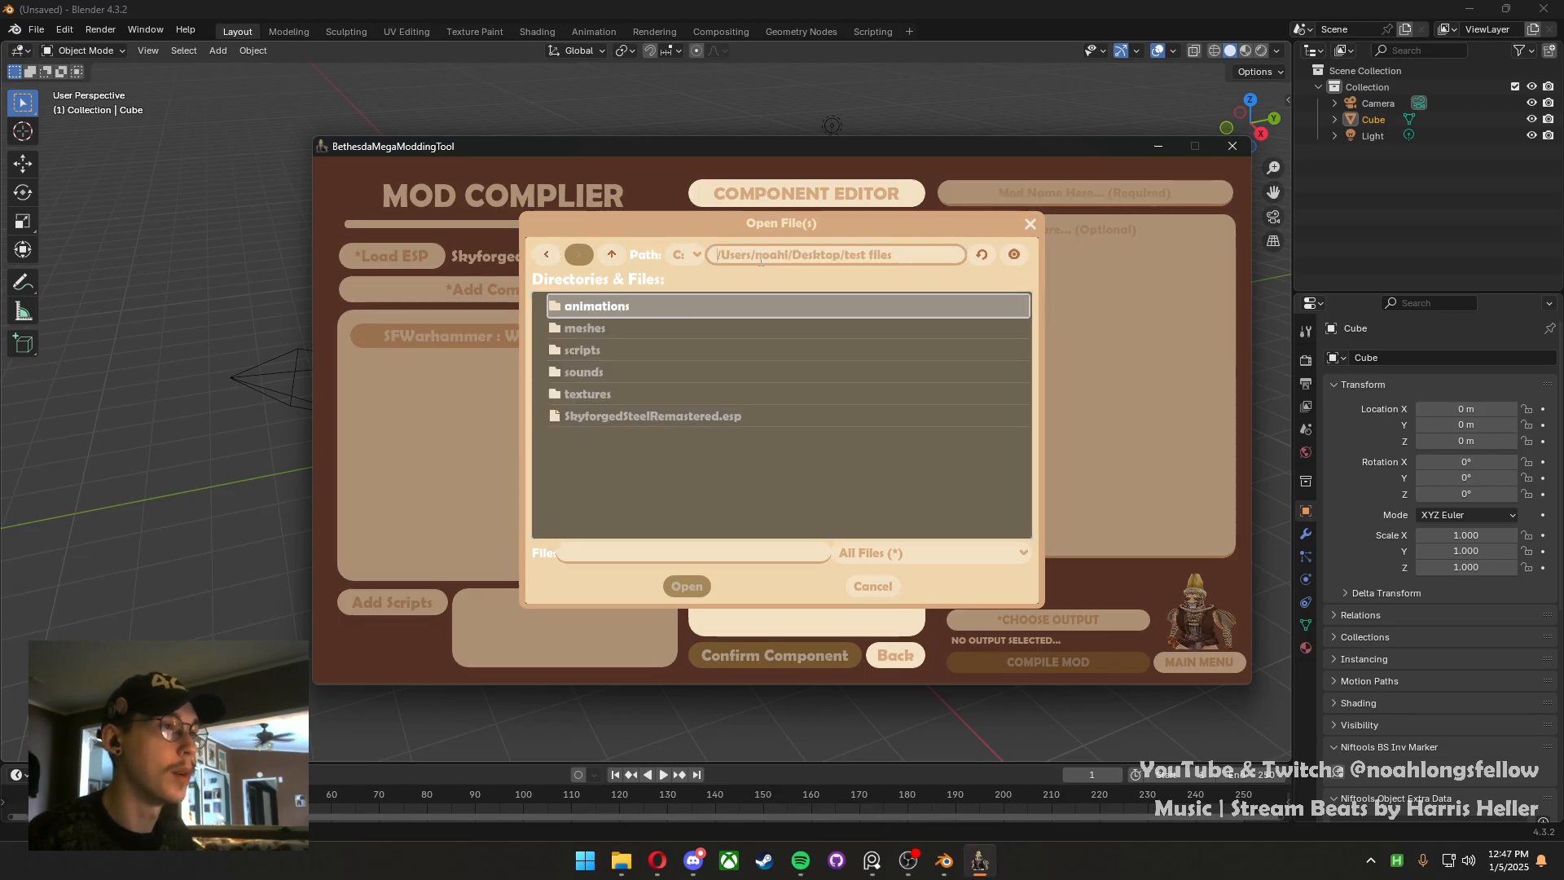
pyautogui.click(581, 393)
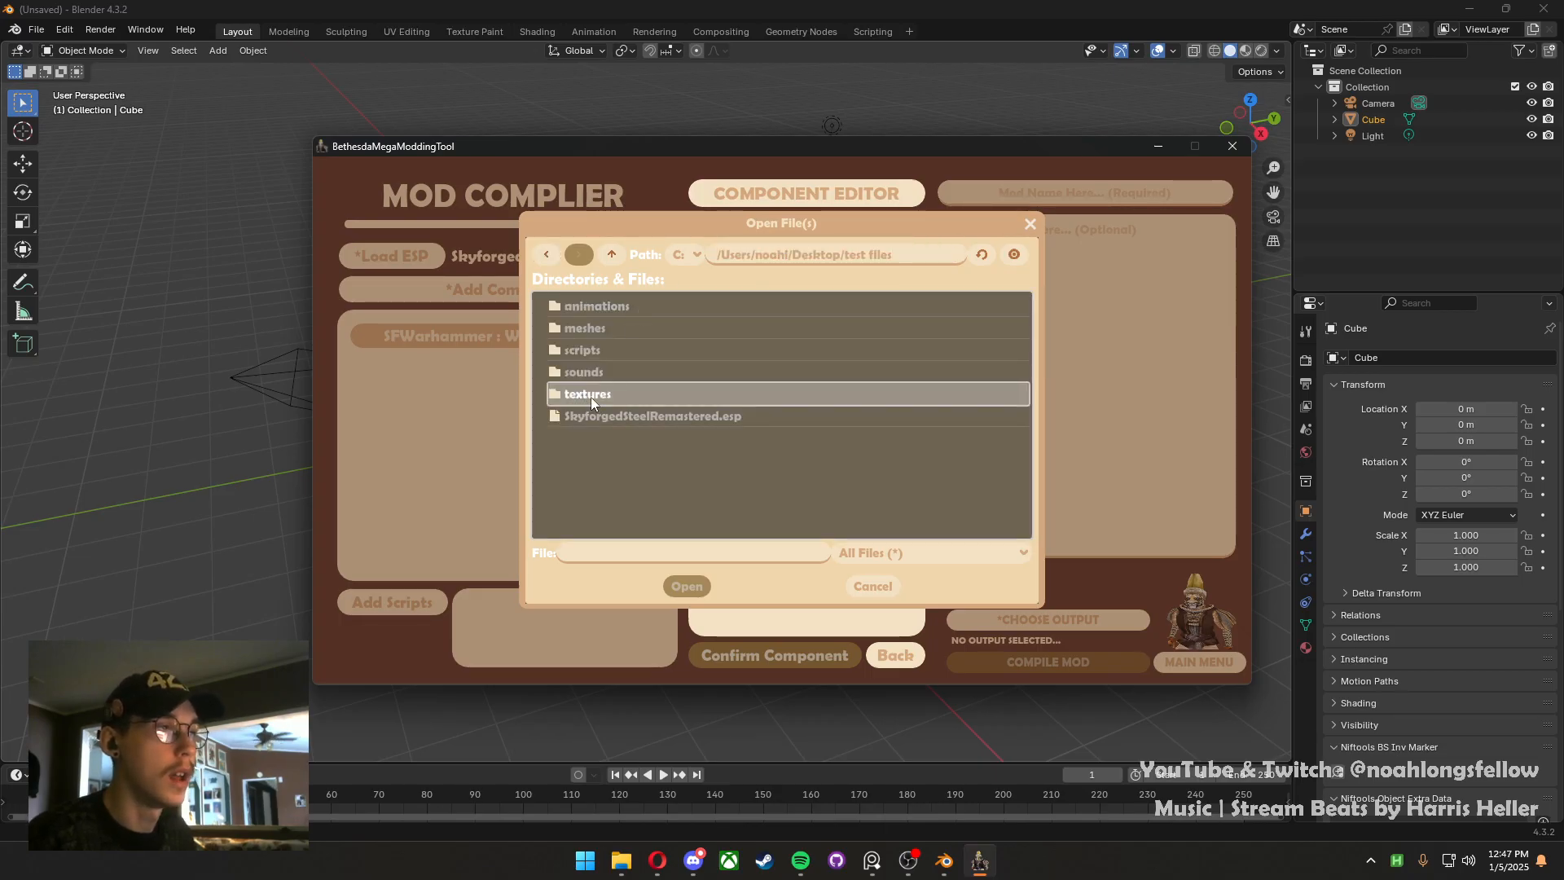
pyautogui.doubleClick(600, 399)
pyautogui.scroll(-5, 723, 476)
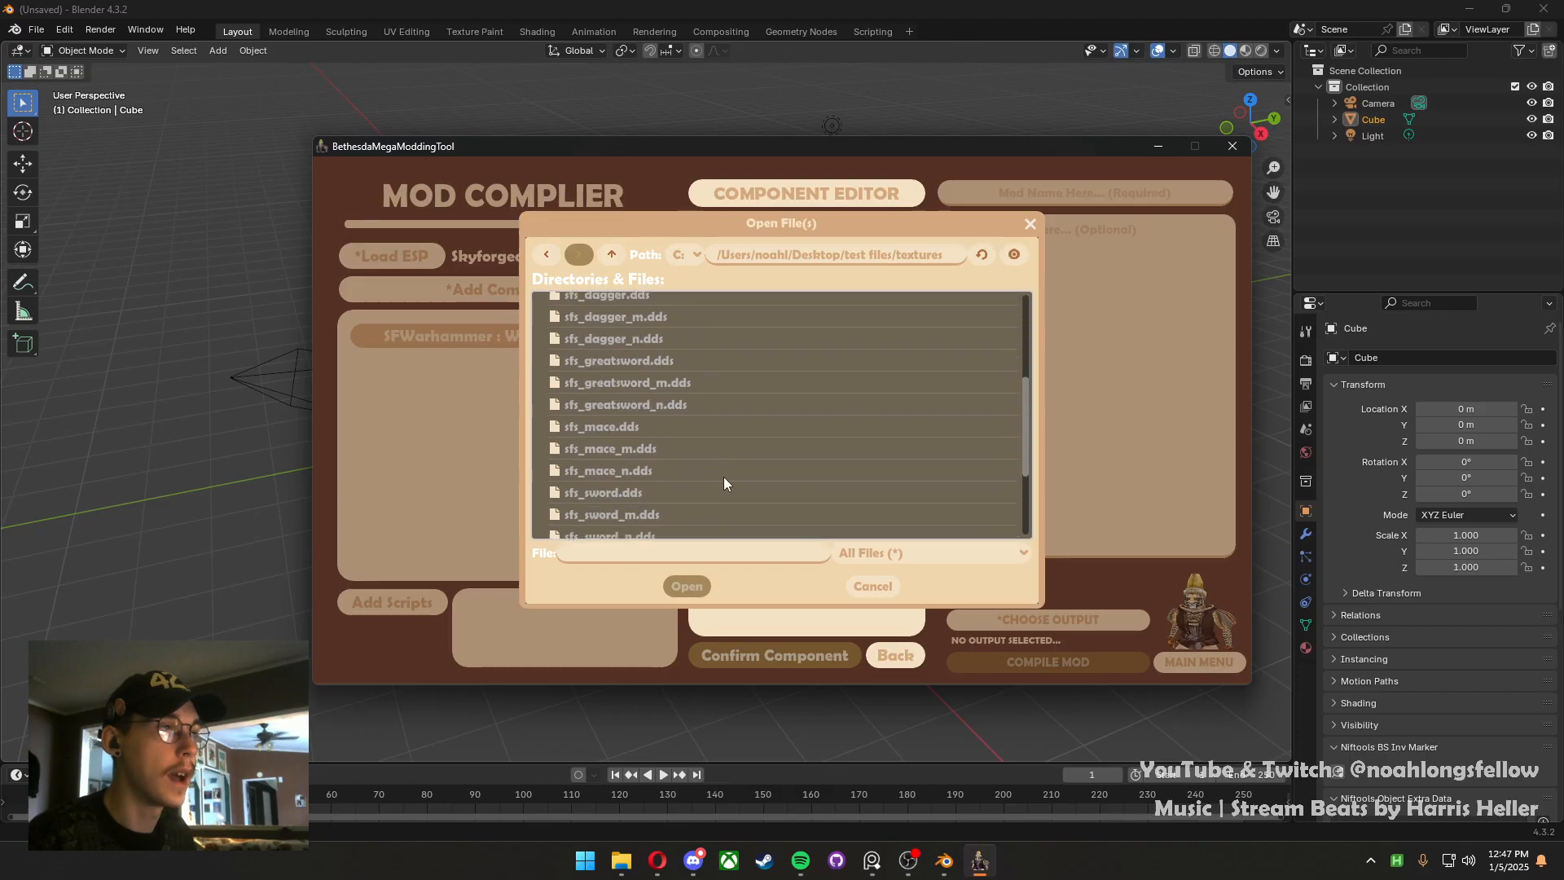
pyautogui.click(670, 525)
pyautogui.click(672, 587)
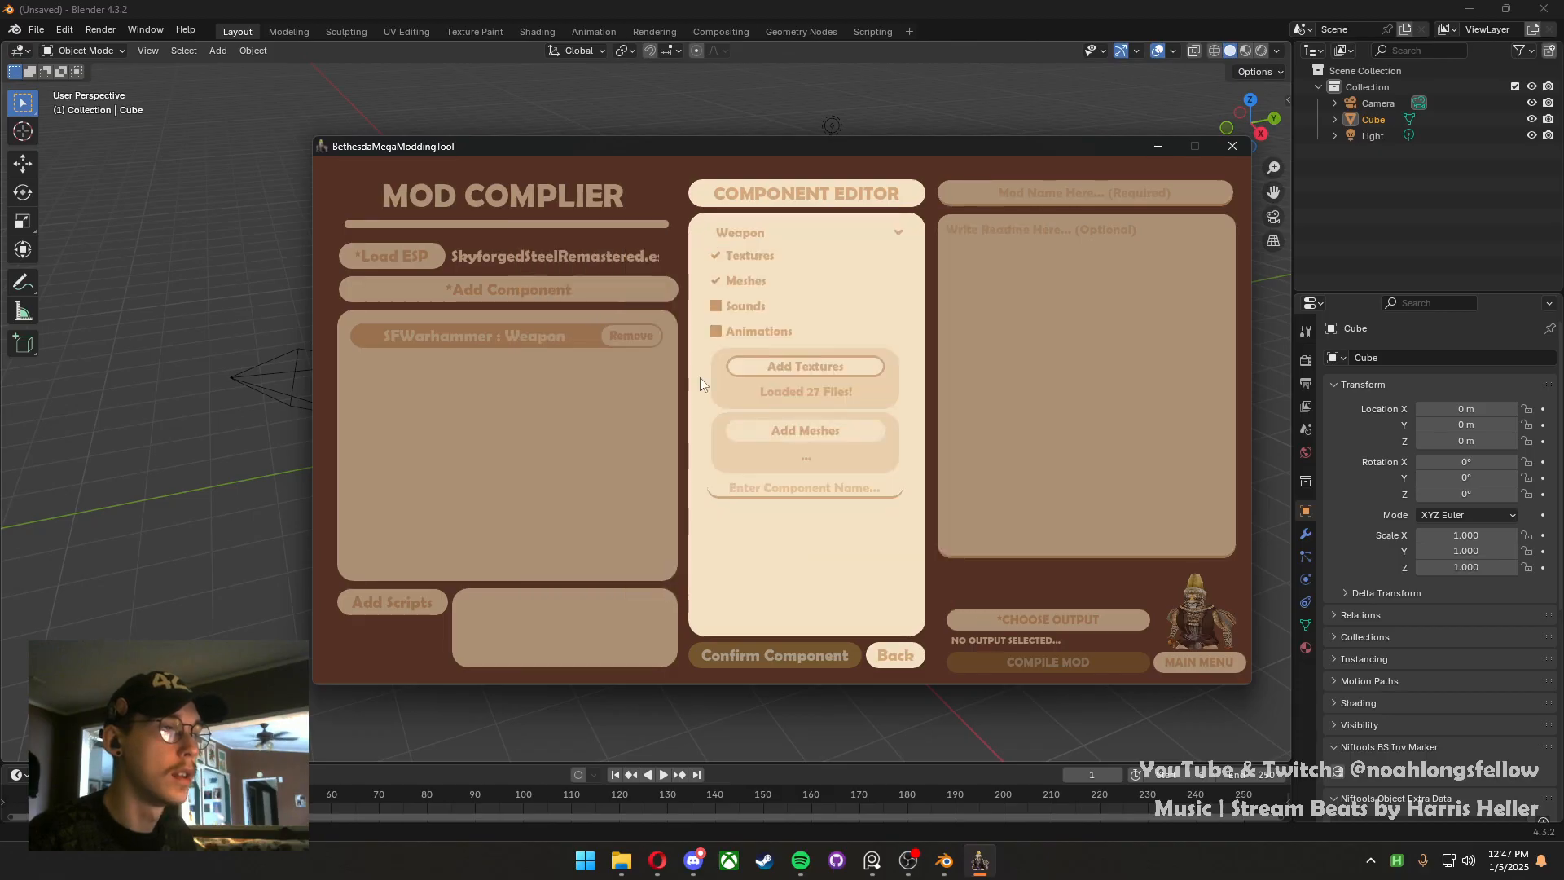
# Load all mesh files, from sfs_battleaxe.nif to sfs_warhammer.nif, from the test files/meshes folder into the second weapon component
pyautogui.click(810, 425)
pyautogui.tripleClick(737, 256)
pyautogui.write('/Users/noahl/Desktop/test files')
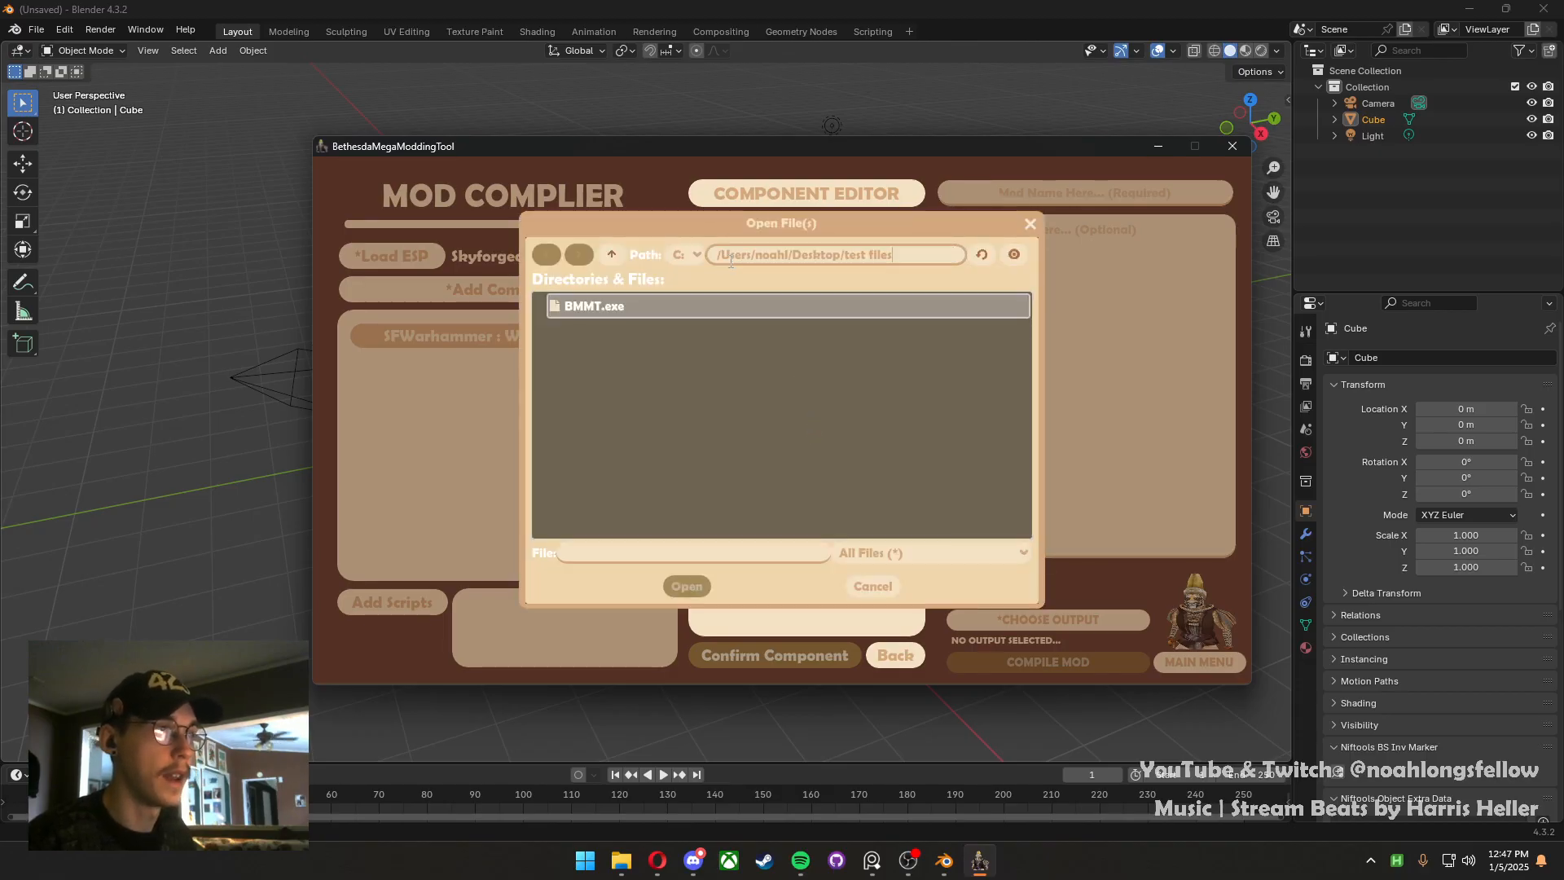
pyautogui.press('Return')
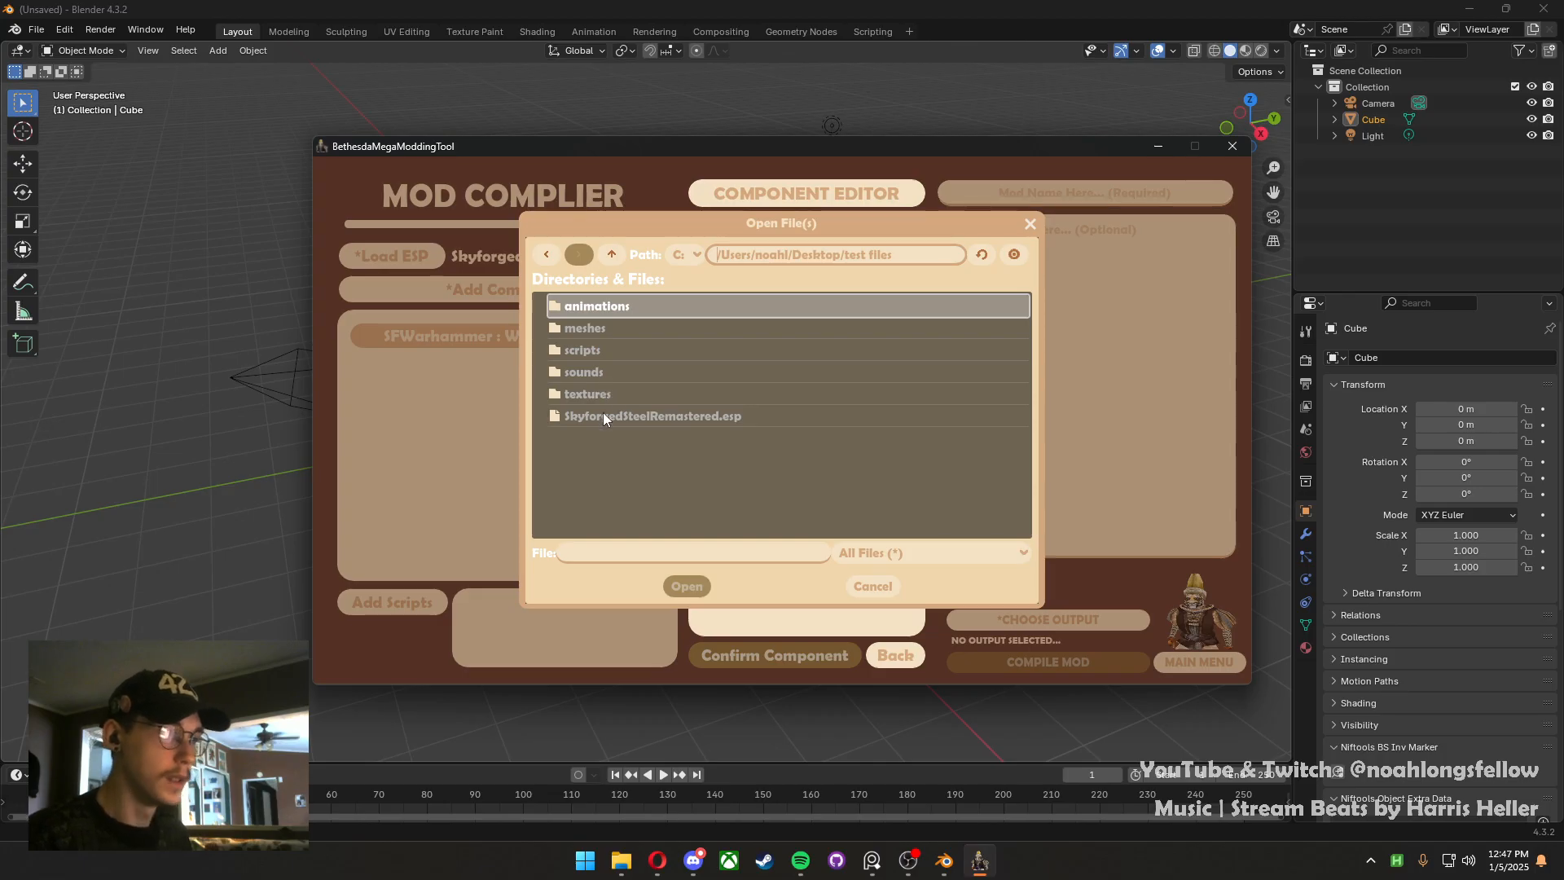
pyautogui.doubleClick(611, 330)
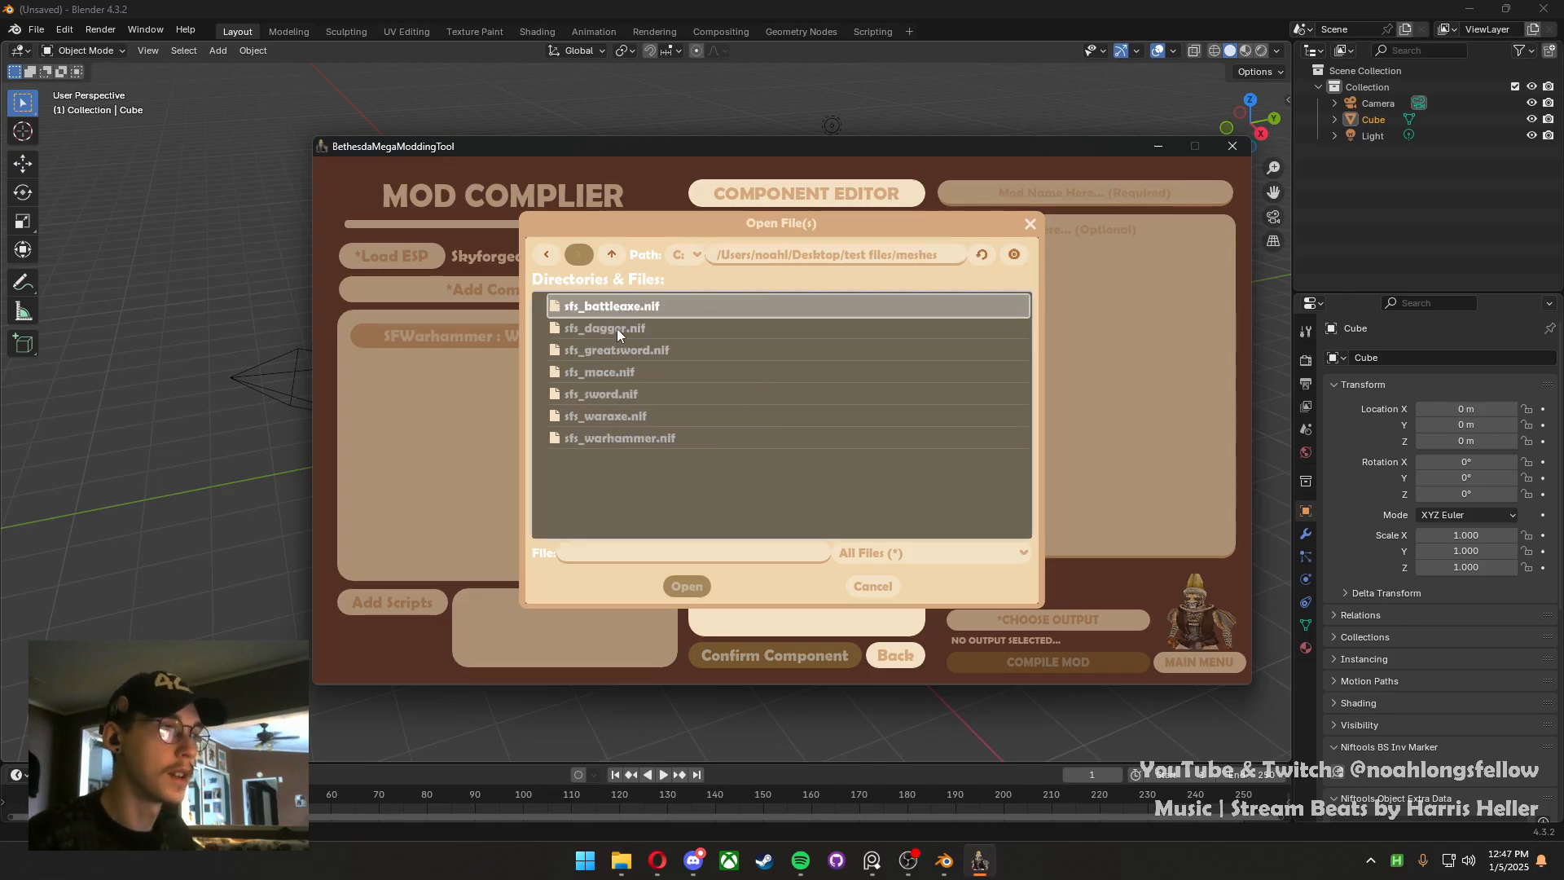
pyautogui.keyDown('shift'); pyautogui.click(673, 445); pyautogui.keyUp('shift')
pyautogui.click(686, 586)
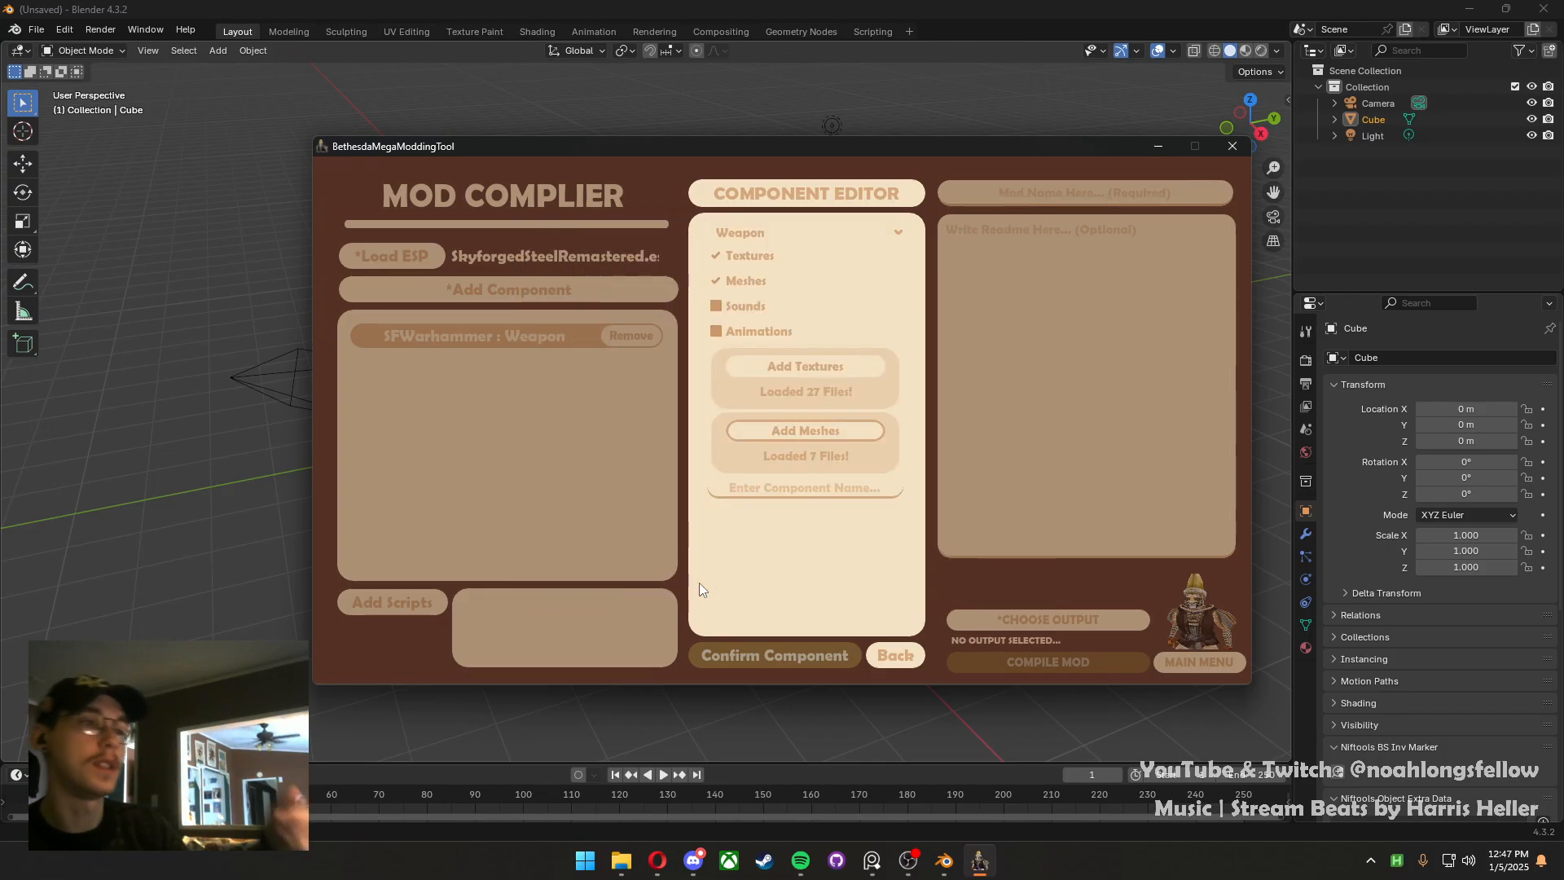
# Name the second weapon component SFSWeapons and confirm it
pyautogui.write('S')
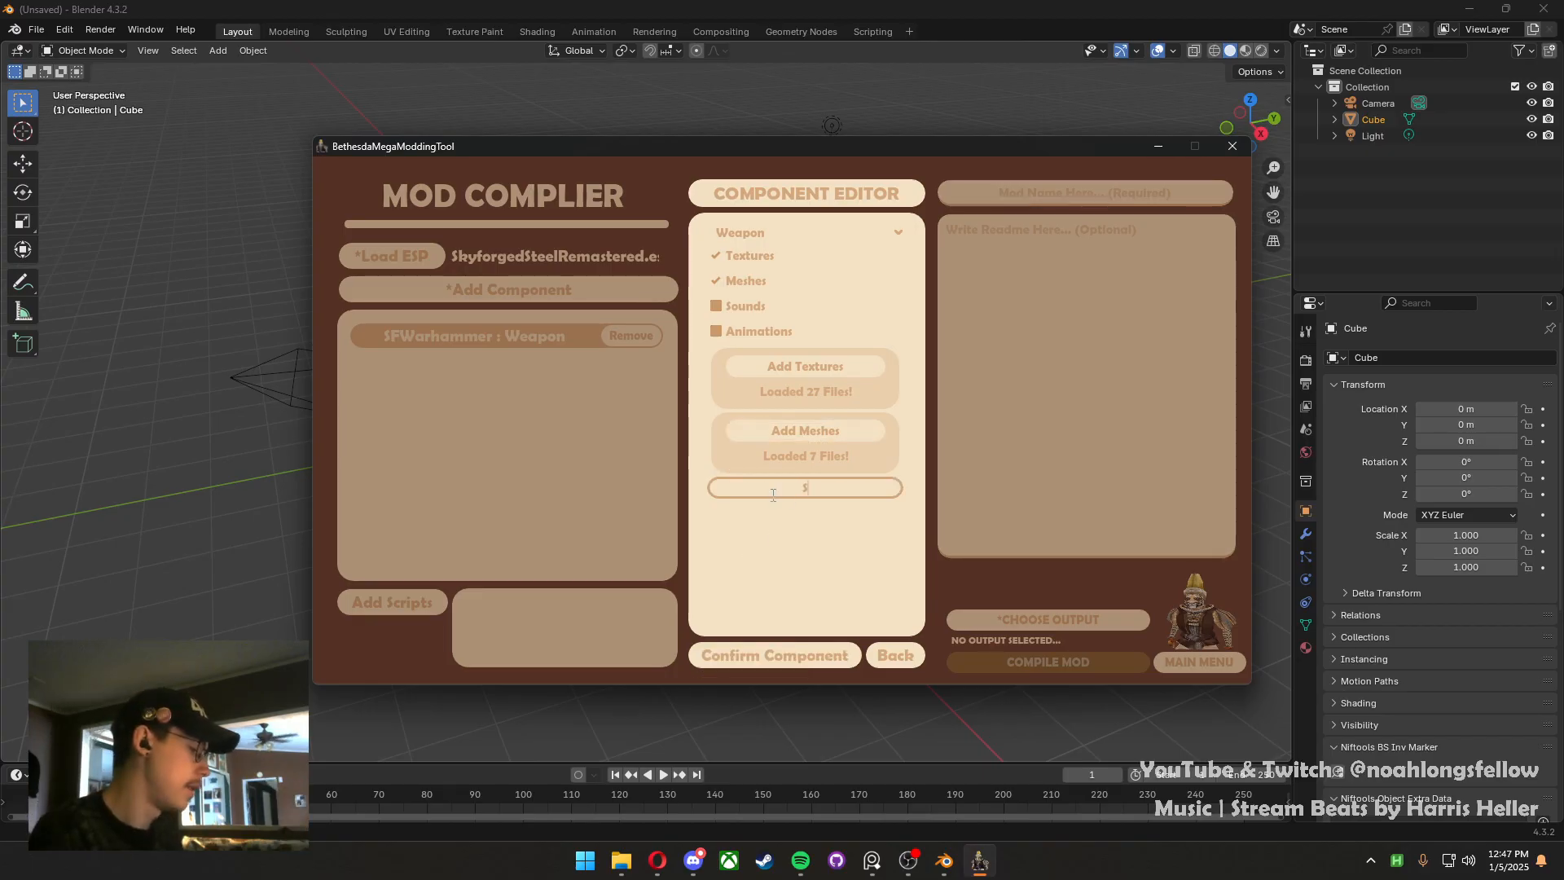
pyautogui.write('FSWEapons')
pyautogui.press('BackSpace')
pyautogui.press('BackSpace')
pyautogui.press('BackSpace')
pyautogui.press('BackSpace')
pyautogui.press('BackSpace')
pyautogui.press('BackSpace')
pyautogui.press('BackSpace')
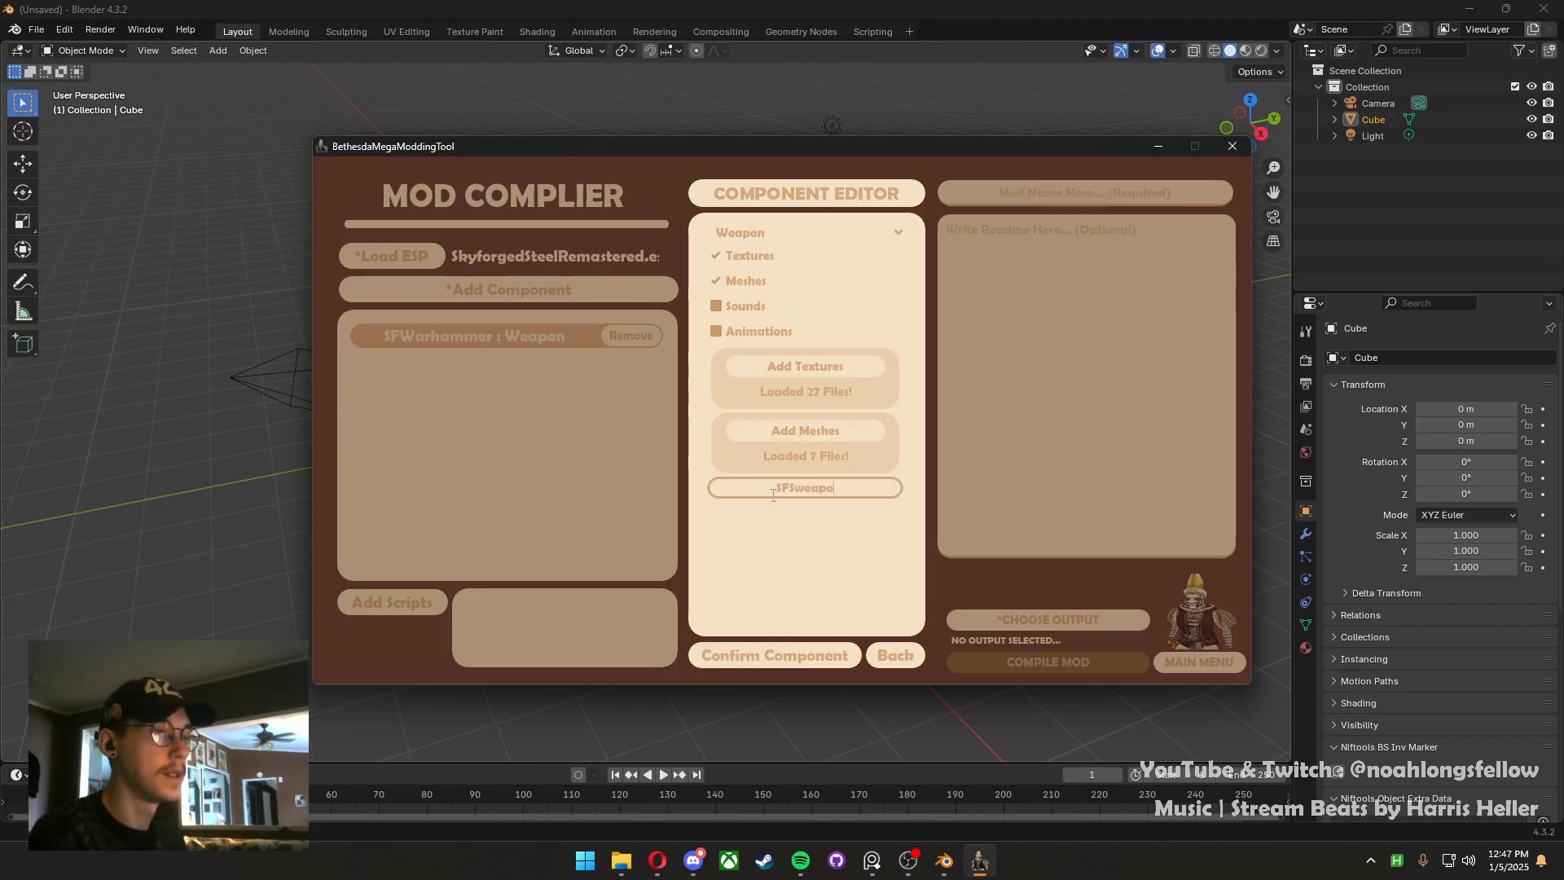
pyautogui.write('WEapons')
pyautogui.press('BackSpace')
pyautogui.press('BackSpace')
pyautogui.press('BackSpace')
pyautogui.press('BackSpace')
pyautogui.press('BackSpace')
pyautogui.press('BackSpace')
pyautogui.press('BackSpace')
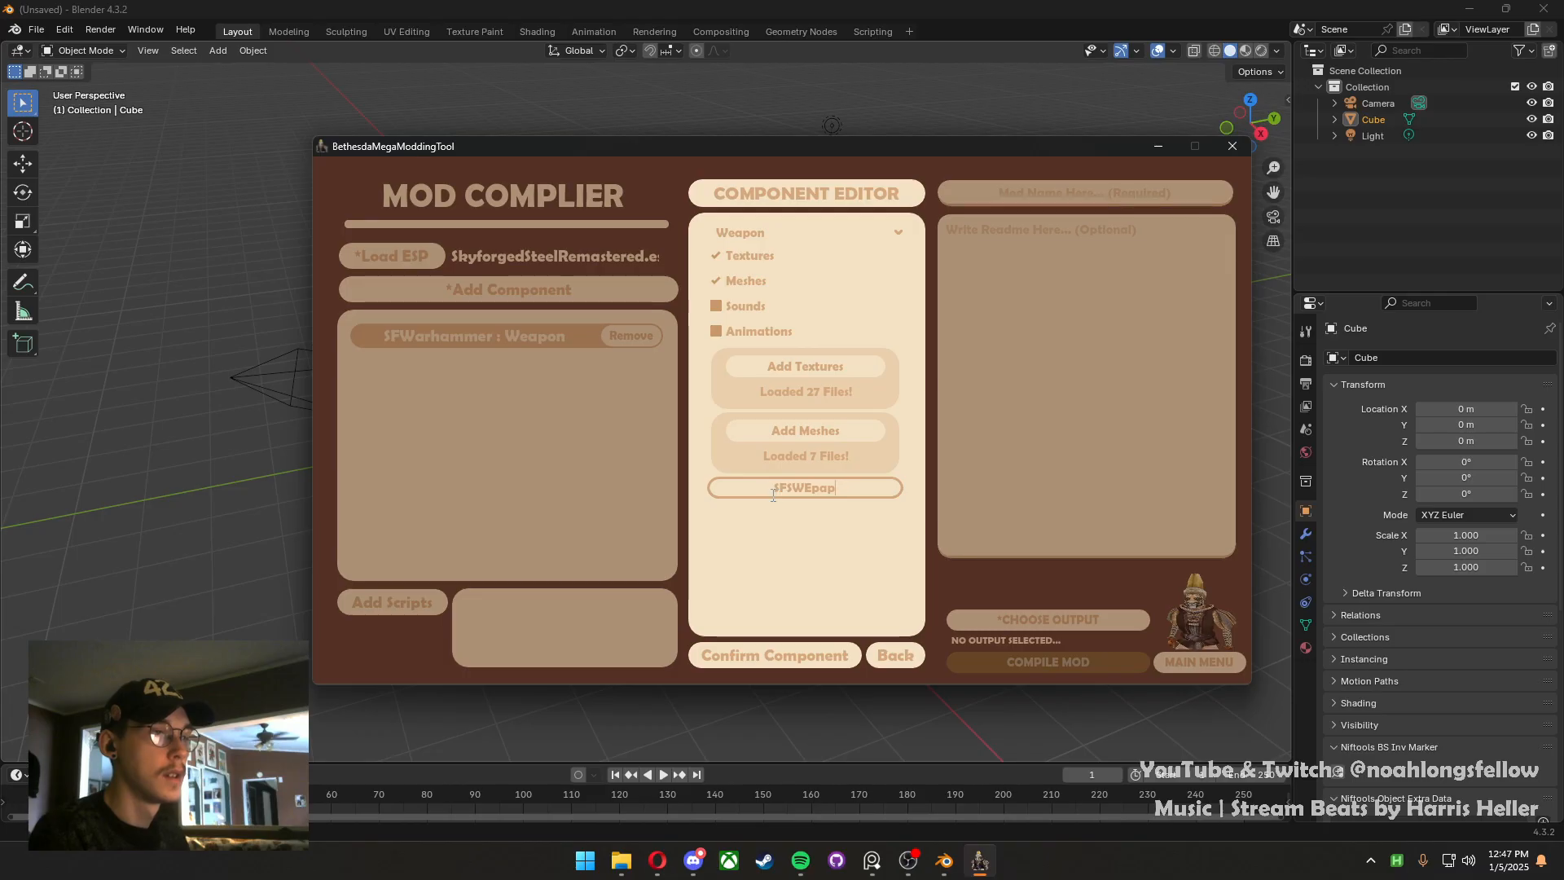
pyautogui.write('WE')
pyautogui.press('BackSpace')
pyautogui.write('eapons')
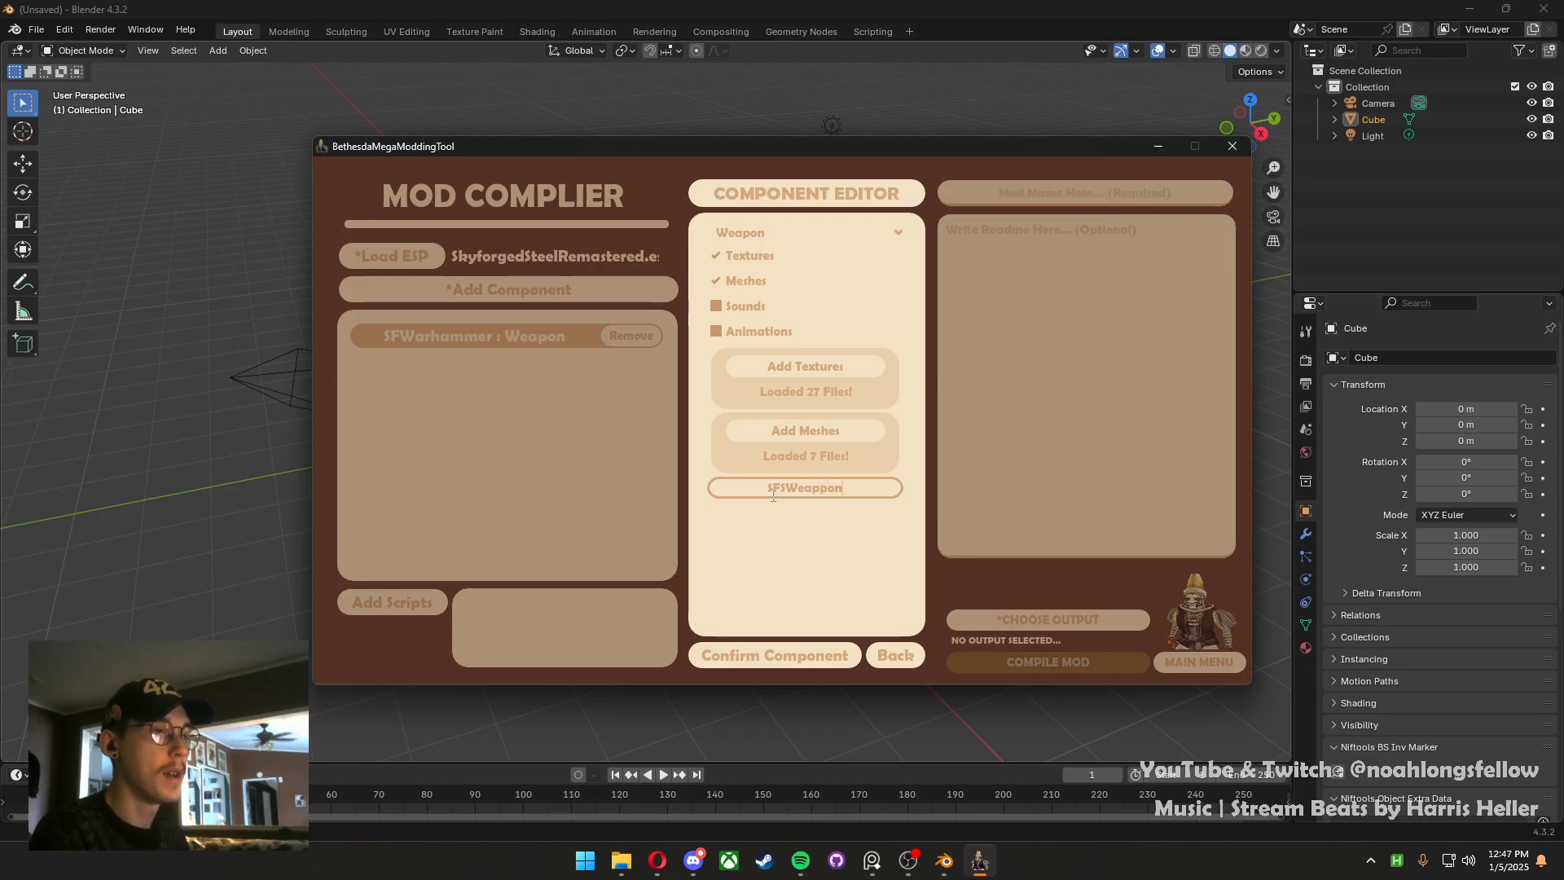
pyautogui.press('BackSpace')
pyautogui.press('BackSpace')
pyautogui.press('BackSpace')
pyautogui.write('ons')
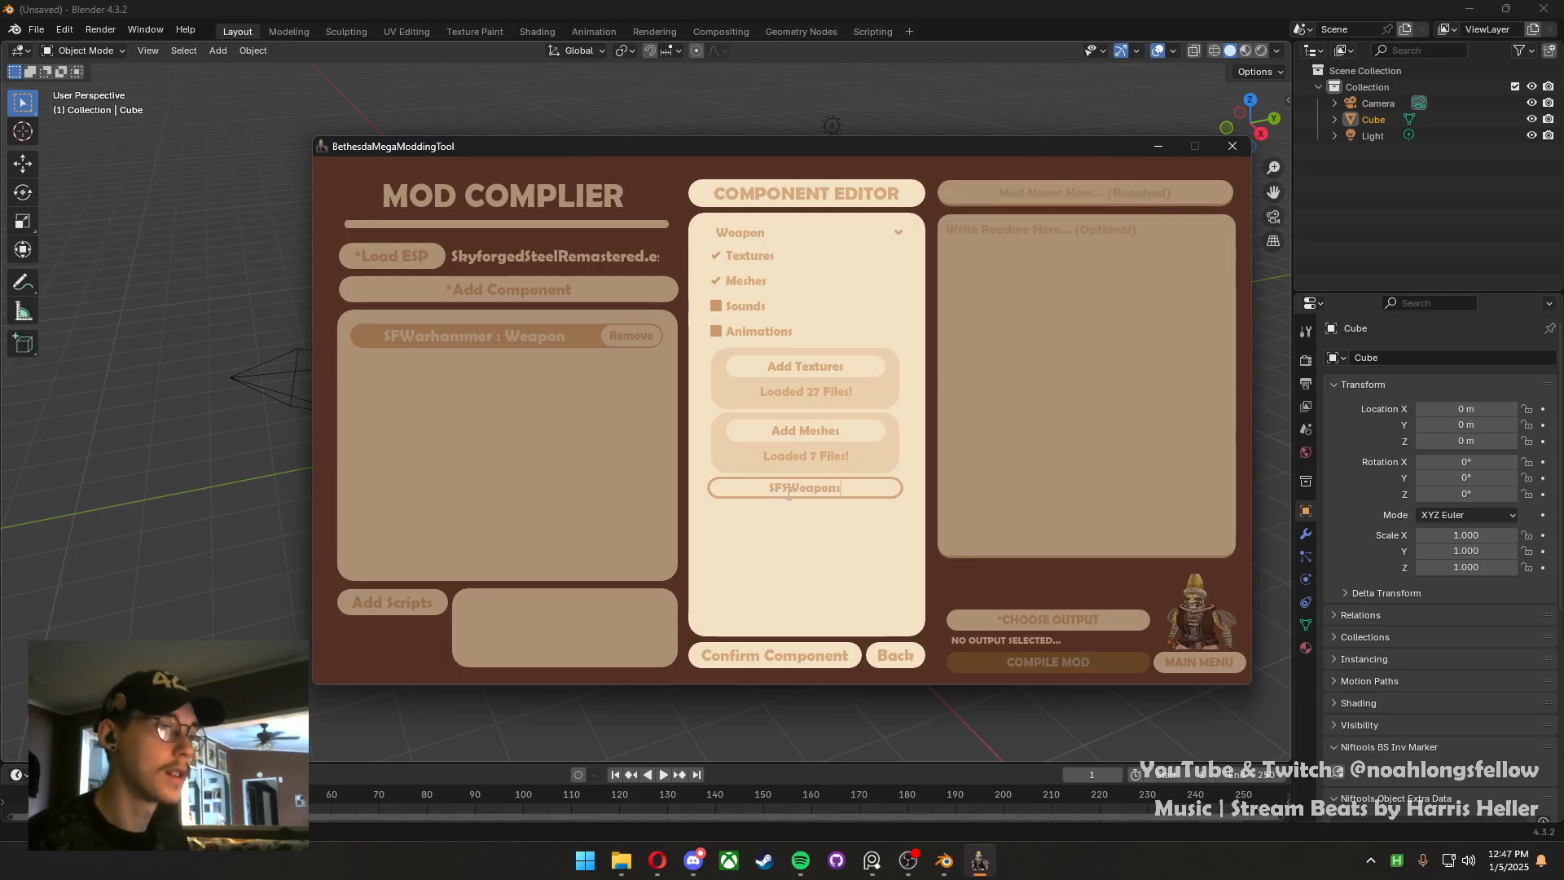
pyautogui.click(735, 653)
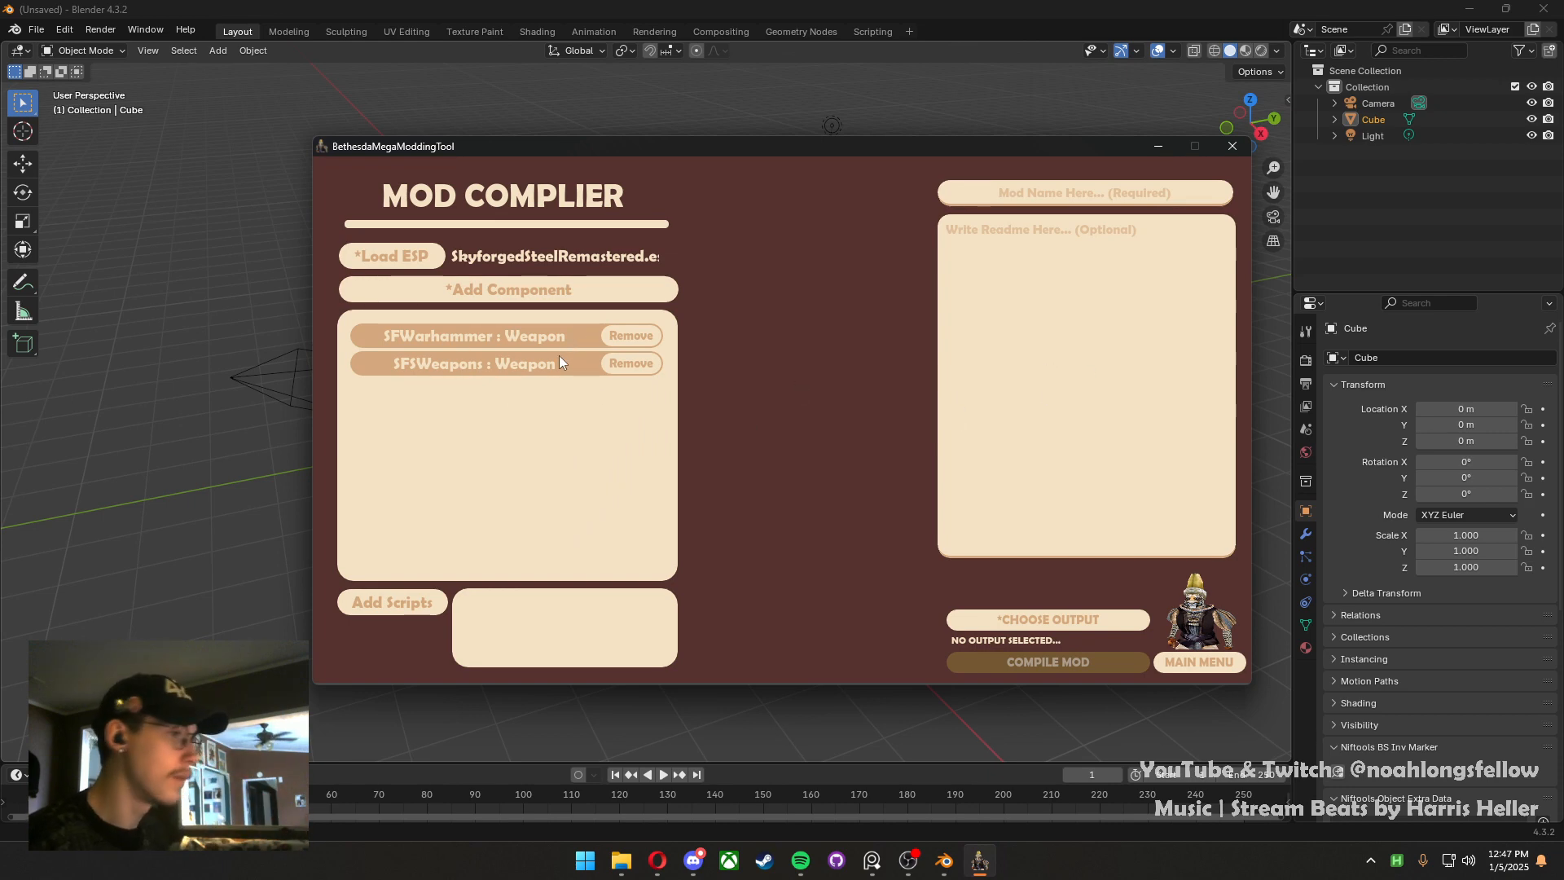
# Add the script actorvalueinfo.pex from the Desktop's test files/scripts folder to the mod
pyautogui.click(398, 602)
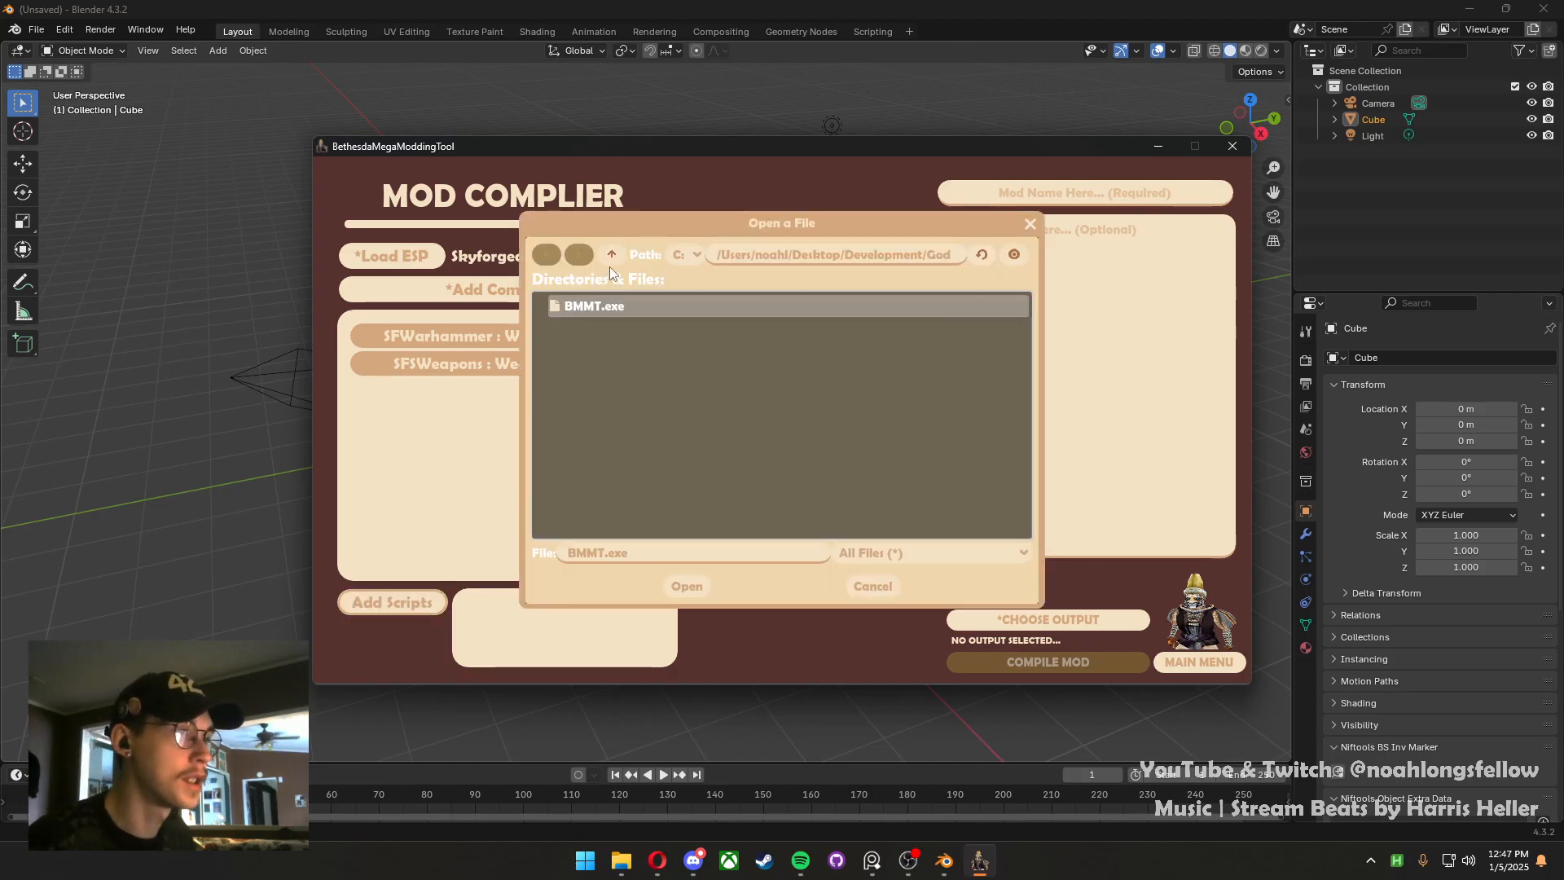
pyautogui.click(850, 263)
pyautogui.hotkey('ctrl', 'a')
pyautogui.write('/Users/noahl/Desktop/test files')
pyautogui.press('Return')
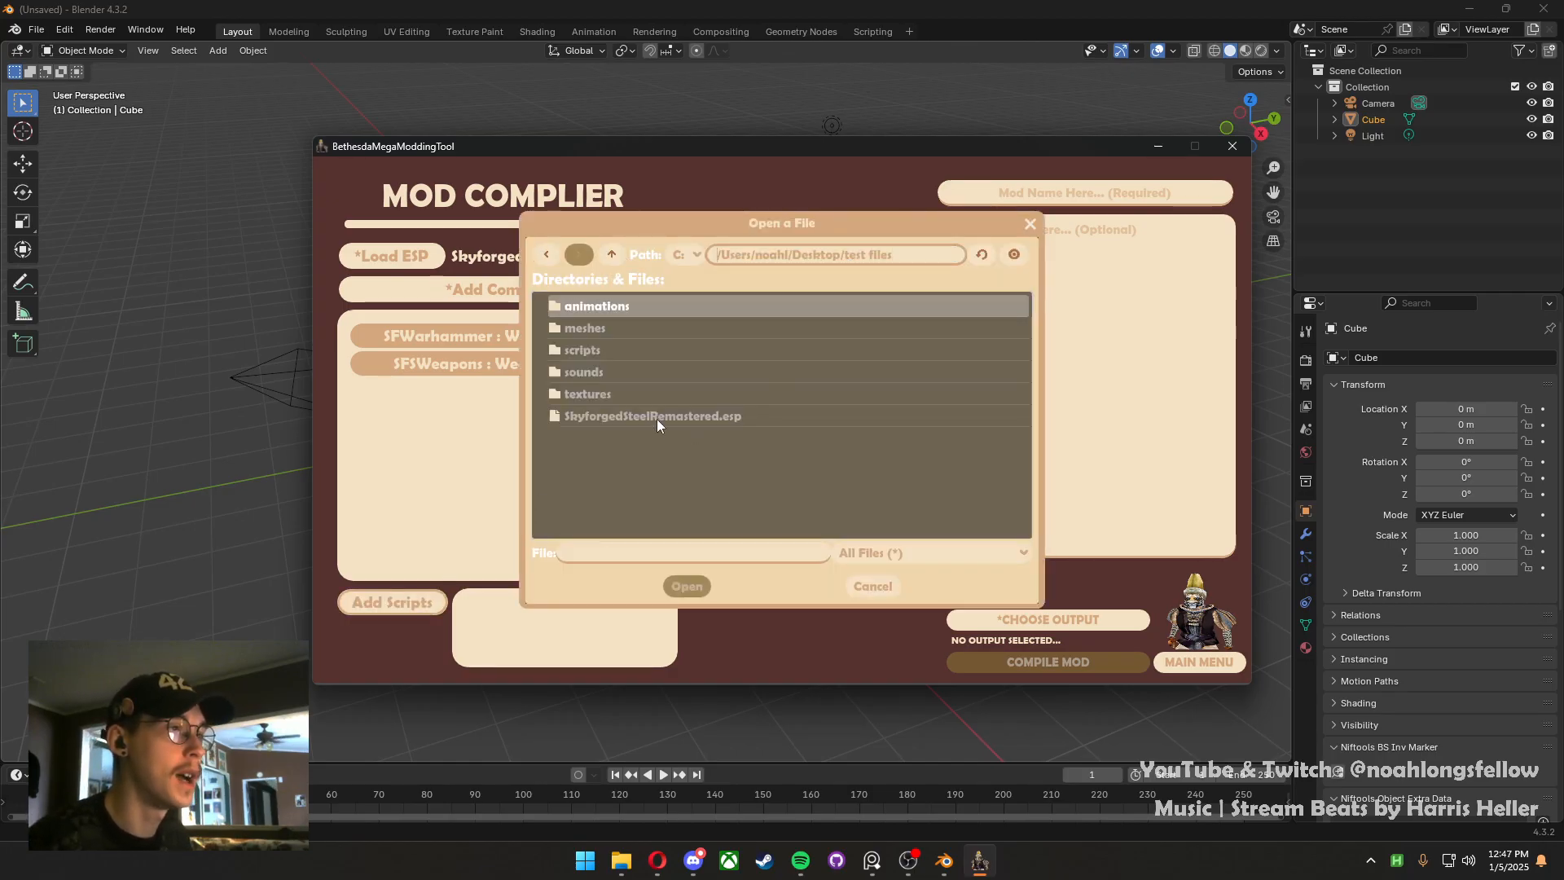
pyautogui.doubleClick(613, 349)
pyautogui.click(613, 303)
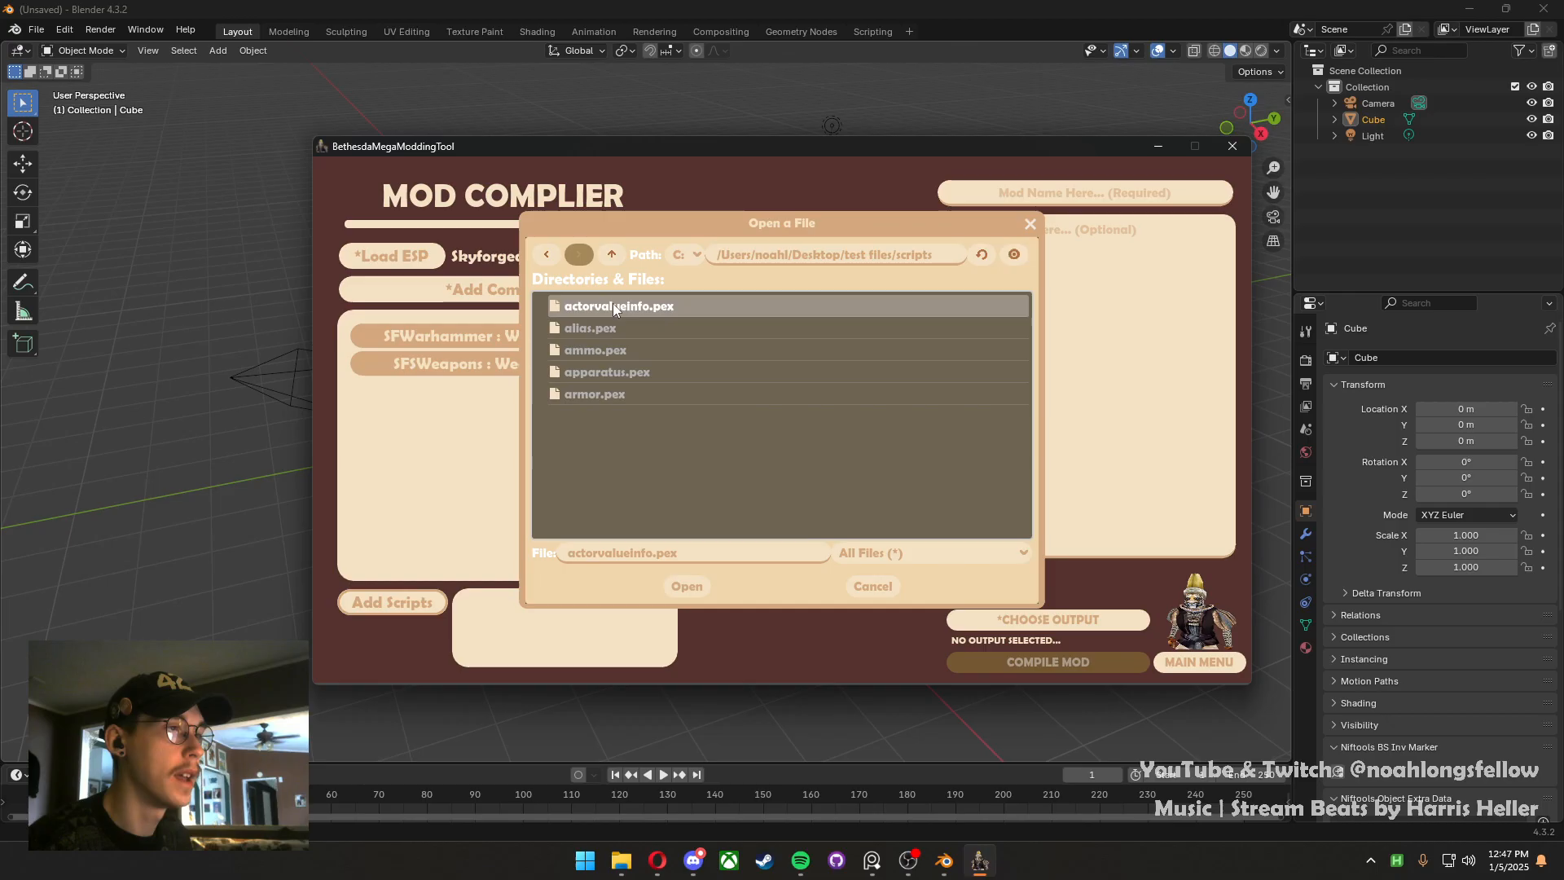
pyautogui.click(697, 586)
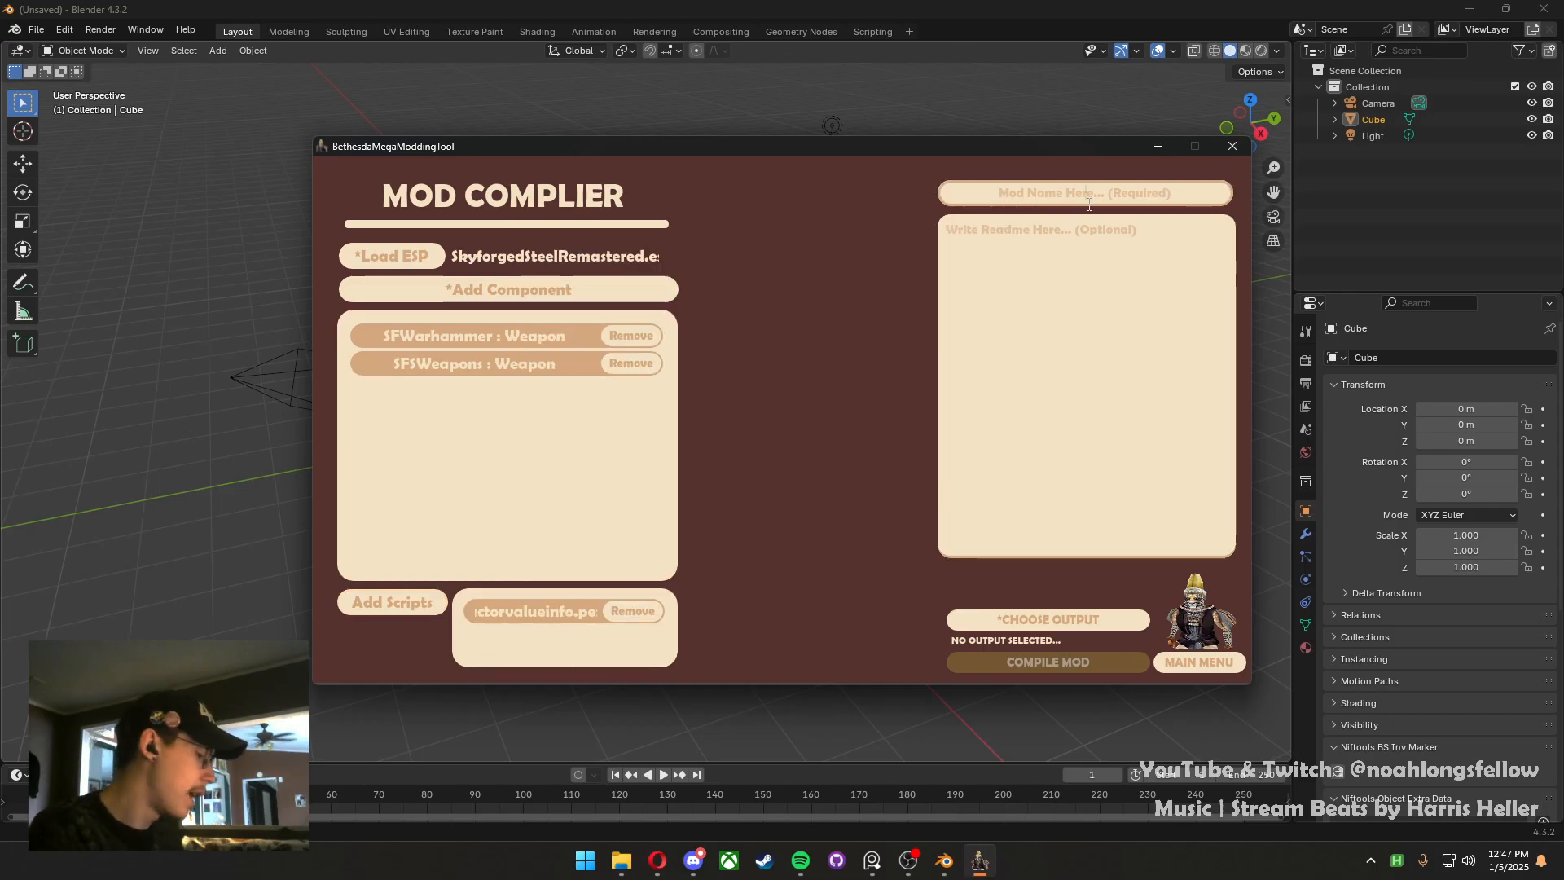
# Name the mod SFSRemasterd and write the readme text "This is a mod."
pyautogui.click(1089, 205)
pyautogui.write('SFS')
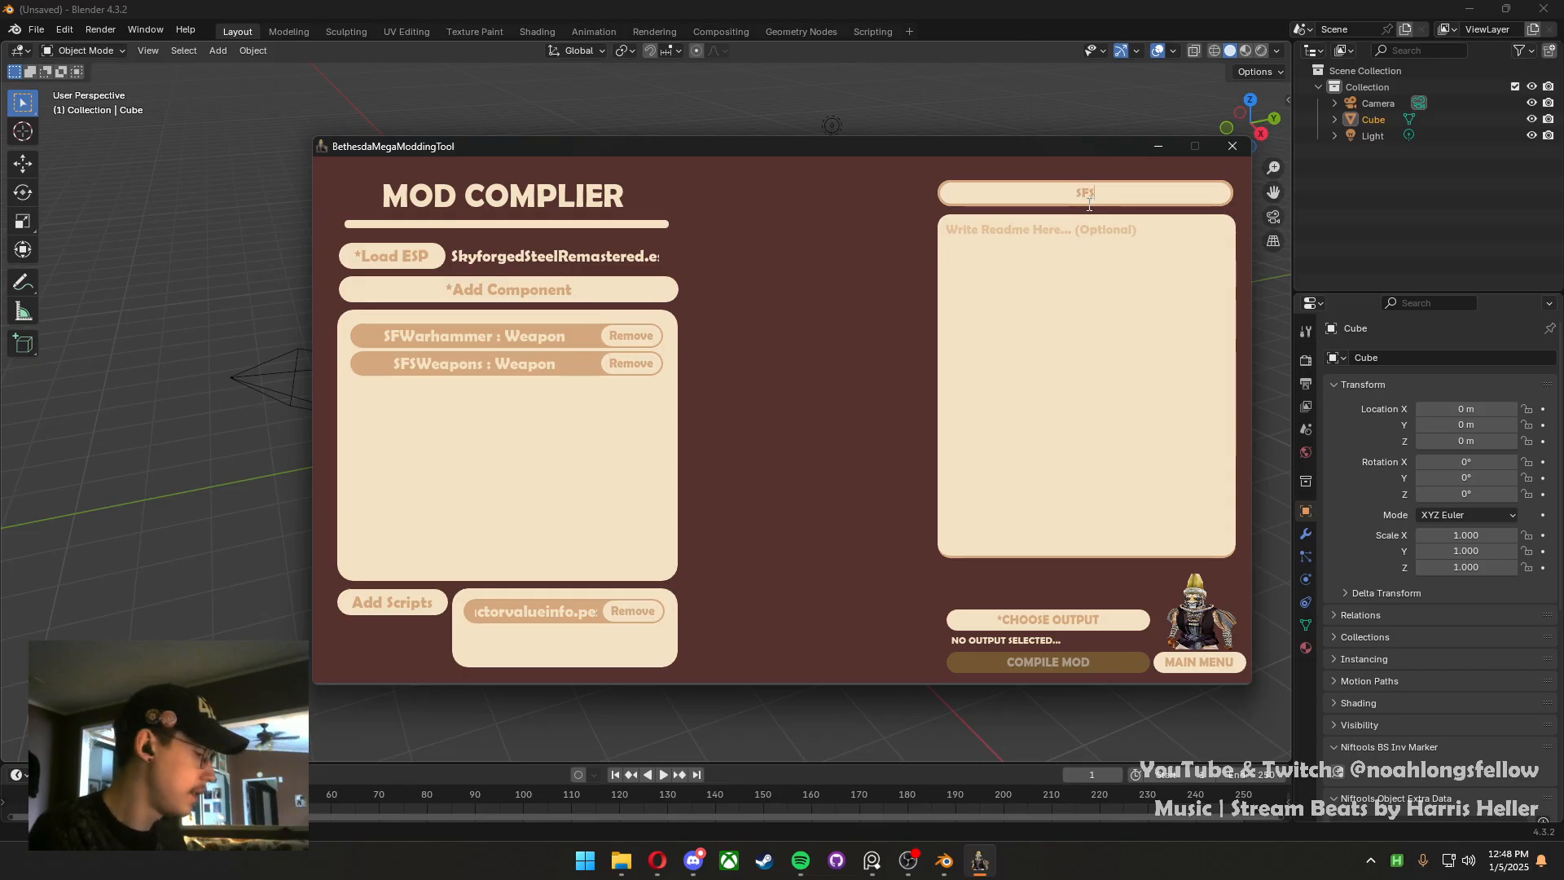
pyautogui.write('Remaster')
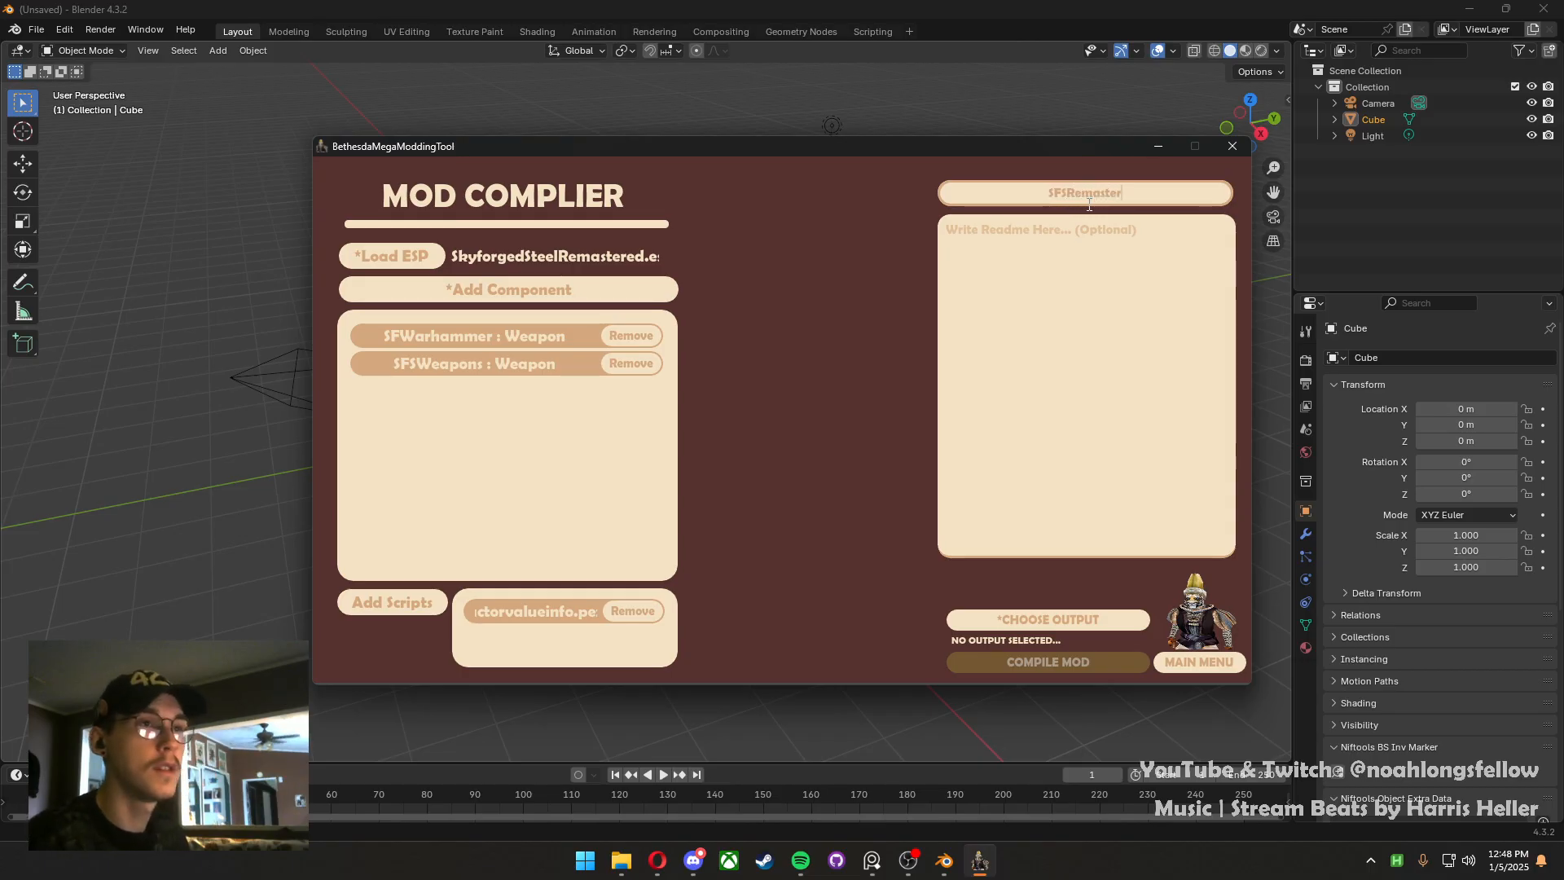
pyautogui.write('d')
pyautogui.click(1071, 348)
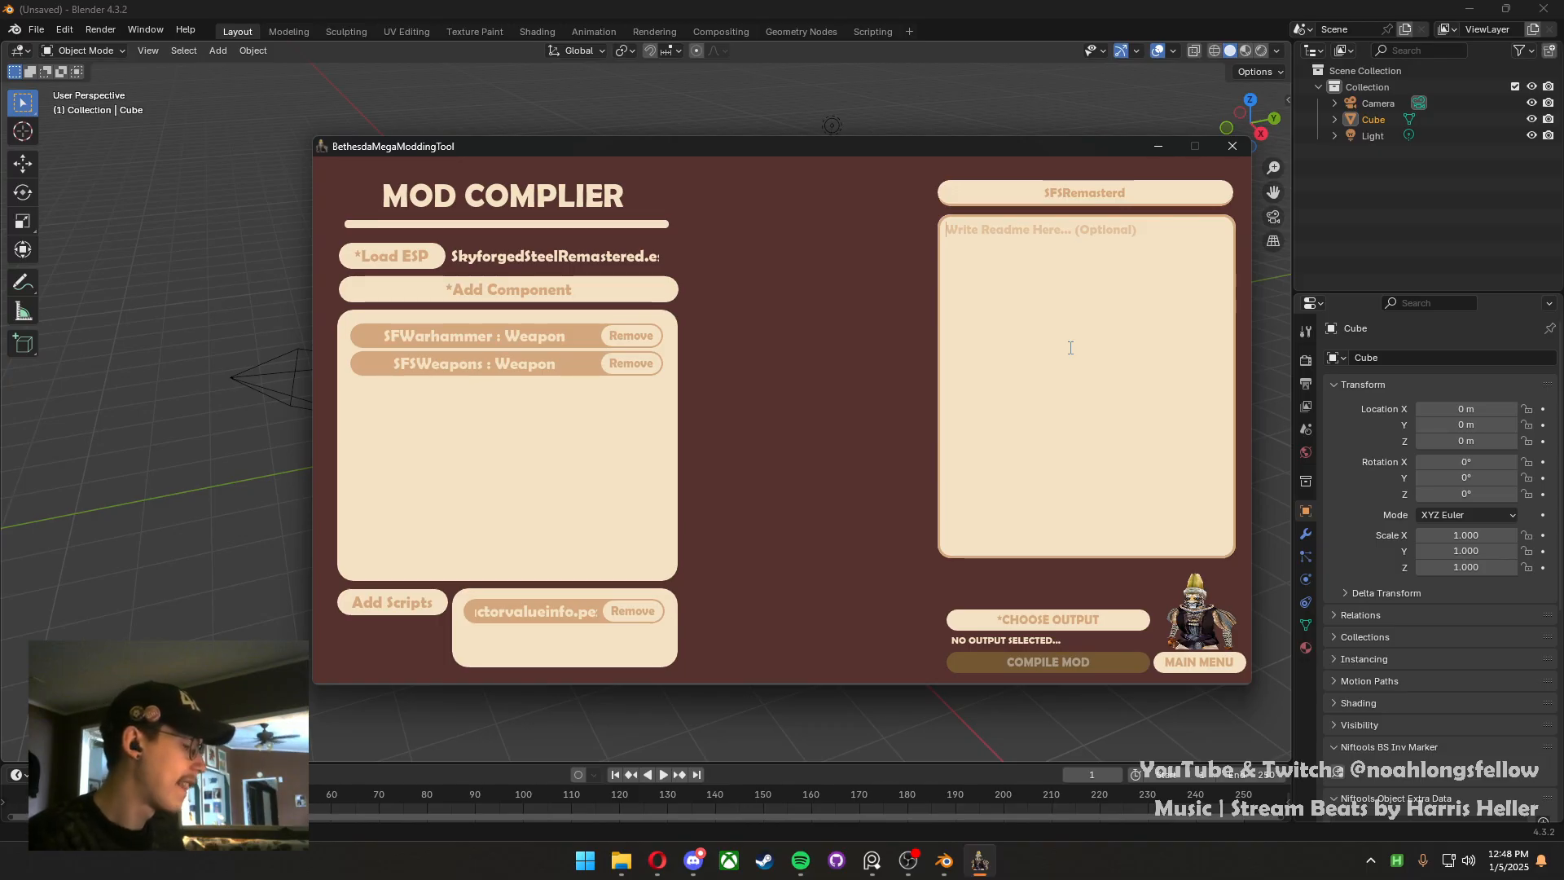
pyautogui.write('This i')
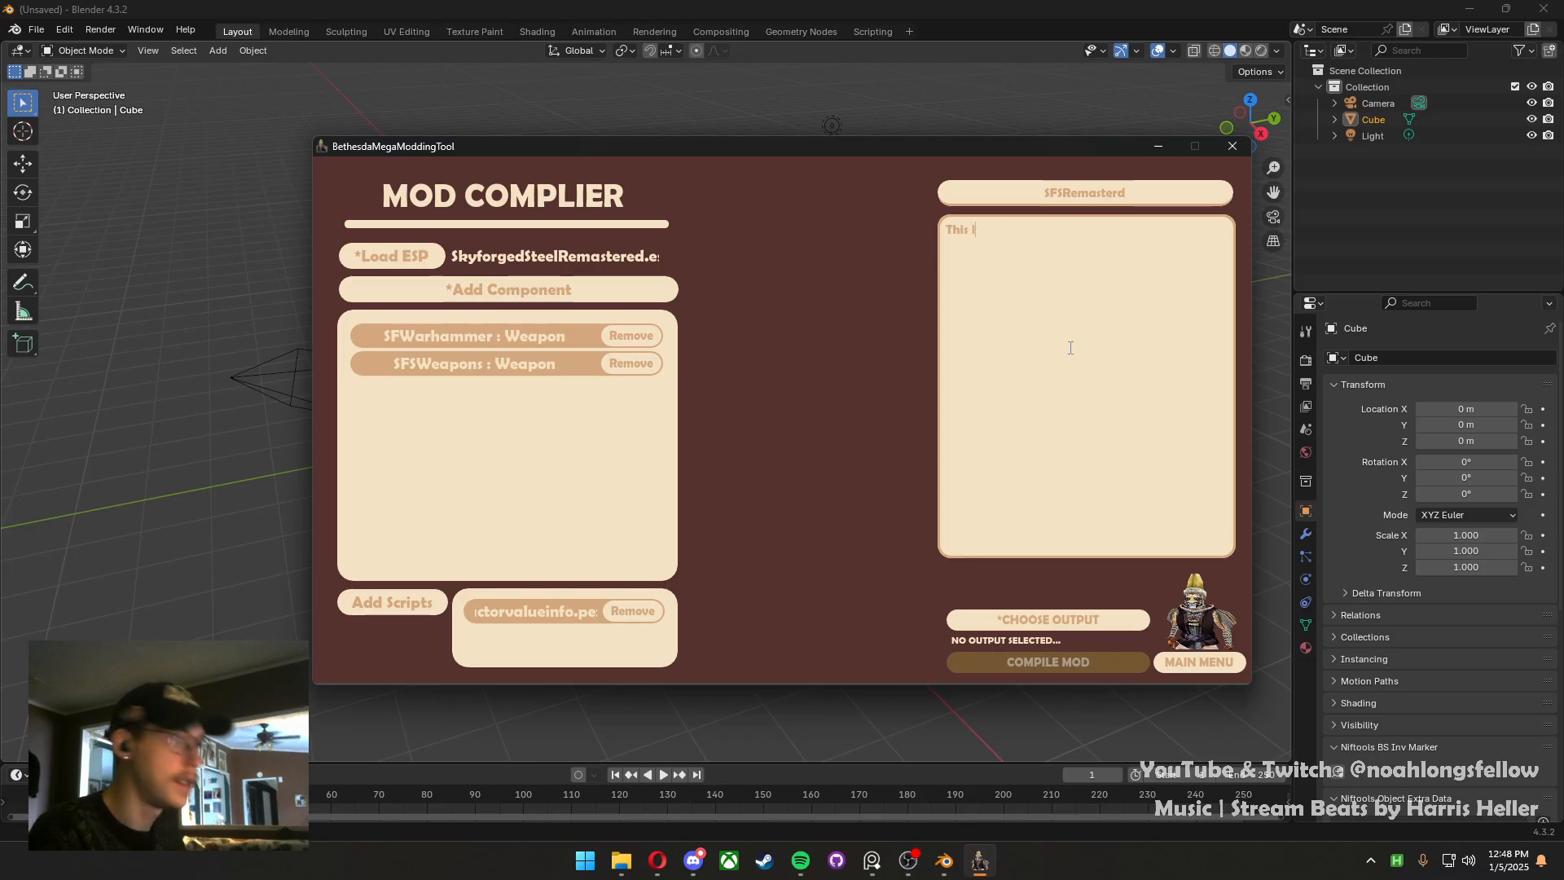
pyautogui.write('s a mod.  ')
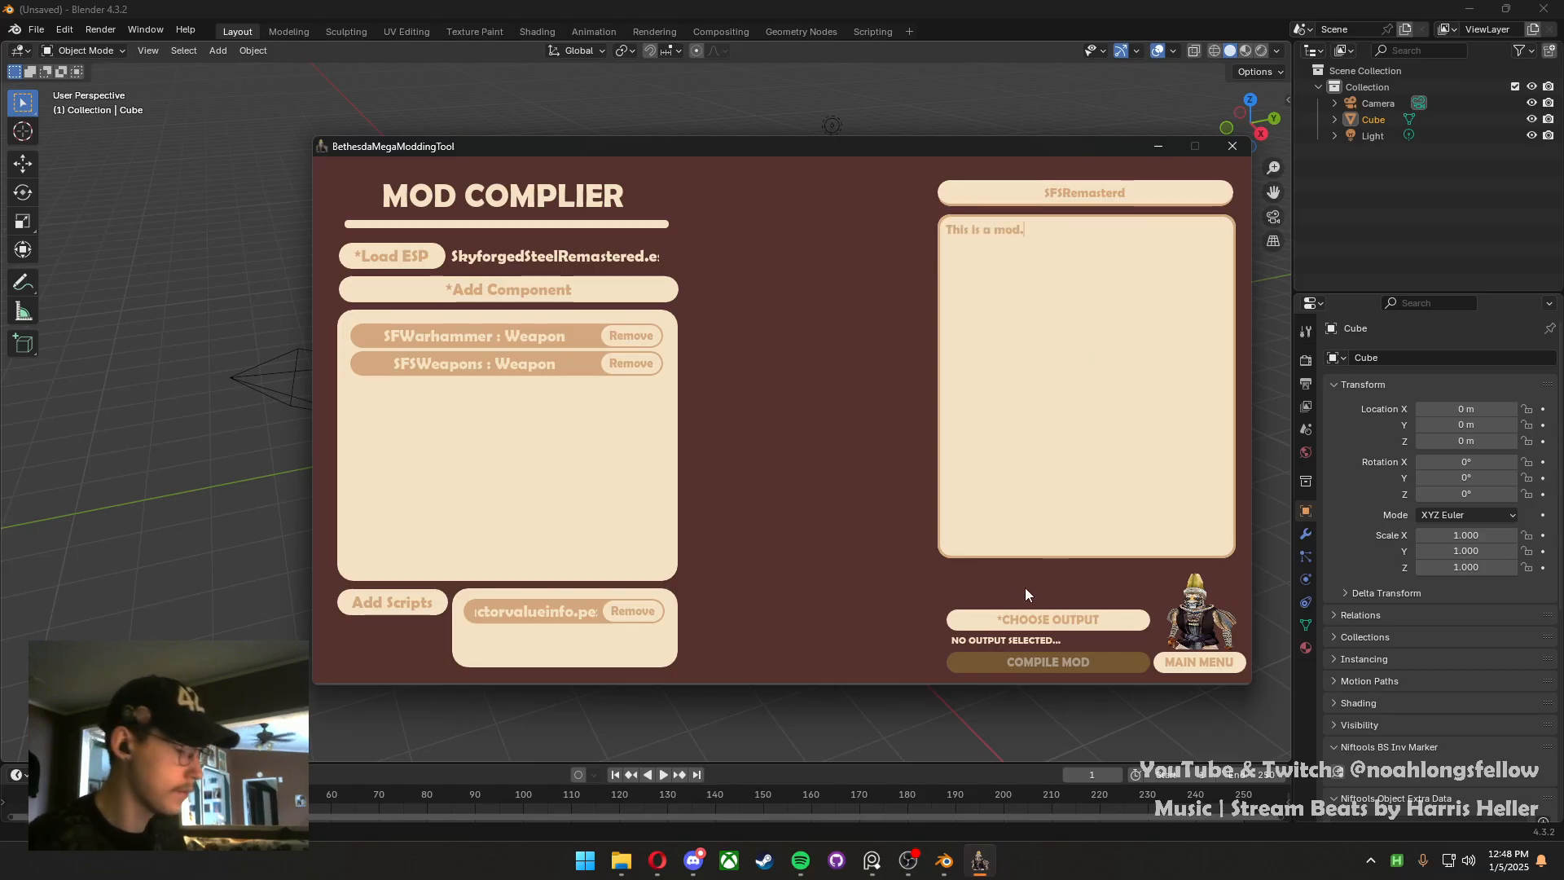
# Add the line "pls download :)" to the readme and choose the Desktop as the mod's output folder
pyautogui.write('pls download :)')
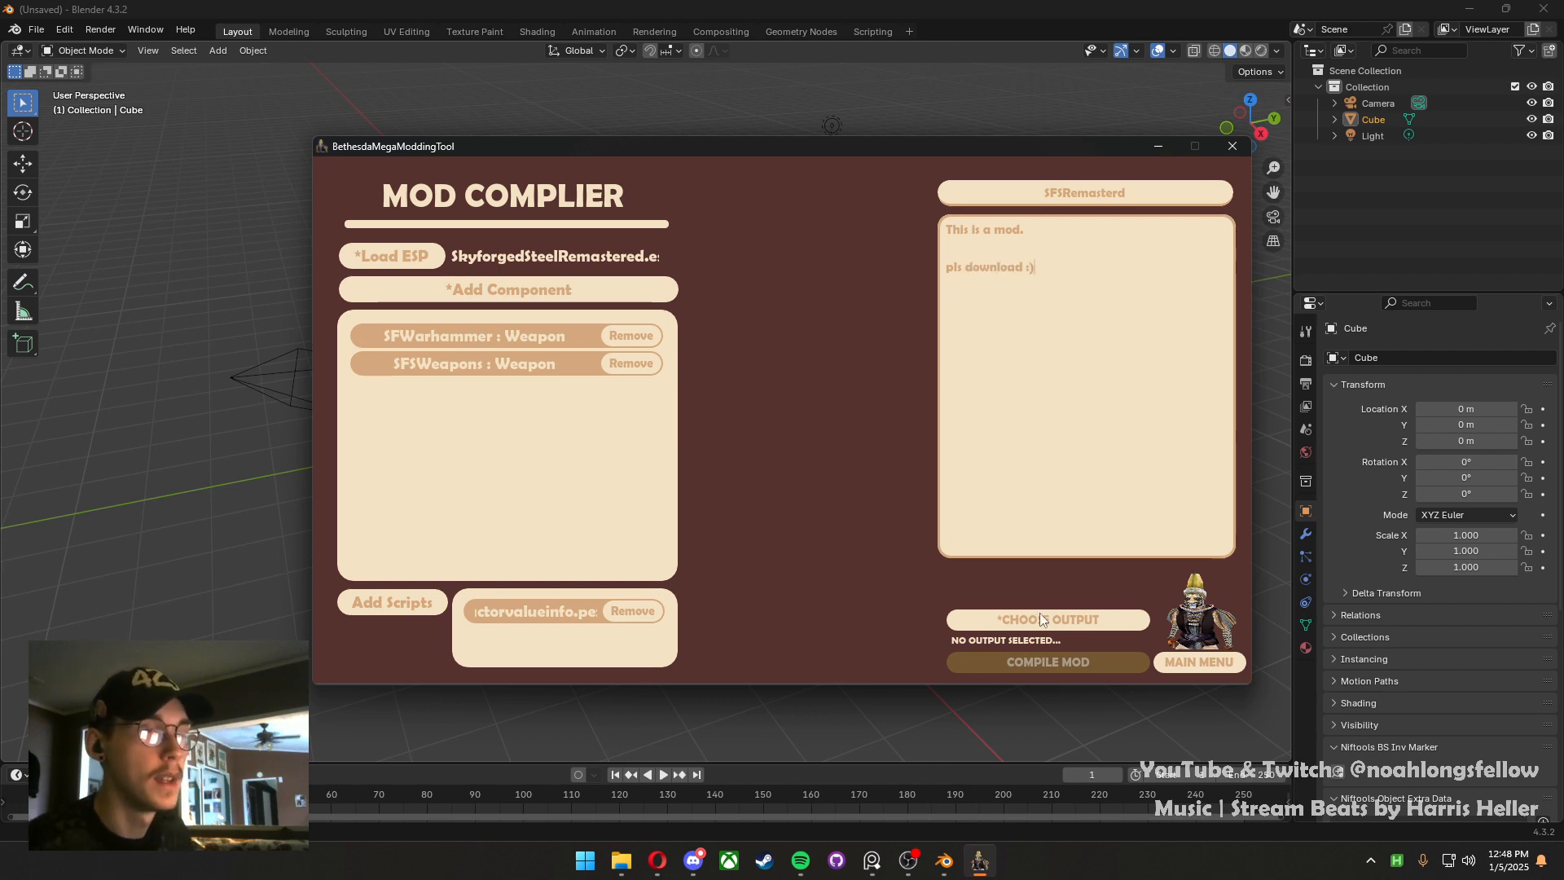
pyautogui.click(1039, 615)
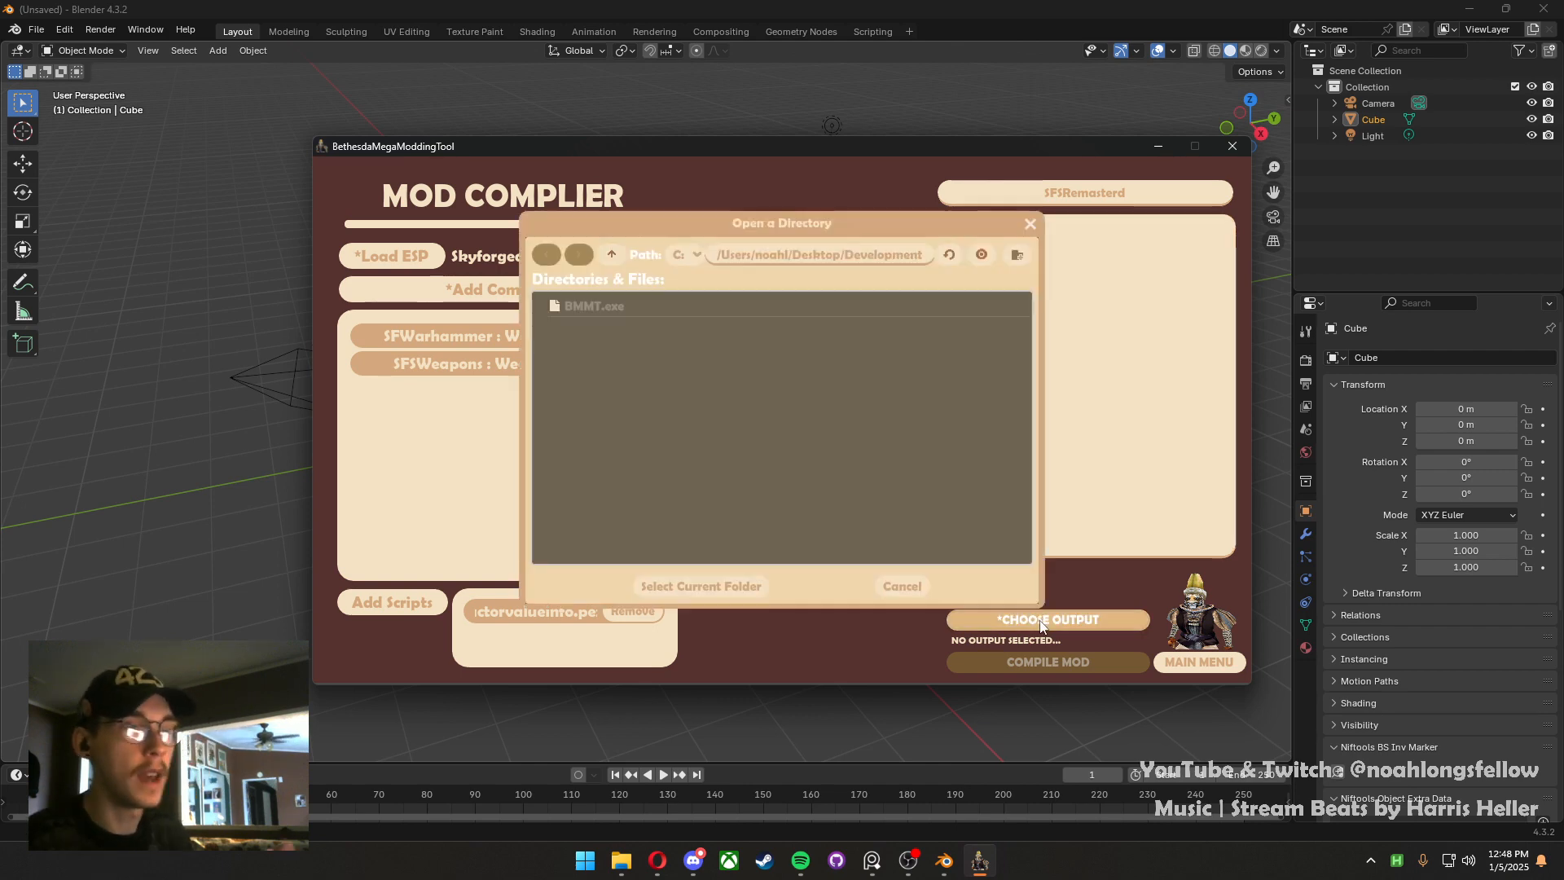
pyautogui.click(611, 255)
pyautogui.click(607, 255)
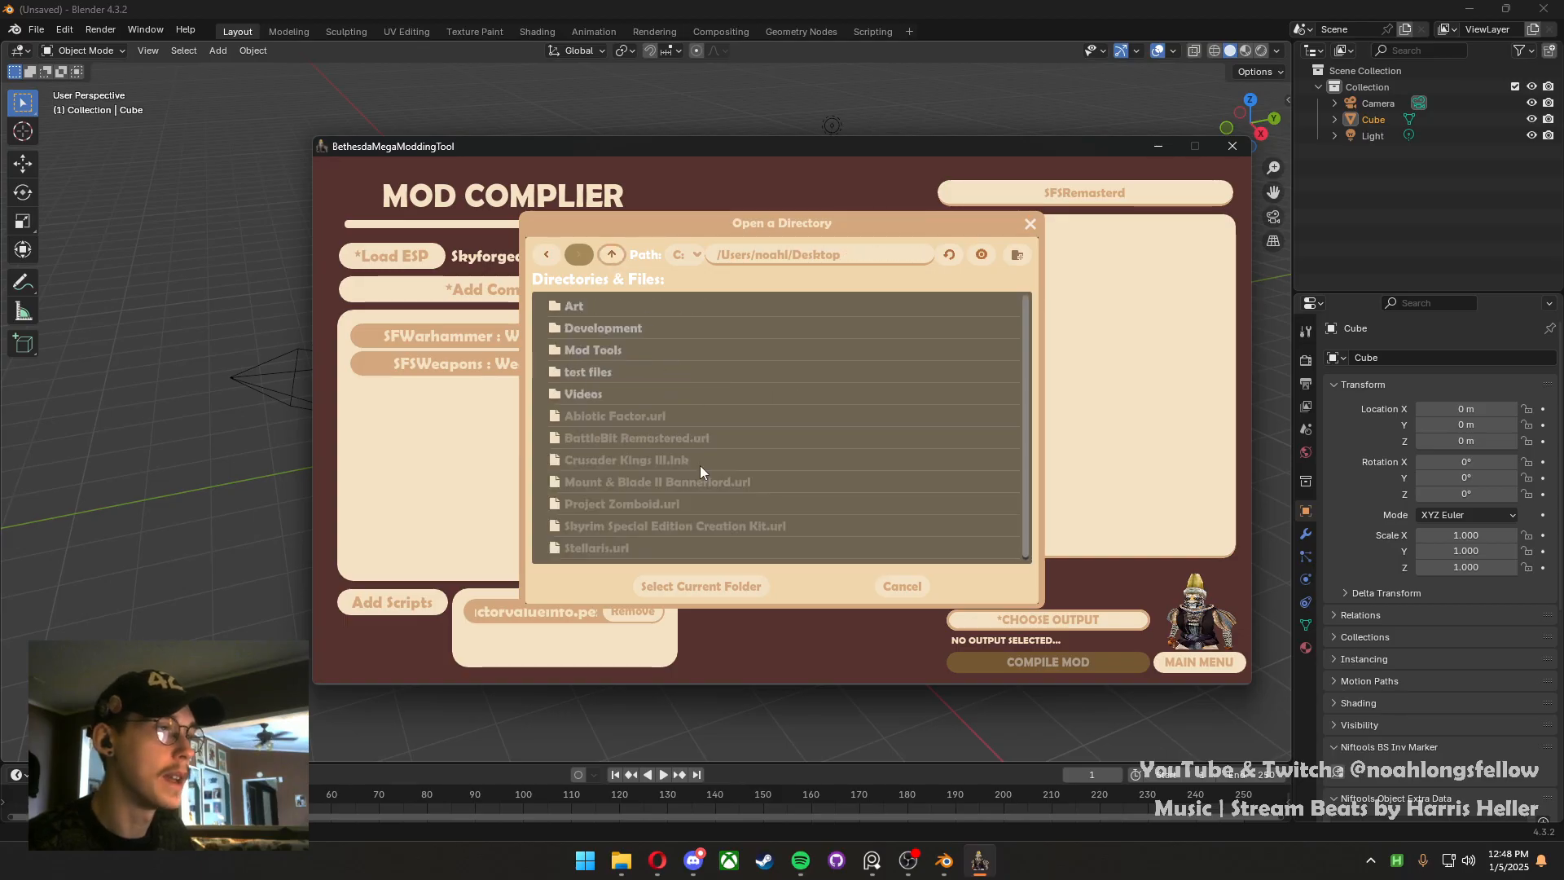
pyautogui.click(712, 581)
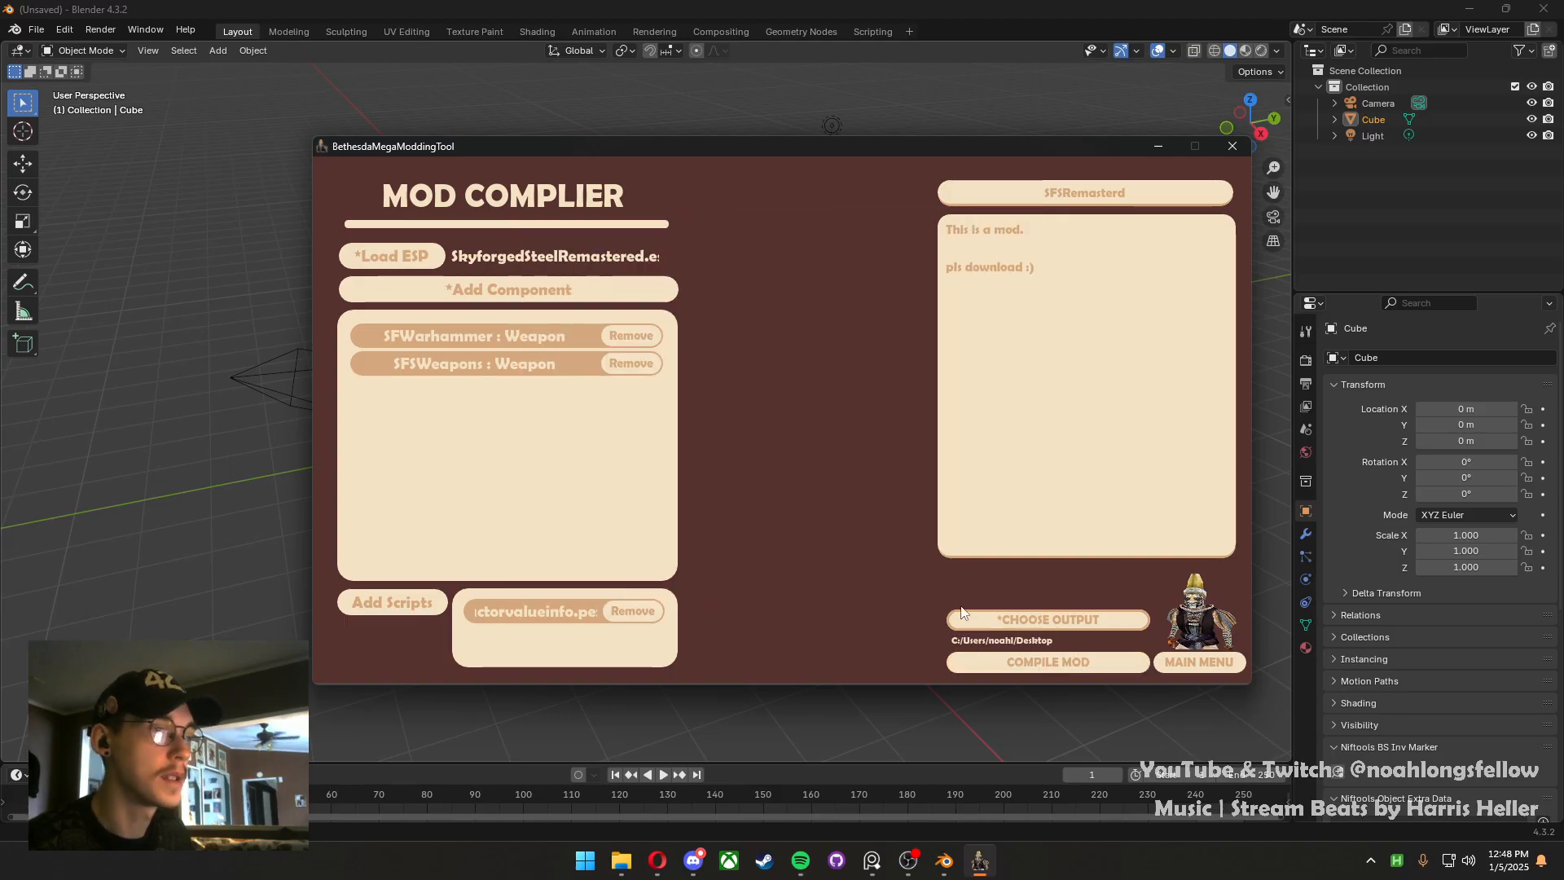
# Minimize Blender, move the modding tool aside to reveal the desktop, and compile the mod
pyautogui.click(1473, 15)
pyautogui.moveTo(657, 145); pyautogui.dragTo(921, 86)
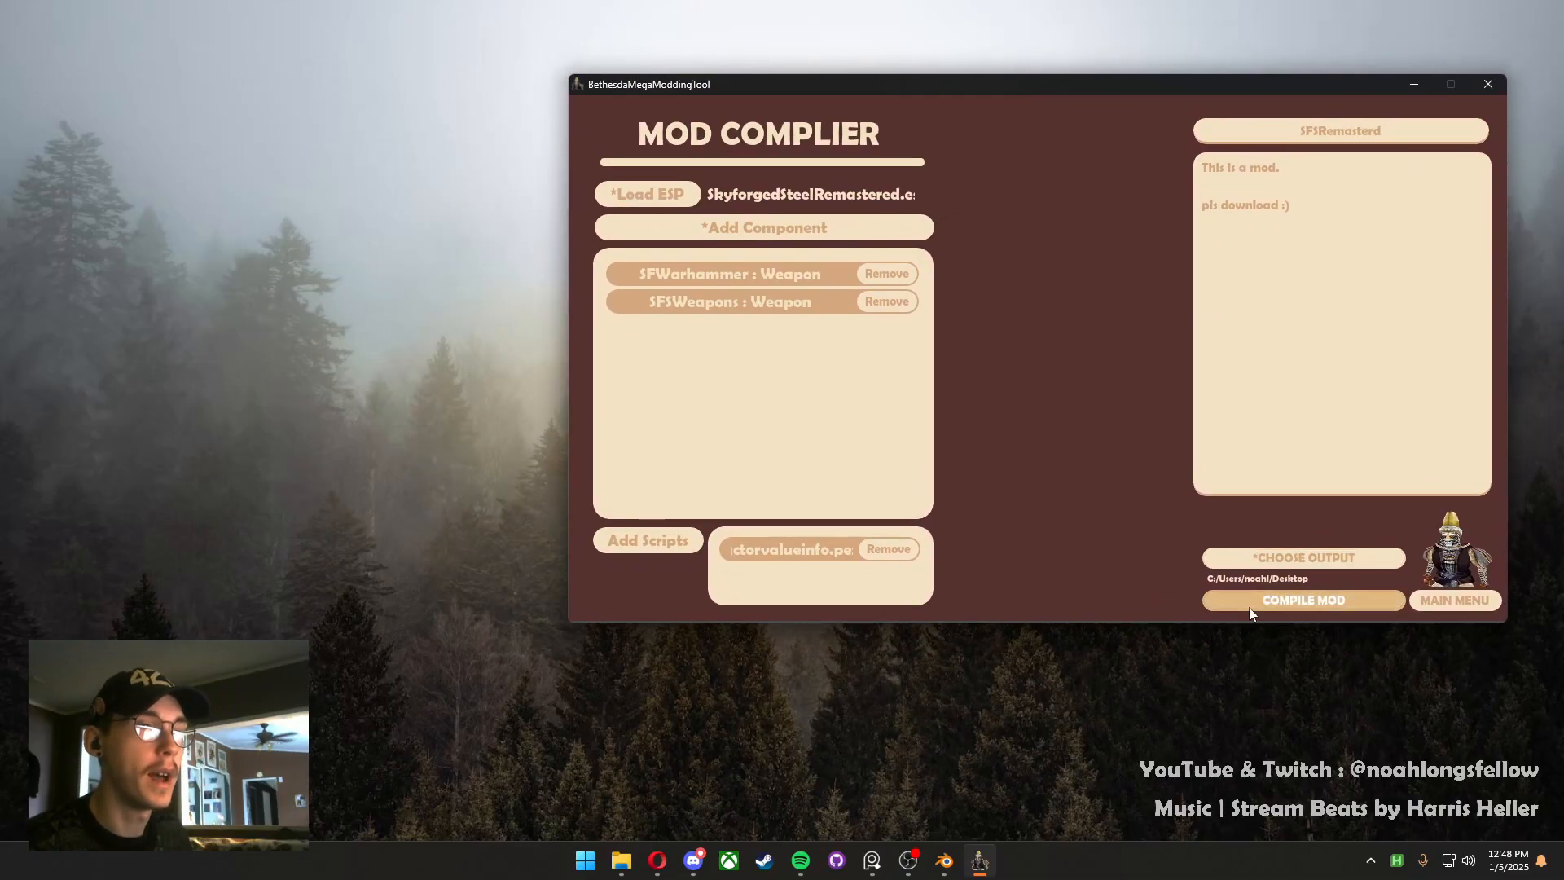
pyautogui.click(1251, 609)
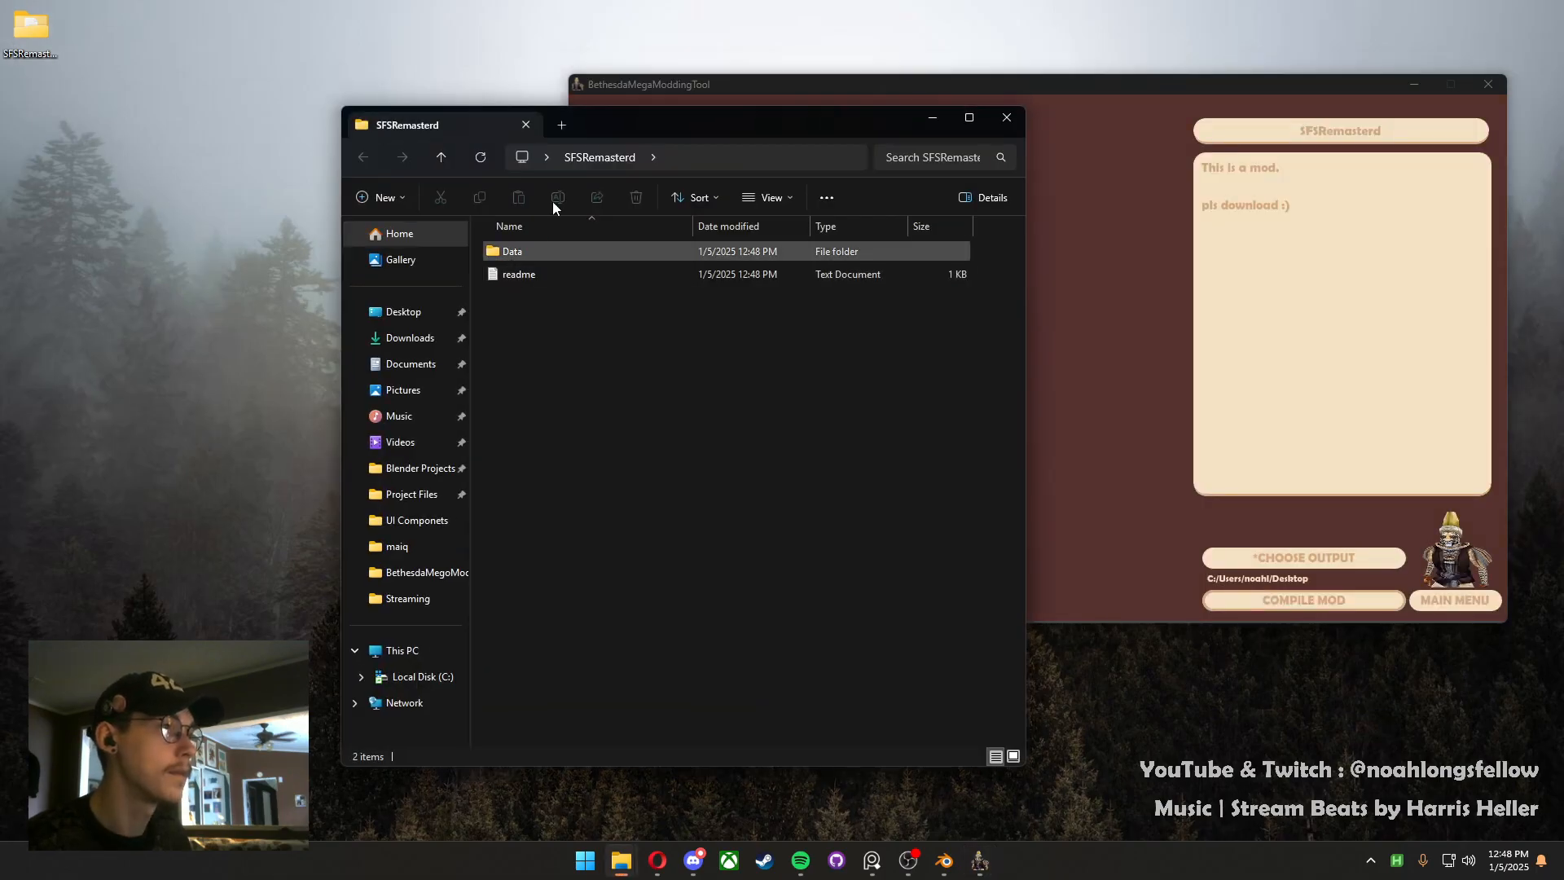
# Open the readme in the compiled SFSRemasterd folder, check its text, and close it
pyautogui.moveTo(633, 122); pyautogui.dragTo(577, 90)
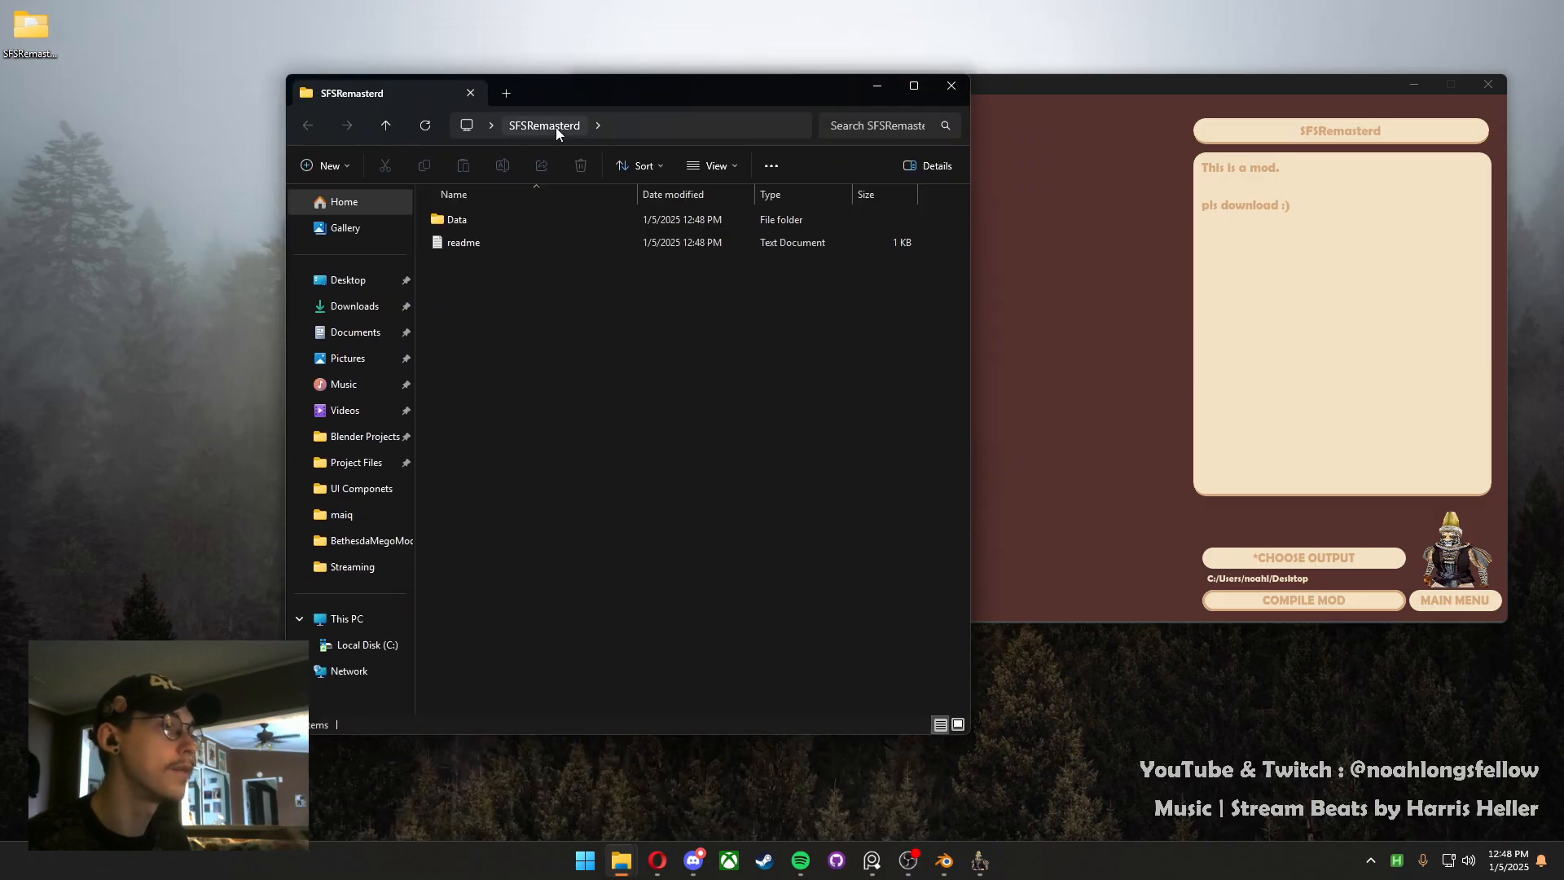
pyautogui.doubleClick(484, 245)
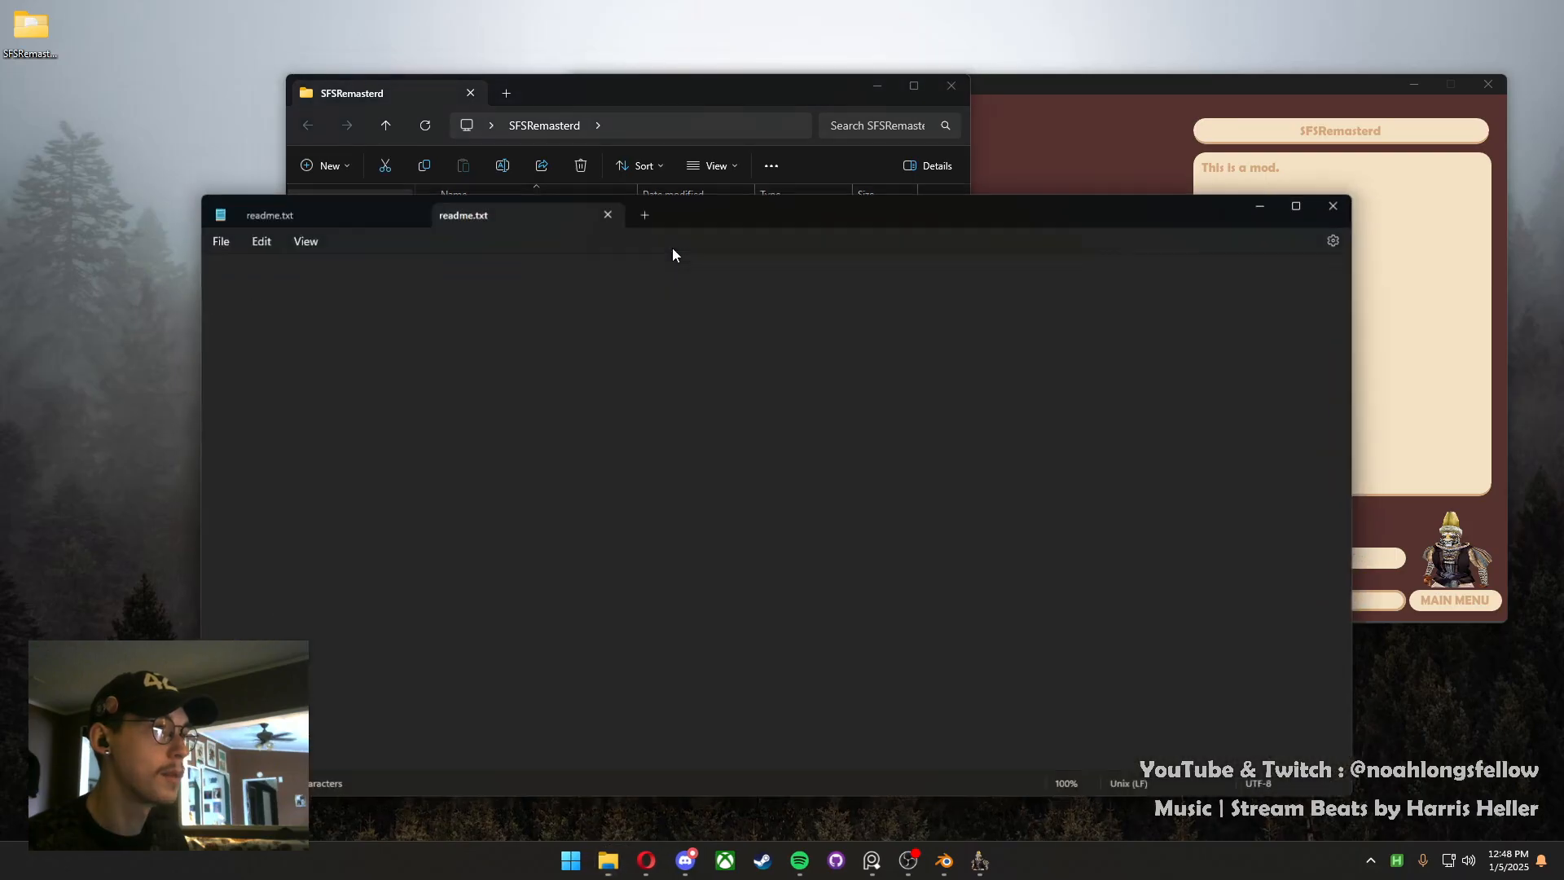
pyautogui.moveTo(215, 272); pyautogui.dragTo(308, 303)
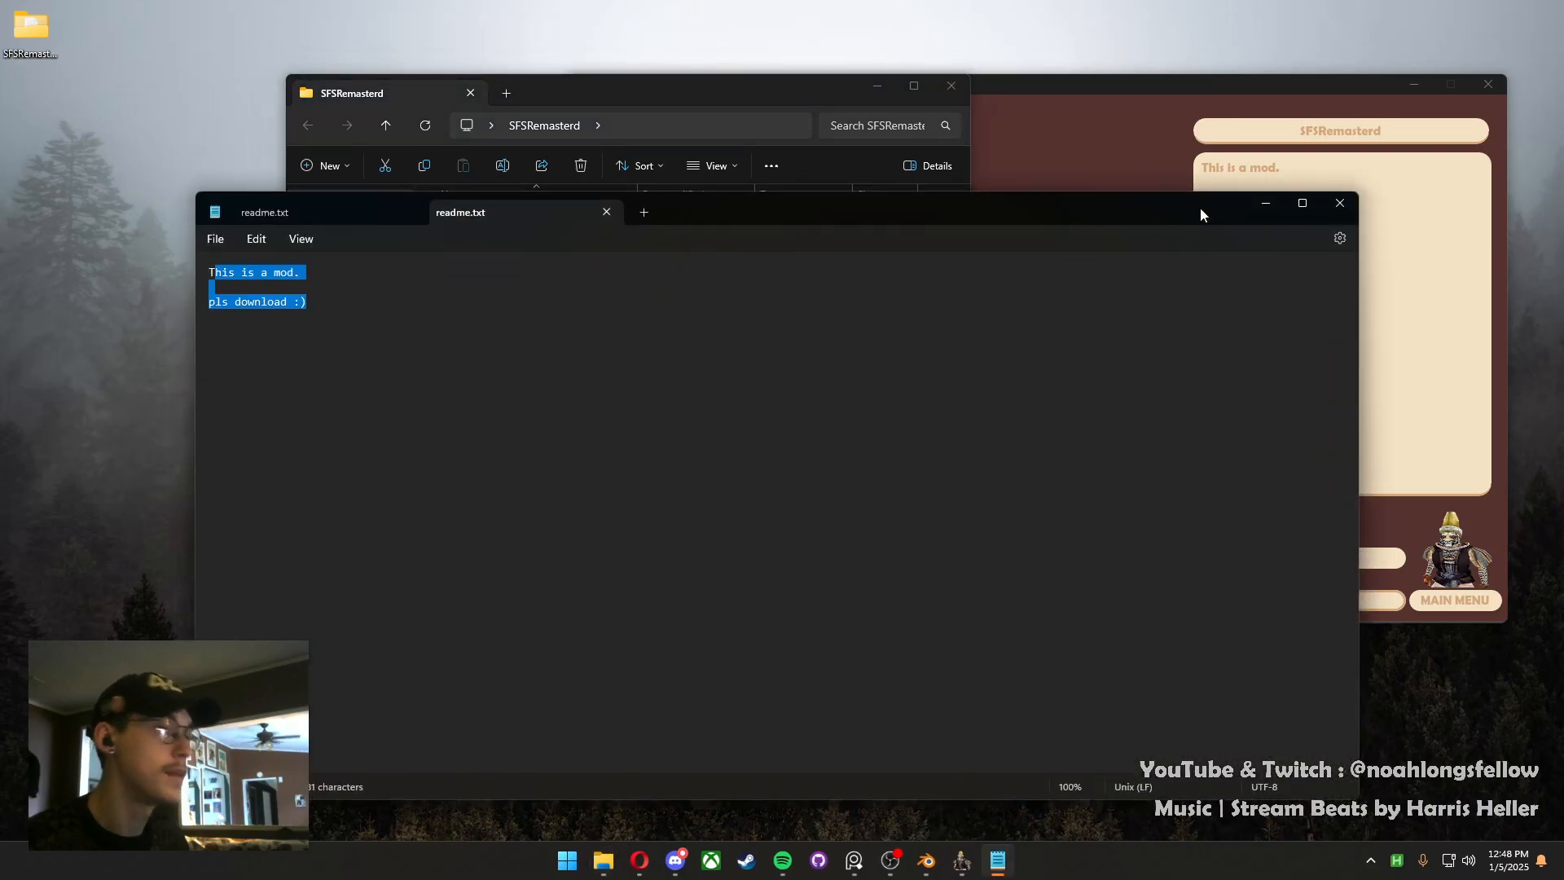
pyautogui.click(1340, 204)
# Browse the compiled Data folder through meshes and weapon to the SFSRemasterd folder and inspect its component folders
pyautogui.doubleClick(554, 221)
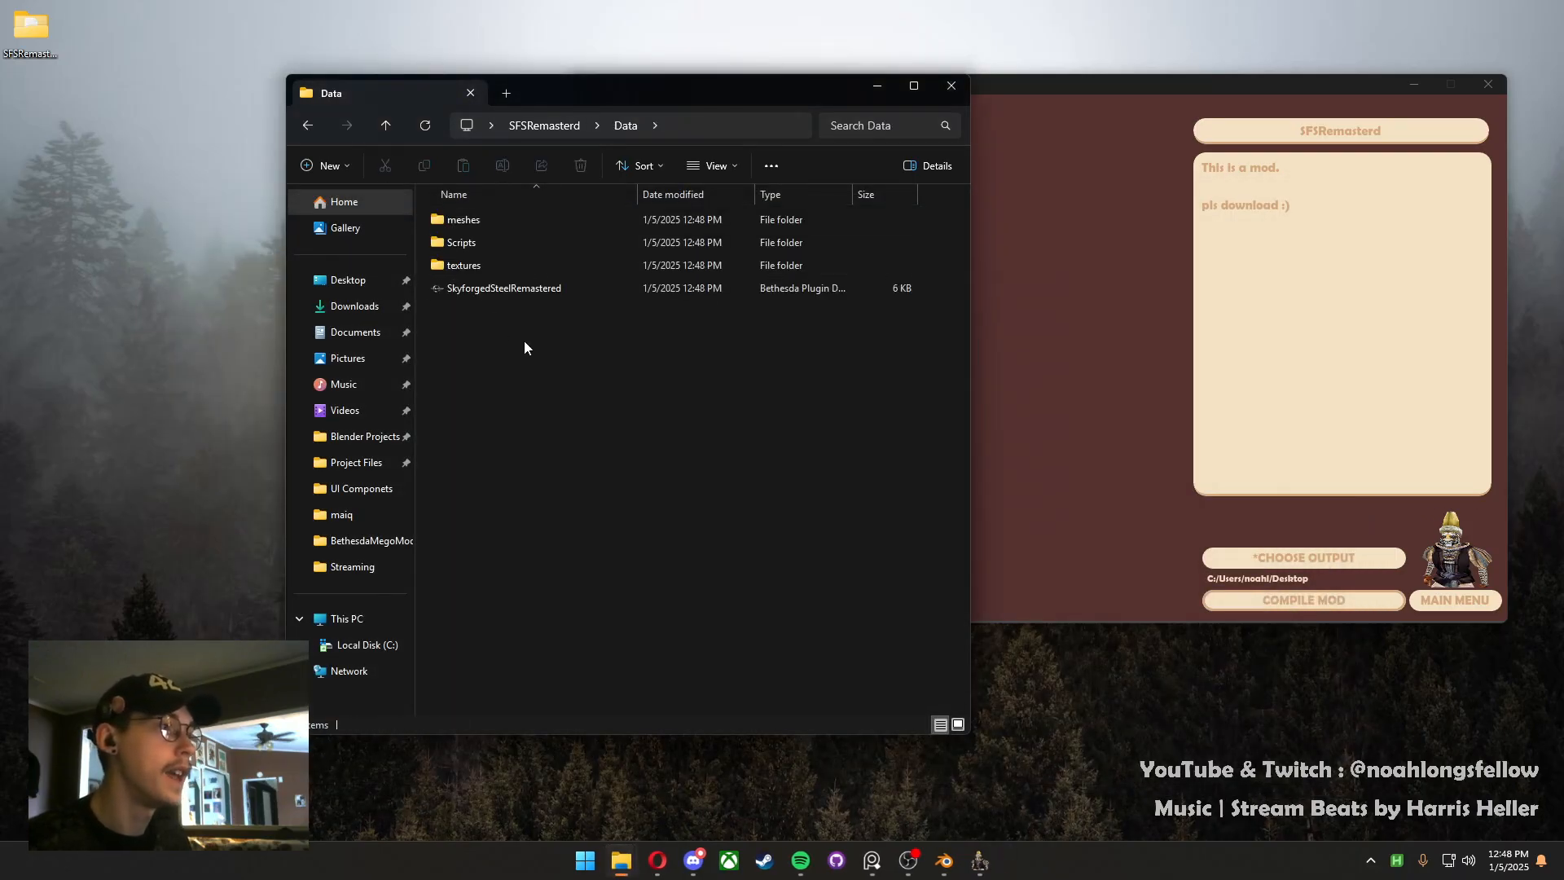
pyautogui.doubleClick(502, 225)
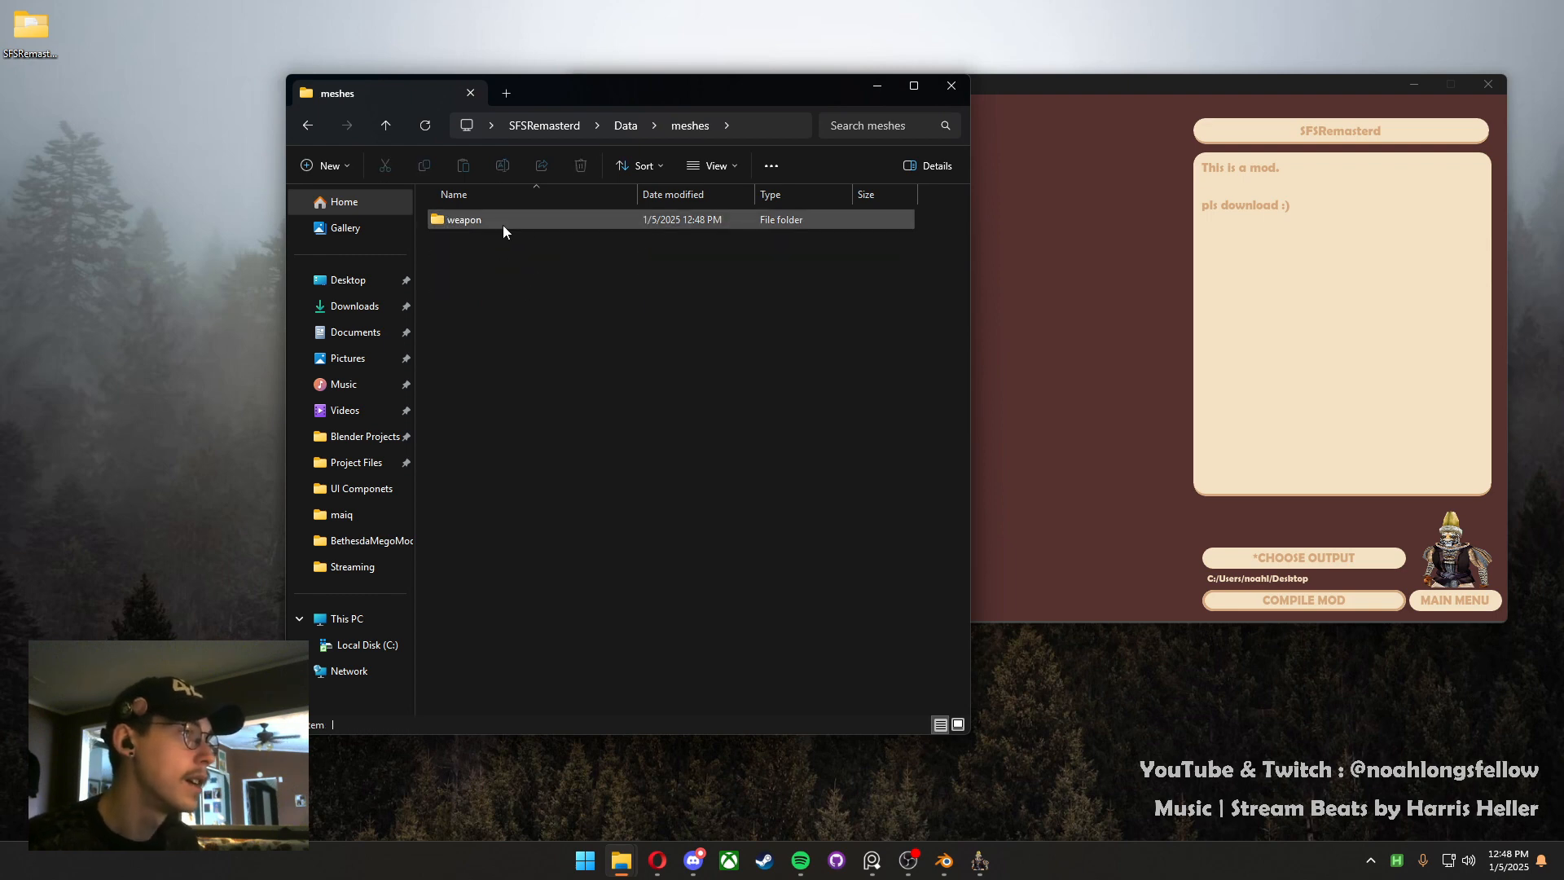
pyautogui.doubleClick(501, 224)
pyautogui.doubleClick(502, 225)
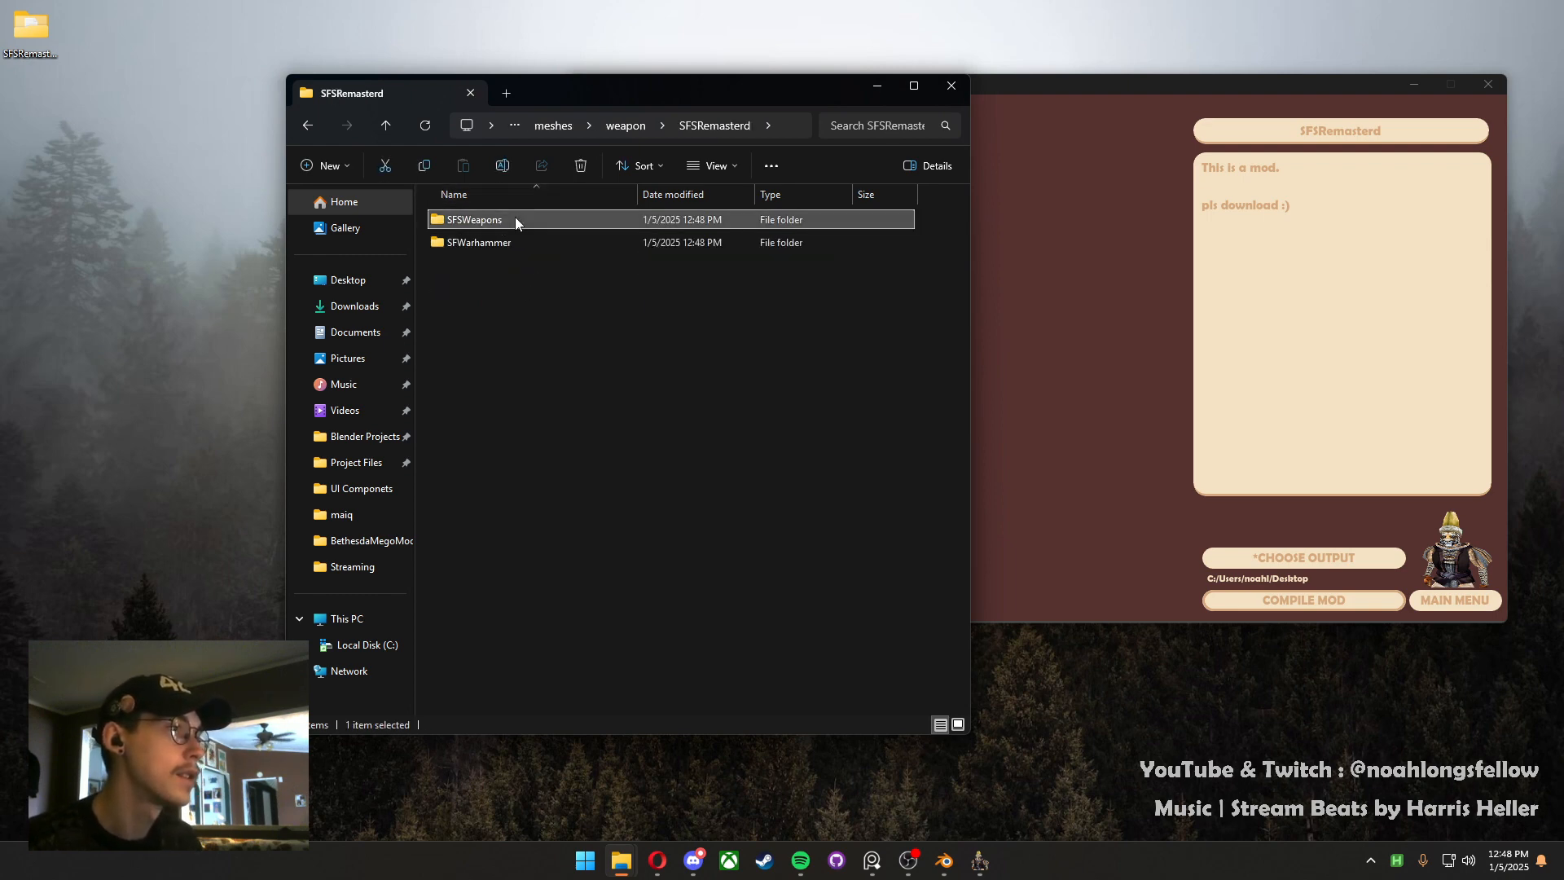
pyautogui.doubleClick(488, 220)
pyautogui.hotkey('alt', 'Left')
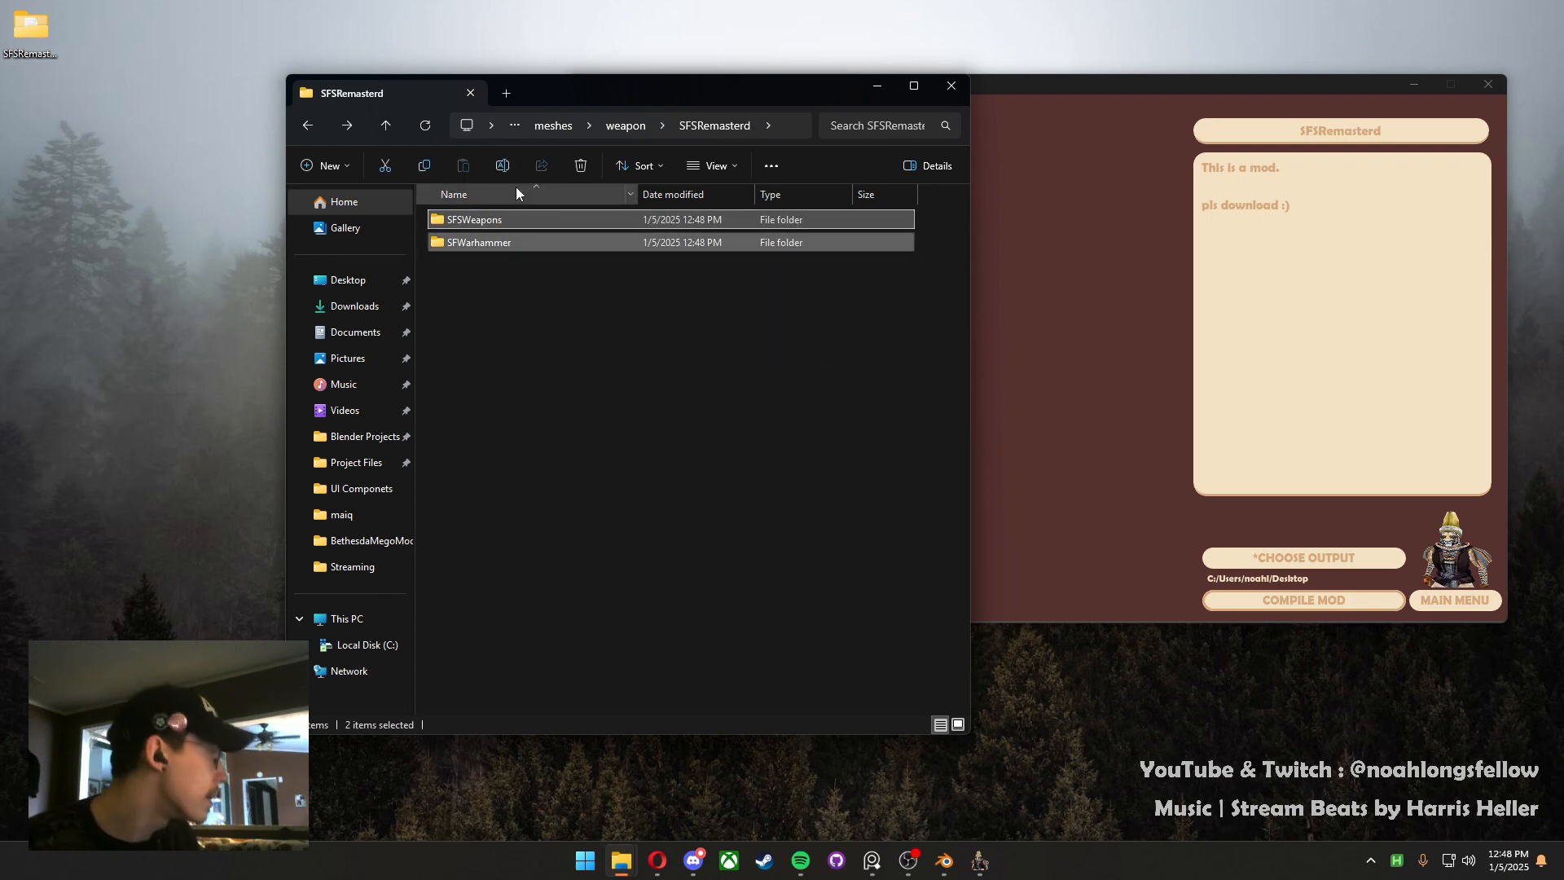
# Retrace the folder path from Data to weapon/SFSRemasterd and compare the folder name with the mod name in the compiler
pyautogui.click(626, 124)
pyautogui.click(626, 125)
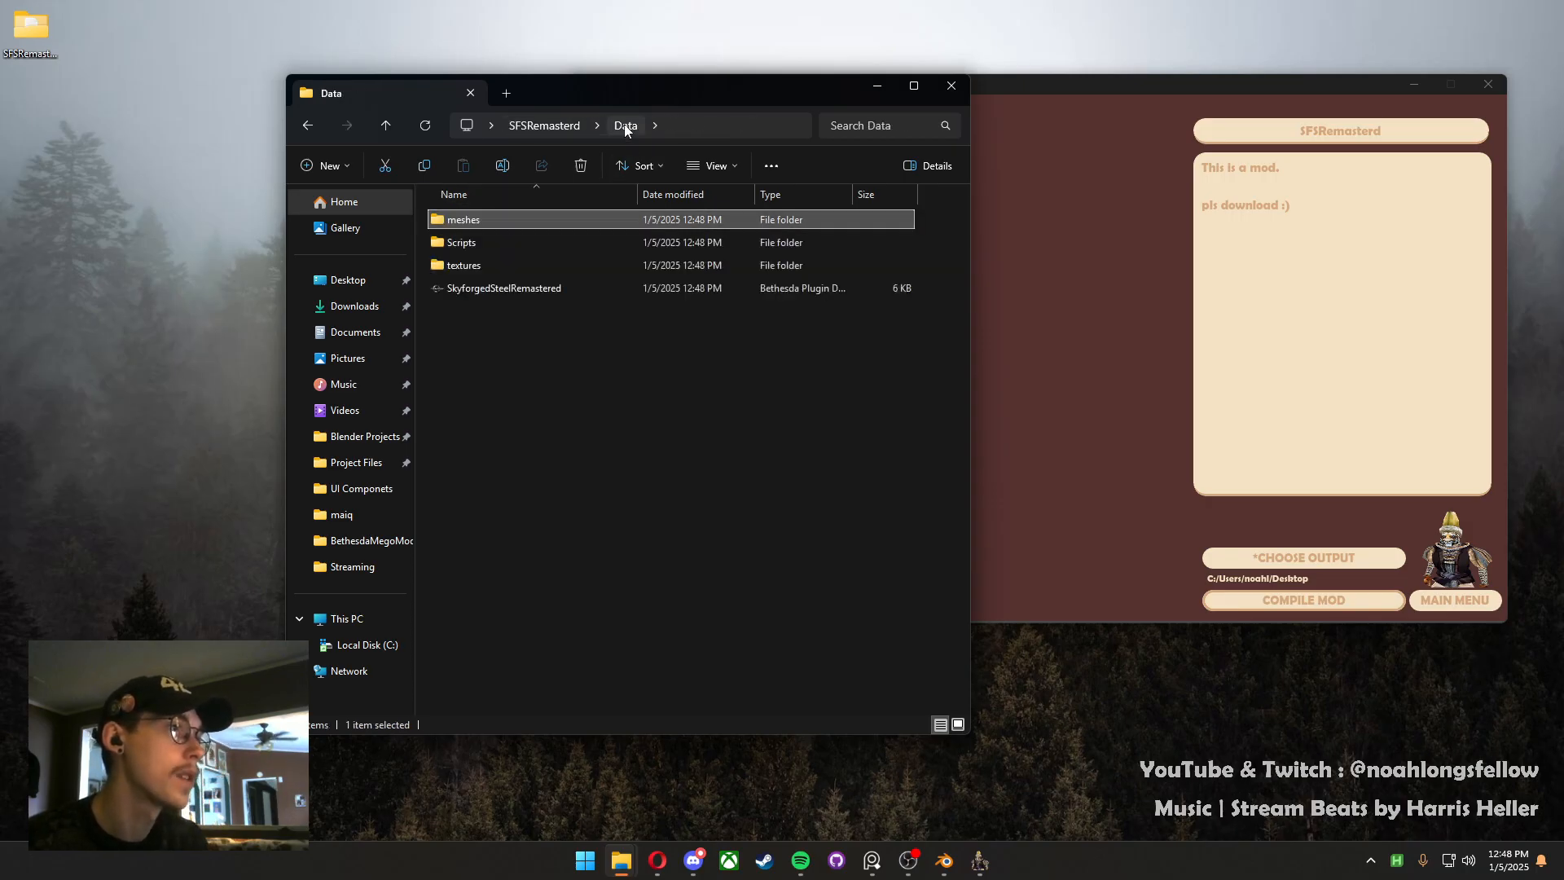
pyautogui.doubleClick(520, 221)
pyautogui.doubleClick(518, 218)
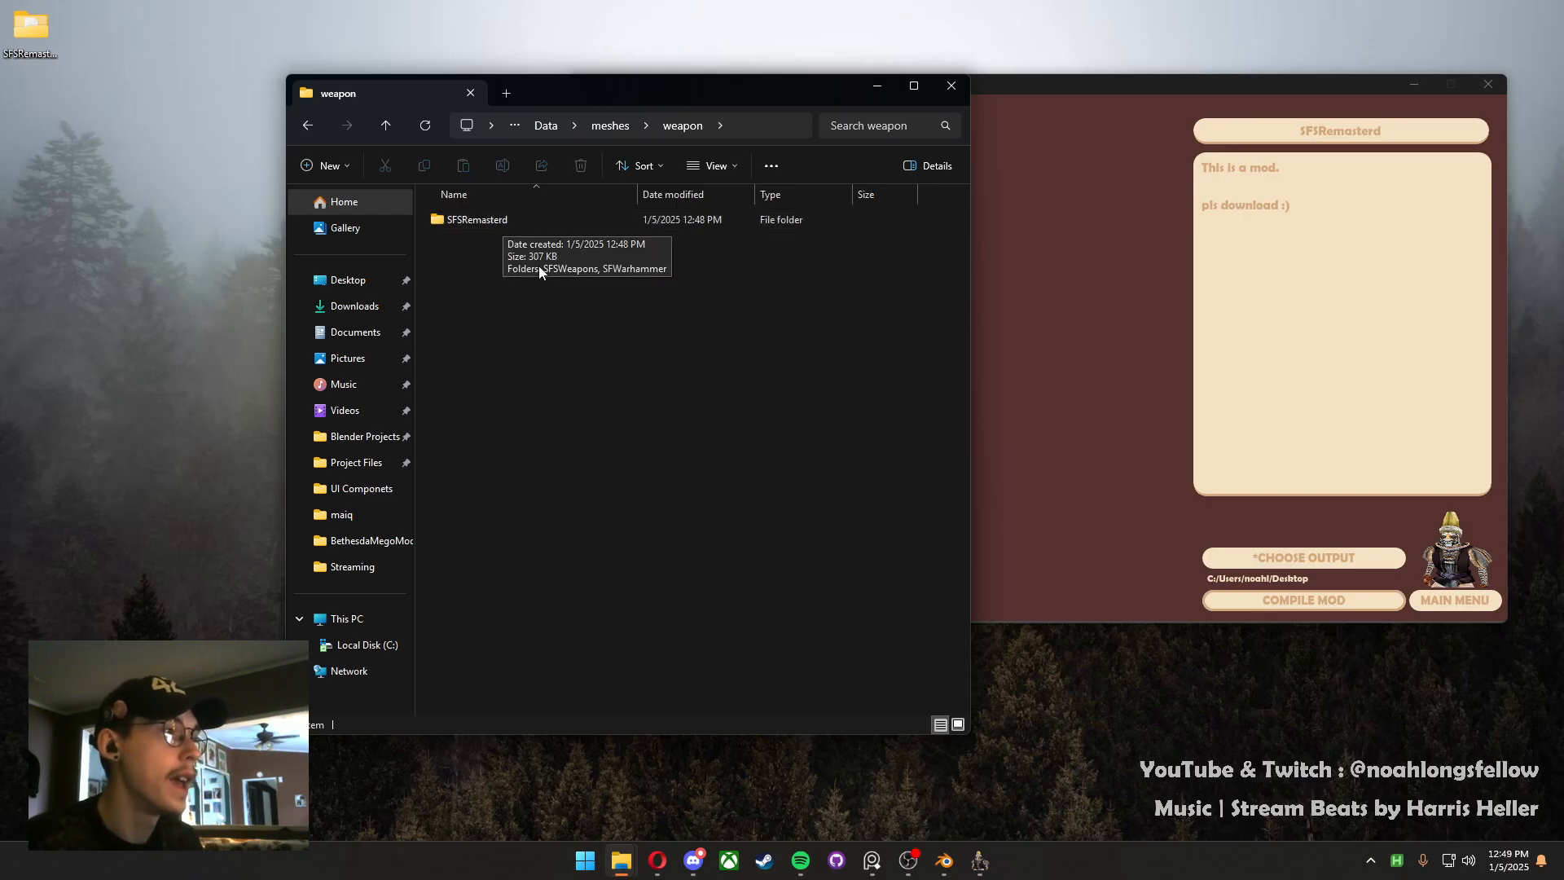
pyautogui.click(470, 222)
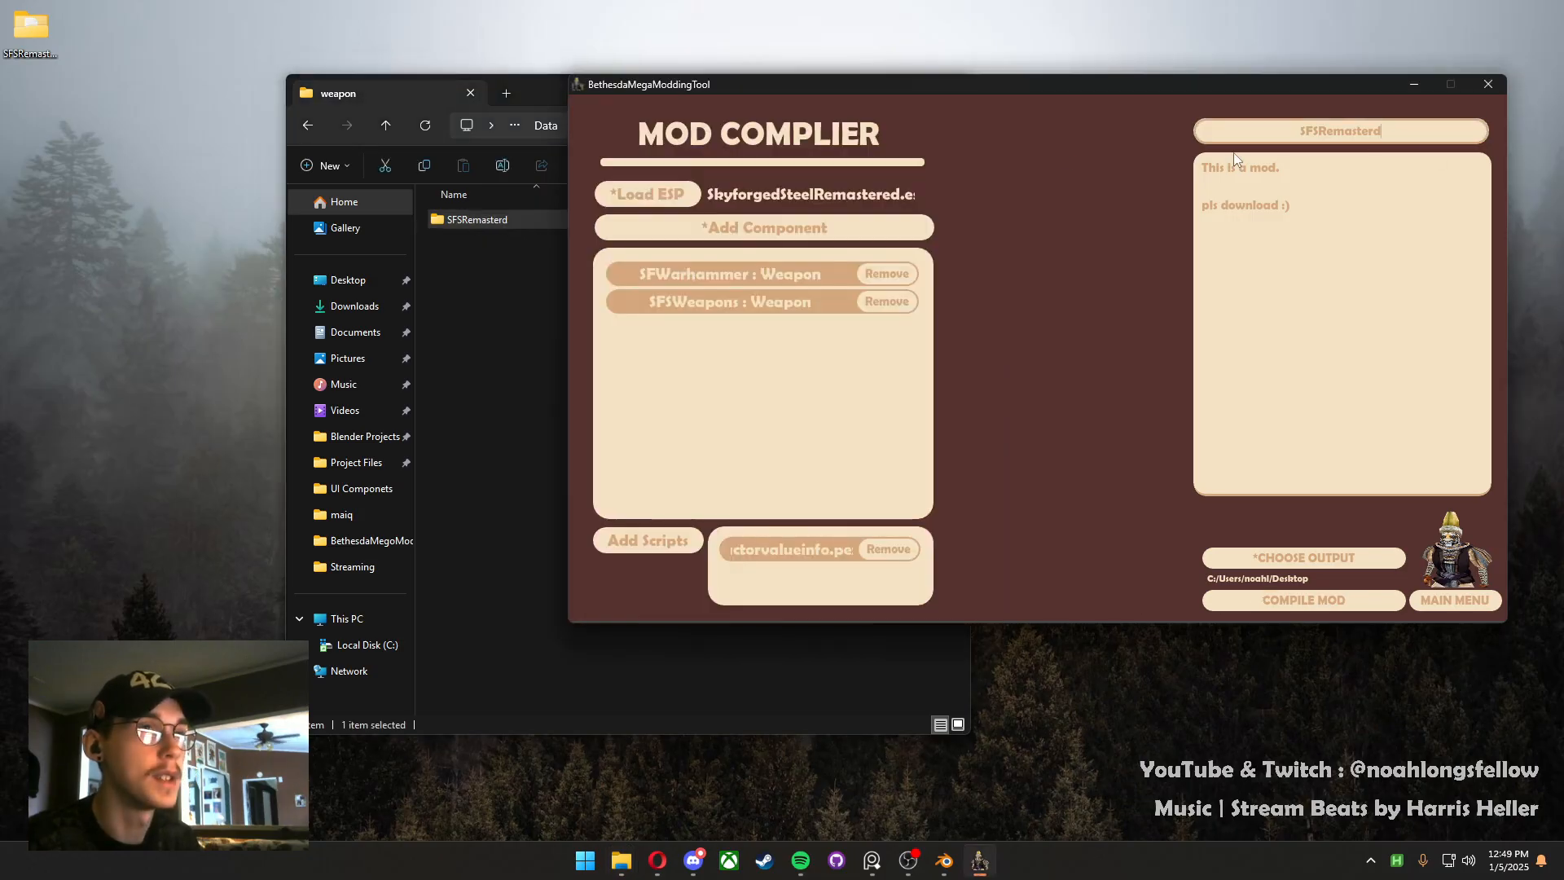
pyautogui.click(476, 251)
pyautogui.doubleClick(481, 219)
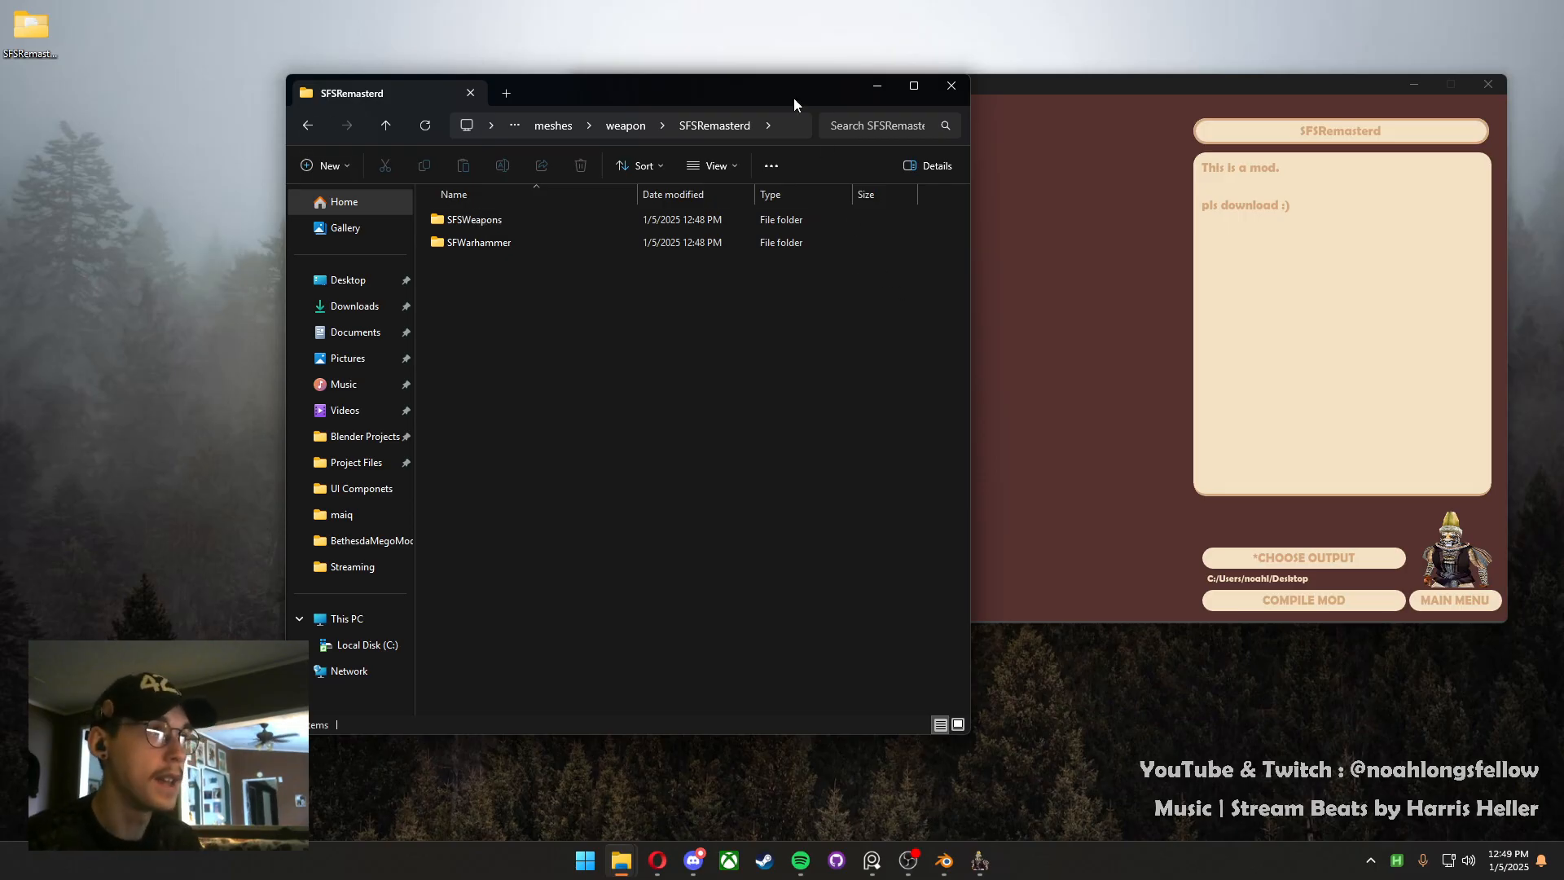
# Inspect the mesh files in the SFSWeapons and SFWarhammer folders, comparing them with the components in the compiler
pyautogui.moveTo(793, 104); pyautogui.dragTo(662, 91)
pyautogui.doubleClick(484, 218)
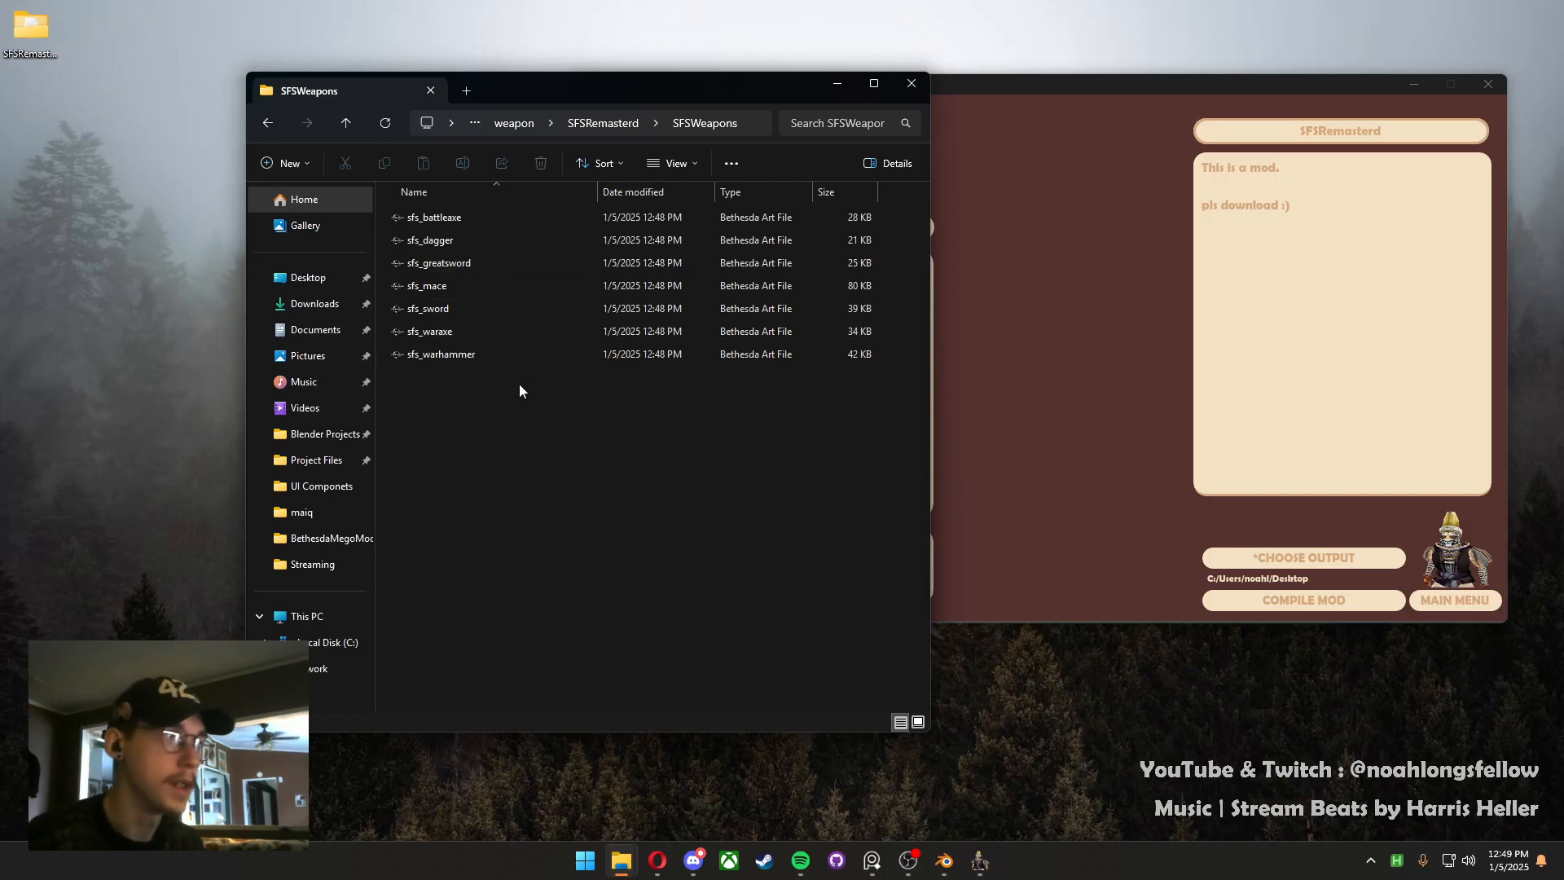
pyautogui.moveTo(740, 97); pyautogui.dragTo(489, 99)
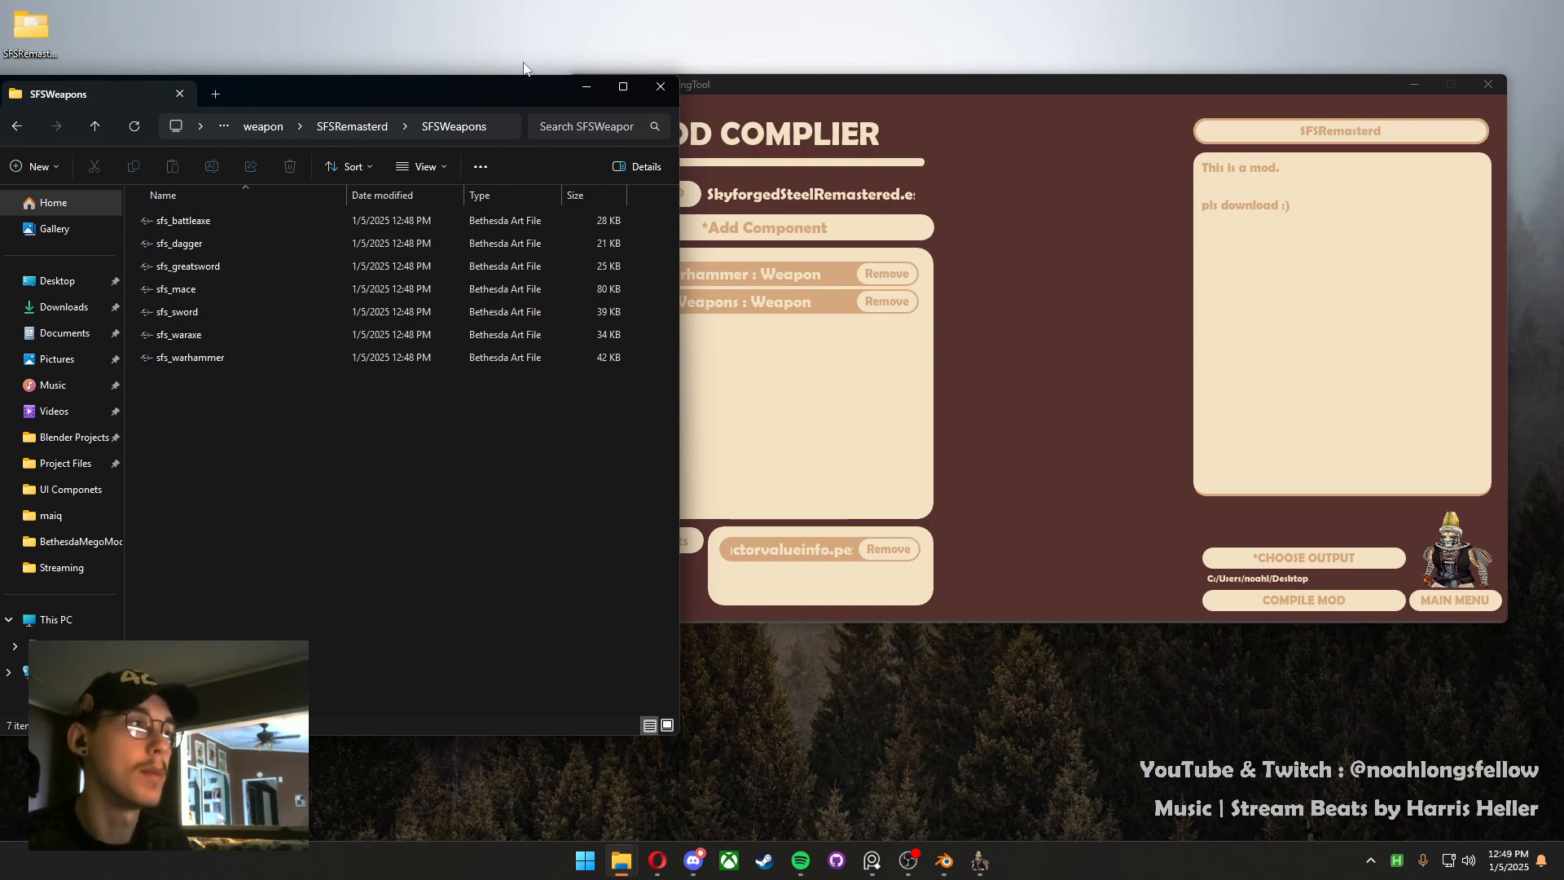
pyautogui.moveTo(521, 102); pyautogui.dragTo(829, 120)
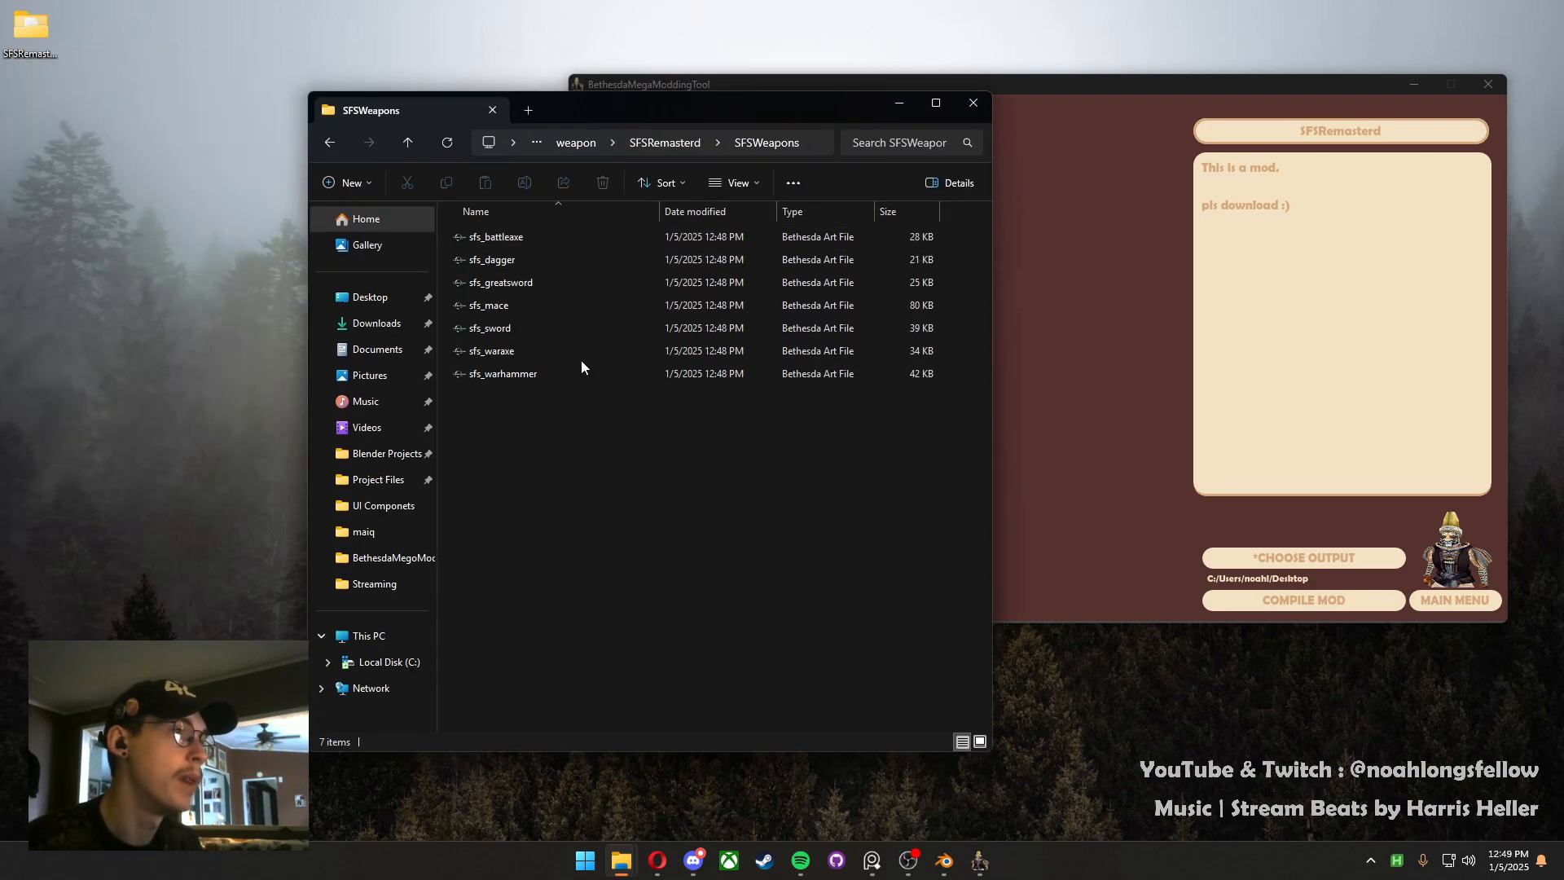
pyautogui.hotkey('alt', 'Up')
pyautogui.doubleClick(545, 259)
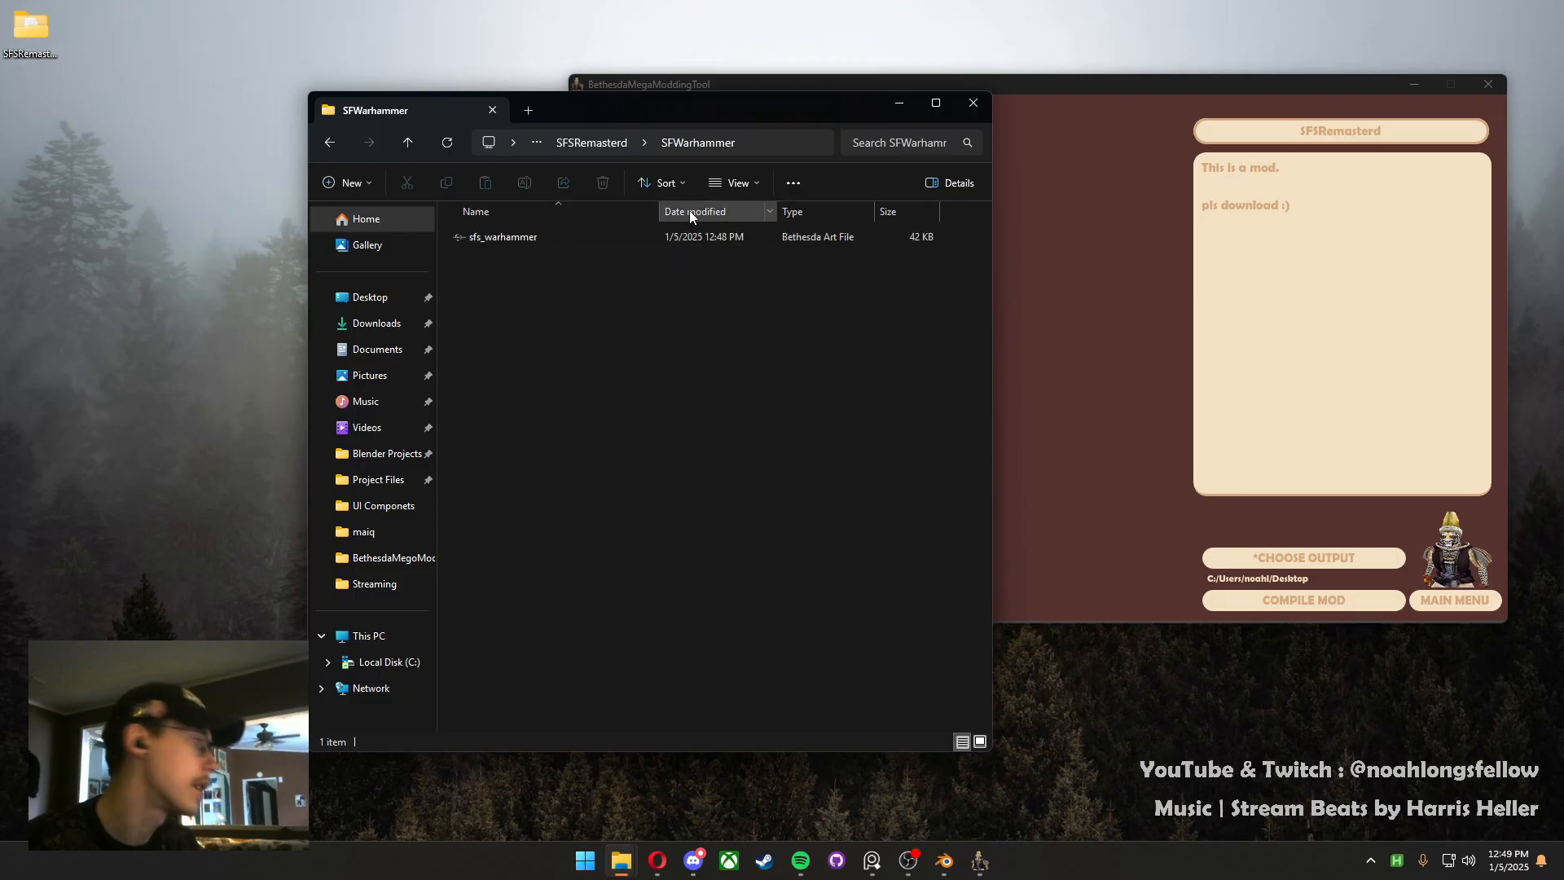
# Go back to the Data folder and check the contents of its Scripts folder
pyautogui.hotkey('alt', 'Left')
pyautogui.hotkey('alt', 'Left')
pyautogui.hotkey('alt', 'Left')
pyautogui.hotkey('alt', 'Up')
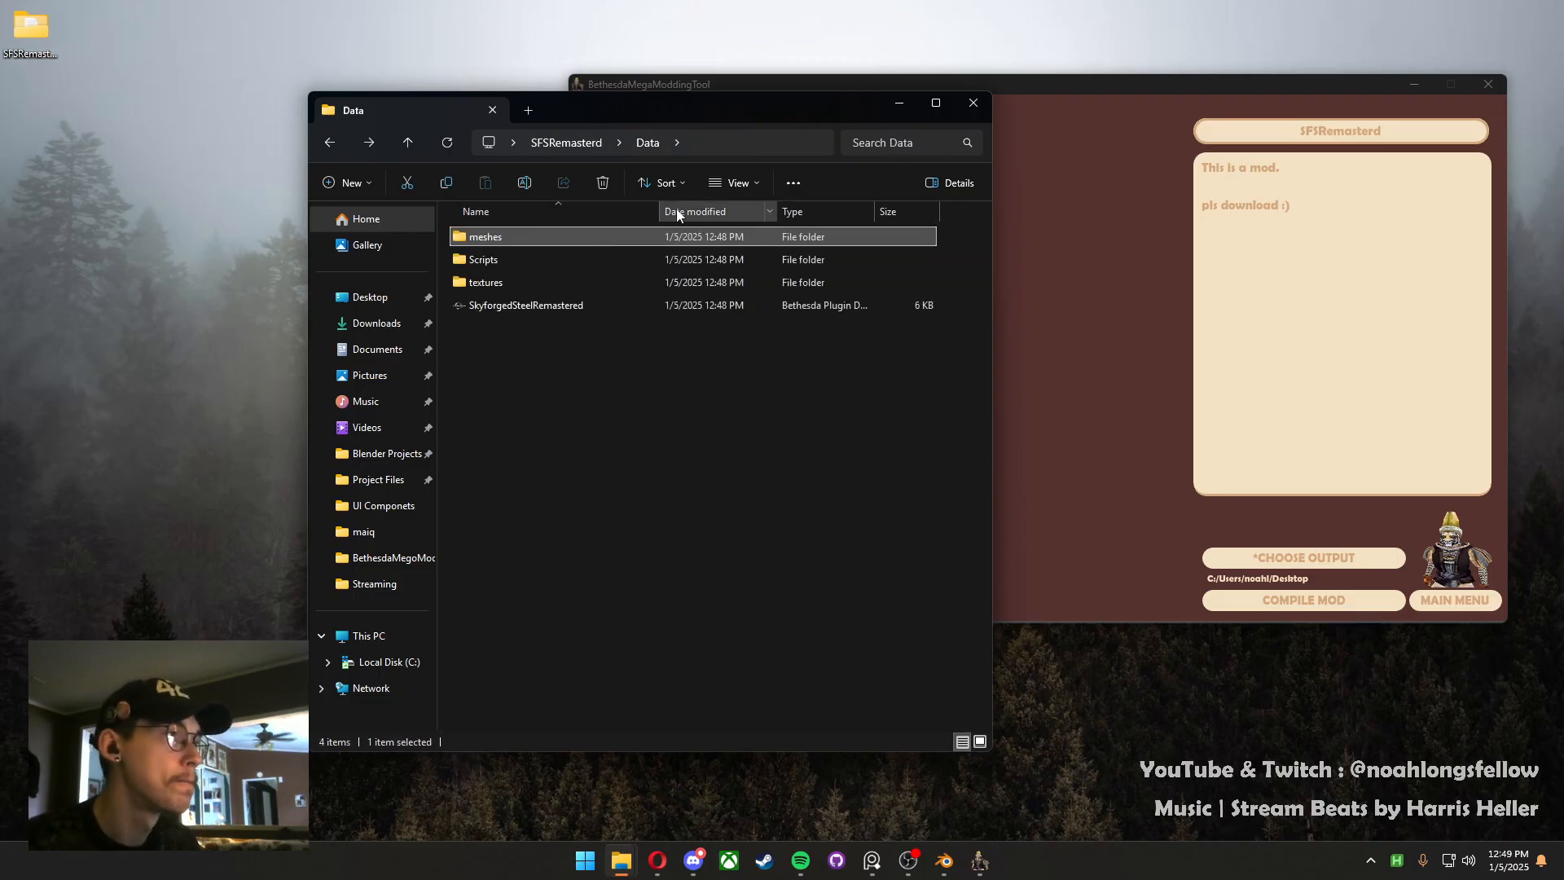
pyautogui.doubleClick(494, 259)
pyautogui.hotkey('alt', 'Up')
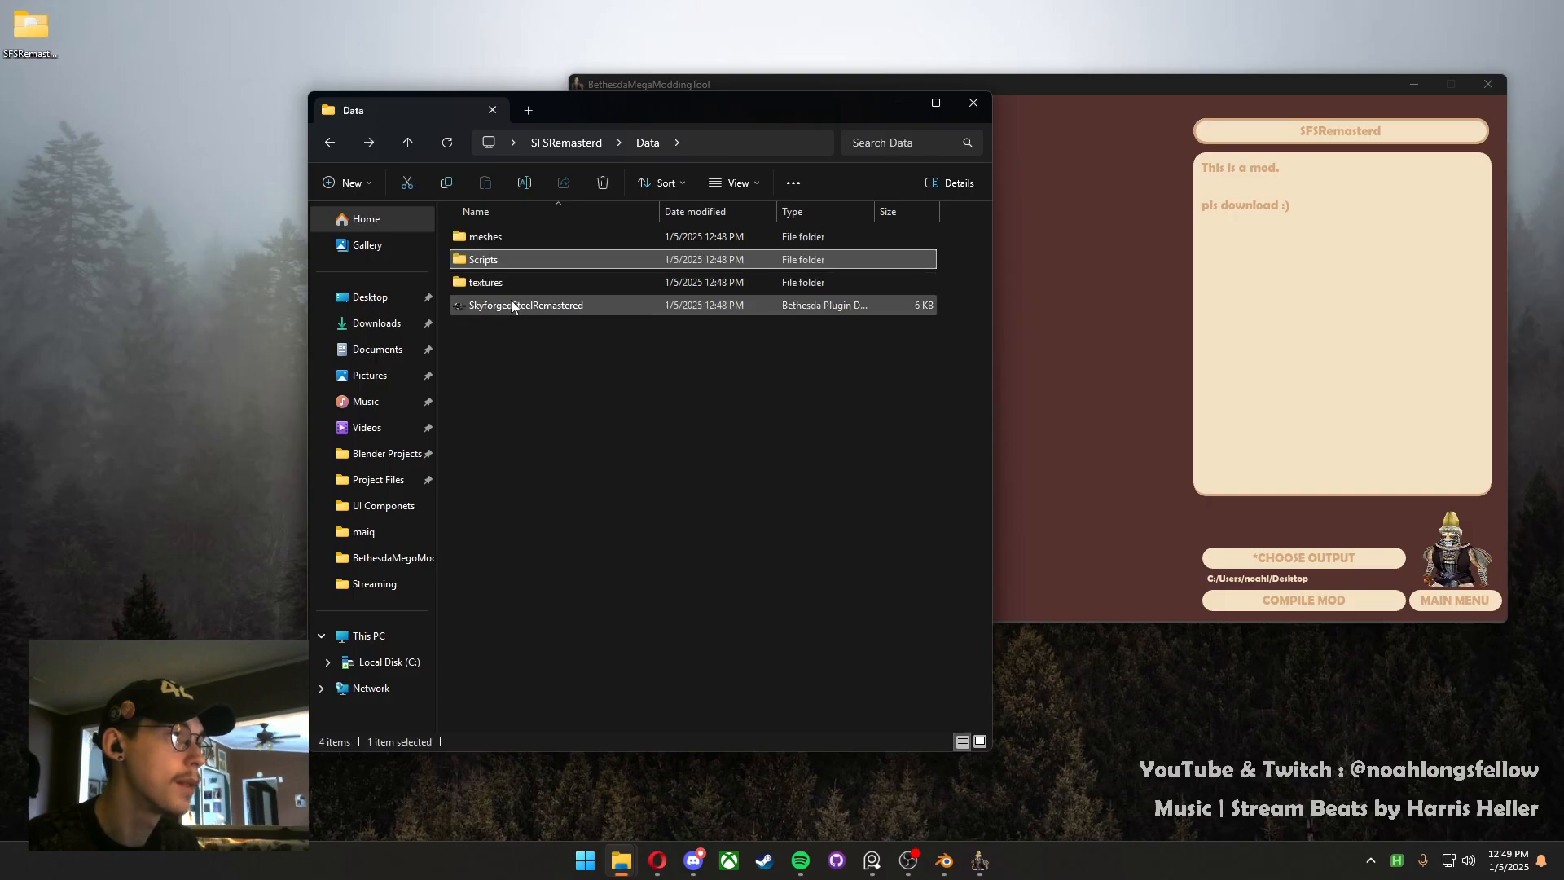
# Browse textures/weapon/SFSRemasterd and check the texture files in the SFSWeapons and SFWarhammer folders
pyautogui.doubleClick(510, 281)
pyautogui.doubleClick(509, 237)
pyautogui.doubleClick(509, 237)
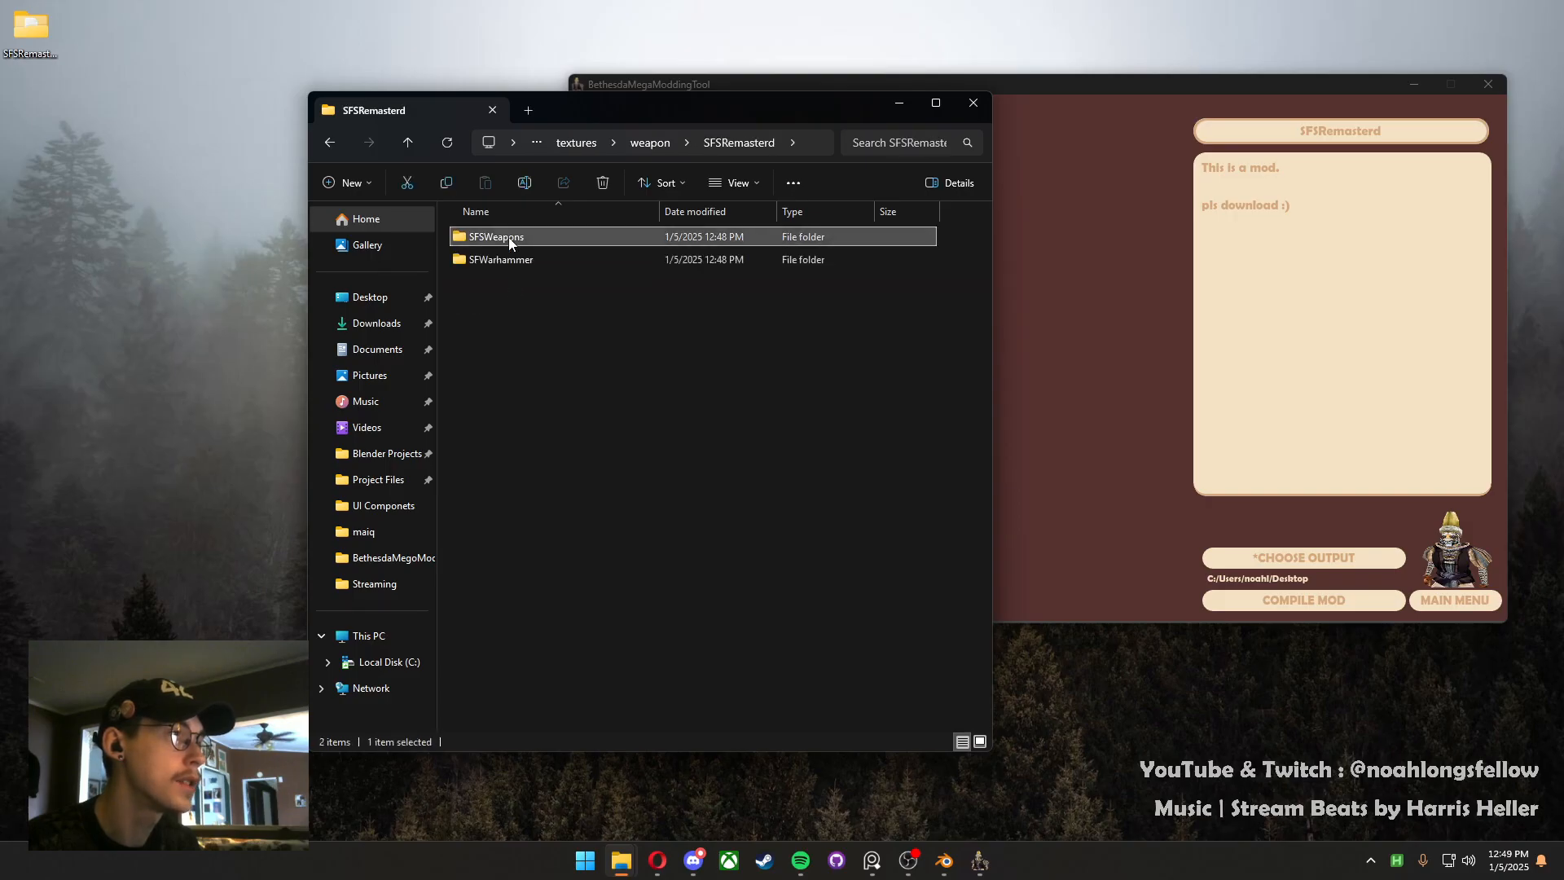
pyautogui.doubleClick(509, 237)
pyautogui.hotkey('alt', 'Left')
pyautogui.doubleClick(508, 262)
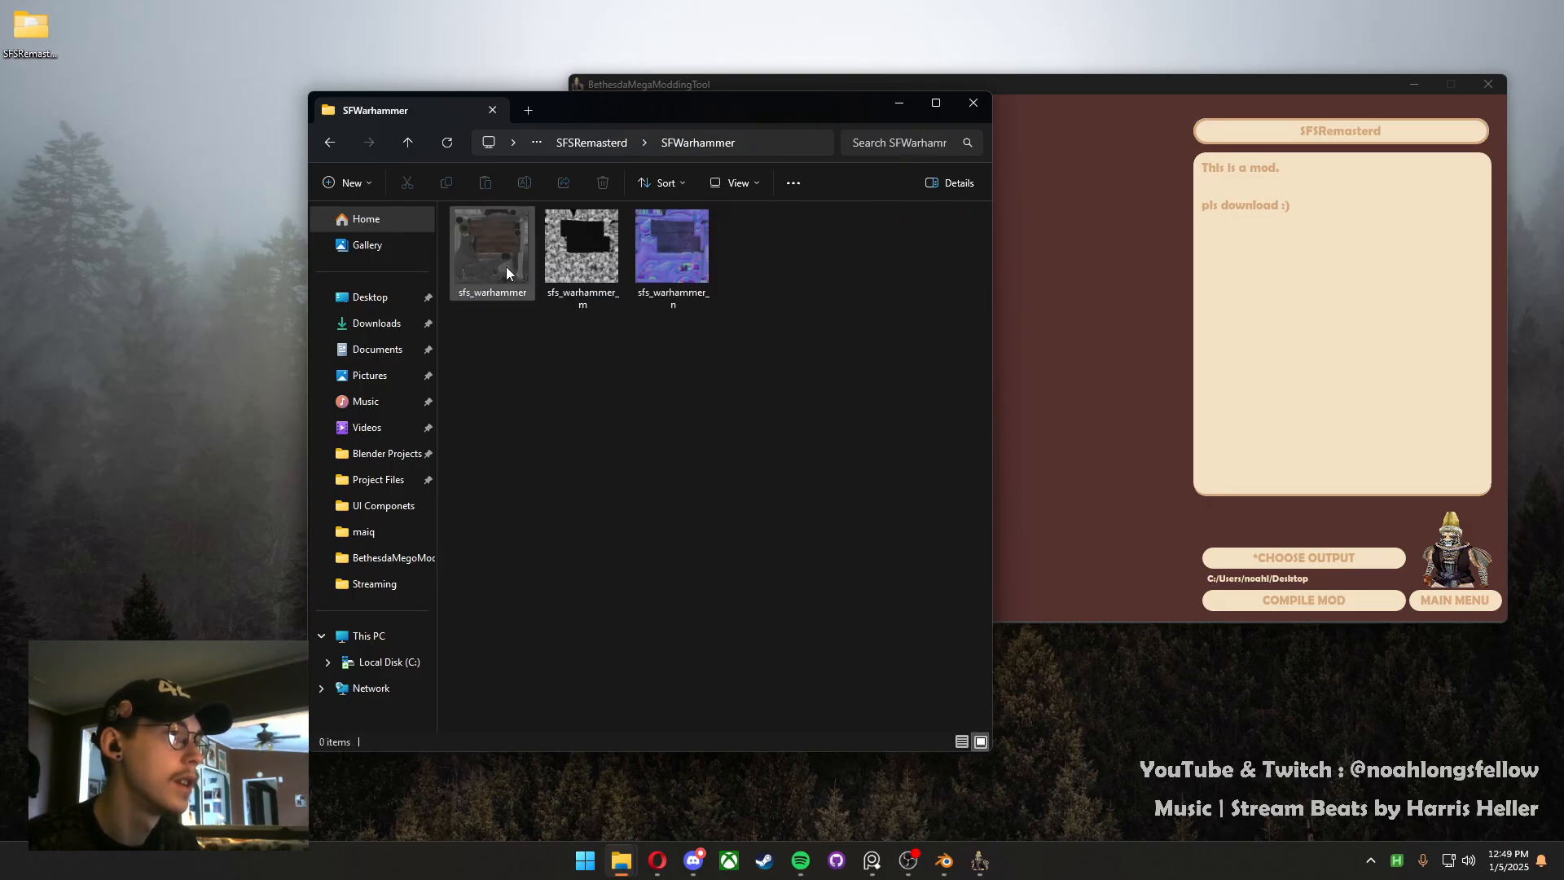
pyautogui.hotkey('alt', 'Left')
# Close the folder window, reposition the modding tool, and return to its main menu
pyautogui.click(958, 104)
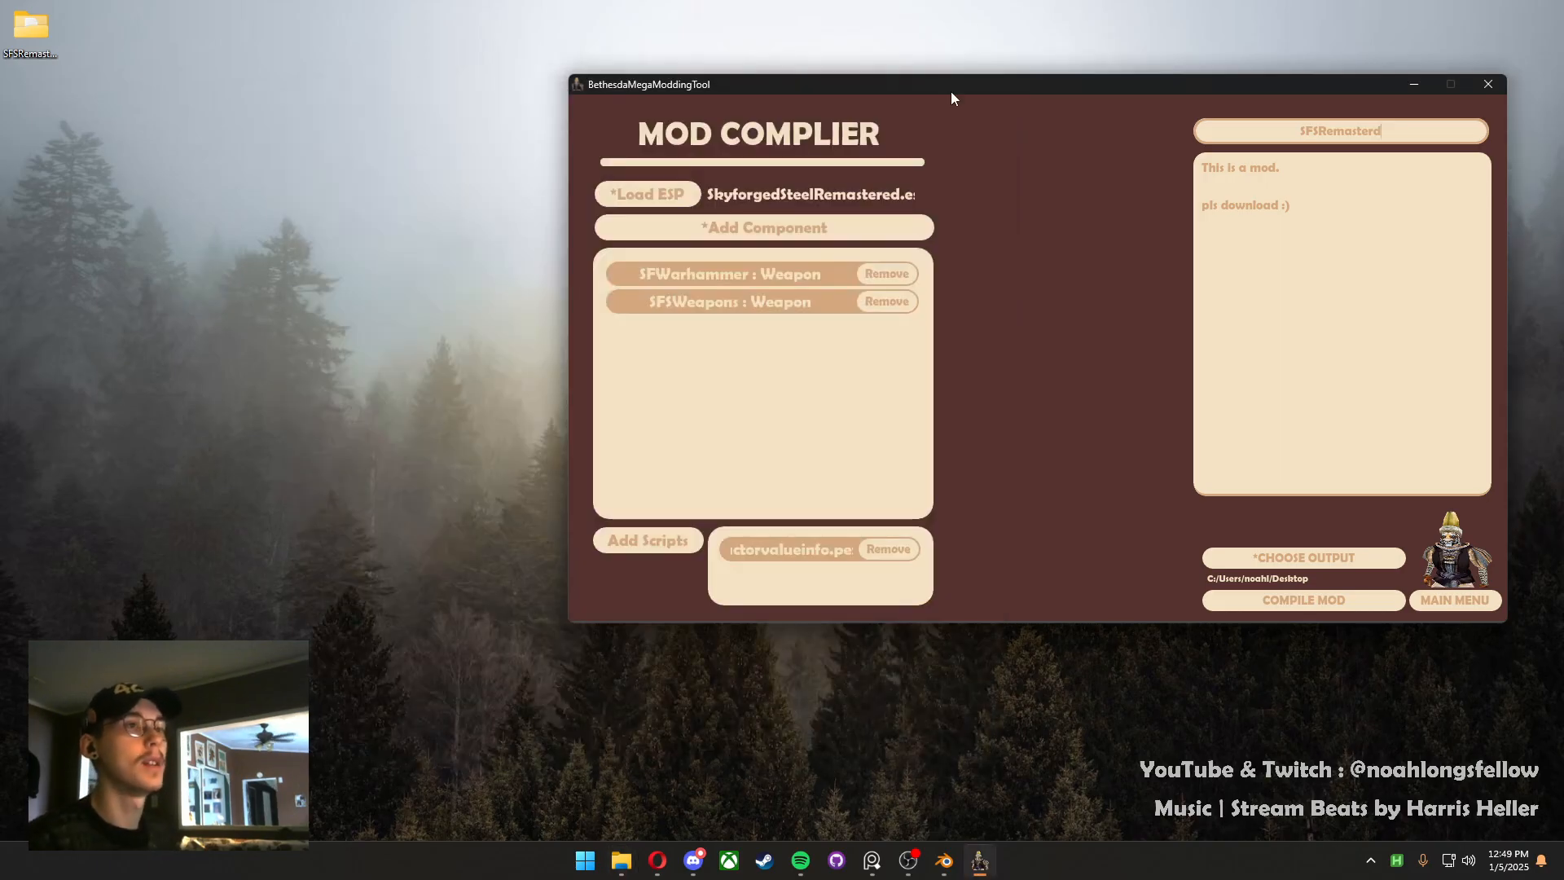
pyautogui.moveTo(950, 91); pyautogui.dragTo(737, 129)
pyautogui.click(1243, 635)
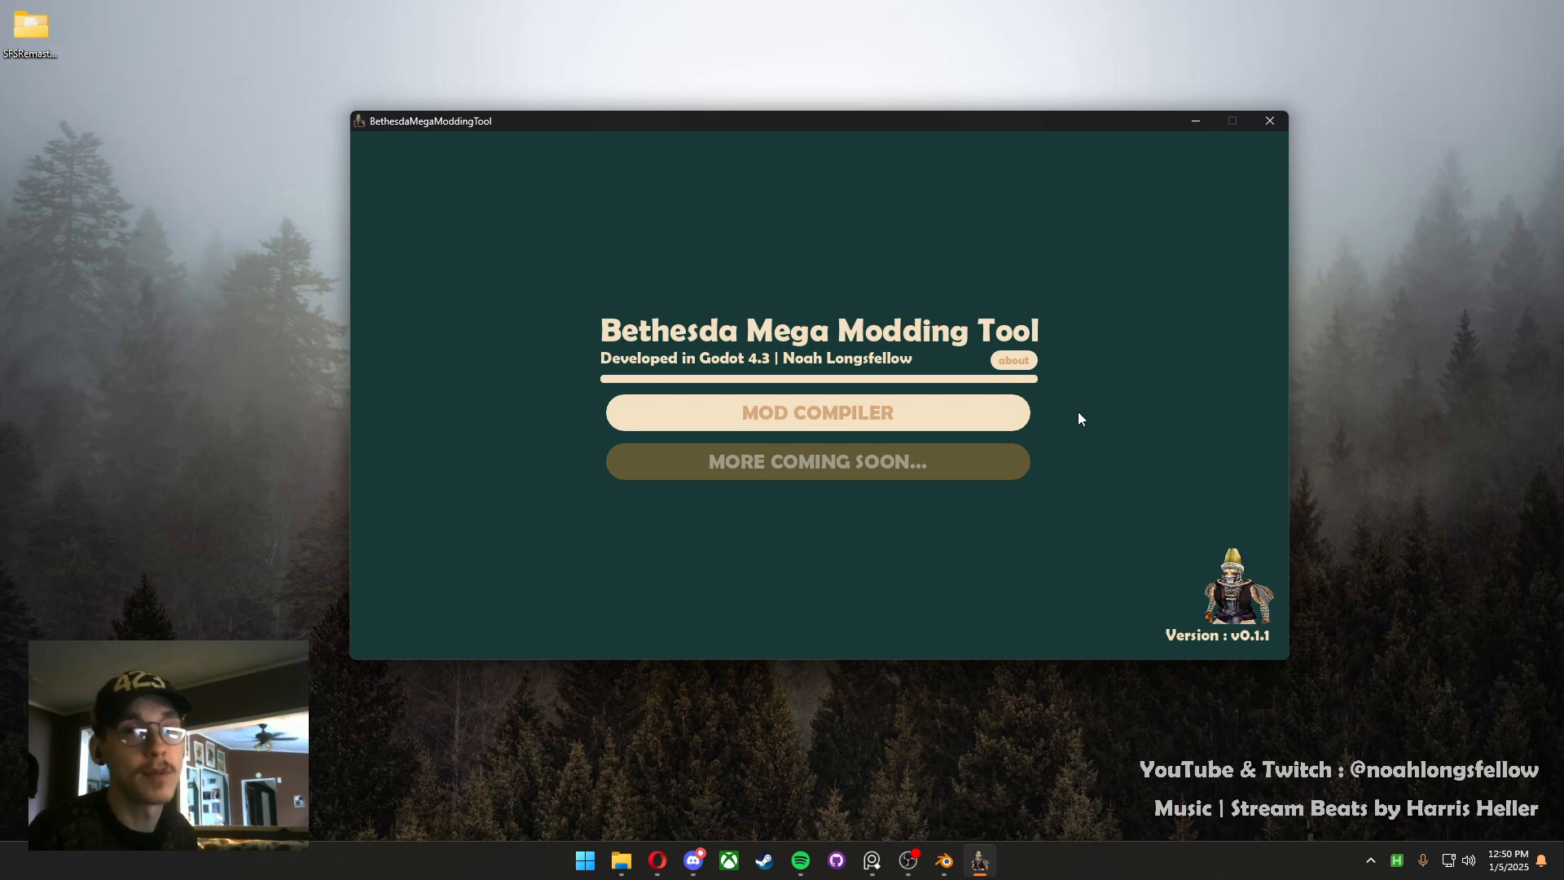
# Close the Bethesda Mega Modding Tool and delete the SFSRemasterd folder from the desktop
pyautogui.click(1257, 122)
pyautogui.click(32, 32)
pyautogui.press('Delete')
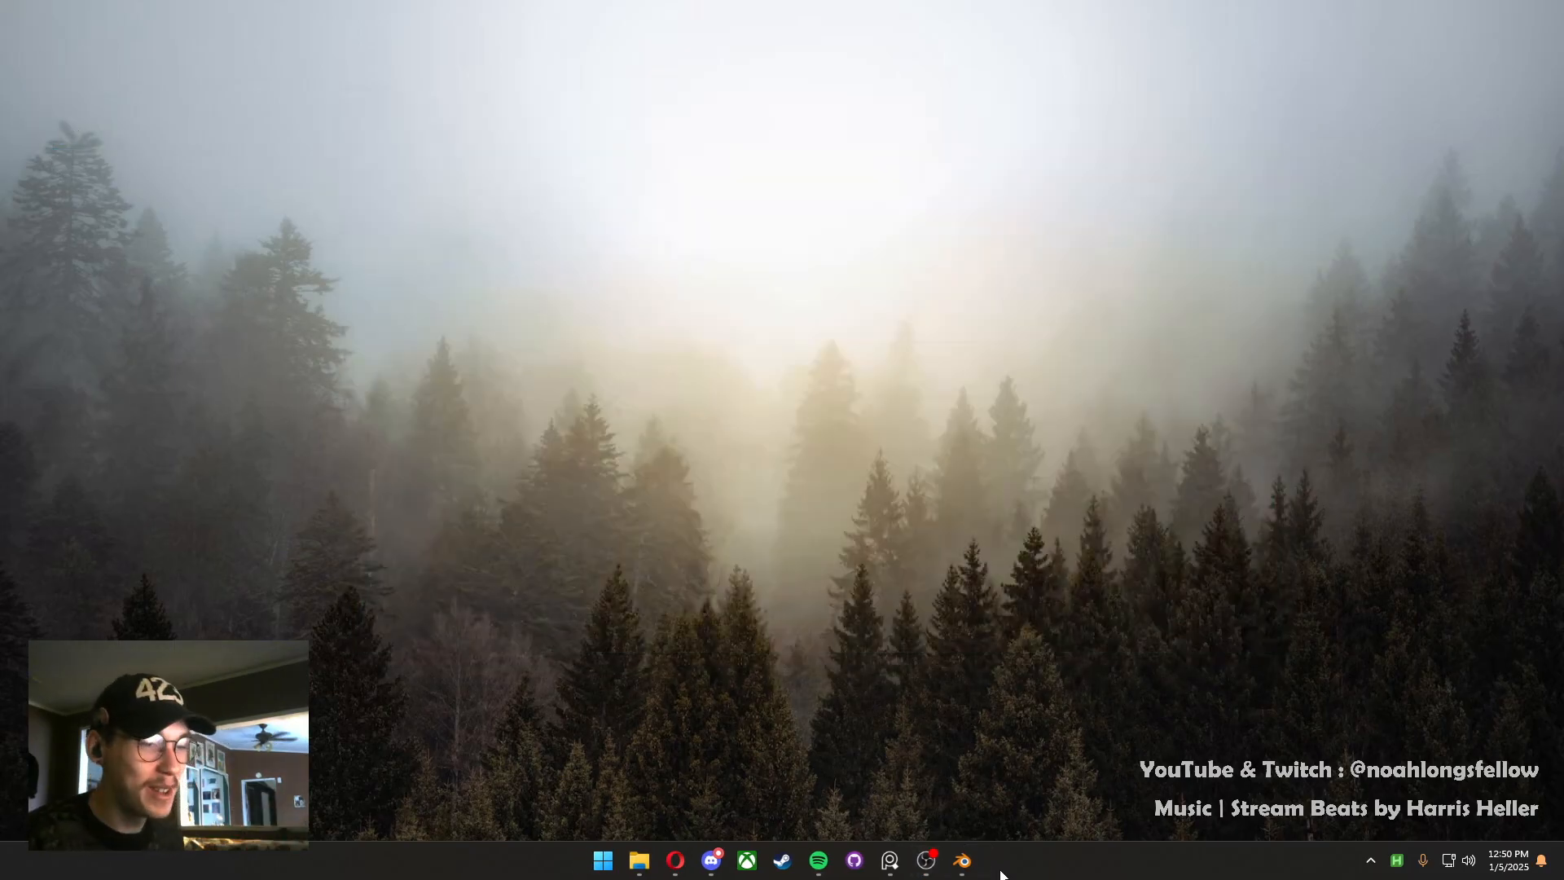
# Switch to Blender and bring up the whiterun_throne.blend project
pyautogui.click(962, 860)
pyautogui.click(882, 482)
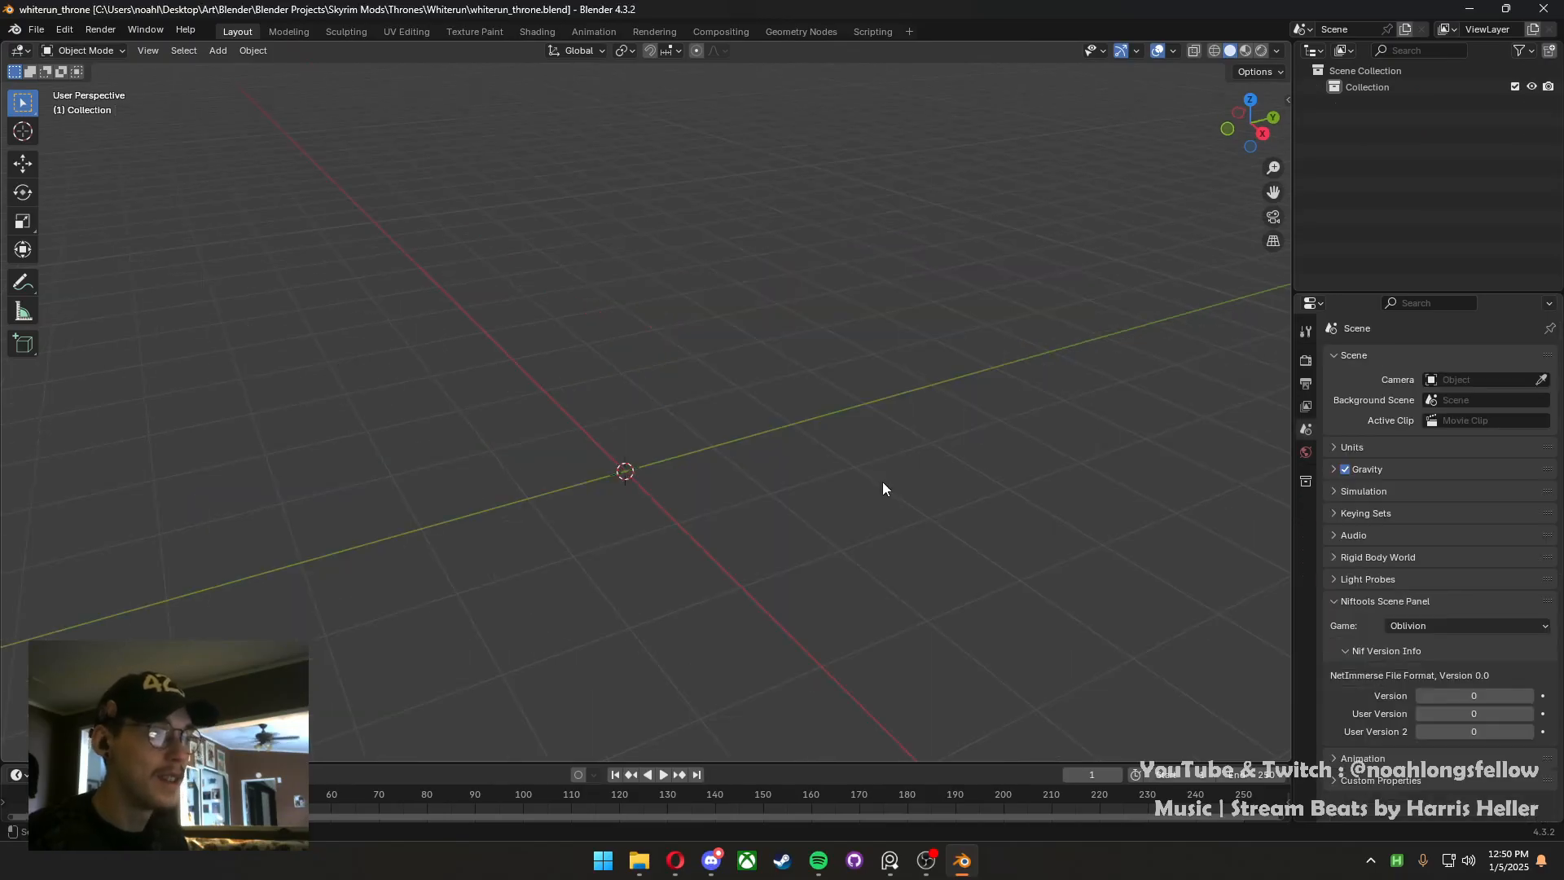
pyautogui.moveTo(678, 436); pyautogui.dragTo(740, 402, button='middle')
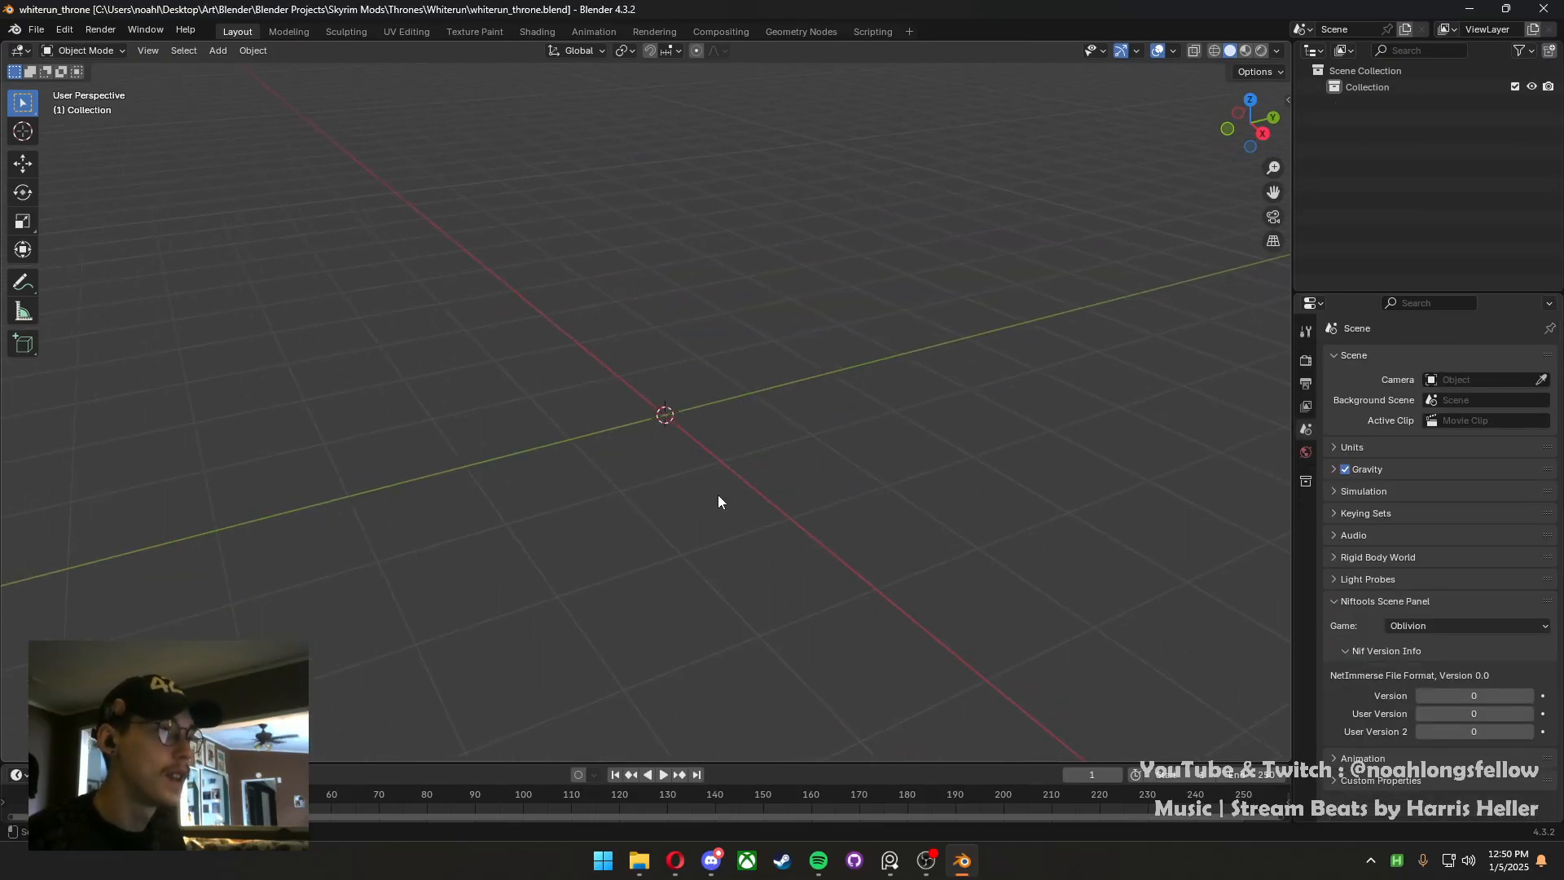
# Find and launch NifSkope
pyautogui.click(604, 870)
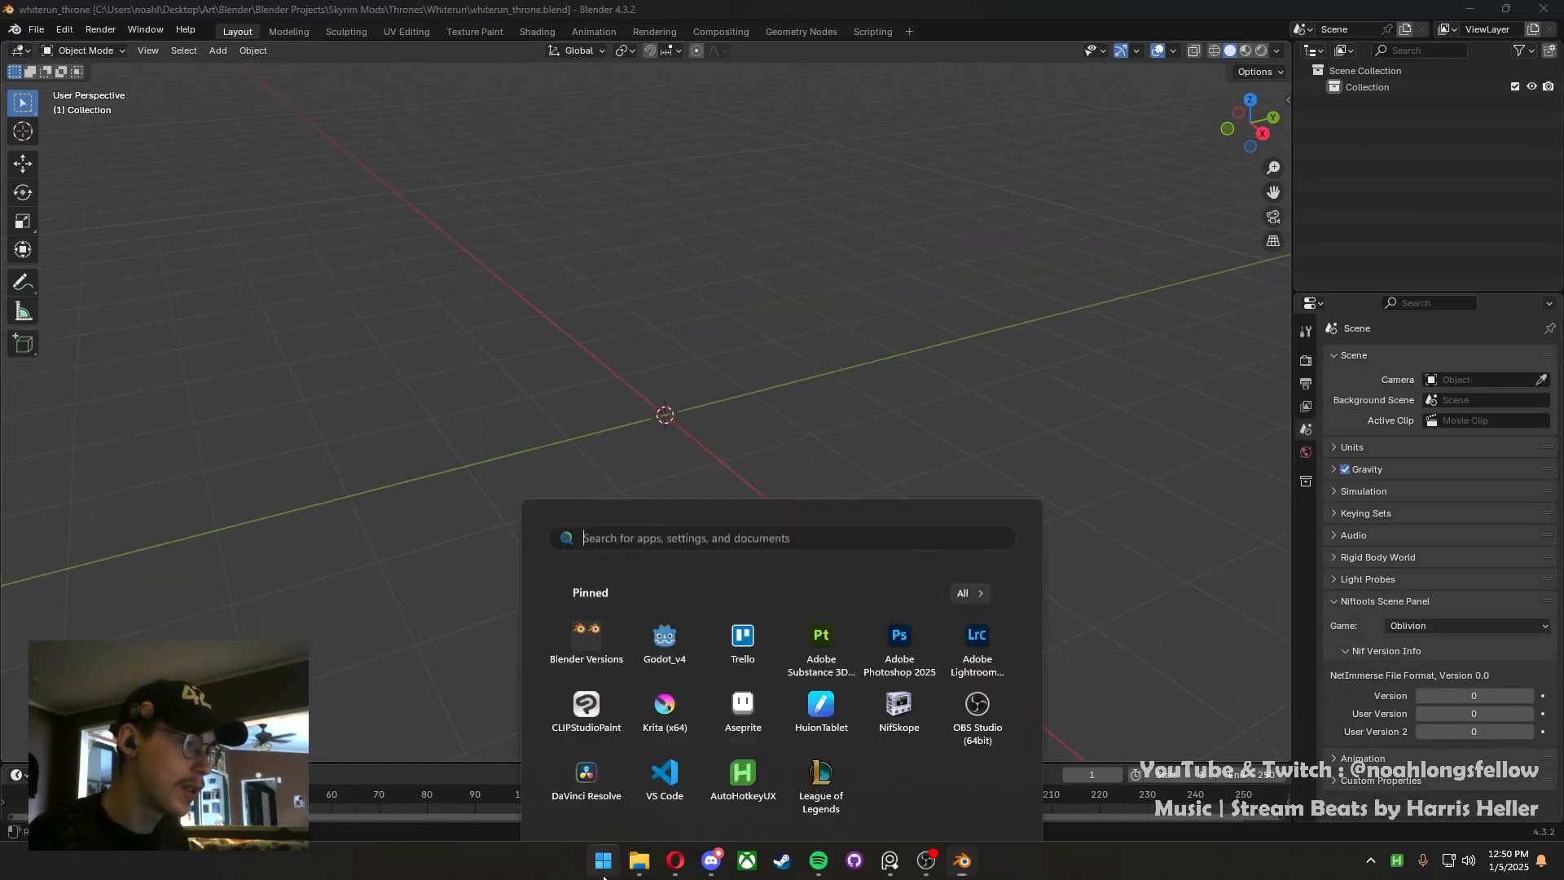
pyautogui.write('nifskope')
pyautogui.press('Return')
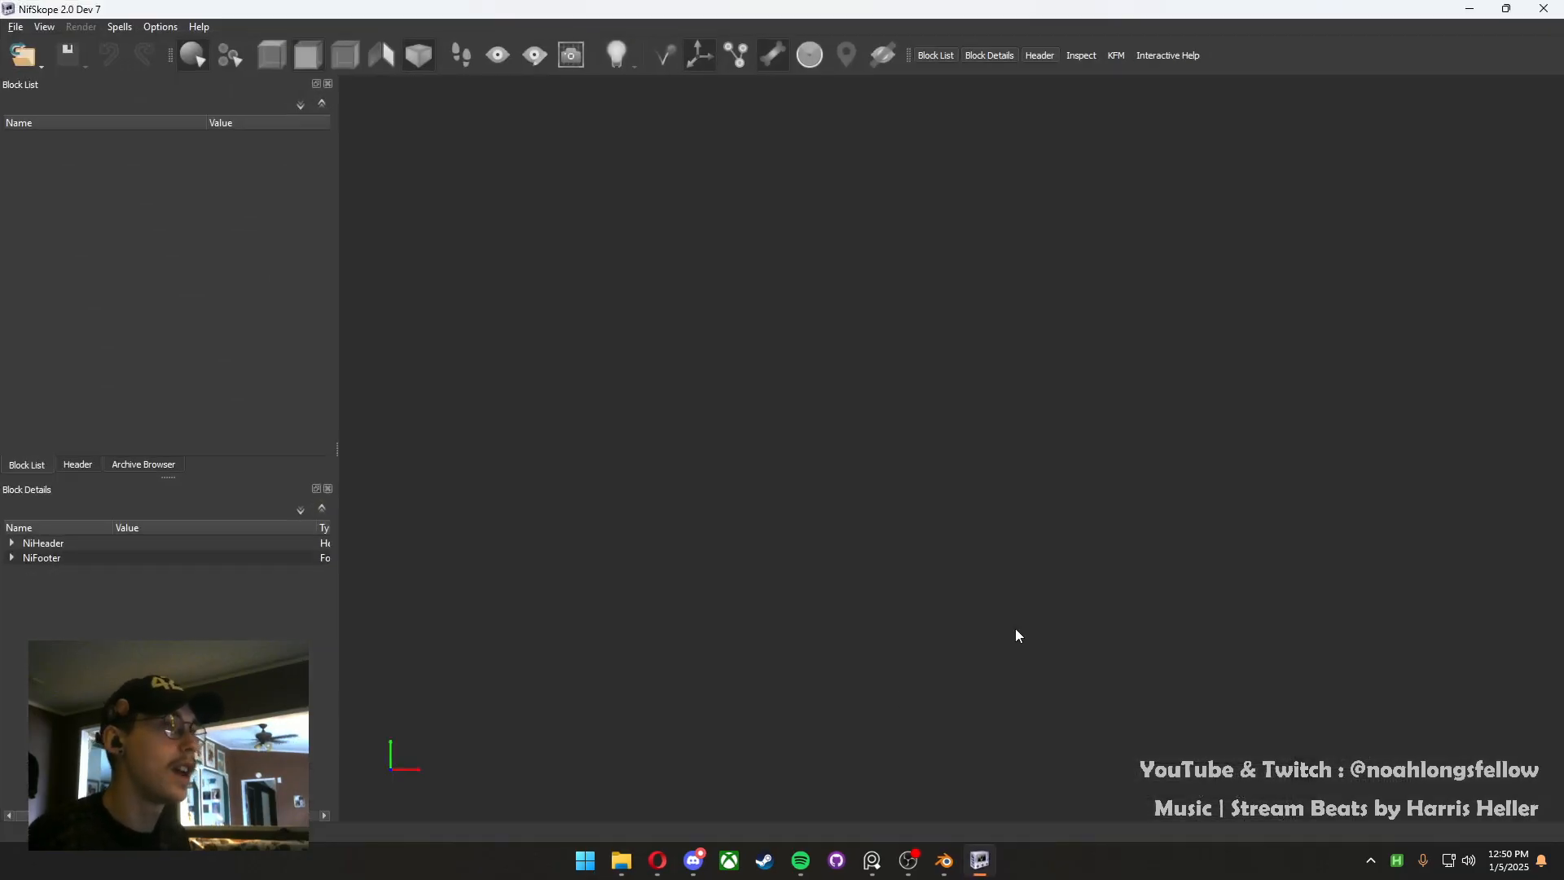
# Switch to Blender with the whiterun_throne.blend project
pyautogui.click(944, 860)
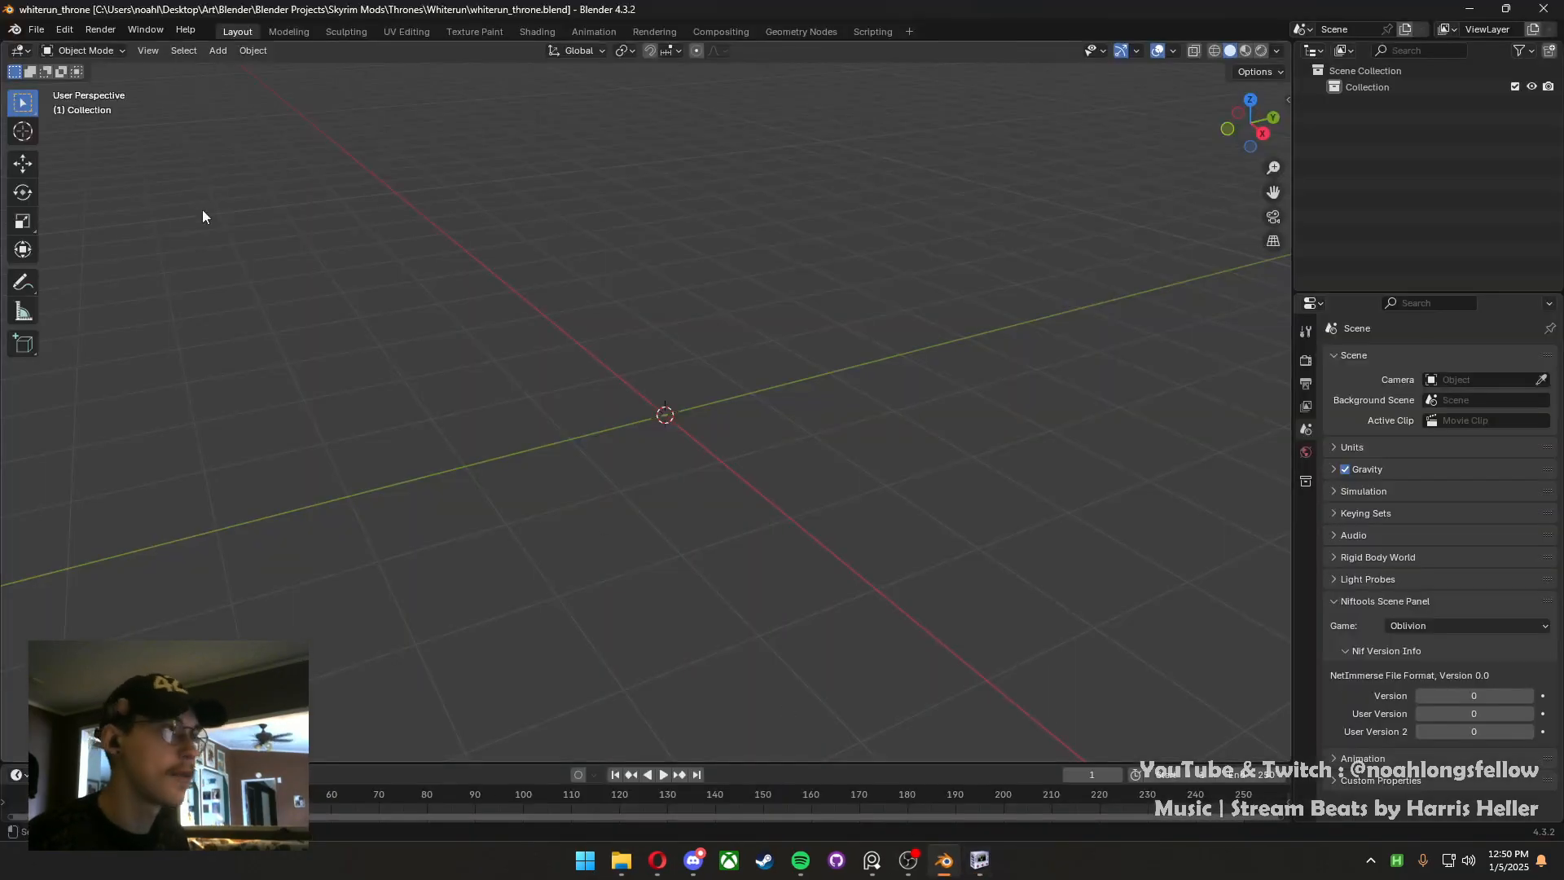
pyautogui.click(36, 29)
pyautogui.moveTo(77, 277)
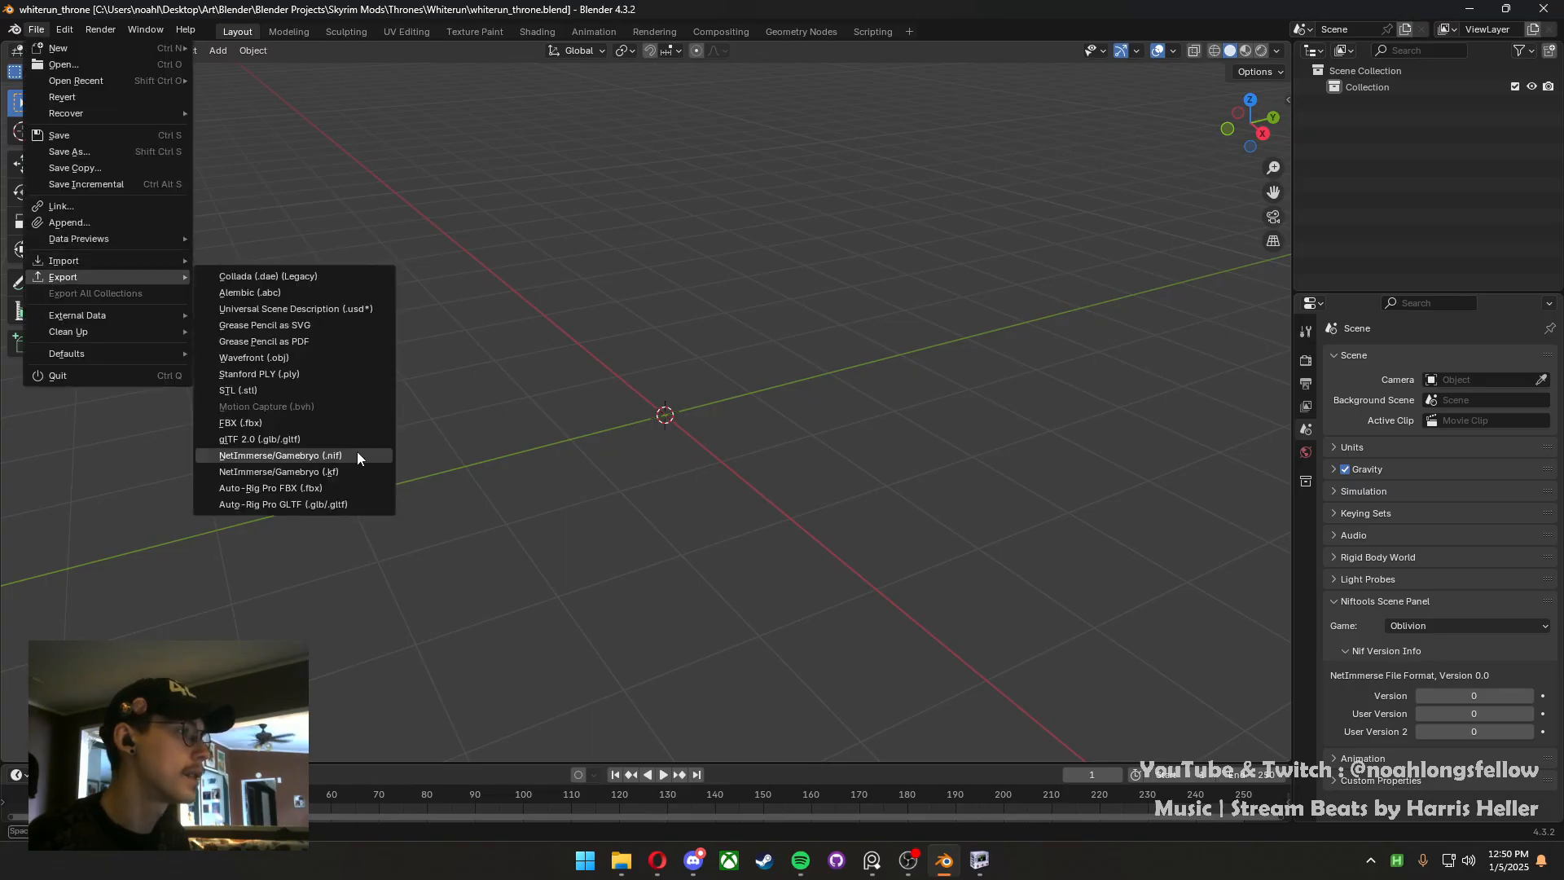
pyautogui.click(320, 357)
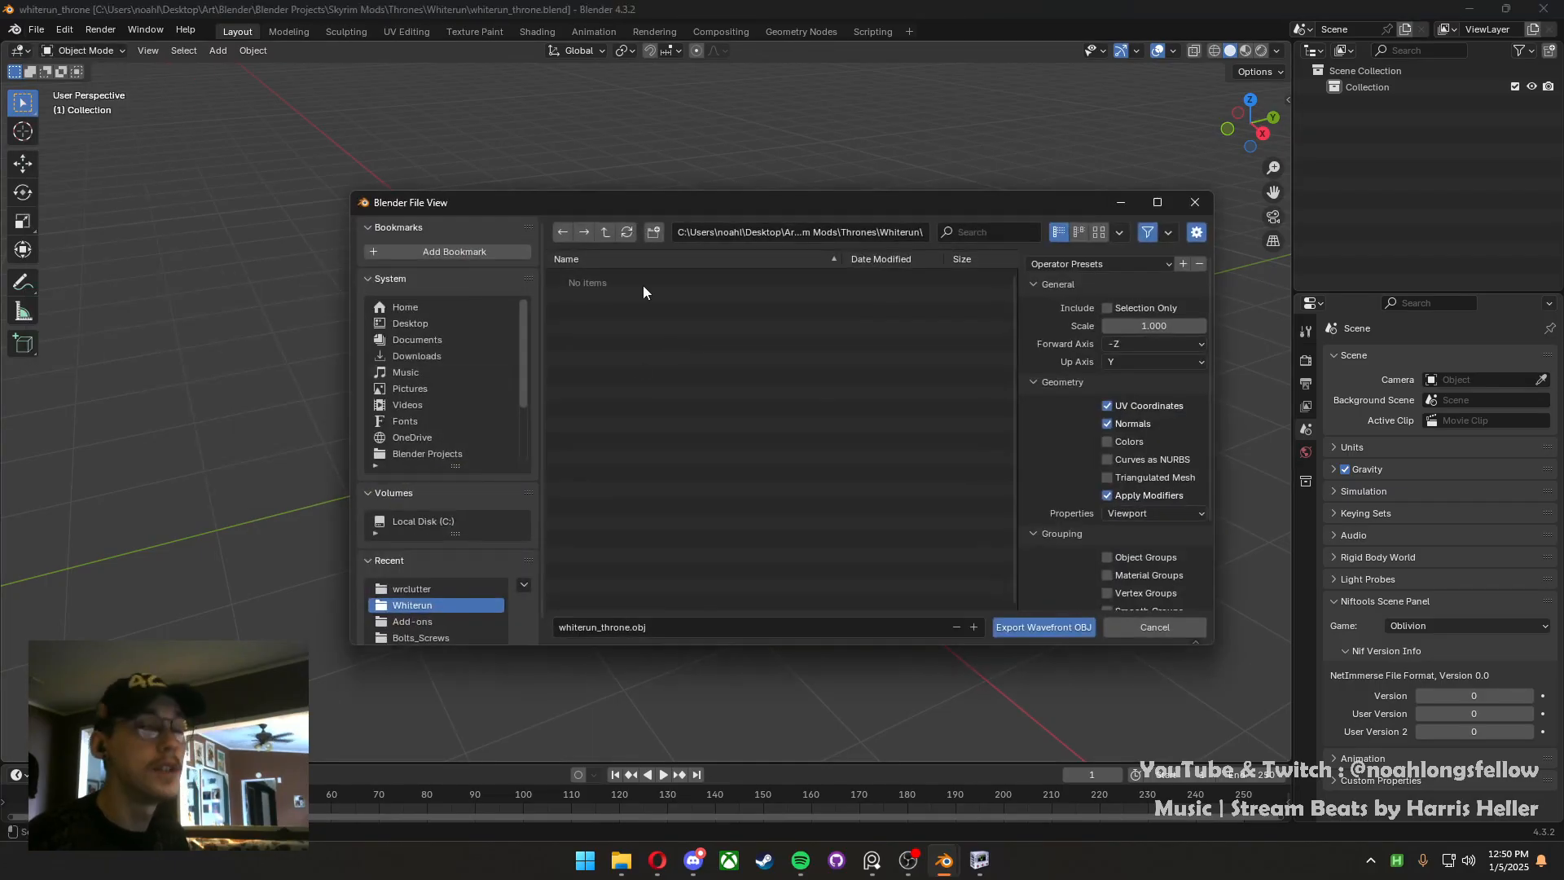
pyautogui.click(605, 234)
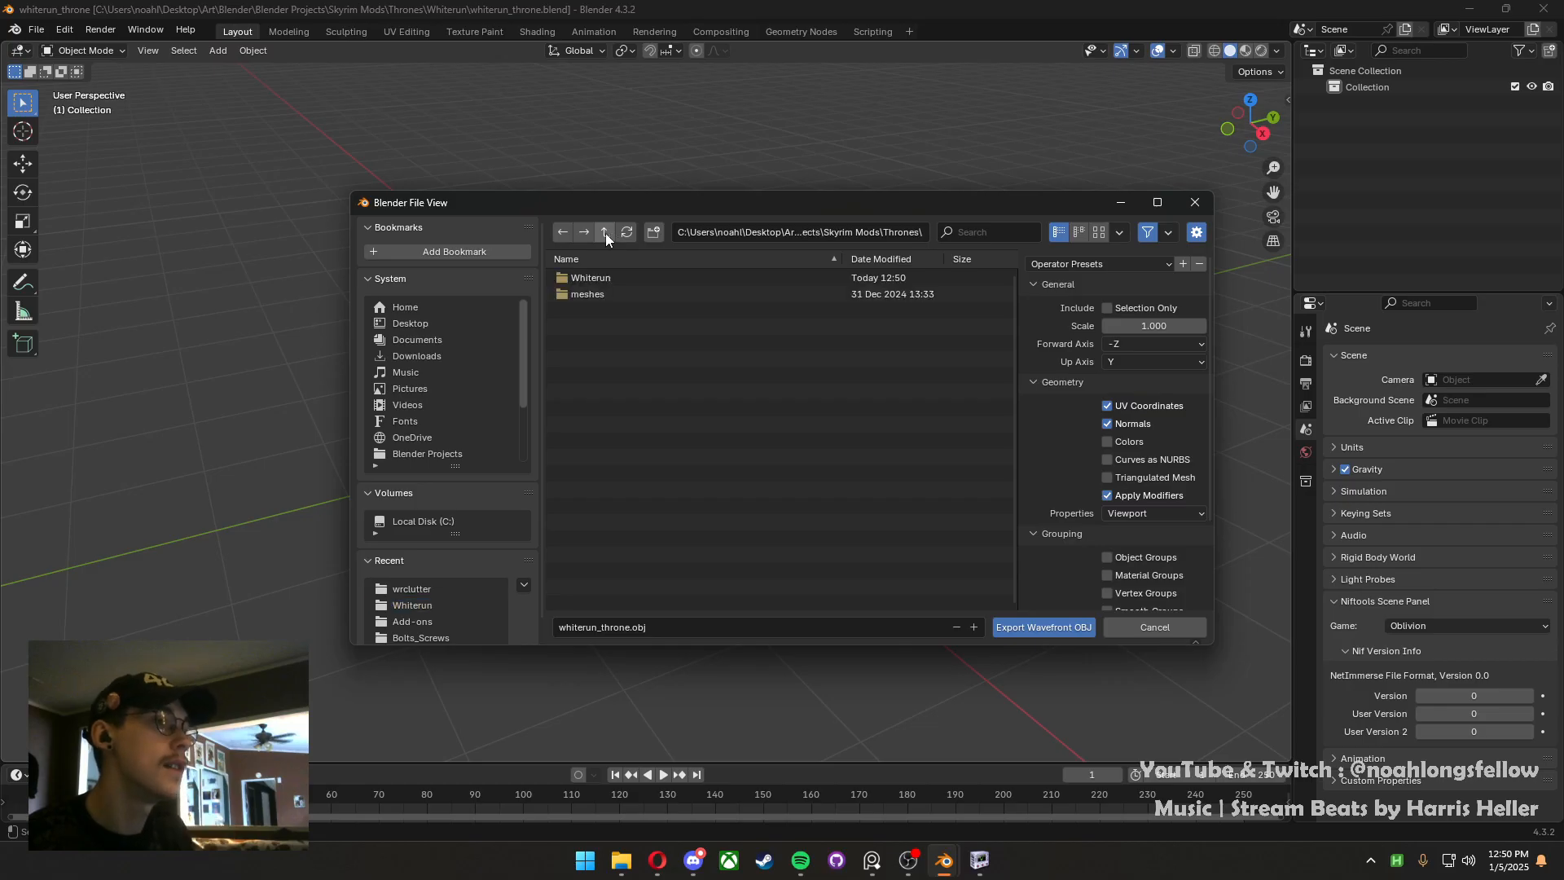
pyautogui.doubleClick(621, 290)
pyautogui.doubleClick(621, 280)
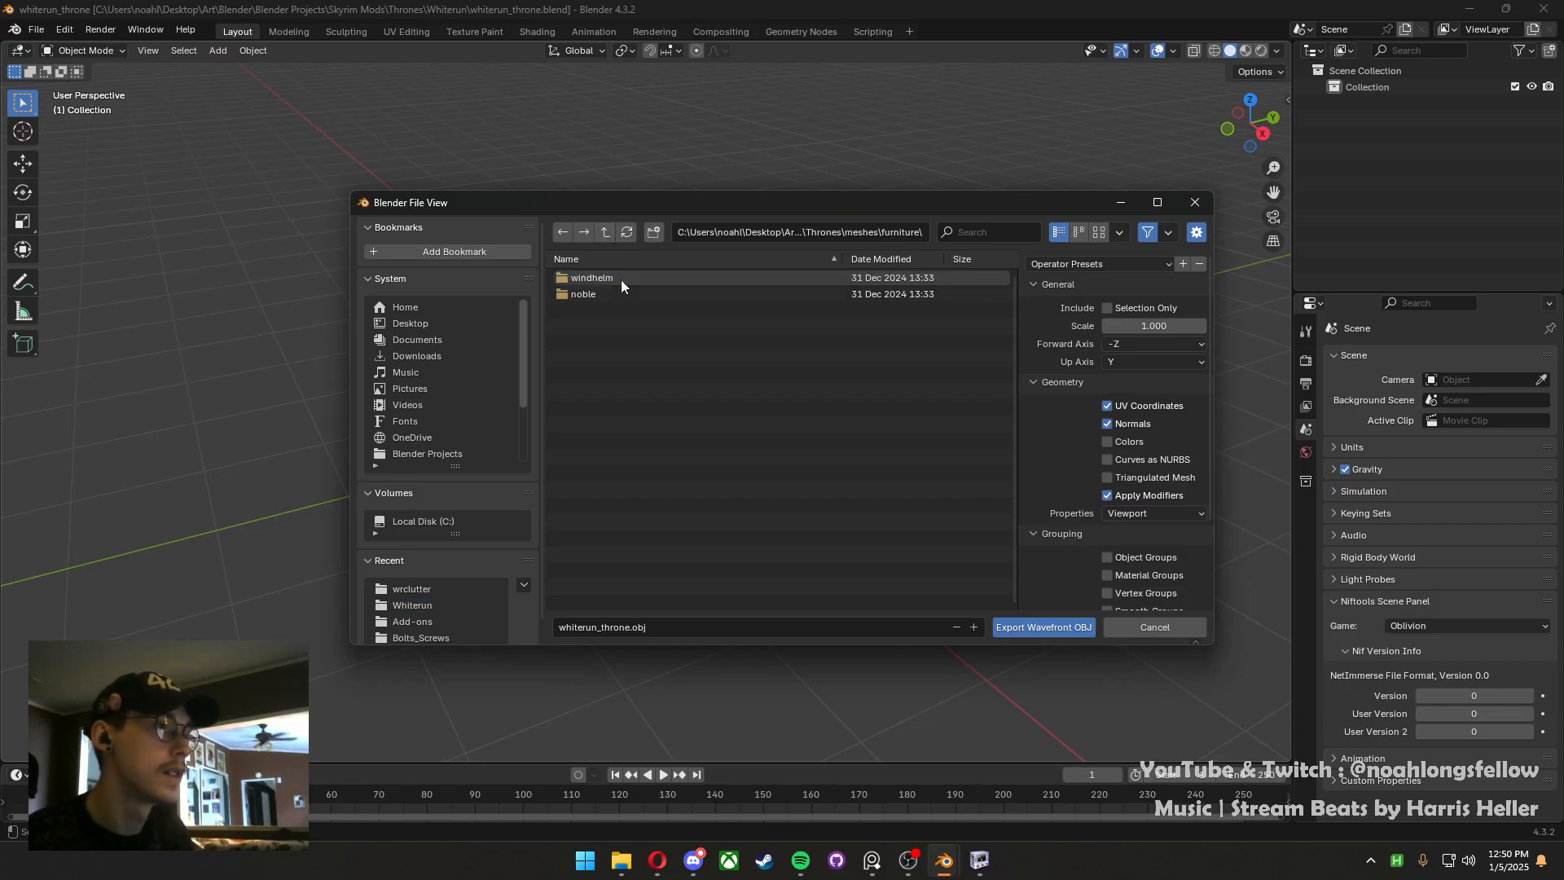
pyautogui.click(605, 233)
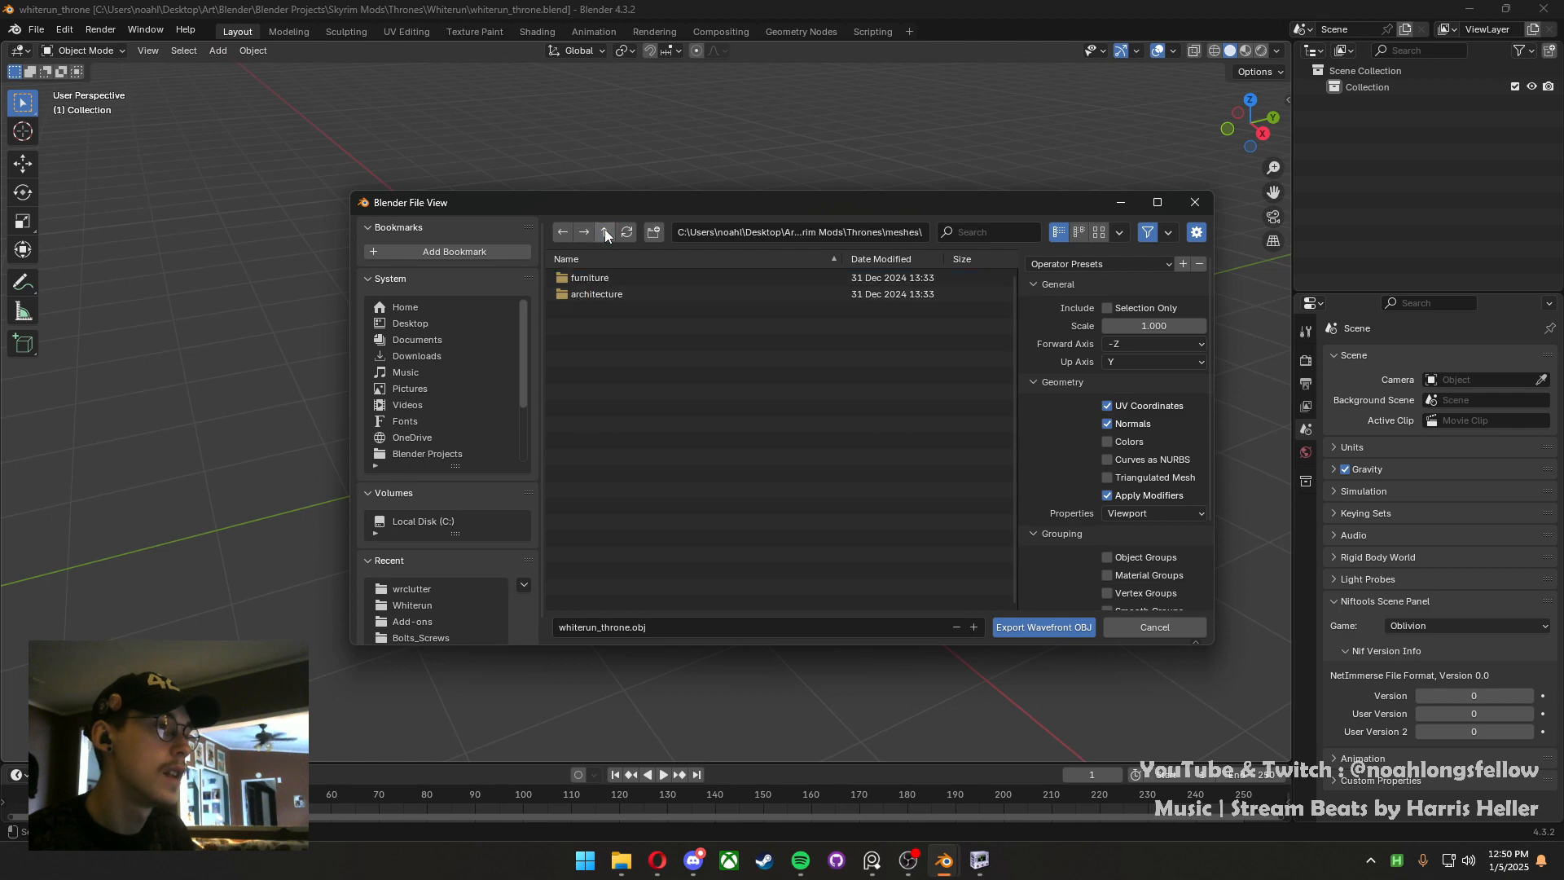
pyautogui.doubleClick(604, 291)
pyautogui.doubleClick(605, 280)
pyautogui.doubleClick(604, 280)
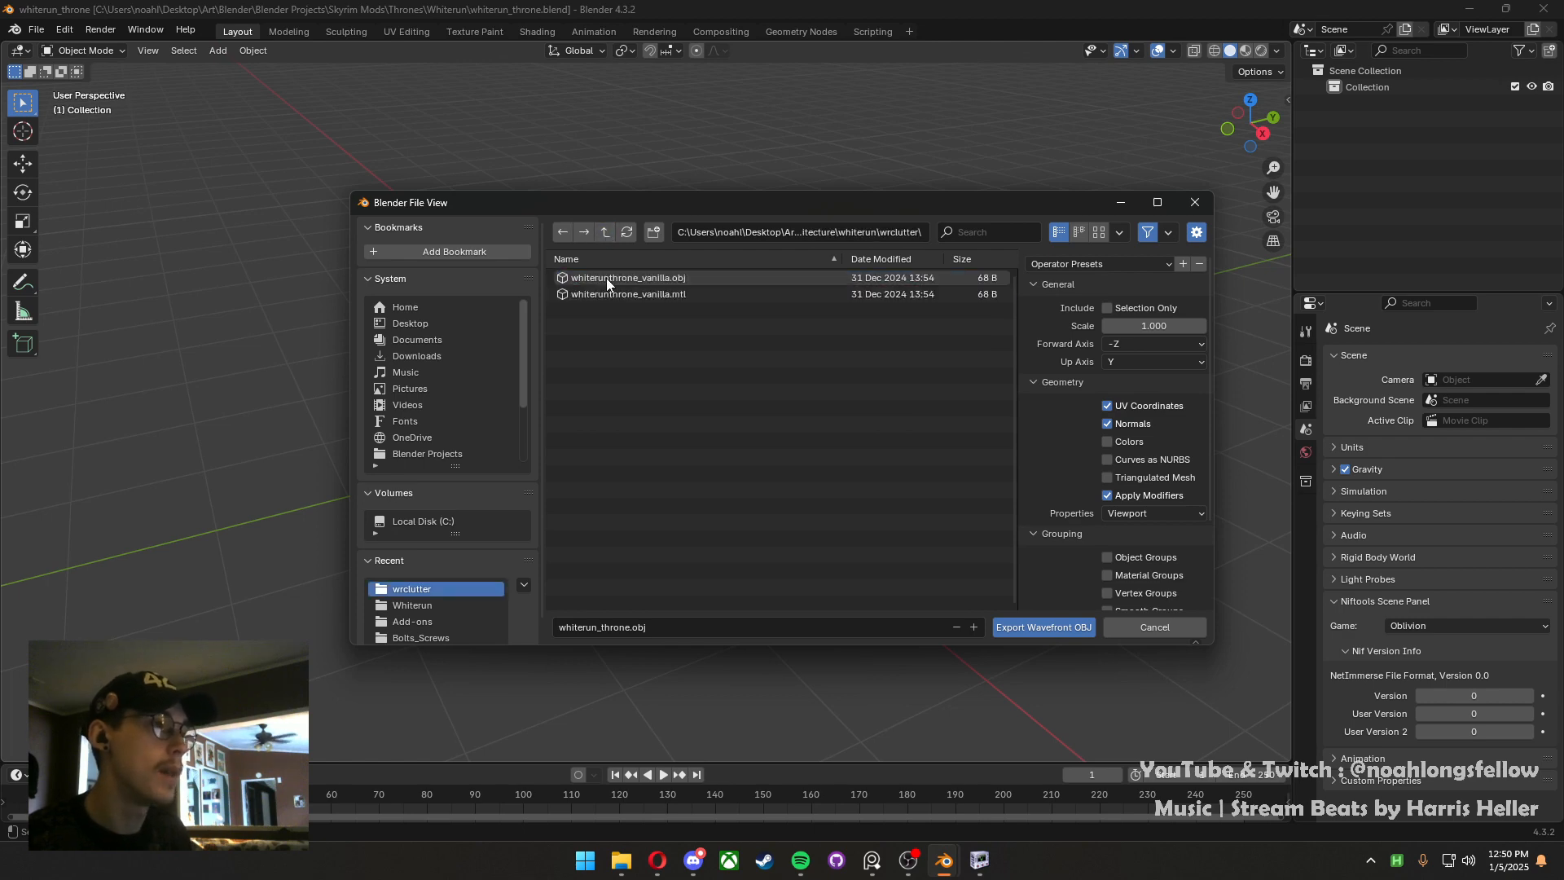
pyautogui.click(636, 278)
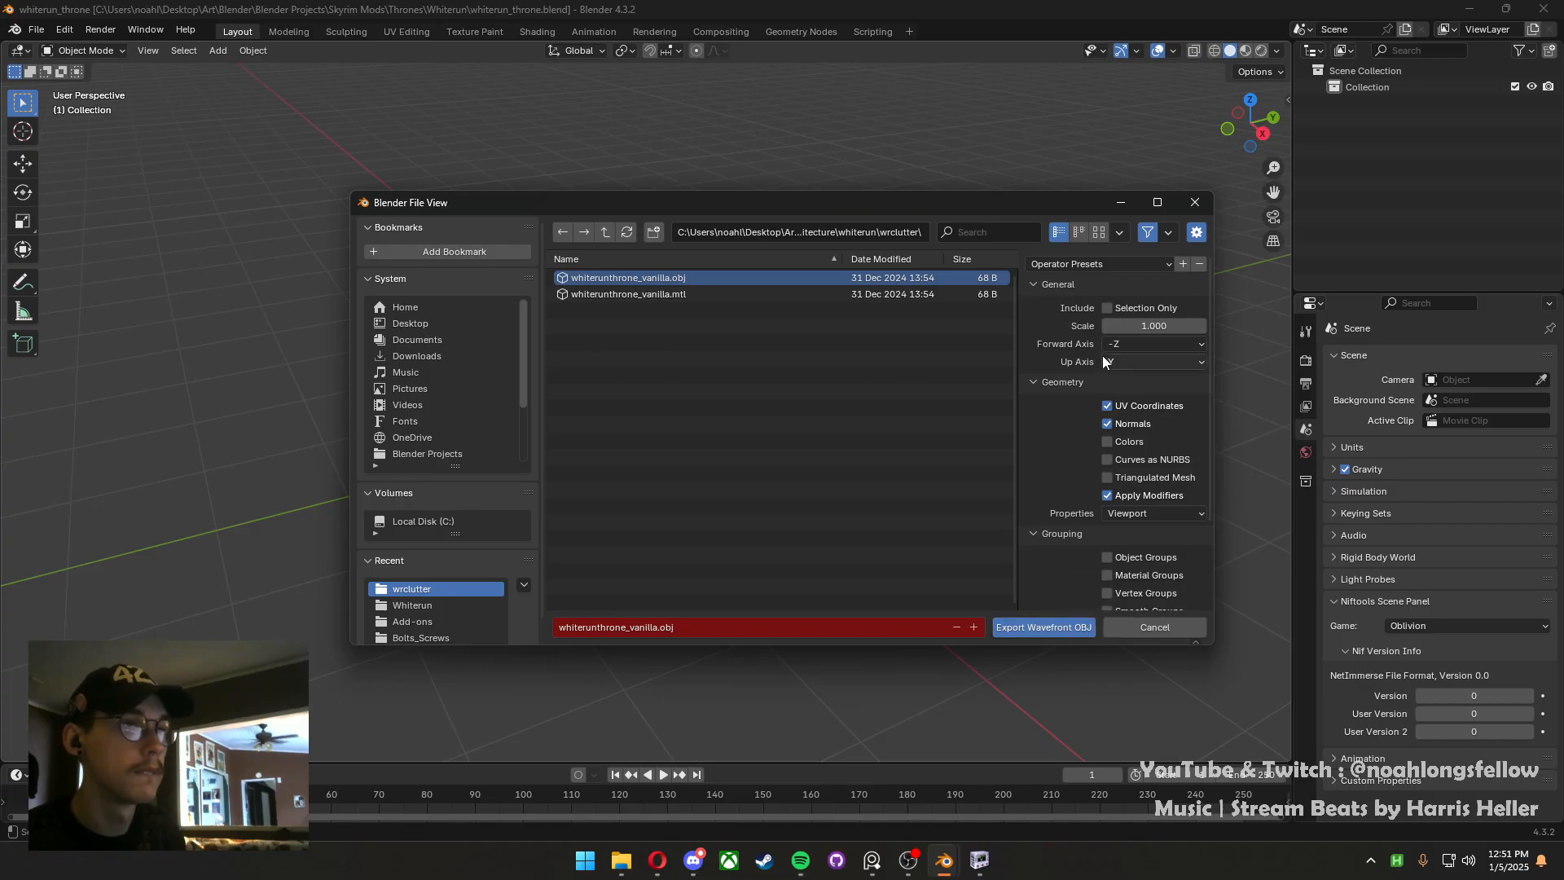
pyautogui.click(1167, 626)
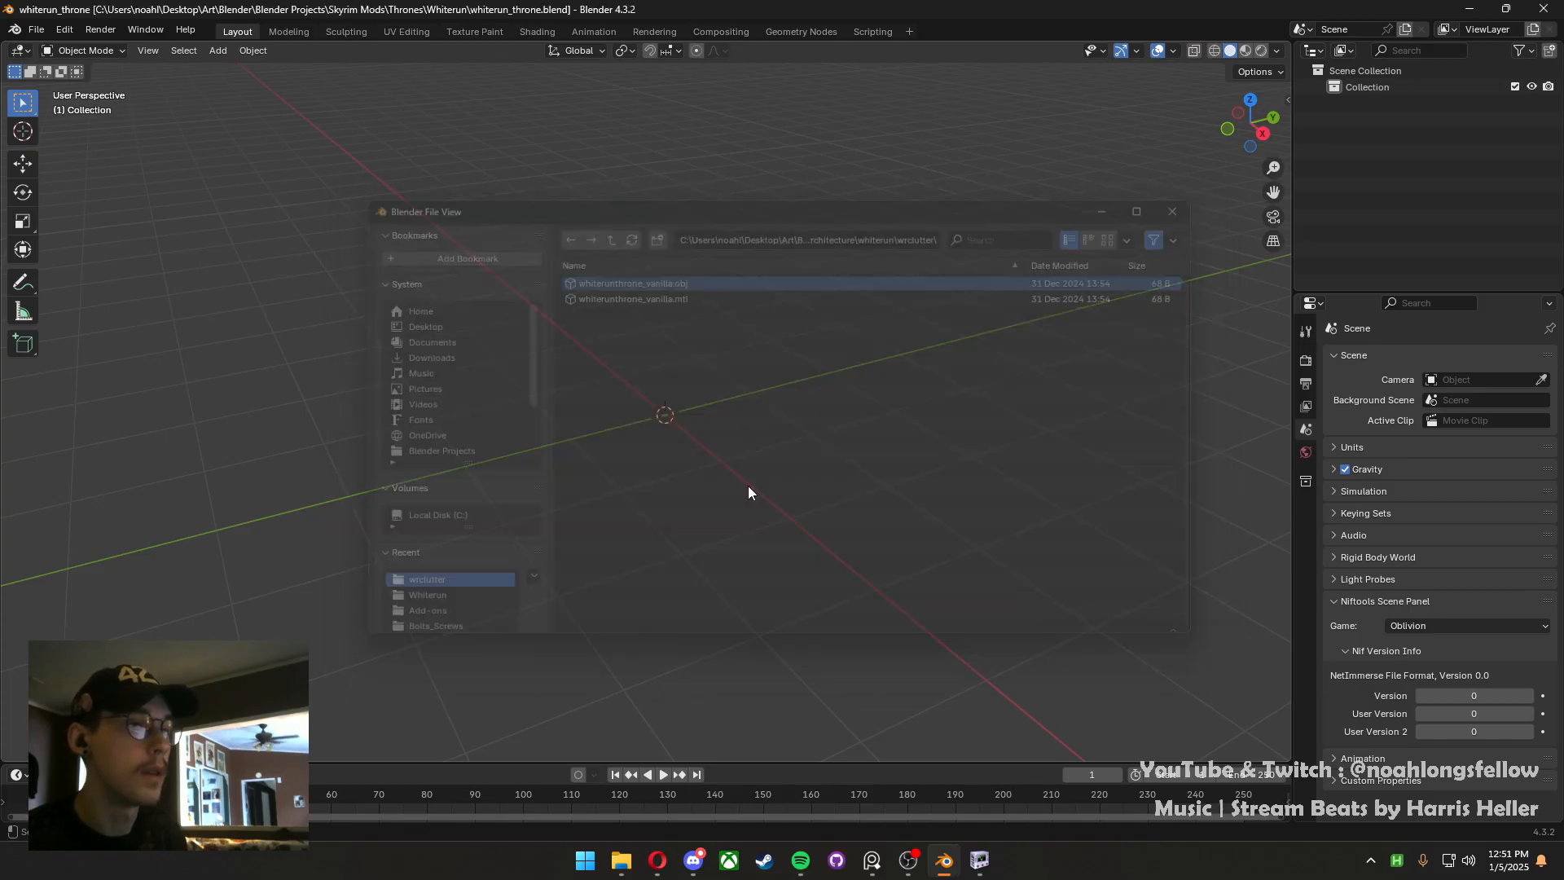
# Start a Wavefront OBJ import and browse to the Skyrim Mods\Thrones folder
pyautogui.click(36, 31)
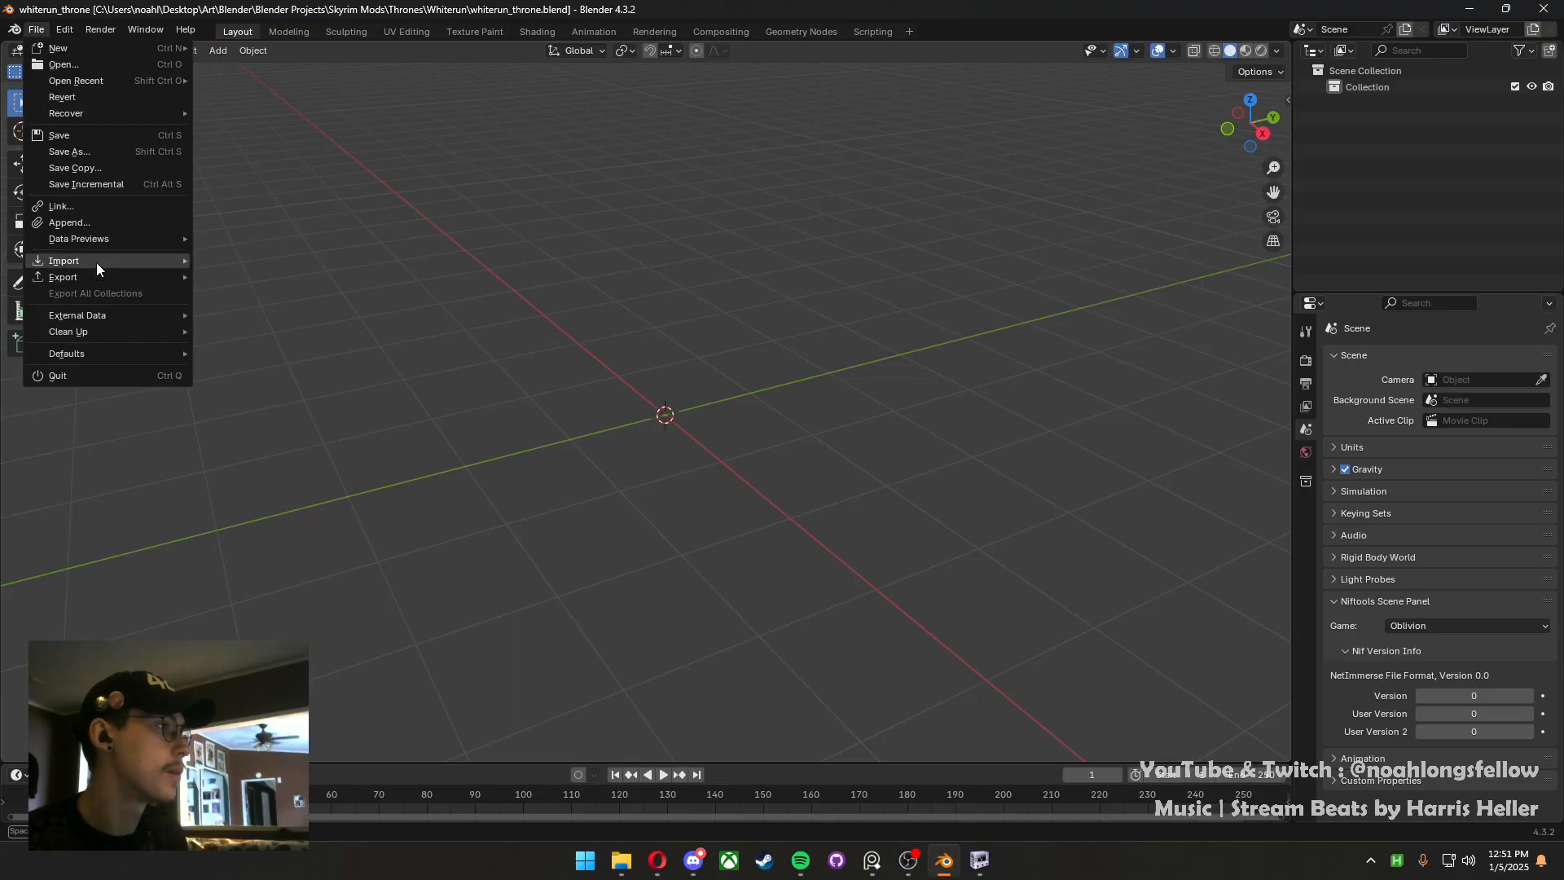
pyautogui.moveTo(96, 263)
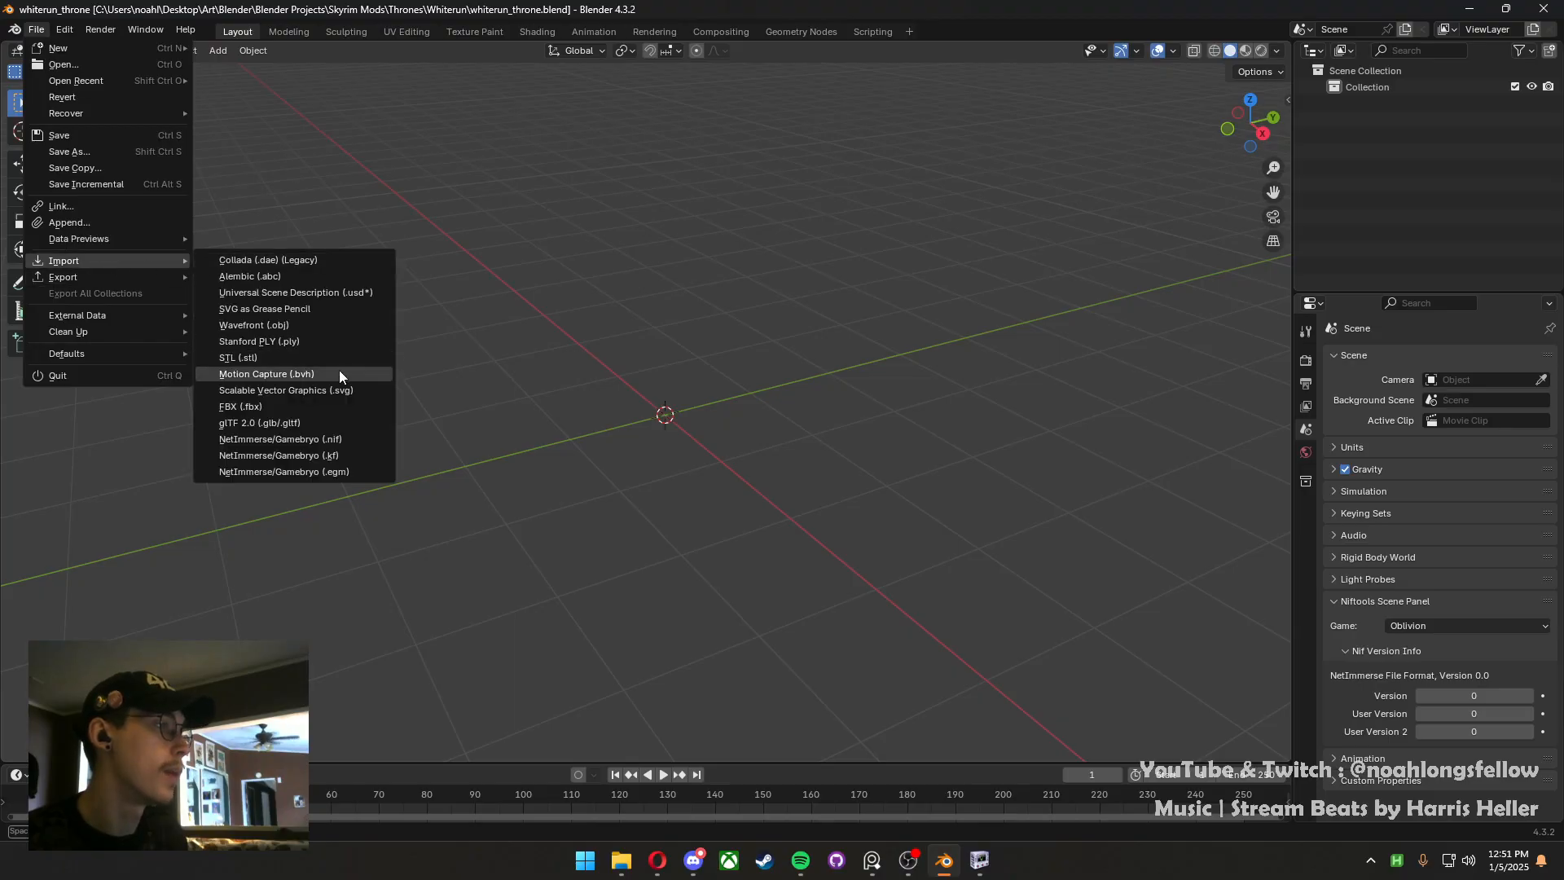
pyautogui.click(330, 325)
pyautogui.tripleClick(604, 233)
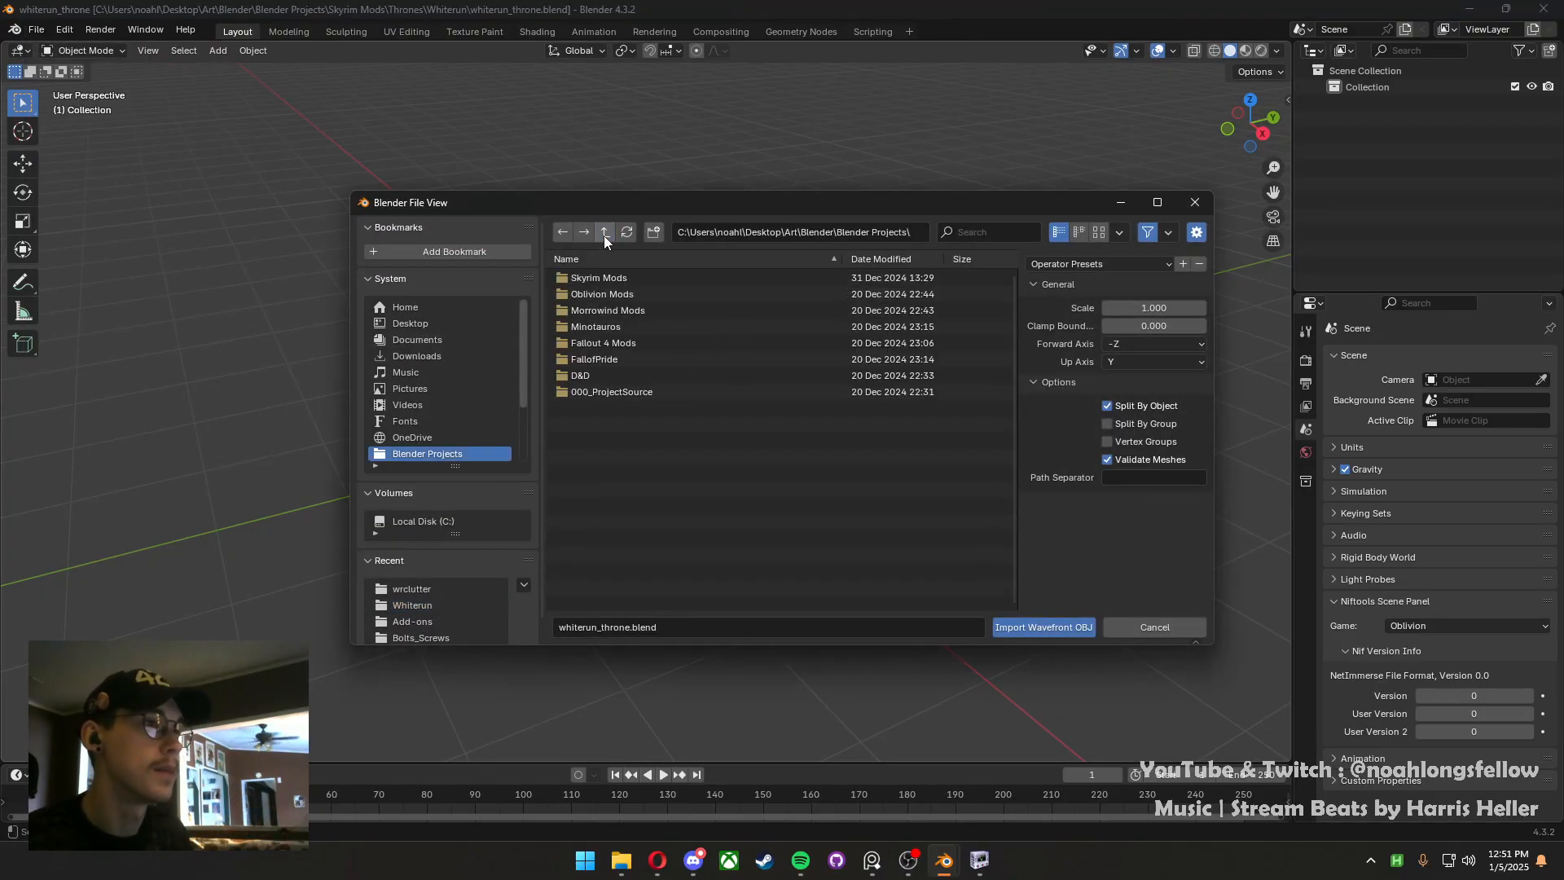
pyautogui.doubleClick(626, 279)
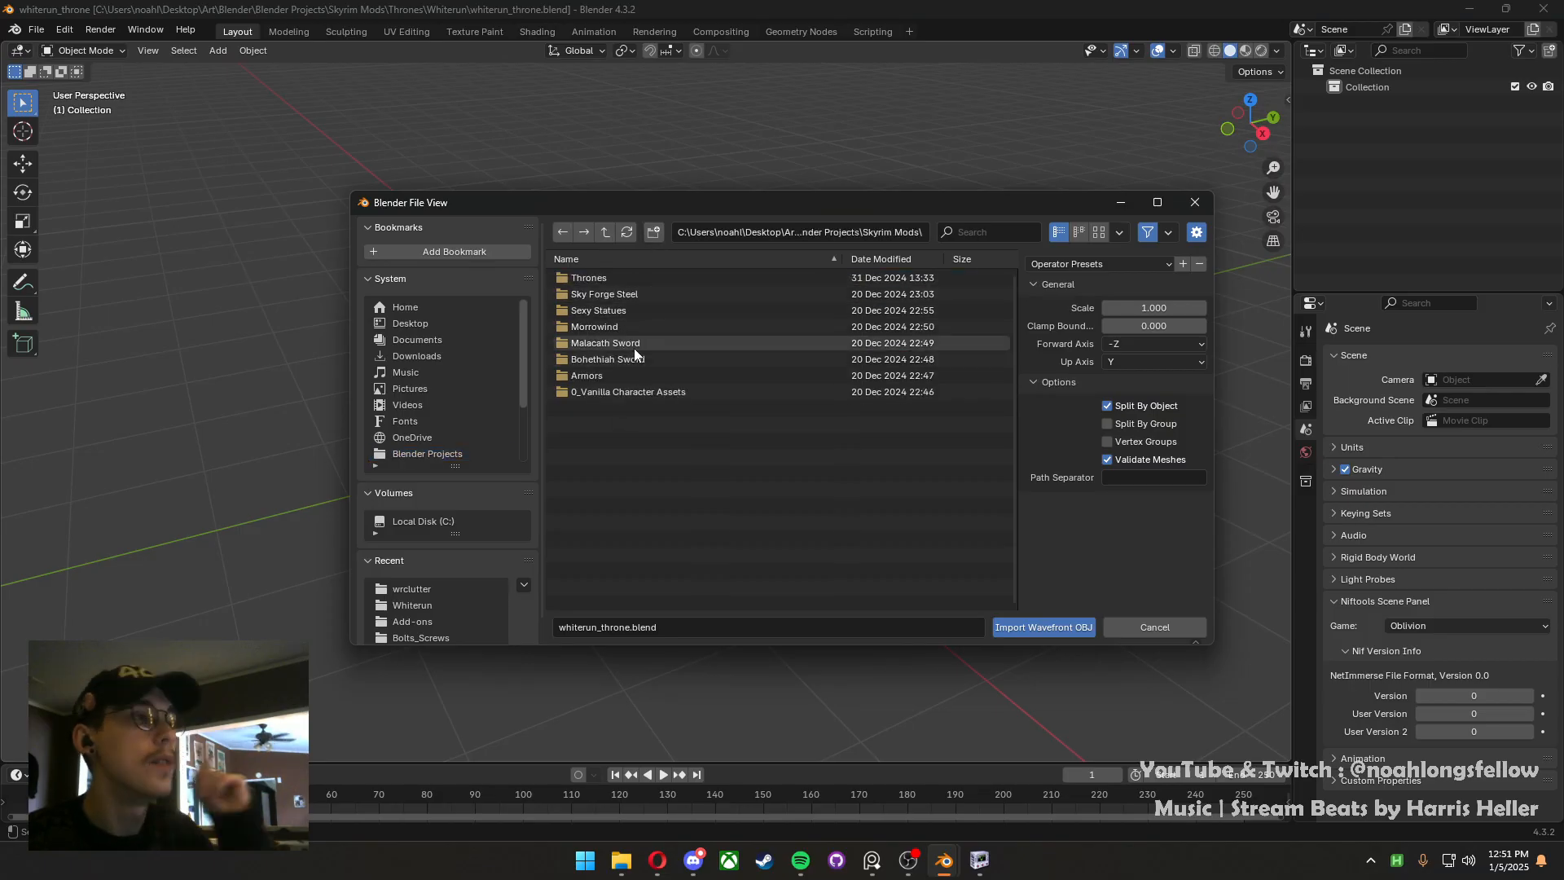
pyautogui.doubleClick(634, 275)
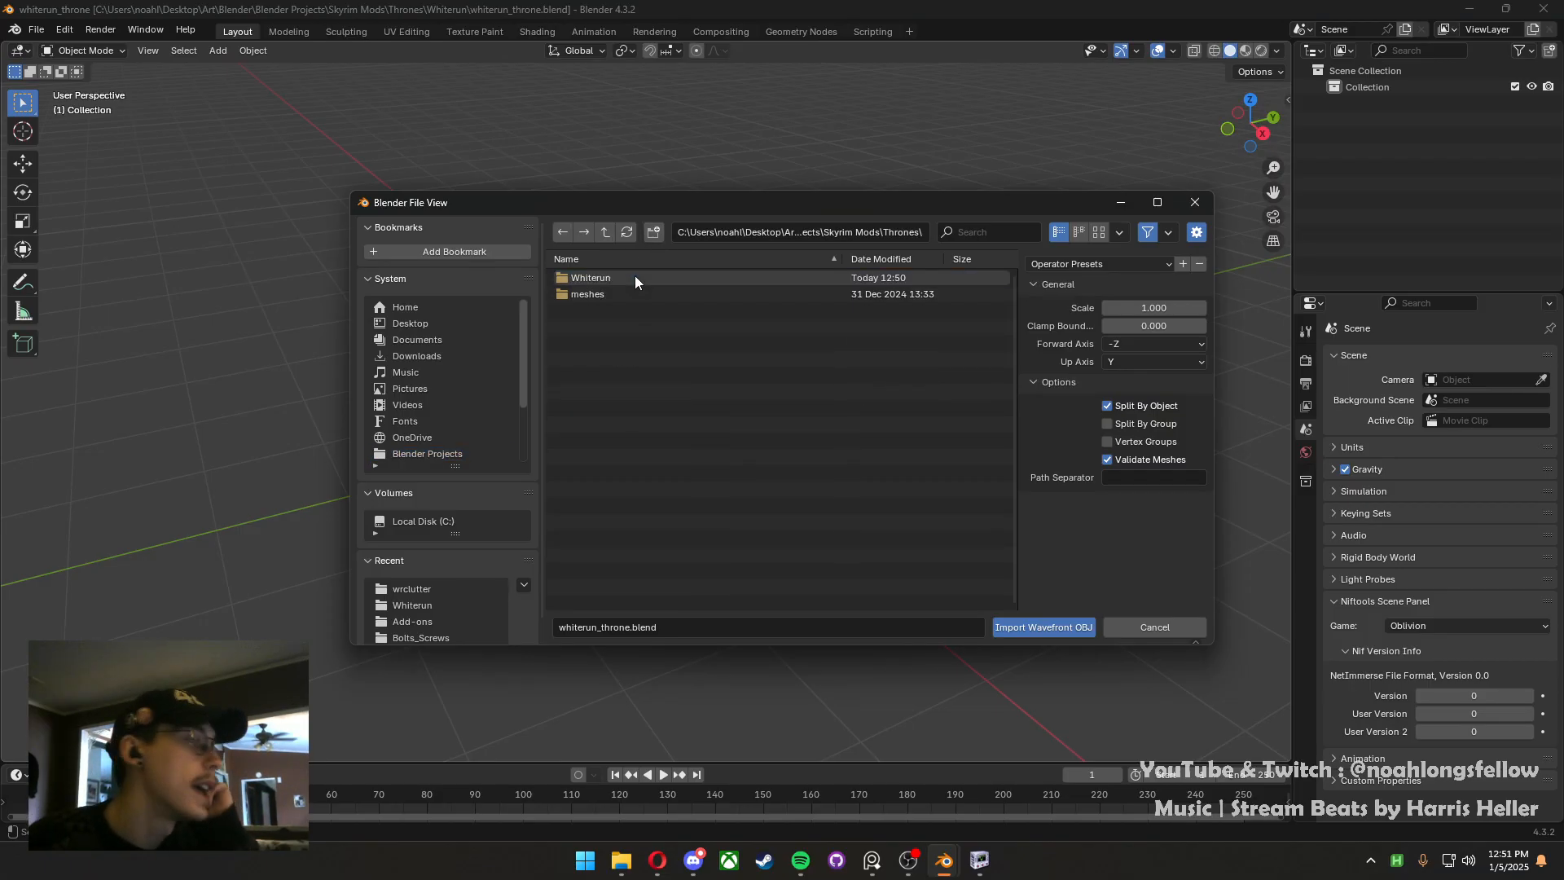
pyautogui.click(648, 277)
pyautogui.doubleClick(648, 278)
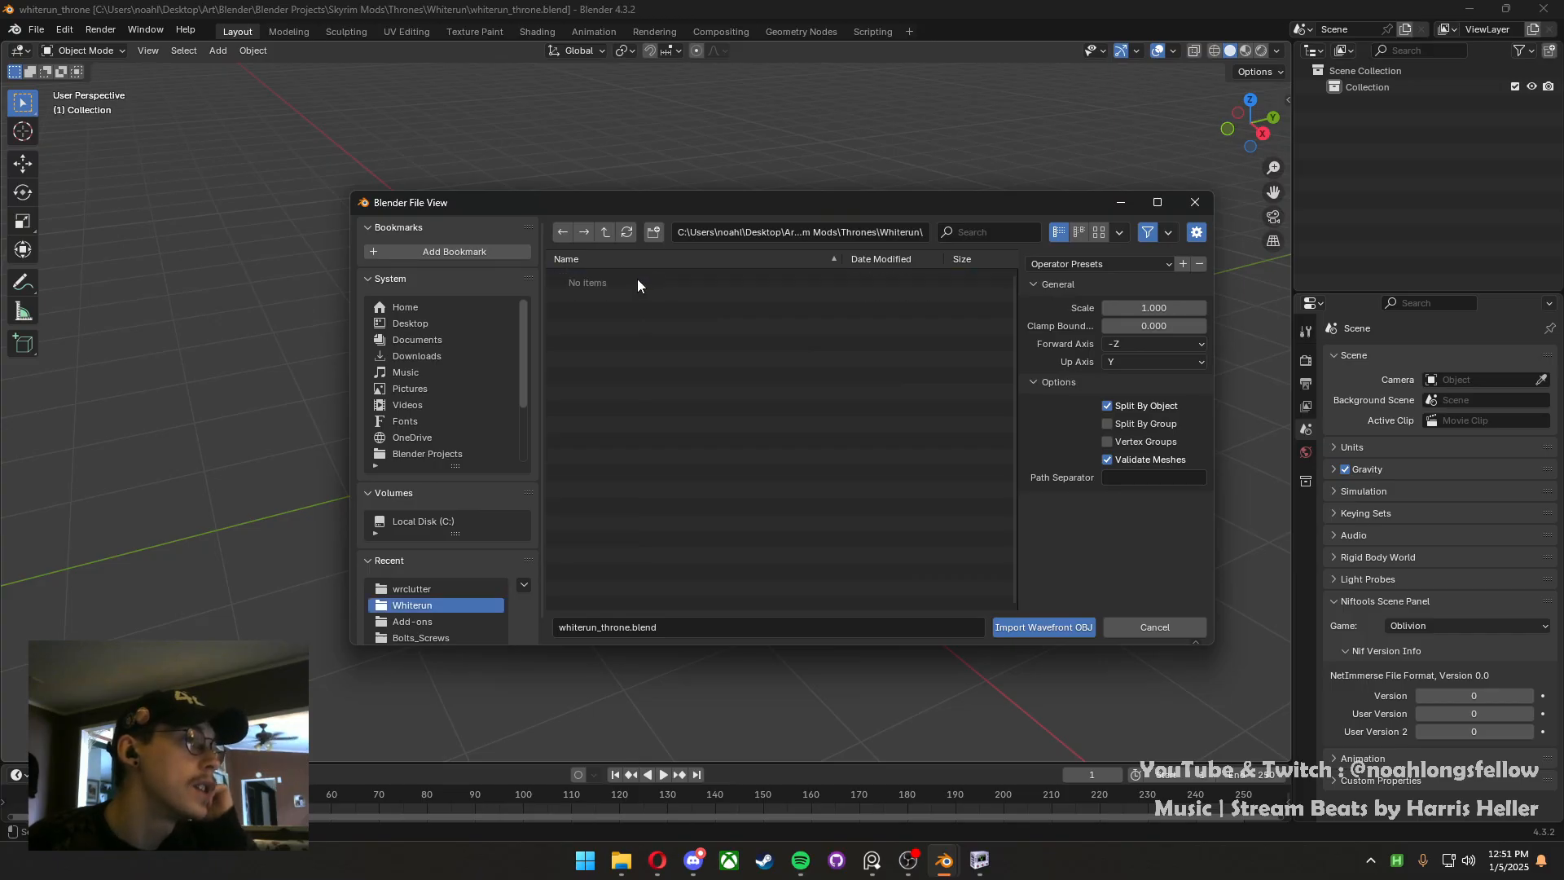
pyautogui.click(606, 232)
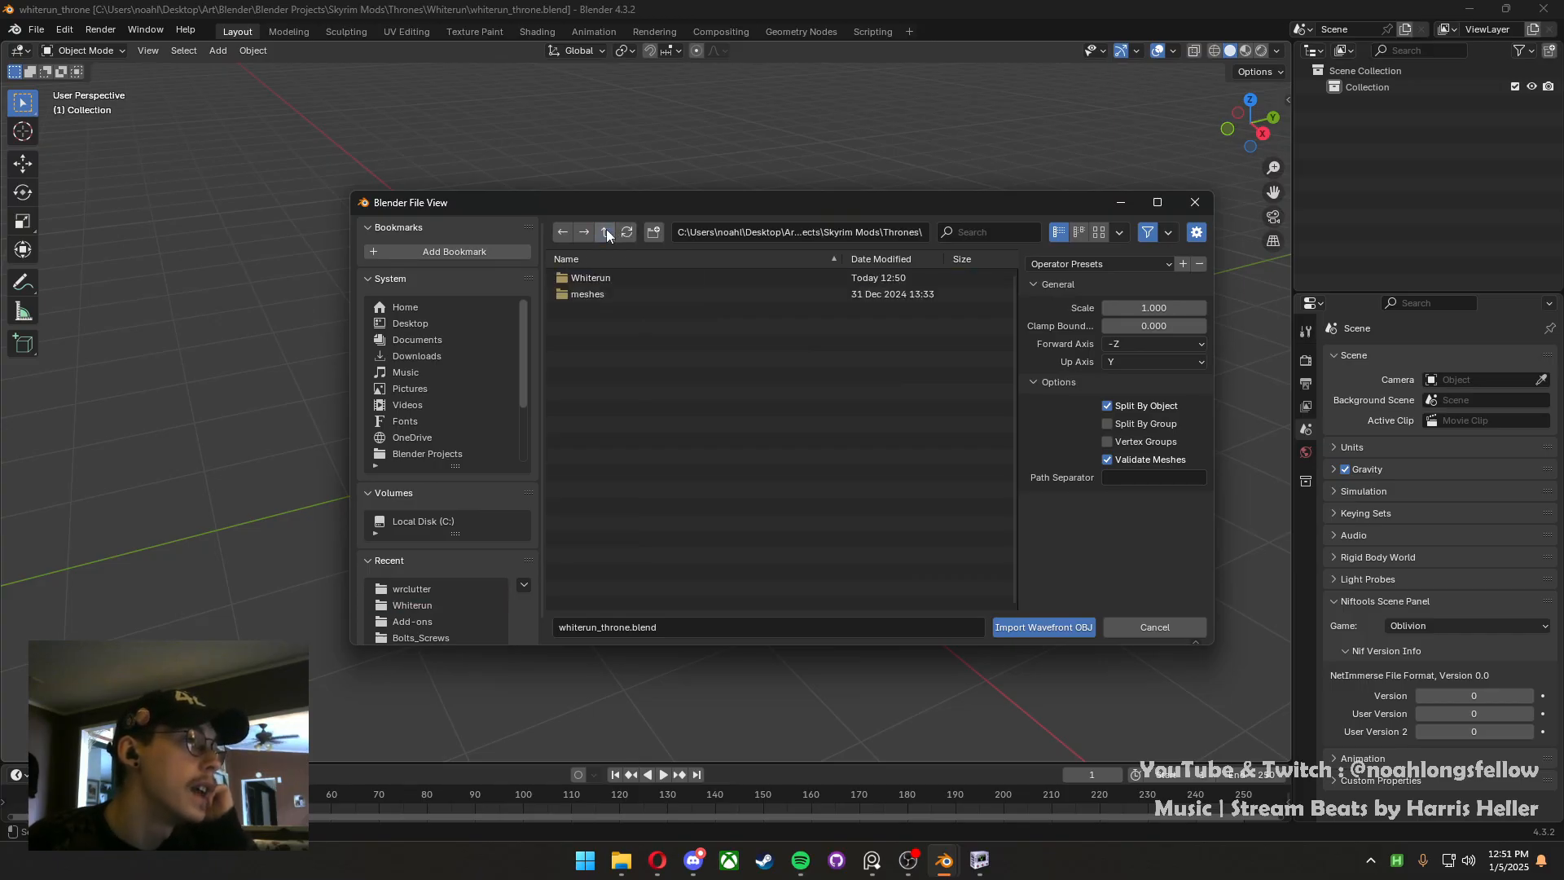
# Import whiterunthrone_vanilla.obj from the meshes\architecture\whiterun\wrclutter folder
pyautogui.doubleClick(597, 293)
pyautogui.doubleClick(595, 290)
pyautogui.doubleClick(594, 277)
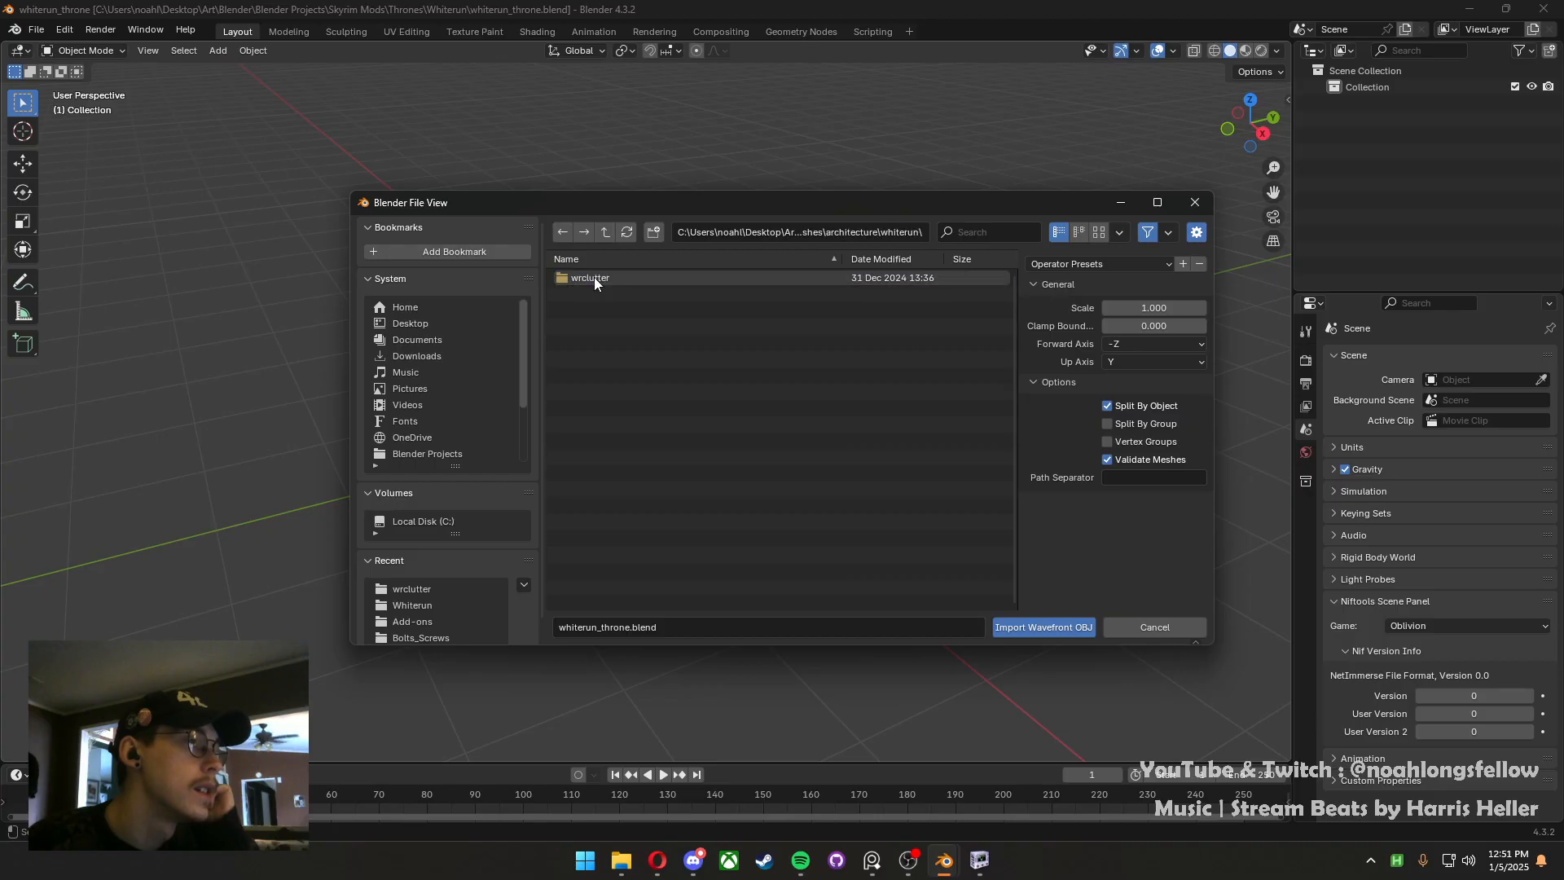
pyautogui.doubleClick(594, 277)
pyautogui.click(594, 277)
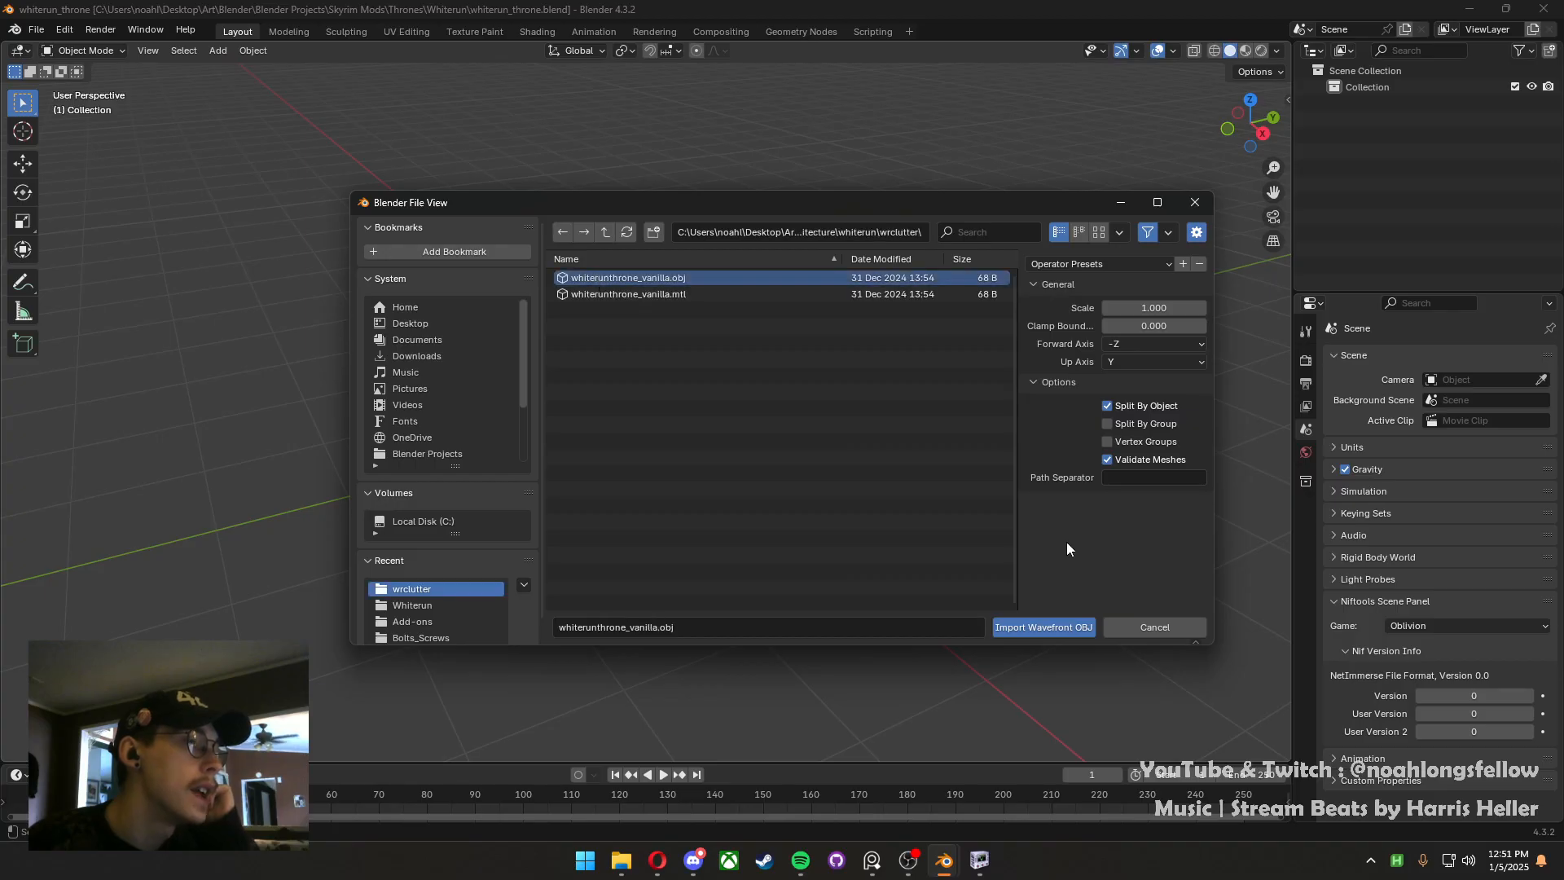
pyautogui.click(1064, 622)
pyautogui.moveTo(659, 450); pyautogui.dragTo(670, 448, button='middle')
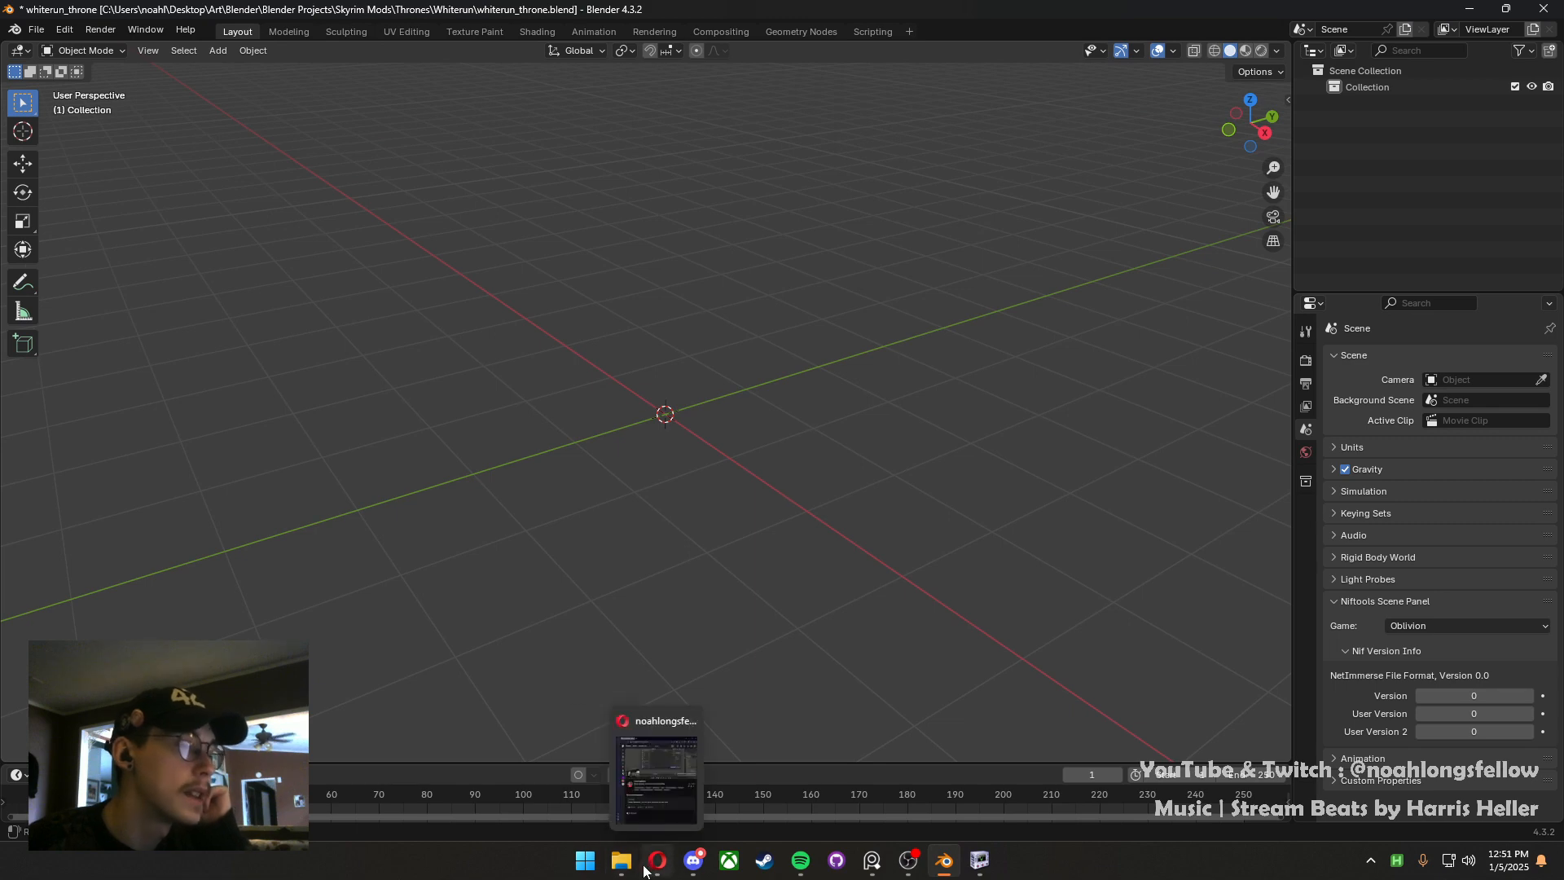
# Switch to NifSkope and open wrthrone01 from the Thrones\meshes\architecture\whiterun\wrclutter folder
pyautogui.click(980, 860)
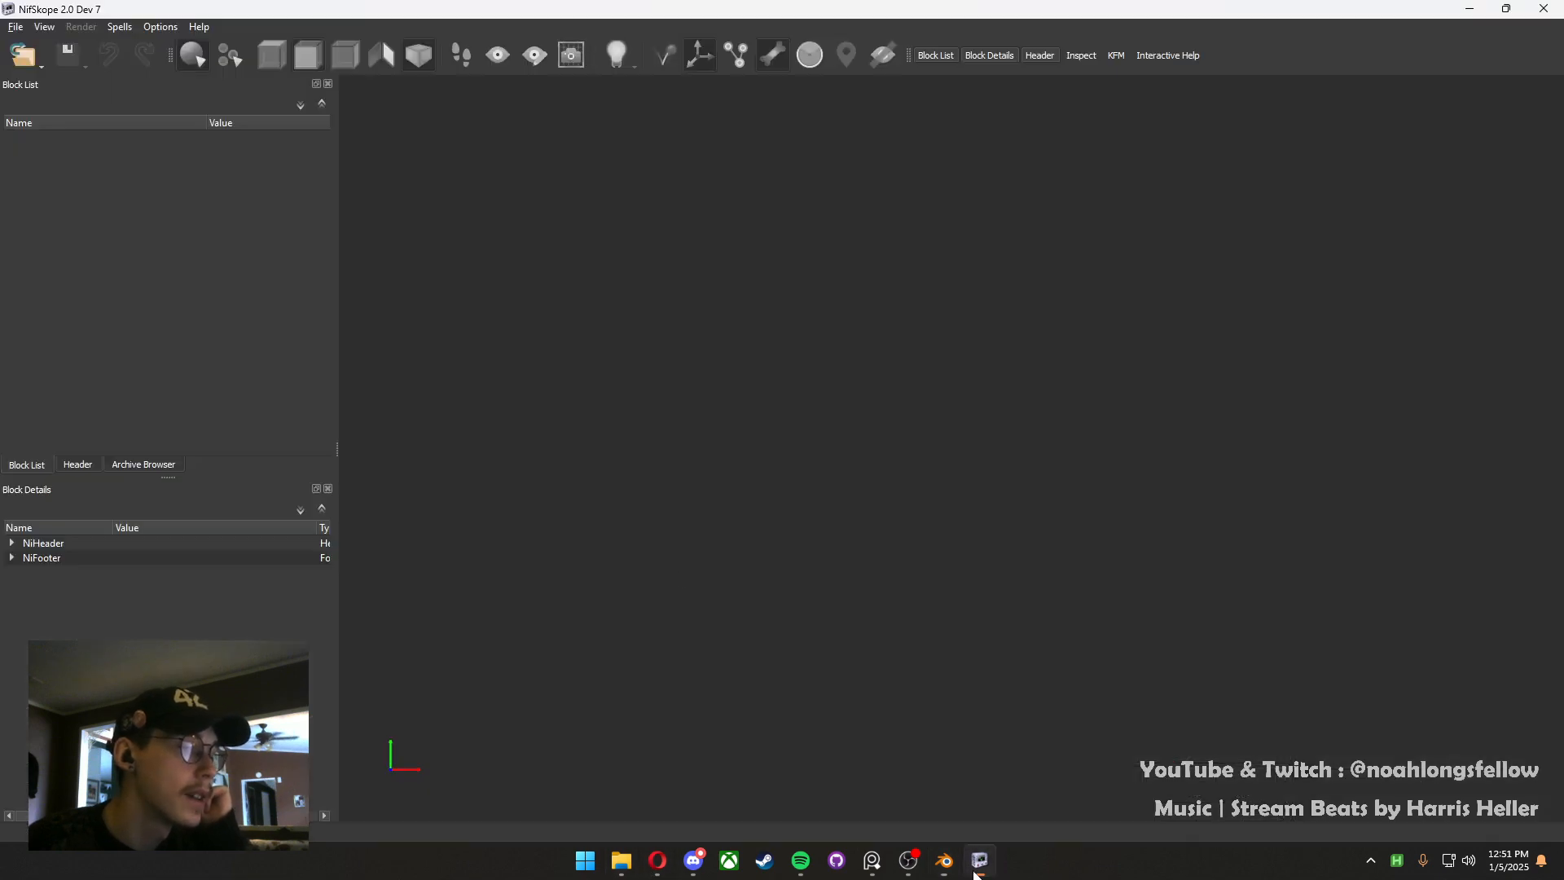
pyautogui.click(16, 27)
pyautogui.click(42, 46)
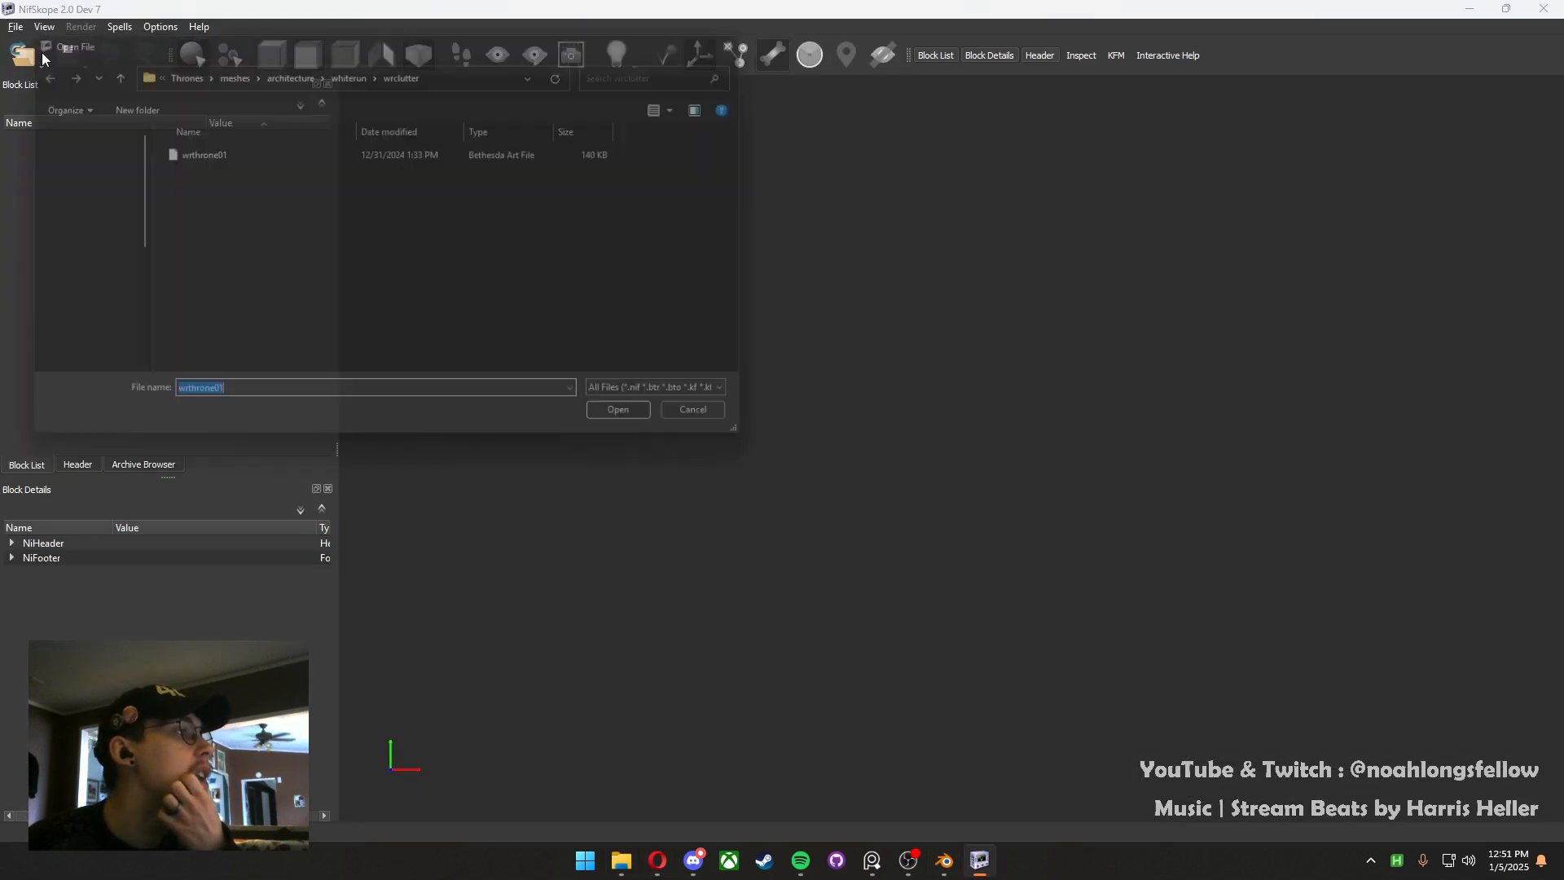
pyautogui.click(359, 150)
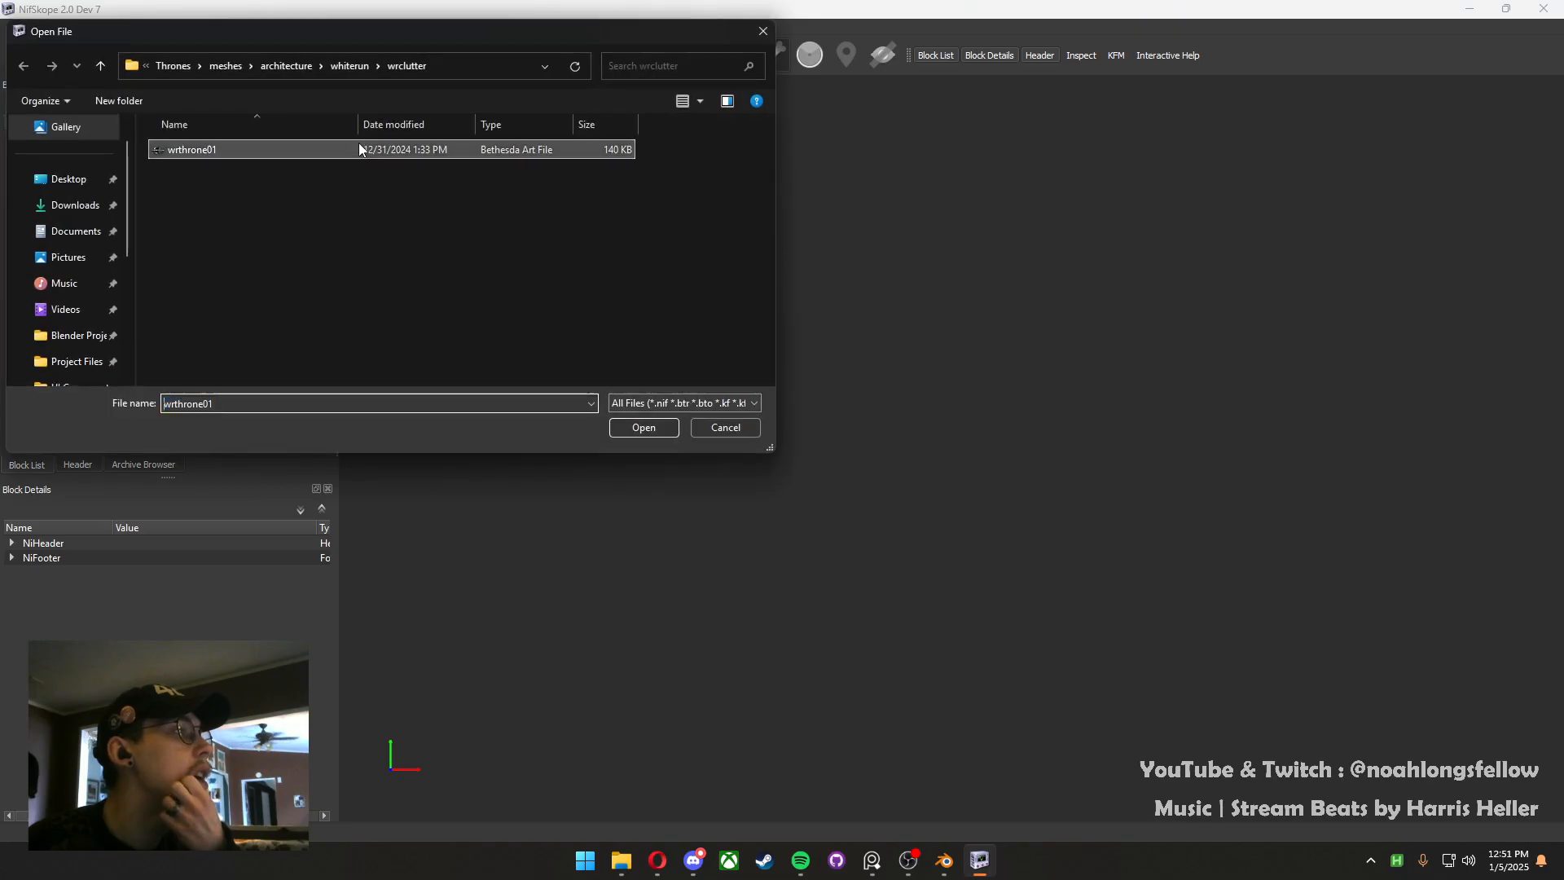
pyautogui.click(628, 432)
pyautogui.moveTo(620, 436); pyautogui.dragTo(711, 443)
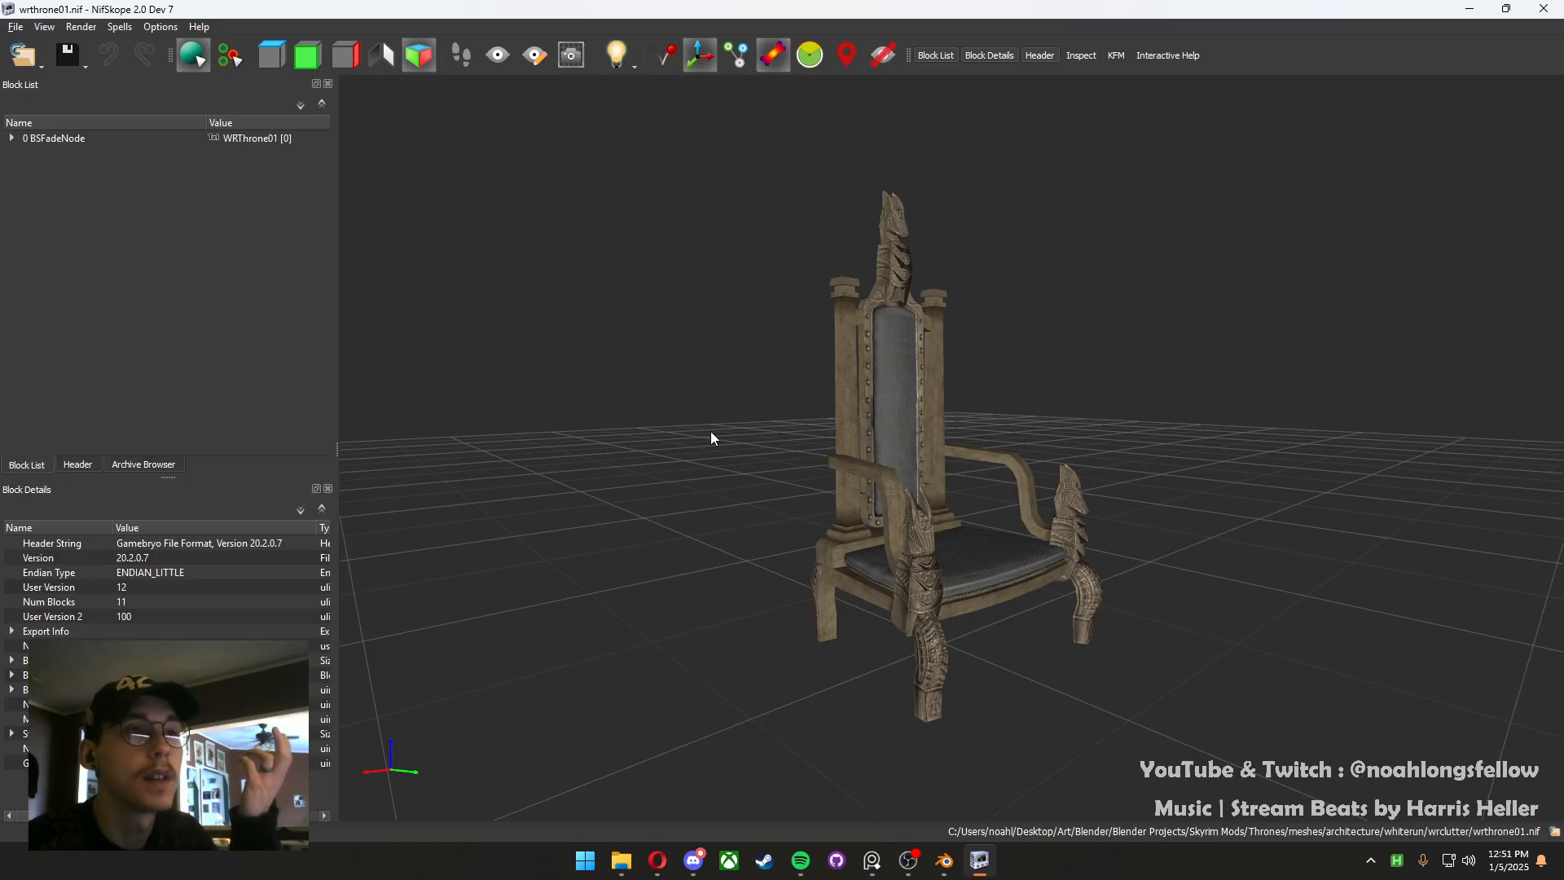
pyautogui.click(118, 27)
pyautogui.moveTo(199, 27)
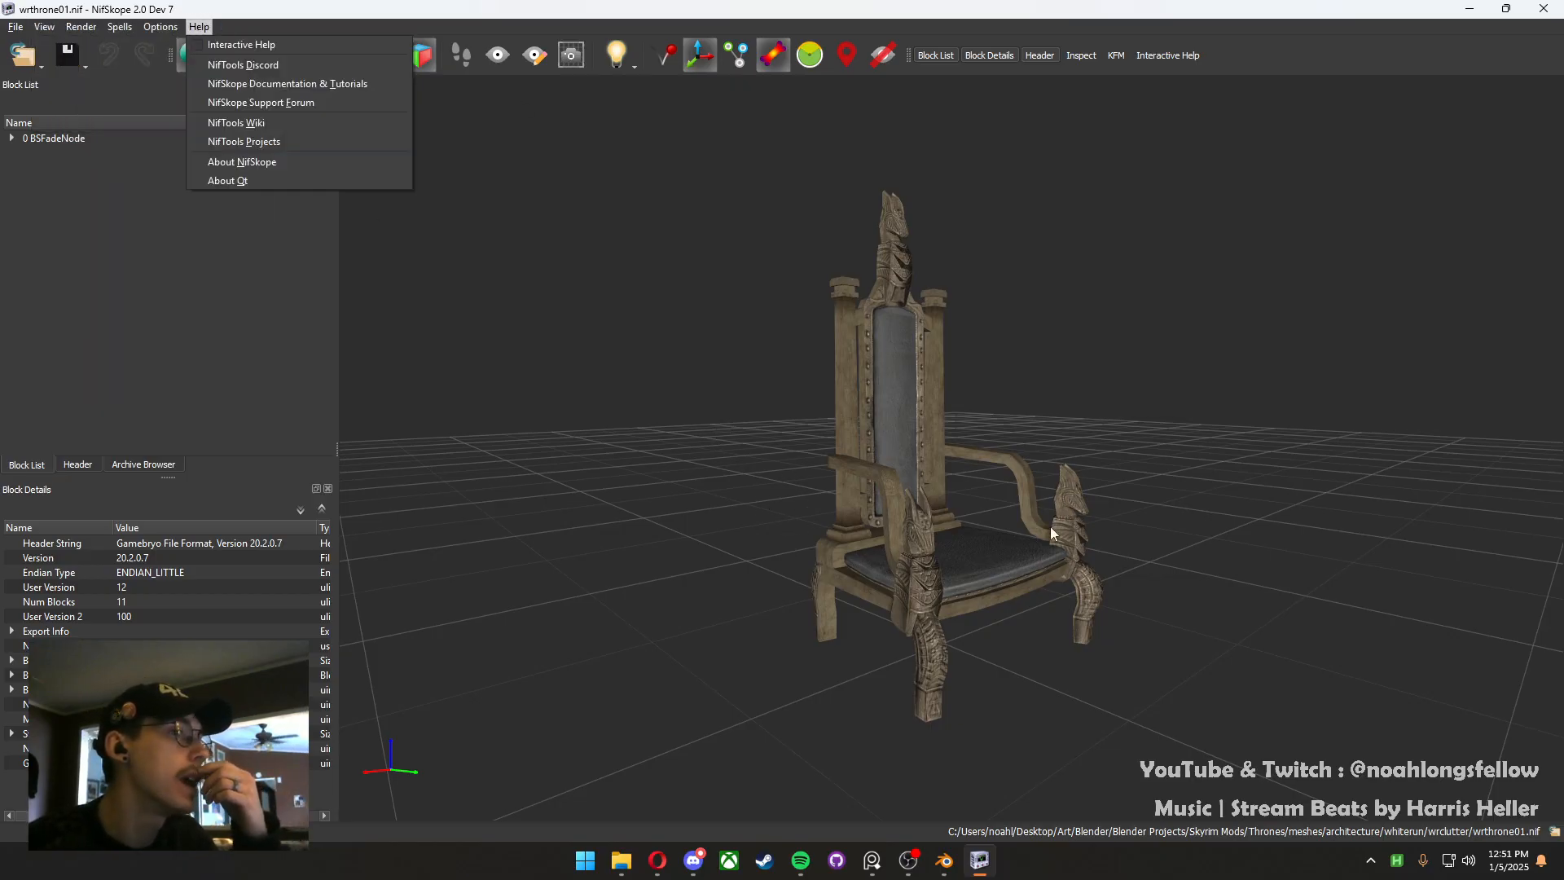
pyautogui.moveTo(1051, 528); pyautogui.dragTo(1124, 589)
pyautogui.moveTo(872, 511); pyautogui.dragTo(925, 513)
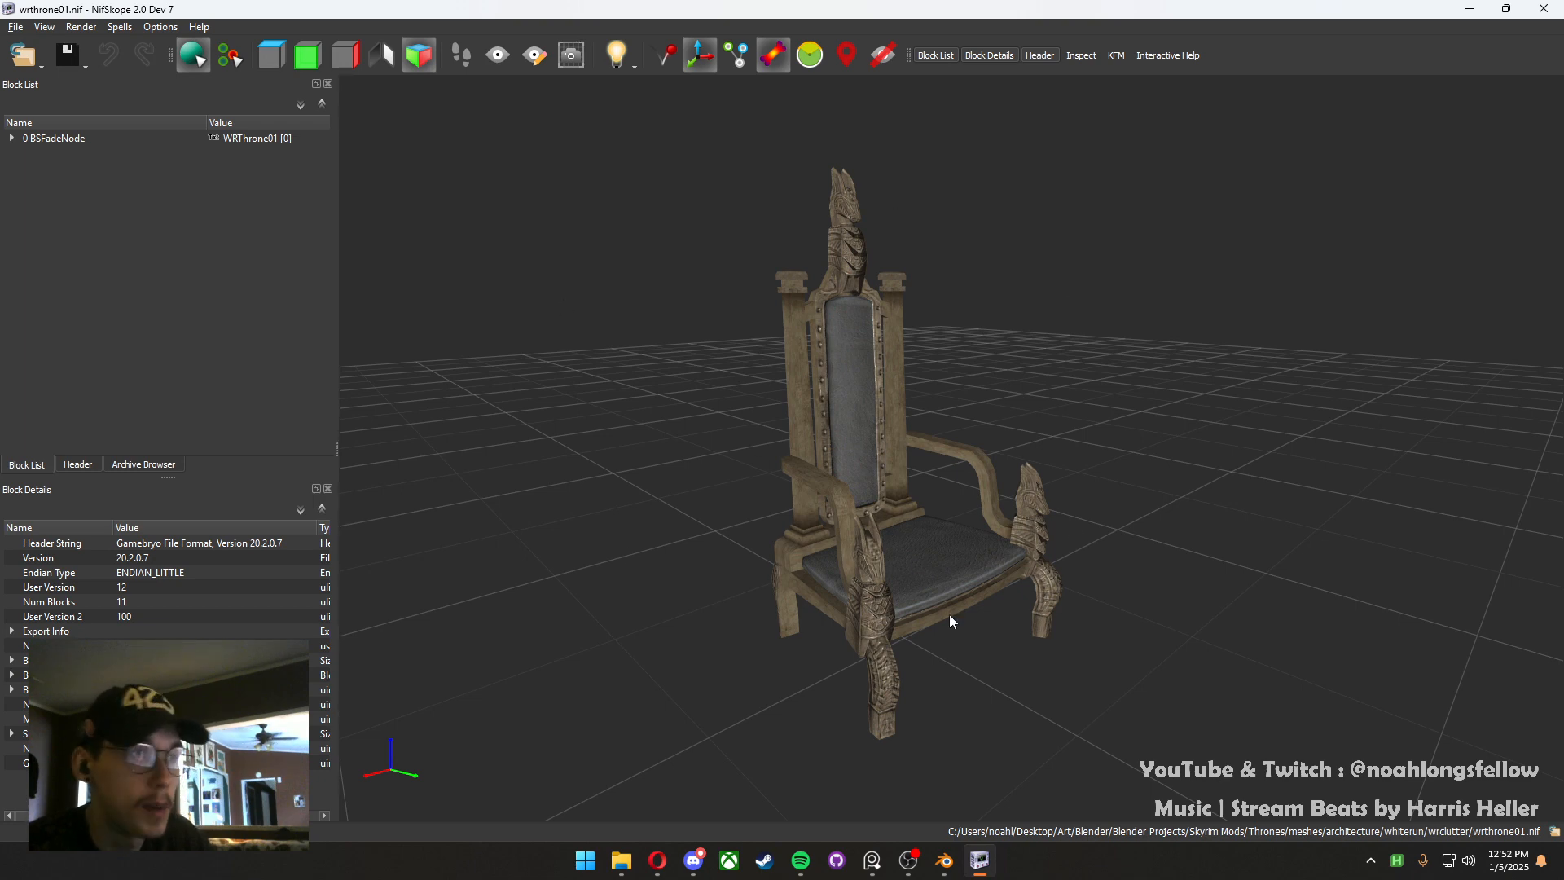
pyautogui.moveTo(1068, 520); pyautogui.dragTo(1218, 439)
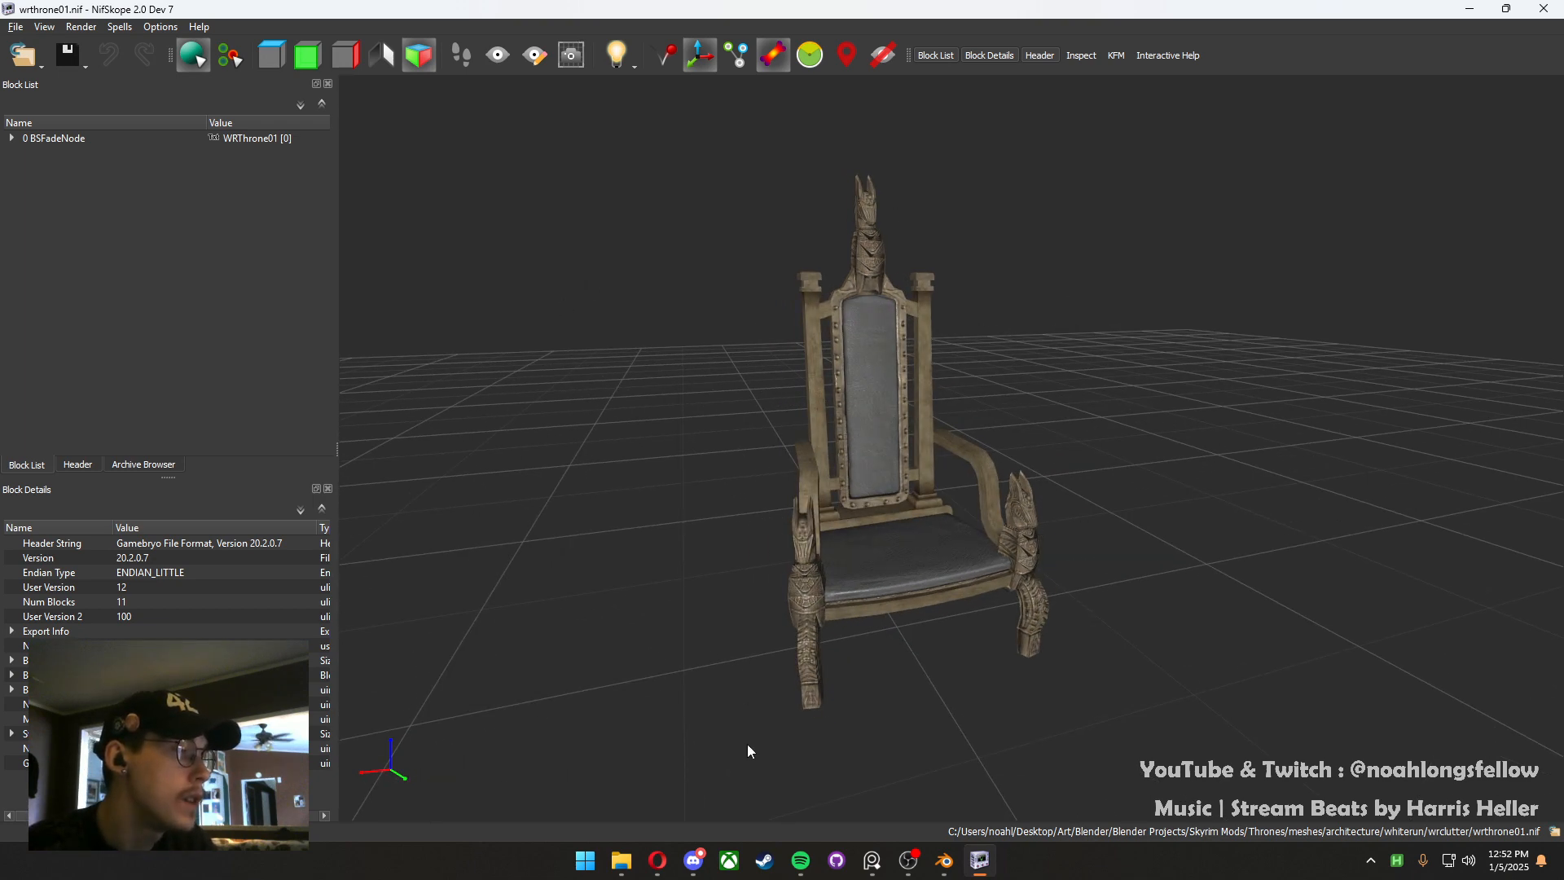
pyautogui.moveTo(668, 870)
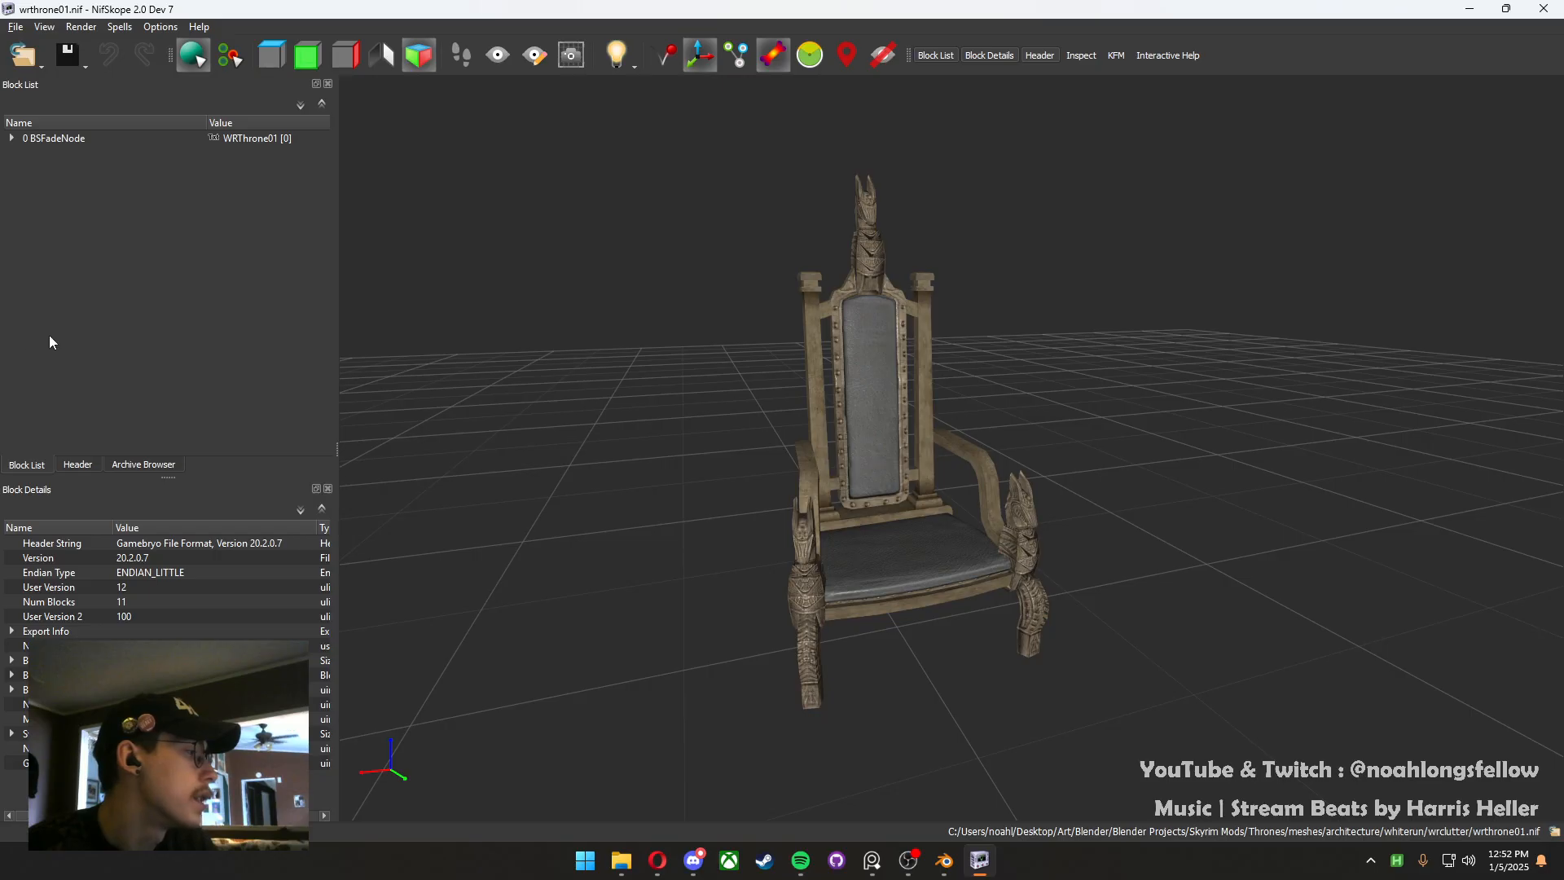
# Review the resource paths and archives in NifSkope's settings, and close the settings without changes
pyautogui.click(81, 26)
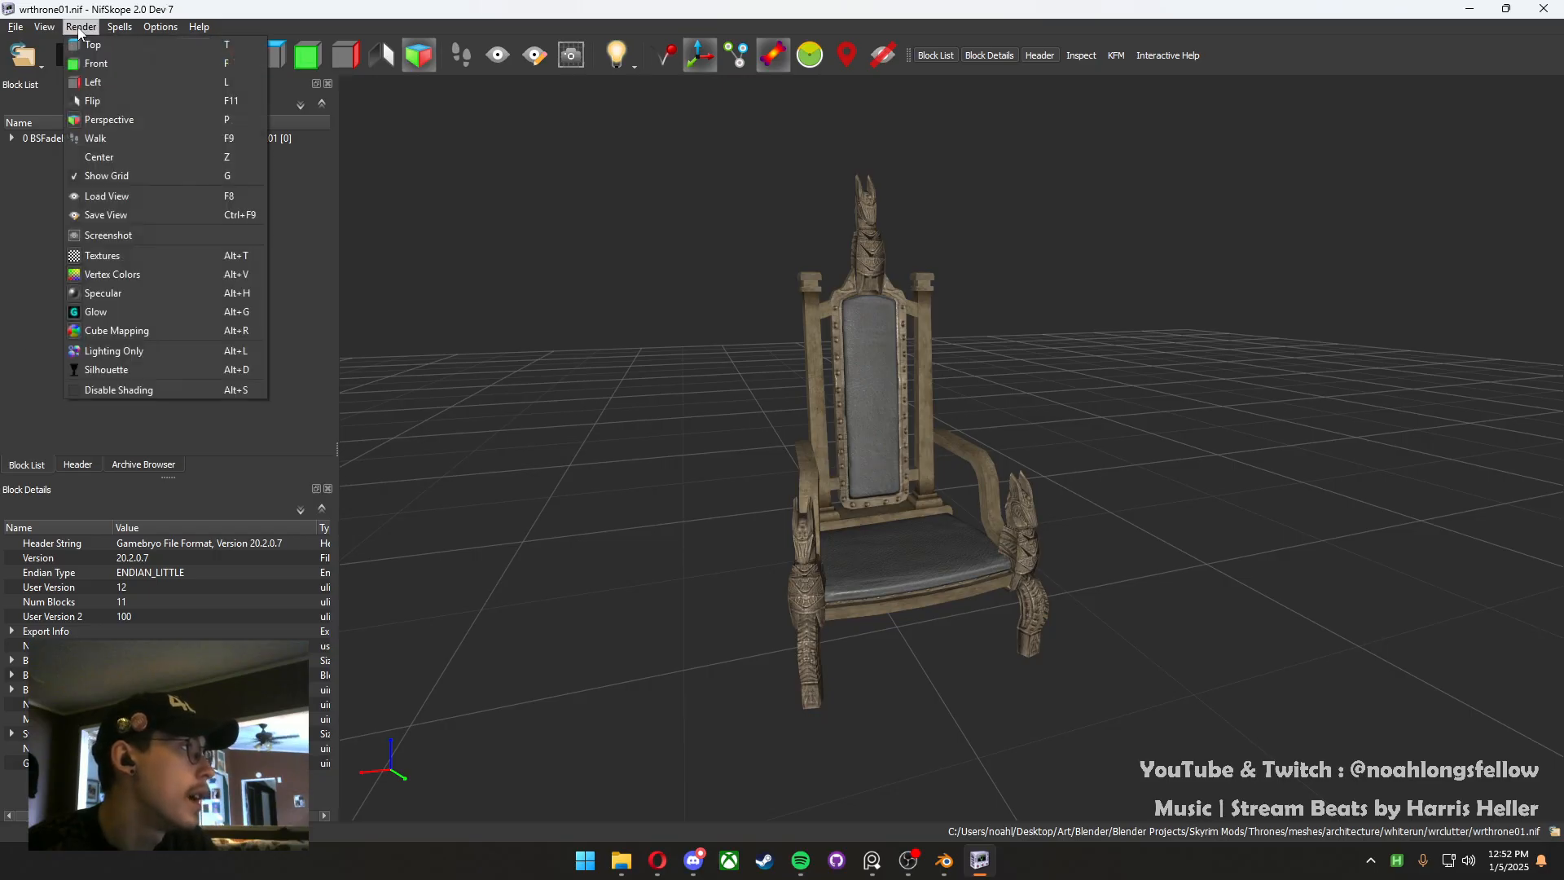
pyautogui.moveTo(159, 27)
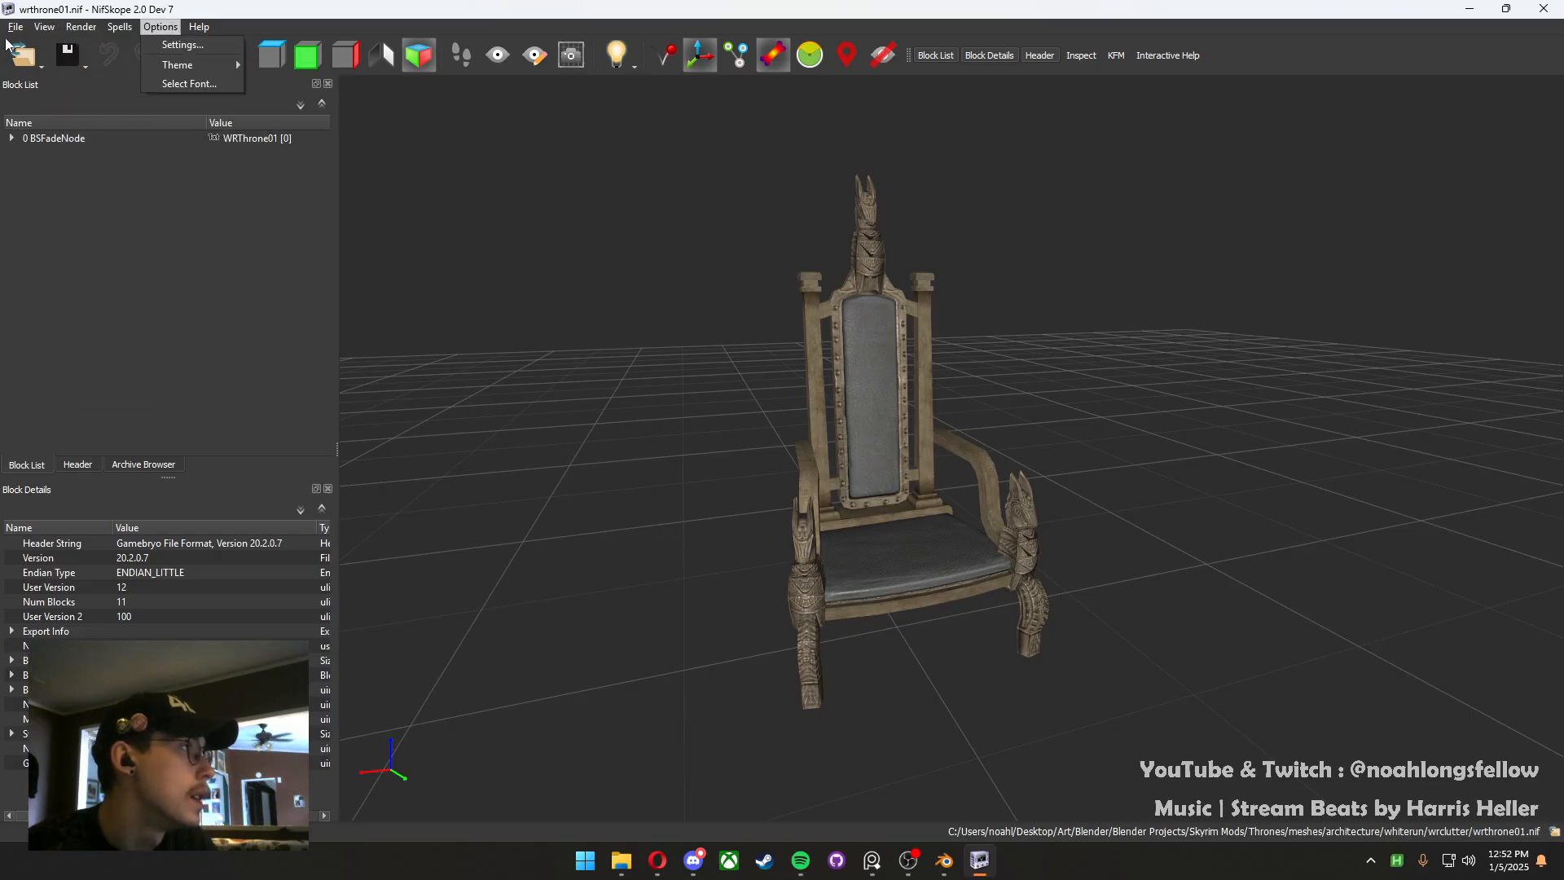
pyautogui.click(171, 45)
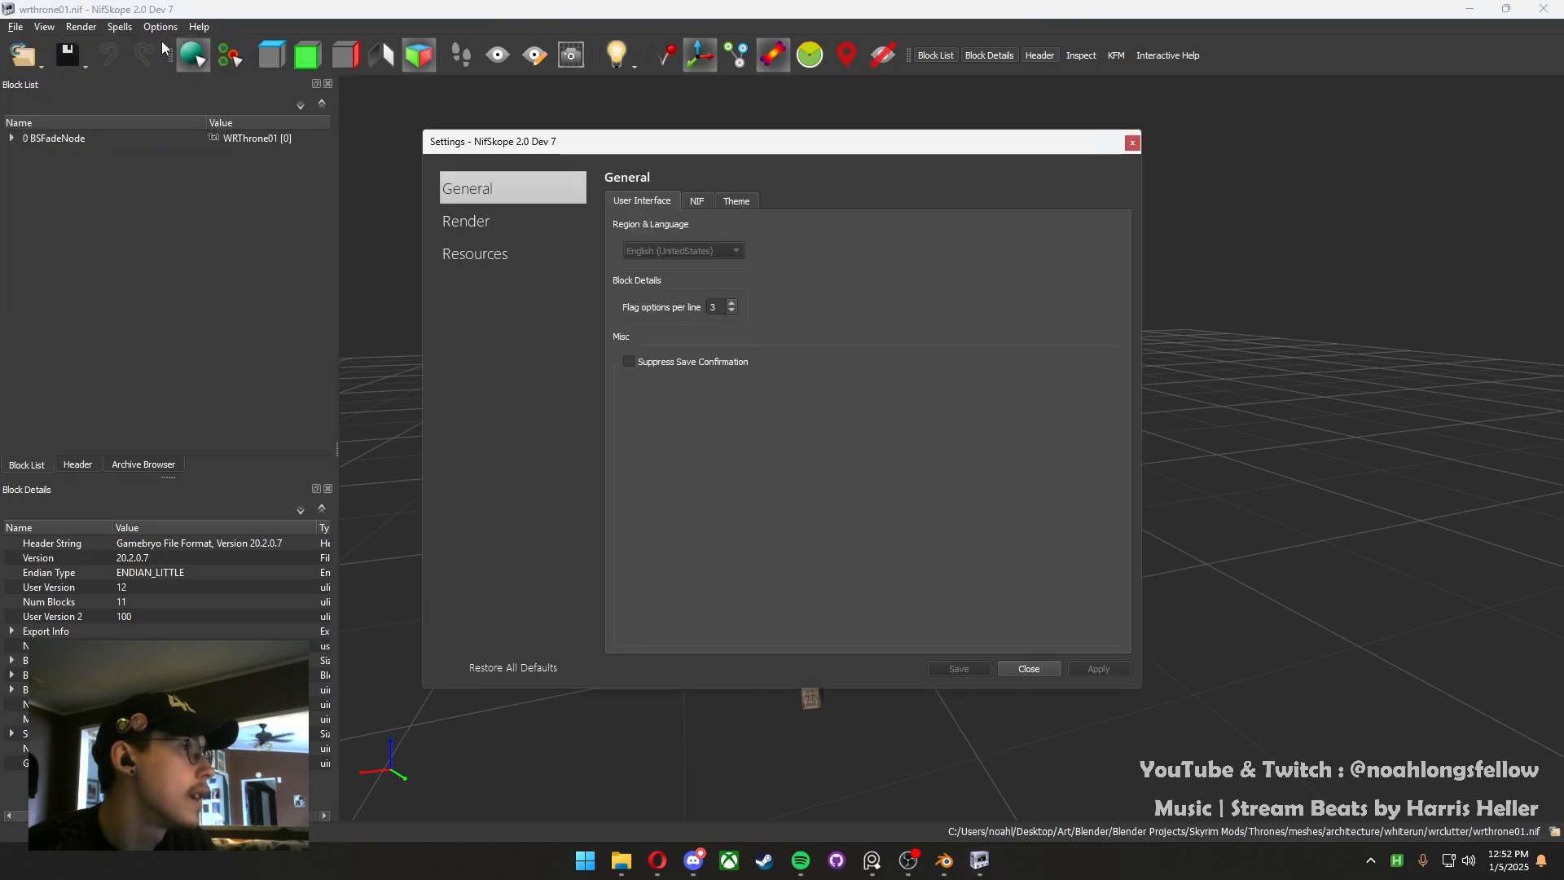
pyautogui.click(484, 252)
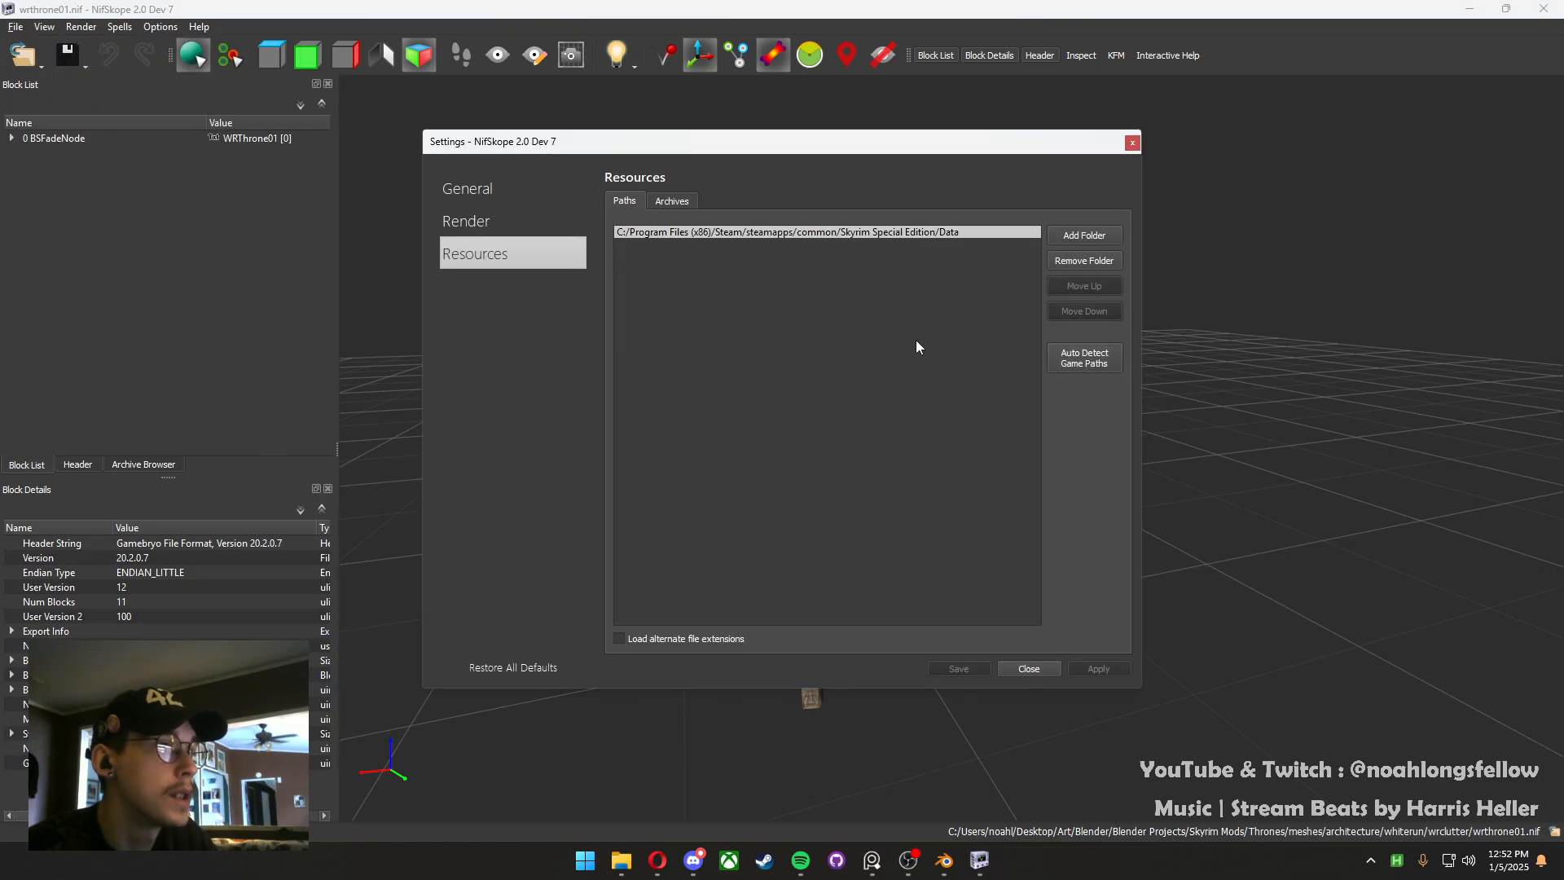
pyautogui.click(664, 202)
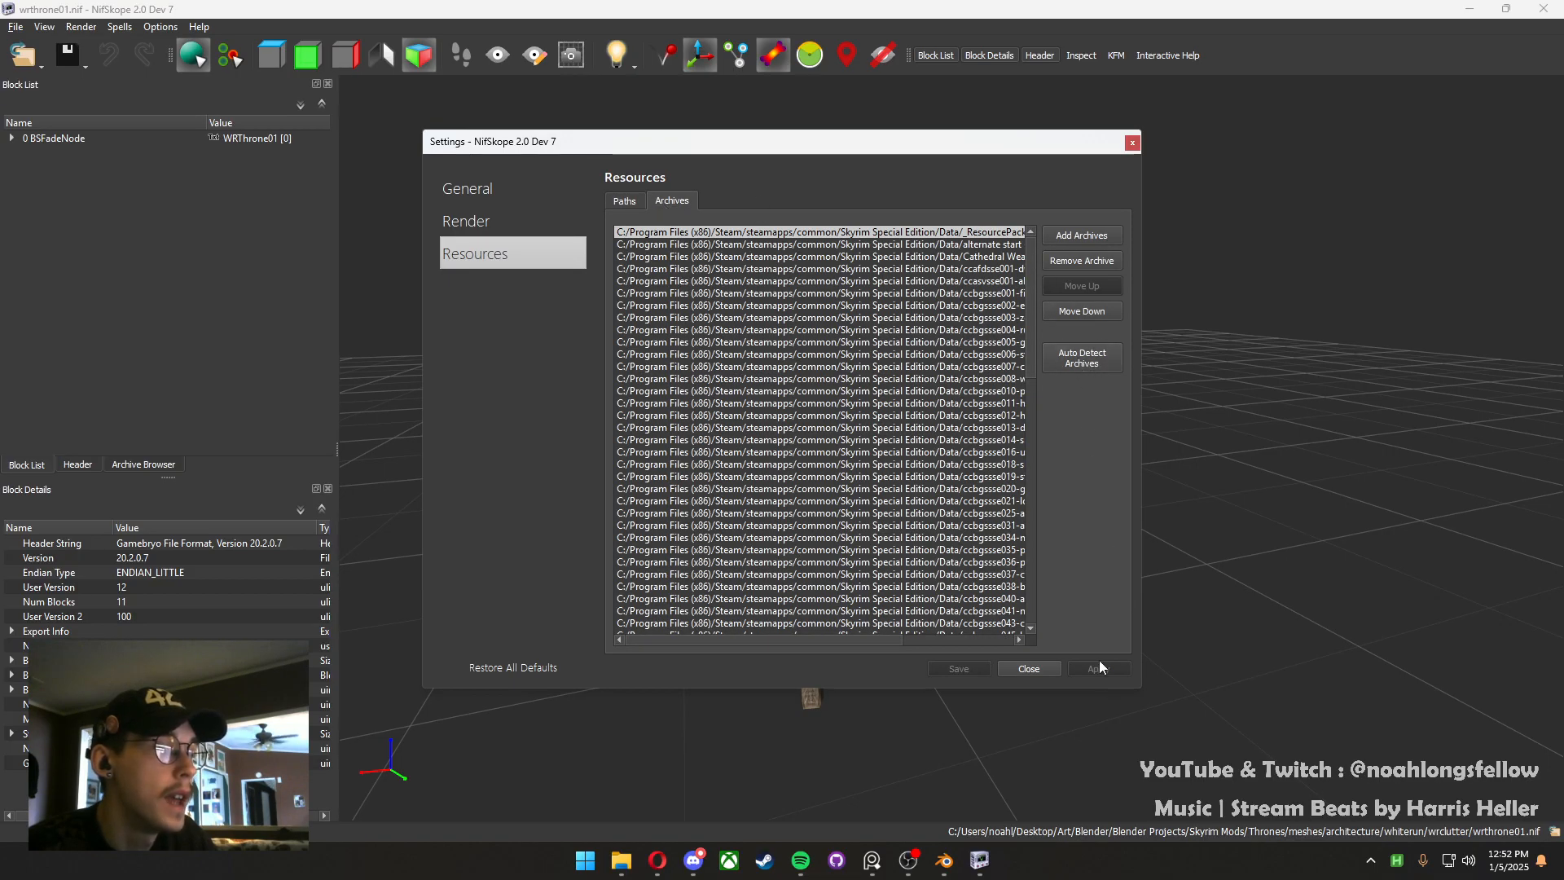
pyautogui.click(1026, 667)
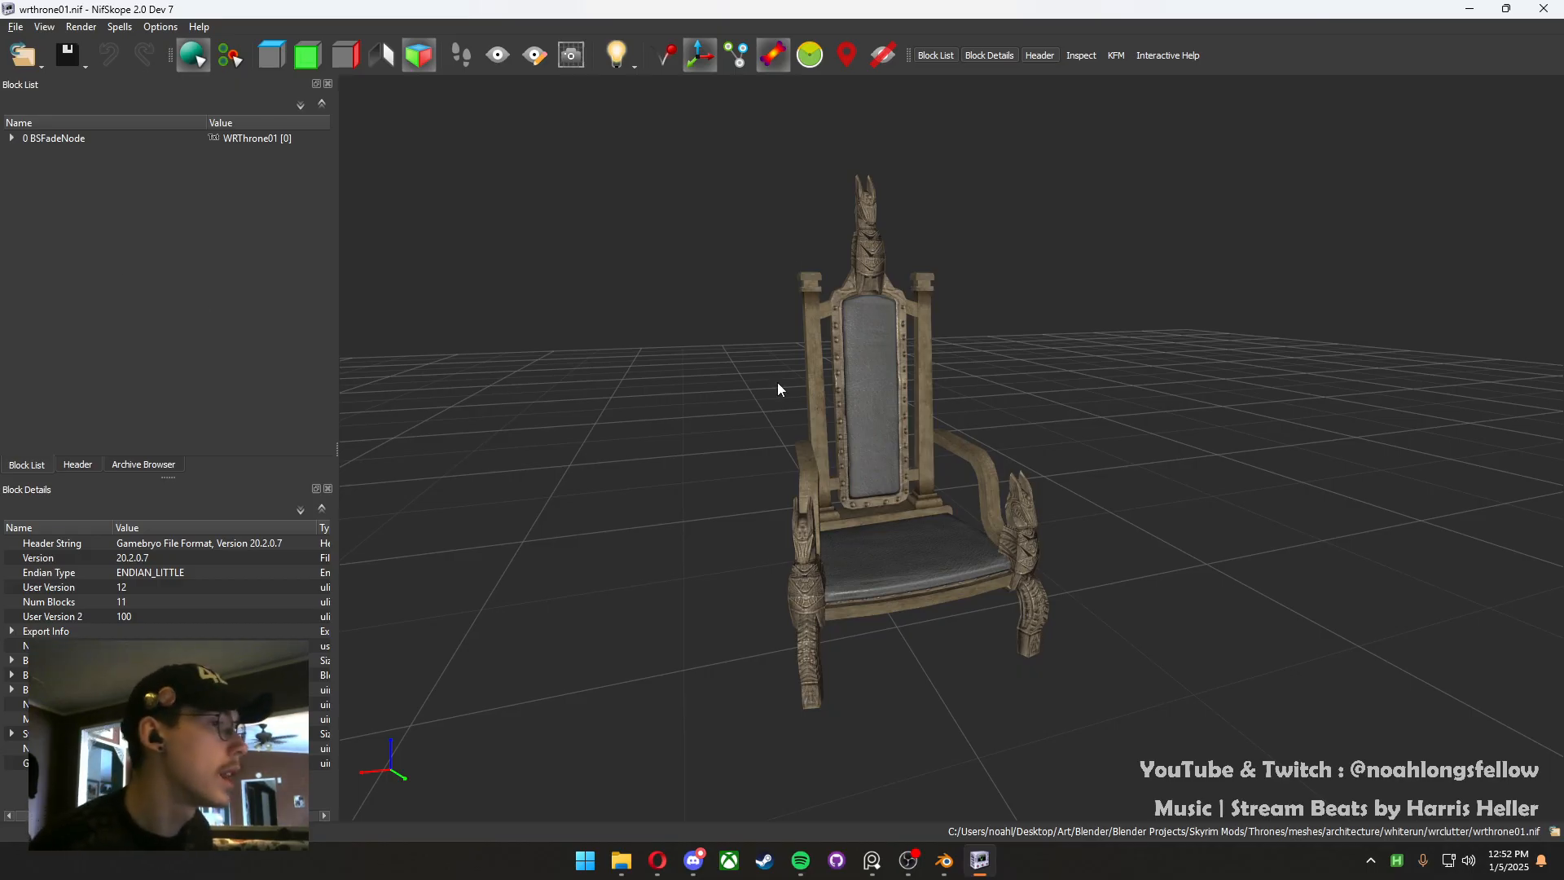
# Export the throne's BSTriShape as an OBJ file, replacing whiterunthrone_vanilla.obj in the wrclutter folder
pyautogui.moveTo(778, 383); pyautogui.dragTo(882, 395)
pyautogui.click(881, 389)
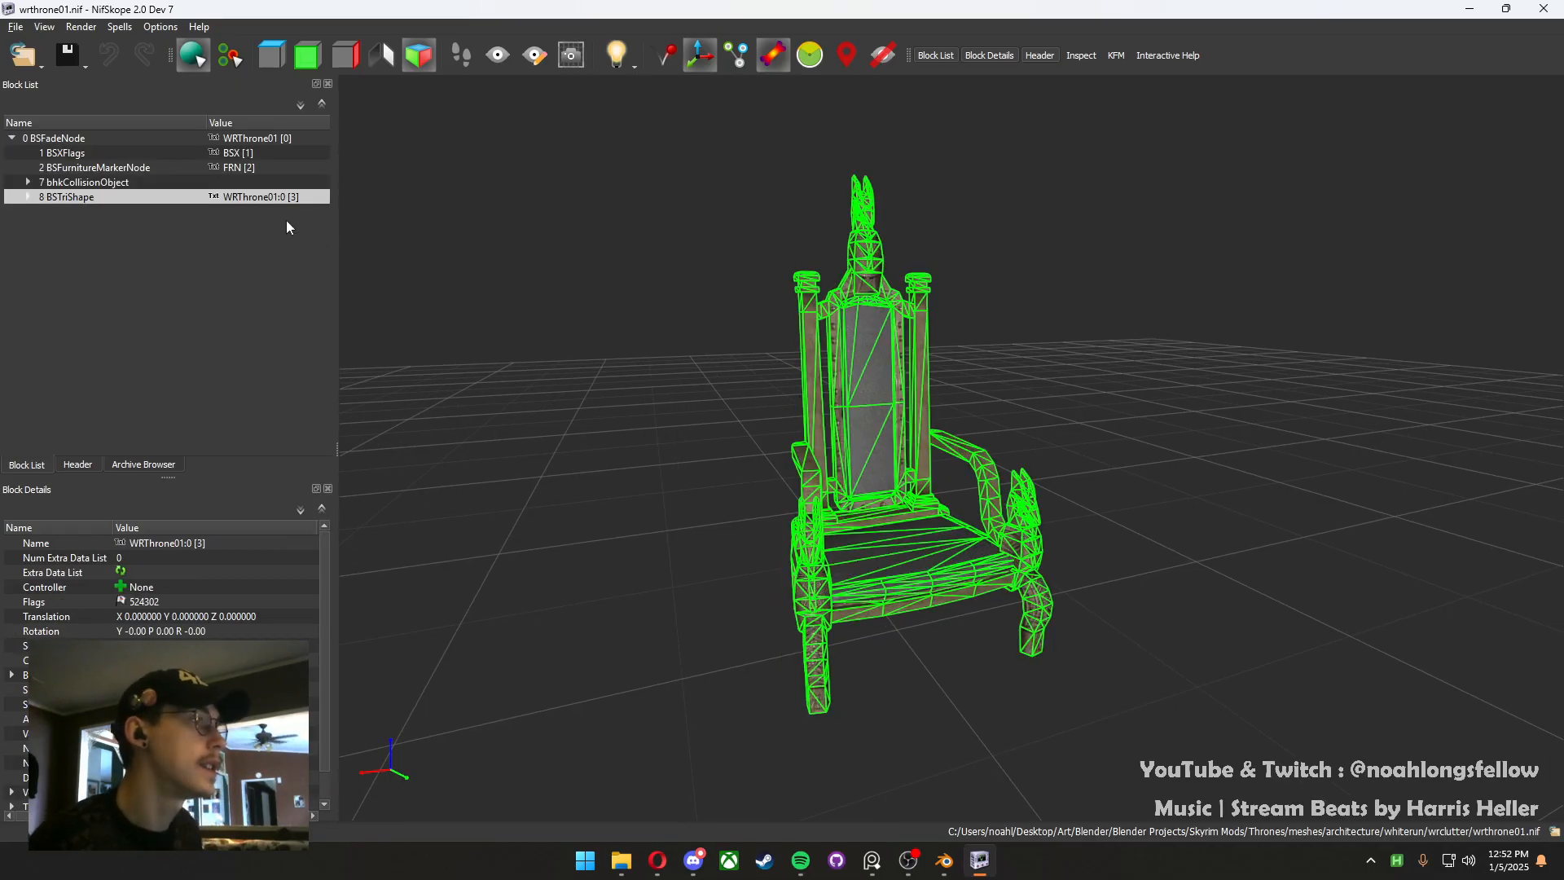
pyautogui.rightClick(59, 184)
pyautogui.moveTo(141, 209)
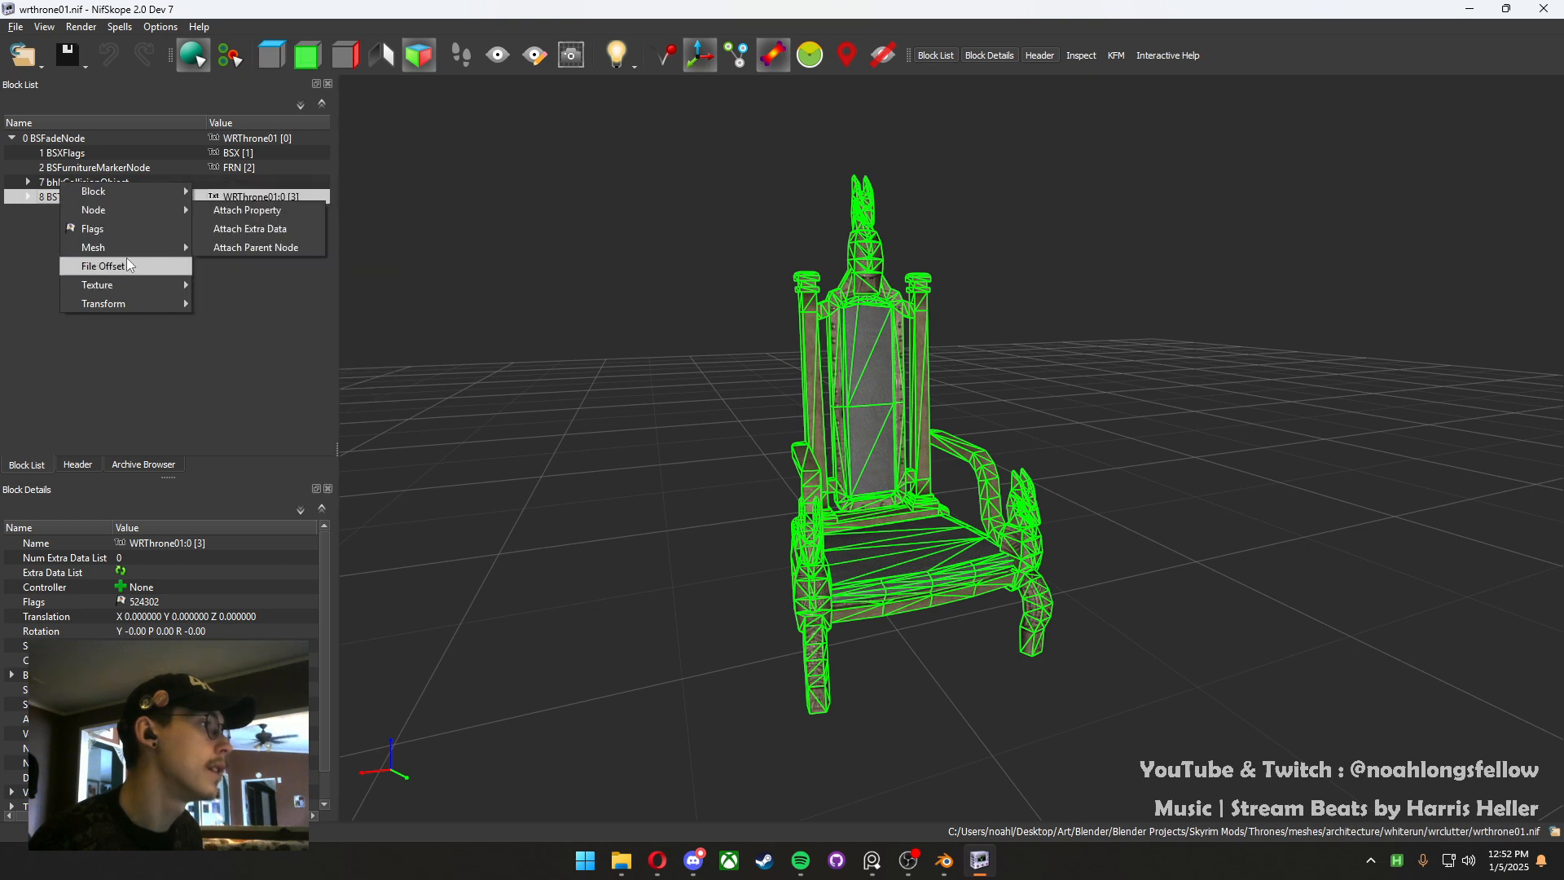
pyautogui.click(16, 27)
pyautogui.moveTo(68, 242)
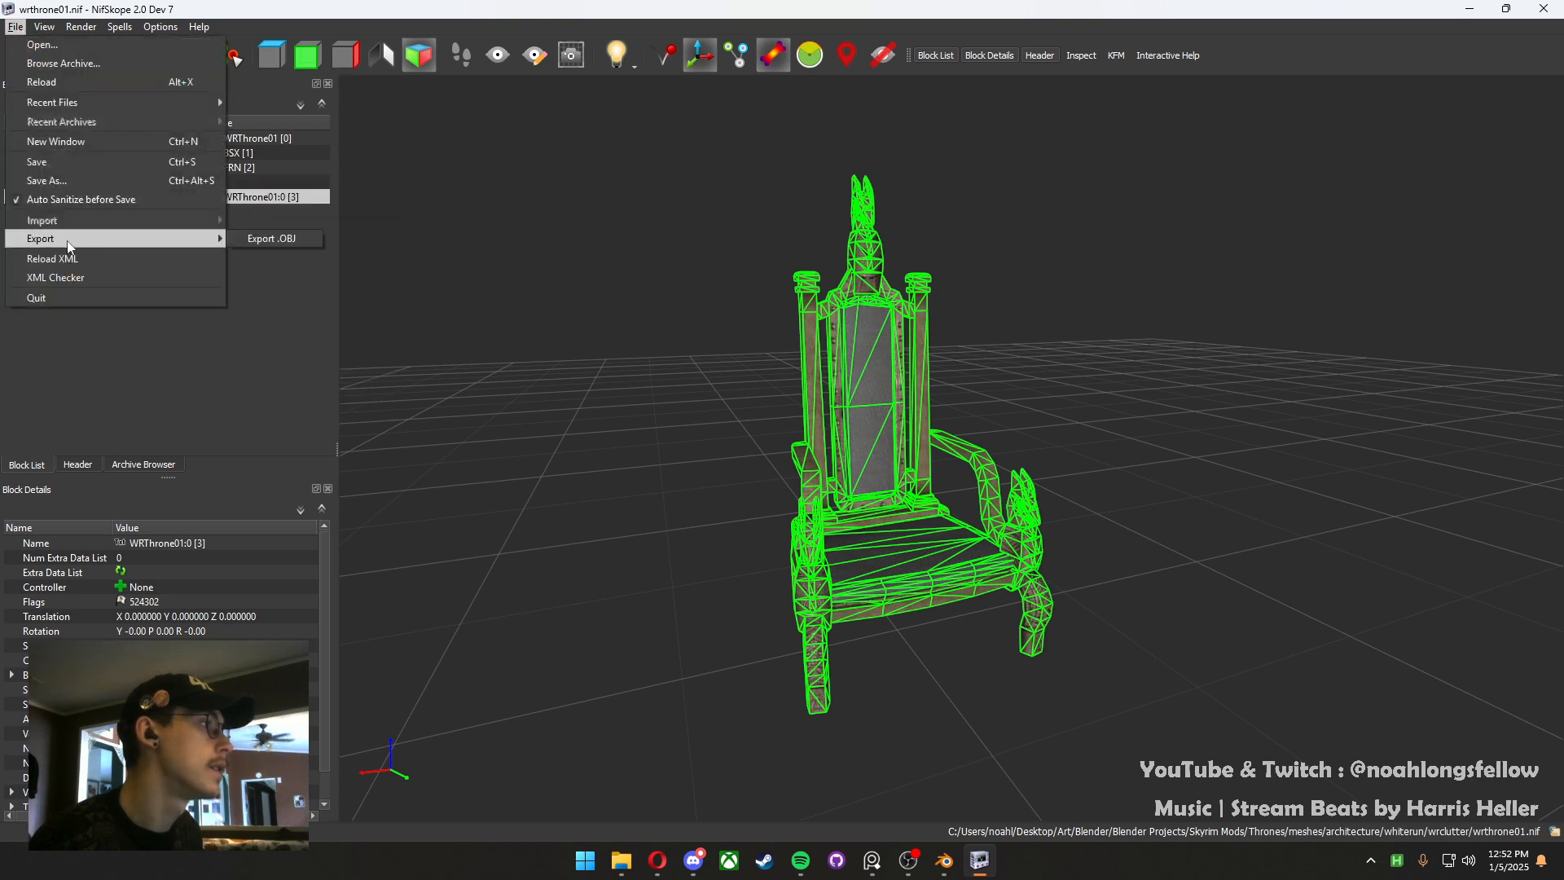
pyautogui.click(268, 240)
pyautogui.click(859, 437)
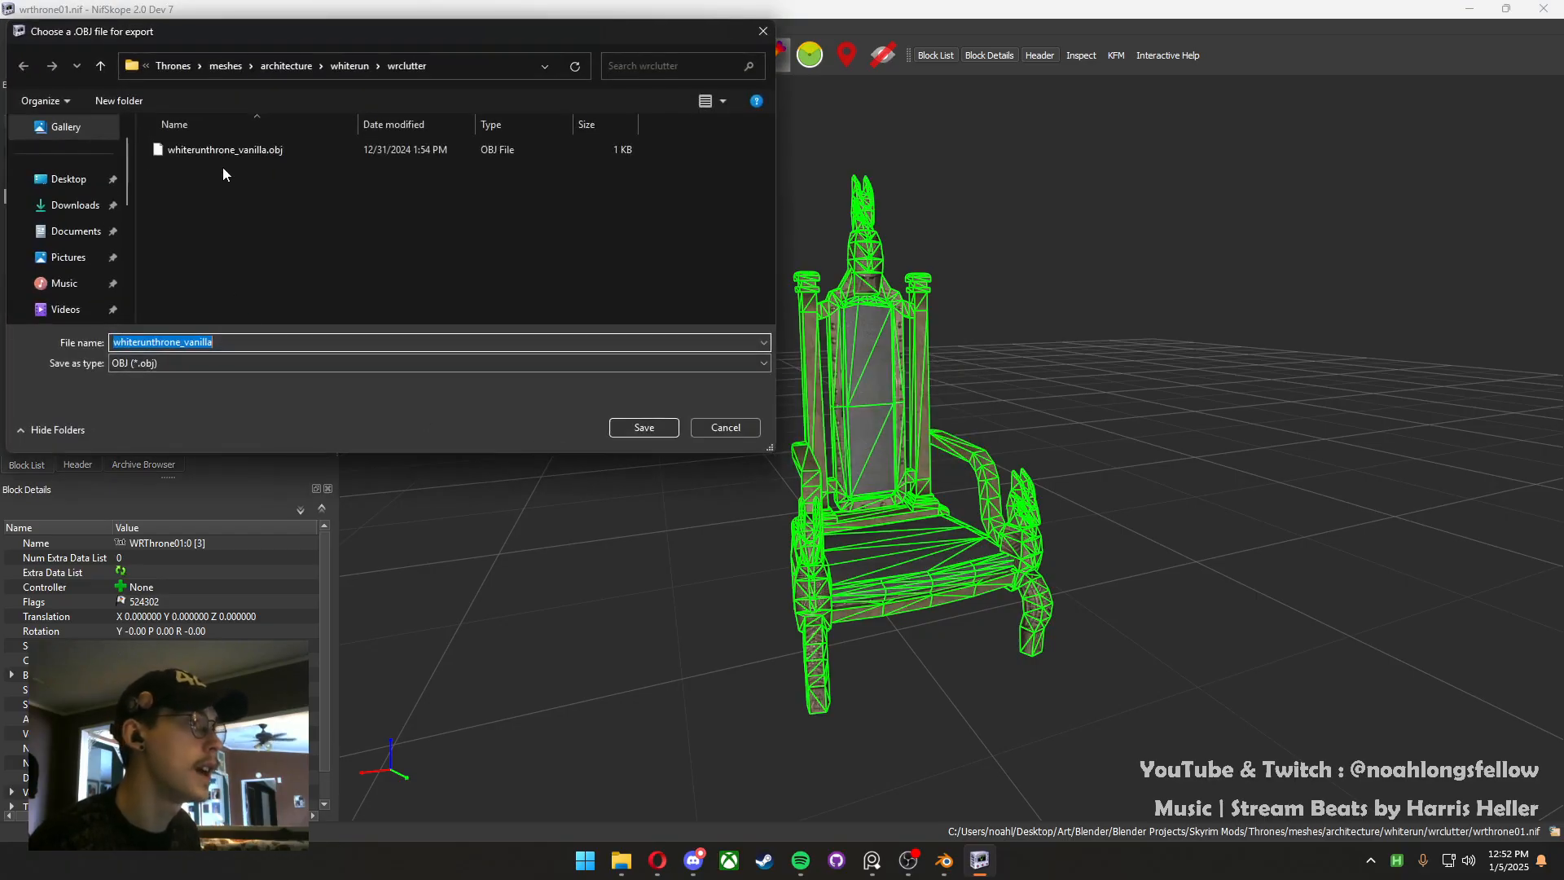
pyautogui.click(233, 150)
pyautogui.click(643, 427)
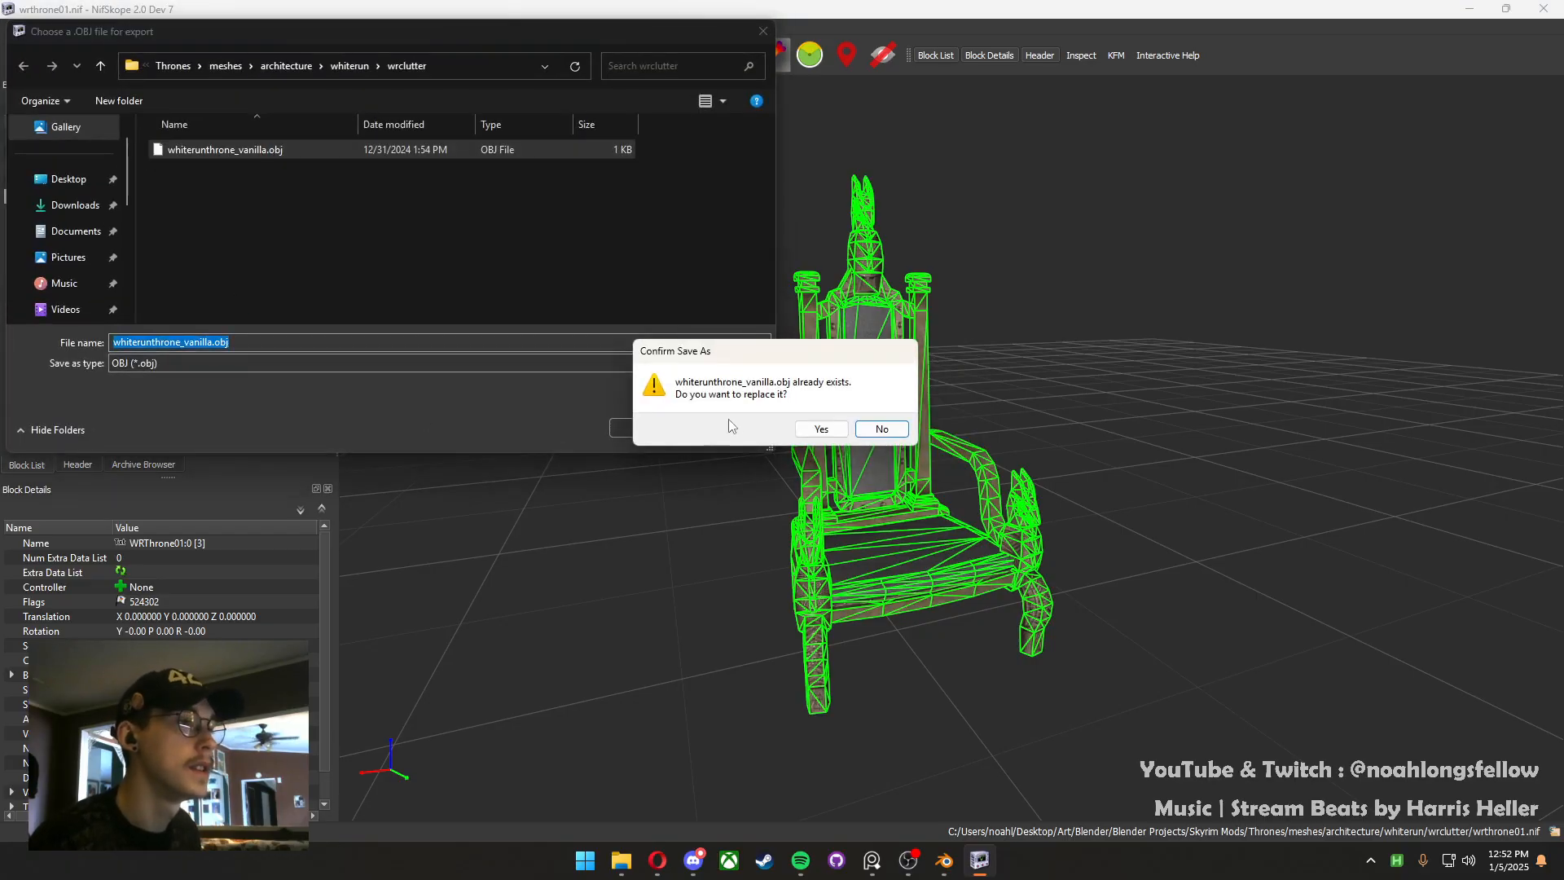
pyautogui.click(824, 423)
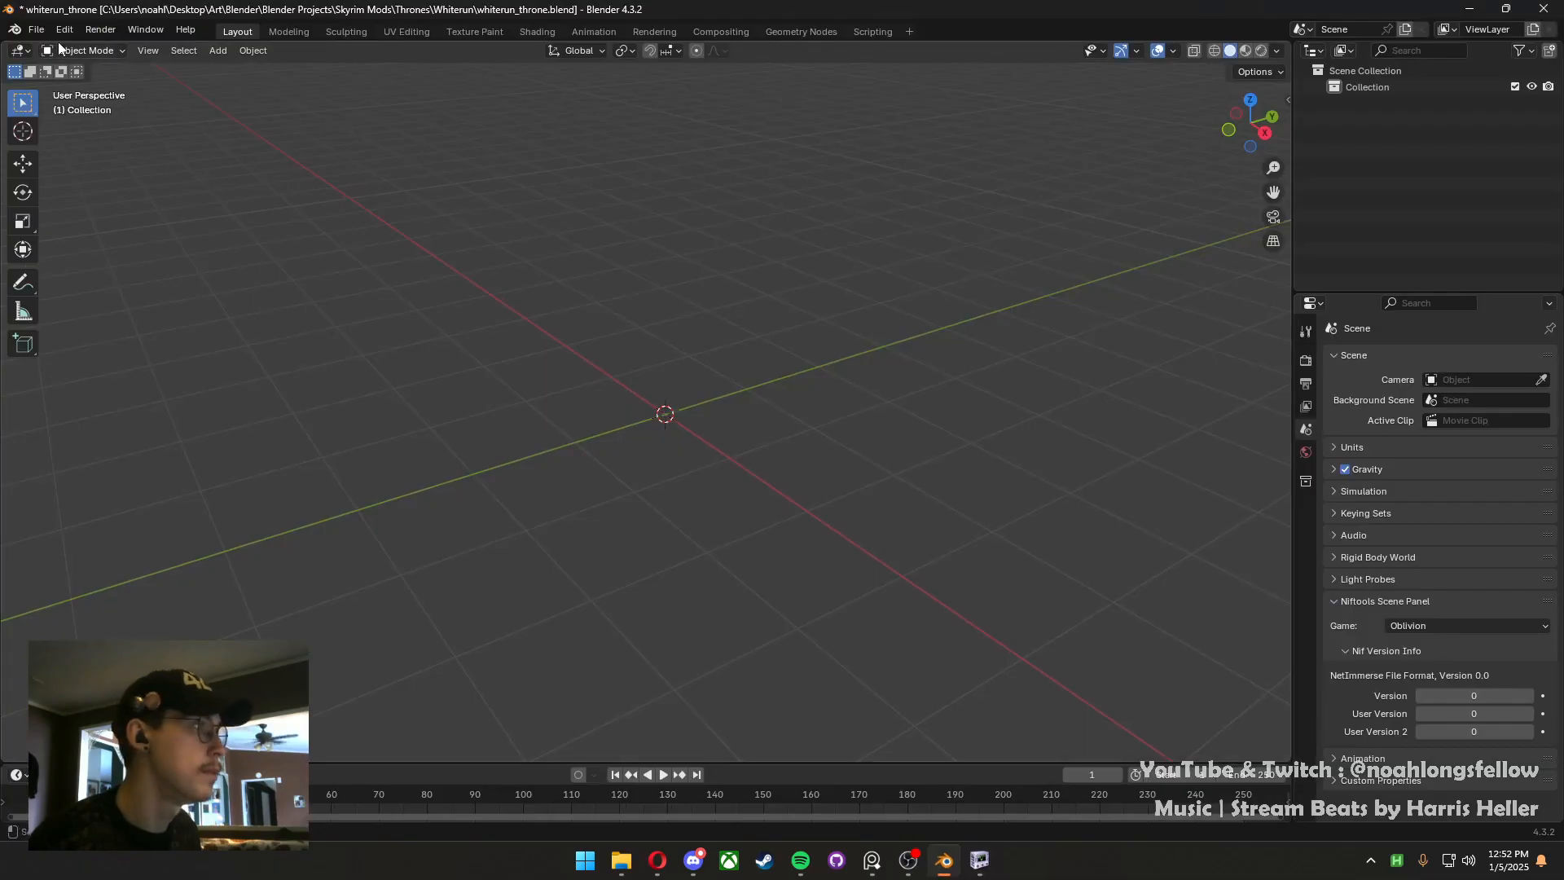
# Switch to Blender and import whiterunthrone_vanilla.obj as a Wavefront OBJ
pyautogui.click(37, 29)
pyautogui.moveTo(122, 264)
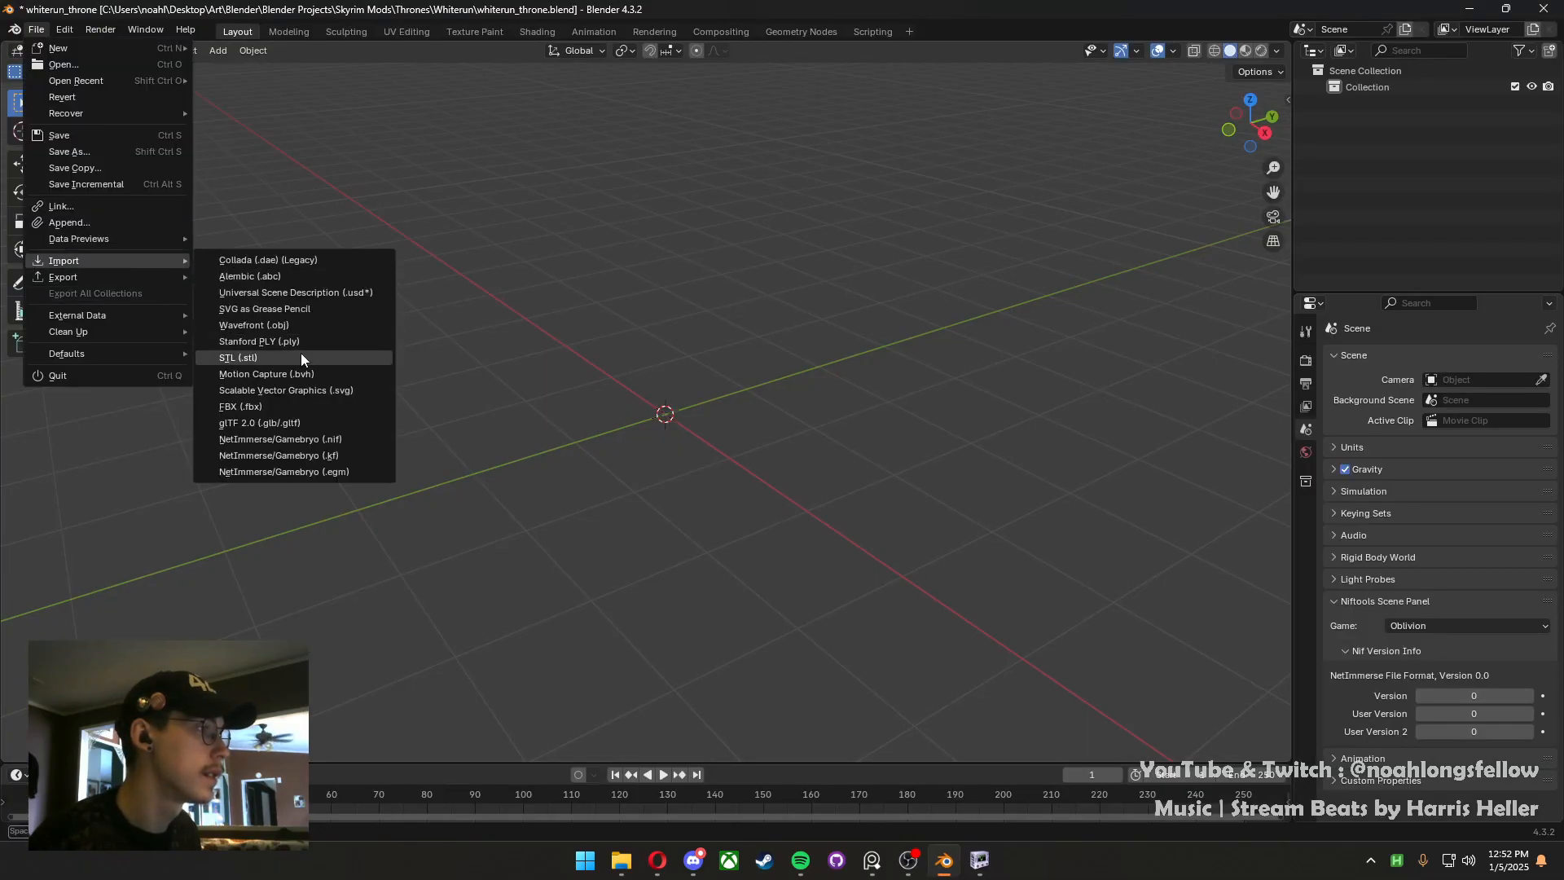
pyautogui.click(269, 325)
pyautogui.click(624, 279)
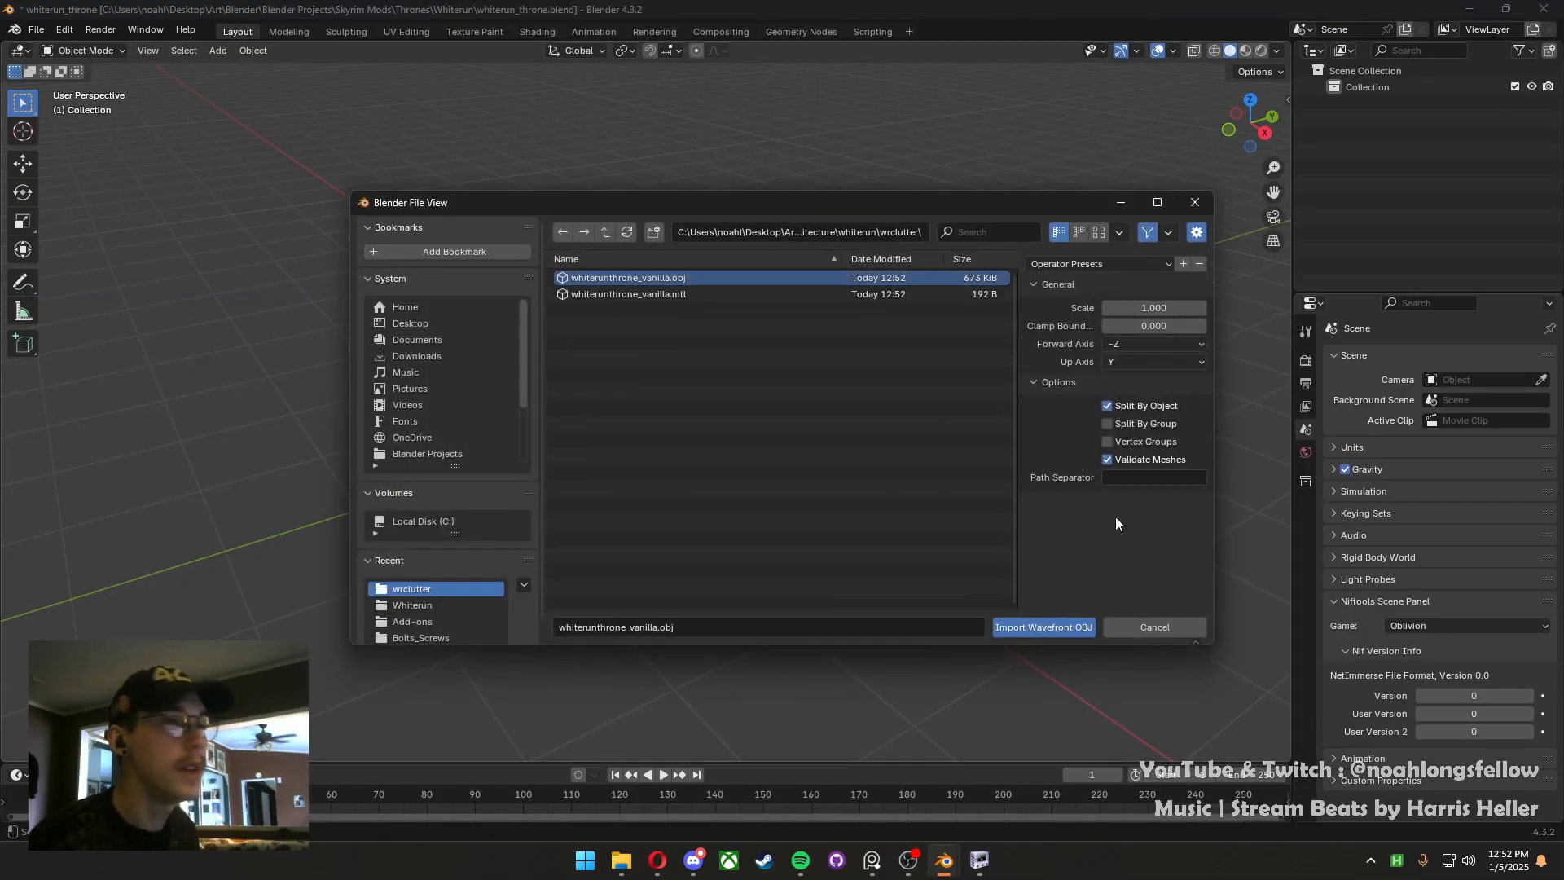
pyautogui.click(1052, 627)
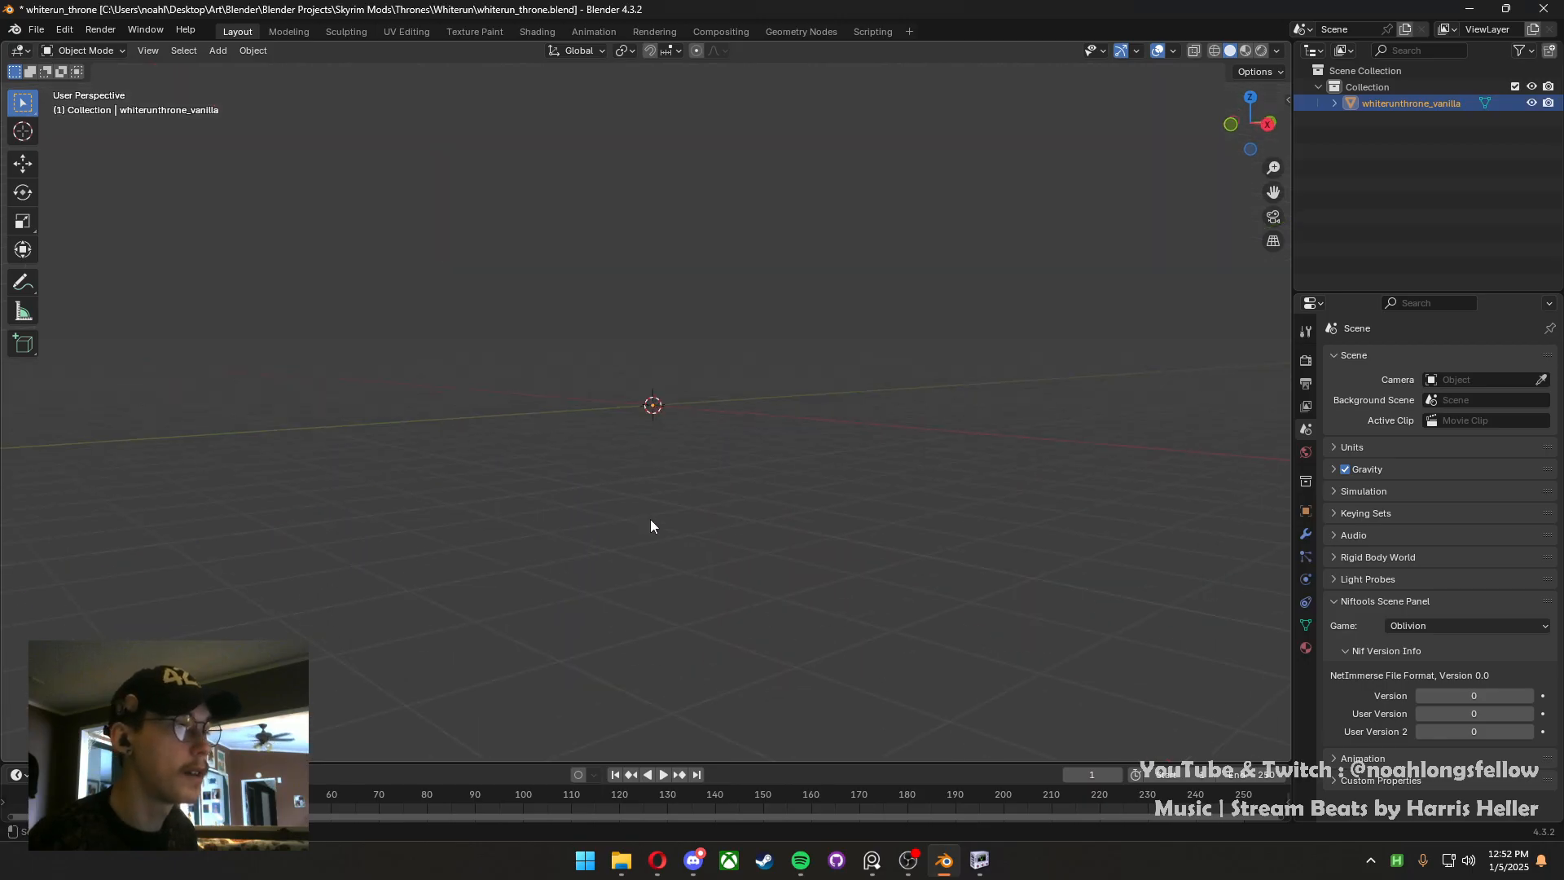
pyautogui.scroll(-10, 570, 545)
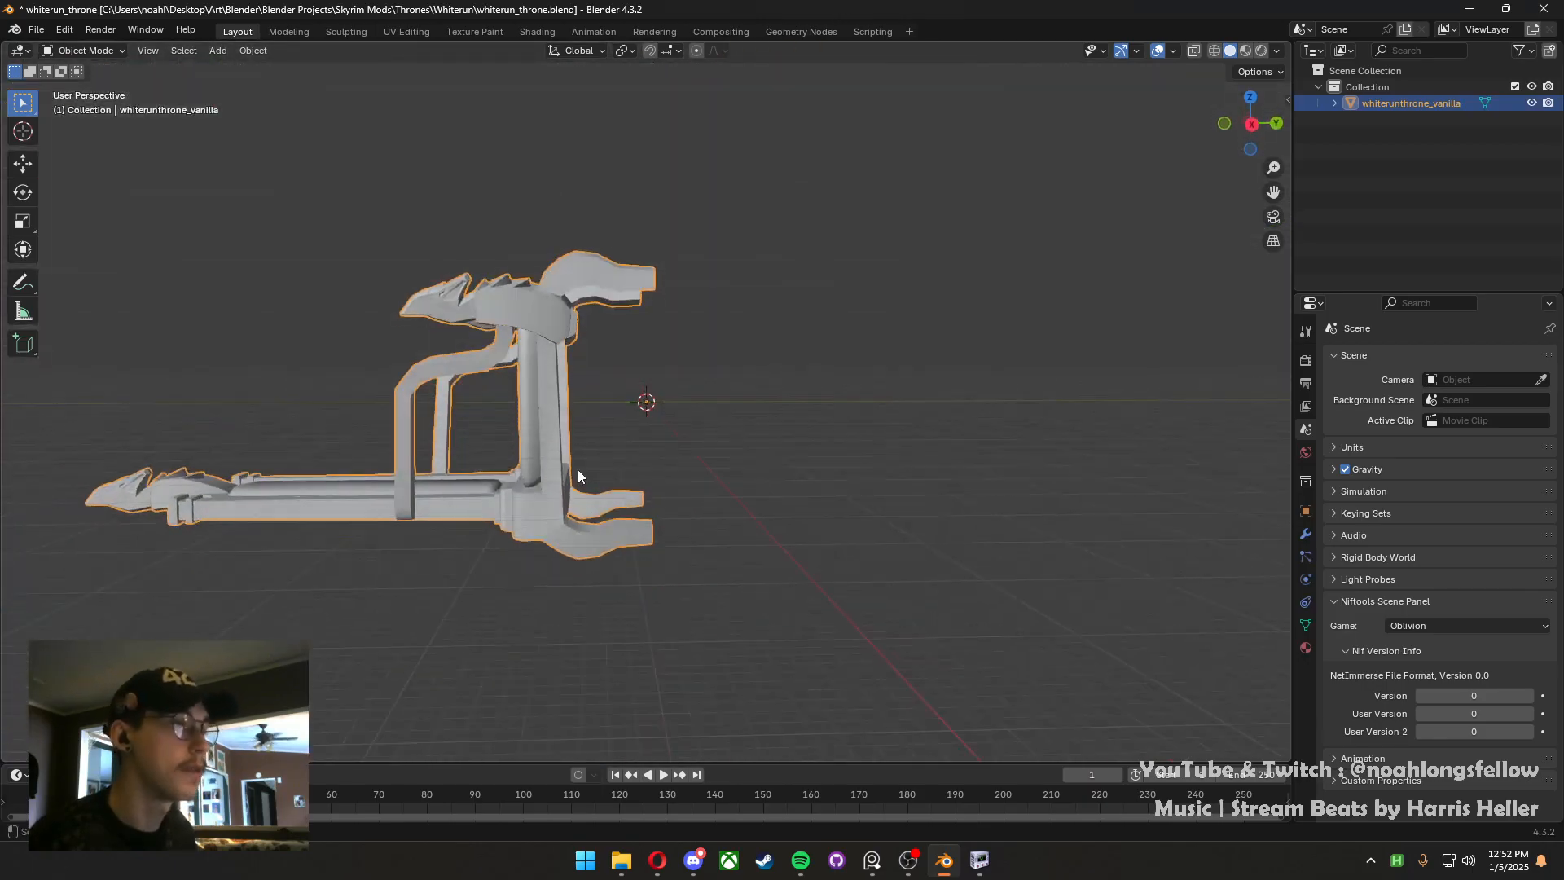
# Rotate the imported throne -90° about the global X axis so it stands upright, and apply the transform
pyautogui.write('rx')
pyautogui.write('-90')
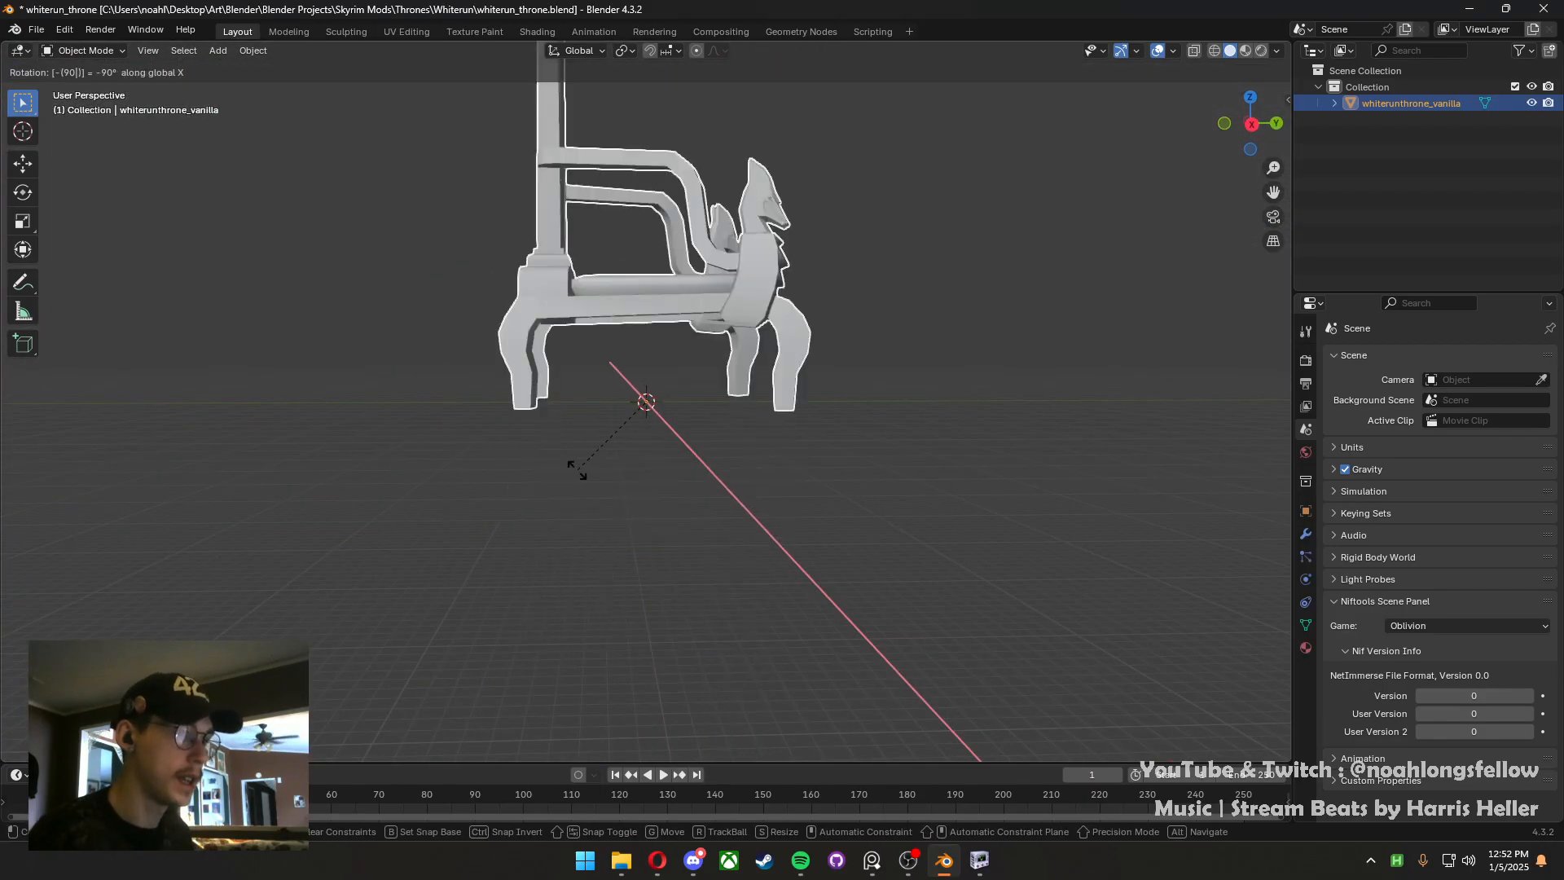
pyautogui.press('Return')
pyautogui.moveTo(741, 397); pyautogui.dragTo(564, 438, button='middle')
pyautogui.keyDown('shift'); pyautogui.moveTo(698, 289); pyautogui.dragTo(741, 530, button='middle'); pyautogui.keyUp('shift')
pyautogui.hotkey('ctrl', 'a')
pyautogui.click(666, 571)
pyautogui.scroll(-3, 674, 554)
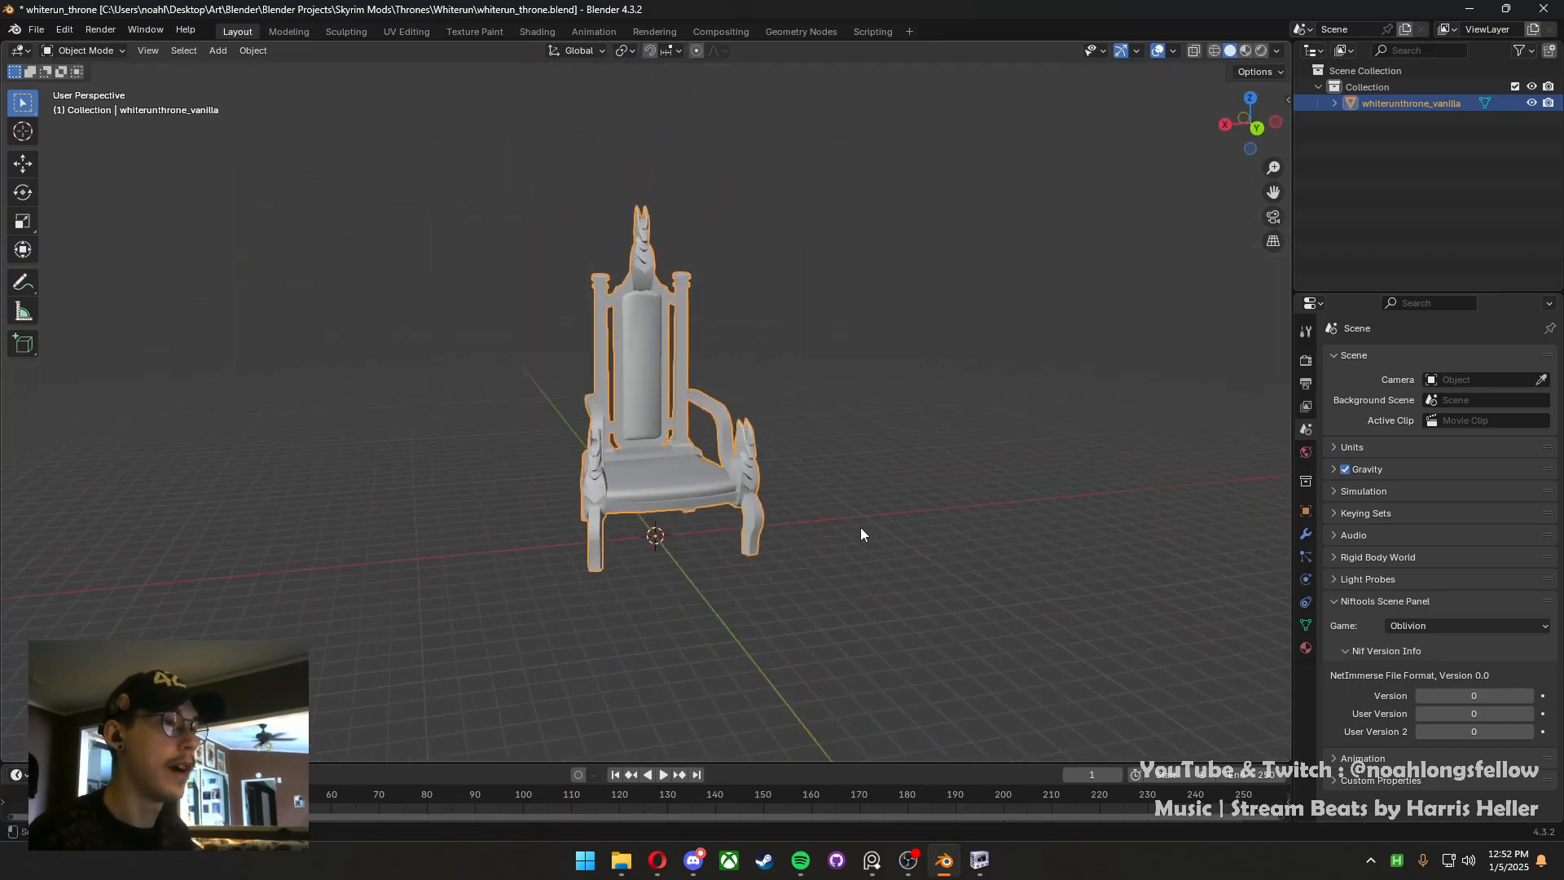
# Enable the Statistics viewport overlay with the throne selected
pyautogui.click(861, 526)
pyautogui.scroll(4, 715, 458)
pyautogui.moveTo(715, 464); pyautogui.dragTo(794, 458, button='middle')
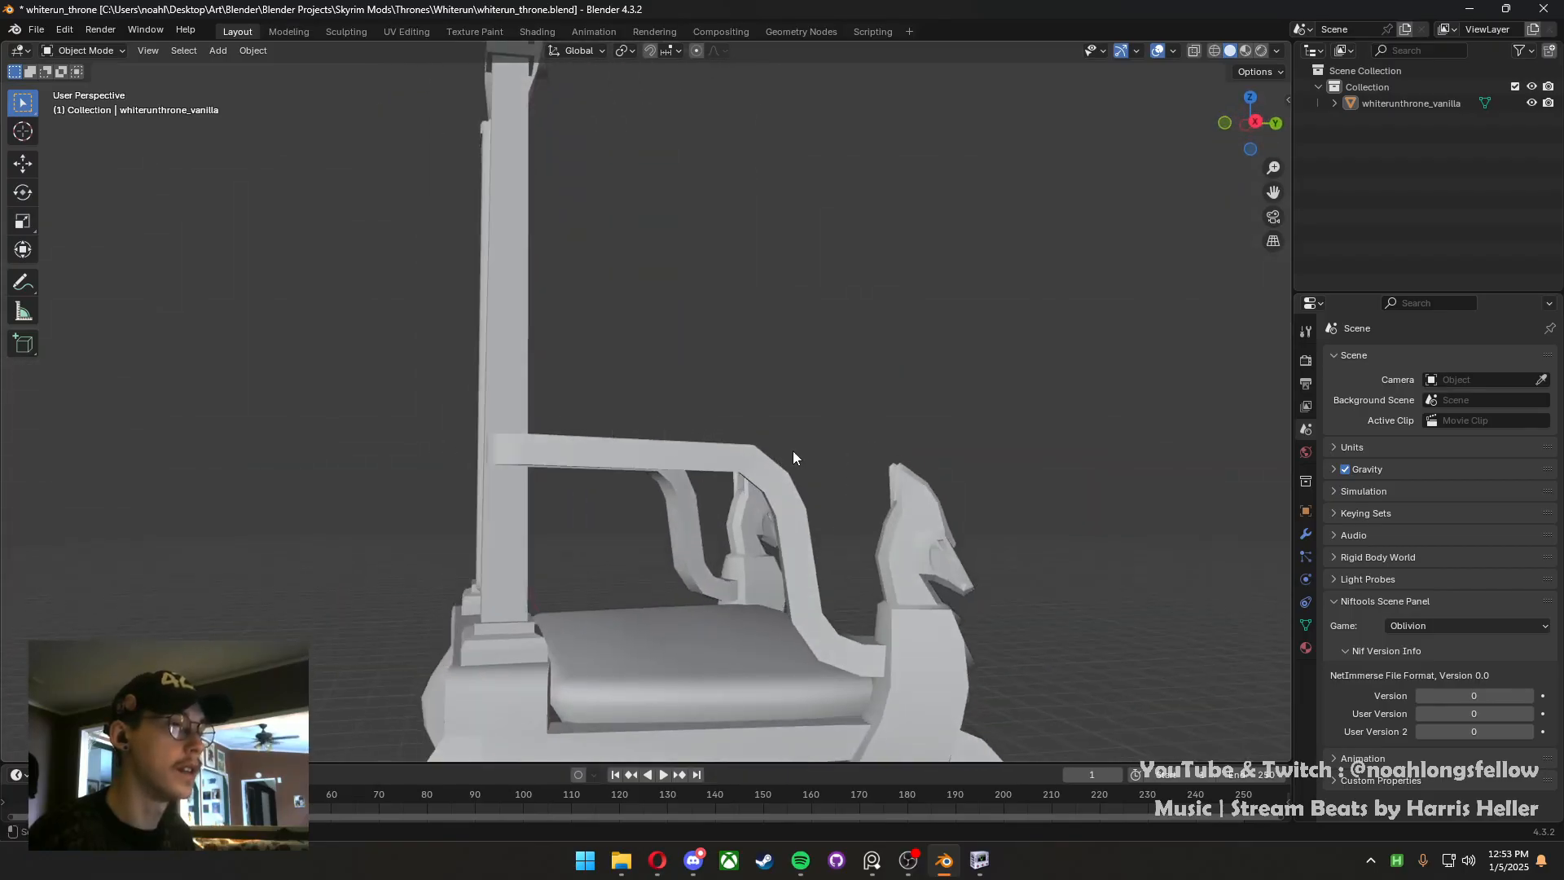
pyautogui.click(733, 475)
pyautogui.click(1173, 51)
pyautogui.click(1080, 176)
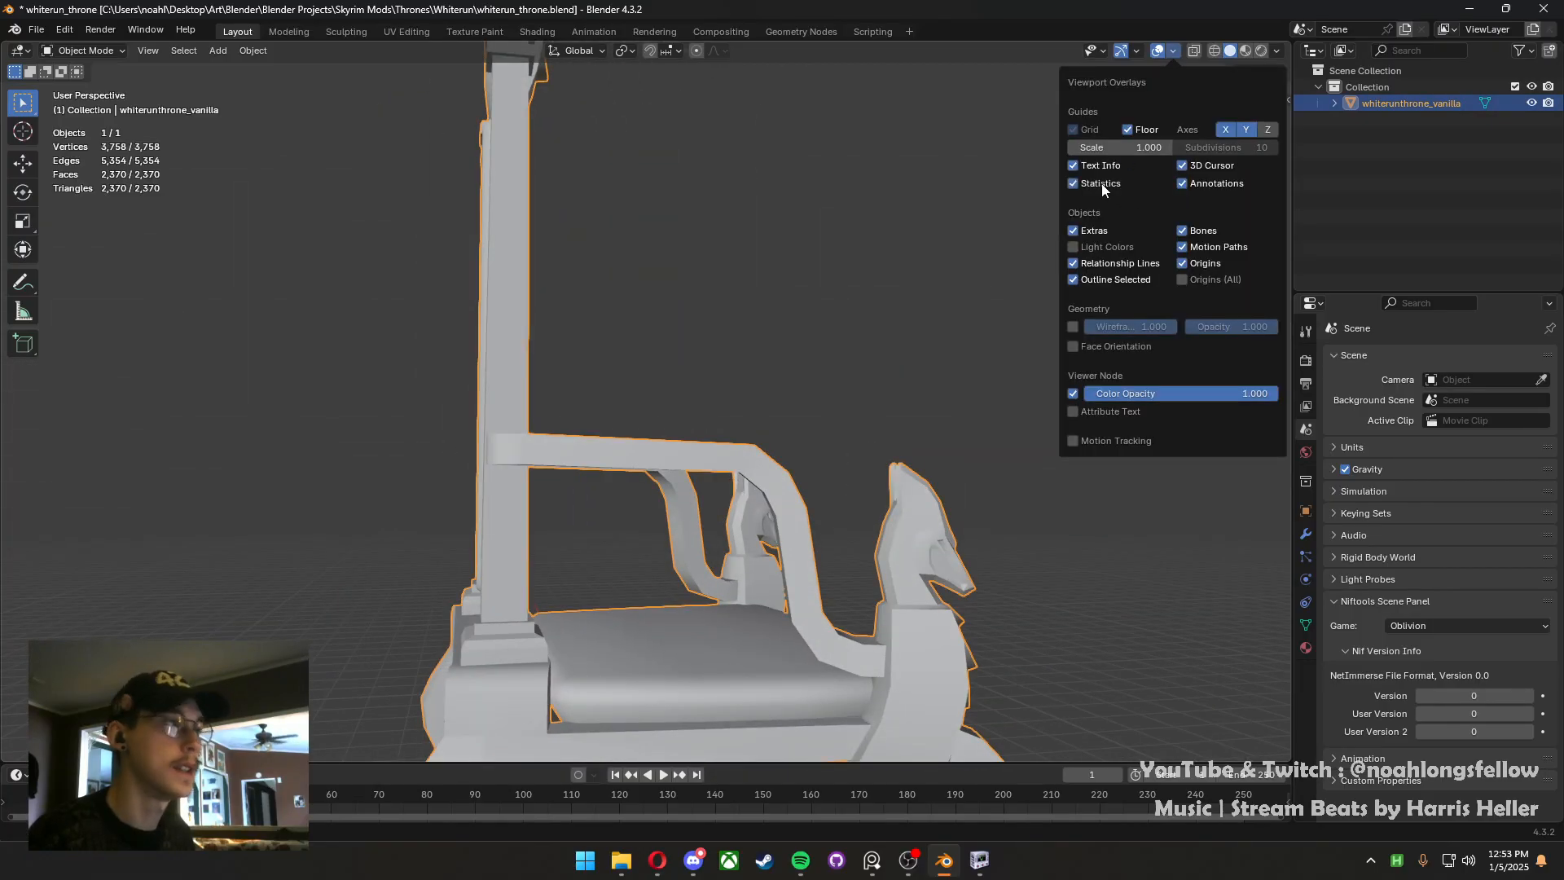
pyautogui.moveTo(913, 383); pyautogui.dragTo(652, 473, button='middle')
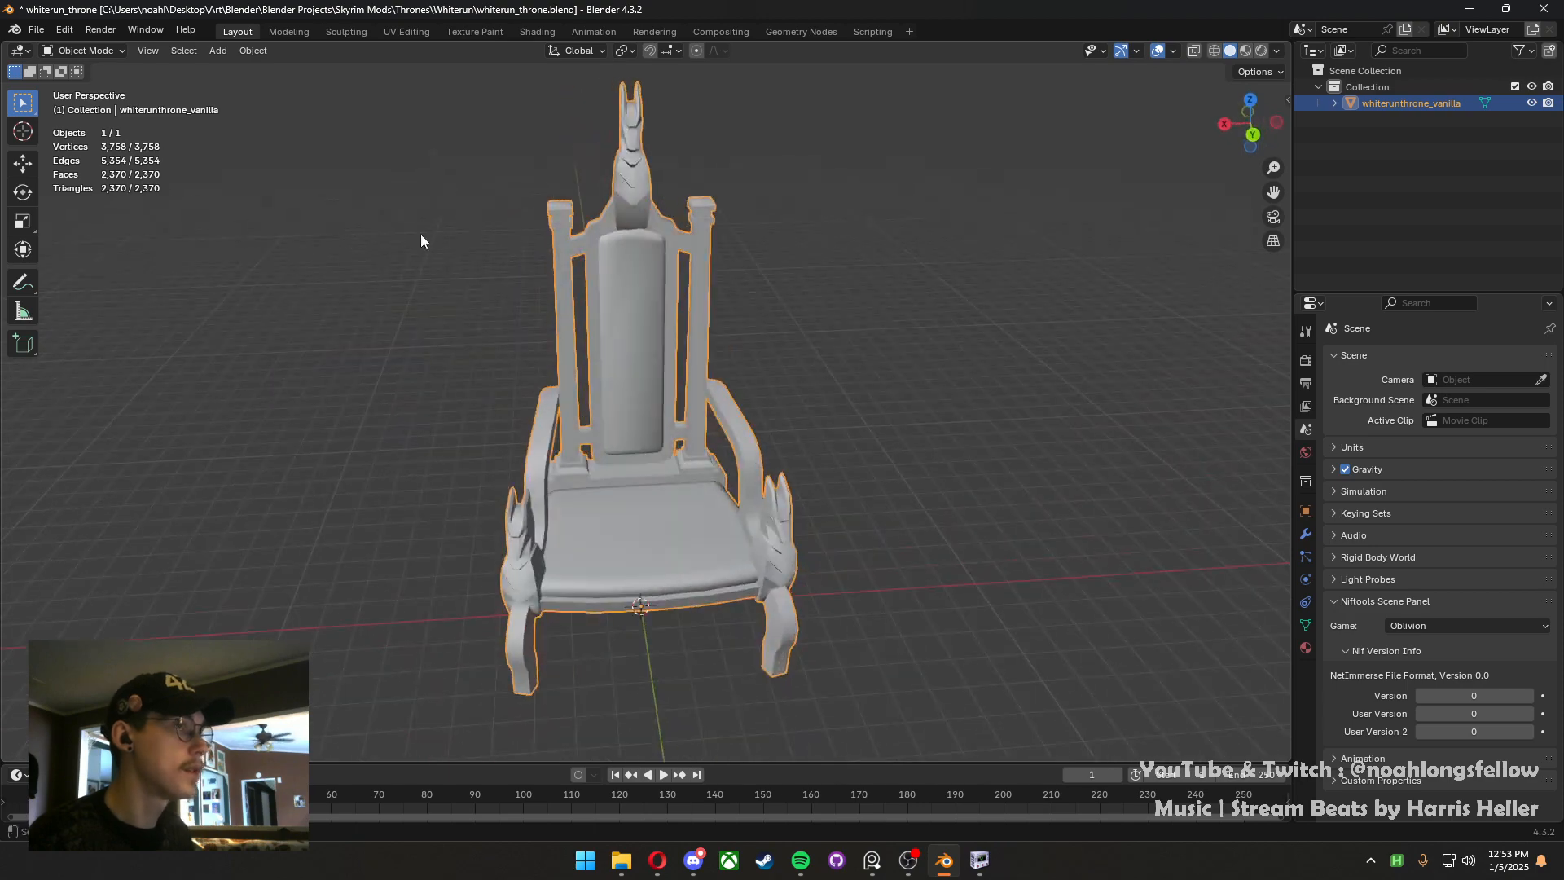
# Select all of the throne's geometry in Edit Mode and run Merge by Distance on its vertices
pyautogui.press('Tab')
pyautogui.scroll(5, 634, 398)
pyautogui.moveTo(497, 358); pyautogui.dragTo(705, 322, button='middle')
pyautogui.keyDown('shift'); pyautogui.moveTo(643, 253); pyautogui.dragTo(716, 475, button='middle'); pyautogui.keyUp('shift')
pyautogui.press('a')
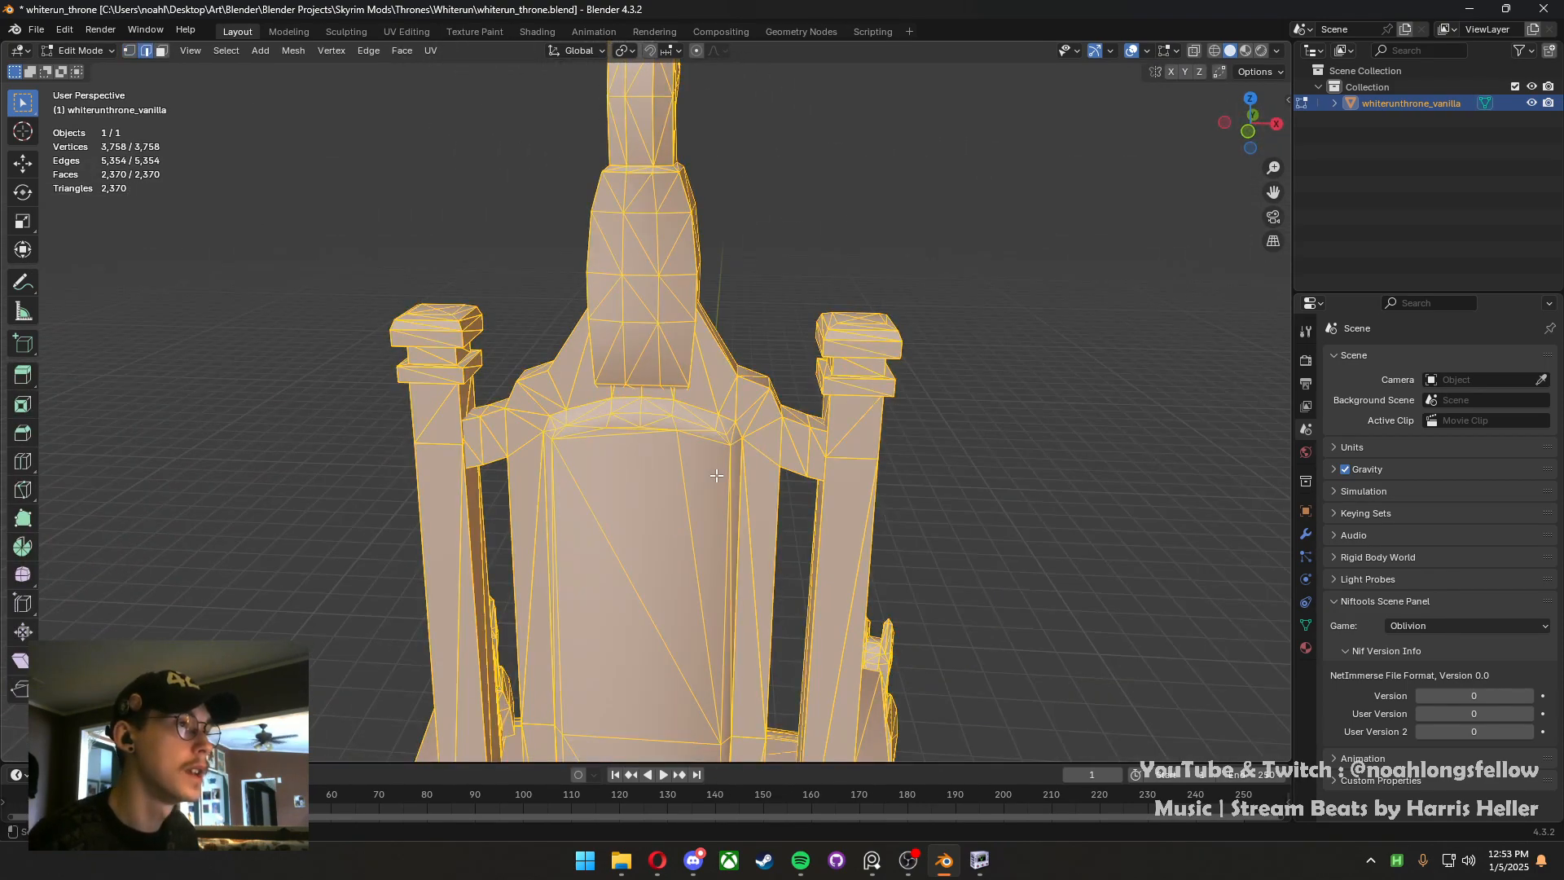
pyautogui.press('F3')
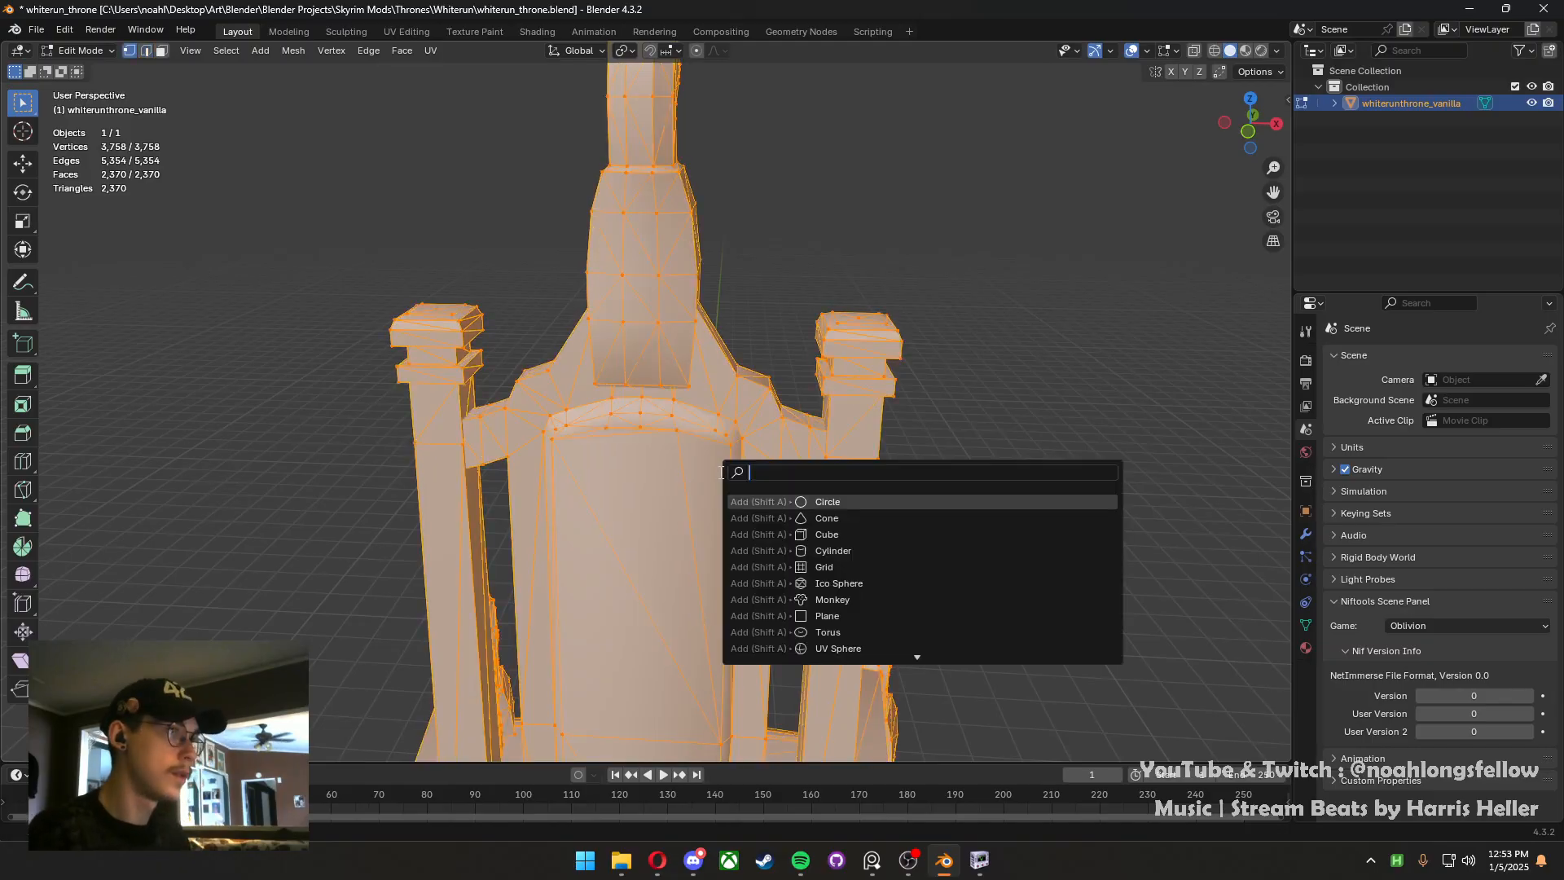
pyautogui.write('merge')
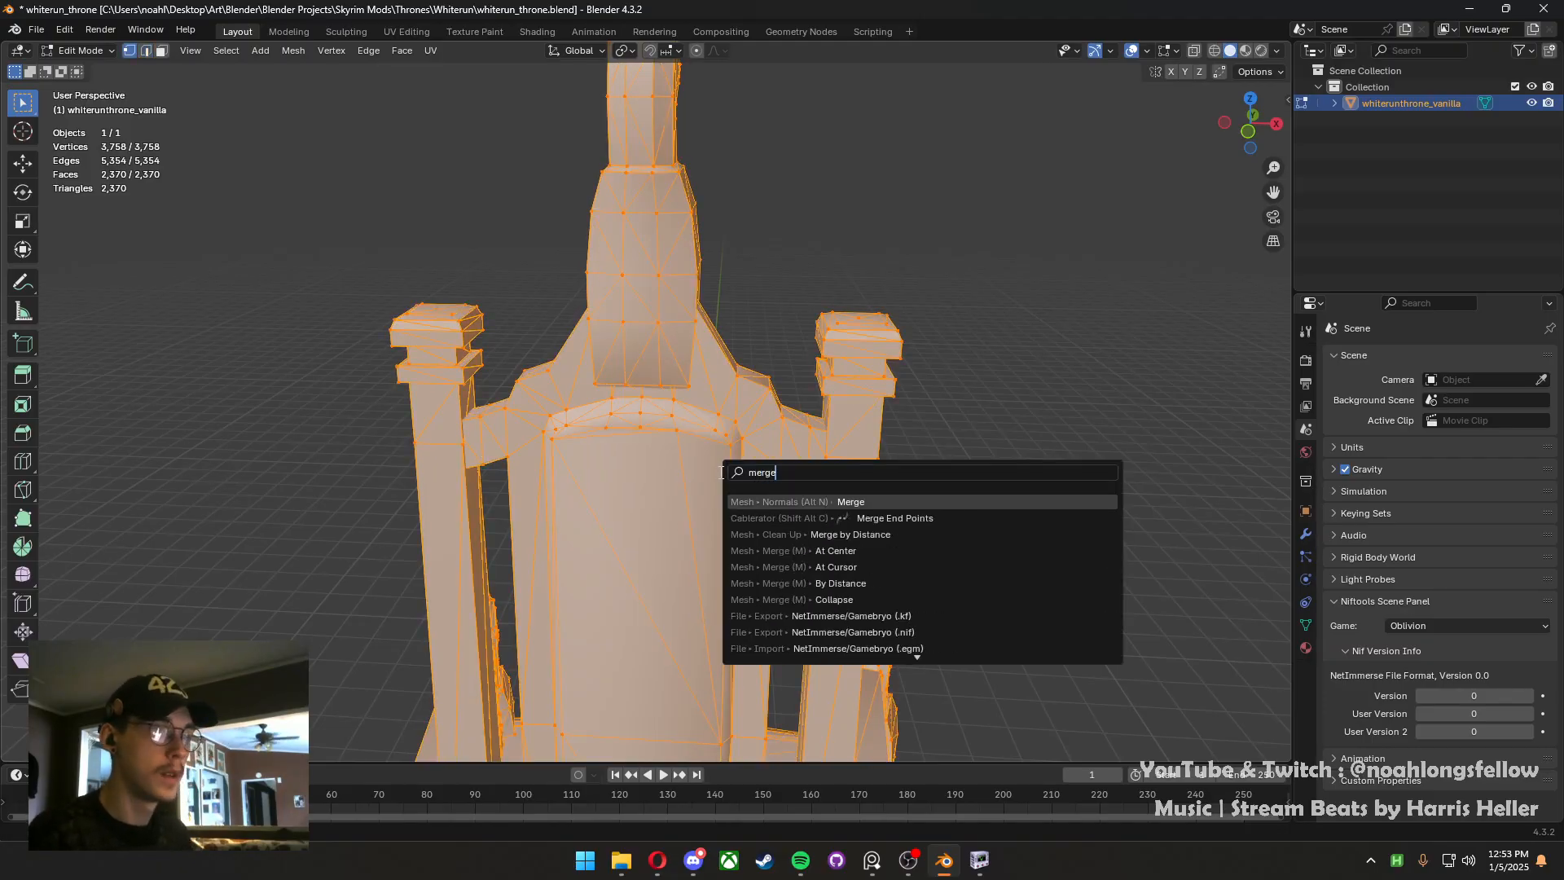
pyautogui.press('Down')
pyautogui.press('Down')
pyautogui.press('Return')
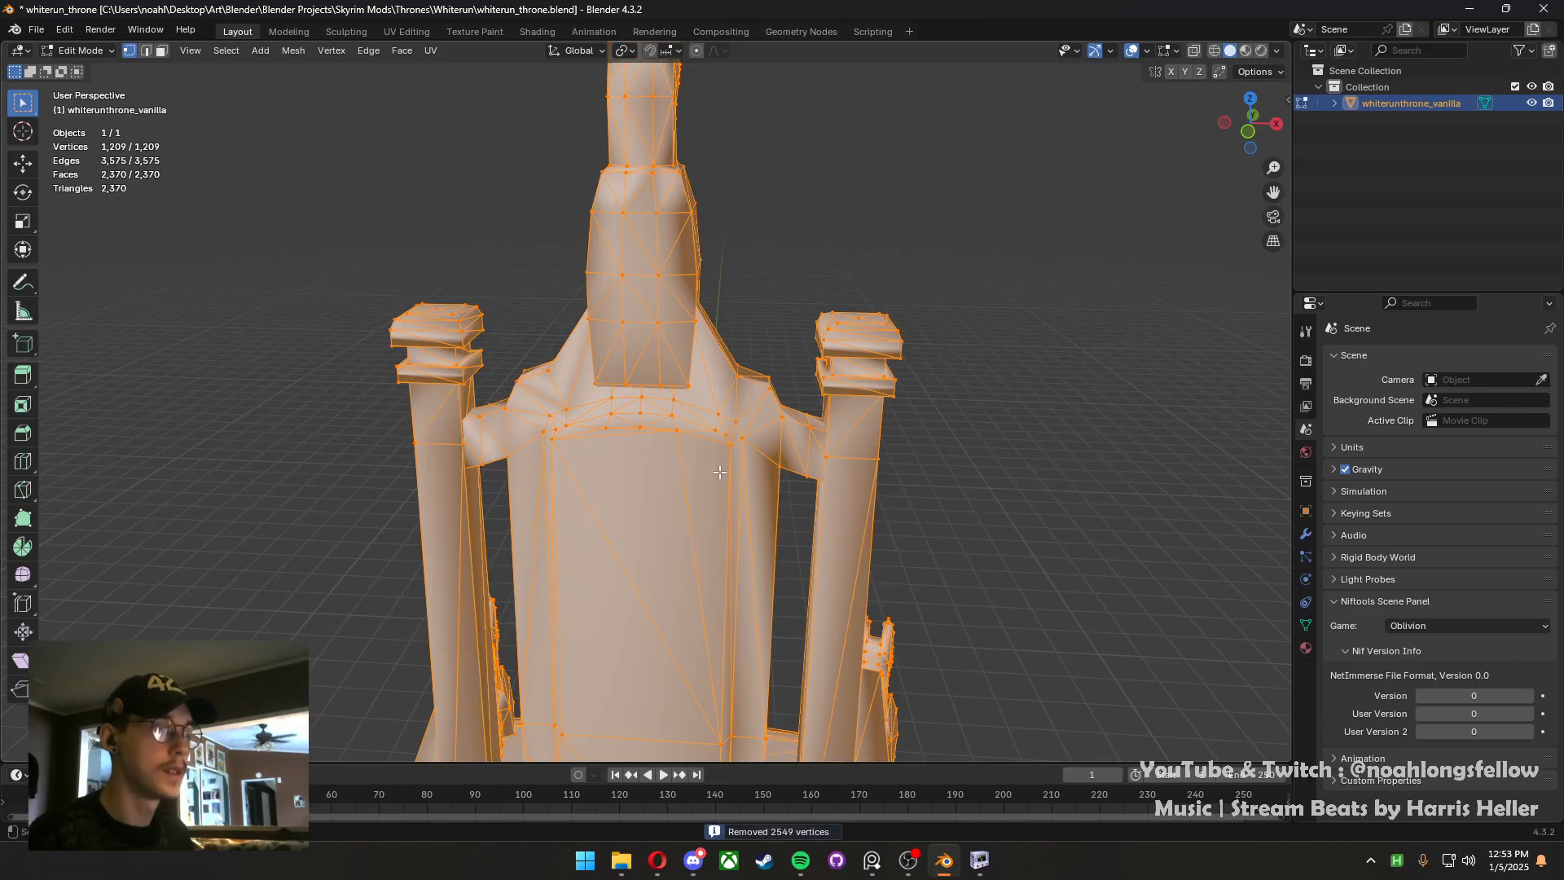
# Examine the merged throne's geometry and shading from several angles in both Edit Mode and Object Mode
pyautogui.moveTo(1004, 488); pyautogui.dragTo(440, 513, button='middle')
pyautogui.scroll(5, 514, 664)
pyautogui.moveTo(514, 664); pyautogui.dragTo(643, 598, button='middle')
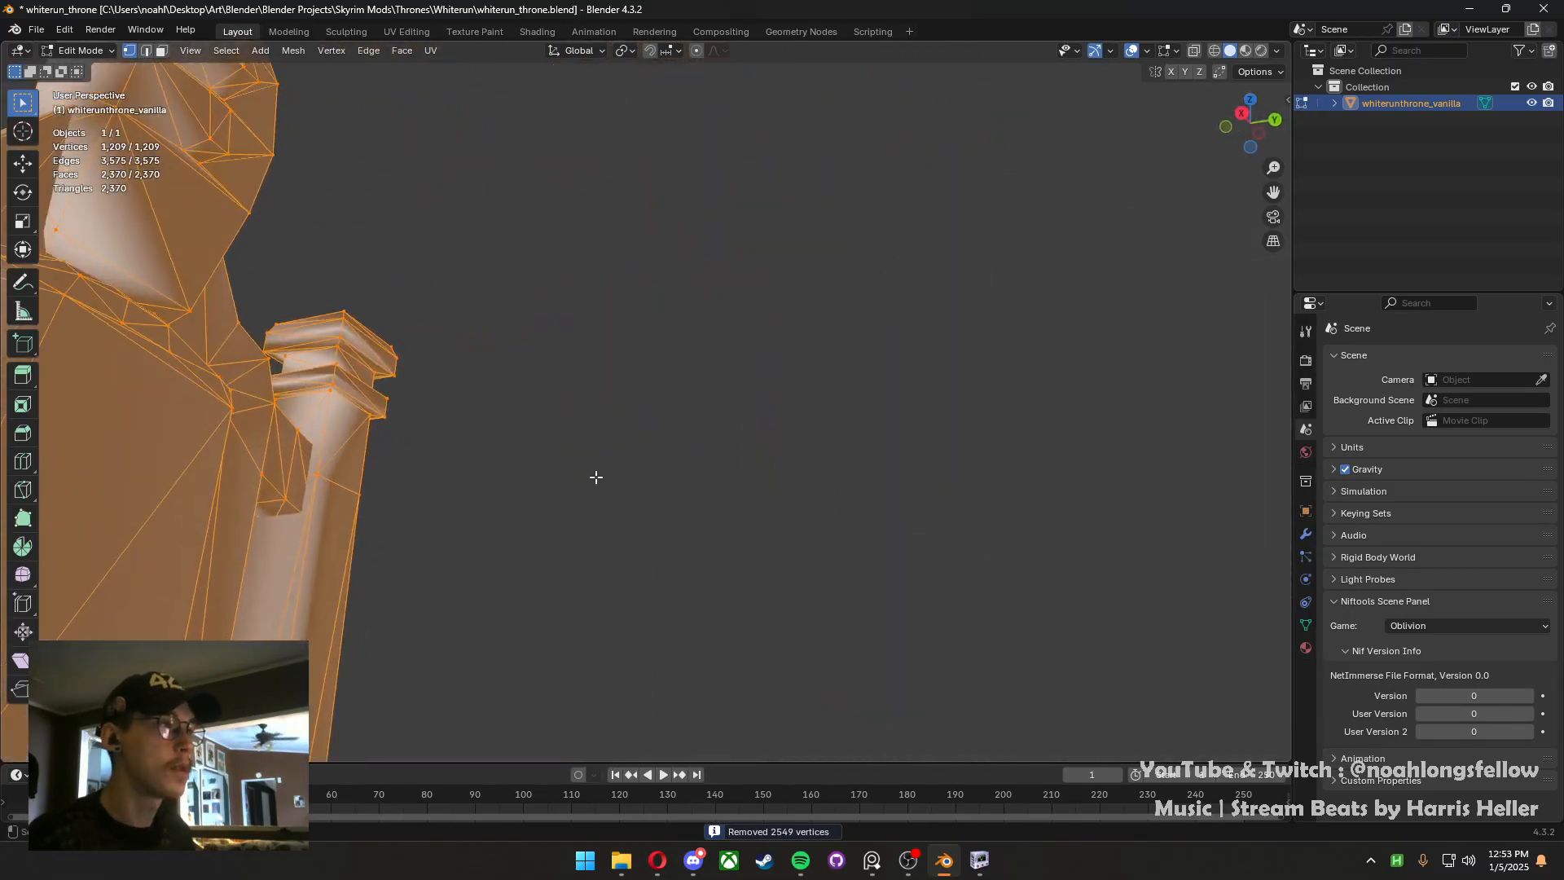
pyautogui.keyDown('shift'); pyautogui.moveTo(594, 475); pyautogui.dragTo(824, 622, button='middle'); pyautogui.keyUp('shift')
pyautogui.press('Tab')
pyautogui.scroll(-5, 570, 446)
pyautogui.moveTo(570, 446); pyautogui.dragTo(685, 429, button='middle')
pyautogui.rightClick(684, 429)
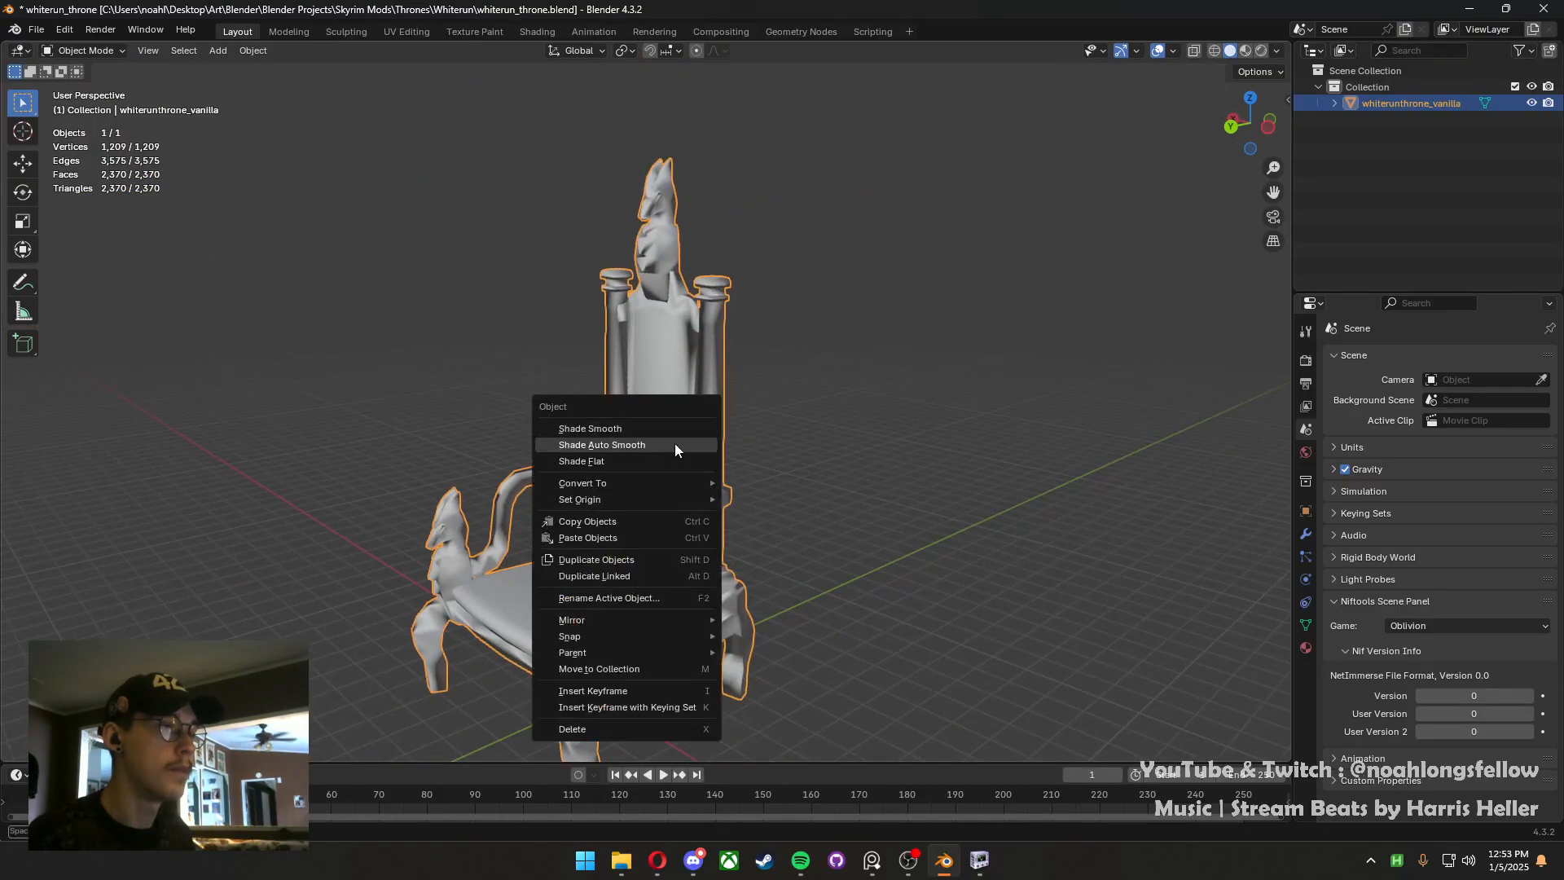
pyautogui.click(878, 568)
pyautogui.scroll(2, 871, 569)
pyautogui.moveTo(757, 570)
pyautogui.mouseDown(button='middle')
pyautogui.moveTo(780, 497)
pyautogui.moveTo(804, 491)
pyautogui.moveTo(764, 530)
pyautogui.moveTo(715, 424)
pyautogui.moveTo(438, 346)
pyautogui.moveTo(381, 402)
pyautogui.moveTo(403, 334)
pyautogui.mouseUp(button='middle')
pyautogui.press('Tab')
pyautogui.scroll(4, 771, 506)
pyautogui.scroll(-6, 806, 495)
pyautogui.click(831, 467)
pyautogui.press('Tab')
pyautogui.press('Tab')
pyautogui.scroll(4, 408, 462)
pyautogui.keyDown('shift'); pyautogui.moveTo(408, 463); pyautogui.dragTo(445, 666, button='middle'); pyautogui.keyUp('shift')
pyautogui.scroll(1, 445, 667)
pyautogui.scroll(-4, 446, 667)
# Convert the whole throne mesh from triangles to quads with Tris to Quads, and clear the selection
pyautogui.press('a')
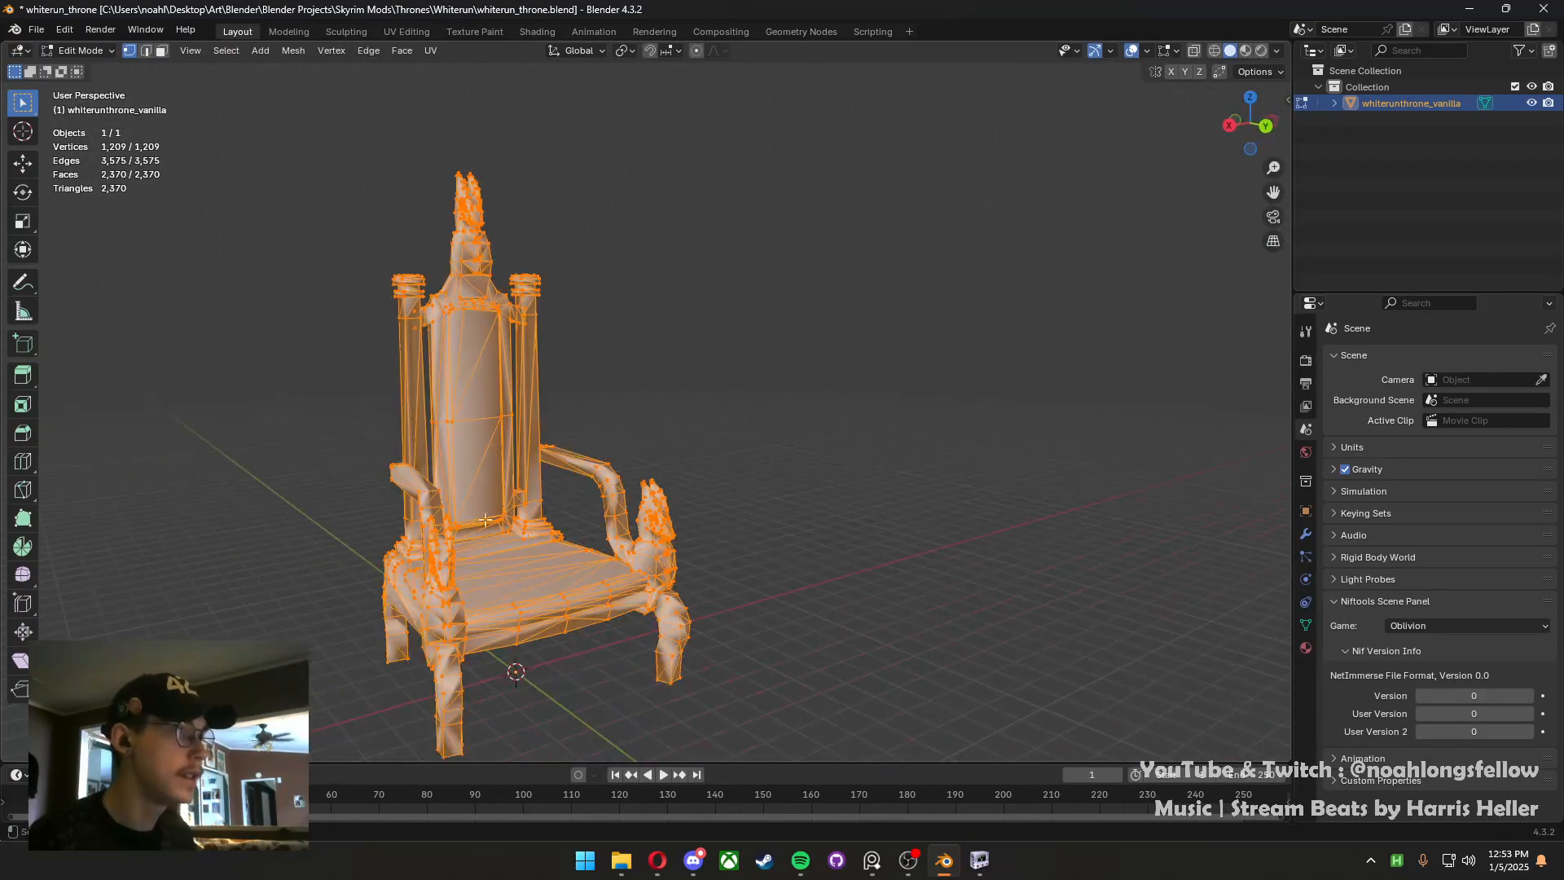
pyautogui.press('F3')
pyautogui.write('tris')
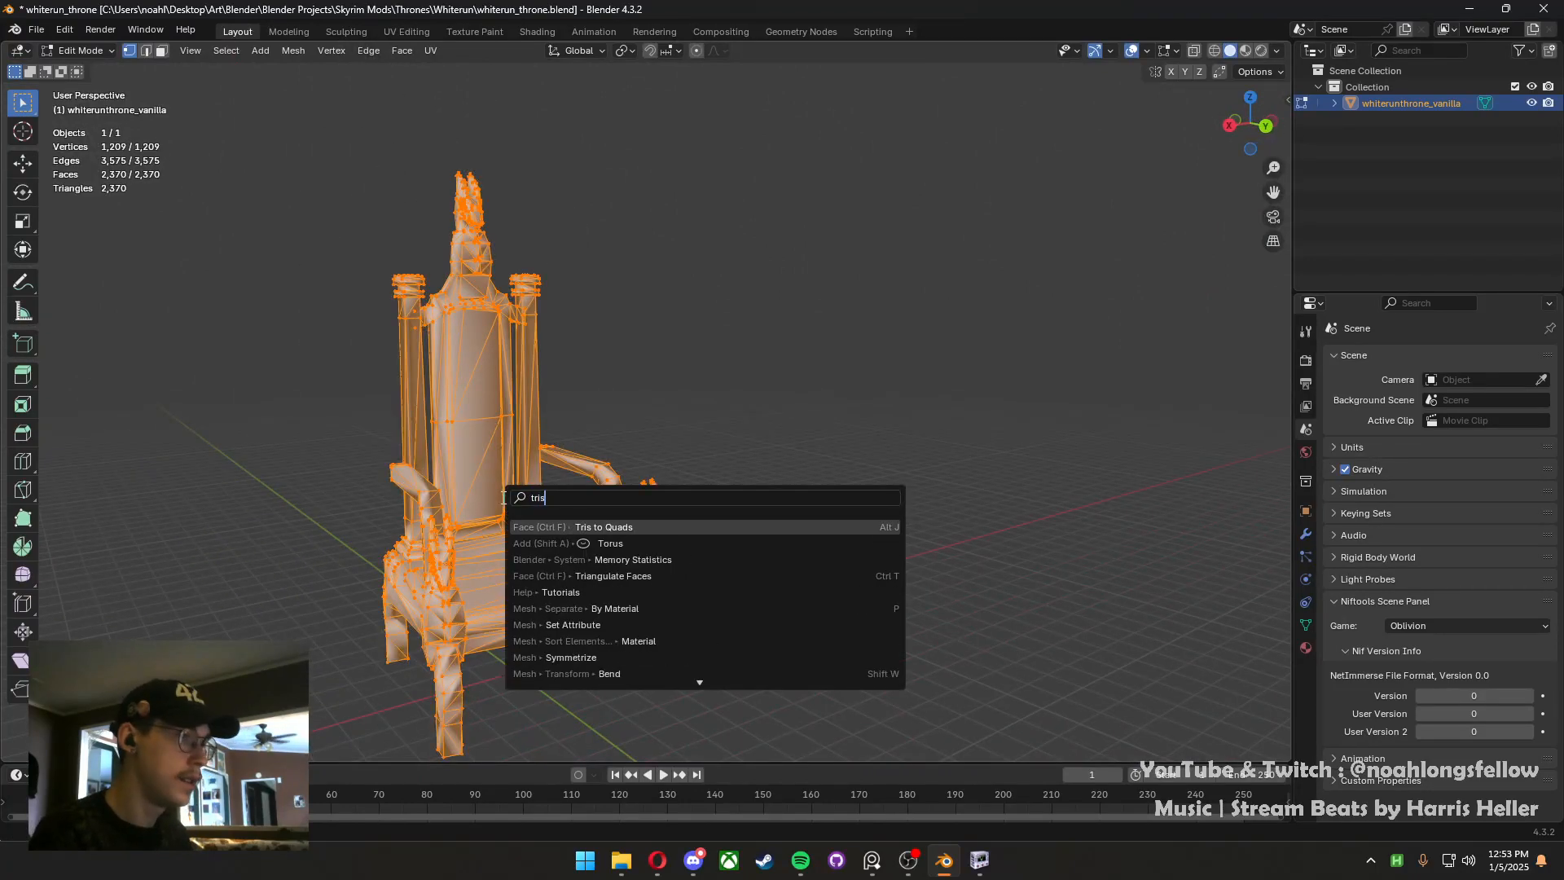
pyautogui.press('Return')
pyautogui.hotkey('alt', 'a')
pyautogui.press('3')
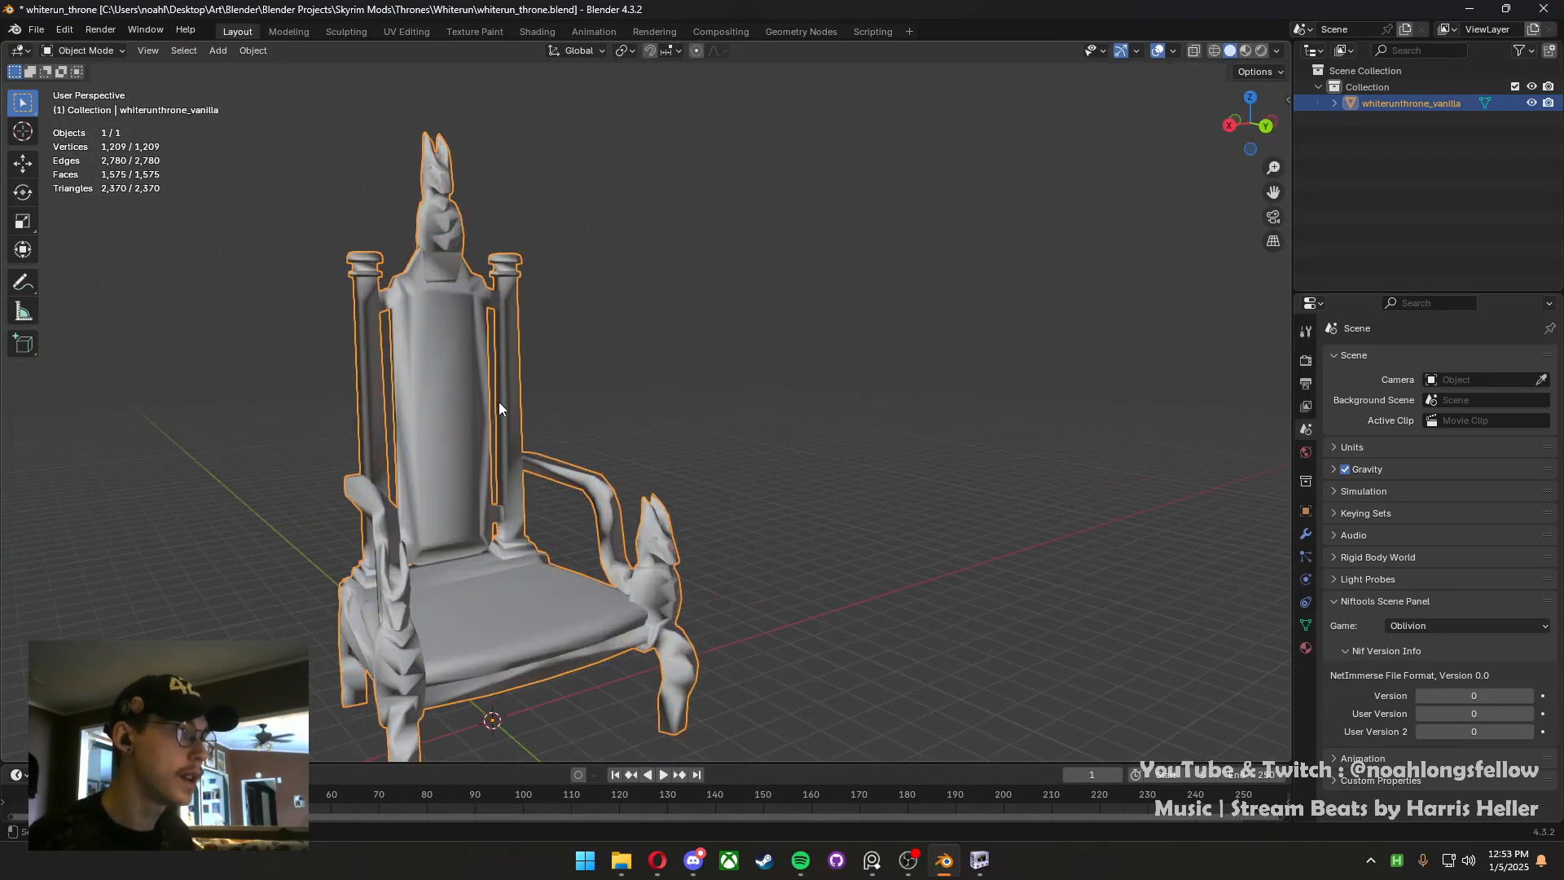
# Examine the quad topology around the throne's backrest and corner posts with the whole mesh selected
pyautogui.scroll(4, 498, 402)
pyautogui.press('a')
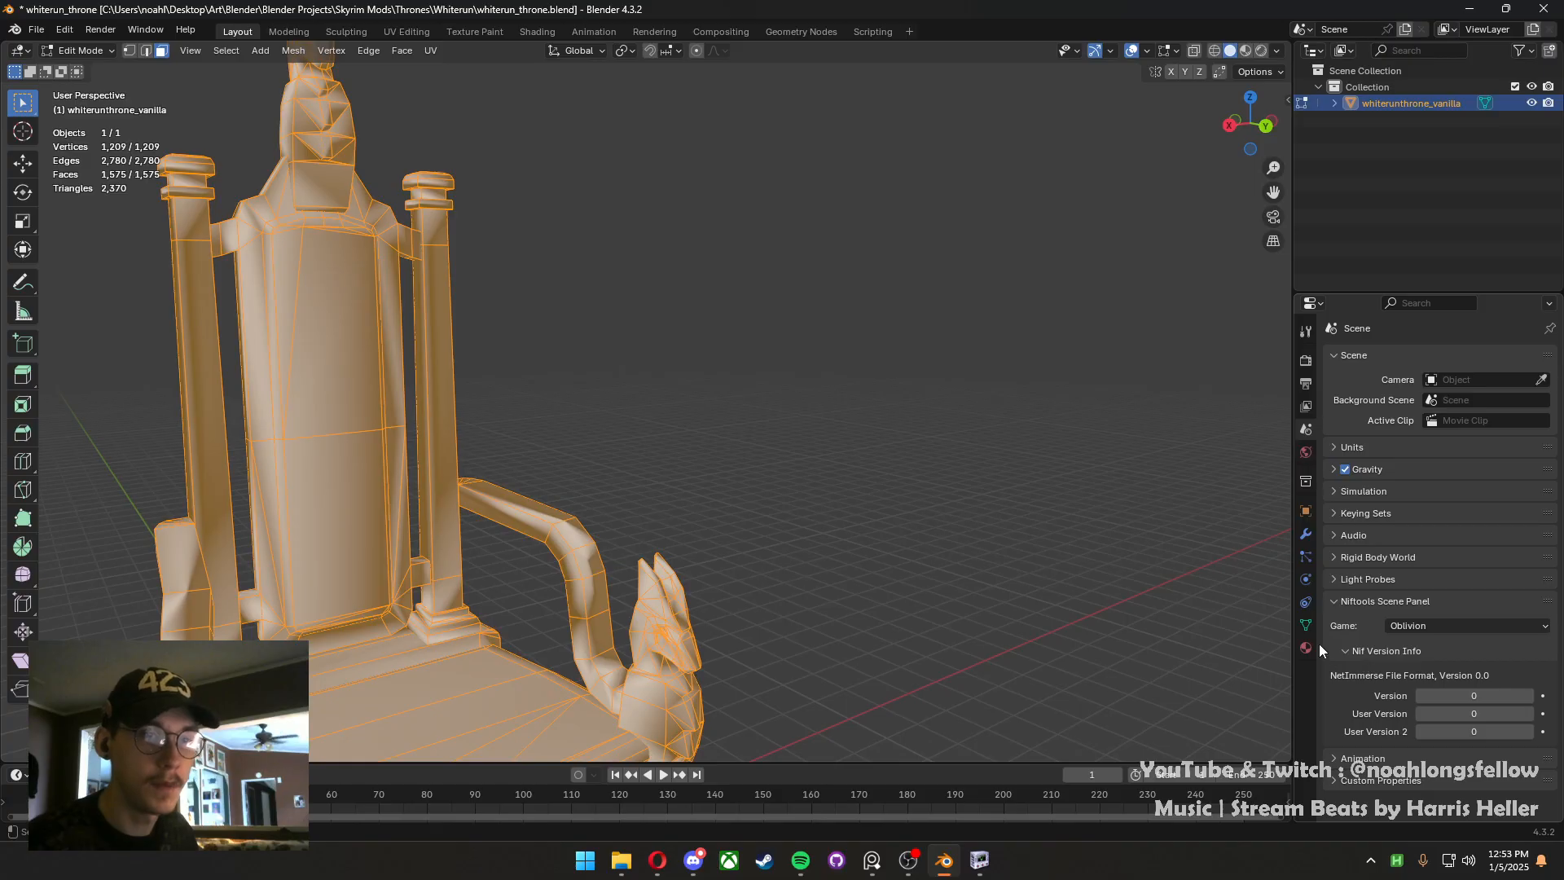
pyautogui.click(1351, 601)
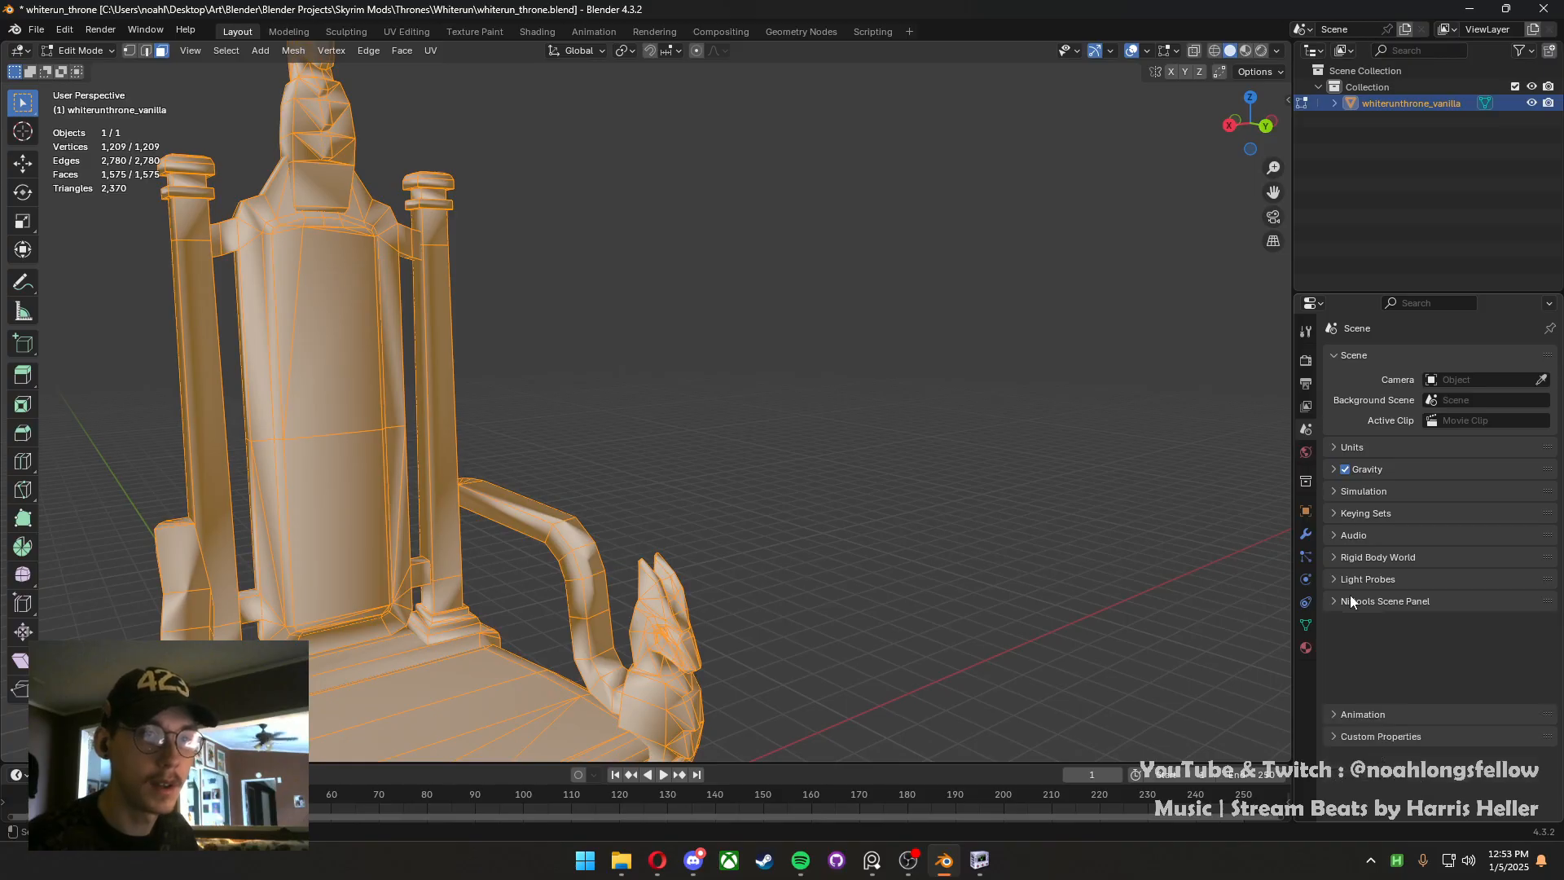
pyautogui.click(1306, 452)
pyautogui.moveTo(473, 407); pyautogui.dragTo(961, 388, button='middle')
pyautogui.scroll(3, 961, 388)
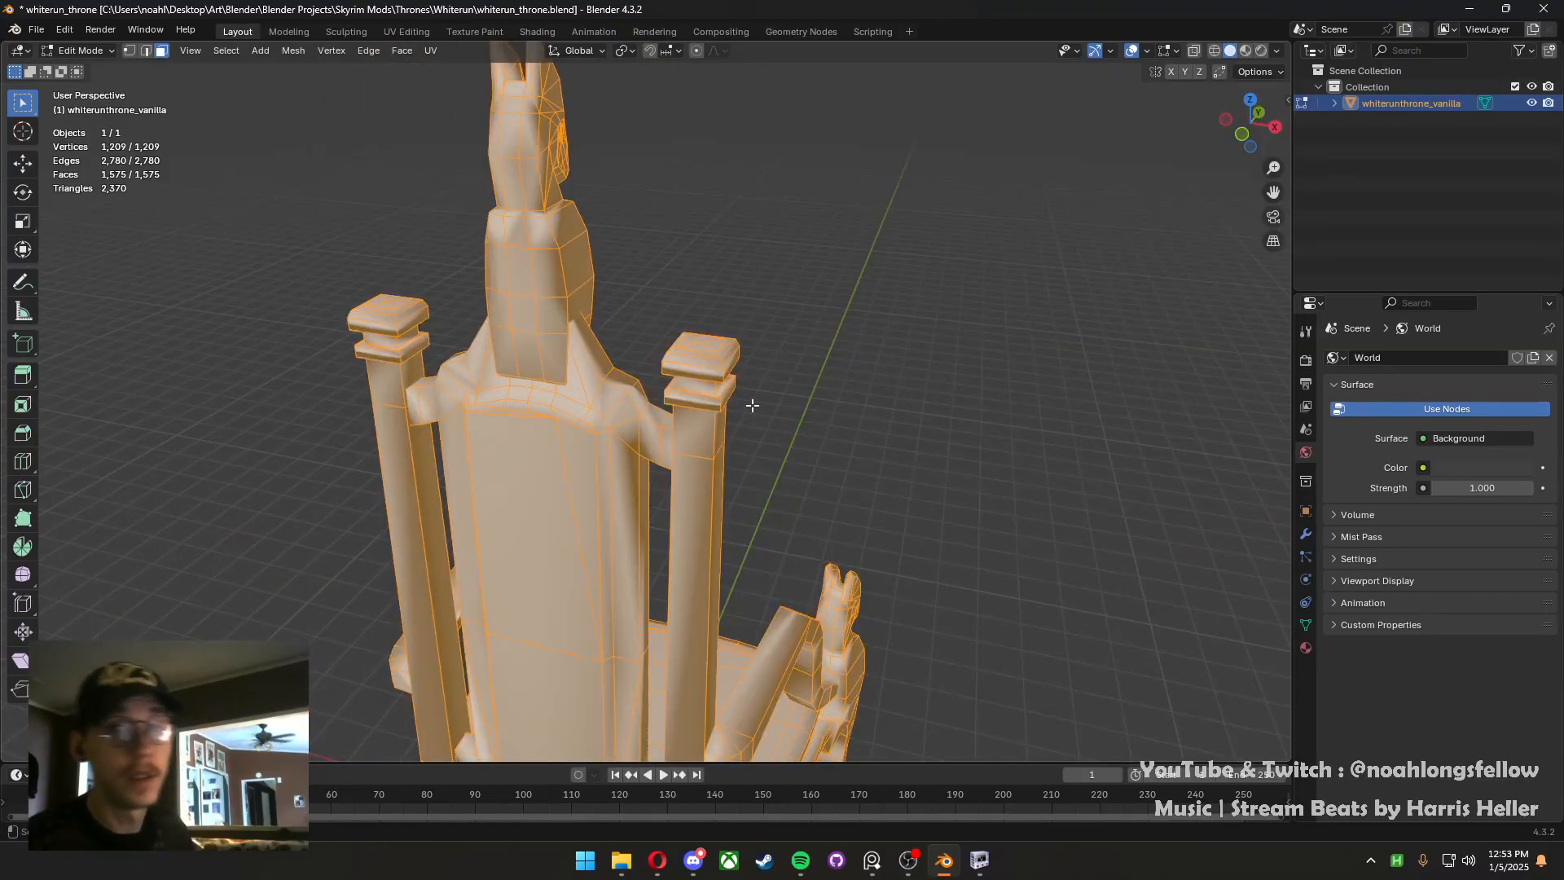
pyautogui.scroll(4, 748, 424)
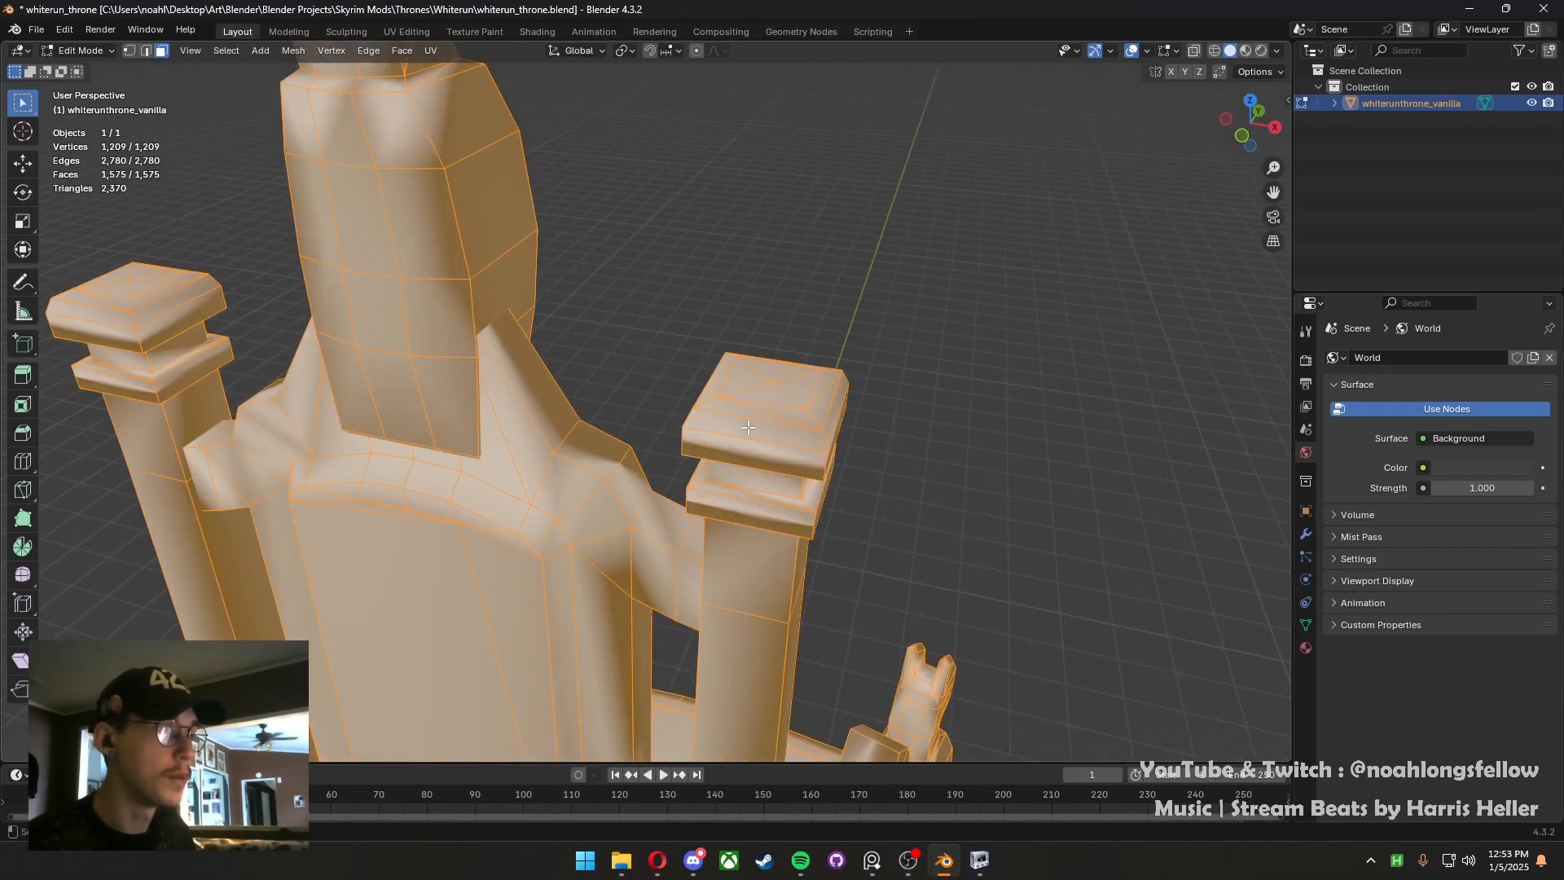
pyautogui.scroll(-5, 747, 412)
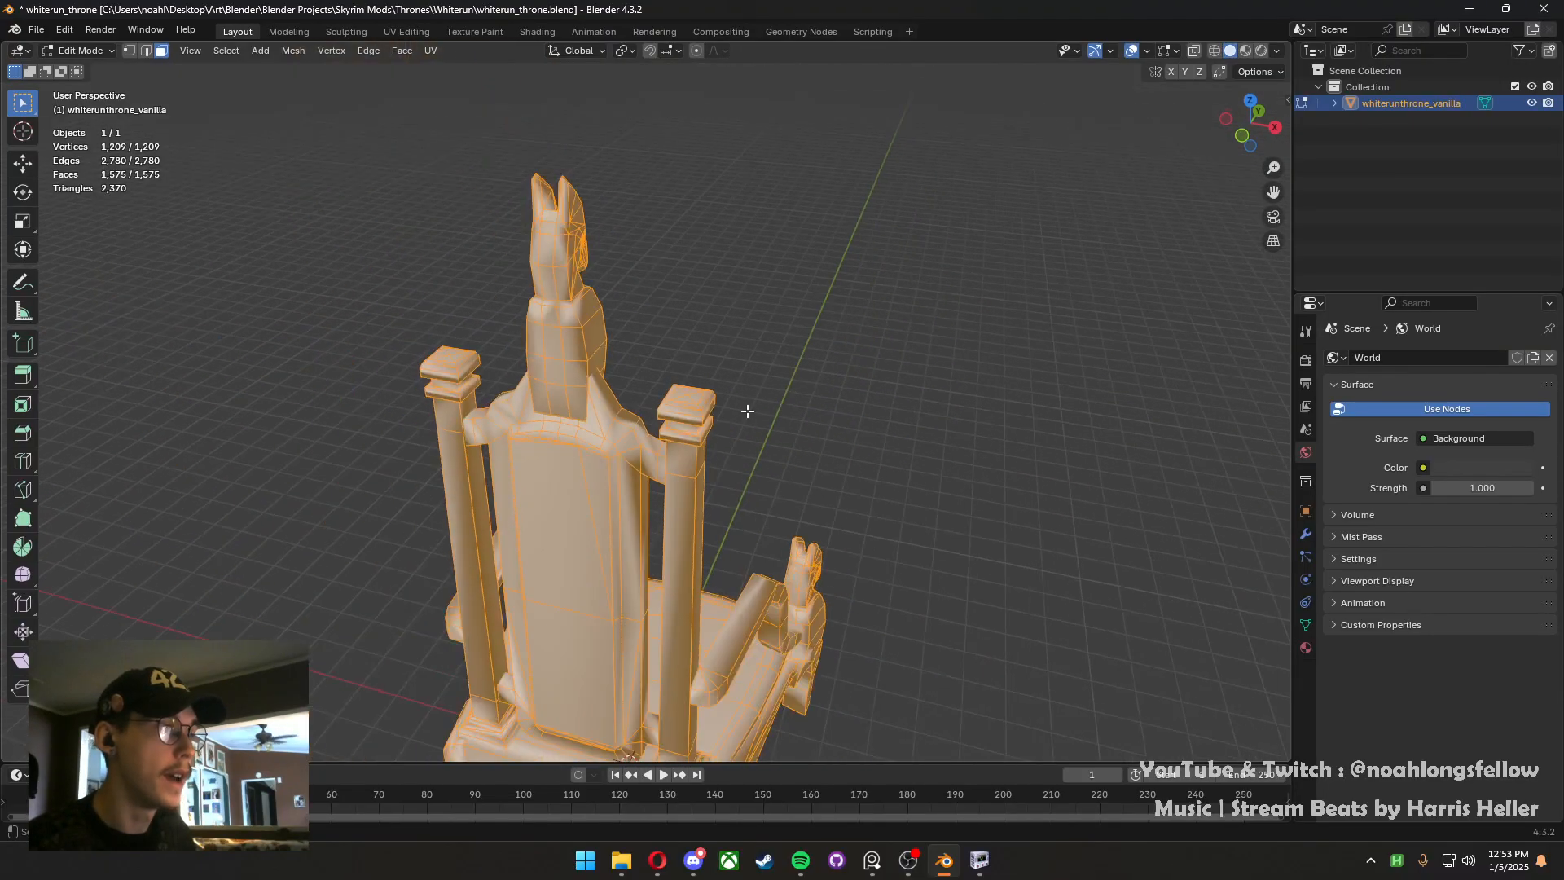
# Try to extrude the edge loop along one upper shoulder of the backrest
pyautogui.press('2')
pyautogui.keyDown('alt'); pyautogui.click(601, 409); pyautogui.keyUp('alt')
pyautogui.scroll(6, 601, 409)
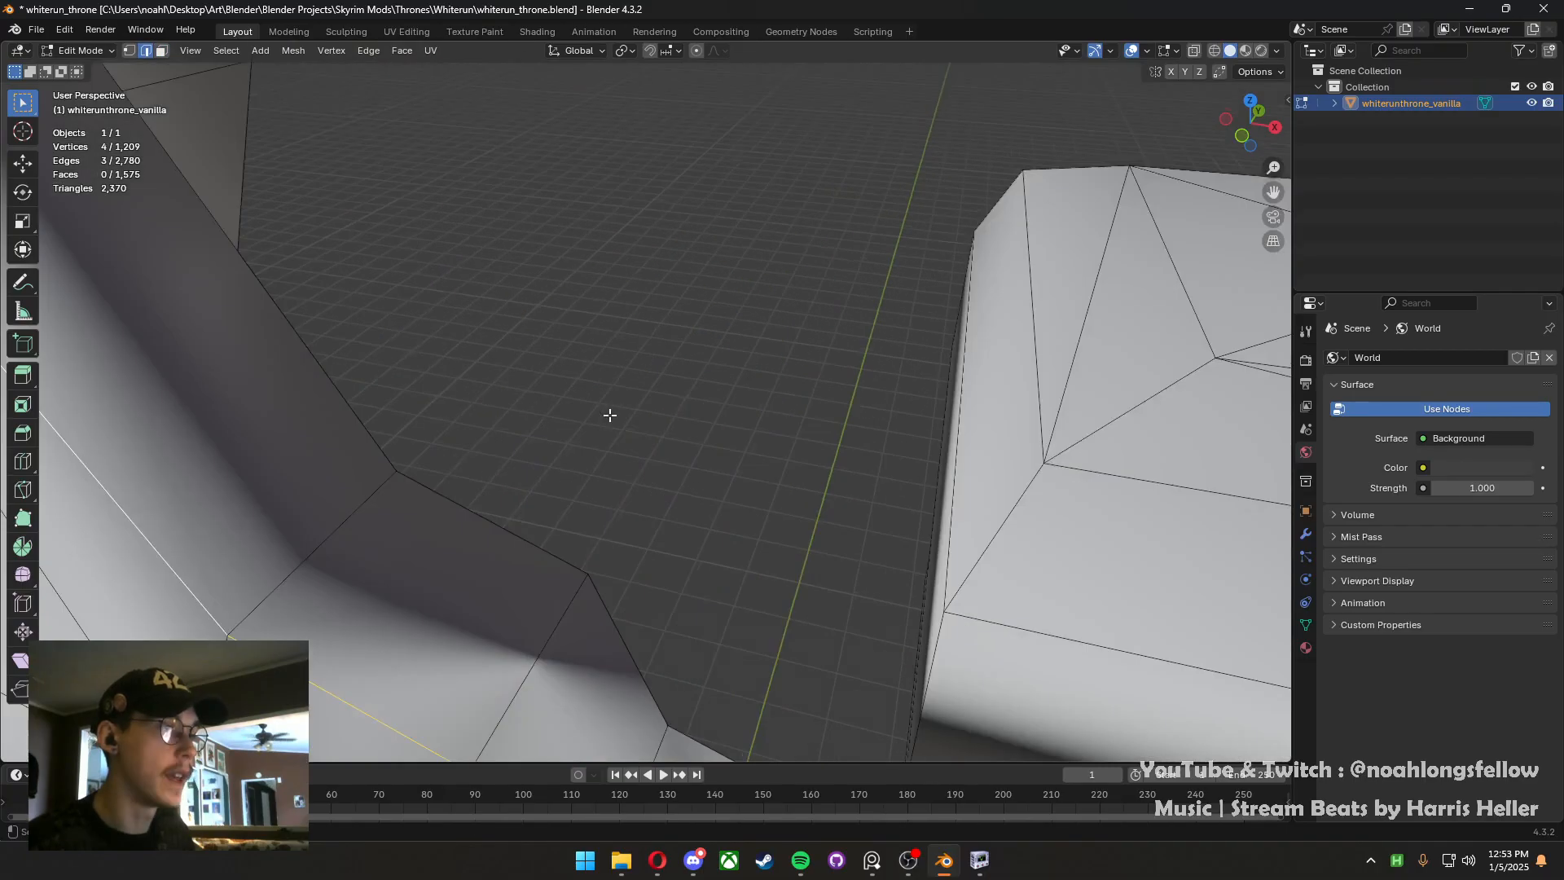
pyautogui.scroll(-2, 607, 415)
pyautogui.press('e')
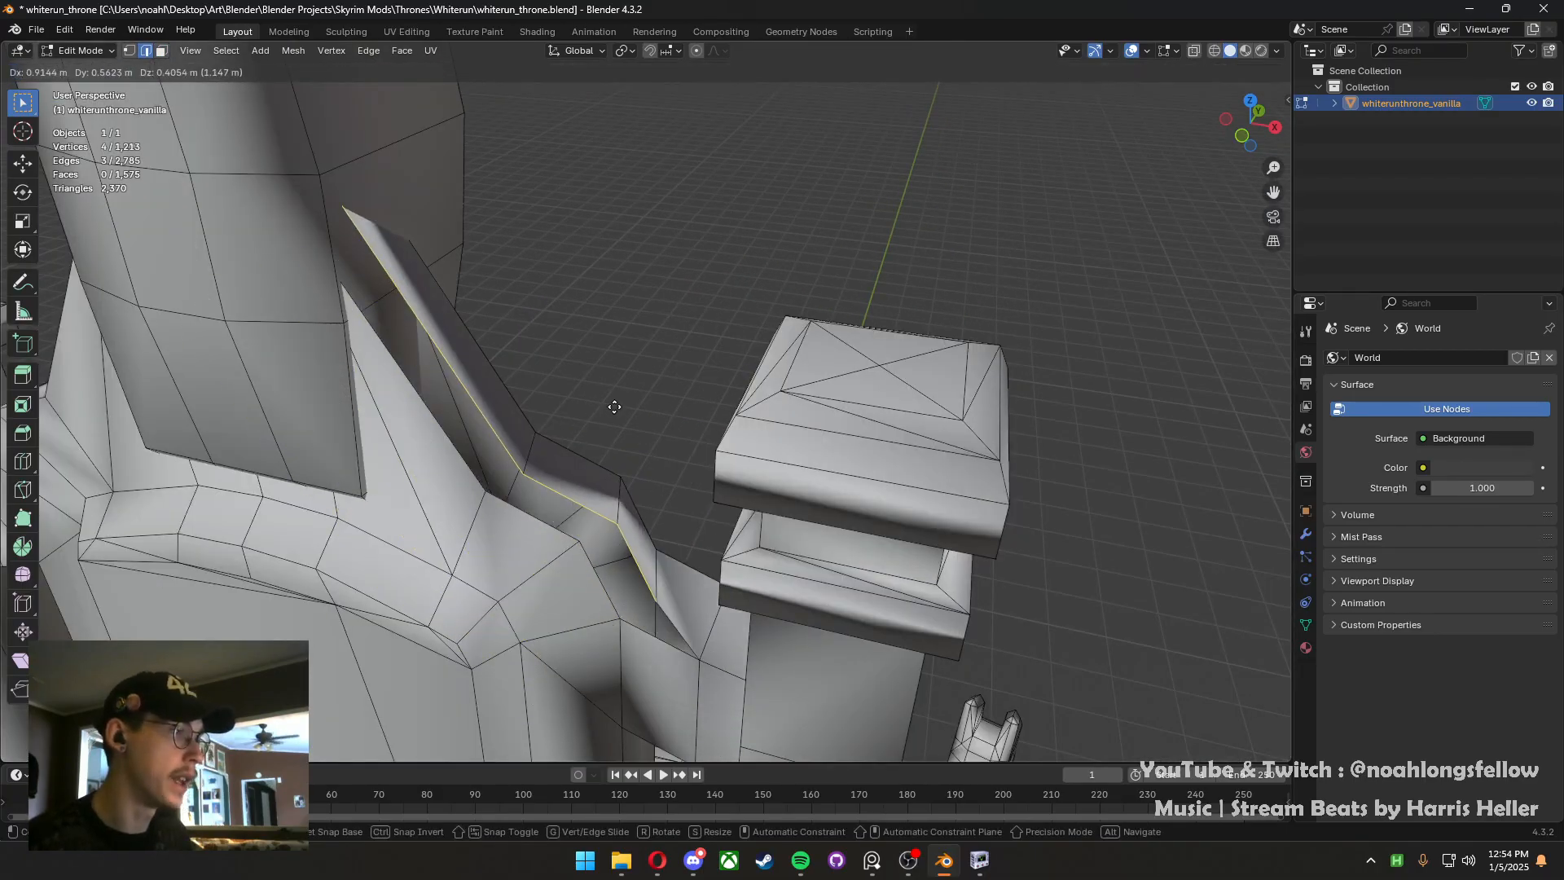
pyautogui.rightClick(614, 407)
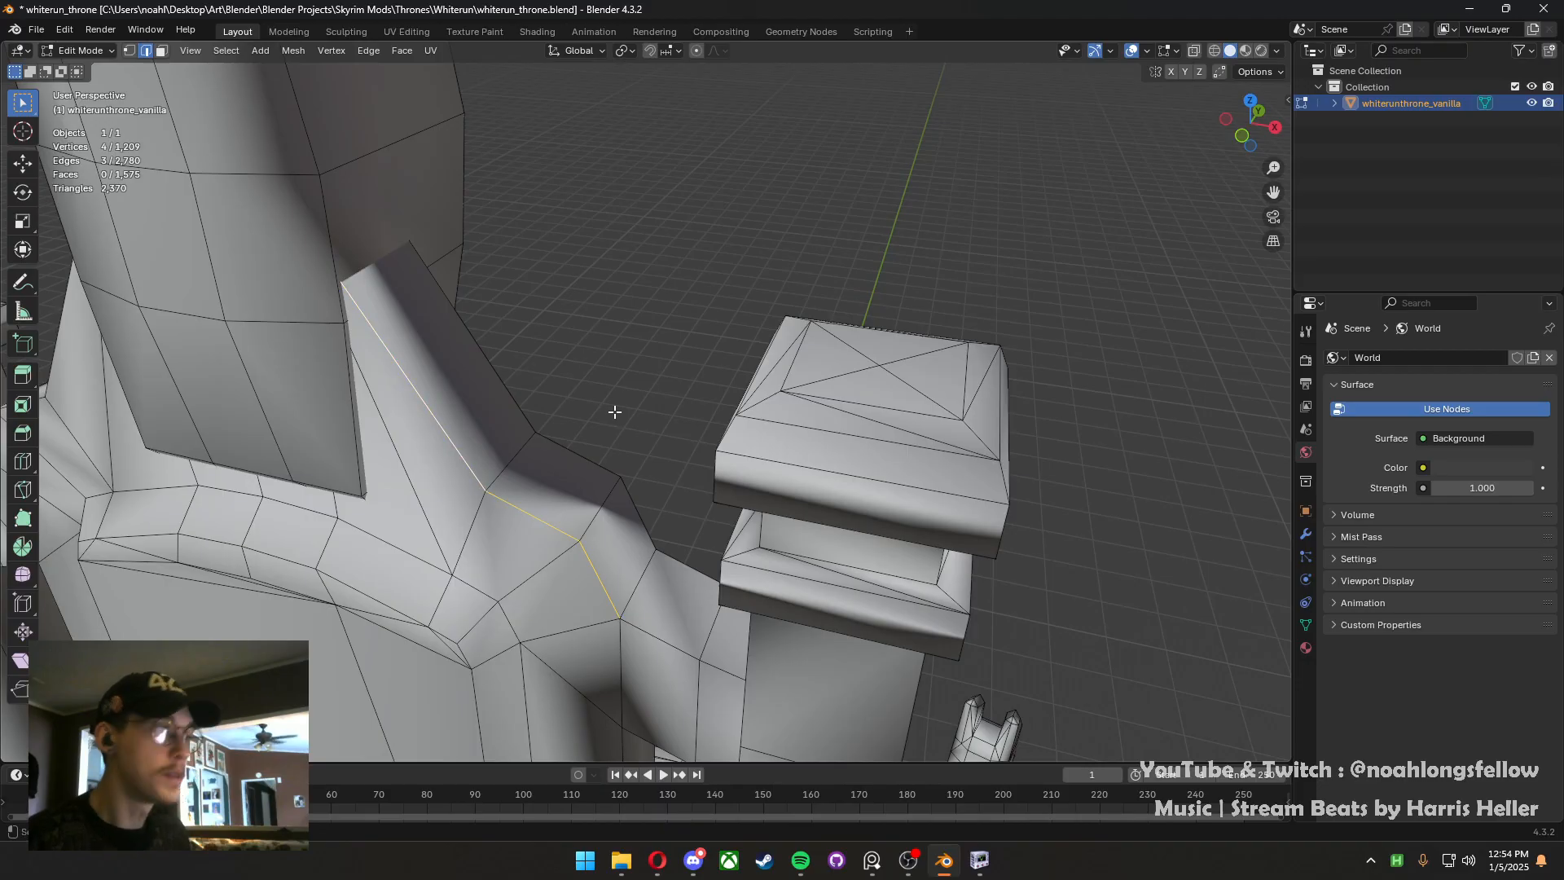
# Examine the whole throne's edge and vertex layout from several angles with the entire mesh selected, and clear the selection
pyautogui.scroll(-8, 460, 415)
pyautogui.moveTo(556, 426); pyautogui.dragTo(604, 408, button='middle')
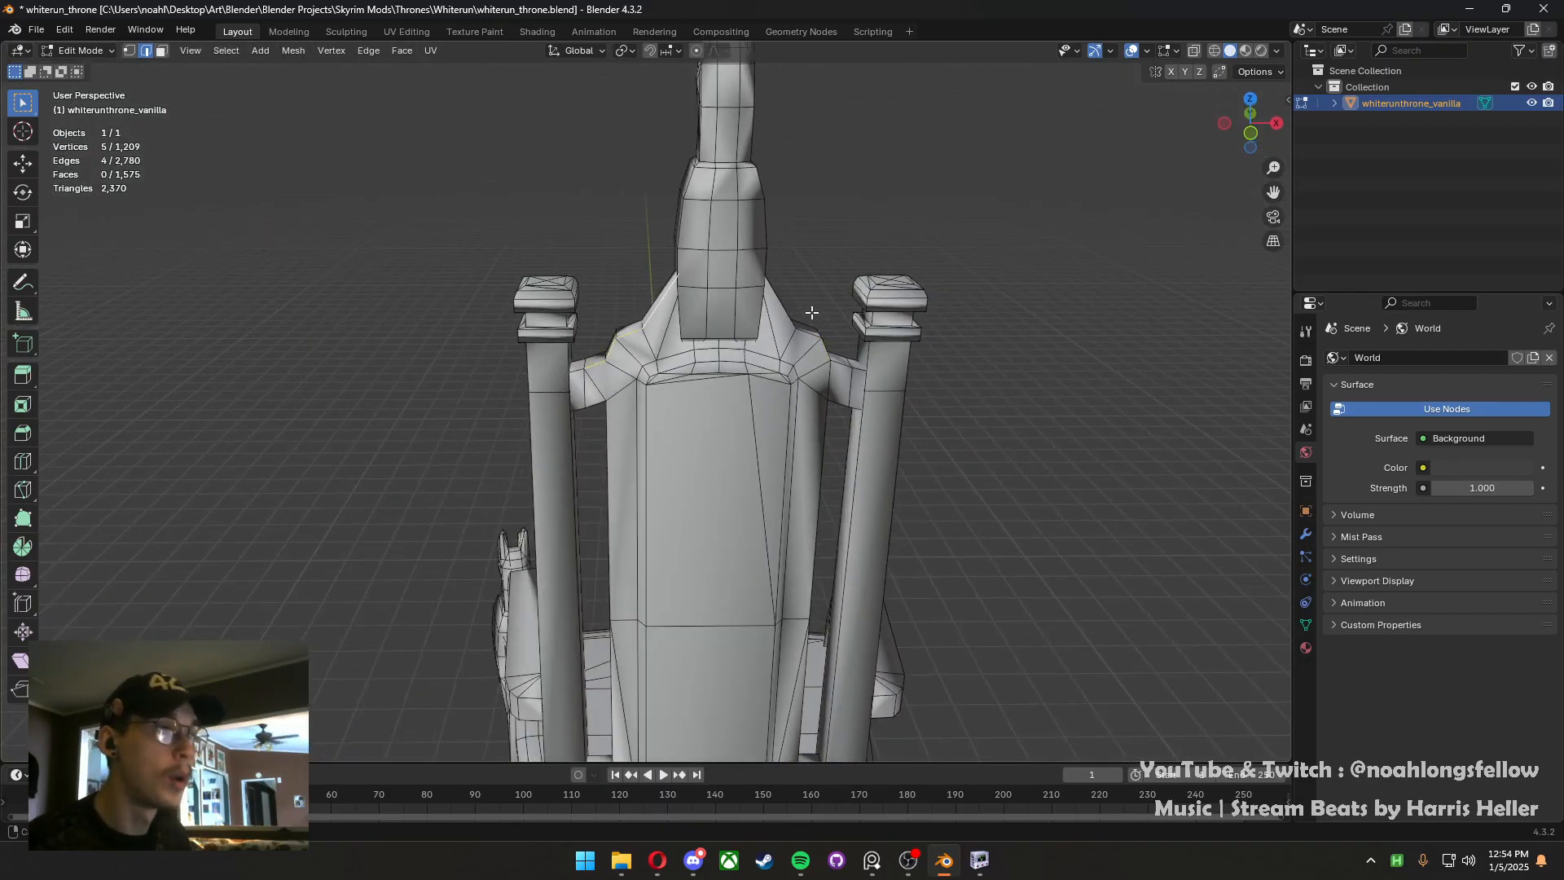
pyautogui.moveTo(811, 312); pyautogui.dragTo(647, 367, button='middle')
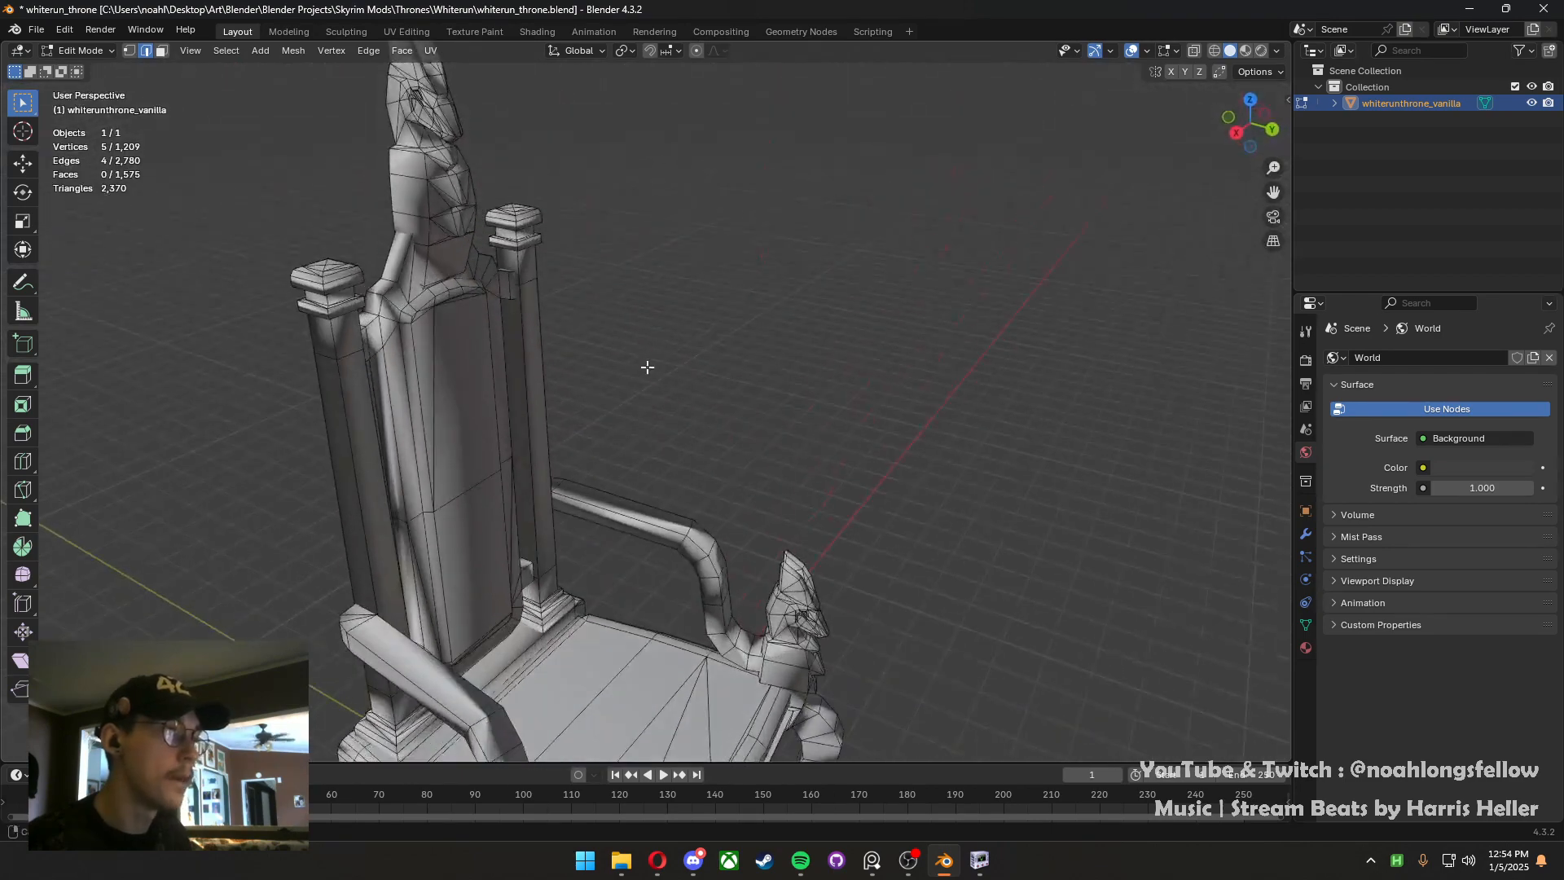
pyautogui.press('a')
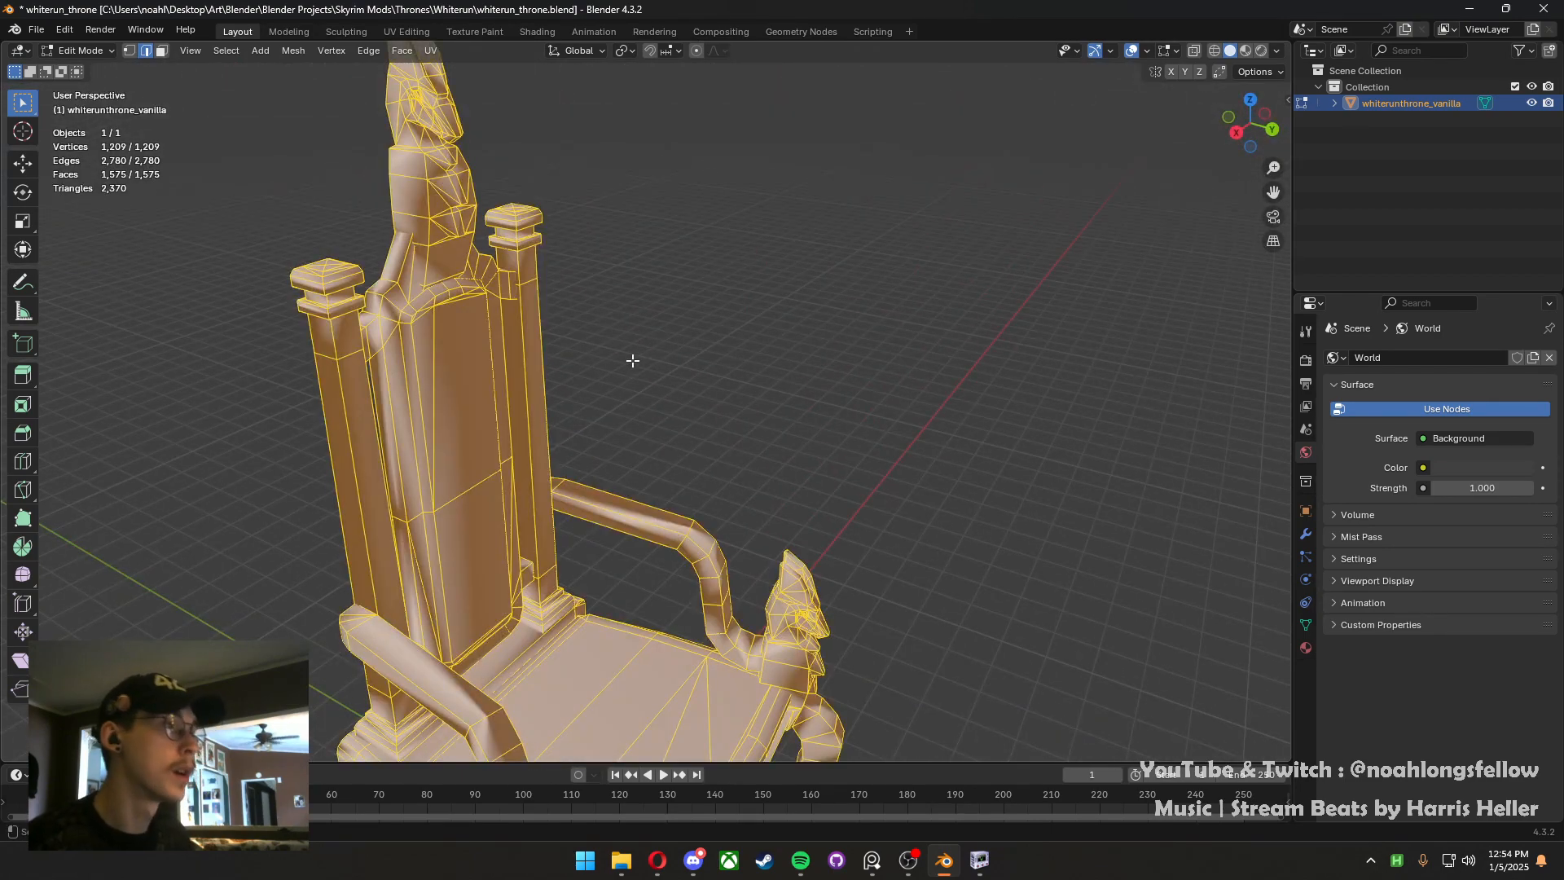
pyautogui.press('1')
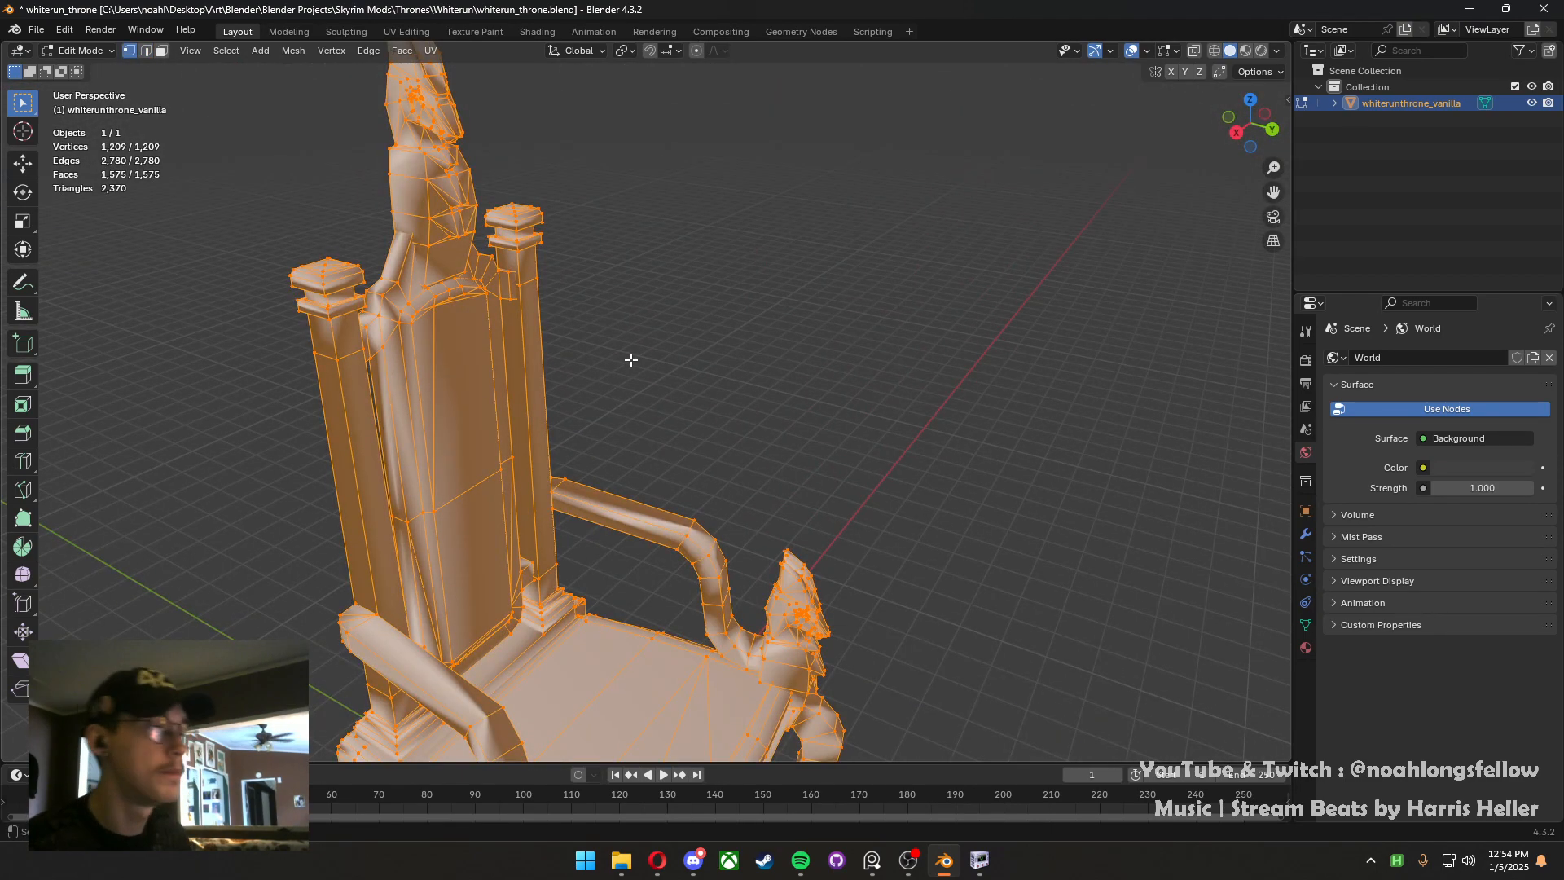
pyautogui.moveTo(738, 500); pyautogui.dragTo(505, 302, button='middle')
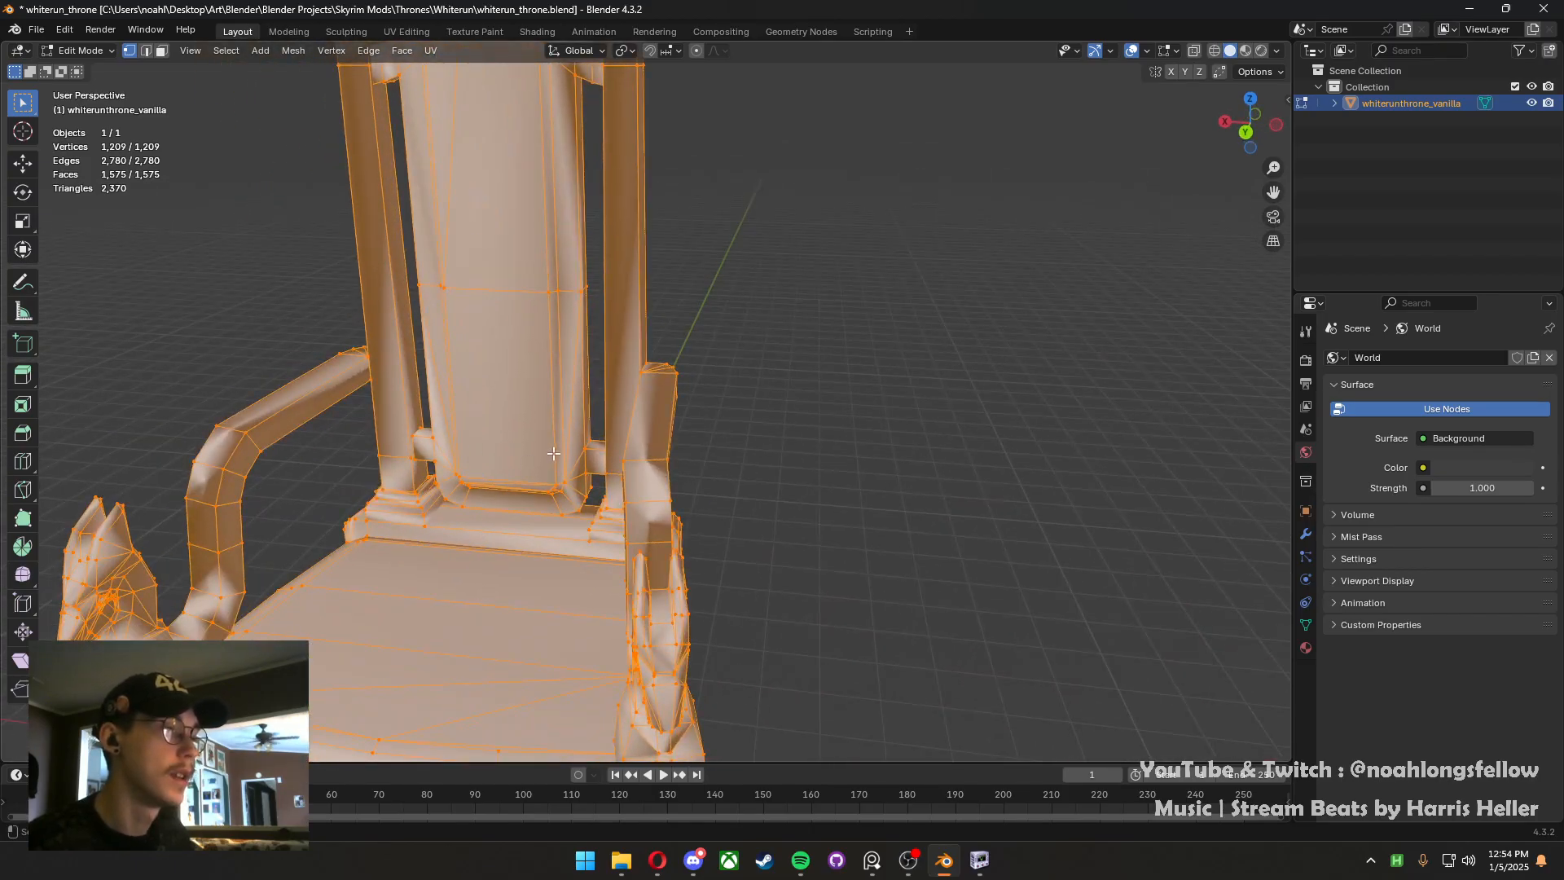
pyautogui.scroll(-2, 554, 453)
pyautogui.rightClick(576, 474)
pyautogui.click(919, 461)
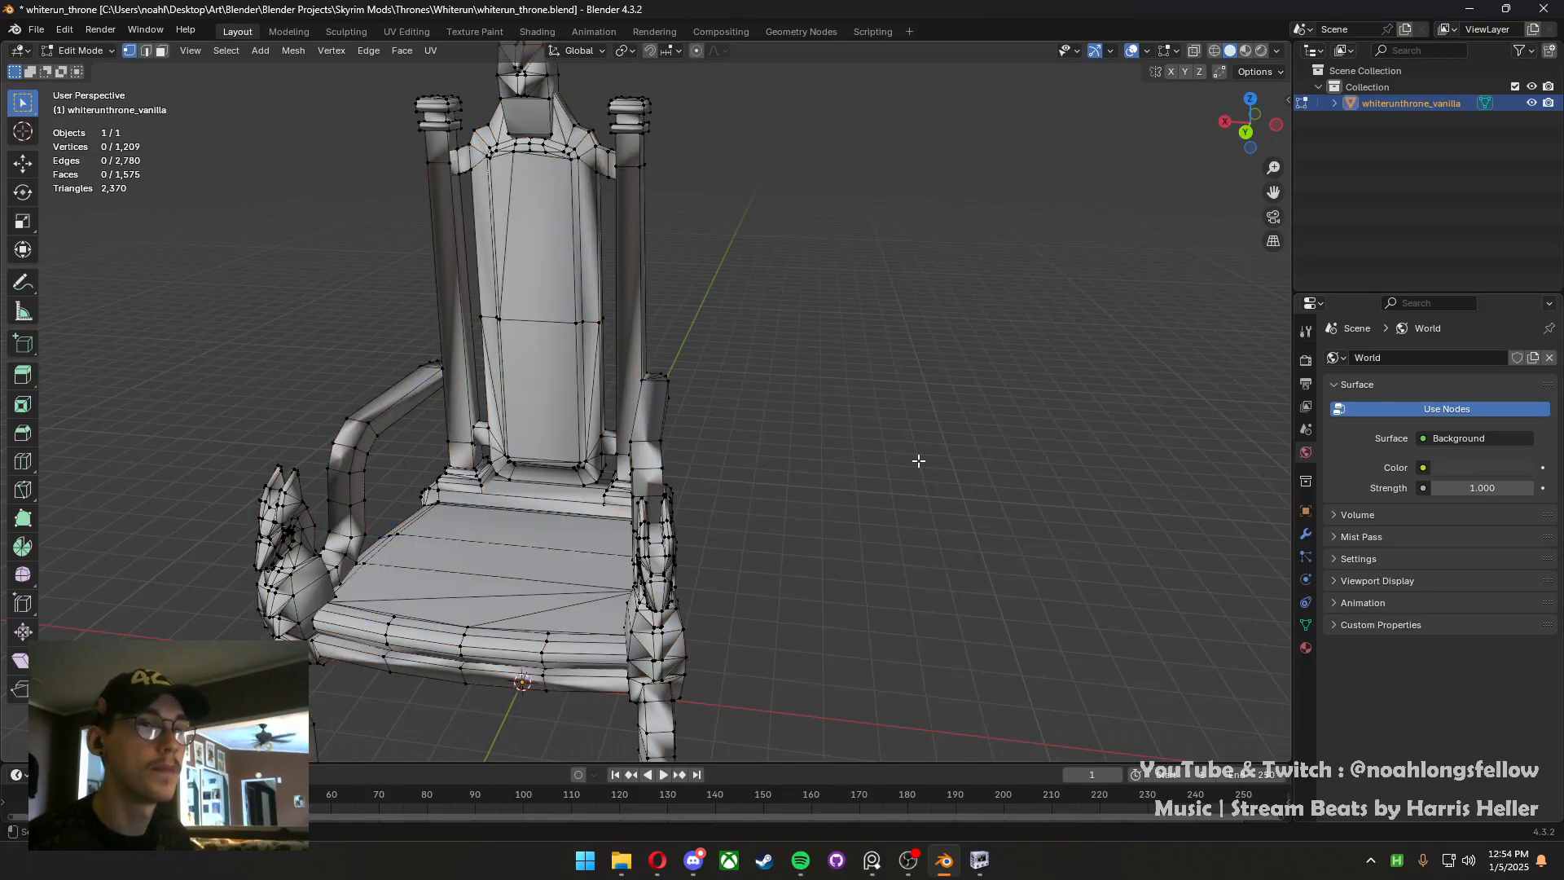
# Try Shade Auto Smooth on the throne object in Object Mode and check its shading
pyautogui.press('Tab')
pyautogui.rightClick(536, 388)
pyautogui.click(540, 401)
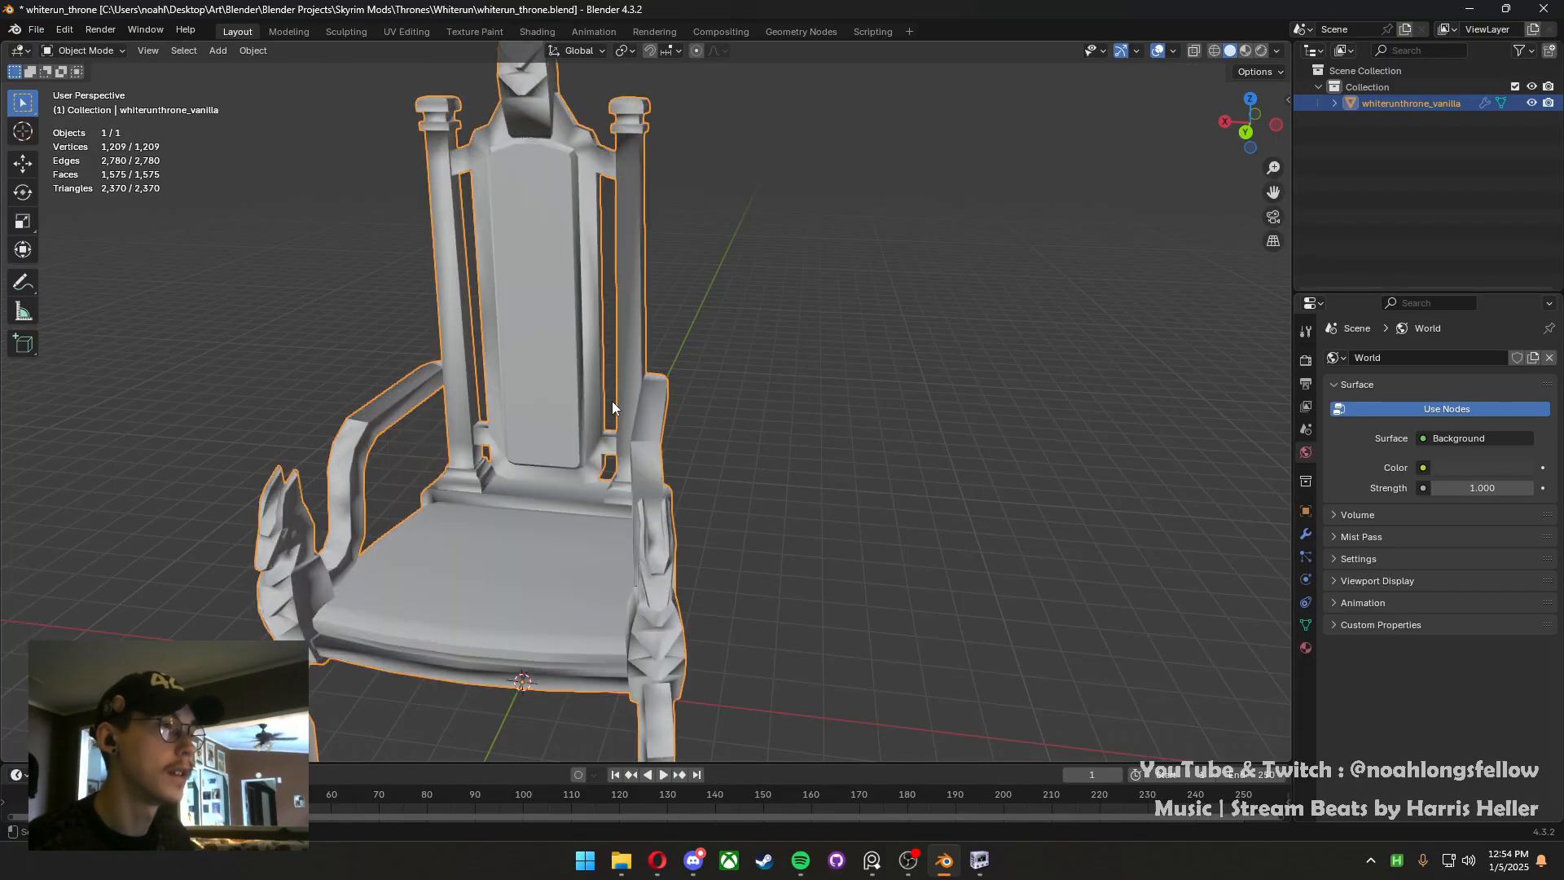
pyautogui.moveTo(613, 401)
pyautogui.mouseDown(button='middle')
pyautogui.moveTo(855, 367)
pyautogui.moveTo(687, 378)
pyautogui.moveTo(1192, 519)
pyautogui.mouseUp(button='middle')
pyautogui.moveTo(489, 326); pyautogui.dragTo(1082, 403, button='middle')
# Inspect the backrest's long edges and the leftover triangles on the seat by selecting individual edges and a seat face
pyautogui.press('Tab')
pyautogui.scroll(3, 567, 391)
pyautogui.moveTo(568, 392); pyautogui.dragTo(743, 364, button='middle')
pyautogui.press('2')
pyautogui.click(676, 359)
pyautogui.keyDown('shift'); pyautogui.click(537, 348); pyautogui.keyUp('shift')
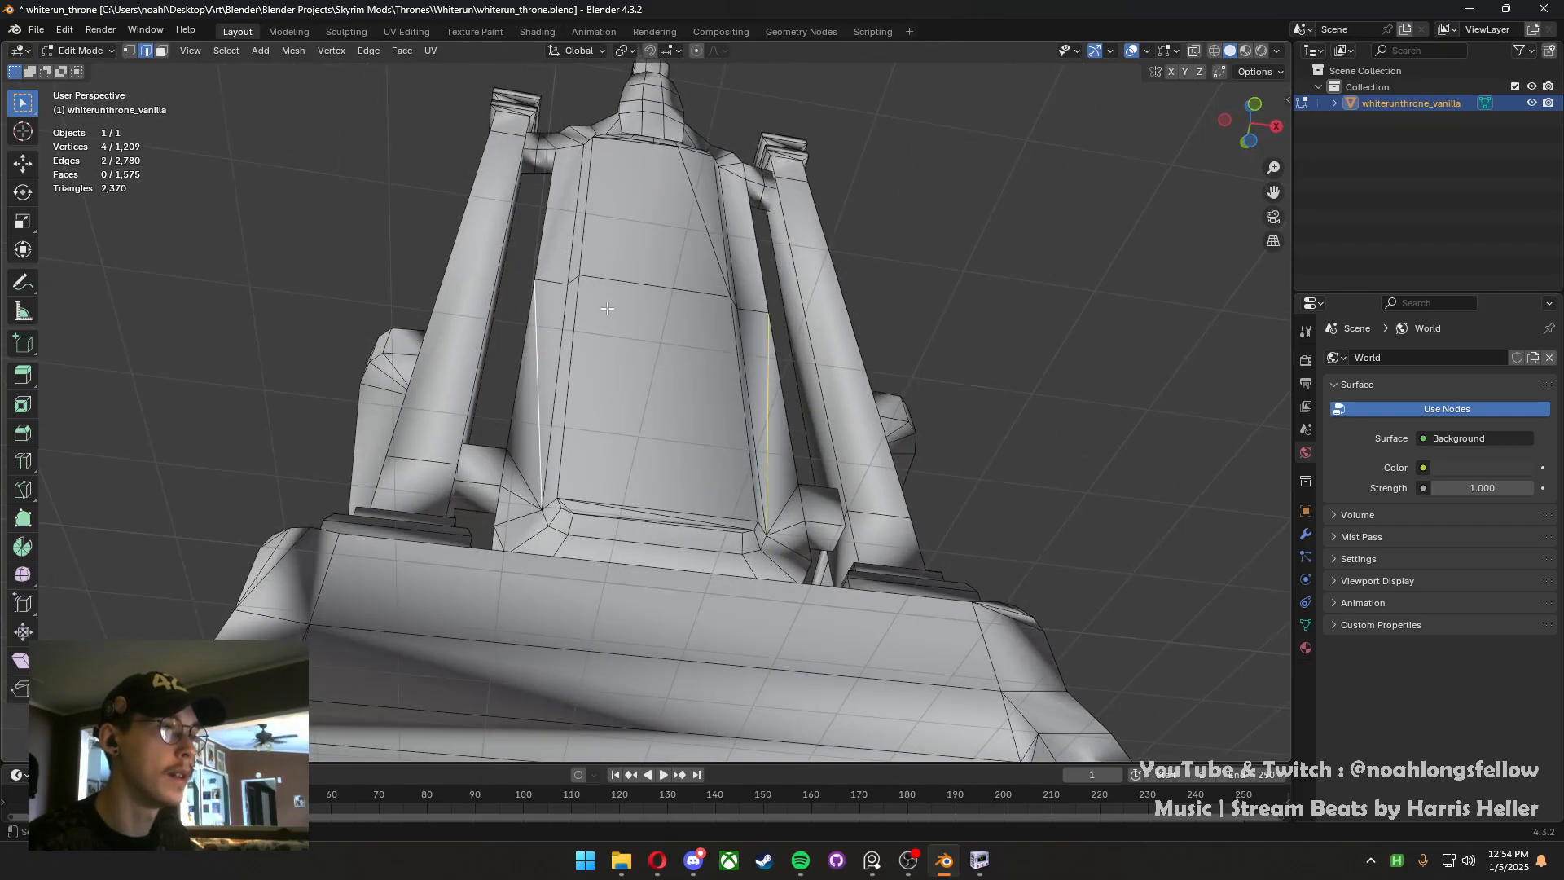
pyautogui.keyDown('shift'); pyautogui.click(701, 205); pyautogui.keyUp('shift')
pyautogui.moveTo(701, 204); pyautogui.dragTo(718, 689, button='middle')
pyautogui.hotkey('ctrl', 'z')
pyautogui.press('3')
pyautogui.click(727, 633)
pyautogui.press('1')
pyautogui.scroll(3, 673, 580)
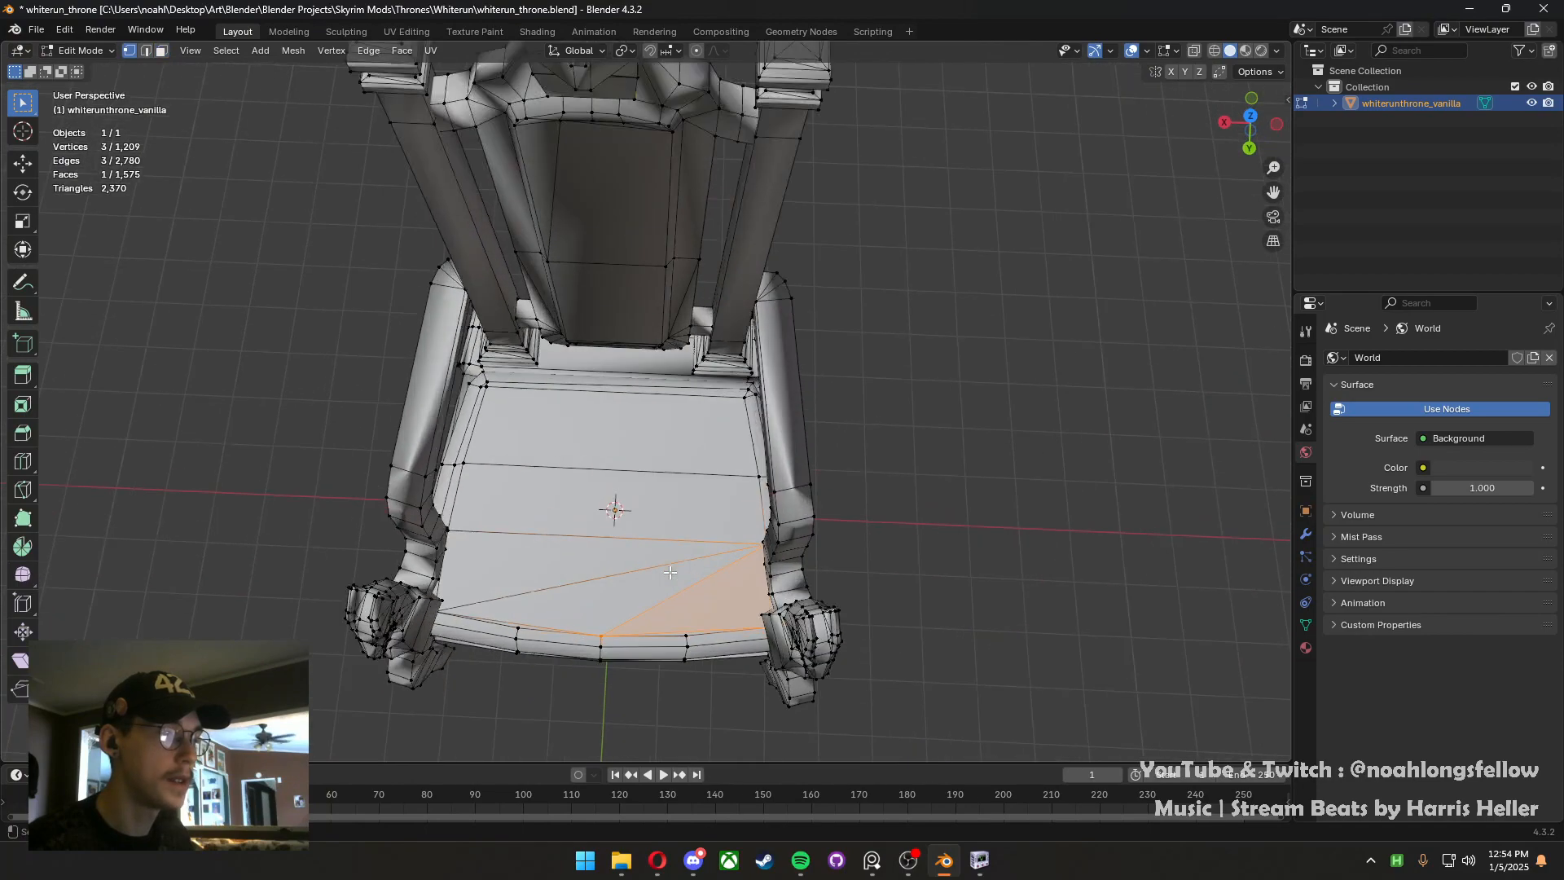
# Clear the throne mesh's custom split normals data in Object Mode and save the file
pyautogui.press('Tab')
pyautogui.scroll(-5, 683, 585)
pyautogui.moveTo(683, 585); pyautogui.dragTo(717, 402, button='middle')
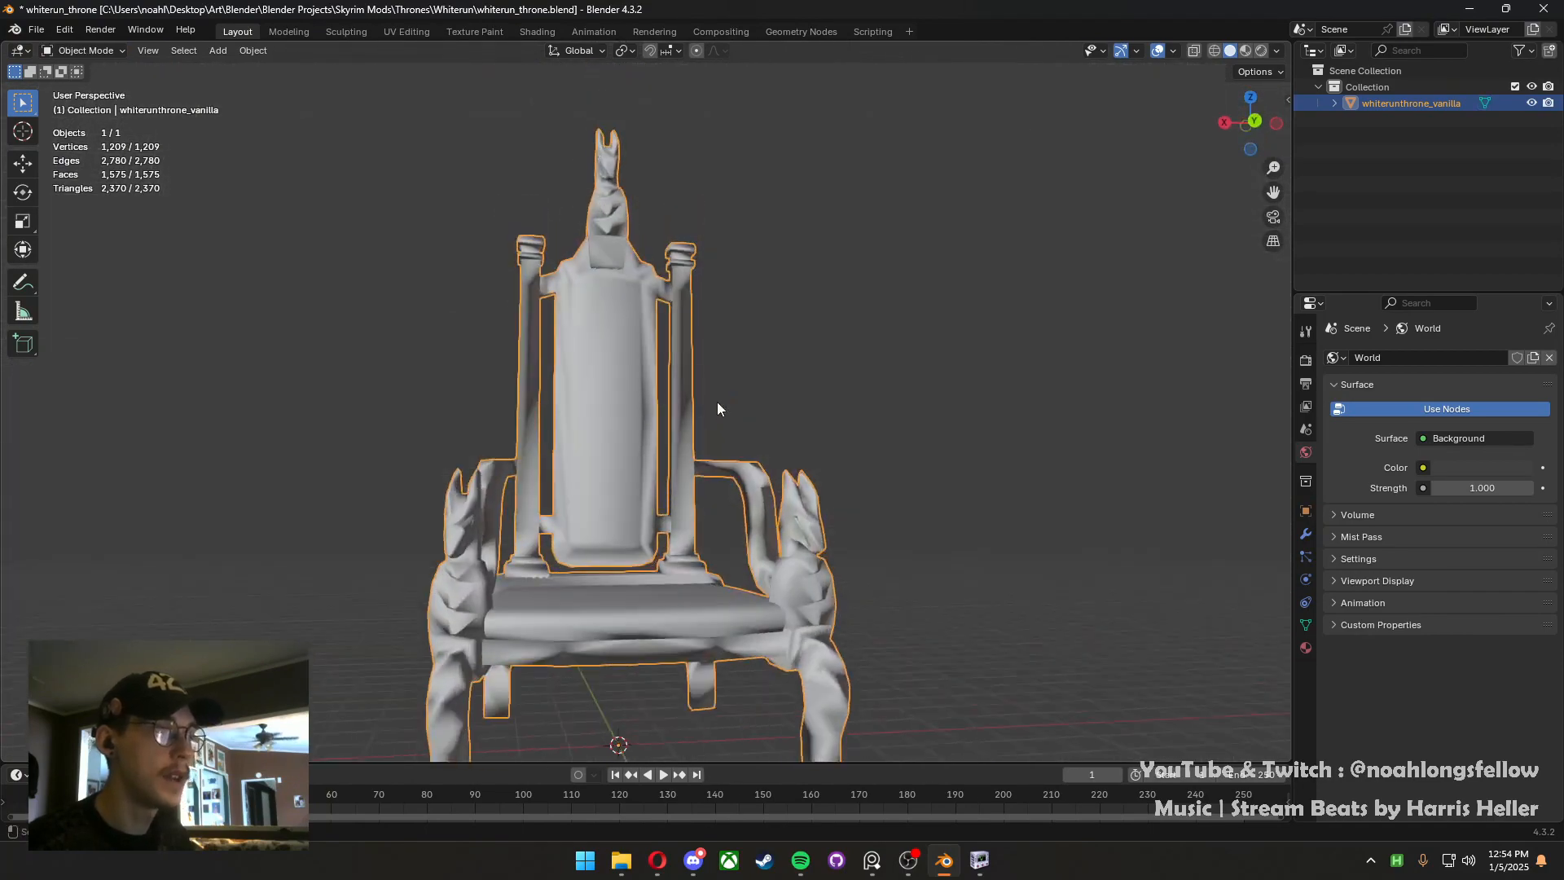
pyautogui.click(1306, 512)
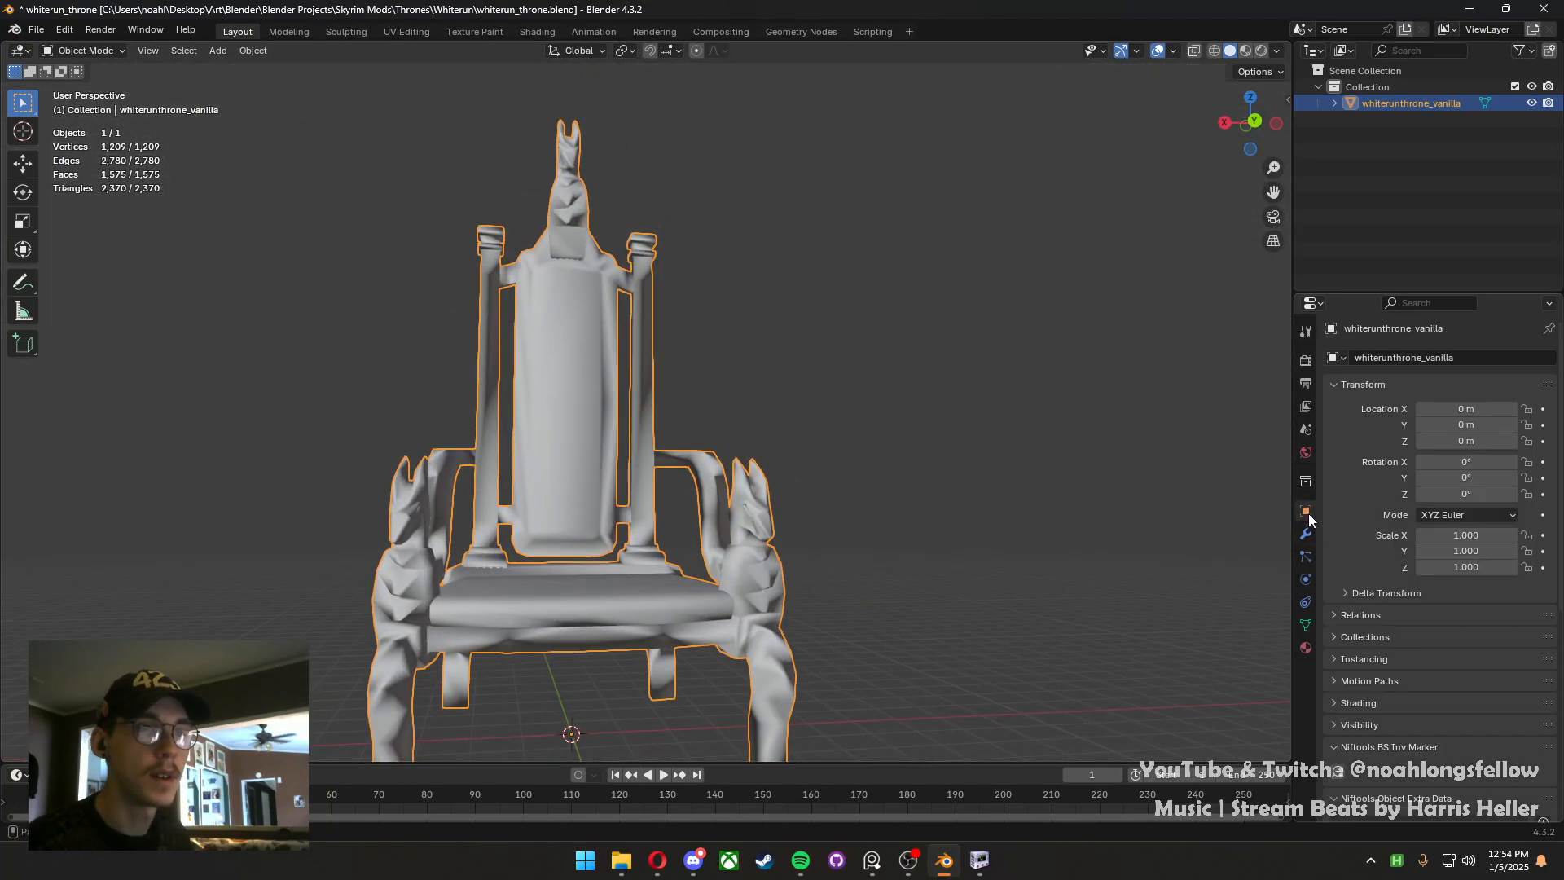
pyautogui.moveTo(733, 467)
pyautogui.mouseDown(button='middle')
pyautogui.moveTo(949, 512)
pyautogui.moveTo(962, 495)
pyautogui.moveTo(962, 479)
pyautogui.moveTo(716, 486)
pyautogui.mouseUp(button='middle')
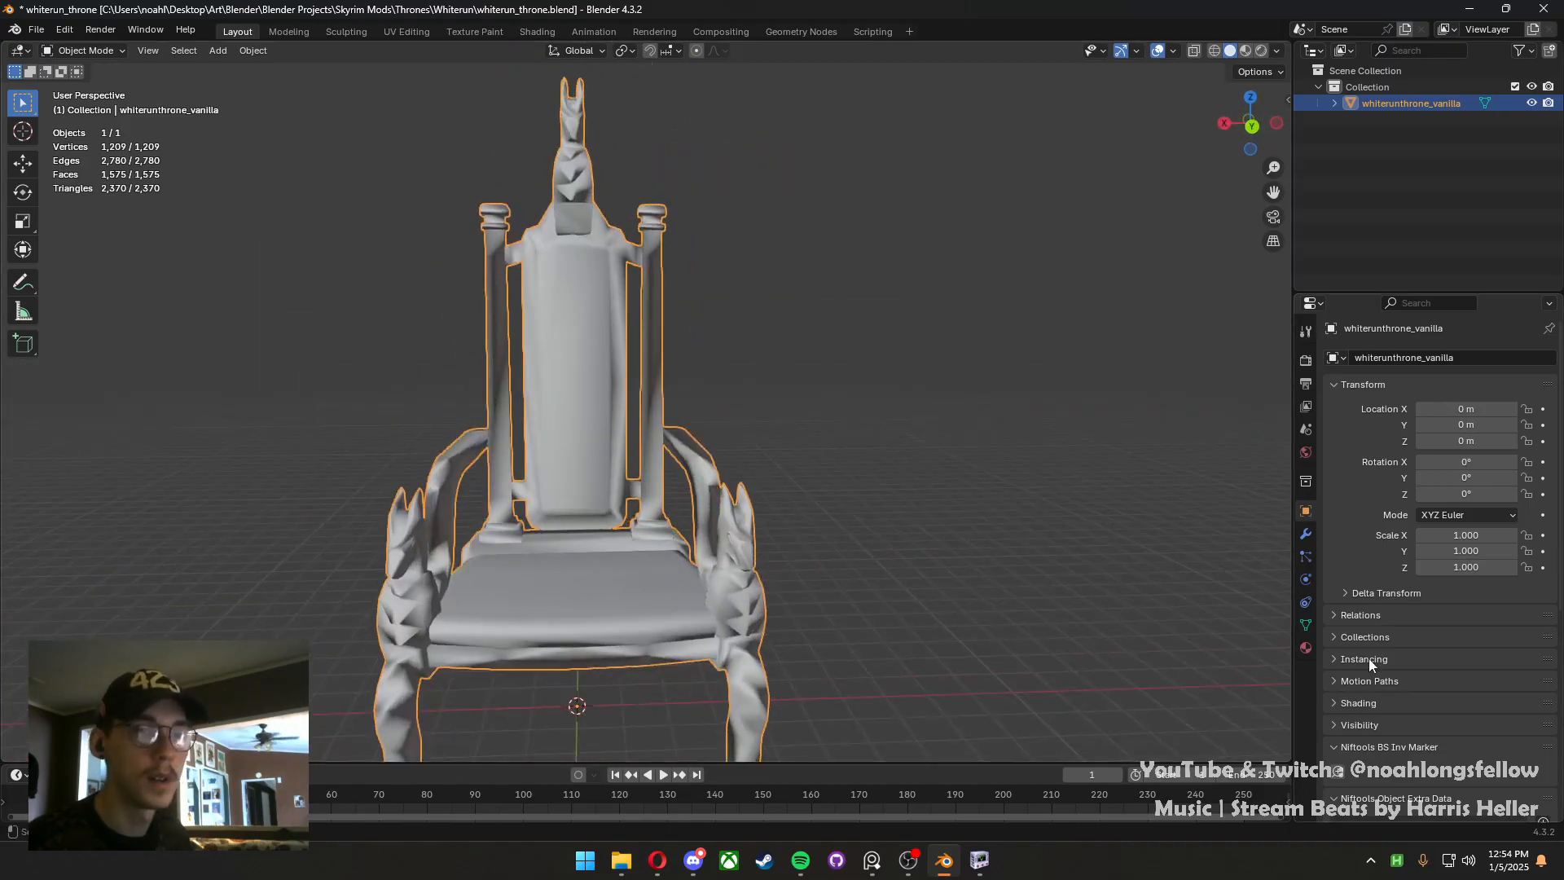
pyautogui.click(1306, 556)
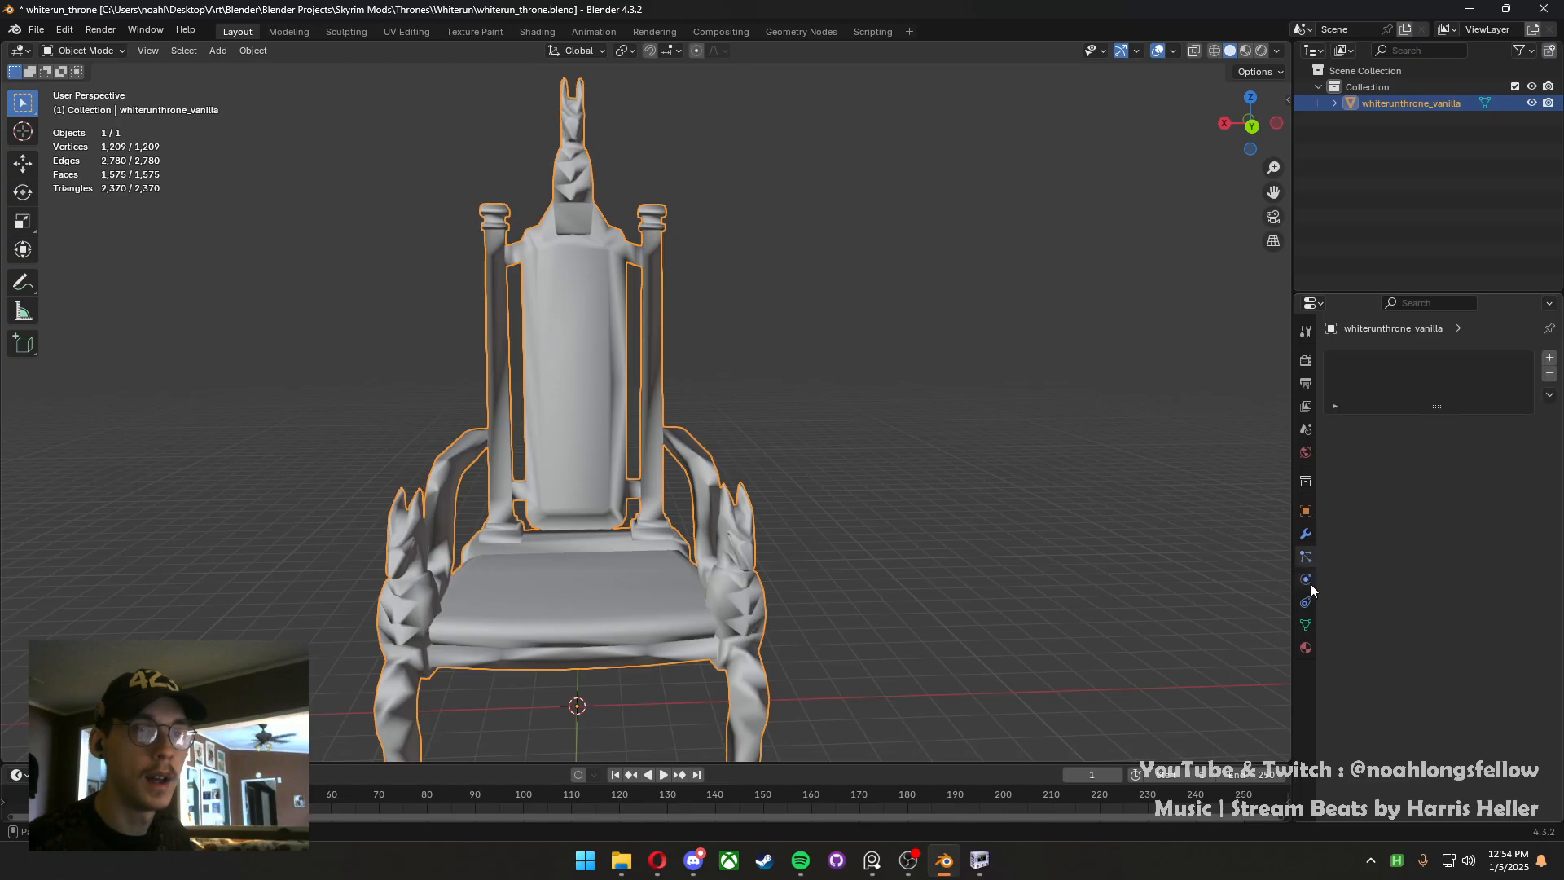
pyautogui.click(1306, 579)
pyautogui.click(1308, 602)
pyautogui.click(1309, 624)
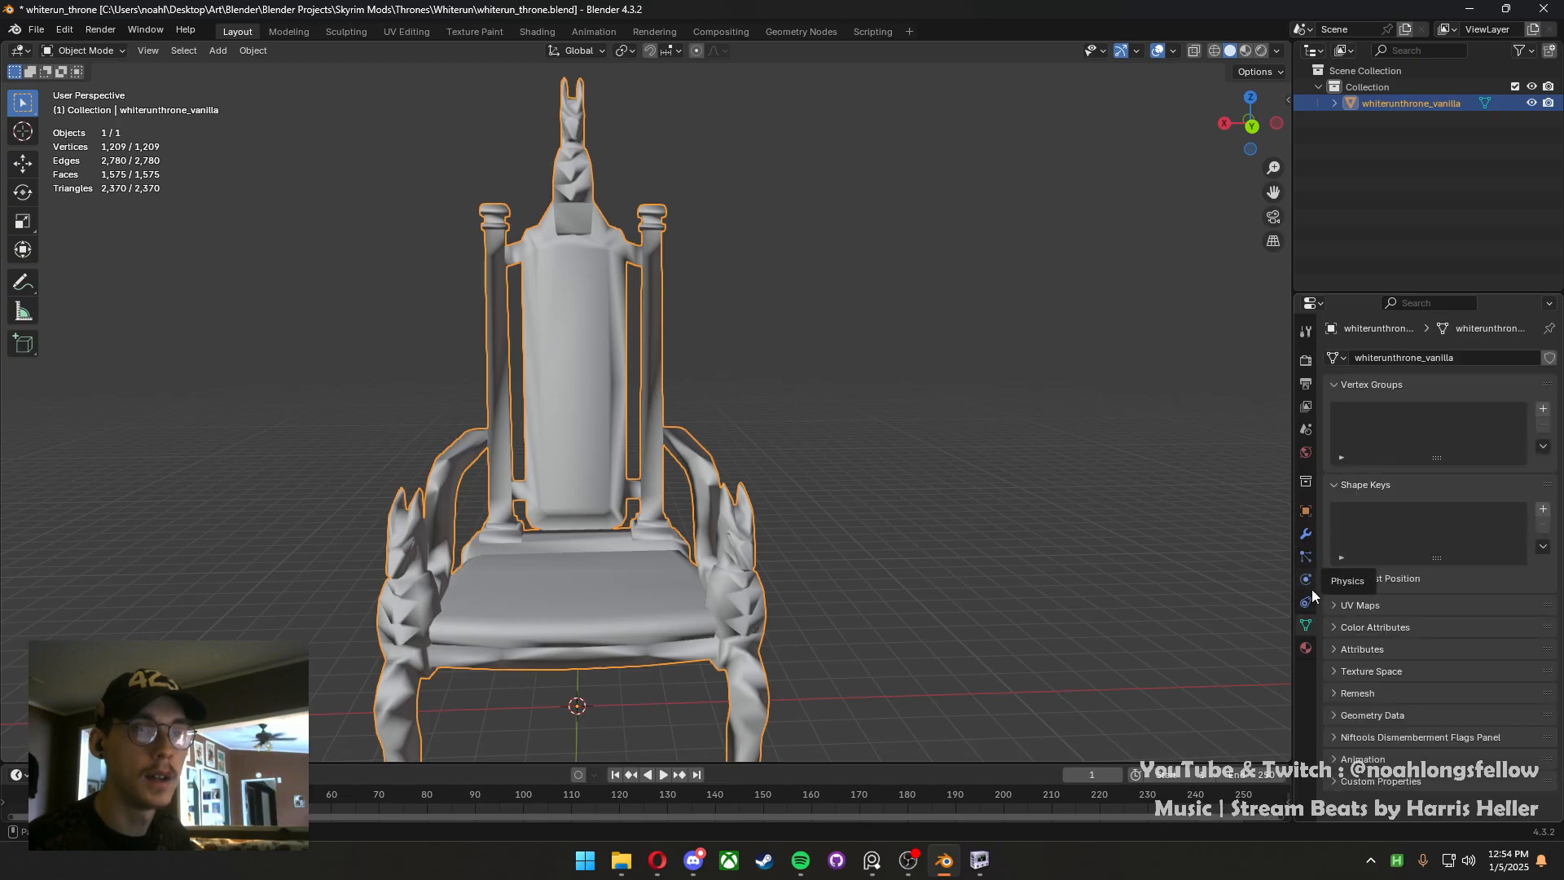
pyautogui.click(1400, 715)
pyautogui.scroll(-1, 1411, 692)
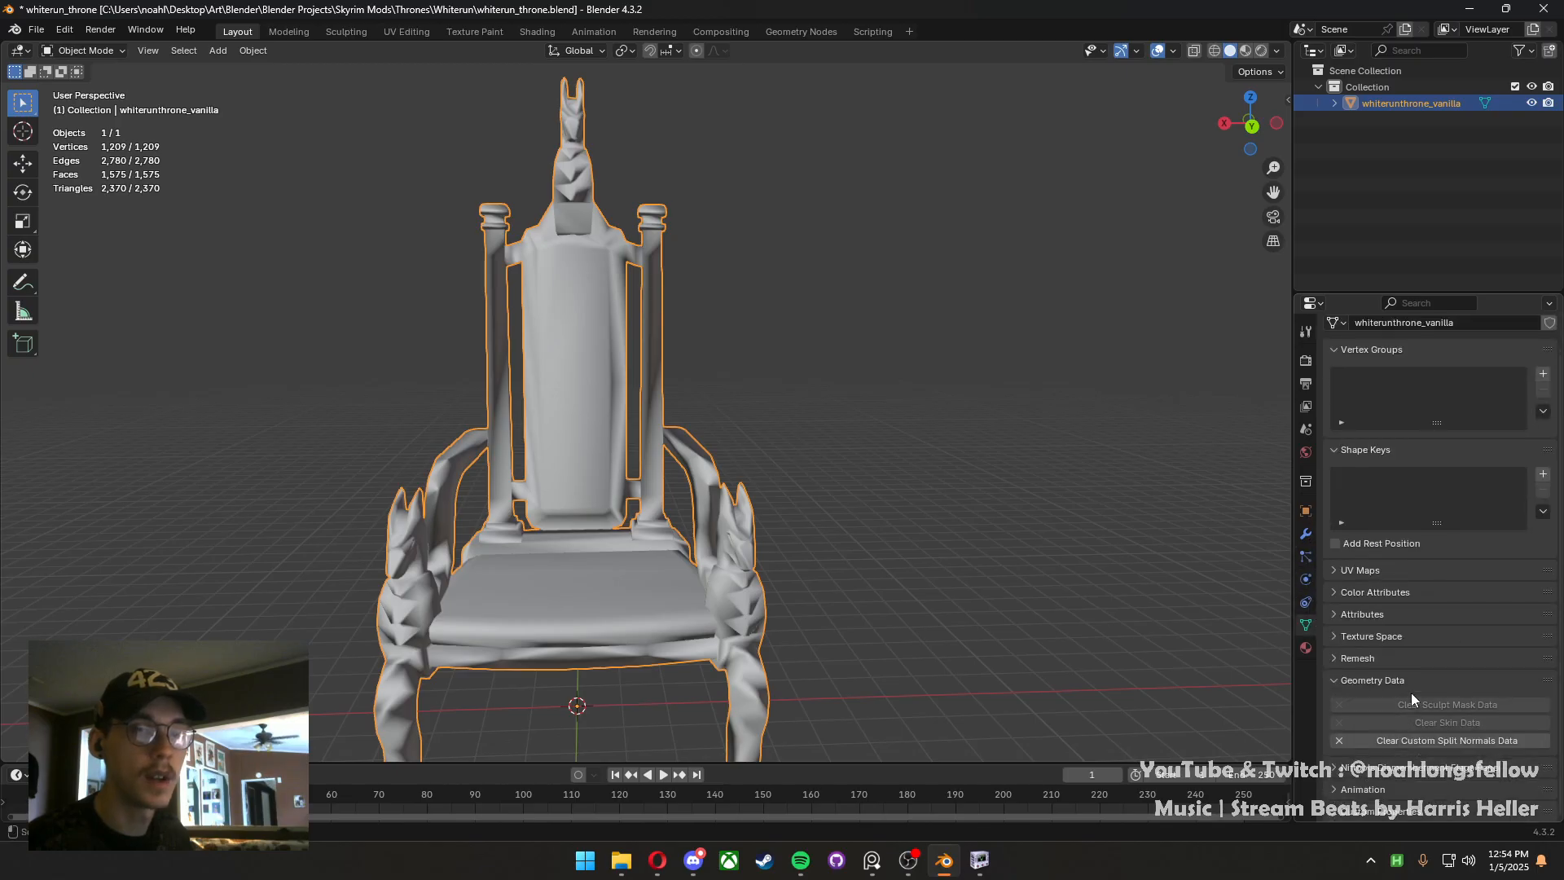
pyautogui.click(1393, 744)
pyautogui.moveTo(1141, 652); pyautogui.dragTo(614, 461, button='middle')
pyautogui.hotkey('ctrl', 's')
# Examine the throne's smoothed shading and the topology of the carved head above the backrest, growing a selection over one ear
pyautogui.scroll(-3, 587, 495)
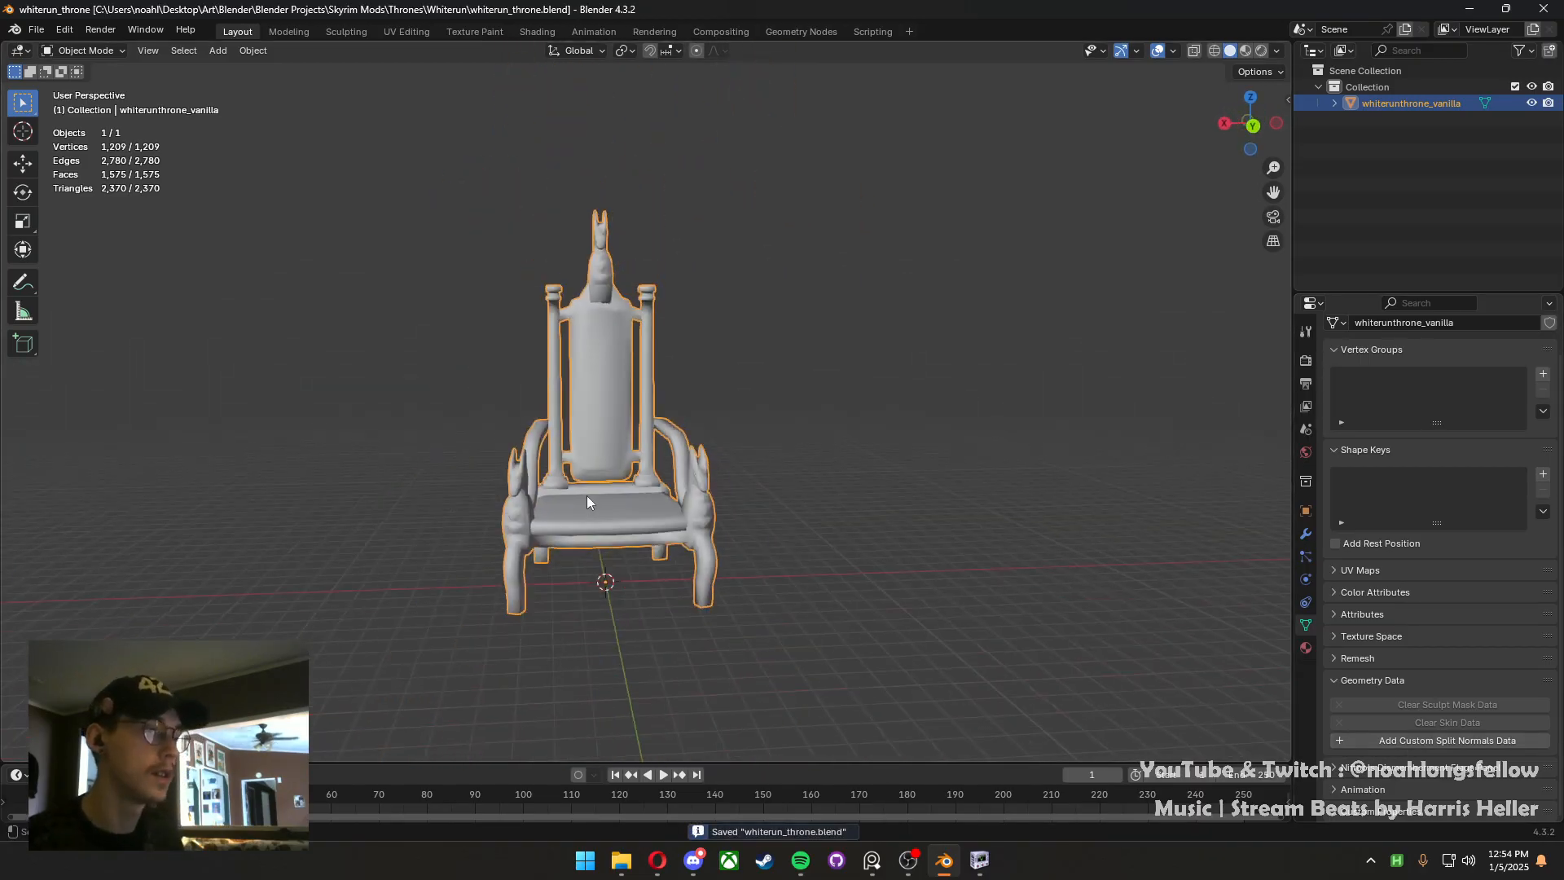
pyautogui.scroll(2, 587, 496)
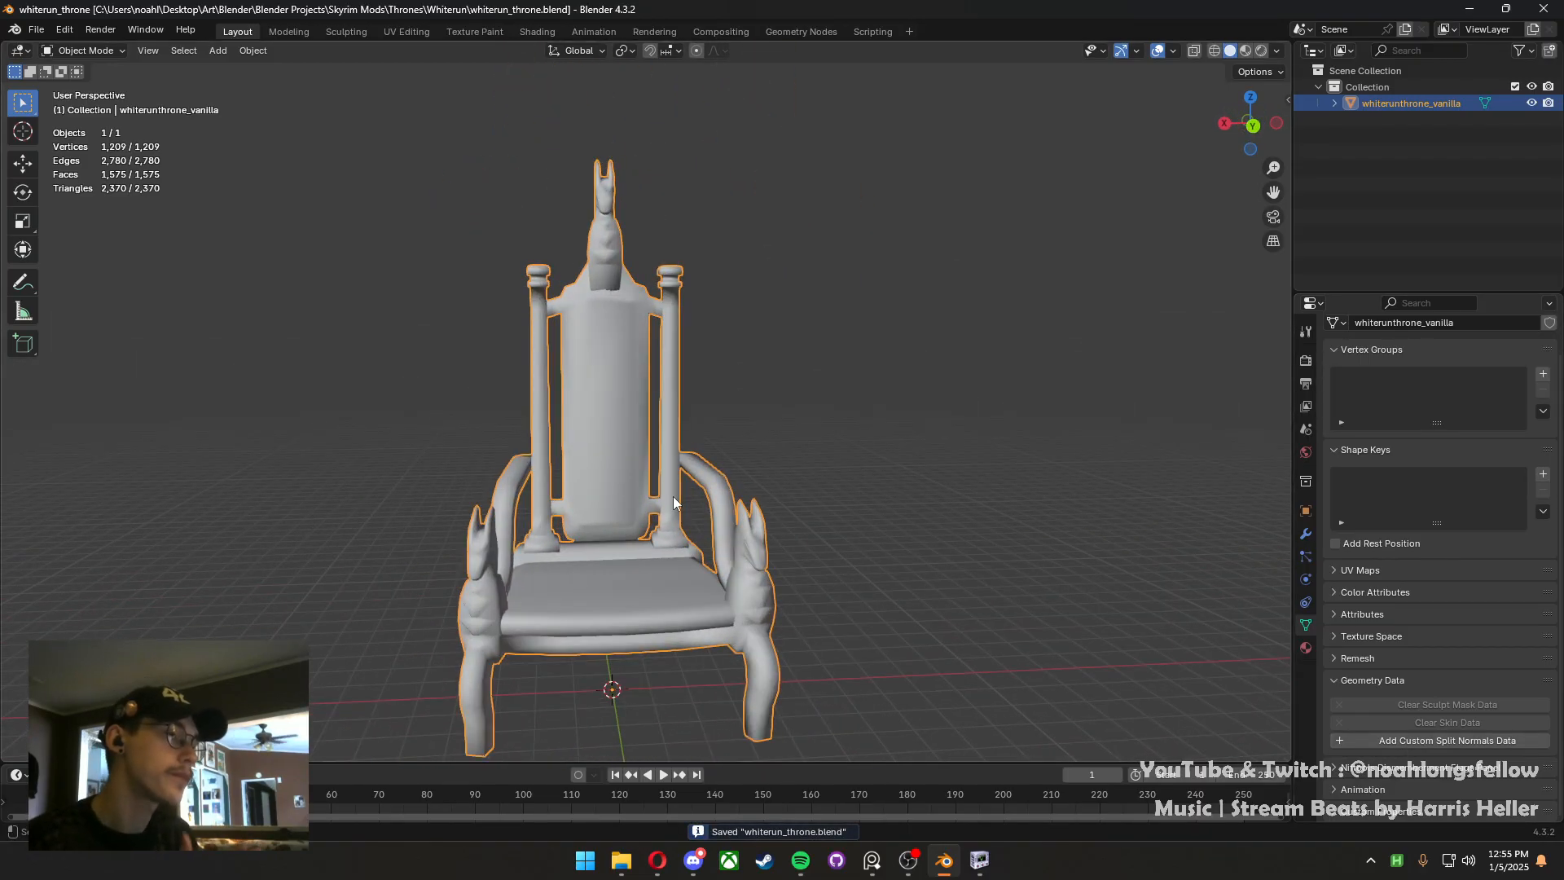
pyautogui.scroll(2, 359, 530)
pyautogui.moveTo(359, 531); pyautogui.dragTo(806, 486, button='middle')
pyautogui.keyDown('shift'); pyautogui.moveTo(753, 261); pyautogui.dragTo(912, 570, button='middle'); pyautogui.keyUp('shift')
pyautogui.scroll(4, 912, 570)
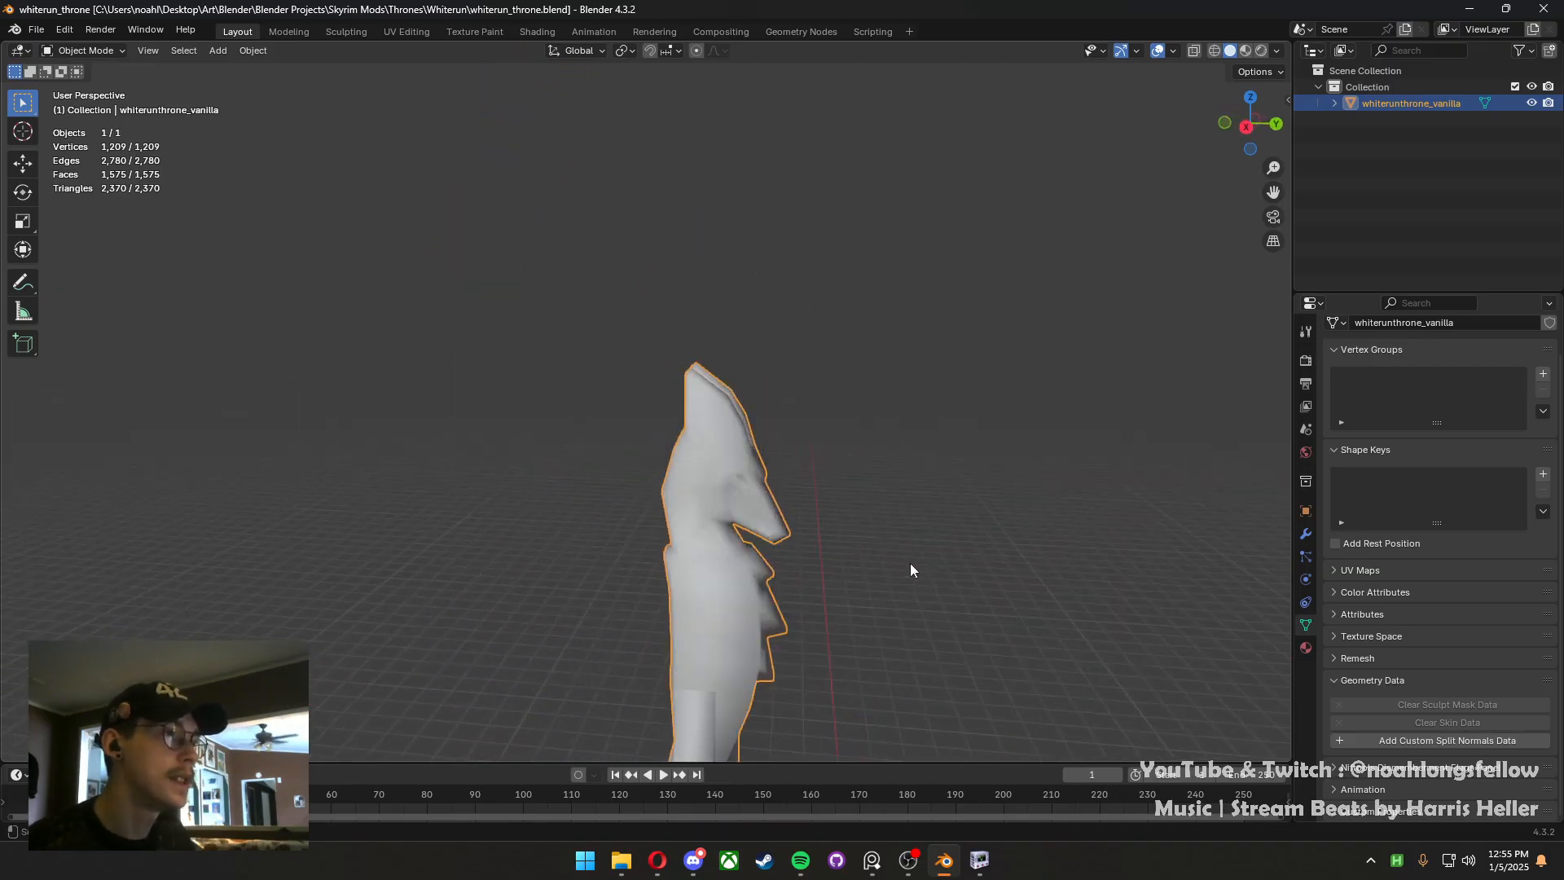
pyautogui.press('Tab')
pyautogui.moveTo(832, 540); pyautogui.dragTo(594, 412, button='middle')
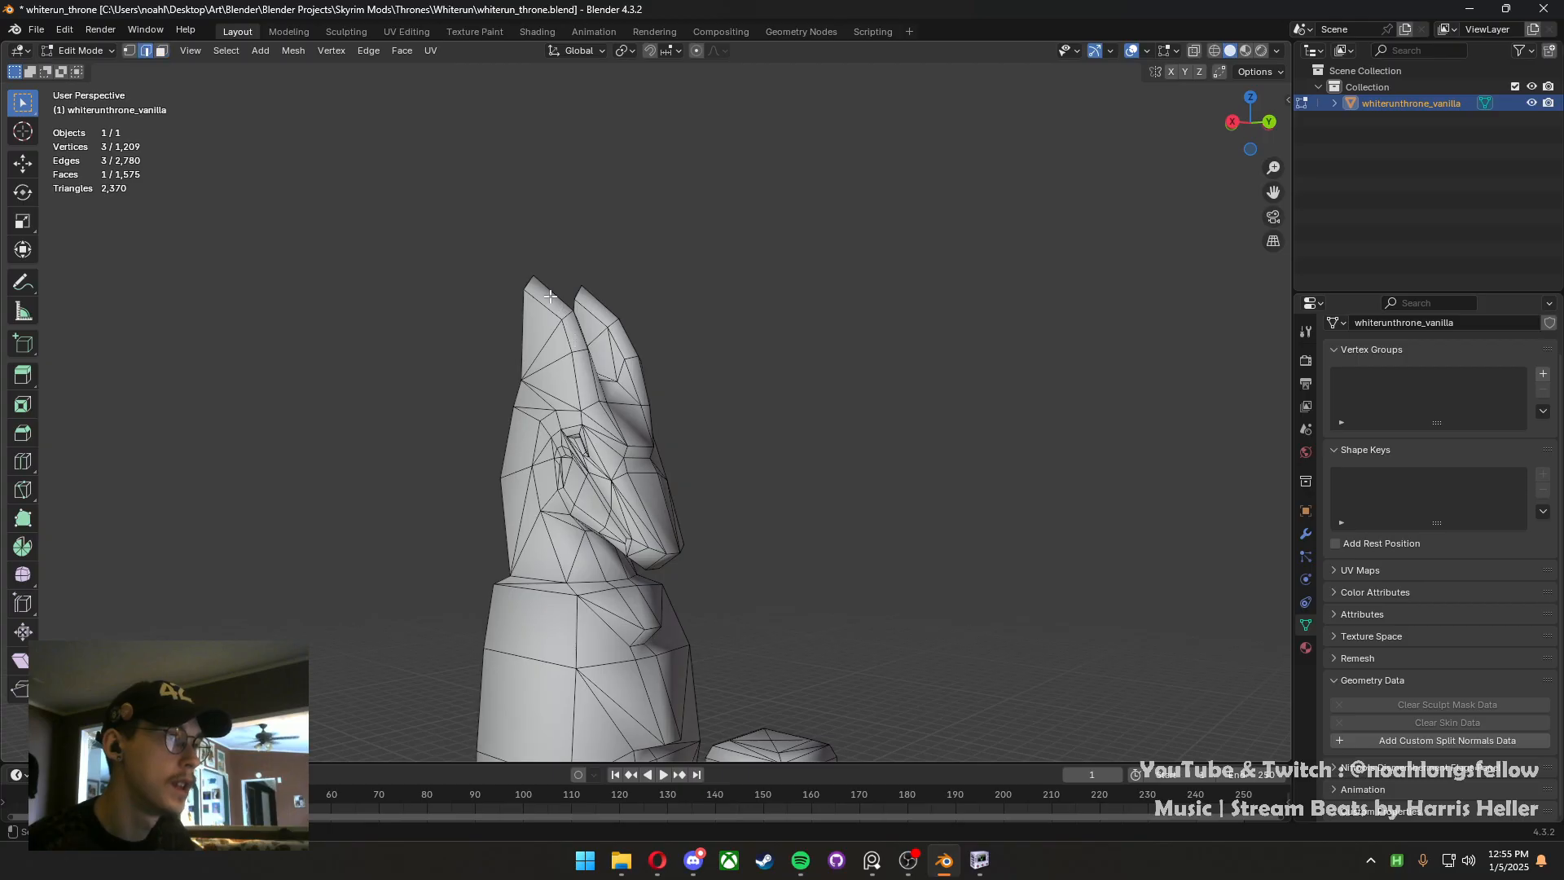
pyautogui.moveTo(571, 321); pyautogui.dragTo(544, 315, button='middle')
pyautogui.press('ctrl+KP_Add')
pyautogui.press('ctrl+KP_Add')
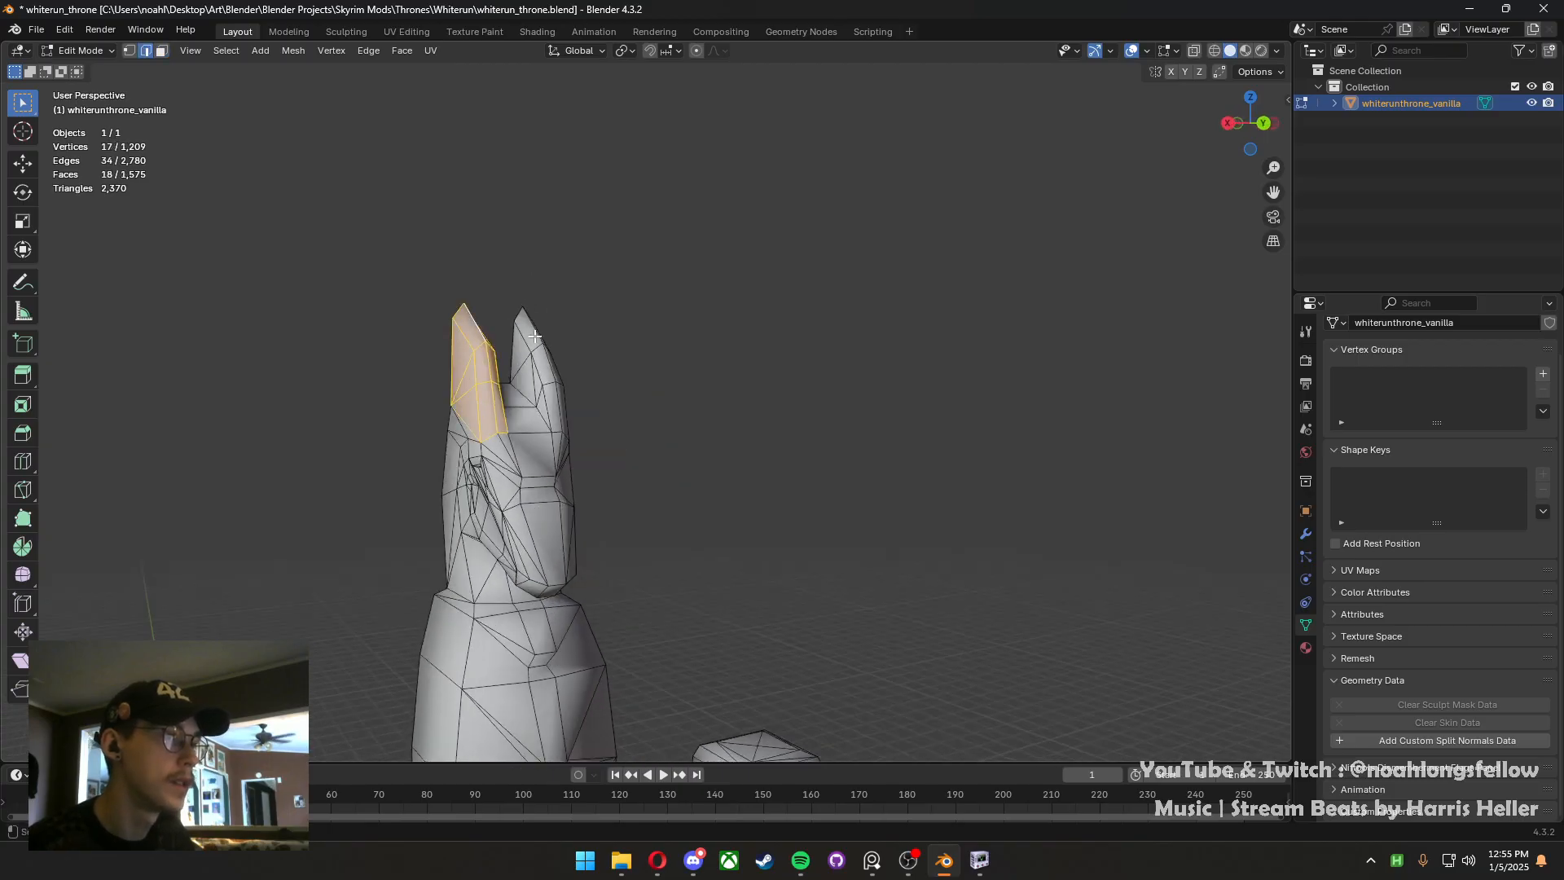
pyautogui.press('3')
pyautogui.moveTo(790, 325)
pyautogui.mouseDown(button='middle')
pyautogui.moveTo(897, 335)
pyautogui.moveTo(790, 335)
pyautogui.mouseUp(button='middle')
pyautogui.scroll(-3, 791, 452)
# Return to Object Mode, deselect the throne and save the file
pyautogui.press('Tab')
pyautogui.click(737, 497)
pyautogui.scroll(-3, 740, 533)
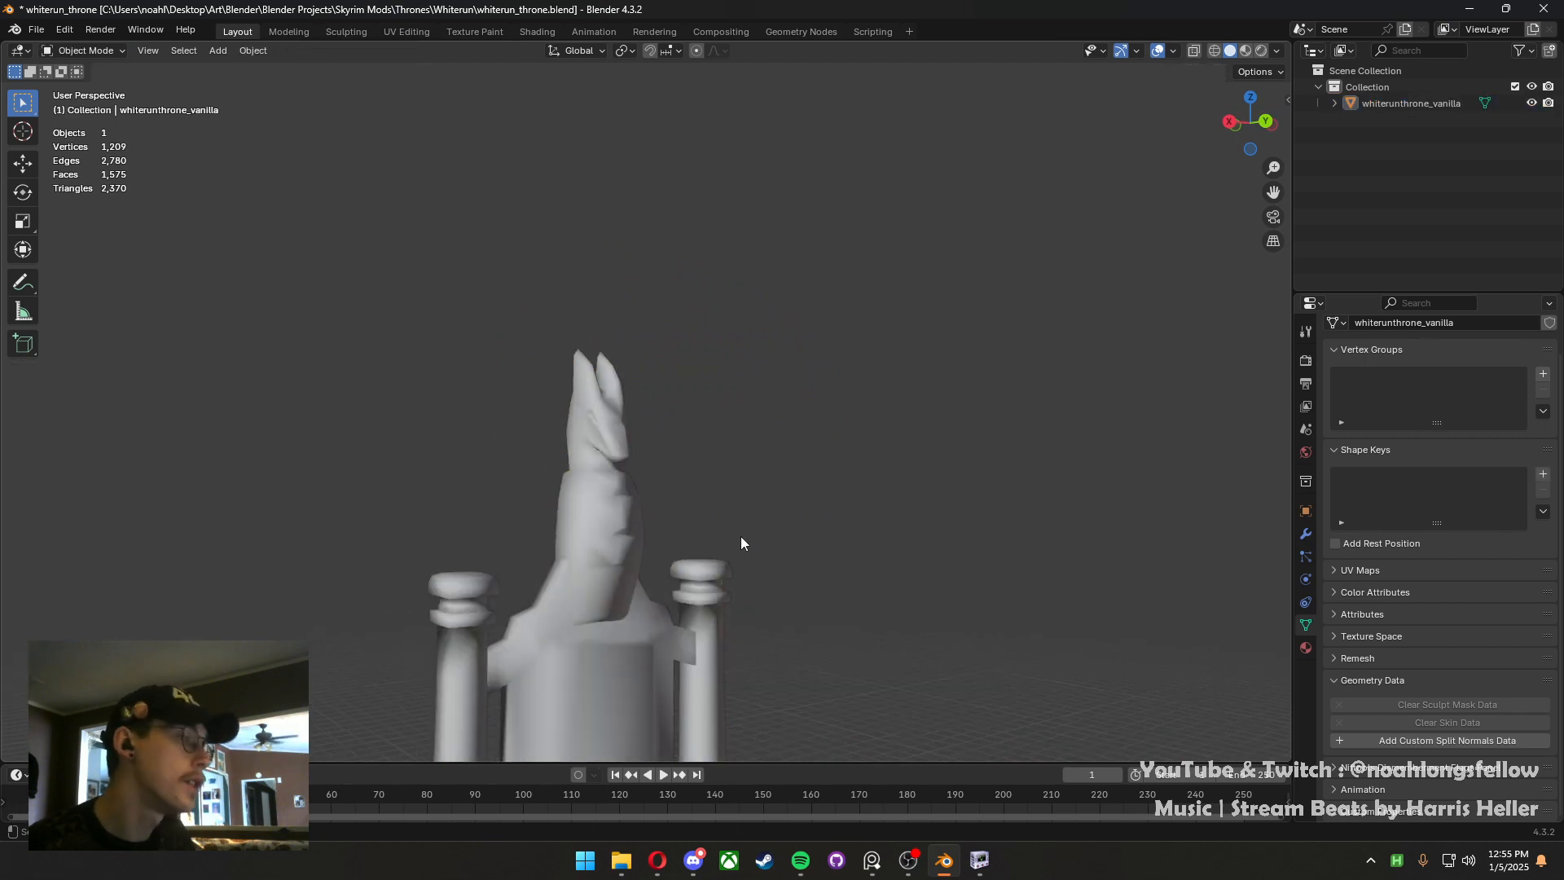
pyautogui.keyDown('shift'); pyautogui.moveTo(745, 566); pyautogui.dragTo(711, 392, button='middle'); pyautogui.keyUp('shift')
pyautogui.hotkey('ctrl', 's')
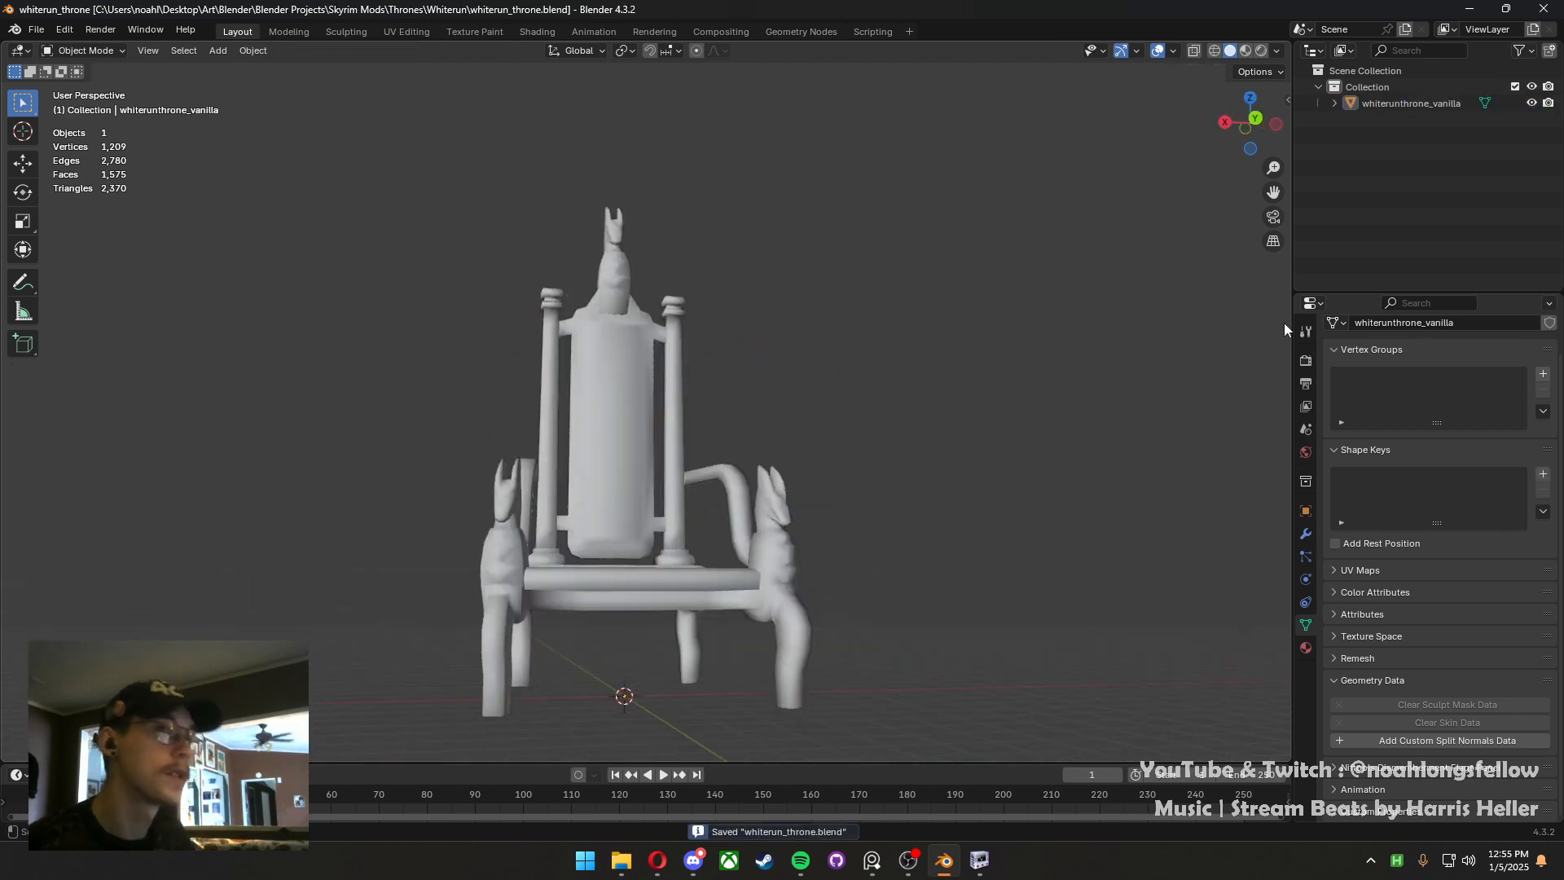
# Rename the throne's collection to "Vanilla"
pyautogui.doubleClick(1357, 87)
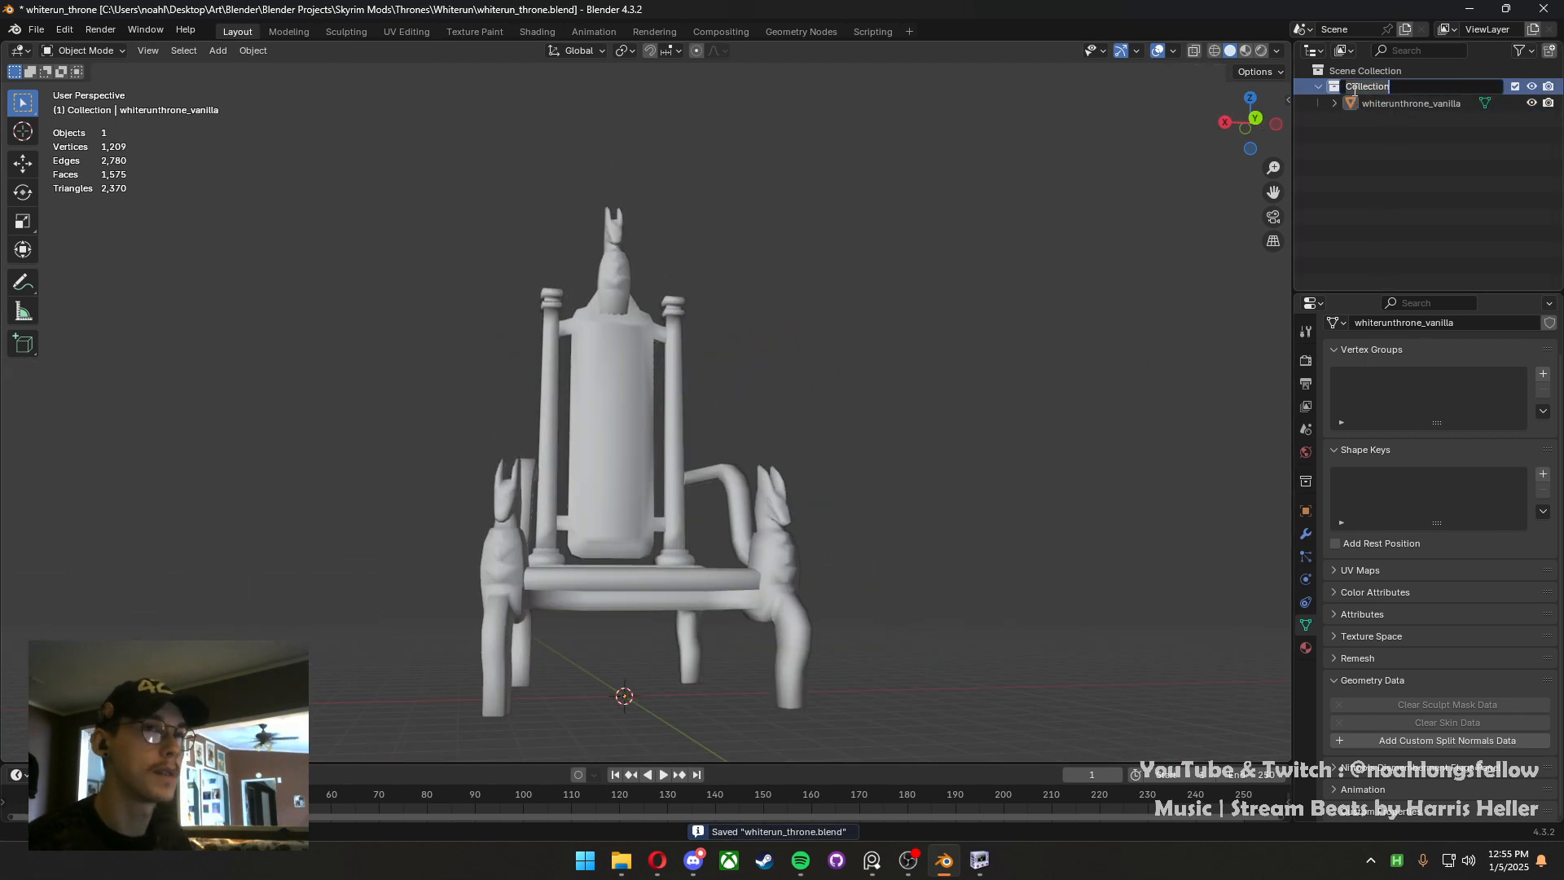
pyautogui.write('Vanilla')
pyautogui.press('Return')
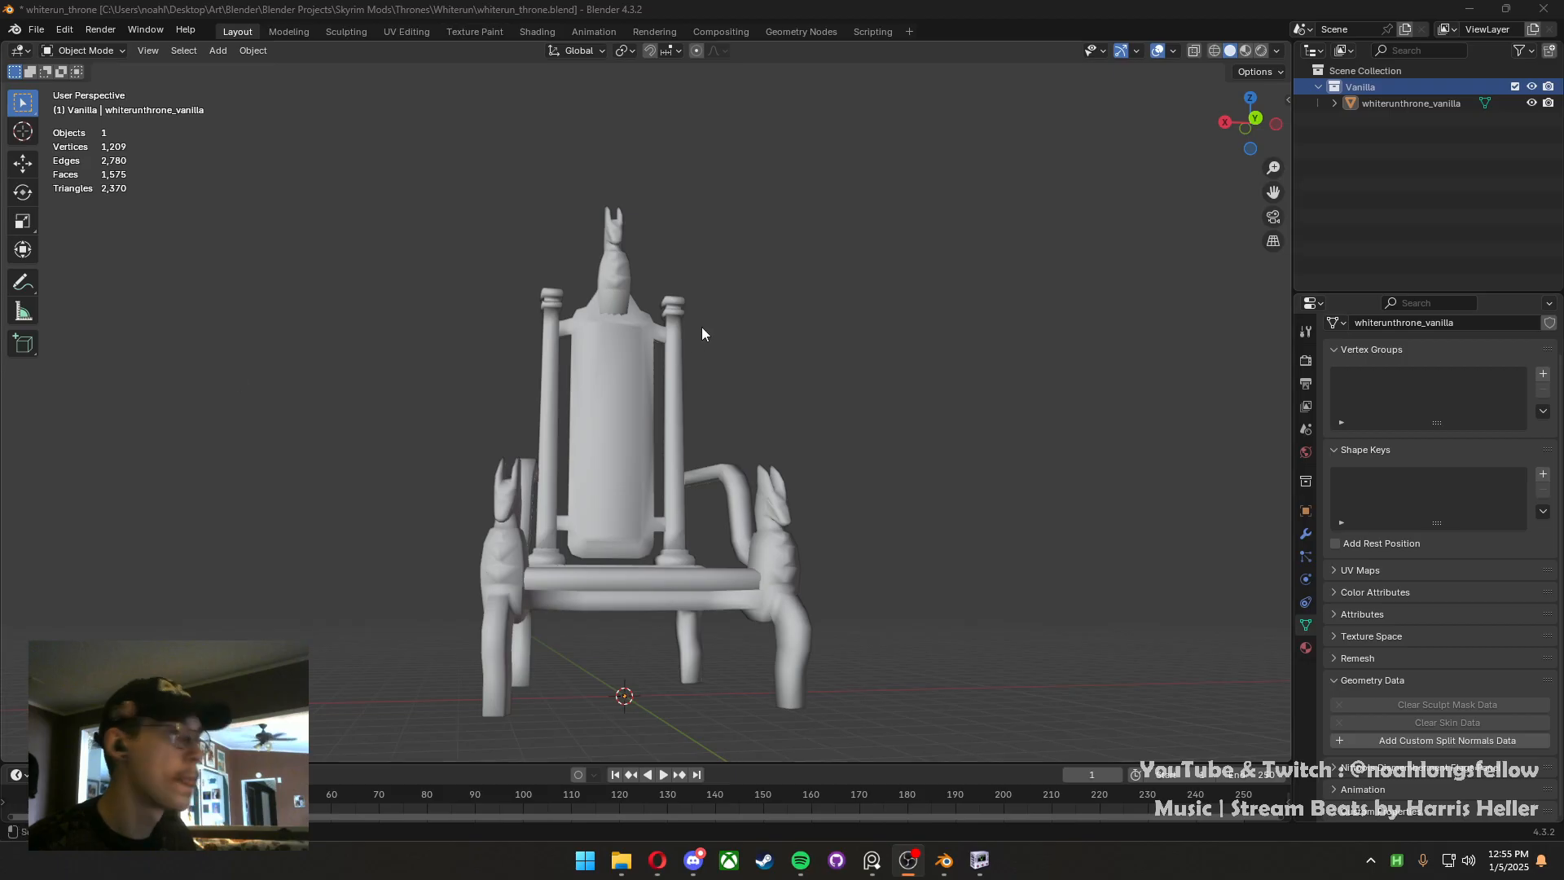
# Select the throne object and examine its overall form and shading from the front and side
pyautogui.moveTo(728, 296); pyautogui.dragTo(733, 440, button='middle')
pyautogui.scroll(2, 669, 347)
pyautogui.scroll(-5, 725, 473)
pyautogui.scroll(1, 766, 488)
pyautogui.keyDown('shift'); pyautogui.moveTo(706, 536); pyautogui.dragTo(937, 489, button='middle'); pyautogui.keyUp('shift')
pyautogui.scroll(3, 858, 475)
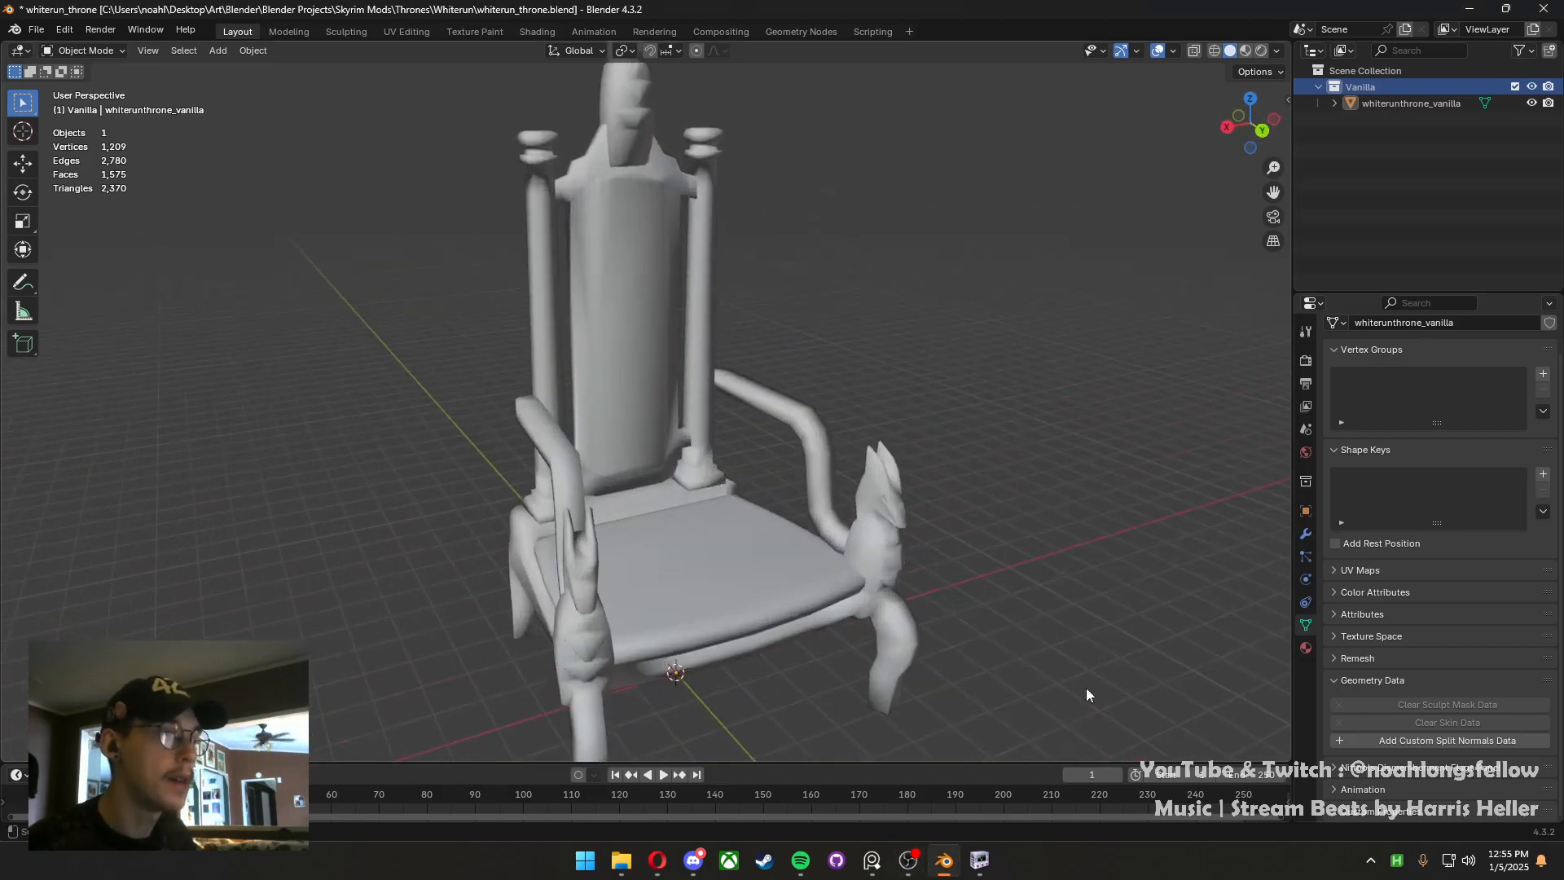
pyautogui.moveTo(733, 591); pyautogui.dragTo(855, 544, button='middle')
pyautogui.click(787, 533)
pyautogui.moveTo(701, 570); pyautogui.dragTo(621, 453, button='middle')
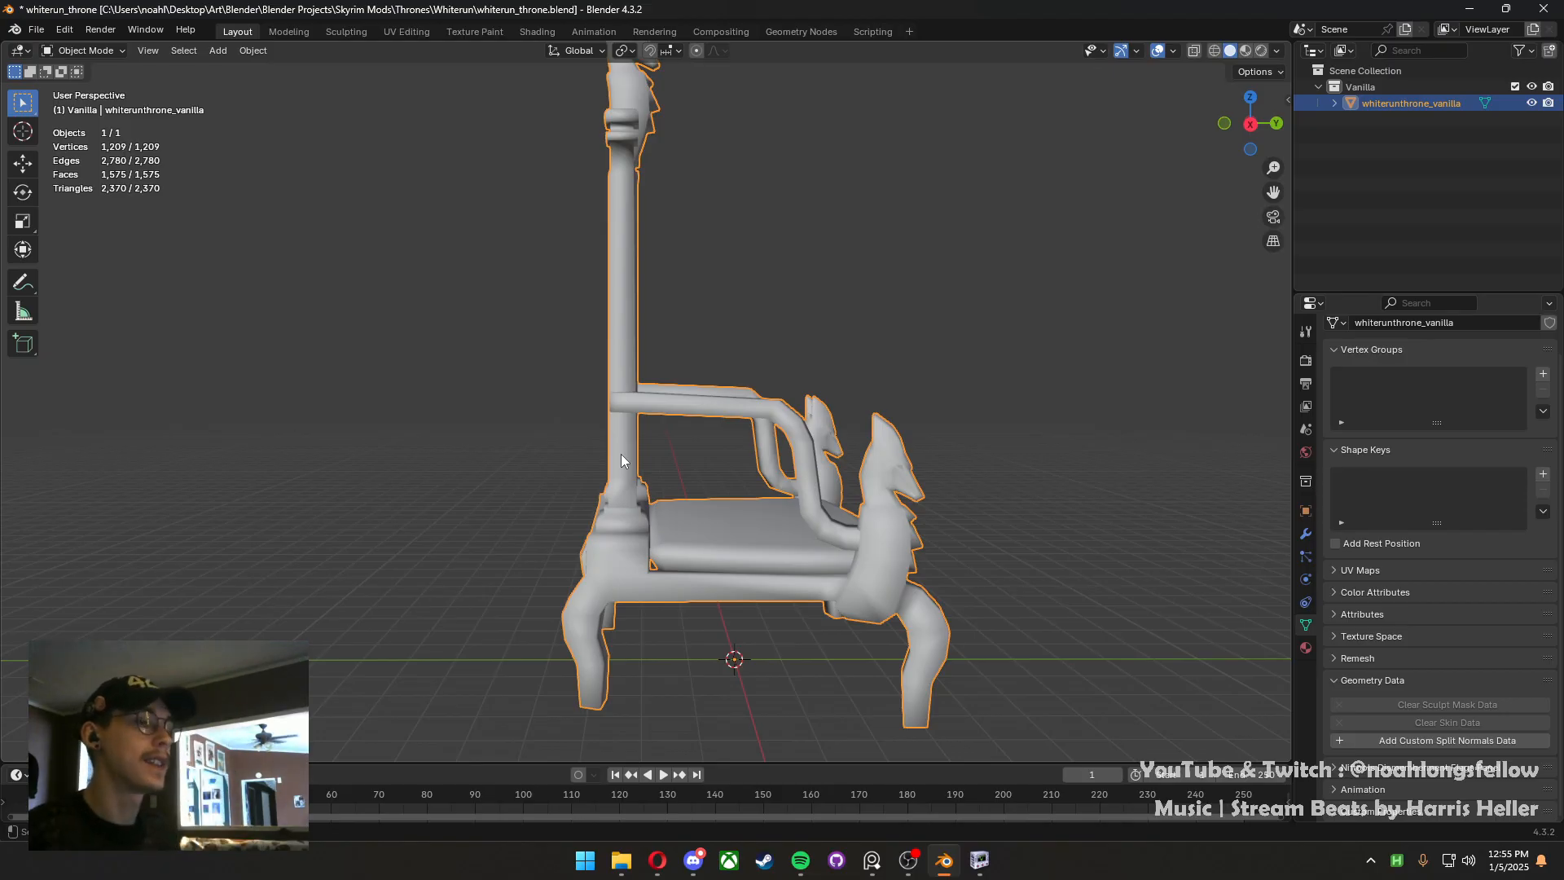
pyautogui.moveTo(620, 453); pyautogui.dragTo(661, 471, button='middle')
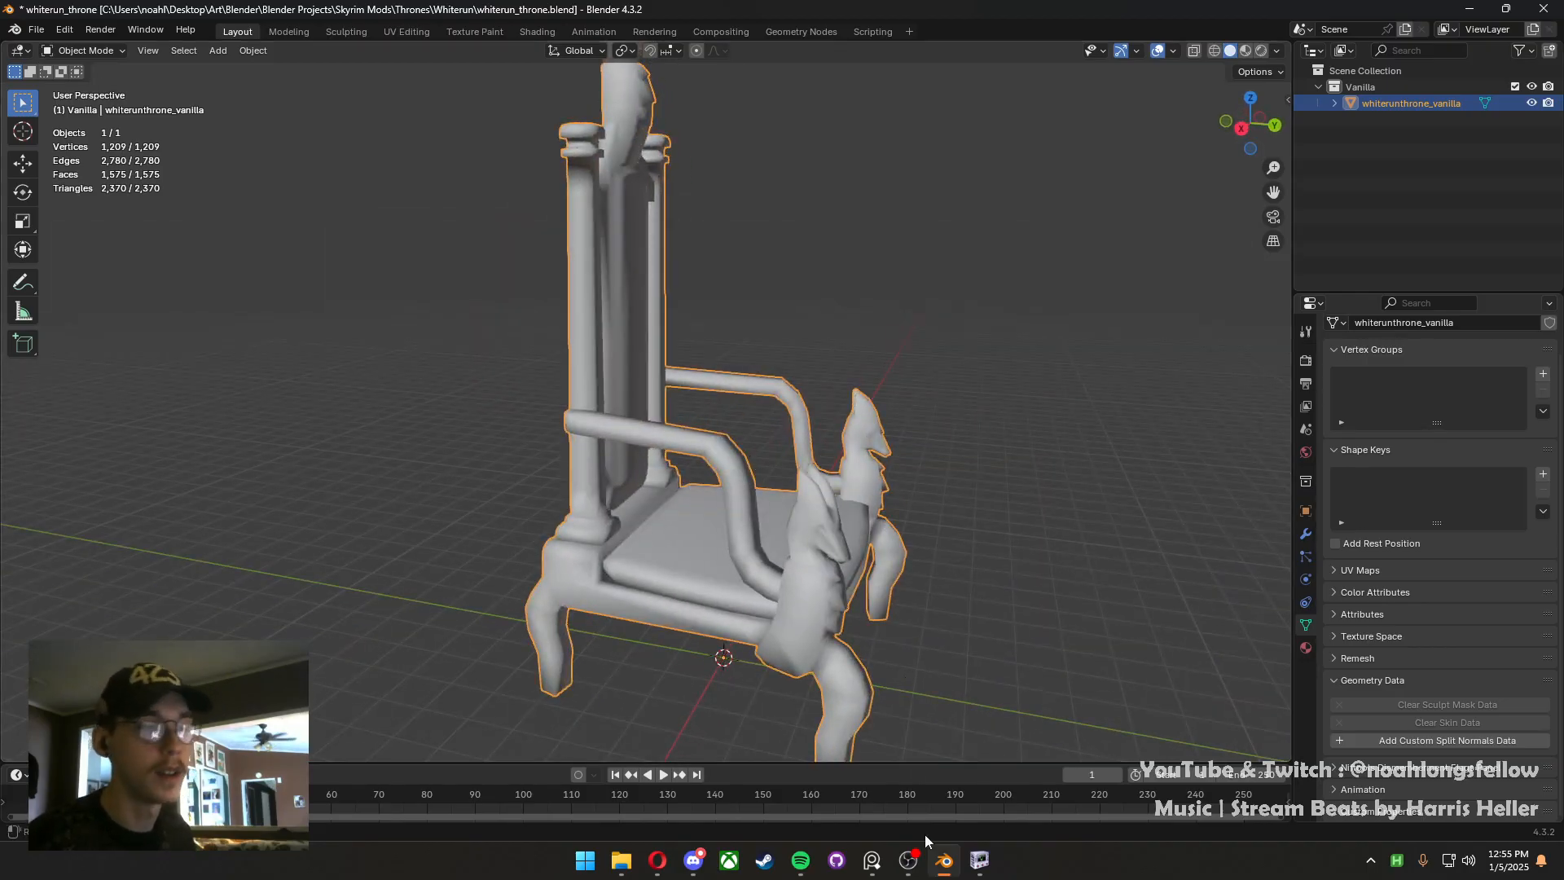
# Switch to NifSkope to view the textured original throne, and return to Blender to compare the model from a similar angle
pyautogui.click(989, 862)
pyautogui.moveTo(848, 626); pyautogui.dragTo(768, 644)
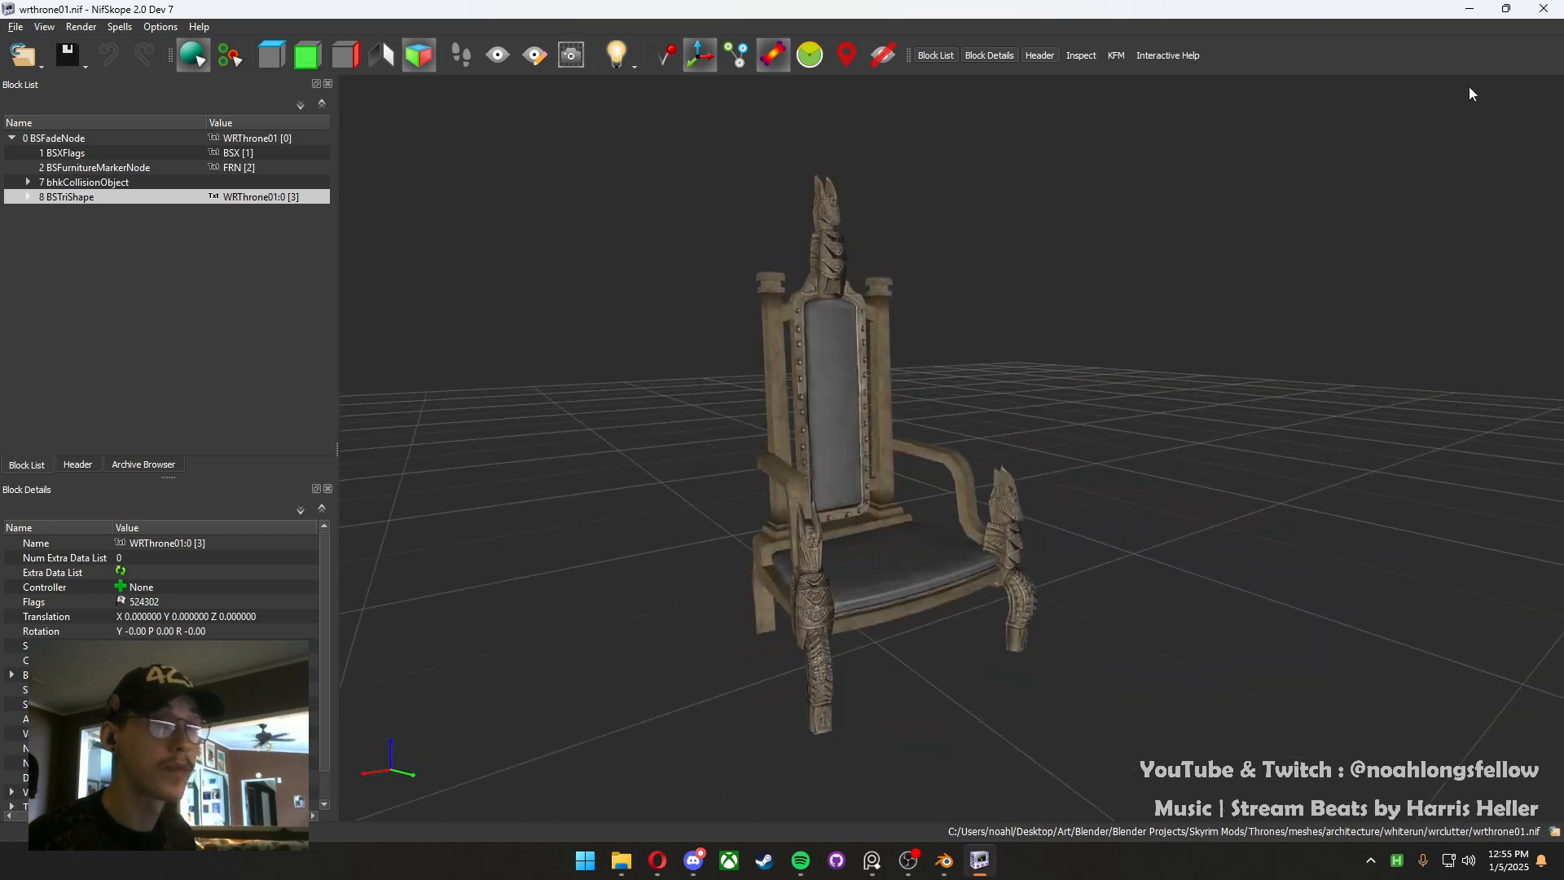
pyautogui.click(944, 861)
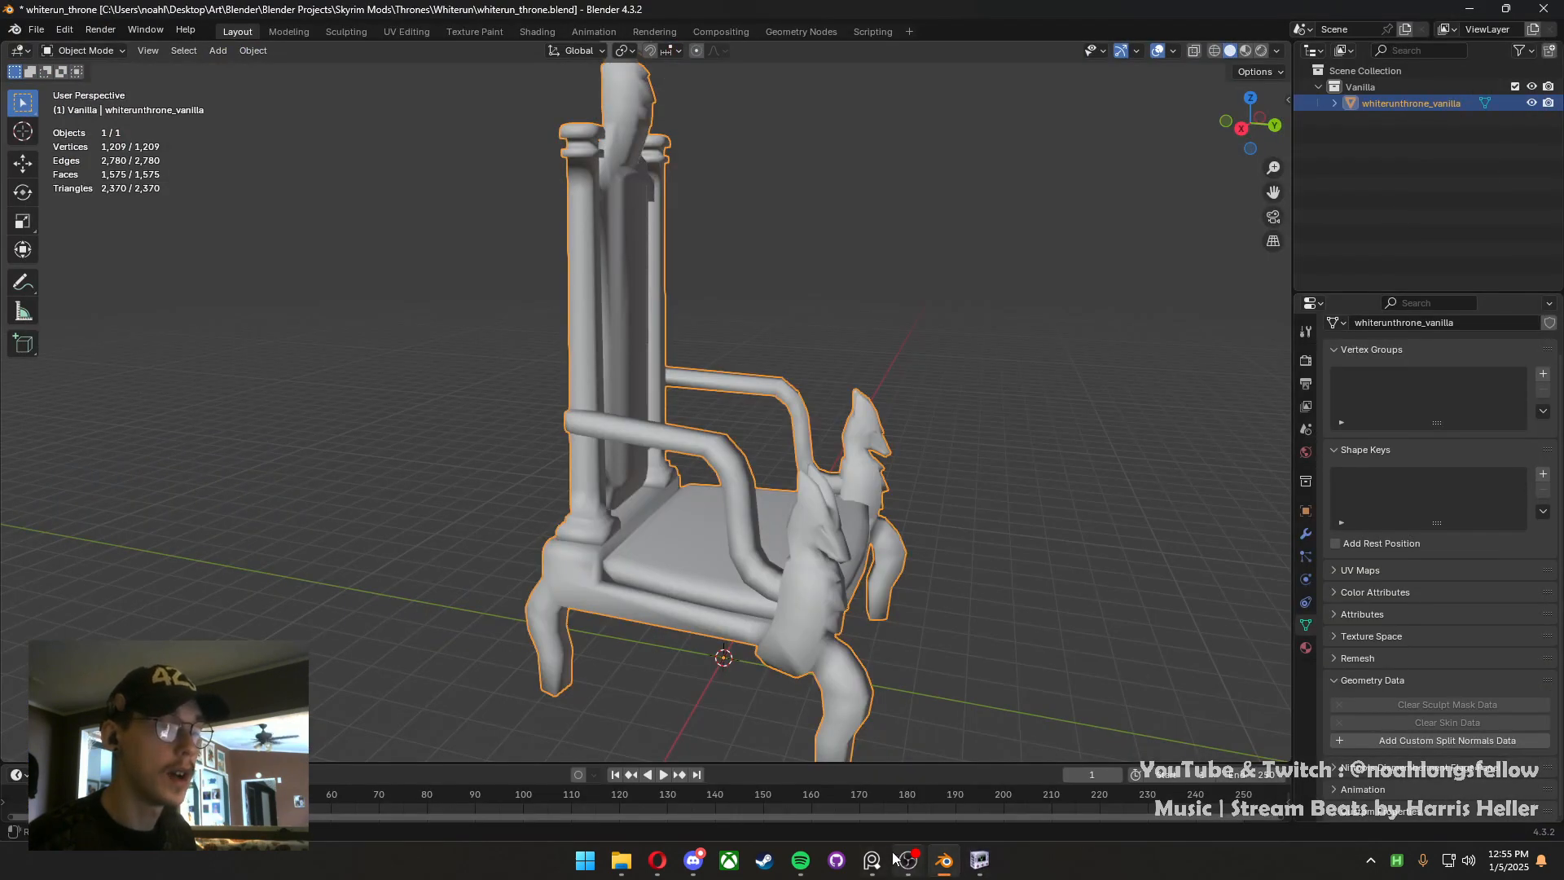
pyautogui.moveTo(516, 405); pyautogui.dragTo(445, 397, button='middle')
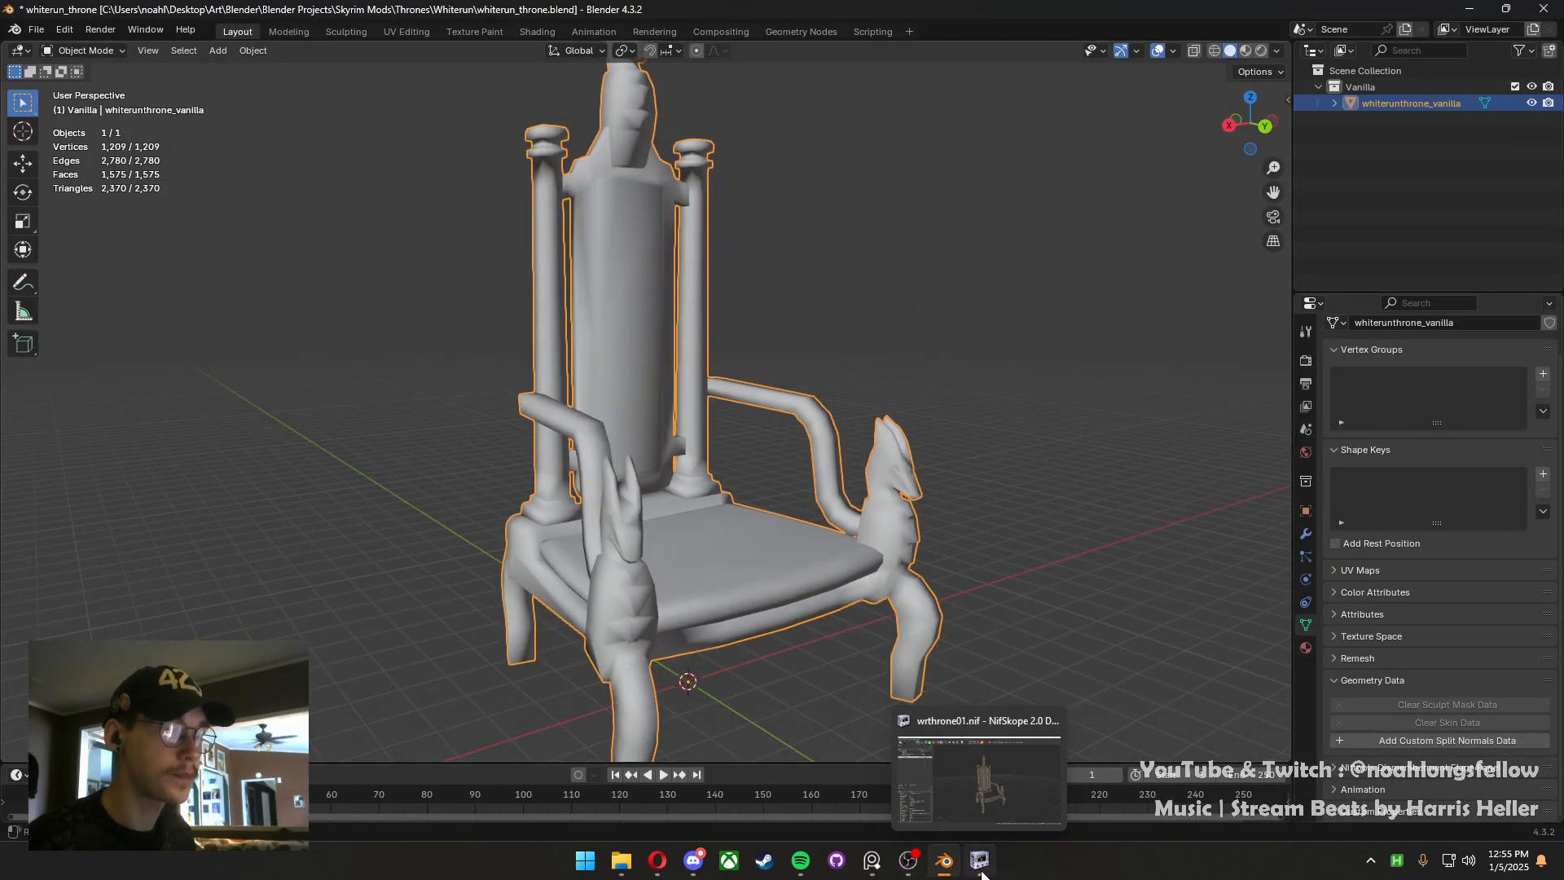
# Move the reference image board off the main screen and close NifSkope
pyautogui.click(872, 861)
pyautogui.moveTo(717, 311); pyautogui.dragTo(1563, 591, button='right')
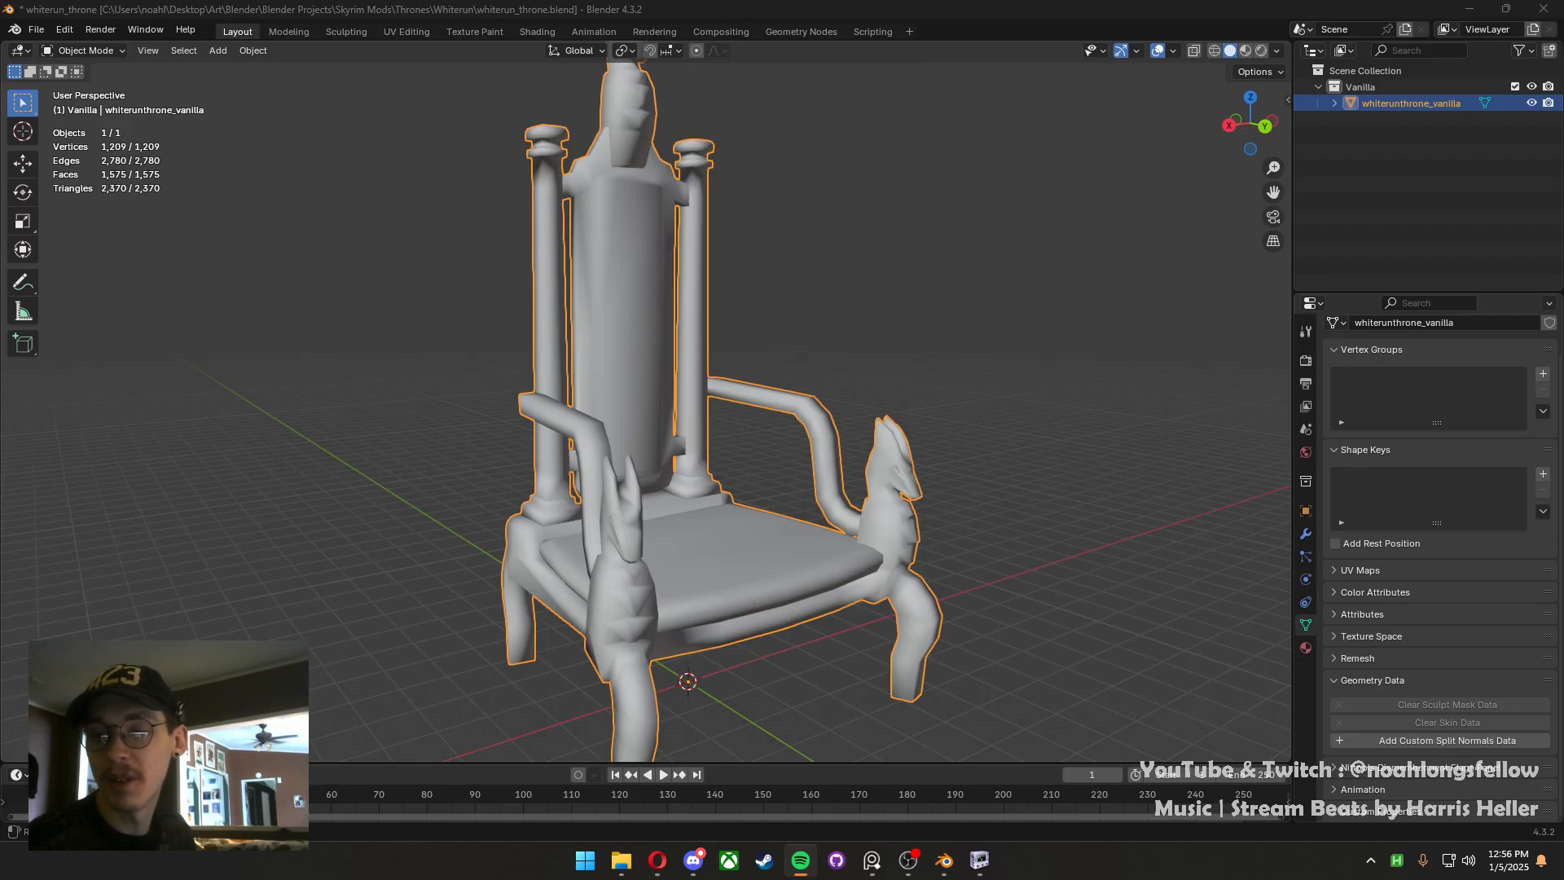
pyautogui.hotkey('alt', 'Tab')
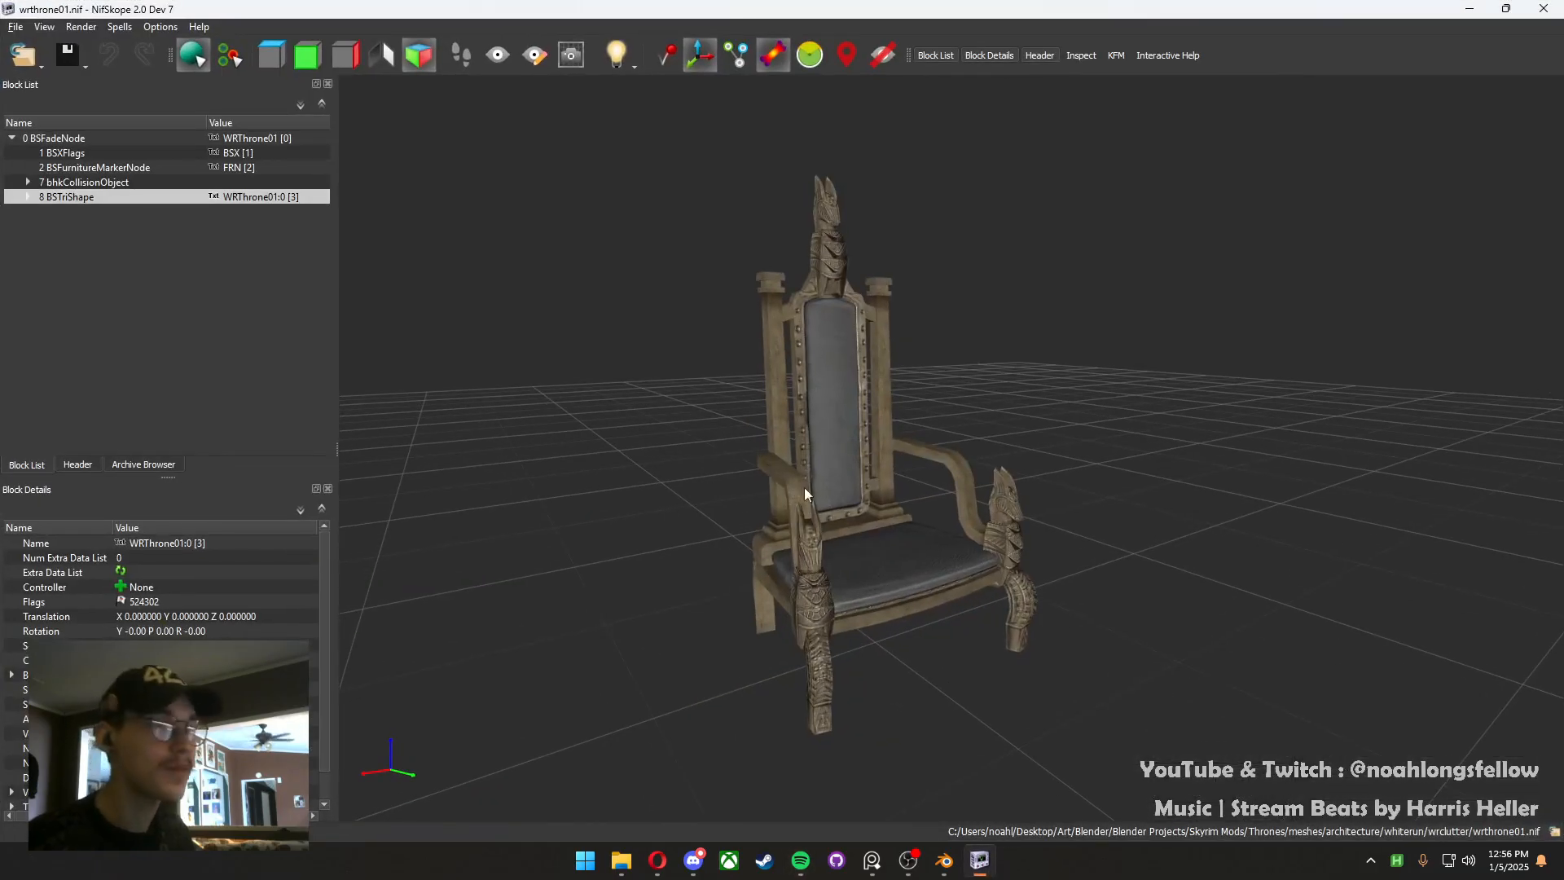
pyautogui.rightClick(981, 861)
pyautogui.click(977, 818)
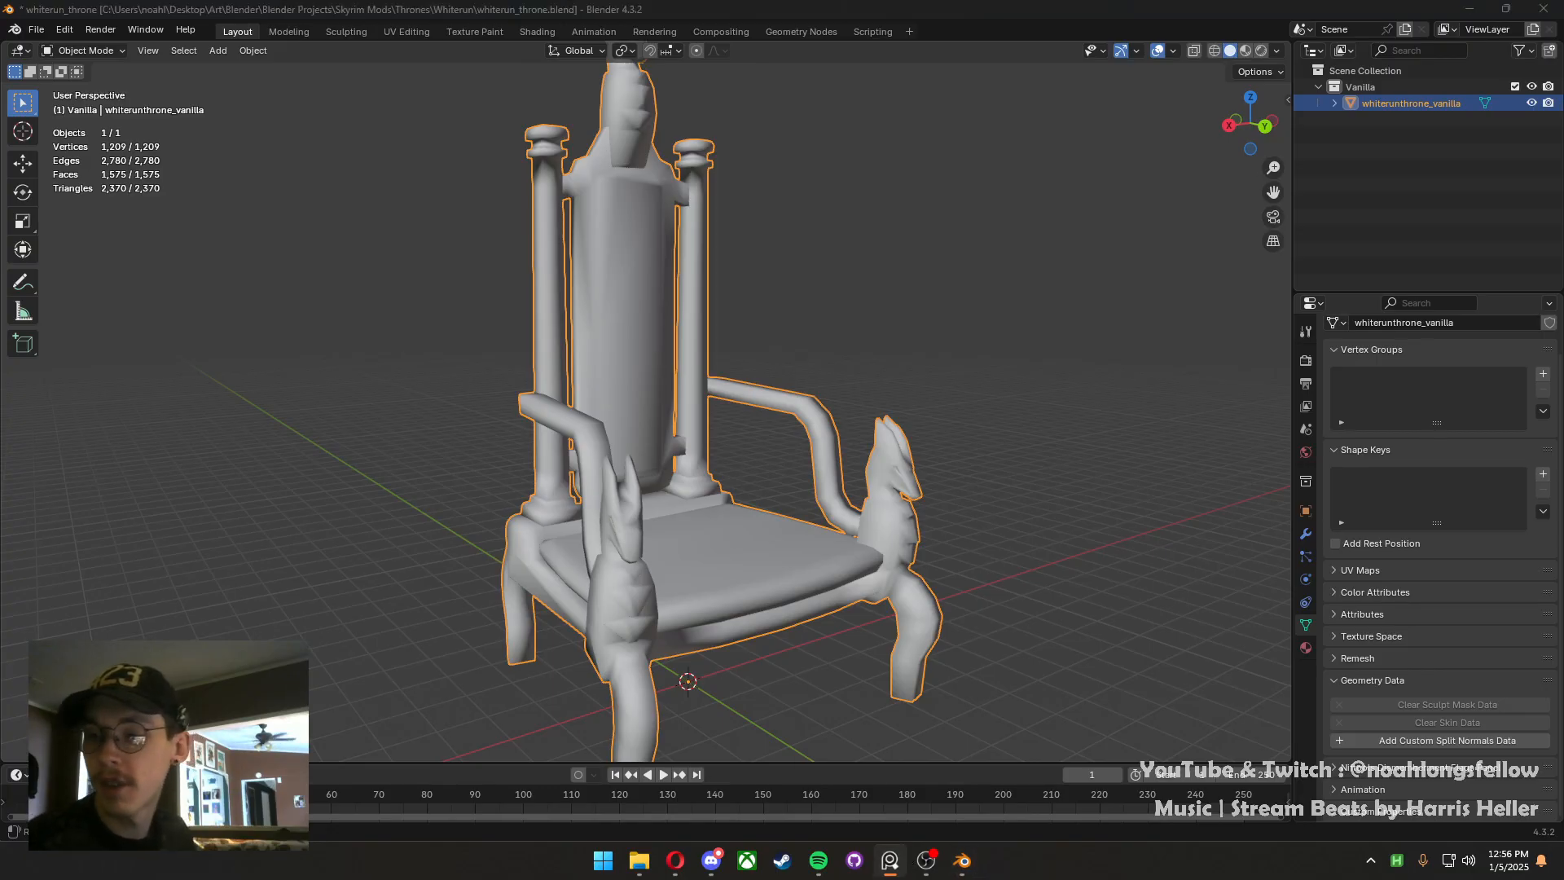
# Bring the "Whiterun Throne" reference board over Blender to study its carved throne and dragon head images, and move it away again
pyautogui.moveTo(715, 456); pyautogui.dragTo(634, 461, button='middle')
pyautogui.scroll(-1, 637, 389)
pyautogui.moveTo(1563, 790); pyautogui.dragTo(734, 525, button='right')
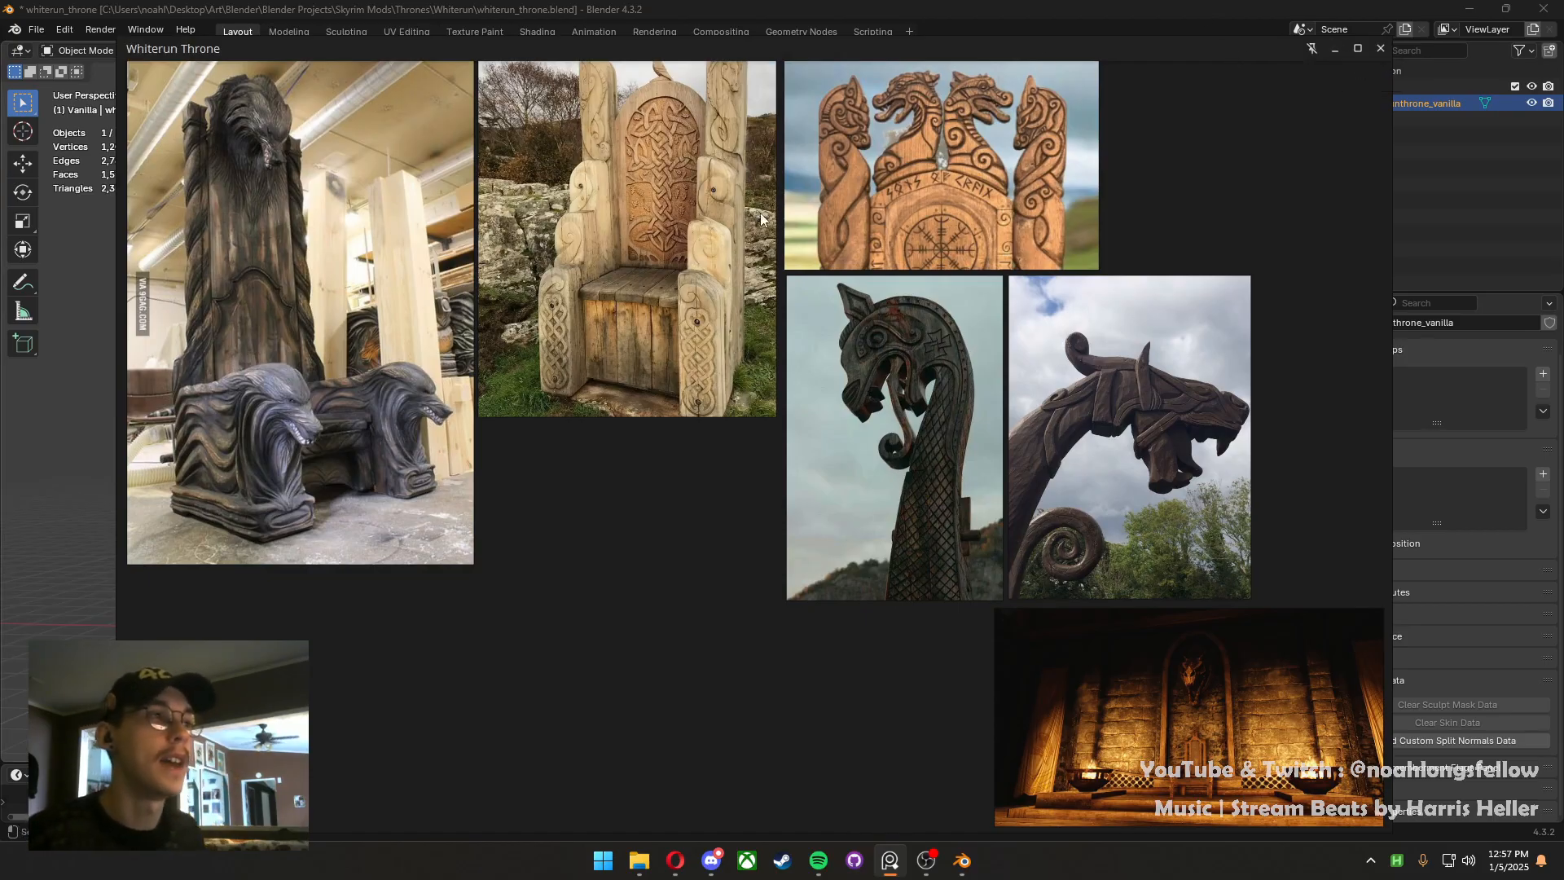
pyautogui.moveTo(515, 428); pyautogui.dragTo(1563, 672, button='right')
# Add a mesh cube beneath the throne and raise its geometry along Z so its base rests on the ground line
pyautogui.moveTo(480, 464); pyautogui.dragTo(674, 476, button='middle')
pyautogui.hotkey('shift', 'a')
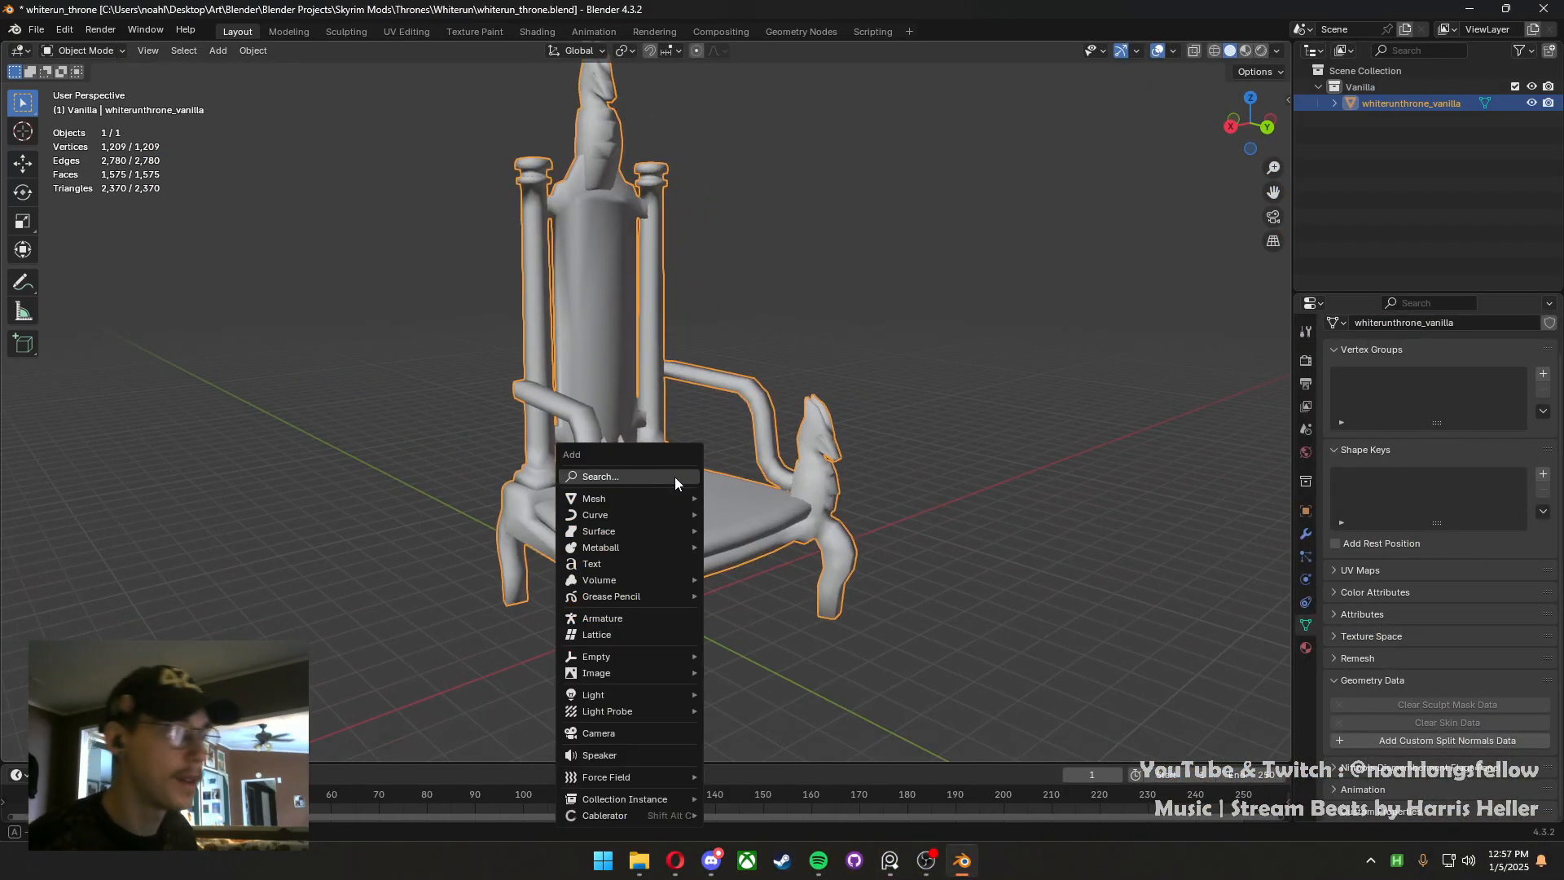
pyautogui.moveTo(633, 498)
pyautogui.click(756, 517)
pyautogui.moveTo(756, 530); pyautogui.dragTo(533, 534, button='middle')
pyautogui.scroll(3, 726, 569)
pyautogui.press('Tab')
pyautogui.scroll(-3, 523, 531)
pyautogui.press('KP_1')
pyautogui.scroll(2, 809, 482)
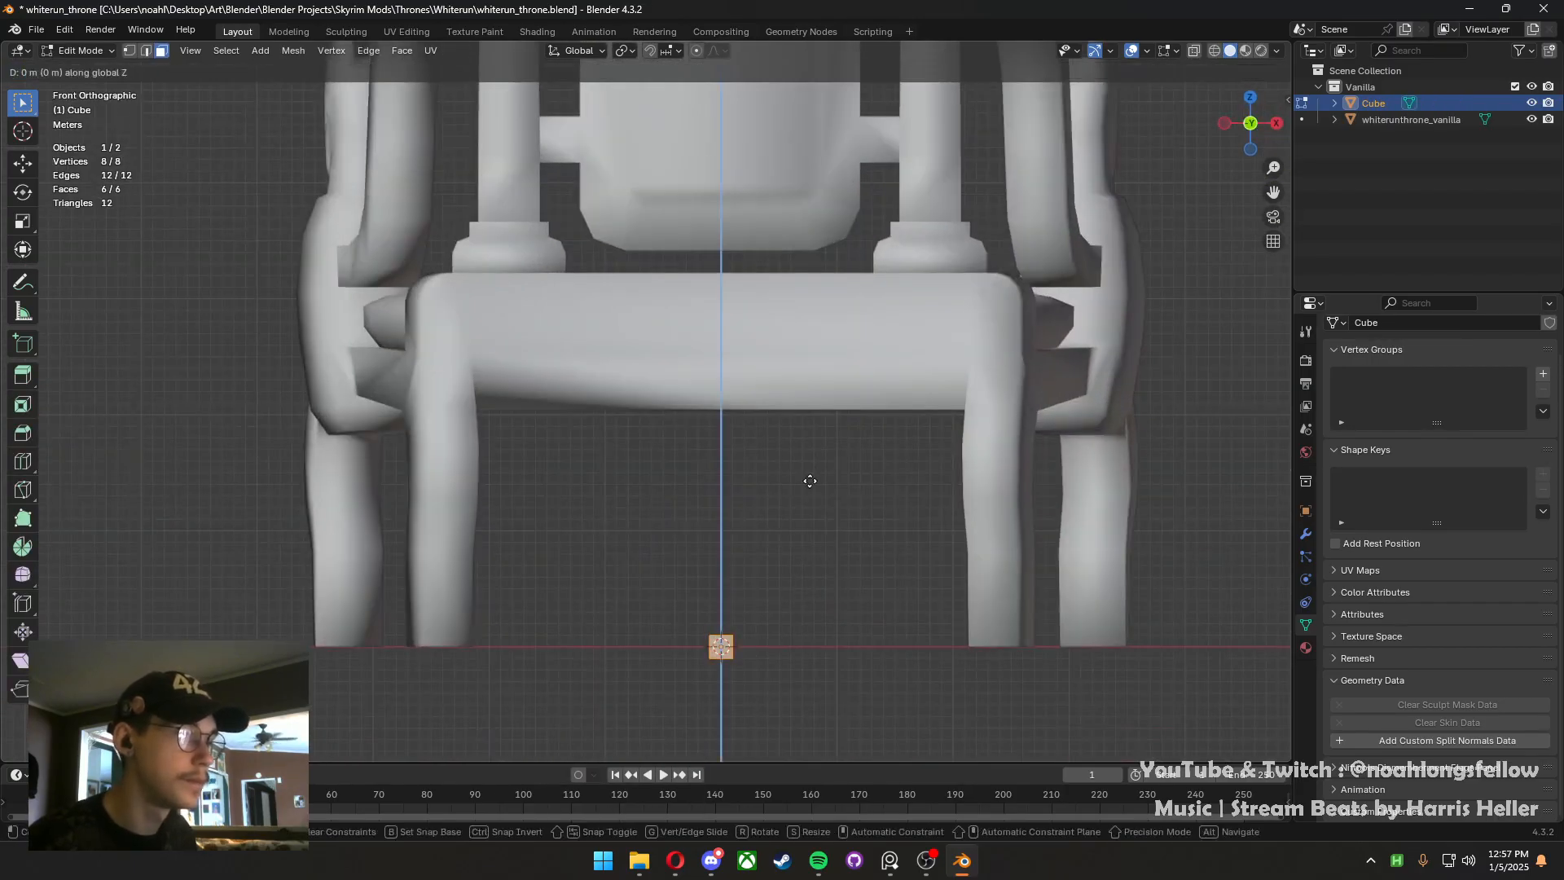
pyautogui.scroll(-3, 750, 514)
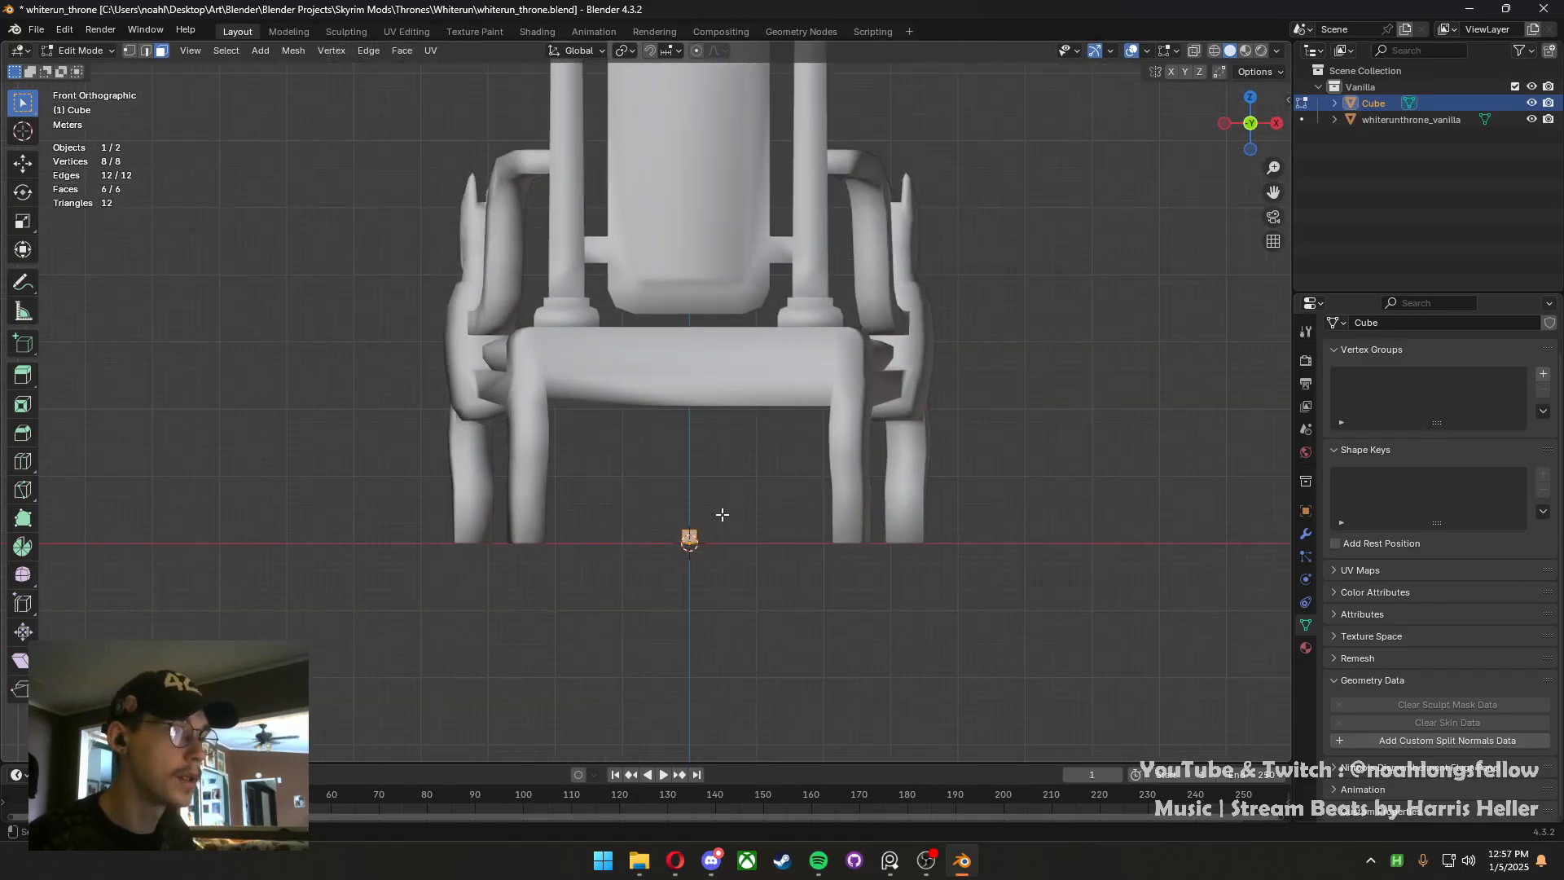
# Set the transform pivot to the 3D Cursor and scale the cube up from the ground to about seat height
pyautogui.click(624, 50)
pyautogui.click(675, 126)
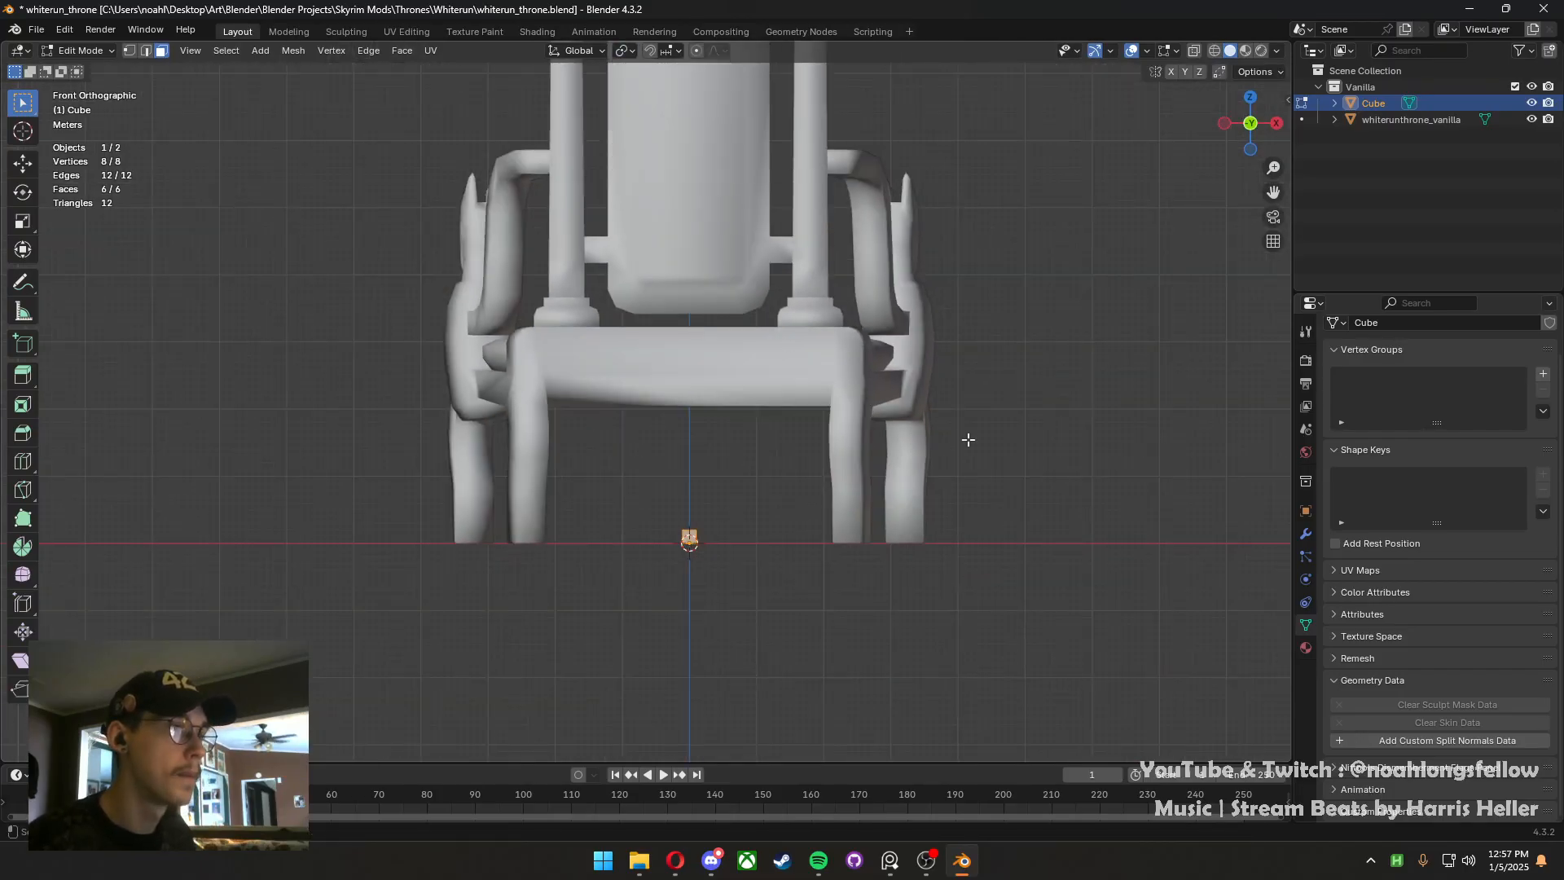
pyautogui.press('s')
pyautogui.rightClick(455, 167)
pyautogui.click(624, 51)
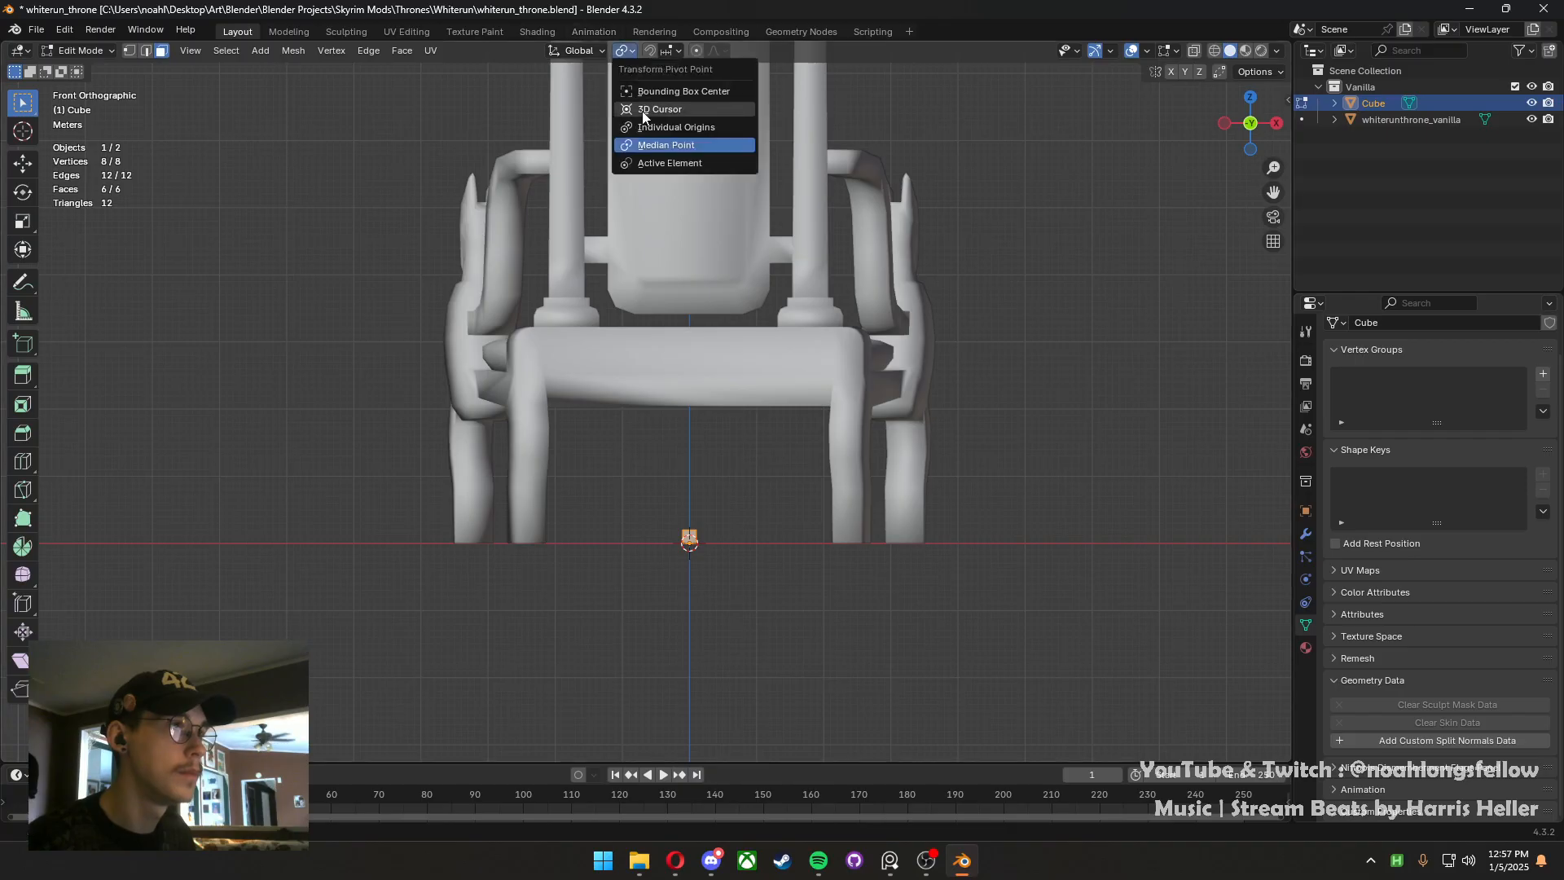
pyautogui.click(650, 110)
pyautogui.press('s')
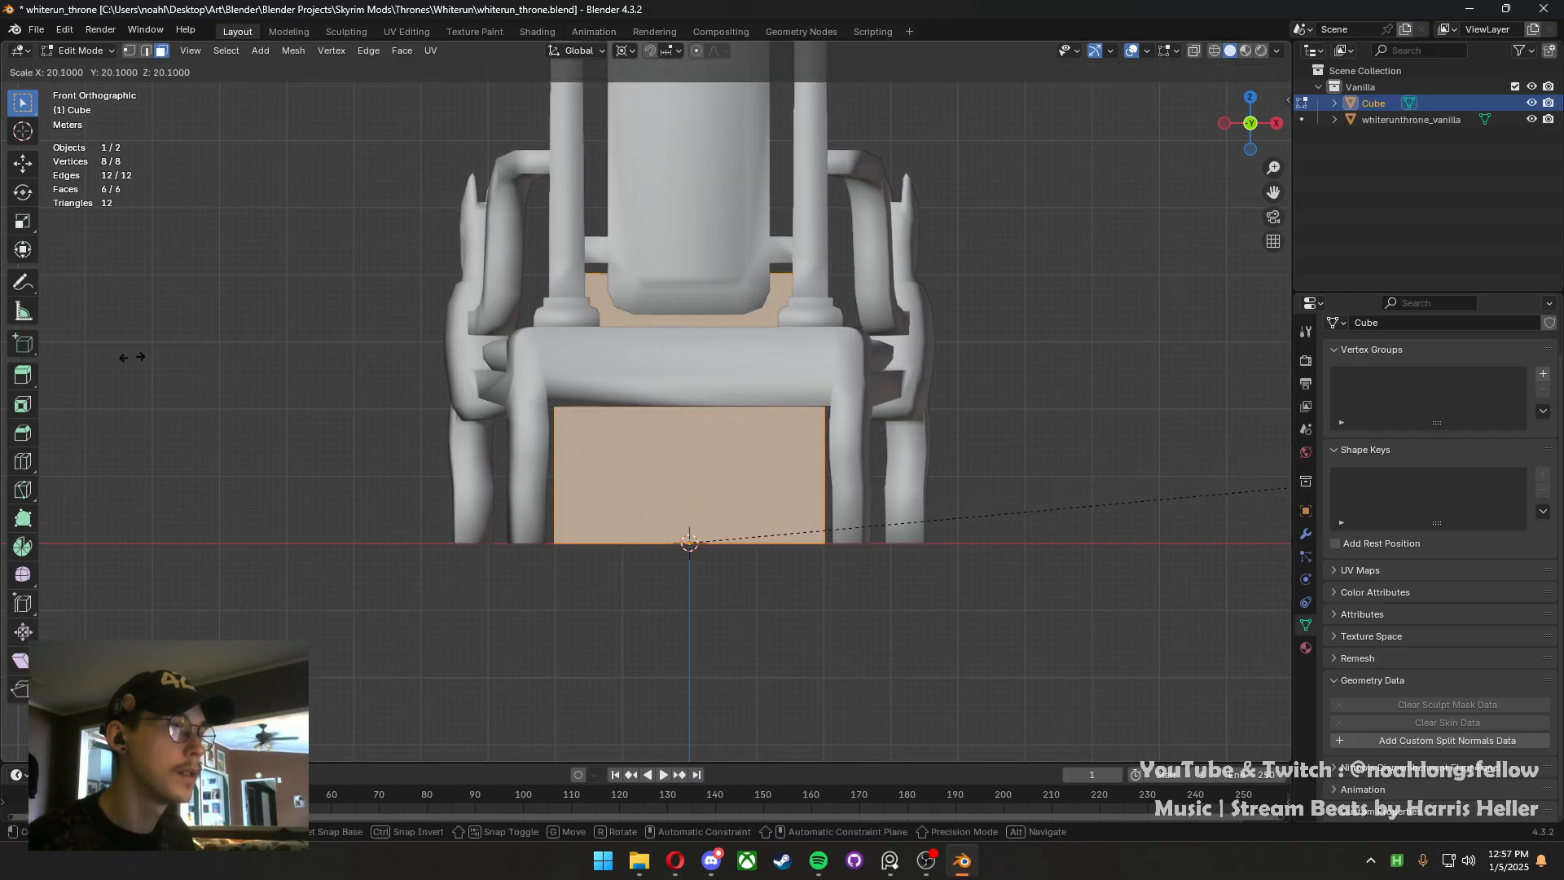
pyautogui.click(758, 392)
pyautogui.moveTo(758, 392); pyautogui.dragTo(1028, 377, button='middle')
pyautogui.press('s')
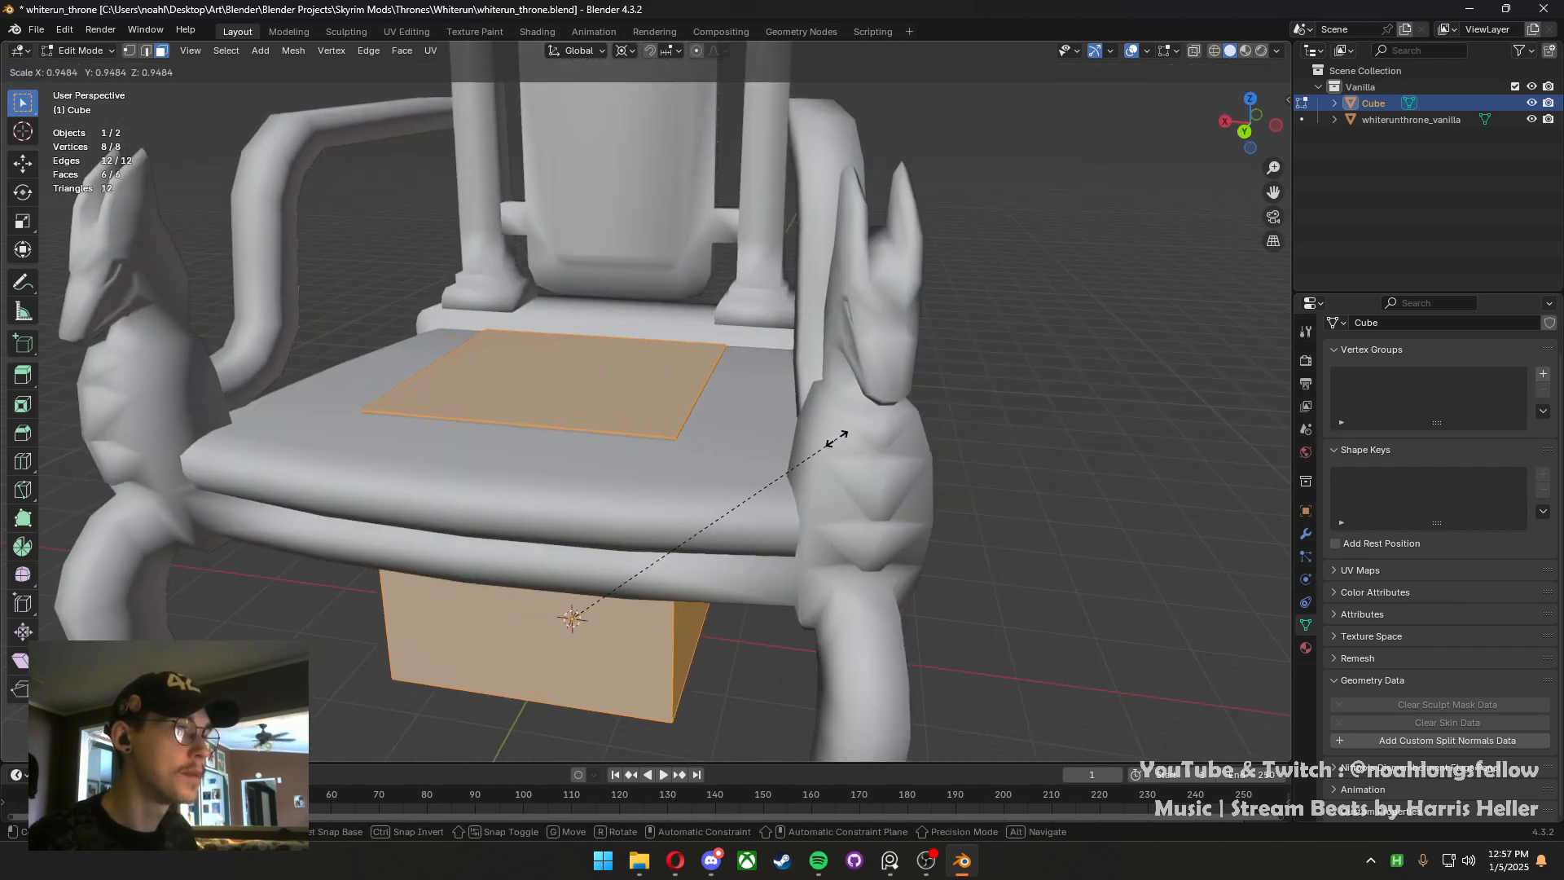
pyautogui.click(656, 516)
# Edit the throne mesh and select all linked geometry of its seat cushion
pyautogui.moveTo(656, 516); pyautogui.dragTo(701, 468, button='middle')
pyautogui.press('Tab')
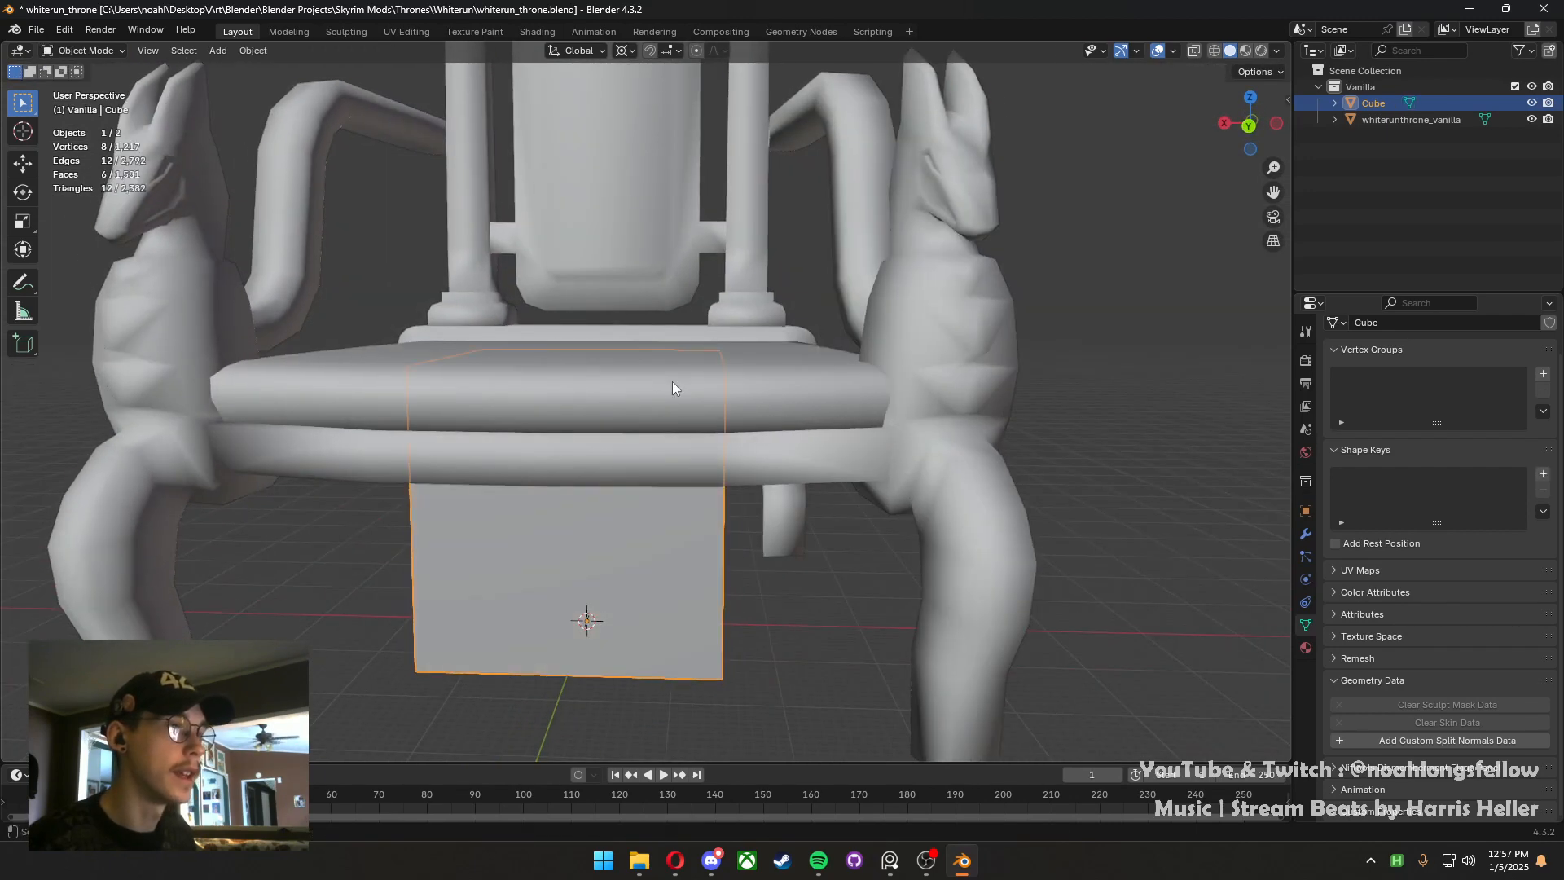
pyautogui.click(672, 381)
pyautogui.scroll(-5, 809, 466)
pyautogui.moveTo(809, 467); pyautogui.dragTo(803, 531, button='middle')
pyautogui.scroll(3, 803, 530)
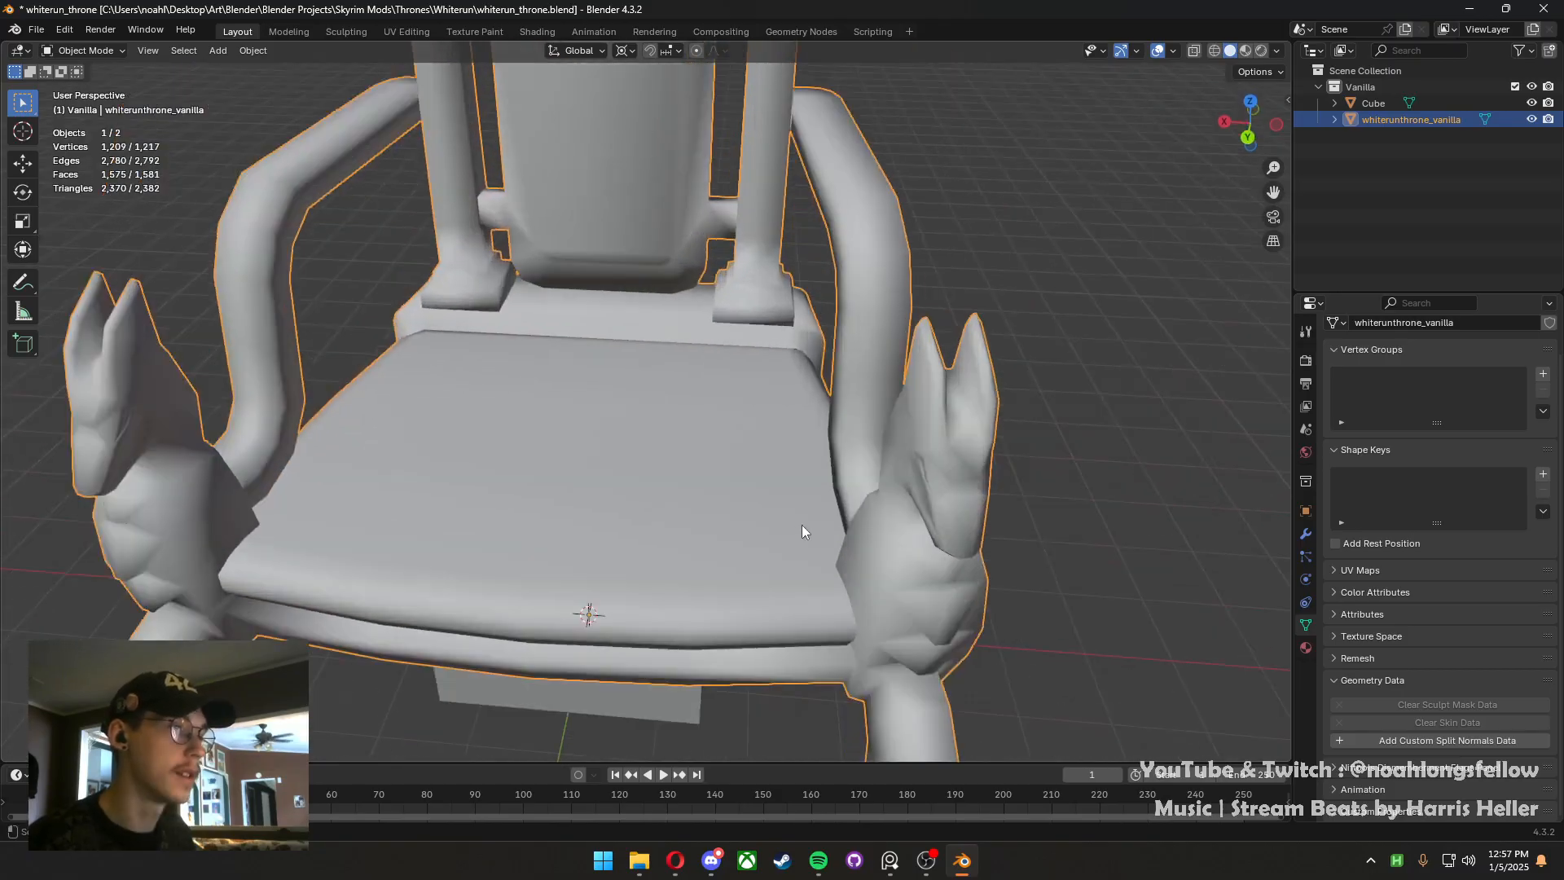
pyautogui.press('Tab')
pyautogui.press('2')
pyautogui.click(656, 511)
pyautogui.hotkey('ctrl', 'l')
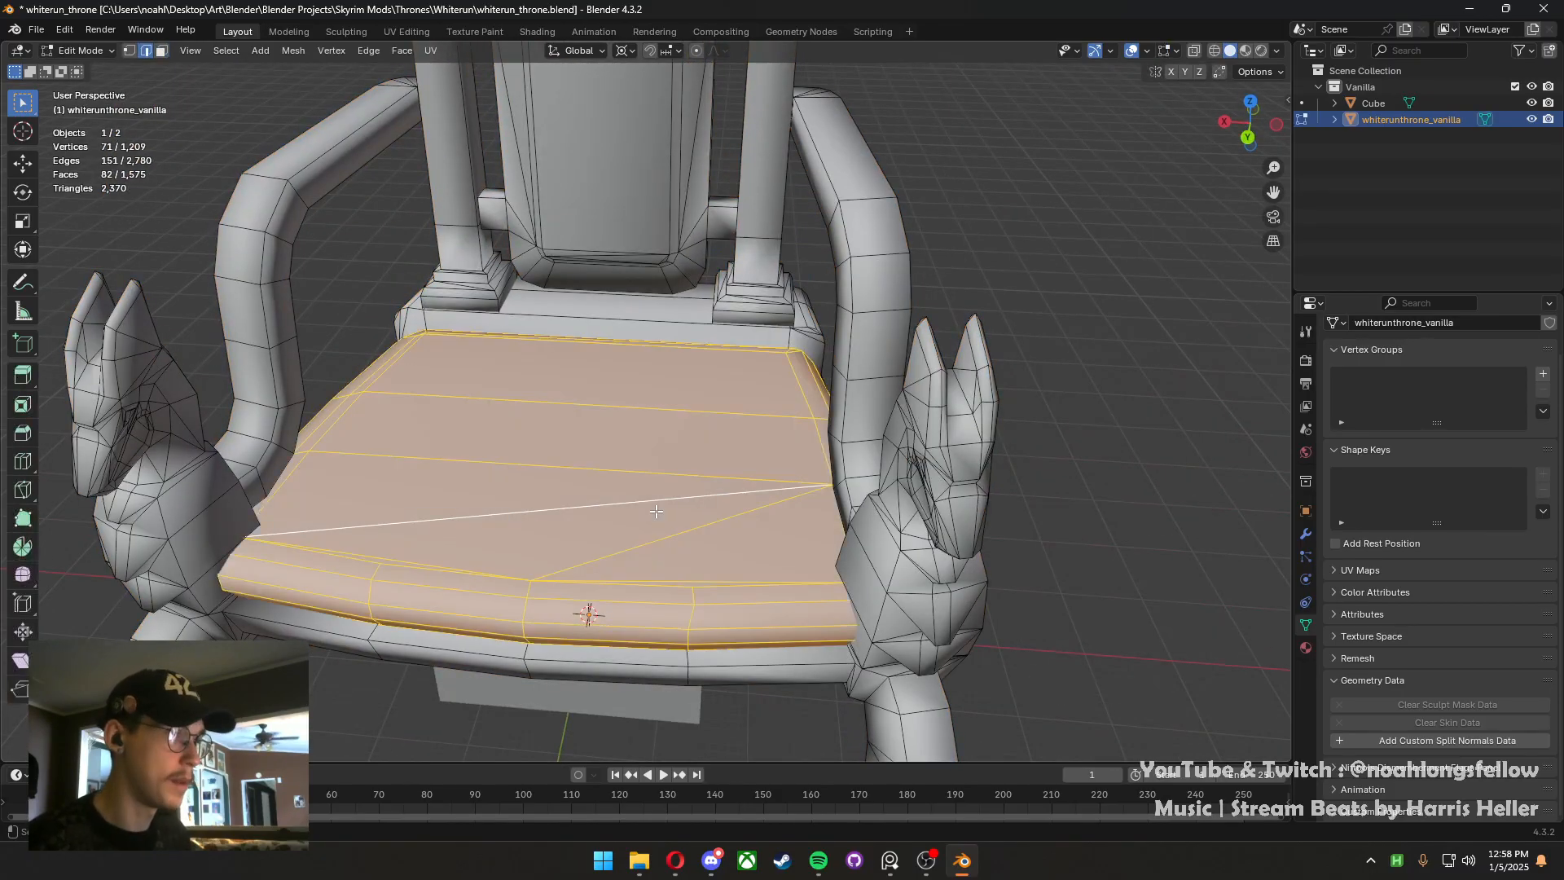
# Try hiding the seat cushion geometry, compare the throne in Edit and Object Mode, and reveal the cushion again
pyautogui.press('h')
pyautogui.moveTo(656, 510); pyautogui.dragTo(616, 502, button='middle')
pyautogui.press('Tab')
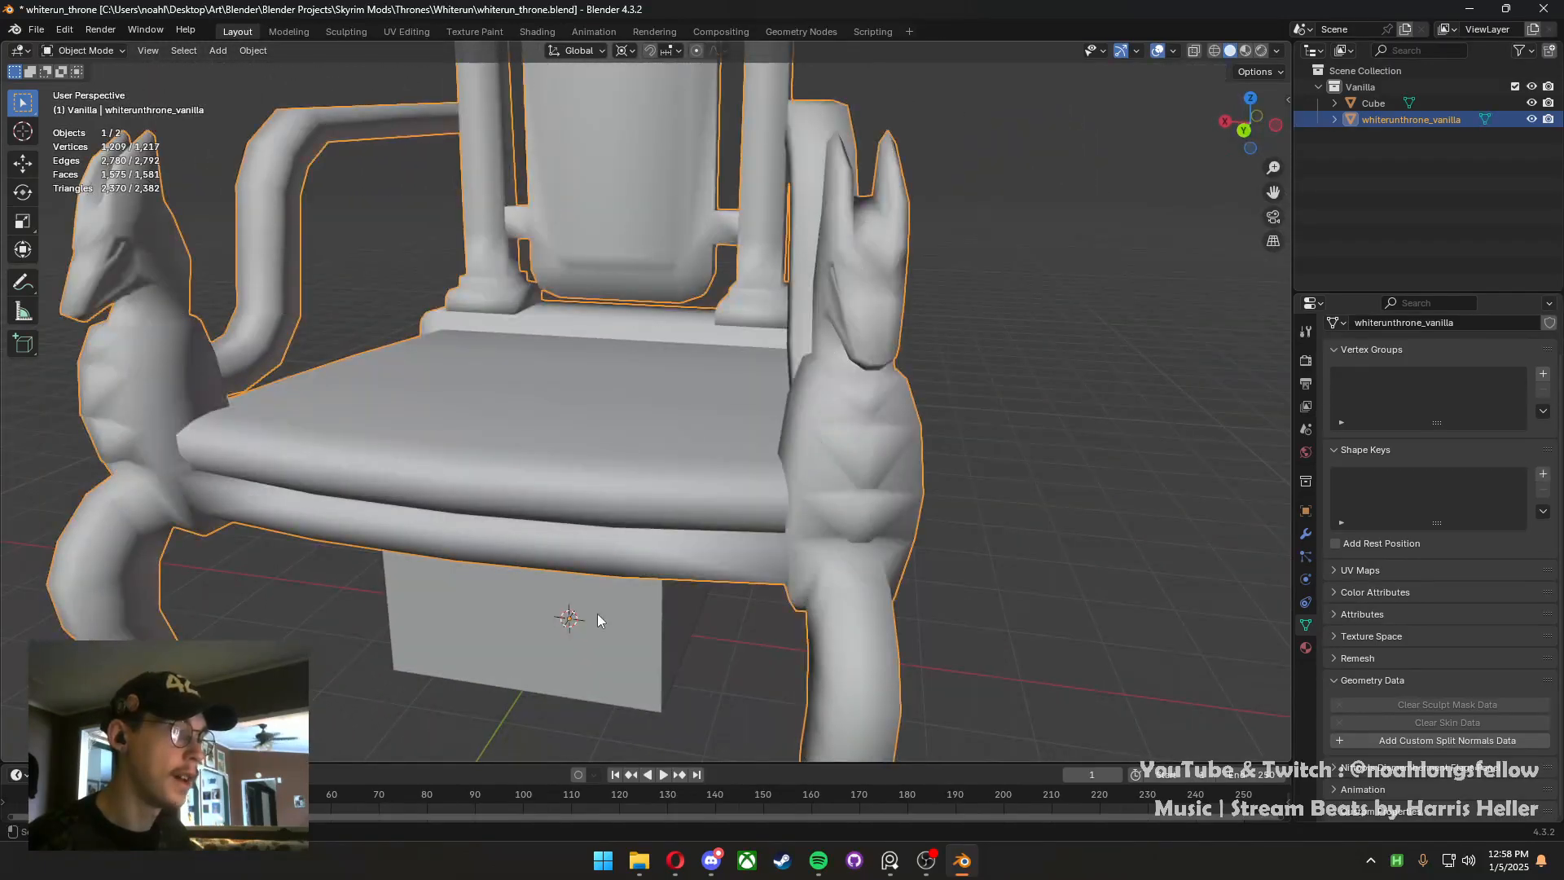
pyautogui.press('Tab')
pyautogui.press('Tab')
pyautogui.press('Tab')
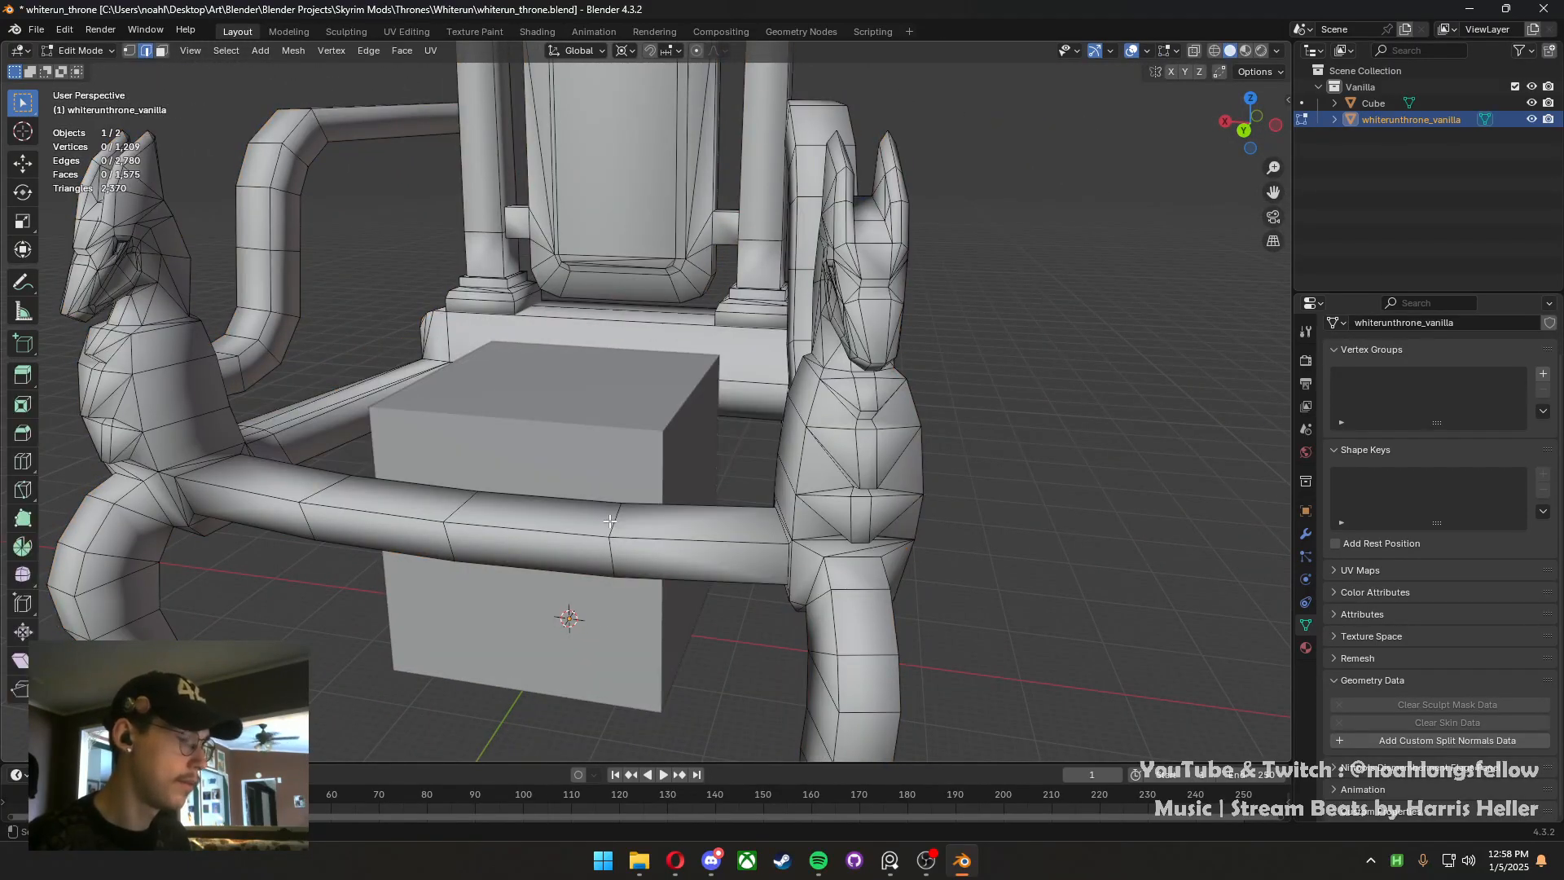
pyautogui.press('Tab')
pyautogui.press('Tab')
pyautogui.press('Tab')
pyautogui.press('Tab')
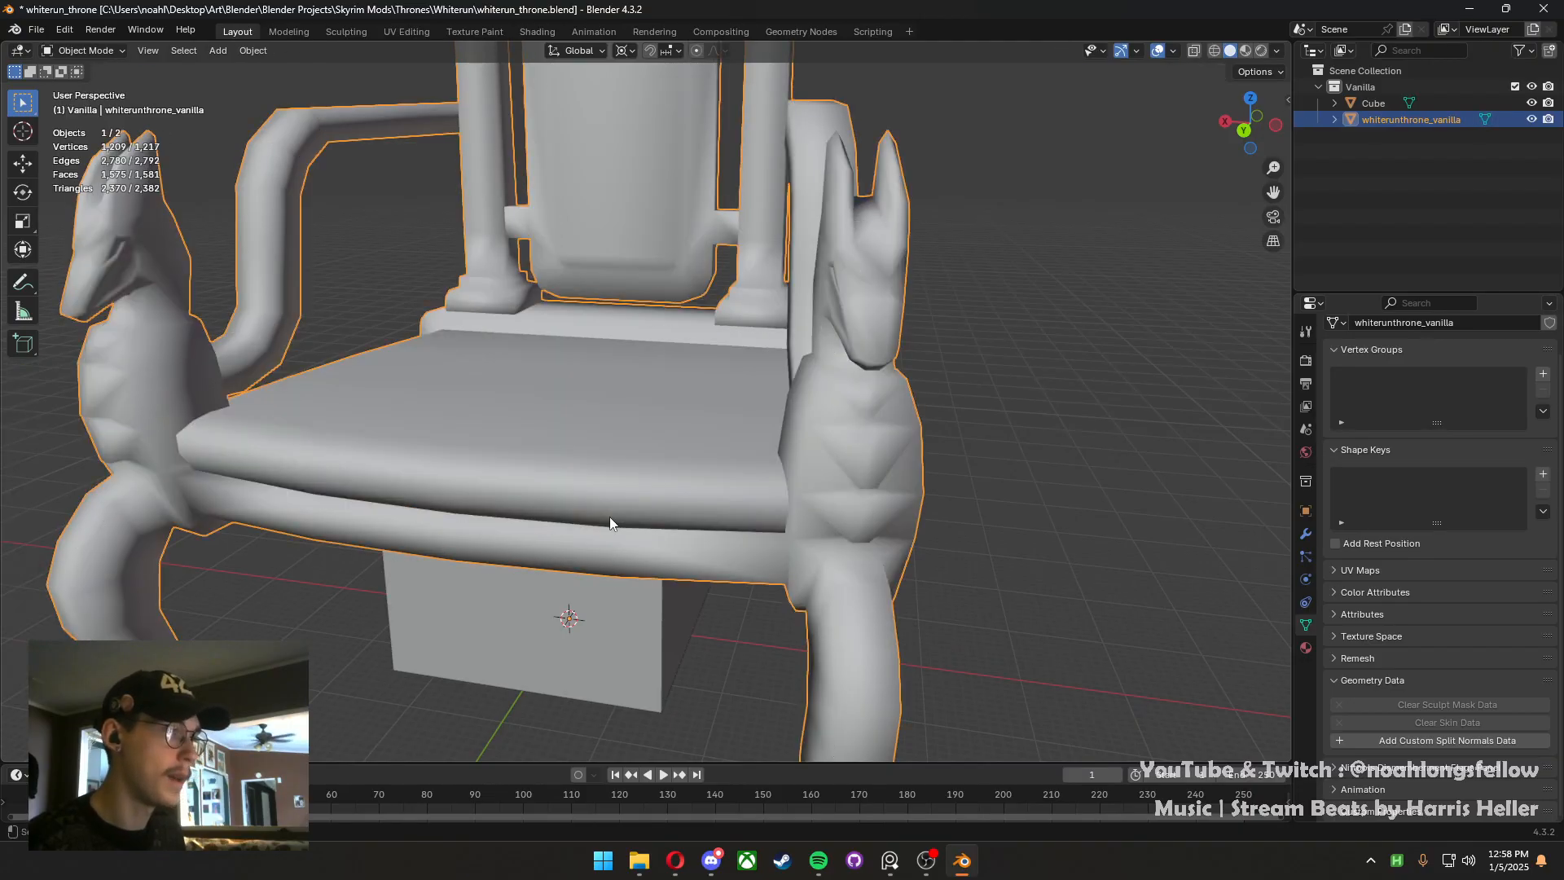
pyautogui.hotkey('alt', 'h')
pyautogui.press('h')
pyautogui.hotkey('alt', 'h')
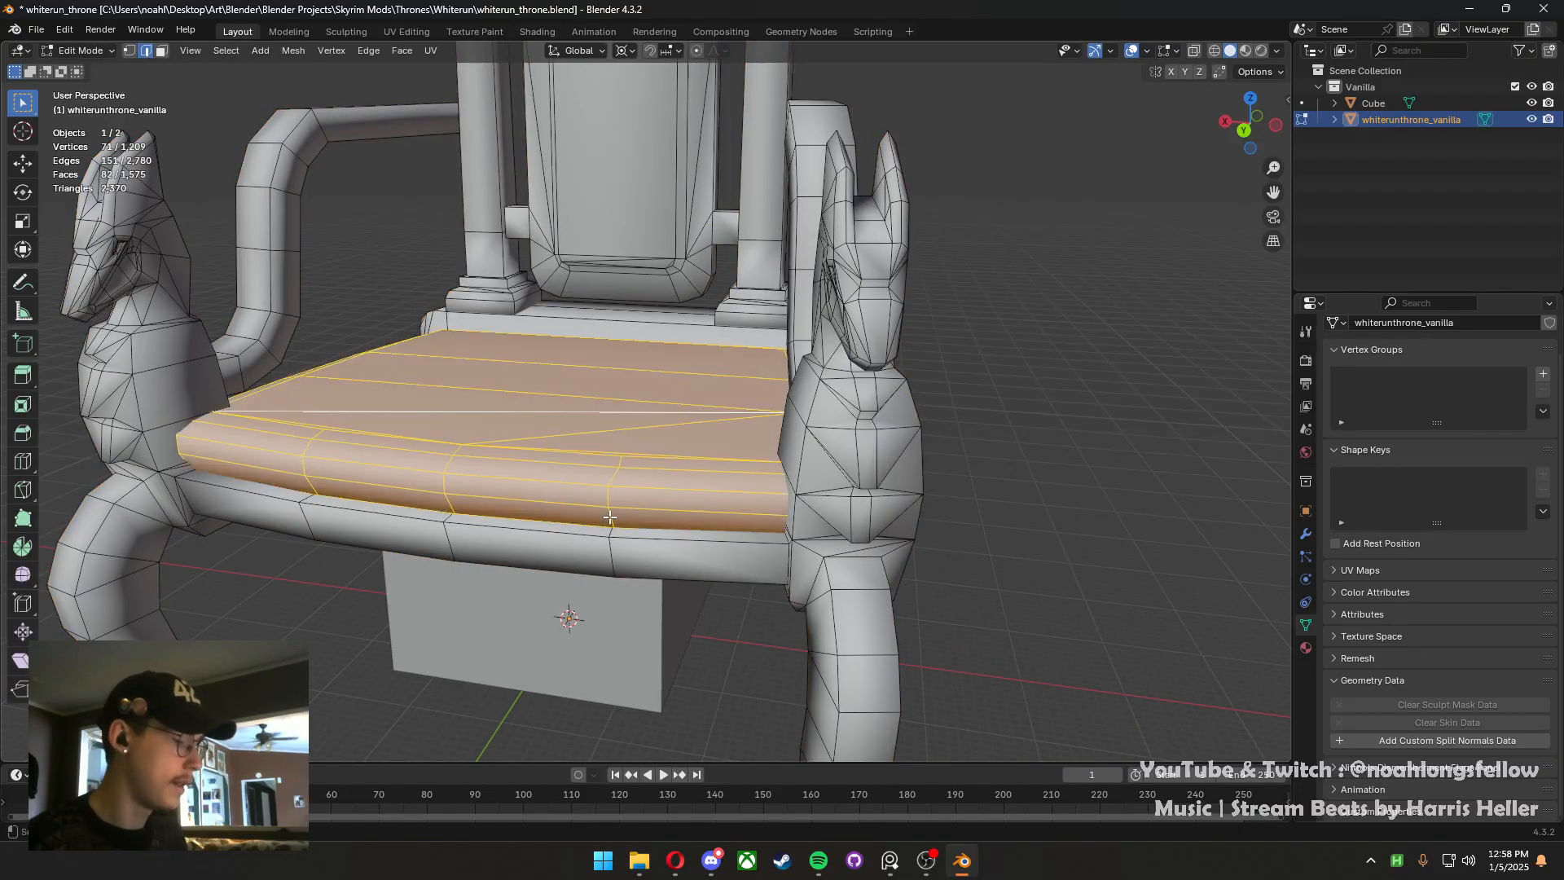
# Separate the selected seat cushion into its own object and hide that object
pyautogui.press('p')
pyautogui.click(609, 516)
pyautogui.press('Tab')
pyautogui.click(598, 475)
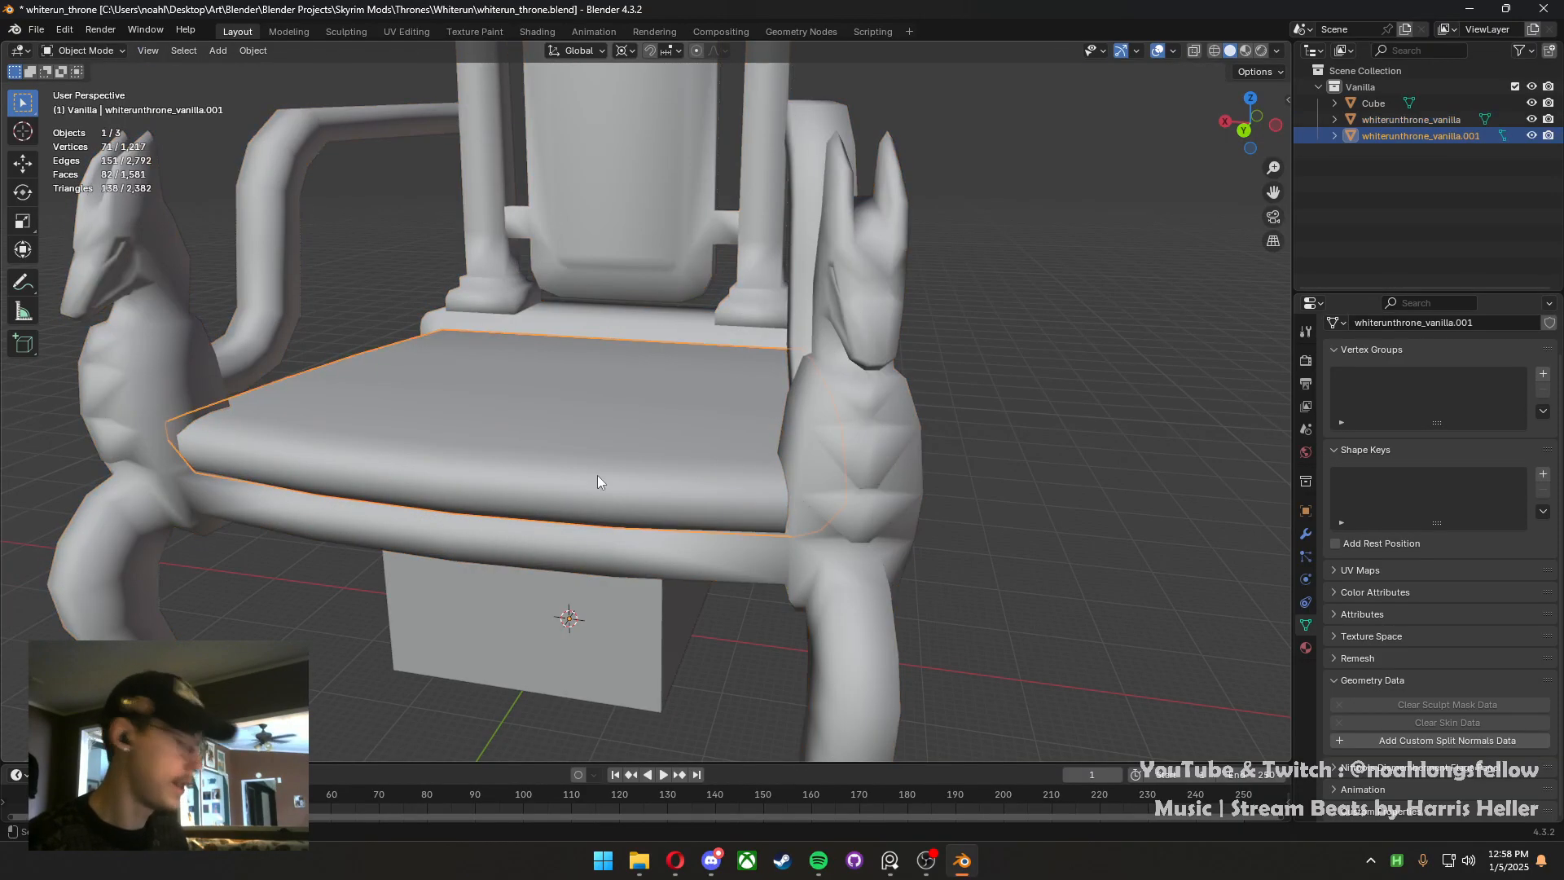
pyautogui.press('h')
# Select the cube and examine how it fits inside the throne frame from the right side and the front
pyautogui.click(598, 478)
pyautogui.press('`')
pyautogui.click(462, 346)
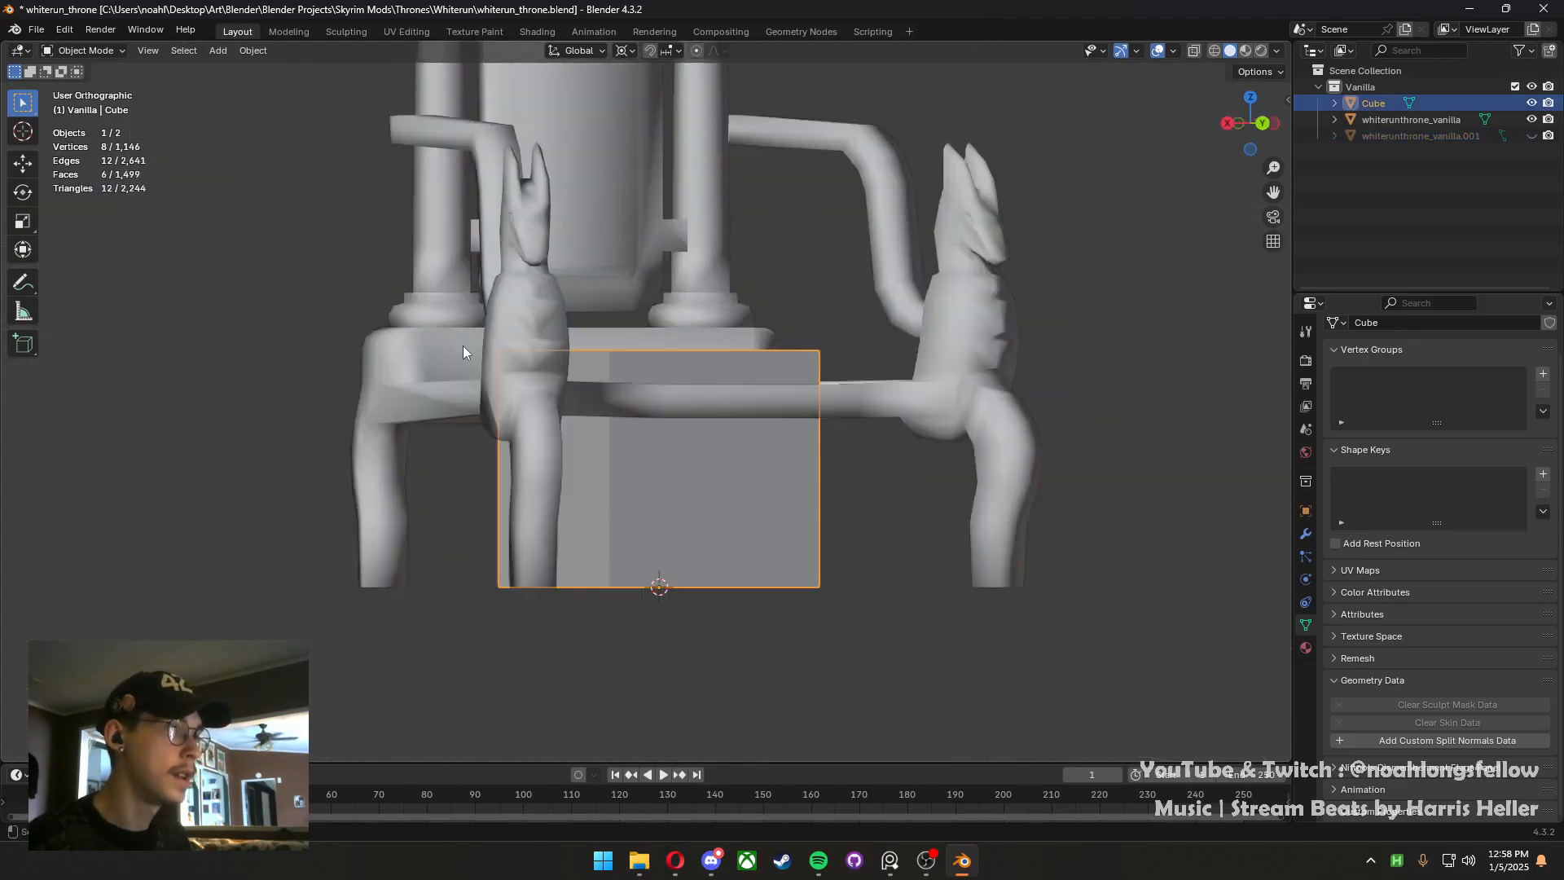
pyautogui.press('`')
pyautogui.click(737, 447)
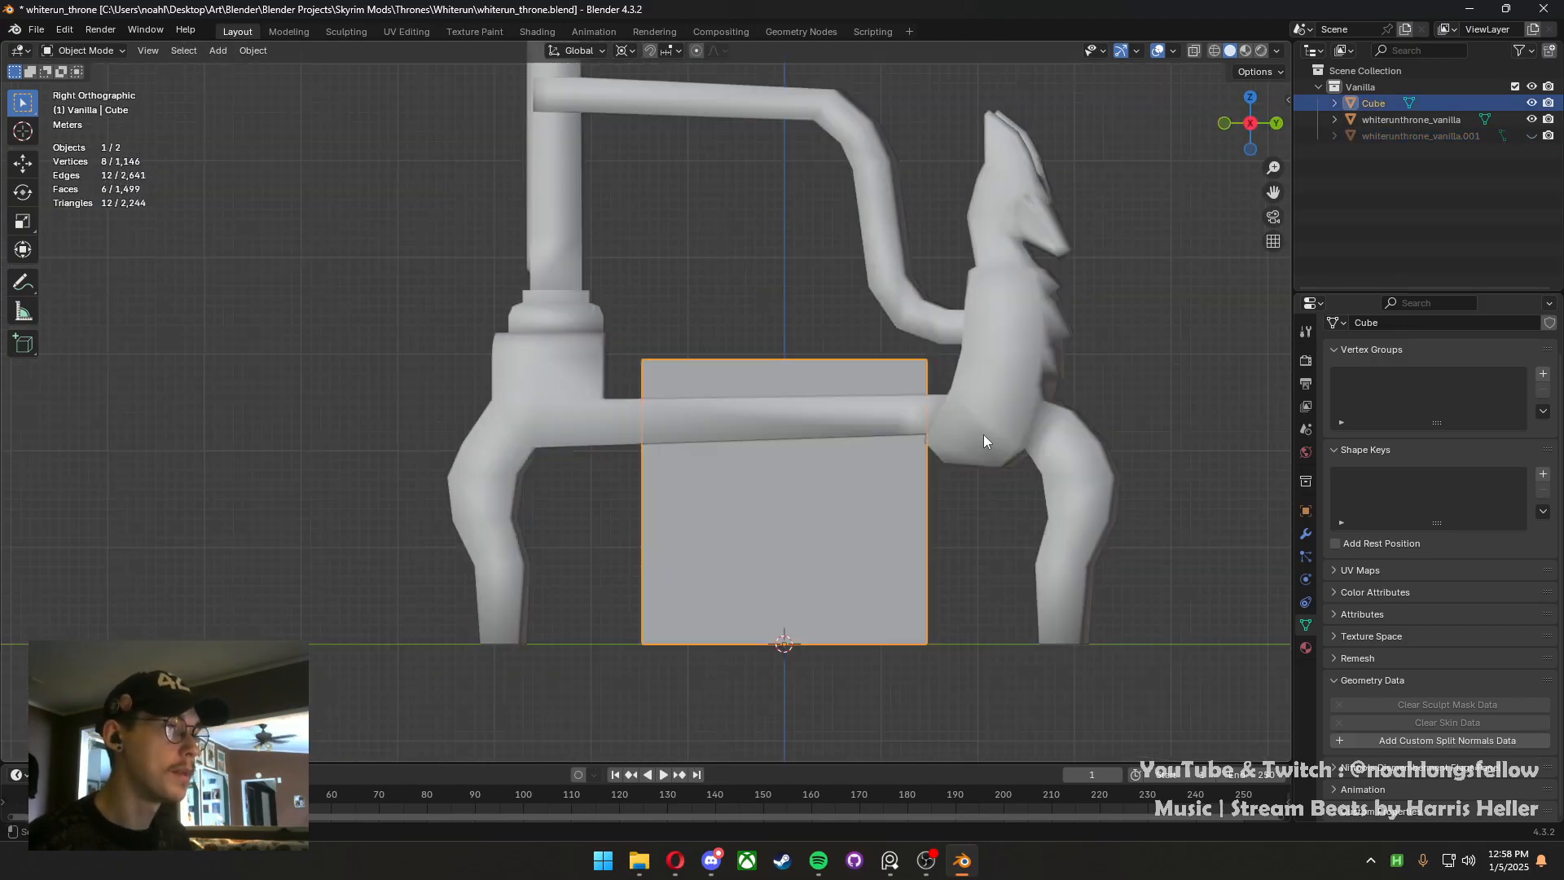
pyautogui.rightClick(753, 418)
pyautogui.moveTo(752, 417); pyautogui.dragTo(457, 380, button='middle')
pyautogui.click(602, 383)
pyautogui.moveTo(575, 330); pyautogui.dragTo(467, 419, button='middle')
pyautogui.click(596, 389)
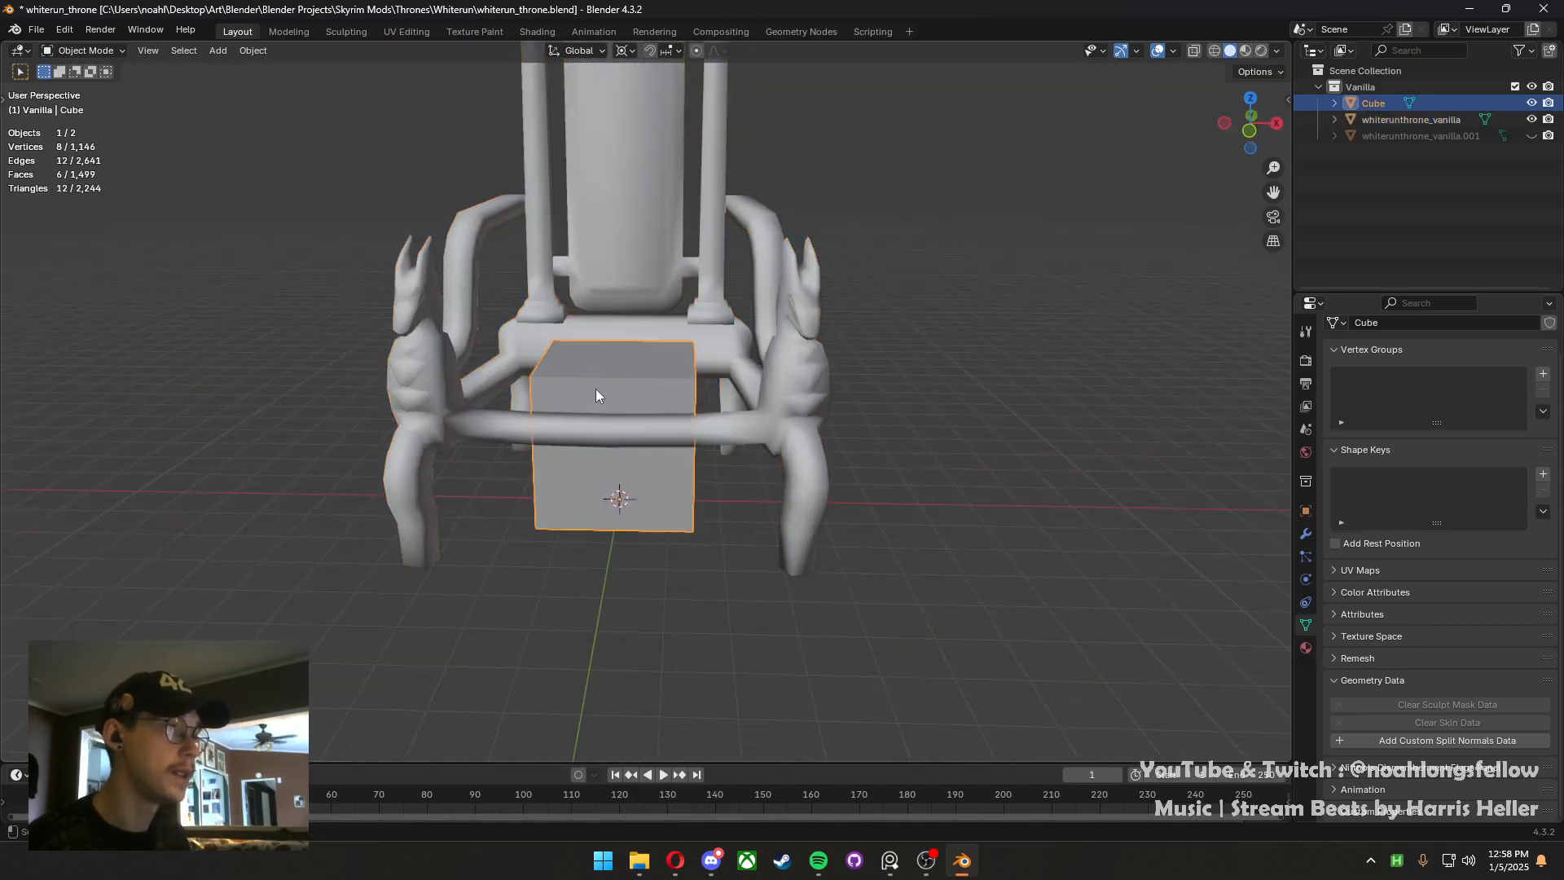
# Turn on X-ray in front view and lower the cube's top face along Z to around the front rail's height
pyautogui.press('`')
pyautogui.click(460, 323)
pyautogui.scroll(5, 603, 365)
pyautogui.scroll(1, 603, 365)
pyautogui.press('Tab')
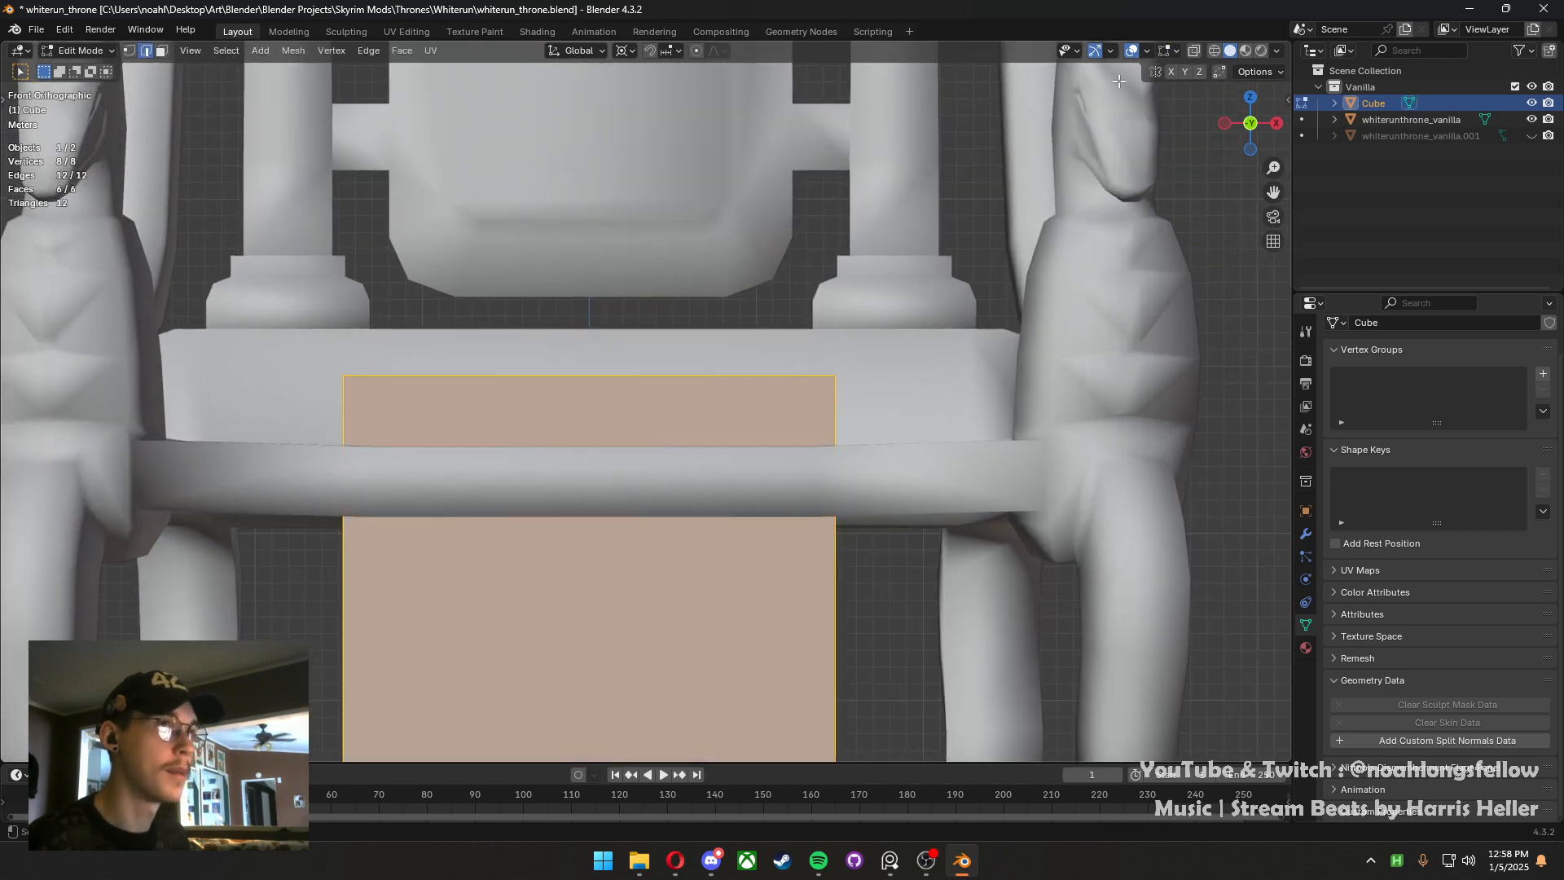
pyautogui.hotkey('alt', 'z')
pyautogui.press('3')
pyautogui.click(610, 352)
pyautogui.press('g')
pyautogui.press('z')
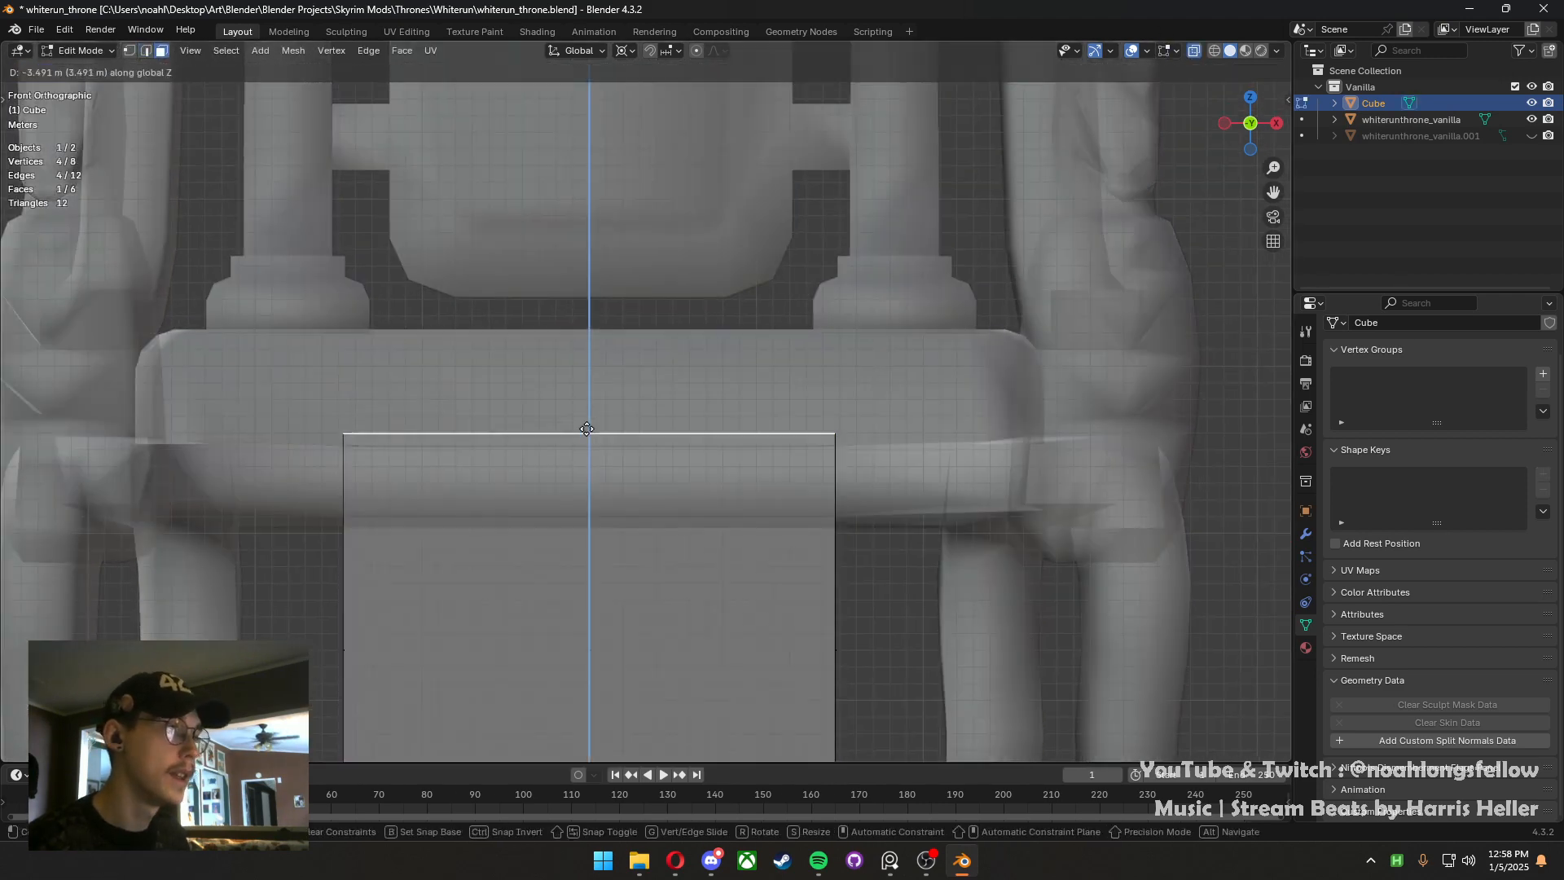
pyautogui.click(632, 444)
# Widen the whole cube along X so it spans the space between the throne's side rails
pyautogui.moveTo(636, 445); pyautogui.dragTo(652, 488, button='middle')
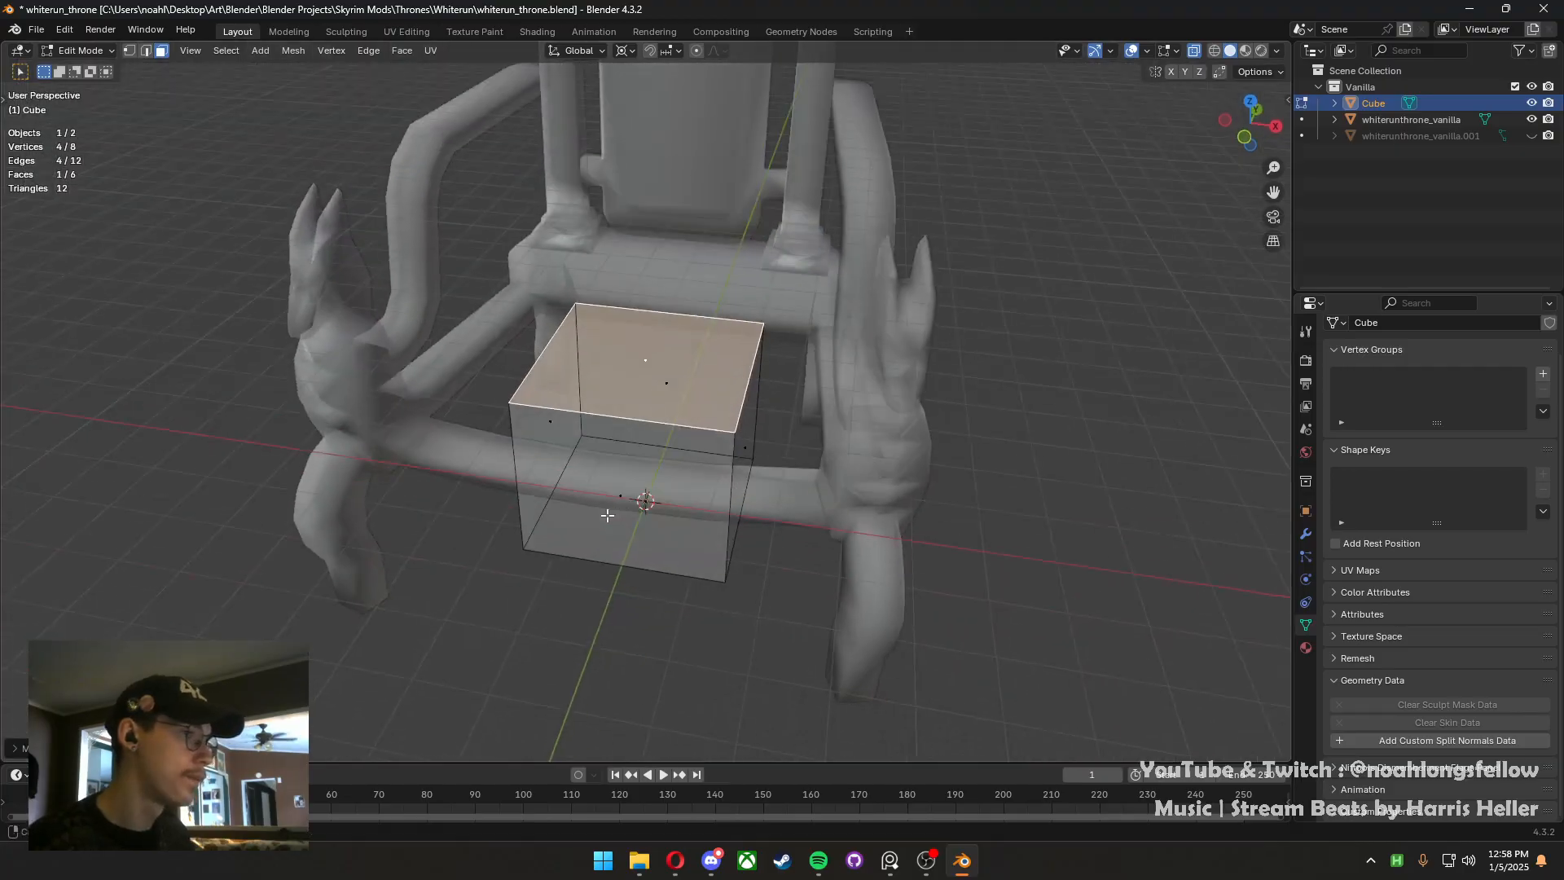
pyautogui.press('a')
pyautogui.press('s')
pyautogui.press('x')
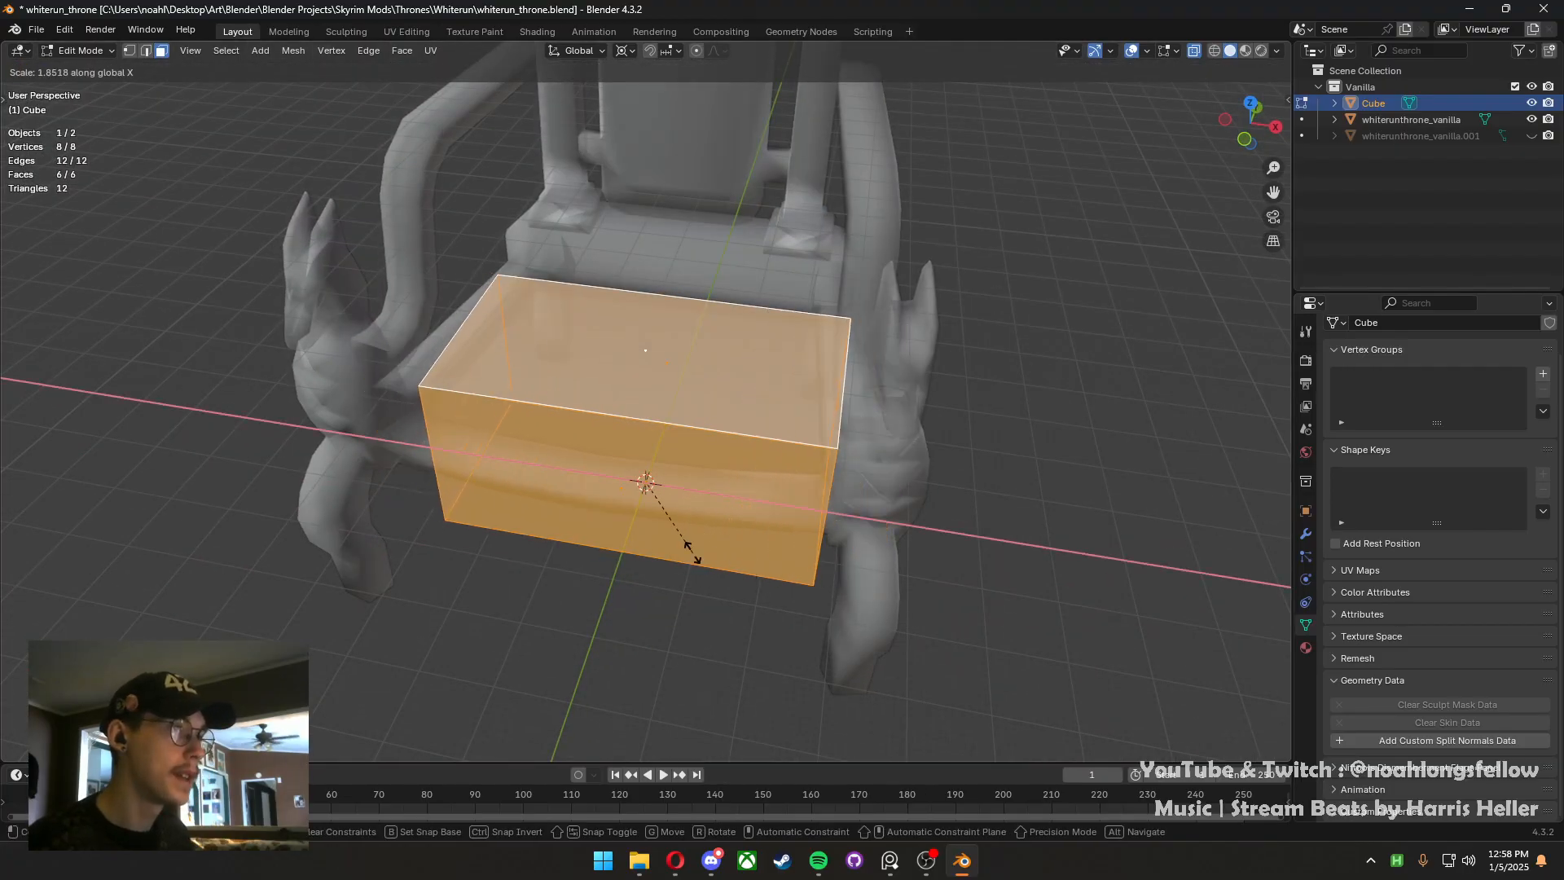
pyautogui.click(639, 565)
# Scale the box's front face wider along X to taper the box toward the back
pyautogui.moveTo(640, 366); pyautogui.dragTo(642, 426, button='middle')
pyautogui.click(643, 426)
pyautogui.press('s')
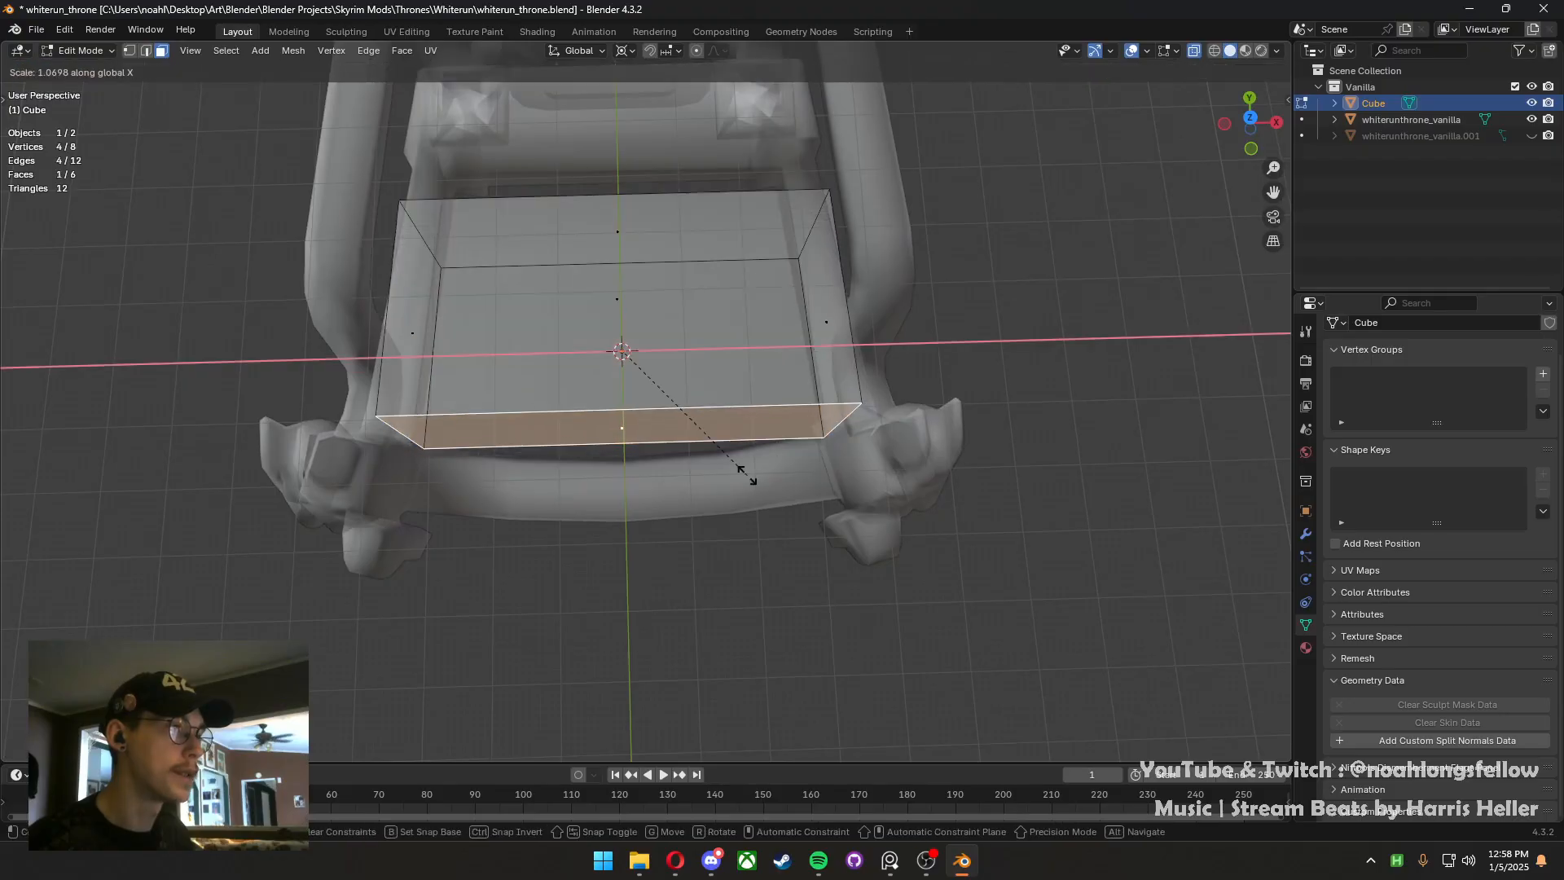
pyautogui.press('x')
pyautogui.click(750, 470)
# Narrow the box's back face slightly along X in top view to follow the throne's side rails
pyautogui.press('KP_7')
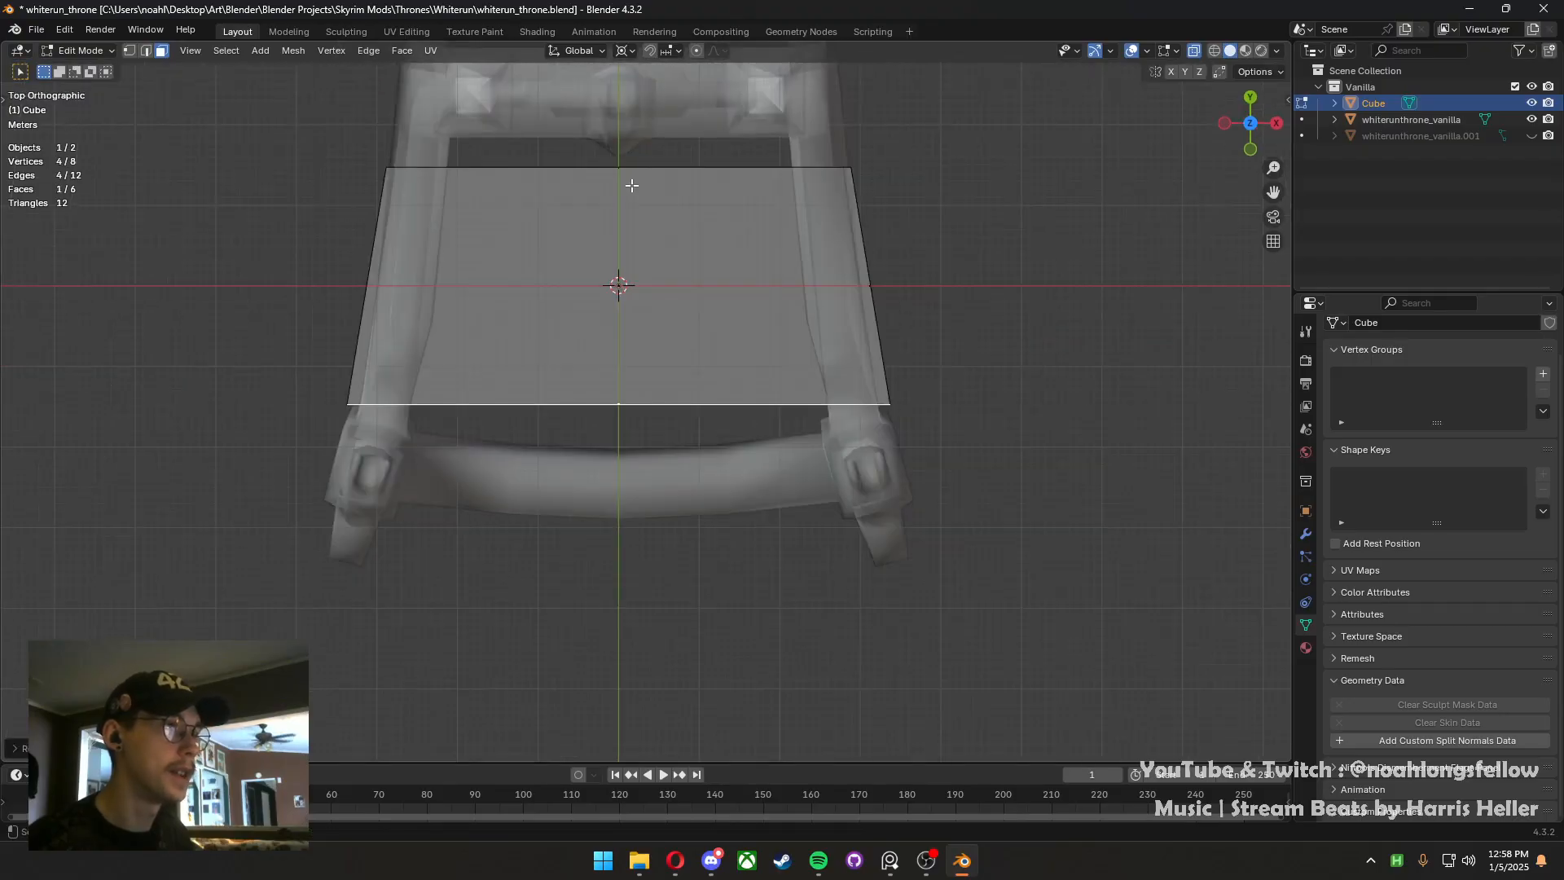
pyautogui.click(774, 230)
pyautogui.press('s')
pyautogui.press('x')
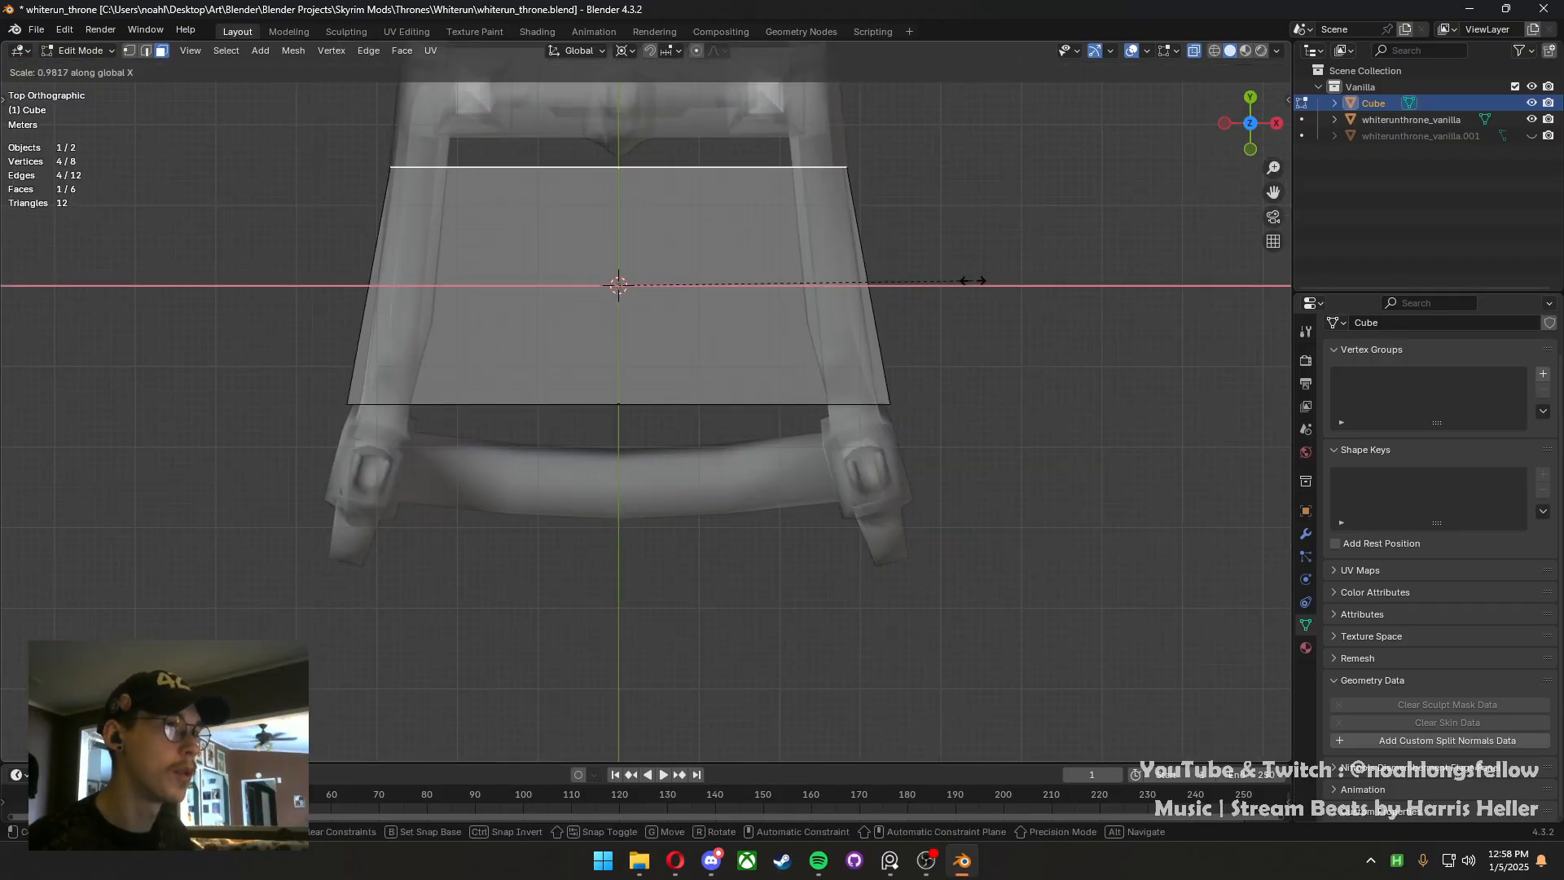
pyautogui.click(970, 280)
# Narrow the box's front face along X and move it forward along Y just past the throne's front rail
pyautogui.hotkey('alt', 'a')
pyautogui.click(672, 404)
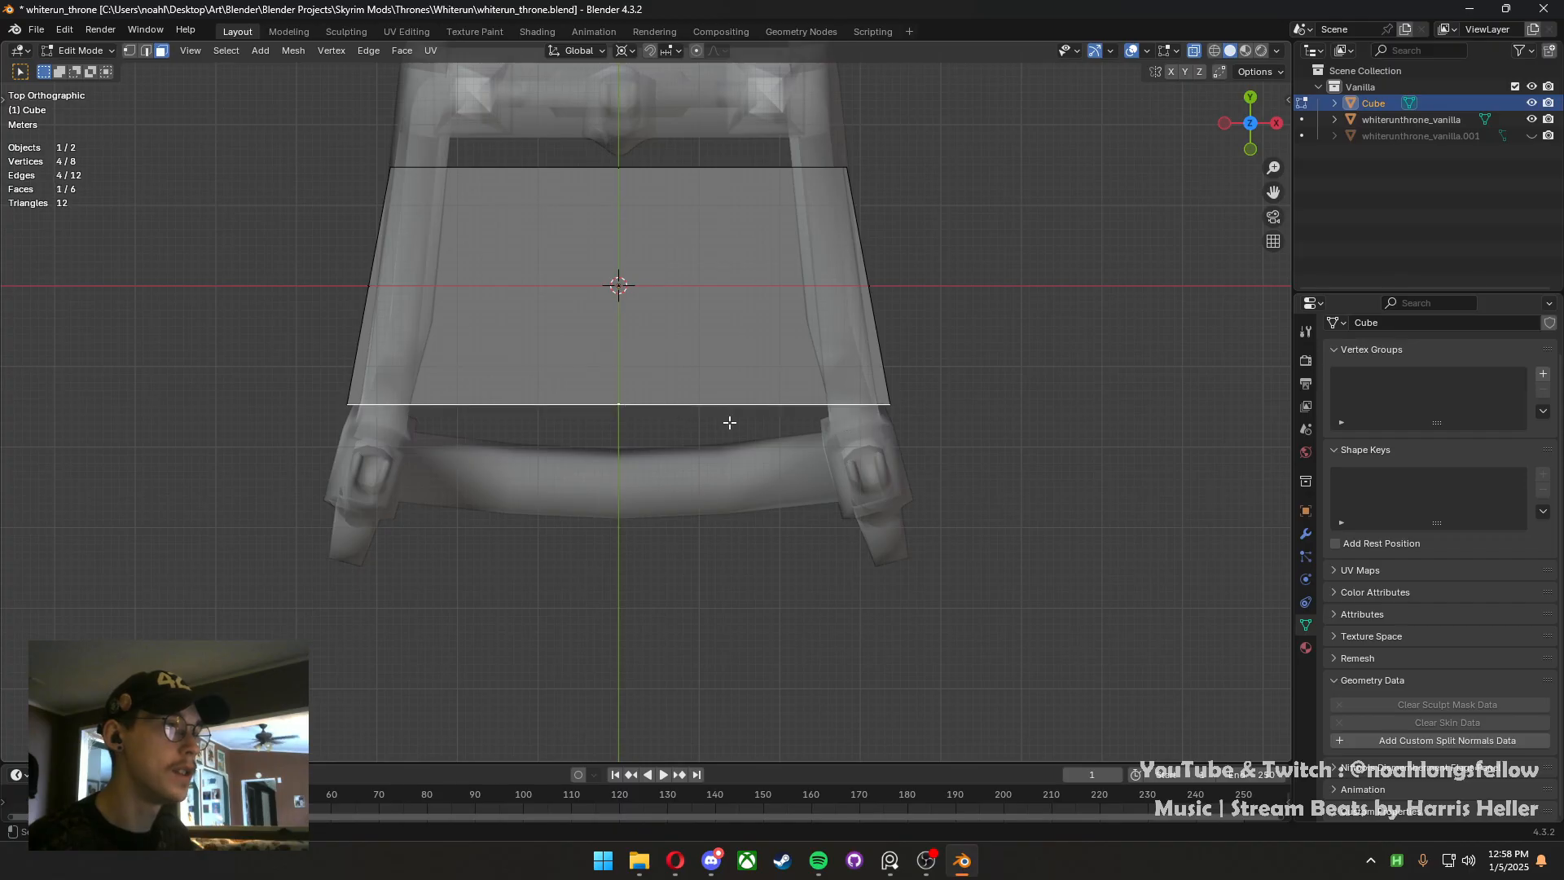
pyautogui.press('s')
pyautogui.press('x')
pyautogui.click(973, 452)
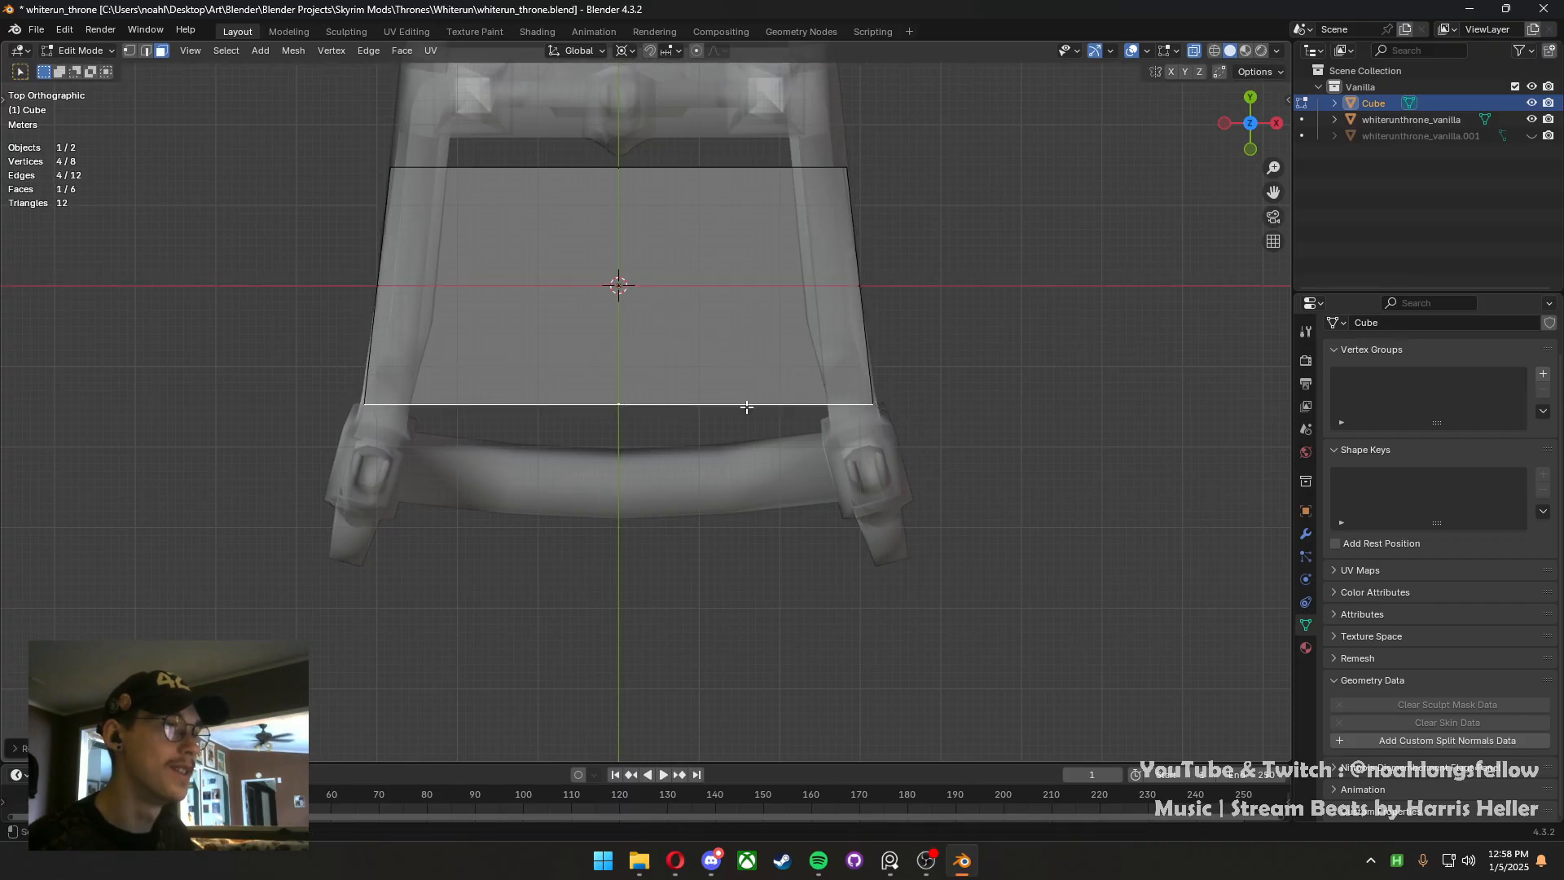
pyautogui.press('g')
pyautogui.press('y')
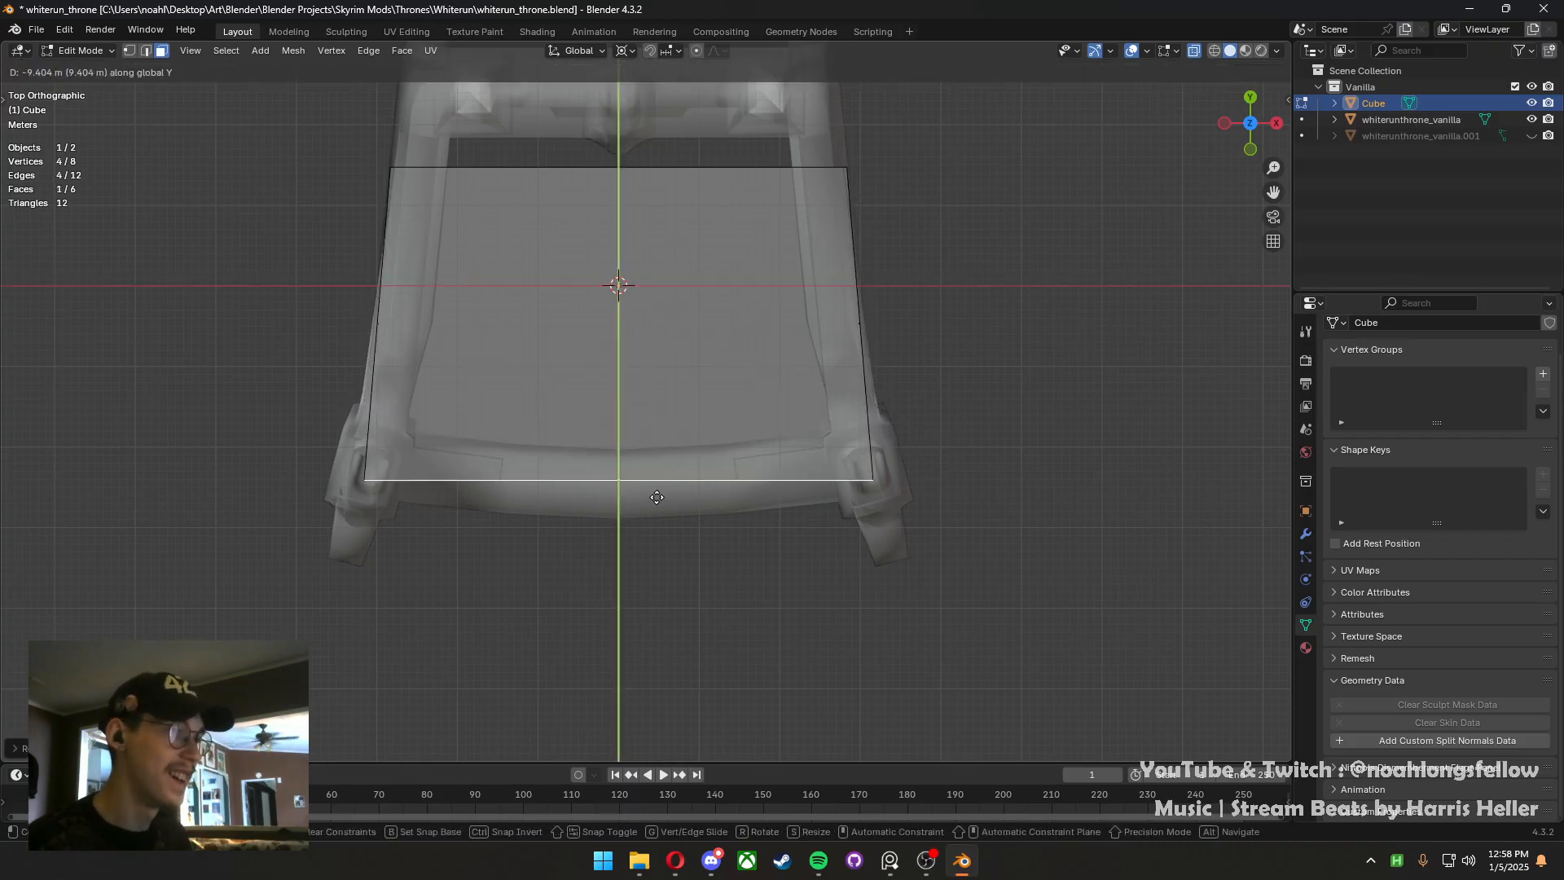
pyautogui.click(705, 62)
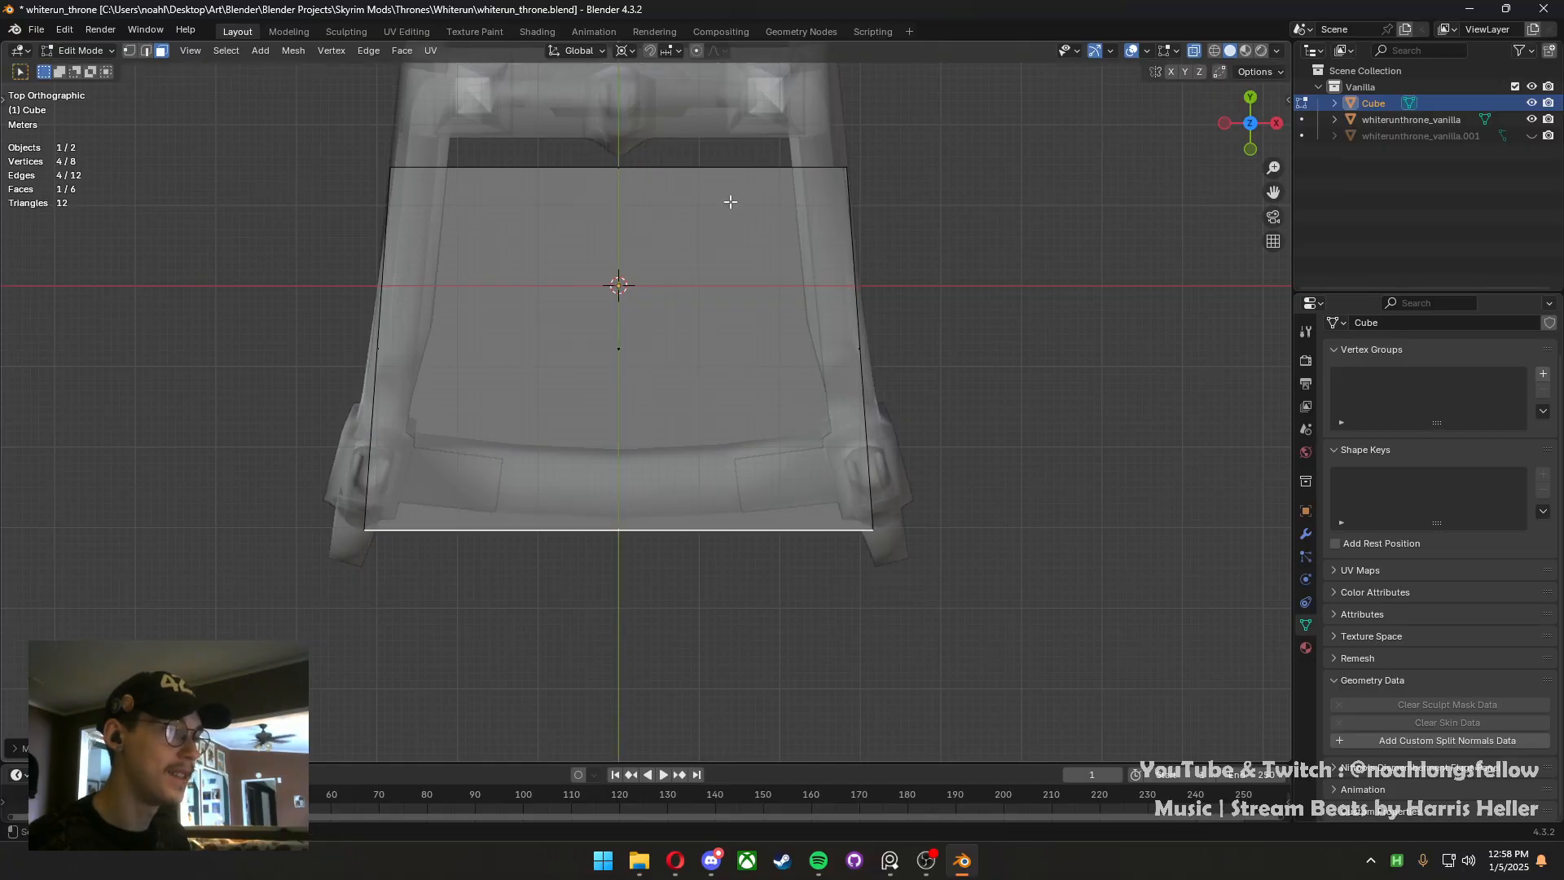
pyautogui.moveTo(773, 583); pyautogui.dragTo(771, 436, button='middle')
pyautogui.press('2')
pyautogui.click(903, 549)
pyautogui.keyDown('shift'); pyautogui.click(298, 511); pyautogui.keyUp('shift')
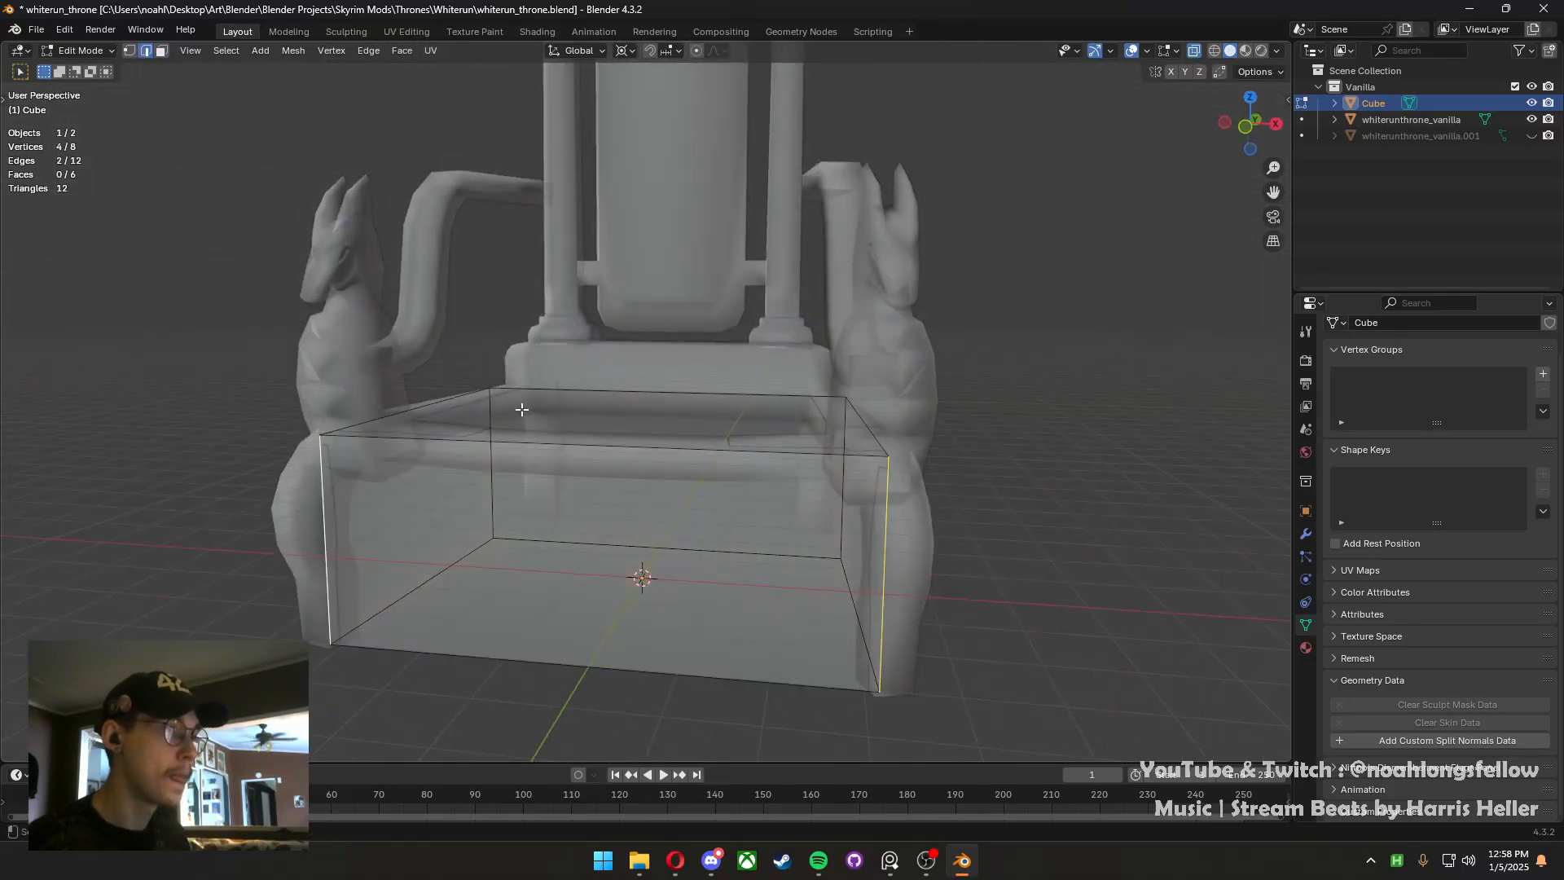
pyautogui.moveTo(521, 408); pyautogui.dragTo(560, 484, button='middle')
pyautogui.rightClick(818, 450)
pyautogui.hotkey('ctrl', 'b')
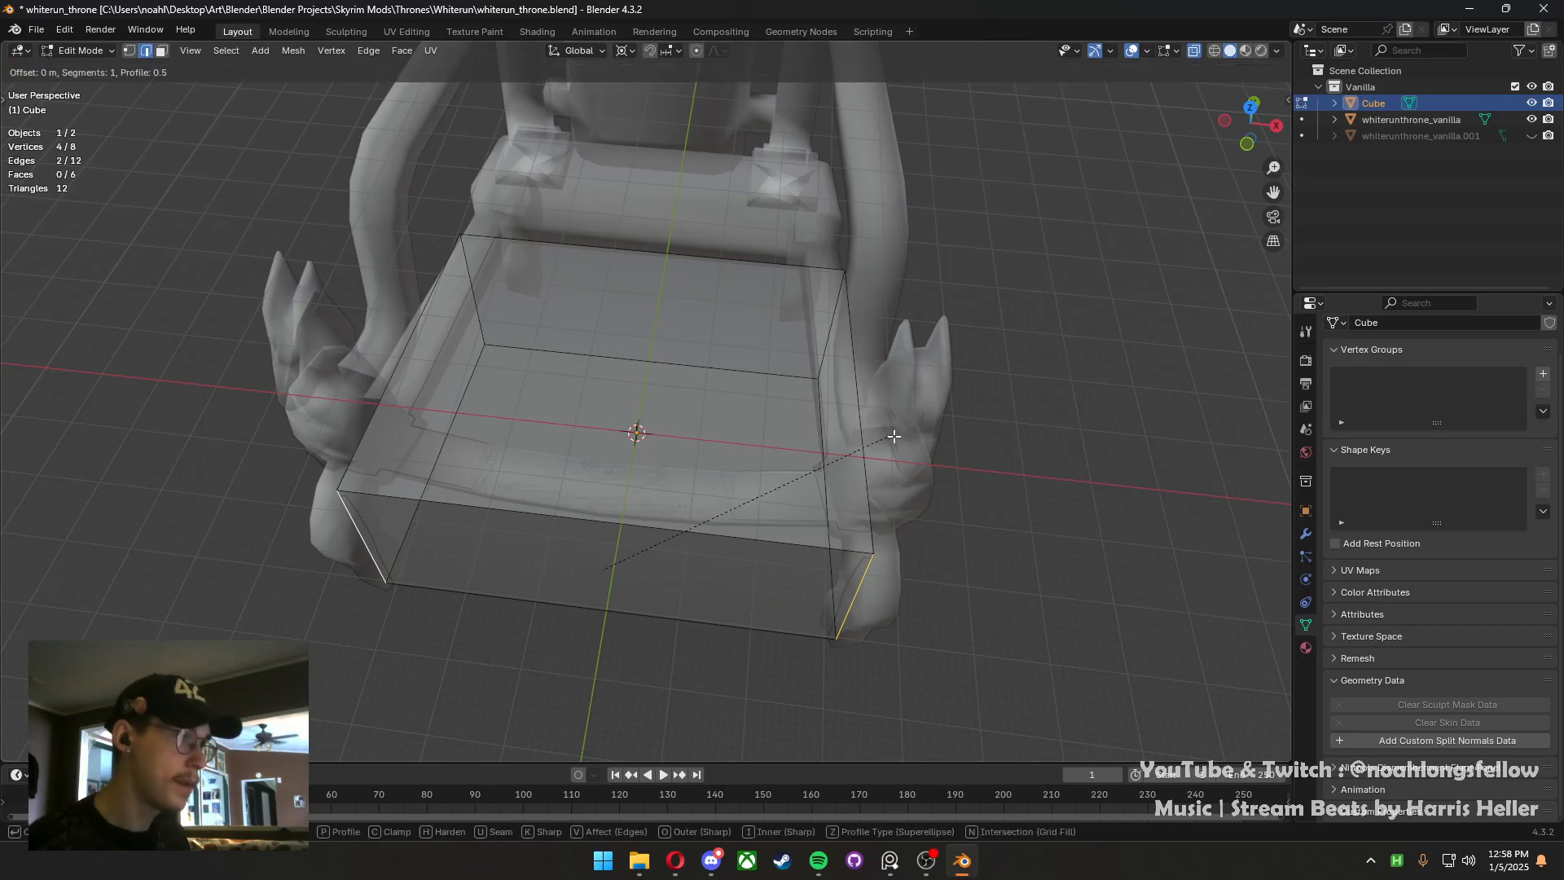
pyautogui.rightClick(729, 489)
# Widen the box's front face along X in top view to line up with the throne's front legs
pyautogui.press('KP_7')
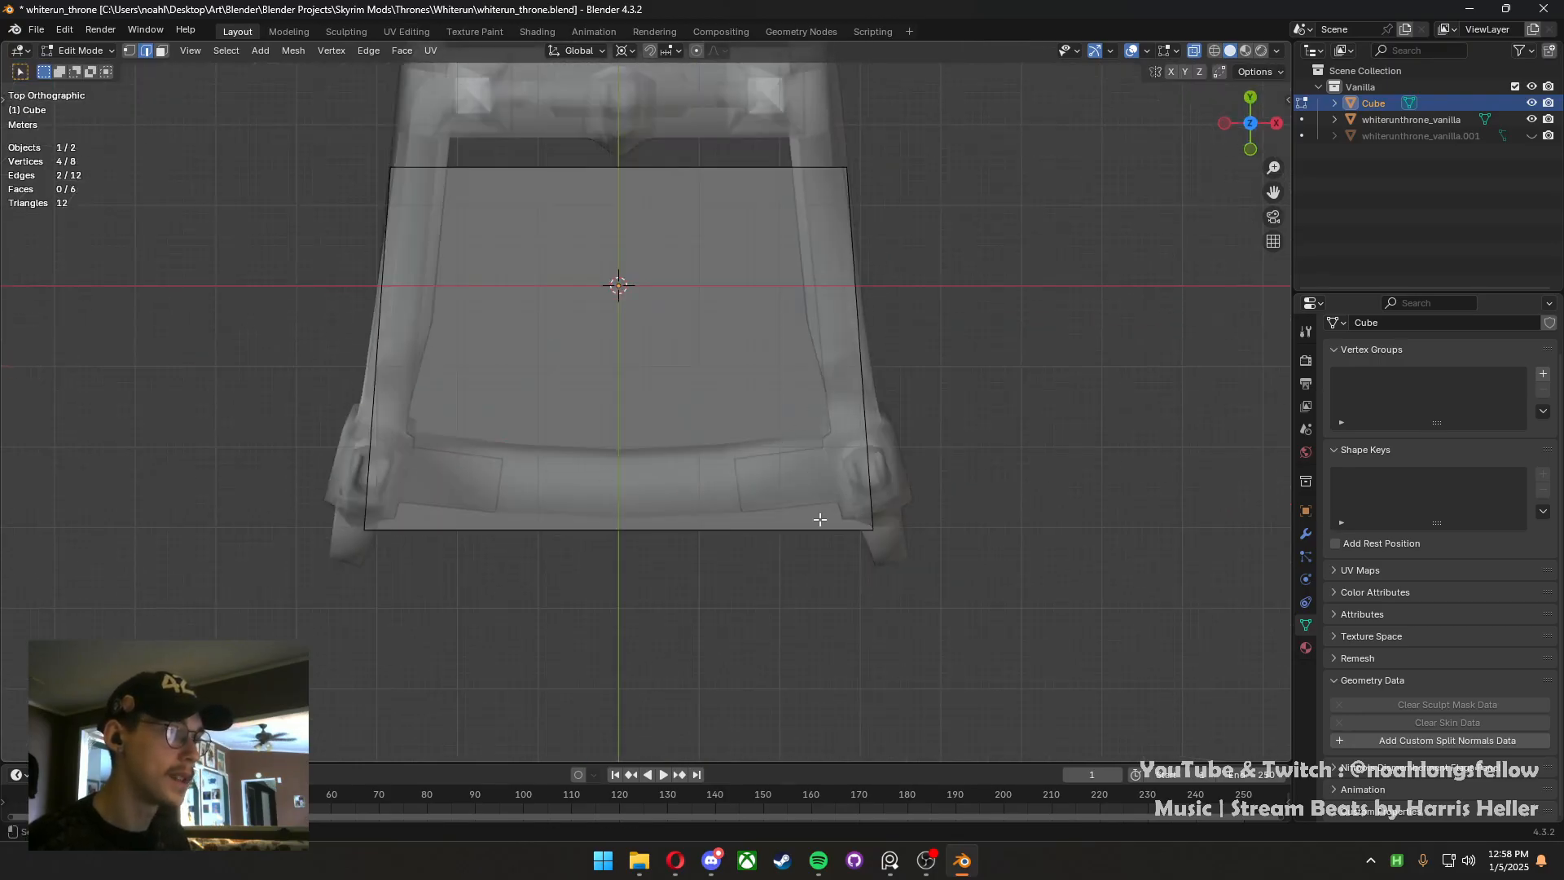
pyautogui.press('3')
pyautogui.press('s')
pyautogui.press('x')
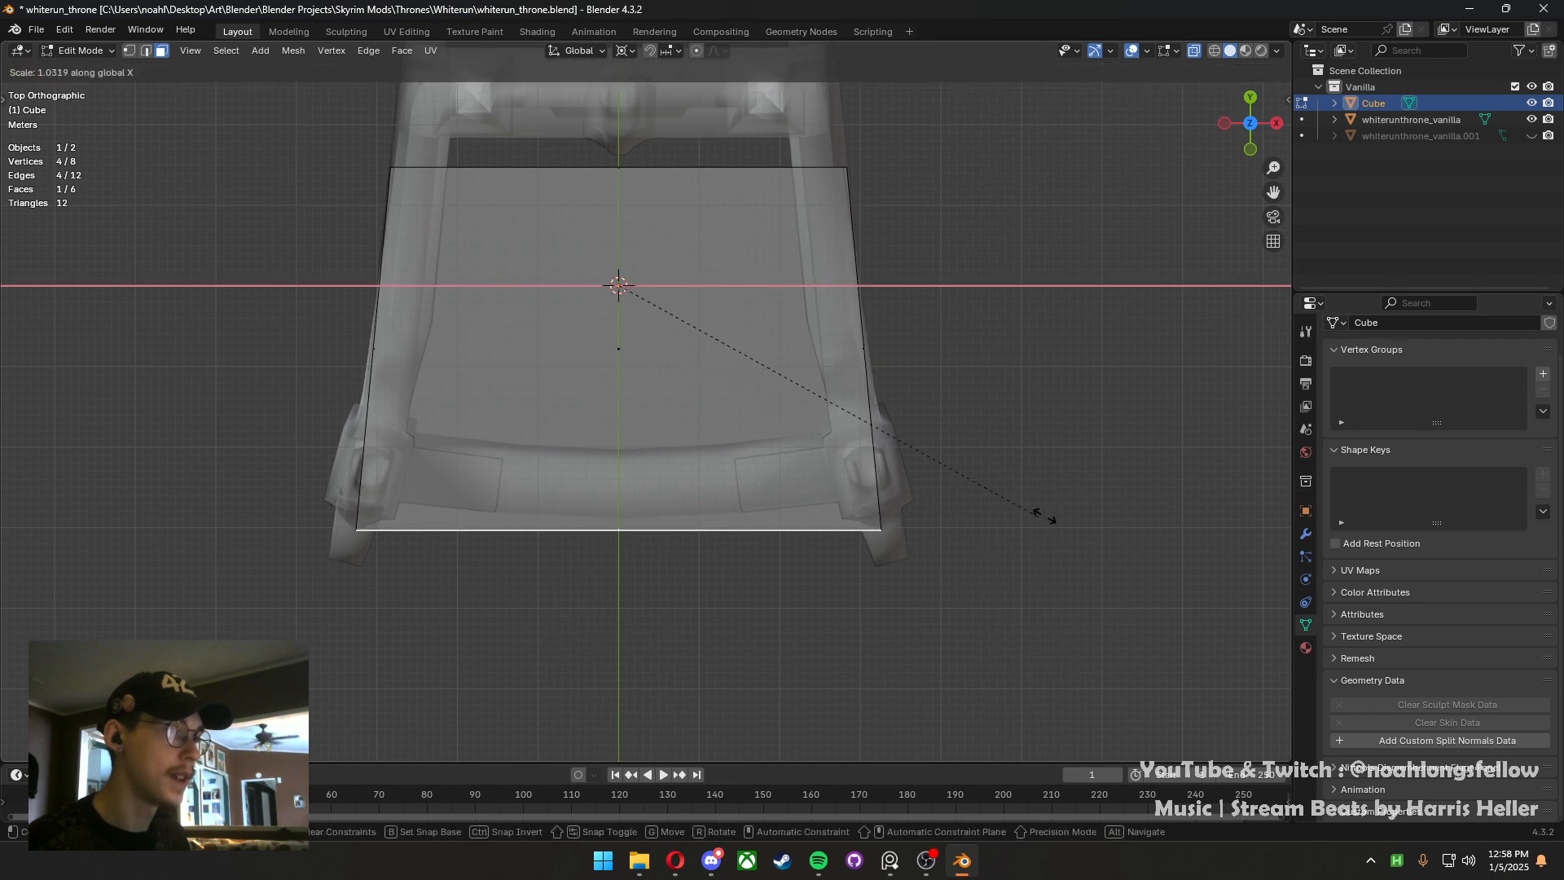
pyautogui.click(1144, 504)
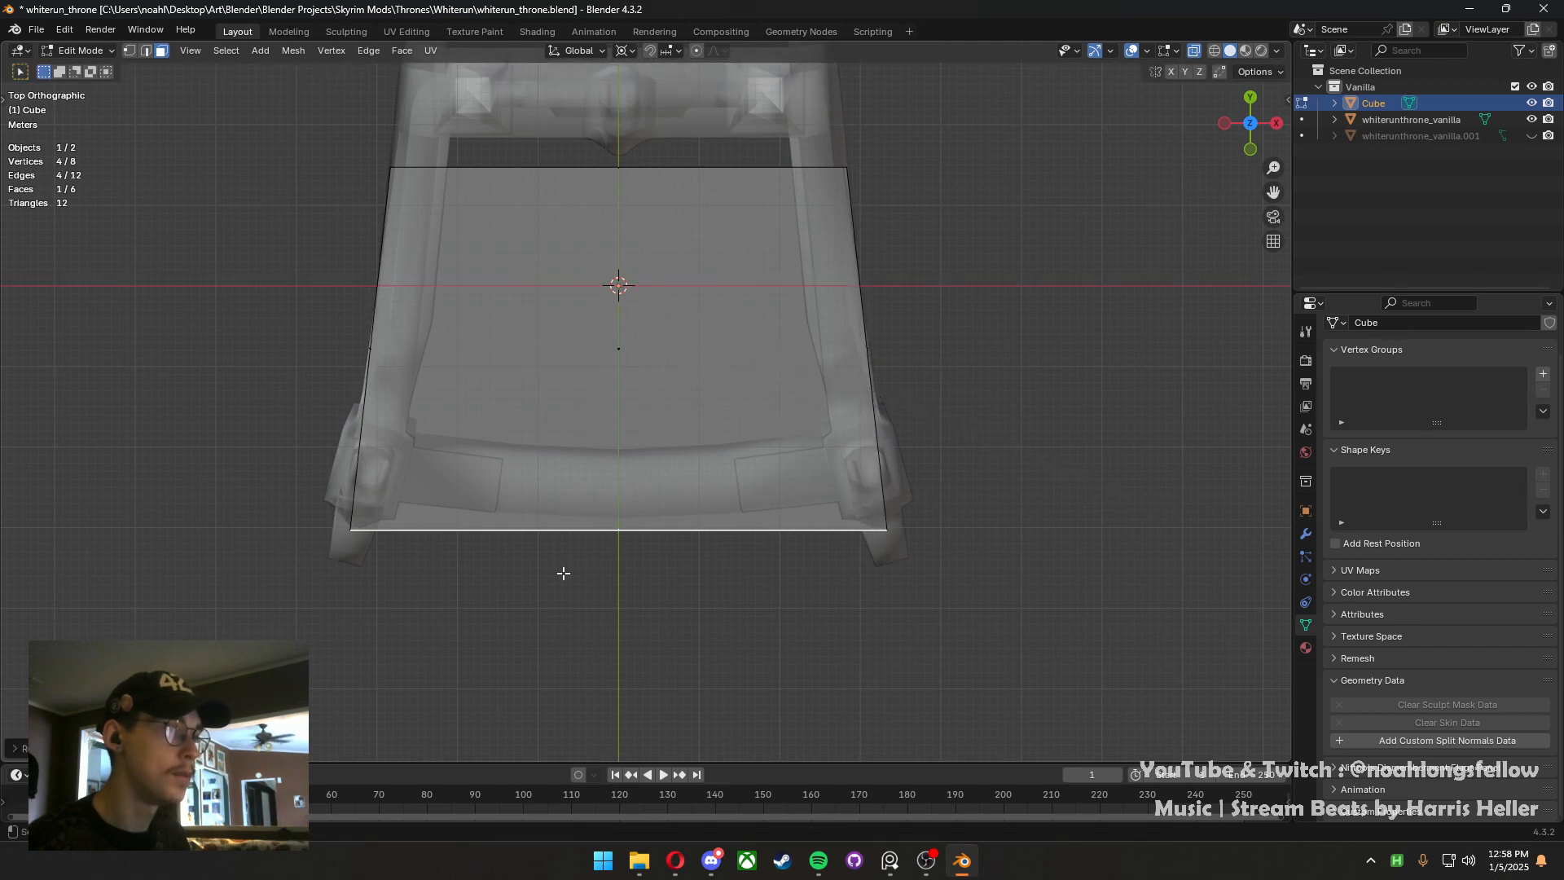
# Bevel the box's two front vertical edges with three segments to round the front corners
pyautogui.moveTo(628, 535); pyautogui.dragTo(687, 425, button='middle')
pyautogui.press('2')
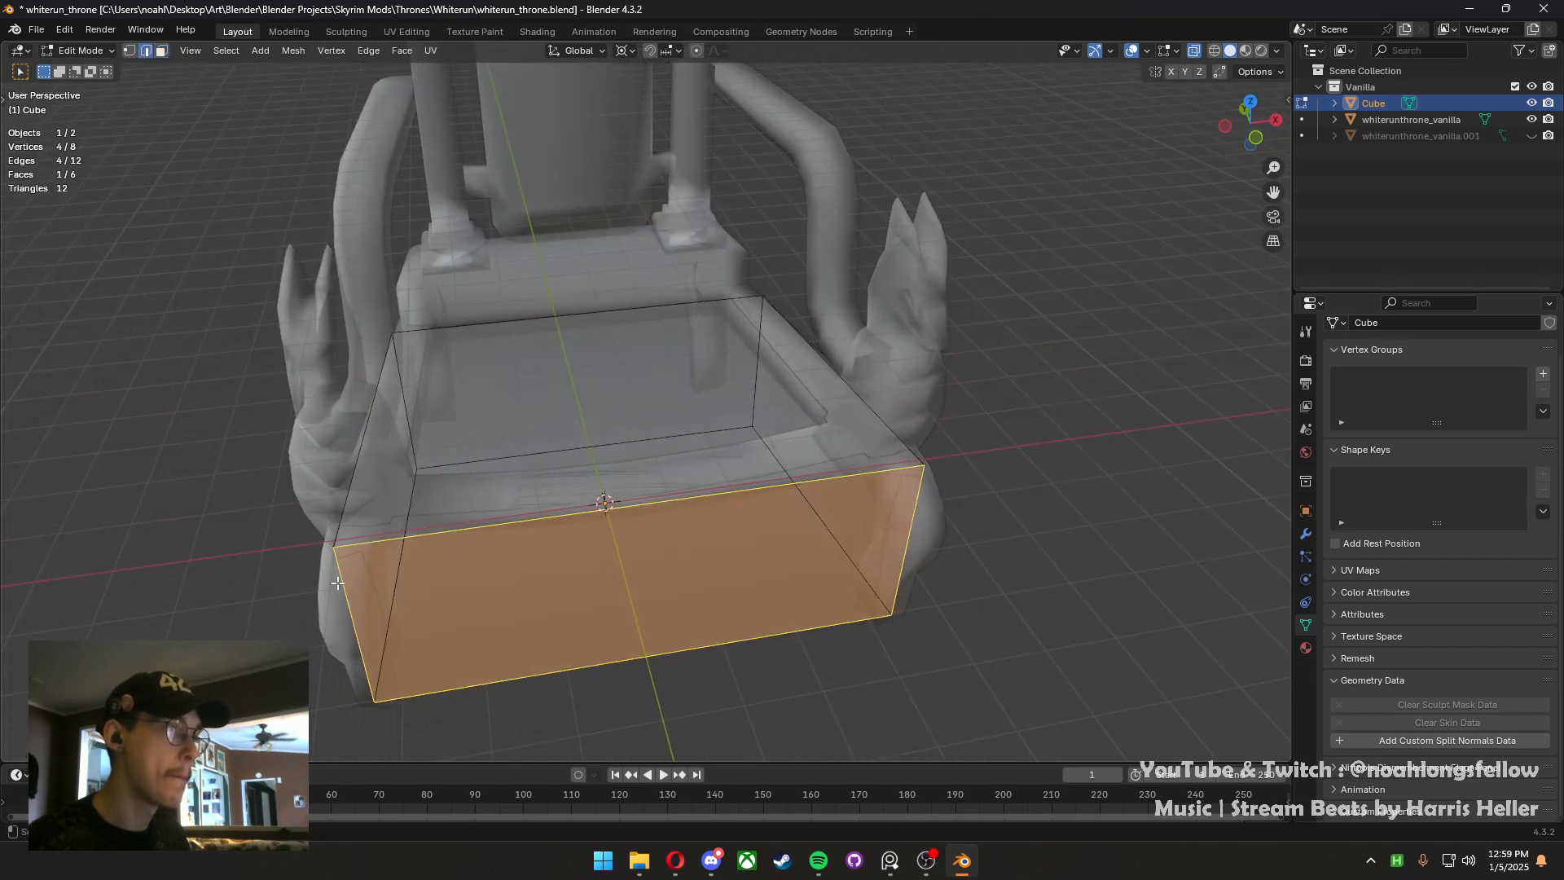
pyautogui.click(350, 587)
pyautogui.keyDown('shift'); pyautogui.click(916, 542); pyautogui.keyUp('shift')
pyautogui.press('KP_7')
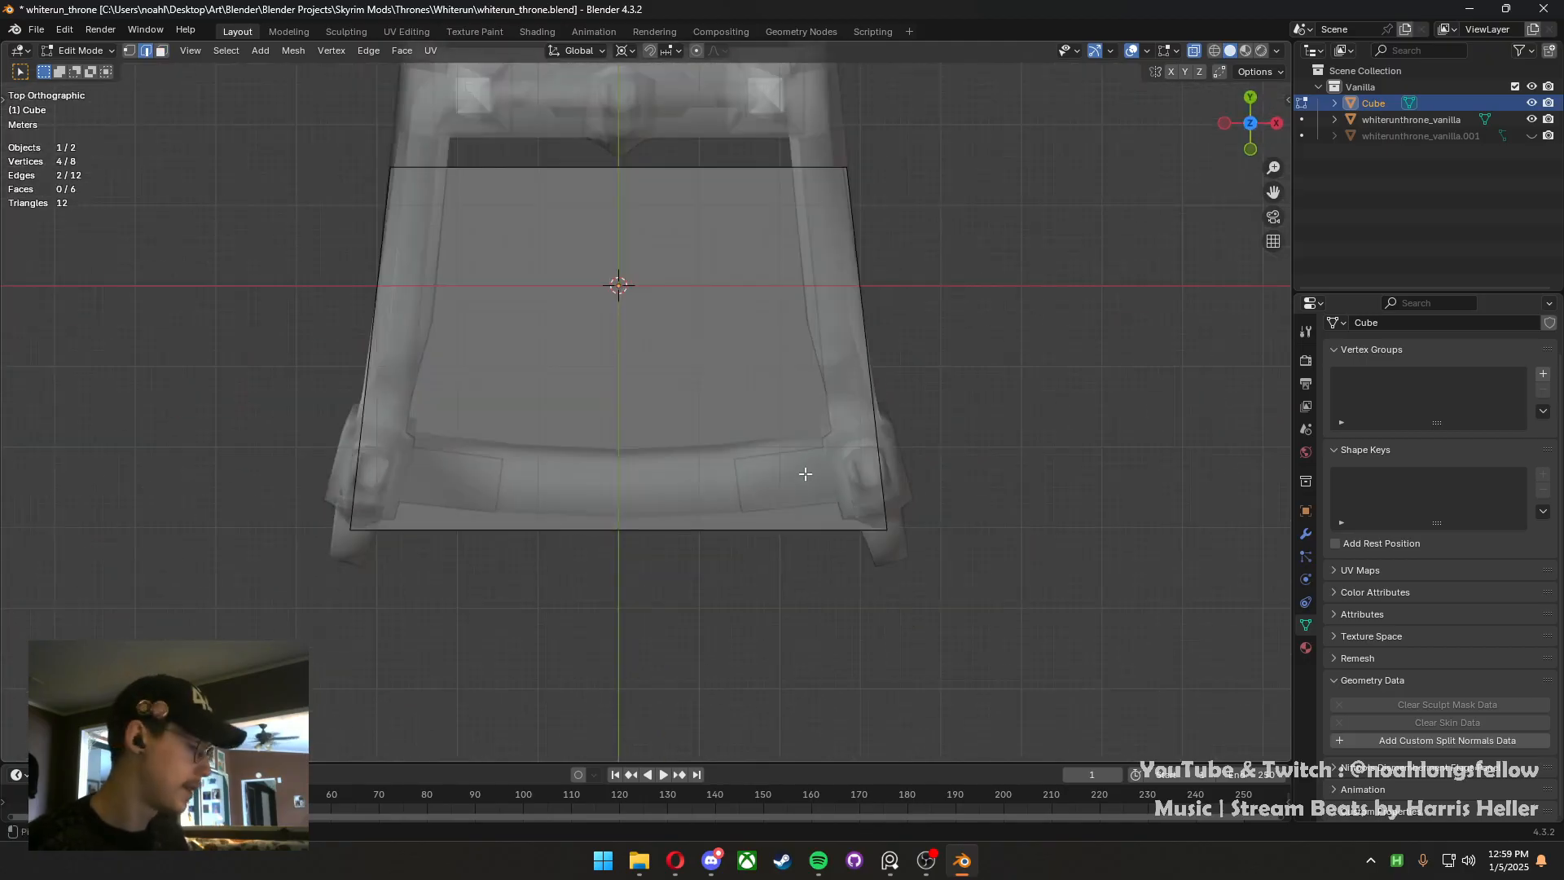
pyautogui.hotkey('ctrl', 'b')
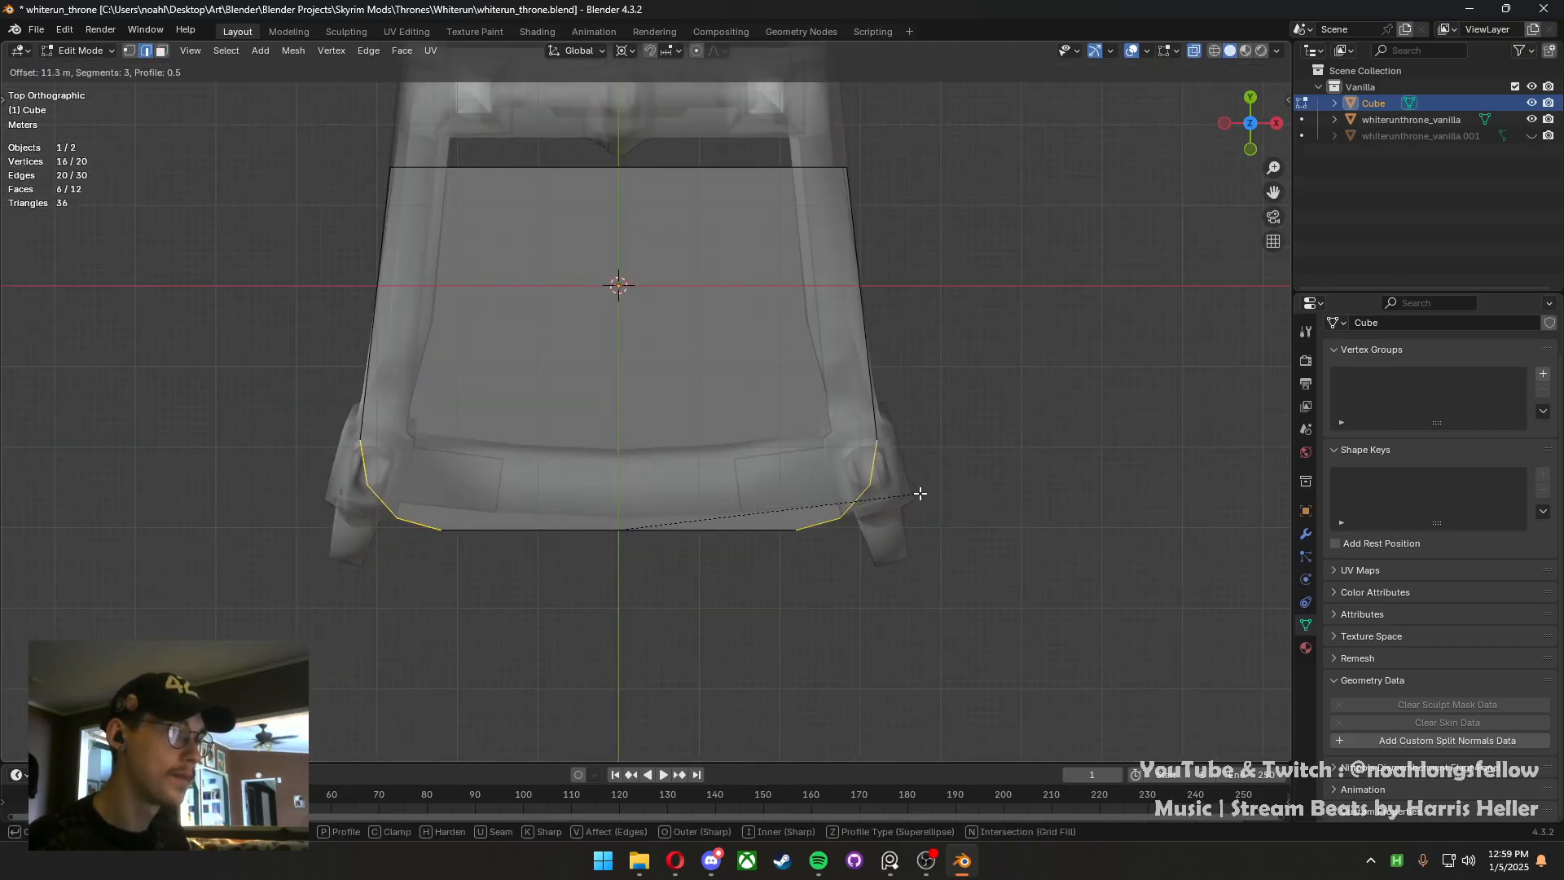
pyautogui.click(934, 499)
# Move the box's front face slightly back along Y using proportional editing with a falloff radius of about 21 m
pyautogui.press('3')
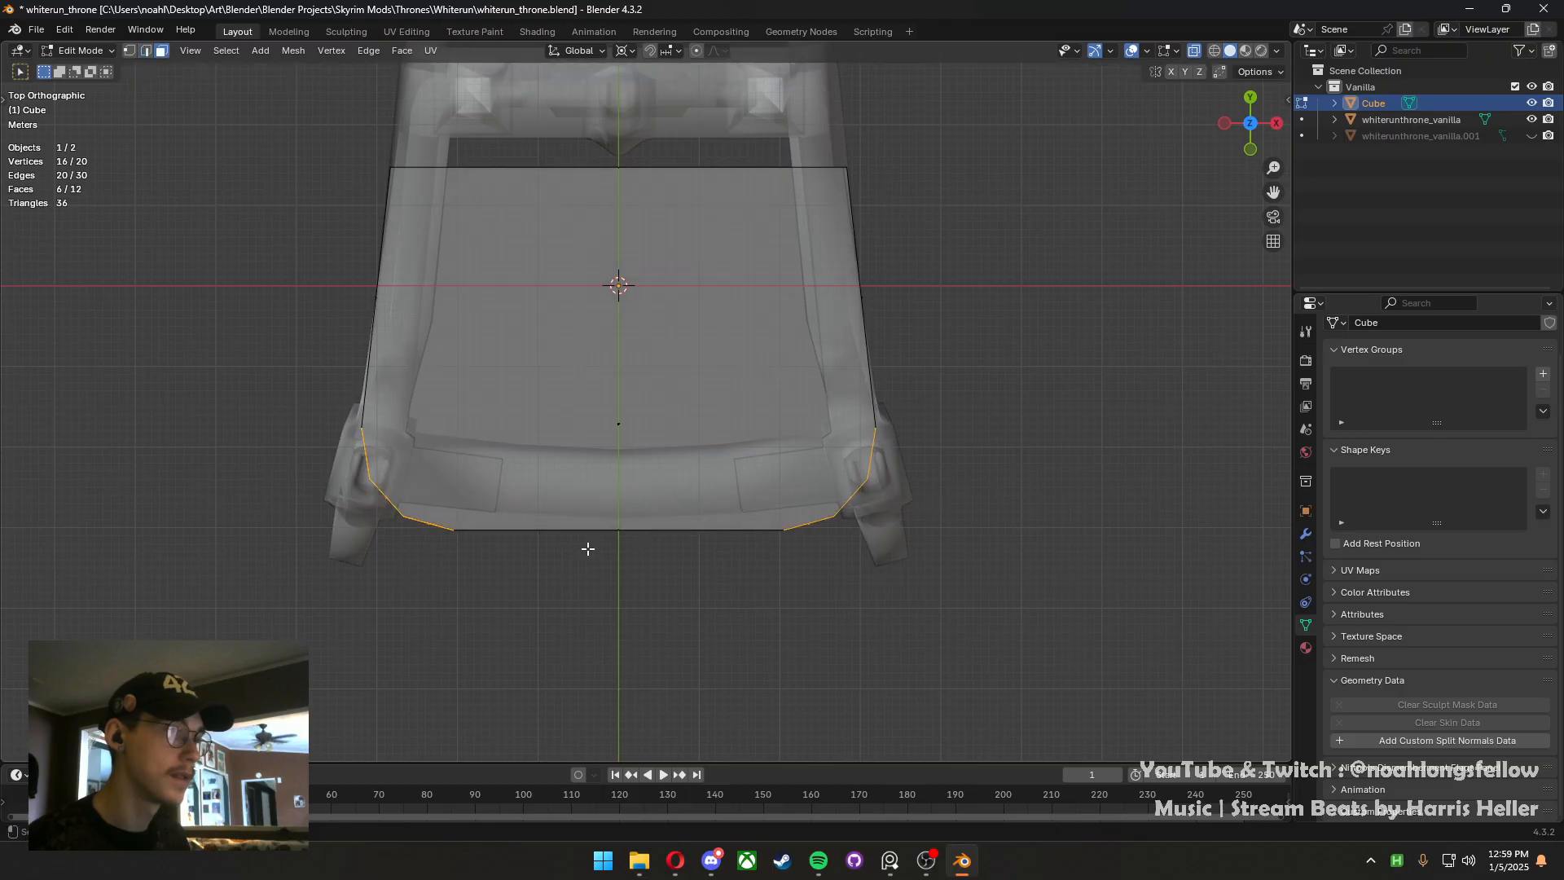
pyautogui.click(613, 532)
pyautogui.press('o')
pyautogui.press('g')
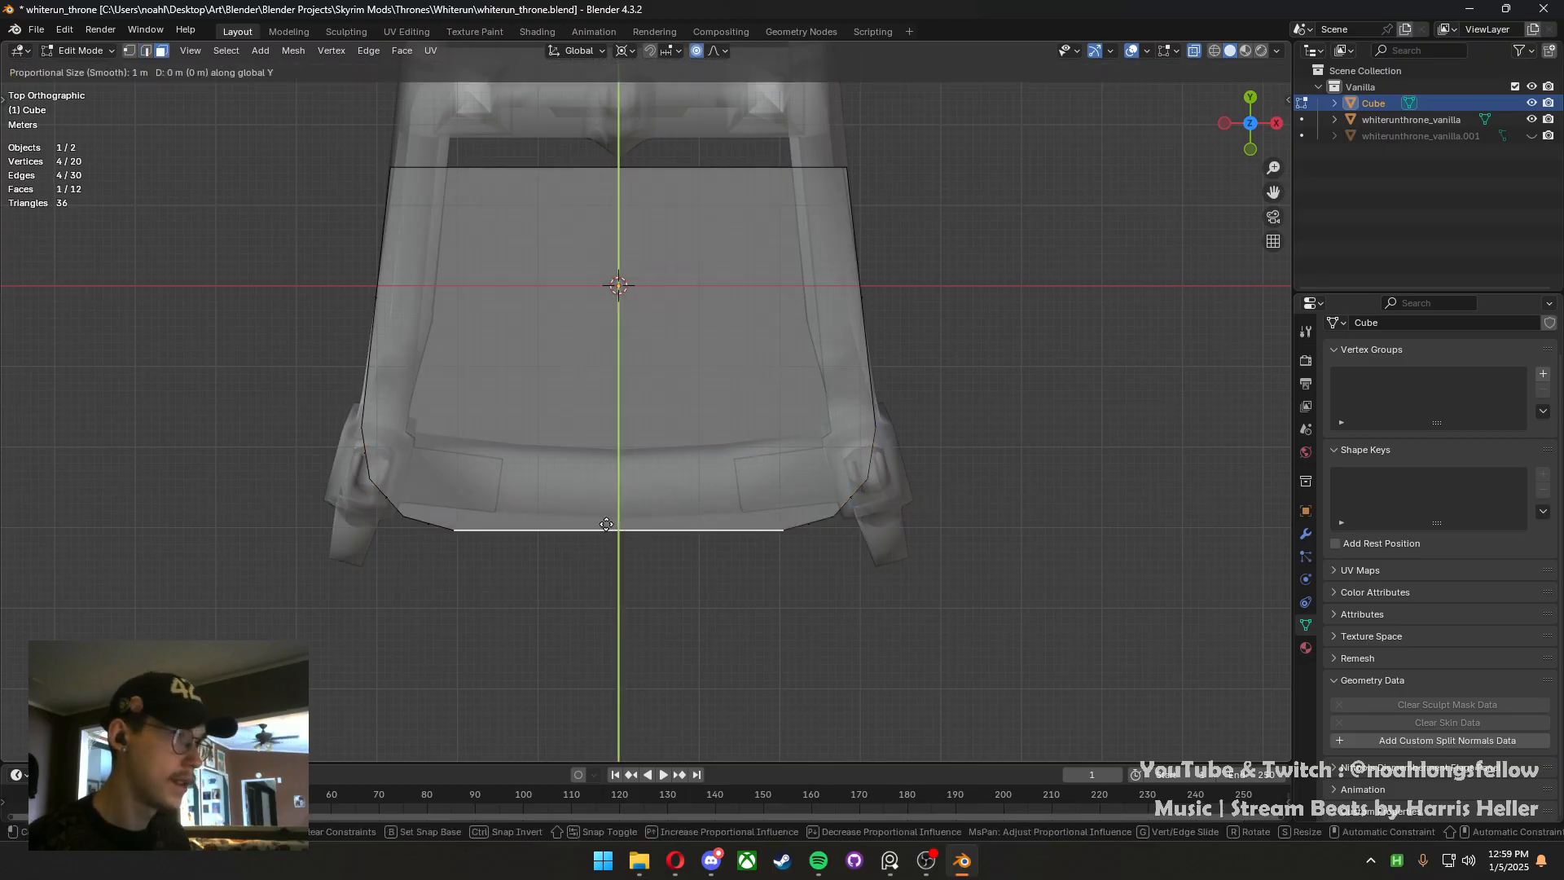
pyautogui.press('y')
pyautogui.scroll(-20, 598, 512)
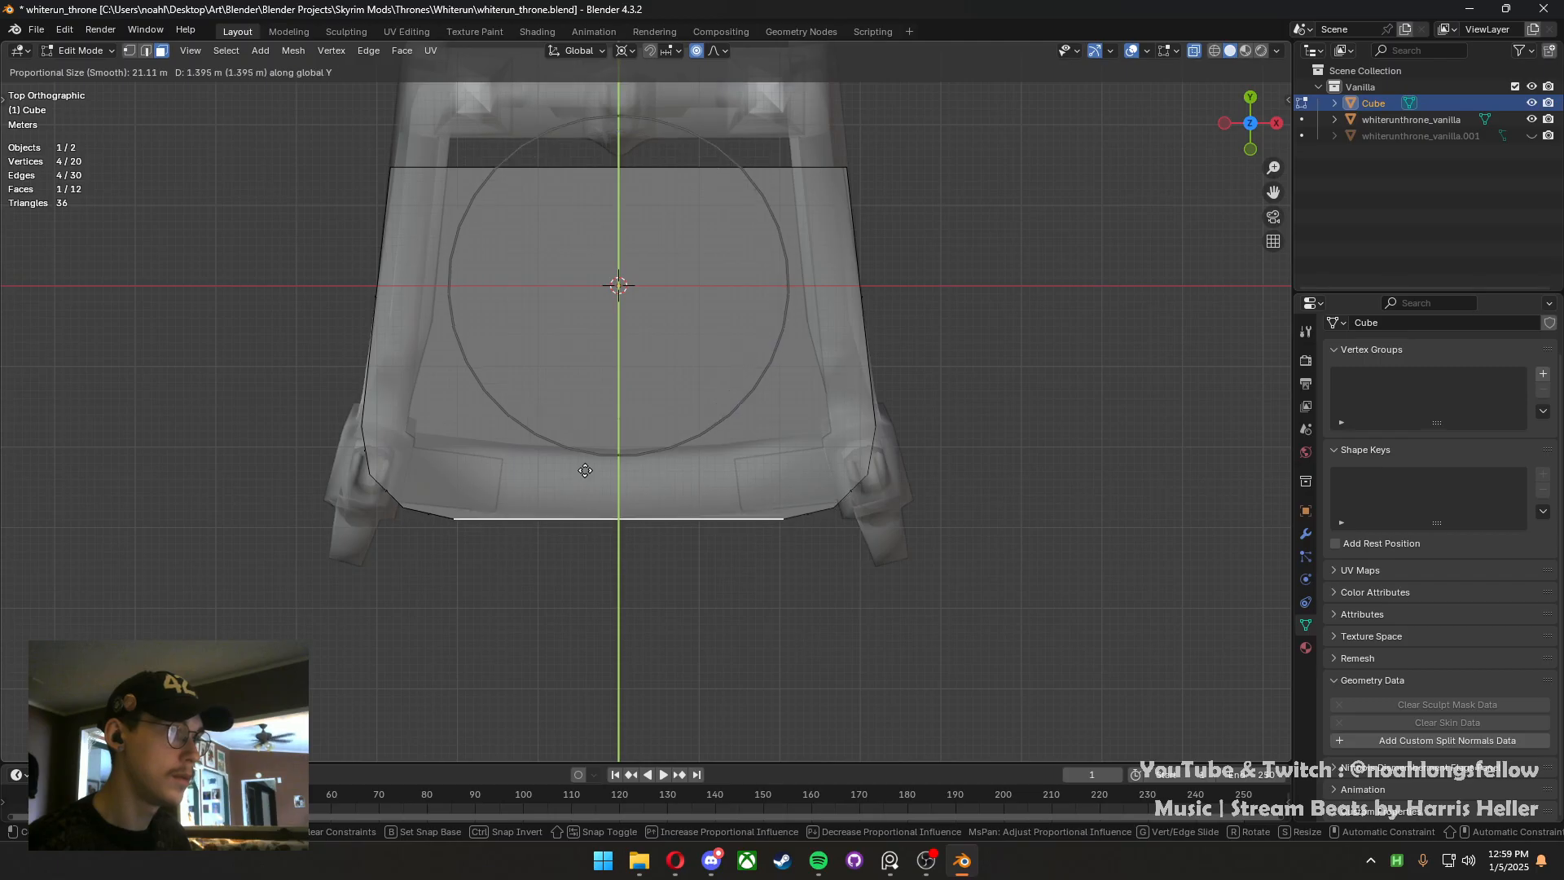
pyautogui.click(580, 436)
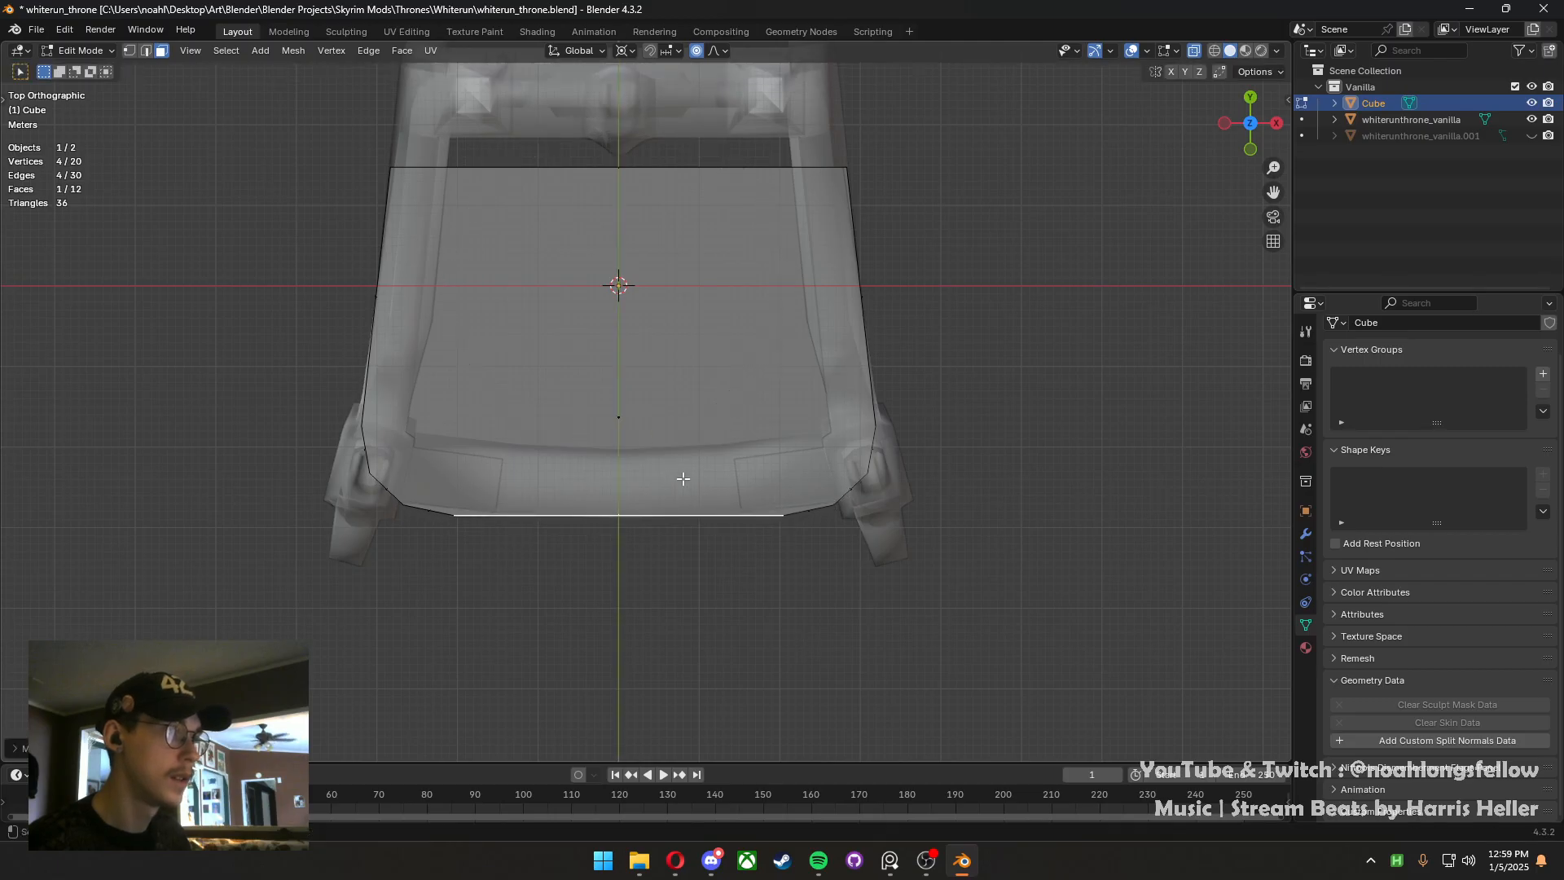
# Compare the rounded seat base with the throne reference images and inspect its shape with nothing selected
pyautogui.moveTo(685, 479); pyautogui.dragTo(675, 509, button='middle')
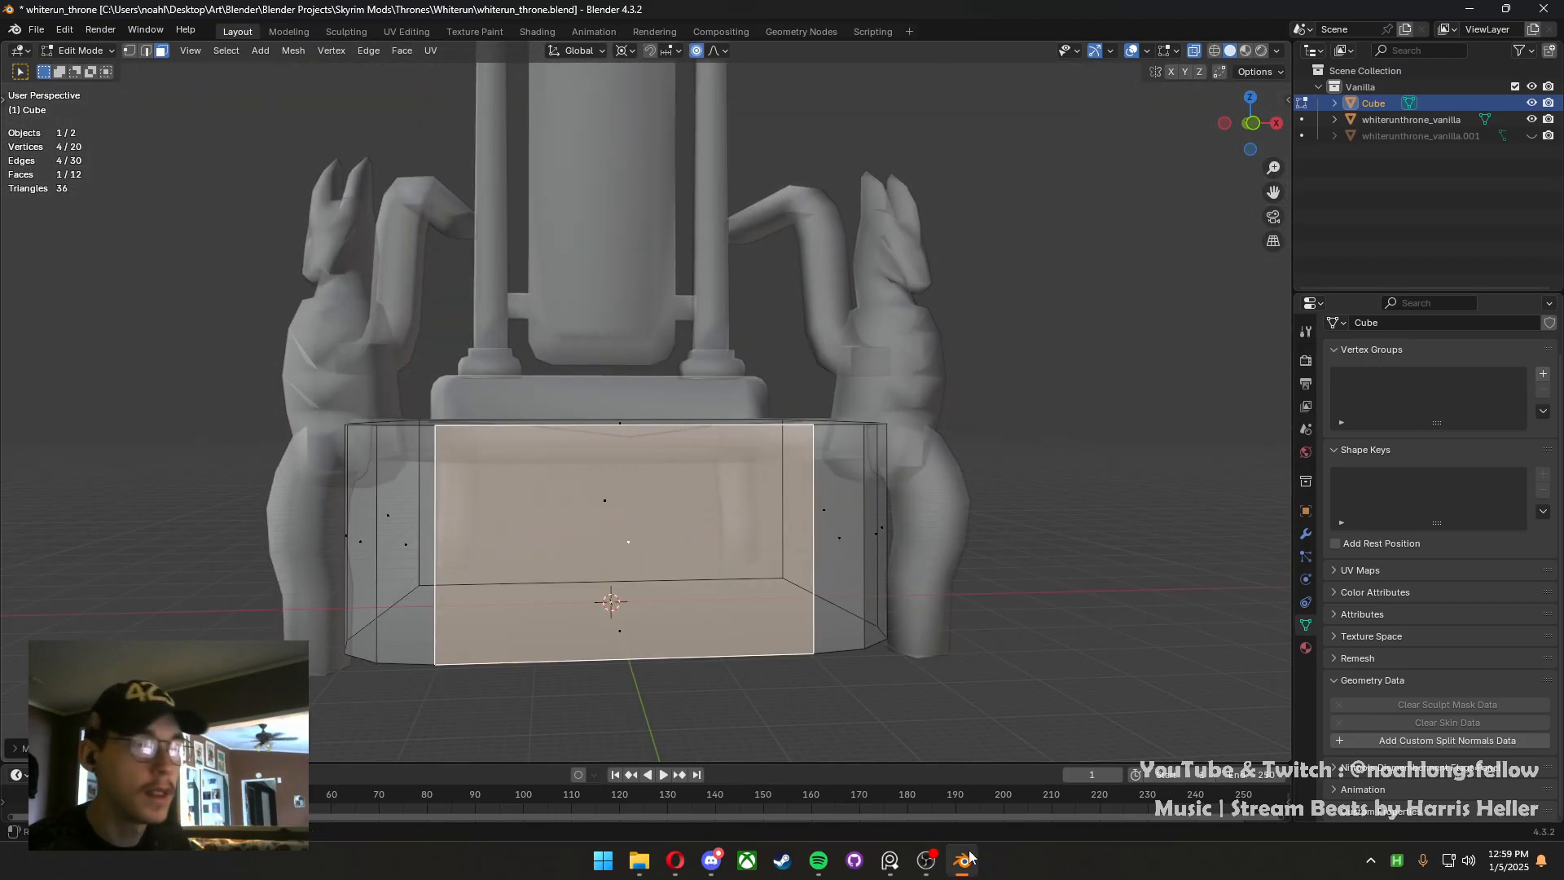
pyautogui.hotkey('alt', 'Tab')
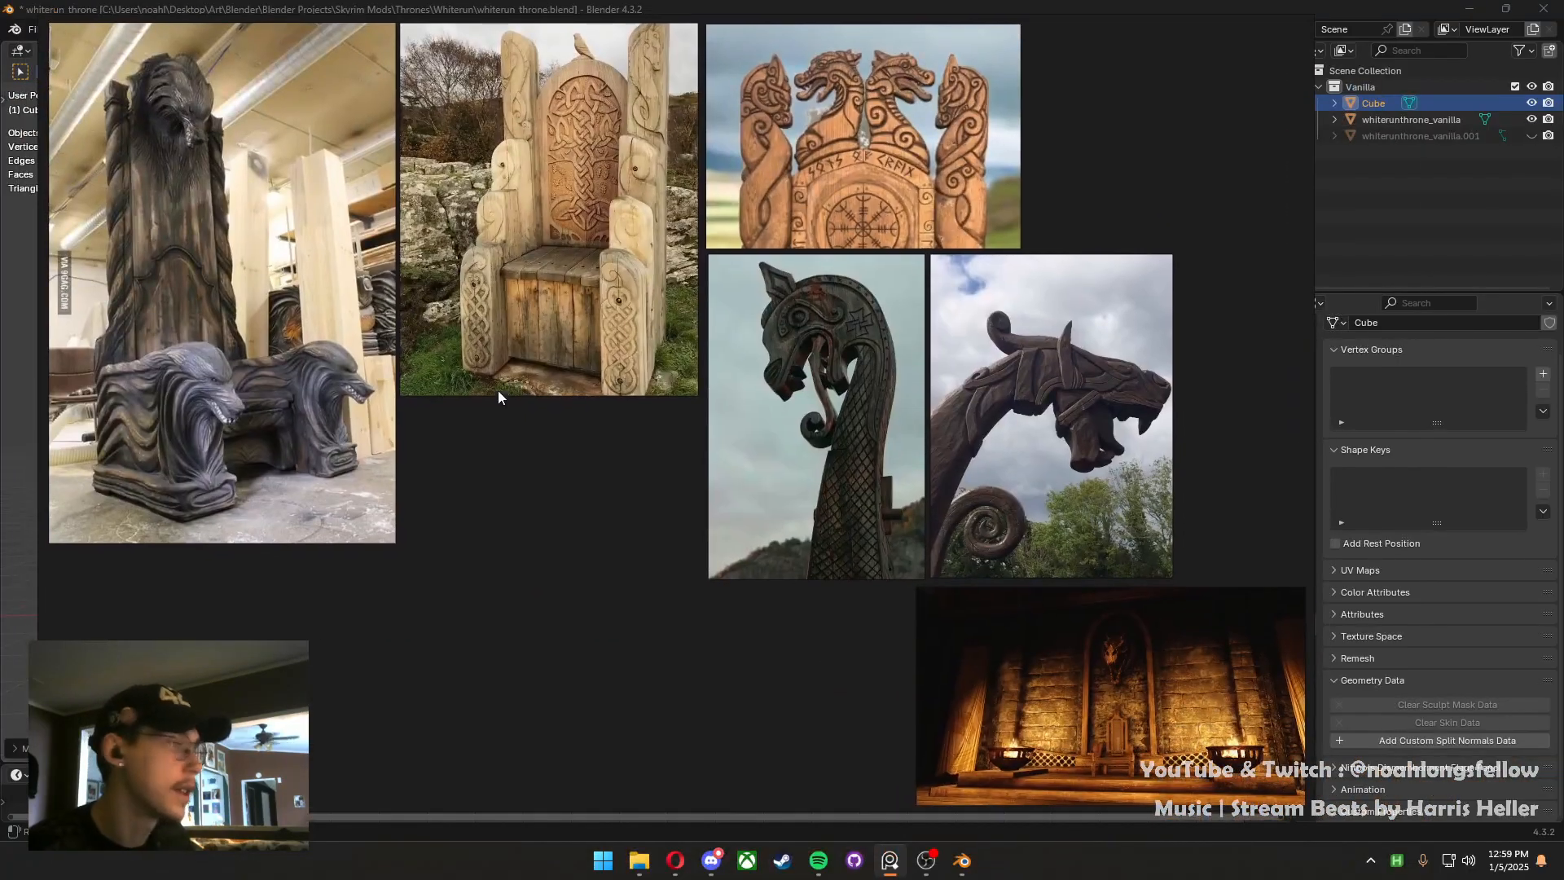
pyautogui.hotkey('alt', 'Tab')
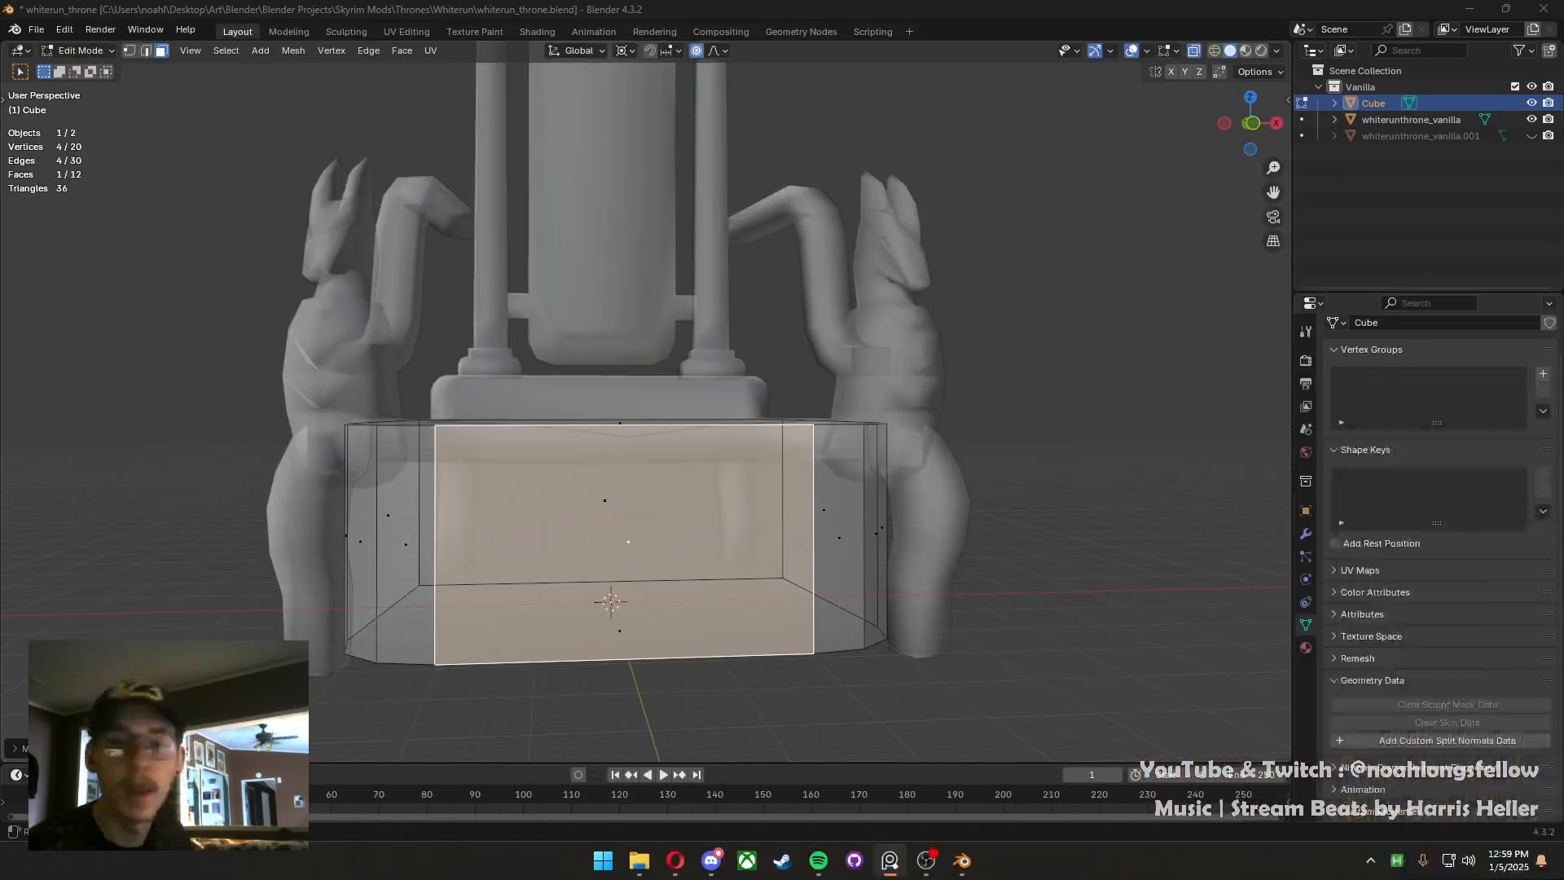
pyautogui.moveTo(395, 551); pyautogui.dragTo(462, 548, button='middle')
pyautogui.press('Tab')
pyautogui.press('Tab')
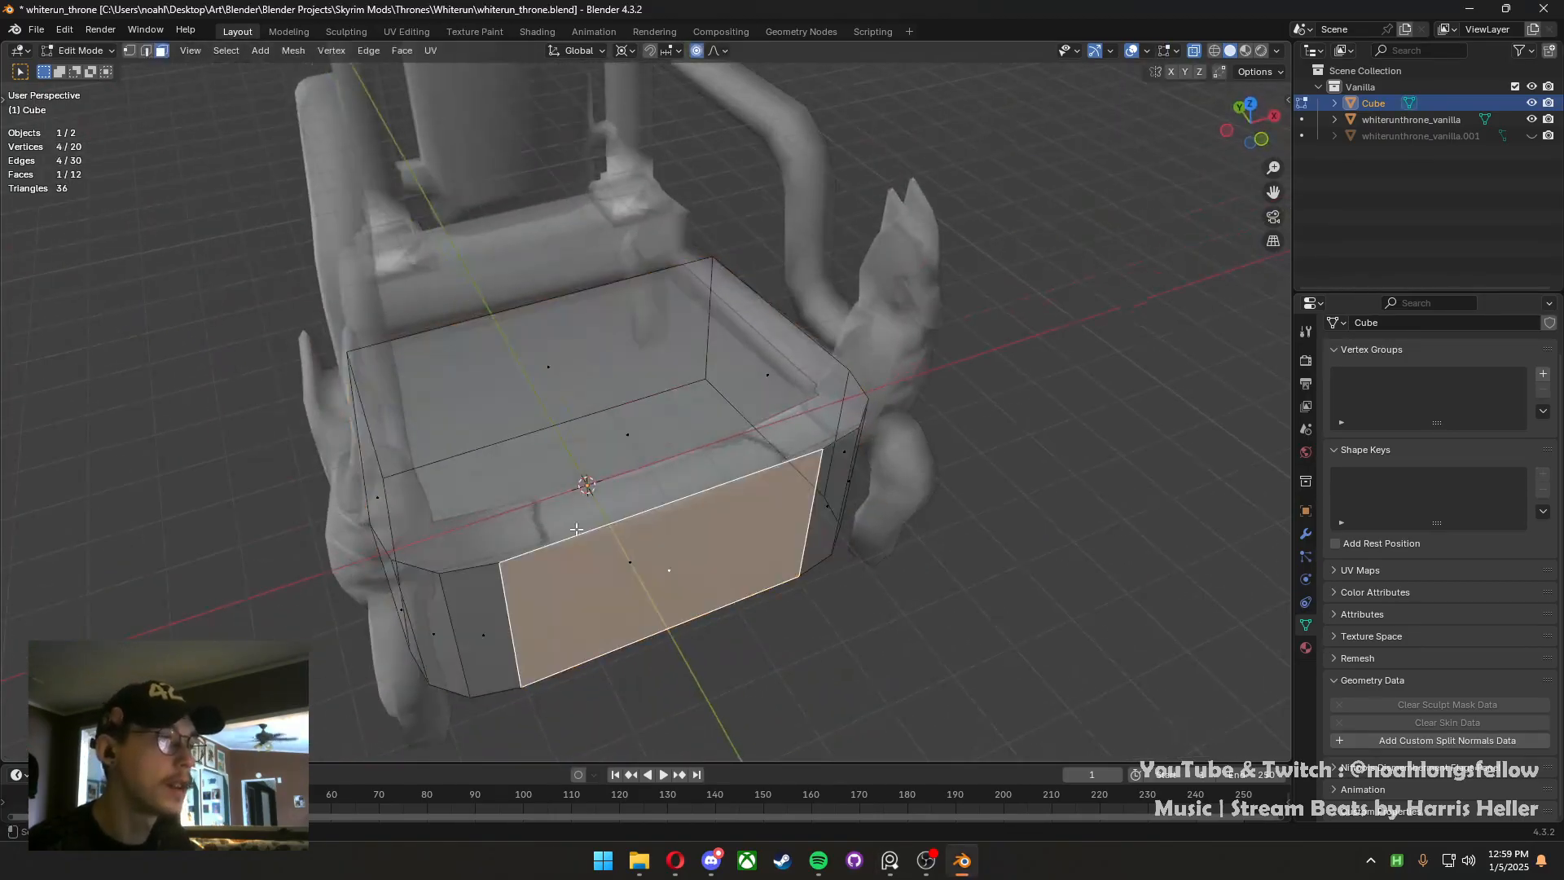
pyautogui.moveTo(583, 554); pyautogui.dragTo(543, 562, button='middle')
pyautogui.hotkey('alt', 'a')
pyautogui.moveTo(633, 388); pyautogui.dragTo(599, 322, button='middle')
# Return to Object Mode, unhide the vanilla seat cushion and hide the new box
pyautogui.press('Tab')
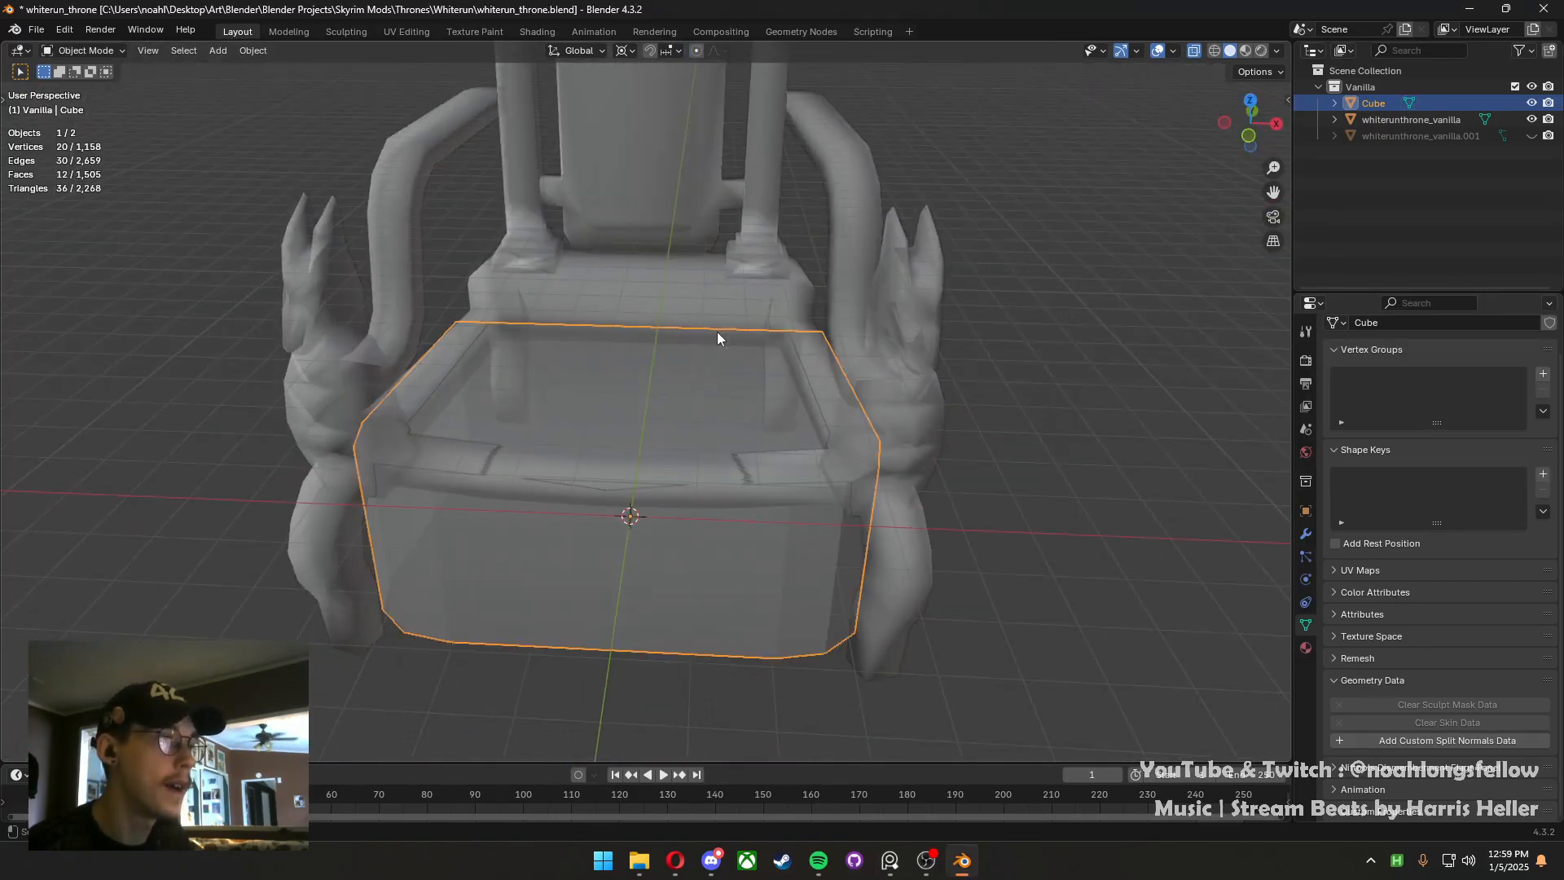
pyautogui.click(1531, 135)
pyautogui.moveTo(1184, 61); pyautogui.dragTo(742, 388, button='middle')
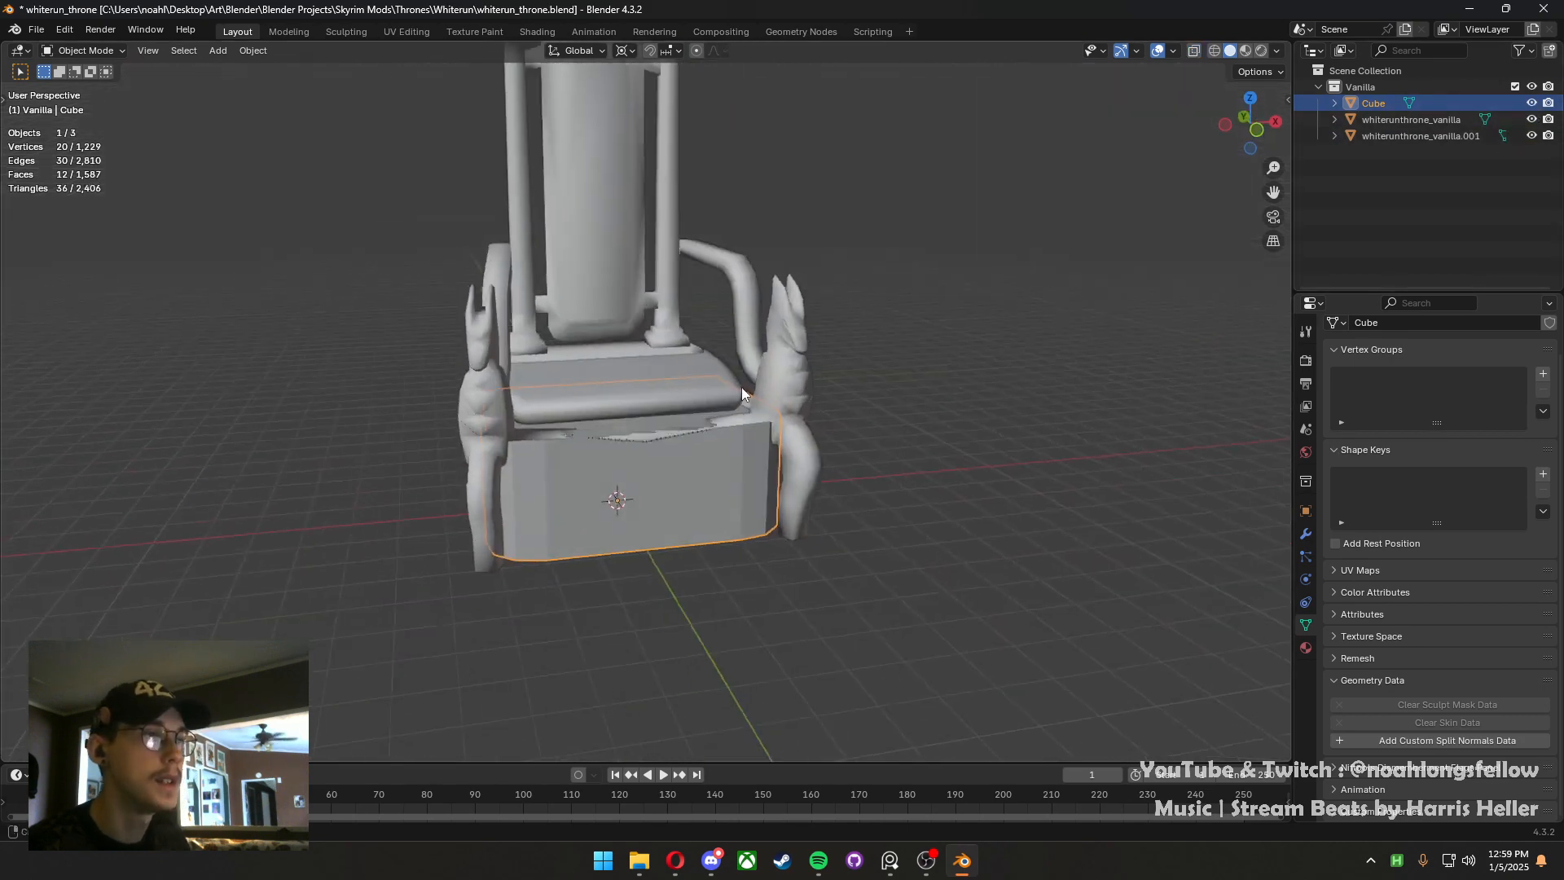
pyautogui.press('h')
# Move the vanilla seat cushion forward along Y toward the throne's front rail
pyautogui.moveTo(741, 496); pyautogui.dragTo(545, 594, button='middle')
pyautogui.click(666, 442)
pyautogui.moveTo(667, 441); pyautogui.dragTo(755, 414, button='middle')
pyautogui.scroll(4, 798, 493)
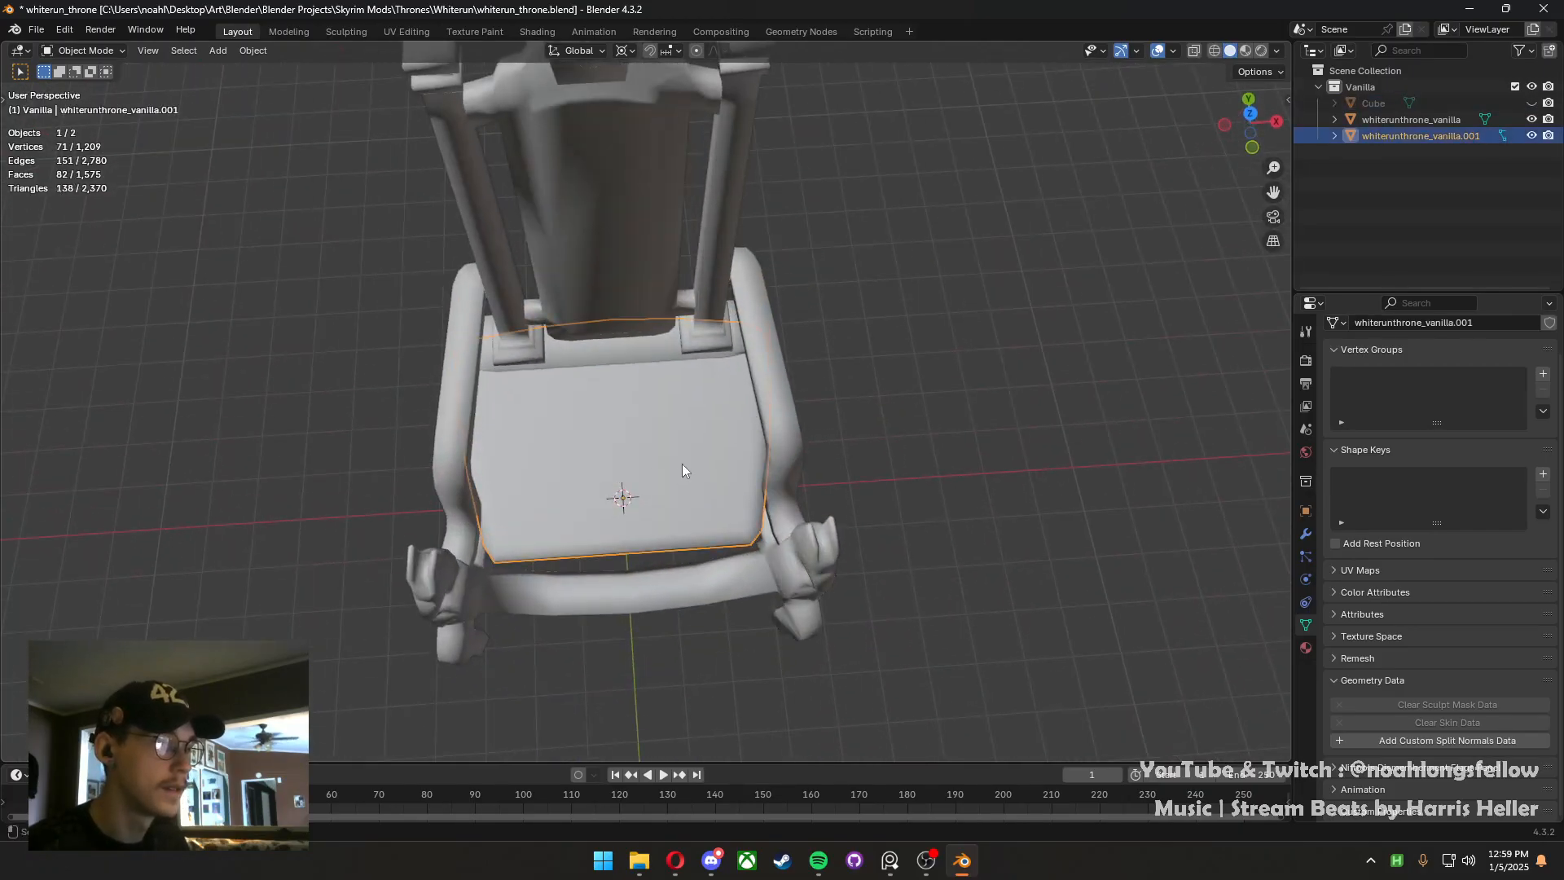
pyautogui.moveTo(681, 470)
pyautogui.mouseDown(button='middle')
pyautogui.moveTo(837, 314)
pyautogui.moveTo(809, 422)
pyautogui.moveTo(681, 475)
pyautogui.mouseUp(button='middle')
pyautogui.press('g')
pyautogui.press('y')
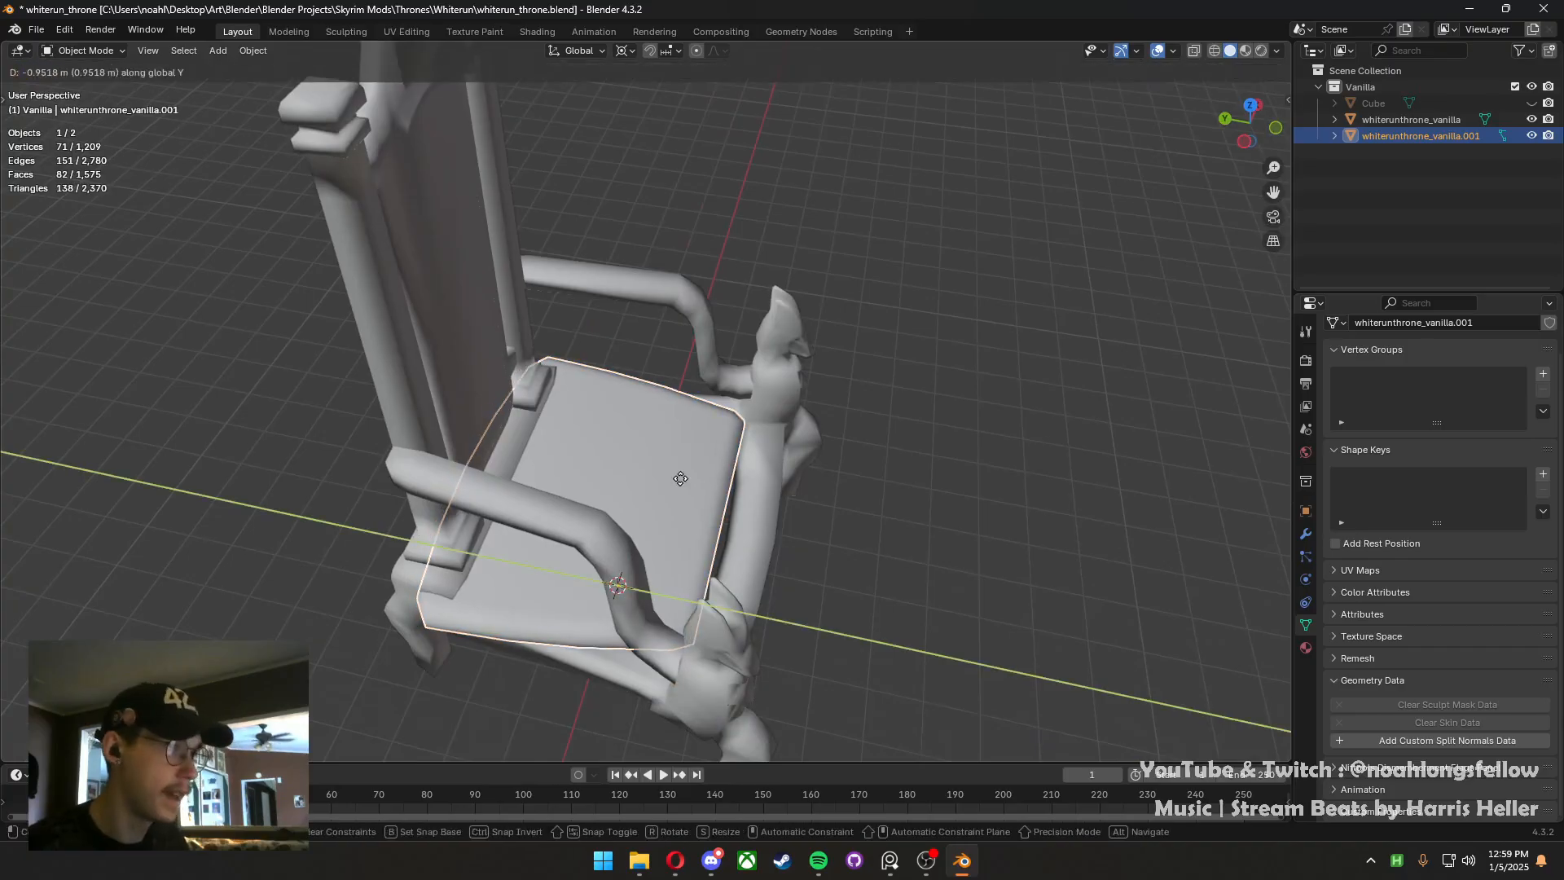
pyautogui.click(868, 585)
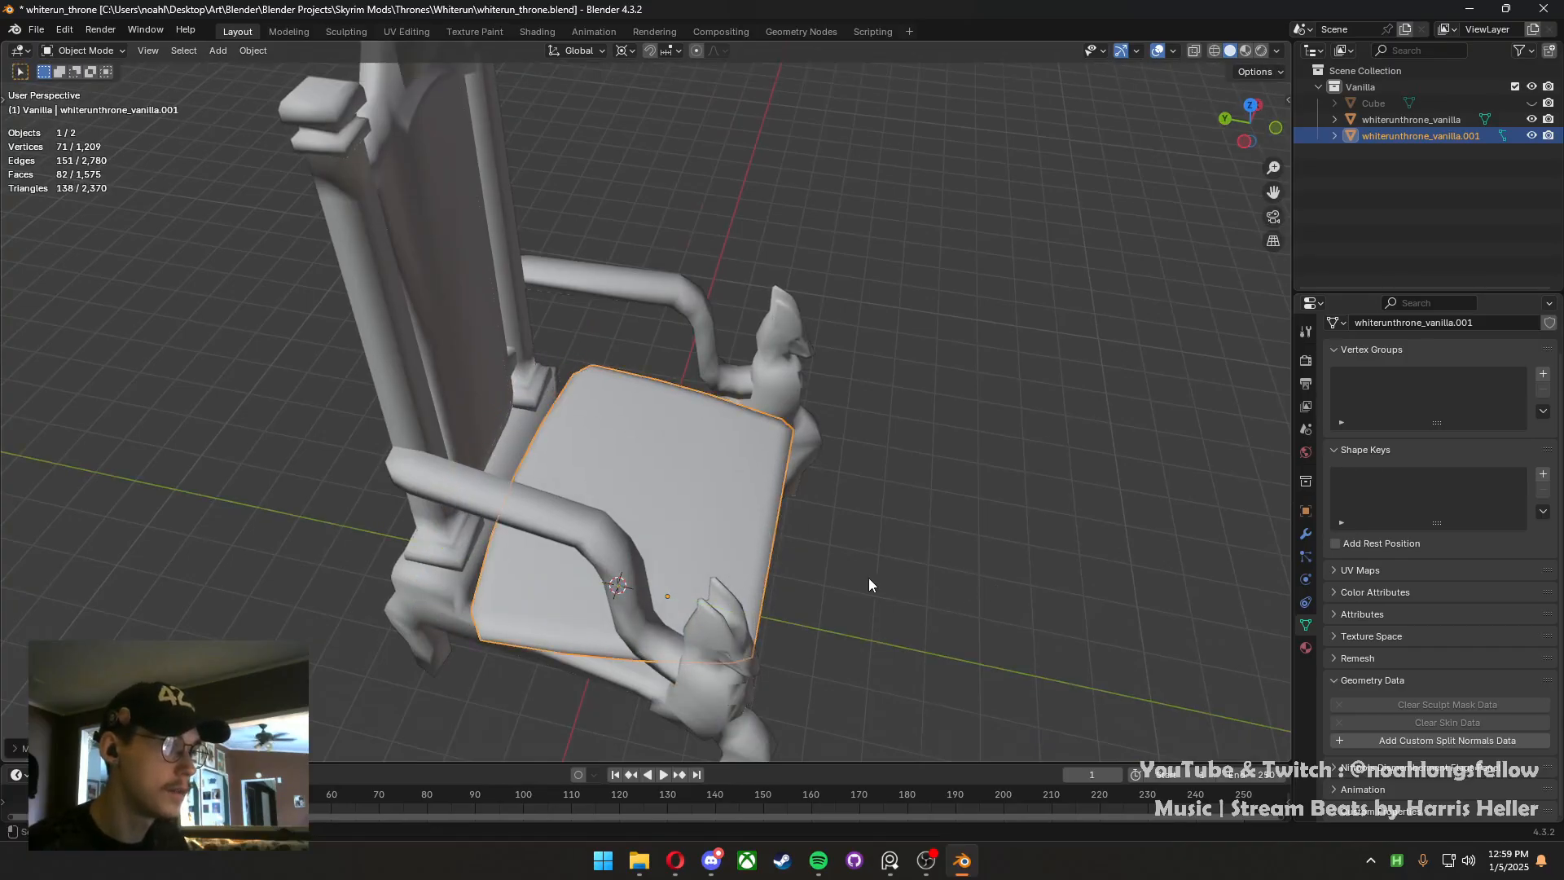
pyautogui.moveTo(869, 578); pyautogui.dragTo(686, 468, button='middle')
pyautogui.press('Tab')
pyautogui.scroll(-4, 686, 467)
pyautogui.press('Tab')
pyautogui.click(780, 404)
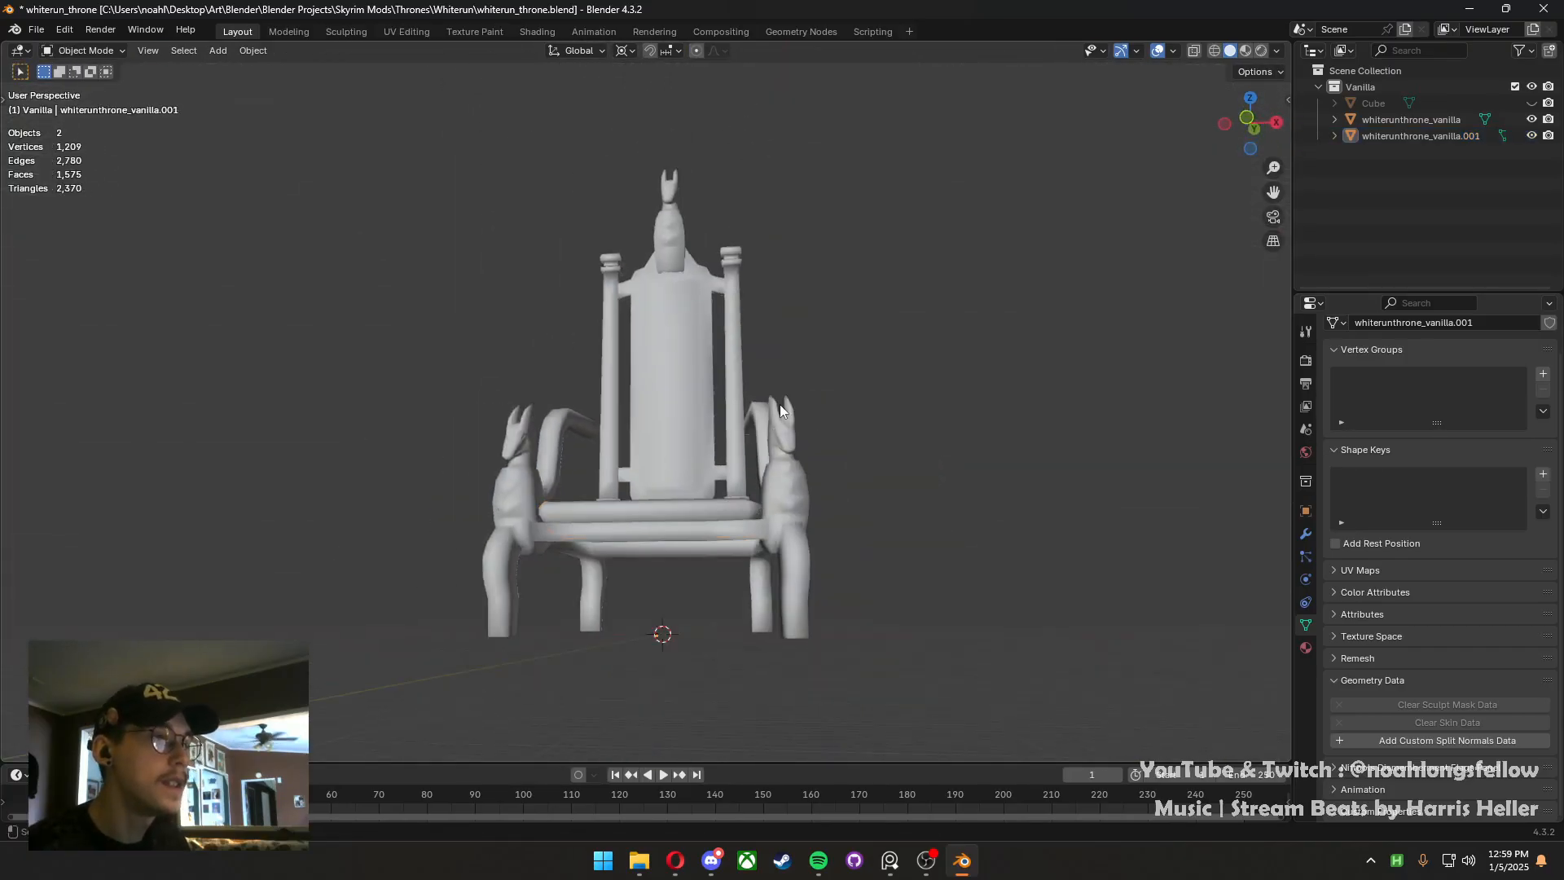
# Rotate the vanilla seat cushion 180° about Z so its wider end faces the throne's front
pyautogui.moveTo(779, 404); pyautogui.dragTo(705, 510, button='middle')
pyautogui.scroll(3, 562, 220)
pyautogui.click(705, 513)
pyautogui.press('Tab')
pyautogui.press('Tab')
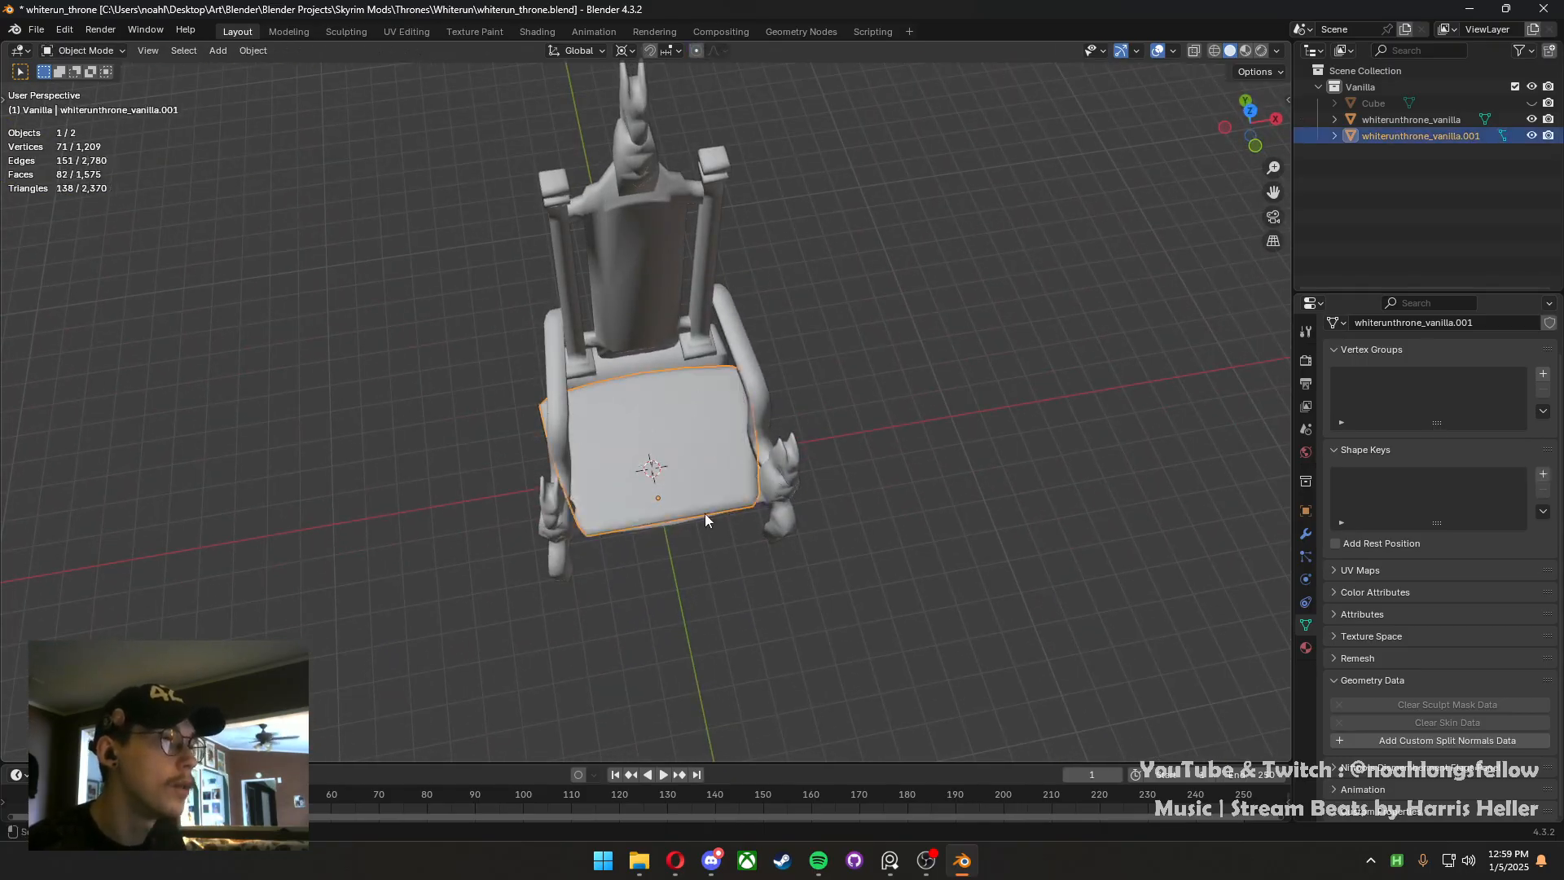
pyautogui.write('rz180')
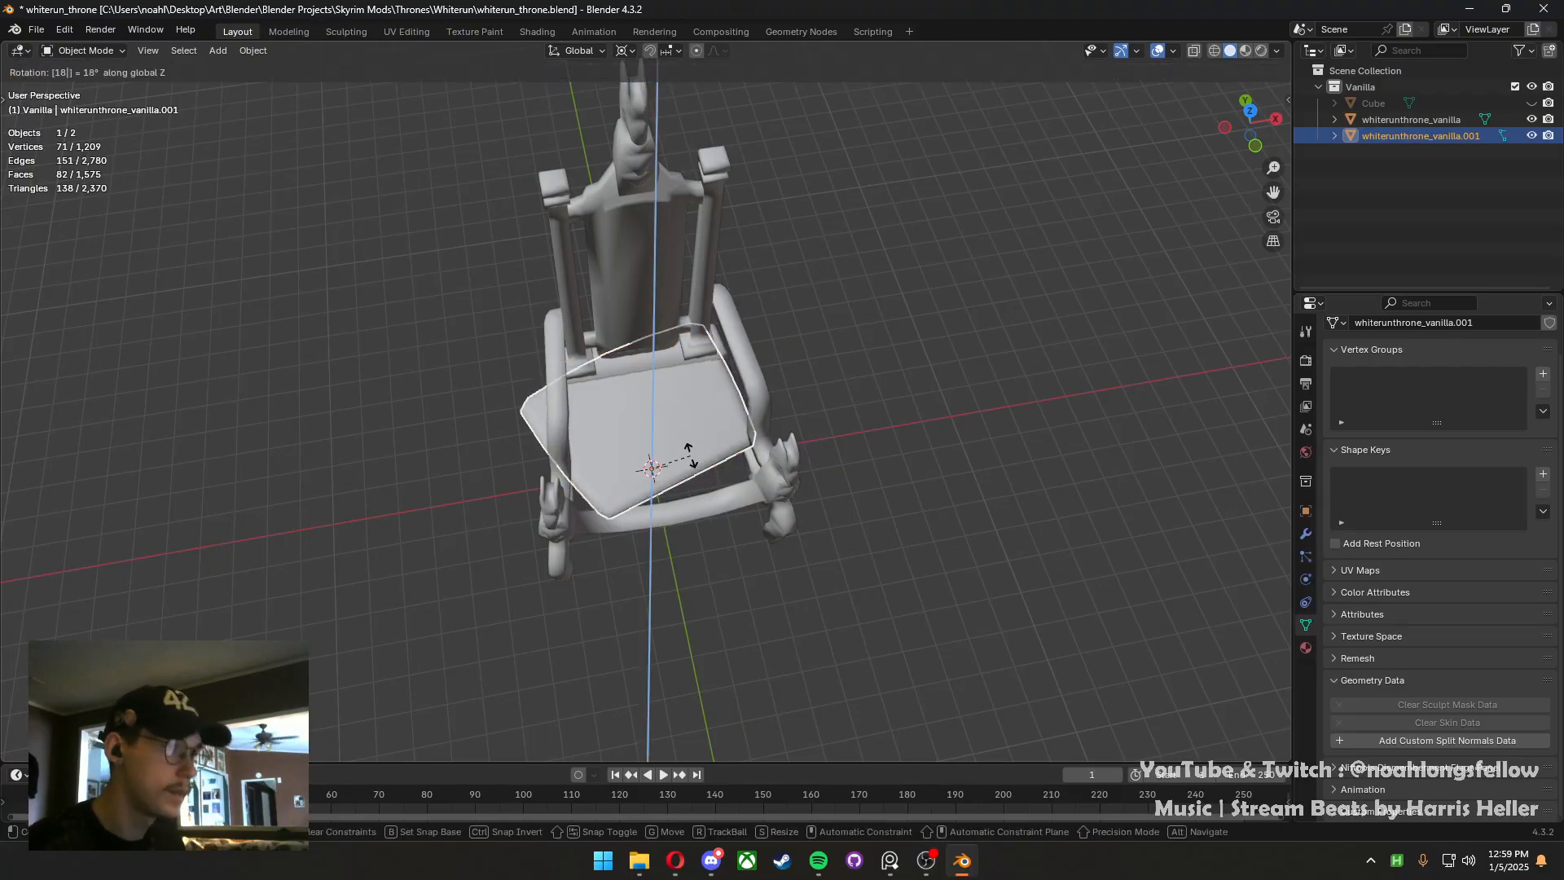
pyautogui.press('Return')
pyautogui.moveTo(622, 424); pyautogui.dragTo(628, 404, button='middle')
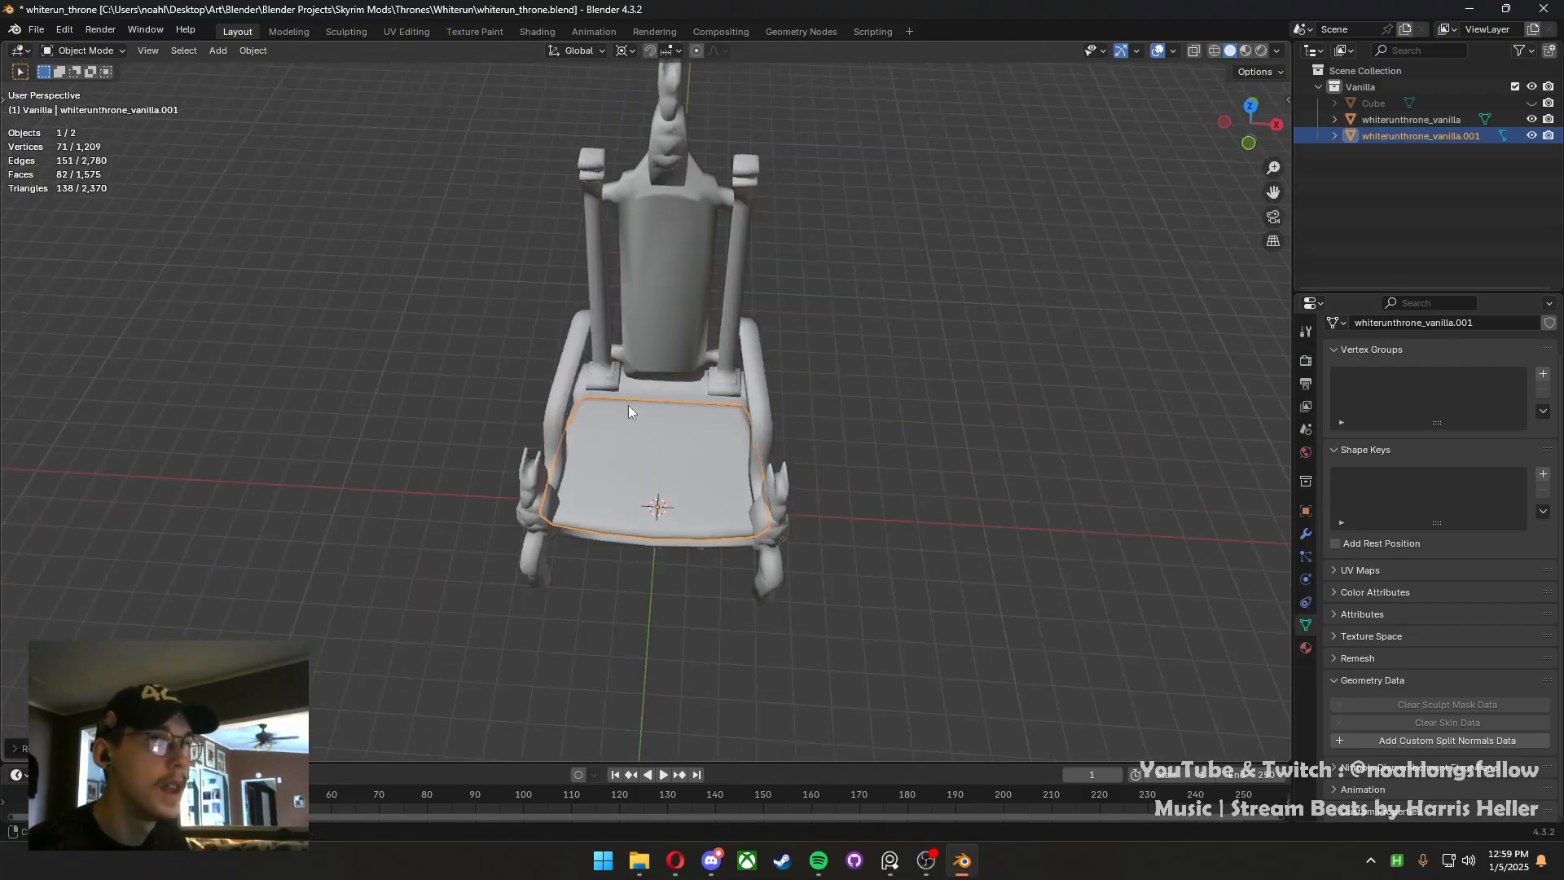
# Apply the transforms of both vanilla throne objects, save the file and clear the selection
pyautogui.press('a')
pyautogui.hotkey('ctrl', 'a')
pyautogui.click(666, 332)
pyautogui.hotkey('ctrl', 's')
pyautogui.moveTo(726, 387); pyautogui.dragTo(871, 431, button='middle')
pyautogui.click(893, 356)
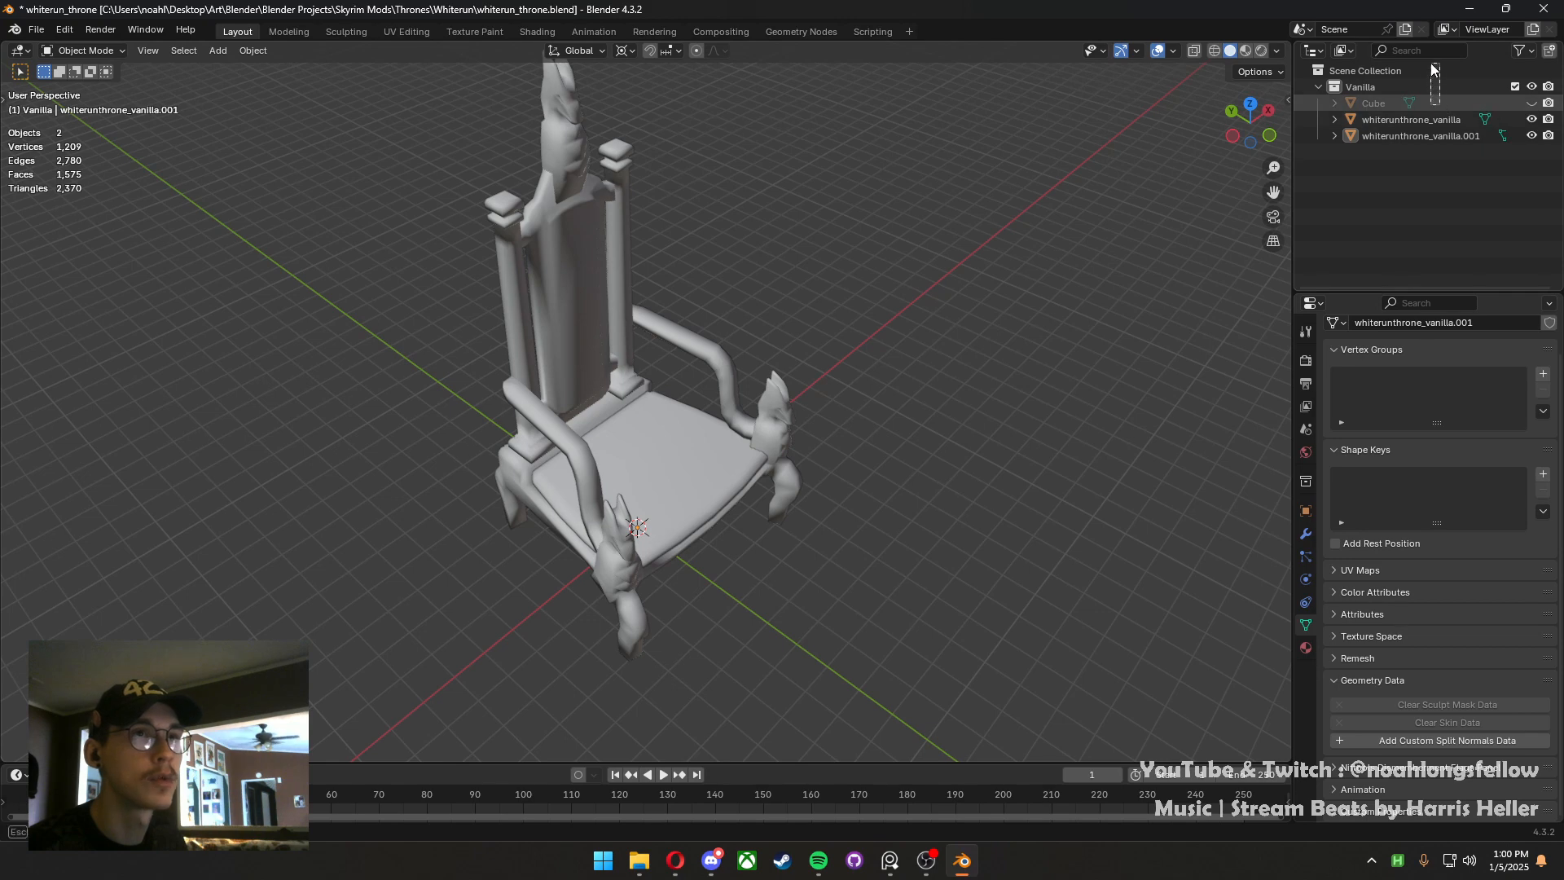
# Take the Cube out of the Vanilla collection and give the Vanilla collection a red color tag
pyautogui.moveTo(1439, 101); pyautogui.dragTo(1377, 71)
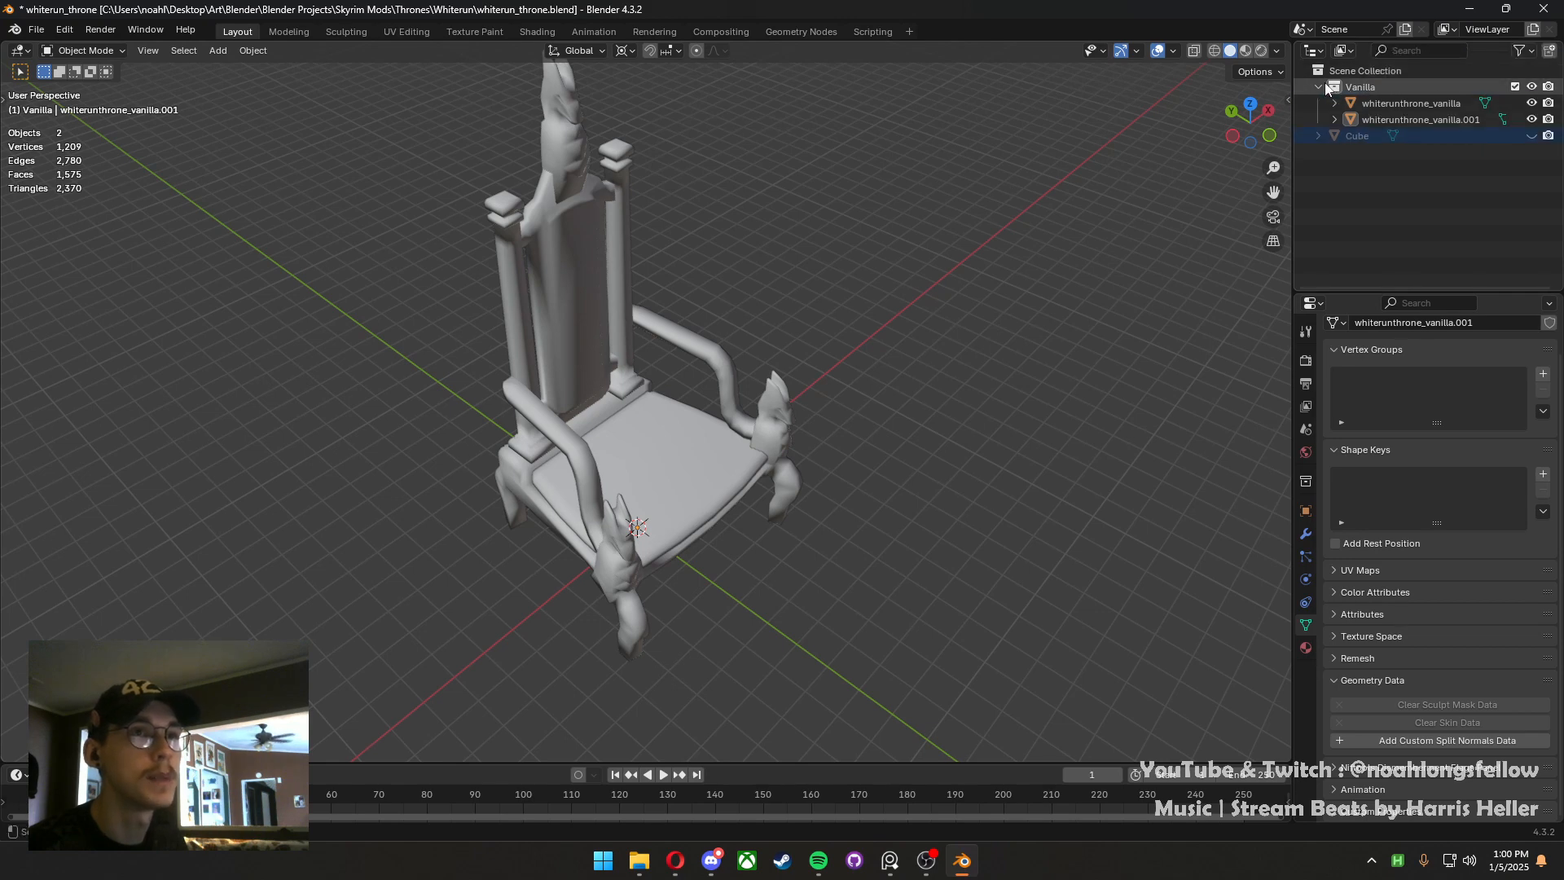
pyautogui.rightClick(1350, 86)
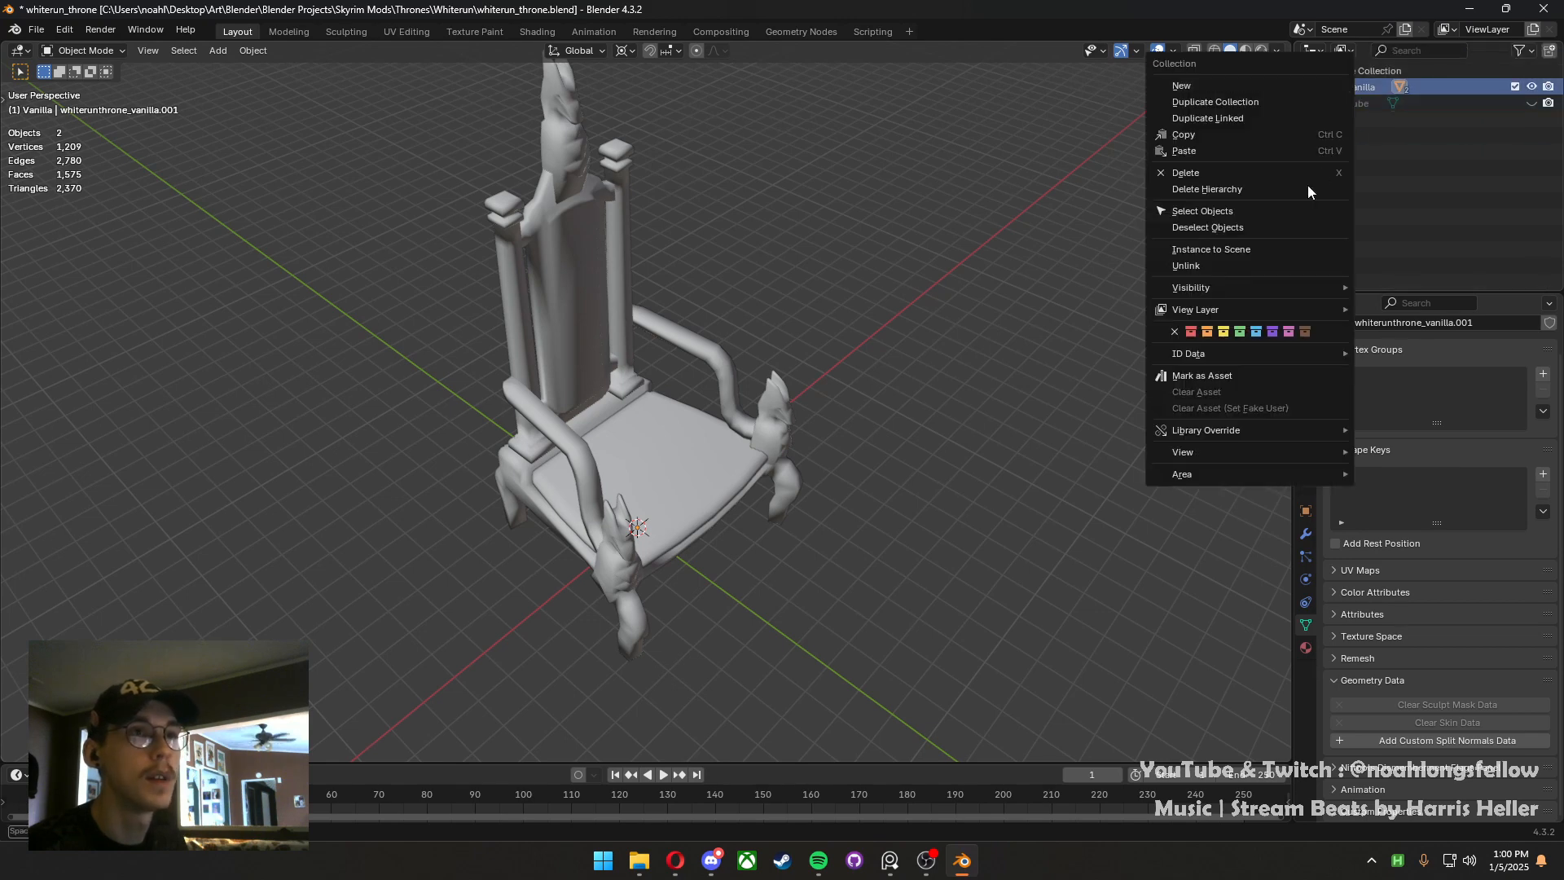
pyautogui.click(1196, 330)
# Unhide the Cube and move it into a new collection named NewThrone
pyautogui.click(1351, 99)
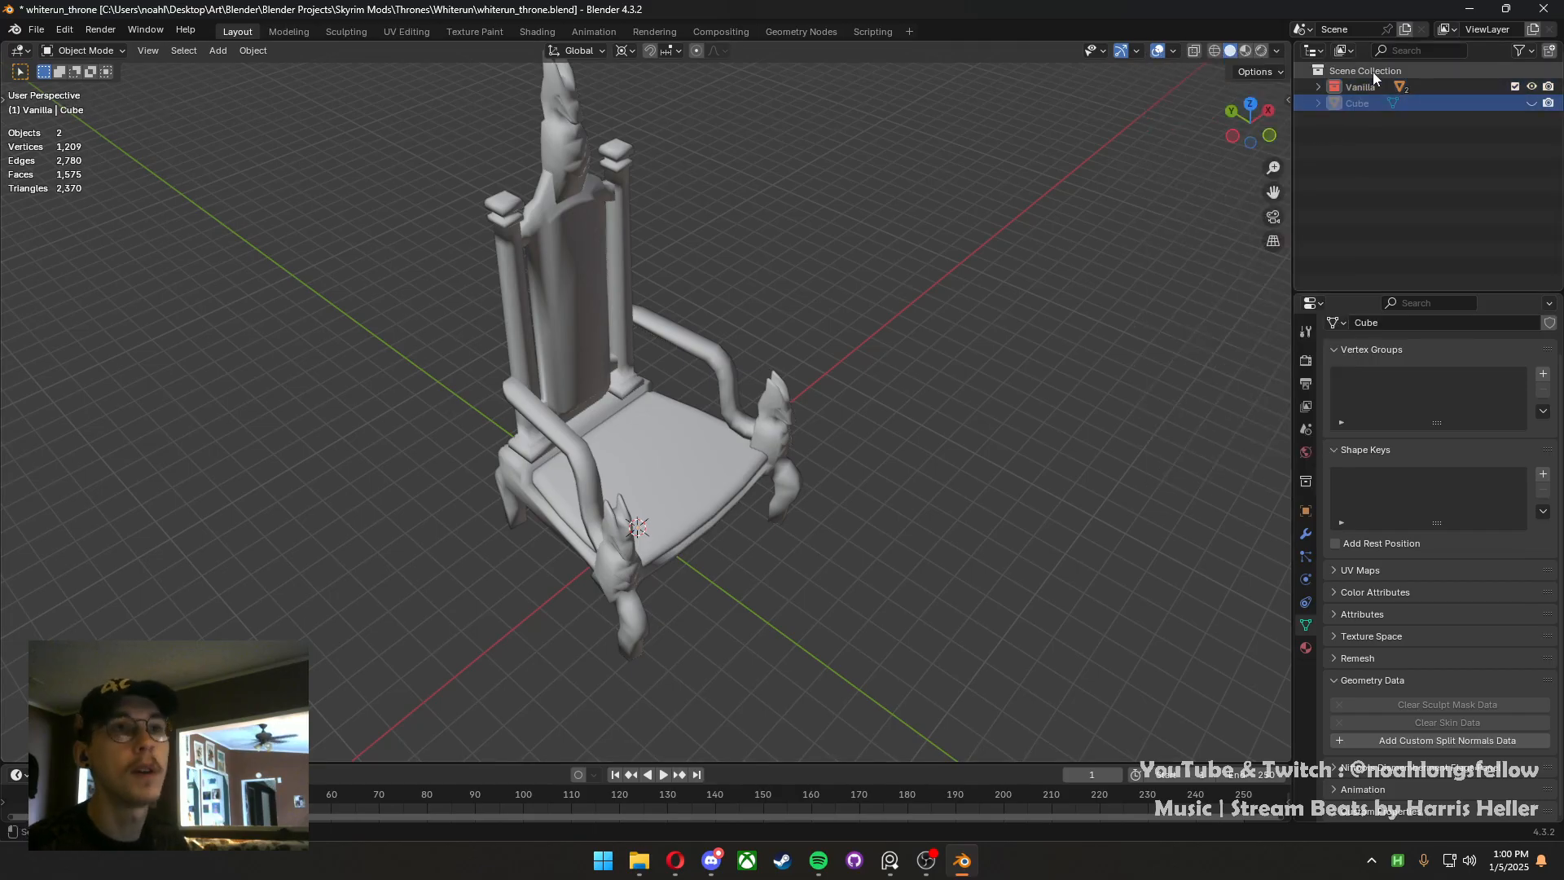
pyautogui.press('m')
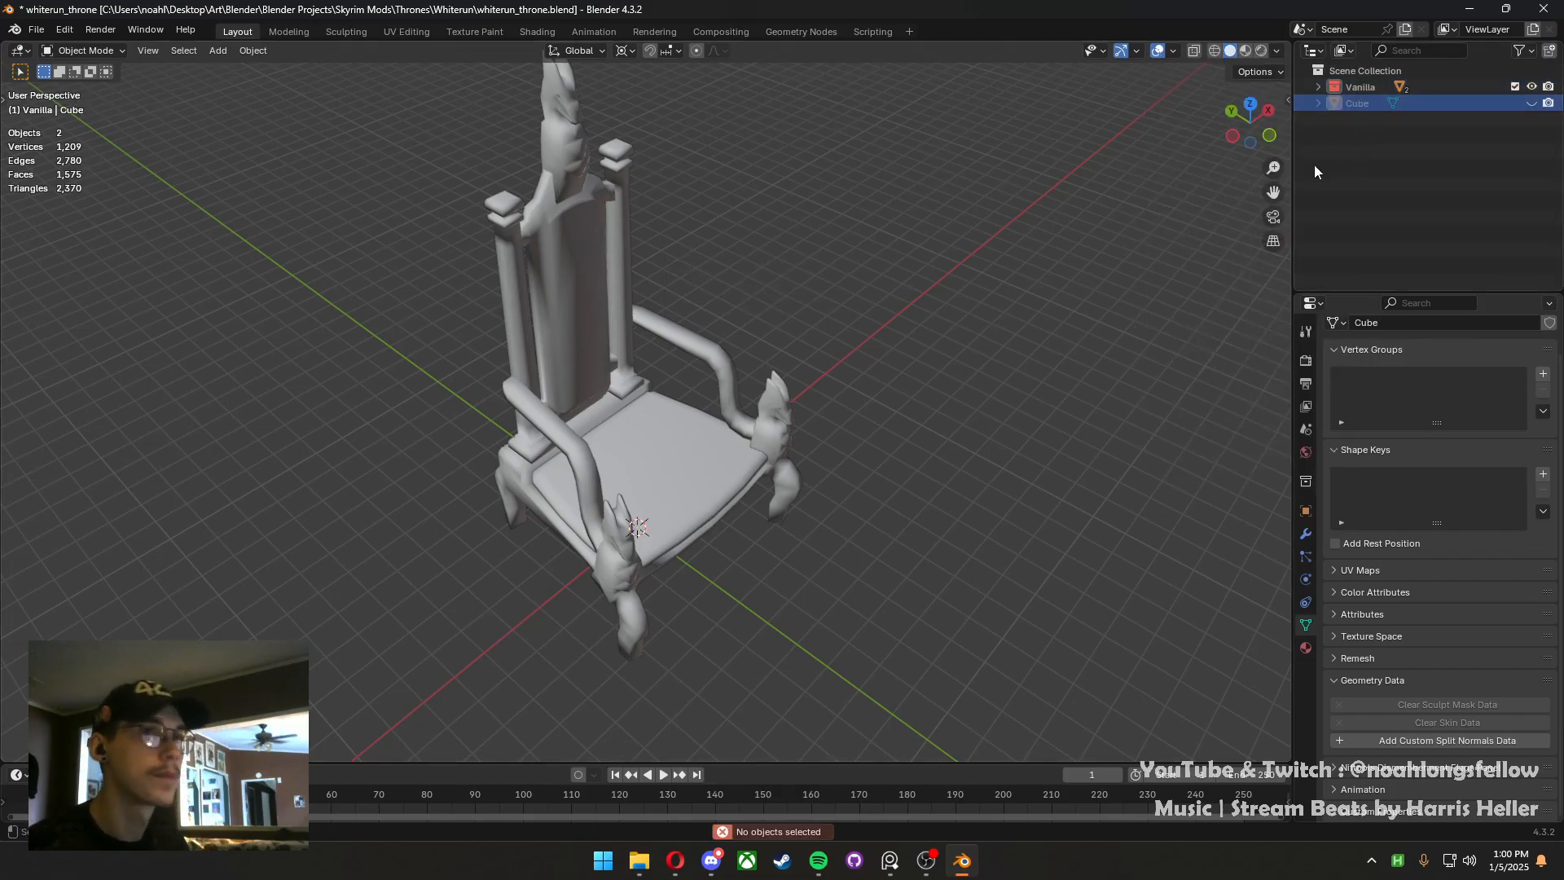
pyautogui.click(1533, 104)
pyautogui.press('m')
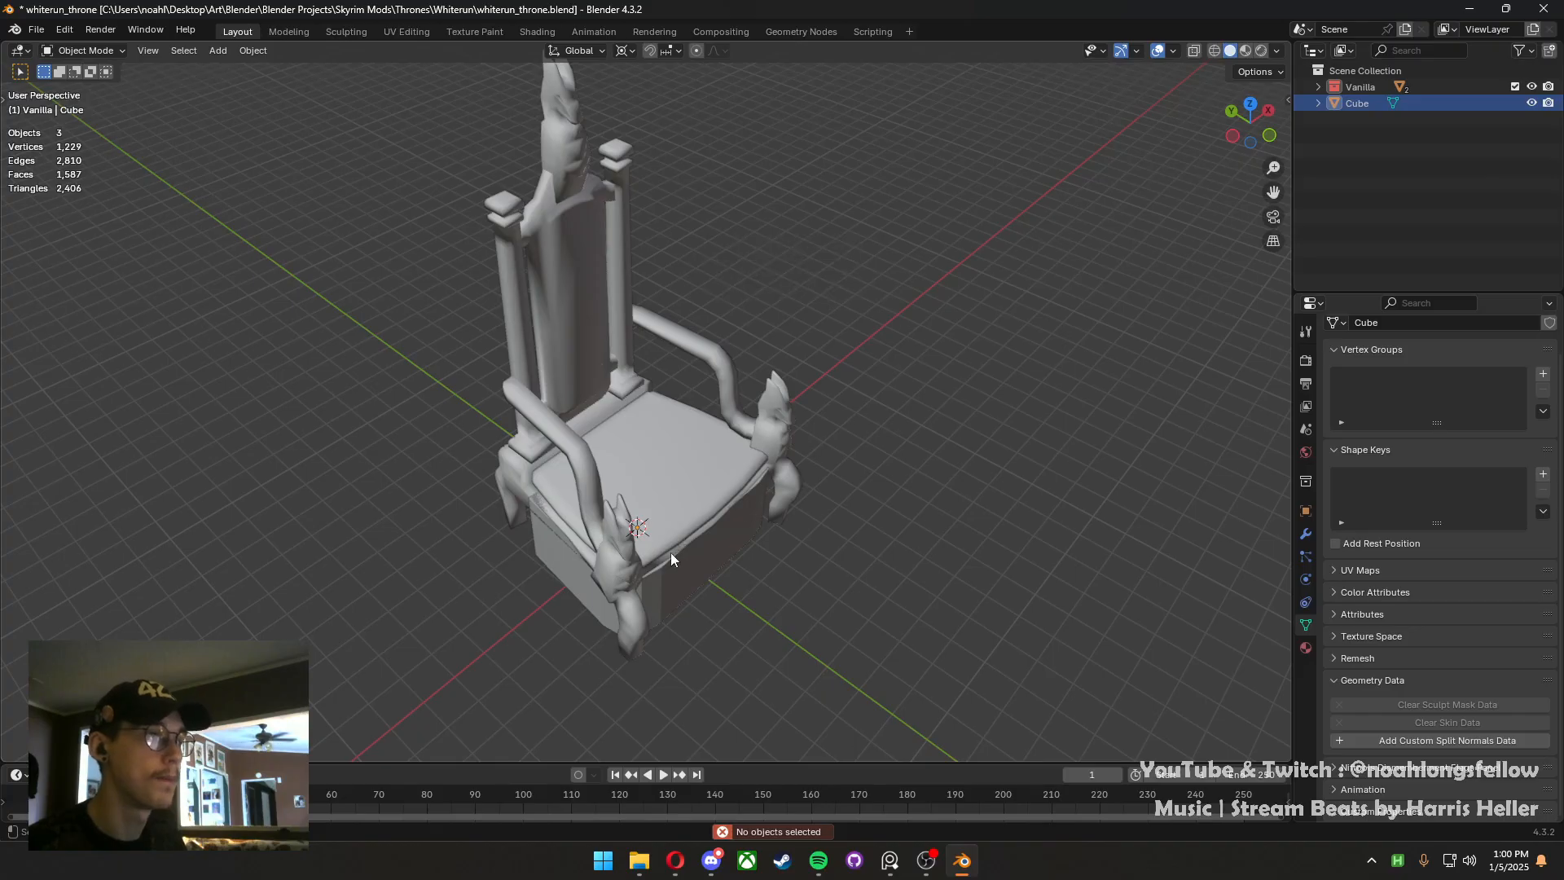
pyautogui.click(675, 555)
pyautogui.press('m')
pyautogui.click(678, 559)
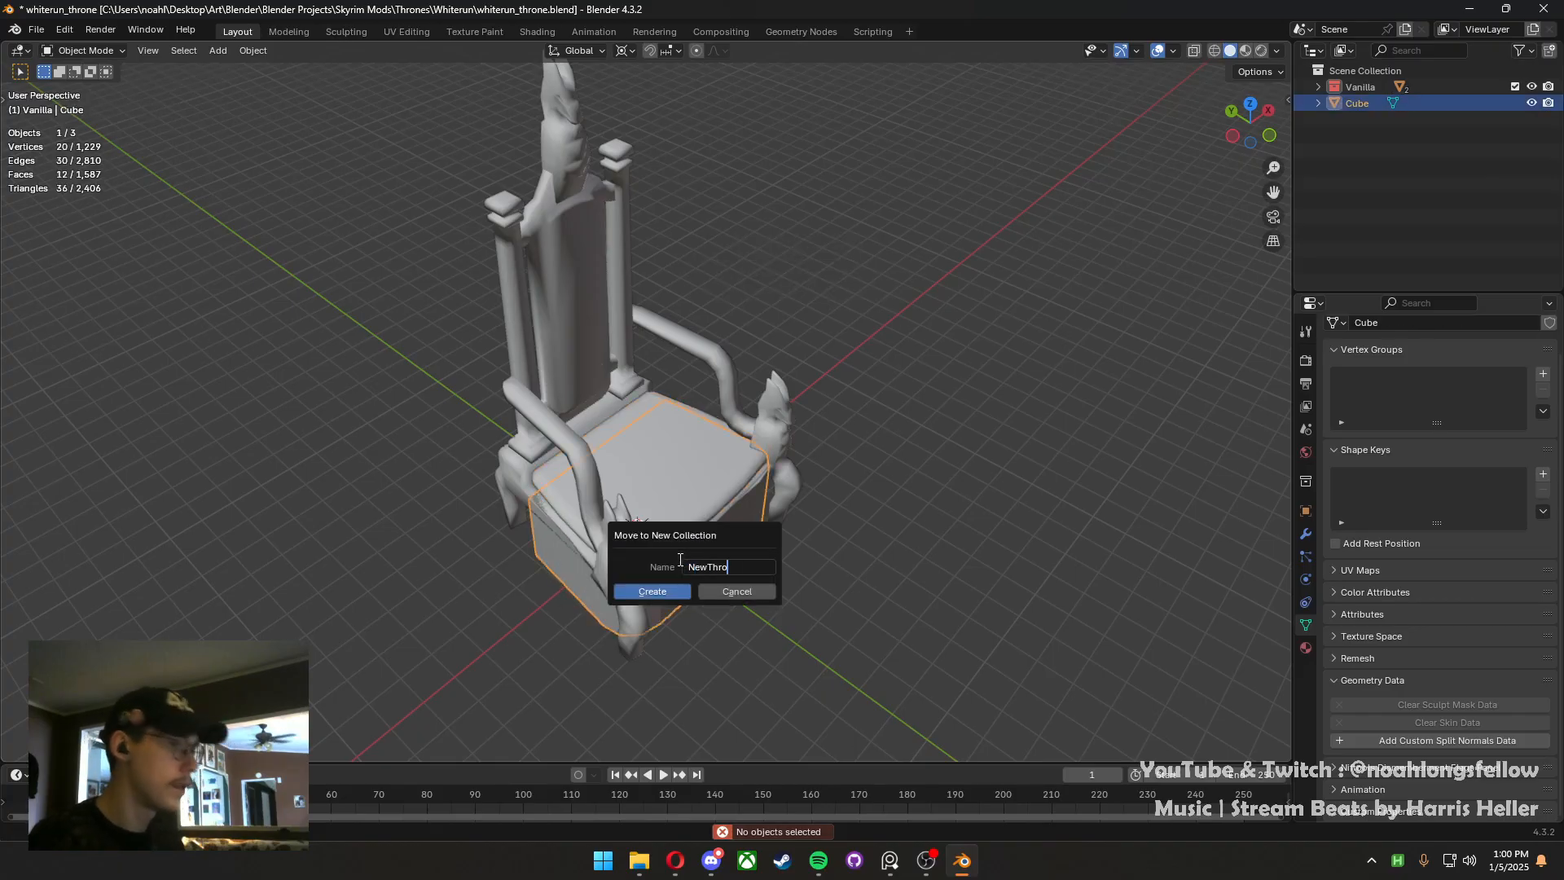
pyautogui.click(656, 591)
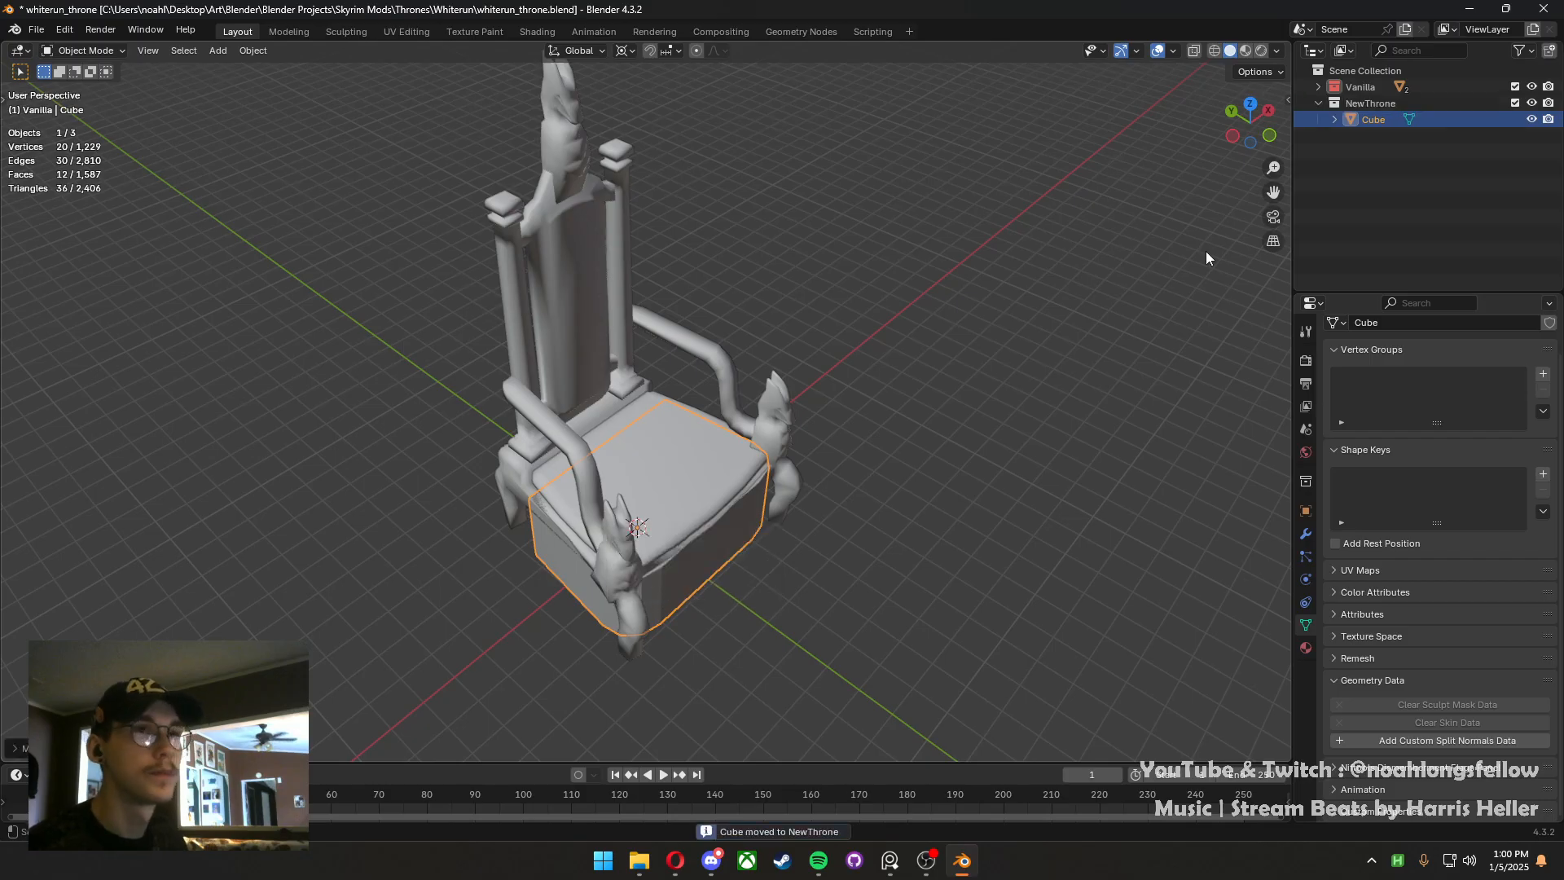
# Hide the vanilla seat cushion, select the new seat base and save the file
pyautogui.click(712, 479)
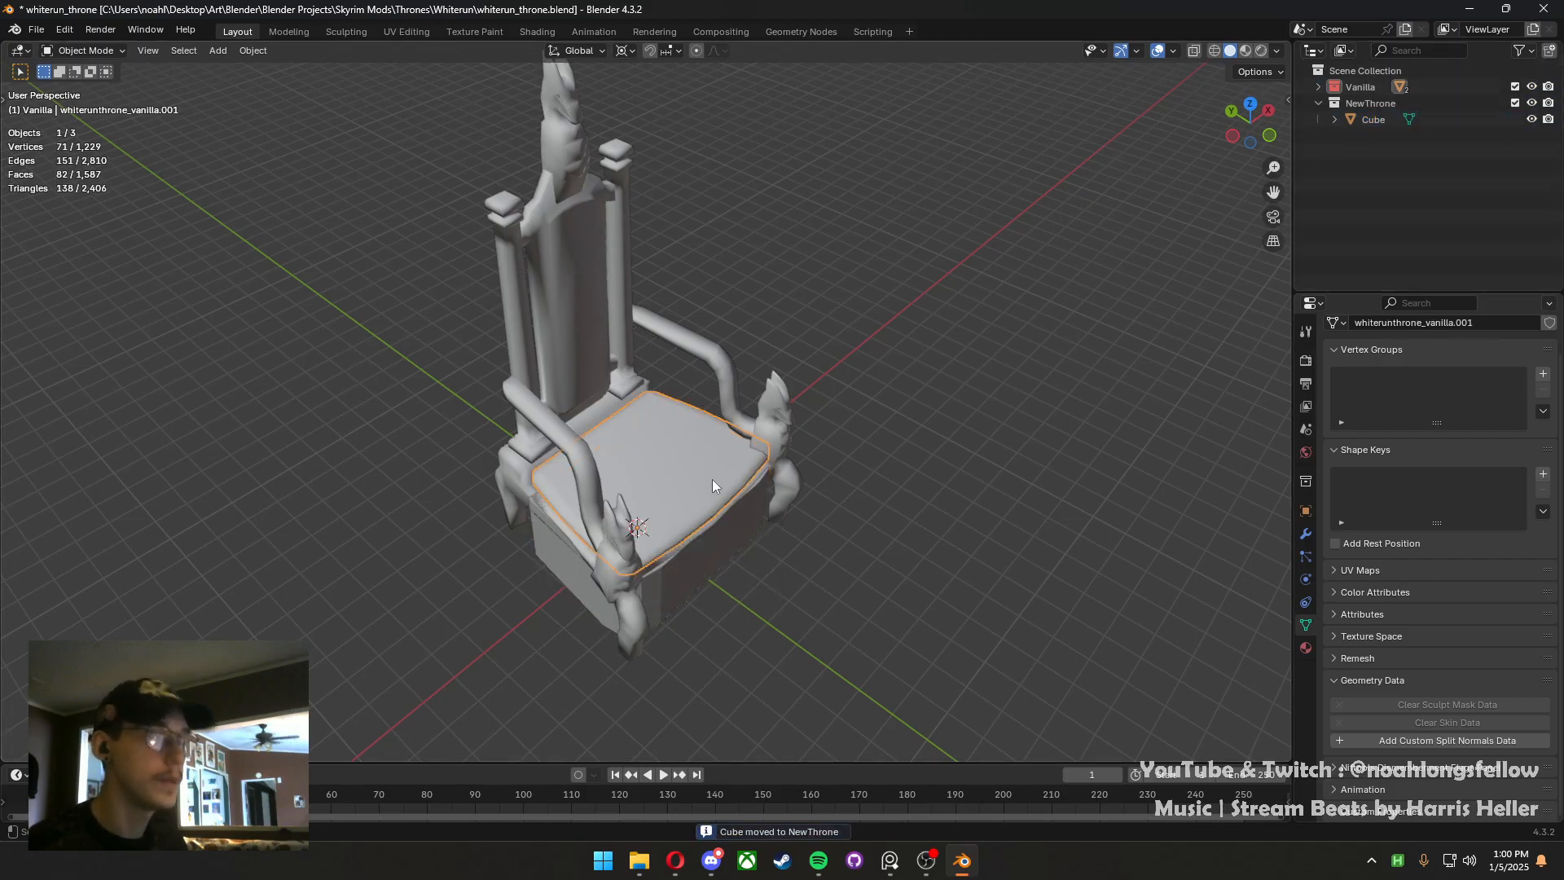
pyautogui.scroll(2, 712, 479)
pyautogui.moveTo(678, 462); pyautogui.dragTo(588, 435, button='middle')
pyautogui.press('h')
pyautogui.click(690, 681)
pyautogui.moveTo(582, 629); pyautogui.dragTo(600, 493, button='middle')
pyautogui.hotkey('ctrl', 's')
# Add a vertical loop cut through the center of the seat base's front face
pyautogui.press('Tab')
pyautogui.keyDown('shift'); pyautogui.click(673, 628); pyautogui.keyUp('shift')
pyautogui.keyDown('shift'); pyautogui.click(453, 554); pyautogui.keyUp('shift')
pyautogui.keyDown('shift'); pyautogui.click(416, 565); pyautogui.keyUp('shift')
pyautogui.hotkey('ctrl', 'r')
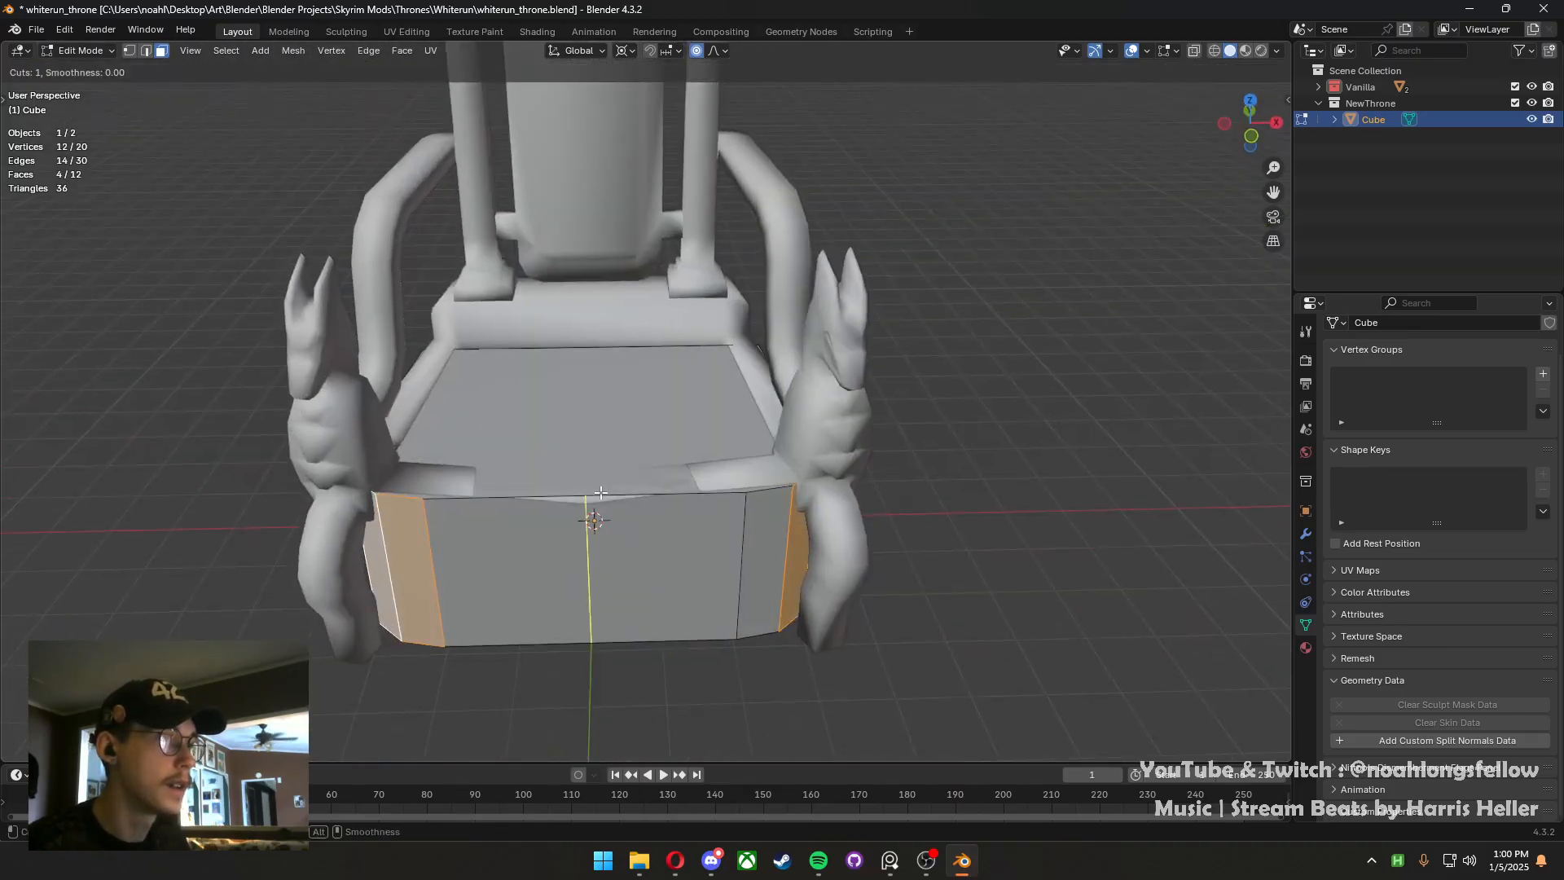
pyautogui.click(600, 493)
# Look at the seat base from the top in vertex selection mode and turn on X-ray display
pyautogui.press('KP_7')
pyautogui.press('1')
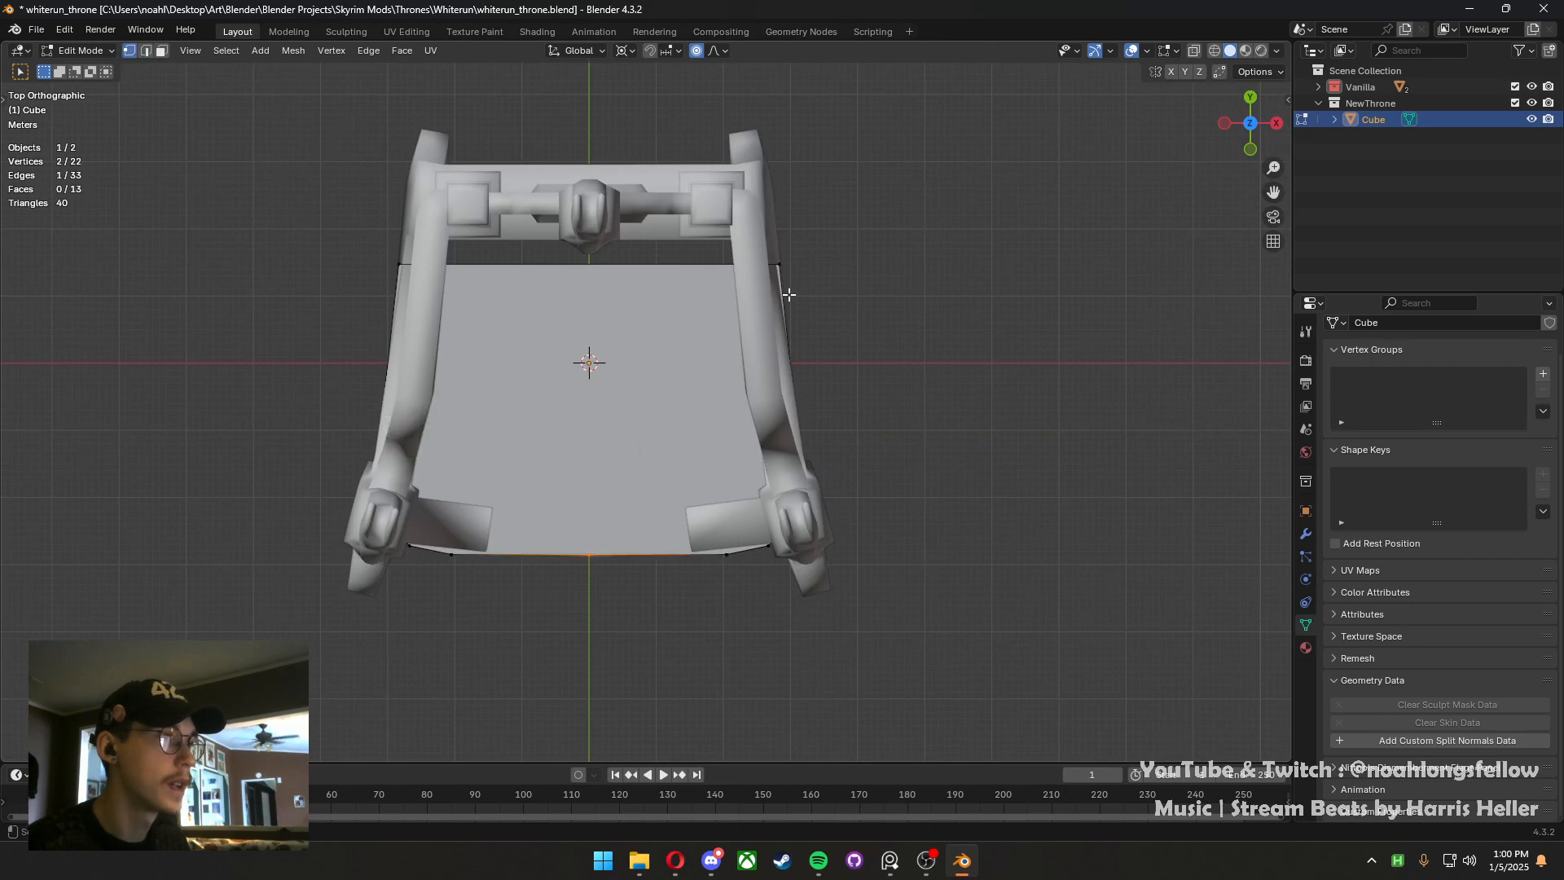
pyautogui.click(1194, 51)
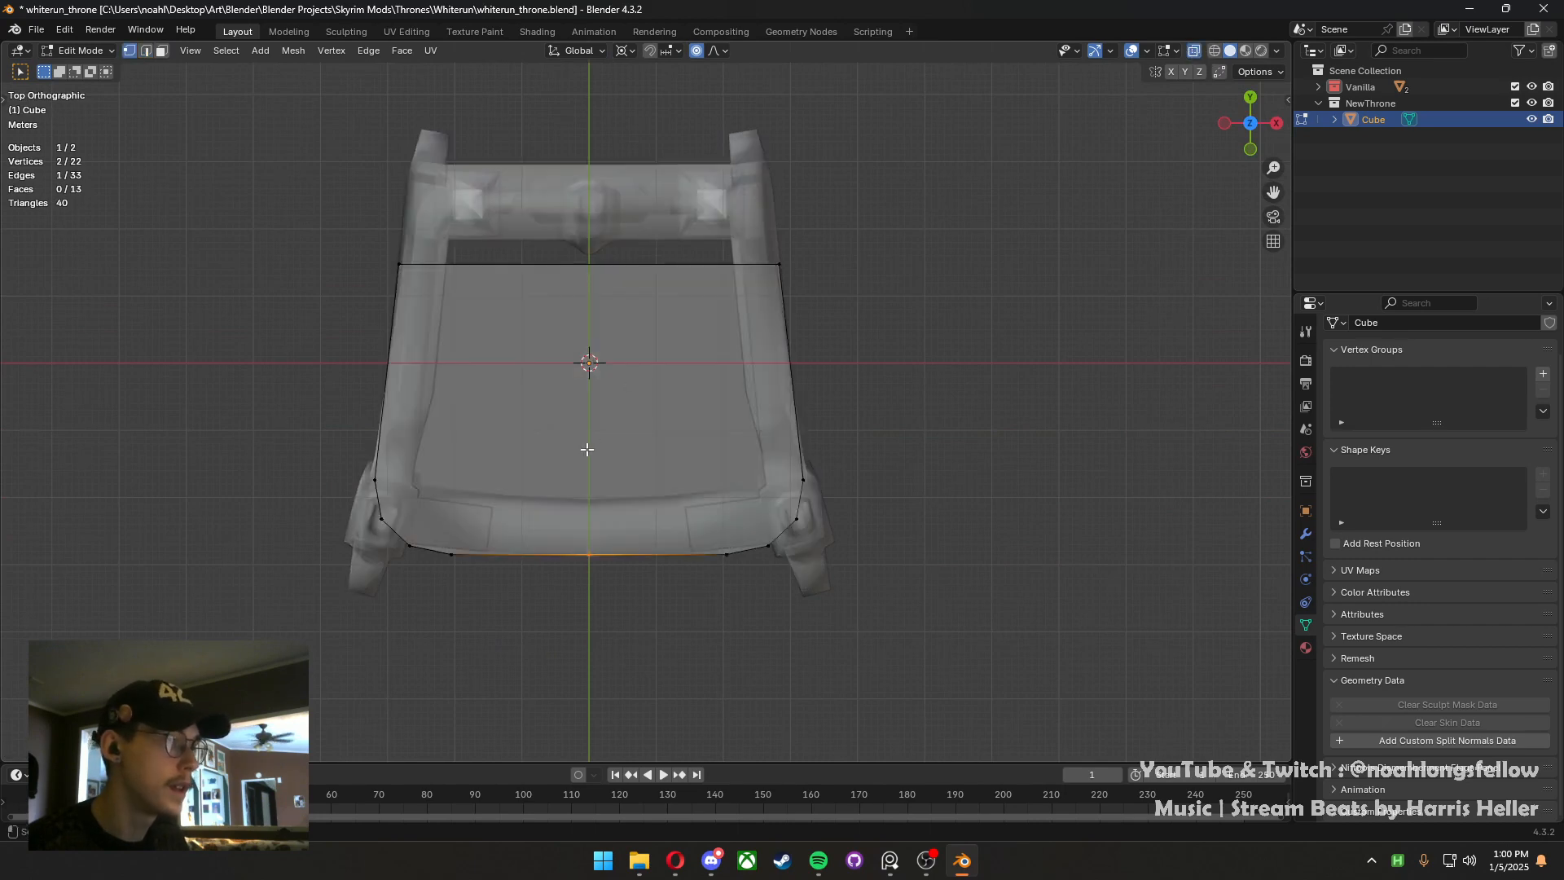
pyautogui.press('k')
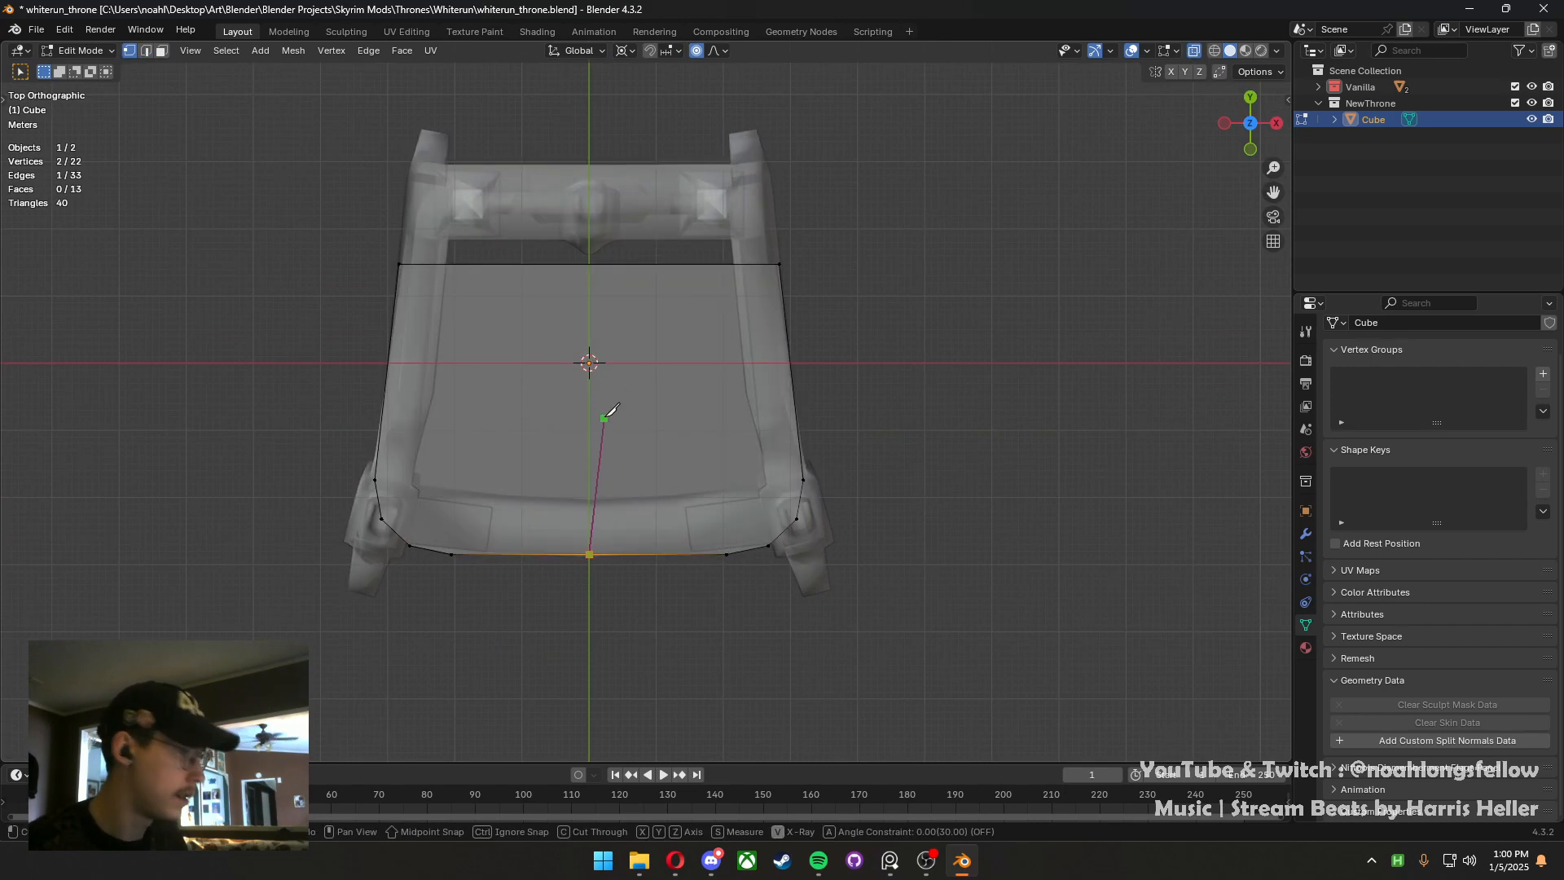
pyautogui.rightClick(610, 411)
pyautogui.press('Escape')
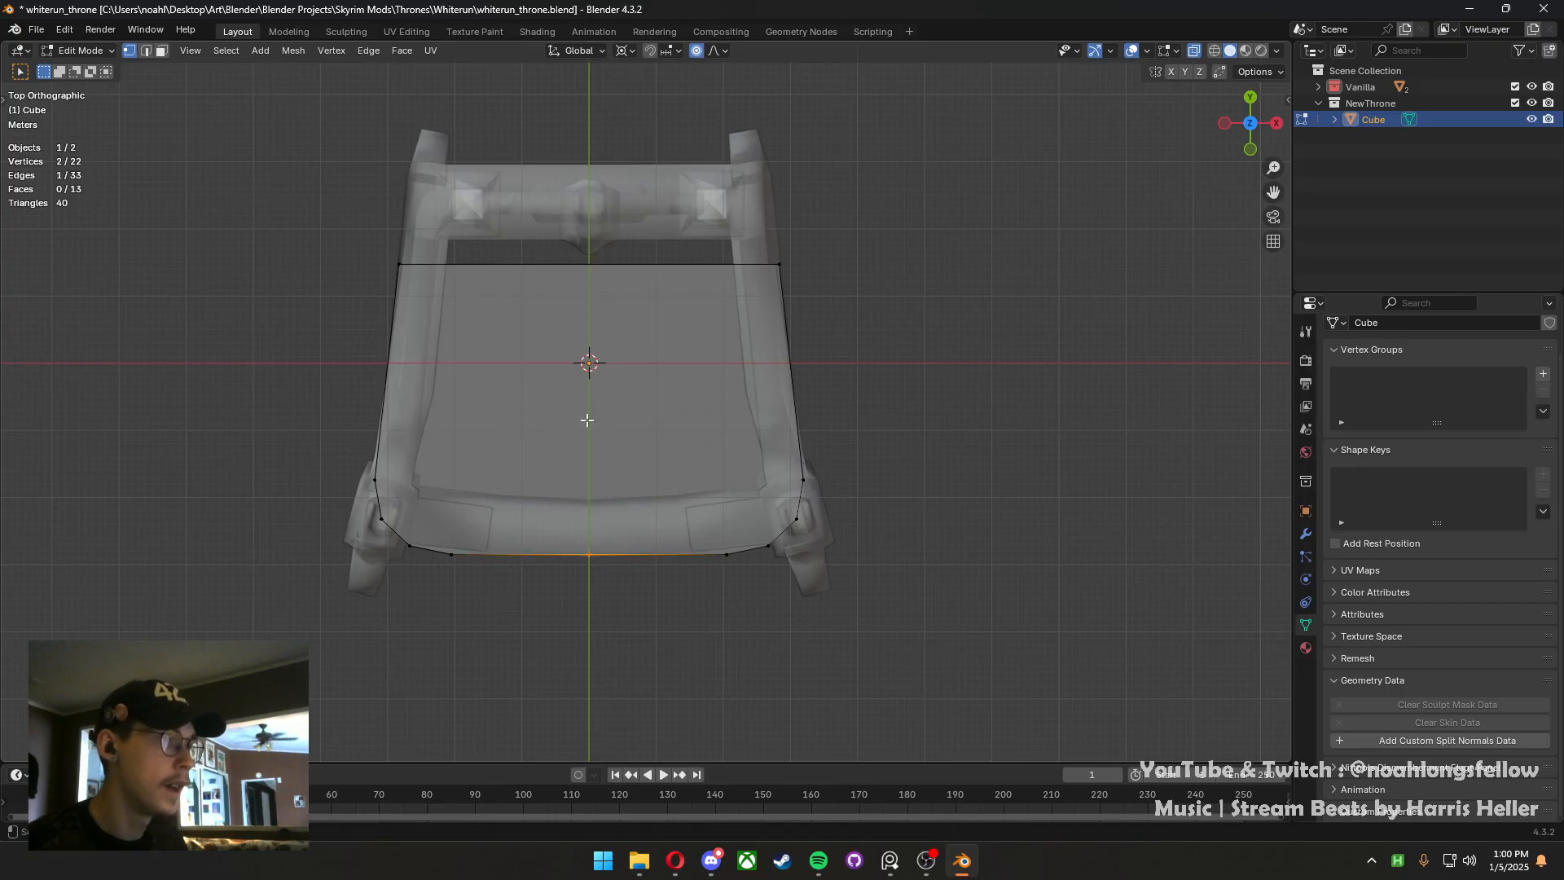
pyautogui.press('k')
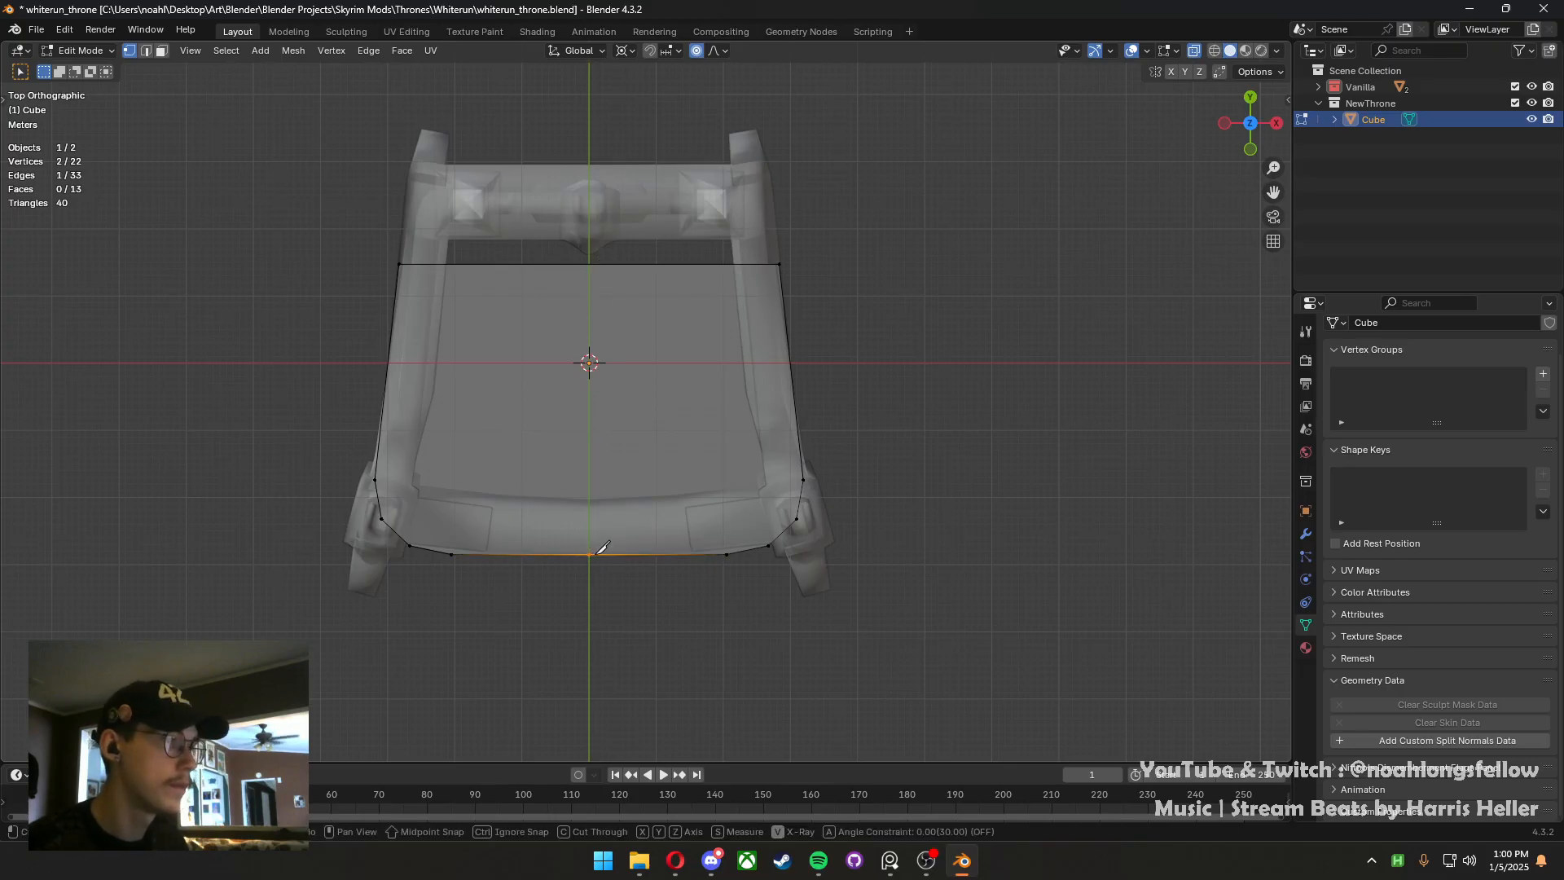
pyautogui.press('Escape')
# Dissolve the vertical center edge on the seat base's front face
pyautogui.moveTo(605, 564); pyautogui.dragTo(636, 444, button='middle')
pyautogui.press('2')
pyautogui.click(604, 576)
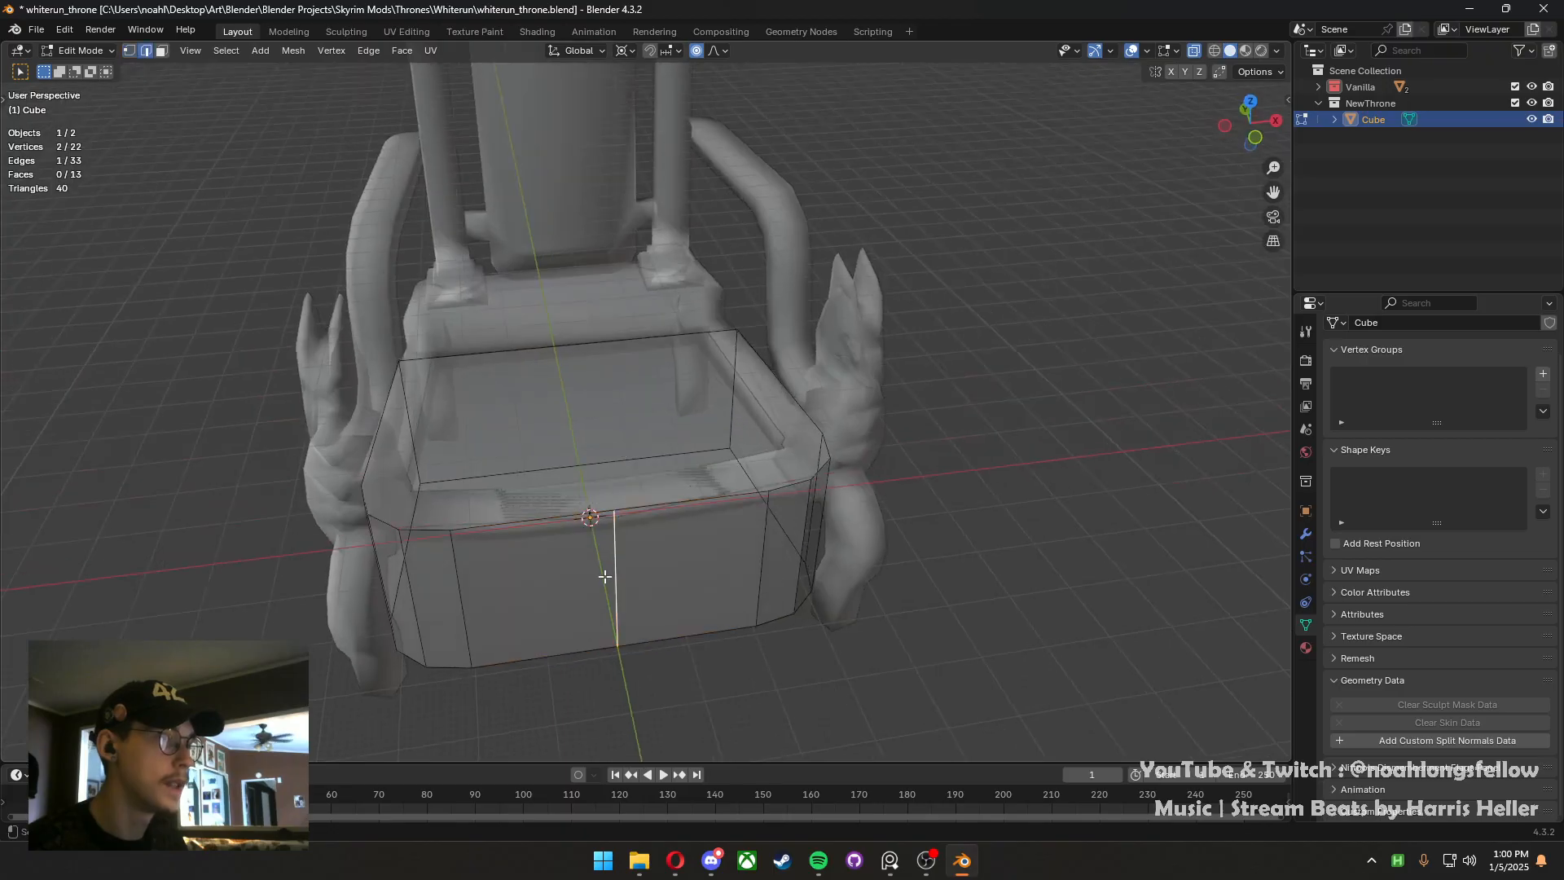
pyautogui.press('x')
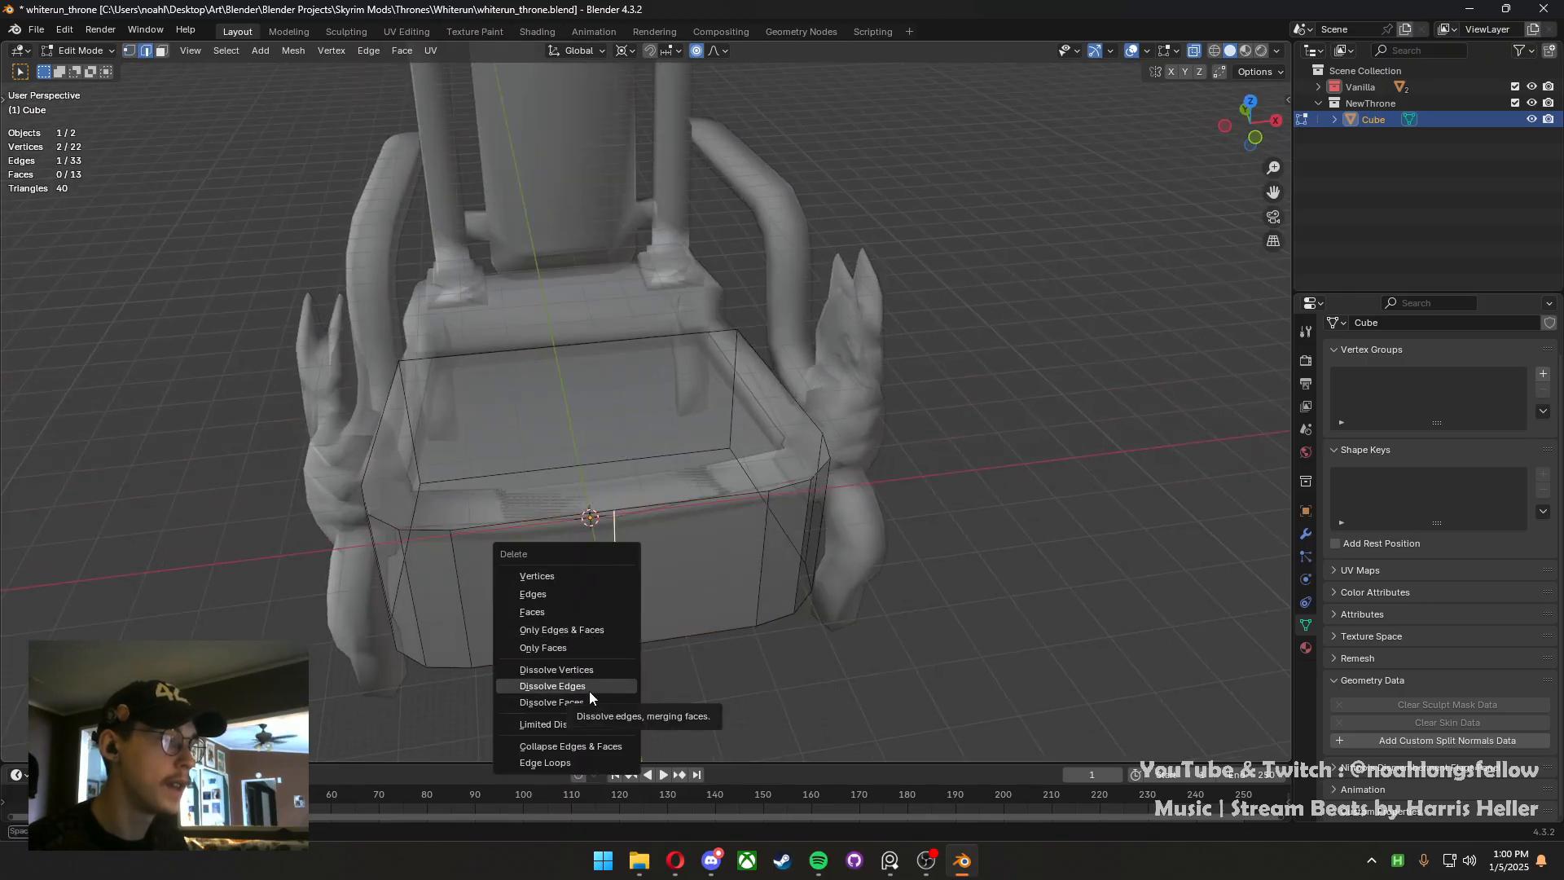
pyautogui.click(584, 690)
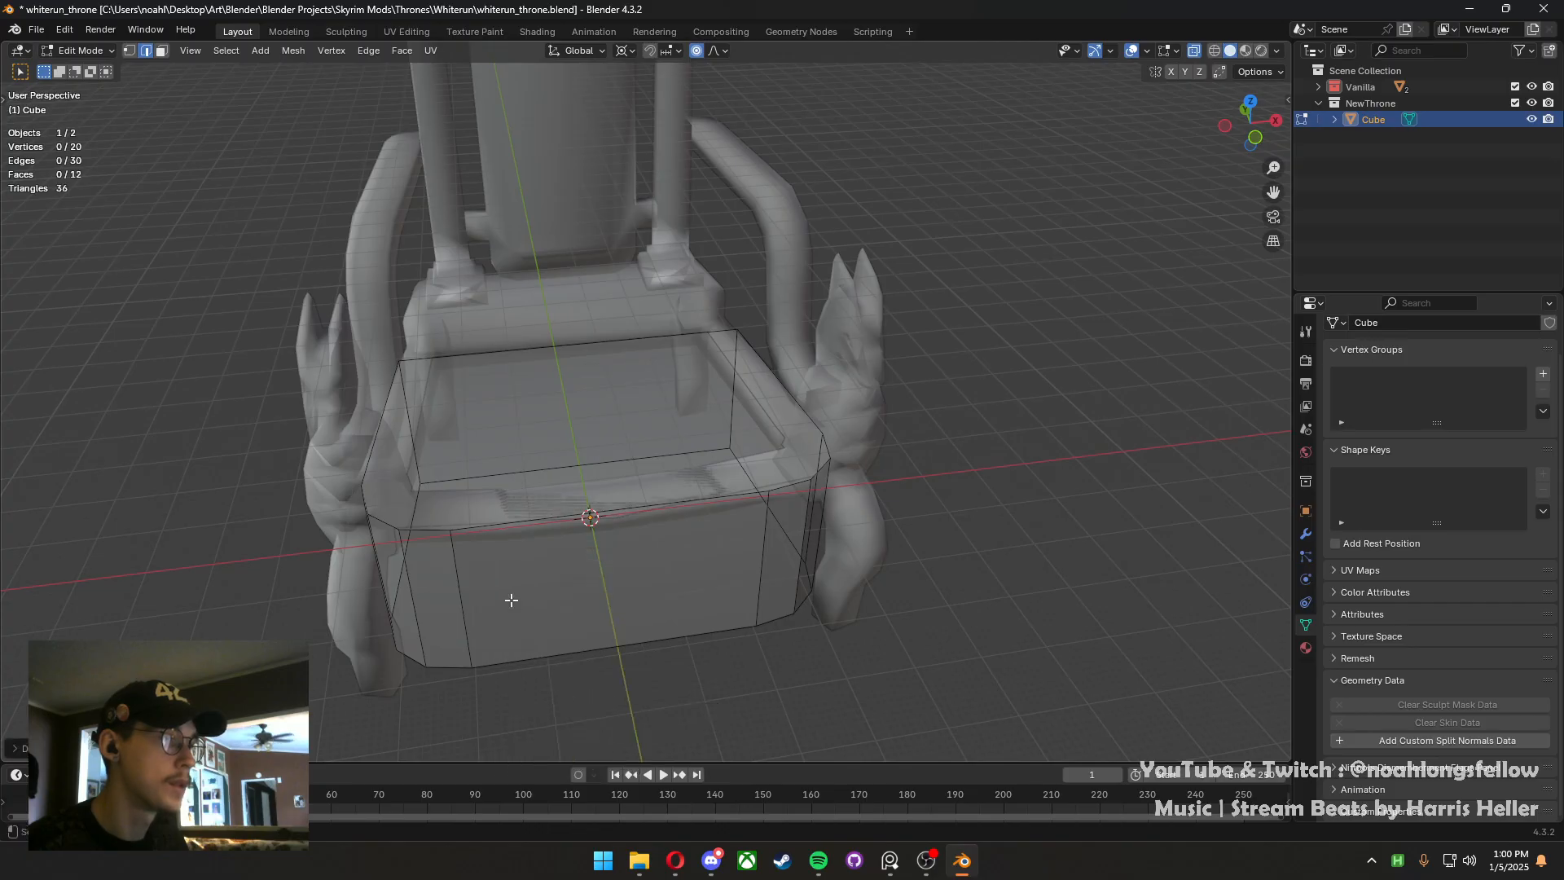
# Bisect the whole seat base front to back through its center in top view
pyautogui.moveTo(510, 601); pyautogui.dragTo(455, 517, button='middle')
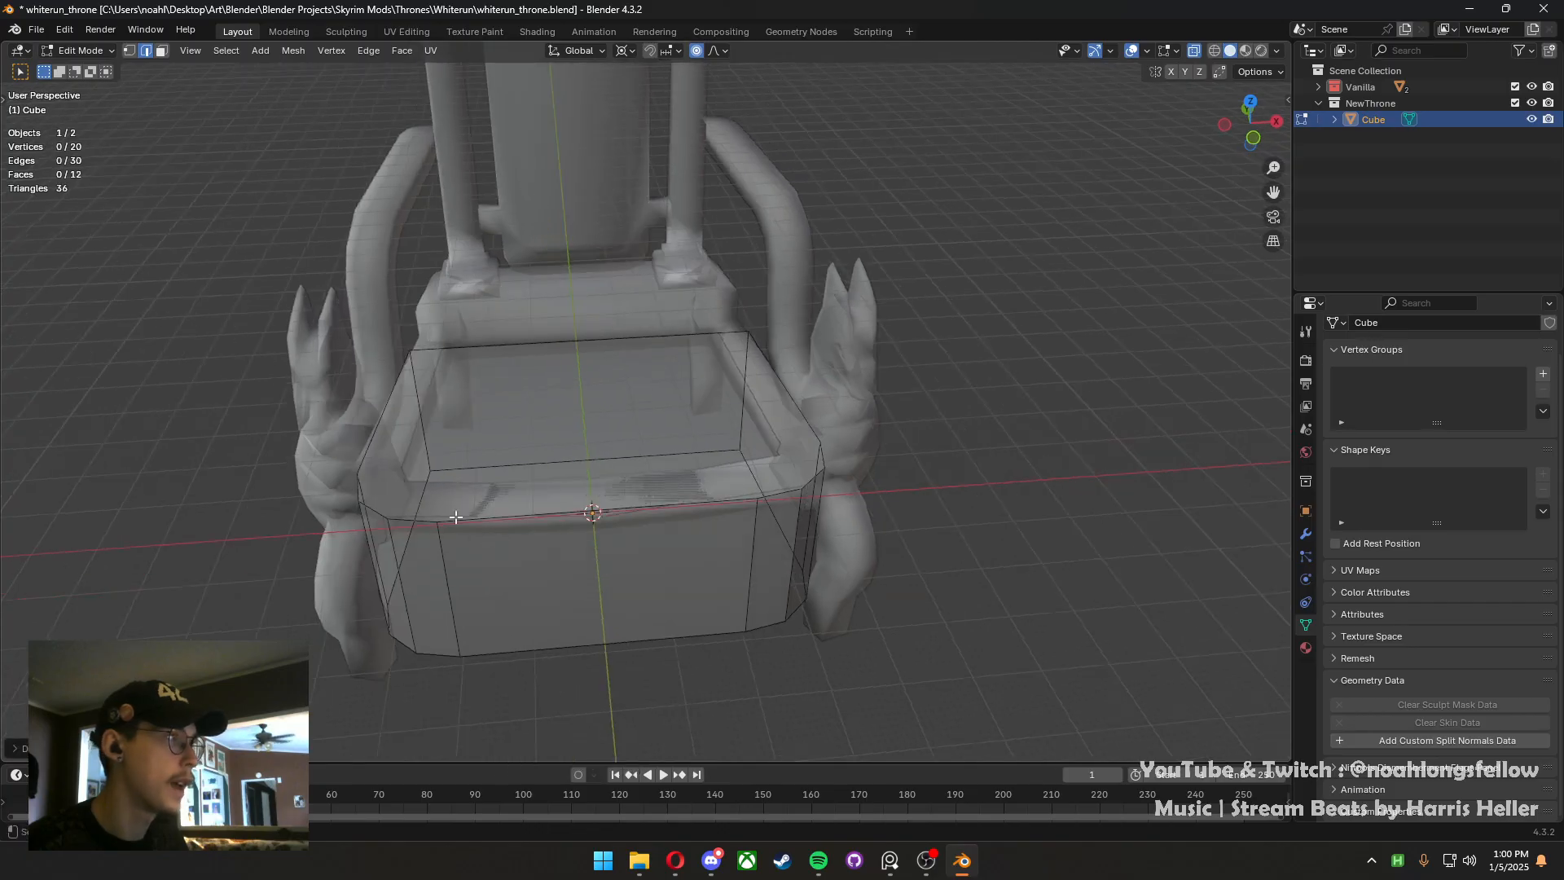
pyautogui.press('t')
pyautogui.press('KP_7')
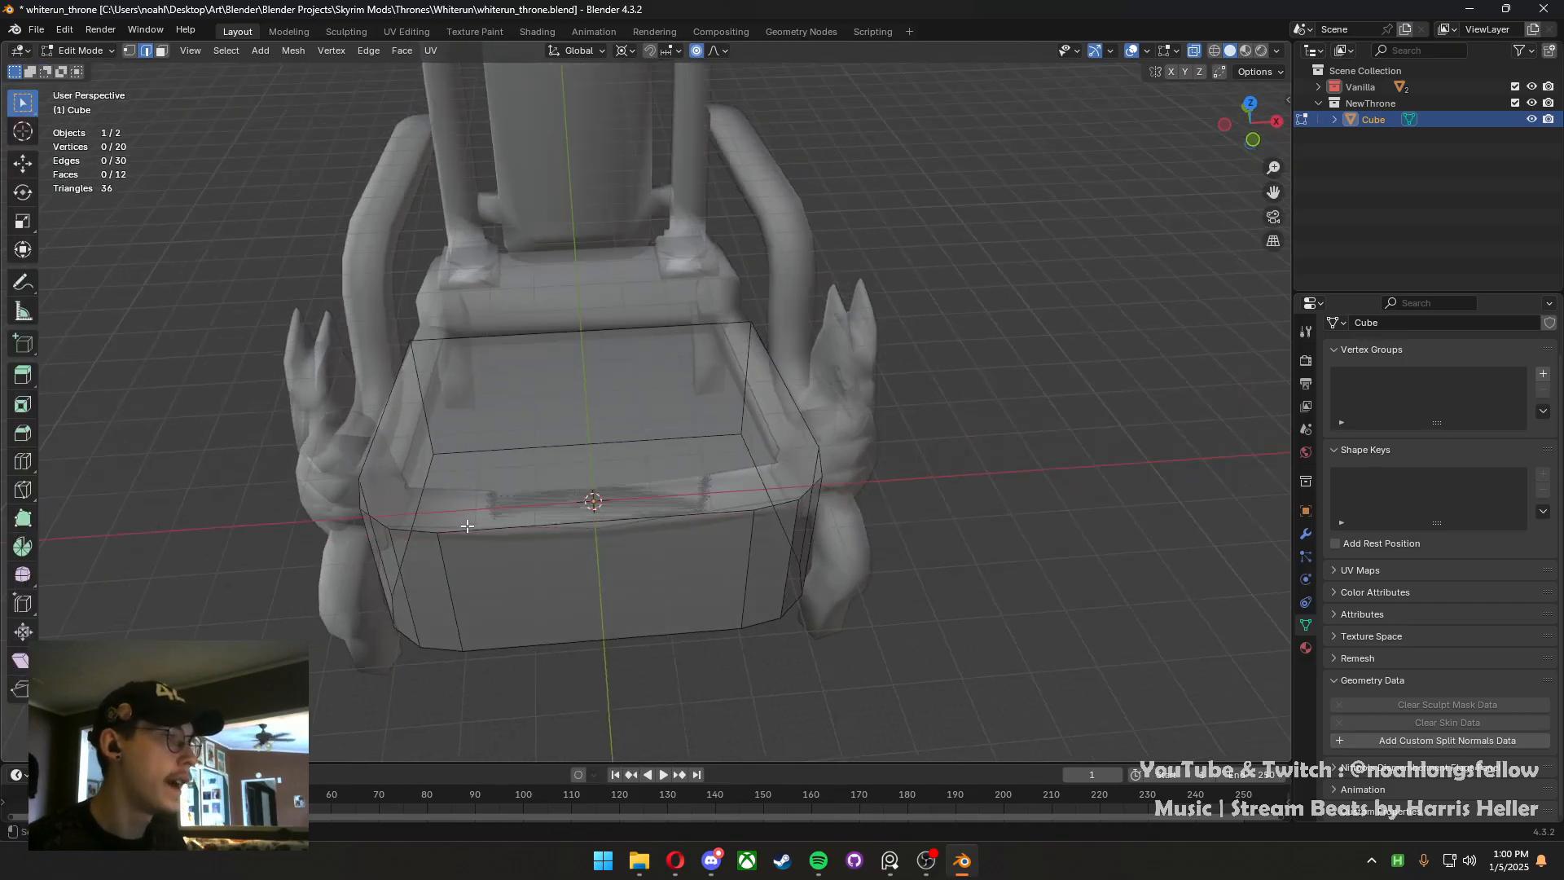
pyautogui.press('a')
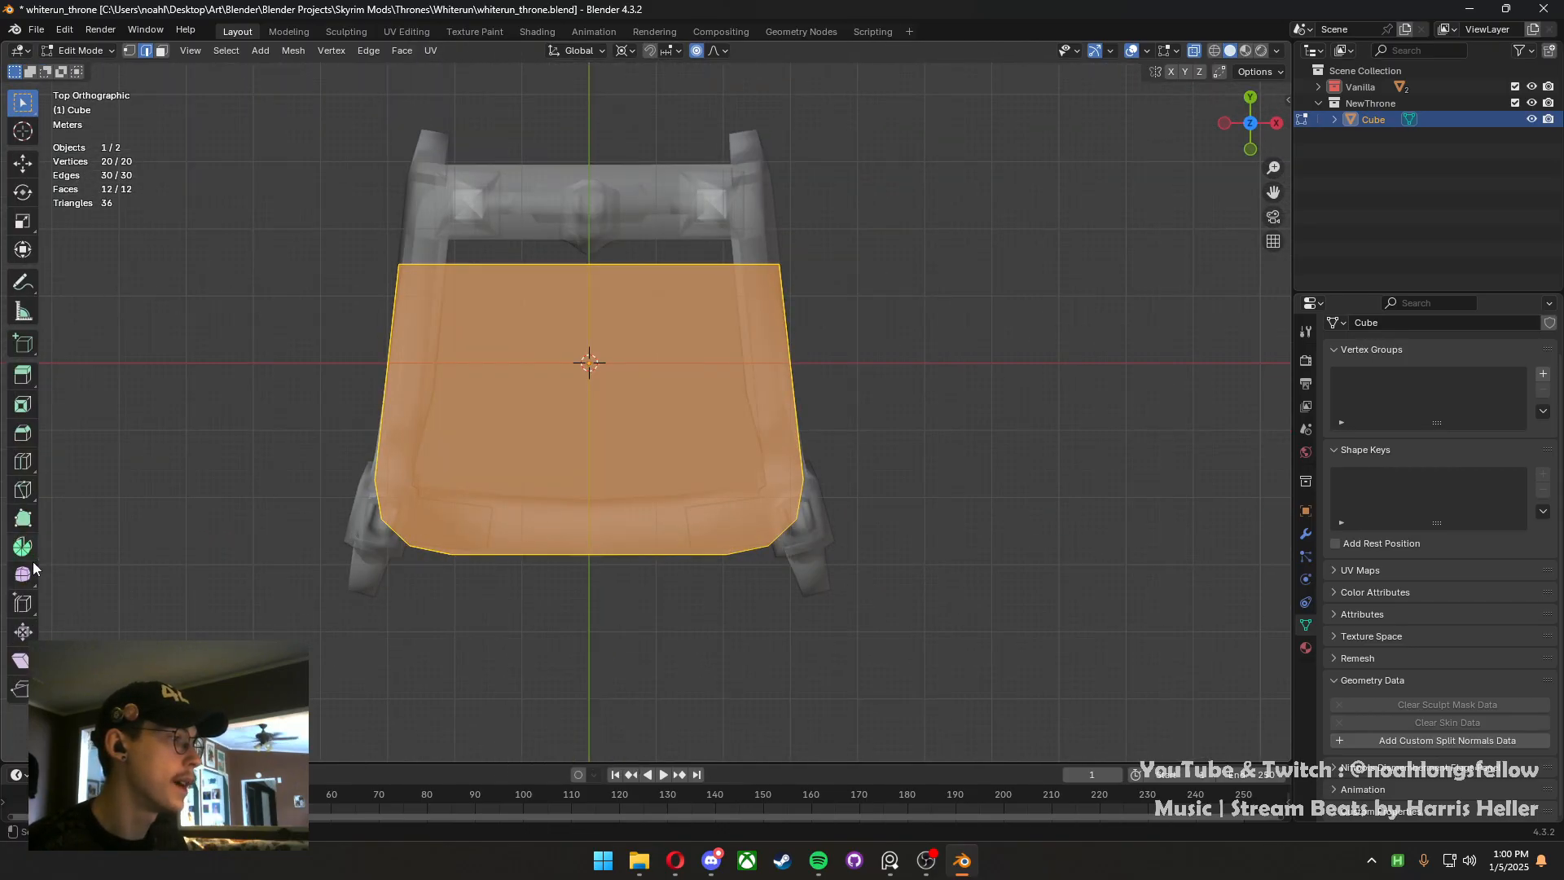
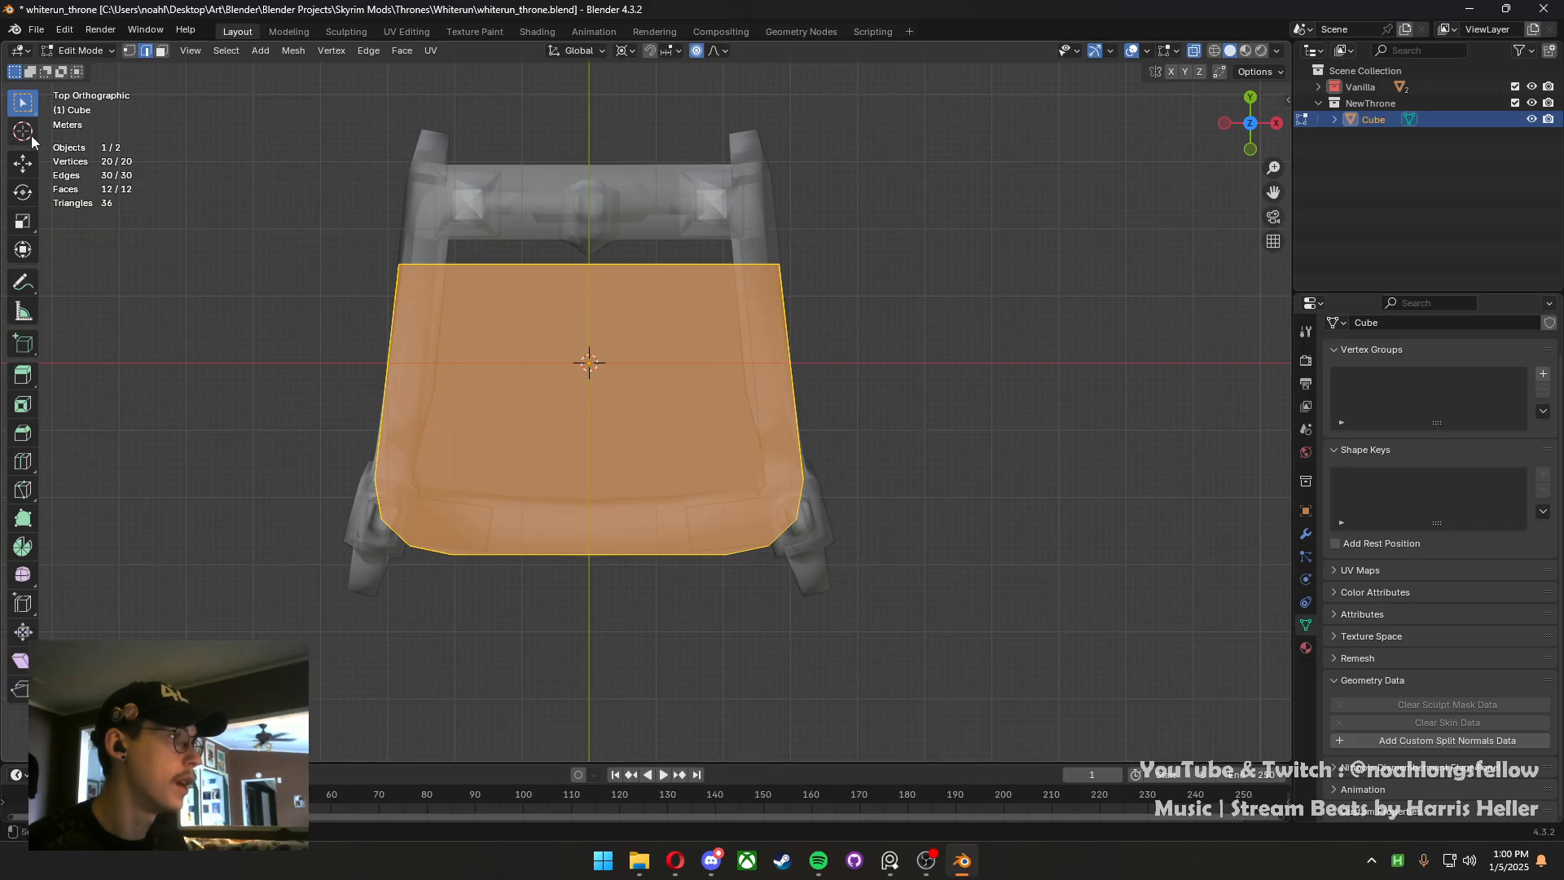
pyautogui.click(27, 489)
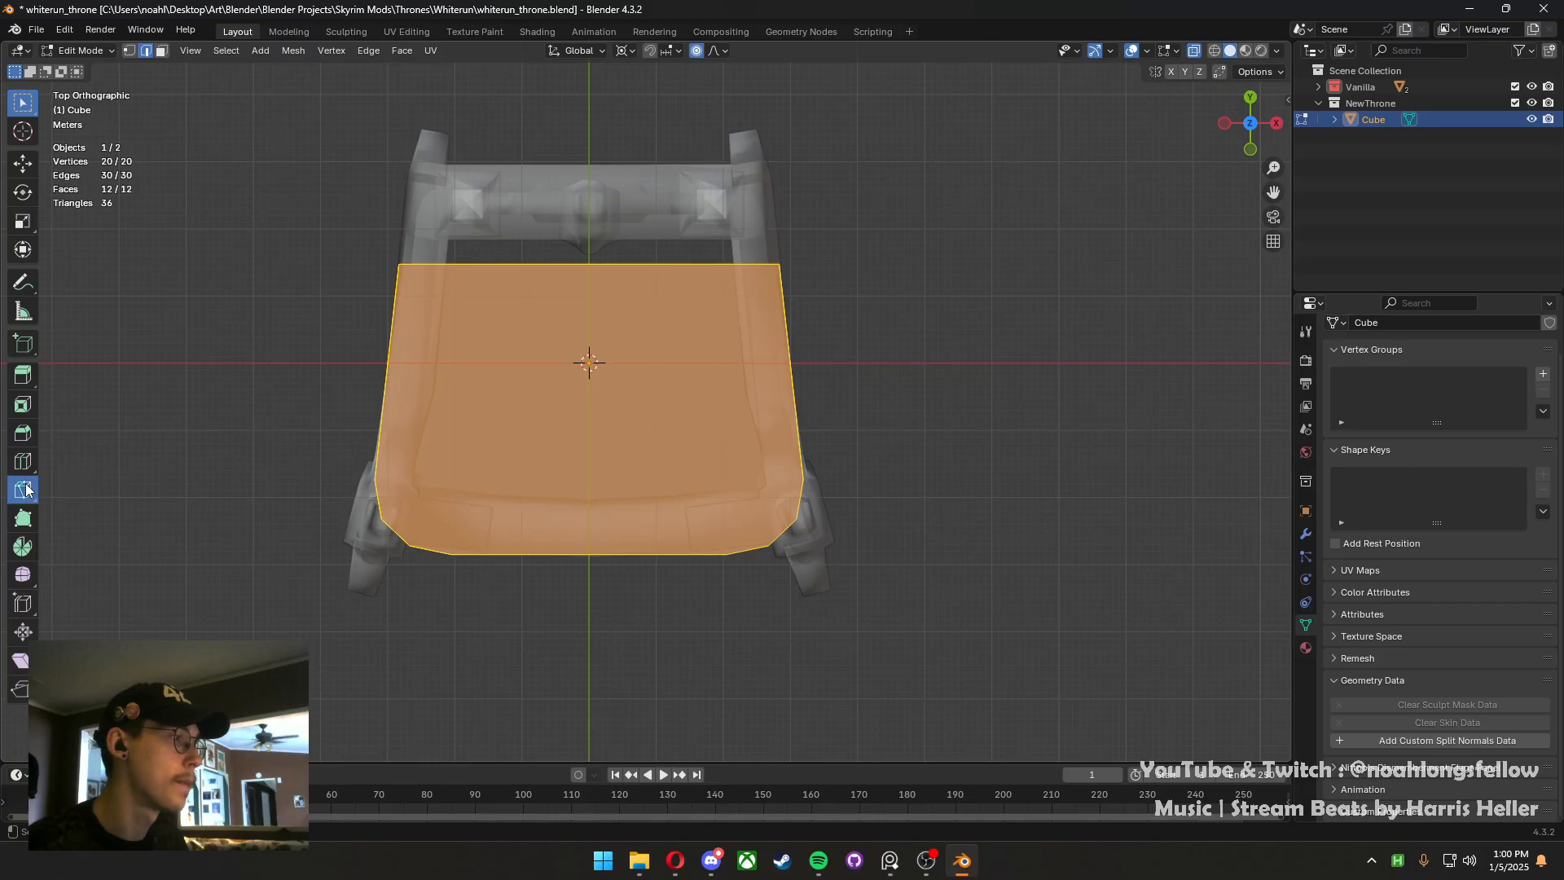
pyautogui.moveTo(27, 489); pyautogui.dragTo(49, 526)
pyautogui.moveTo(580, 233); pyautogui.dragTo(592, 717)
pyautogui.press('1')
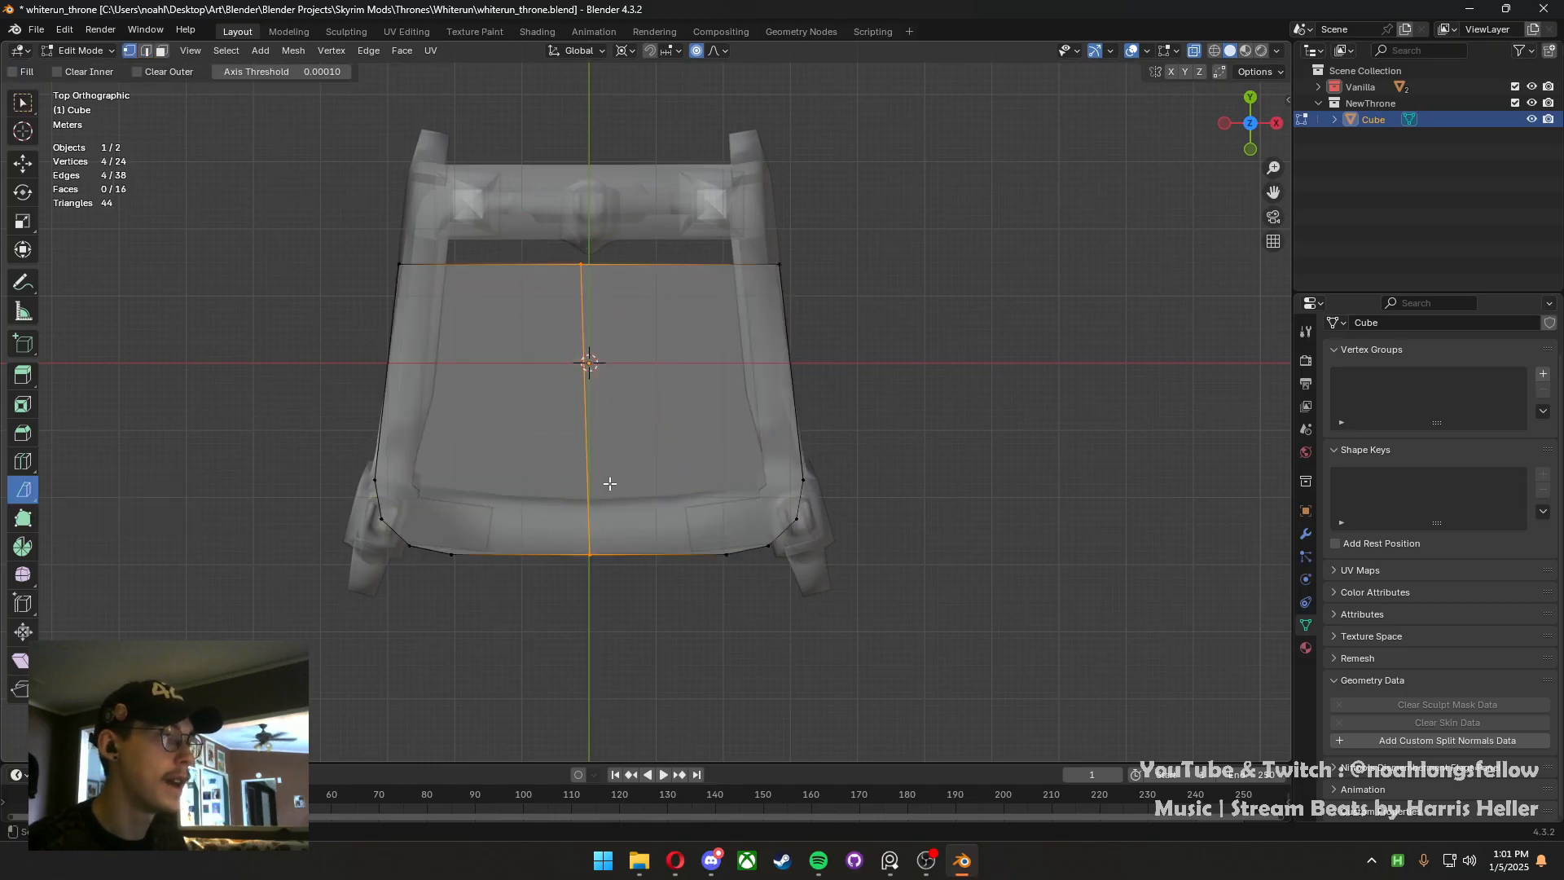
# Turn off proportional editing and scale the new center cut's vertices to 0 along X
pyautogui.press('s')
pyautogui.press('x')
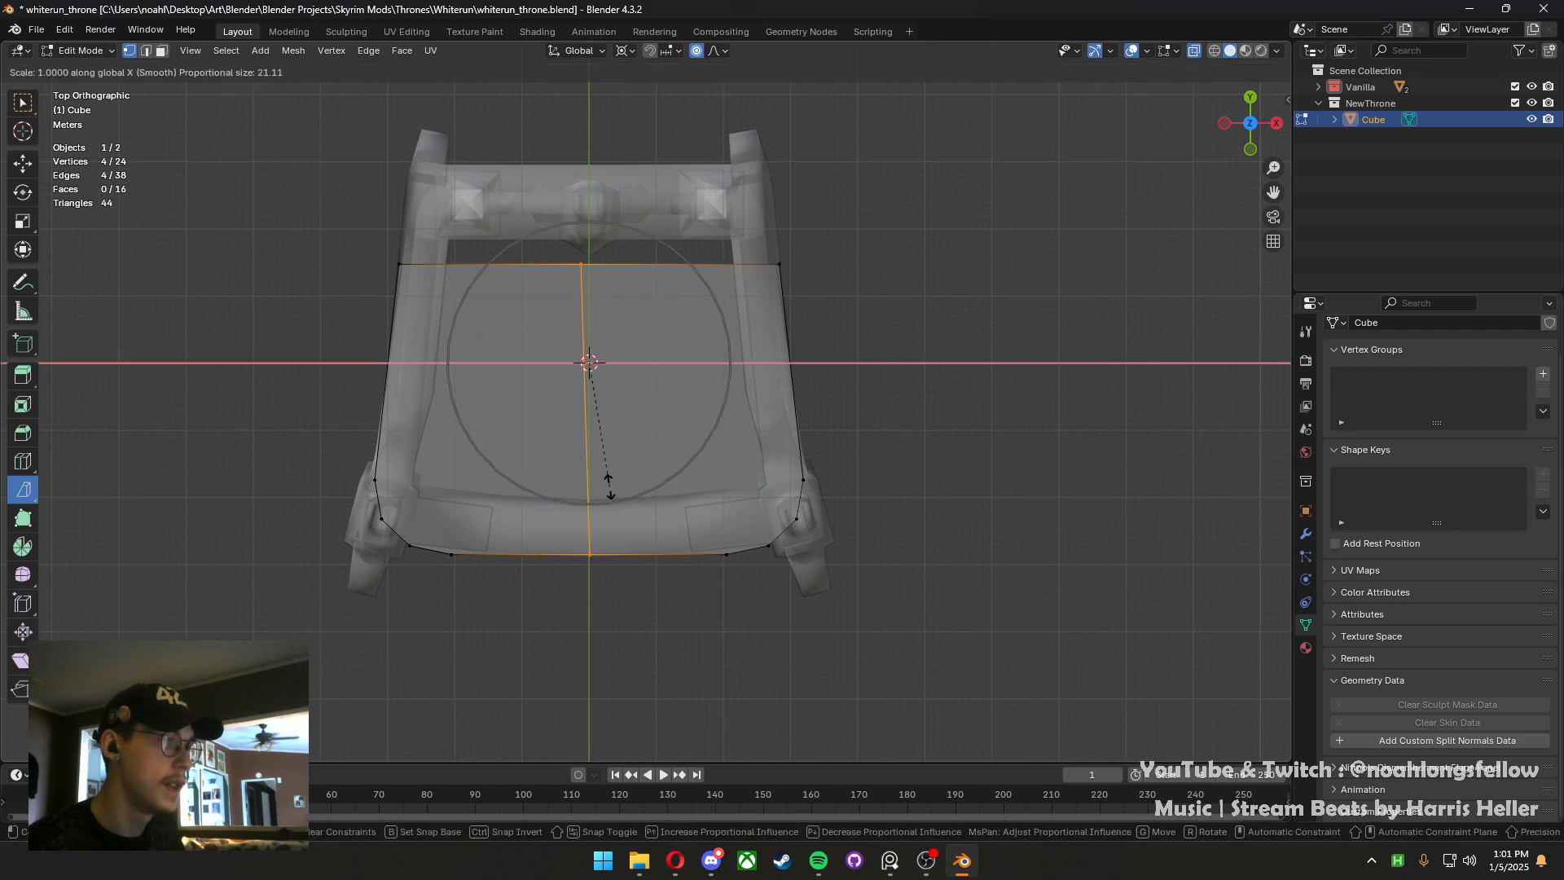
pyautogui.rightClick(609, 486)
pyautogui.press('s')
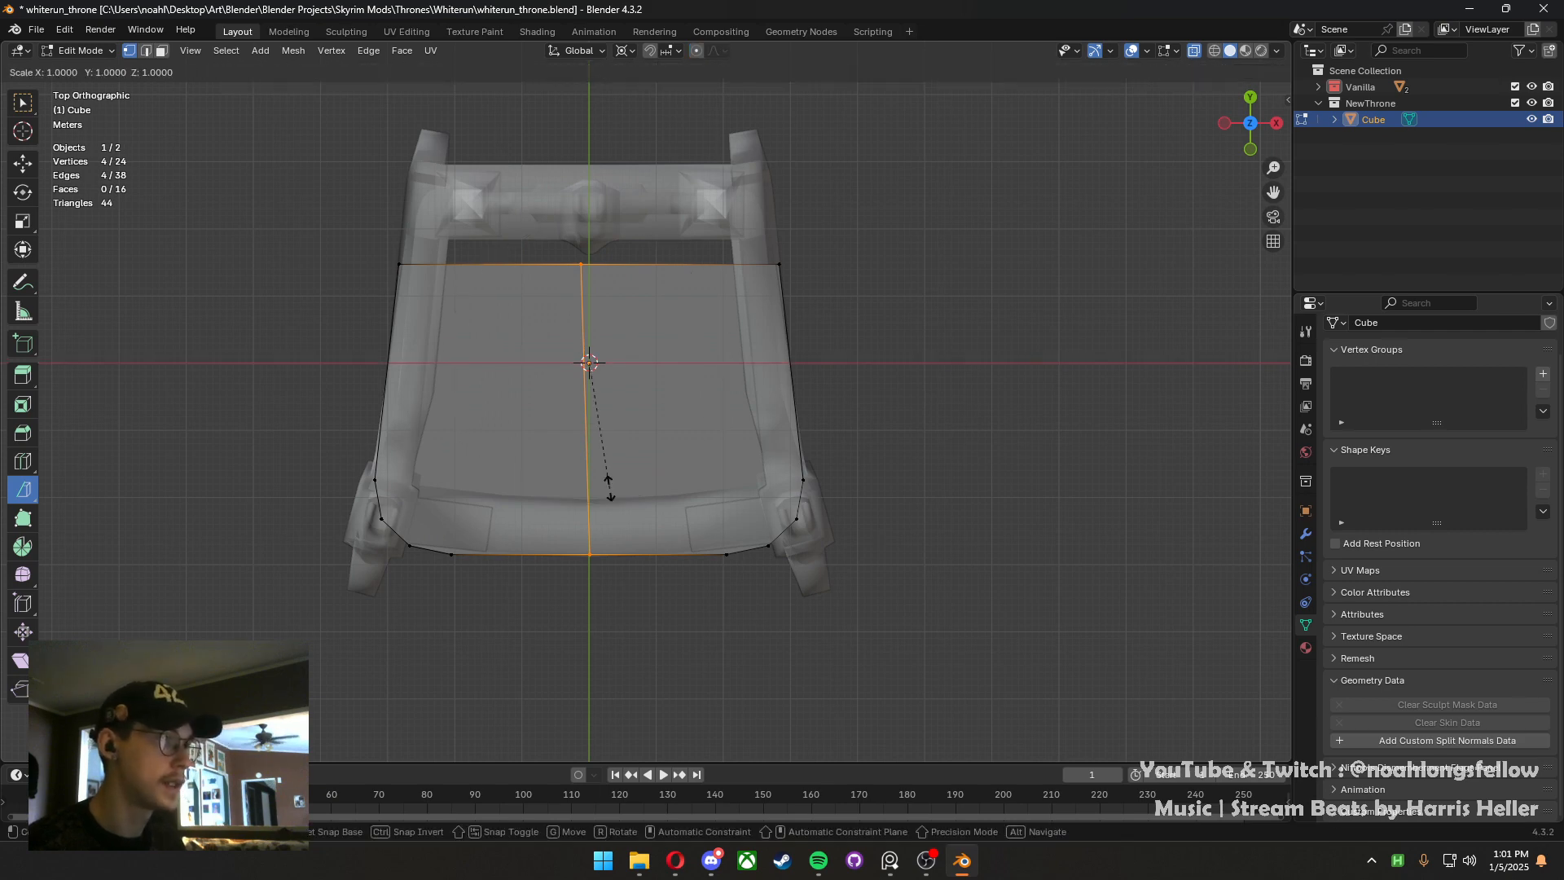
pyautogui.press('x')
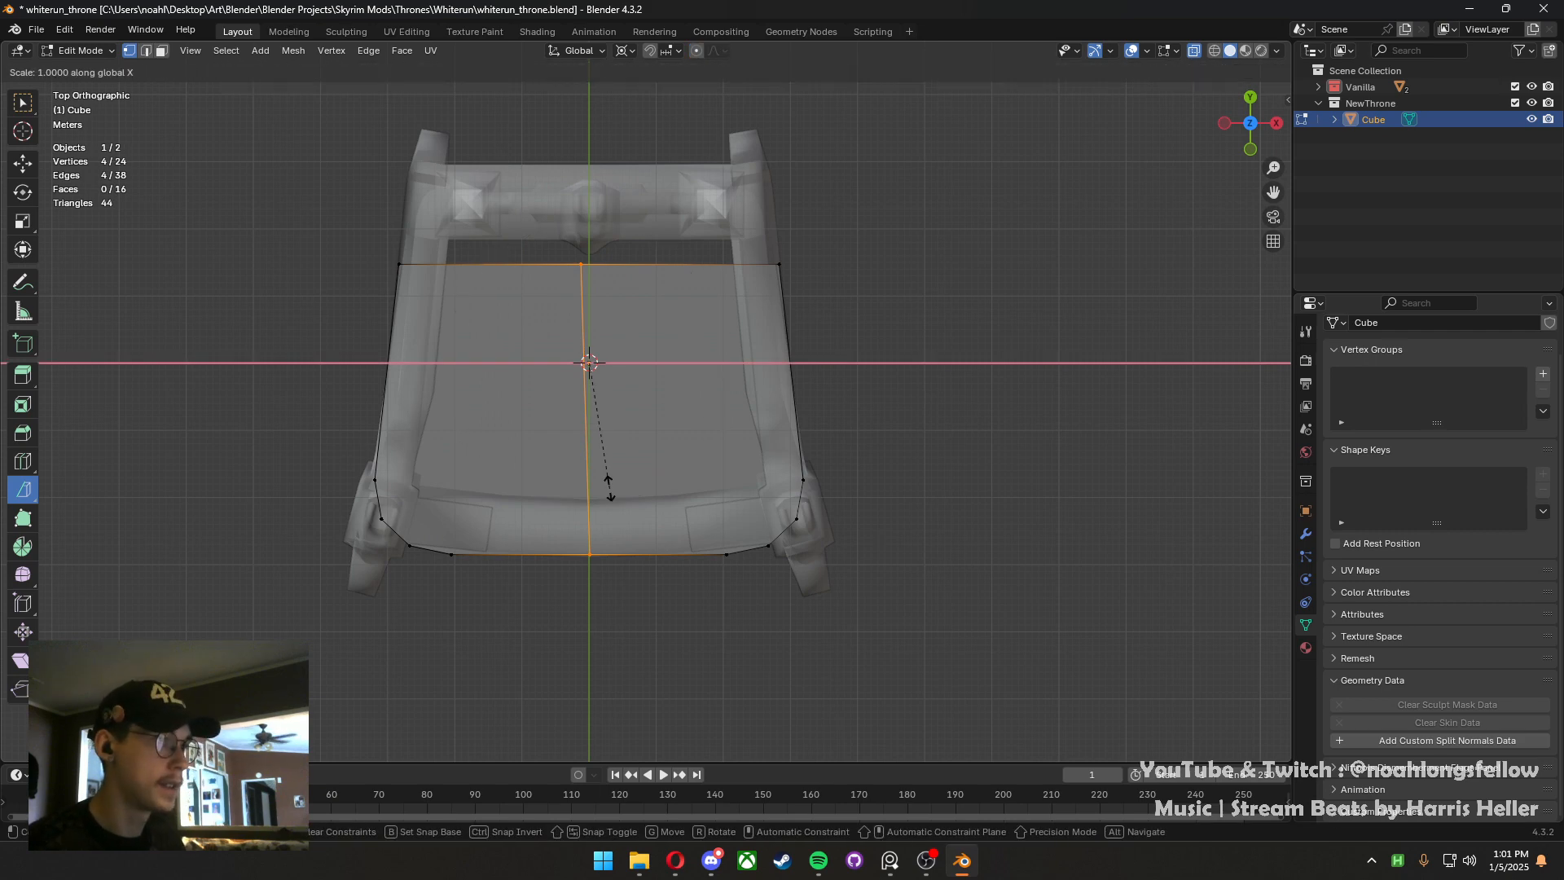
pyautogui.press('0')
pyautogui.press('Return')
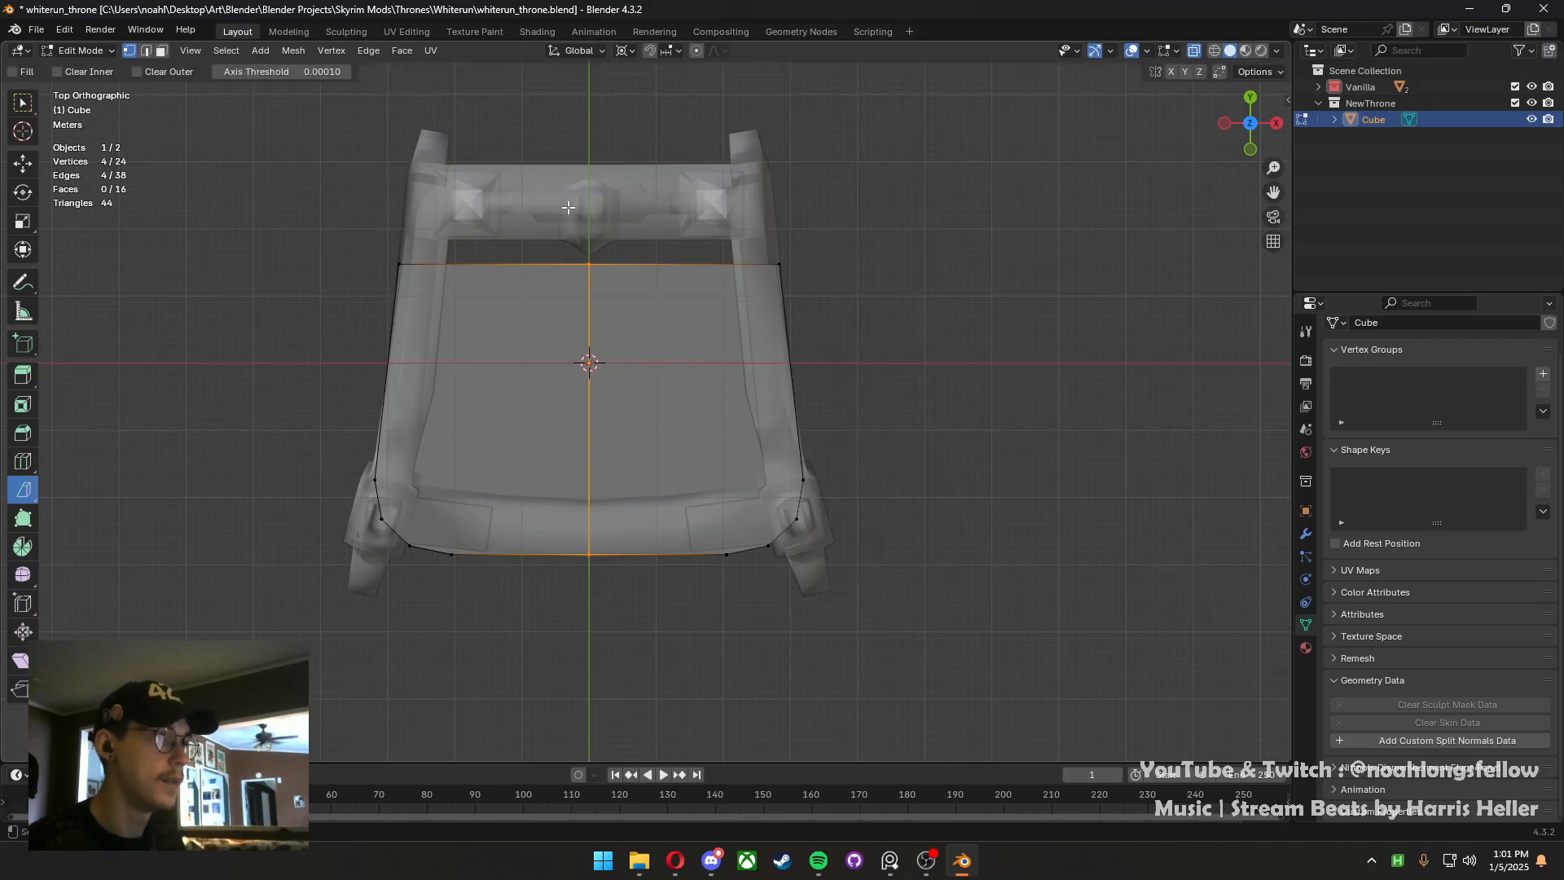
# Check the pivot setting and the center cut's alignment with a test scale along X, and save the file
pyautogui.click(626, 51)
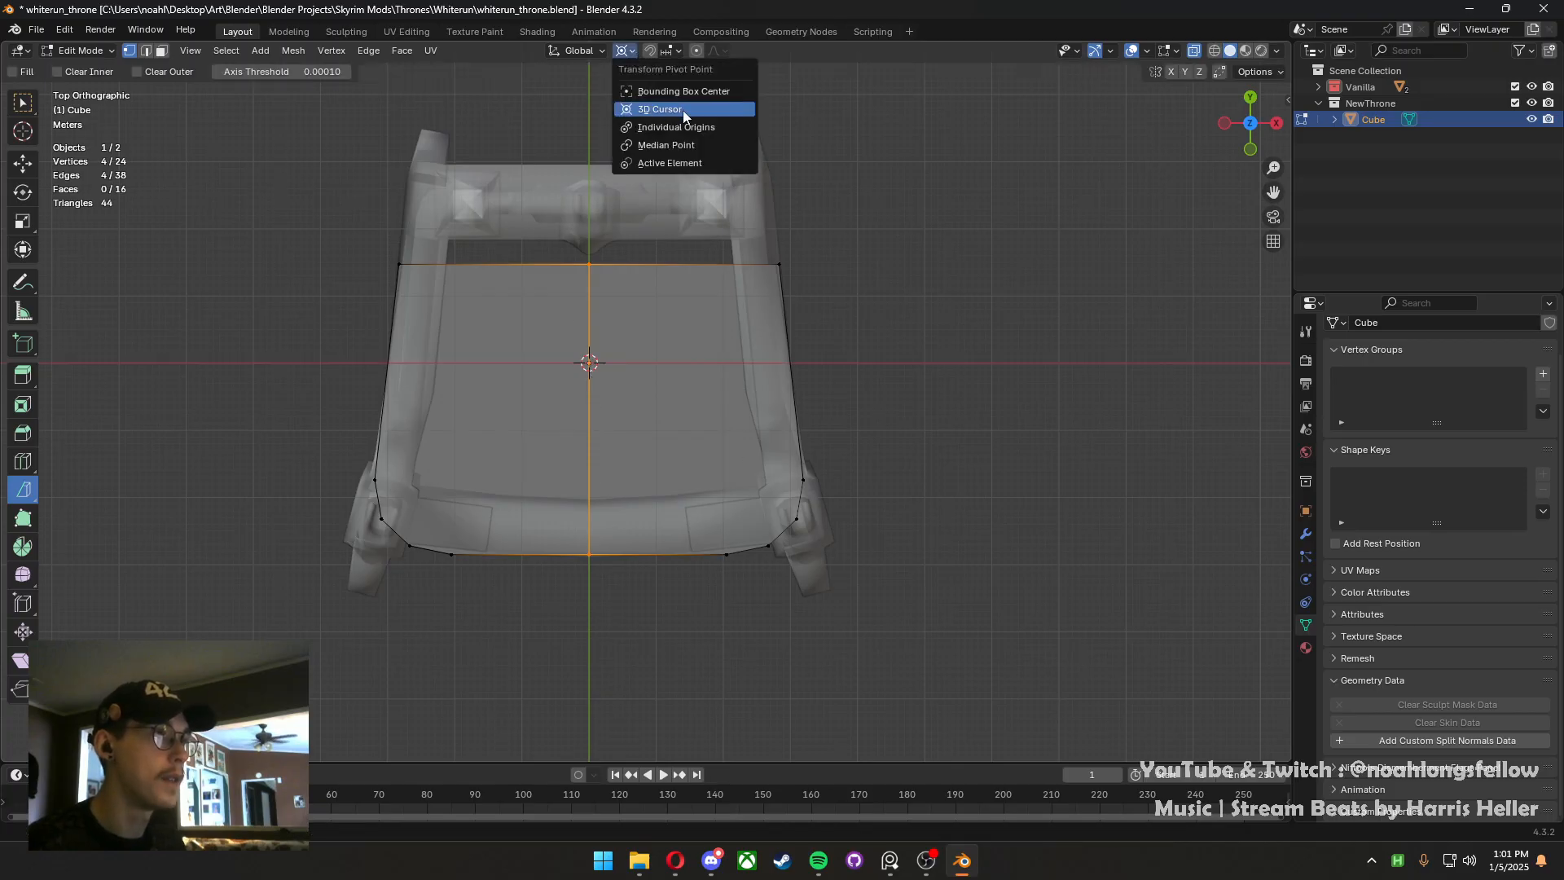
pyautogui.moveTo(628, 567); pyautogui.dragTo(688, 516, button='middle')
pyautogui.press('s')
pyautogui.press('x')
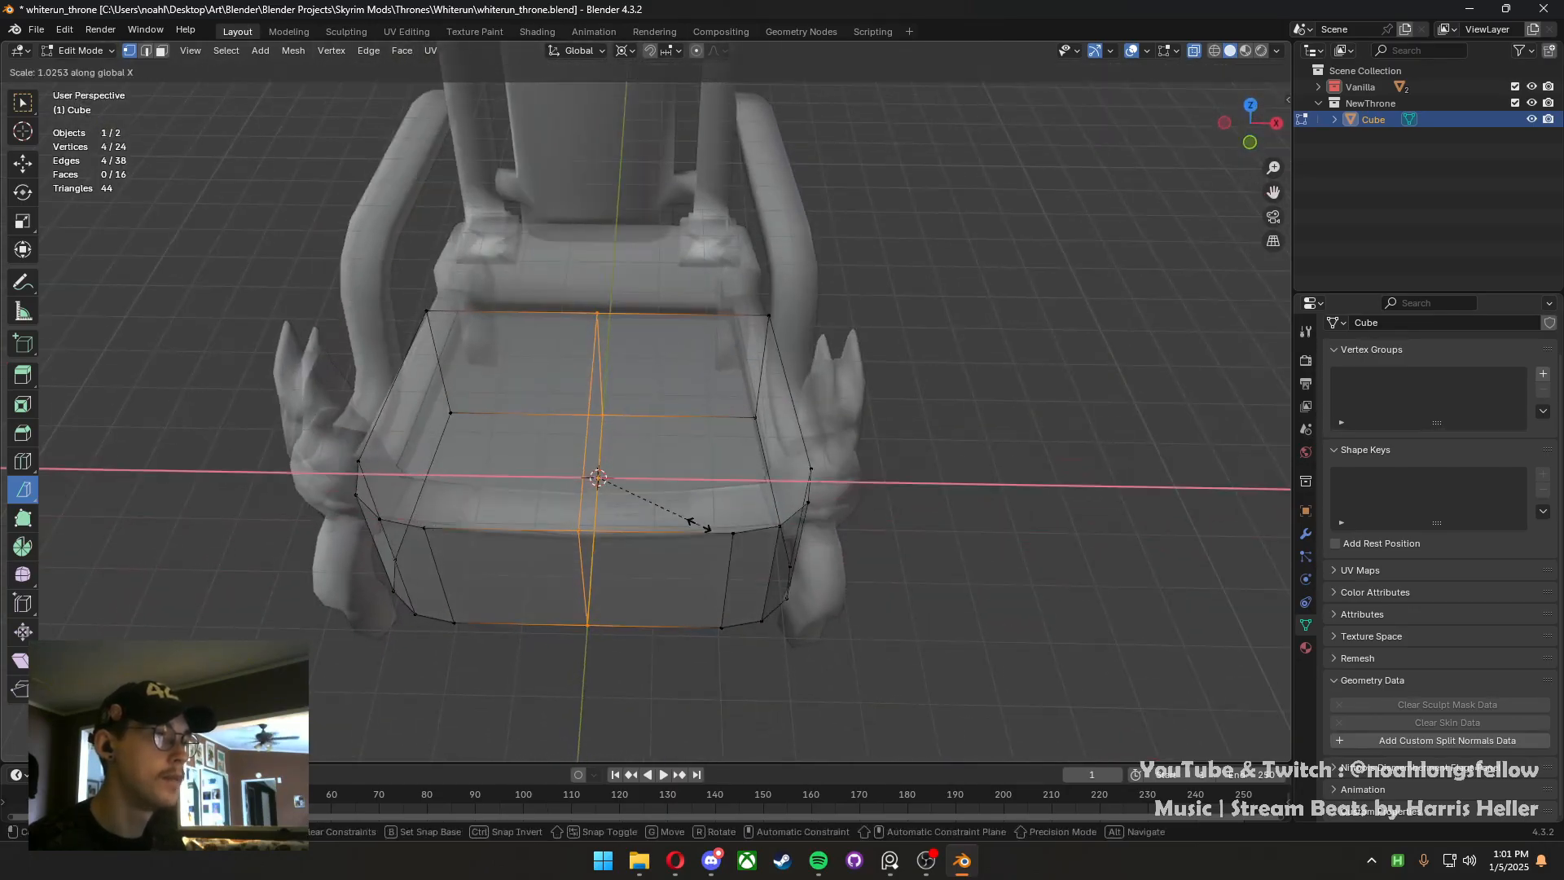
pyautogui.click(643, 518)
pyautogui.moveTo(530, 465); pyautogui.dragTo(588, 420, button='middle')
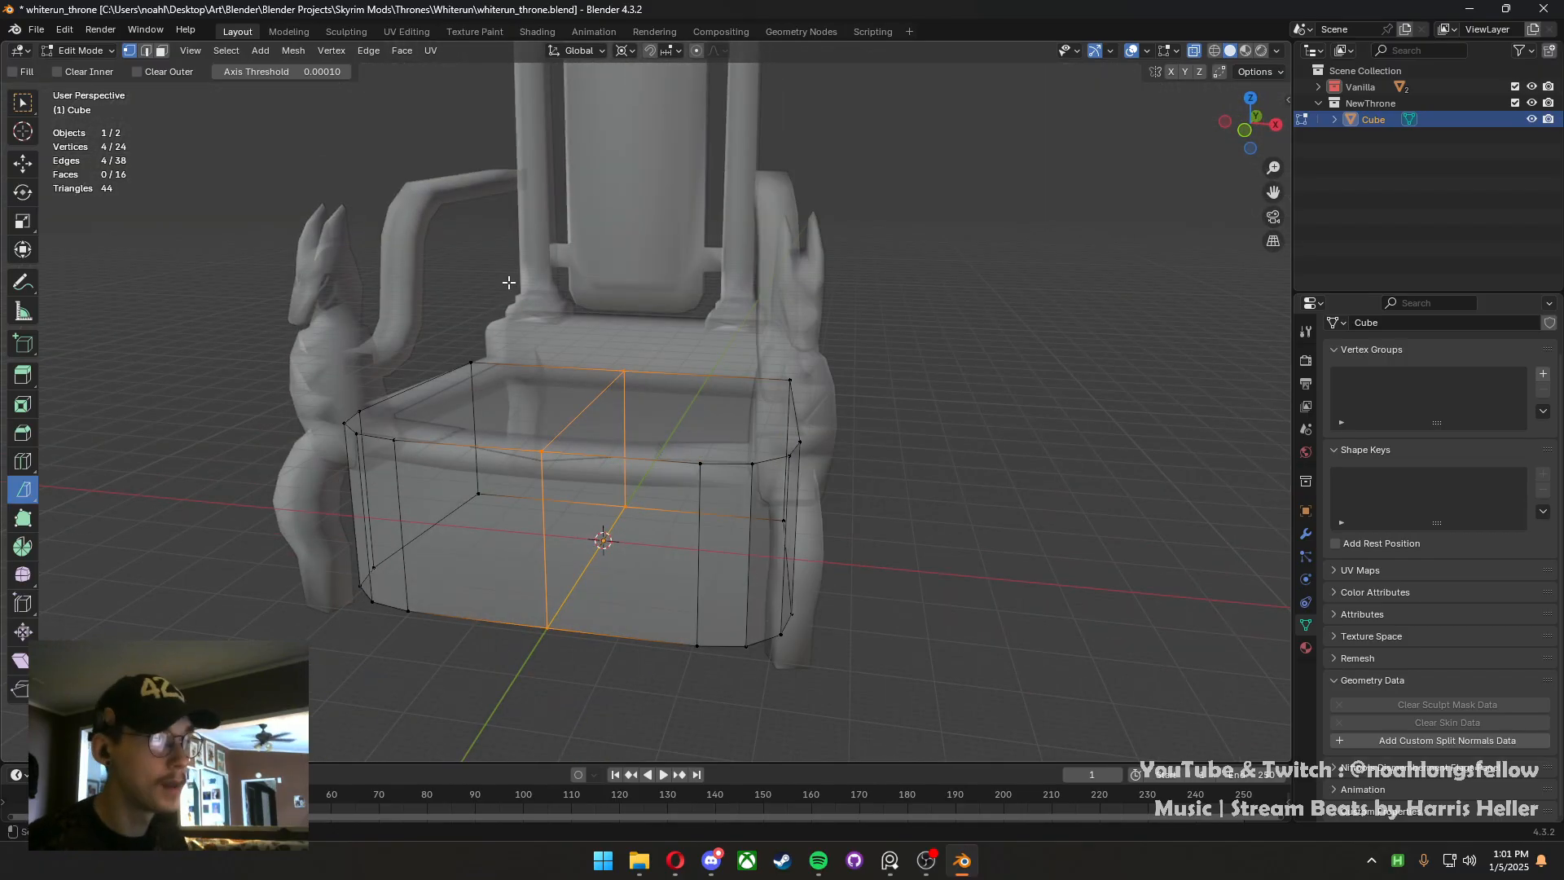
pyautogui.moveTo(504, 349); pyautogui.dragTo(617, 486, button='middle')
pyautogui.hotkey('ctrl', 's')
# Delete all faces on the negative X half of the seat base and return to Object Mode
pyautogui.press('KP_7')
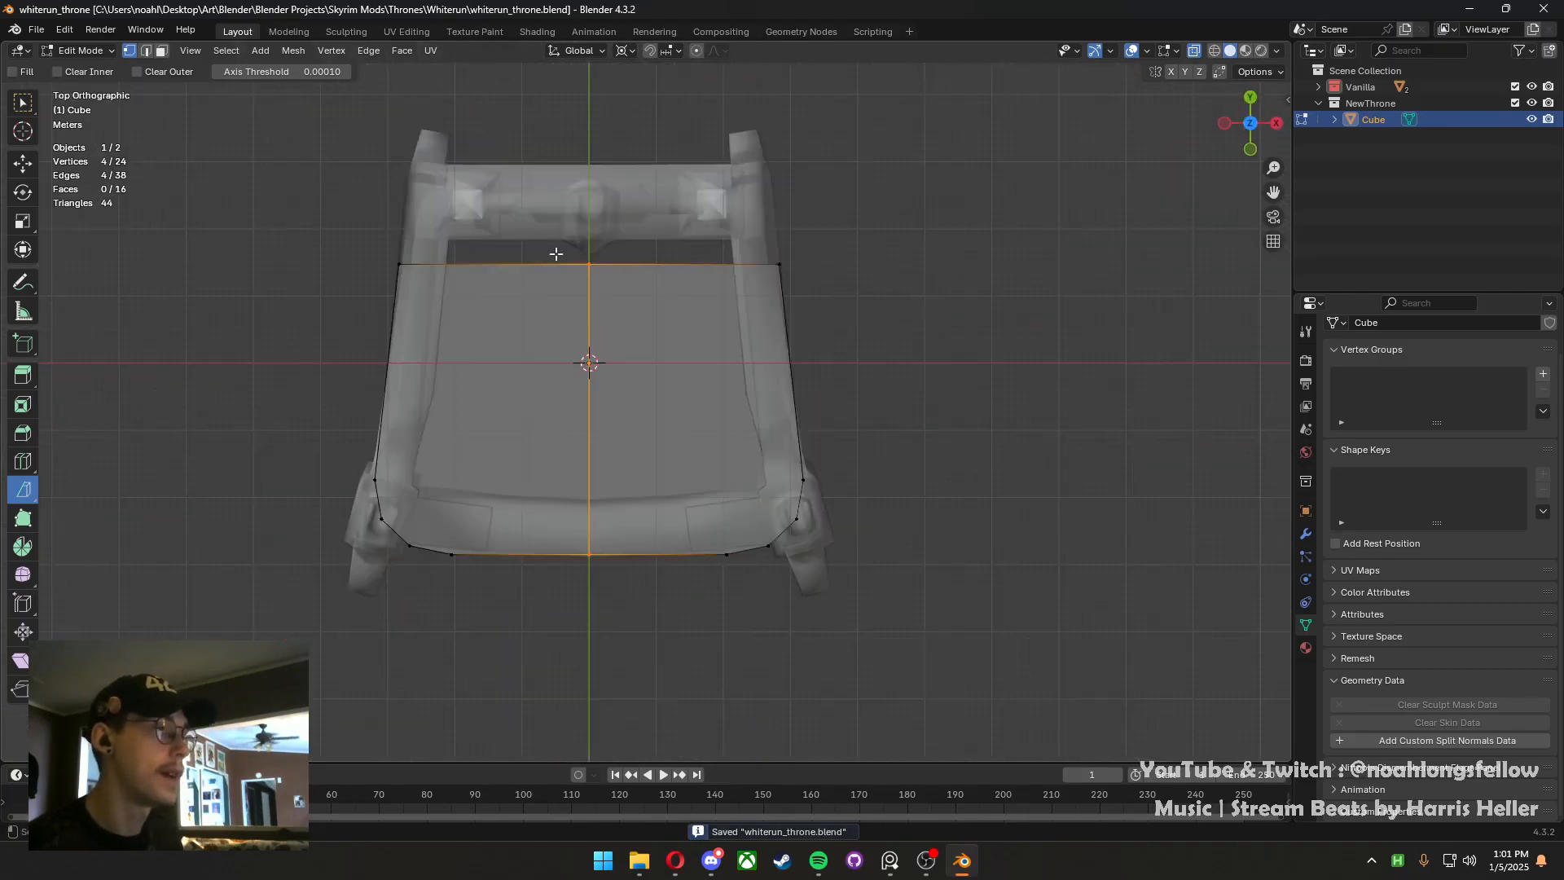
pyautogui.press('3')
pyautogui.click(523, 276)
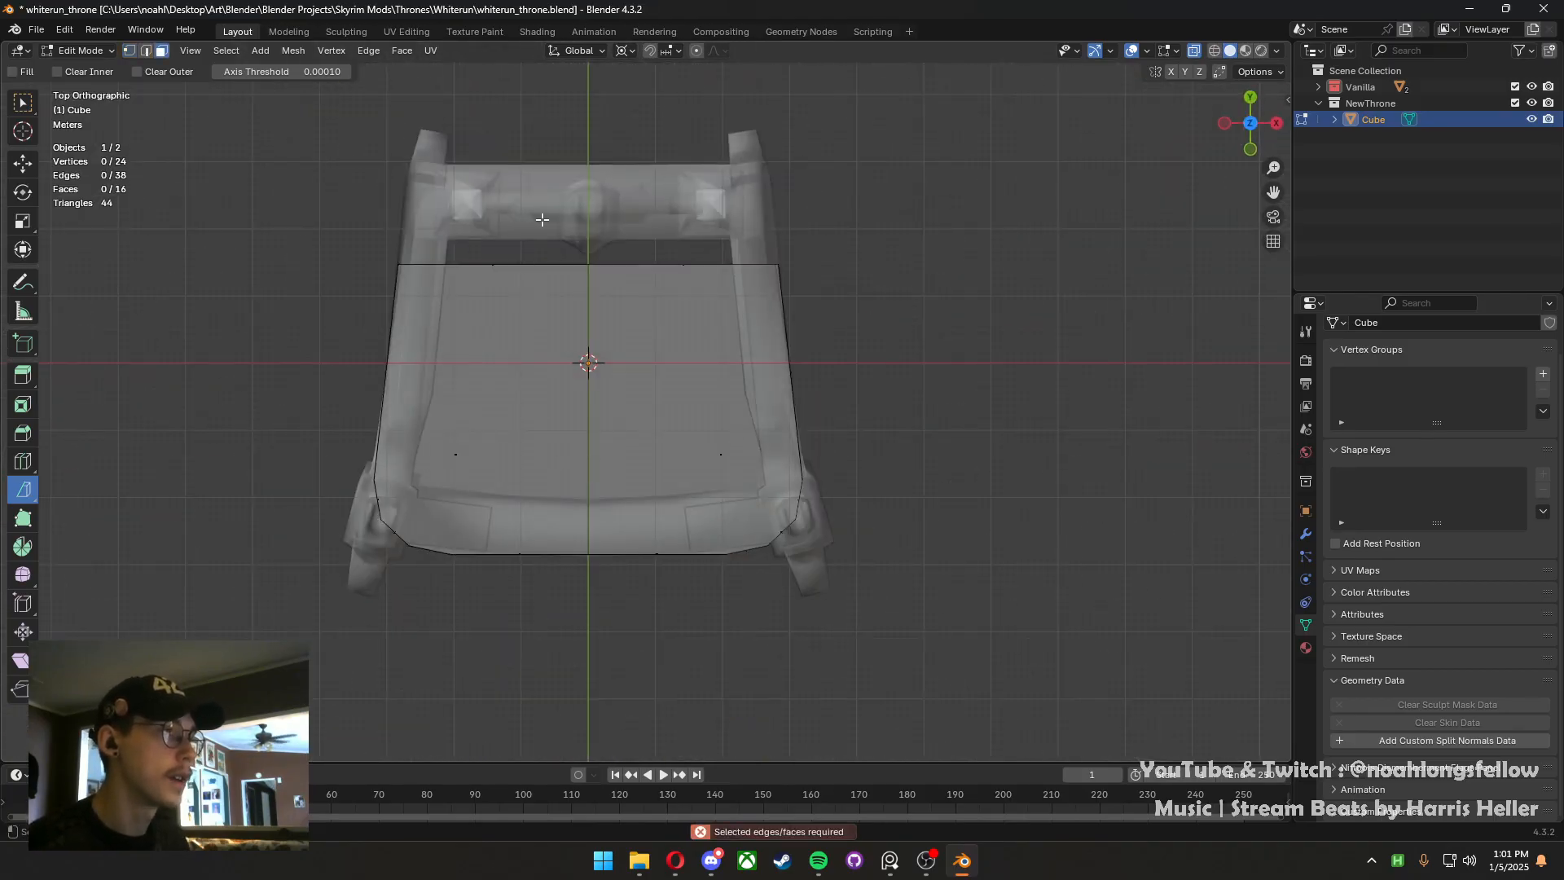
pyautogui.click(24, 101)
pyautogui.moveTo(287, 575); pyautogui.dragTo(531, 243)
pyautogui.press('x')
pyautogui.click(521, 298)
pyautogui.press('Tab')
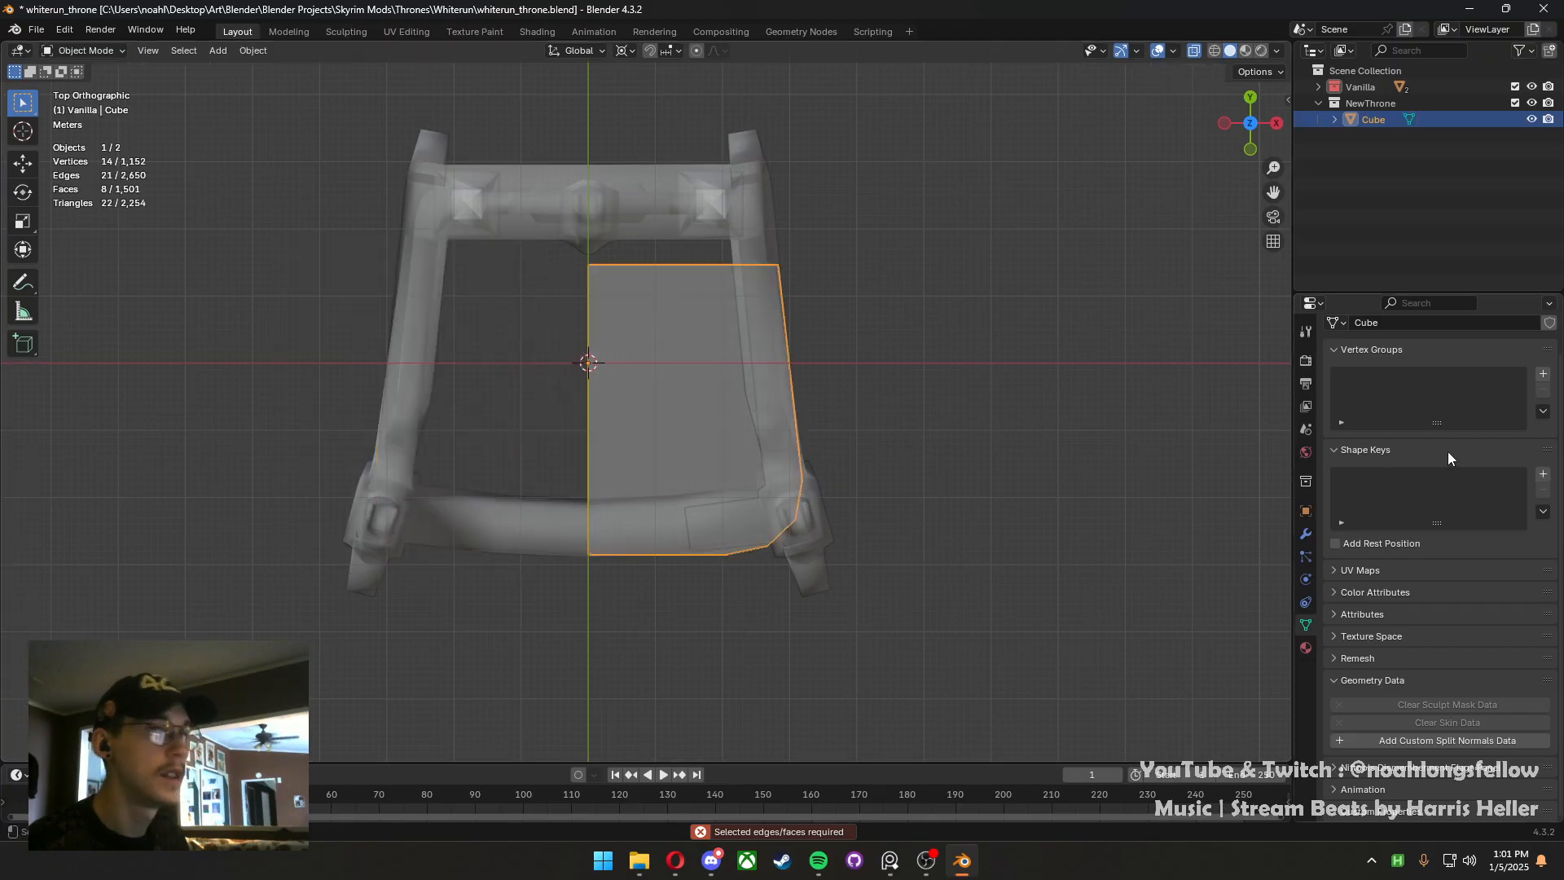
# Add a Mirror modifier on the X axis to the half seat base
pyautogui.click(1305, 511)
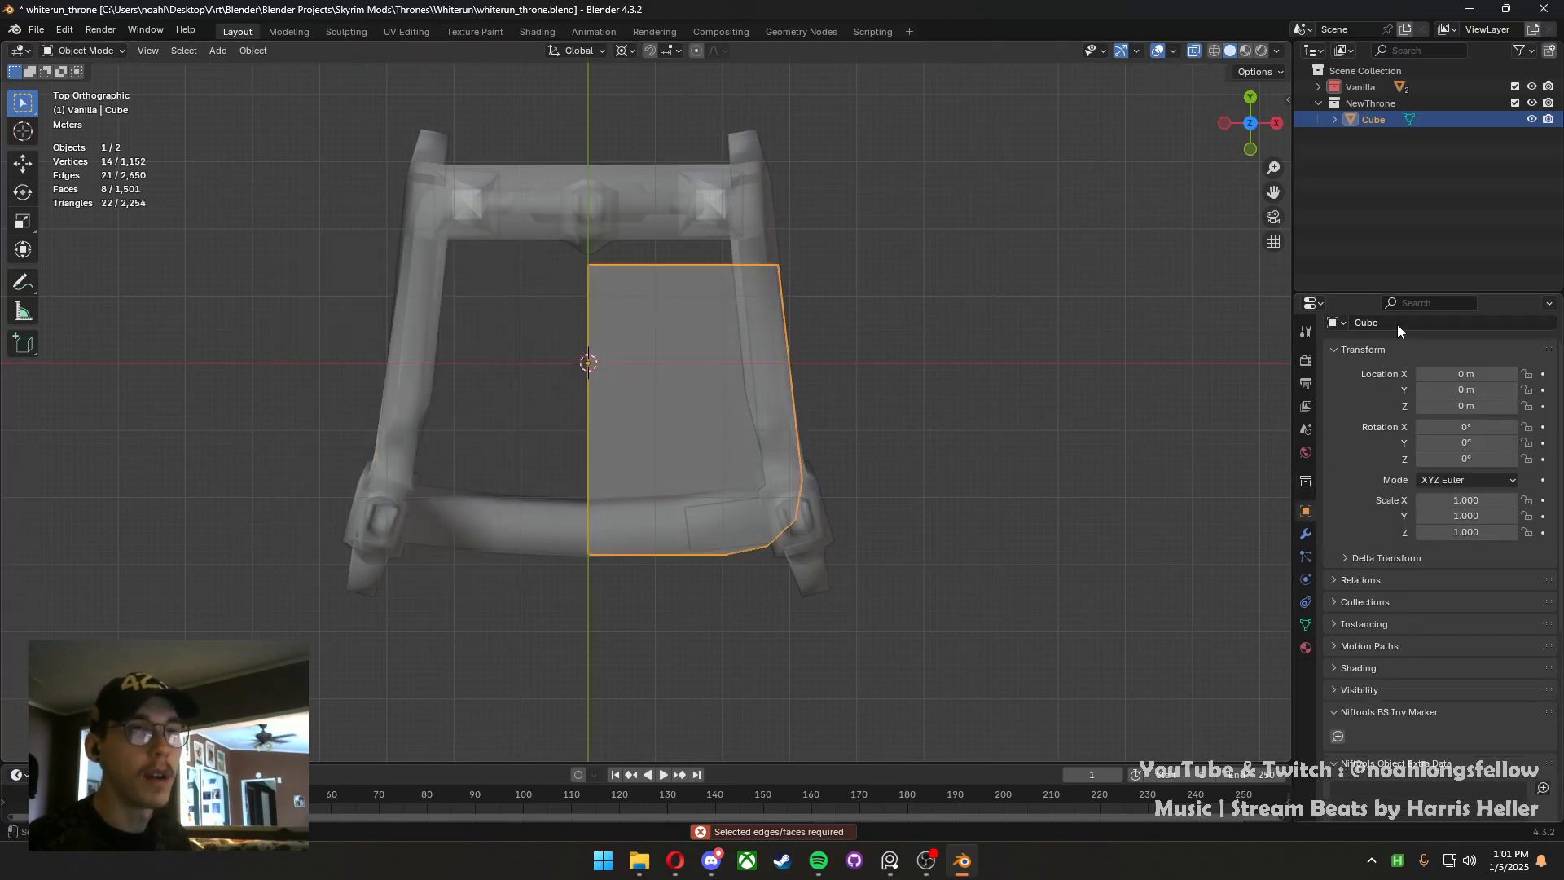
pyautogui.click(1397, 324)
pyautogui.click(1306, 533)
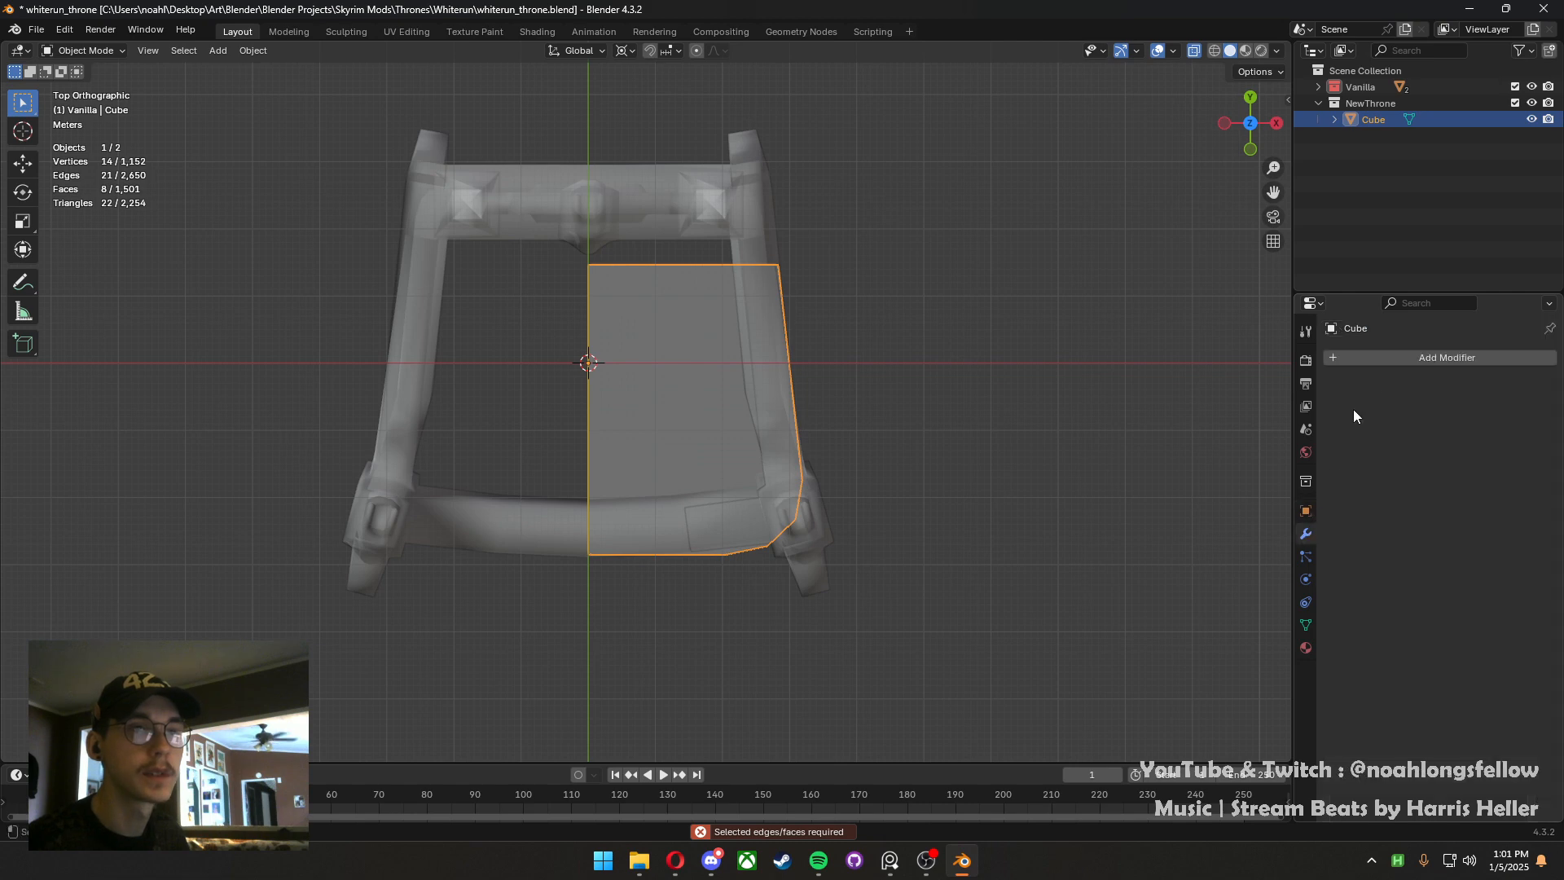
pyautogui.click(1385, 352)
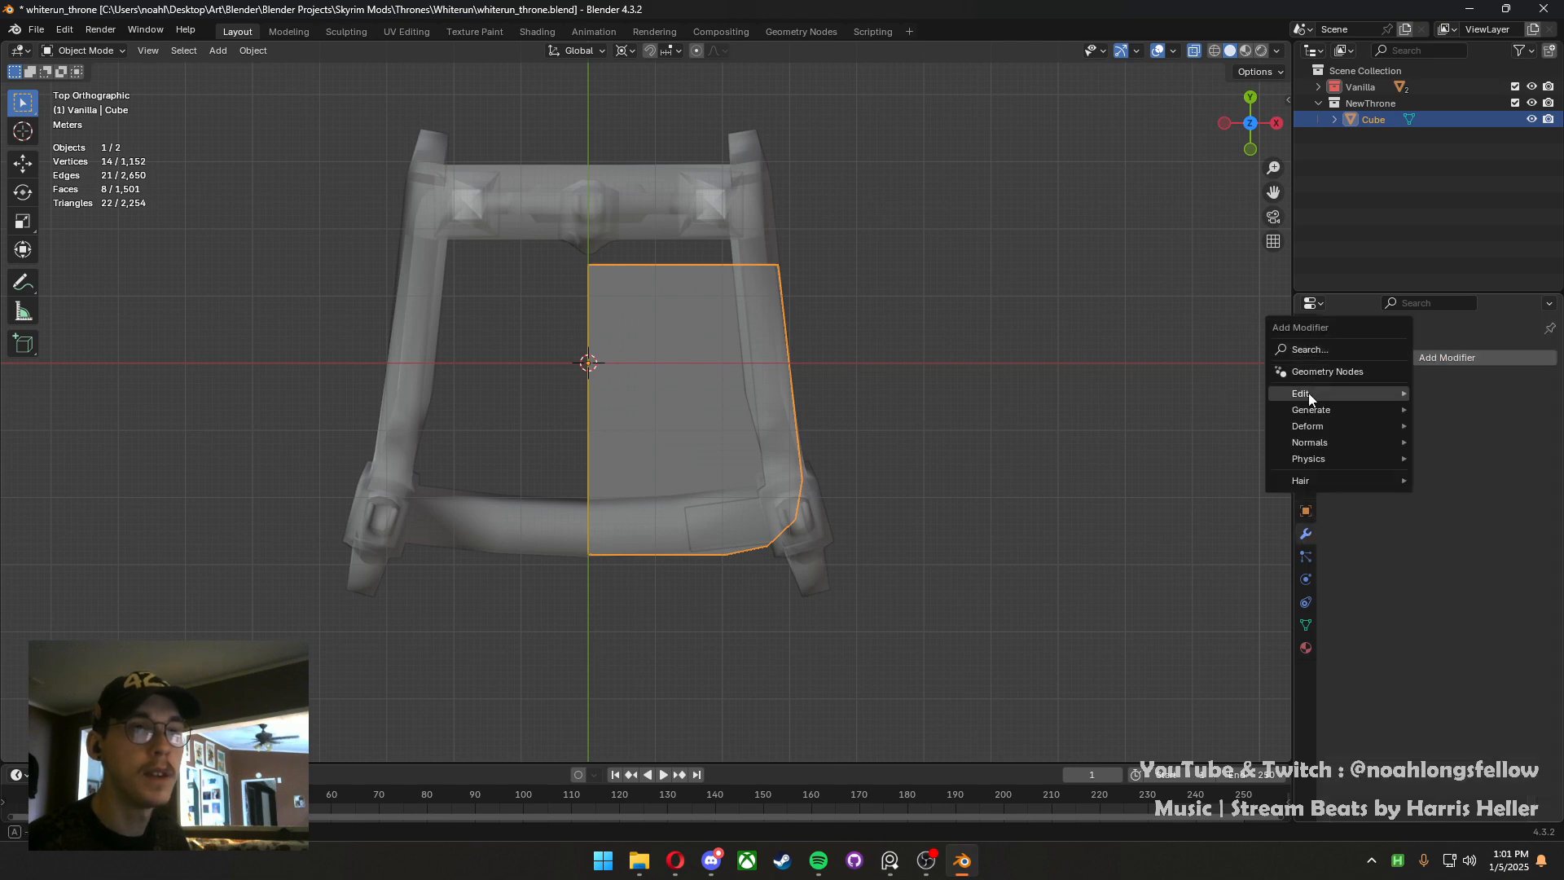
pyautogui.click(1303, 348)
pyautogui.write('mirror')
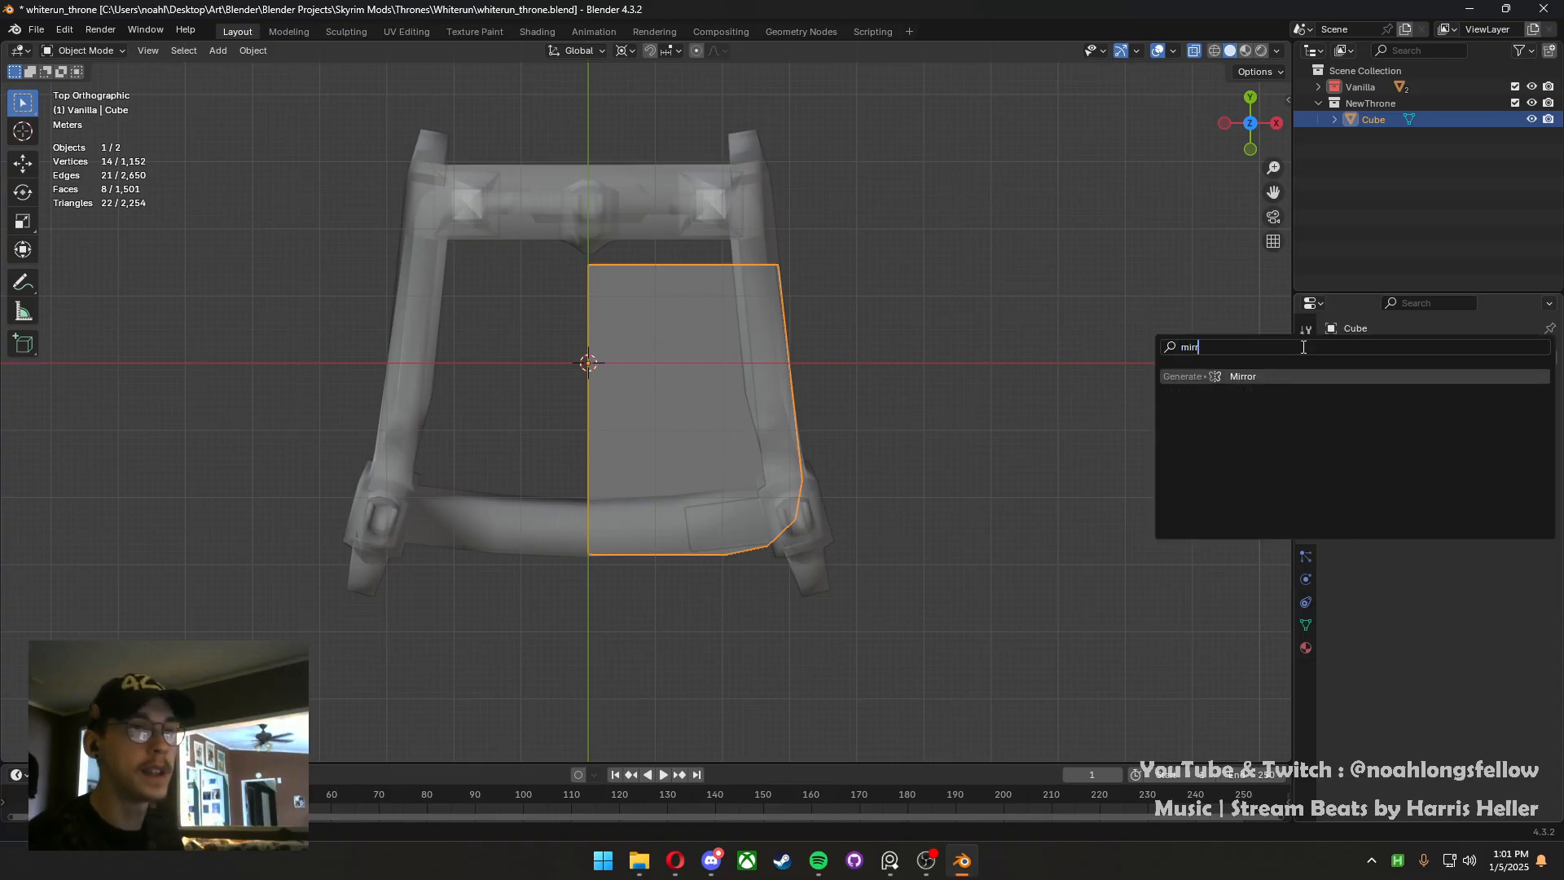
pyautogui.press('Return')
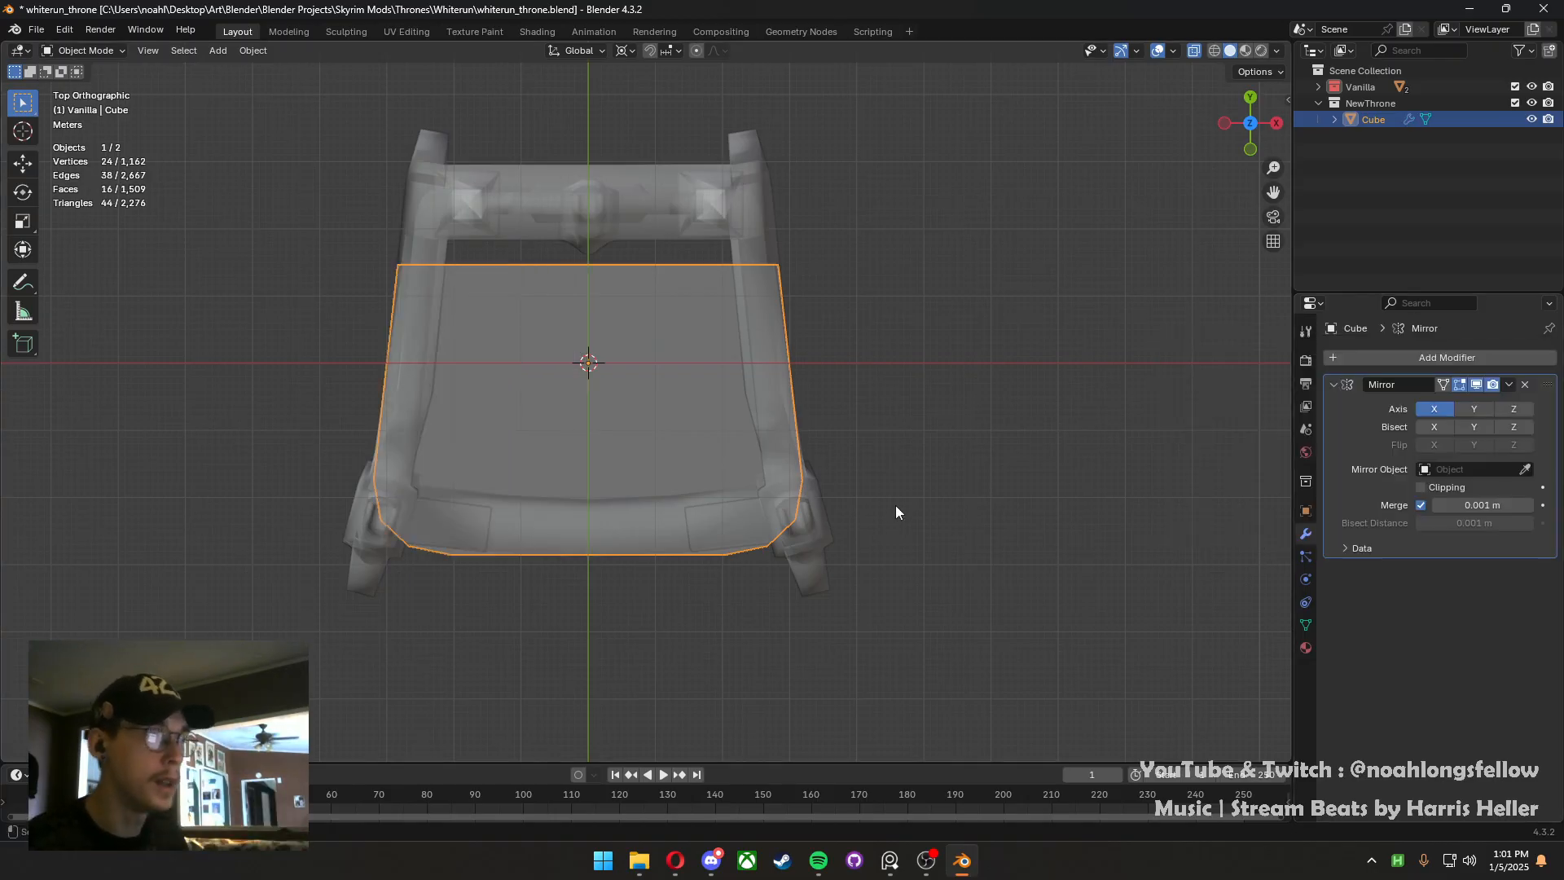
# Move the seat base's rear face back about 13 m along Y, close to the back of the vanilla throne frame
pyautogui.moveTo(570, 415); pyautogui.dragTo(788, 314, button='middle')
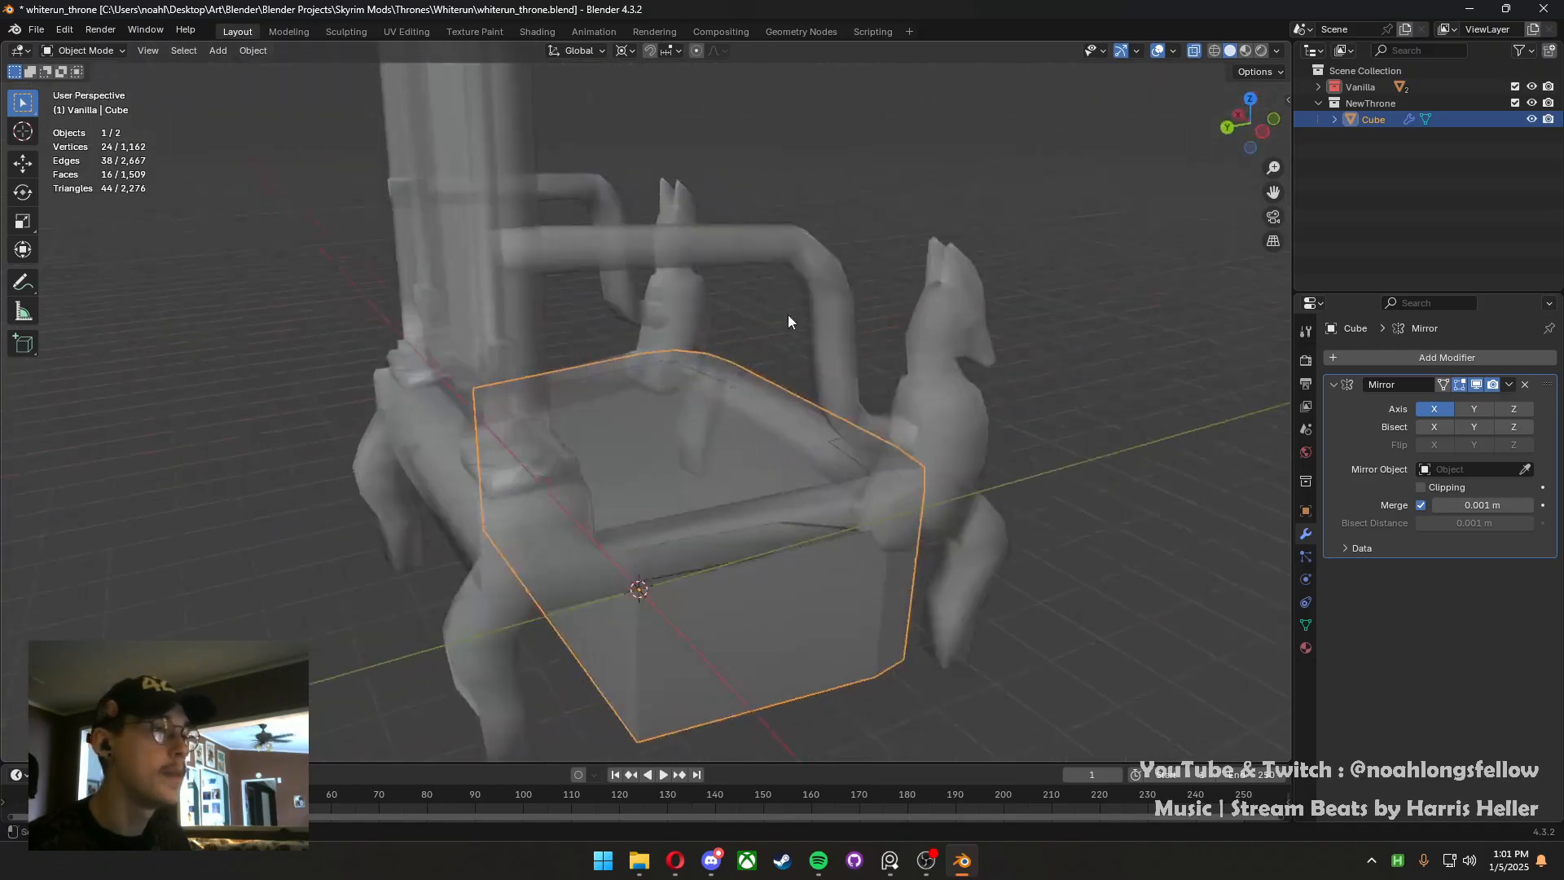
pyautogui.press('Tab')
pyautogui.click(547, 525)
pyautogui.press('KP_7')
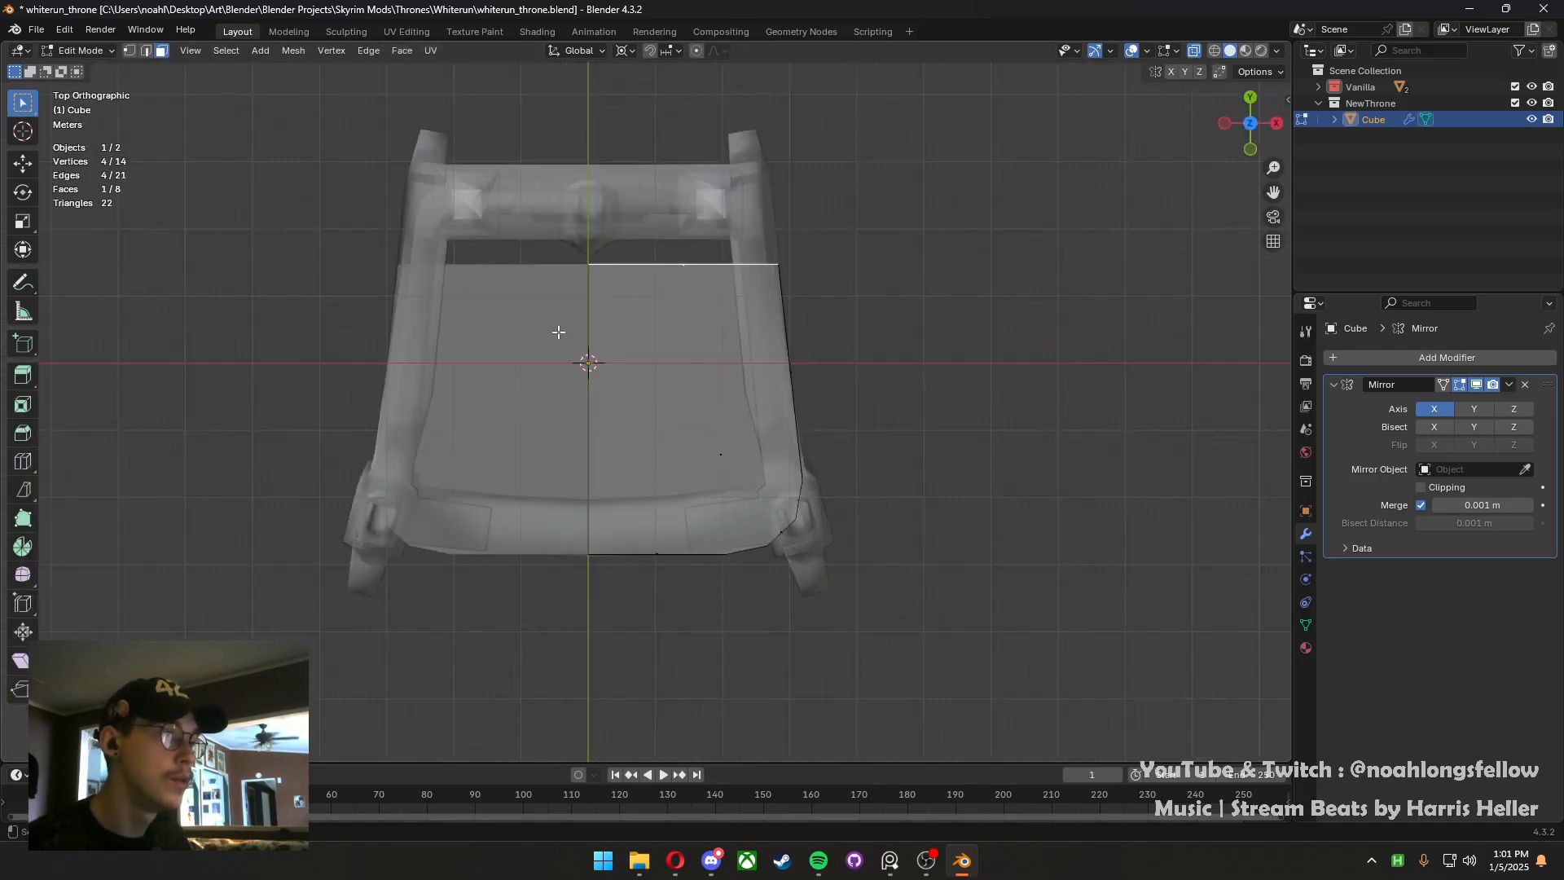
pyautogui.press('g')
pyautogui.press('y')
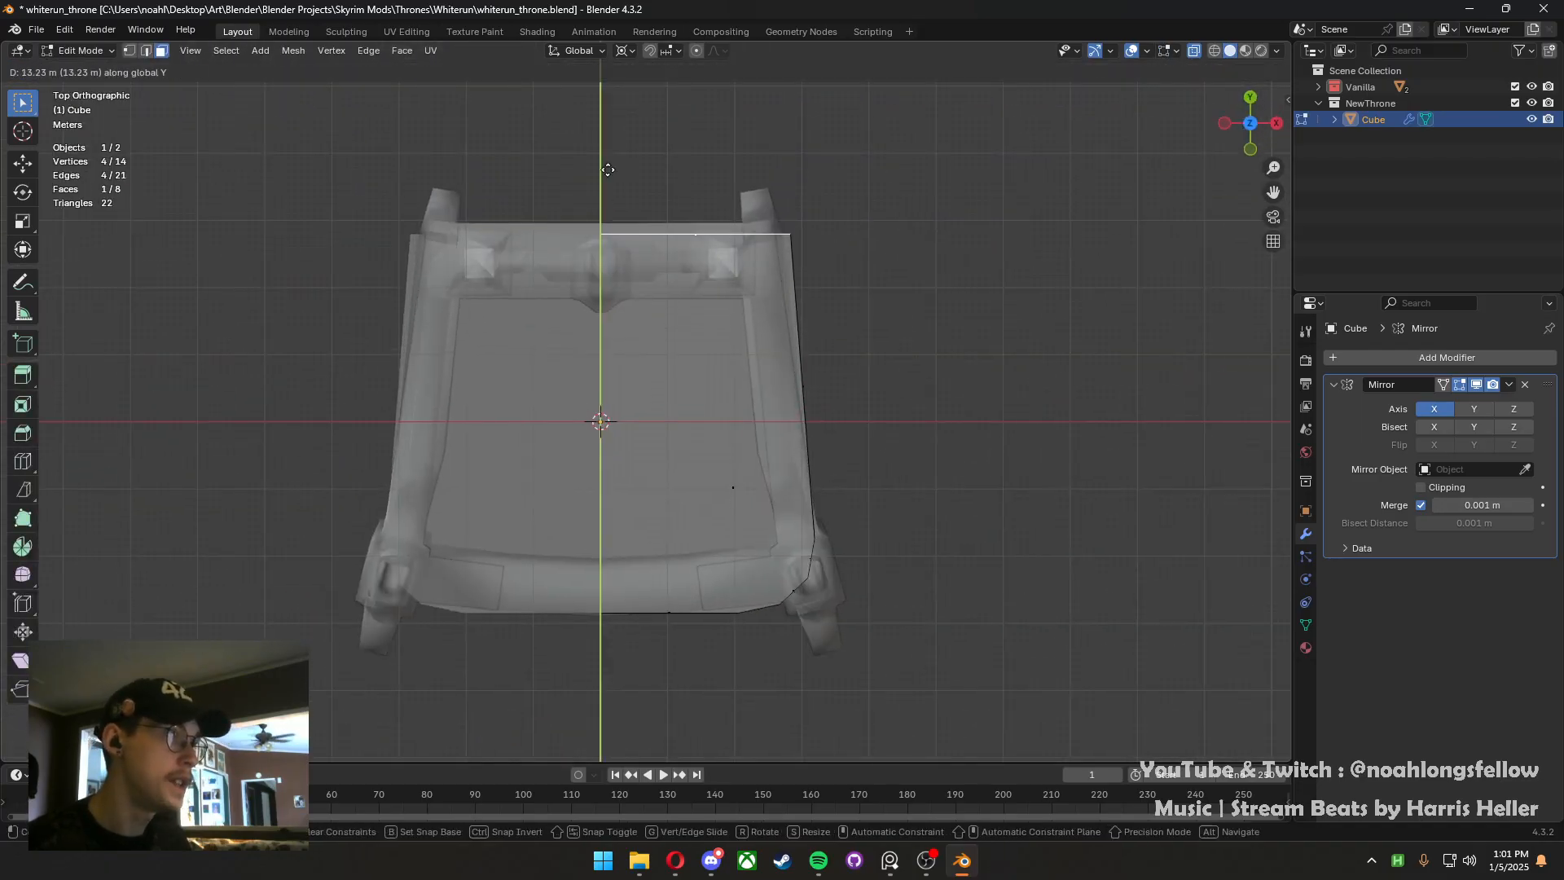
pyautogui.click(813, 241)
# Move the seat base's rear outer corner inward about 2 m along X to follow the vanilla throne's outline
pyautogui.press('1')
pyautogui.moveTo(813, 242); pyautogui.dragTo(760, 176)
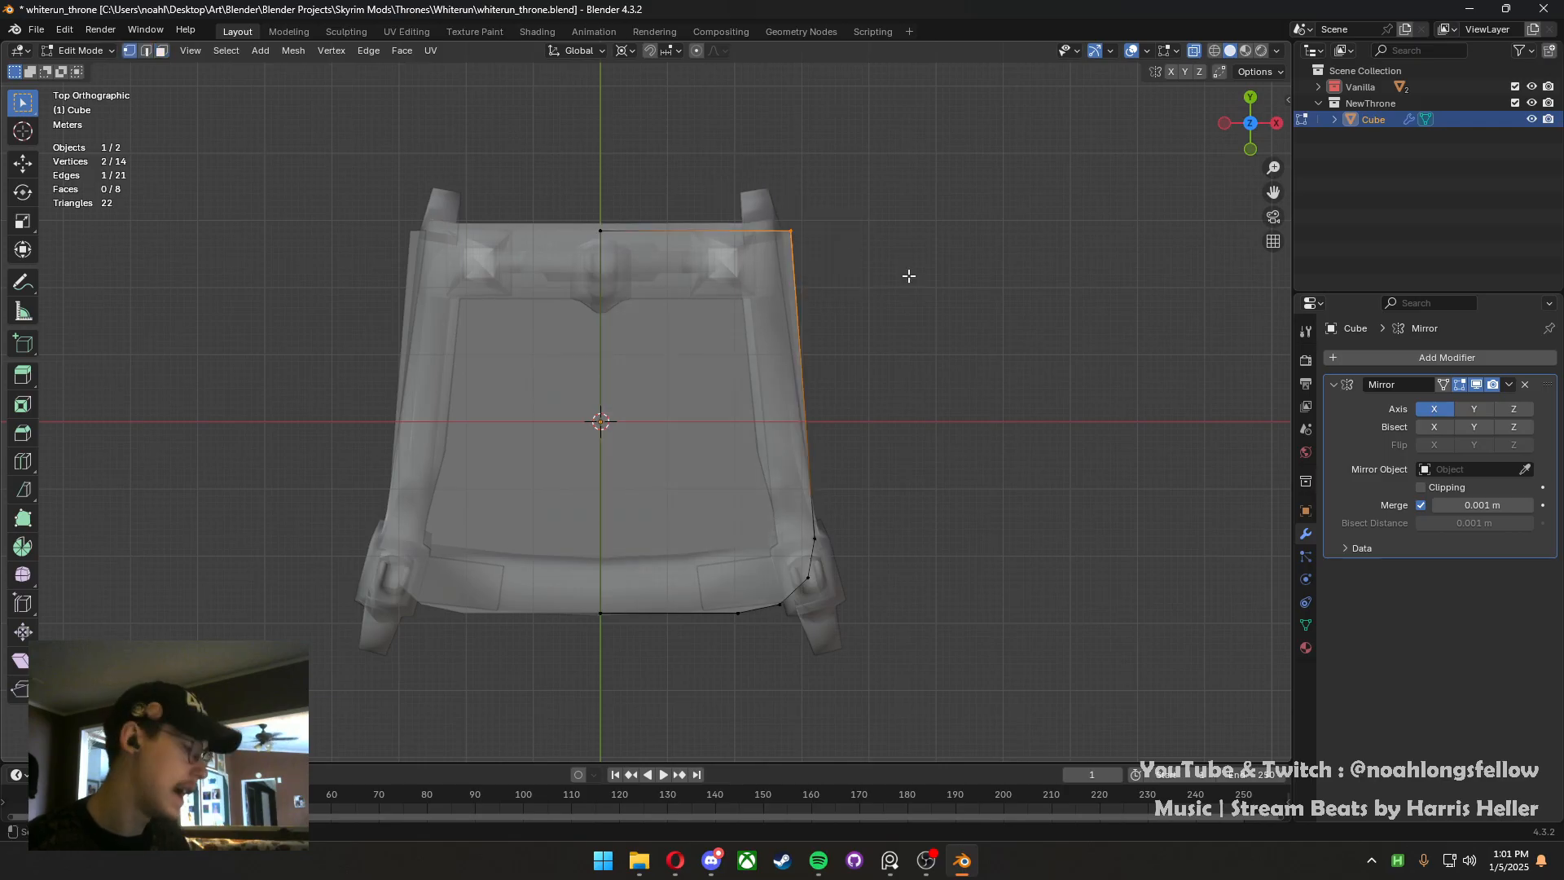
pyautogui.click(1380, 358)
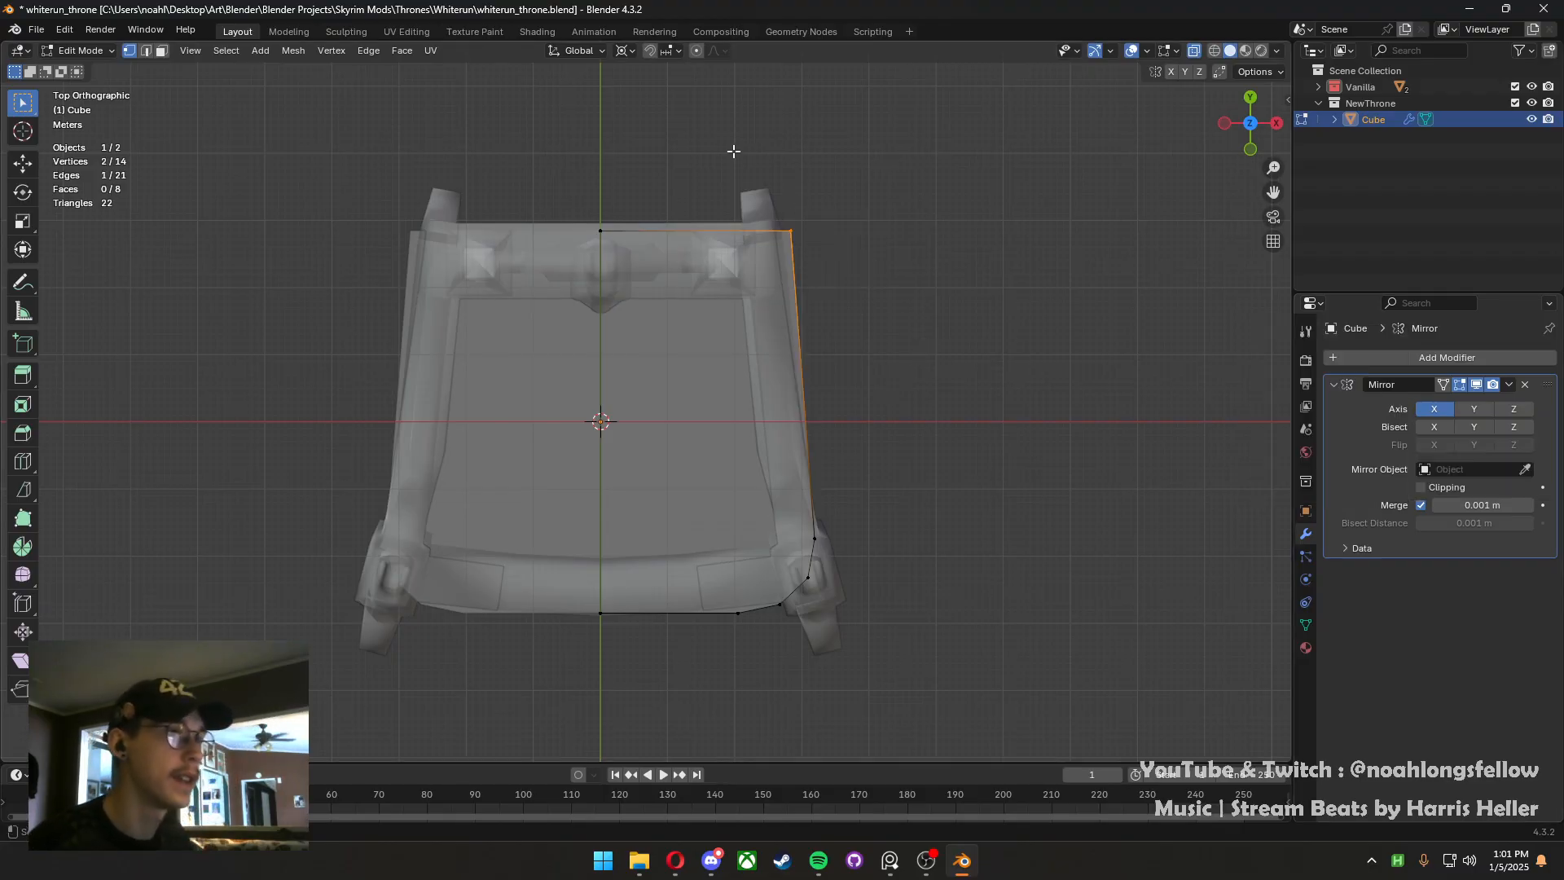
pyautogui.press('g')
pyautogui.press('x')
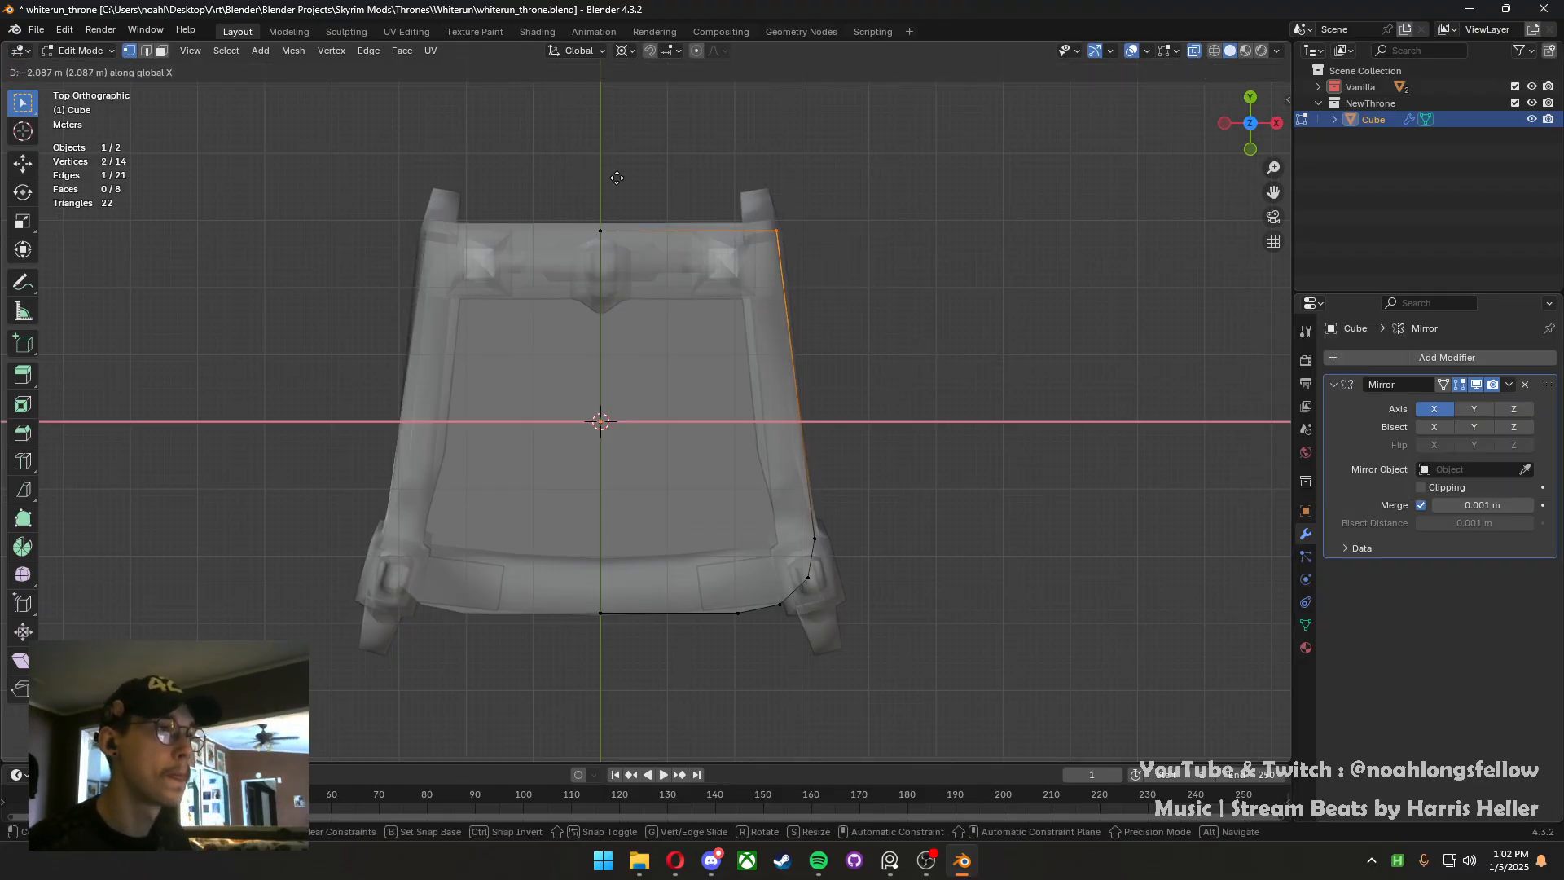
pyautogui.click(614, 182)
pyautogui.moveTo(614, 182); pyautogui.dragTo(685, 278, button='middle')
pyautogui.press('3')
pyautogui.click(778, 549)
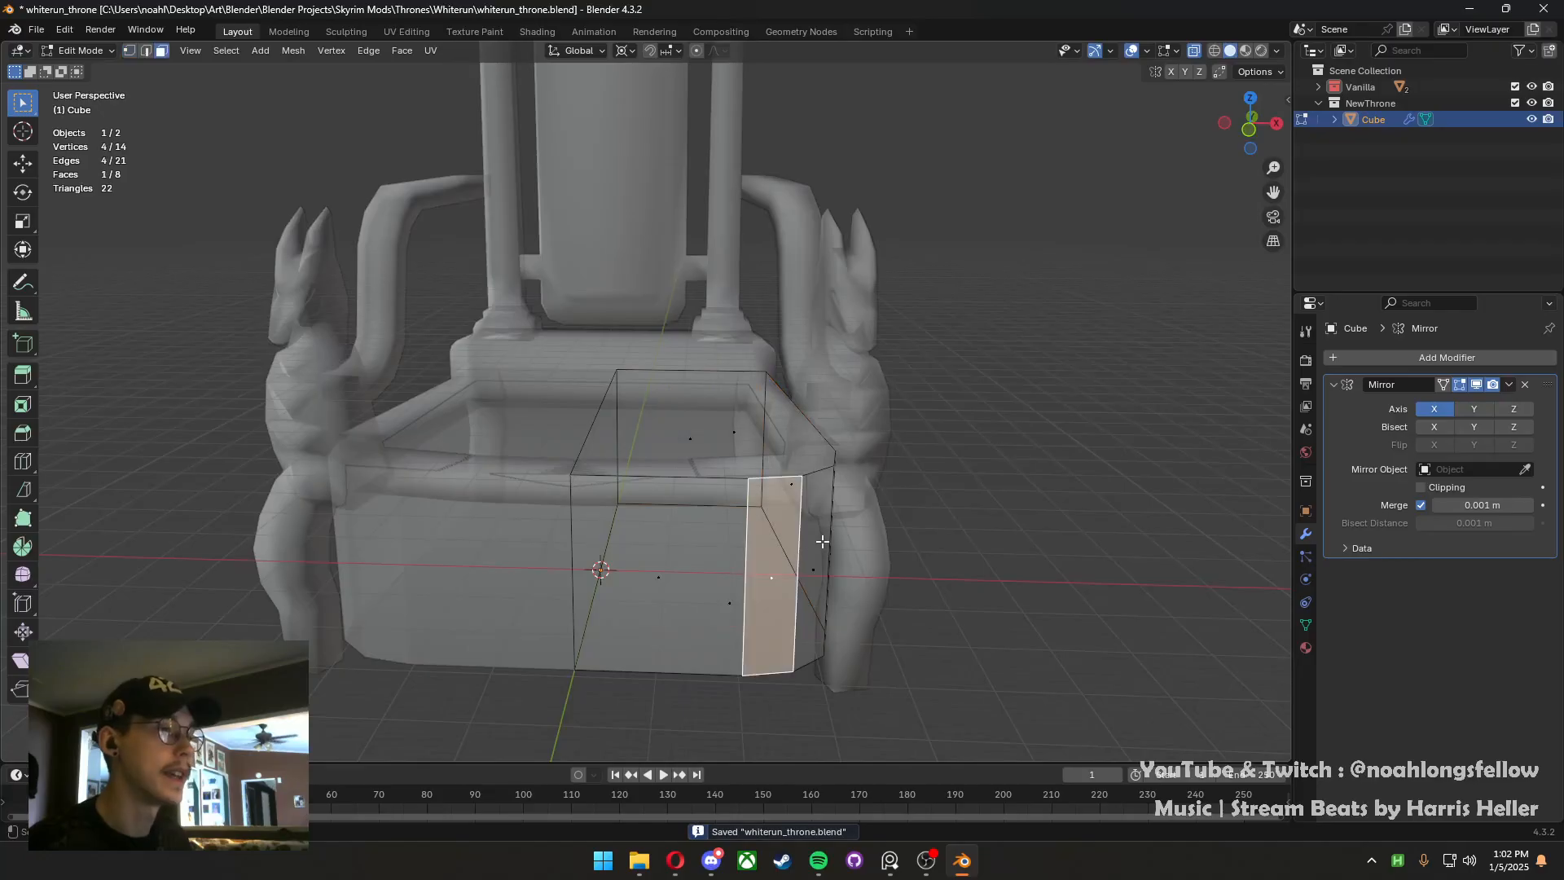
pyautogui.keyDown('shift'); pyautogui.click(821, 542); pyautogui.keyUp('shift')
pyautogui.moveTo(822, 542); pyautogui.dragTo(678, 585, button='middle')
pyautogui.keyDown('shift'); pyautogui.click(528, 606); pyautogui.keyUp('shift')
# Knife-cut the seat base's top face from the rear edge to the front corner, separating a strip along the outer side
pyautogui.press('KP_7')
pyautogui.keyDown('shift'); pyautogui.moveTo(676, 403); pyautogui.dragTo(649, 431, button='middle'); pyautogui.keyUp('shift')
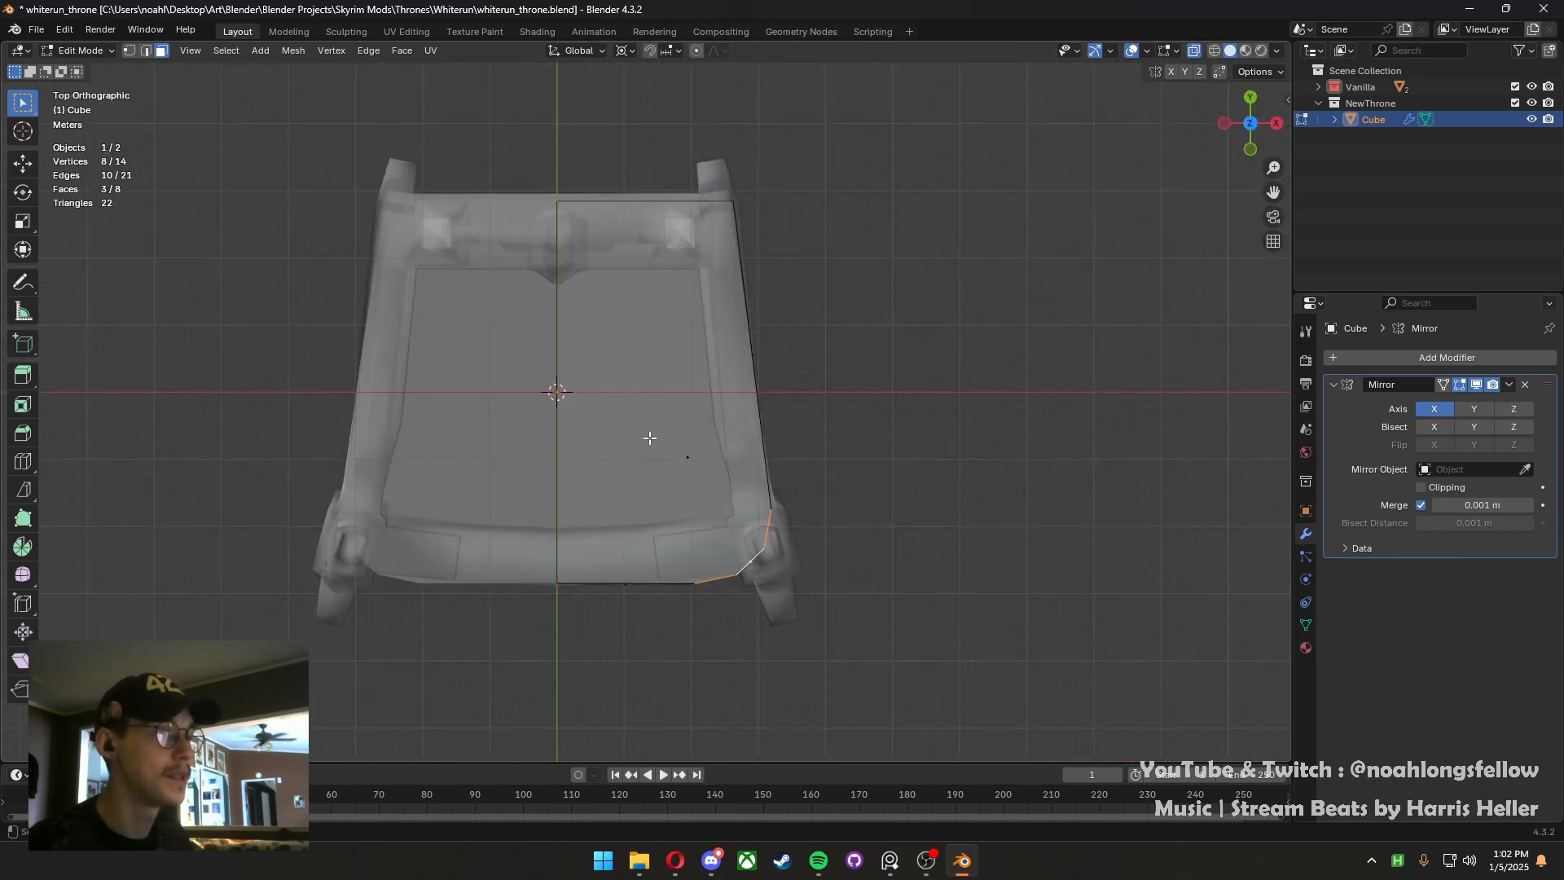
pyautogui.press('a')
pyautogui.hotkey('alt', 'a')
pyautogui.press('1')
pyautogui.press('k')
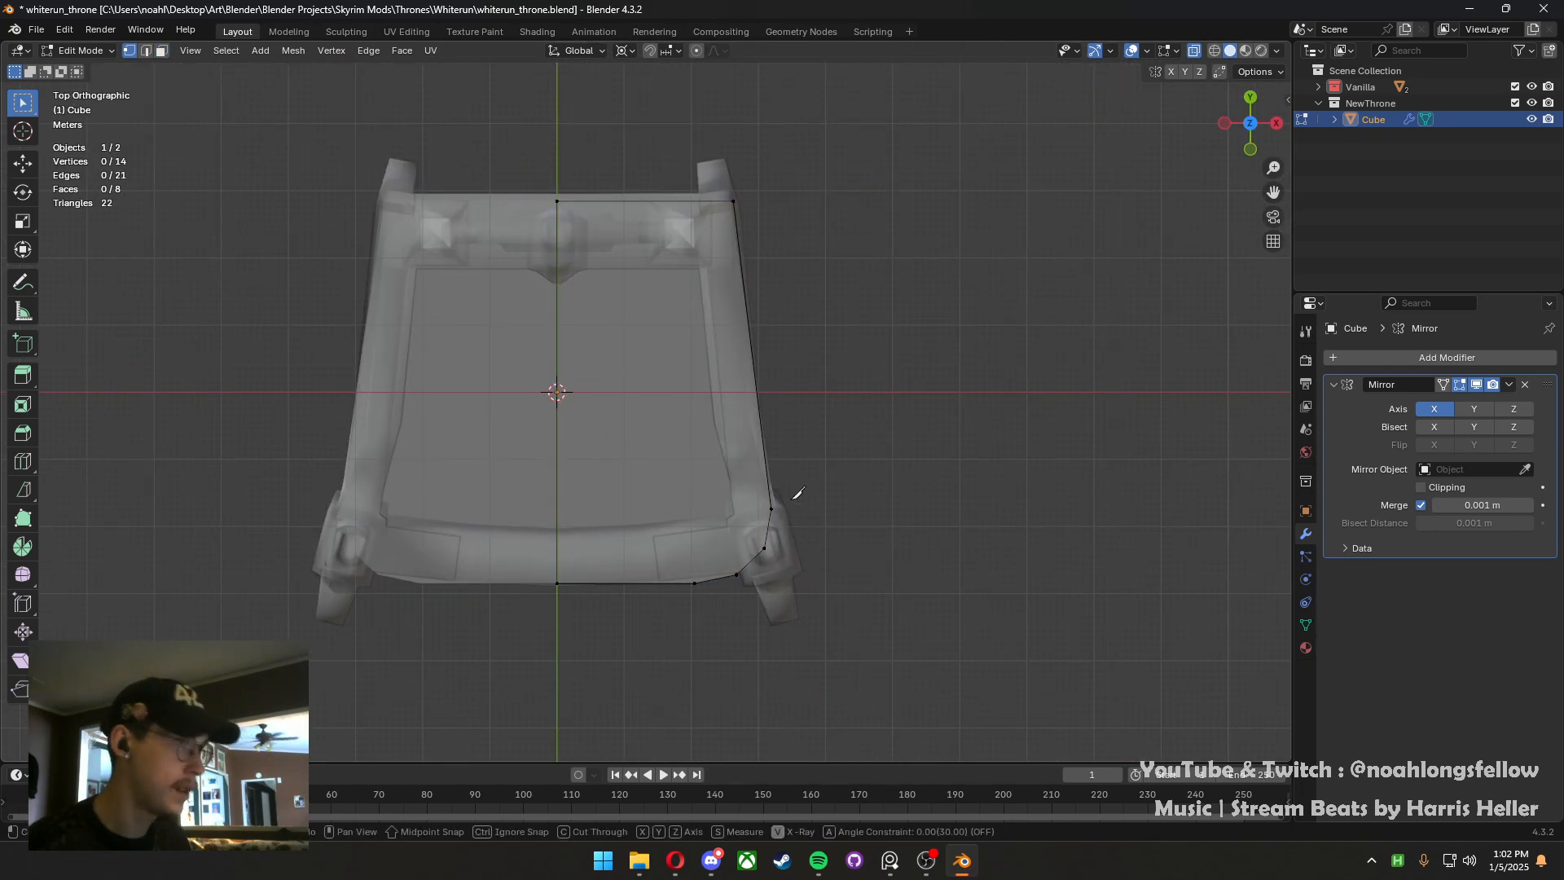
pyautogui.click(693, 200)
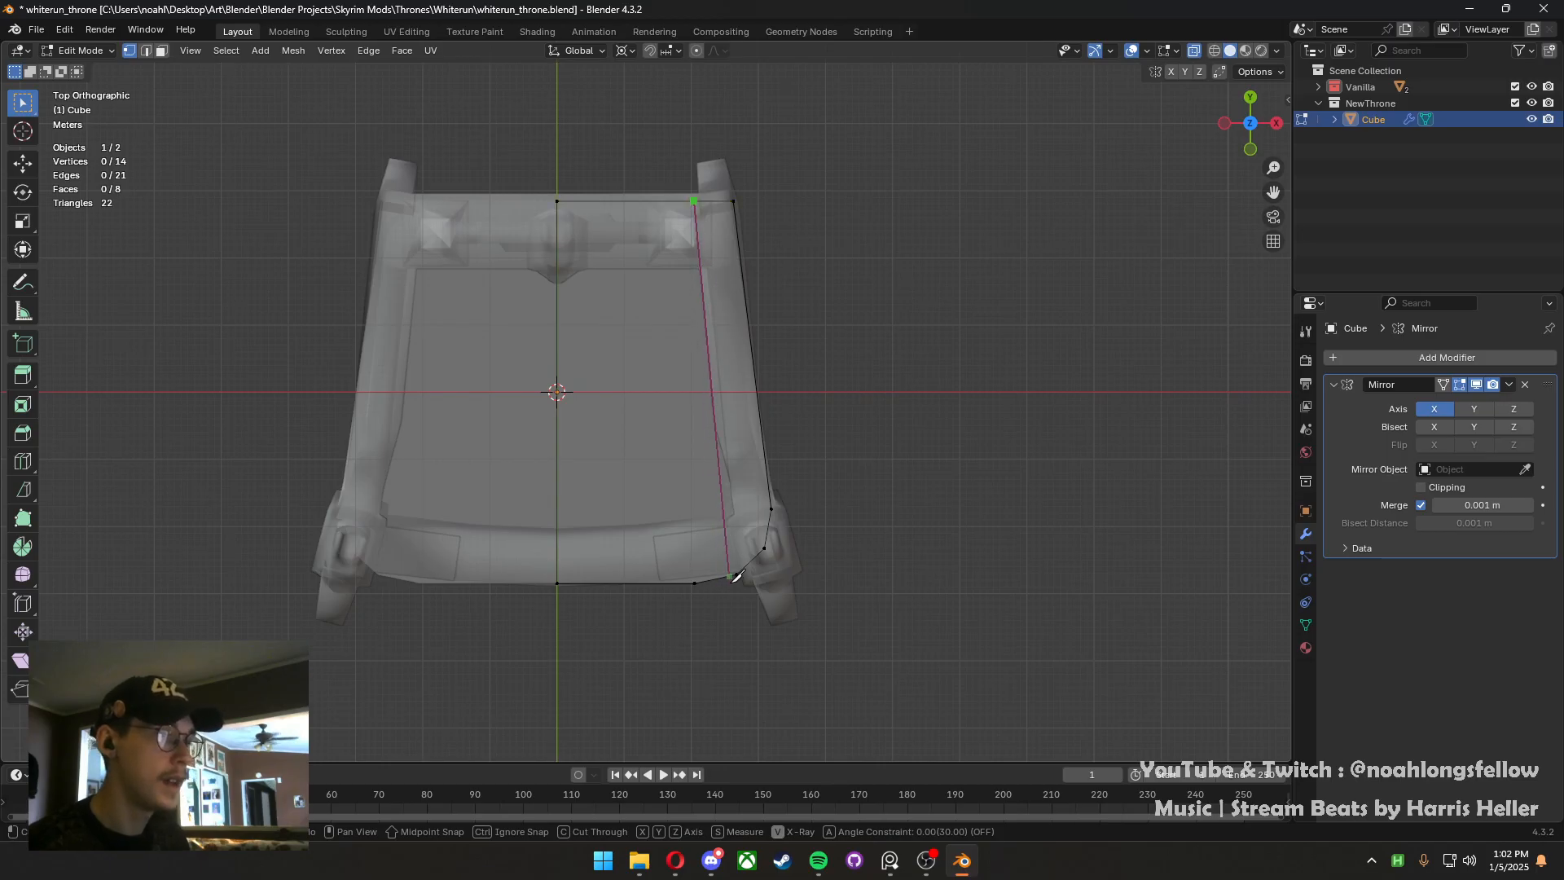
pyautogui.click(736, 575)
pyautogui.press('Return')
pyautogui.press('3')
pyautogui.click(743, 457)
pyautogui.moveTo(744, 457); pyautogui.dragTo(643, 334, button='middle')
pyautogui.hotkey('alt', 'a')
# Move the outer side face and its adjoining corner face outward along X to widen the seat base
pyautogui.click(585, 563)
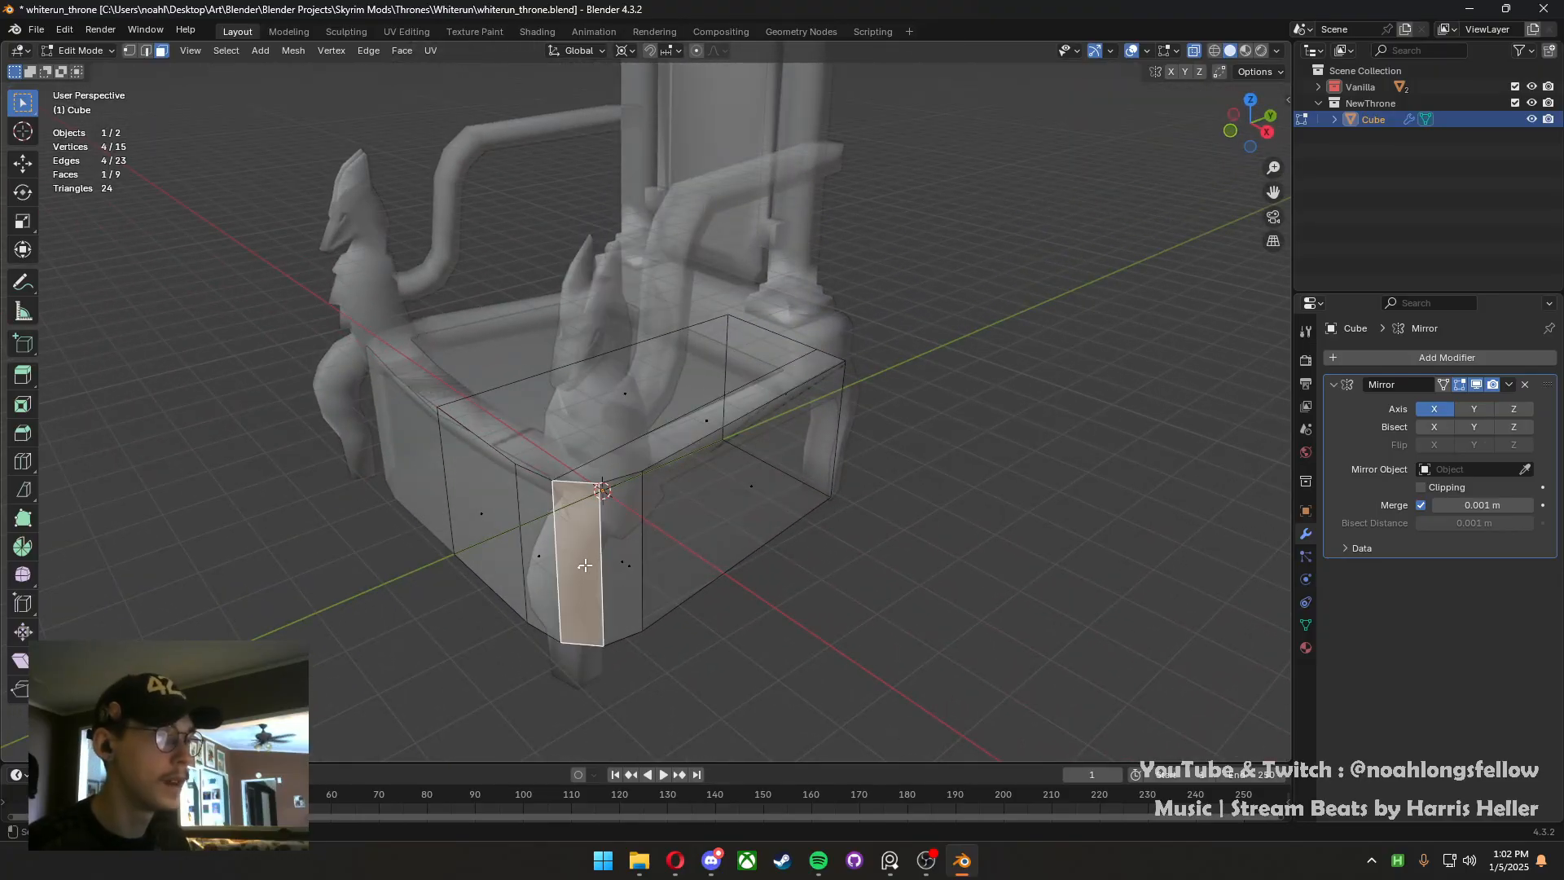
pyautogui.keyDown('ctrl'); pyautogui.click(765, 479); pyautogui.keyUp('ctrl')
pyautogui.moveTo(764, 479); pyautogui.dragTo(799, 541, button='middle')
pyautogui.press('g')
pyautogui.press('x')
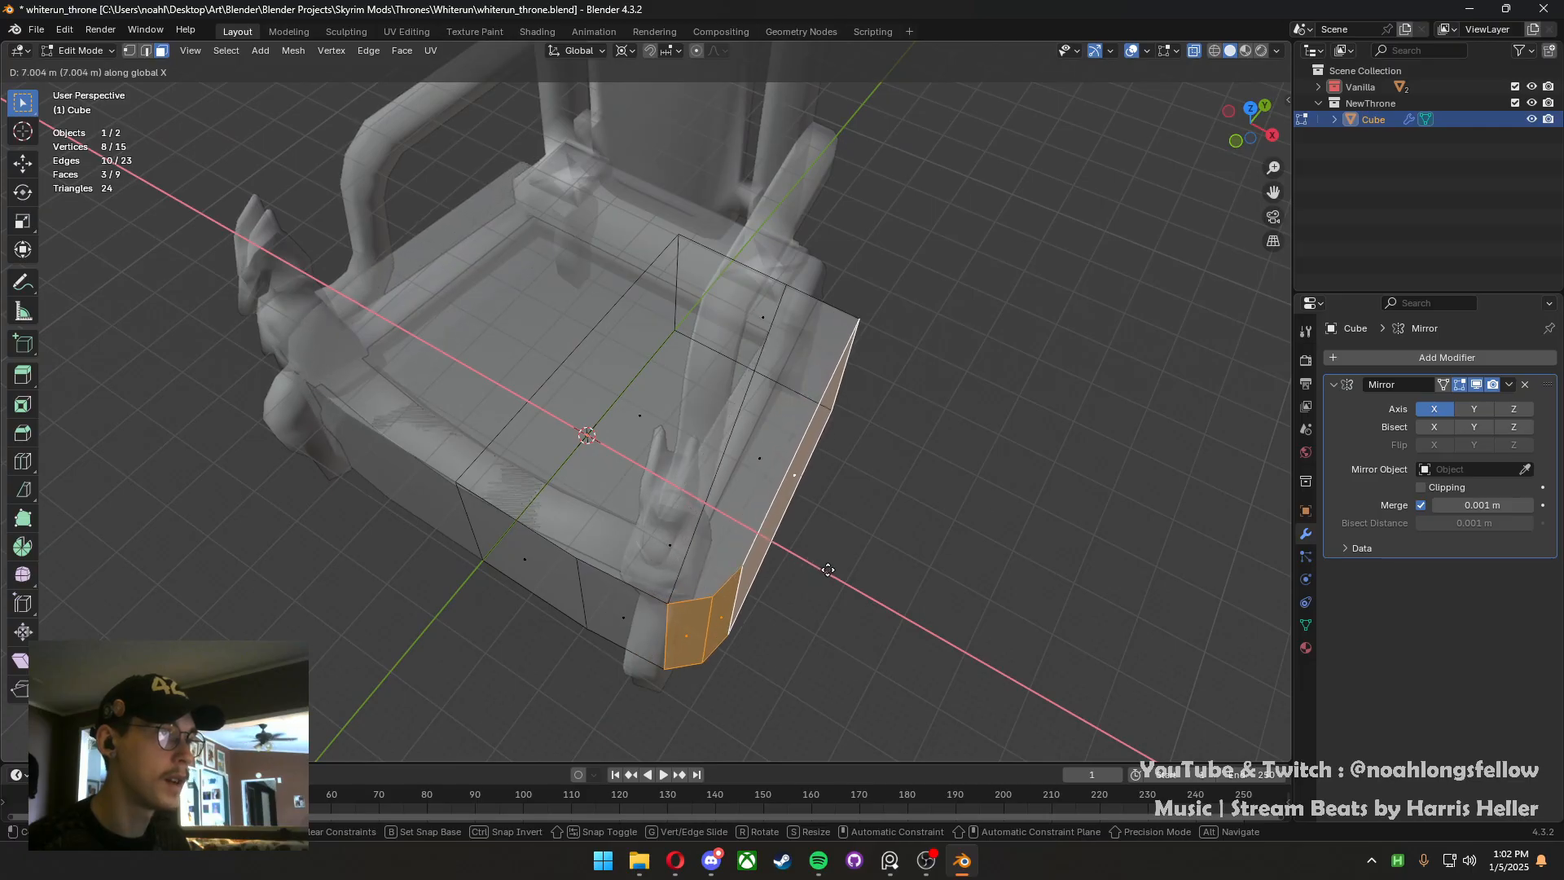
pyautogui.press('Escape')
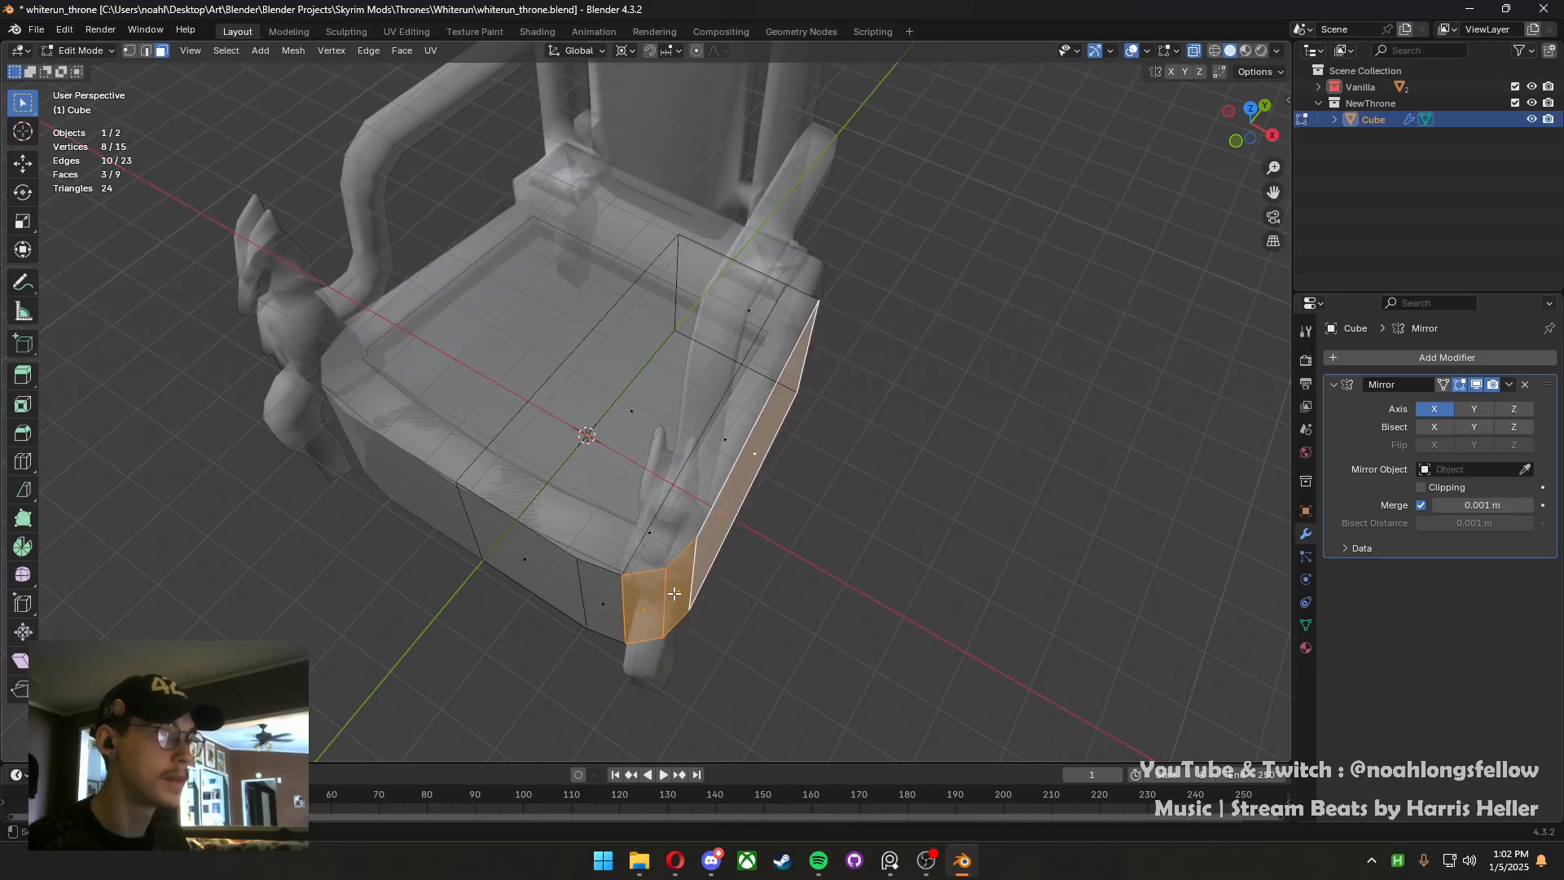
pyautogui.keyDown('shift'); pyautogui.click(640, 606); pyautogui.keyUp('shift')
pyautogui.press('g')
pyautogui.press('y')
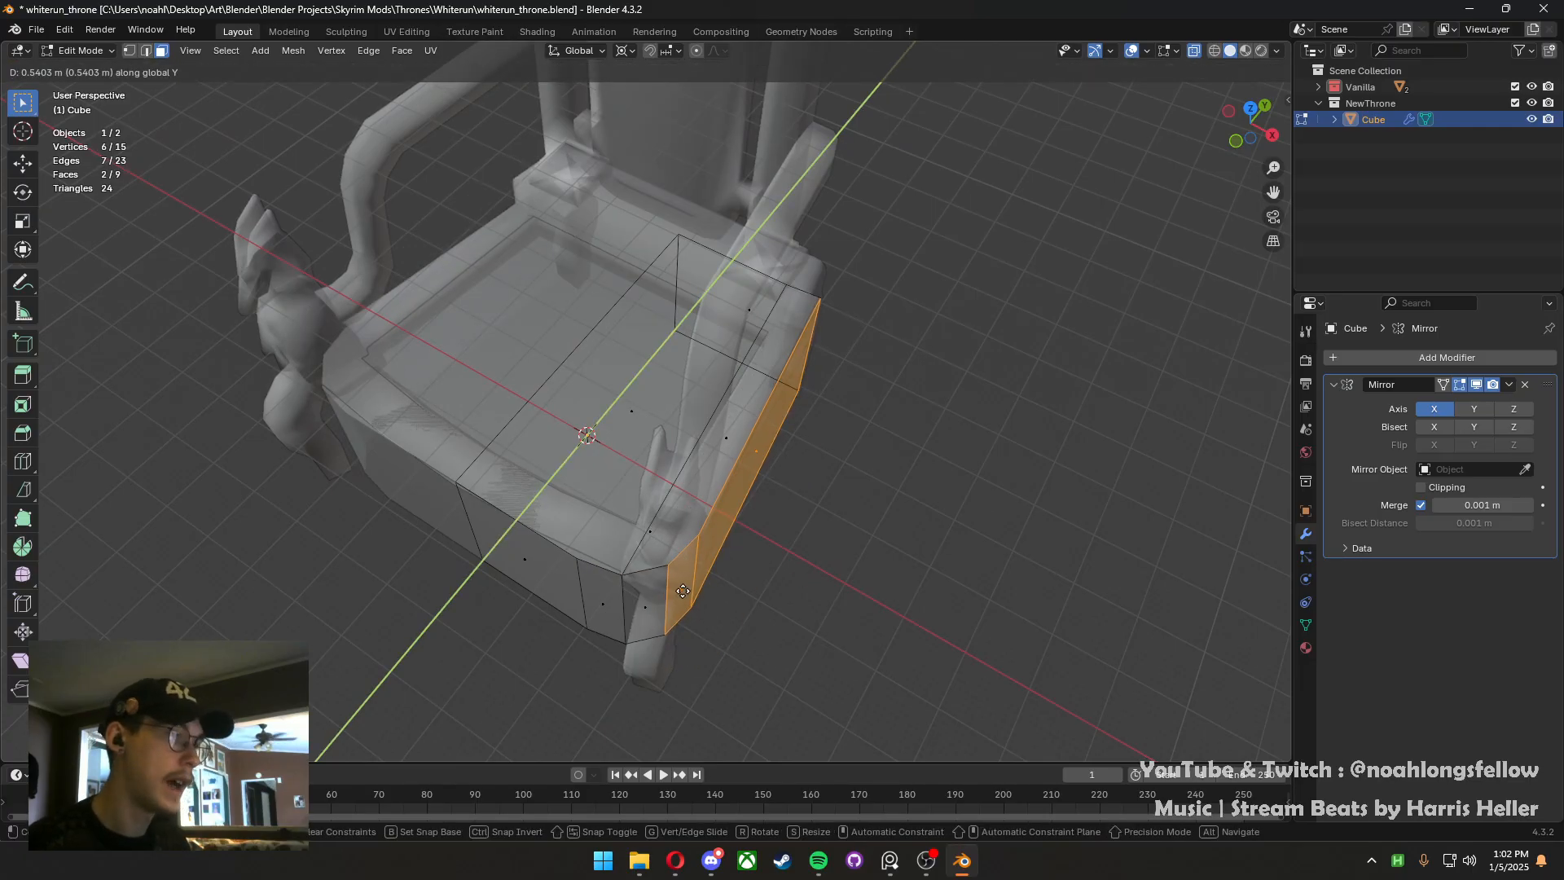
pyautogui.press('x')
pyautogui.press('Escape')
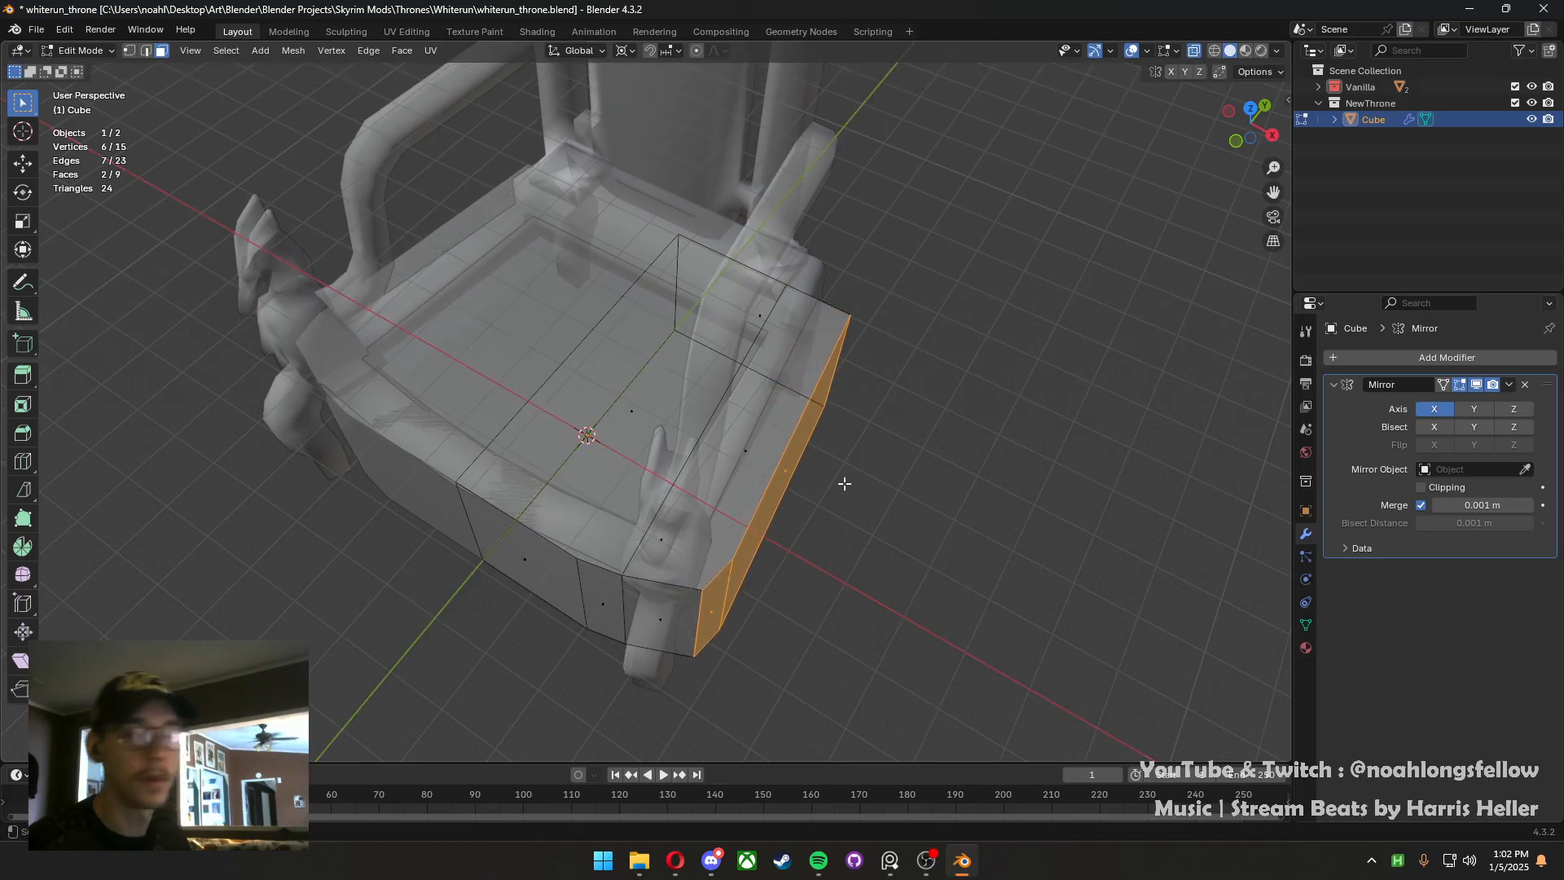
# Shift the seat base's rear face along X toward the mirrored side, narrowing the back of the base
pyautogui.moveTo(845, 478); pyautogui.dragTo(709, 604, button='middle')
pyautogui.click(681, 608)
pyautogui.press('g')
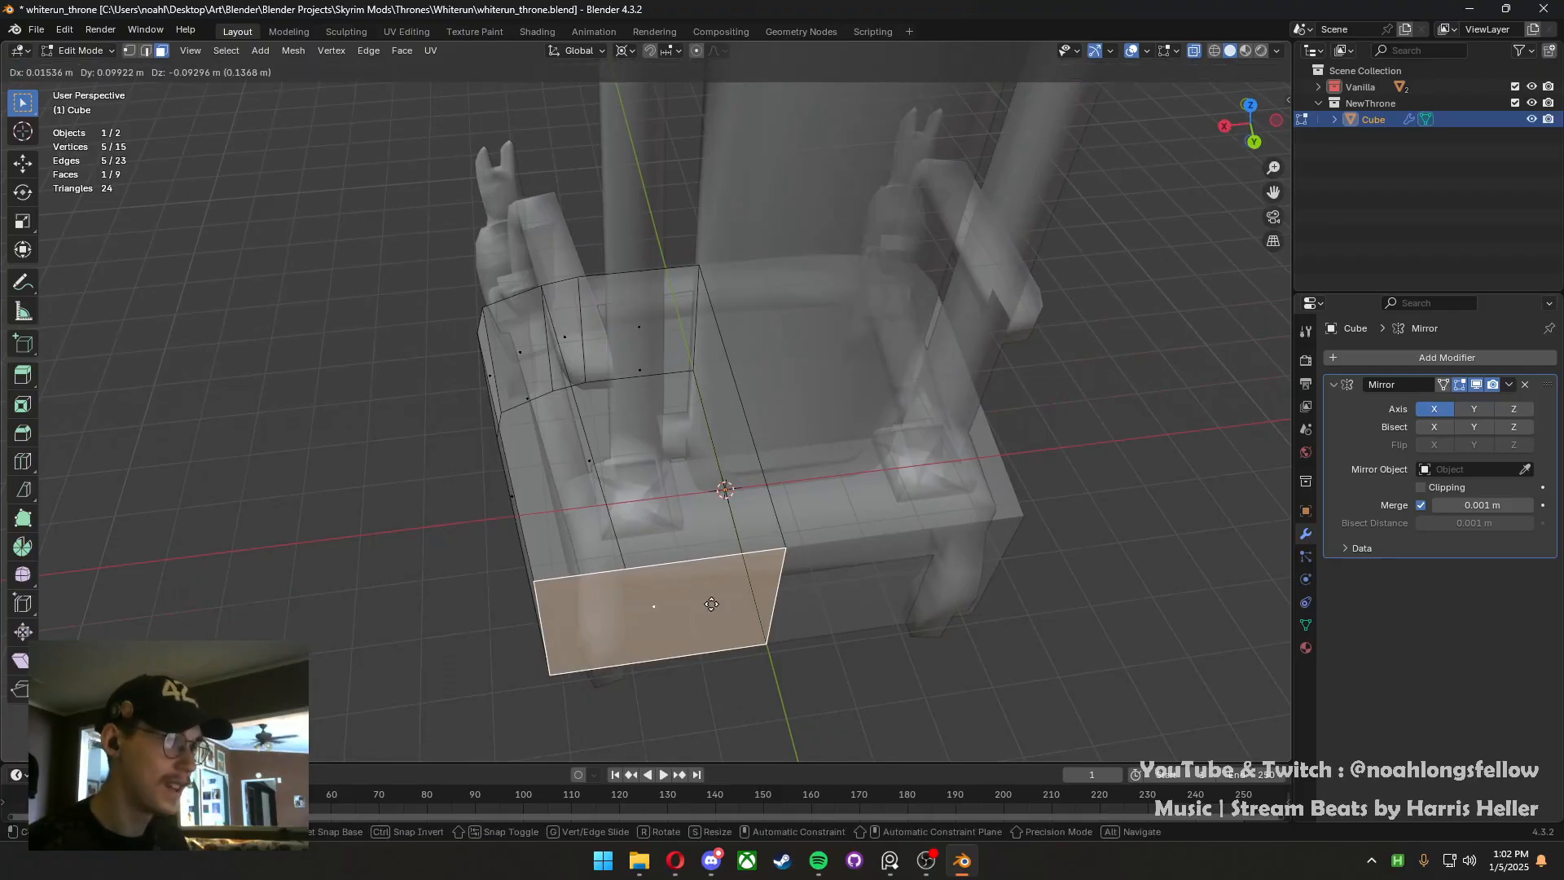
pyautogui.press('y')
pyautogui.press('x')
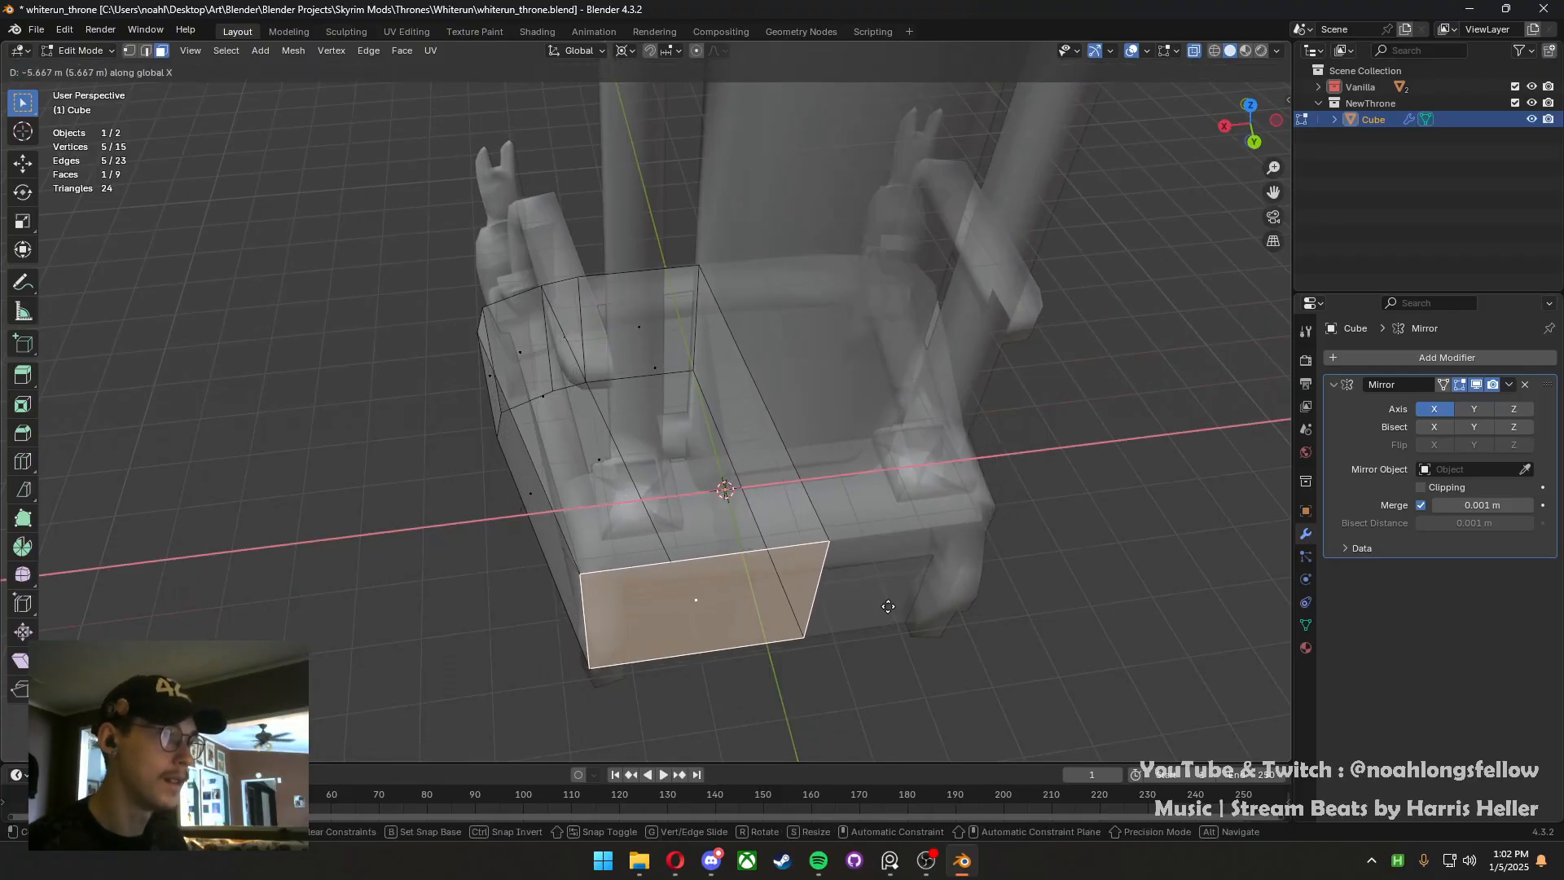
pyautogui.click(692, 598)
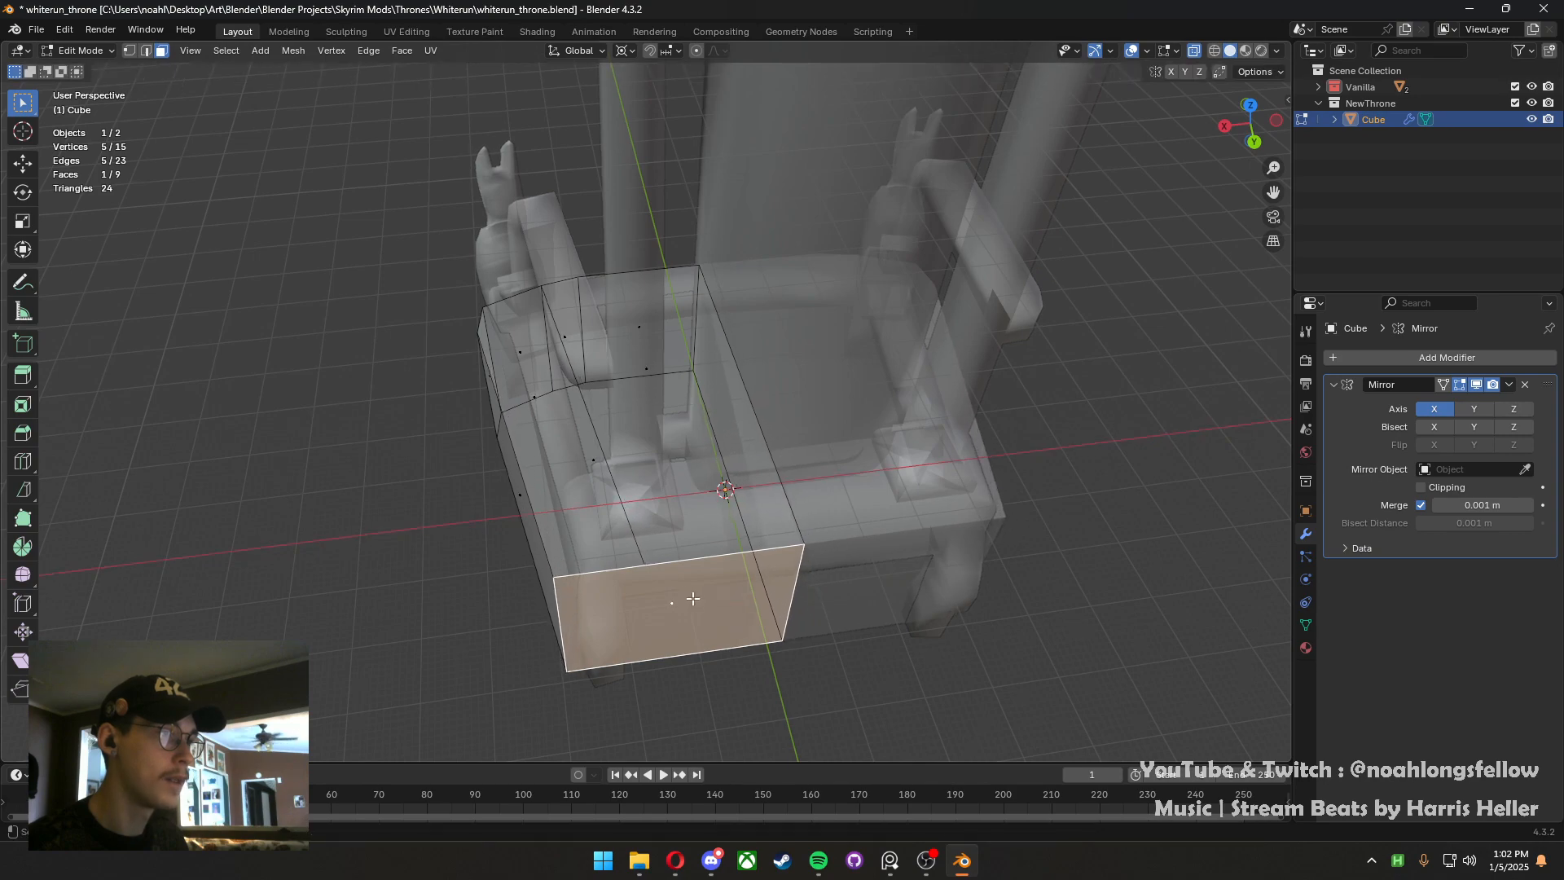
# Move the side strip's inner rear vertex about 2.4 m outward along X
pyautogui.moveTo(692, 599); pyautogui.dragTo(788, 593, button='middle')
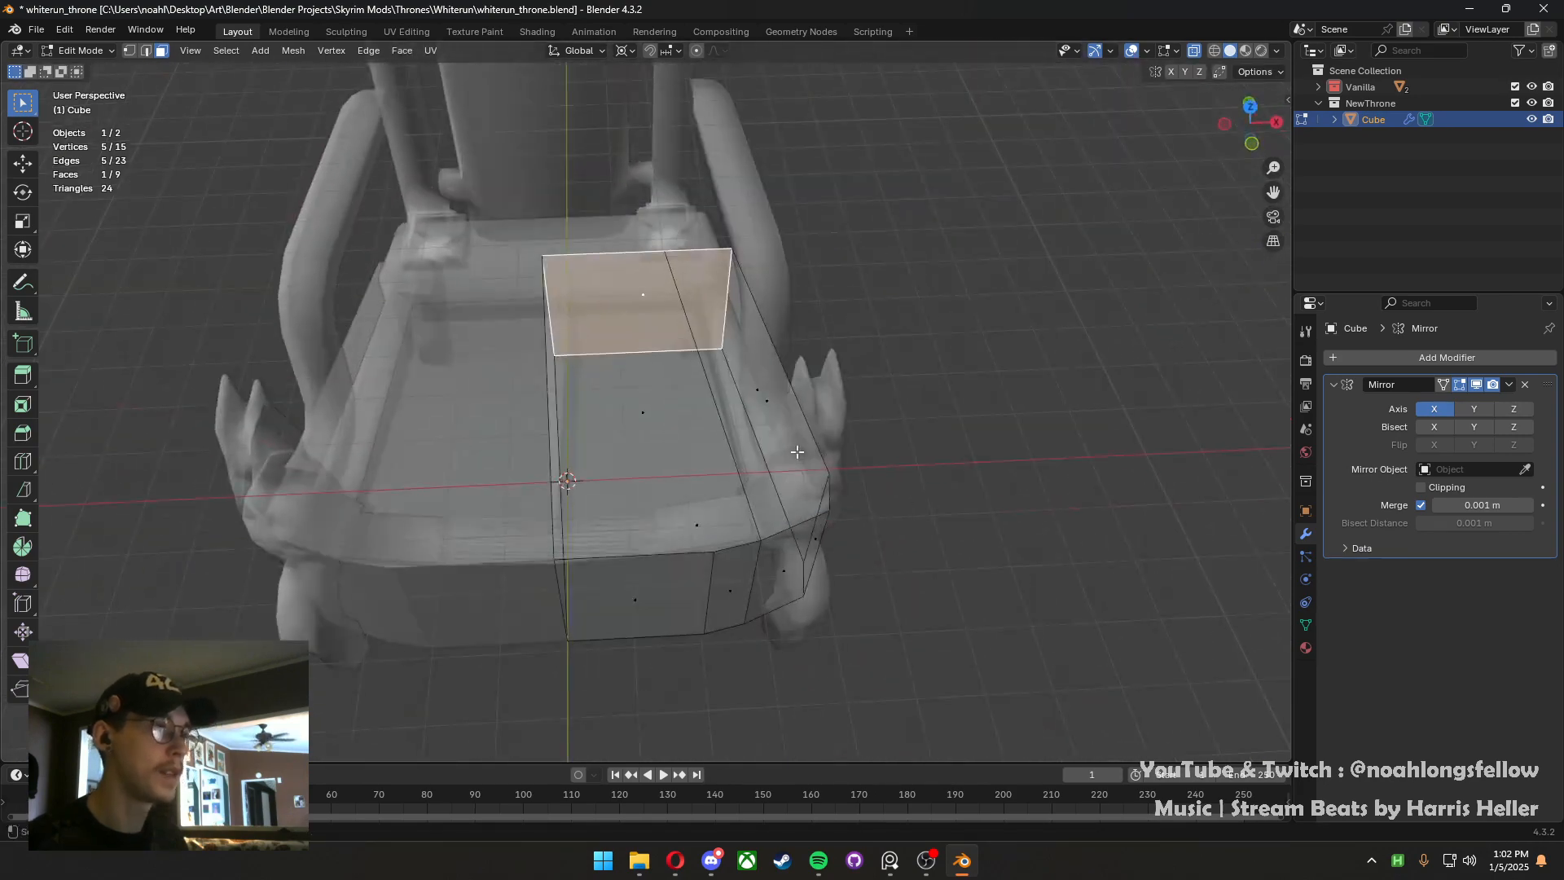
pyautogui.moveTo(923, 522); pyautogui.dragTo(633, 421, button='middle')
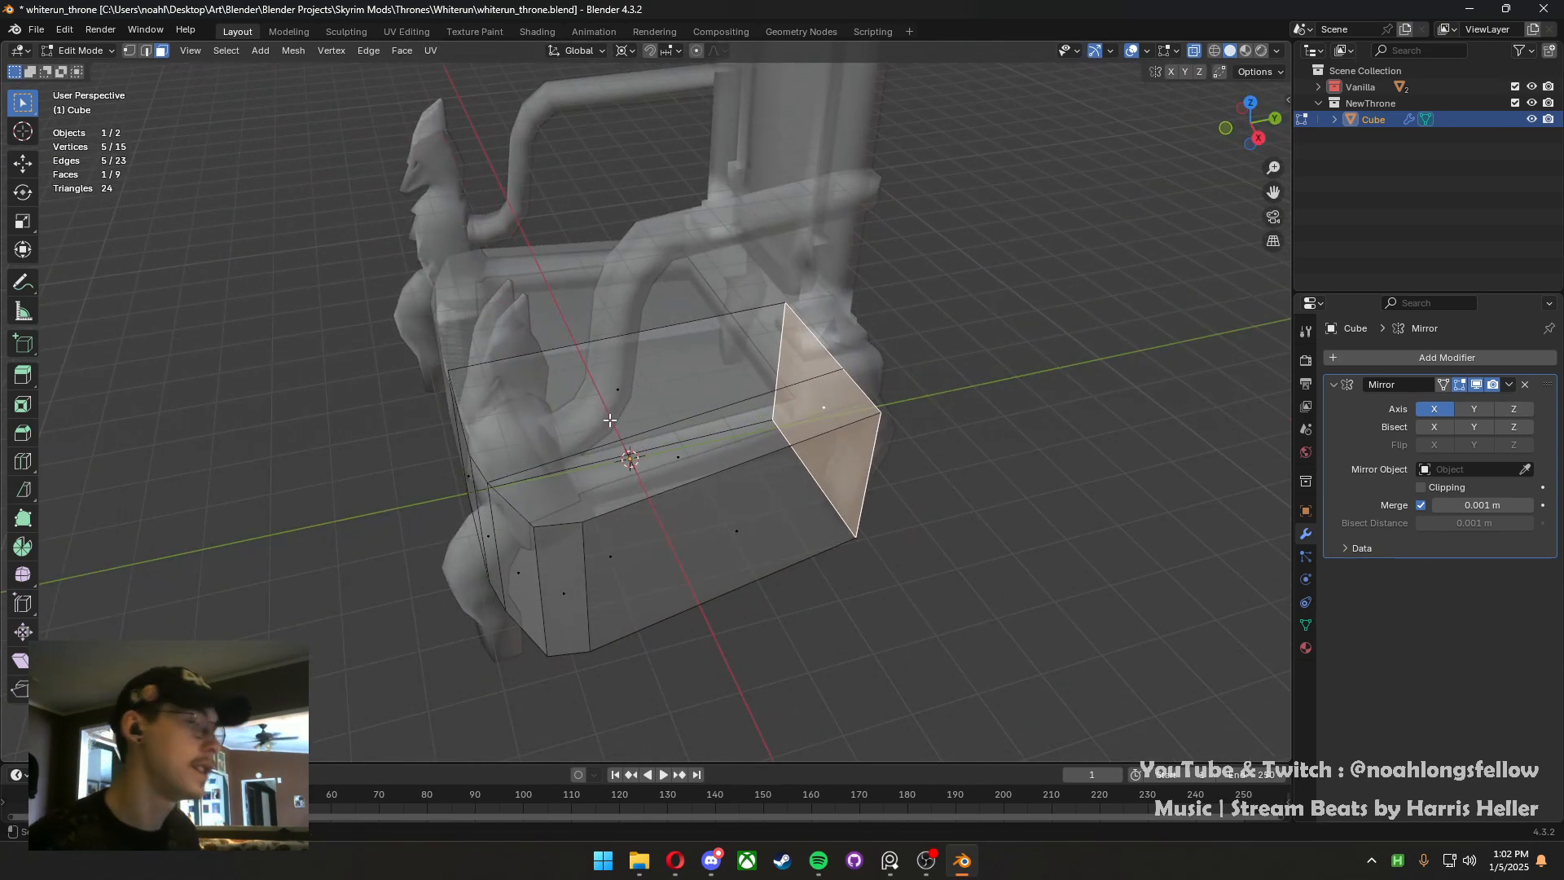
pyautogui.moveTo(732, 442); pyautogui.dragTo(778, 482, button='middle')
pyautogui.press('KP_7')
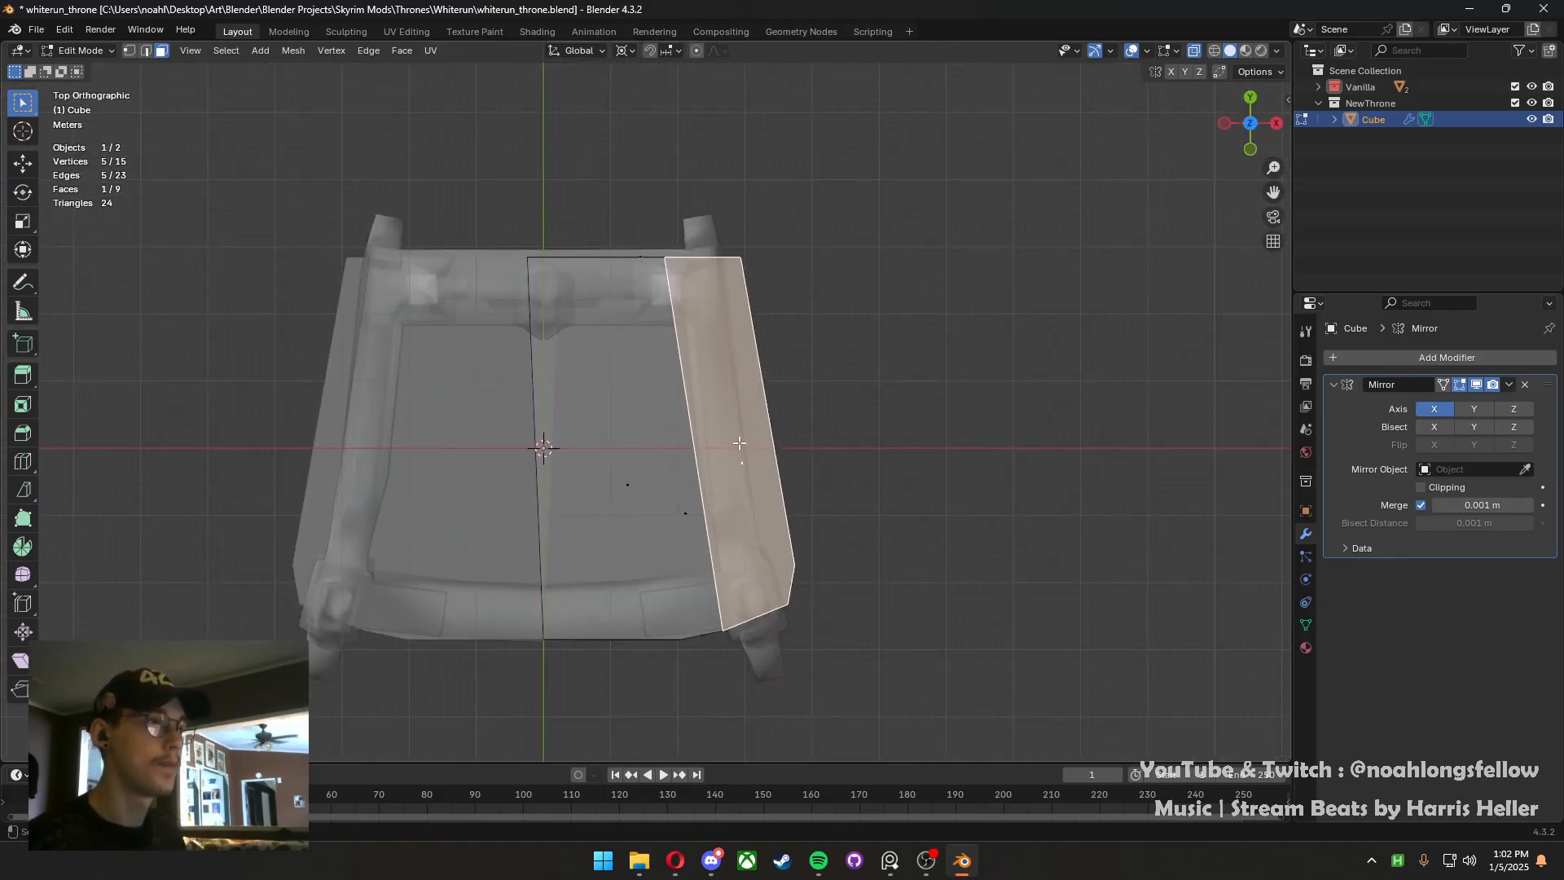
pyautogui.press('1')
pyautogui.click(665, 257)
pyautogui.press('g')
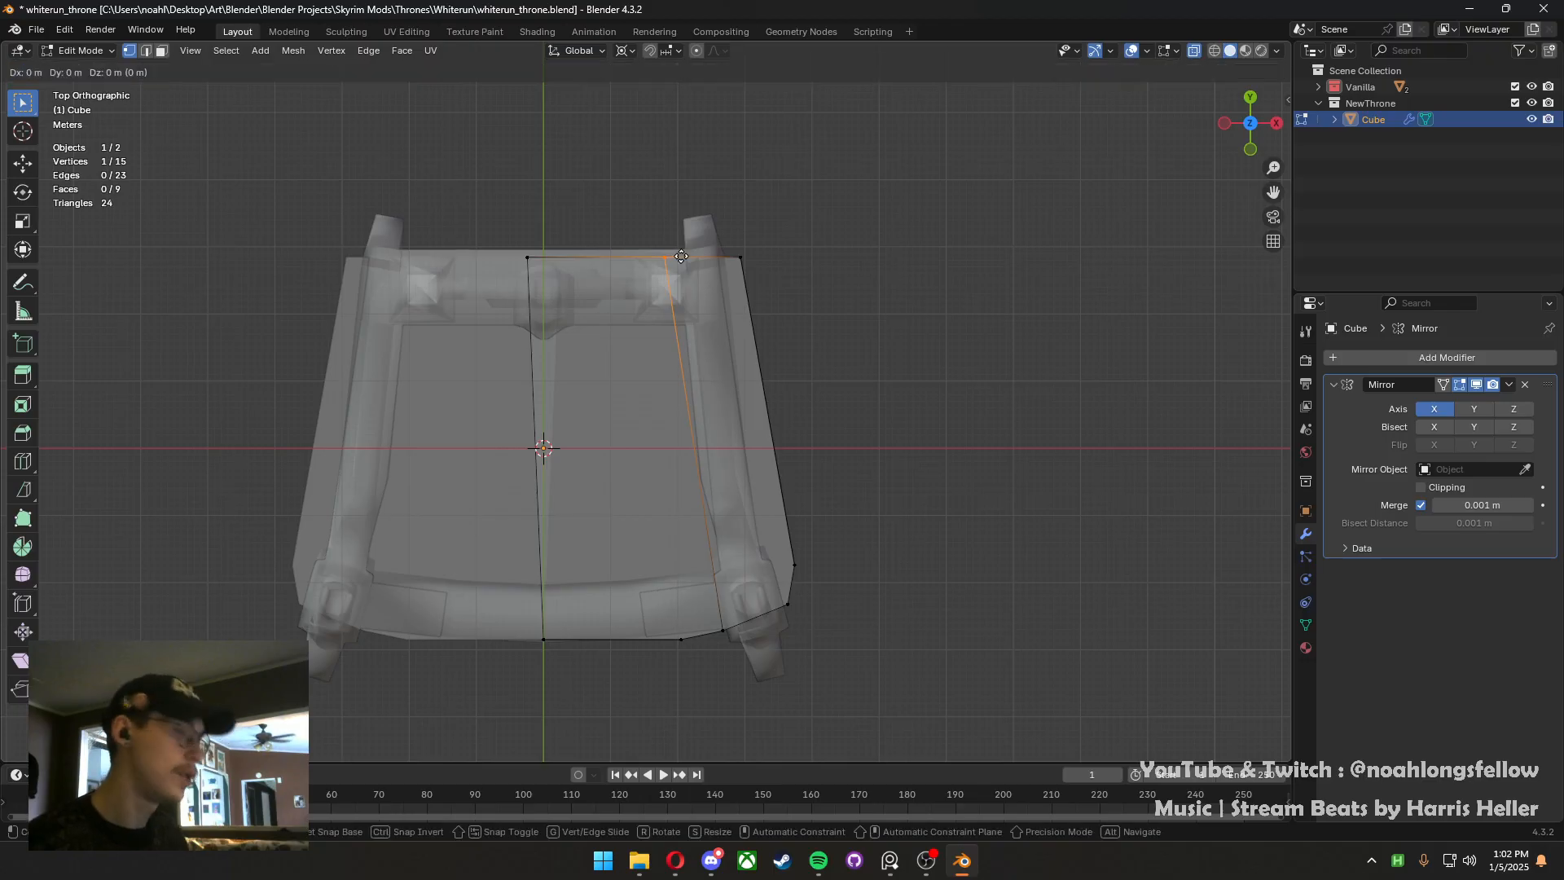
pyautogui.press('y')
pyautogui.press('x')
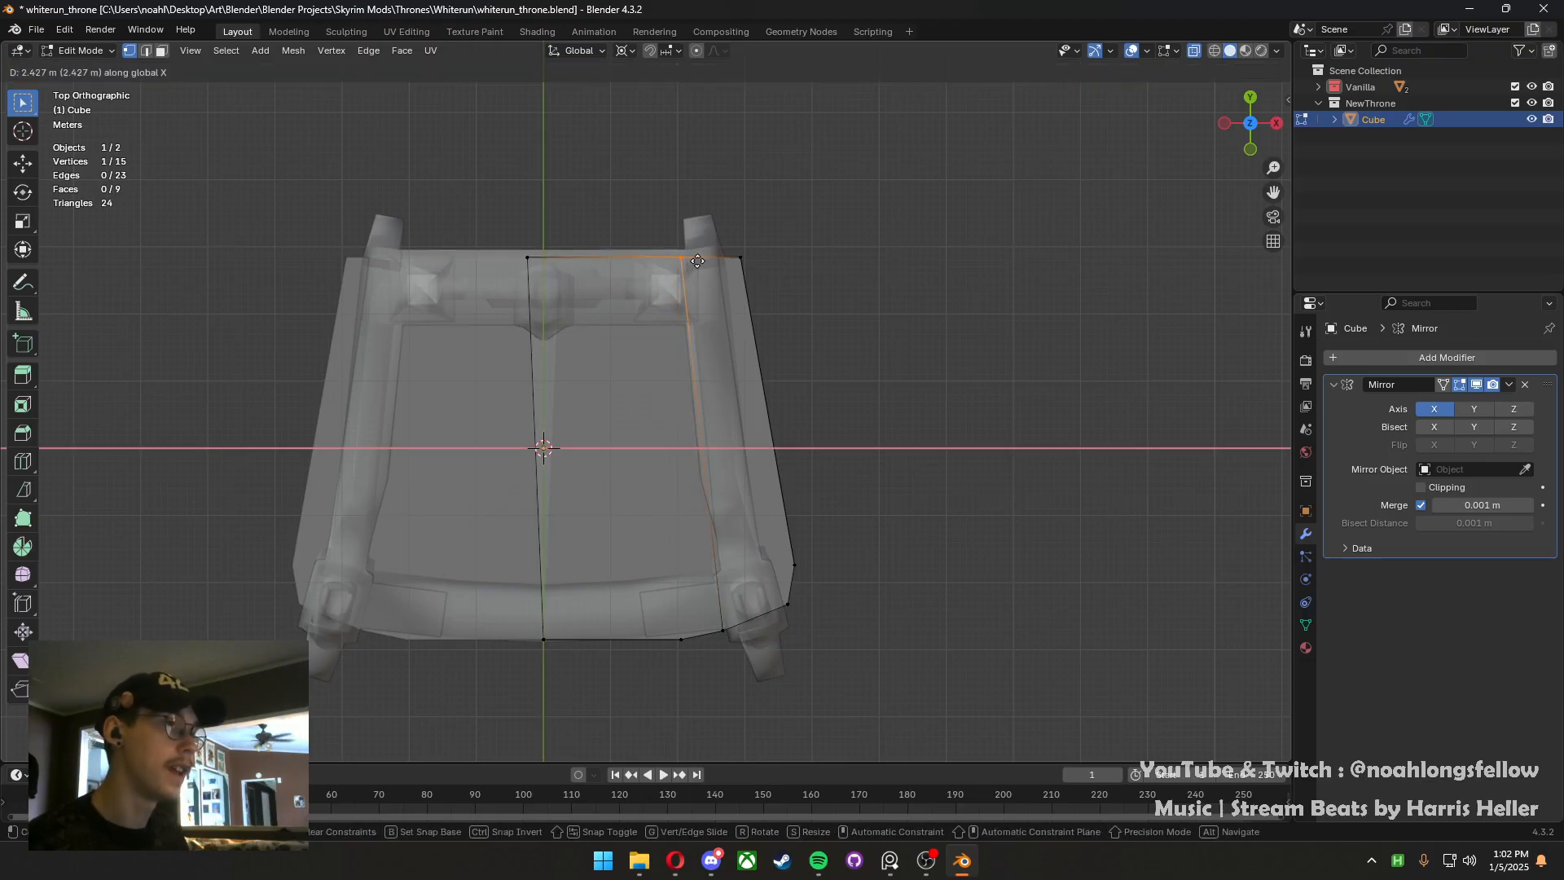
pyautogui.click(703, 261)
# Save the file and extrude the side strip's top face upward into a tall armrest block
pyautogui.press('3')
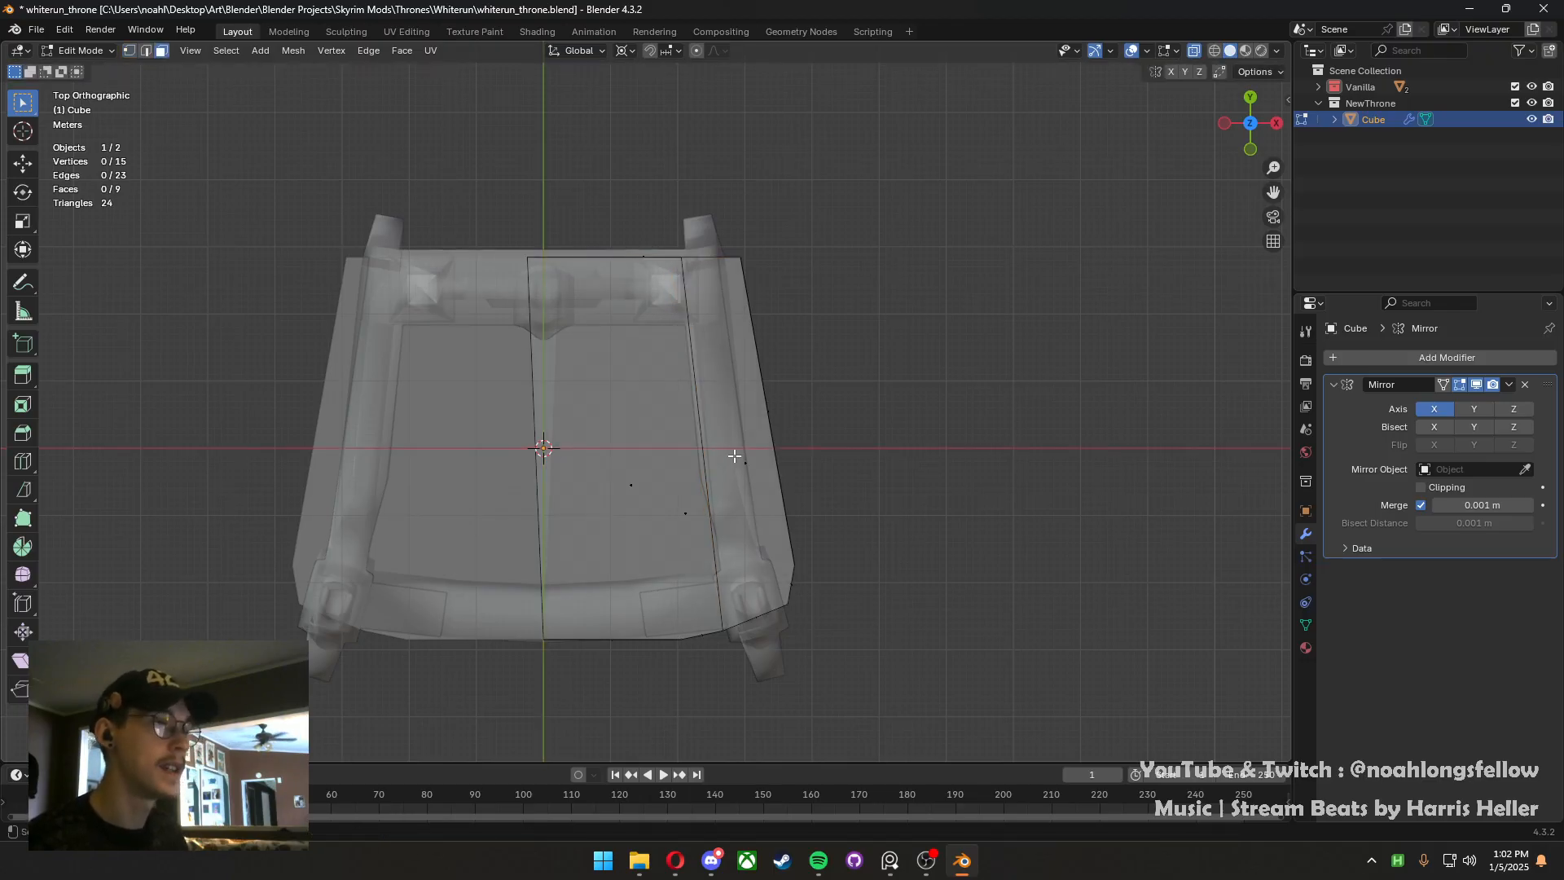
pyautogui.click(733, 457)
pyautogui.moveTo(733, 456); pyautogui.dragTo(742, 351, button='middle')
pyautogui.hotkey('ctrl', 's')
pyautogui.press('e')
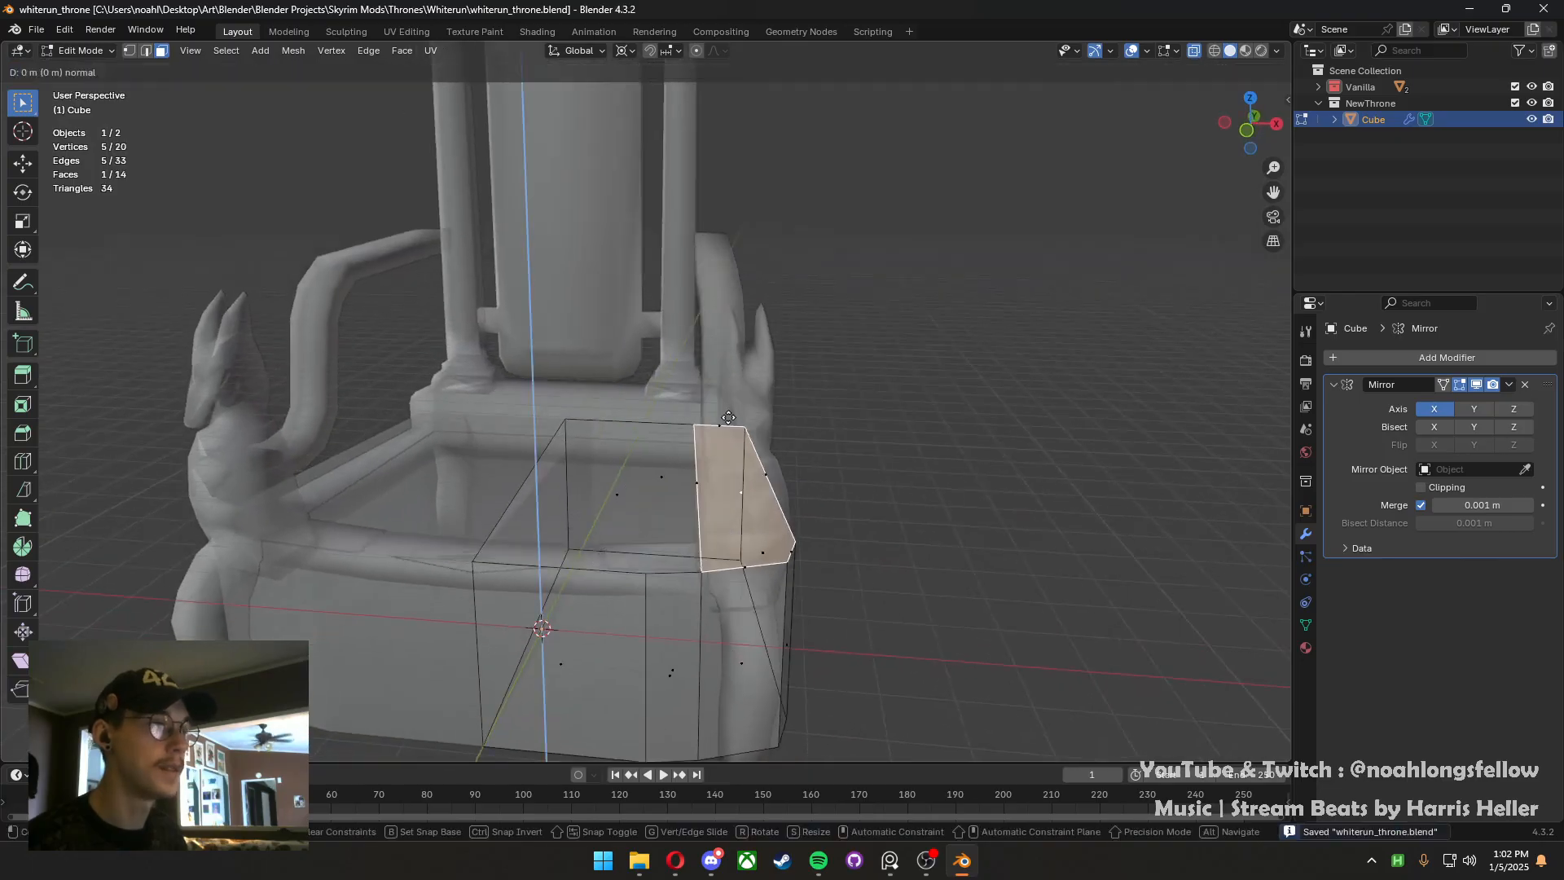
pyautogui.click(740, 249)
# Lower the armrest block's three front top vertices along Z so its top slopes down toward the front
pyautogui.moveTo(936, 273); pyautogui.dragTo(798, 318, button='middle')
pyautogui.keyDown('shift'); pyautogui.moveTo(596, 313); pyautogui.dragTo(664, 419, button='middle'); pyautogui.keyUp('shift')
pyautogui.scroll(1, 664, 420)
pyautogui.scroll(1, 664, 420)
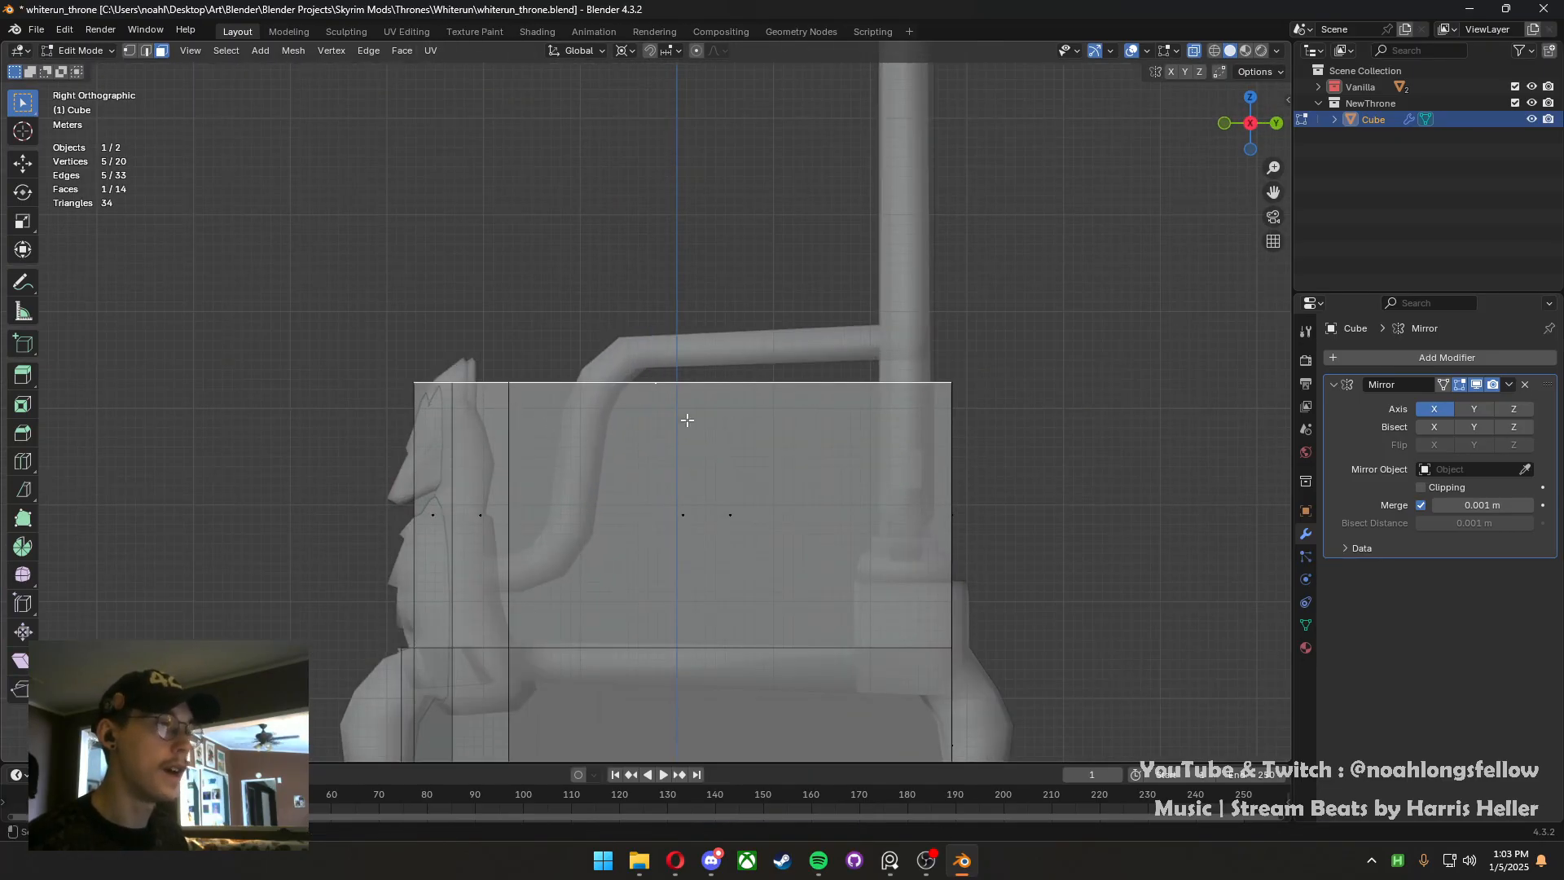
pyautogui.press('1')
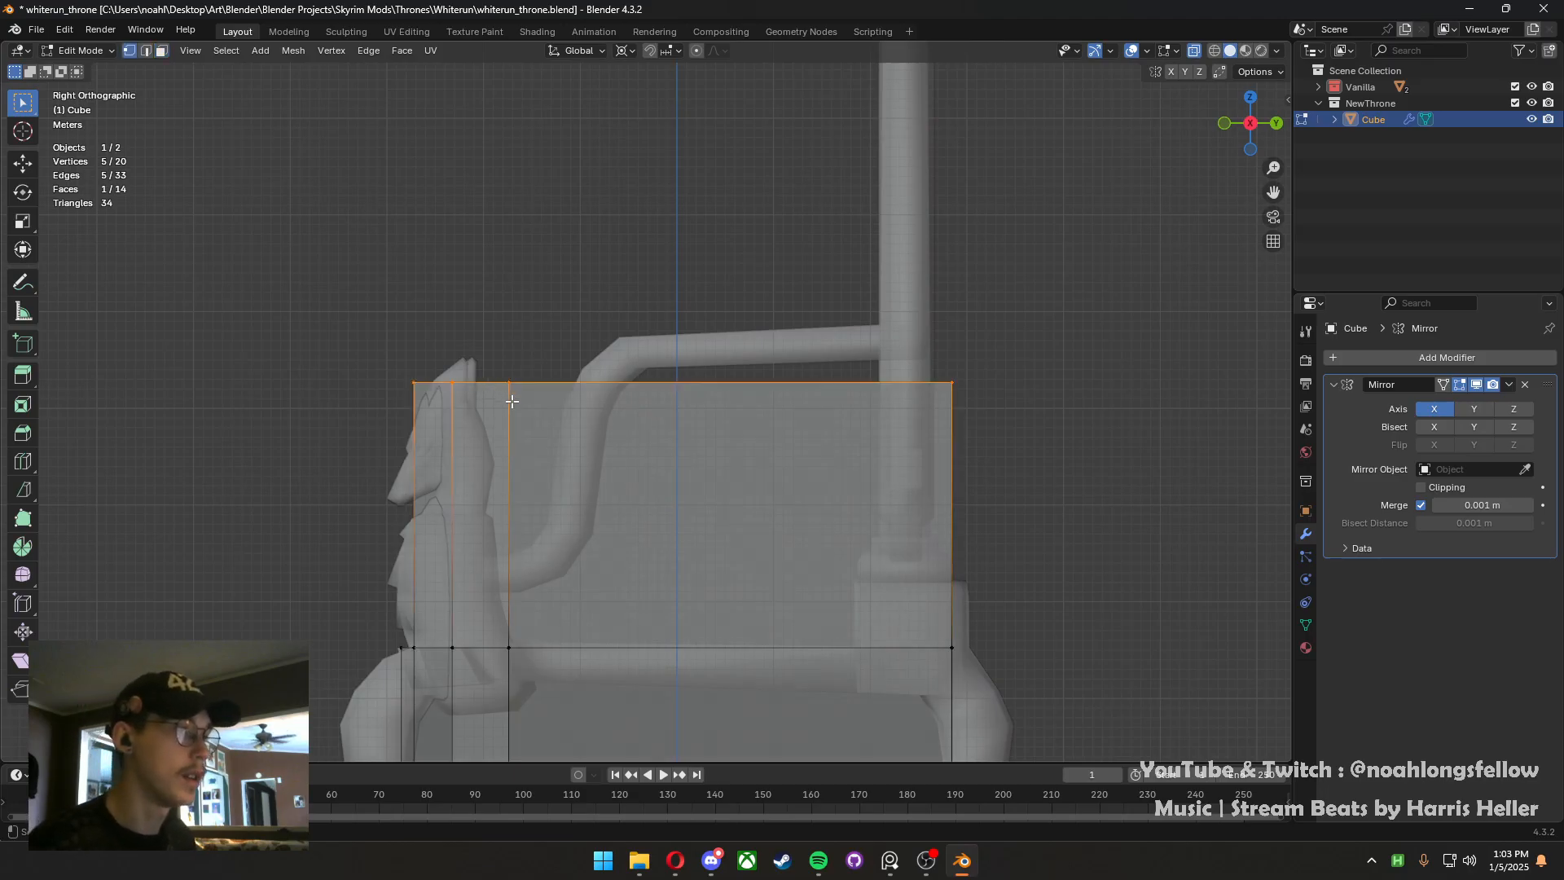
pyautogui.moveTo(511, 401); pyautogui.dragTo(363, 303)
pyautogui.press('g')
pyautogui.press('z')
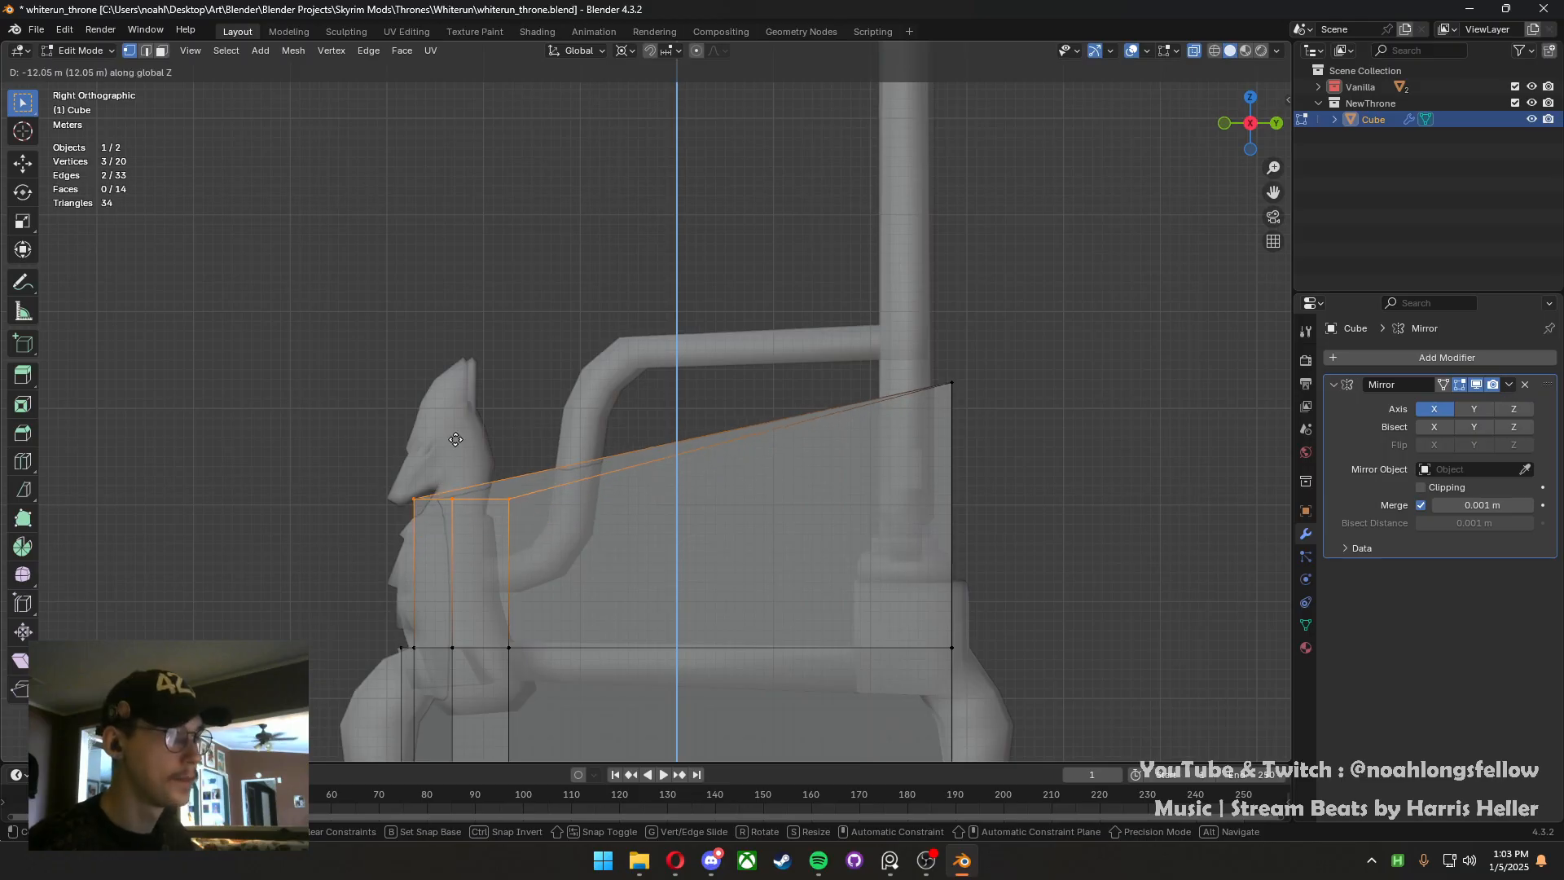
pyautogui.click(572, 429)
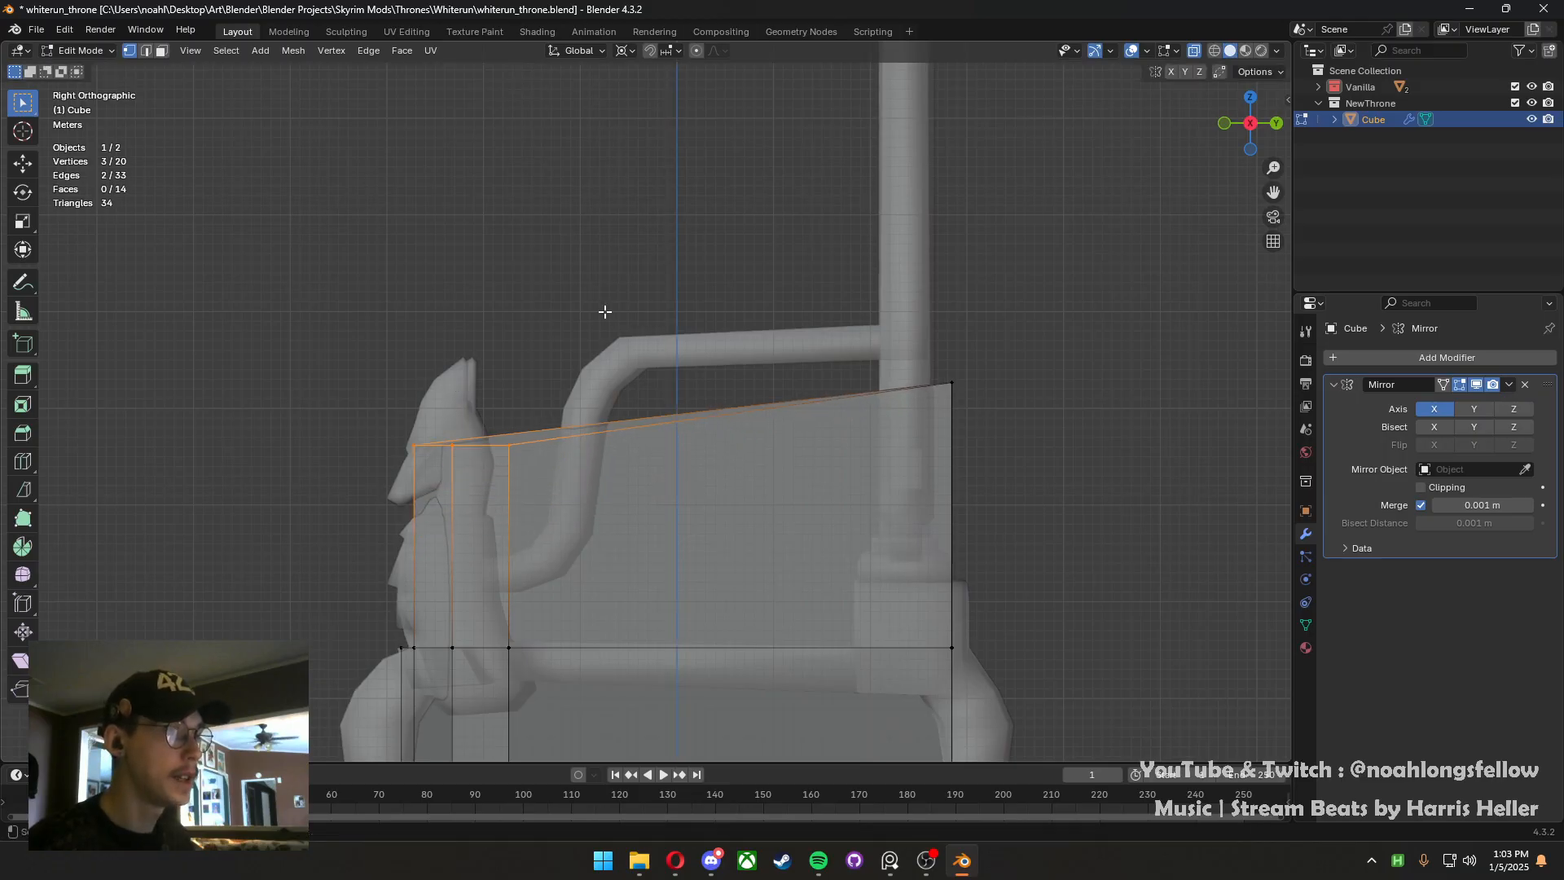
pyautogui.press('g')
pyautogui.press('z')
pyautogui.click(562, 585)
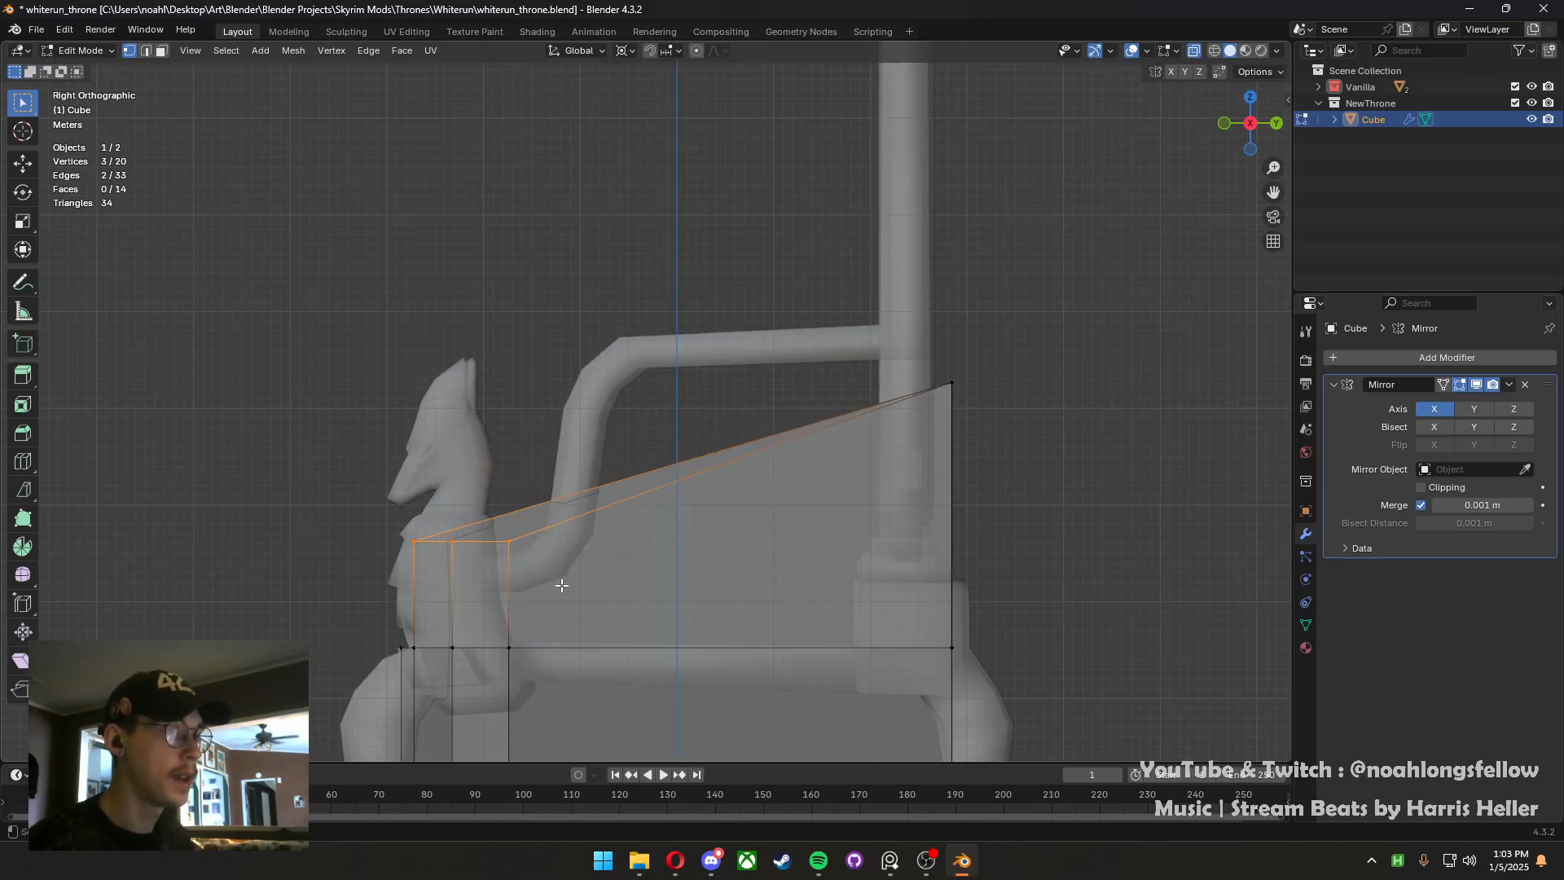
# Knife-cut across the armrest and seat top near the front, from the outer corner to the center line
pyautogui.moveTo(584, 557)
pyautogui.mouseDown(button='middle')
pyautogui.moveTo(607, 562)
pyautogui.moveTo(598, 551)
pyautogui.moveTo(579, 574)
pyautogui.mouseUp(button='middle')
pyautogui.press('KP_7')
pyautogui.keyDown('shift'); pyautogui.moveTo(755, 547); pyautogui.dragTo(651, 557, button='middle'); pyautogui.keyUp('shift')
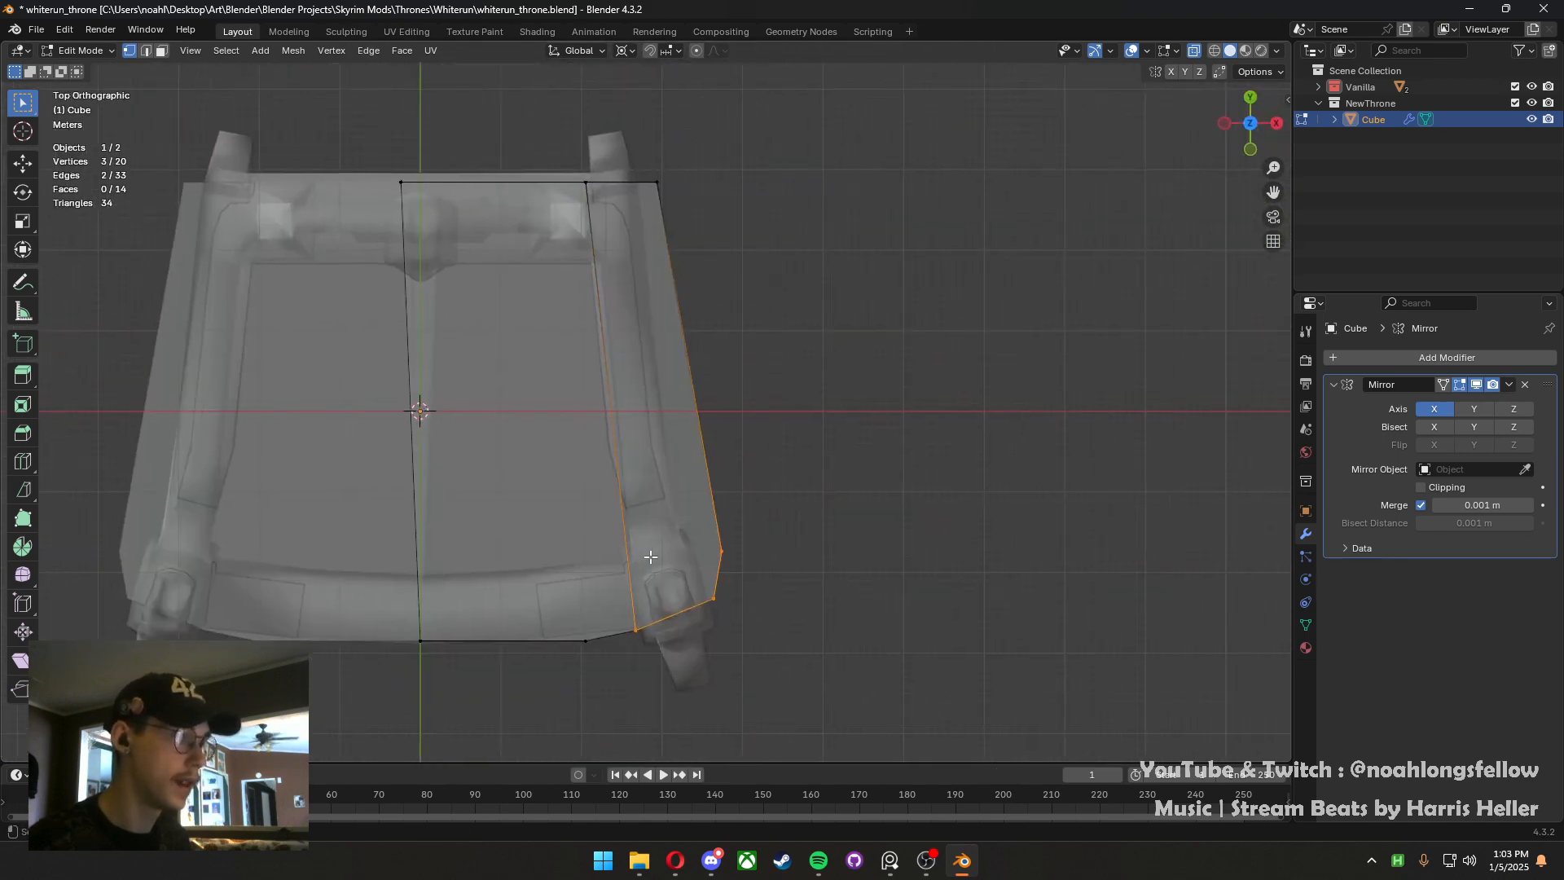
pyautogui.press('k')
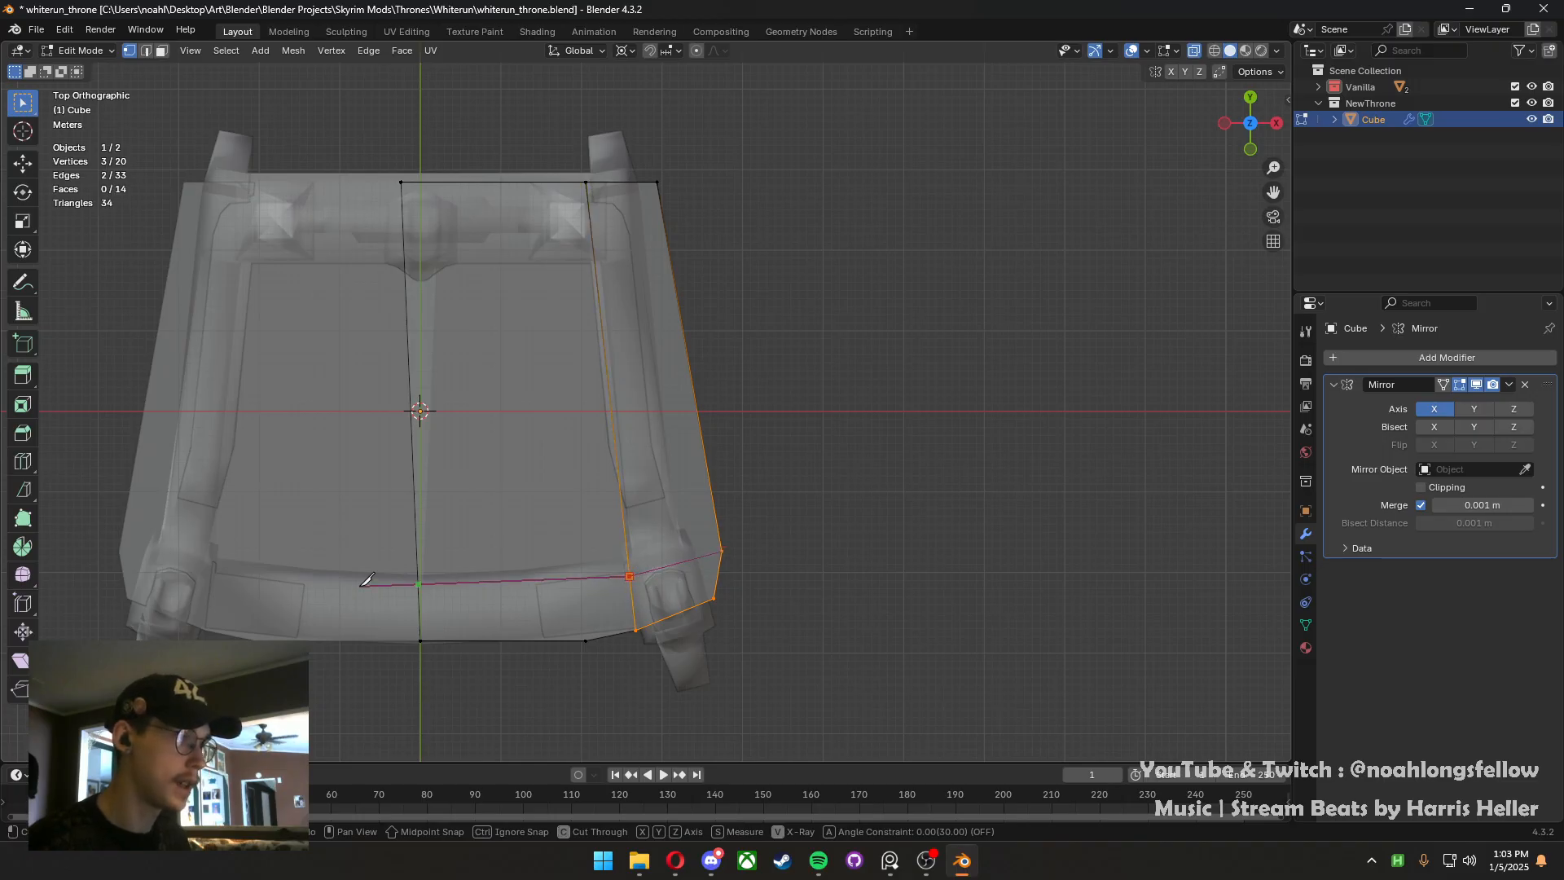
pyautogui.click(420, 592)
pyautogui.press('Return')
# Slide the new cut's center vertex slightly along the seat's center edge
pyautogui.moveTo(381, 576); pyautogui.dragTo(485, 647, button='middle')
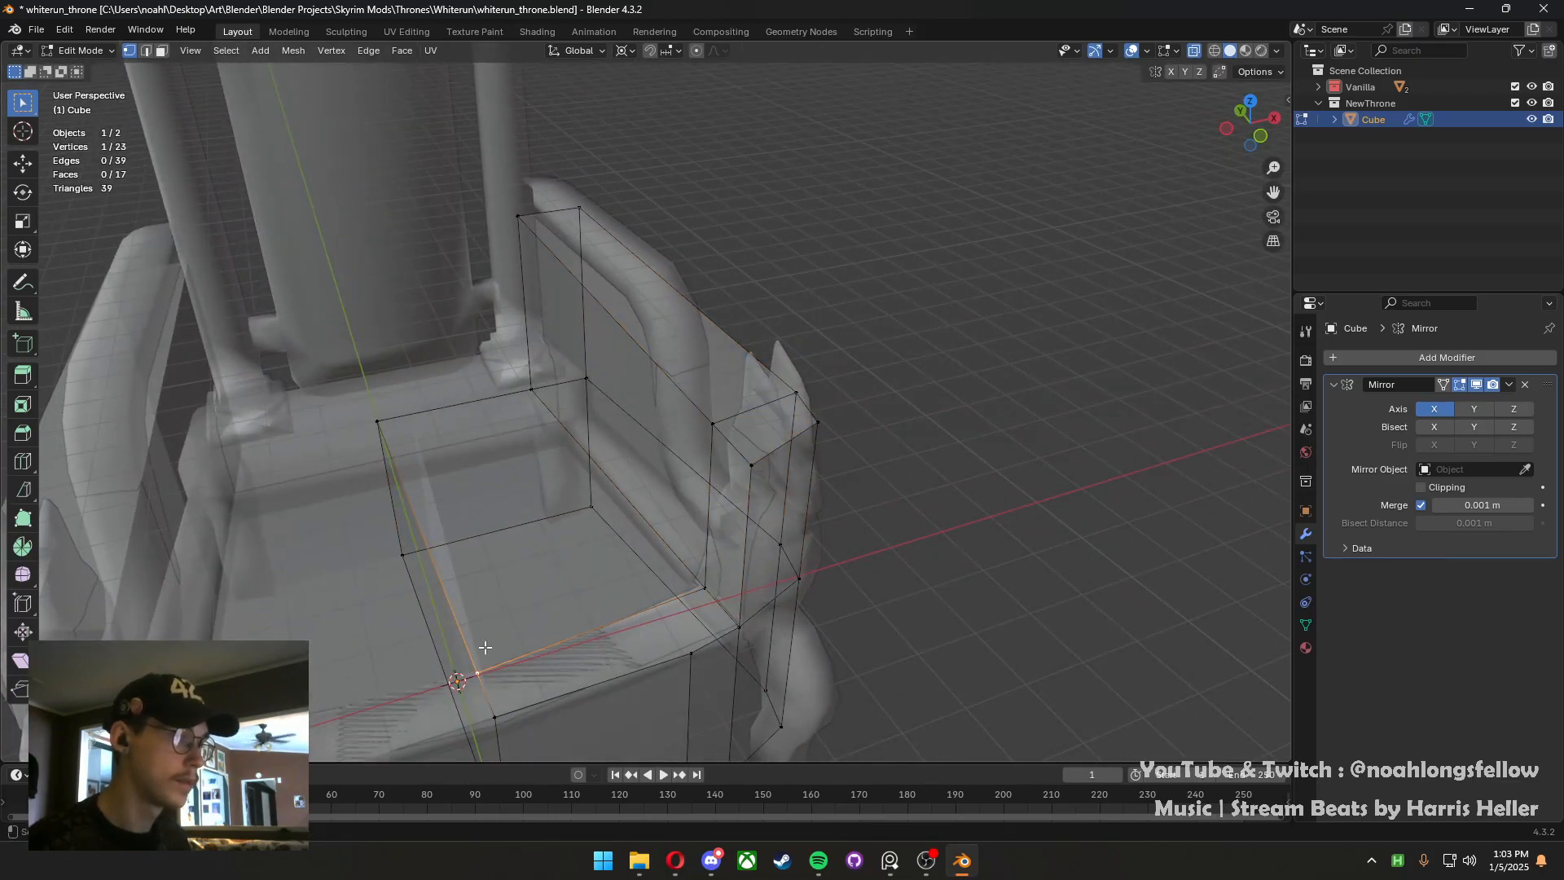
pyautogui.press('KP_7')
pyautogui.hotkey('shift', 'v')
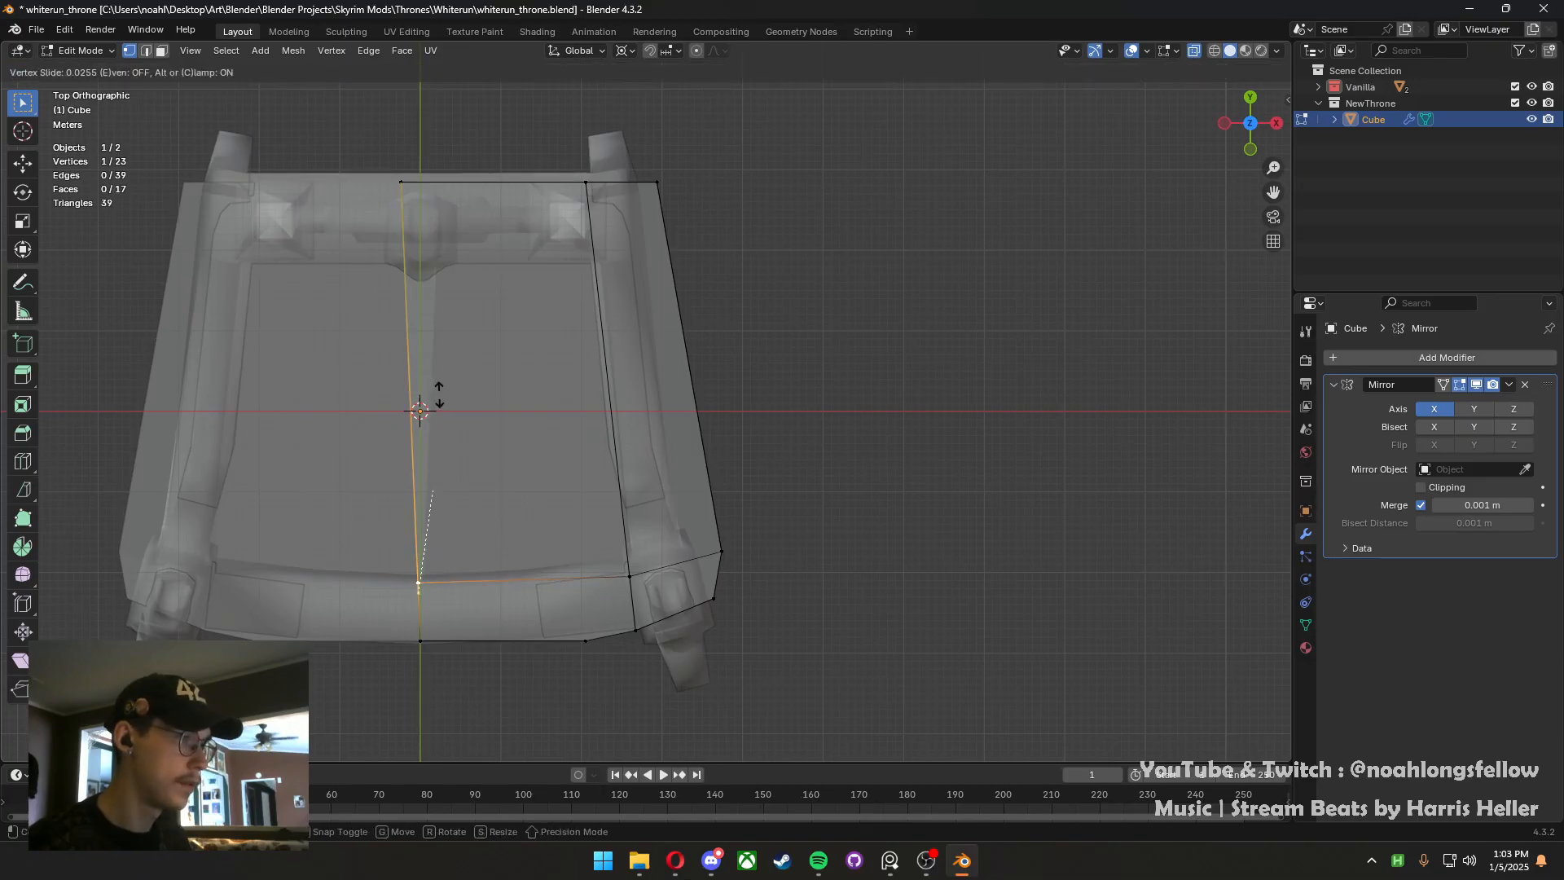
pyautogui.click(420, 410)
pyautogui.moveTo(420, 411); pyautogui.dragTo(611, 377, button='middle')
# Knife-cut the seat top from the front-edge vertex beside the corner back to the rear edge, and save the file
pyautogui.press('KP_7')
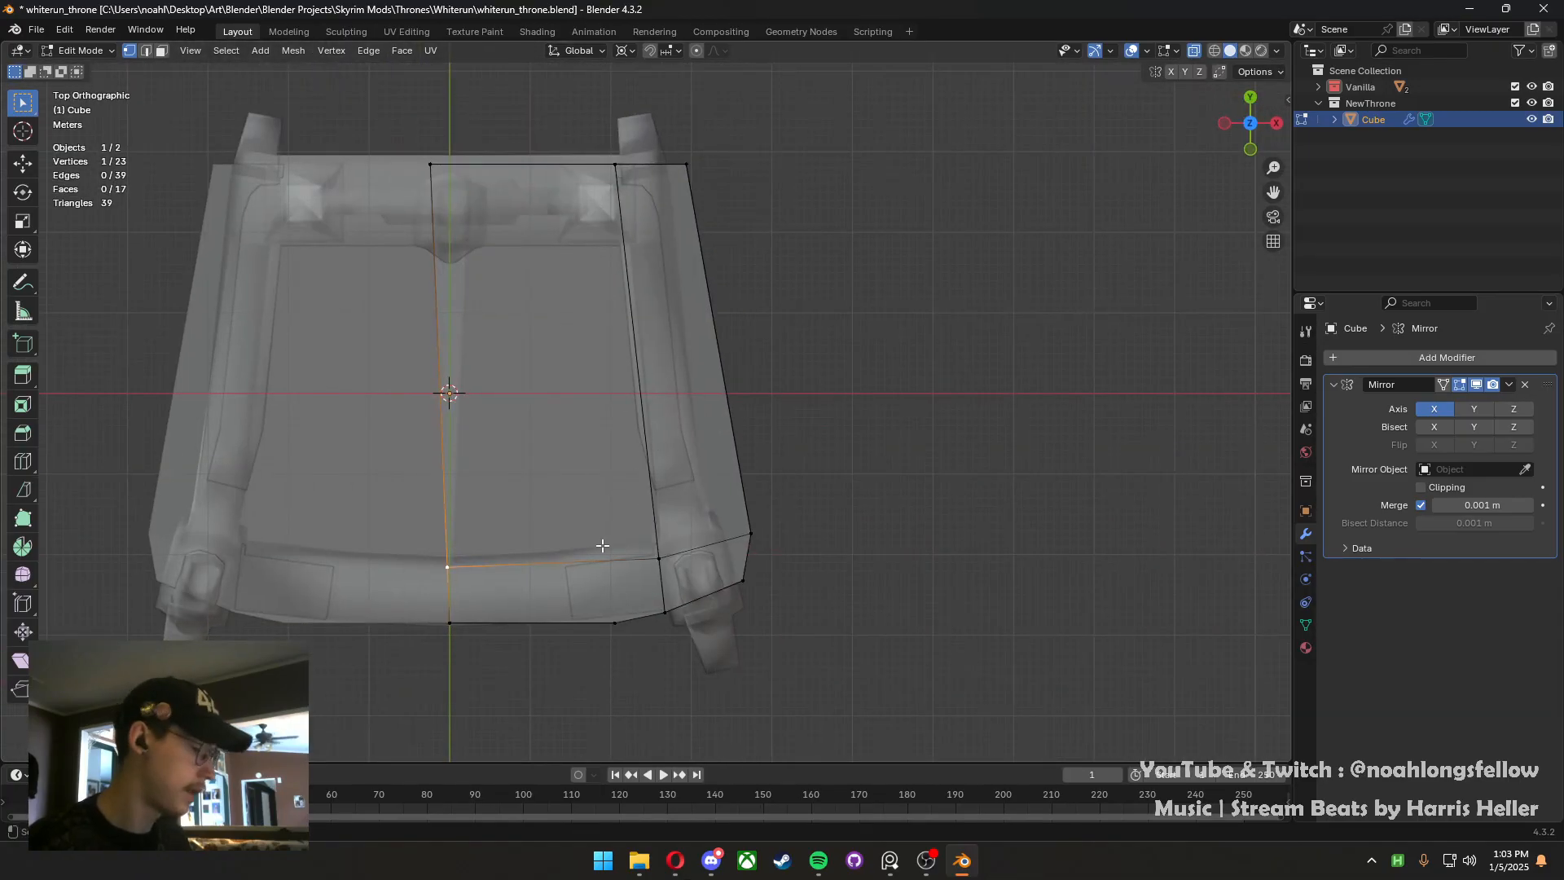
pyautogui.press('k')
pyautogui.click(615, 624)
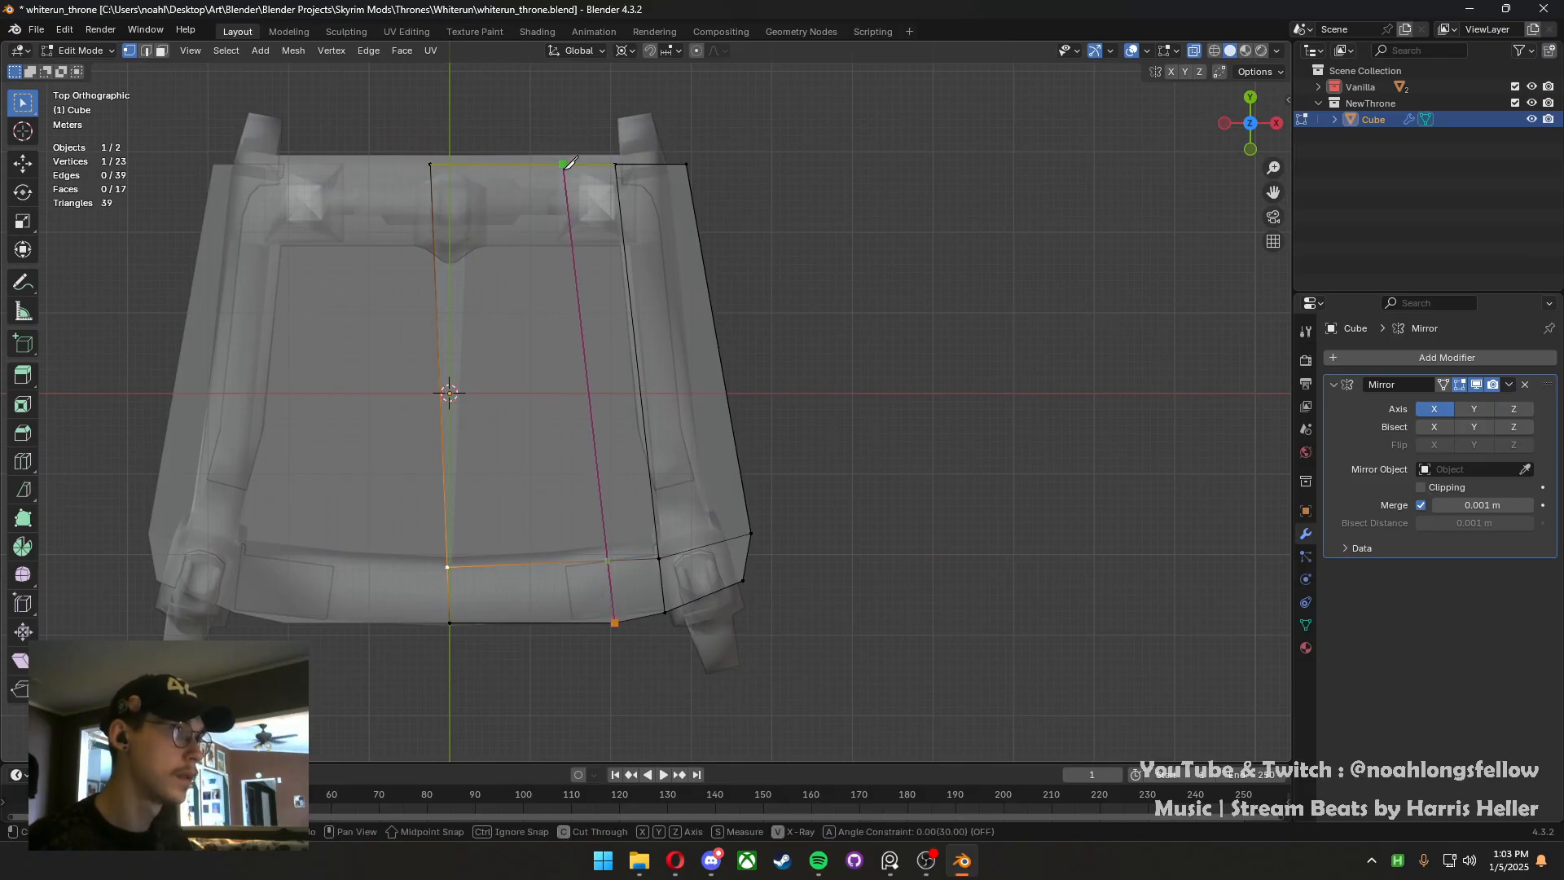
pyautogui.click(568, 163)
pyautogui.press('Return')
pyautogui.moveTo(570, 167); pyautogui.dragTo(786, 497, button='middle')
pyautogui.hotkey('ctrl', 's')
# Add a vertical loop cut through the side of the armrest block and slide it toward the front
pyautogui.press('3')
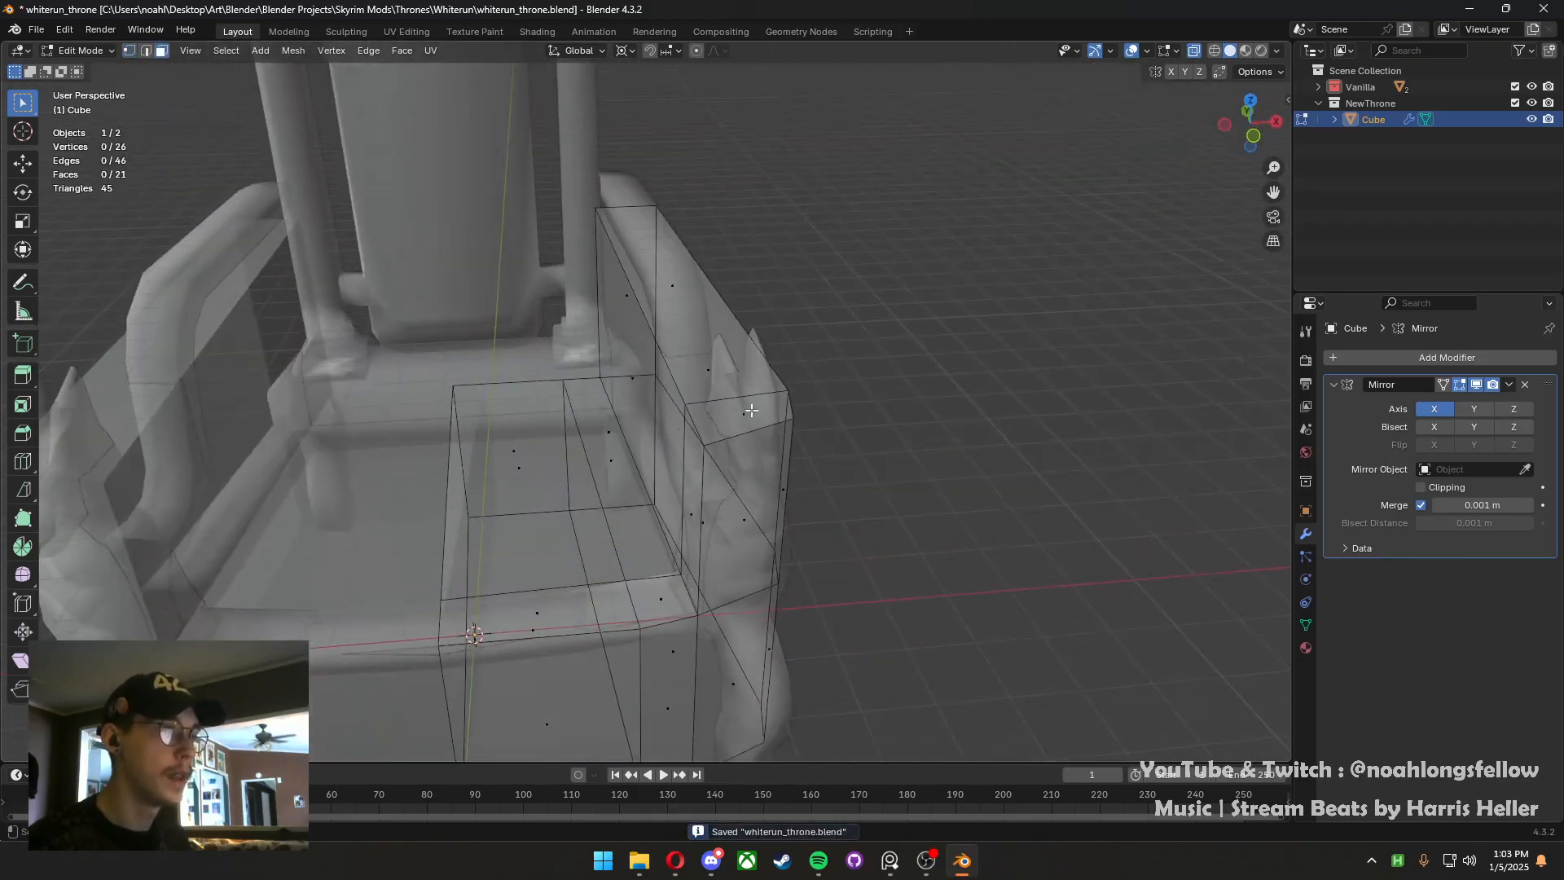
pyautogui.click(751, 410)
pyautogui.moveTo(750, 410); pyautogui.dragTo(567, 437, button='middle')
pyautogui.press('KP_3')
pyautogui.hotkey('ctrl', 'r')
pyautogui.click(580, 379)
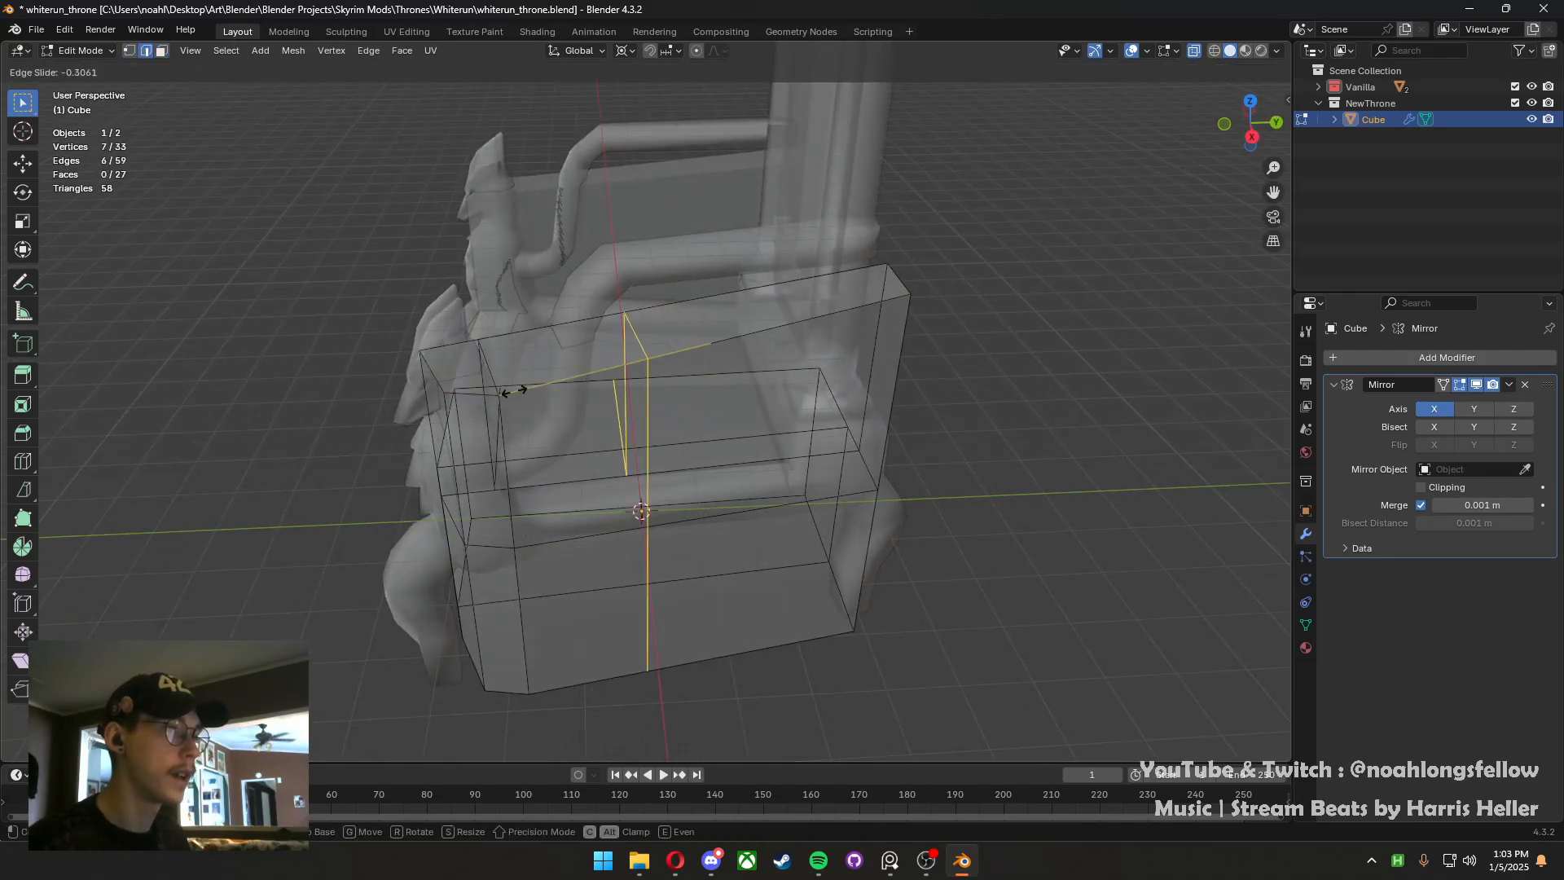
pyautogui.click(440, 395)
# Change the transform pivot point and lower the armrest's small front top face along Z to the base of the wolf's head
pyautogui.moveTo(472, 430); pyautogui.dragTo(471, 329, button='middle')
pyautogui.press('3')
pyautogui.click(470, 329)
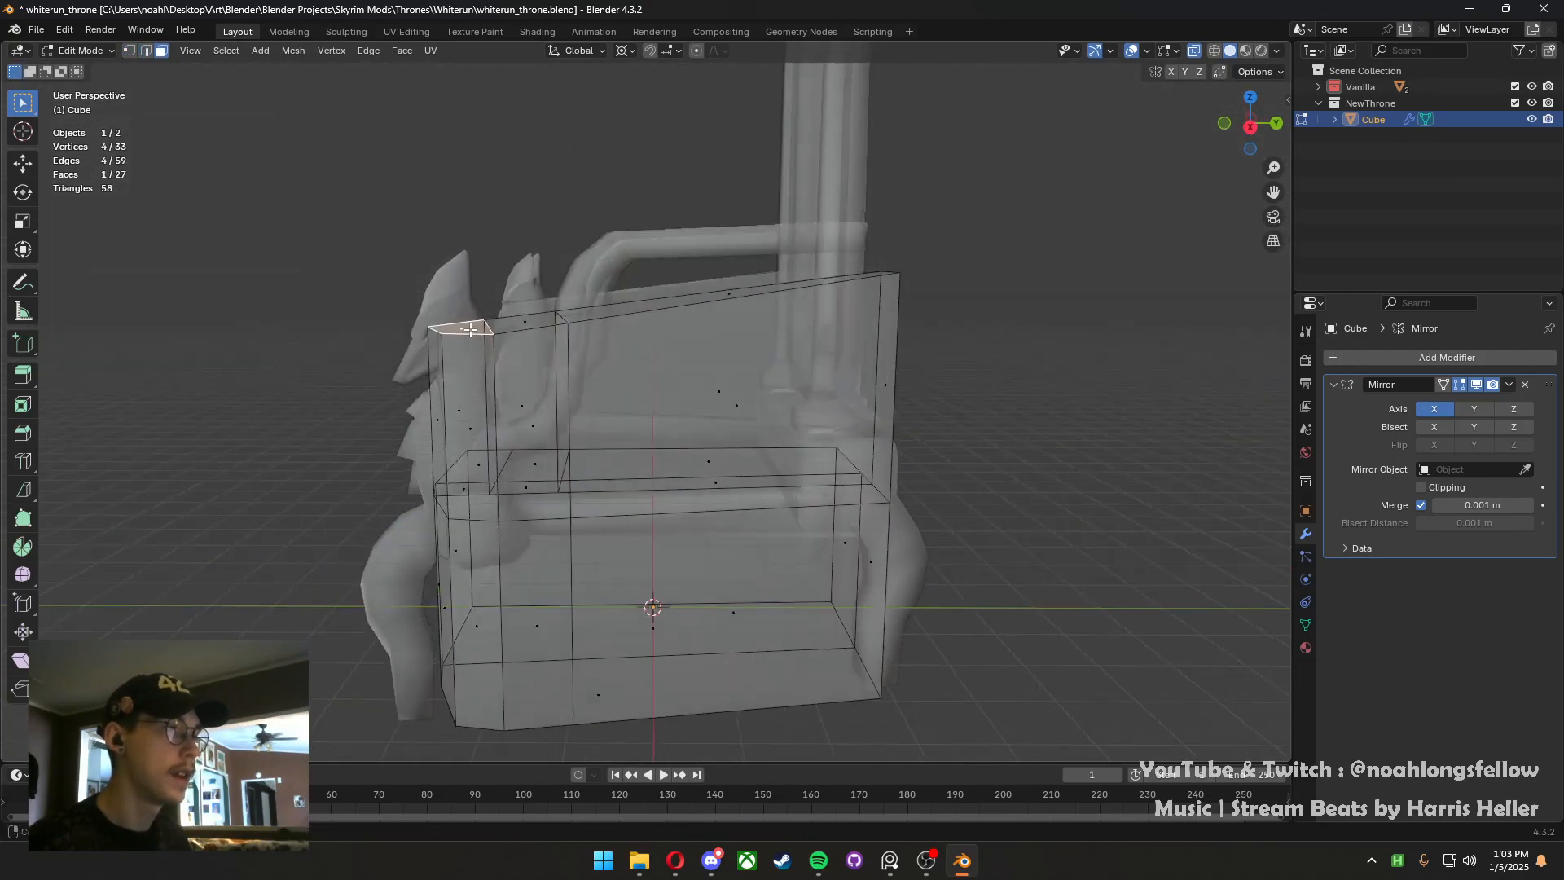
pyautogui.press('`')
pyautogui.click(615, 357)
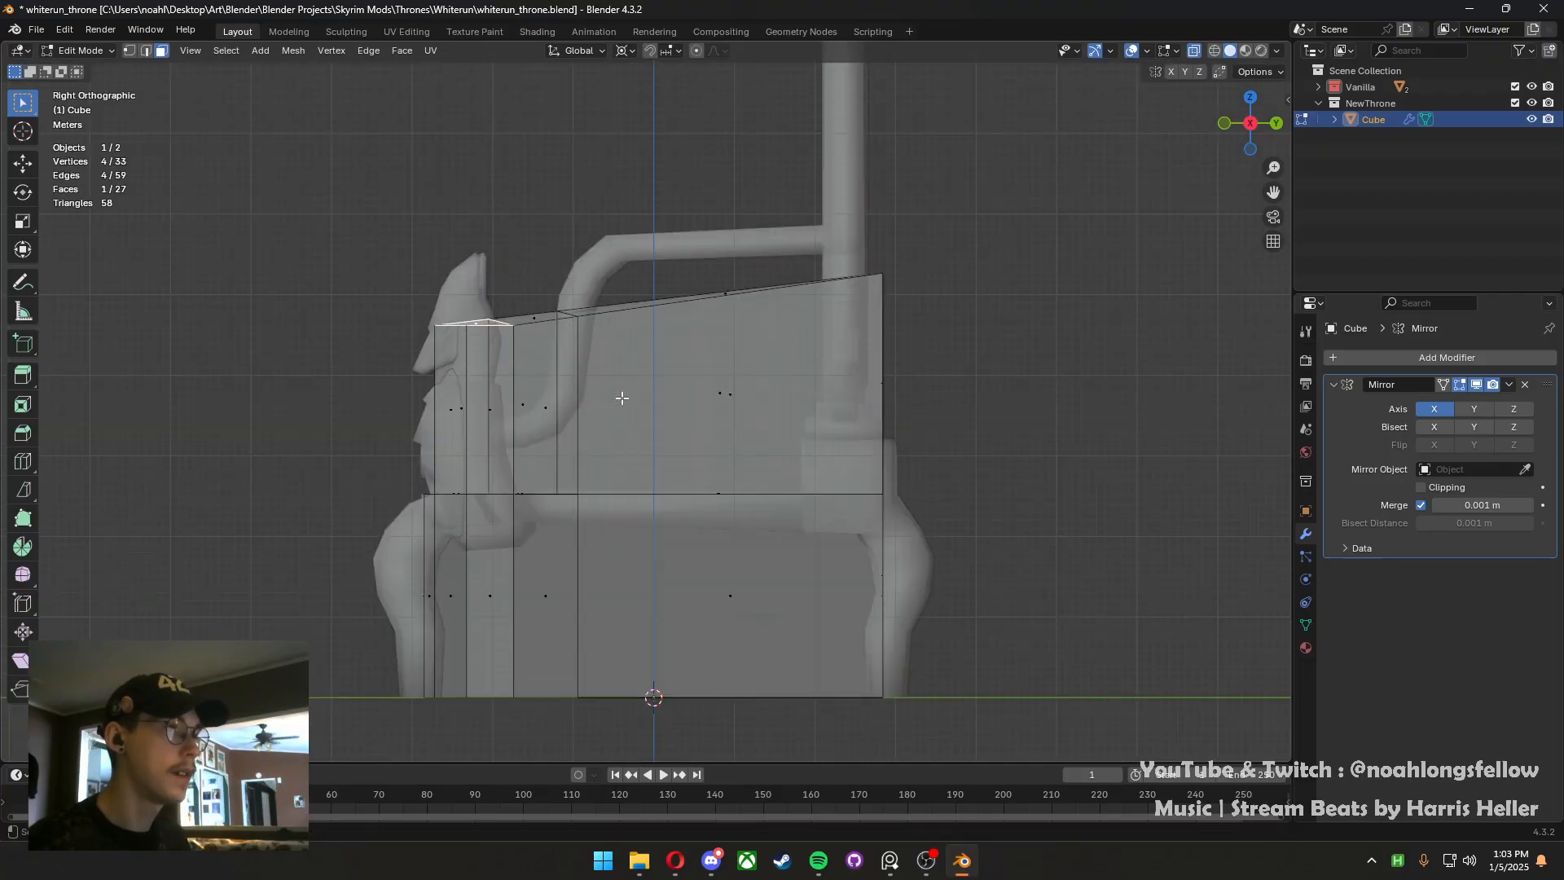
pyautogui.click(625, 50)
pyautogui.click(670, 144)
pyautogui.press('g')
pyautogui.press('z')
pyautogui.click(614, 326)
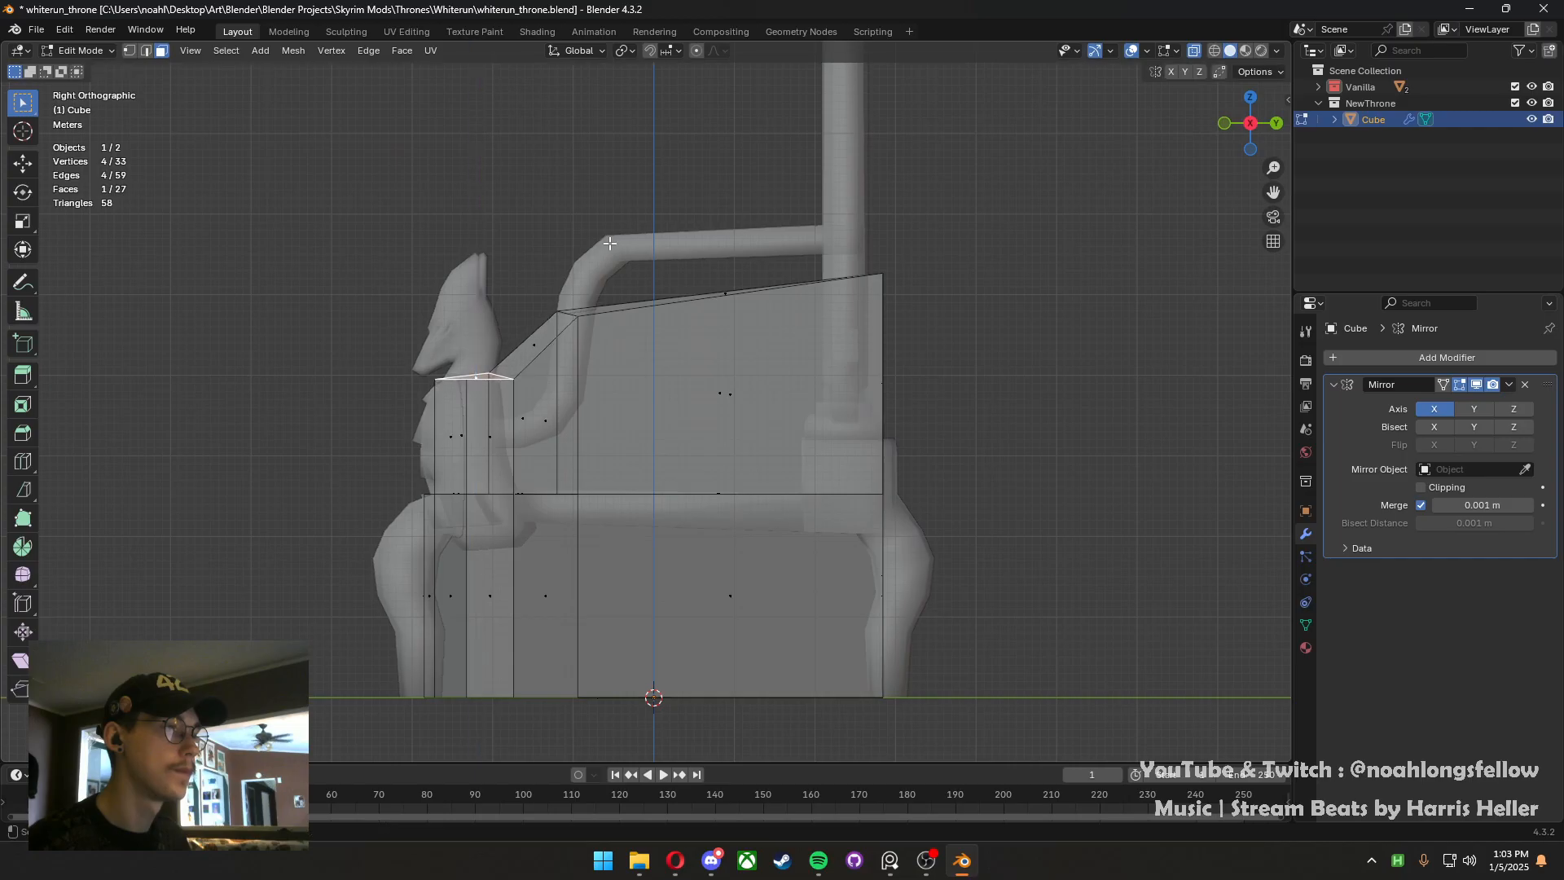
# Save the file and flatten the armrest's long rear top face by scaling it to 0 along Z
pyautogui.moveTo(615, 326); pyautogui.dragTo(780, 348, button='middle')
pyautogui.hotkey('ctrl', 's')
pyautogui.press('1')
pyautogui.press('2')
pyautogui.press('3')
pyautogui.click(722, 295)
pyautogui.press('s')
pyautogui.press('z')
pyautogui.press('0')
pyautogui.press('Return')
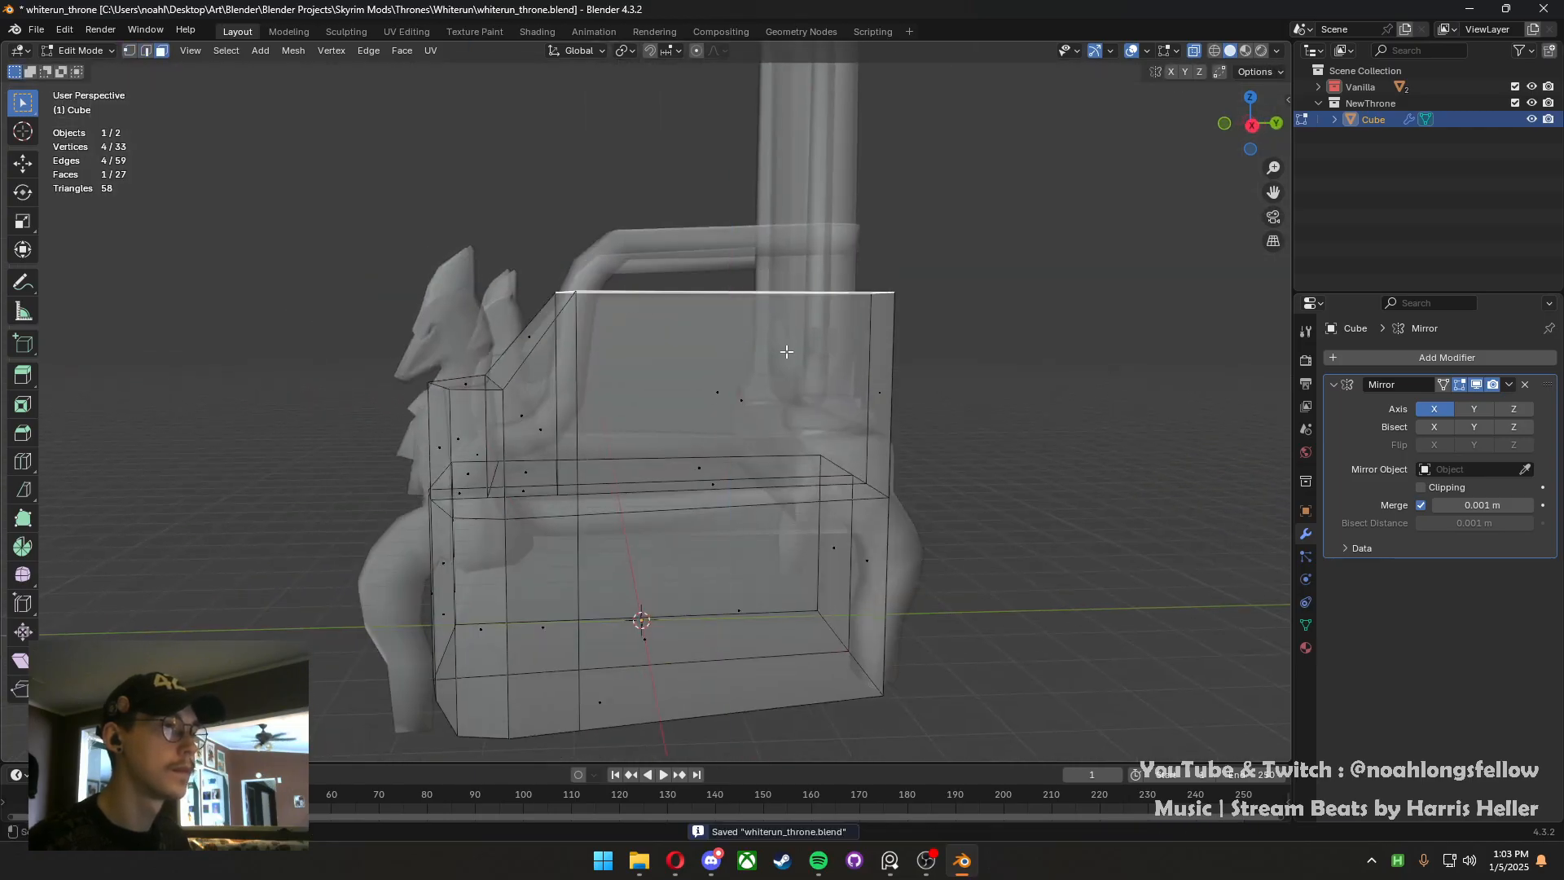
# Raise the flattened top face to the vanilla armrest's height and move its two front vertices back to the rail's bend
pyautogui.press('`')
pyautogui.click(725, 352)
pyautogui.press('`')
pyautogui.click(933, 404)
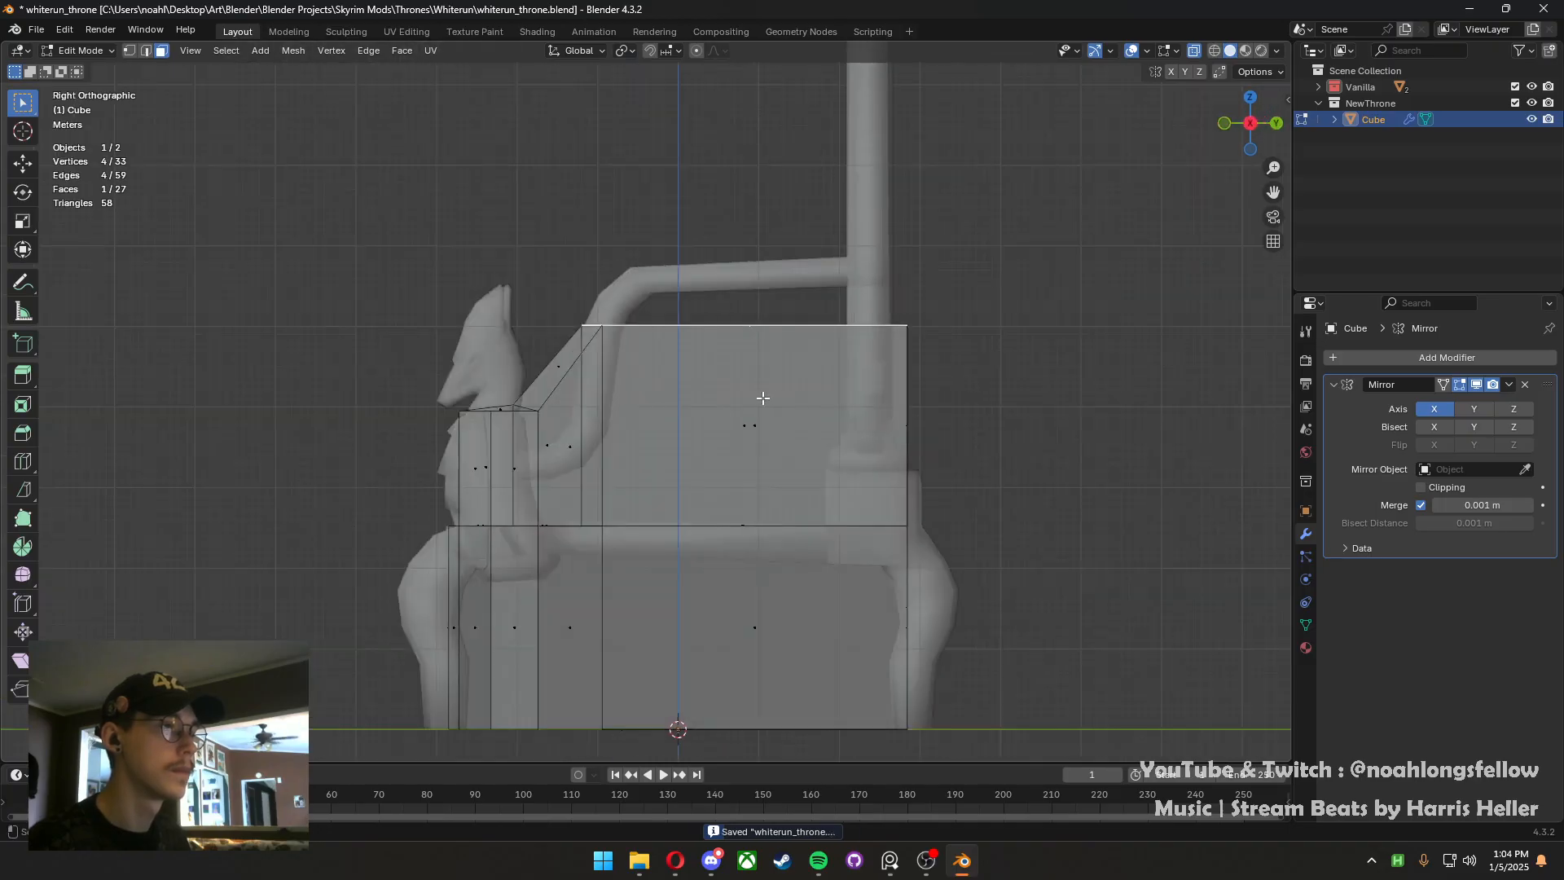
pyautogui.press('1')
pyautogui.moveTo(664, 301); pyautogui.dragTo(527, 223)
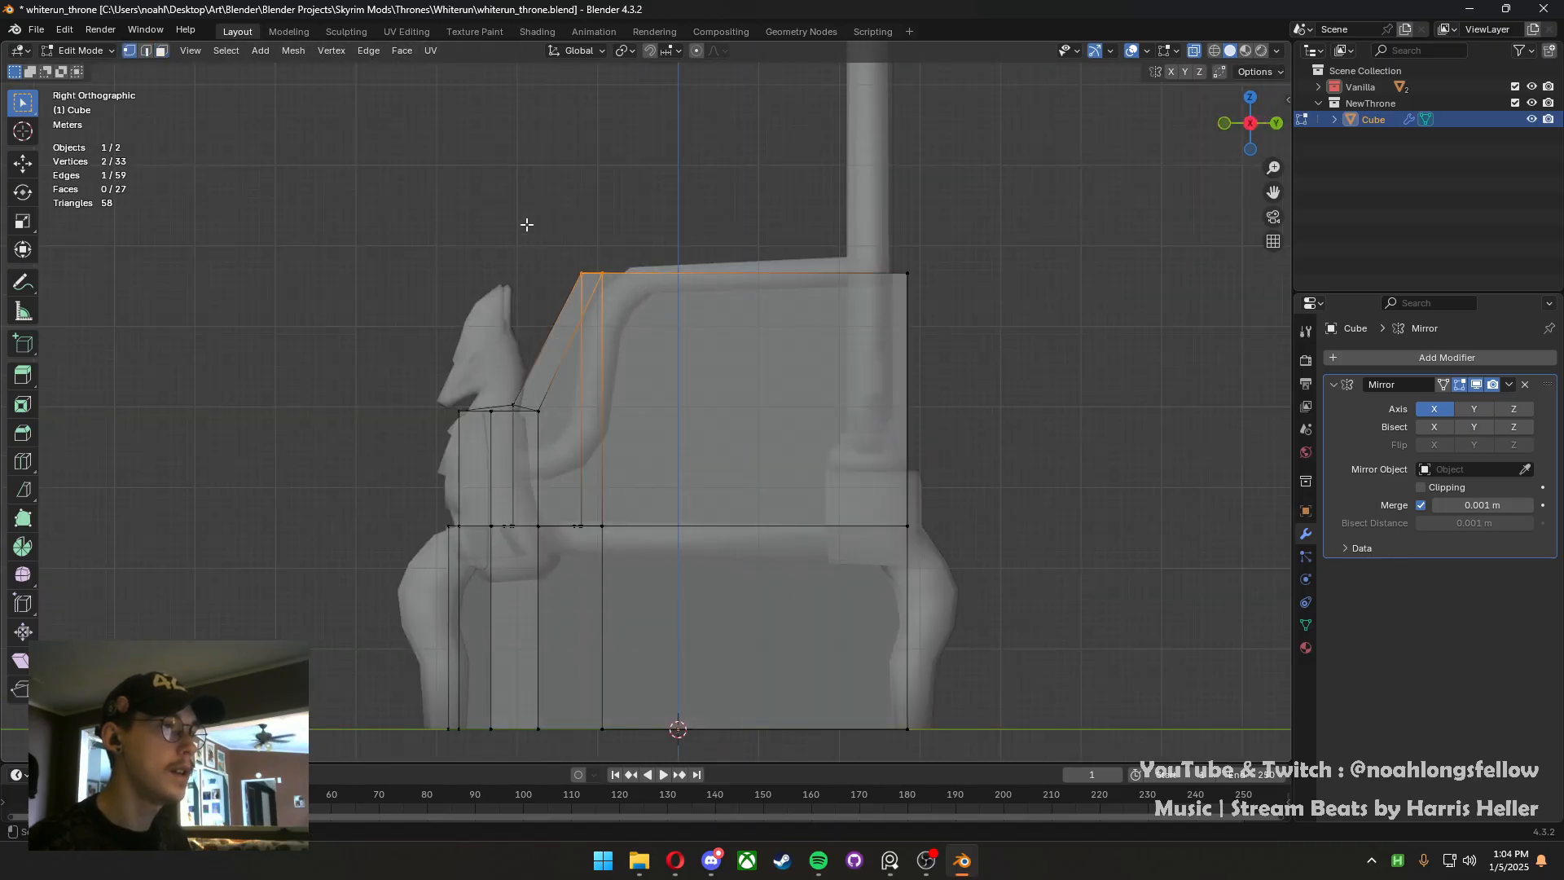
pyautogui.press('g')
pyautogui.click(485, 200)
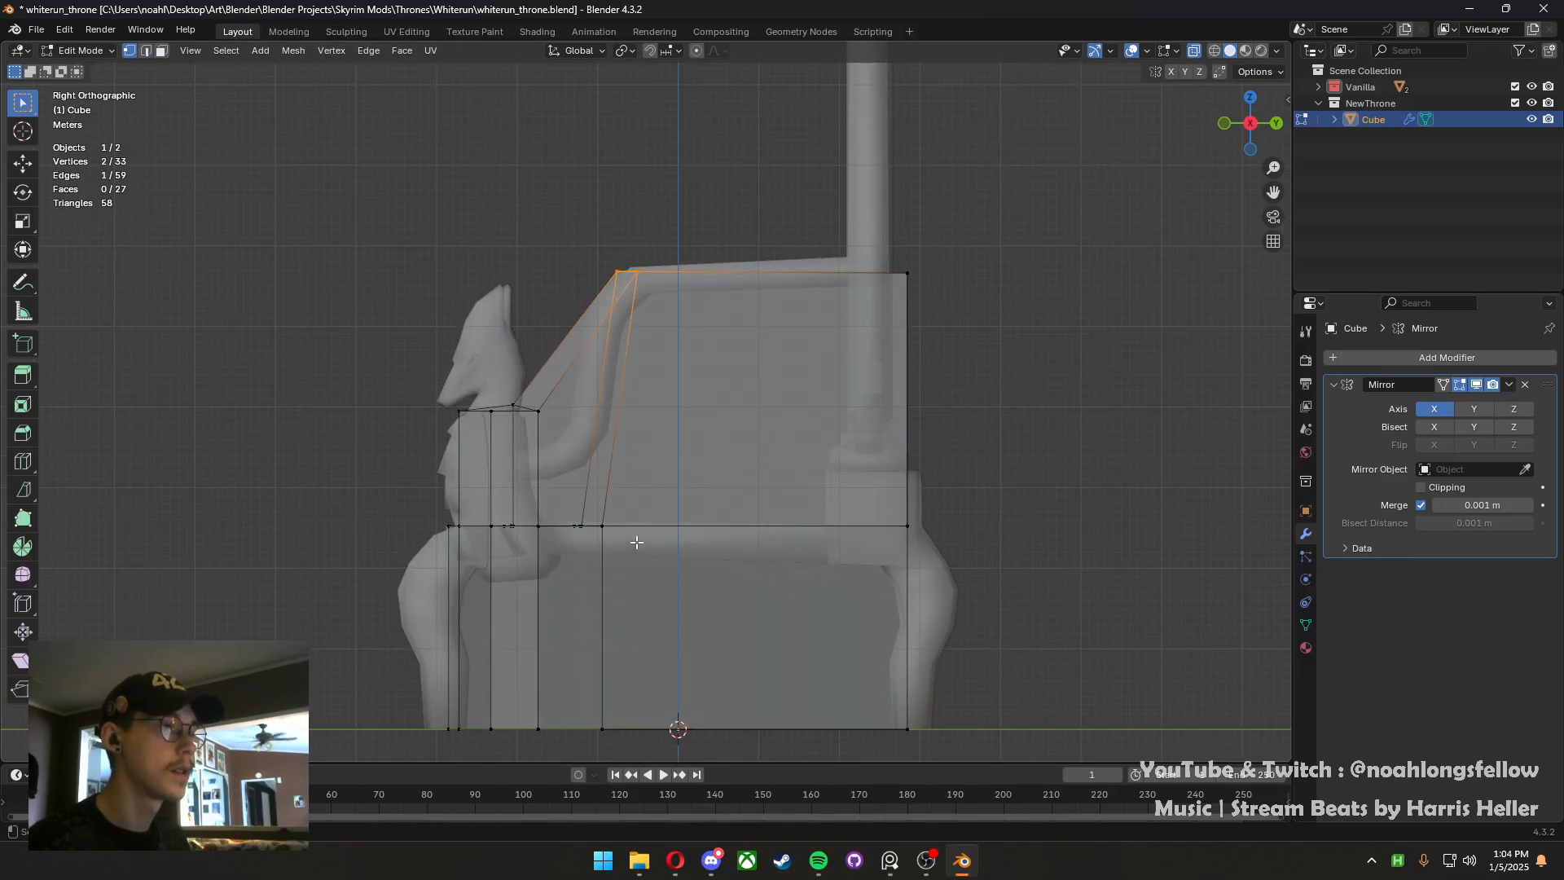
pyautogui.moveTo(630, 521); pyautogui.dragTo(622, 543, button='middle')
pyautogui.keyDown('shift'); pyautogui.moveTo(581, 498); pyautogui.dragTo(581, 500); pyautogui.keyUp('shift')
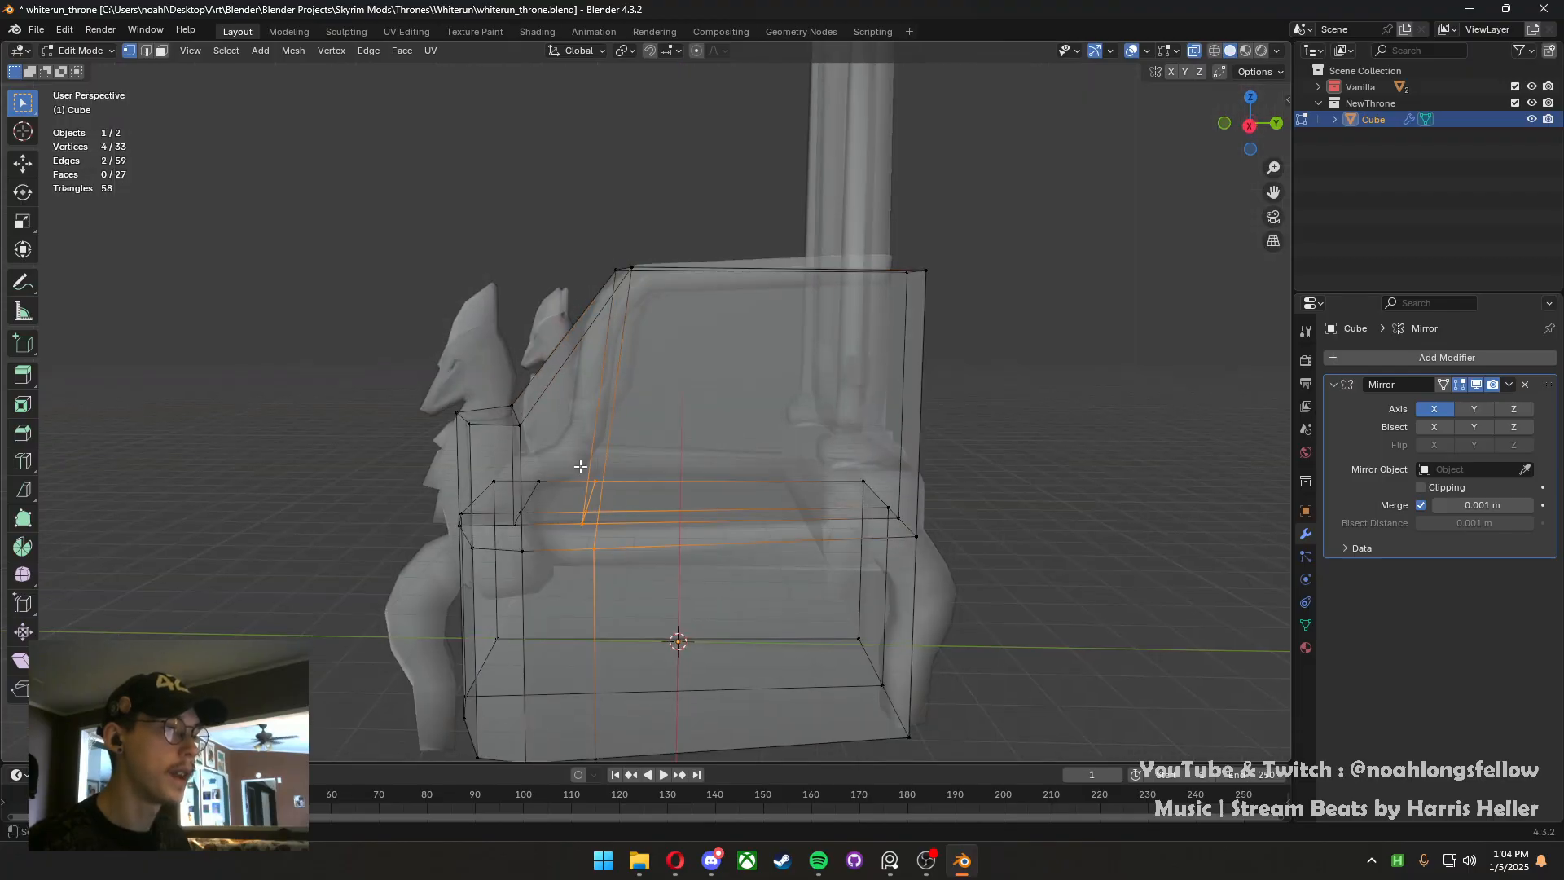
pyautogui.press('`')
pyautogui.click(539, 487)
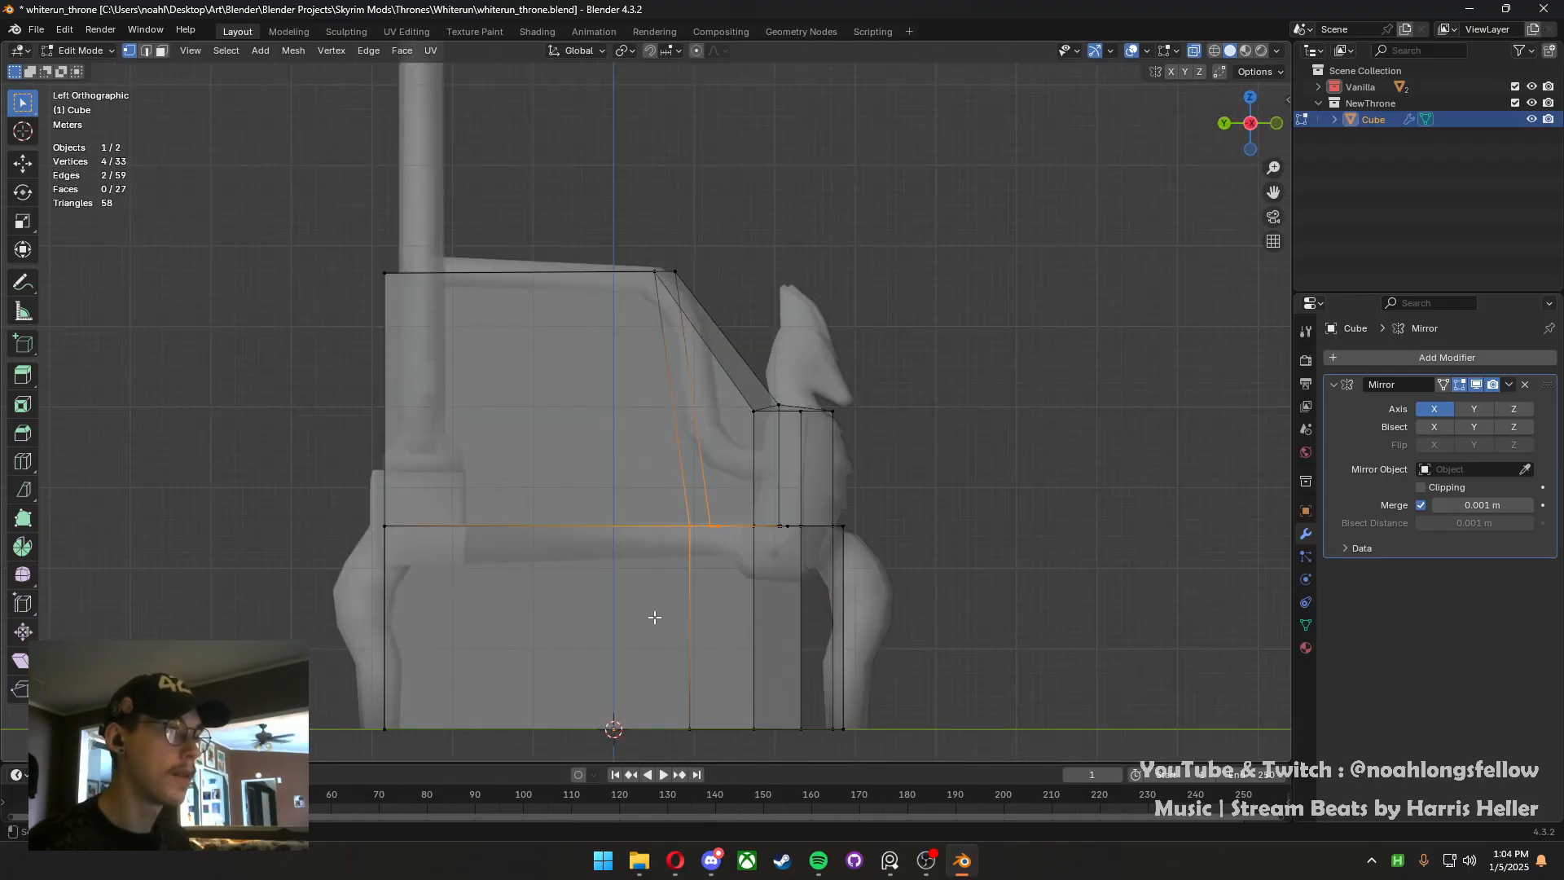
pyautogui.press('`')
pyautogui.click(750, 618)
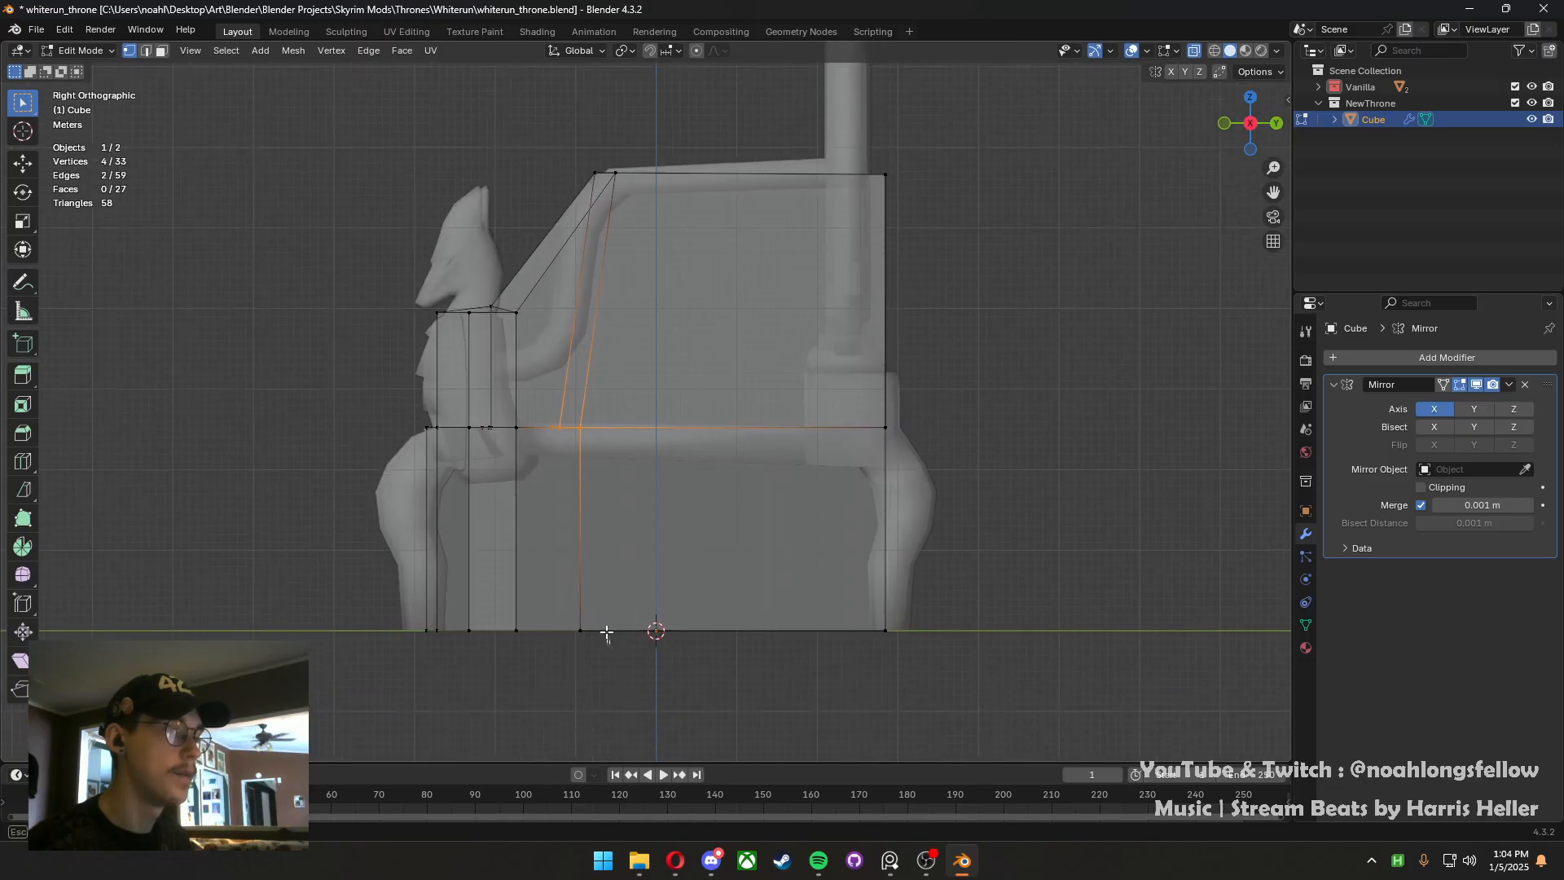
pyautogui.keyDown('shift'); pyautogui.click(606, 633); pyautogui.keyUp('shift')
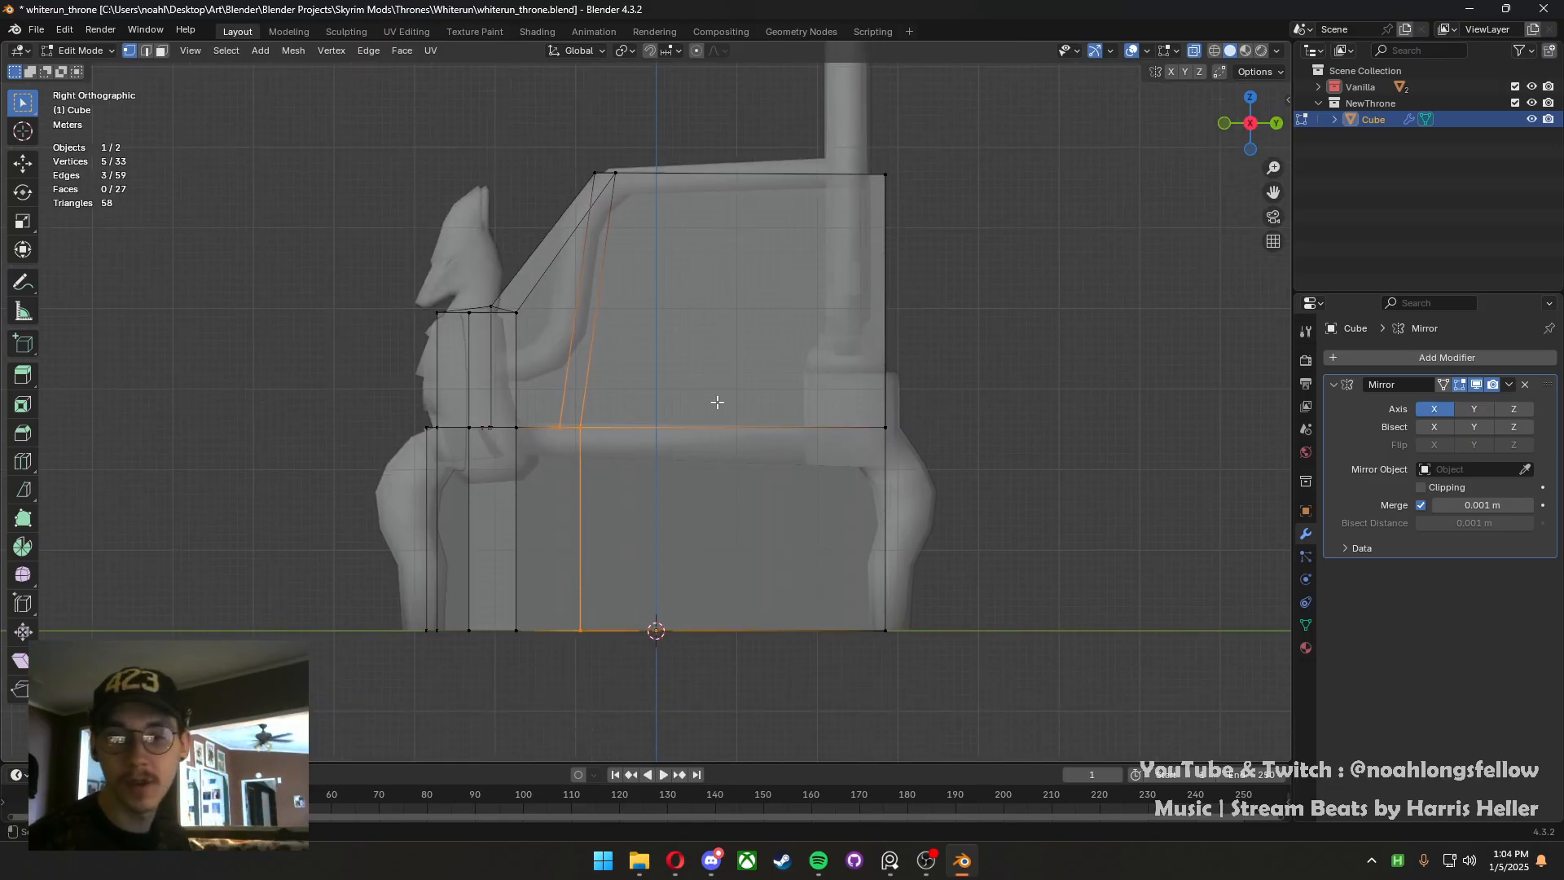
# Select the two stacked front faces at the front end of the armrest post
pyautogui.moveTo(675, 422); pyautogui.dragTo(663, 572, button='middle')
pyautogui.press('3')
pyautogui.click(619, 650)
pyautogui.moveTo(618, 650); pyautogui.dragTo(766, 472, button='middle')
pyautogui.keyDown('shift'); pyautogui.click(584, 567); pyautogui.keyUp('shift')
pyautogui.press('e')
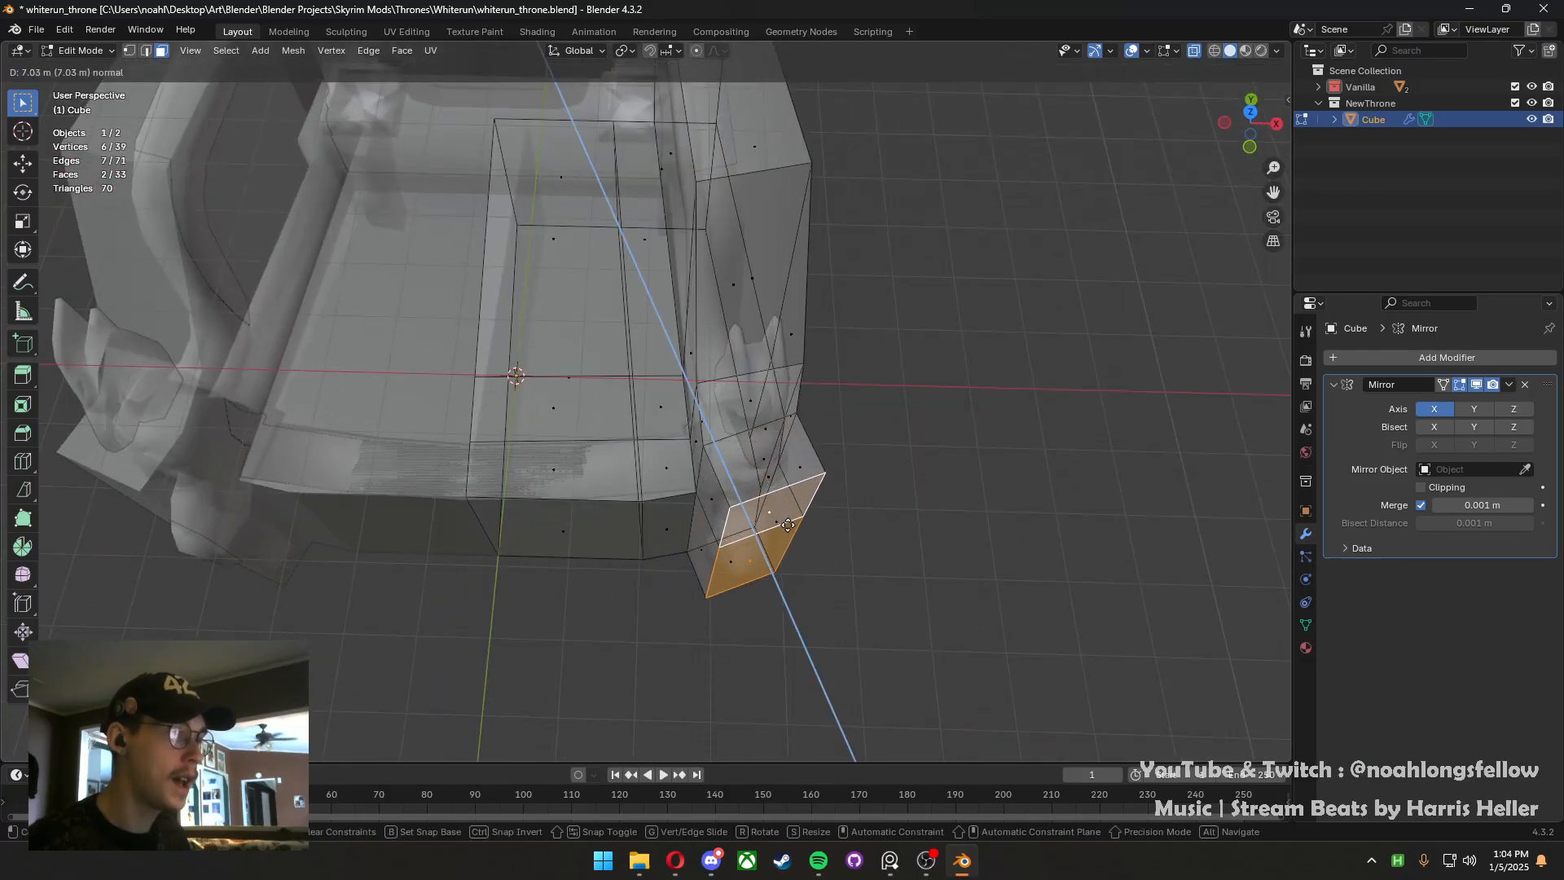
pyautogui.click(788, 528)
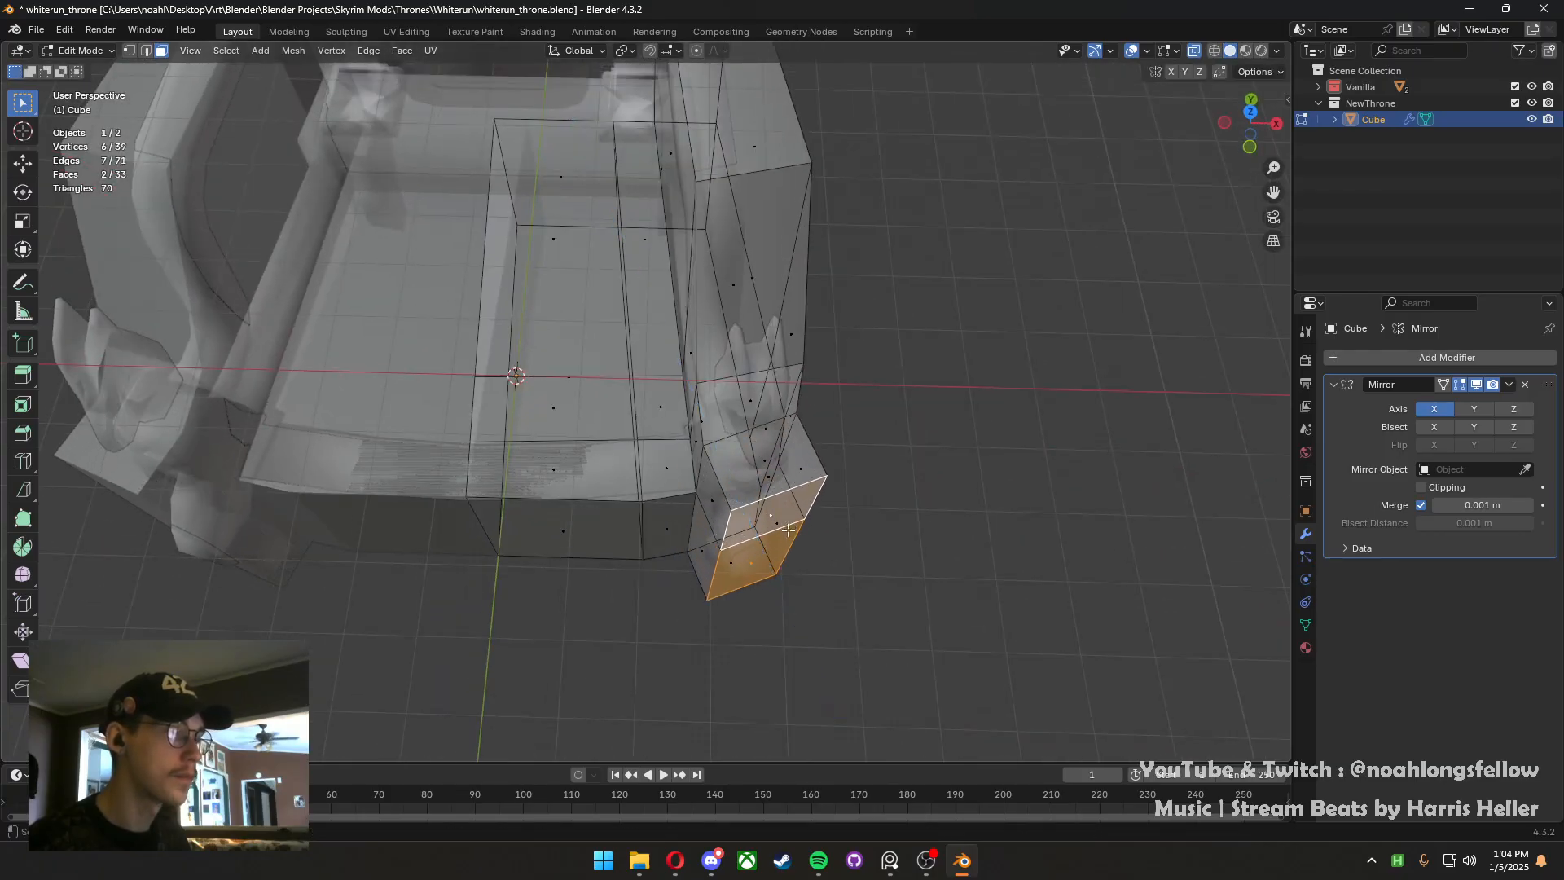
pyautogui.press('g')
pyautogui.press('z')
pyautogui.click(762, 528)
# Extrude the post's two selected front faces forward past the vanilla front leg
pyautogui.scroll(-3, 761, 531)
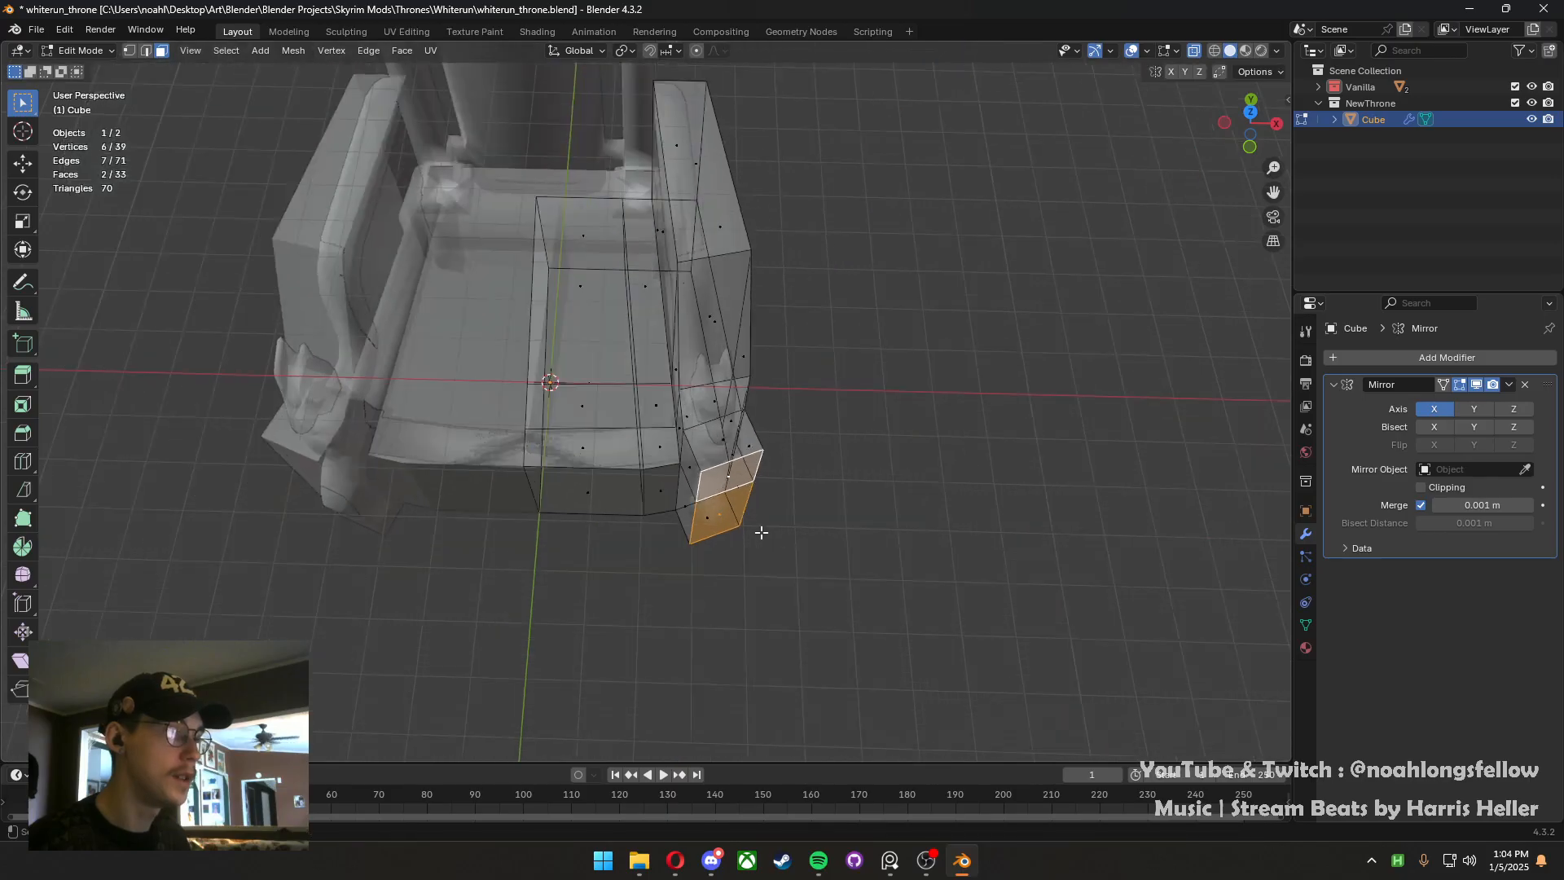
pyautogui.moveTo(761, 531)
pyautogui.mouseDown(button='middle')
pyautogui.moveTo(863, 405)
pyautogui.moveTo(742, 539)
pyautogui.mouseUp(button='middle')
pyautogui.scroll(2, 741, 540)
pyautogui.press('e')
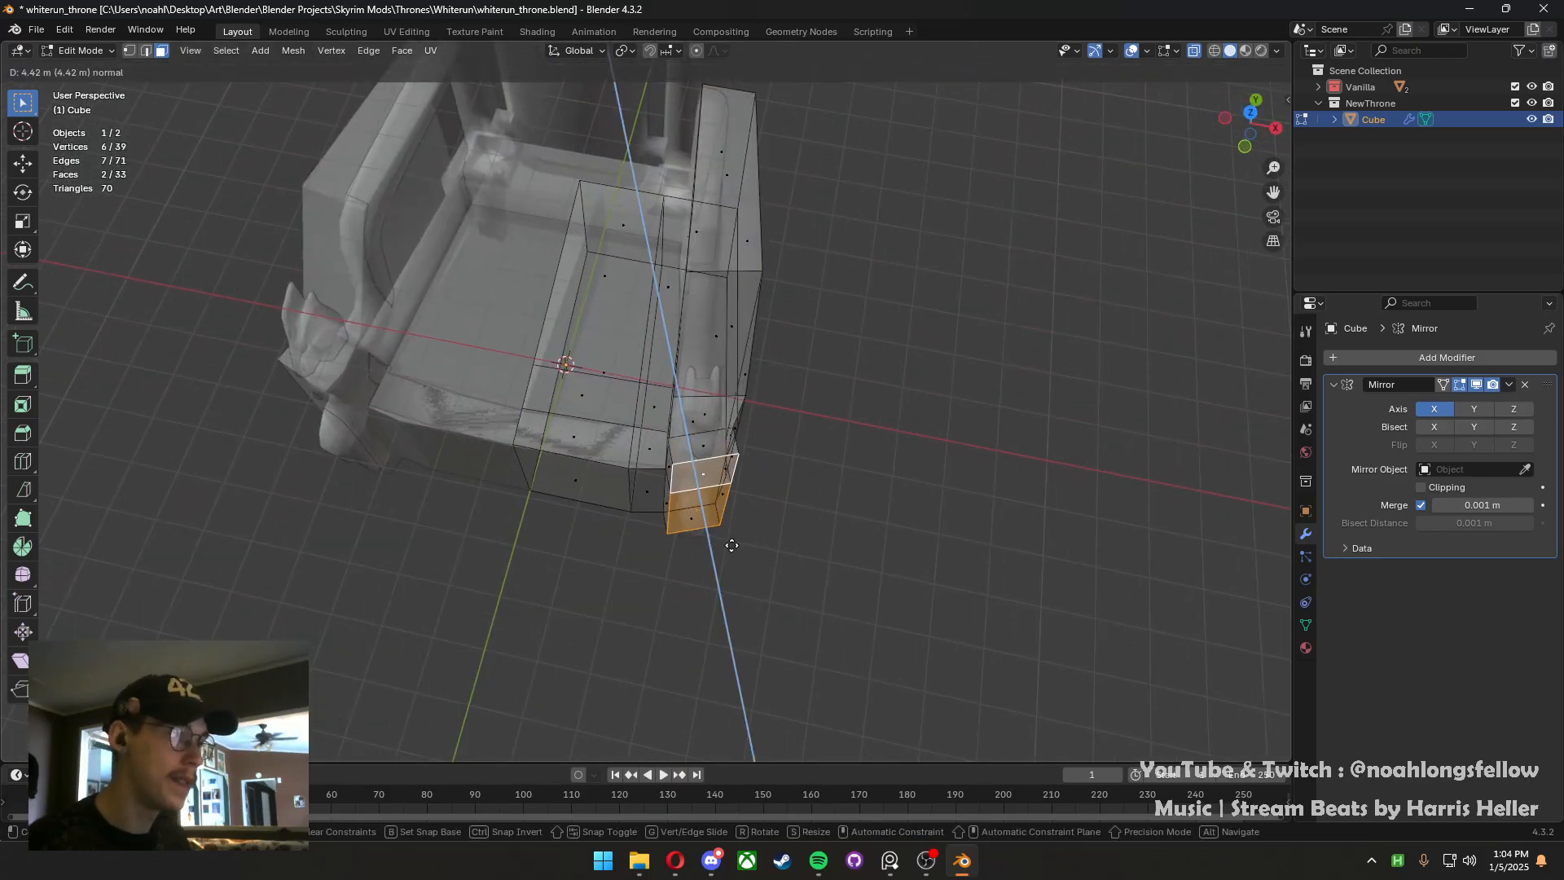
pyautogui.click(738, 567)
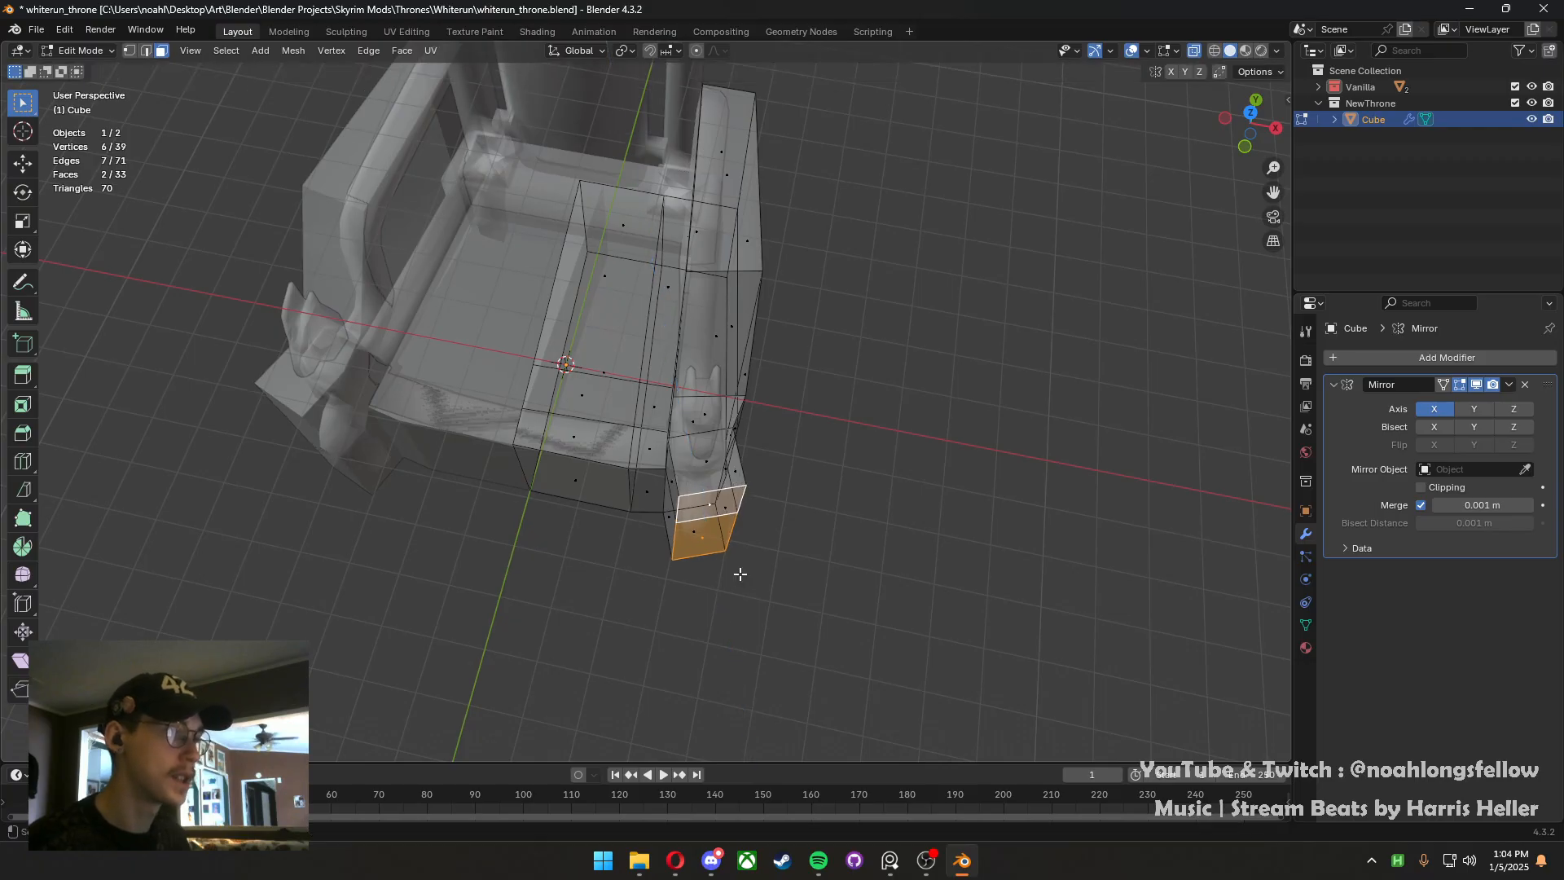
# Move the two stacked outer vertical edges where the extrusion meets the post outward along X
pyautogui.moveTo(738, 567); pyautogui.dragTo(671, 575, button='middle')
pyautogui.press('2')
pyautogui.click(621, 444)
pyautogui.keyDown('shift'); pyautogui.click(615, 513); pyautogui.keyUp('shift')
pyautogui.scroll(2, 671, 575)
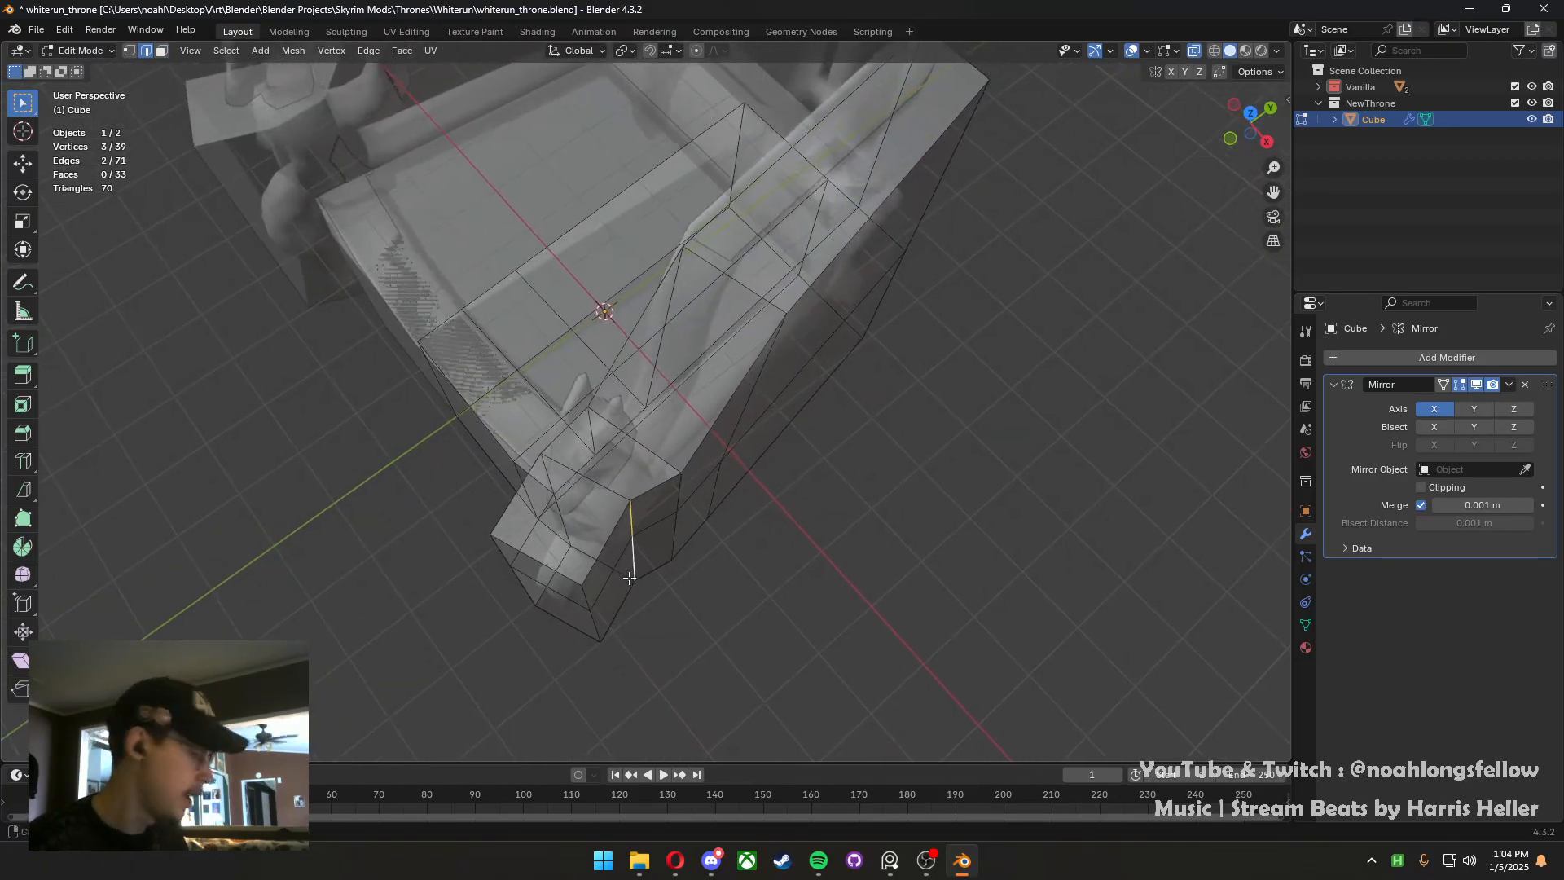
pyautogui.press('g')
pyautogui.press('x')
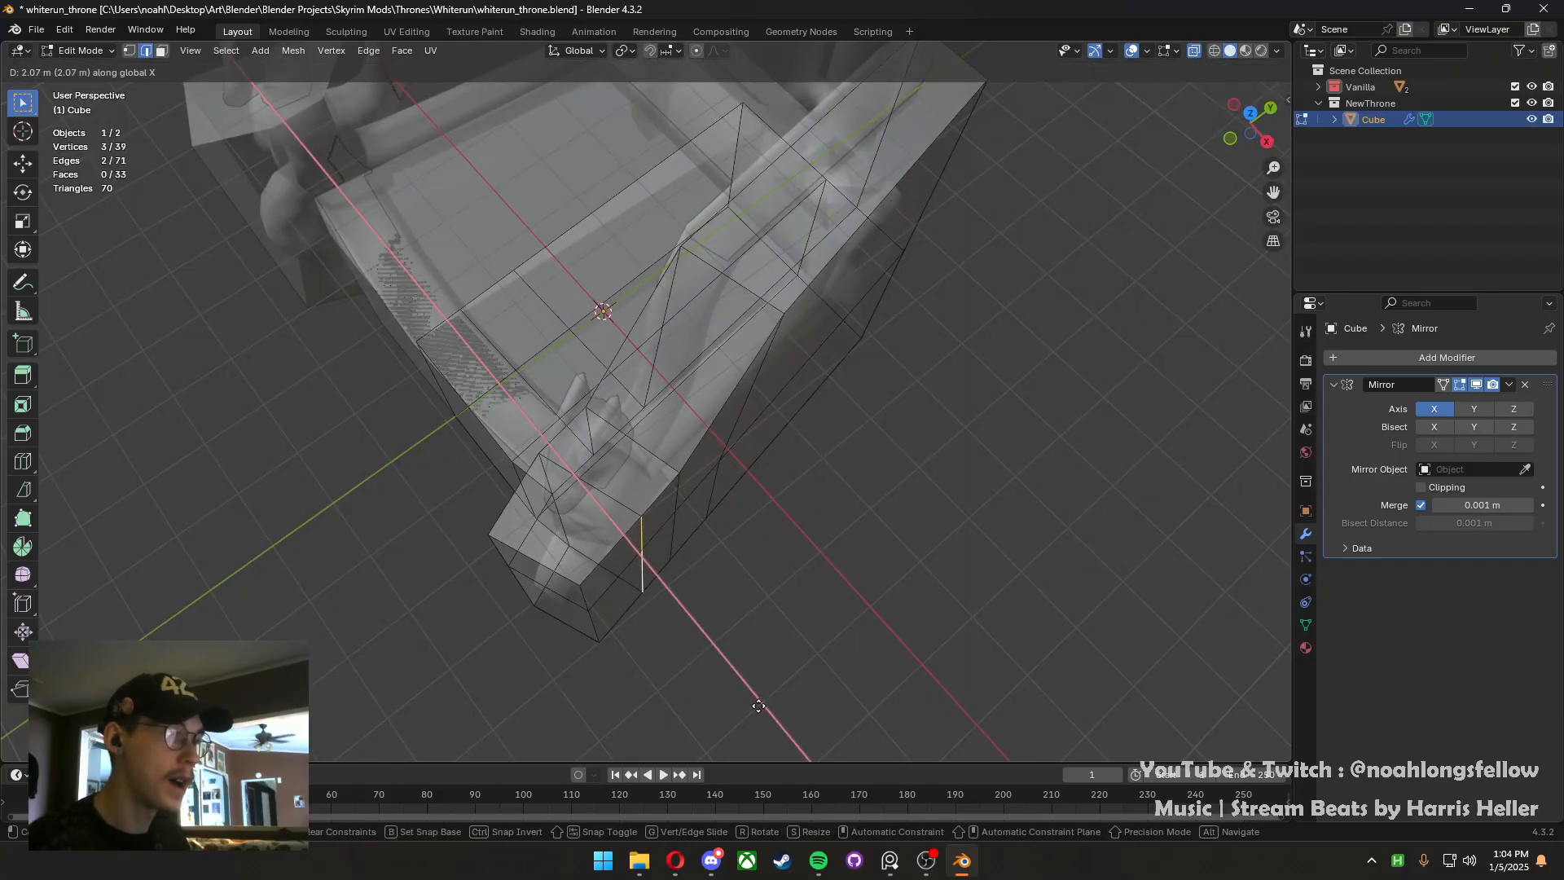
pyautogui.click(730, 646)
# Reposition the extrusion's outer middle vertices and its front outer corner in top view to follow the armrest's outer side
pyautogui.moveTo(730, 646); pyautogui.dragTo(643, 457, button='middle')
pyautogui.scroll(2, 636, 457)
pyautogui.press('g')
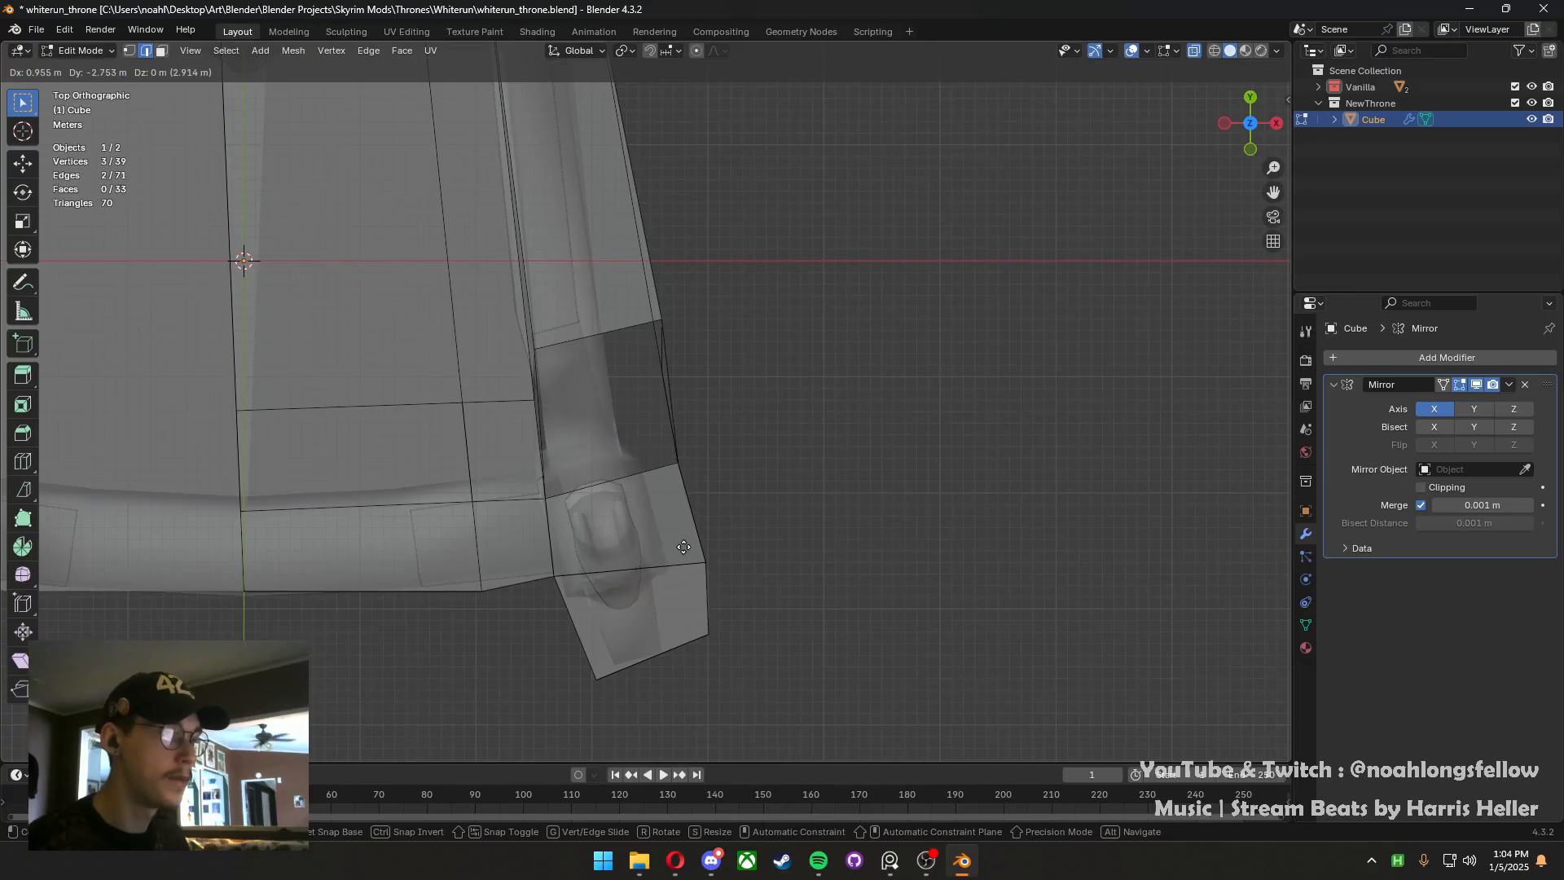
pyautogui.click(675, 524)
pyautogui.press('g')
pyautogui.moveTo(697, 610); pyautogui.dragTo(673, 529)
pyautogui.click(665, 714)
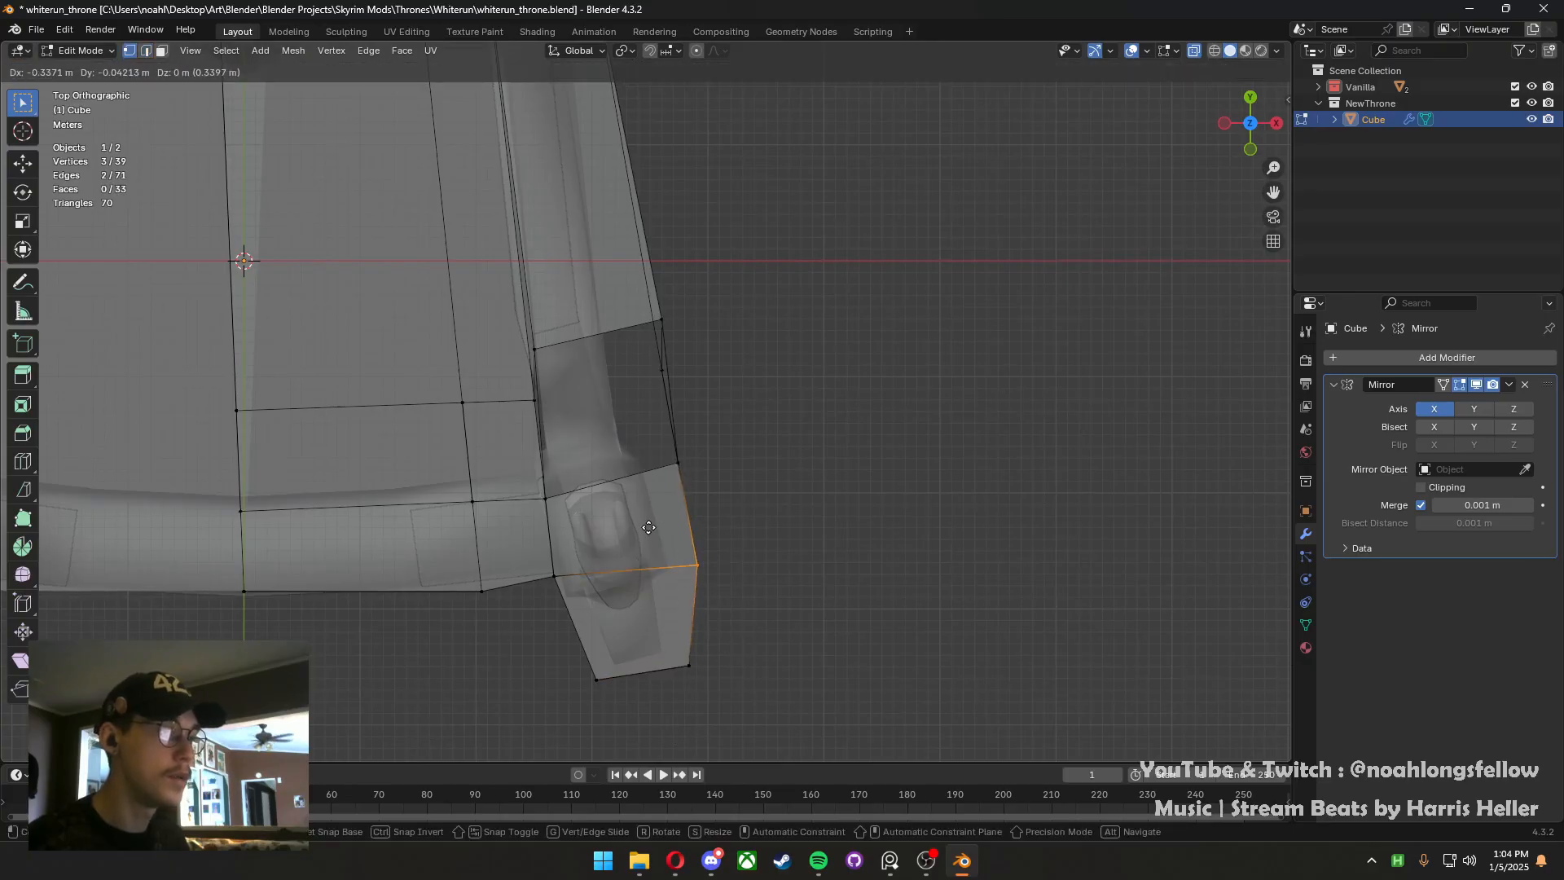
# Select the three stacked vertices of the extrusion's front outer corner and move them outward and slightly back in top view
pyautogui.moveTo(673, 530); pyautogui.dragTo(601, 479, button='middle')
pyautogui.moveTo(597, 654); pyautogui.dragTo(612, 698, button='middle')
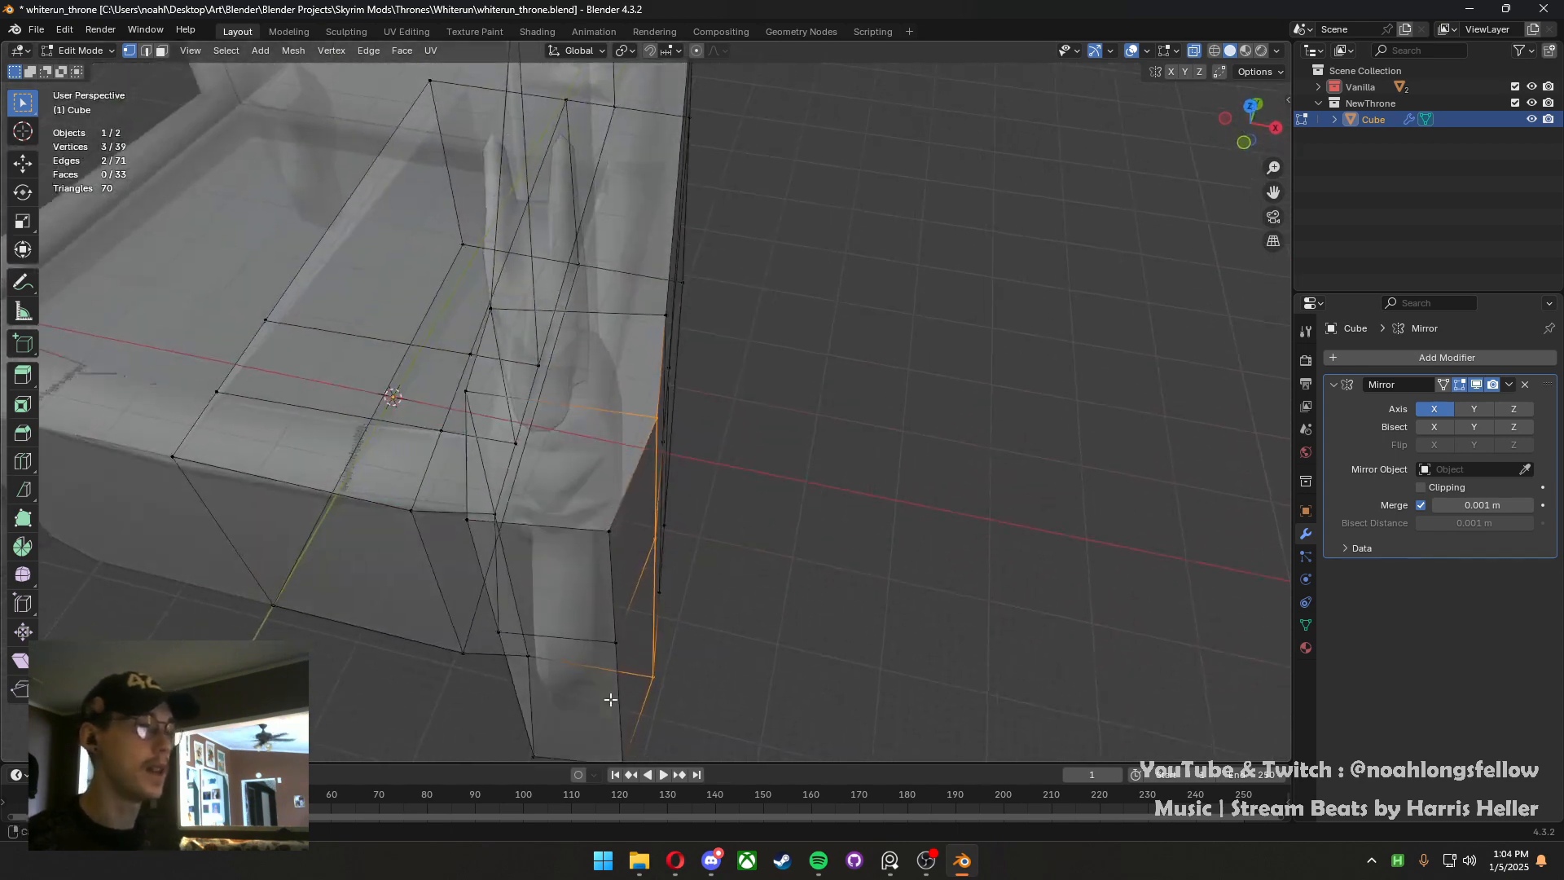
pyautogui.click(624, 584)
pyautogui.click(613, 560)
pyautogui.keyDown('shift'); pyautogui.moveTo(621, 614); pyautogui.dragTo(624, 653, button='middle'); pyautogui.keyUp('shift')
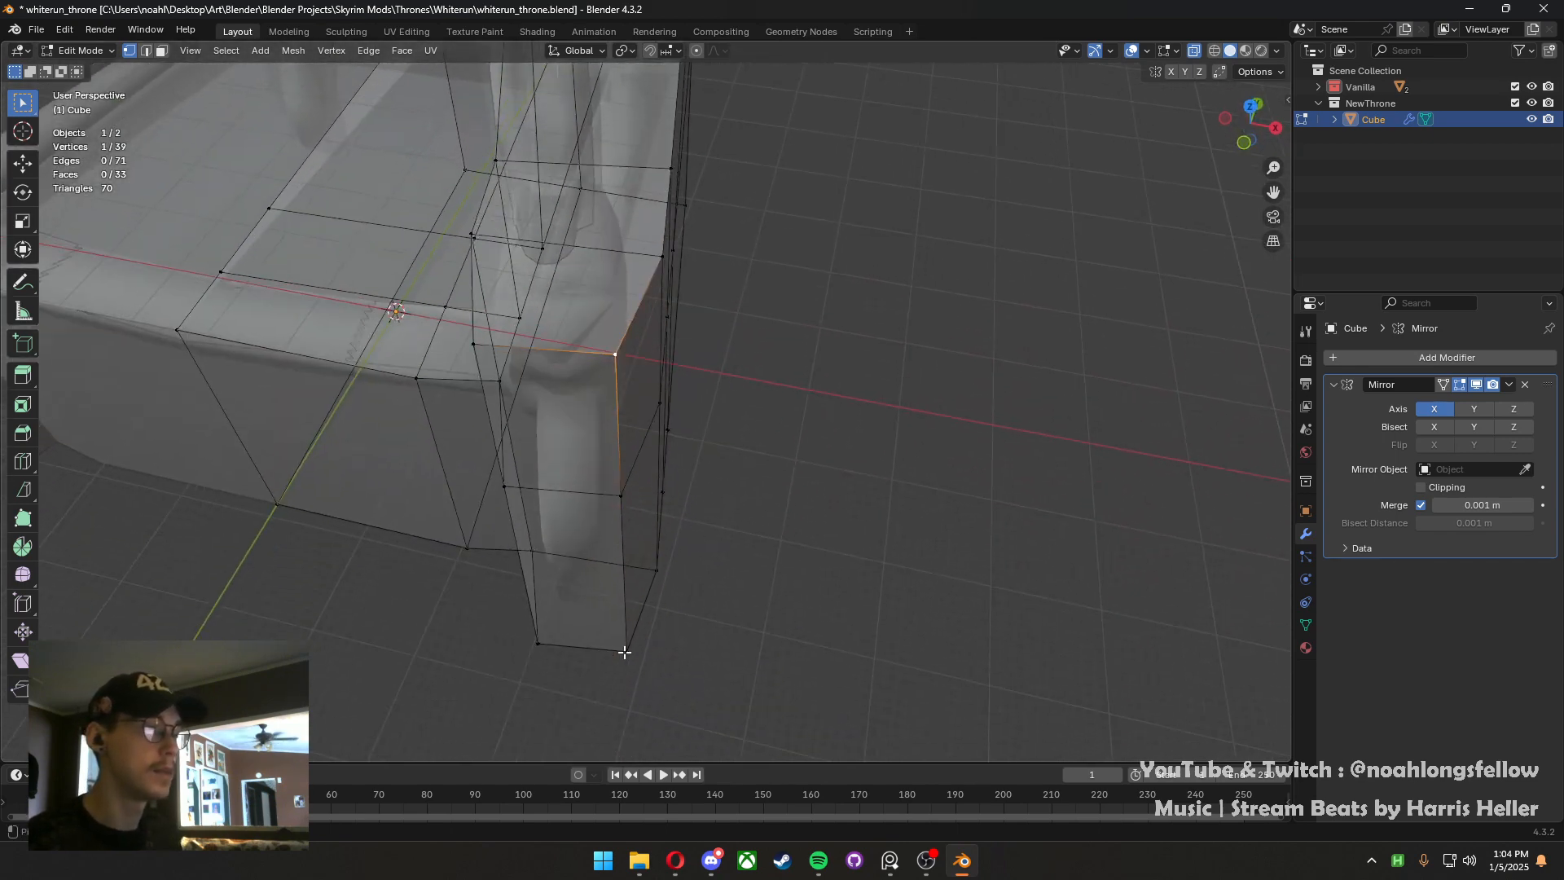
pyautogui.keyDown('ctrl'); pyautogui.click(621, 669); pyautogui.keyUp('ctrl')
pyautogui.press('KP_7')
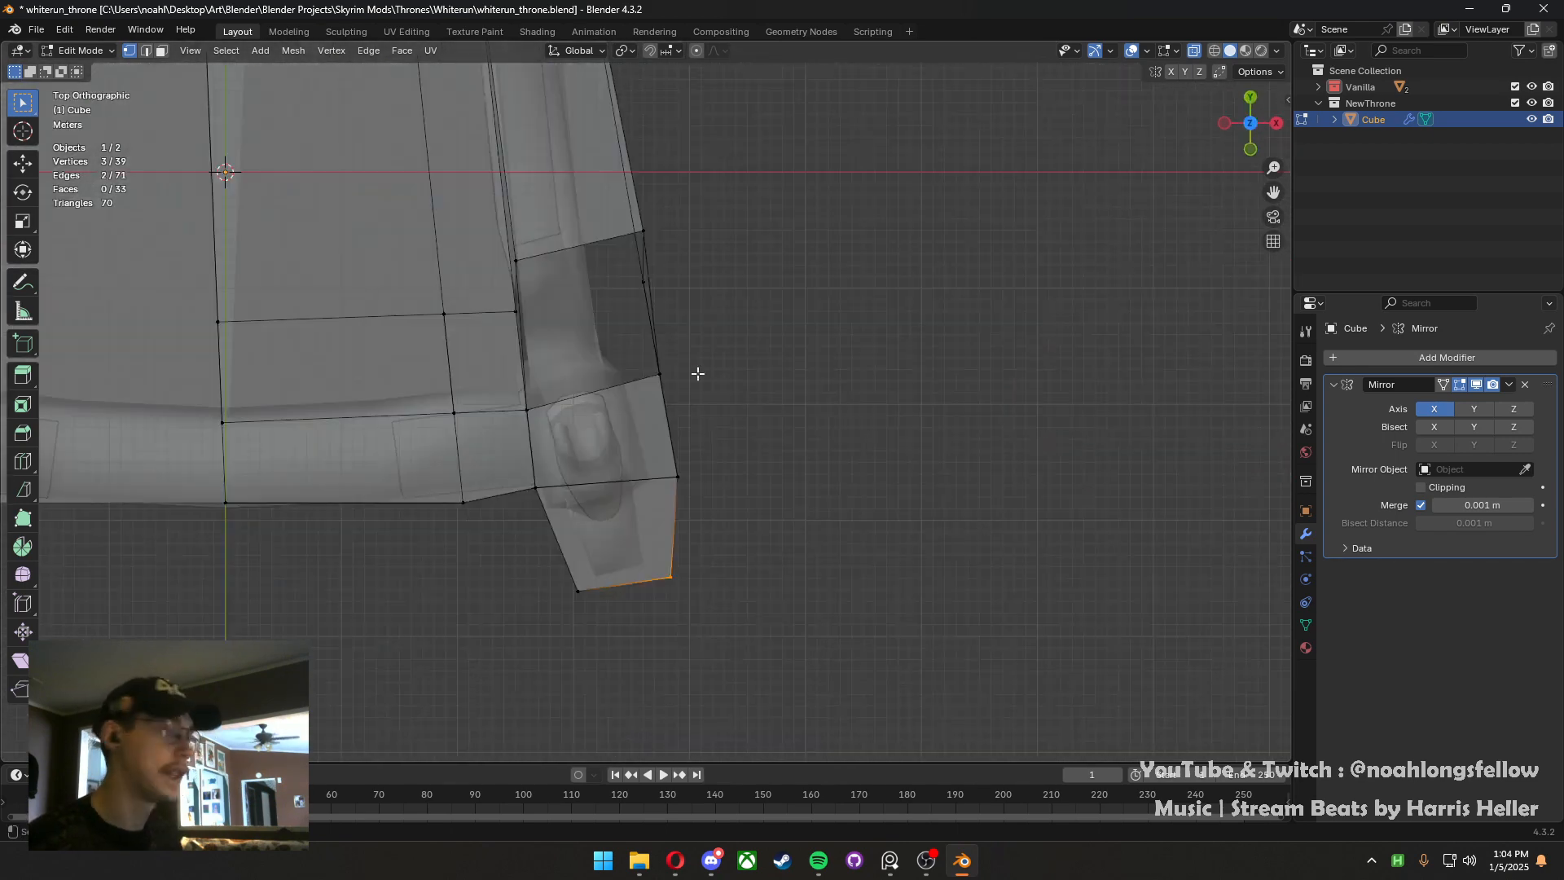
pyautogui.press('g')
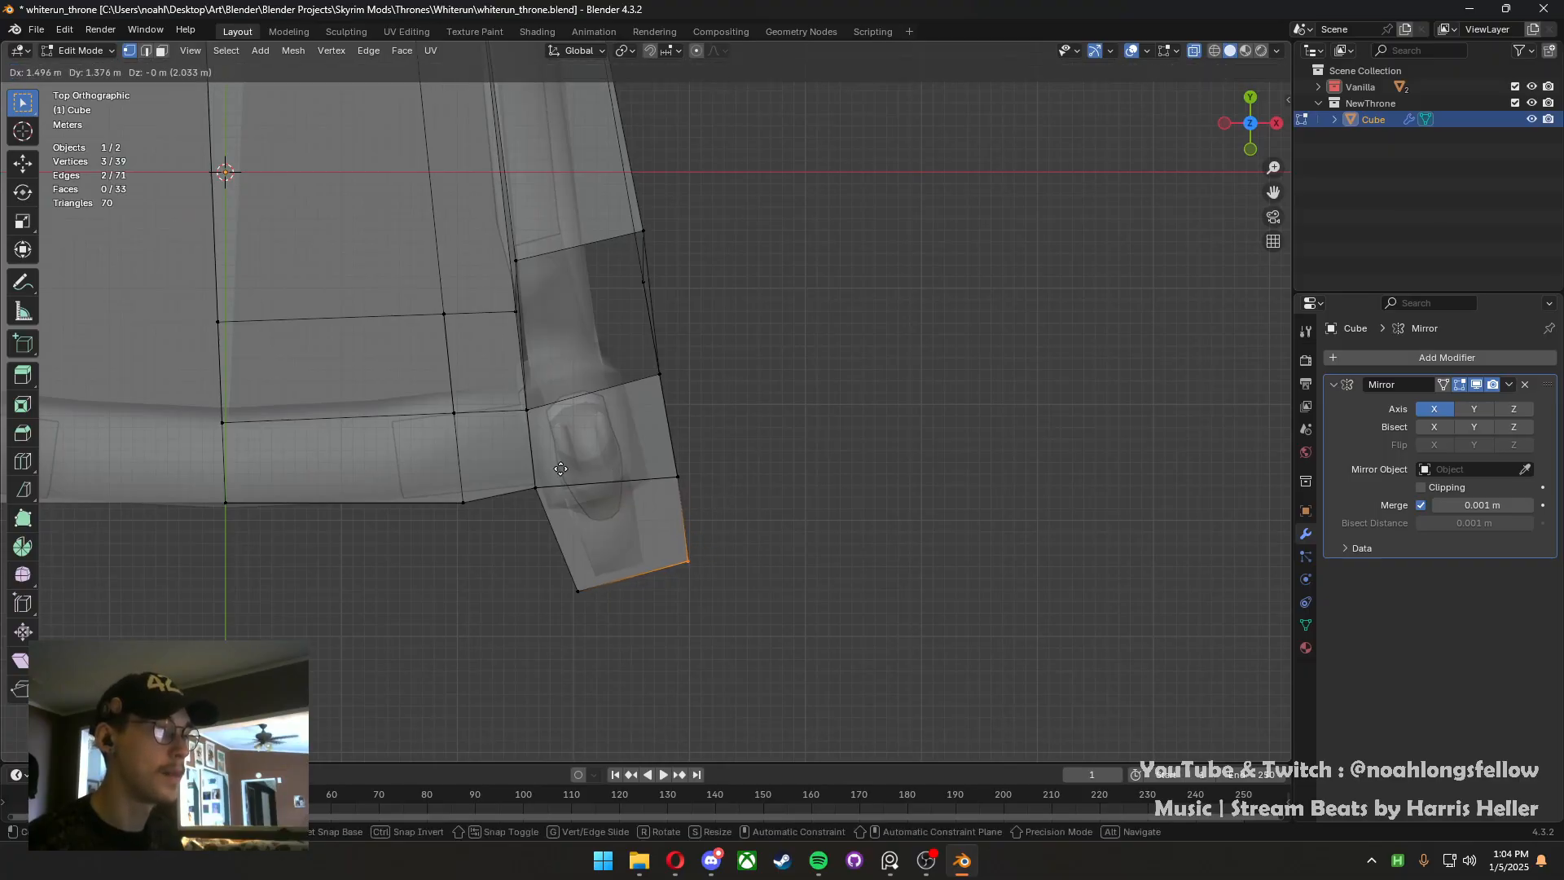
pyautogui.click(583, 471)
pyautogui.press('g')
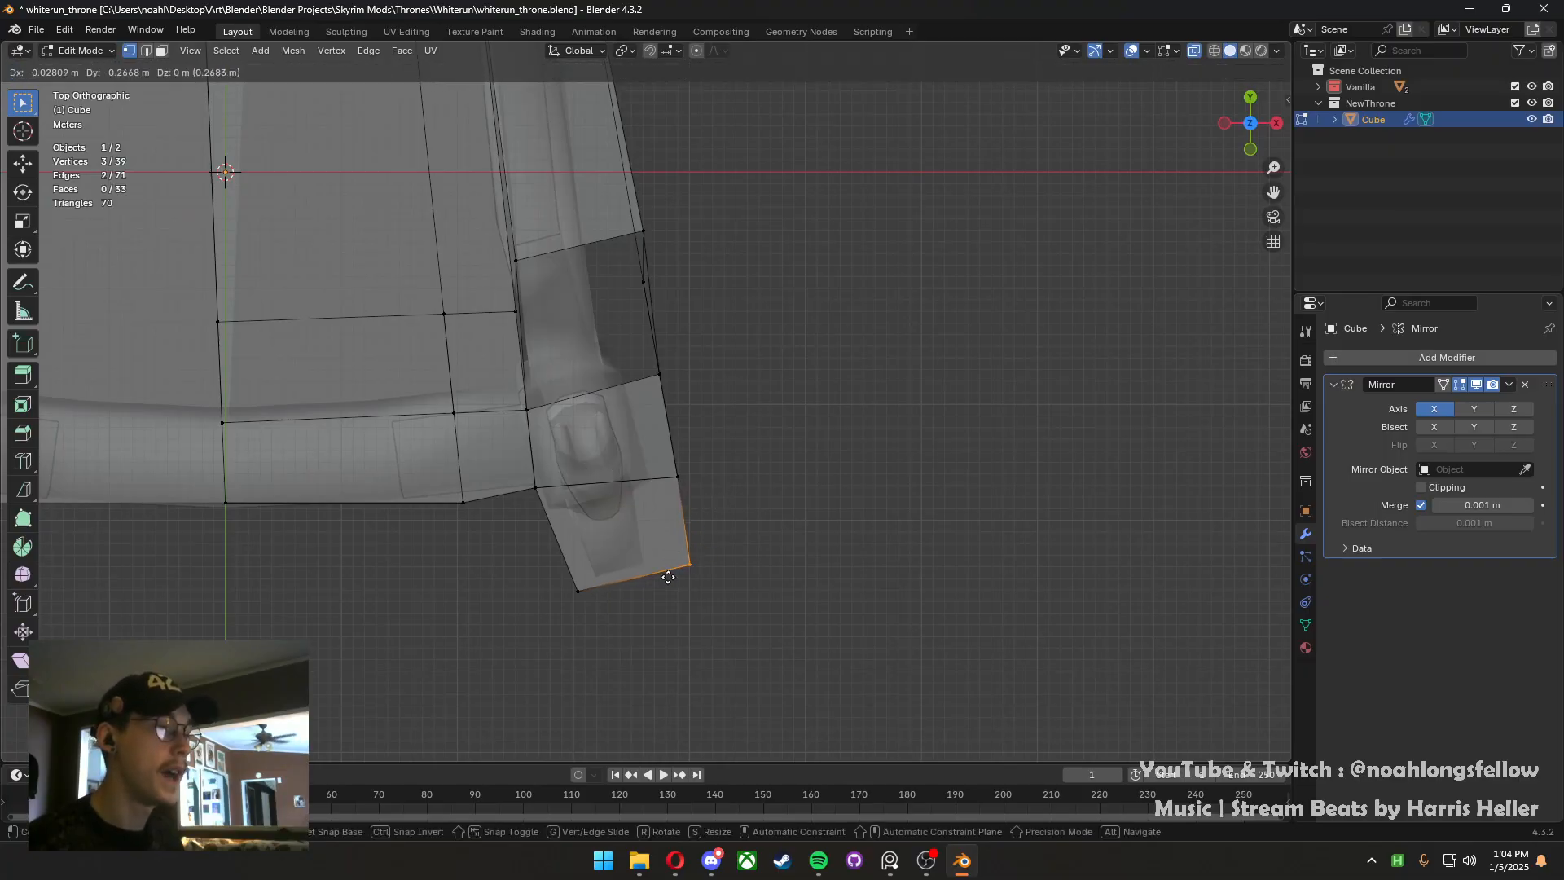
pyautogui.click(668, 577)
# Examine the extended front post and sloped armrest from above, the side and in perspective against the vanilla throne
pyautogui.moveTo(673, 574); pyautogui.dragTo(681, 402, button='middle')
pyautogui.press('`')
pyautogui.click(688, 310)
pyautogui.keyDown('shift'); pyautogui.moveTo(510, 430); pyautogui.dragTo(577, 441, button='middle'); pyautogui.keyUp('shift')
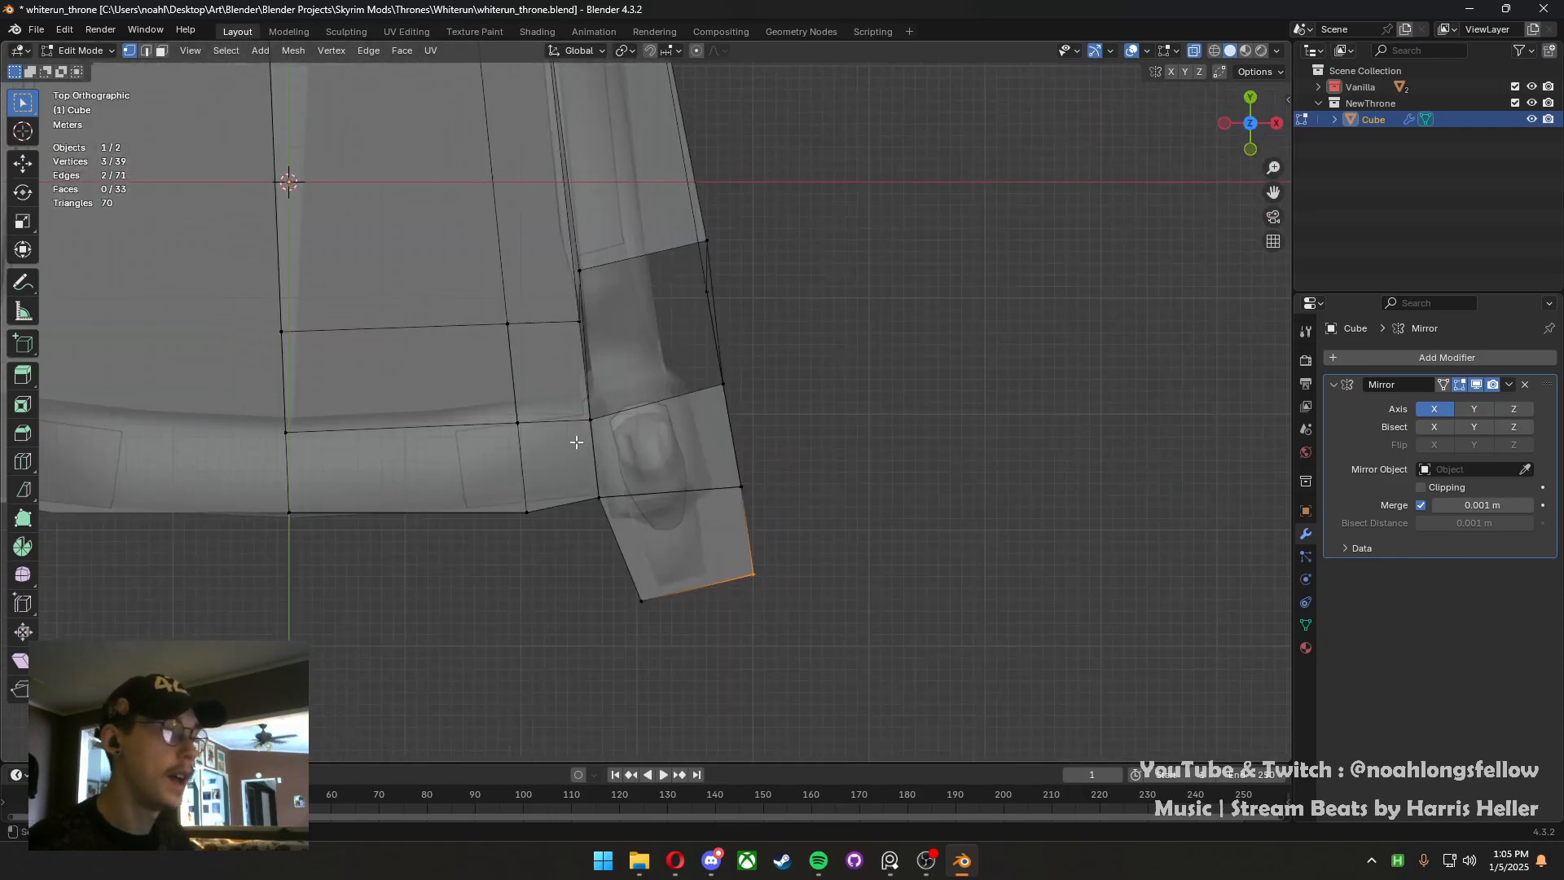
pyautogui.keyDown('shift'); pyautogui.moveTo(562, 520); pyautogui.dragTo(612, 524, button='middle'); pyautogui.keyUp('shift')
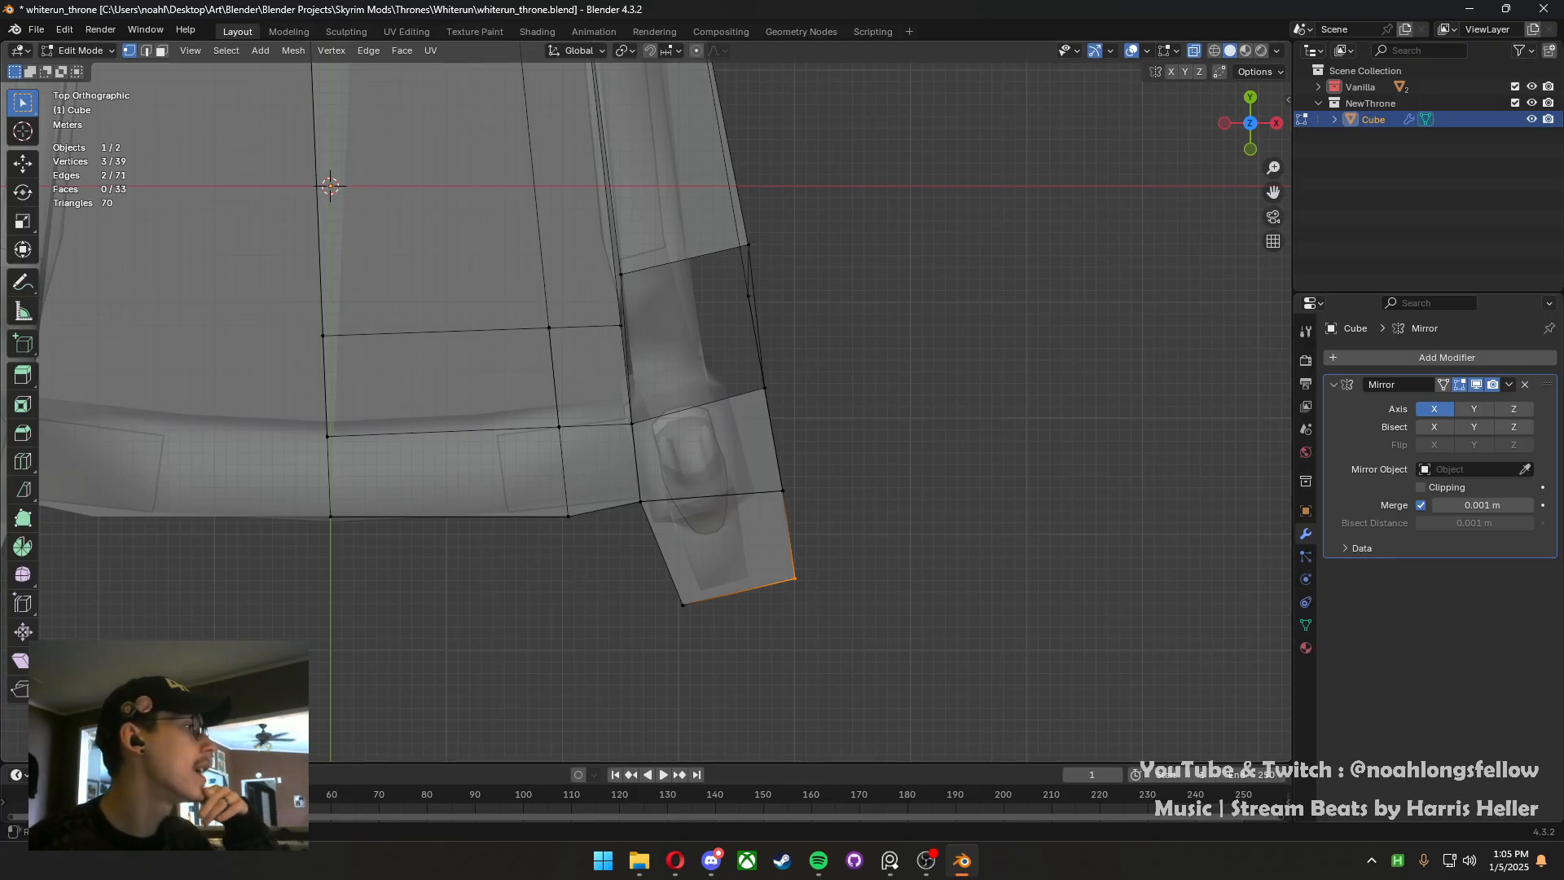
pyautogui.moveTo(766, 497); pyautogui.dragTo(511, 398, button='middle')
pyautogui.scroll(-4, 695, 405)
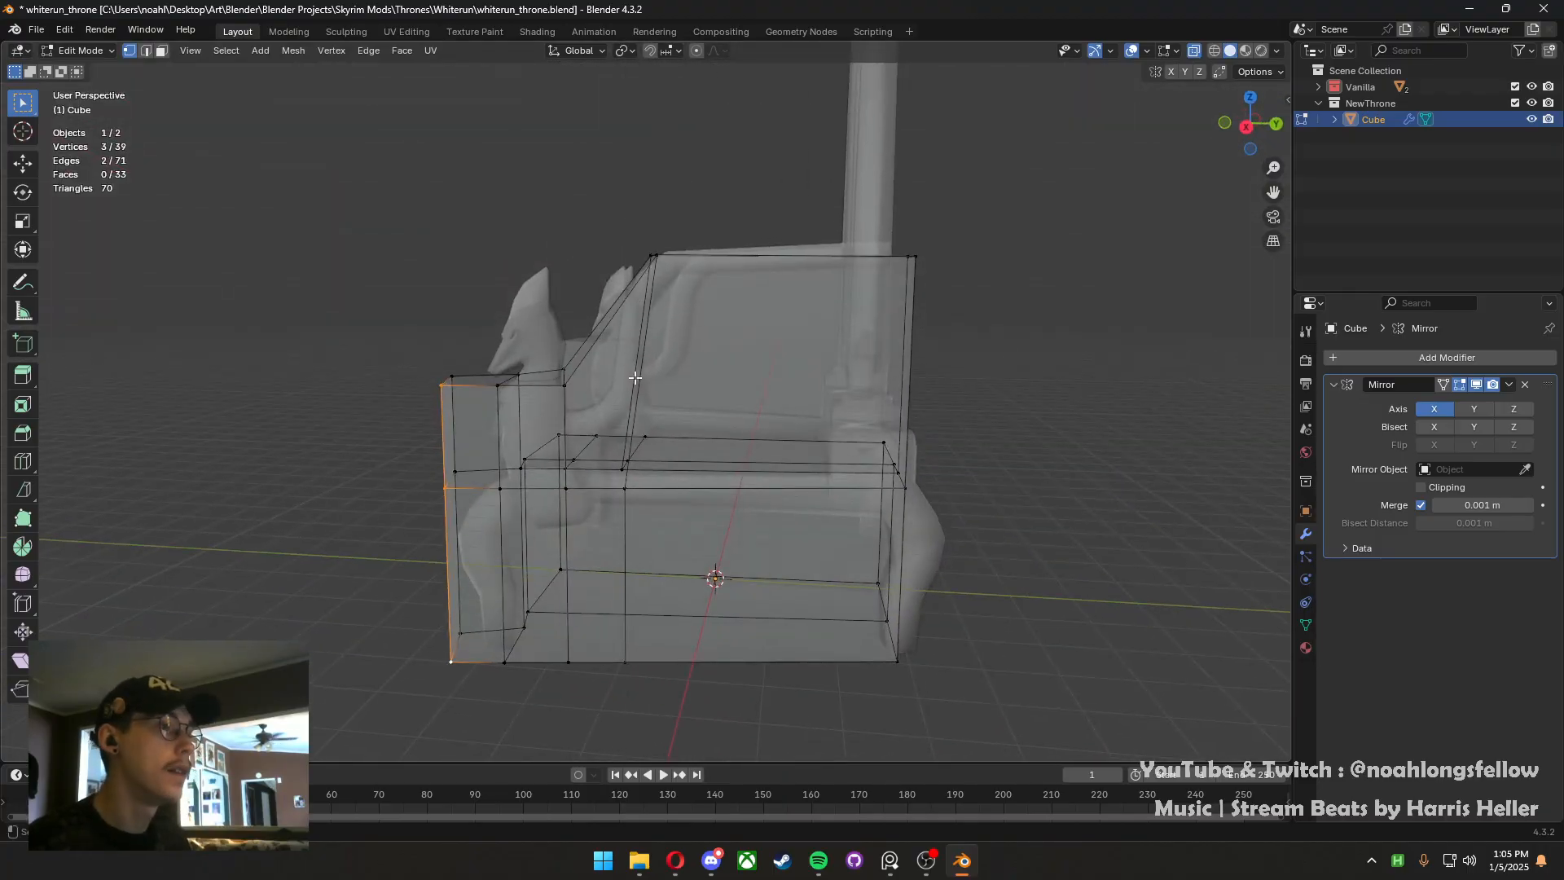
pyautogui.keyDown('shift'); pyautogui.moveTo(562, 342); pyautogui.dragTo(486, 435, button='middle'); pyautogui.keyUp('shift')
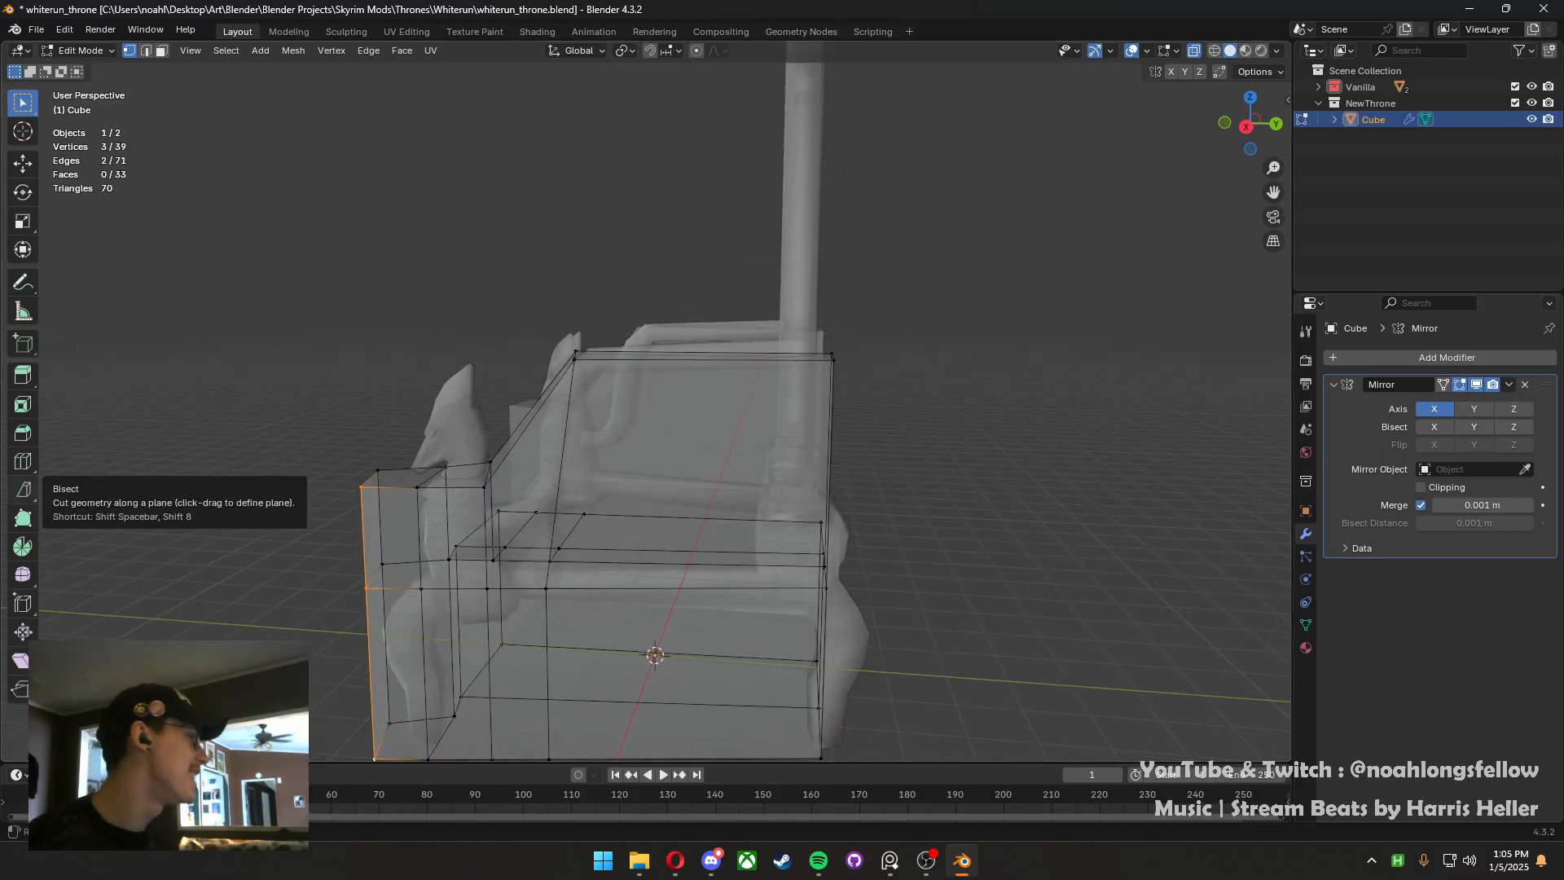
pyautogui.moveTo(652, 462); pyautogui.dragTo(768, 494, button='middle')
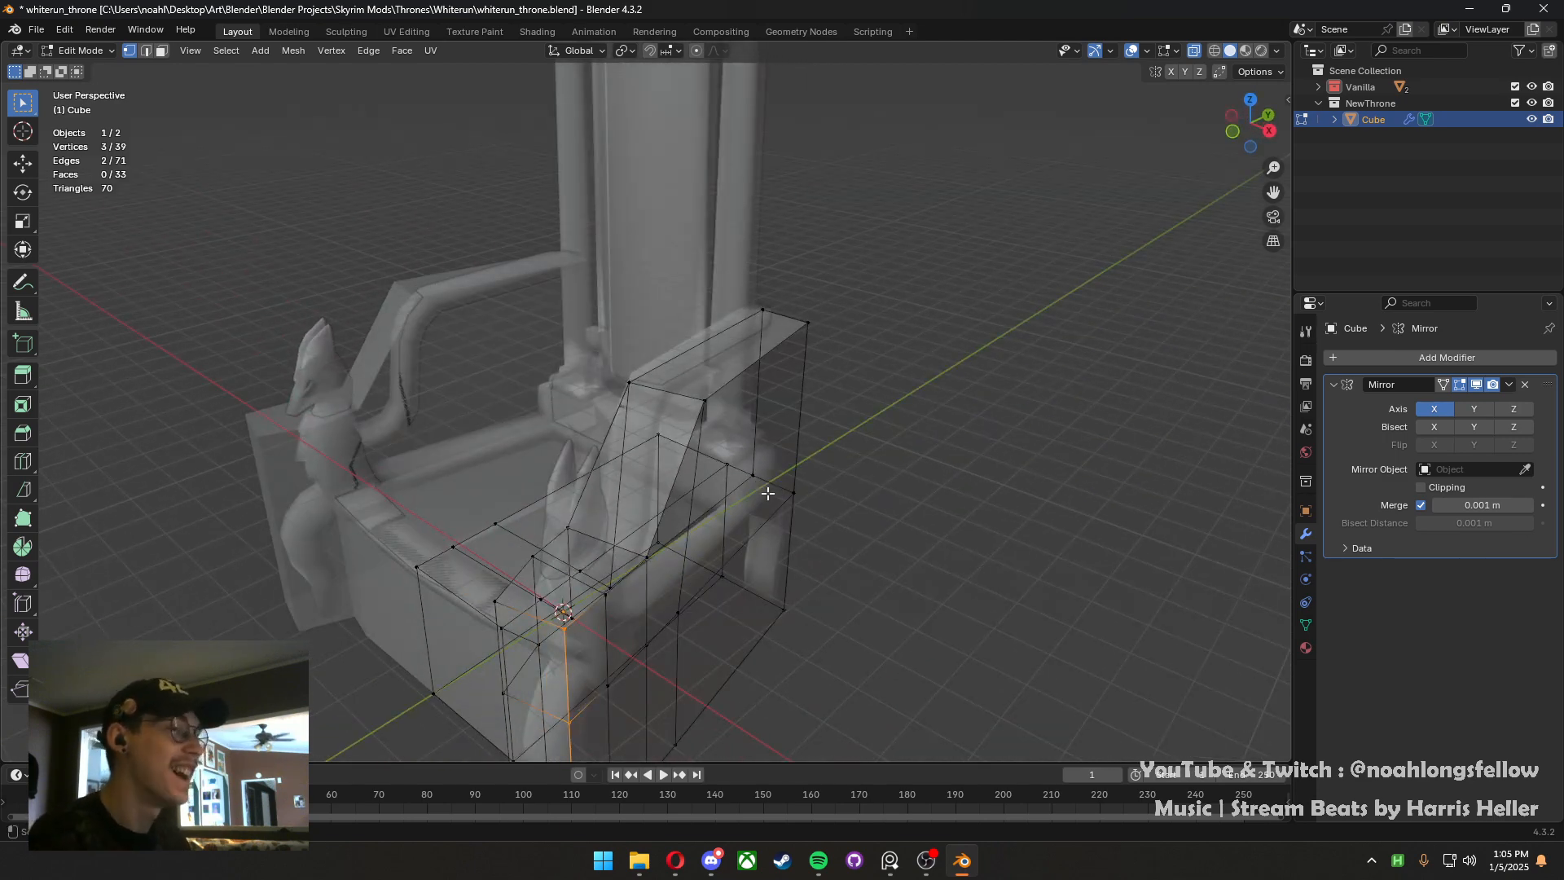
pyautogui.moveTo(696, 428); pyautogui.dragTo(619, 375, button='middle')
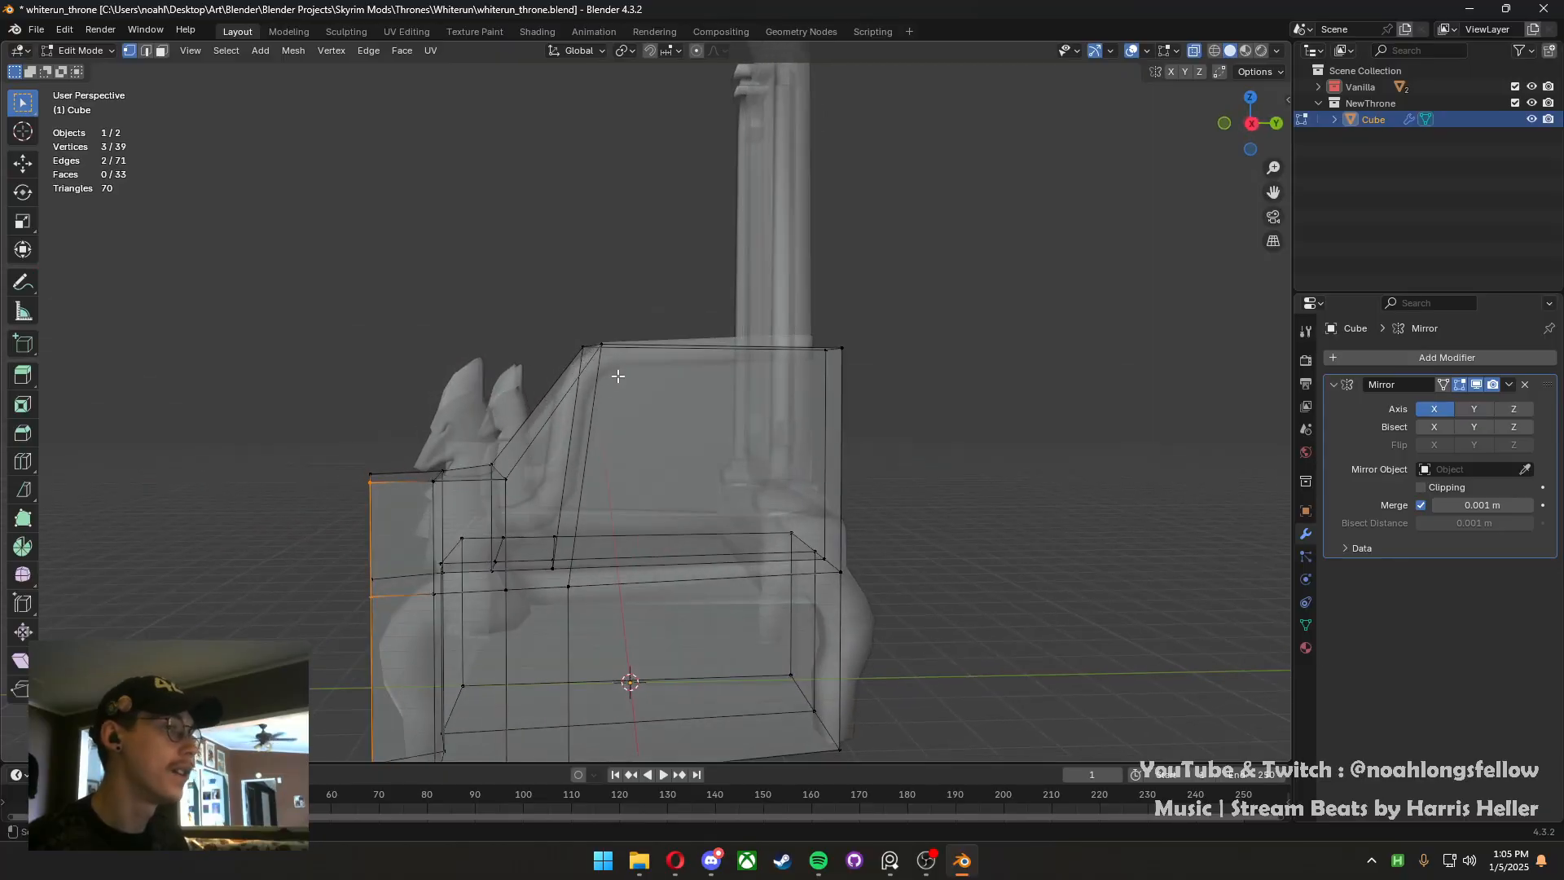
# Select the seven vertices of the cross-section at the armrest's upper bend and flatten them by scaling to 0 along Y
pyautogui.press('`')
pyautogui.click(897, 381)
pyautogui.moveTo(631, 356); pyautogui.dragTo(548, 313)
pyautogui.moveTo(576, 321); pyautogui.dragTo(621, 643, button='middle')
pyautogui.moveTo(621, 650); pyautogui.dragTo(556, 337)
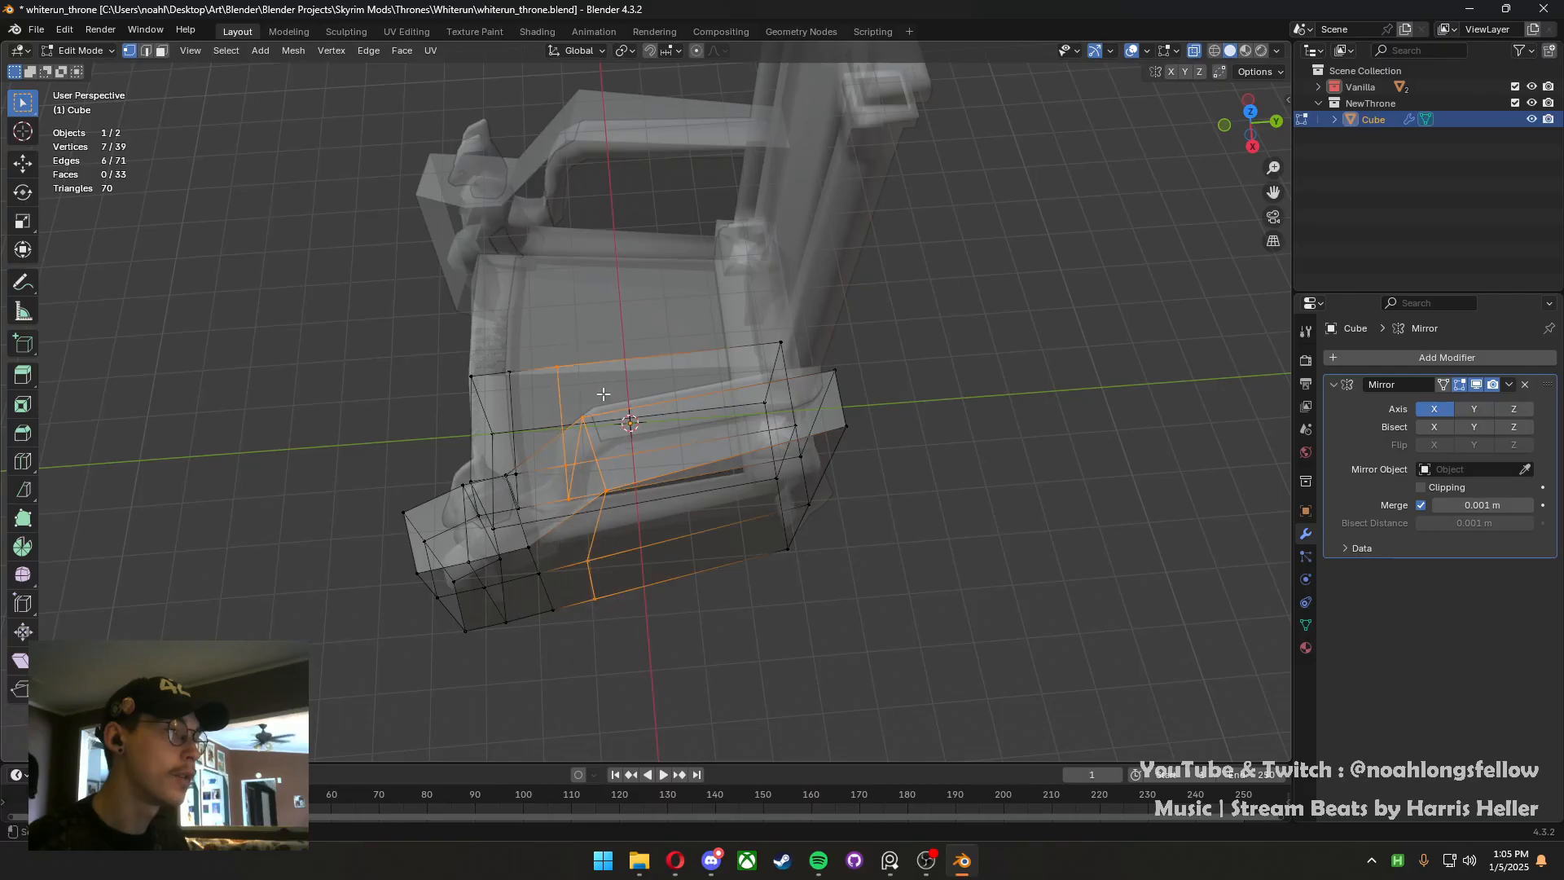
pyautogui.press('`')
pyautogui.click(815, 460)
pyautogui.press('s')
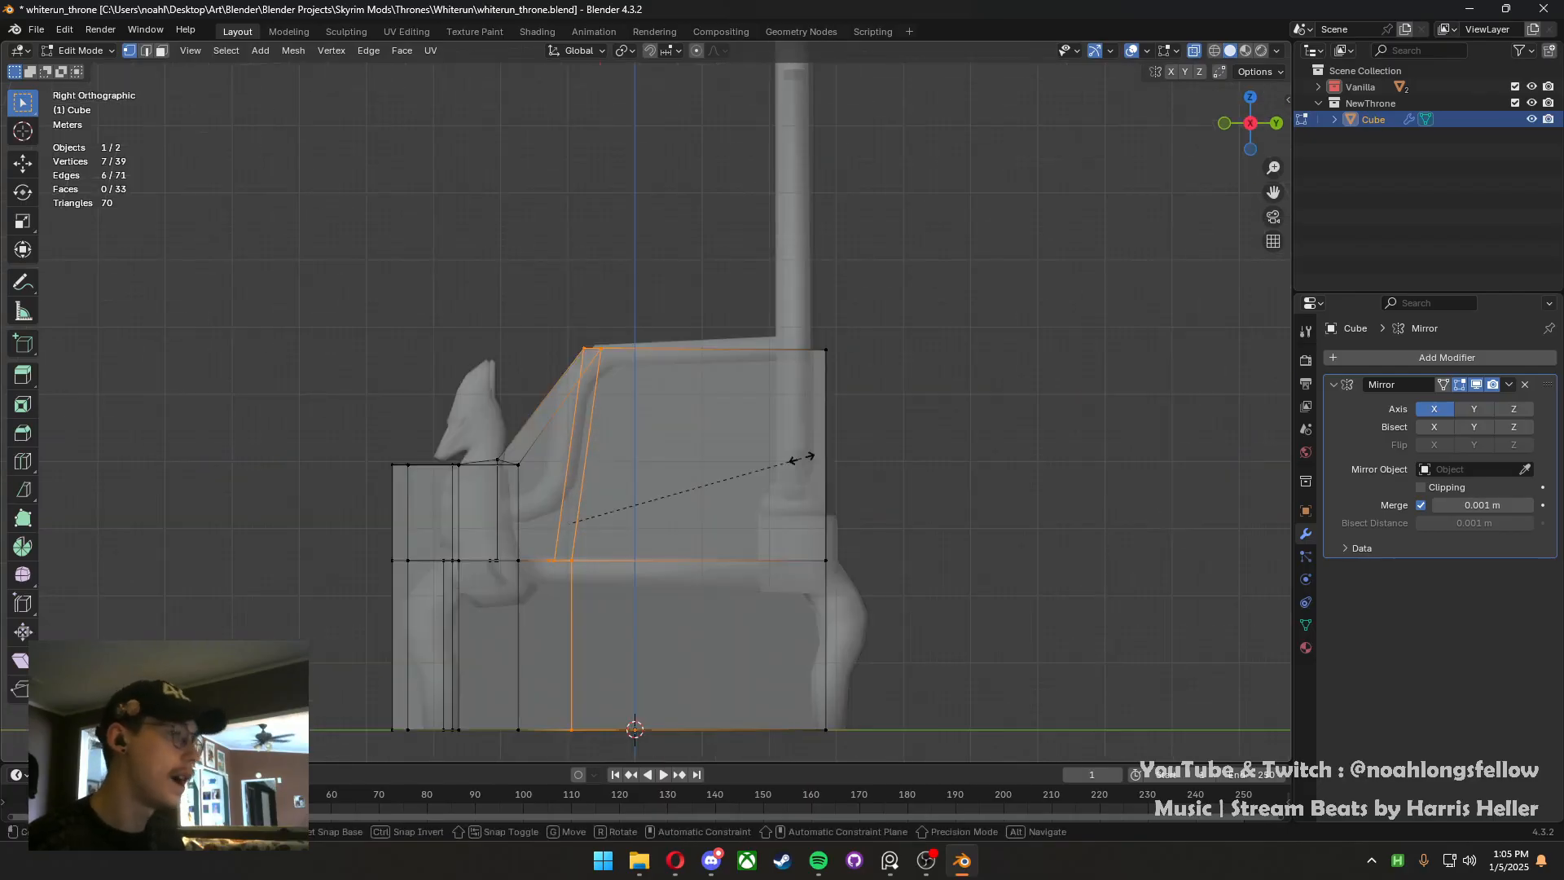
pyautogui.press('x')
pyautogui.press('0')
pyautogui.press('Return')
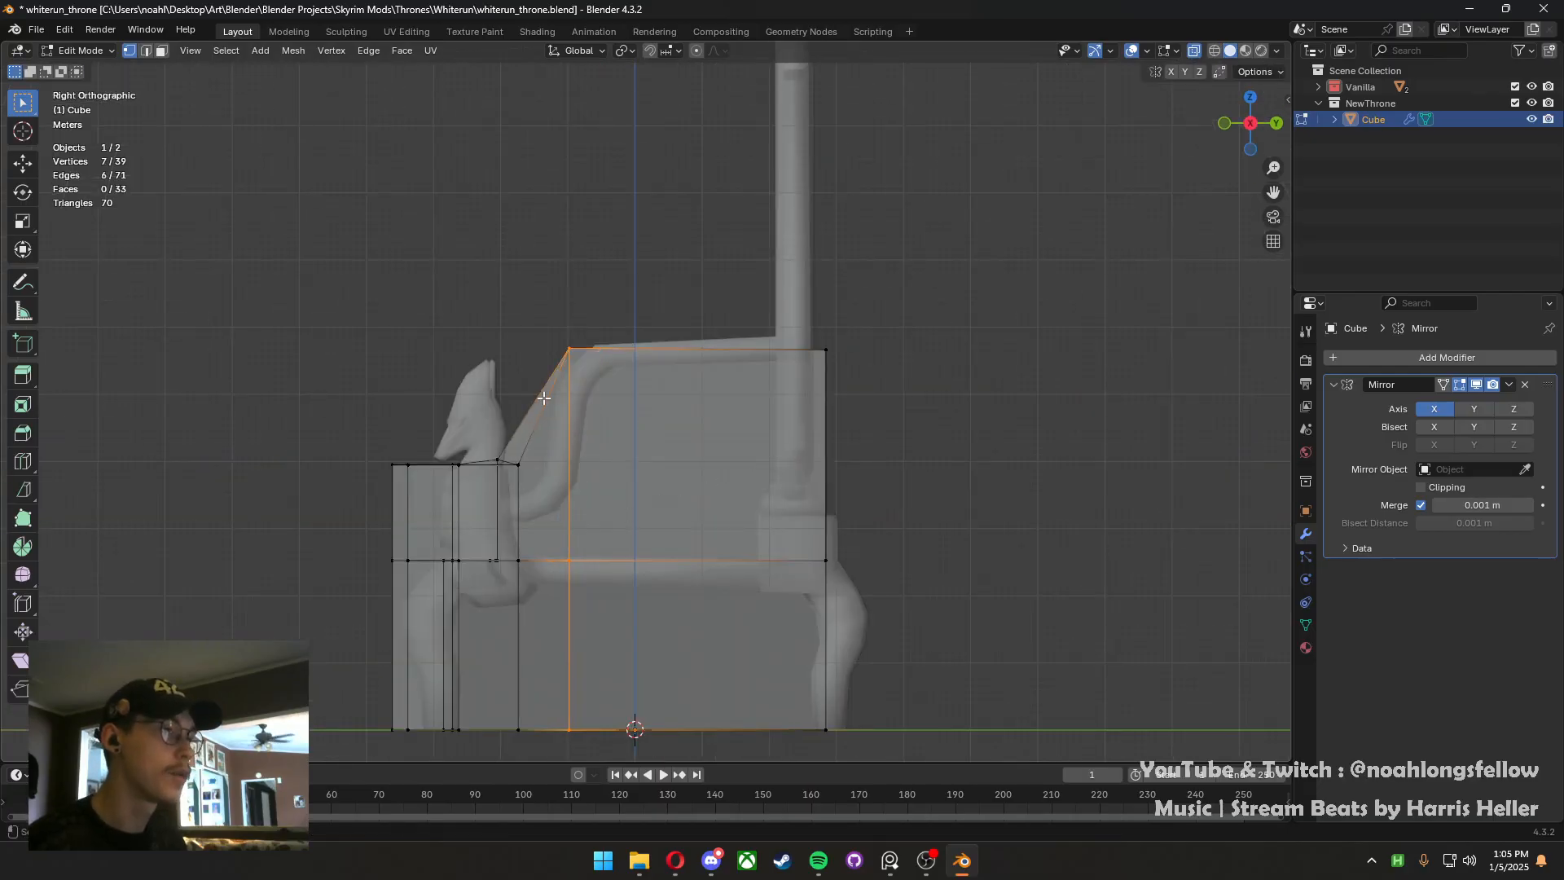
# Move the flattened cross-section backward along Y to line up with the vanilla armrest's upper bend
pyautogui.press('g')
pyautogui.press('y')
pyautogui.click(685, 443)
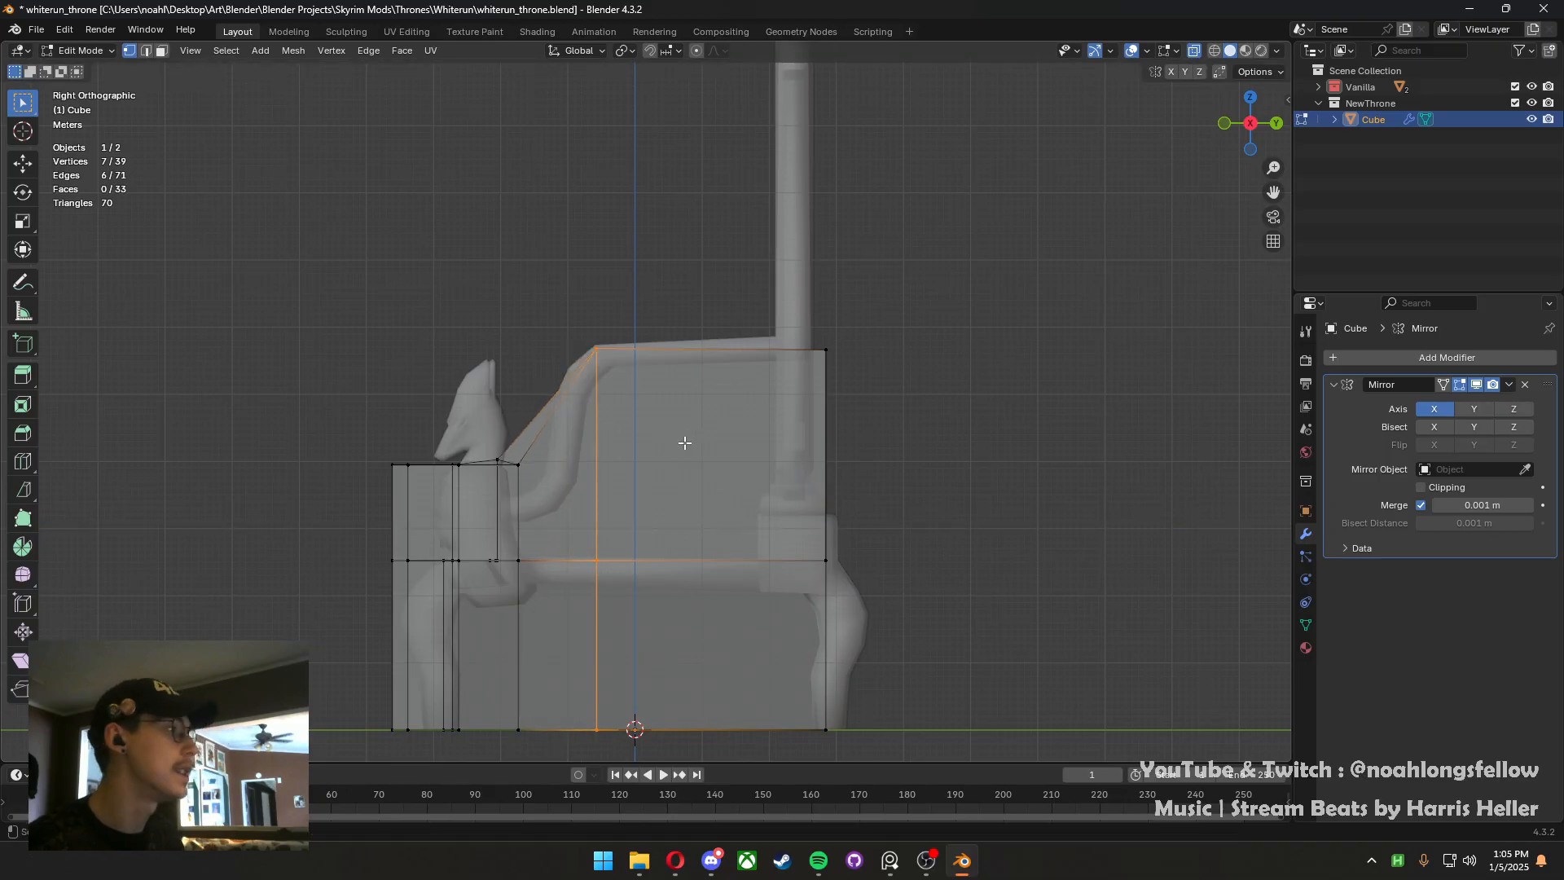
pyautogui.moveTo(576, 464); pyautogui.dragTo(471, 513, button='middle')
pyautogui.press('KP_1')
pyautogui.press('KP_7')
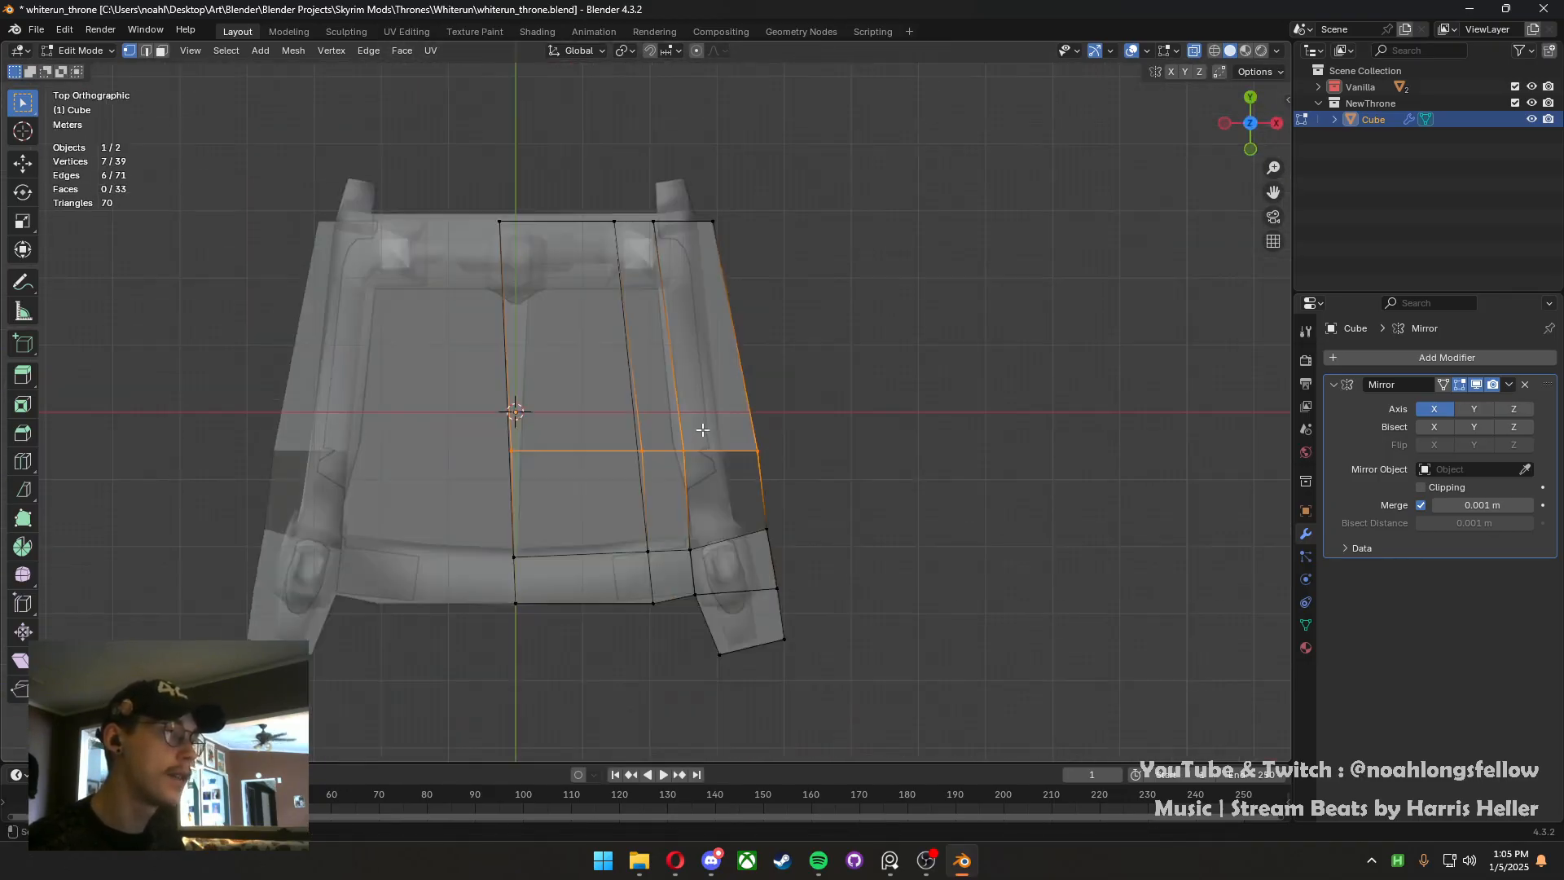
# Select the cross-section at the foot of the armrest's slope and flatten it by scaling to 0 along Y
pyautogui.press('KP_3')
pyautogui.keyDown('shift'); pyautogui.moveTo(577, 596); pyautogui.dragTo(657, 542, button='middle'); pyautogui.keyUp('shift')
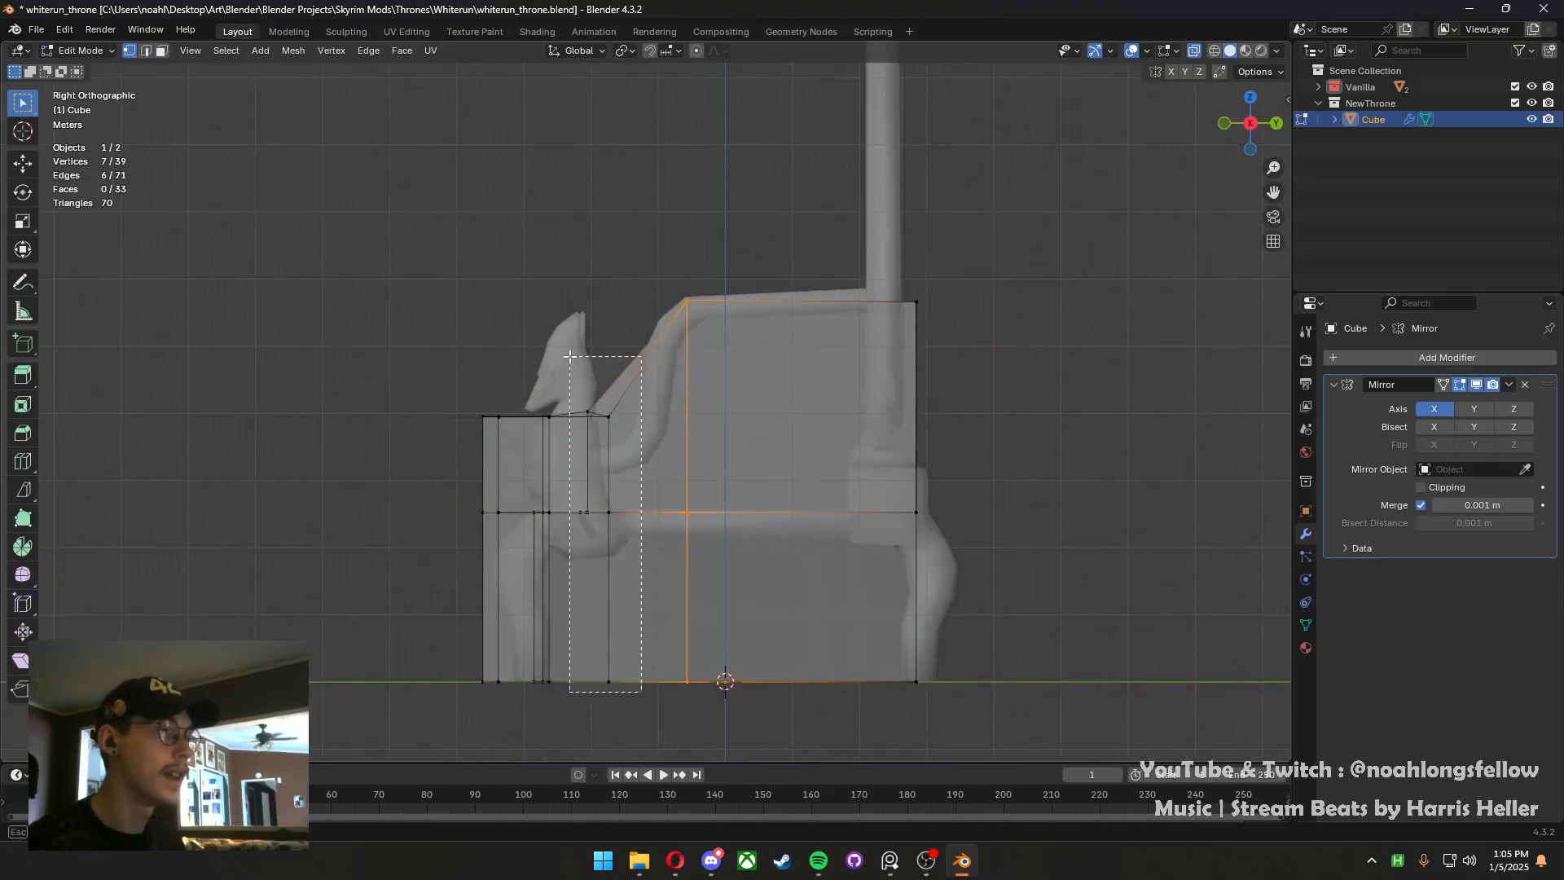
pyautogui.press('s')
pyautogui.press('y')
pyautogui.press('0')
pyautogui.press('Return')
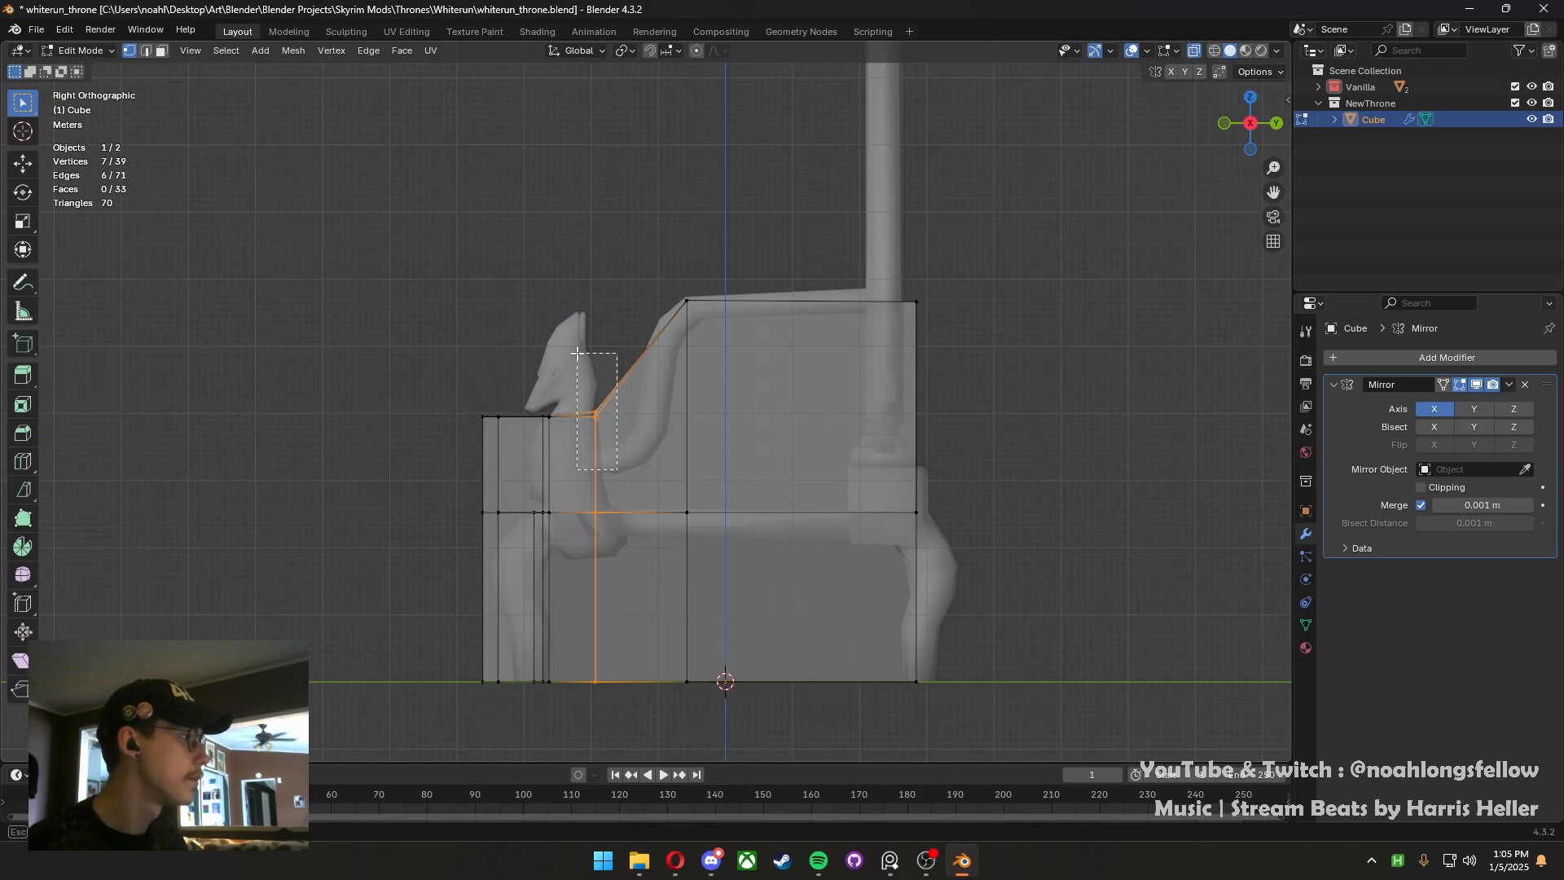
# Lower the slope's two foot vertices along Z to the post's height and level the front post's top faces along Z
pyautogui.moveTo(577, 353); pyautogui.dragTo(578, 354)
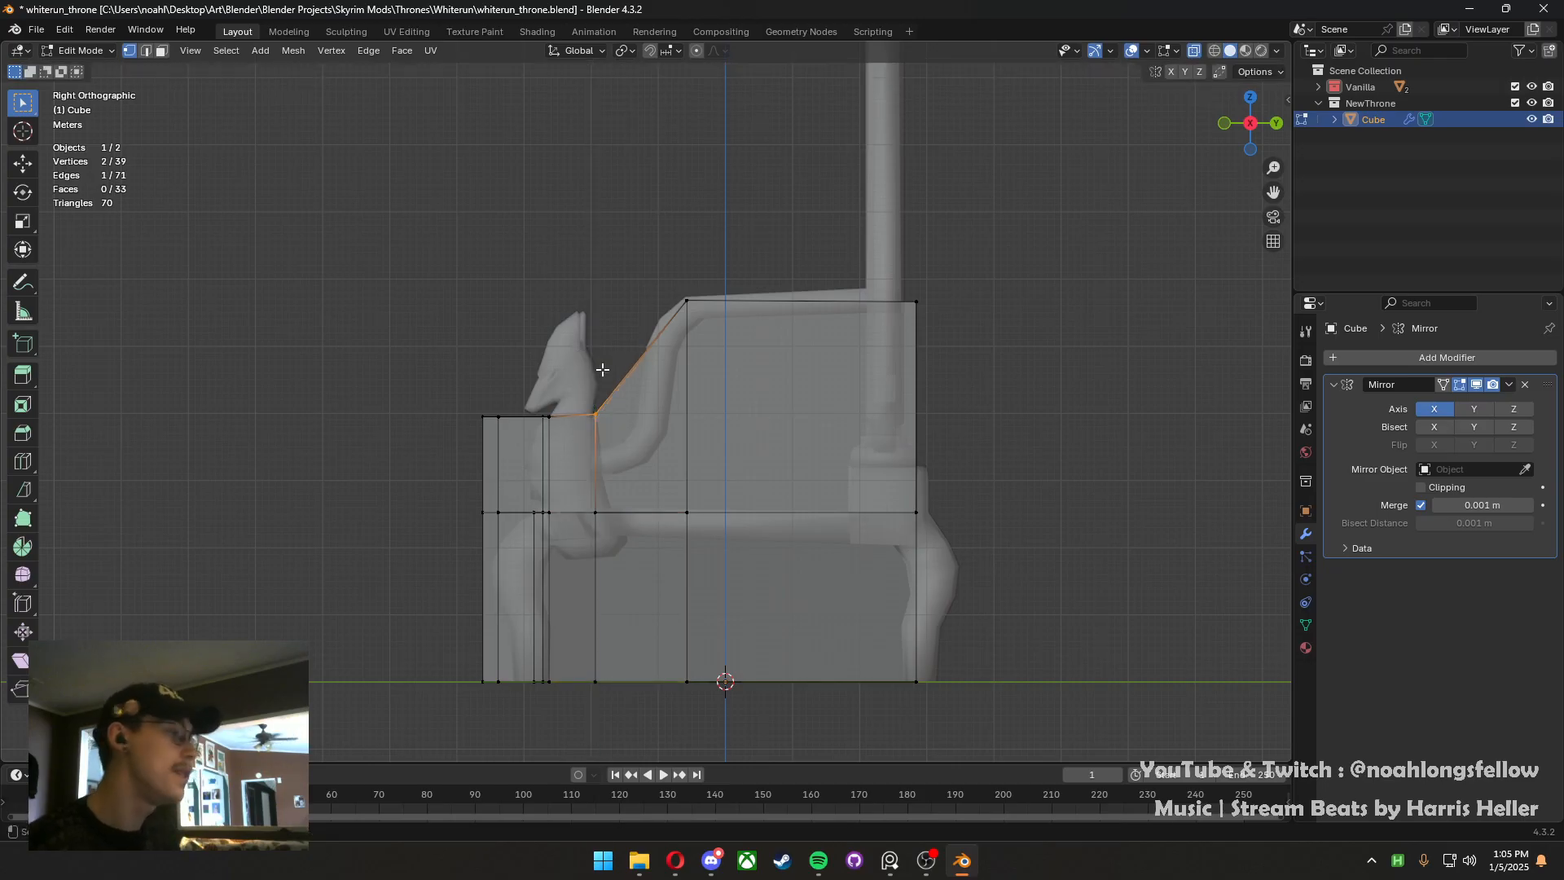
pyautogui.scroll(2, 614, 368)
pyautogui.press('g')
pyautogui.press('z')
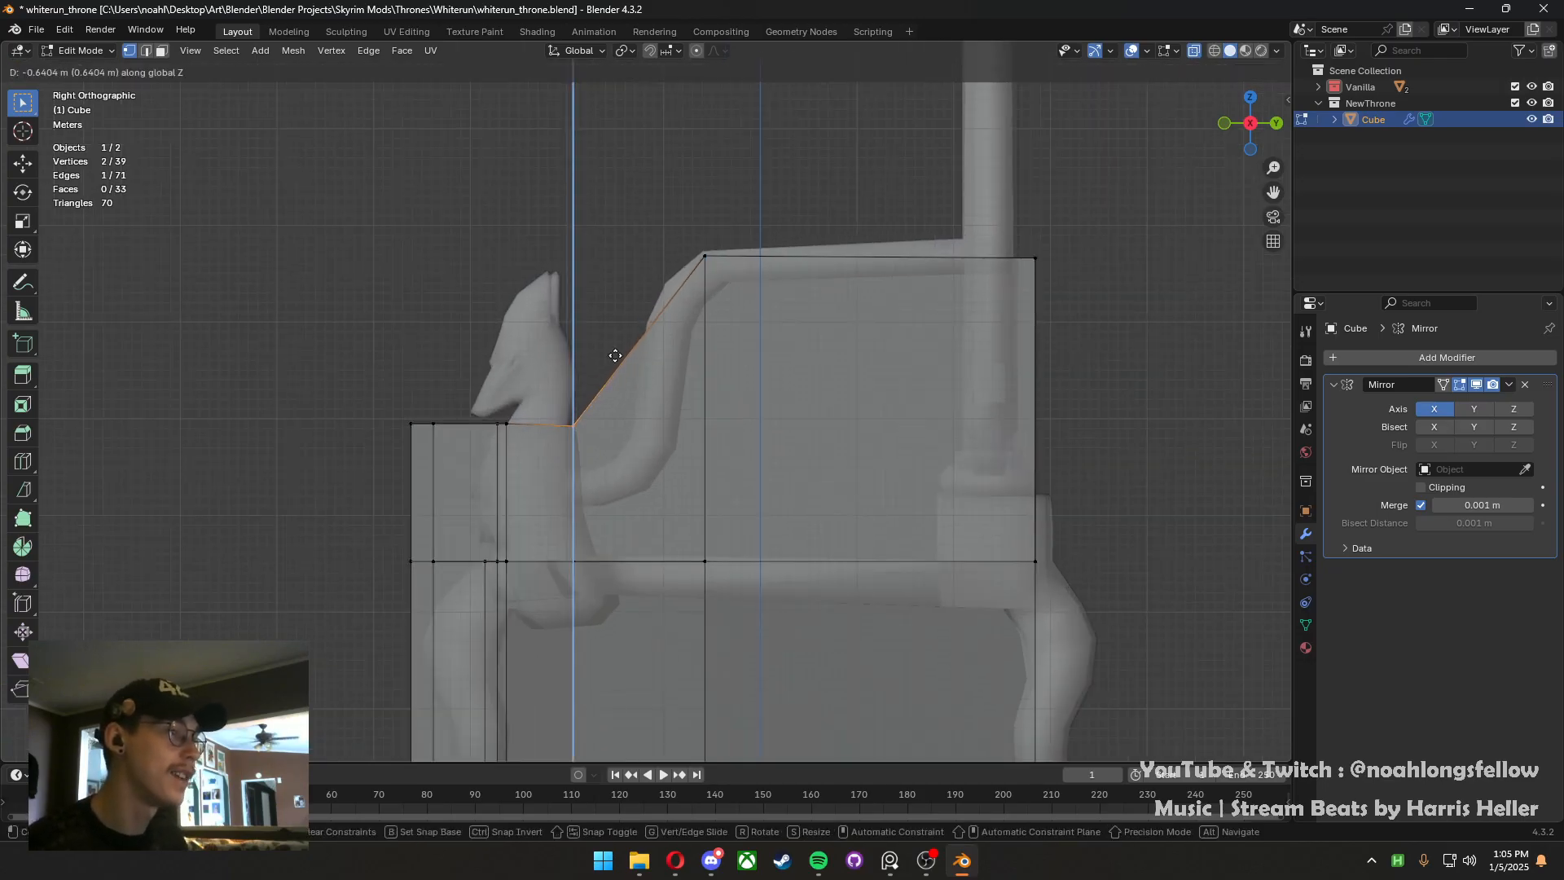
pyautogui.click(616, 356)
pyautogui.moveTo(606, 476); pyautogui.dragTo(401, 383)
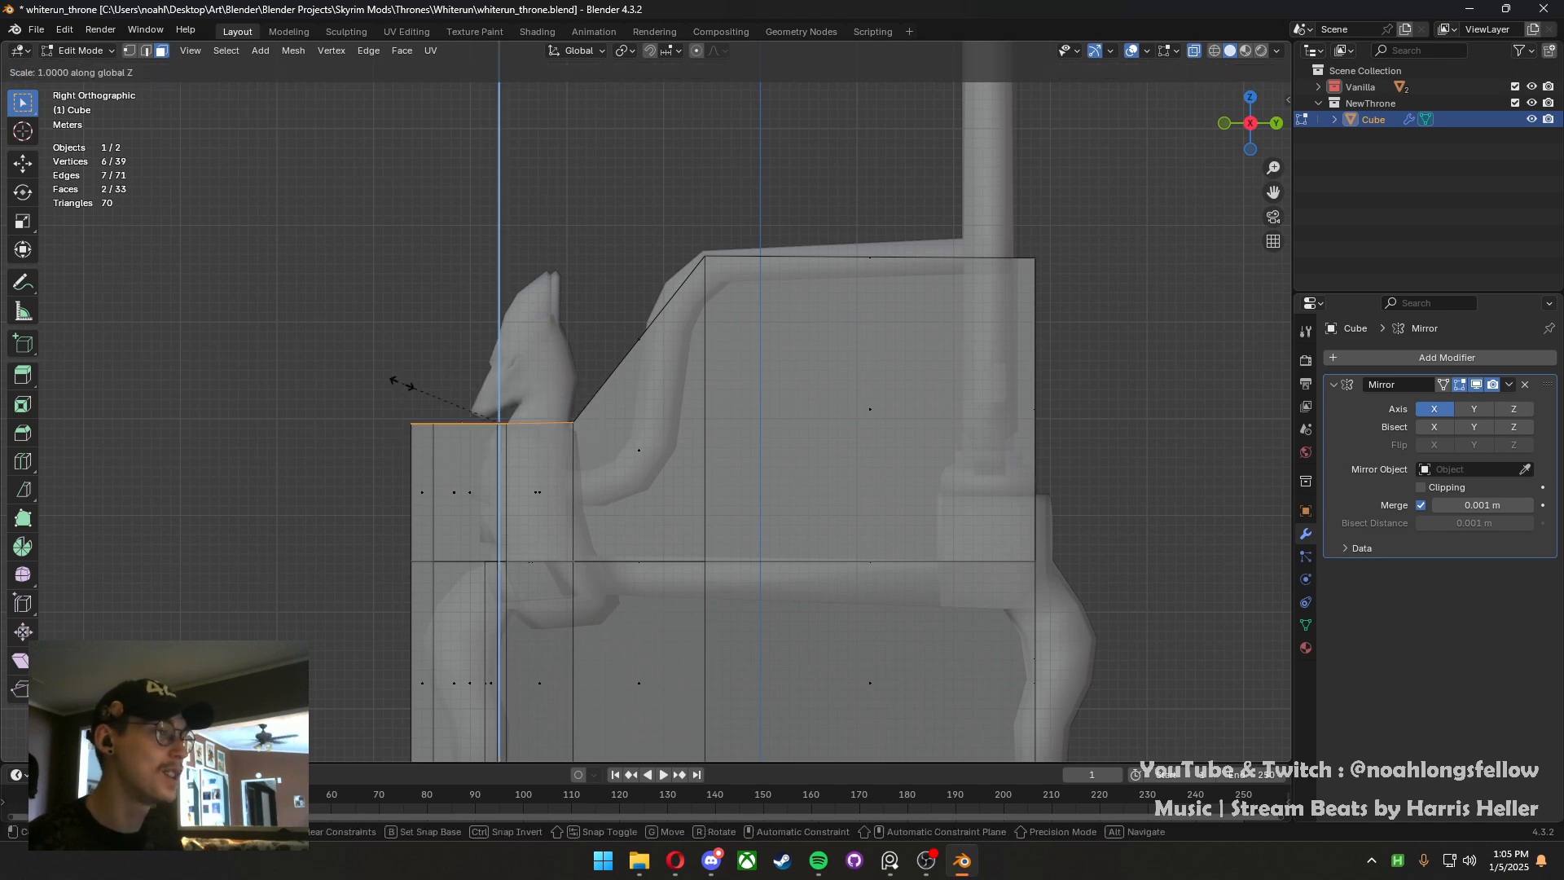
pyautogui.keyDown('shift'); pyautogui.moveTo(710, 338); pyautogui.dragTo(687, 326, button='middle'); pyautogui.keyUp('shift')
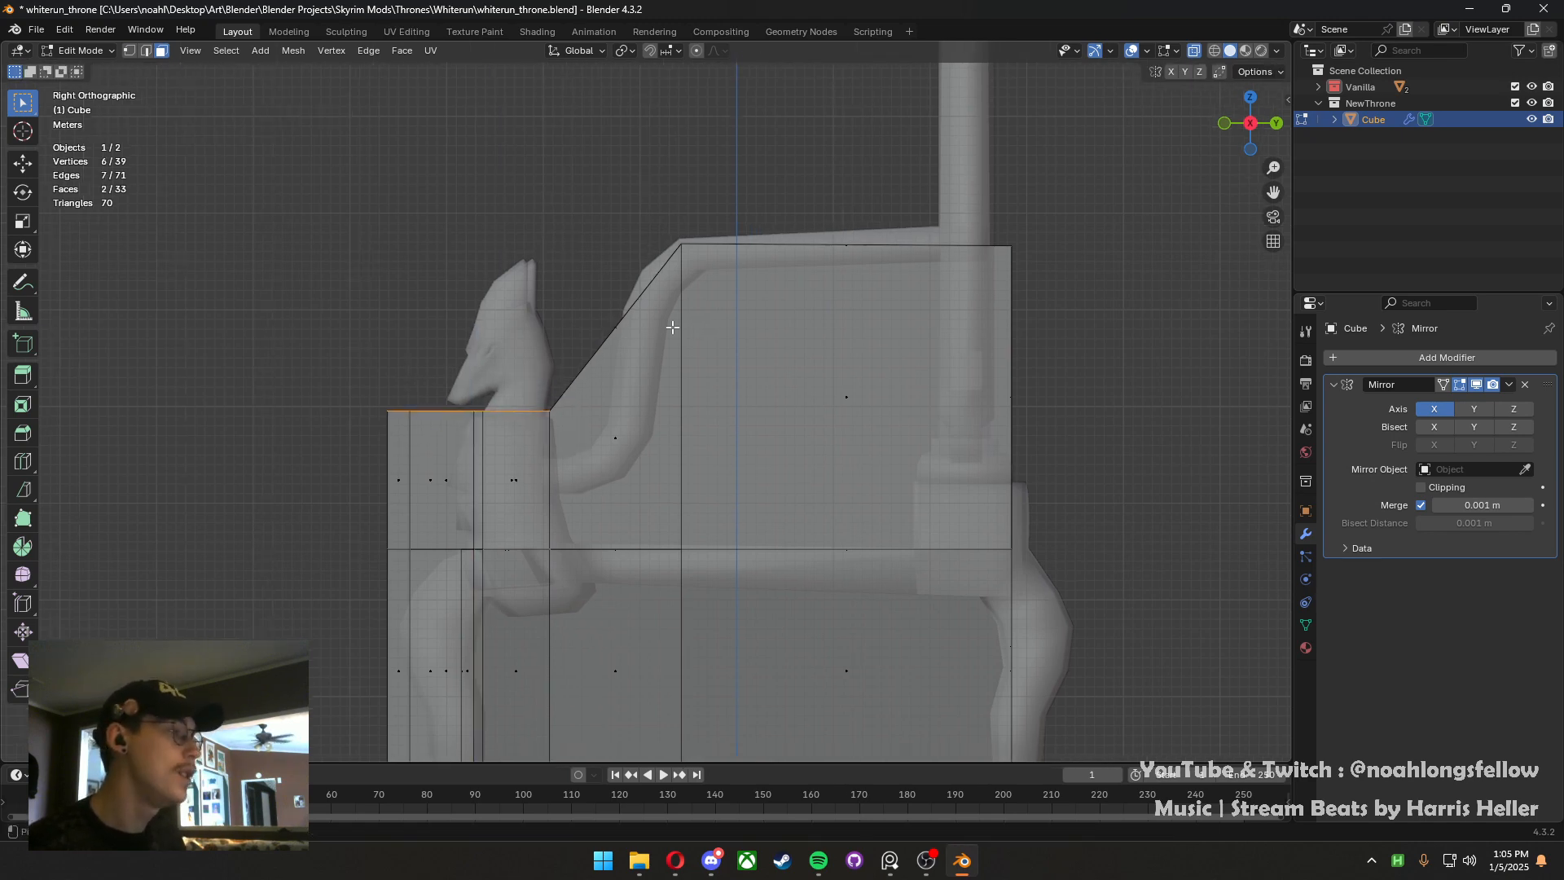
# Add a loop cut midway along the armrest's slope and move its top two vertices up and back to follow the vanilla armrest's curve
pyautogui.hotkey('ctrl', 'r')
pyautogui.click(622, 335)
pyautogui.click(617, 330)
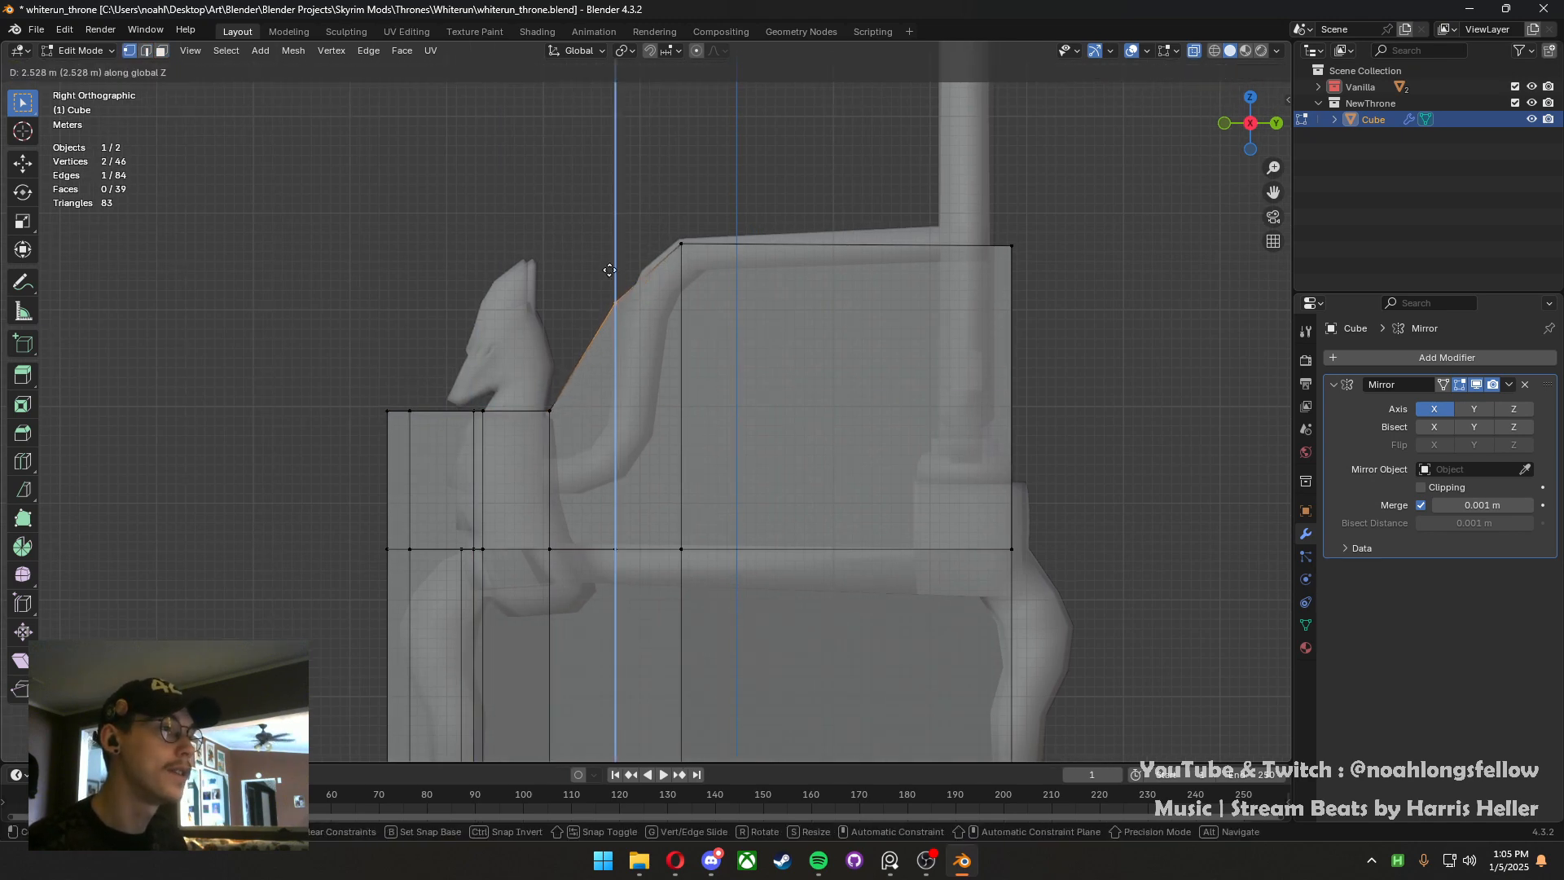
pyautogui.press('g')
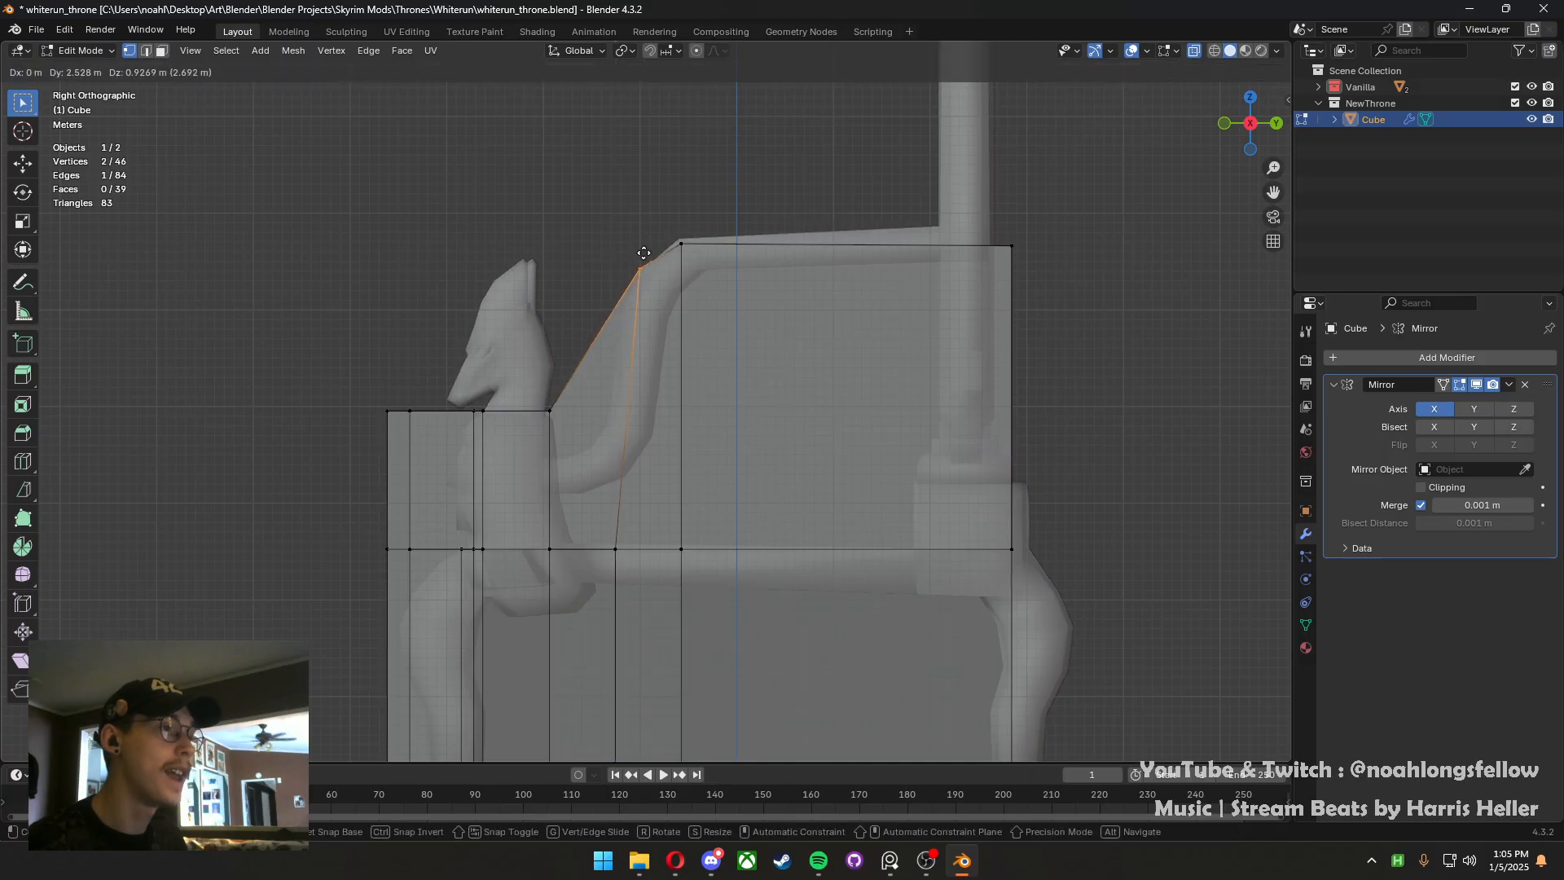
pyautogui.click(644, 251)
# Select the full cross-section of the new slope cut and flatten it by scaling to 0 along Y
pyautogui.keyDown('shift'); pyautogui.moveTo(646, 565); pyautogui.dragTo(643, 440, button='middle'); pyautogui.keyUp('shift')
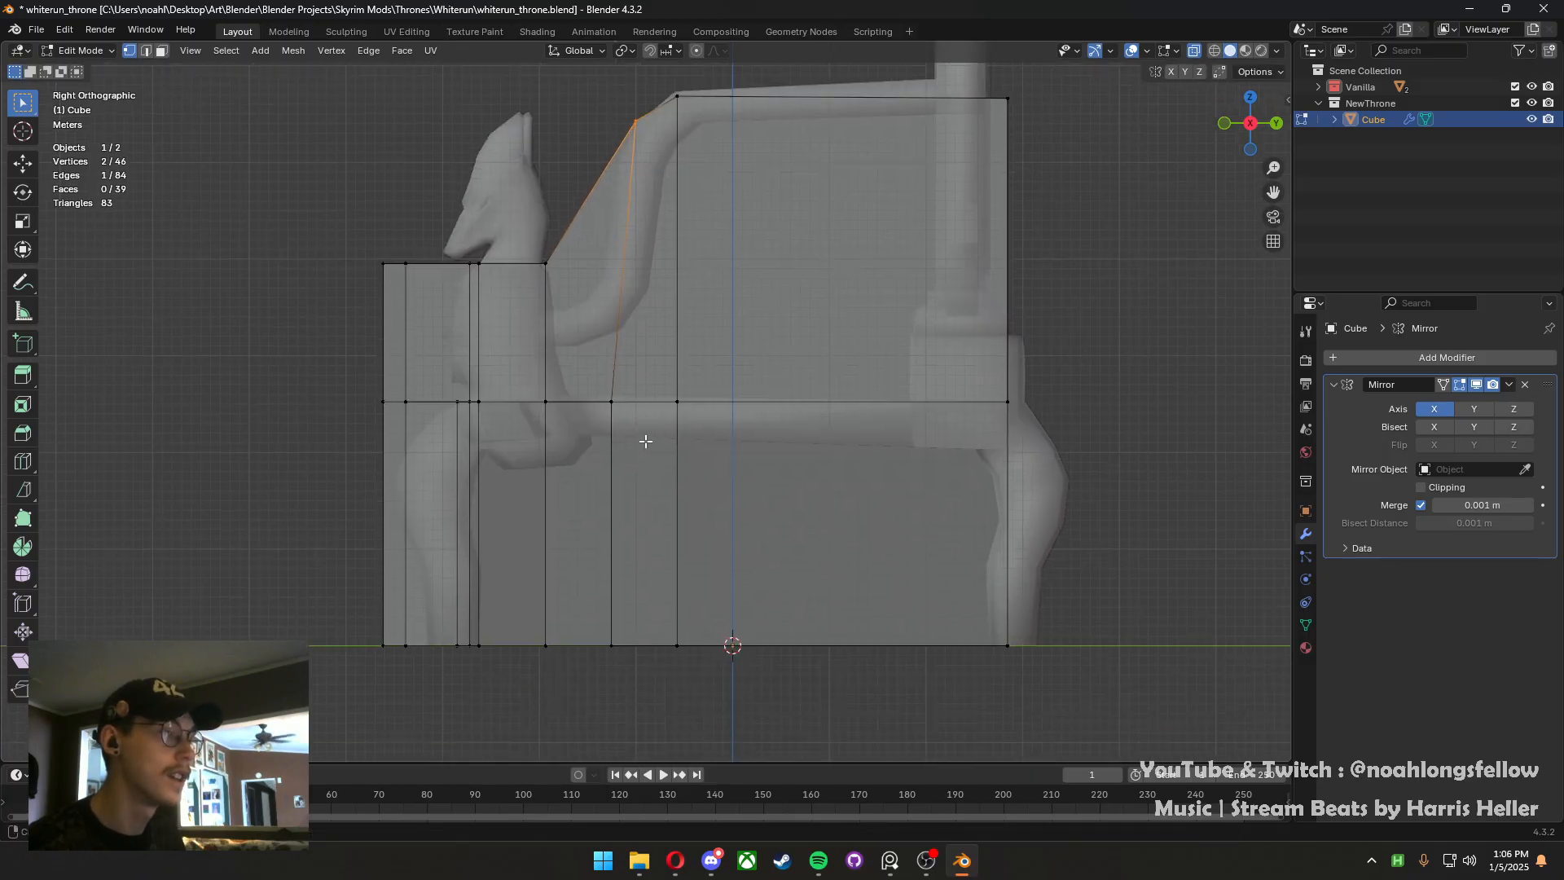
pyautogui.scroll(-1, 620, 611)
pyautogui.moveTo(622, 97); pyautogui.dragTo(621, 97)
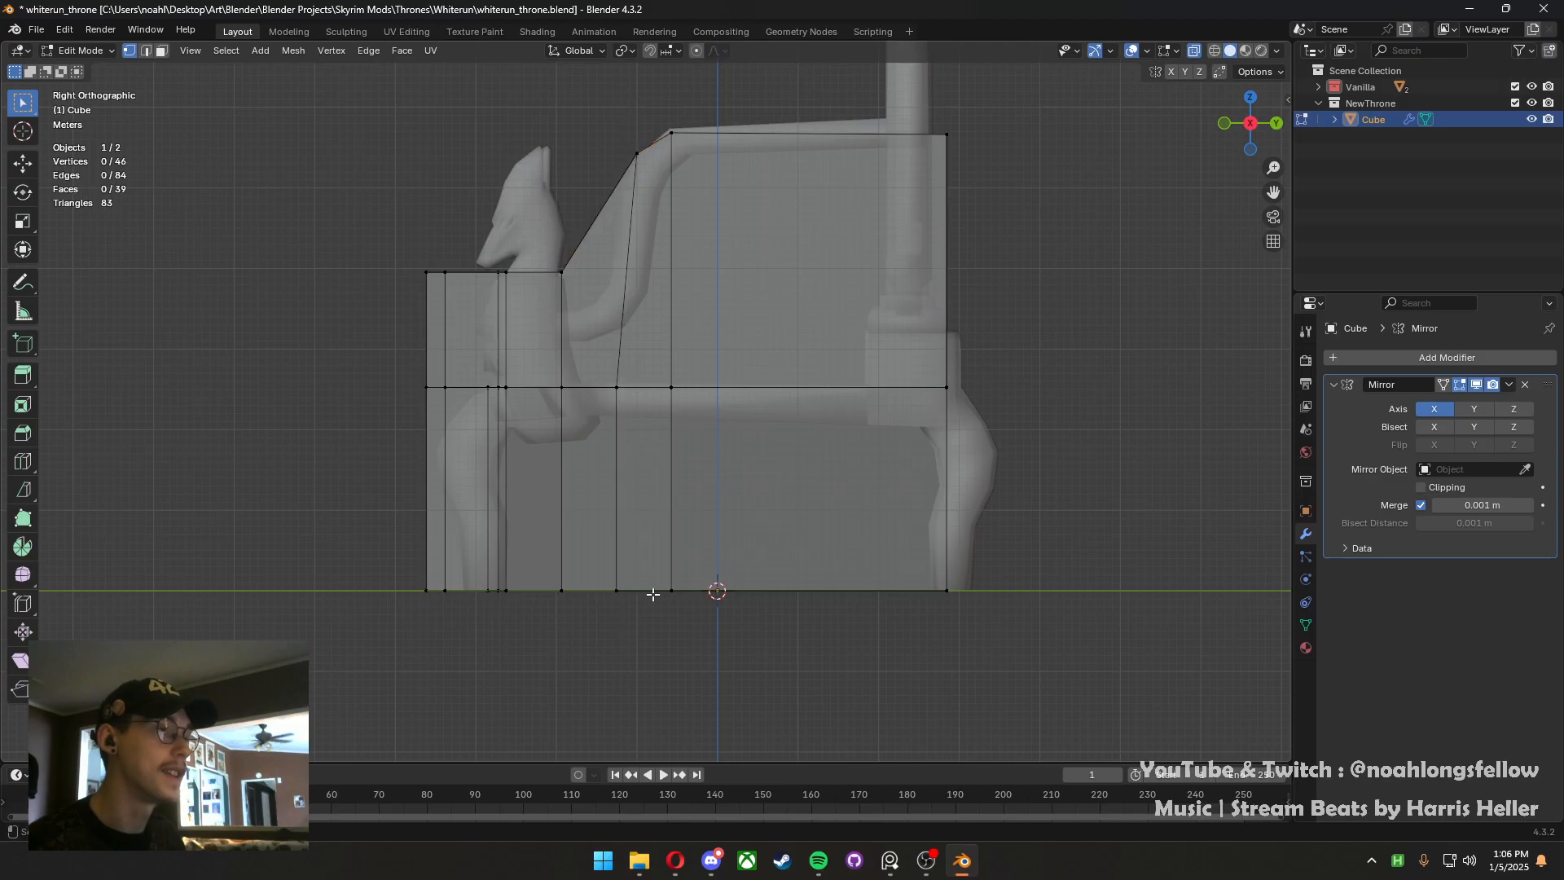
pyautogui.moveTo(649, 607); pyautogui.dragTo(611, 114)
pyautogui.press('s')
pyautogui.press('x')
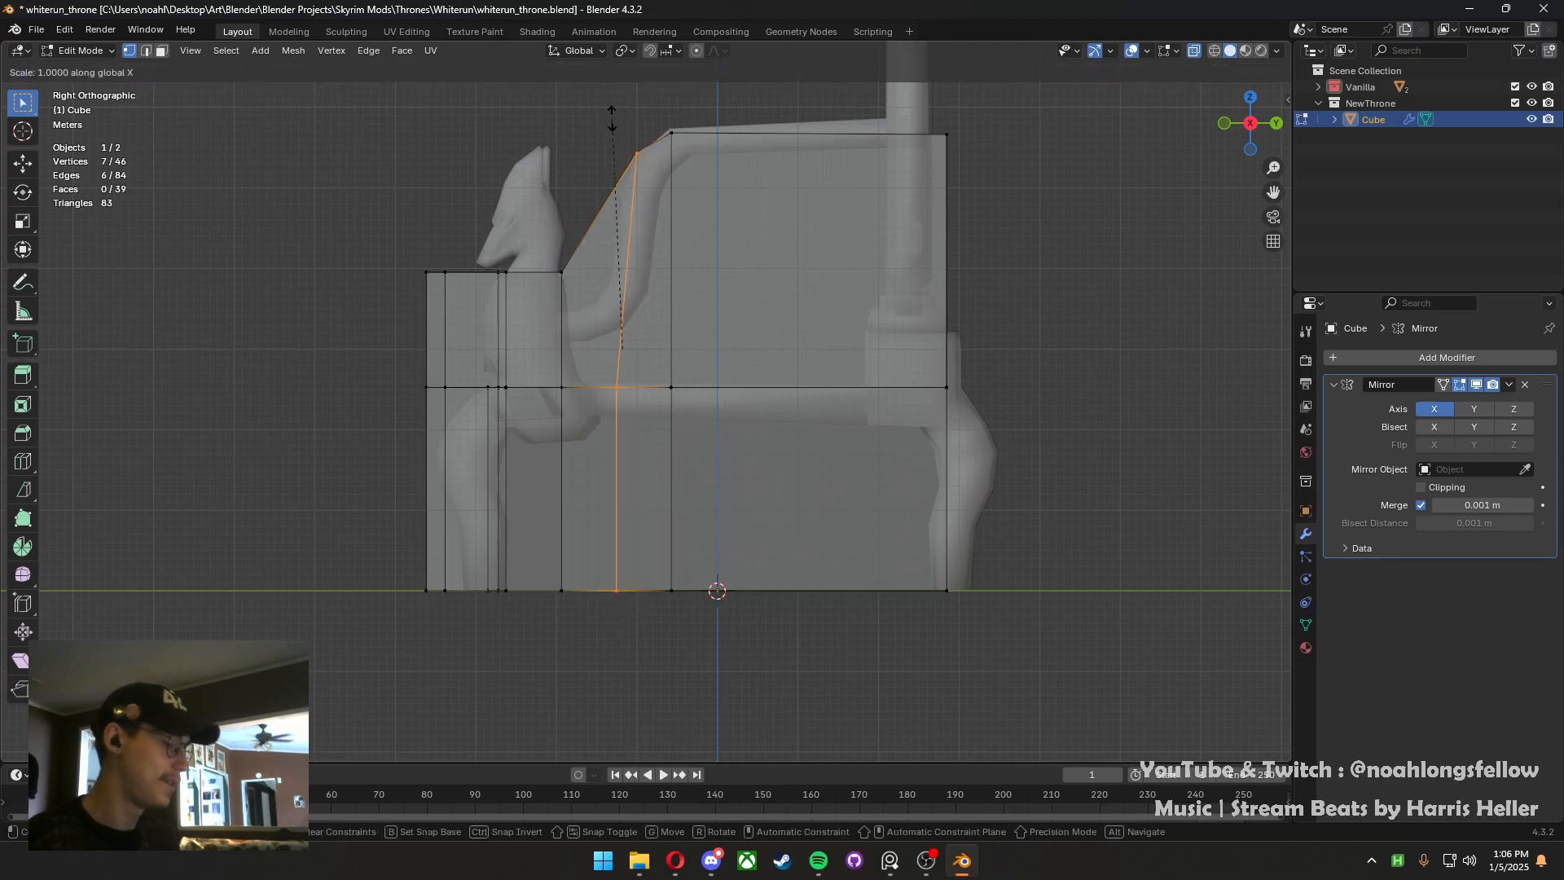
pyautogui.press('0')
pyautogui.press('Return')
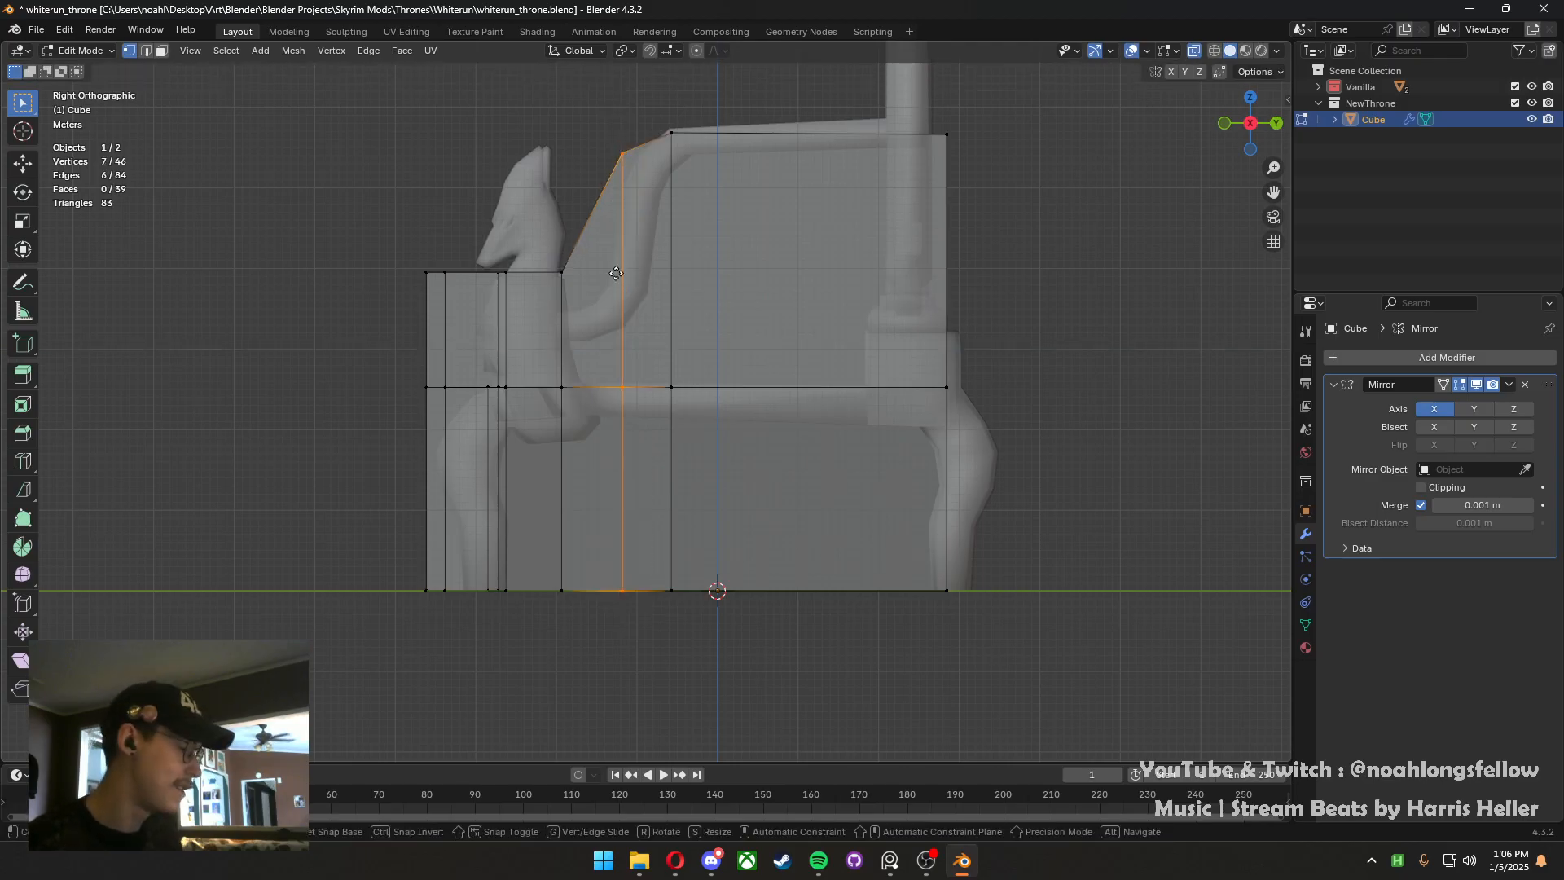
# Move the slope's new cross-section backward along Y to match the vanilla armrest's curve
pyautogui.press('g')
pyautogui.press('y')
pyautogui.click(771, 269)
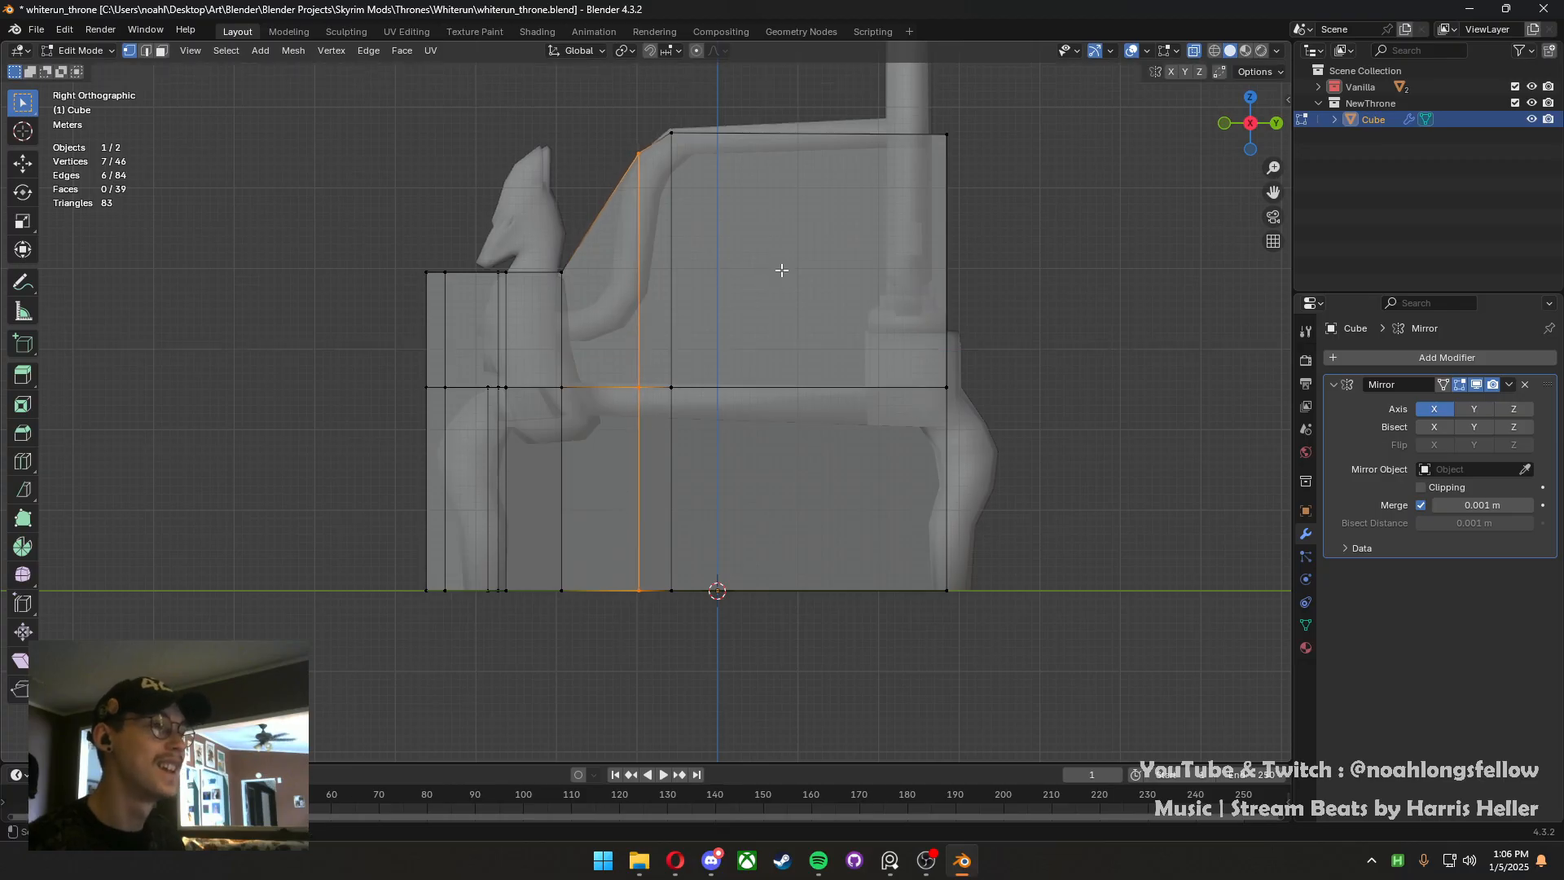
pyautogui.keyDown('shift'); pyautogui.moveTo(598, 271); pyautogui.dragTo(598, 296, button='middle'); pyautogui.keyUp('shift')
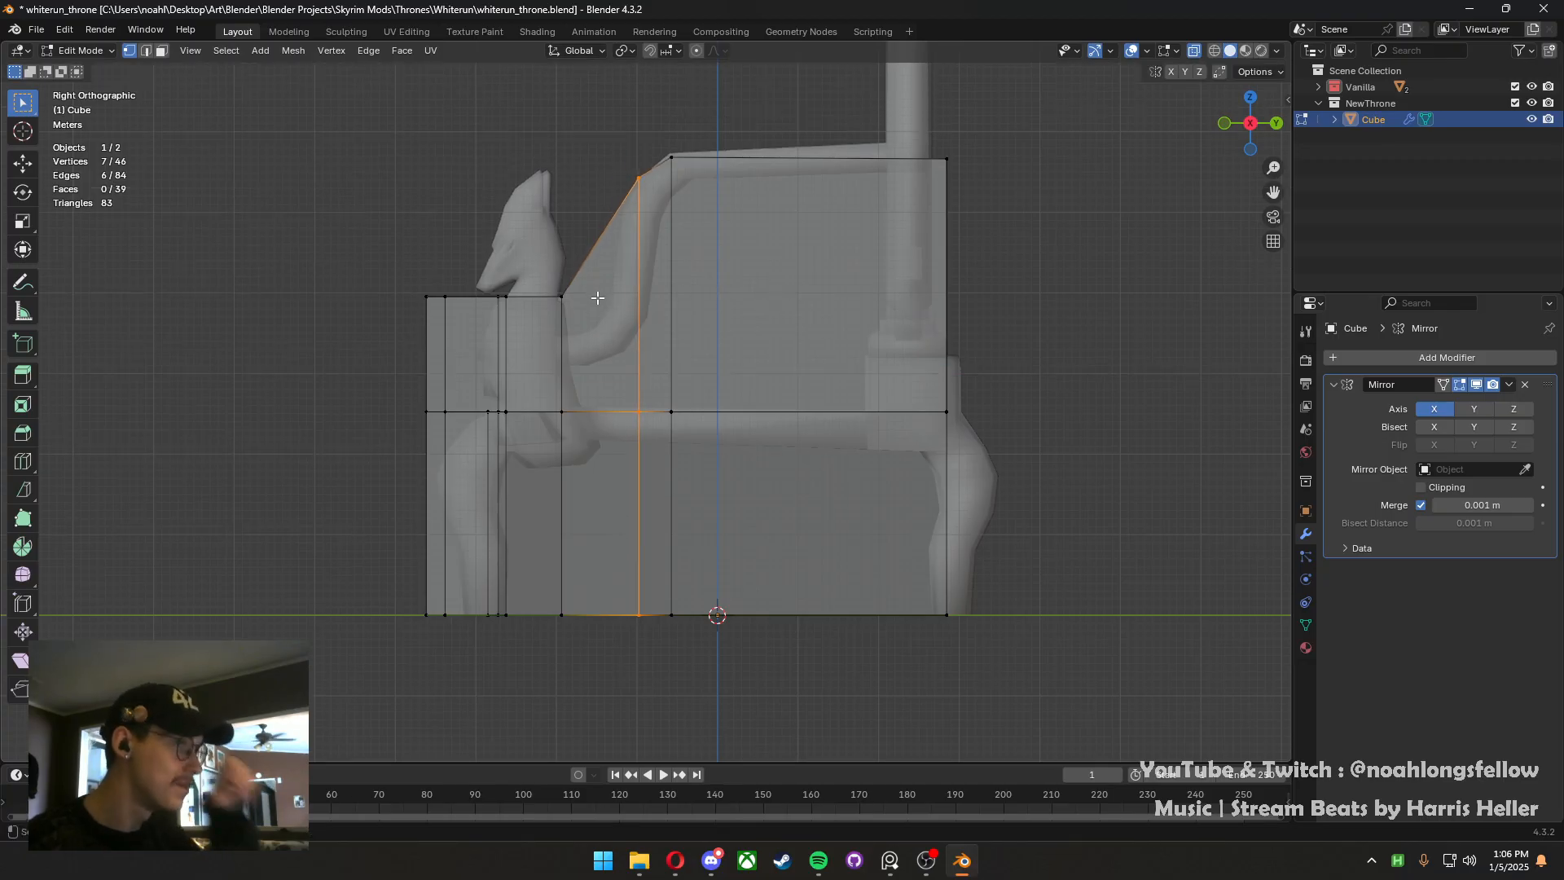
# Raise the armrest's top rear edge along Z so the armrest's top follows the vanilla armrest's incline
pyautogui.keyDown('shift'); pyautogui.moveTo(725, 230); pyautogui.dragTo(634, 303, button='middle'); pyautogui.keyUp('shift')
pyautogui.moveTo(897, 277); pyautogui.dragTo(831, 183)
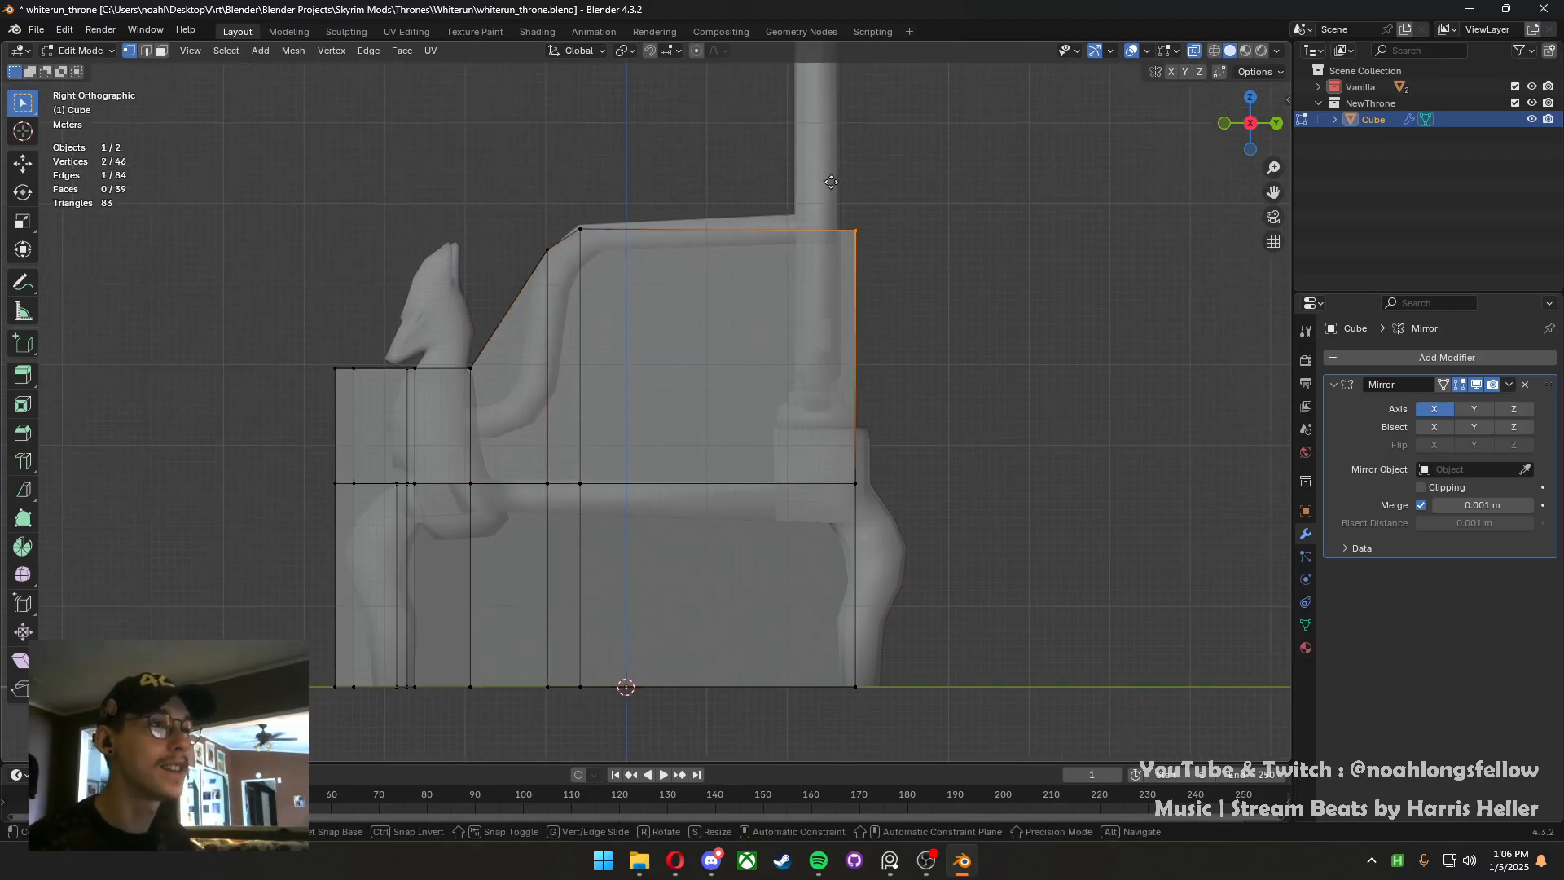
pyautogui.press('g')
pyautogui.press('z')
pyautogui.click(829, 163)
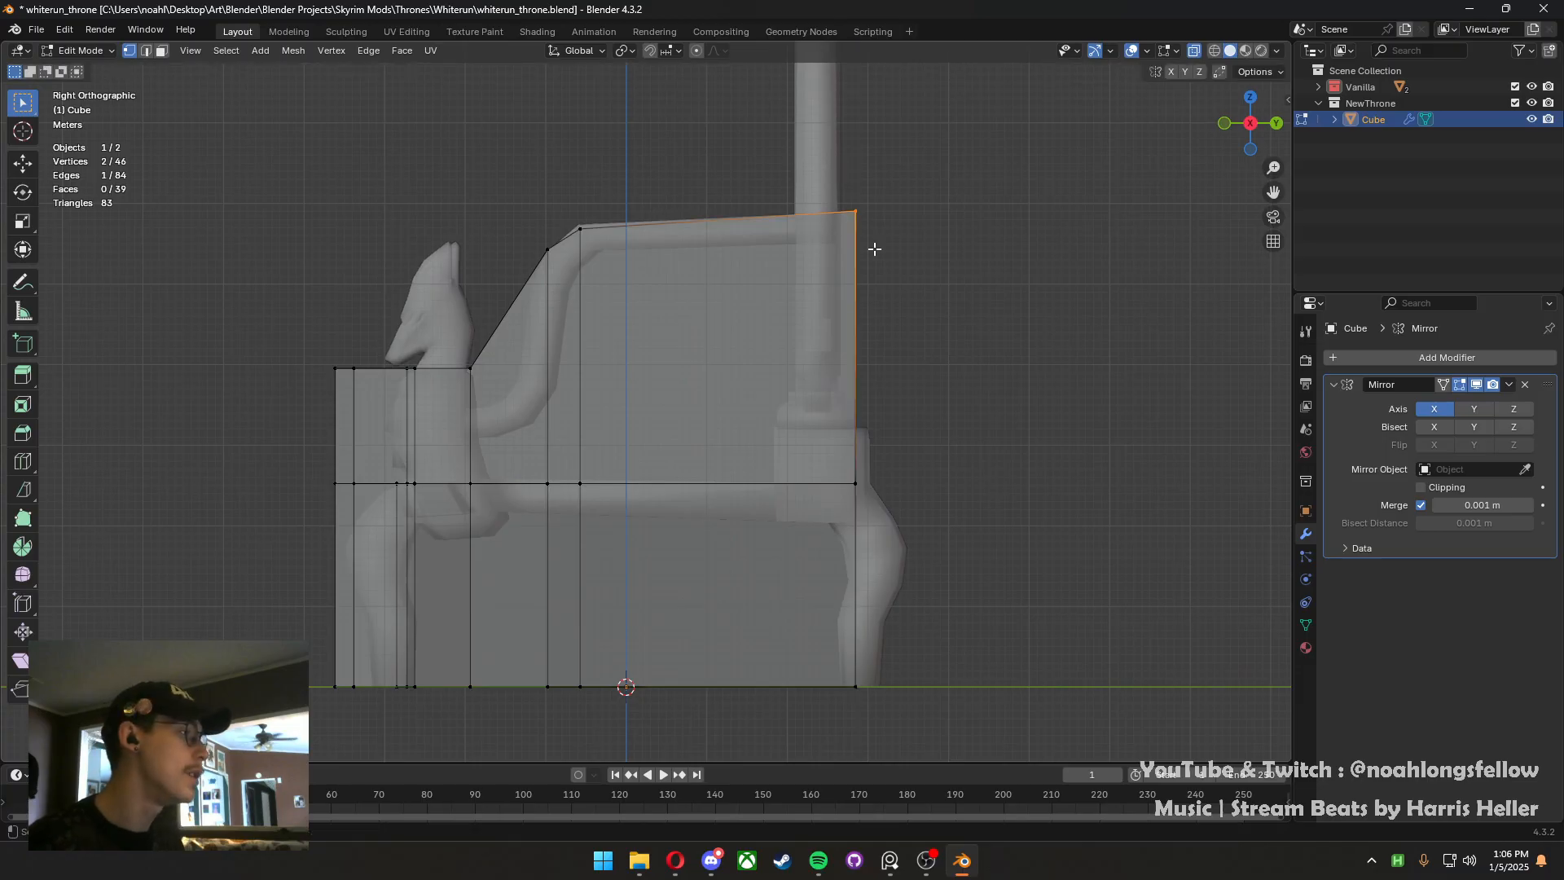
# Select all rear vertices of the seat and armrest and move them slightly backward along Y
pyautogui.moveTo(970, 738); pyautogui.dragTo(810, 168)
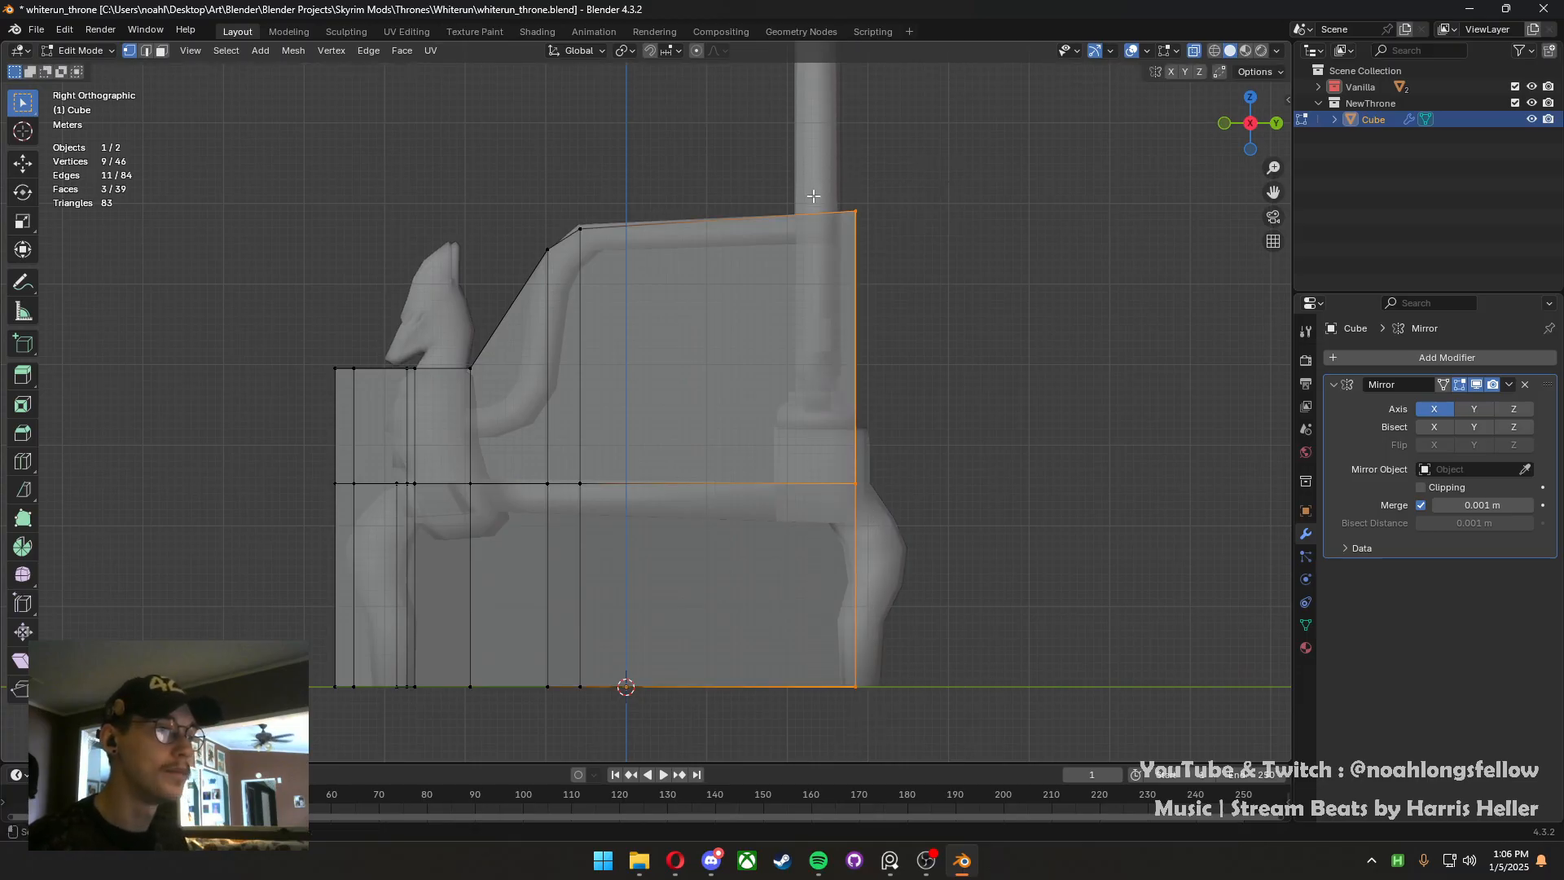
pyautogui.press('g')
pyautogui.press('y')
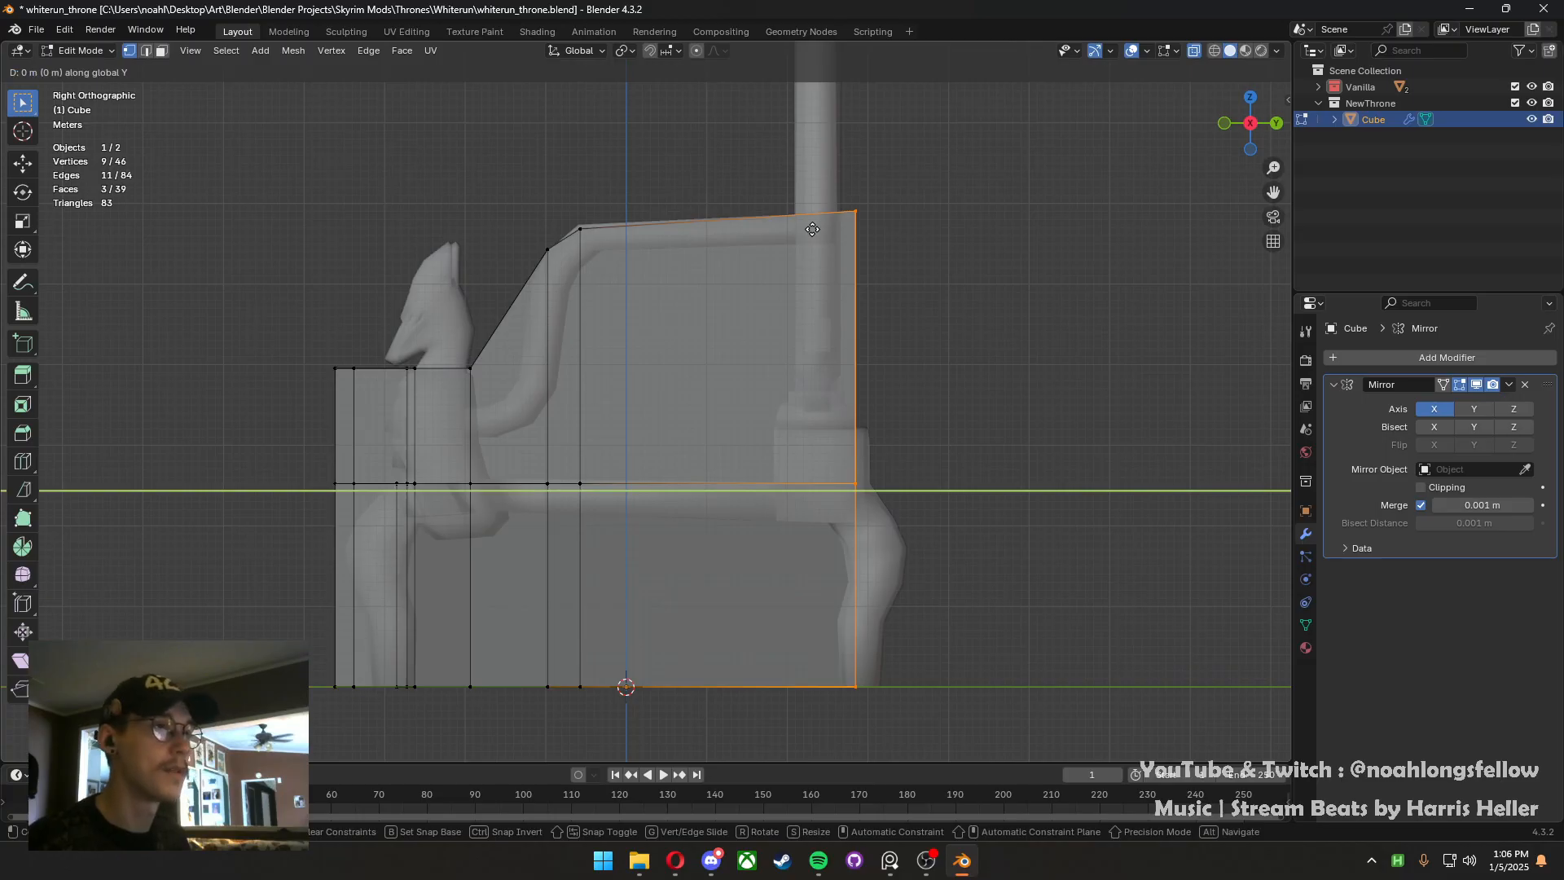
pyautogui.click(976, 298)
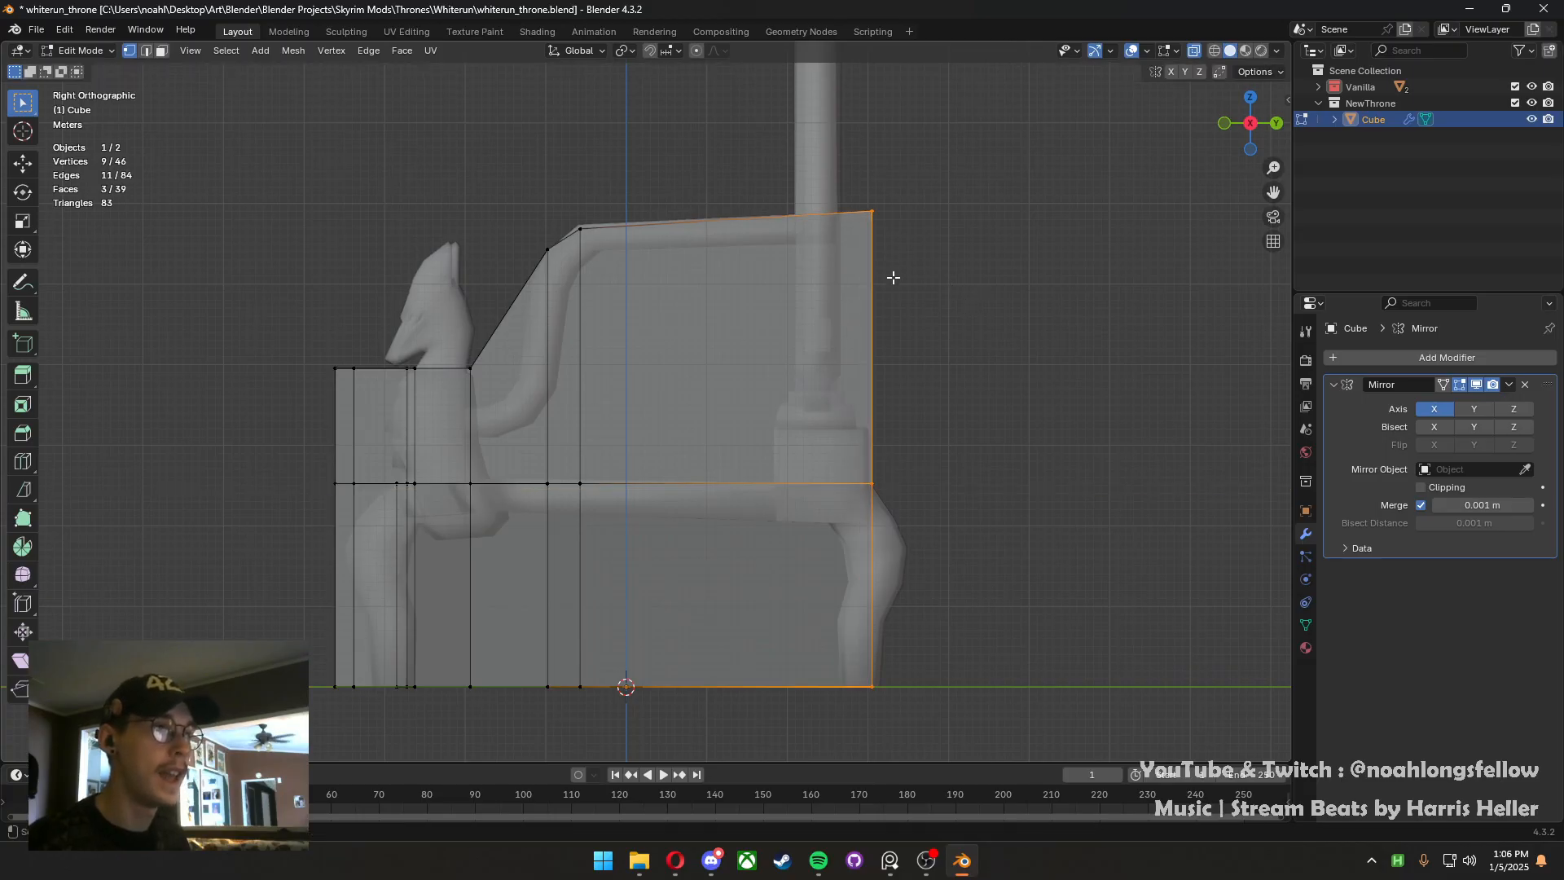
# Add a loop cut across the seat and armrest near the rear, in line with the front of the vanilla backrest
pyautogui.keyDown('shift'); pyautogui.moveTo(827, 236); pyautogui.dragTo(536, 538, button='middle'); pyautogui.keyUp('shift')
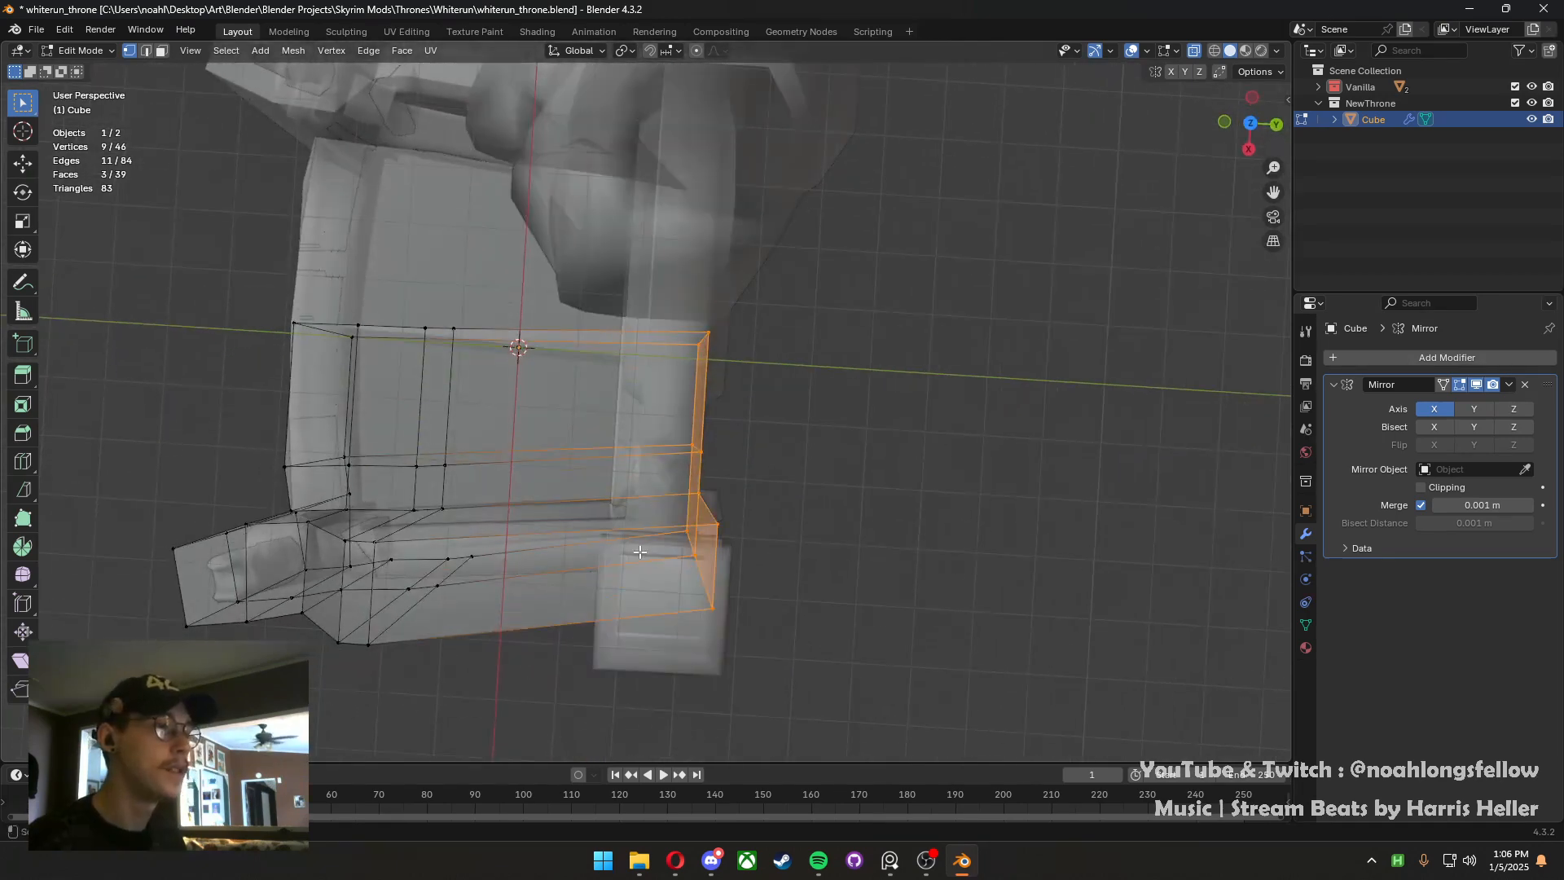
pyautogui.press('KP_7')
pyautogui.keyDown('shift'); pyautogui.moveTo(801, 442); pyautogui.dragTo(750, 335, button='middle'); pyautogui.keyUp('shift')
pyautogui.hotkey('ctrl', 'r')
pyautogui.click(781, 391)
pyautogui.click(760, 326)
# Select the two top faces of the narrow strip at the rear of the seat in face mode
pyautogui.press('3')
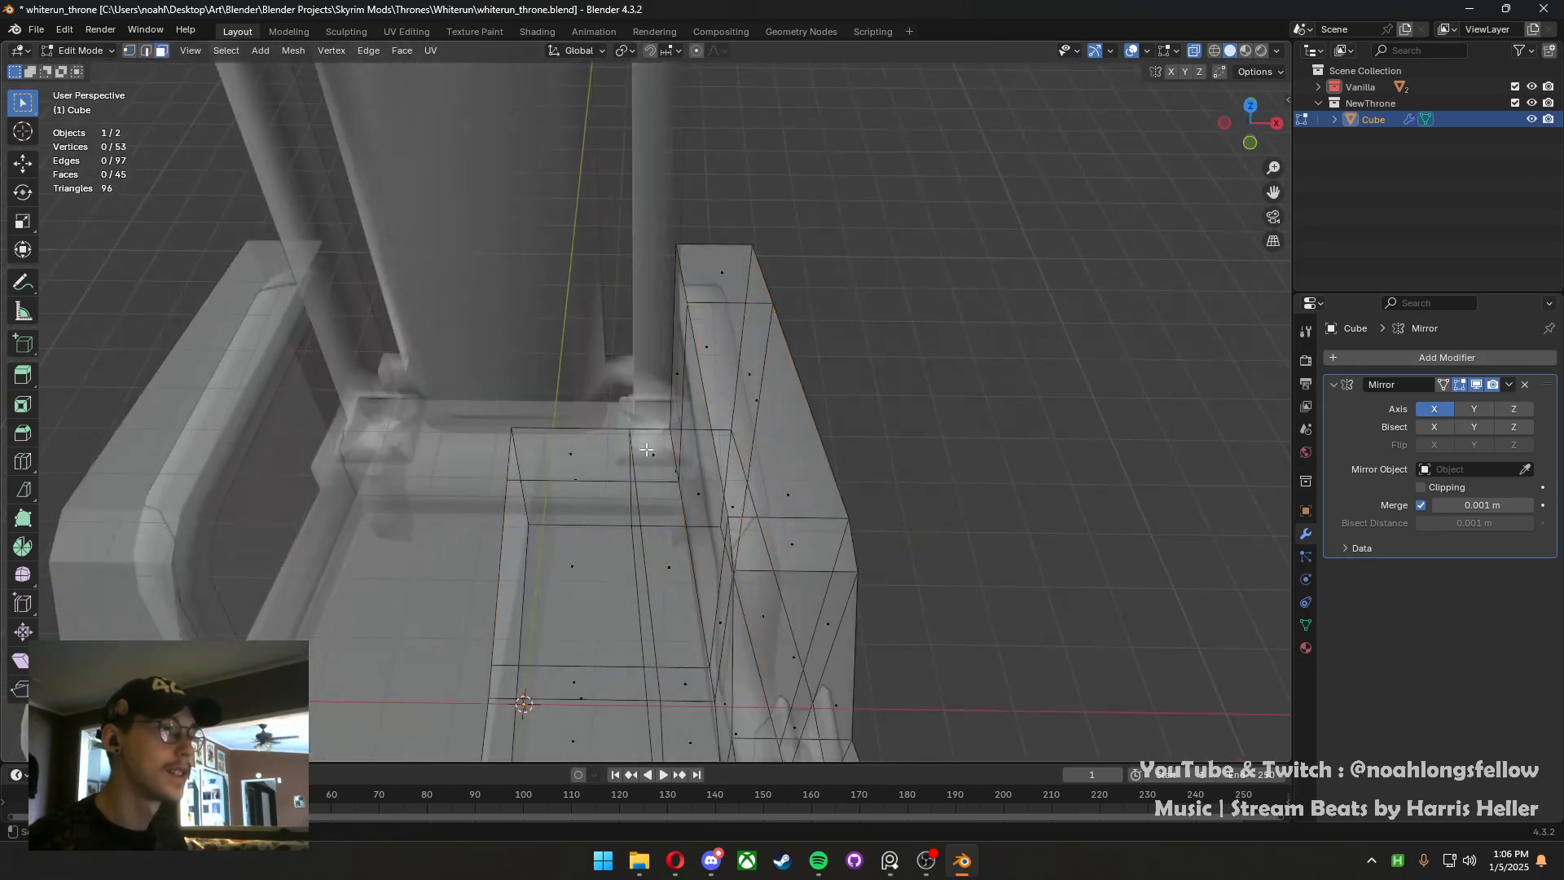
pyautogui.click(648, 450)
pyautogui.keyDown('shift'); pyautogui.click(548, 453); pyautogui.keyUp('shift')
pyautogui.moveTo(549, 453); pyautogui.dragTo(568, 440, button='middle')
pyautogui.scroll(-3, 562, 406)
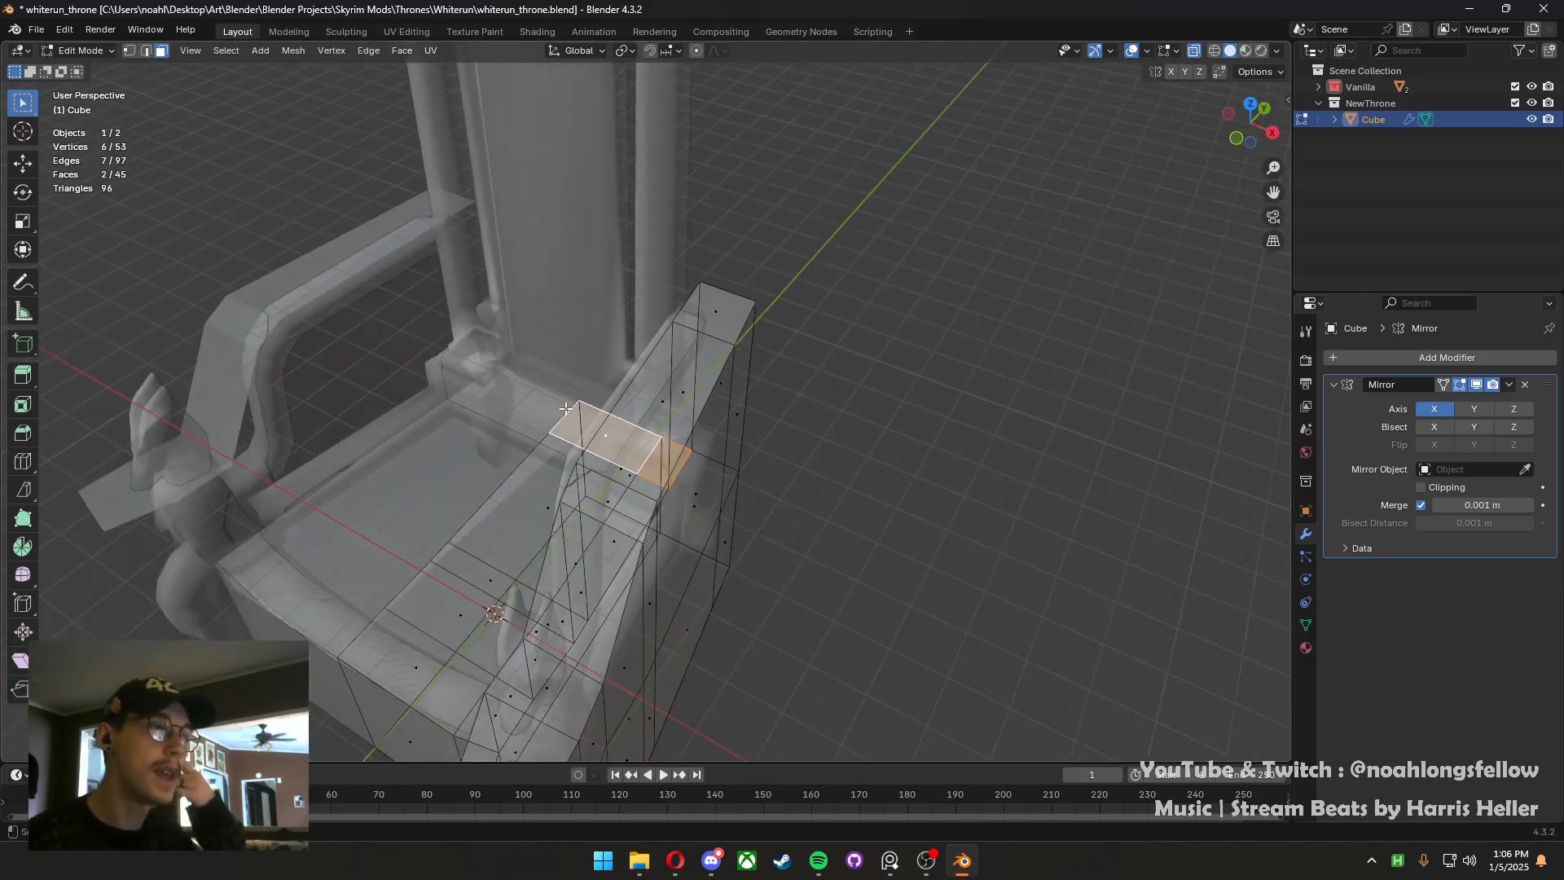
# Examine the carved throne images on the reference board and compare them with the throne blockout's proportions
pyautogui.moveTo(1563, 788); pyautogui.dragTo(707, 572, button='right')
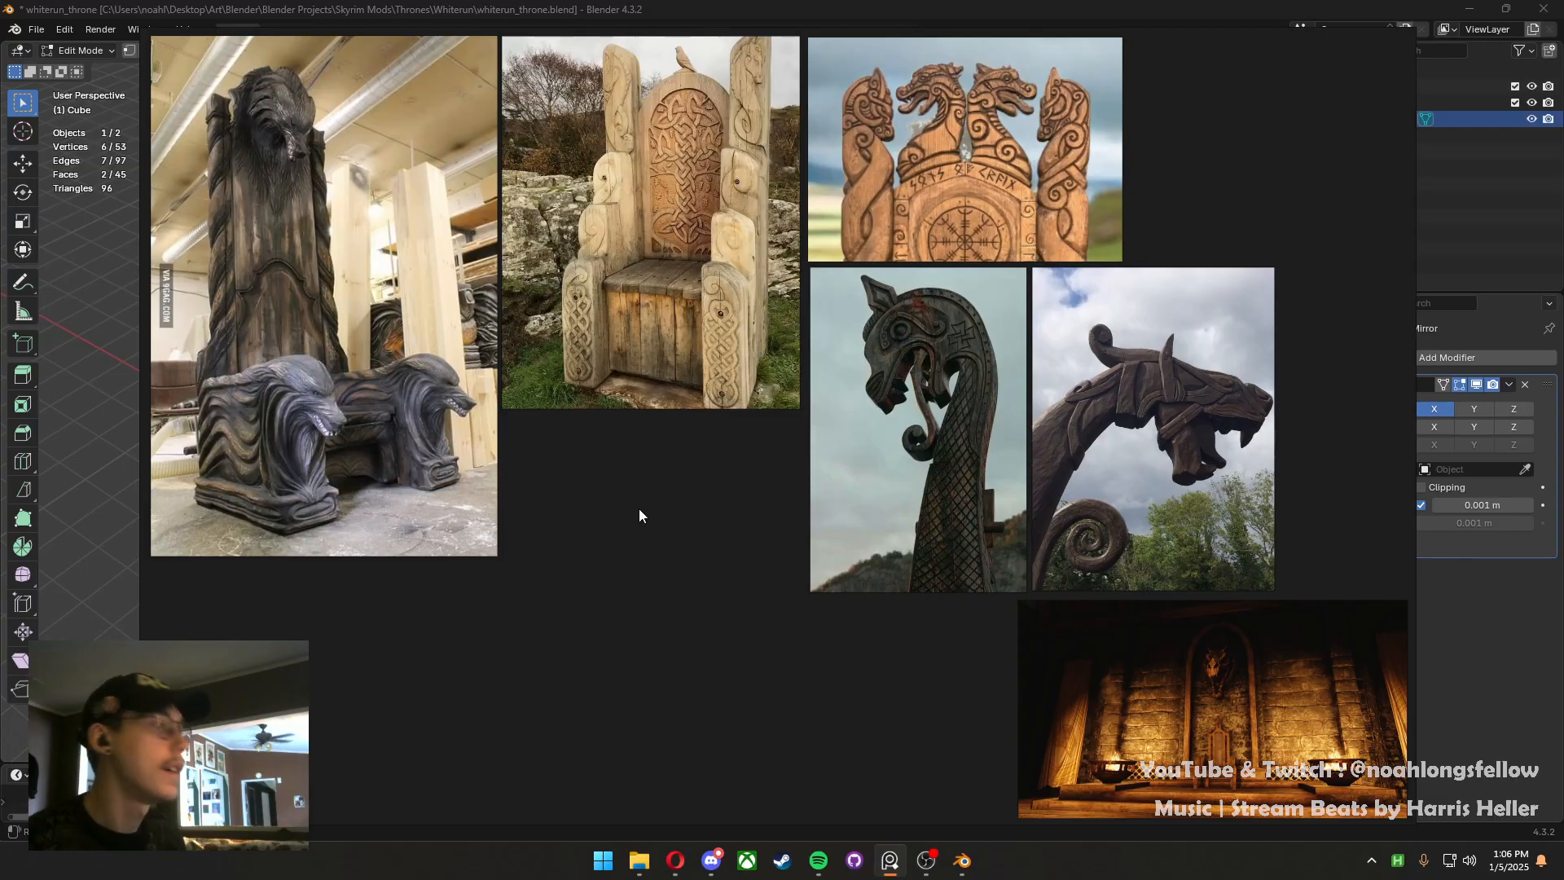
pyautogui.moveTo(639, 508); pyautogui.dragTo(1563, 721, button='right')
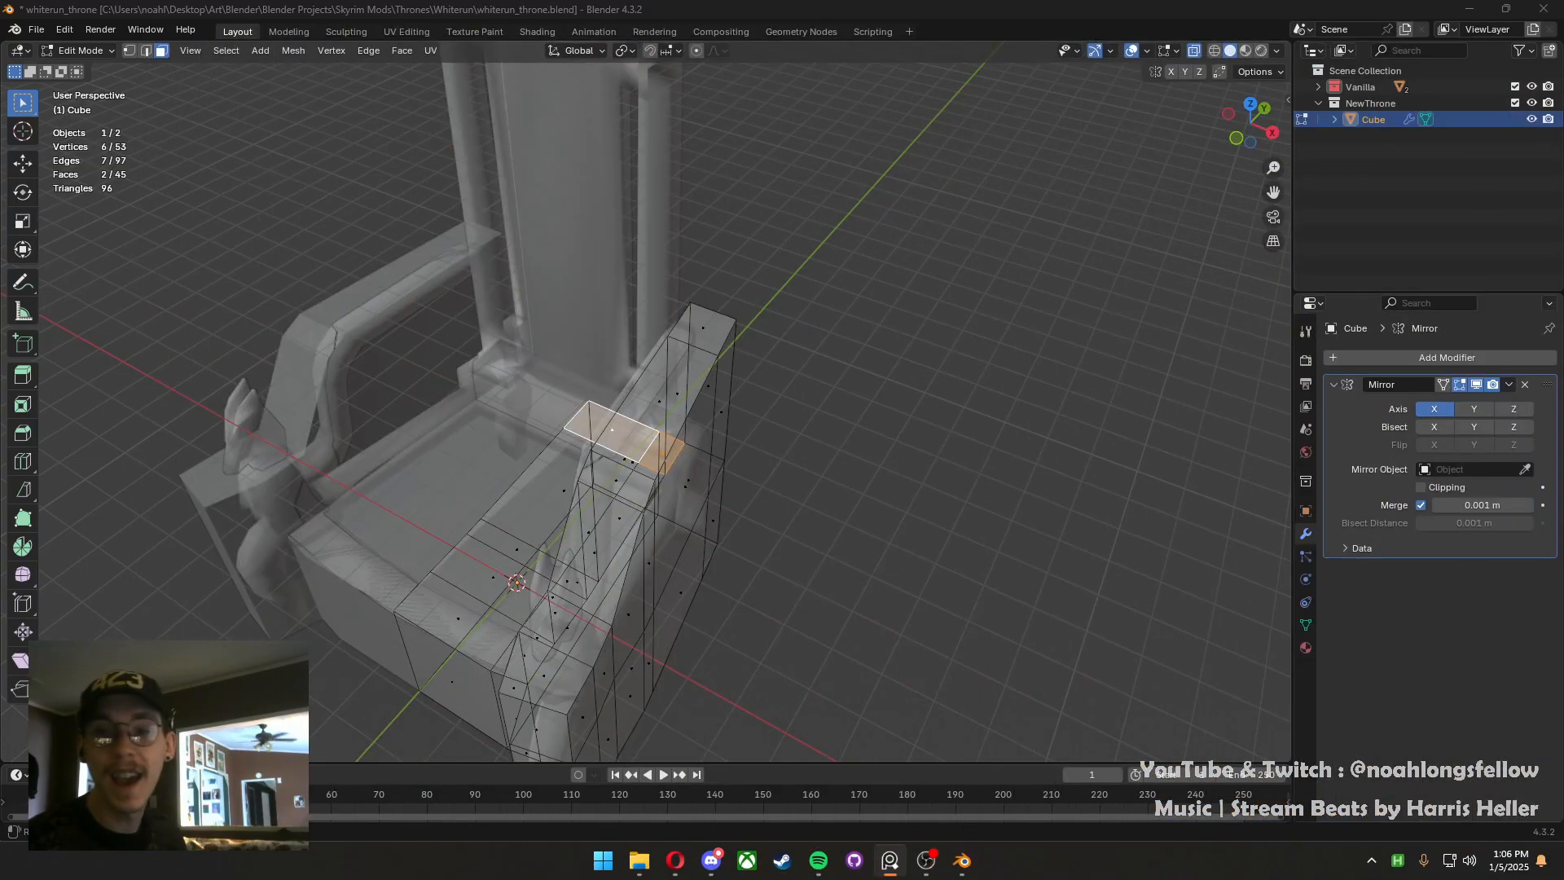
pyautogui.press('Tab')
pyautogui.moveTo(621, 466); pyautogui.dragTo(629, 400, button='middle')
pyautogui.scroll(-5, 635, 433)
pyautogui.scroll(4, 629, 399)
pyautogui.moveTo(1563, 720); pyautogui.dragTo(652, 516, button='right')
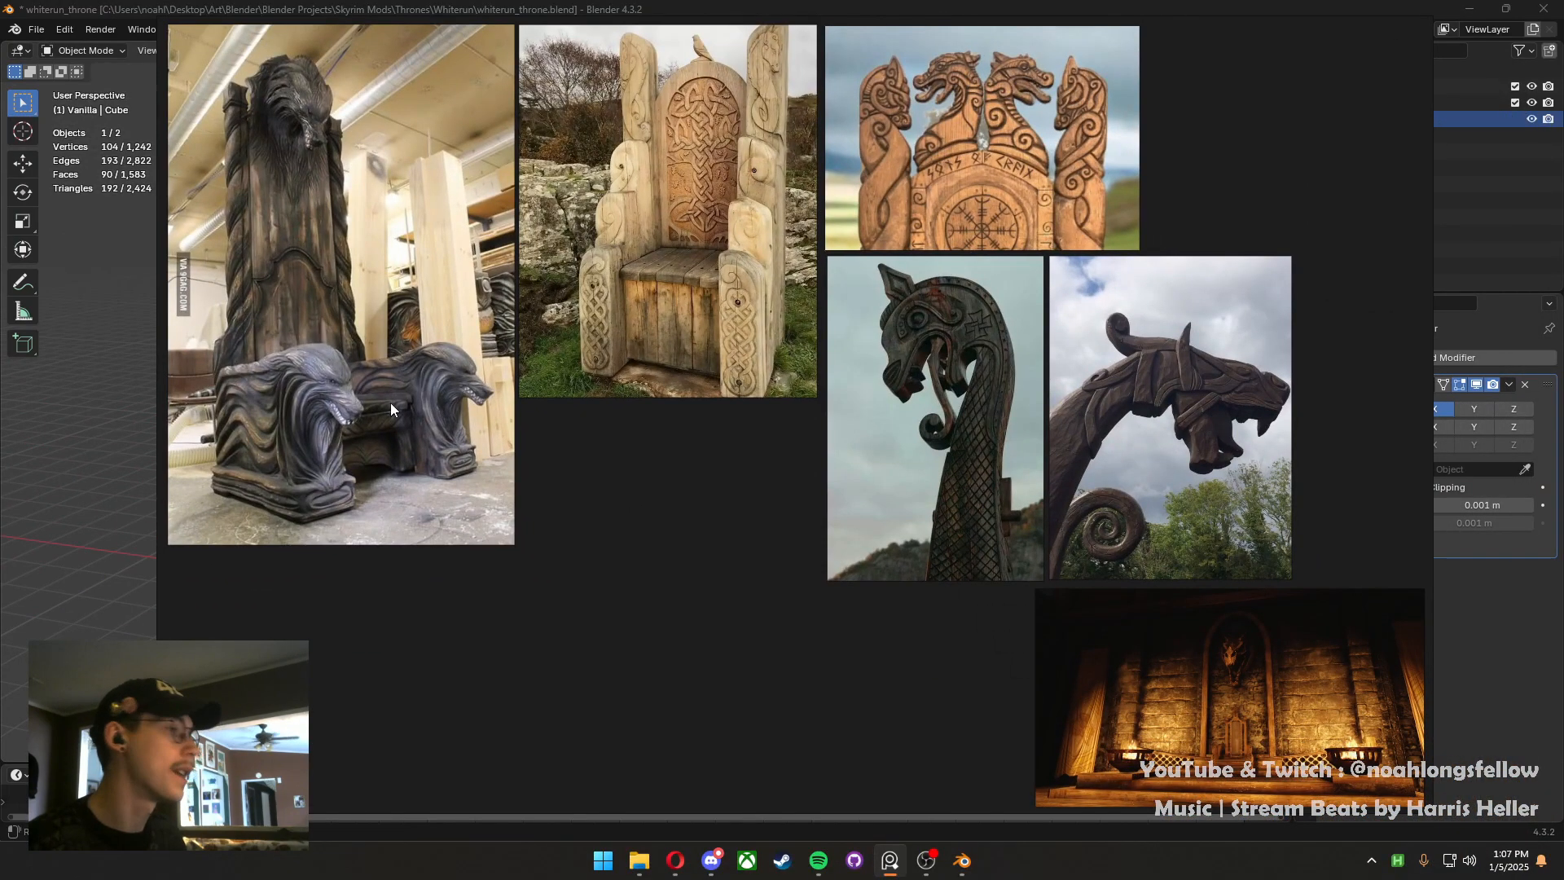
pyautogui.moveTo(700, 423); pyautogui.dragTo(1563, 734, button='right')
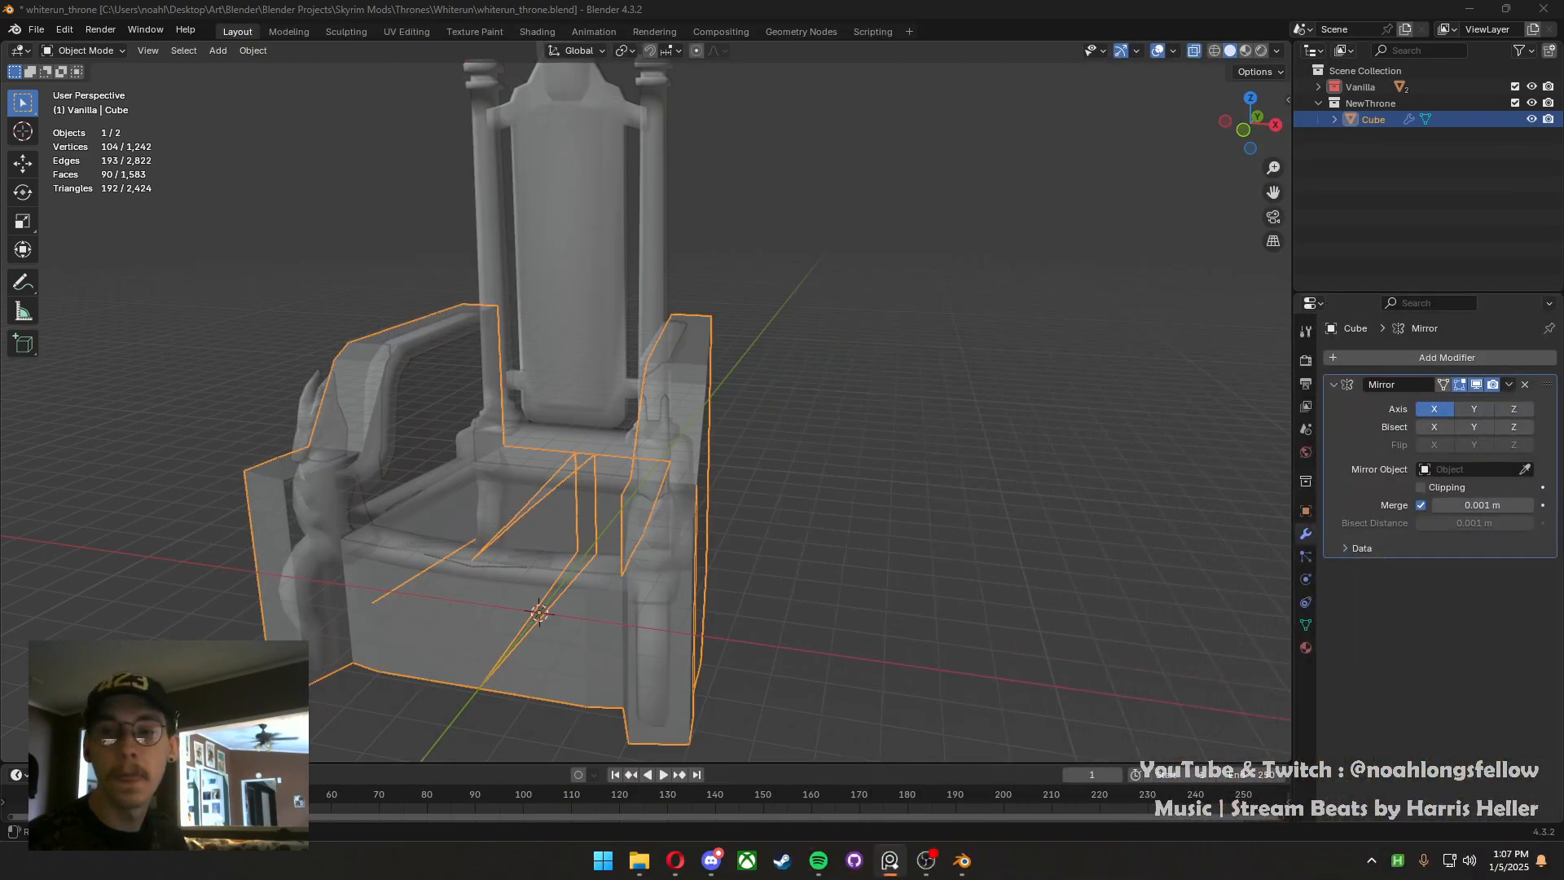
pyautogui.moveTo(594, 492); pyautogui.dragTo(693, 497, button='middle')
pyautogui.press('Tab')
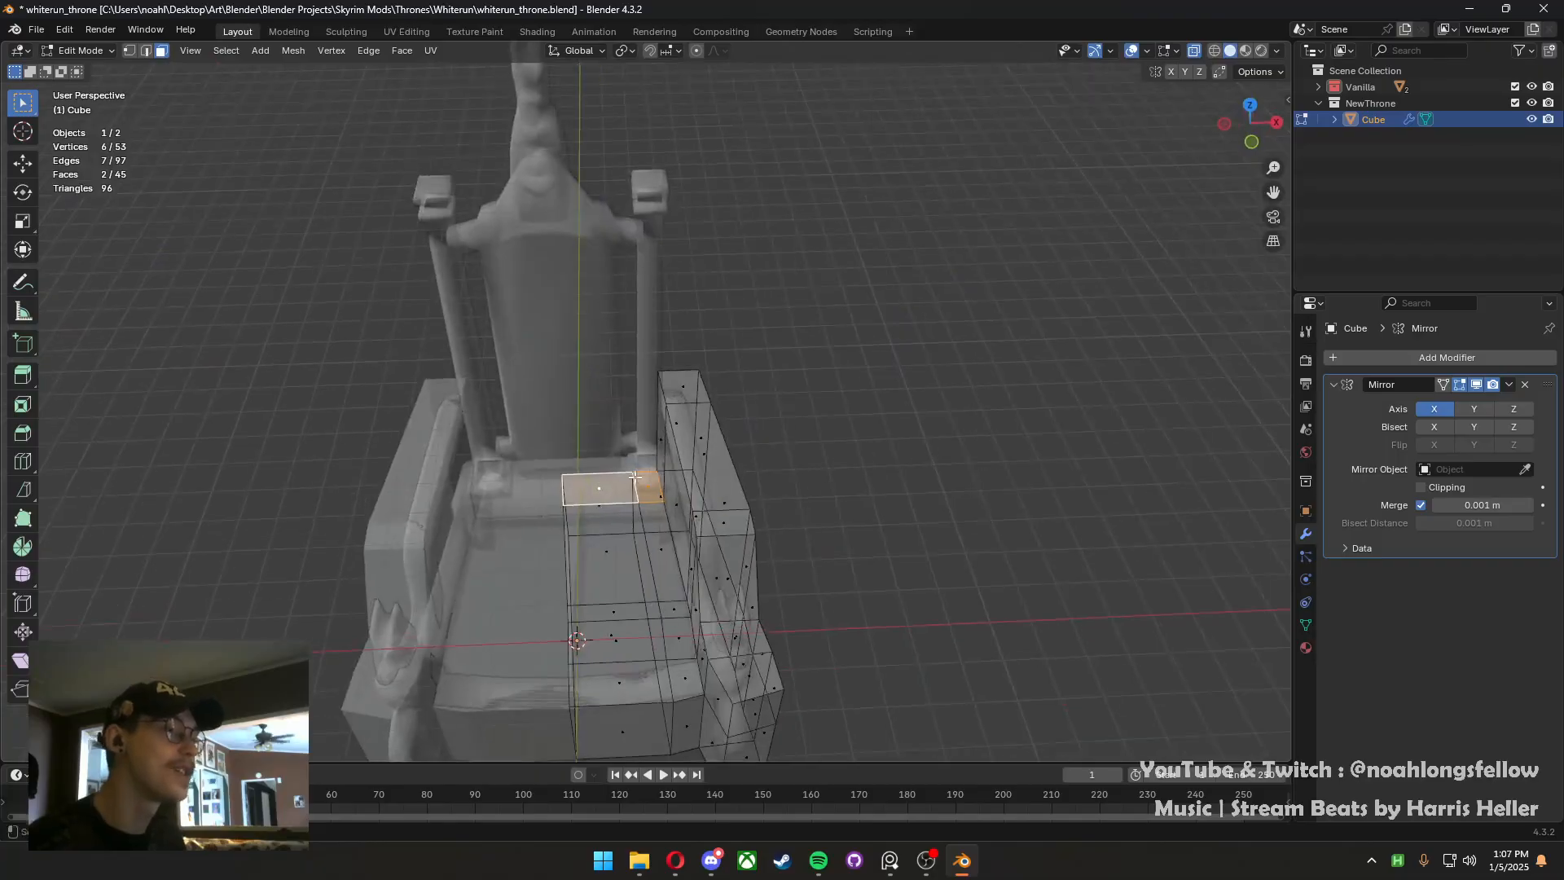
# Extrude the two selected rear seat faces upward along Z to about the top of the vanilla backrest's posts
pyautogui.scroll(4, 677, 505)
pyautogui.scroll(-3, 642, 539)
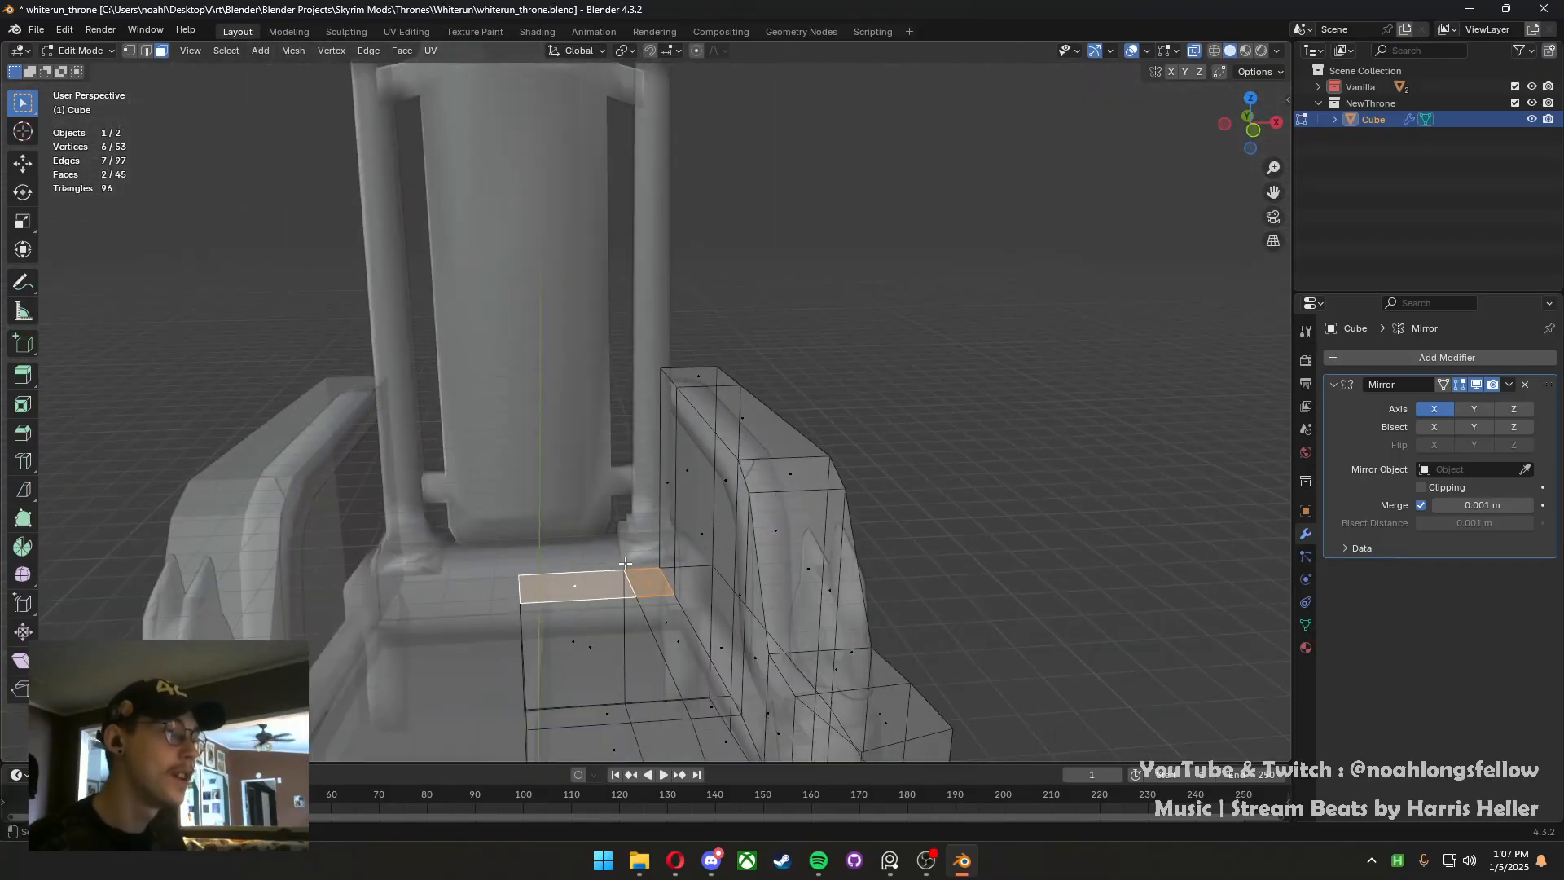
pyautogui.press('e')
pyautogui.press('z')
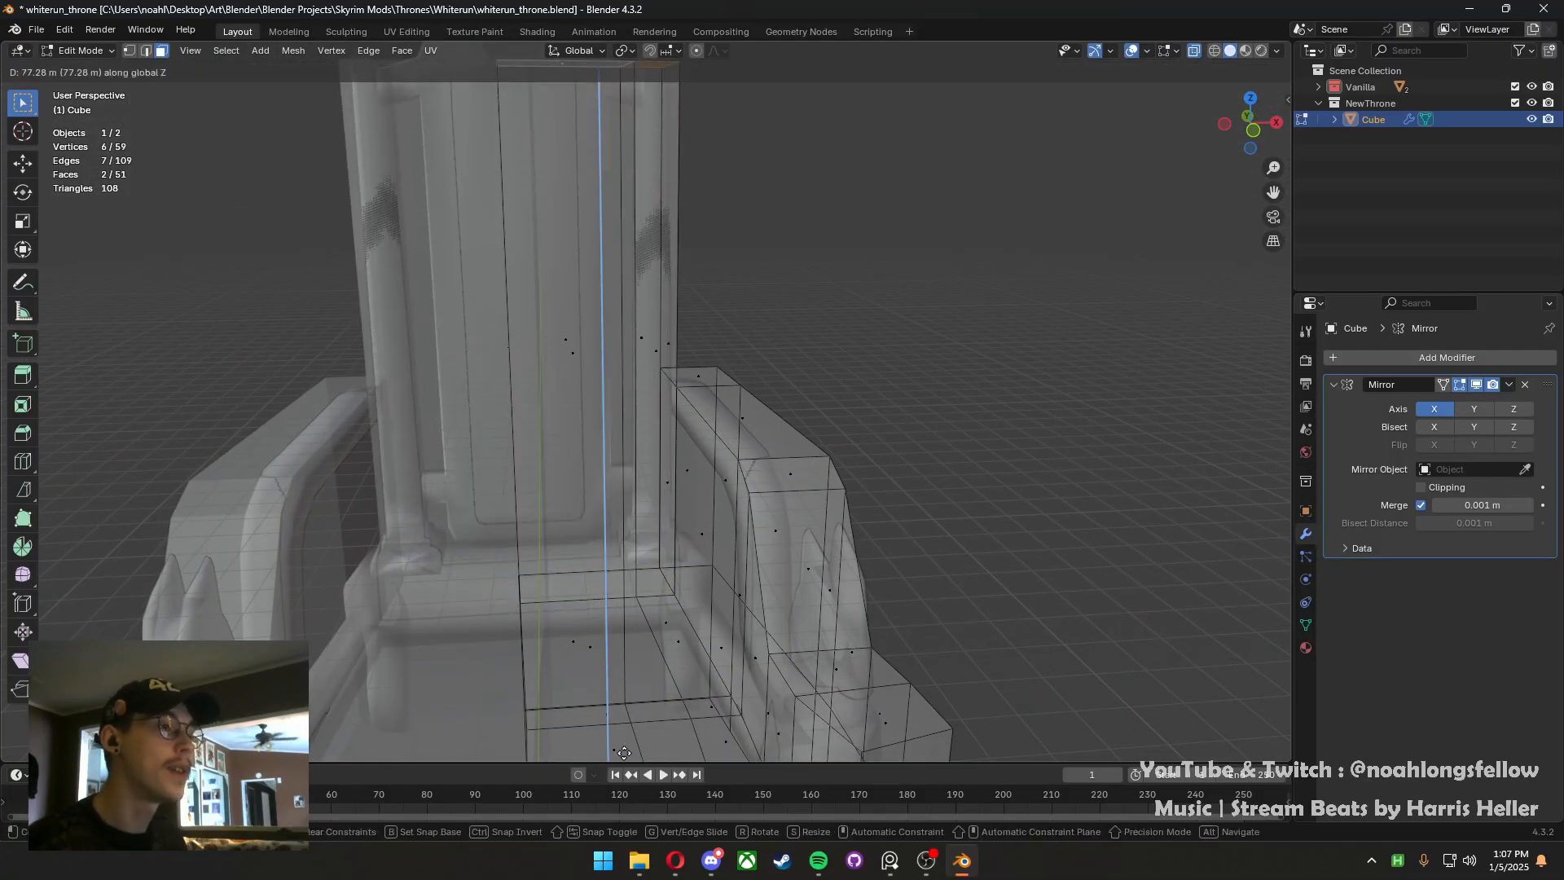
pyautogui.click(617, 689)
pyautogui.press('Tab')
pyautogui.scroll(-4, 848, 498)
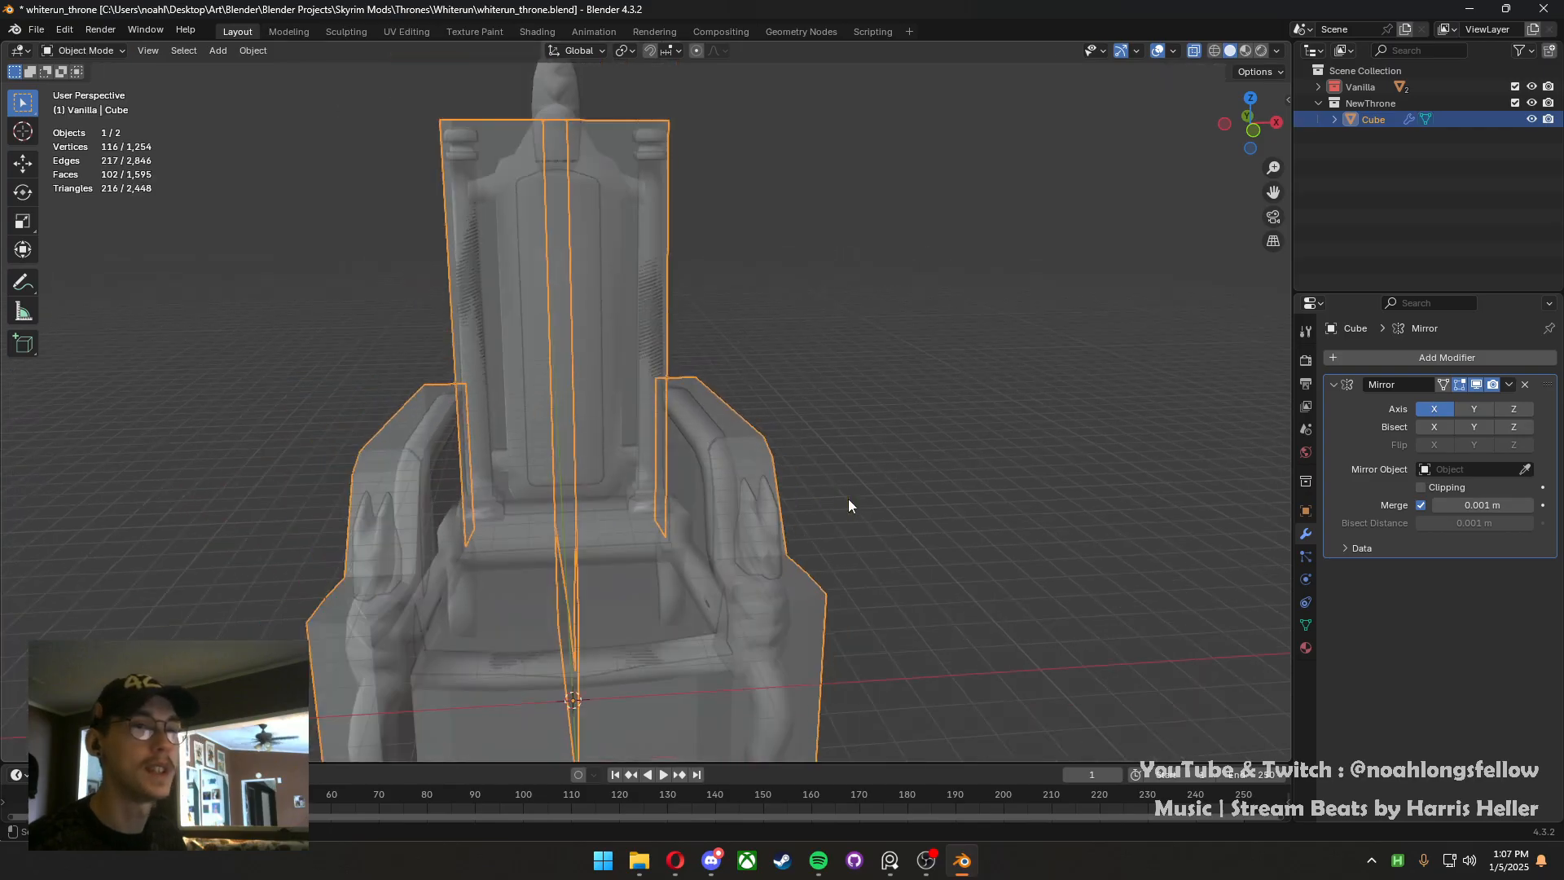
pyautogui.moveTo(848, 499); pyautogui.dragTo(699, 480, button='middle')
# Select the seat's centreline edge loop, try moving it along X, and enable Clipping on the Mirror modifier
pyautogui.press('Tab')
pyautogui.press('2')
pyautogui.keyDown('alt'); pyautogui.click(521, 578); pyautogui.keyUp('alt')
pyautogui.moveTo(521, 579); pyautogui.dragTo(603, 586, button='middle')
pyautogui.press('g')
pyautogui.press('x')
pyautogui.rightClick(613, 592)
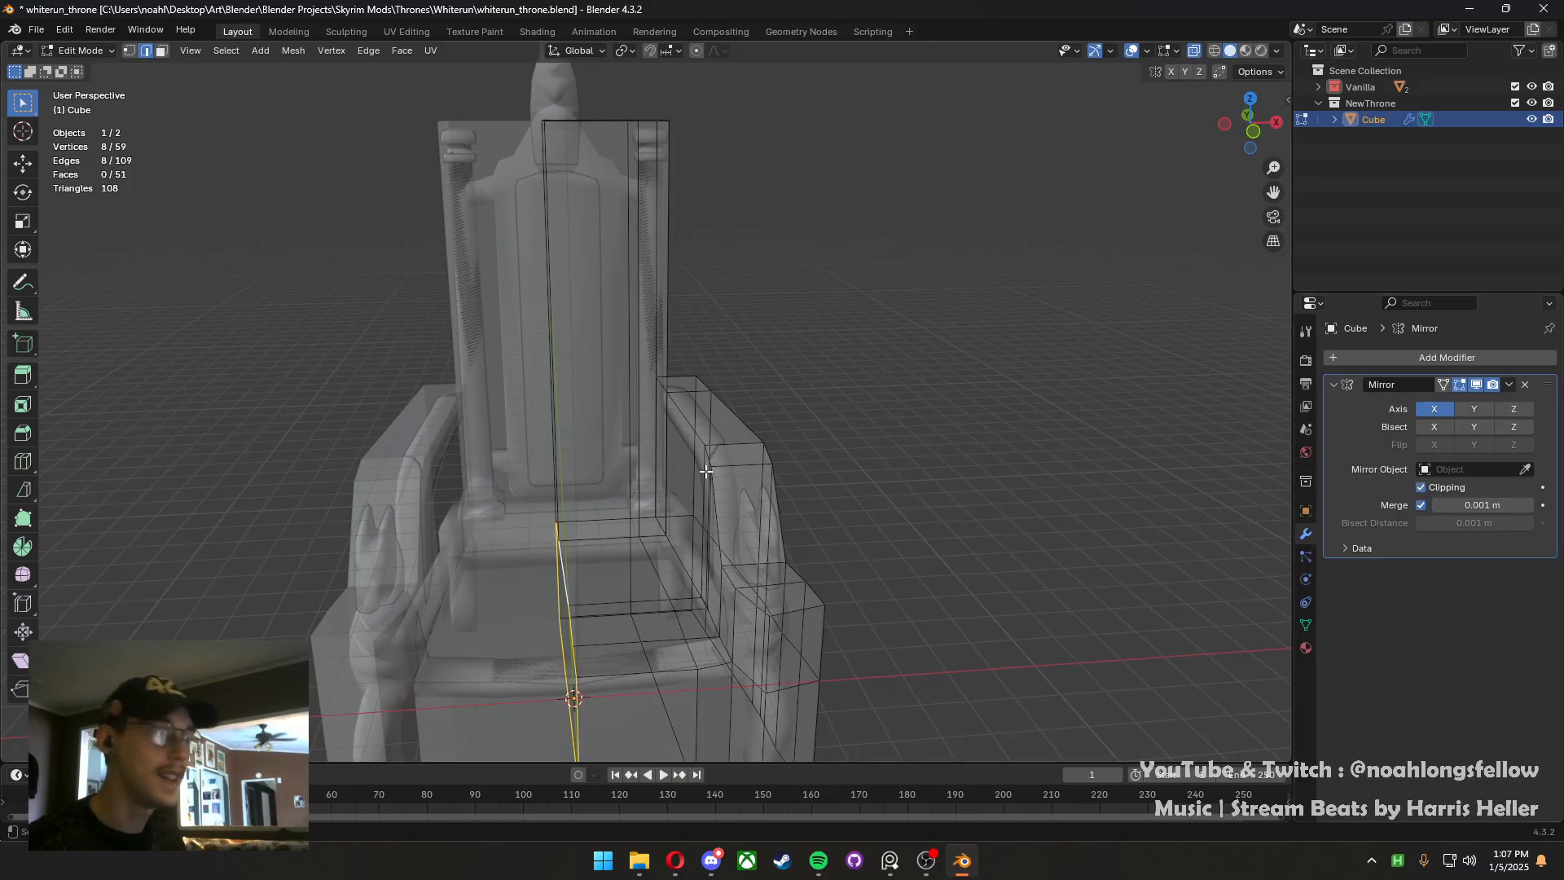
# Move the centre vertices of the seat and the backrest's top along X onto the mirror plane
pyautogui.press('g')
pyautogui.press('x')
pyautogui.click(782, 532)
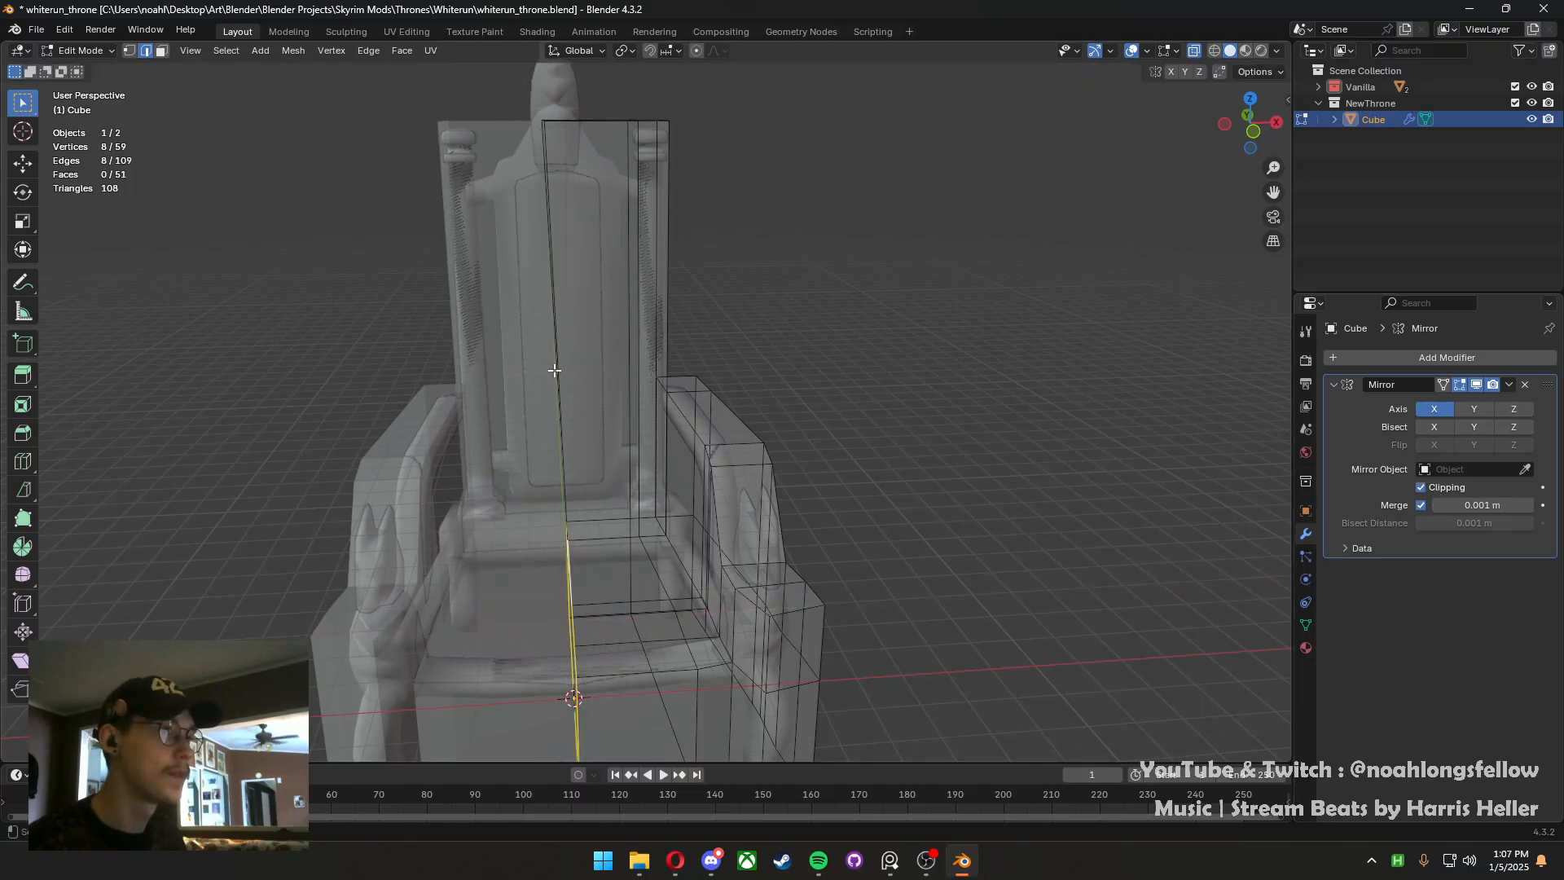
pyautogui.press('1')
pyautogui.moveTo(526, 76); pyautogui.dragTo(585, 135)
pyautogui.moveTo(646, 290); pyautogui.dragTo(604, 277, button='middle')
pyautogui.press('g')
pyautogui.press('x')
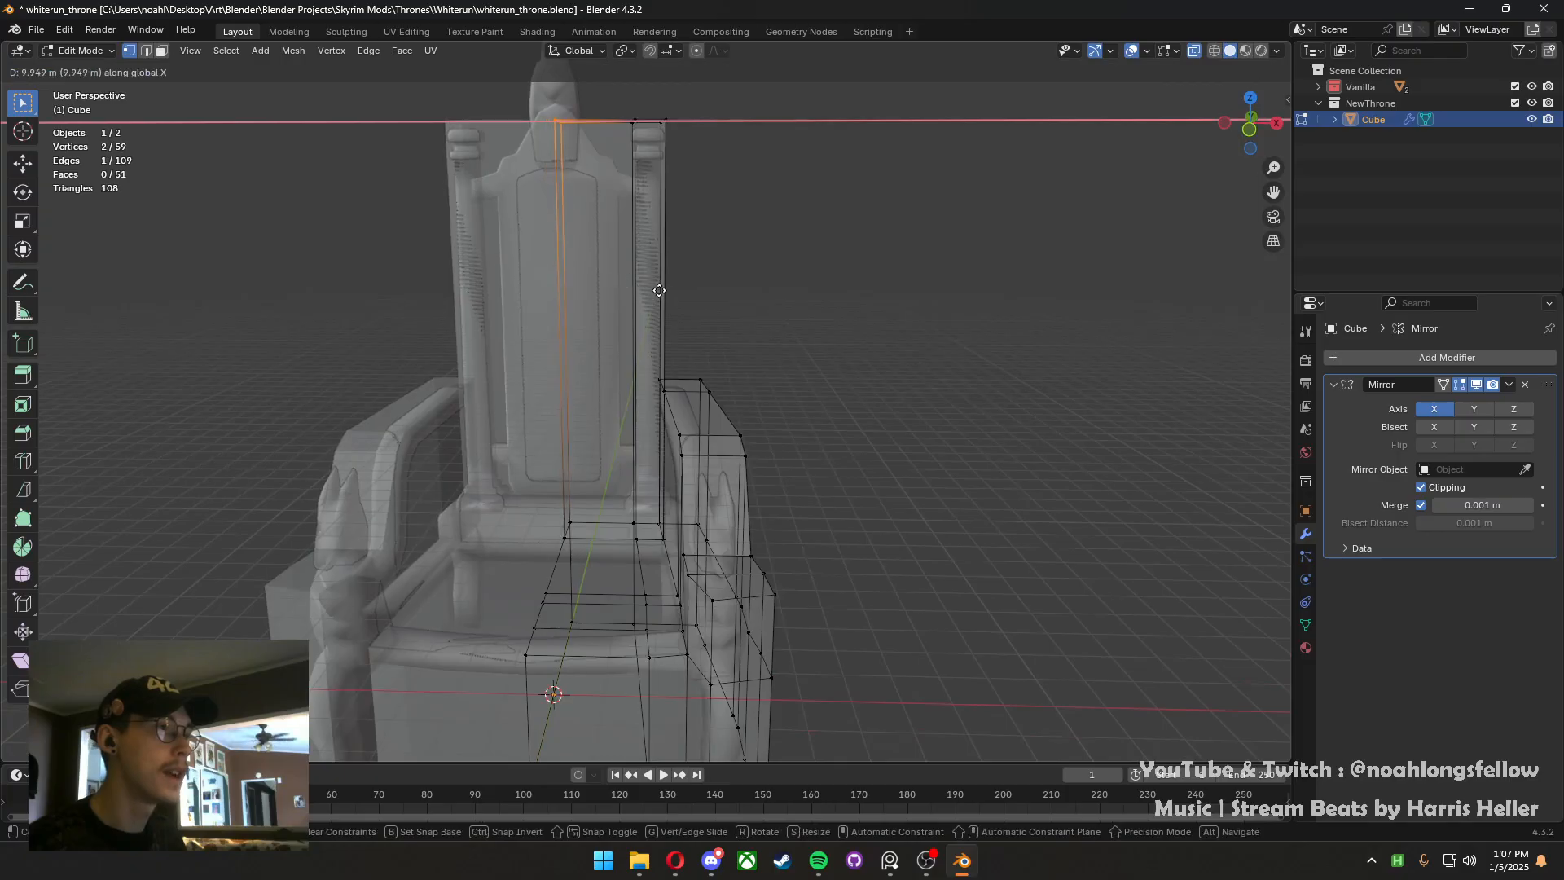
pyautogui.click(659, 290)
# Delete the tall interior face along the backrest's centre line
pyautogui.moveTo(705, 325); pyautogui.dragTo(601, 307, button='middle')
pyautogui.press('3')
pyautogui.click(580, 303)
pyautogui.press('x')
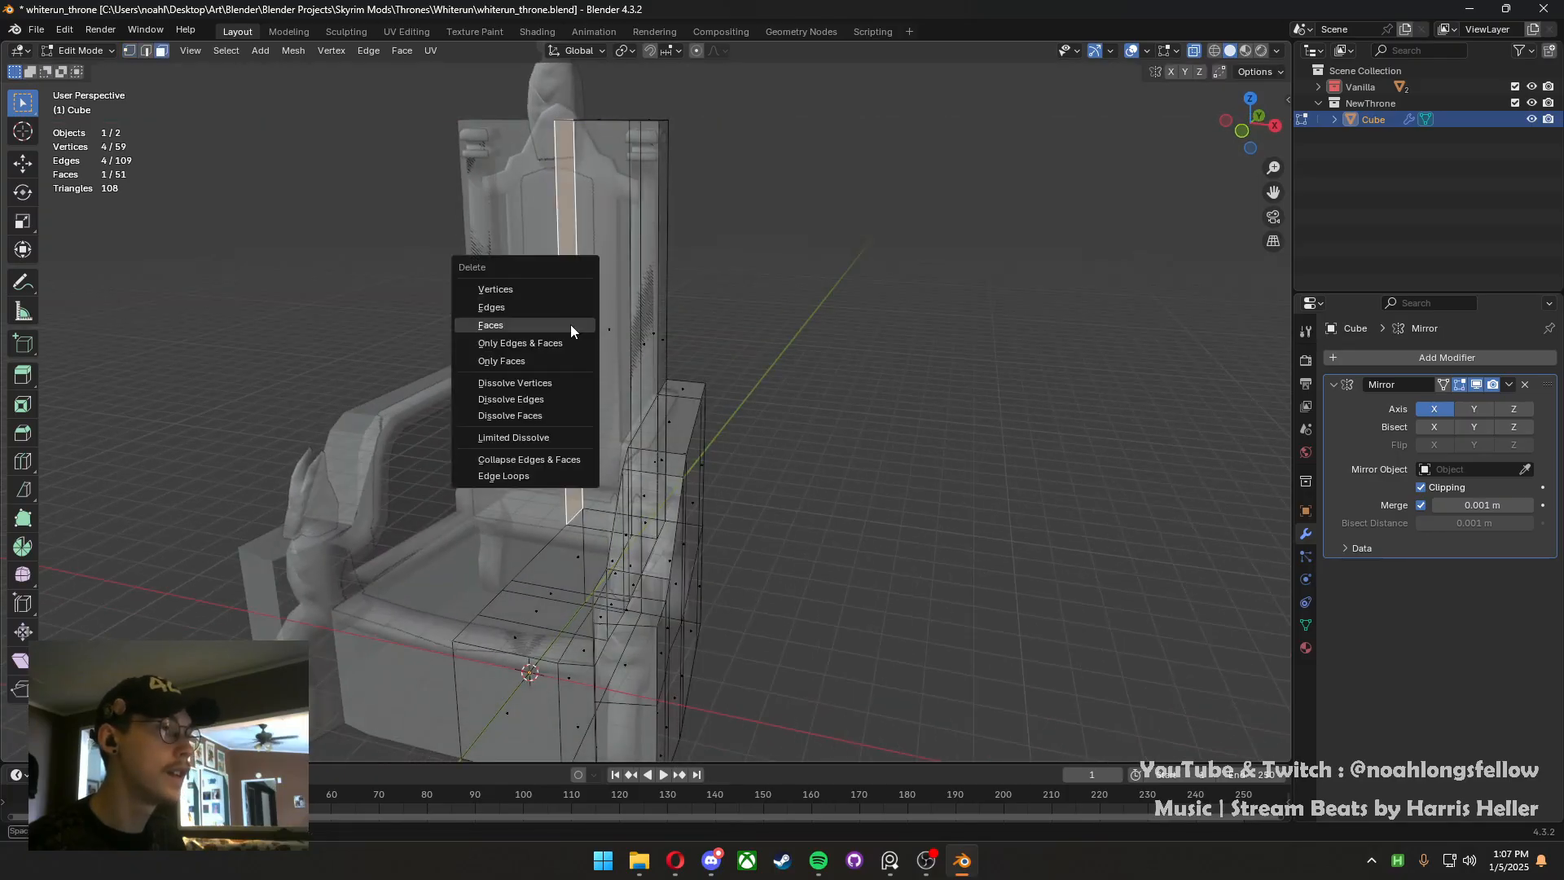
pyautogui.click(571, 324)
pyautogui.click(590, 555)
pyautogui.moveTo(590, 555); pyautogui.dragTo(538, 570, button='middle')
pyautogui.keyDown('shift'); pyautogui.moveTo(534, 383); pyautogui.dragTo(644, 570, button='middle'); pyautogui.keyUp('shift')
pyautogui.scroll(4, 522, 590)
pyautogui.click(604, 310)
pyautogui.keyDown('shift'); pyautogui.click(664, 280); pyautogui.keyUp('shift')
pyautogui.scroll(-3, 600, 426)
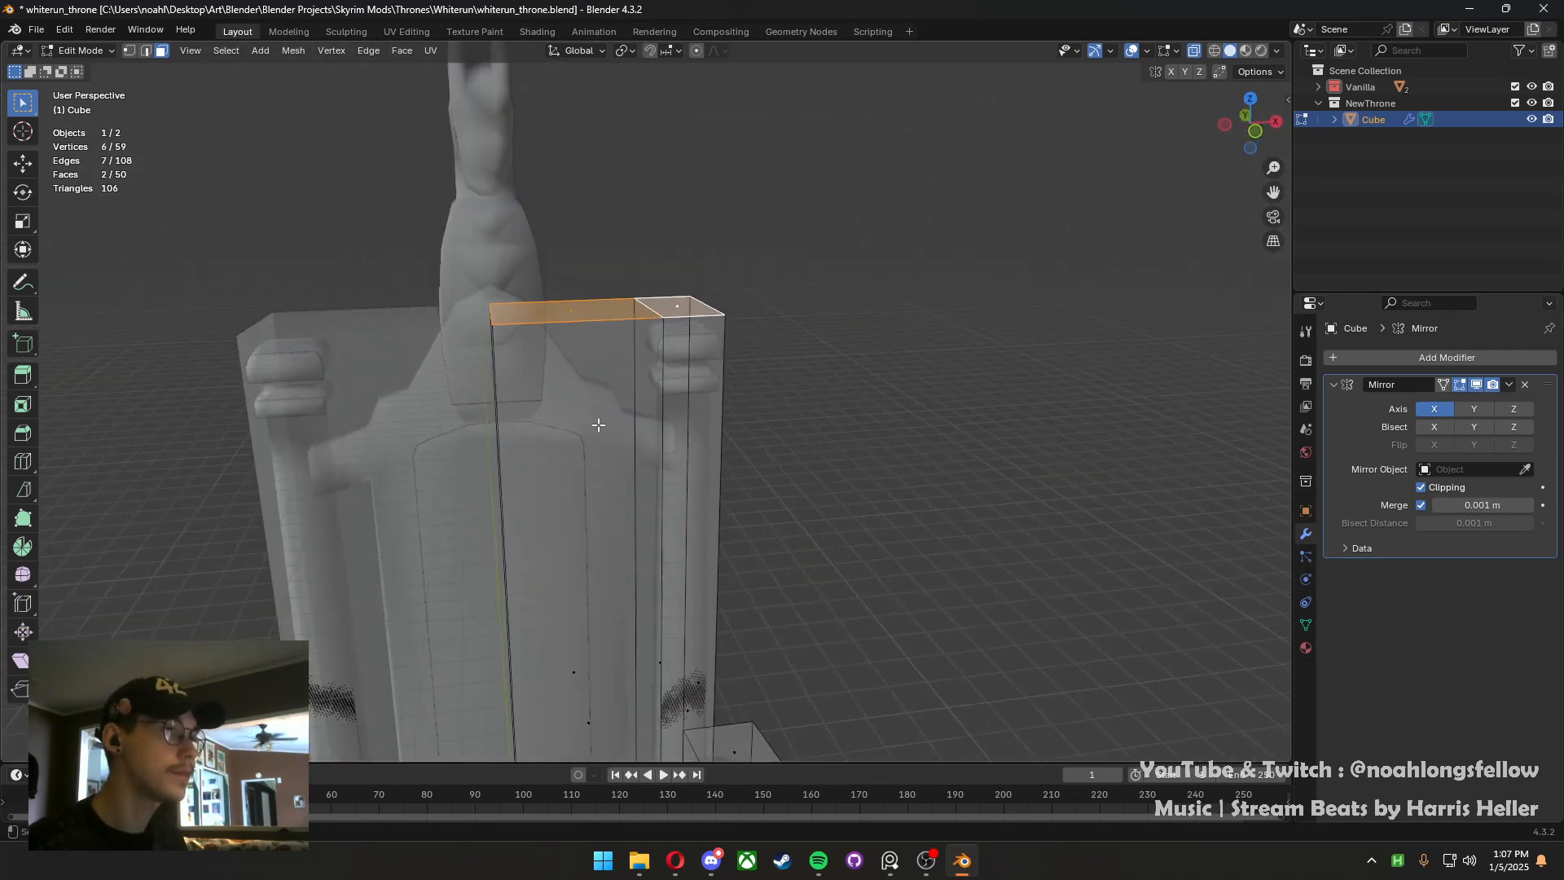
# Move the five rear faces of the new throne backward along Y until they enclose the original throne's rear leg
pyautogui.moveTo(600, 426); pyautogui.dragTo(649, 388, button='middle')
pyautogui.click(574, 377)
pyautogui.keyDown('shift'); pyautogui.moveTo(577, 198); pyautogui.dragTo(602, 347, button='middle'); pyautogui.keyUp('shift')
pyautogui.keyDown('shift'); pyautogui.click(614, 336); pyautogui.keyUp('shift')
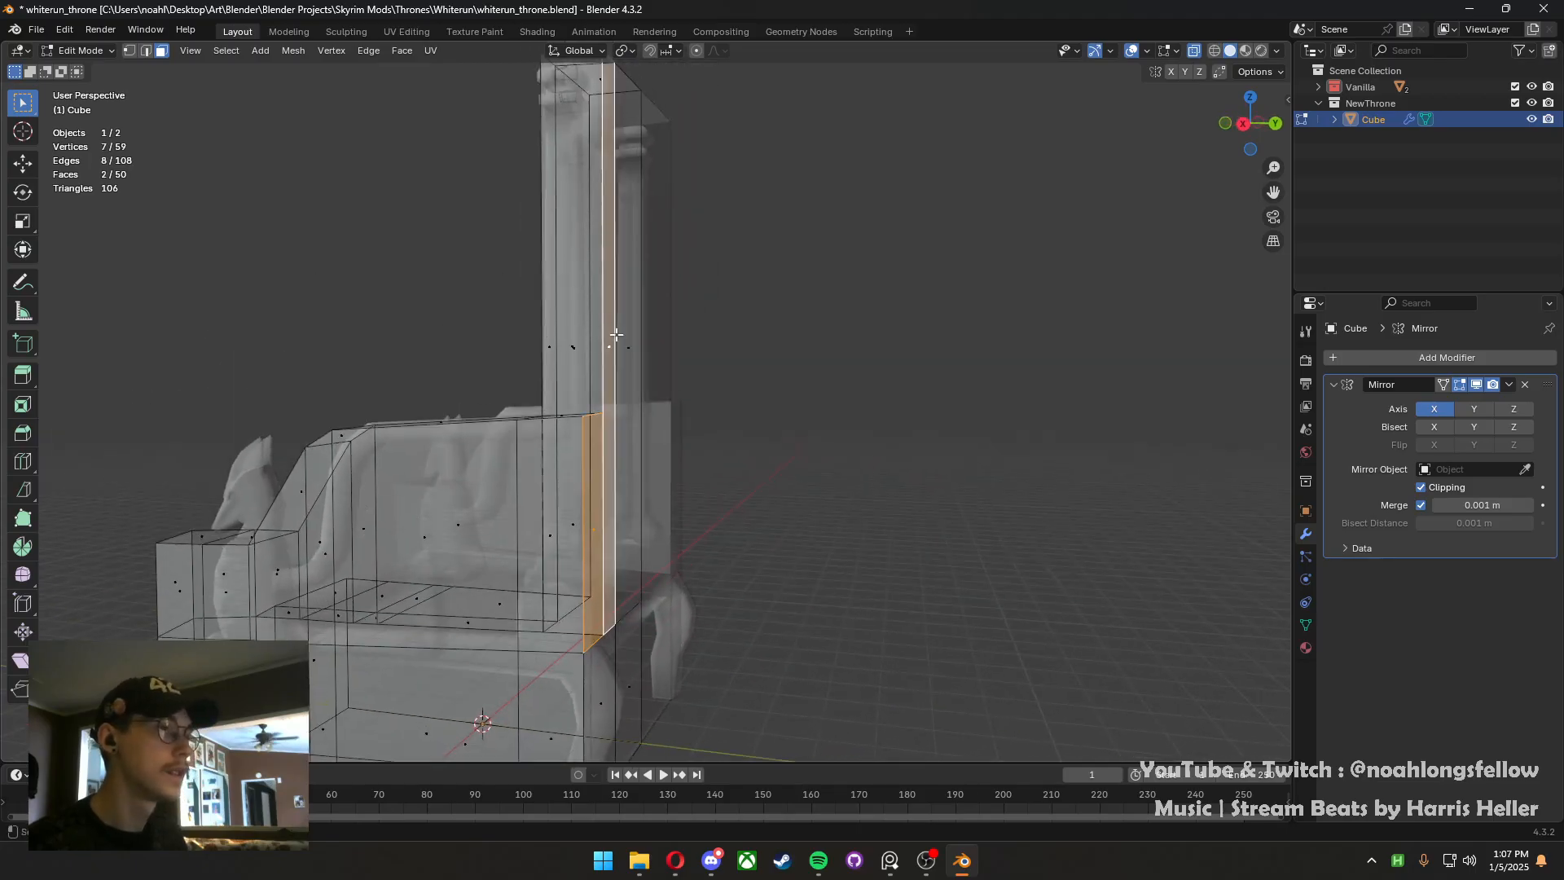
pyautogui.keyDown('shift'); pyautogui.click(637, 350); pyautogui.keyUp('shift')
pyautogui.keyDown('shift'); pyautogui.moveTo(599, 689); pyautogui.dragTo(581, 562, button='middle'); pyautogui.keyUp('shift')
pyautogui.keyDown('shift'); pyautogui.click(581, 562); pyautogui.keyUp('shift')
pyautogui.keyDown('shift'); pyautogui.click(622, 534); pyautogui.keyUp('shift')
pyautogui.moveTo(638, 504); pyautogui.dragTo(600, 541, button='middle')
pyautogui.press('ctrl+KP_3')
pyautogui.press('KP_3')
pyautogui.press('g')
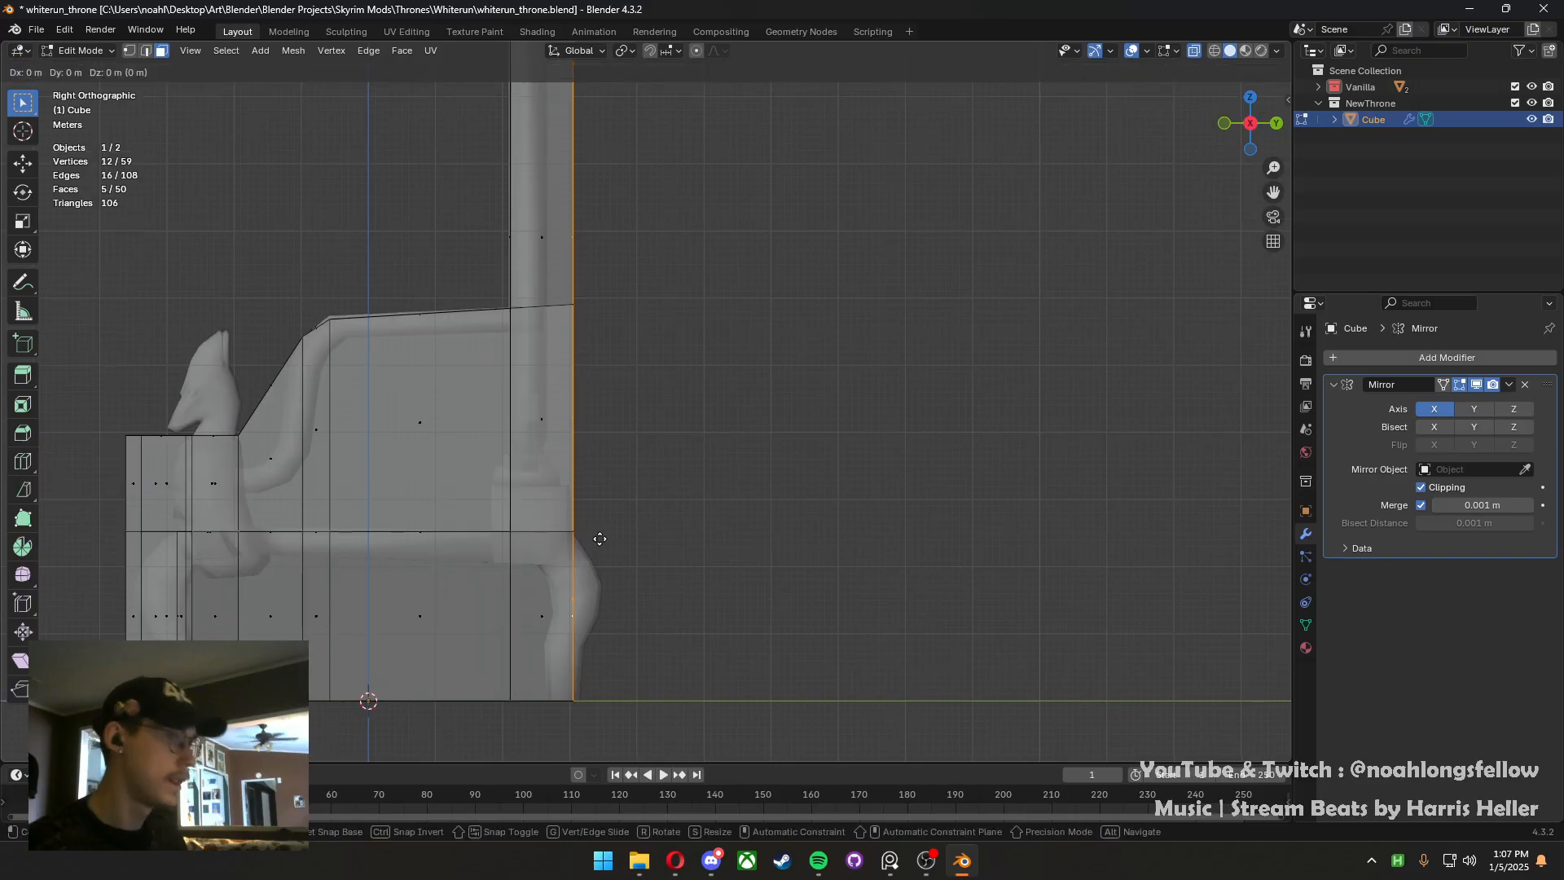
pyautogui.press('y')
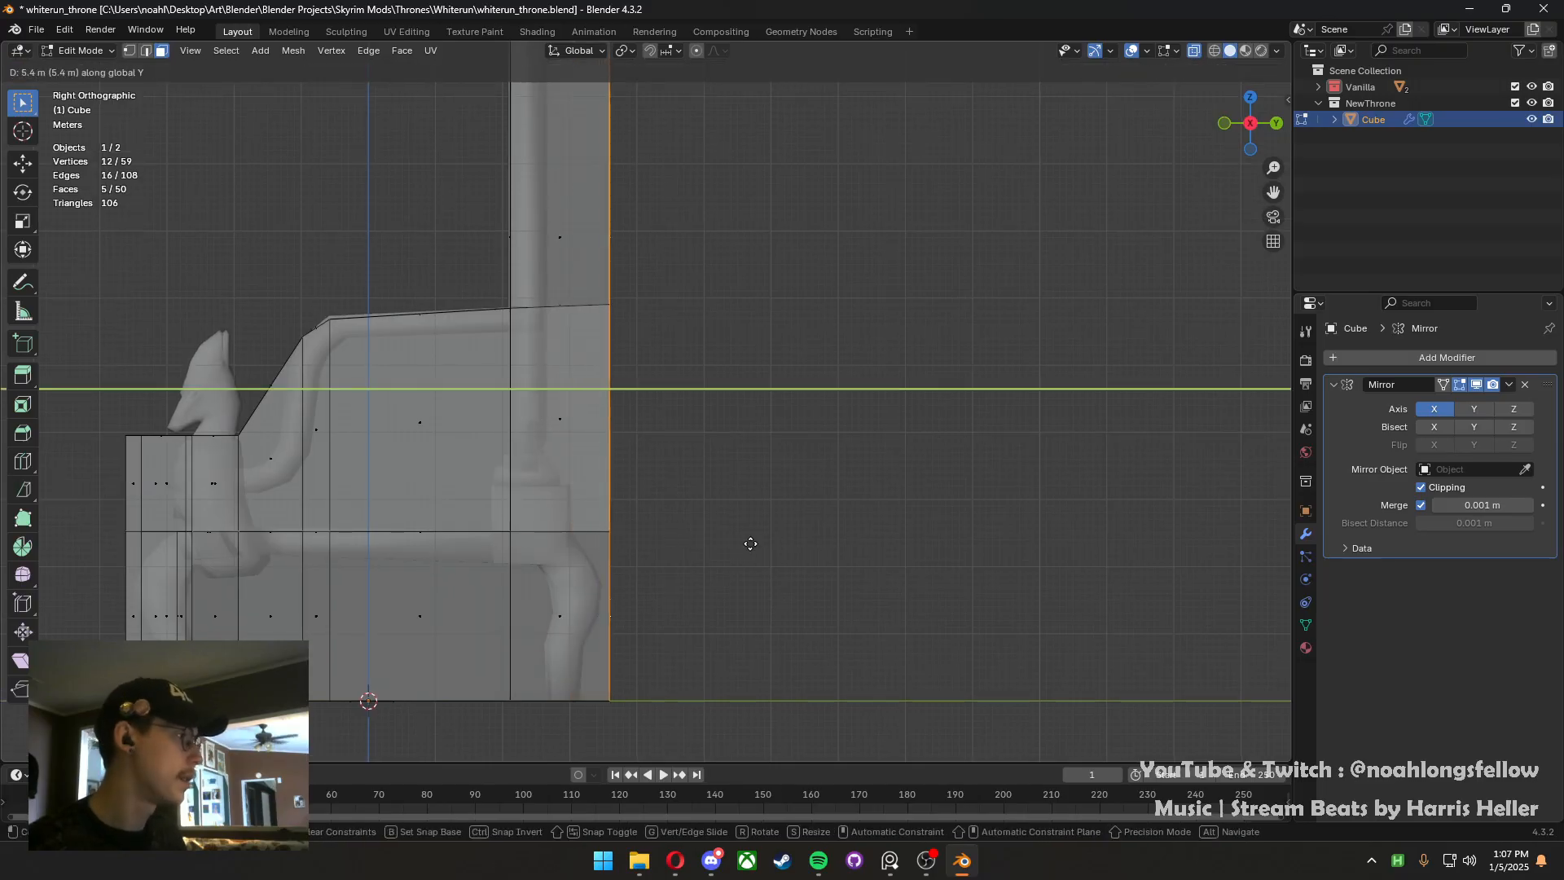
pyautogui.click(812, 541)
# Review the carved throne and dragon-head reference images, and save the throne file
pyautogui.moveTo(1563, 774); pyautogui.dragTo(672, 591, button='right')
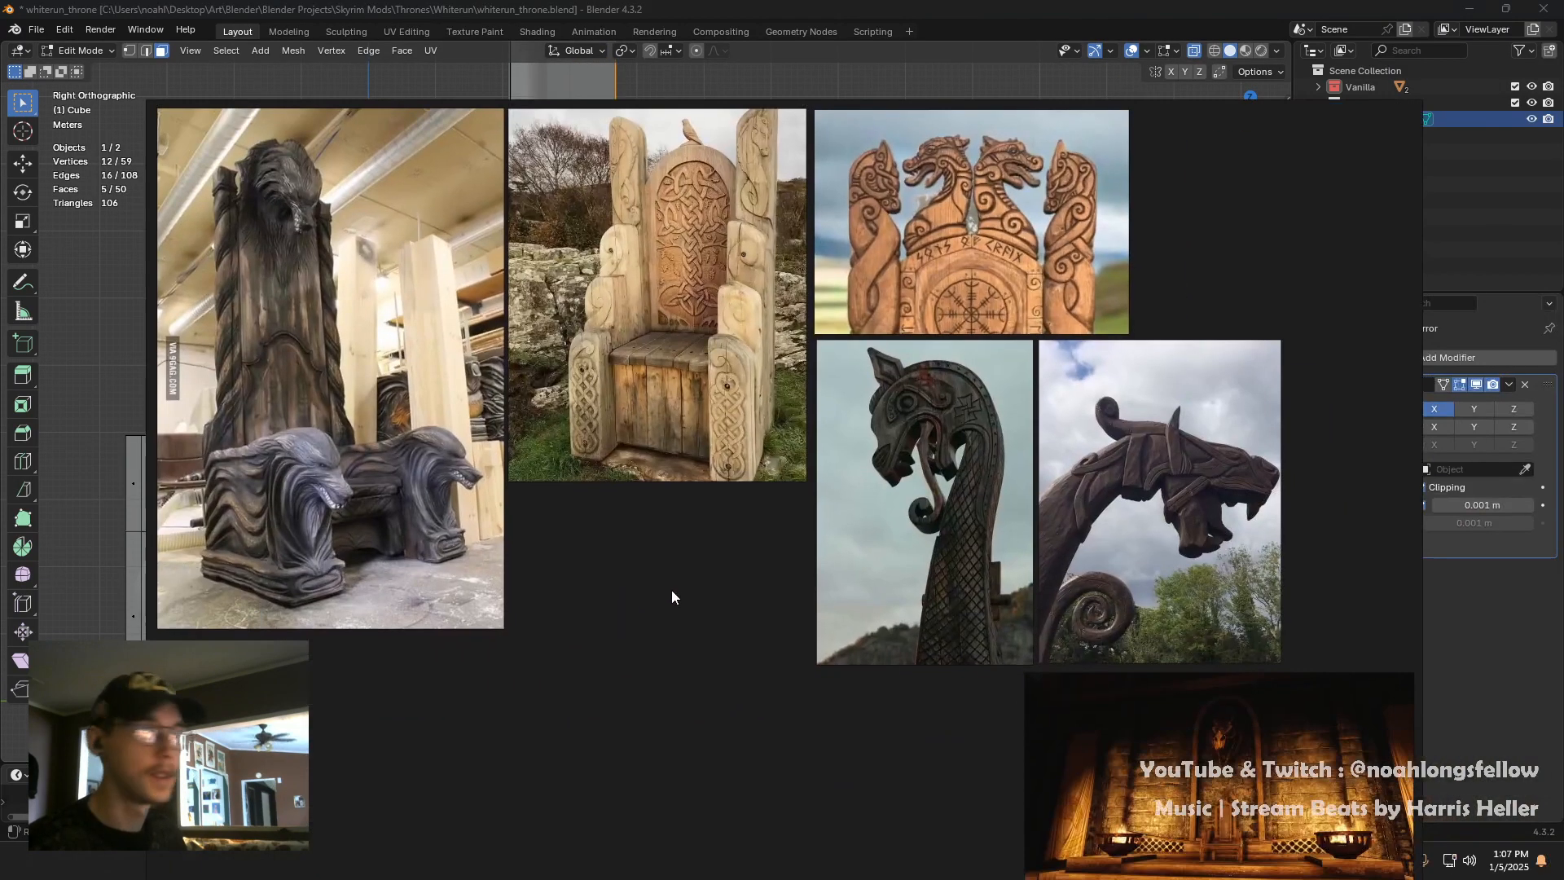
pyautogui.moveTo(628, 502); pyautogui.dragTo(587, 460, button='right')
pyautogui.moveTo(639, 570); pyautogui.dragTo(1563, 879, button='right')
pyautogui.moveTo(1139, 717); pyautogui.dragTo(467, 406, button='middle')
pyautogui.hotkey('ctrl', 's')
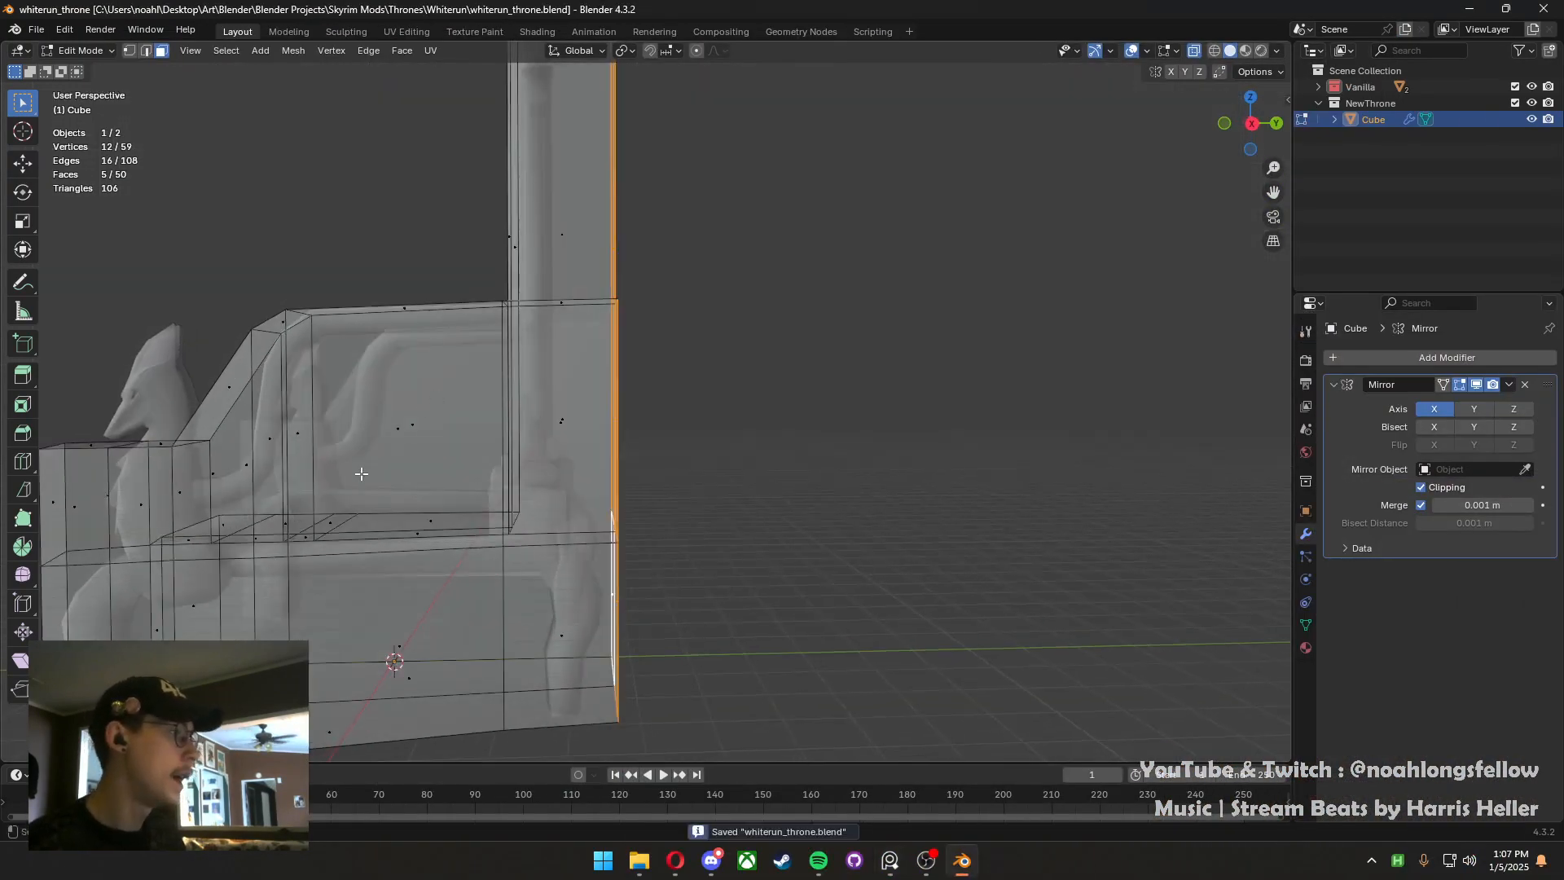
# Extrude the top face at the armrest's rear end upward into a post taller than the backrest
pyautogui.moveTo(359, 472); pyautogui.dragTo(459, 477, button='middle')
pyautogui.moveTo(459, 421); pyautogui.dragTo(824, 555, button='middle')
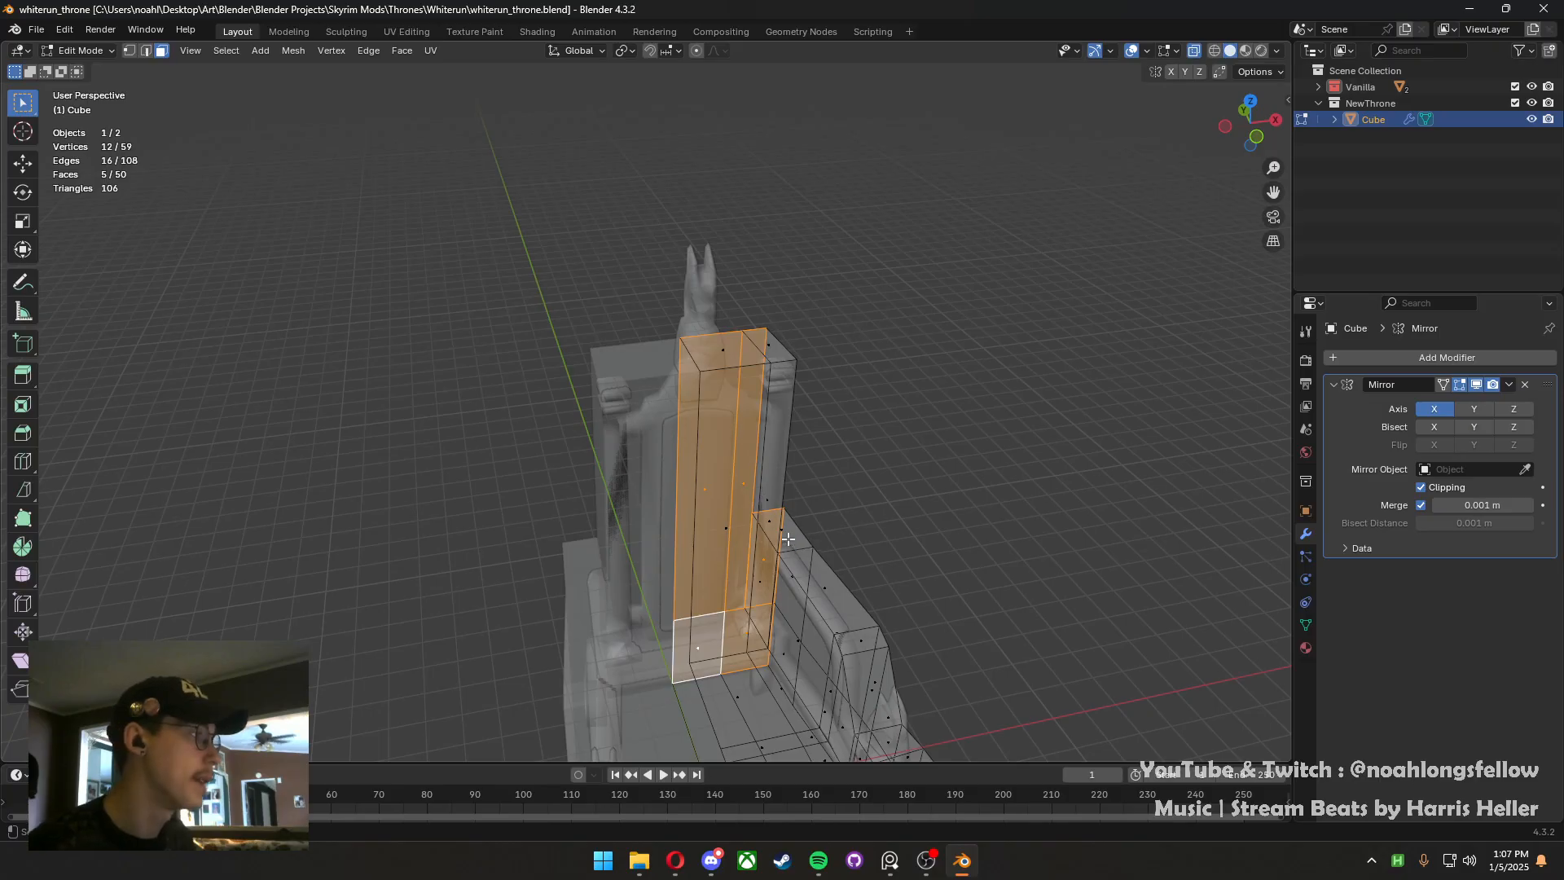
pyautogui.moveTo(788, 539); pyautogui.dragTo(715, 458, button='middle')
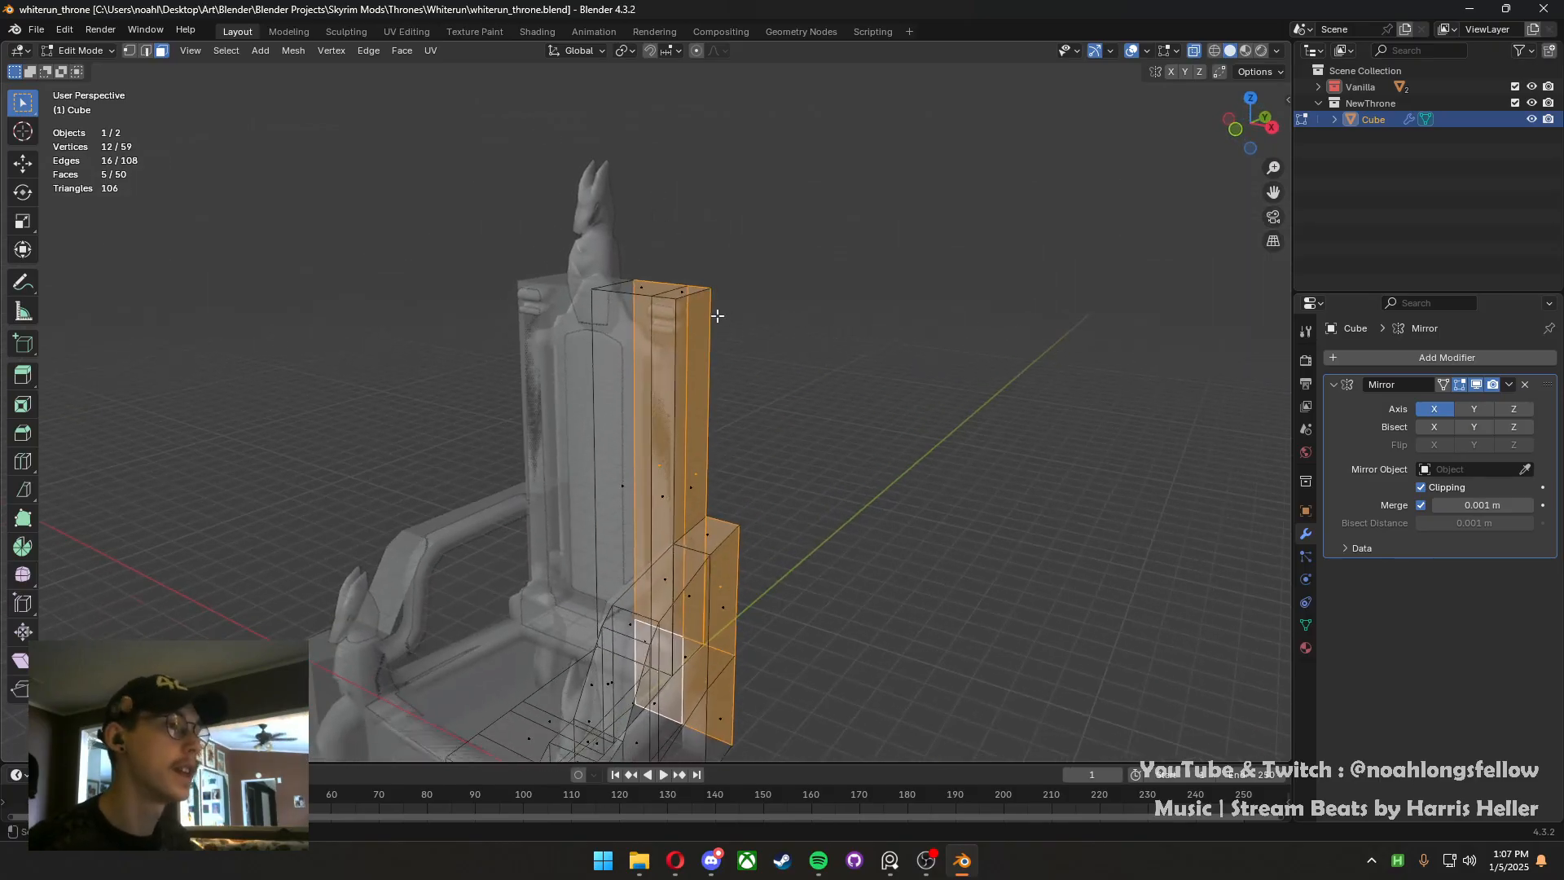
pyautogui.press('2')
pyautogui.click(694, 304)
pyautogui.moveTo(693, 304); pyautogui.dragTo(767, 286, button='middle')
pyautogui.keyDown('shift'); pyautogui.moveTo(831, 393); pyautogui.dragTo(725, 479, button='middle'); pyautogui.keyUp('shift')
pyautogui.press('3')
pyautogui.click(700, 494)
pyautogui.press('e')
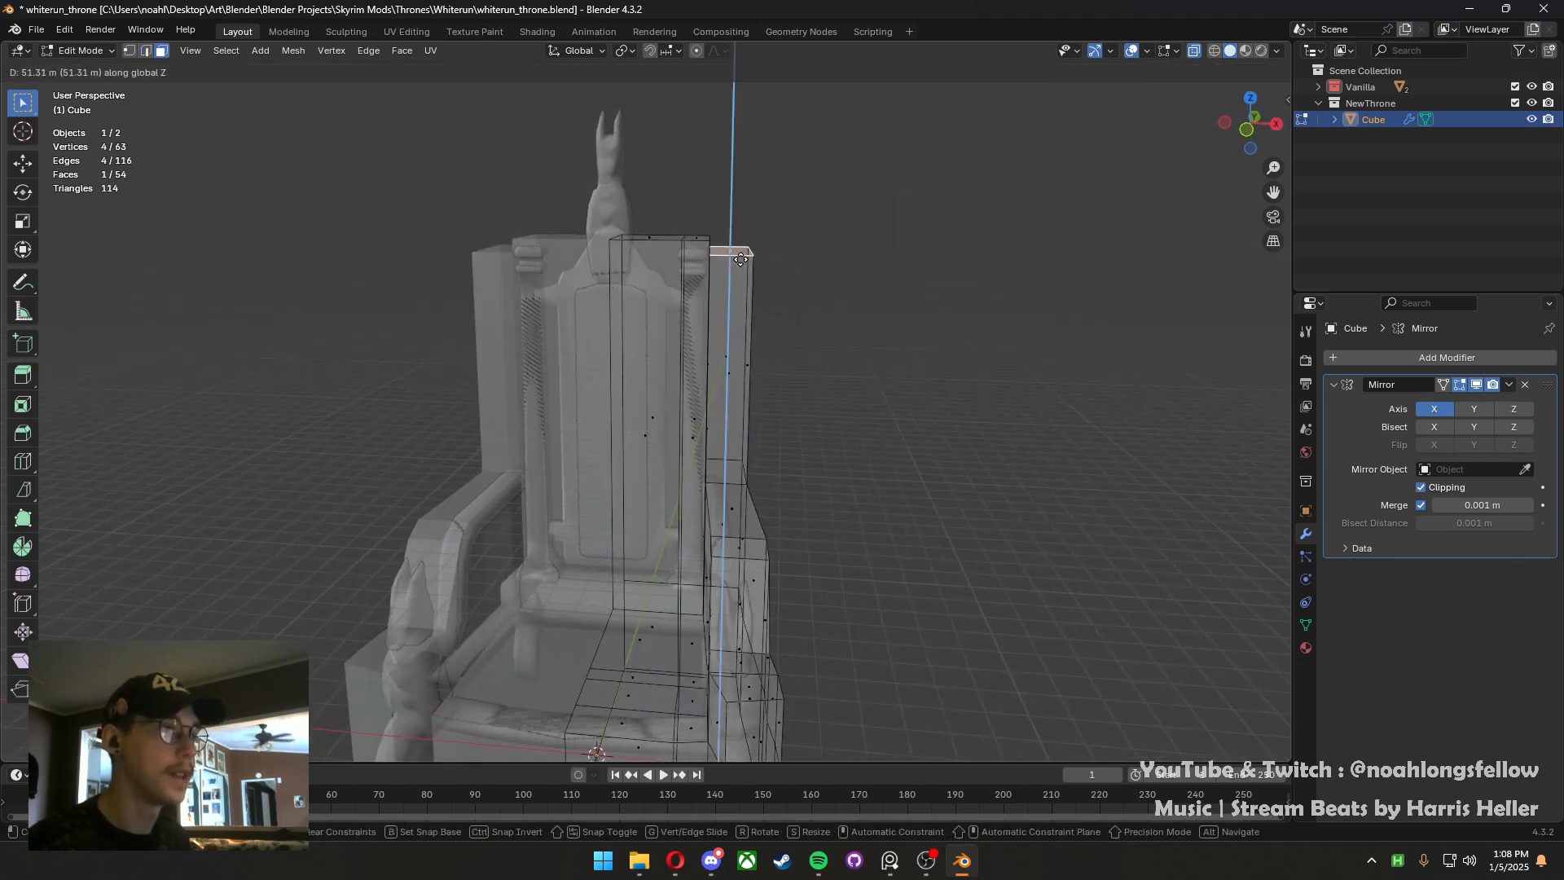
pyautogui.click(710, 65)
# Raise the post's top face and the backrest's two top faces further along Z, keeping the post taller
pyautogui.scroll(-4, 668, 374)
pyautogui.keyDown('shift'); pyautogui.moveTo(653, 420); pyautogui.dragTo(632, 472, button='middle'); pyautogui.keyUp('shift')
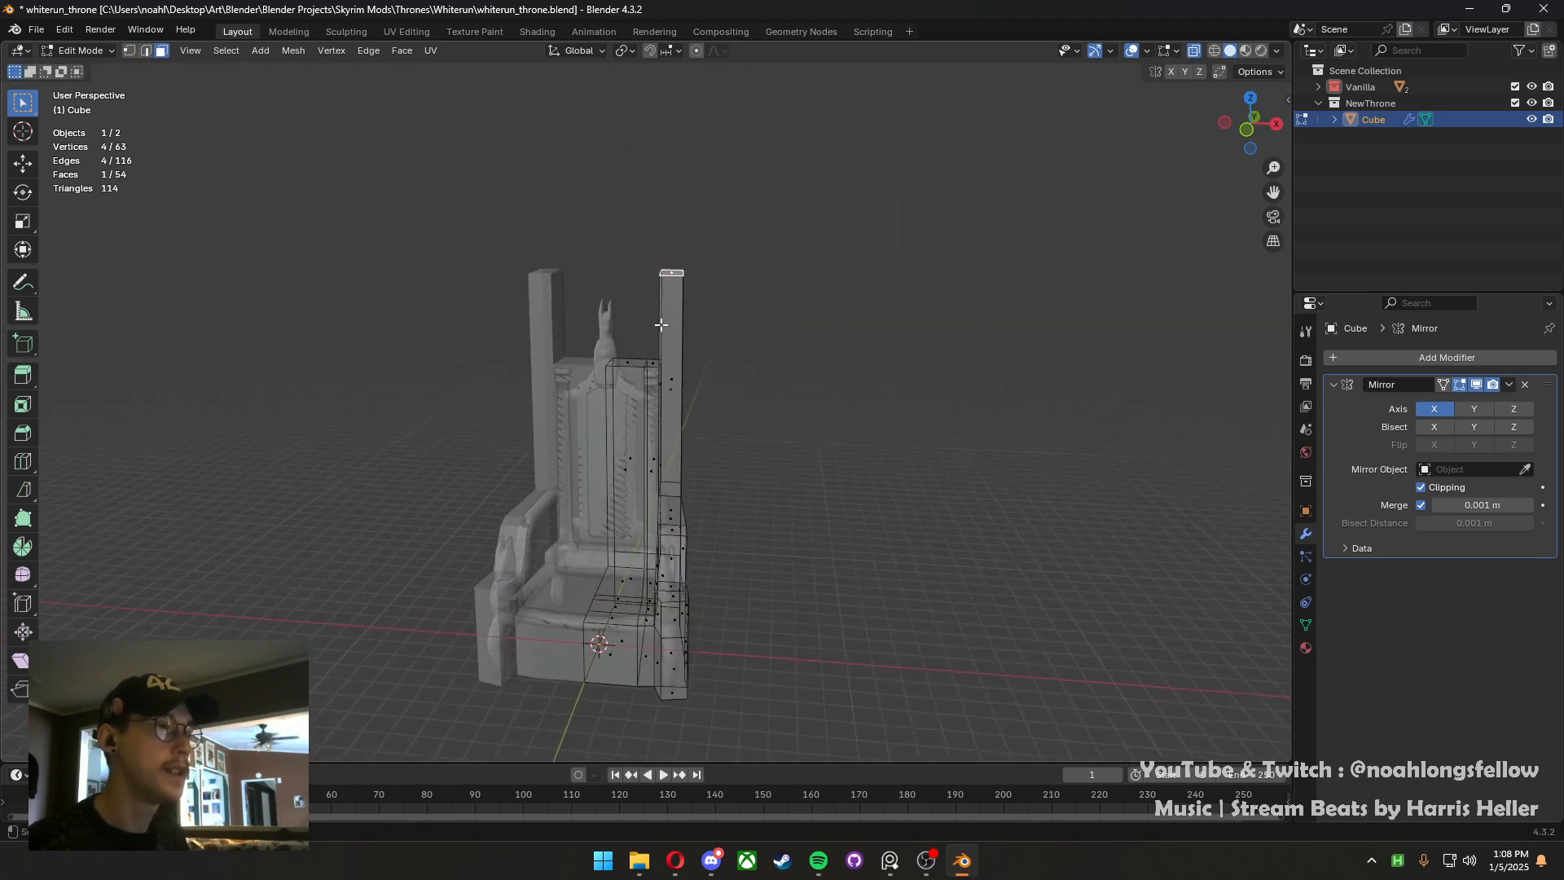
pyautogui.press('g')
pyautogui.press('z')
pyautogui.click(631, 382)
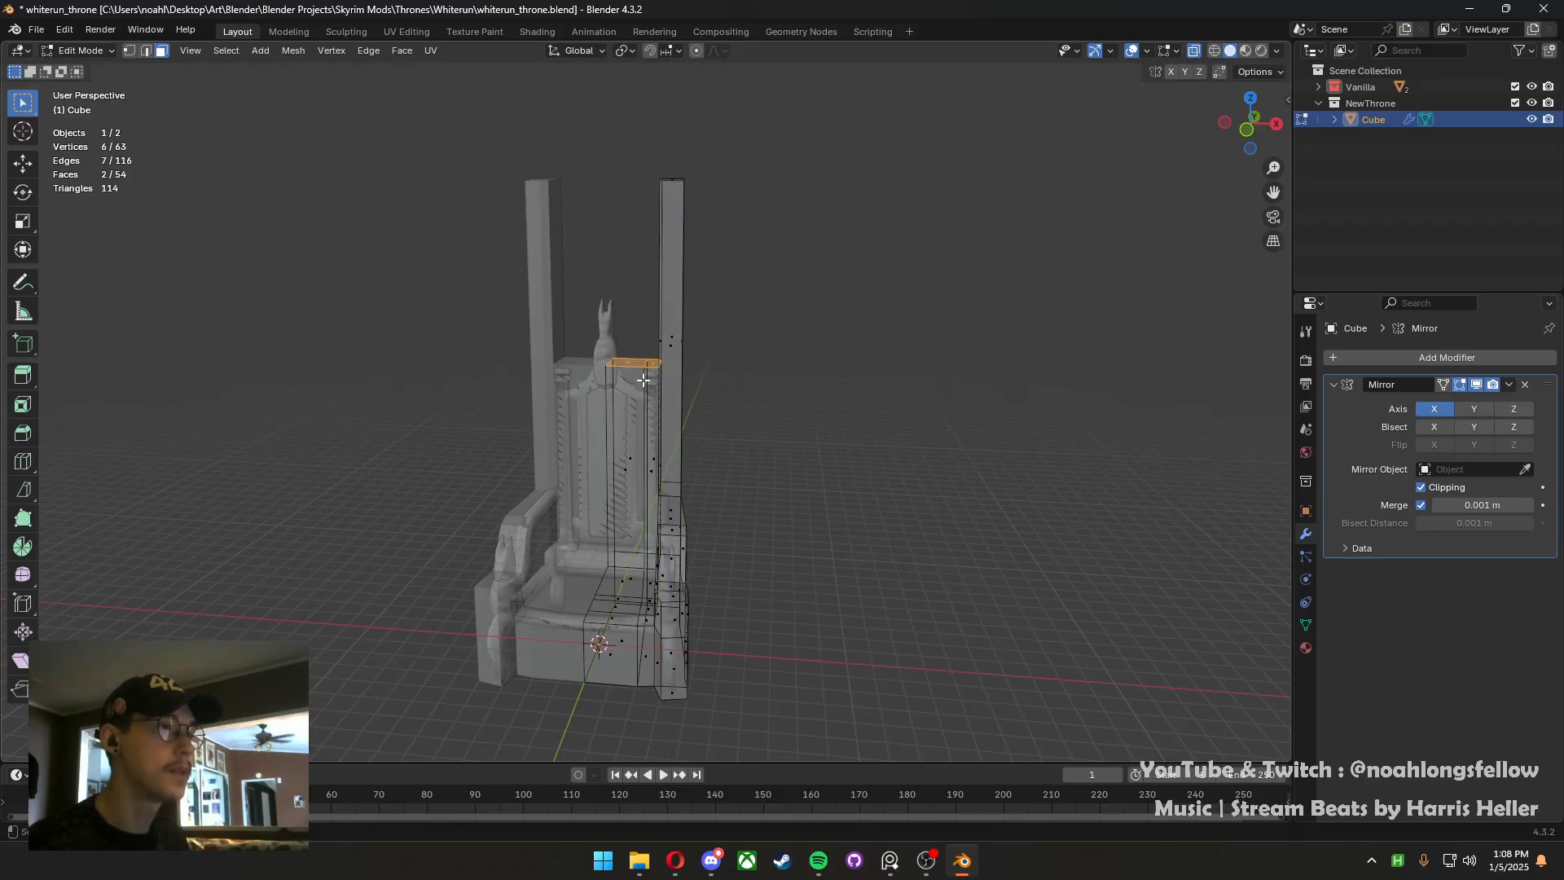
pyautogui.press('g')
pyautogui.press('z')
pyautogui.click(643, 292)
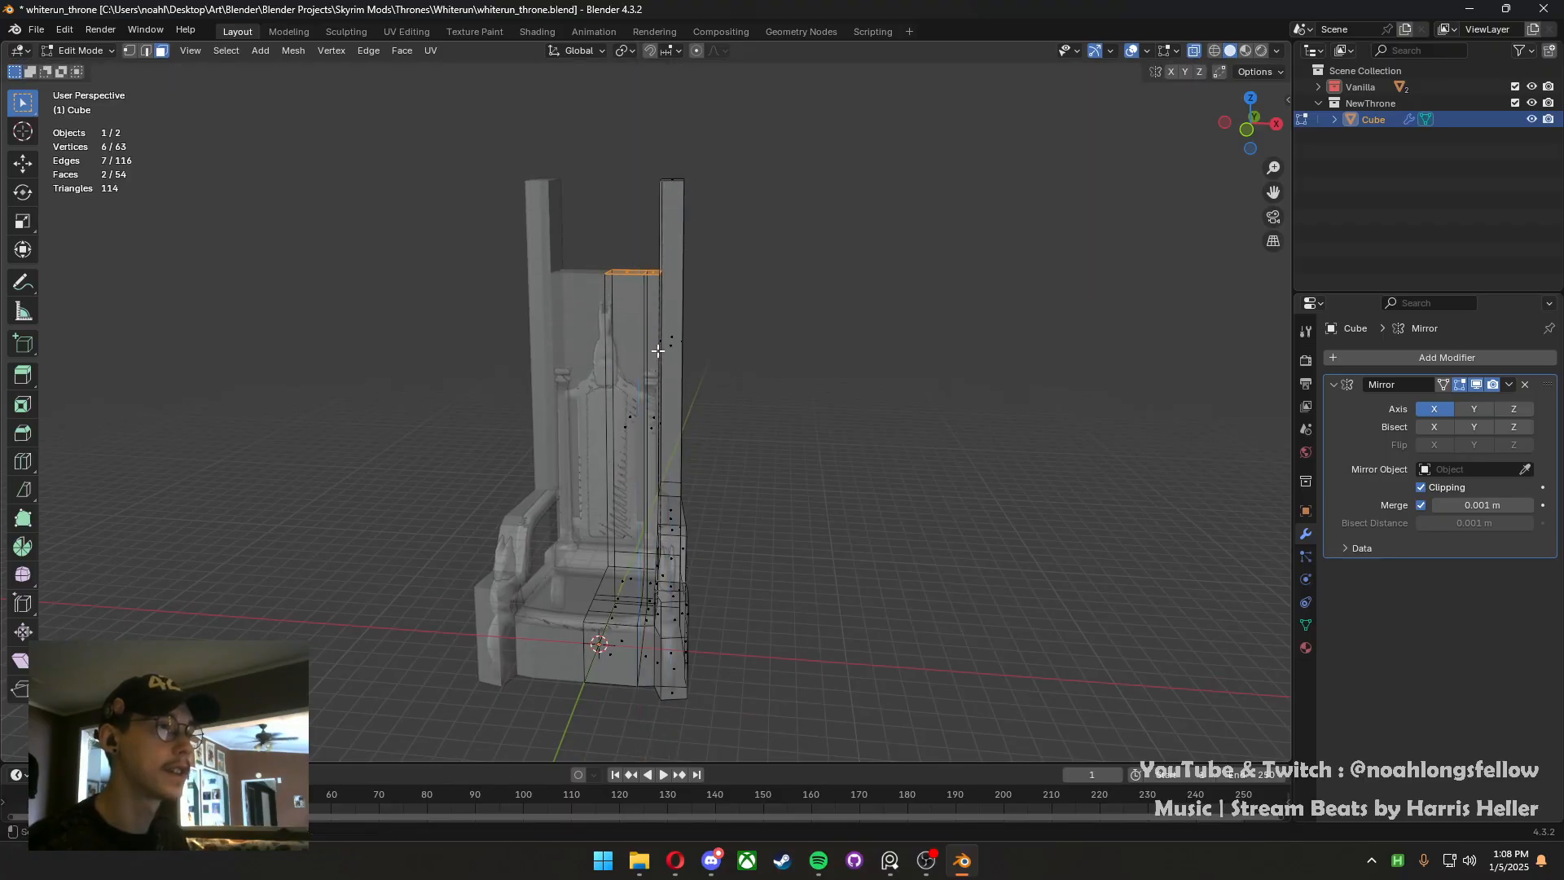
# Add a horizontal loop cut around the post level with the backrest's top edge
pyautogui.scroll(3, 643, 326)
pyautogui.scroll(2, 631, 398)
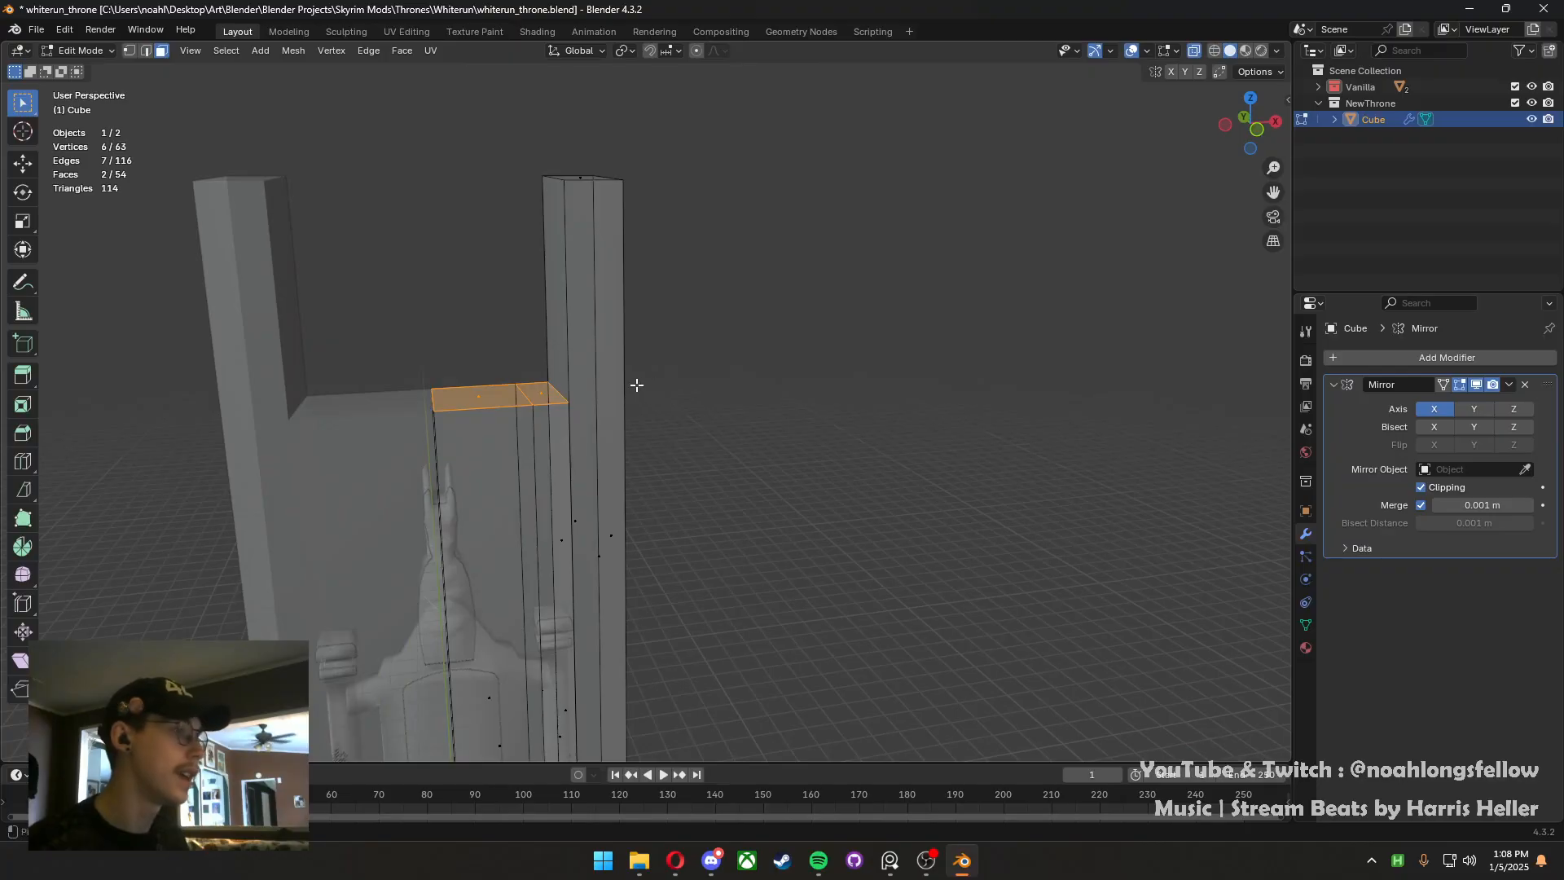
pyautogui.hotkey('ctrl', 'r')
pyautogui.click(607, 456)
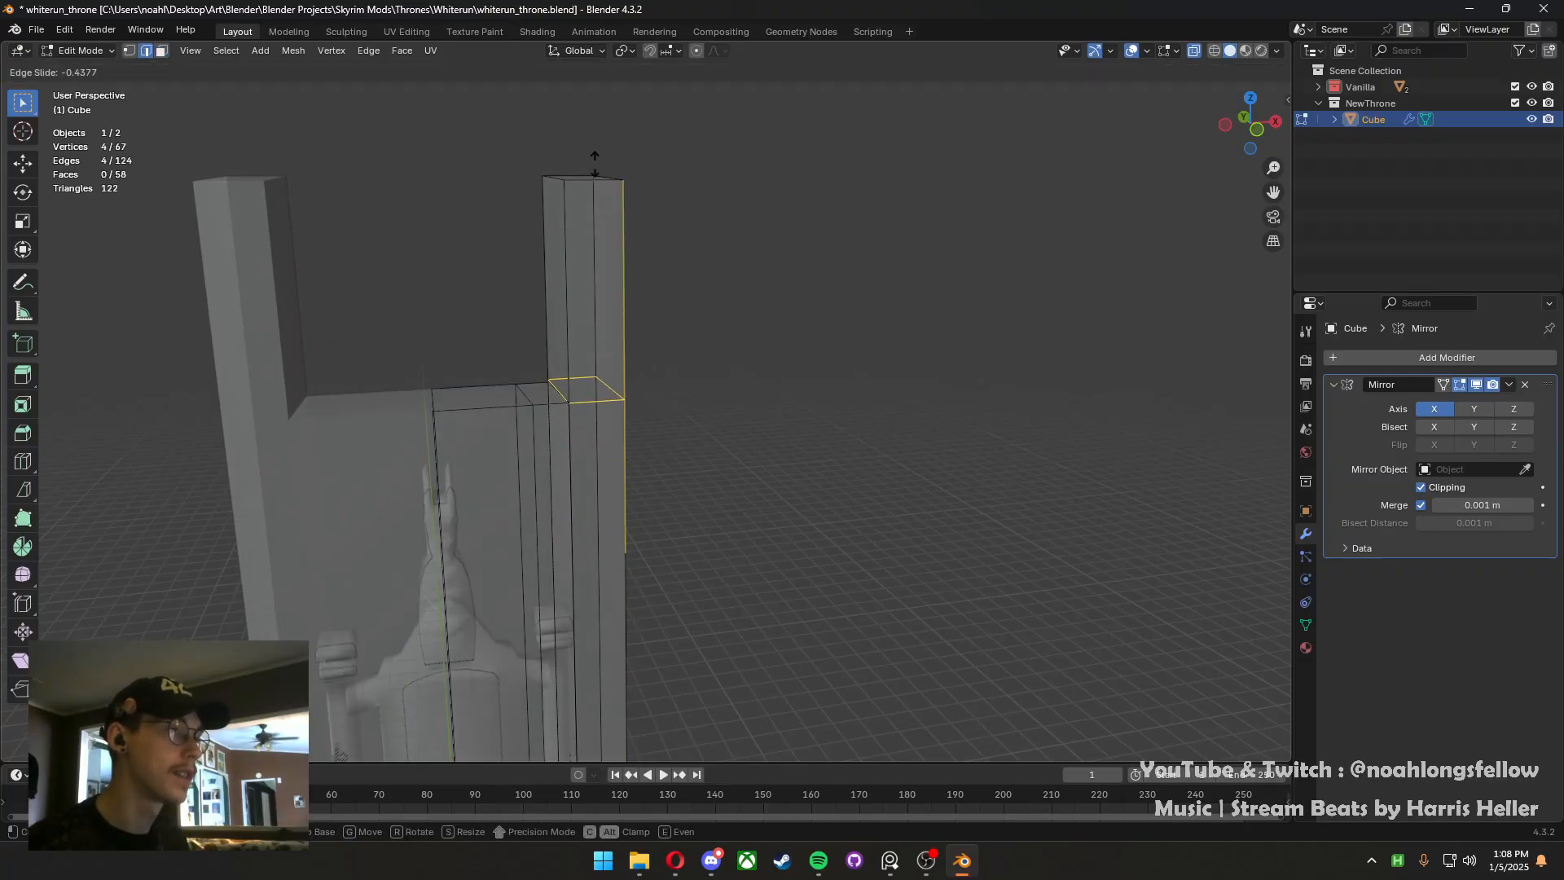
pyautogui.click(591, 110)
# Merge the backrest's front and rear top corner vertices into the adjacent vertices of the post's new edge loop
pyautogui.scroll(3, 544, 443)
pyautogui.press('1')
pyautogui.click(438, 367)
pyautogui.moveTo(437, 367); pyautogui.dragTo(548, 335, button='middle')
pyautogui.keyDown('shift'); pyautogui.click(548, 336); pyautogui.keyUp('shift')
pyautogui.press('m')
pyautogui.click(530, 378)
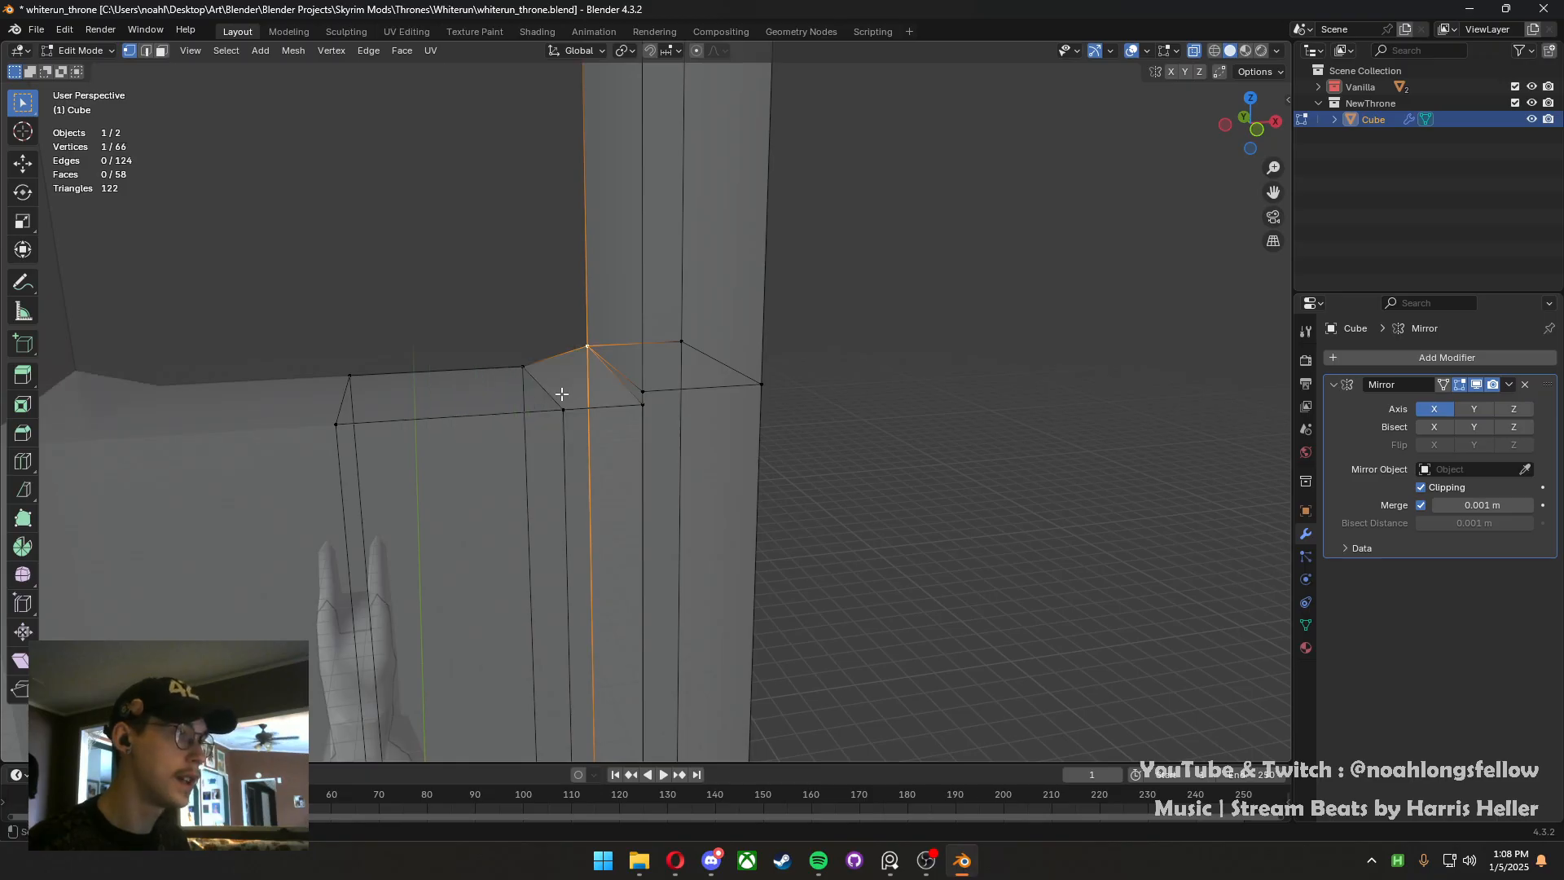
pyautogui.keyDown('shift'); pyautogui.click(643, 383); pyautogui.keyUp('shift')
pyautogui.press('m')
pyautogui.click(645, 370)
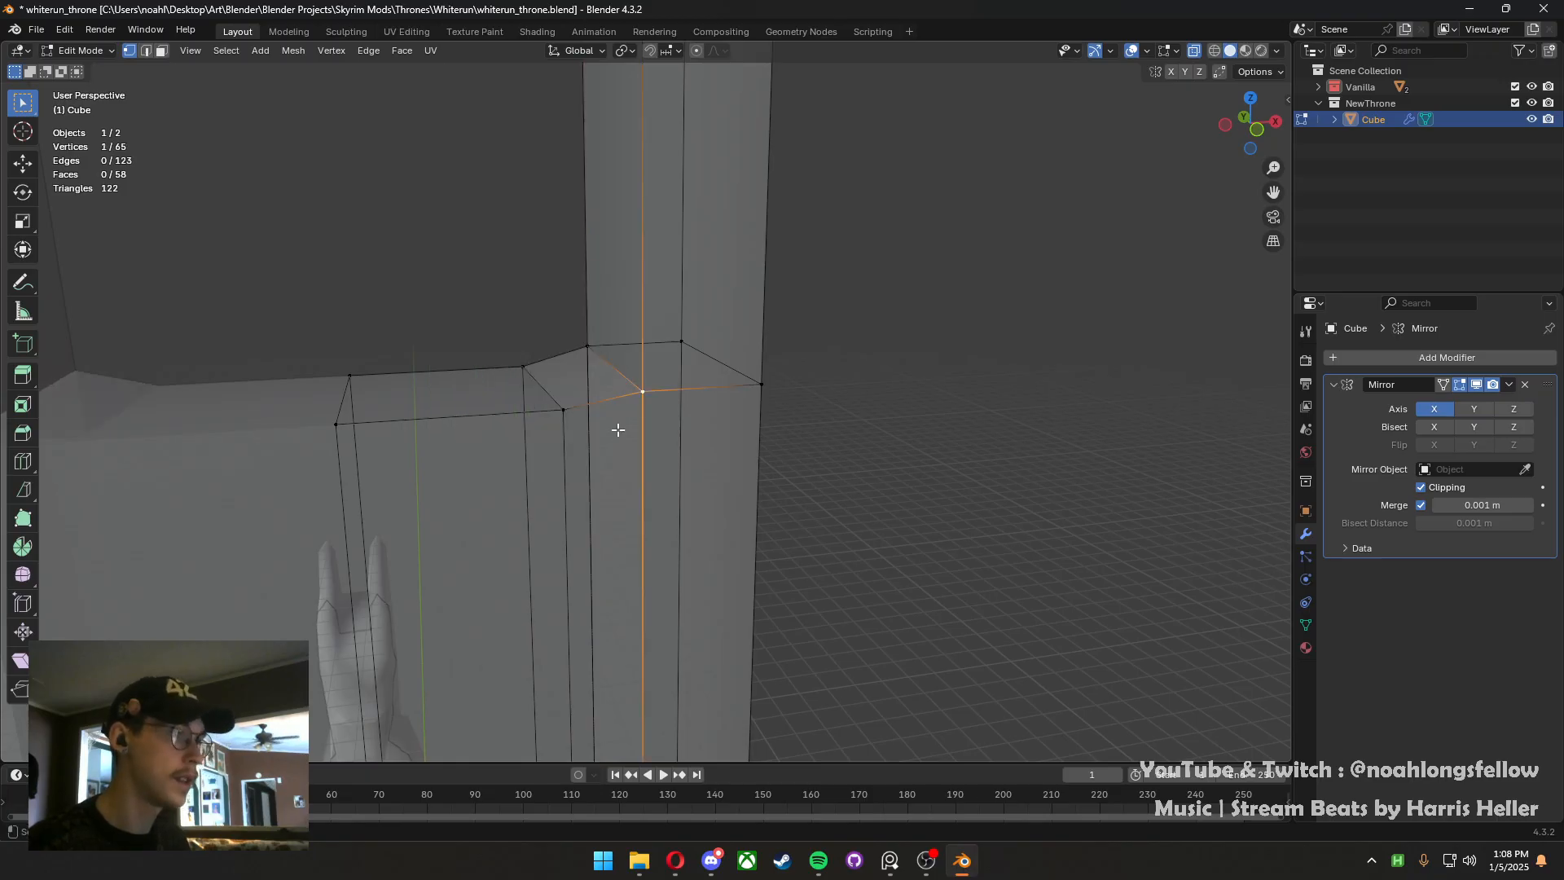
# Delete the interior face where the backrest meets the post
pyautogui.press('3')
pyautogui.scroll(-6, 605, 591)
pyautogui.moveTo(603, 603); pyautogui.dragTo(615, 501, button='middle')
pyautogui.click(622, 442)
pyautogui.moveTo(622, 443); pyautogui.dragTo(653, 422, button='middle')
pyautogui.press('x')
pyautogui.click(679, 484)
# Flatten the vertices along the backrest's top and the post's edge loop by scaling them to 0 along Z
pyautogui.scroll(2, 696, 466)
pyautogui.press('ctrl+KP_3')
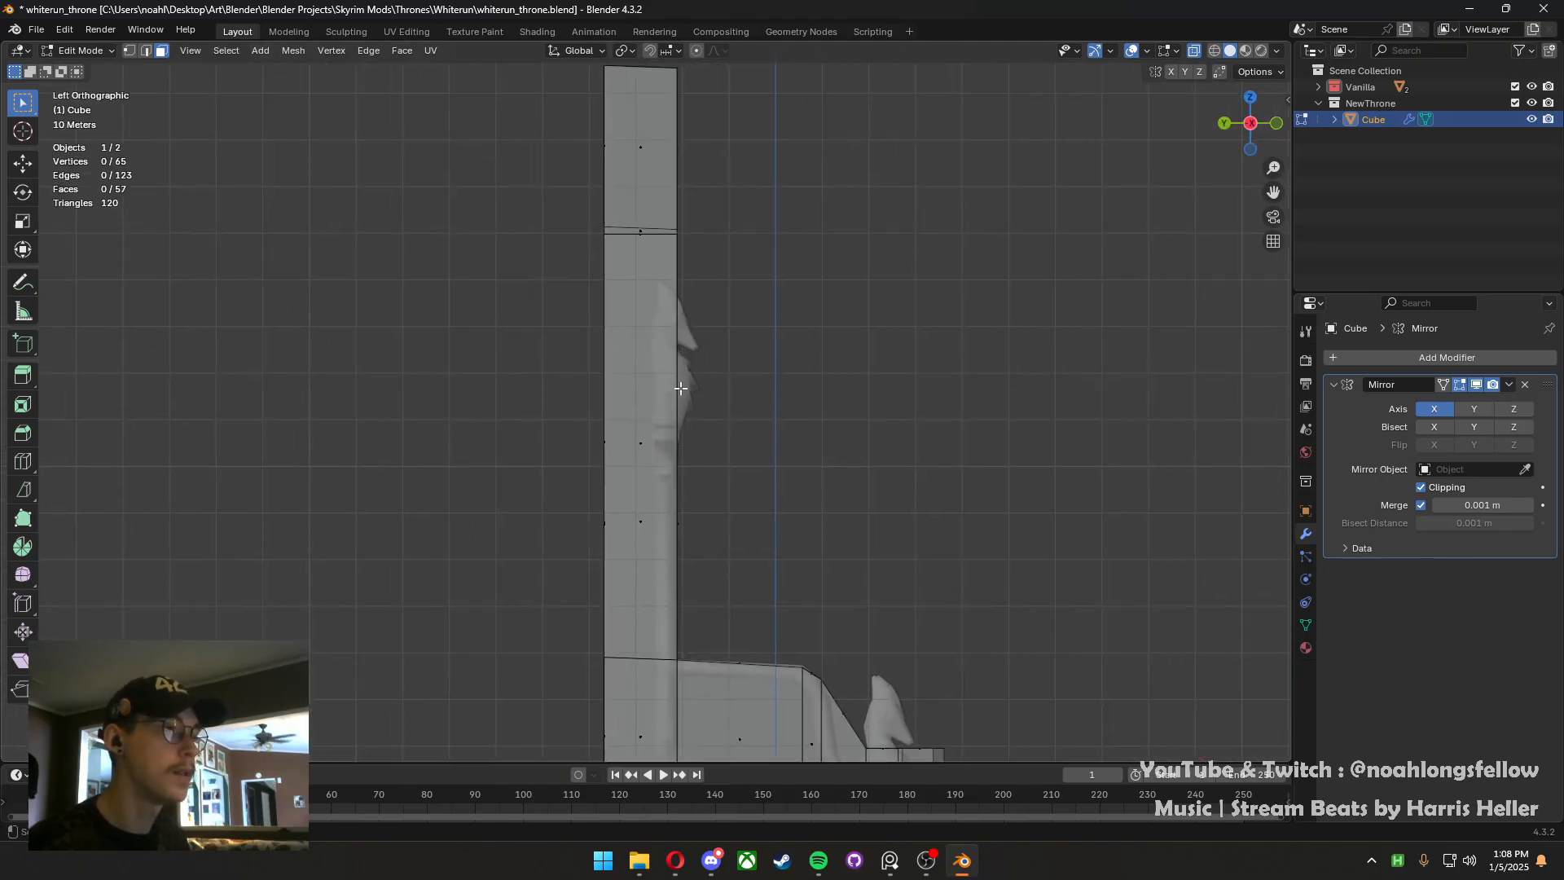
pyautogui.press('KP_1')
pyautogui.press('1')
pyautogui.moveTo(676, 258); pyautogui.dragTo(453, 188)
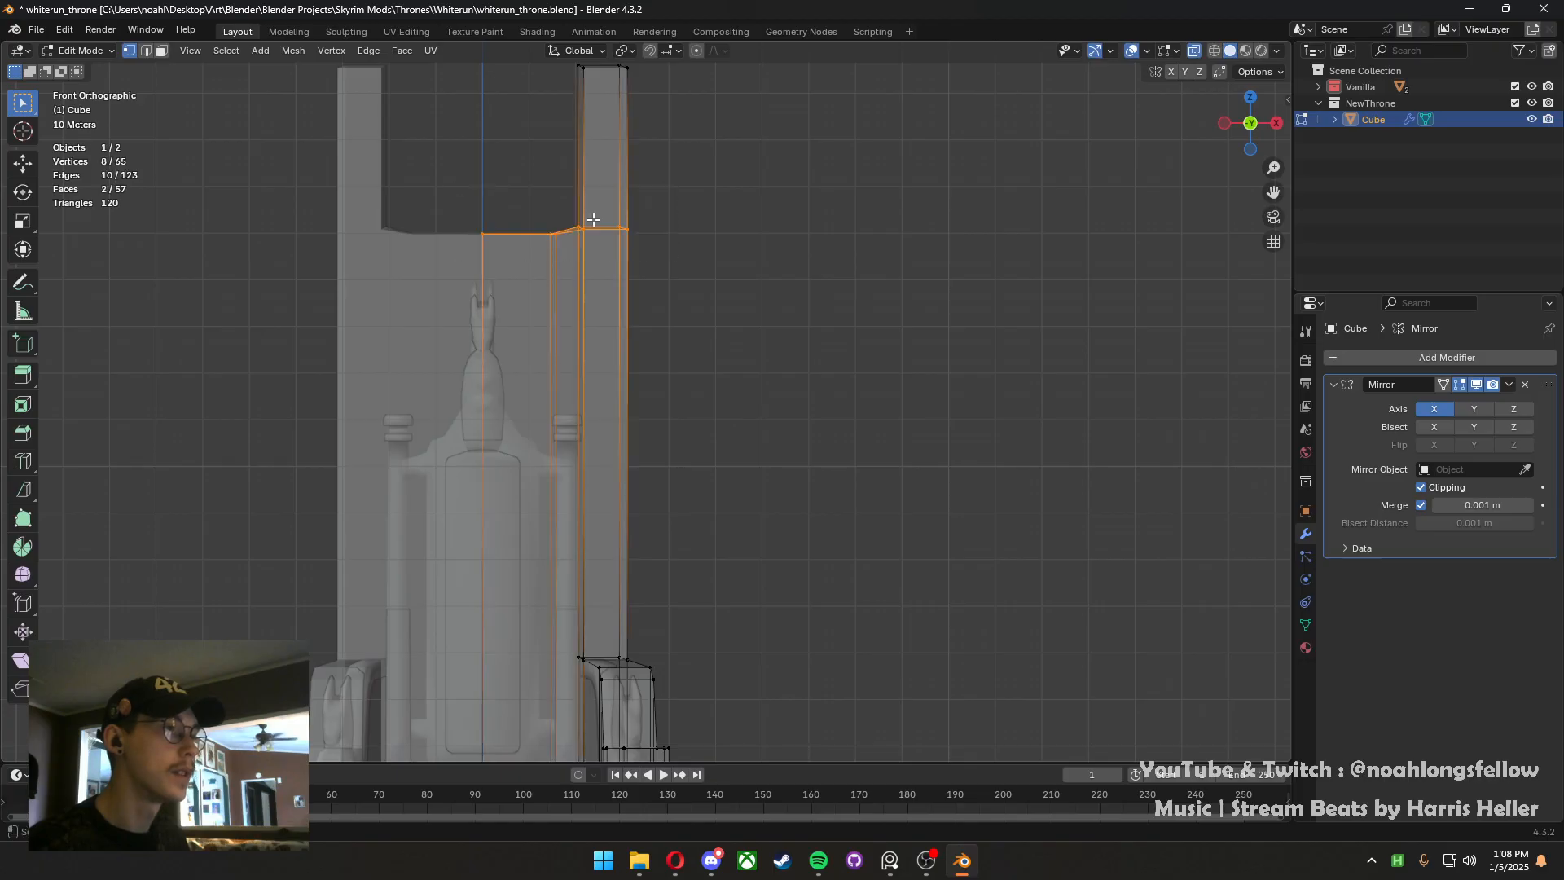
pyautogui.press('s')
pyautogui.press('z')
pyautogui.press('0')
pyautogui.press('Return')
# Lower the central vertices of the backrest's top slightly along Z, return to Object Mode and save the file
pyautogui.moveTo(567, 245); pyautogui.dragTo(446, 168)
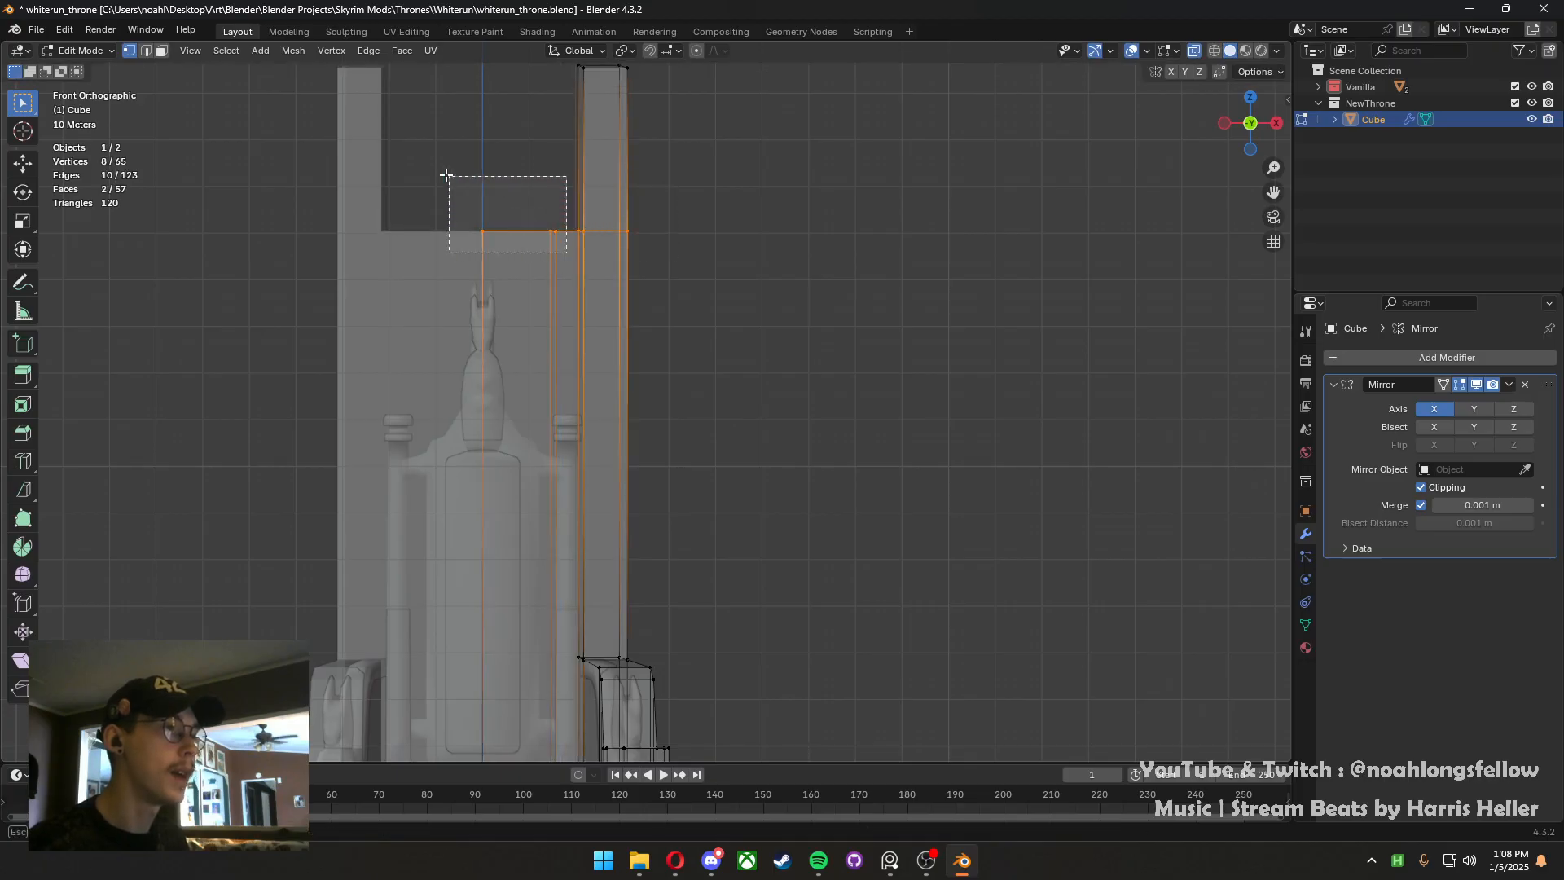
pyautogui.press('g')
pyautogui.press('z')
pyautogui.click(408, 292)
pyautogui.press('Tab')
pyautogui.scroll(-6, 434, 316)
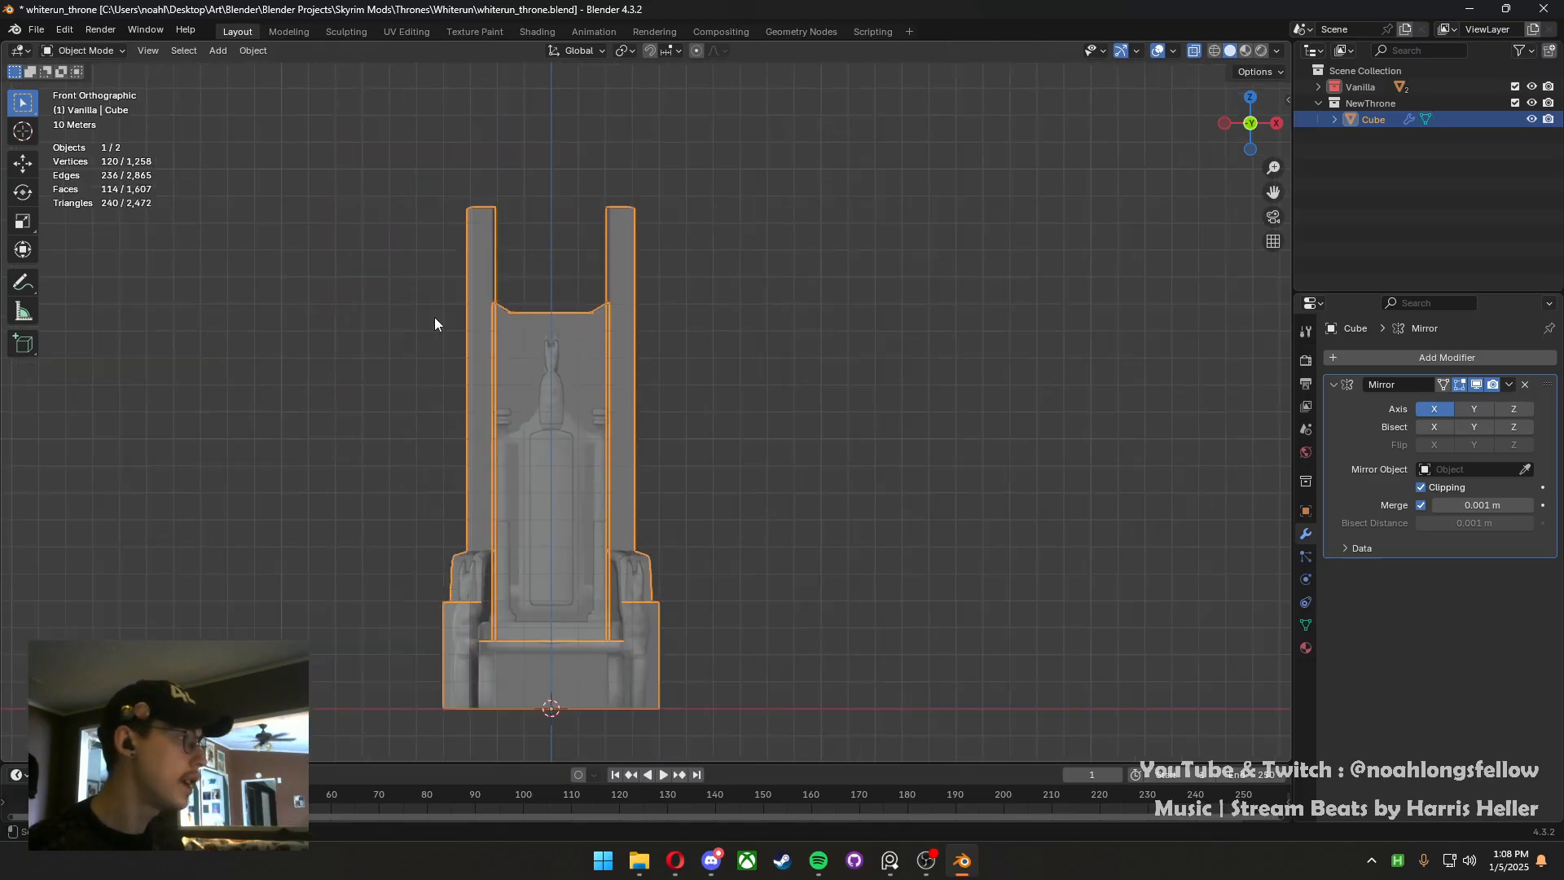
pyautogui.hotkey('ctrl', 's')
# Move the outer side faces of the armrest and base outward along X in Edit Mode
pyautogui.moveTo(515, 373); pyautogui.dragTo(653, 538, button='middle')
pyautogui.scroll(3, 514, 480)
pyautogui.scroll(1, 642, 502)
pyautogui.press('Tab')
pyautogui.keyDown('alt'); pyautogui.click(613, 544); pyautogui.keyUp('alt')
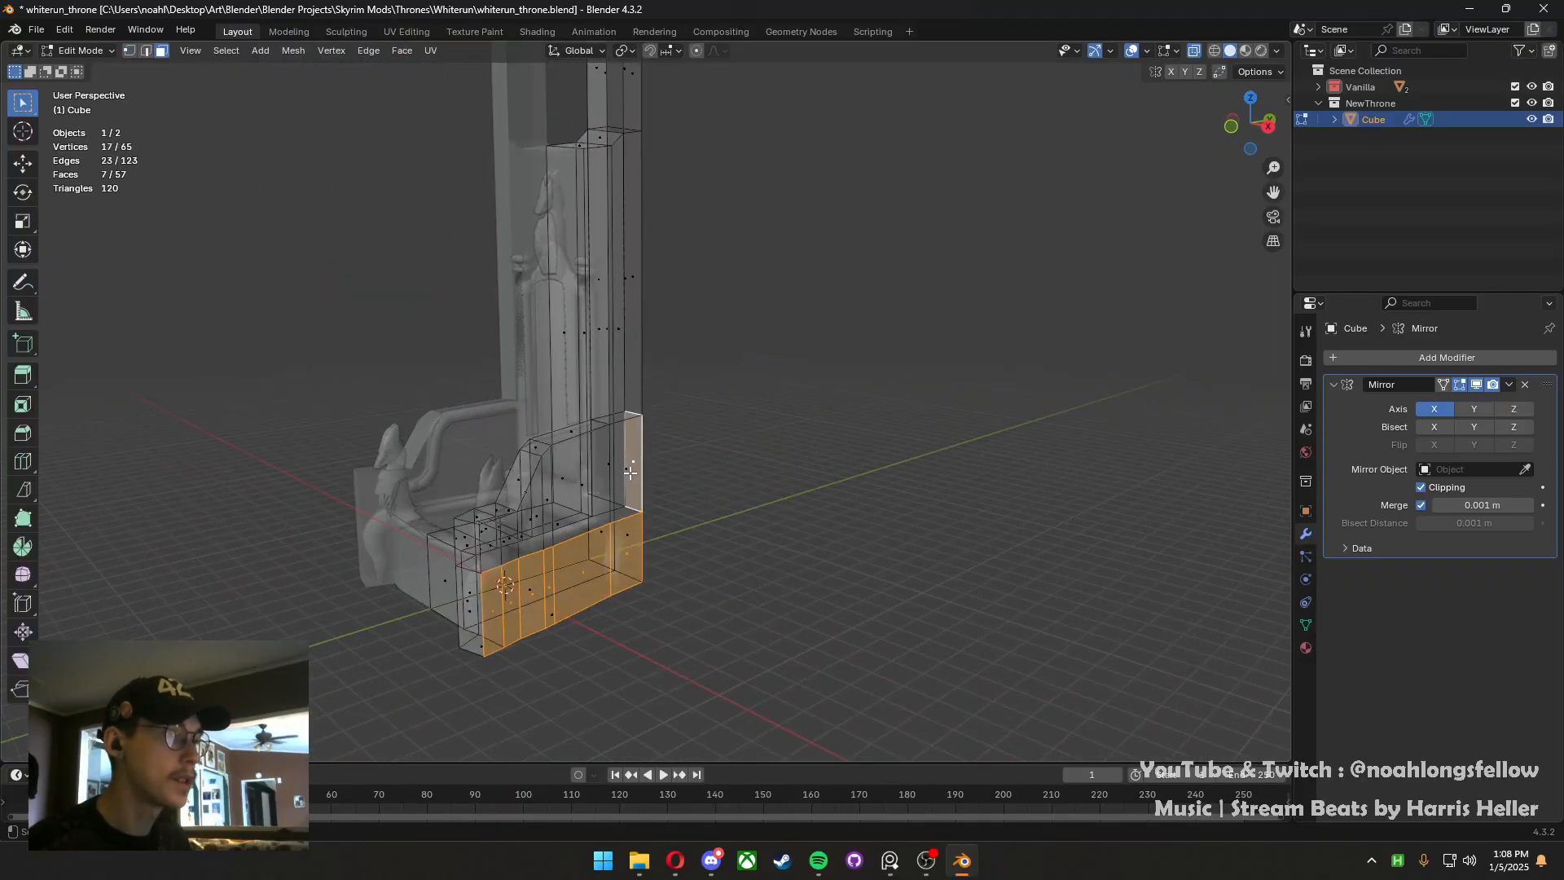
pyautogui.moveTo(630, 472); pyautogui.dragTo(628, 598, button='middle')
pyautogui.keyDown('alt'); pyautogui.keyDown('shift'); pyautogui.click(653, 608); pyautogui.keyUp('shift'); pyautogui.keyUp('alt')
pyautogui.press('g')
pyautogui.press('x')
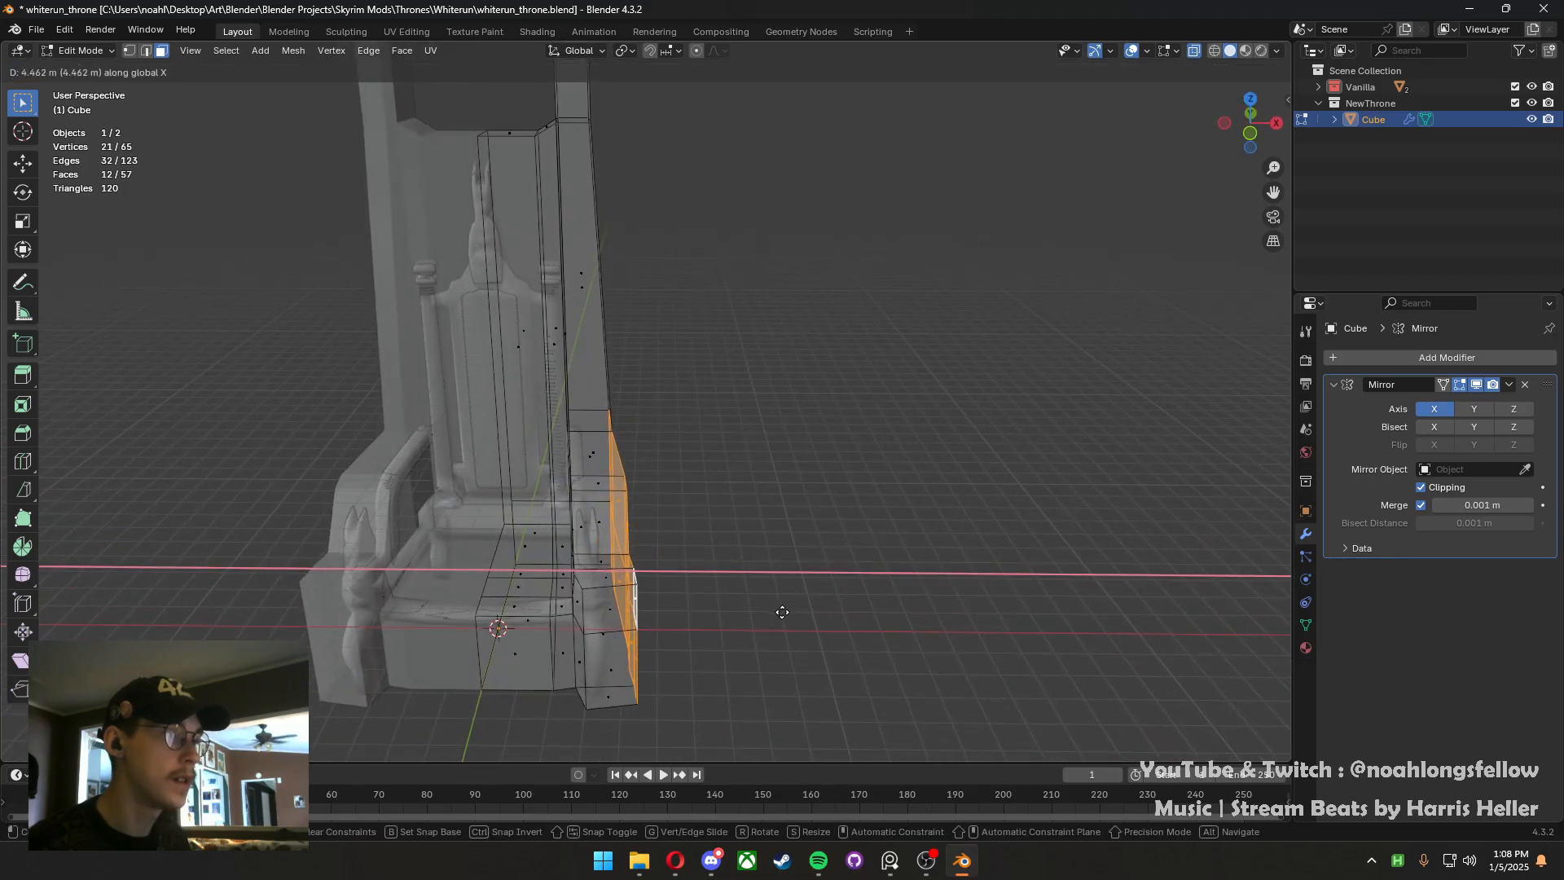
pyautogui.click(988, 641)
# Move the post's two outer side faces slightly inward along X
pyautogui.click(601, 297)
pyautogui.moveTo(635, 338); pyautogui.dragTo(574, 266, button='middle')
pyautogui.click(630, 274)
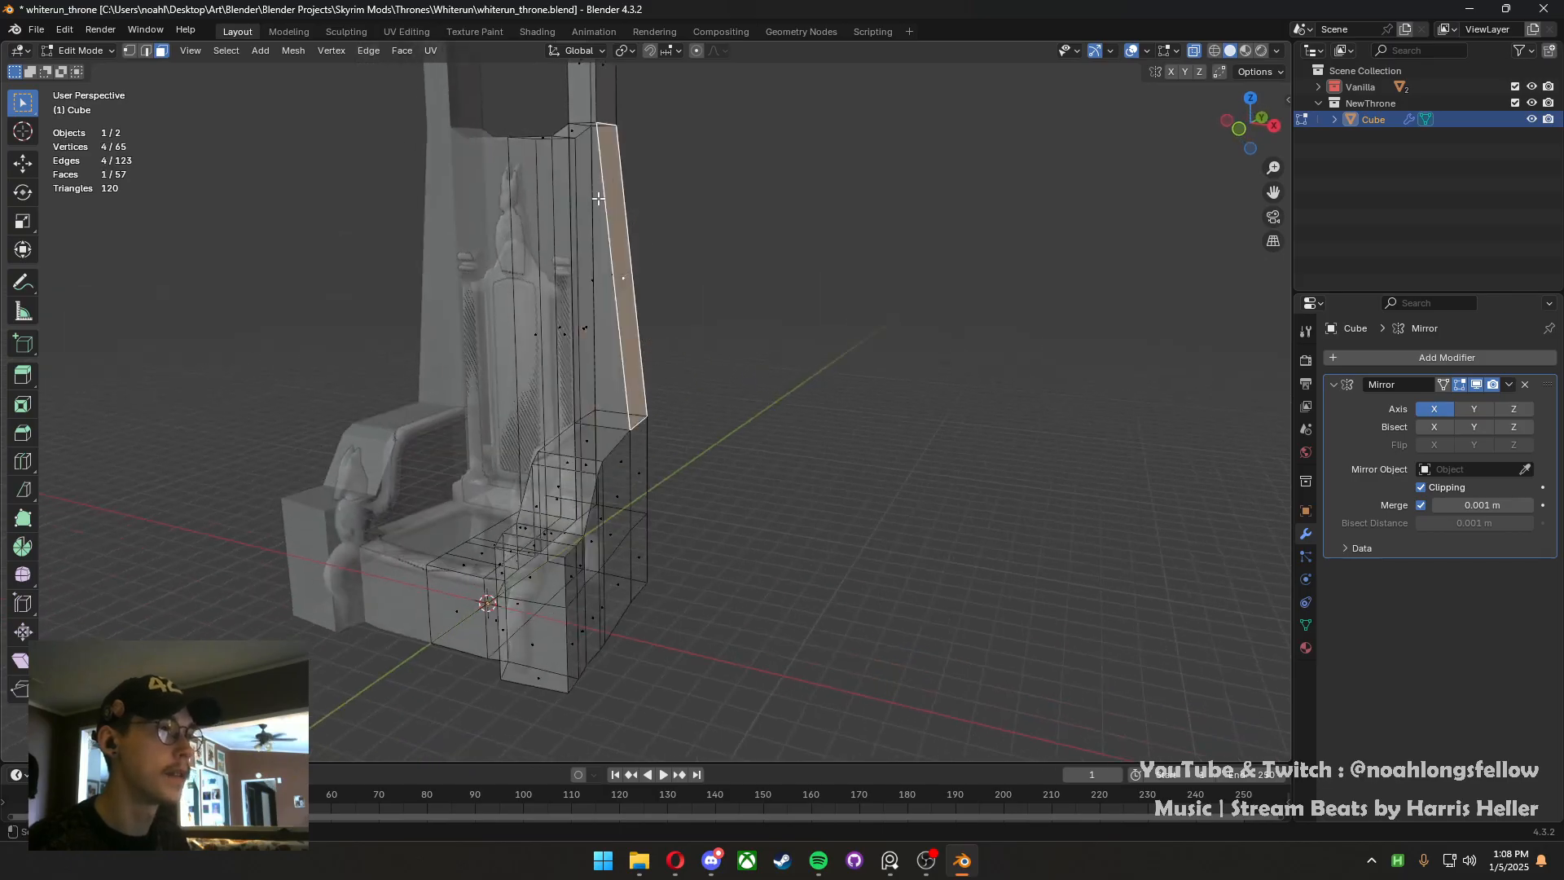
pyautogui.moveTo(598, 198); pyautogui.dragTo(679, 223, button='middle')
pyautogui.keyDown('shift'); pyautogui.click(675, 232); pyautogui.keyUp('shift')
pyautogui.moveTo(684, 342); pyautogui.dragTo(734, 384, button='middle')
pyautogui.press('g')
pyautogui.press('x')
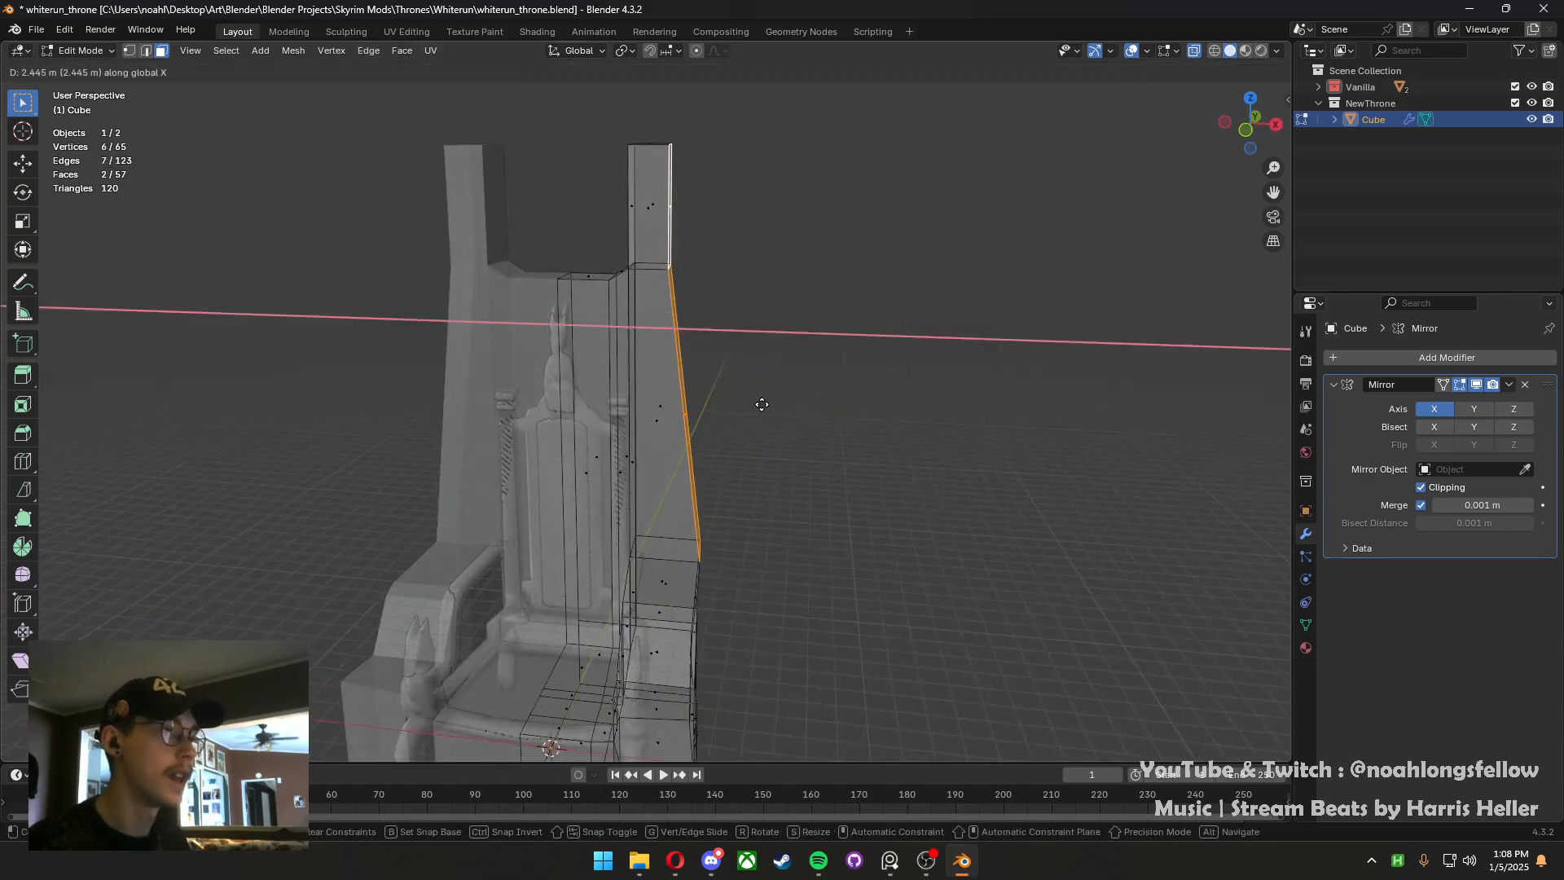
pyautogui.click(720, 403)
# Move the post's upper outer side face outward along X to widen its top section
pyautogui.click(666, 207)
pyautogui.press('g')
pyautogui.press('x')
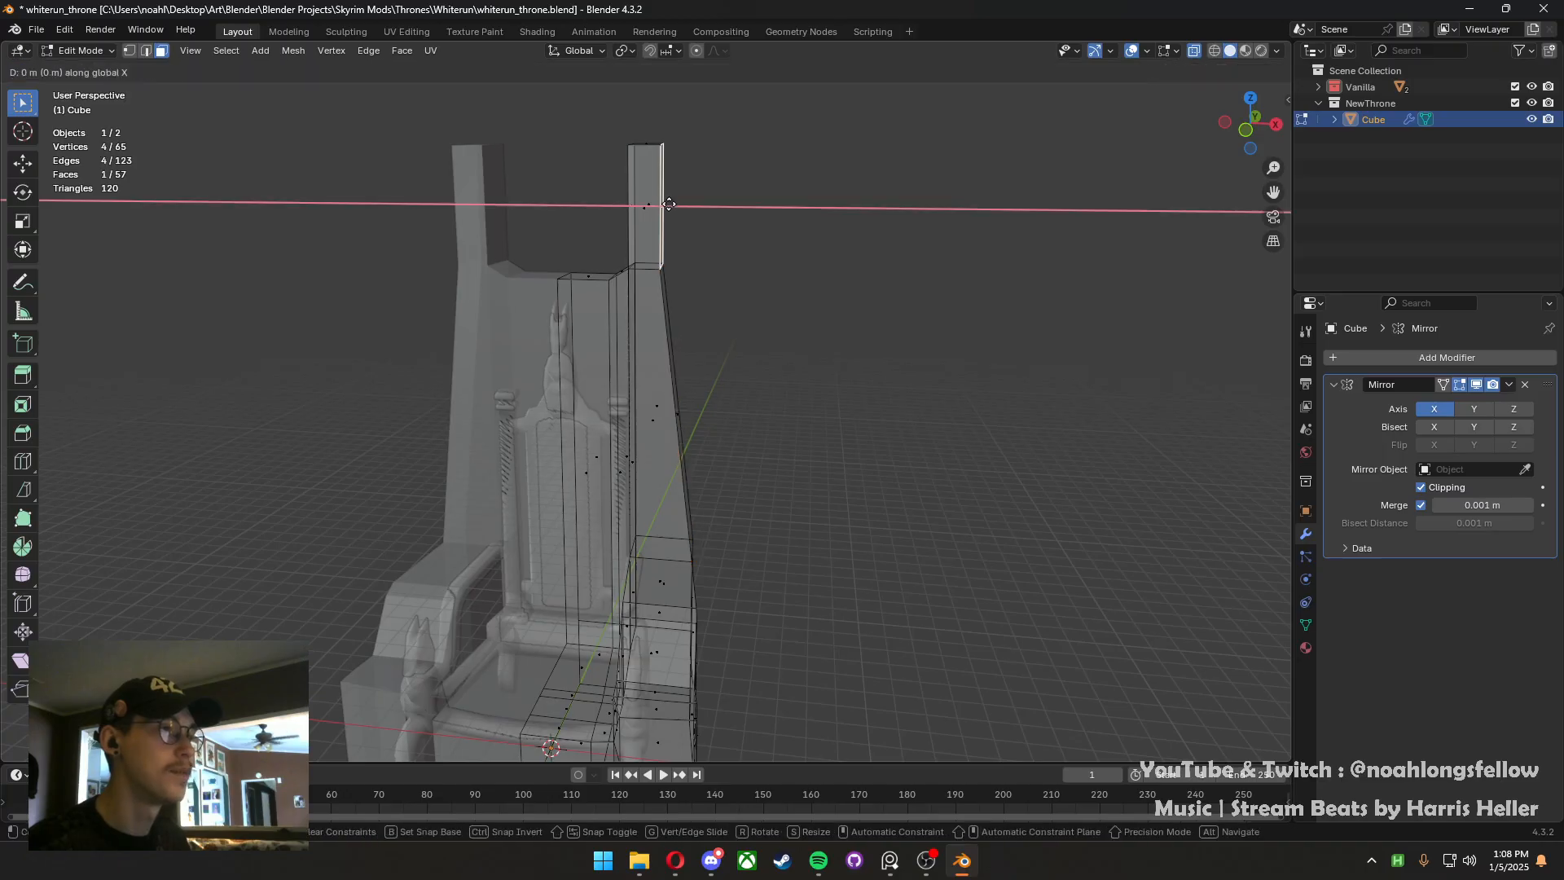
pyautogui.click(711, 199)
# Move the post's top outer edge inward along X to taper its tip, and save the file
pyautogui.press('1')
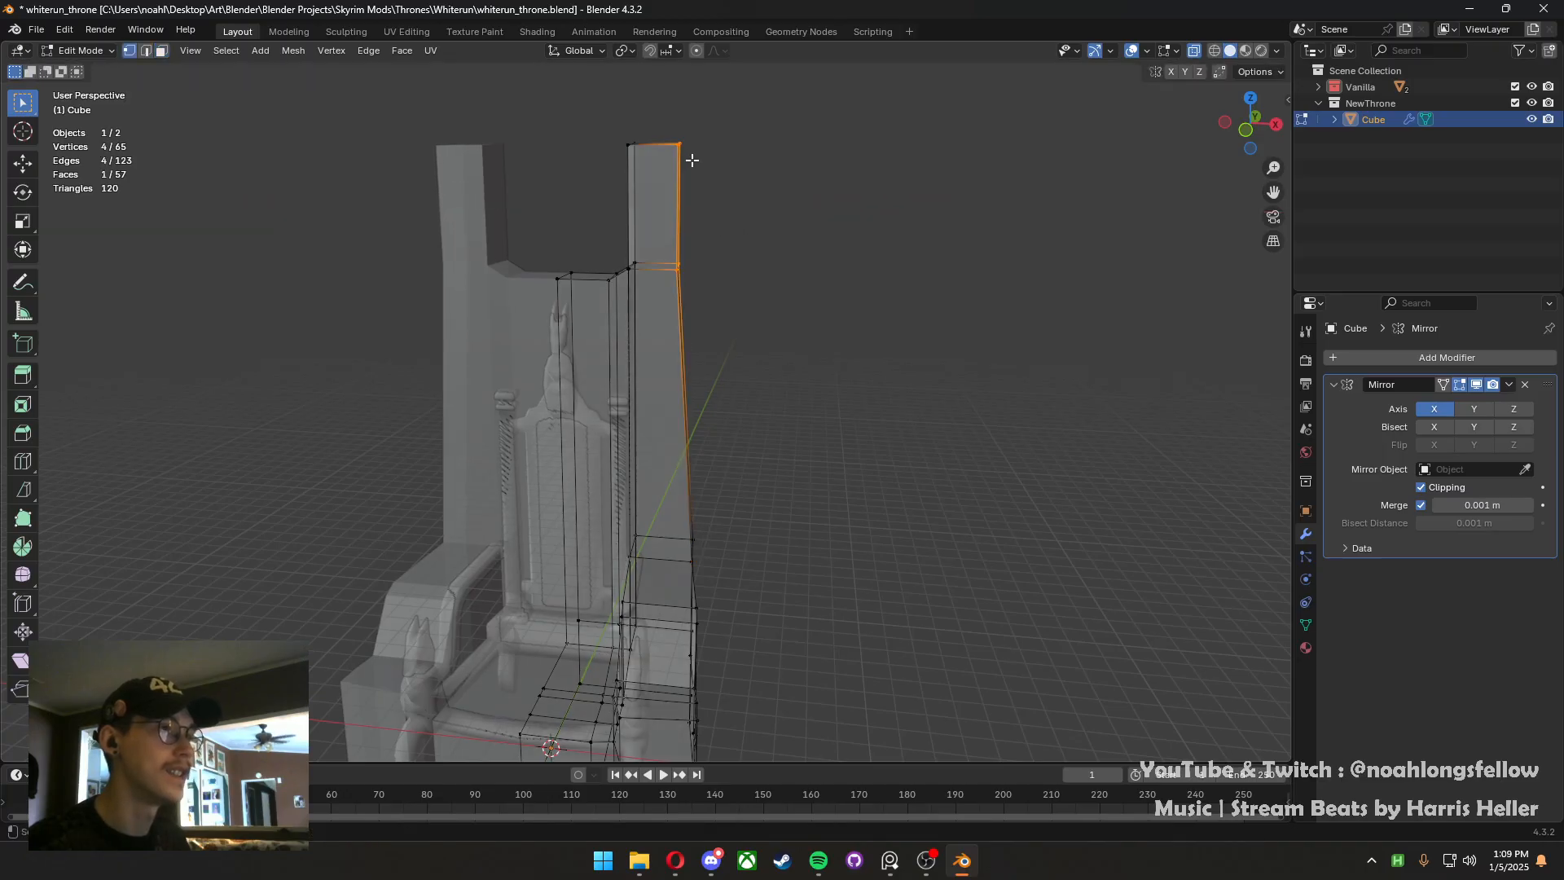
pyautogui.press('KP_1')
pyautogui.press('ctrl+KP_3')
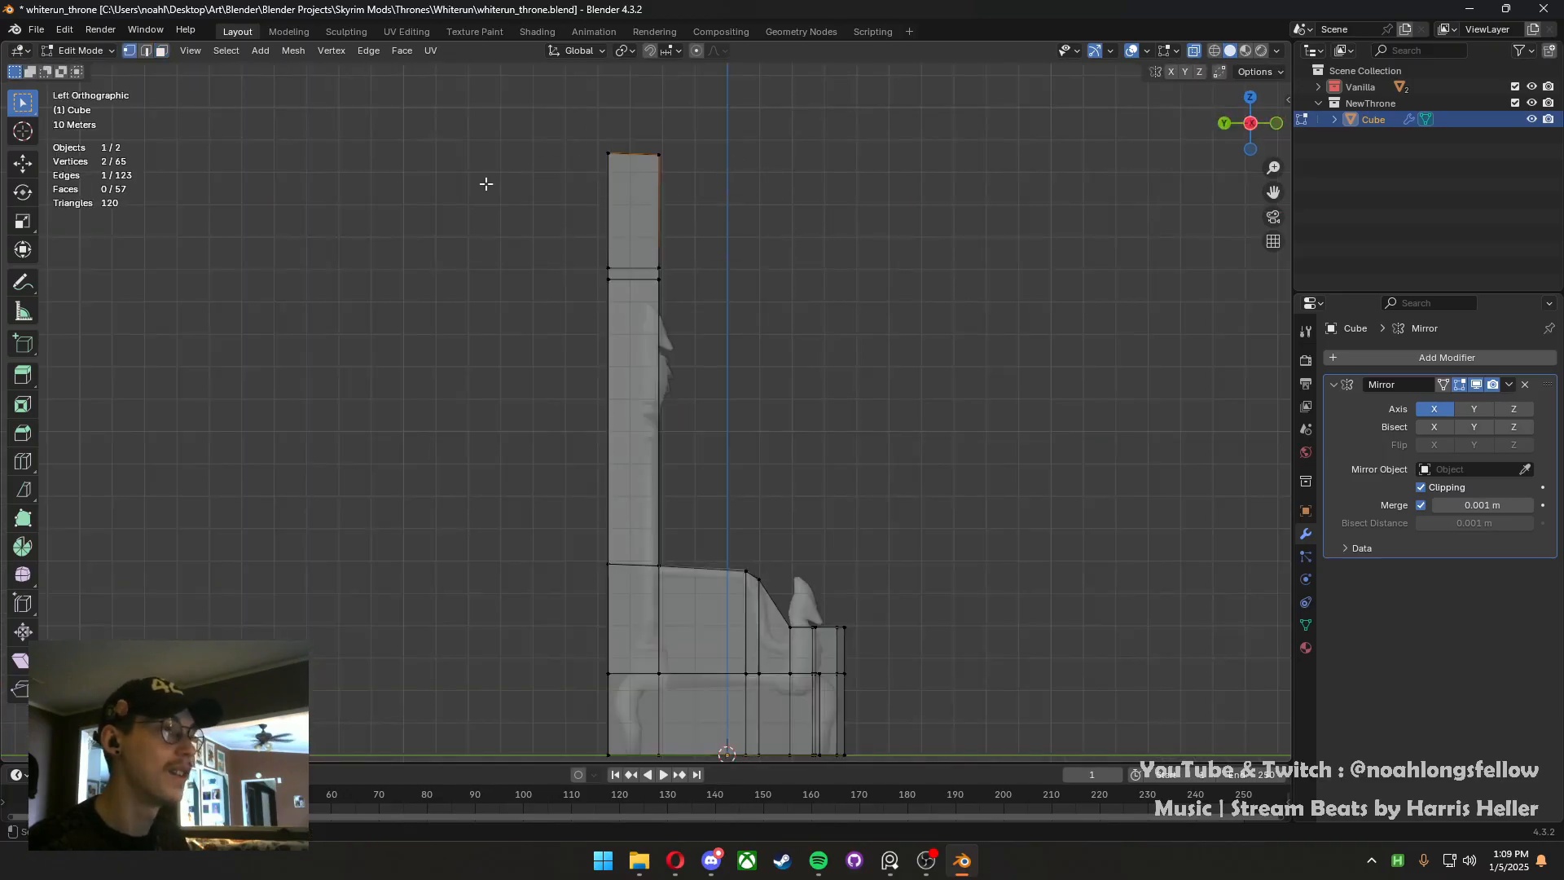
pyautogui.press('KP_1')
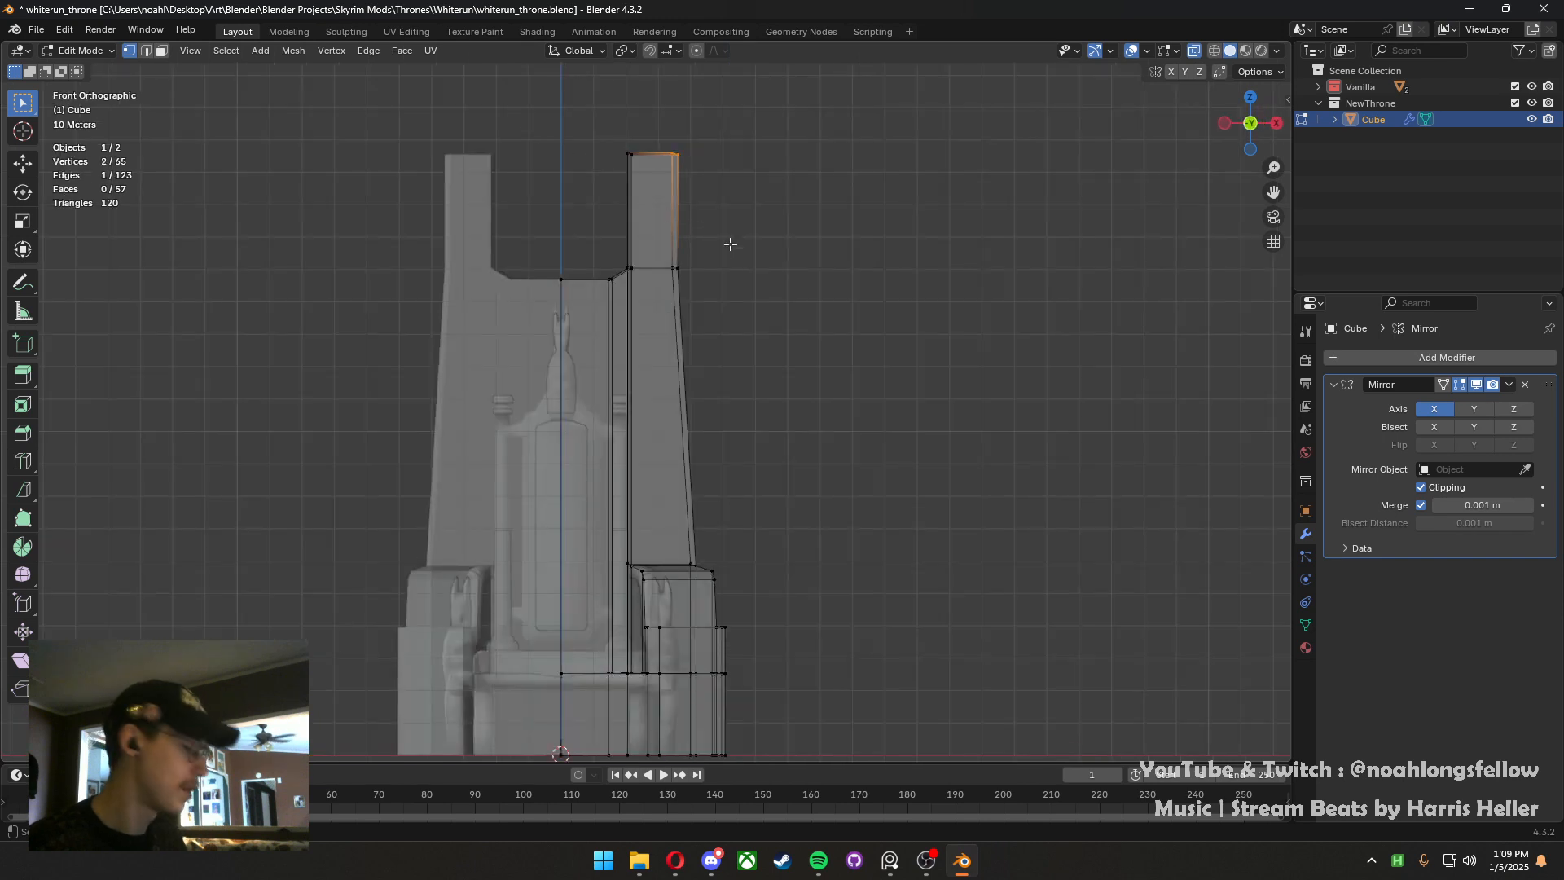
pyautogui.press('g')
pyautogui.press('x')
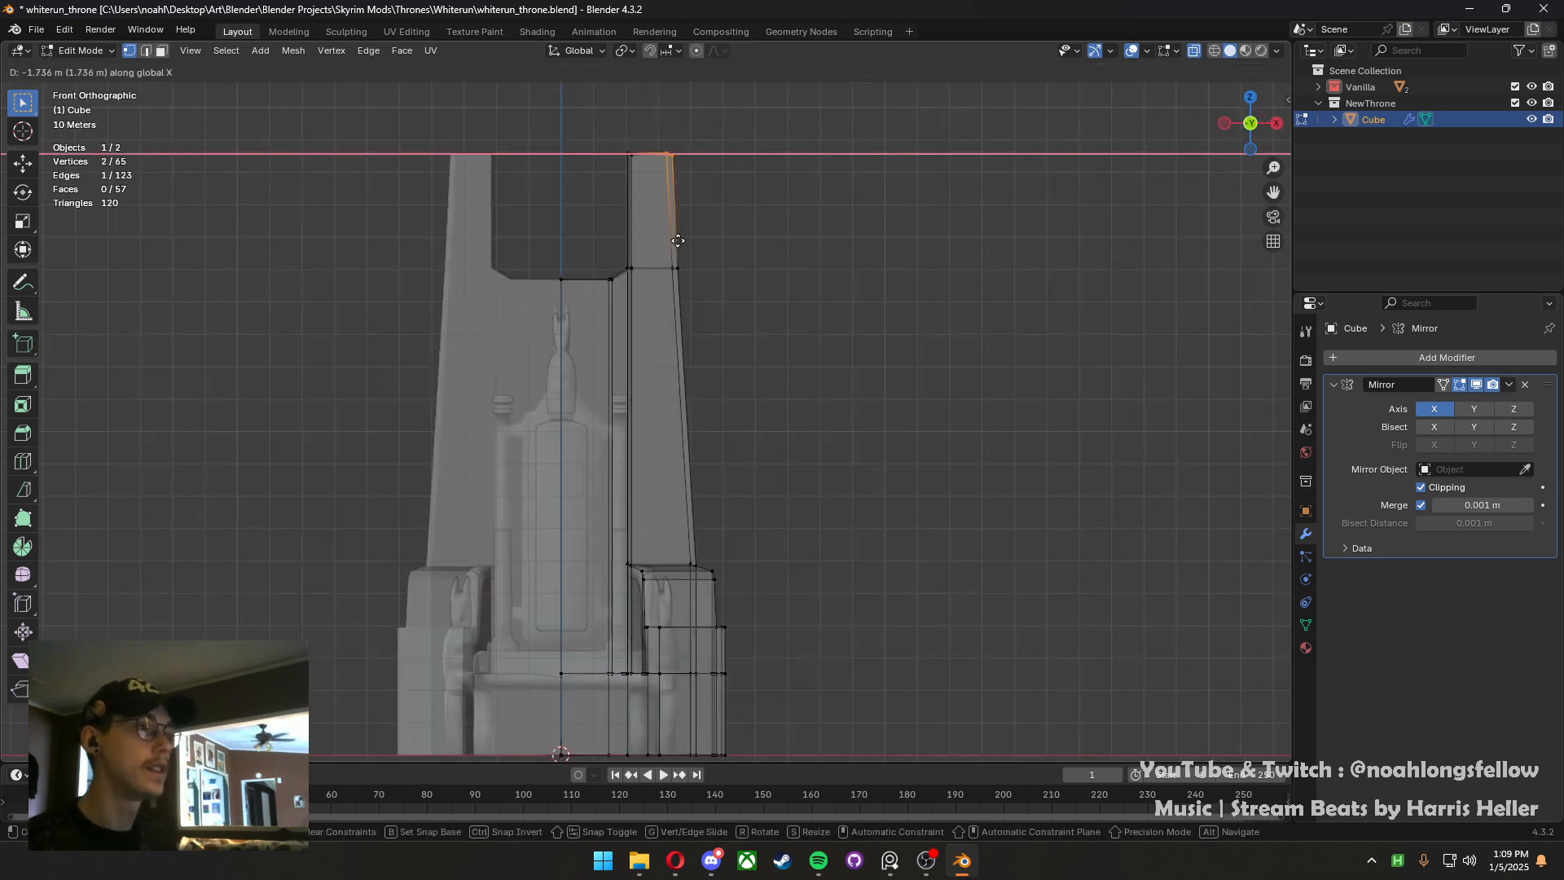
pyautogui.click(665, 234)
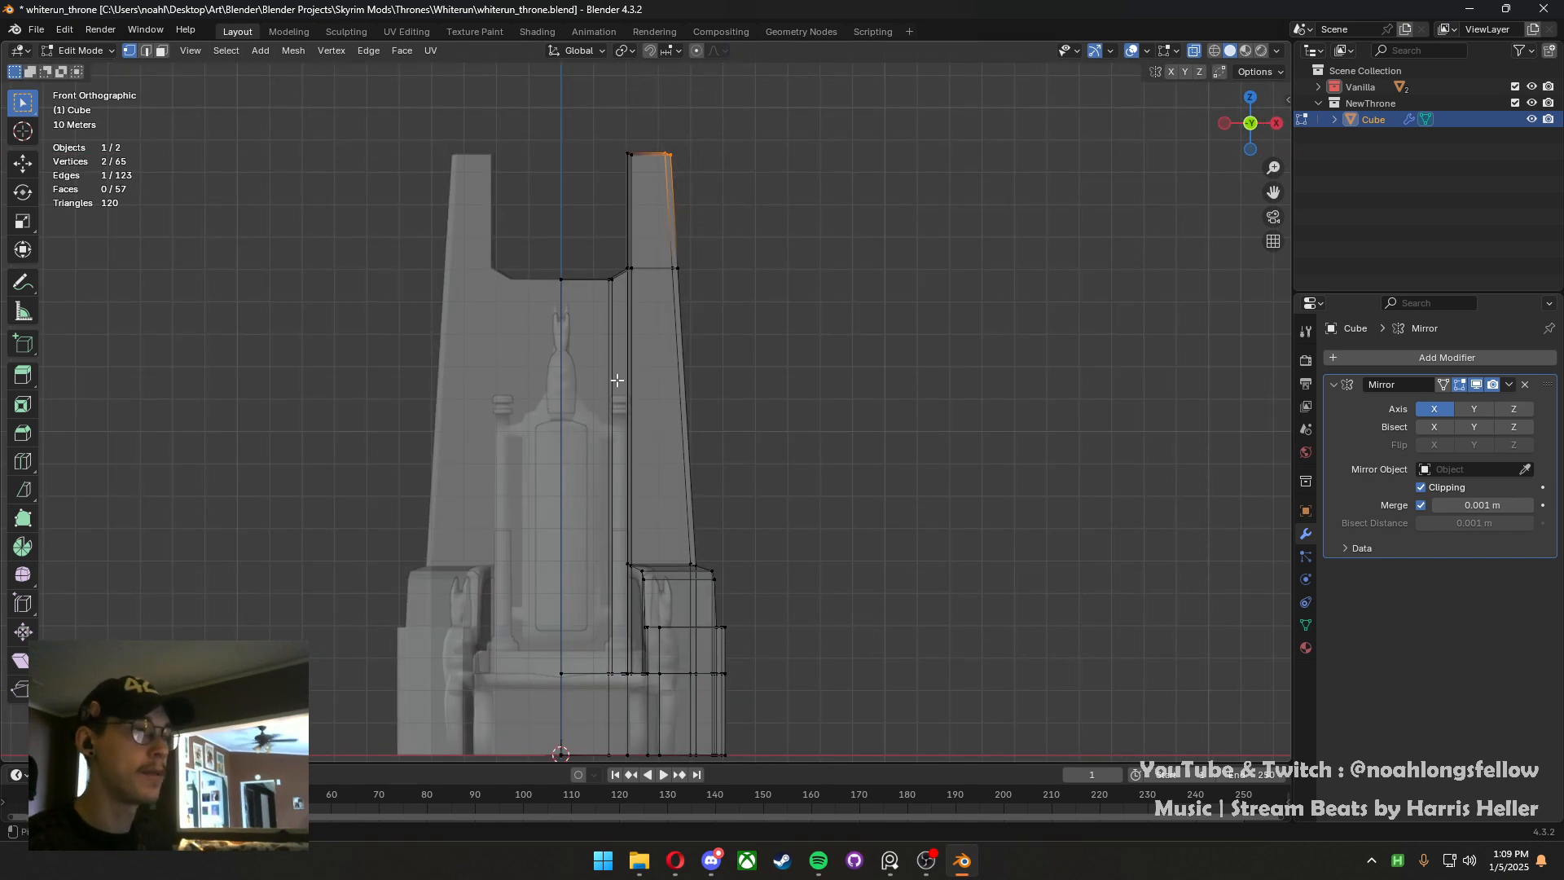
pyautogui.hotkey('ctrl', 's')
# Select the armrest's flat top face and turn off X-ray display to inspect the throne as a solid
pyautogui.moveTo(617, 380); pyautogui.dragTo(1005, 145, button='middle')
pyautogui.press('3')
pyautogui.click(624, 523)
pyautogui.click(1200, 54)
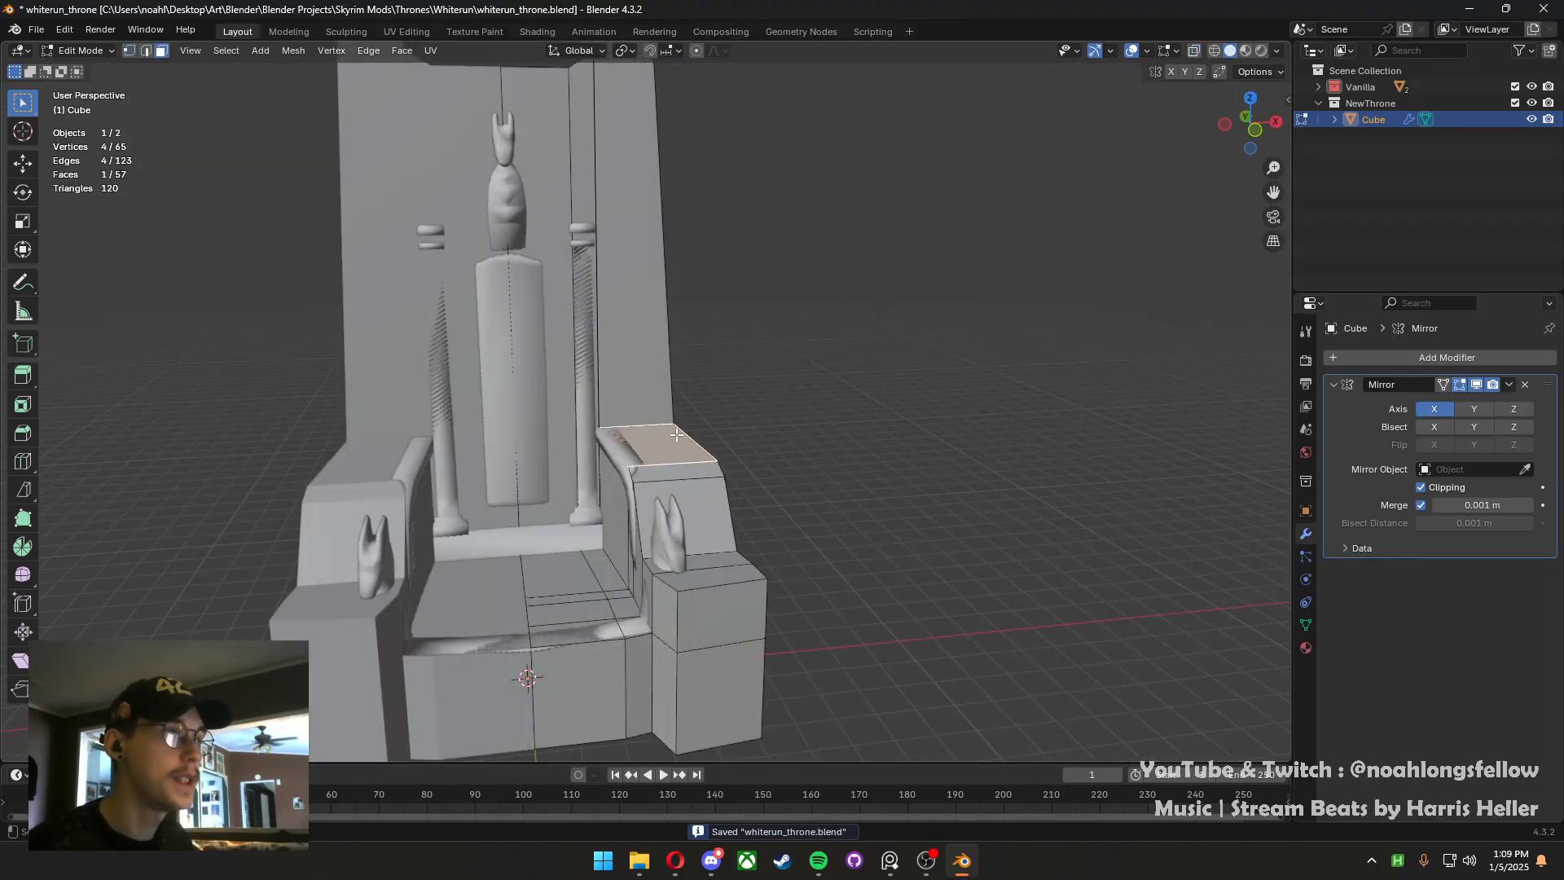
pyautogui.moveTo(570, 391); pyautogui.dragTo(615, 416, button='middle')
pyautogui.moveTo(635, 308); pyautogui.dragTo(624, 440, button='middle')
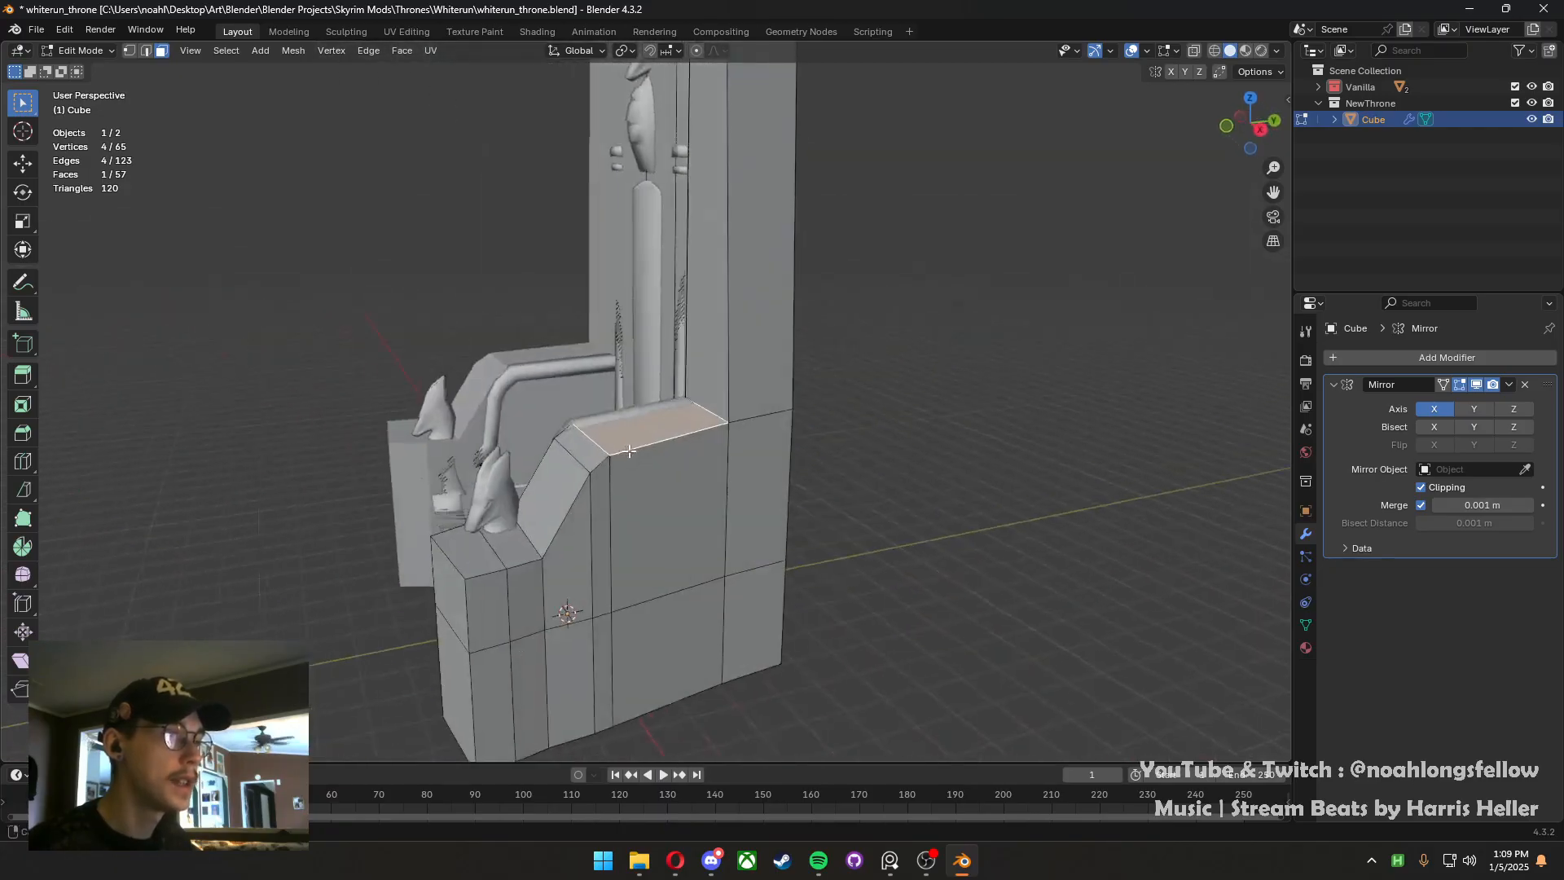
# Extrude the armrest's flat top face upward into a tall block in front of the rear post
pyautogui.press('e')
pyautogui.press('x')
pyautogui.keyDown('alt'); pyautogui.moveTo(672, 273); pyautogui.dragTo(601, 270, button='middle'); pyautogui.keyUp('alt')
pyautogui.press('y')
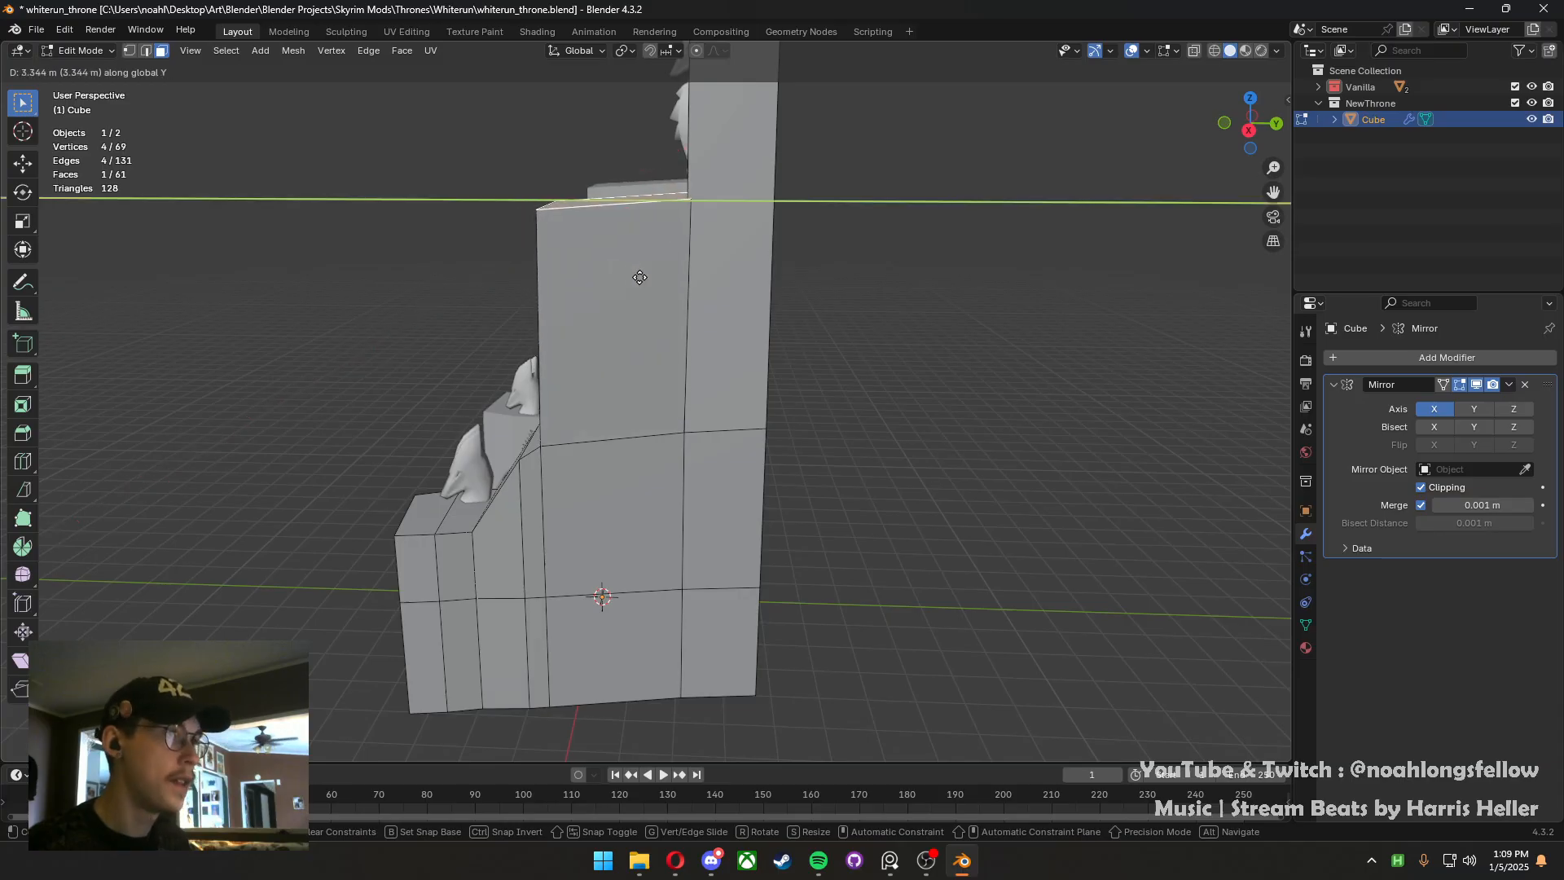
# Add a centred loop cut around the rear post near the block's top height and turn on X-ray display
pyautogui.hotkey('ctrl', 'r')
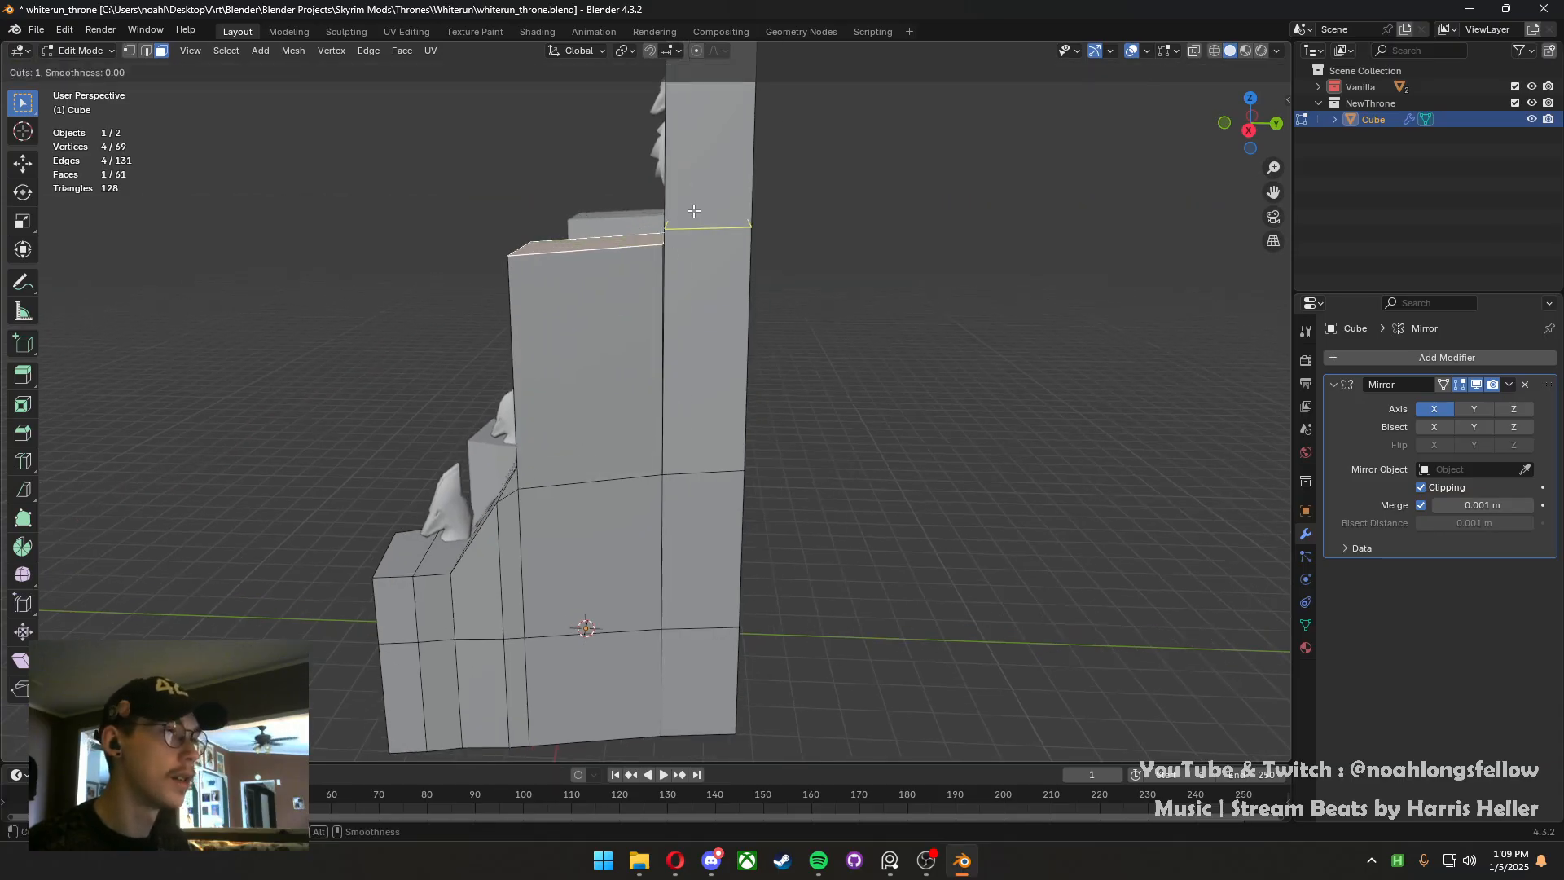
pyautogui.click(694, 248)
pyautogui.rightClick(698, 266)
pyautogui.scroll(4, 674, 545)
pyautogui.keyDown('shift'); pyautogui.moveTo(699, 265); pyautogui.dragTo(585, 427, button='middle'); pyautogui.keyUp('shift')
pyautogui.press('`')
pyautogui.click(797, 550)
pyautogui.press('`')
pyautogui.click(444, 343)
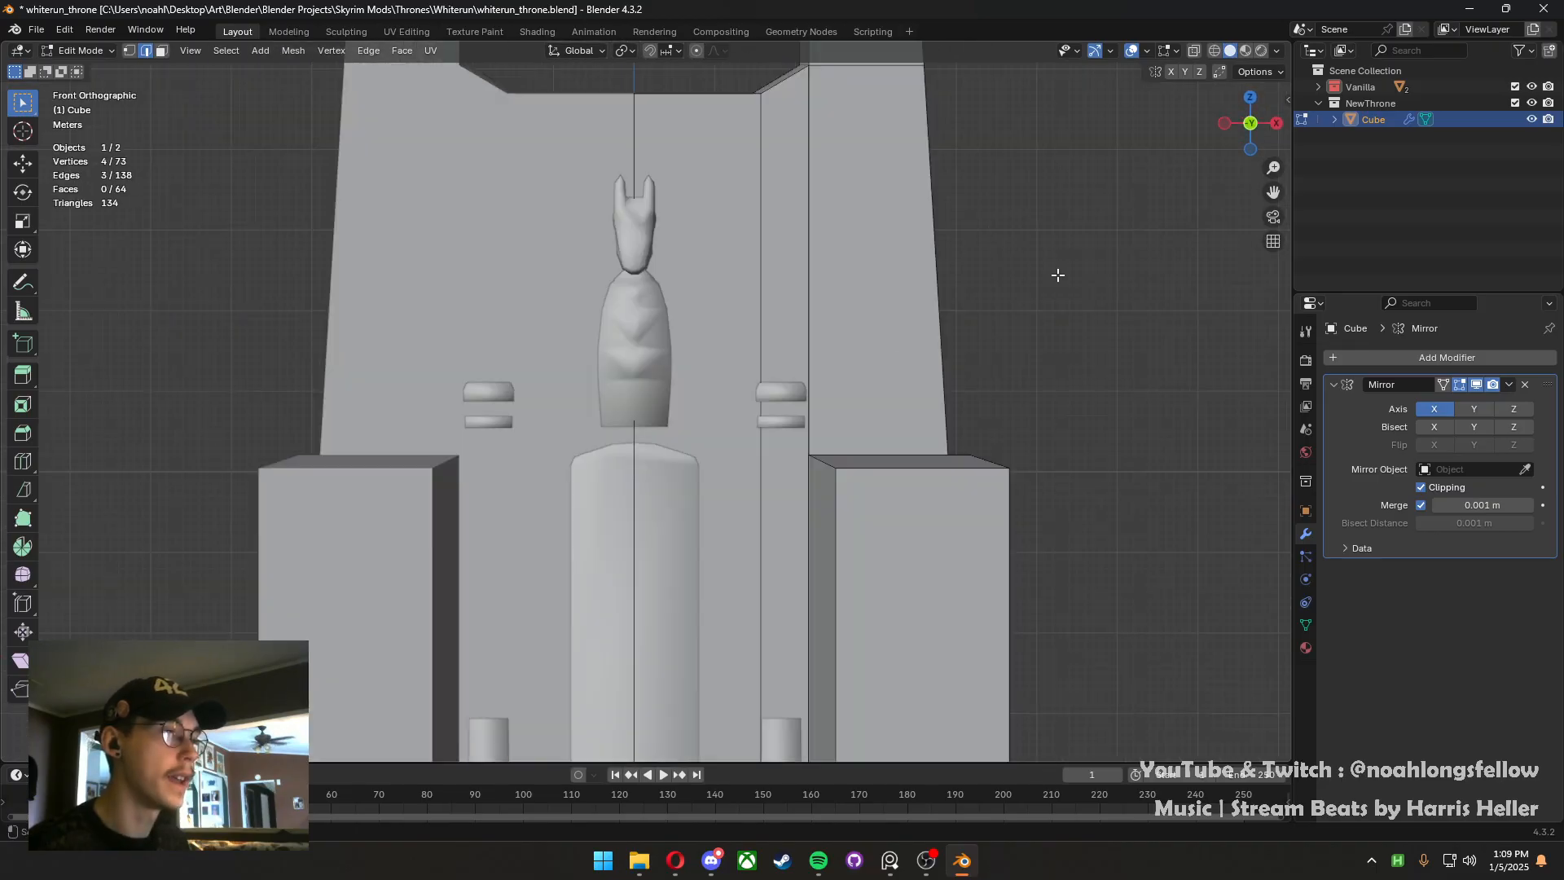
pyautogui.click(1194, 51)
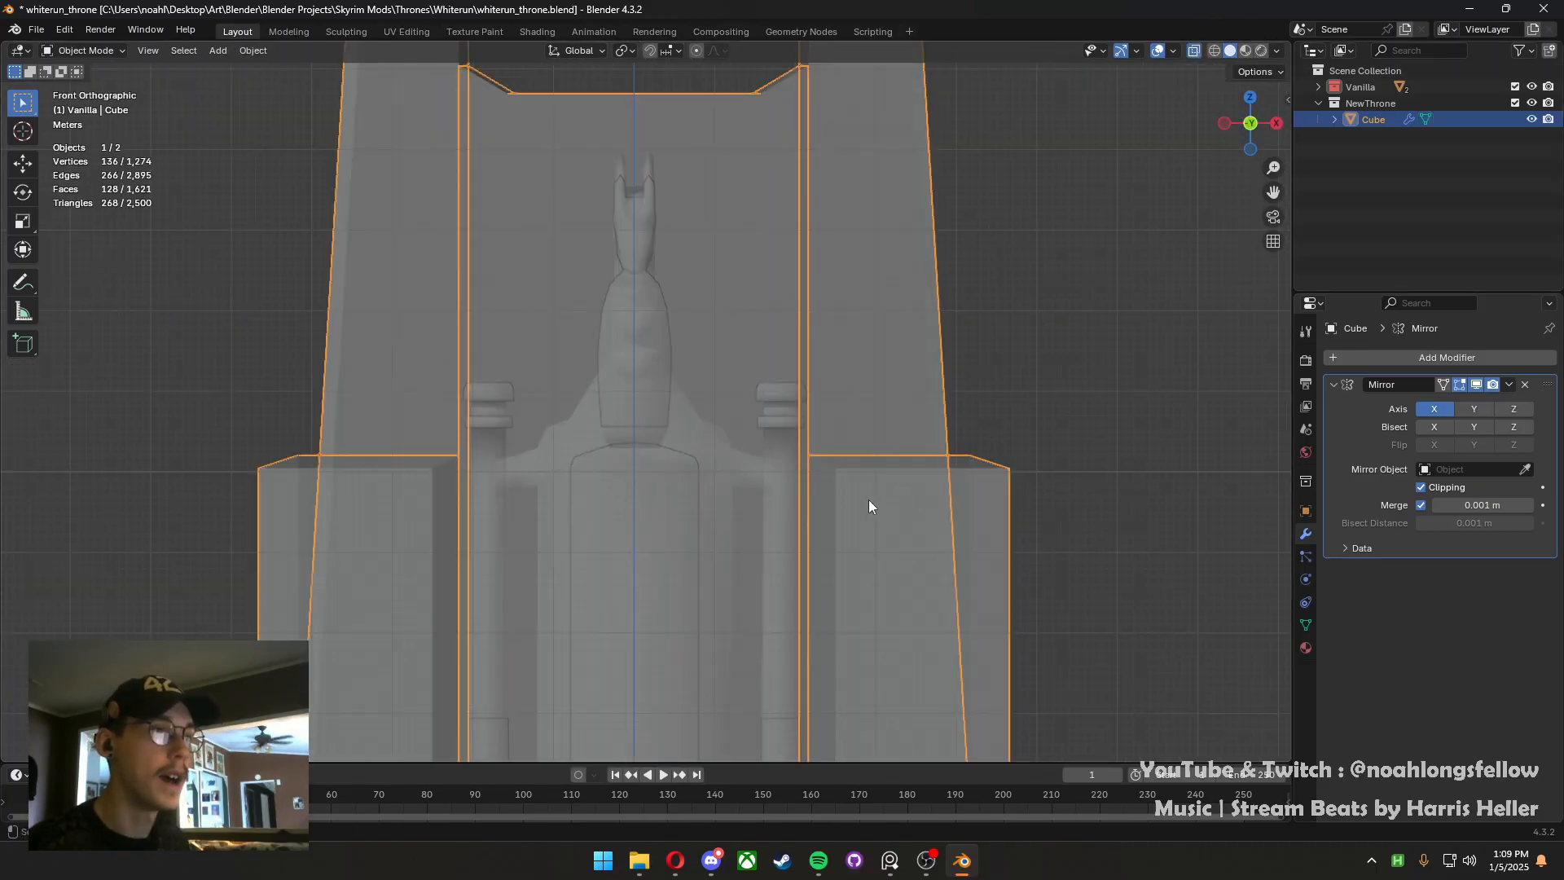
# Merge the block's inner and outer rear top vertices with the adjacent vertices of the post's new edge loop
pyautogui.moveTo(867, 496); pyautogui.dragTo(669, 414, button='middle')
pyautogui.press('1')
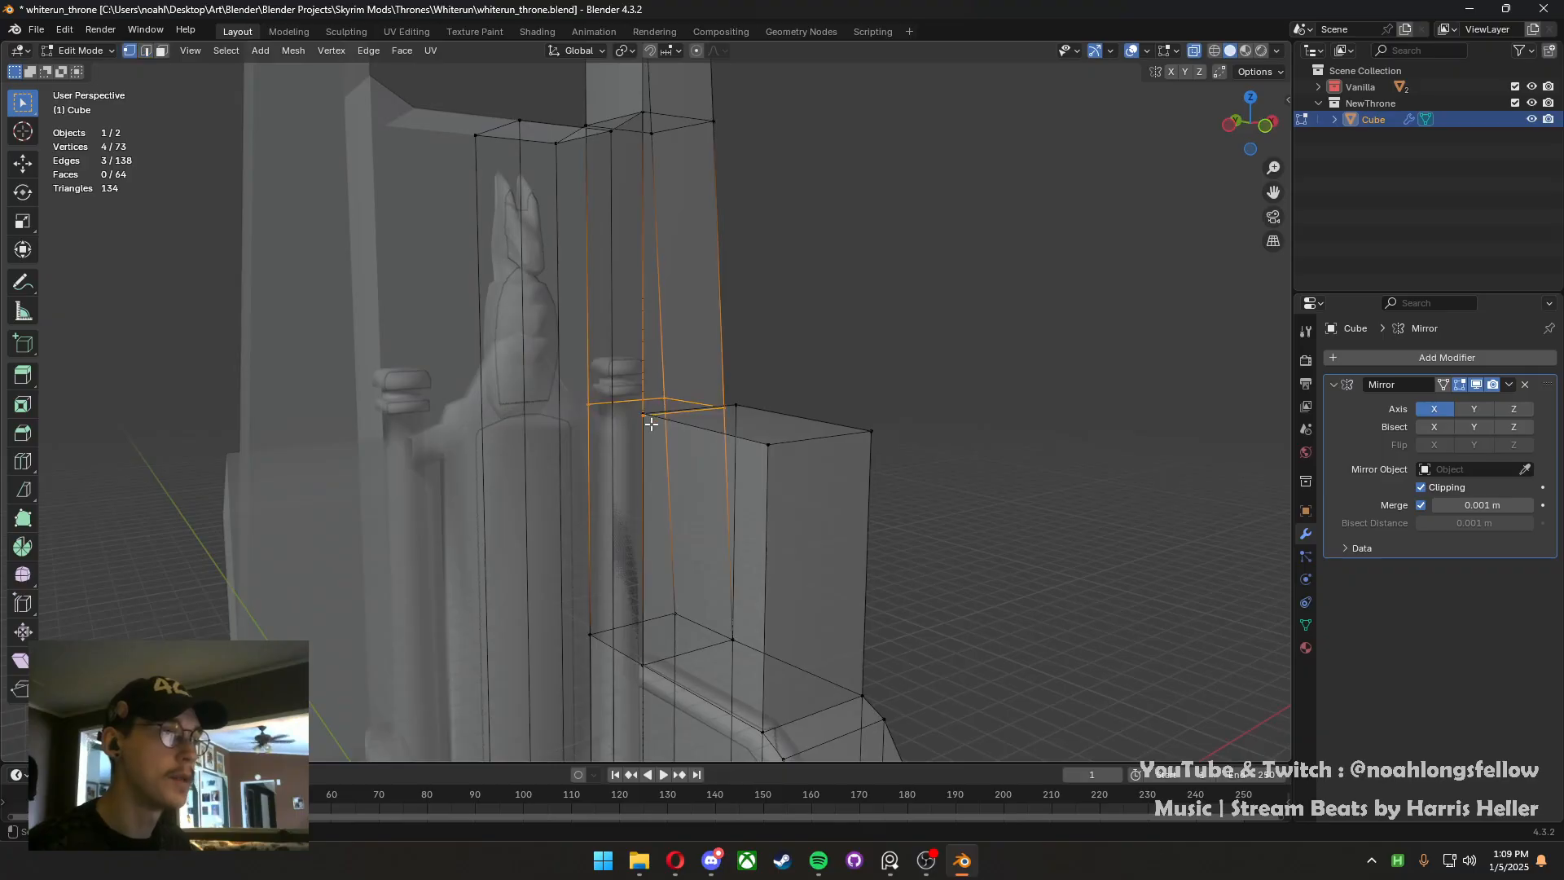
pyautogui.click(649, 423)
pyautogui.keyDown('shift'); pyautogui.click(647, 423); pyautogui.keyUp('shift')
pyautogui.press('m')
pyautogui.click(647, 423)
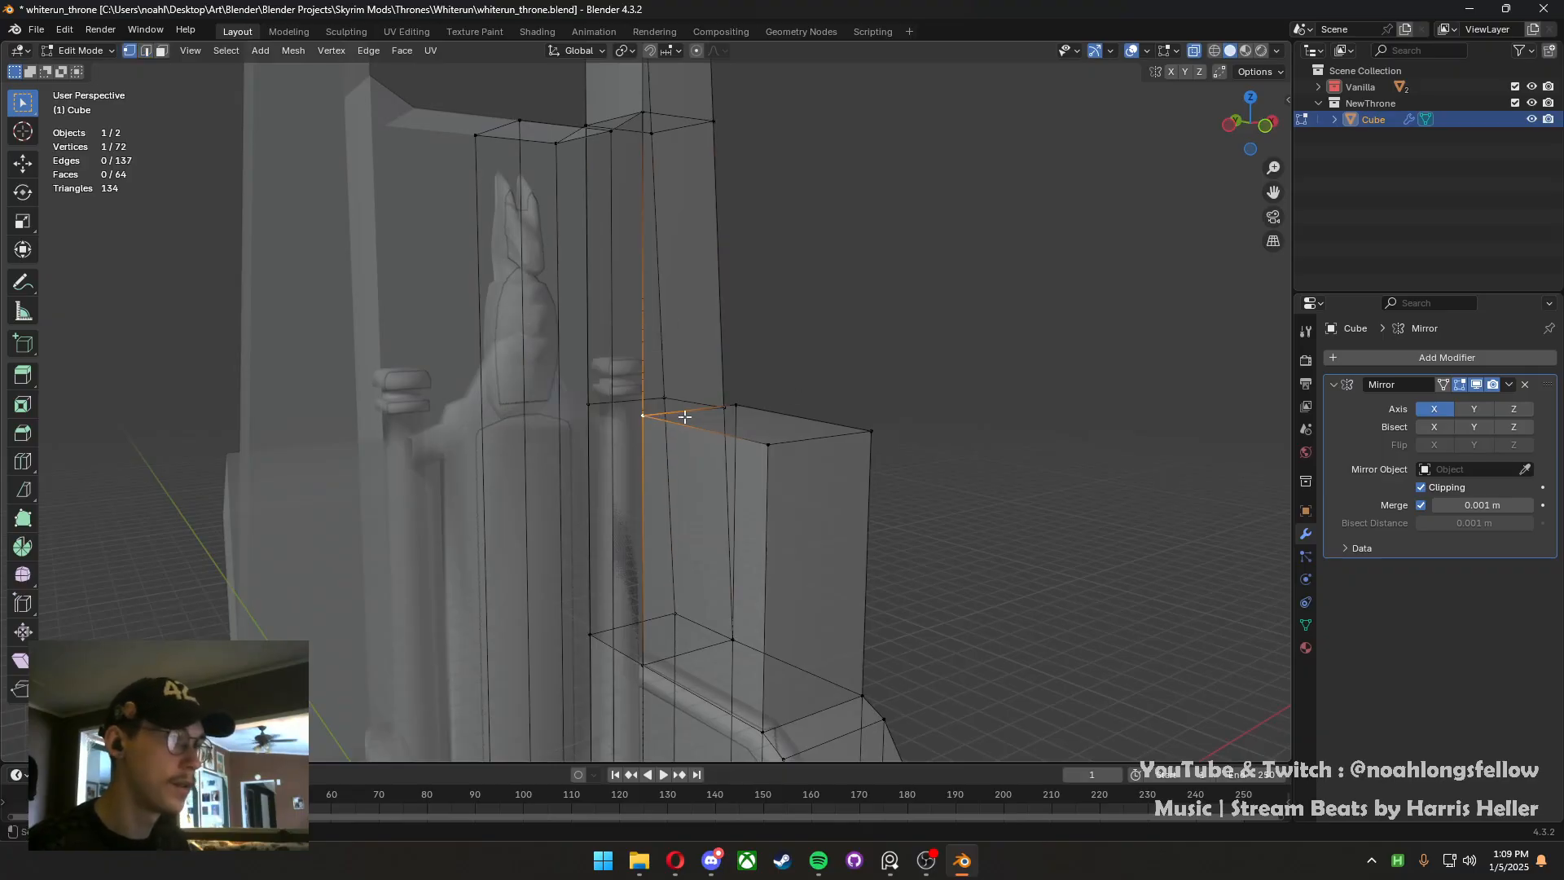
pyautogui.click(744, 404)
pyautogui.keyDown('shift'); pyautogui.click(714, 412); pyautogui.keyUp('shift')
pyautogui.press('m')
pyautogui.click(712, 412)
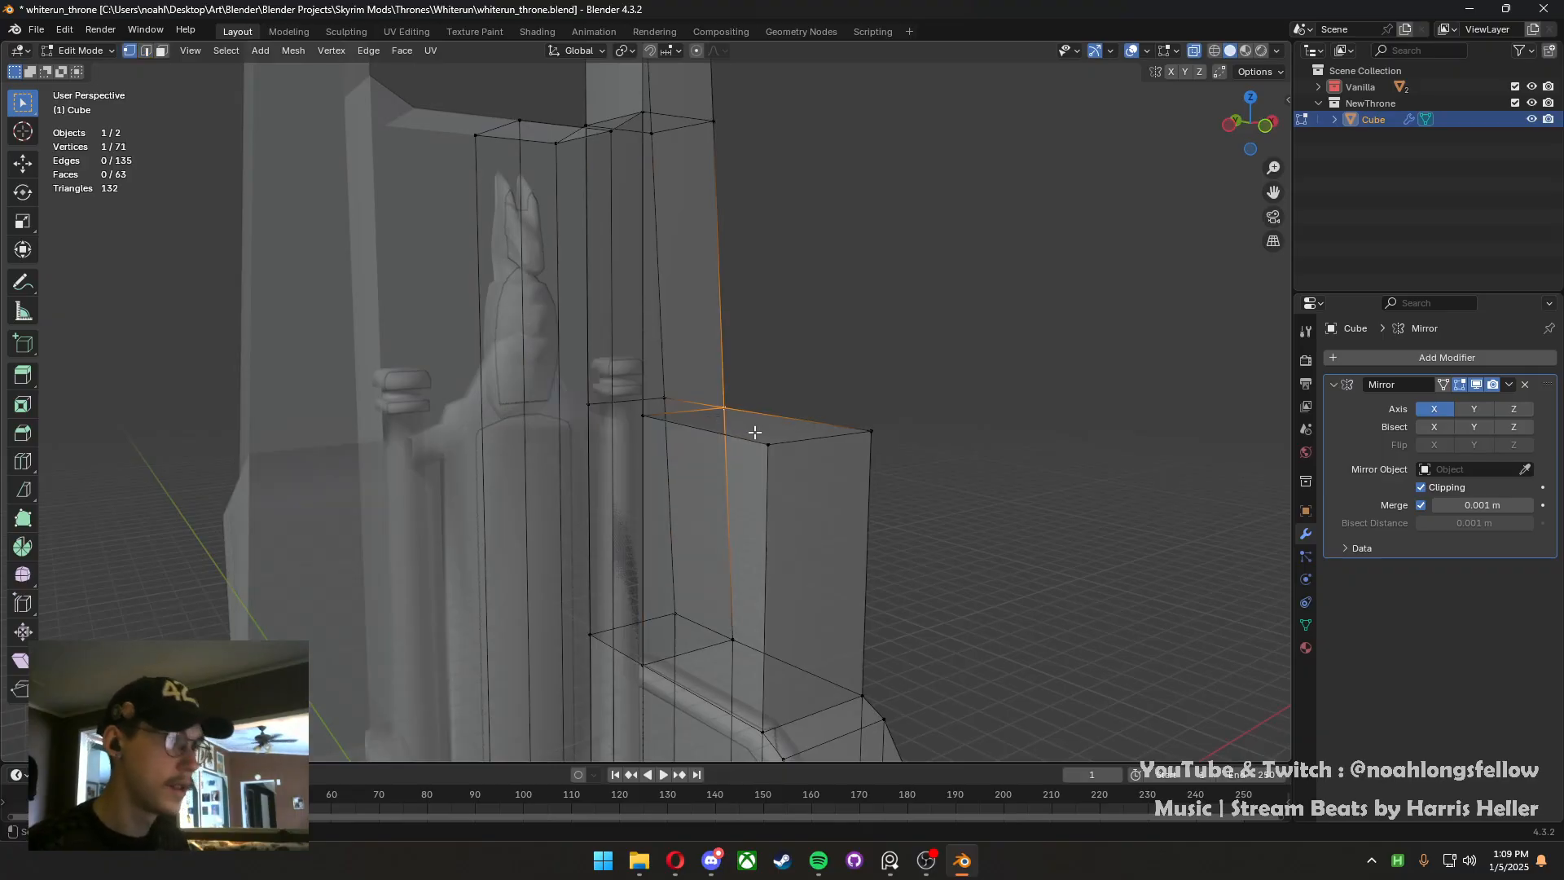
# Flatten the block's top face by scaling it along Z in the front view
pyautogui.moveTo(756, 433); pyautogui.dragTo(808, 452, button='middle')
pyautogui.press('`')
pyautogui.click(647, 432)
pyautogui.press('`')
pyautogui.click(594, 372)
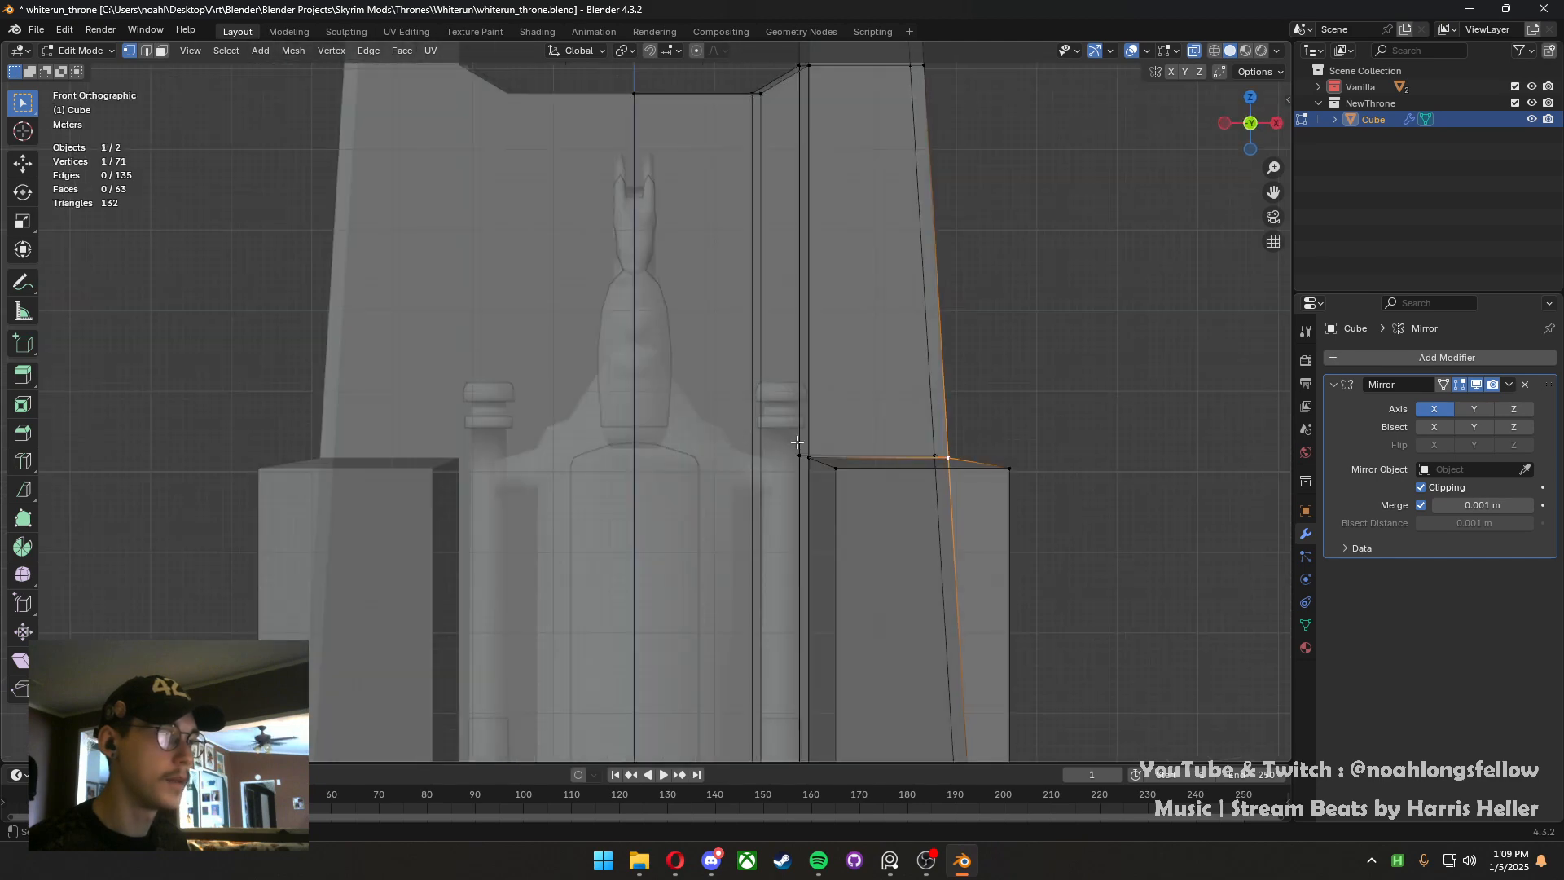
pyautogui.keyDown('shift'); pyautogui.moveTo(927, 463); pyautogui.dragTo(833, 404, button='middle'); pyautogui.keyUp('shift')
pyautogui.click(907, 420)
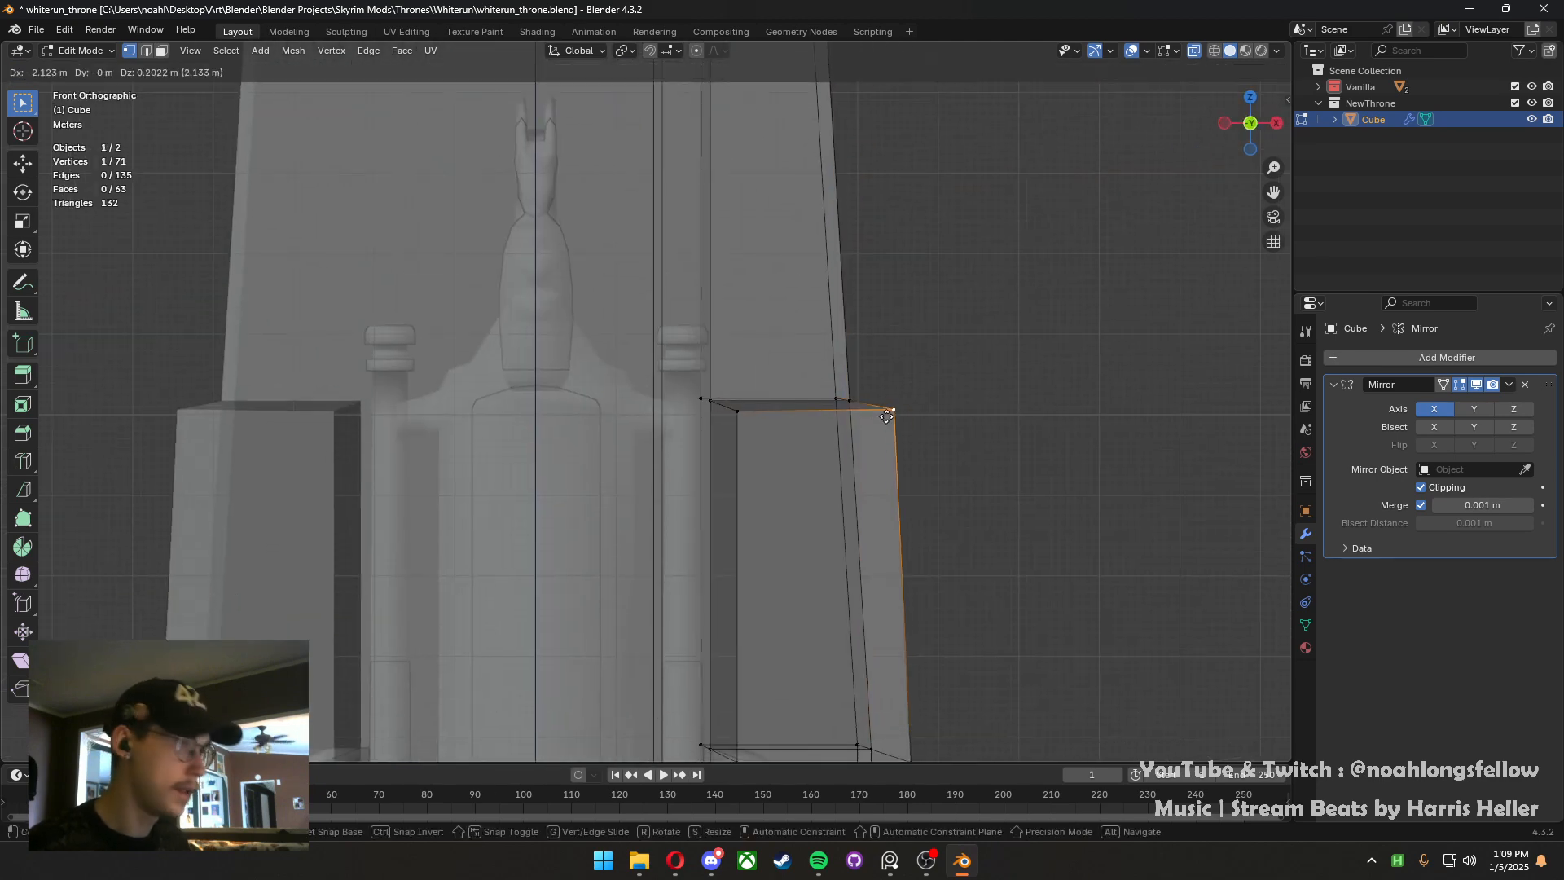
pyautogui.press('3')
pyautogui.click(786, 406)
pyautogui.press('s')
pyautogui.press('z')
pyautogui.press('Escape')
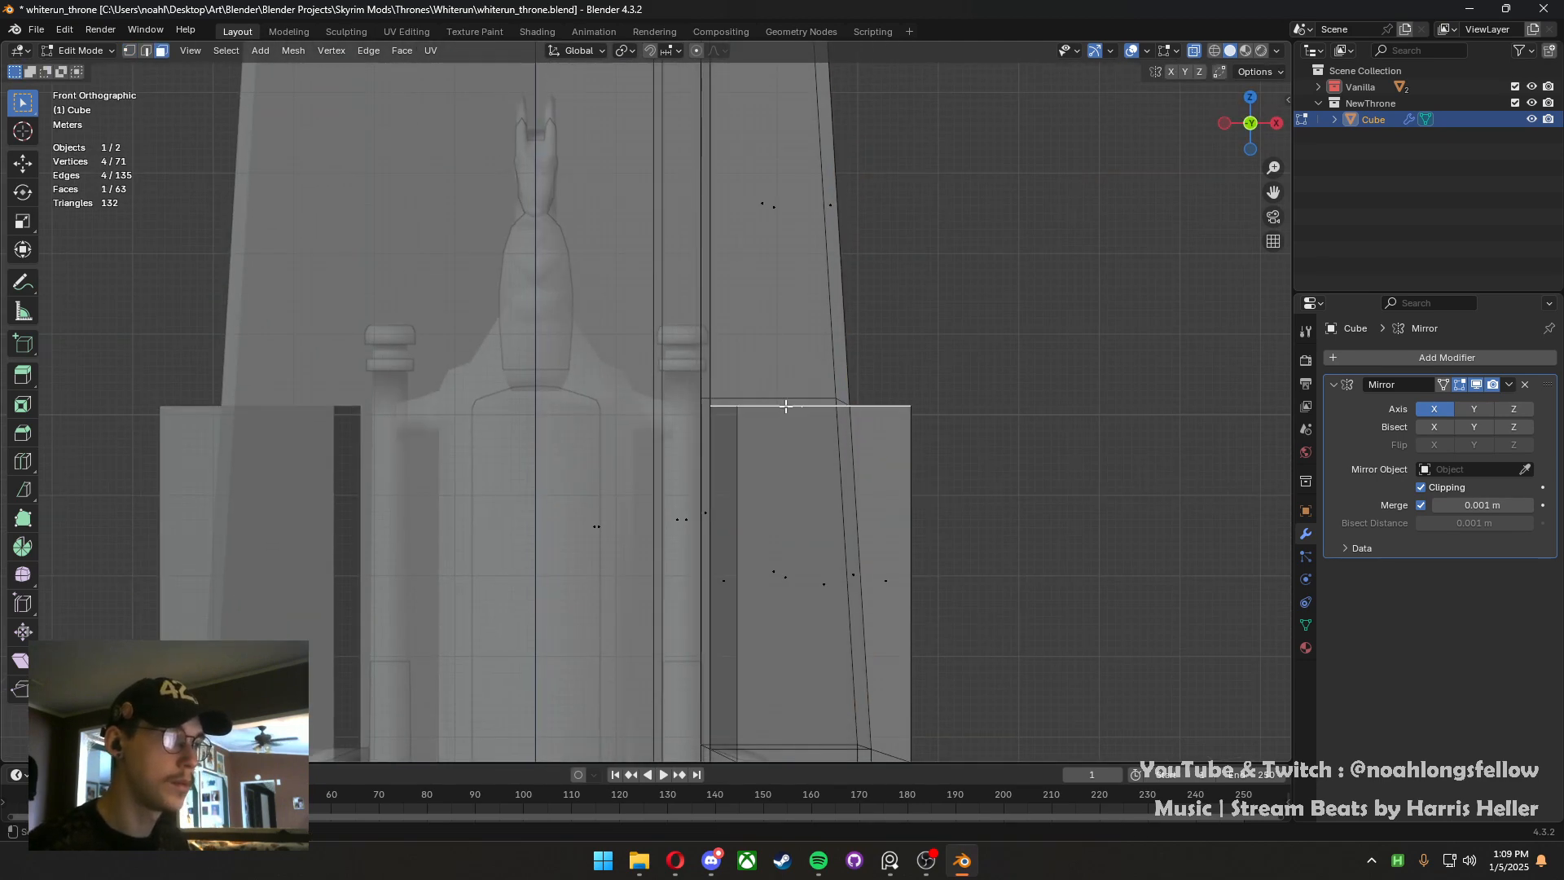
# Move the block's top front outer vertex inward, positioning it in the front and top views
pyautogui.press('1')
pyautogui.click(910, 412)
pyautogui.press('g')
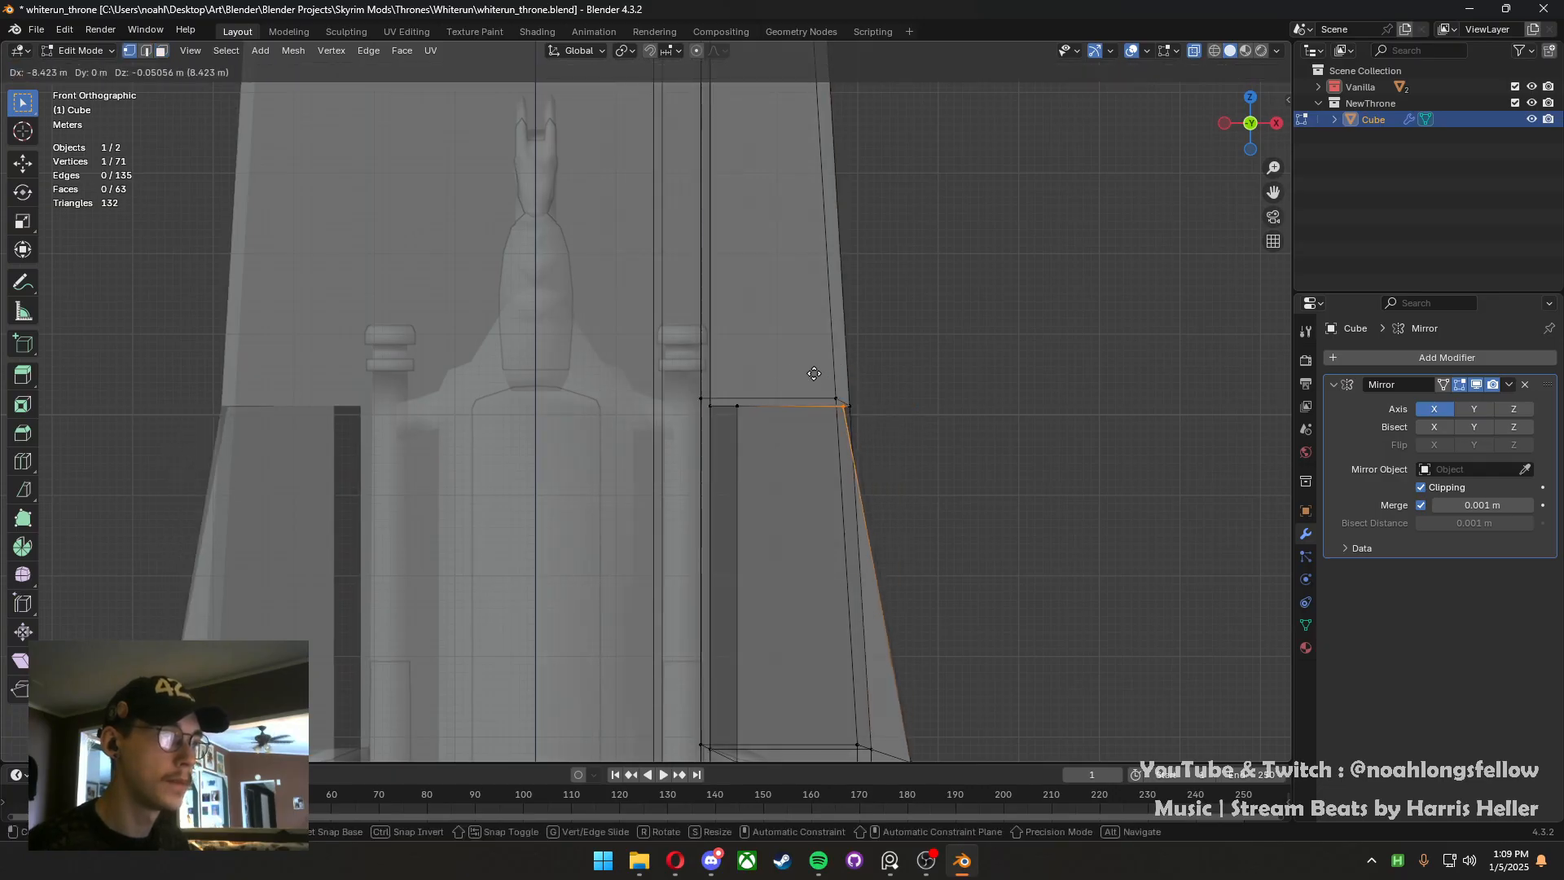
pyautogui.click(888, 374)
pyautogui.scroll(-4, 953, 641)
pyautogui.keyDown('shift'); pyautogui.moveTo(953, 641); pyautogui.dragTo(926, 525, button='middle'); pyautogui.keyUp('shift')
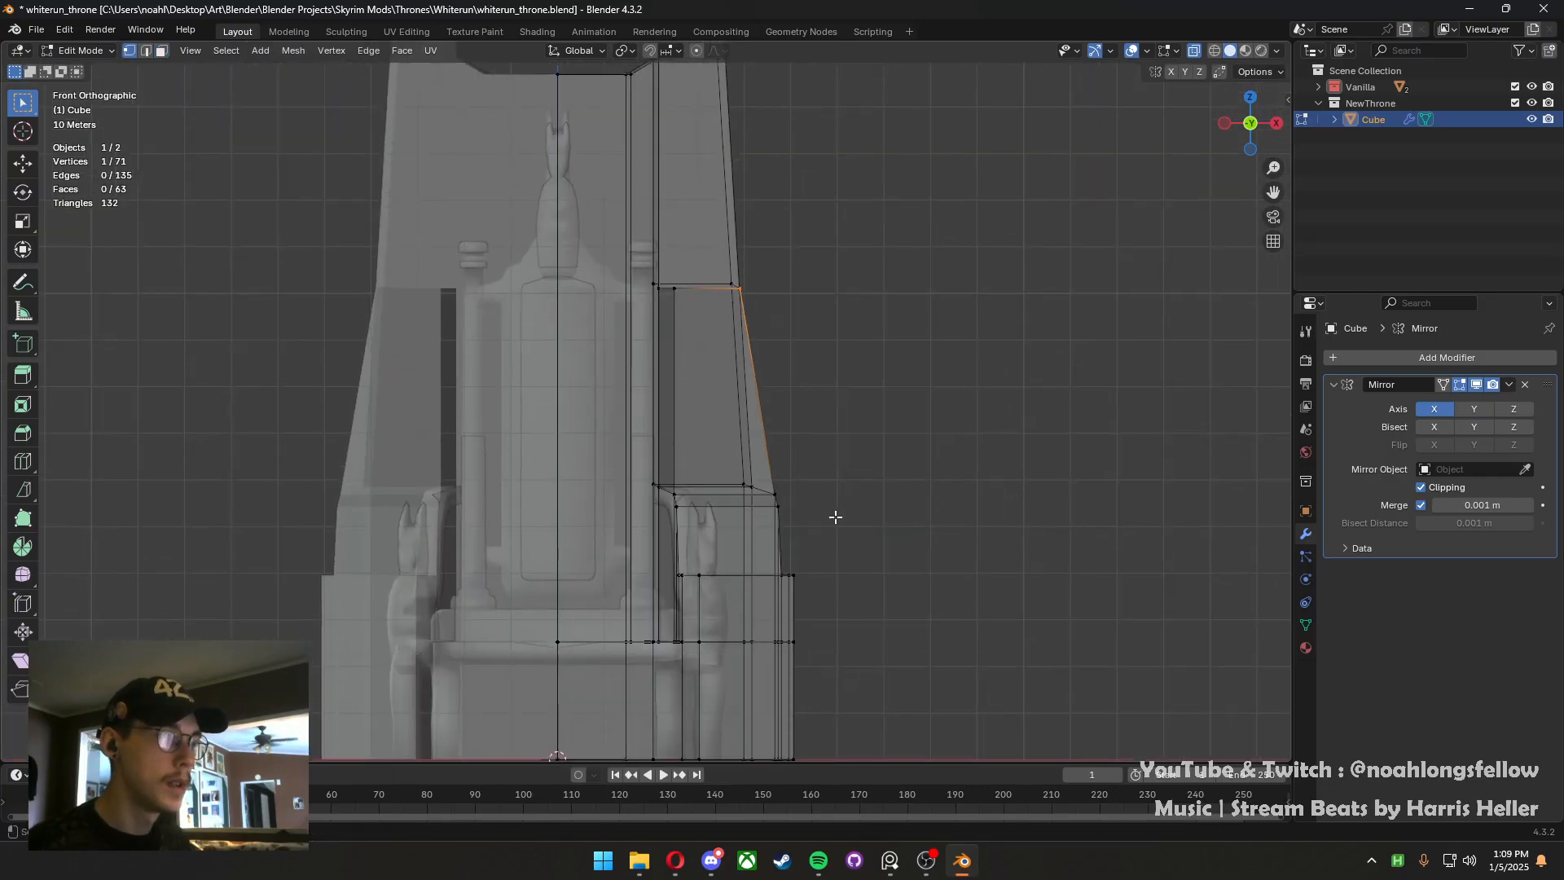
pyautogui.moveTo(803, 530); pyautogui.dragTo(698, 454, button='middle')
pyautogui.press('`')
pyautogui.click(687, 330)
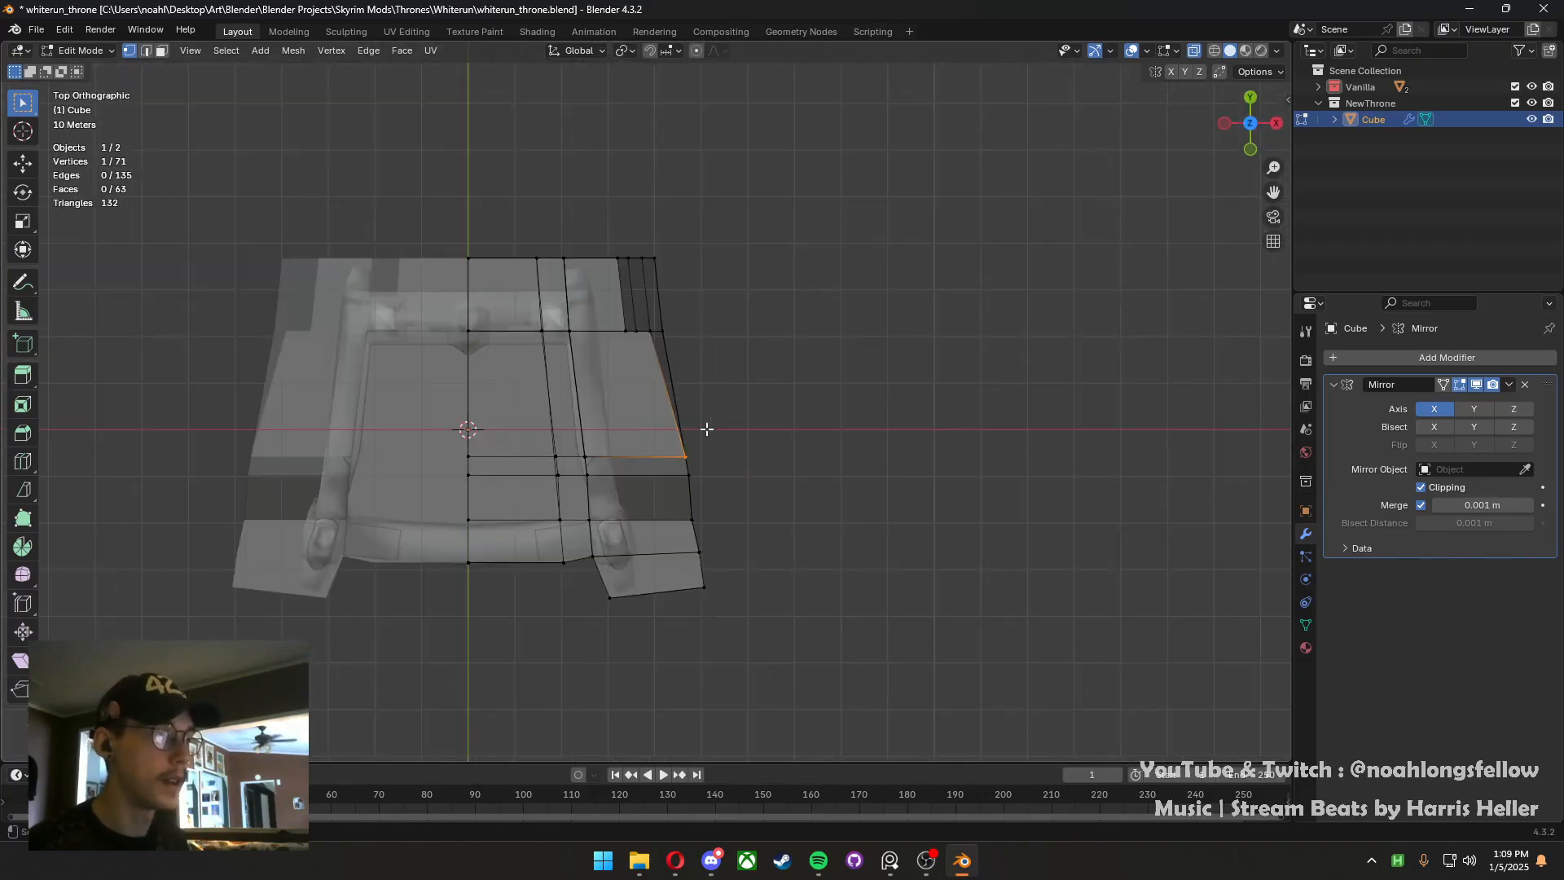
pyautogui.scroll(2, 611, 412)
pyautogui.press('g')
pyautogui.click(608, 406)
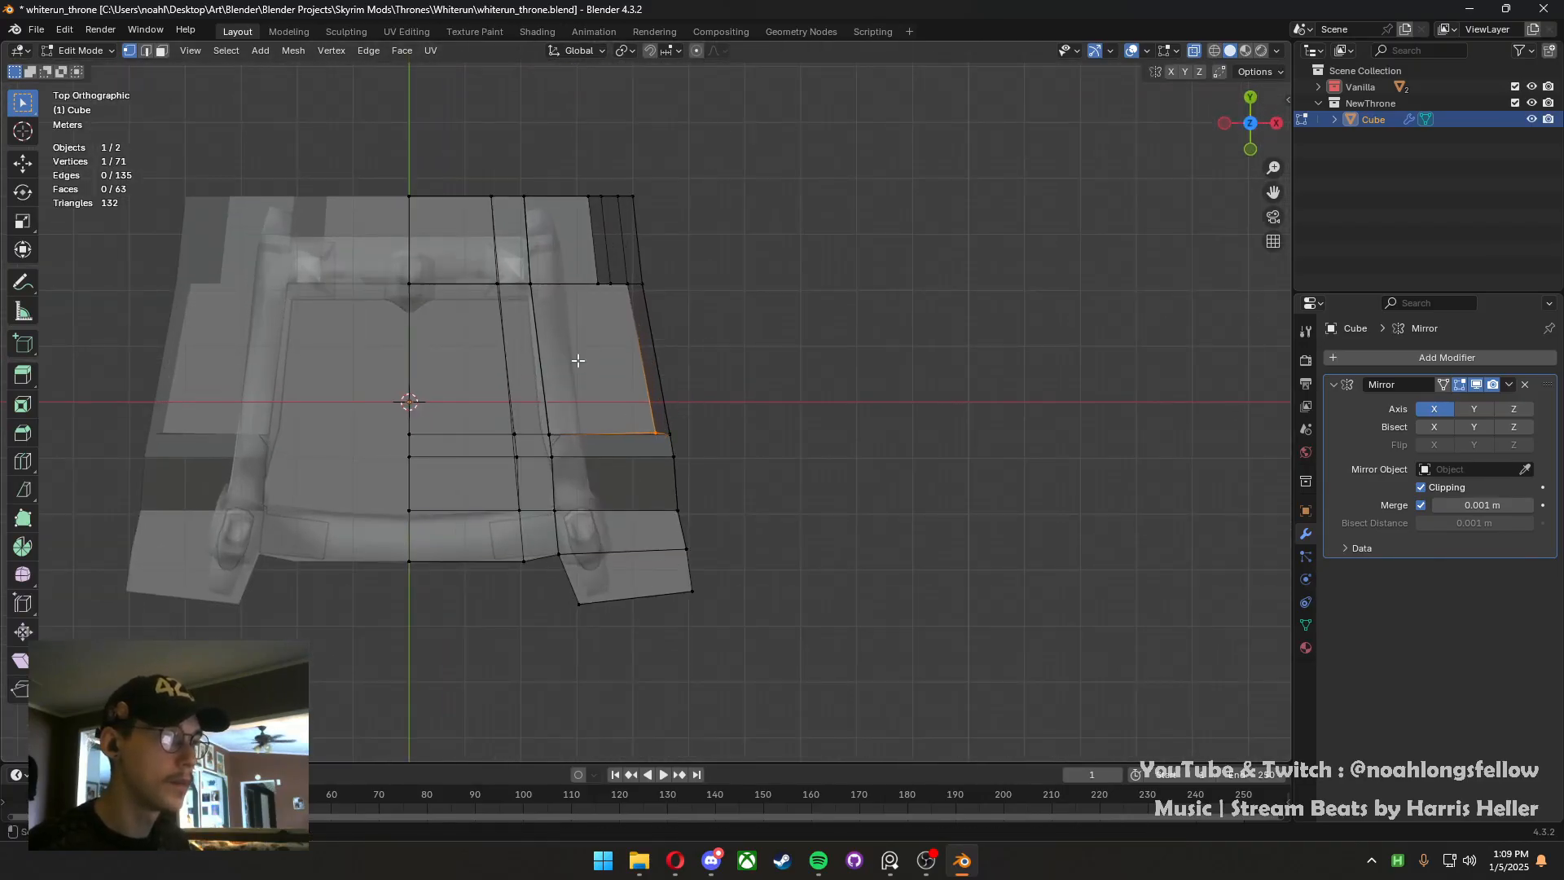
# Move the five vertices along the armrest's upper outer edge inward to taper its outer side above the base
pyautogui.click(678, 464)
pyautogui.click(687, 477)
pyautogui.moveTo(688, 479); pyautogui.dragTo(631, 526, button='middle')
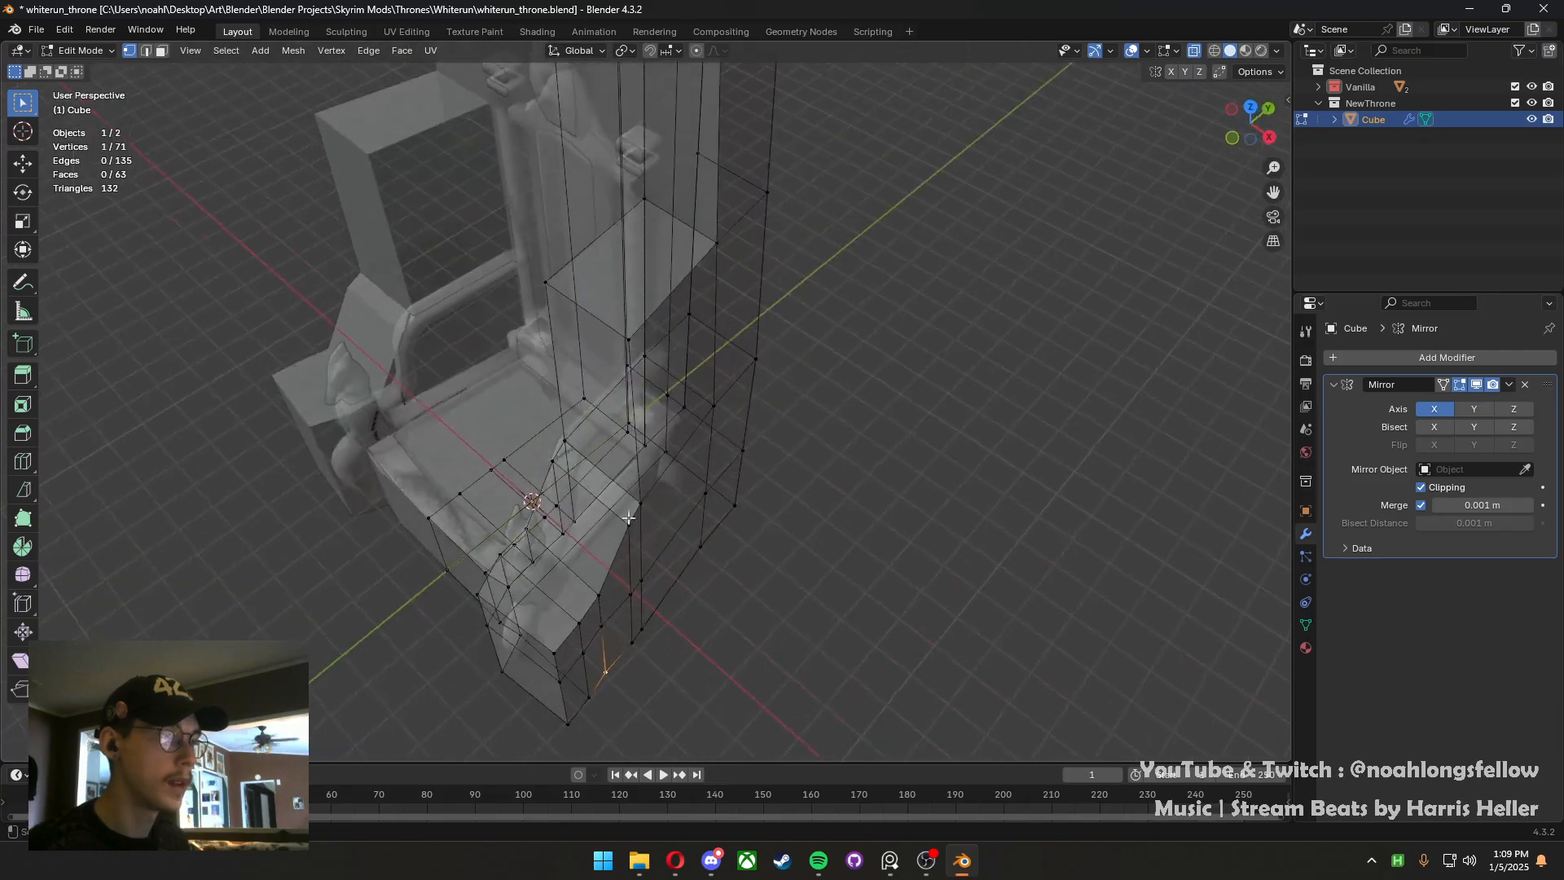
pyautogui.keyDown('ctrl'); pyautogui.click(558, 651); pyautogui.keyUp('ctrl')
pyautogui.press('`')
pyautogui.click(560, 394)
pyautogui.press('g')
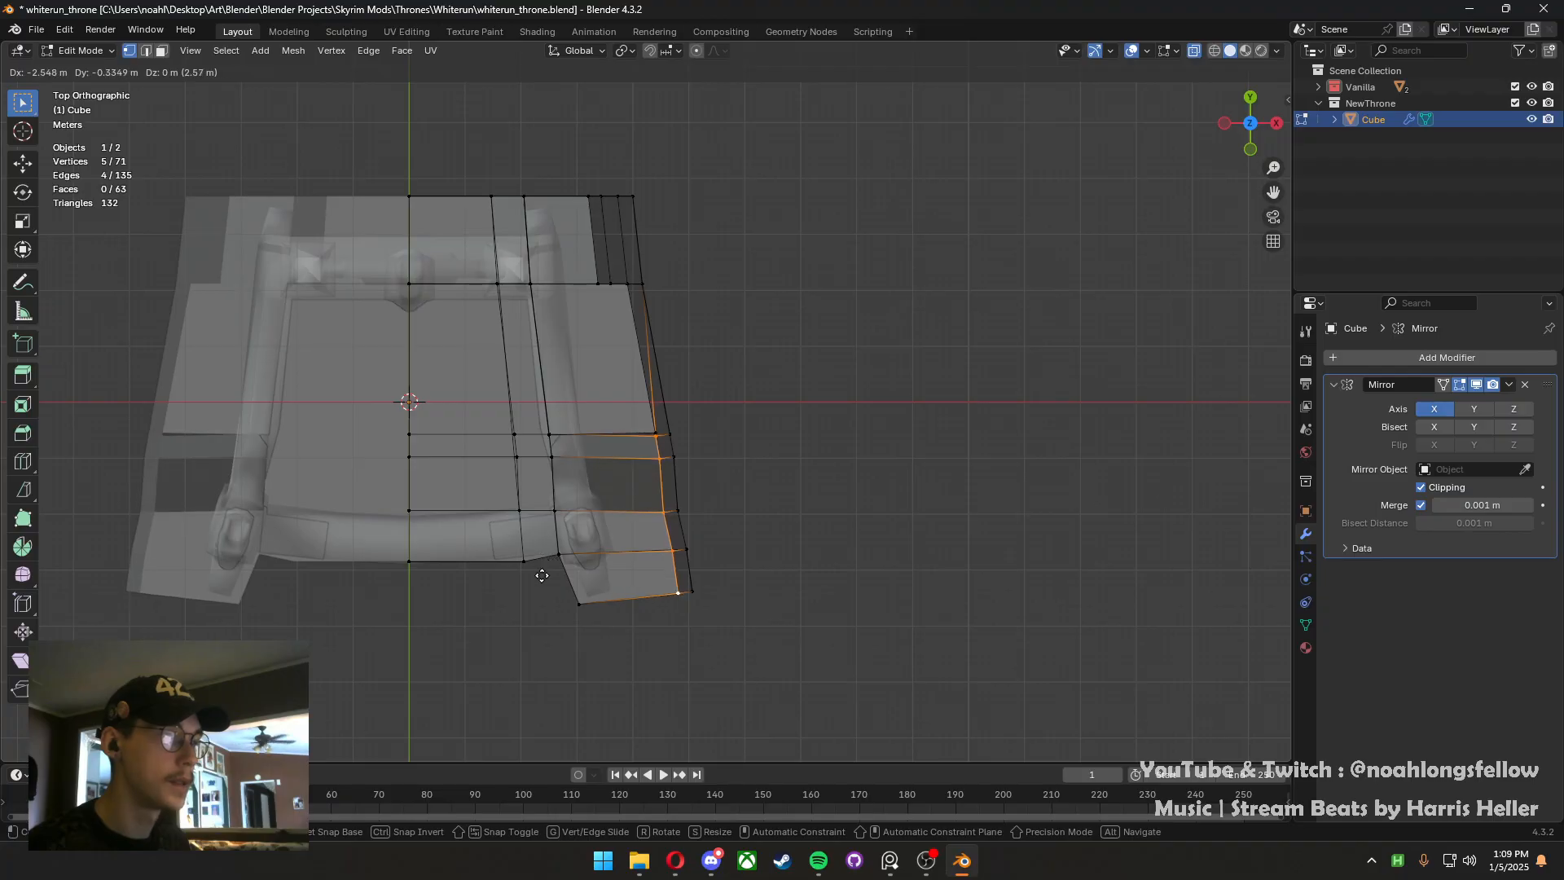
pyautogui.click(540, 574)
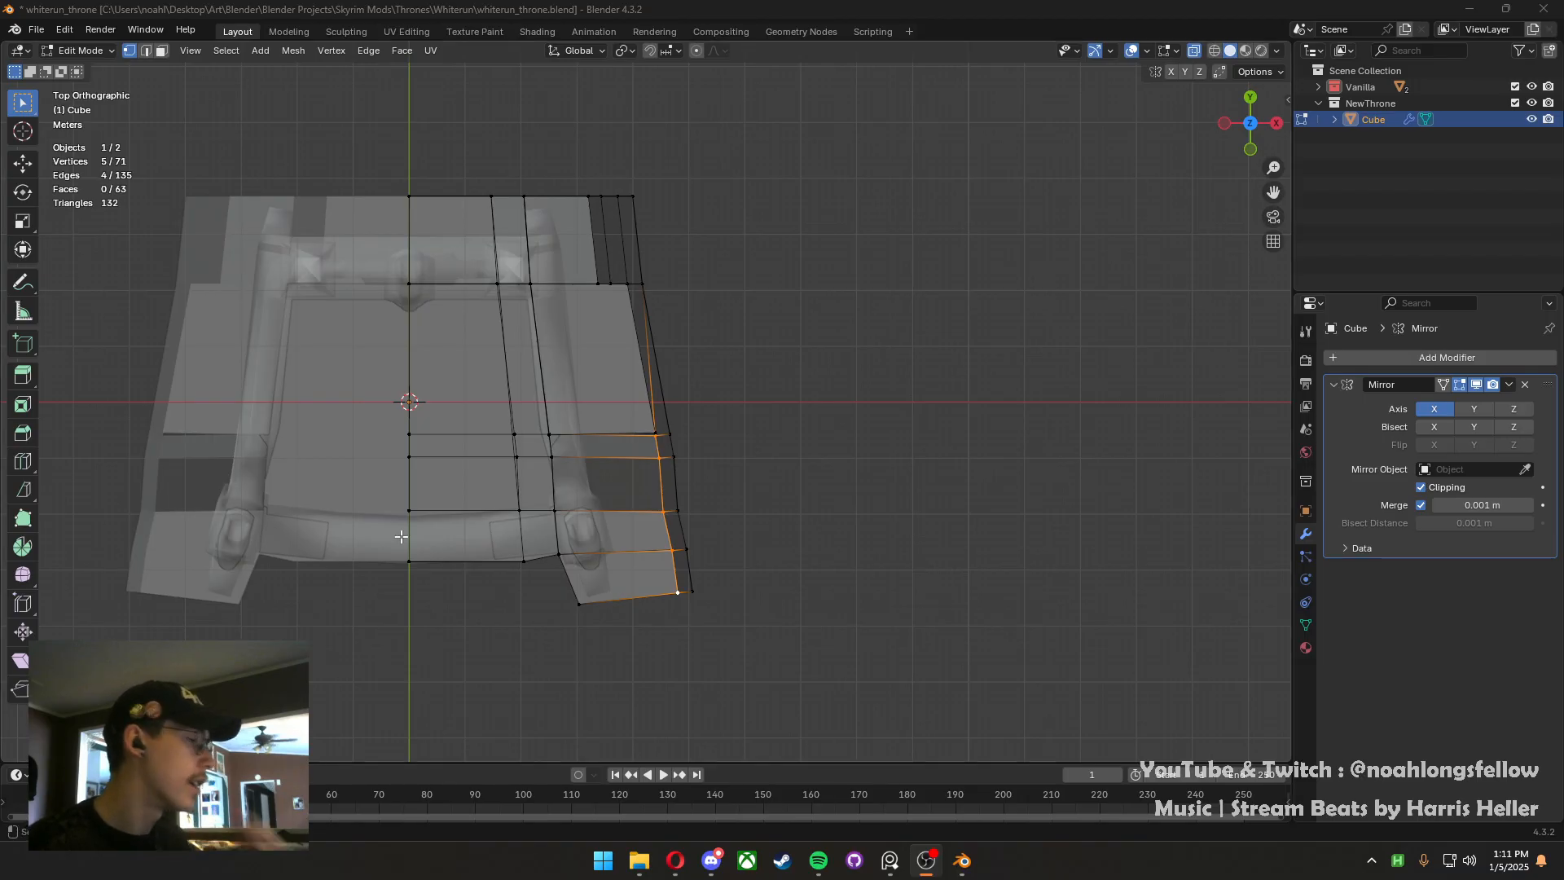
# Reposition the block's top front outer vertex slightly in the top view
pyautogui.click(758, 516)
pyautogui.moveTo(758, 516); pyautogui.dragTo(578, 376, button='middle')
pyautogui.click(618, 302)
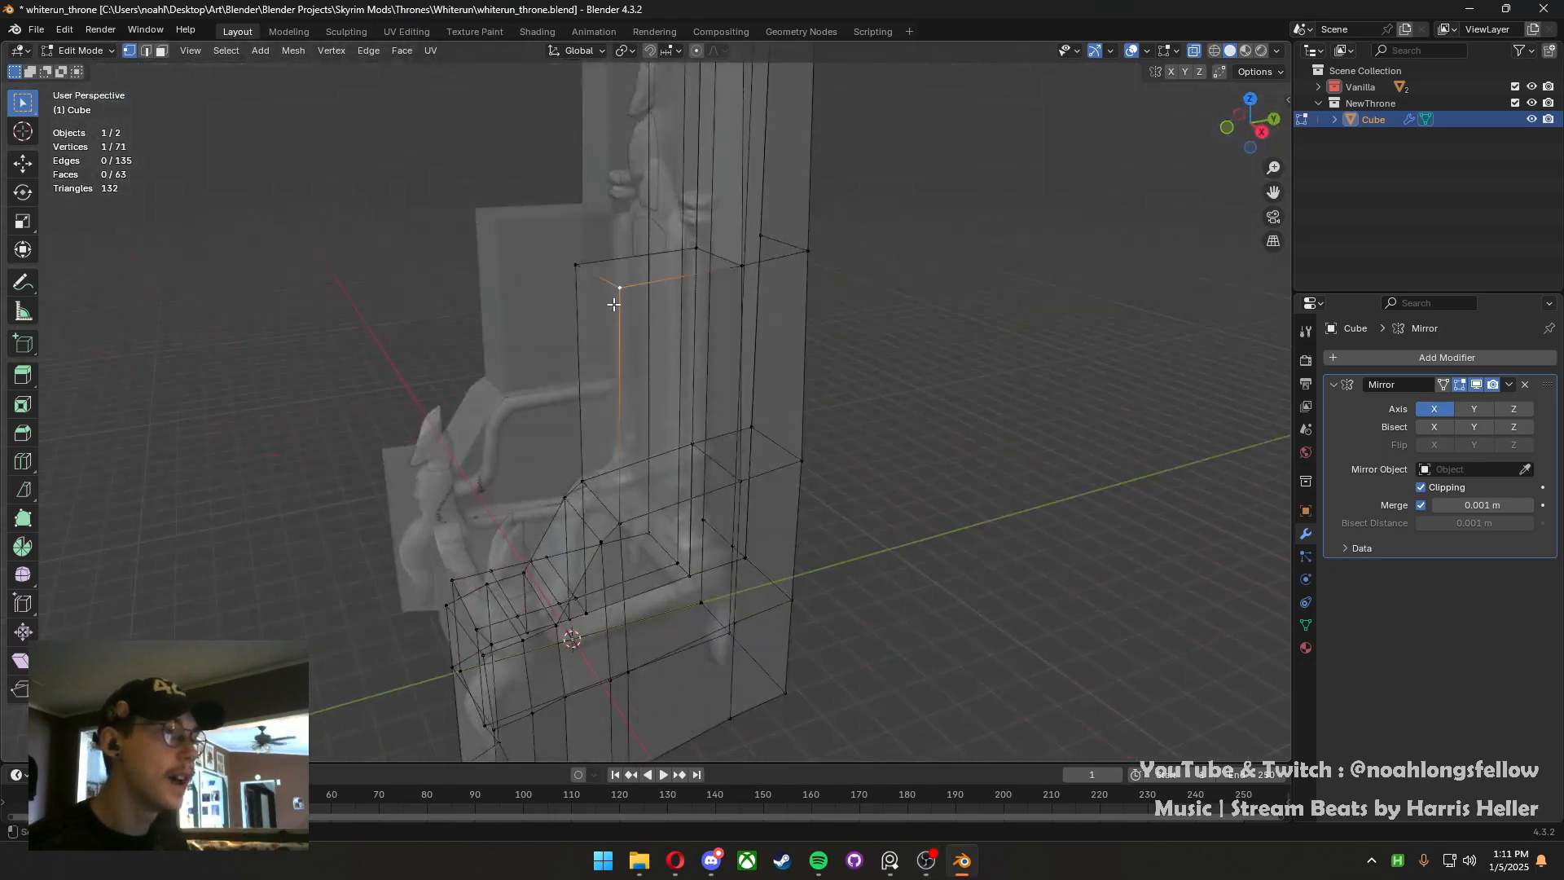
pyautogui.press('KP_7')
pyautogui.press('g')
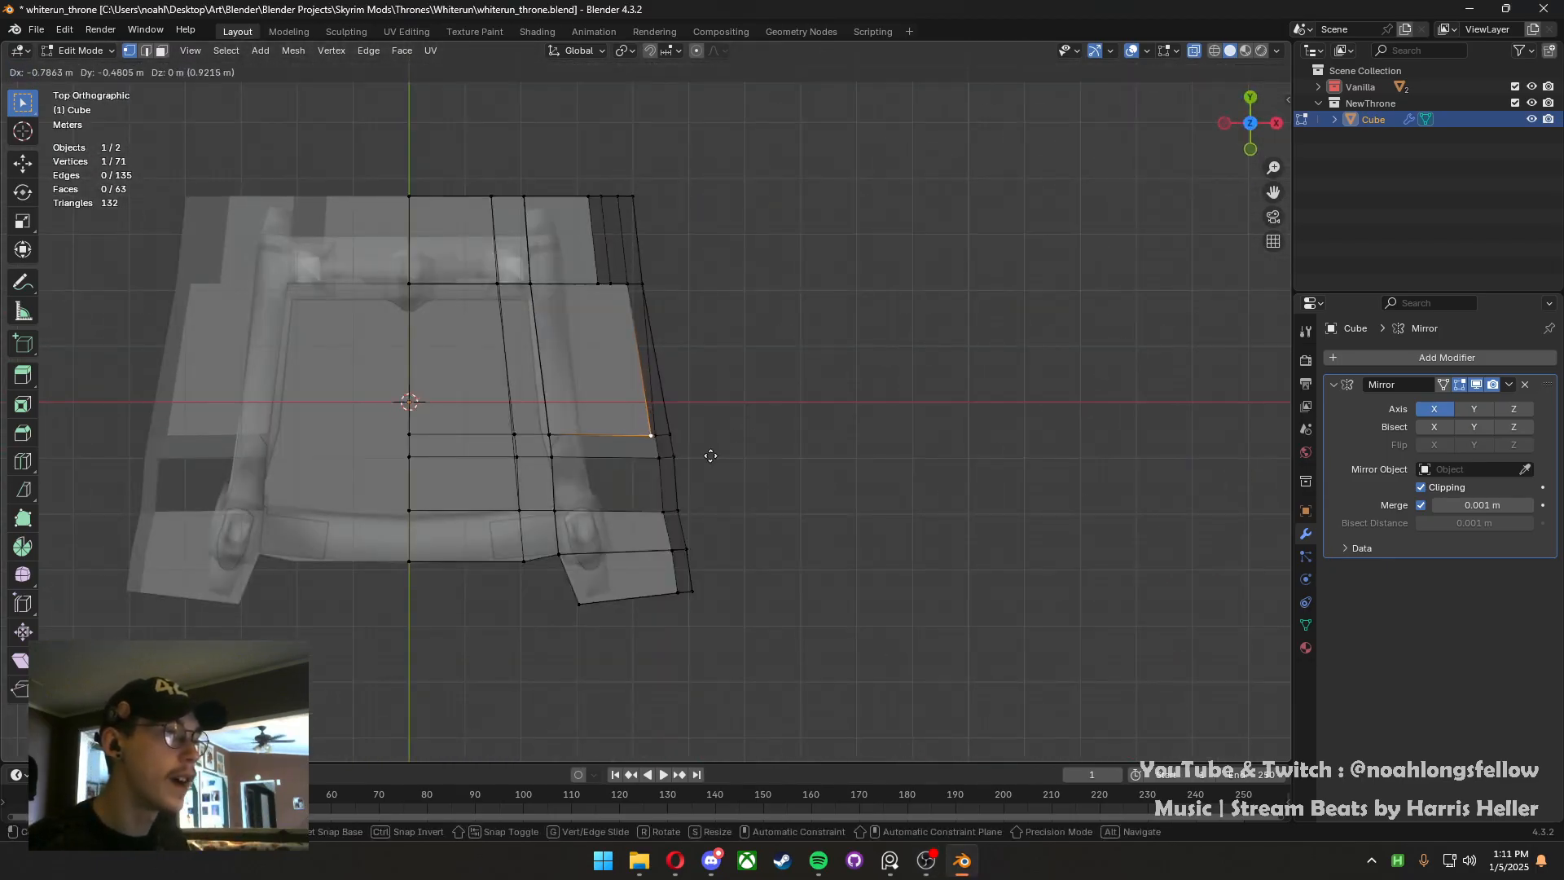
pyautogui.click(738, 455)
# Move the post's two outer vertices level with the block's top outward by about 0.76 m
pyautogui.moveTo(725, 434); pyautogui.dragTo(628, 227, button='middle')
pyautogui.moveTo(724, 266); pyautogui.dragTo(701, 194, button='middle')
pyautogui.keyDown('shift'); pyautogui.click(700, 194); pyautogui.keyUp('shift')
pyautogui.press('KP_7')
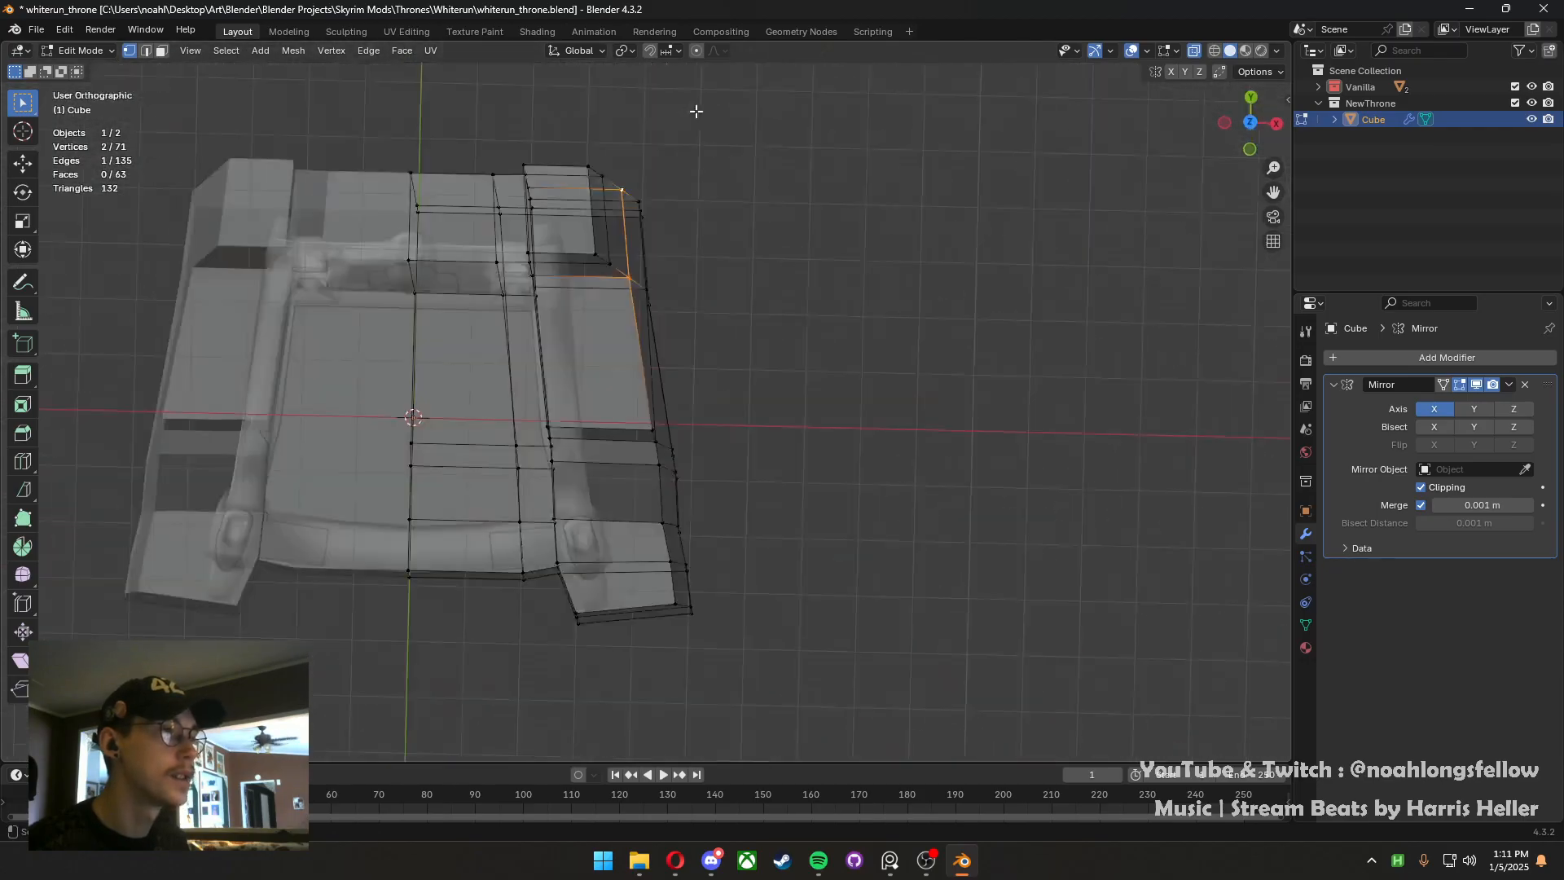
pyautogui.press('g')
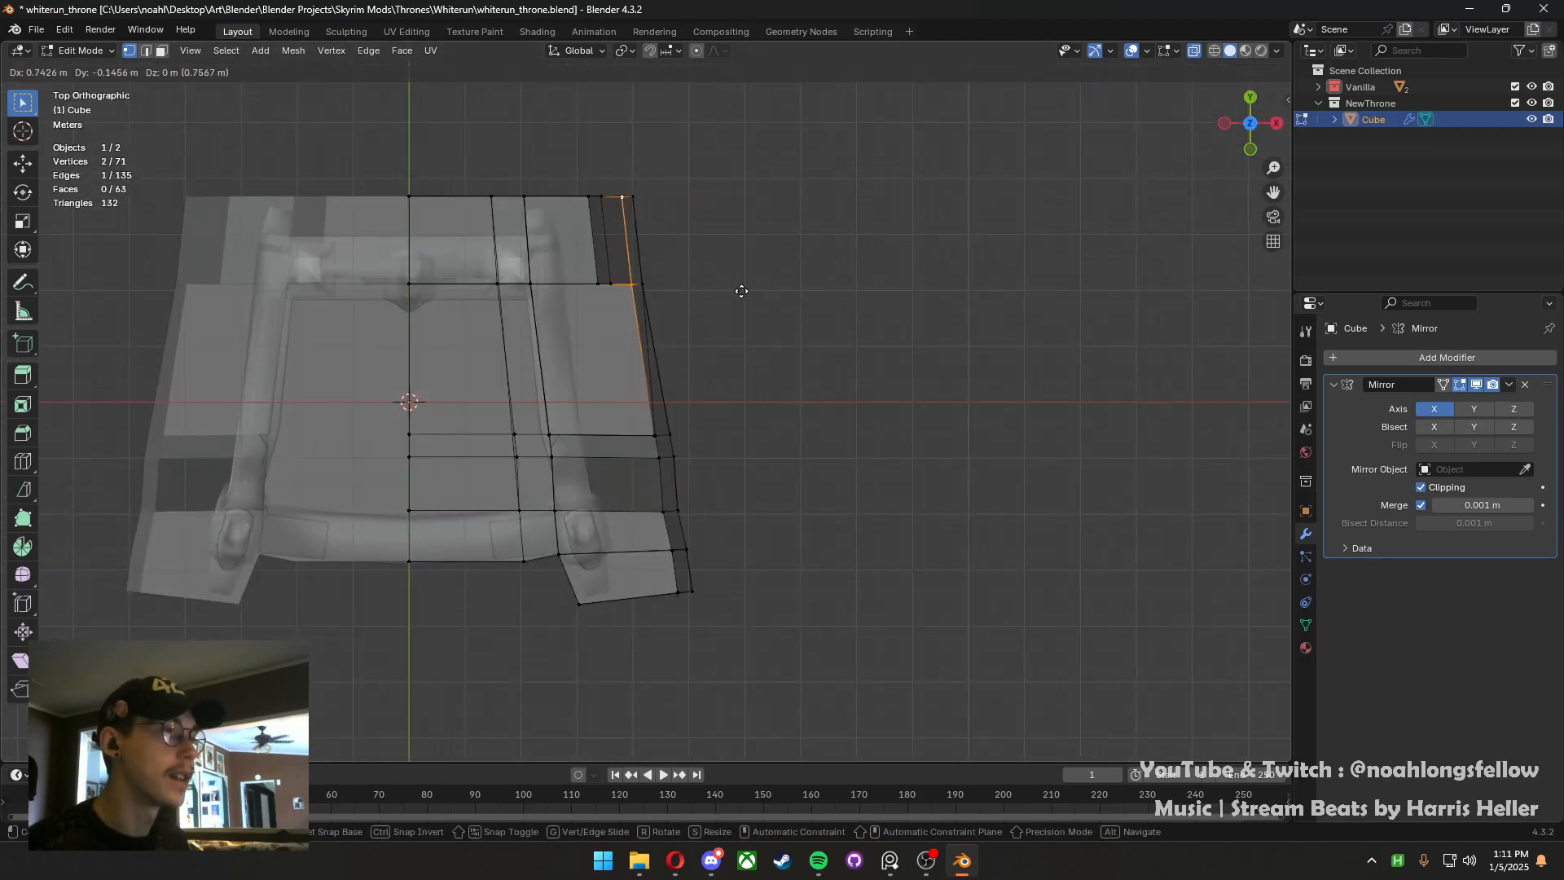
pyautogui.click(740, 290)
# Move the block's top front inner and outer vertices toward the throne's centre in the front view, and save the file
pyautogui.moveTo(687, 373); pyautogui.dragTo(733, 286, button='middle')
pyautogui.press('KP_1')
pyautogui.click(623, 317)
pyautogui.press('g')
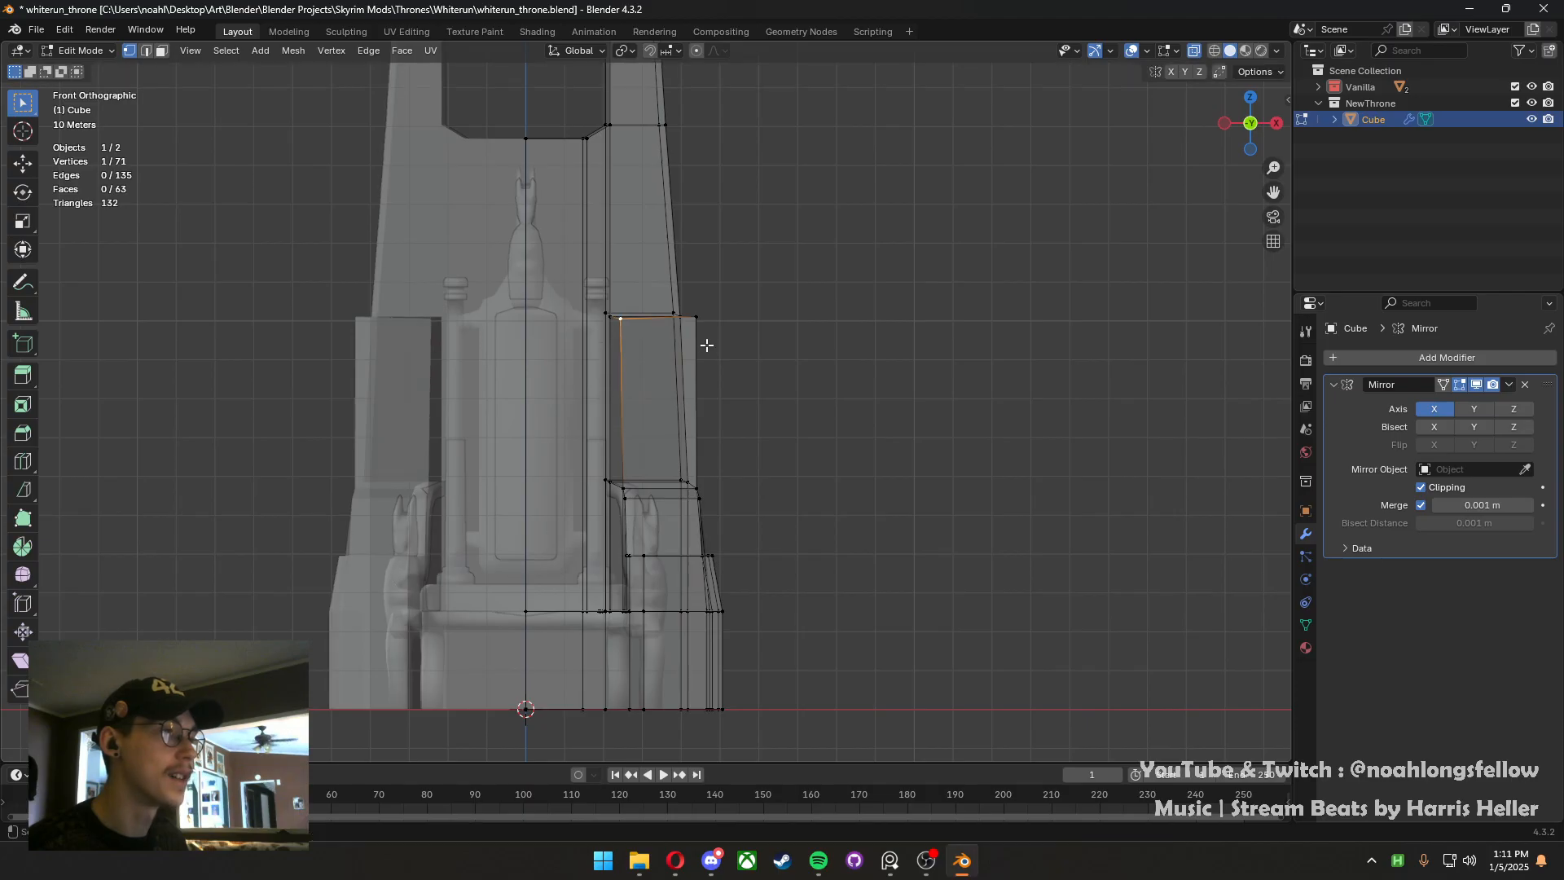
pyautogui.click(611, 391)
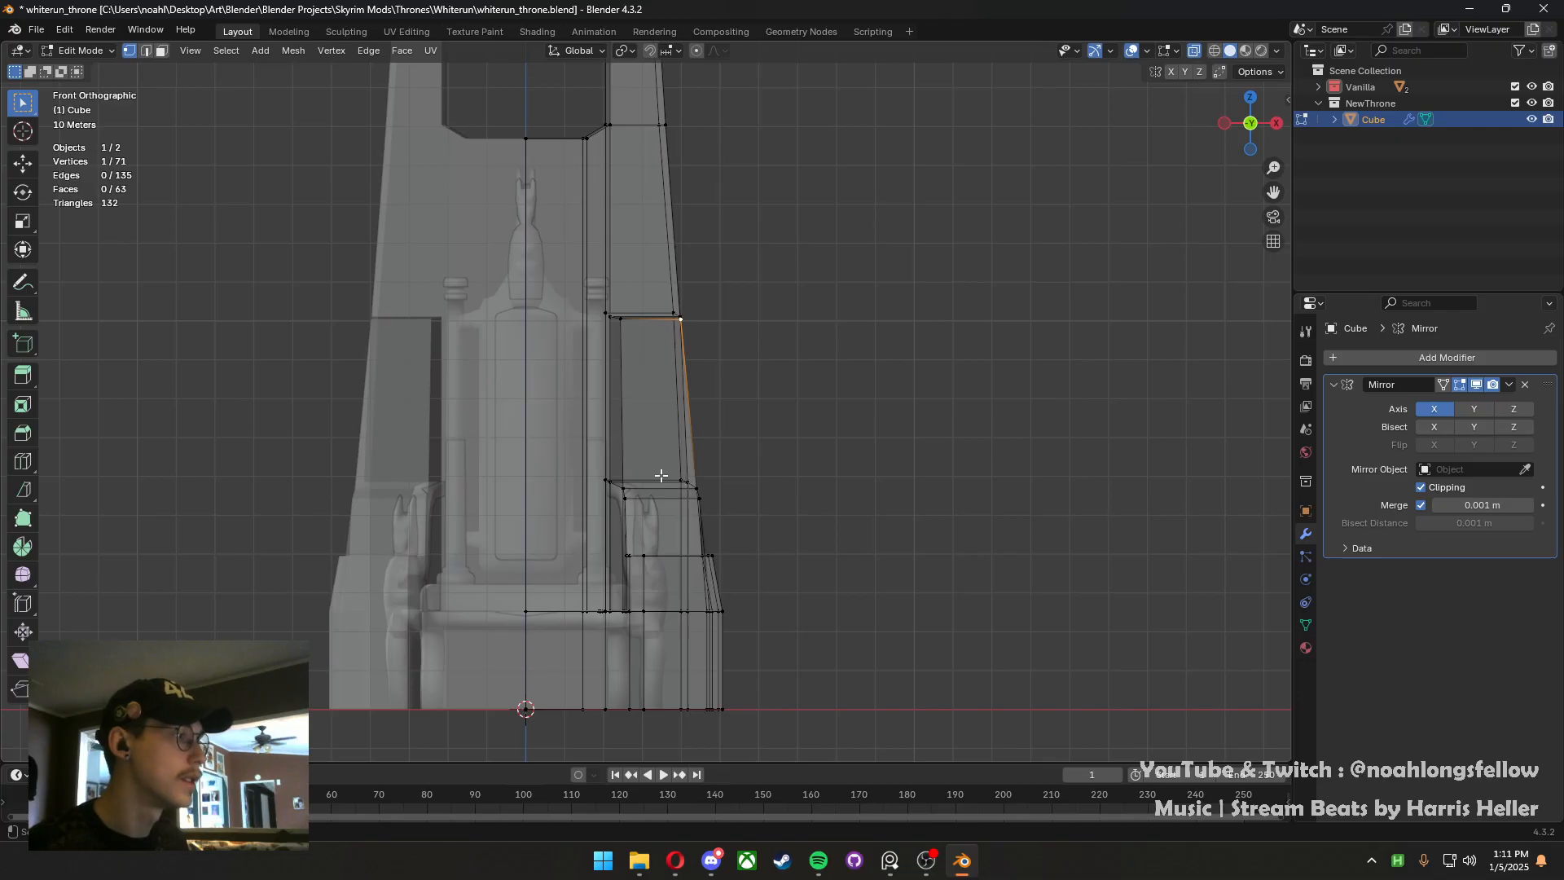
pyautogui.hotkey('ctrl', 's')
# Inspect the throne in Object Mode, and delete the internal face where the block meets the post
pyautogui.moveTo(633, 476); pyautogui.dragTo(644, 486, button='middle')
pyautogui.press('Tab')
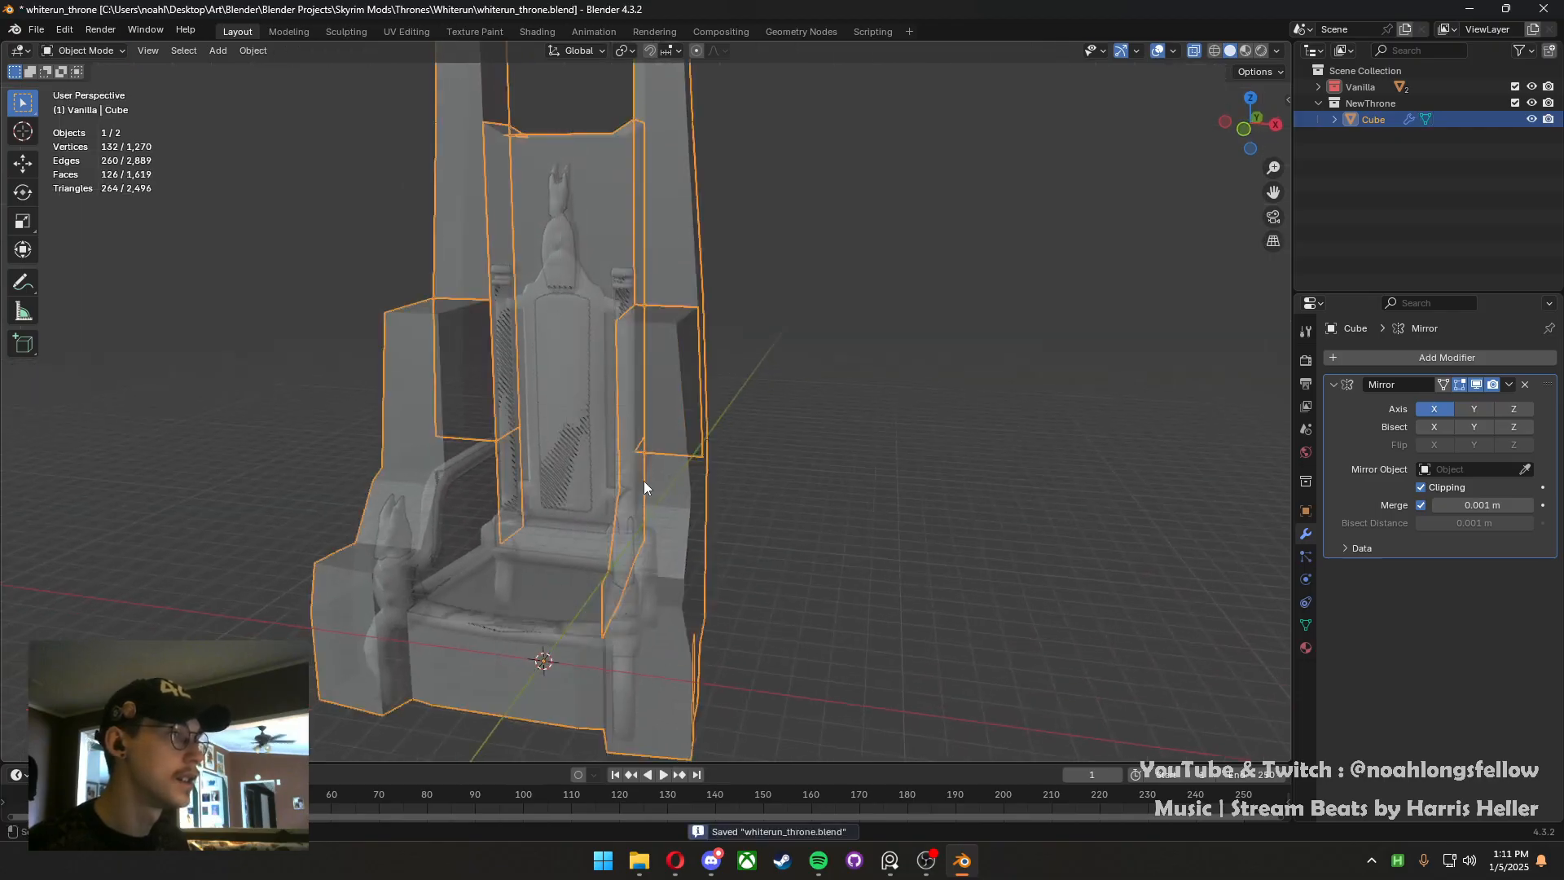
pyautogui.click(777, 487)
pyautogui.moveTo(777, 487); pyautogui.dragTo(678, 490, button='middle')
pyautogui.press('Tab')
pyautogui.press('3')
pyautogui.click(683, 326)
pyautogui.moveTo(679, 328); pyautogui.dragTo(663, 402, button='middle')
pyautogui.press('x')
pyautogui.click(825, 419)
# Lower the block's top vertices together with the post's matching edge loop by about 12.3 m along Z
pyautogui.press('KP_3')
pyautogui.press('1')
pyautogui.press('3')
pyautogui.press('`')
pyautogui.click(852, 399)
pyautogui.press('1')
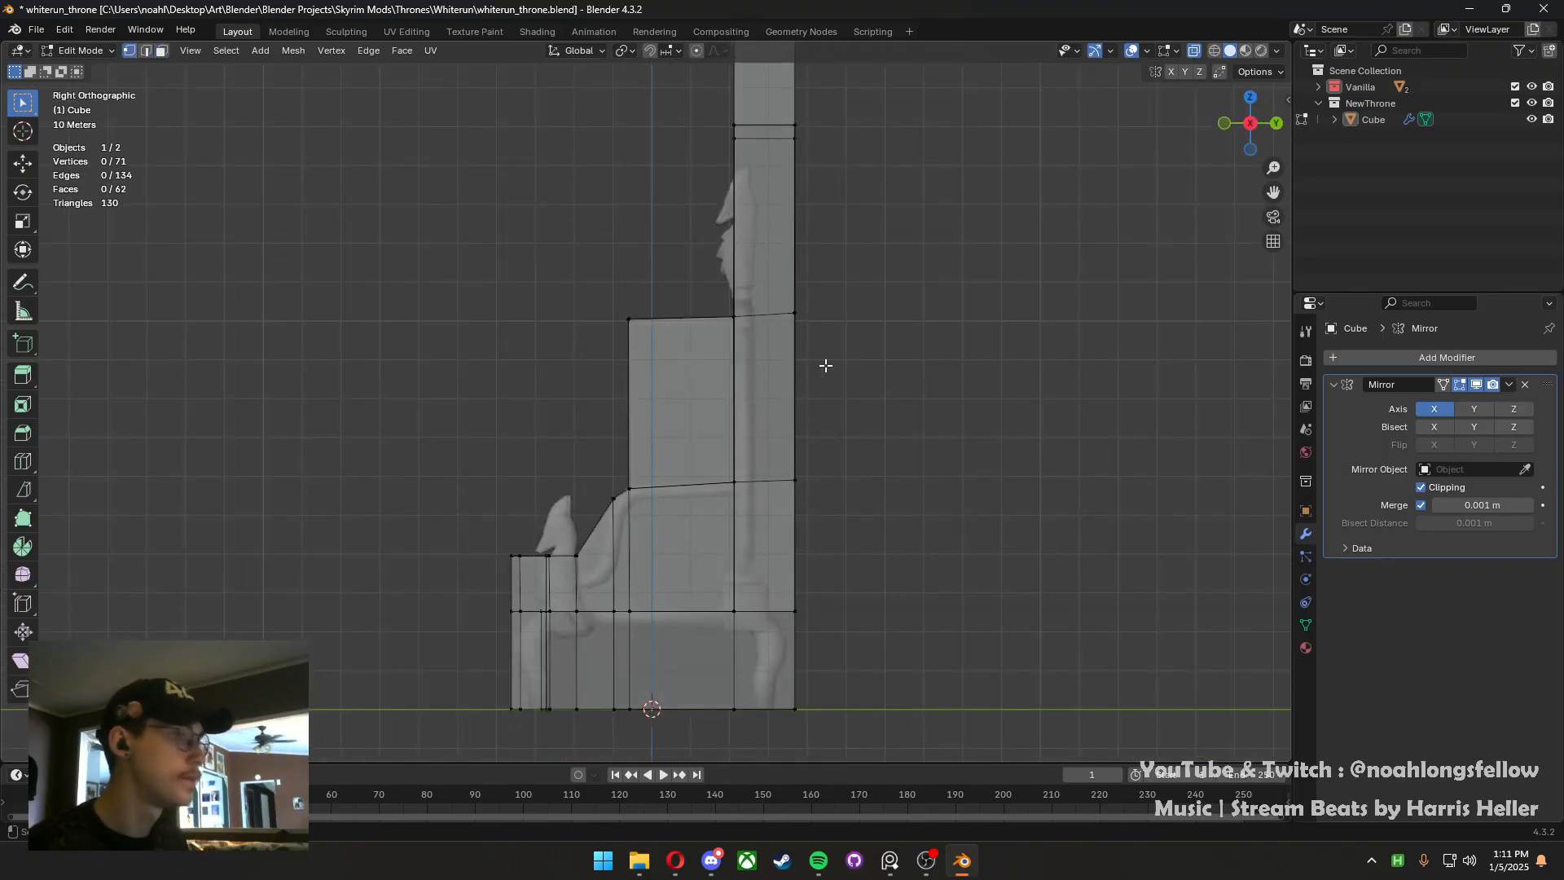
pyautogui.moveTo(838, 347); pyautogui.dragTo(614, 290)
pyautogui.press('g')
pyautogui.press('z')
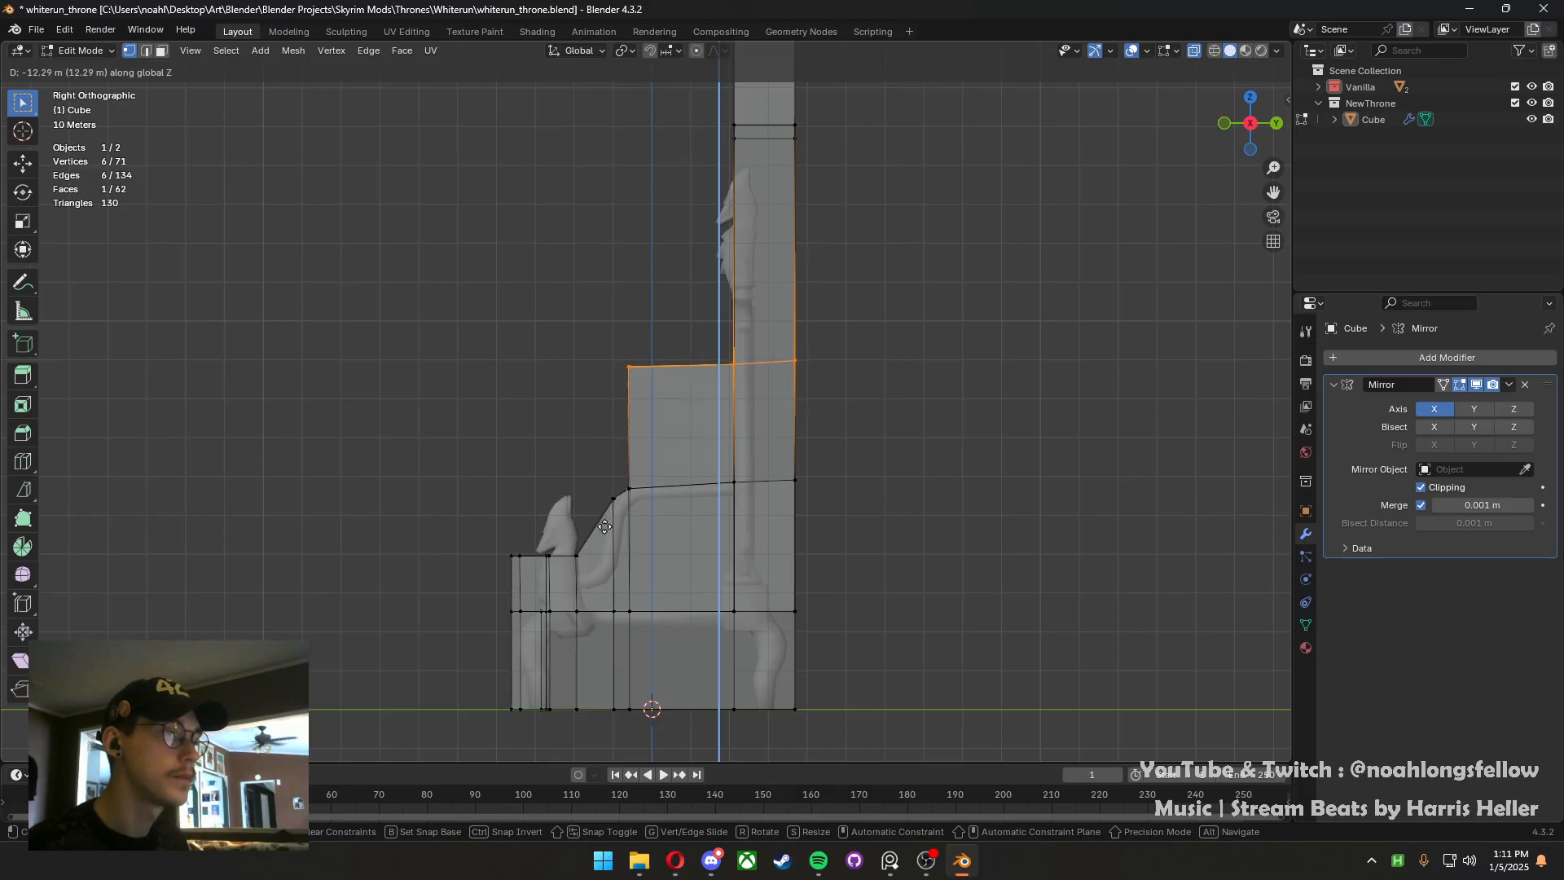
pyautogui.click(604, 526)
# Move the block's two front top vertices back about 0.7 m toward the backrest and save the file
pyautogui.moveTo(667, 413); pyautogui.dragTo(611, 349)
pyautogui.press('g')
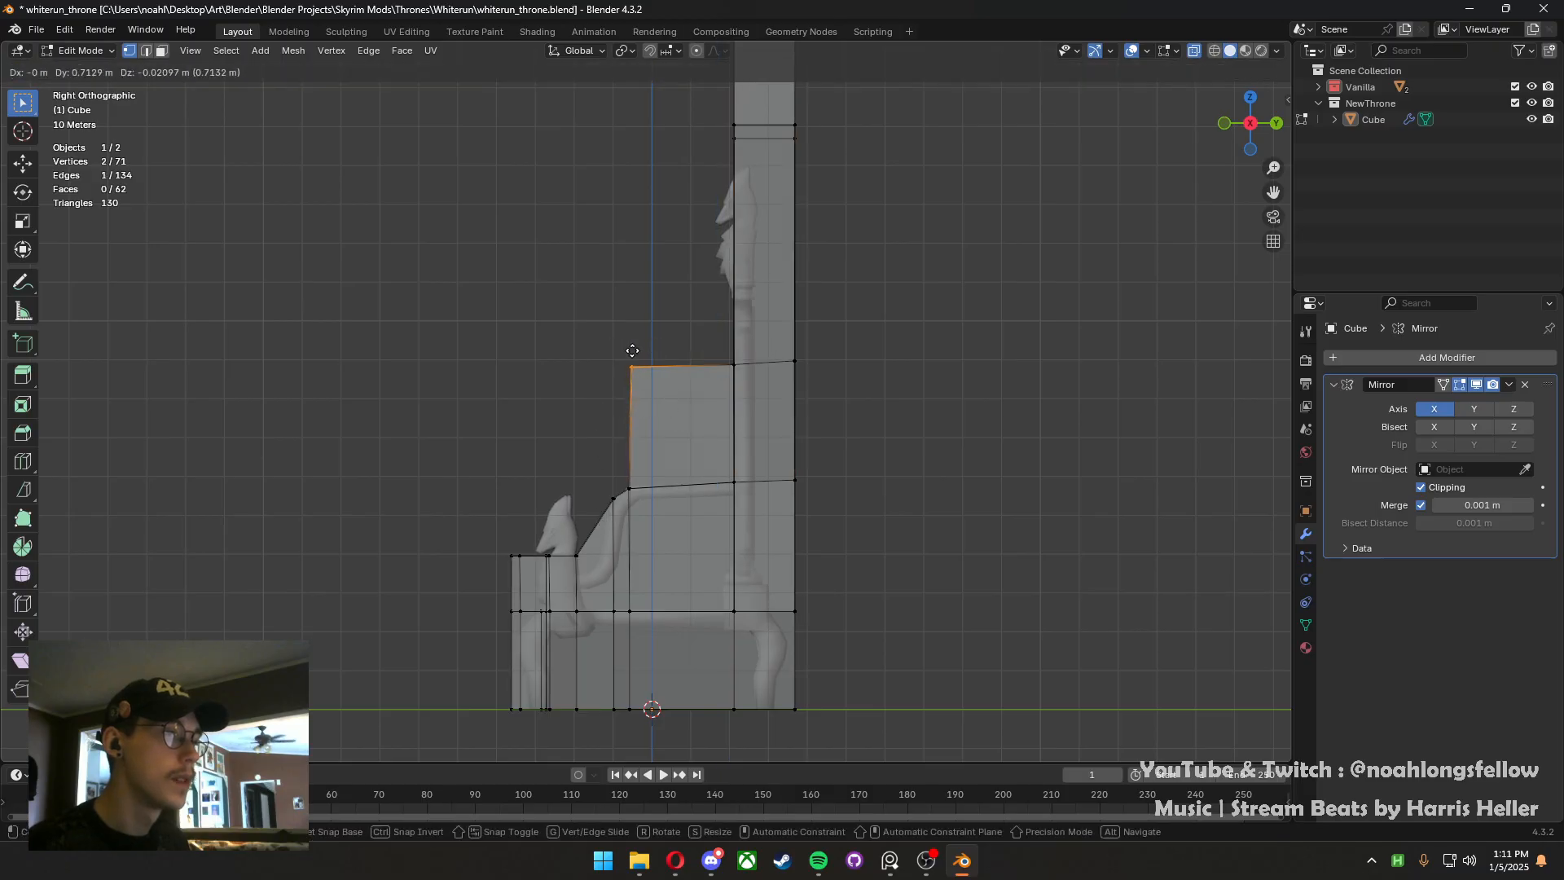
pyautogui.click(633, 350)
pyautogui.hotkey('ctrl', 's')
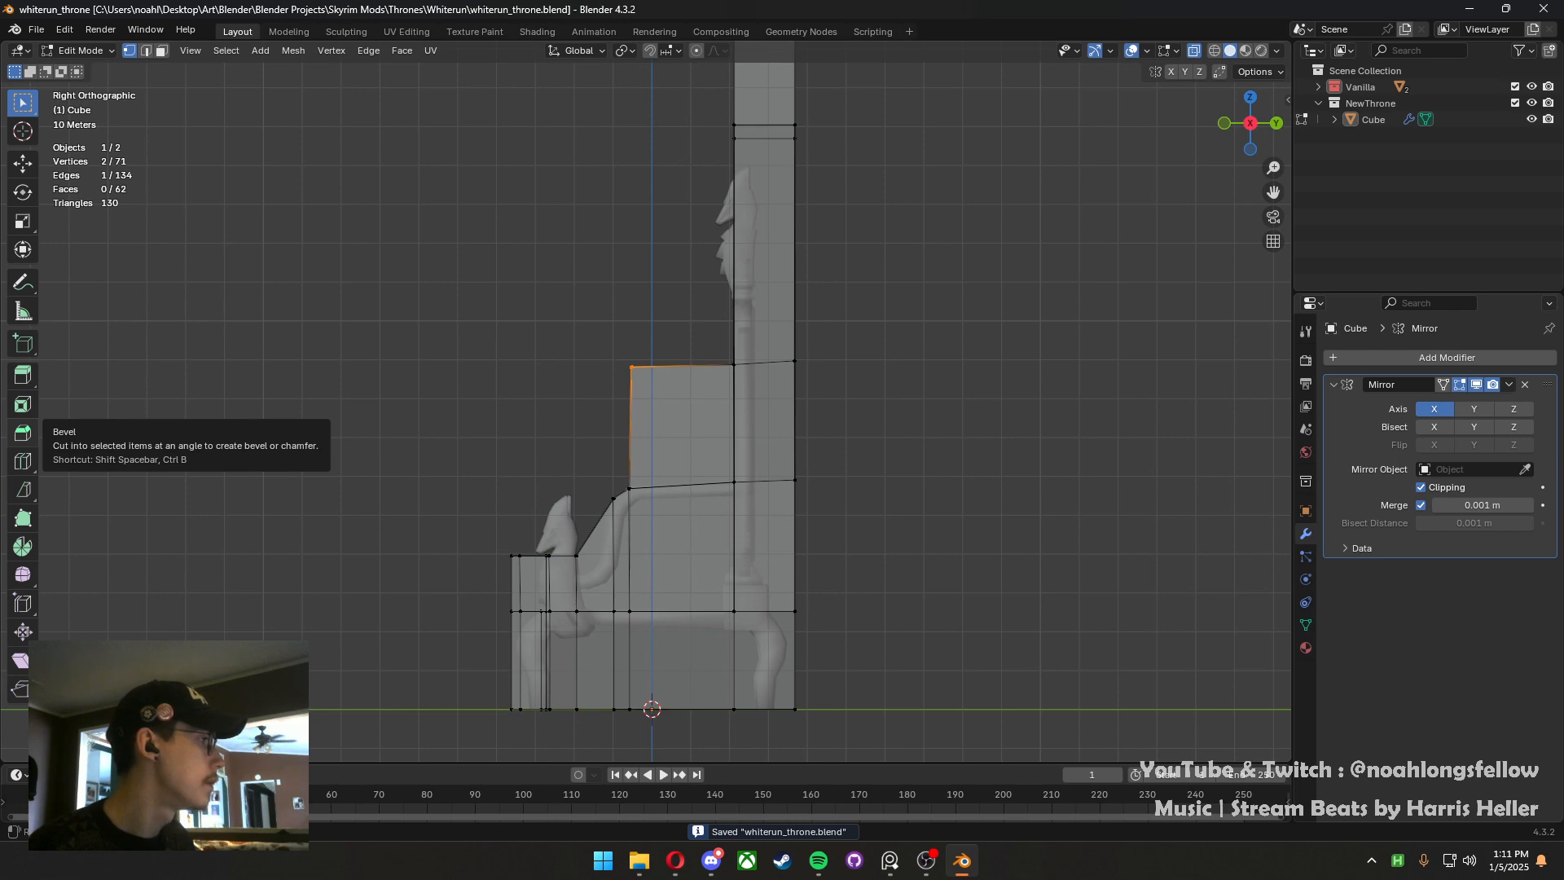
# Move the block's top front outer vertex outward in the top view to follow the armrest's angled side
pyautogui.moveTo(425, 452); pyautogui.dragTo(677, 541, button='middle')
pyautogui.press('KP_7')
pyautogui.click(689, 438)
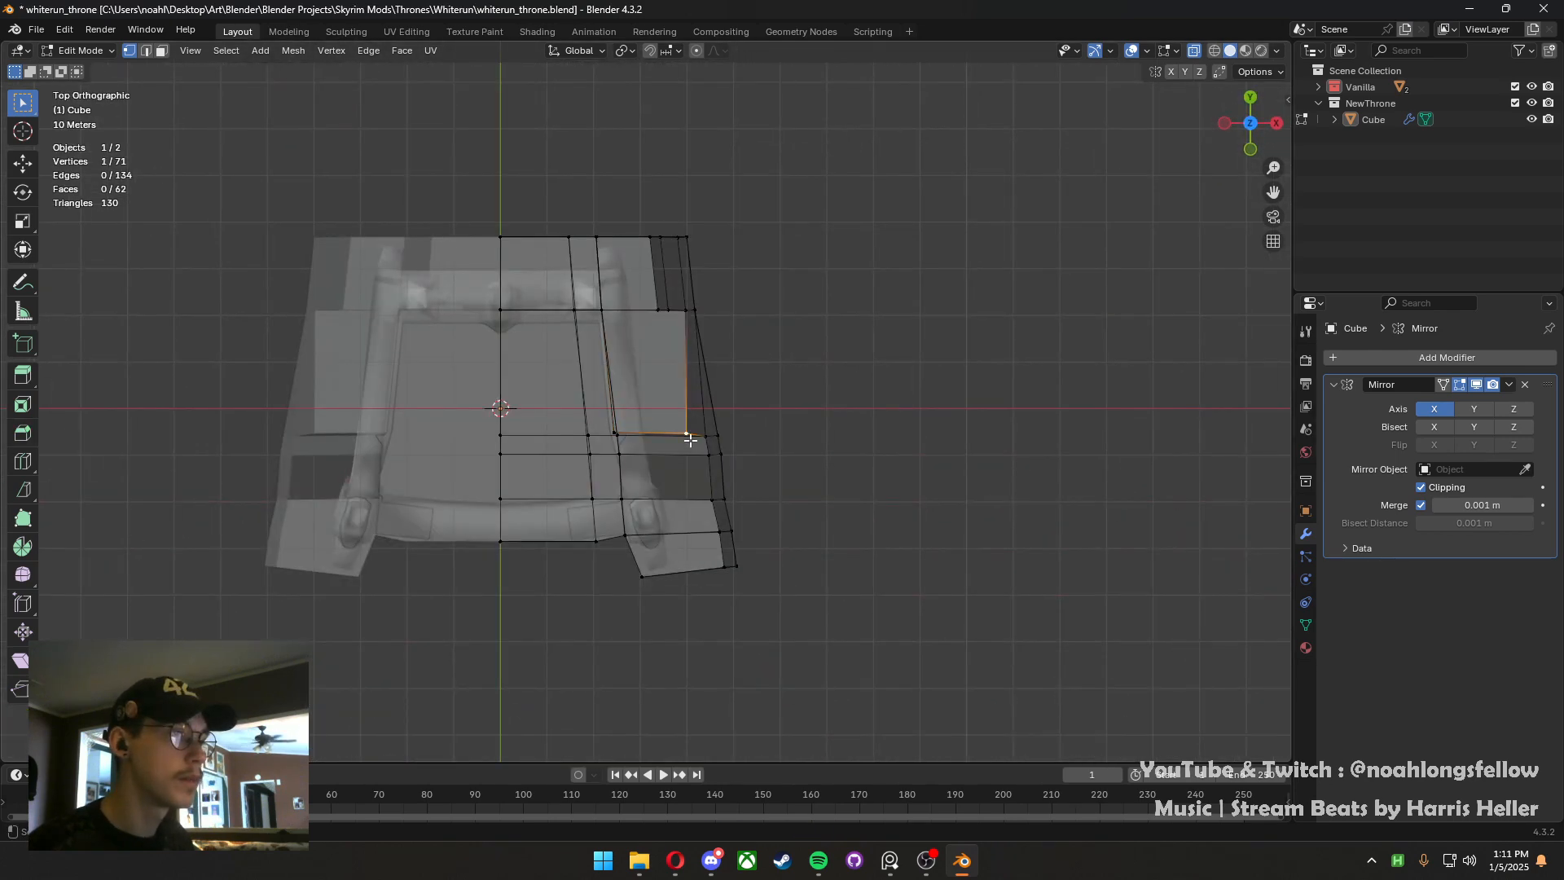
pyautogui.press('g')
pyautogui.click(743, 461)
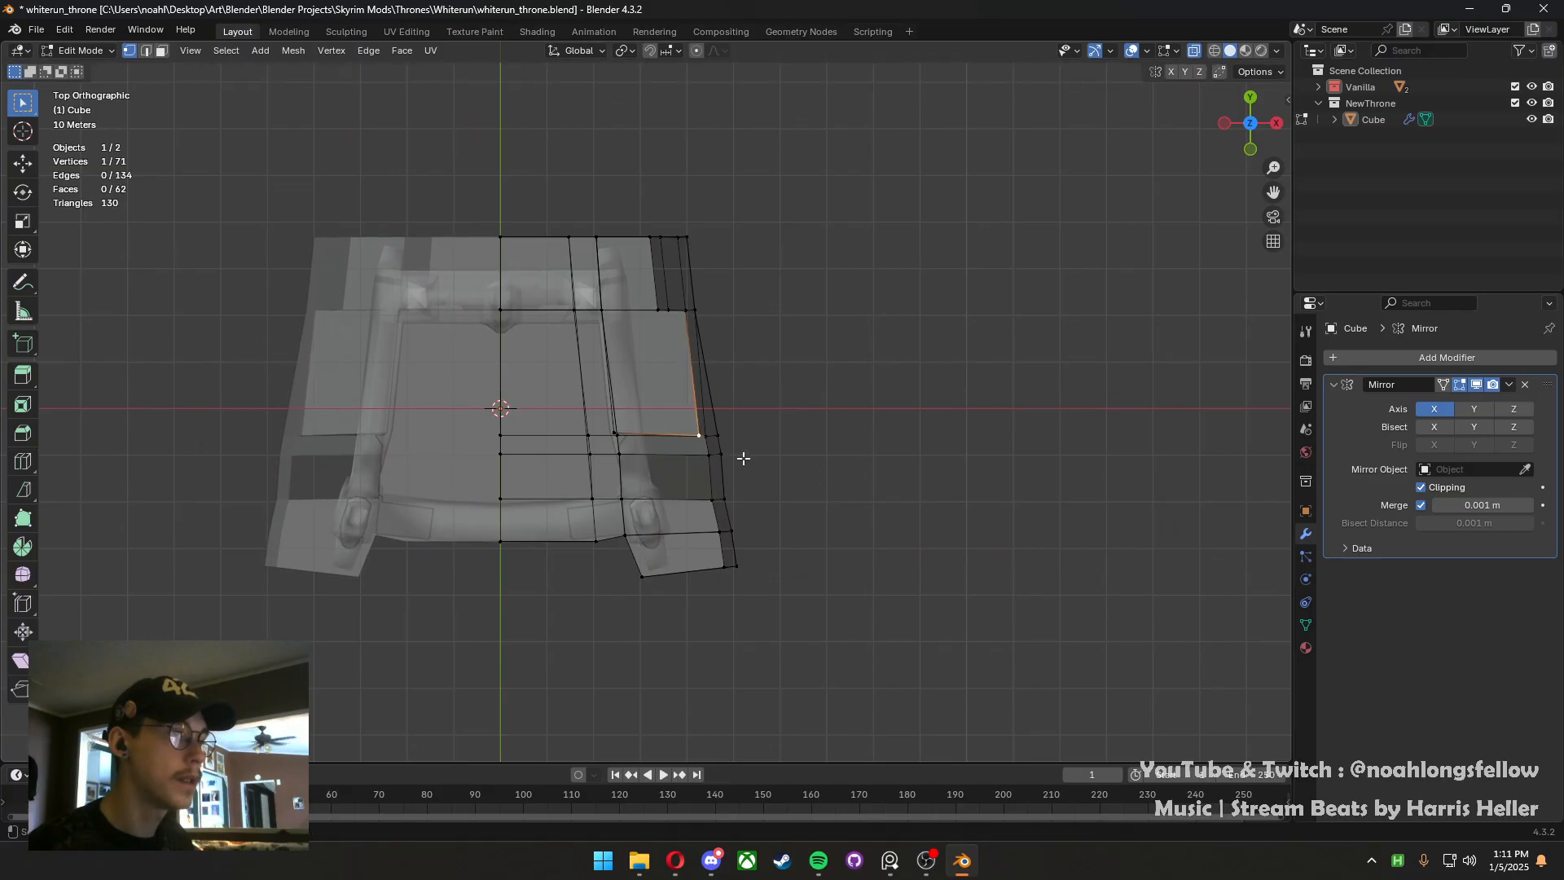
# Move the four outer vertices at the rear post's base outward along X and save the file
pyautogui.moveTo(730, 443); pyautogui.dragTo(656, 444, button='middle')
pyautogui.keyDown('shift'); pyautogui.click(650, 448); pyautogui.keyUp('shift')
pyautogui.keyDown('shift'); pyautogui.click(650, 509); pyautogui.keyUp('shift')
pyautogui.keyDown('shift'); pyautogui.click(683, 406); pyautogui.keyUp('shift')
pyautogui.press('KP_7')
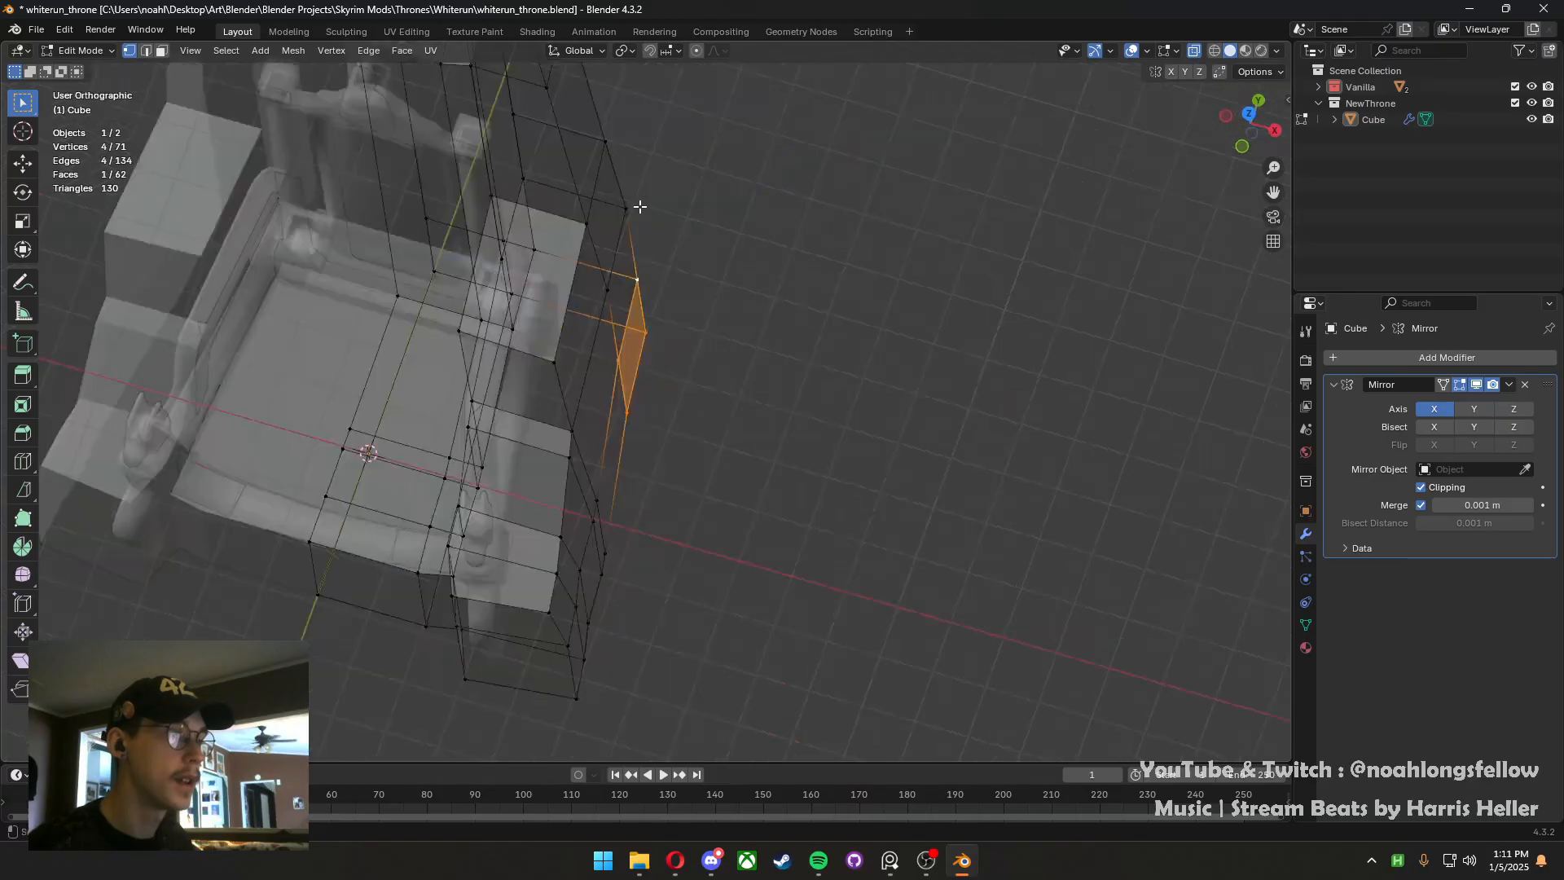
pyautogui.press('g')
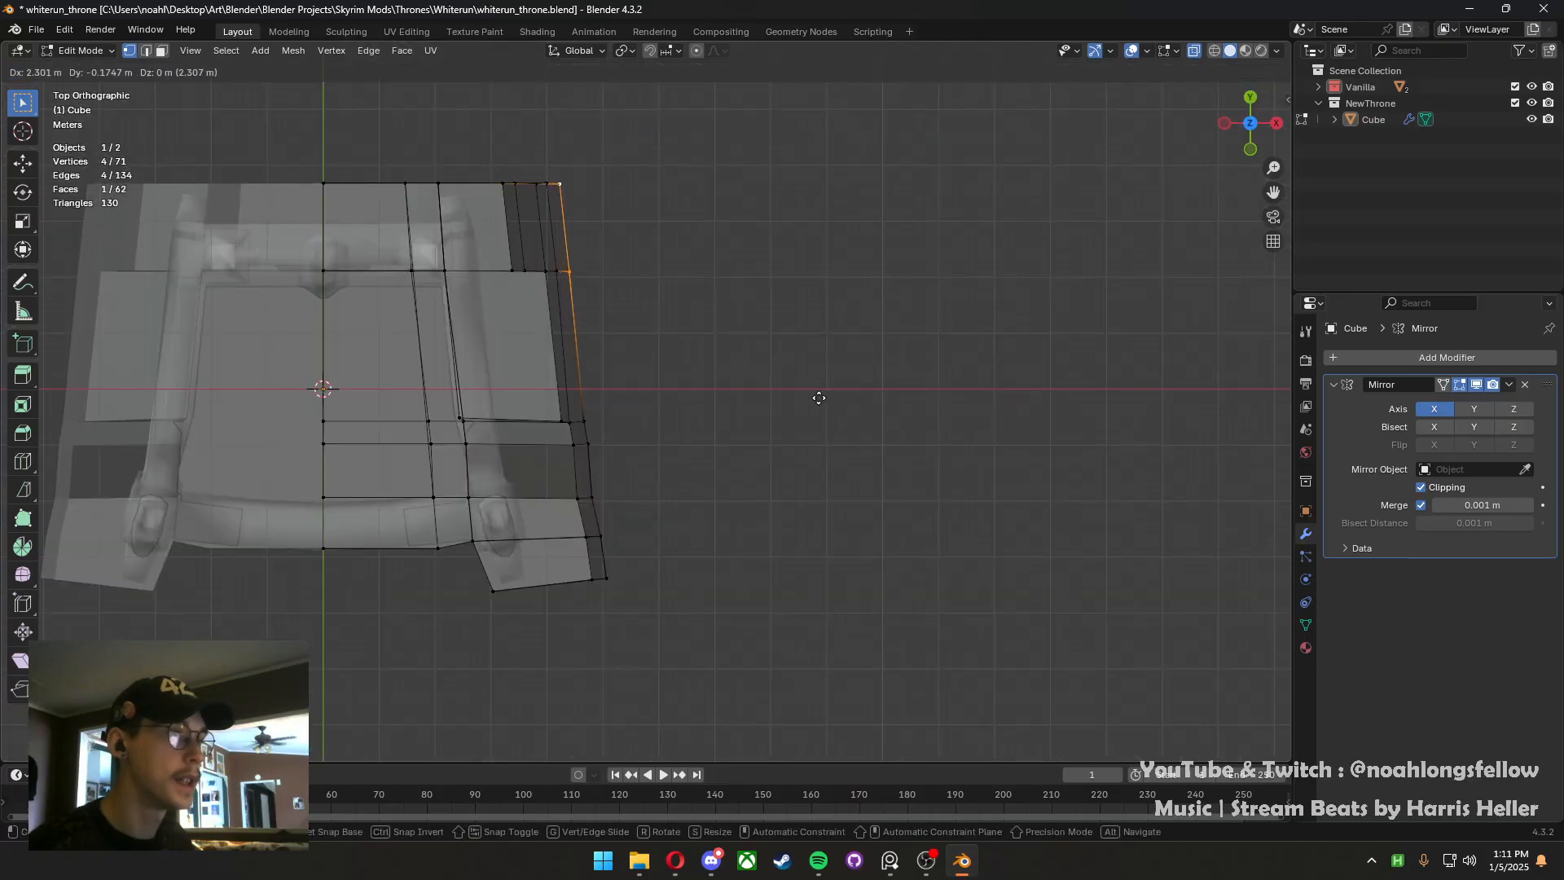
pyautogui.press('x')
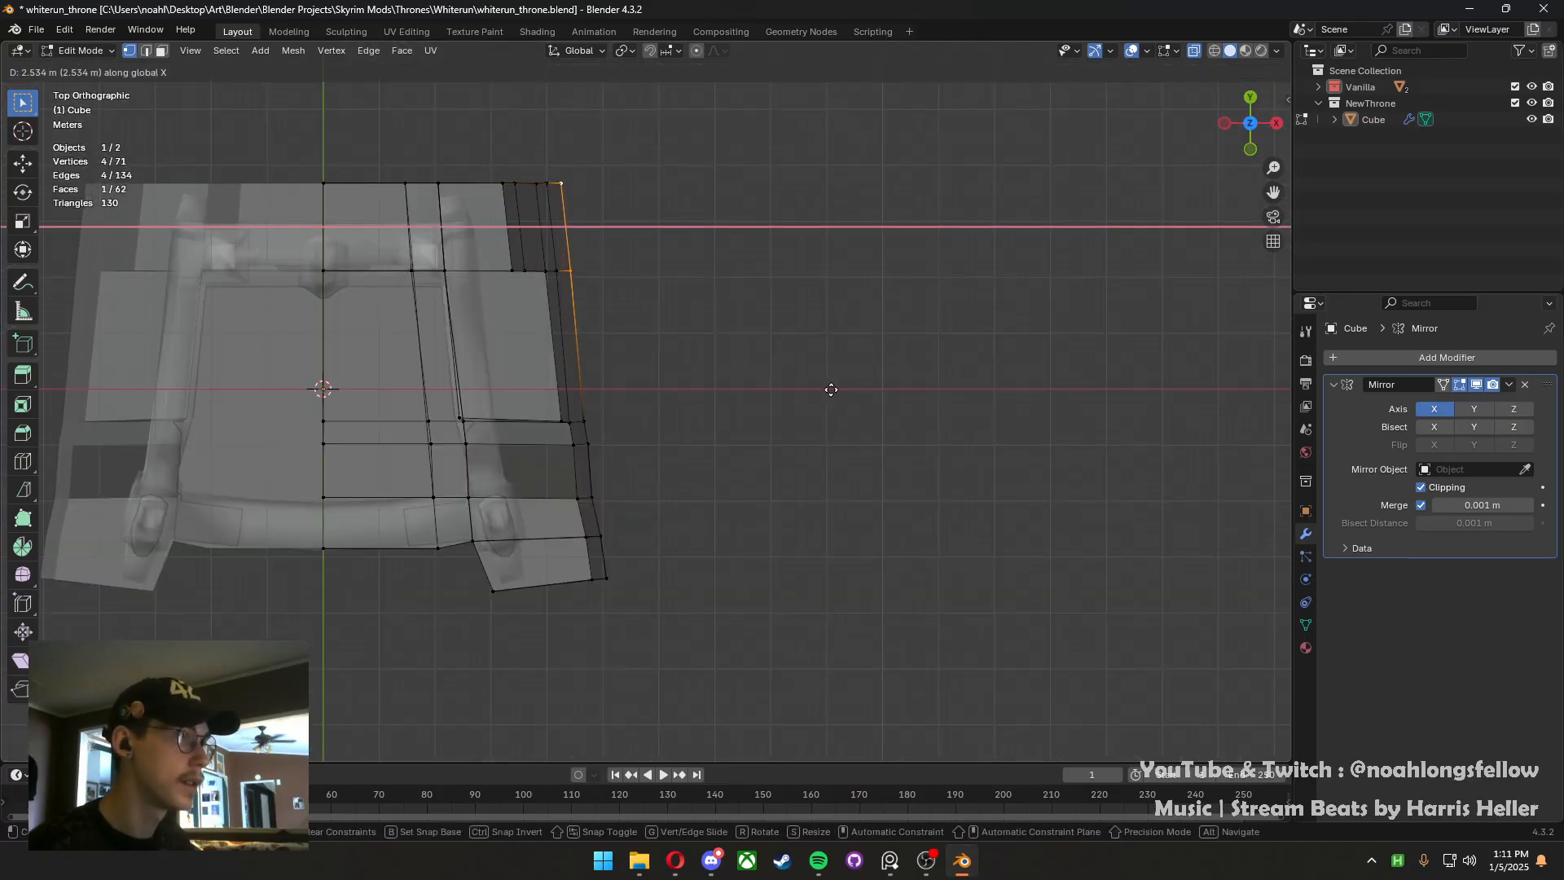
pyautogui.click(823, 389)
pyautogui.hotkey('ctrl', 's')
# Review the mirrored throne in Object Mode, save the file and return to editing the mesh
pyautogui.moveTo(687, 426)
pyautogui.mouseDown(button='middle')
pyautogui.moveTo(597, 443)
pyautogui.moveTo(590, 302)
pyautogui.moveTo(657, 419)
pyautogui.moveTo(562, 407)
pyautogui.moveTo(636, 391)
pyautogui.moveTo(680, 400)
pyautogui.moveTo(664, 413)
pyautogui.mouseUp(button='middle')
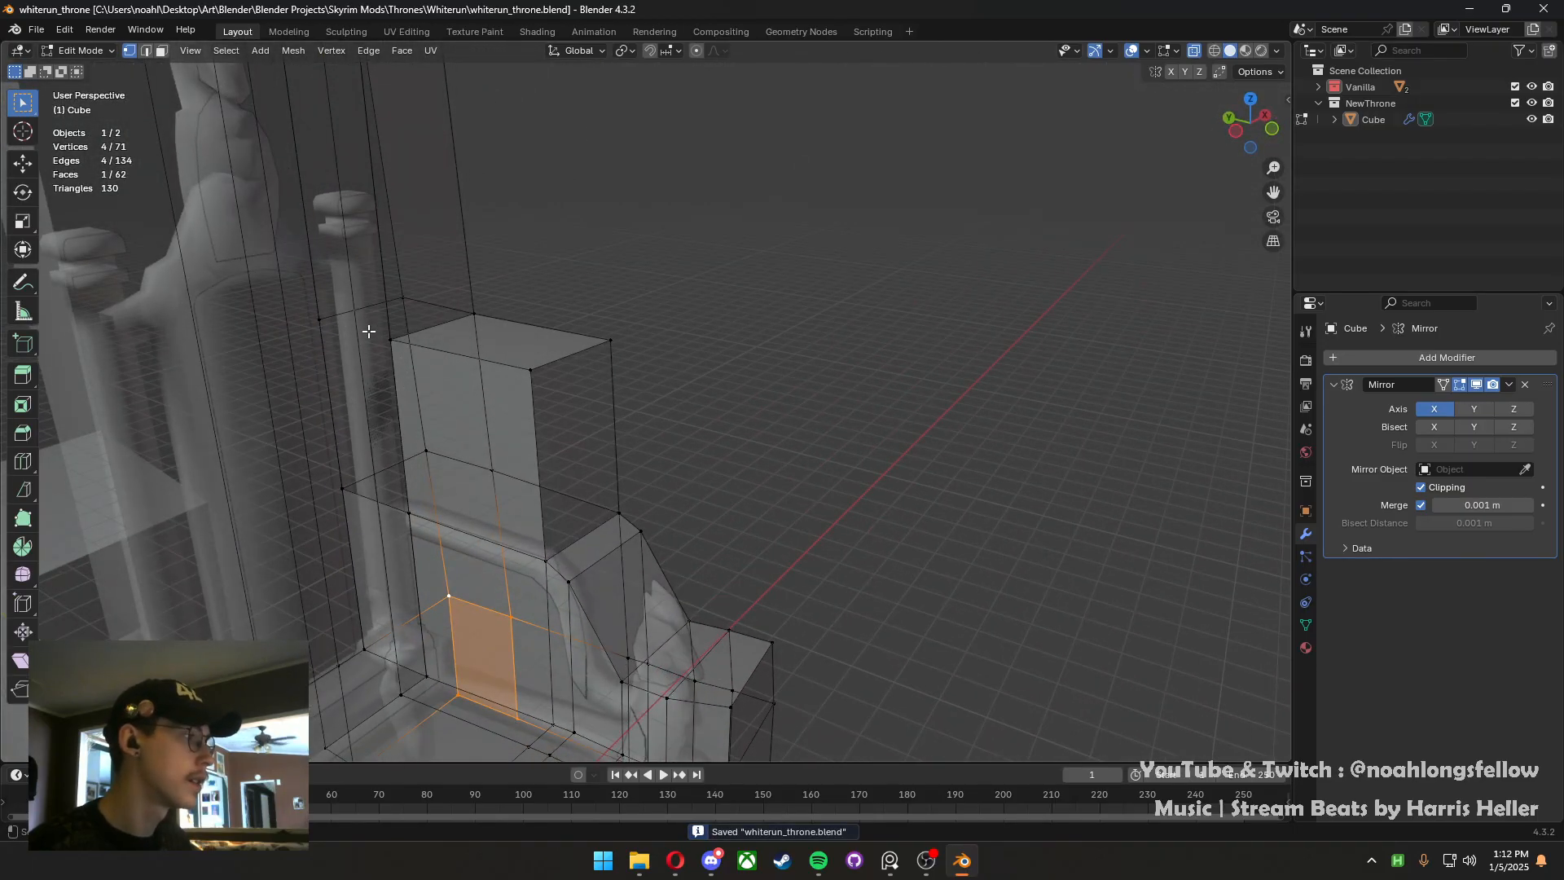
pyautogui.press('2')
pyautogui.click(407, 346)
pyautogui.moveTo(437, 359); pyautogui.dragTo(544, 366, button='middle')
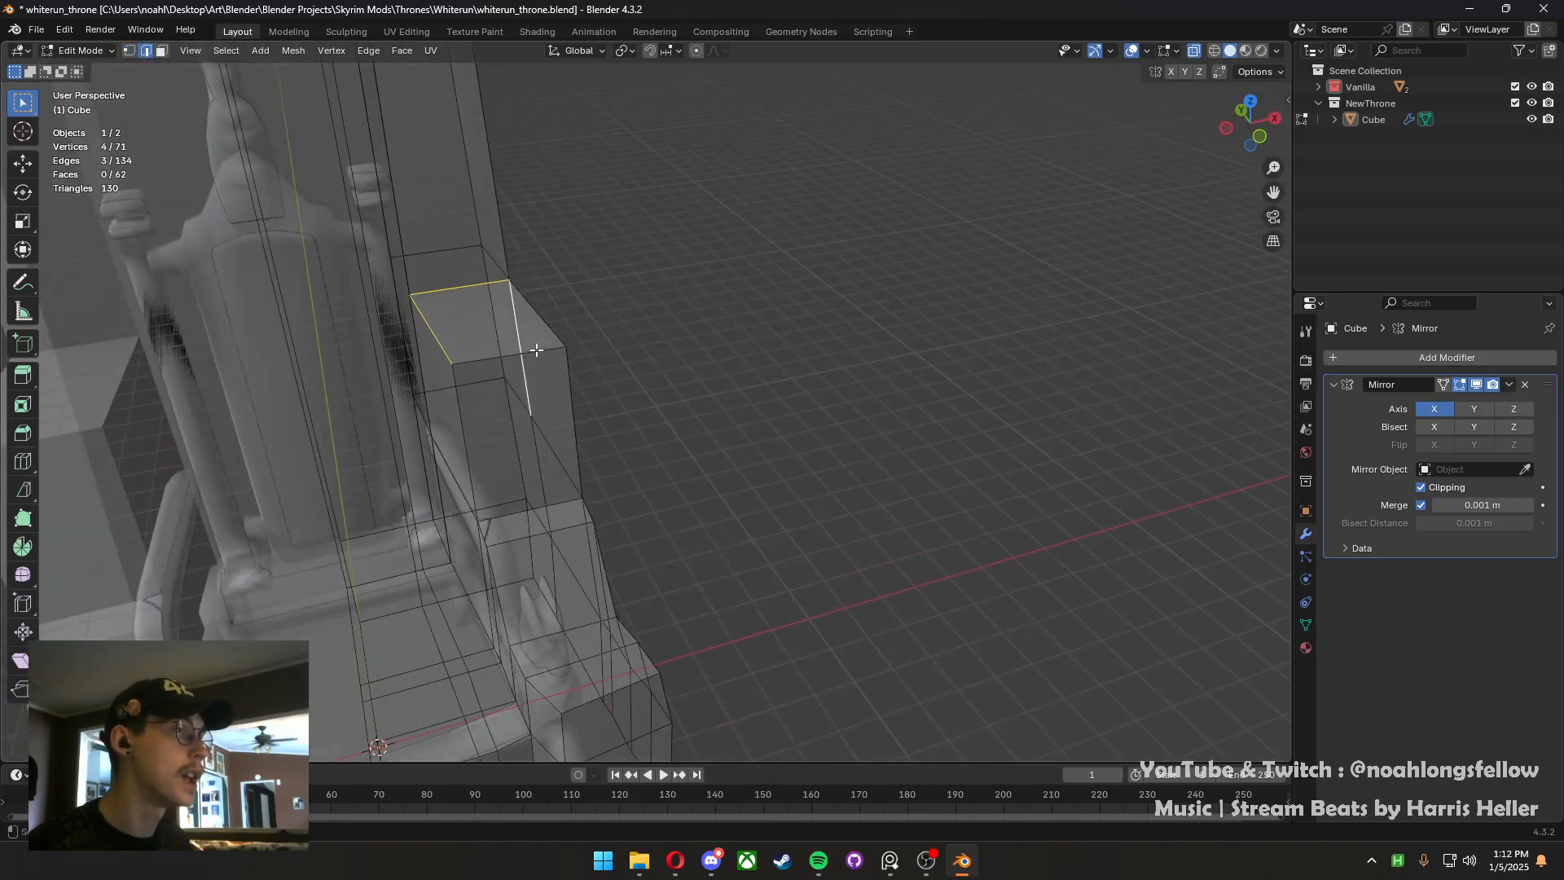
pyautogui.press('Tab')
pyautogui.scroll(-4, 536, 351)
pyautogui.hotkey('ctrl', 's')
pyautogui.moveTo(668, 373); pyautogui.dragTo(623, 271, button='middle')
pyautogui.scroll(4, 684, 350)
pyautogui.press('Tab')
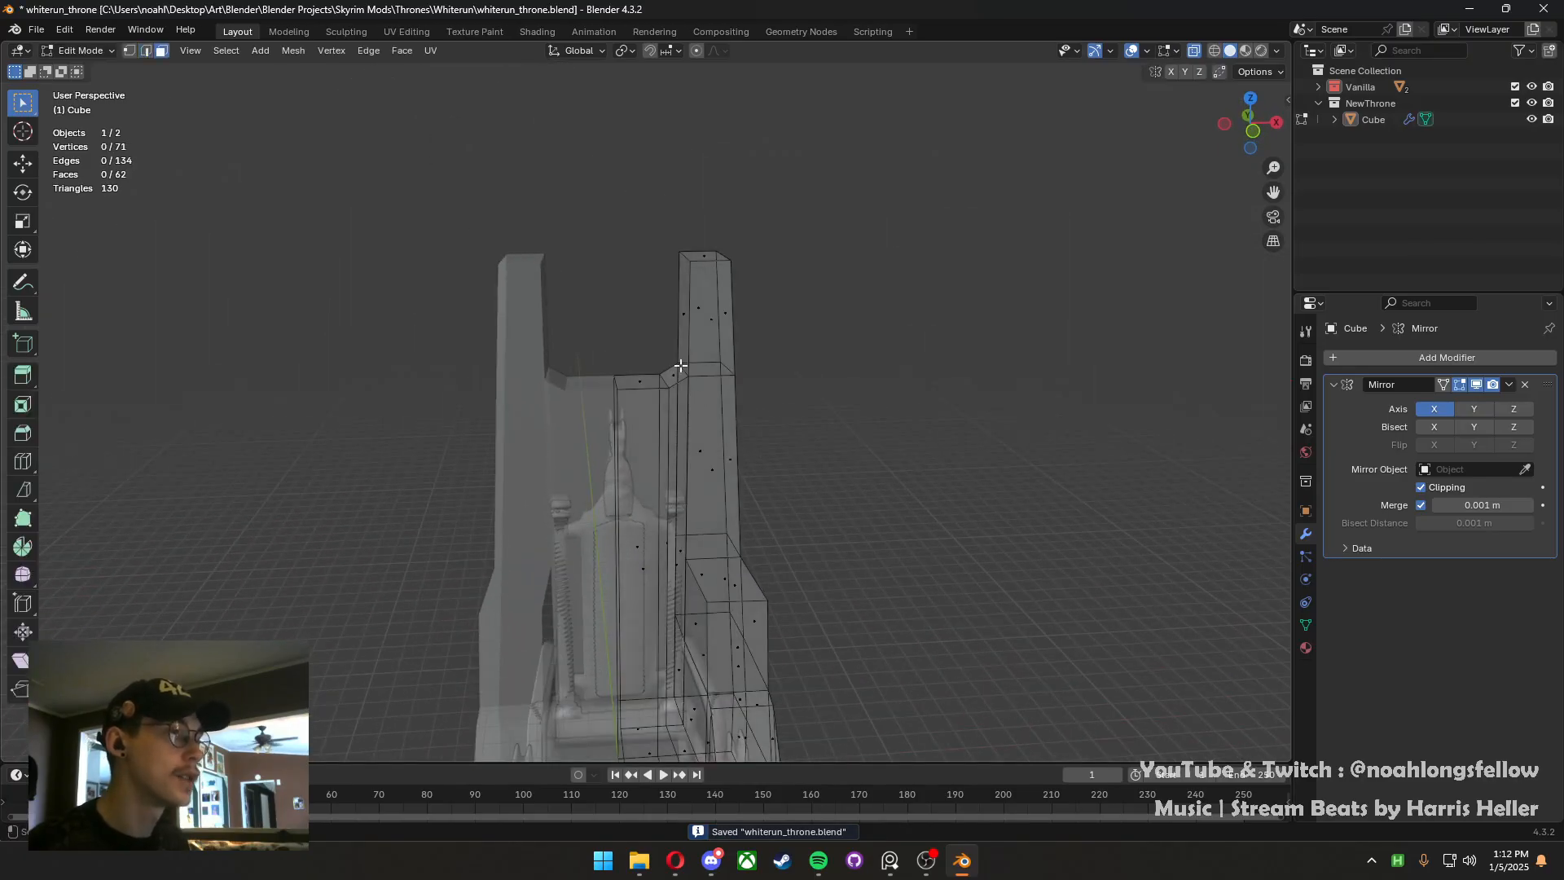
# Move the upper post's inner face and the sloped face beneath it about 2.4 m inward along X in the front view
pyautogui.click(680, 369)
pyautogui.keyDown('shift'); pyautogui.click(688, 318); pyautogui.keyUp('shift')
pyautogui.press('`')
pyautogui.click(538, 270)
pyautogui.moveTo(573, 215); pyautogui.dragTo(529, 212, button='middle')
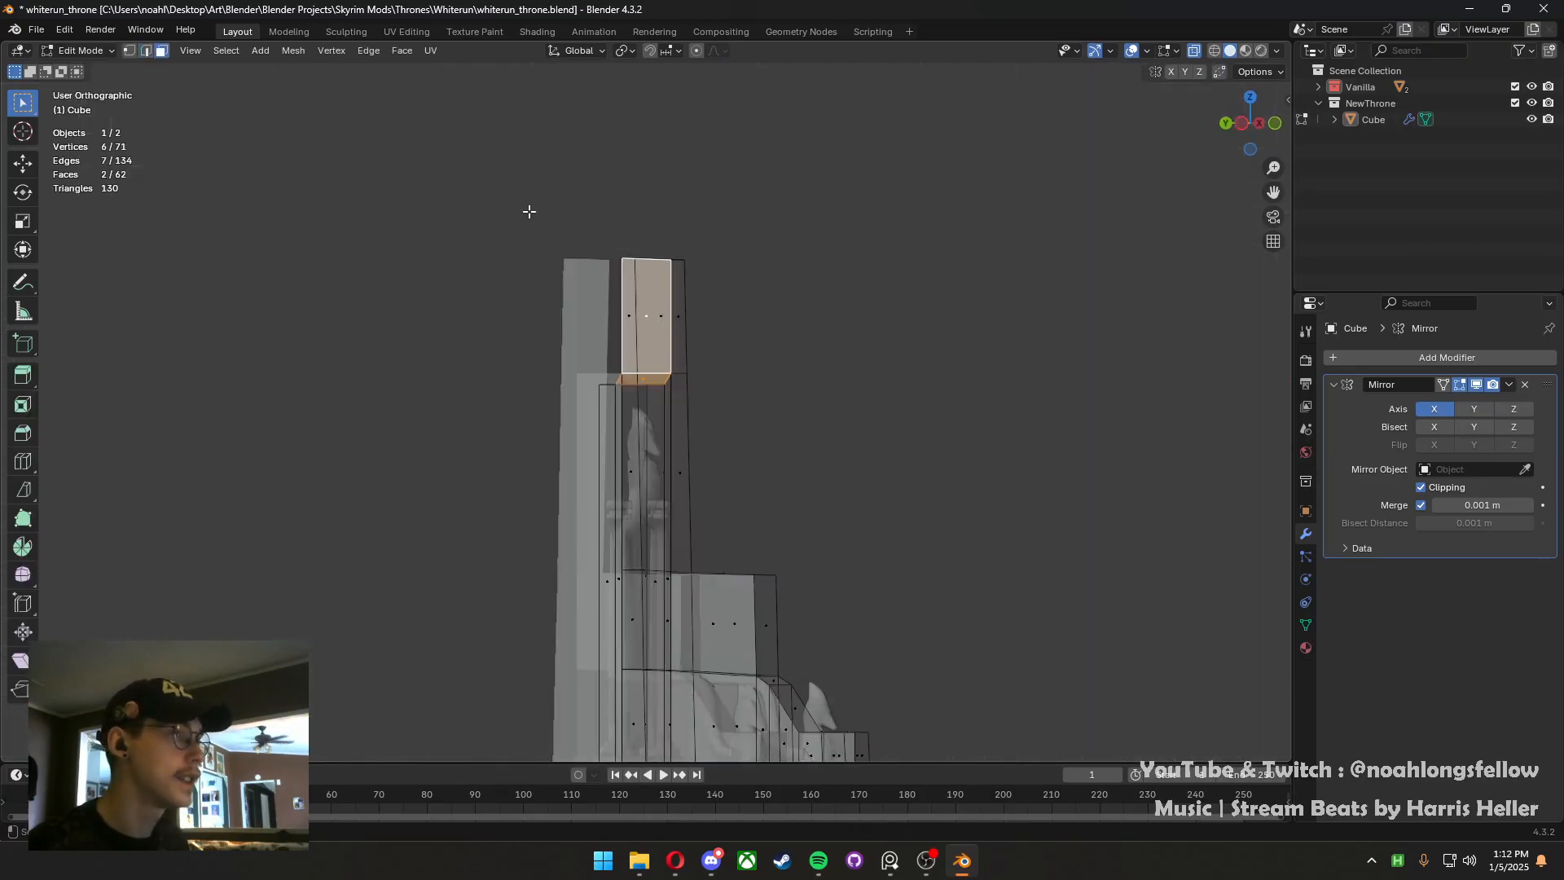
pyautogui.press('KP_1')
pyautogui.press('g')
pyautogui.press('x')
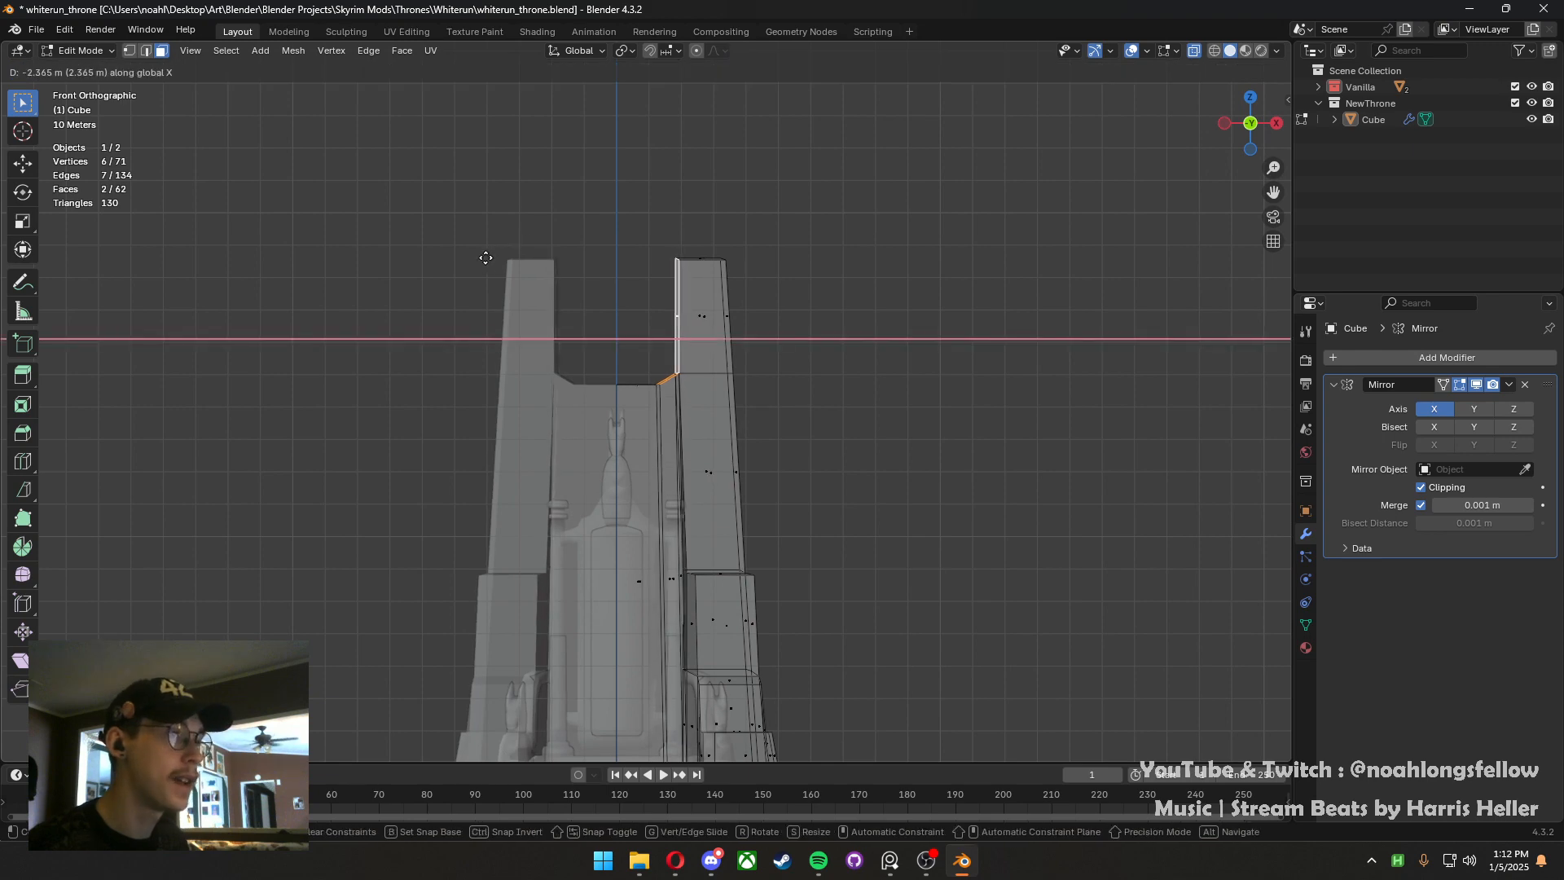
pyautogui.click(515, 271)
# Add a horizontal edge loop around the backrest level with the top of the block above the armrest
pyautogui.moveTo(517, 272); pyautogui.dragTo(643, 418, button='middle')
pyautogui.click(684, 578)
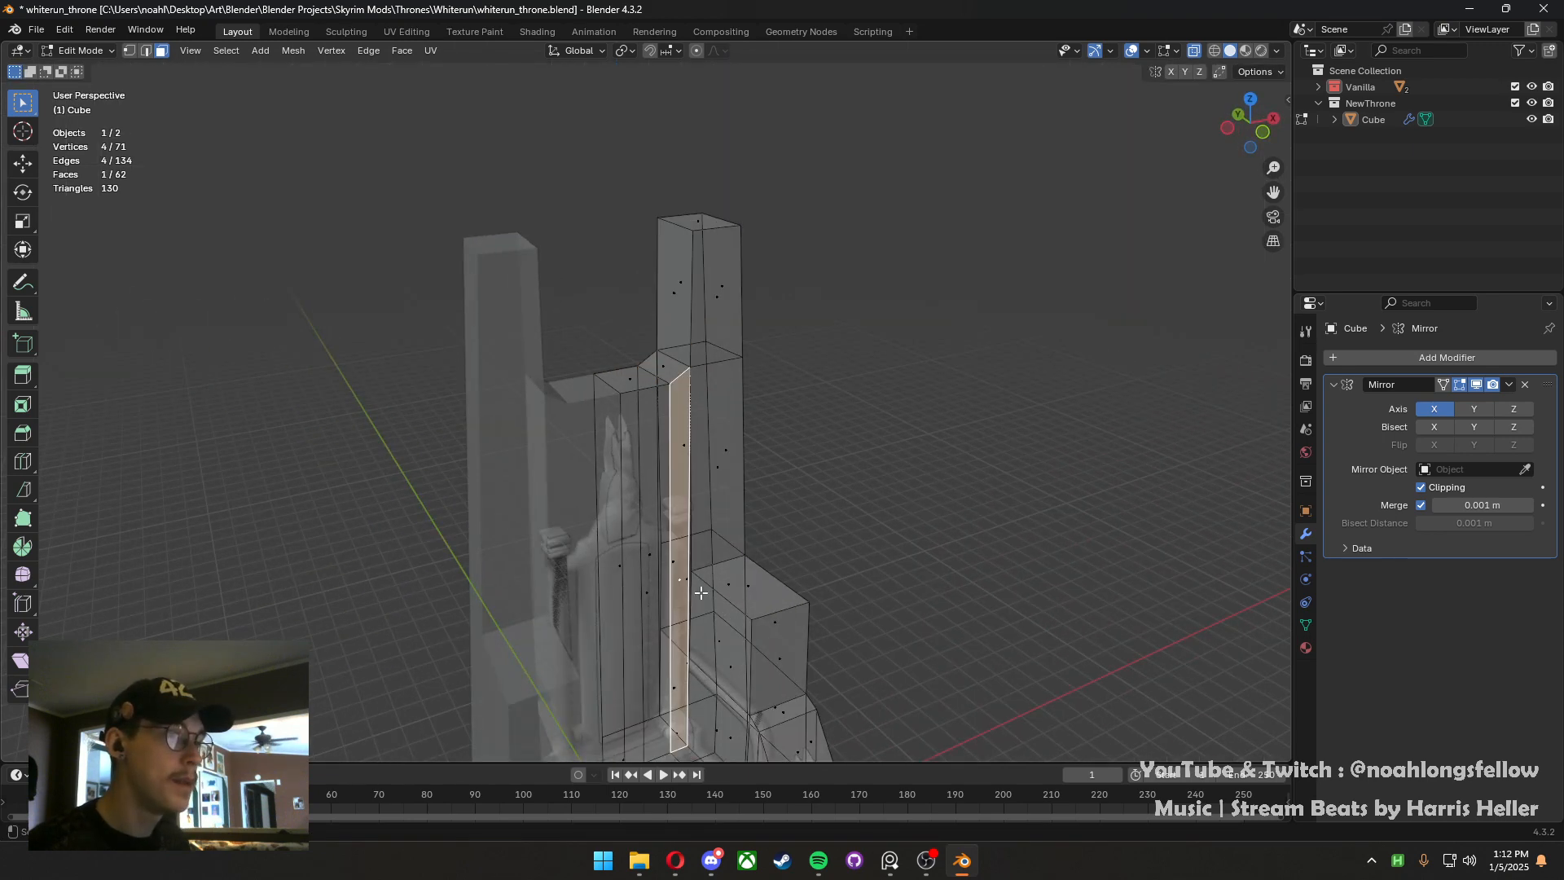
pyautogui.scroll(4, 614, 423)
pyautogui.moveTo(571, 458); pyautogui.dragTo(530, 446, button='middle')
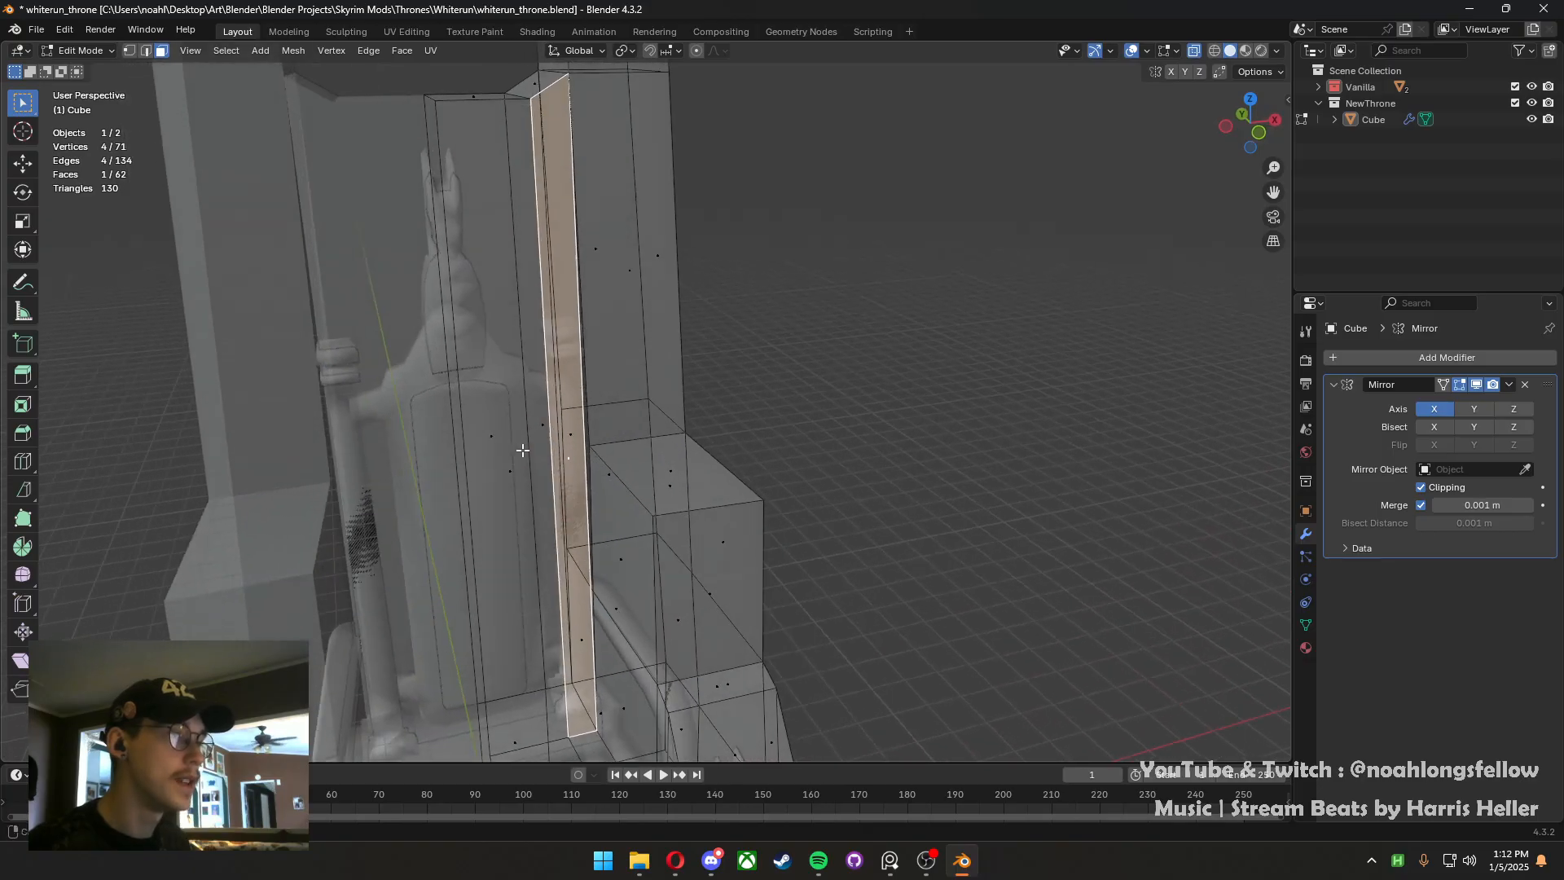
pyautogui.hotkey('ctrl', 'r')
pyautogui.click(529, 446)
pyautogui.click(535, 447)
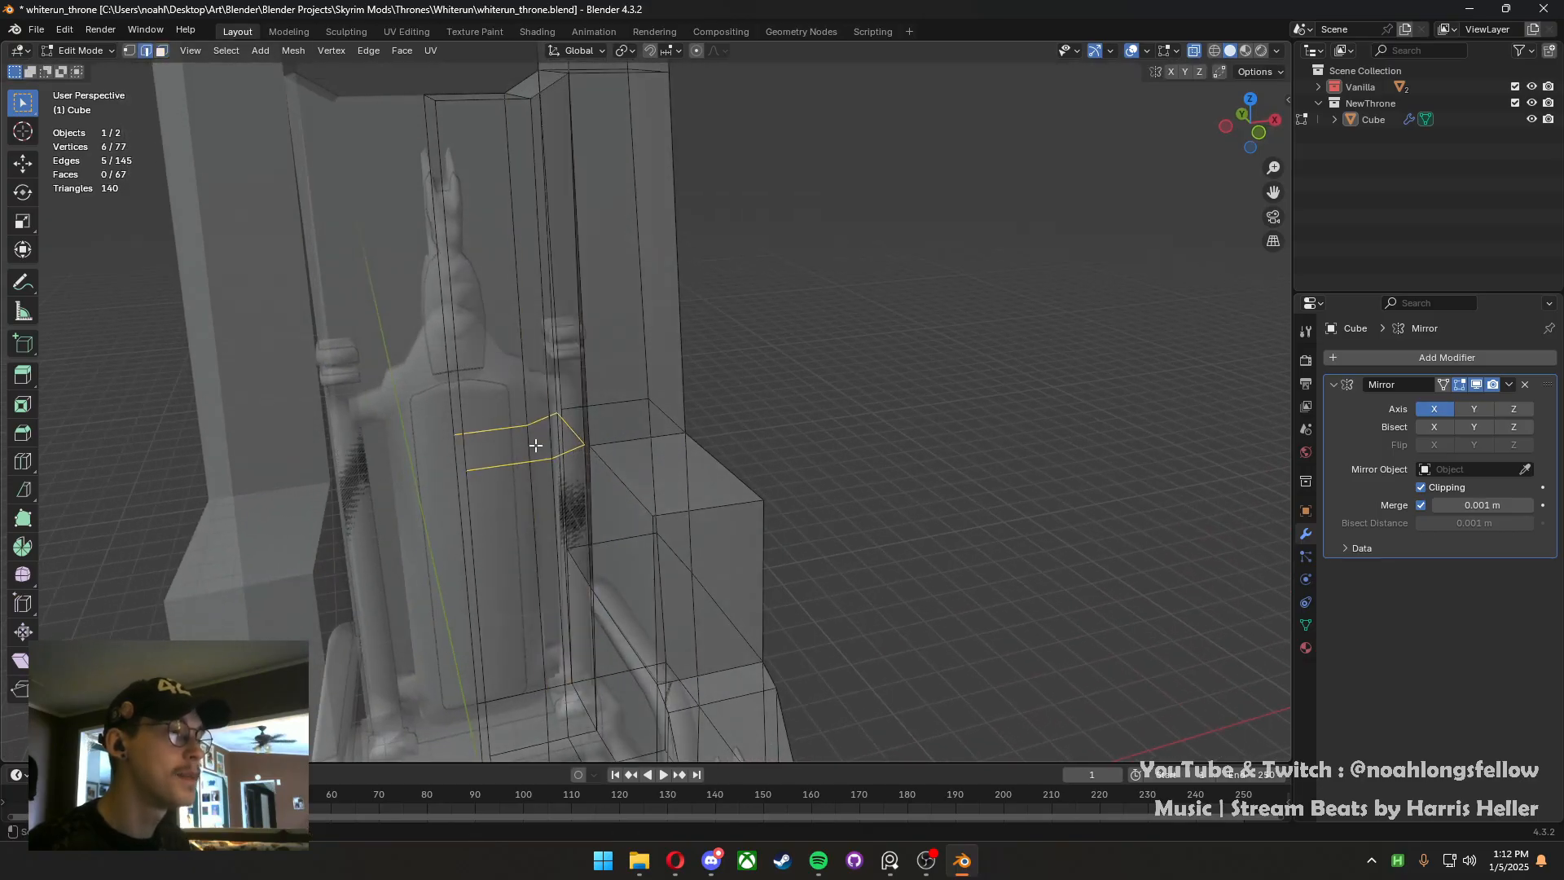
# Merge the post vertex at the block's inner top corner into the new backrest loop's adjacent vertex using At Last
pyautogui.press('`')
pyautogui.click(470, 417)
pyautogui.scroll(2, 609, 465)
pyautogui.keyDown('shift'); pyautogui.moveTo(610, 465); pyautogui.dragTo(616, 411, button='middle'); pyautogui.keyUp('shift')
pyautogui.press('1')
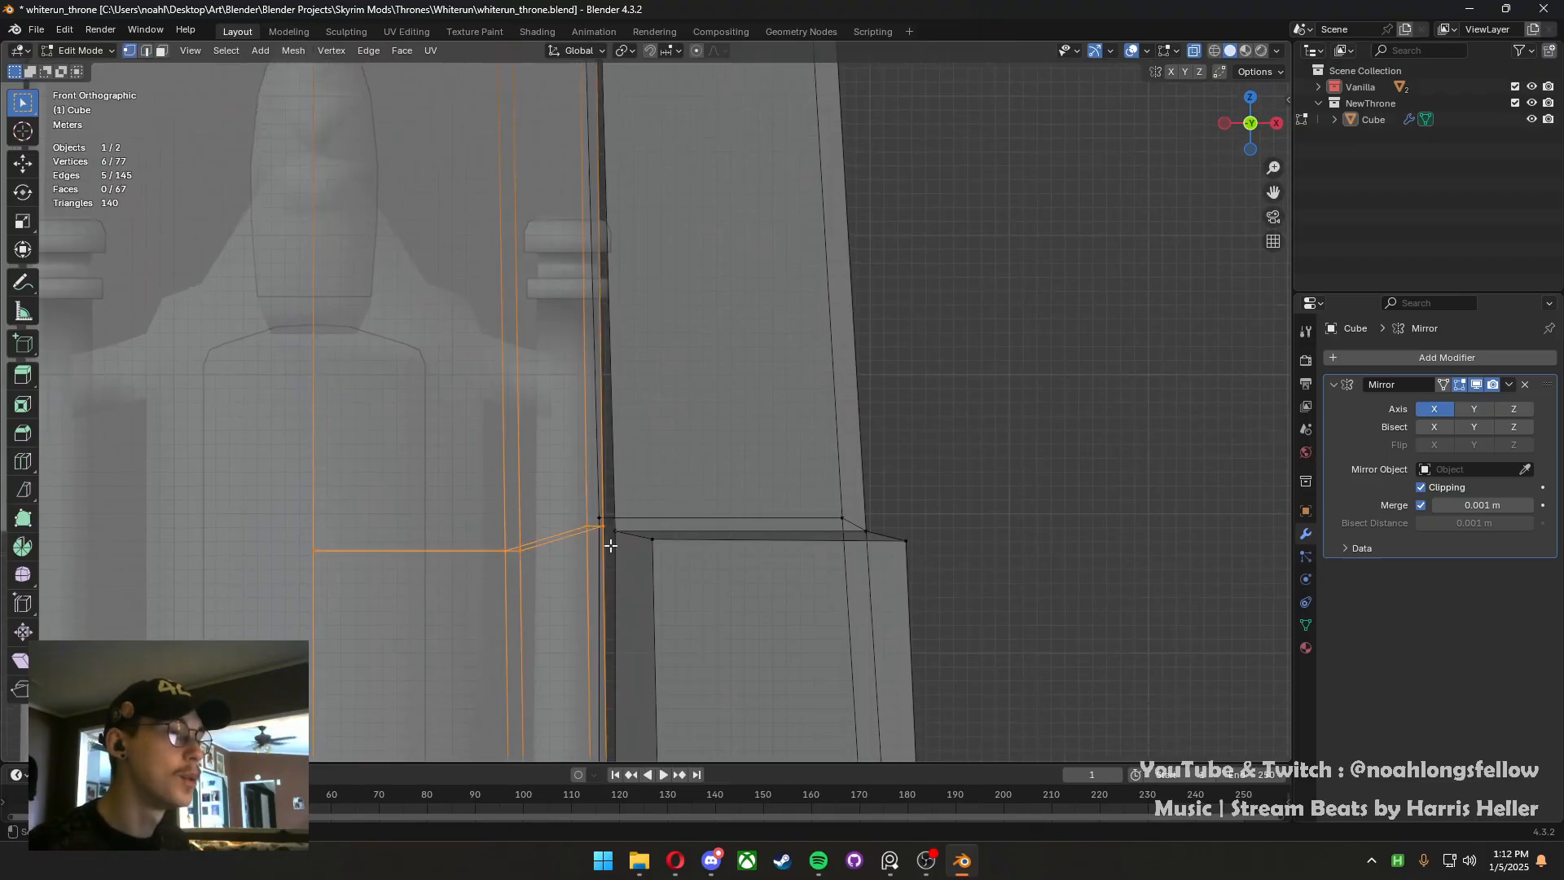
pyautogui.click(603, 534)
pyautogui.click(617, 533)
pyautogui.keyDown('shift'); pyautogui.click(602, 529); pyautogui.keyUp('shift')
pyautogui.press('m')
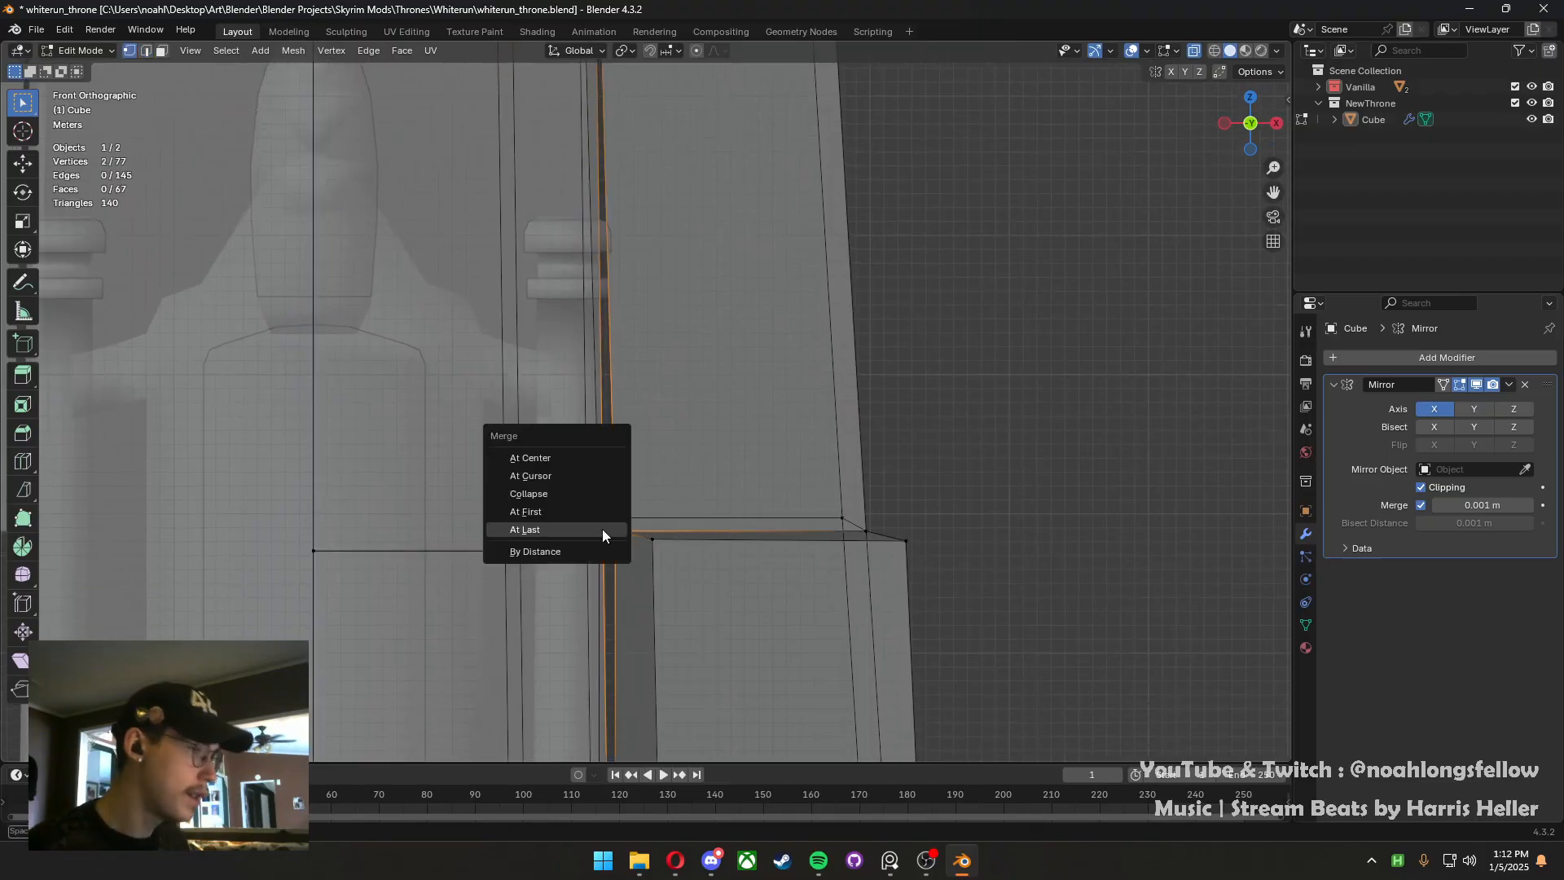
pyautogui.click(603, 530)
# Select the post's inner face beside the backrest just below armrest-top height and hide the Vanilla collection in Object Mode
pyautogui.moveTo(603, 529); pyautogui.dragTo(643, 558, button='middle')
pyautogui.press('3')
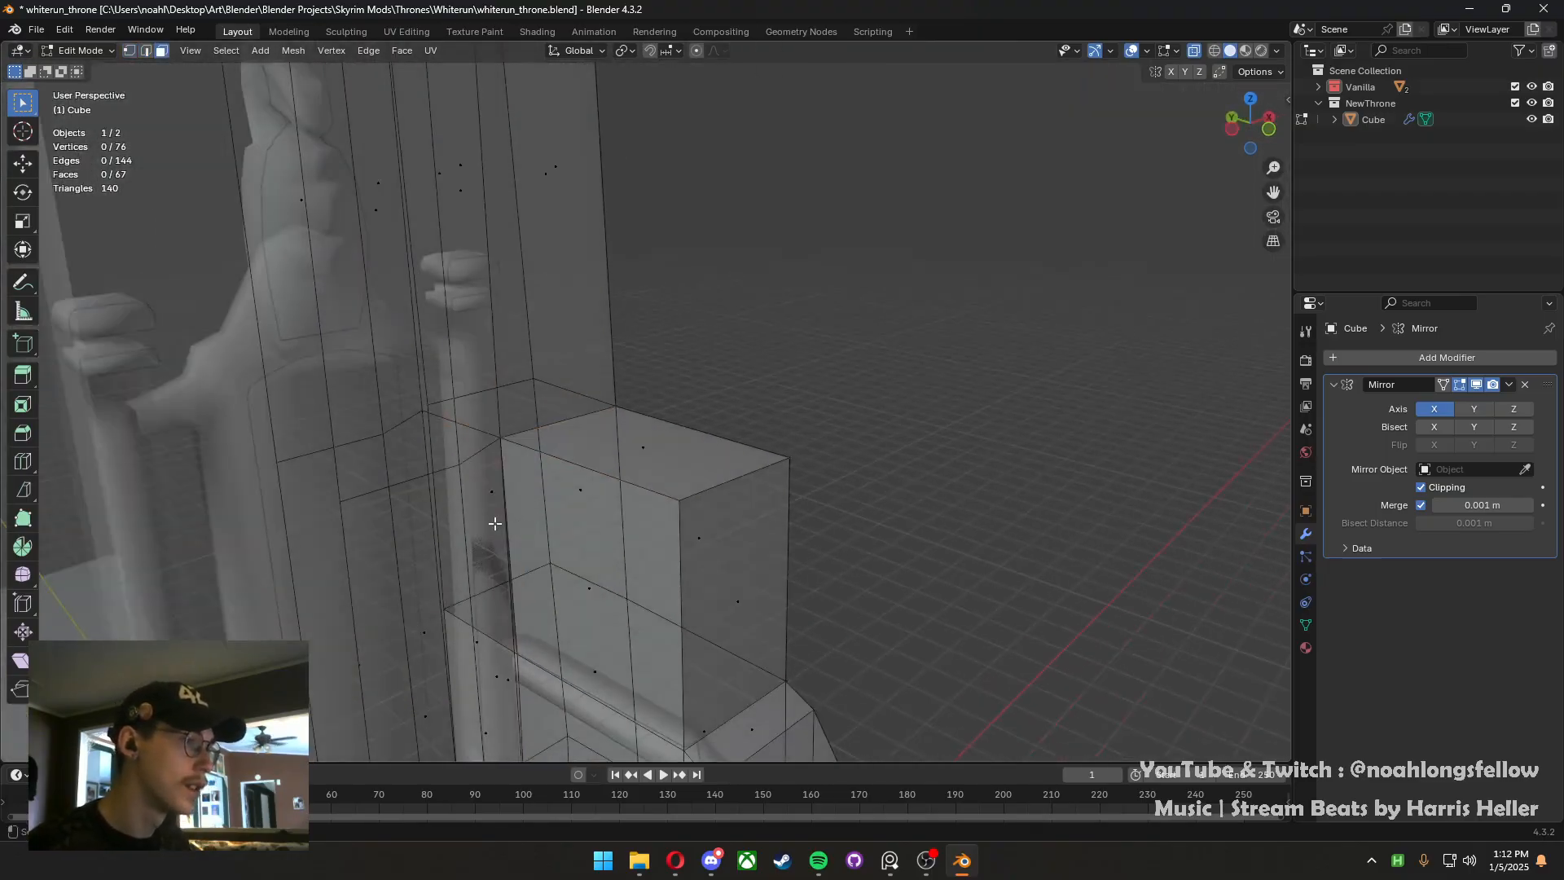
pyautogui.click(499, 523)
pyautogui.moveTo(499, 523); pyautogui.dragTo(493, 484, button='middle')
pyautogui.click(570, 642)
pyautogui.press('Tab')
pyautogui.click(1077, 307)
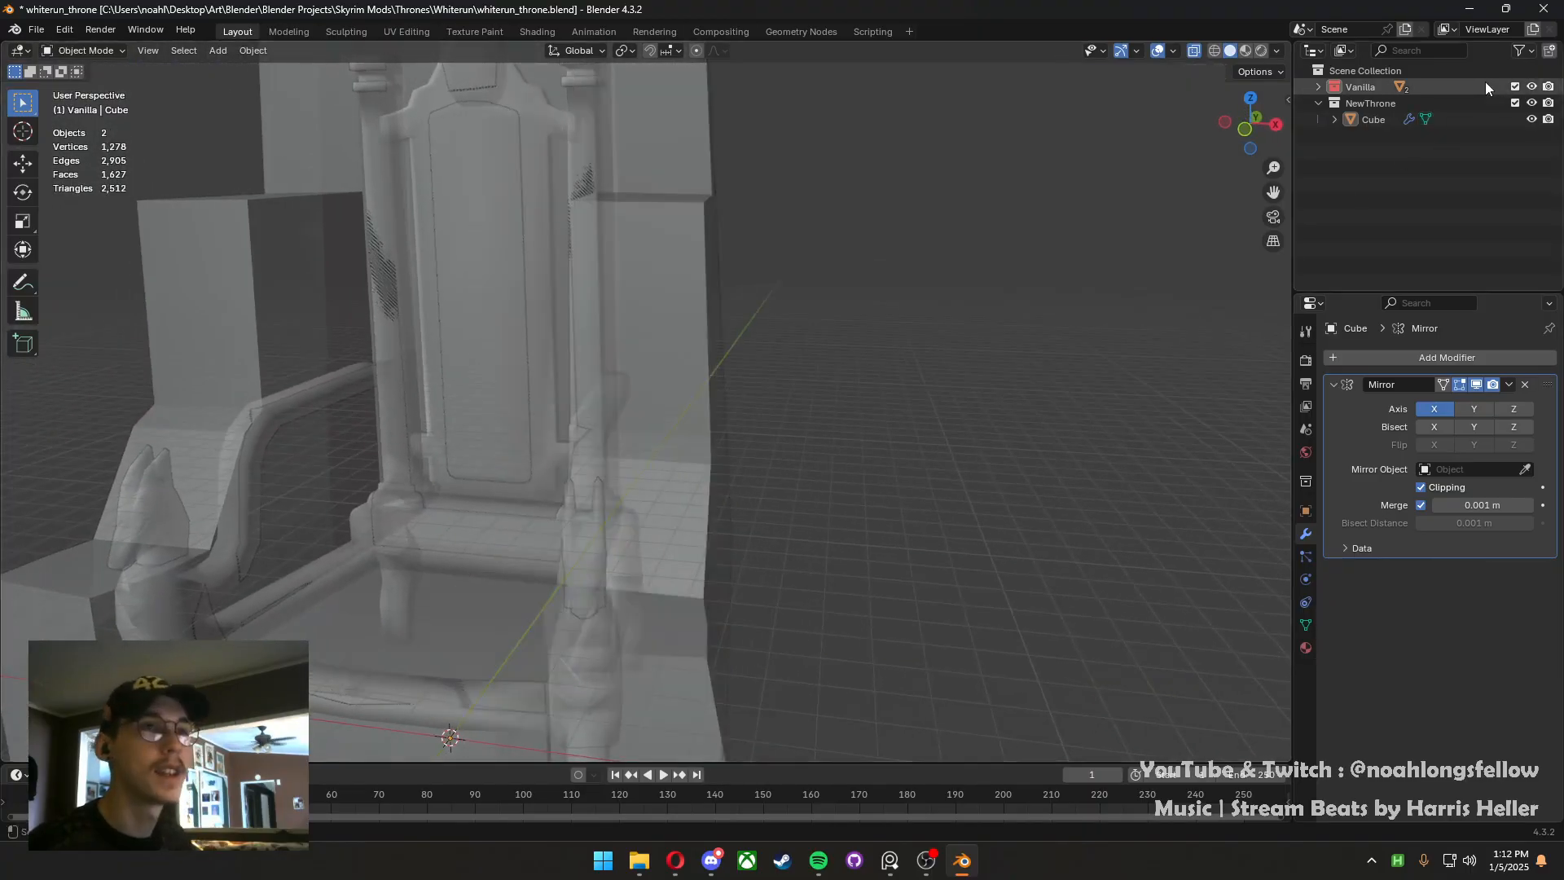
pyautogui.click(1531, 87)
pyautogui.moveTo(596, 330); pyautogui.dragTo(661, 325, button='middle')
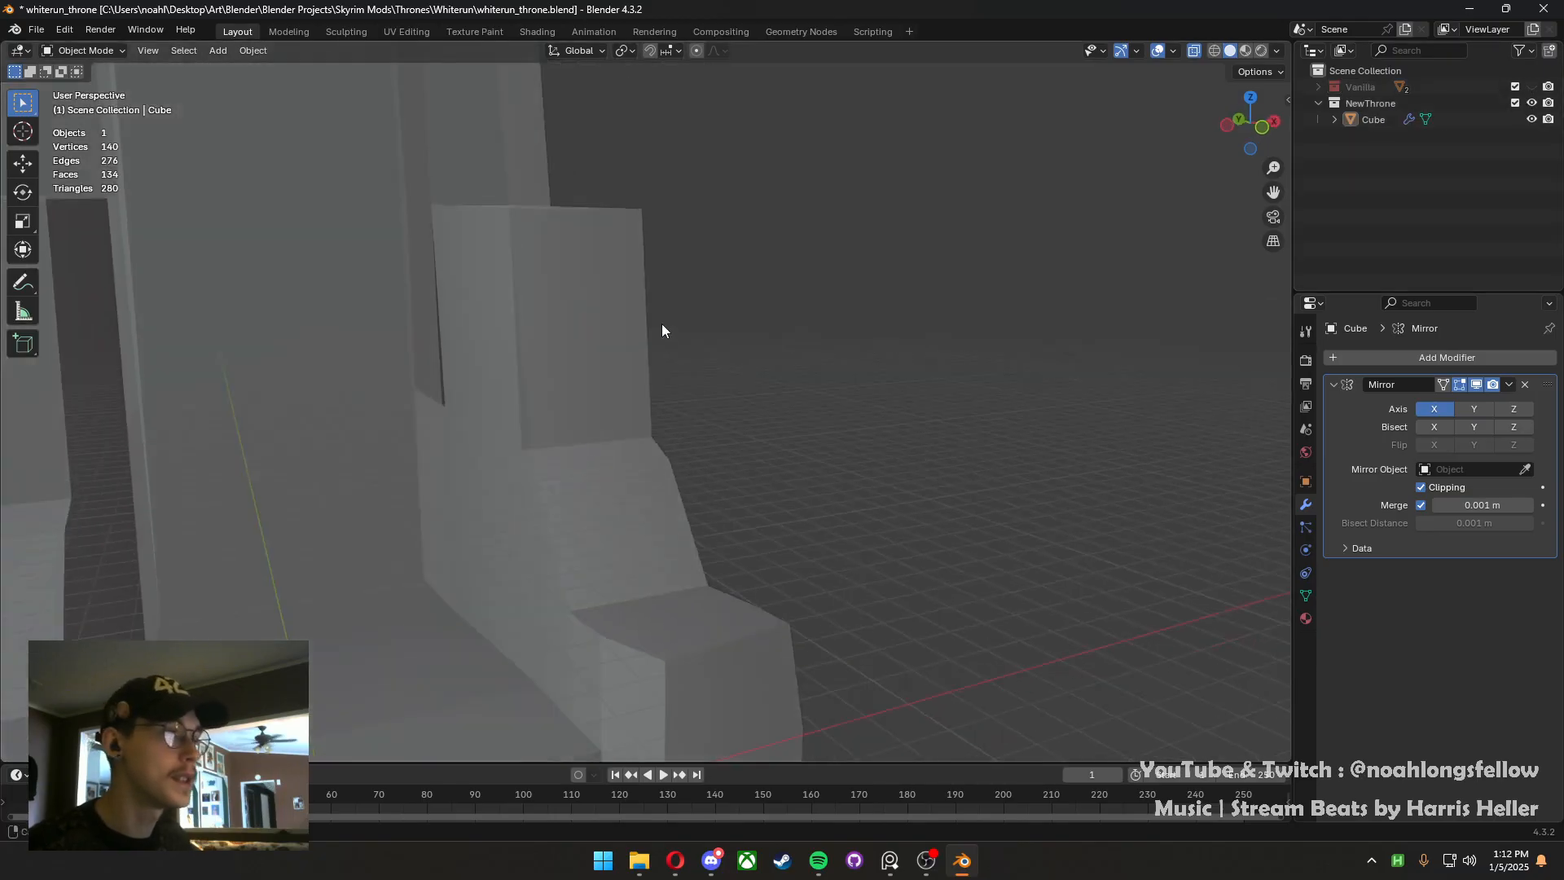
# Delete the selected inner face of the post beside the backrest
pyautogui.press('Tab')
pyautogui.moveTo(465, 426); pyautogui.dragTo(541, 417, button='middle')
pyautogui.keyDown('shift'); pyautogui.moveTo(375, 424); pyautogui.dragTo(597, 475, button='middle'); pyautogui.keyUp('shift')
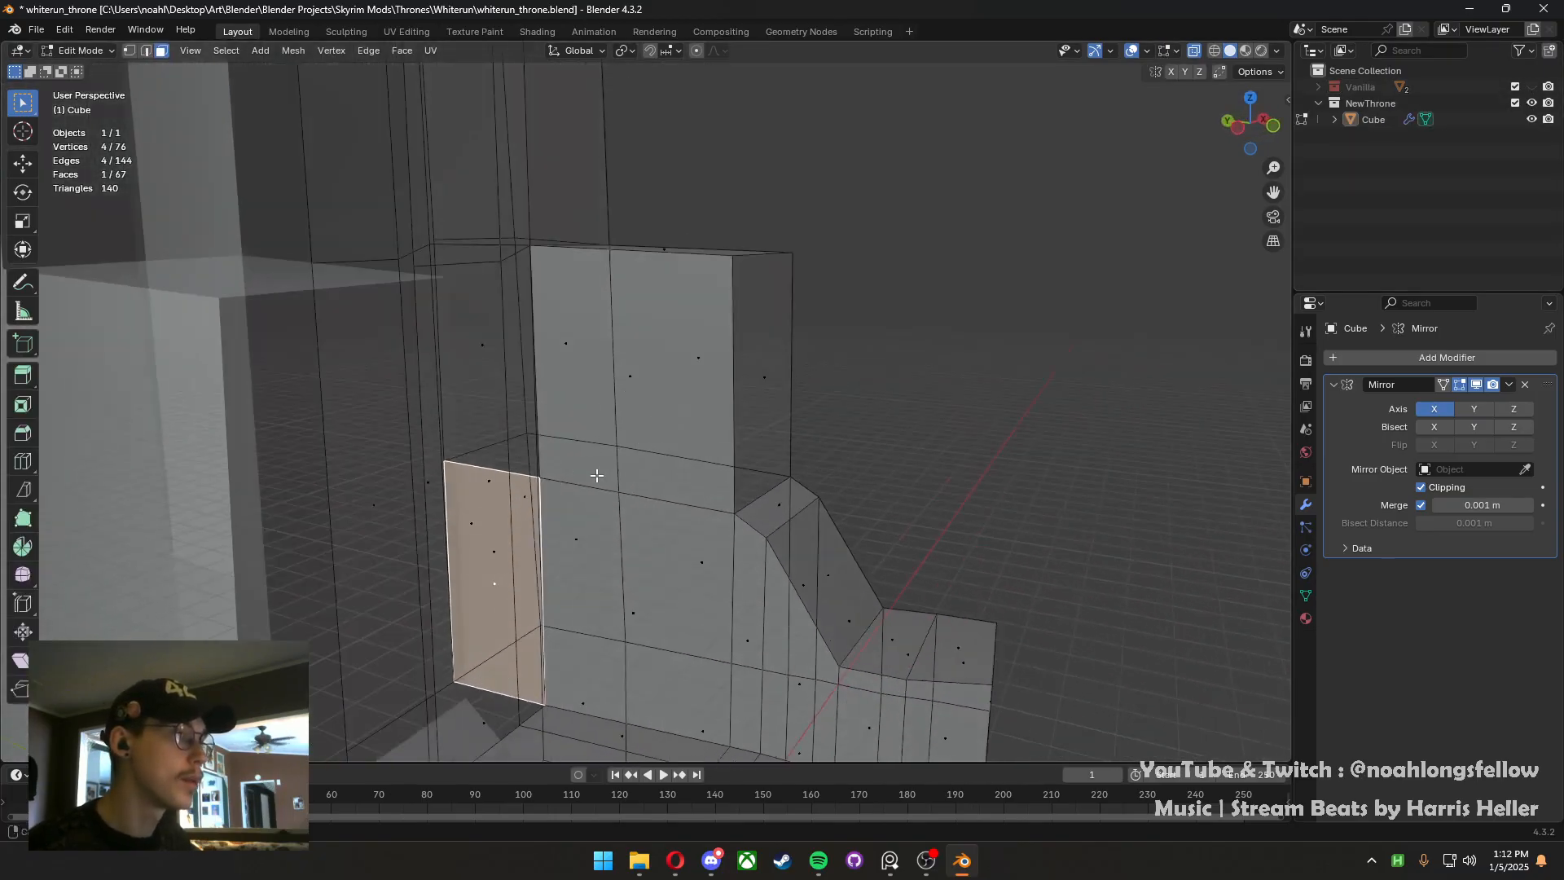
pyautogui.press('x')
pyautogui.moveTo(611, 503); pyautogui.dragTo(551, 464, button='middle')
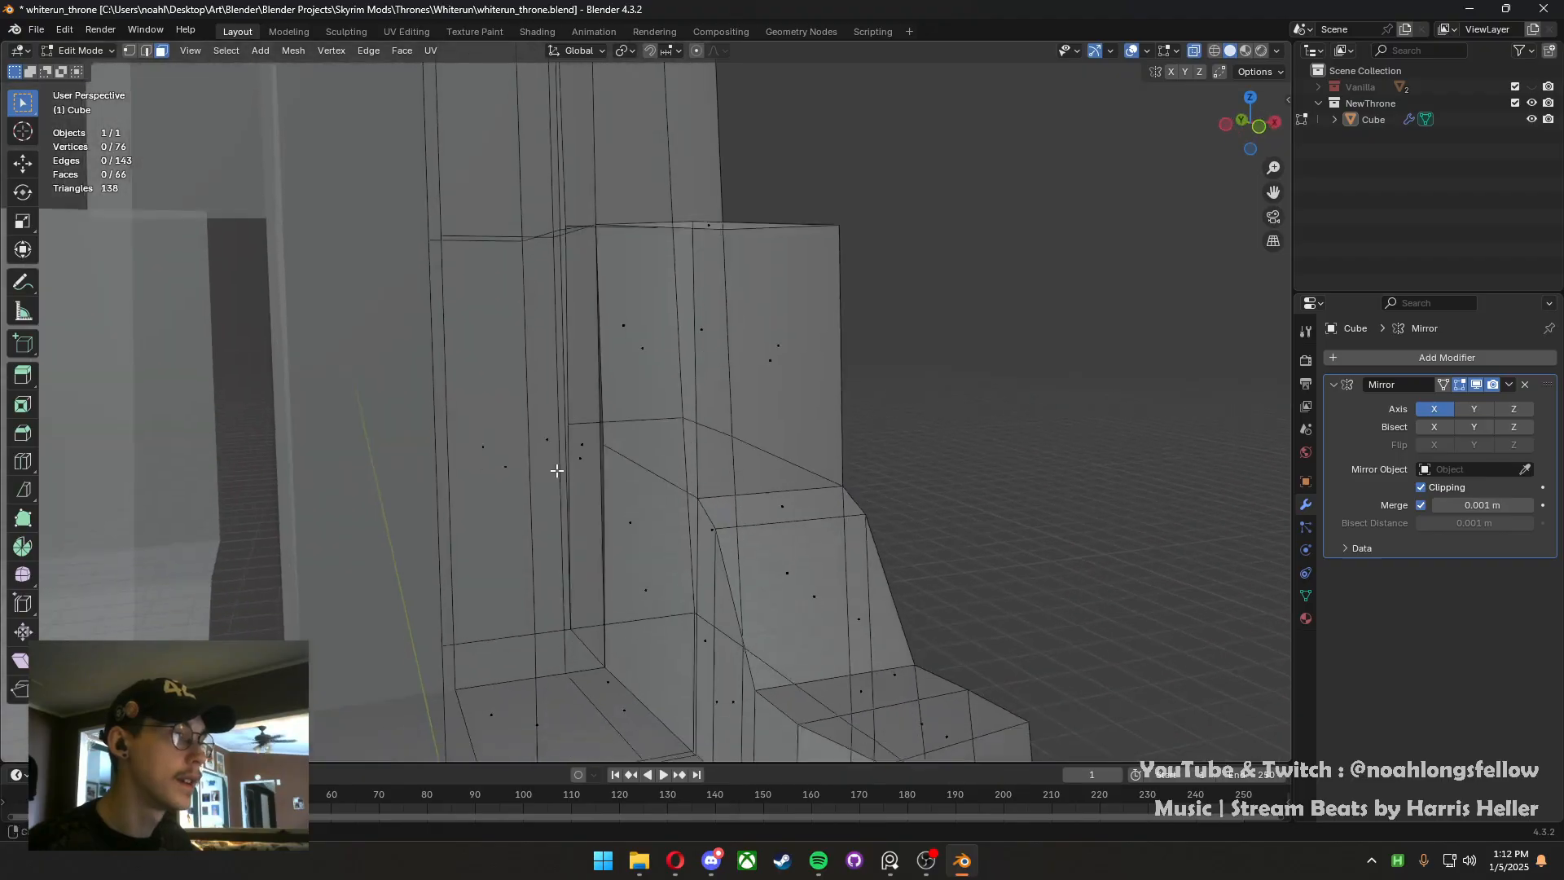
# Add an edge loop around the backrest at armrest-top height and merge its outer front vertex with the armrest's corner vertex
pyautogui.hotkey('ctrl', 'r')
pyautogui.click(568, 424)
pyautogui.click(562, 425)
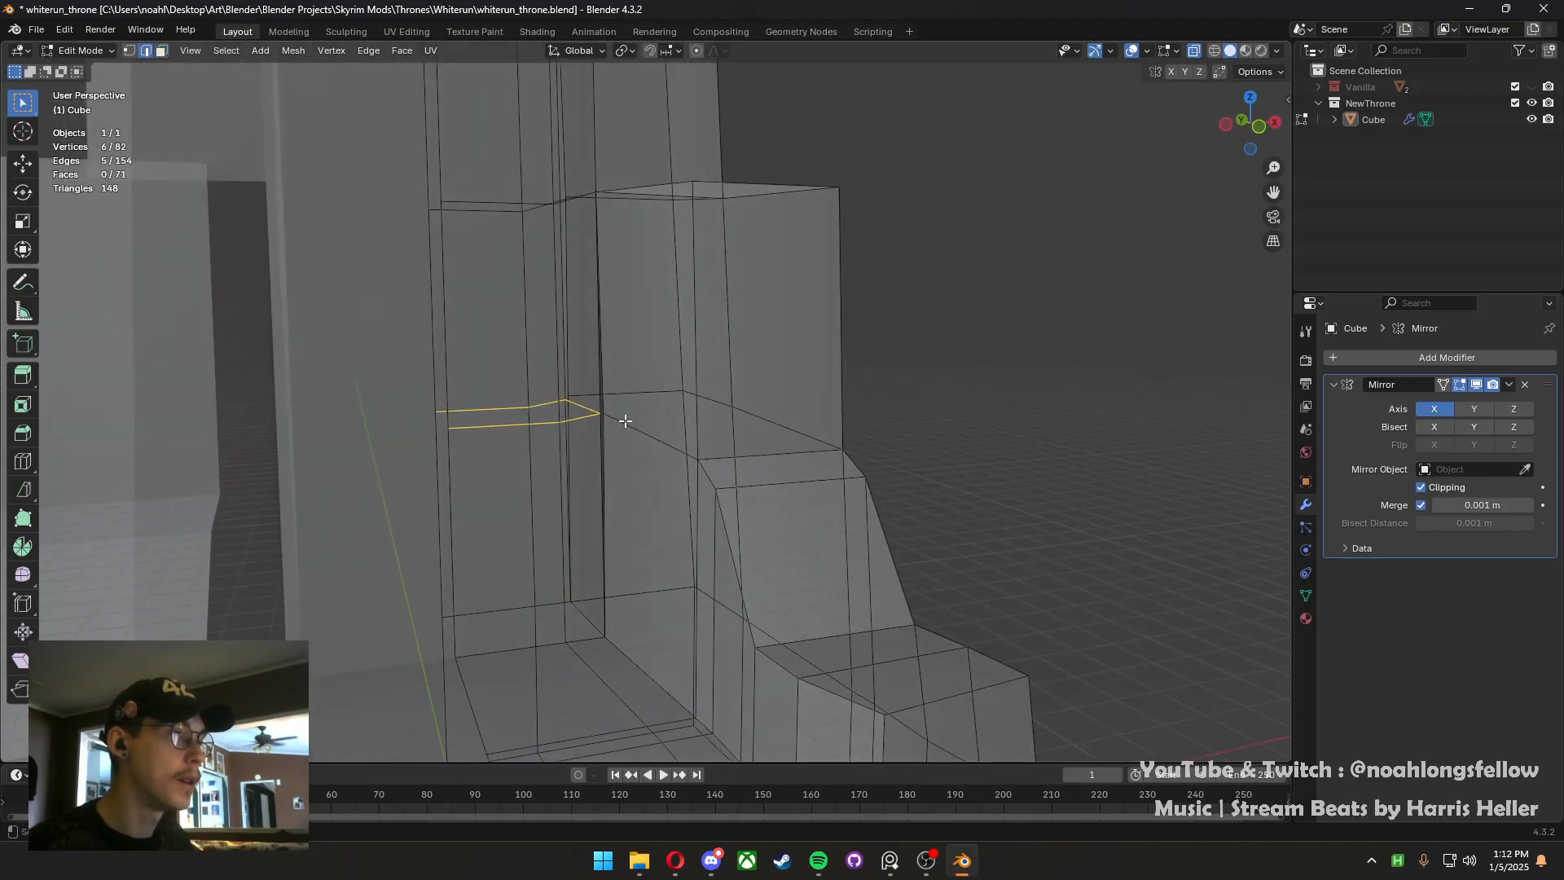
pyautogui.press('1')
pyautogui.click(596, 415)
pyautogui.press('m')
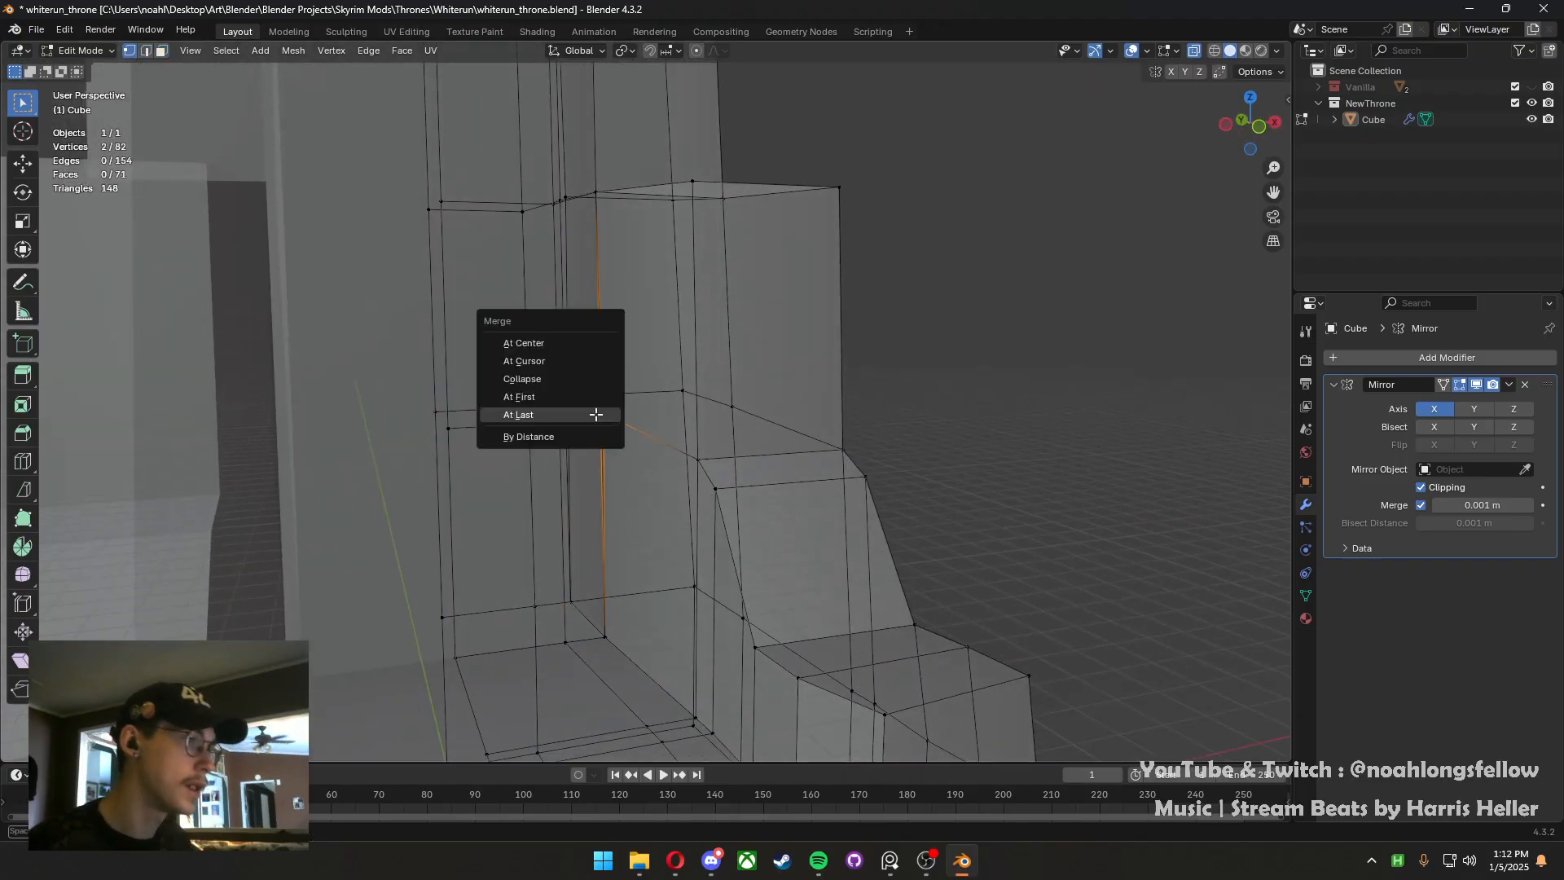
pyautogui.click(589, 418)
# Delete the narrow inner face below the new loop where the backrest meets the armrest
pyautogui.press('3')
pyautogui.click(593, 517)
pyautogui.press('x')
pyautogui.moveTo(593, 518); pyautogui.dragTo(538, 531, button='middle')
pyautogui.click(553, 536)
# Merge the two nearly overlapping rear vertices between post and backrest at armrest-top height
pyautogui.press('1')
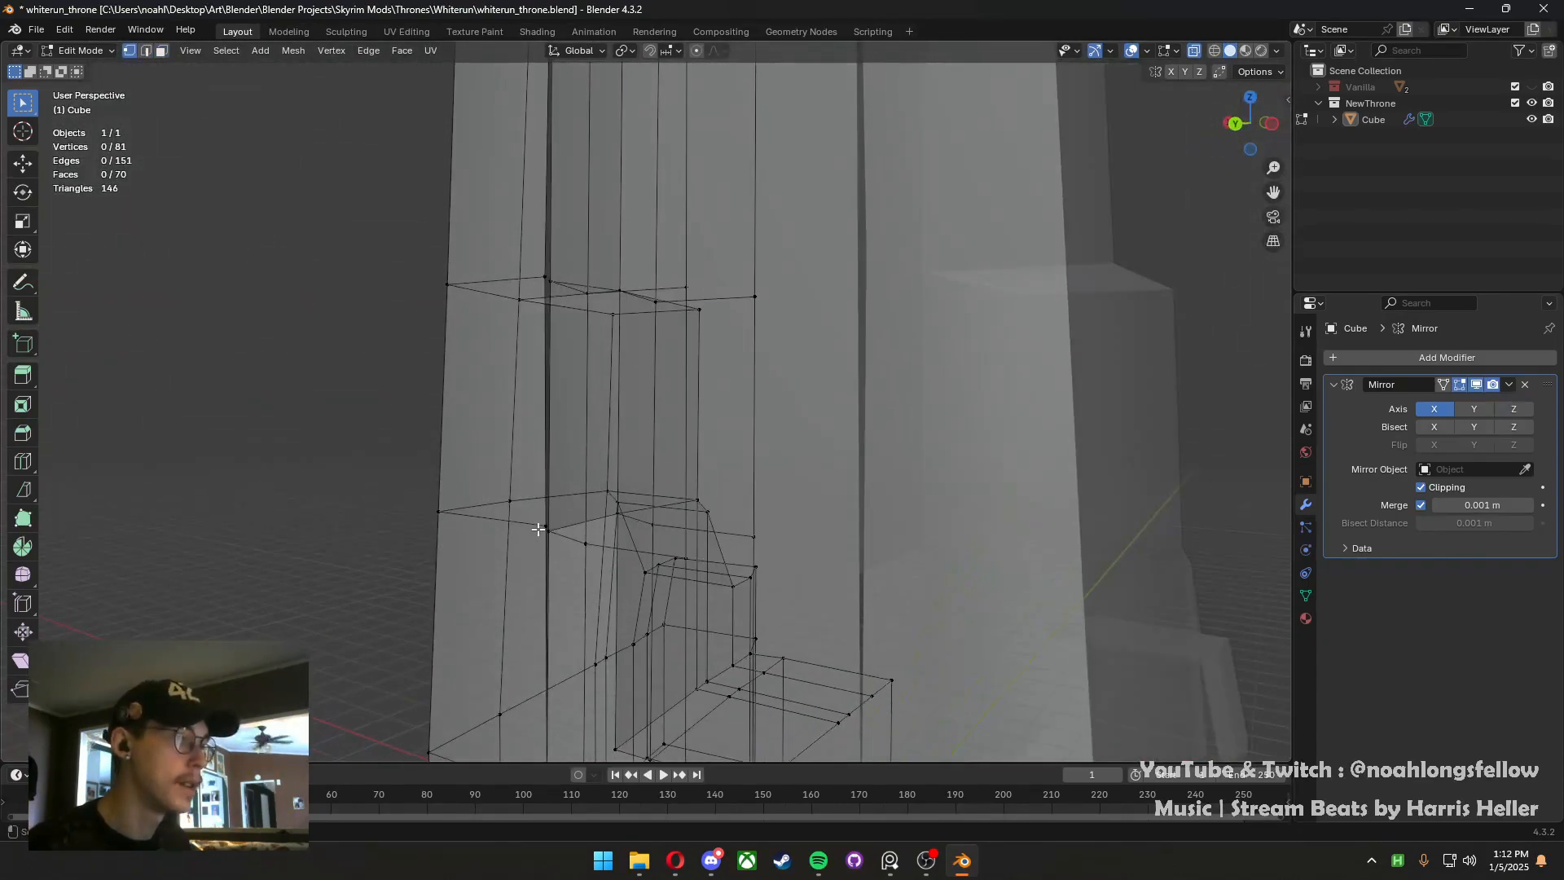
pyautogui.click(552, 538)
pyautogui.keyDown('shift'); pyautogui.click(545, 533); pyautogui.keyUp('shift')
pyautogui.click(557, 532)
pyautogui.keyDown('shift'); pyautogui.click(544, 522); pyautogui.keyUp('shift')
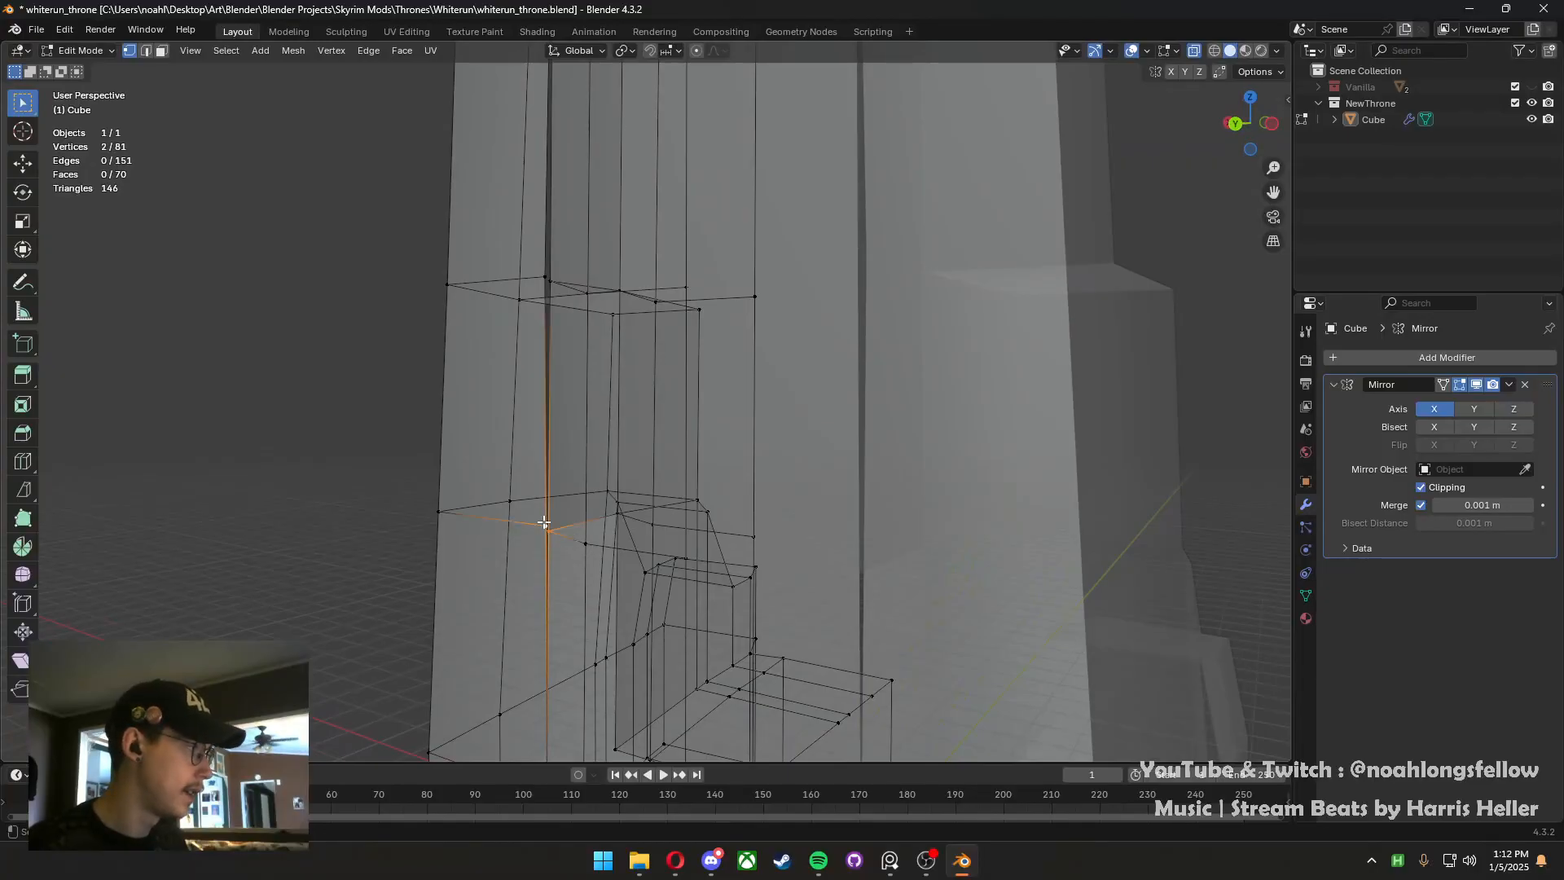
pyautogui.press('m')
pyautogui.click(531, 521)
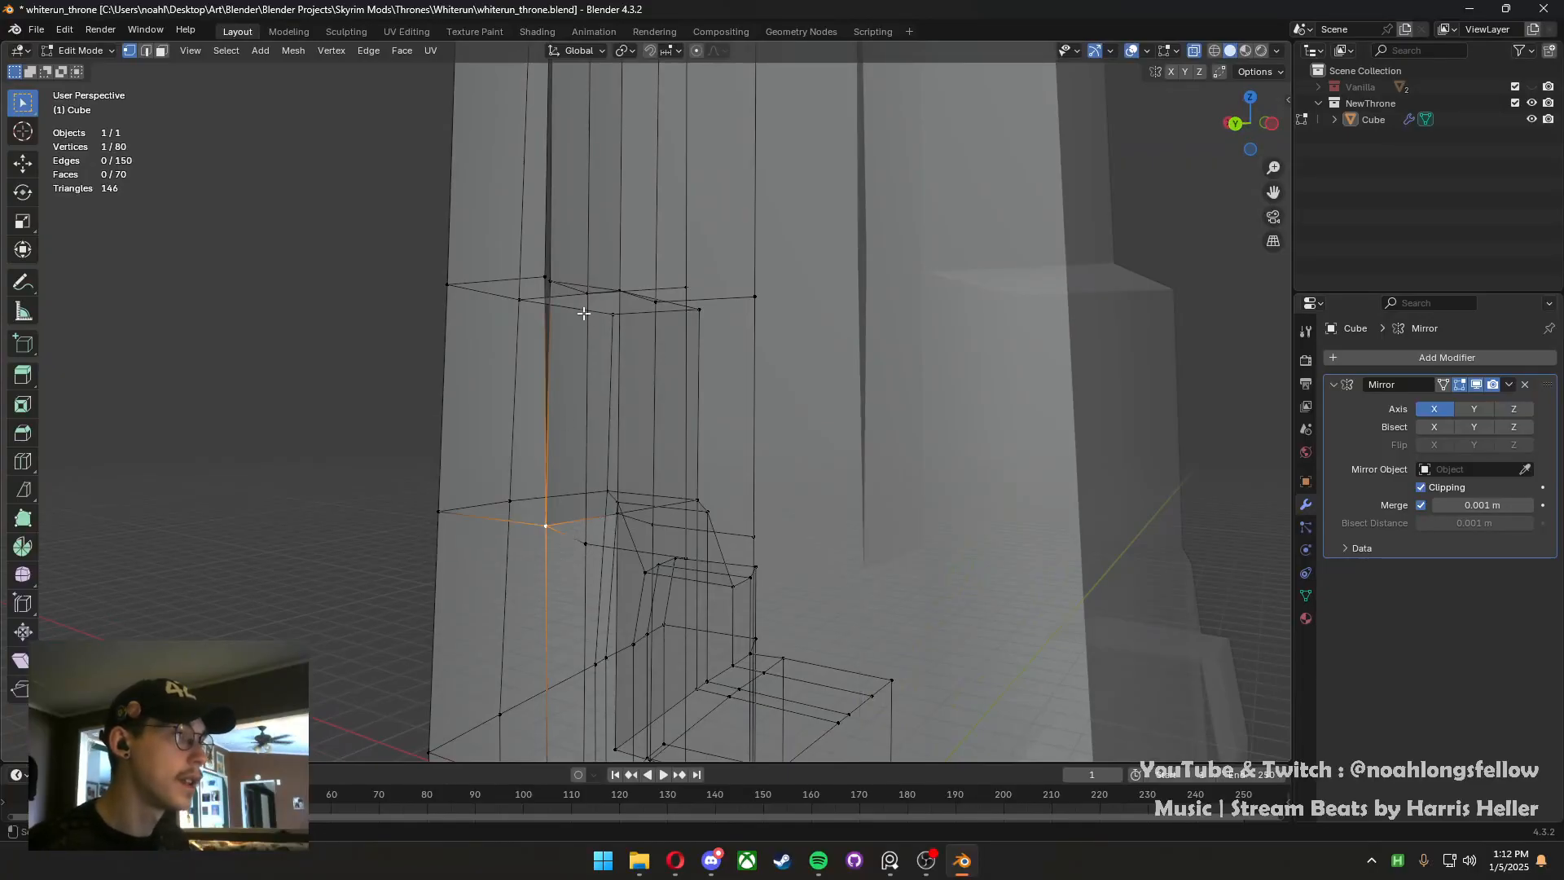
# Merge the two nearly overlapping rear vertices between post and backrest at block-top height and save the file
pyautogui.click(557, 283)
pyautogui.press('m')
pyautogui.click(544, 275)
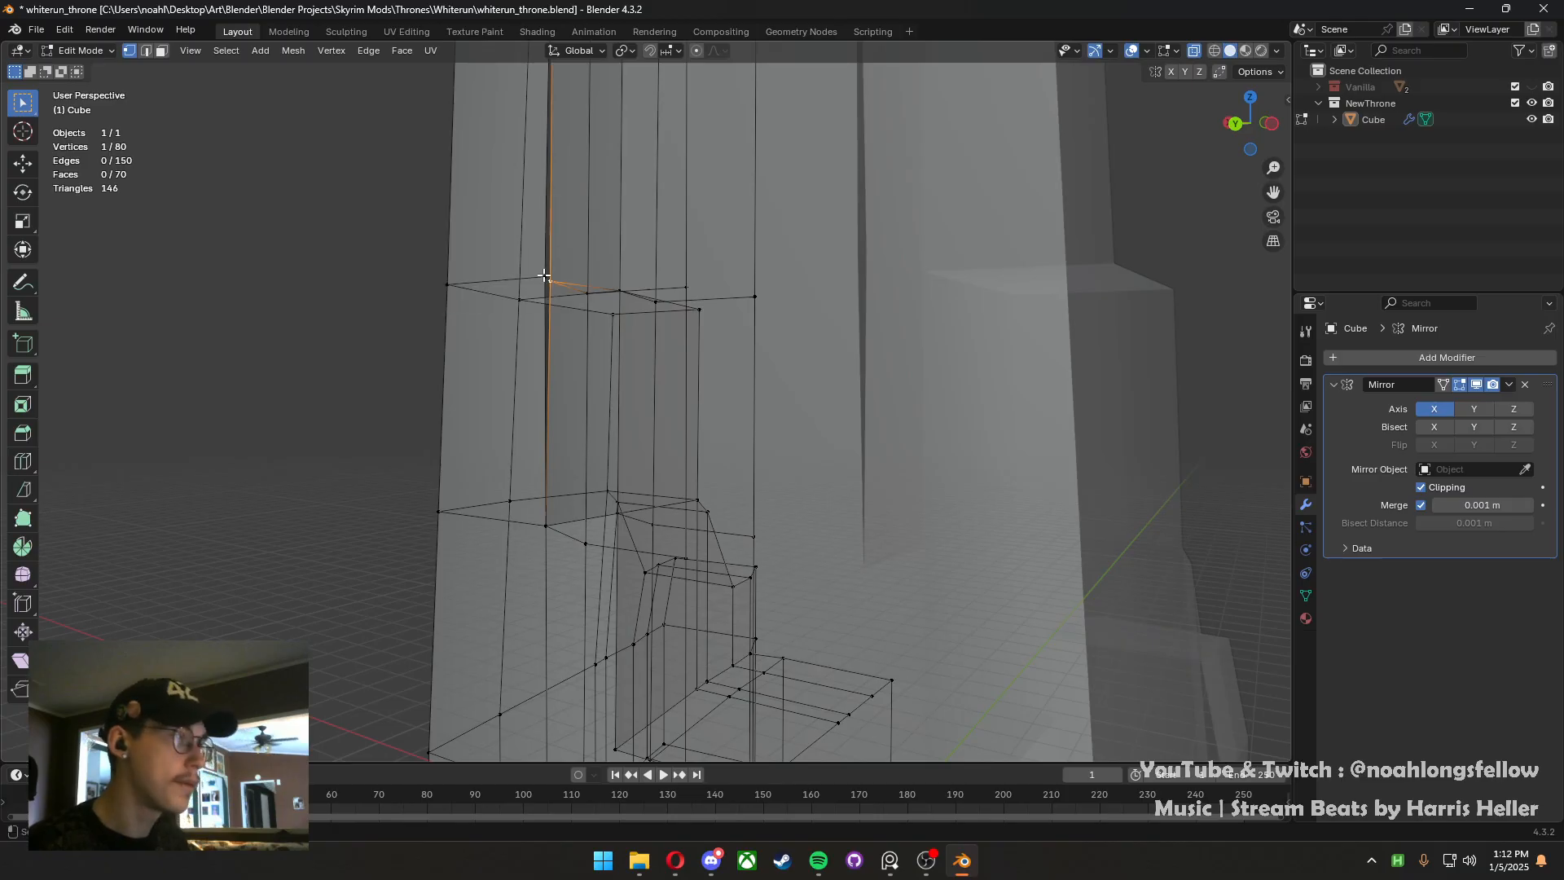
pyautogui.keyDown('shift'); pyautogui.click(546, 278); pyautogui.keyUp('shift')
pyautogui.press('m')
pyautogui.click(547, 280)
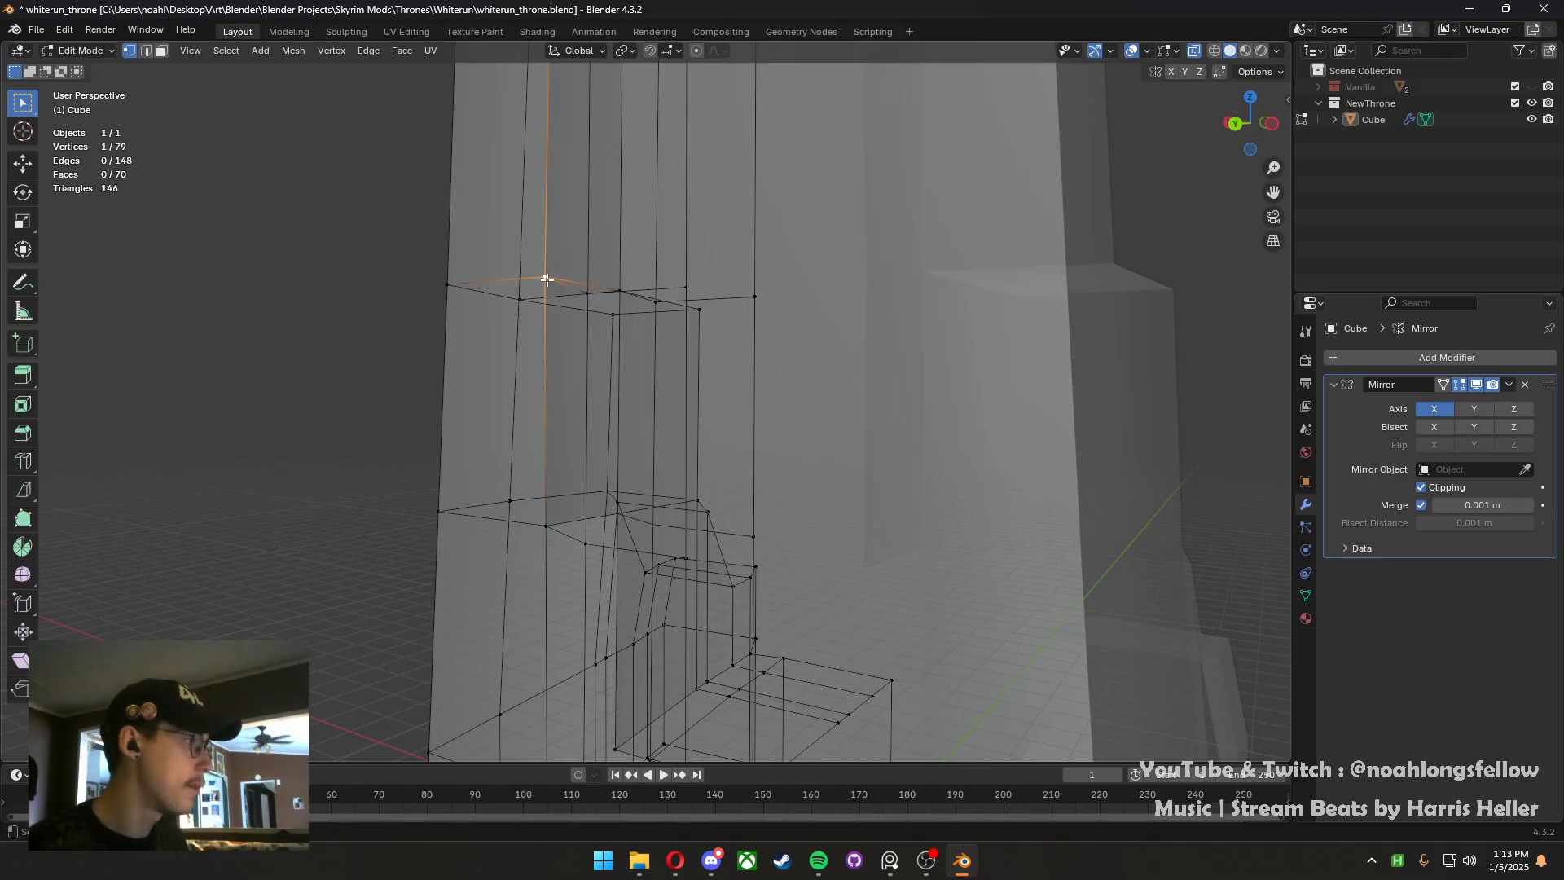
pyautogui.hotkey('ctrl', 's')
pyautogui.scroll(-4, 554, 293)
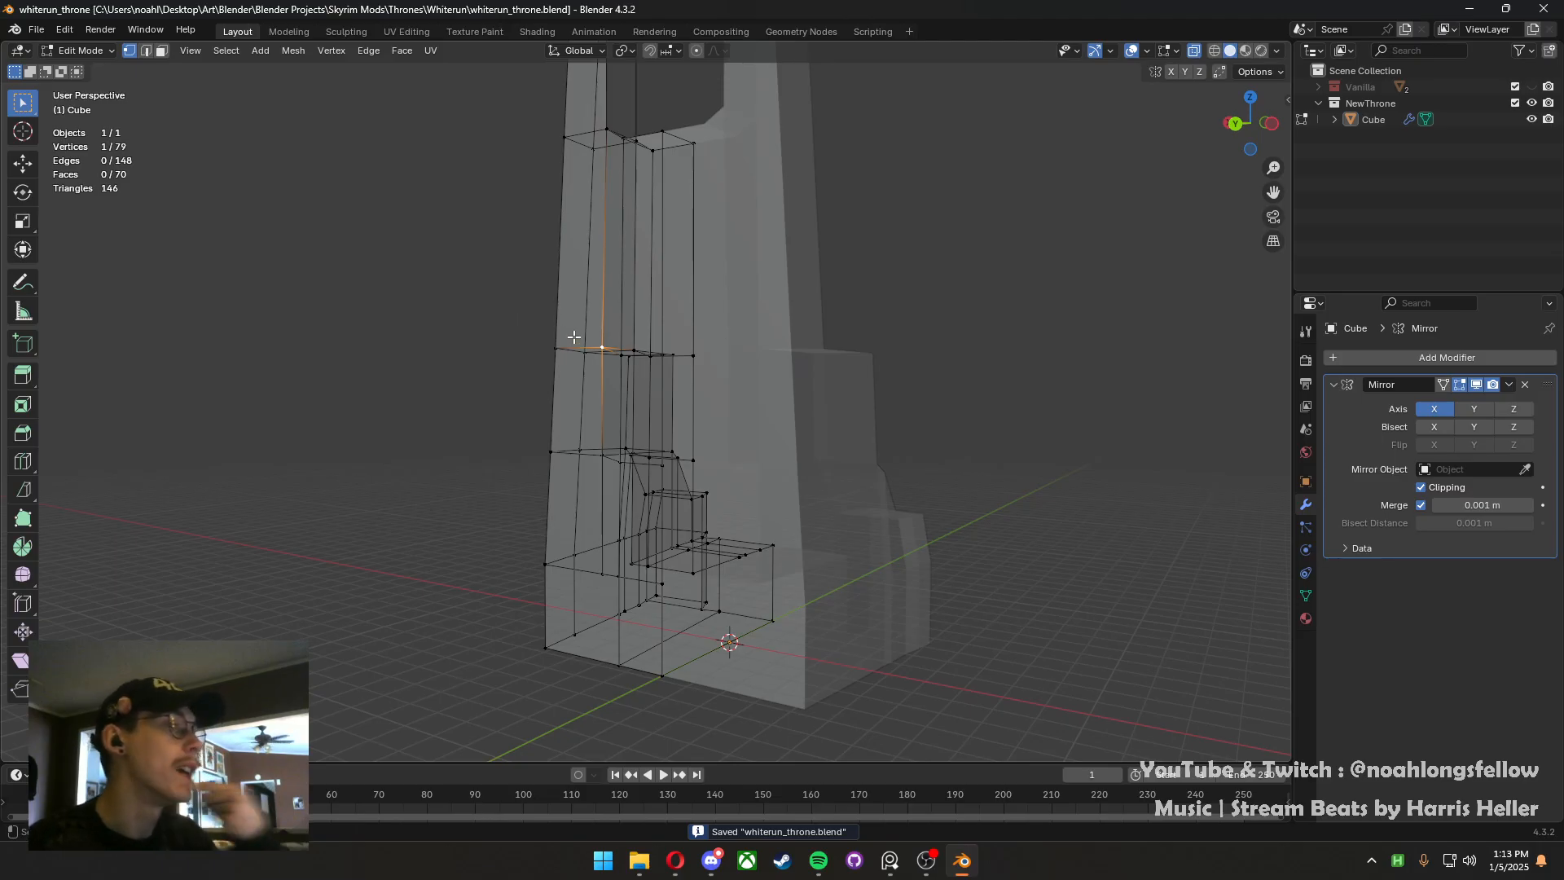
# Turn off X-ray display to see the throne's rear faces as solid
pyautogui.moveTo(594, 342); pyautogui.dragTo(712, 408, button='middle')
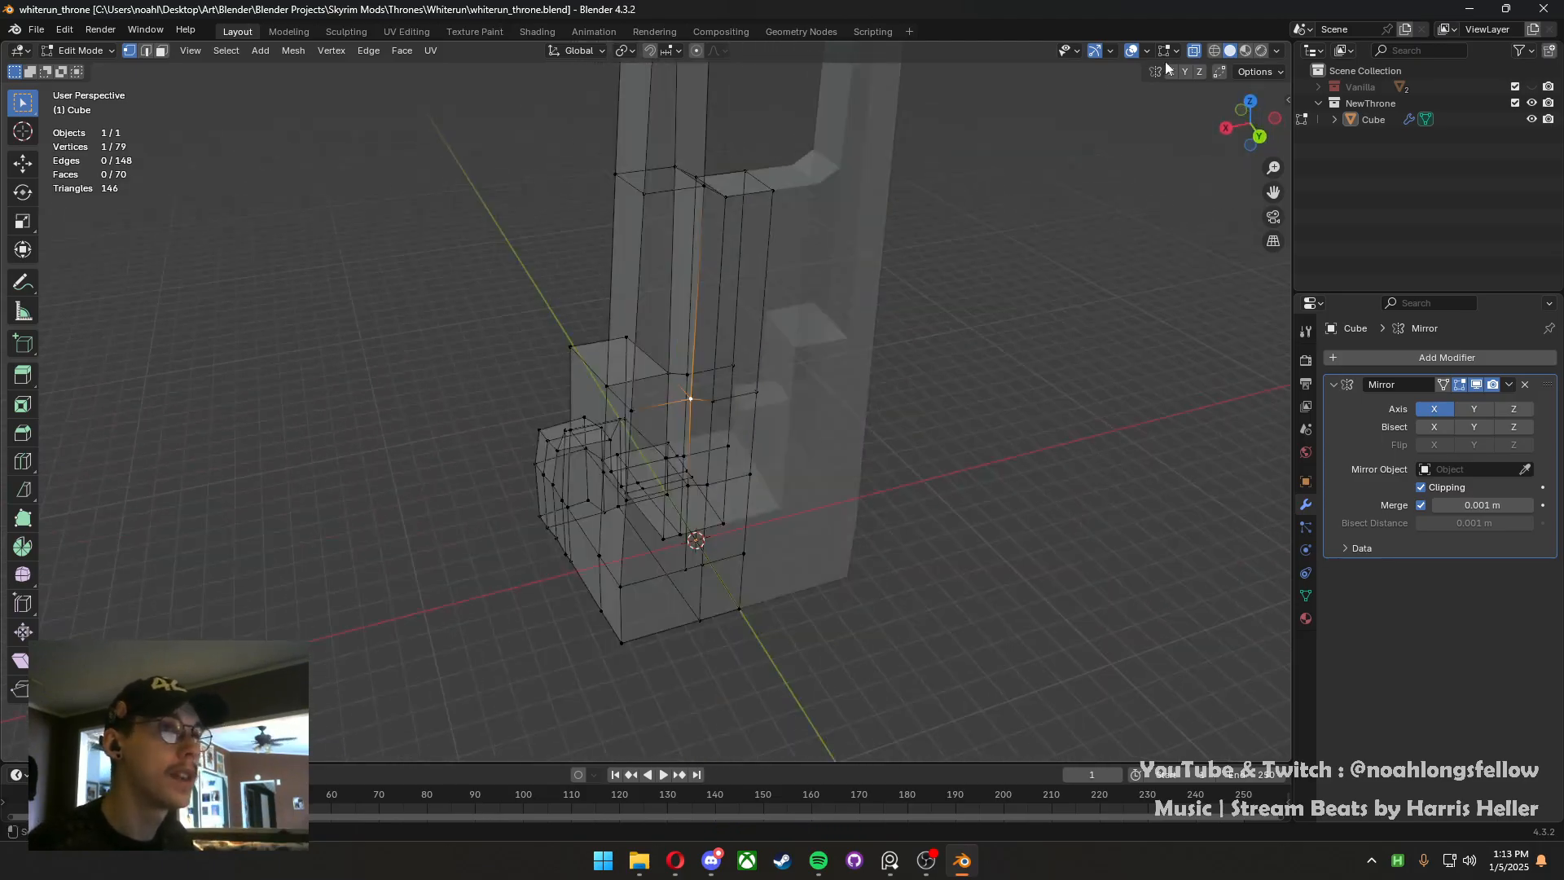
pyautogui.click(1195, 52)
pyautogui.moveTo(772, 284); pyautogui.dragTo(678, 249, button='middle')
pyautogui.press('3')
pyautogui.moveTo(658, 367); pyautogui.dragTo(691, 349, button='middle')
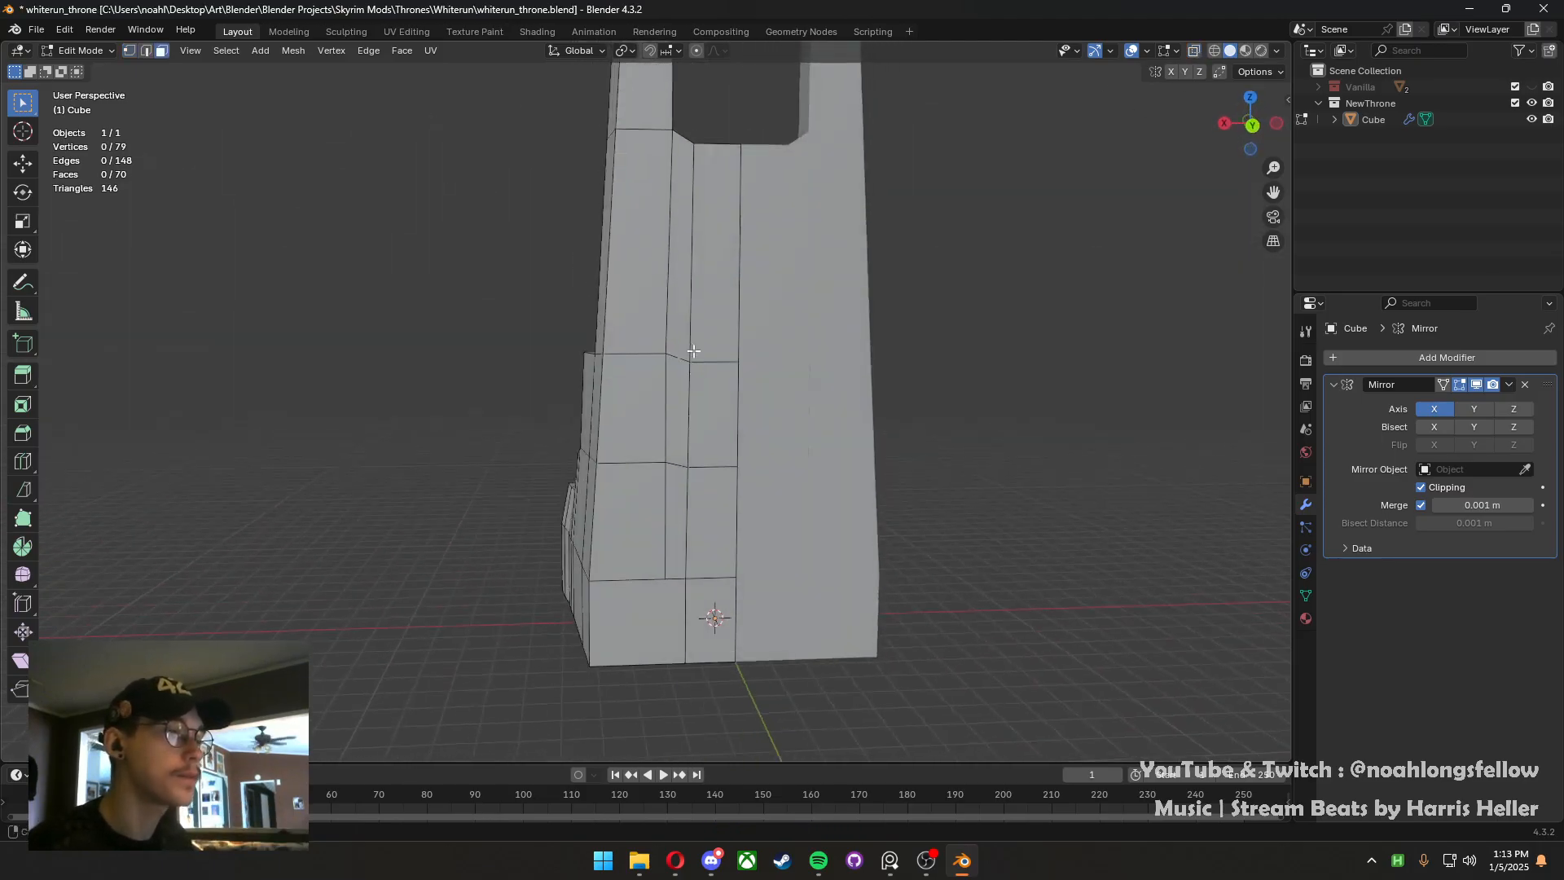
# Slide the post's inner rear vertex on the edge above the base outward along that horizontal edge
pyautogui.press('1')
pyautogui.click(674, 593)
pyautogui.moveTo(770, 652); pyautogui.dragTo(727, 640, button='middle')
pyautogui.moveTo(629, 557); pyautogui.dragTo(643, 553, button='middle')
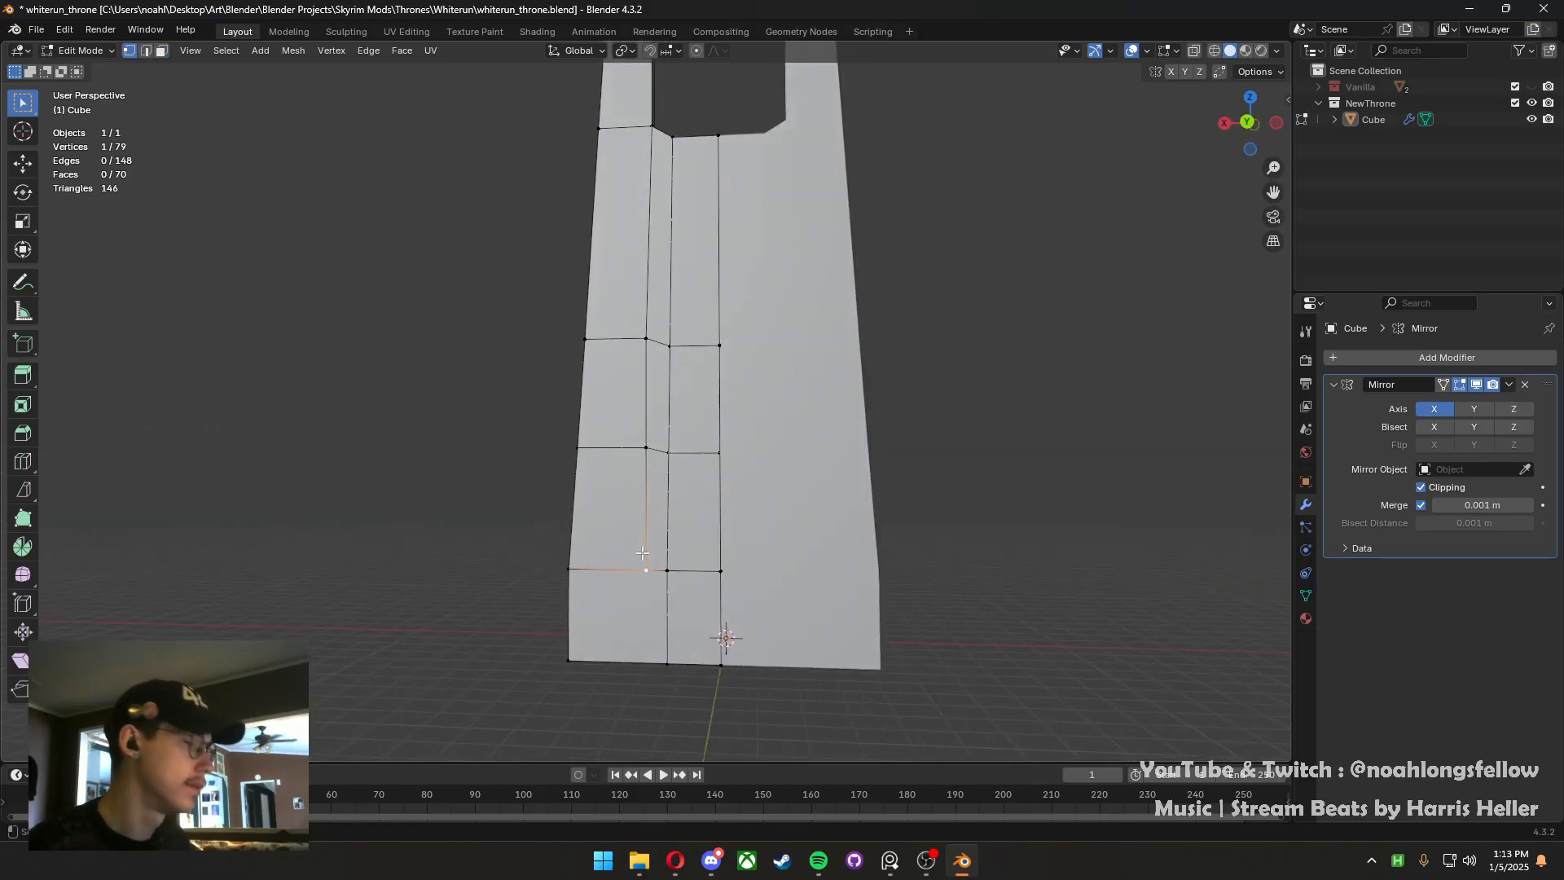
pyautogui.press('g')
pyautogui.click(626, 553)
# Slide the two rear vertices directly above, at armrest-top and block-top height, outward until they line up vertically with it
pyautogui.click(656, 456)
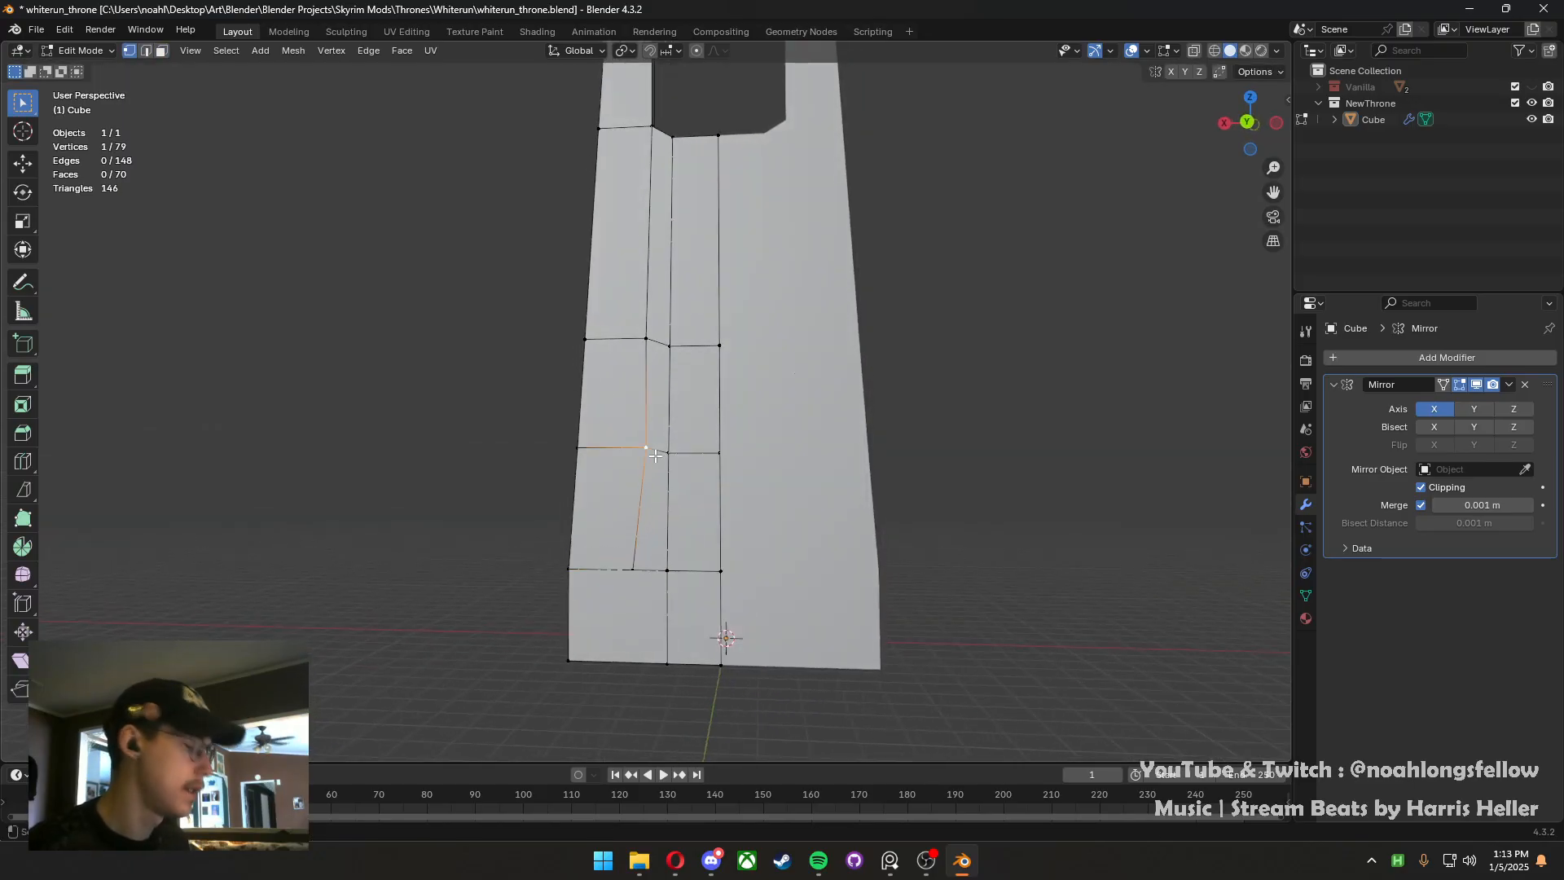
pyautogui.press('g')
pyautogui.press('g')
pyautogui.click(564, 456)
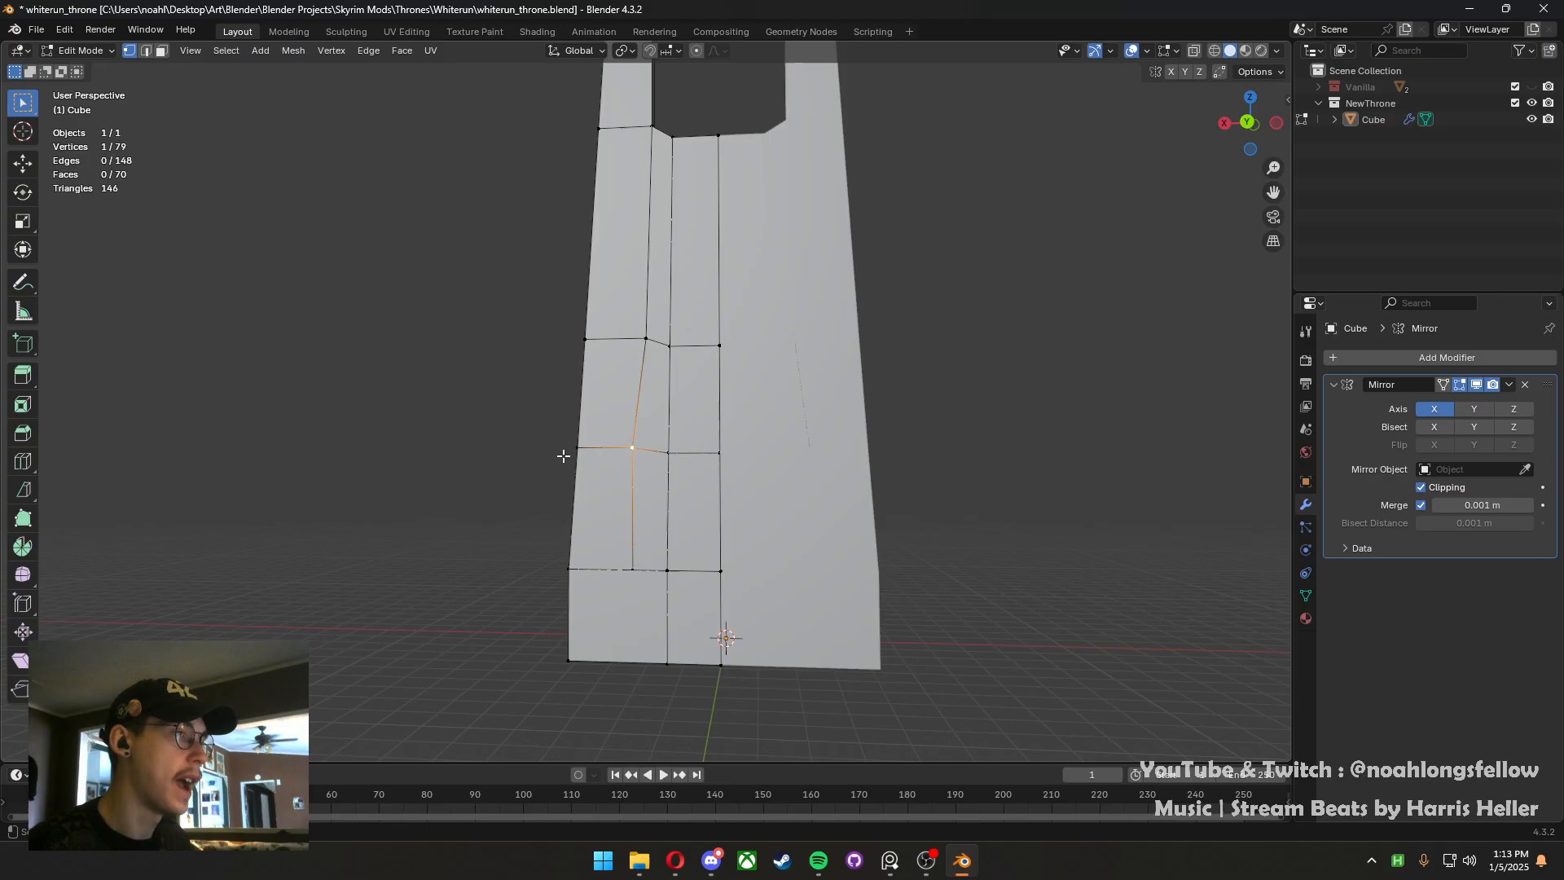
pyautogui.click(647, 342)
pyautogui.press('g')
pyautogui.press('g')
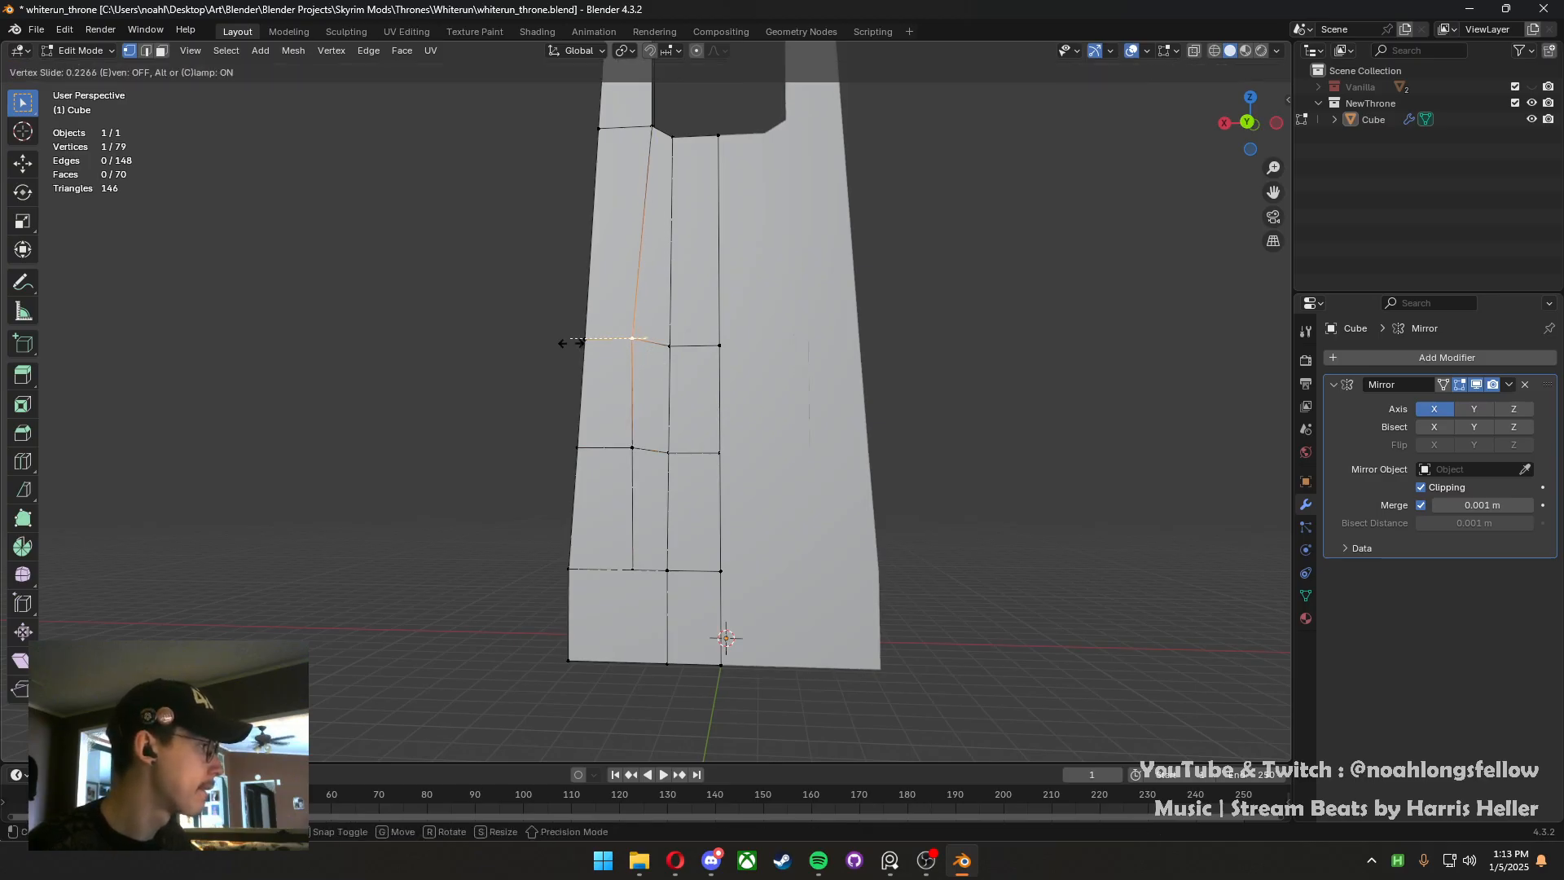
pyautogui.click(573, 343)
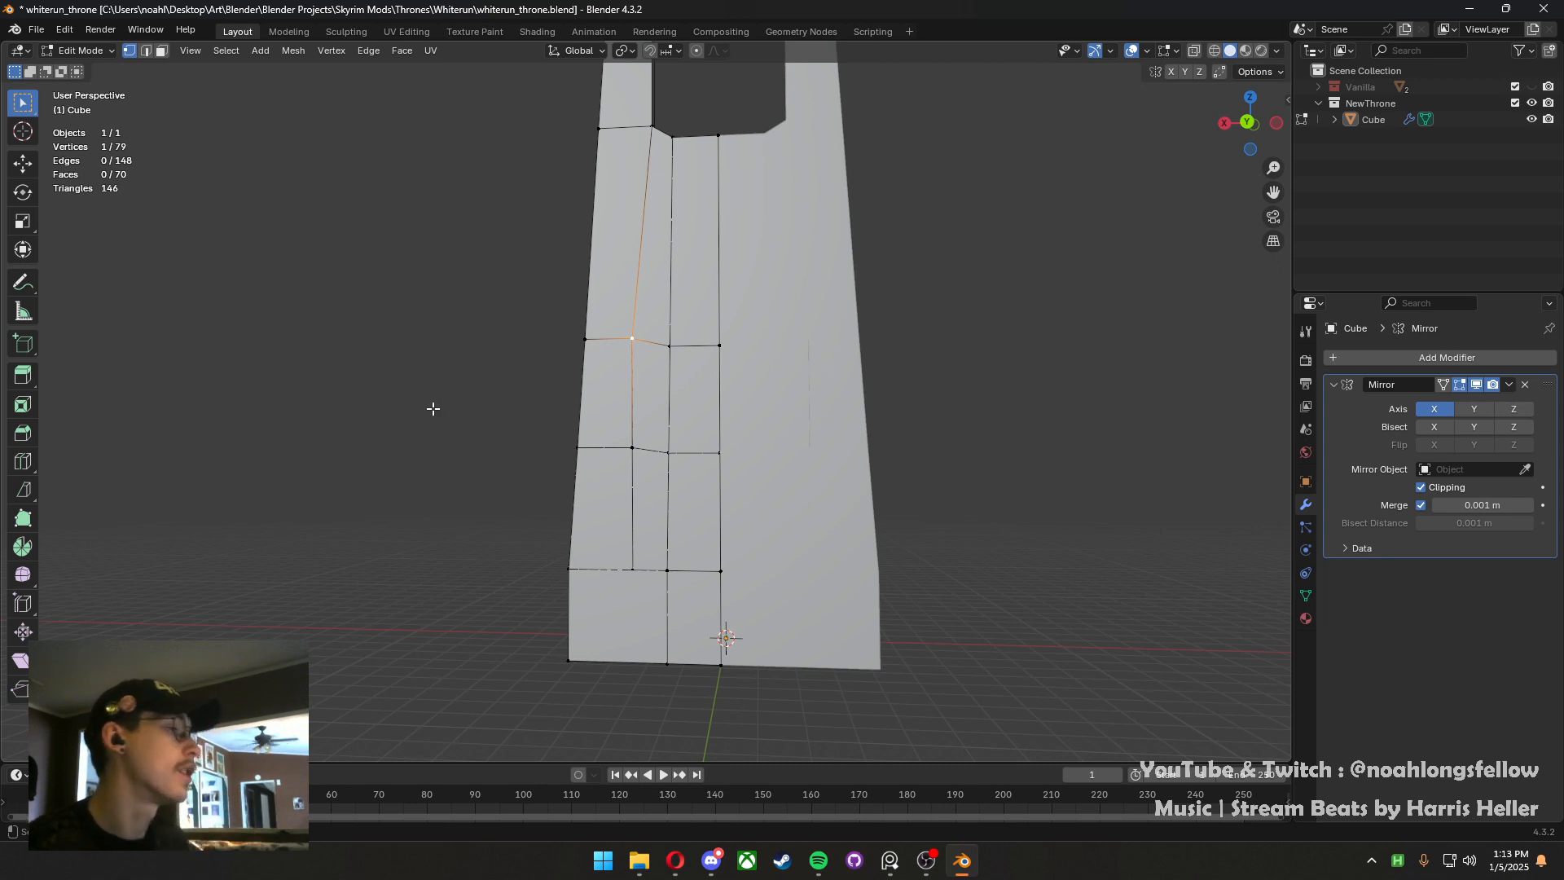
# In the back view, snap the 3D cursor to the backrest's rear vertex at armrest-top height
pyautogui.moveTo(521, 334)
pyautogui.mouseDown(button='middle')
pyautogui.moveTo(565, 321)
pyautogui.moveTo(541, 326)
pyautogui.mouseUp(button='middle')
pyautogui.keyDown('shift'); pyautogui.moveTo(554, 326); pyautogui.dragTo(424, 529, button='middle'); pyautogui.keyUp('shift')
pyautogui.scroll(1, 440, 513)
pyautogui.moveTo(482, 448); pyautogui.dragTo(496, 437, button='middle')
pyautogui.keyDown('shift'); pyautogui.moveTo(540, 548); pyautogui.dragTo(647, 352, button='middle'); pyautogui.keyUp('shift')
pyautogui.press('`')
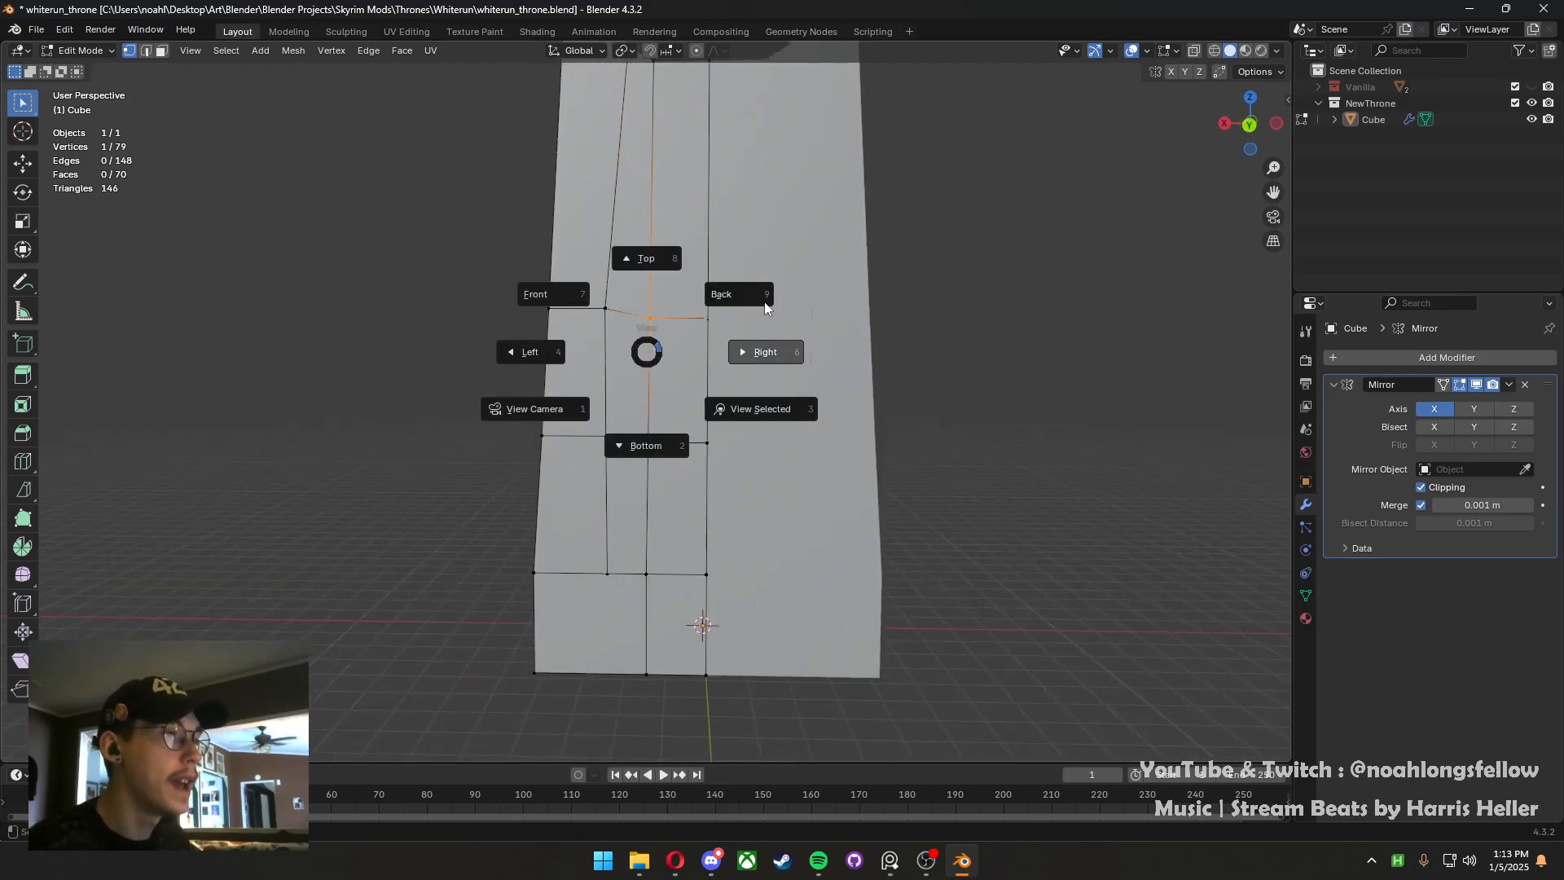
pyautogui.click(765, 304)
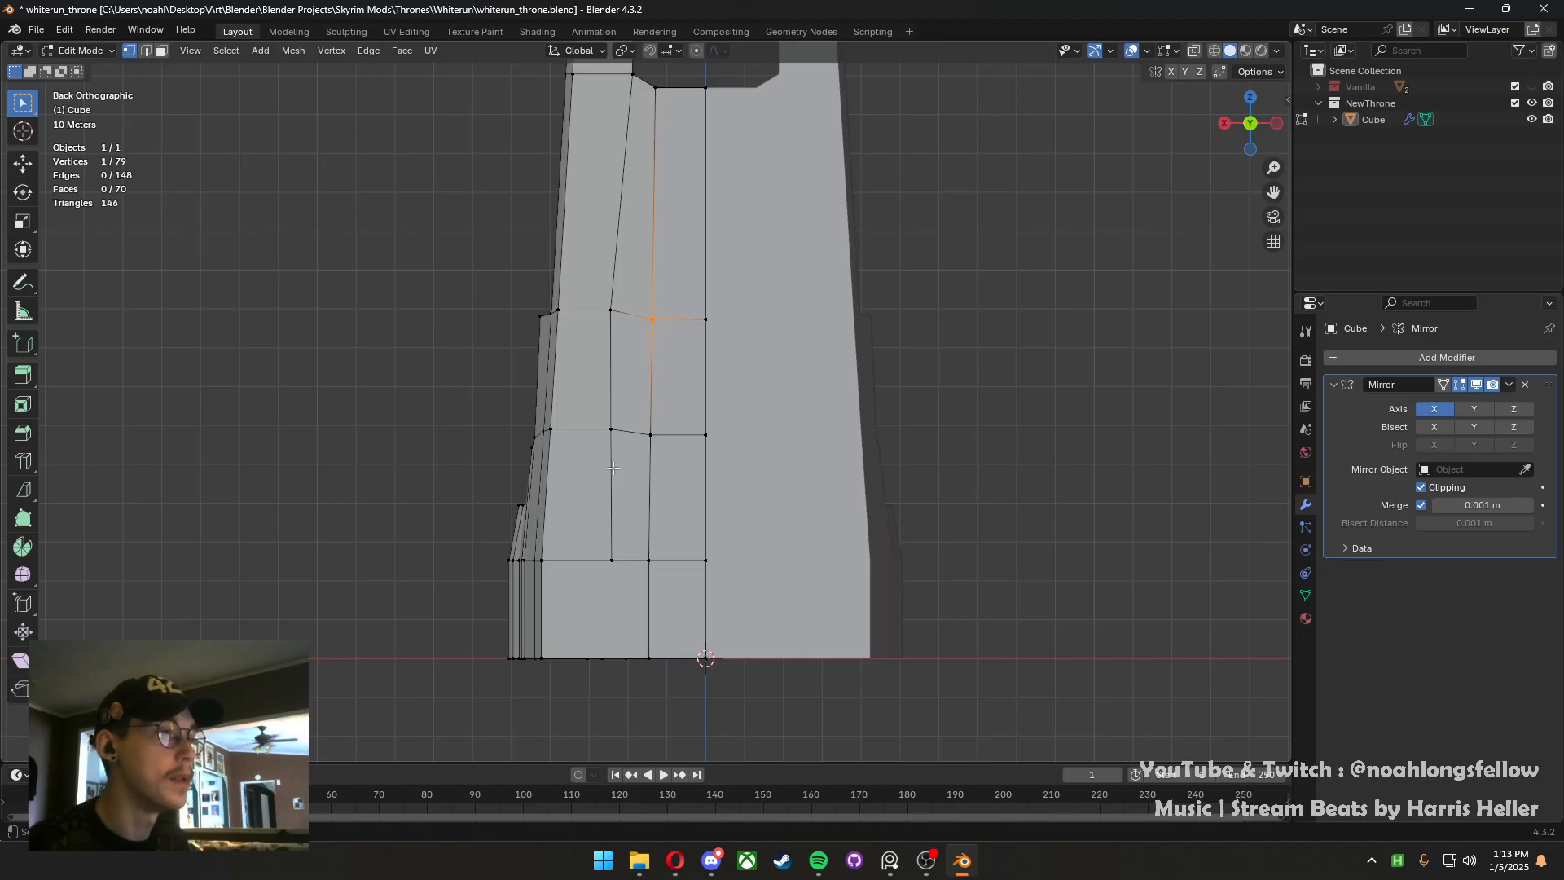
pyautogui.click(656, 439)
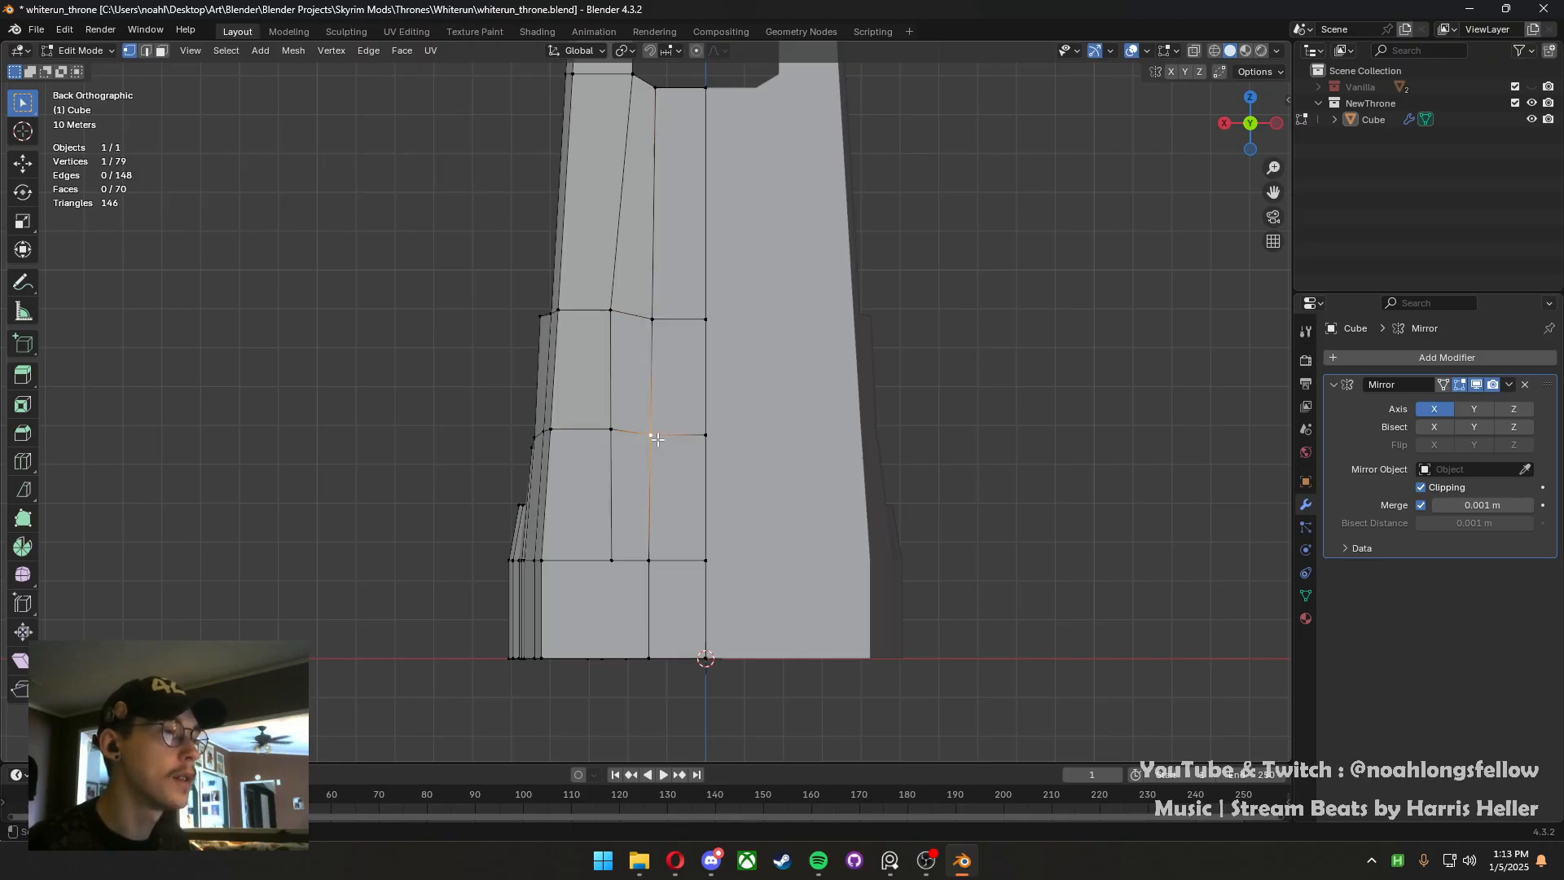
pyautogui.hotkey('shift', 's')
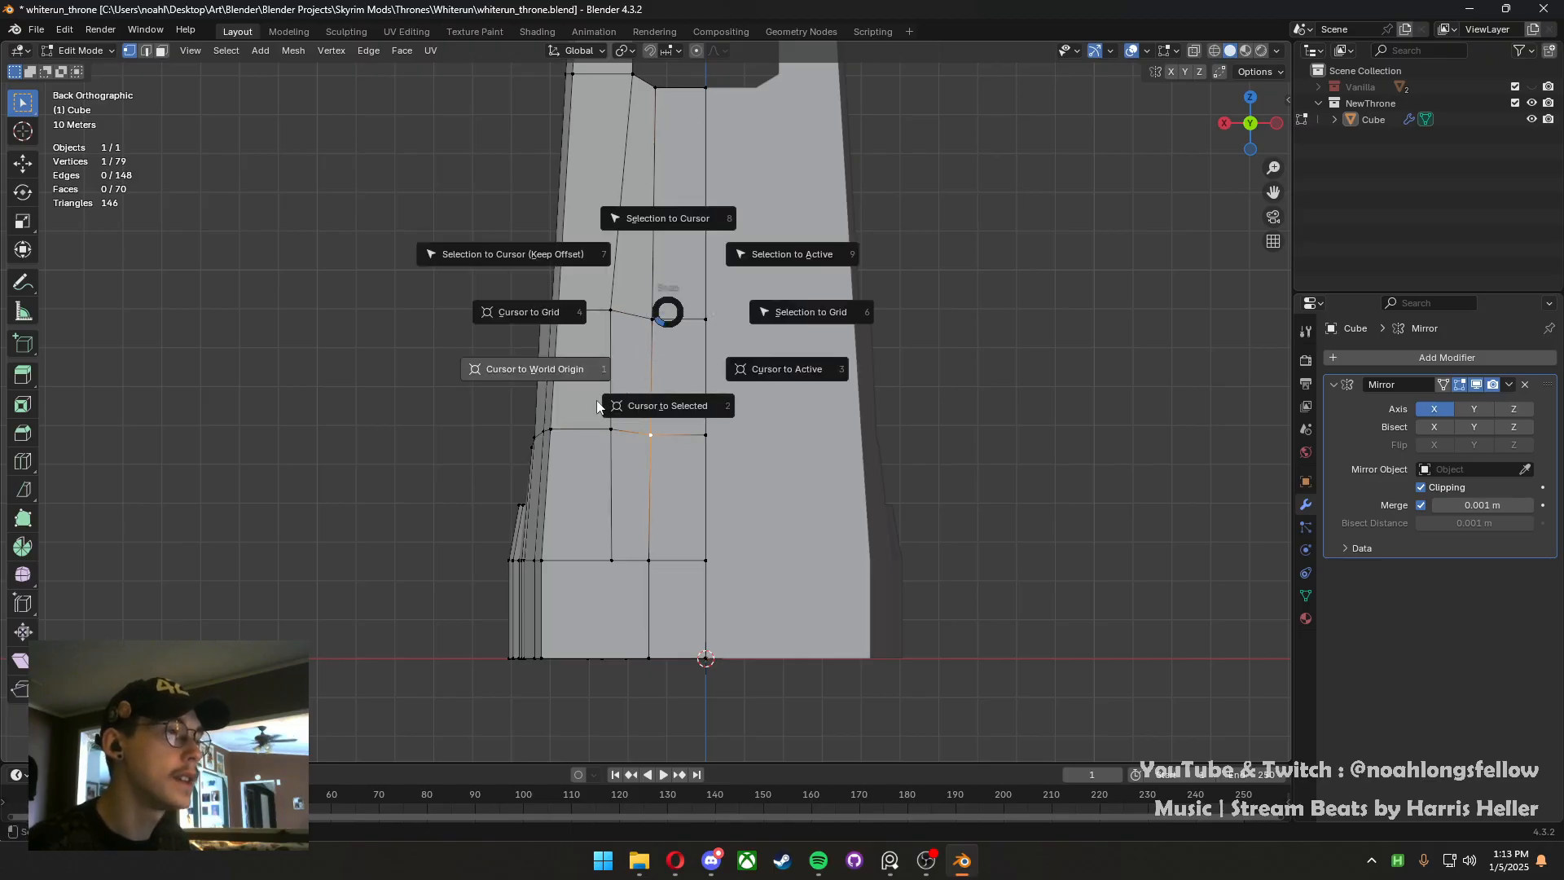
pyautogui.click(638, 412)
# Set the pivot point to 3D Cursor and flatten the post's inner rear vertex at armrest-top height to the cursor with a Z scale of 0
pyautogui.click(623, 441)
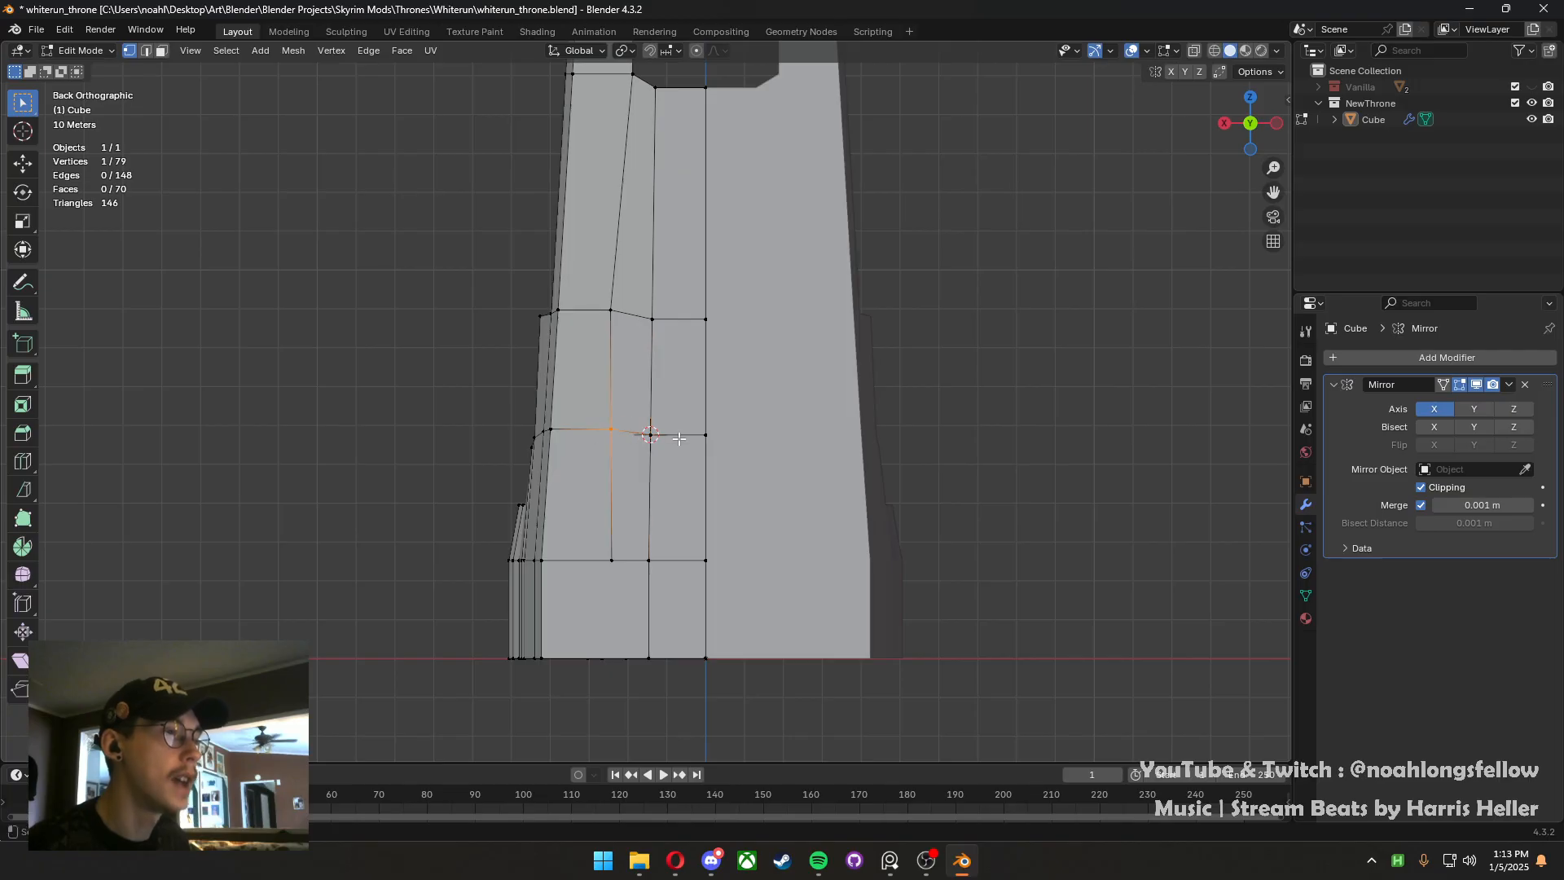
pyautogui.press('s')
pyautogui.press('z')
pyautogui.press('Escape')
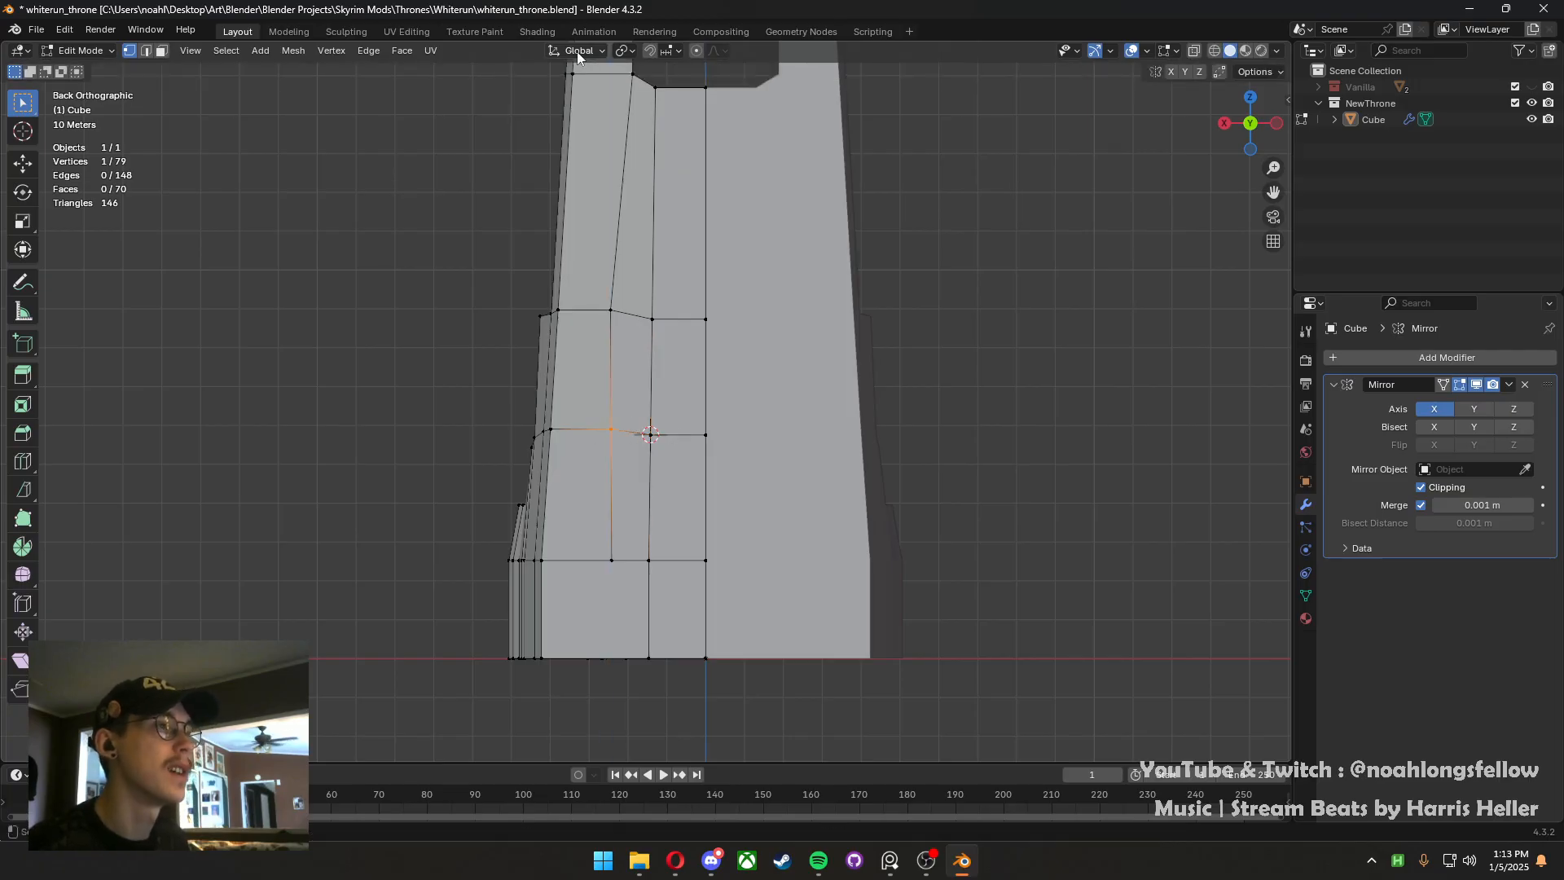
pyautogui.click(624, 51)
pyautogui.click(653, 100)
pyautogui.press('s')
pyautogui.press('z')
pyautogui.press('0')
pyautogui.press('Return')
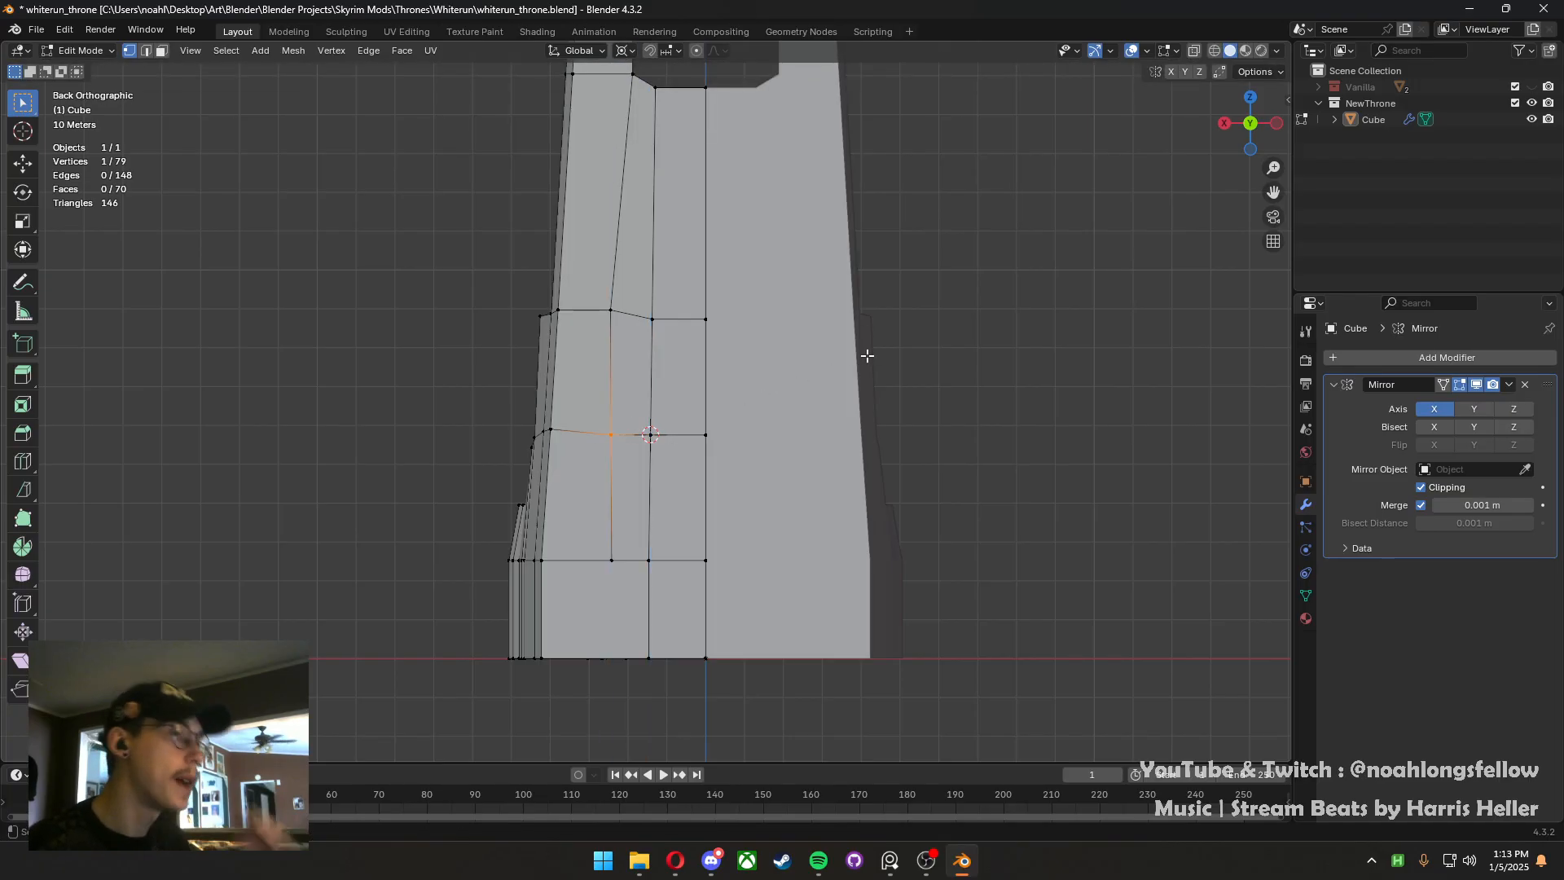
# Snap the 3D cursor to the backrest's rear vertex at block-top height and flatten the post's inner and outer rear vertices to it along Z
pyautogui.click(654, 322)
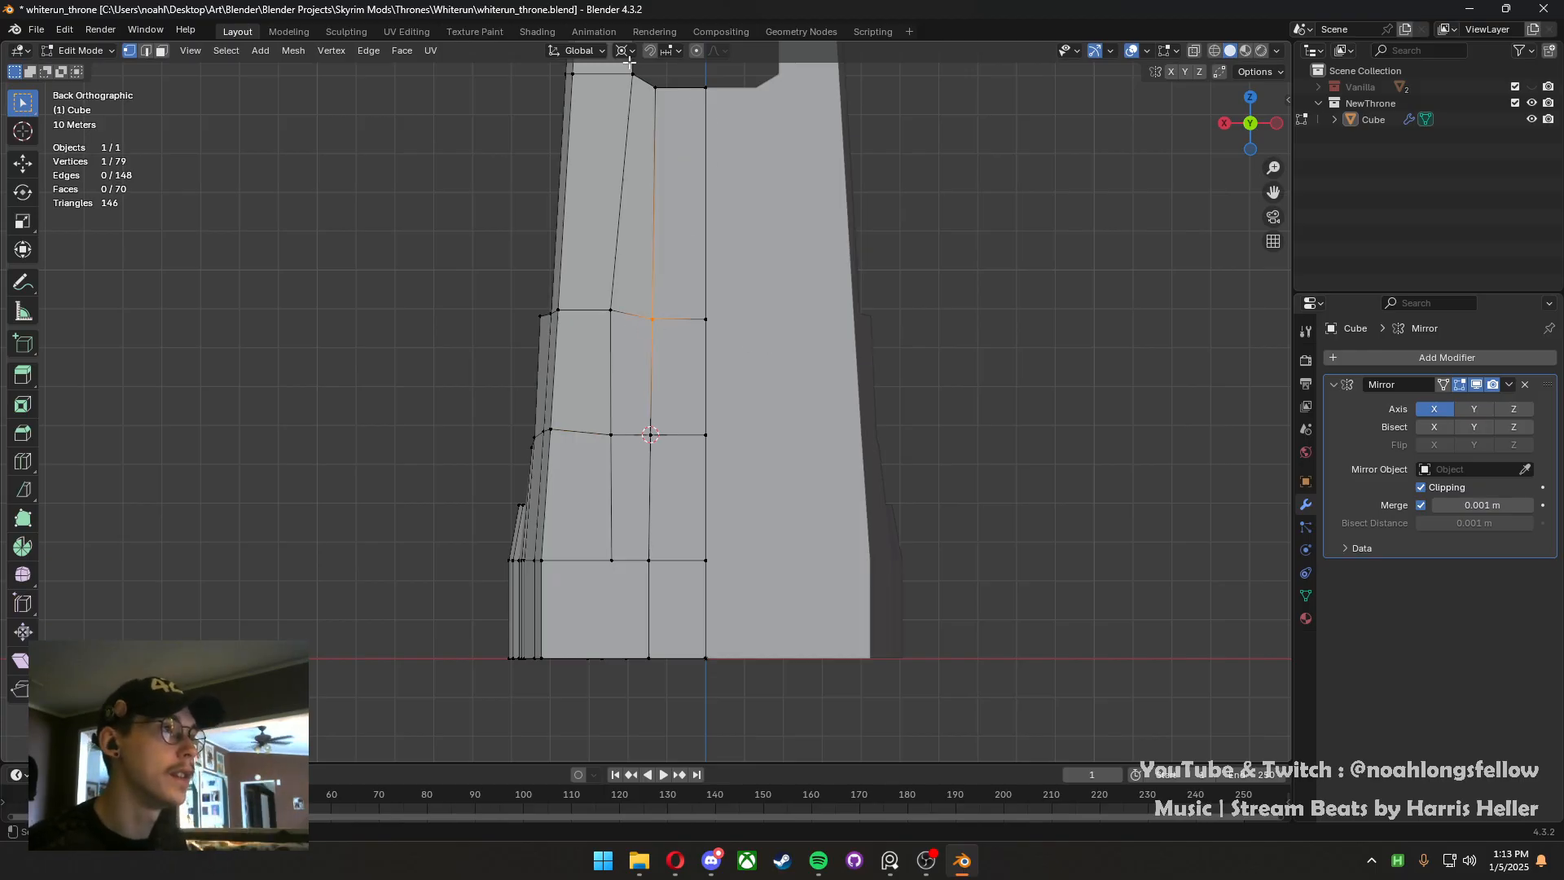
pyautogui.hotkey('shift', 's')
pyautogui.click(734, 436)
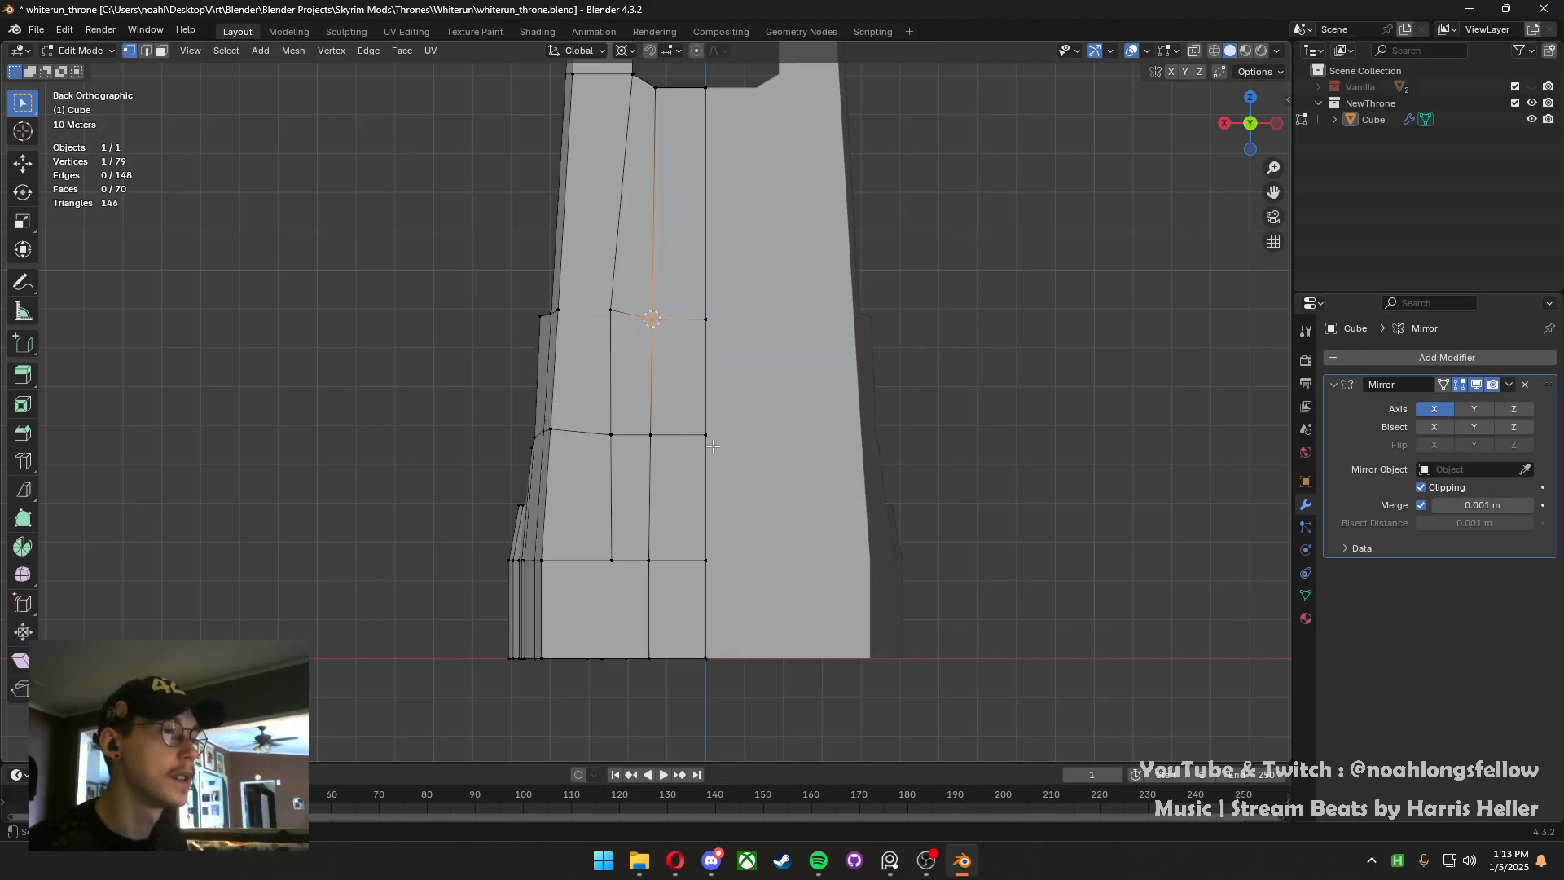
pyautogui.moveTo(583, 277); pyautogui.dragTo(581, 275)
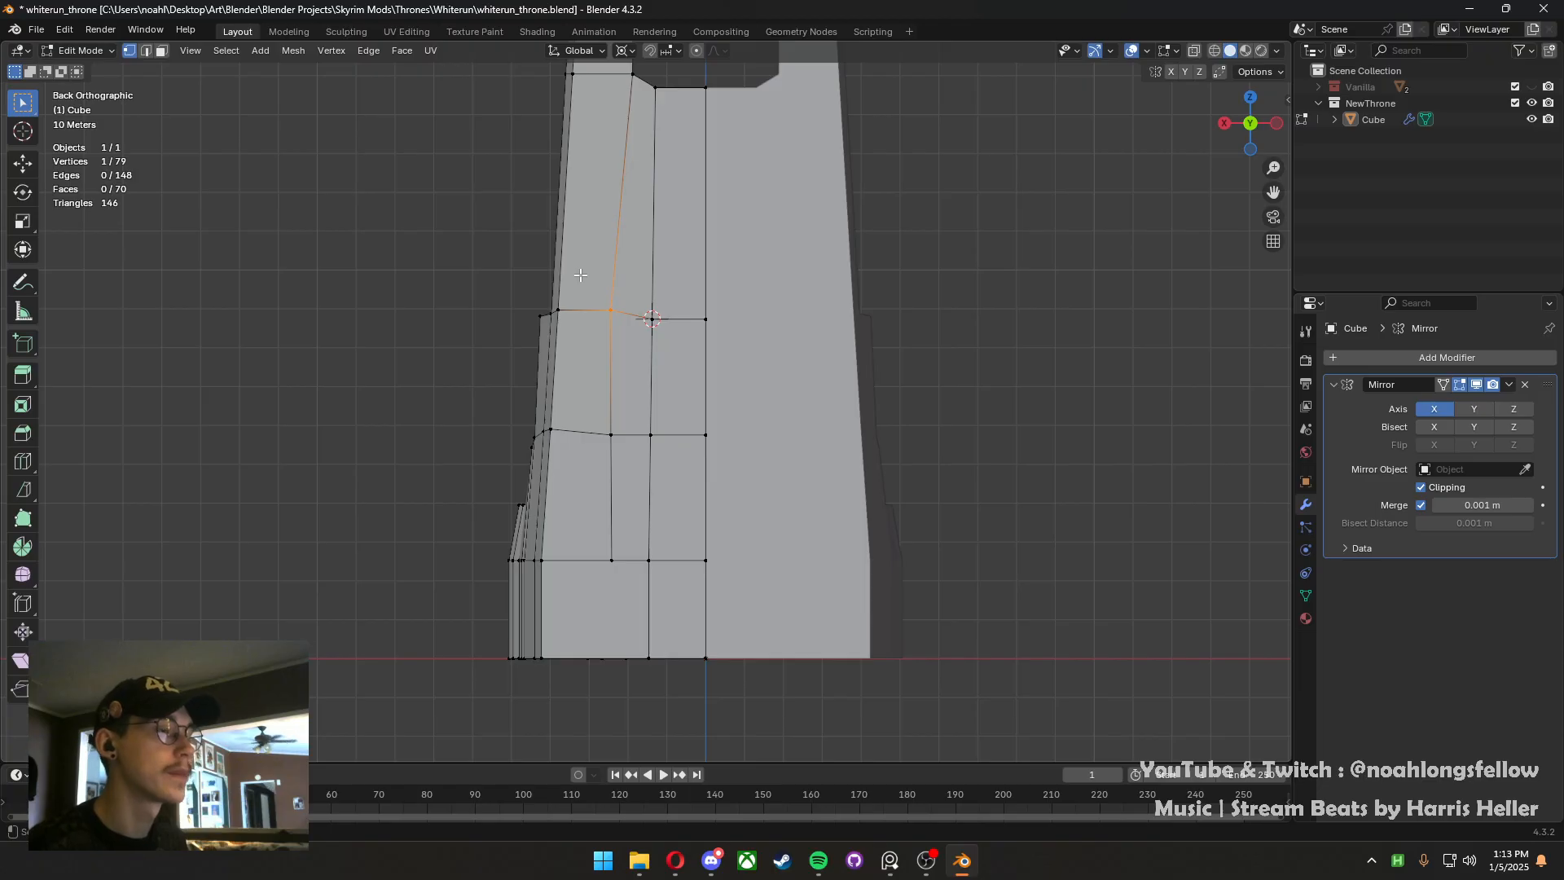
pyautogui.press('s')
pyautogui.press('z')
pyautogui.press('0')
pyautogui.press('Return')
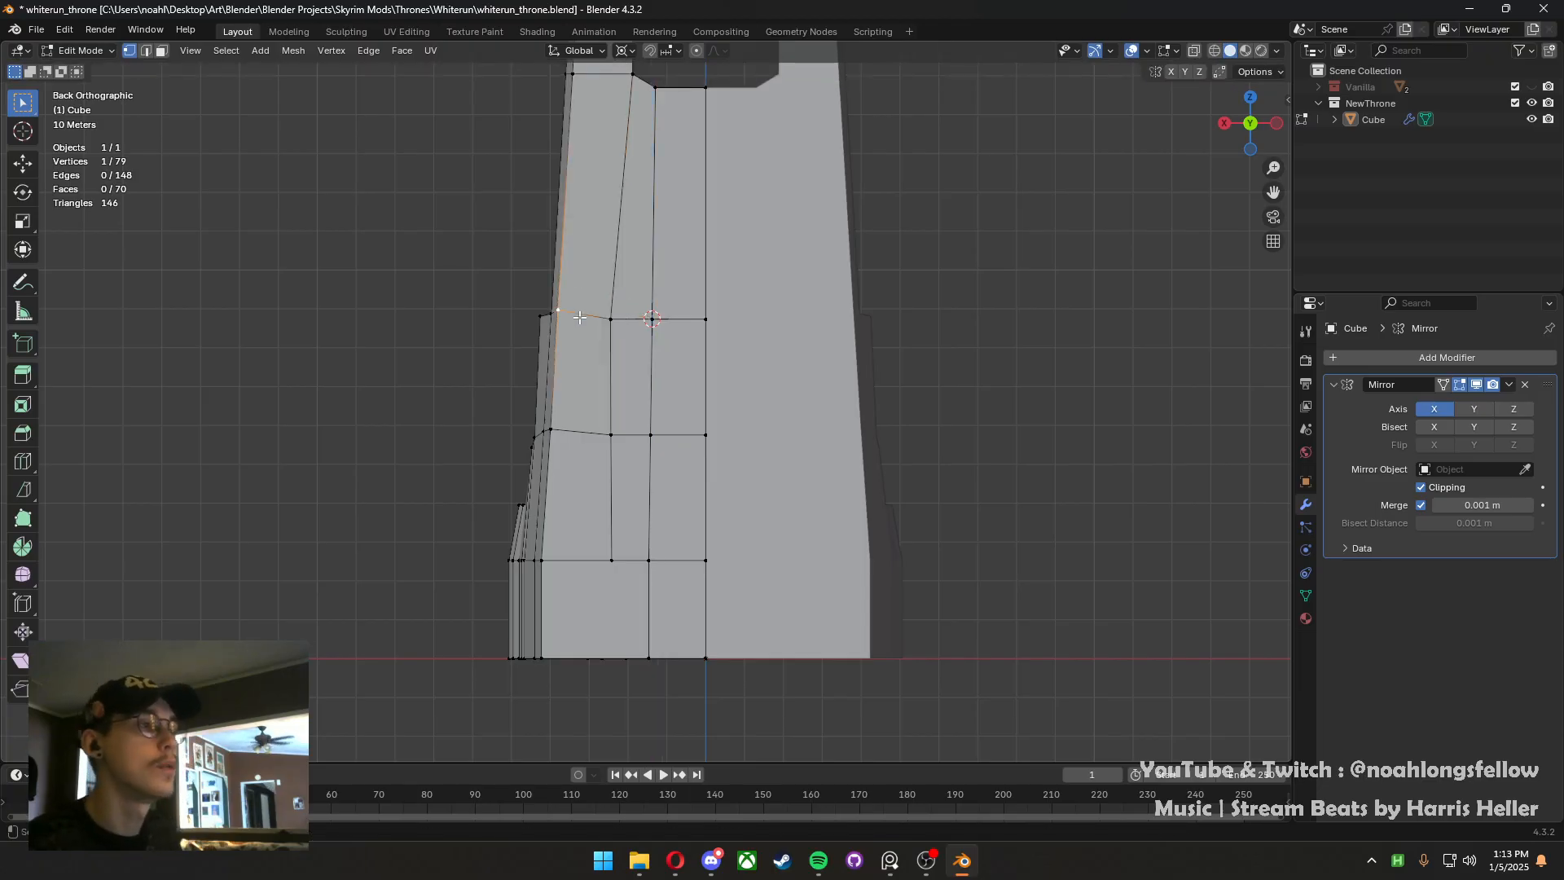
pyautogui.moveTo(581, 270); pyautogui.dragTo(767, 334, button='middle')
pyautogui.press('`')
pyautogui.click(632, 343)
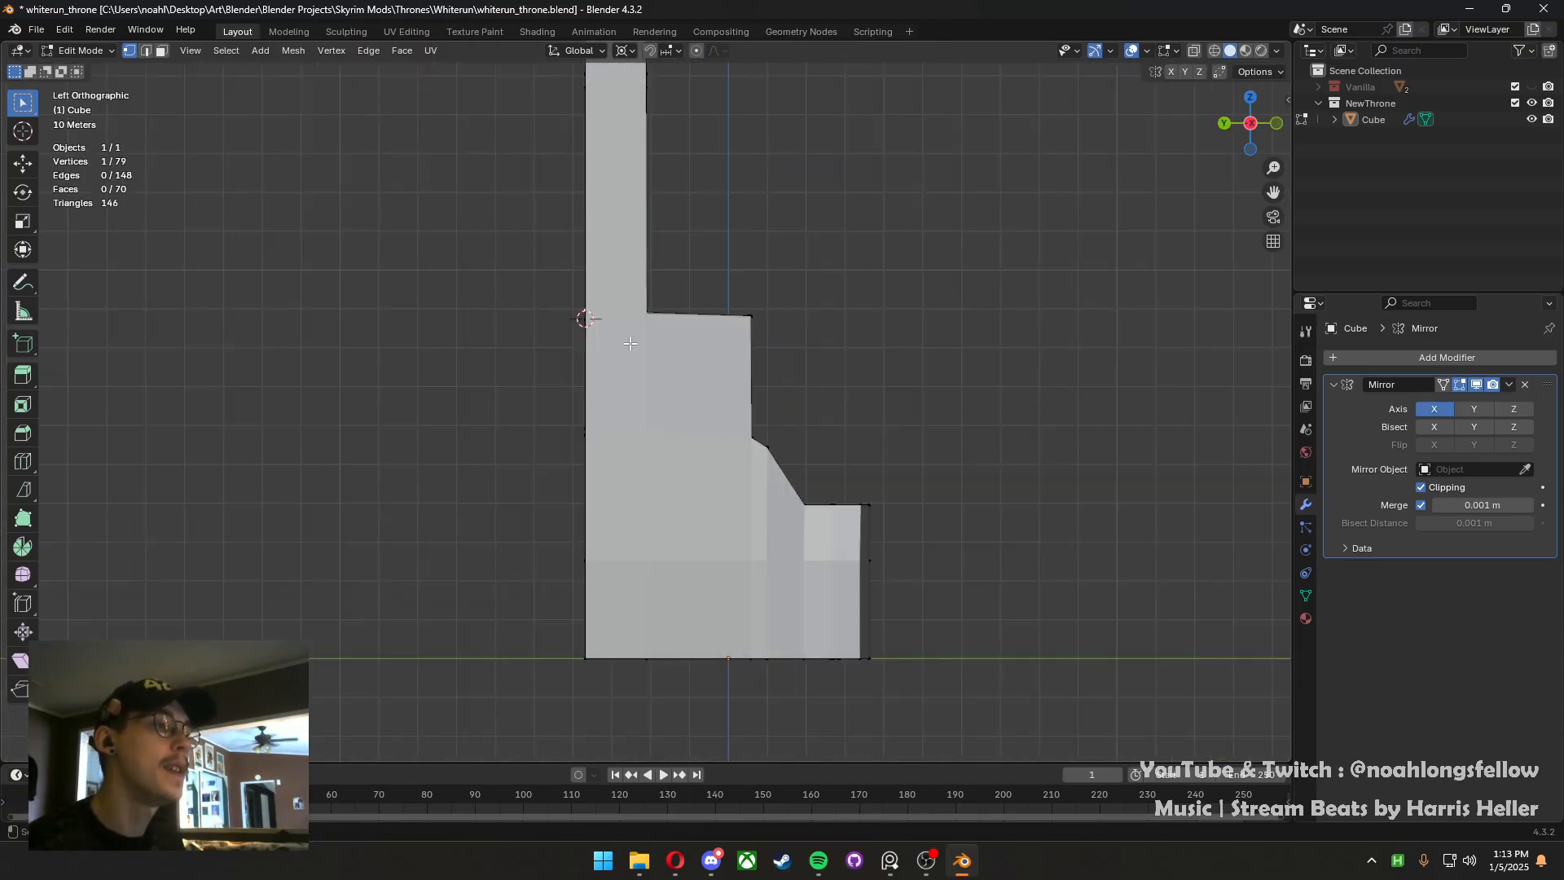
pyautogui.press('`')
pyautogui.click(745, 276)
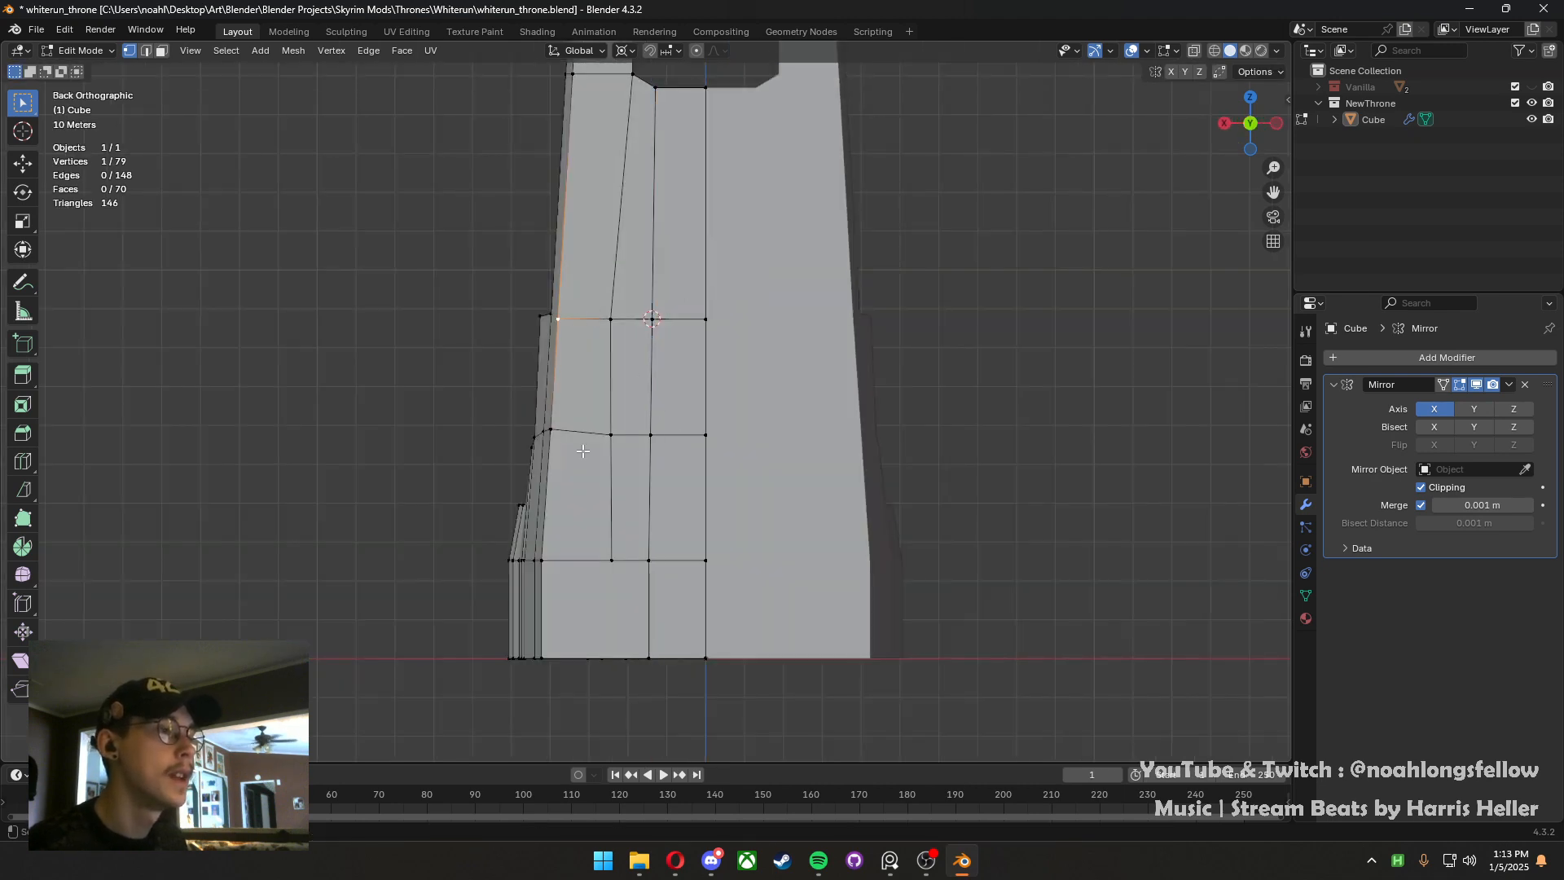
pyautogui.click(551, 430)
pyautogui.write('sz0')
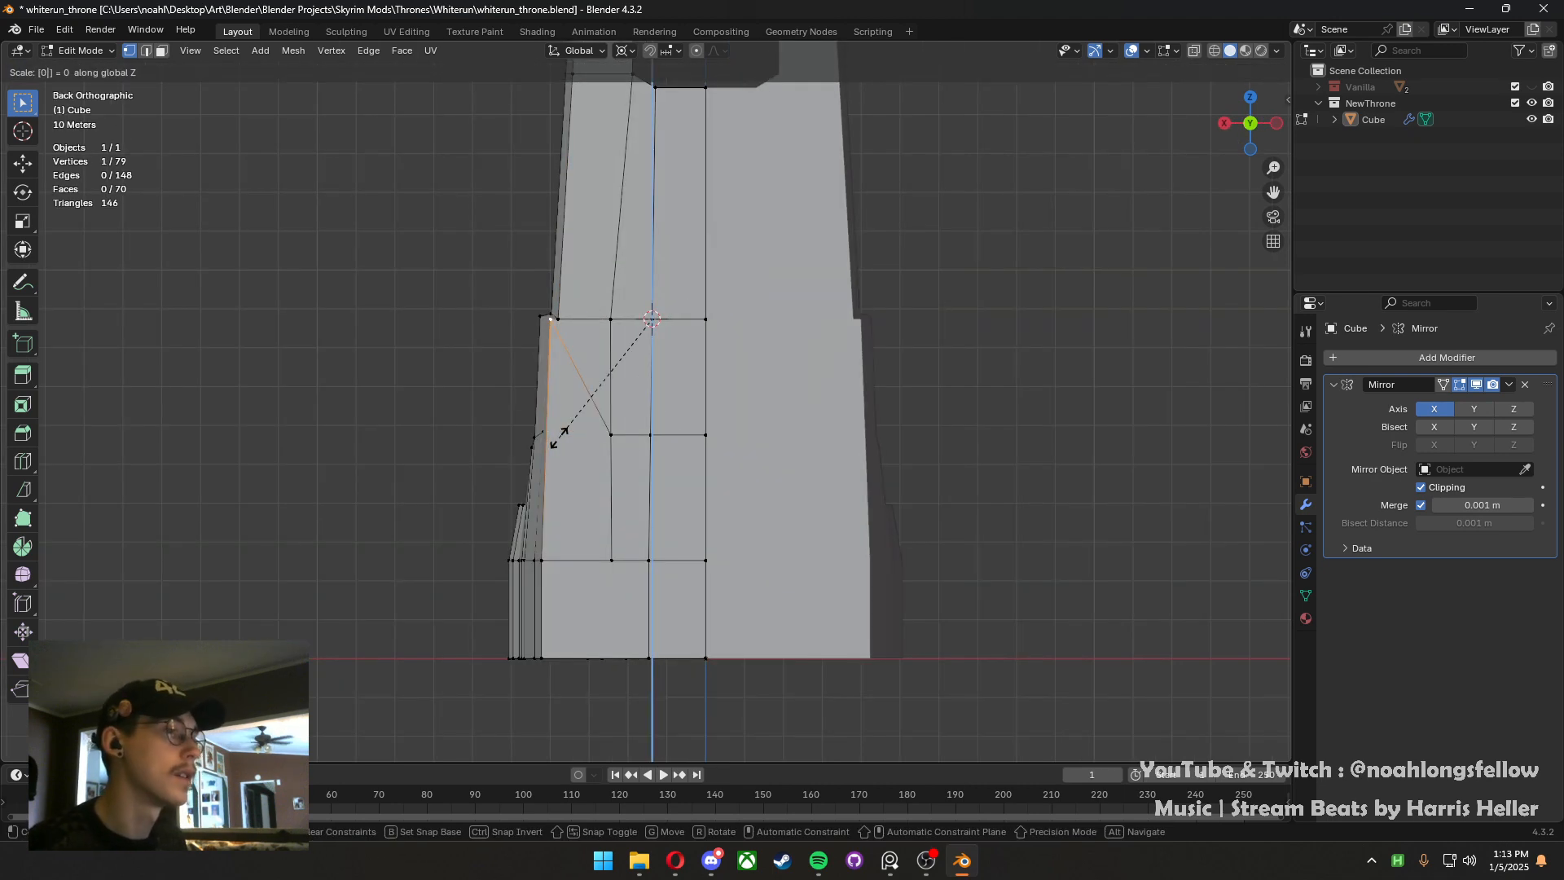
pyautogui.press('Escape')
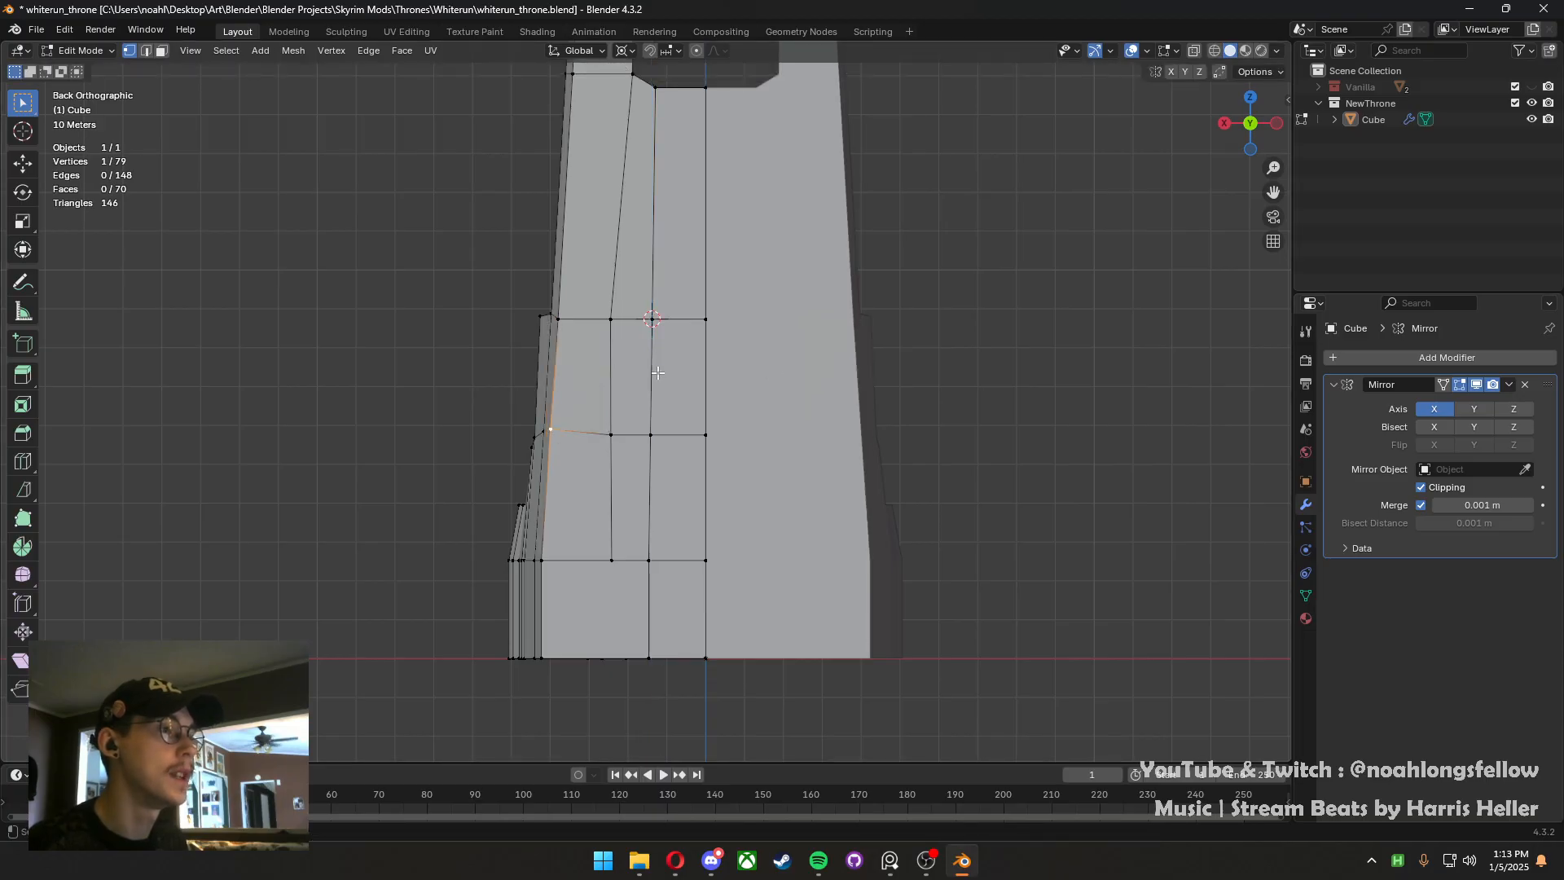
# Snap the 3D cursor to the backrest's rear vertex at armrest-top height, level the post's outer rear corner vertex with it, and save the file
pyautogui.click(650, 435)
pyautogui.hotkey('shift', 's')
pyautogui.click(609, 481)
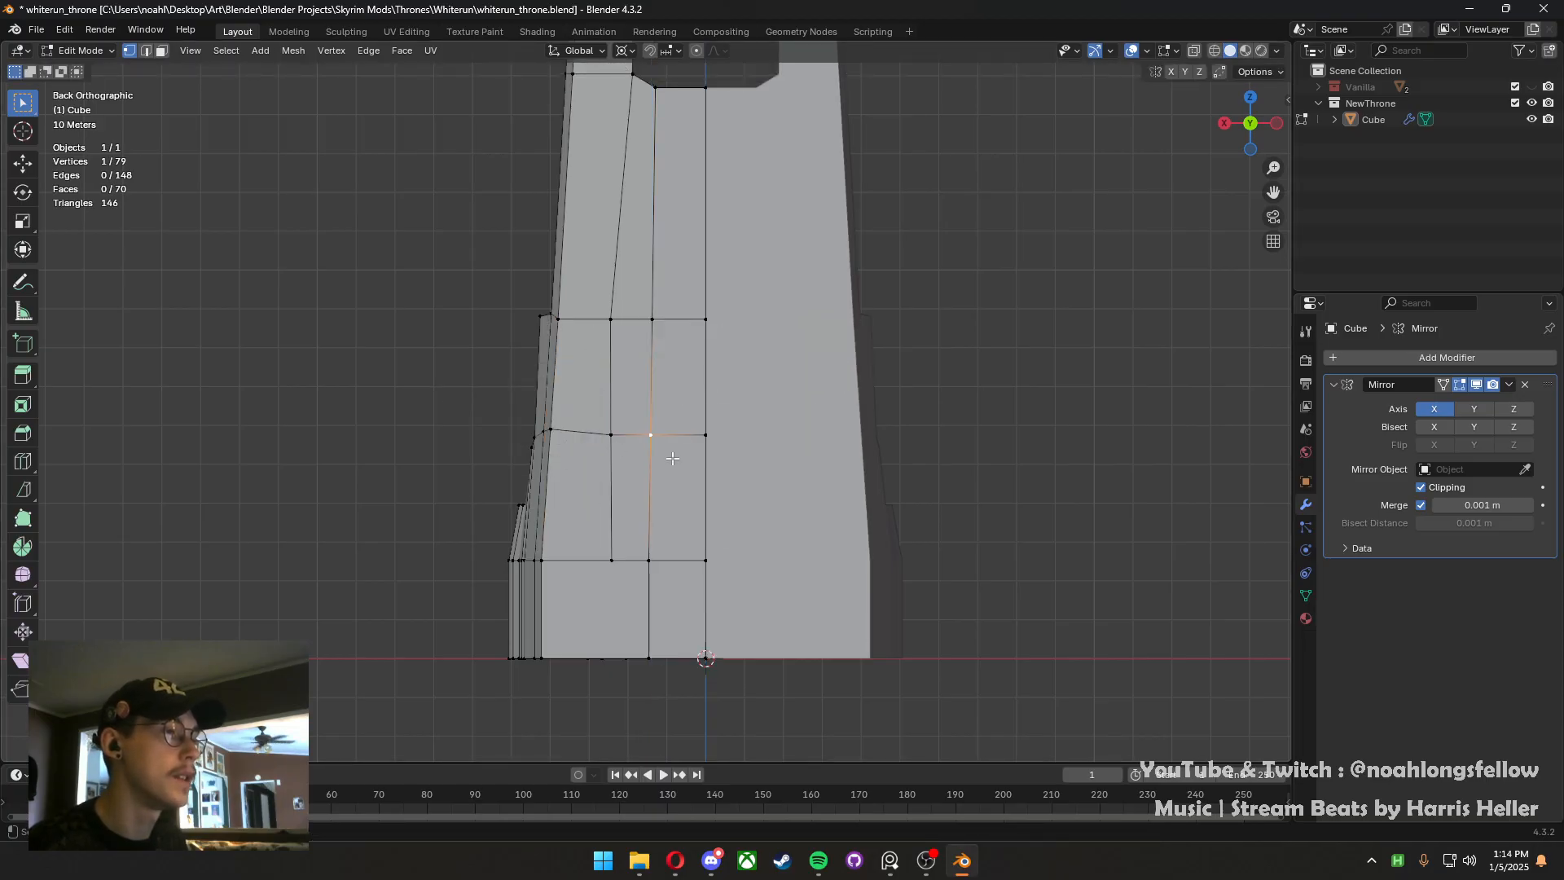
pyautogui.hotkey('shift', 's')
pyautogui.click(633, 553)
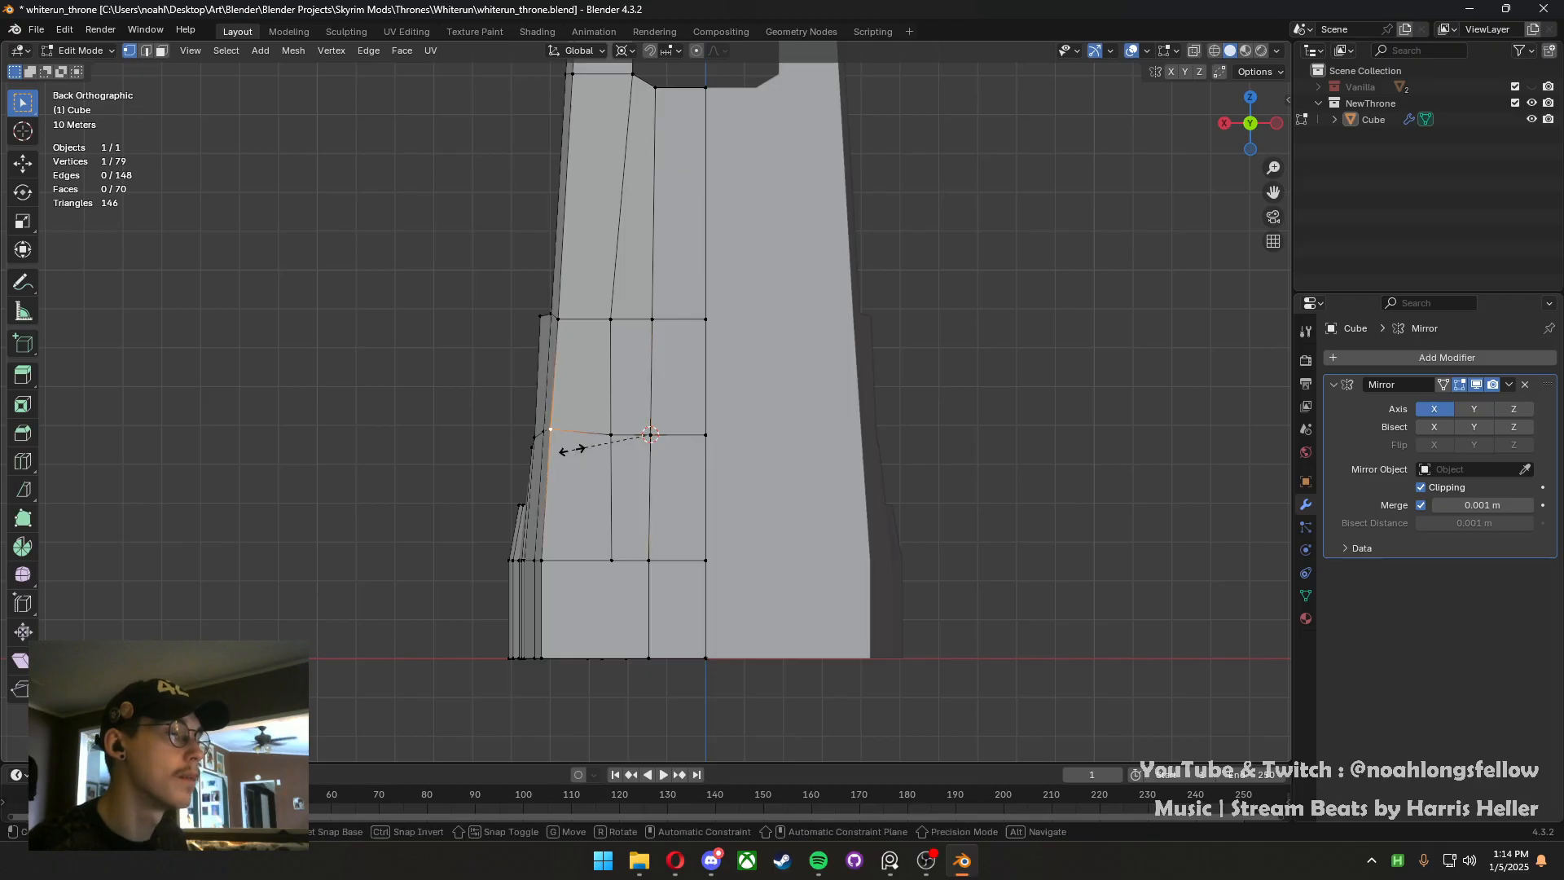
pyautogui.hotkey('ctrl', 's')
pyautogui.moveTo(573, 449); pyautogui.dragTo(785, 457, button='middle')
# In the right side view, level the post's front outer vertex at armrest-top height with the 3D cursor using a Z scale of 0
pyautogui.moveTo(665, 453); pyautogui.dragTo(627, 425)
pyautogui.press('`')
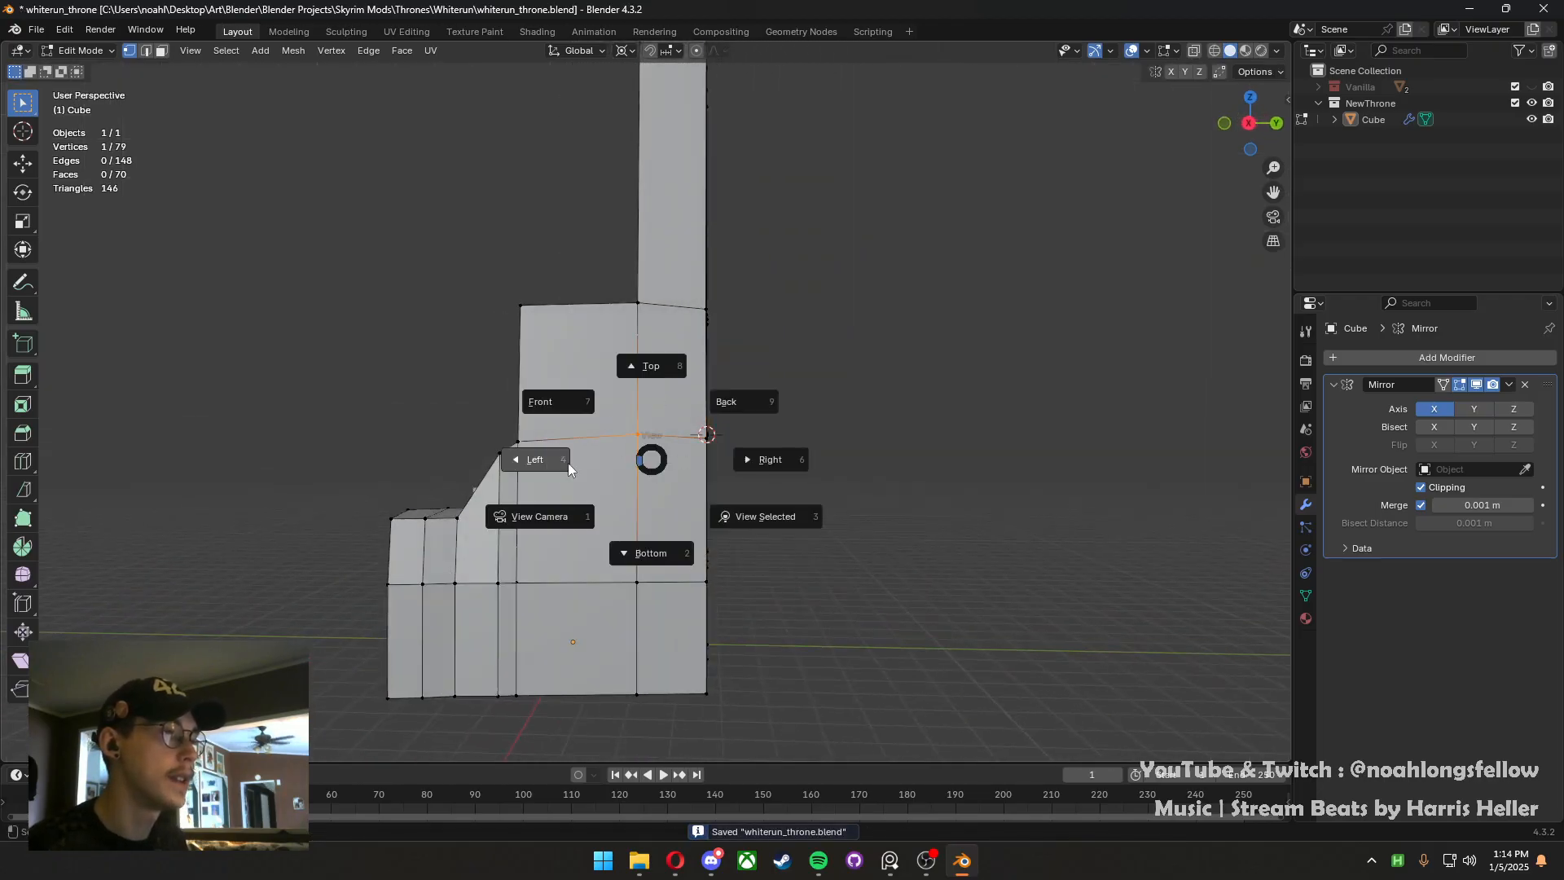
pyautogui.click(568, 467)
pyautogui.press('`')
pyautogui.click(529, 496)
pyautogui.press('`')
pyautogui.click(782, 482)
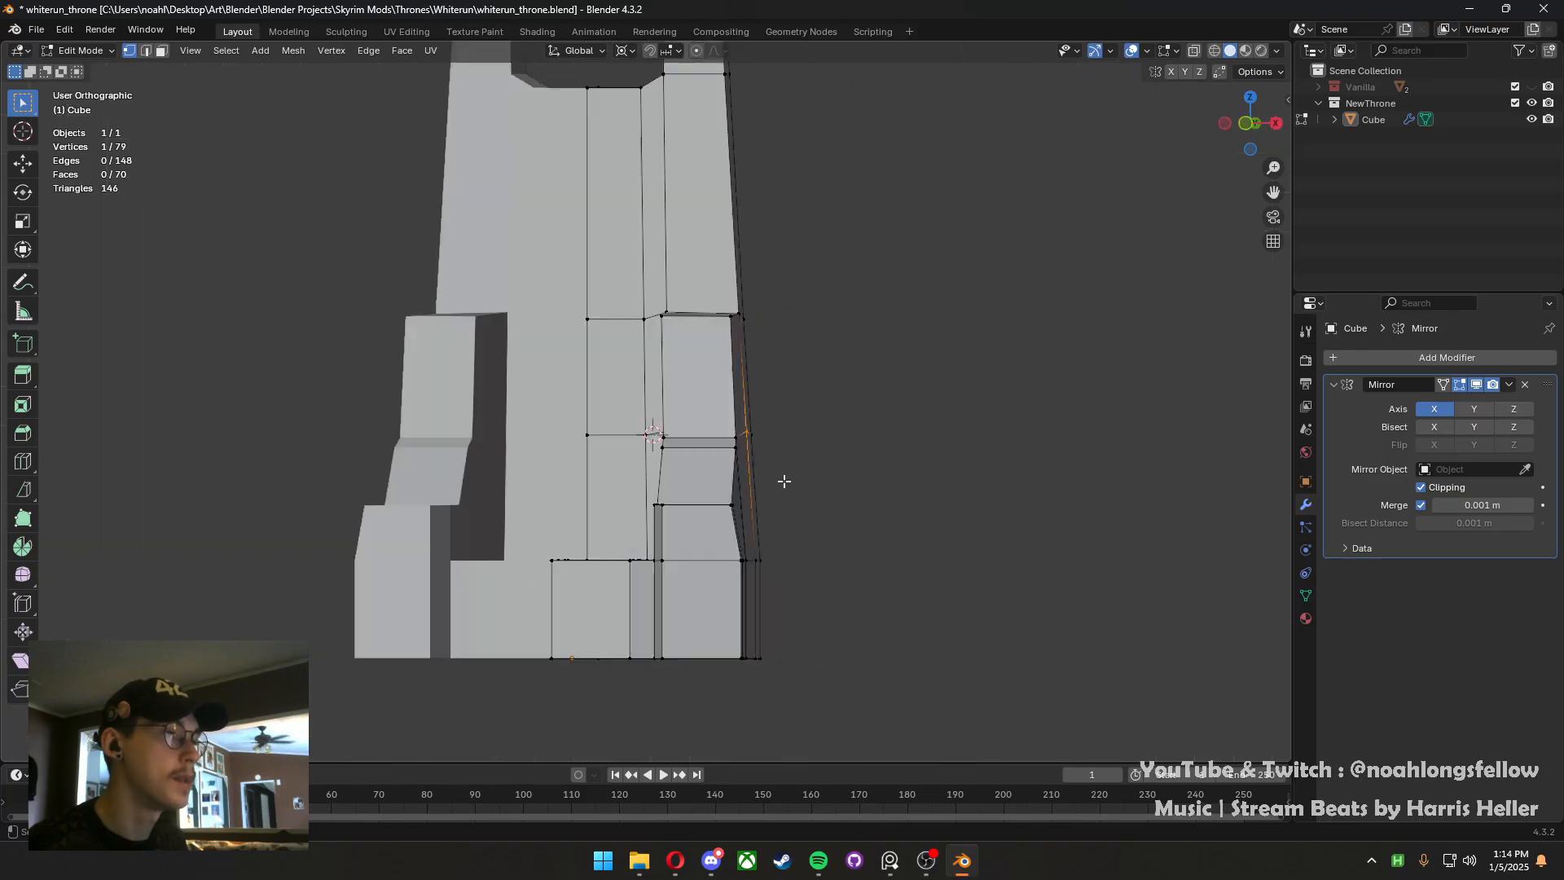
pyautogui.press('s')
pyautogui.press('z')
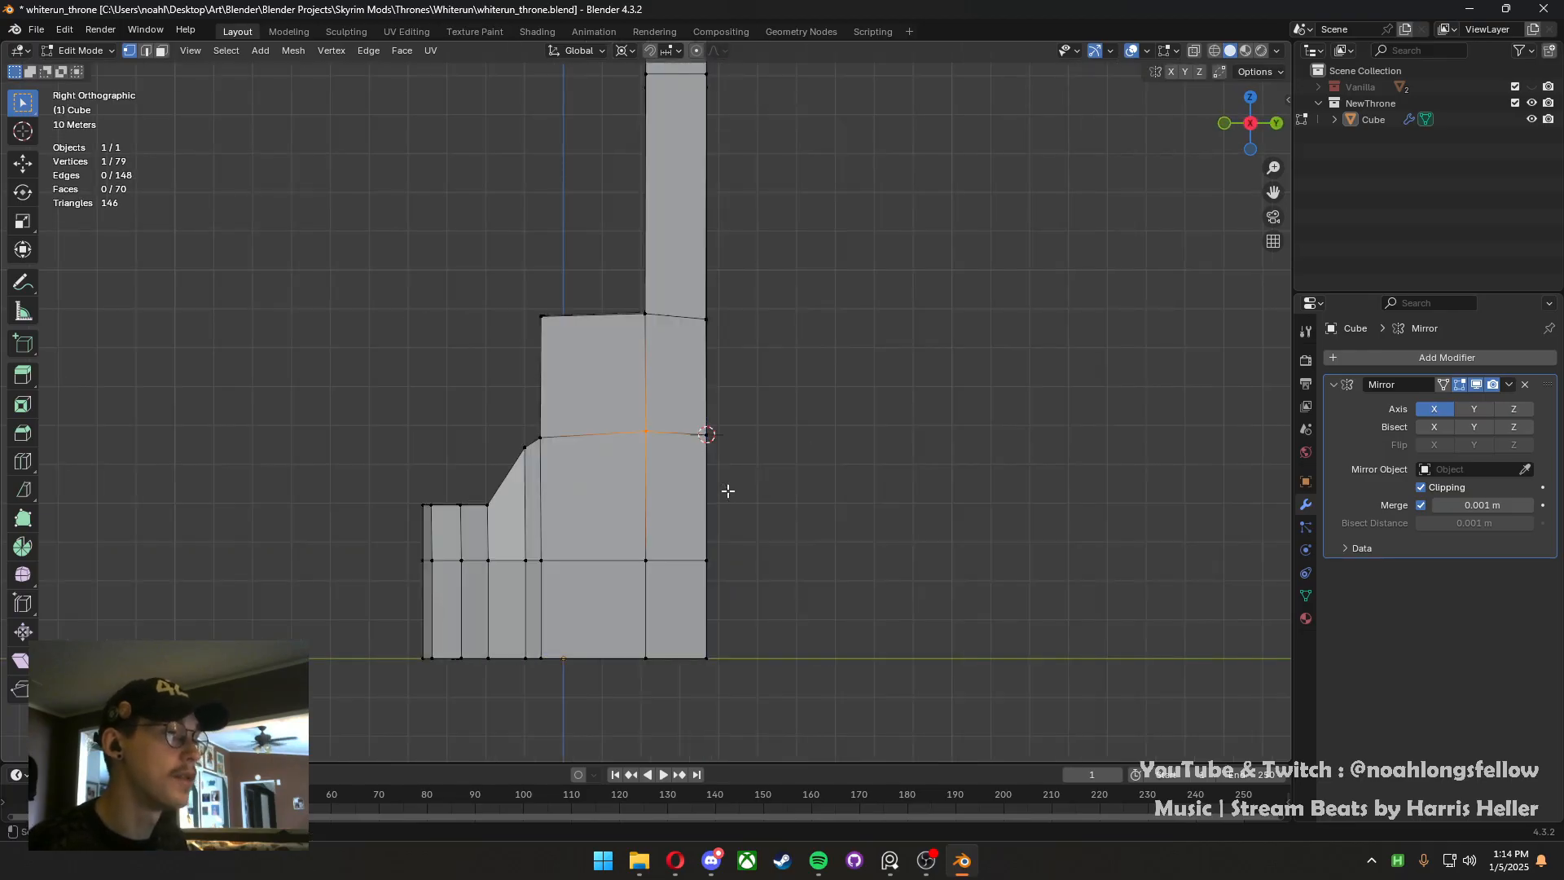
pyautogui.press('0')
pyautogui.press('Return')
# Snap the 3D cursor to the post's rear vertex at block-top height and level the front outer vertex beside it using a Z scale of 0
pyautogui.click(710, 317)
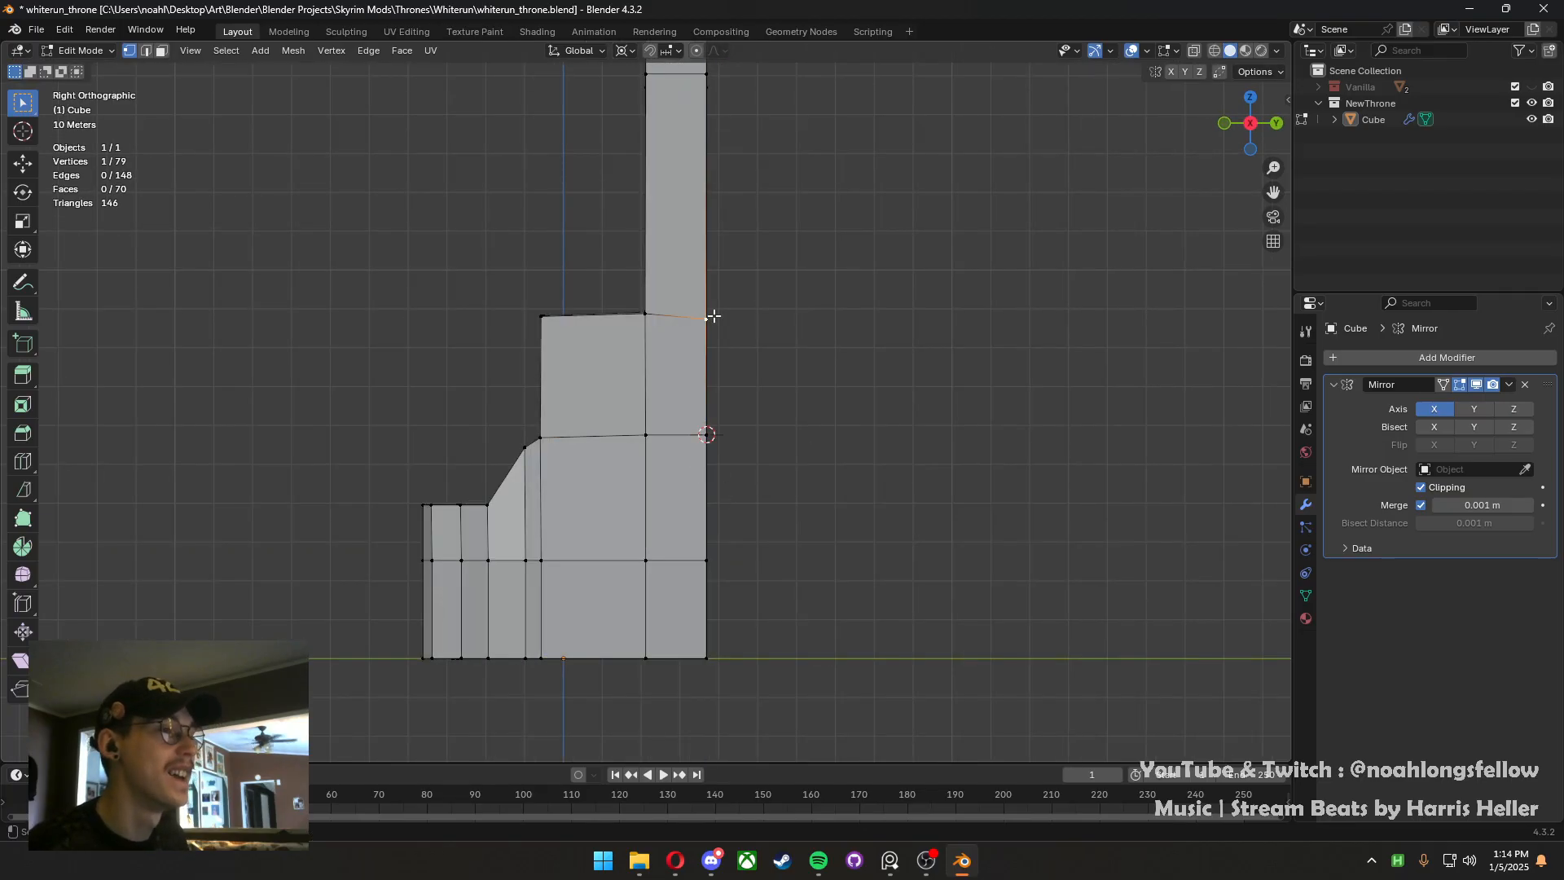
pyautogui.hotkey('shift', 's')
pyautogui.click(689, 415)
pyautogui.click(644, 330)
pyautogui.press('s')
pyautogui.press('z')
pyautogui.press('0')
pyautogui.press('Return')
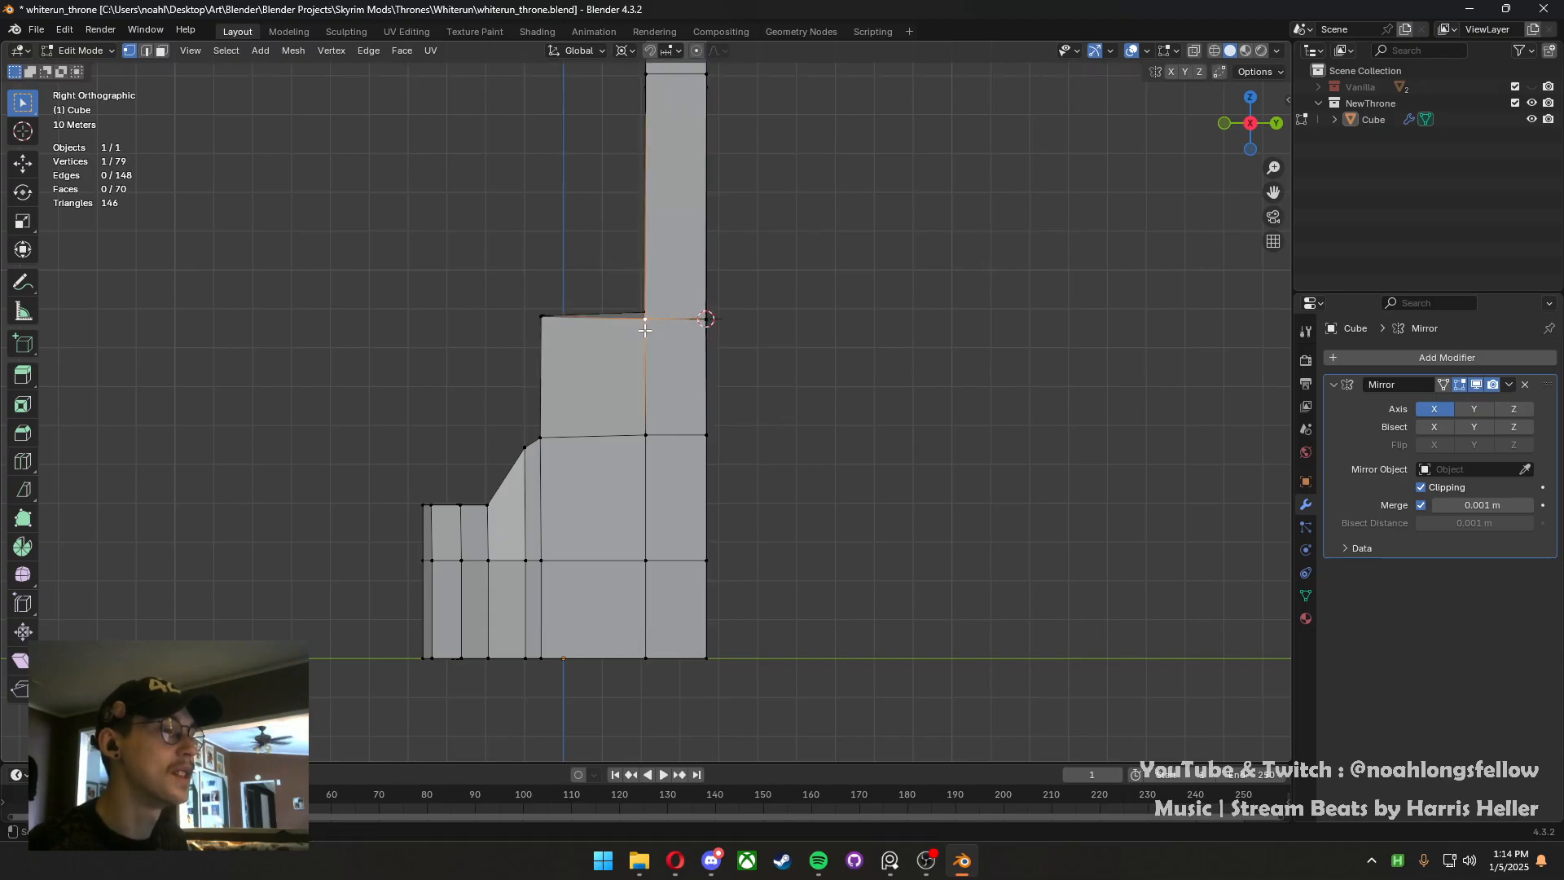
# Select the four corners of the upper armrest block's top face and flatten them along Z to the 3D cursor's height
pyautogui.moveTo(646, 330)
pyautogui.mouseDown(button='middle')
pyautogui.moveTo(645, 291)
pyautogui.moveTo(653, 314)
pyautogui.mouseUp(button='middle')
pyautogui.keyDown('shift'); pyautogui.click(653, 313); pyautogui.keyUp('shift')
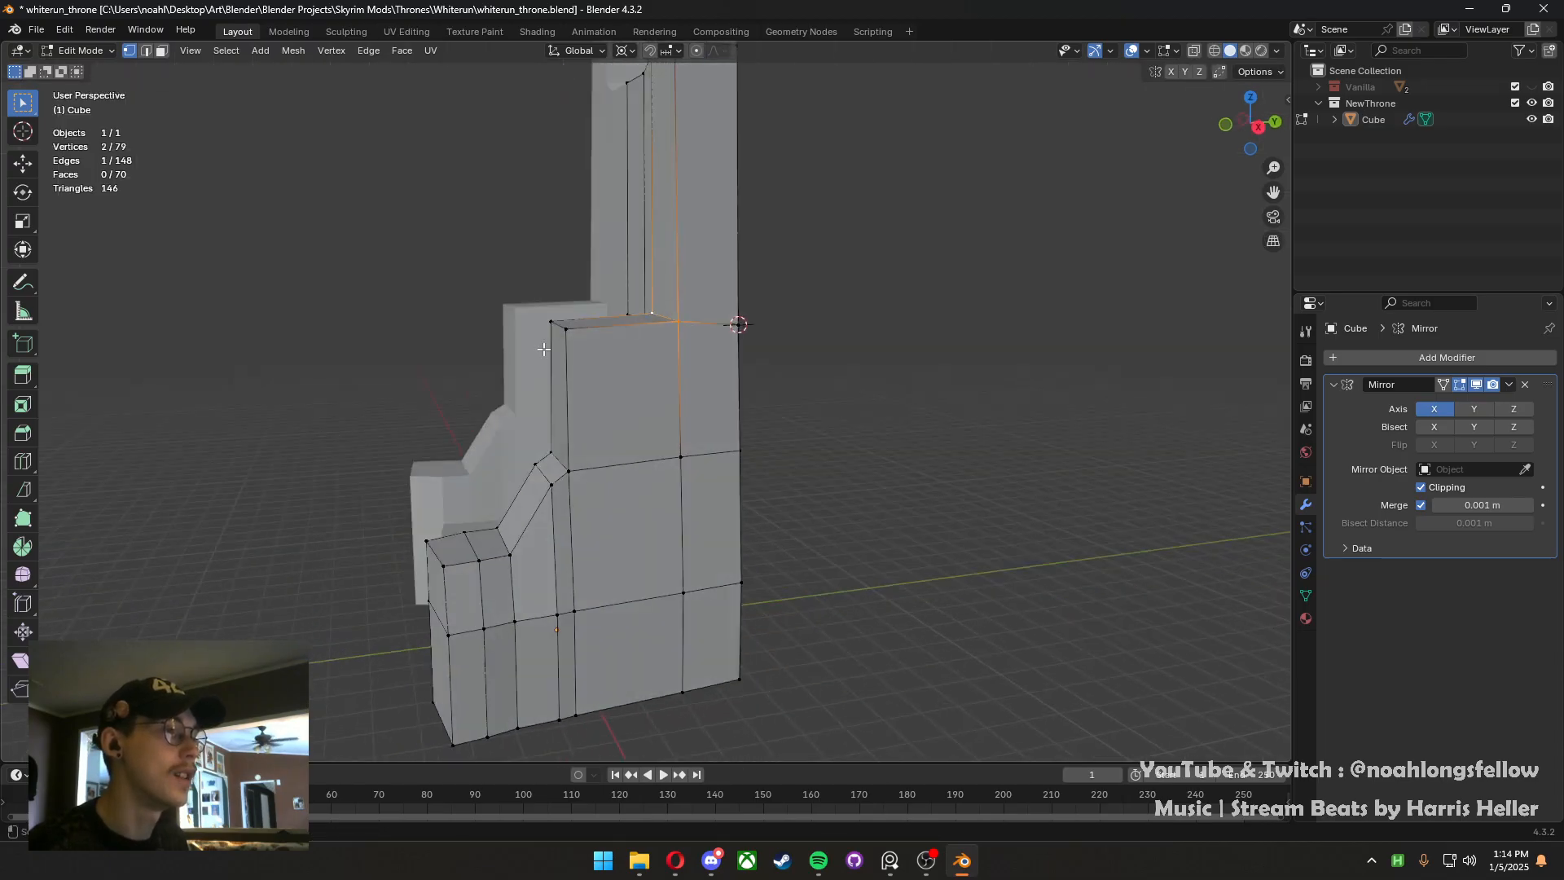
pyautogui.keyDown('shift'); pyautogui.click(568, 333); pyautogui.keyUp('shift')
pyautogui.keyDown('shift'); pyautogui.click(551, 322); pyautogui.keyUp('shift')
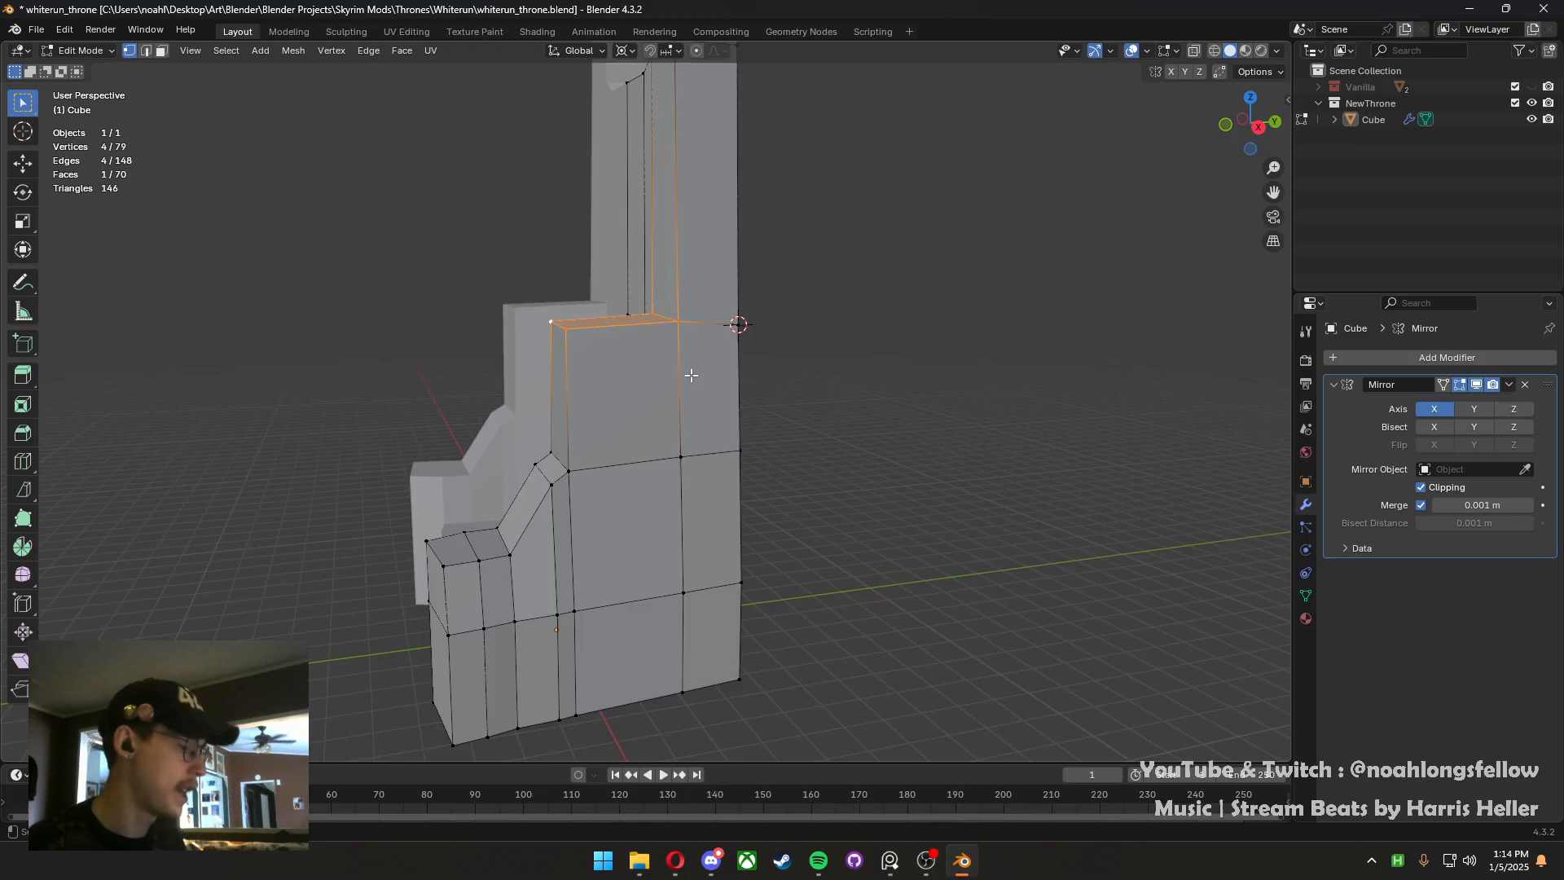
pyautogui.press('KP_3')
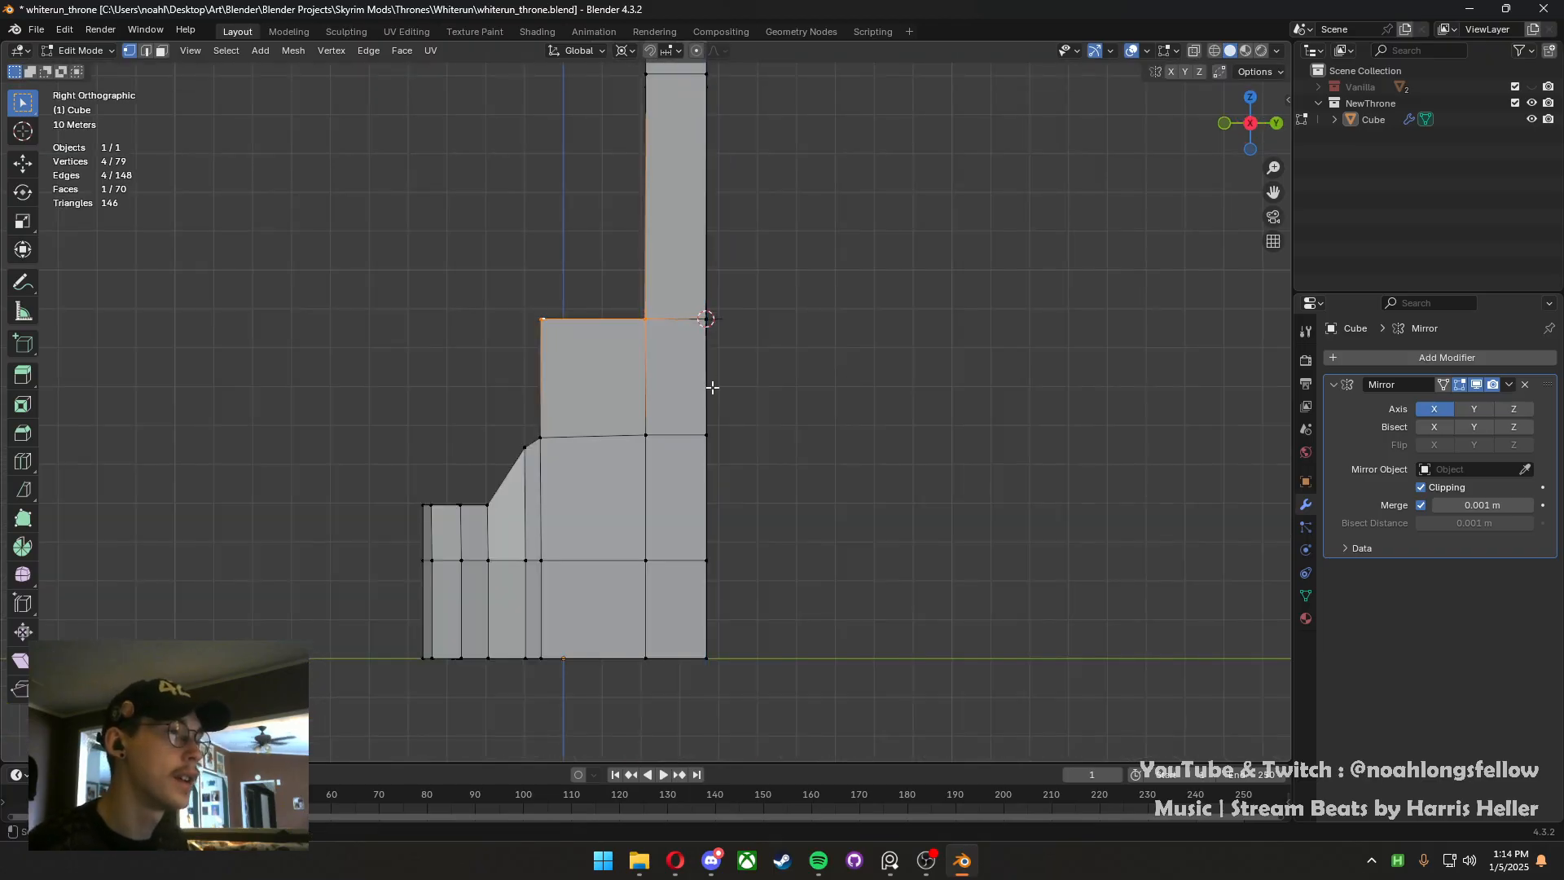
pyautogui.moveTo(542, 391); pyautogui.dragTo(743, 527, button='middle')
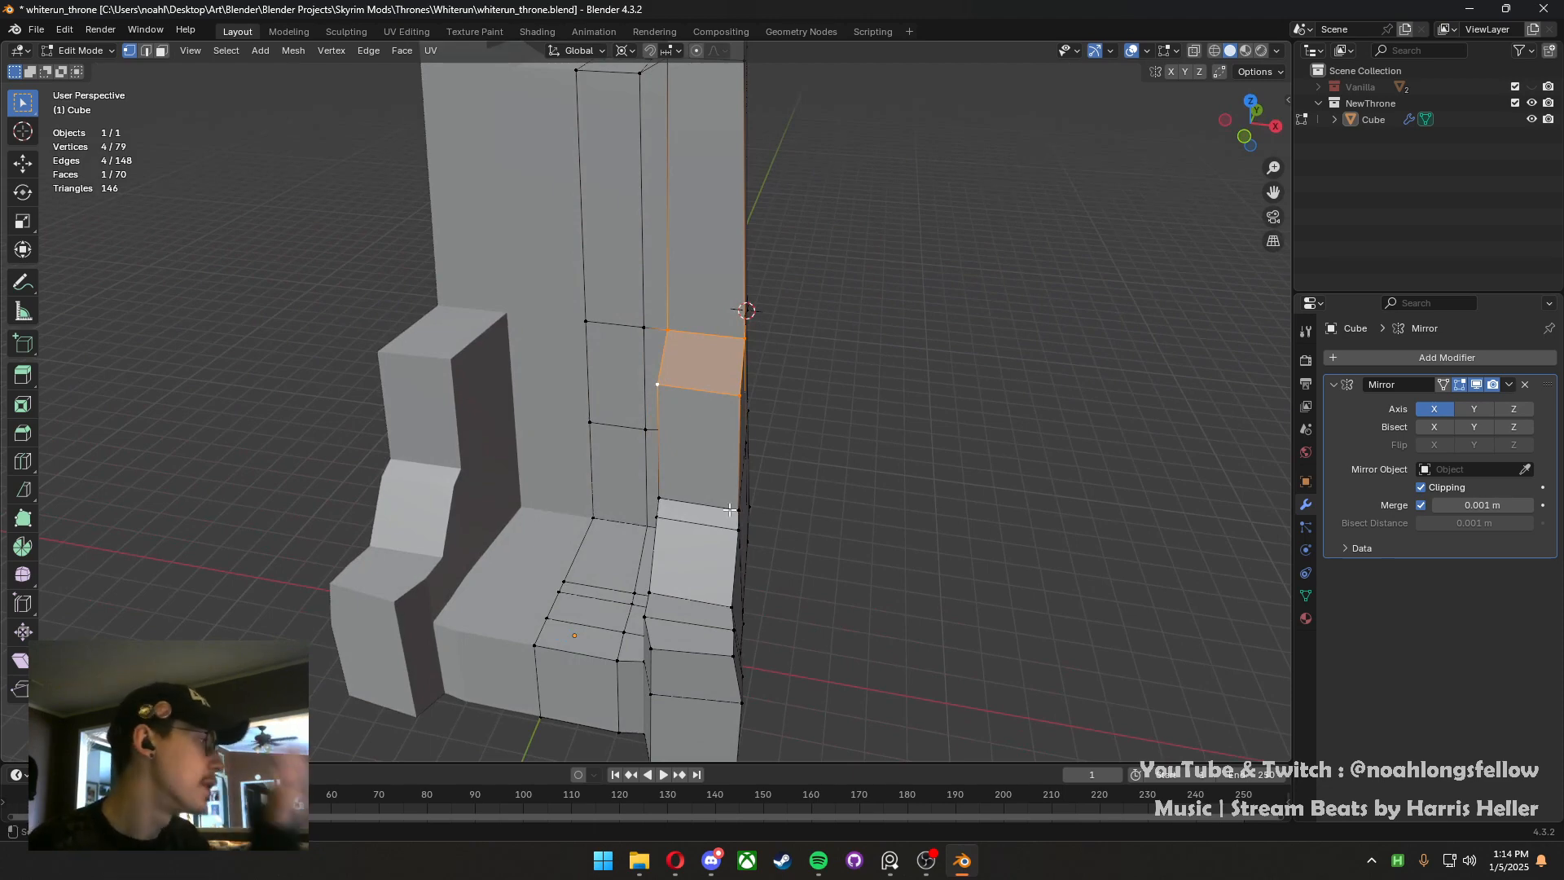
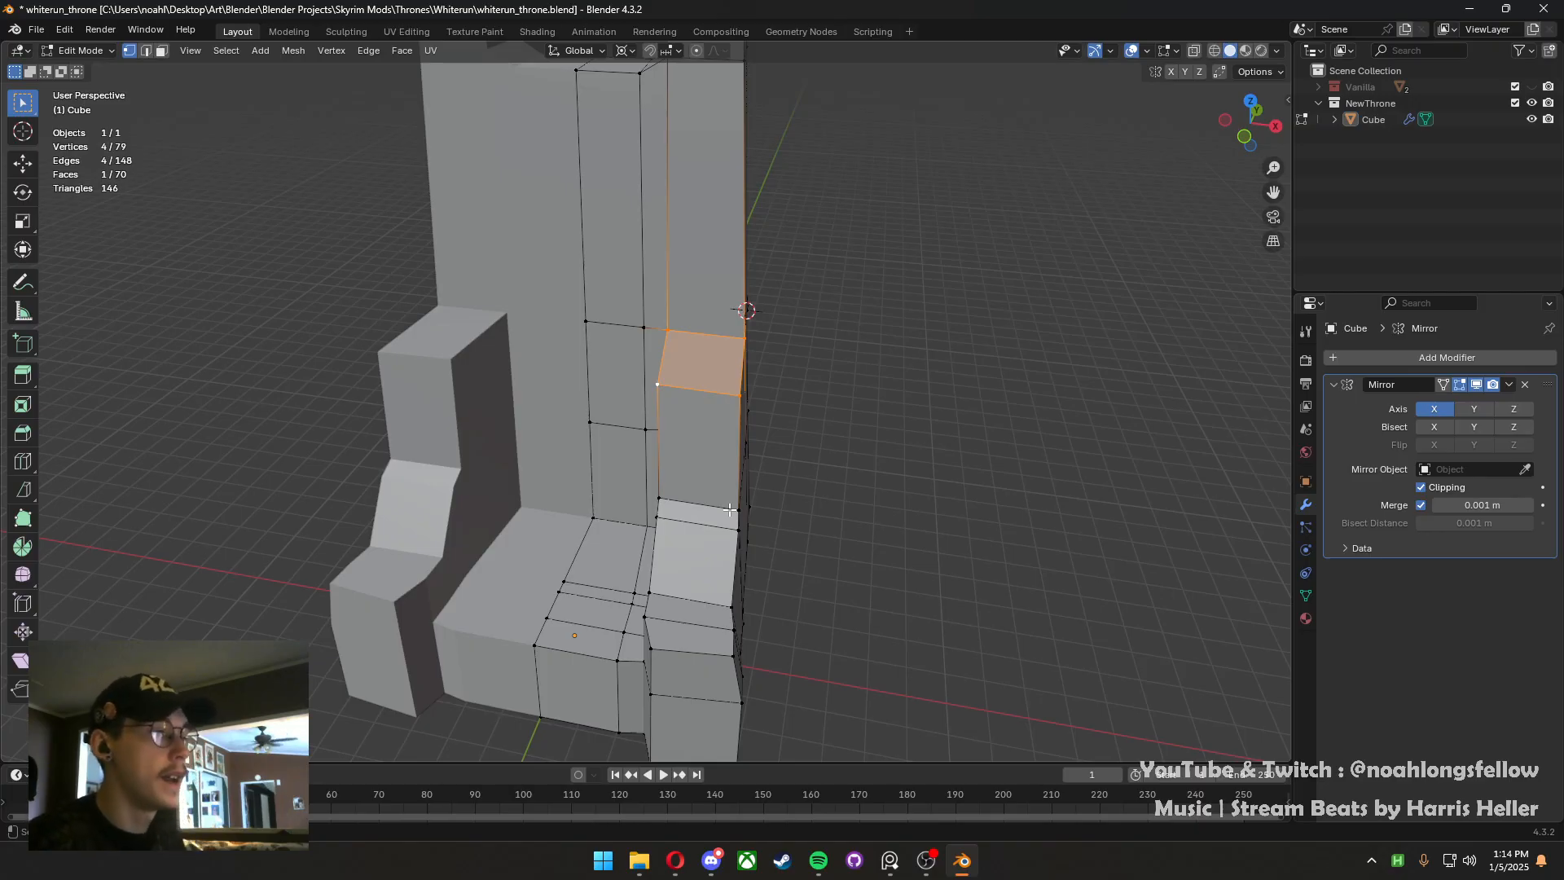
# Save the file and, in the top view, add a centred edge loop across the front of the seat and the lowest armrest block
pyautogui.moveTo(743, 505); pyautogui.dragTo(711, 566, button='middle')
pyautogui.press('`')
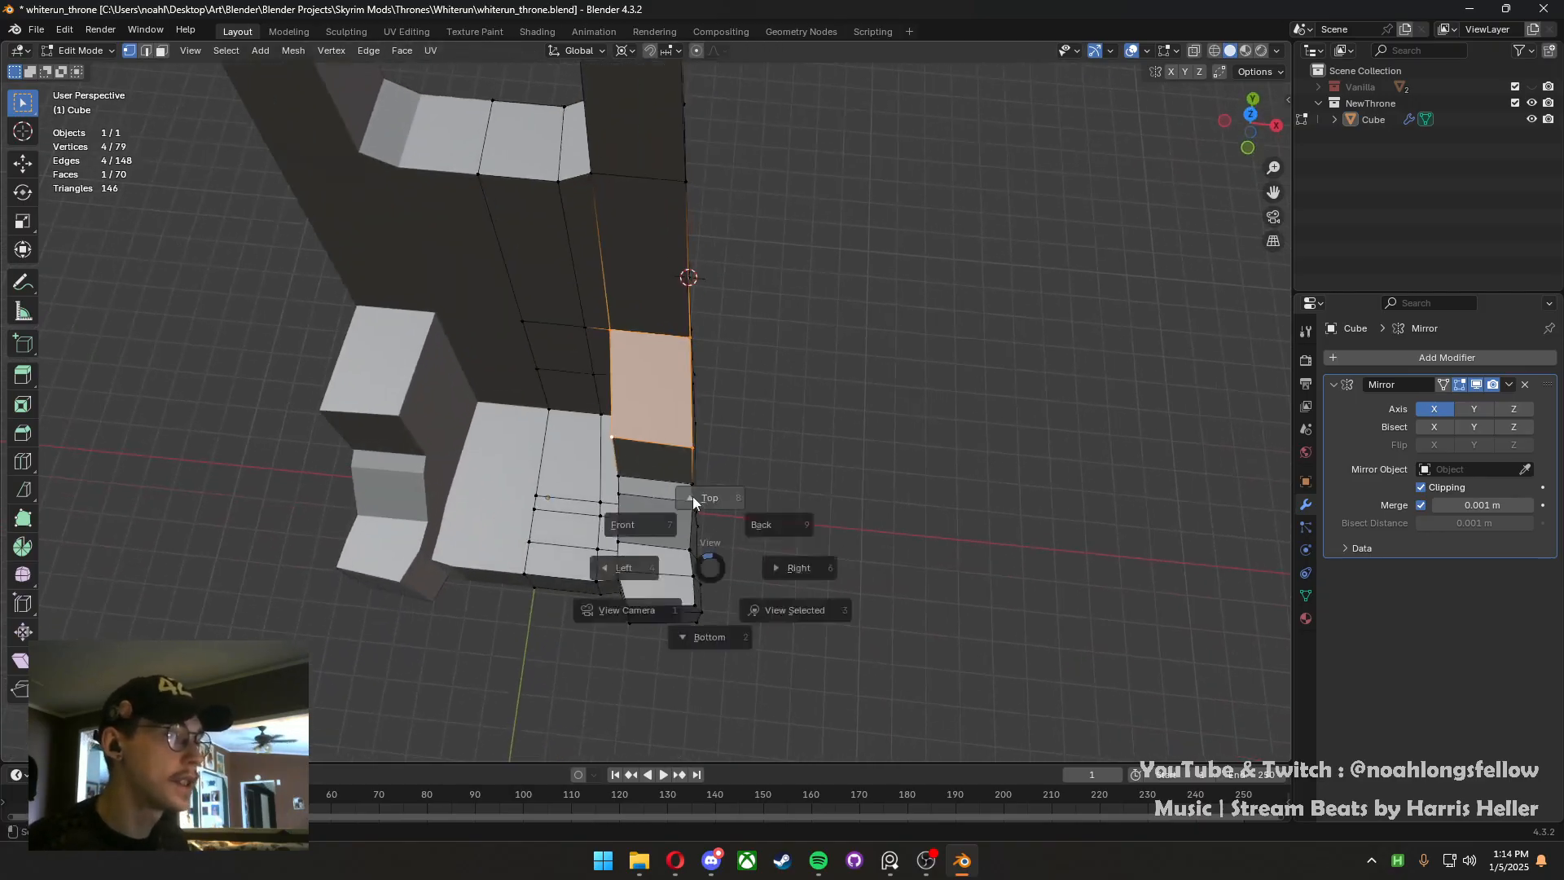
pyautogui.click(694, 496)
pyautogui.hotkey('ctrl', 's')
pyautogui.scroll(4, 774, 611)
pyautogui.keyDown('shift'); pyautogui.moveTo(777, 615); pyautogui.dragTo(759, 542, button='middle'); pyautogui.keyUp('shift')
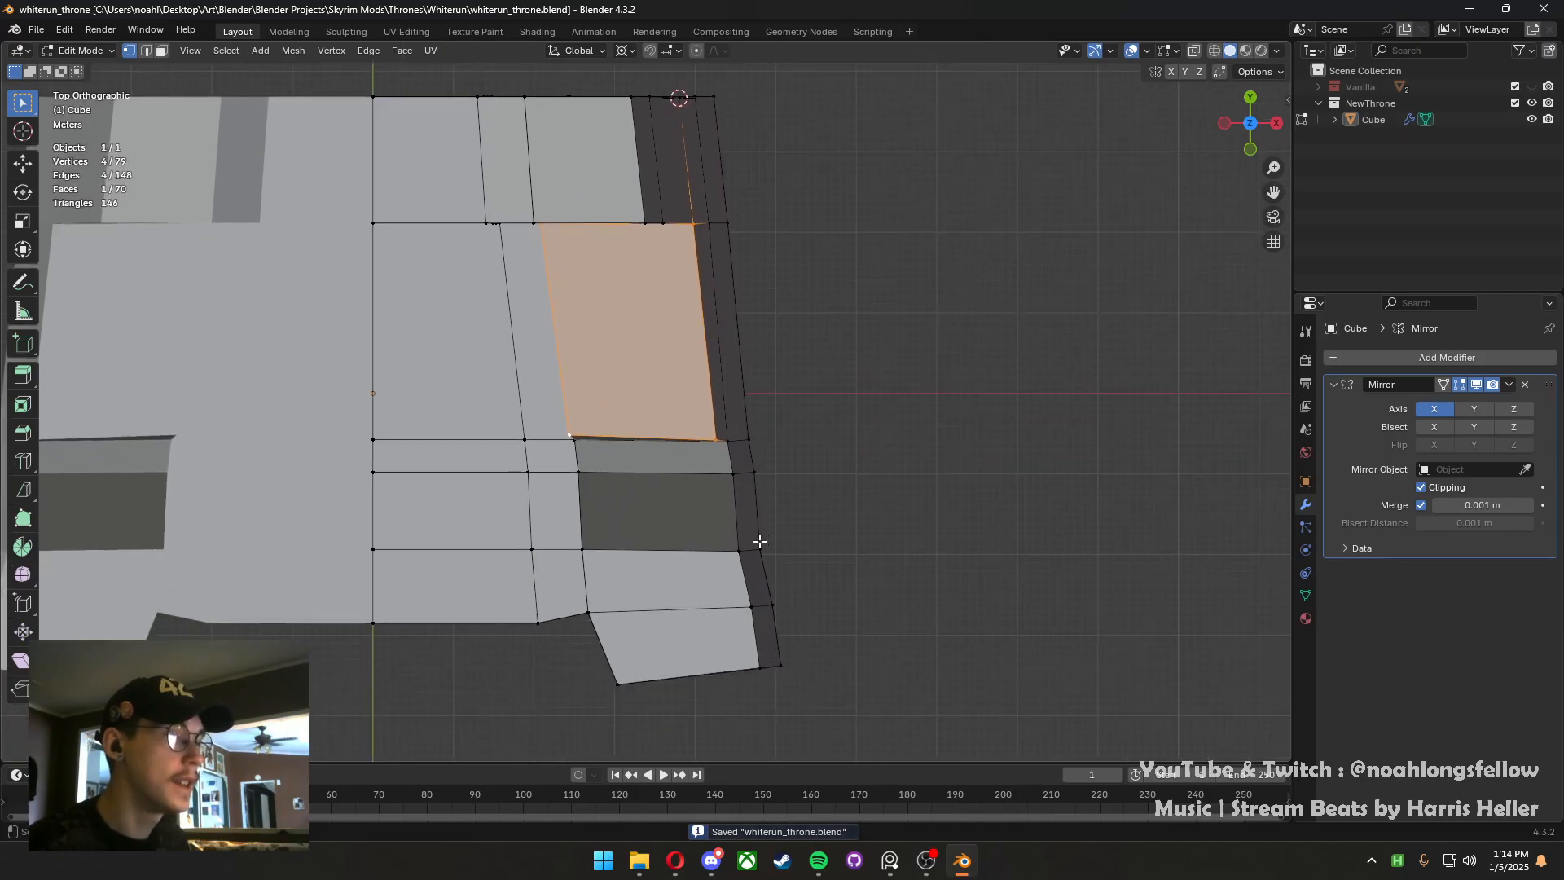
pyautogui.hotkey('ctrl', 'r')
pyautogui.click(752, 591)
pyautogui.rightClick(754, 589)
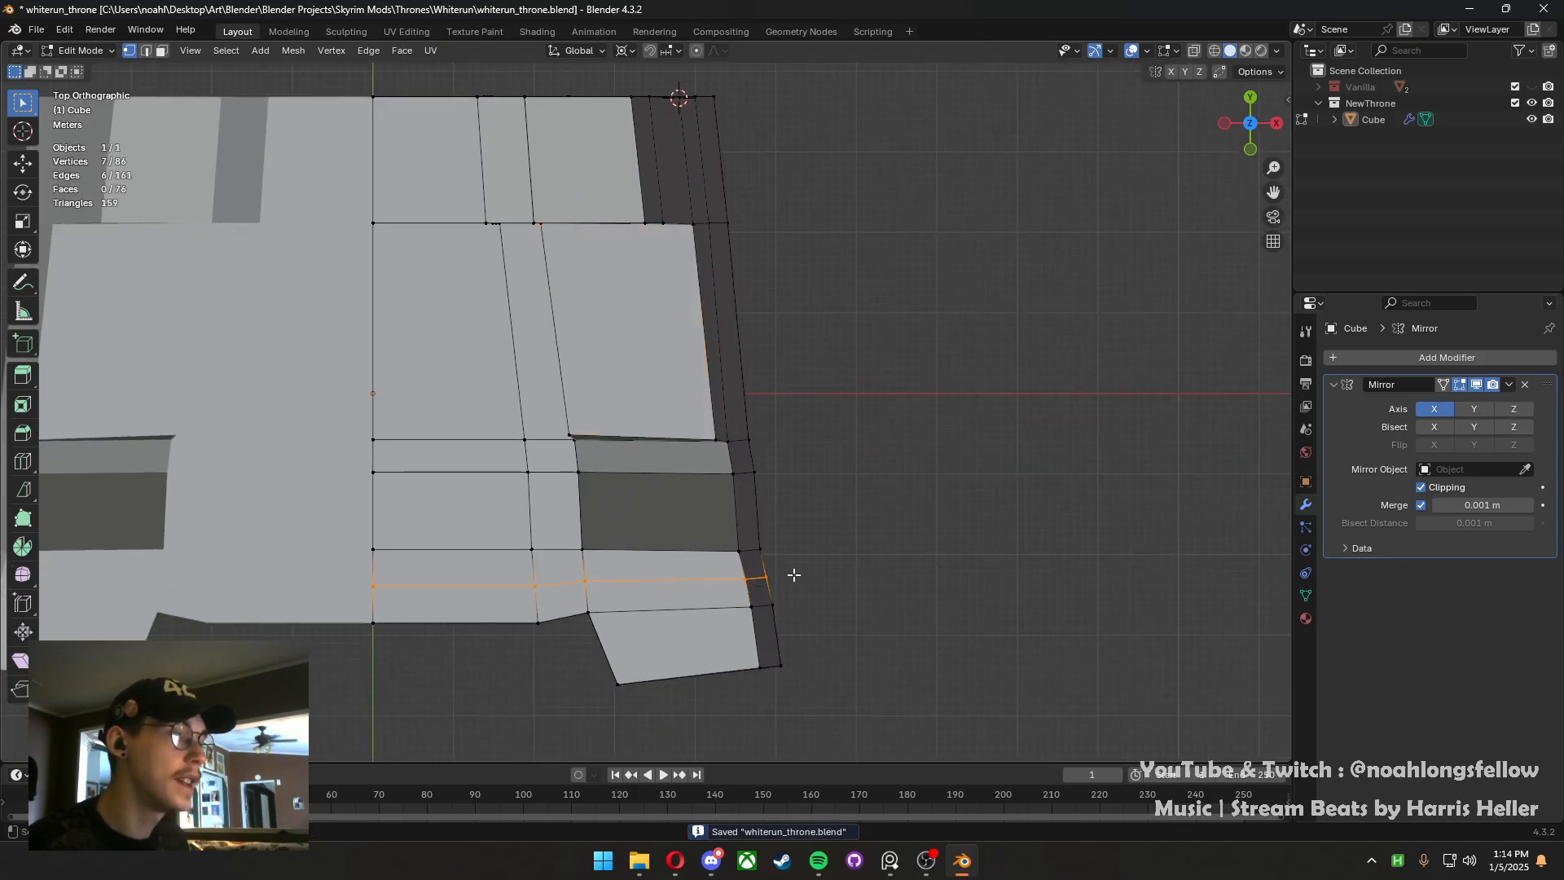
# Turn on X-ray display and move the three outer vertices of the new front loop slightly outward
pyautogui.click(1194, 52)
pyautogui.scroll(1, 815, 532)
pyautogui.keyDown('shift'); pyautogui.moveTo(814, 532); pyautogui.dragTo(800, 417, button='middle'); pyautogui.keyUp('shift')
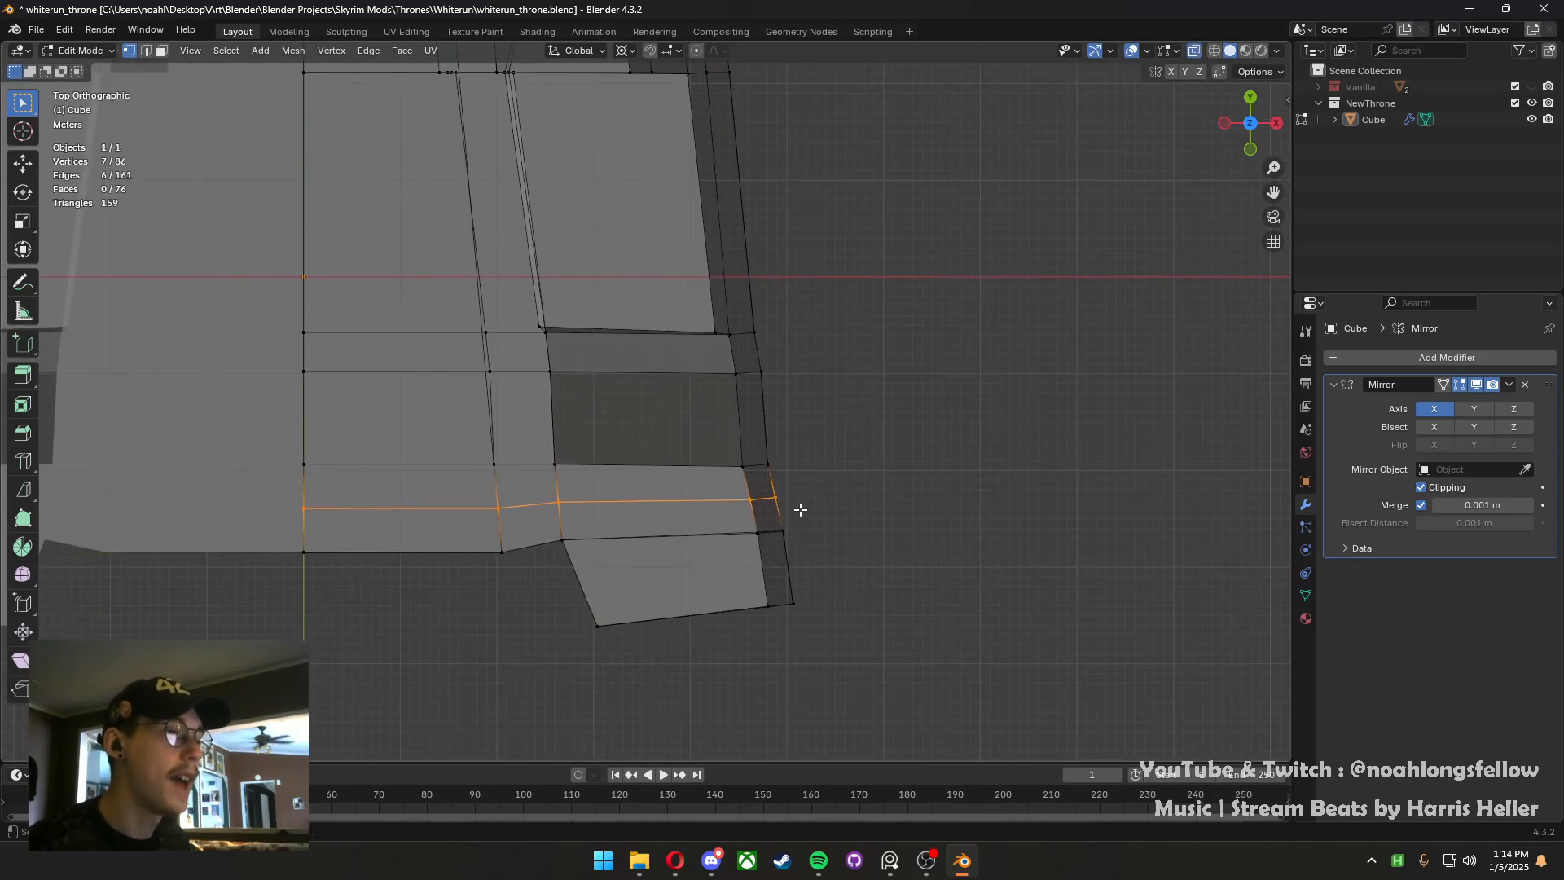
pyautogui.moveTo(801, 511); pyautogui.dragTo(710, 492)
pyautogui.press('g')
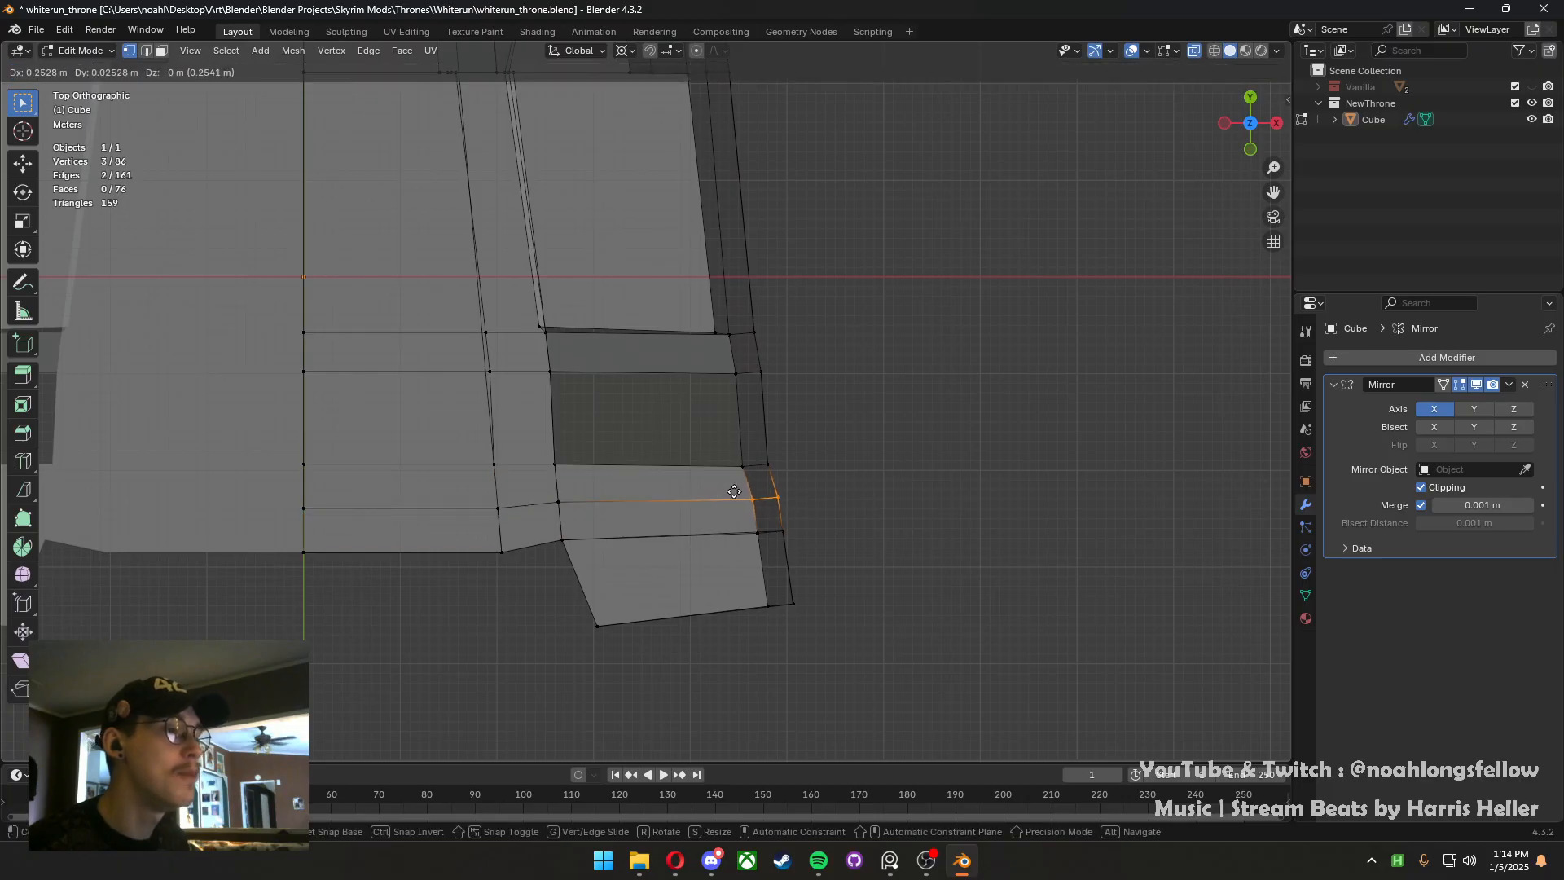
pyautogui.click(738, 492)
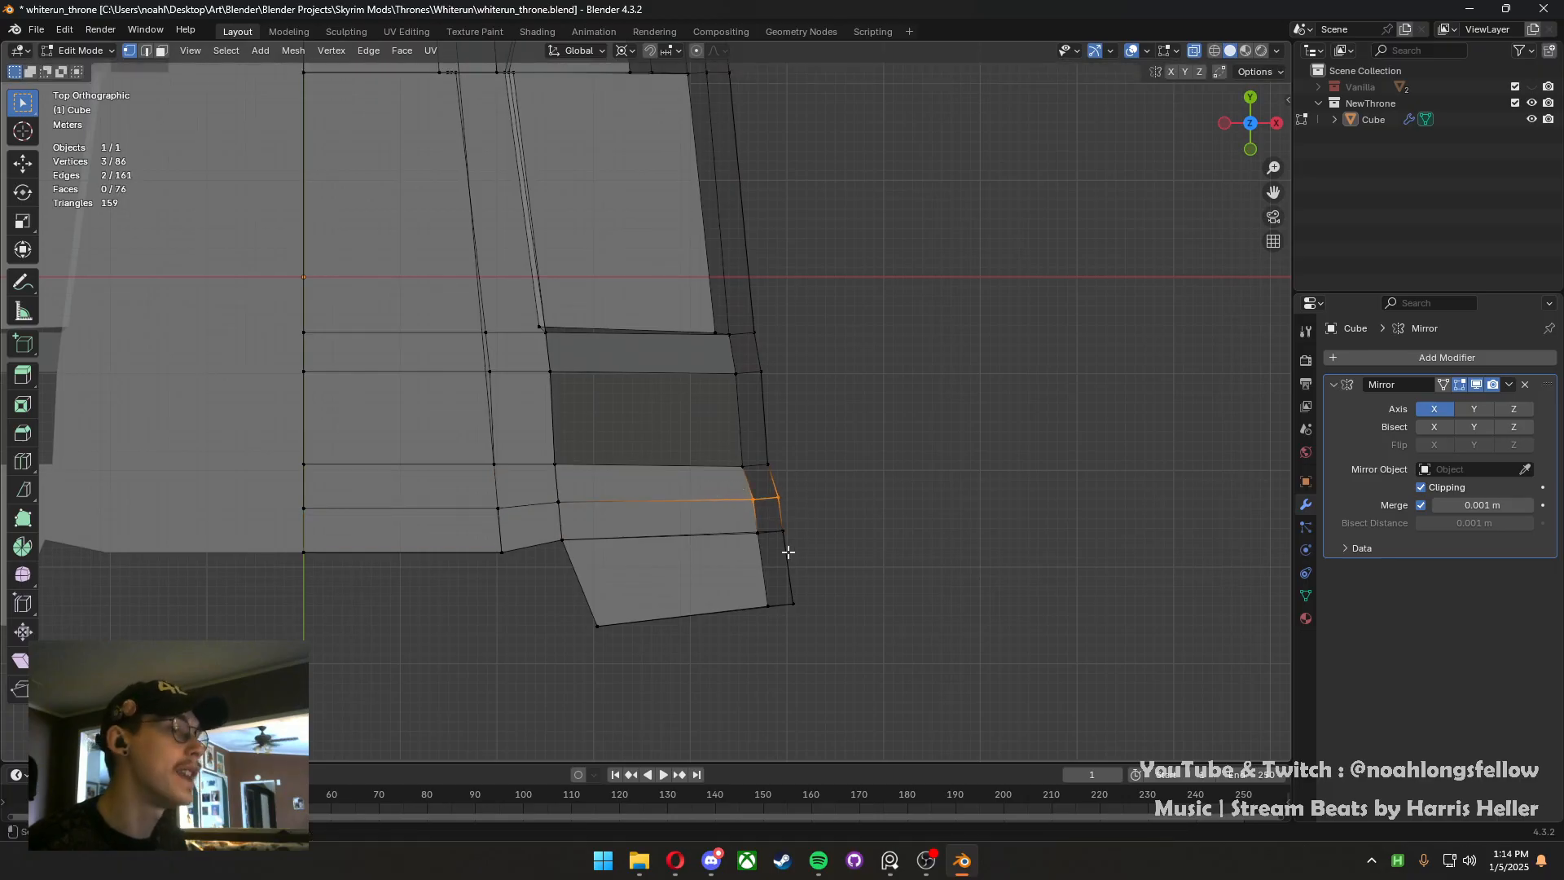
# Add a centred front-to-back edge loop through the seat, midway between the mirror line and the next lengthwise loop
pyautogui.moveTo(626, 657); pyautogui.dragTo(543, 578)
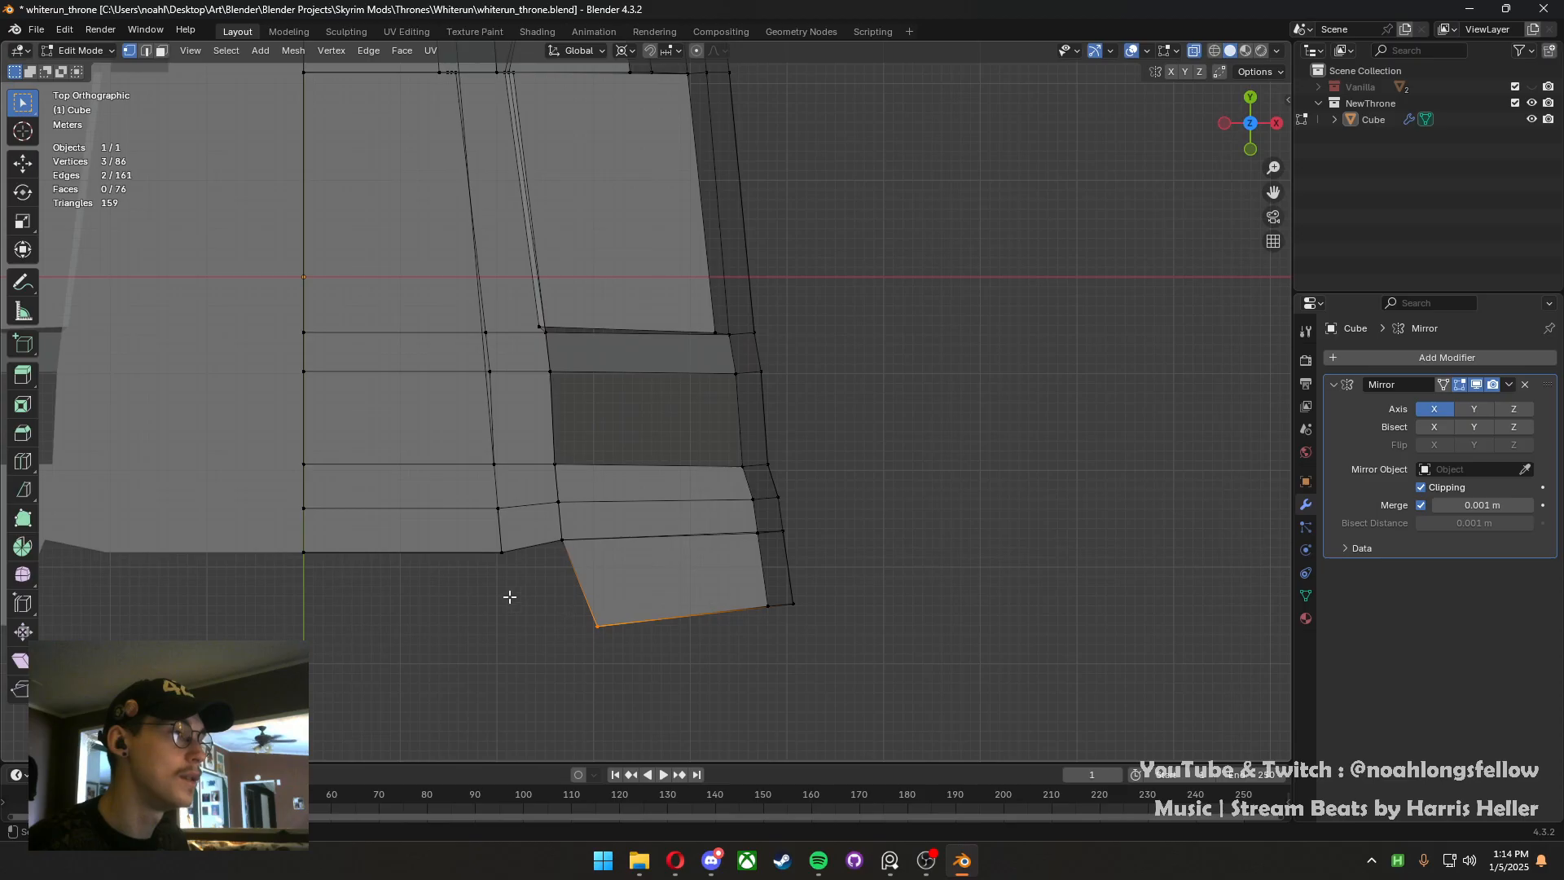
pyautogui.keyDown('shift'); pyautogui.moveTo(487, 563); pyautogui.dragTo(646, 559, button='middle'); pyautogui.keyUp('shift')
pyautogui.hotkey('ctrl', 'r')
pyautogui.click(583, 524)
pyautogui.rightClick(584, 519)
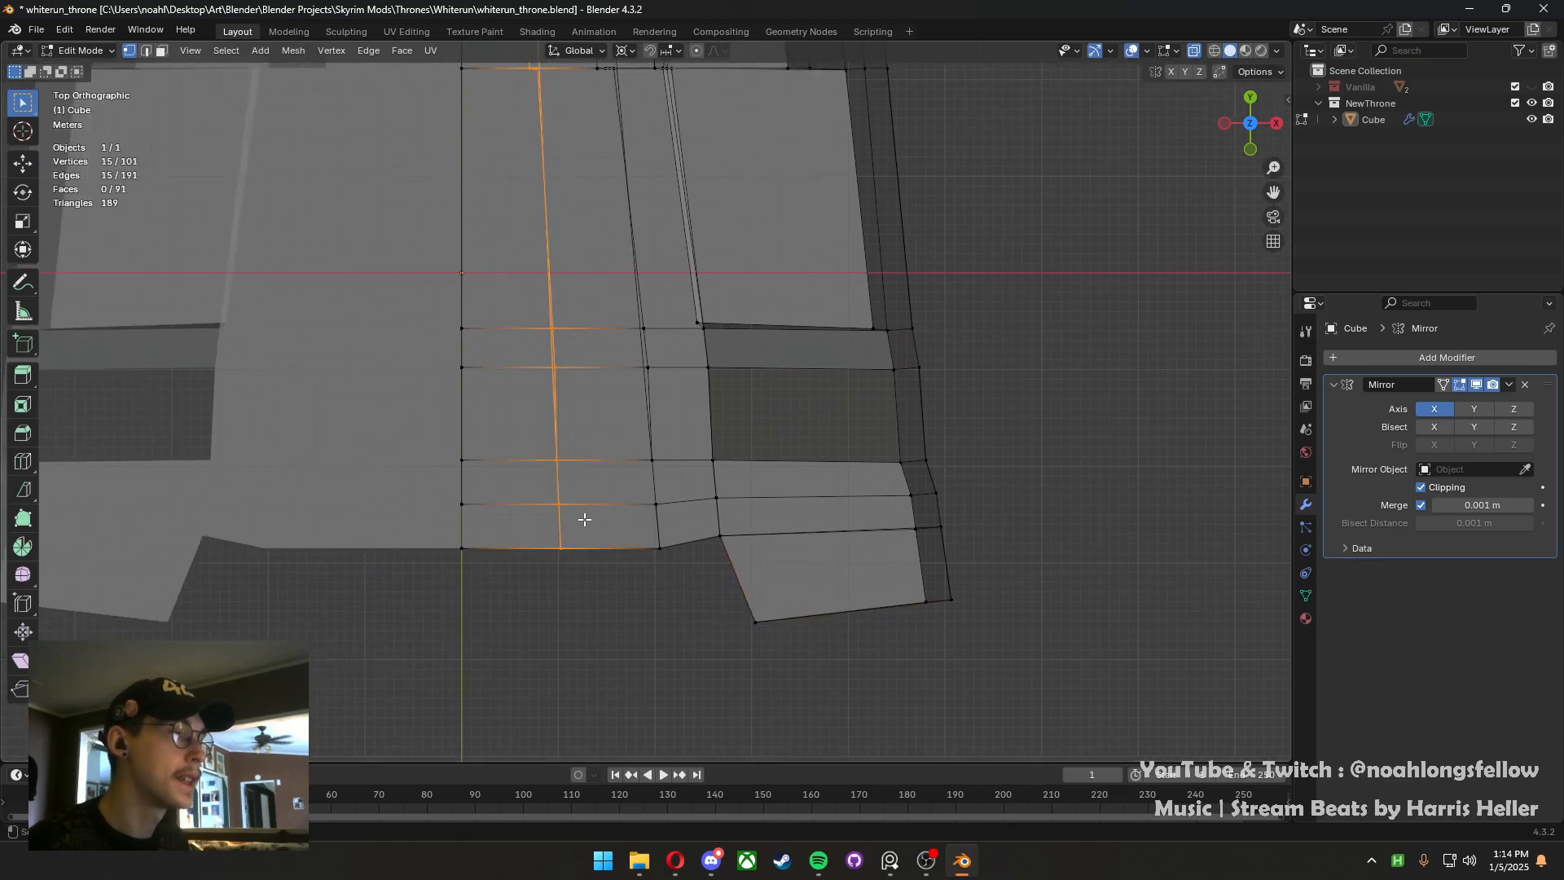
# Move the seat's front-edge vertices on the centred loop slightly forward along Y and those on the mirror line forward about 0.4 m
pyautogui.click(526, 509)
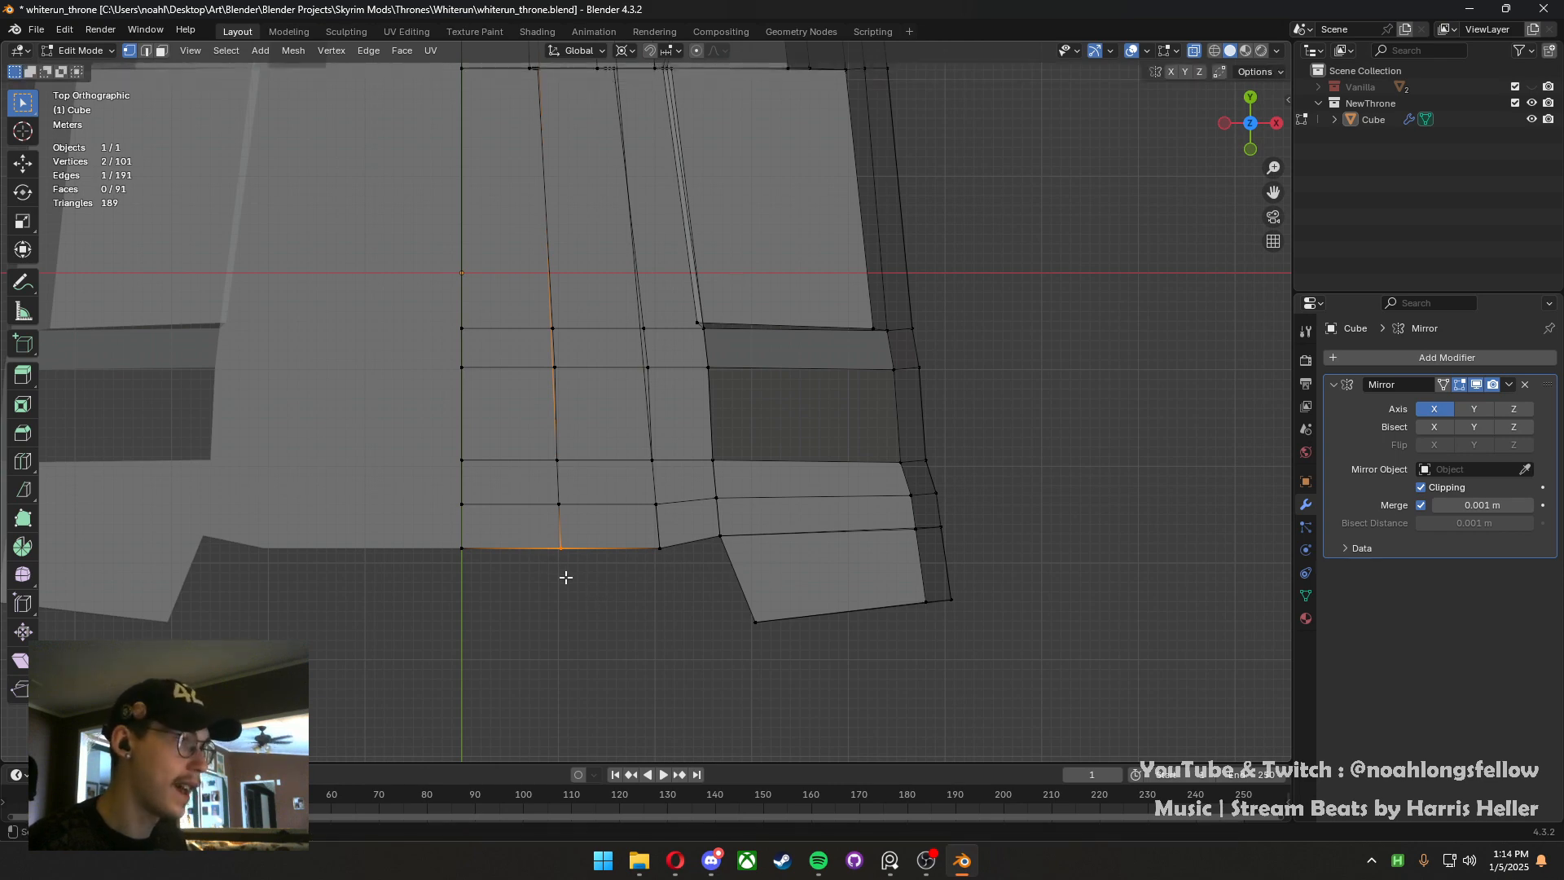
pyautogui.press('g')
pyautogui.press('y')
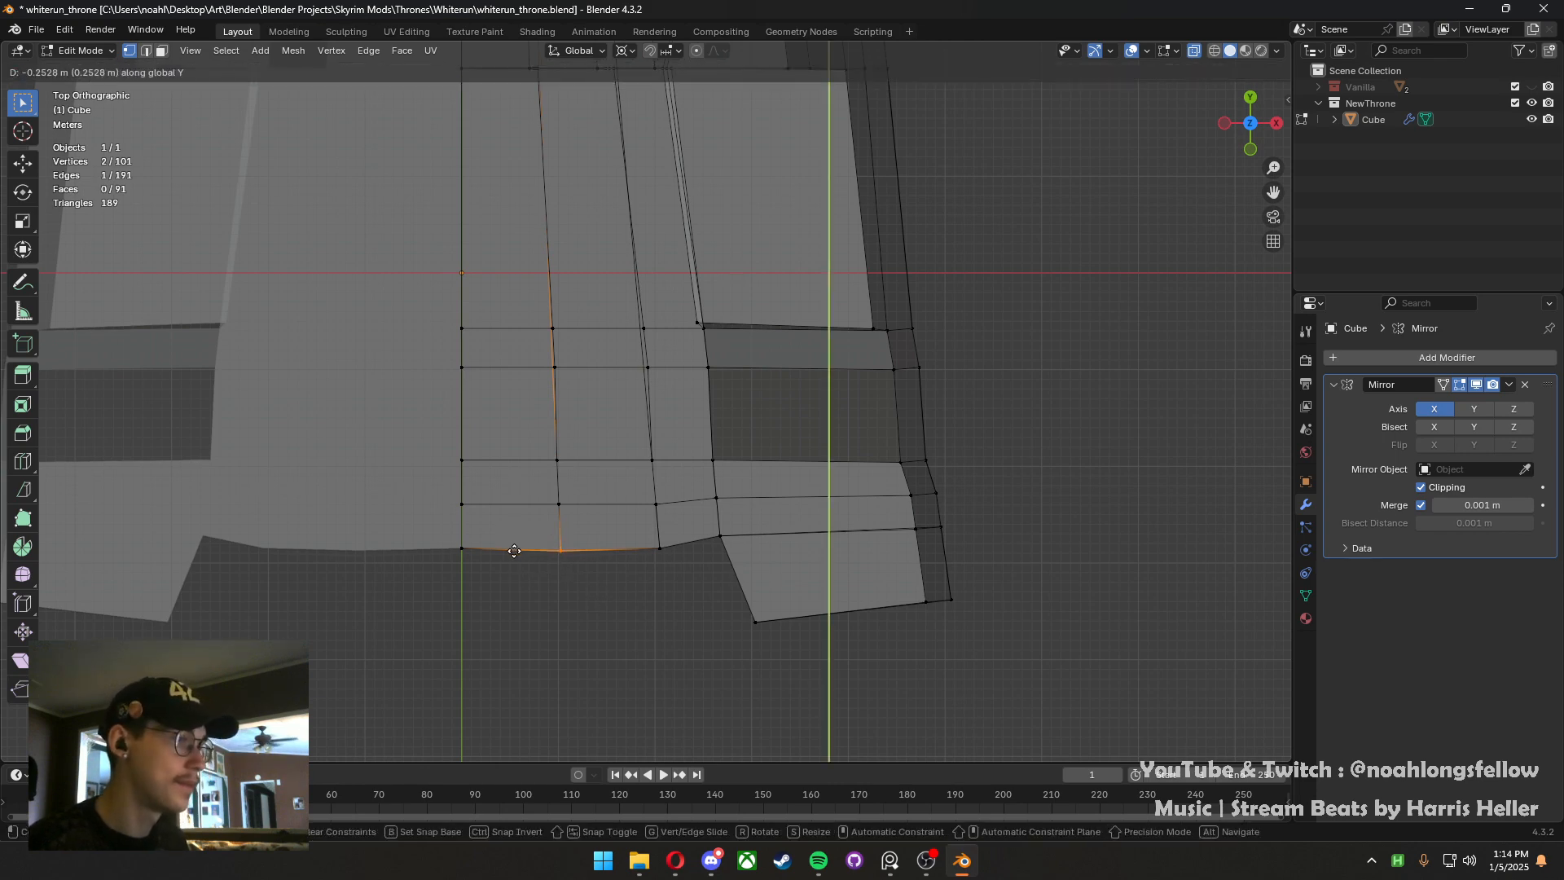
pyautogui.click(514, 561)
pyautogui.click(444, 516)
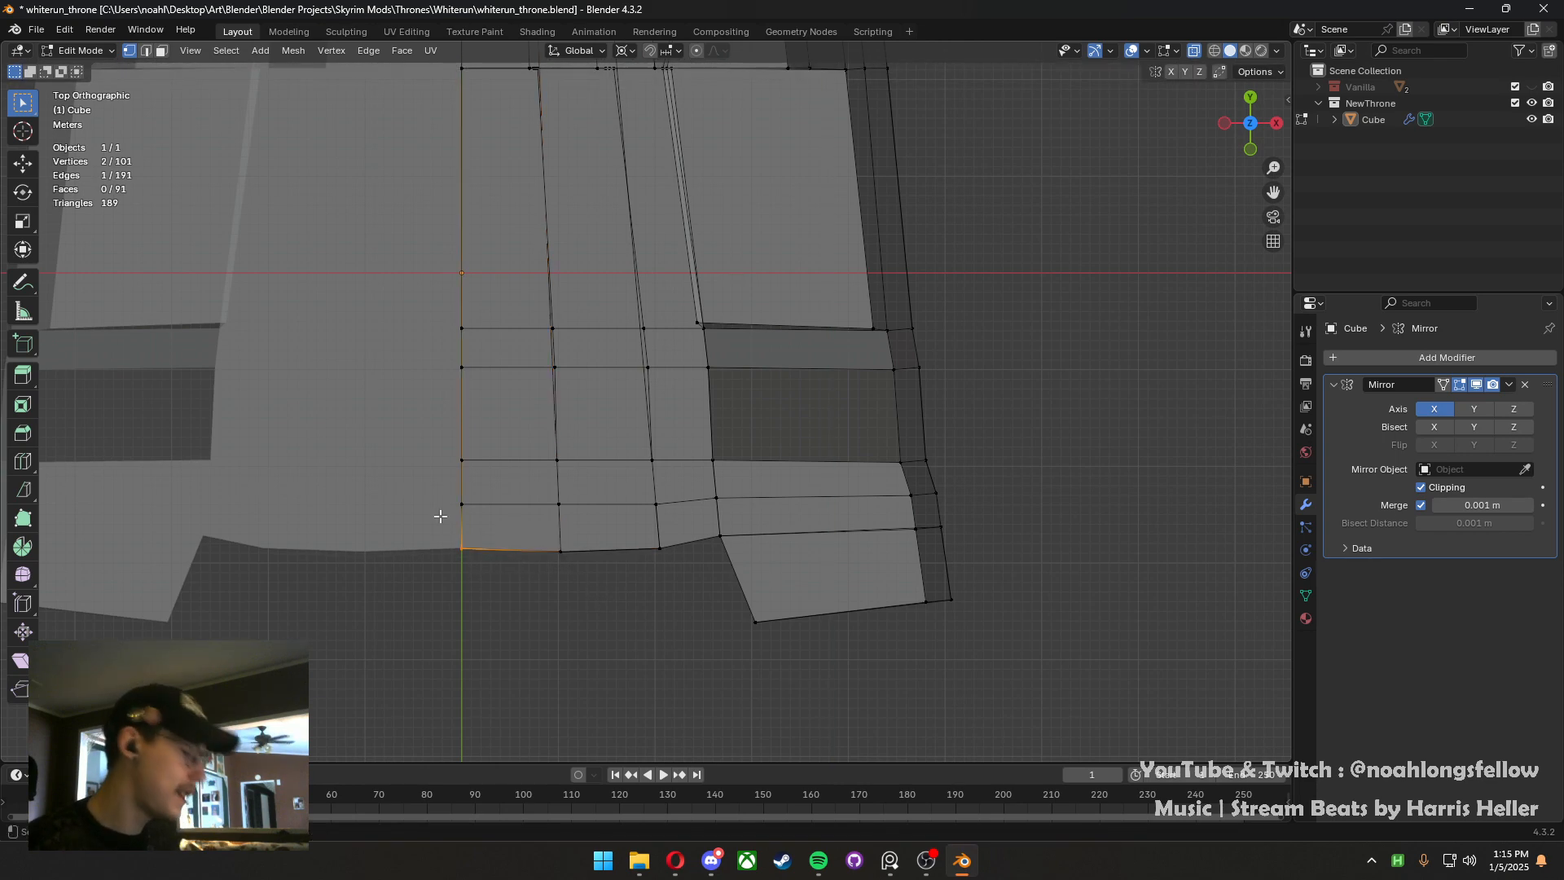
pyautogui.press('g')
pyautogui.press('y')
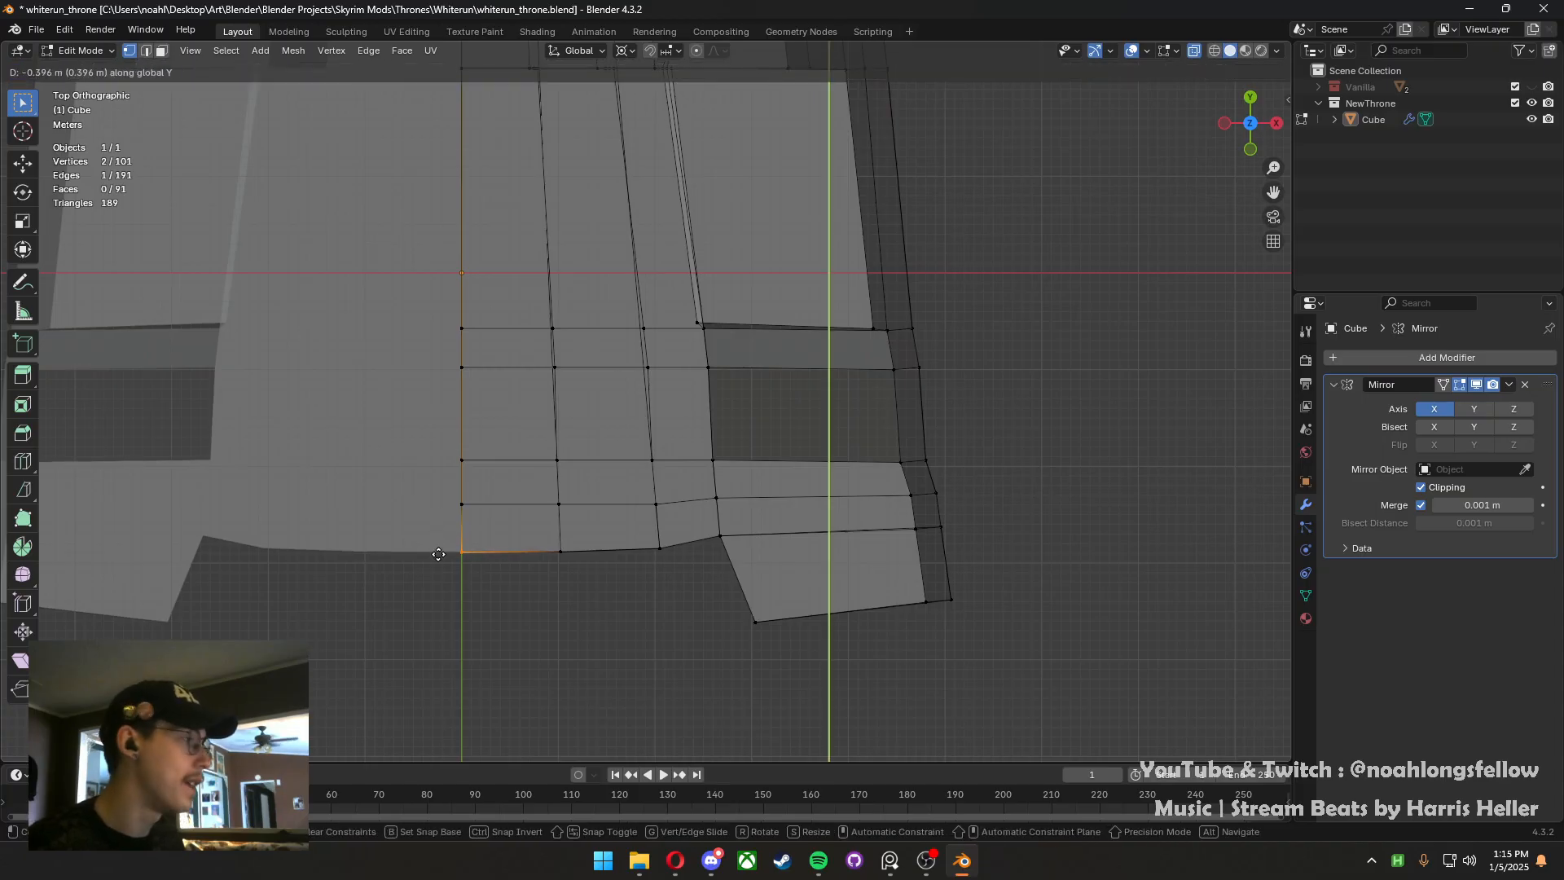
pyautogui.click(439, 555)
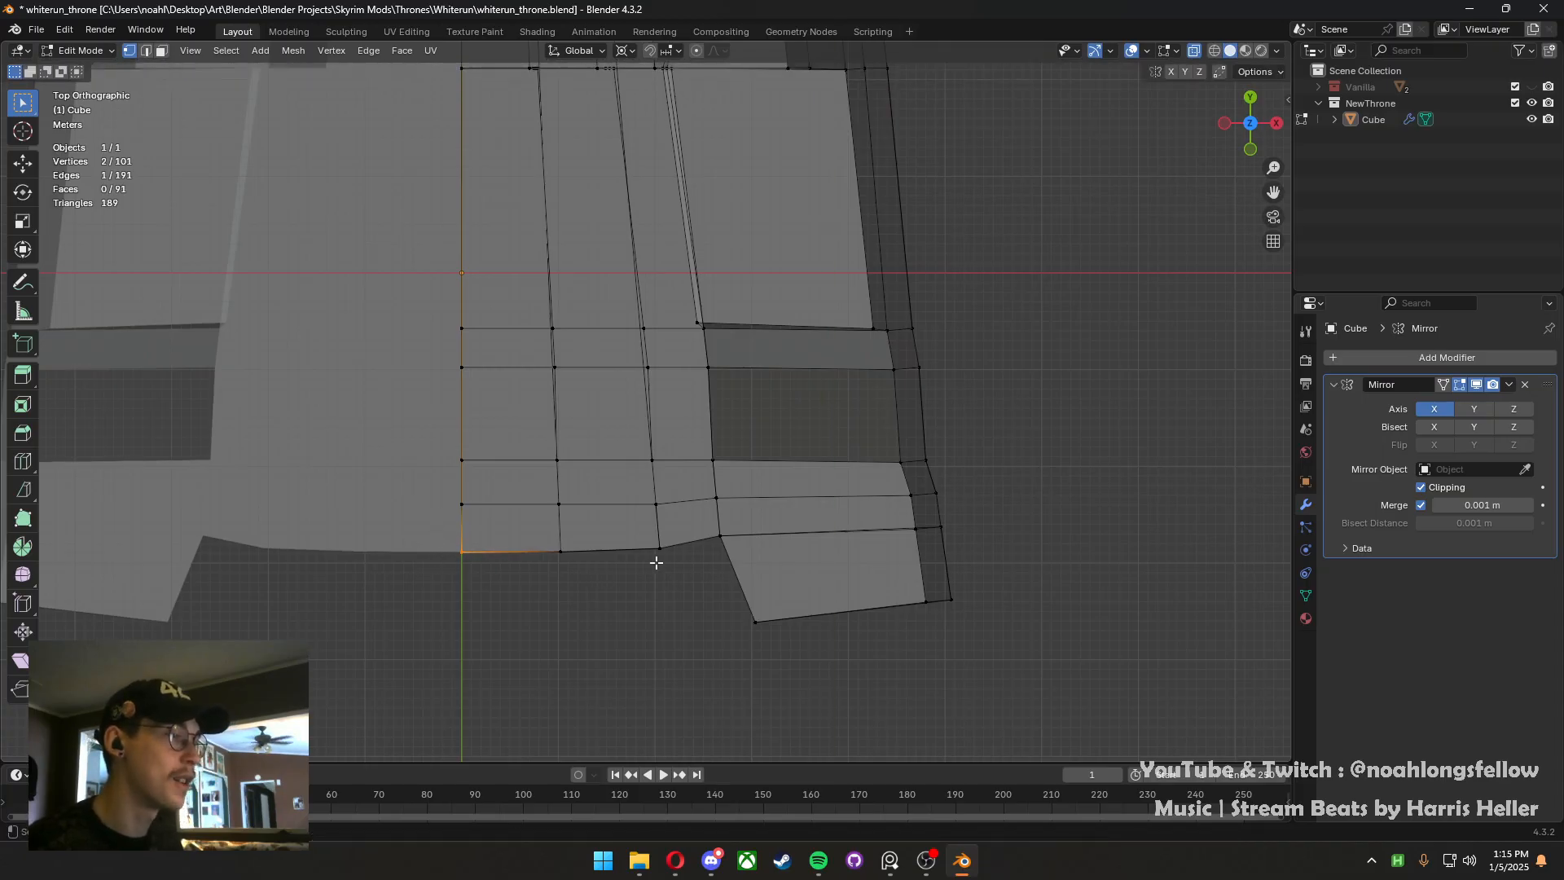
# Move the next outer pair of seat front-edge vertices about 0.19 m back along Y and save the file
pyautogui.keyDown('alt'); pyautogui.click(636, 516); pyautogui.keyUp('alt')
pyautogui.press('h')
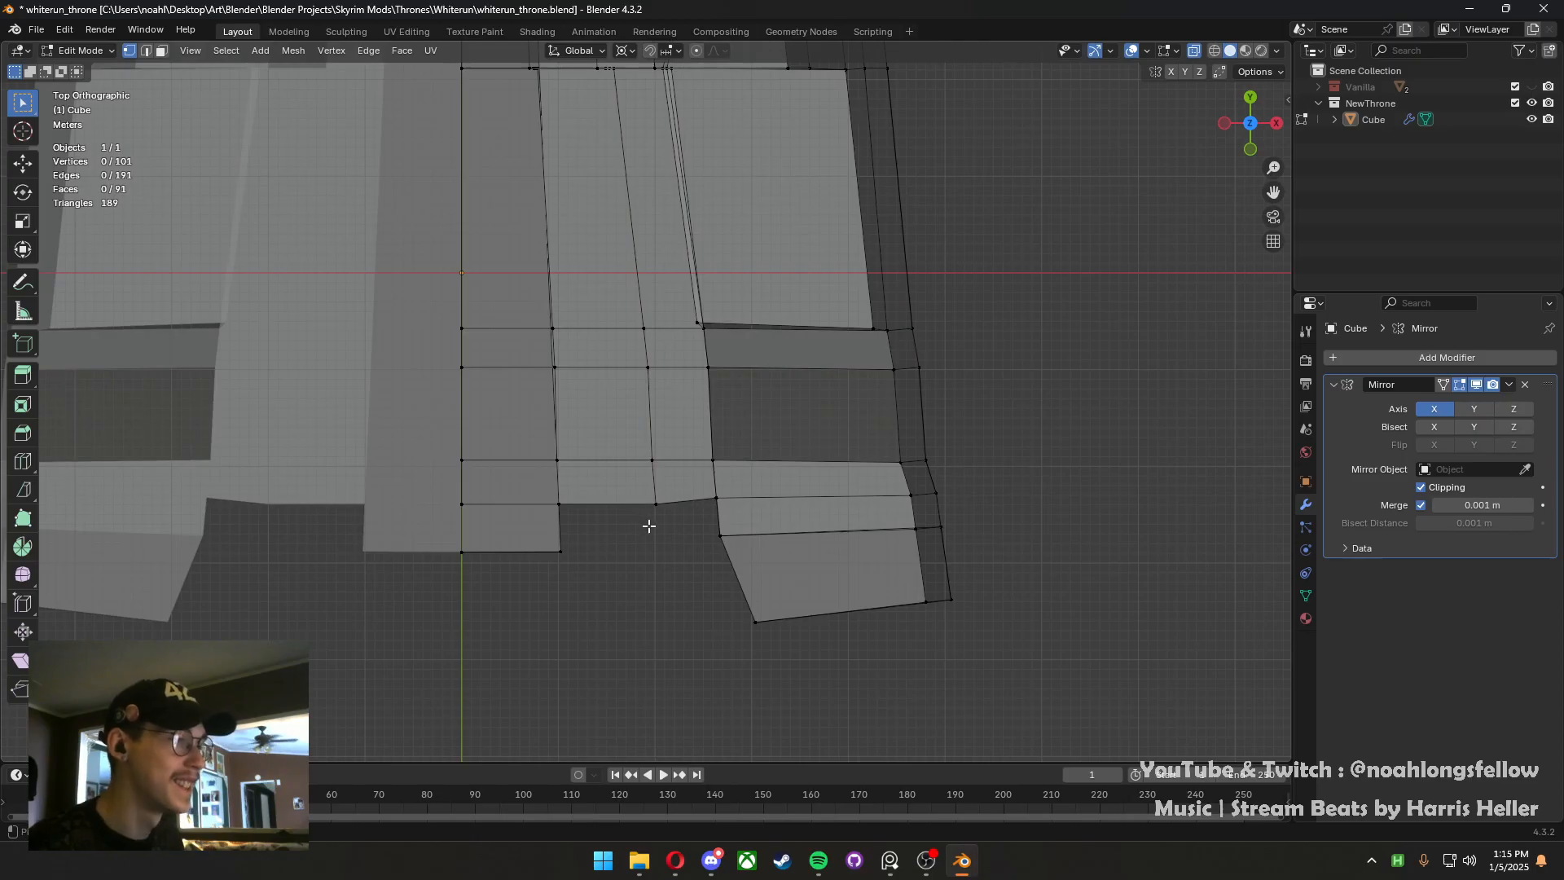
pyautogui.hotkey('alt', 'h')
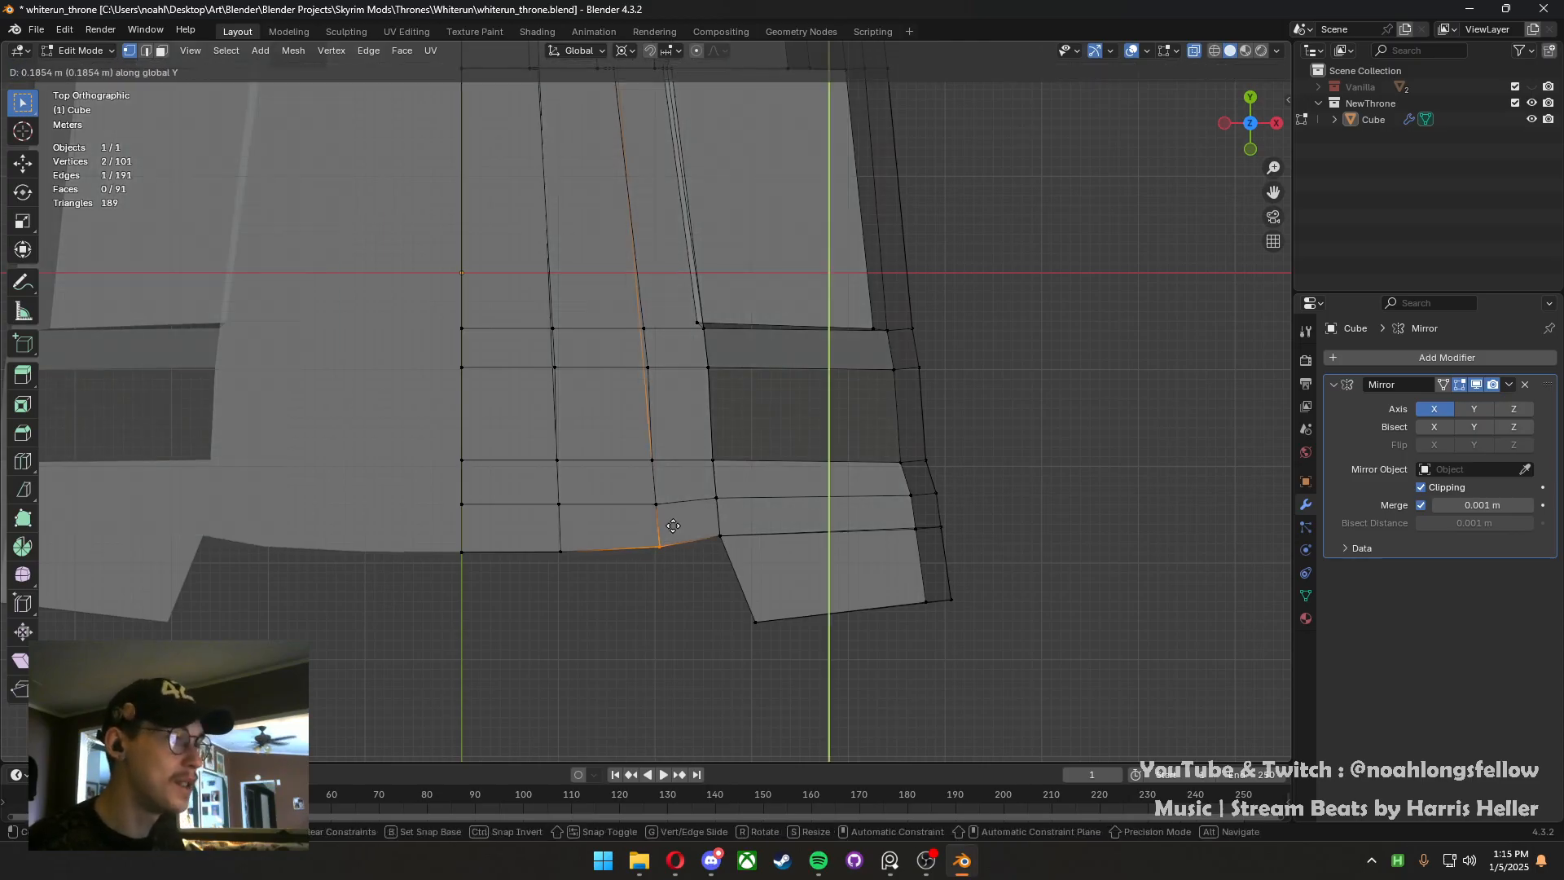
pyautogui.moveTo(671, 524); pyautogui.dragTo(721, 313, button='middle')
pyautogui.hotkey('ctrl', 's')
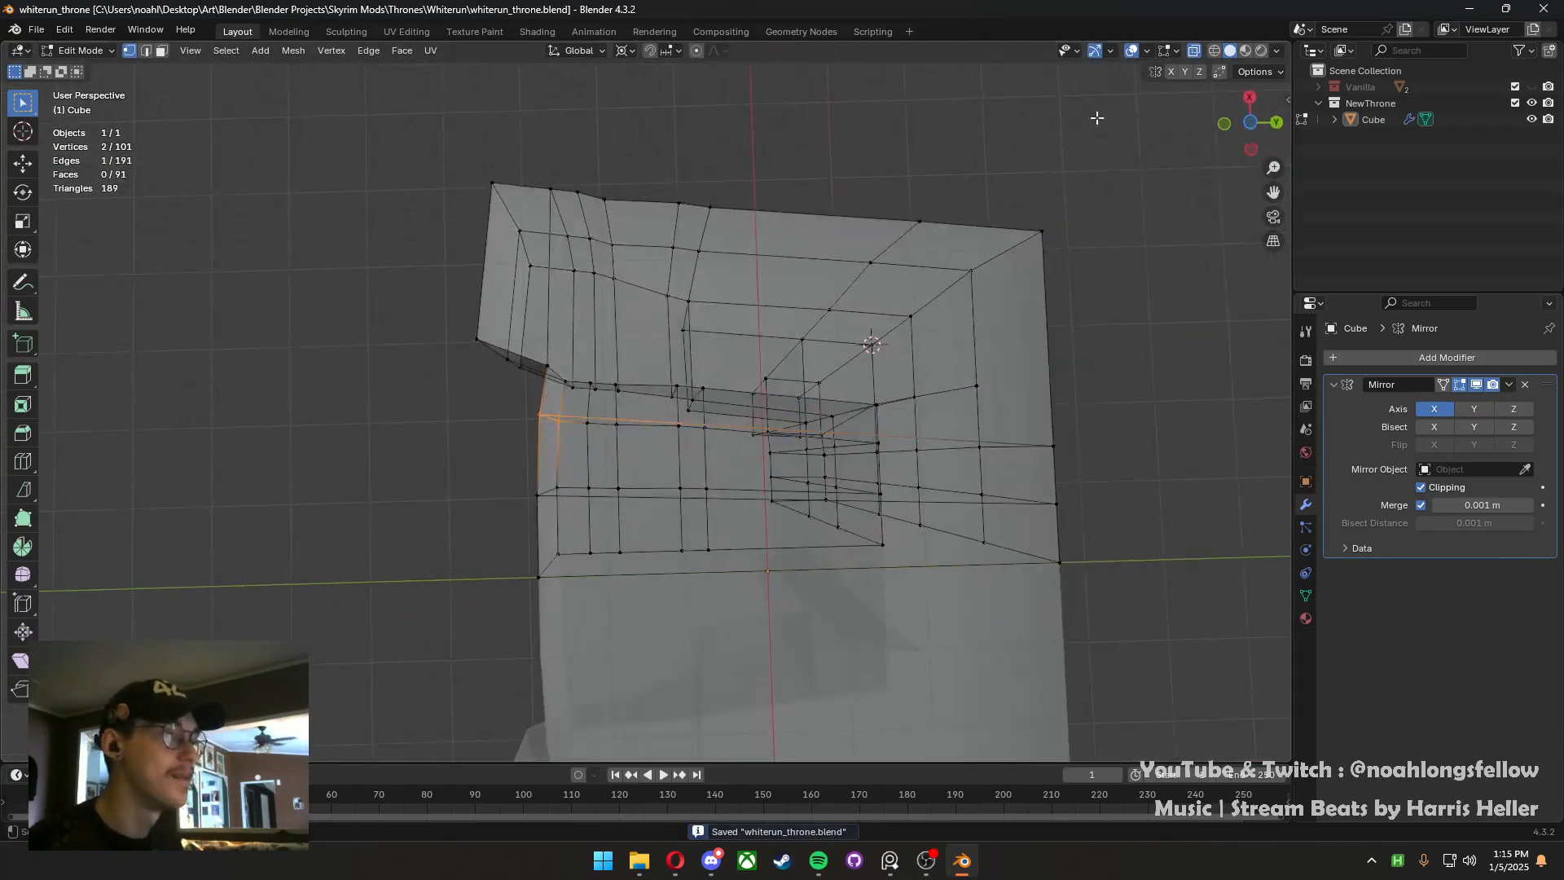
# Turn off X-ray display and delete the faces on the underside of the throne mesh
pyautogui.click(1194, 52)
pyautogui.moveTo(699, 188); pyautogui.dragTo(700, 262, button='middle')
pyautogui.press('3')
pyautogui.click(523, 333)
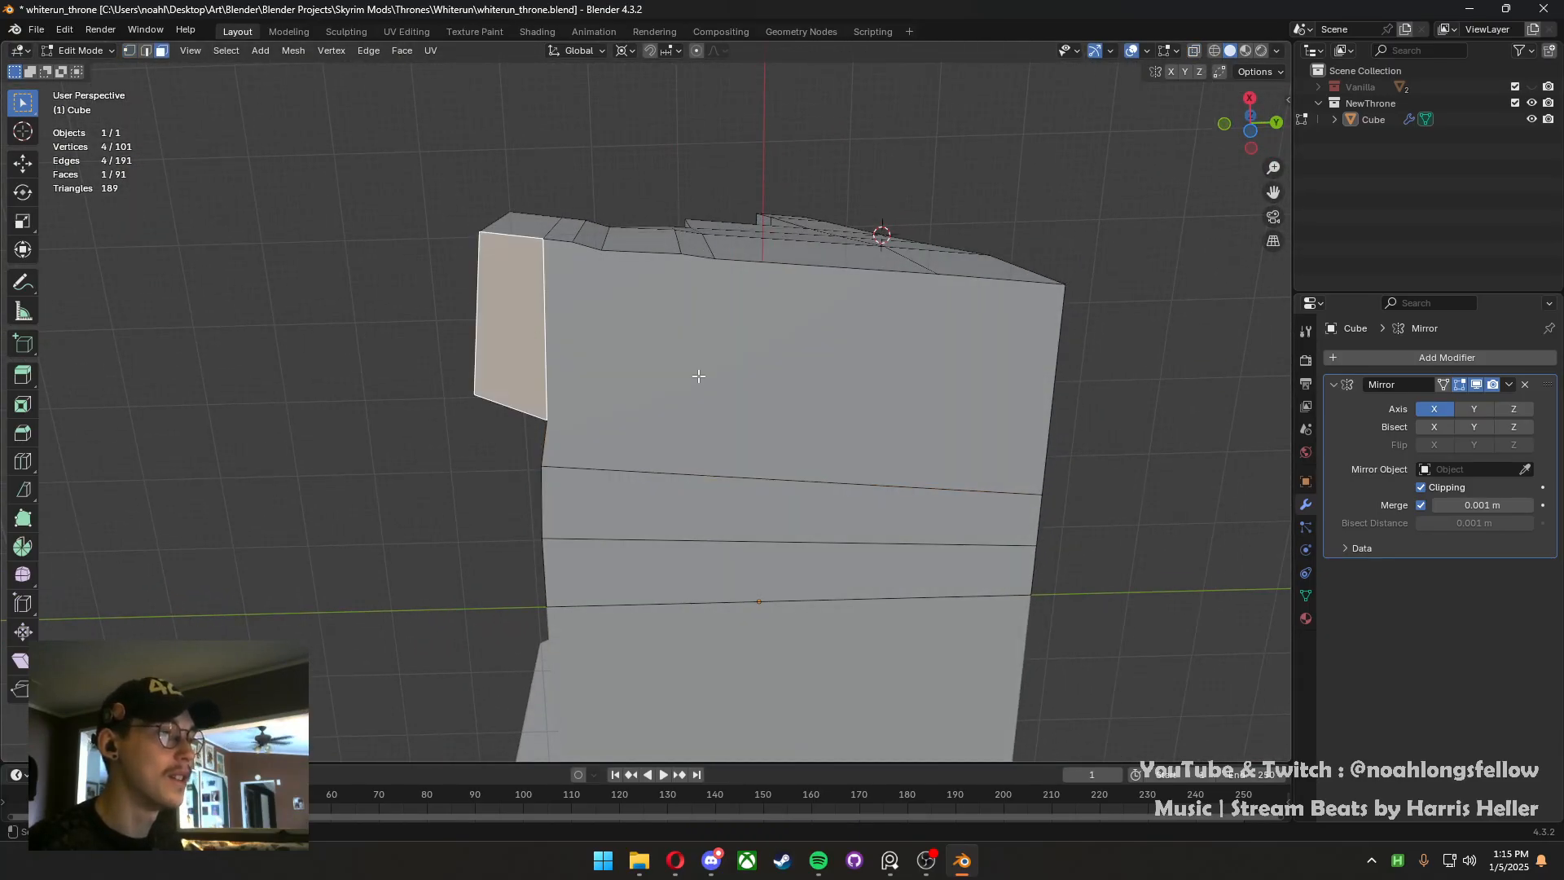
pyautogui.keyDown('shift'); pyautogui.click(718, 385); pyautogui.keyUp('shift')
pyautogui.moveTo(718, 386); pyautogui.dragTo(576, 642, button='middle')
pyautogui.press('x')
pyautogui.click(790, 672)
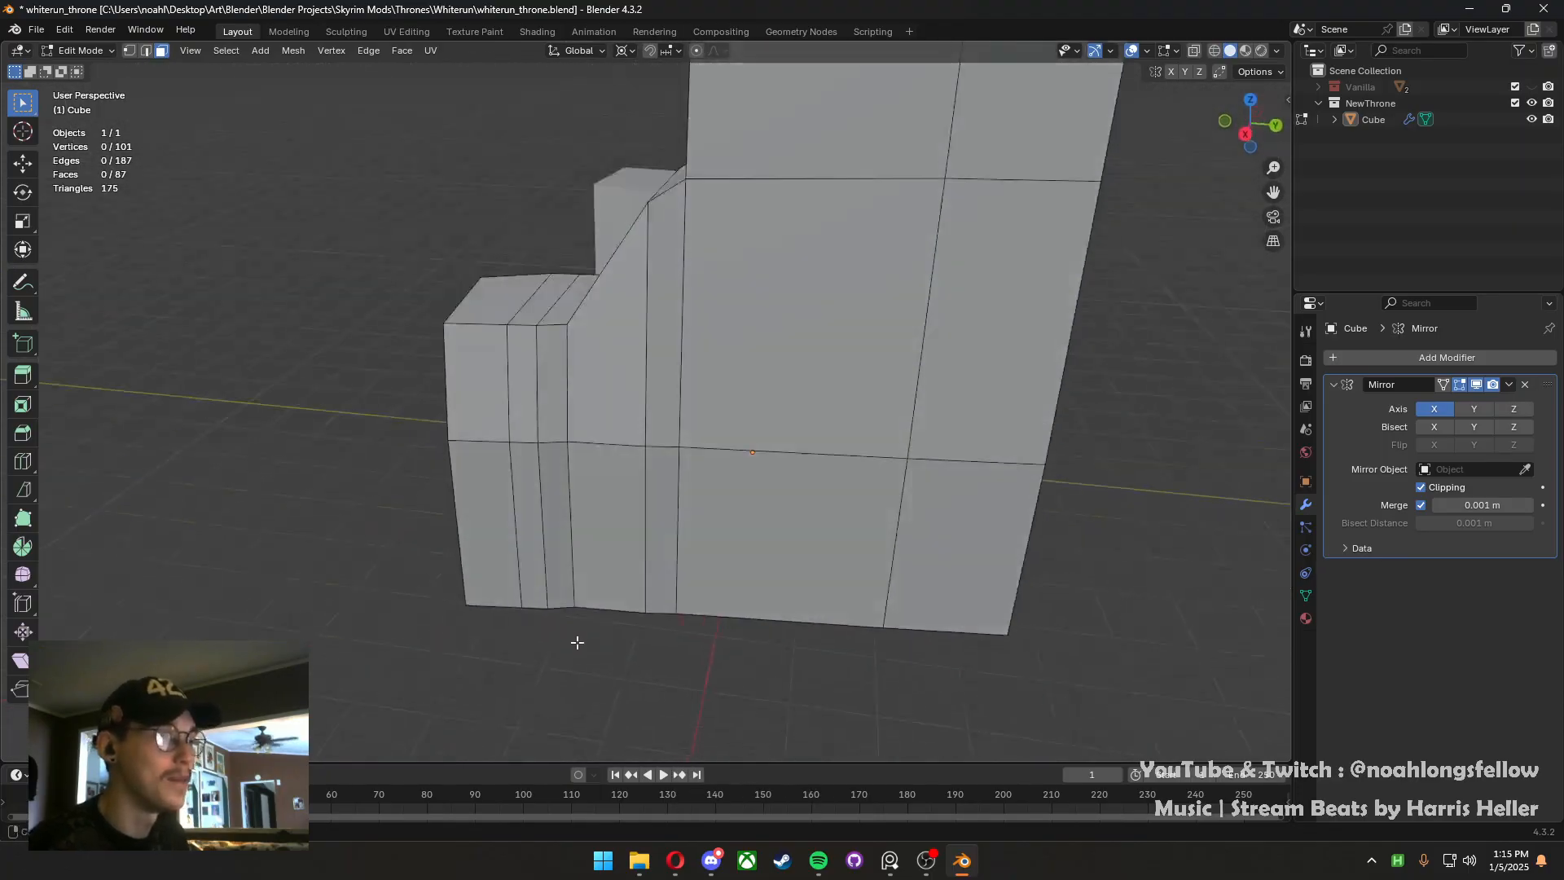
# Save the file and, with X-ray display on in the top view, add a centred edge loop across the protruding front armrest block
pyautogui.press('KP_7')
pyautogui.press('1')
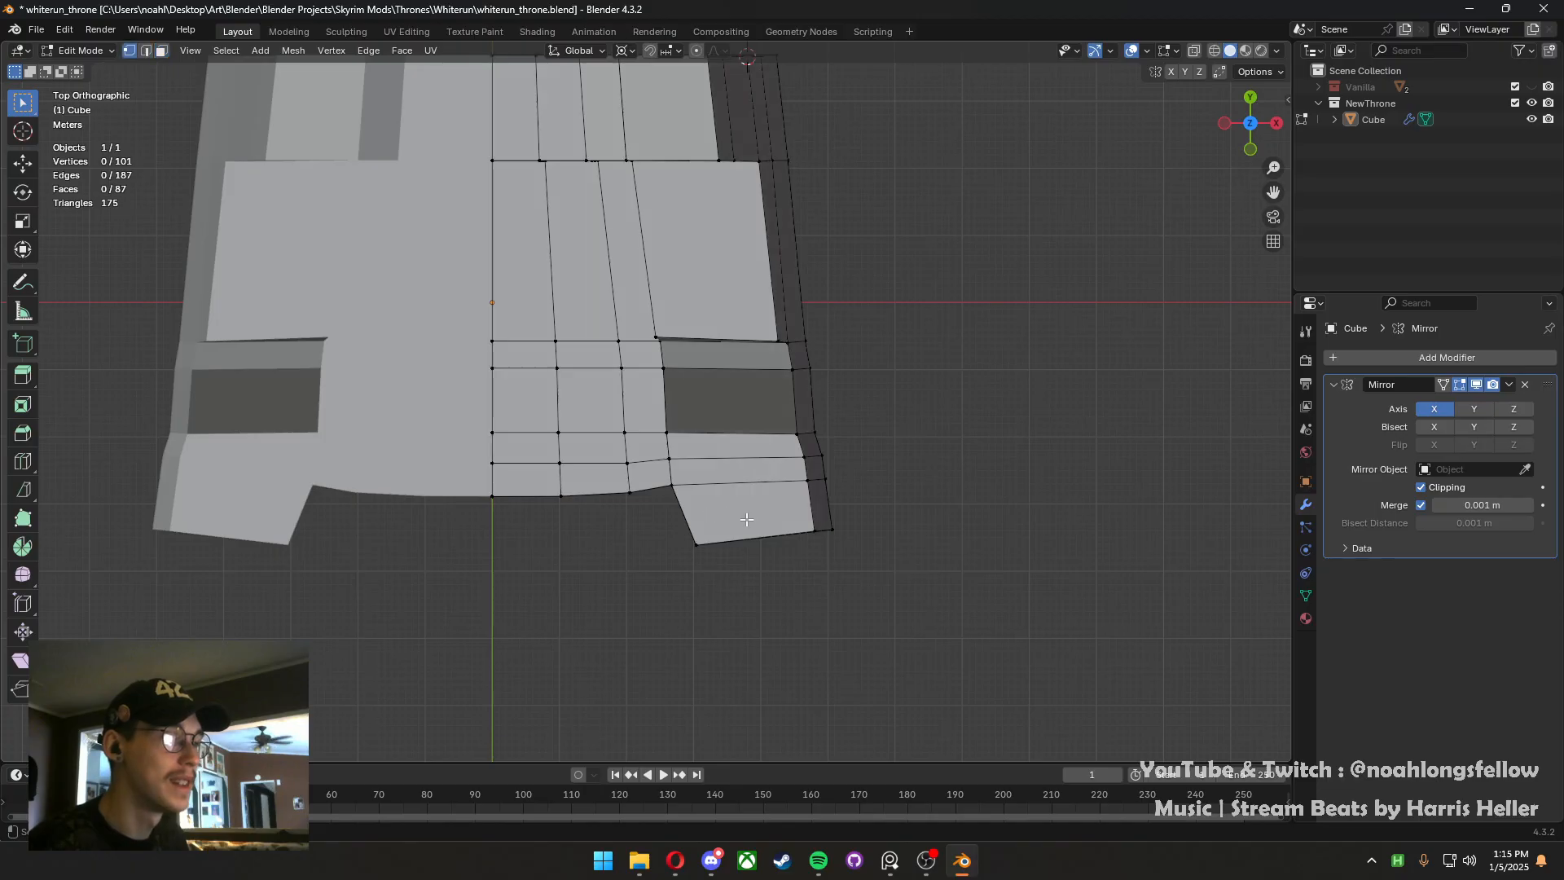
pyautogui.hotkey('ctrl', 's')
pyautogui.scroll(1, 1171, 87)
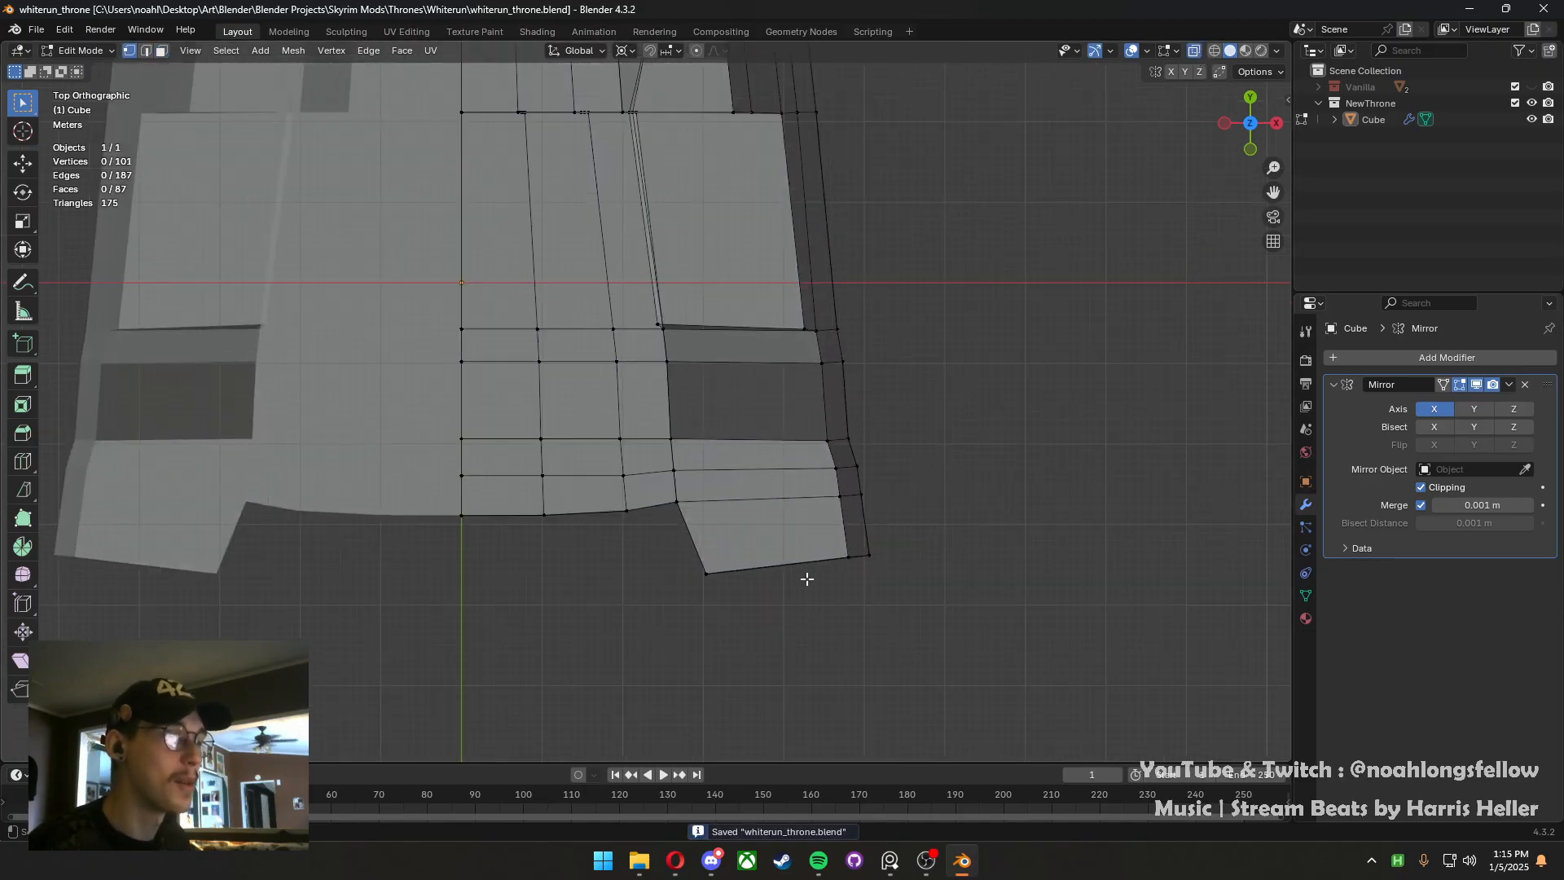
pyautogui.hotkey('ctrl', 'r')
pyautogui.click(826, 530)
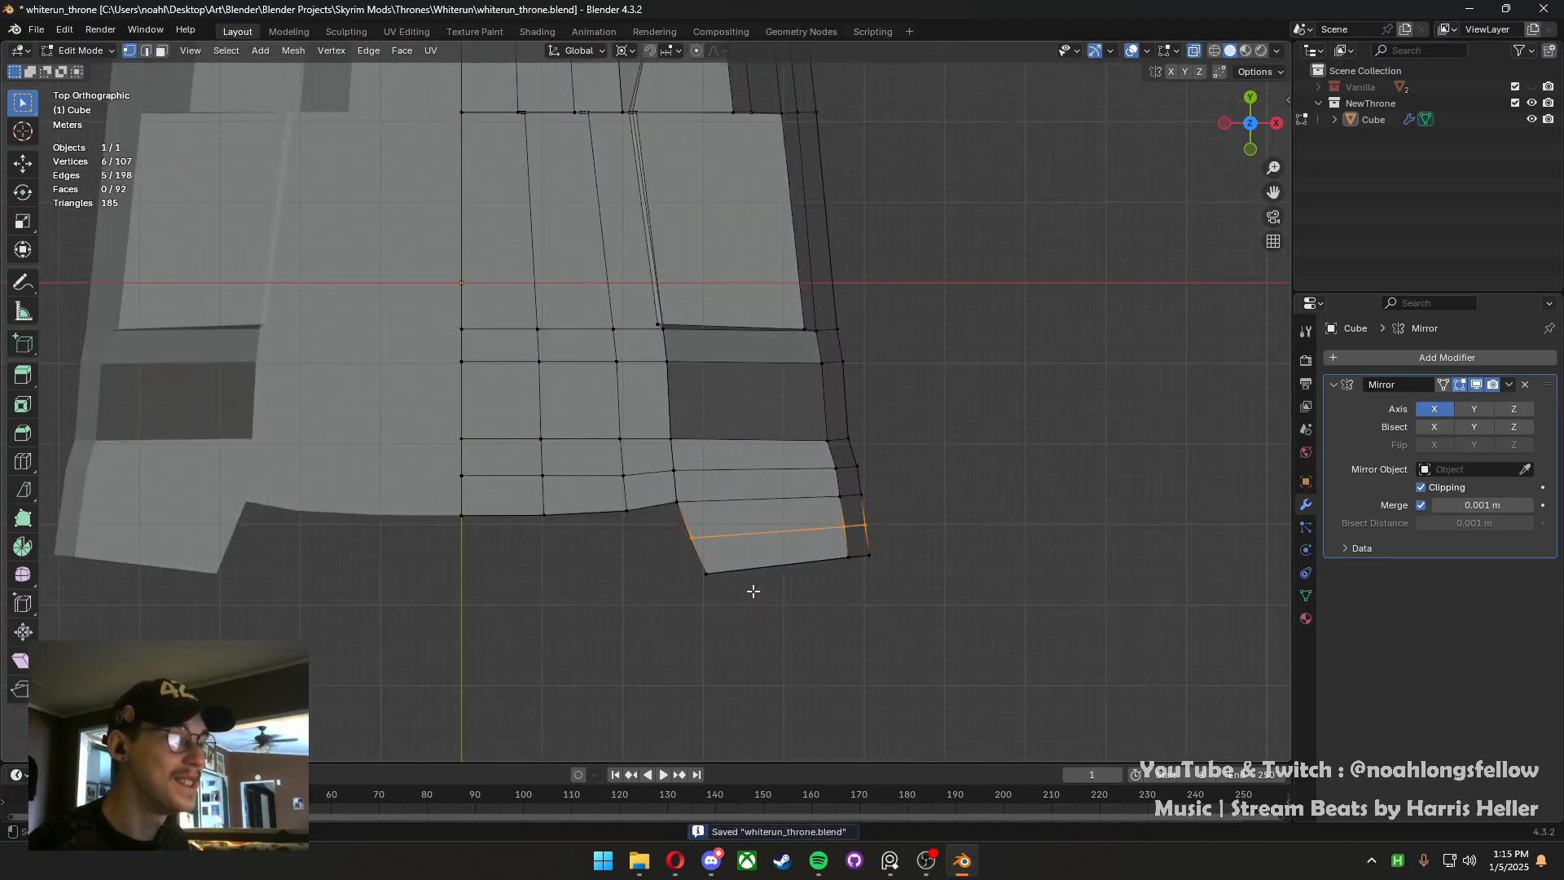
# Move the front armrest block's inner corner vertices about 1.15 m inward and its outer corner vertices about 0.53 m forward, and save
pyautogui.moveTo(934, 602); pyautogui.dragTo(691, 560)
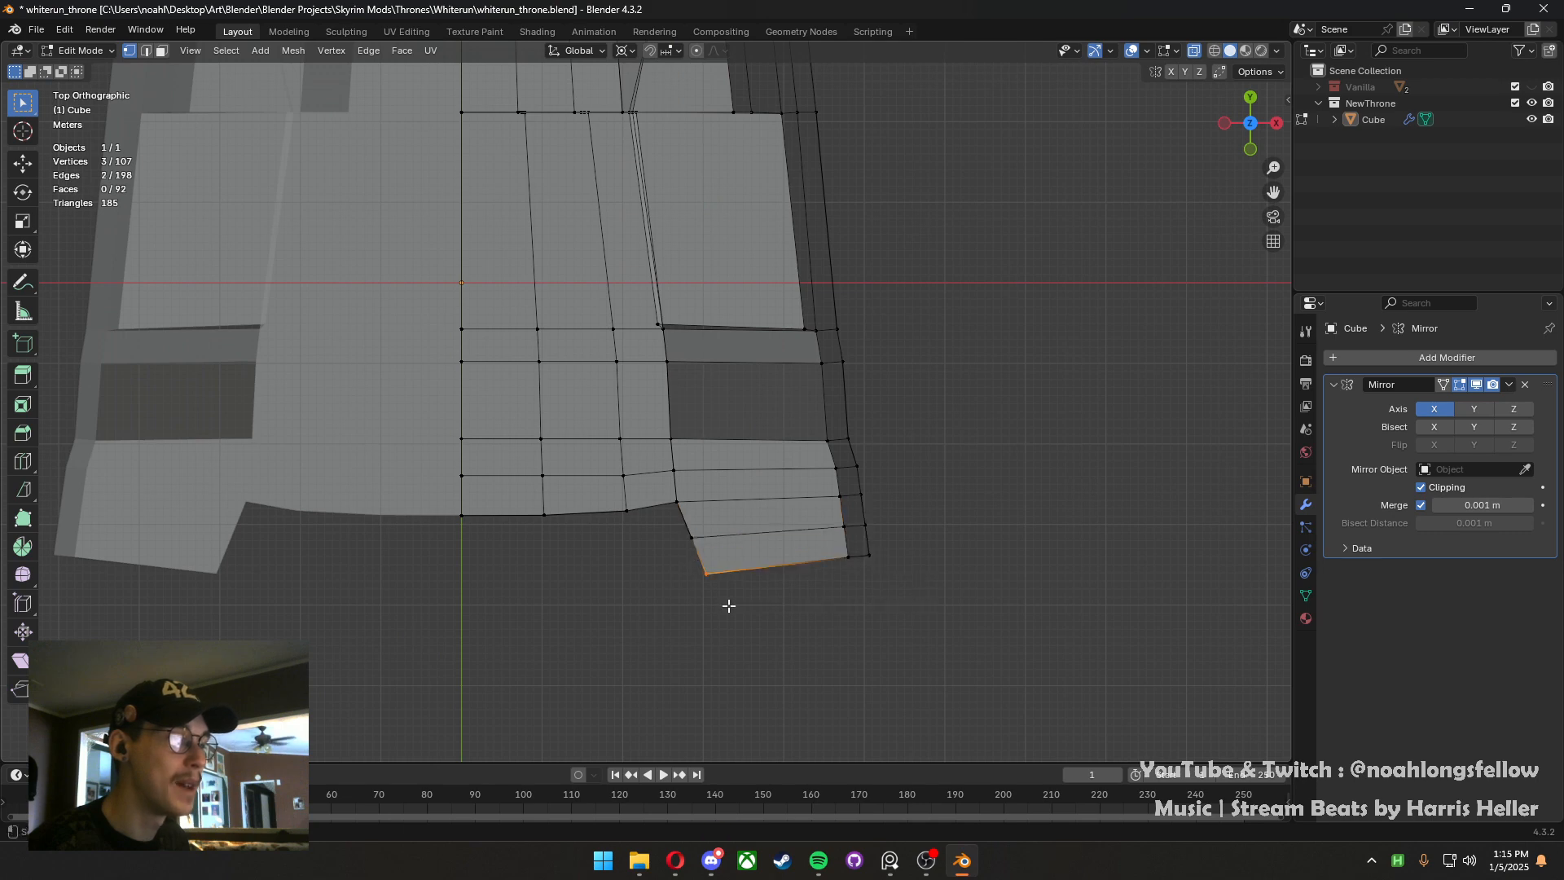
pyautogui.press('g')
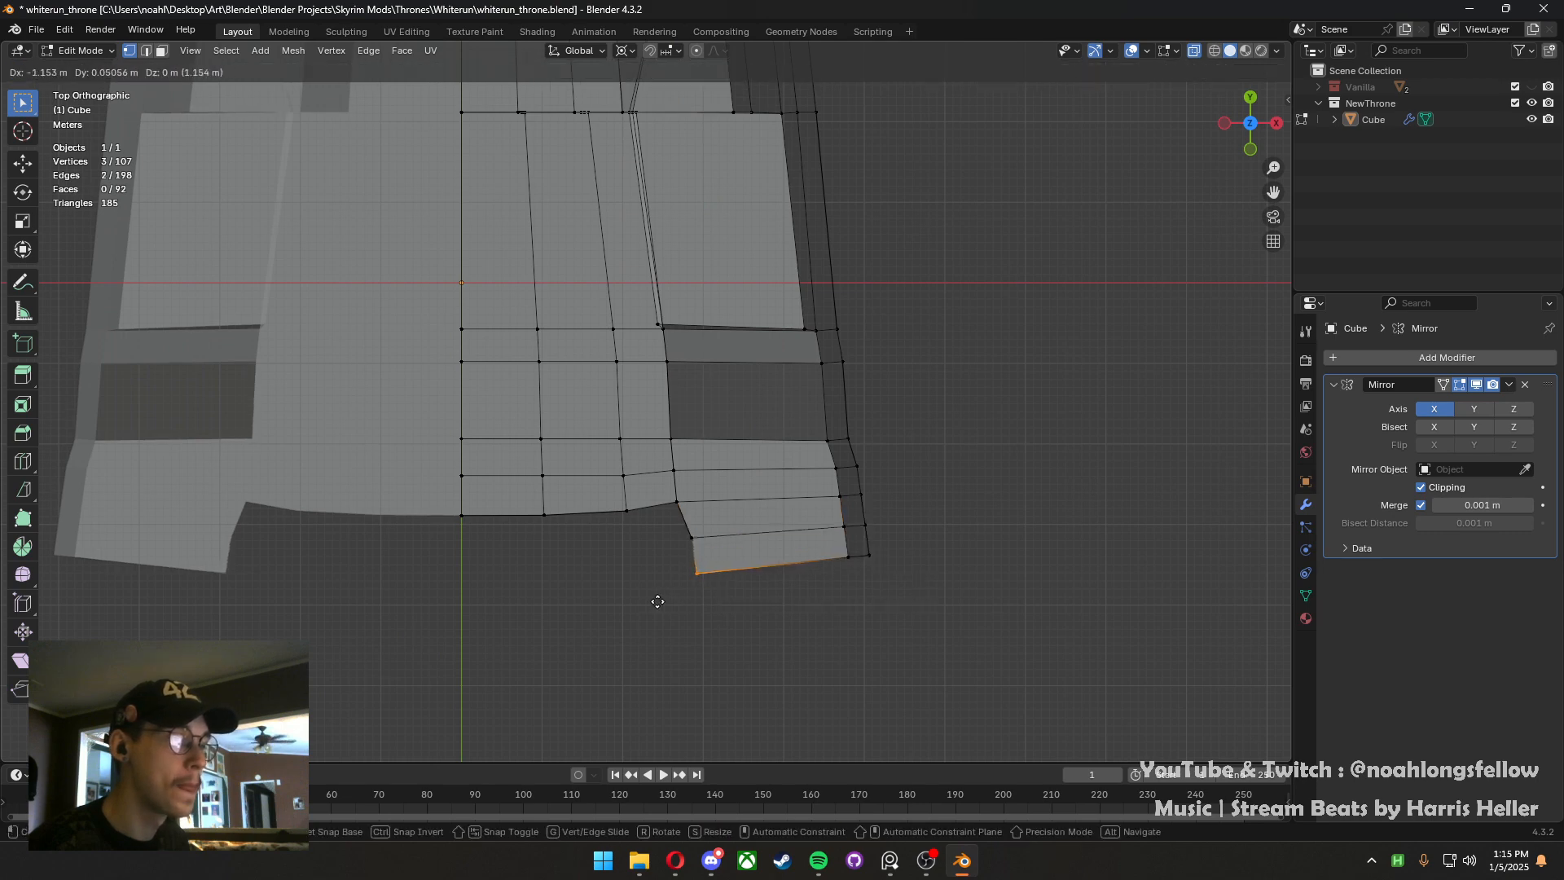
pyautogui.click(658, 601)
pyautogui.moveTo(906, 574); pyautogui.dragTo(828, 541)
pyautogui.press('g')
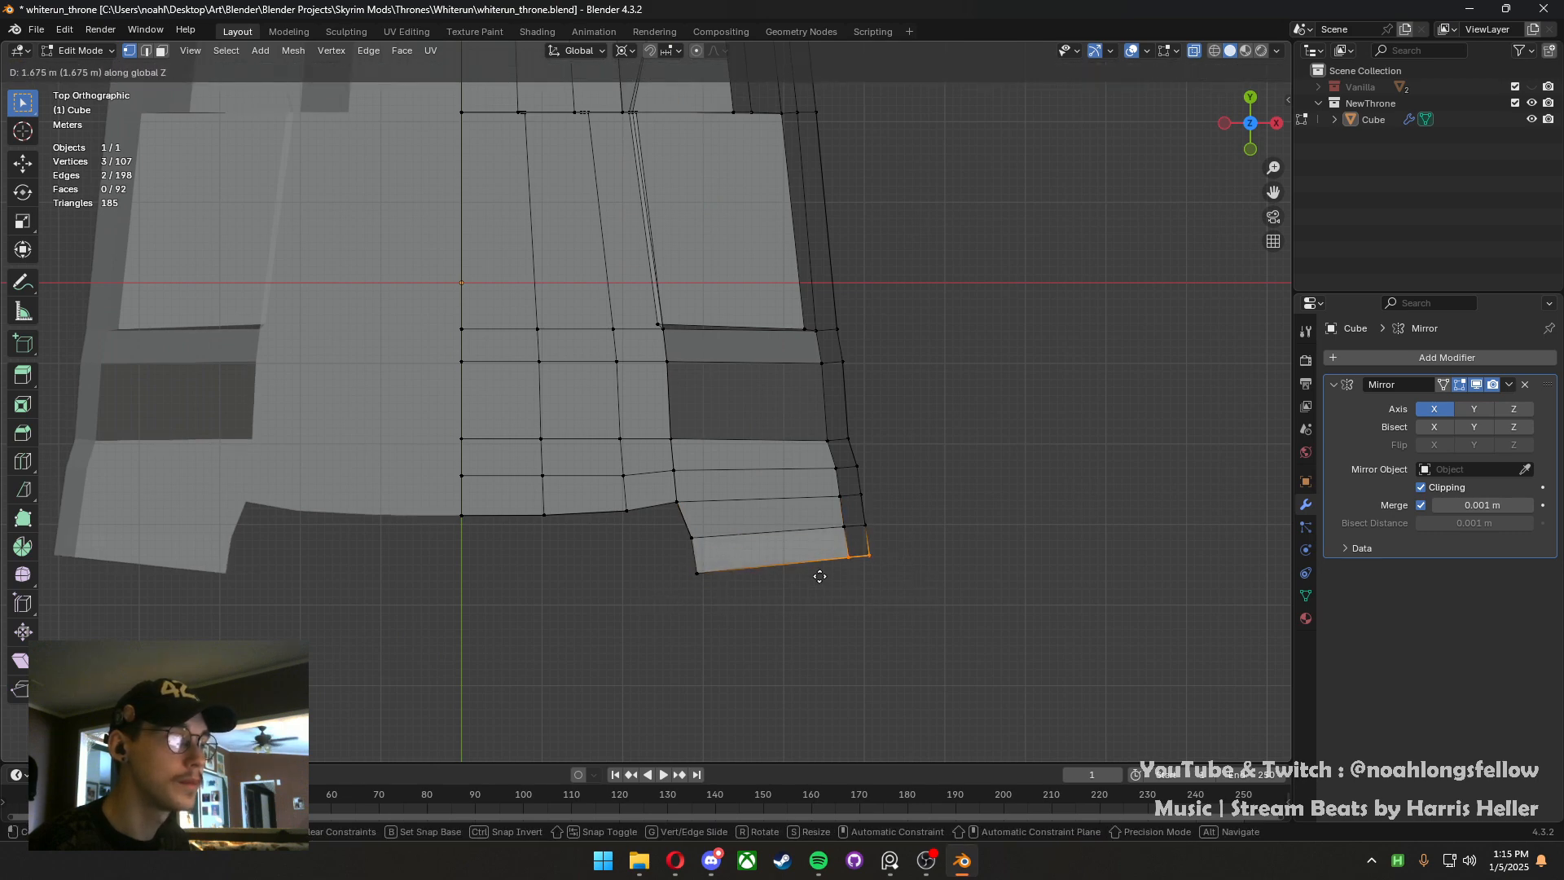
pyautogui.click(821, 572)
pyautogui.press('g')
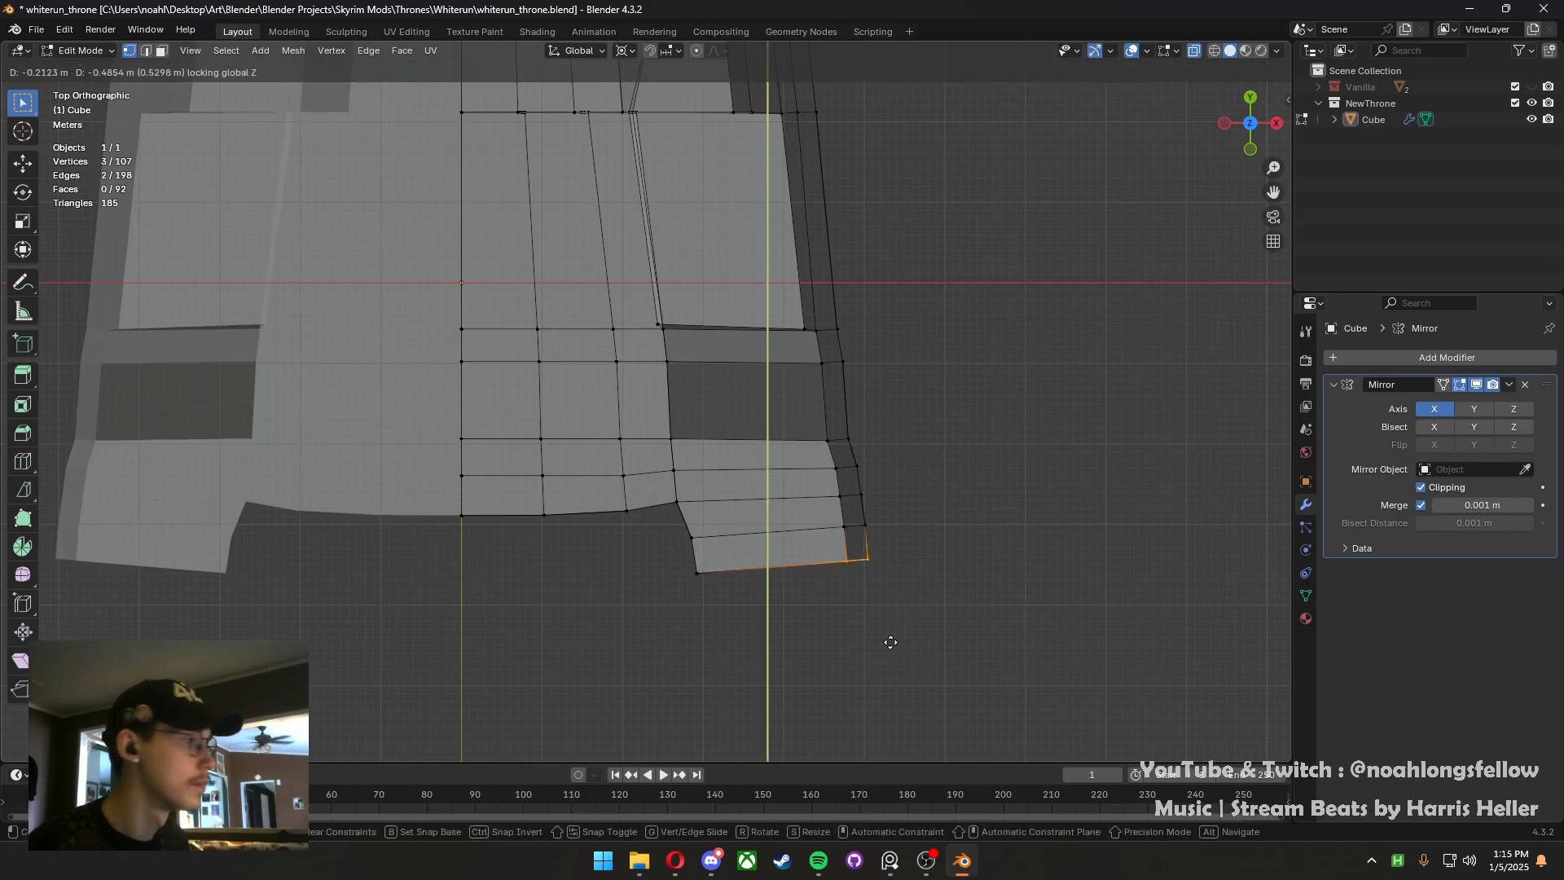
pyautogui.click(888, 640)
pyautogui.hotkey('ctrl', 's')
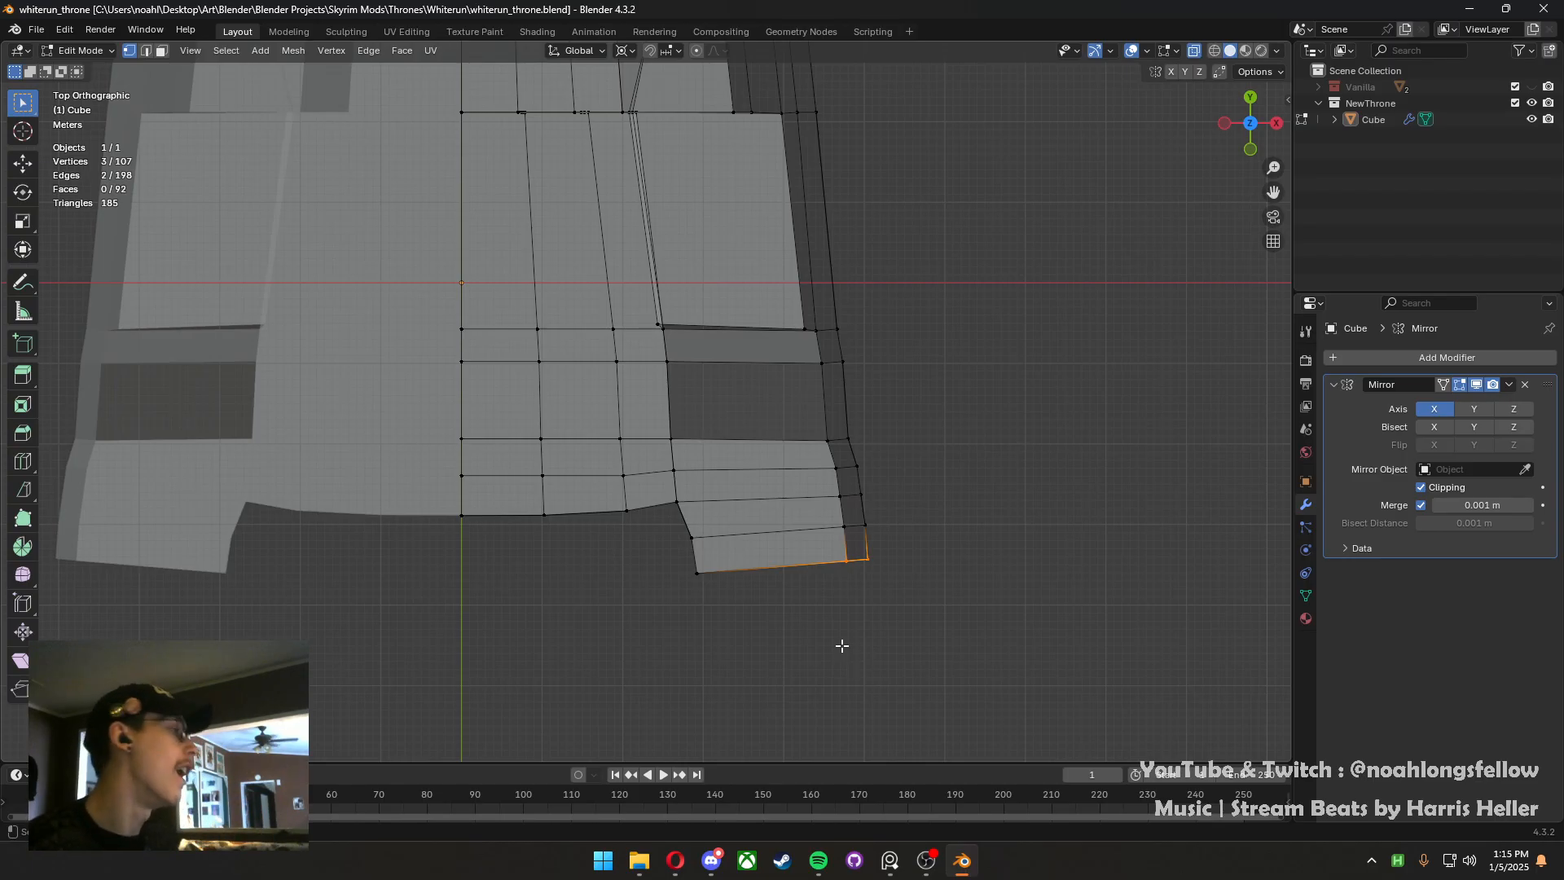
# With X-ray off, snap the 3D cursor to the middle backrest loop's vertex, flatten the adjacent armrest junction vertex to it along Z, and save
pyautogui.moveTo(842, 645); pyautogui.dragTo(686, 352, button='middle')
pyautogui.click(1194, 52)
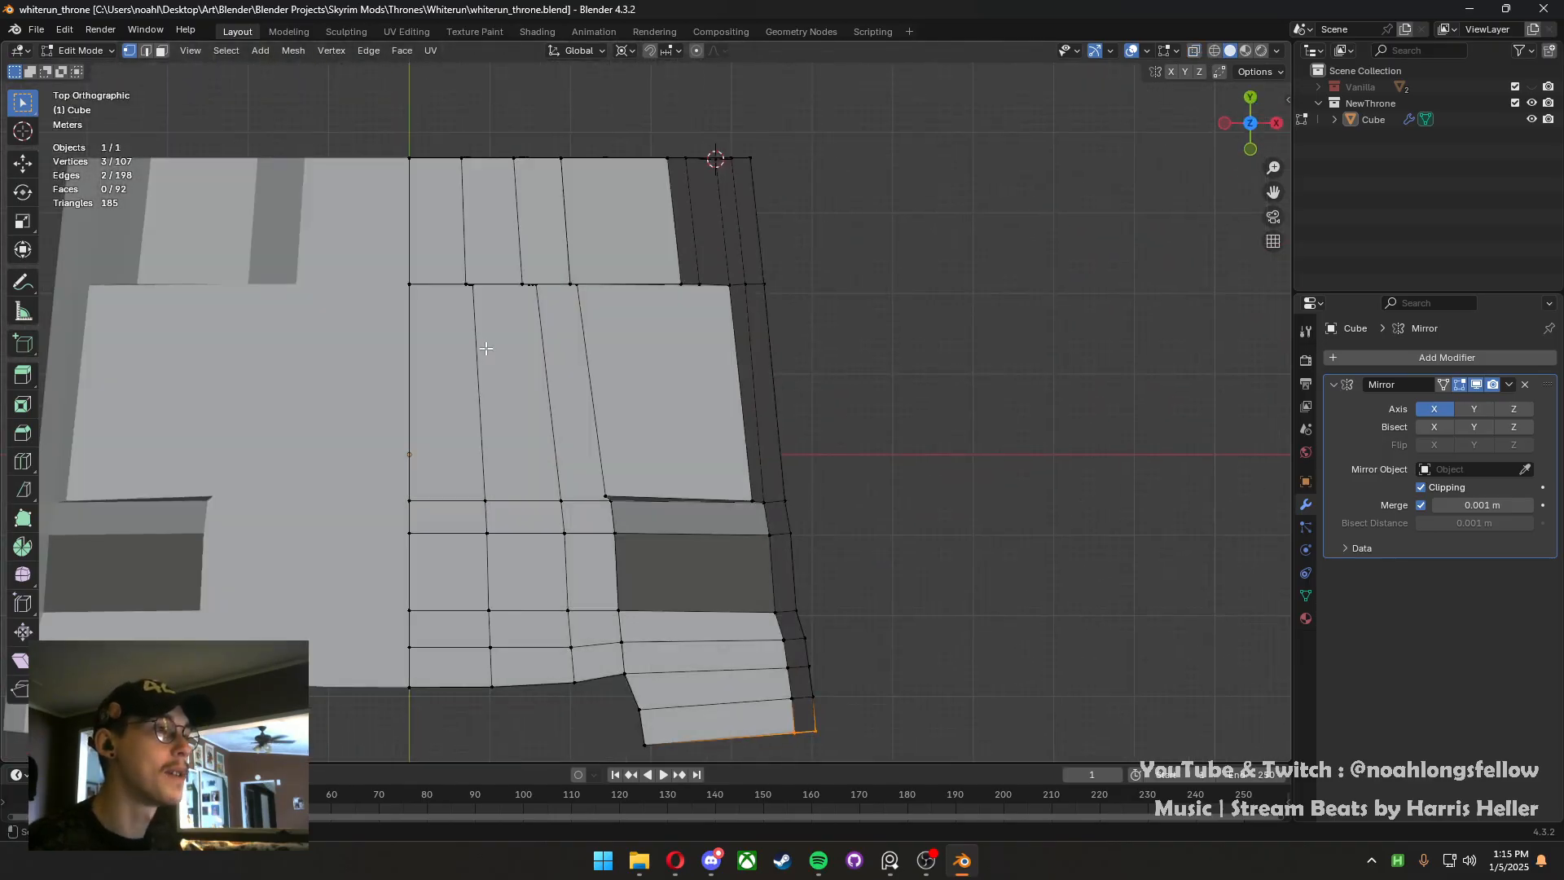
pyautogui.moveTo(486, 348); pyautogui.dragTo(558, 365, button='middle')
pyautogui.click(595, 371)
pyautogui.hotkey('shift', 's')
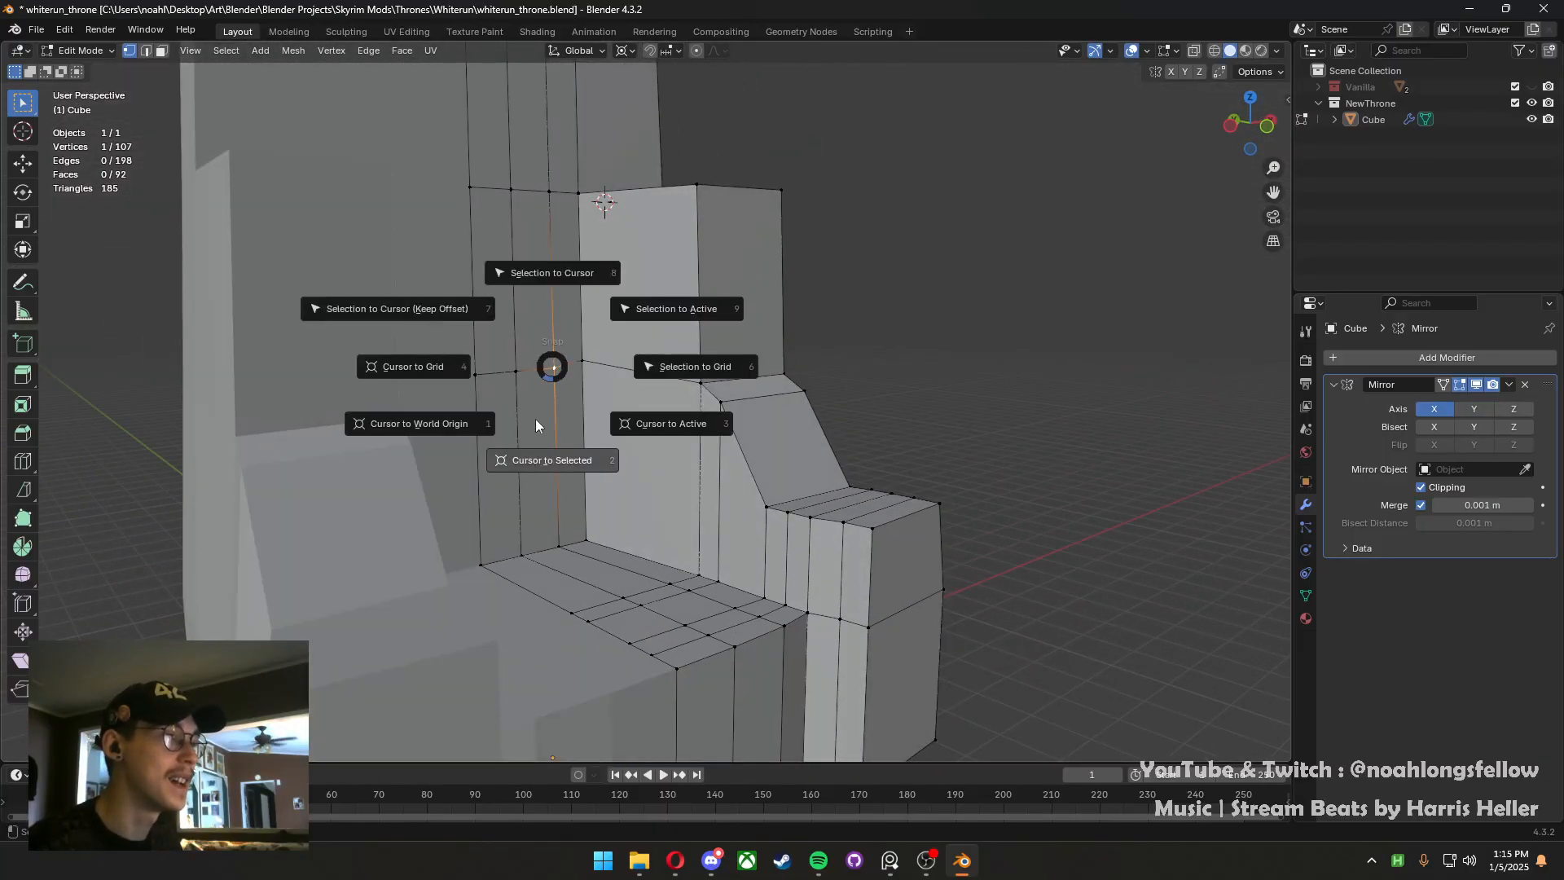
pyautogui.click(544, 427)
pyautogui.press('s')
pyautogui.press('z')
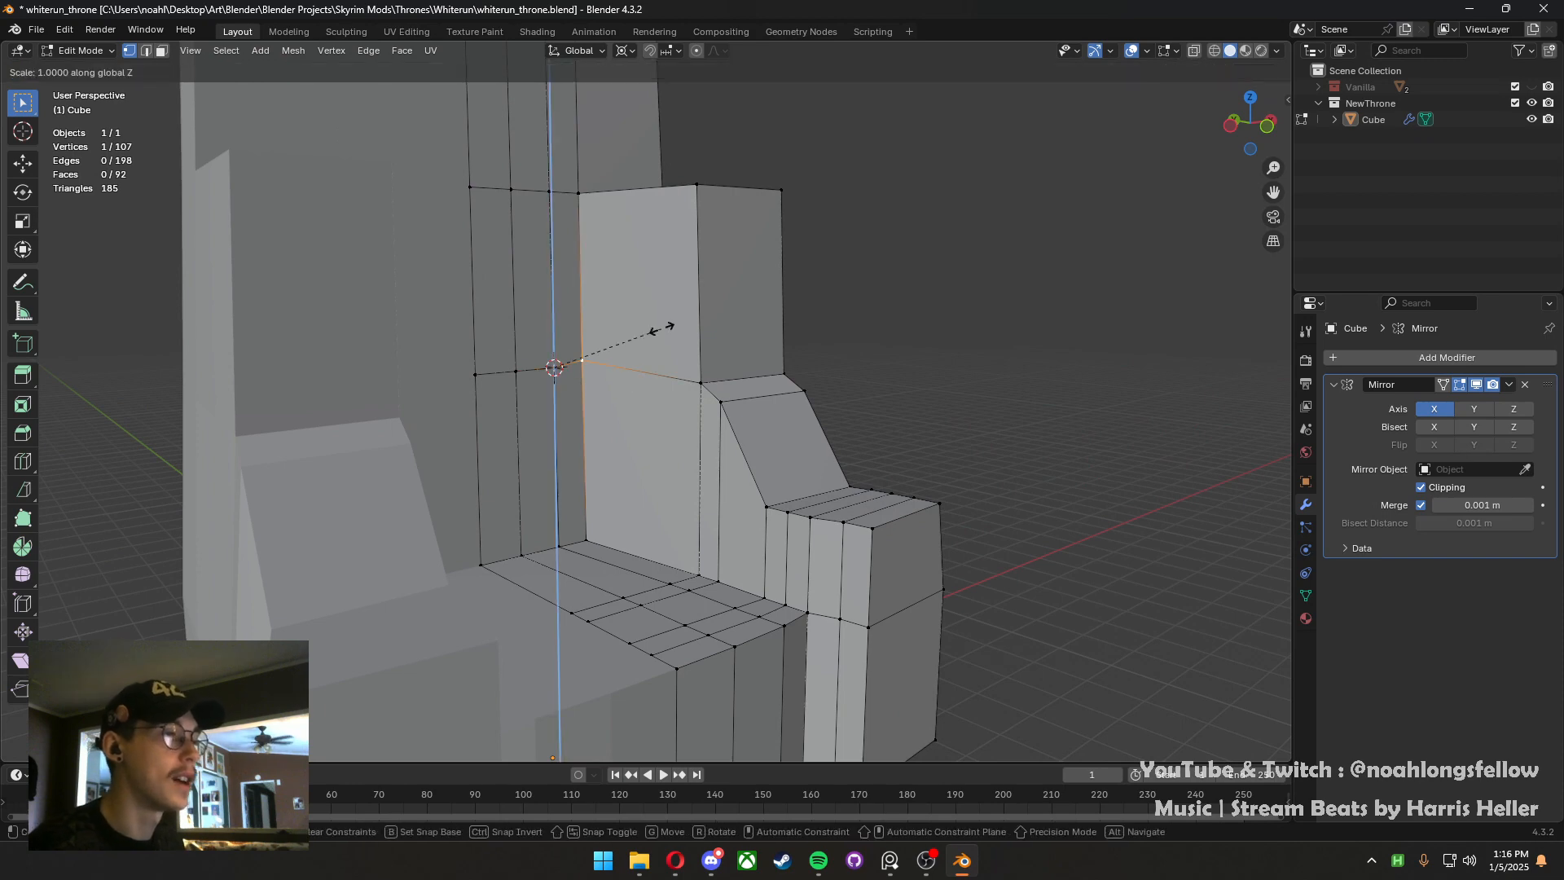
pyautogui.press('0')
pyautogui.press('Return')
pyautogui.moveTo(668, 183); pyautogui.dragTo(705, 437, button='middle')
pyautogui.hotkey('ctrl', 's')
# Select the outer edges of the backrest post and upper armrest block, move them about 2.28 m inward along X, and save the file
pyautogui.press('2')
pyautogui.click(689, 423)
pyautogui.keyDown('shift'); pyautogui.click(698, 416); pyautogui.keyUp('shift')
pyautogui.keyDown('shift'); pyautogui.moveTo(656, 308); pyautogui.dragTo(639, 504, button='middle'); pyautogui.keyUp('shift')
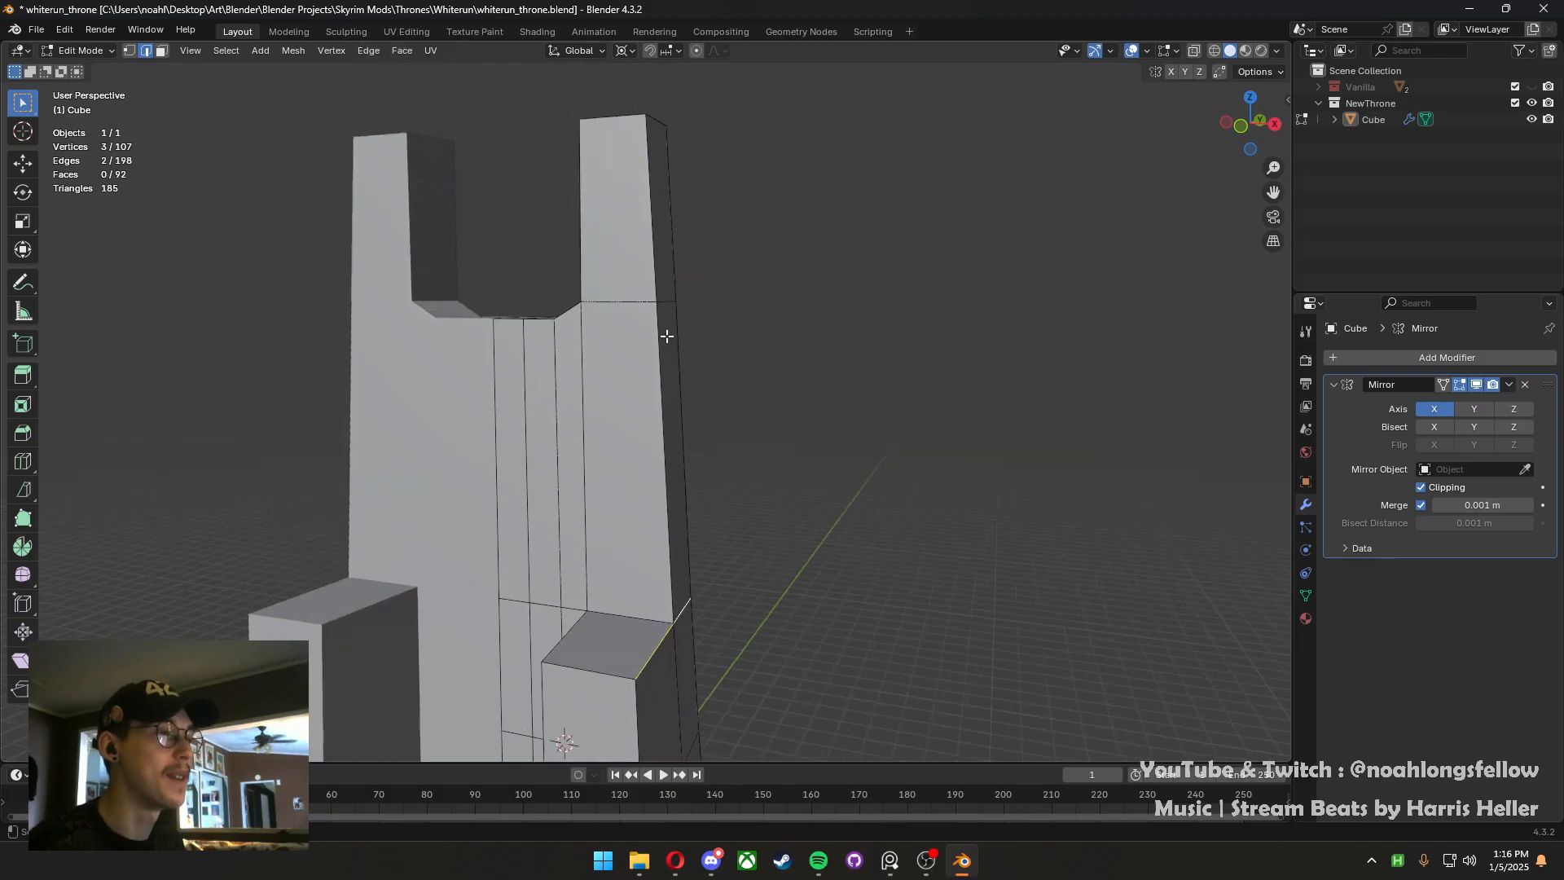
pyautogui.moveTo(671, 216); pyautogui.dragTo(709, 359, button='middle')
pyautogui.press('g')
pyautogui.press('x')
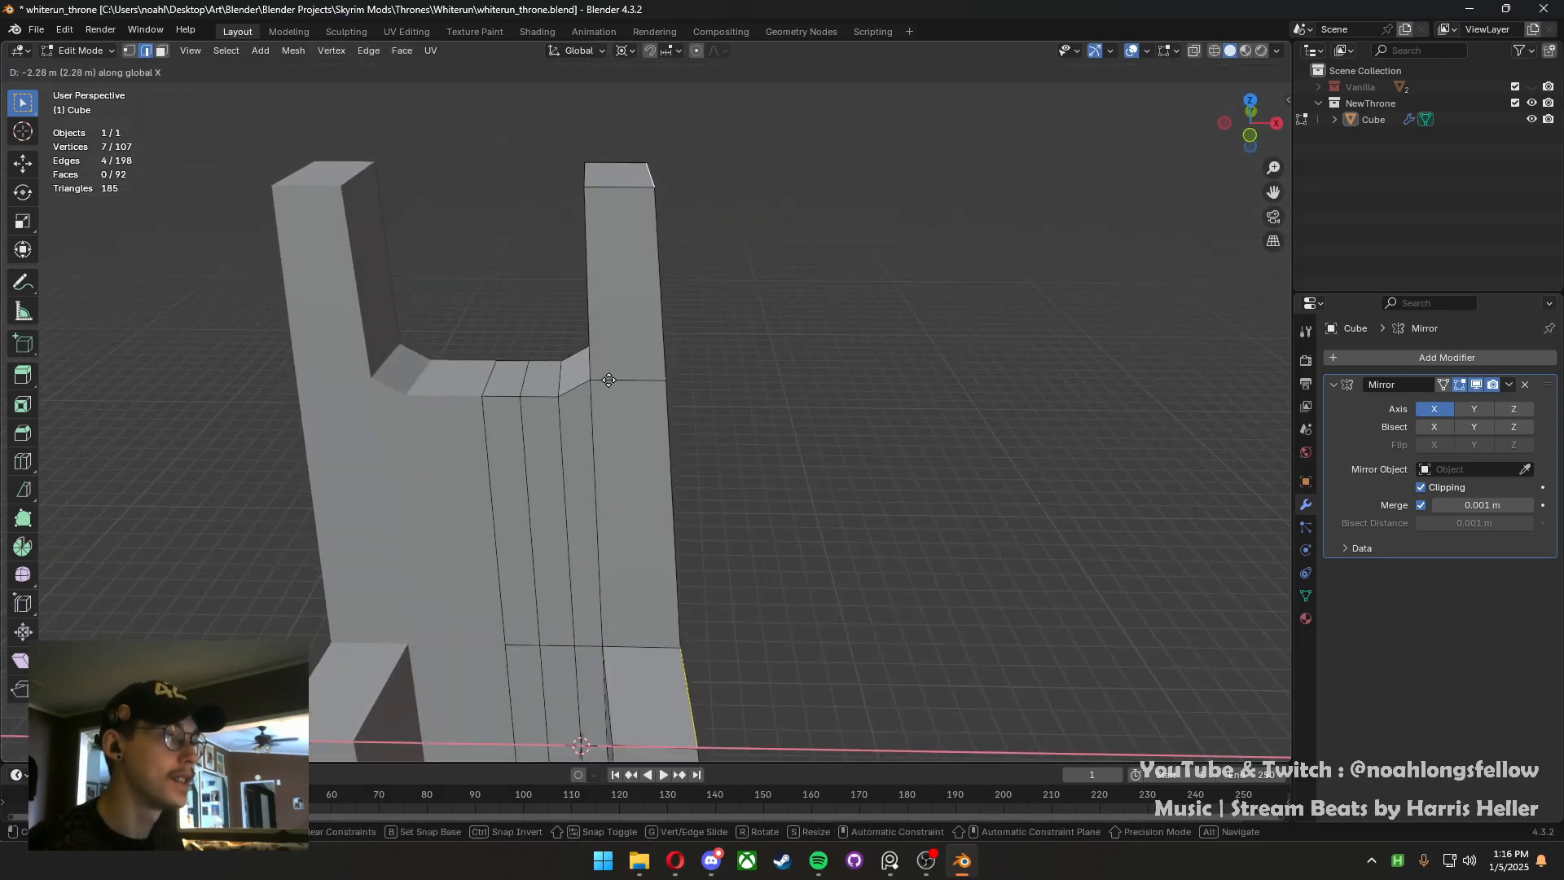
pyautogui.click(603, 374)
pyautogui.moveTo(602, 374); pyautogui.dragTo(645, 231, button='middle')
pyautogui.press('`')
pyautogui.click(570, 279)
pyautogui.hotkey('ctrl', 's')
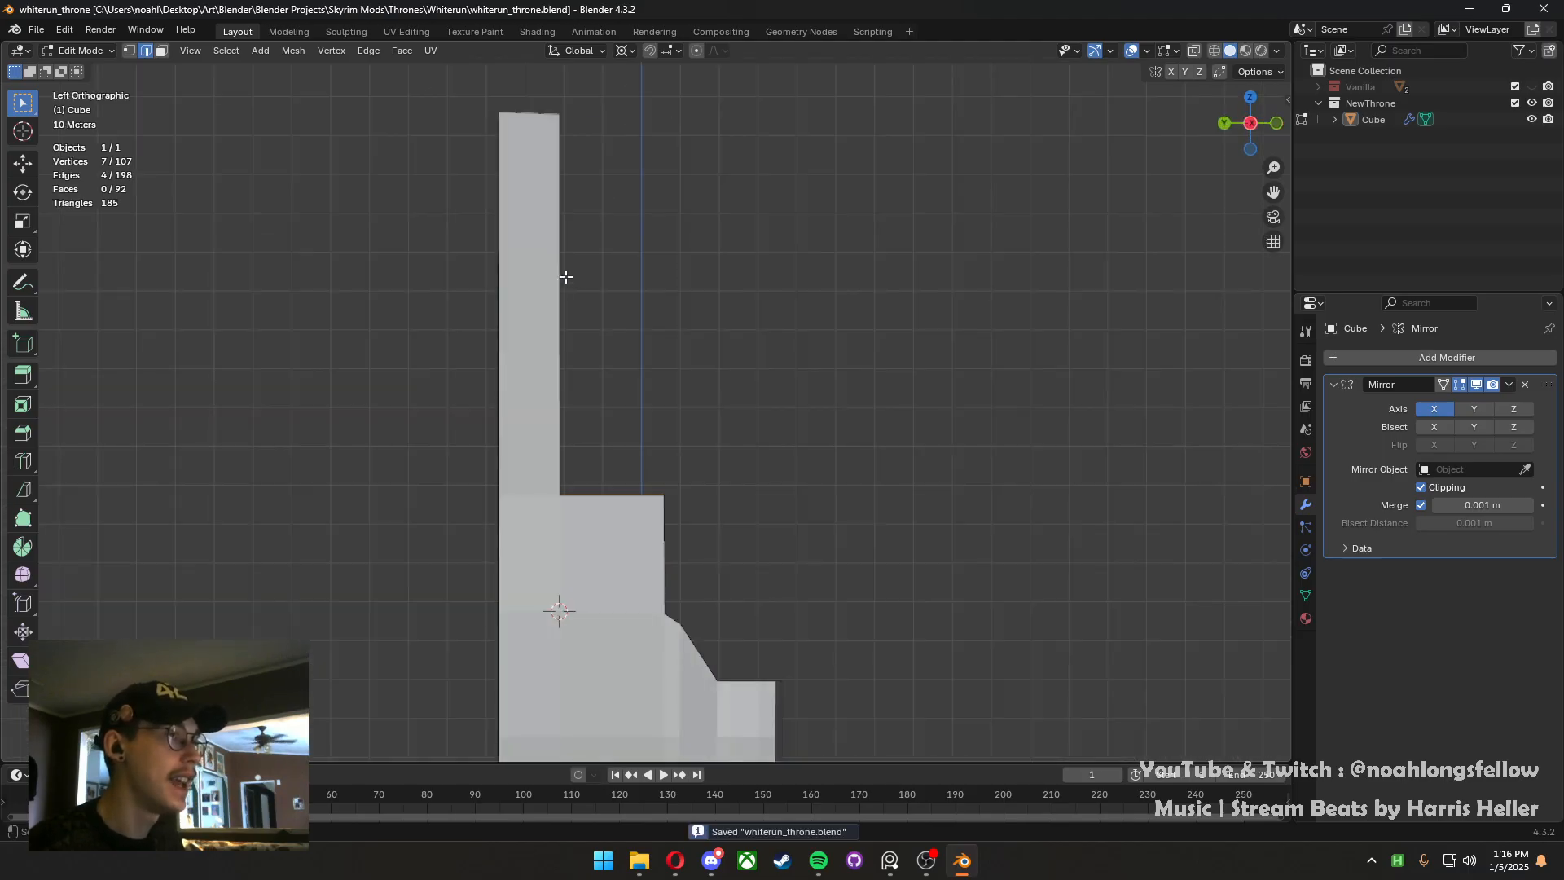
pyautogui.press('`')
pyautogui.click(495, 183)
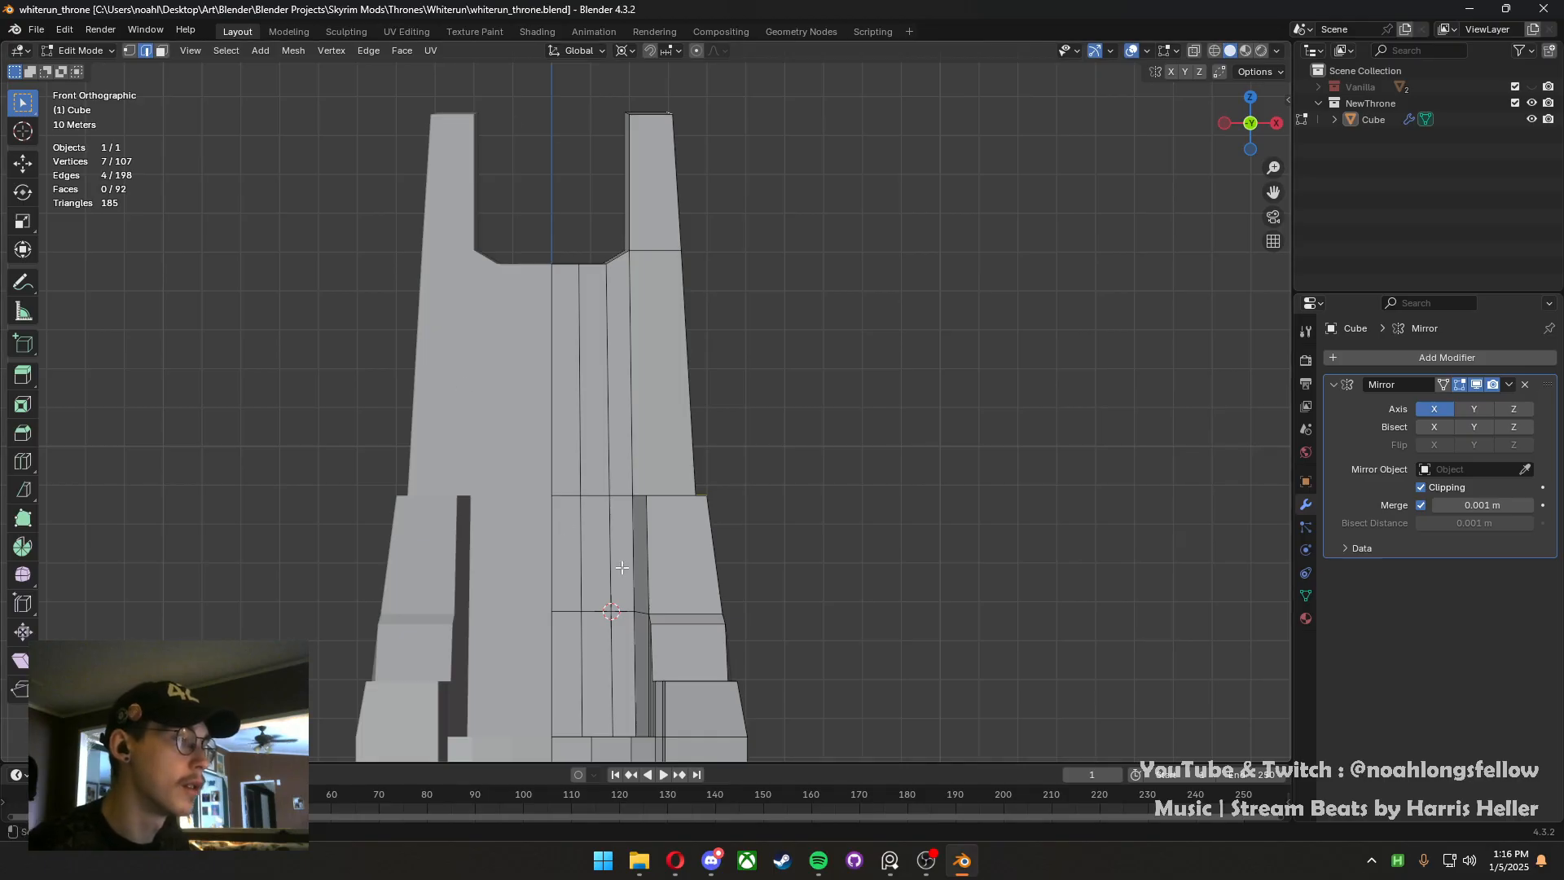
# Select all inner side faces of the armrest blocks and move them about 0.76 m outward along X
pyautogui.keyDown('shift'); pyautogui.moveTo(621, 567); pyautogui.dragTo(630, 305, button='middle'); pyautogui.keyUp('shift')
pyautogui.moveTo(666, 412); pyautogui.dragTo(737, 558, button='middle')
pyautogui.press('3')
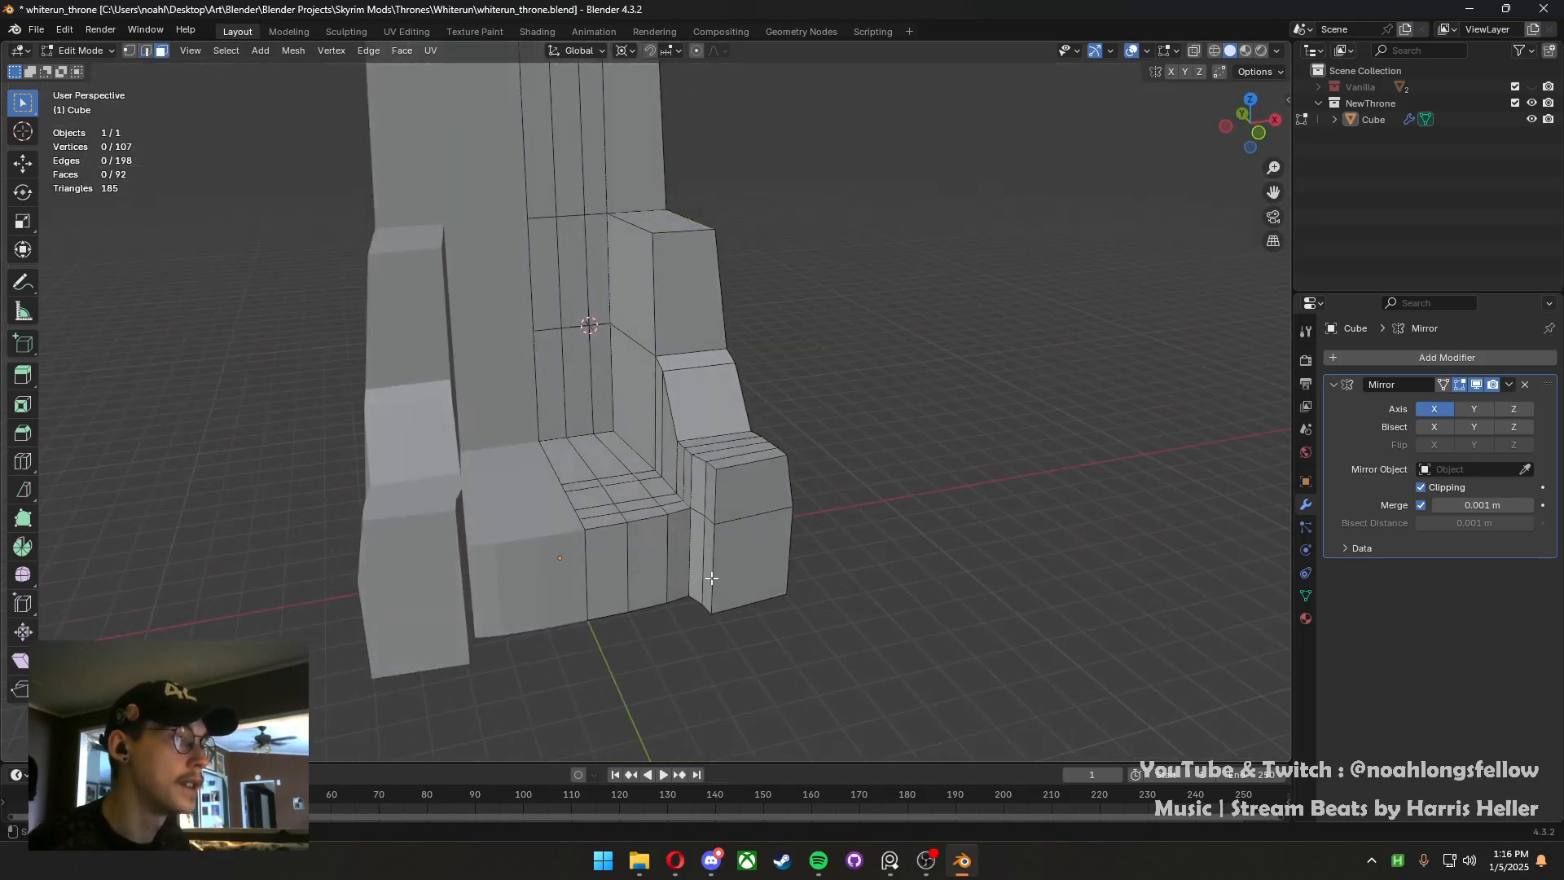
pyautogui.click(708, 572)
pyautogui.keyDown('shift'); pyautogui.click(701, 518); pyautogui.keyUp('shift')
pyautogui.keyDown('shift'); pyautogui.click(707, 489); pyautogui.keyUp('shift')
pyautogui.keyDown('shift'); pyautogui.click(674, 474); pyautogui.keyUp('shift')
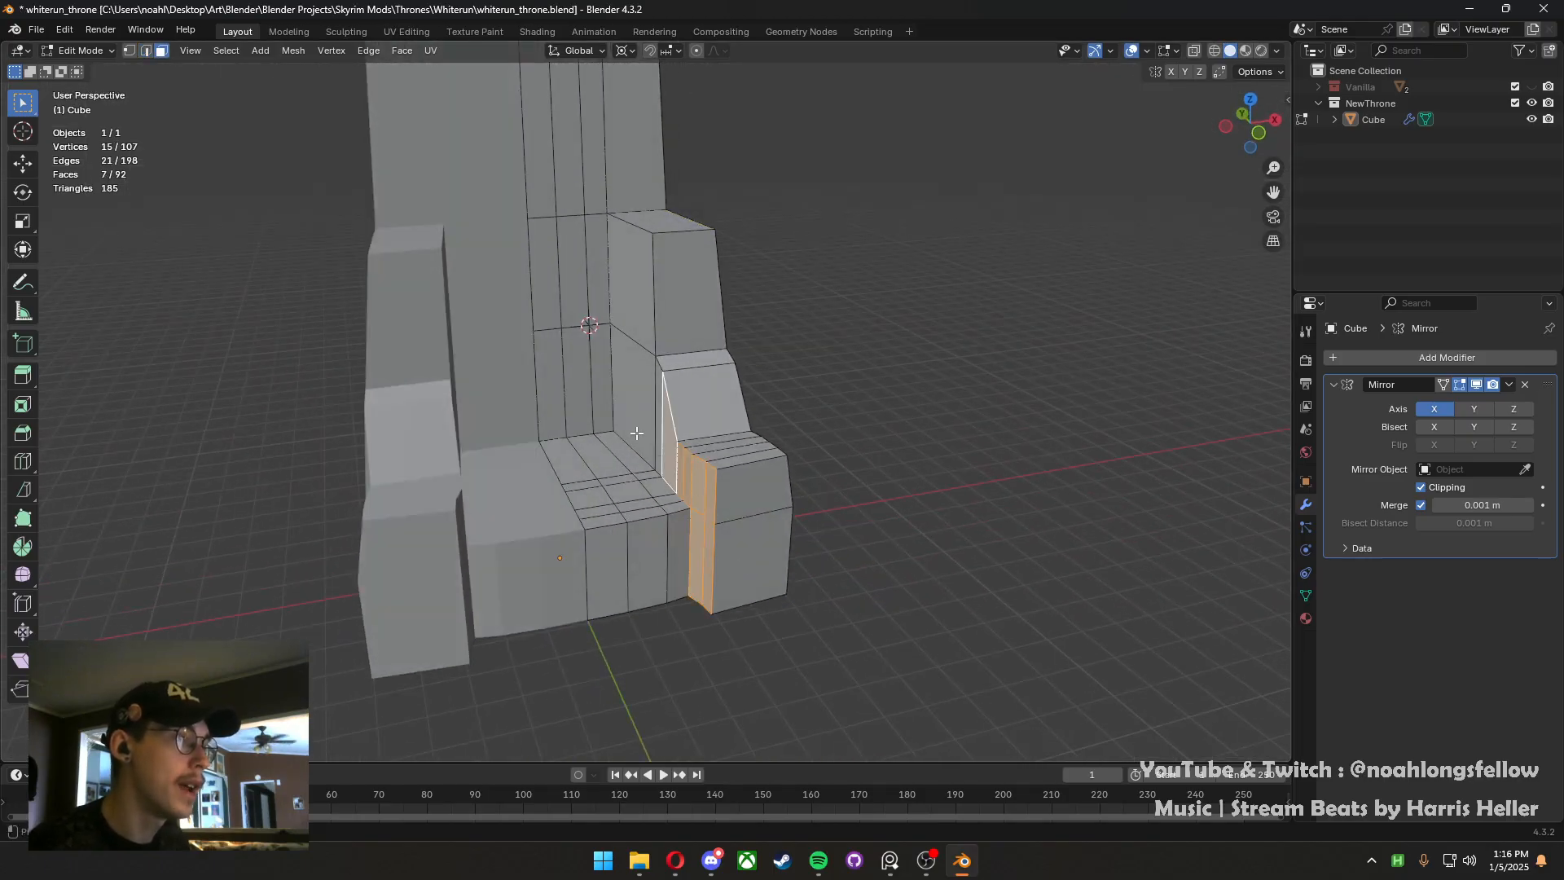
pyautogui.keyDown('shift'); pyautogui.click(625, 423); pyautogui.keyUp('shift')
pyautogui.keyDown('shift'); pyautogui.click(628, 314); pyautogui.keyUp('shift')
pyautogui.moveTo(698, 326); pyautogui.dragTo(684, 375, button='middle')
pyautogui.press('g')
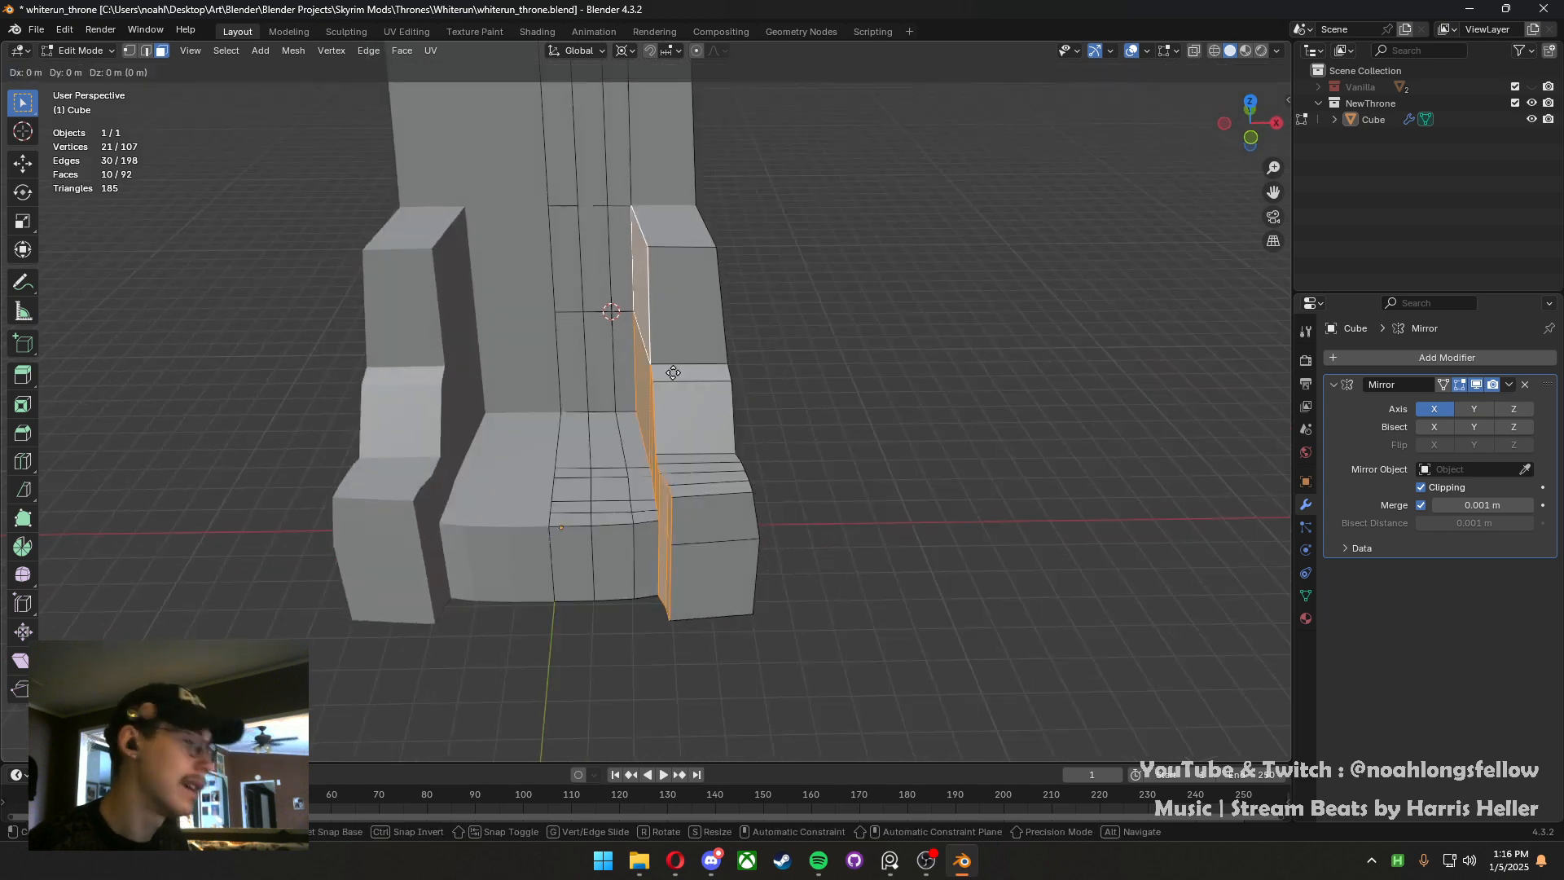
pyautogui.press('x')
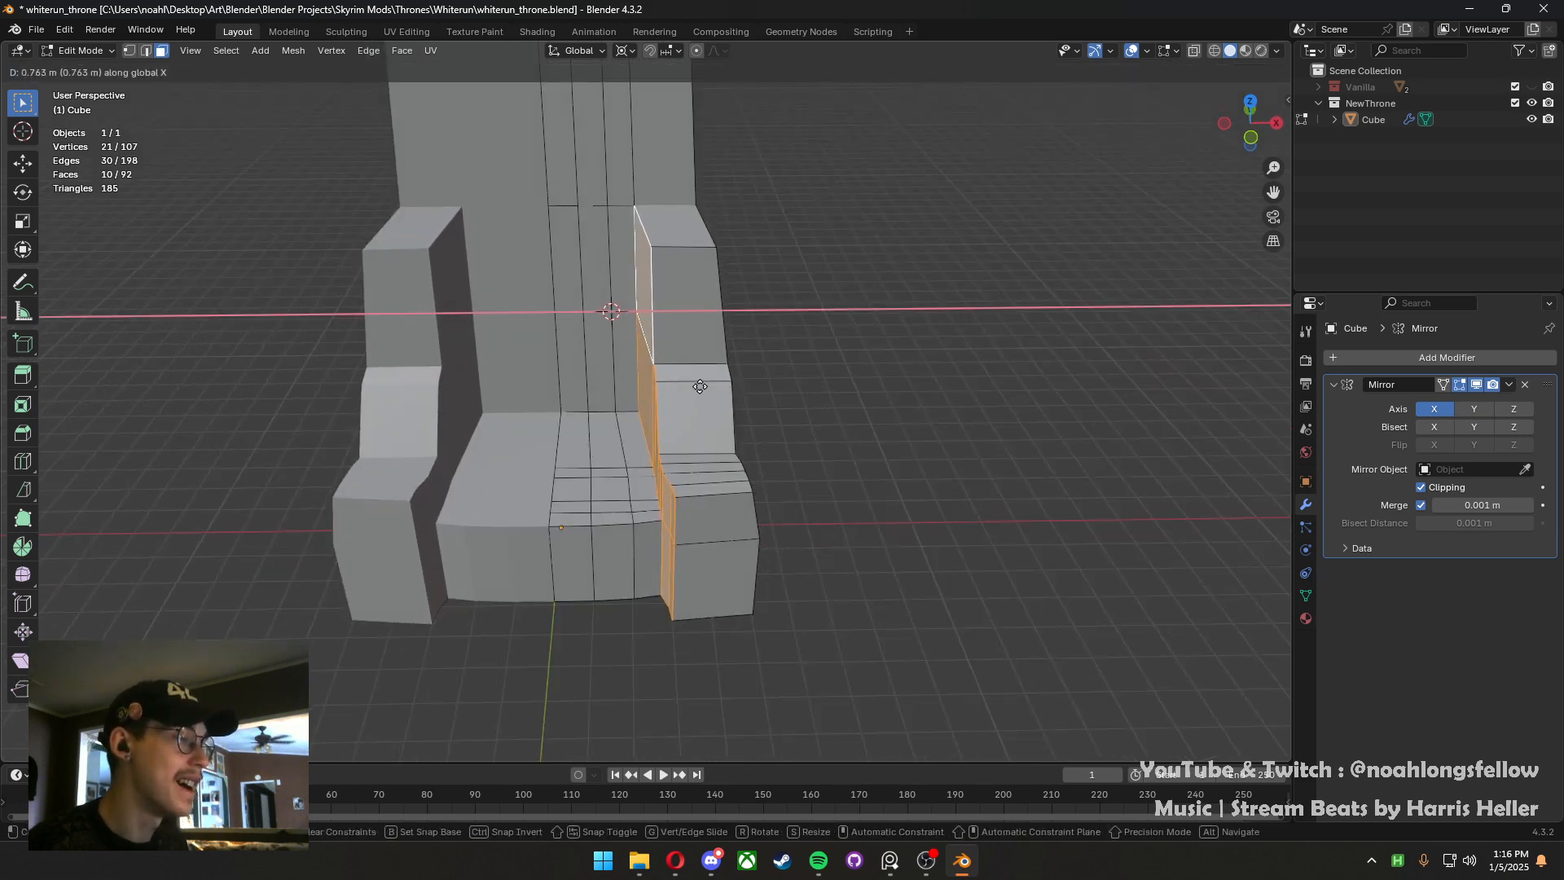
pyautogui.click(700, 385)
pyautogui.moveTo(699, 384); pyautogui.dragTo(660, 362, button='middle')
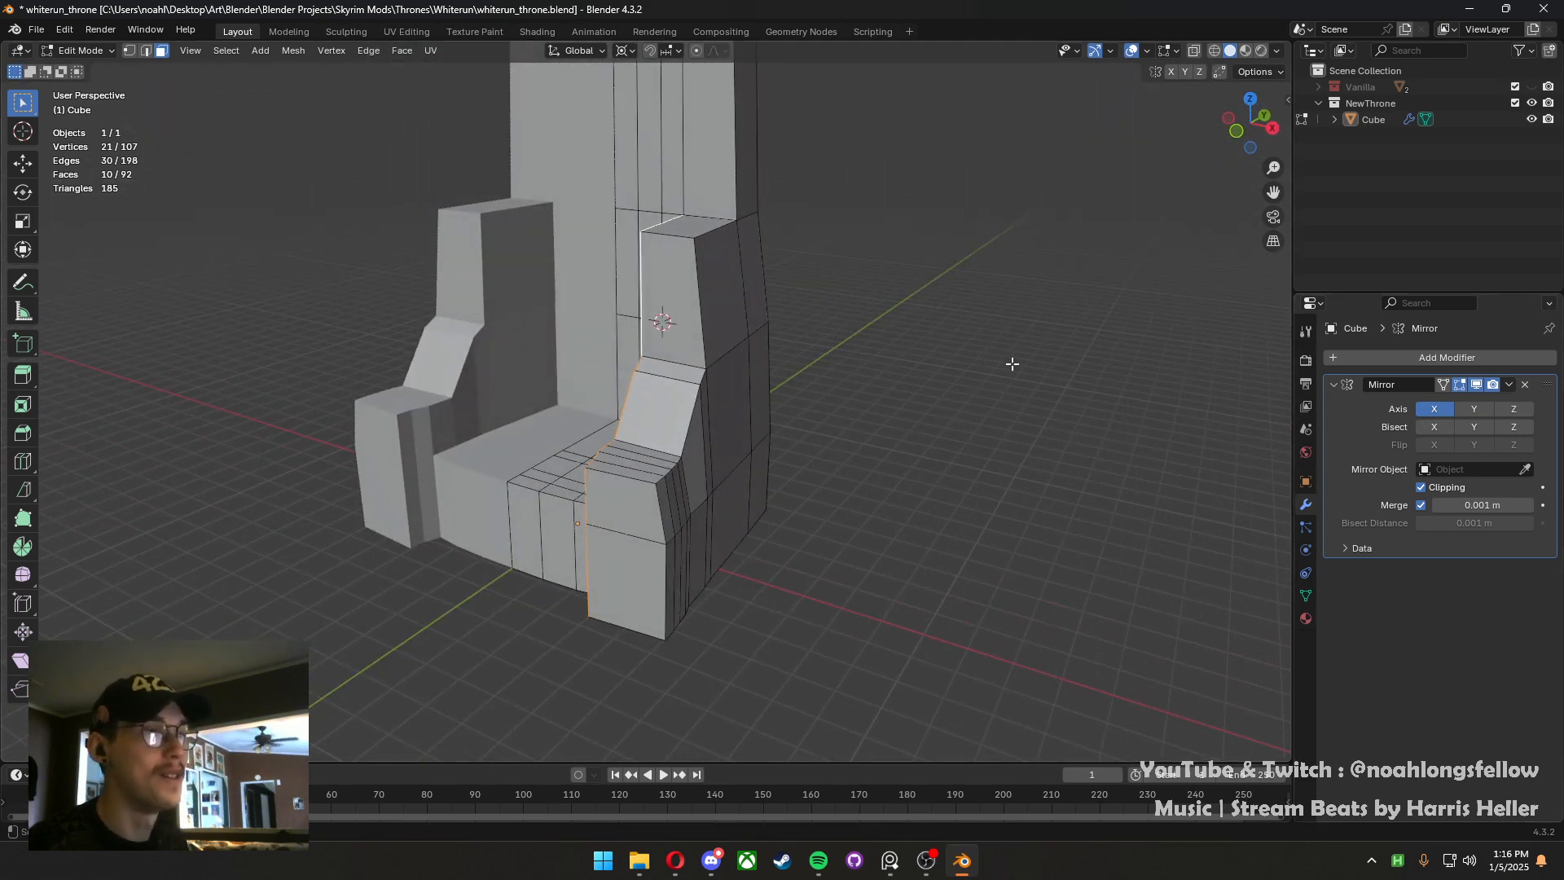
# Show the Vanilla collection to compare the new mesh with the original throne
pyautogui.moveTo(1011, 364); pyautogui.dragTo(904, 366, button='middle')
pyautogui.click(1531, 88)
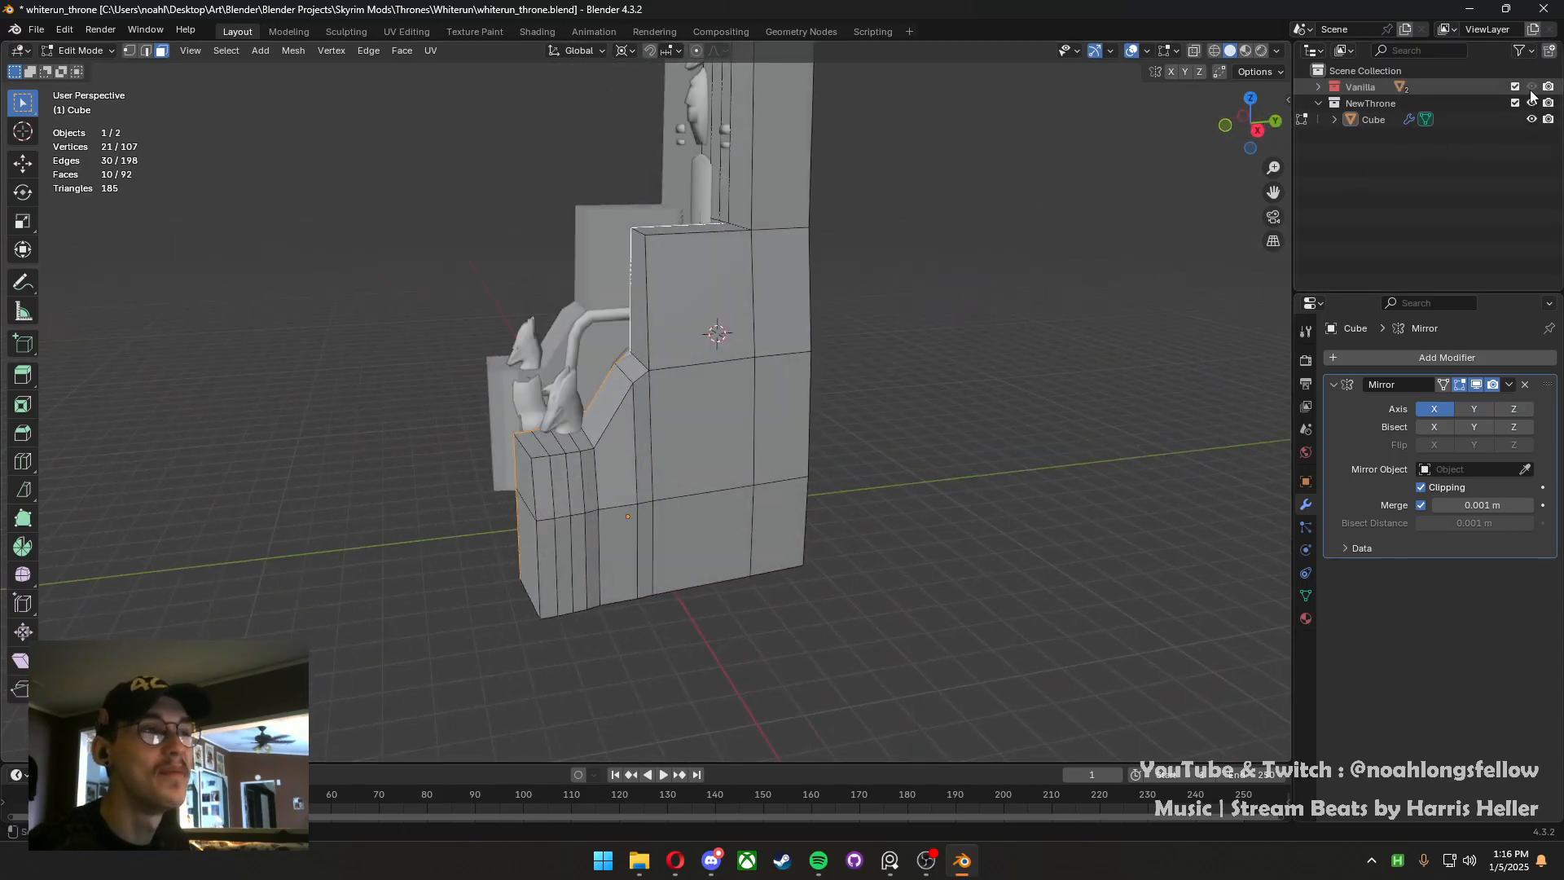
pyautogui.moveTo(692, 273); pyautogui.dragTo(709, 331, button='middle')
pyautogui.click(683, 243)
pyautogui.press('g')
pyautogui.press('z')
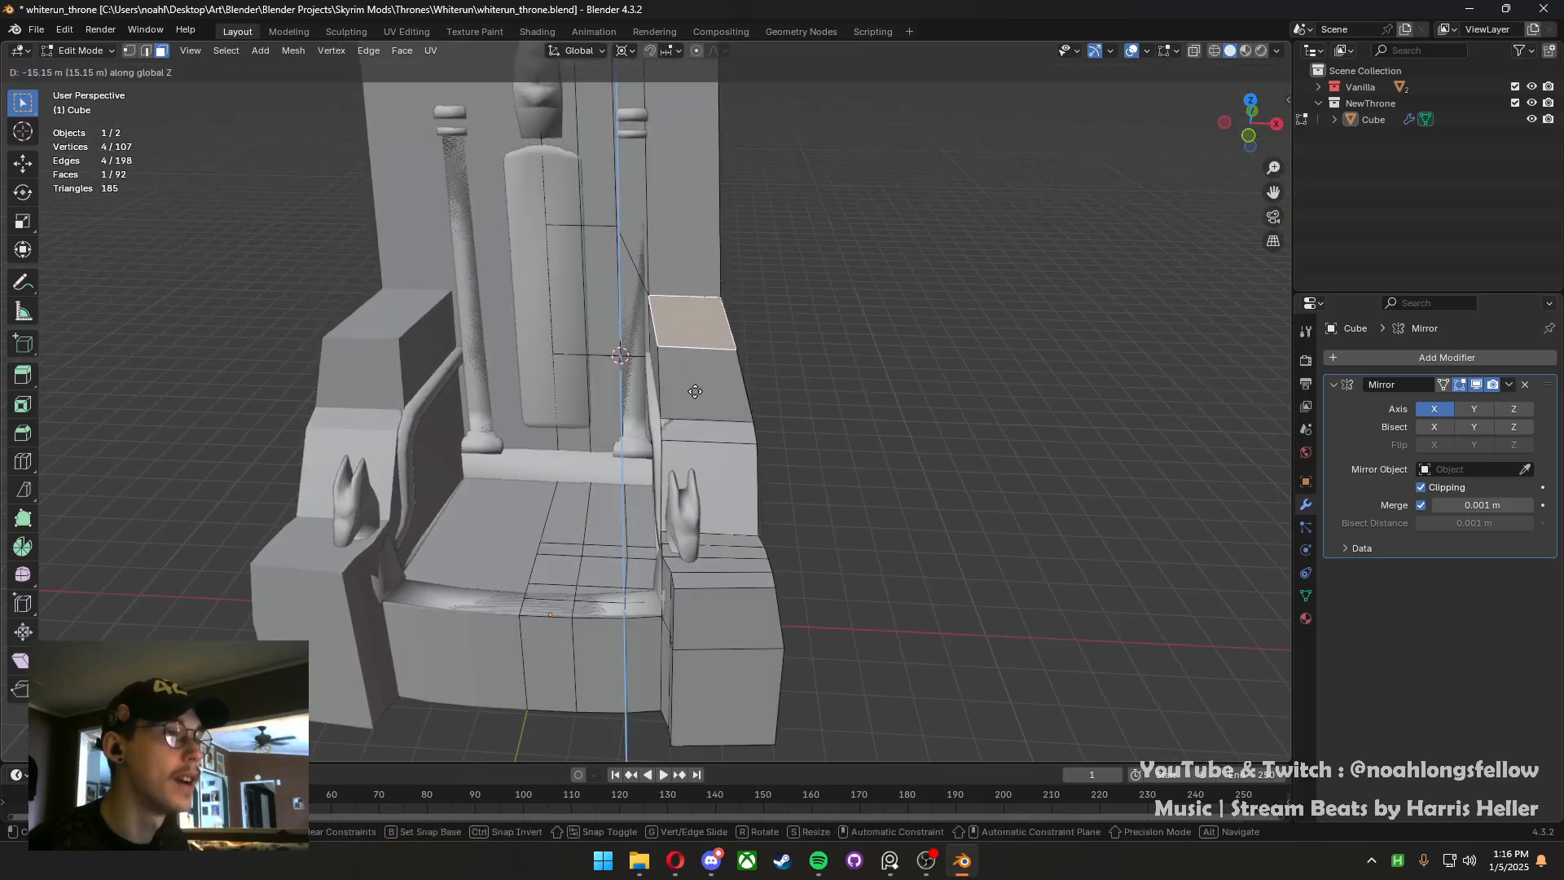
pyautogui.rightClick(727, 392)
# Select the top, front and side faces of the upper armrest block and delete them
pyautogui.moveTo(782, 392); pyautogui.dragTo(667, 332, button='middle')
pyautogui.keyDown('shift'); pyautogui.click(655, 366); pyautogui.keyUp('shift')
pyautogui.keyDown('shift'); pyautogui.click(672, 343); pyautogui.keyUp('shift')
pyautogui.keyDown('shift'); pyautogui.click(752, 358); pyautogui.keyUp('shift')
pyautogui.moveTo(751, 358); pyautogui.dragTo(759, 323, button='middle')
pyautogui.press('x')
pyautogui.click(526, 363)
# Fill the open top of the remaining armrest from its border edge and undo the extra fill
pyautogui.press('2')
pyautogui.click(661, 456)
pyautogui.press('f')
pyautogui.press('f')
pyautogui.hotkey('ctrl', 'z')
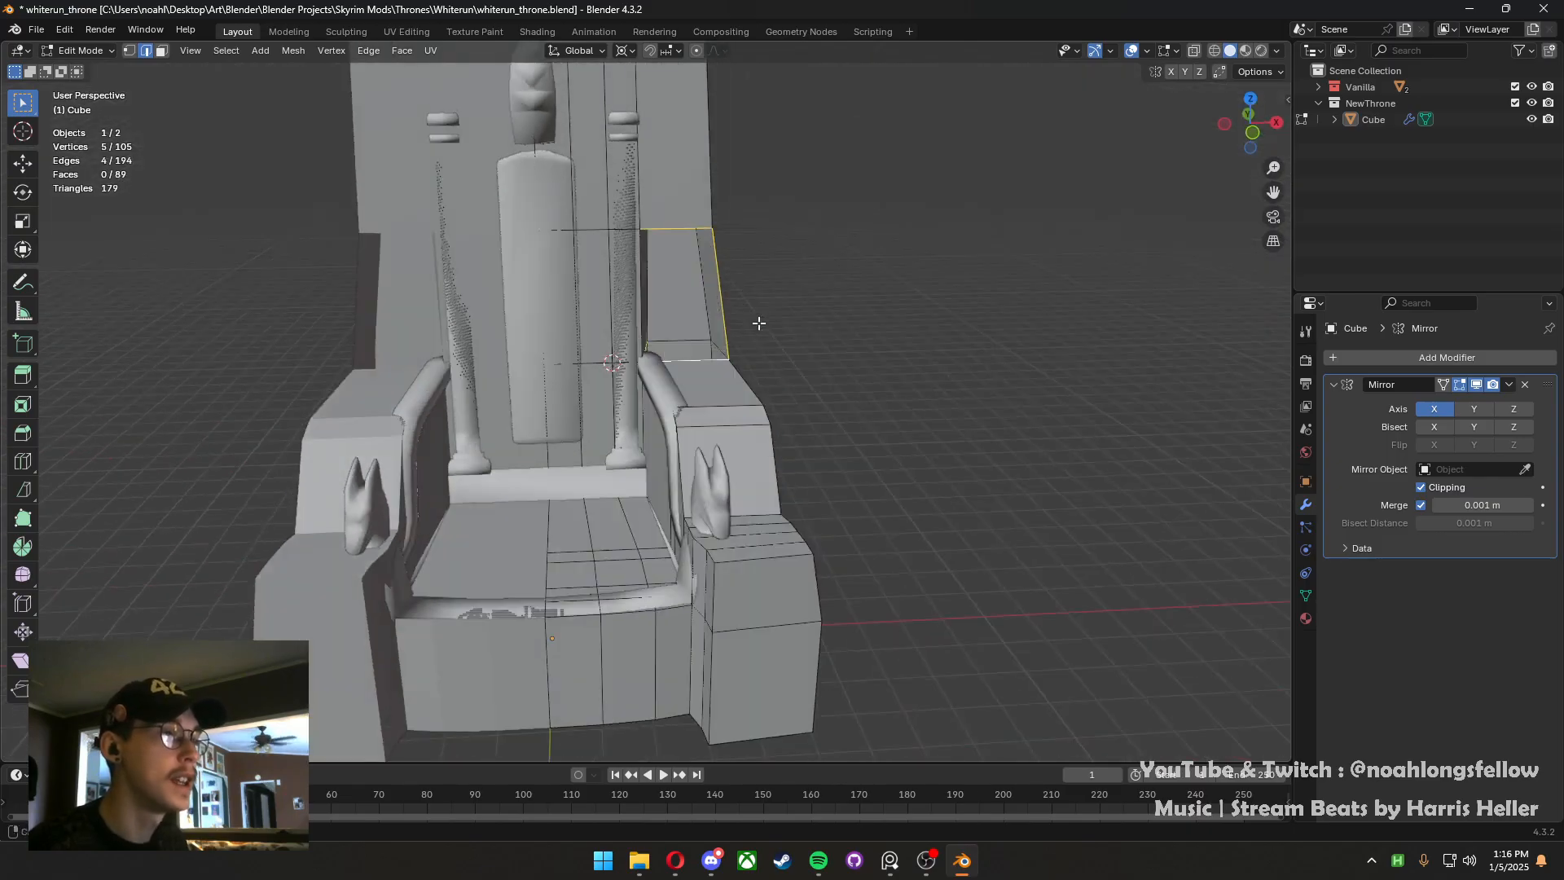
# Delete the leftover face beside the opening where the upper armrest block met the backrest post
pyautogui.moveTo(1009, 265); pyautogui.dragTo(697, 356, button='middle')
pyautogui.press('3')
pyautogui.press('x')
pyautogui.click(764, 326)
# Return to Object Mode and hide the Vanilla collection
pyautogui.press('1')
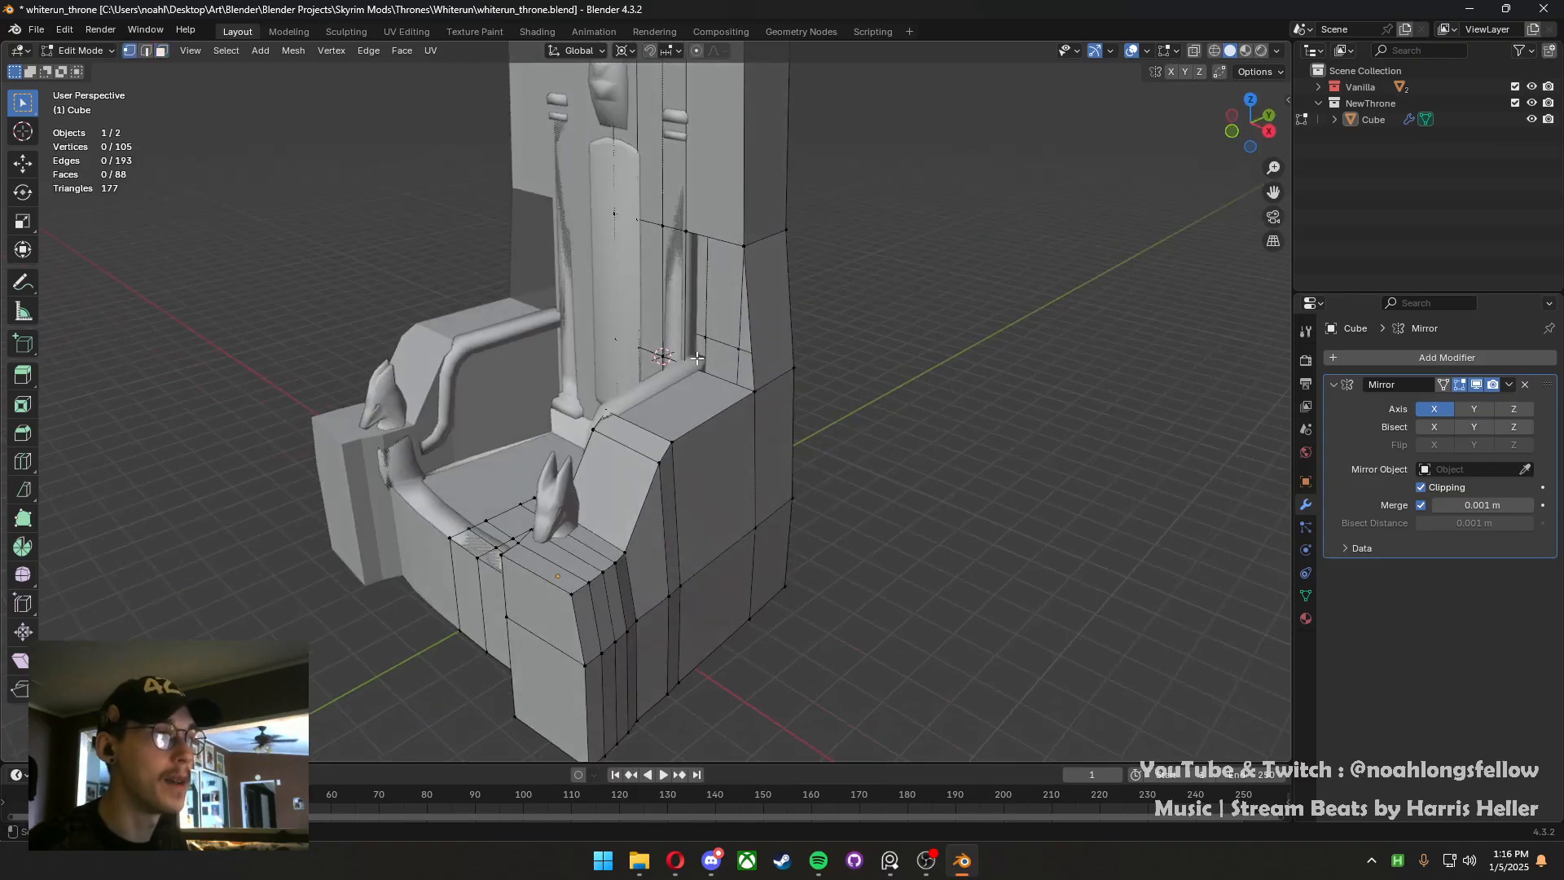
pyautogui.press('Tab')
pyautogui.click(1532, 86)
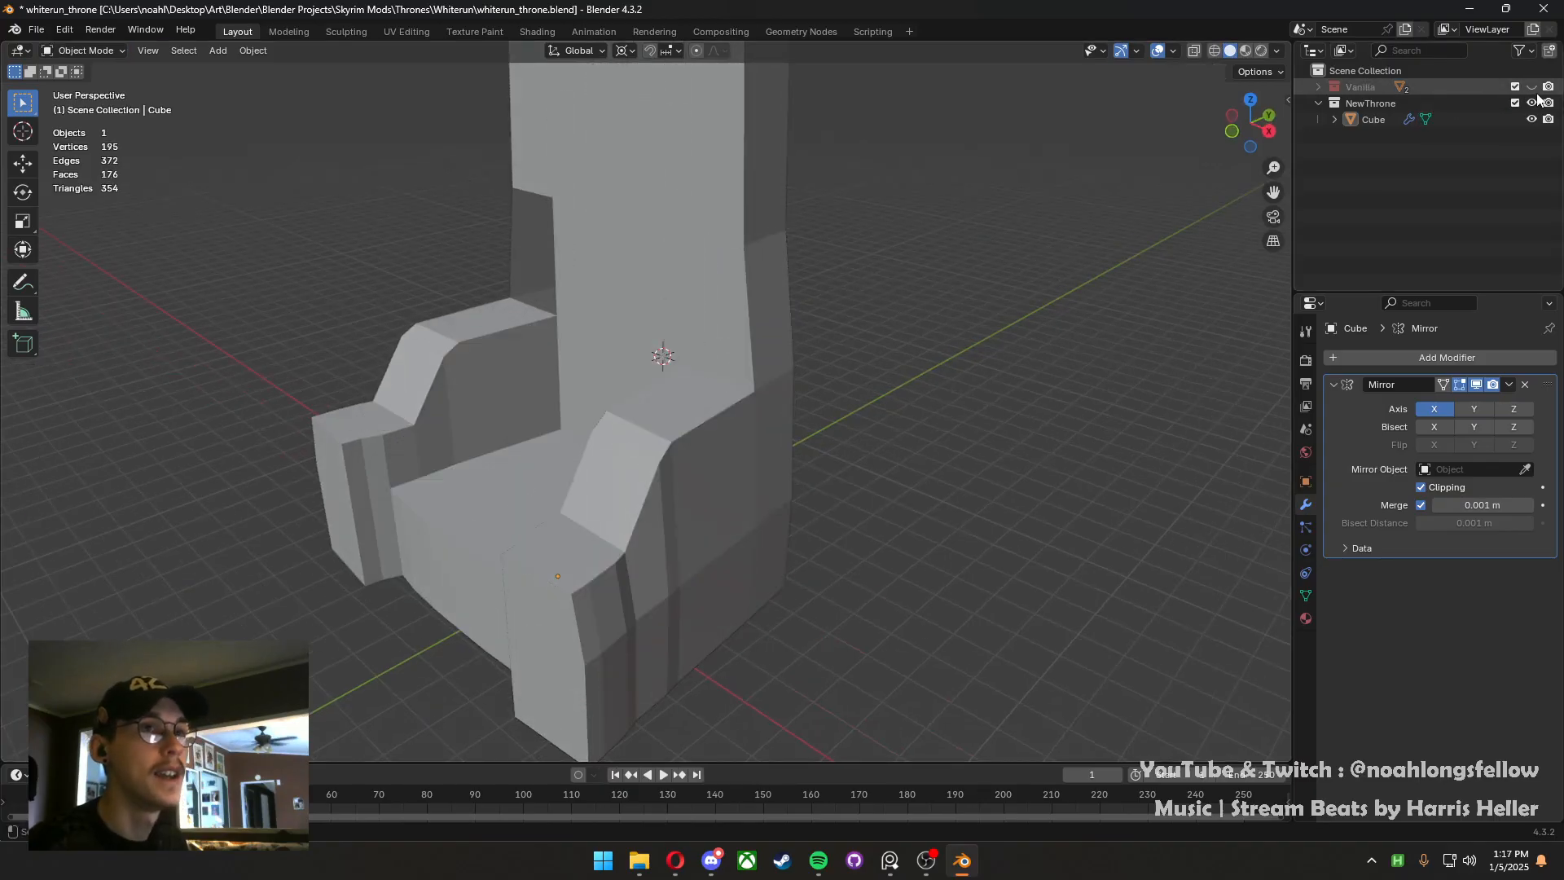
# Fill the opening in the backrest post above the armrest with a face from its border edges and save the file
pyautogui.press('Tab')
pyautogui.scroll(3, 681, 375)
pyautogui.press('2')
pyautogui.keyDown('alt'); pyautogui.click(681, 373); pyautogui.keyUp('alt')
pyautogui.keyDown('shift'); pyautogui.moveTo(681, 373); pyautogui.dragTo(676, 449, button='middle'); pyautogui.keyUp('shift')
pyautogui.scroll(2, 677, 450)
pyautogui.moveTo(548, 476)
pyautogui.mouseDown(button='middle')
pyautogui.moveTo(489, 487)
pyautogui.moveTo(570, 487)
pyautogui.mouseUp(button='middle')
pyautogui.press('f')
pyautogui.hotkey('ctrl', 's')
pyautogui.scroll(-2, 525, 494)
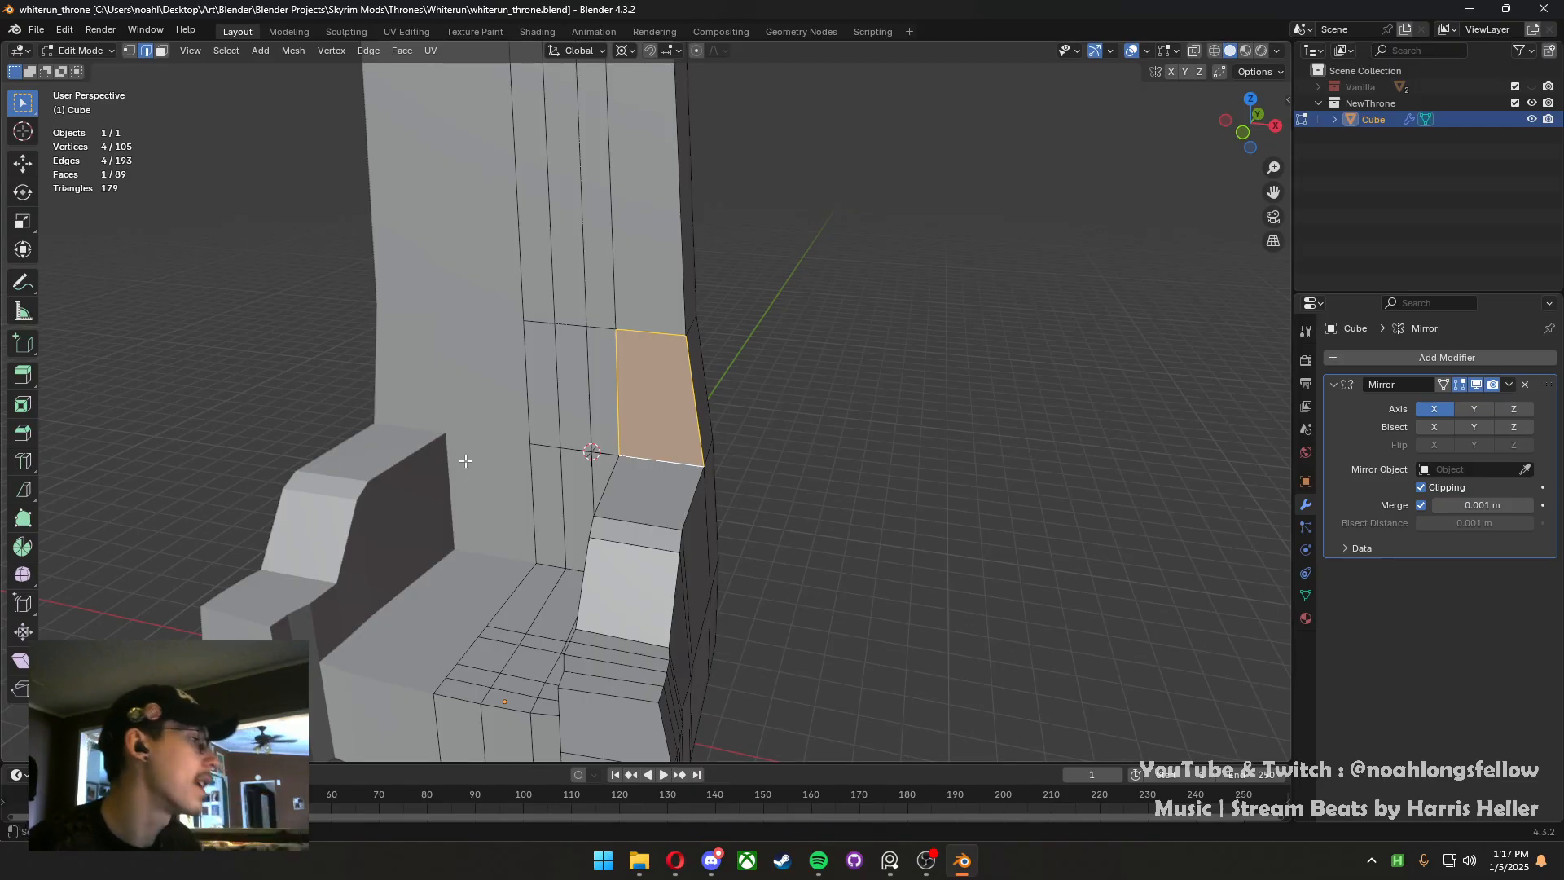
# Select all the inner side faces of the armrest and move them inward toward the seat along X
pyautogui.moveTo(465, 460); pyautogui.dragTo(582, 377, button='middle')
pyautogui.scroll(-4, 638, 406)
pyautogui.scroll(2, 585, 378)
pyautogui.moveTo(699, 464); pyautogui.dragTo(671, 500, button='middle')
pyautogui.moveTo(640, 577); pyautogui.dragTo(761, 578, button='middle')
pyautogui.press('3')
pyautogui.click(676, 563)
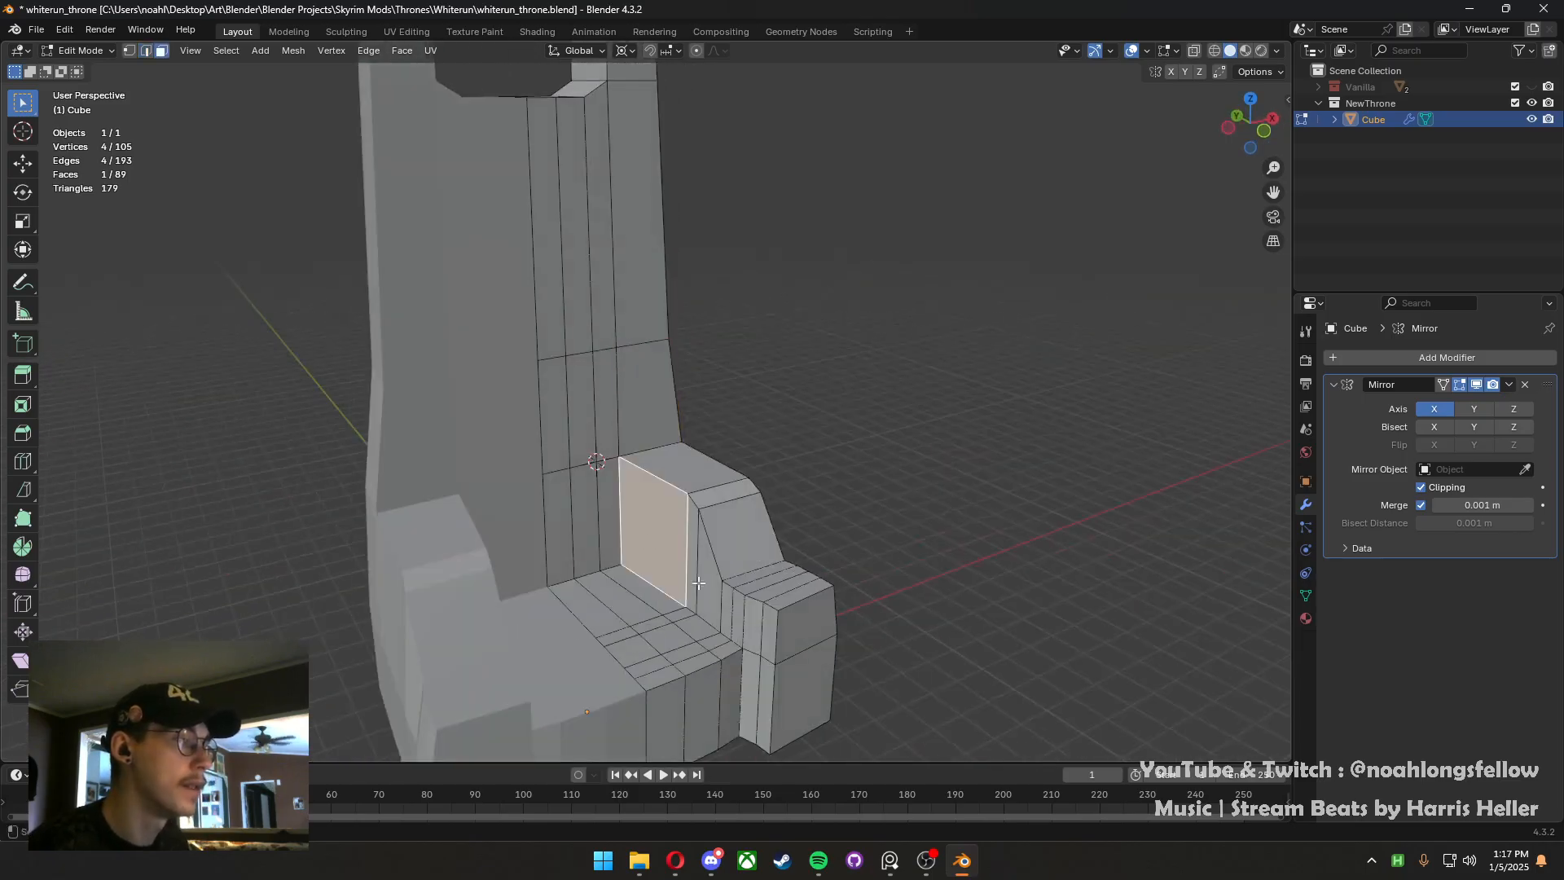
pyautogui.keyDown('ctrl'); pyautogui.click(765, 646); pyautogui.keyUp('ctrl')
pyautogui.keyDown('shift'); pyautogui.click(754, 705); pyautogui.keyUp('shift')
pyautogui.keyDown('shift'); pyautogui.click(778, 710); pyautogui.keyUp('shift')
pyautogui.keyDown('shift'); pyautogui.moveTo(778, 682); pyautogui.dragTo(652, 578, button='middle'); pyautogui.keyUp('shift')
pyautogui.keyDown('shift'); pyautogui.click(707, 610); pyautogui.keyUp('shift')
pyautogui.keyDown('shift'); pyautogui.click(725, 610); pyautogui.keyUp('shift')
pyautogui.press('h')
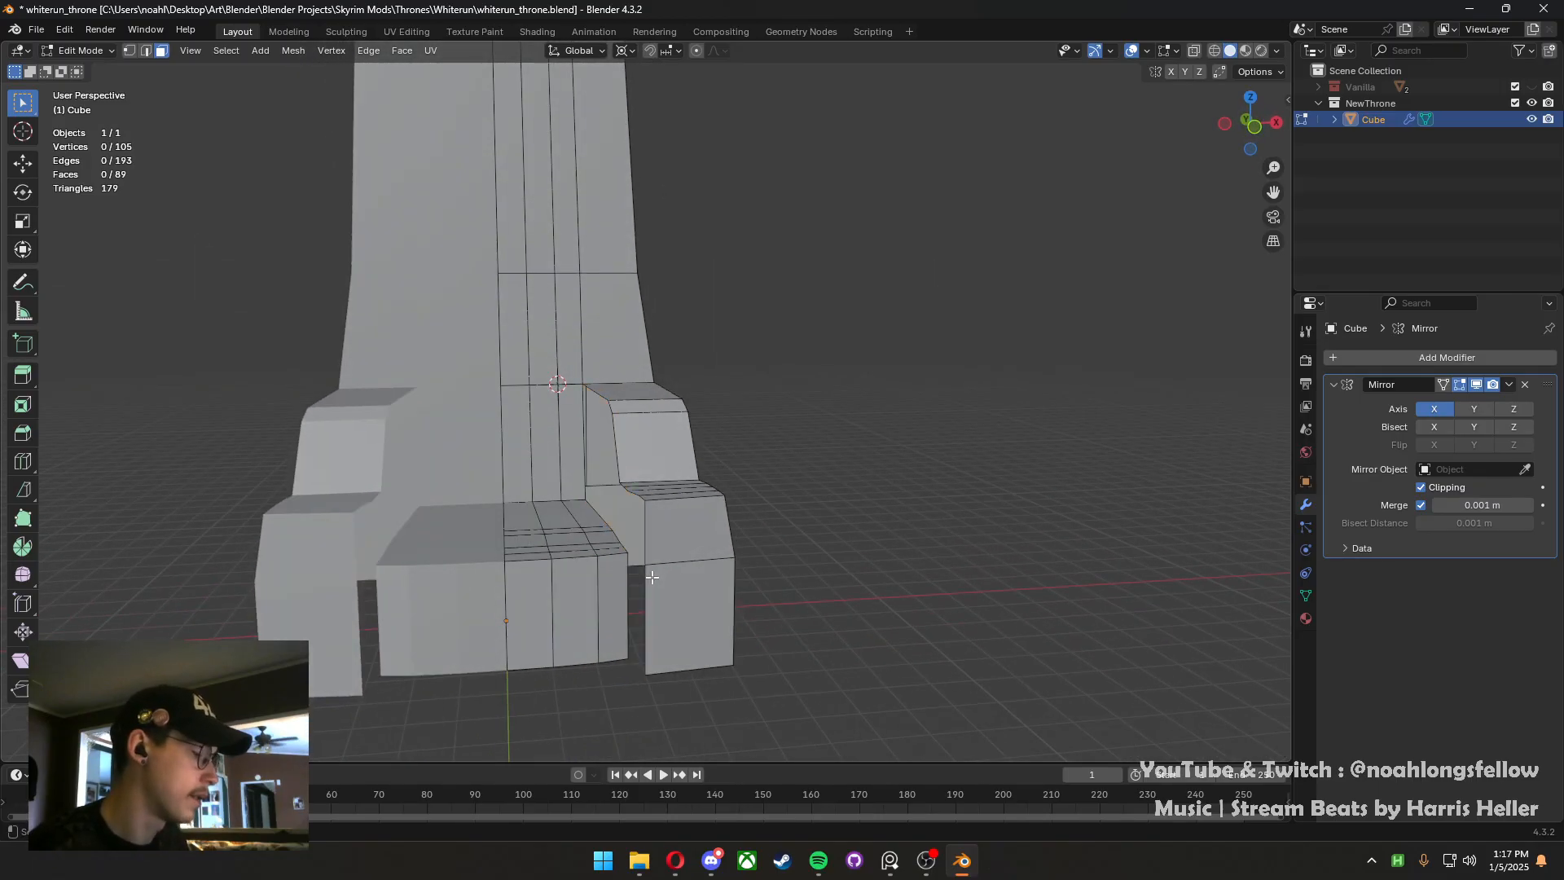
pyautogui.hotkey('alt', 'h')
pyautogui.press('g')
pyautogui.press('y')
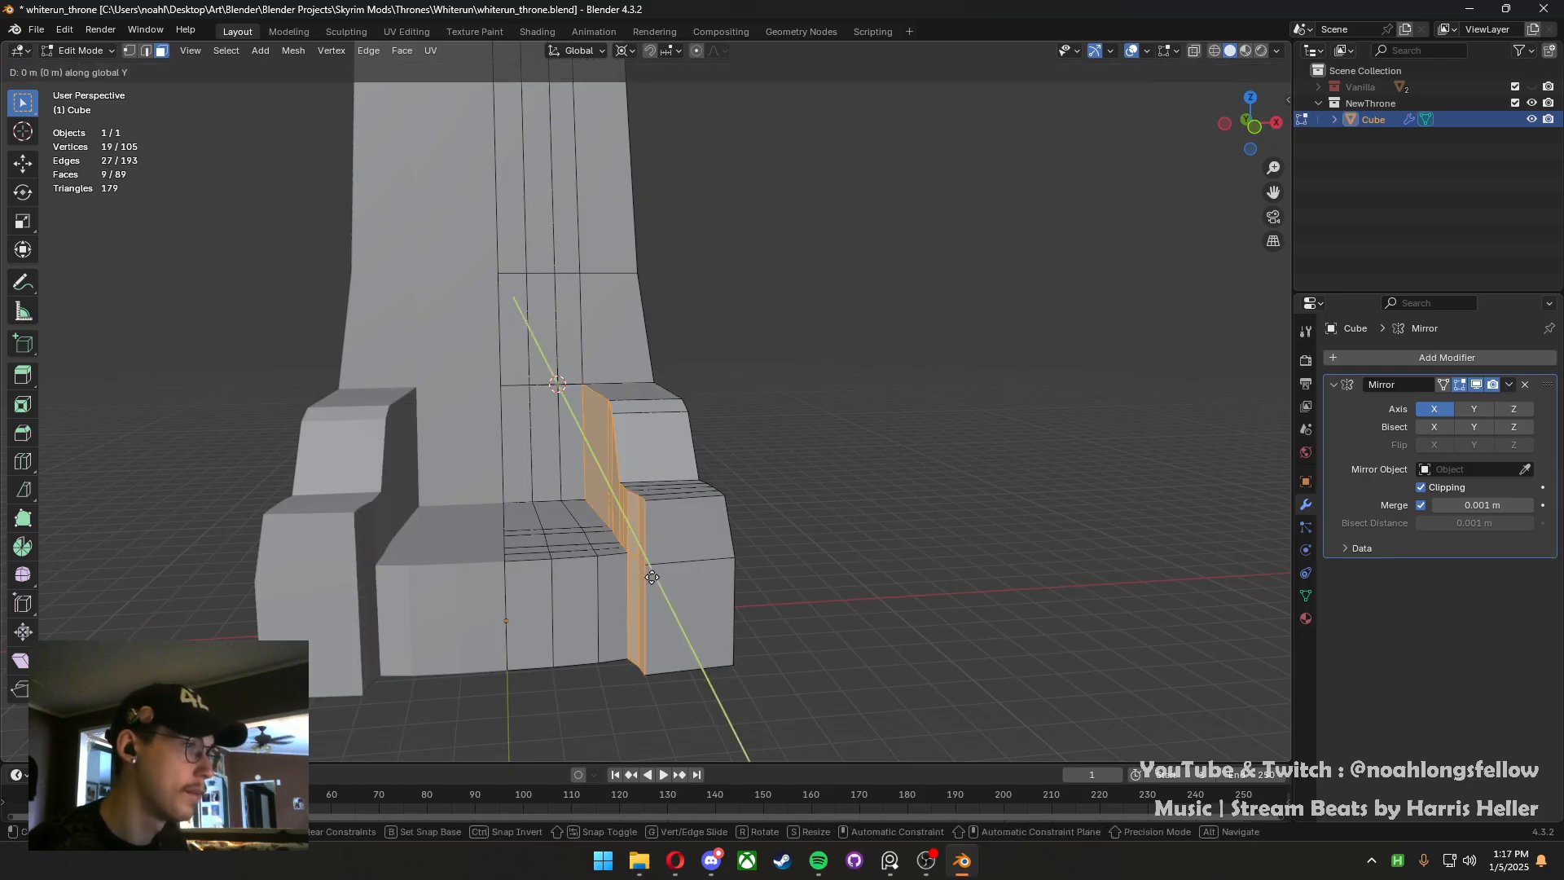
pyautogui.press('x')
pyautogui.click(604, 574)
pyautogui.moveTo(672, 307); pyautogui.dragTo(635, 304, button='middle')
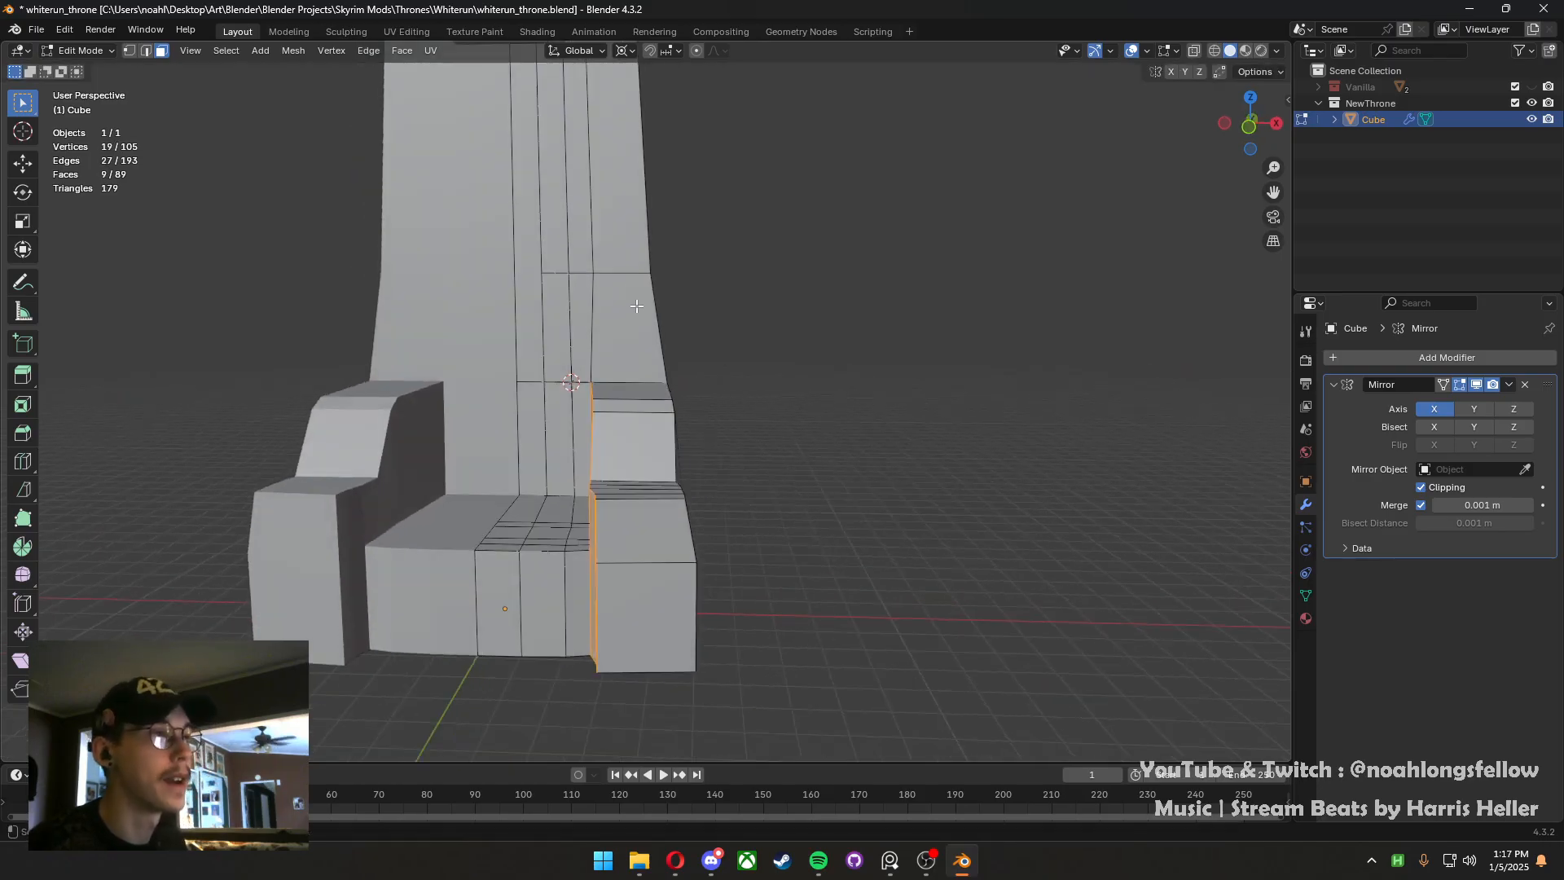
# Move the backrest post's middle inner vertex about 1.32 m inward along X and save the file
pyautogui.press('1')
pyautogui.click(597, 275)
pyautogui.keyDown('shift'); pyautogui.moveTo(596, 236); pyautogui.dragTo(607, 447, button='middle'); pyautogui.keyUp('shift')
pyautogui.moveTo(614, 308); pyautogui.dragTo(614, 292, button='middle')
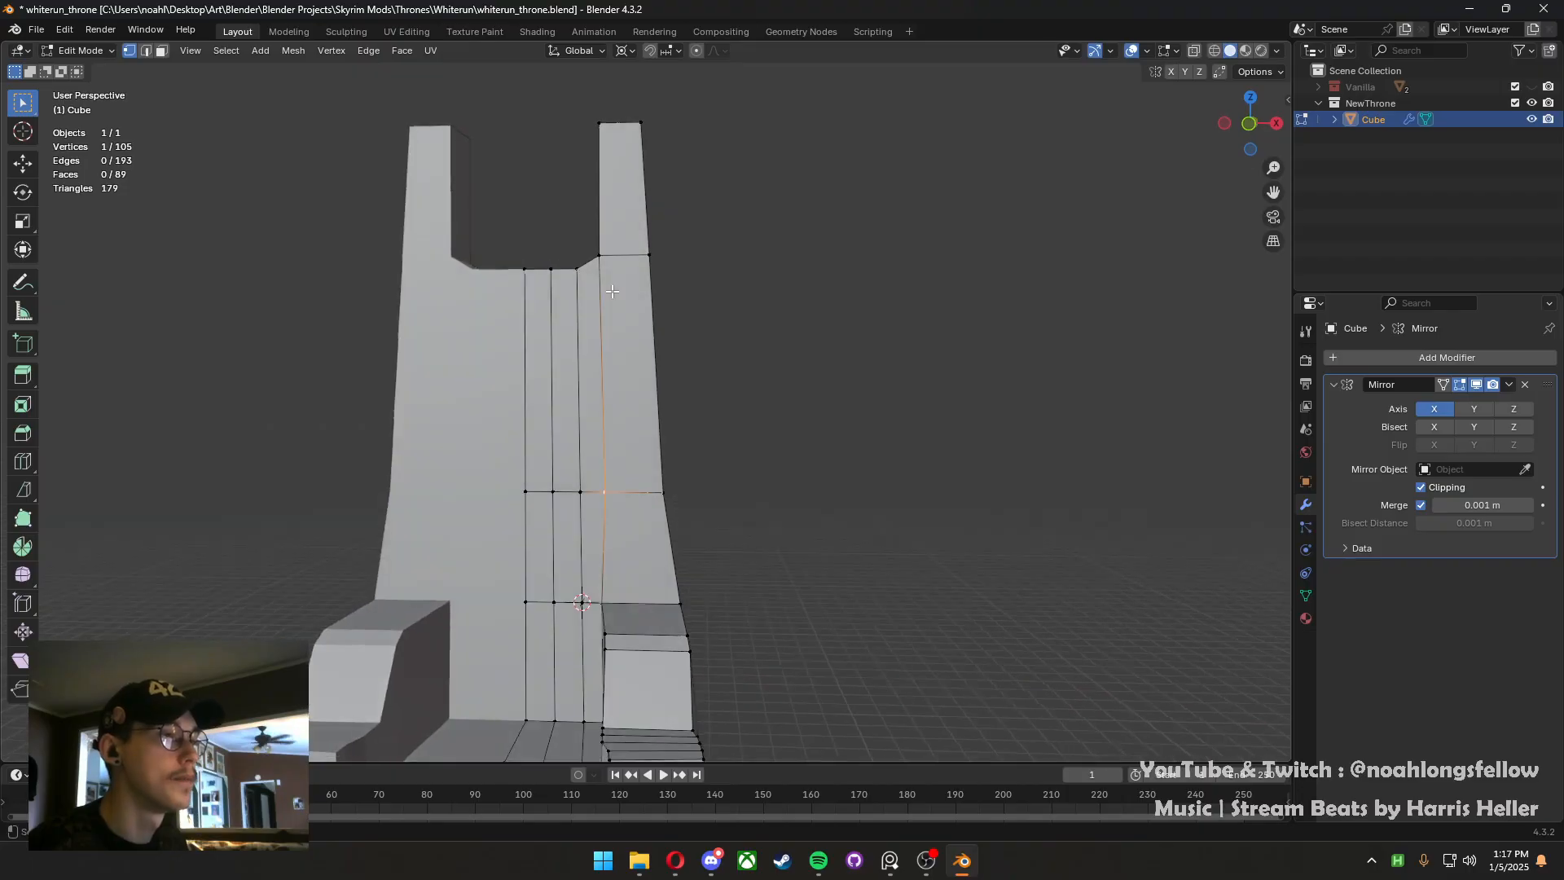
pyautogui.press('g')
pyautogui.press('x')
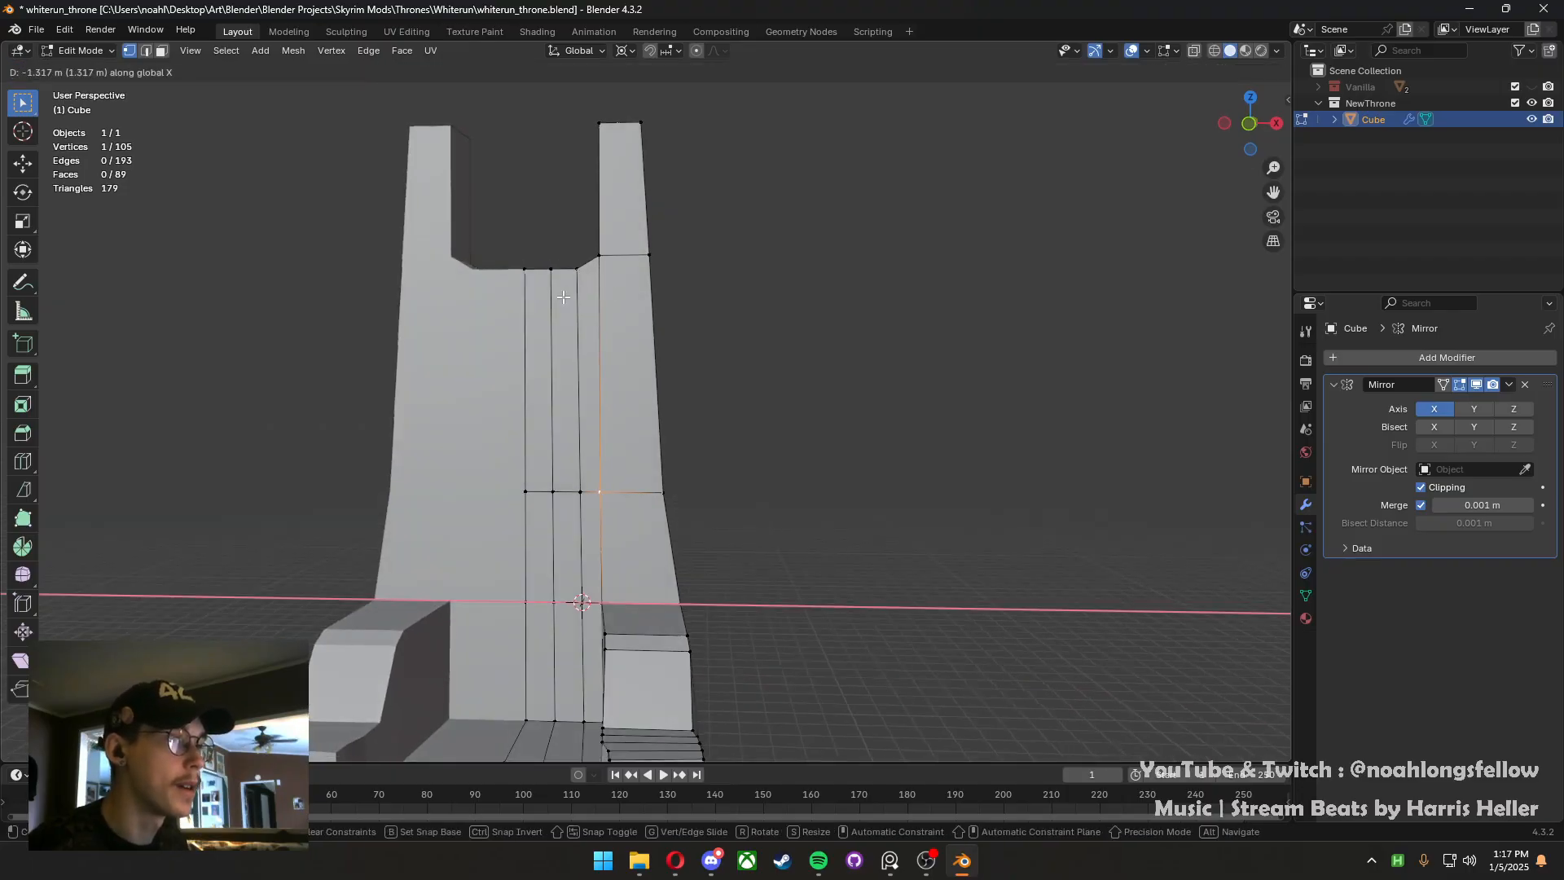
pyautogui.click(563, 298)
pyautogui.hotkey('ctrl', 's')
# Bevel the edge loop across the front block of the armrest with two segments
pyautogui.keyDown('shift'); pyautogui.moveTo(611, 663); pyautogui.dragTo(621, 471, button='middle'); pyautogui.keyUp('shift')
pyautogui.moveTo(620, 456); pyautogui.dragTo(674, 638, button='middle')
pyautogui.scroll(2, 668, 547)
pyautogui.press('KP_7')
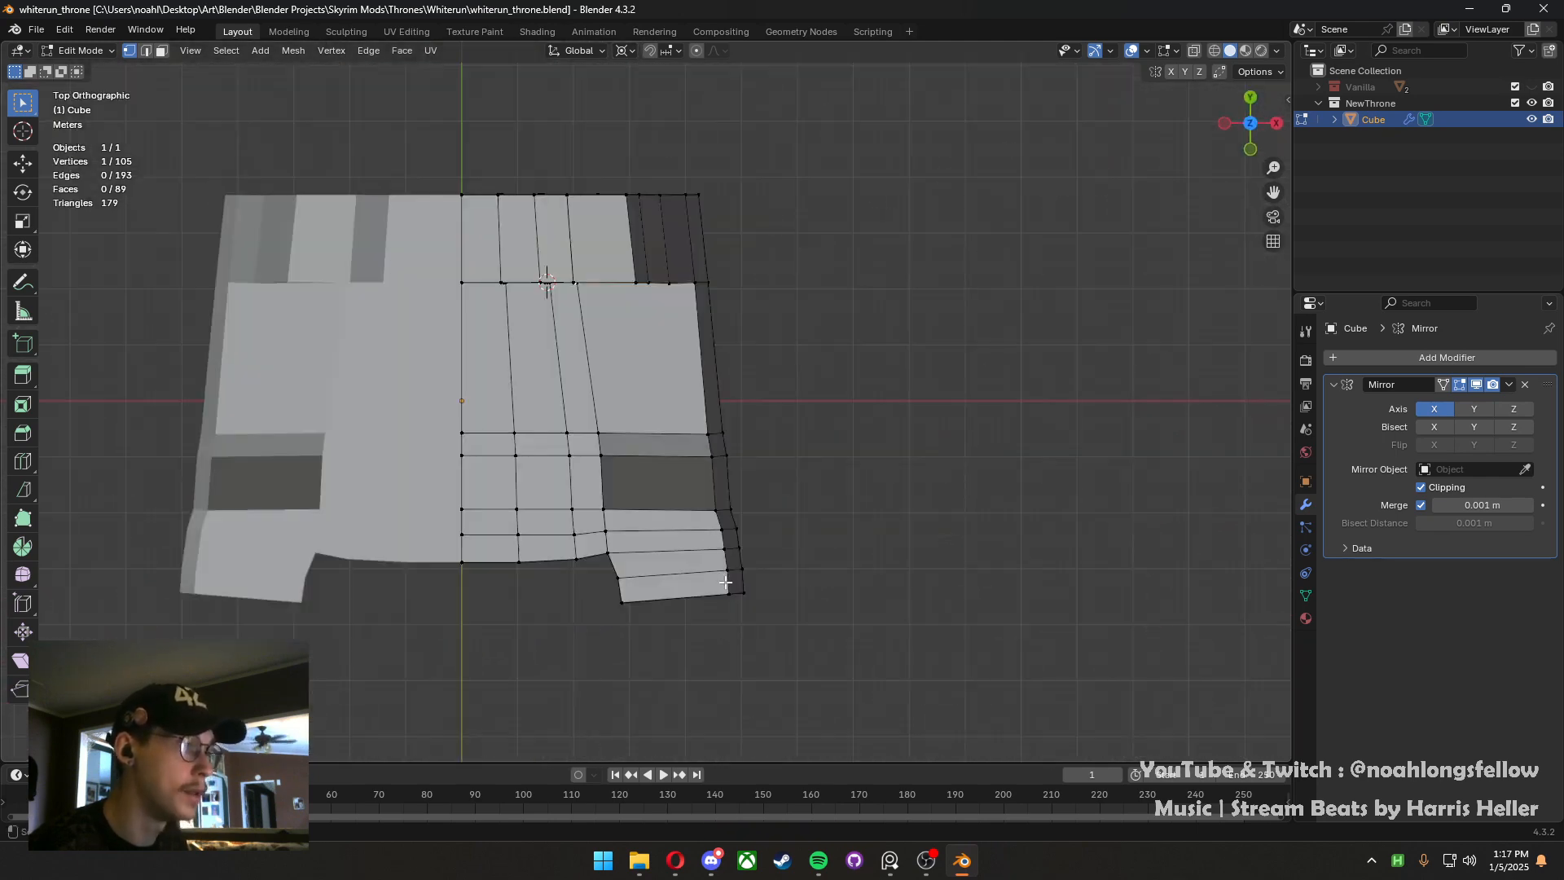
pyautogui.keyDown('shift'); pyautogui.moveTo(725, 583); pyautogui.dragTo(703, 466, button='middle'); pyautogui.keyUp('shift')
pyautogui.scroll(3, 703, 466)
pyautogui.press('2')
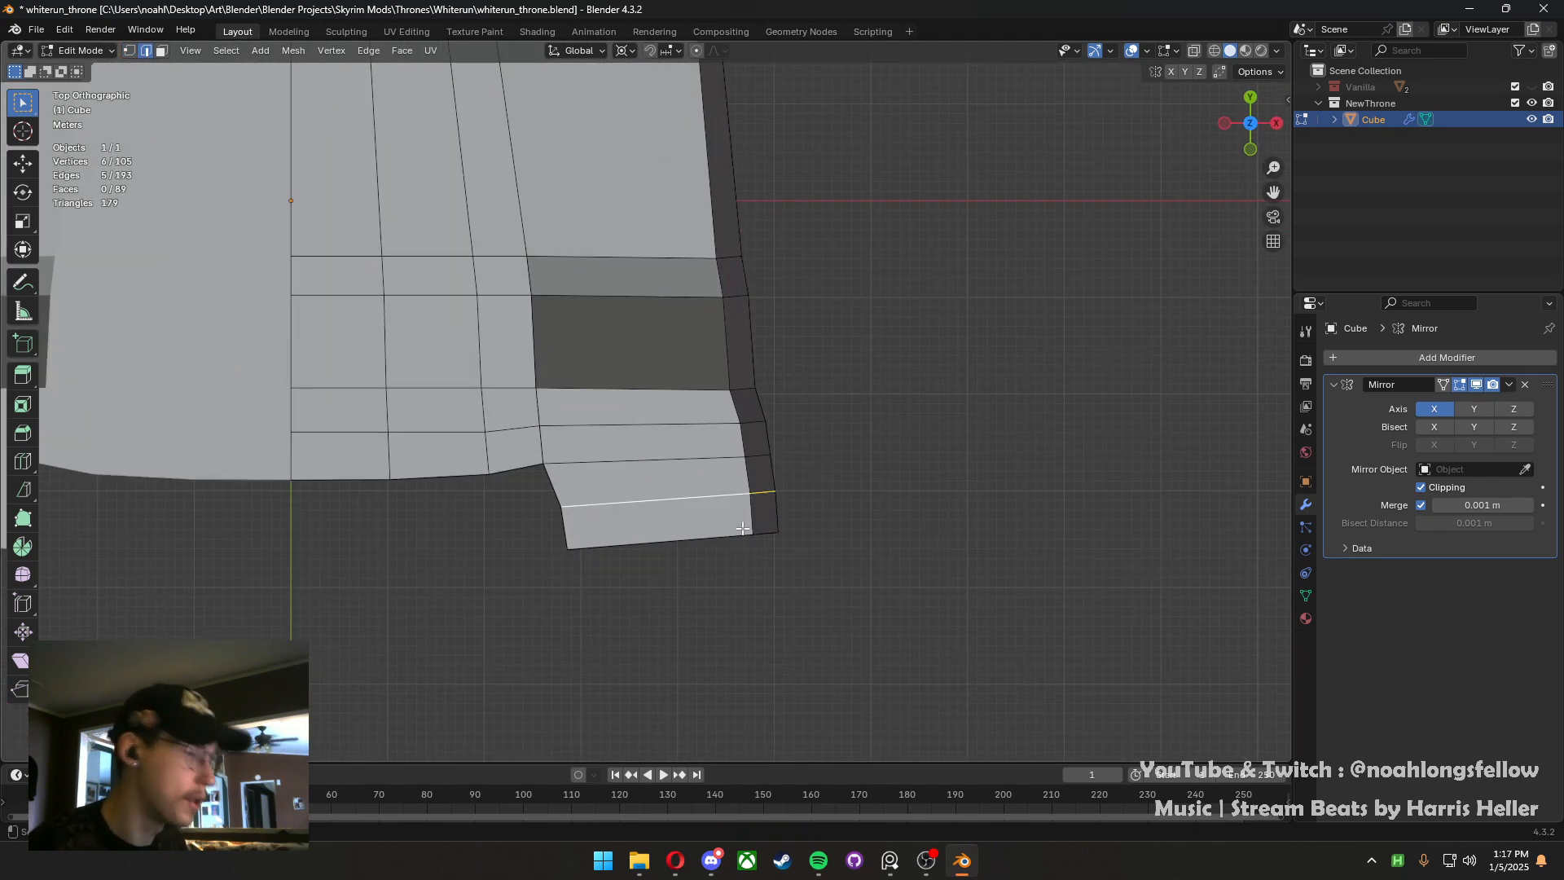
pyautogui.hotkey('ctrl', 'b')
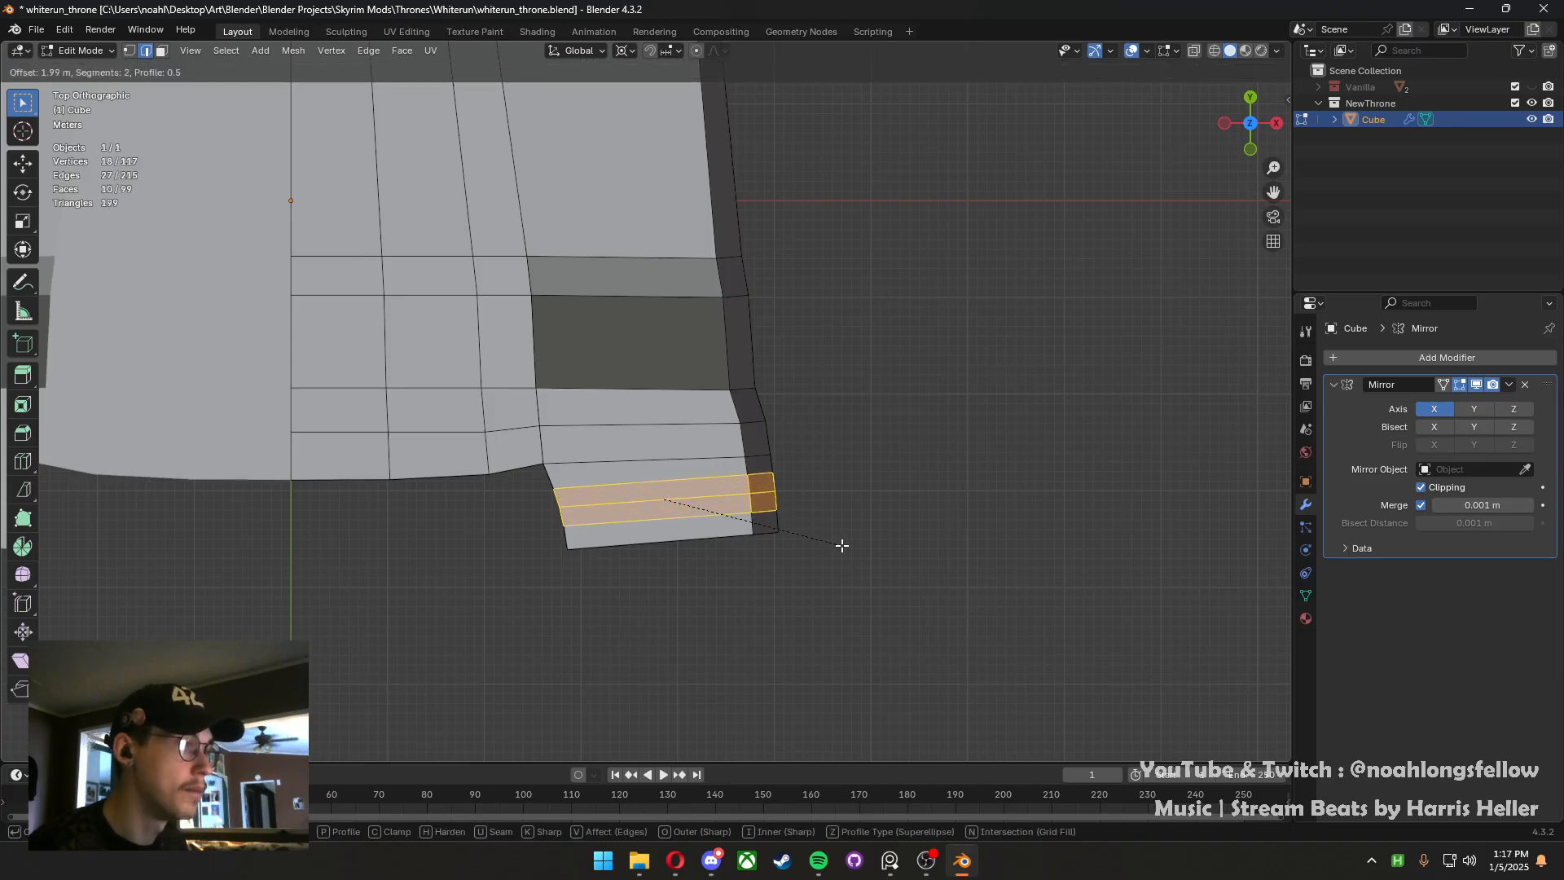
pyautogui.click(844, 550)
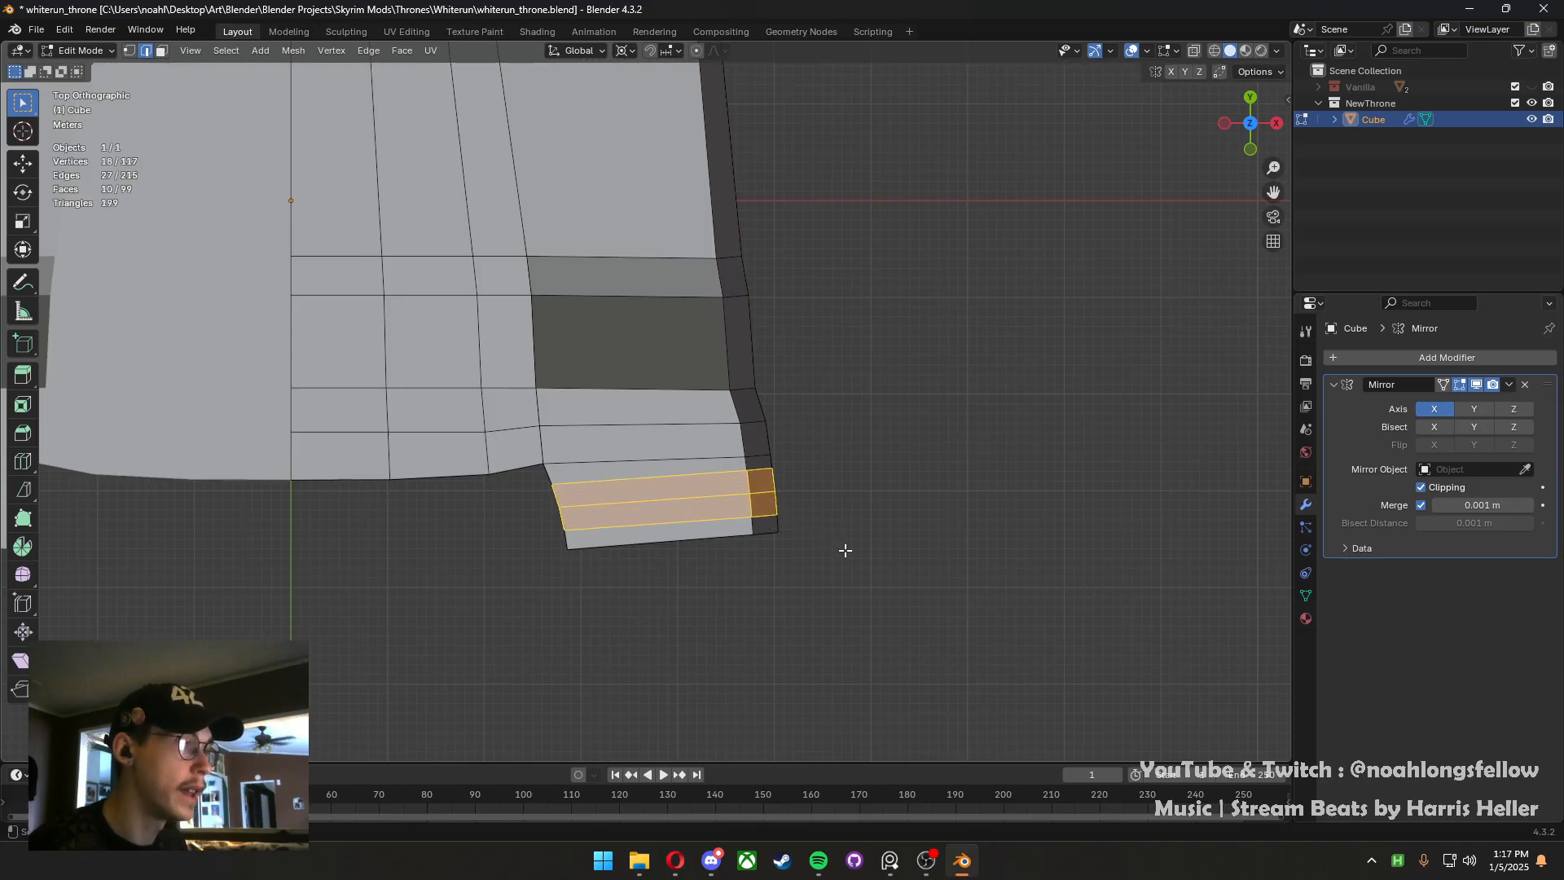
# Add one centred lengthwise loop cut through the outer half of the seat
pyautogui.press('Tab')
pyautogui.scroll(-1, 622, 536)
pyautogui.click(622, 562)
pyautogui.moveTo(622, 562); pyautogui.dragTo(666, 576, button='middle')
pyautogui.click(637, 427)
pyautogui.press('Tab')
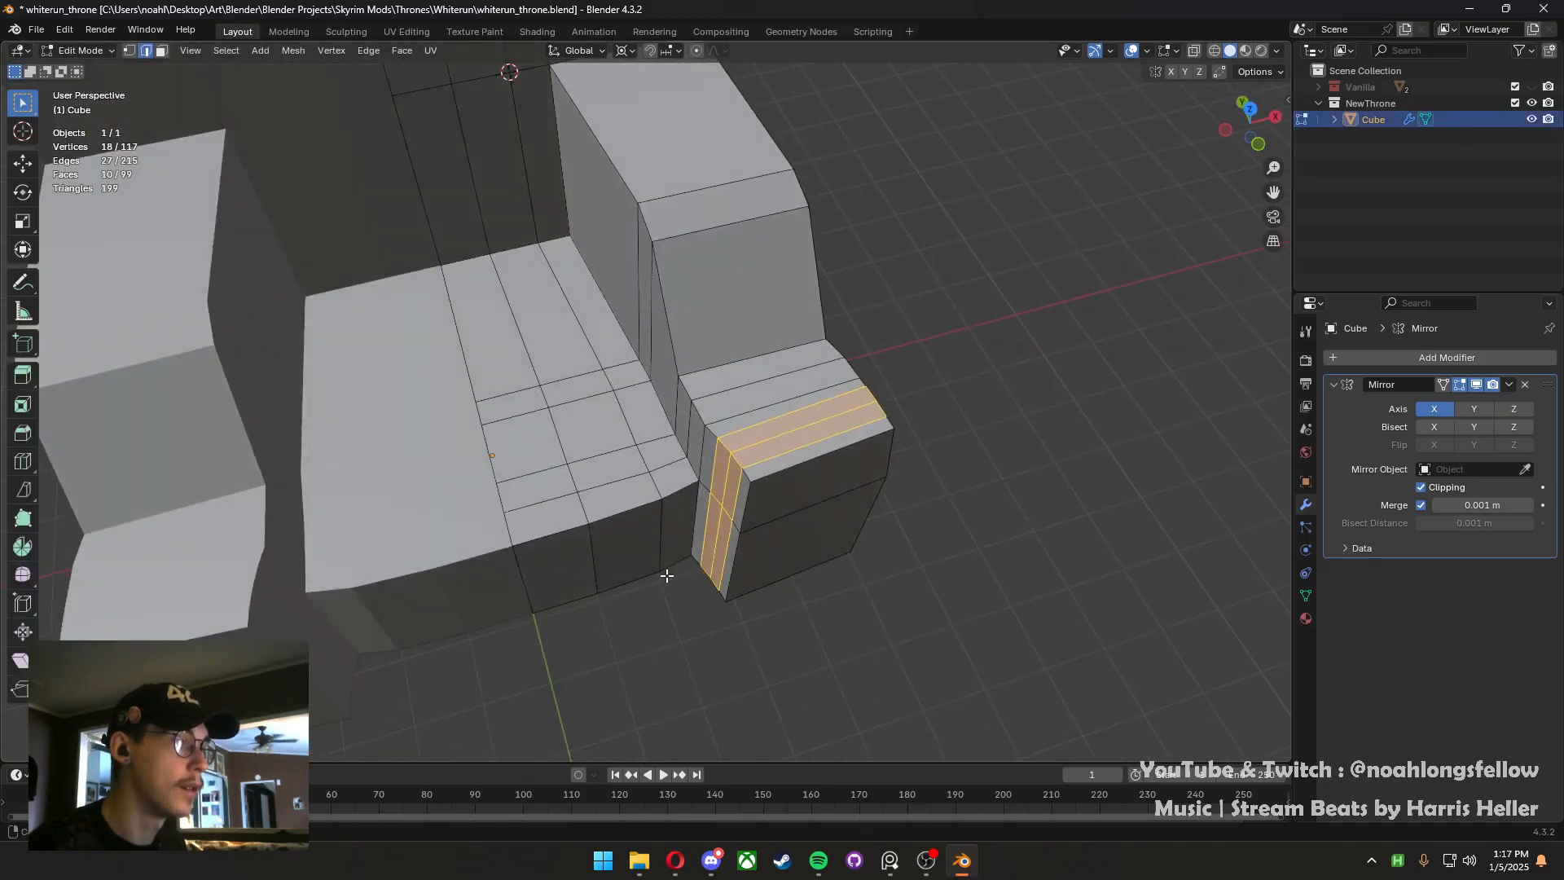
pyautogui.hotkey('ctrl', 'r')
pyautogui.click(628, 538)
pyautogui.rightClick(623, 531)
# In top view with X-ray on, move the vertices of the new loop and the one beside it to round the seat front
pyautogui.press('`')
pyautogui.click(638, 431)
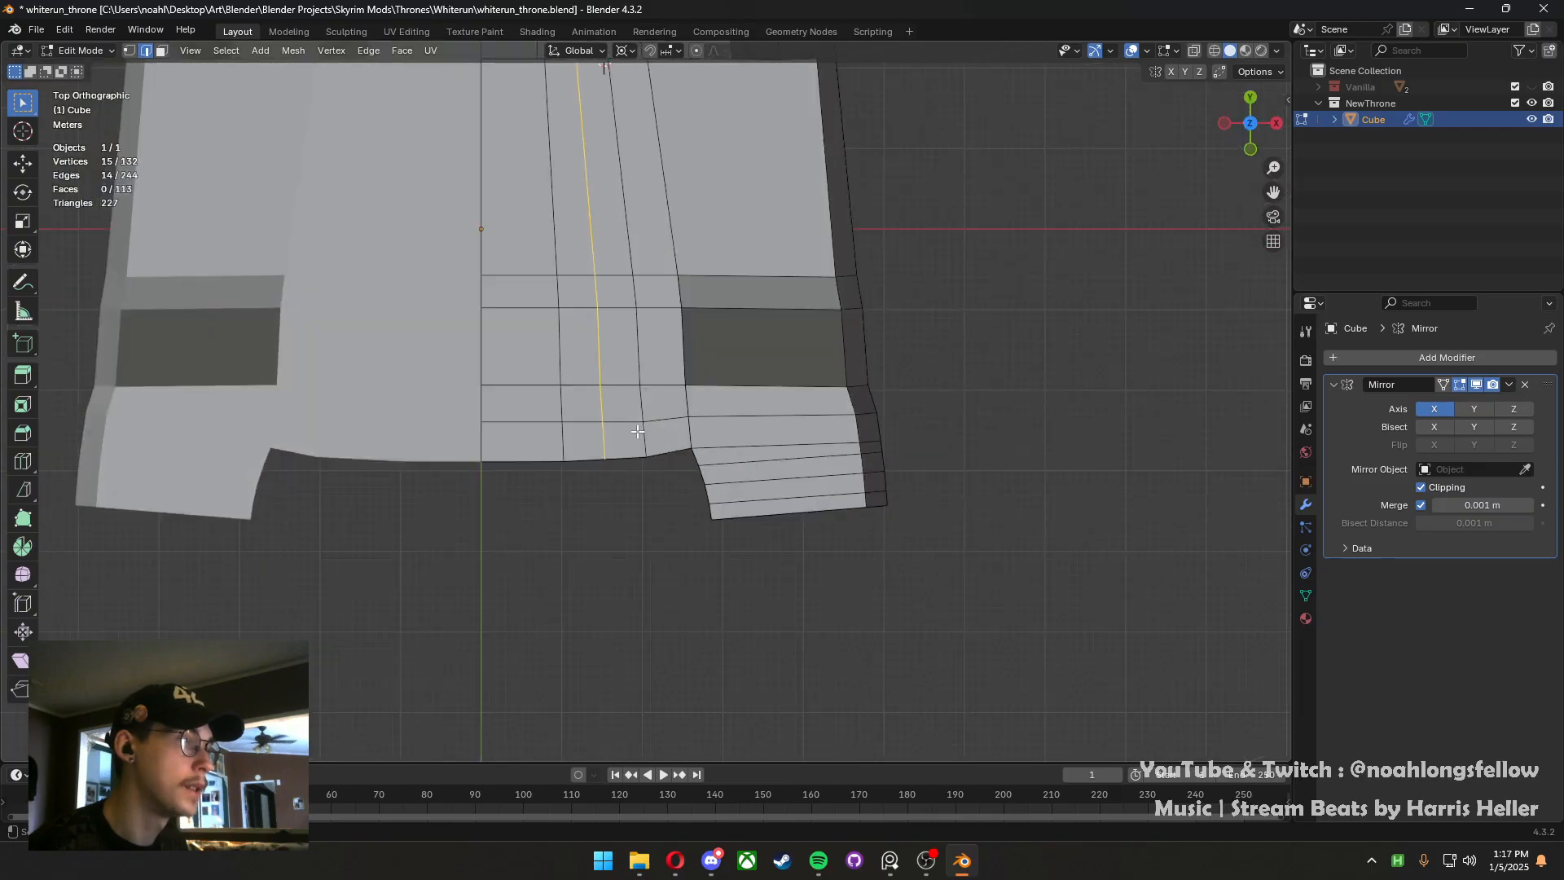
pyautogui.press('1')
pyautogui.click(1198, 52)
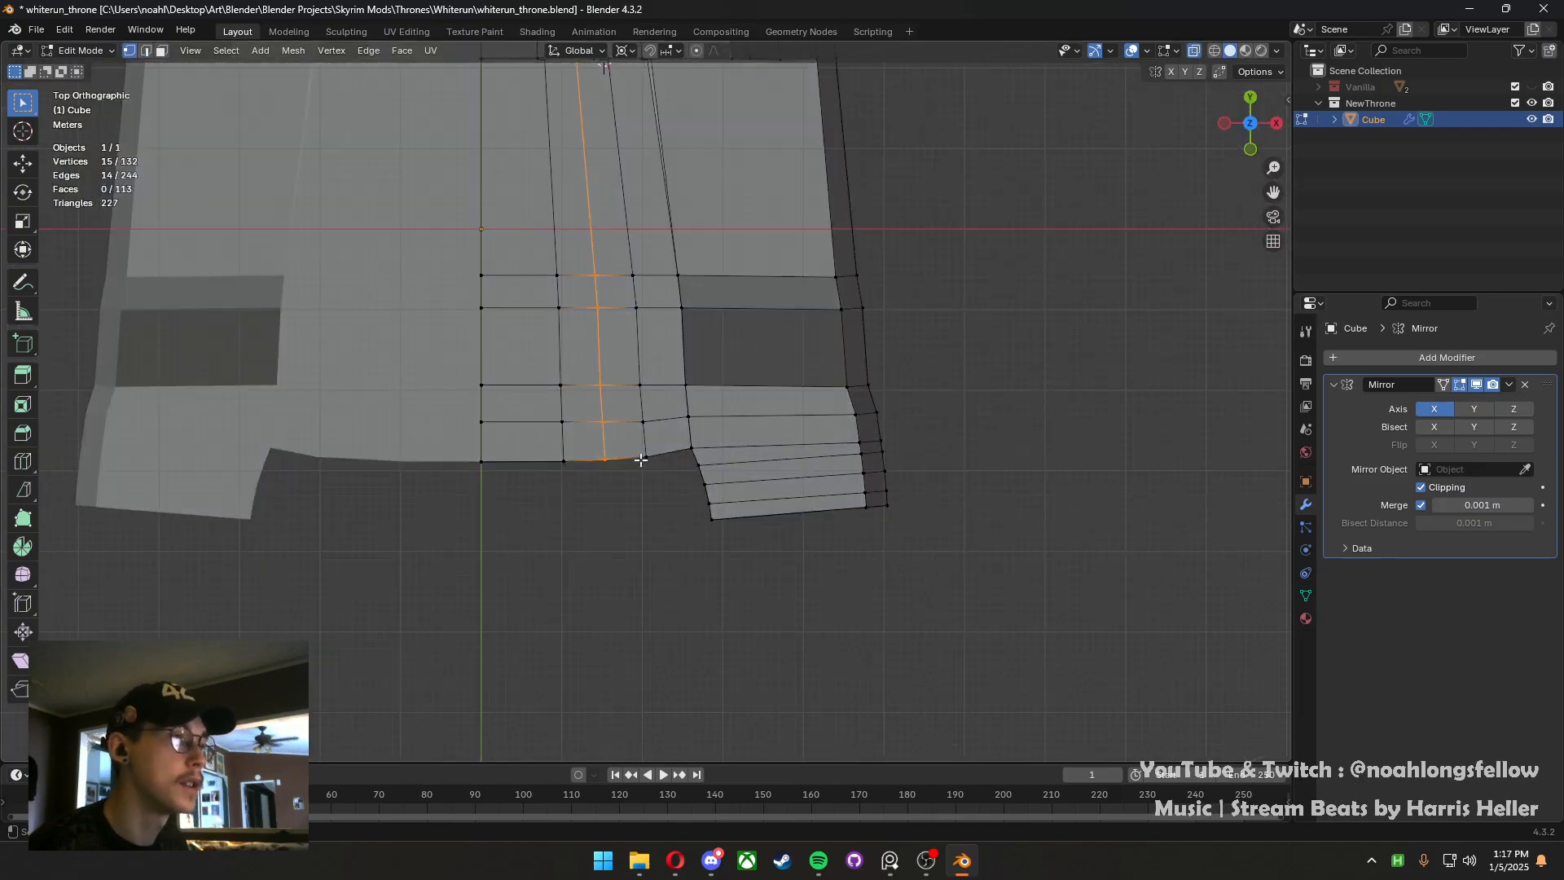
pyautogui.moveTo(583, 424); pyautogui.dragTo(582, 425)
pyautogui.press('g')
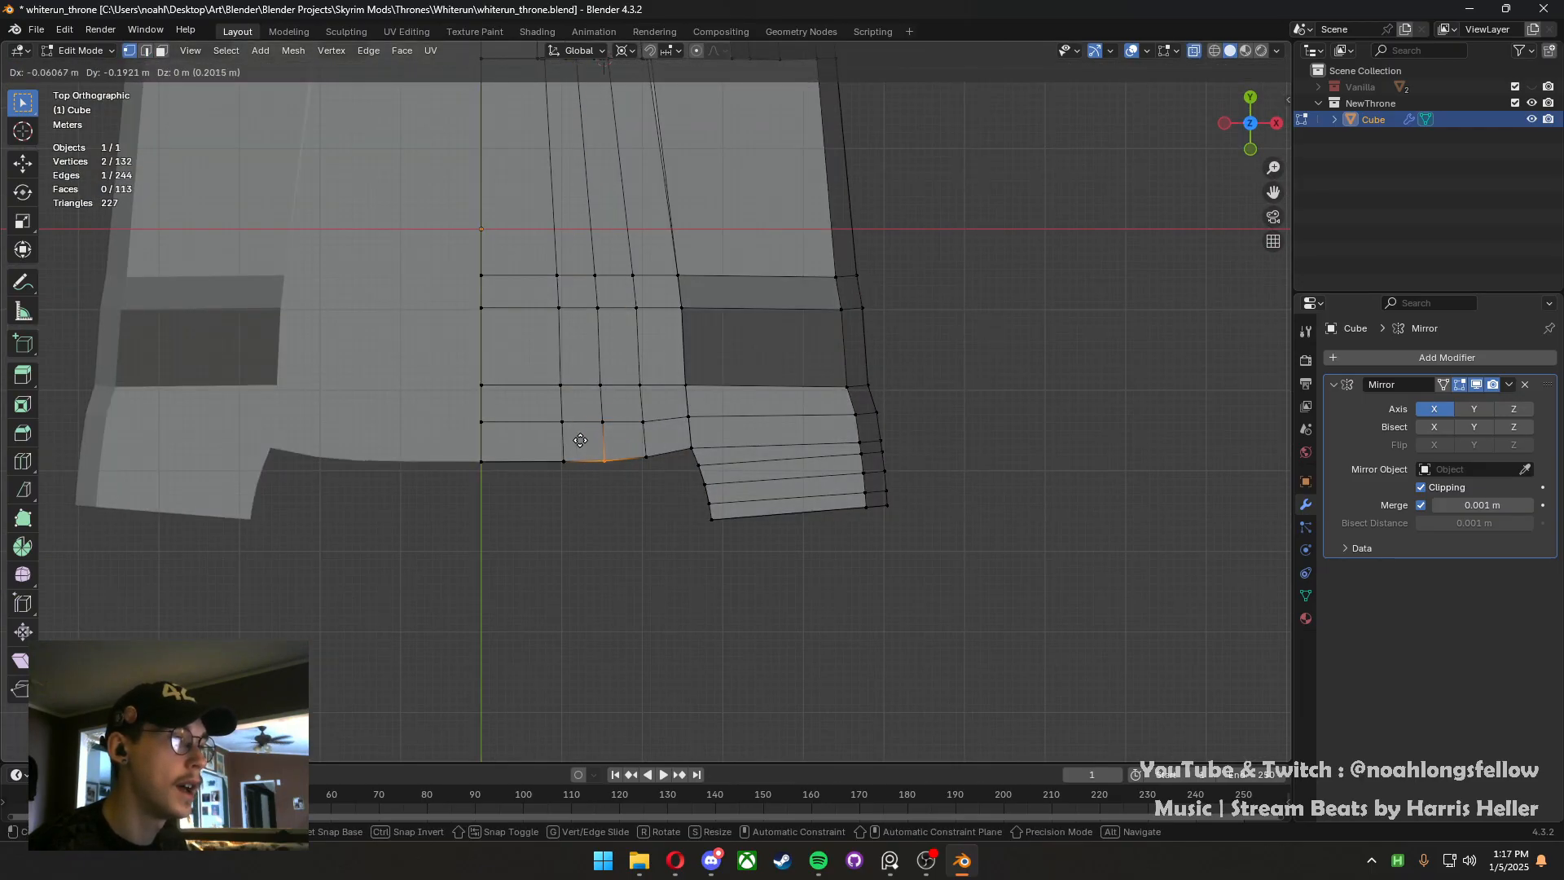
pyautogui.click(581, 440)
pyautogui.press('g')
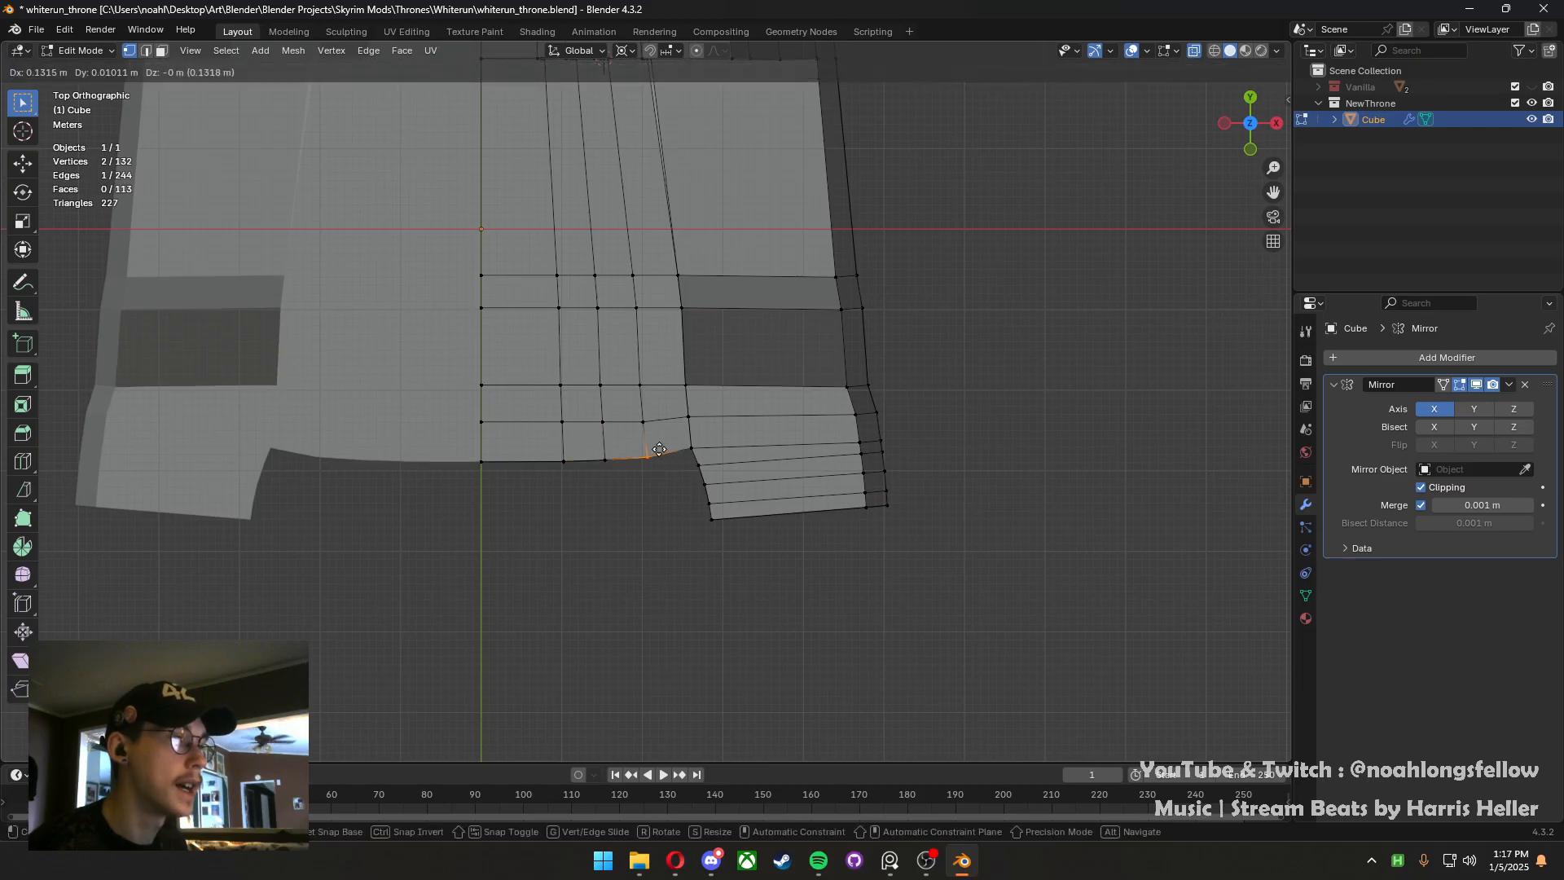
pyautogui.click(693, 432)
# Add a centred loop cut next to the seat's centreline and move the front vertices there forward along Y to continue the curve
pyautogui.hotkey('ctrl', 'r')
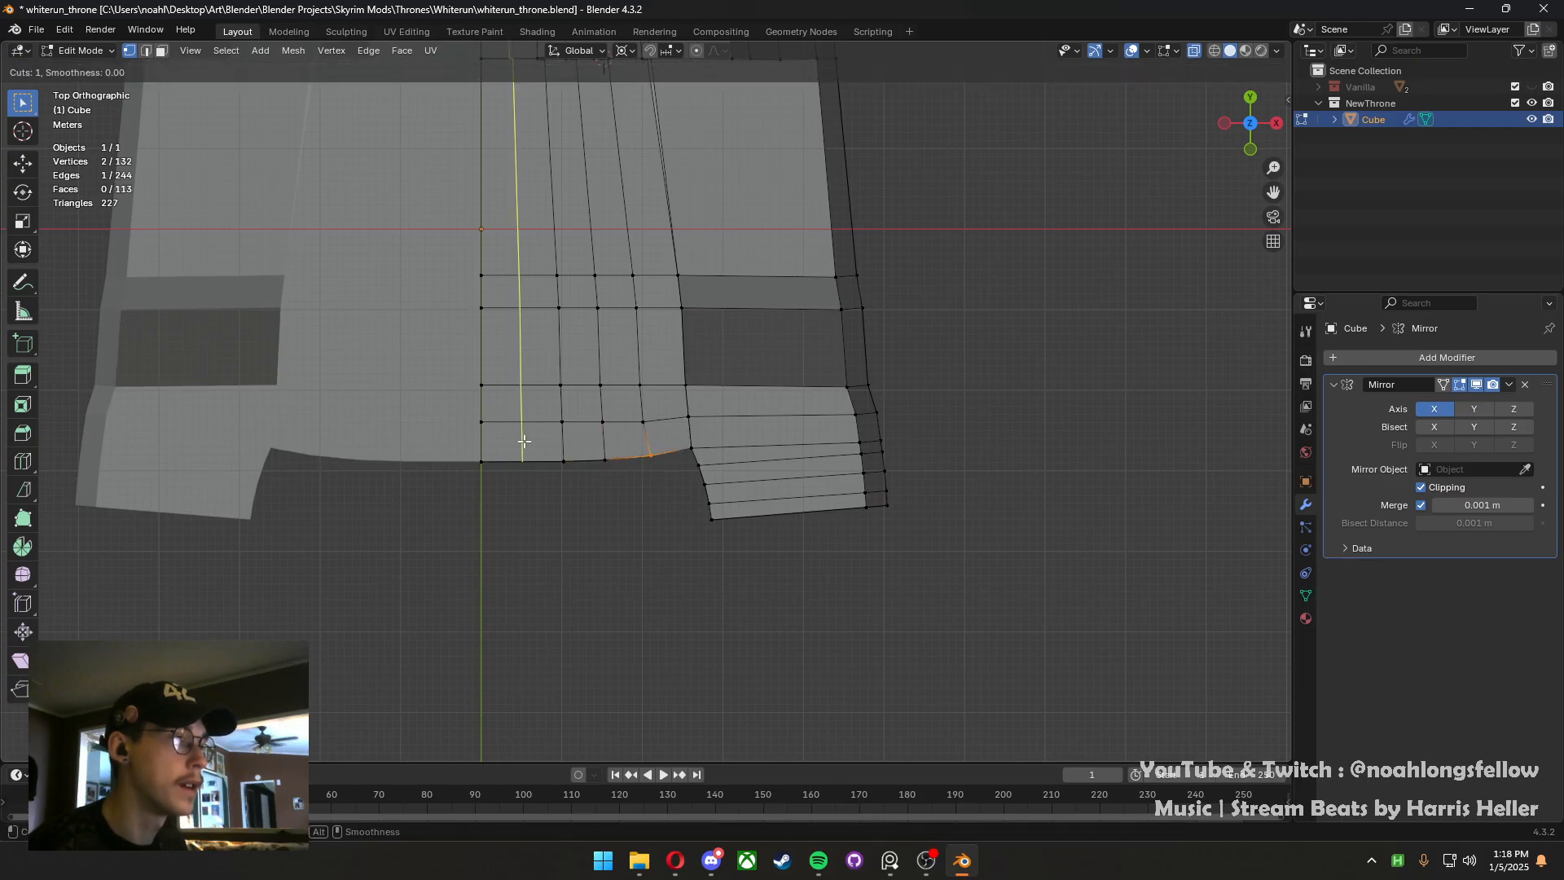
pyautogui.click(526, 442)
pyautogui.rightClick(526, 442)
pyautogui.moveTo(528, 475); pyautogui.dragTo(451, 444)
pyautogui.press('g')
pyautogui.press('y')
pyautogui.click(506, 445)
pyautogui.press('g')
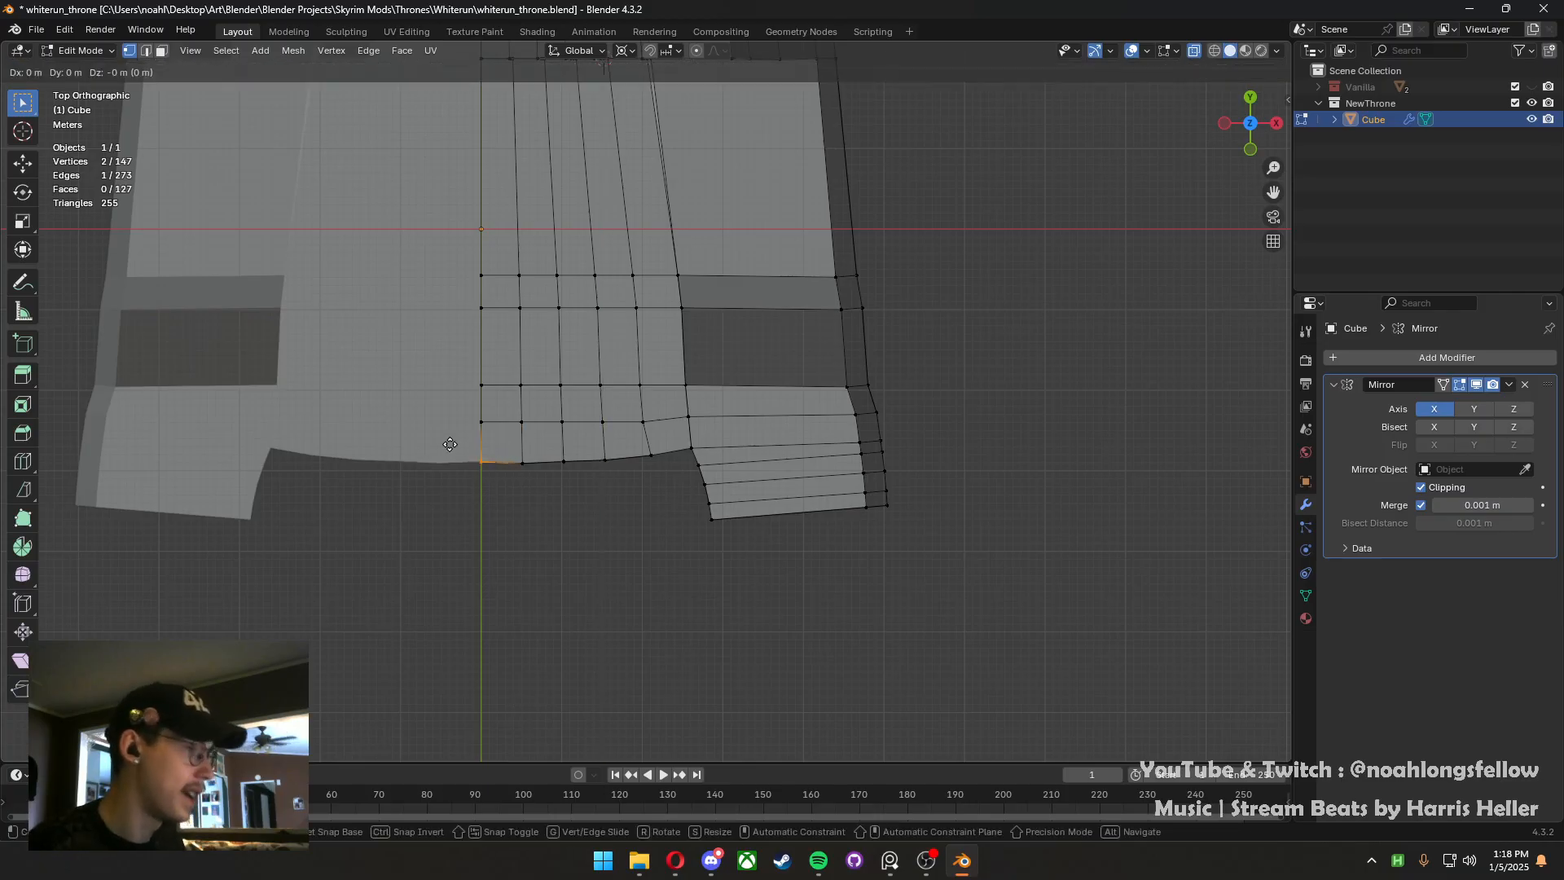
pyautogui.press('y')
pyautogui.click(454, 466)
# Return to Object Mode, save the file and turn off X-ray
pyautogui.moveTo(562, 548); pyautogui.dragTo(607, 383, button='middle')
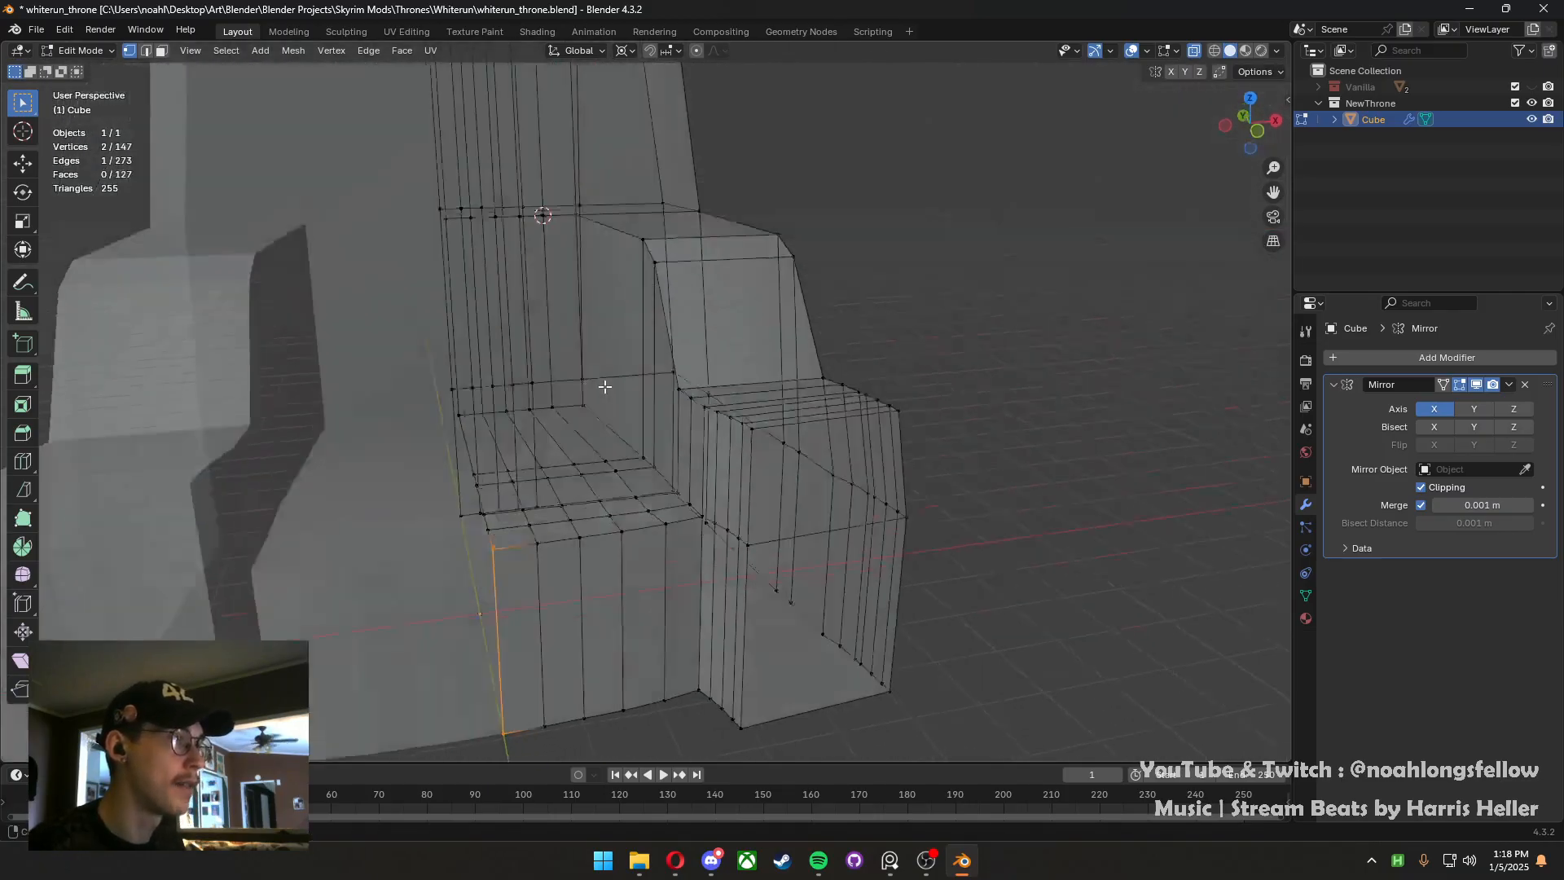
pyautogui.press('Tab')
pyautogui.hotkey('ctrl', 's')
pyautogui.click(1194, 51)
pyautogui.scroll(-4, 740, 414)
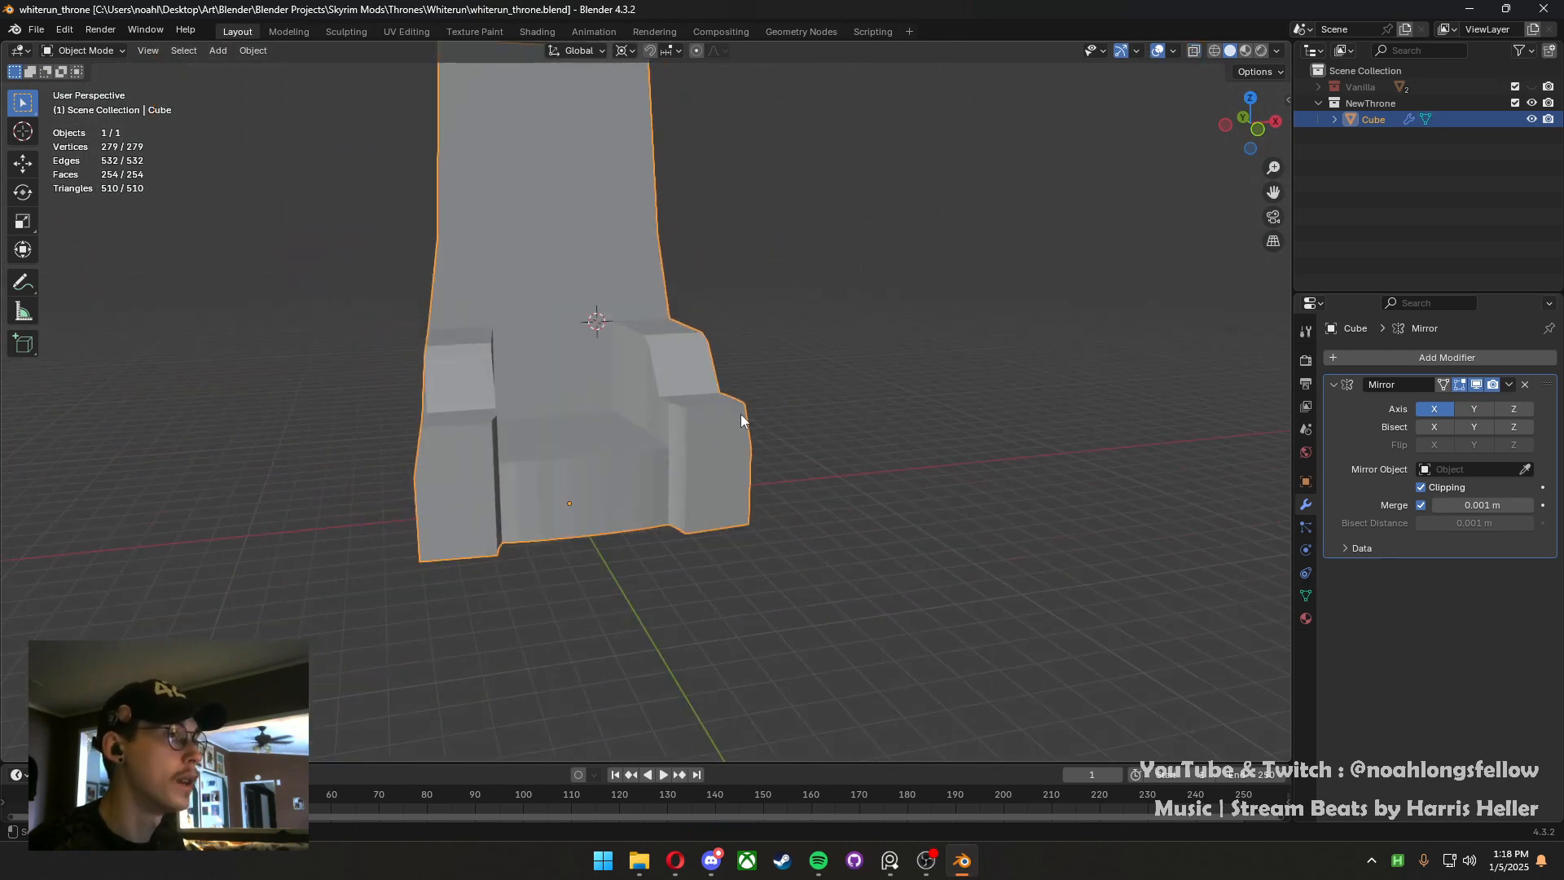
pyautogui.moveTo(740, 414); pyautogui.dragTo(717, 558, button='middle')
# Examine the armrest's mesh and the throne's side profile from several angles
pyautogui.press('Tab')
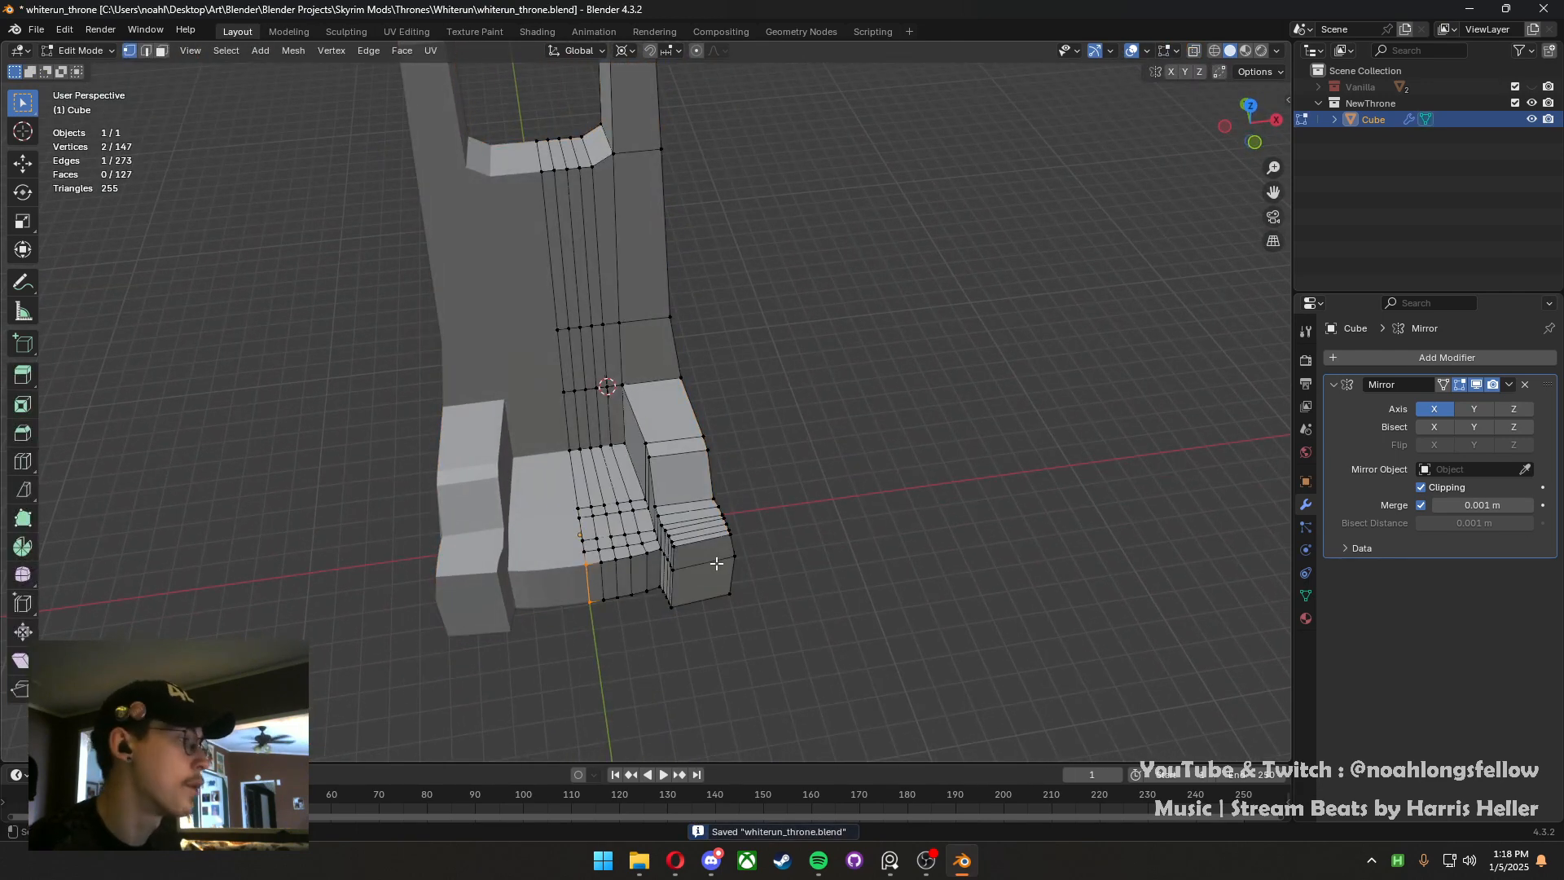
pyautogui.moveTo(709, 563); pyautogui.dragTo(617, 518, button='middle')
pyautogui.scroll(4, 721, 546)
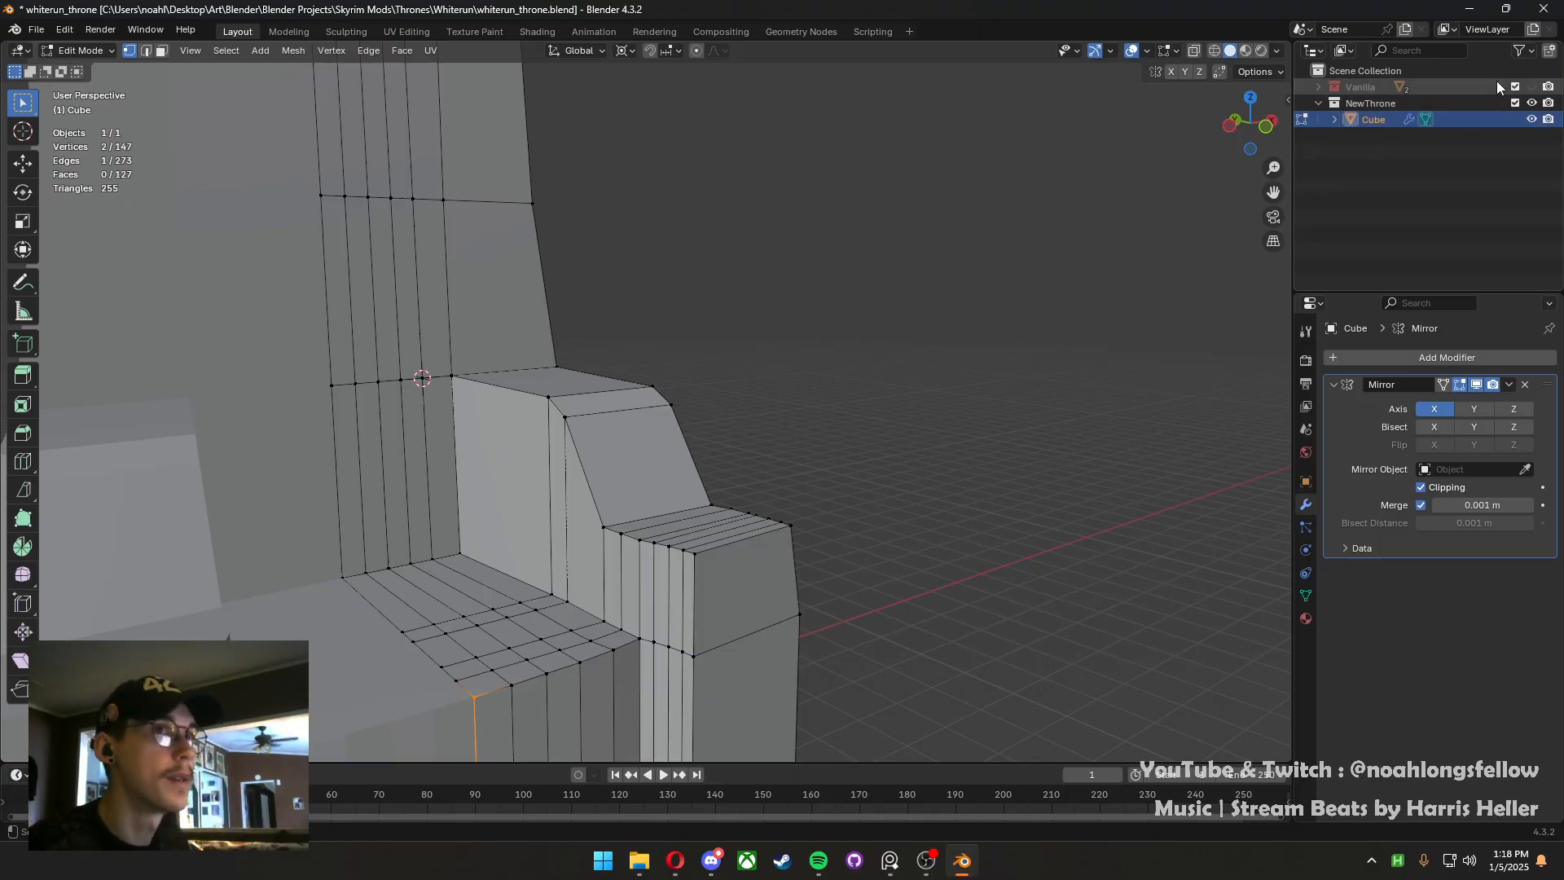
pyautogui.moveTo(890, 399); pyautogui.dragTo(453, 394, button='middle')
pyautogui.press('`')
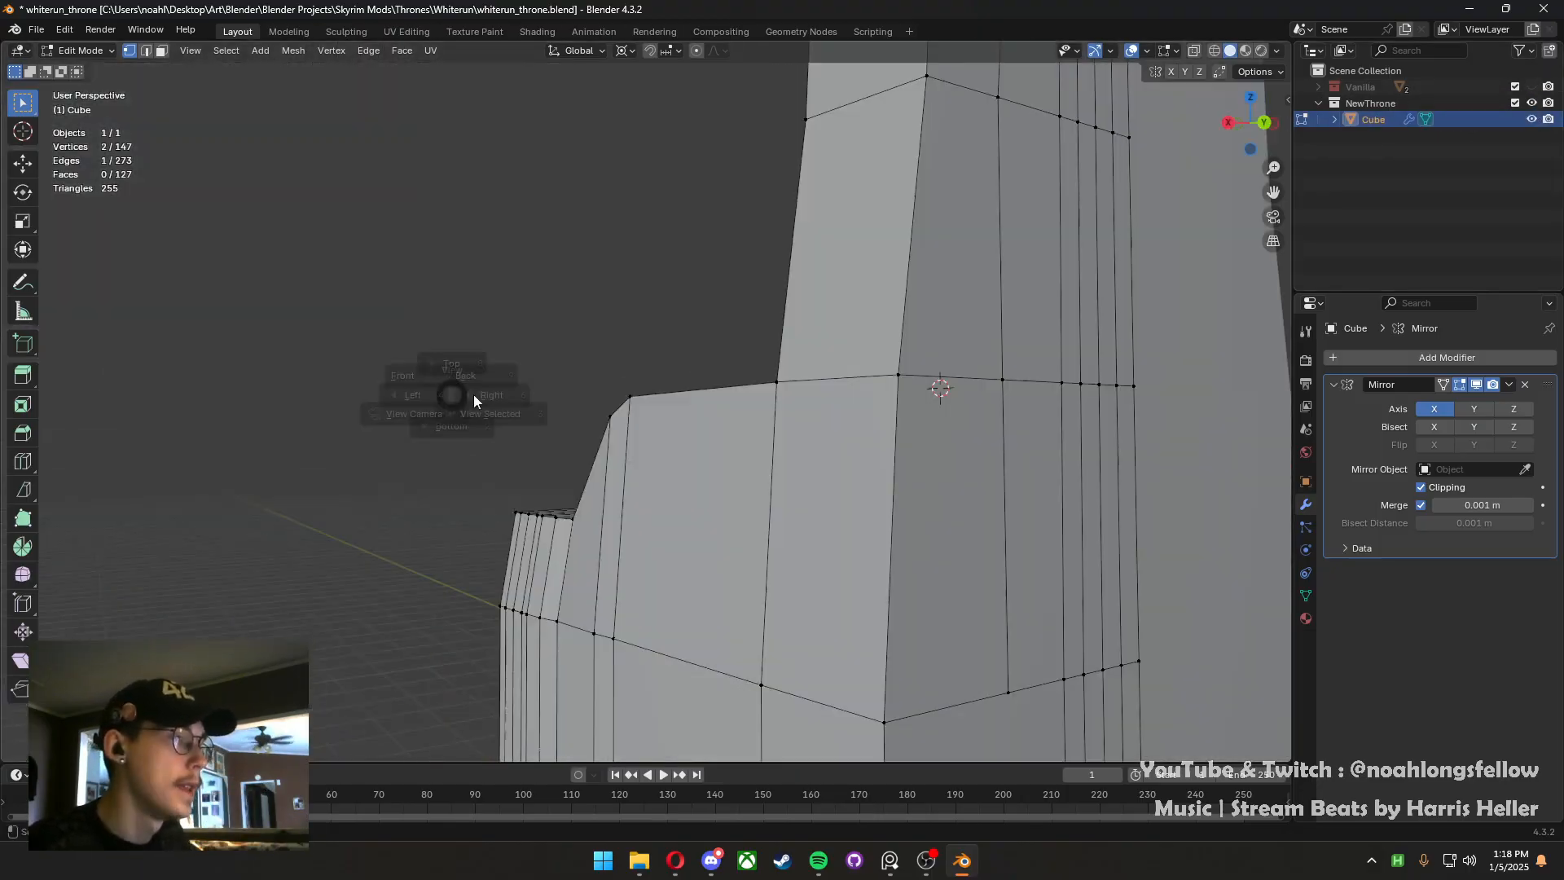
pyautogui.click(492, 396)
pyautogui.keyDown('shift'); pyautogui.moveTo(687, 440); pyautogui.dragTo(522, 404, button='middle'); pyautogui.keyUp('shift')
pyautogui.press('Tab')
pyautogui.scroll(-3, 818, 478)
pyautogui.click(797, 448)
pyautogui.click(668, 403)
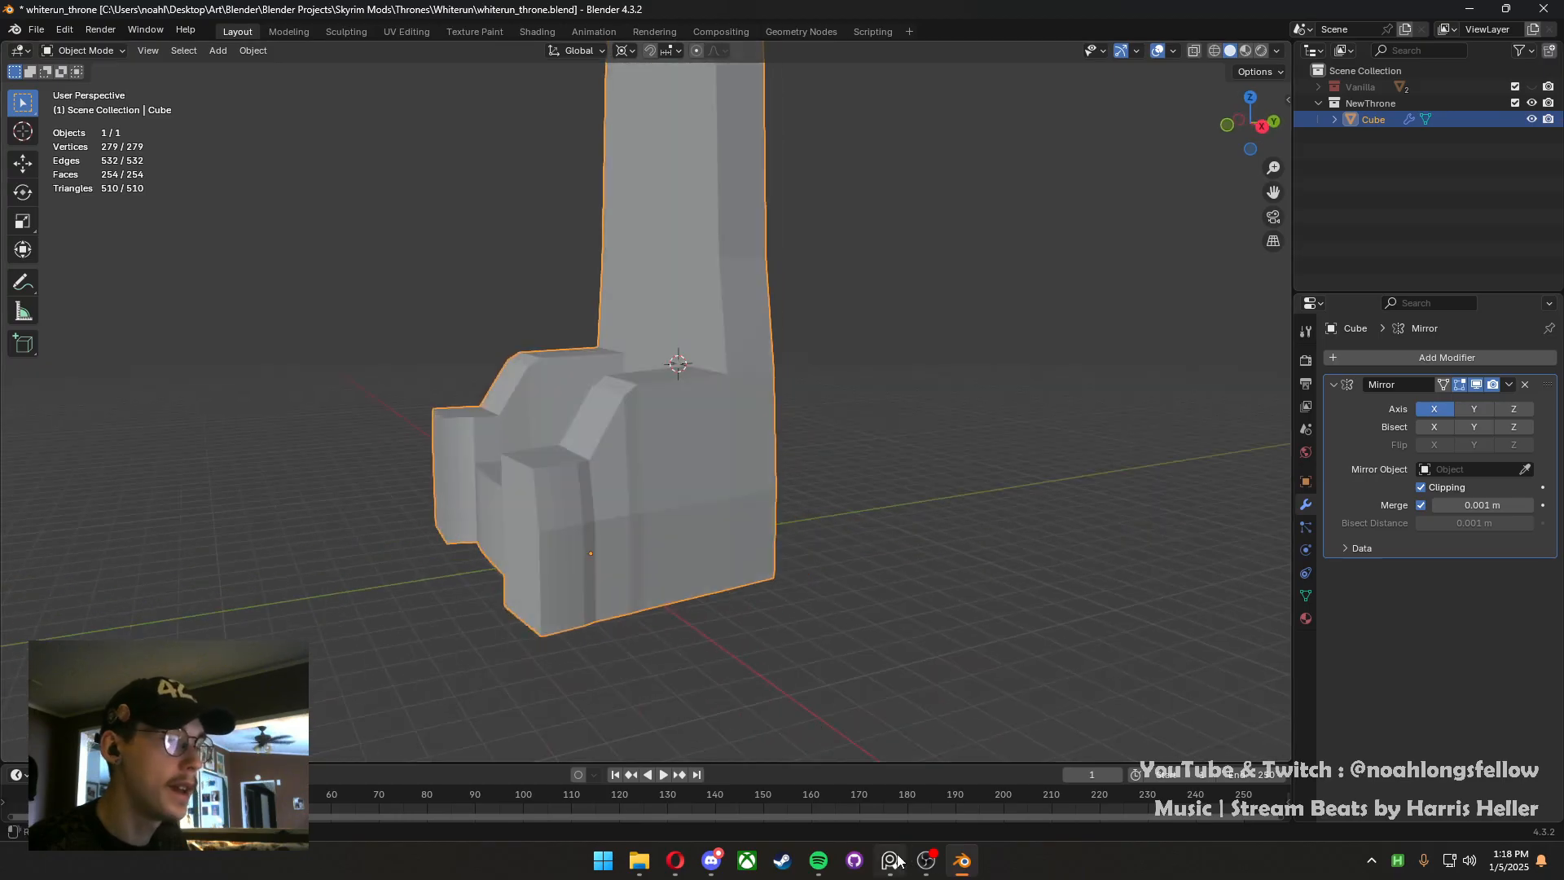
# Switch to the reference image board and study the carved throne and dragon-head pictures
pyautogui.hotkey('alt', 'Tab')
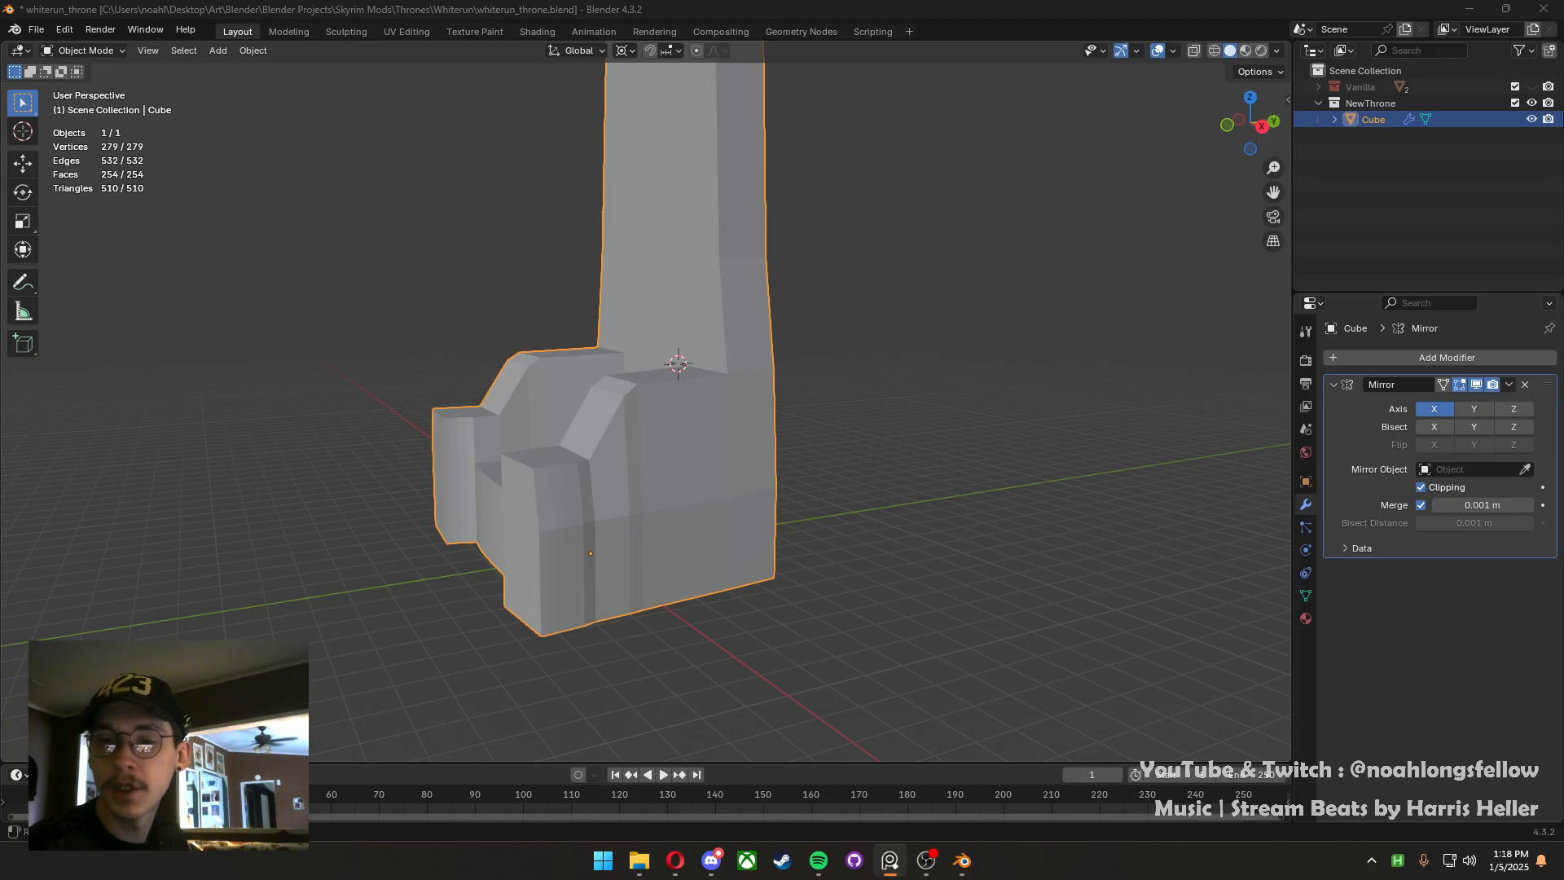
pyautogui.moveTo(1563, 650); pyautogui.dragTo(297, 643, button='right')
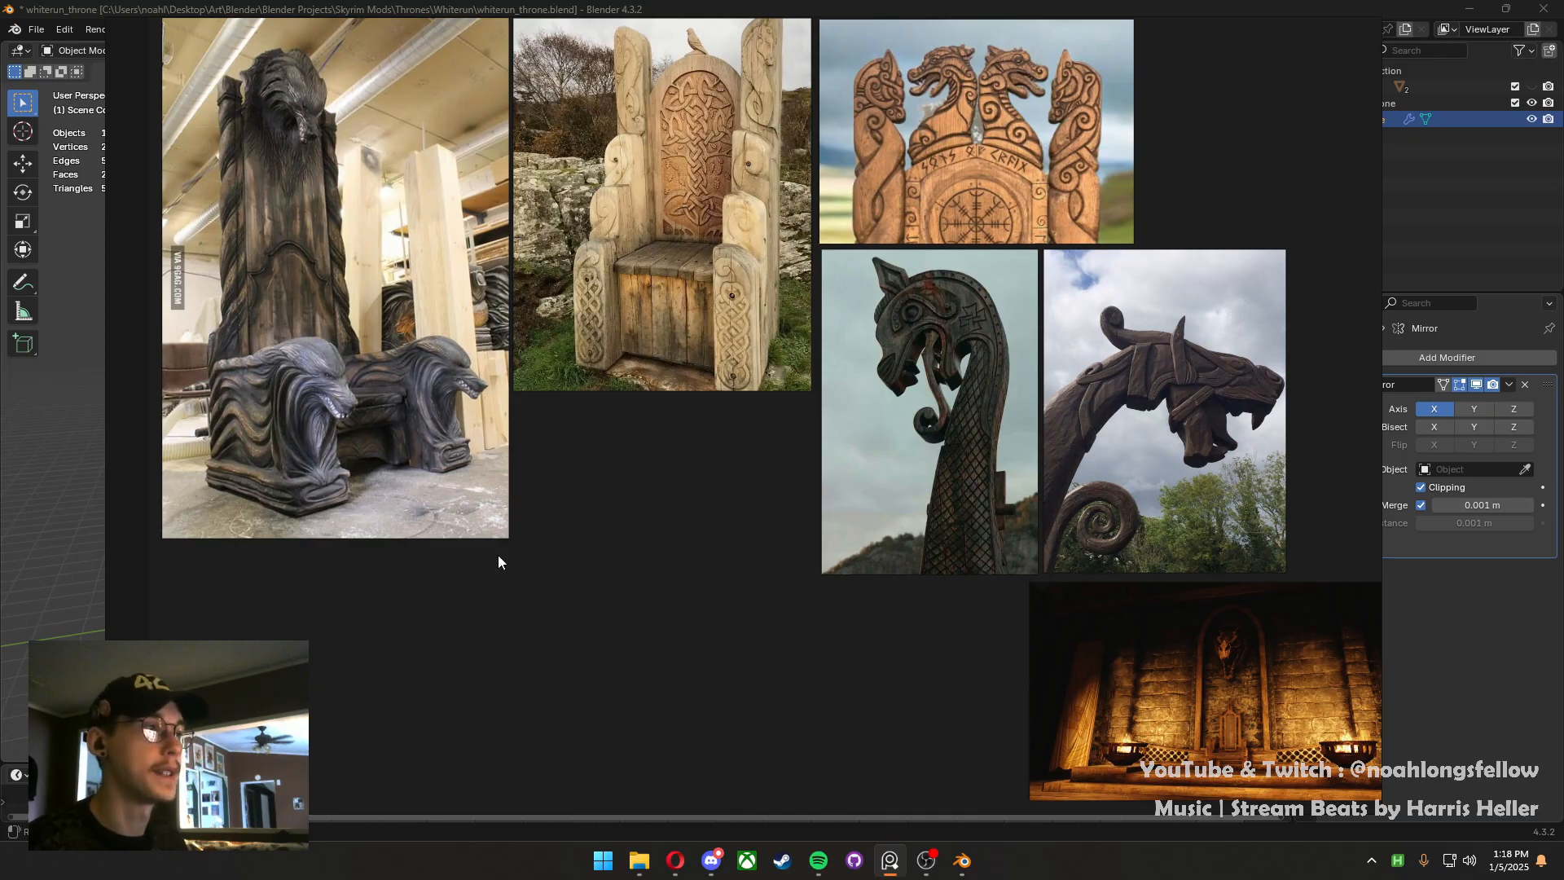
pyautogui.moveTo(498, 557)
pyautogui.mouseDown(button='right')
pyautogui.moveTo(1563, 842)
pyautogui.moveTo(534, 669)
pyautogui.moveTo(514, 545)
pyautogui.mouseUp(button='right')
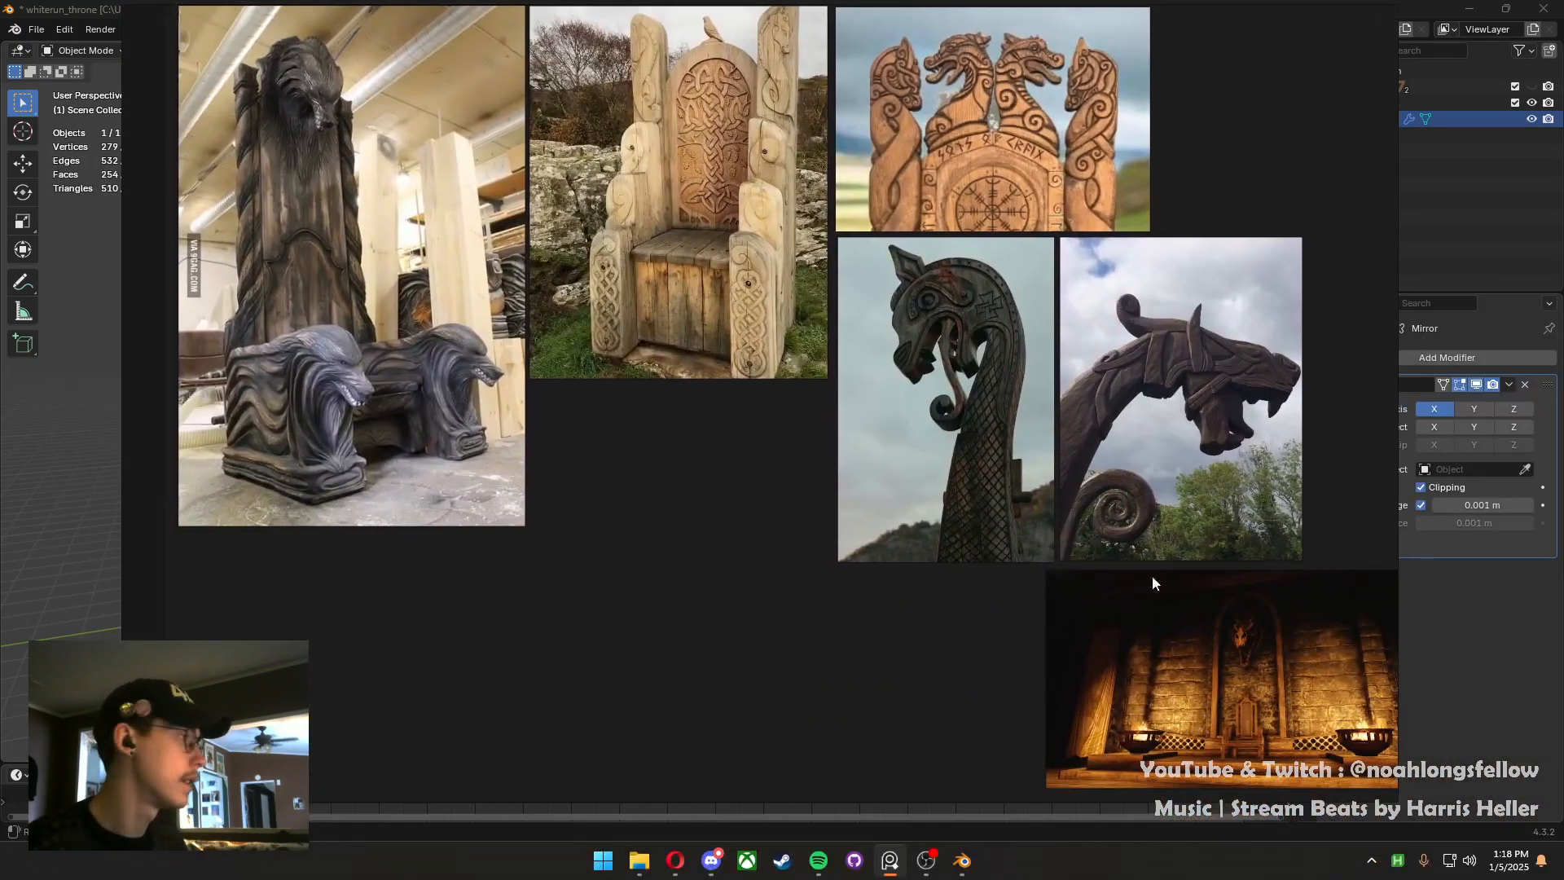
pyautogui.moveTo(869, 618); pyautogui.dragTo(1563, 843, button='right')
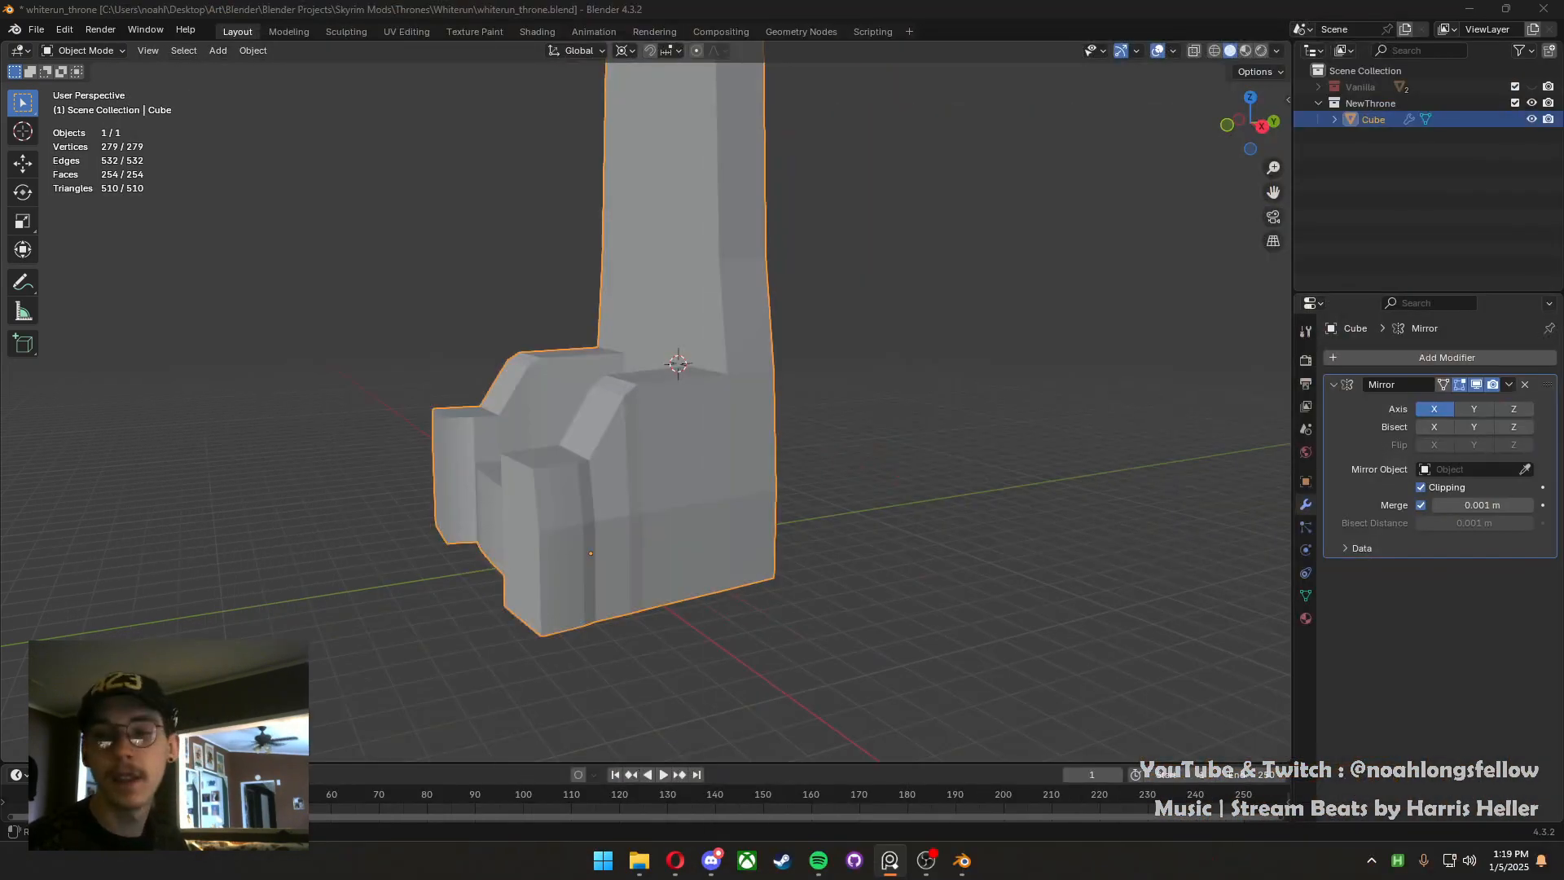
# Show the Vanilla collection together with the new throne and select the vanilla throne
pyautogui.moveTo(712, 545); pyautogui.dragTo(423, 521, button='middle')
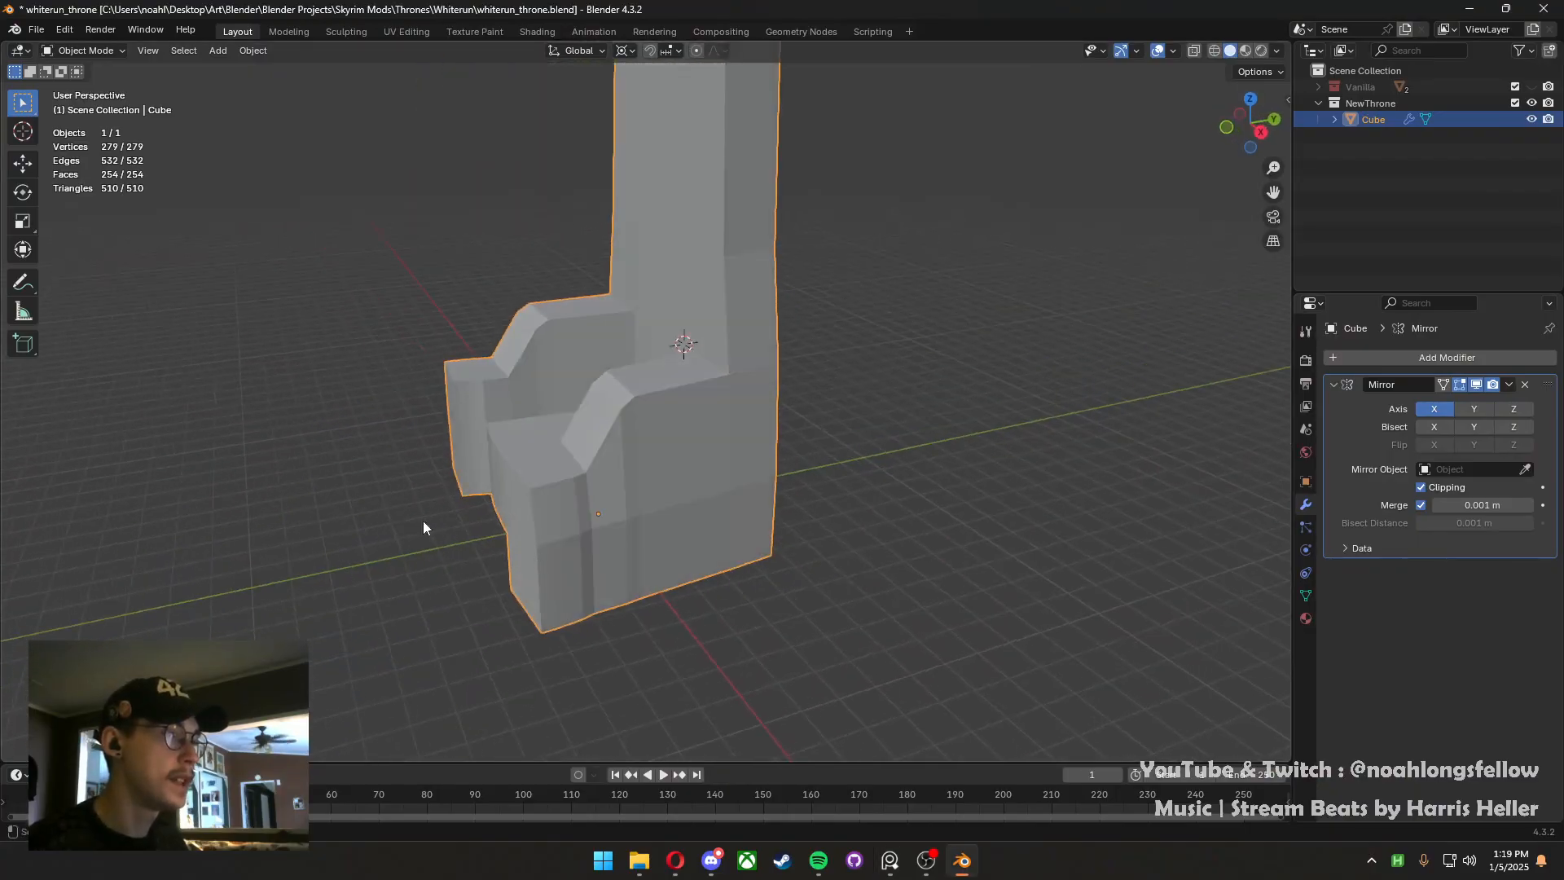
pyautogui.moveTo(585, 484); pyautogui.dragTo(701, 480, button='middle')
pyautogui.click(1532, 102)
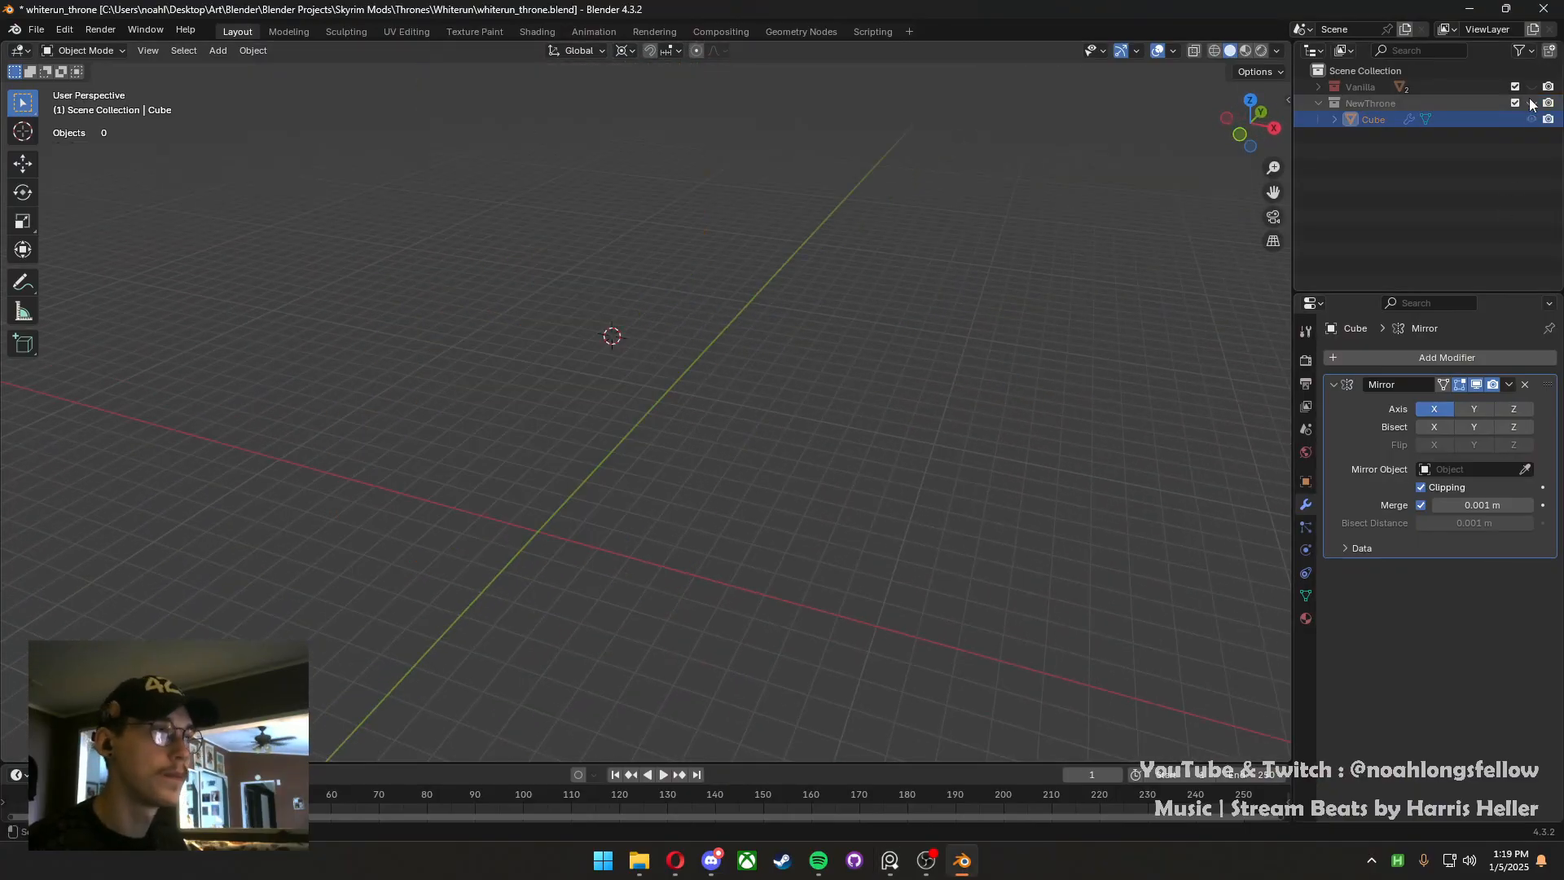
pyautogui.click(1531, 102)
pyautogui.click(1531, 87)
pyautogui.click(530, 301)
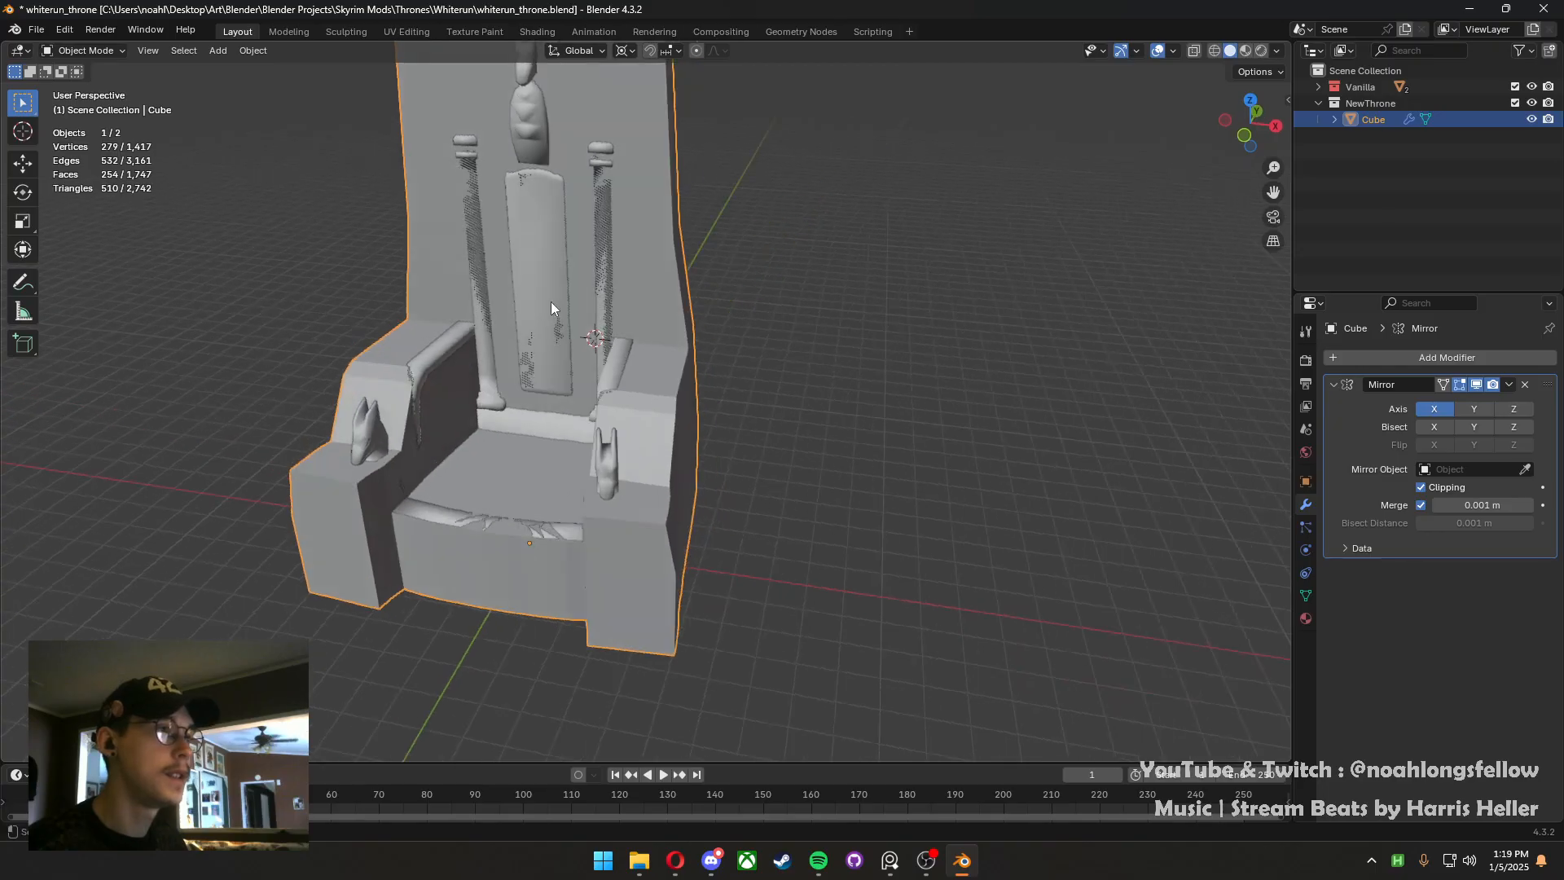
pyautogui.moveTo(551, 339); pyautogui.dragTo(616, 393, button='middle')
# Switch editing to the new throne mesh and move the armrest's rear top edge along Z to fit the vanilla throne
pyautogui.press('Tab')
pyautogui.scroll(3, 636, 394)
pyautogui.press('2')
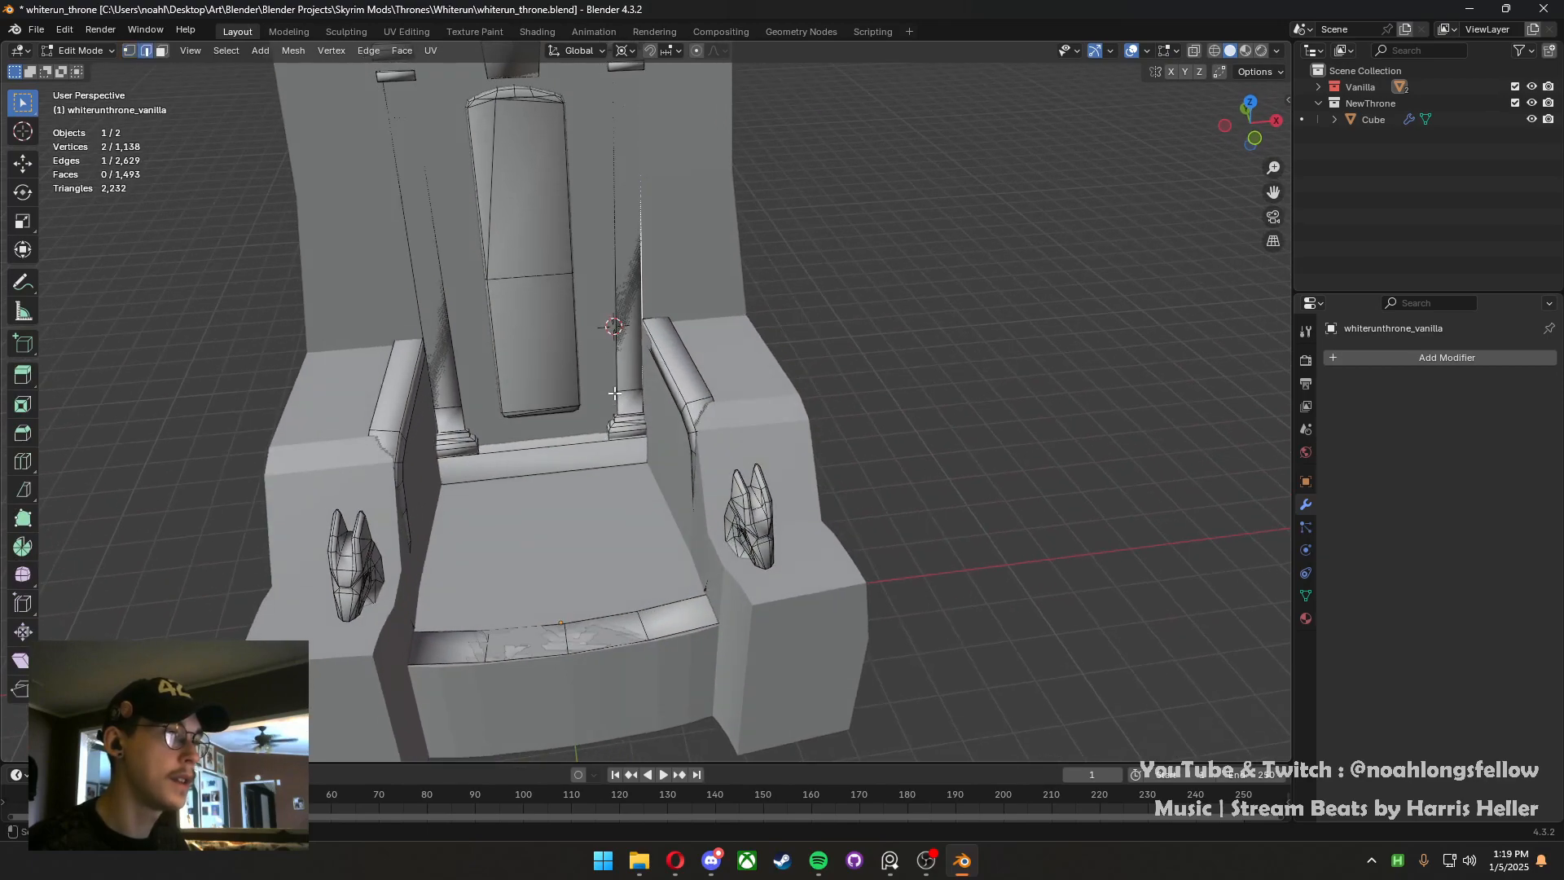
pyautogui.keyDown('shift'); pyautogui.moveTo(620, 120); pyautogui.dragTo(786, 505, button='middle'); pyautogui.keyUp('shift')
pyautogui.scroll(-1, 602, 318)
pyautogui.hotkey('alt', 'q')
pyautogui.press('g')
pyautogui.press('z')
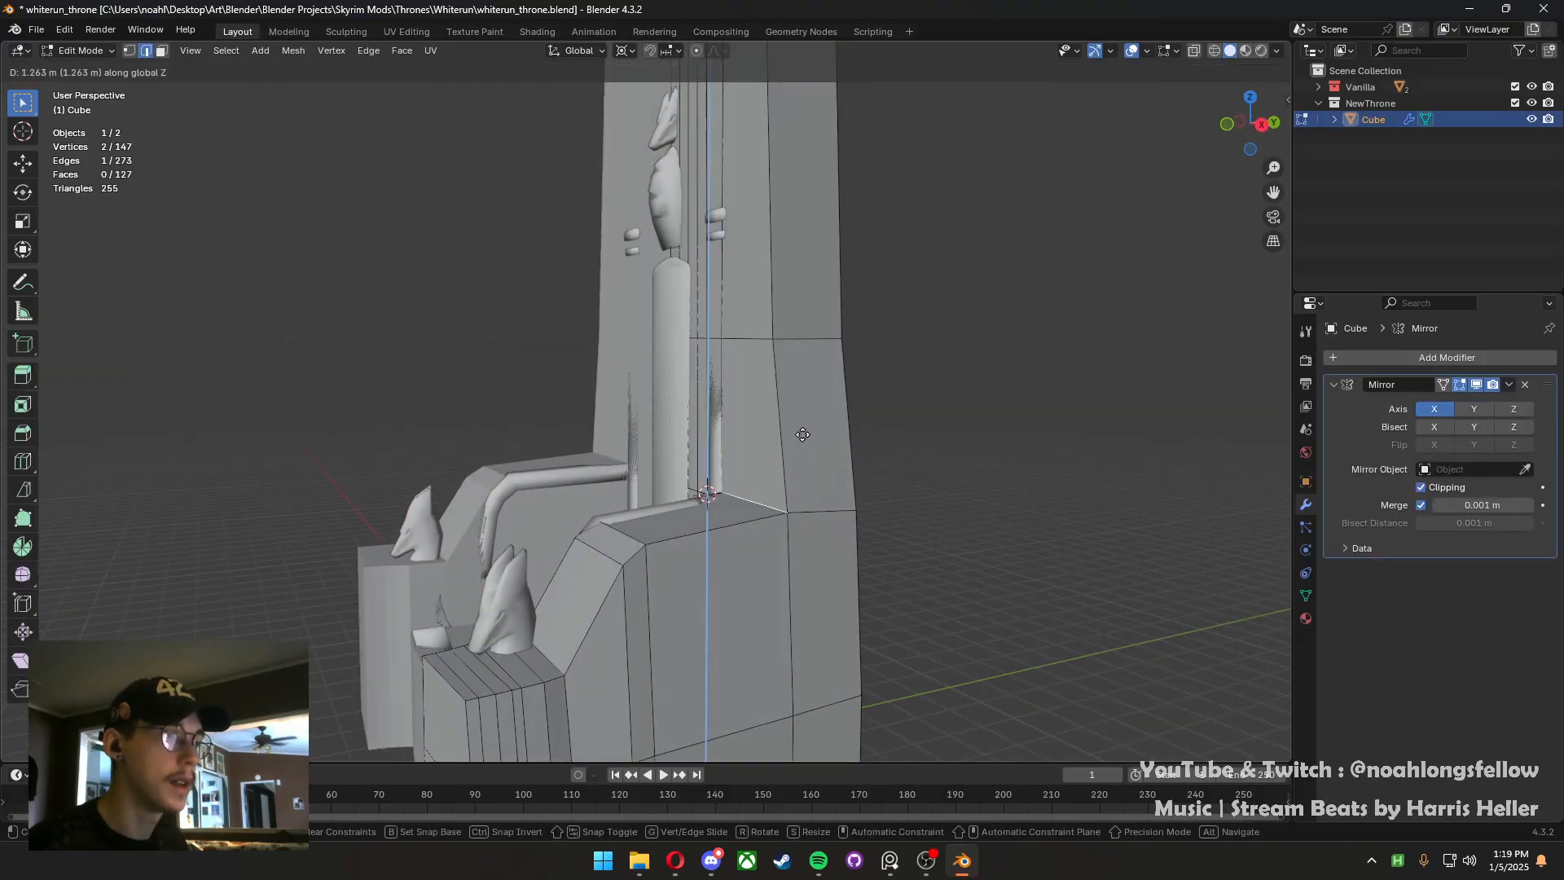
pyautogui.click(801, 446)
# Raise the front edge of the armrest's upper surface along Z and save the file
pyautogui.click(625, 535)
pyautogui.press('g')
pyautogui.press('z')
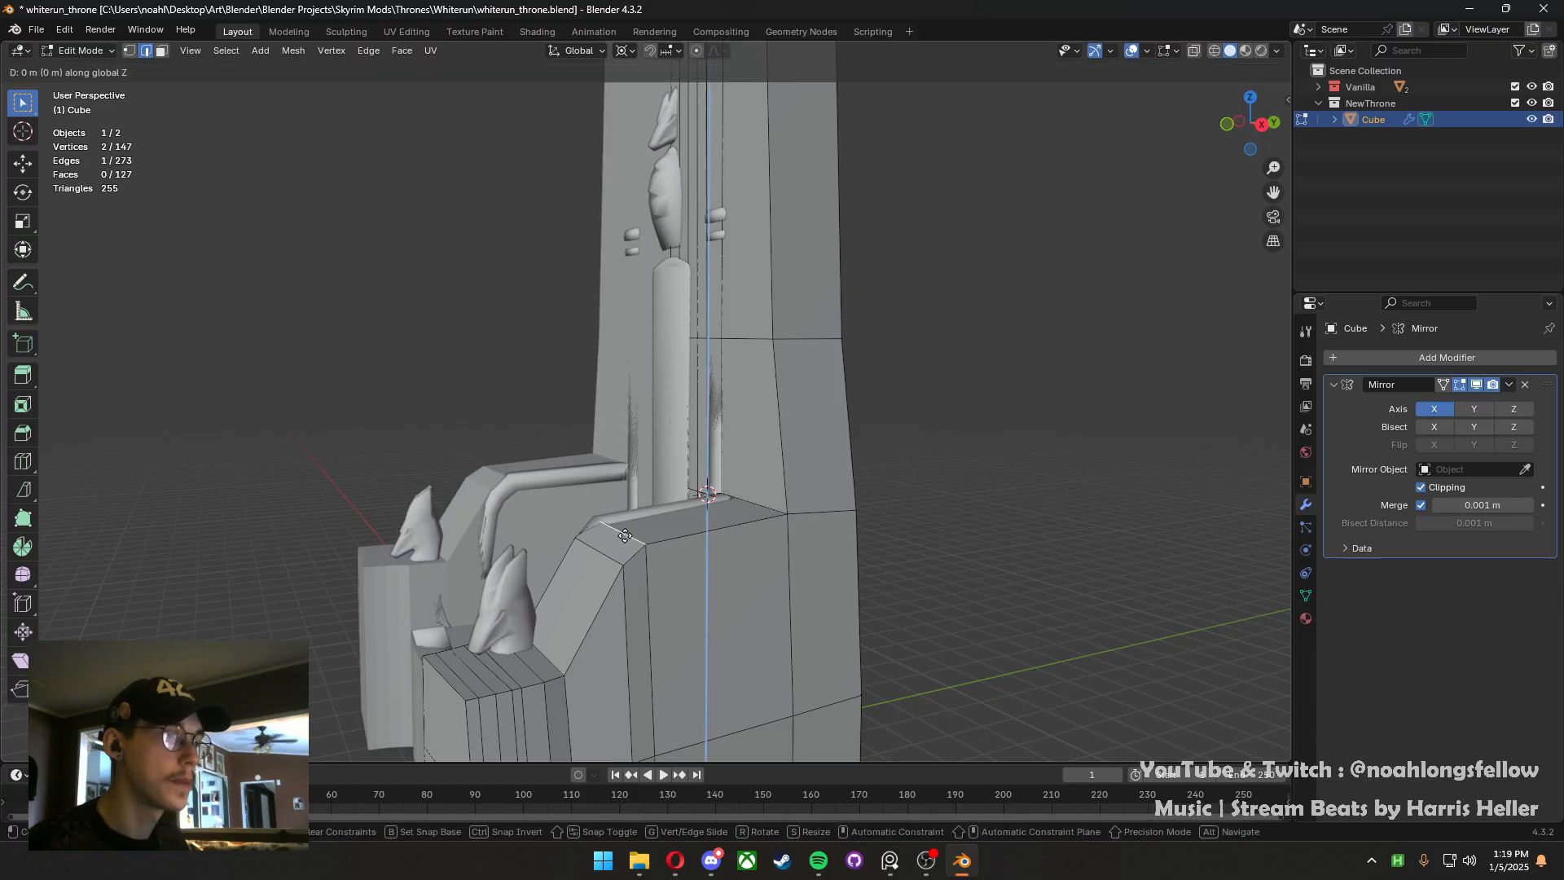
pyautogui.click(623, 510)
pyautogui.hotkey('ctrl', 's')
# Select the armrest's inner side face loop, move it slightly toward the seat along X, and save the file
pyautogui.moveTo(623, 510); pyautogui.dragTo(696, 529, button='middle')
pyautogui.press('3')
pyautogui.click(680, 576)
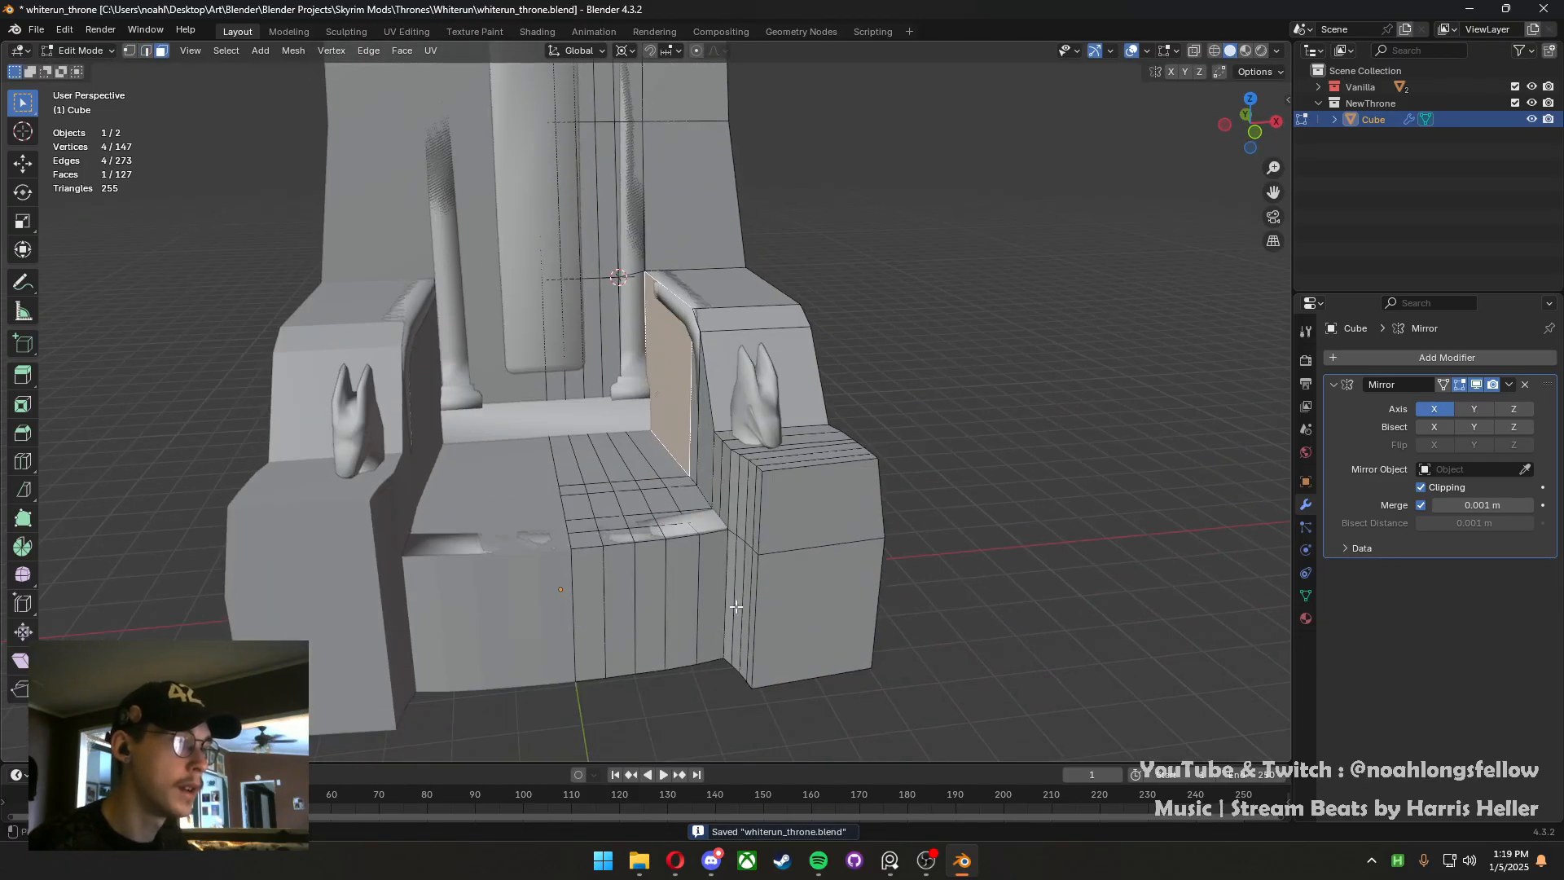
pyautogui.keyDown('alt'); pyautogui.click(699, 527); pyautogui.keyUp('alt')
pyautogui.press('g')
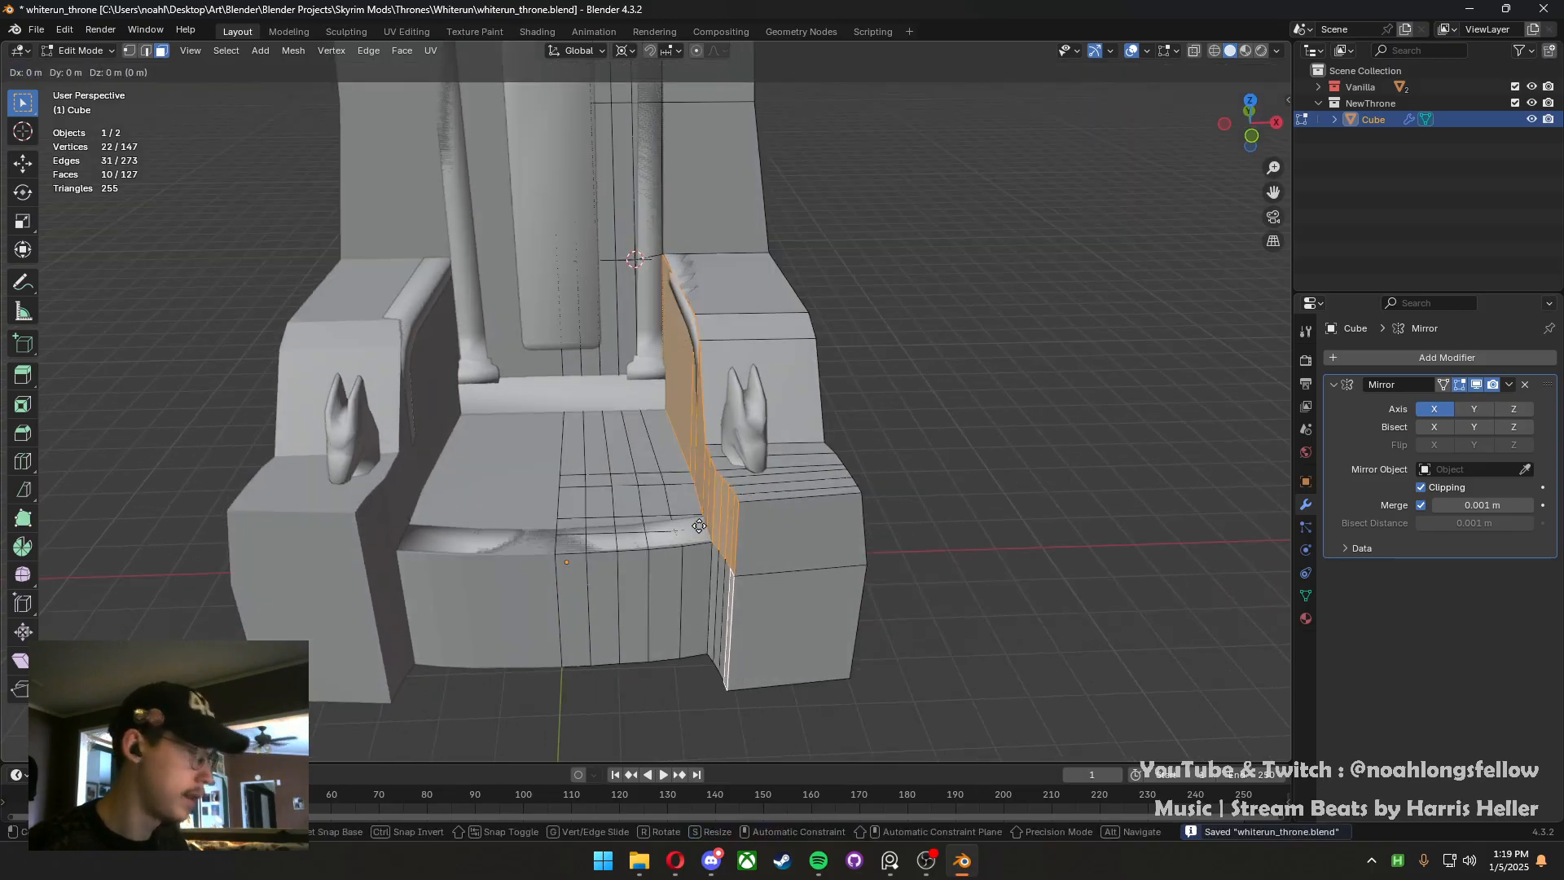
pyautogui.press('x')
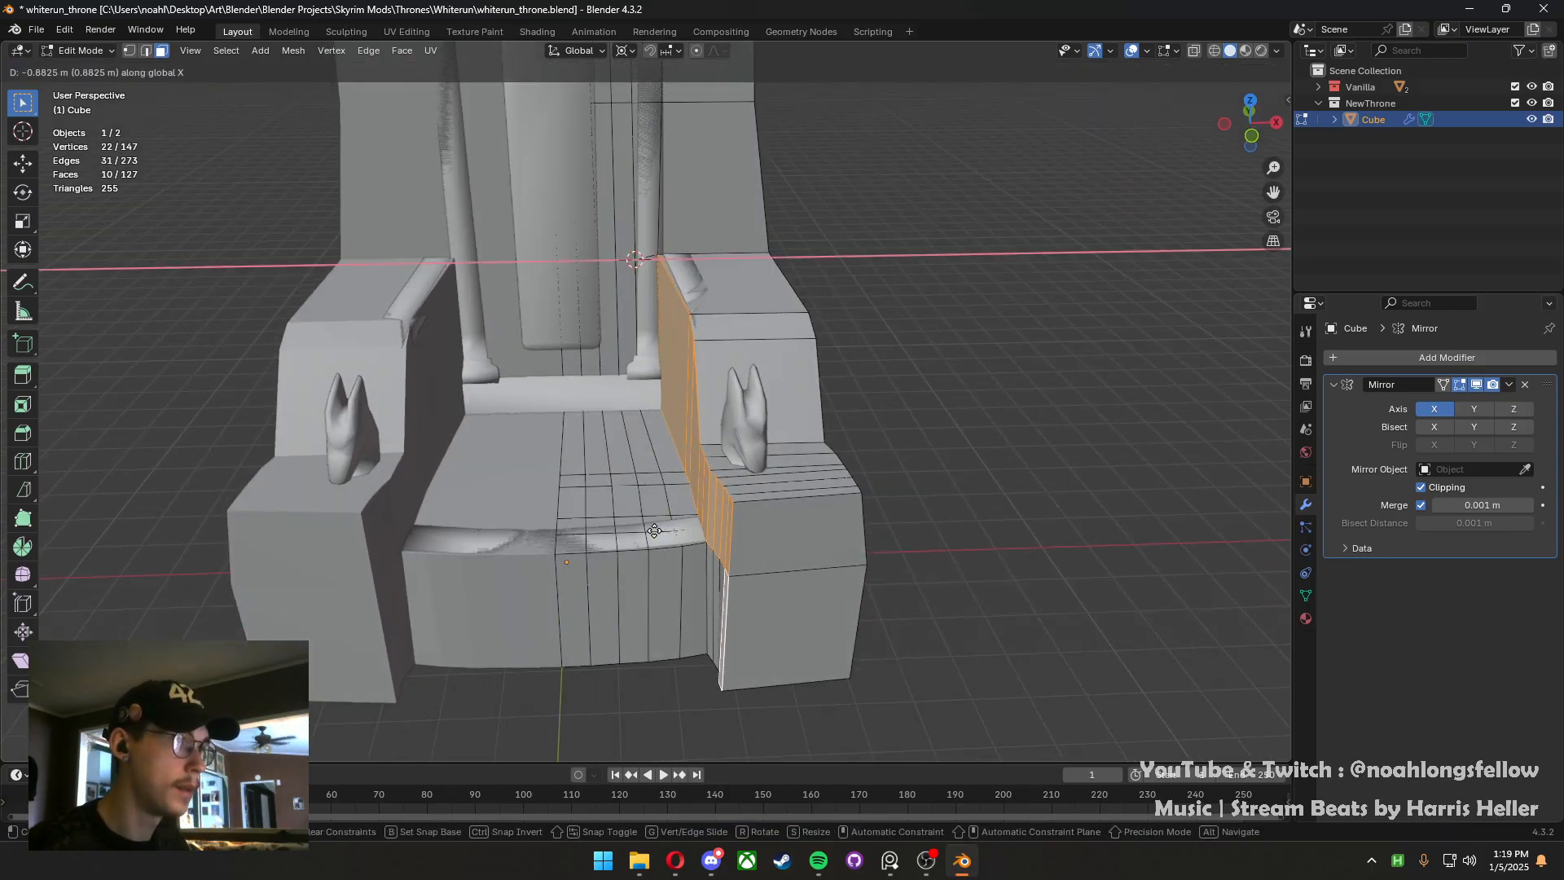
pyautogui.click(666, 531)
pyautogui.hotkey('ctrl', 's')
# Compare the adjusted armrest side with the vanilla throne in X-ray view, return to the solid view and save the file
pyautogui.moveTo(666, 530); pyautogui.dragTo(709, 521, button='middle')
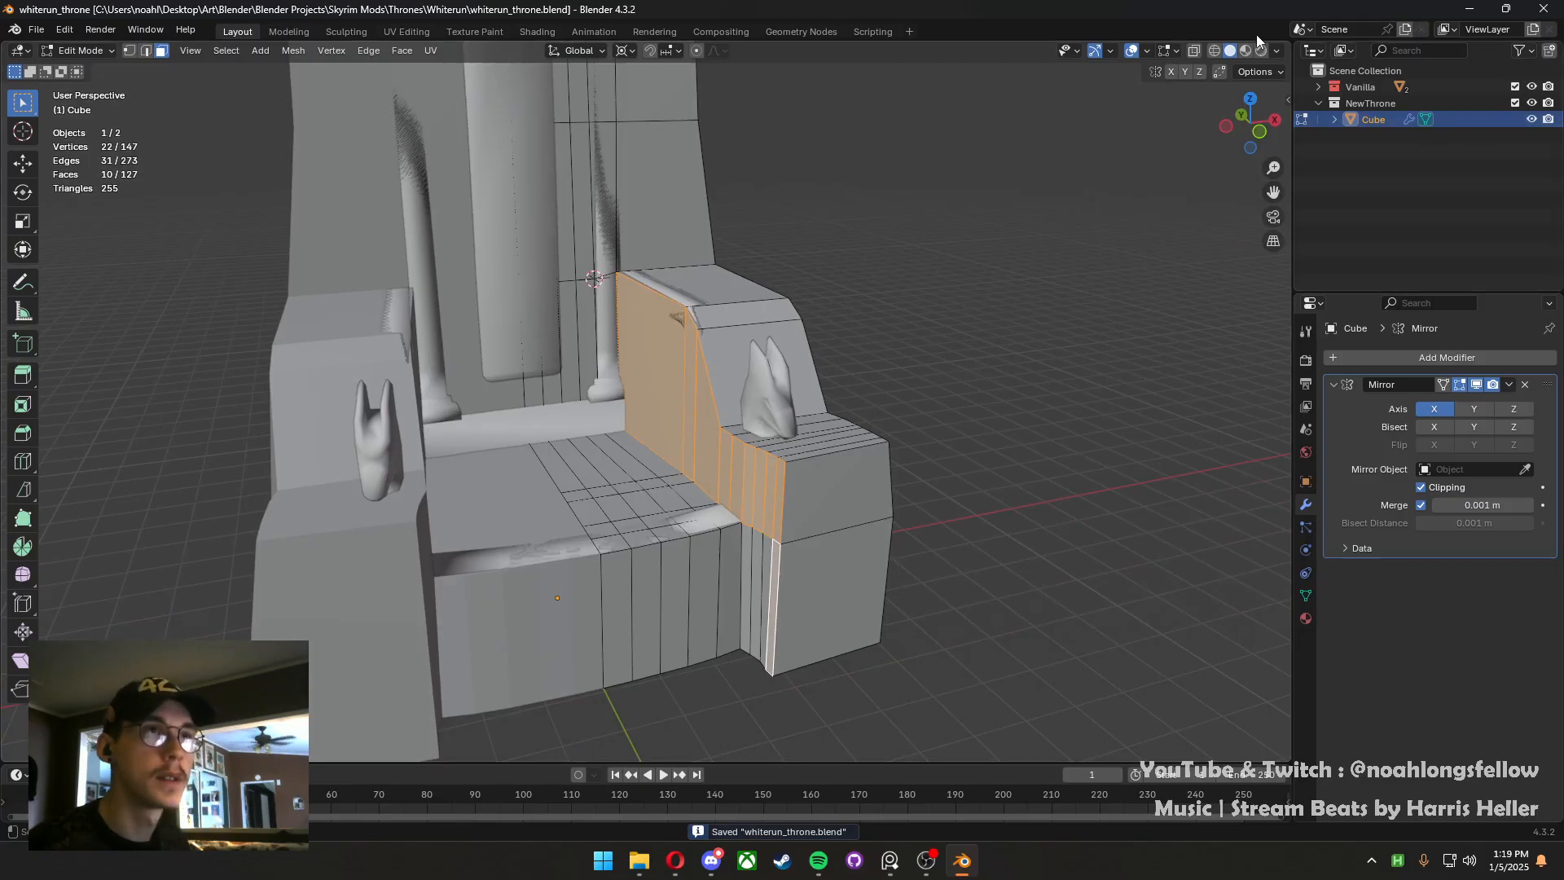
pyautogui.click(1194, 51)
pyautogui.moveTo(782, 428); pyautogui.dragTo(894, 322, button='middle')
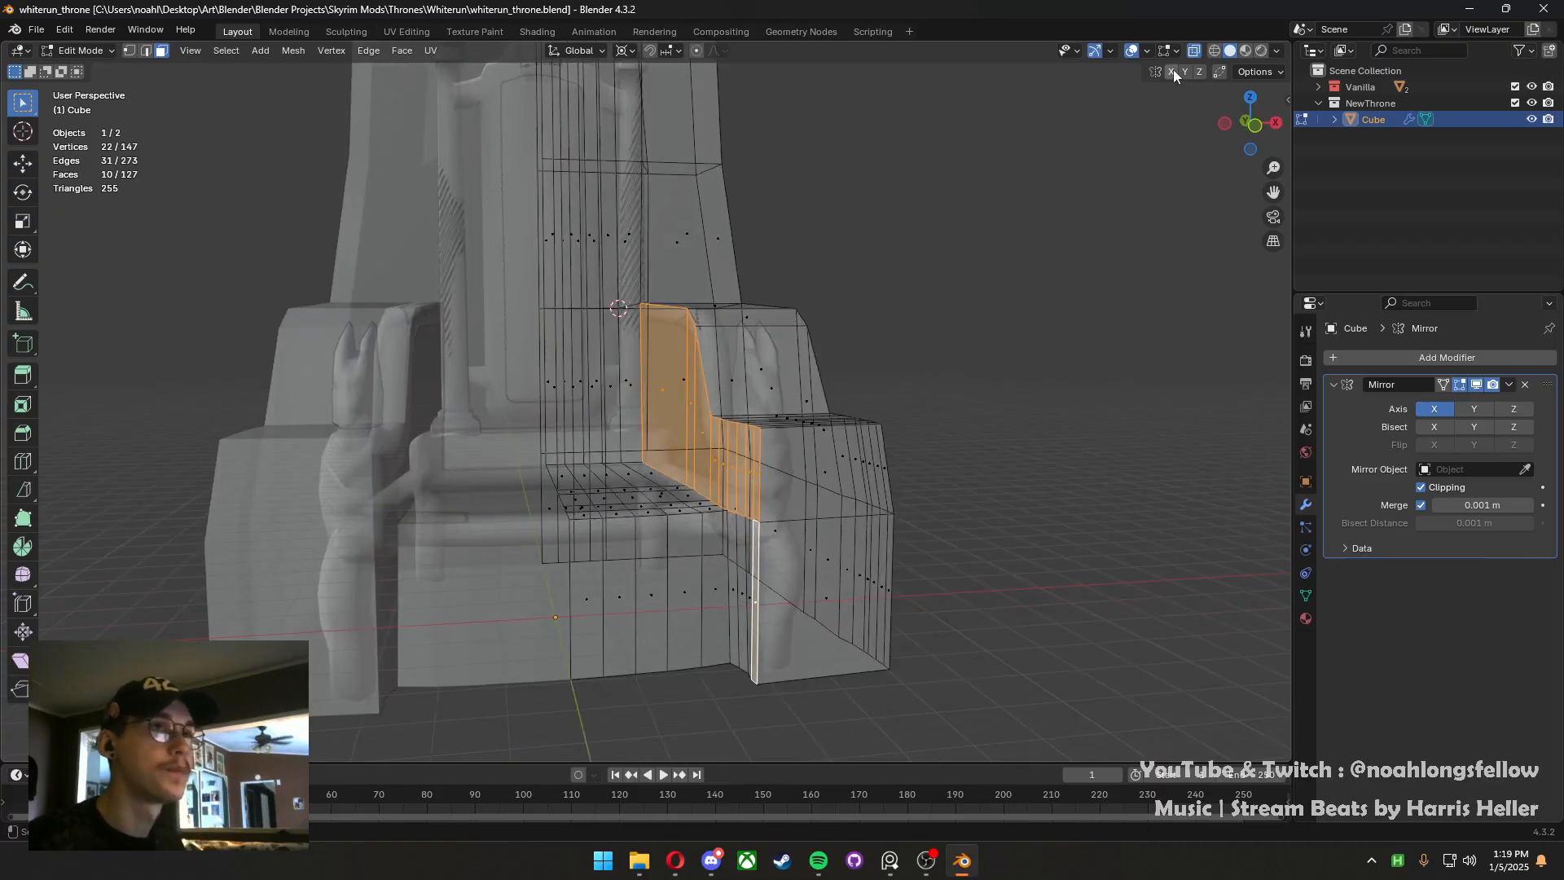
pyautogui.click(1195, 52)
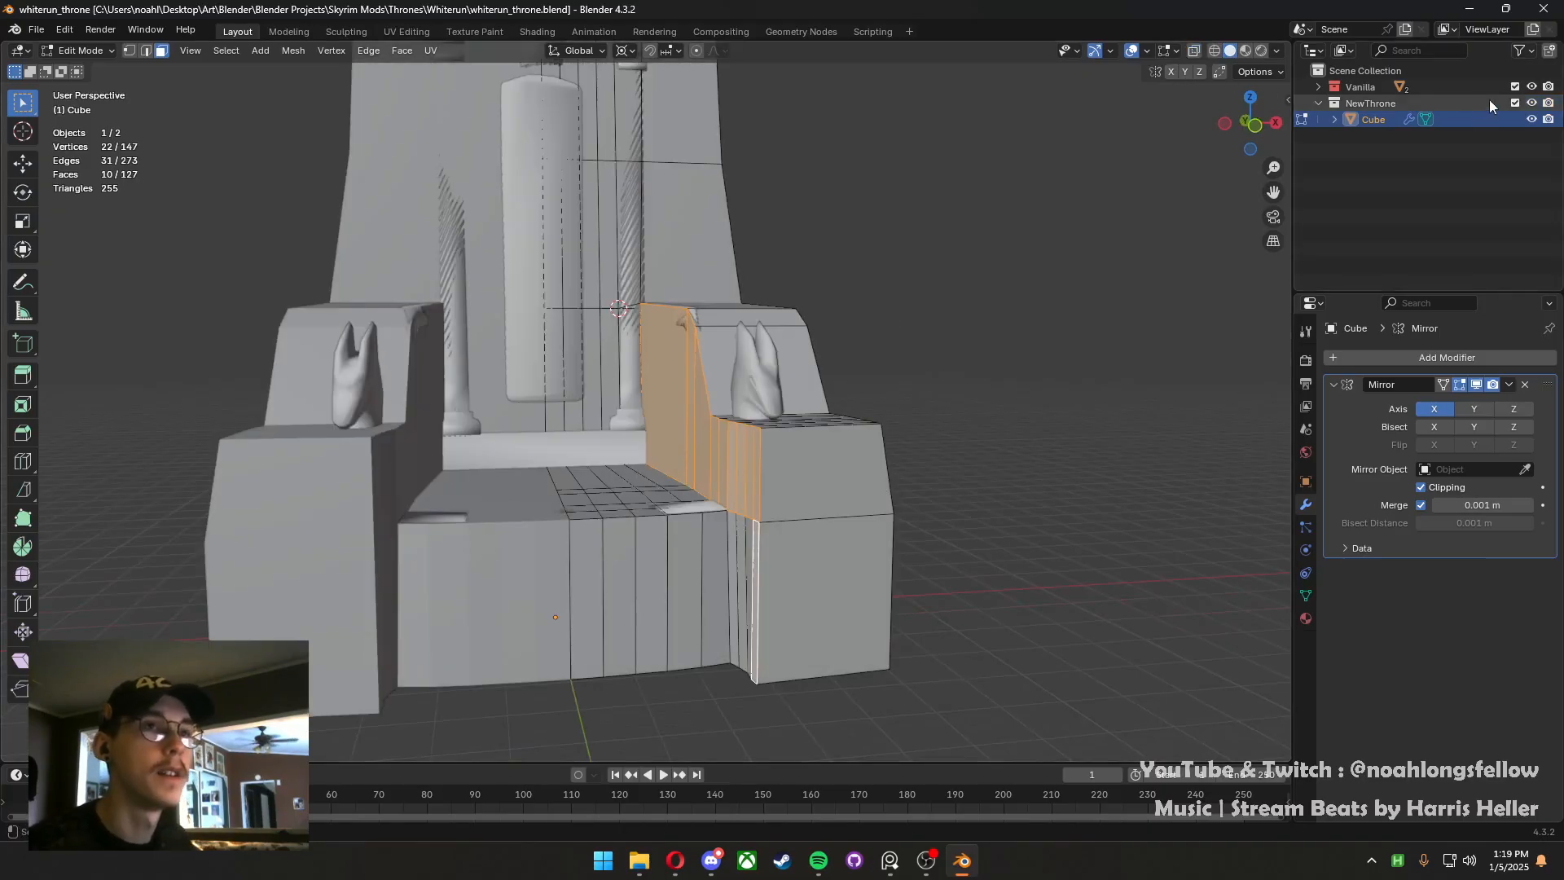
pyautogui.hotkey('ctrl', 's')
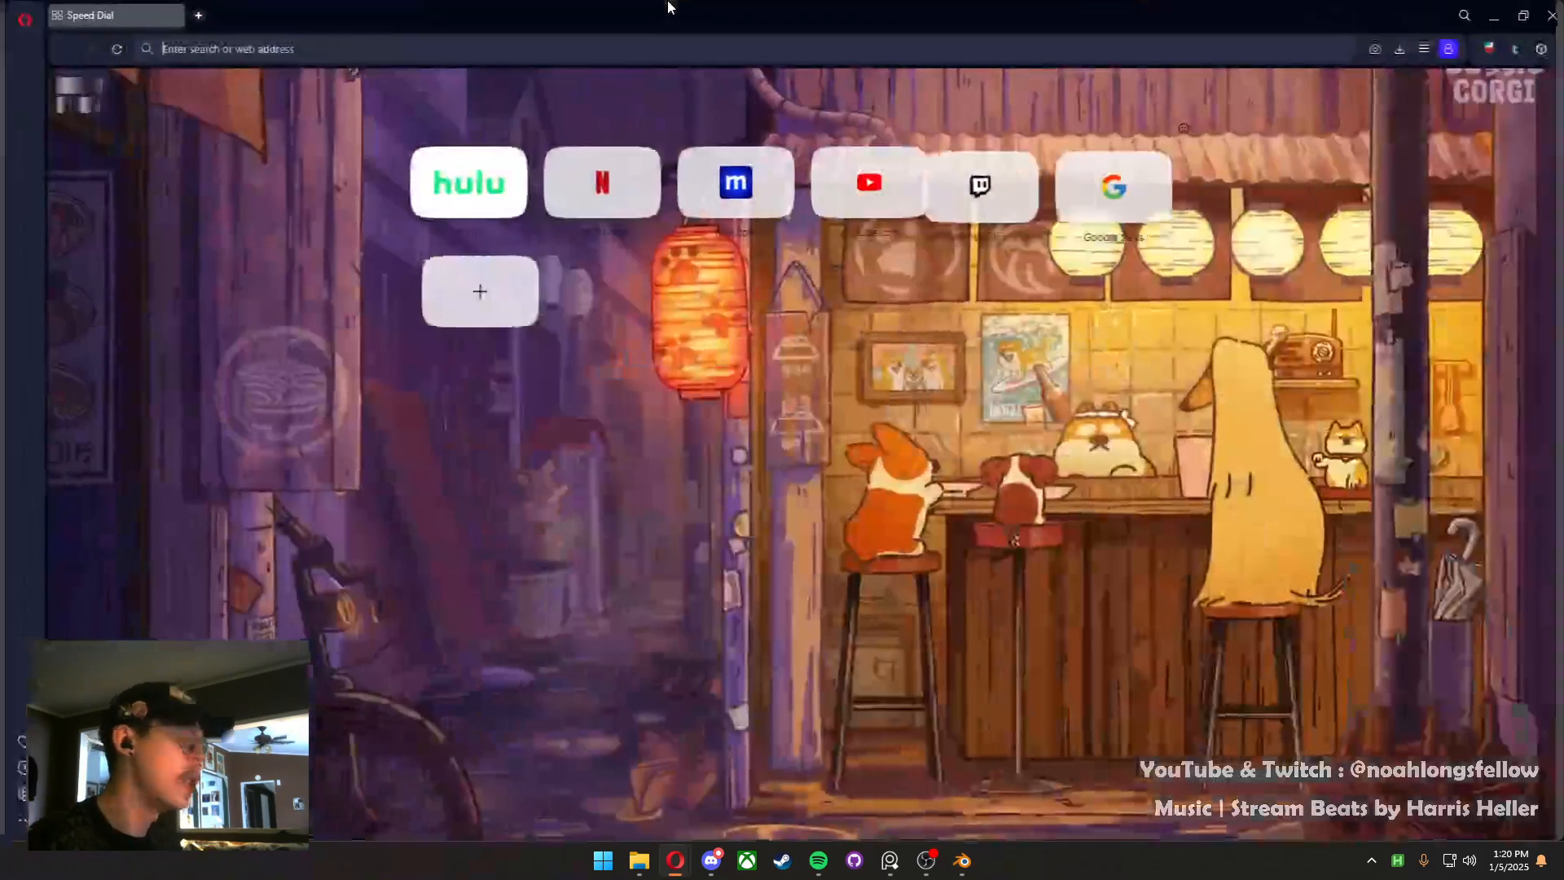
# In the Opera browser, search the web for "autodesk maya" and open Autodesk's official Maya product page
pyautogui.write('autodesk maya')
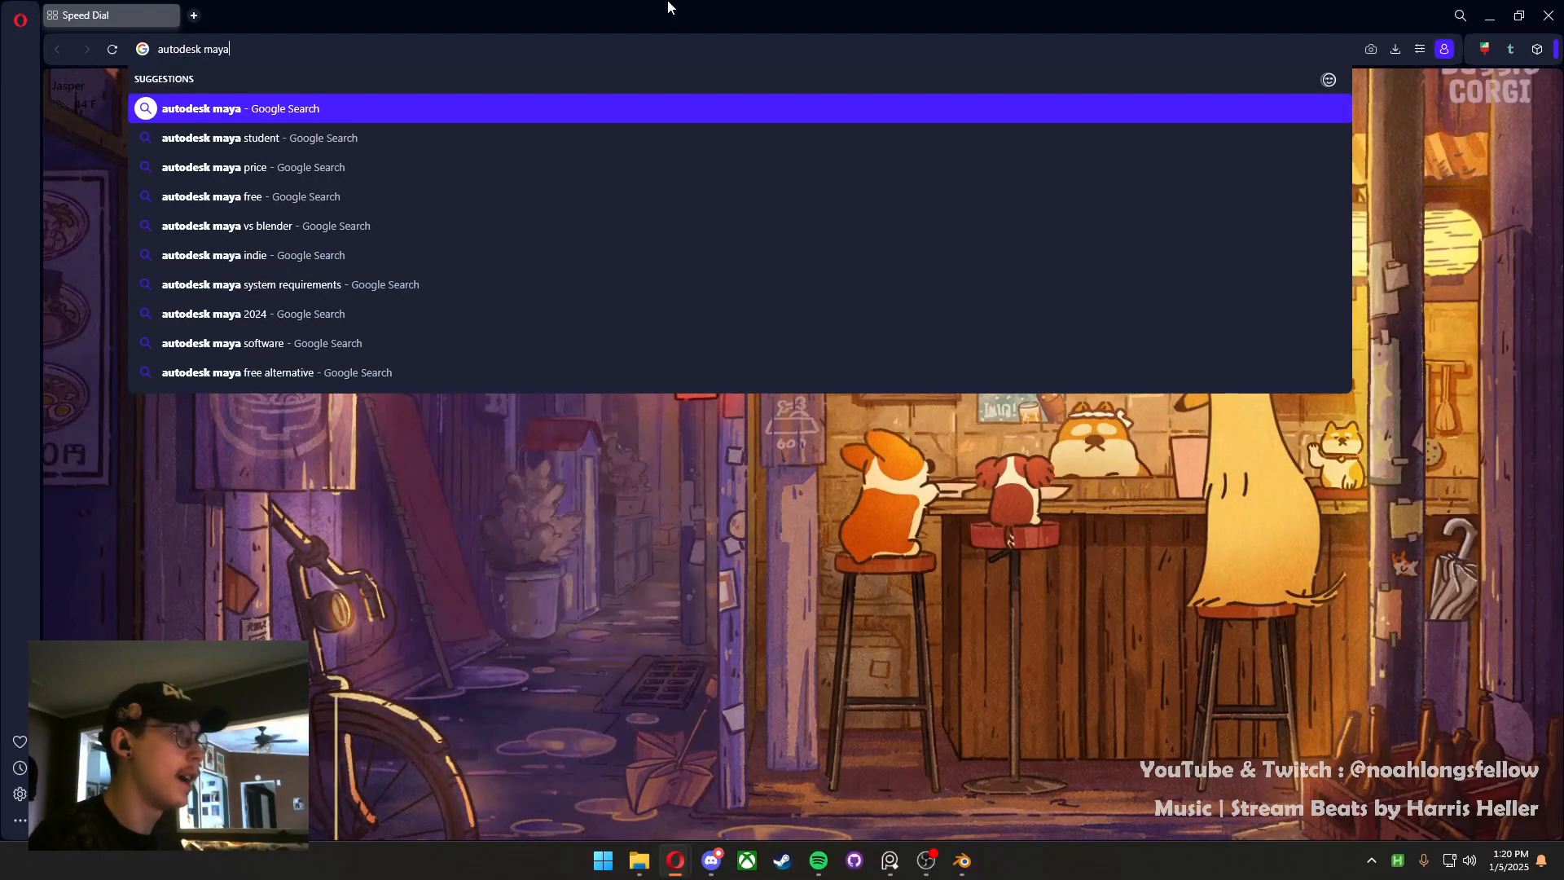
pyautogui.press('Return')
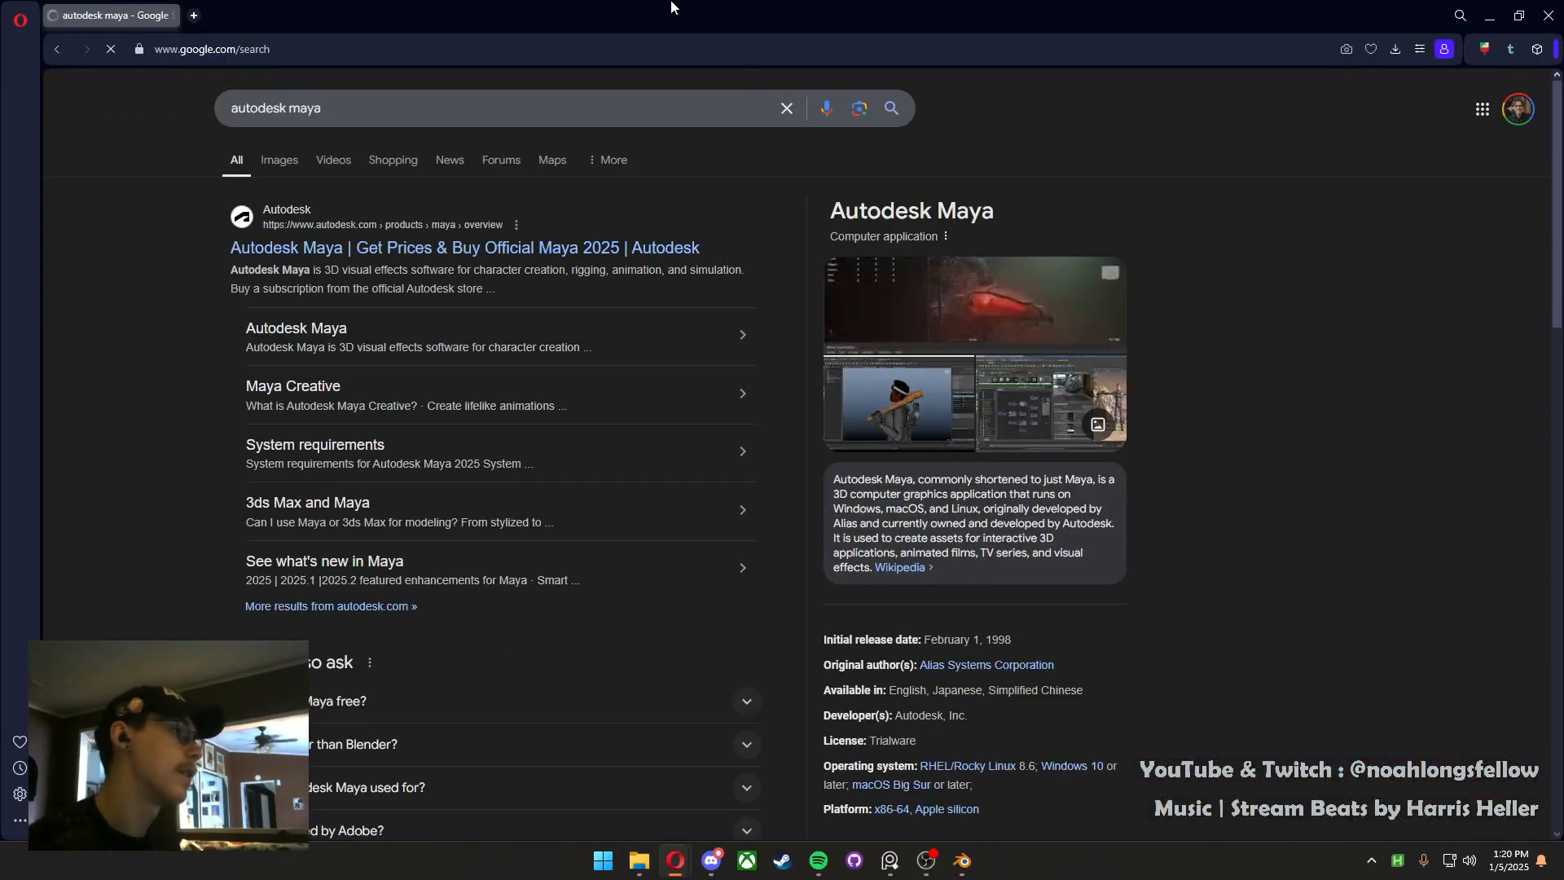
pyautogui.click(535, 247)
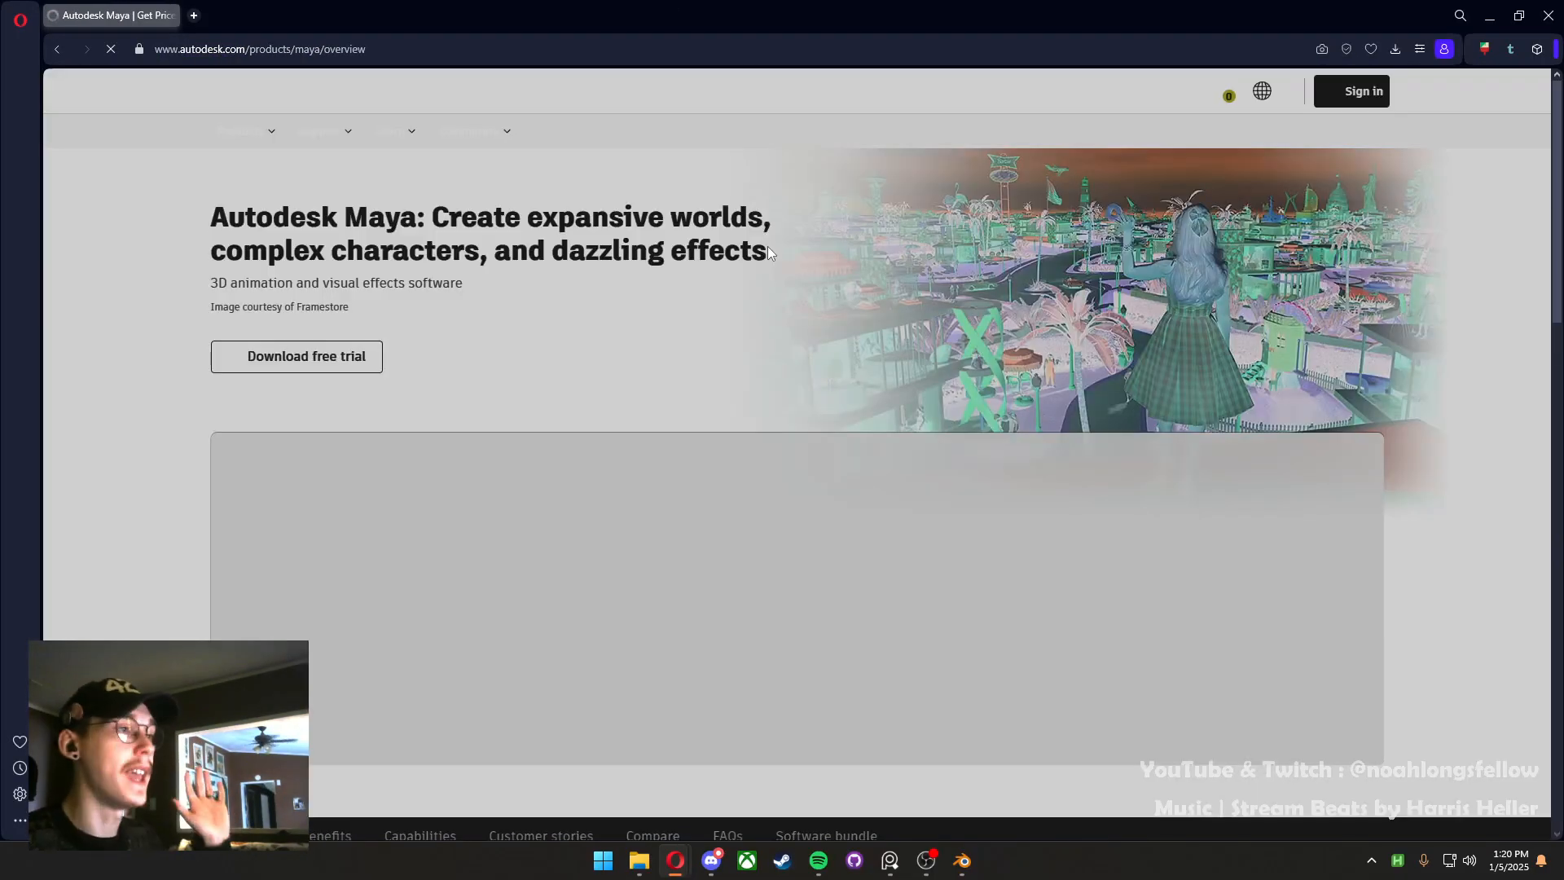
pyautogui.rightClick(1484, 49)
pyautogui.click(1401, 73)
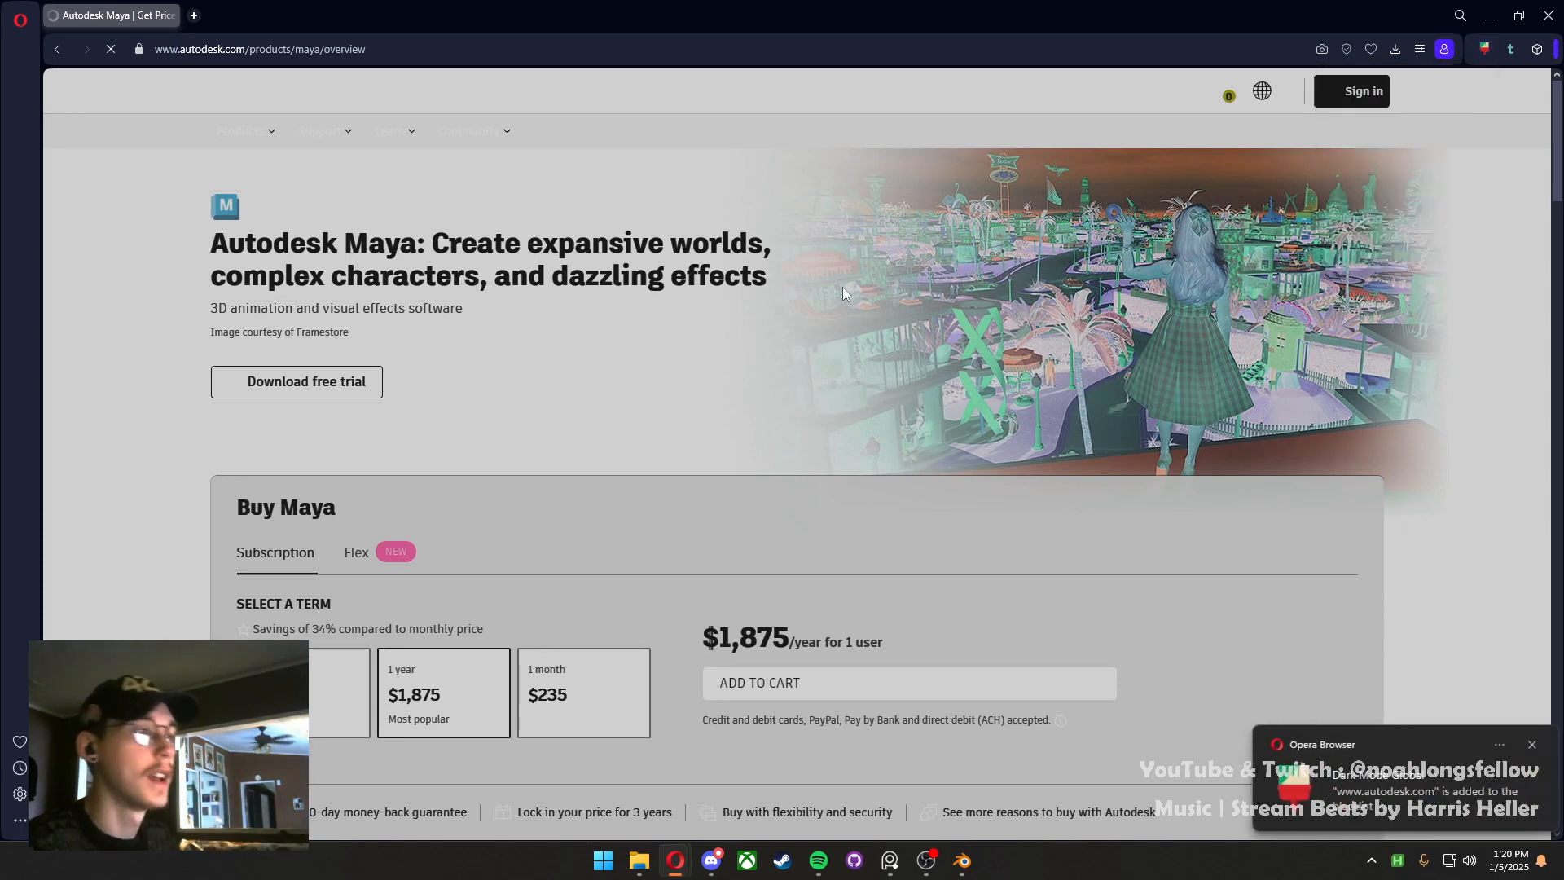
pyautogui.scroll(-2, 741, 393)
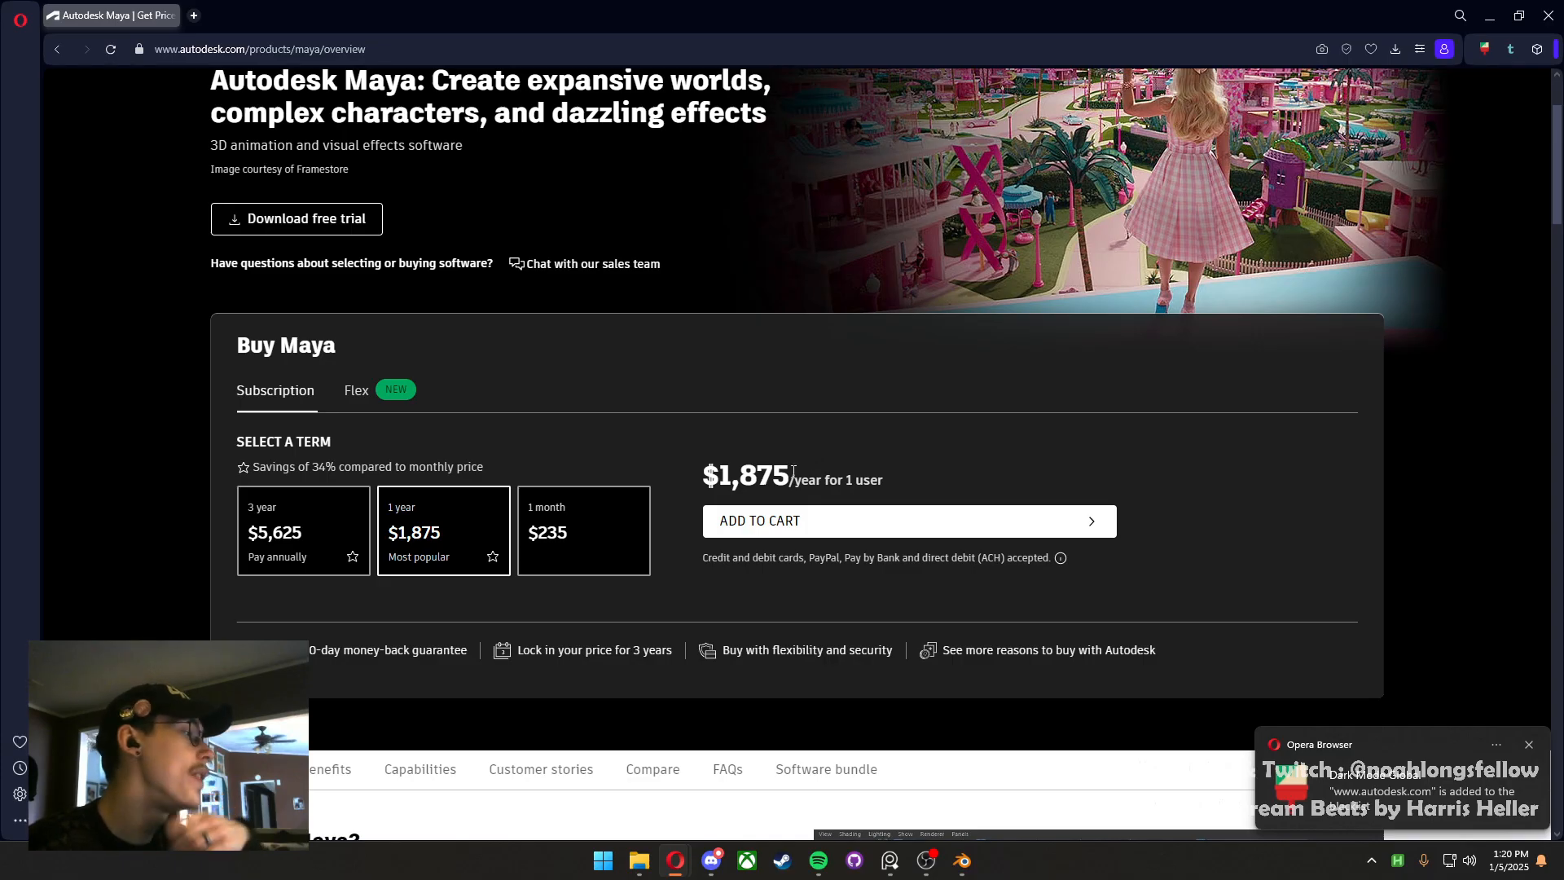
pyautogui.scroll(1, 792, 471)
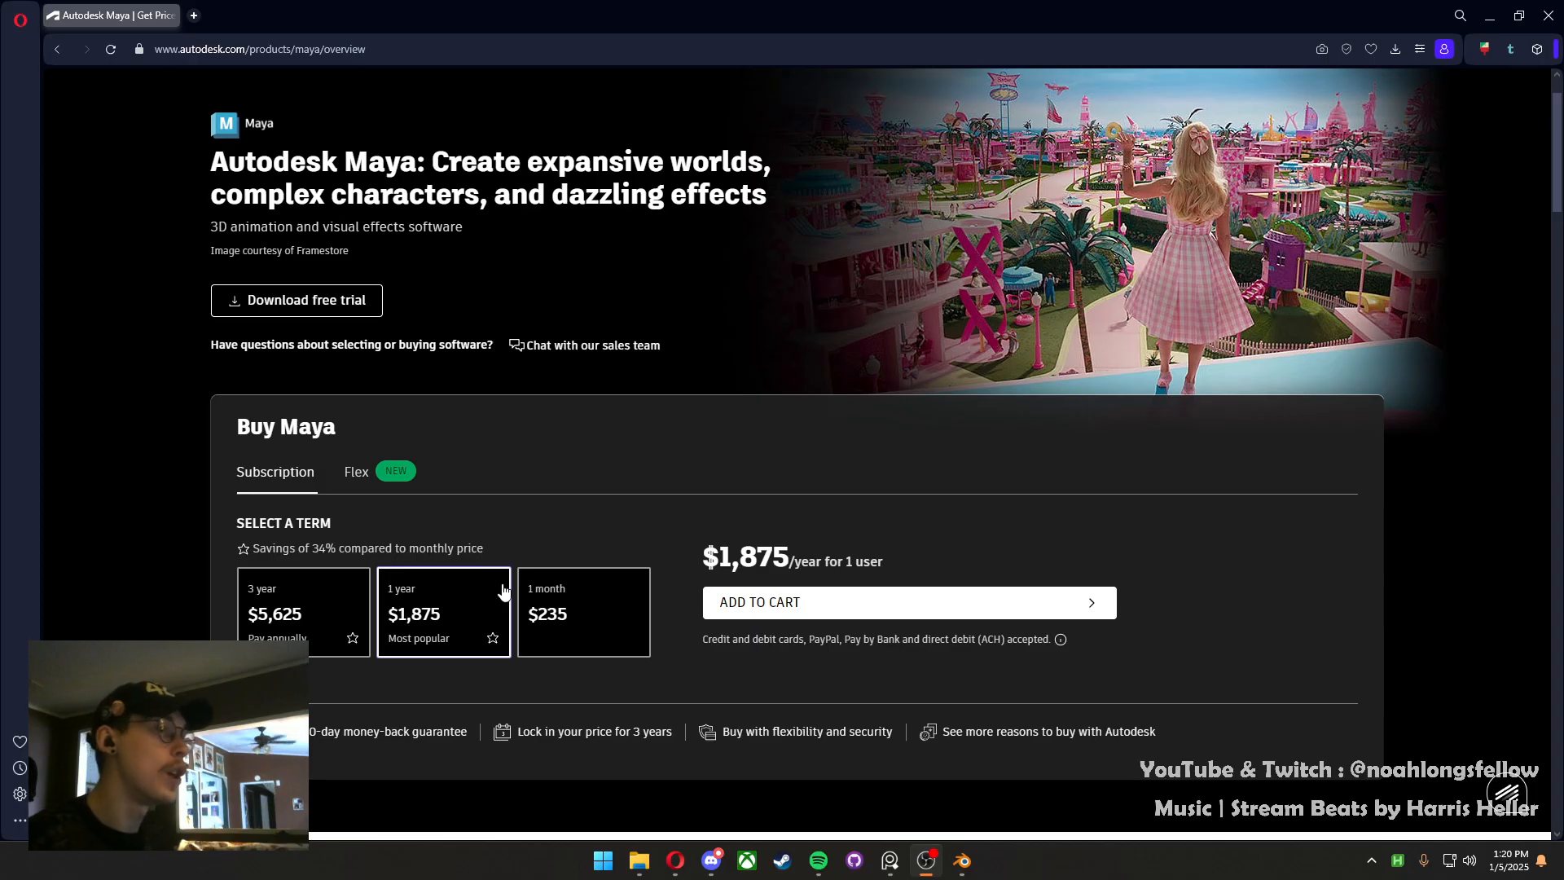
pyautogui.scroll(-6, 503, 590)
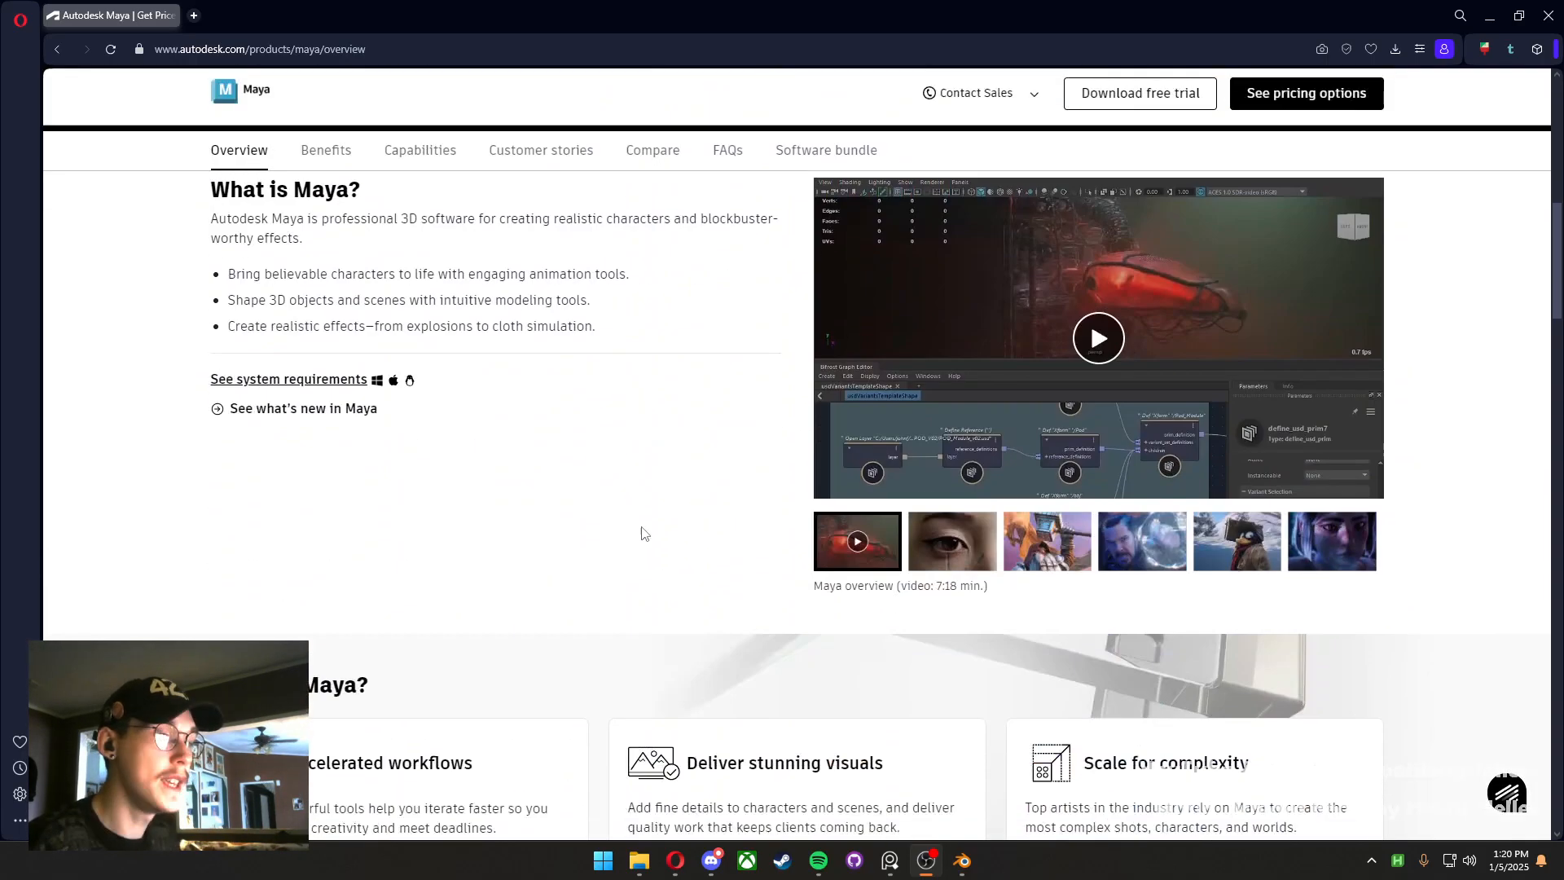
pyautogui.scroll(-5, 646, 530)
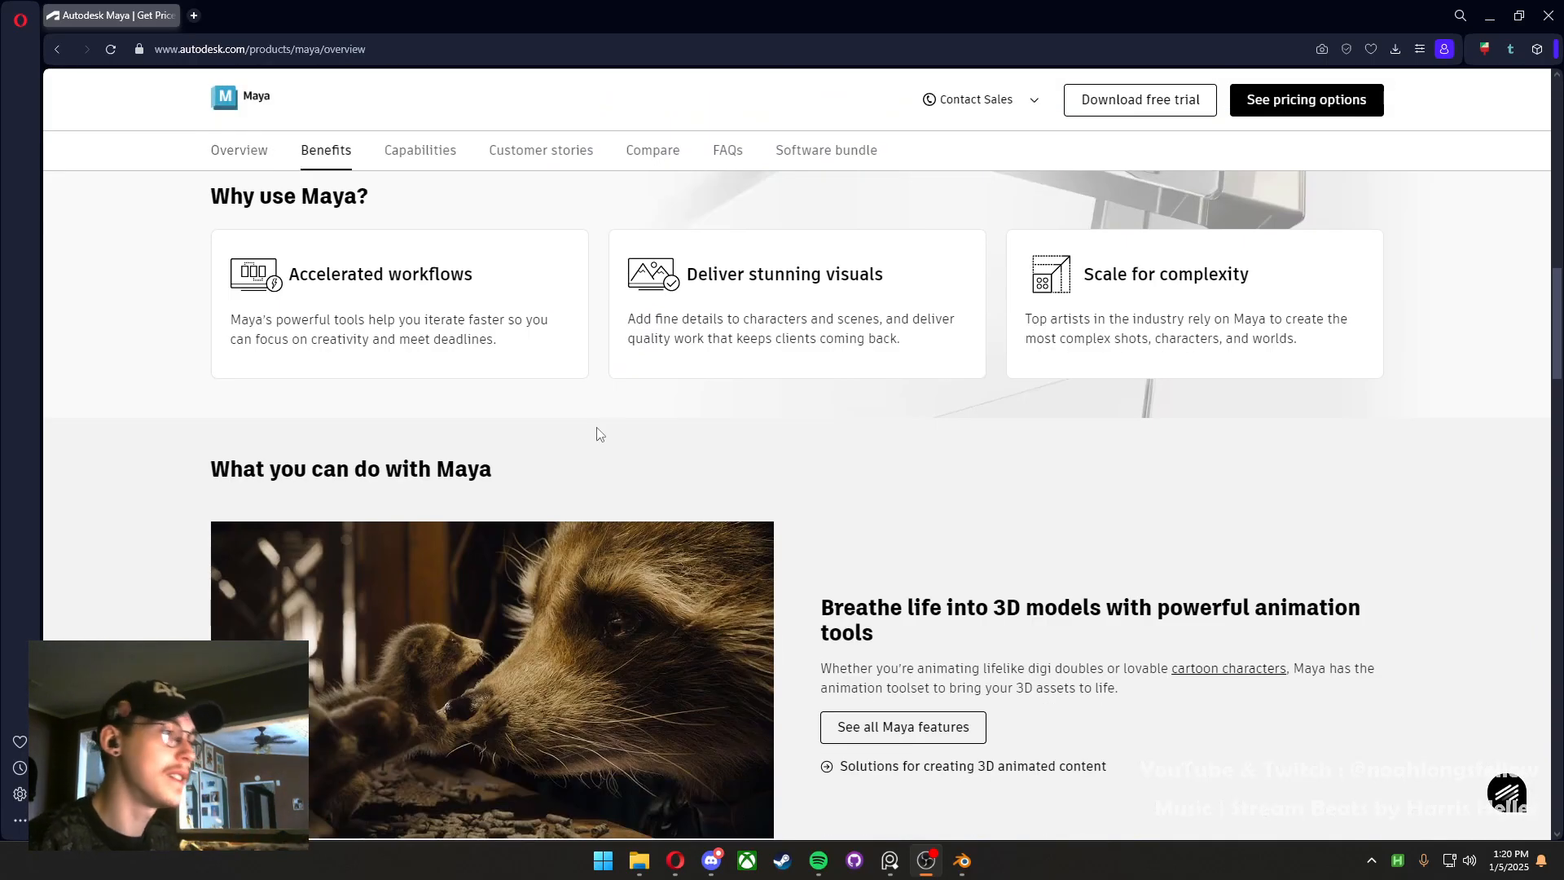
pyautogui.scroll(10, 570, 420)
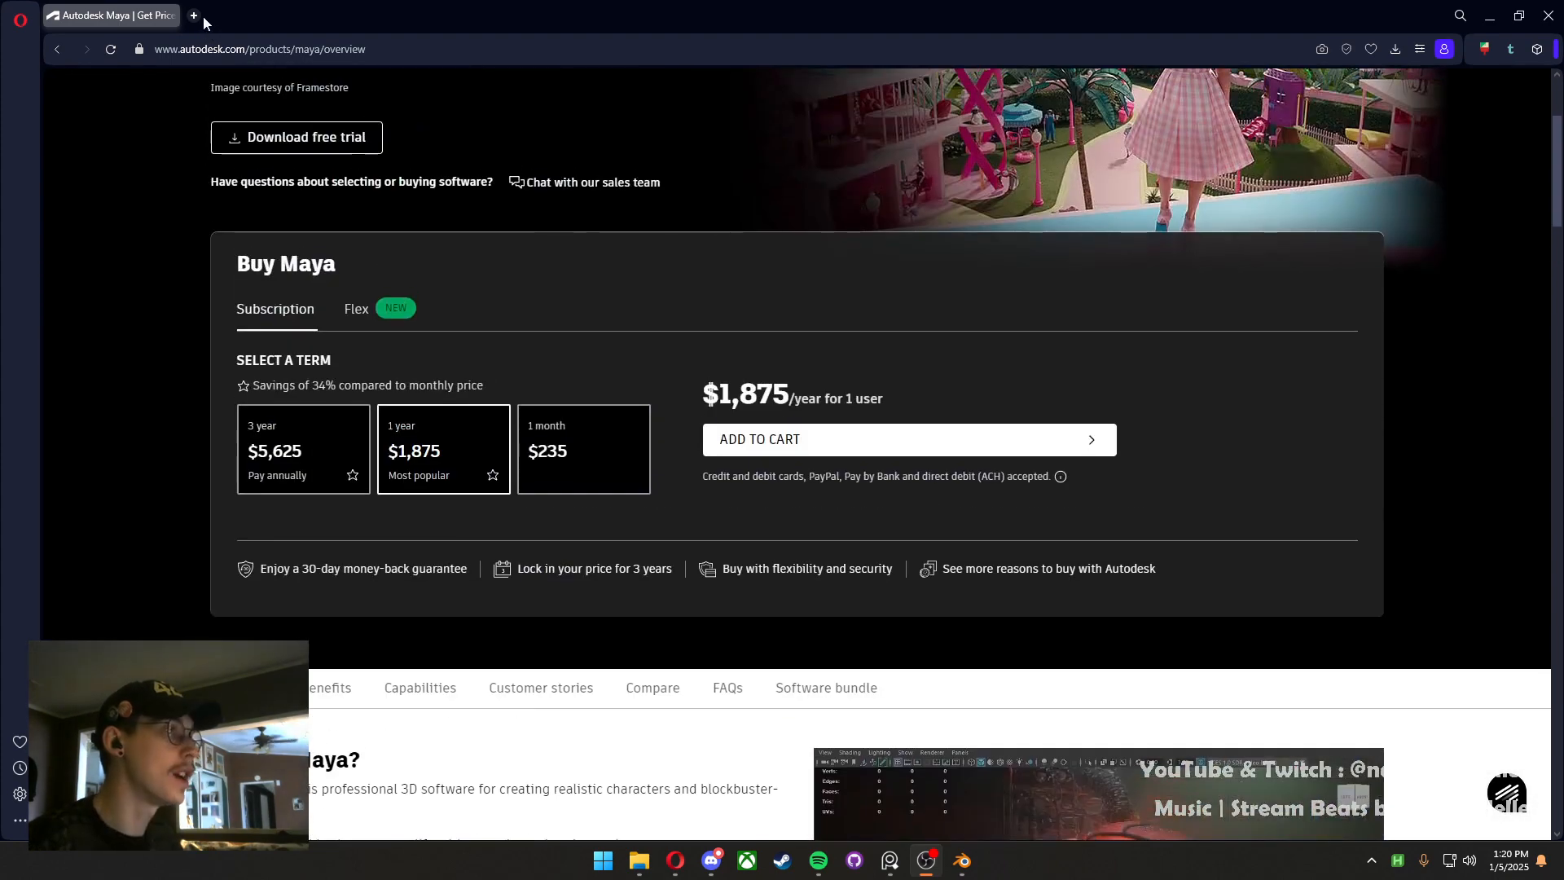
# Return to the "autodesk maya" search, show its image results and preview several screenshots of the Maya interface
pyautogui.hotkey('alt', 'Left')
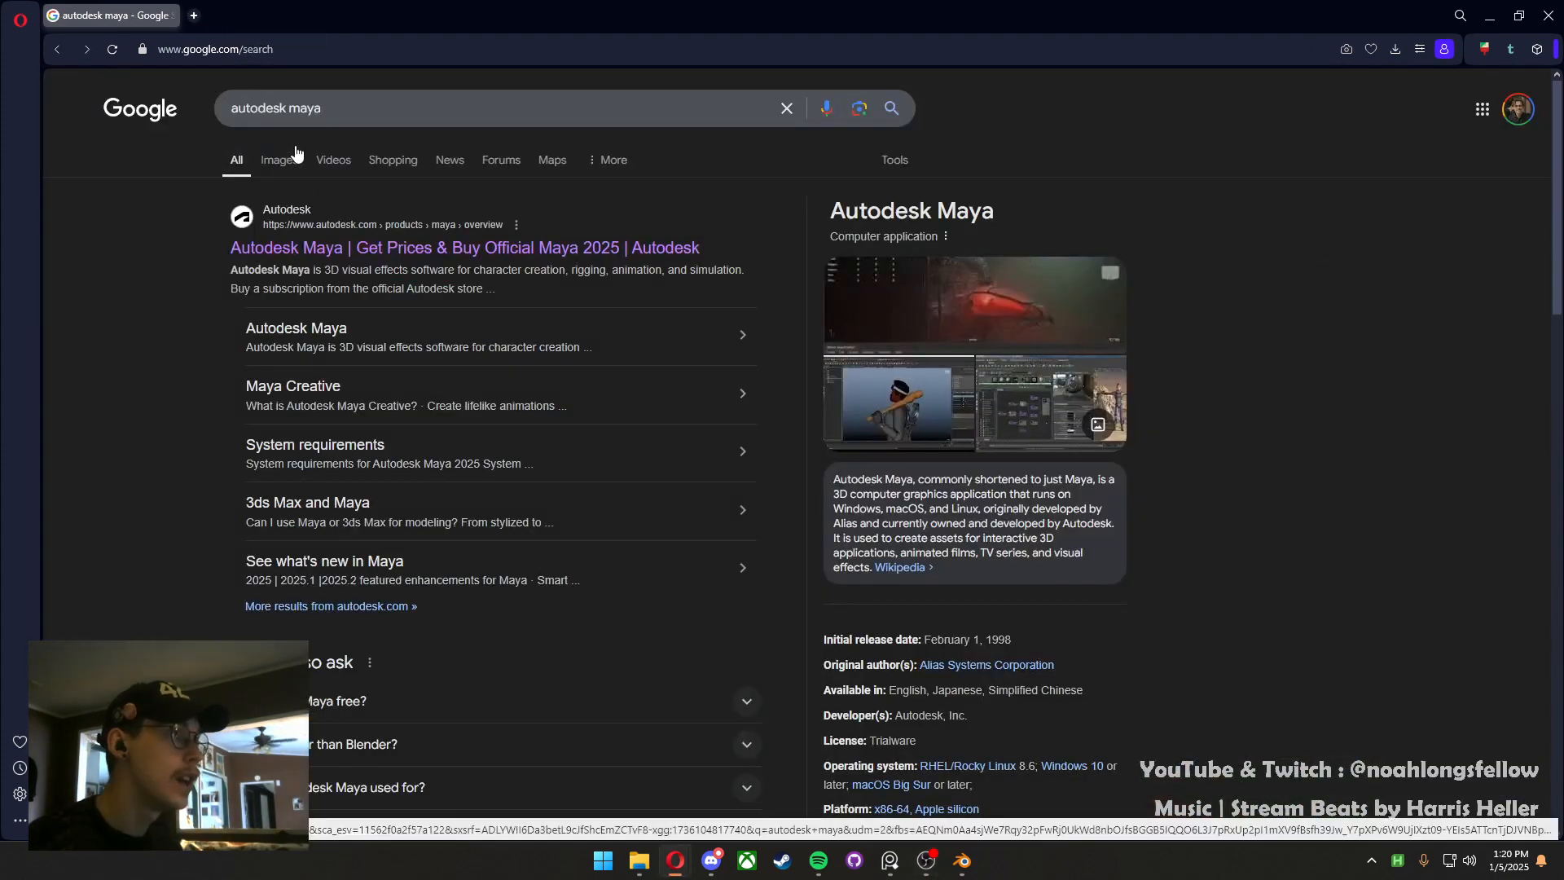
pyautogui.click(295, 154)
pyautogui.click(220, 294)
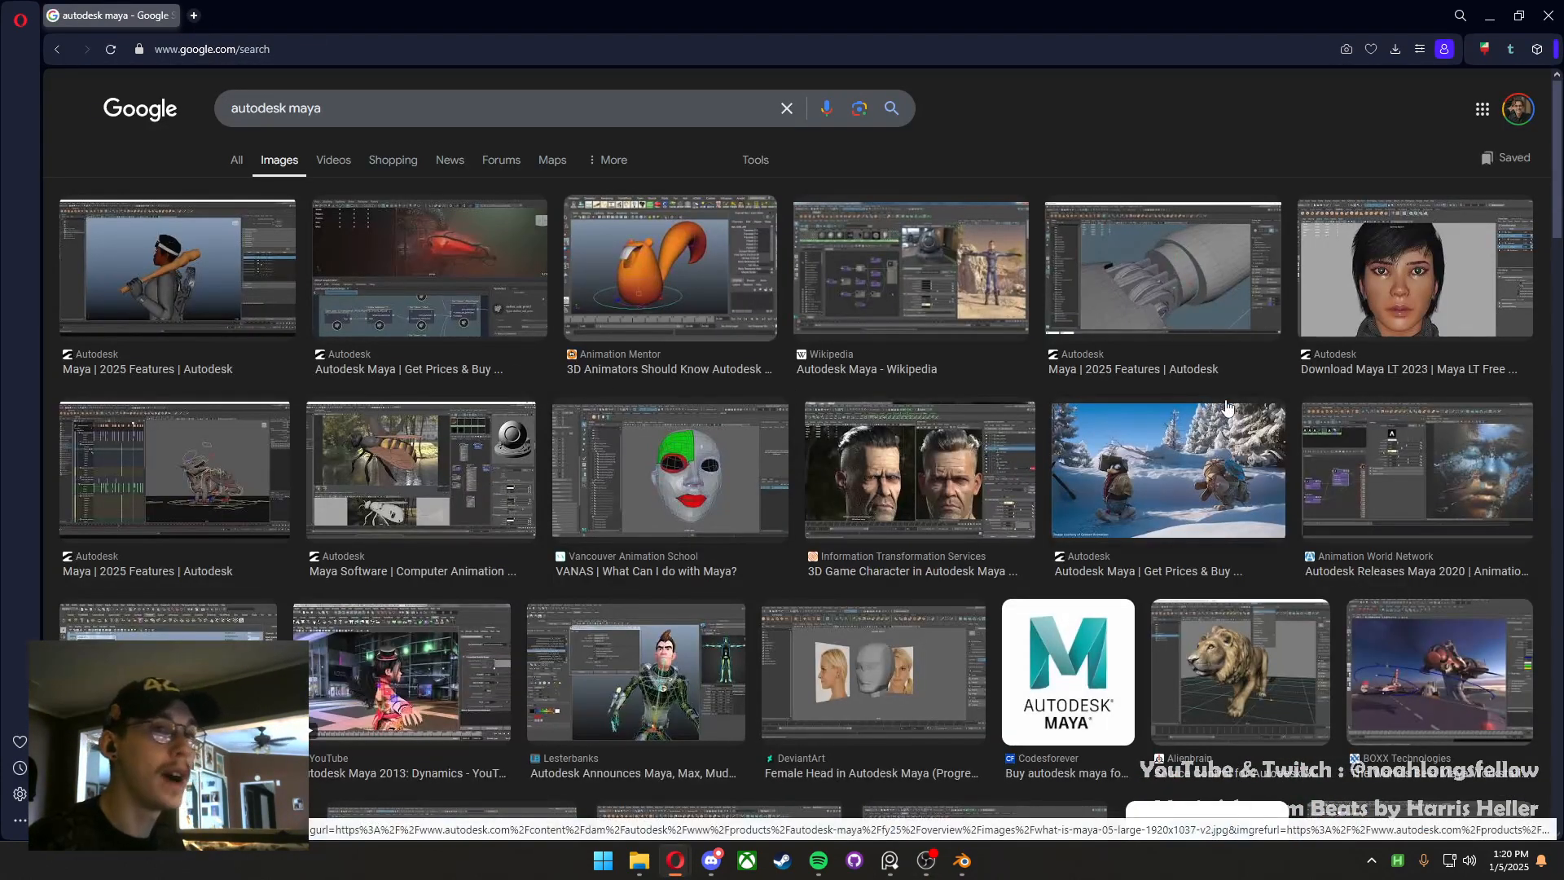
pyautogui.click(1223, 327)
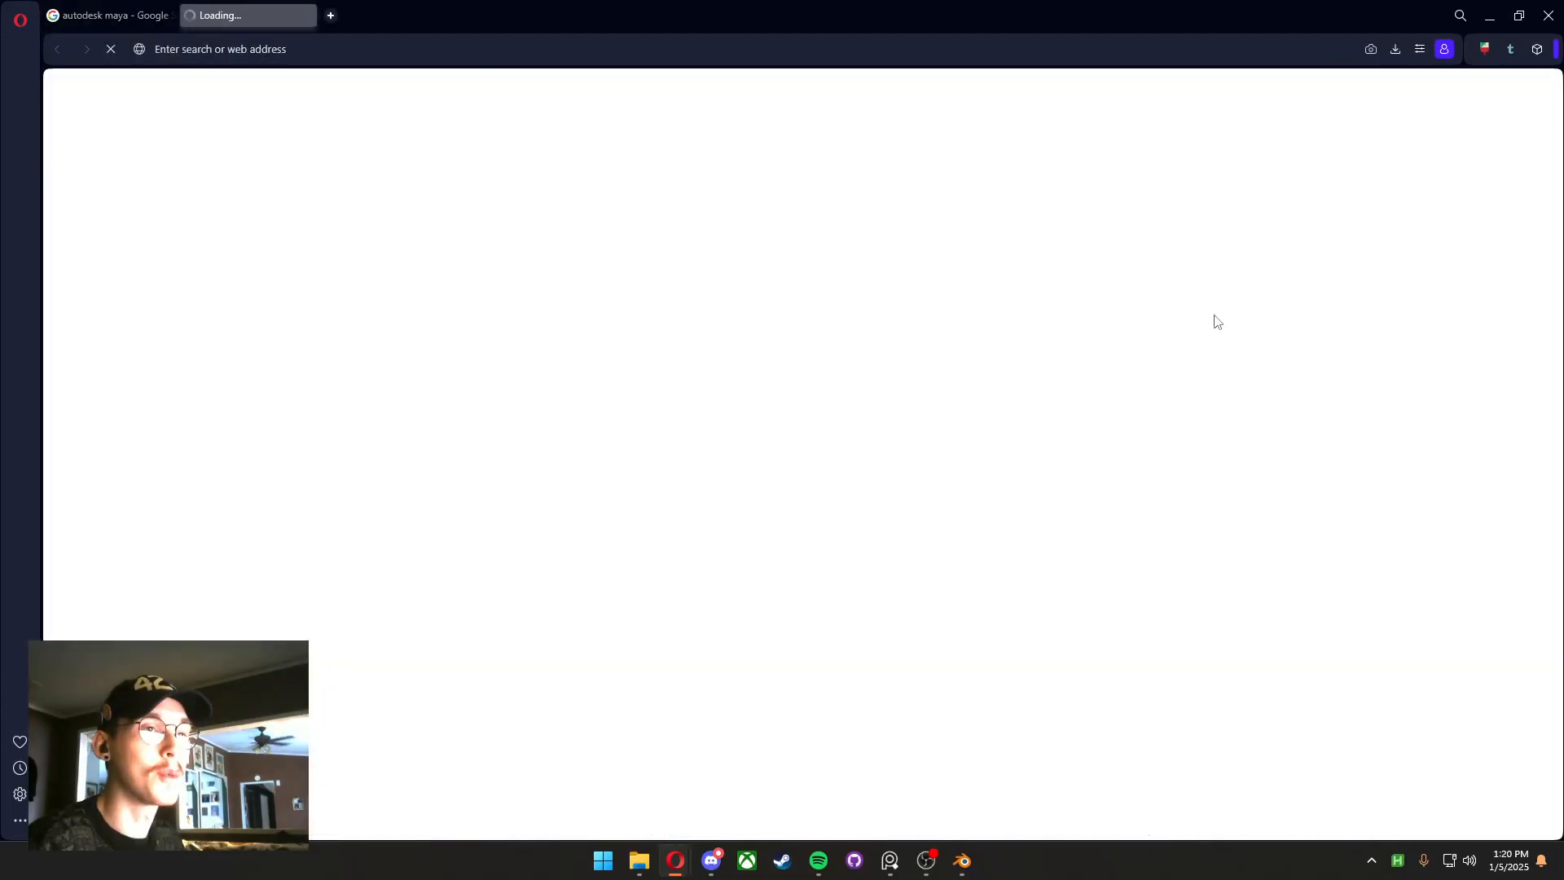
pyautogui.click(309, 15)
pyautogui.click(936, 461)
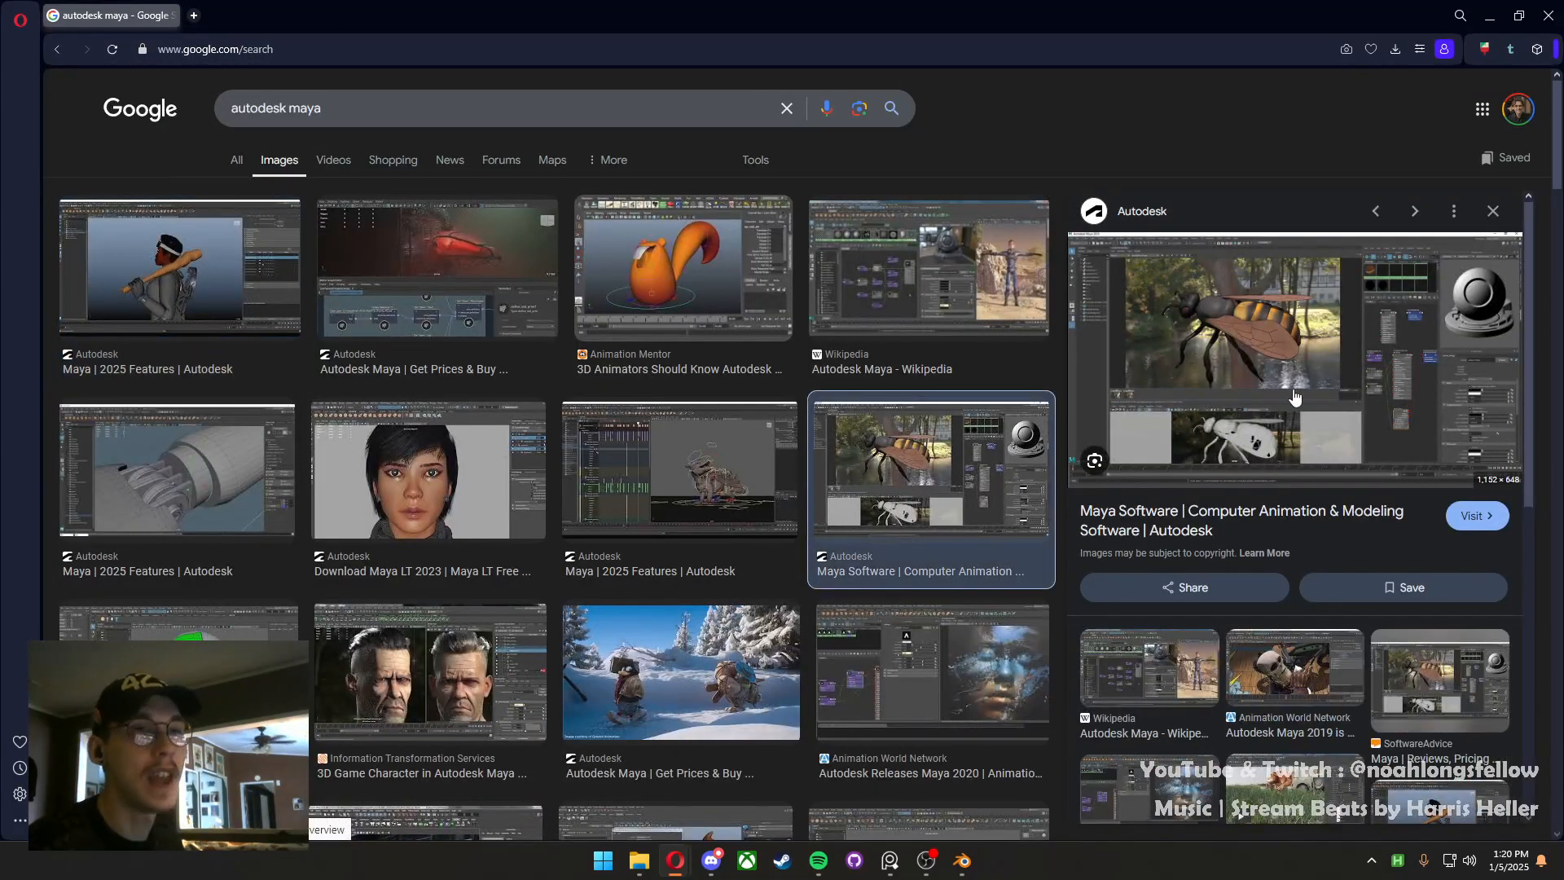
pyautogui.click(204, 481)
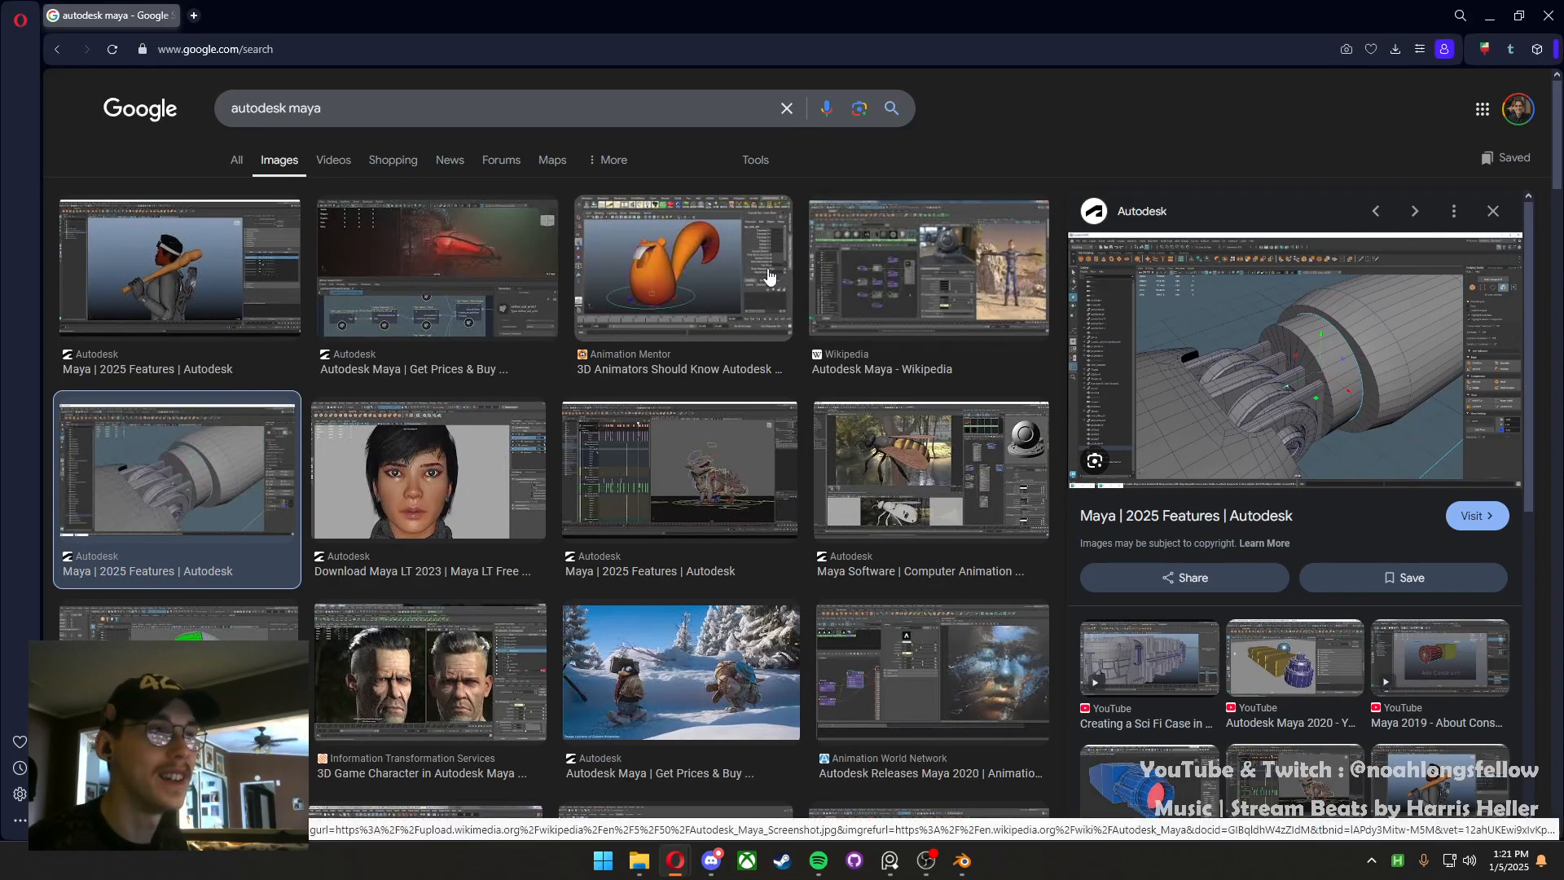
pyautogui.click(734, 278)
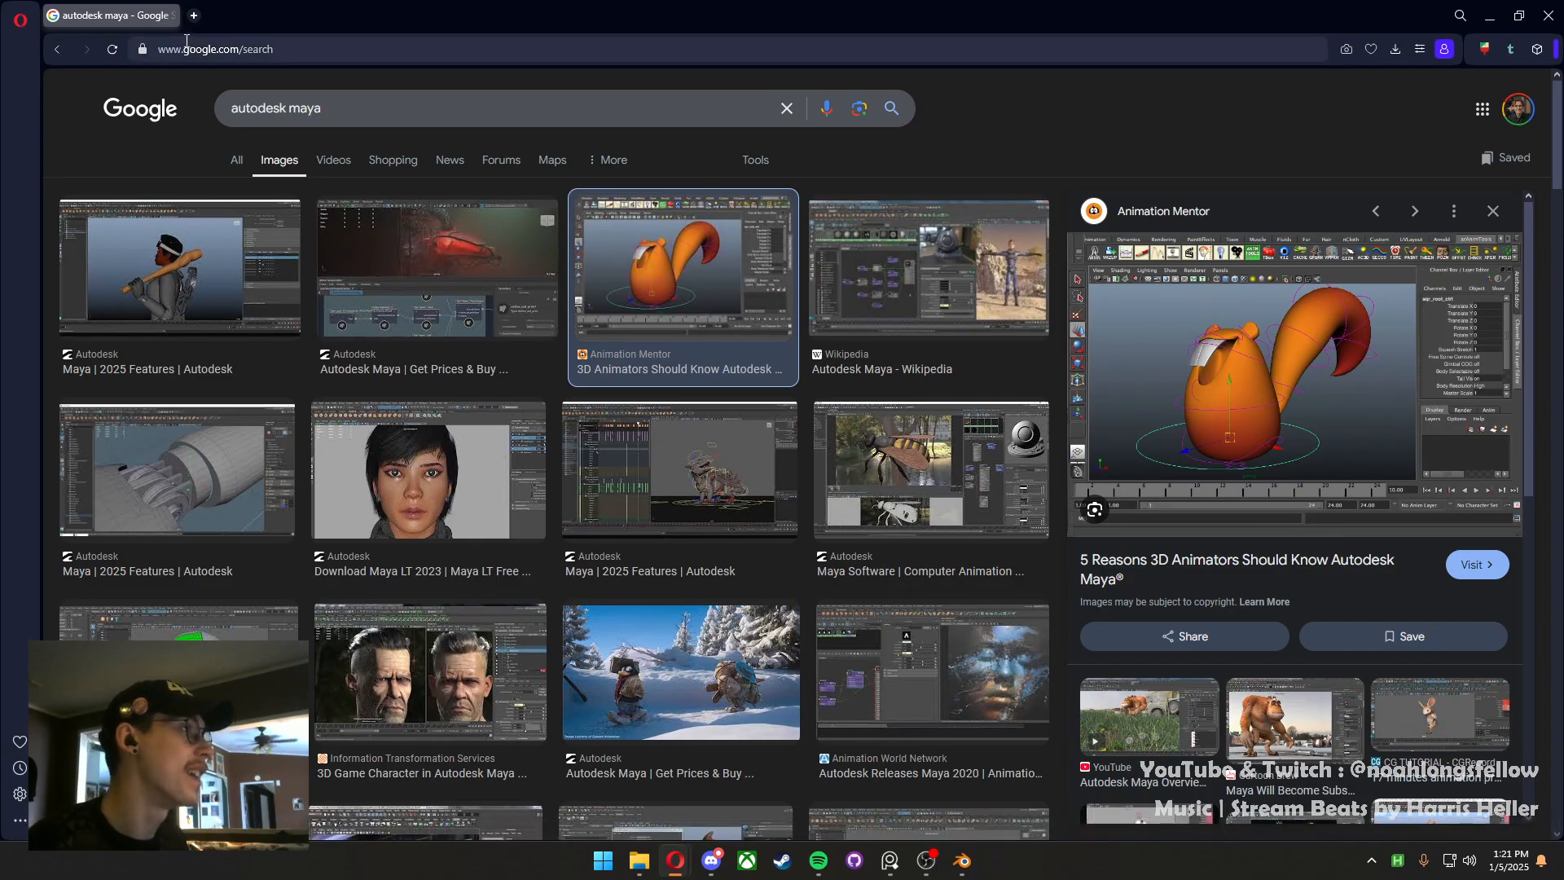
pyautogui.click(57, 50)
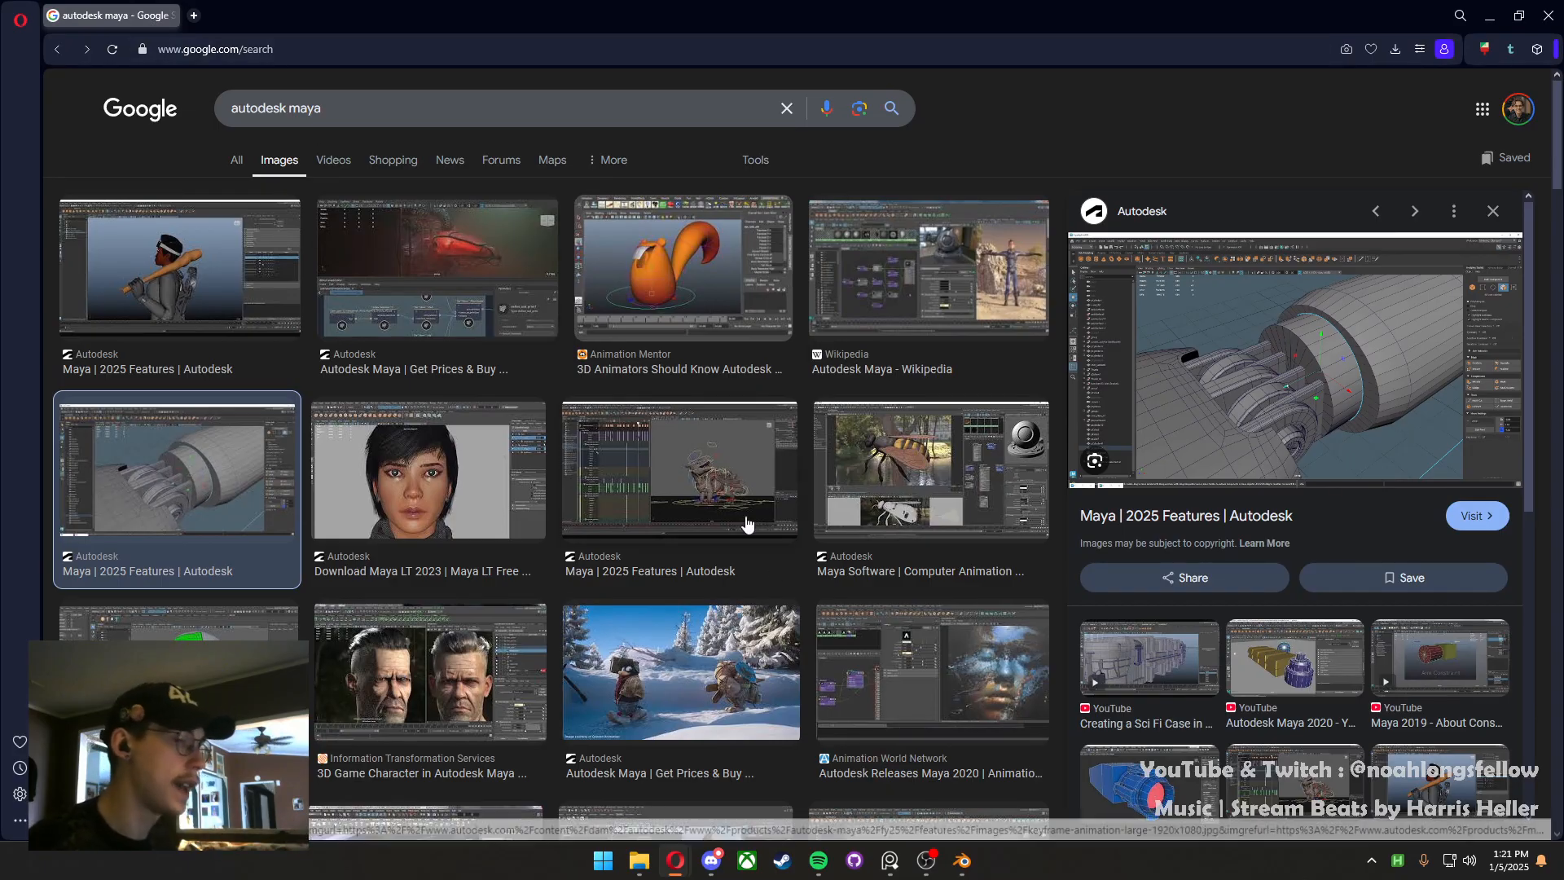
pyautogui.click(962, 860)
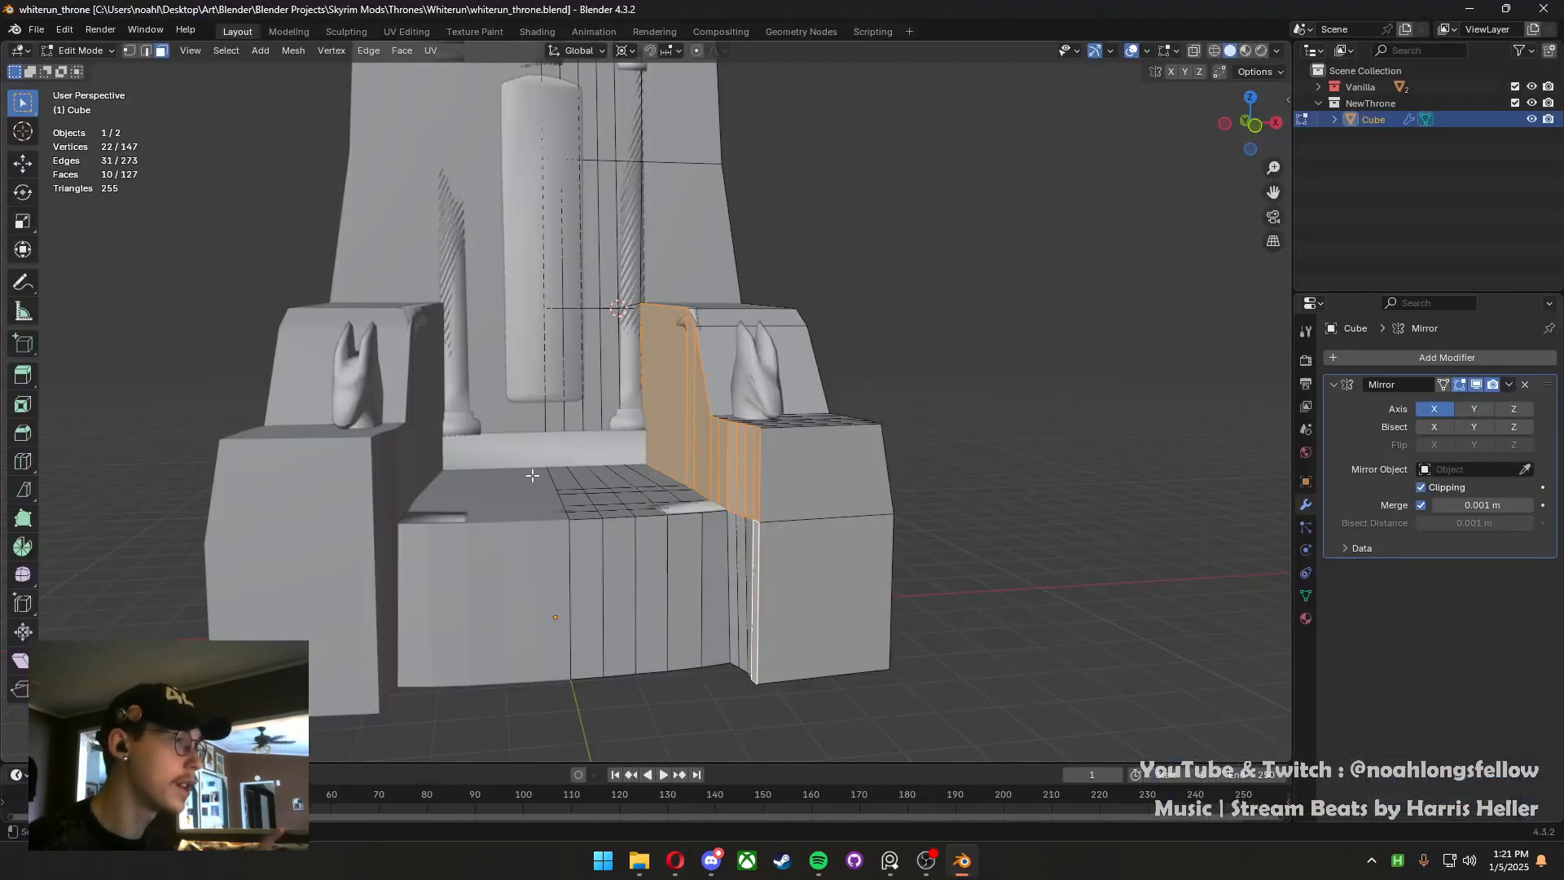
pyautogui.moveTo(700, 862)
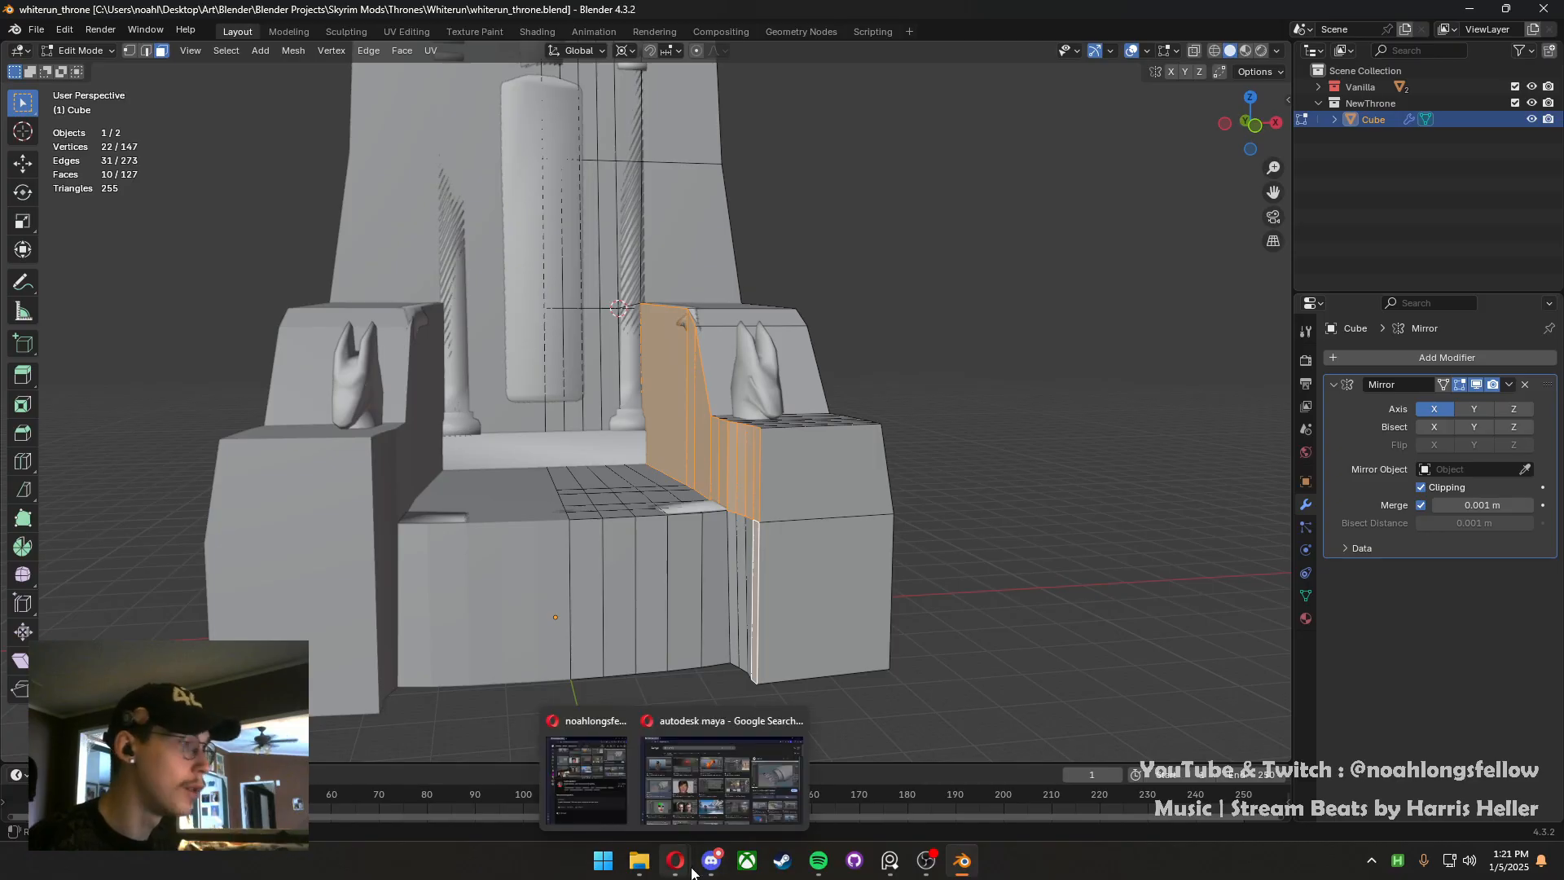
pyautogui.click(673, 866)
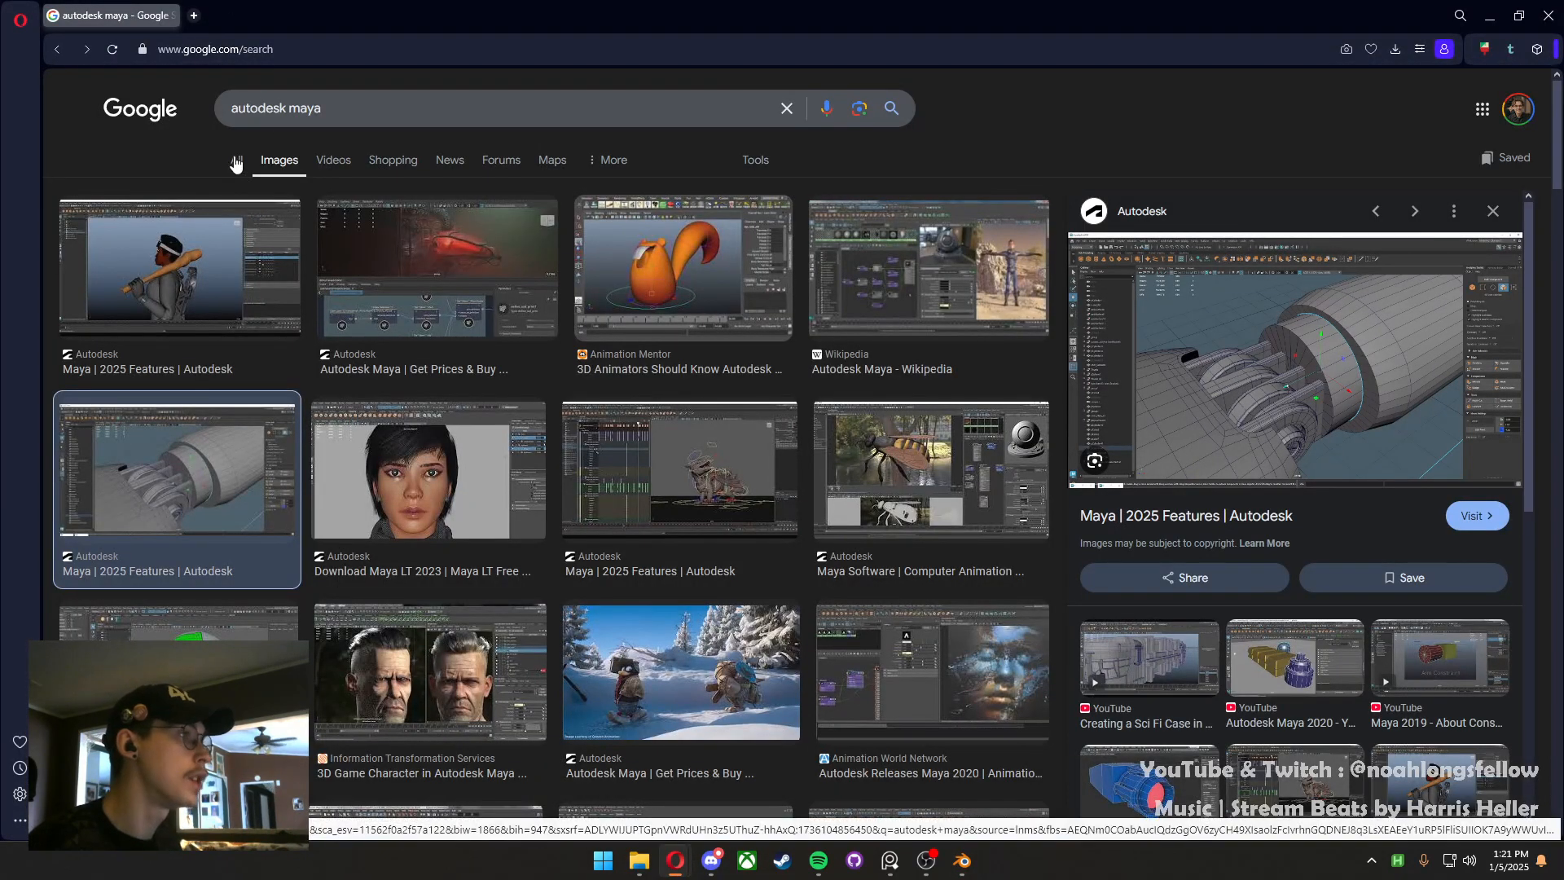
# Search for "zbrush" in a new browser tab and open Maxon's ZBrush product page
pyautogui.click(195, 15)
pyautogui.write('zbrush')
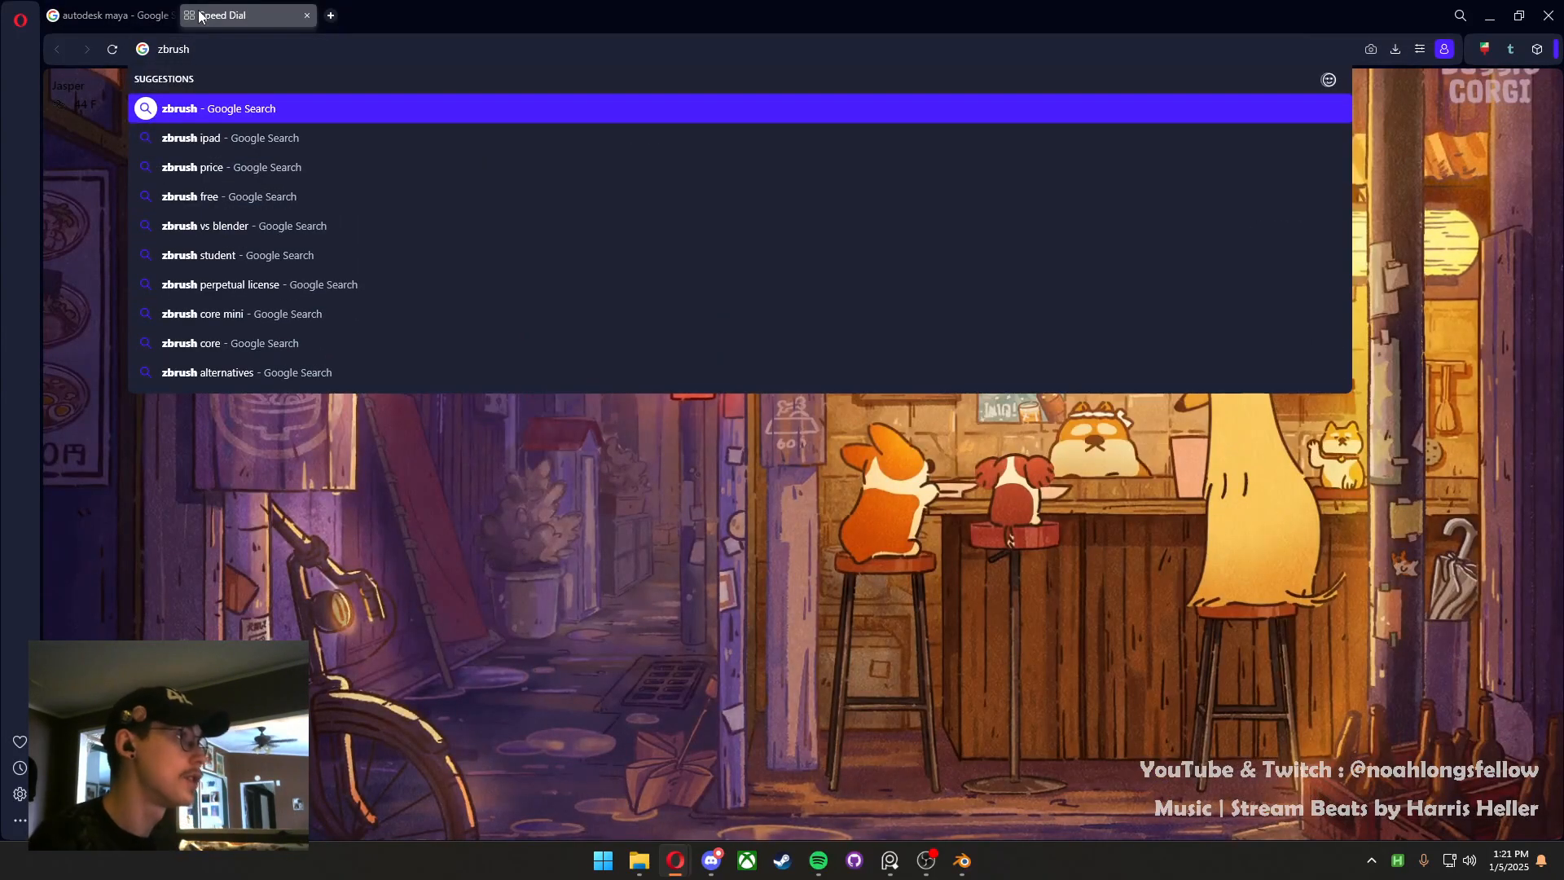
pyautogui.press('Return')
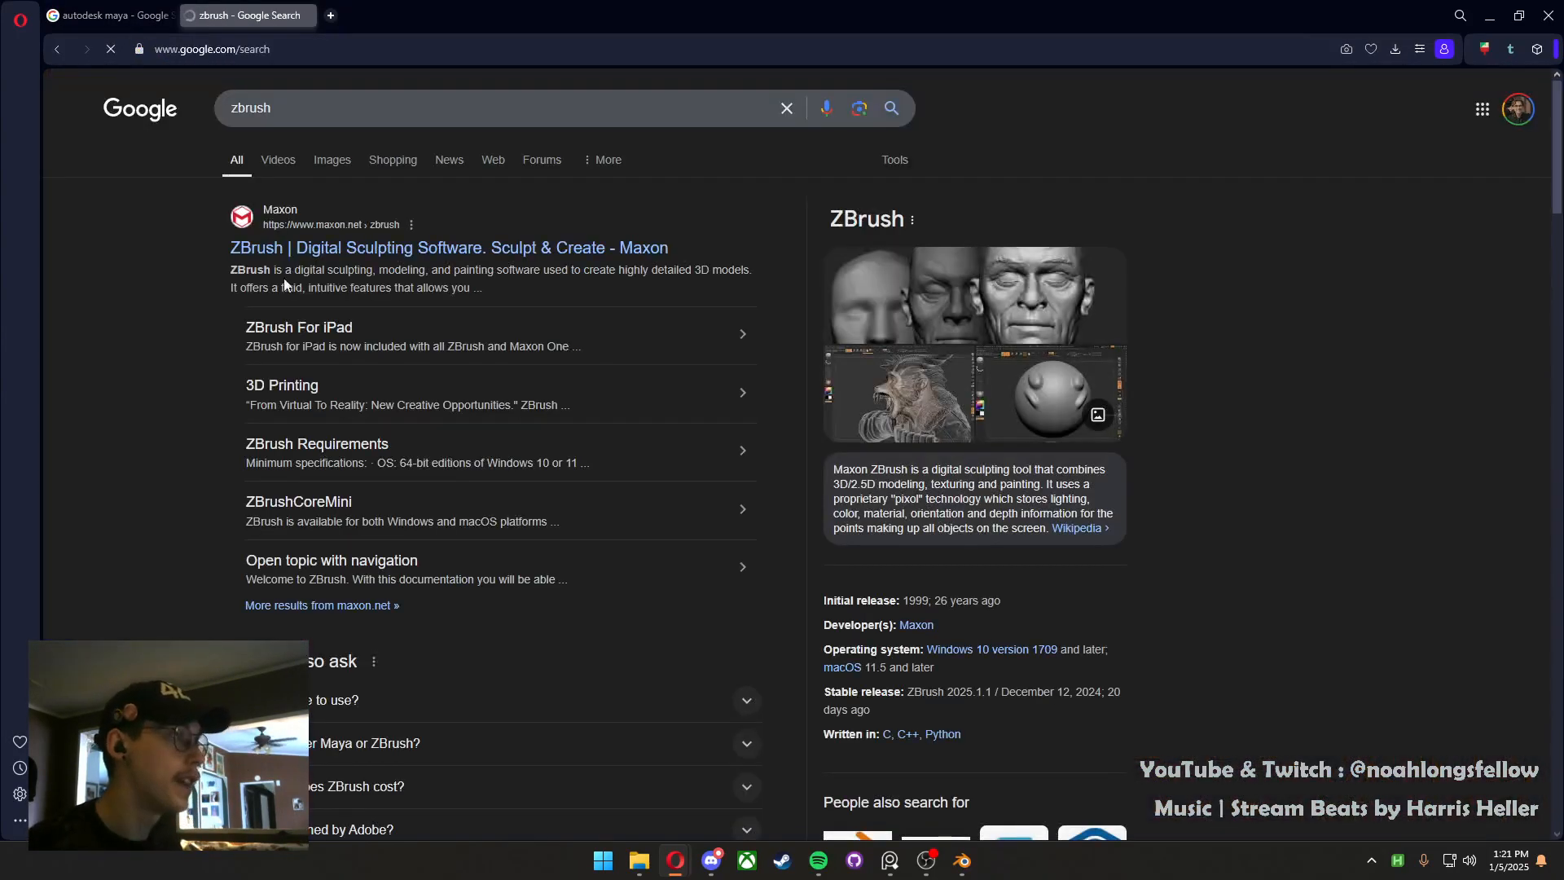
pyautogui.click(287, 246)
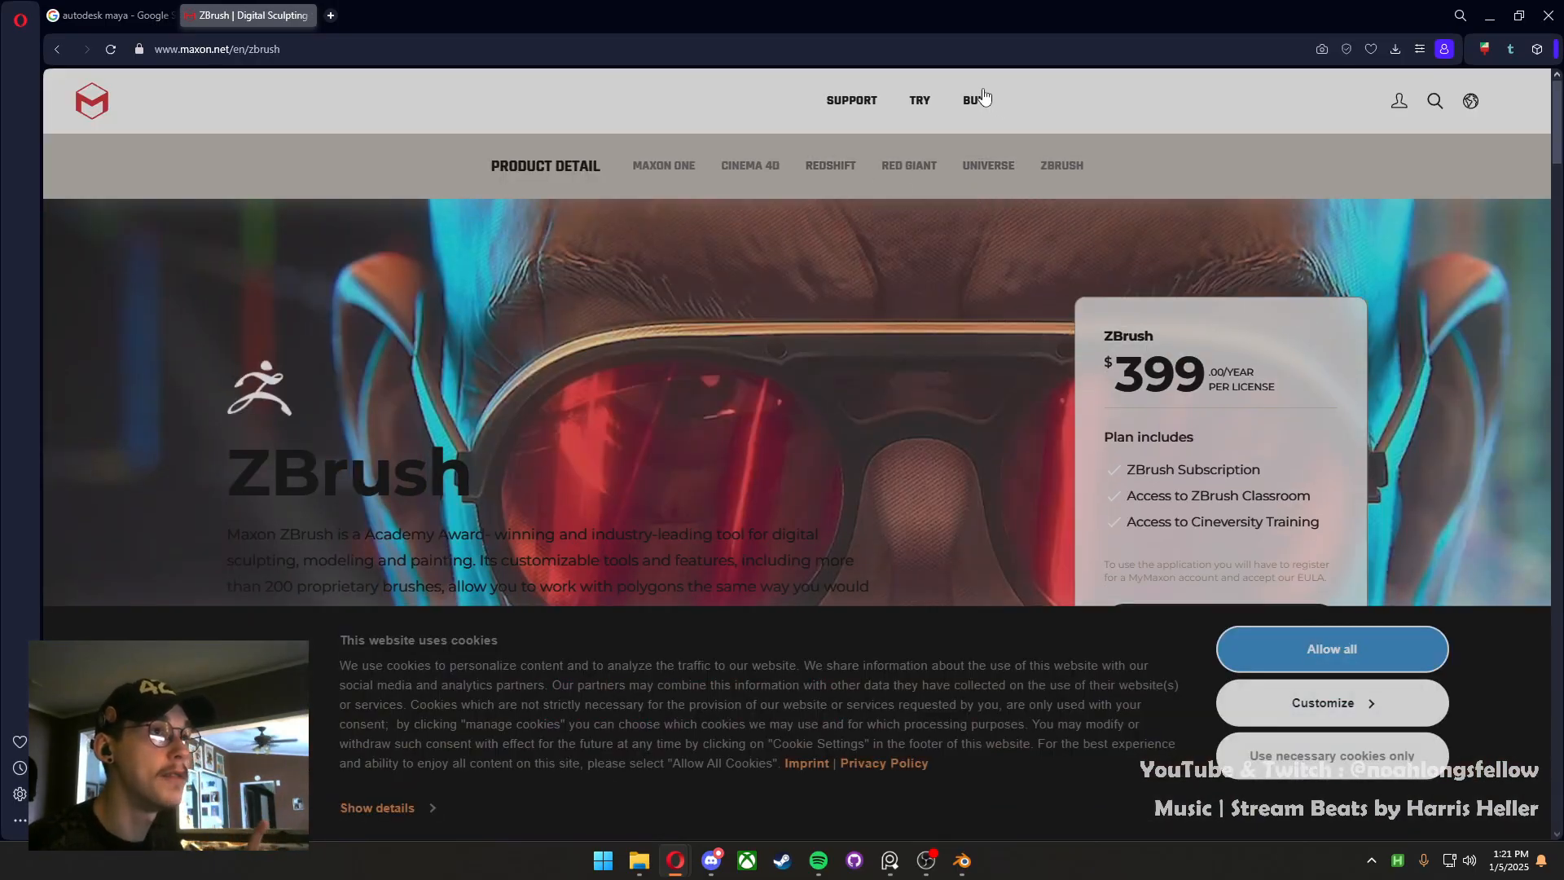
# Open Maxon's plans and pricing page and compare the annual and monthly ZBrush prices, ending on annual billing
pyautogui.click(975, 100)
pyautogui.scroll(-3, 932, 463)
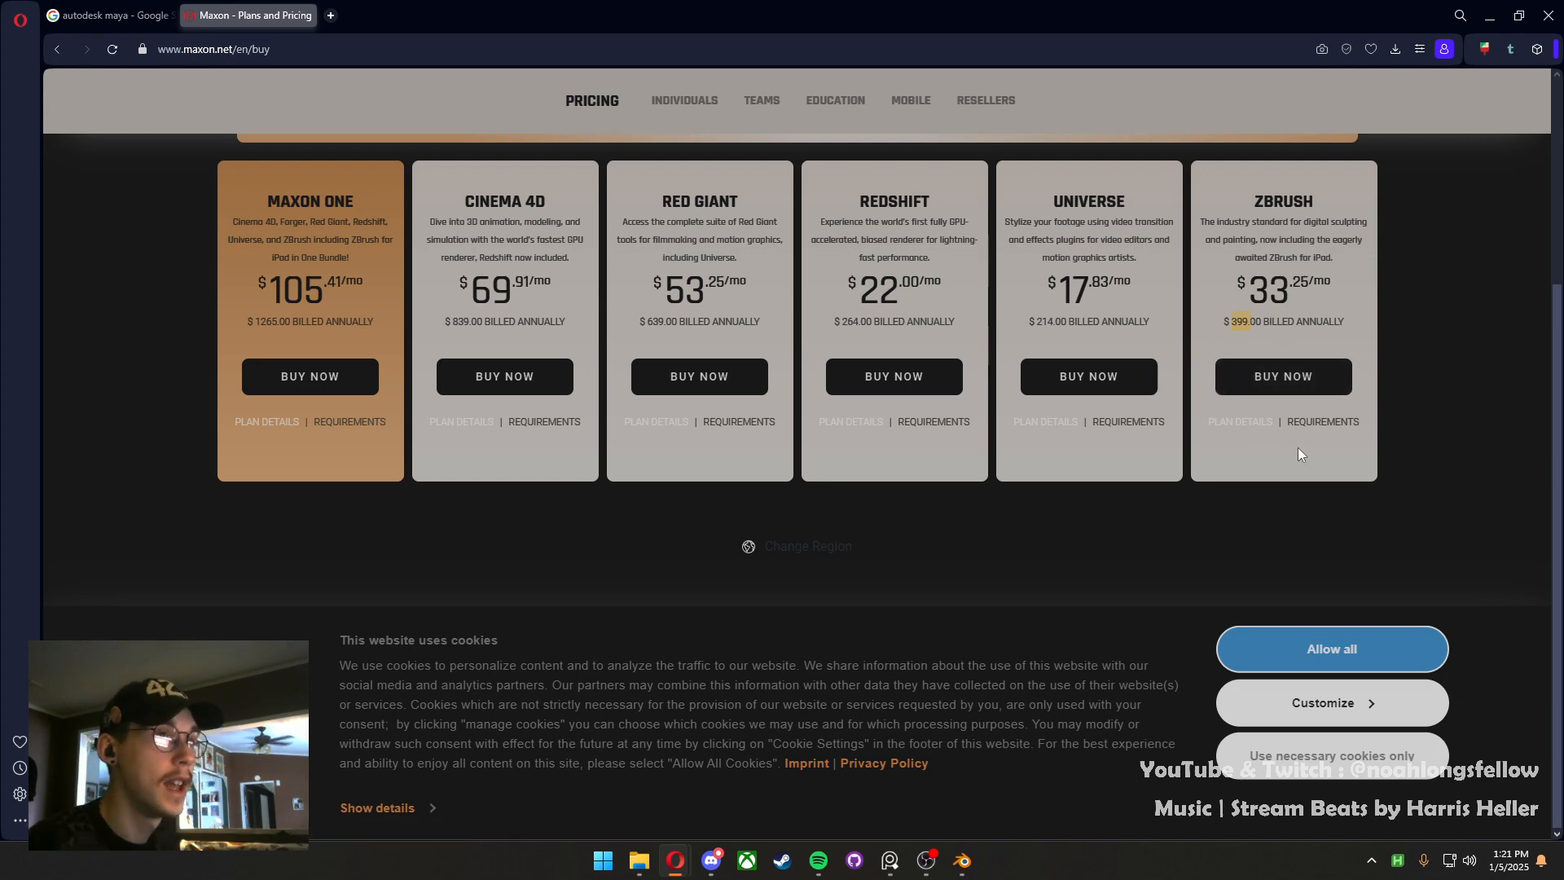
pyautogui.scroll(3, 1298, 448)
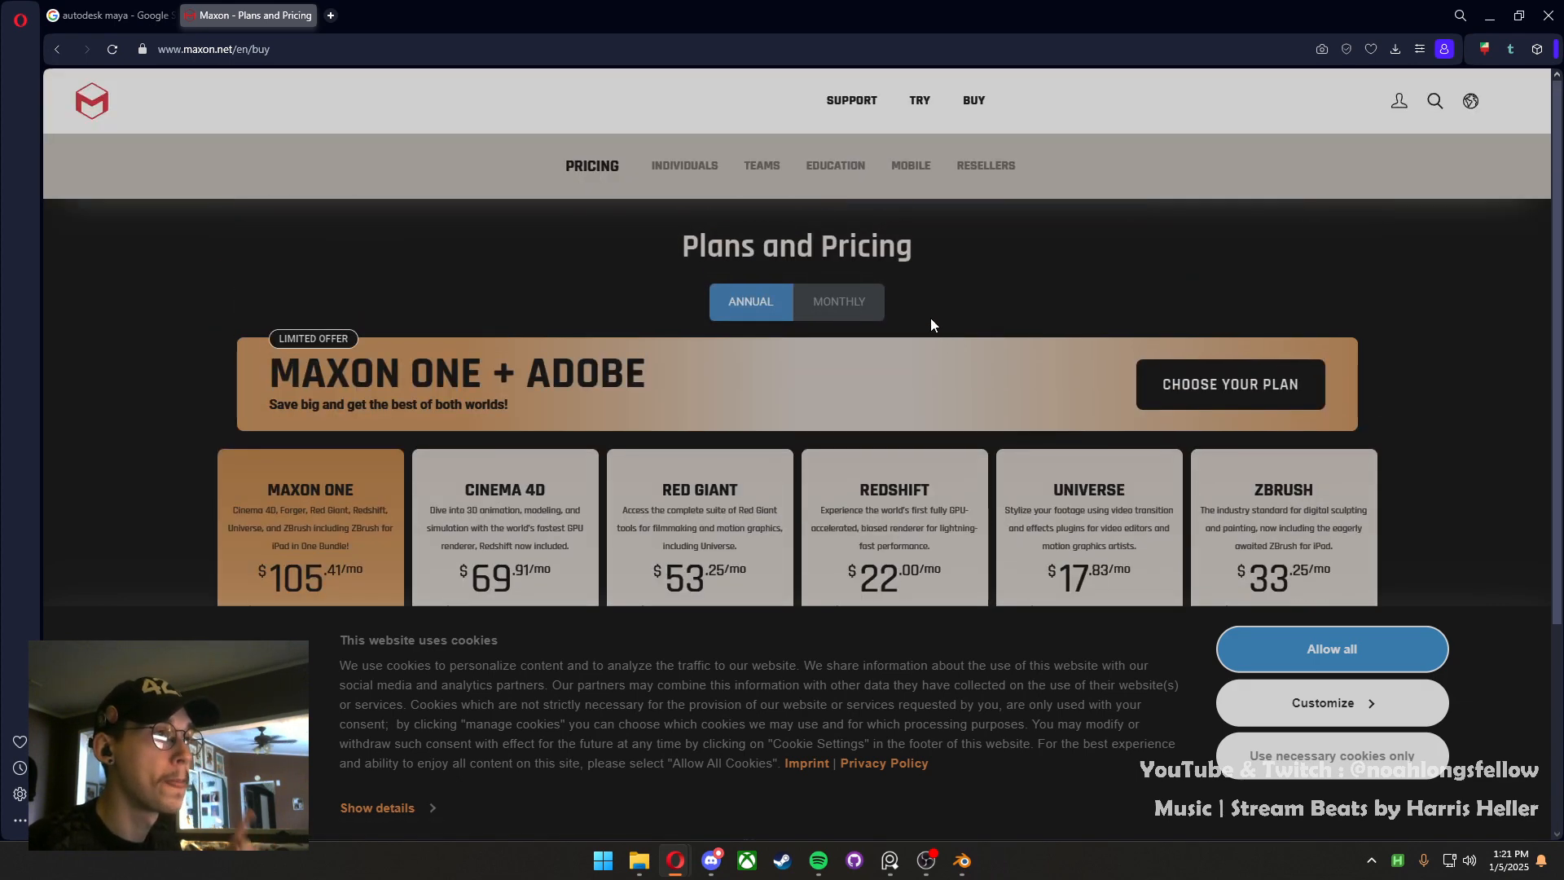
pyautogui.click(841, 303)
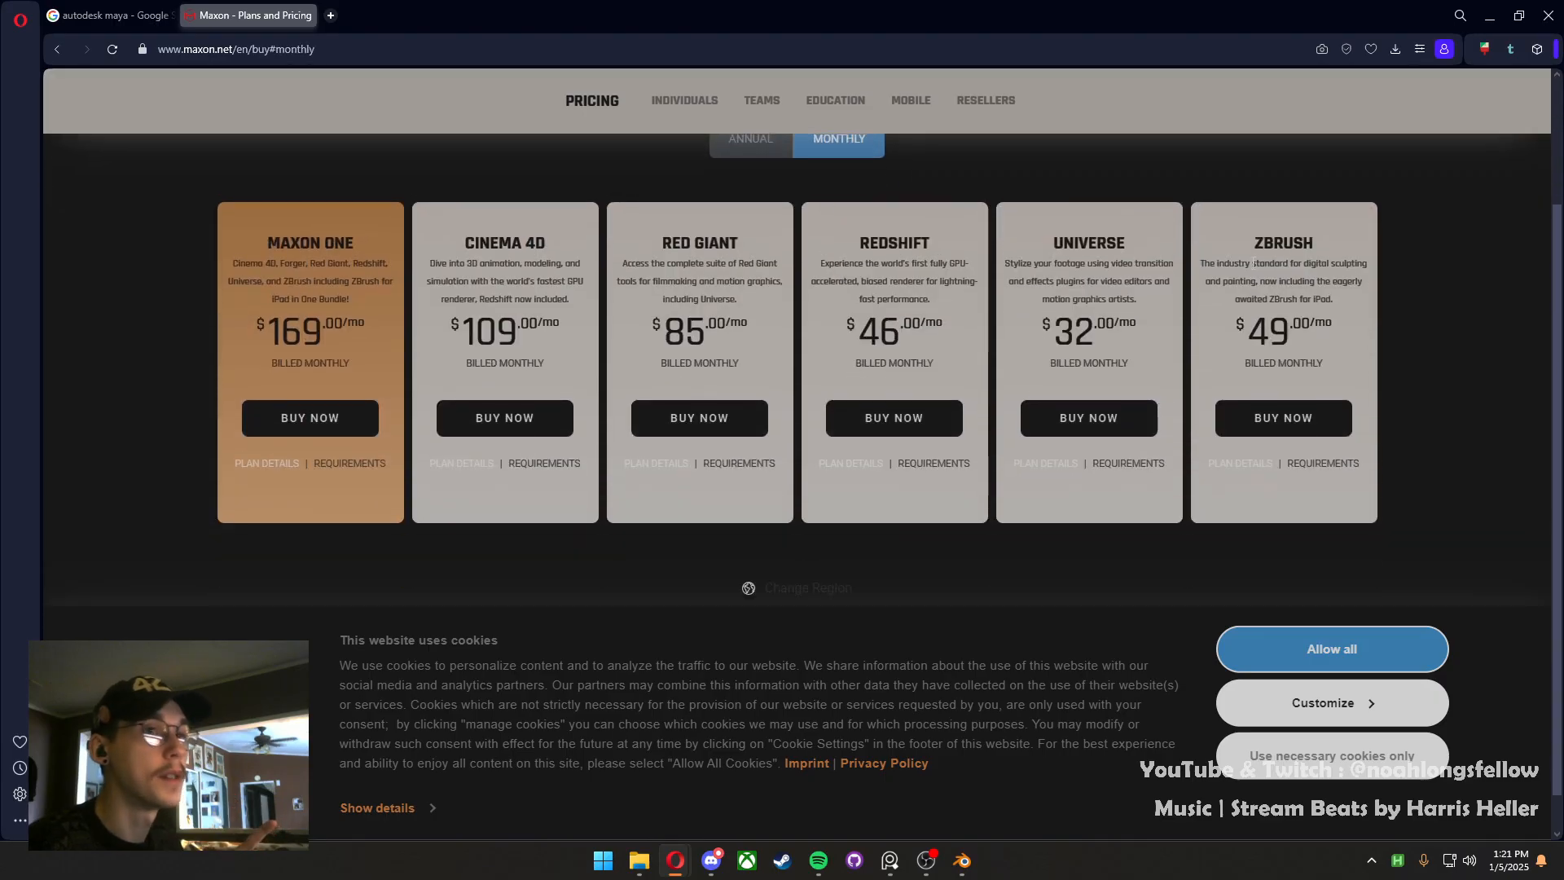
pyautogui.scroll(2, 815, 300)
pyautogui.click(784, 304)
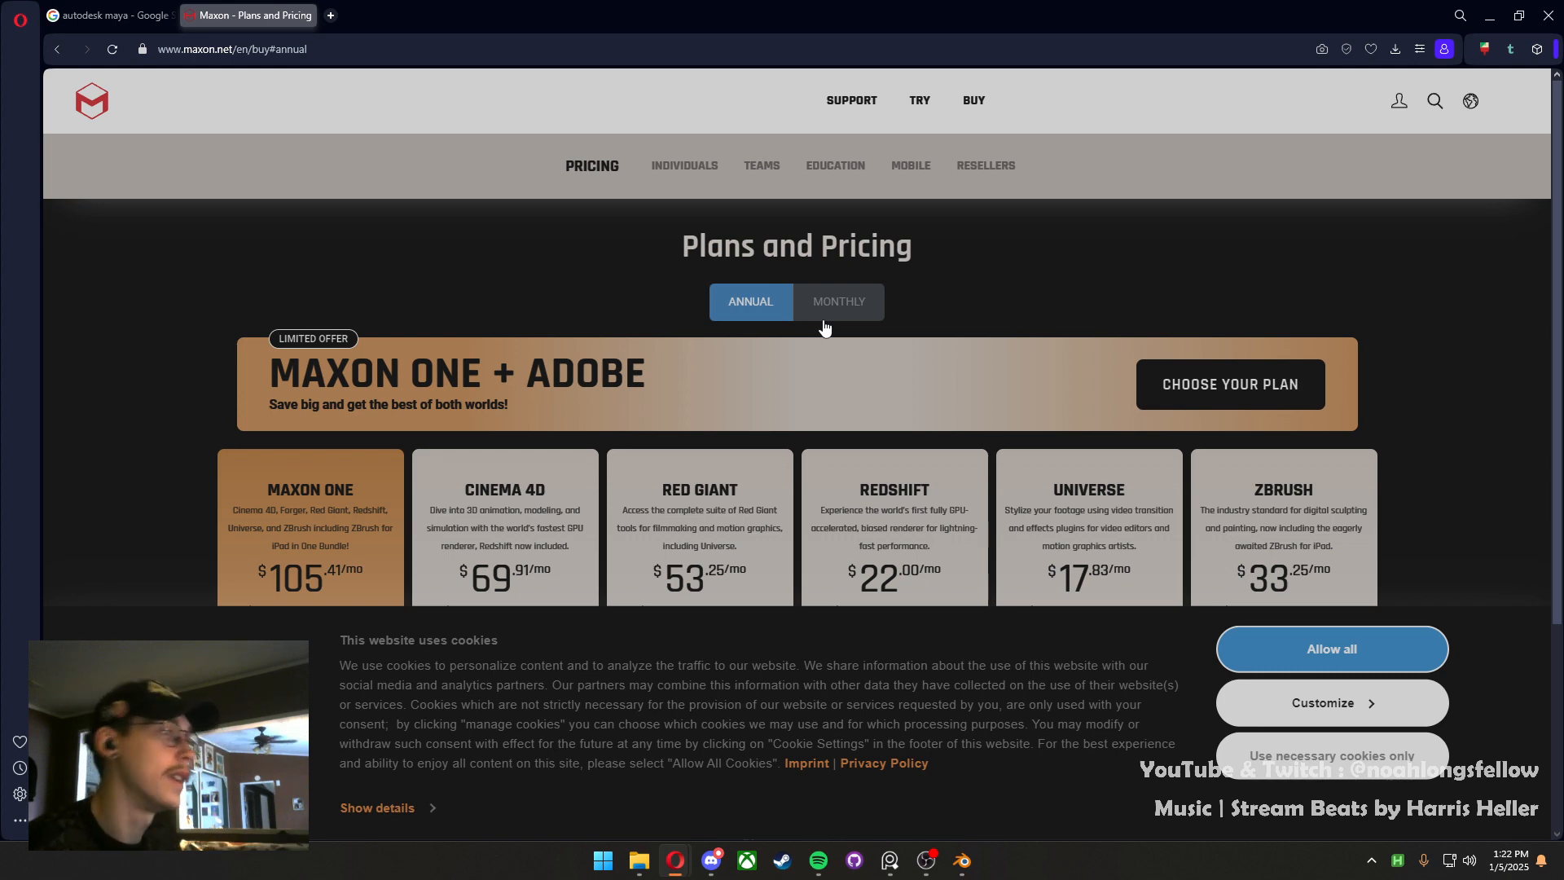
# Search the web for "substance paint", open Adobe's Substance 3D Painter page and review its subscription price and overview
pyautogui.click(334, 44)
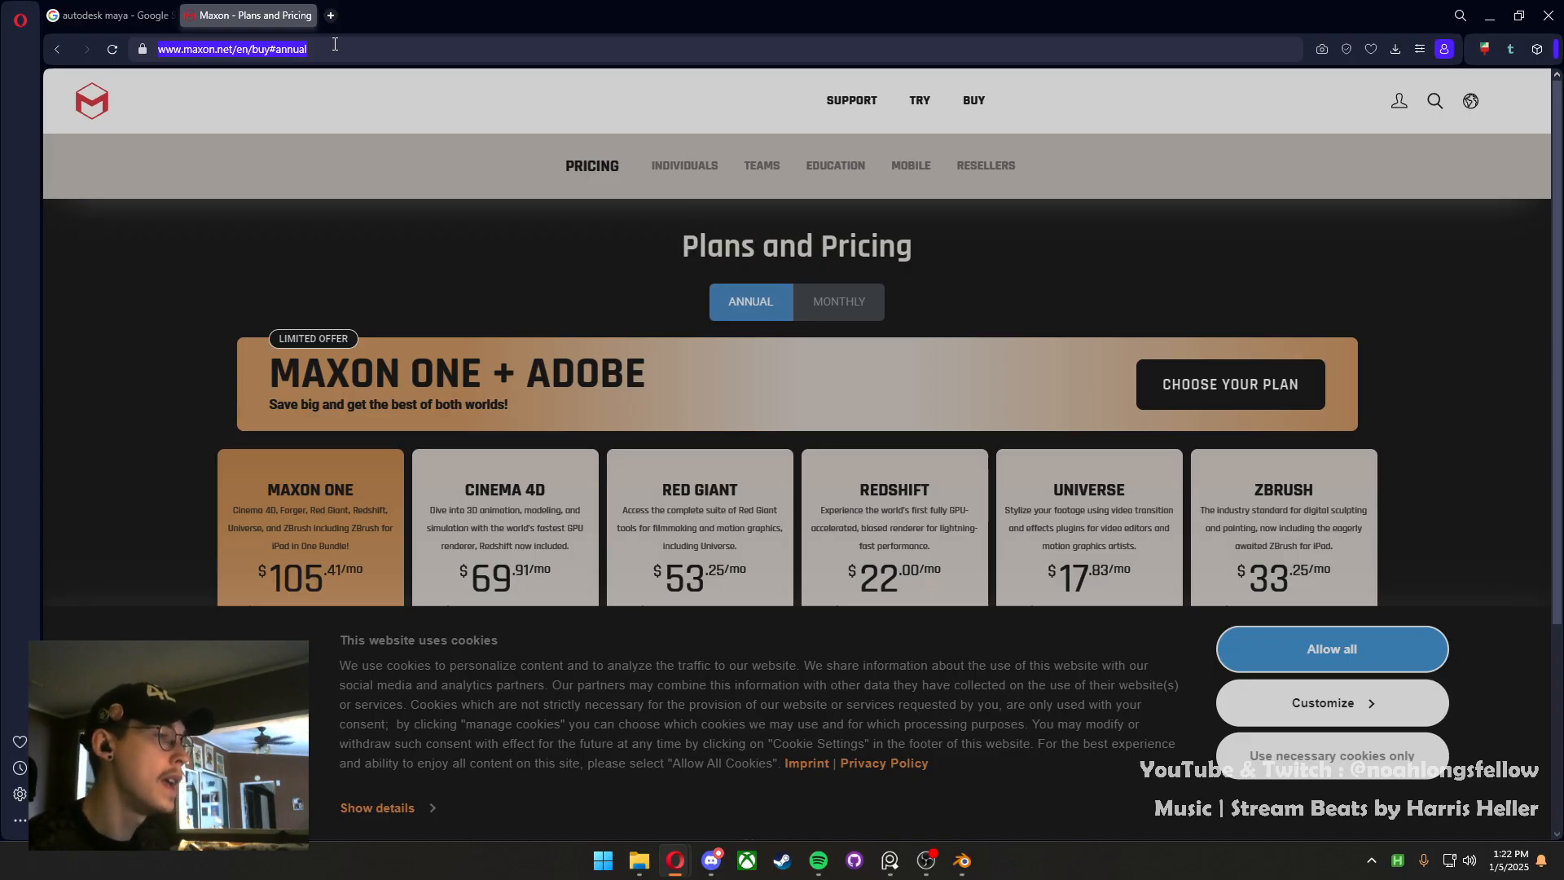
pyautogui.write('substance paint')
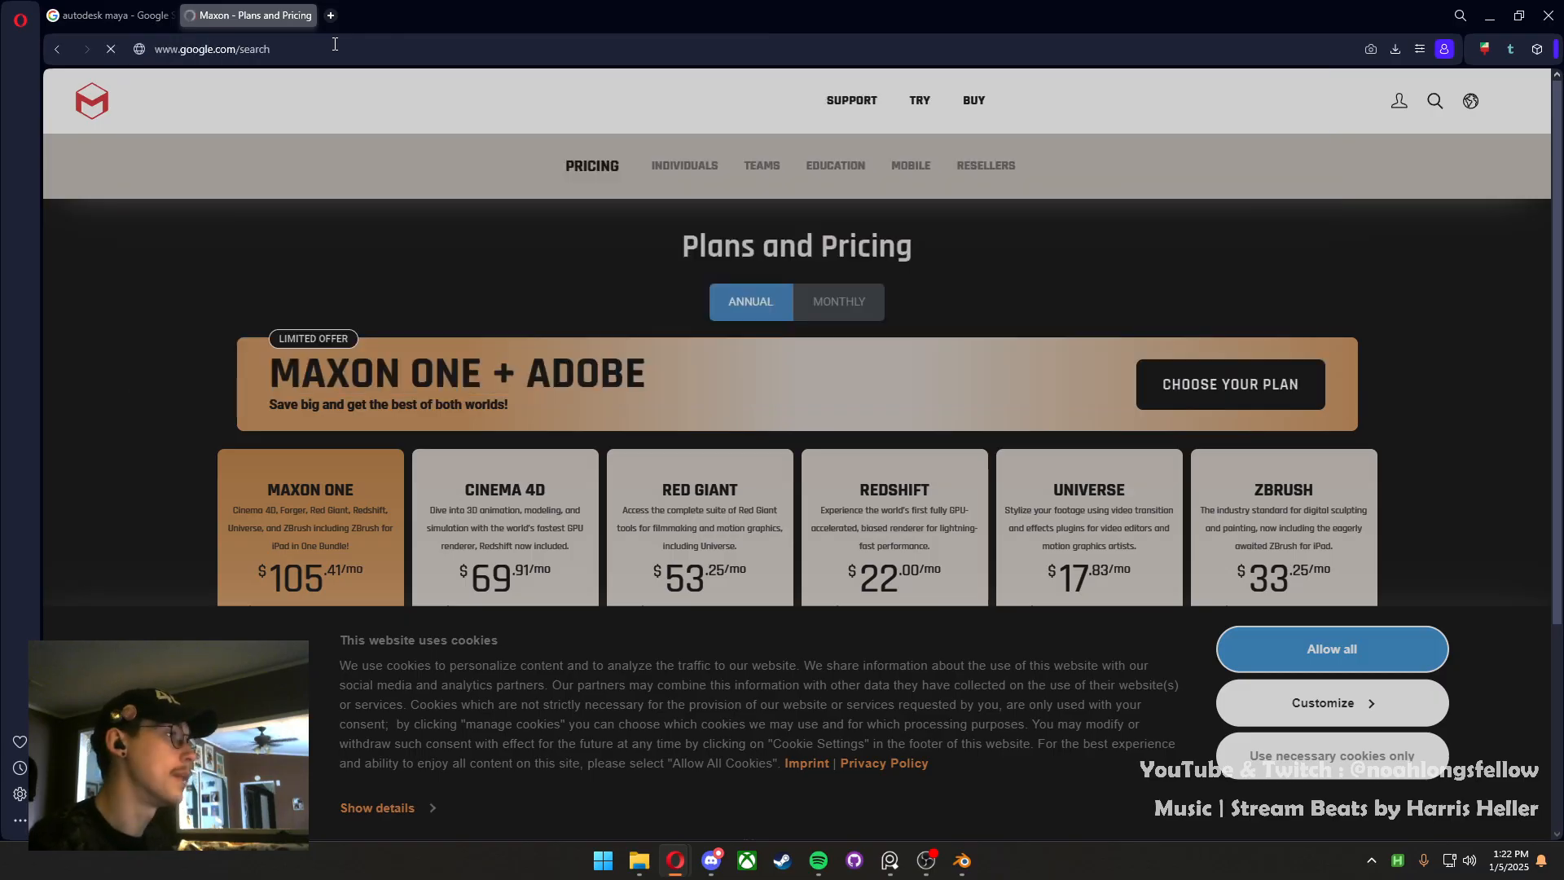
pyautogui.click(313, 138)
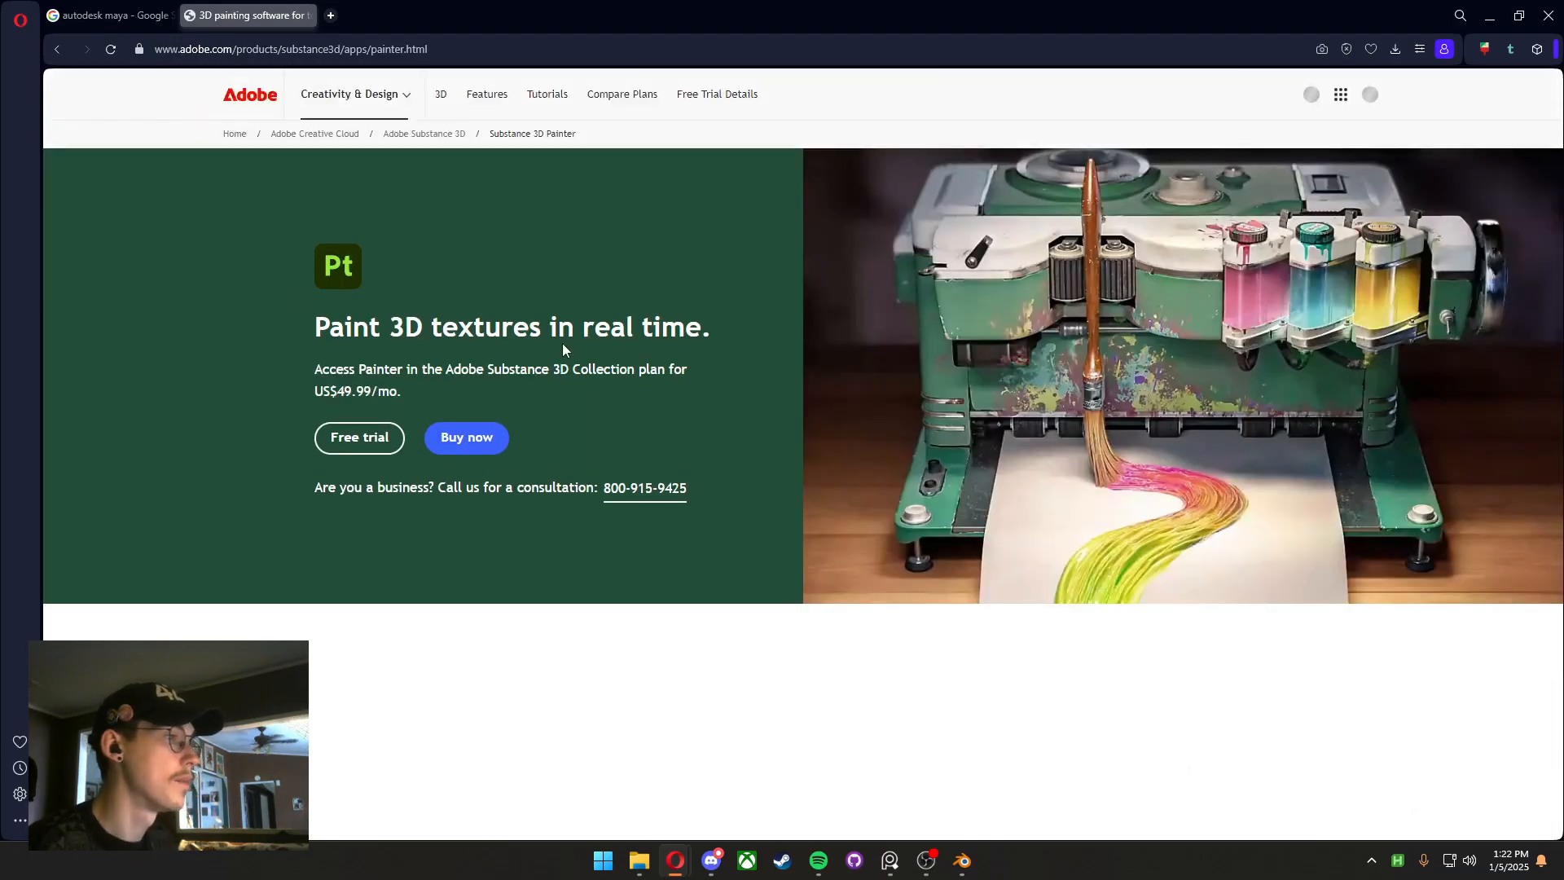
pyautogui.scroll(-1, 735, 378)
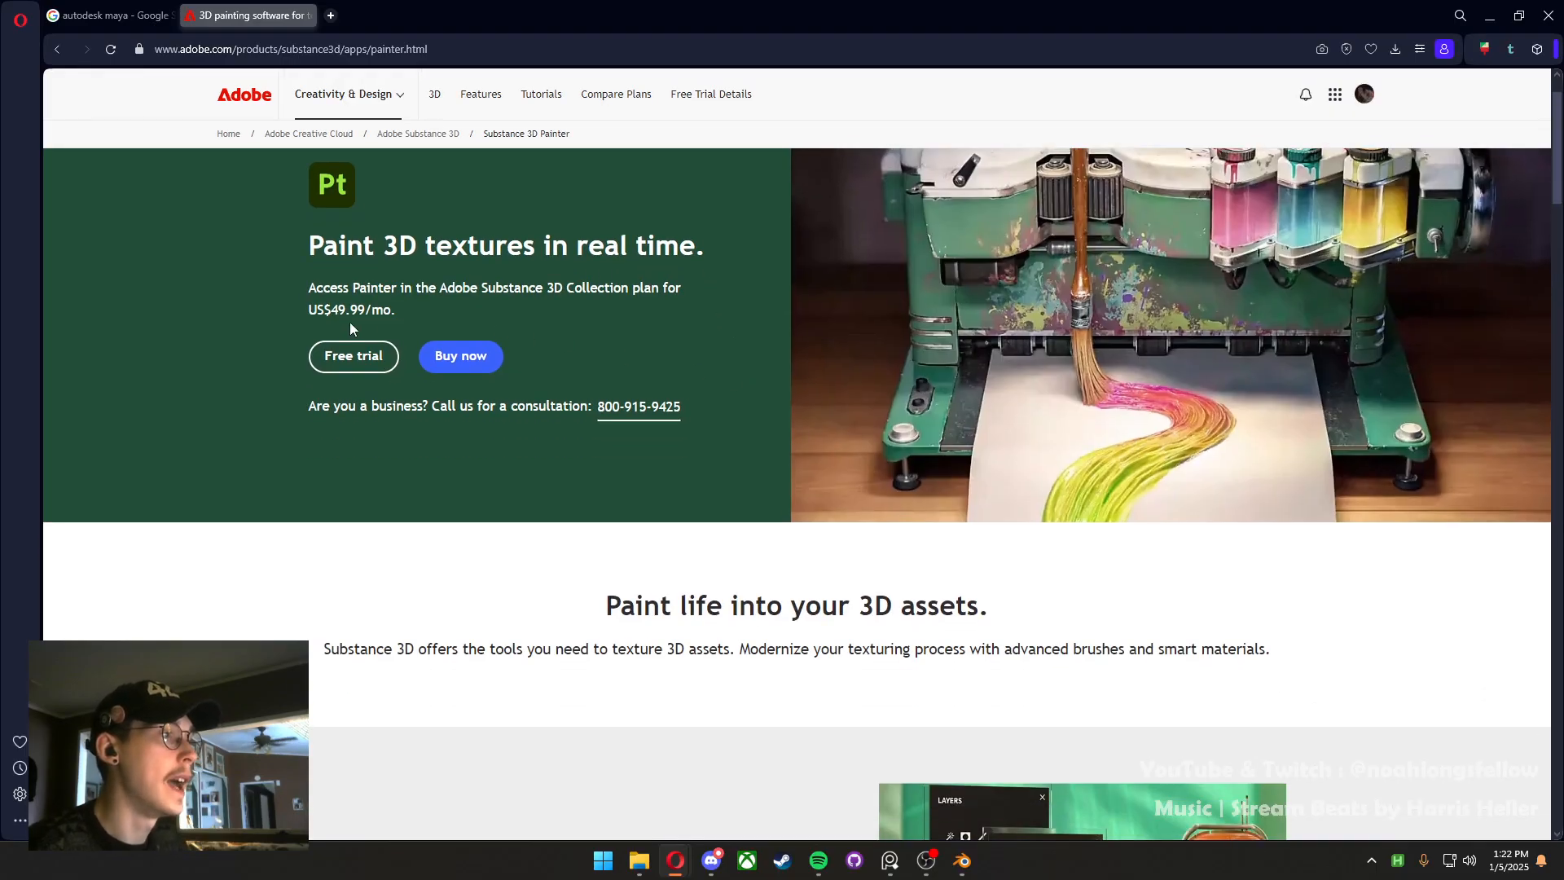
pyautogui.scroll(-10, 507, 321)
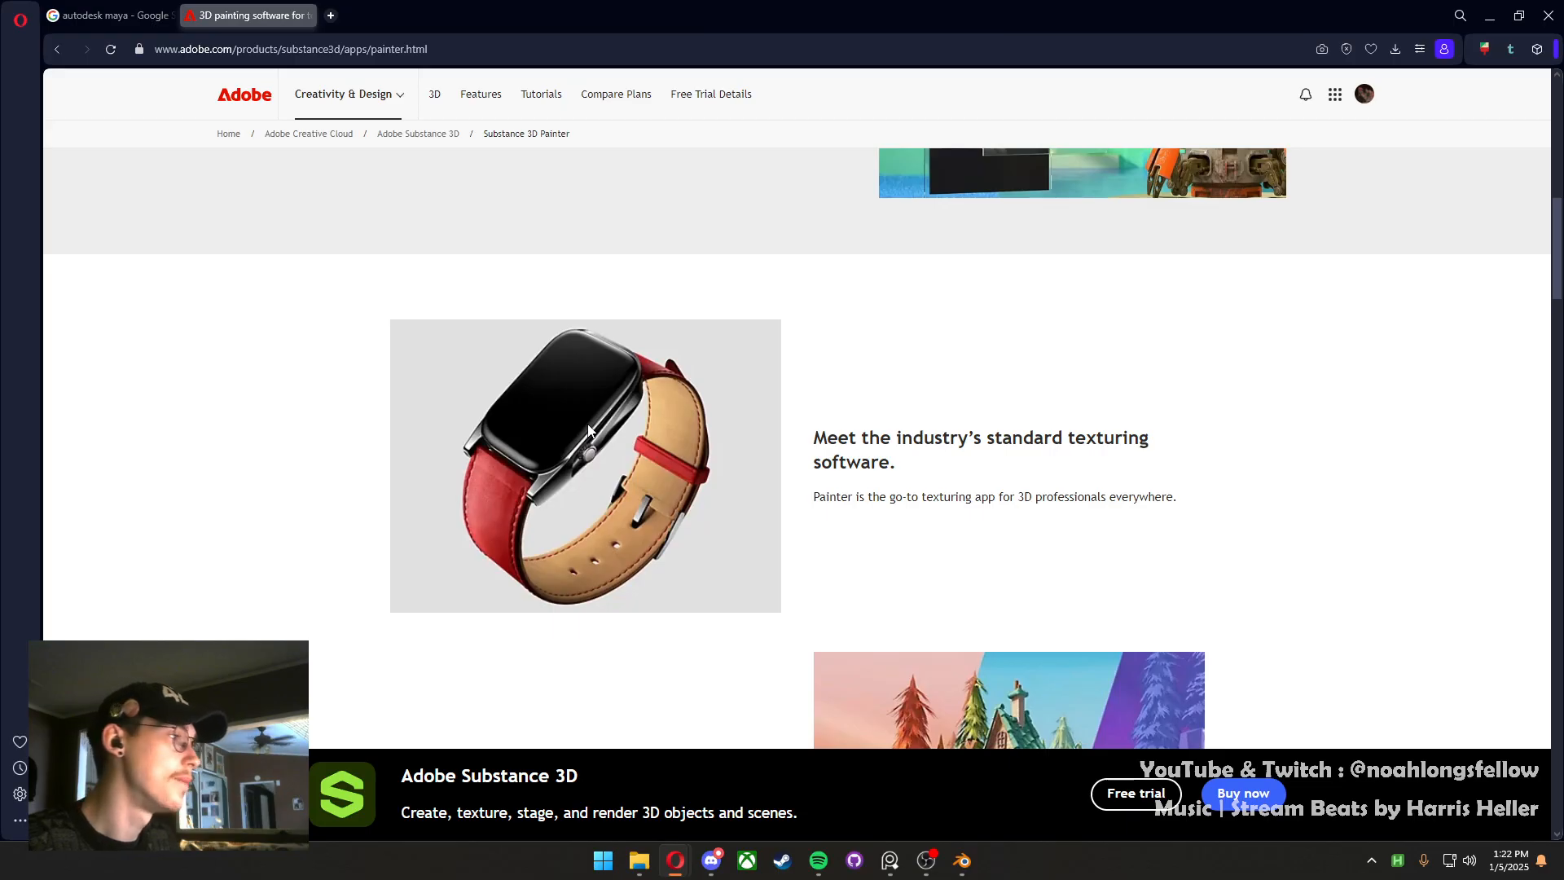
pyautogui.scroll(10, 1020, 570)
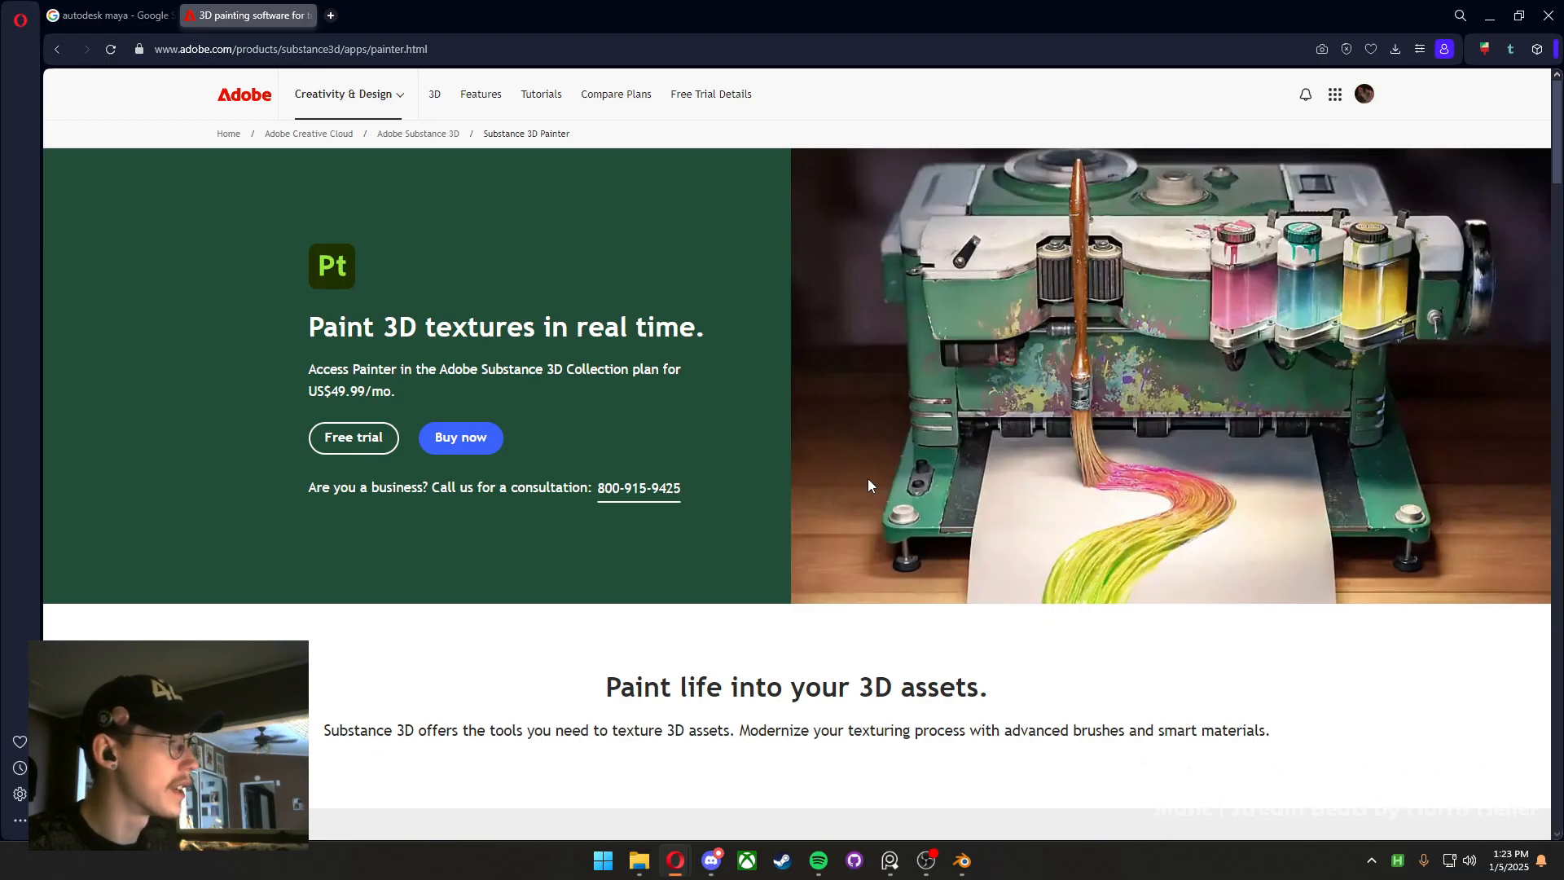
# Browse the Substance 3D Painter page down through the plan prices for individuals, teams and students to the collection's app list
pyautogui.click(324, 18)
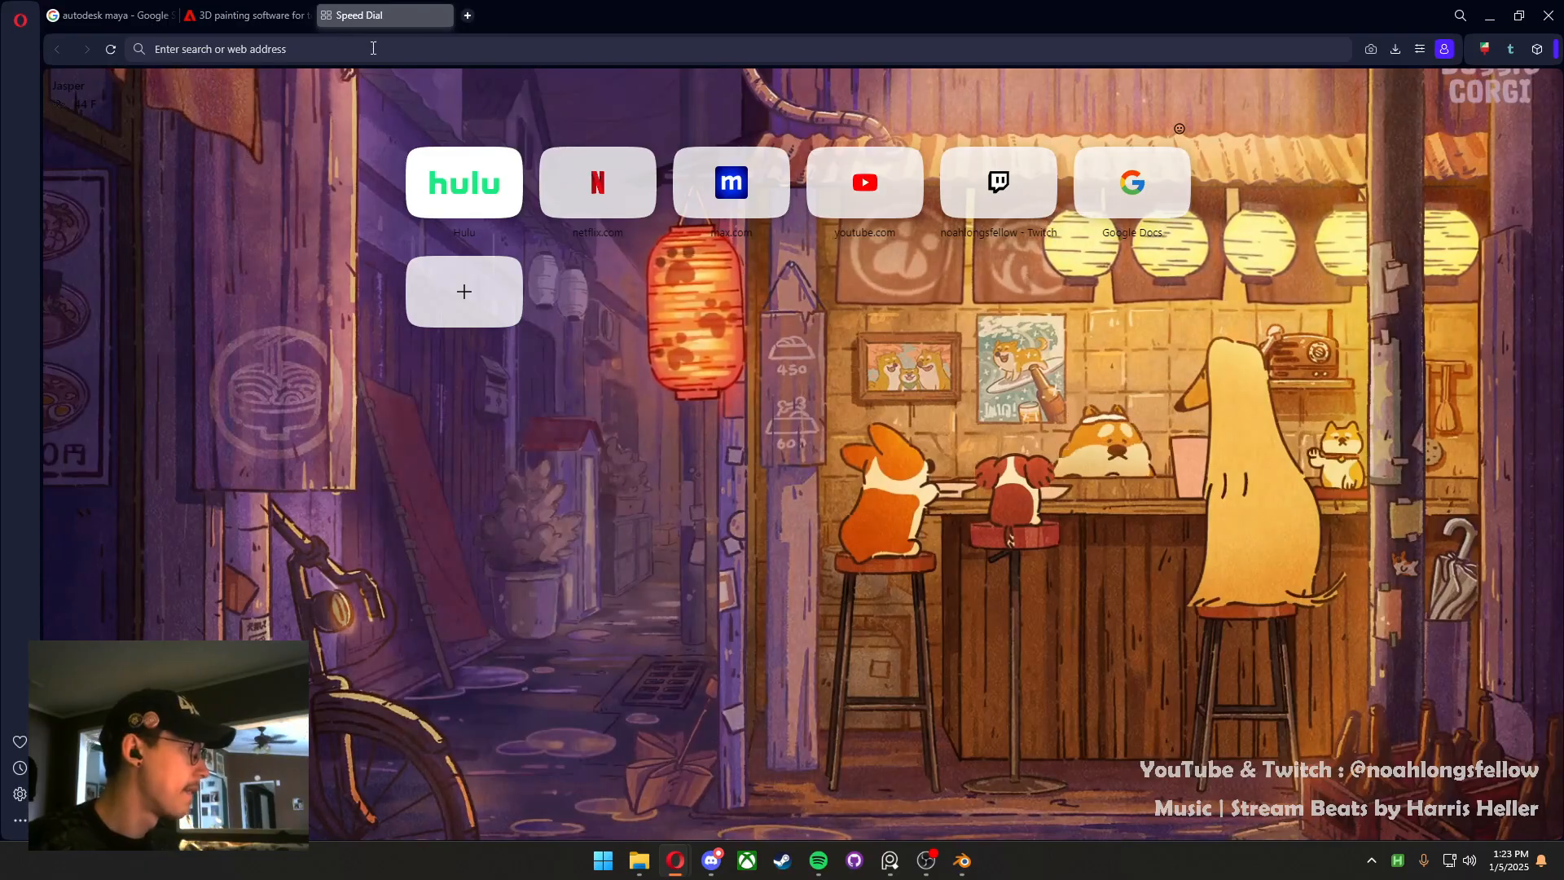
pyautogui.click(444, 16)
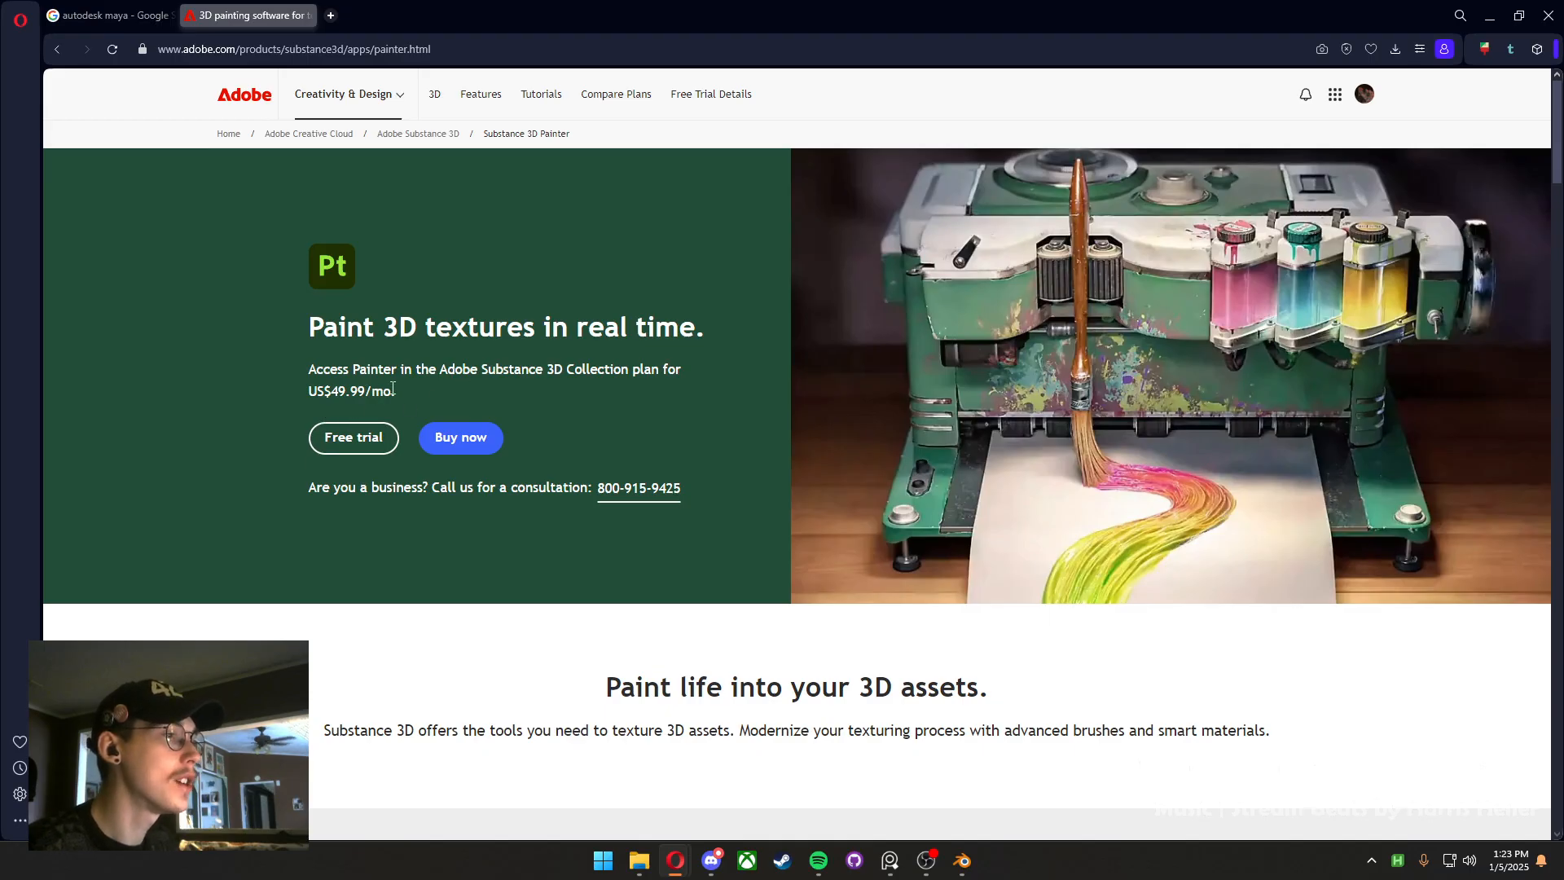
pyautogui.scroll(-5, 476, 385)
pyautogui.scroll(-20, 493, 382)
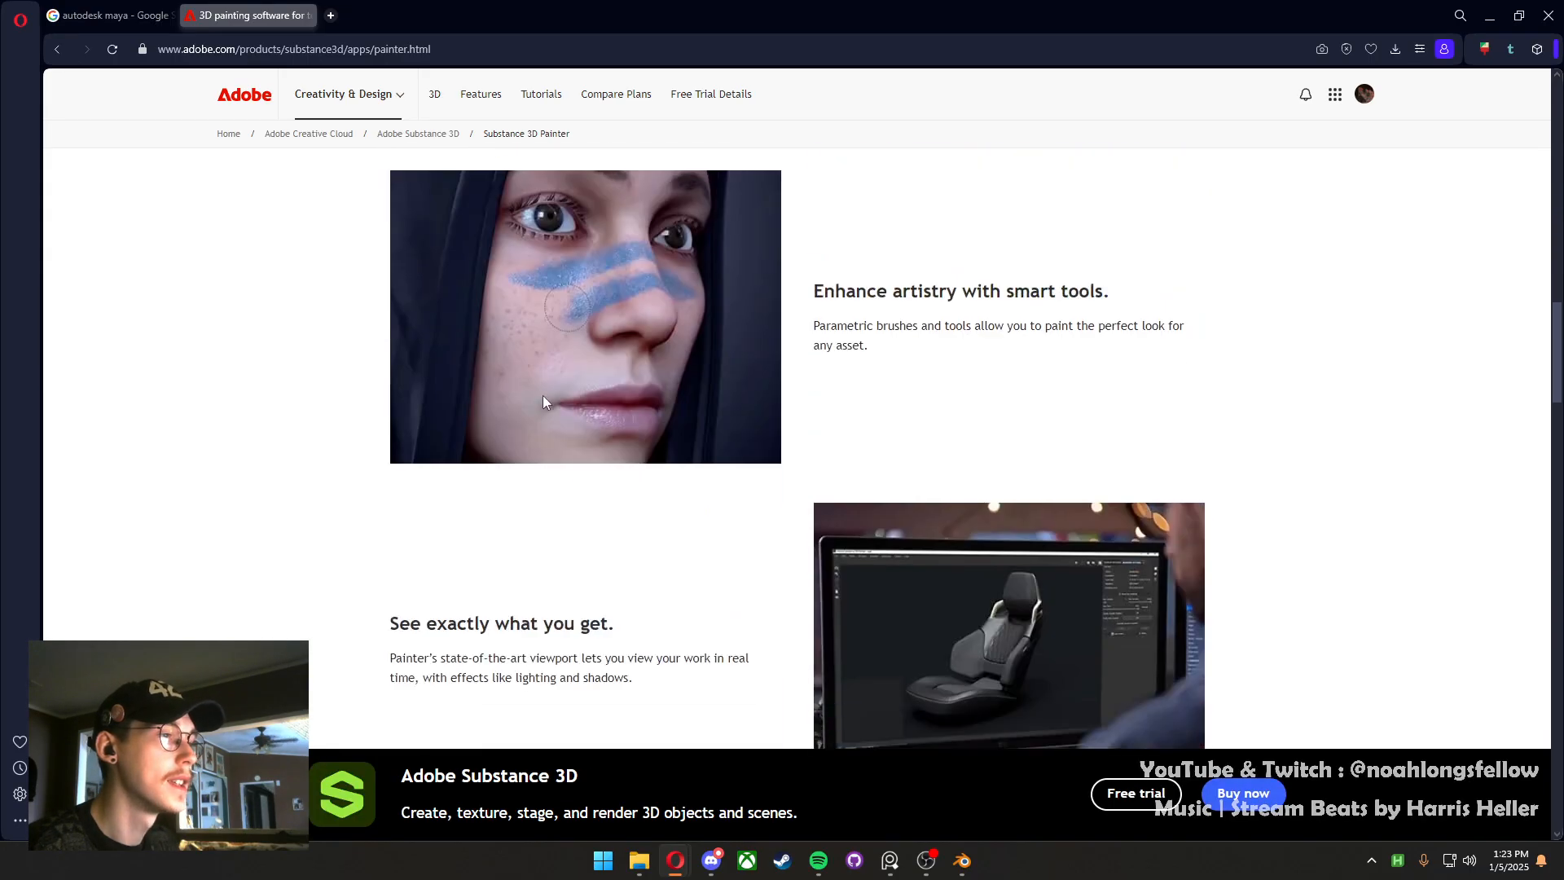
pyautogui.scroll(-18, 756, 476)
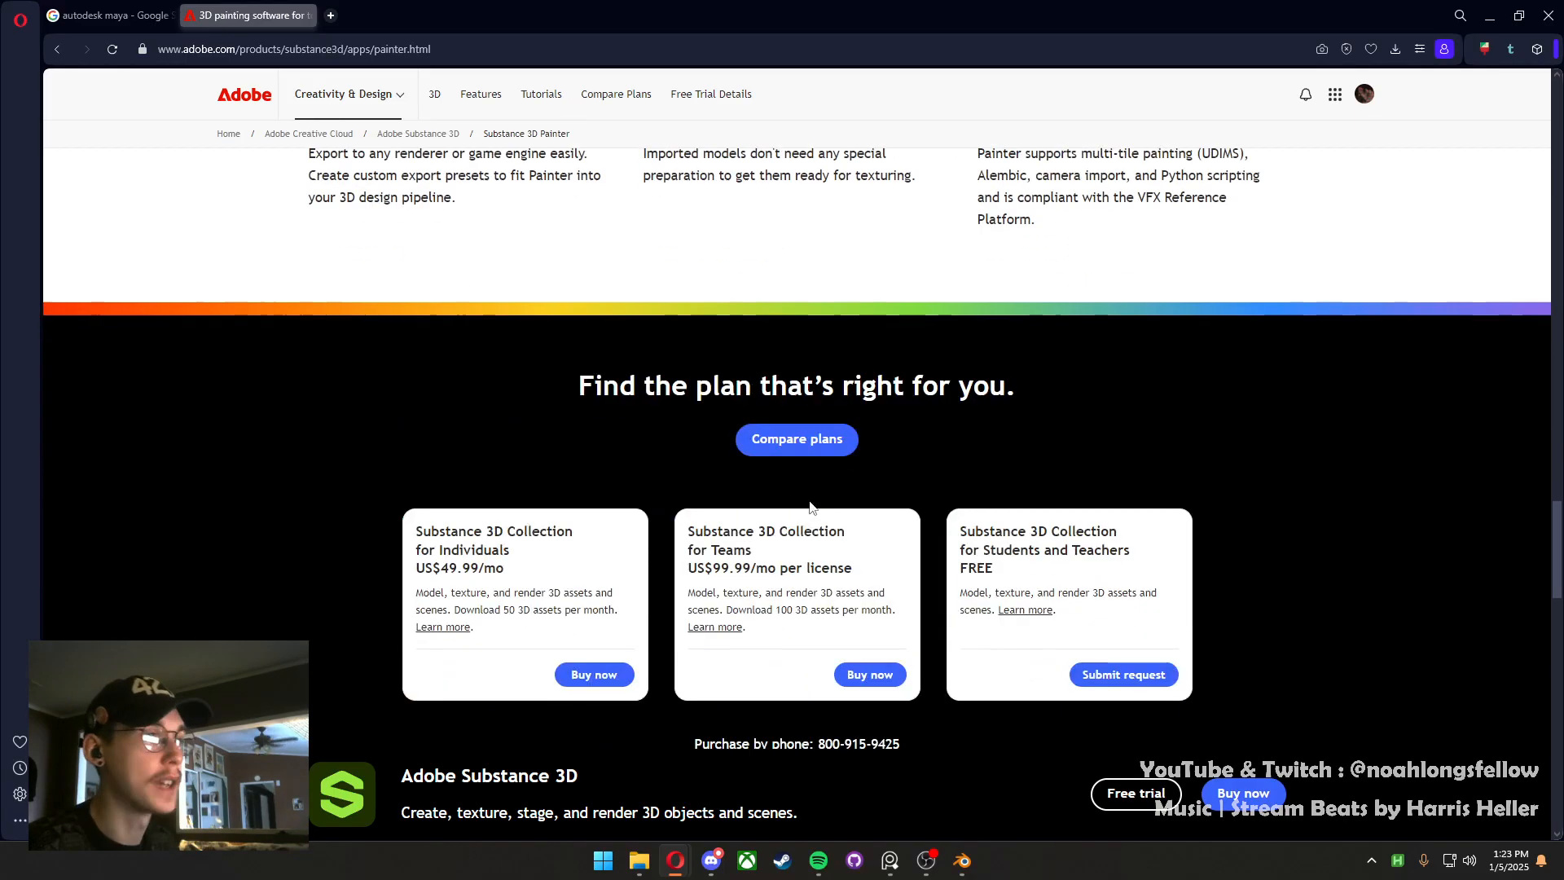
pyautogui.scroll(-5, 894, 611)
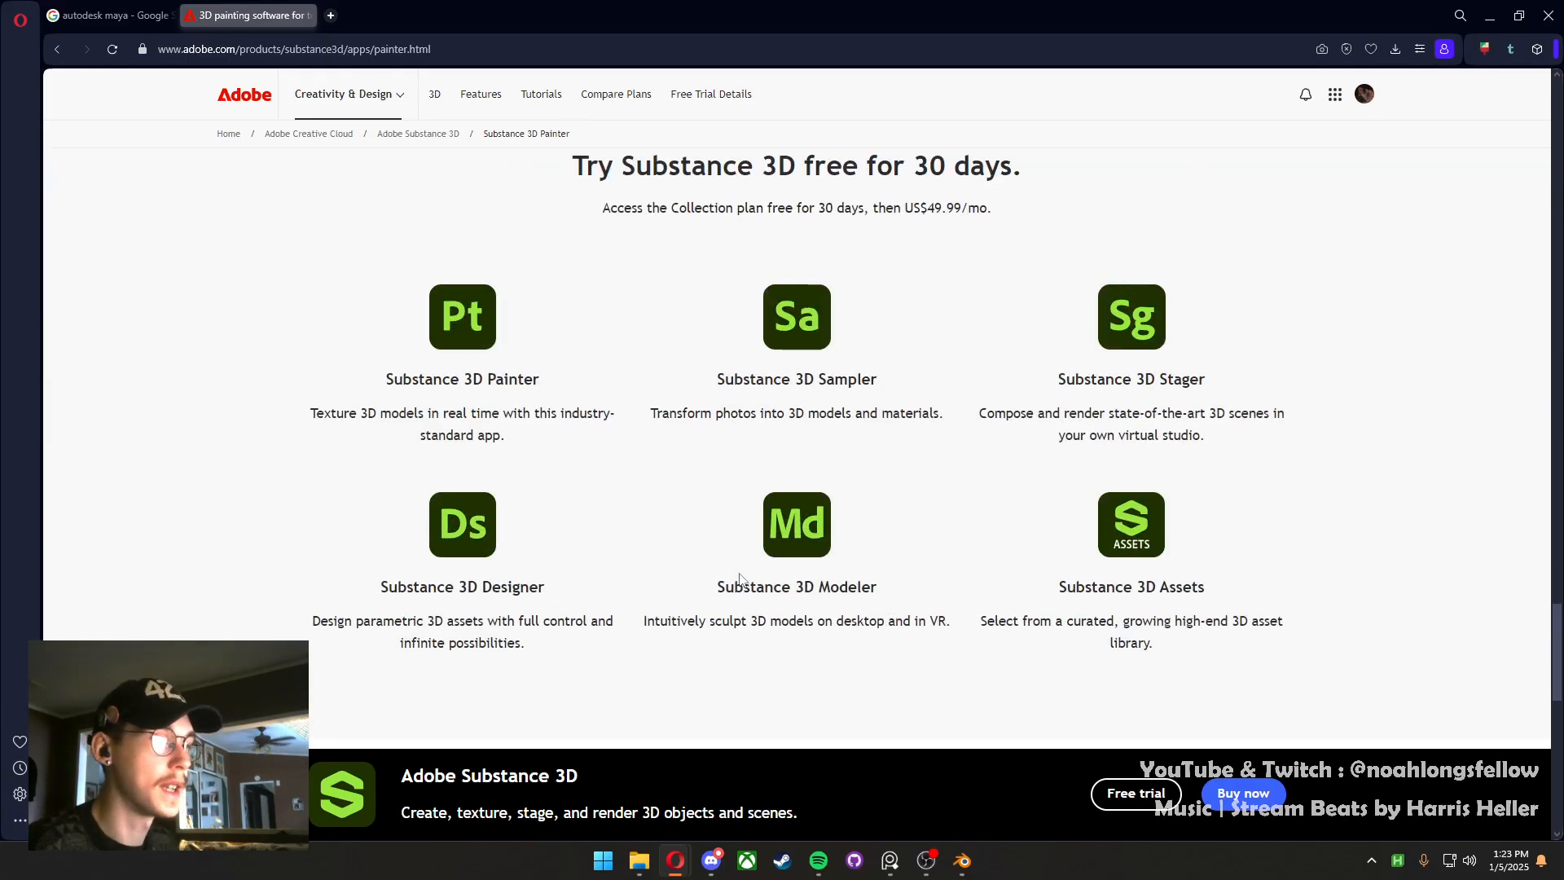
pyautogui.scroll(-1, 516, 317)
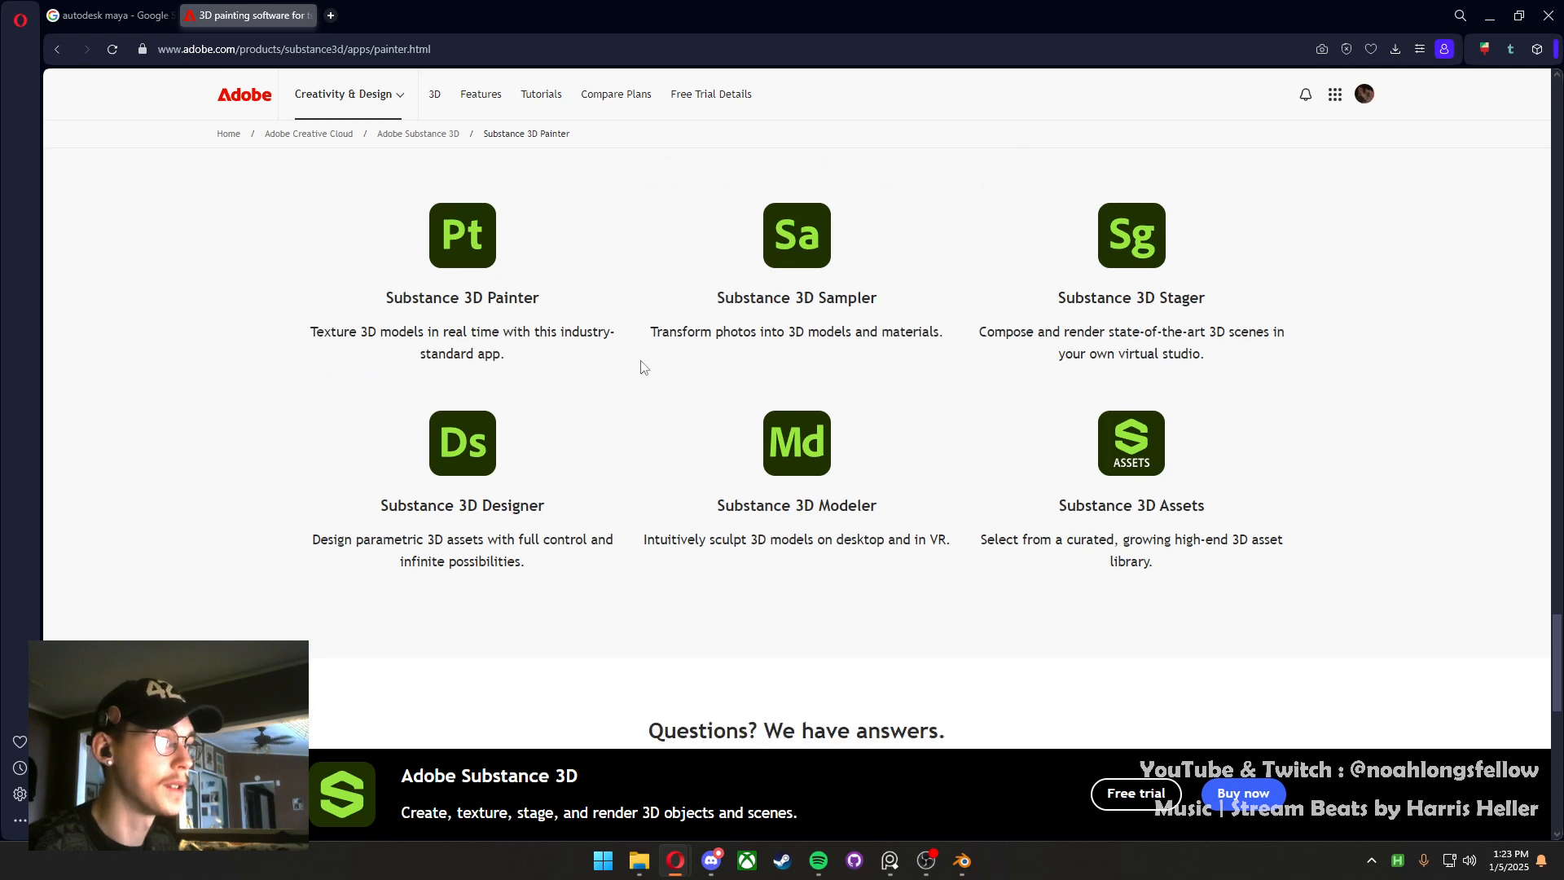
# Examine the apps in the Substance 3D Collection, highlighting the names Substance 3D Modeler and Substance 3D Designer
pyautogui.moveTo(593, 521)
pyautogui.mouseDown()
pyautogui.moveTo(635, 237)
pyautogui.moveTo(349, 272)
pyautogui.mouseUp()
pyautogui.click(404, 293)
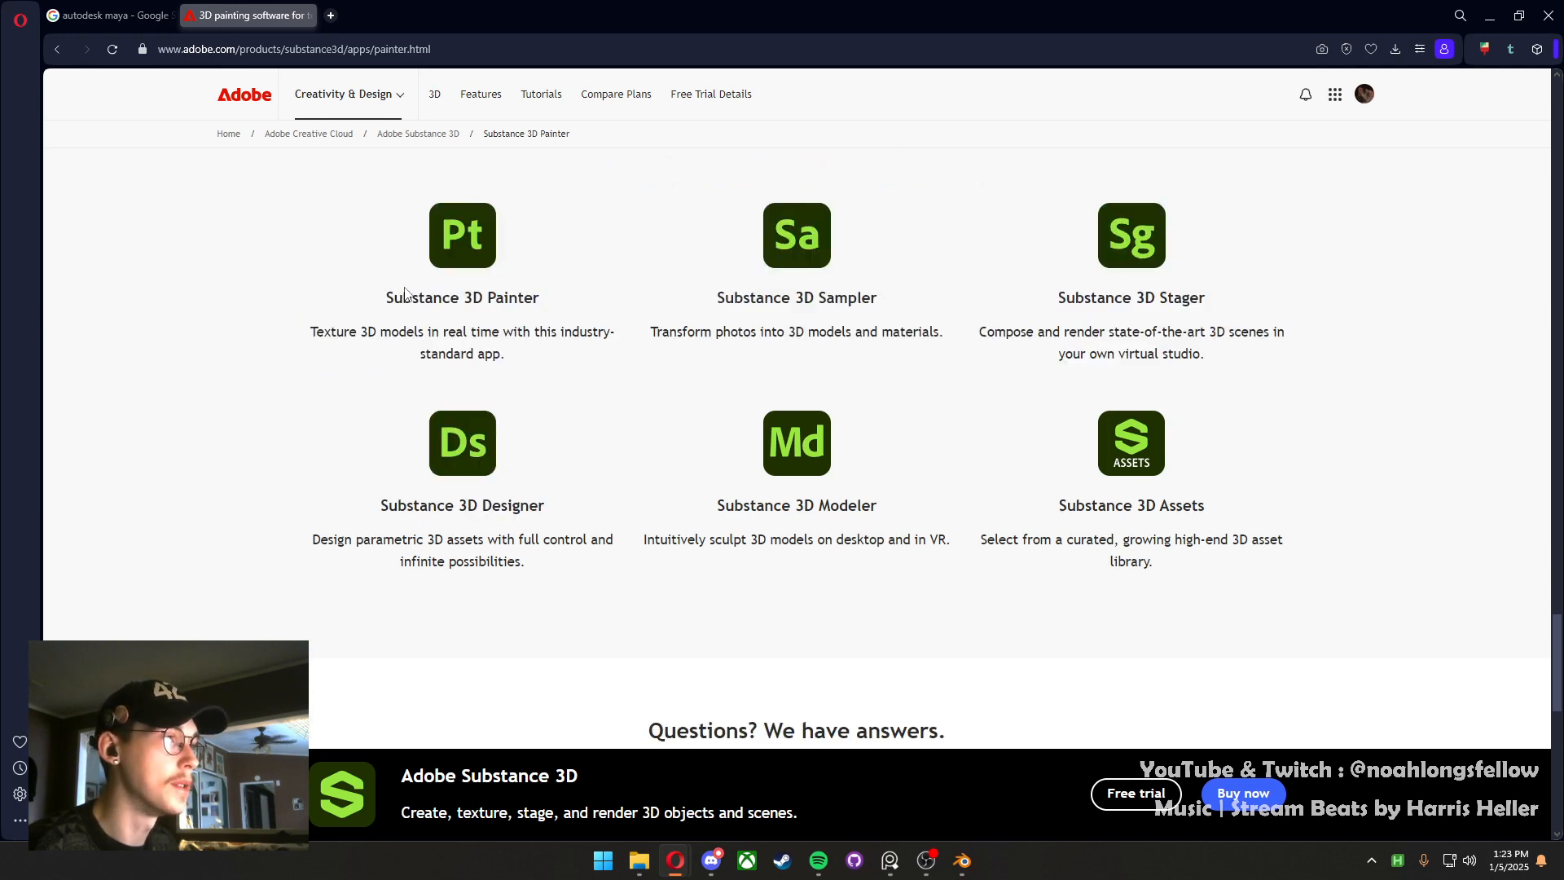
pyautogui.moveTo(716, 509); pyautogui.dragTo(927, 510)
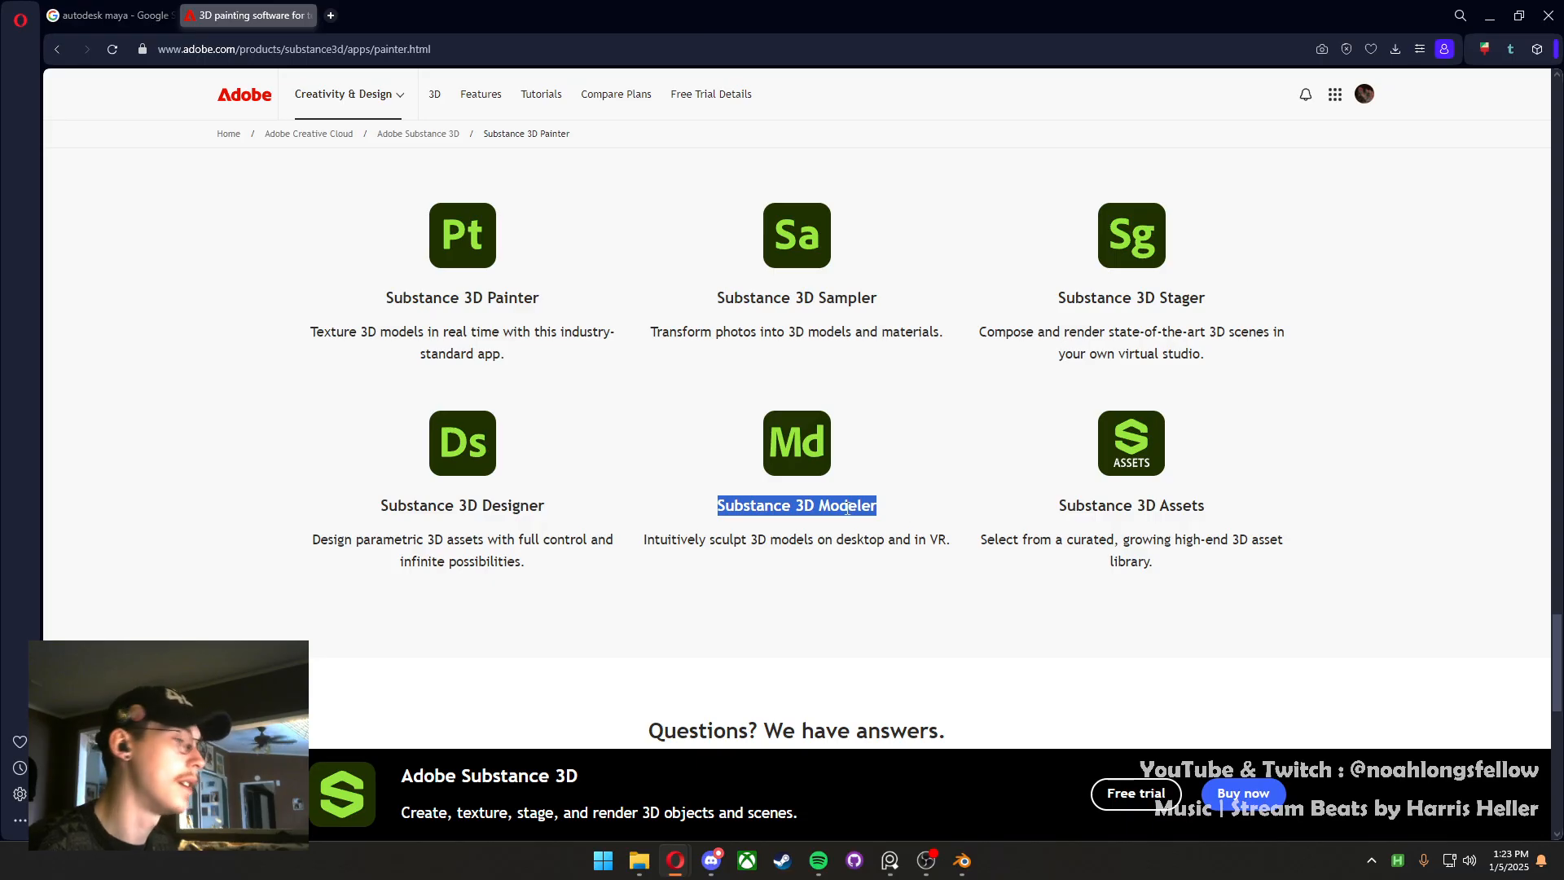
pyautogui.scroll(-4, 848, 508)
pyautogui.scroll(4, 869, 499)
pyautogui.click(899, 541)
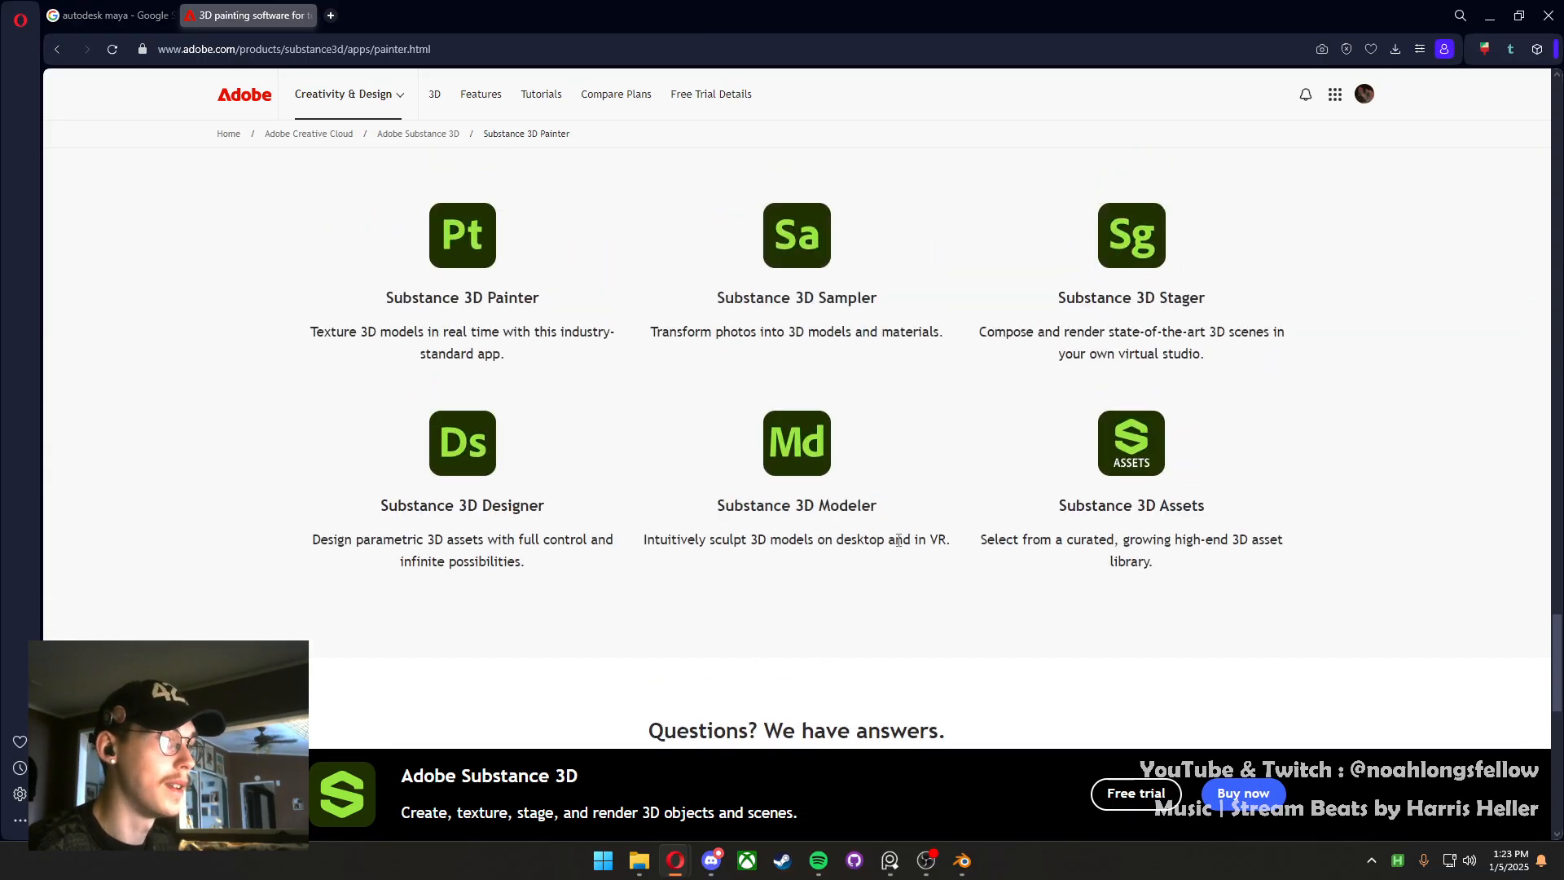
pyautogui.scroll(-4, 899, 541)
pyautogui.scroll(2, 1075, 527)
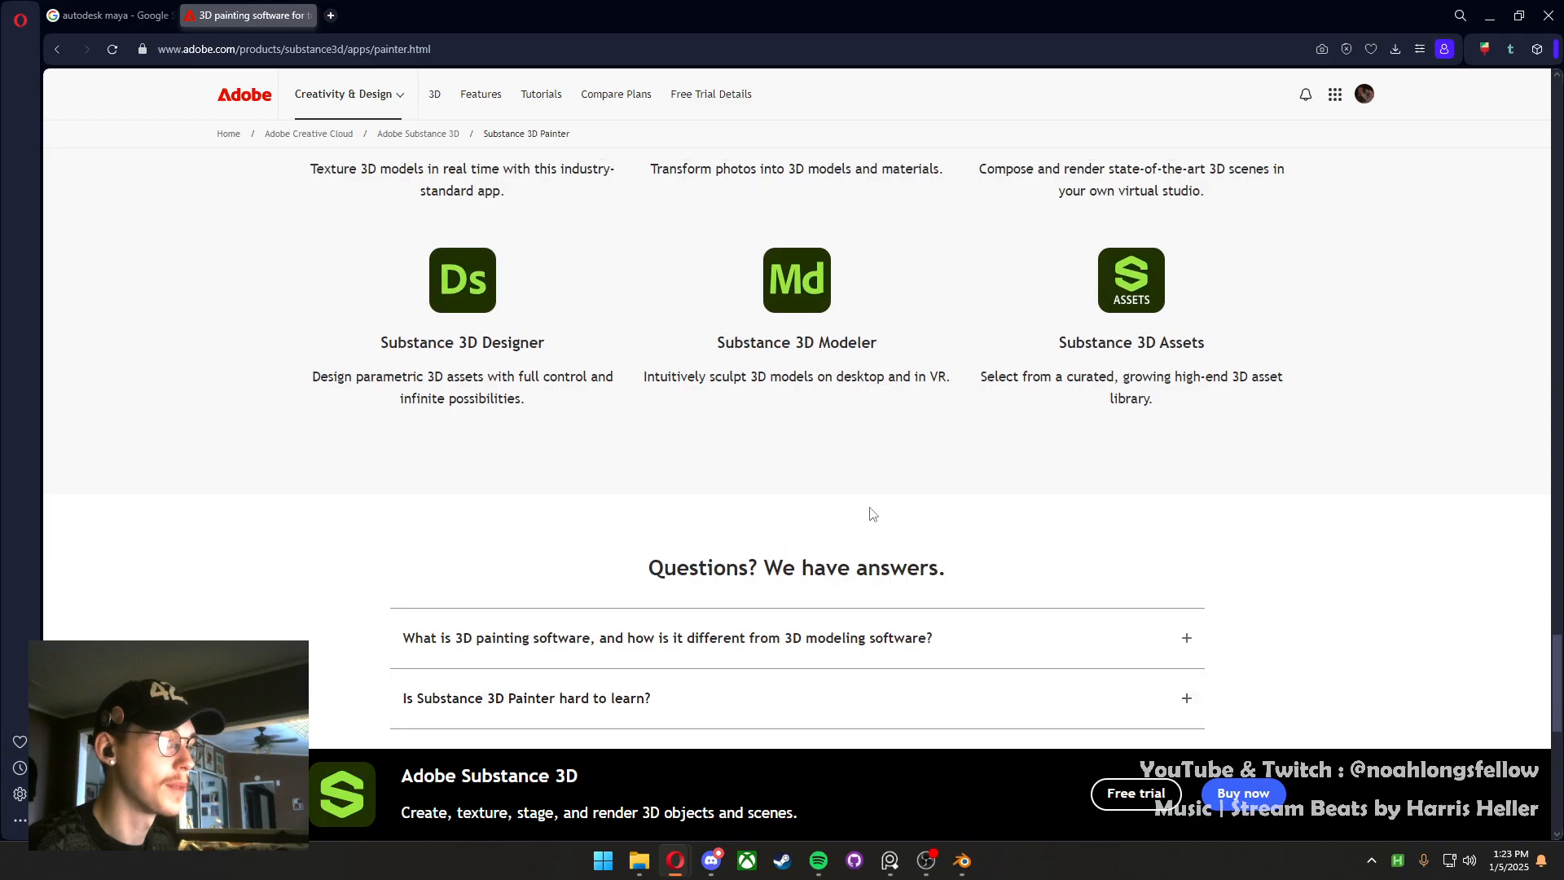
pyautogui.scroll(2, 831, 507)
pyautogui.moveTo(568, 510); pyautogui.dragTo(345, 506)
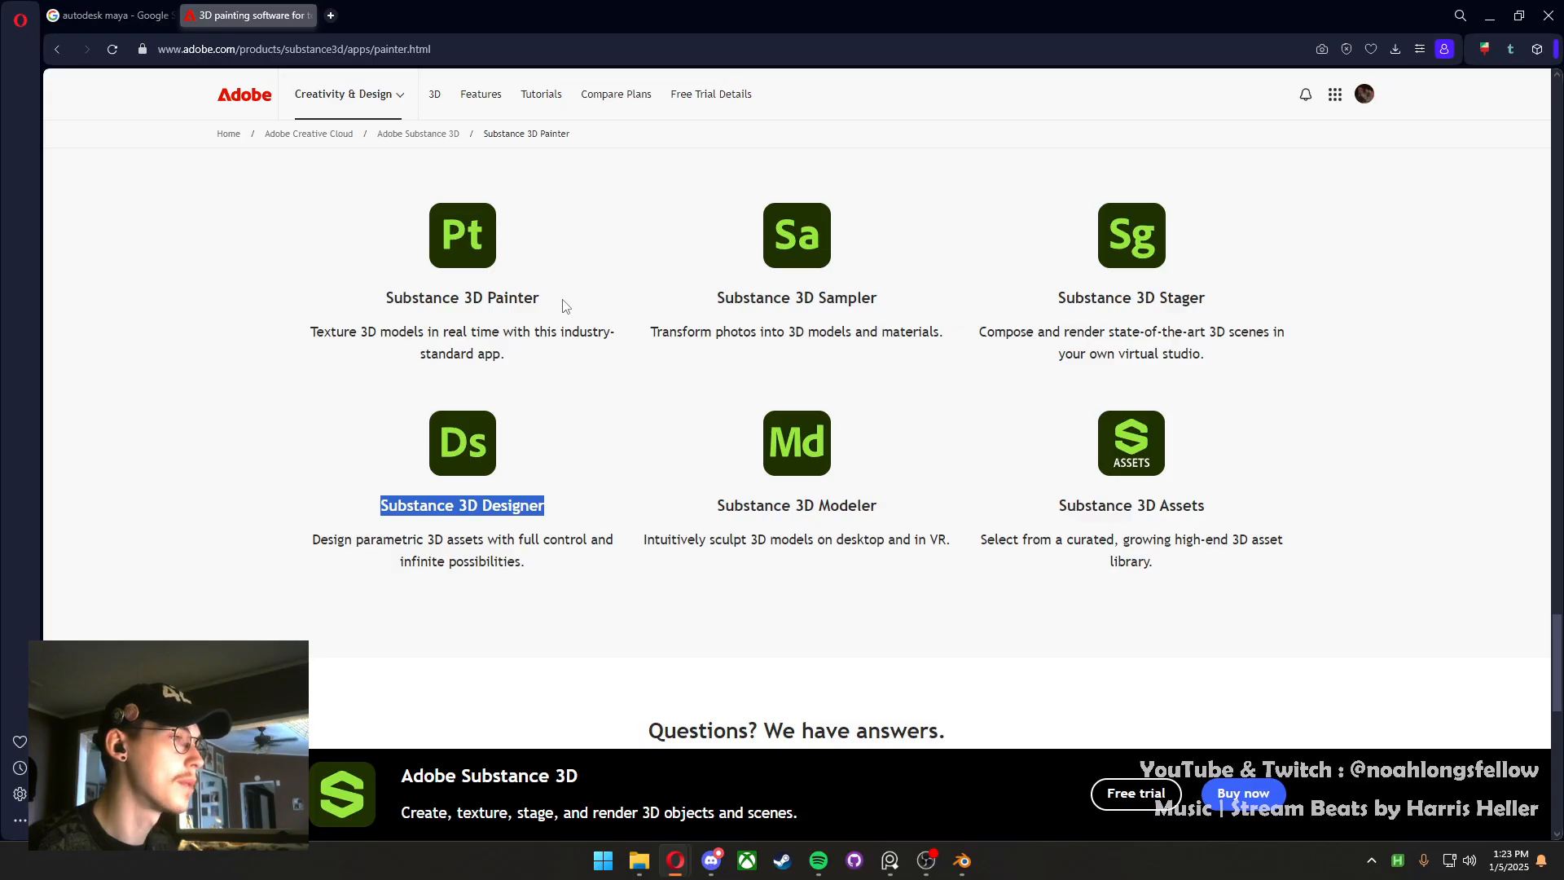
pyautogui.click(534, 493)
pyautogui.scroll(2, 538, 526)
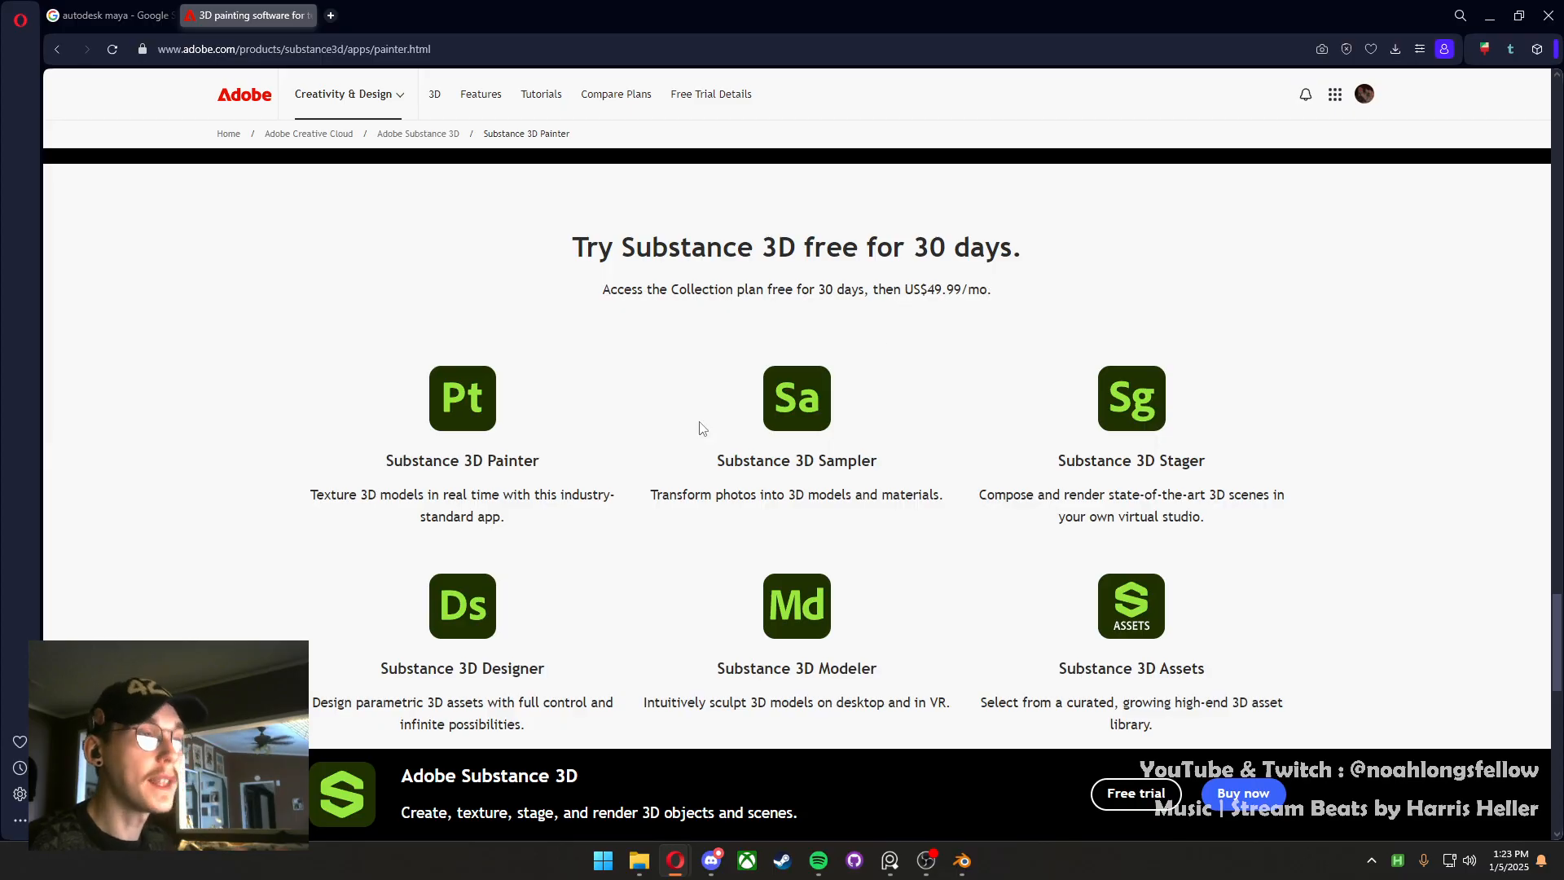
pyautogui.scroll(-2, 702, 427)
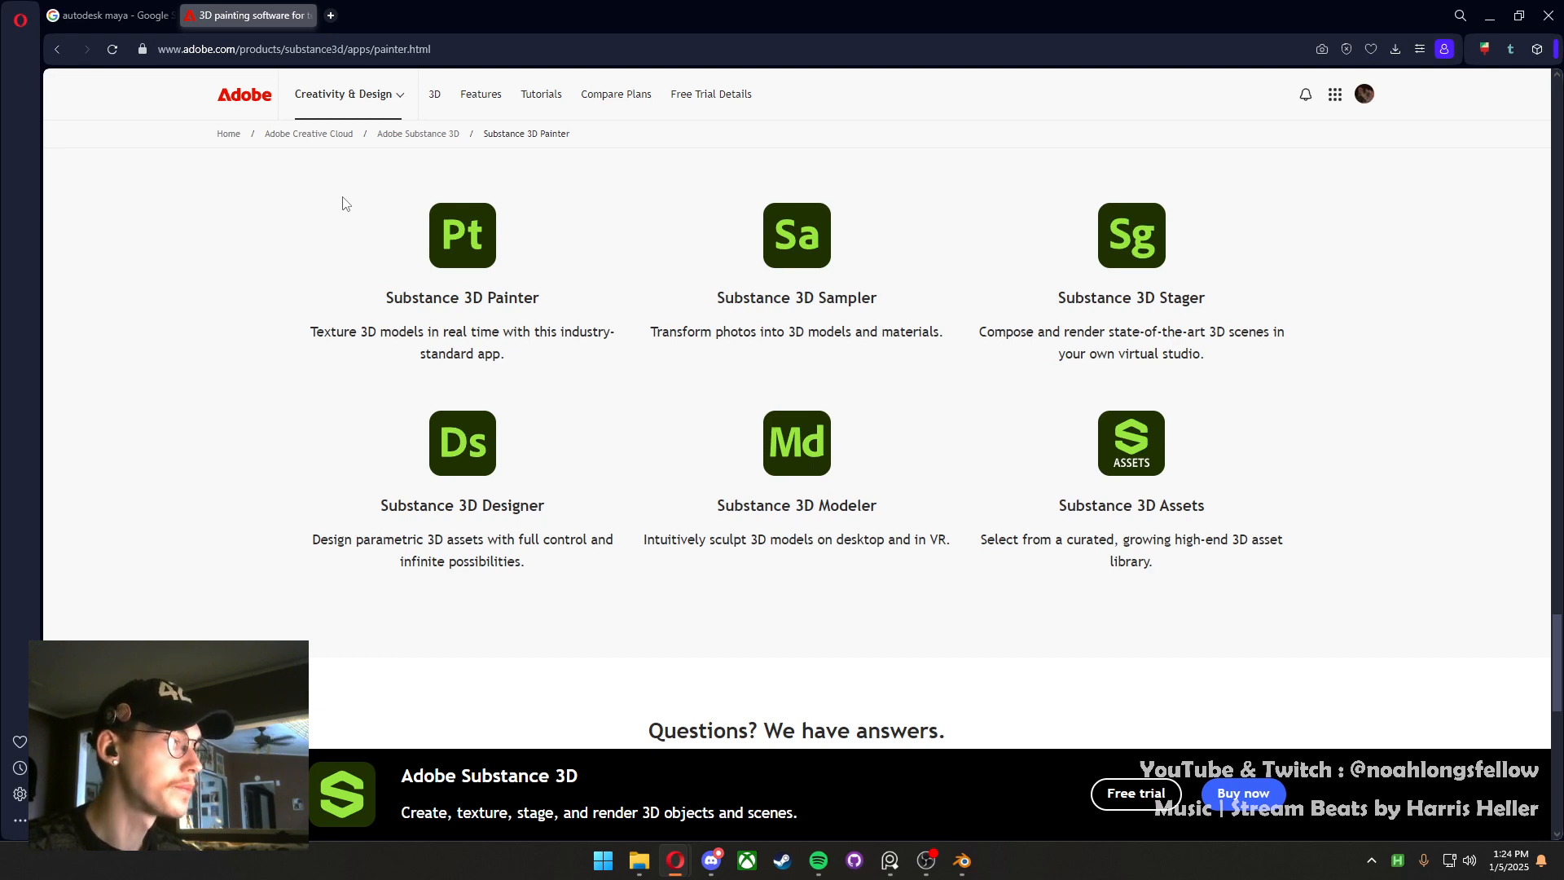
# Switch to Steam, search the store for "substance painter" and open the Mech Tutorial - 3Ds Max & Substance Painter page
pyautogui.click(782, 860)
pyautogui.click(1060, 116)
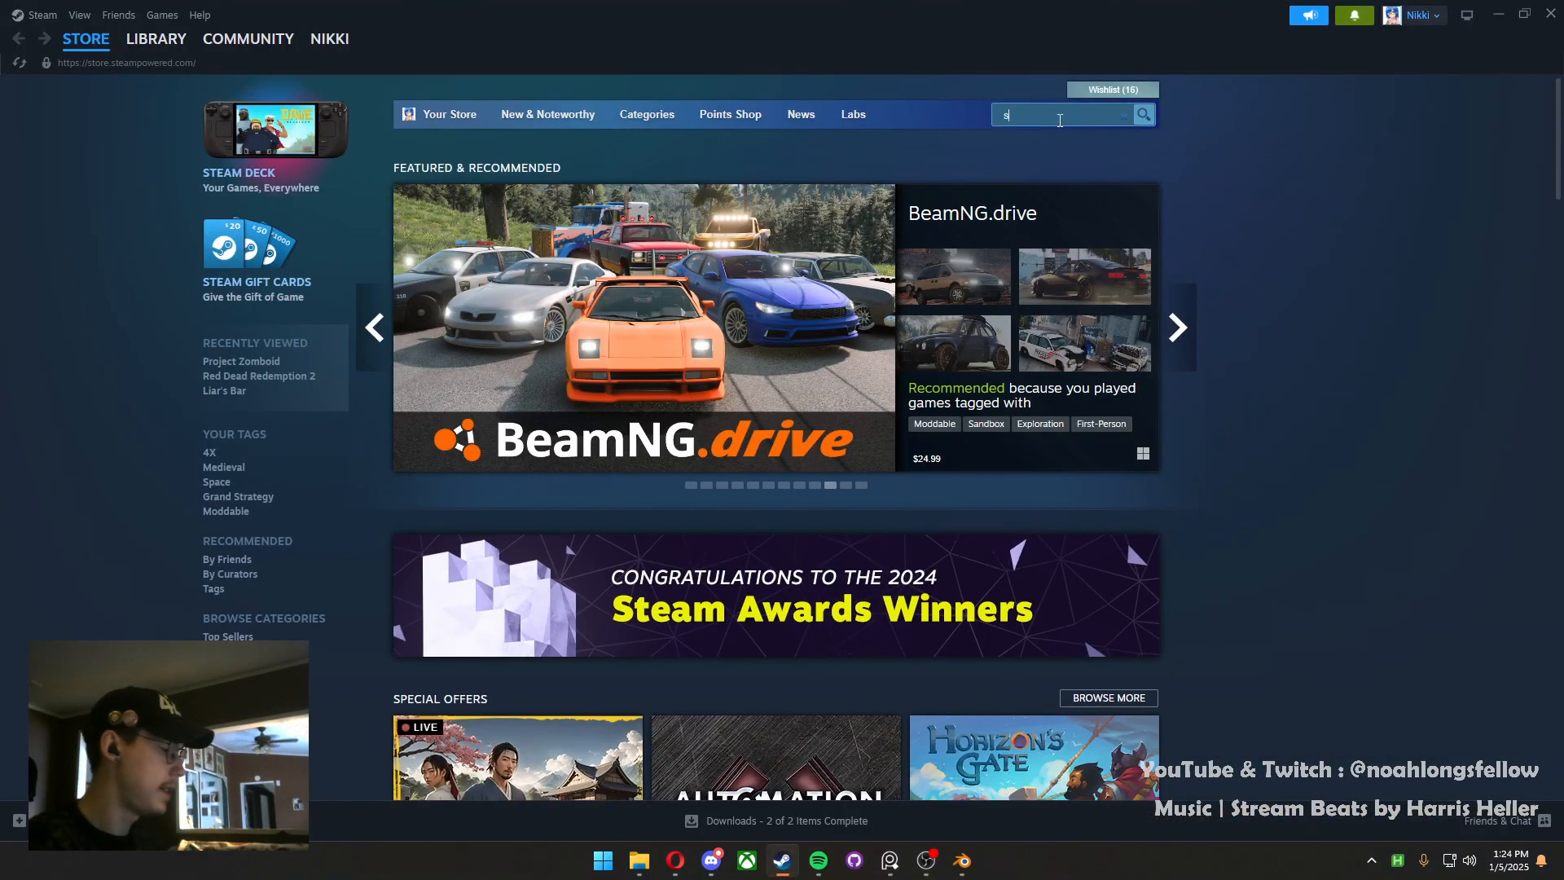
pyautogui.write('substance paiont')
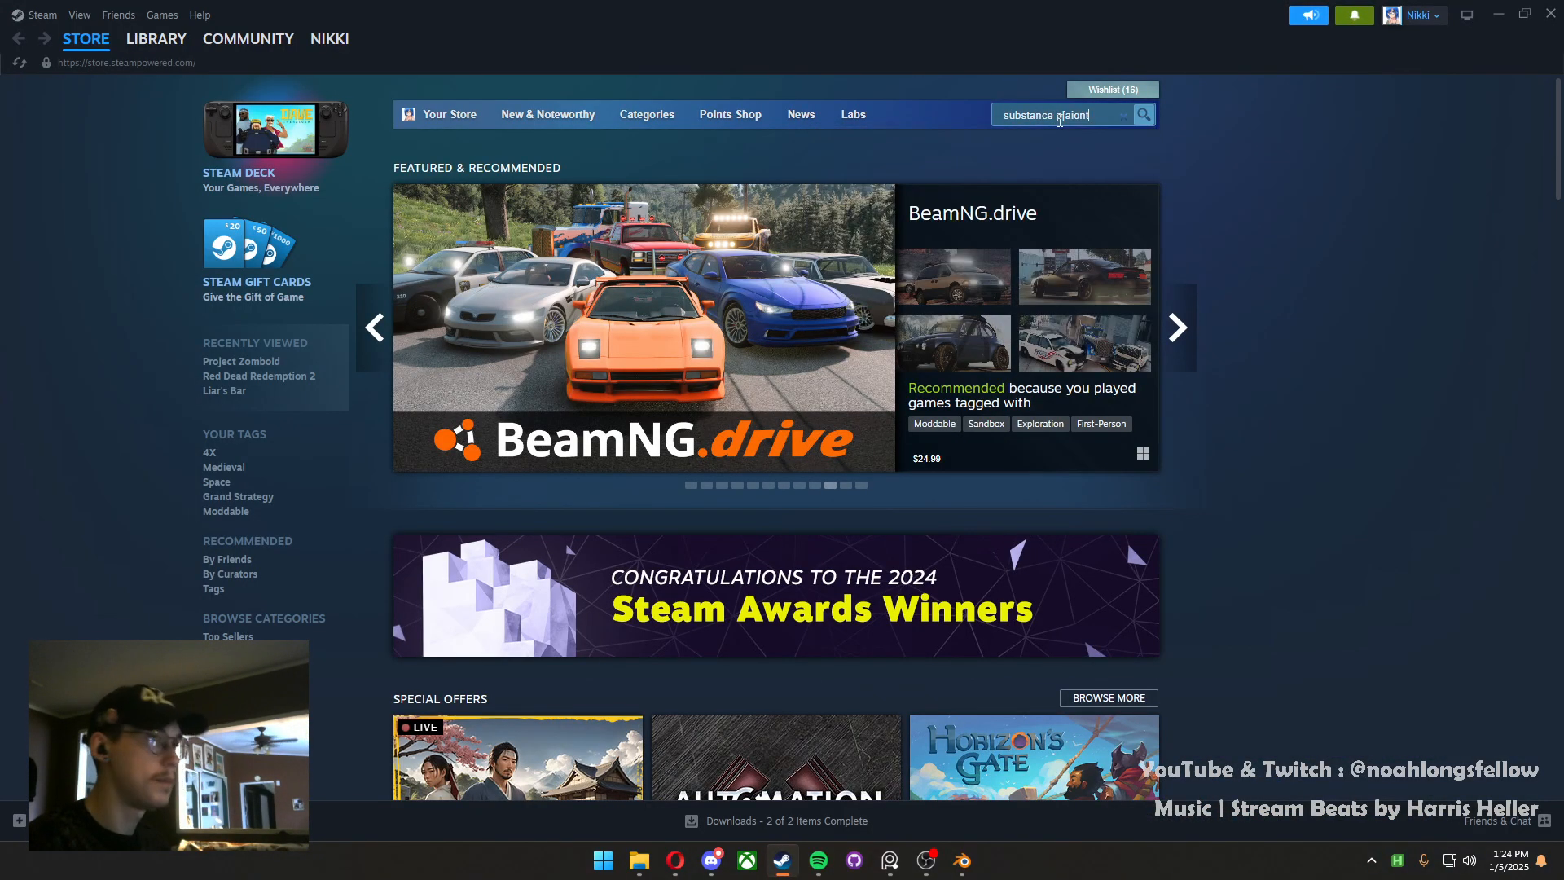
pyautogui.press('BackSpace')
pyautogui.press('BackSpace')
pyautogui.press('BackSpace')
pyautogui.write('nter')
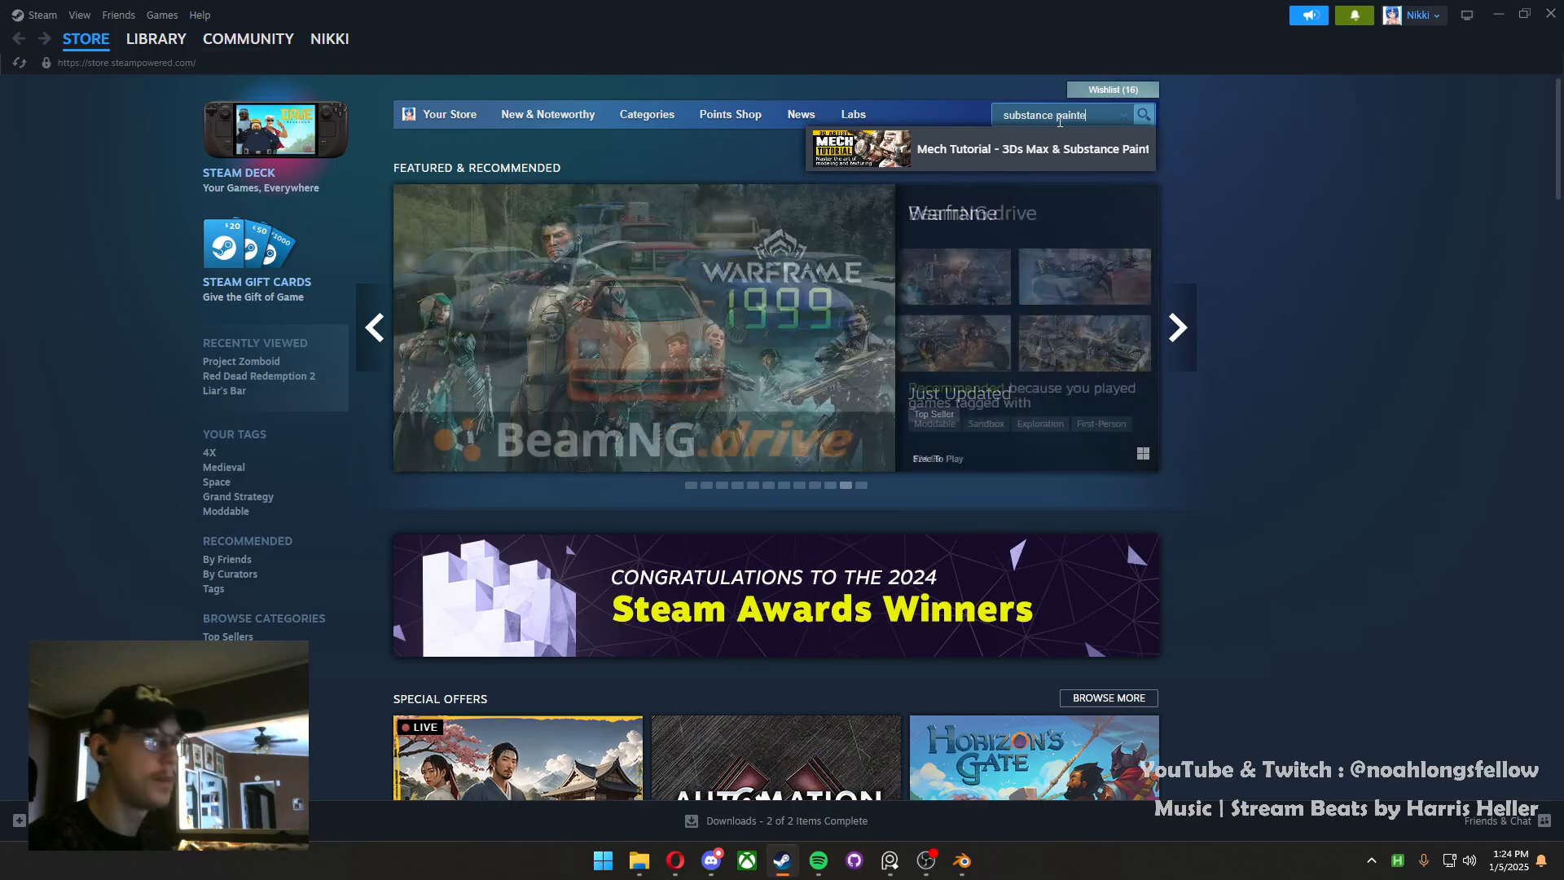
pyautogui.click(1121, 147)
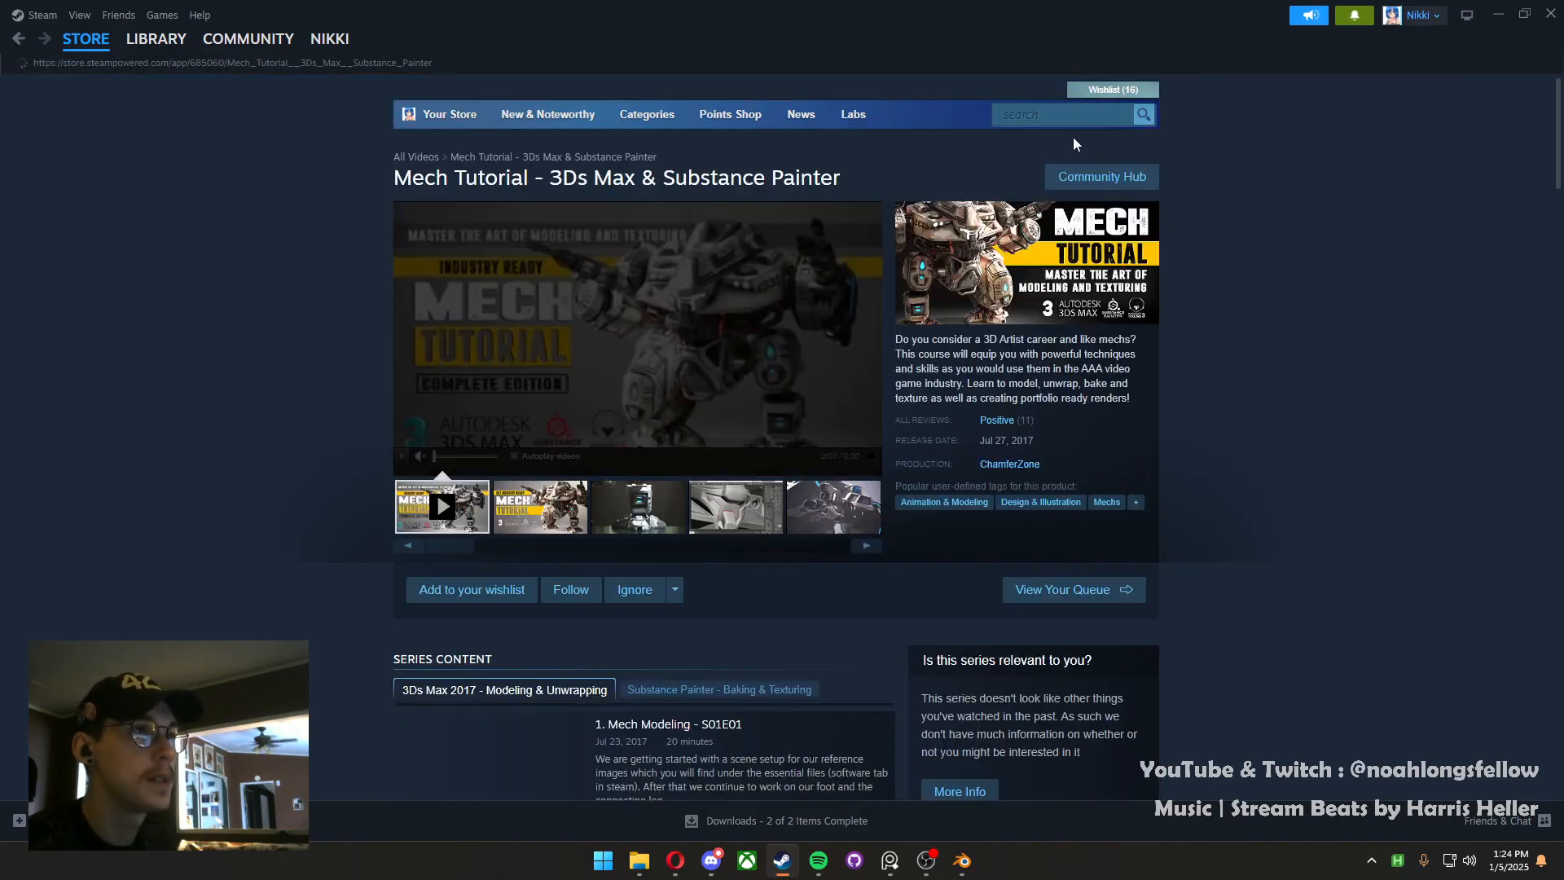
# Search the Steam store for "substance", open the Substance 3D Painter 2024 page and review its price, release details and description
pyautogui.click(1062, 116)
pyautogui.write('substance')
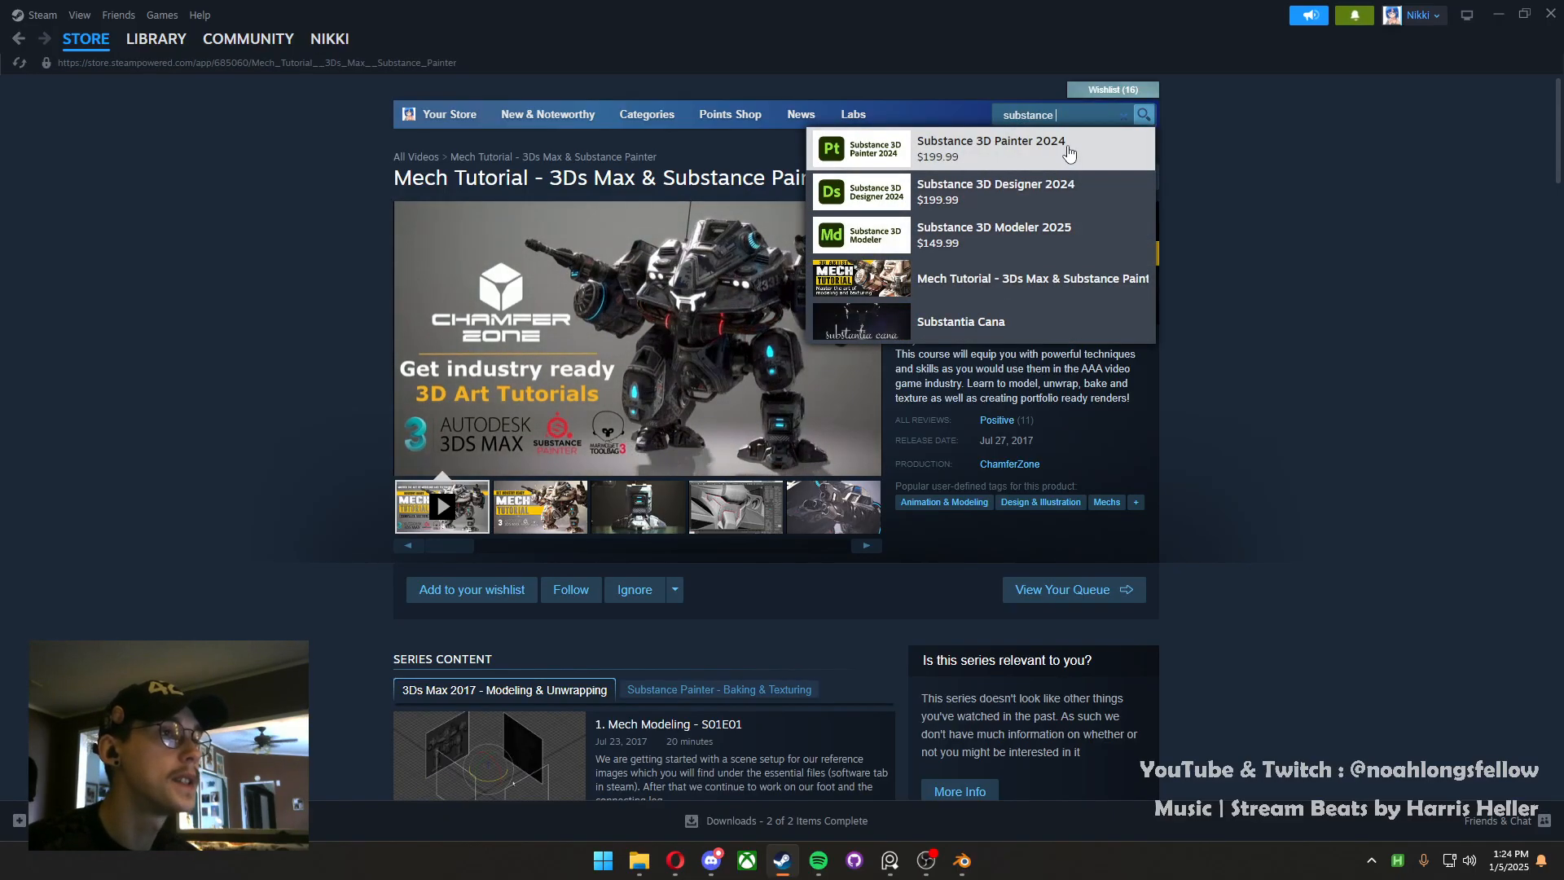
pyautogui.click(1068, 153)
pyautogui.scroll(-1, 966, 428)
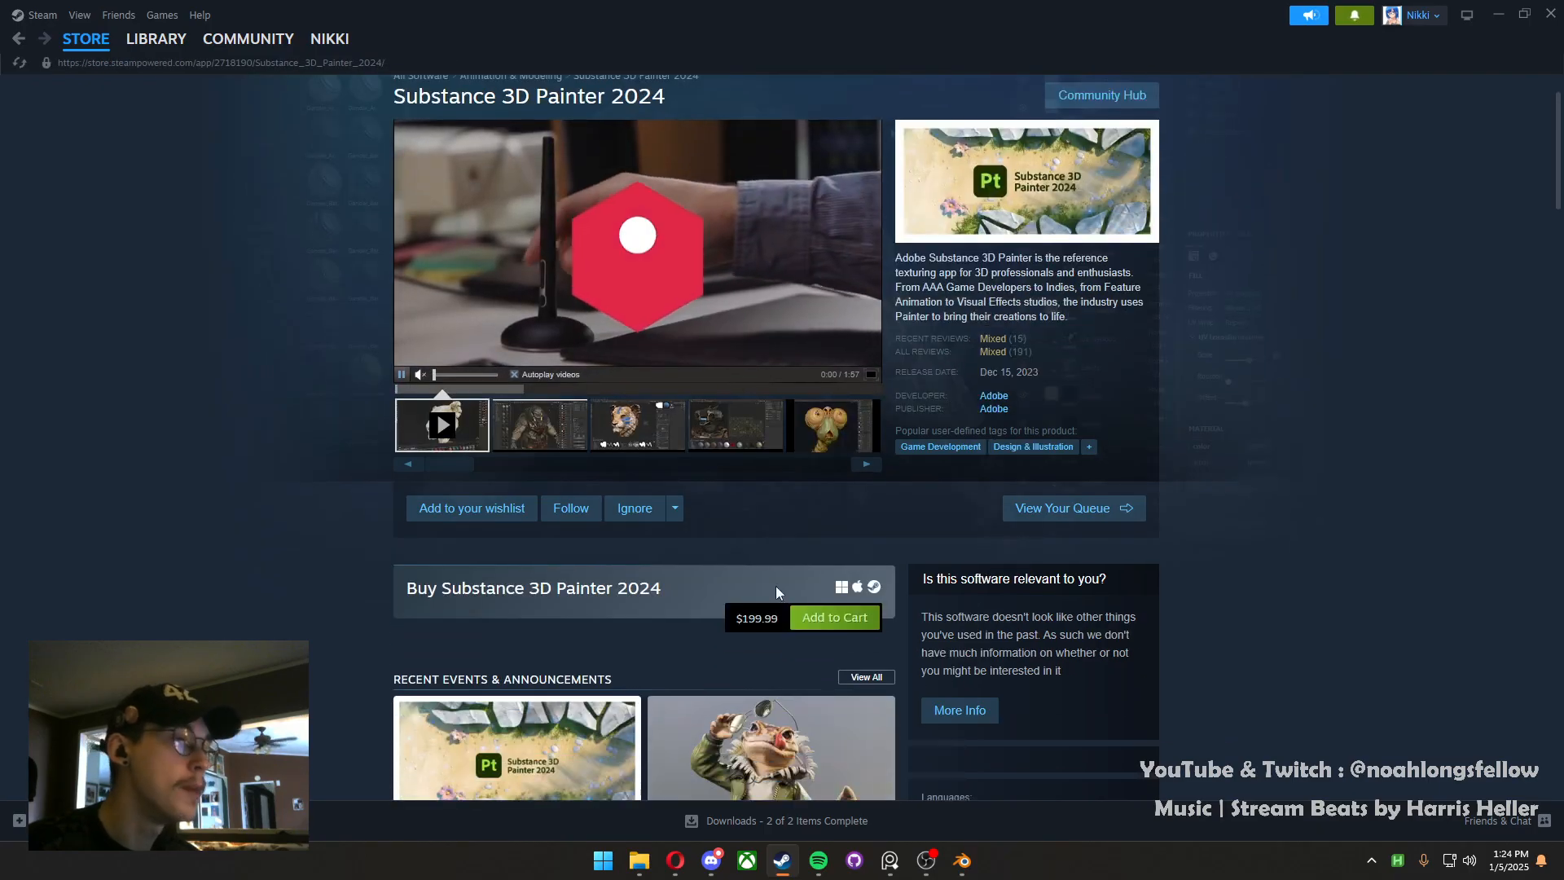
pyautogui.scroll(1, 893, 487)
pyautogui.scroll(1, 893, 487)
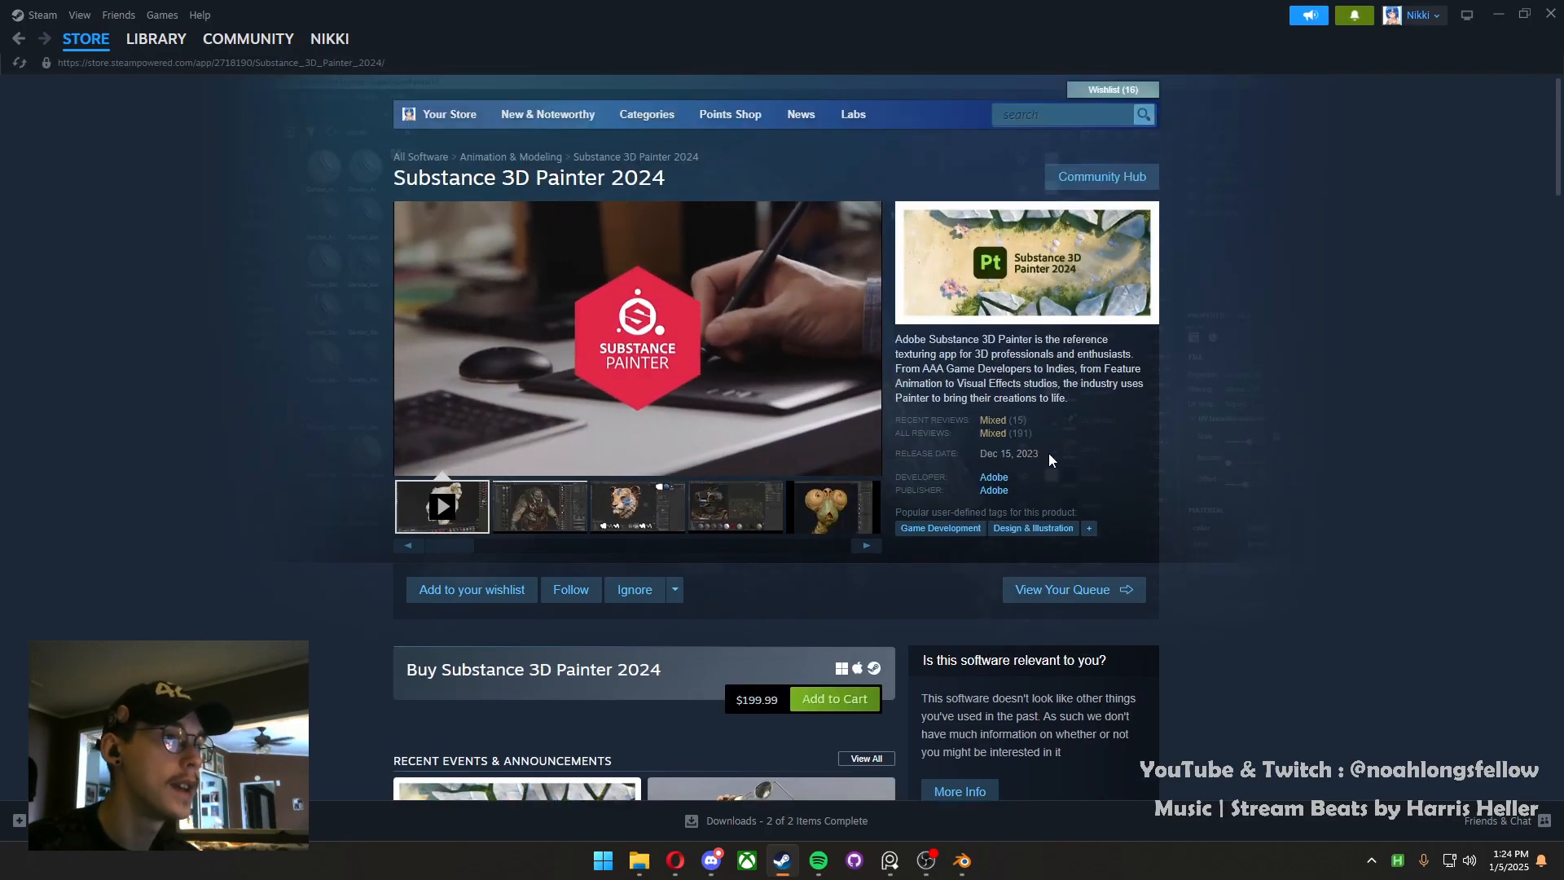
pyautogui.scroll(-3, 917, 399)
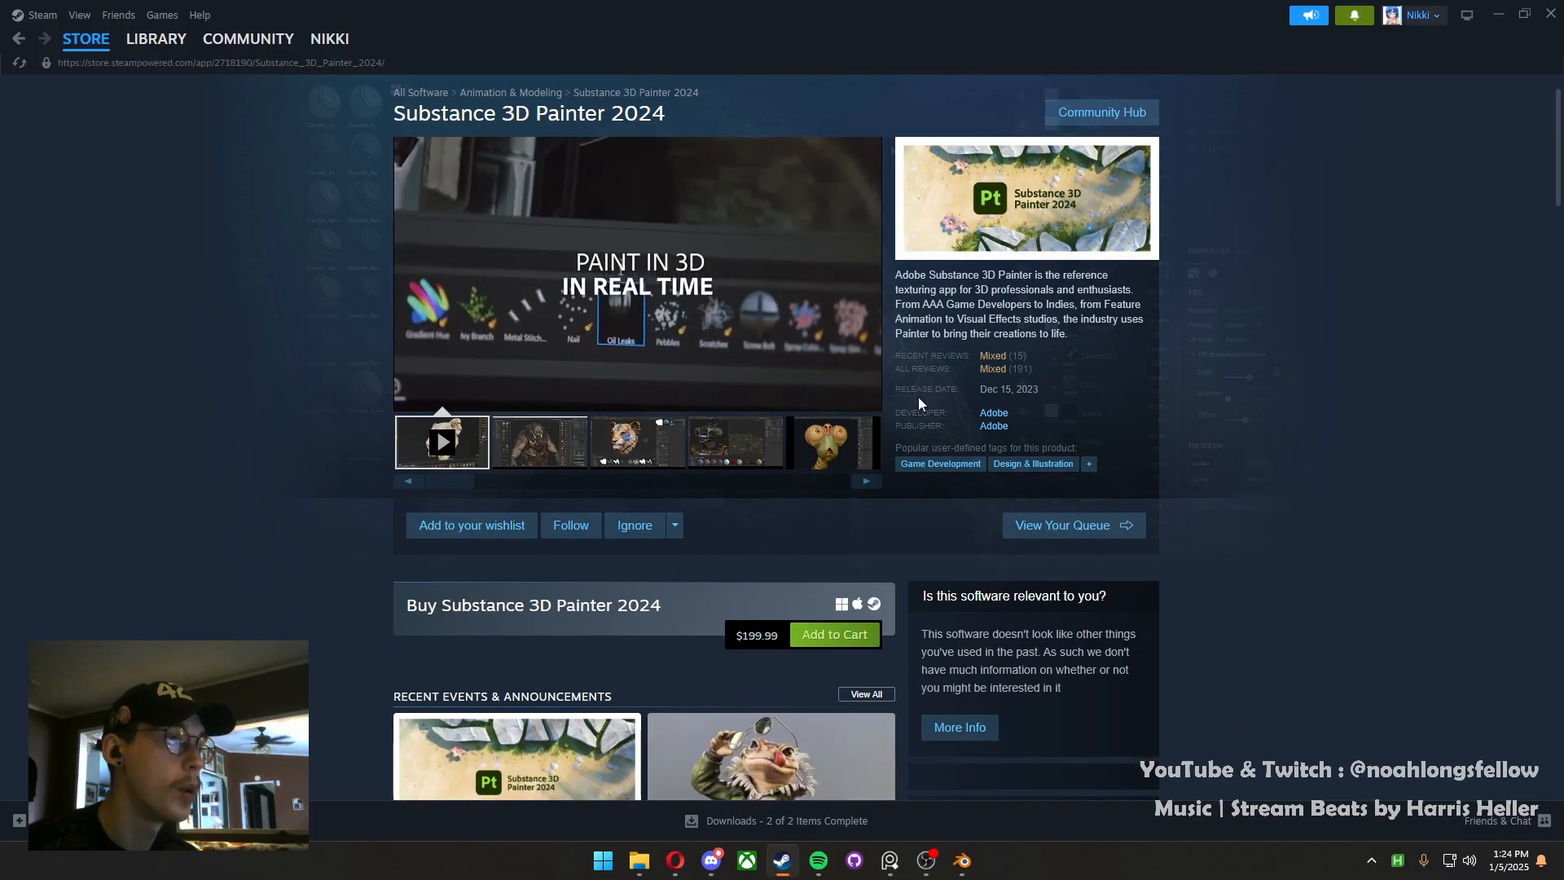
pyautogui.scroll(-5, 916, 397)
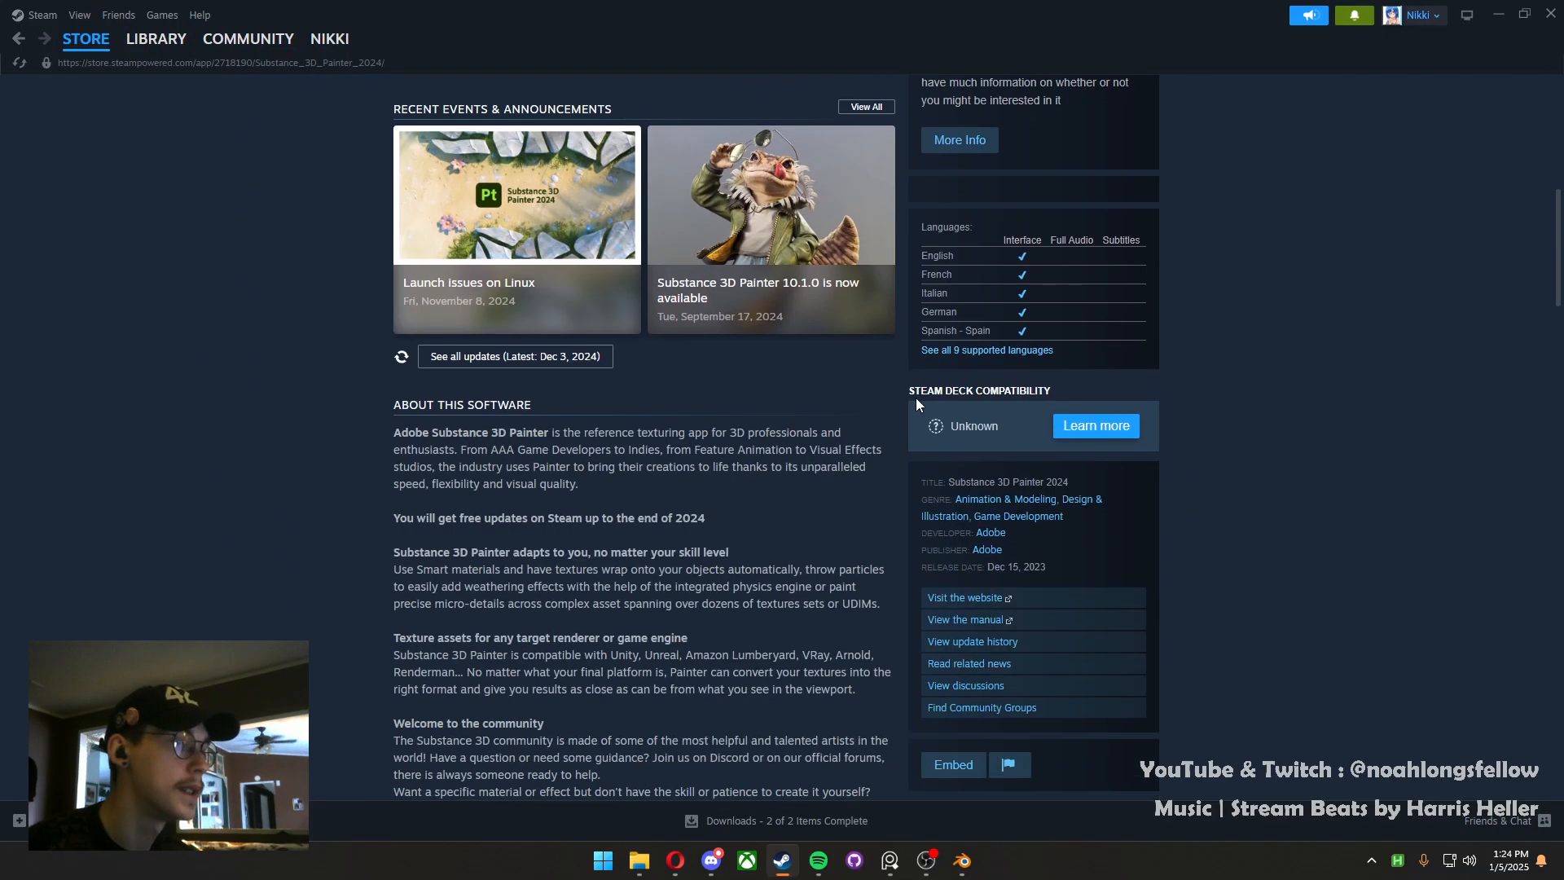
pyautogui.scroll(8, 892, 383)
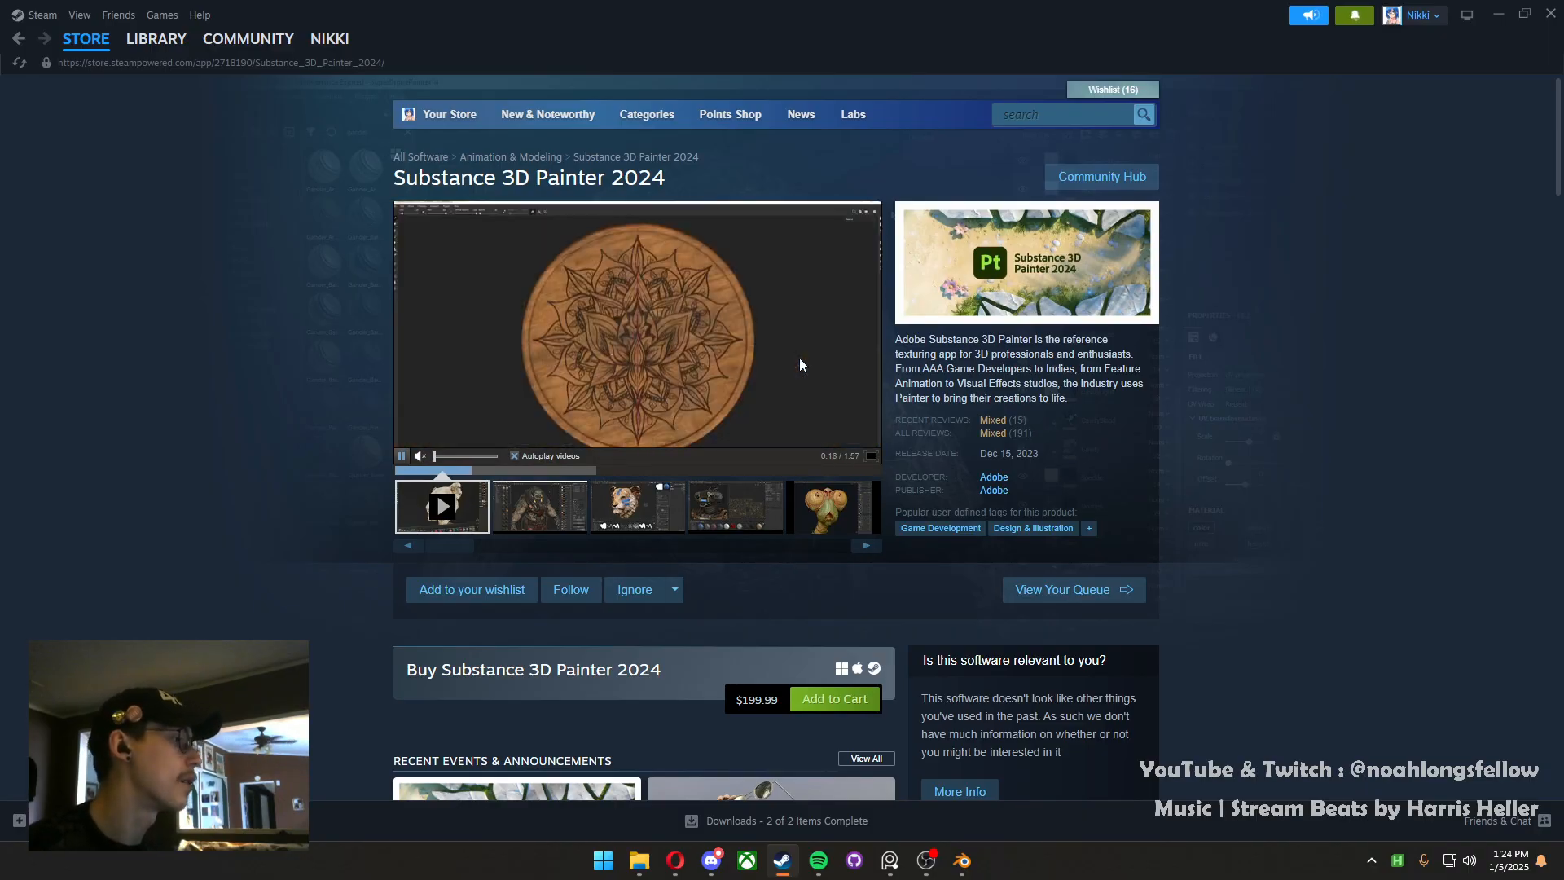
# Close the Steam window, switch back to Blender and save the whiterun_throne.blend file
pyautogui.click(1545, 26)
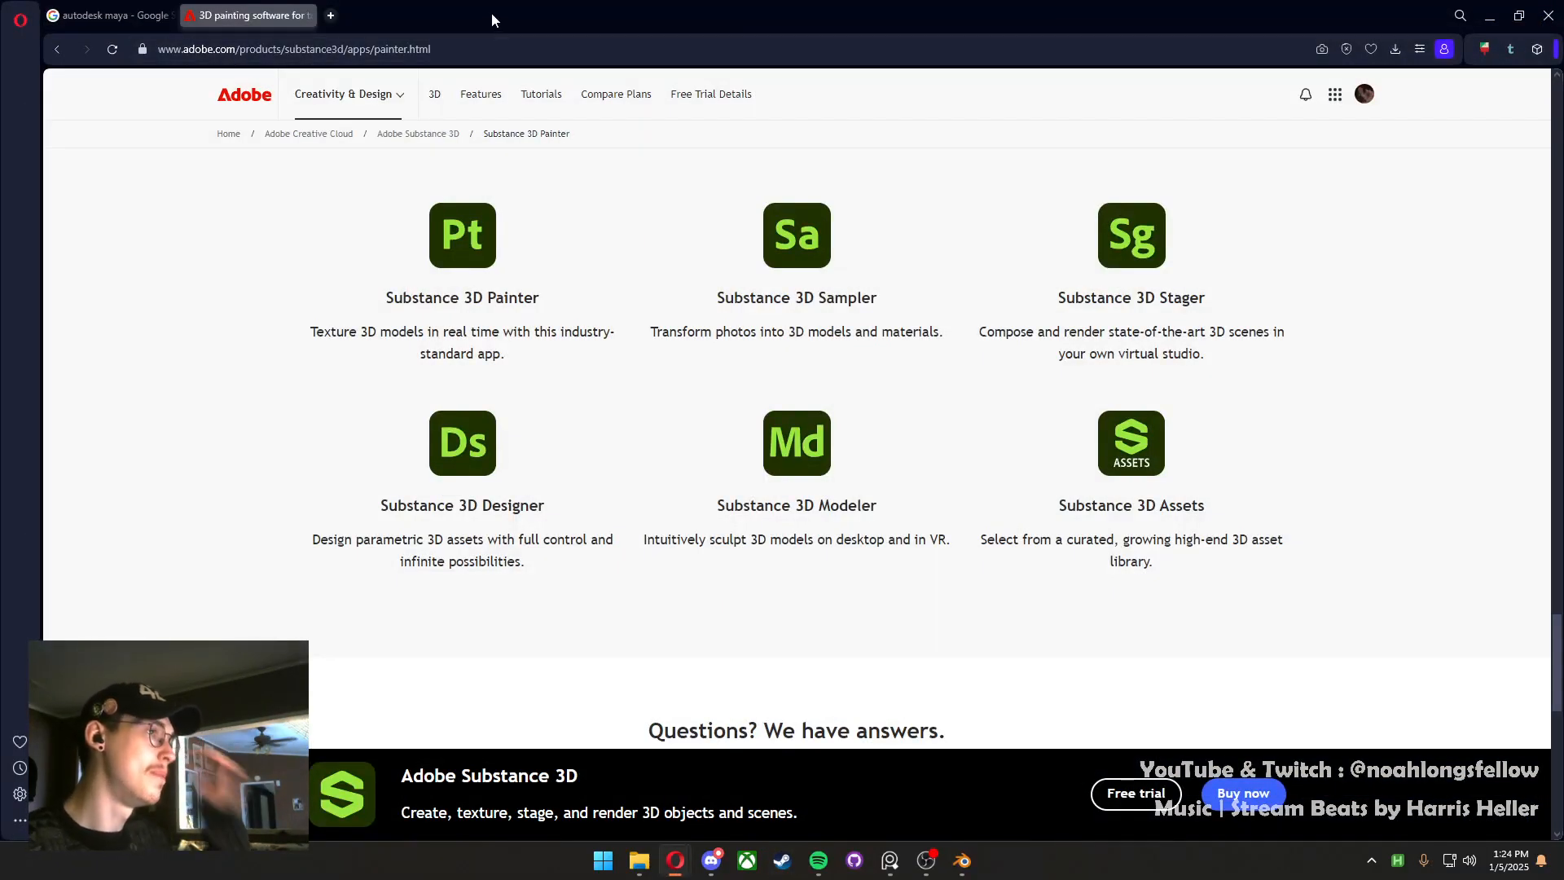
pyautogui.hotkey('alt', 'Tab')
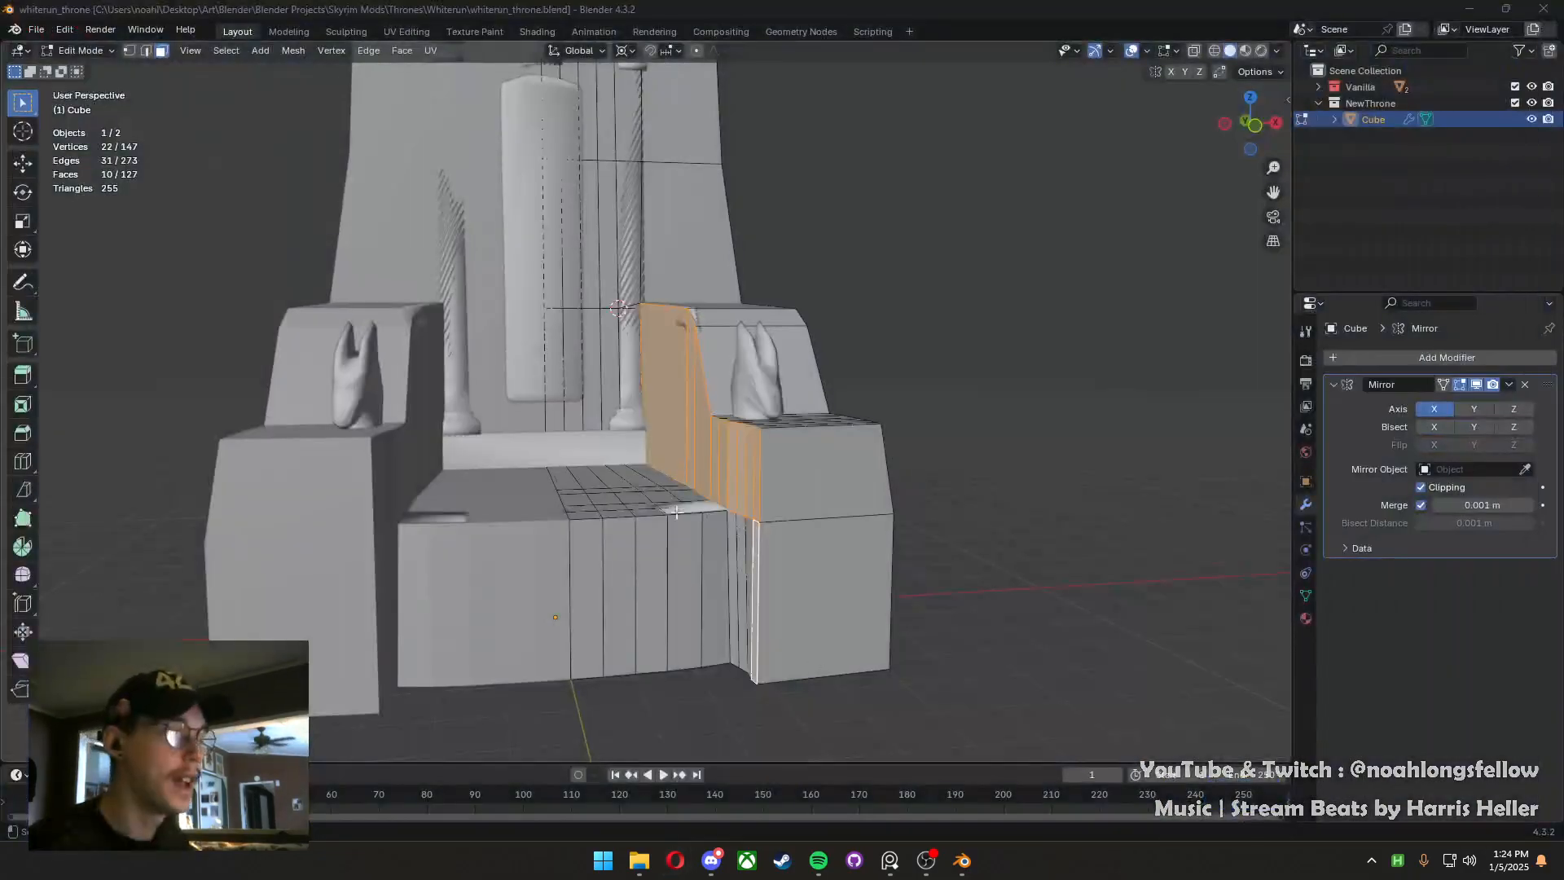
pyautogui.moveTo(676, 512); pyautogui.dragTo(577, 567, button='middle')
pyautogui.hotkey('ctrl', 's')
# Move the five outer side faces of the backrest about 1.16 m inward along X and save the file
pyautogui.click(631, 483)
pyautogui.click(670, 541)
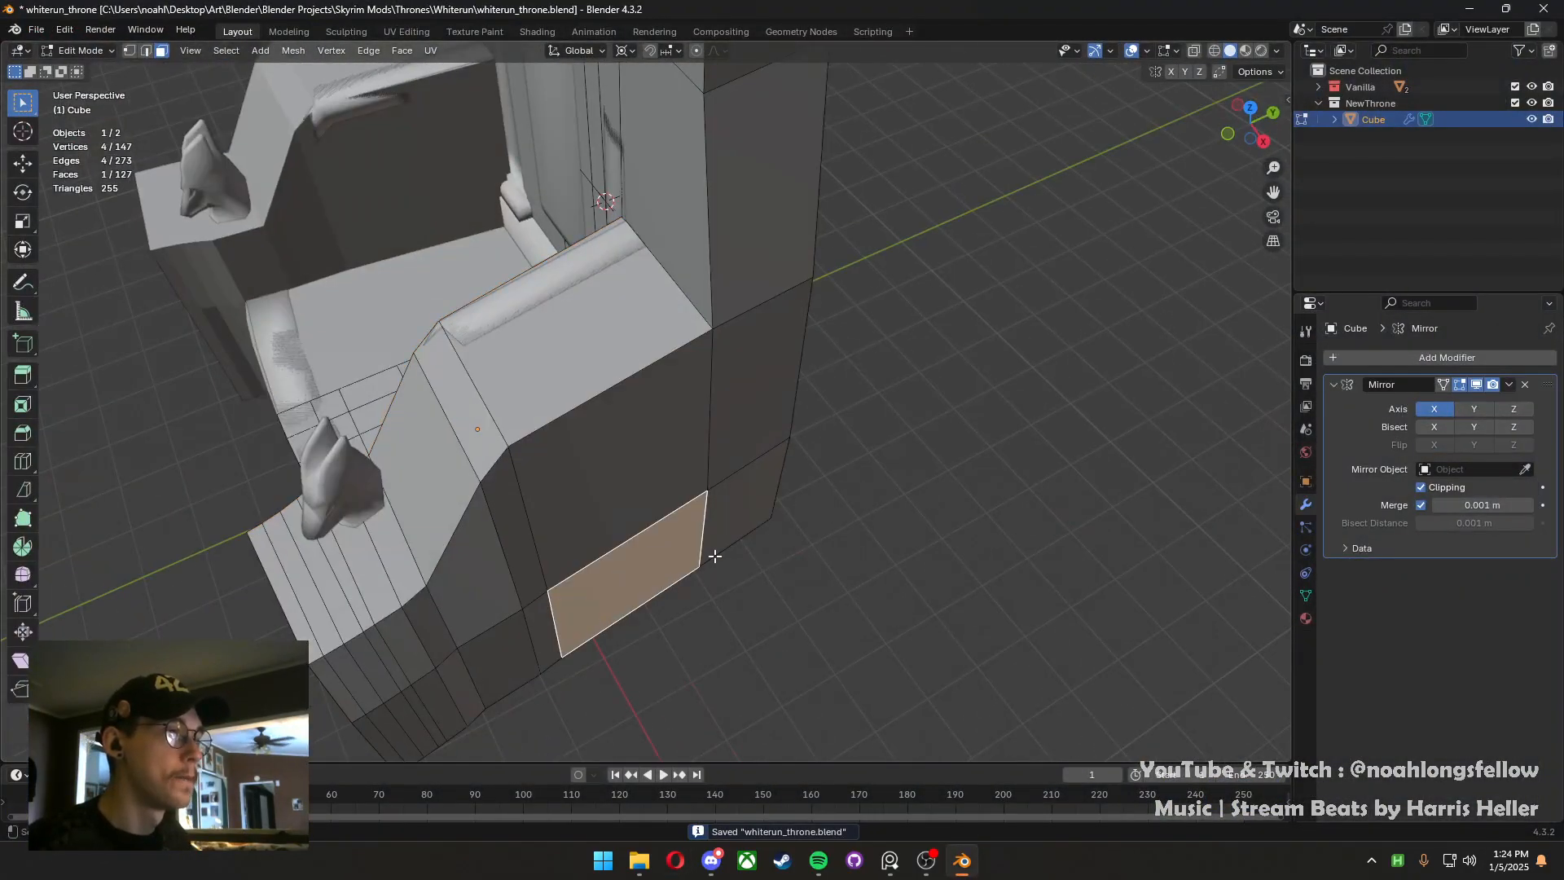
pyautogui.click(763, 500)
pyautogui.keyDown('shift'); pyautogui.click(764, 376); pyautogui.keyUp('shift')
pyautogui.scroll(-4, 732, 265)
pyautogui.keyDown('shift'); pyautogui.moveTo(729, 255); pyautogui.dragTo(734, 371, button='middle'); pyautogui.keyUp('shift')
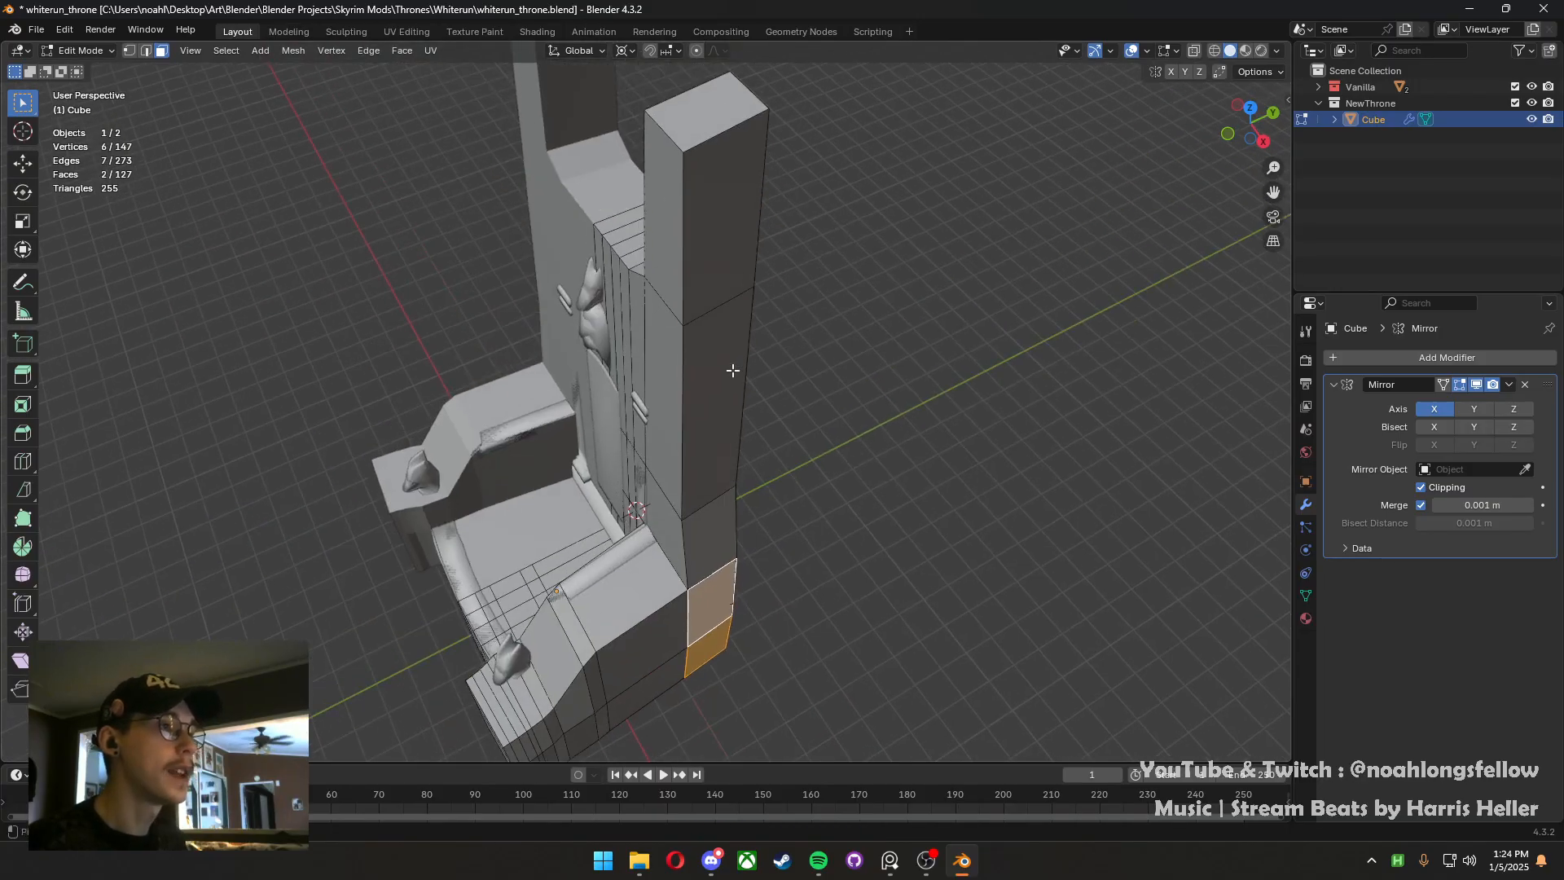
pyautogui.keyDown('shift'); pyautogui.click(714, 538); pyautogui.keyUp('shift')
pyautogui.keyDown('shift'); pyautogui.click(717, 408); pyautogui.keyUp('shift')
pyautogui.keyDown('shift'); pyautogui.click(719, 265); pyautogui.keyUp('shift')
pyautogui.moveTo(704, 285); pyautogui.dragTo(738, 340, button='middle')
pyautogui.press('g')
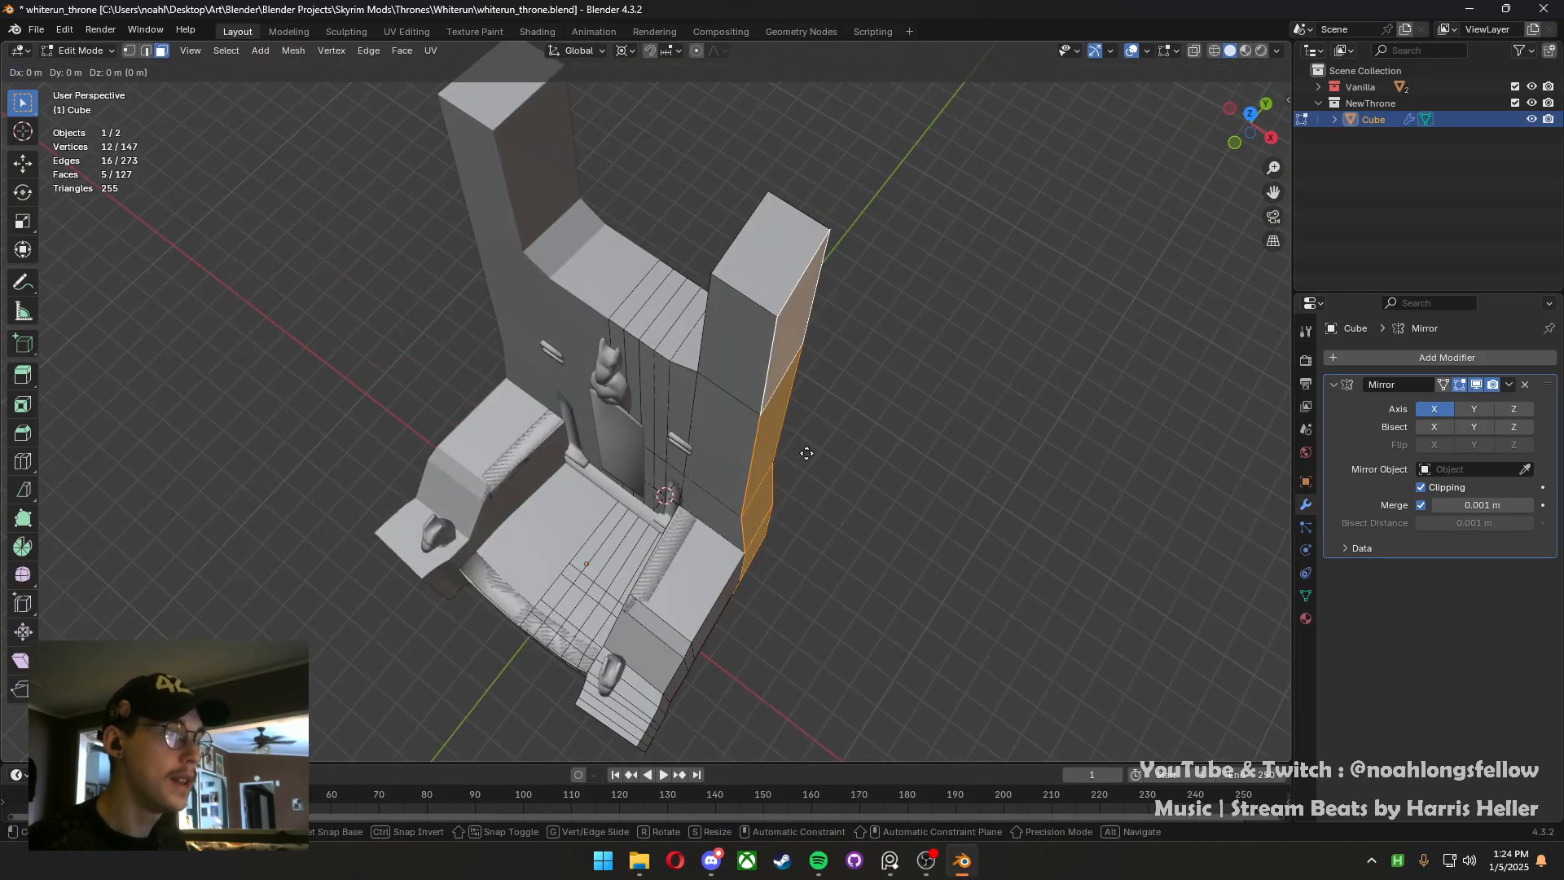
pyautogui.press('x')
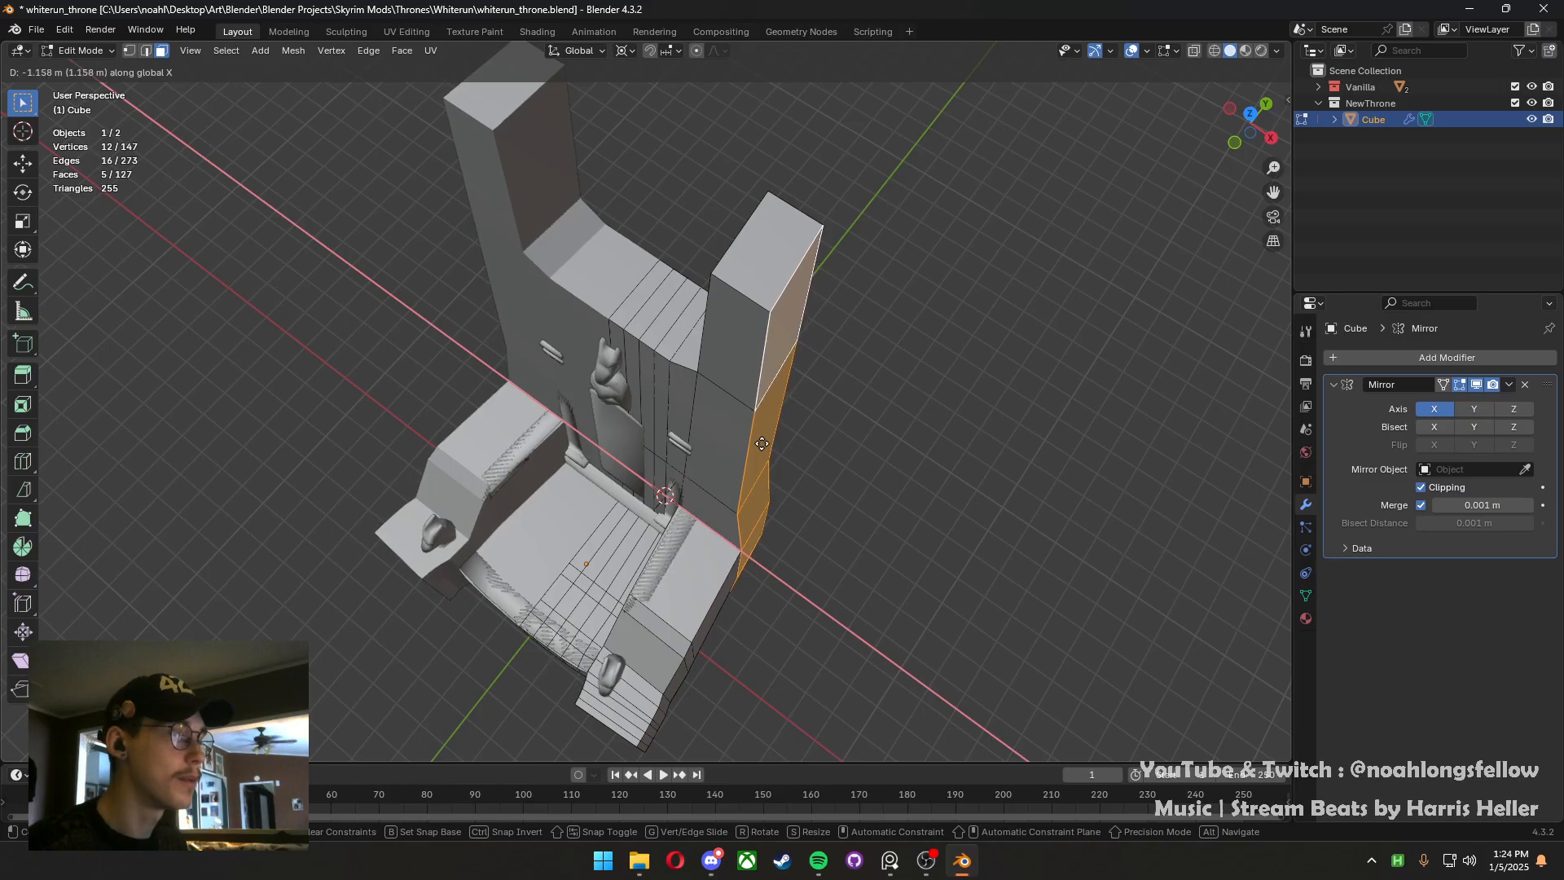
pyautogui.click(762, 444)
pyautogui.moveTo(763, 444); pyautogui.dragTo(740, 417, button='middle')
pyautogui.hotkey('ctrl', 's')
pyautogui.moveTo(678, 475); pyautogui.dragTo(677, 398, button='middle')
pyautogui.moveTo(738, 447); pyautogui.dragTo(745, 383, button='middle')
pyautogui.keyDown('shift'); pyautogui.moveTo(698, 252); pyautogui.dragTo(692, 403, button='middle'); pyautogui.keyUp('shift')
pyautogui.scroll(1, 689, 393)
pyautogui.hotkey('ctrl', 'r')
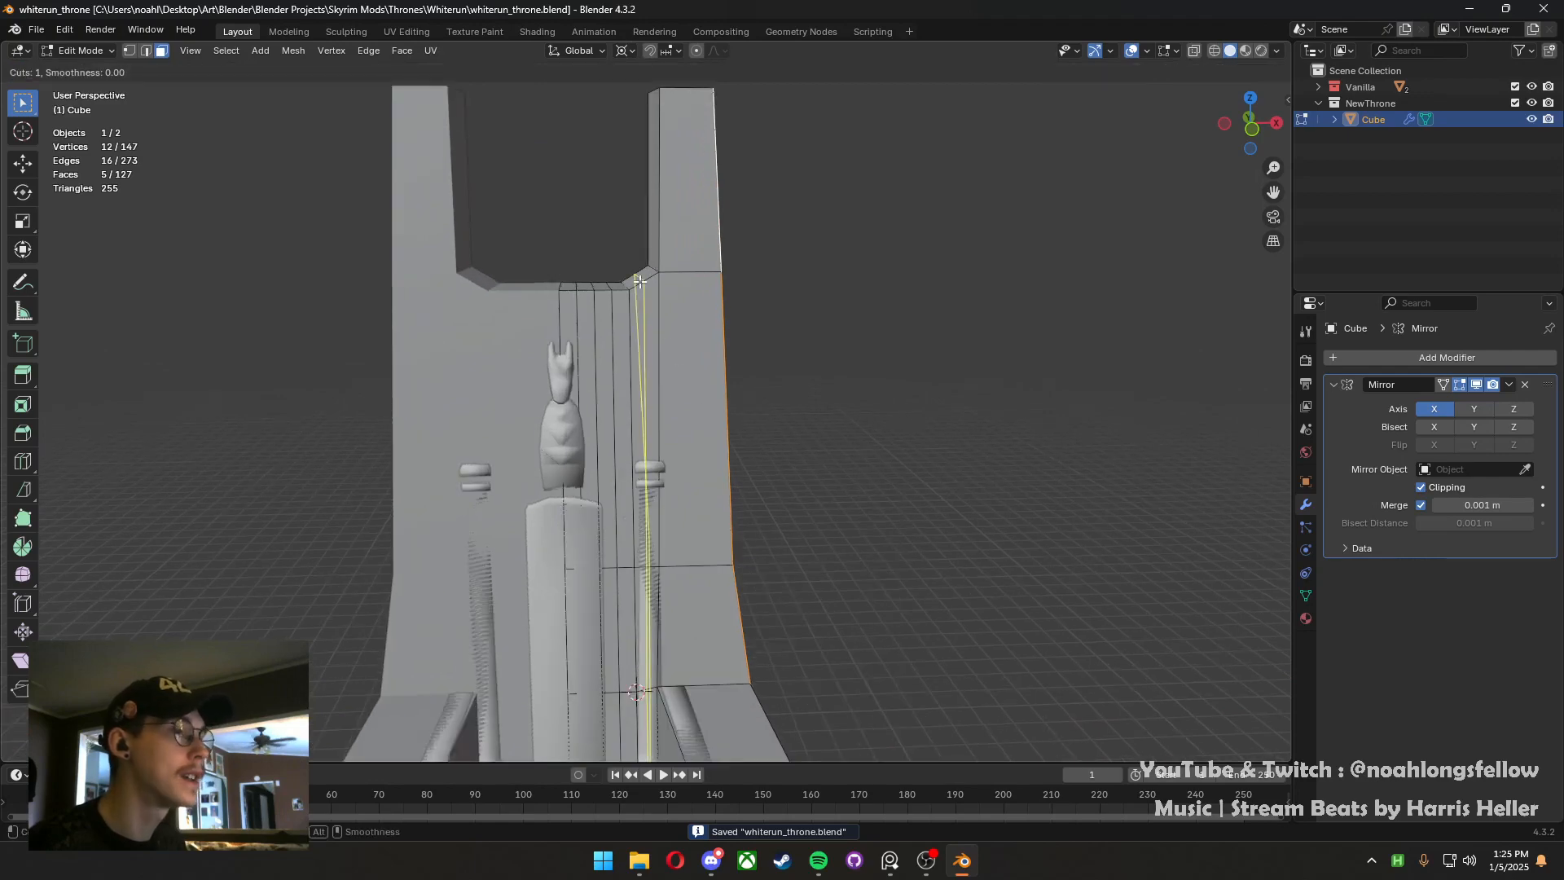
pyautogui.rightClick(637, 288)
pyautogui.scroll(1, 634, 326)
pyautogui.scroll(-2, 624, 391)
pyautogui.moveTo(622, 407); pyautogui.dragTo(611, 406, button='middle')
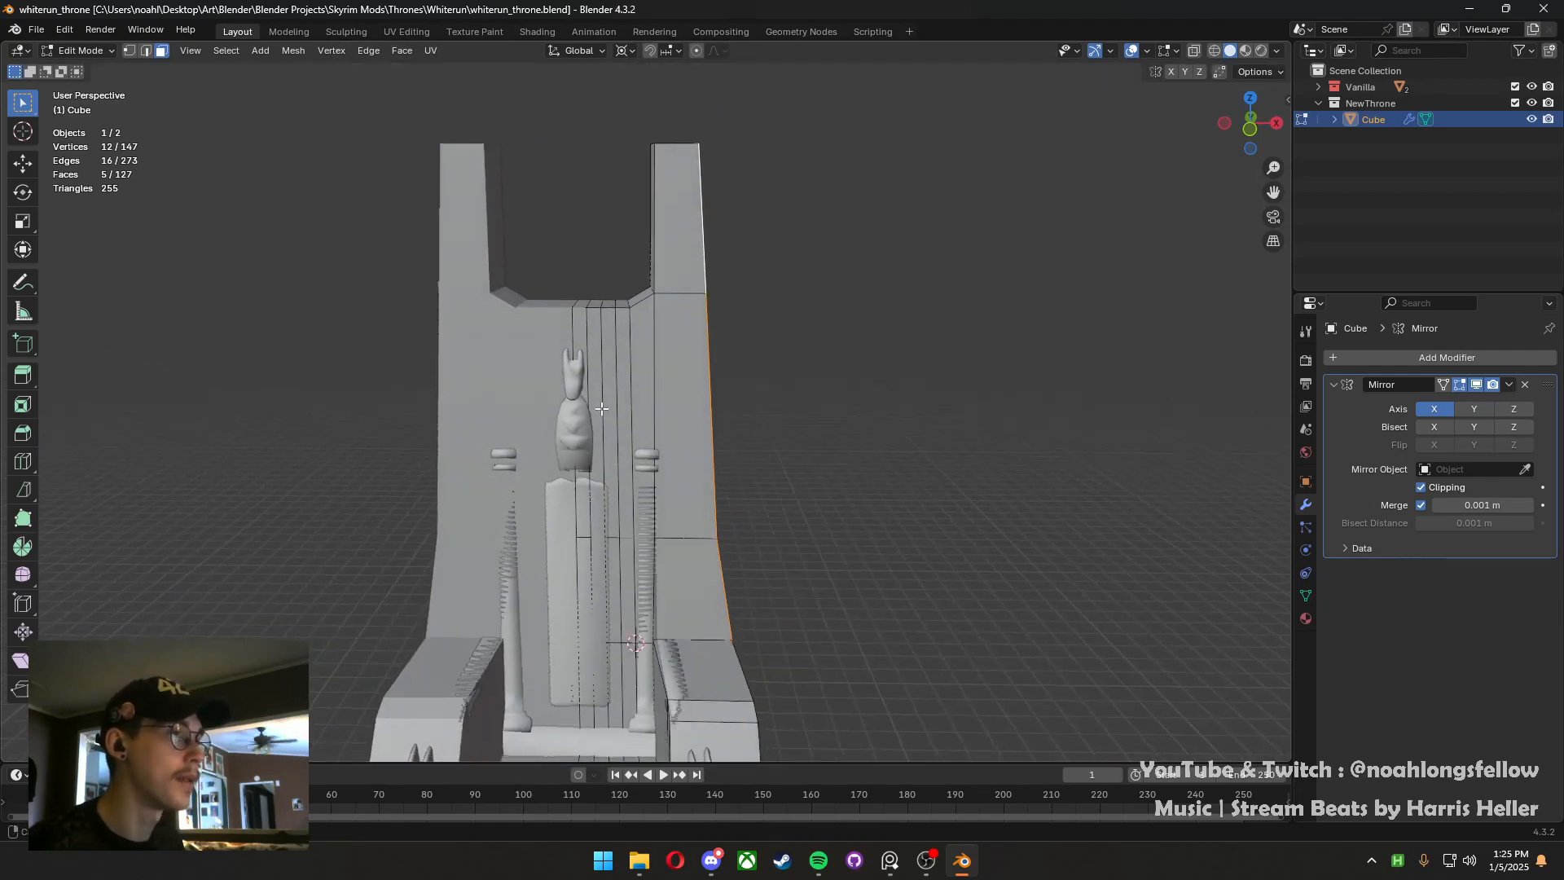
# Lower the centre face and a neighbouring face of the backrest's top edge along Z to start a downward curve
pyautogui.scroll(3, 606, 322)
pyautogui.press('1')
pyautogui.press('3')
pyautogui.hotkey('alt', 'a')
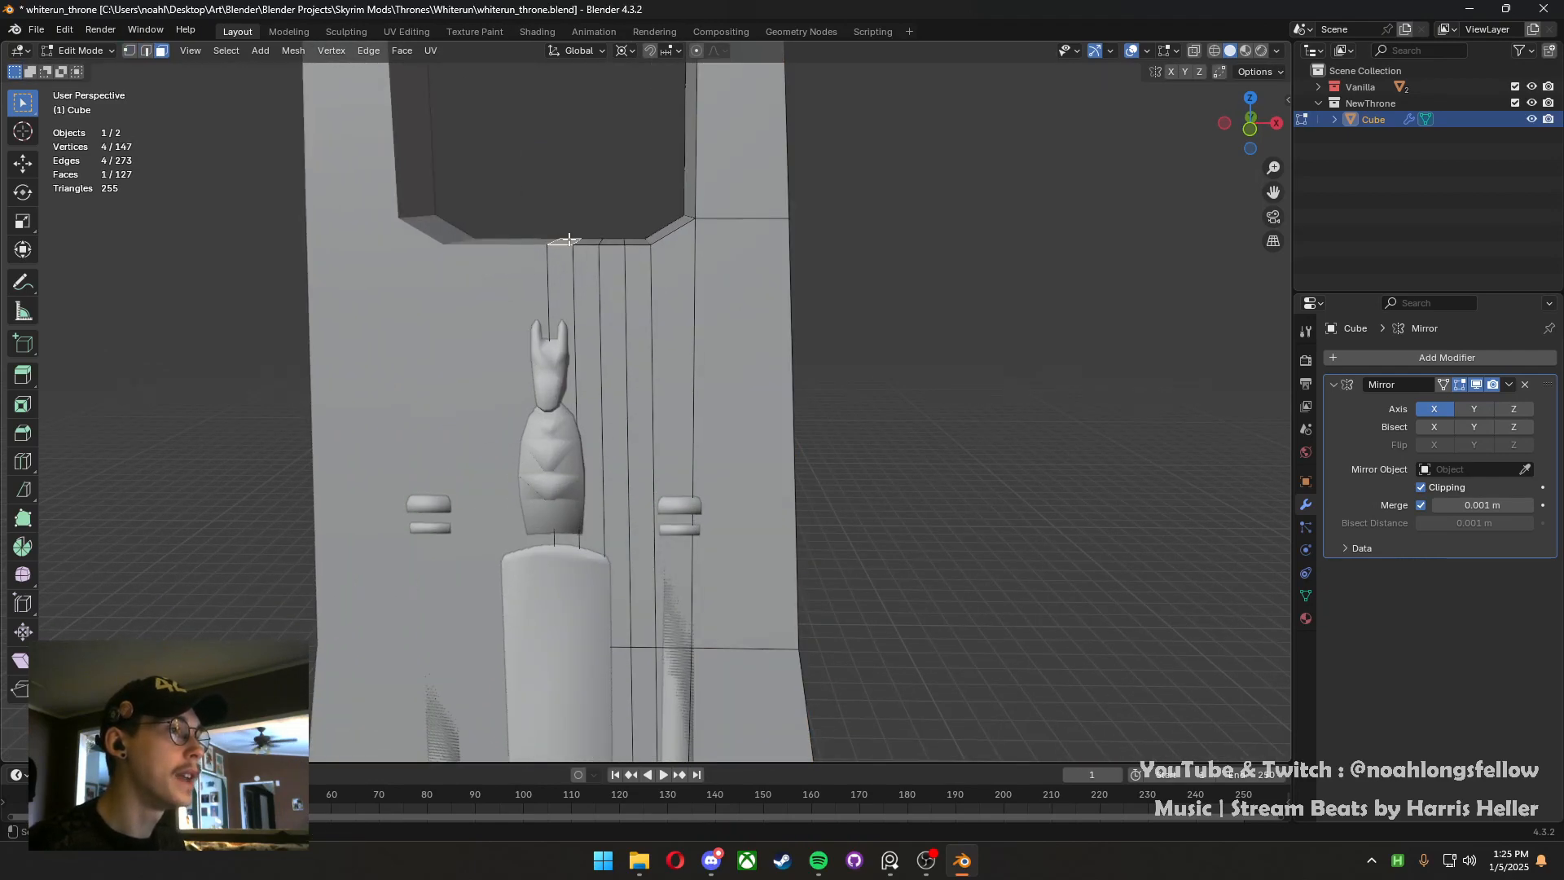
pyautogui.moveTo(569, 239); pyautogui.dragTo(606, 247, button='middle')
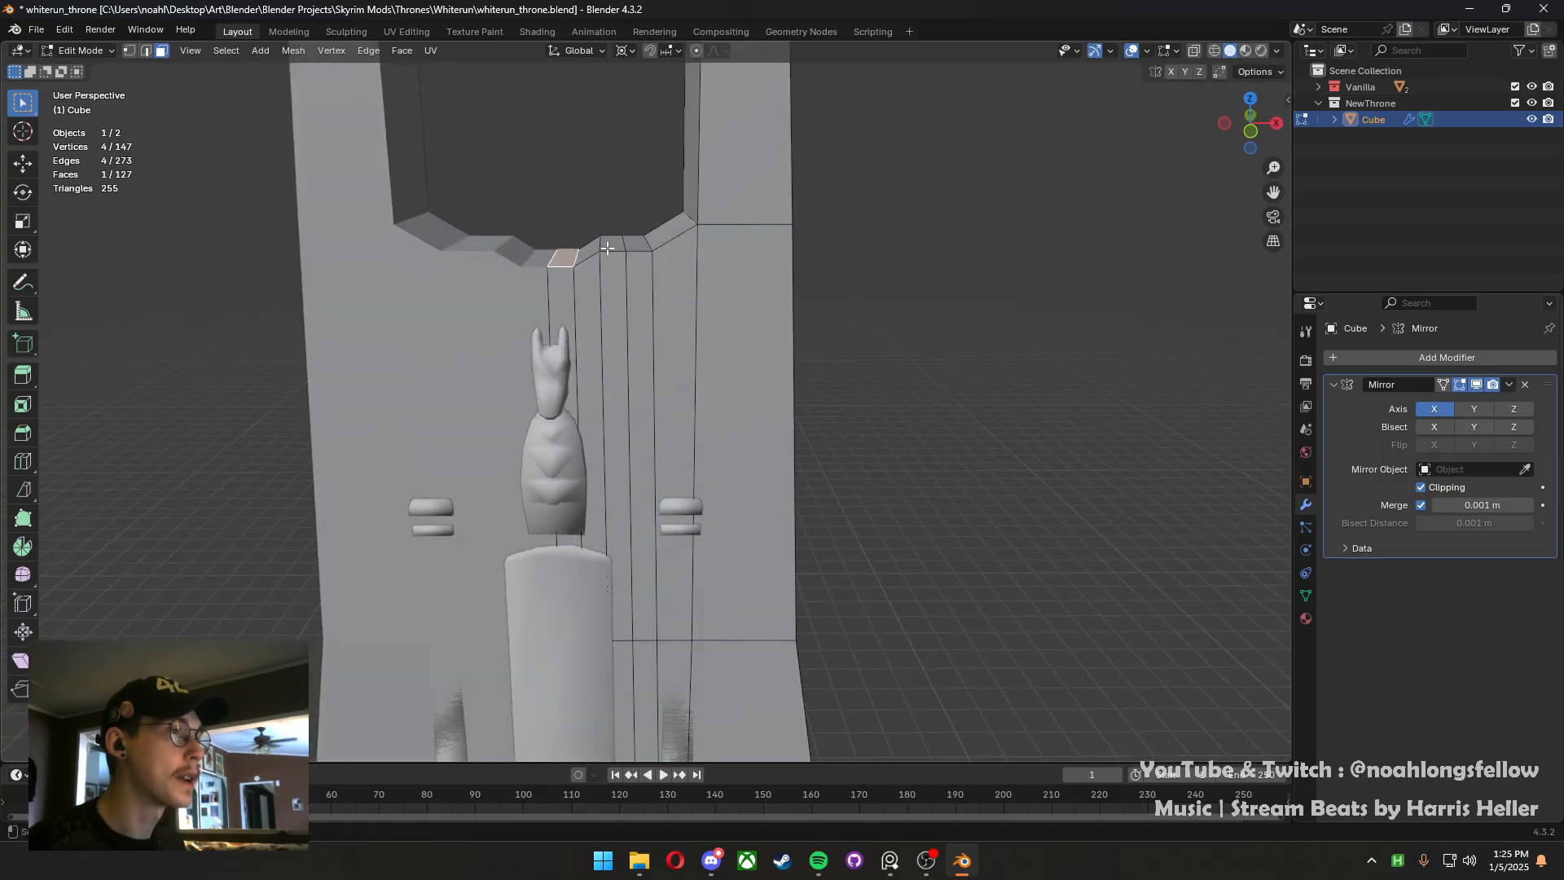
pyautogui.keyDown('shift'); pyautogui.click(607, 248); pyautogui.keyUp('shift')
pyautogui.press('g')
pyautogui.press('z')
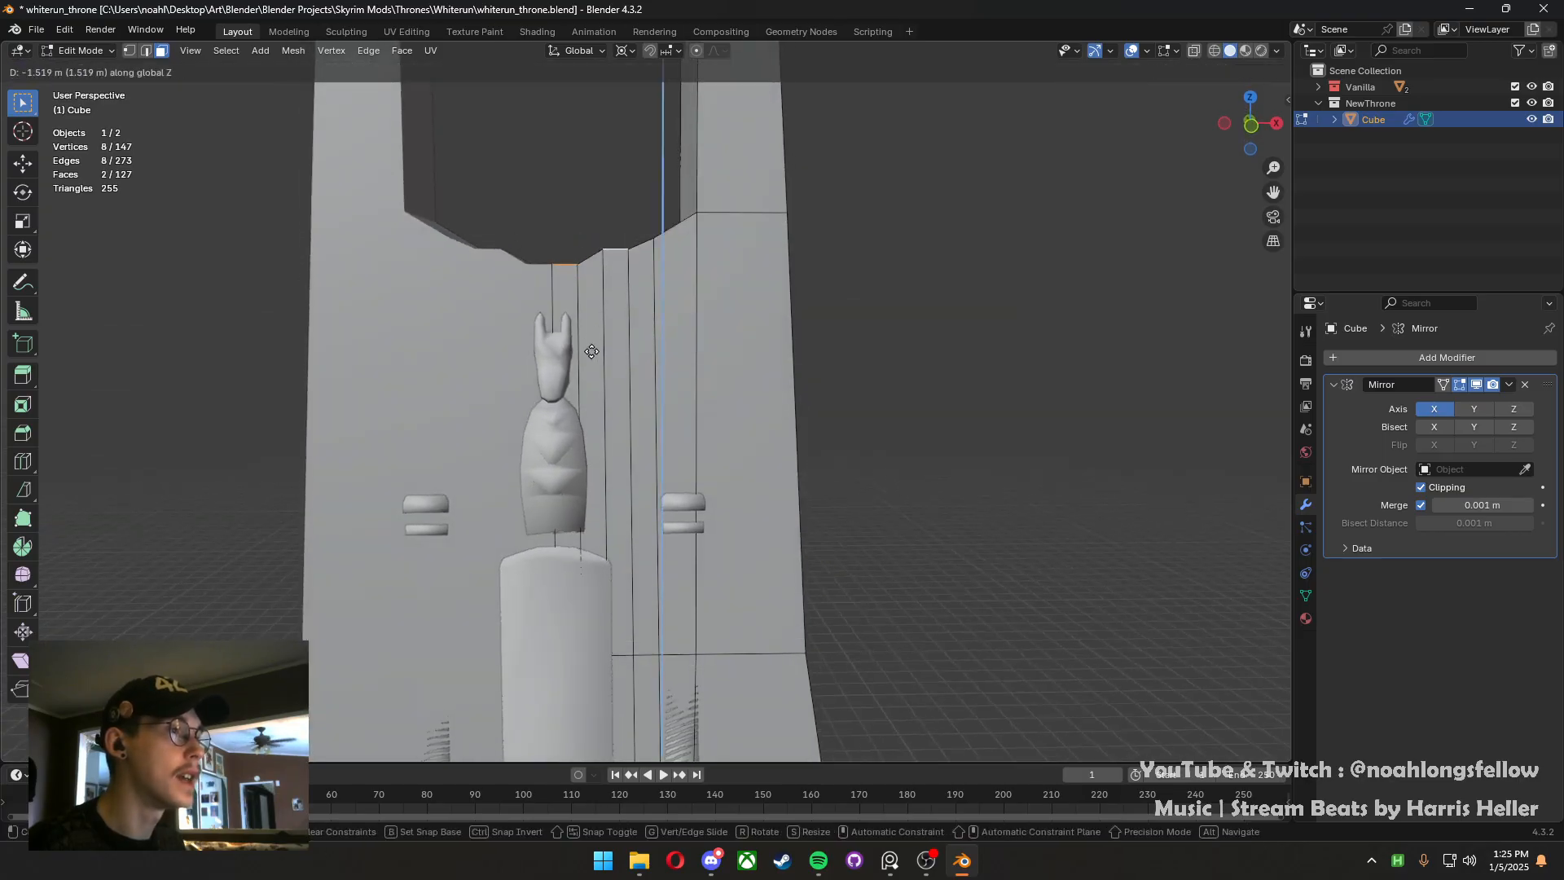
pyautogui.click(609, 291)
# In an X-ray front view, lower the vertex pair between the two moved faces about 1.56 m and raise the pair nearest the post
pyautogui.keyDown('alt'); pyautogui.moveTo(606, 243); pyautogui.dragTo(482, 188, button='middle'); pyautogui.keyUp('alt')
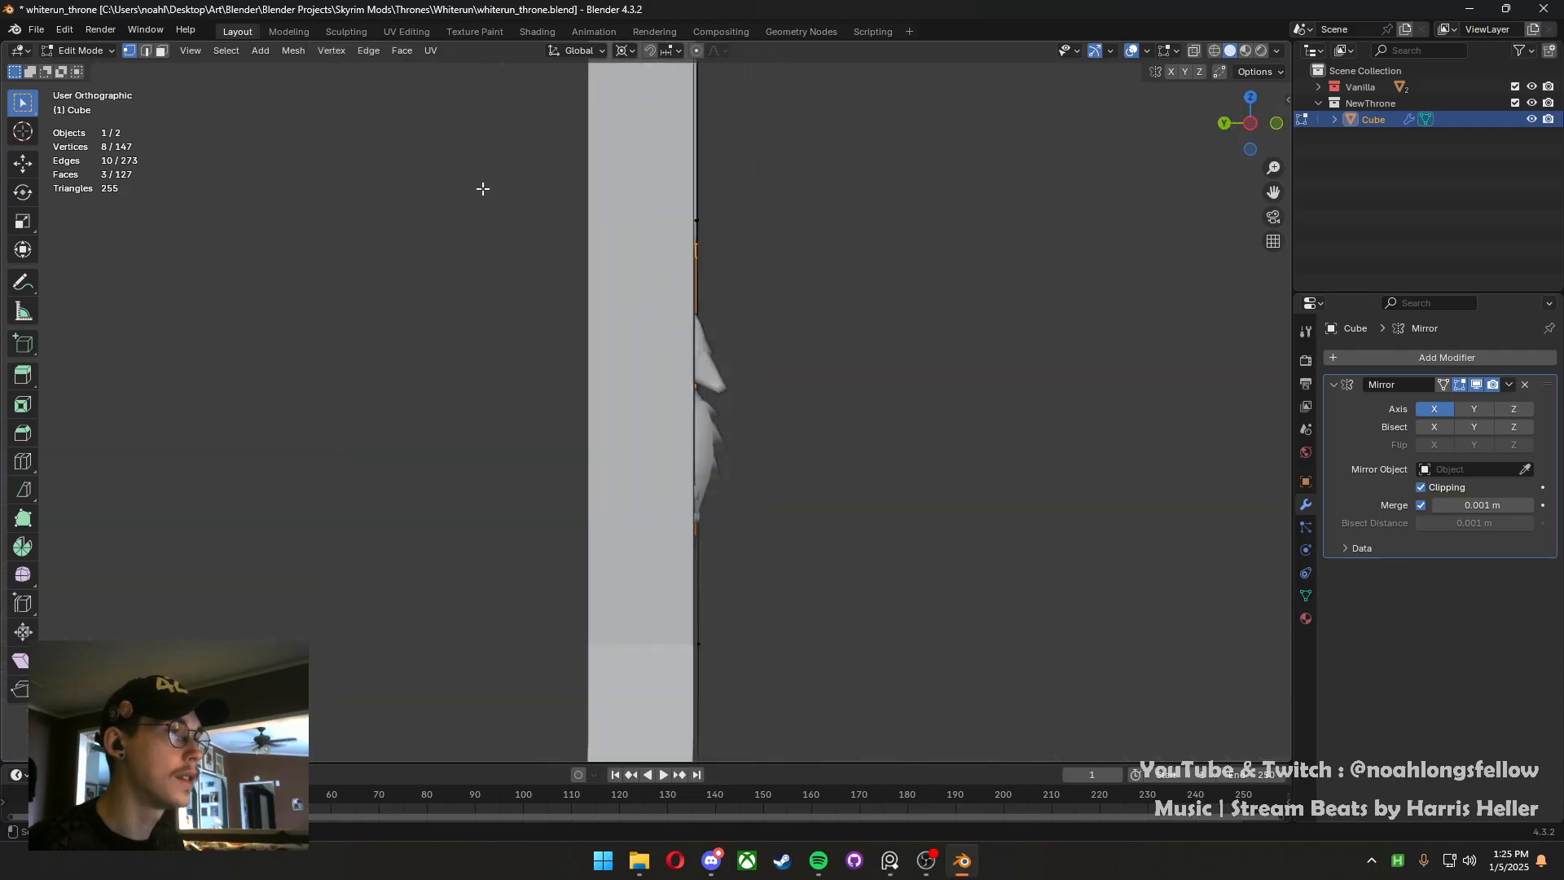
pyautogui.keyDown('alt'); pyautogui.moveTo(524, 293); pyautogui.dragTo(692, 252, button='middle'); pyautogui.keyUp('alt')
pyautogui.click(1194, 51)
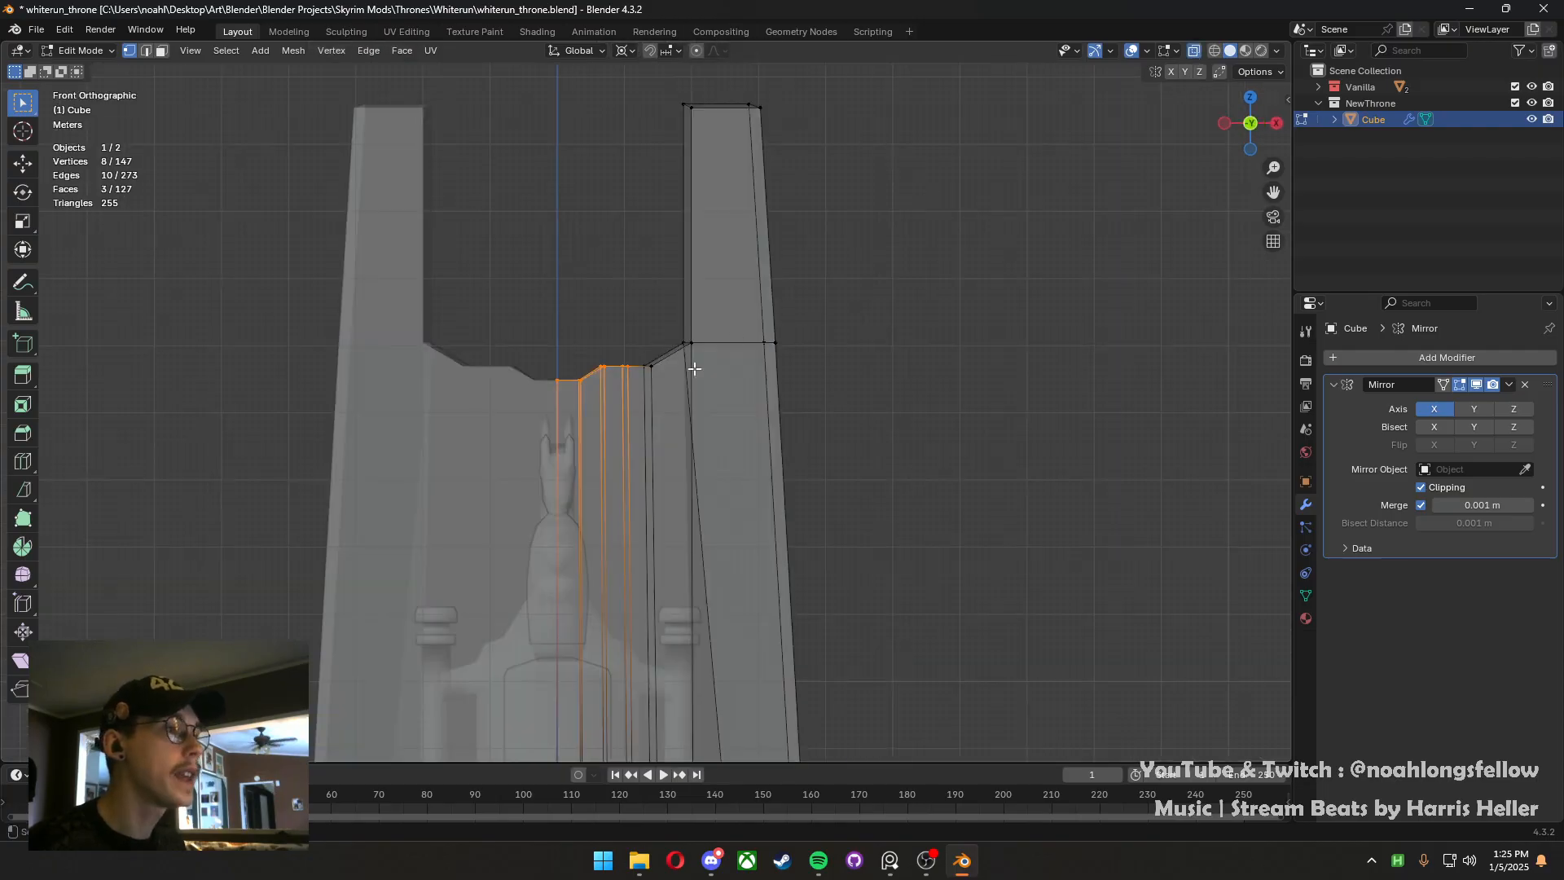
pyautogui.scroll(2, 691, 363)
pyautogui.click(587, 326)
pyautogui.press('g')
pyautogui.press('z')
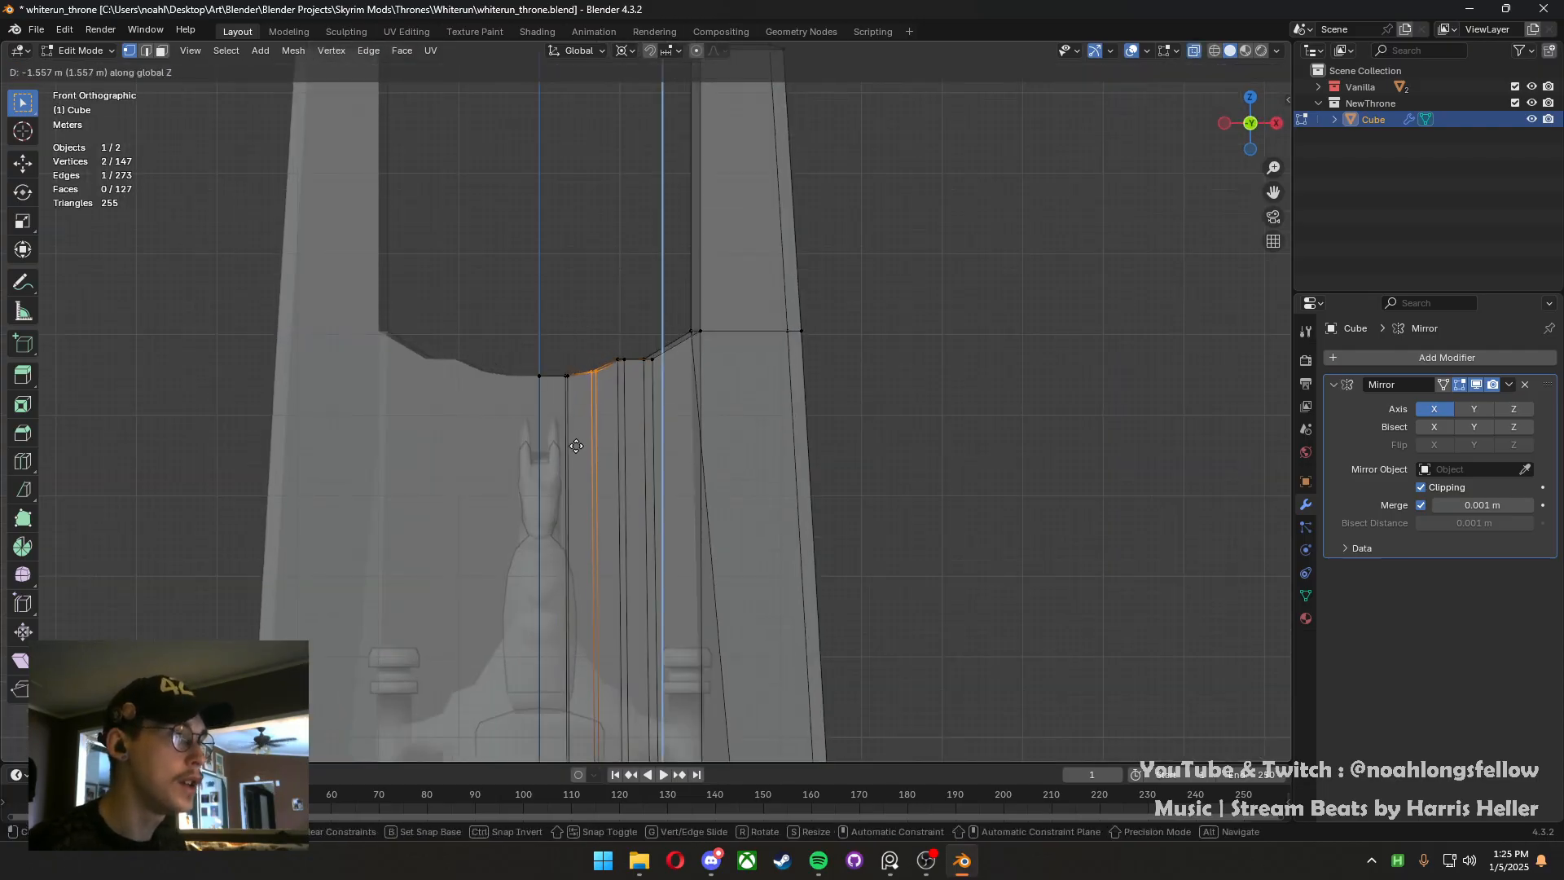
pyautogui.click(576, 447)
pyautogui.moveTo(662, 381); pyautogui.dragTo(639, 327)
pyautogui.press('g')
pyautogui.press('z')
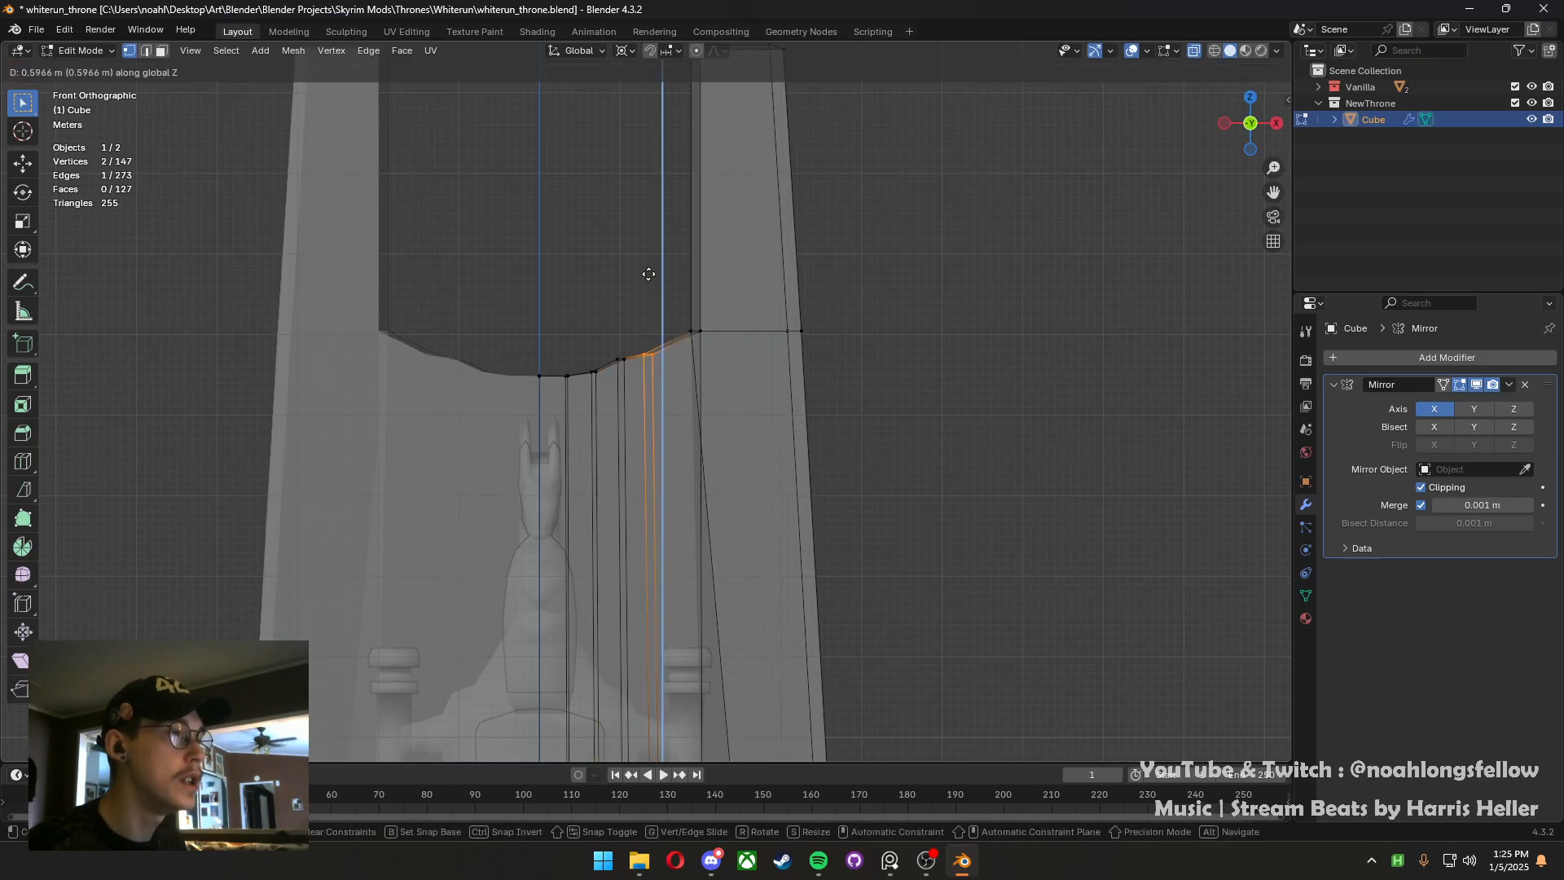
pyautogui.click(641, 210)
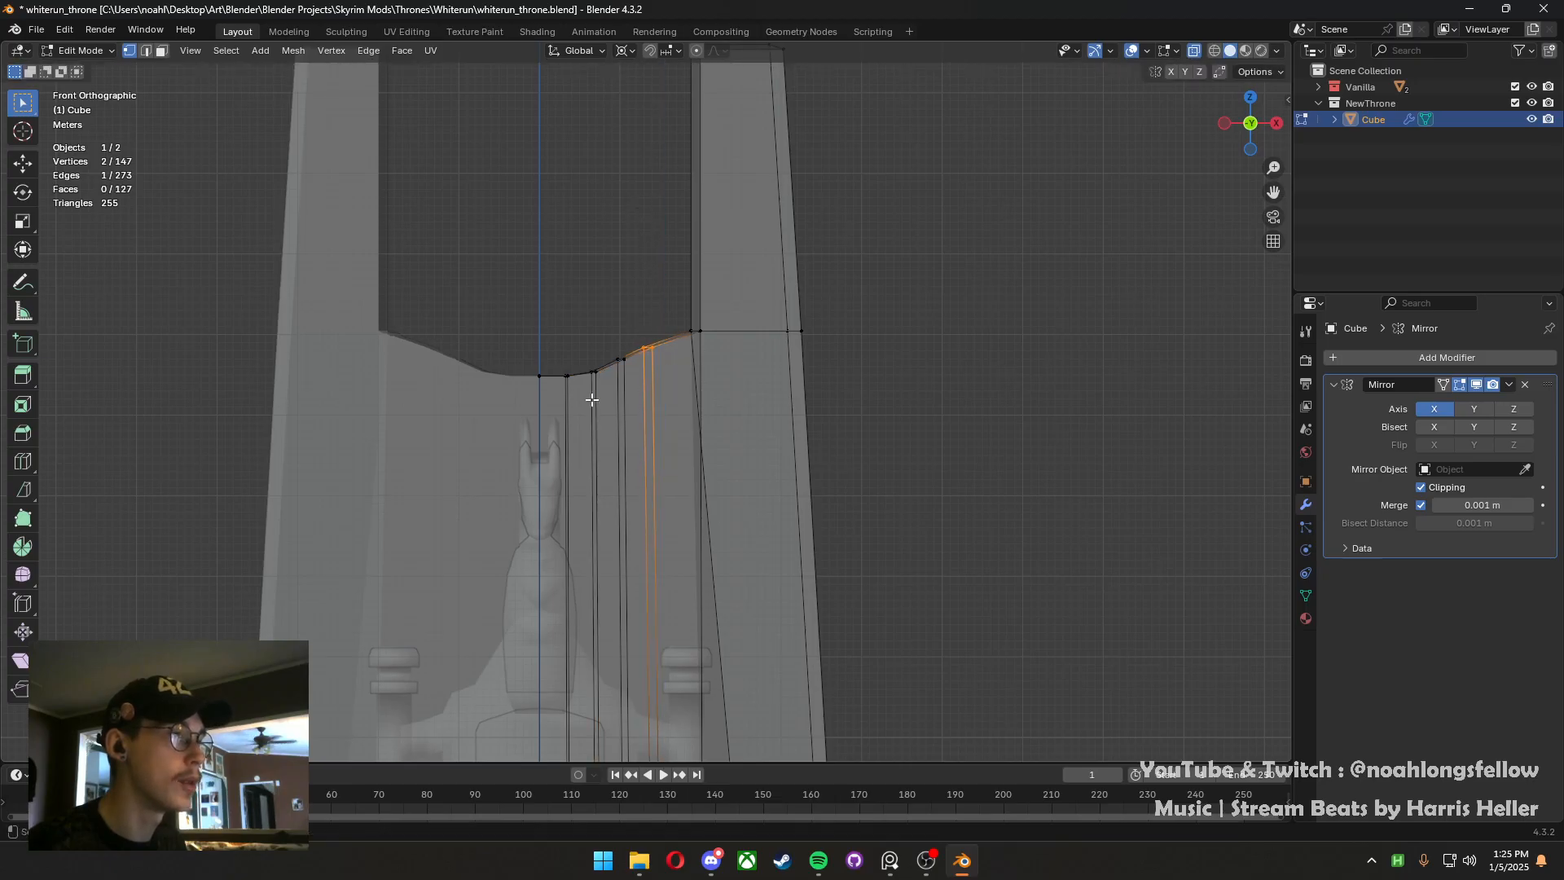
# Lower the centre vertices of the backrest's top edge slightly along Z and raise the third vertex pair to smooth the curve
pyautogui.click(544, 387)
pyautogui.press('g')
pyautogui.press('z')
pyautogui.click(511, 388)
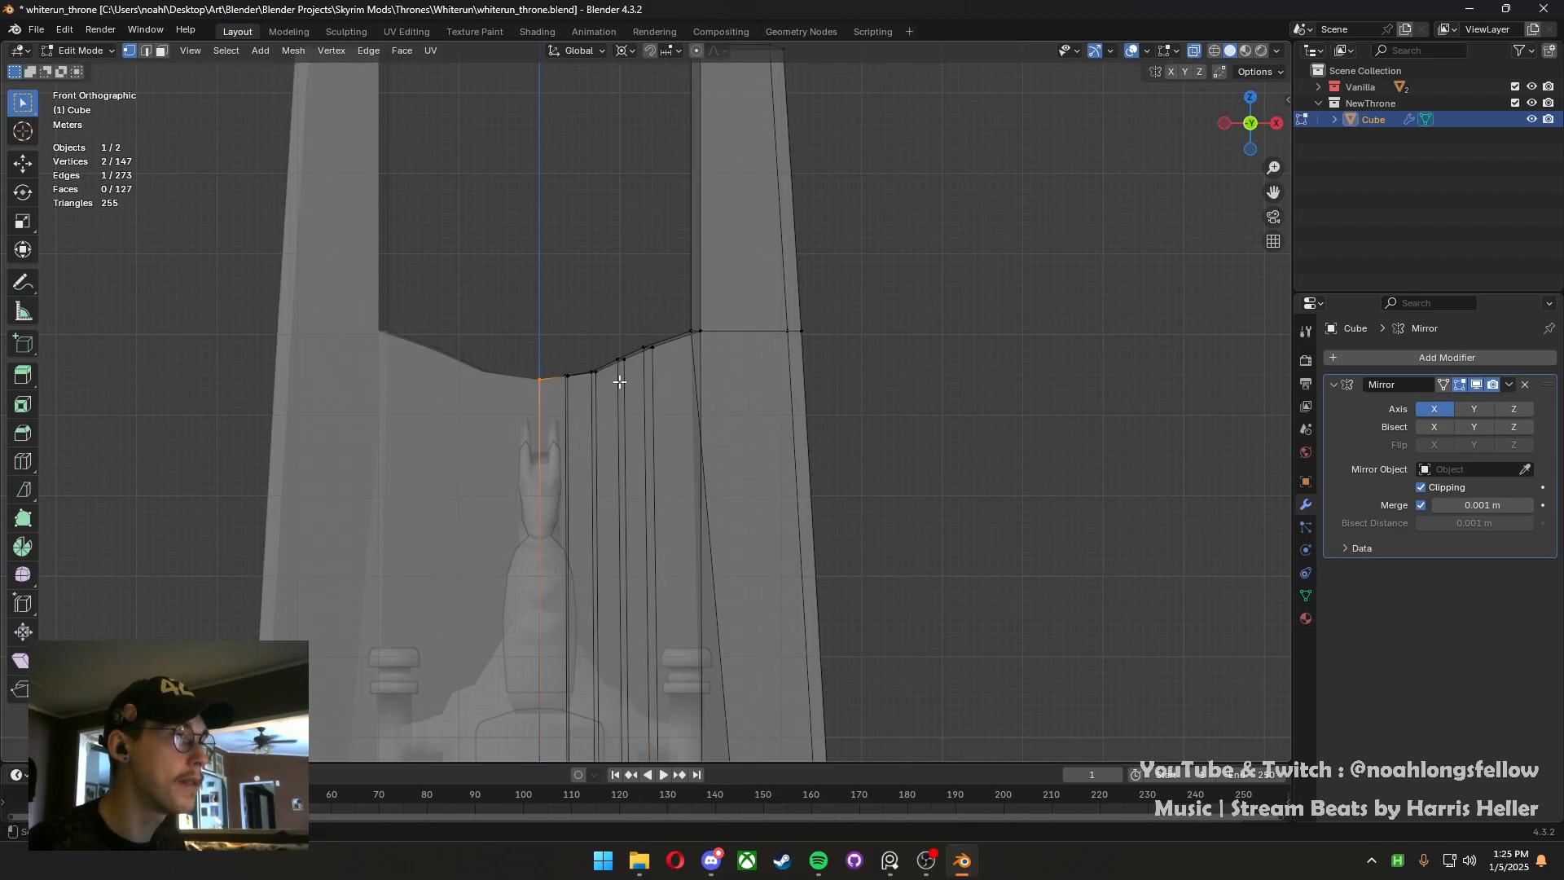
pyautogui.click(591, 368)
pyautogui.press('g')
pyautogui.press('z')
pyautogui.click(589, 348)
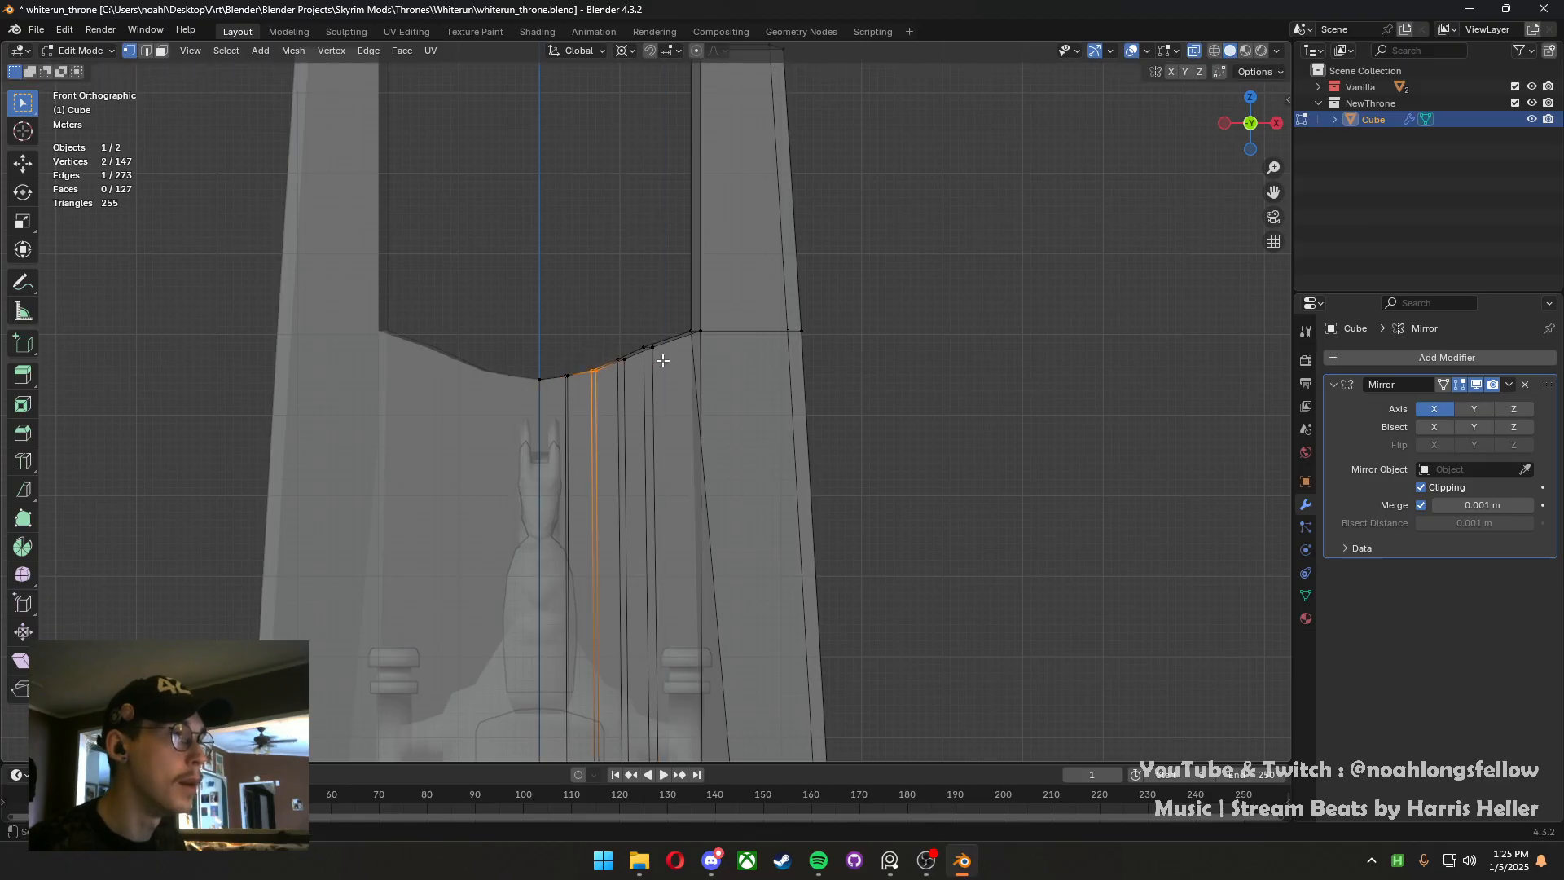
# Raise the outer vertices of the backrest curve and those at the post's inner base along Z, and save the file
pyautogui.press('g')
pyautogui.press('z')
pyautogui.moveTo(663, 361); pyautogui.dragTo(685, 308)
pyautogui.click(638, 317)
pyautogui.press('g')
pyautogui.press('z')
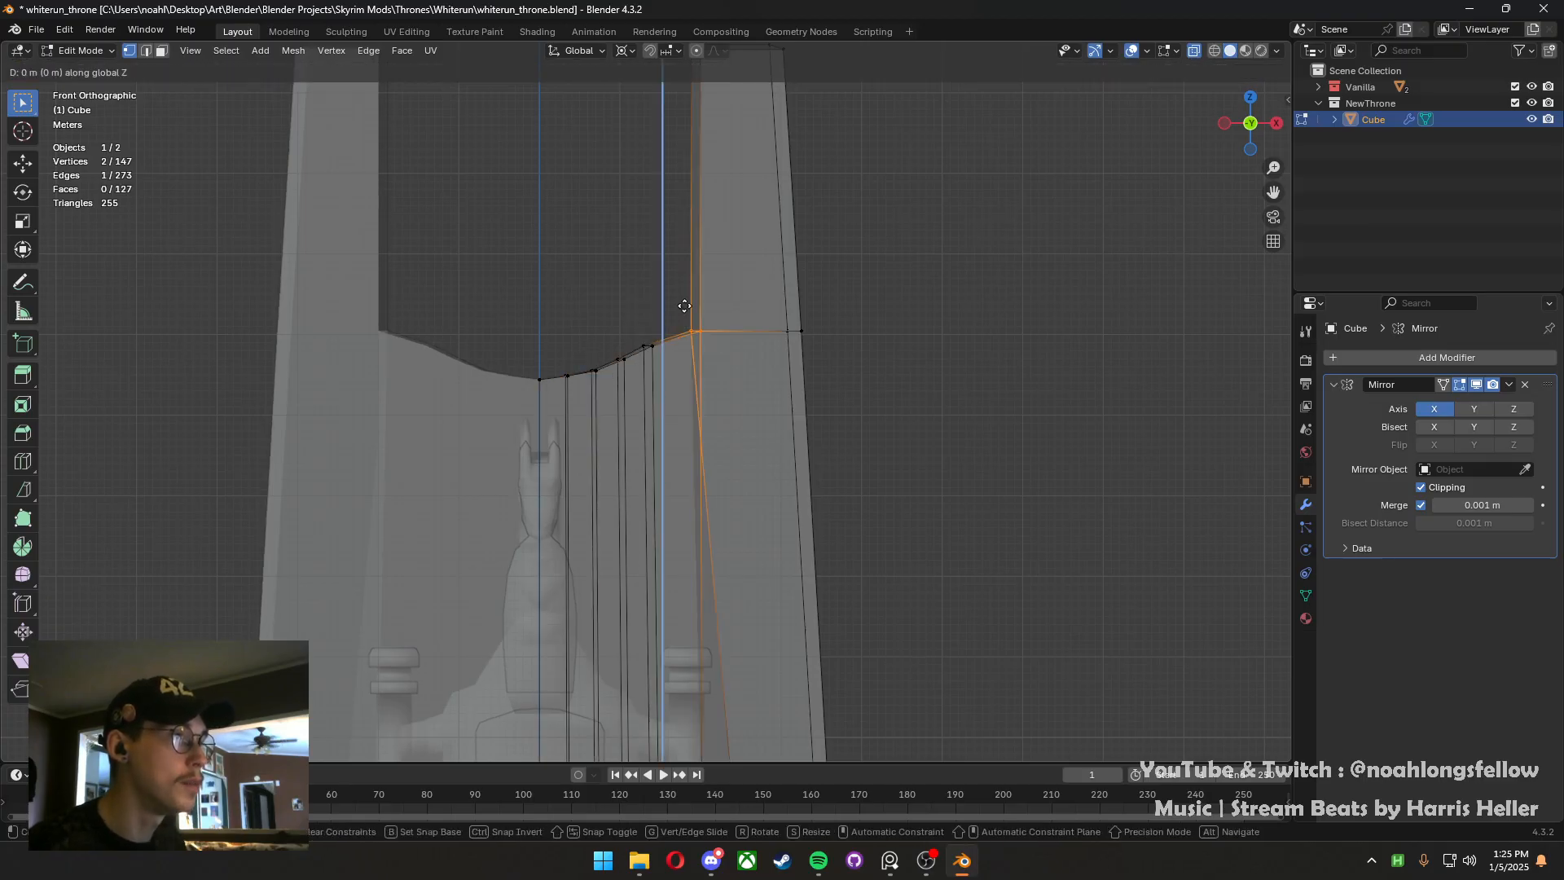
pyautogui.click(681, 224)
pyautogui.moveTo(681, 220); pyautogui.dragTo(606, 371, button='middle')
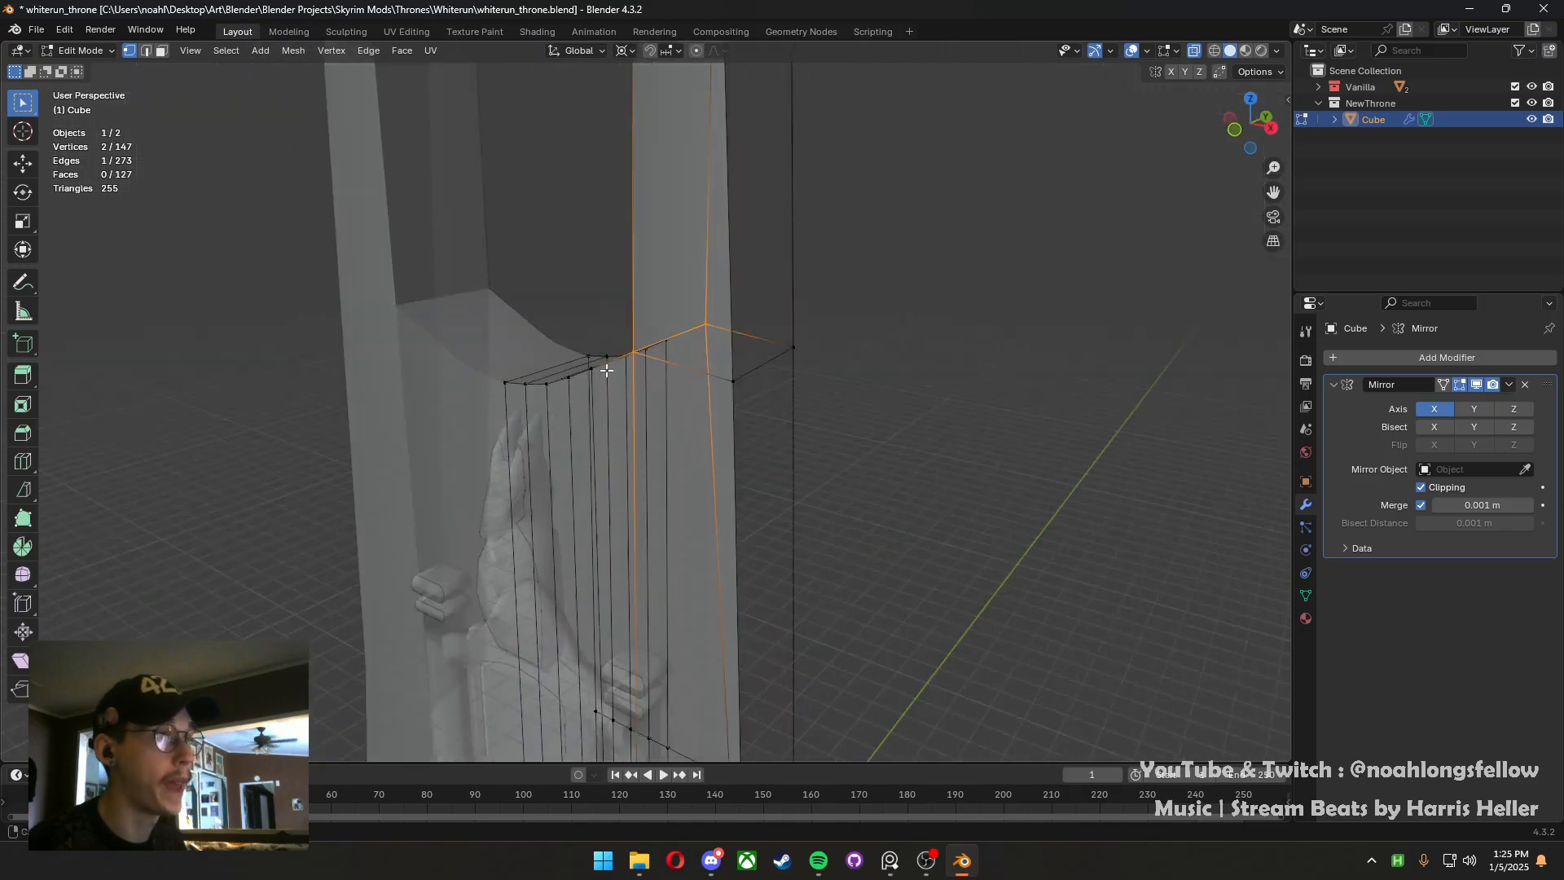
pyautogui.hotkey('ctrl', 's')
# In front view, move one inner vertex at the top of the side post slightly inward along X
pyautogui.scroll(-4, 606, 370)
pyautogui.scroll(3, 594, 366)
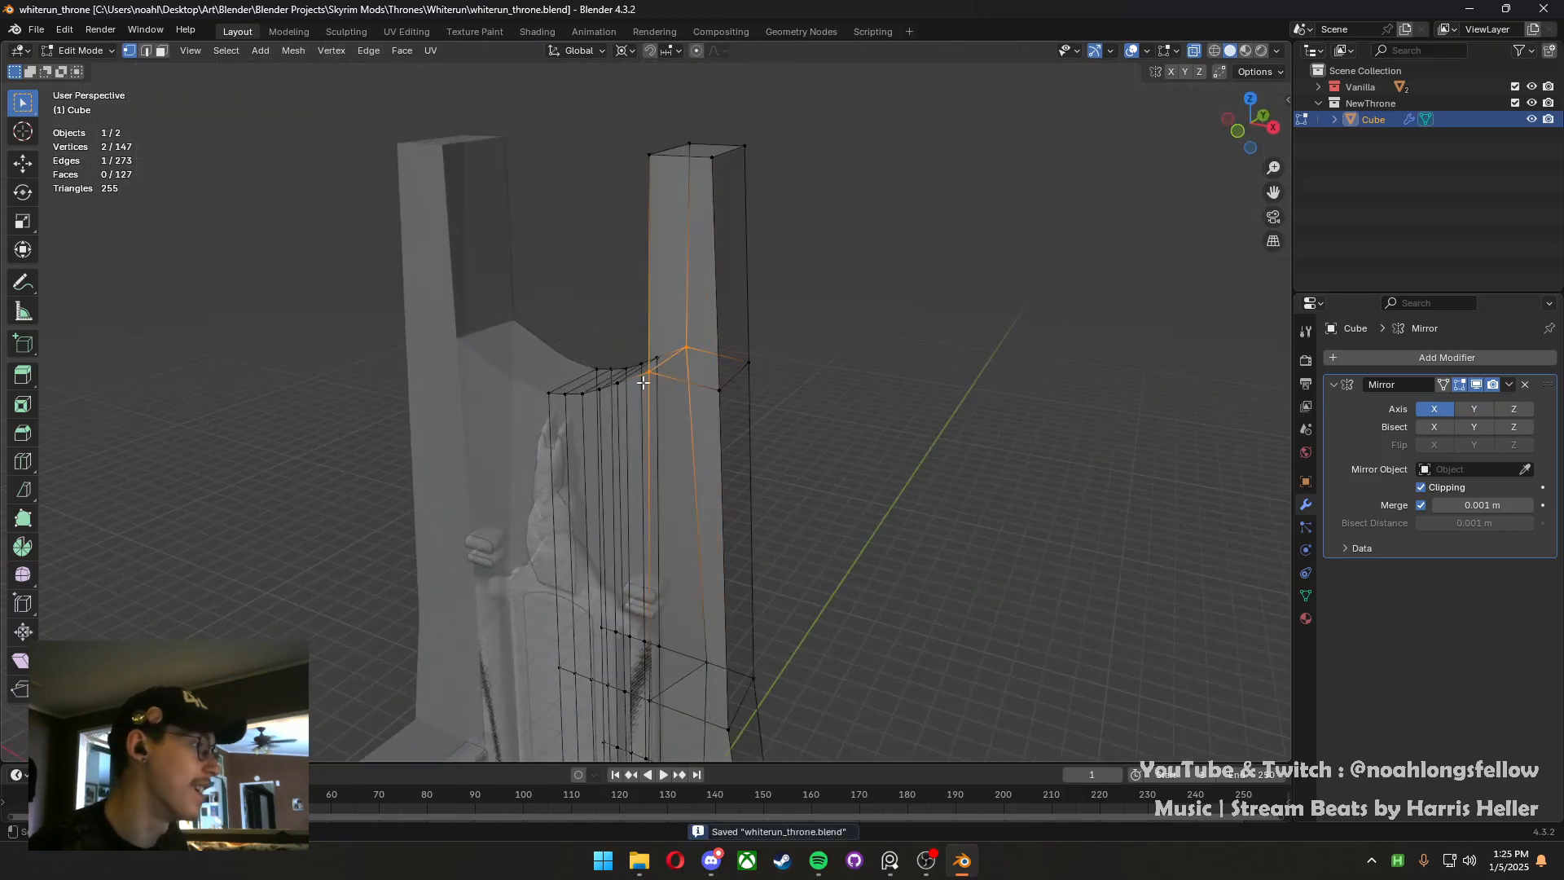
pyautogui.moveTo(738, 394); pyautogui.dragTo(774, 385, button='middle')
pyautogui.press('`')
pyautogui.click(594, 355)
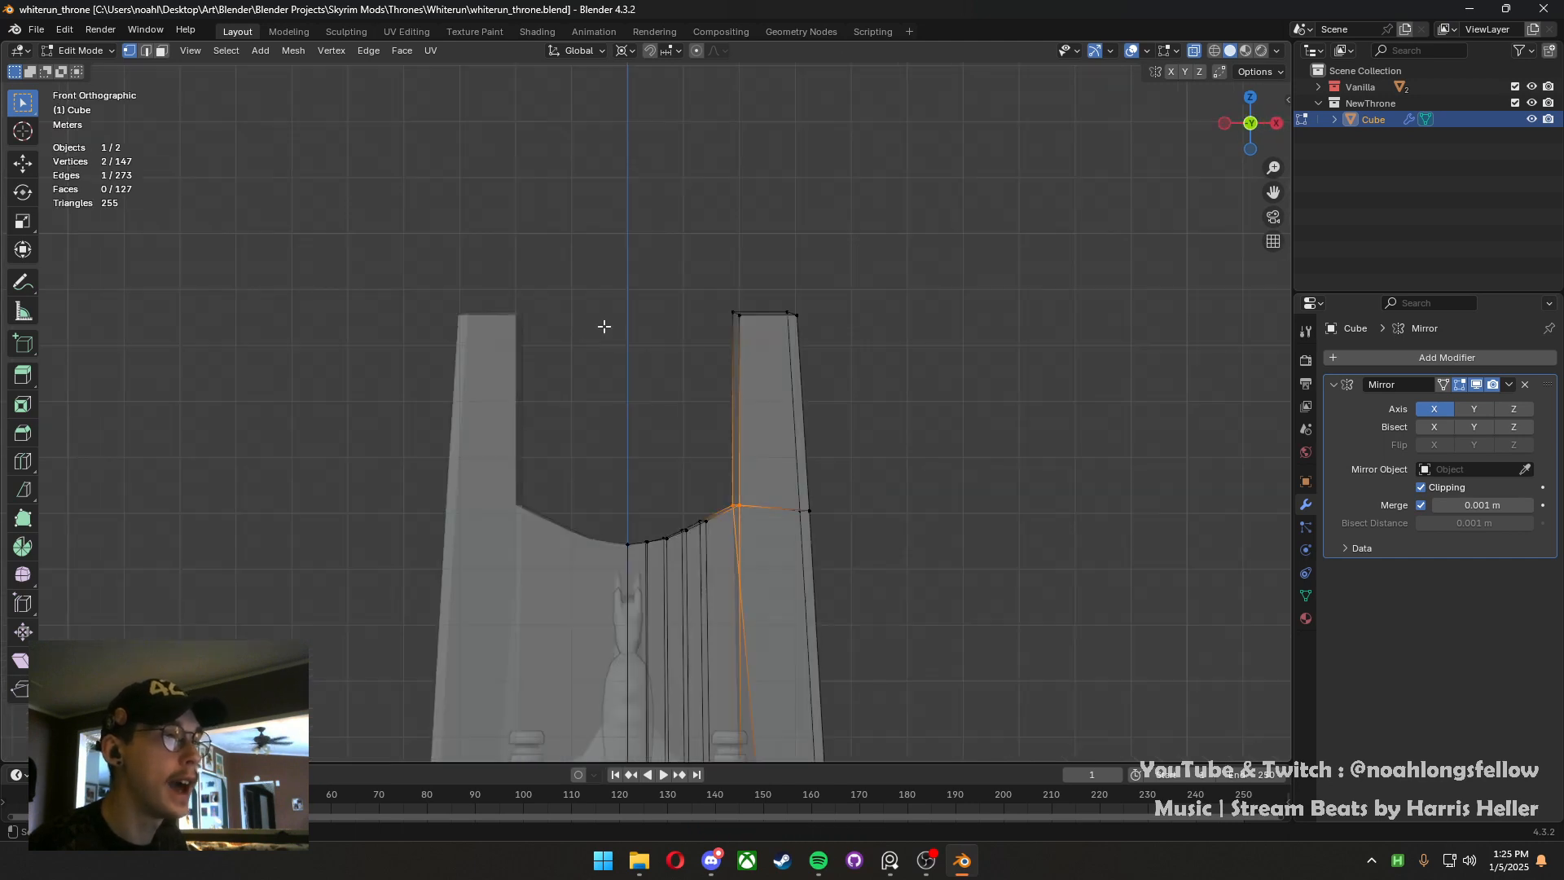
pyautogui.keyDown('shift'); pyautogui.moveTo(797, 469); pyautogui.dragTo(778, 417, button='middle'); pyautogui.keyUp('shift')
pyautogui.click(730, 290)
pyautogui.press('g')
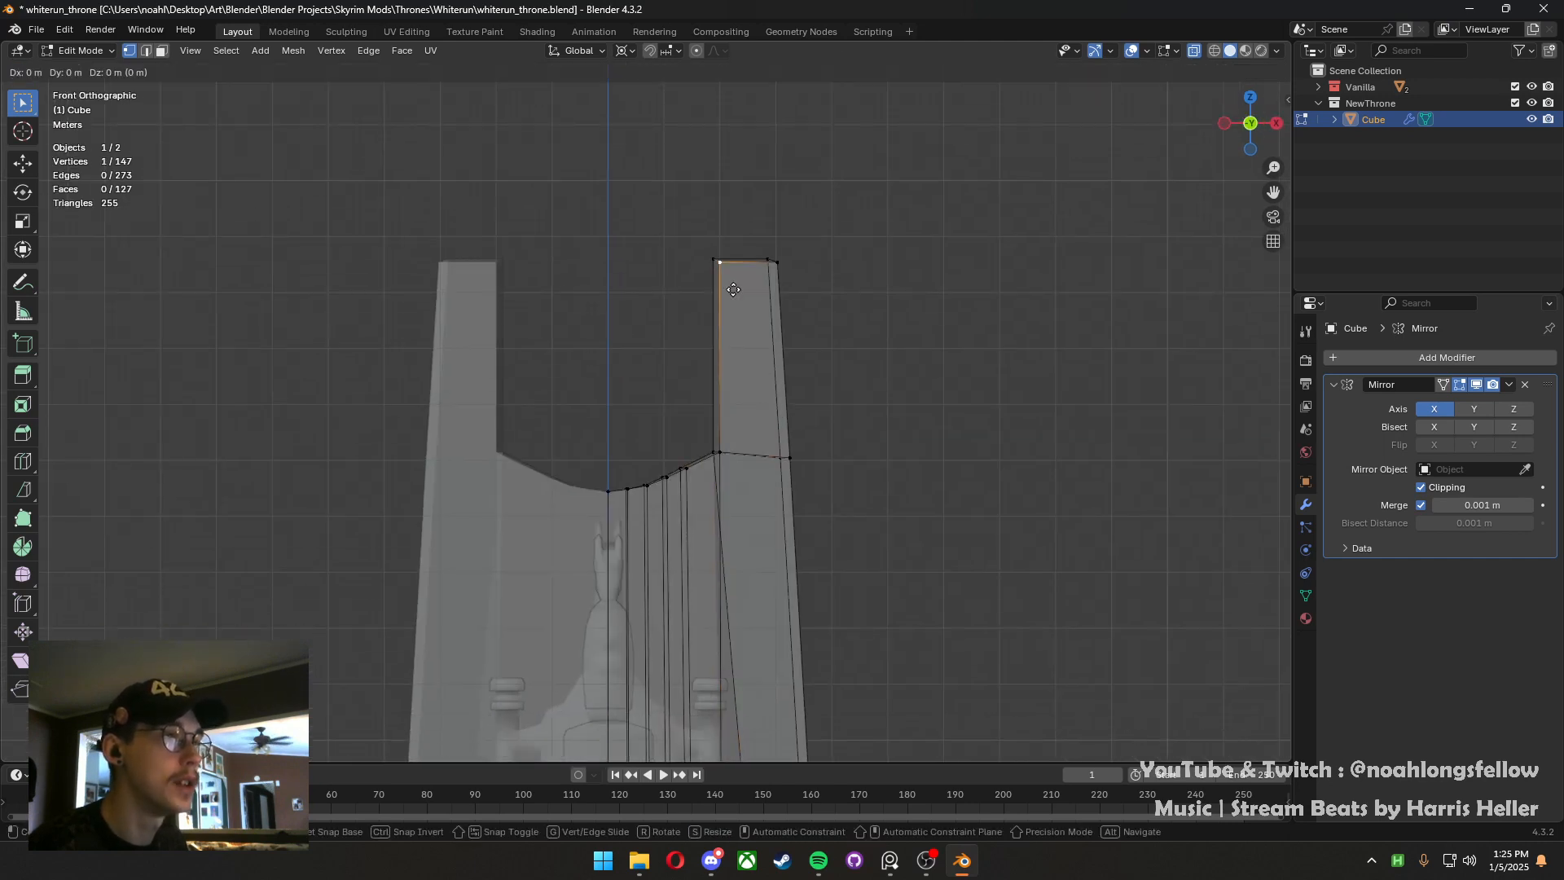
pyautogui.press('x')
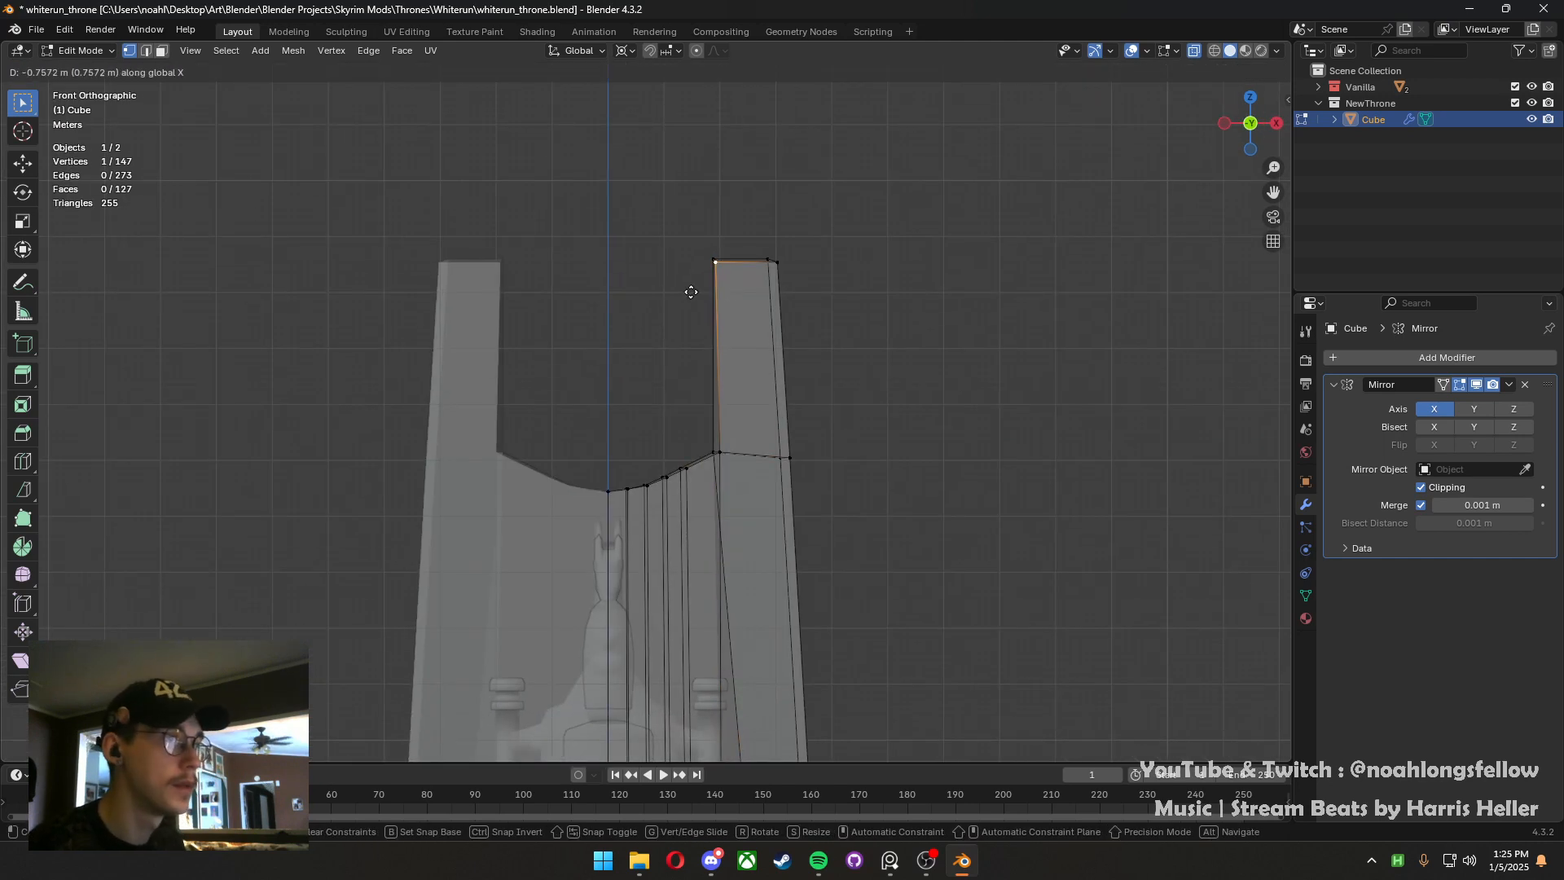
pyautogui.click(720, 292)
# Move the rear inner vertex halfway down the backrest inward along X to straighten the edge below the post
pyautogui.scroll(-3, 723, 374)
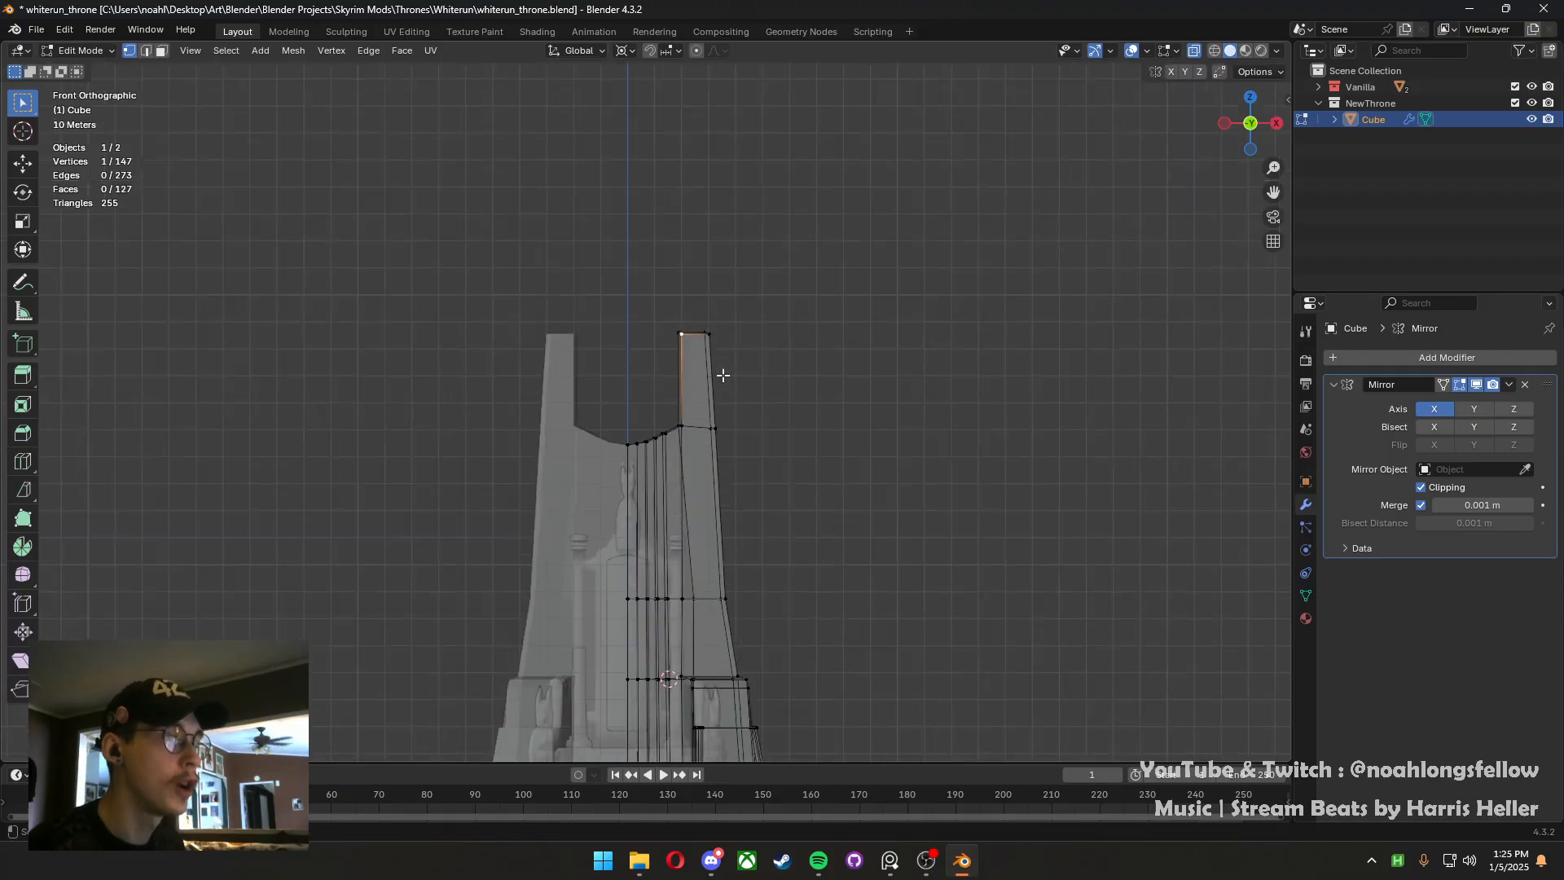
pyautogui.scroll(1, 679, 276)
pyautogui.moveTo(679, 275); pyautogui.dragTo(667, 418, button='middle')
pyautogui.click(662, 462)
pyautogui.click(651, 465)
pyautogui.press('`')
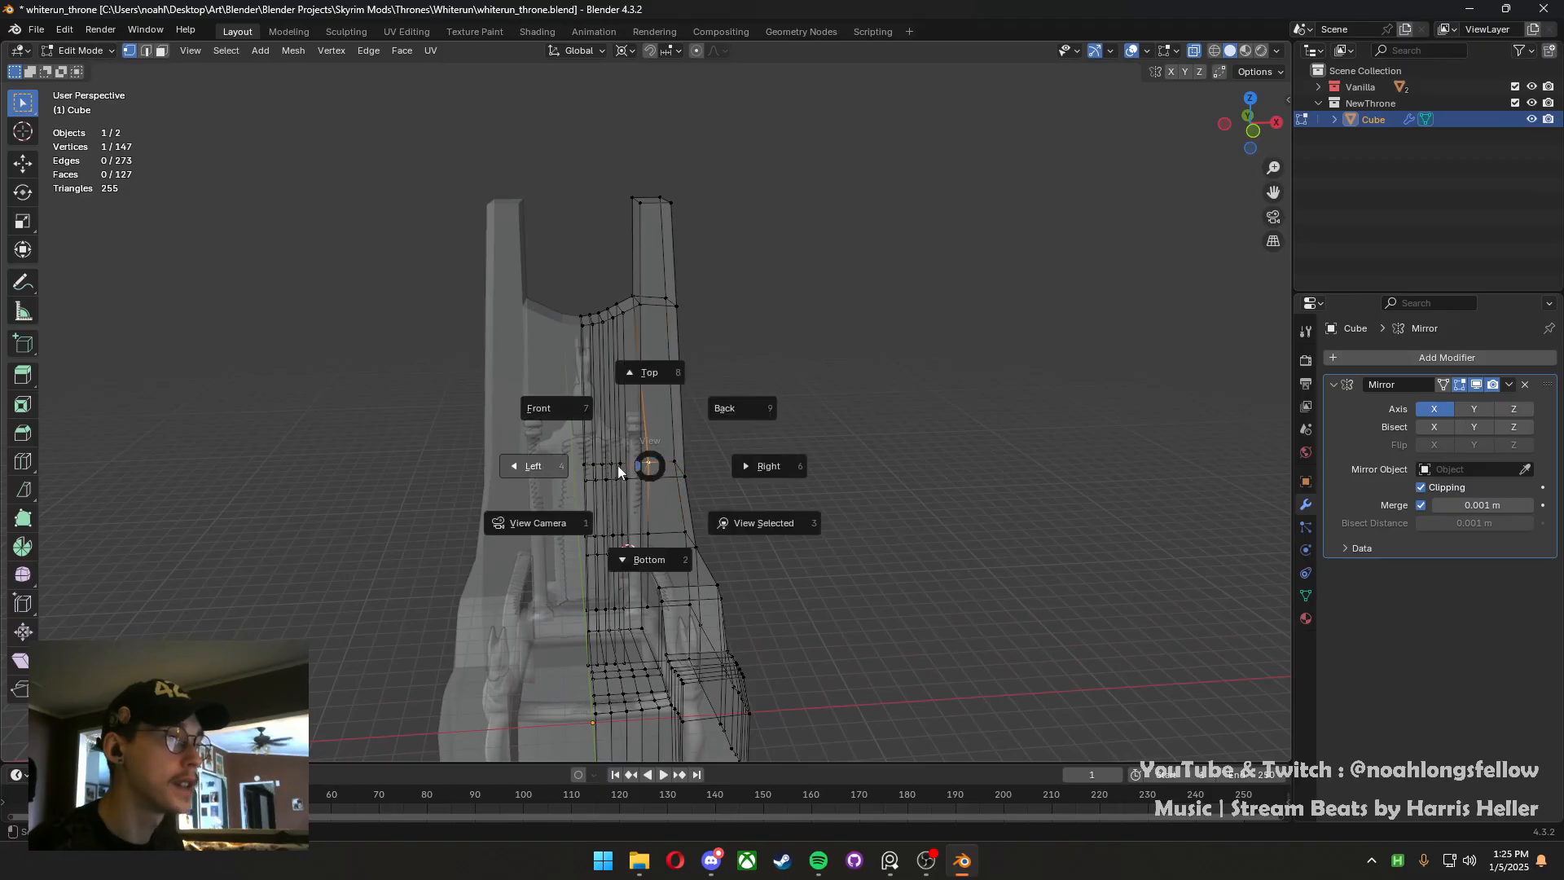
pyautogui.click(611, 470)
pyautogui.press('`')
pyautogui.click(576, 371)
pyautogui.press('g')
pyautogui.press('x')
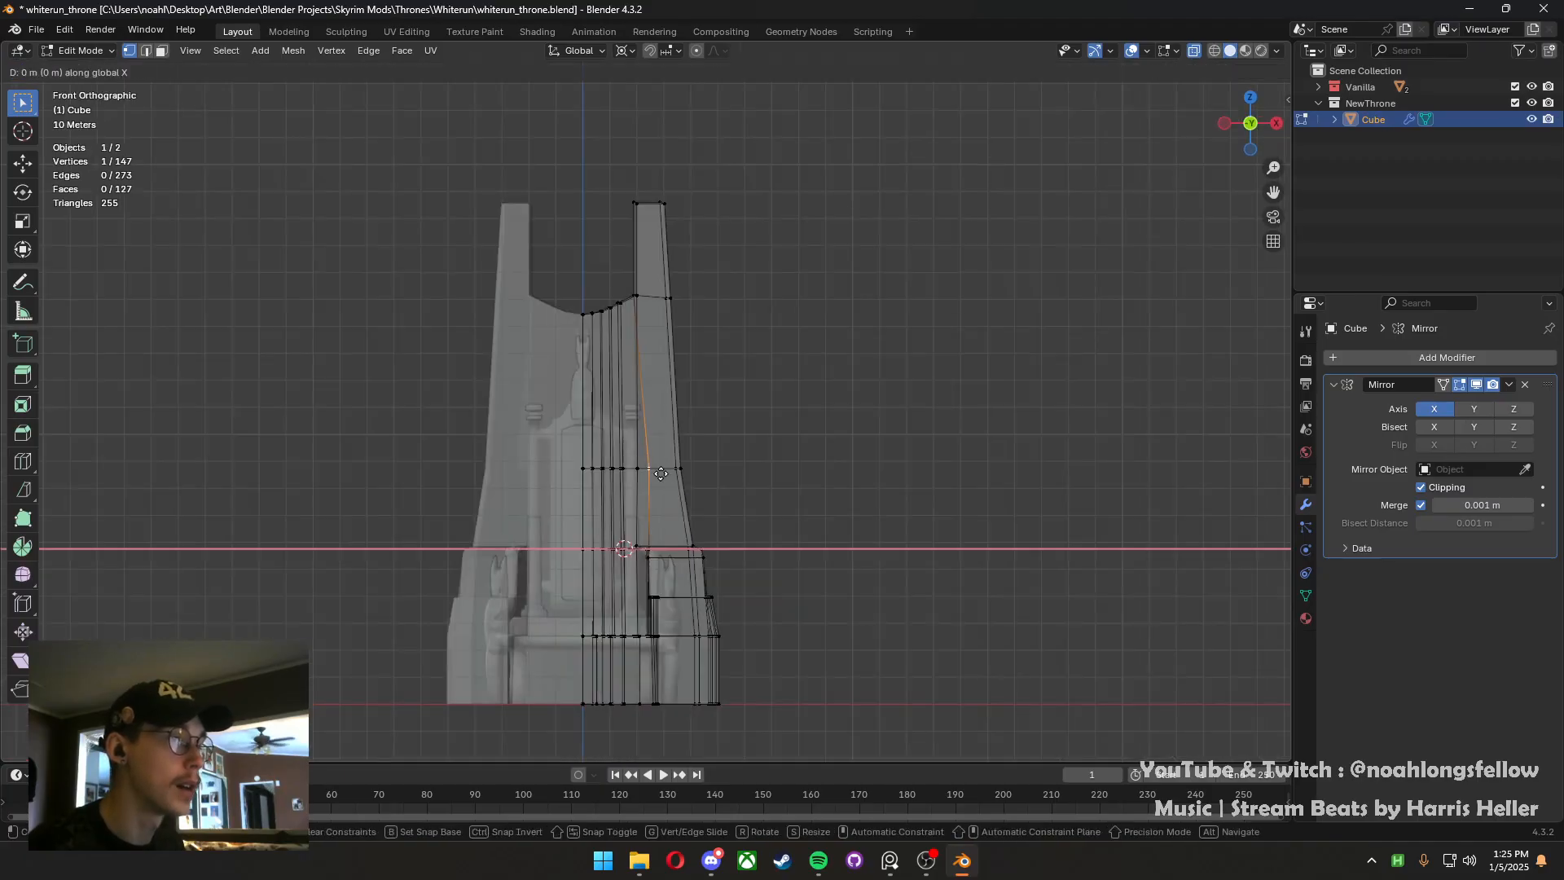
pyautogui.click(555, 508)
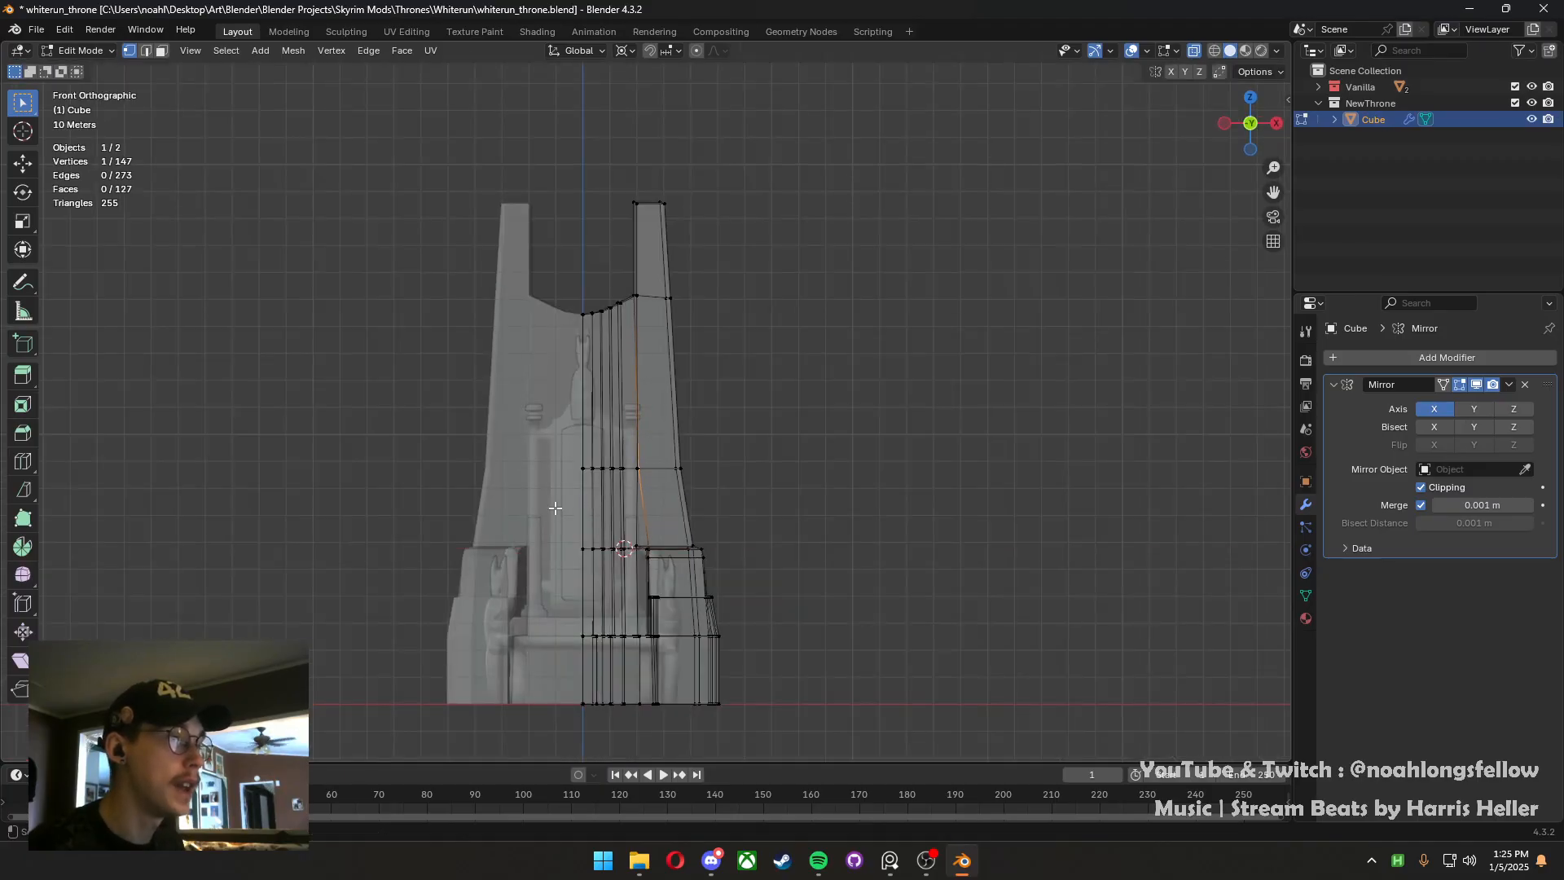
# Move the rear inner vertex at armrest height inward along X in front view
pyautogui.moveTo(657, 540); pyautogui.dragTo(646, 548, button='middle')
pyautogui.press('`')
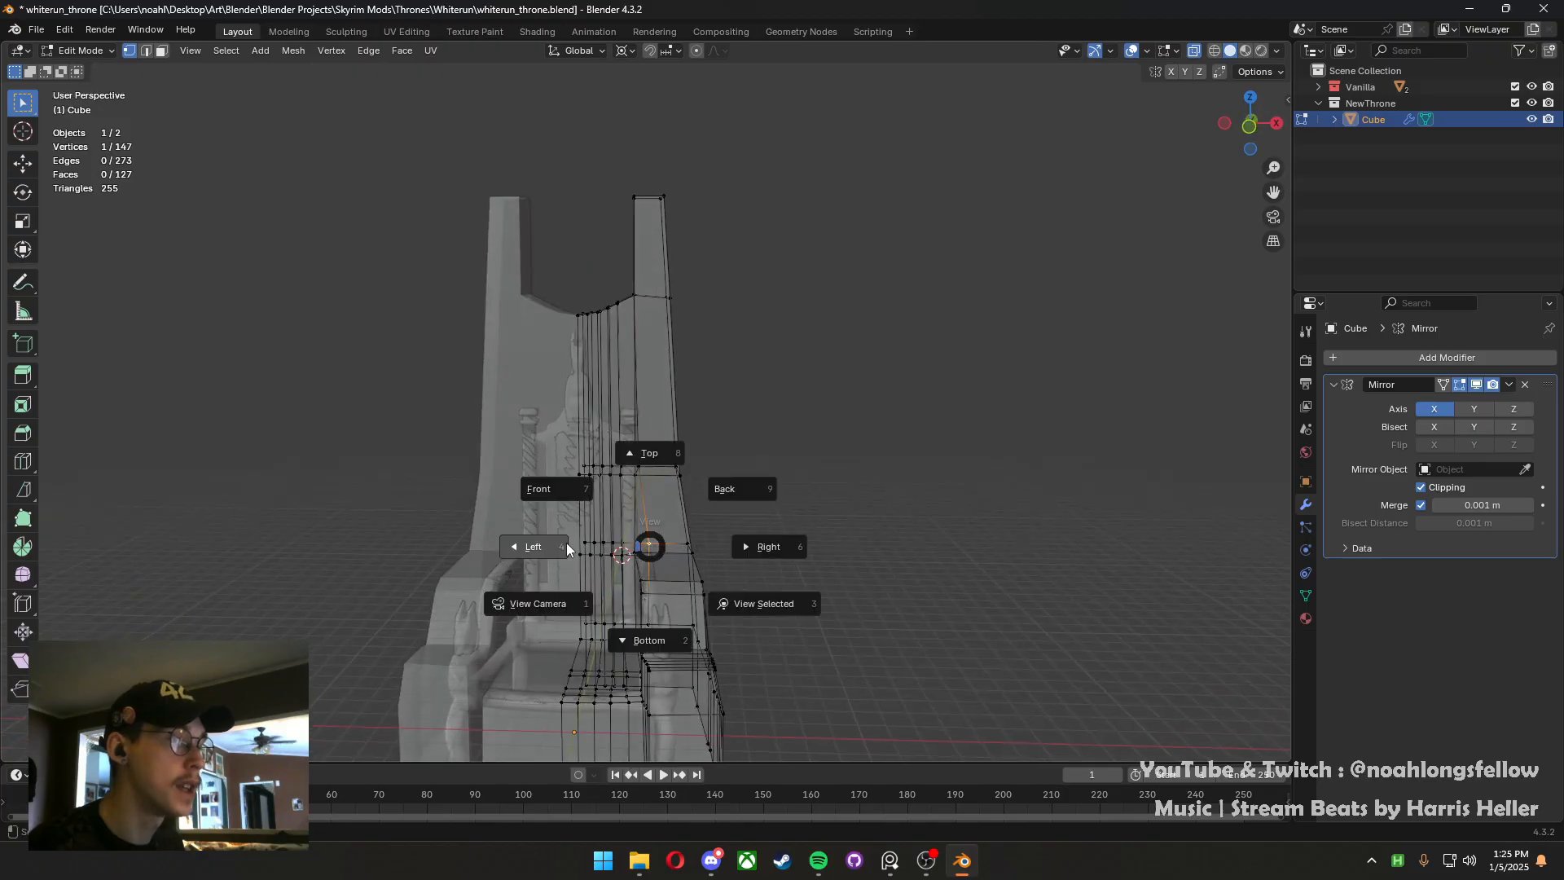
pyautogui.click(638, 552)
pyautogui.press('`')
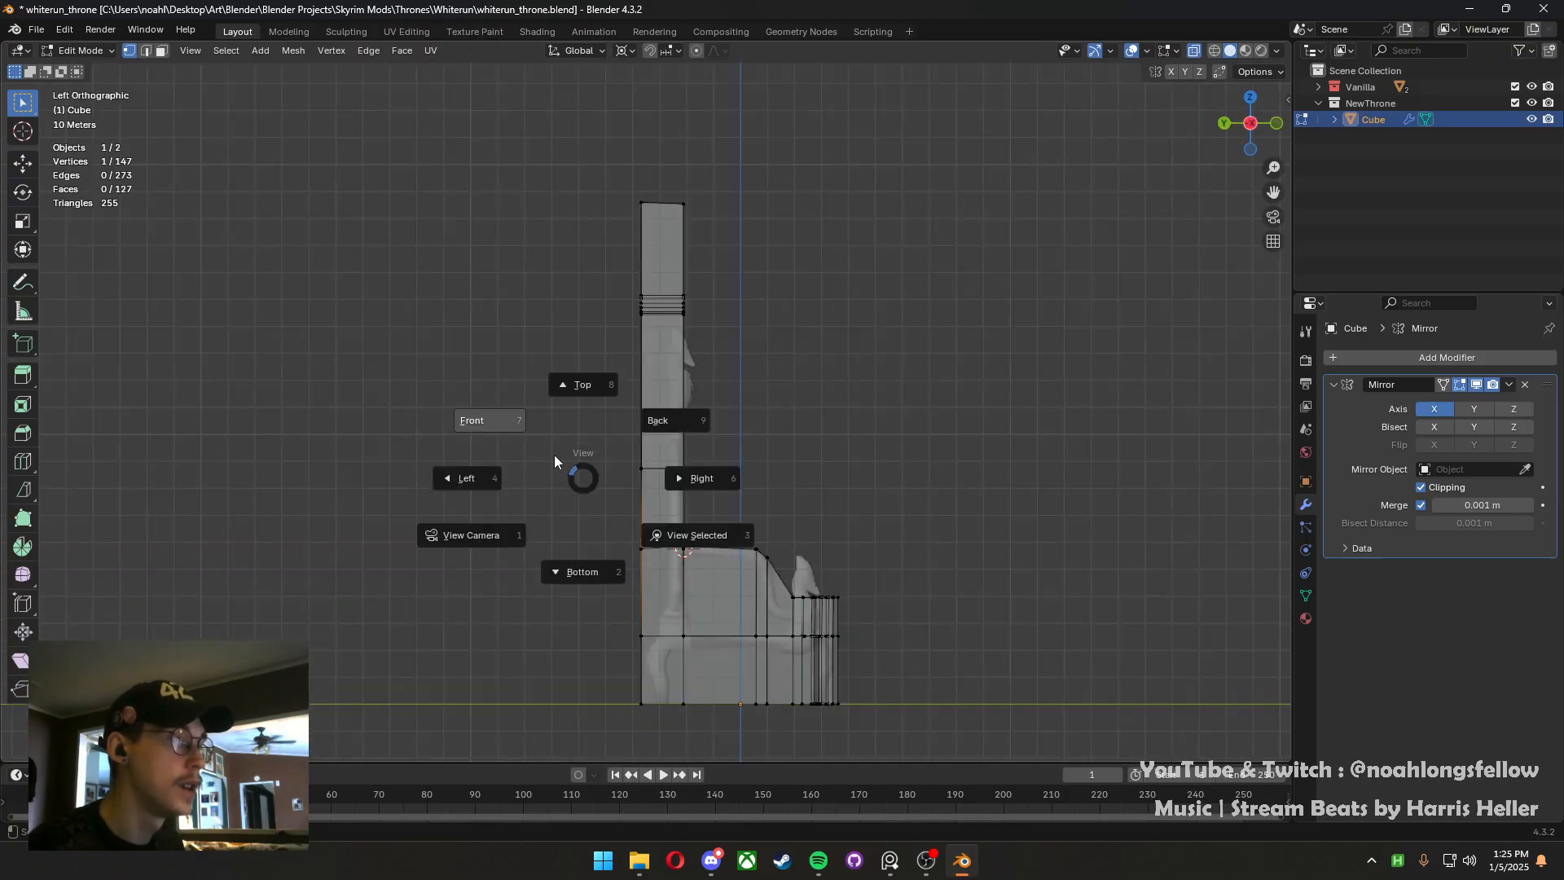
pyautogui.click(495, 418)
pyautogui.press('g')
pyautogui.press('x')
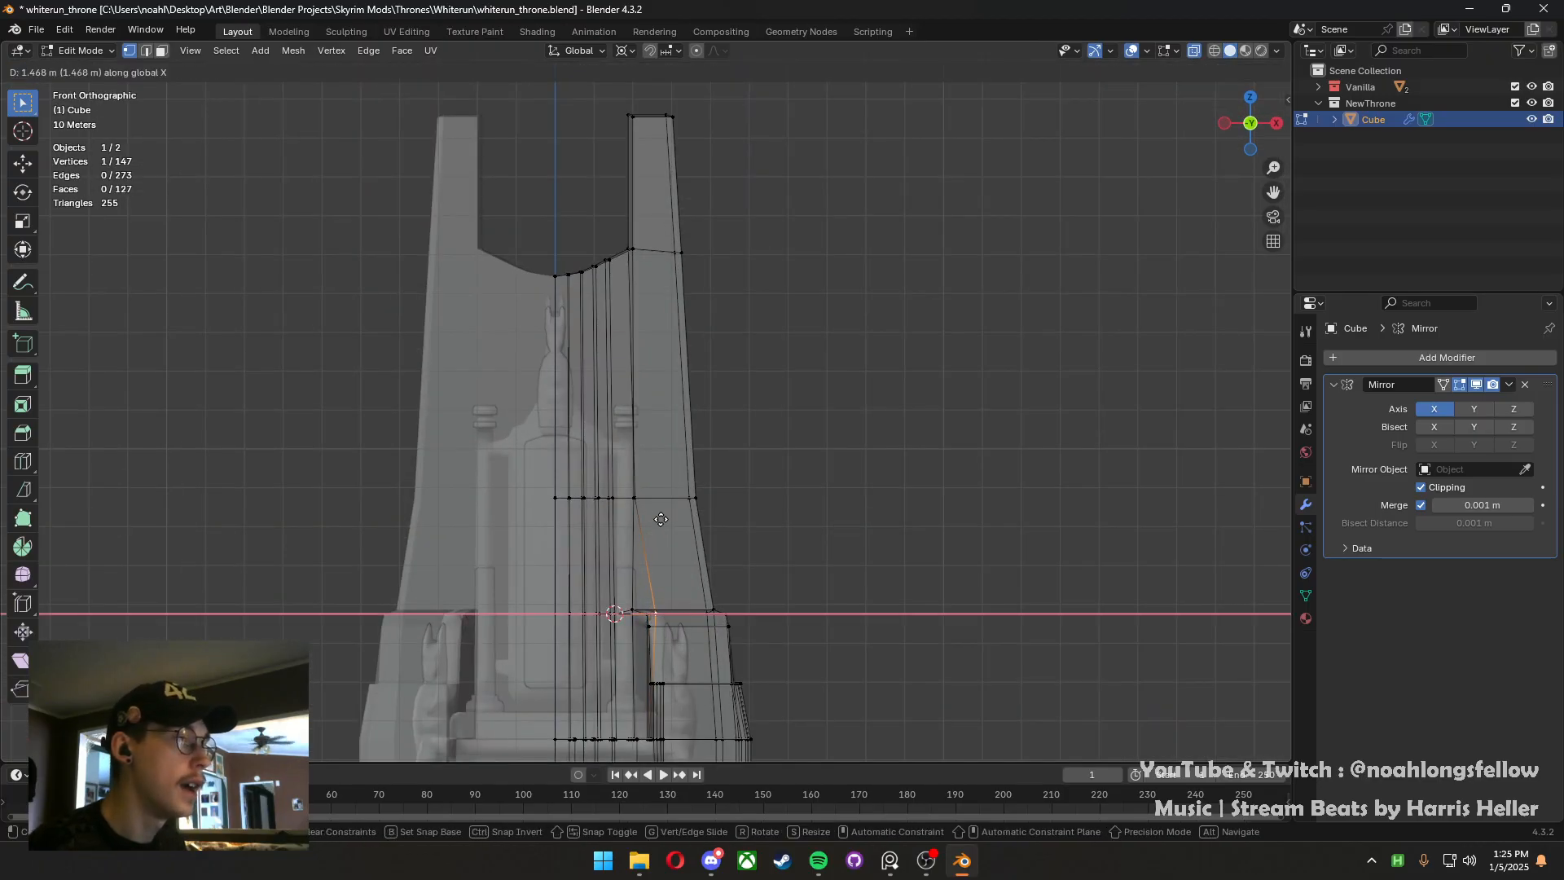
pyautogui.press('z')
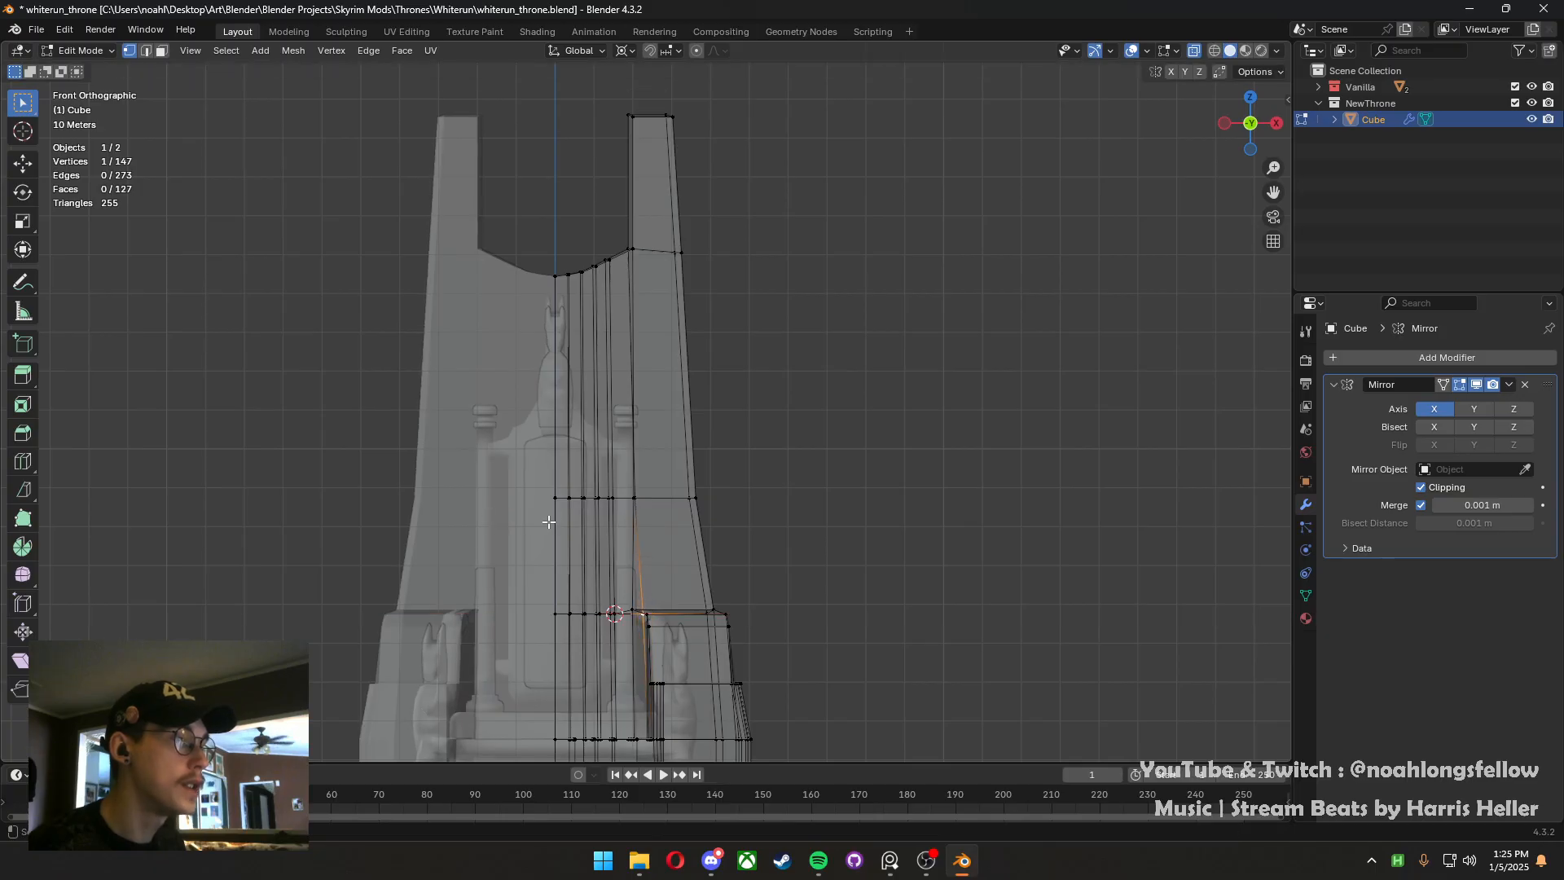
pyautogui.click(554, 510)
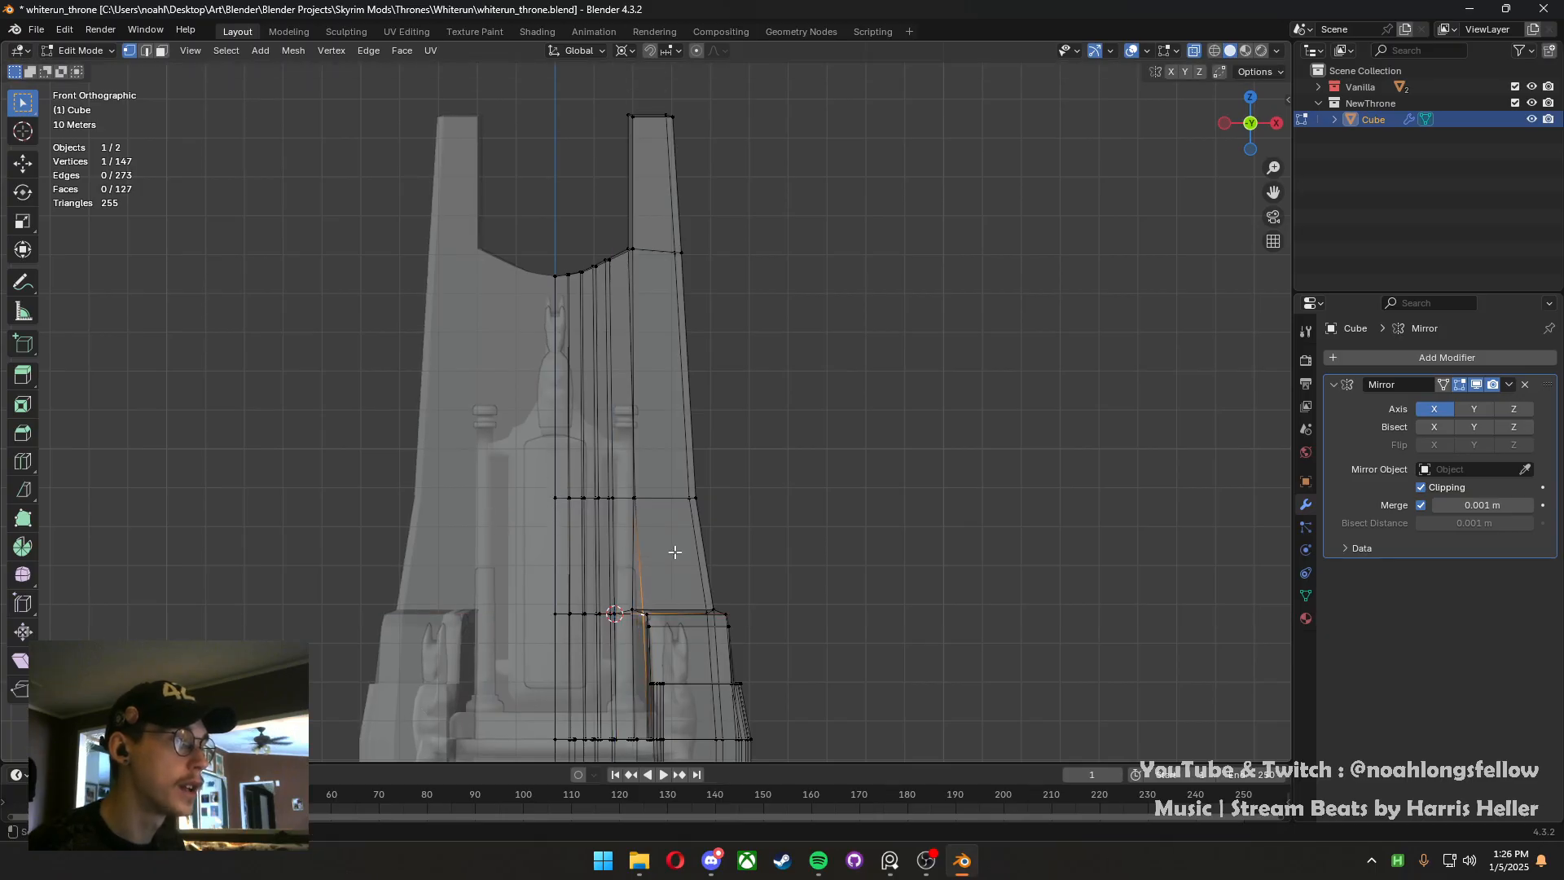
# From behind the throne, adjust the rear vertex at seat height along X to line up with the vertical edge above
pyautogui.moveTo(681, 552); pyautogui.dragTo(965, 603, button='middle')
pyautogui.moveTo(689, 551); pyautogui.dragTo(777, 505, button='middle')
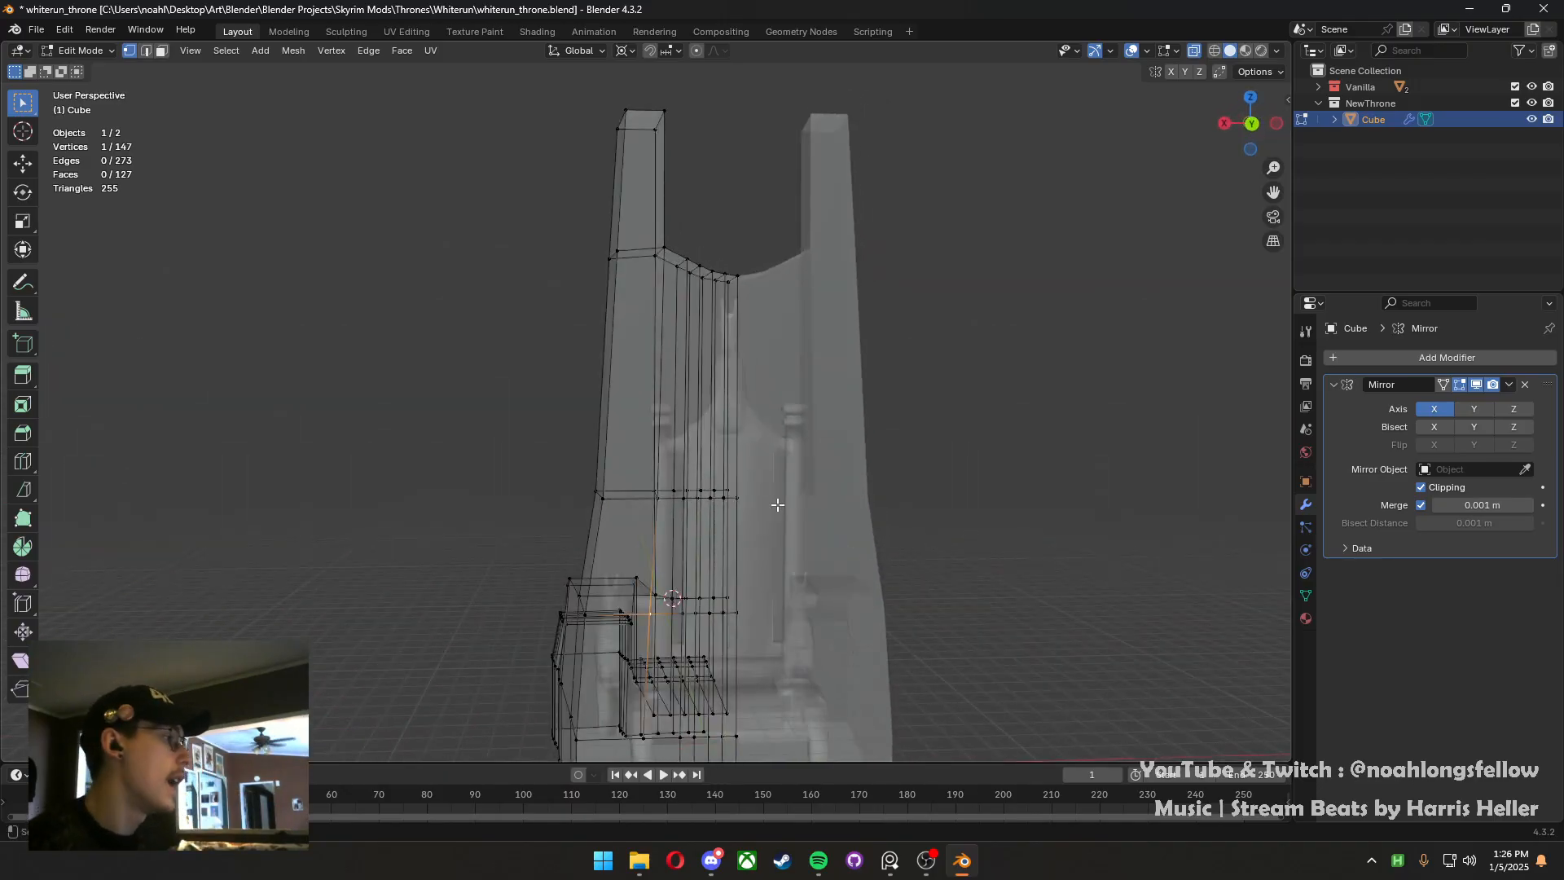
pyautogui.moveTo(652, 616); pyautogui.dragTo(565, 562, button='middle')
pyautogui.keyDown('shift'); pyautogui.moveTo(575, 575); pyautogui.dragTo(665, 322, button='middle'); pyautogui.keyUp('shift')
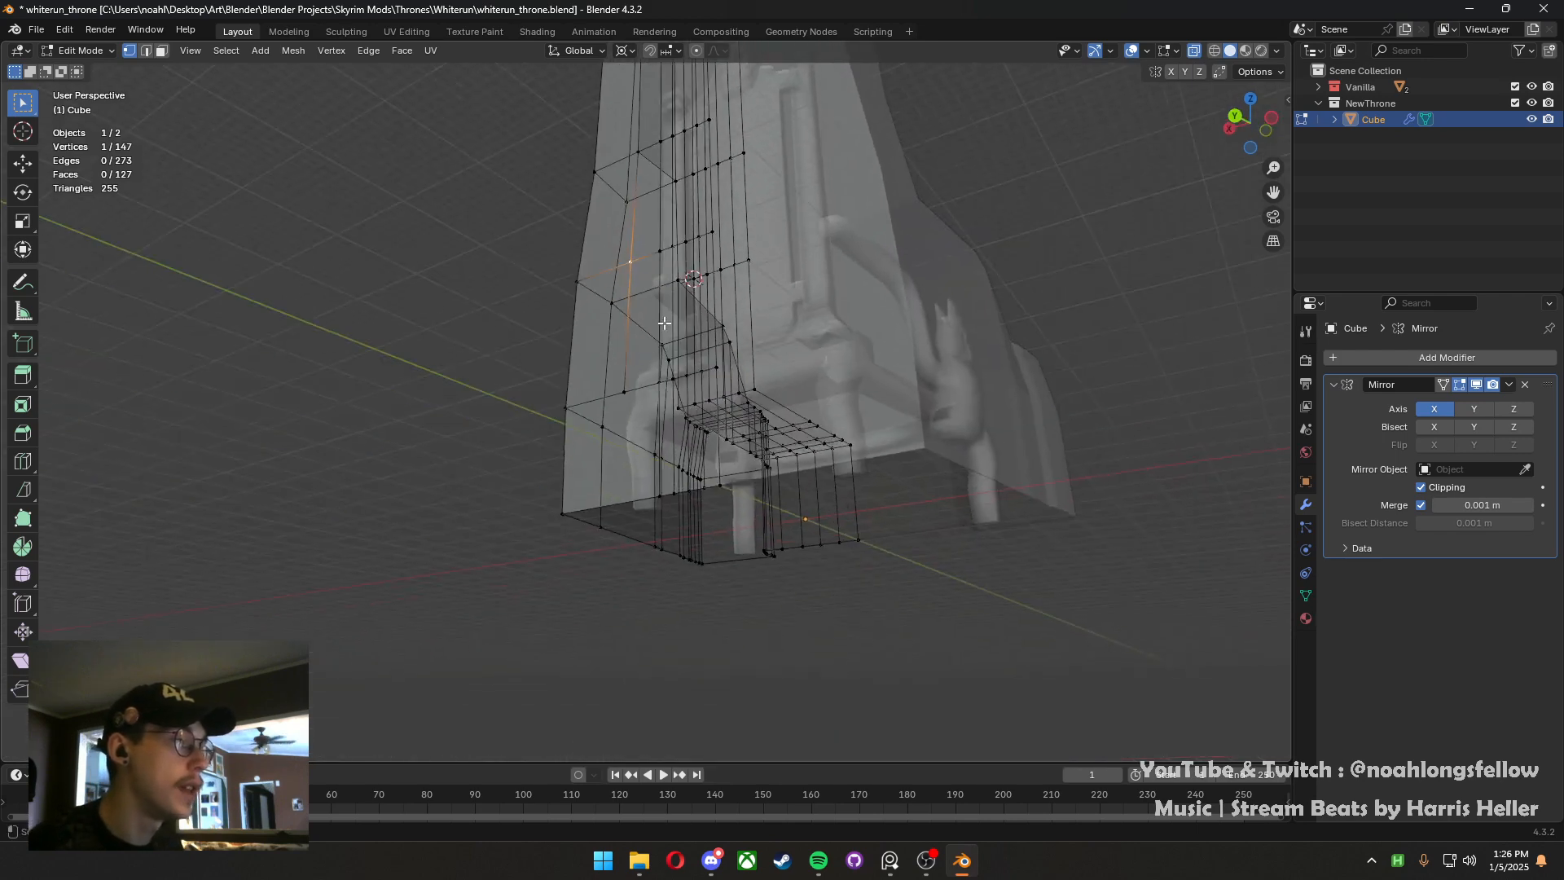
pyautogui.moveTo(630, 384); pyautogui.dragTo(676, 444, button='middle')
pyautogui.press('g')
pyautogui.press('x')
pyautogui.click(730, 444)
pyautogui.press('g')
pyautogui.press('x')
pyautogui.click(754, 504)
# Knife-cut a vertical edge from the rear inner vertex at seat height down to the throne's bottom edge
pyautogui.scroll(4, 722, 531)
pyautogui.press('k')
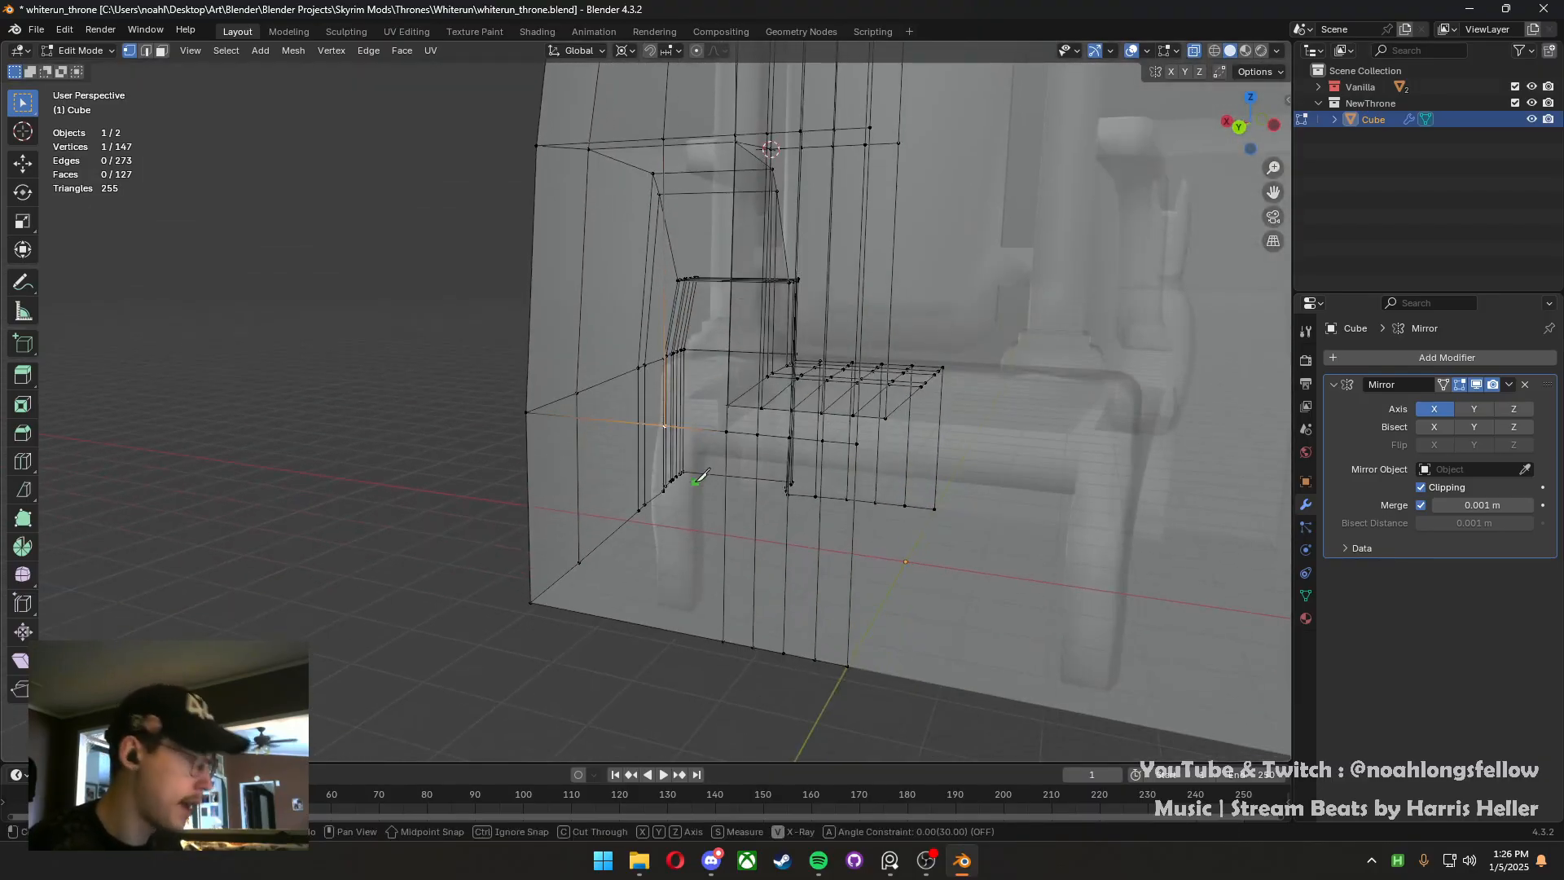
pyautogui.click(667, 424)
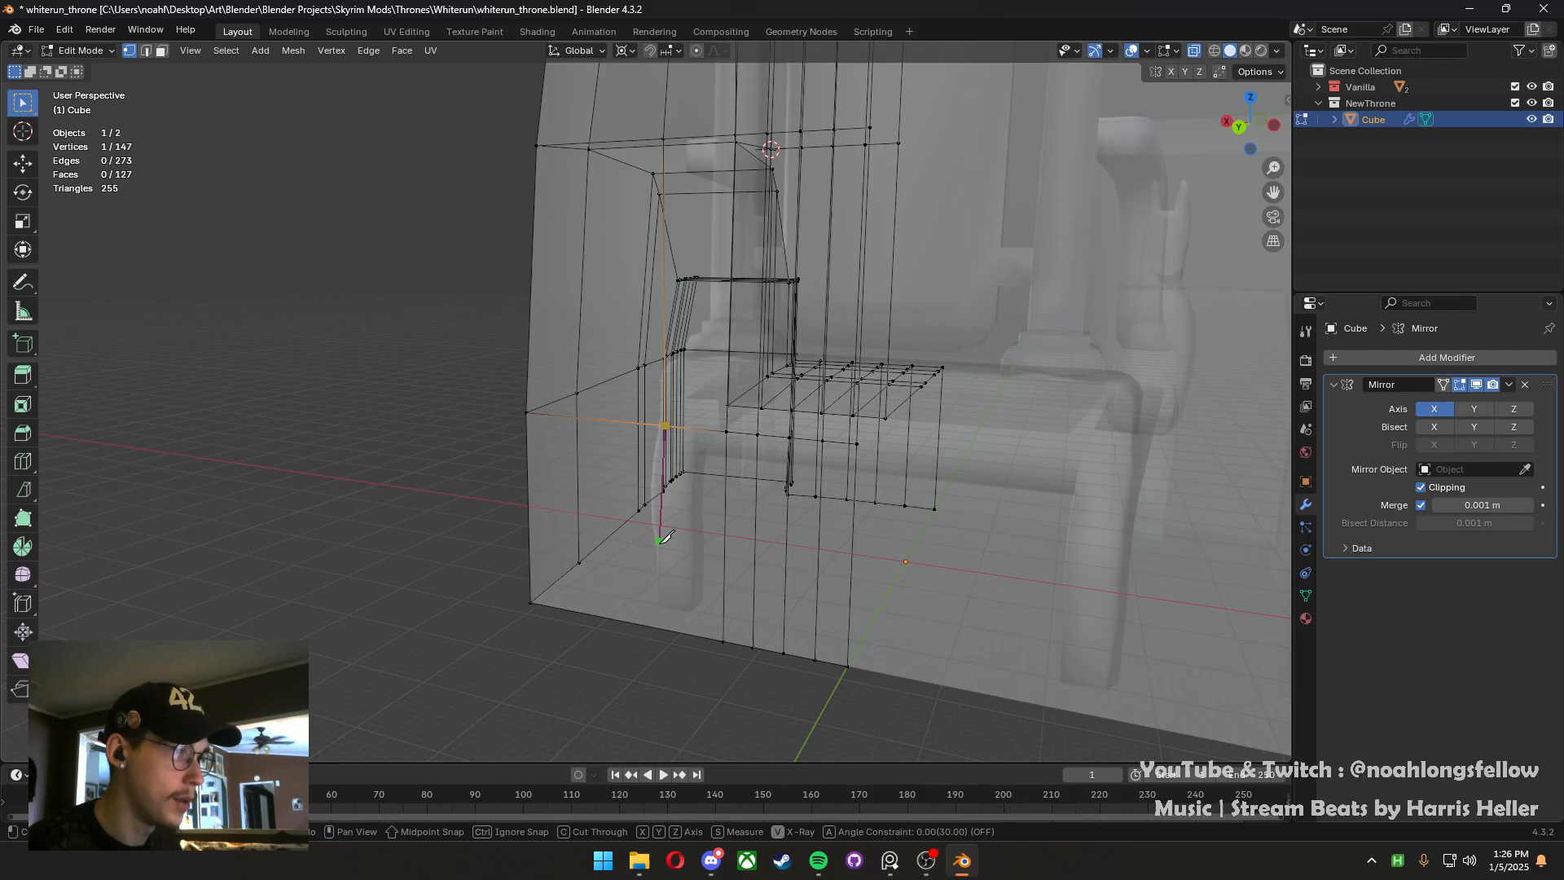
pyautogui.click(660, 623)
pyautogui.press('Return')
# Shift the new rear vertex at the bottom edge along X to line up with the vertical edge above
pyautogui.moveTo(661, 624); pyautogui.dragTo(743, 579, button='middle')
pyautogui.click(732, 597)
pyautogui.press('g')
pyautogui.press('x')
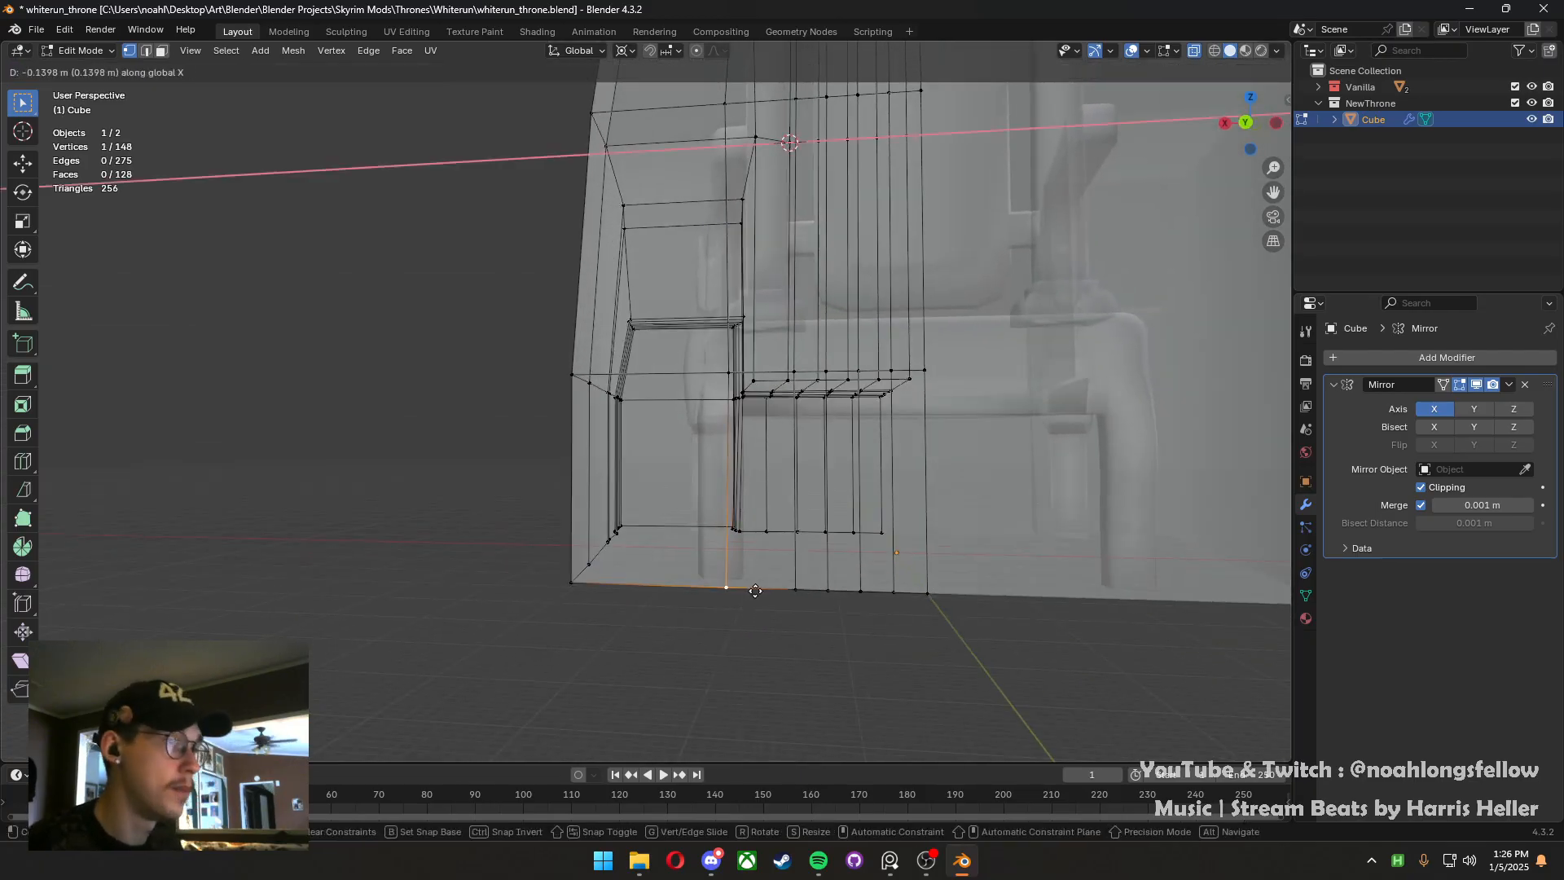
pyautogui.click(760, 591)
pyautogui.moveTo(780, 494); pyautogui.dragTo(578, 520, button='middle')
pyautogui.moveTo(594, 439); pyautogui.dragTo(565, 401, button='middle')
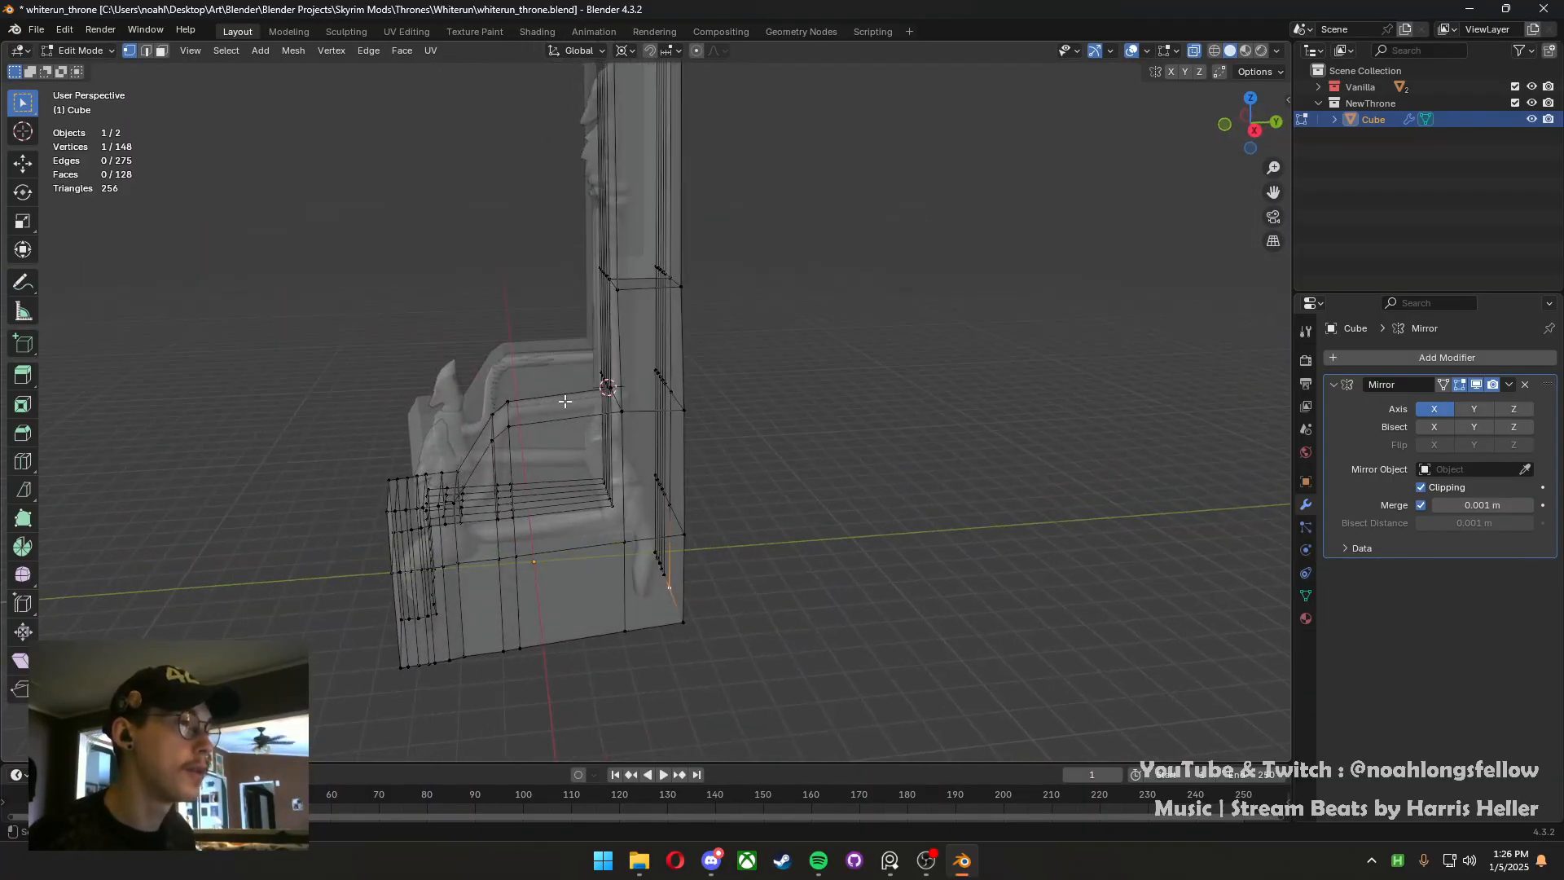
pyautogui.press('`')
pyautogui.click(611, 368)
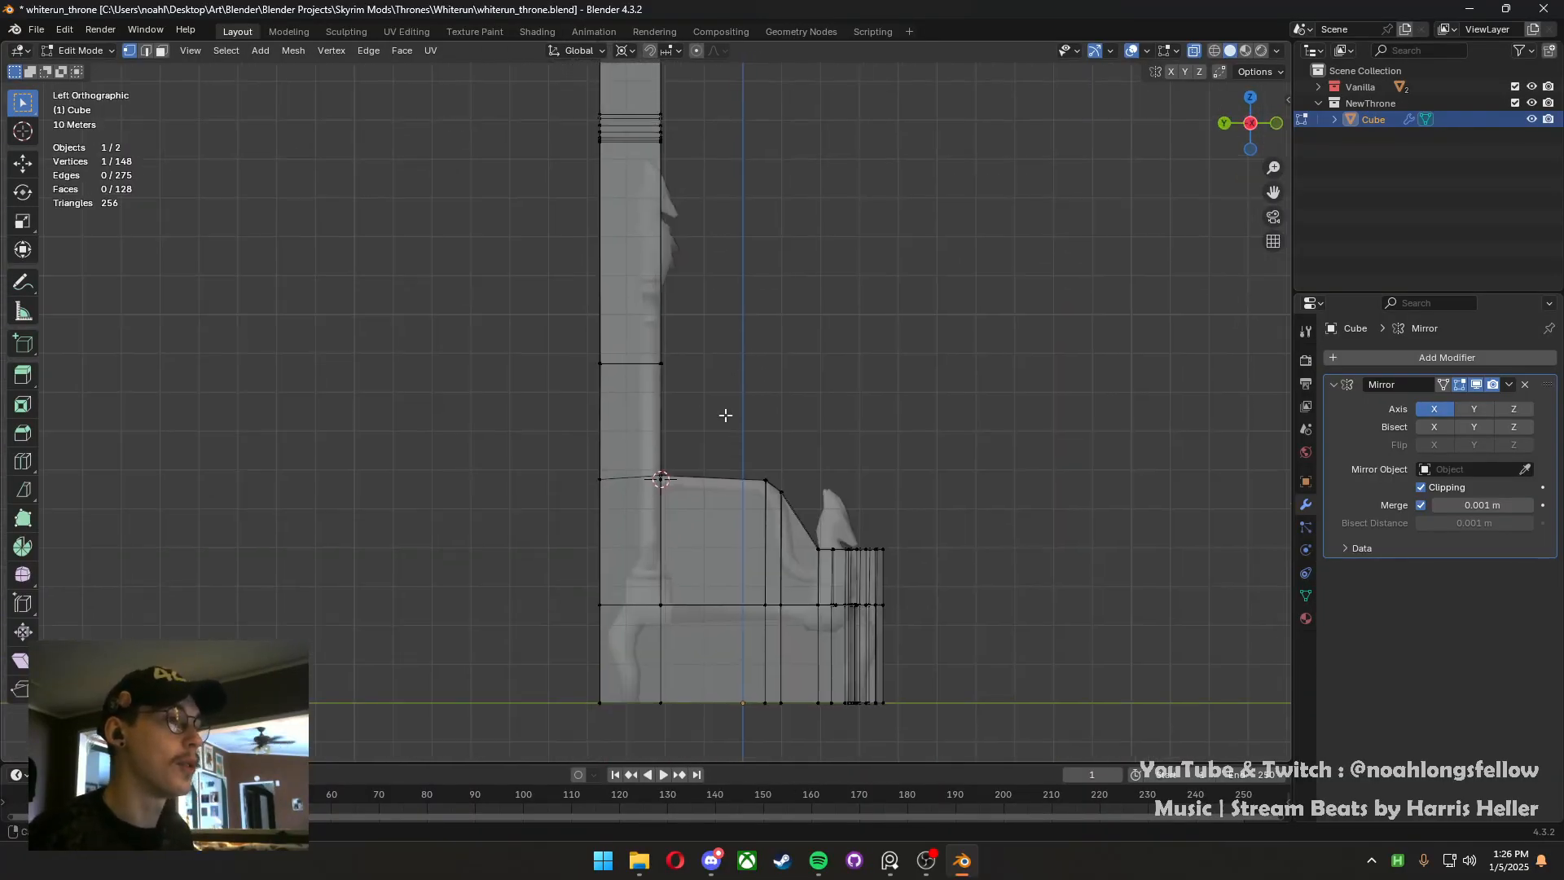
pyautogui.hotkey('alt', 'z')
pyautogui.press('3')
pyautogui.moveTo(701, 459); pyautogui.dragTo(489, 88)
pyautogui.press('g')
pyautogui.press('x')
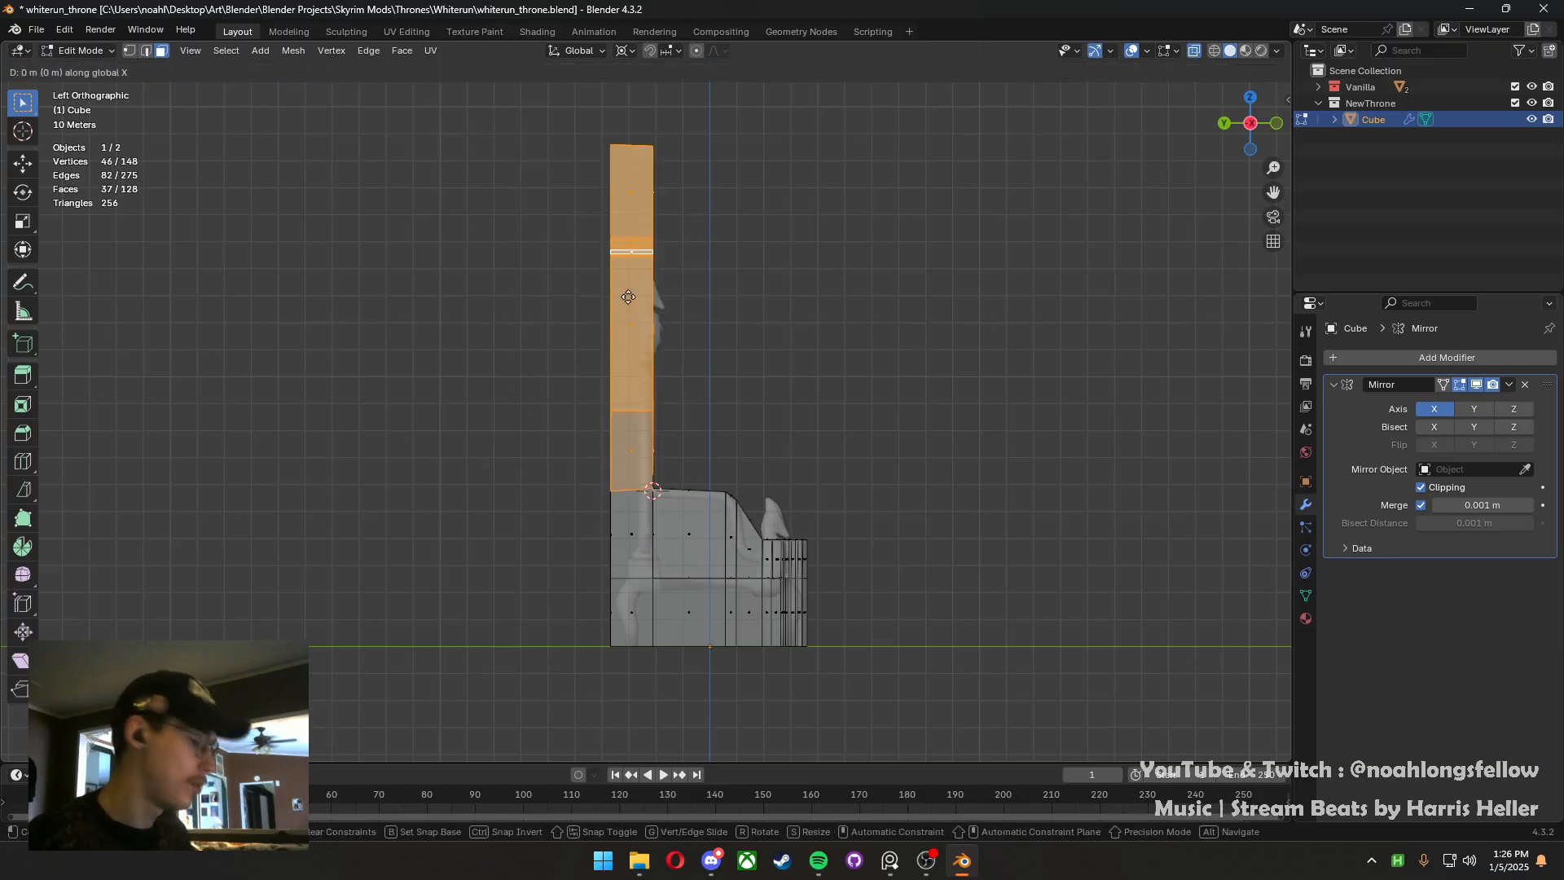
pyautogui.press('Escape')
pyautogui.scroll(6, 749, 458)
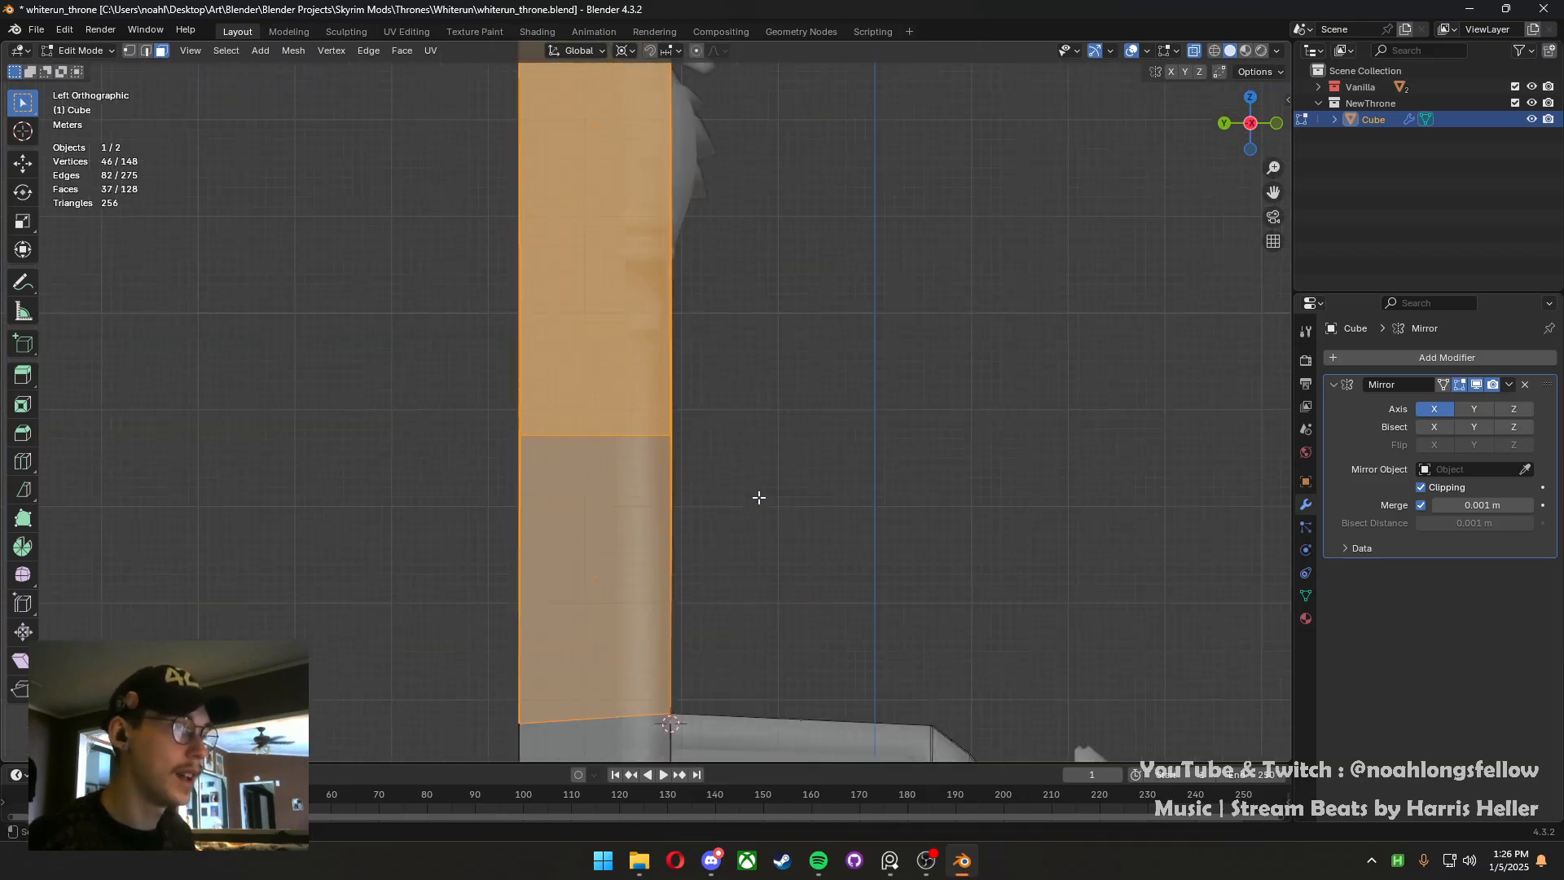
pyautogui.hotkey('alt', 'a')
pyautogui.scroll(-8, 742, 456)
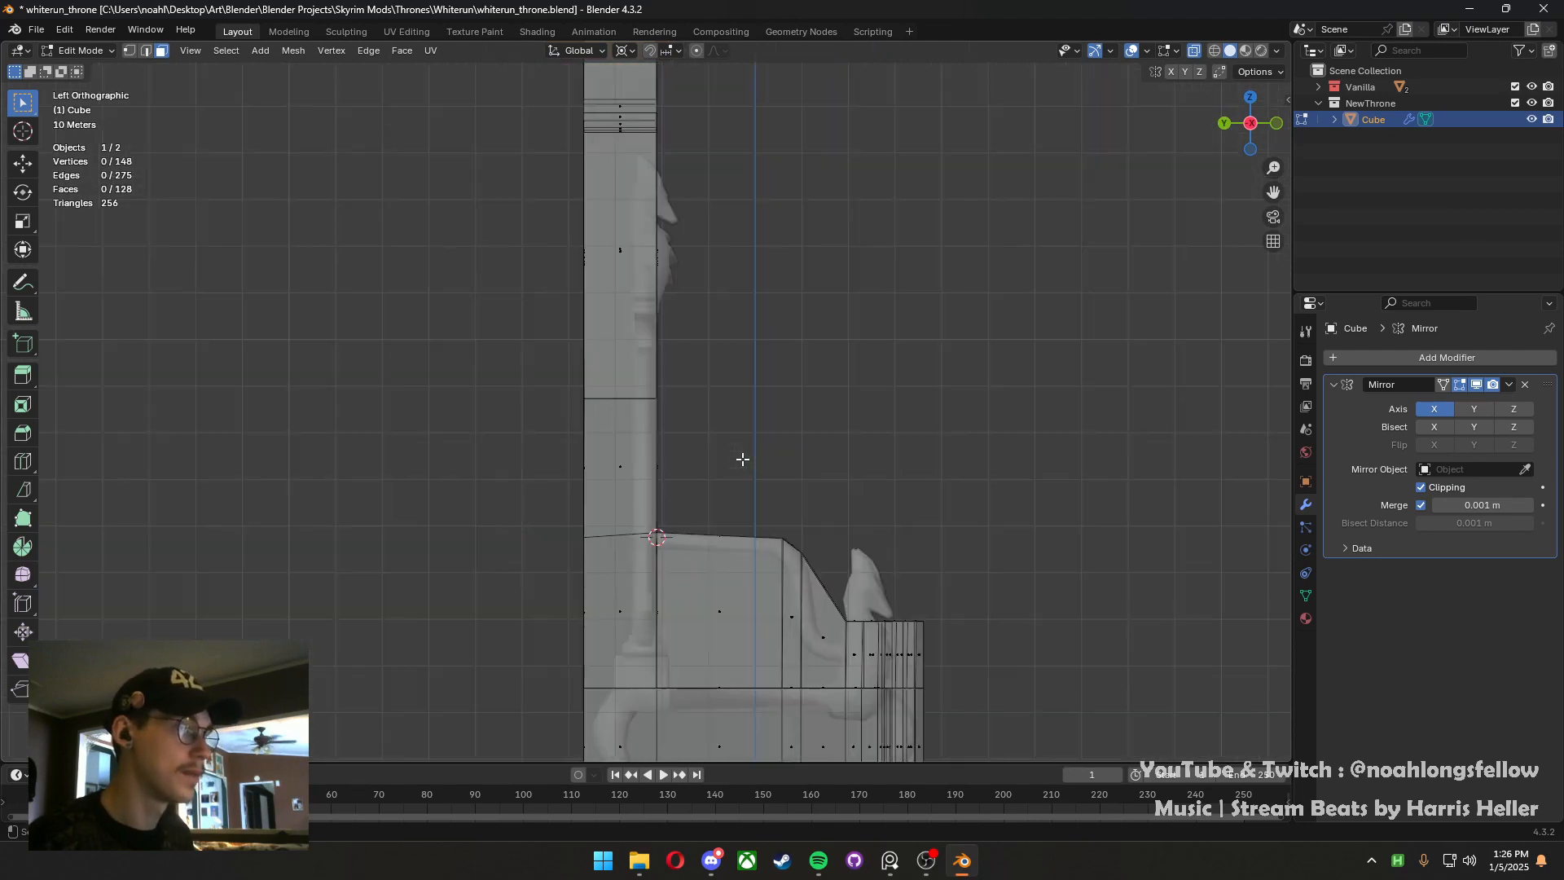
# In left view, move all rear faces of the throne back about 3.2 m along Y and save the file
pyautogui.hotkey('ctrl', 's')
pyautogui.moveTo(741, 457); pyautogui.dragTo(635, 495, button='middle')
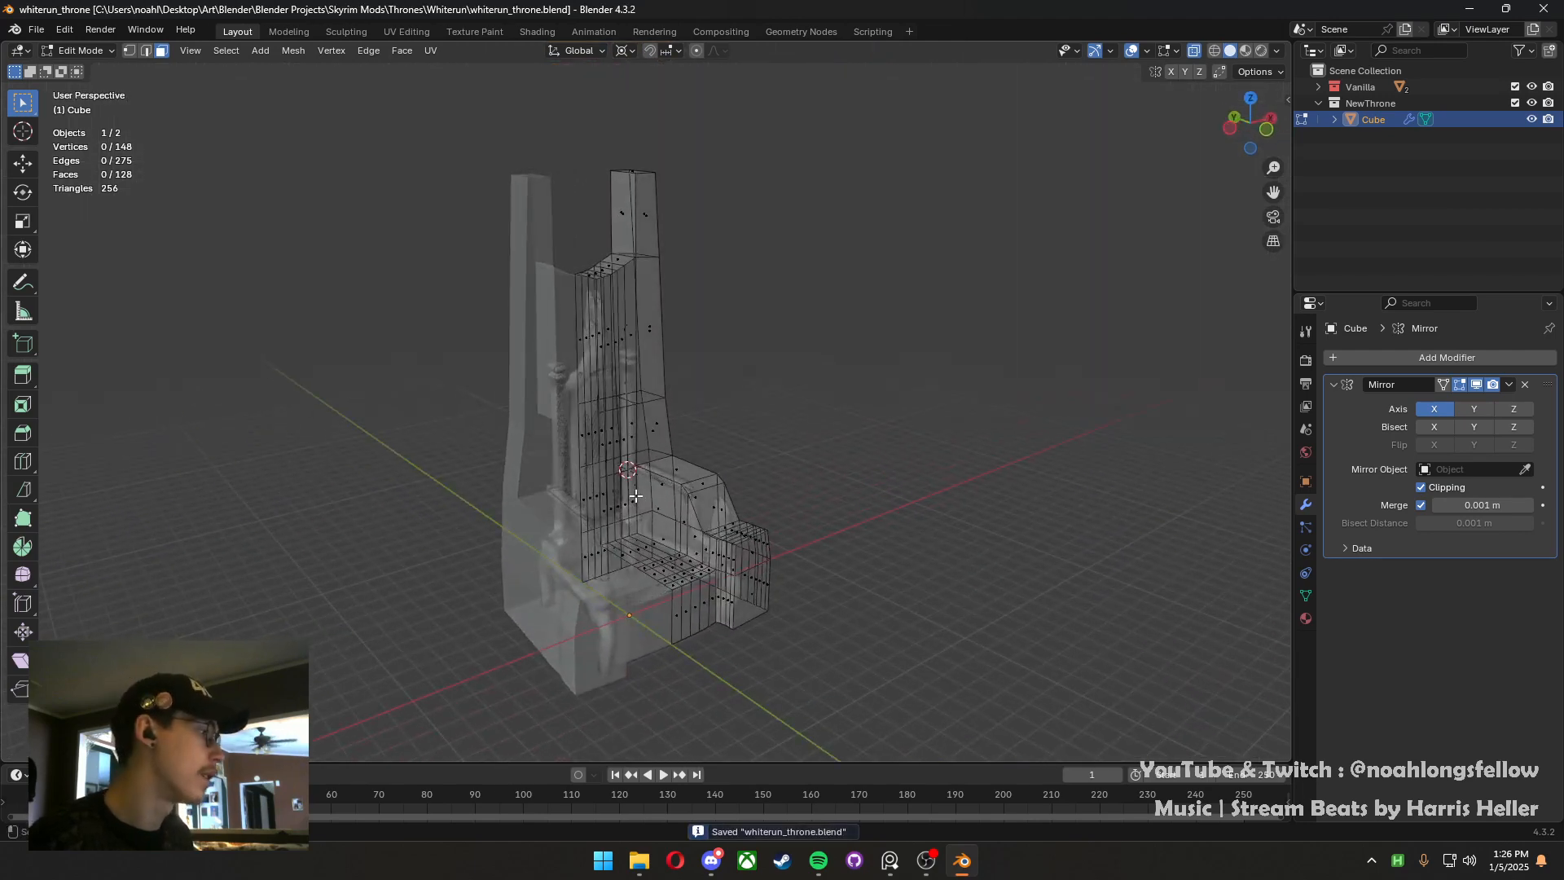
pyautogui.moveTo(794, 498); pyautogui.dragTo(902, 467, button='middle')
pyautogui.moveTo(447, 671); pyautogui.dragTo(623, 134)
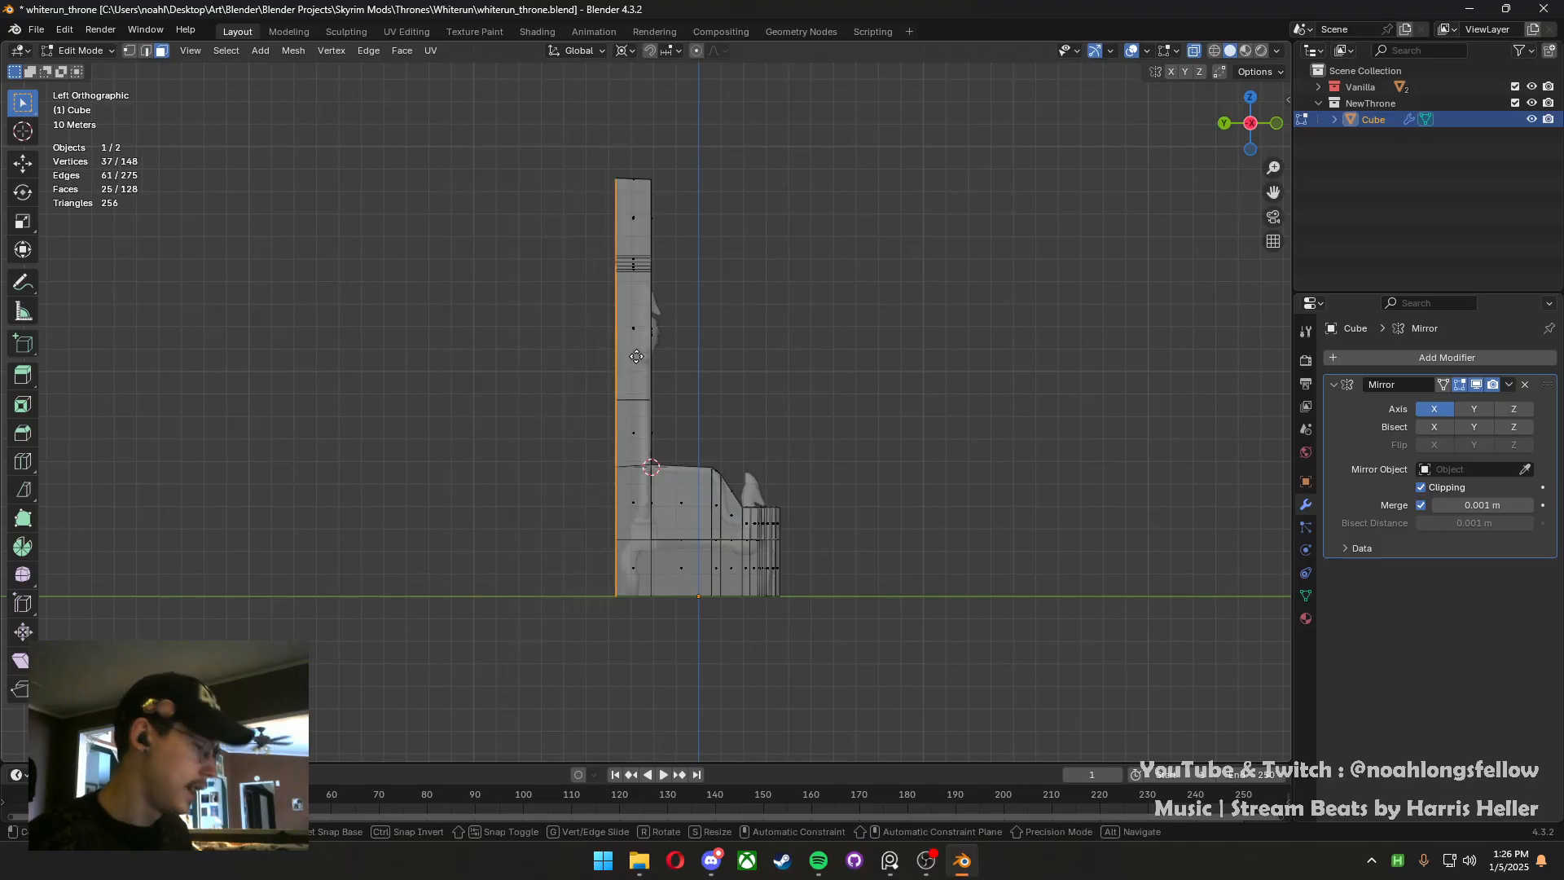
pyautogui.press('g')
pyautogui.press('y')
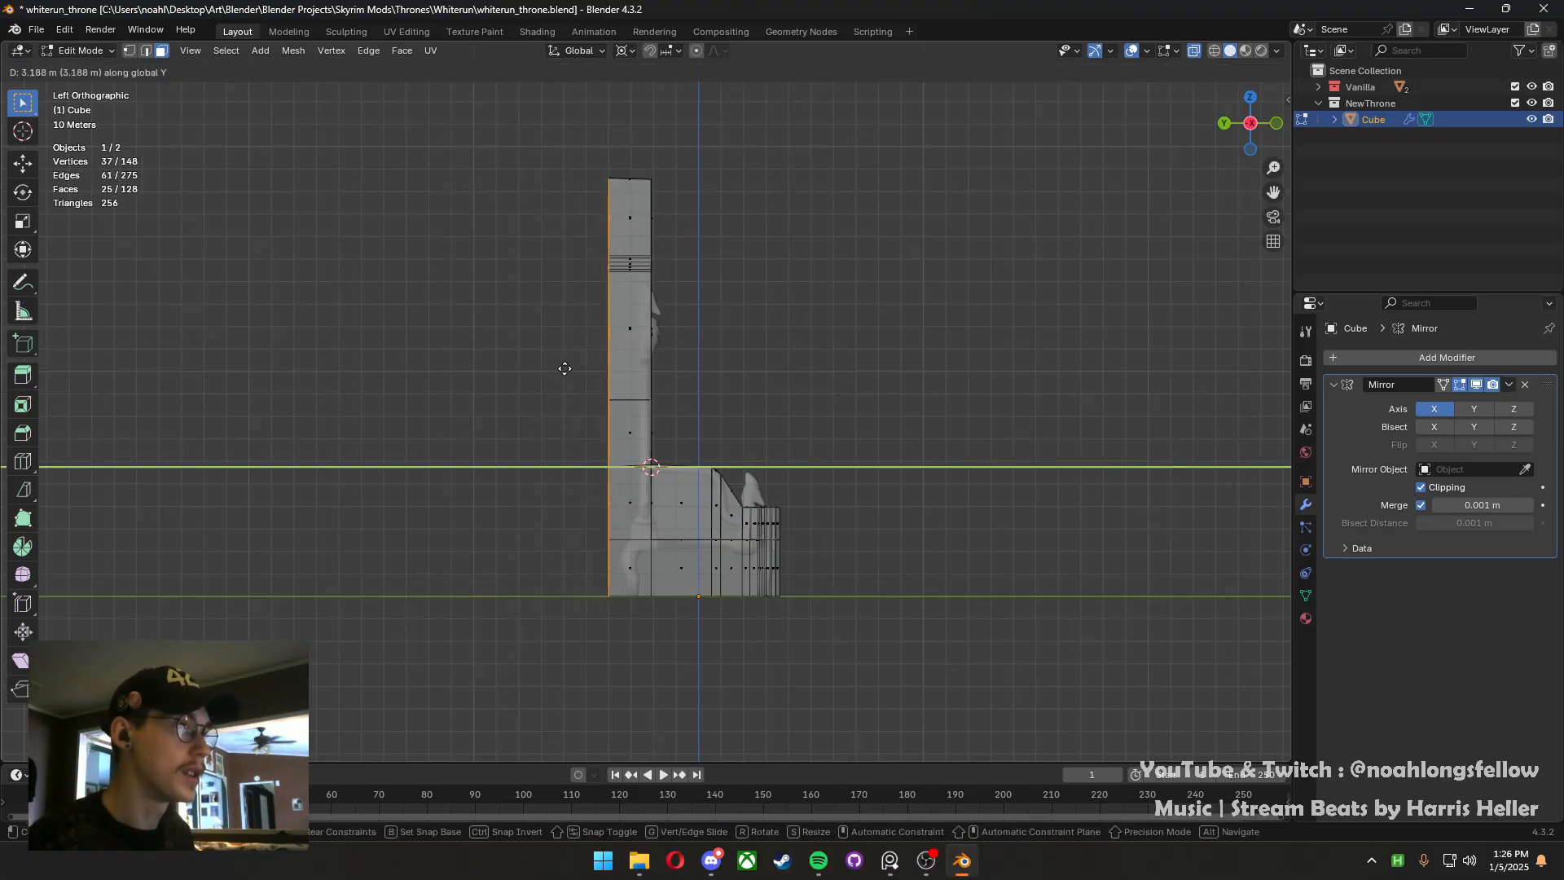
pyautogui.click(566, 374)
pyautogui.moveTo(566, 374); pyautogui.dragTo(754, 424, button='middle')
pyautogui.hotkey('ctrl', 's')
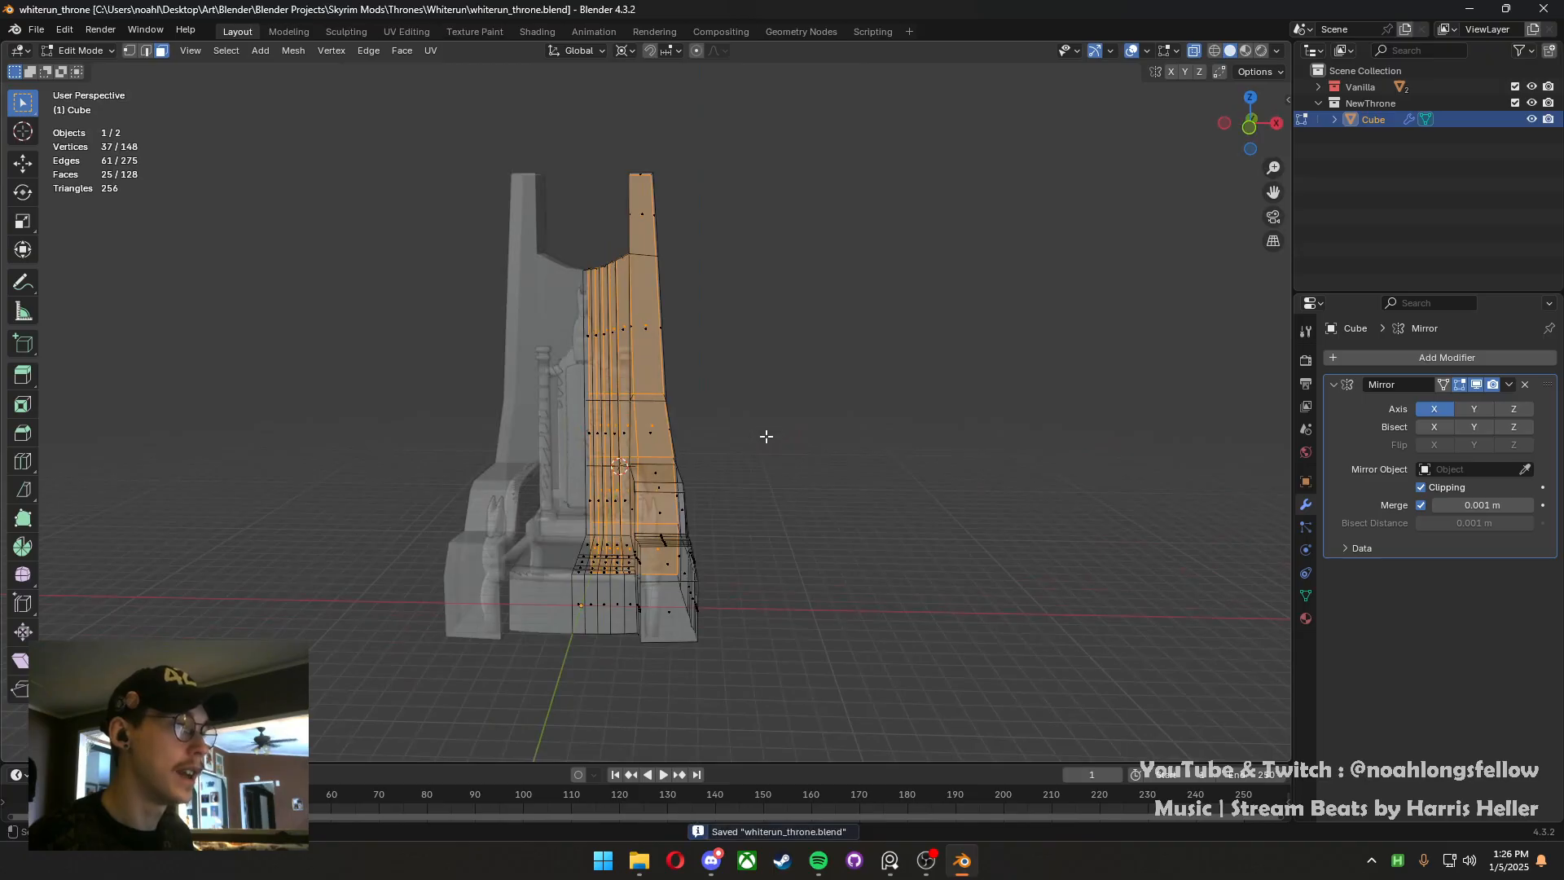
# Adjust the backrest's inner vertex at armrest height along X and save the file
pyautogui.click(755, 465)
pyautogui.scroll(2, 733, 487)
pyautogui.moveTo(729, 492); pyautogui.dragTo(728, 549, button='middle')
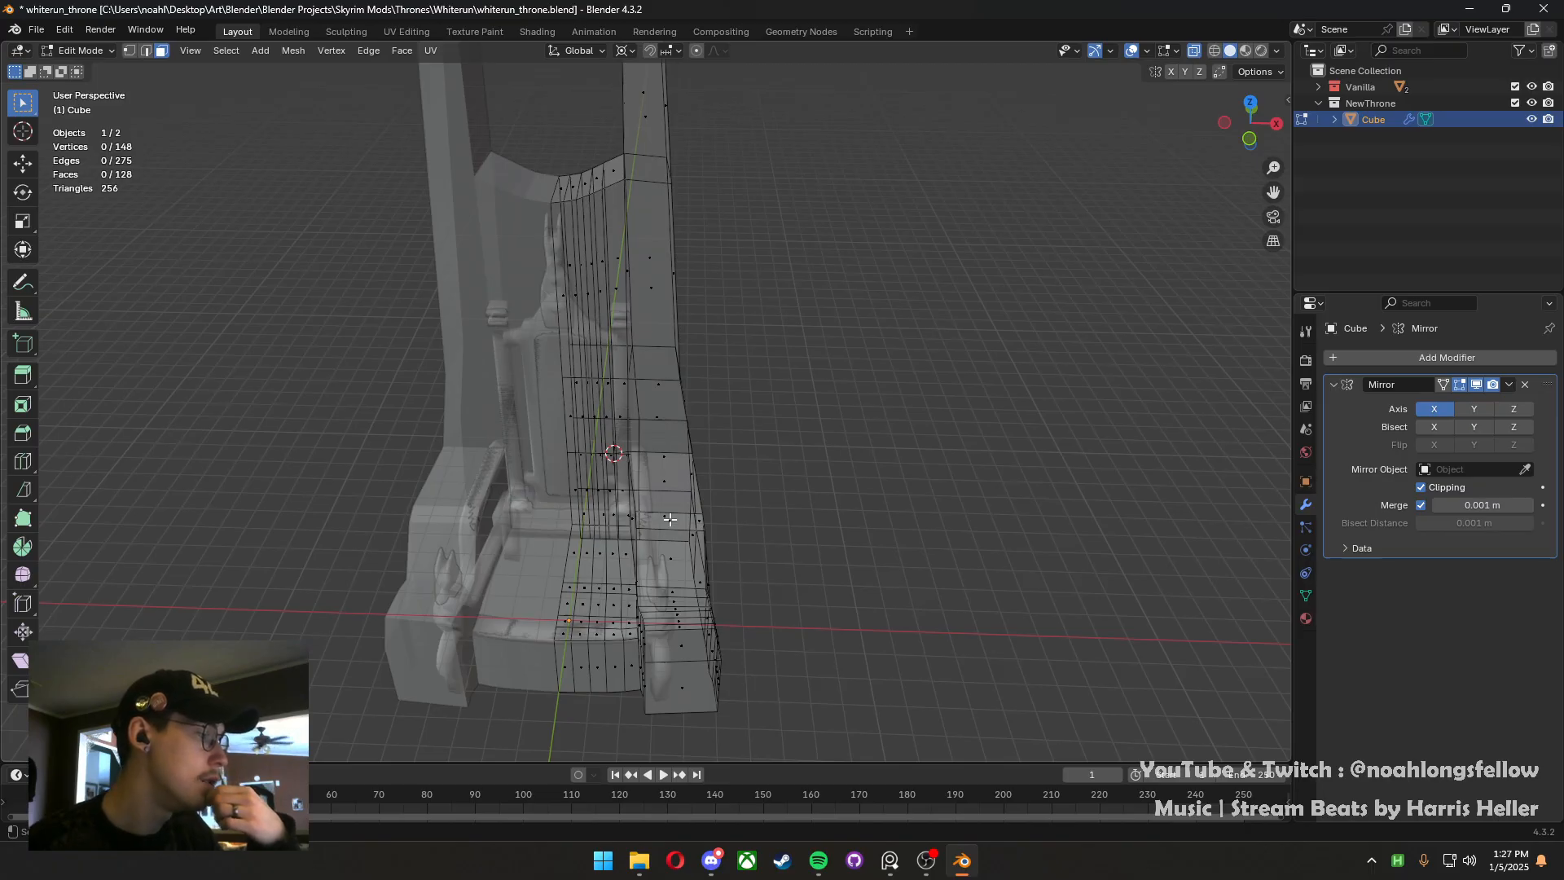
pyautogui.moveTo(540, 486); pyautogui.dragTo(867, 457, button='middle')
pyautogui.press('1')
pyautogui.click(631, 501)
pyautogui.moveTo(631, 501); pyautogui.dragTo(688, 430, button='middle')
pyautogui.press('g')
pyautogui.press('x')
pyautogui.click(698, 588)
pyautogui.hotkey('ctrl', 's')
pyautogui.press('`')
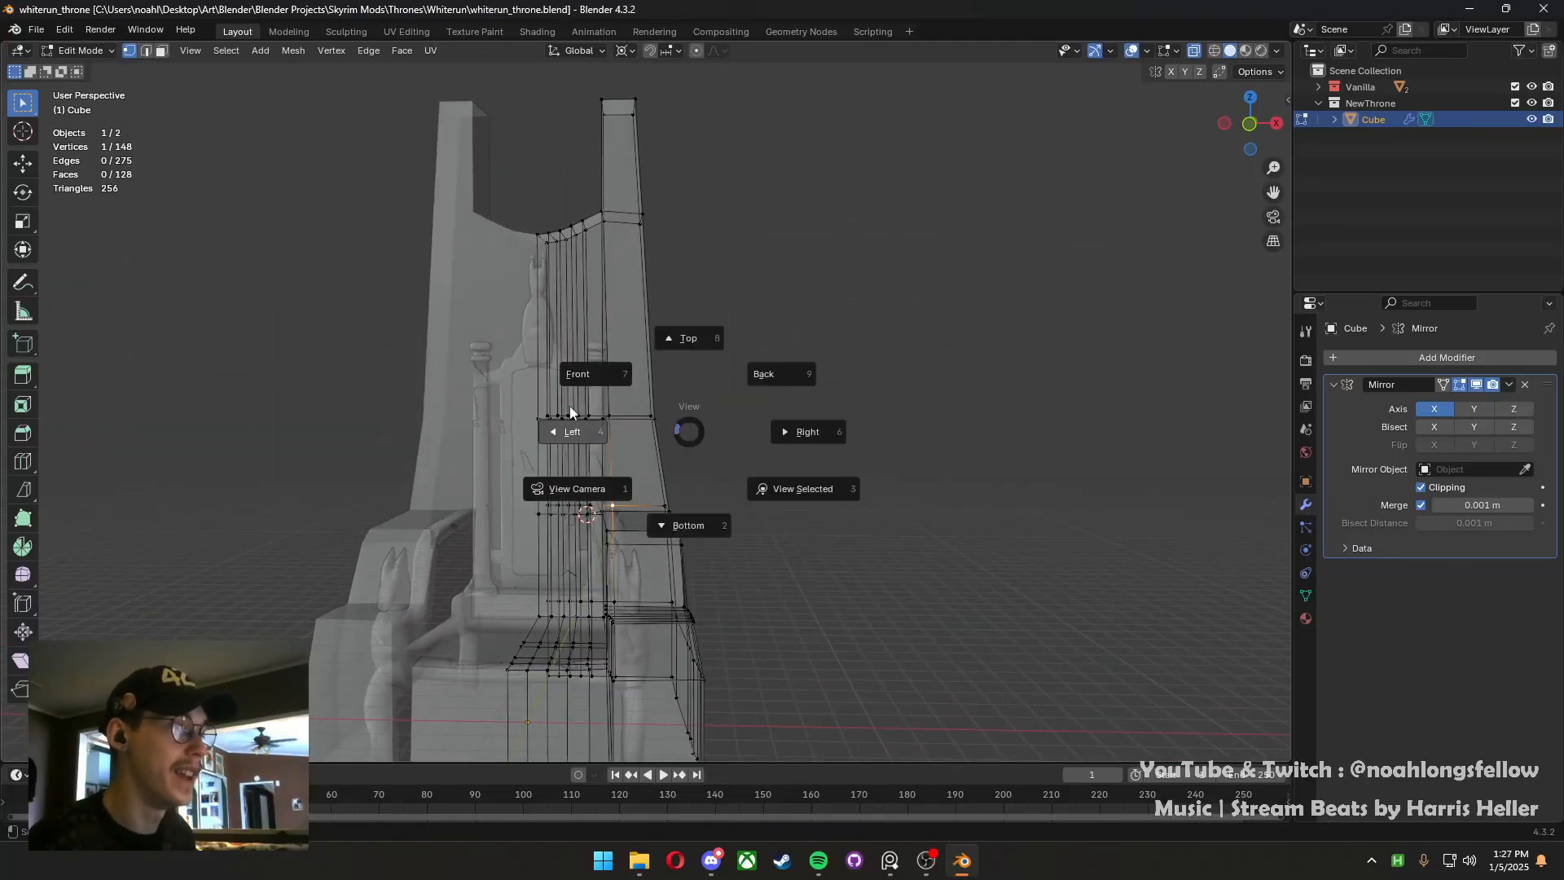
pyautogui.click(551, 372)
pyautogui.hotkey('ctrl', 'r')
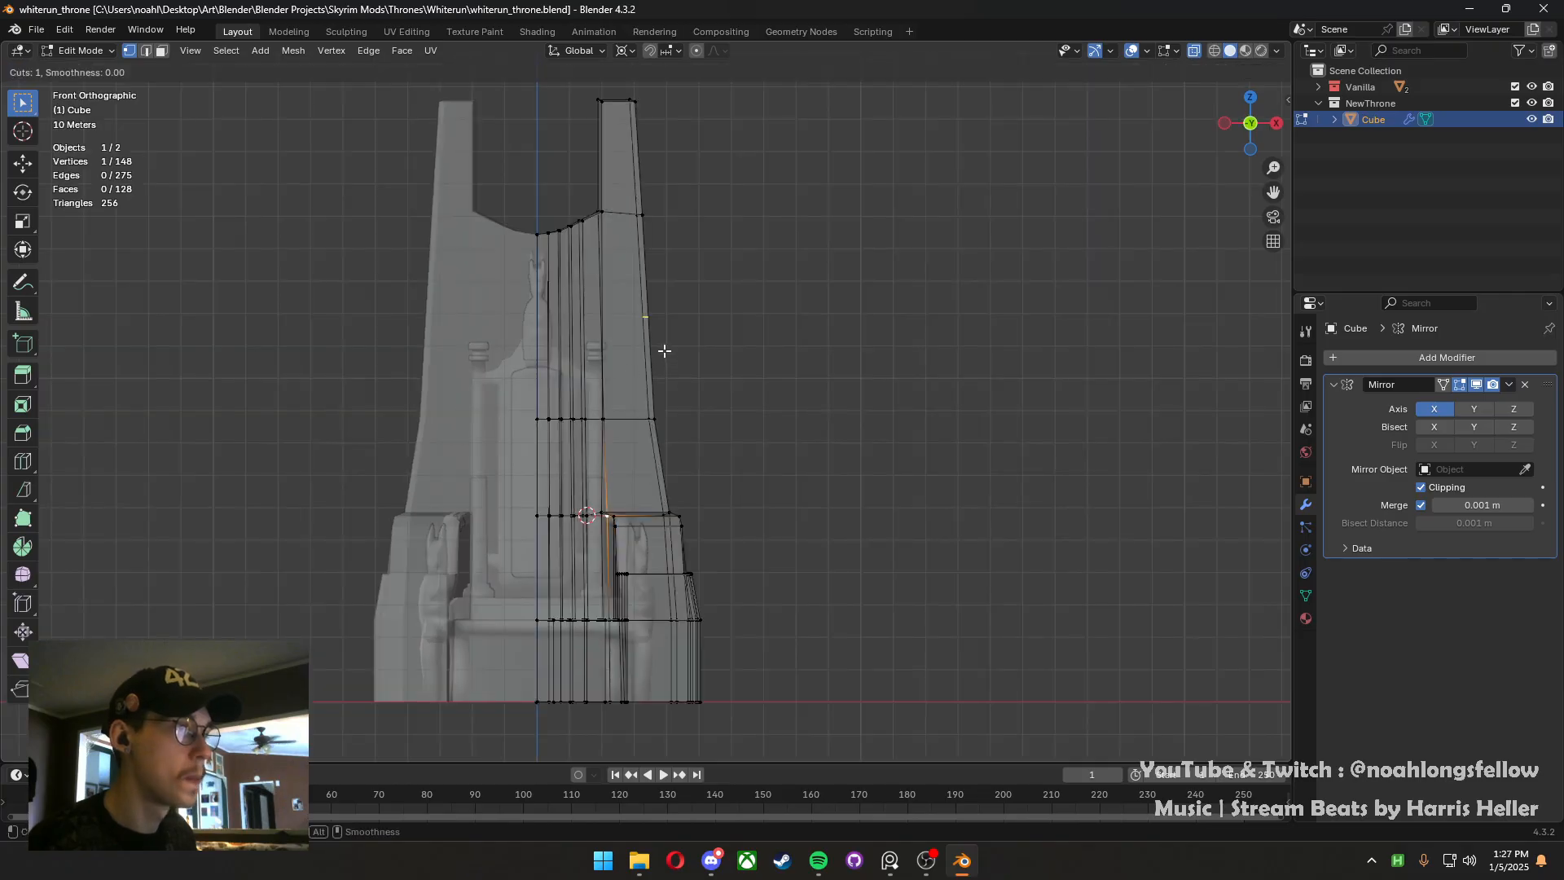
pyautogui.press('Escape')
# Delete the internal face between the upper backrest and the side post
pyautogui.moveTo(663, 349); pyautogui.dragTo(702, 550, button='middle')
pyautogui.press('3')
pyautogui.click(603, 448)
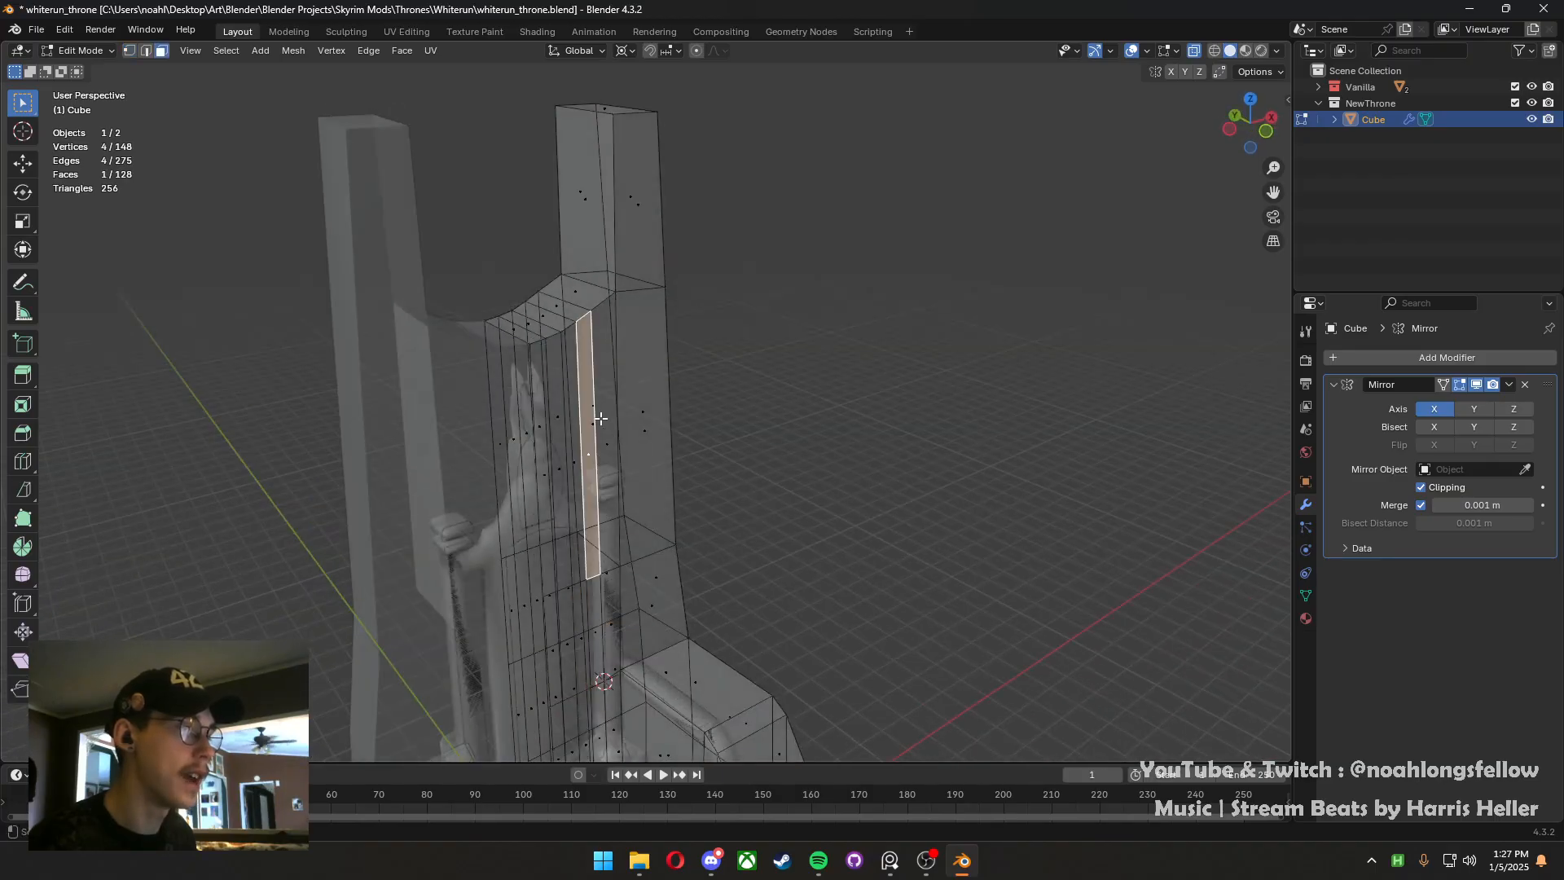
pyautogui.click(601, 419)
pyautogui.moveTo(601, 419); pyautogui.dragTo(844, 446, button='middle')
pyautogui.press('x')
pyautogui.click(562, 421)
# Try adding a horizontal loop cut halfway up the upper backrest and repositioning its outer vertices in front view
pyautogui.press('`')
pyautogui.hotkey('ctrl', 'r')
pyautogui.click(632, 437)
pyautogui.rightClick(633, 436)
pyautogui.press('`')
pyautogui.click(702, 363)
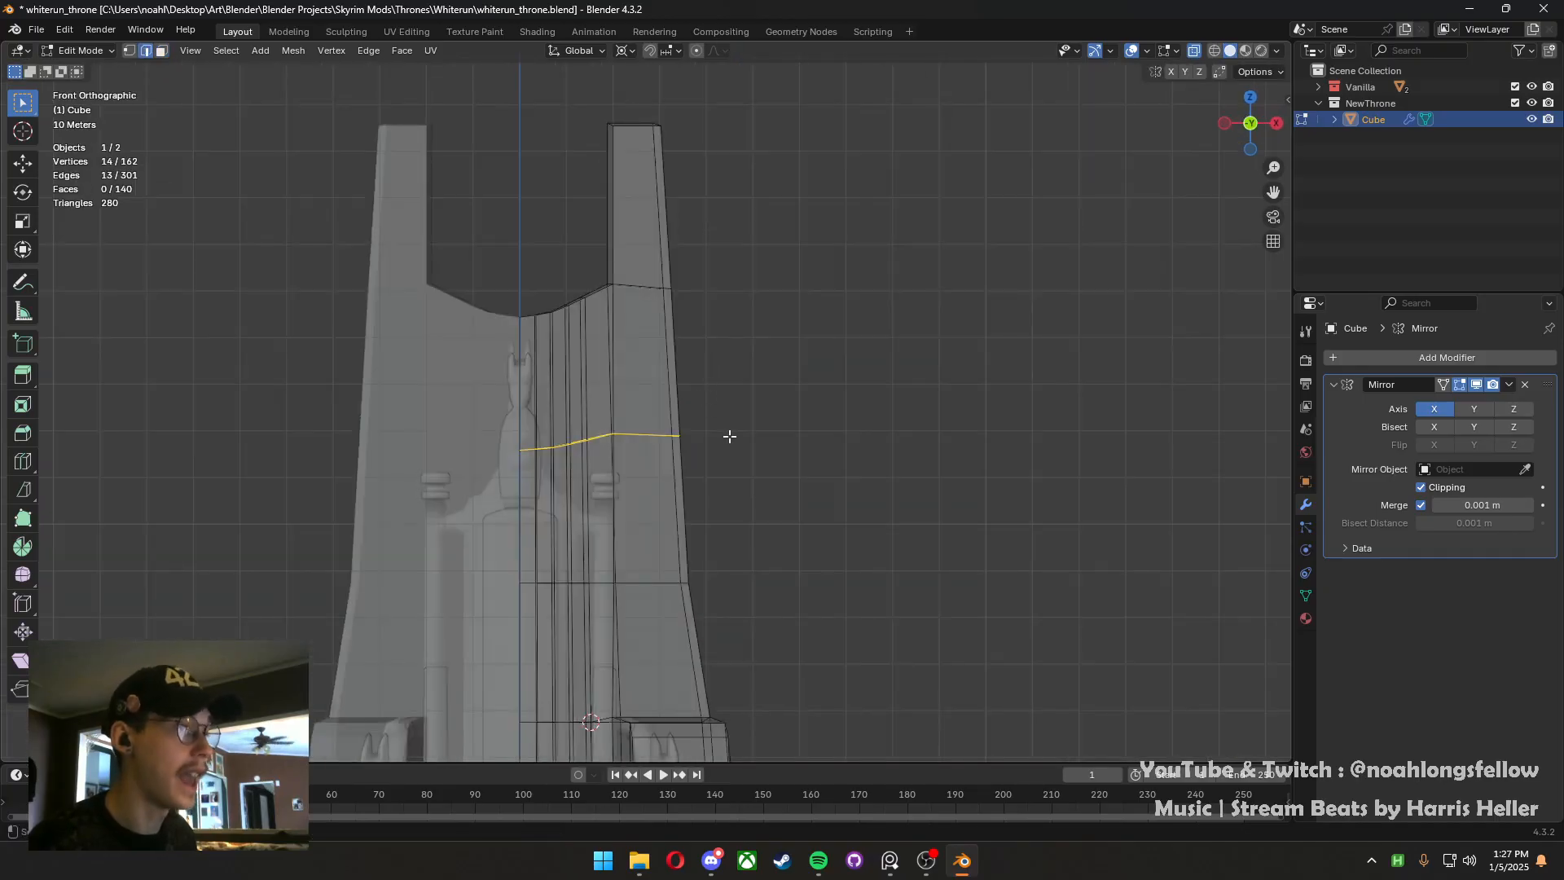
pyautogui.press('g')
pyautogui.rightClick(727, 449)
pyautogui.moveTo(726, 450); pyautogui.dragTo(666, 424)
pyautogui.press('1')
pyautogui.press('g')
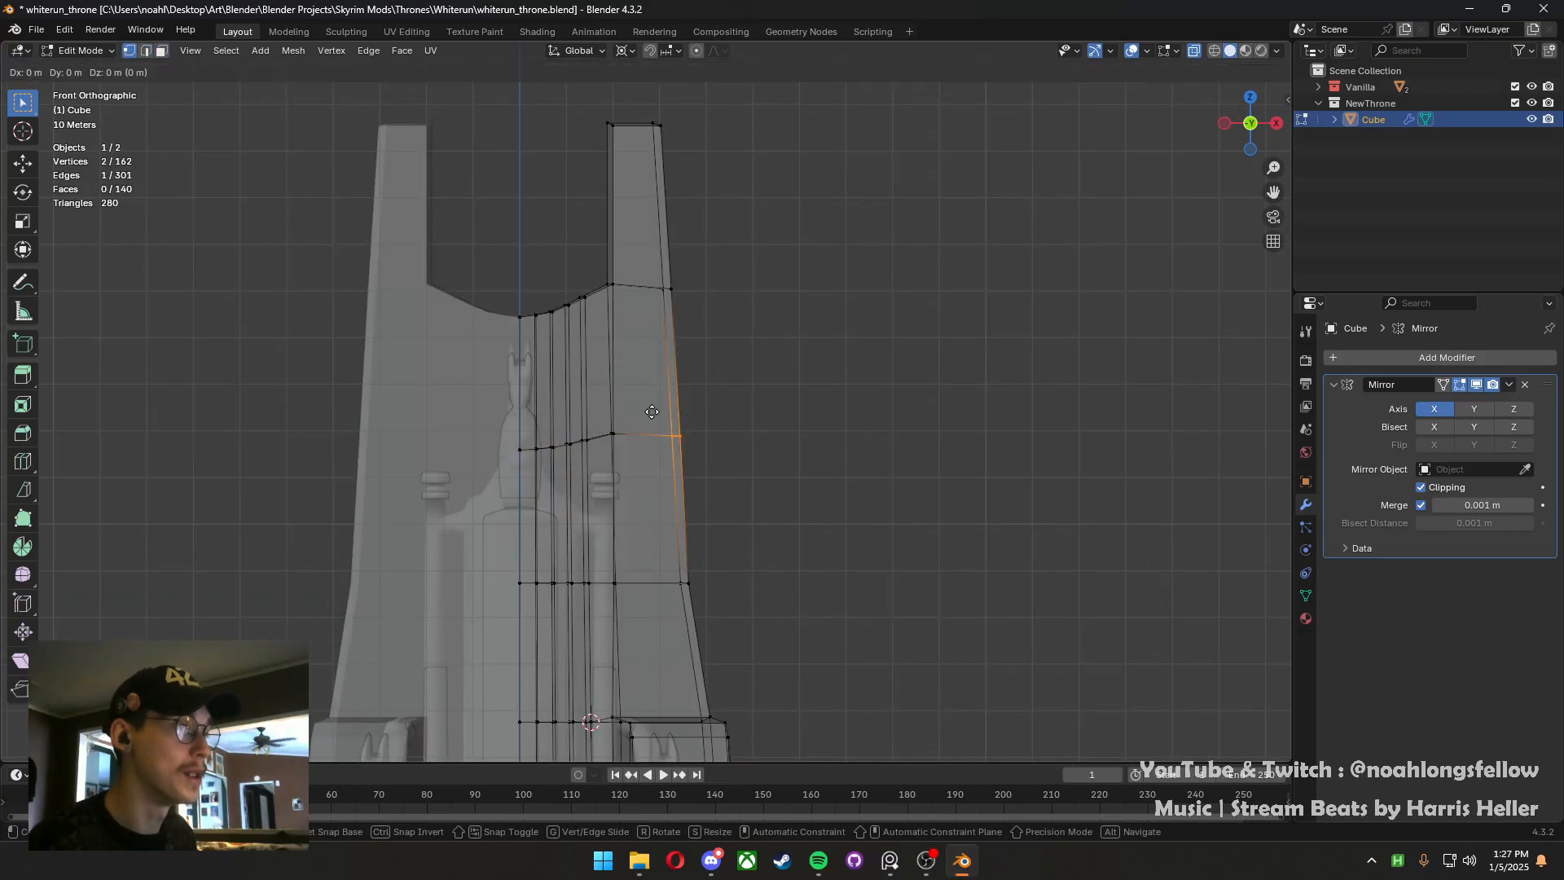
pyautogui.rightClick(625, 412)
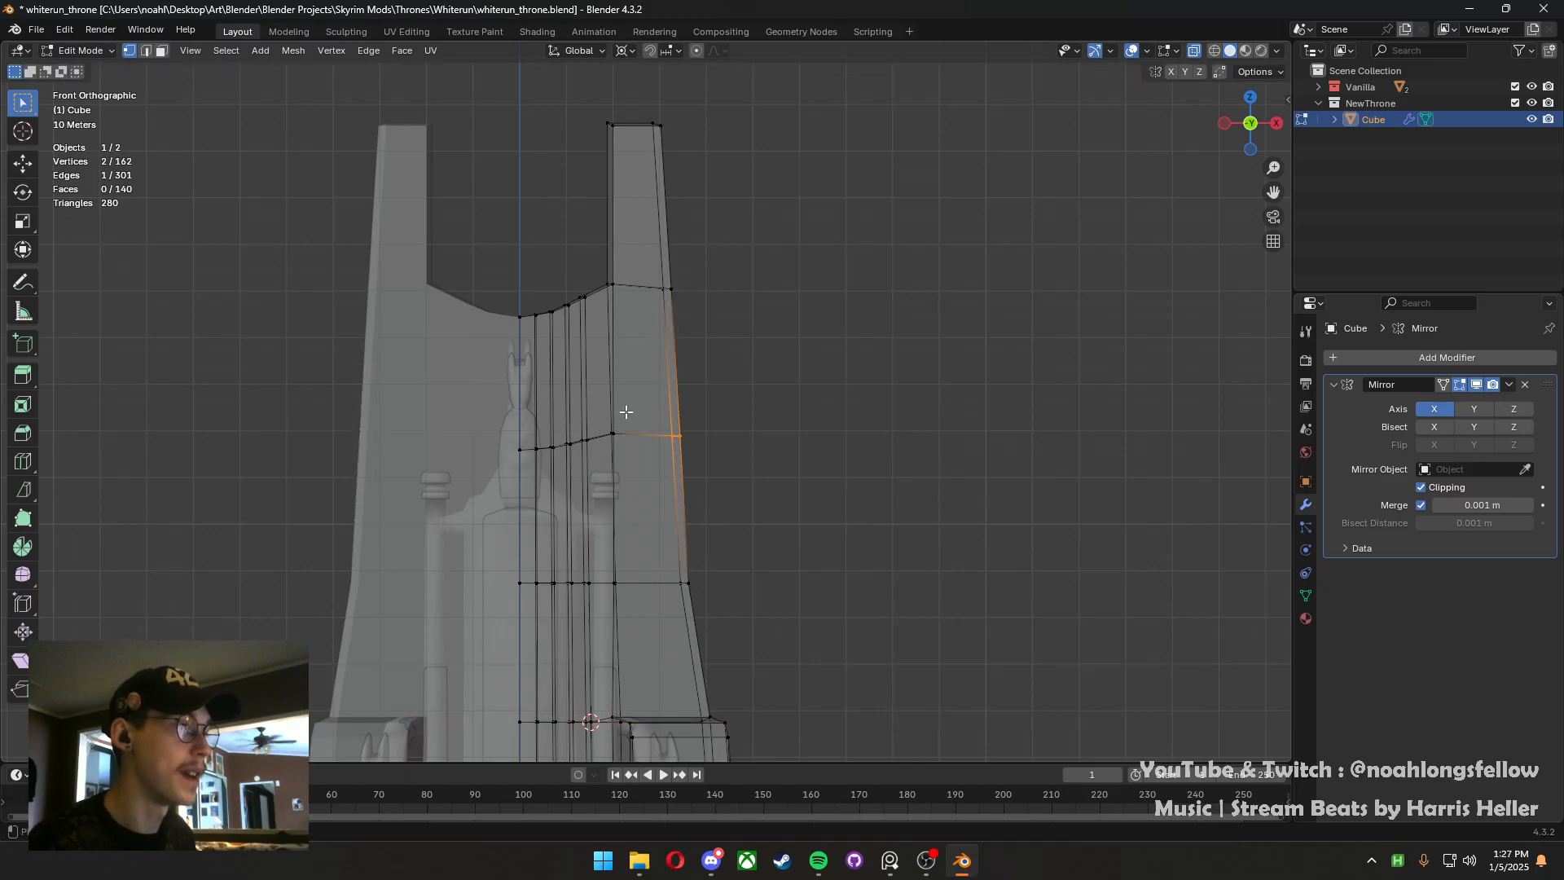
# Dissolve the horizontal edge loop across the upper backrest
pyautogui.press('2')
pyautogui.scroll(-1, 627, 413)
pyautogui.keyDown('alt'); pyautogui.click(636, 425); pyautogui.keyUp('alt')
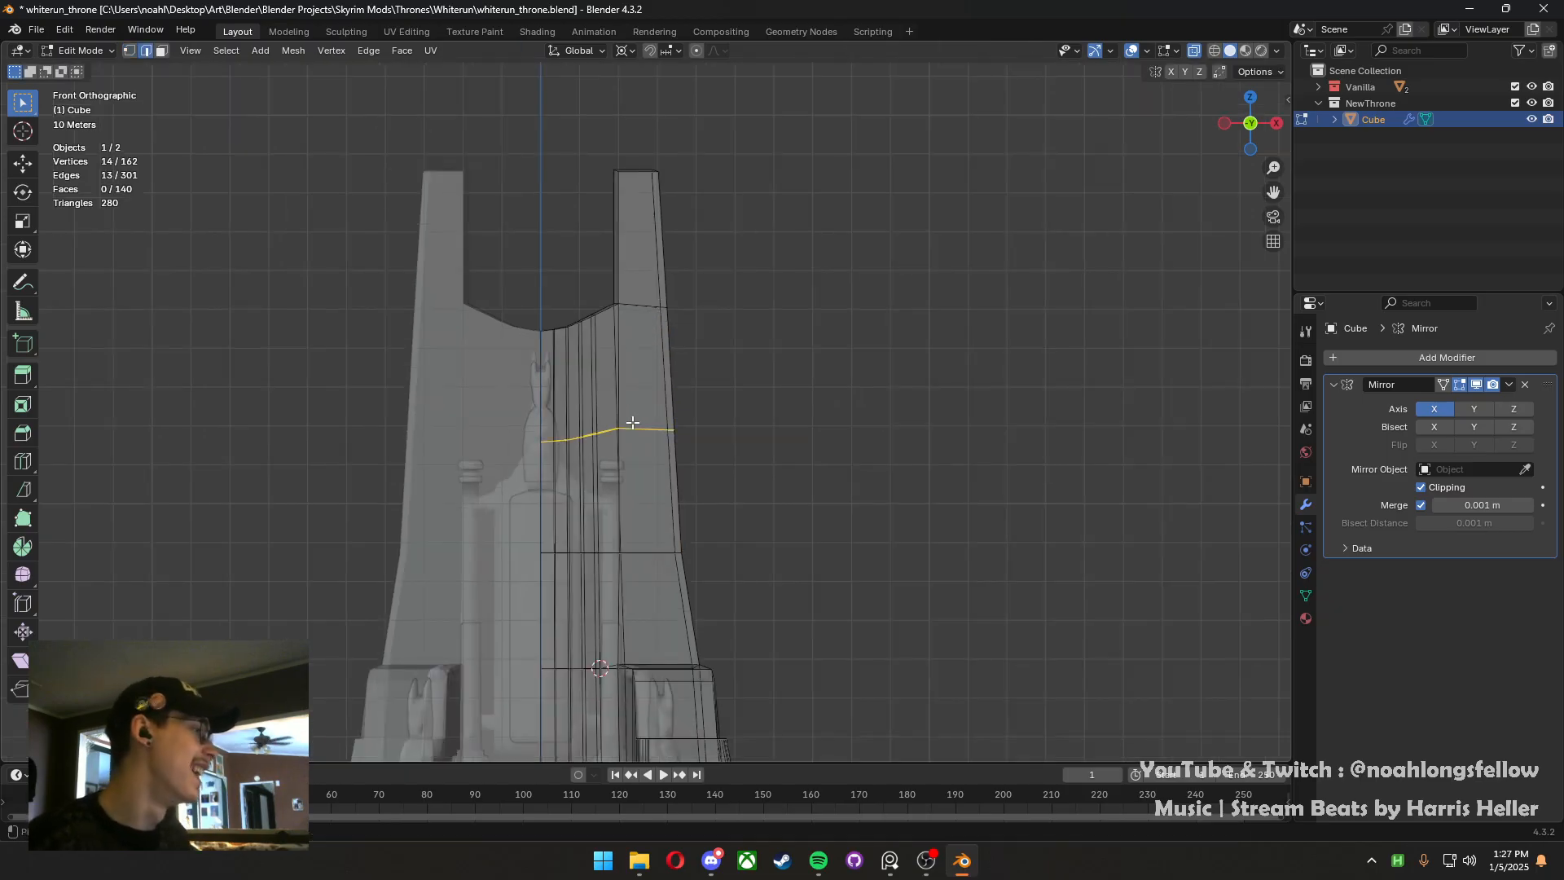
pyautogui.hotkey('ctrl', 'x')
# Inset the side post's three front faces individually by about 1.9 m
pyautogui.press('3')
pyautogui.moveTo(674, 426); pyautogui.dragTo(693, 477, button='middle')
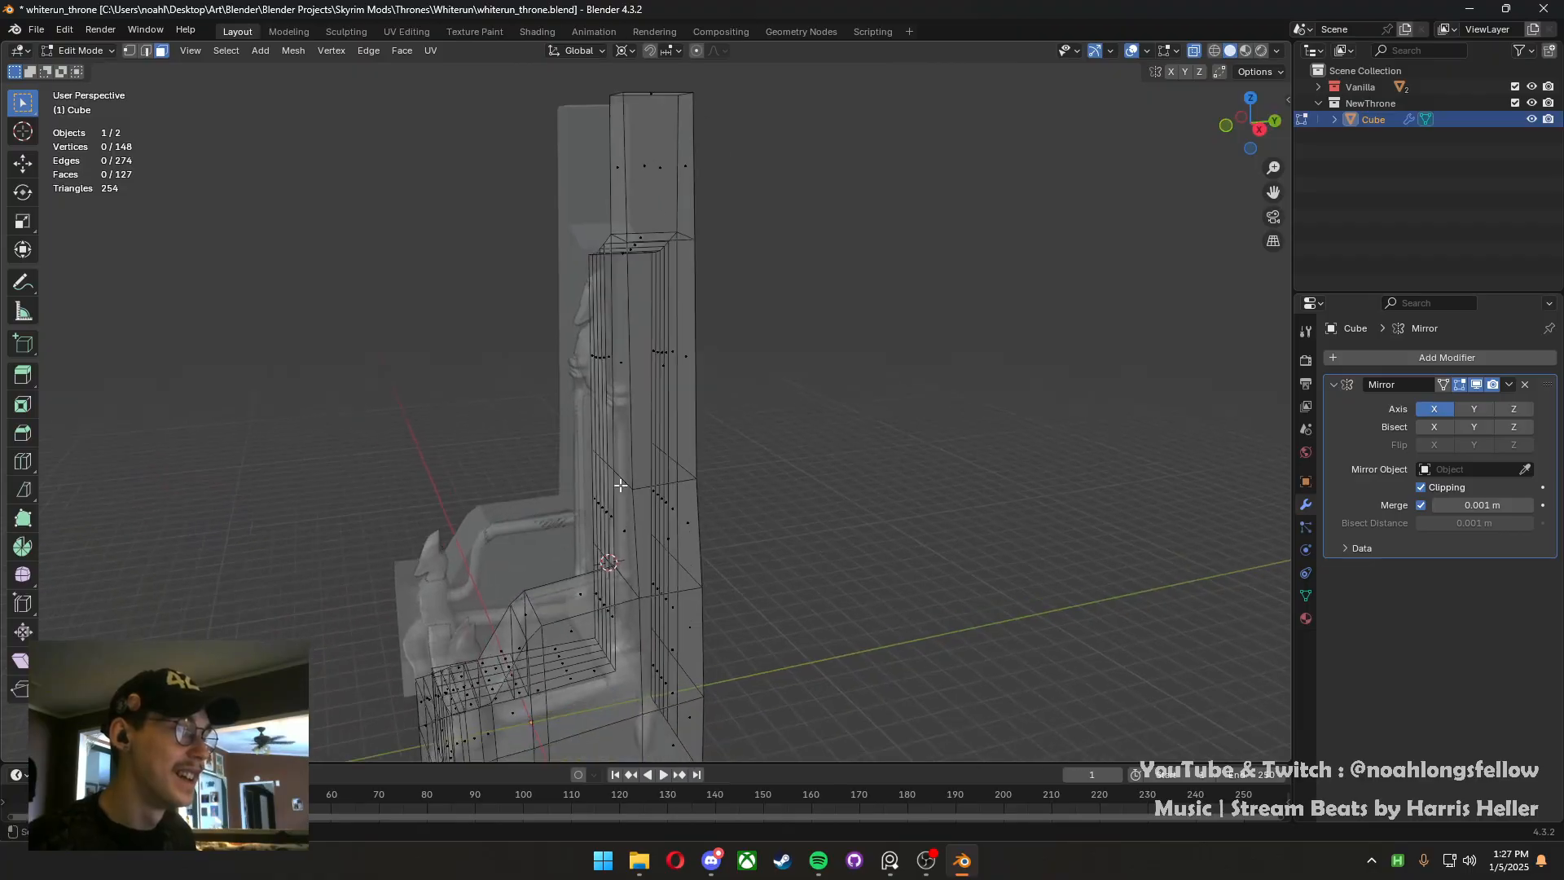
pyautogui.click(632, 530)
pyautogui.click(1194, 52)
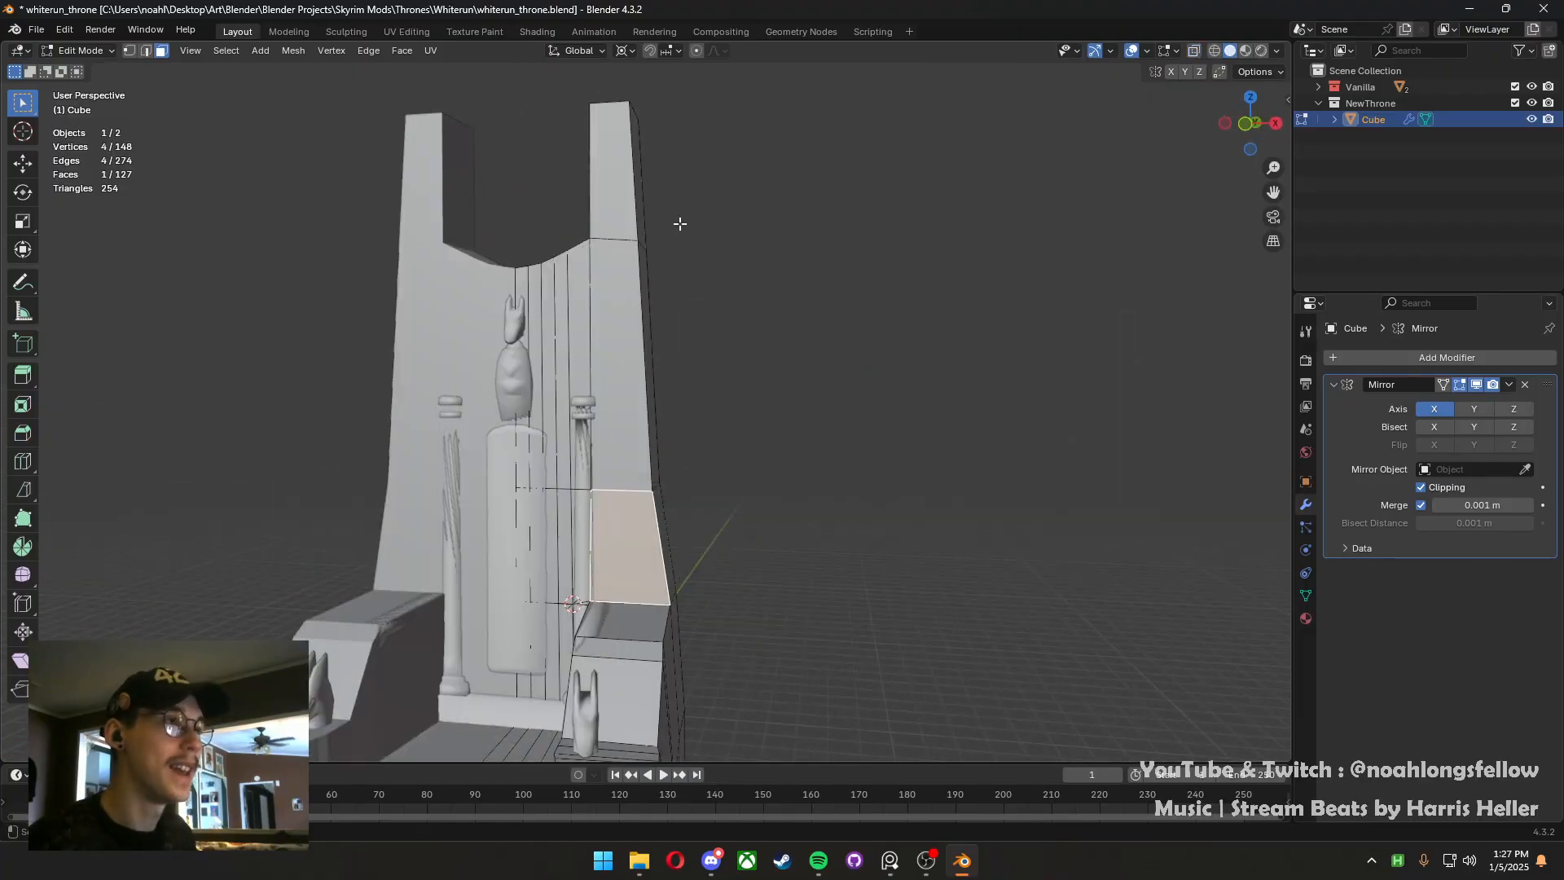
pyautogui.keyDown('shift'); pyautogui.click(604, 331); pyautogui.keyUp('shift')
pyautogui.keyDown('shift'); pyautogui.click(616, 144); pyautogui.keyUp('shift')
pyautogui.moveTo(755, 283); pyautogui.dragTo(762, 286, button='middle')
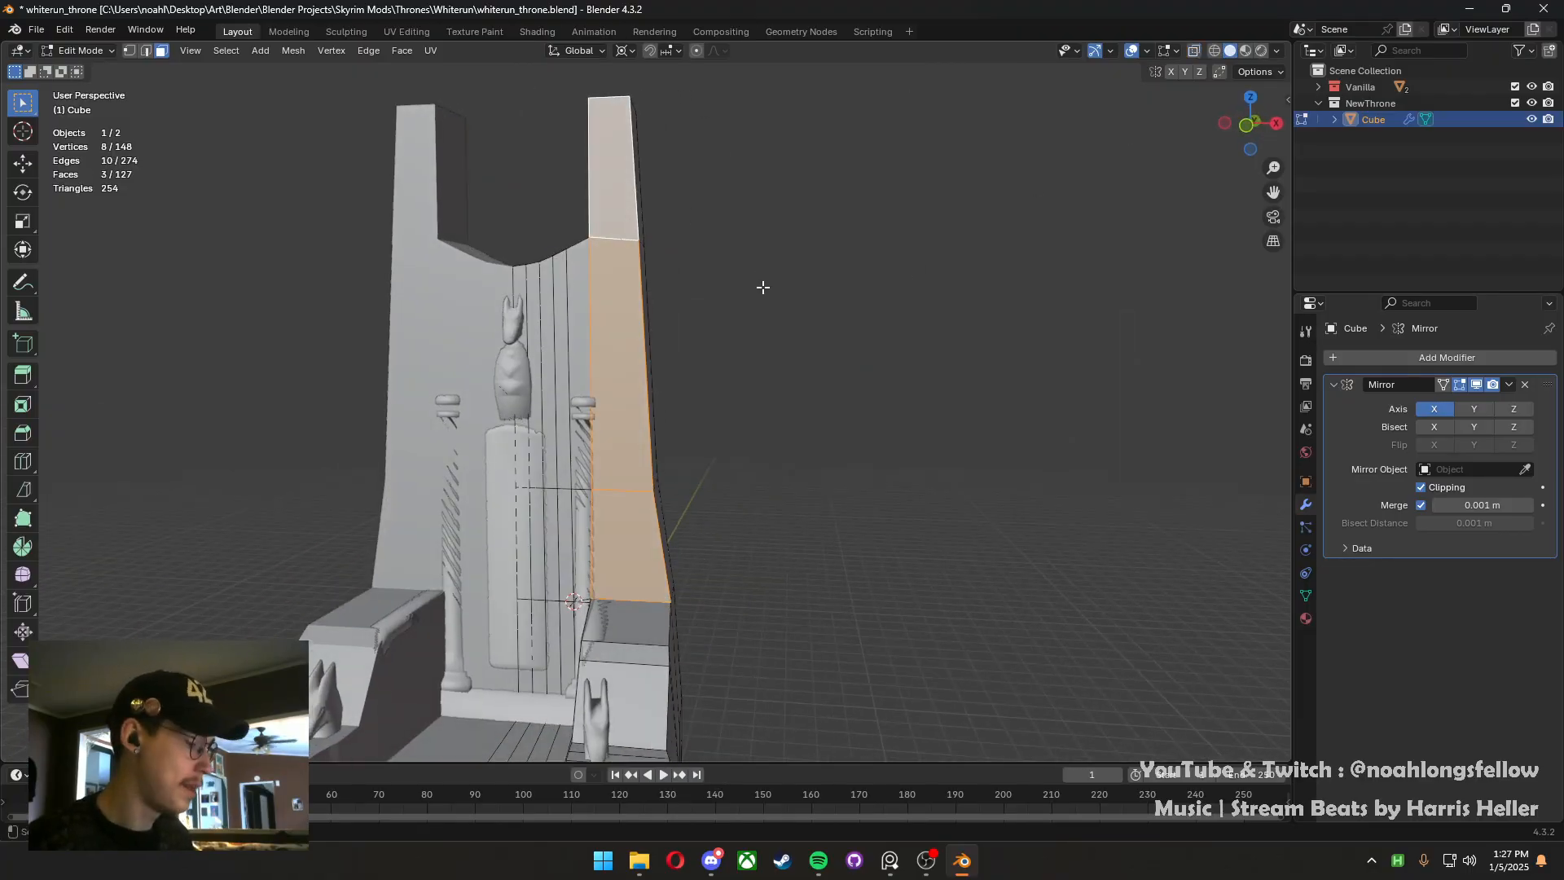
pyautogui.press('i')
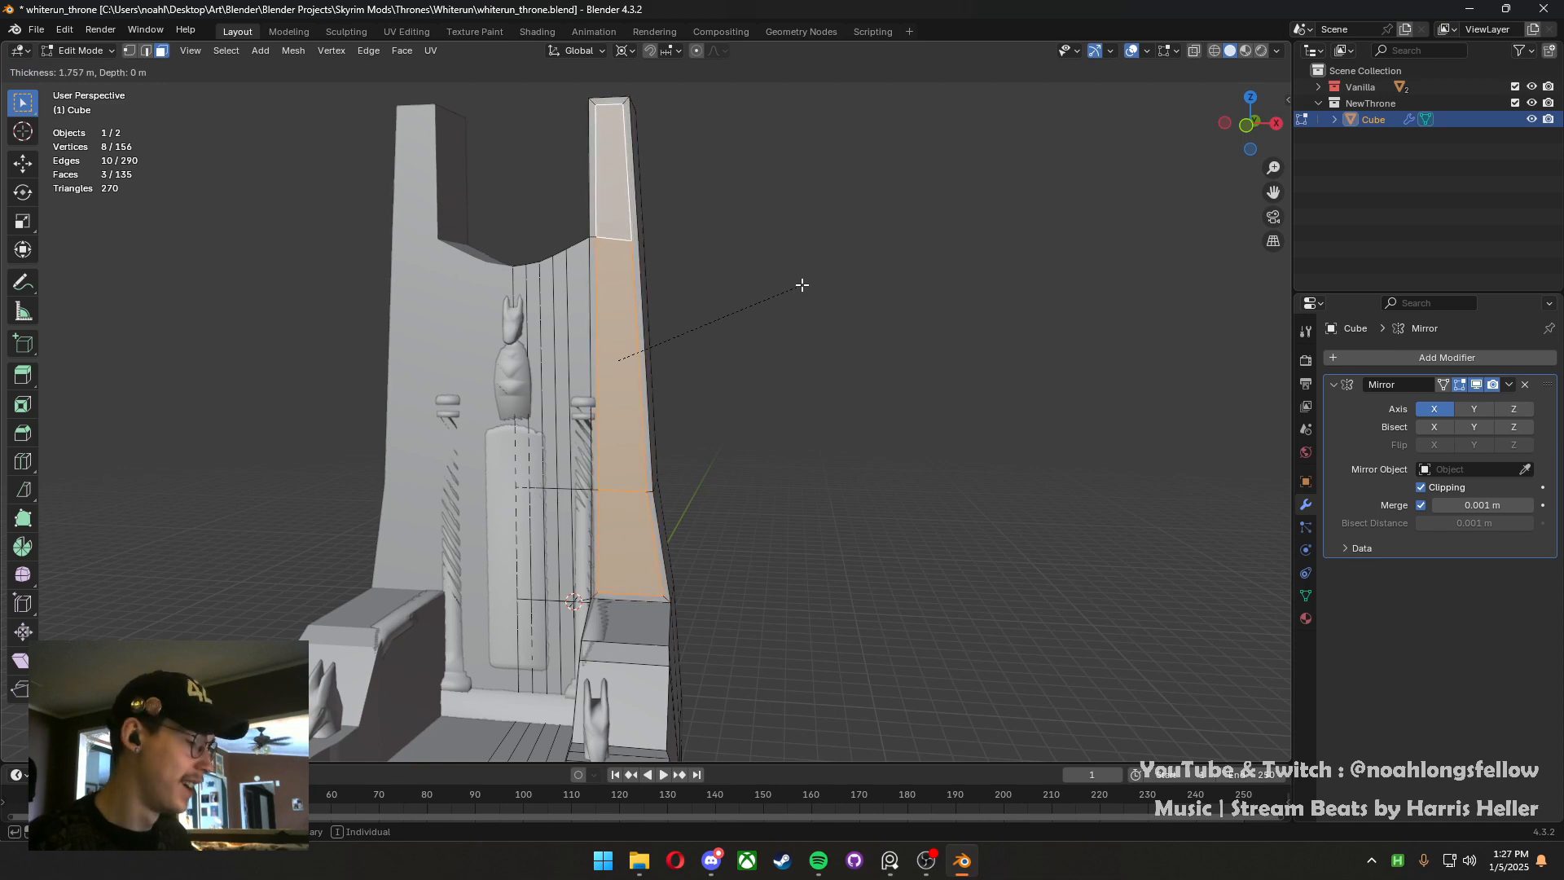
pyautogui.press('i')
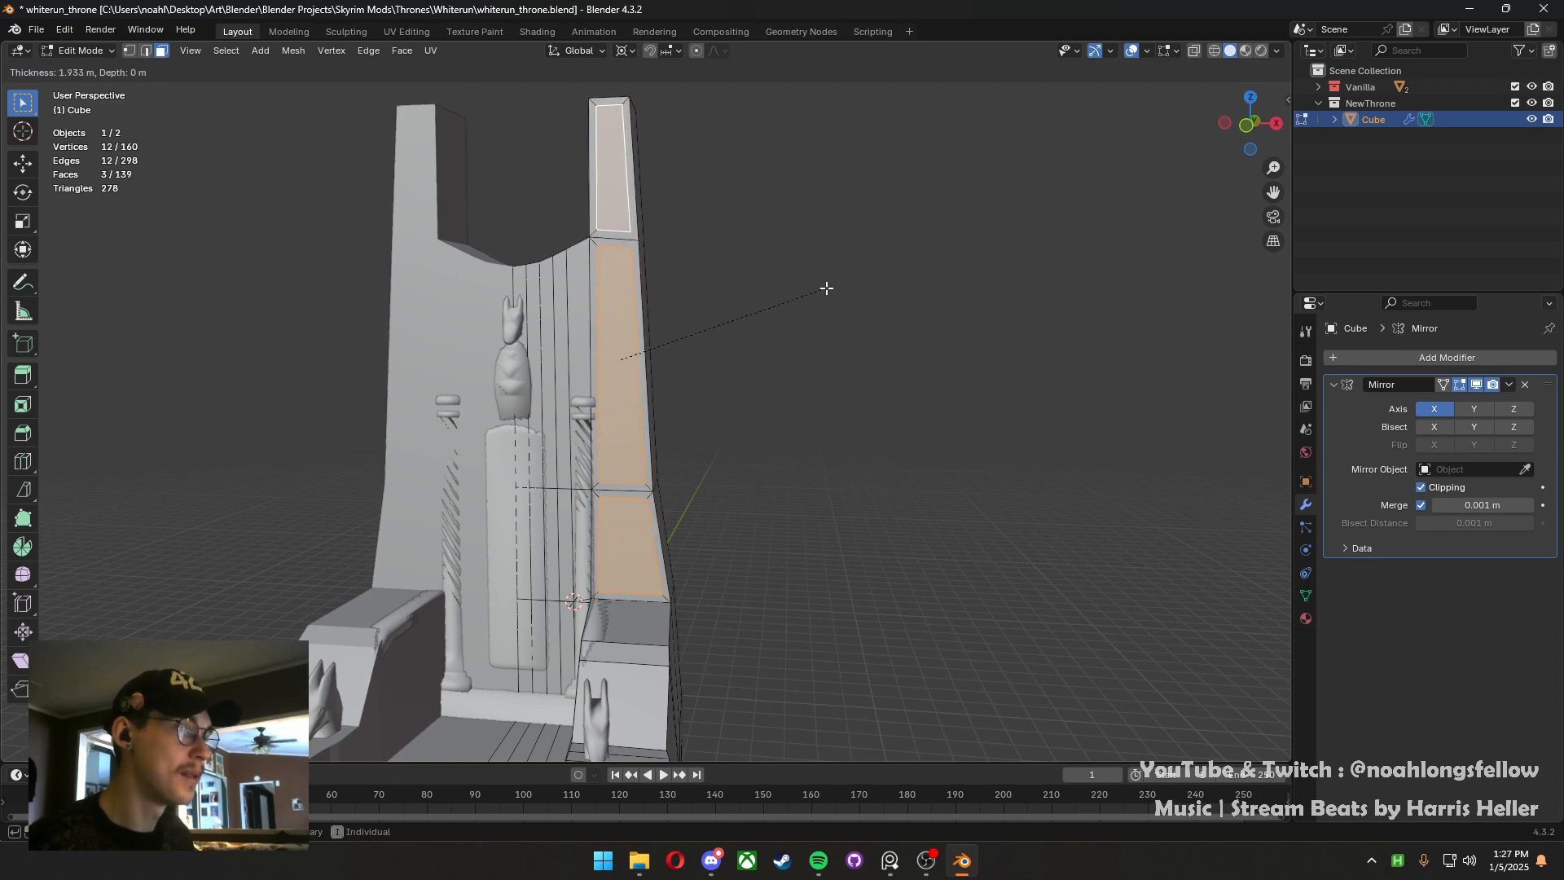
pyautogui.click(824, 290)
# Extrude the three inset side post faces outward into raised panels
pyautogui.moveTo(823, 290); pyautogui.dragTo(728, 317, button='middle')
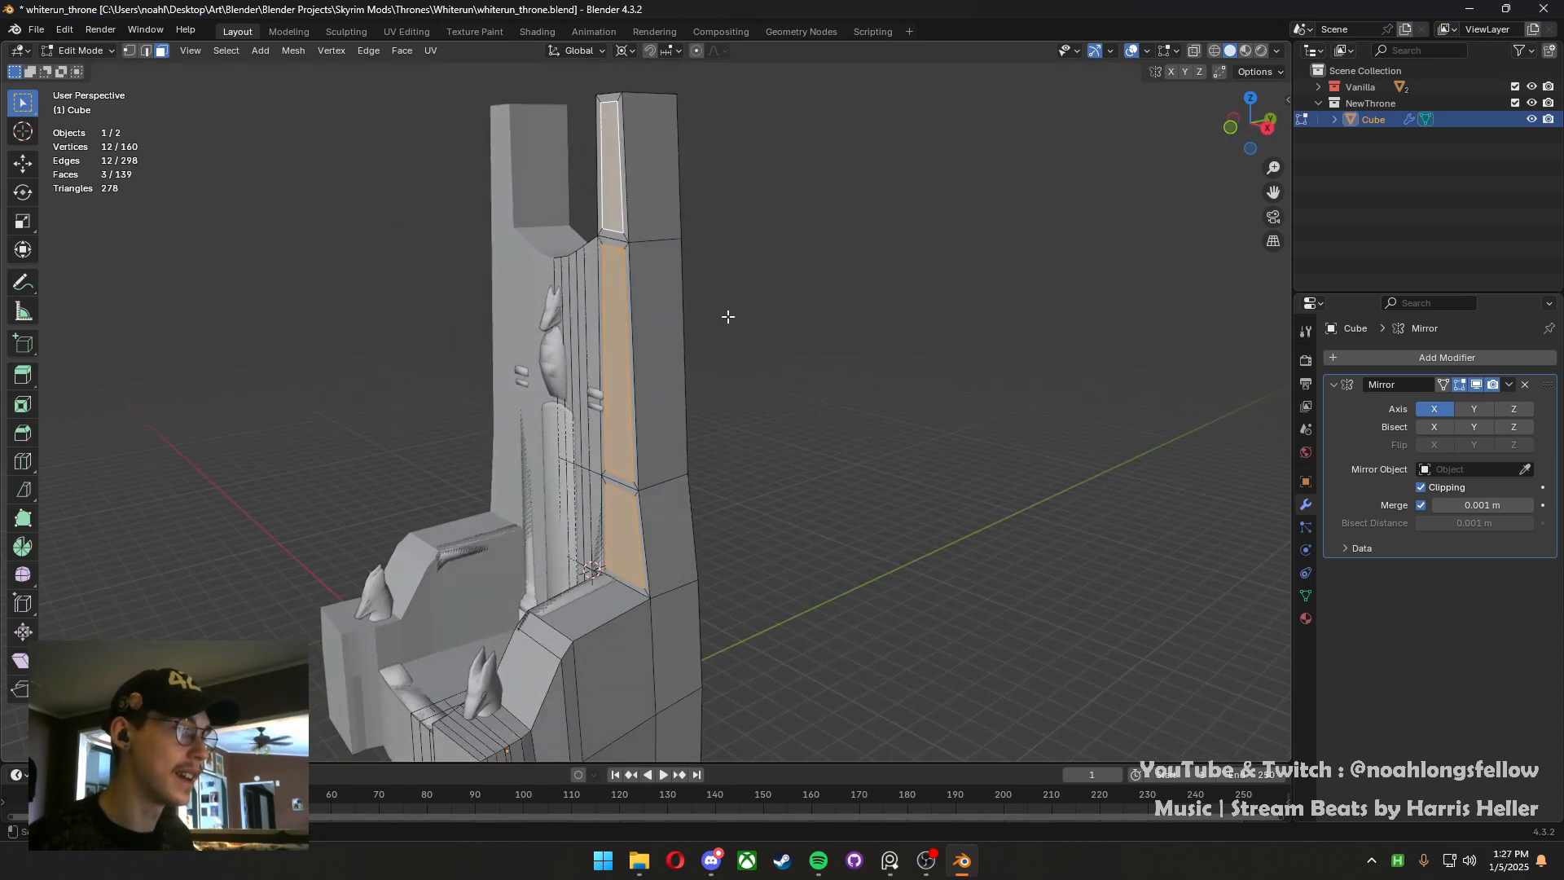
pyautogui.press('e')
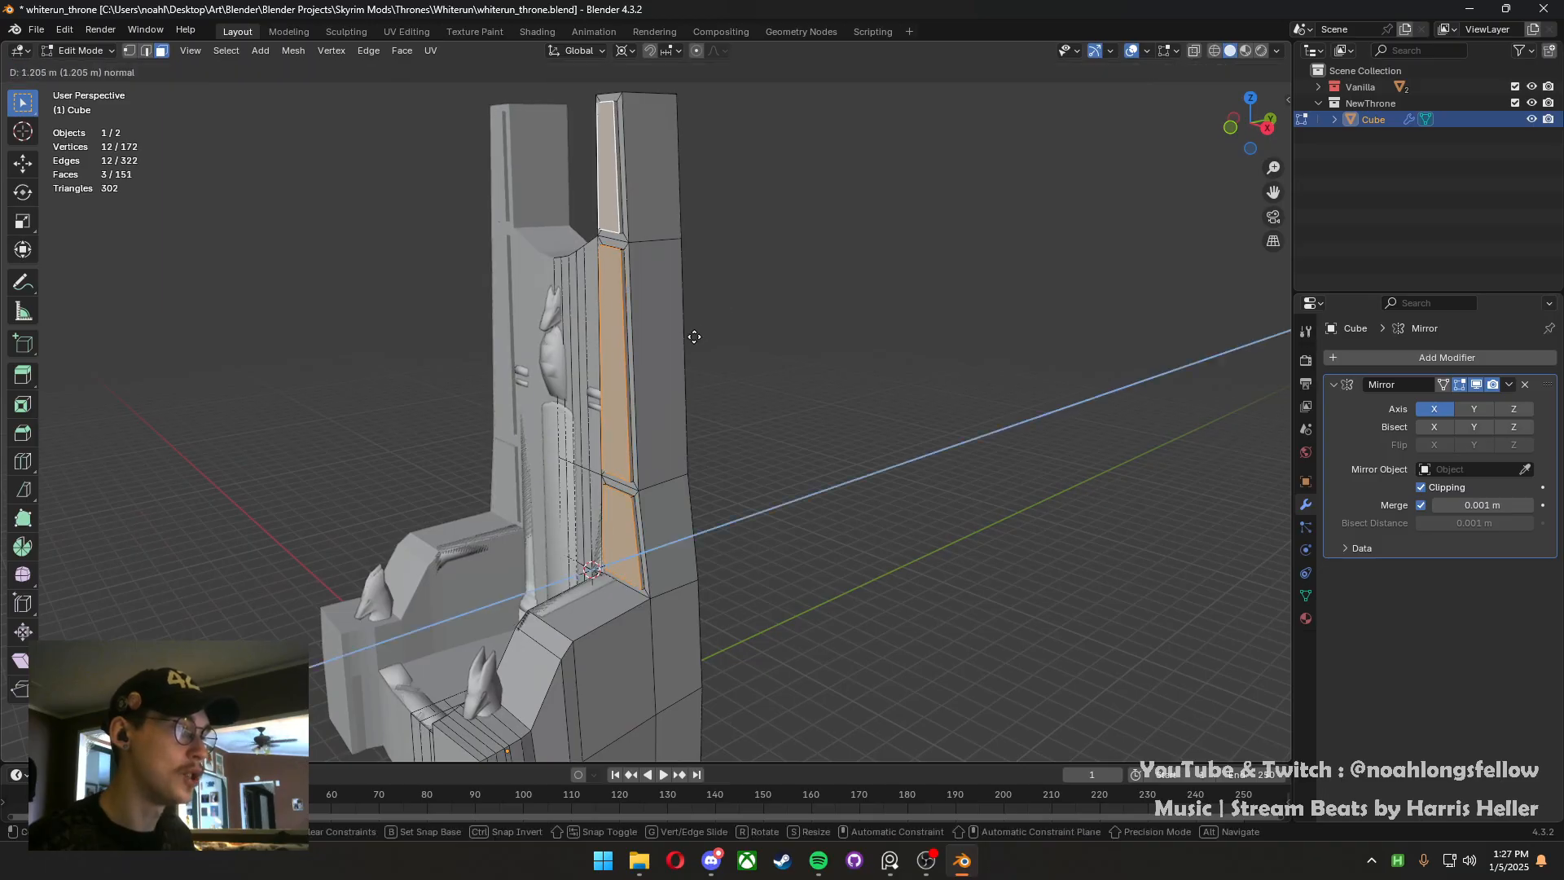
pyautogui.click(677, 348)
# Inspect the mirrored throne in Object Mode with the Vanilla collection temporarily hidden
pyautogui.press('Tab')
pyautogui.moveTo(674, 349); pyautogui.dragTo(557, 331, button='middle')
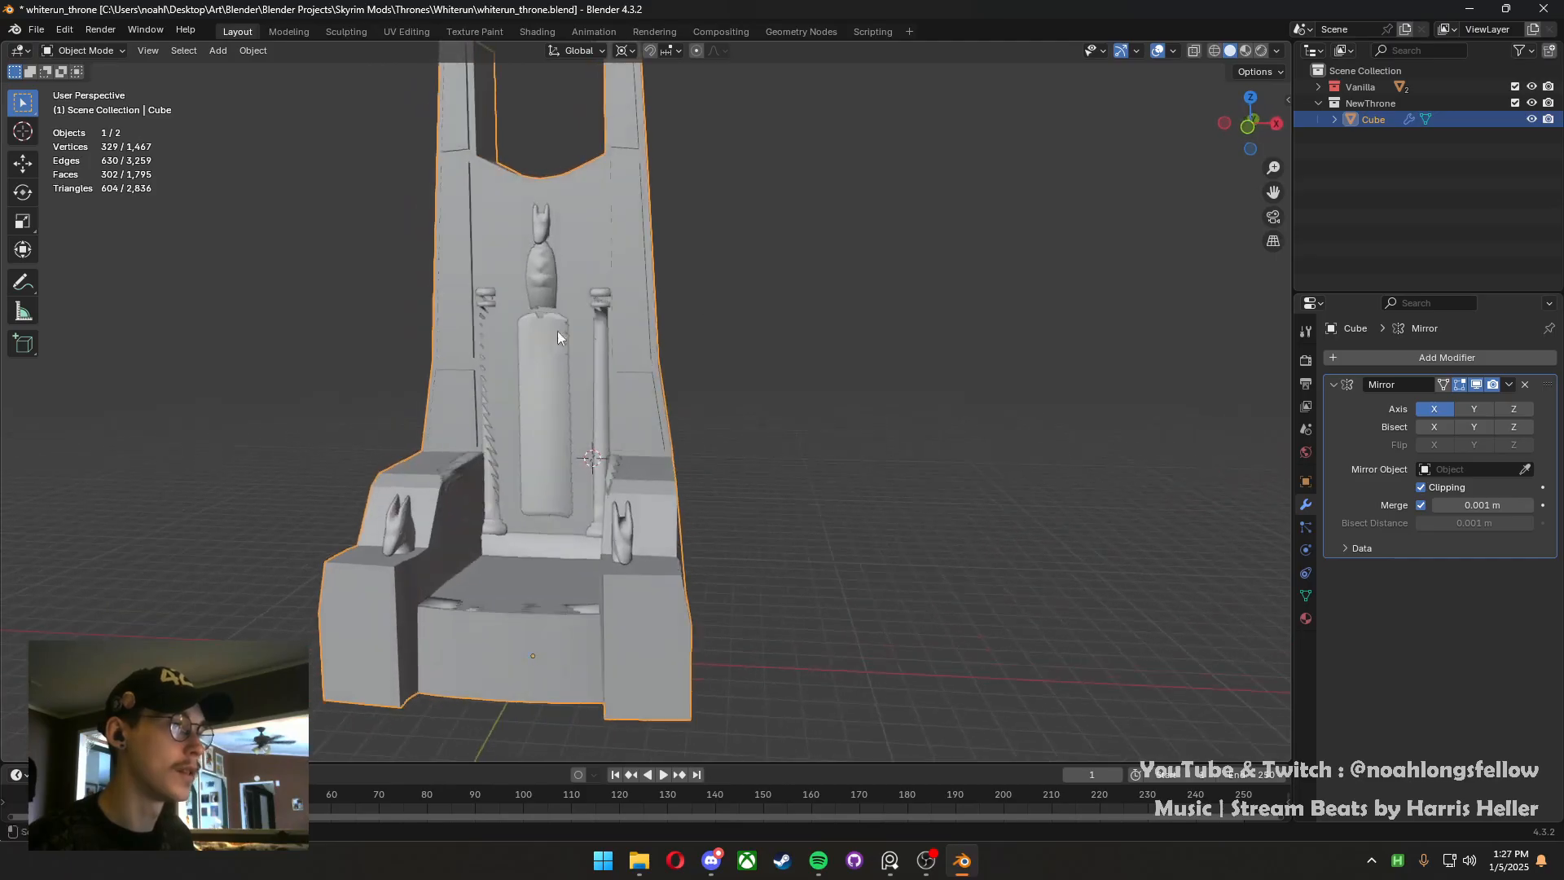
pyautogui.click(1531, 86)
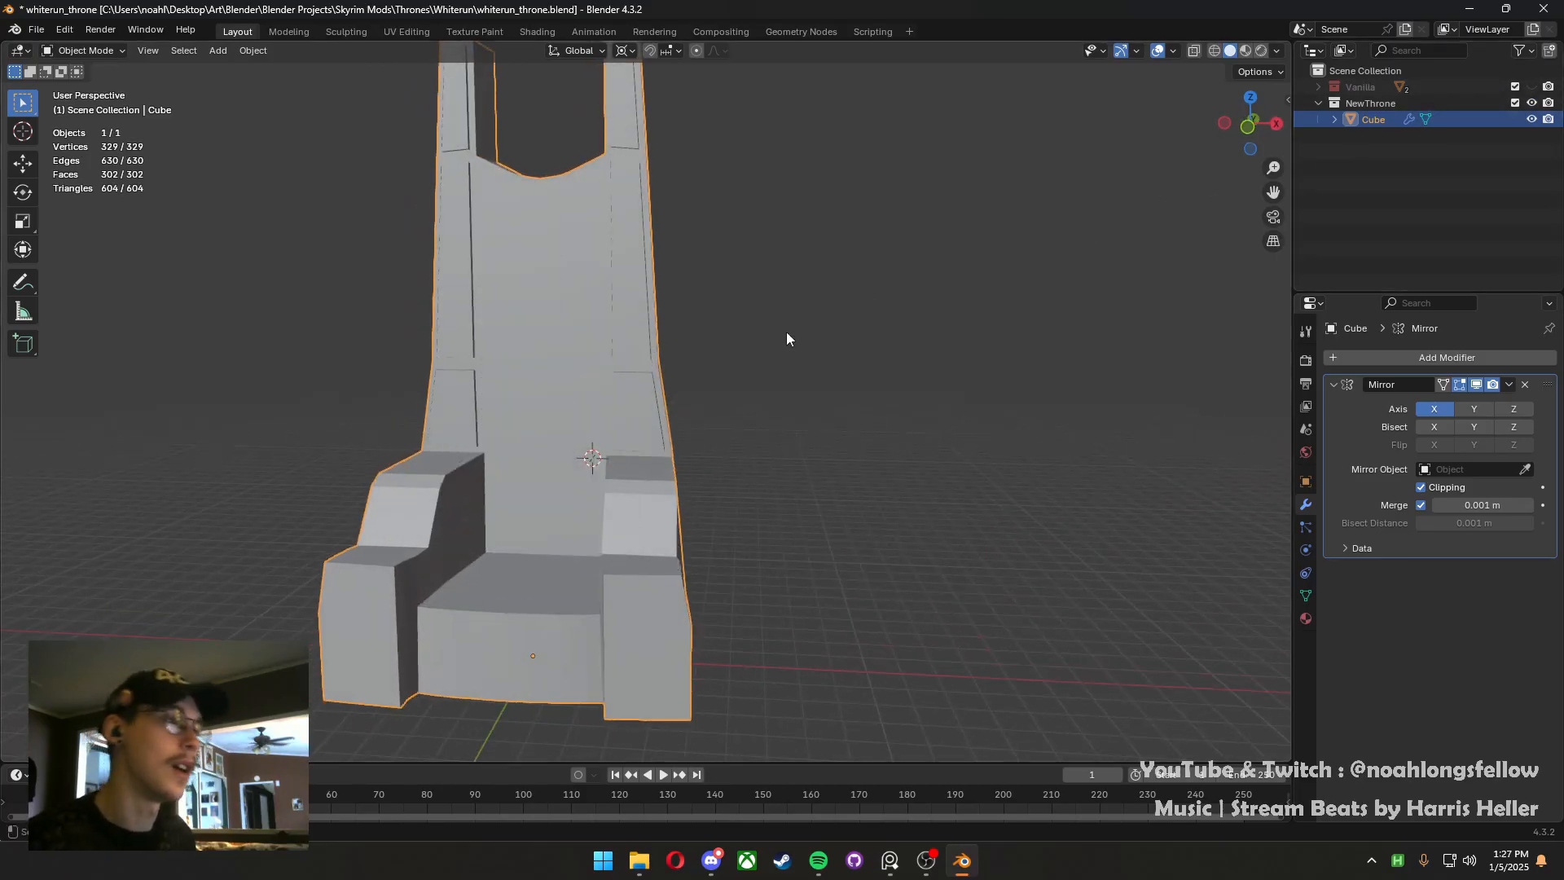
pyautogui.moveTo(785, 331); pyautogui.dragTo(678, 417, button='middle')
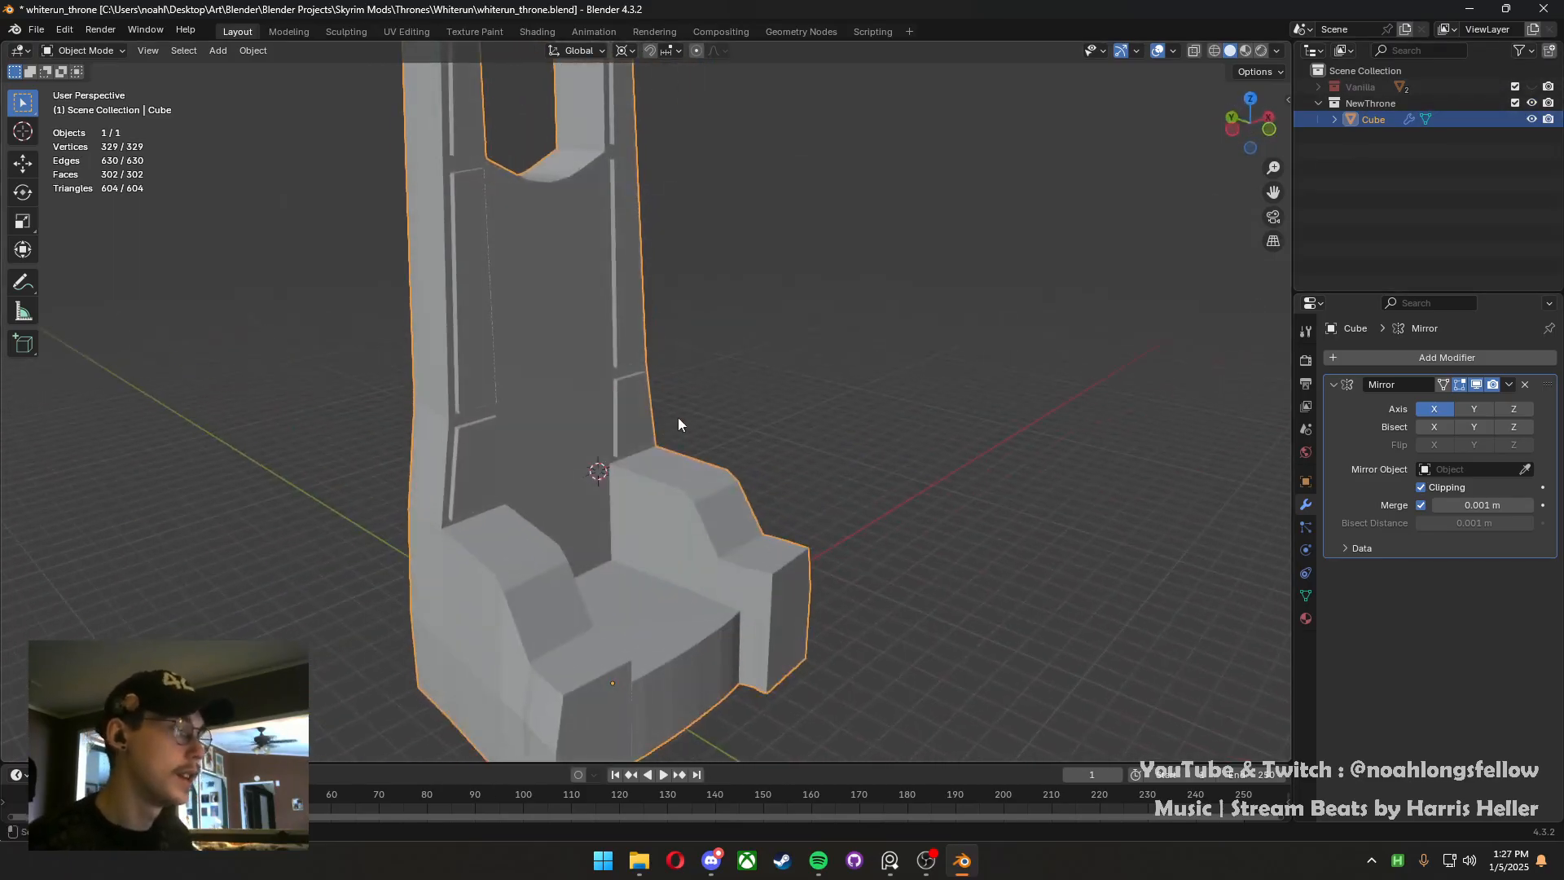
pyautogui.hotkey('alt', 'h')
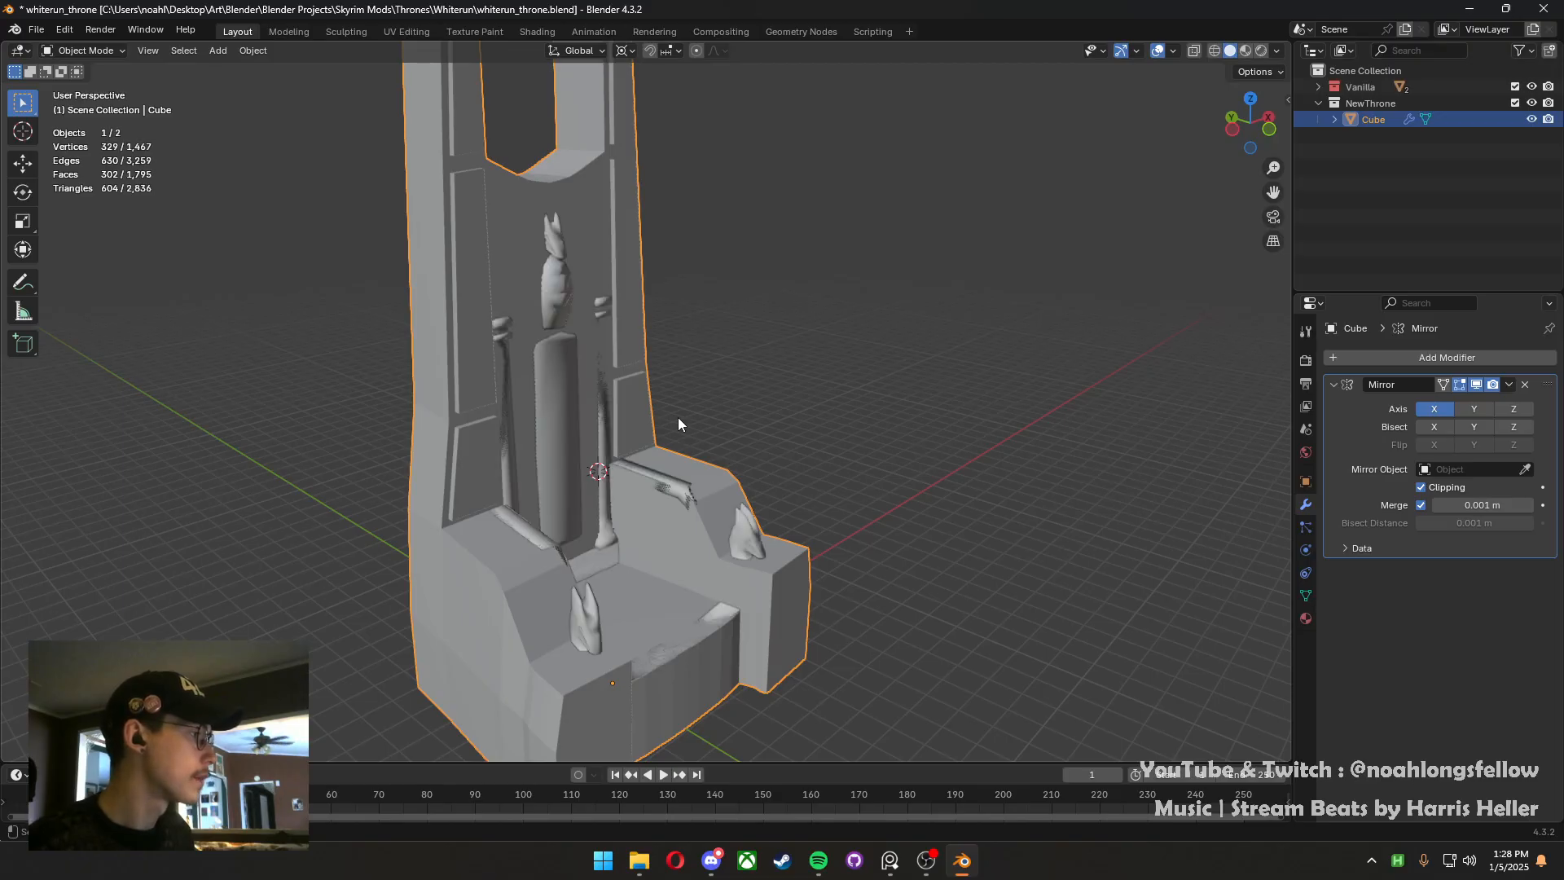
# Back in Edit Mode, undo the side post's panel inset and extrusion, and save the file with nothing selected
pyautogui.press('Tab')
pyautogui.hotkey('alt', 'a')
pyautogui.hotkey('ctrl', 's')
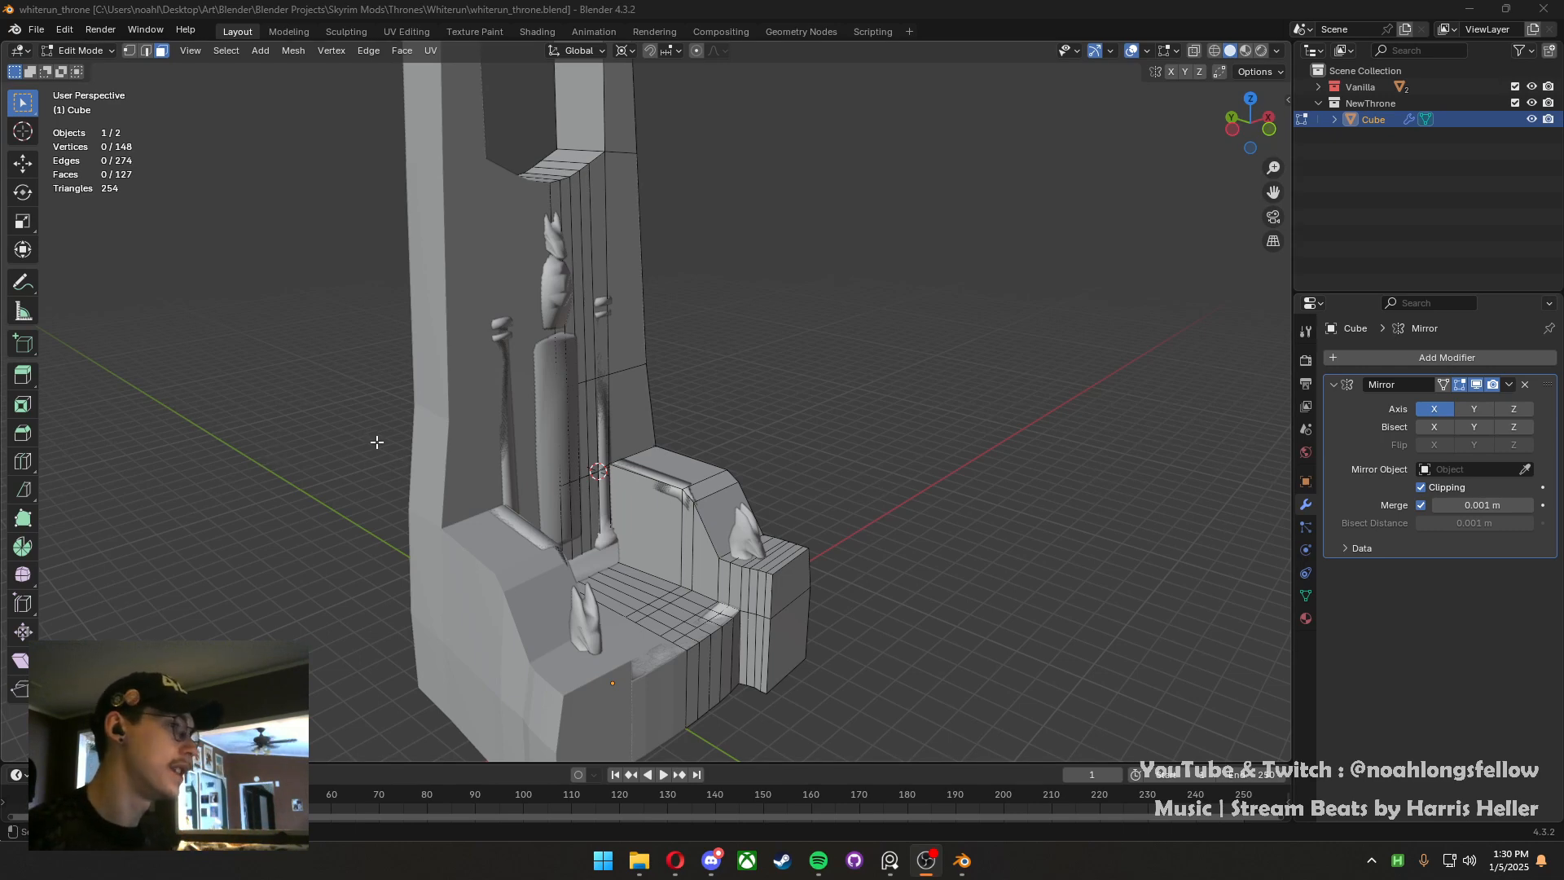
pyautogui.moveTo(854, 437); pyautogui.dragTo(694, 487, button='middle')
pyautogui.hotkey('ctrl', 's')
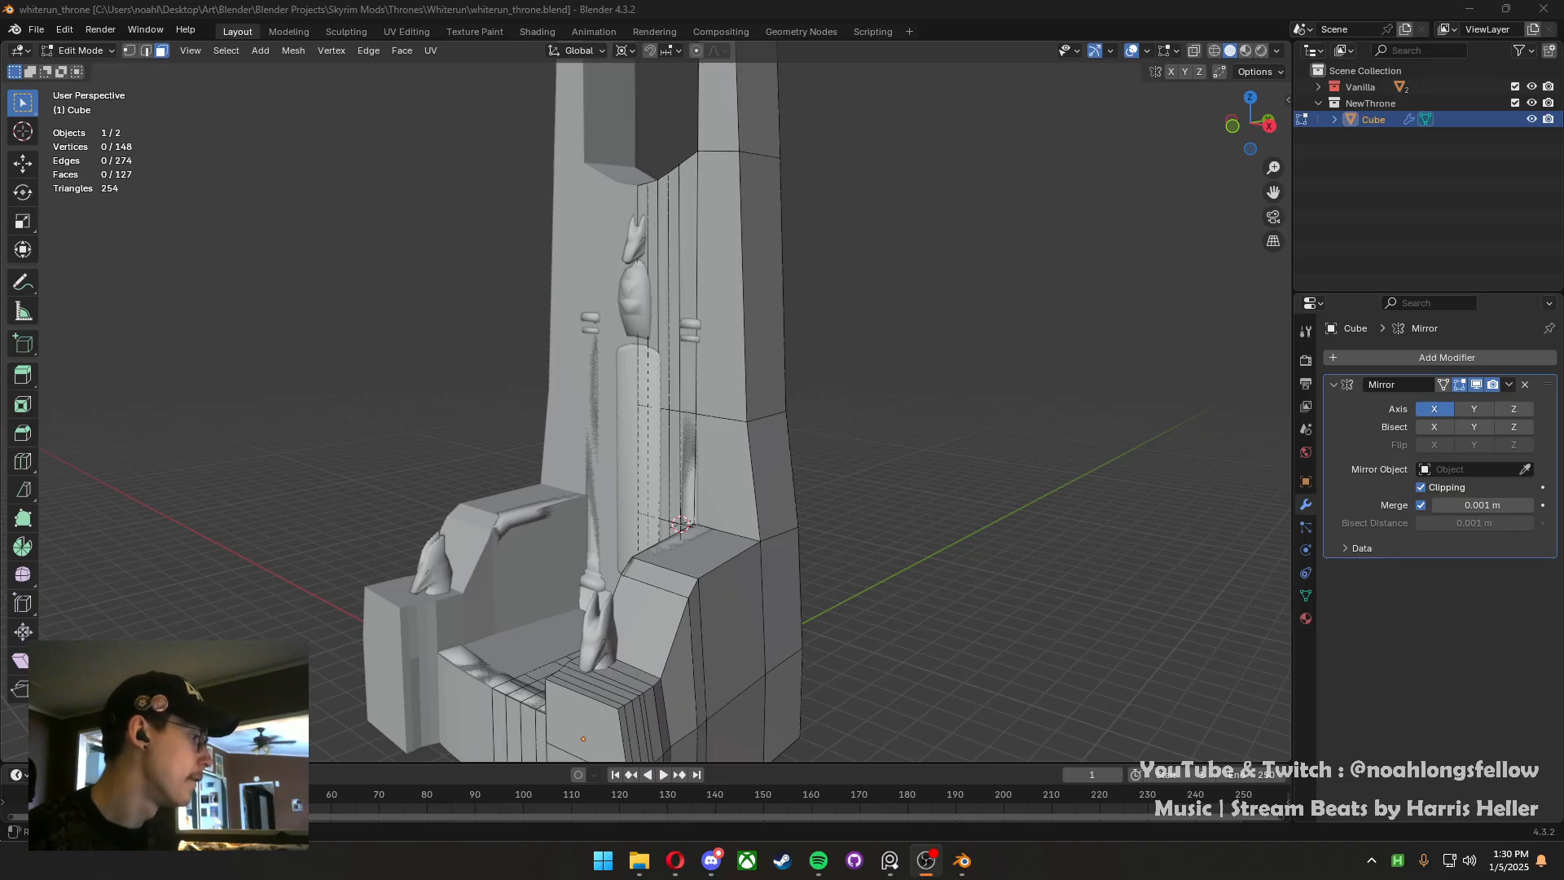
pyautogui.moveTo(509, 319); pyautogui.dragTo(713, 568, button='middle')
pyautogui.scroll(-3, 714, 567)
pyautogui.moveTo(673, 419); pyautogui.dragTo(624, 417, button='middle')
pyautogui.scroll(2, 600, 407)
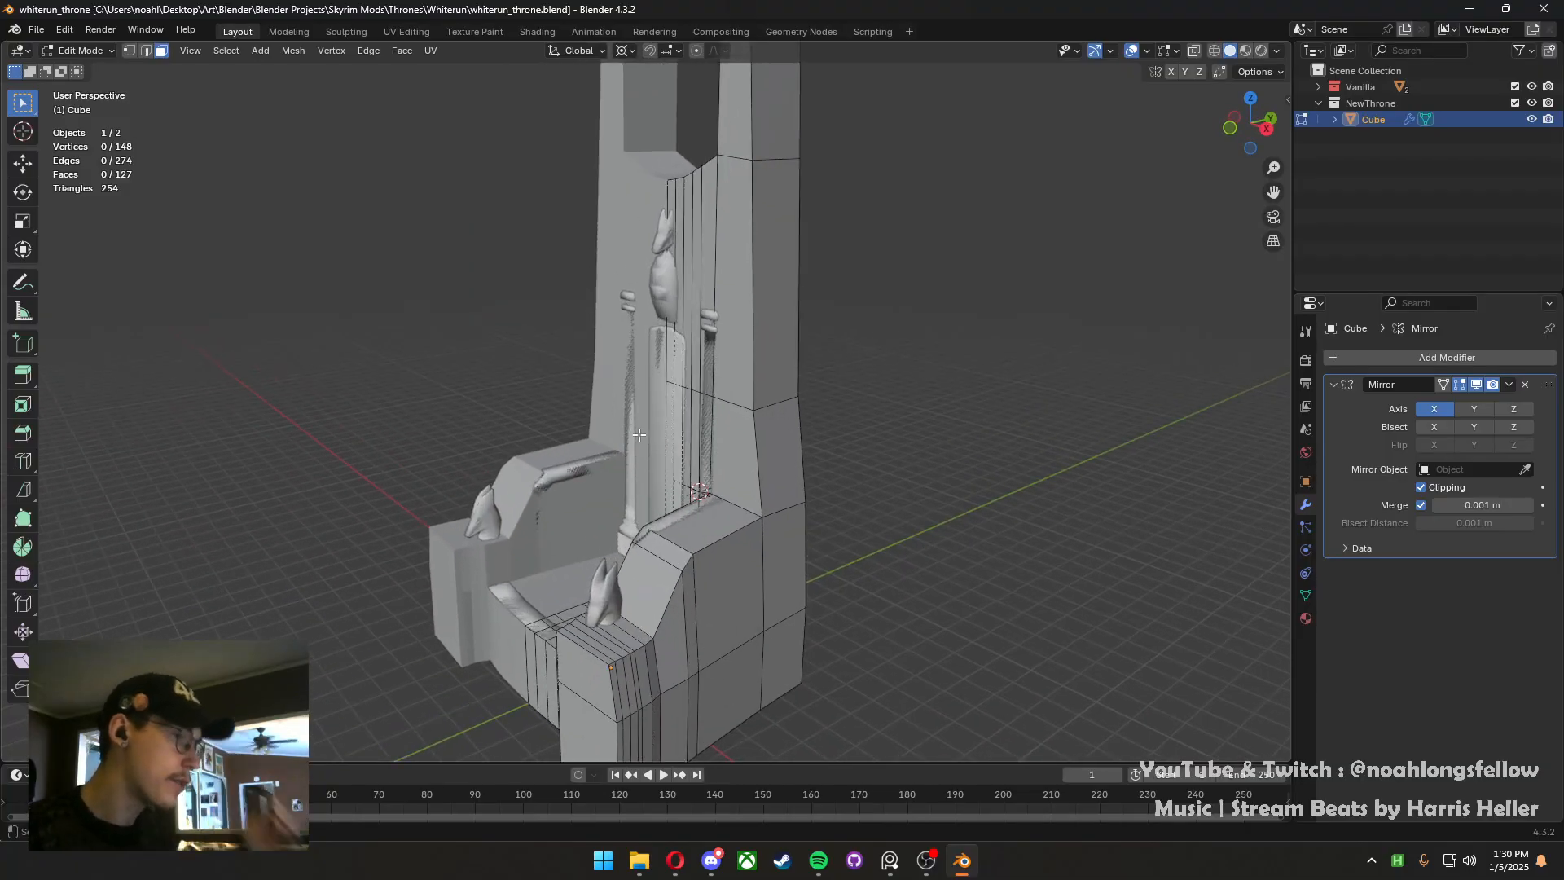
pyautogui.moveTo(638, 527)
pyautogui.mouseDown(button='middle')
pyautogui.moveTo(744, 541)
pyautogui.moveTo(665, 543)
pyautogui.mouseUp(button='middle')
pyautogui.keyDown('shift'); pyautogui.moveTo(661, 483); pyautogui.dragTo(638, 540, button='middle'); pyautogui.keyUp('shift')
pyautogui.moveTo(704, 474); pyautogui.dragTo(740, 448, button='middle')
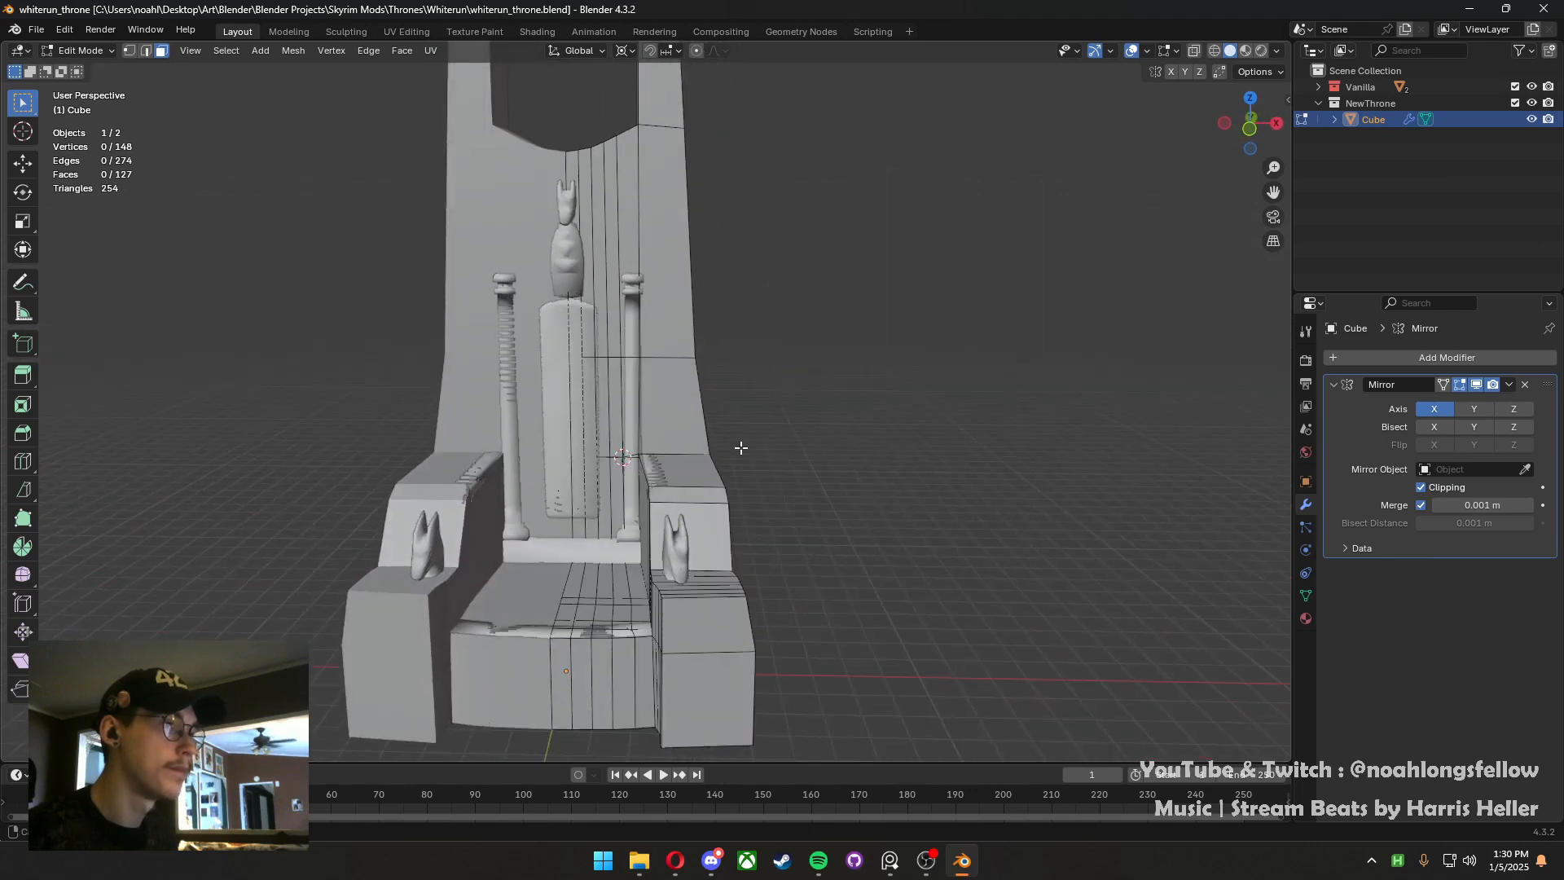
# Extrude the two front faces of the throne's armrest forward into a protruding block
pyautogui.scroll(3, 740, 448)
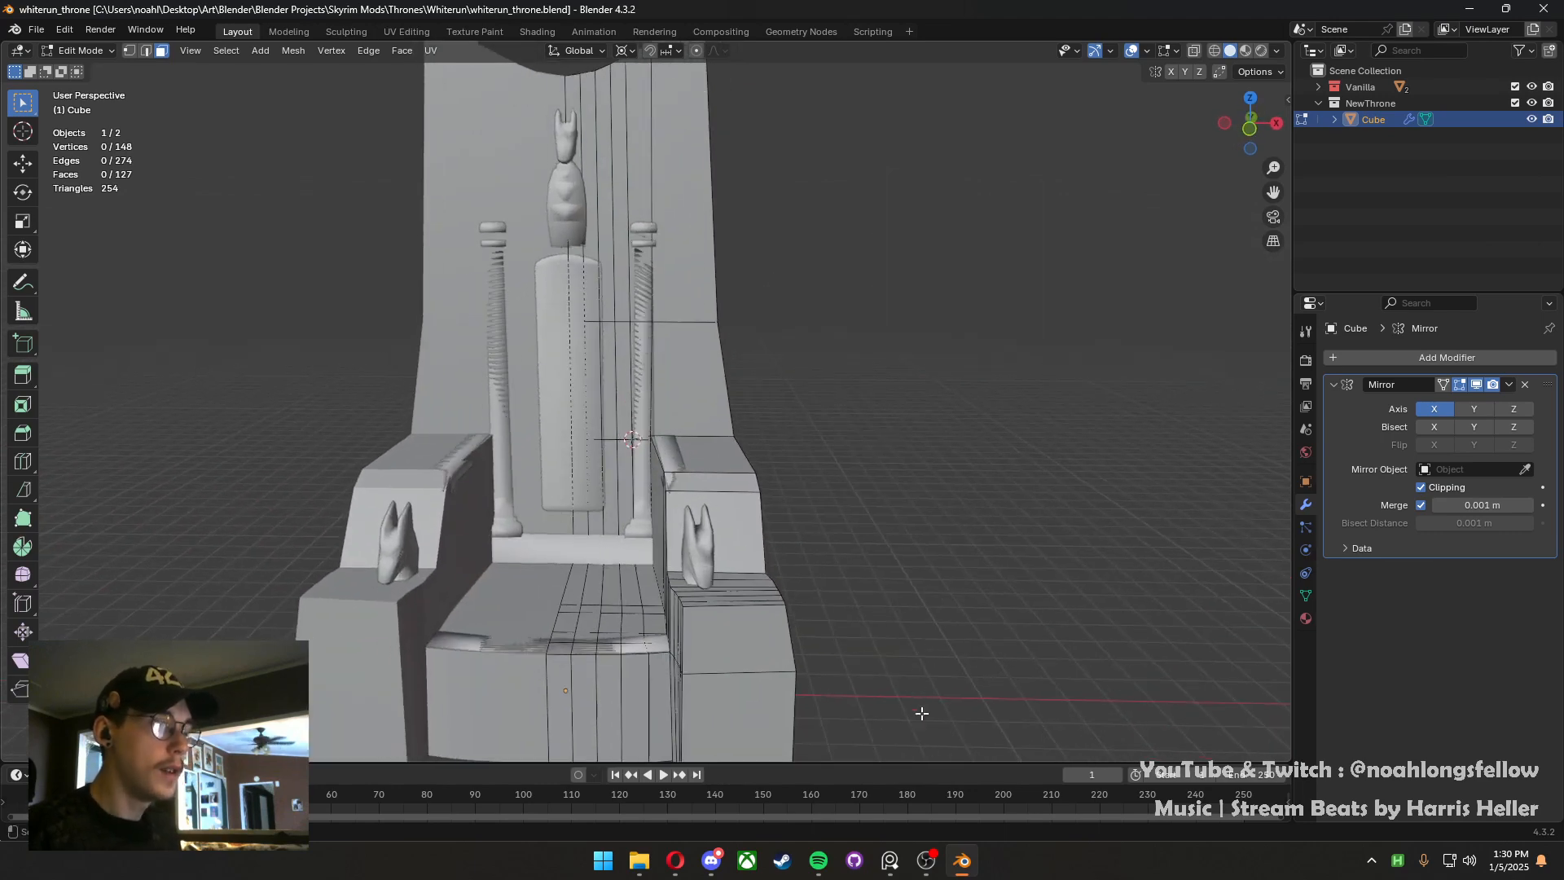
pyautogui.moveTo(748, 644); pyautogui.dragTo(623, 559, button='middle')
pyautogui.click(623, 559)
pyautogui.keyDown('shift'); pyautogui.click(613, 479); pyautogui.keyUp('shift')
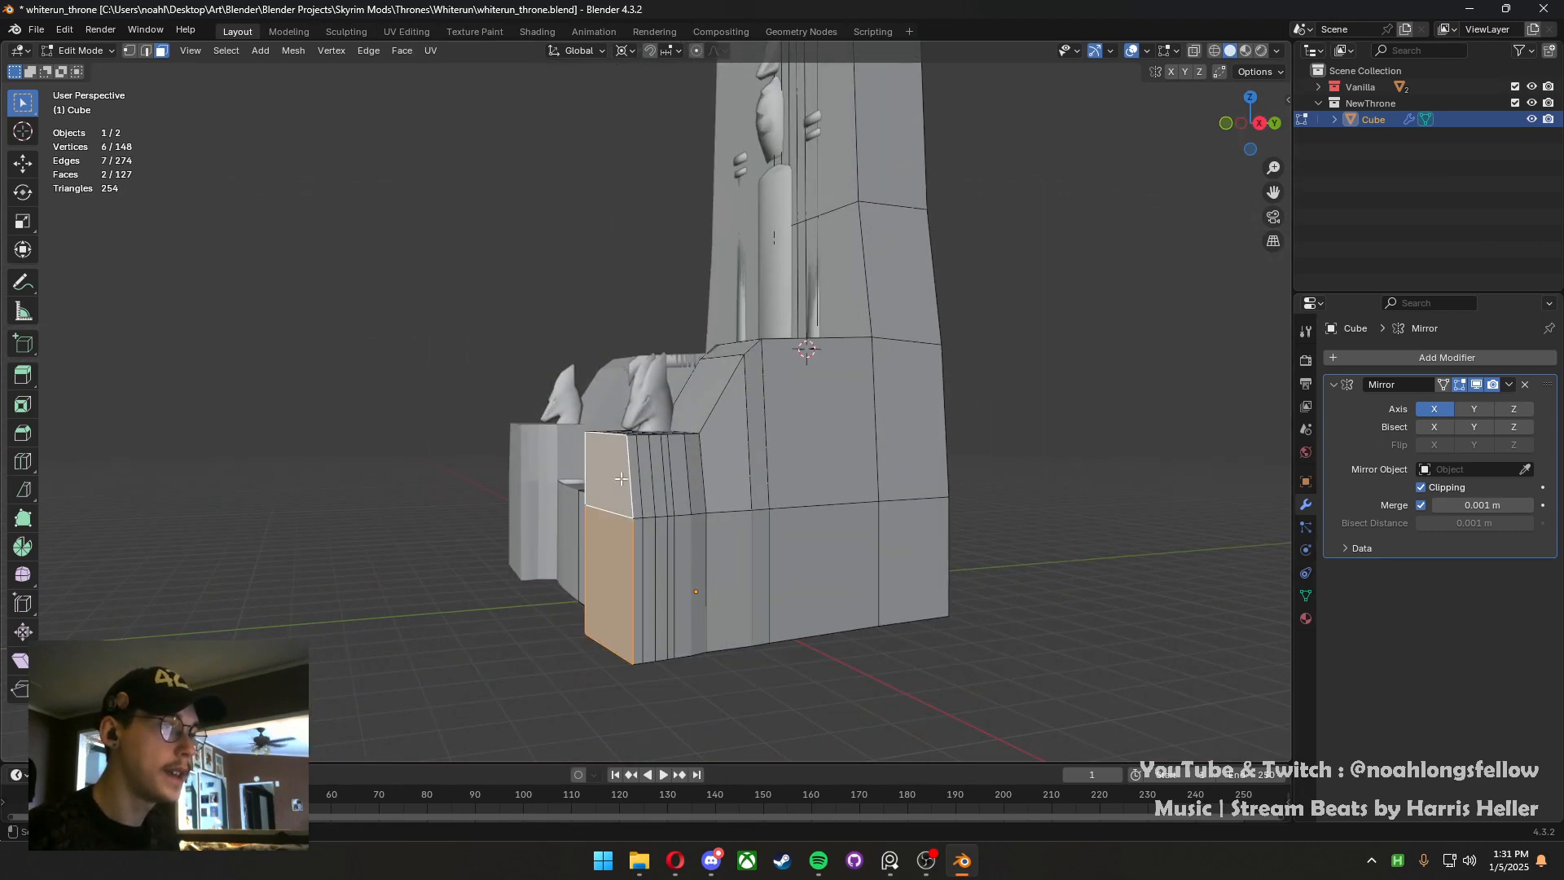
pyautogui.moveTo(621, 480); pyautogui.dragTo(585, 506, button='middle')
pyautogui.press('e')
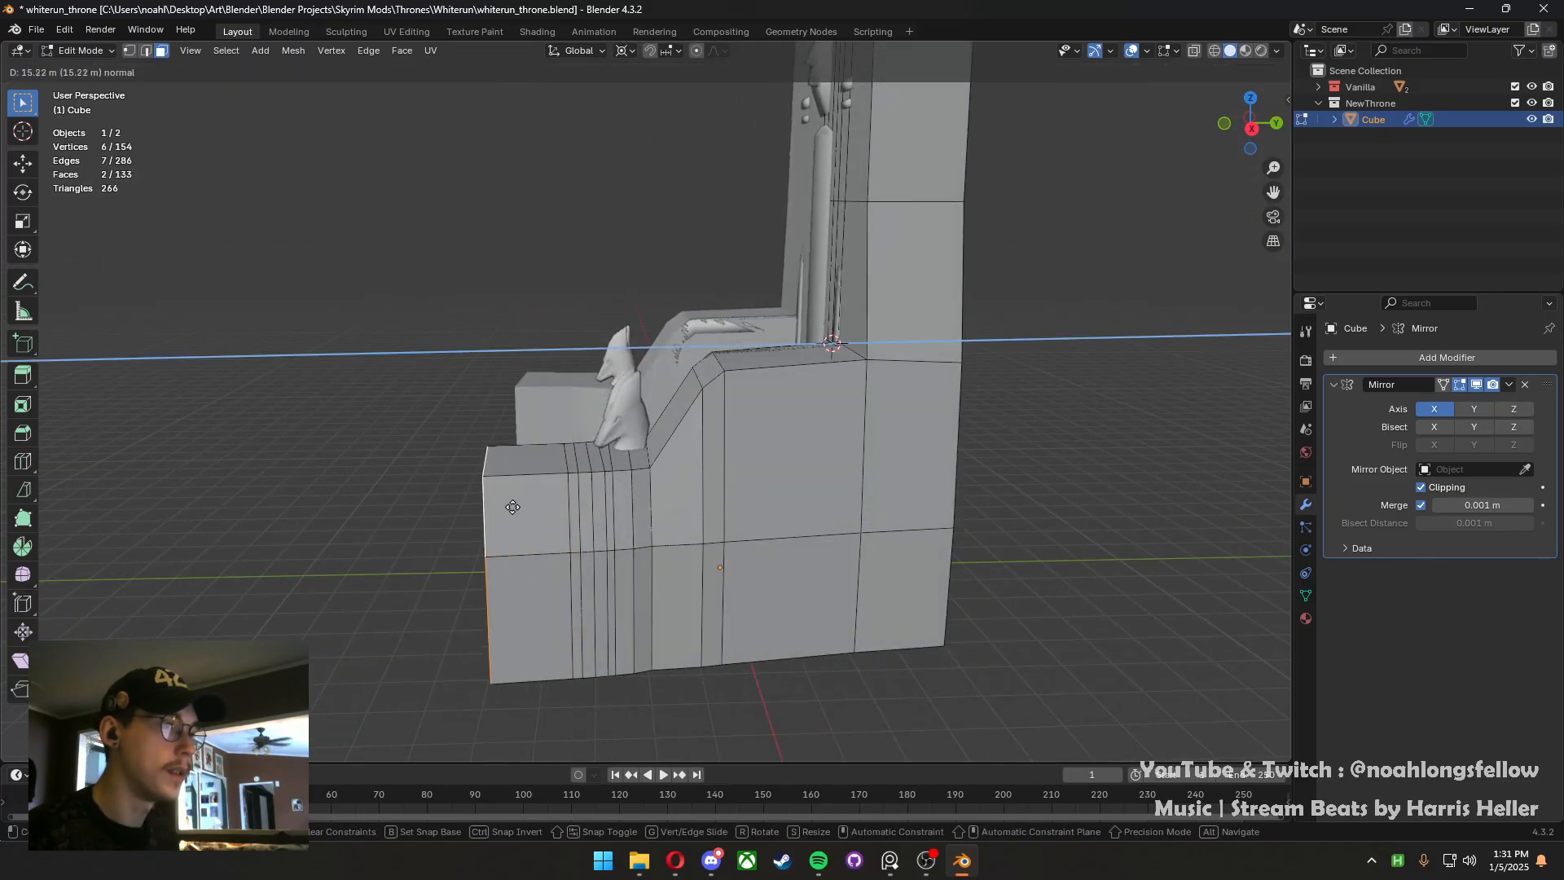
pyautogui.click(544, 515)
# Extrude the top face of the new armrest front block upward by about 17 m
pyautogui.click(552, 464)
pyautogui.moveTo(552, 464); pyautogui.dragTo(767, 498, button='middle')
pyautogui.press('e')
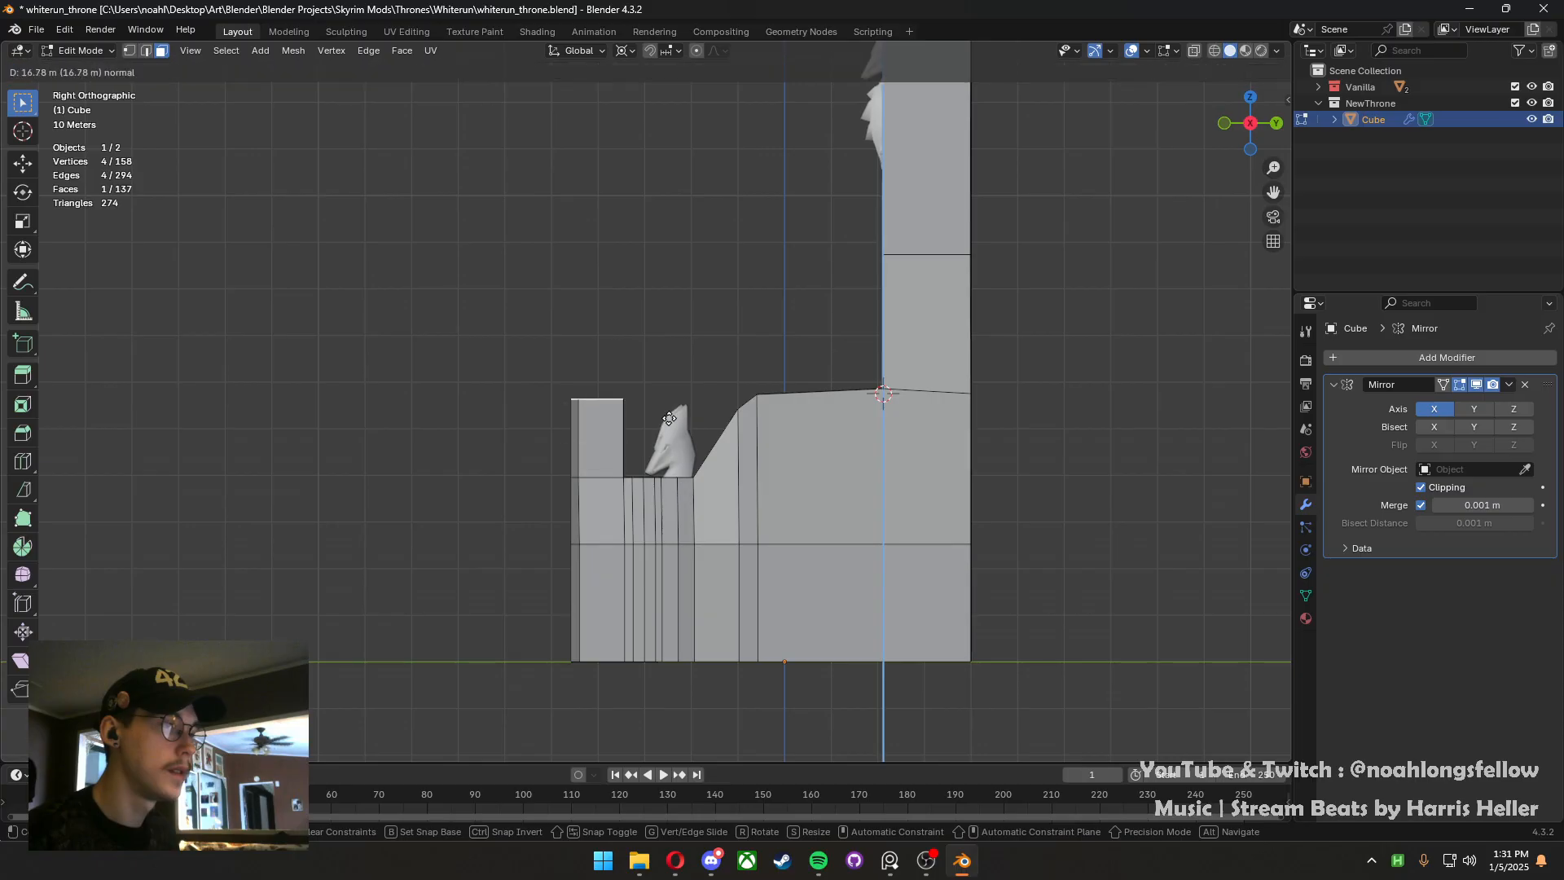
pyautogui.click(670, 416)
# Set the transform pivot point to Median Point and snap the 3D cursor to the world origin
pyautogui.scroll(3, 706, 420)
pyautogui.moveTo(706, 419); pyautogui.dragTo(855, 407, button='middle')
pyautogui.click(633, 52)
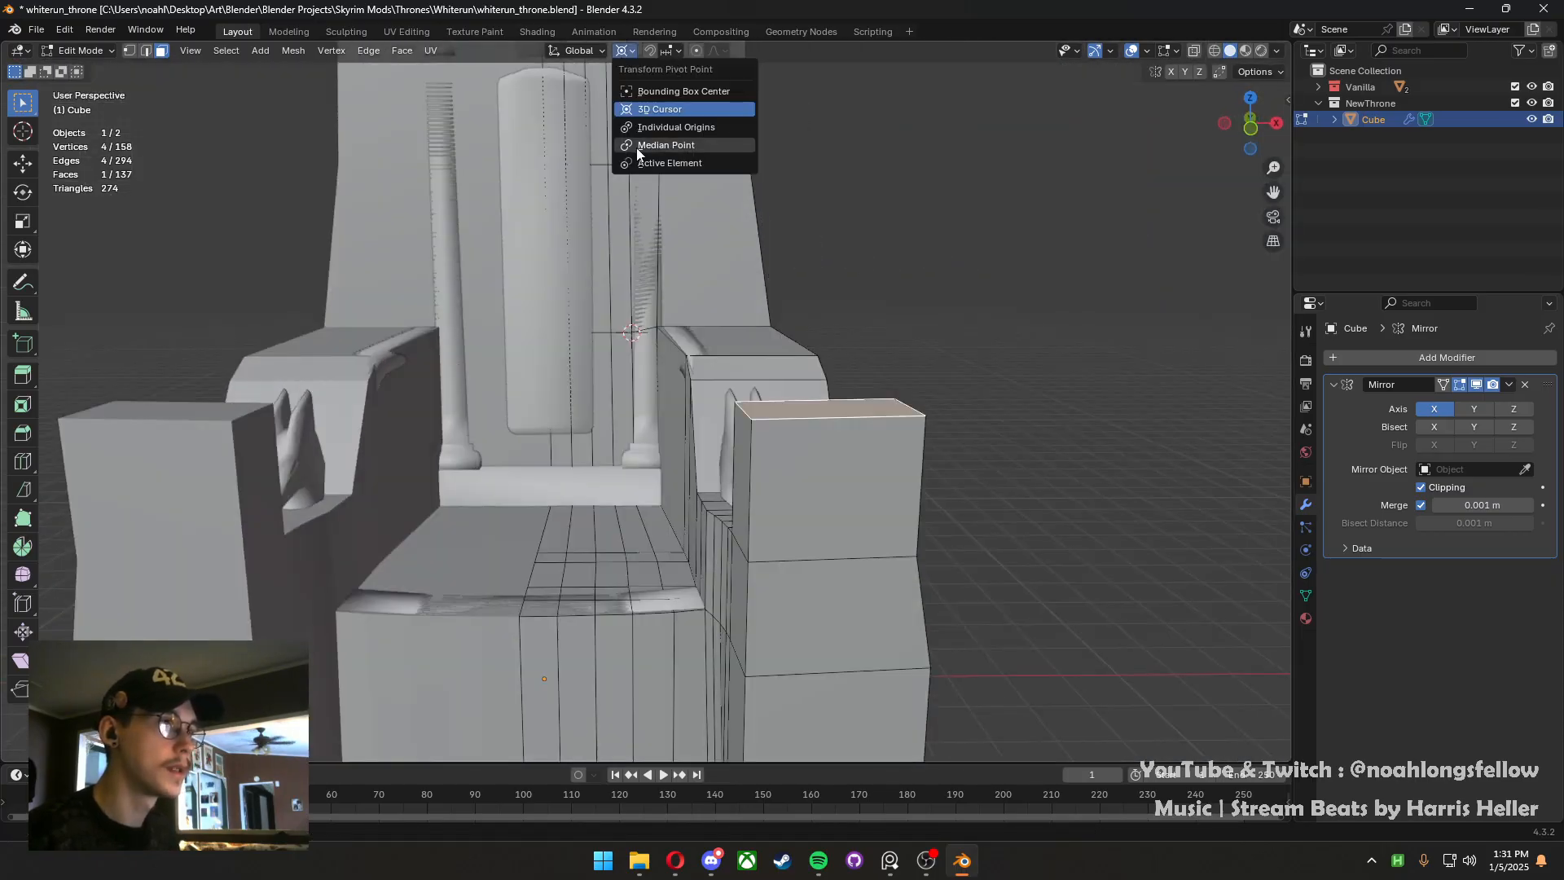
pyautogui.click(657, 145)
pyautogui.hotkey('shift', 's')
pyautogui.click(562, 514)
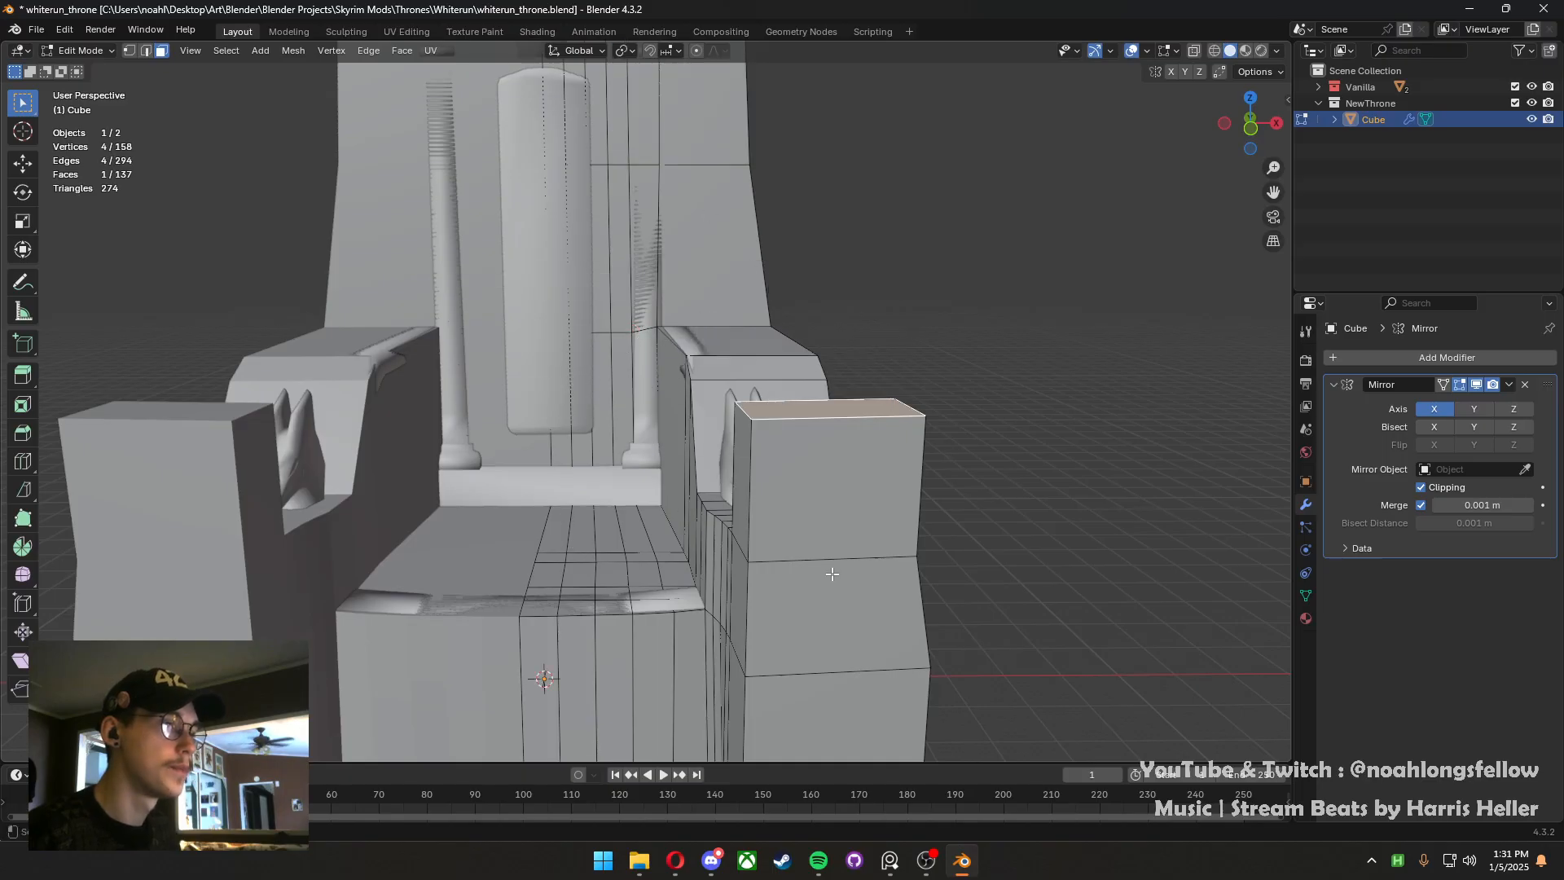
# Scale the raised block's top face narrower along the X axis so its sides taper
pyautogui.moveTo(831, 572); pyautogui.dragTo(834, 488, button='middle')
pyautogui.press('s')
pyautogui.press('x')
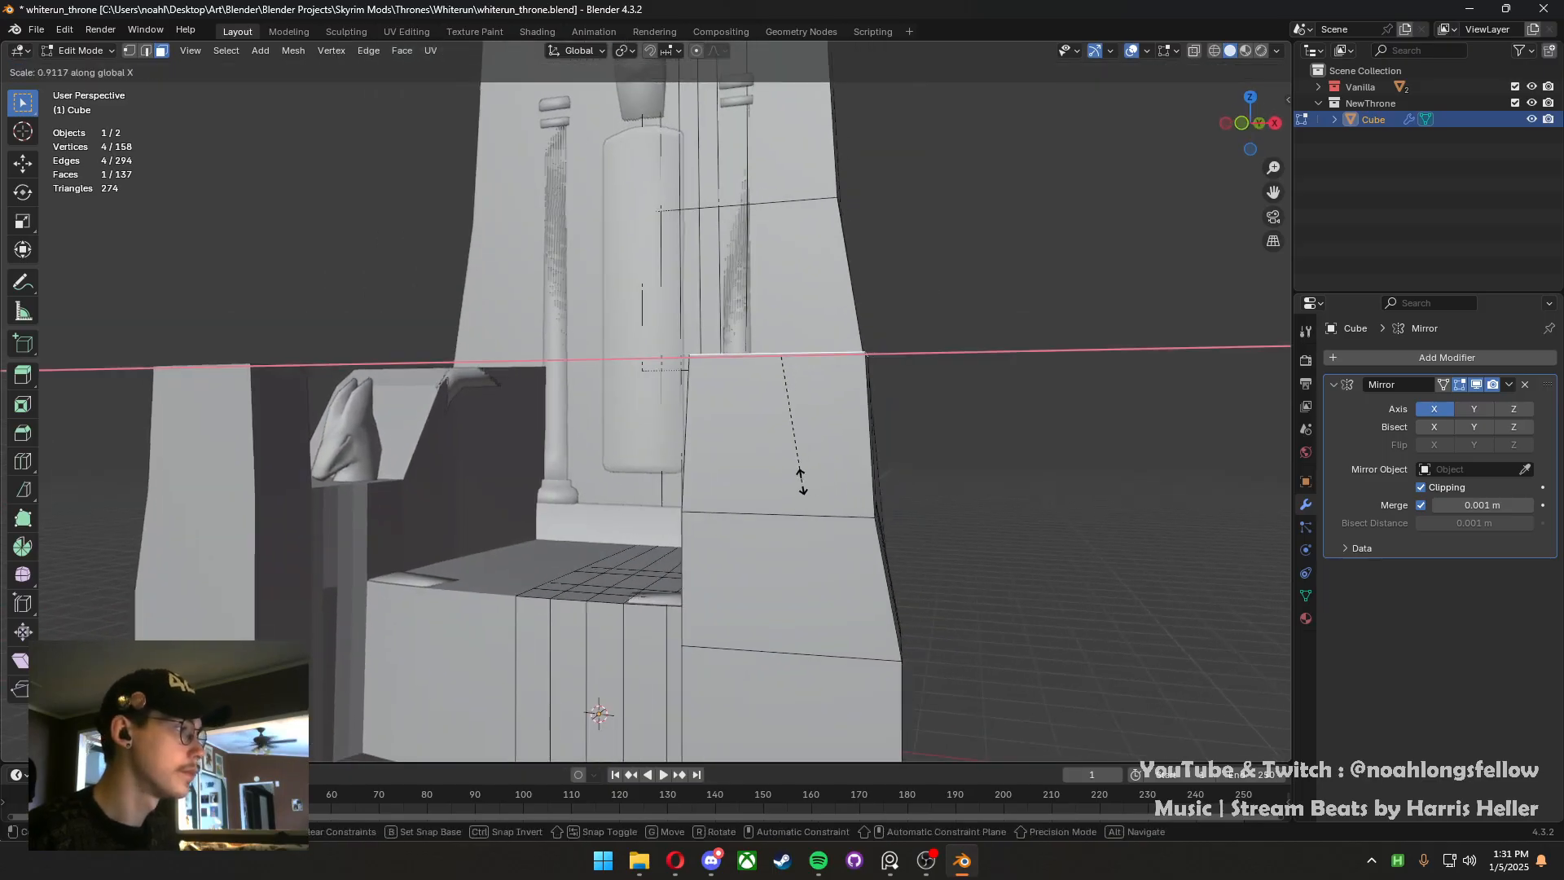
pyautogui.click(774, 431)
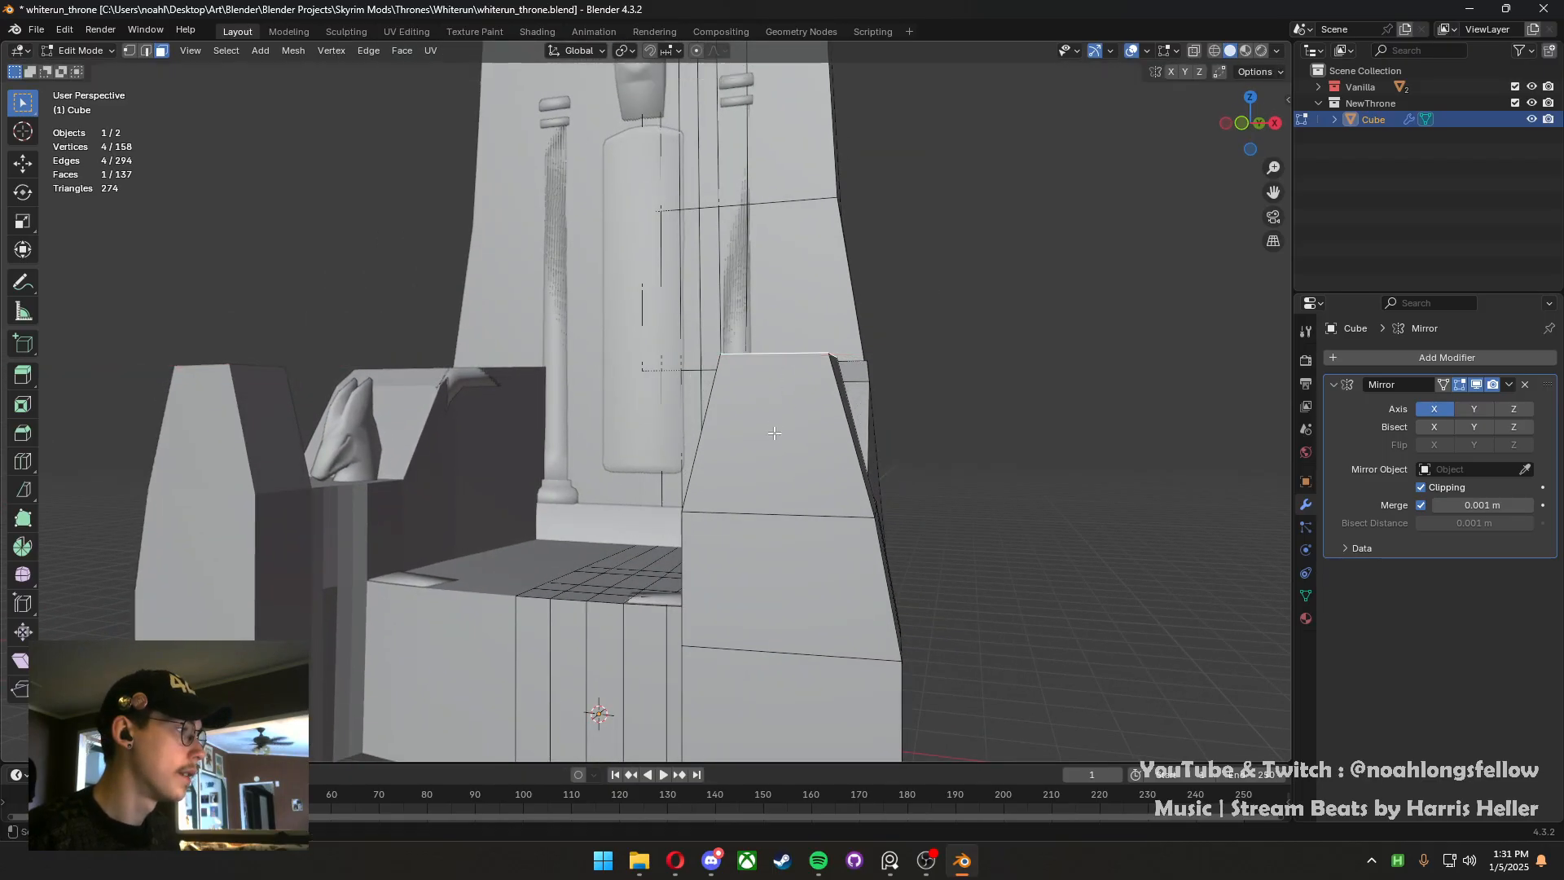
# Turn on X-ray display with the armrest block in the right orthographic view
pyautogui.moveTo(848, 492); pyautogui.dragTo(674, 510, button='middle')
pyautogui.press('`')
pyautogui.click(571, 499)
pyautogui.press('`')
pyautogui.click(884, 499)
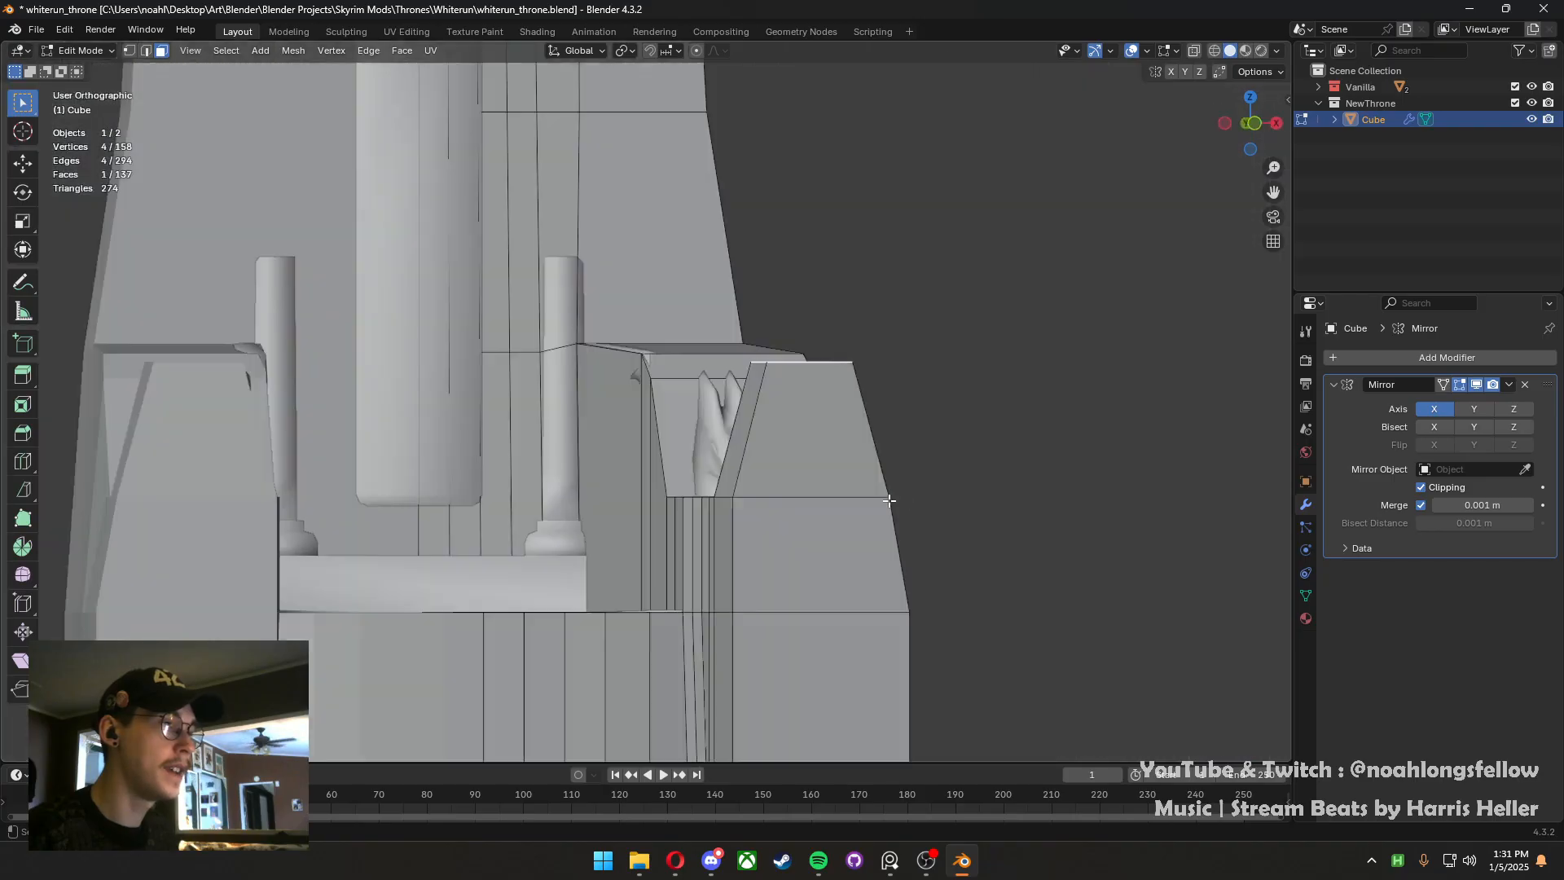
pyautogui.click(1193, 55)
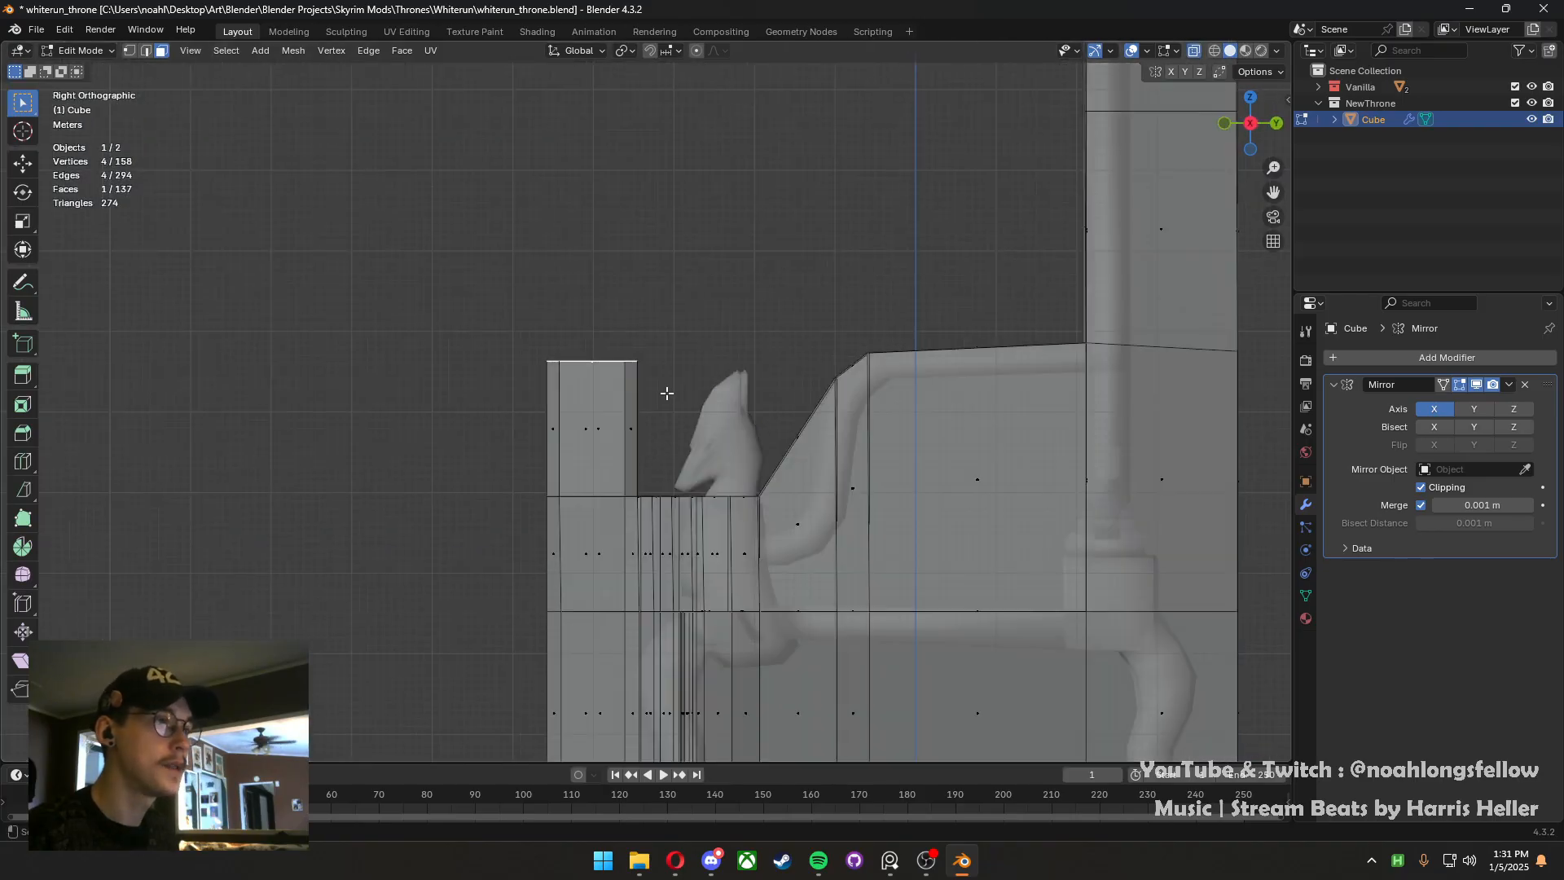
# Move the two rear top vertices of the armrest block about 2.6 m forward along the Y axis
pyautogui.moveTo(663, 391); pyautogui.dragTo(615, 340)
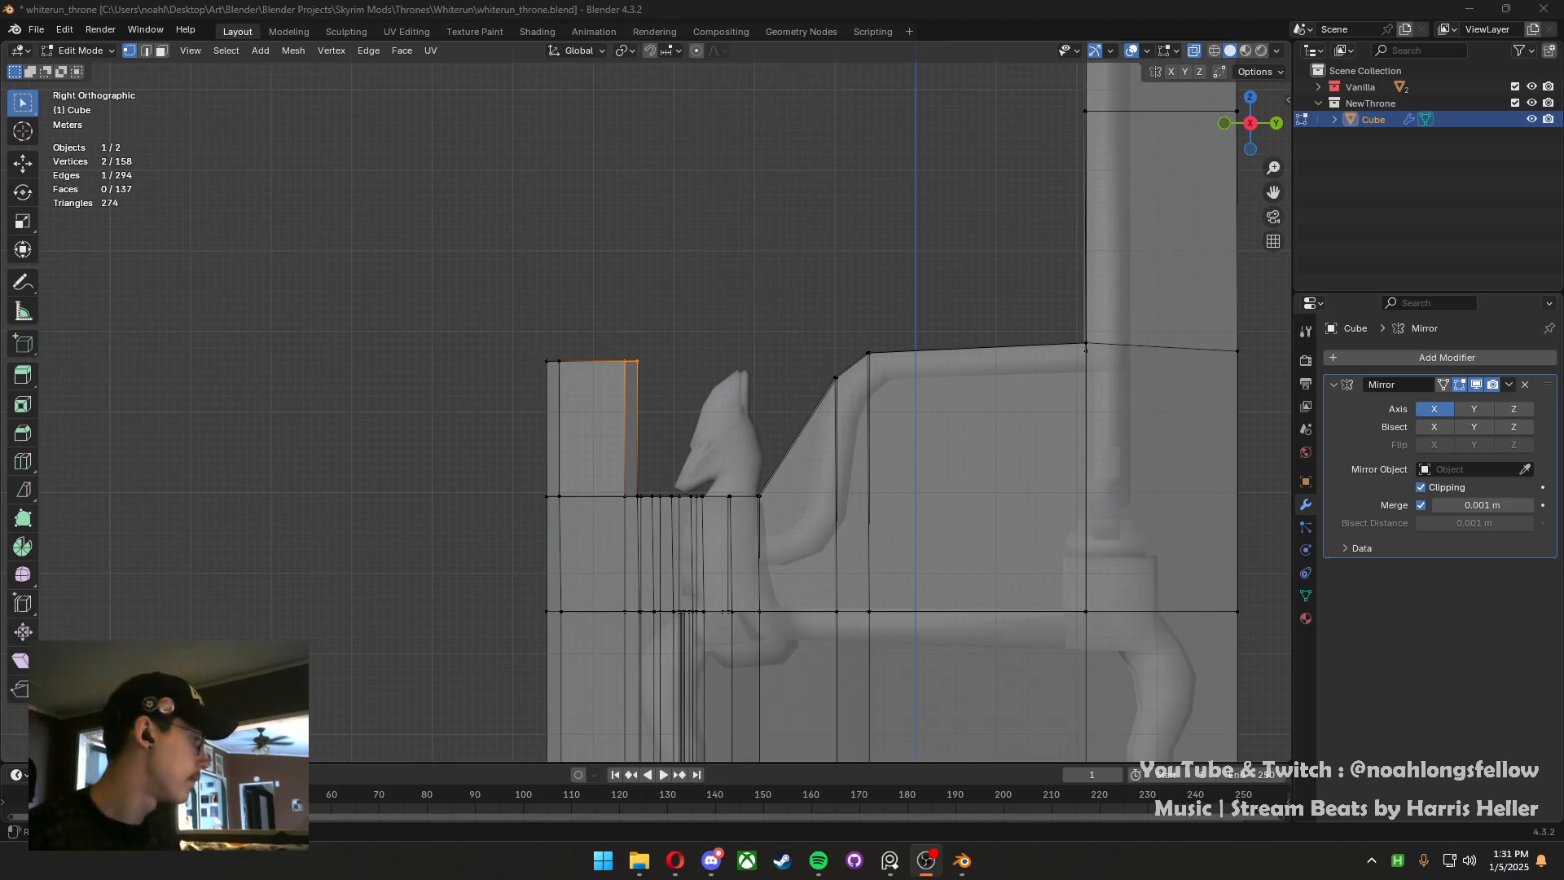
pyautogui.moveTo(637, 505); pyautogui.dragTo(650, 448, button='middle')
pyautogui.press('3')
pyautogui.press('1')
pyautogui.moveTo(677, 300); pyautogui.dragTo(624, 368)
pyautogui.press('`')
pyautogui.click(577, 373)
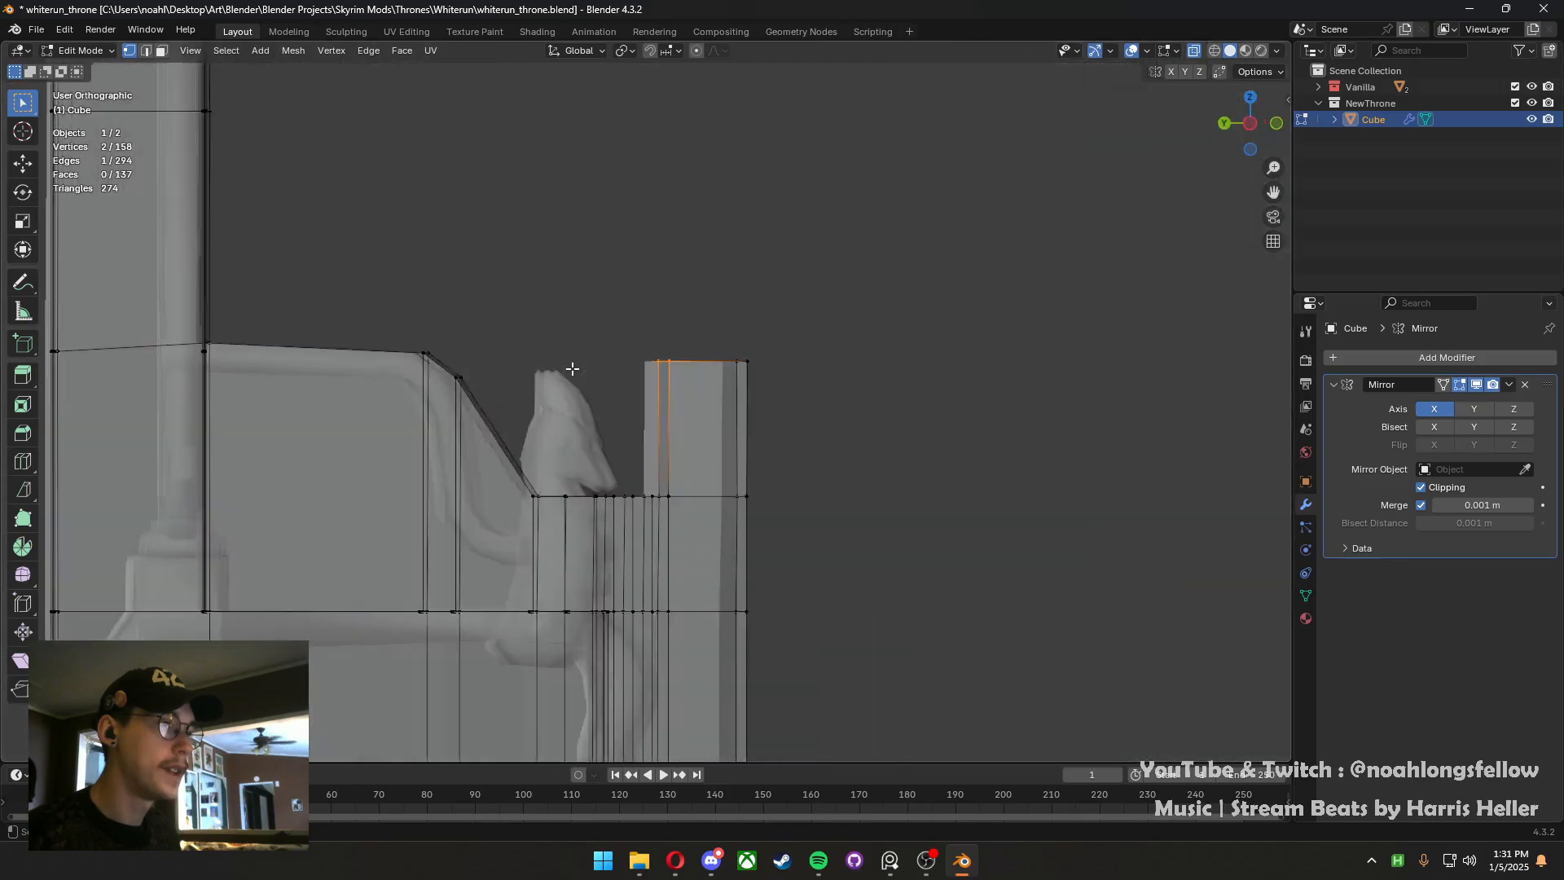
pyautogui.press('g')
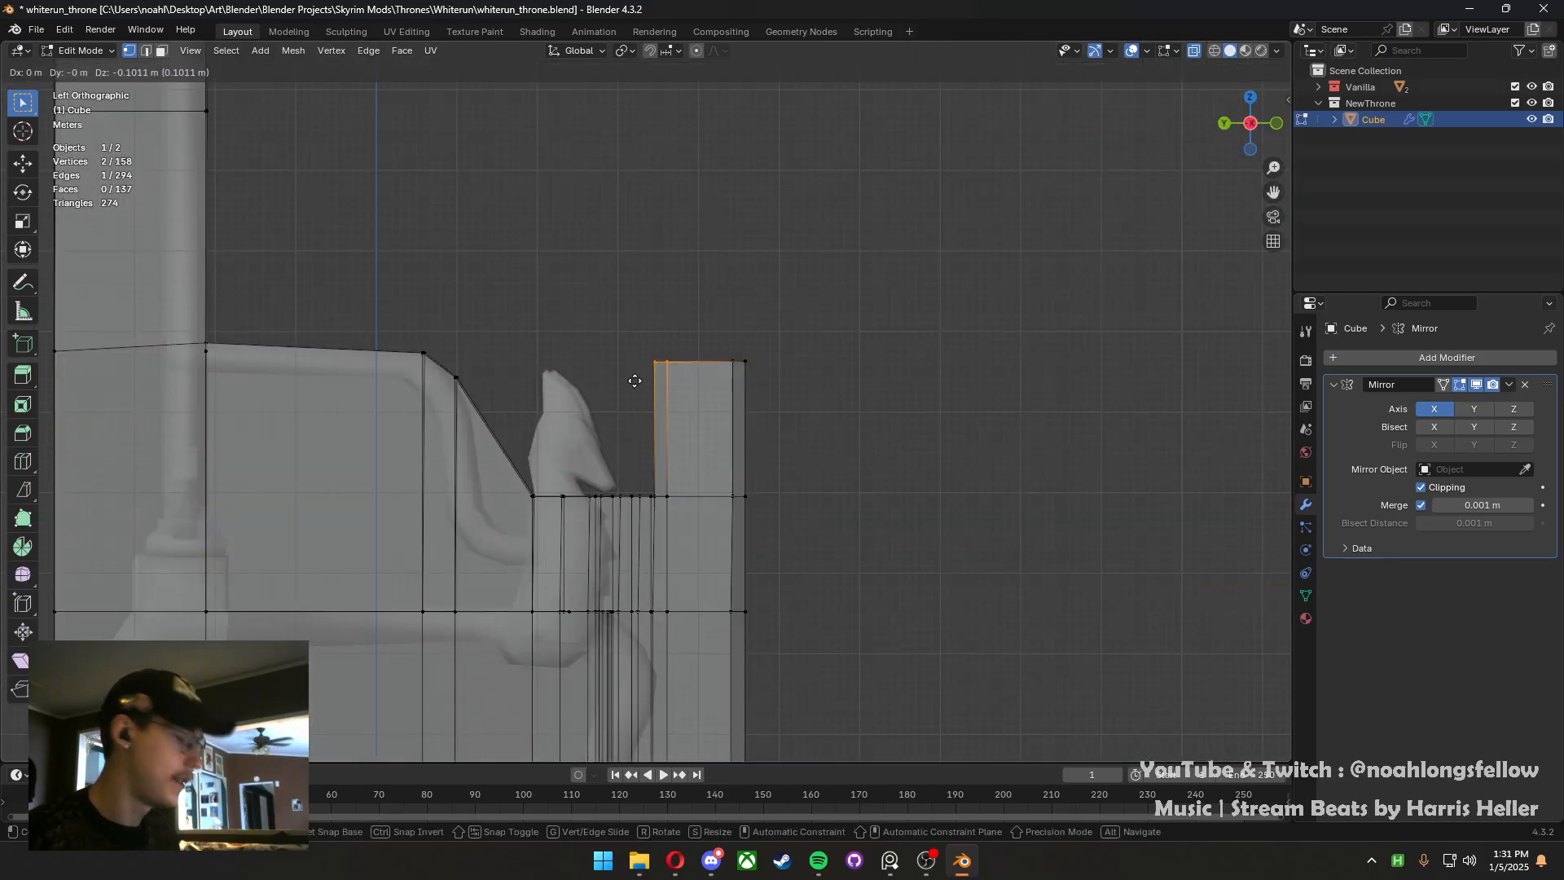
pyautogui.press('y')
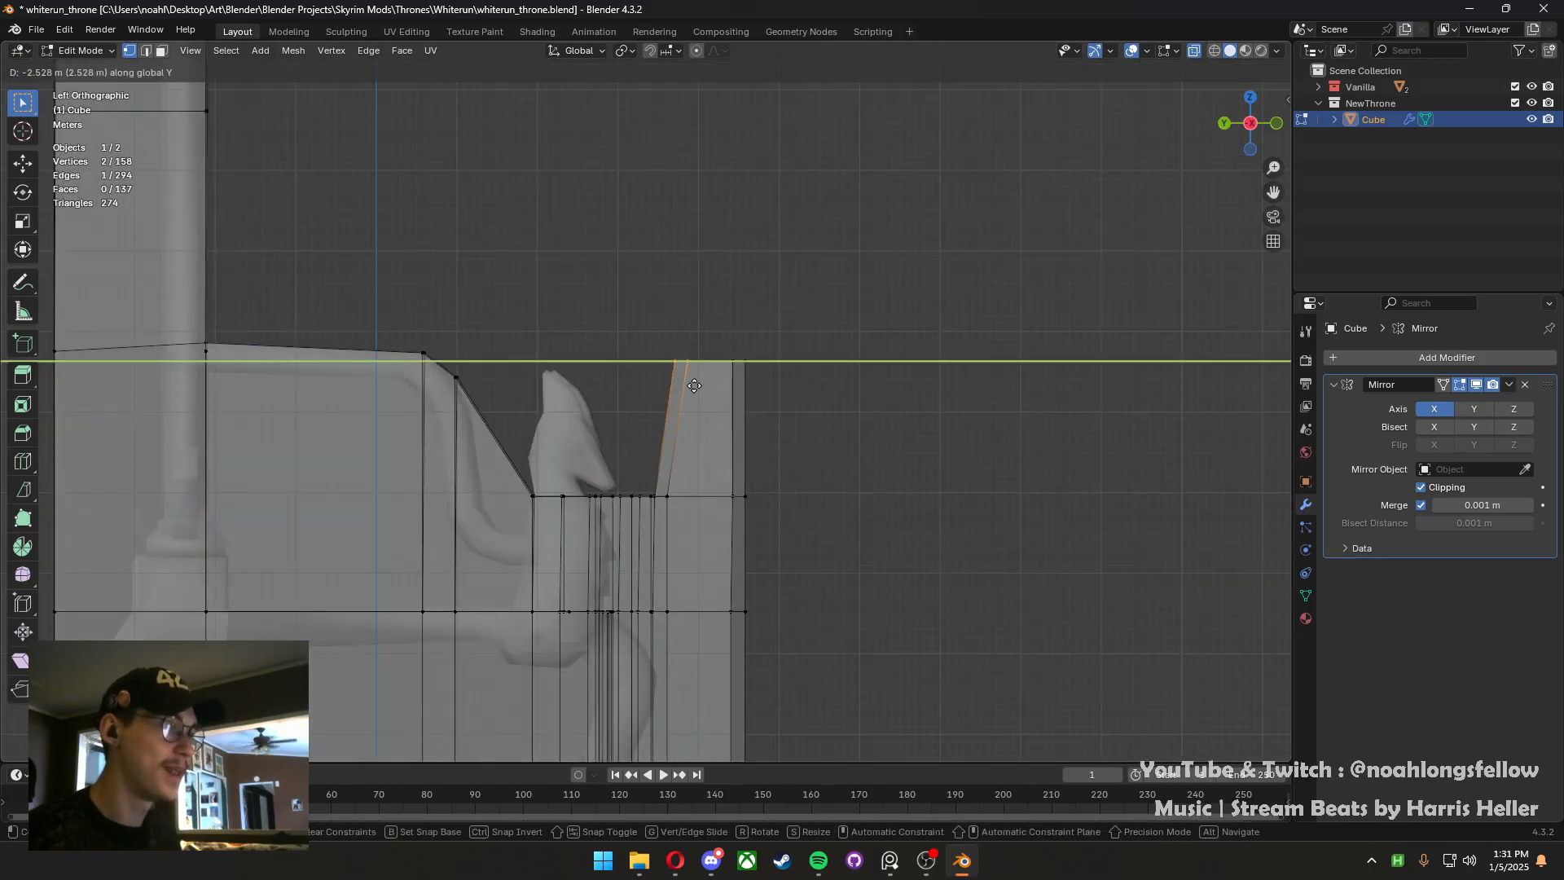
pyautogui.click(701, 366)
# Select the armrest block's top face in face mode, keeping the left orthographic view
pyautogui.press('3')
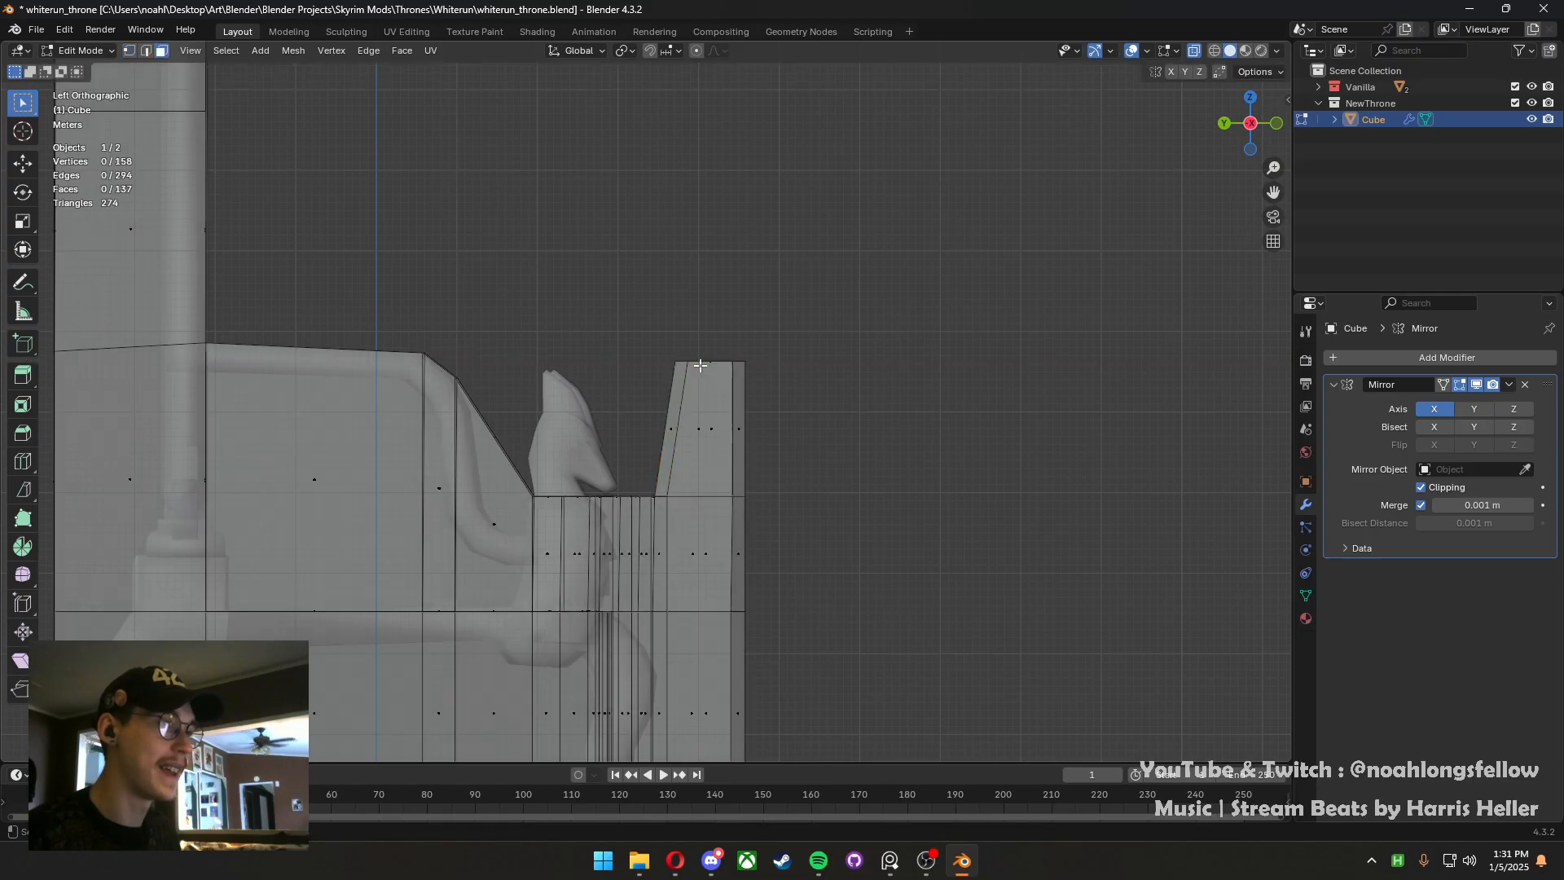
pyautogui.click(758, 362)
pyautogui.moveTo(758, 364); pyautogui.dragTo(775, 349, button='middle')
pyautogui.press('`')
pyautogui.click(565, 374)
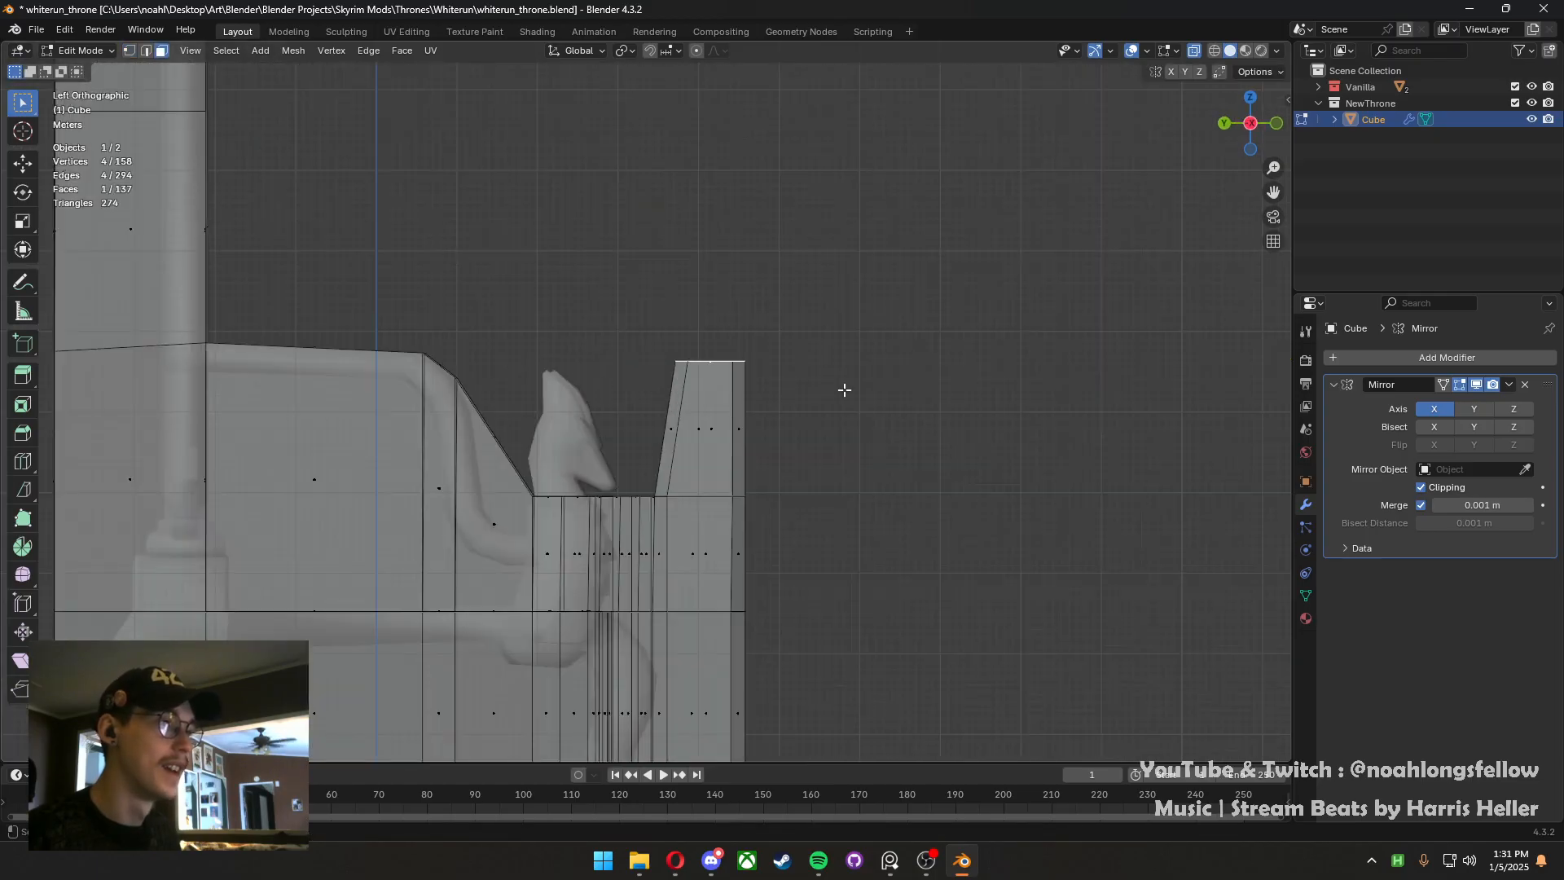
pyautogui.press('e')
pyautogui.rightClick(846, 387)
pyautogui.hotkey('ctrl', 'z')
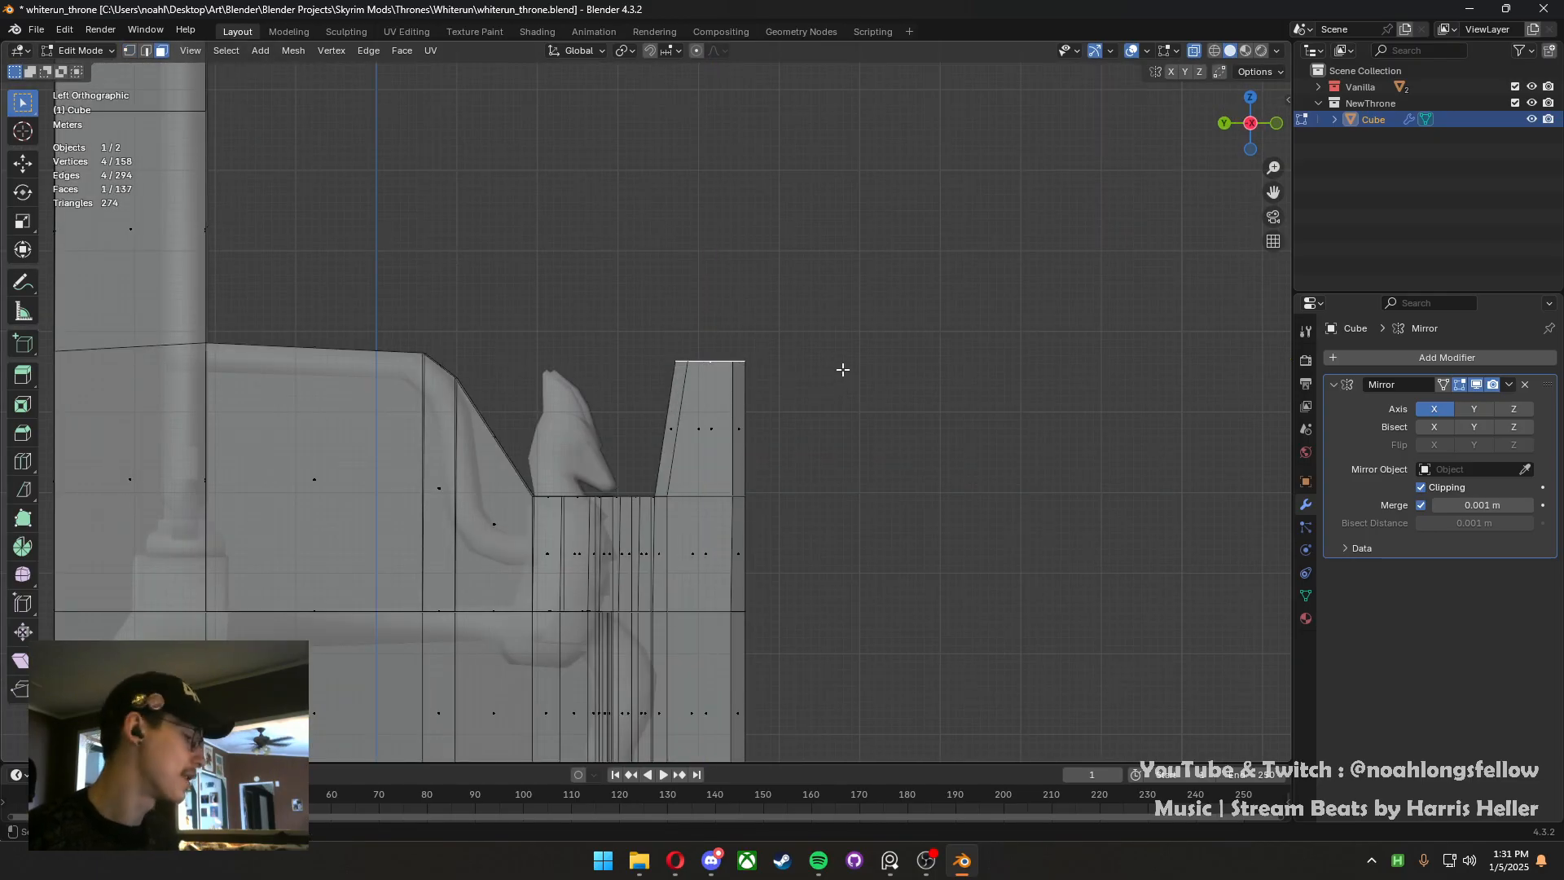
# Rotate the armrest block's top face so that it slopes down toward the front
pyautogui.press('r')
pyautogui.click(839, 396)
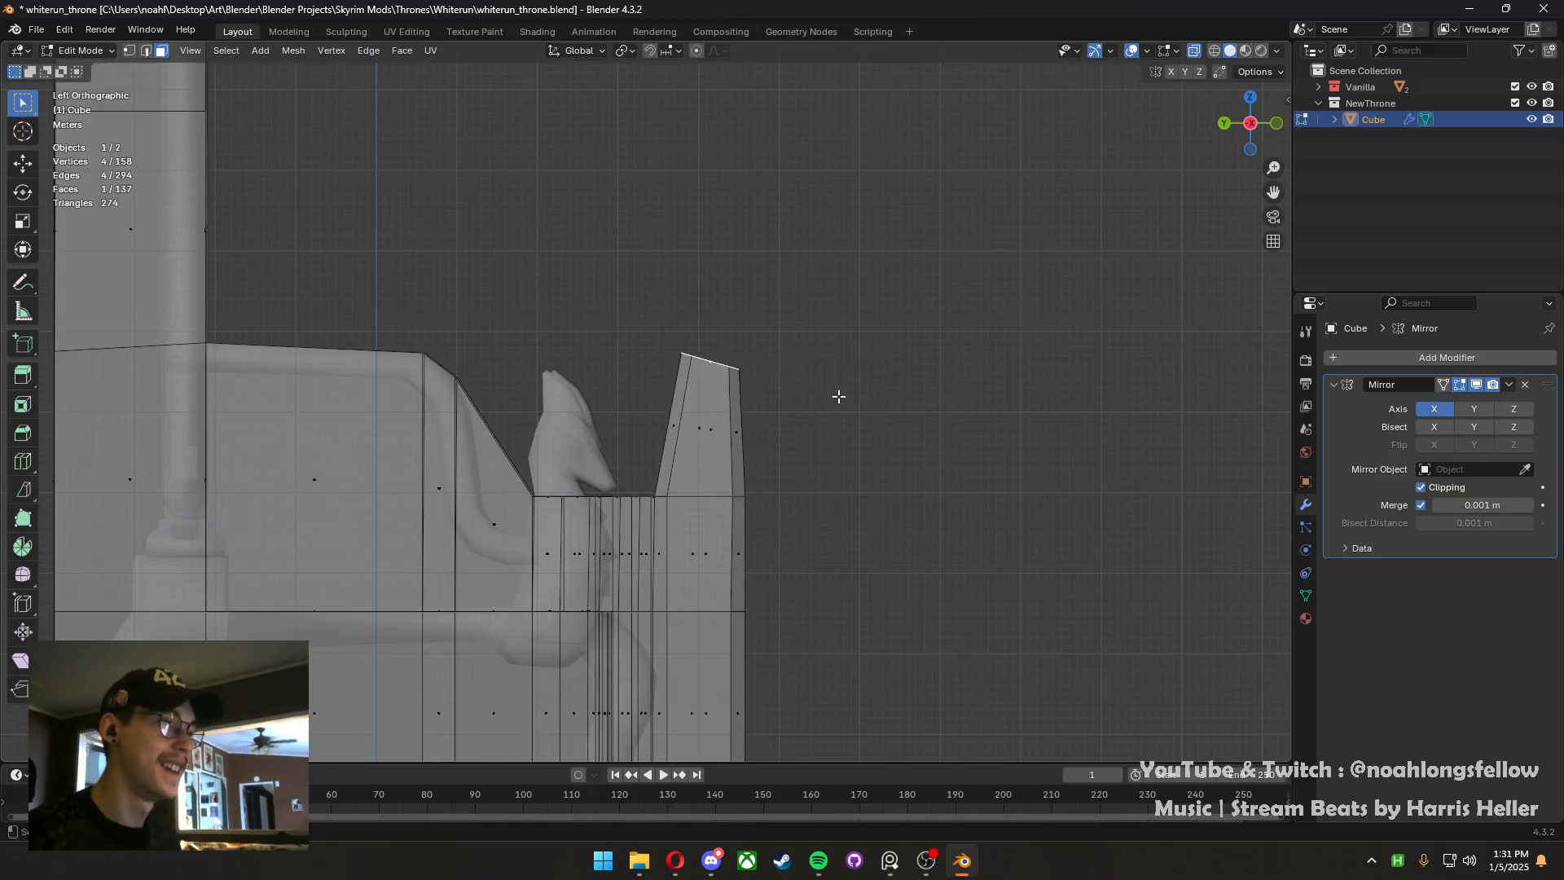
pyautogui.moveTo(744, 405); pyautogui.dragTo(334, 469, button='middle')
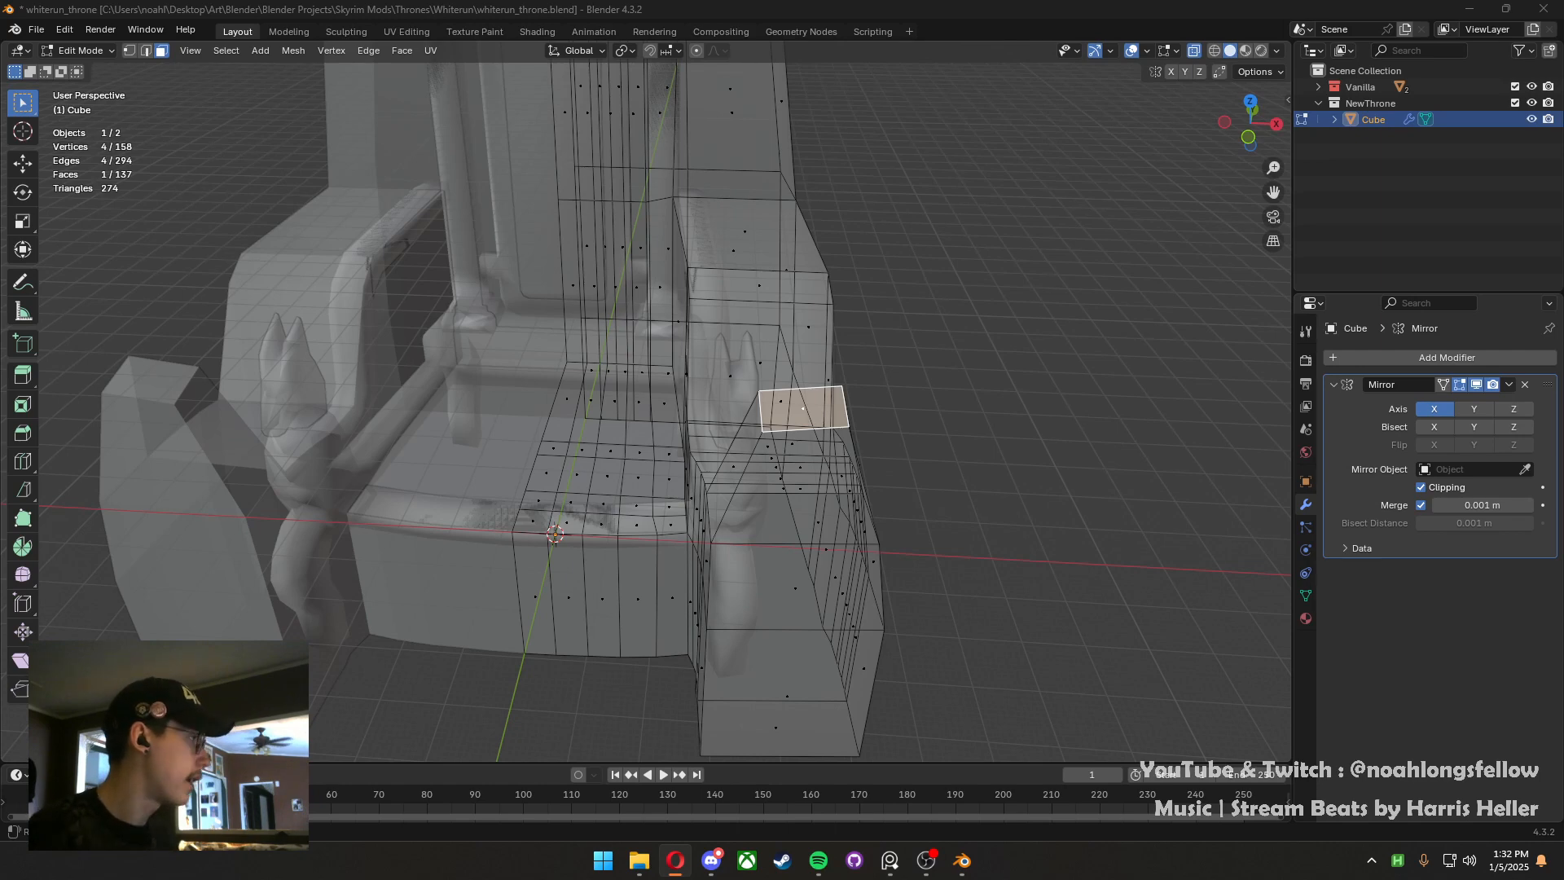
# Switch to the browser and look over the Google results for "jronnyyy youtube"
pyautogui.moveTo(0, 309); pyautogui.dragTo(717, 2)
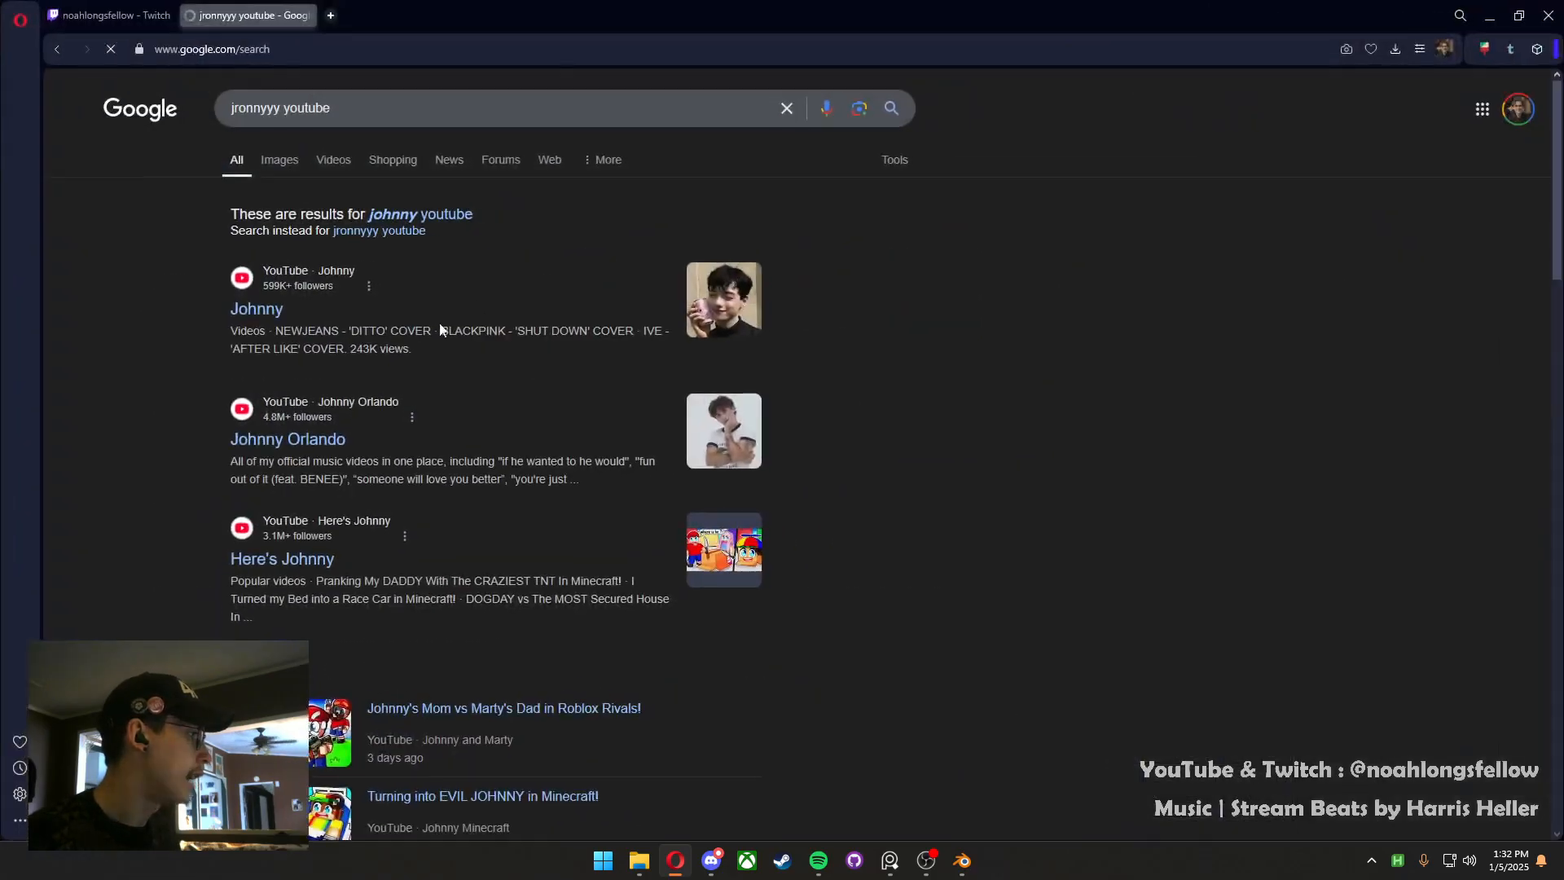
pyautogui.scroll(-4, 376, 456)
pyautogui.scroll(4, 382, 469)
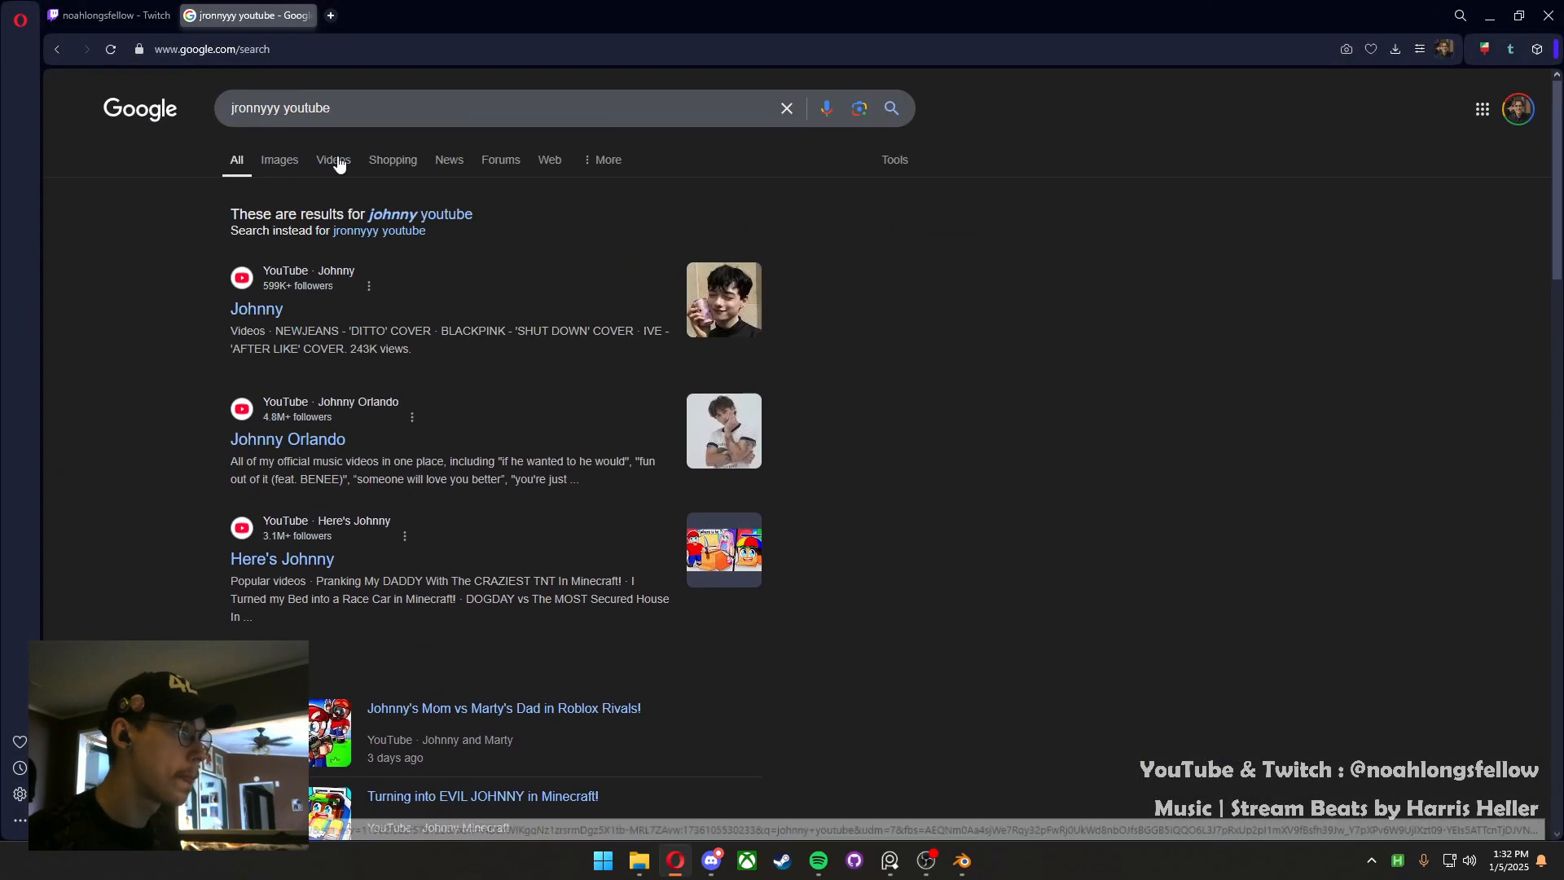
# Open YouTube in a new tab and search for "jronyy", then refine the search to "jronyyy"
pyautogui.click(332, 17)
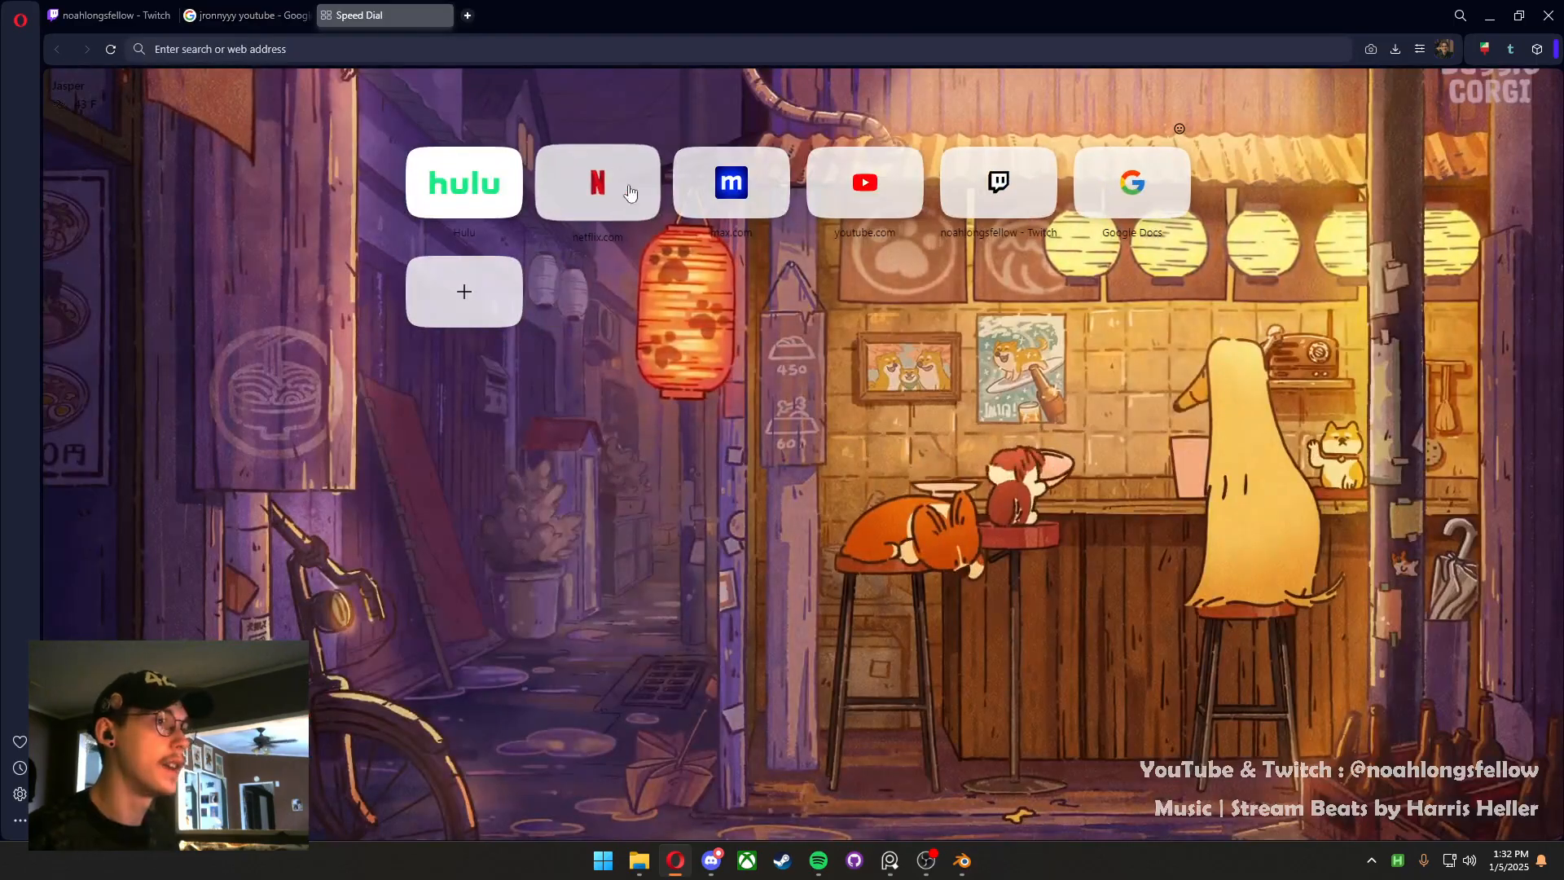
pyautogui.click(806, 159)
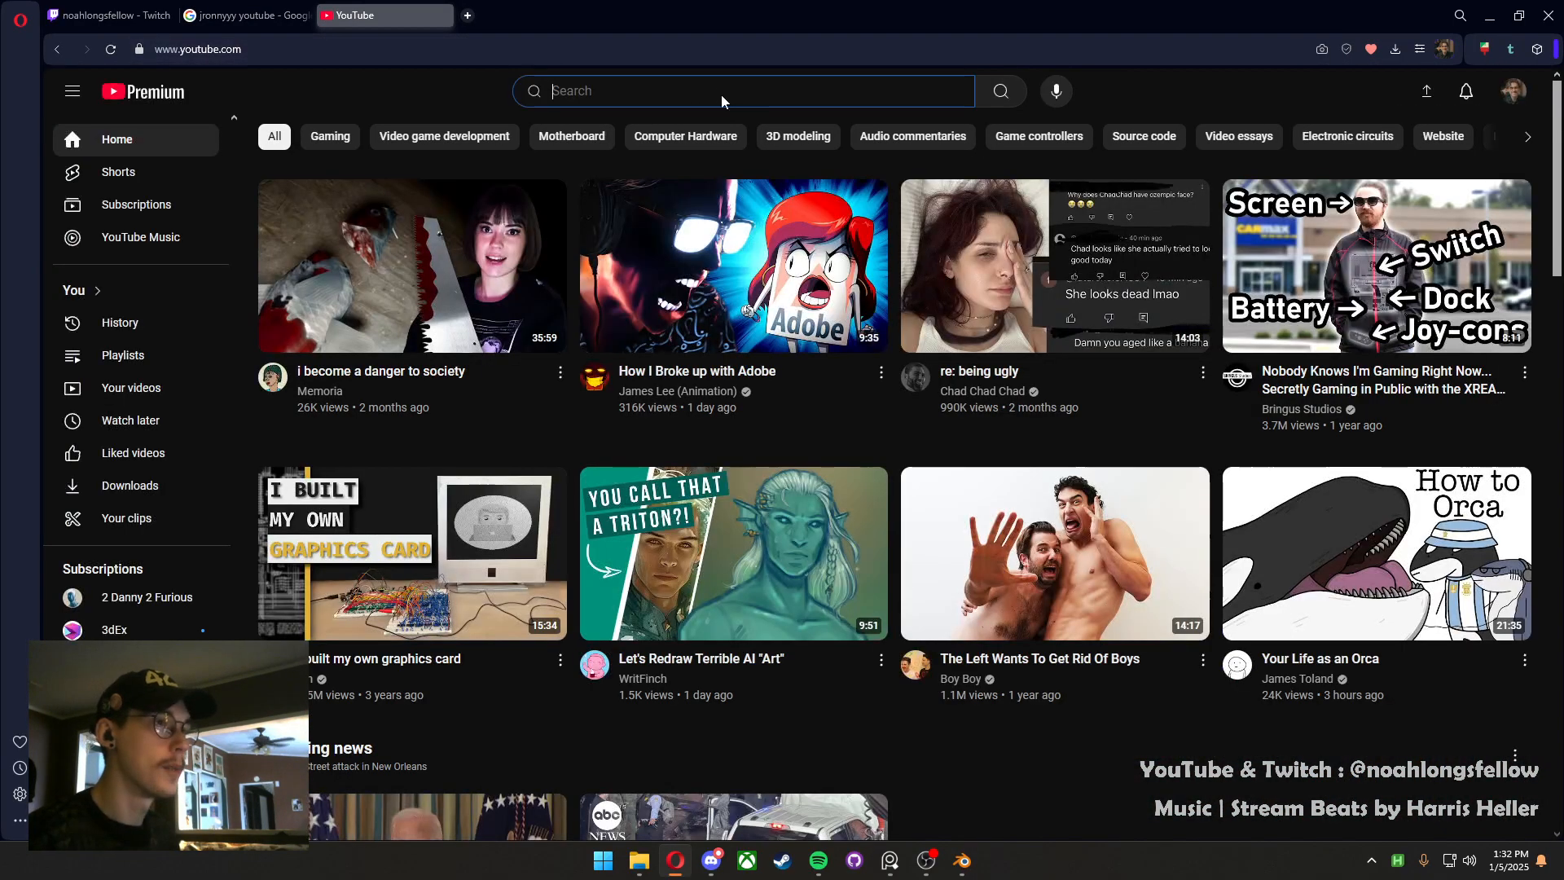
pyautogui.click(721, 95)
pyautogui.write('jronyy')
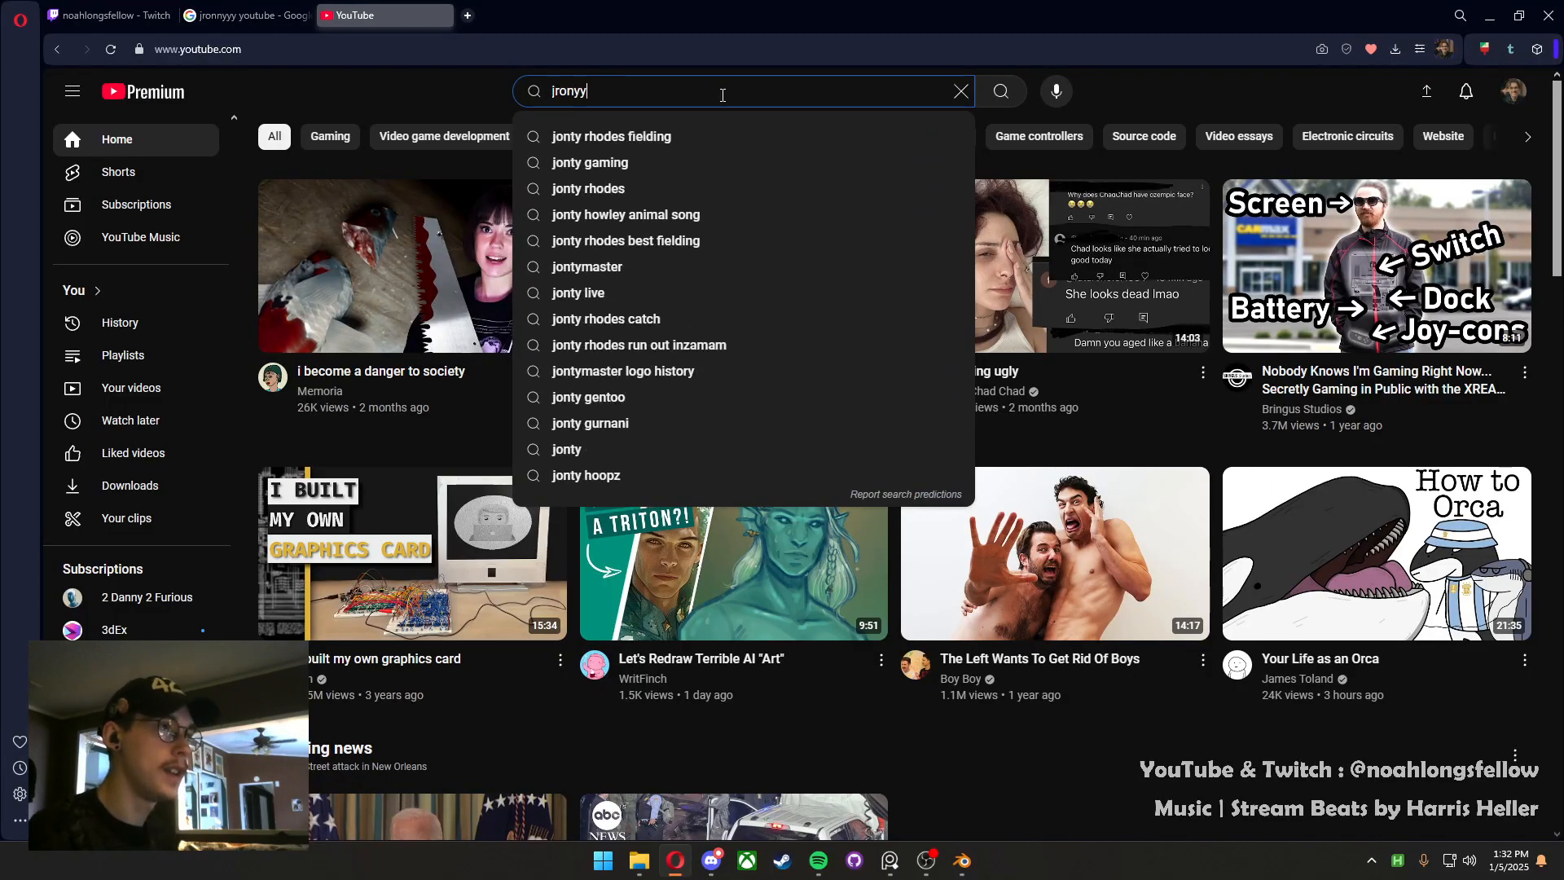
pyautogui.press('Return')
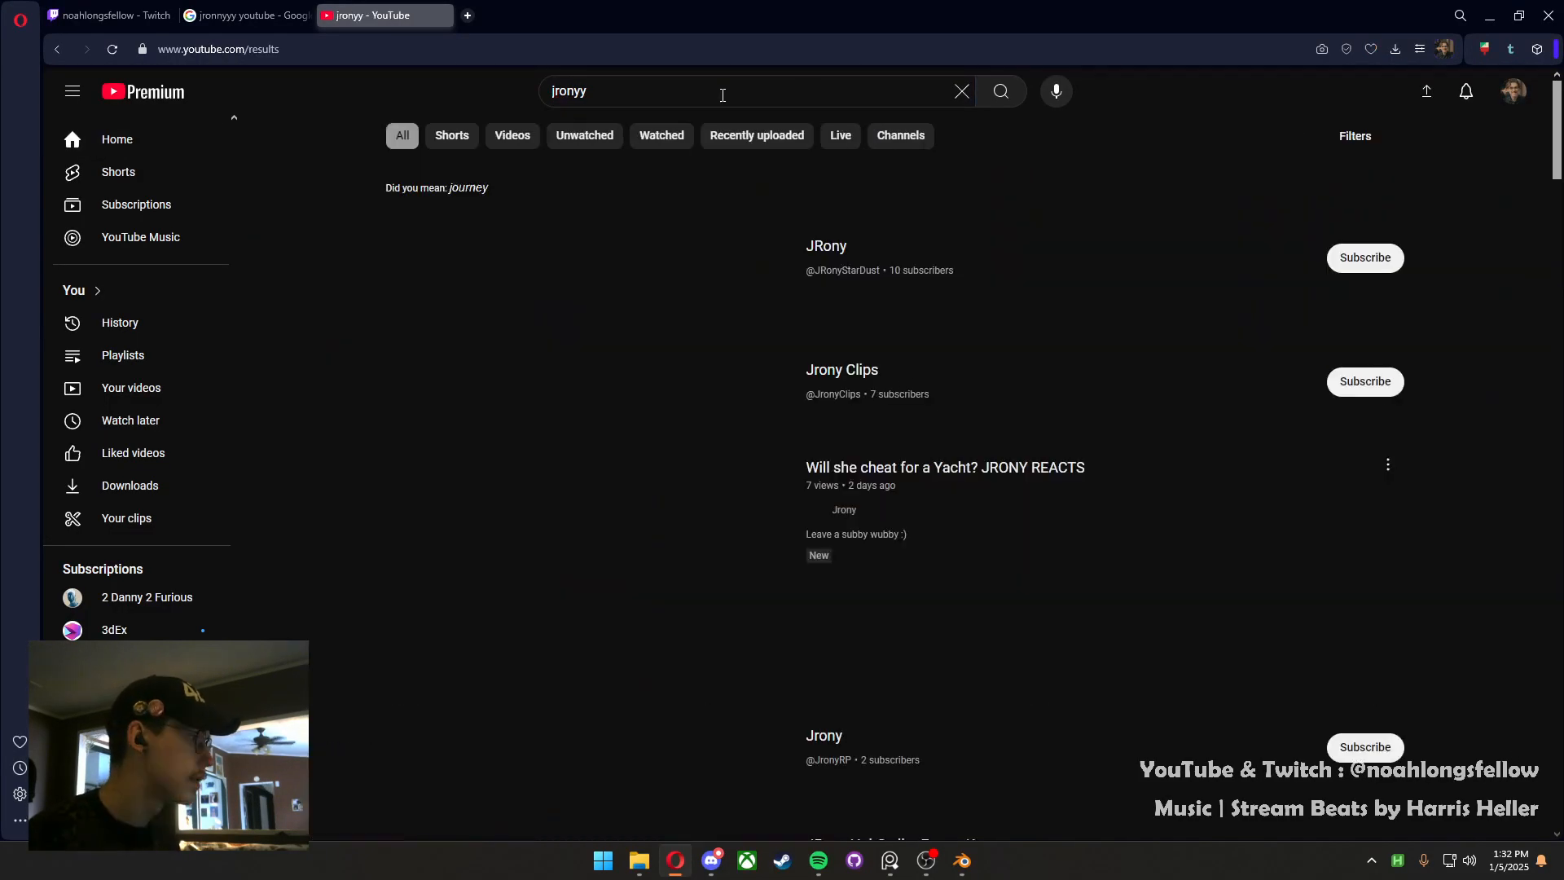
pyautogui.click(728, 96)
pyautogui.write('y')
pyautogui.press('Return')
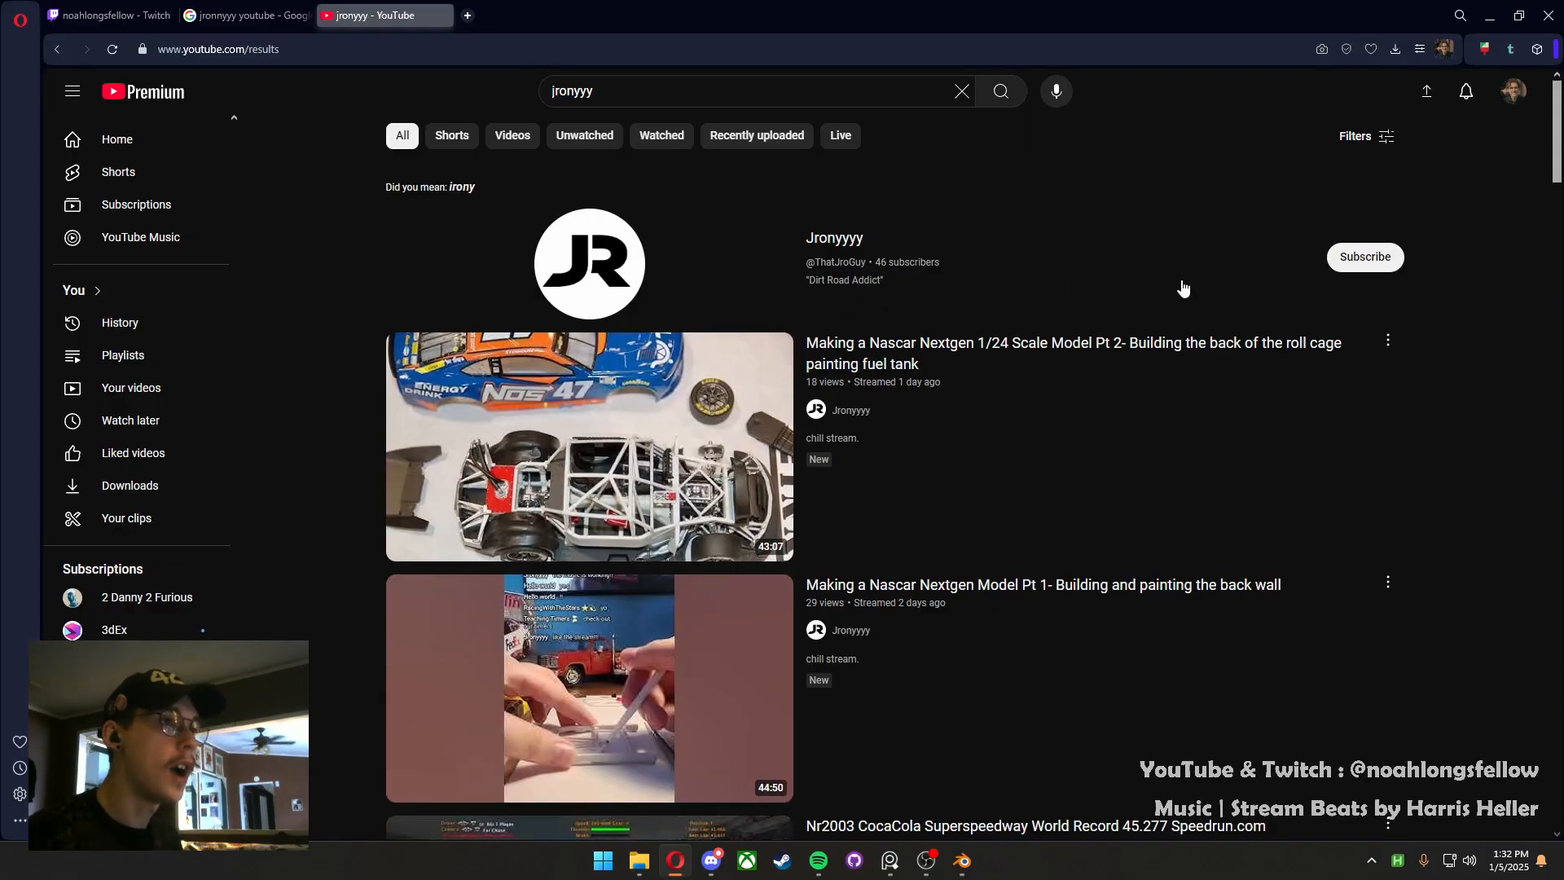
# Subscribe to the Jronyyyy channel and look through its home page and its uploaded videos
pyautogui.click(1341, 265)
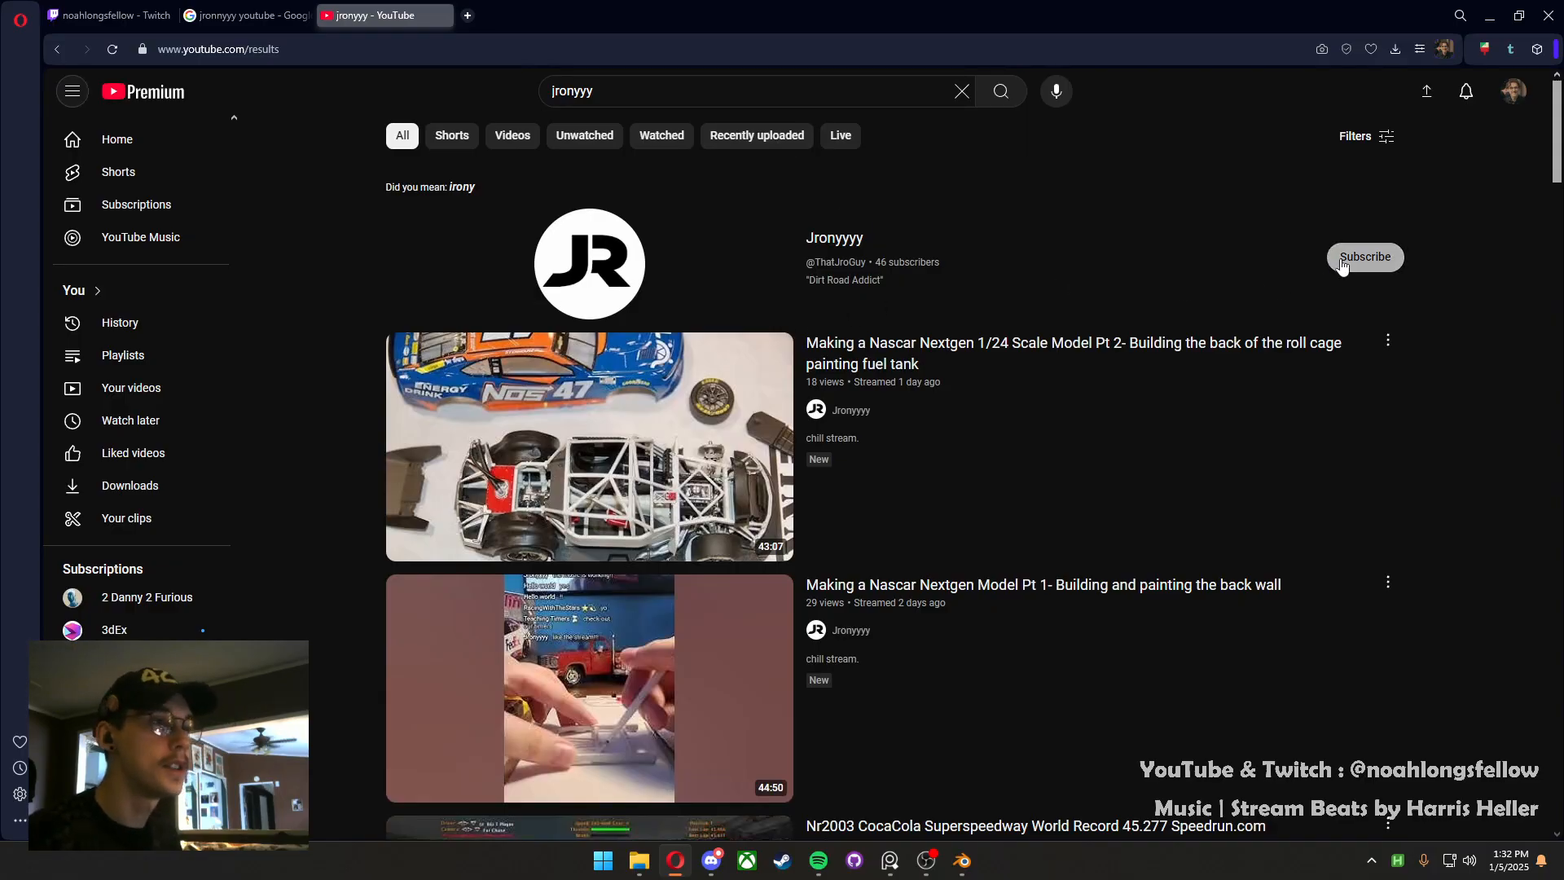
pyautogui.click(571, 292)
pyautogui.scroll(-3, 1031, 407)
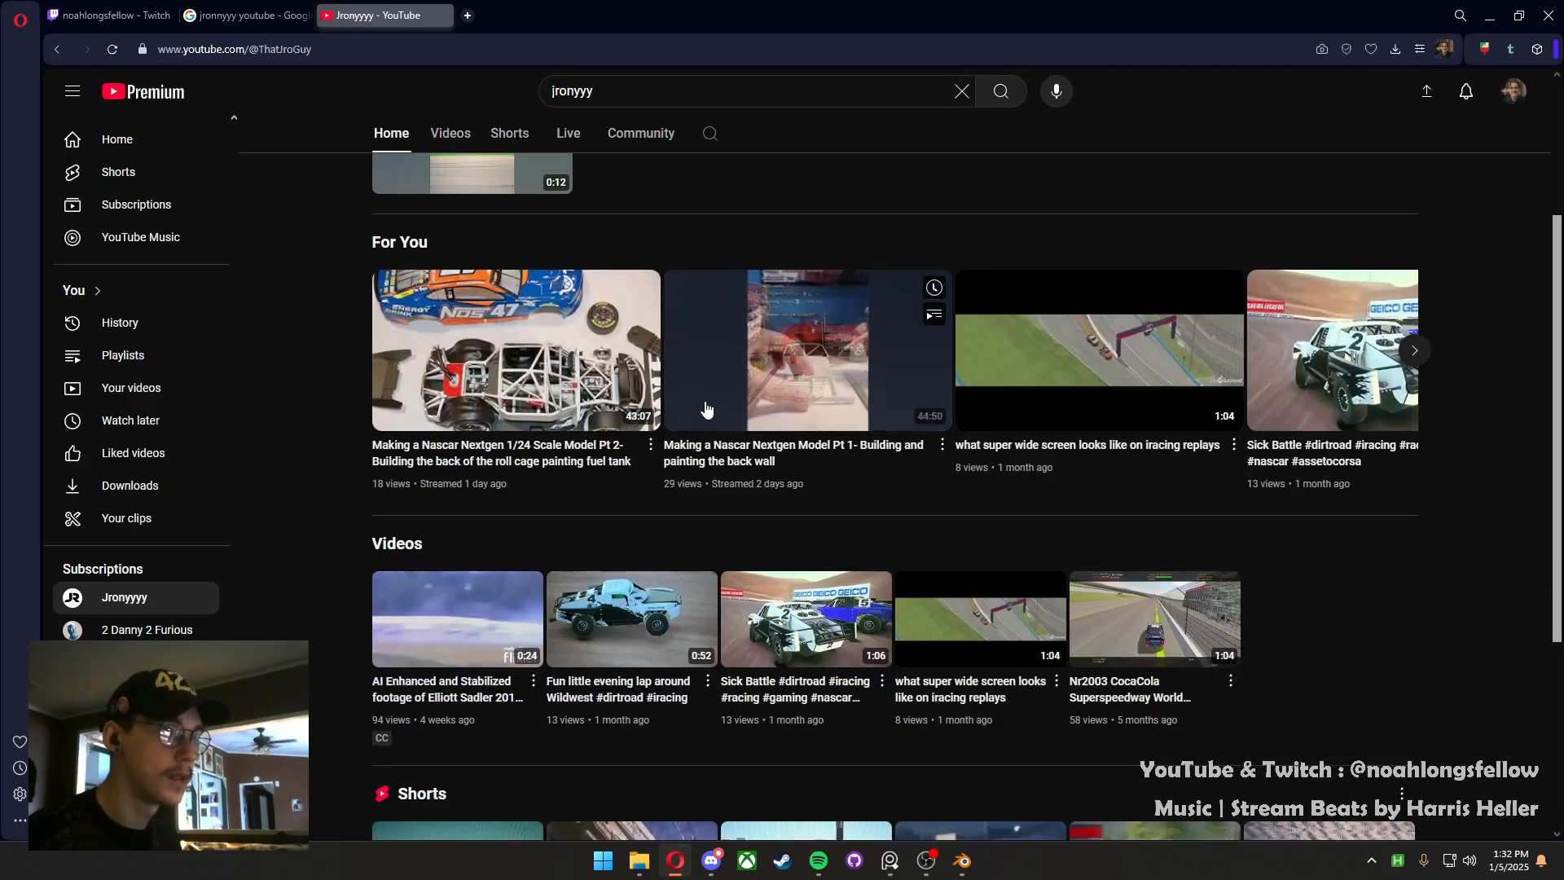
pyautogui.scroll(4, 1031, 408)
pyautogui.click(451, 215)
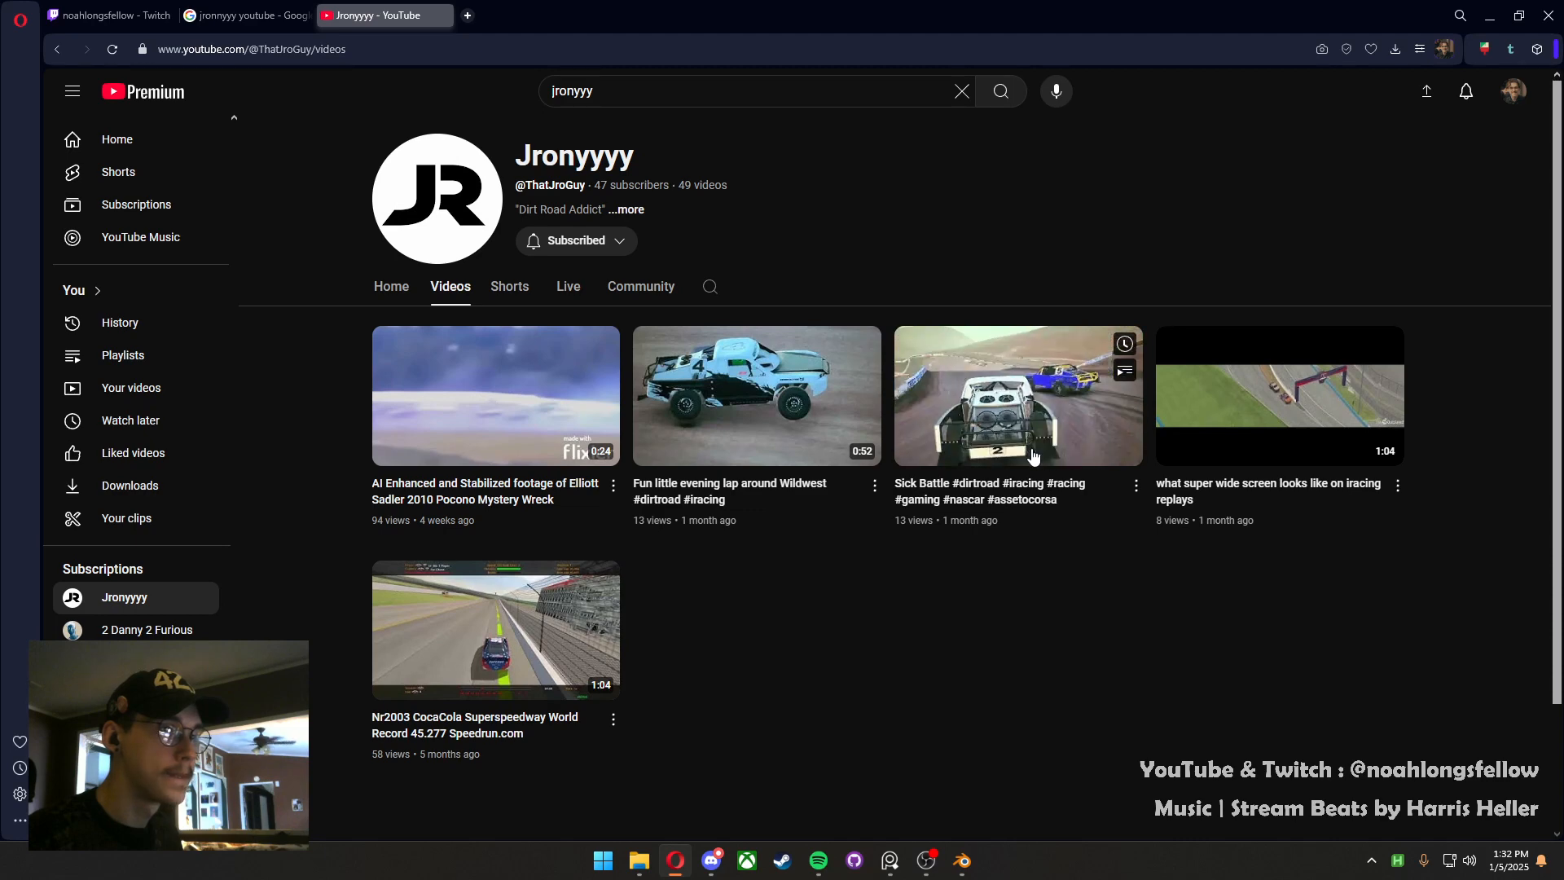
pyautogui.scroll(-1, 548, 615)
pyautogui.hotkey('alt', 'Left')
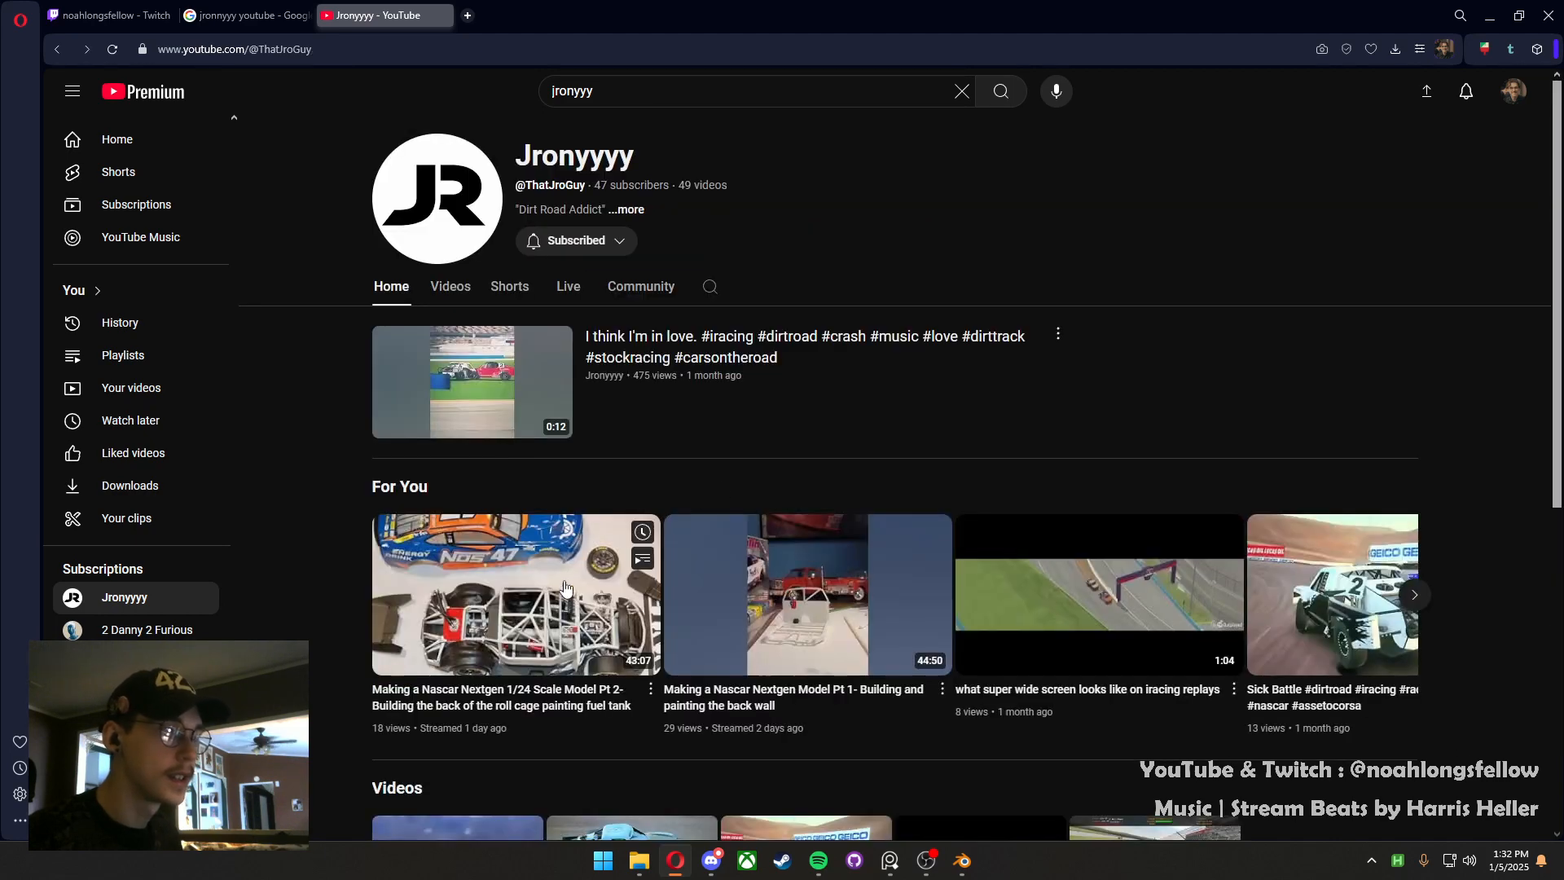
# Open the channel's "Making a Nascar Nextgen 1/24 Scale Model Pt 2" video and look over its page
pyautogui.click(561, 601)
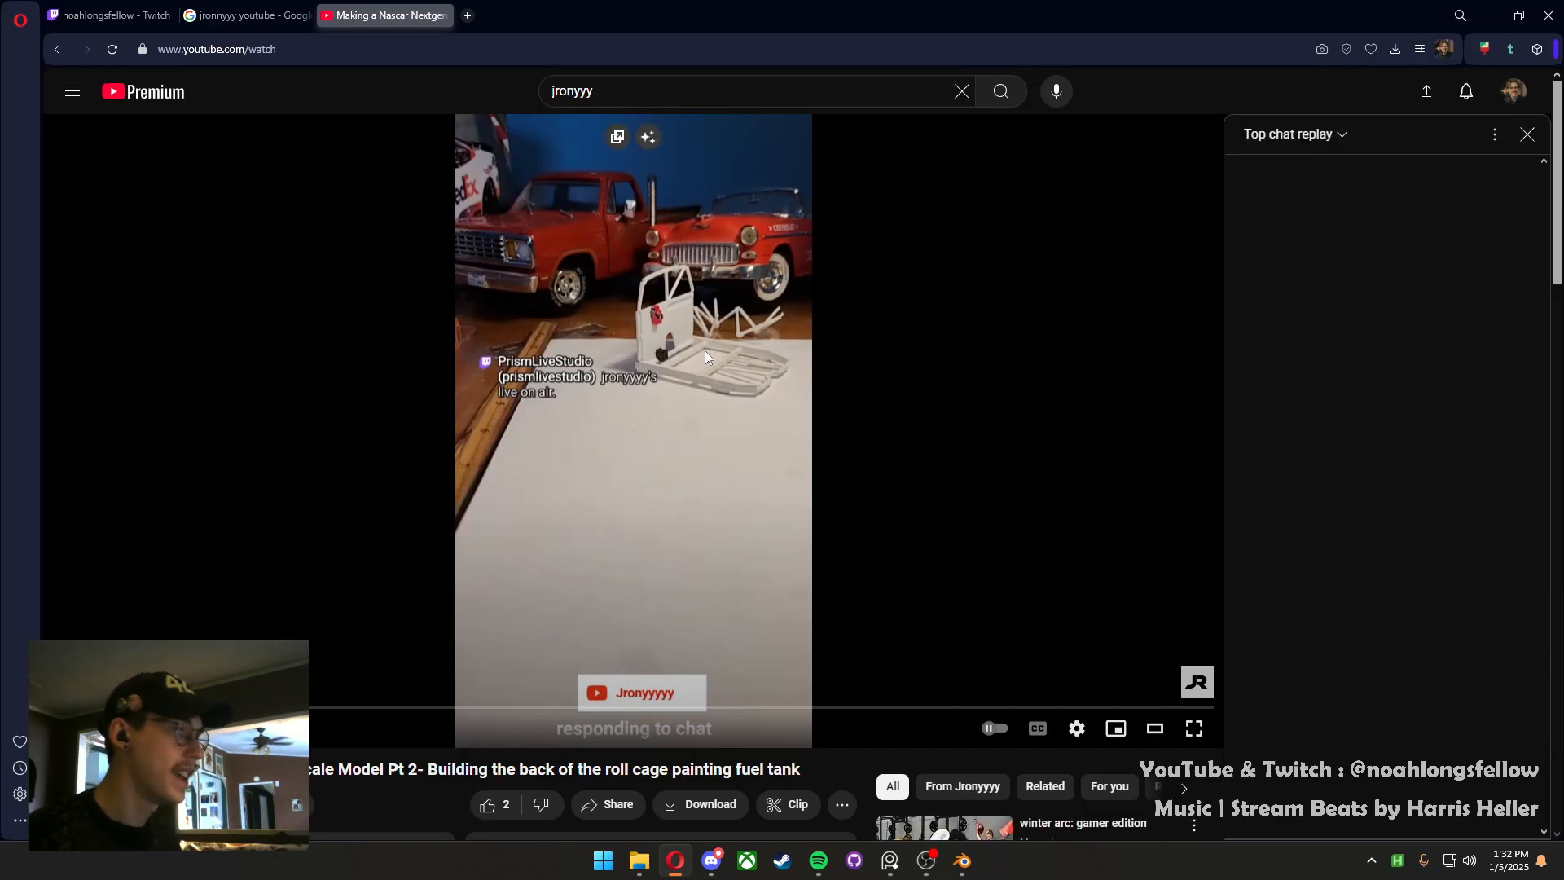
pyautogui.scroll(-4, 594, 401)
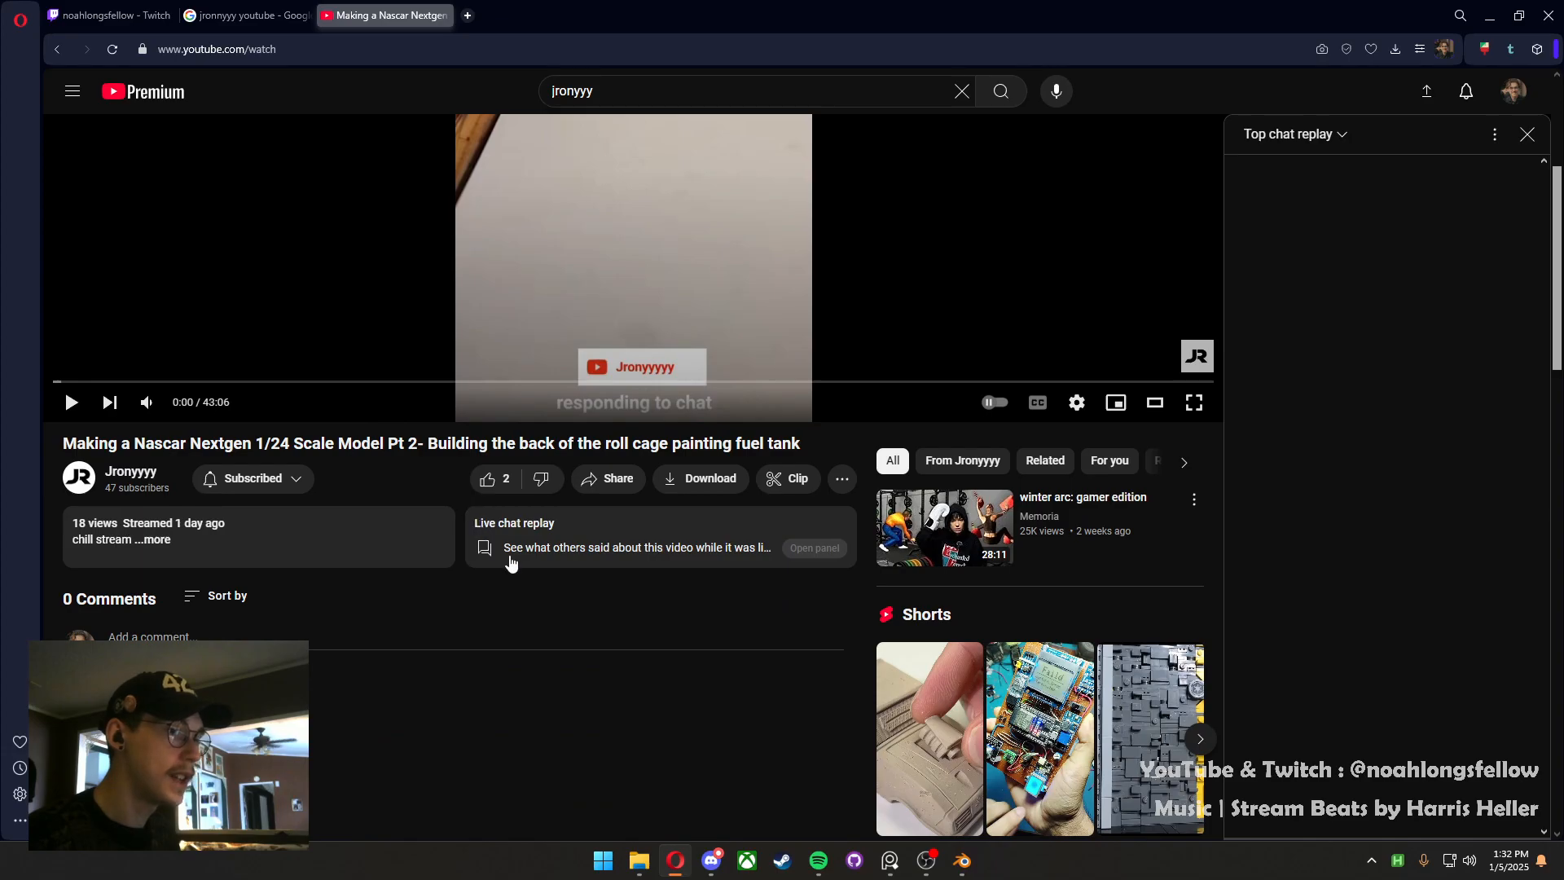
pyautogui.scroll(4, 512, 564)
# Close the YouTube video and Google search tabs and switch back to Blender
pyautogui.click(444, 16)
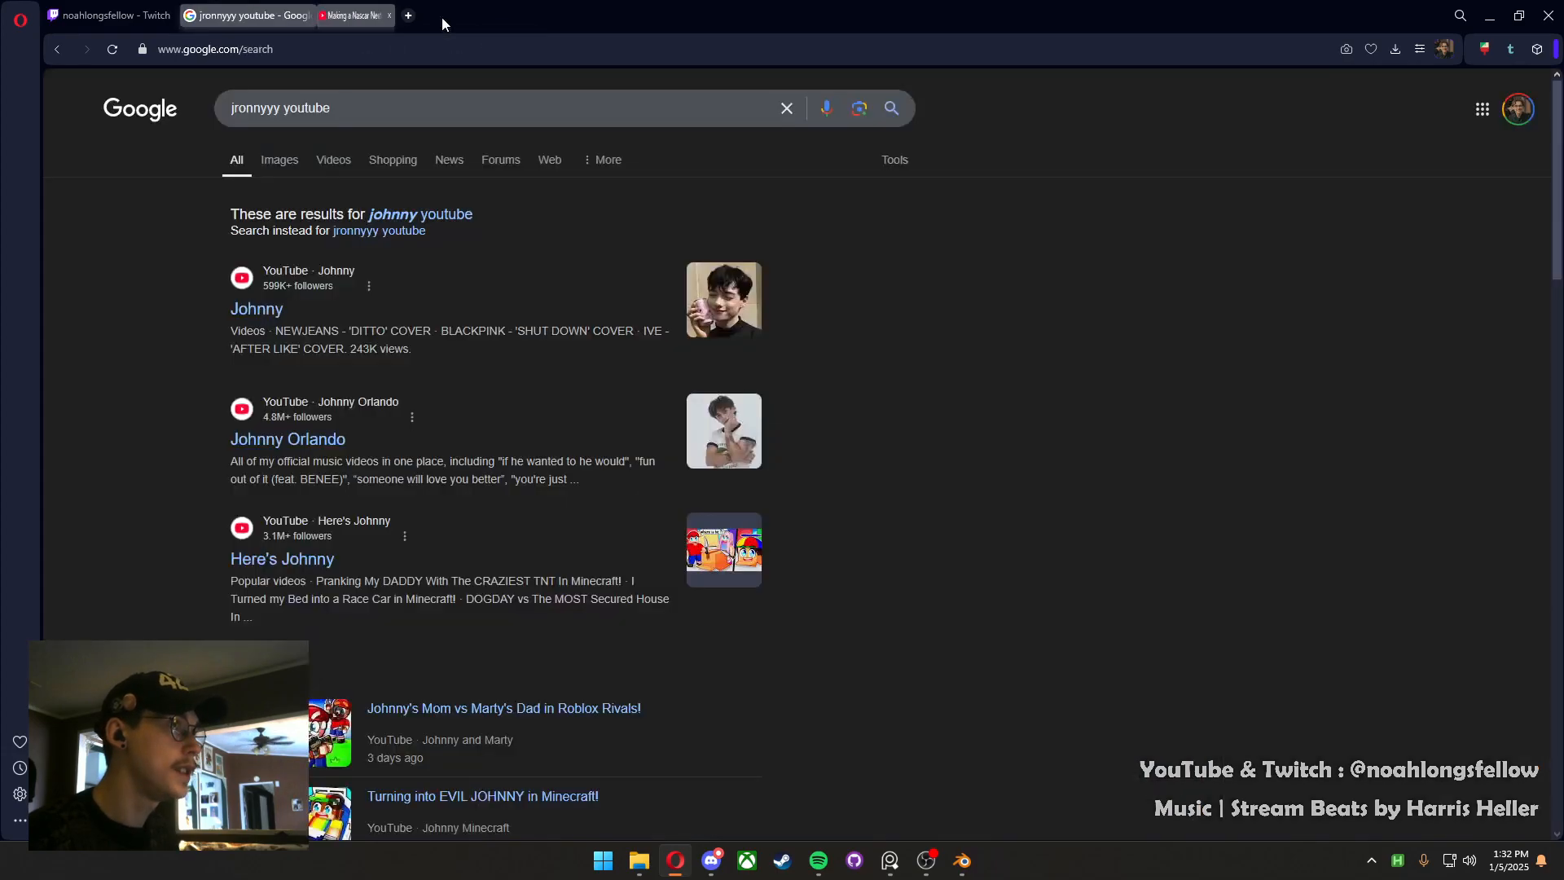
pyautogui.hotkey('ctrl', 'w')
pyautogui.moveTo(460, 29); pyautogui.dragTo(0, 192)
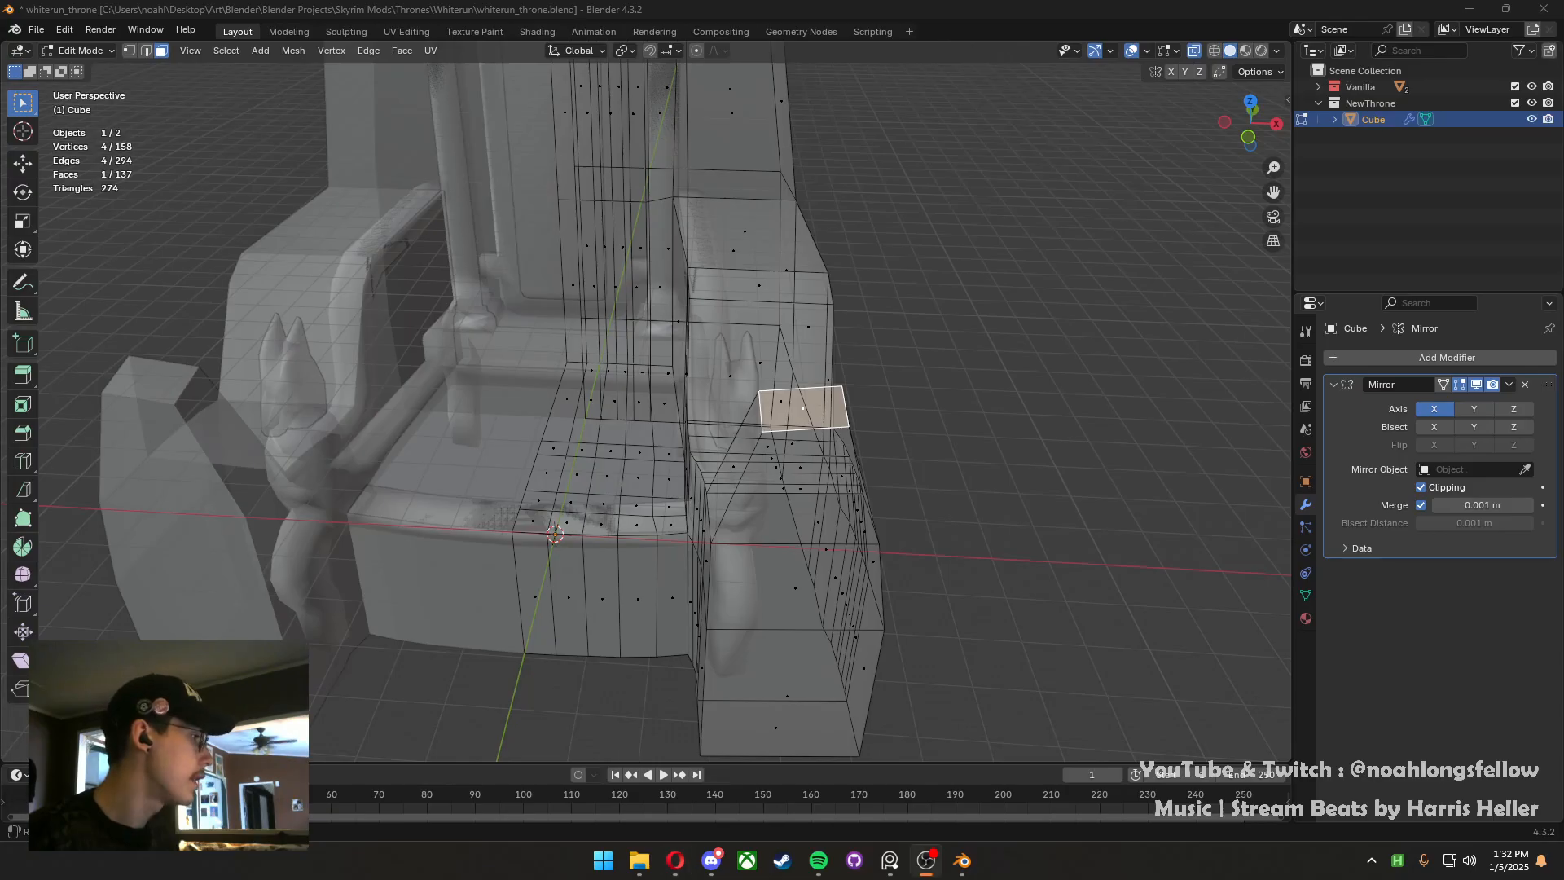
# Save the throne file with the tapered armrest block in place
pyautogui.moveTo(557, 479); pyautogui.dragTo(615, 481, button='middle')
pyautogui.moveTo(757, 479); pyautogui.dragTo(702, 469, button='middle')
pyautogui.hotkey('ctrl', 's')
pyautogui.keyDown('shift'); pyautogui.moveTo(847, 491); pyautogui.dragTo(645, 347, button='middle'); pyautogui.keyUp('shift')
pyautogui.press('s')
pyautogui.press('z')
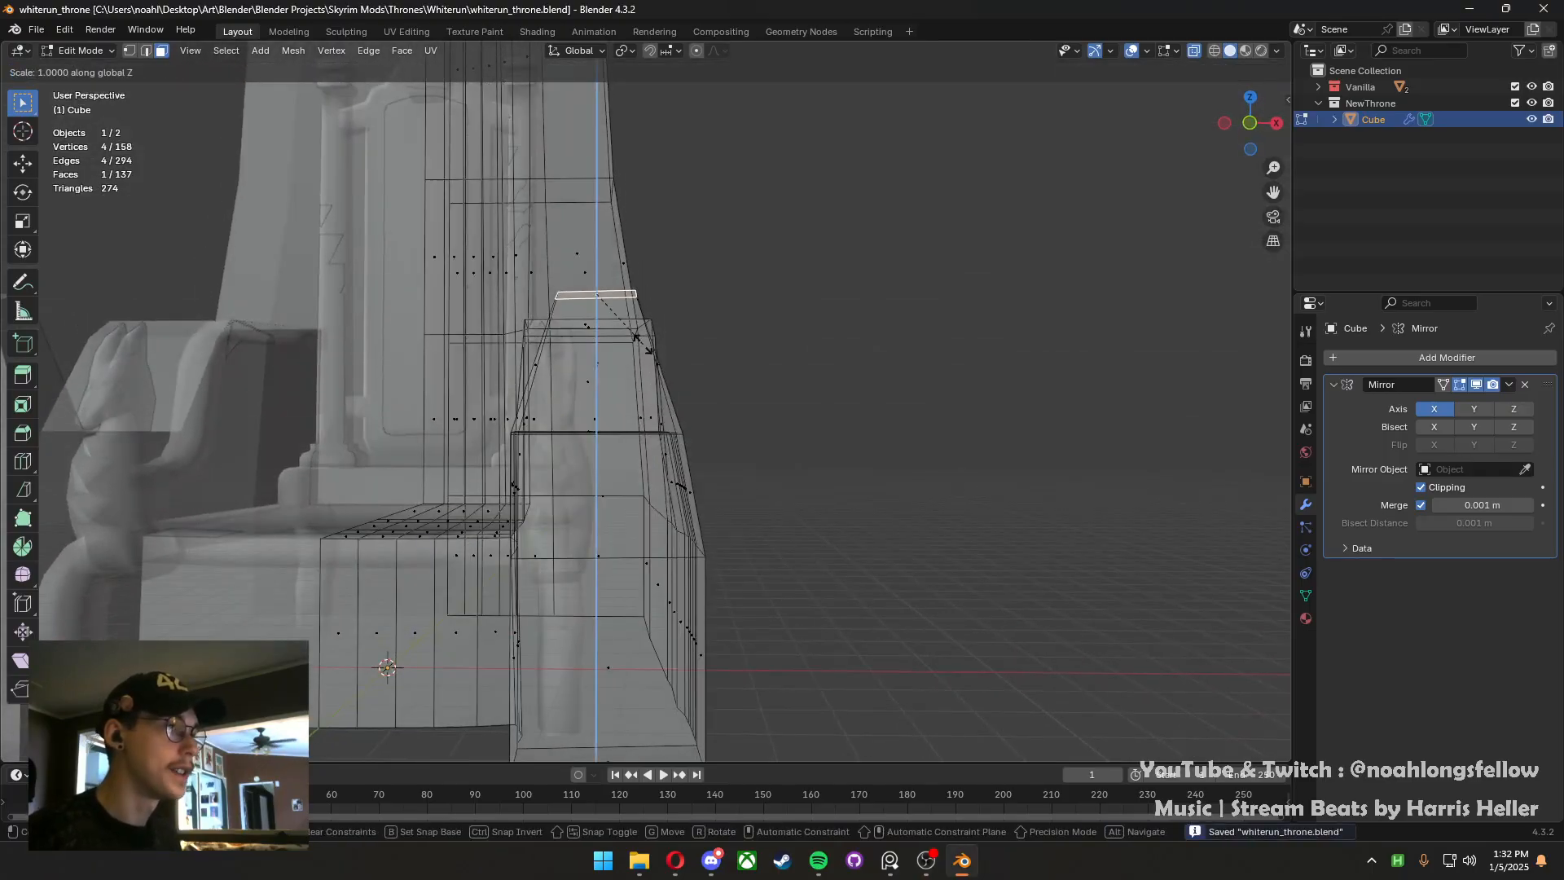
pyautogui.press('Escape')
# In the right side view, extrude the top face of the tapered armrest block upward into a taller segment
pyautogui.press('`')
pyautogui.click(754, 342)
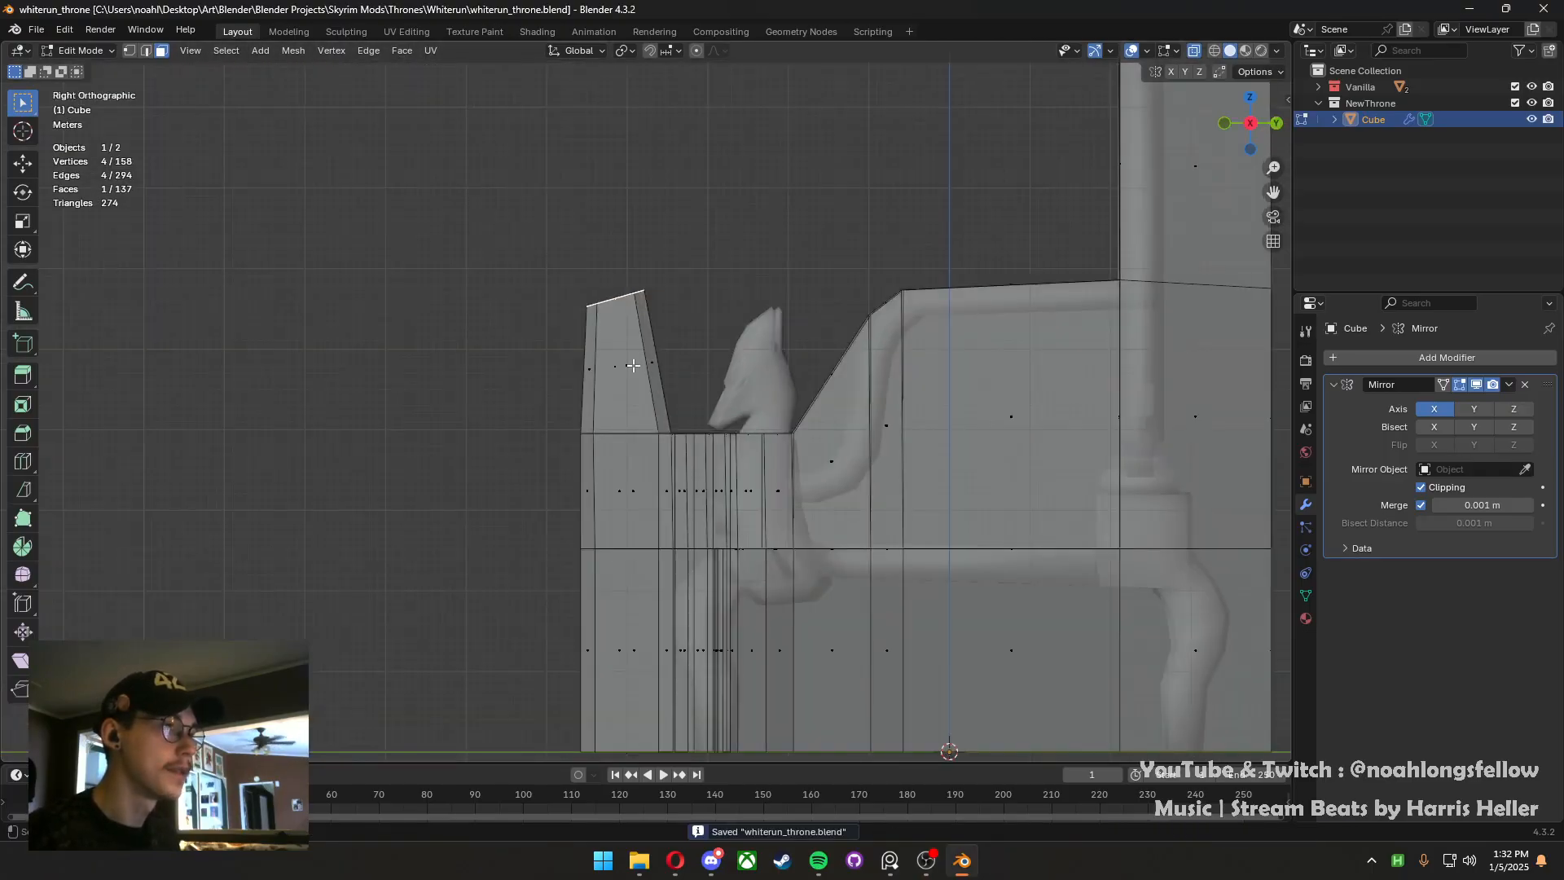
pyautogui.moveTo(628, 390); pyautogui.dragTo(611, 453, button='middle')
pyautogui.press('`')
pyautogui.click(891, 461)
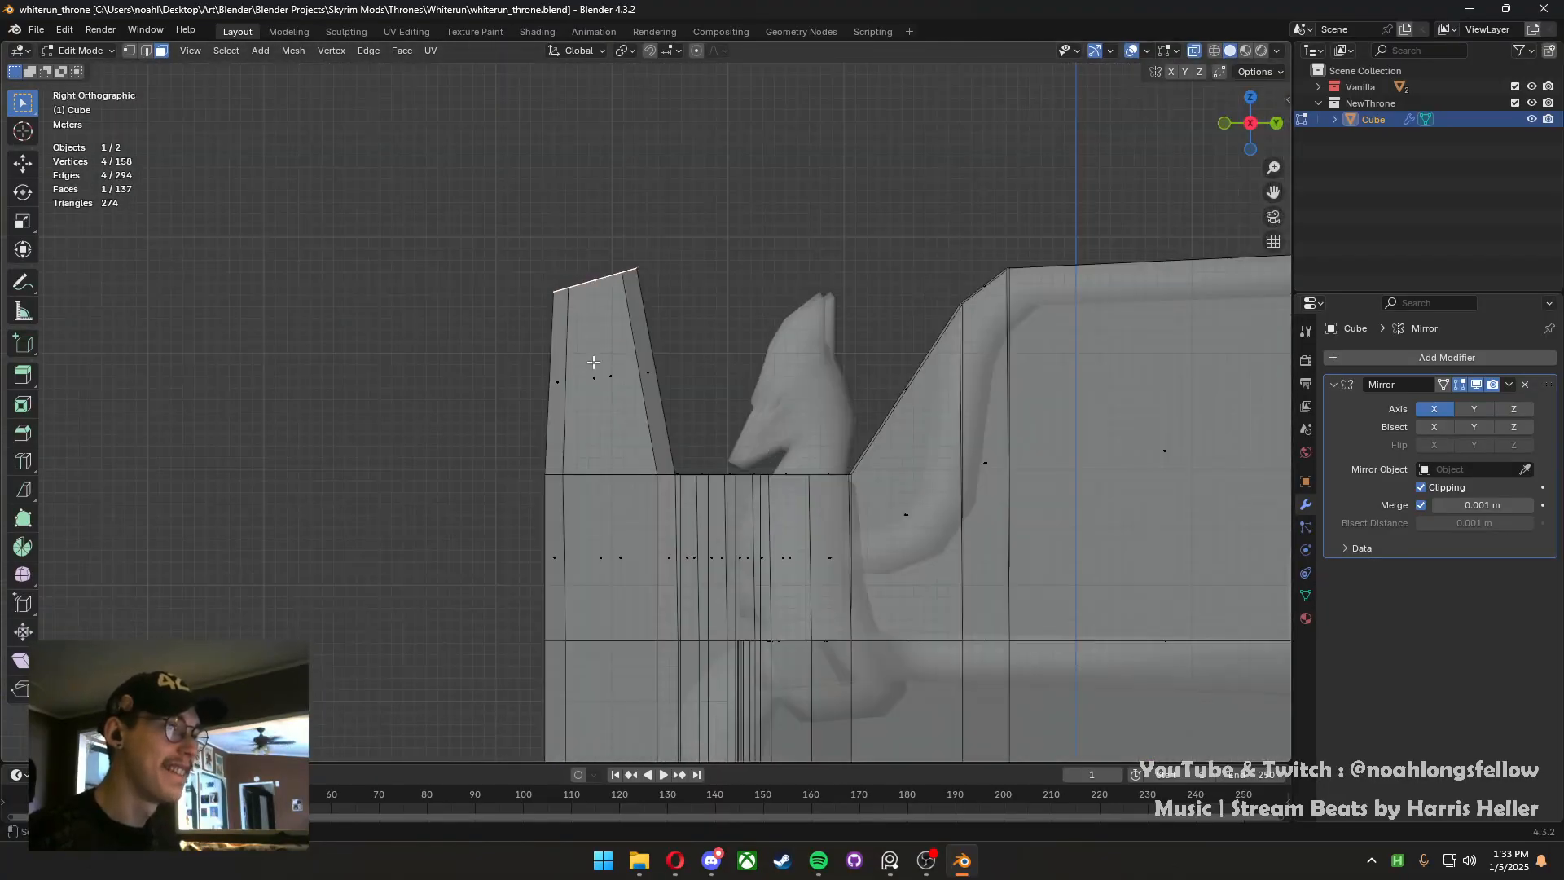
pyautogui.press('g')
pyautogui.press('z')
pyautogui.press('z')
pyautogui.click(620, 214)
pyautogui.keyDown('shift'); pyautogui.moveTo(628, 202); pyautogui.dragTo(620, 309, button='middle'); pyautogui.keyUp('shift')
# Rotate the extruded segment's top face by about -22° and shift it slightly toward the throne's front
pyautogui.press('r')
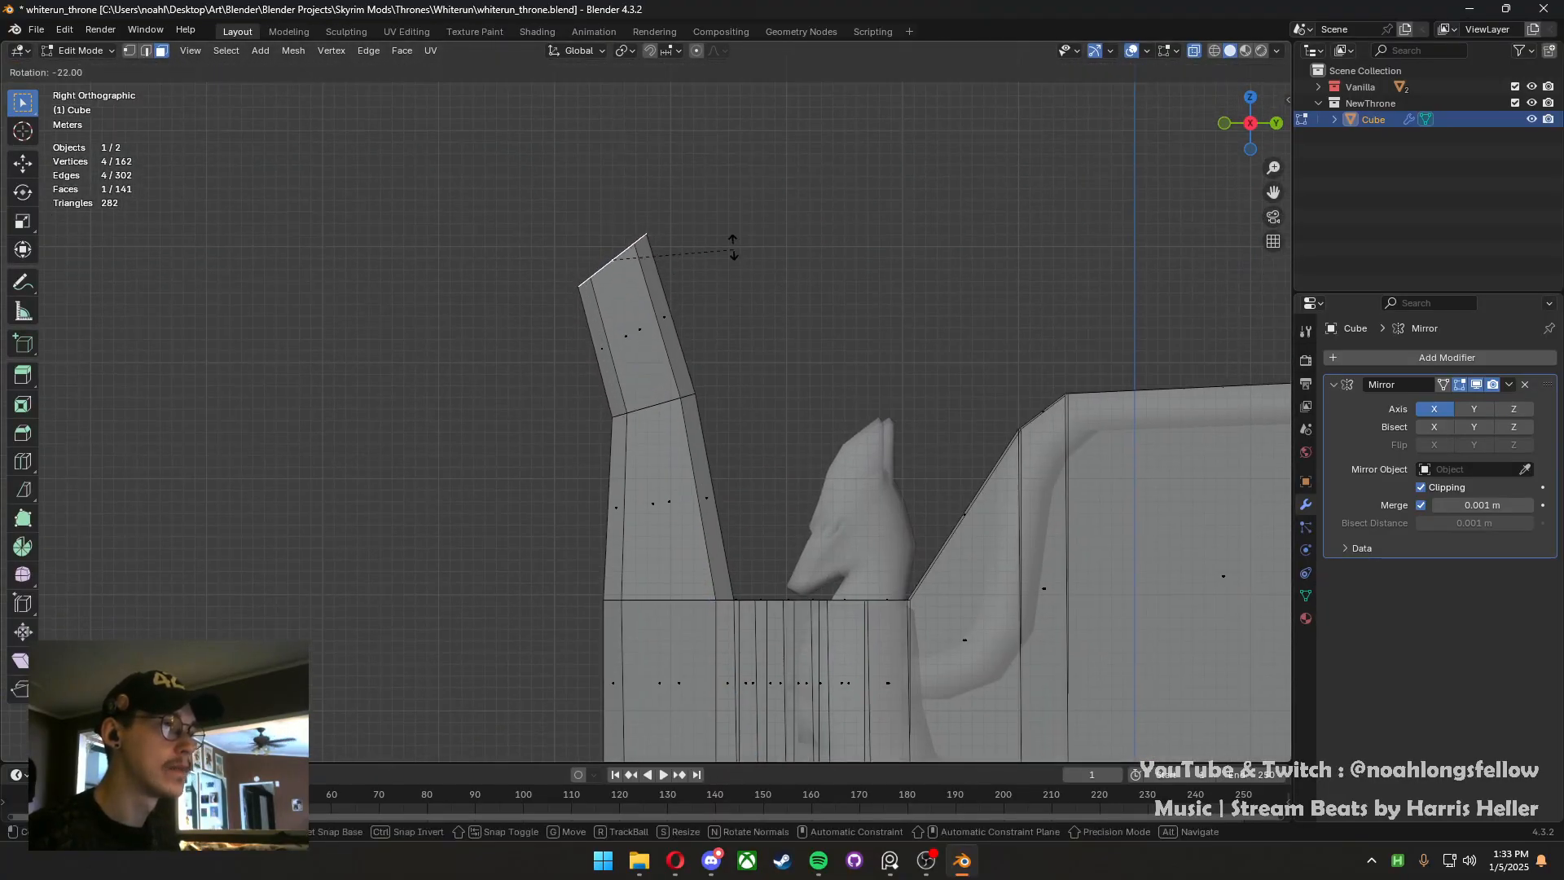
pyautogui.click(727, 246)
pyautogui.press('g')
pyautogui.click(706, 259)
# Extrude another segment toward the throne's front, then lower its end face and rotate it to nearly vertical
pyautogui.press('e')
pyautogui.click(598, 248)
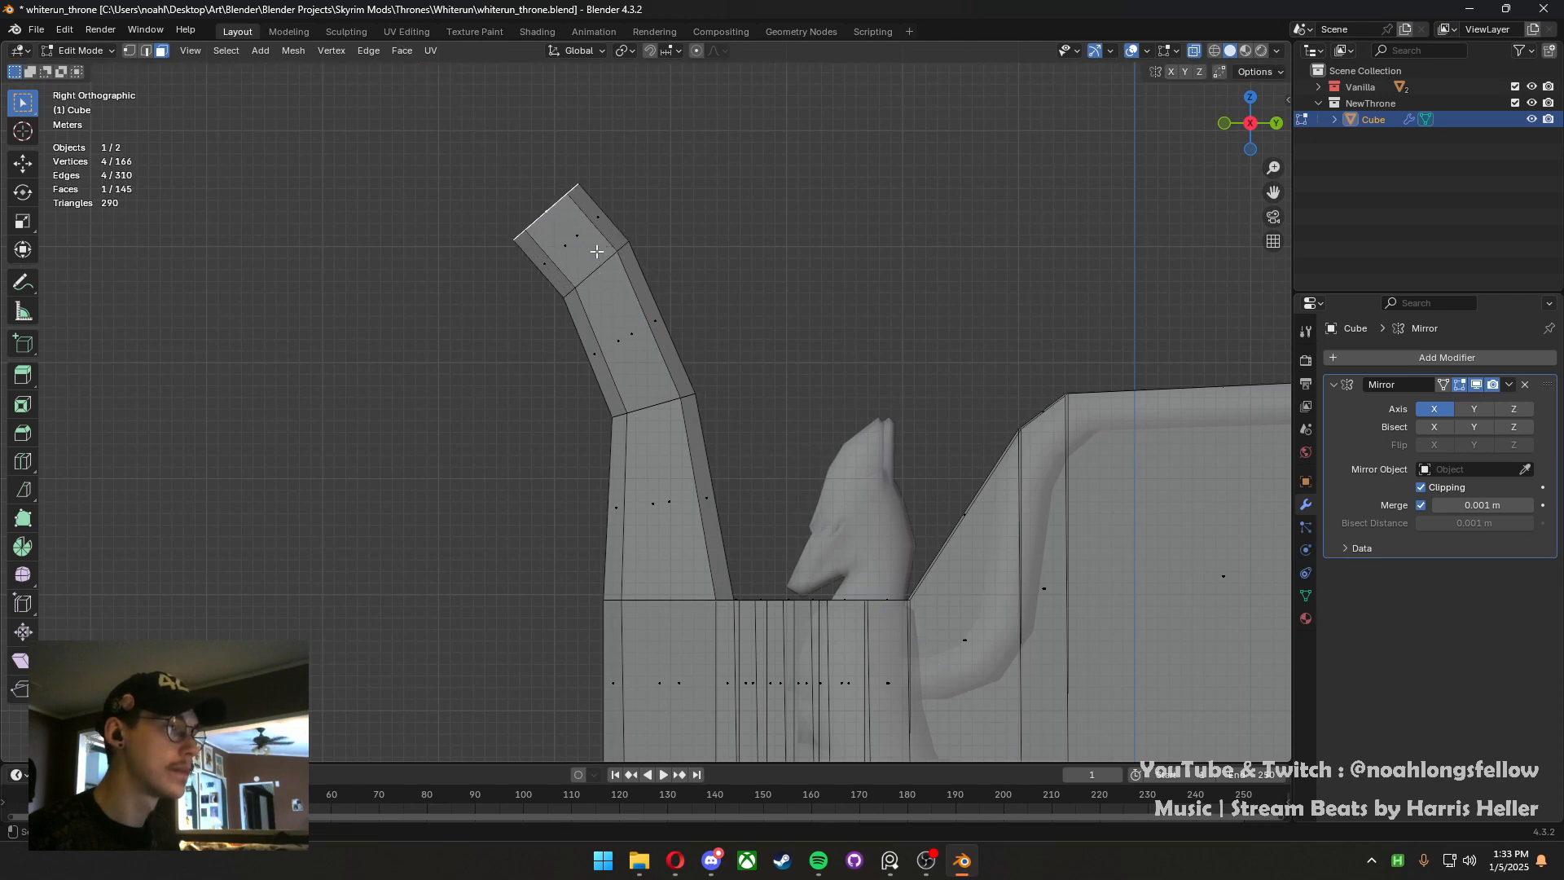
pyautogui.press('g')
pyautogui.click(519, 289)
pyautogui.press('r')
pyautogui.click(632, 196)
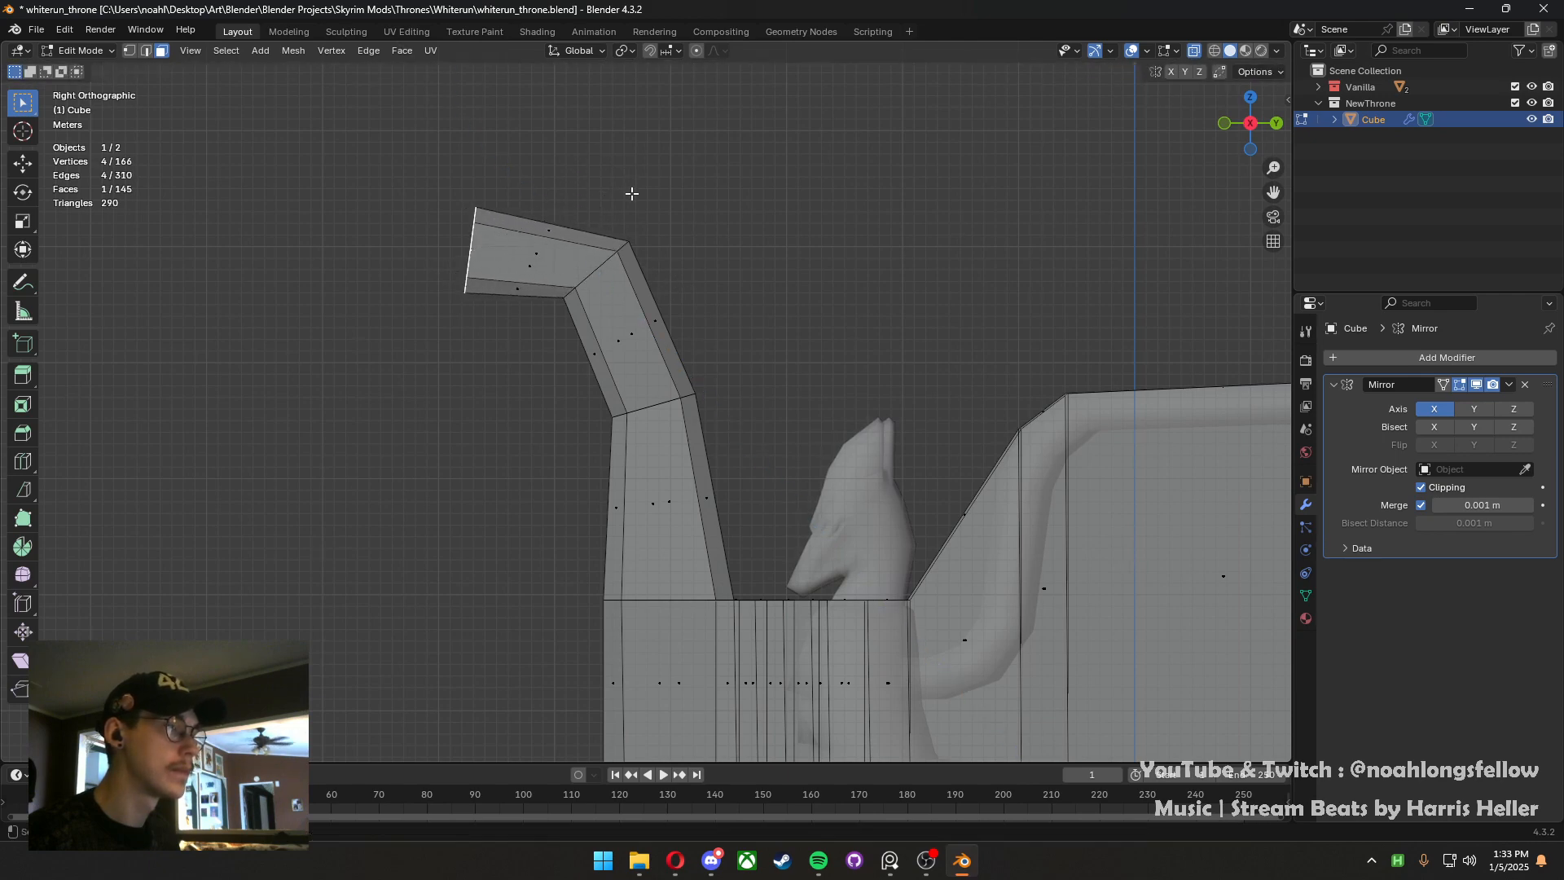
# Bevel the edge loop at the upper bend of the armrest extension with 3 segments
pyautogui.press('2')
pyautogui.keyDown('alt'); pyautogui.click(601, 282); pyautogui.keyUp('alt')
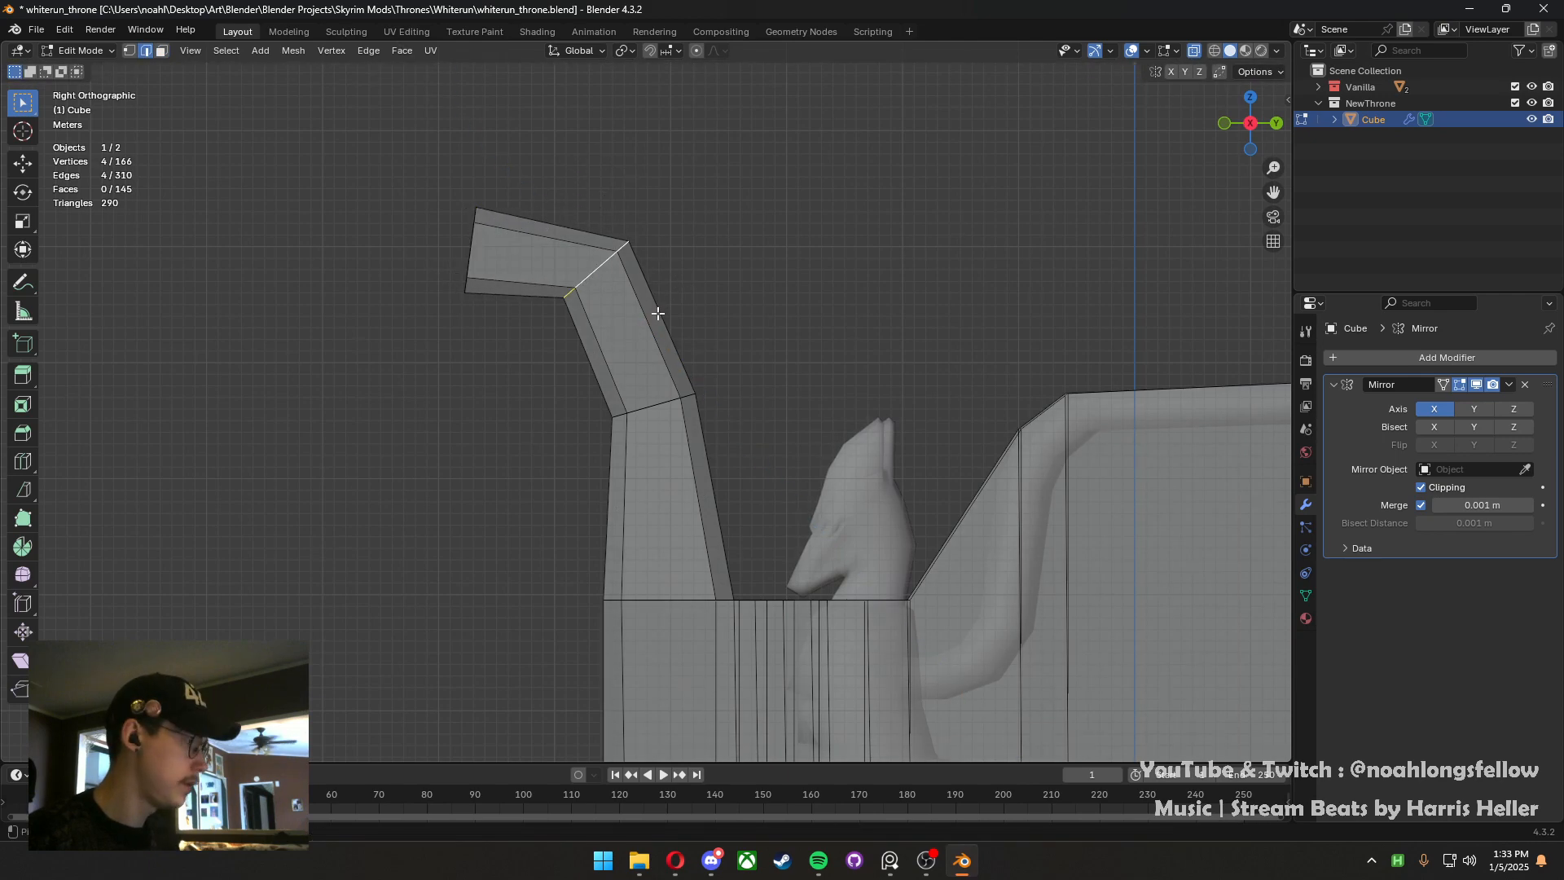
pyautogui.hotkey('ctrl', 'b')
pyautogui.scroll(2, 672, 342)
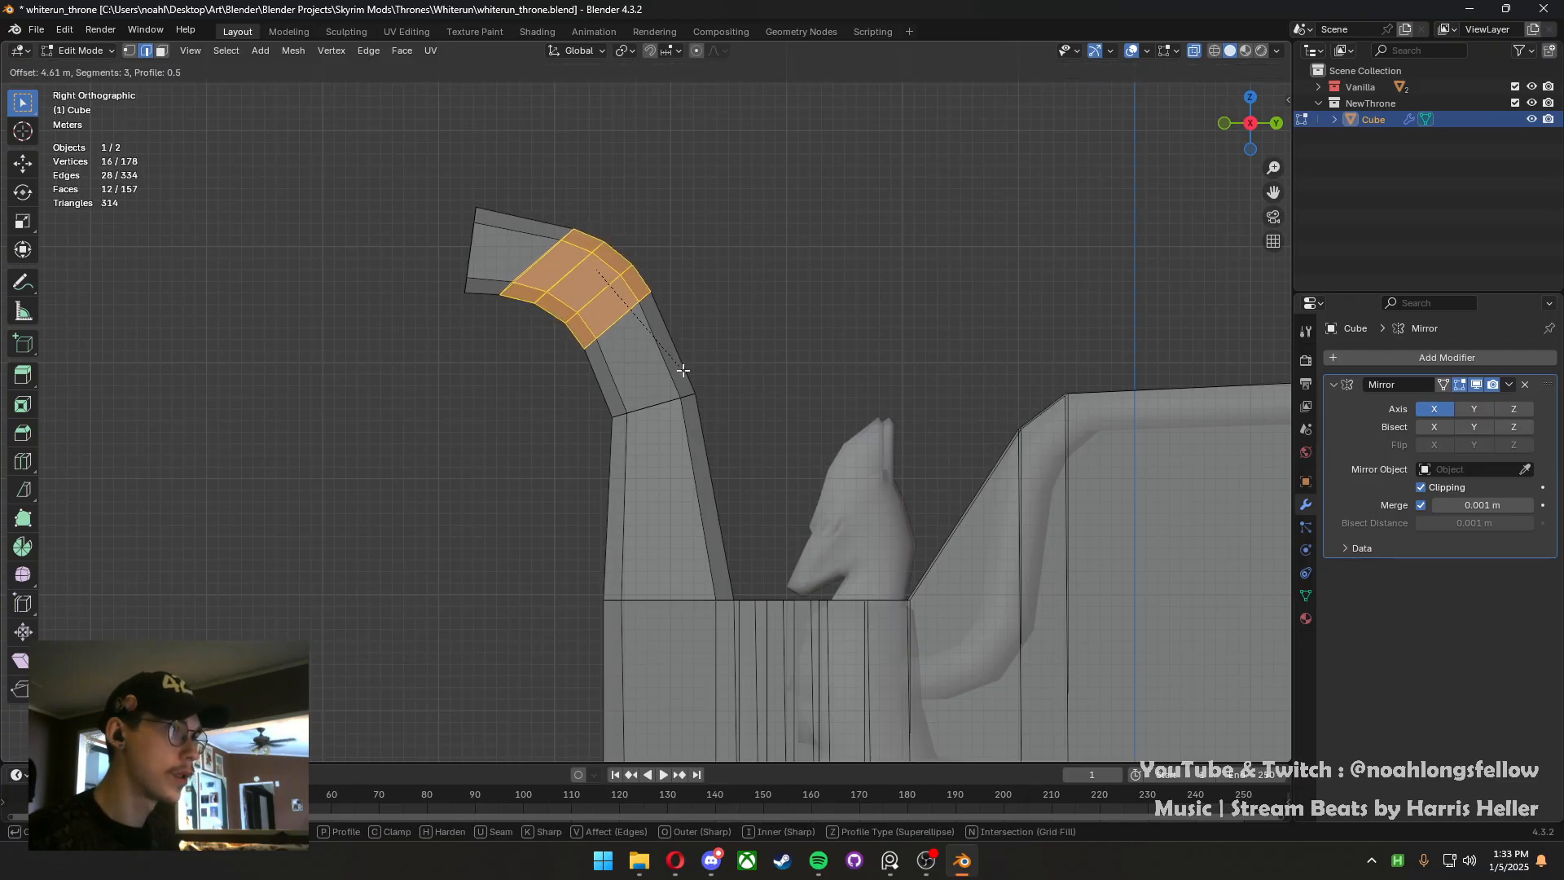
pyautogui.click(683, 381)
# Bevel the edge loop at the lower bend of the armrest extension with 2 segments
pyautogui.keyDown('alt'); pyautogui.click(661, 411); pyautogui.keyUp('alt')
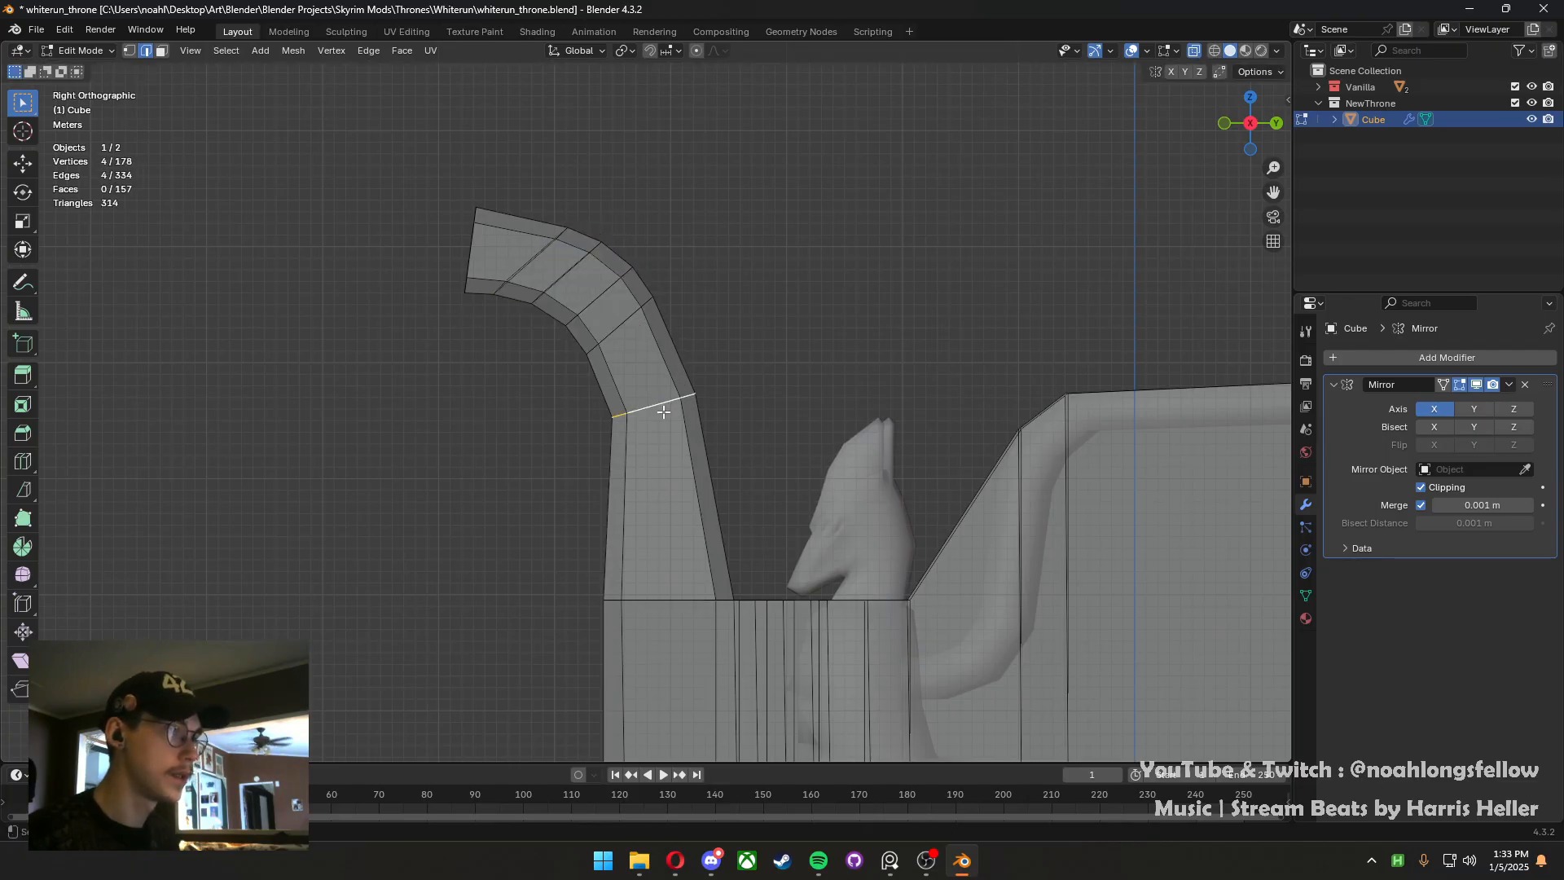
pyautogui.hotkey('ctrl', 'b')
pyautogui.scroll(-1, 699, 444)
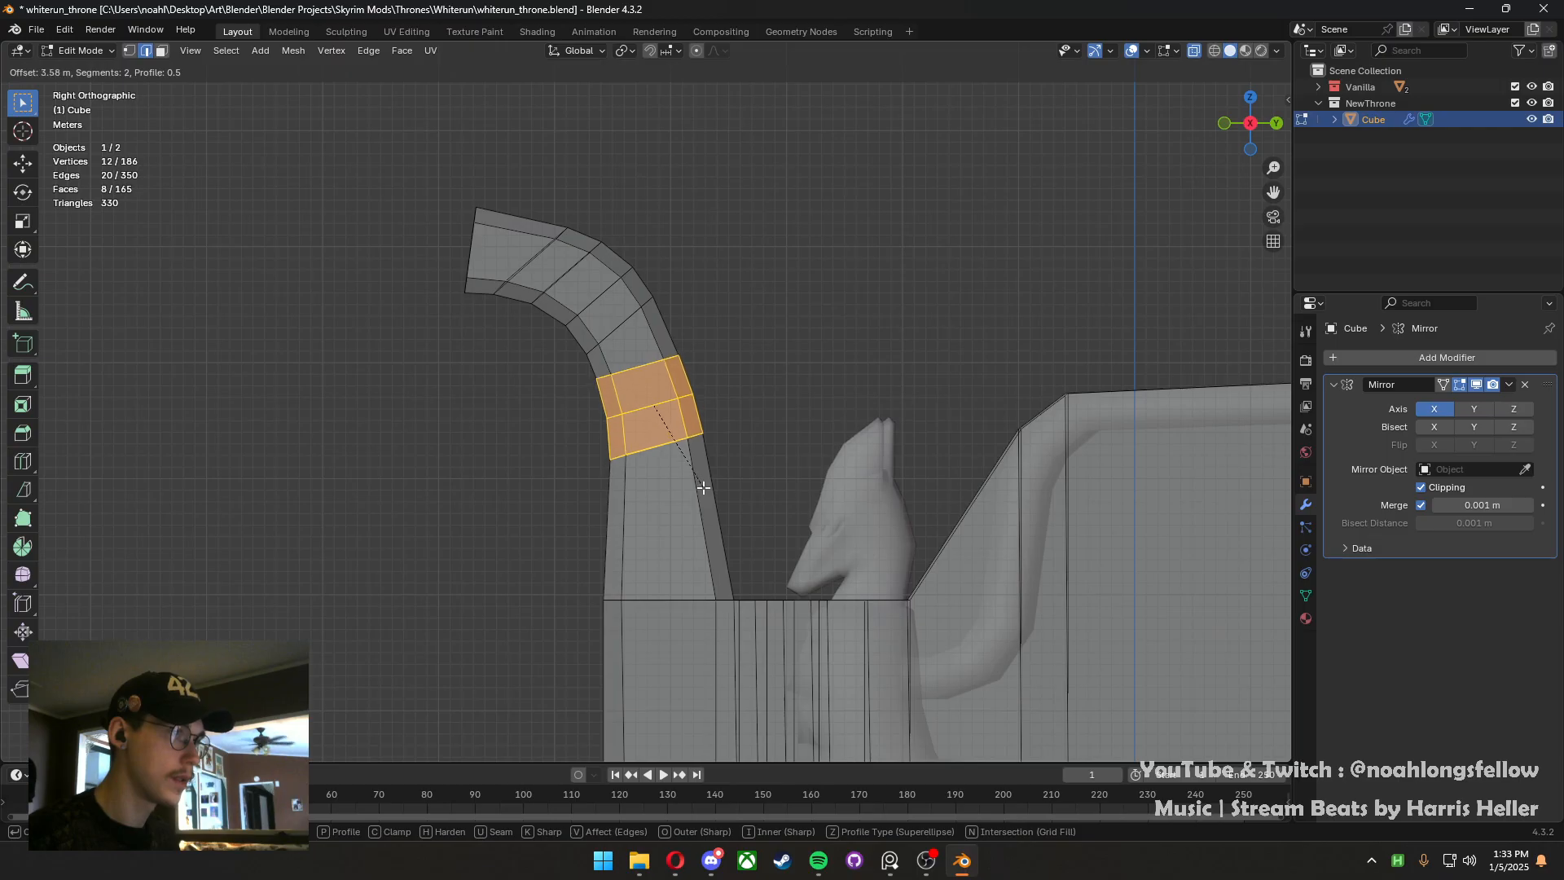
pyautogui.click(696, 489)
# Select the front end face of the curved armrest extension and turn on proportional editing
pyautogui.moveTo(688, 485); pyautogui.dragTo(656, 315, button='middle')
pyautogui.click(842, 419)
pyautogui.press('`')
pyautogui.click(459, 332)
pyautogui.press('`')
pyautogui.click(533, 334)
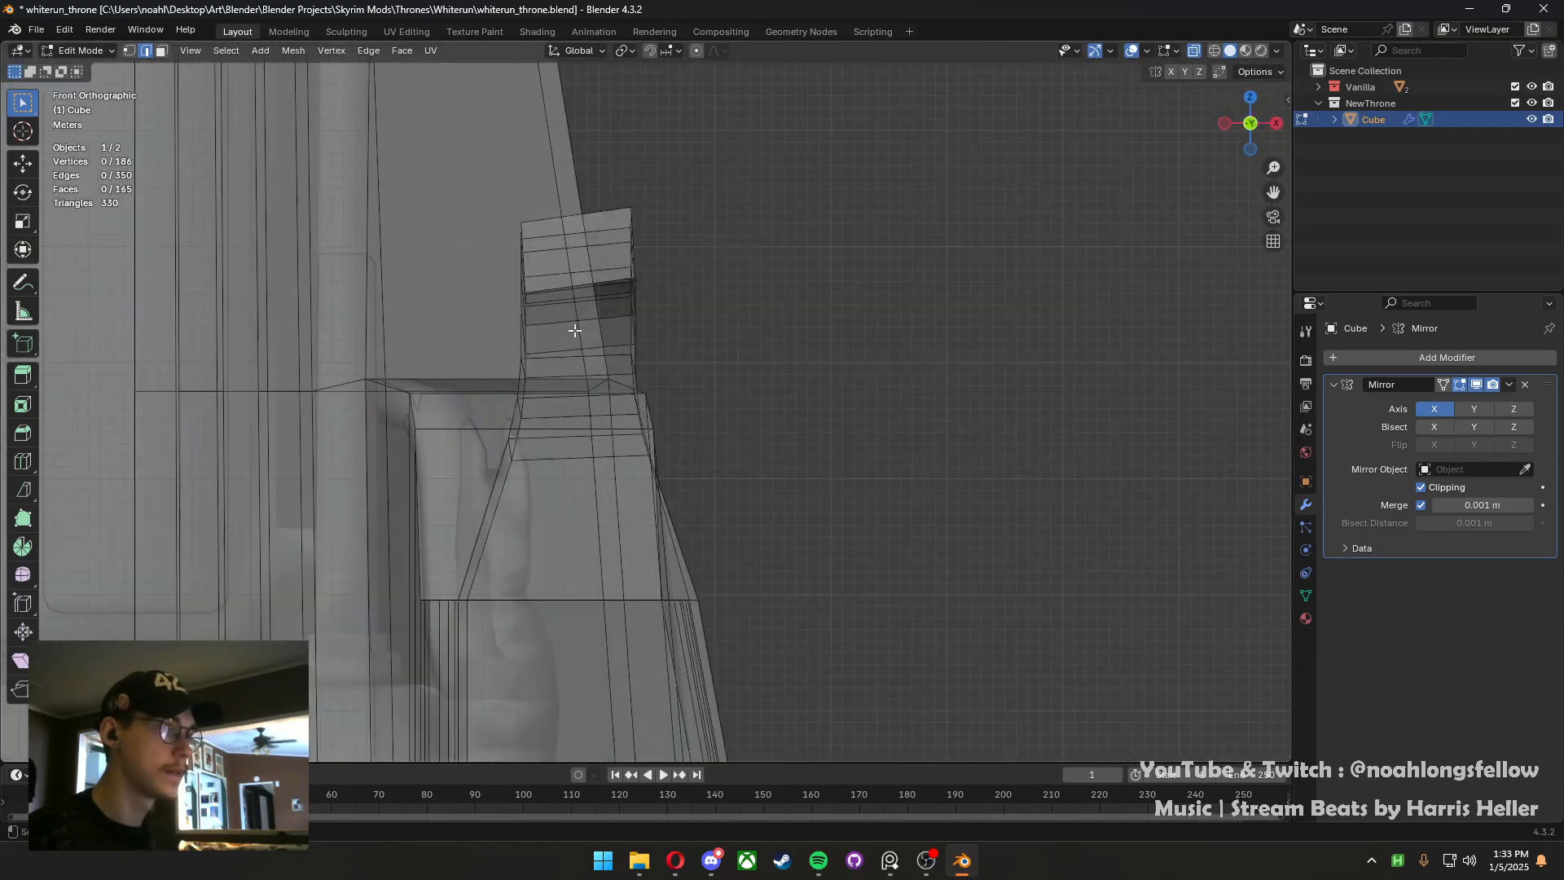
pyautogui.scroll(-2, 599, 336)
pyautogui.scroll(1, 624, 342)
pyautogui.press('3')
pyautogui.click(617, 303)
pyautogui.moveTo(618, 303); pyautogui.dragTo(680, 196, button='middle')
pyautogui.click(697, 51)
pyautogui.click(714, 51)
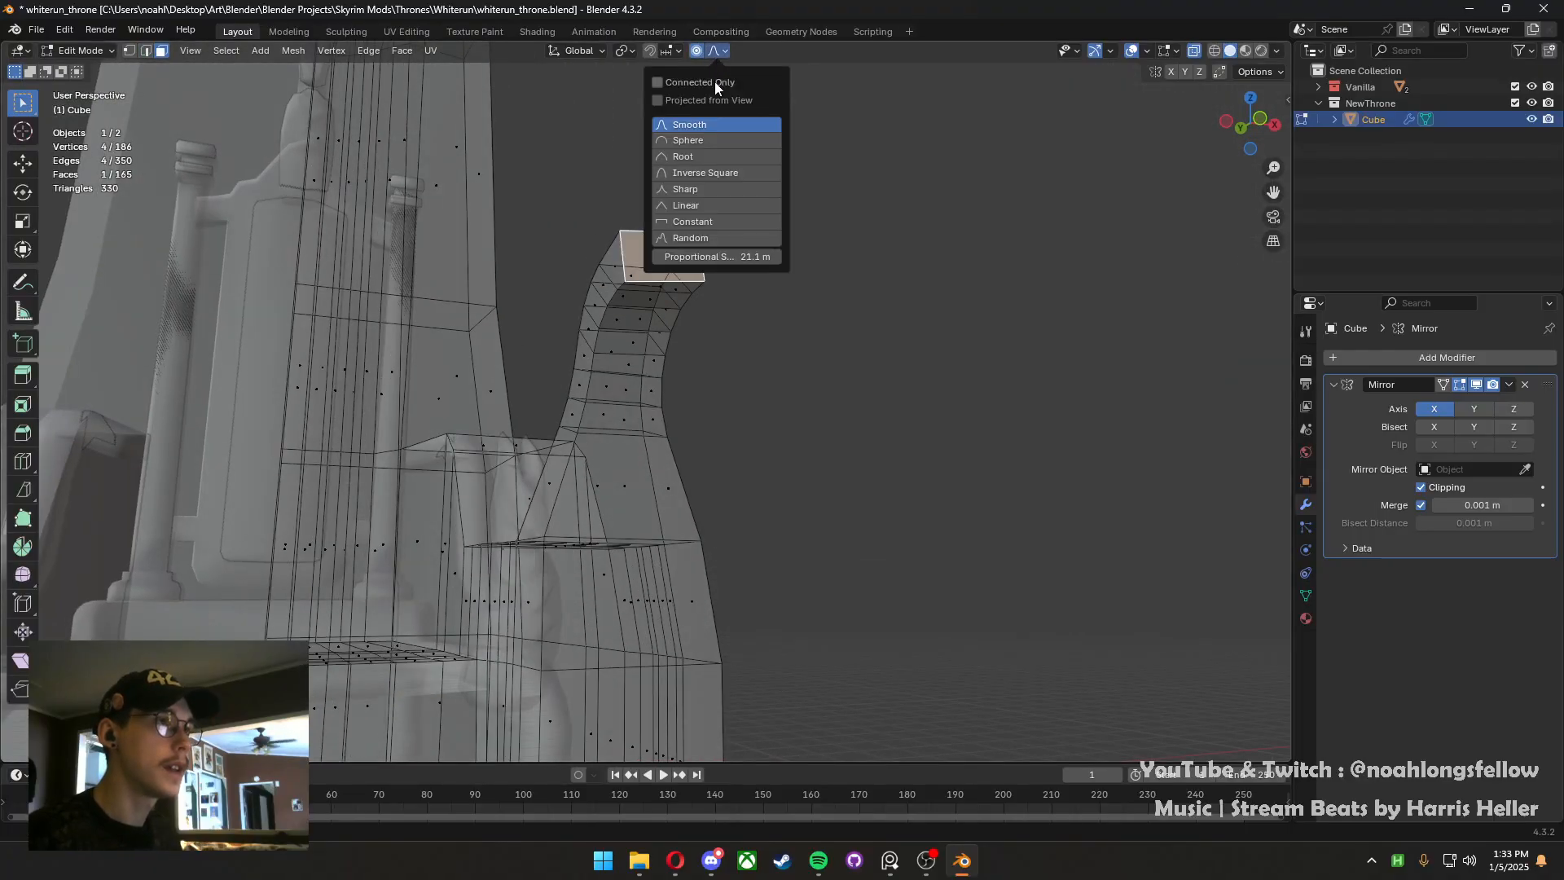
# In front view, rotate the end face about 7° around Y and move it outward about 0.7 m along X with proportional editing
pyautogui.press('`')
pyautogui.click(1043, 186)
pyautogui.press('`')
pyautogui.click(621, 205)
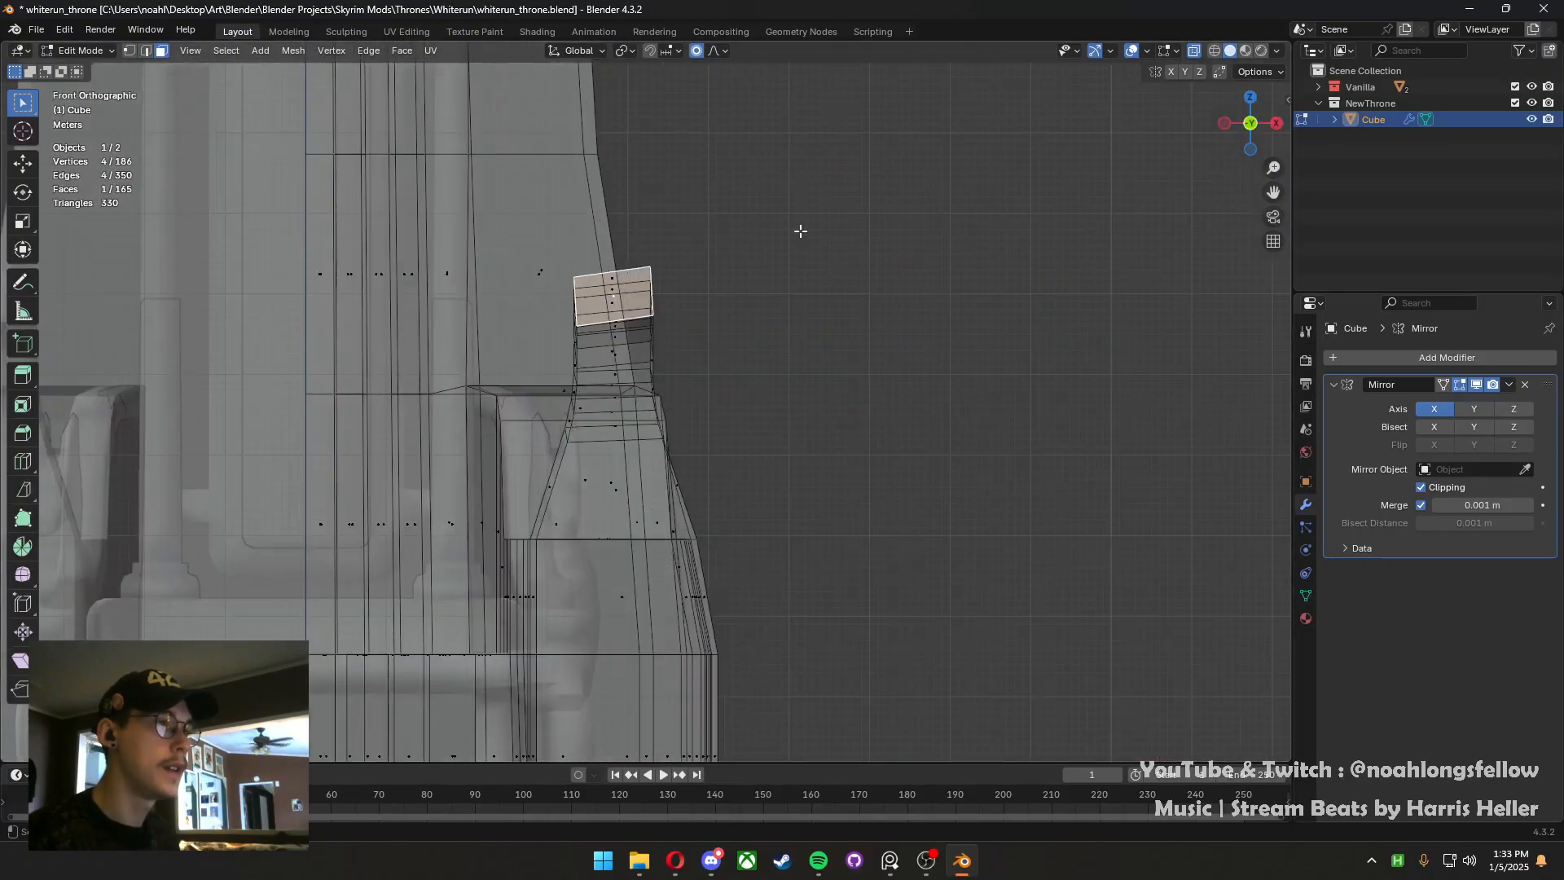
pyautogui.press('r')
pyautogui.press('x')
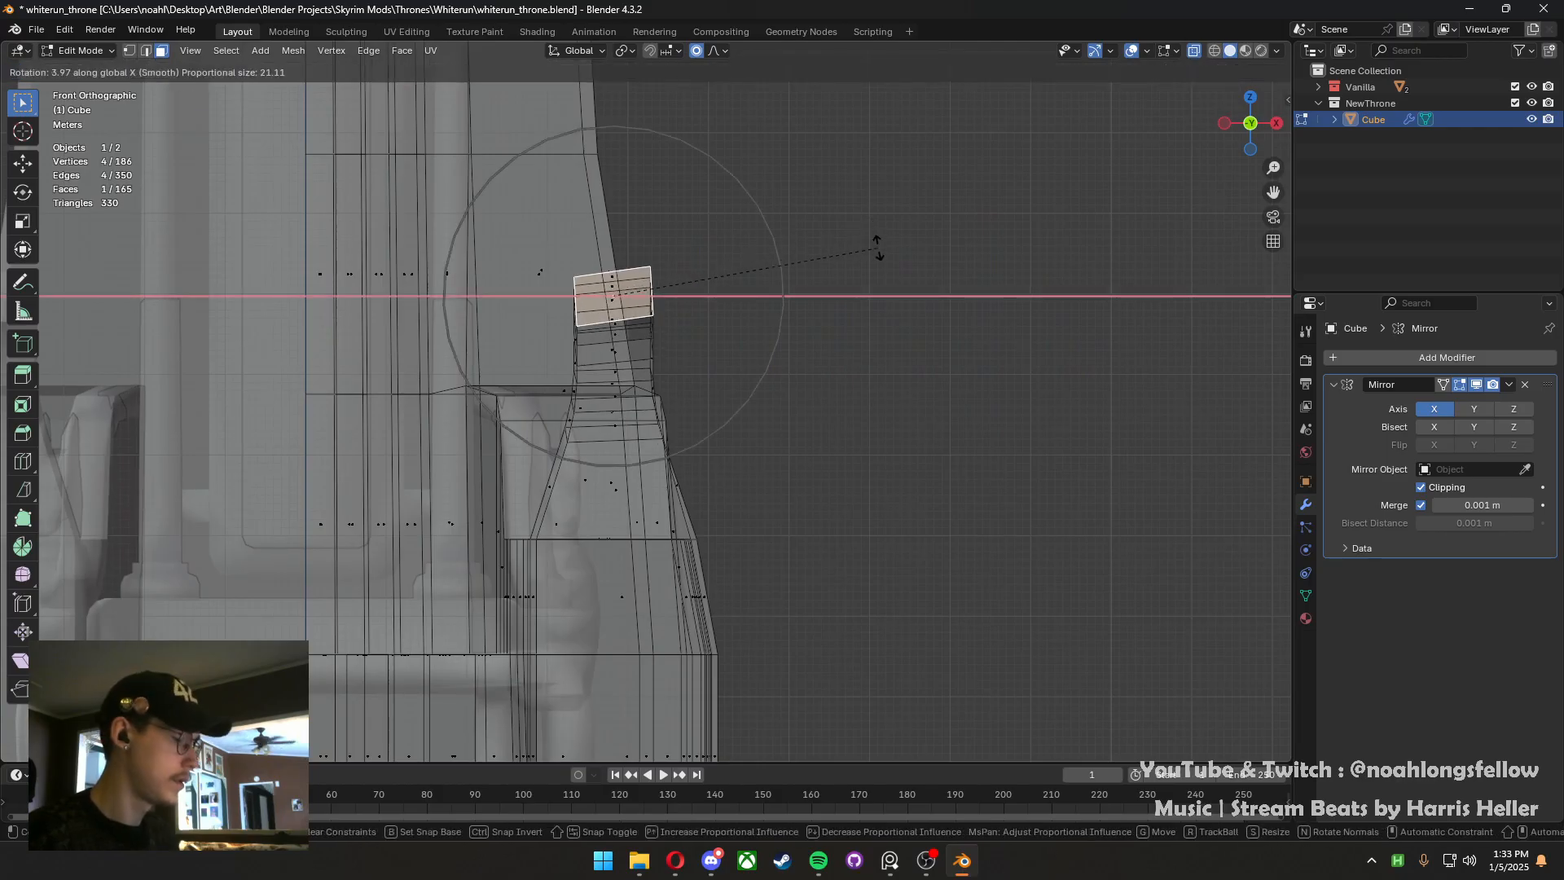
pyautogui.press('y')
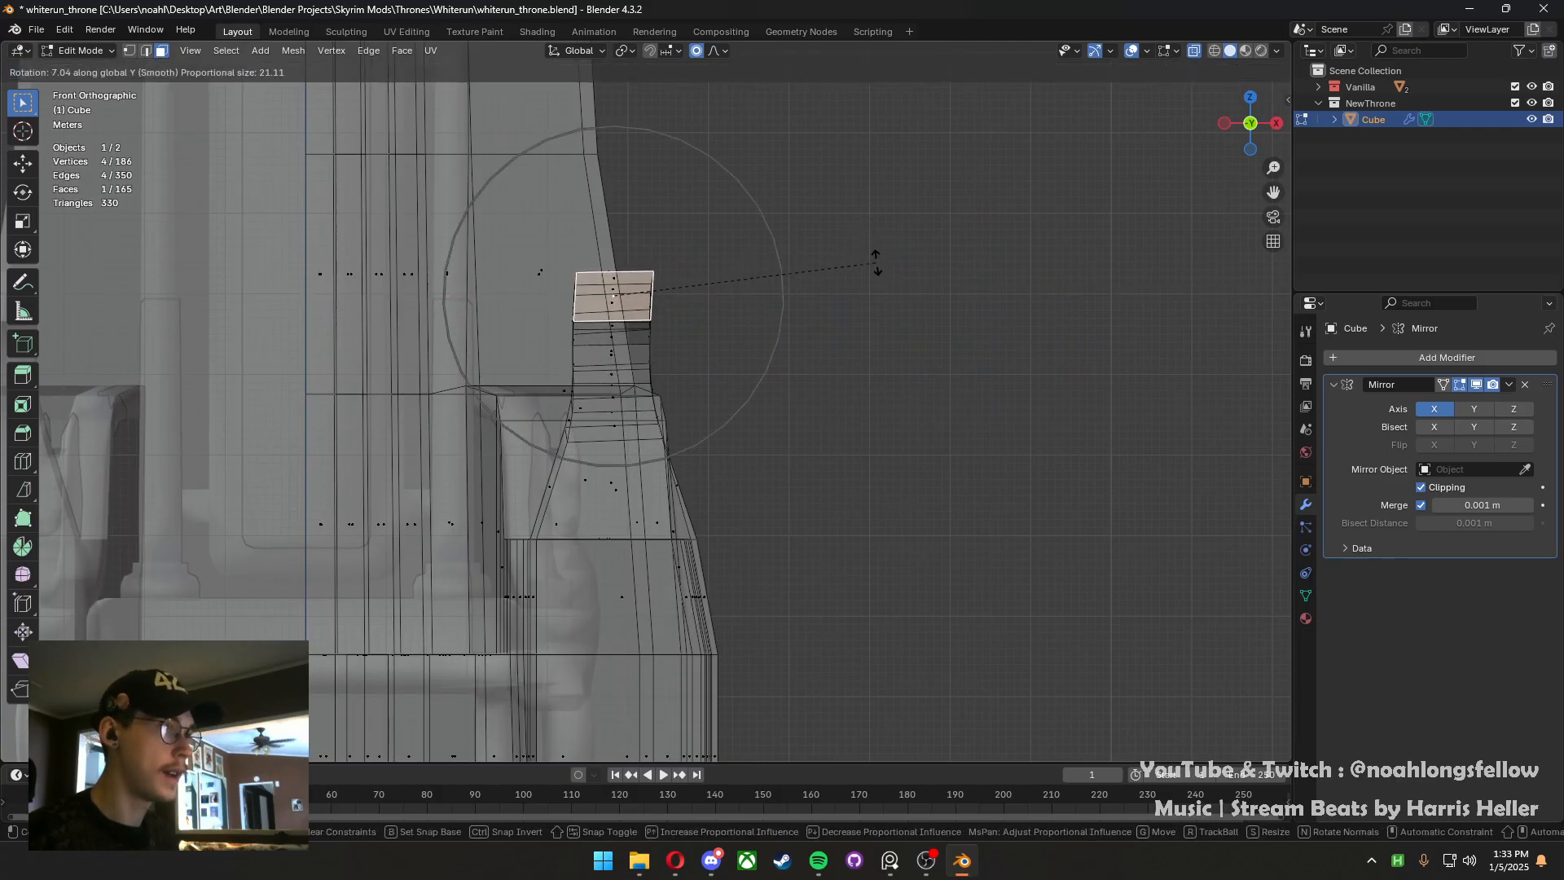
pyautogui.click(875, 262)
pyautogui.press('g')
pyautogui.press('x')
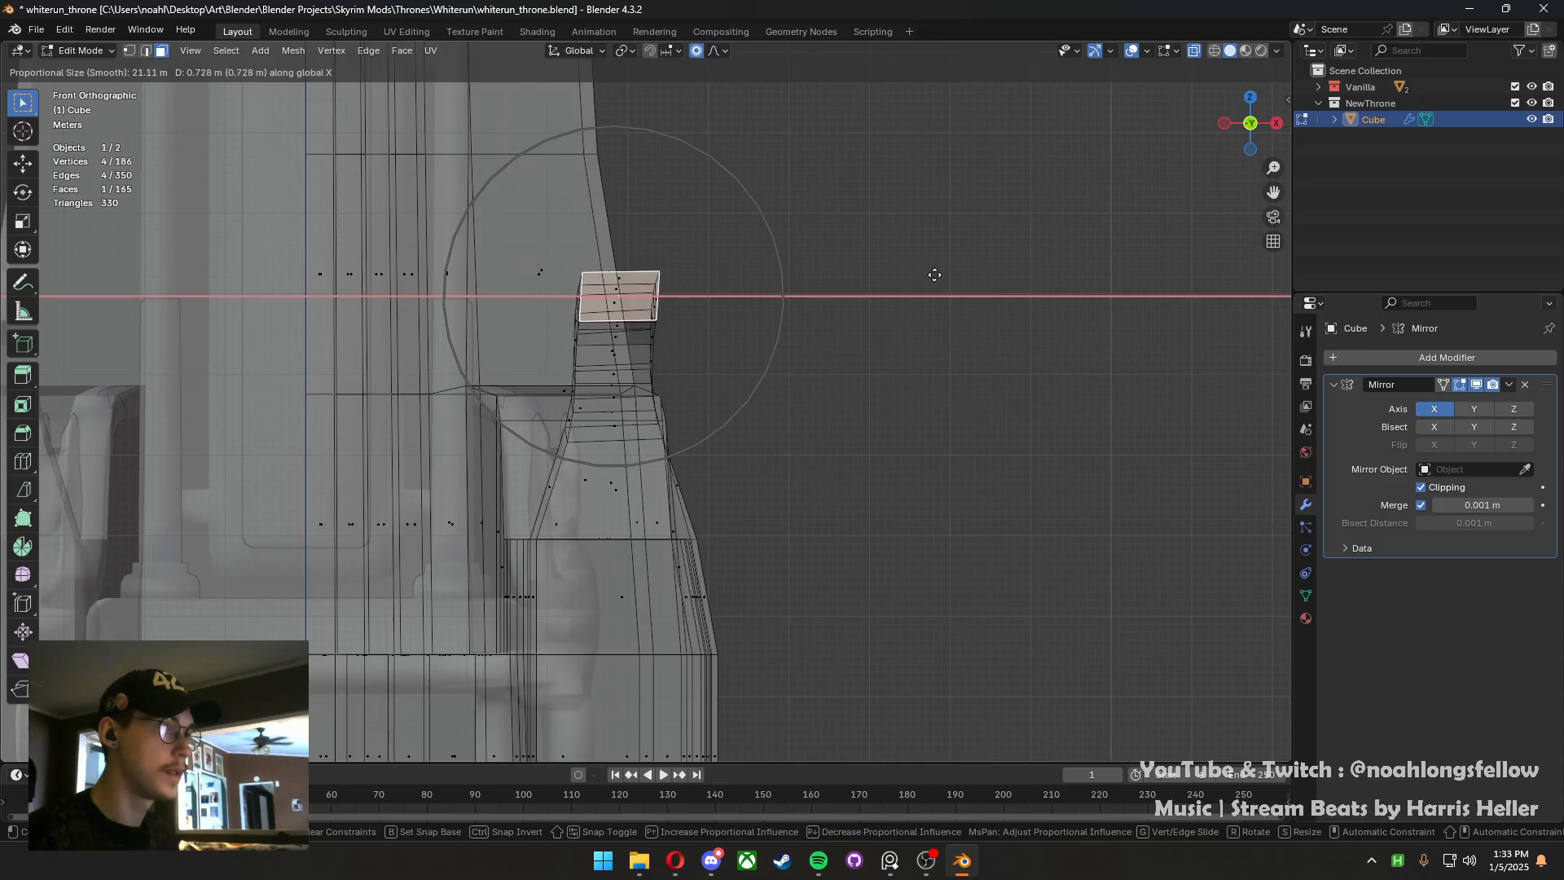
pyautogui.click(936, 277)
pyautogui.moveTo(950, 279); pyautogui.dragTo(641, 384, button='middle')
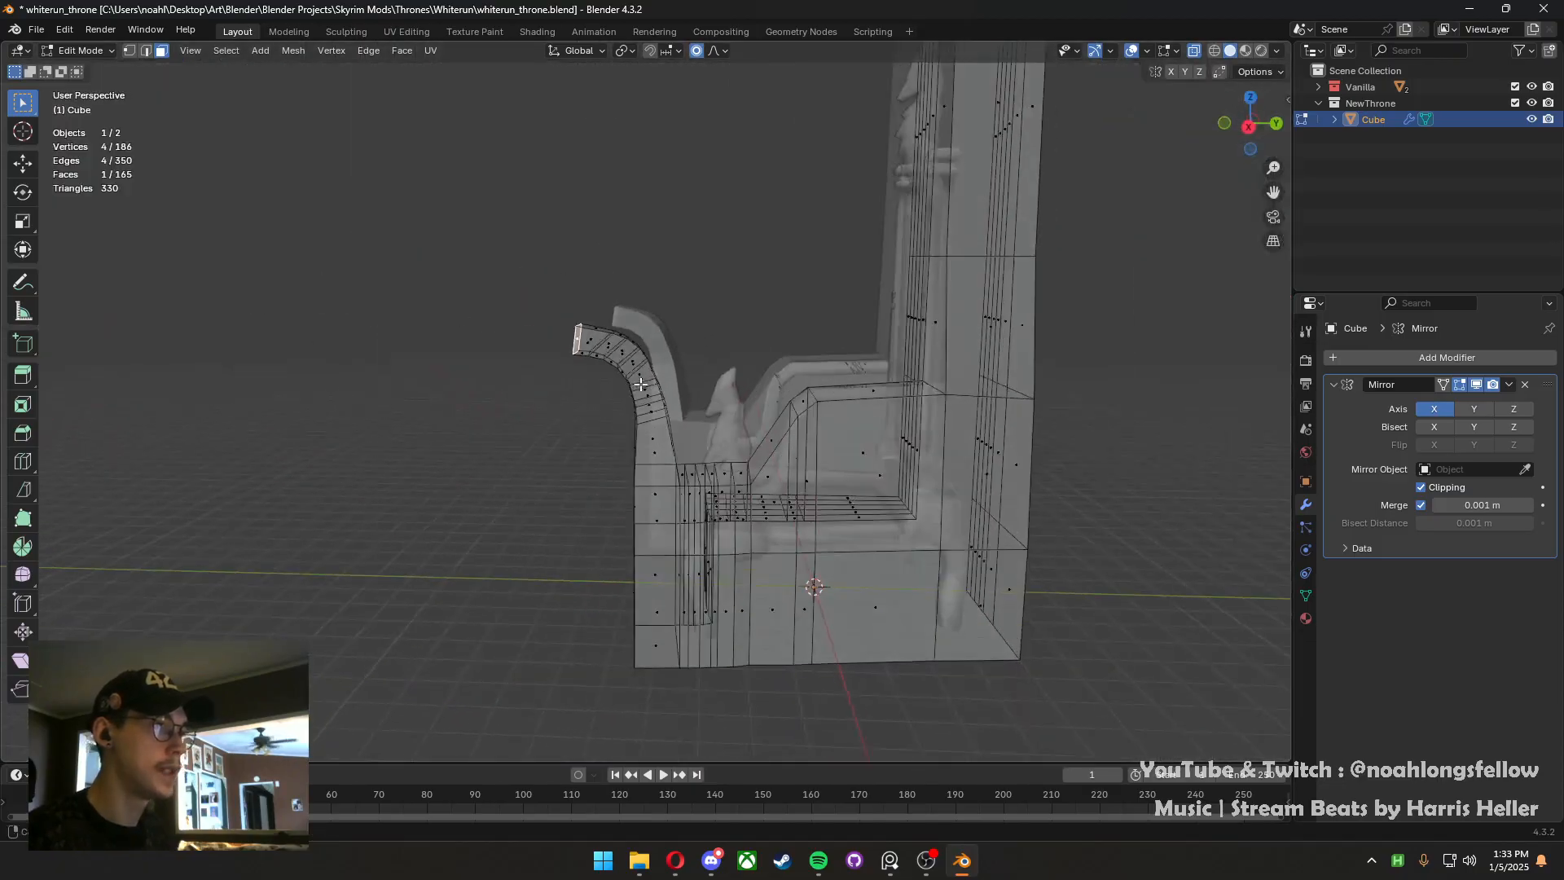
# Save the throne file in Object Mode, then turn off X-ray to view the whole throne as a solid
pyautogui.press('Tab')
pyautogui.scroll(-4, 655, 404)
pyautogui.hotkey('ctrl', 's')
pyautogui.click(481, 477)
pyautogui.moveTo(480, 476); pyautogui.dragTo(655, 471, button='middle')
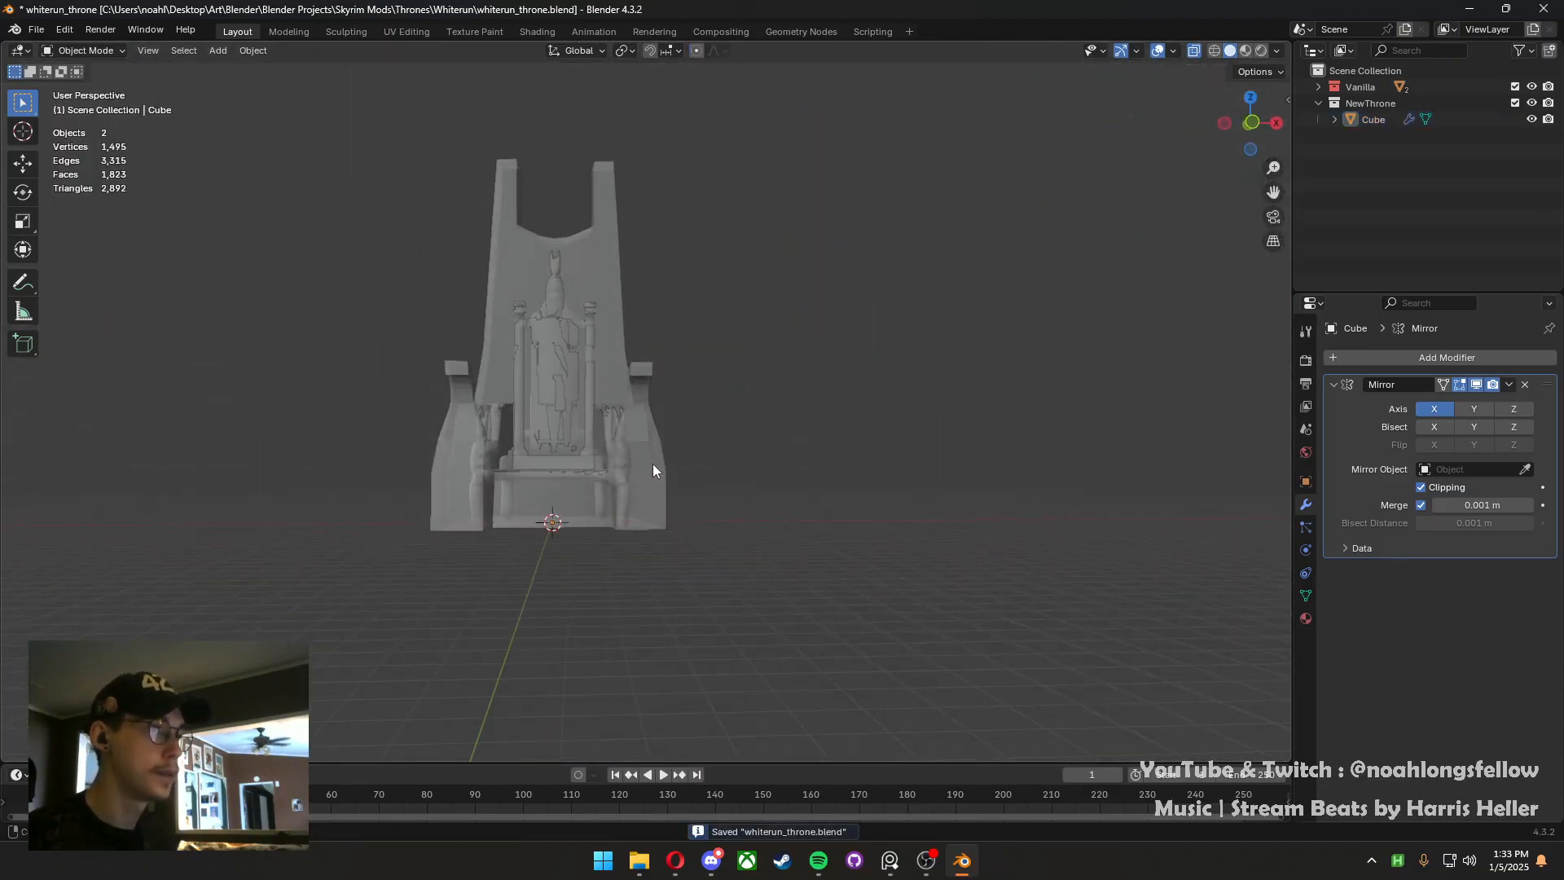
pyautogui.scroll(4, 654, 472)
pyautogui.press('`')
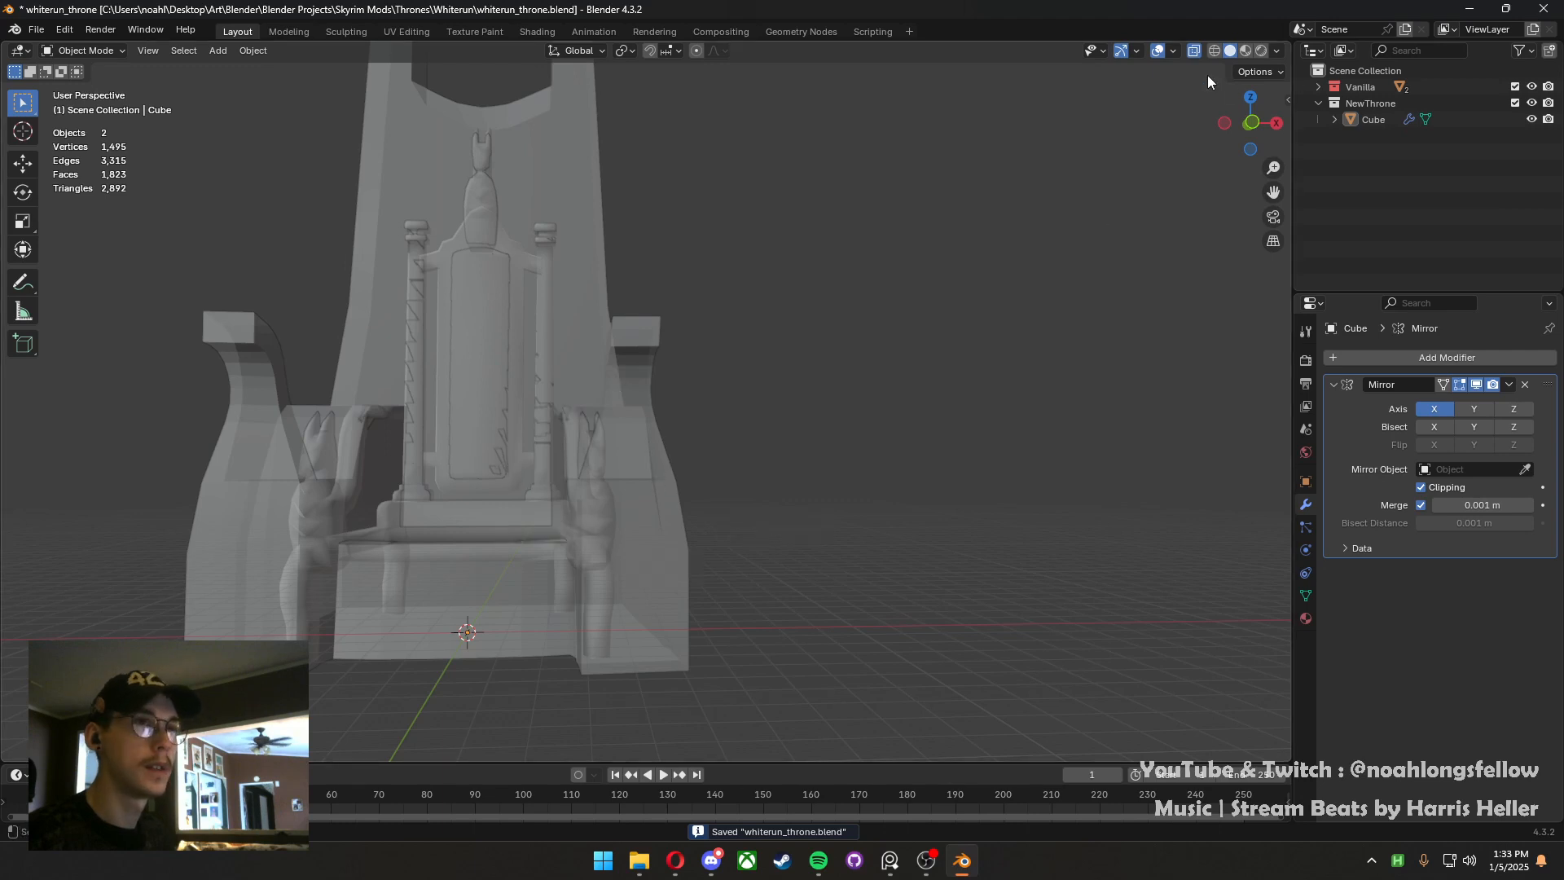
# Move the armrest extension's end face farther outward along X with a larger proportional radius, then save the file
pyautogui.press('Tab')
pyautogui.click(634, 326)
pyautogui.press('g')
pyautogui.press('x')
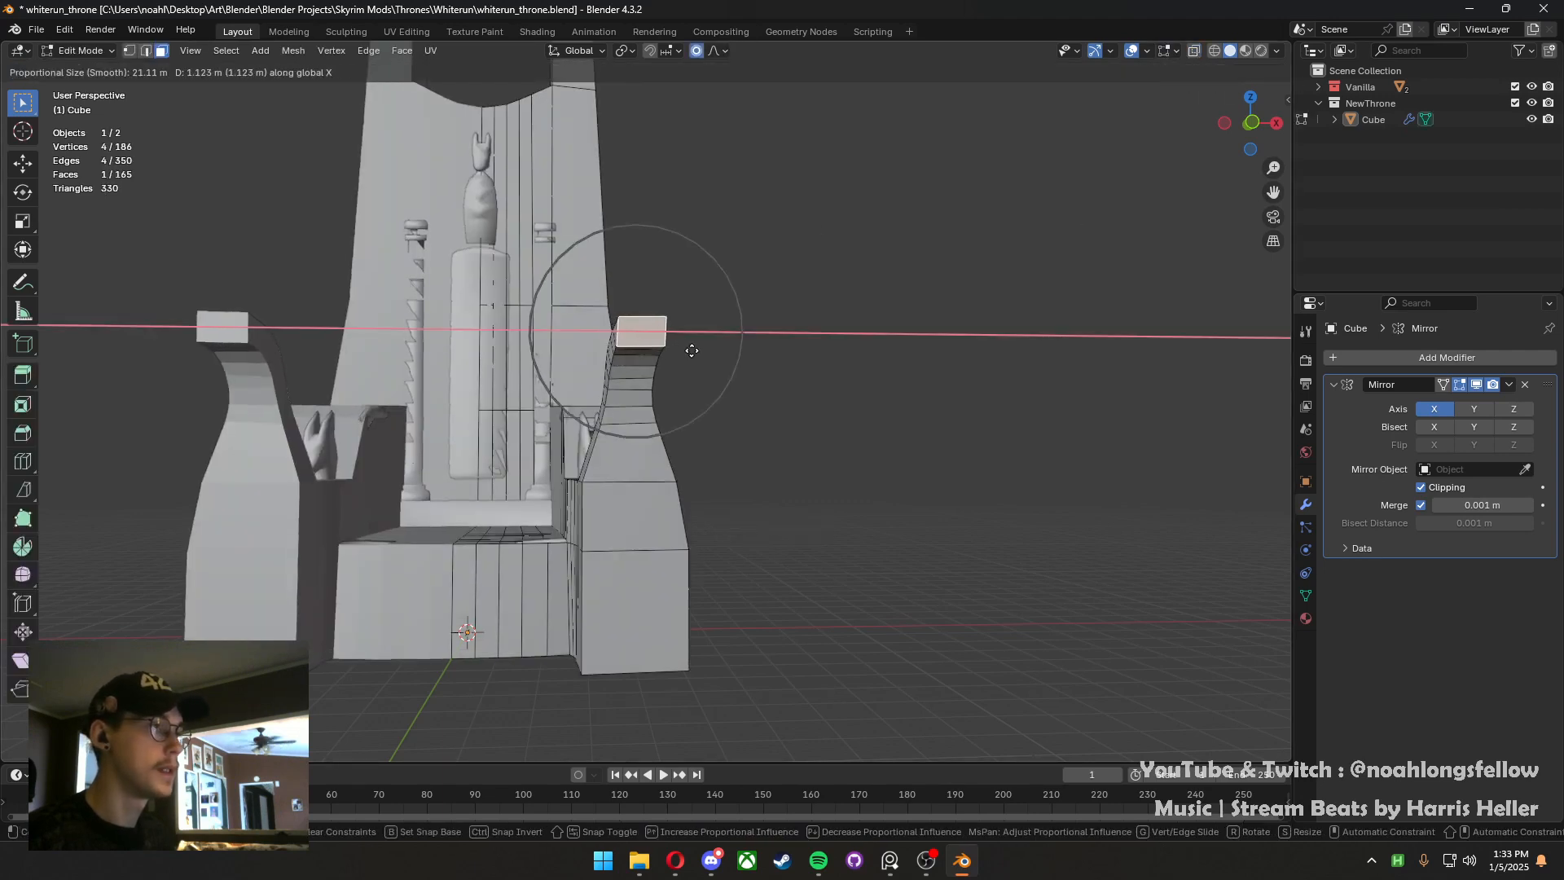
pyautogui.scroll(-3, 717, 356)
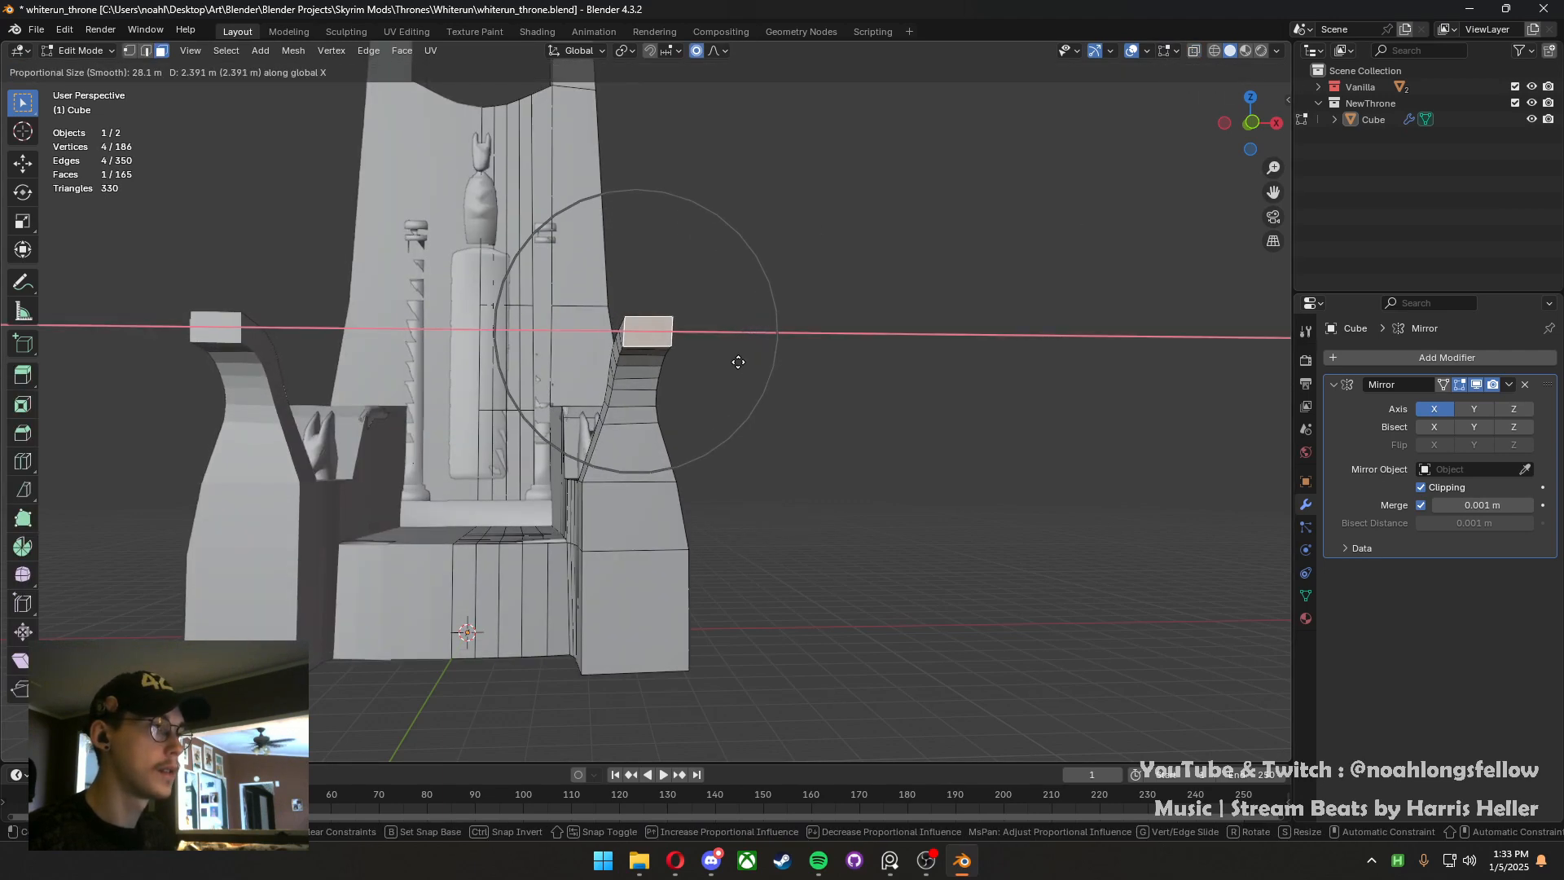
pyautogui.scroll(-2, 738, 362)
pyautogui.click(716, 368)
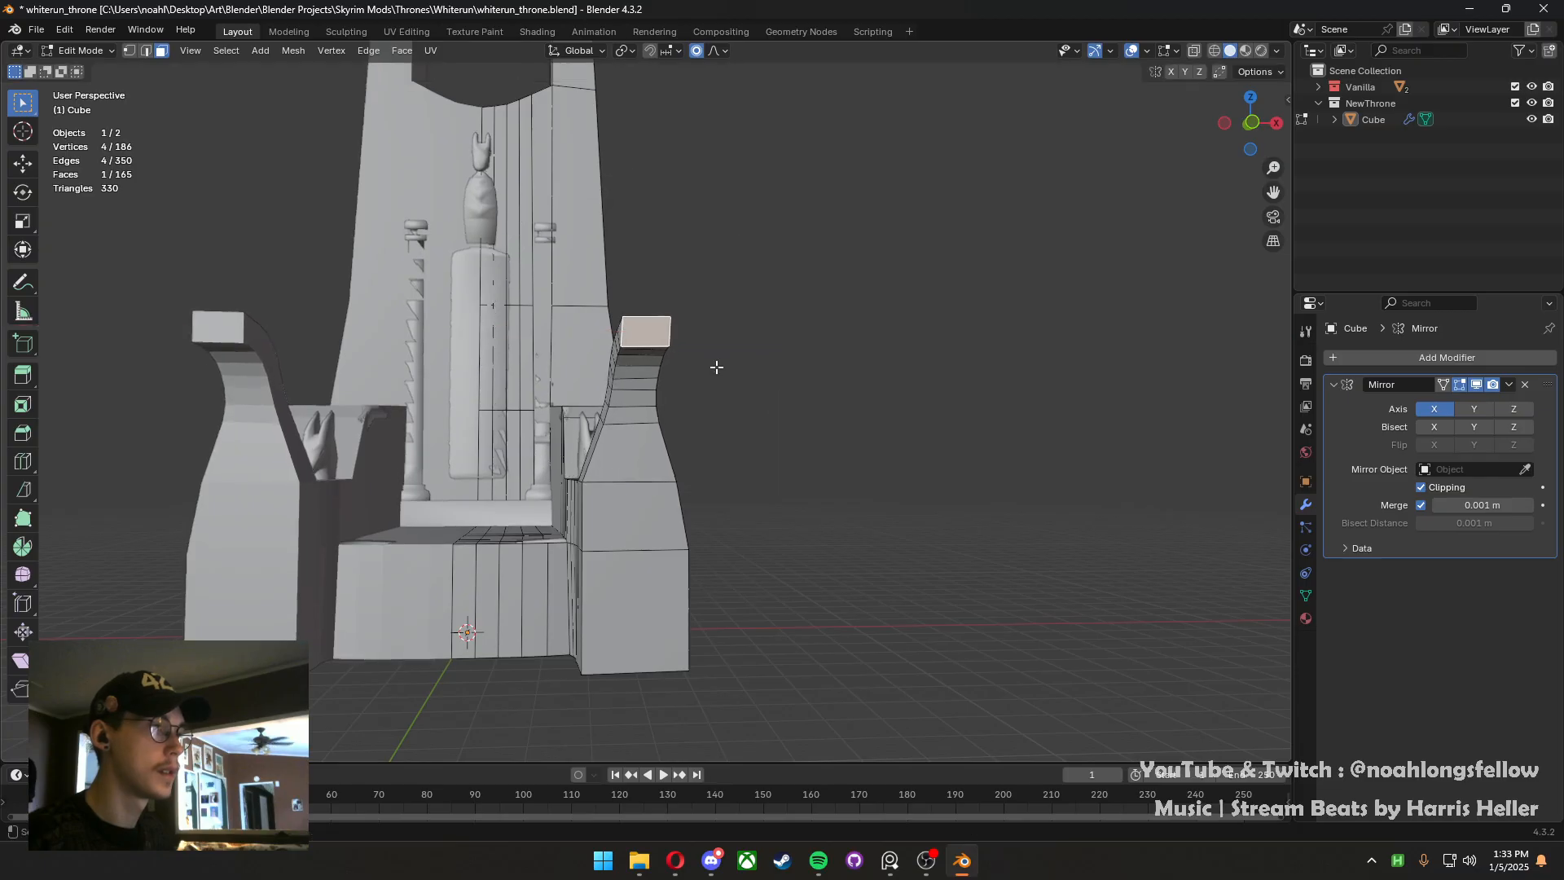
pyautogui.hotkey('ctrl', 's')
# Turn off proportional editing and save the throne file again
pyautogui.moveTo(716, 368); pyautogui.dragTo(576, 478, button='middle')
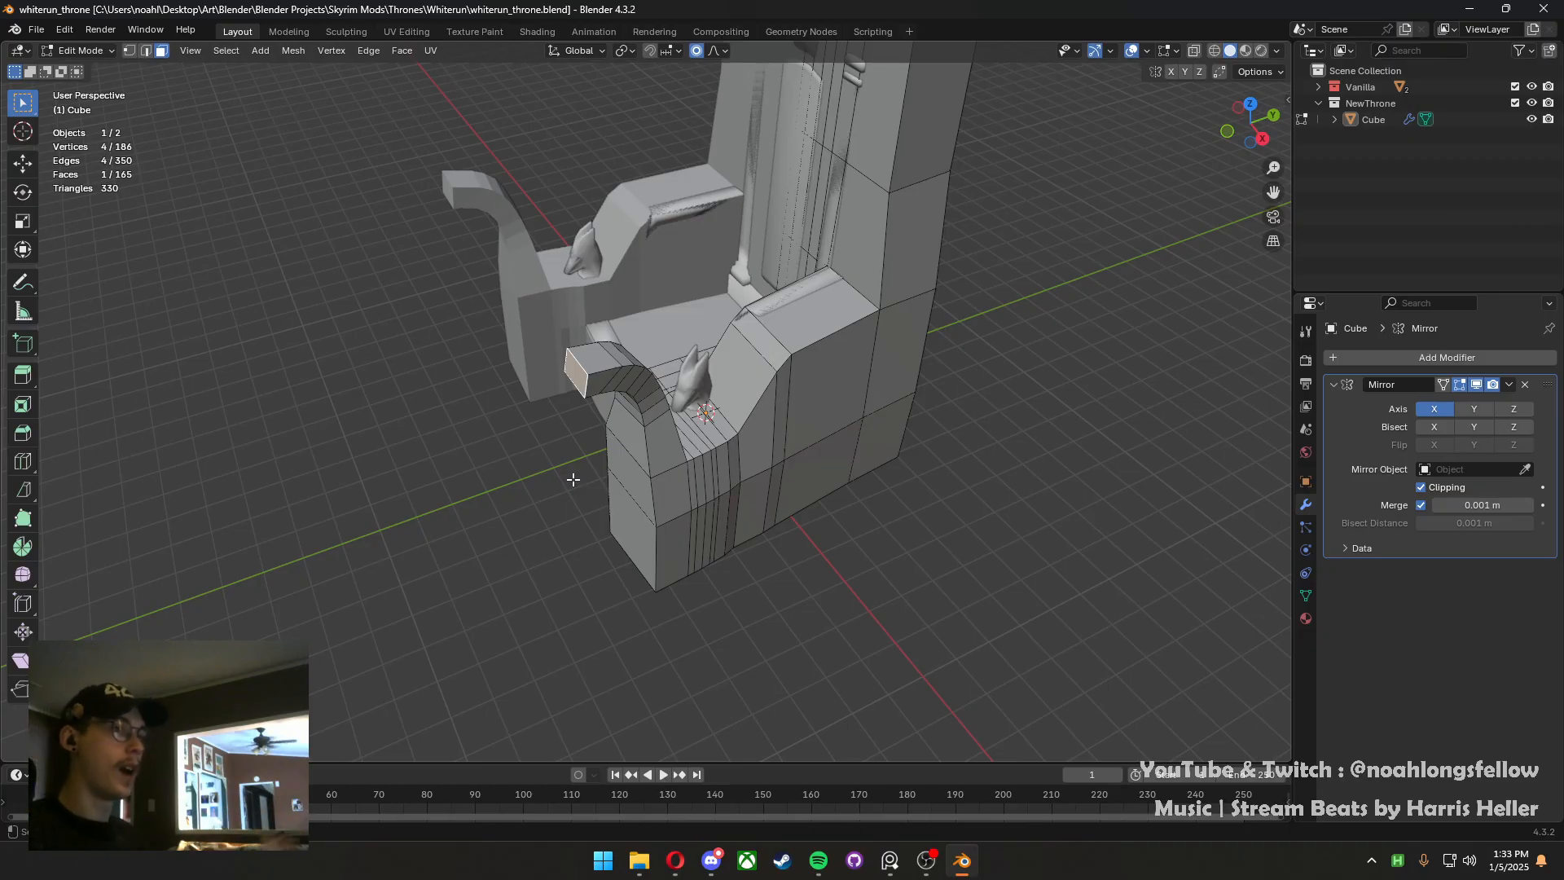
pyautogui.moveTo(548, 468); pyautogui.dragTo(1191, 131, button='middle')
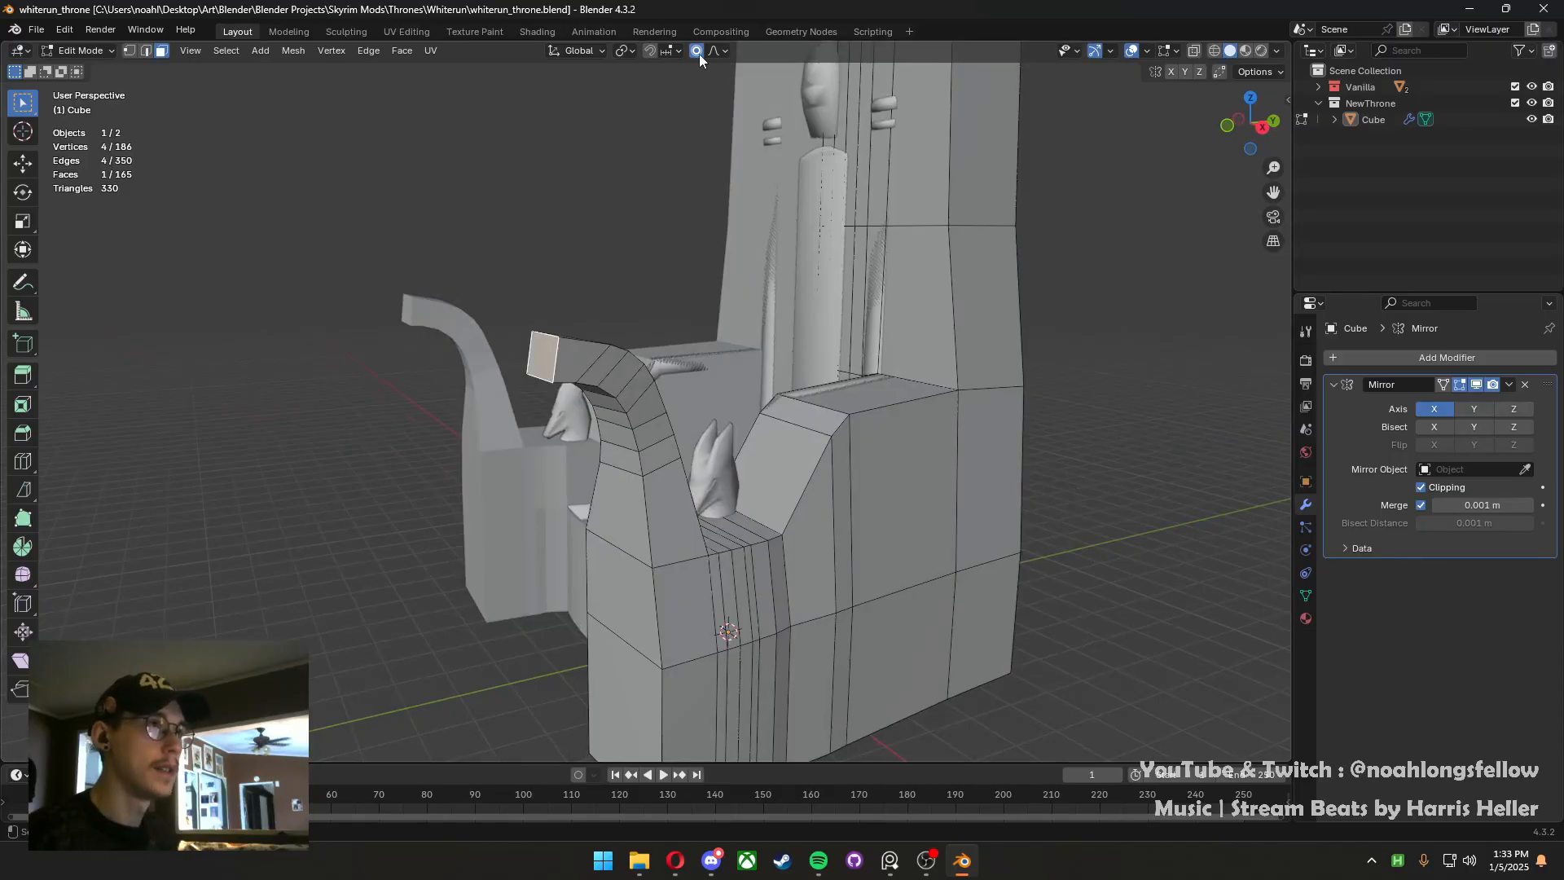
pyautogui.hotkey('ctrl', 's')
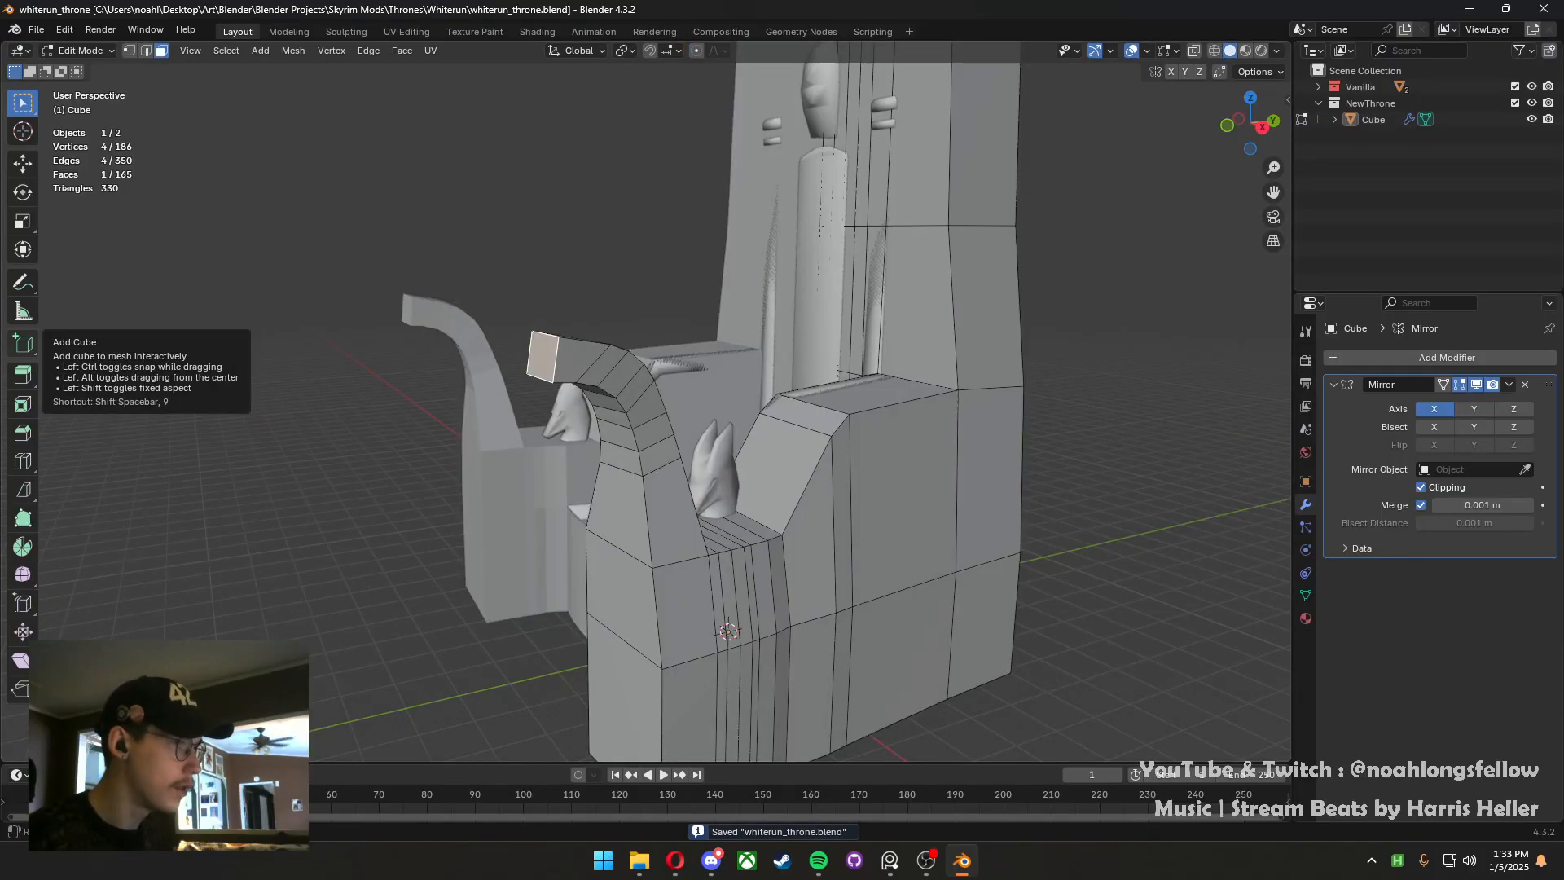
# Show the curved armrest extension in wireframe from the right side, with vertex selection active
pyautogui.moveTo(566, 380); pyautogui.dragTo(577, 348, button='middle')
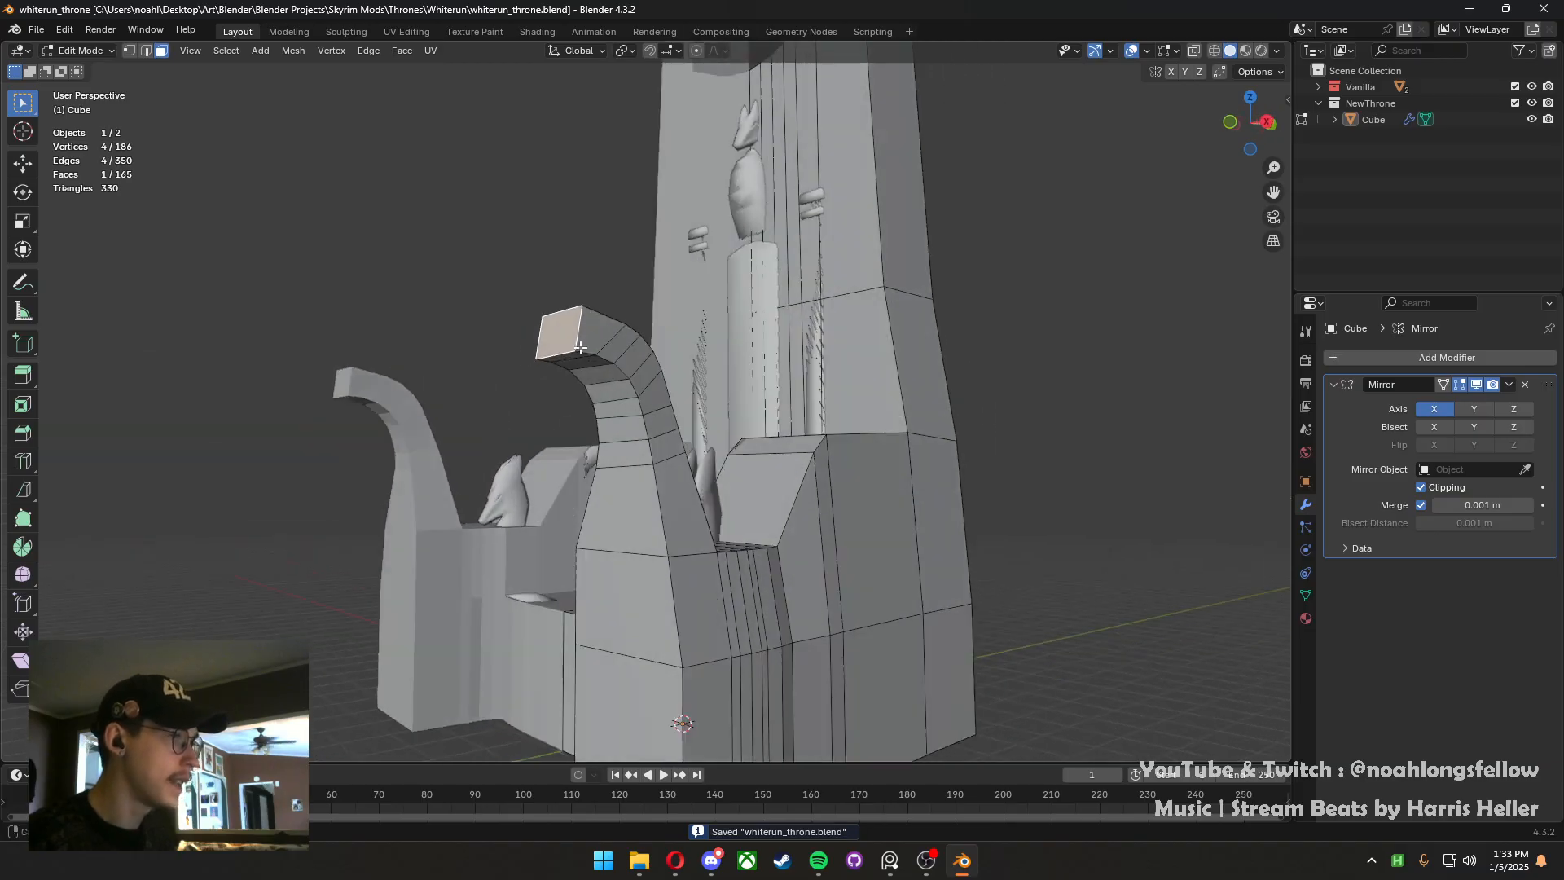
pyautogui.moveTo(596, 428); pyautogui.dragTo(548, 423, button='middle')
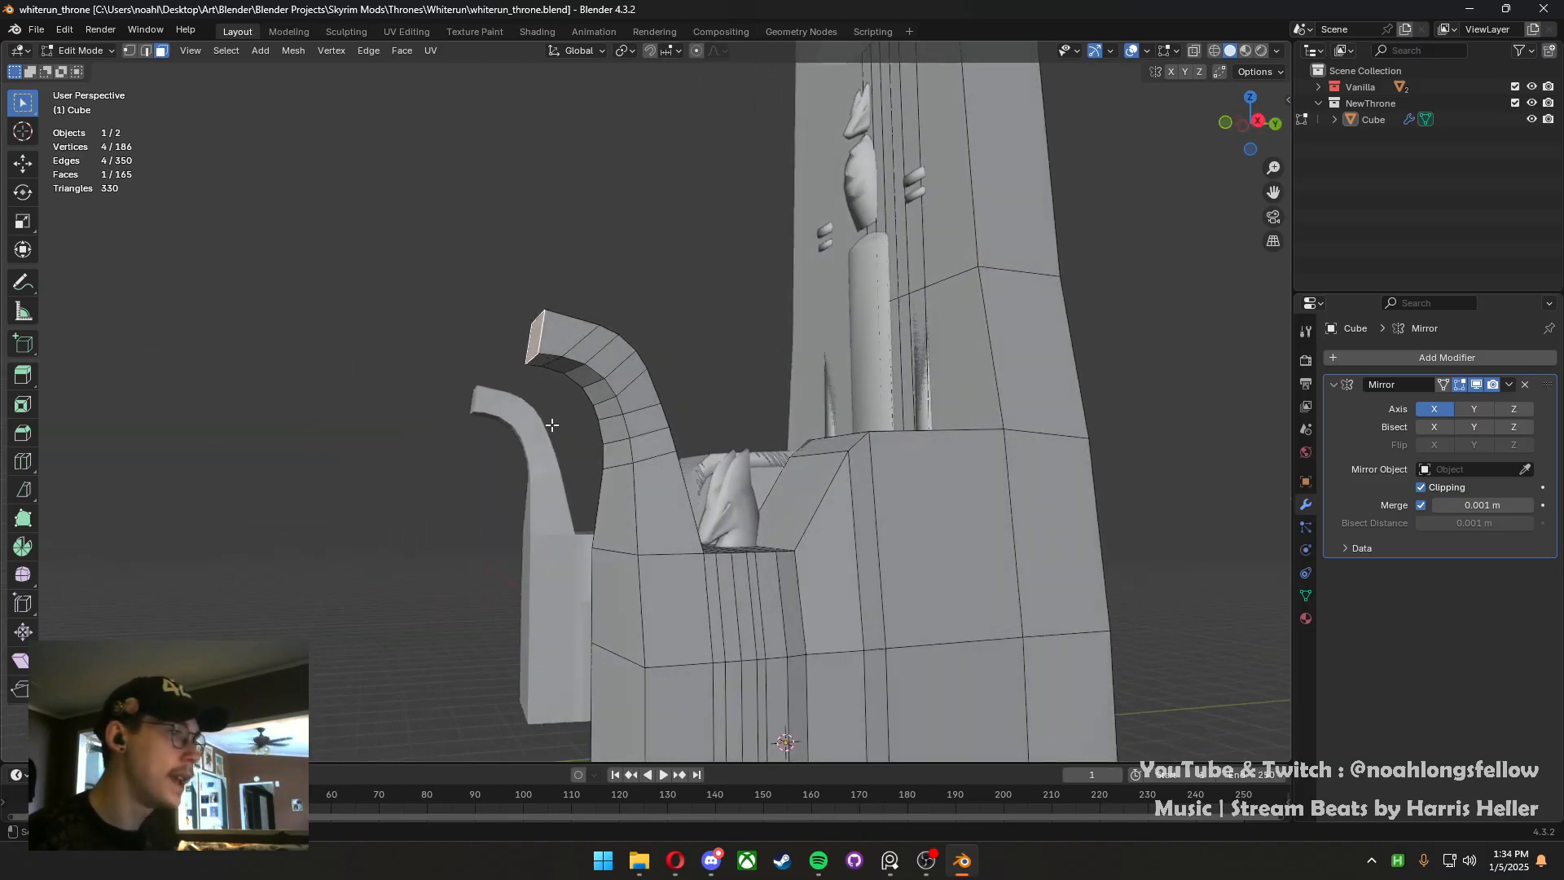
pyautogui.press('KP_3')
pyautogui.press('1')
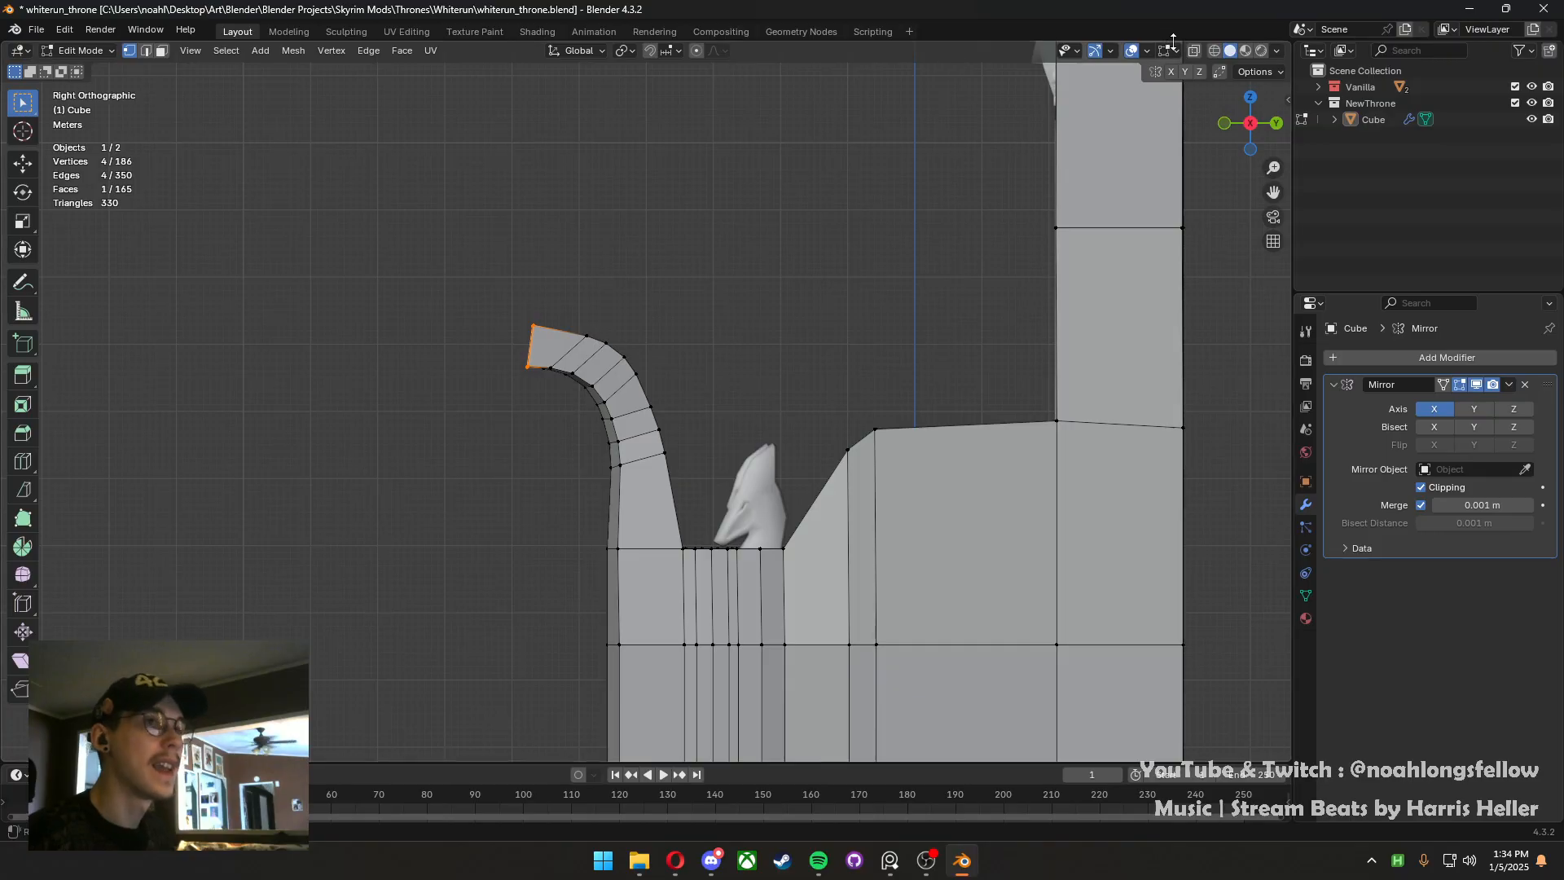
pyautogui.scroll(3, 689, 262)
pyautogui.hotkey('shift', 'z')
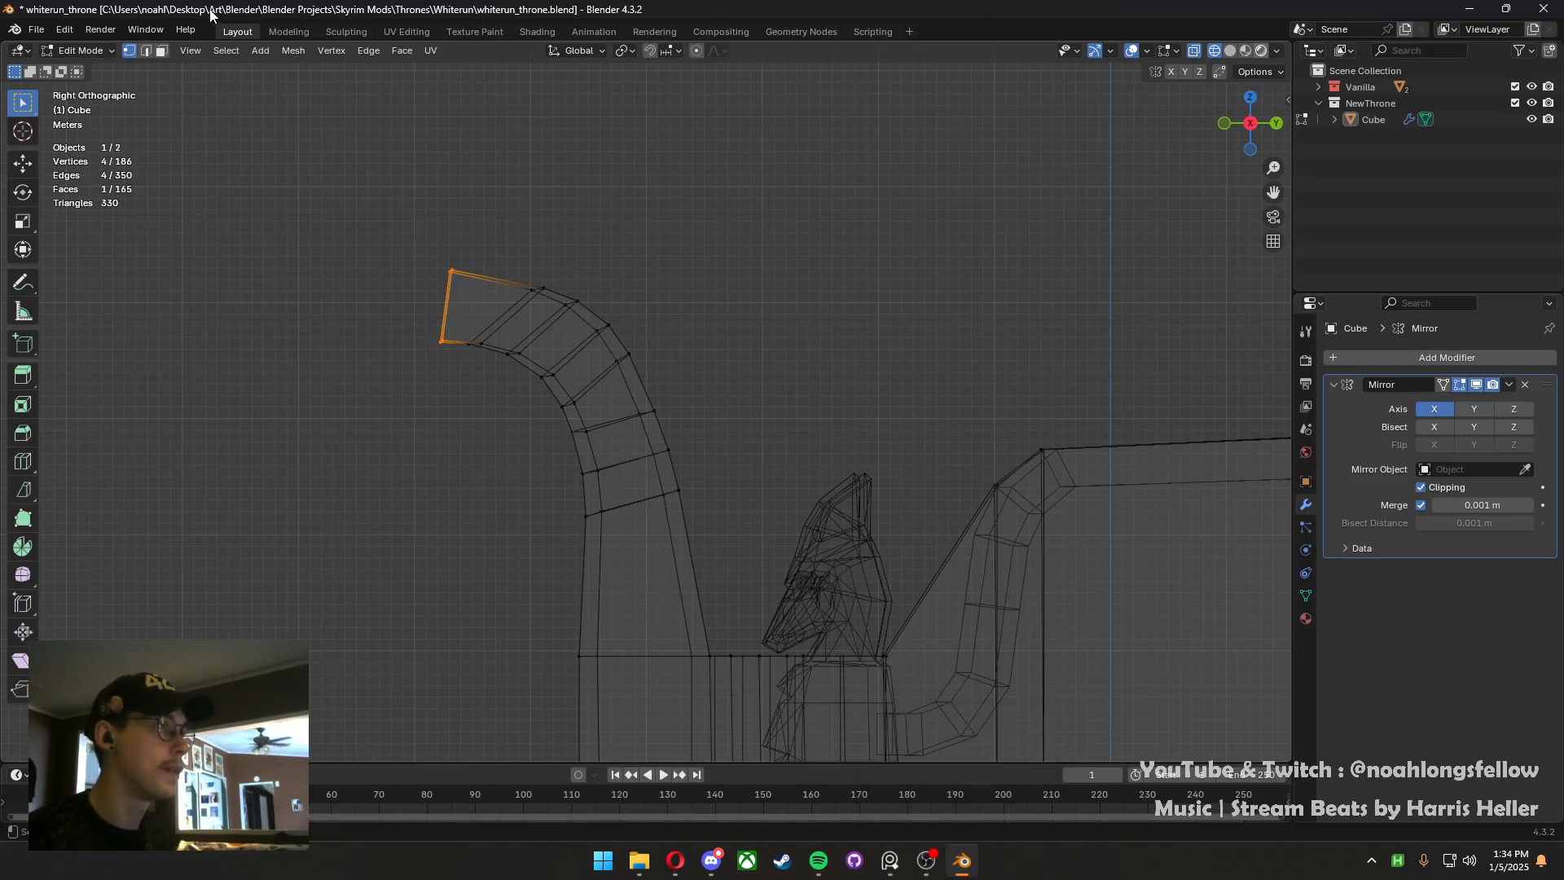
pyautogui.moveTo(967, 865)
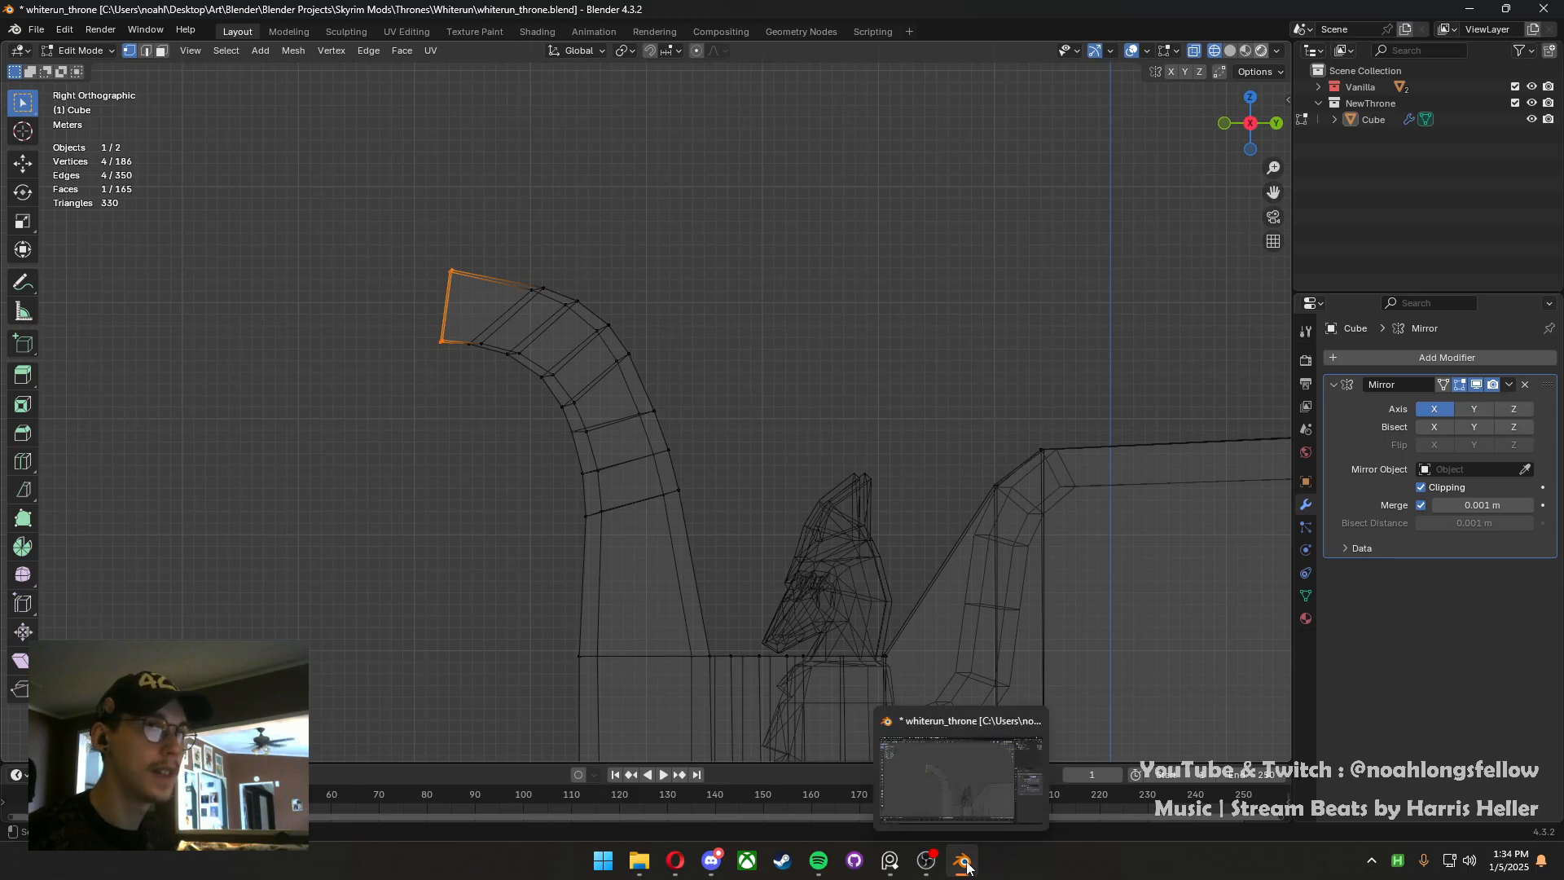
pyautogui.rightClick(967, 862)
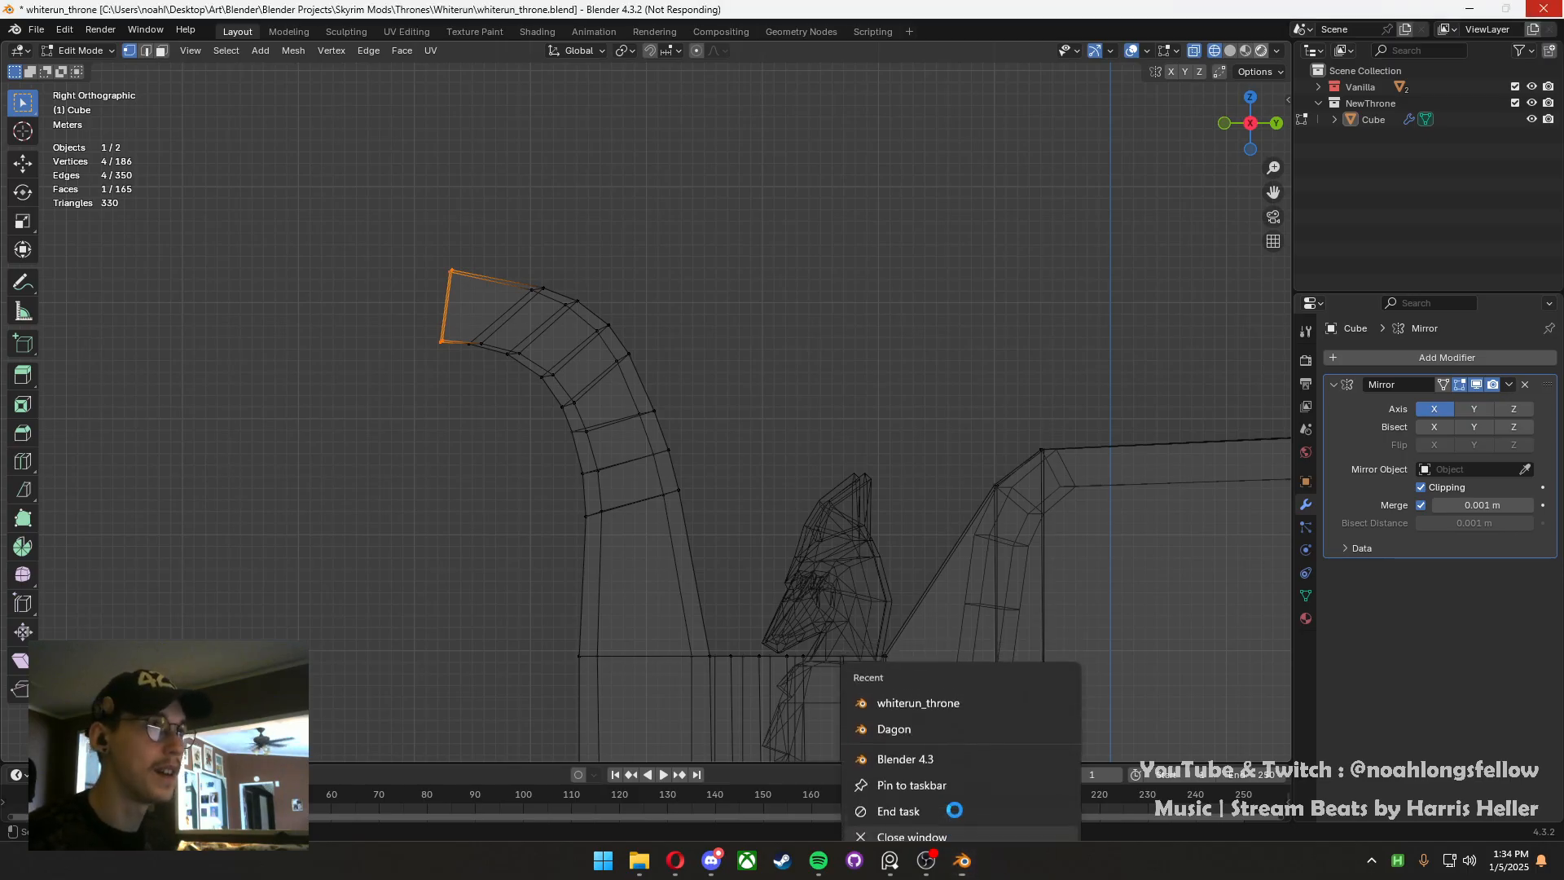
pyautogui.click(956, 808)
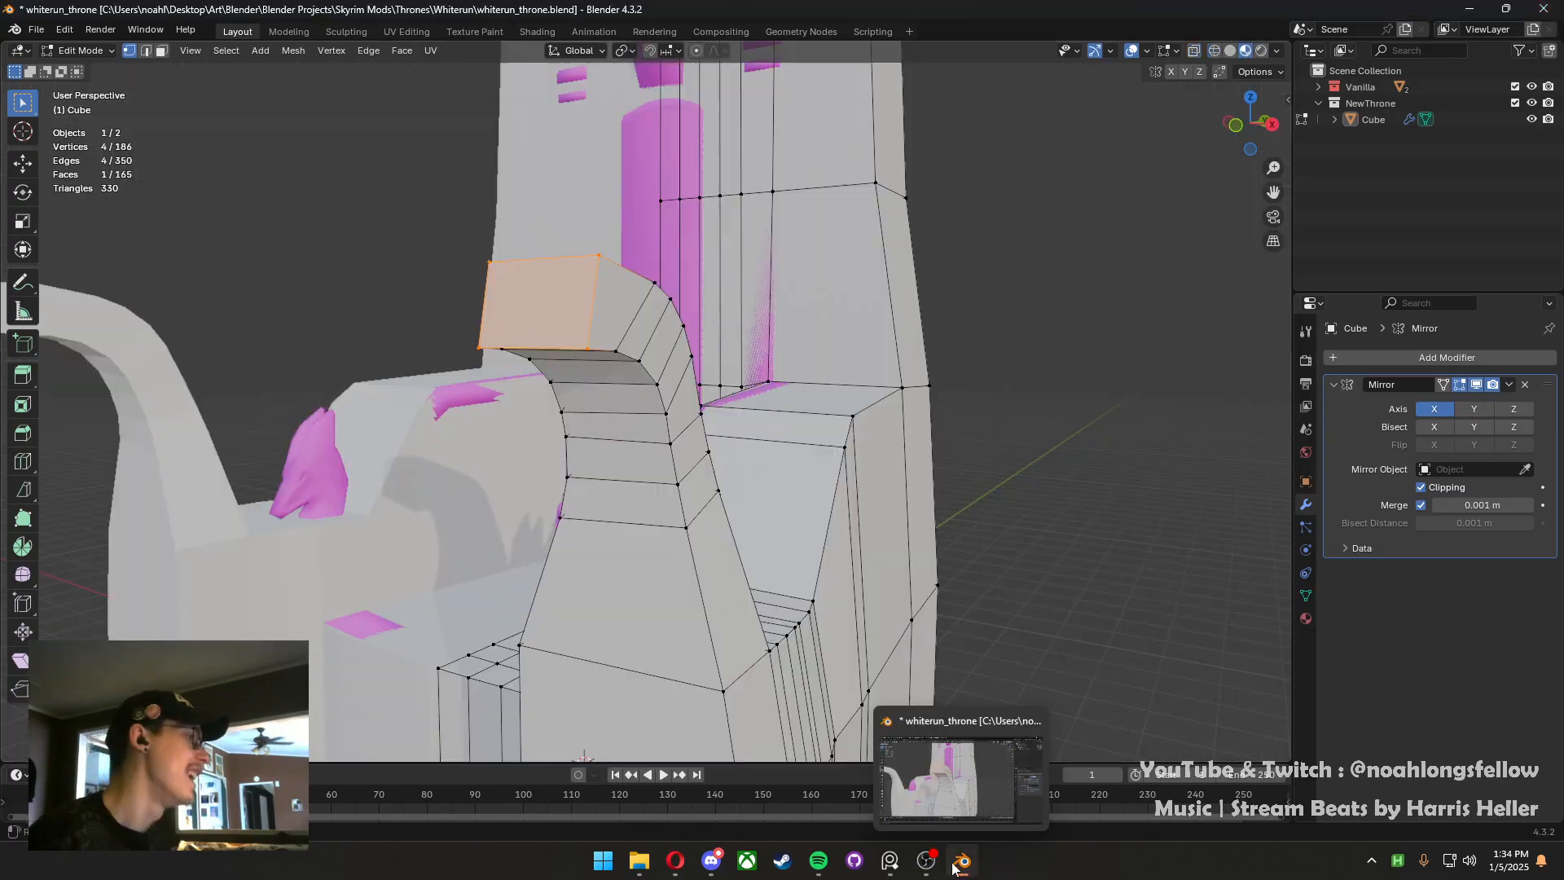
# Switch the viewport display from material preview to solid shading
pyautogui.moveTo(1002, 518)
pyautogui.mouseDown(button='middle')
pyautogui.moveTo(831, 514)
pyautogui.moveTo(695, 481)
pyautogui.mouseUp(button='middle')
pyautogui.press('z')
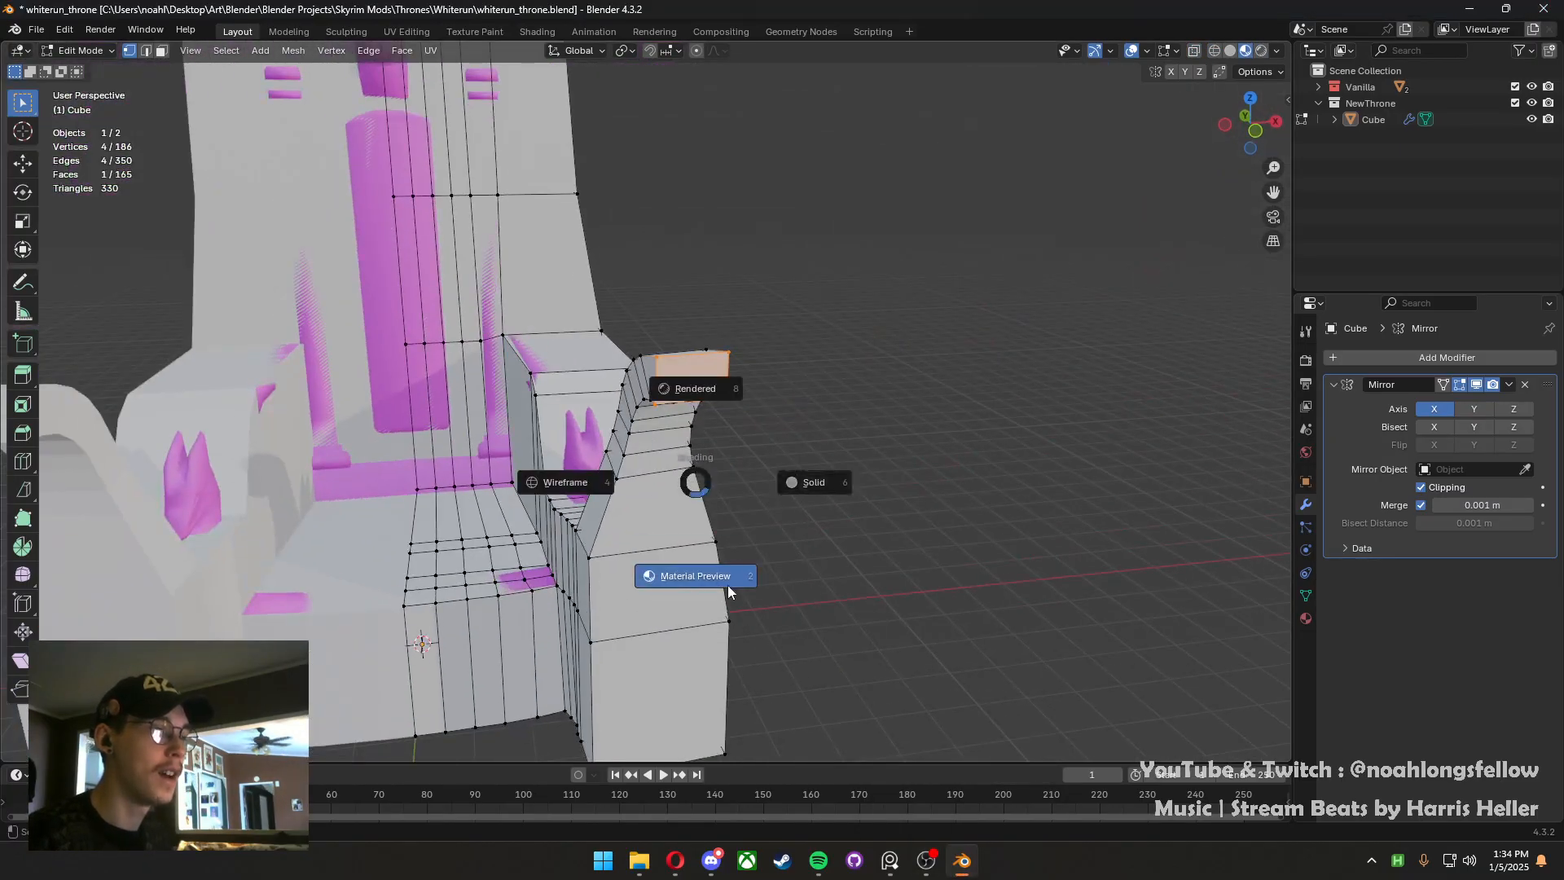
pyautogui.click(829, 461)
pyautogui.press('z')
pyautogui.click(718, 663)
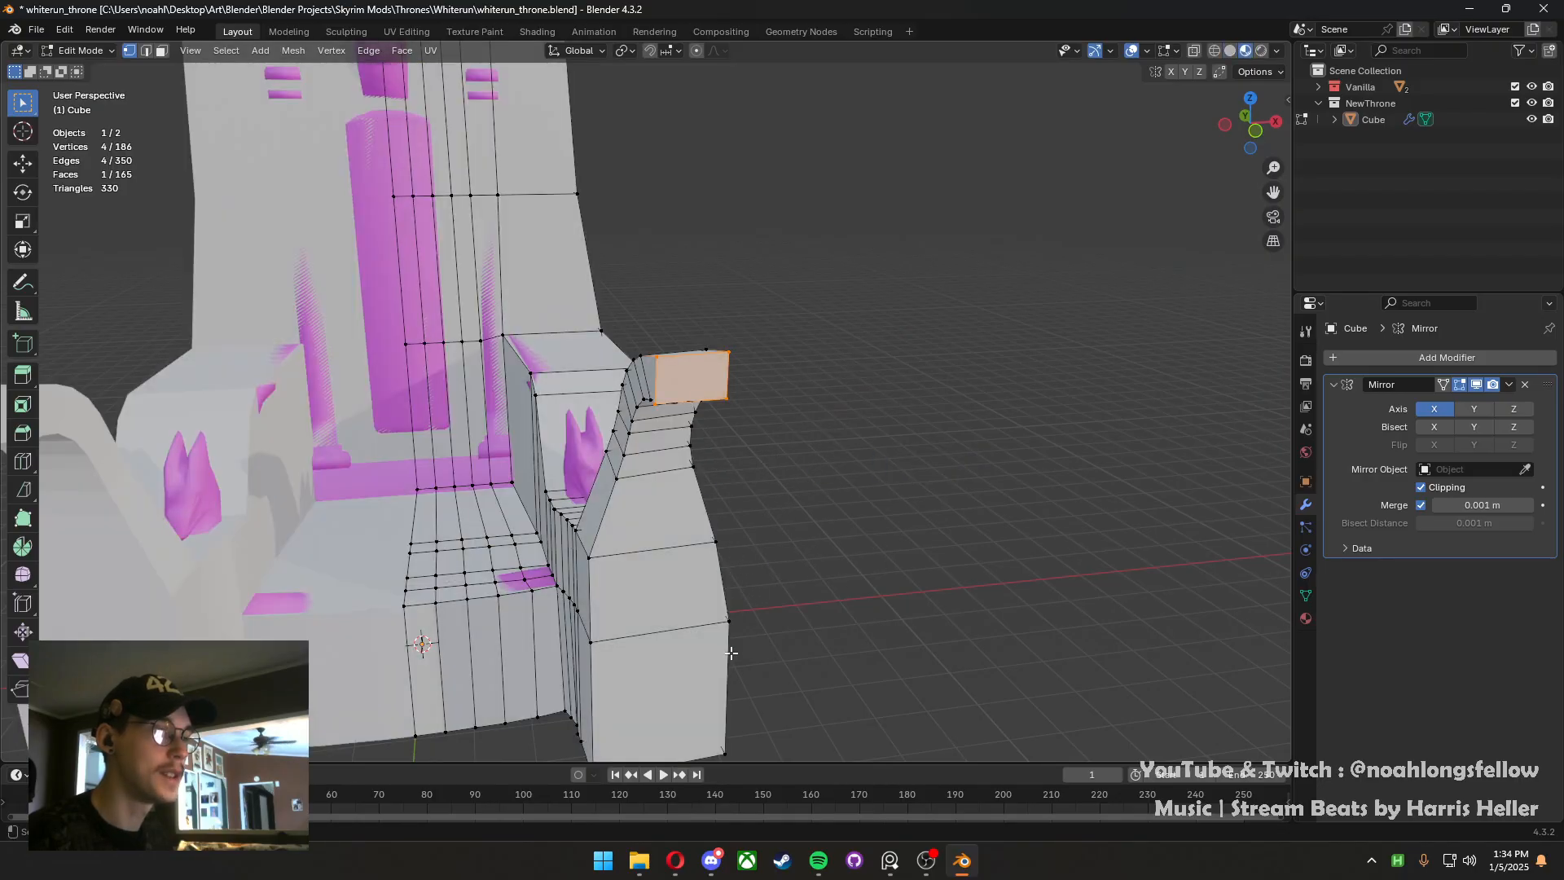
pyautogui.press('z')
pyautogui.click(1047, 499)
pyautogui.press('z')
pyautogui.click(702, 751)
pyautogui.press('z')
pyautogui.click(1146, 482)
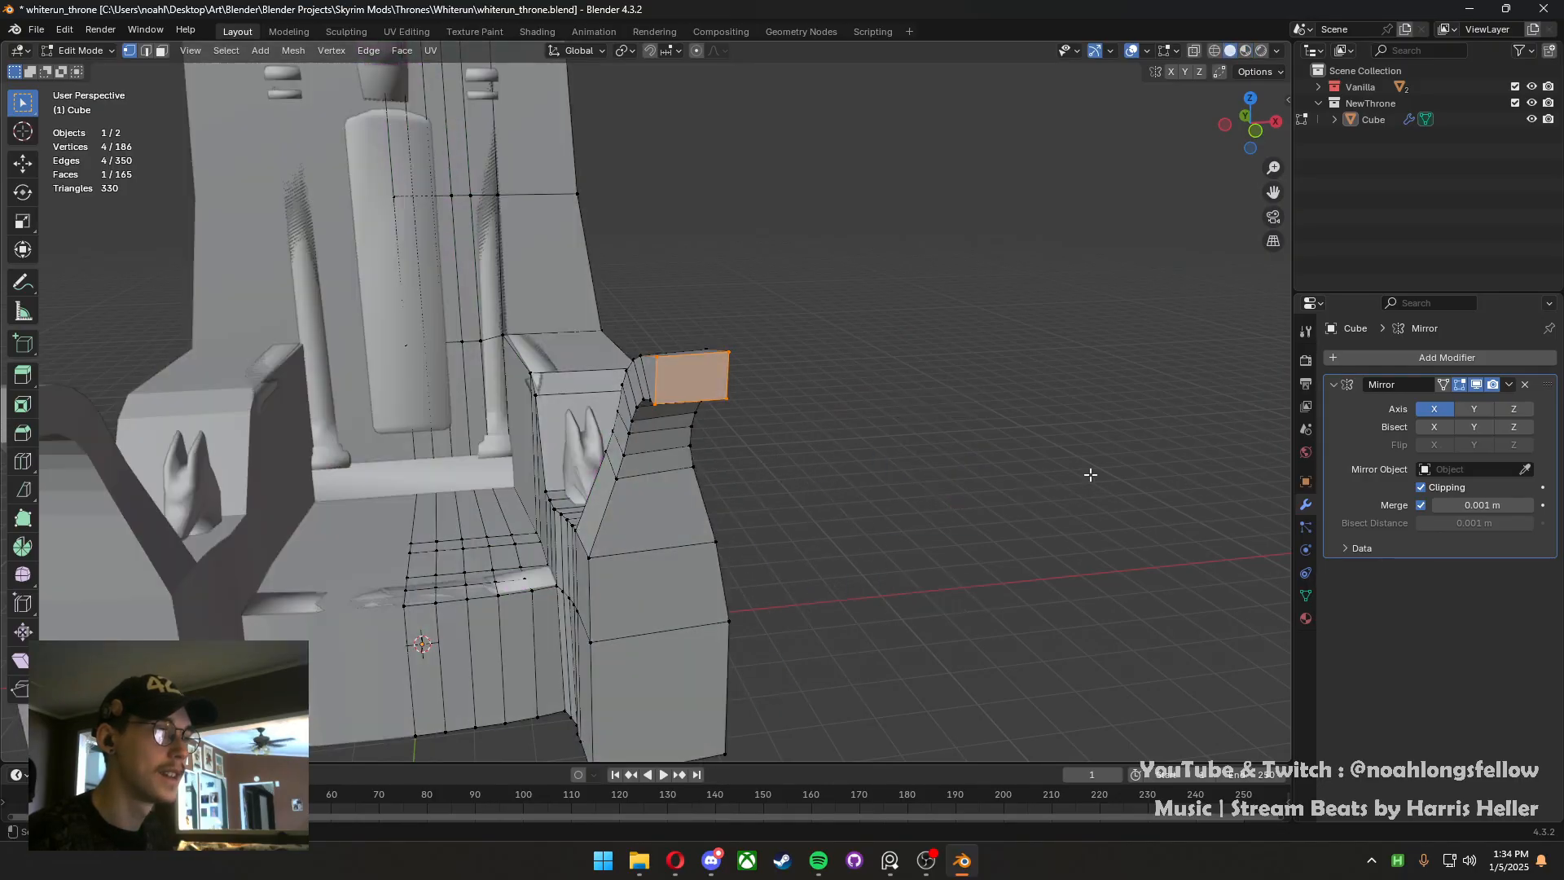
# Turn on X-ray and slide the outer-curve vertices behind the horn's tip along their edges toward the tip in right orthographic view
pyautogui.moveTo(1089, 475); pyautogui.dragTo(791, 434, button='middle')
pyautogui.press('KP_3')
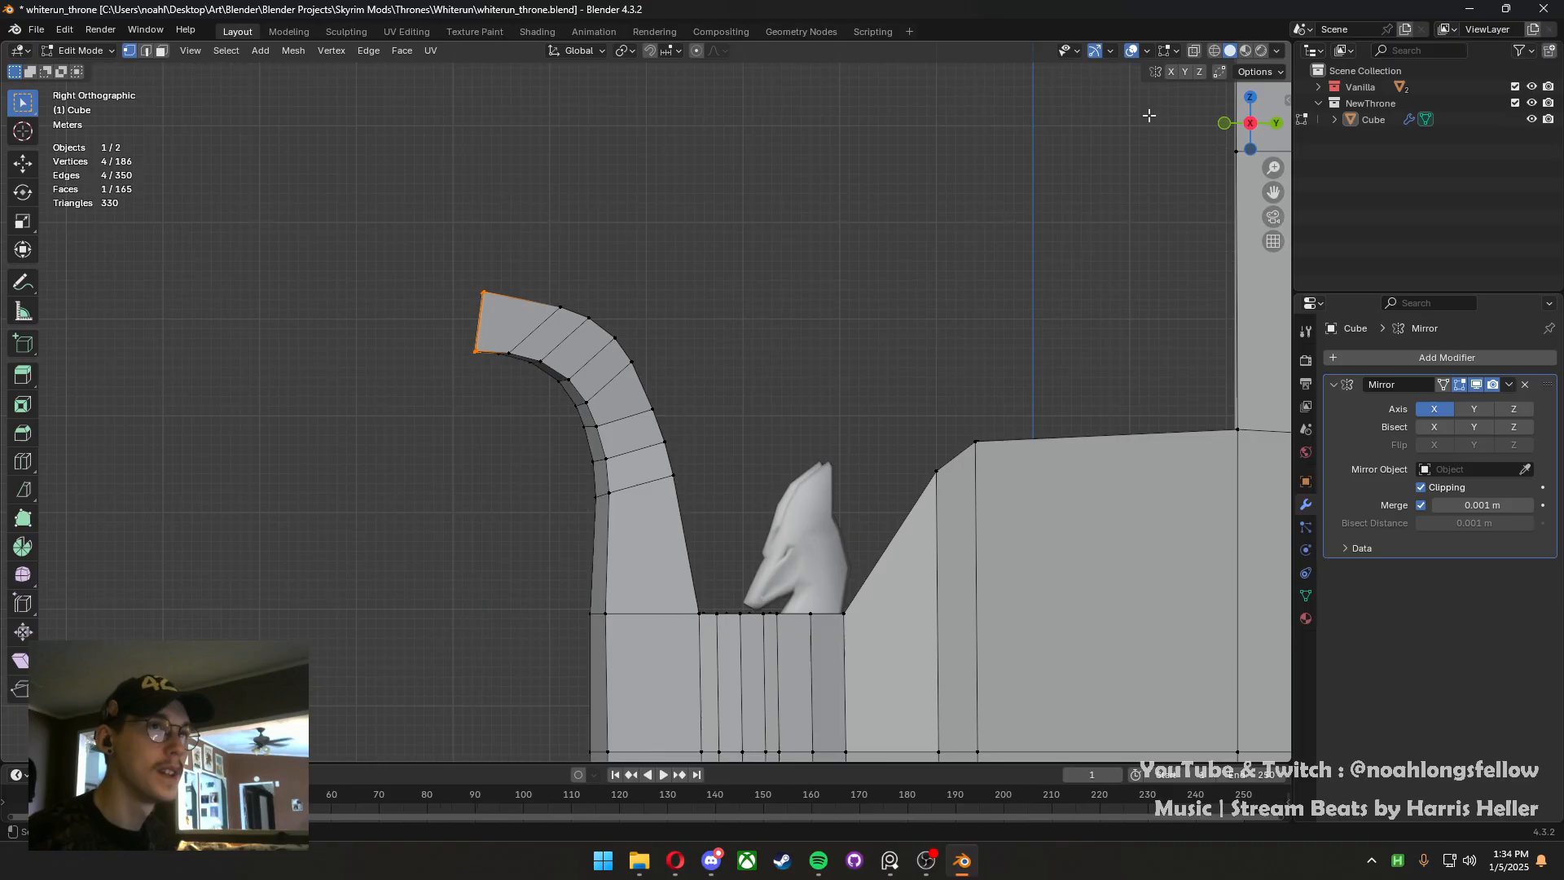
pyautogui.click(1194, 51)
pyautogui.click(541, 287)
pyautogui.press('g')
pyautogui.press('g')
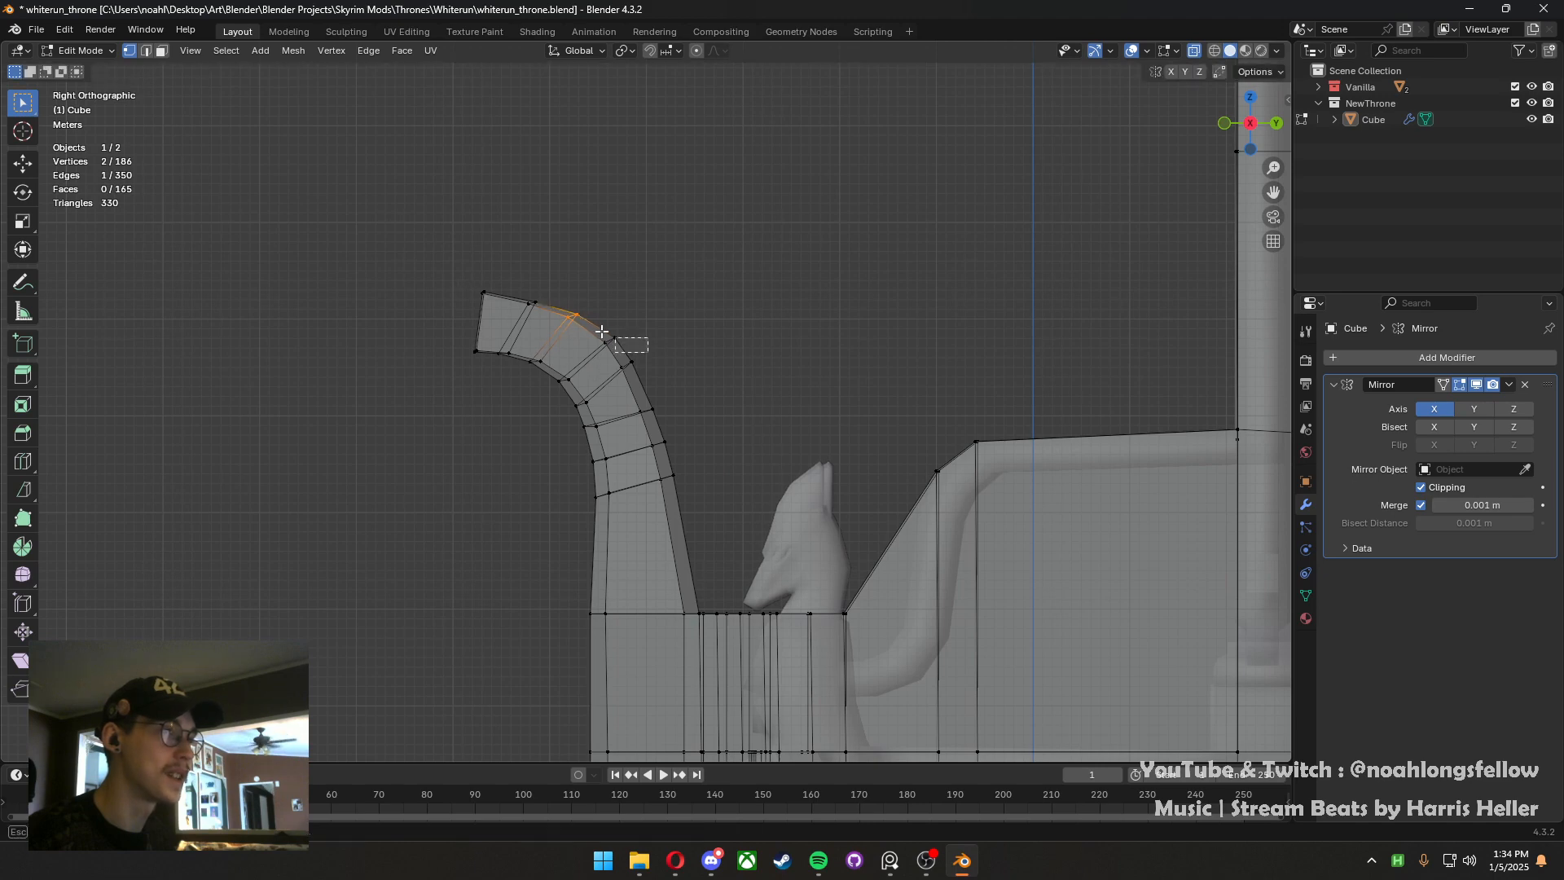
pyautogui.click(509, 308)
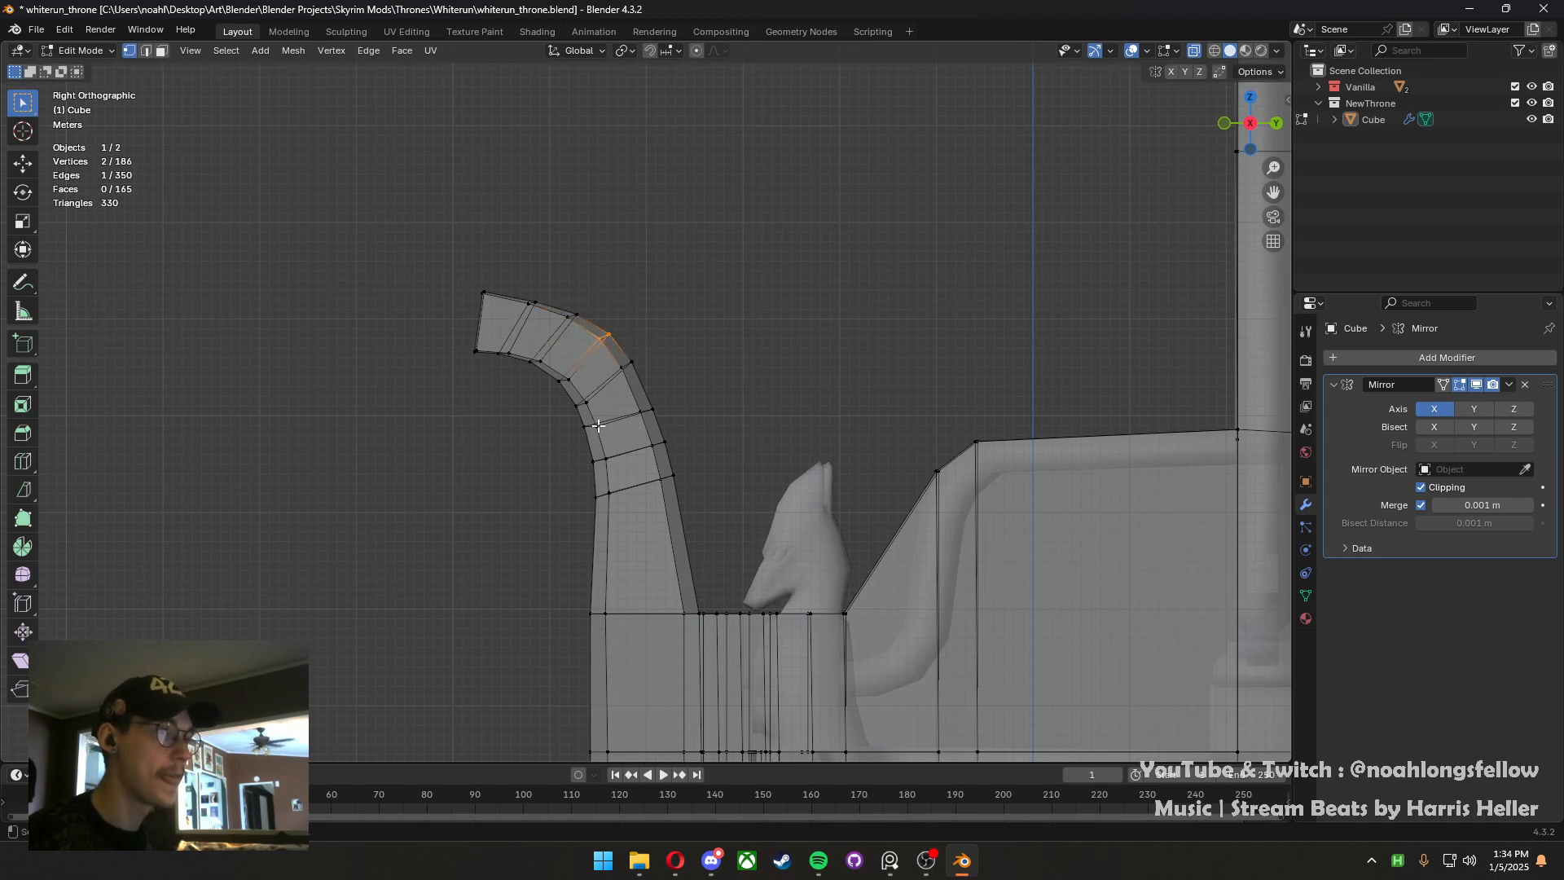
# Slide the lower vertices on the horn's outer curve slightly upward along their edges to even out the segment spacing
pyautogui.keyDown('shift'); pyautogui.moveTo(477, 380); pyautogui.dragTo(577, 417, button='middle'); pyautogui.keyUp('shift')
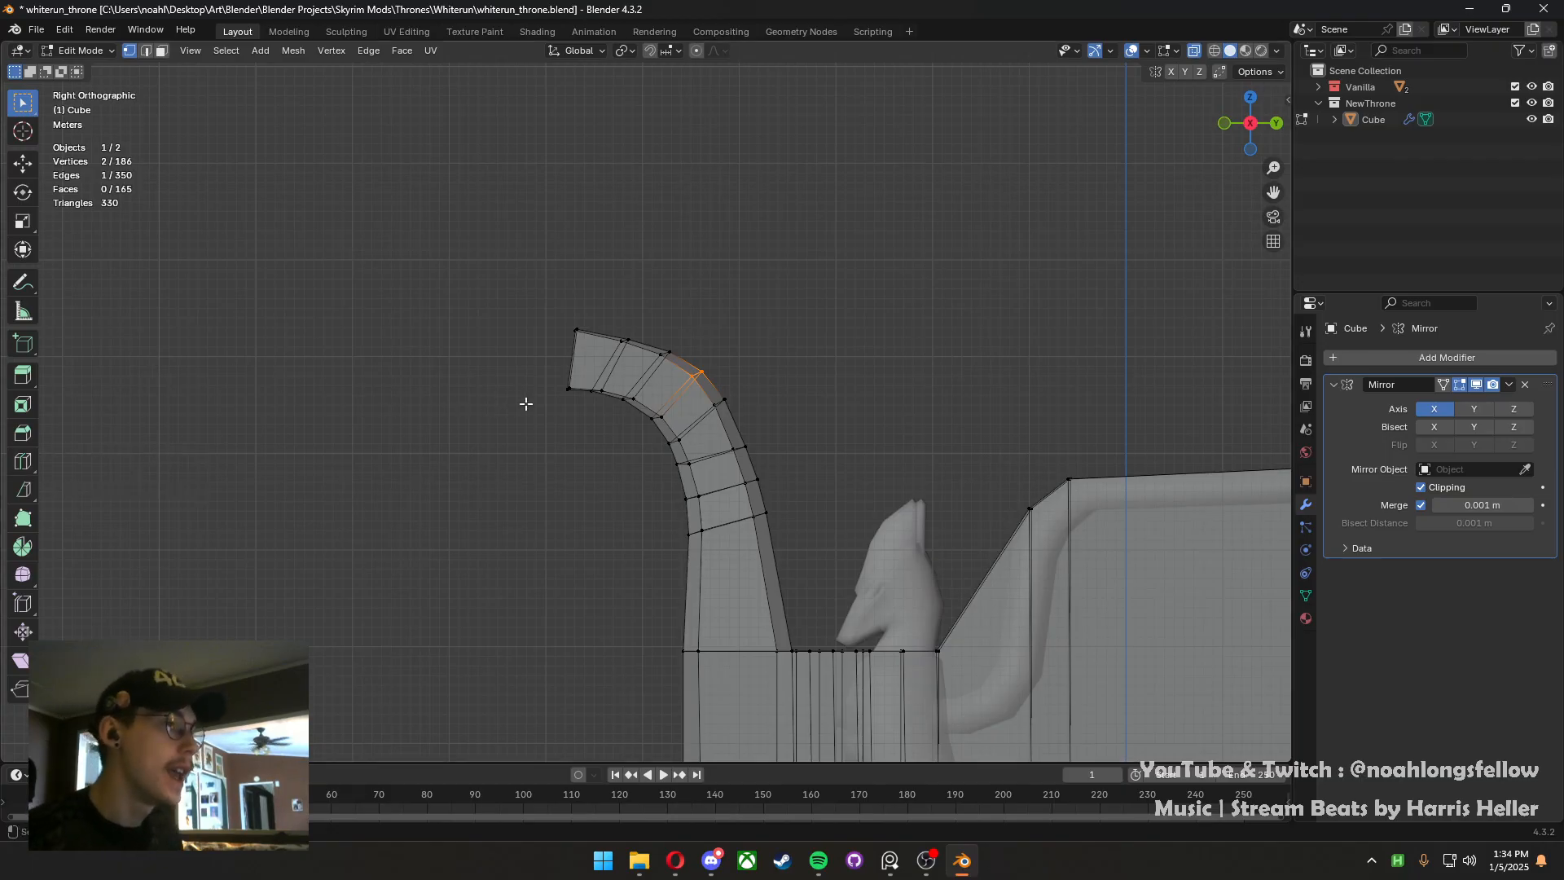
pyautogui.press('g')
pyautogui.press('g')
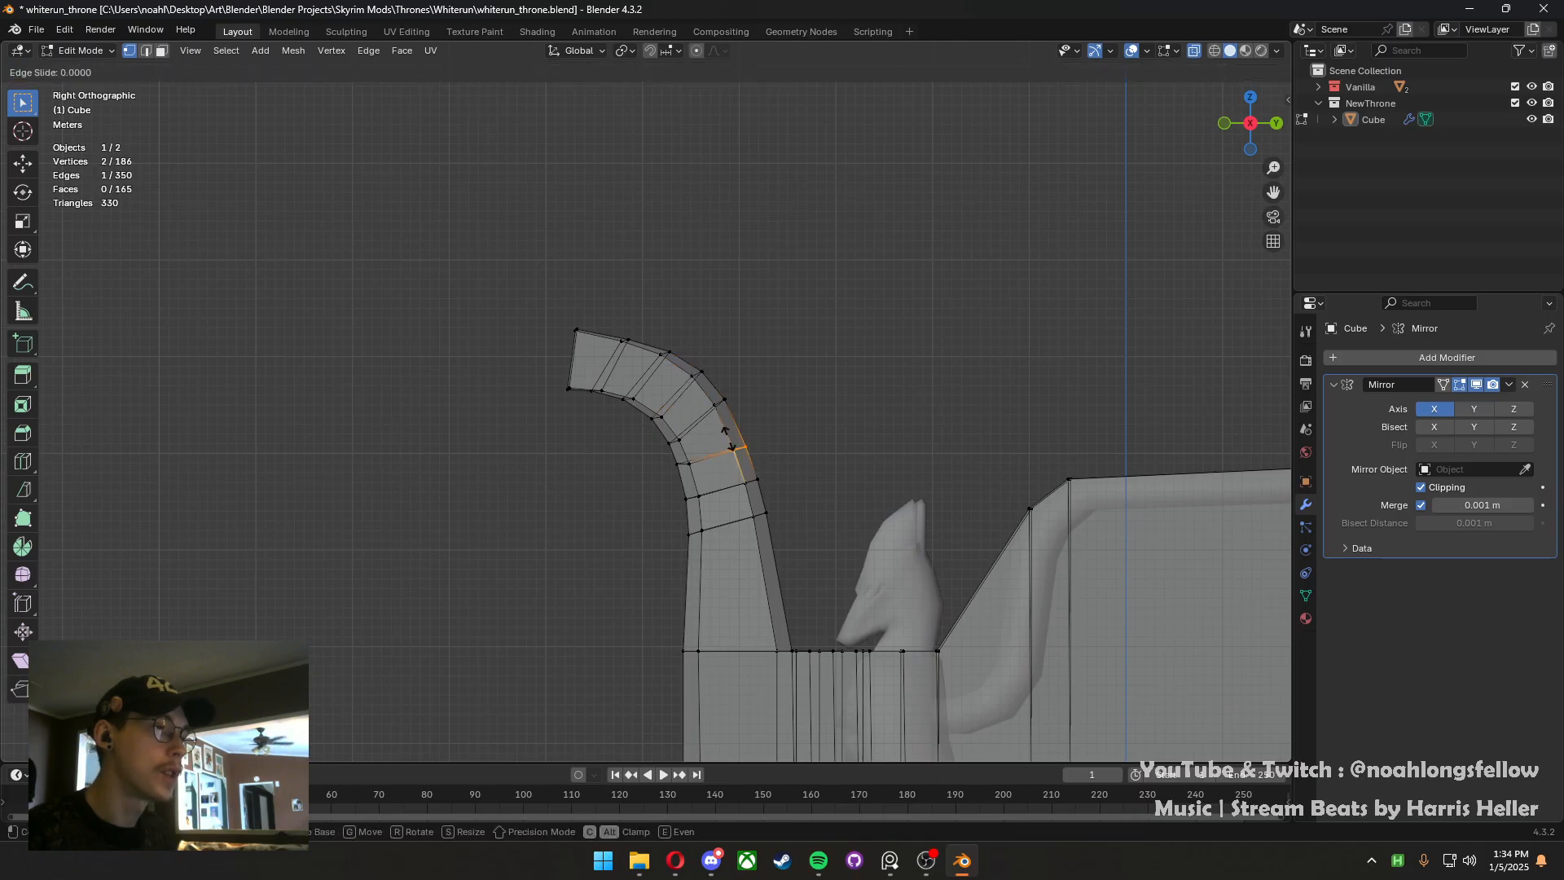
pyautogui.click(778, 492)
pyautogui.press('g')
pyautogui.press('g')
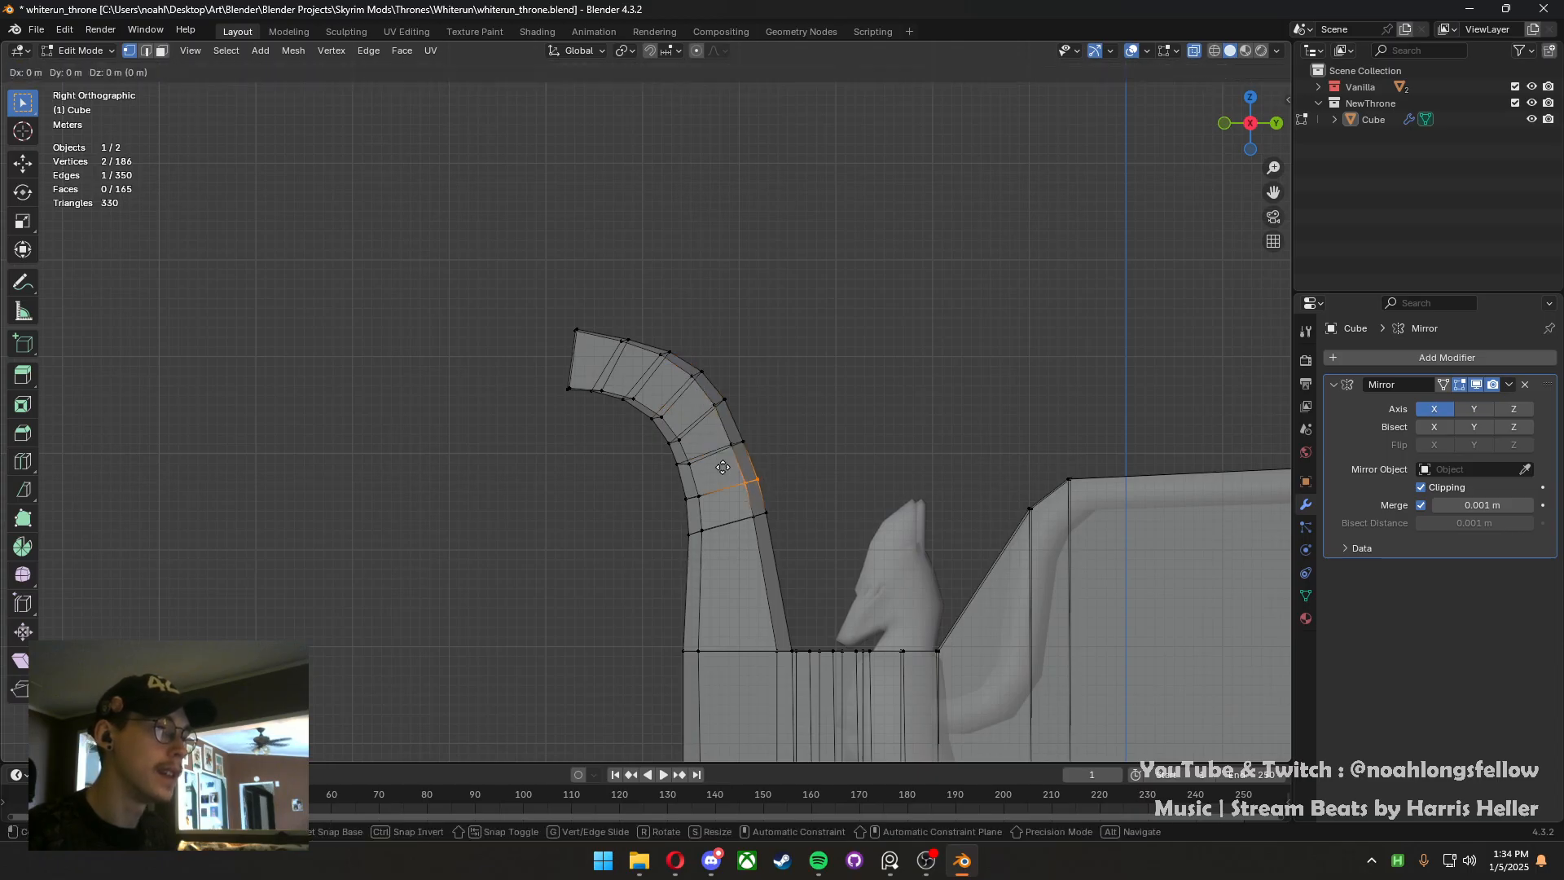
pyautogui.press('g')
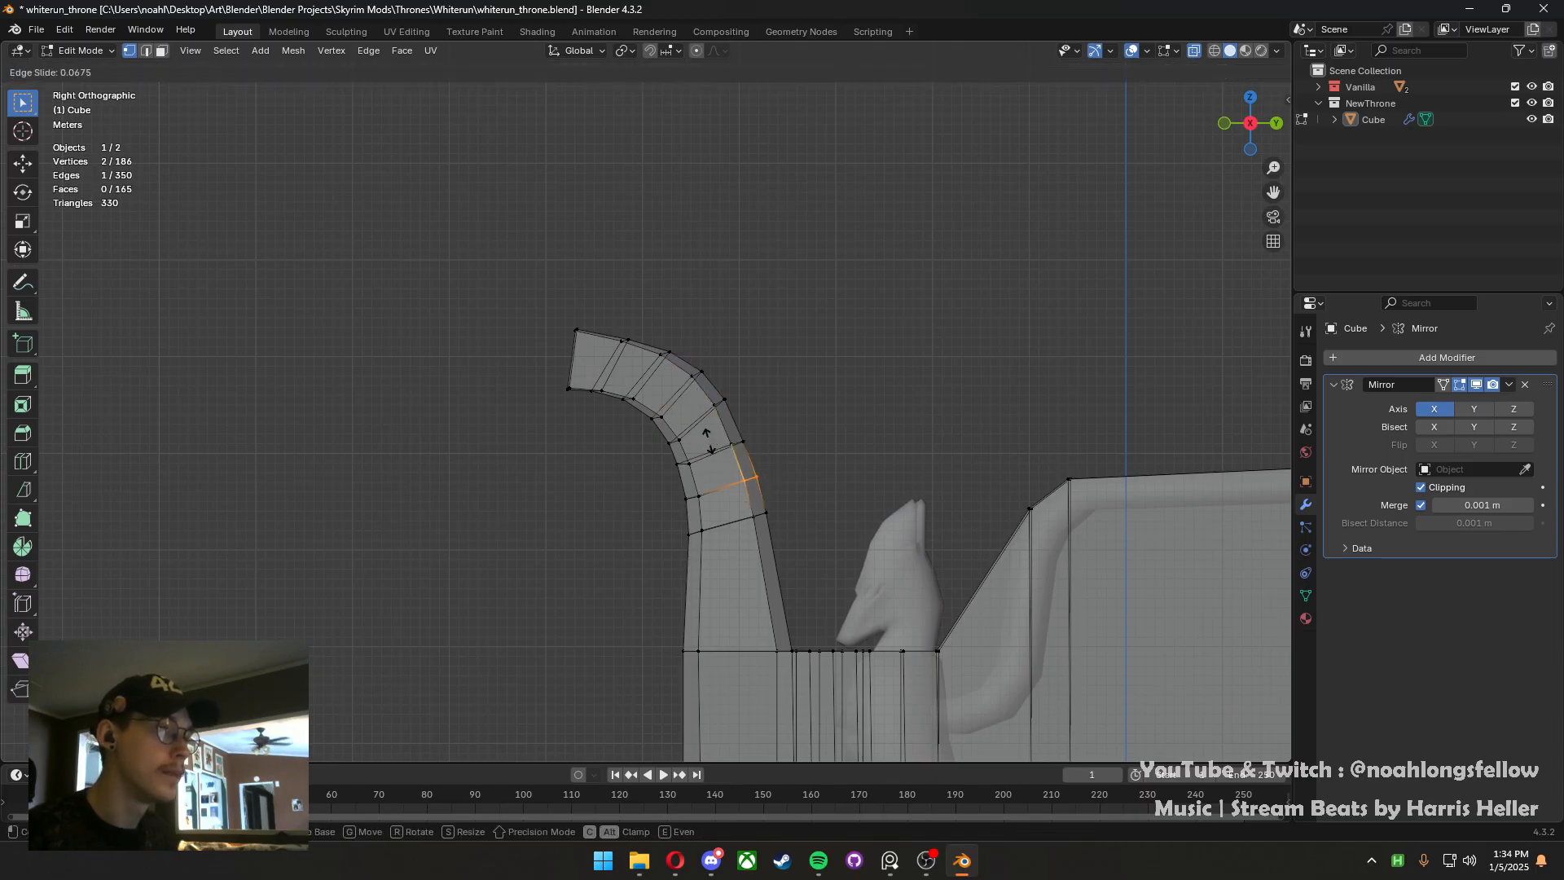
pyautogui.click(707, 438)
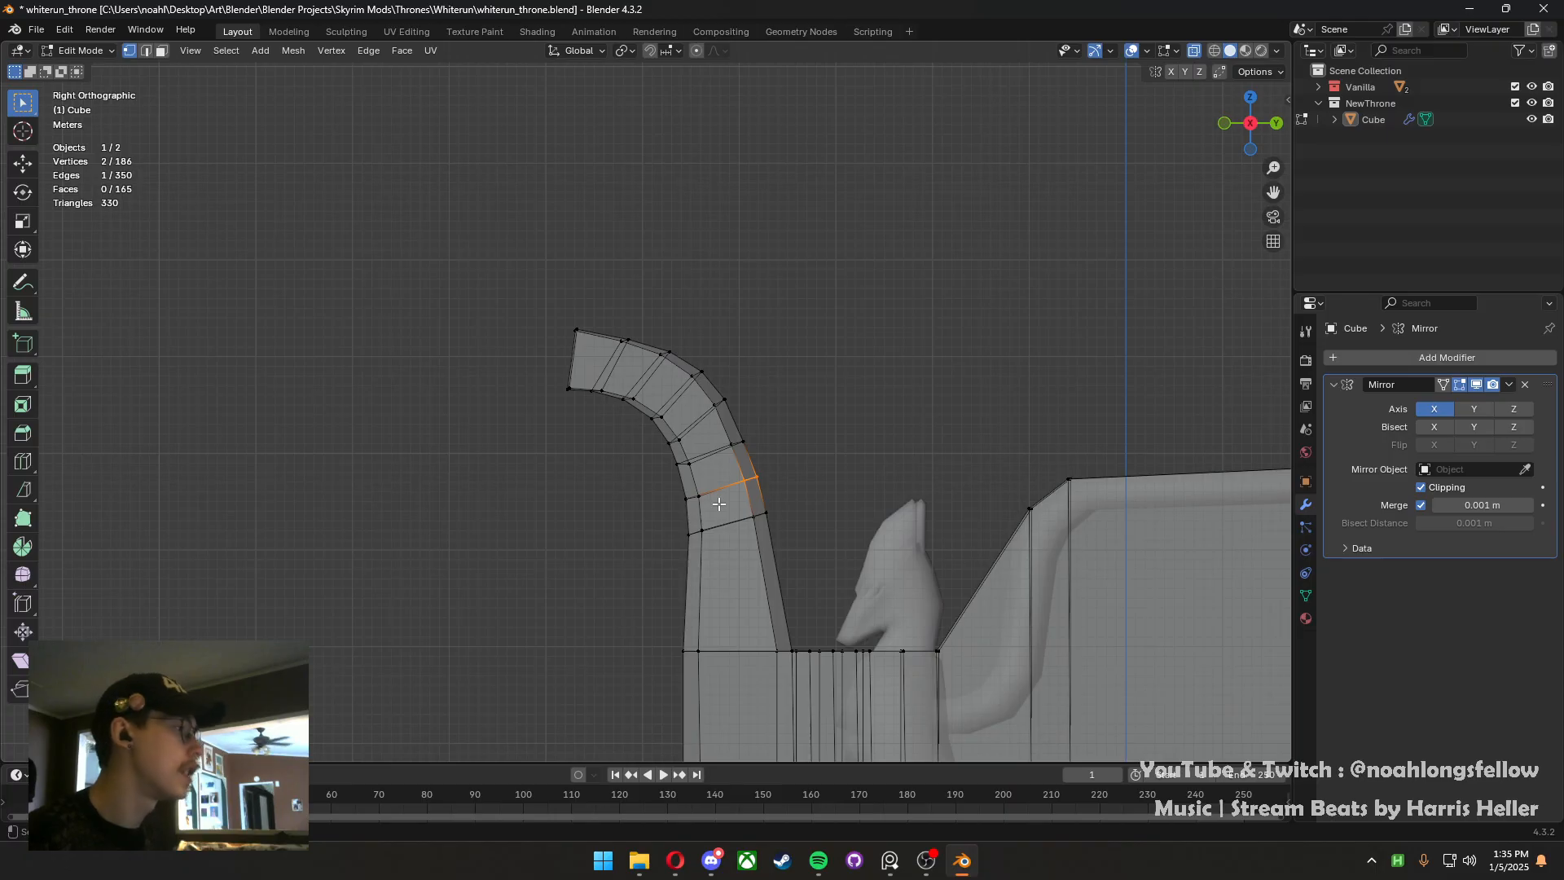
# Narrow the horn's end face along X with proportional editing enabled so the neighbouring segments taper with it
pyautogui.moveTo(587, 448); pyautogui.dragTo(778, 545, button='middle')
pyautogui.press('3')
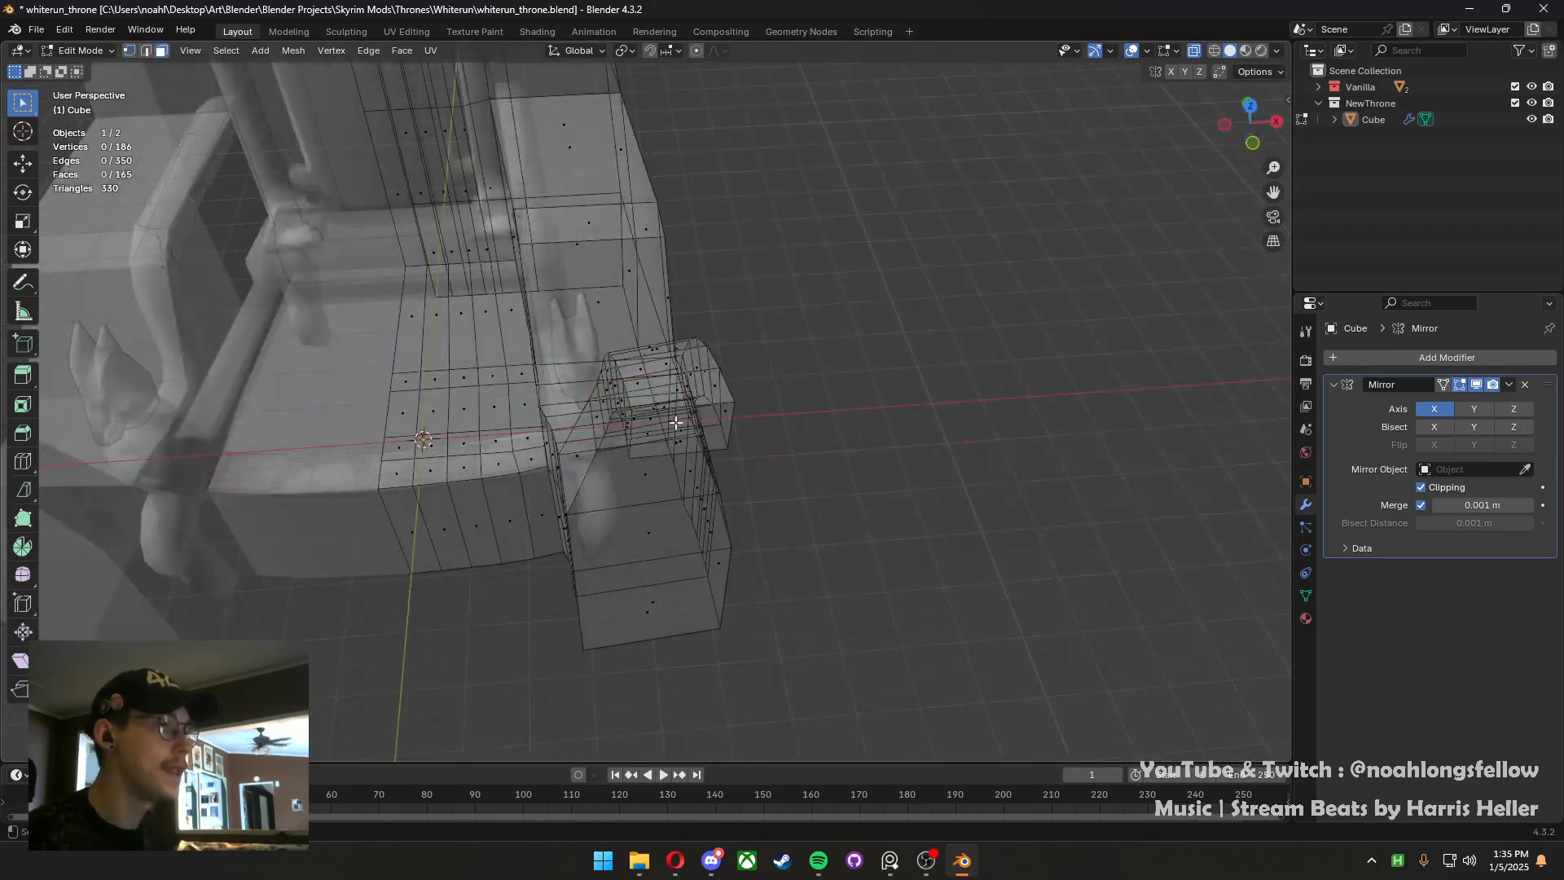
pyautogui.click(679, 423)
pyautogui.moveTo(679, 425); pyautogui.dragTo(686, 514, button='middle')
pyautogui.moveTo(795, 539); pyautogui.dragTo(828, 545, button='middle')
pyautogui.press('o')
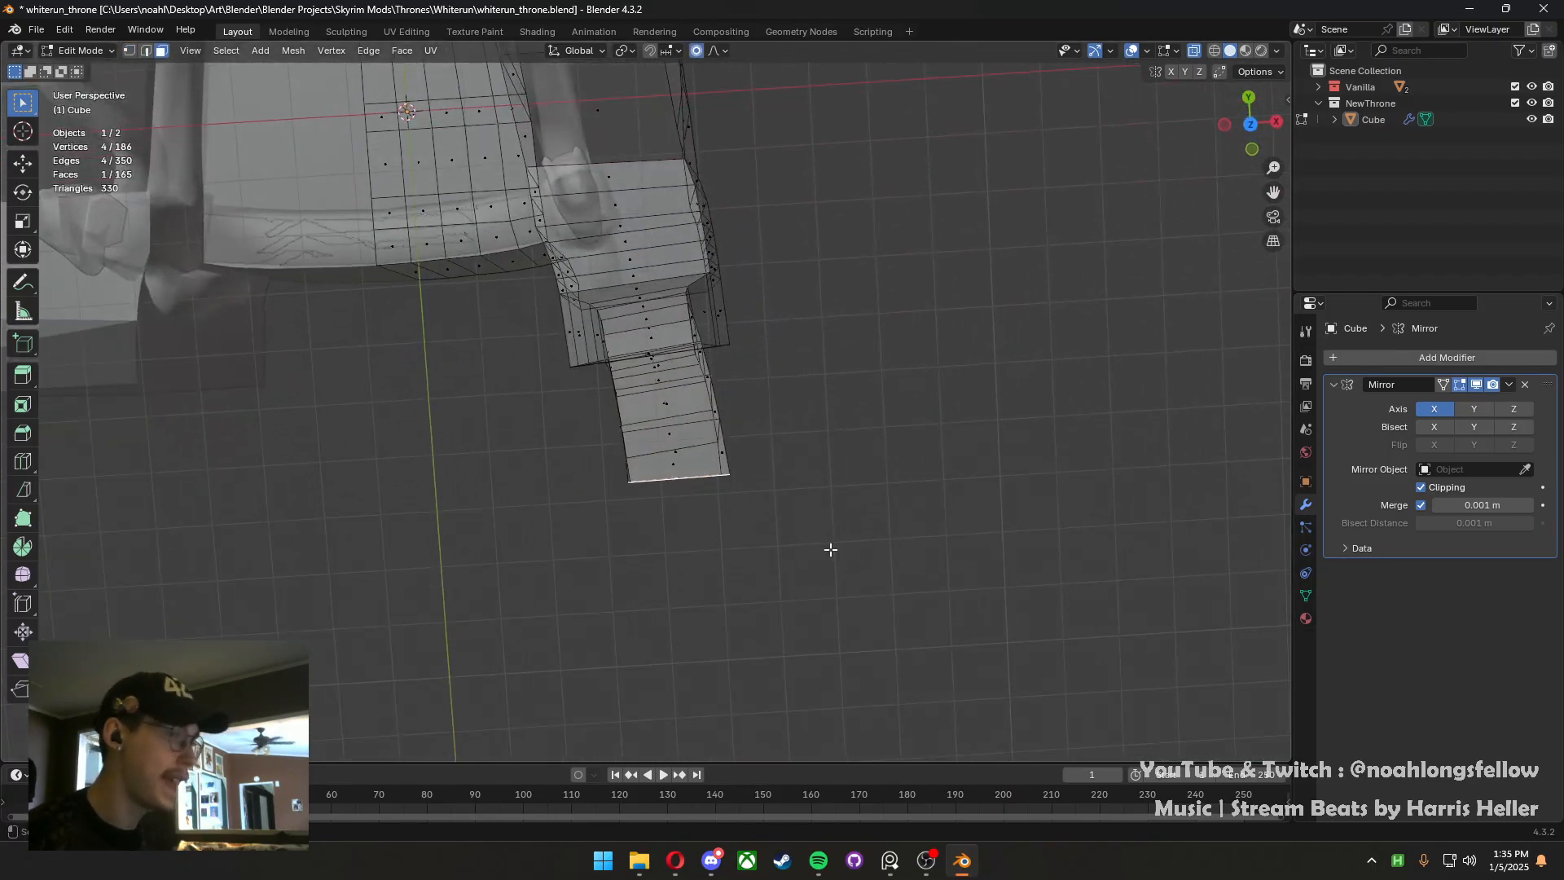
pyautogui.press('s')
pyautogui.press('x')
pyautogui.scroll(3, 815, 550)
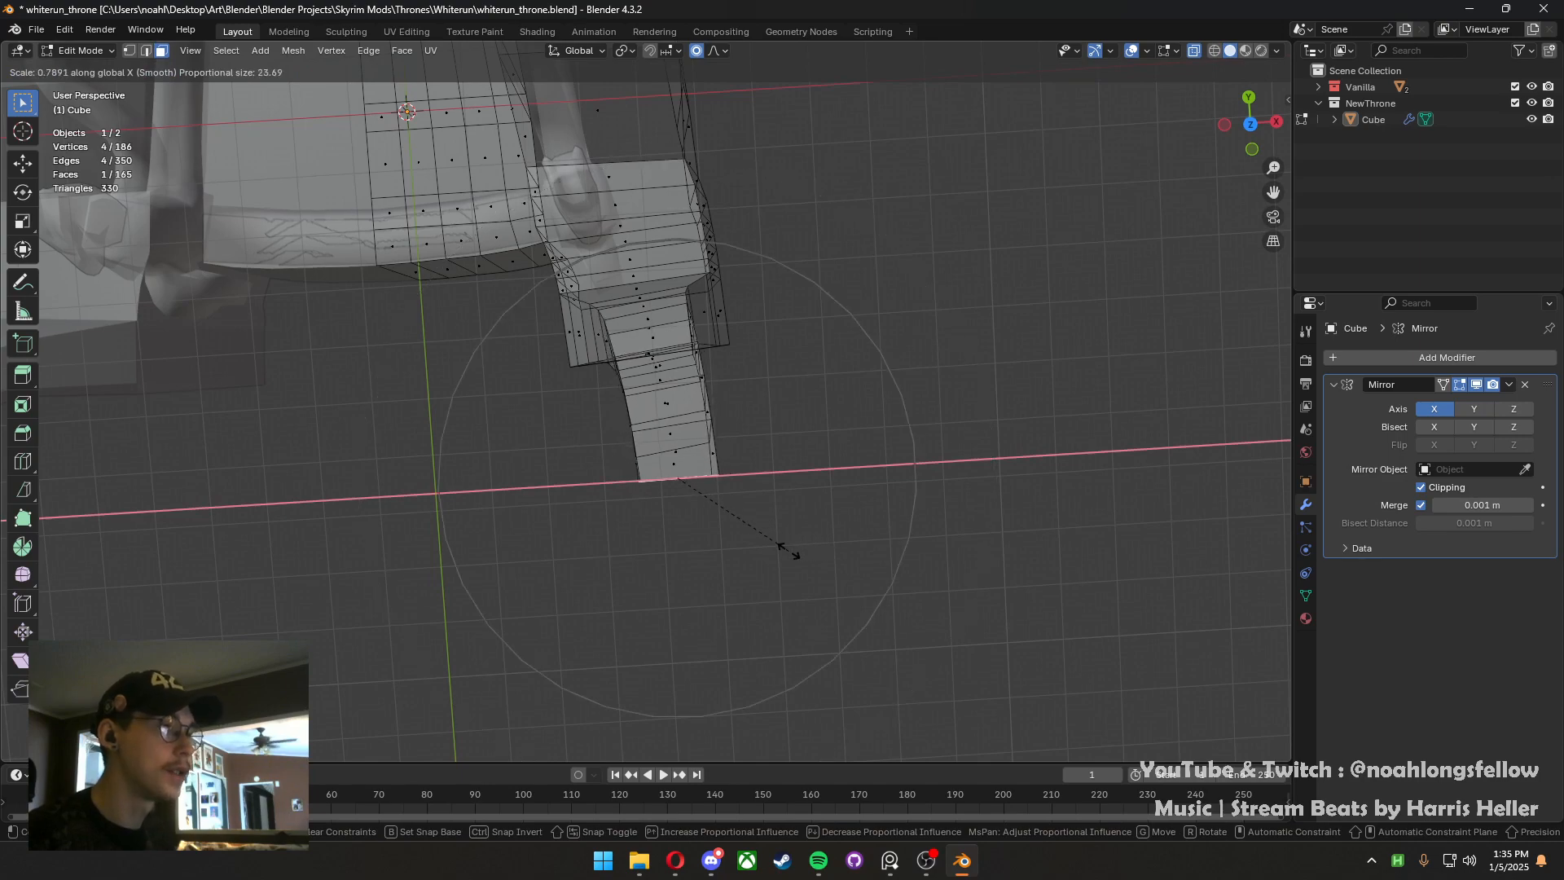
pyautogui.click(773, 549)
# Save the throne file with the tapered horn
pyautogui.moveTo(774, 544); pyautogui.dragTo(942, 396, button='middle')
pyautogui.keyDown('shift'); pyautogui.moveTo(733, 408); pyautogui.dragTo(731, 335, button='middle'); pyautogui.keyUp('shift')
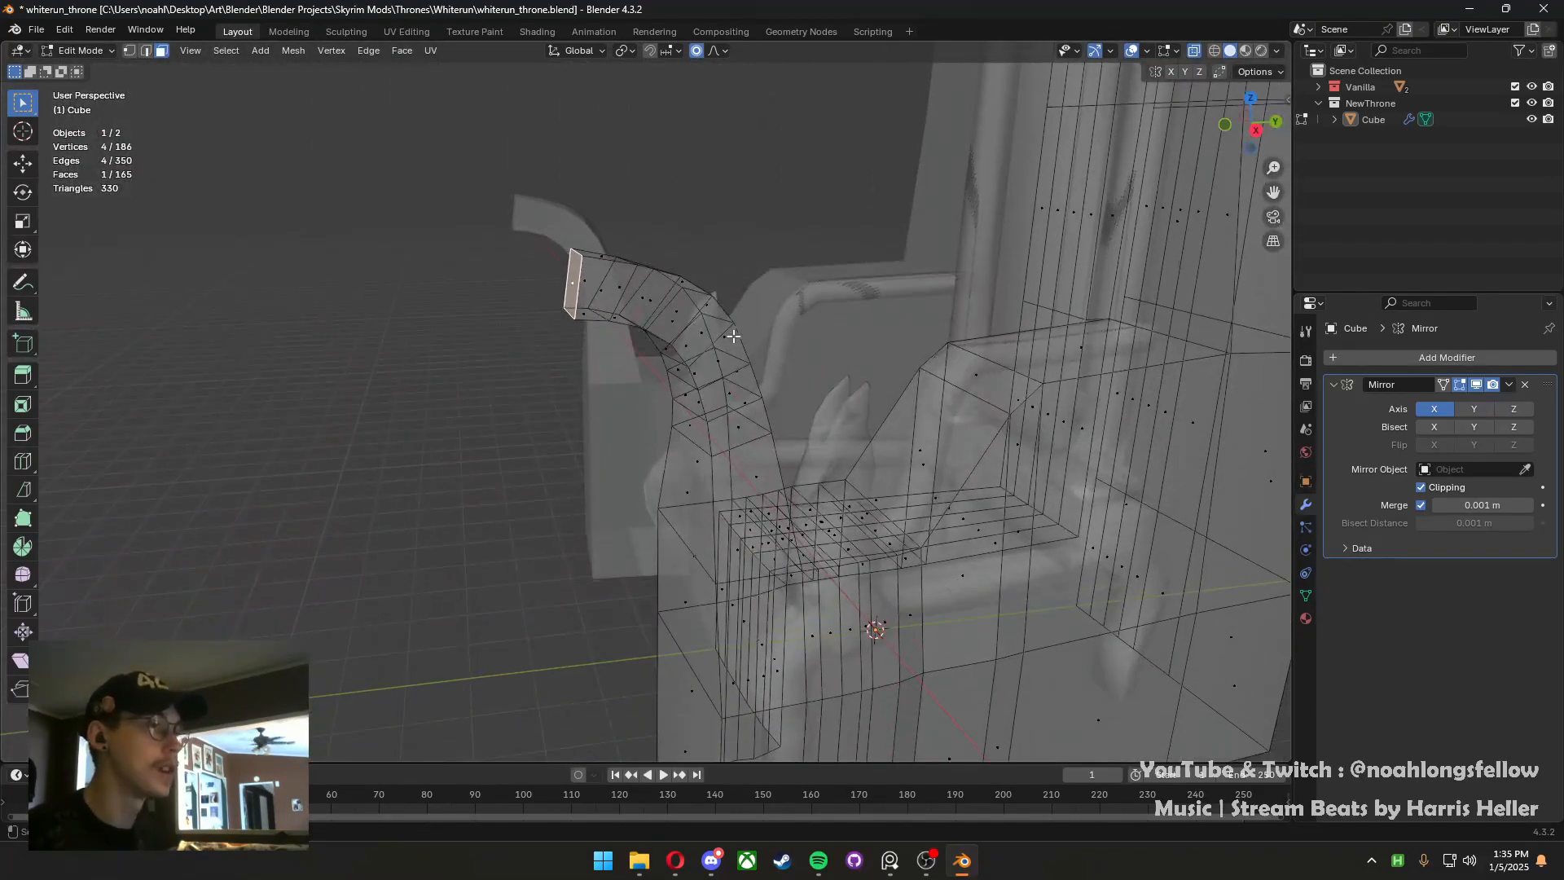
pyautogui.press('`')
pyautogui.click(959, 362)
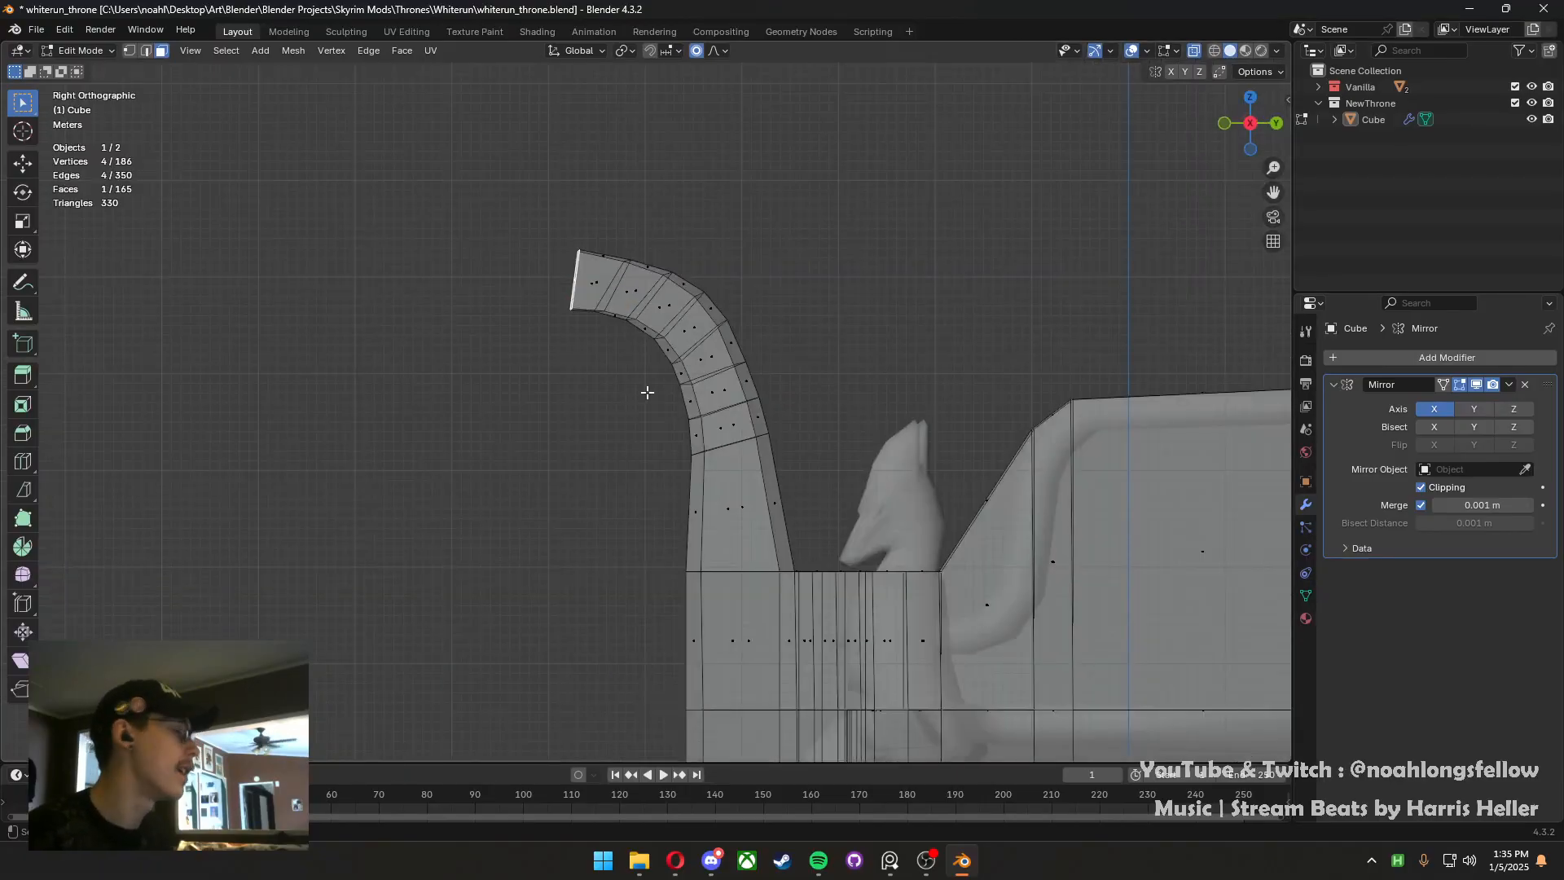
pyautogui.moveTo(684, 401)
pyautogui.mouseDown(button='middle')
pyautogui.moveTo(701, 395)
pyautogui.moveTo(666, 400)
pyautogui.mouseUp(button='middle')
pyautogui.press('`')
pyautogui.click(725, 409)
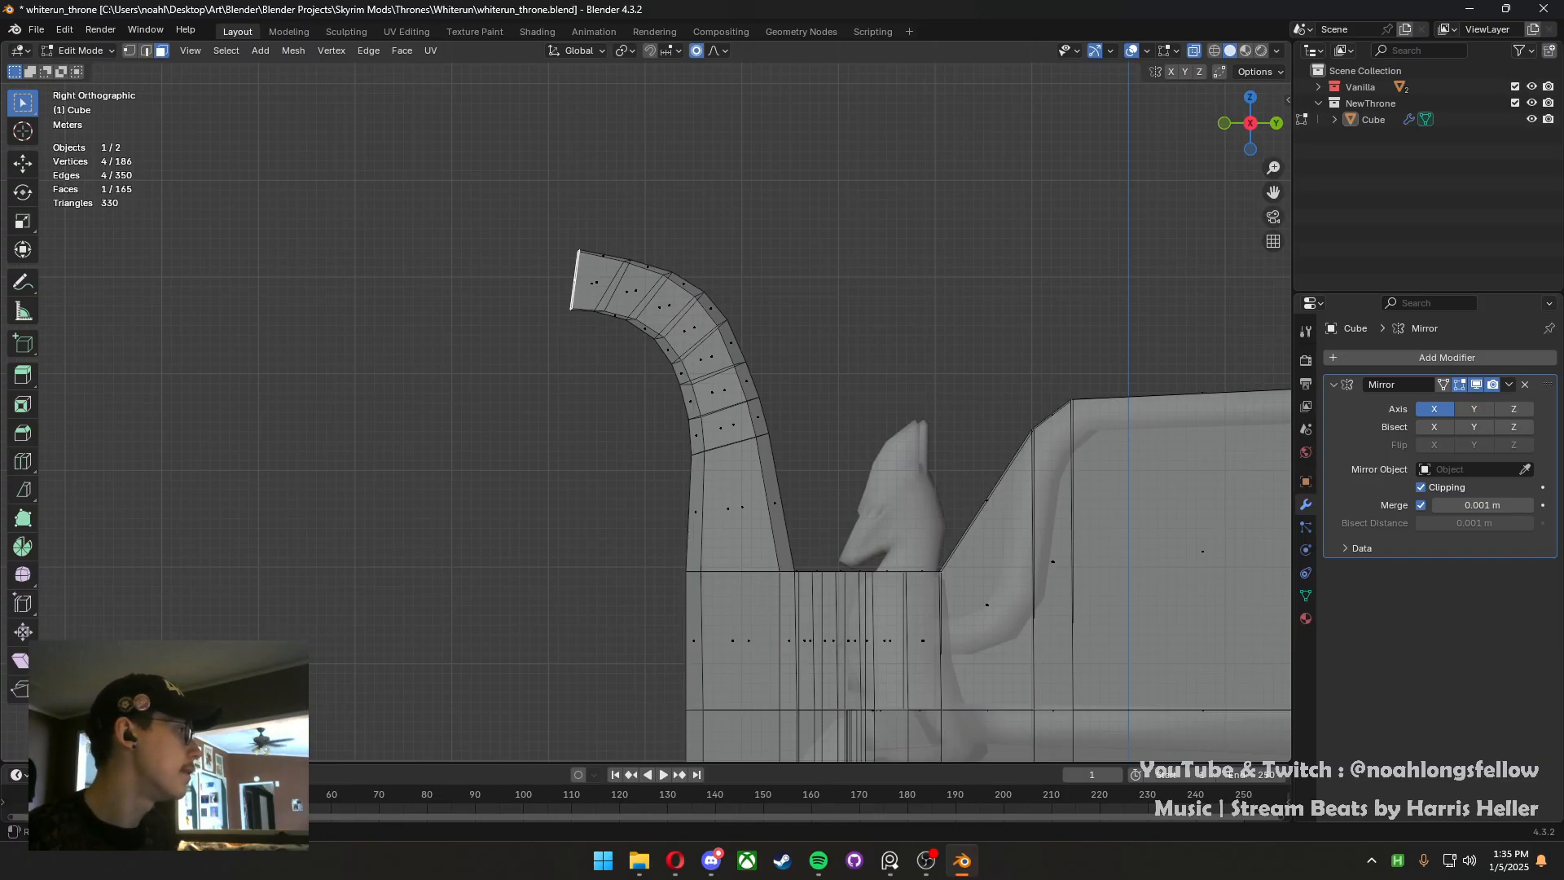
pyautogui.moveTo(327, 305); pyautogui.dragTo(438, 323, button='middle')
pyautogui.hotkey('ctrl', 's')
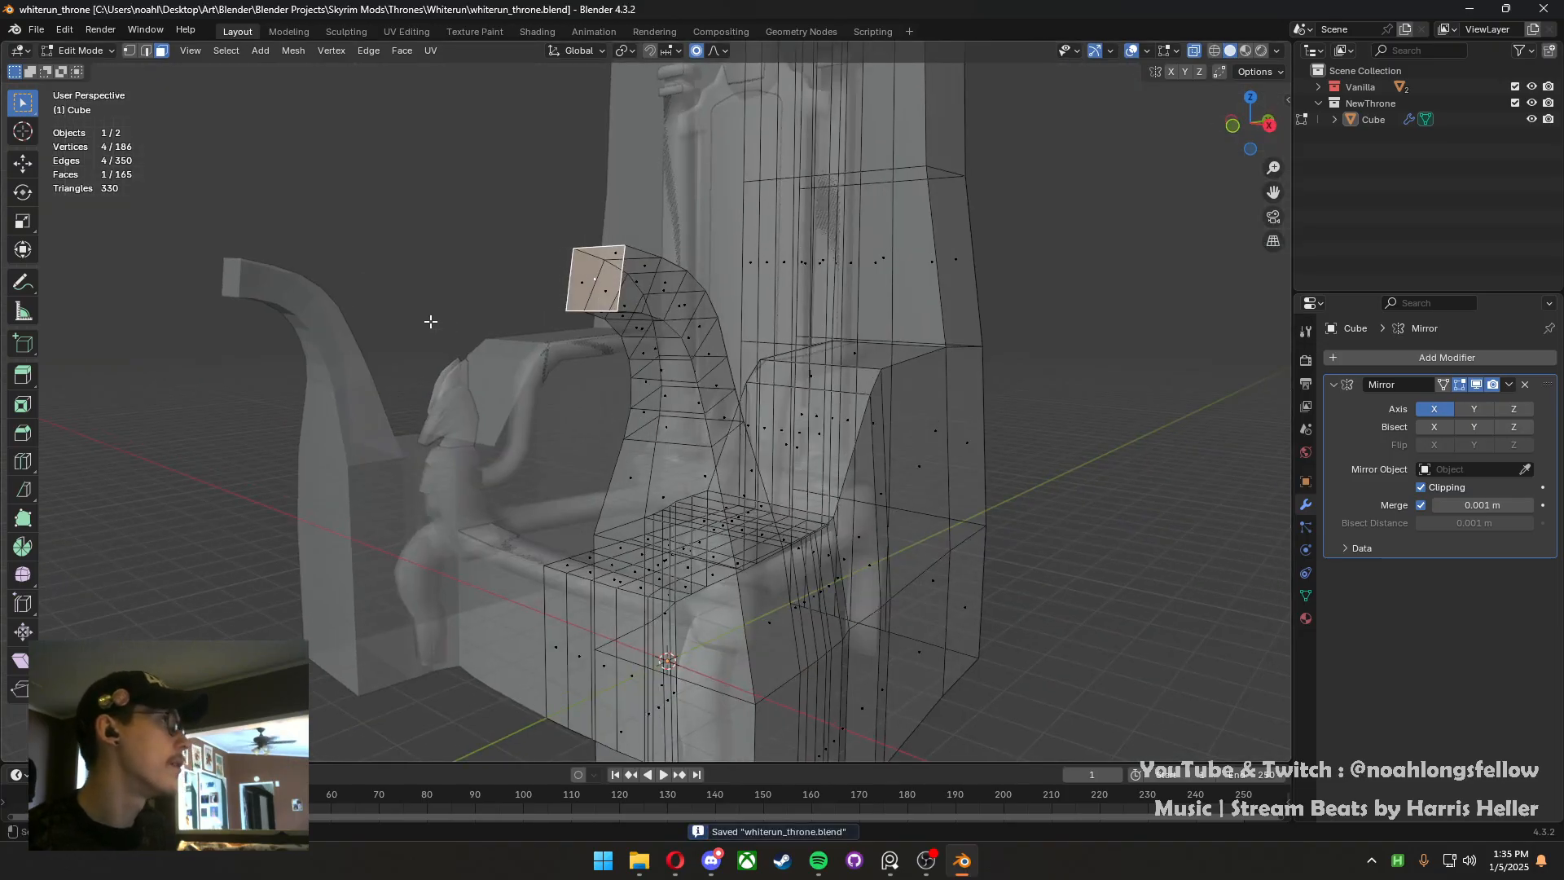
# Lower the bottom edge of the horn's end face about 4 m along Z with a proportional editing radius of about 10 m
pyautogui.press('2')
pyautogui.click(589, 312)
pyautogui.moveTo(589, 312); pyautogui.dragTo(549, 304, button='middle')
pyautogui.click(575, 306)
pyautogui.press('g')
pyautogui.press('z')
pyautogui.scroll(7, 548, 317)
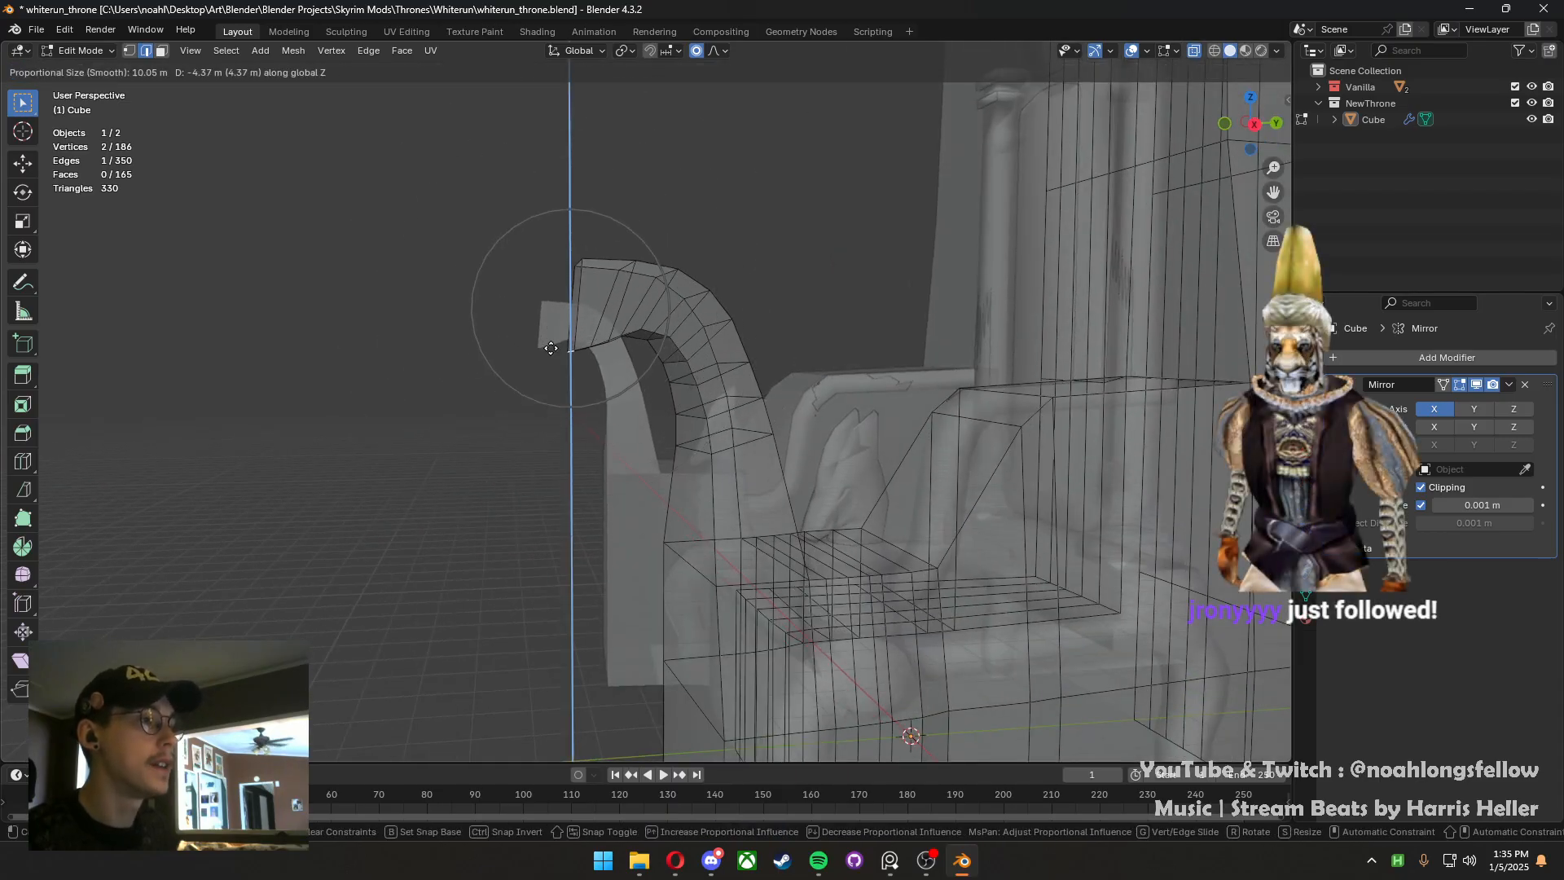
pyautogui.click(557, 343)
# Raise the two underside vertices just behind the horn's tip about 0.8 m without proportional editing to smooth the lower curve
pyautogui.press('3')
pyautogui.click(567, 314)
pyautogui.moveTo(565, 314); pyautogui.dragTo(702, 370, button='middle')
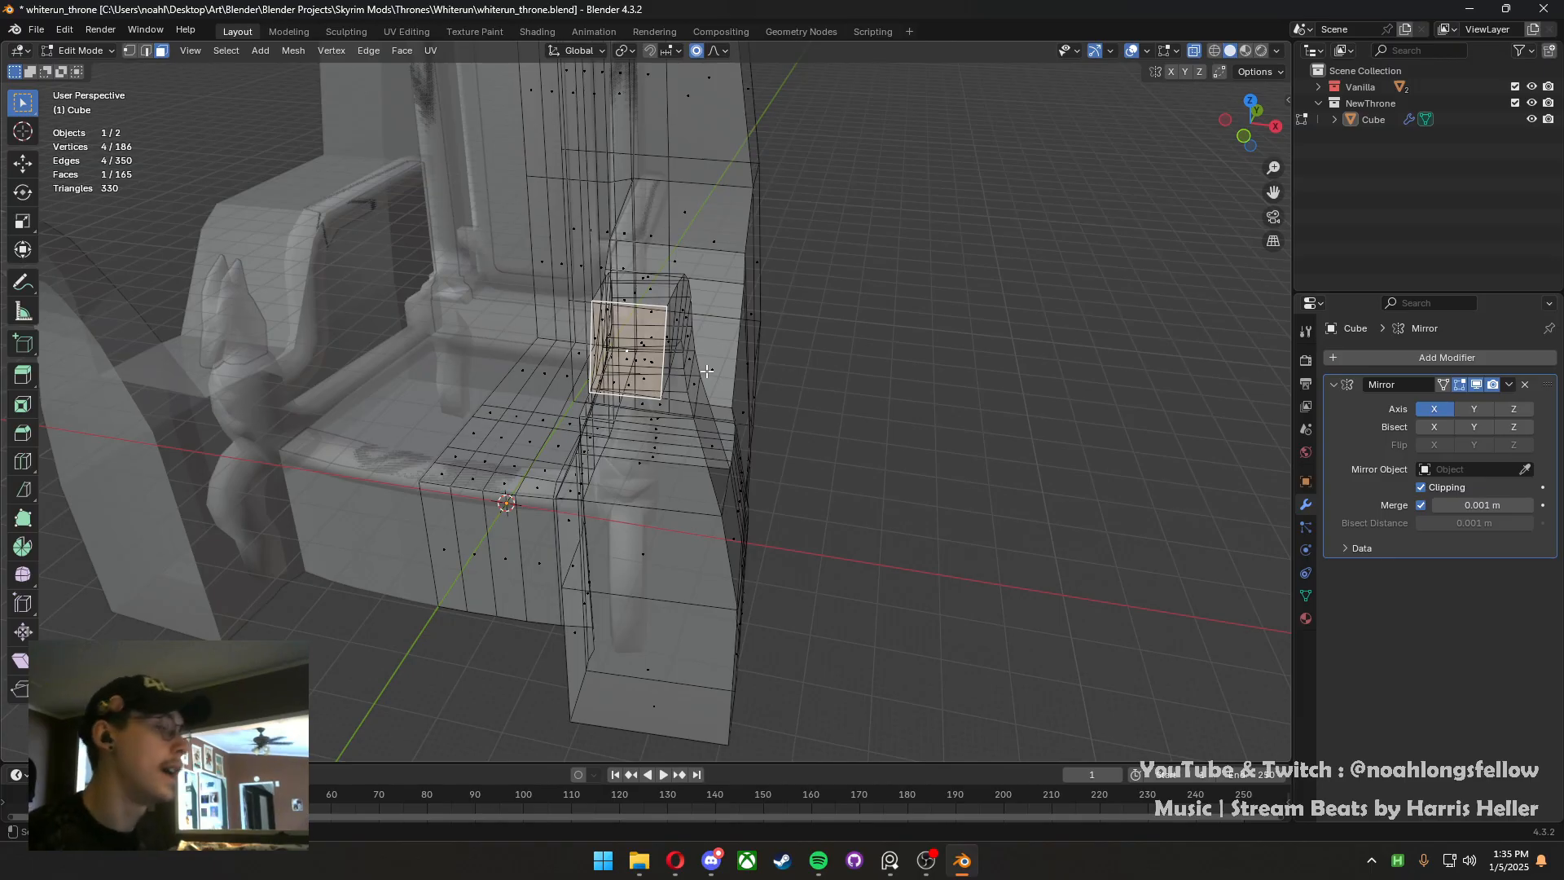
pyautogui.moveTo(695, 372); pyautogui.dragTo(681, 369, button='middle')
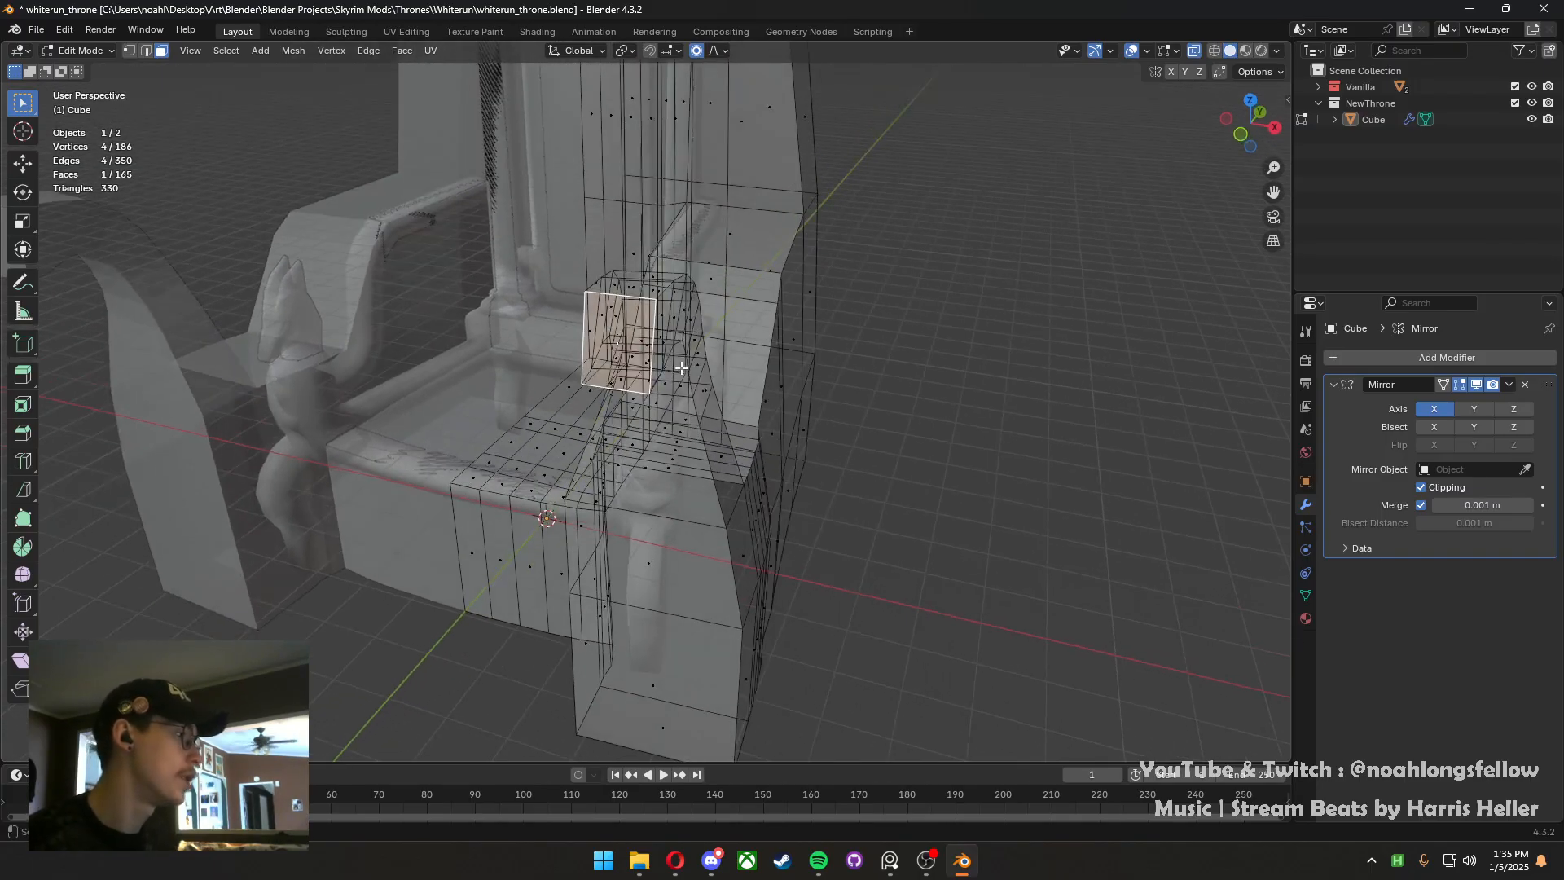
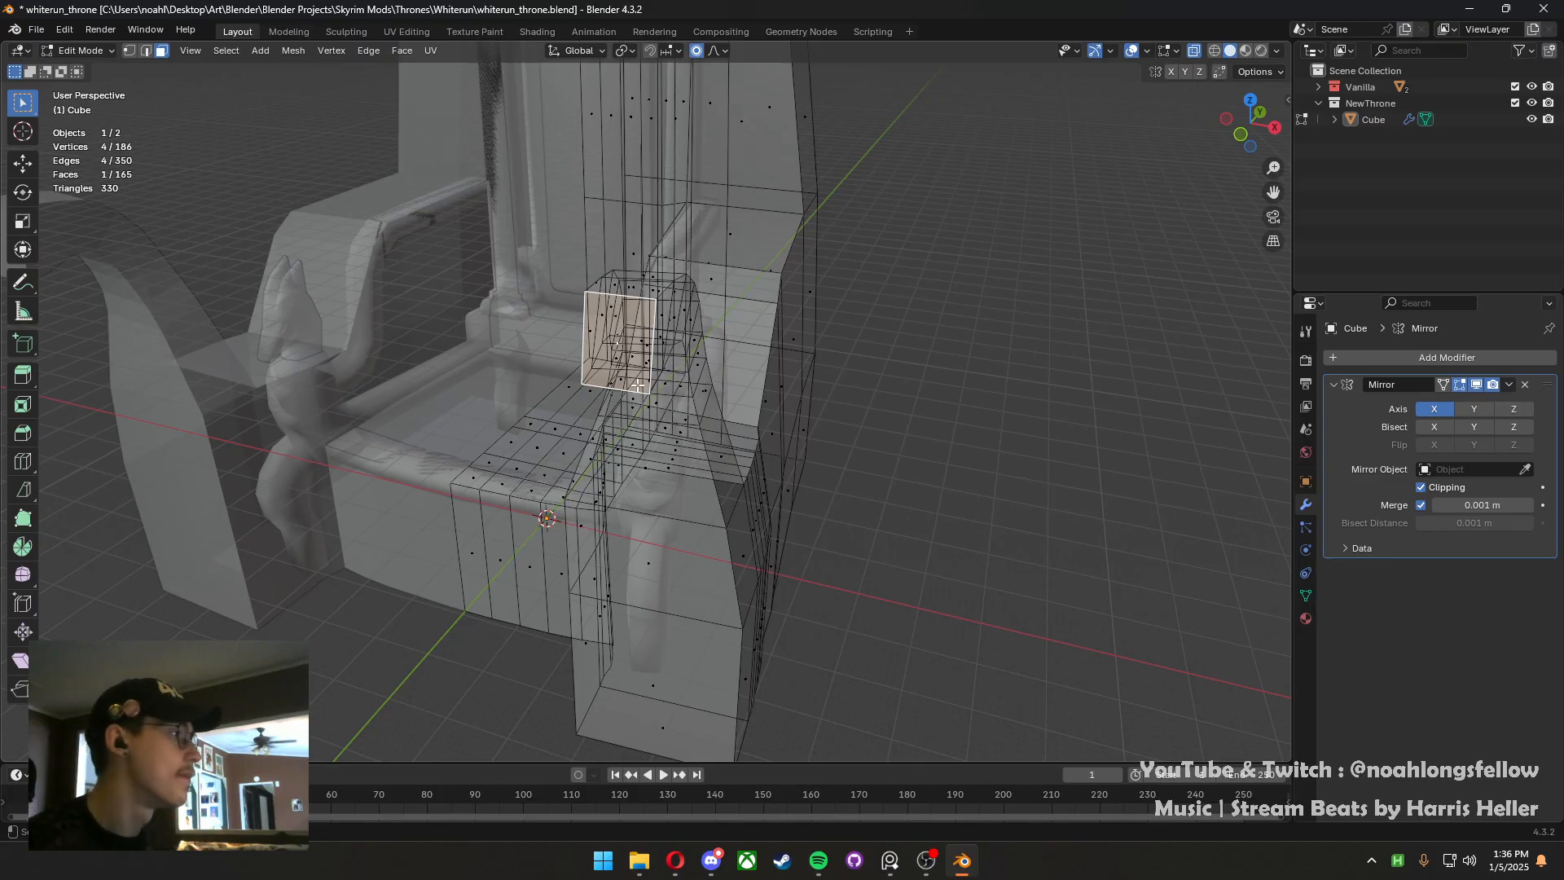
pyautogui.moveTo(637, 389); pyautogui.dragTo(573, 394, button='middle')
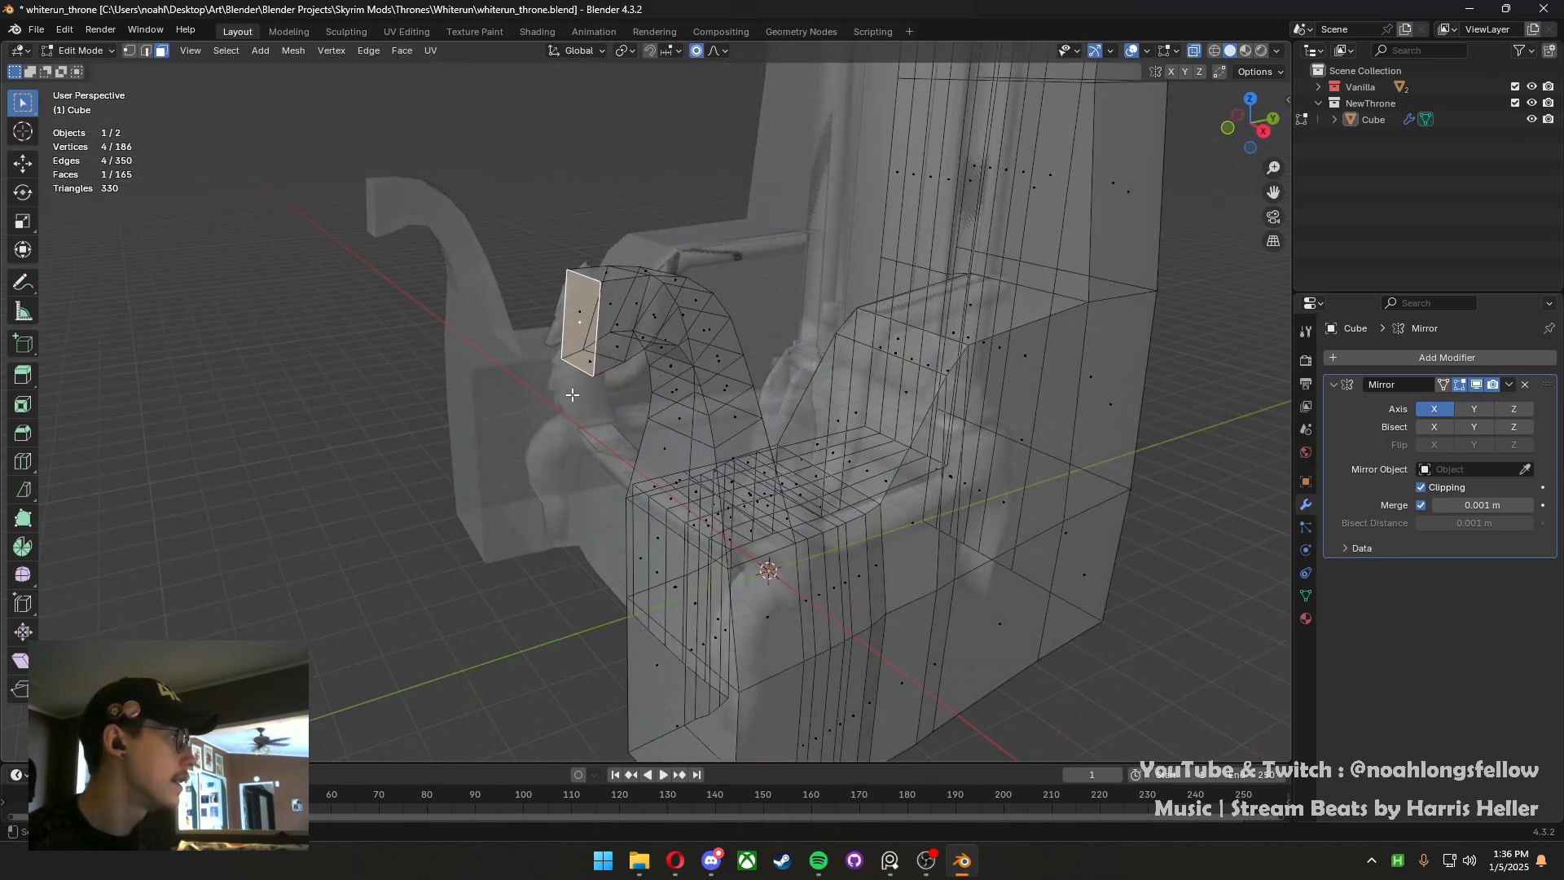
pyautogui.press('KP_3')
pyautogui.keyDown('shift'); pyautogui.moveTo(644, 391); pyautogui.dragTo(654, 403, button='middle'); pyautogui.keyUp('shift')
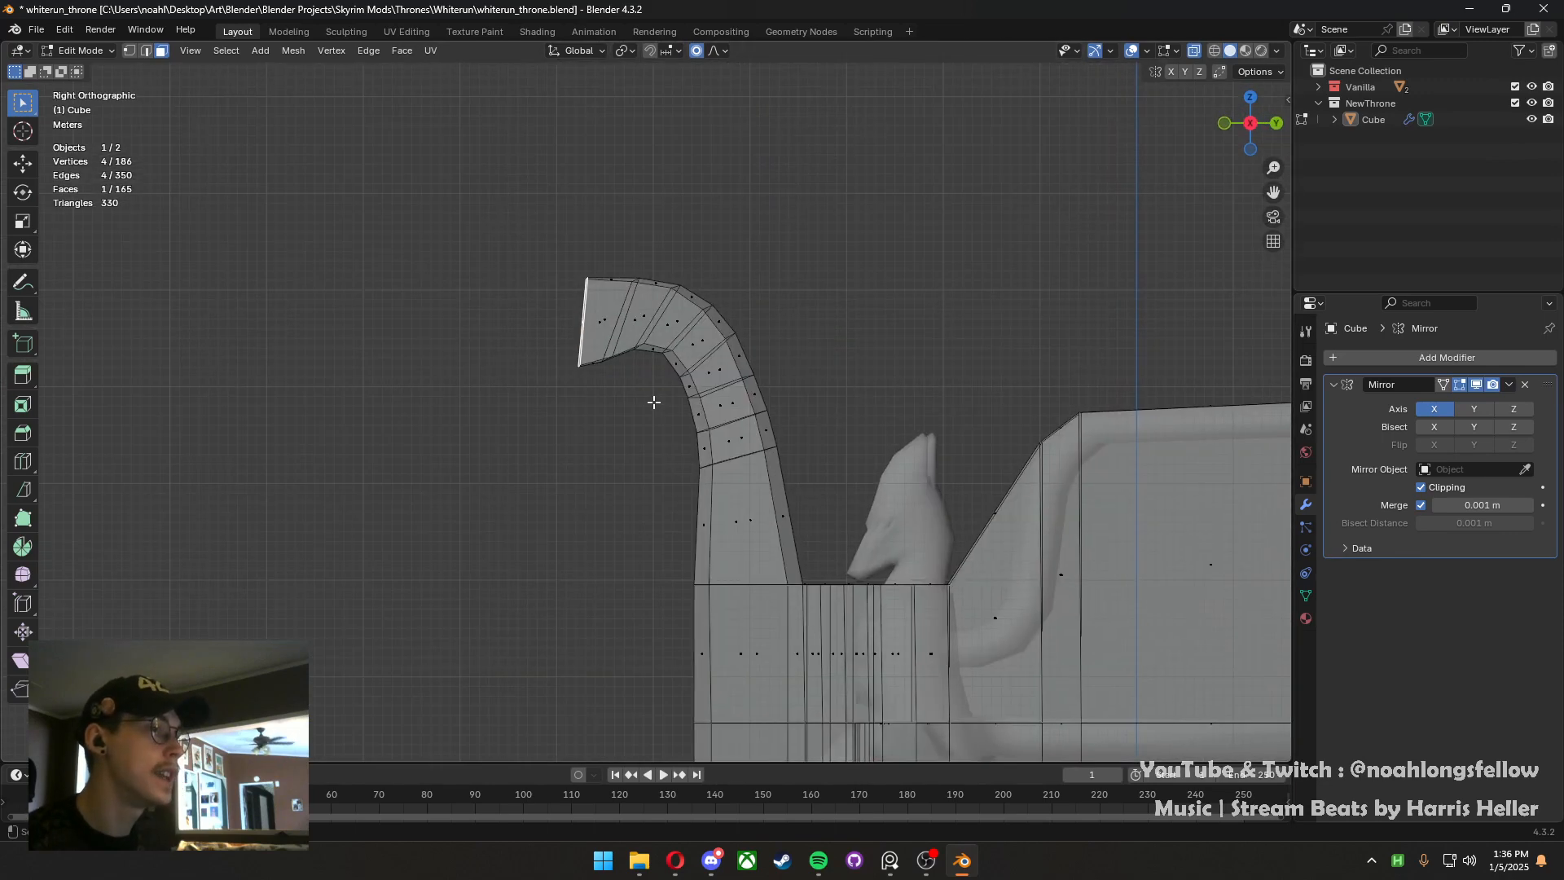
pyautogui.press('1')
pyautogui.moveTo(621, 372); pyautogui.dragTo(601, 351)
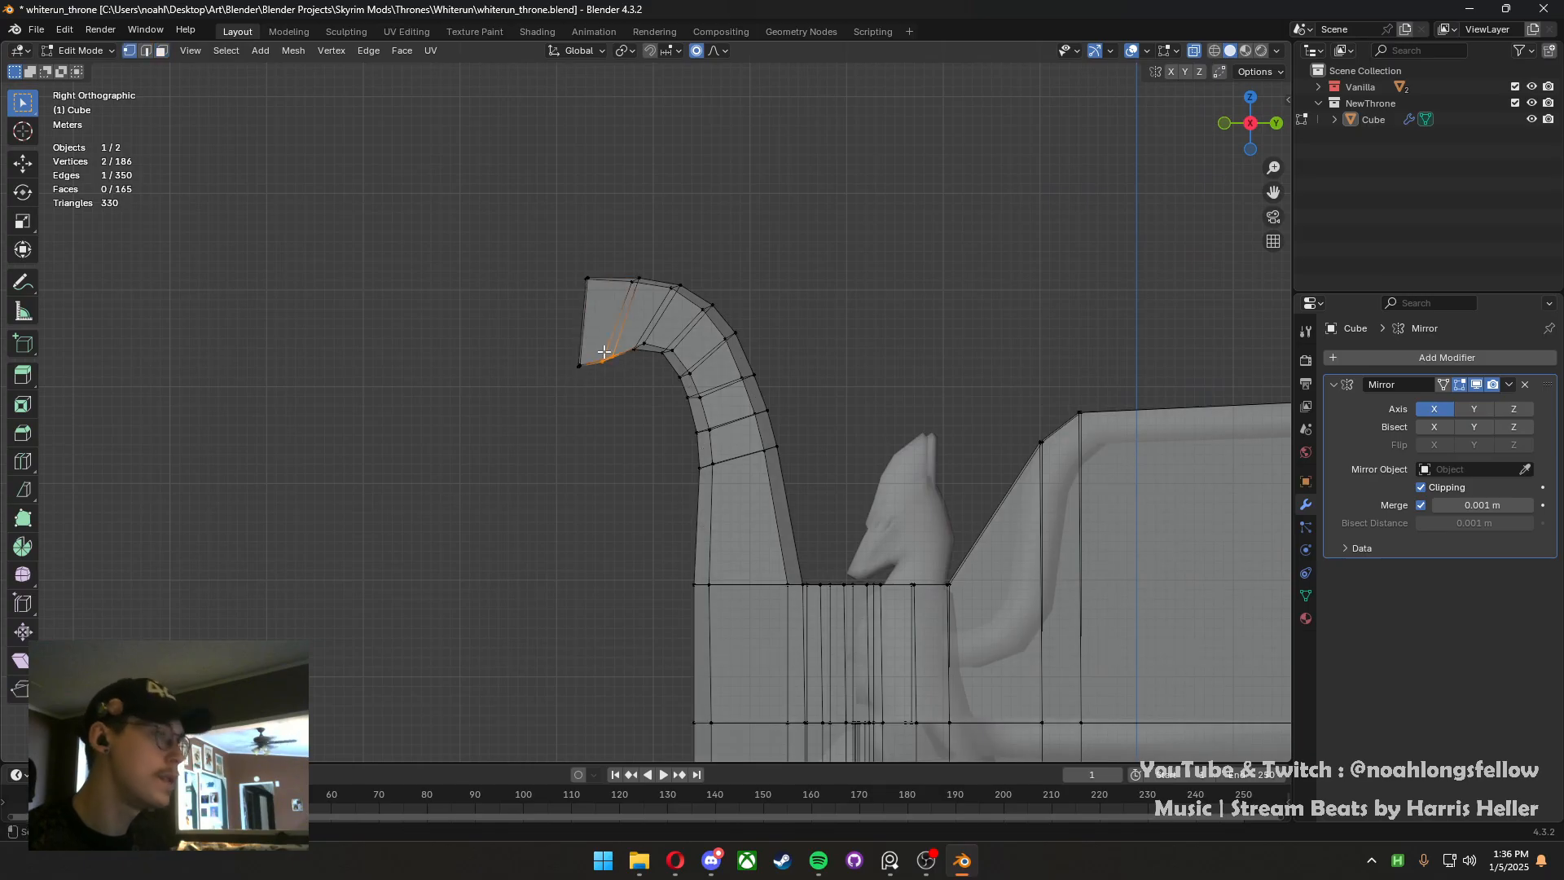
pyautogui.scroll(1, 623, 350)
pyautogui.press('g')
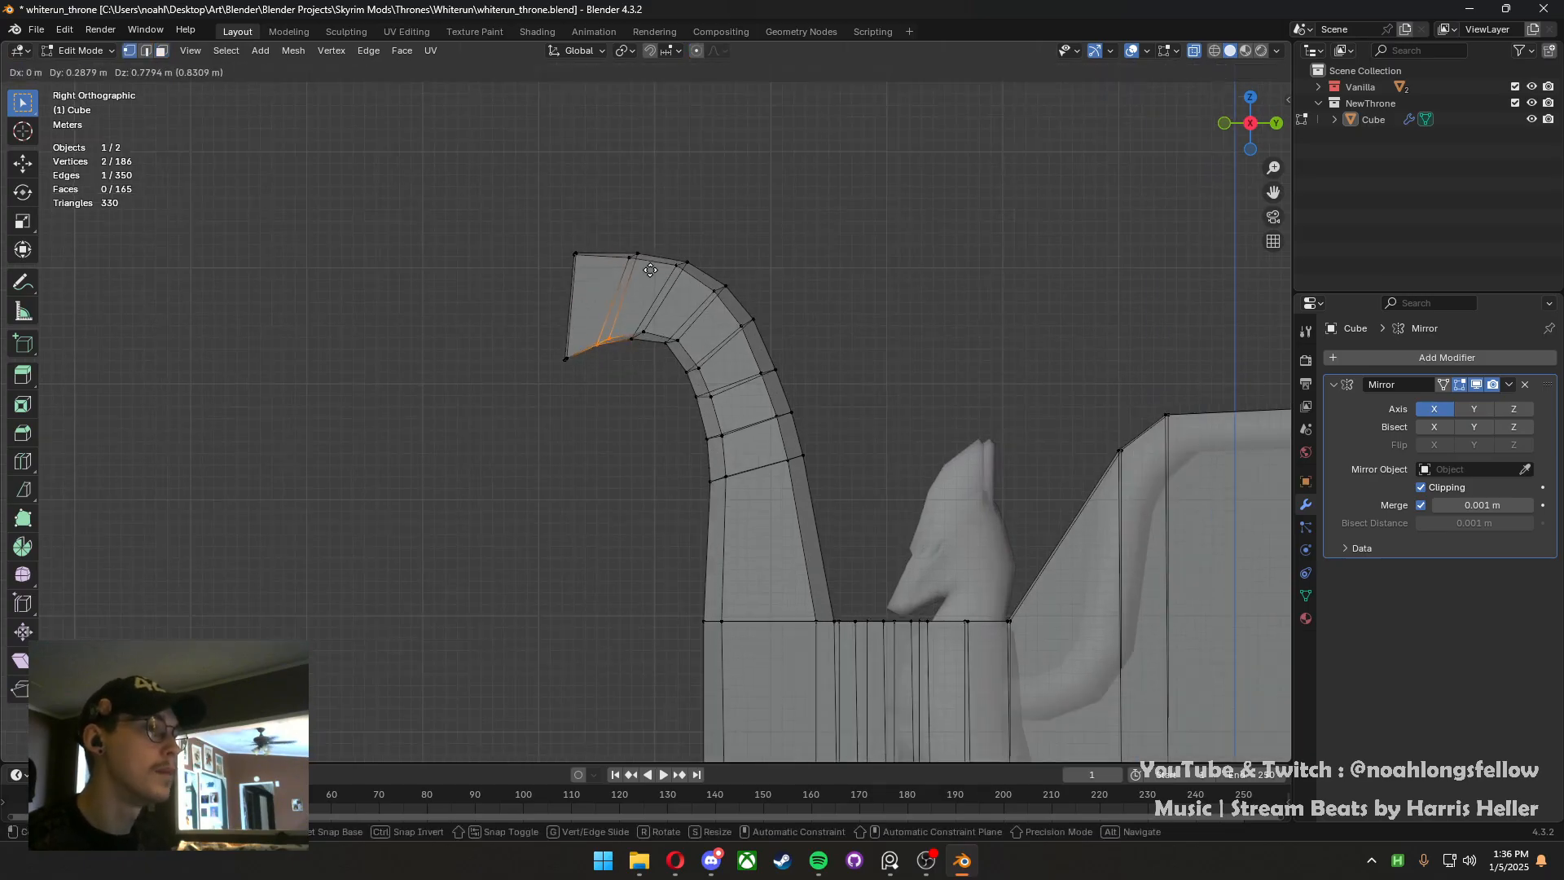
pyautogui.click(621, 269)
# Adjust the position of the lower outer corner vertex of the horn's tip in front orthographic view
pyautogui.moveTo(622, 269); pyautogui.dragTo(757, 339, button='middle')
pyautogui.press('`')
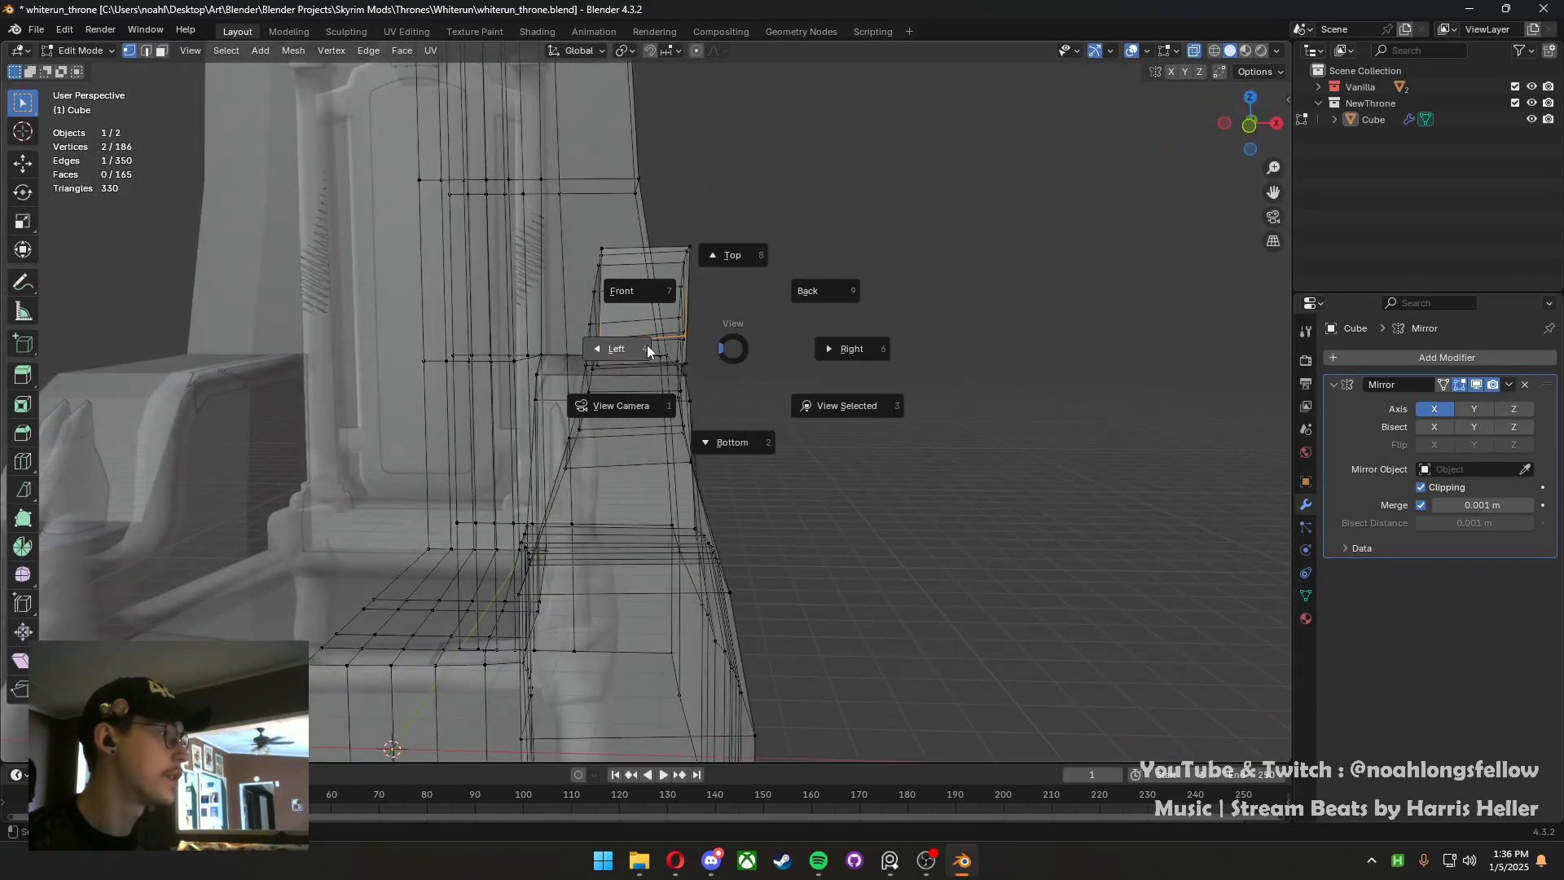
pyautogui.click(639, 293)
pyautogui.click(685, 357)
pyautogui.press('g')
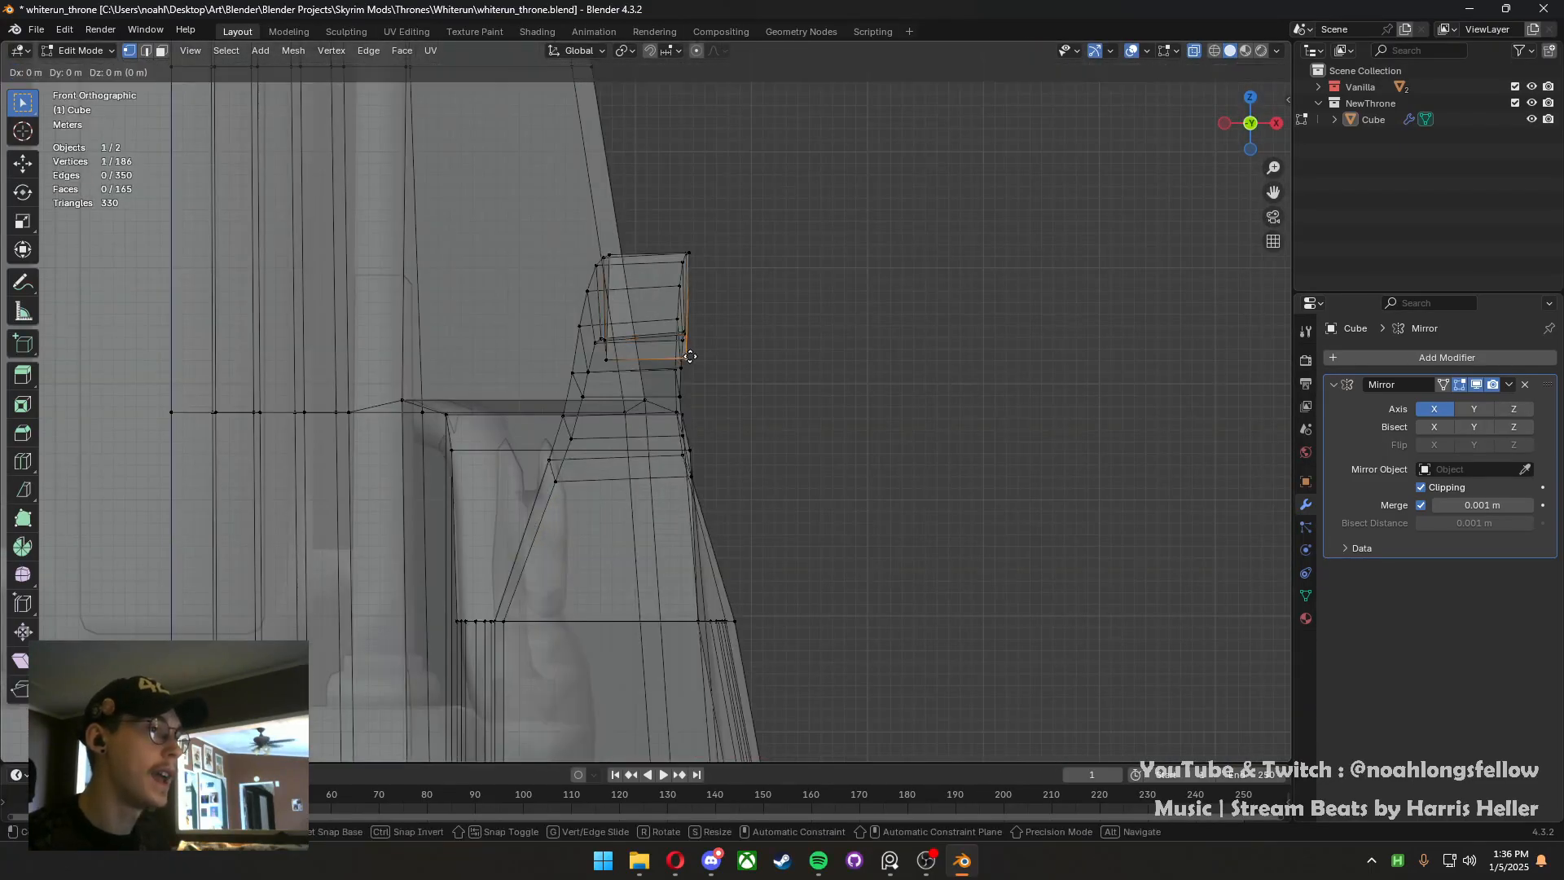
pyautogui.click(739, 335)
# Select the horn's end face in face mode and save the file
pyautogui.moveTo(739, 335); pyautogui.dragTo(652, 391, button='middle')
pyautogui.click(597, 481)
pyautogui.keyDown('shift'); pyautogui.click(683, 481); pyautogui.keyUp('shift')
pyautogui.press('3')
pyautogui.click(720, 308)
pyautogui.hotkey('ctrl', 's')
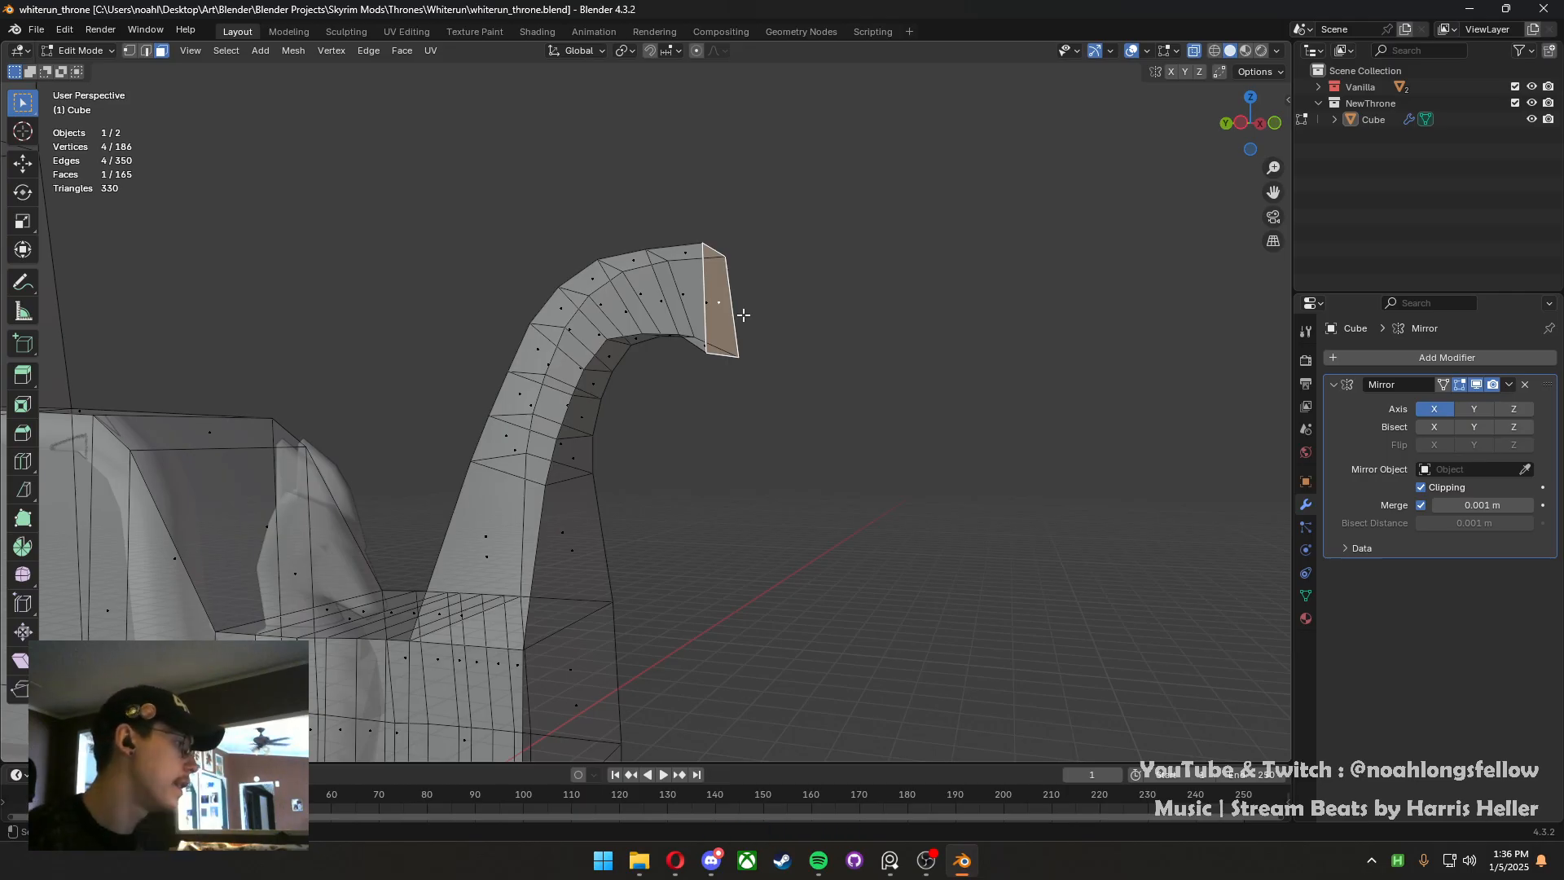
# Scale the bottom edge of the horn's end face slightly narrower along X
pyautogui.moveTo(906, 378); pyautogui.dragTo(621, 457, button='middle')
pyautogui.press('2')
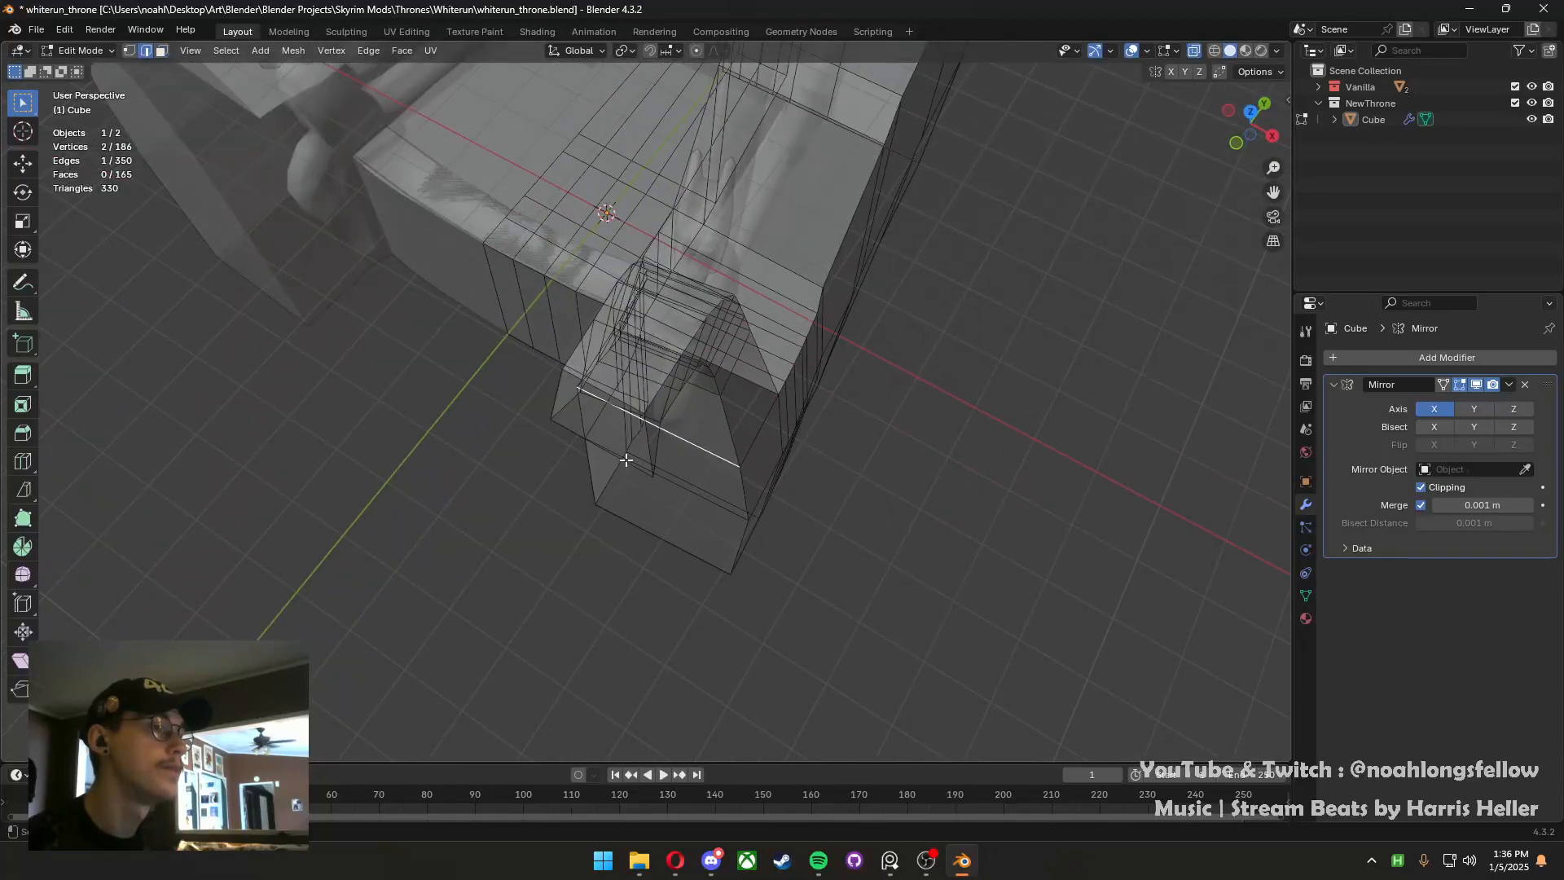
pyautogui.click(621, 457)
pyautogui.press('s')
pyautogui.press('x')
pyautogui.click(700, 501)
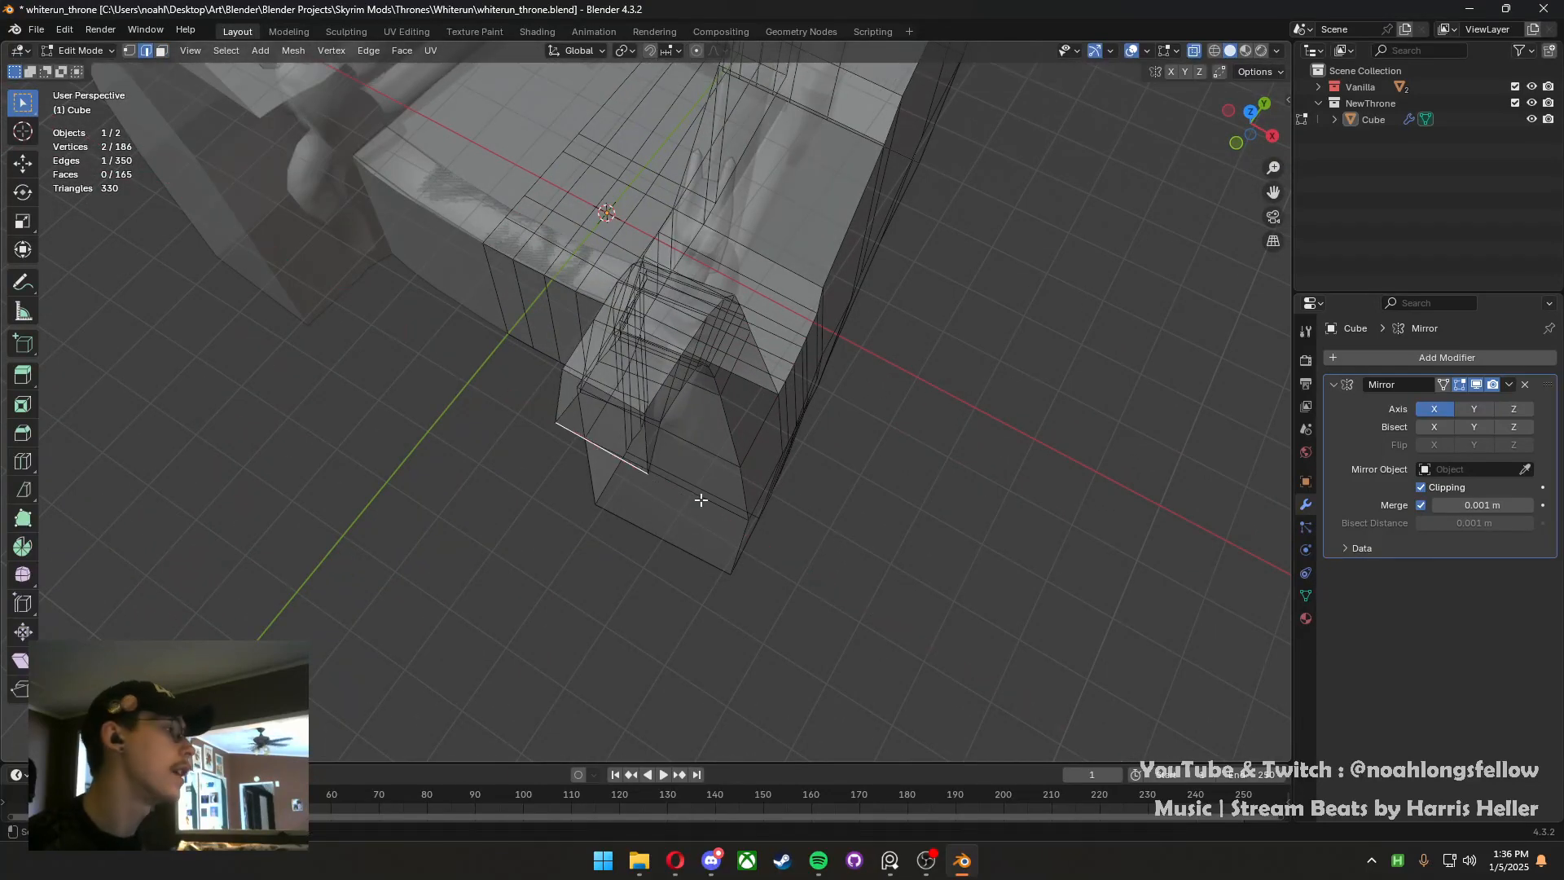
pyautogui.moveTo(630, 530); pyautogui.dragTo(558, 485, button='middle')
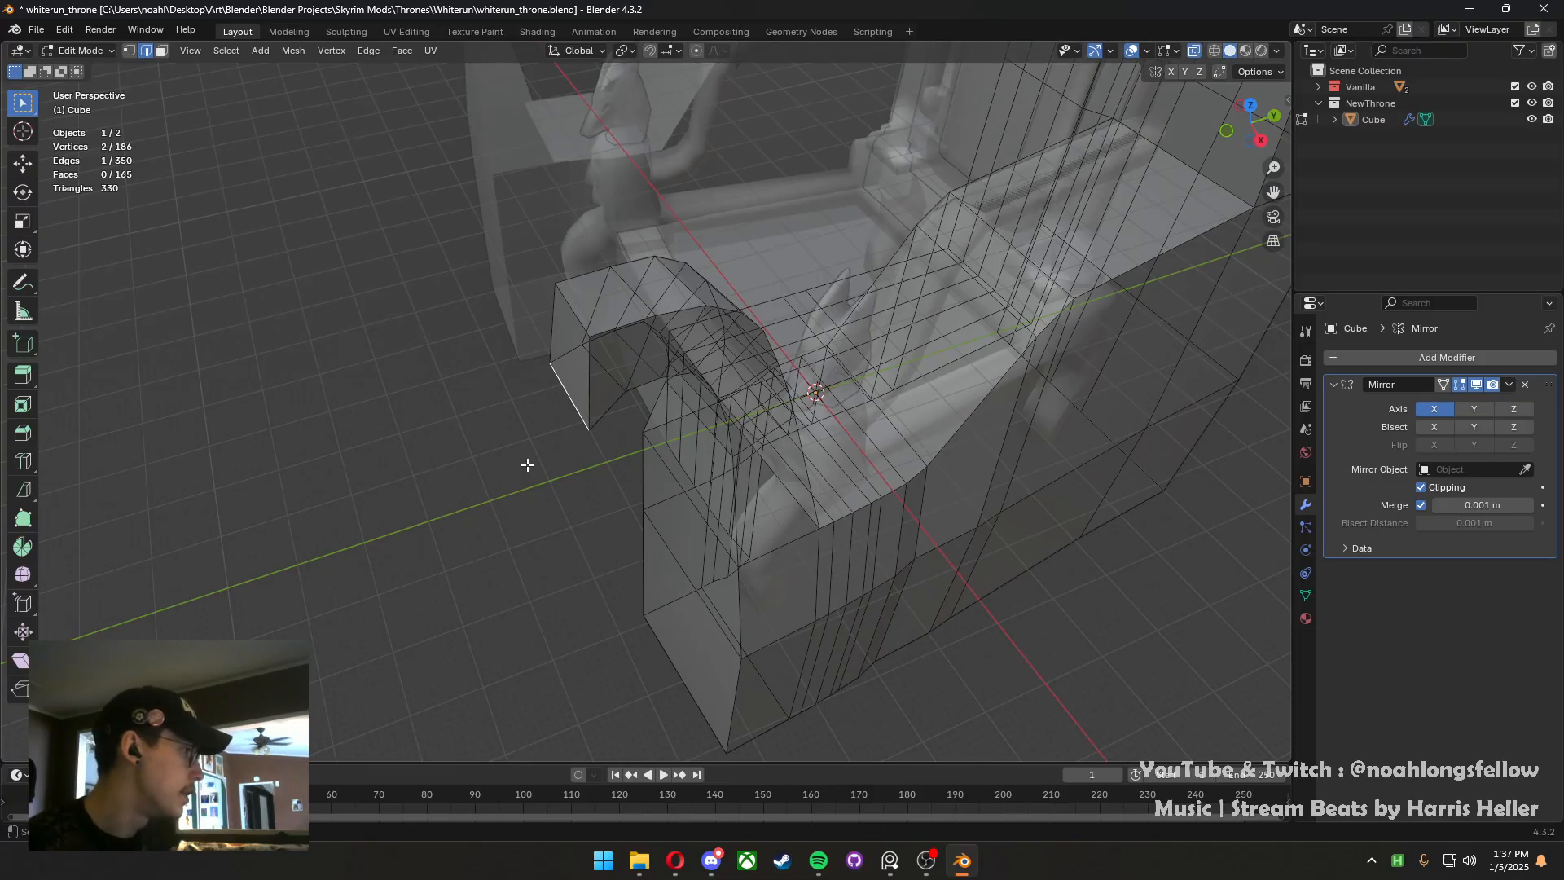
pyautogui.moveTo(527, 465); pyautogui.dragTo(646, 380, button='middle')
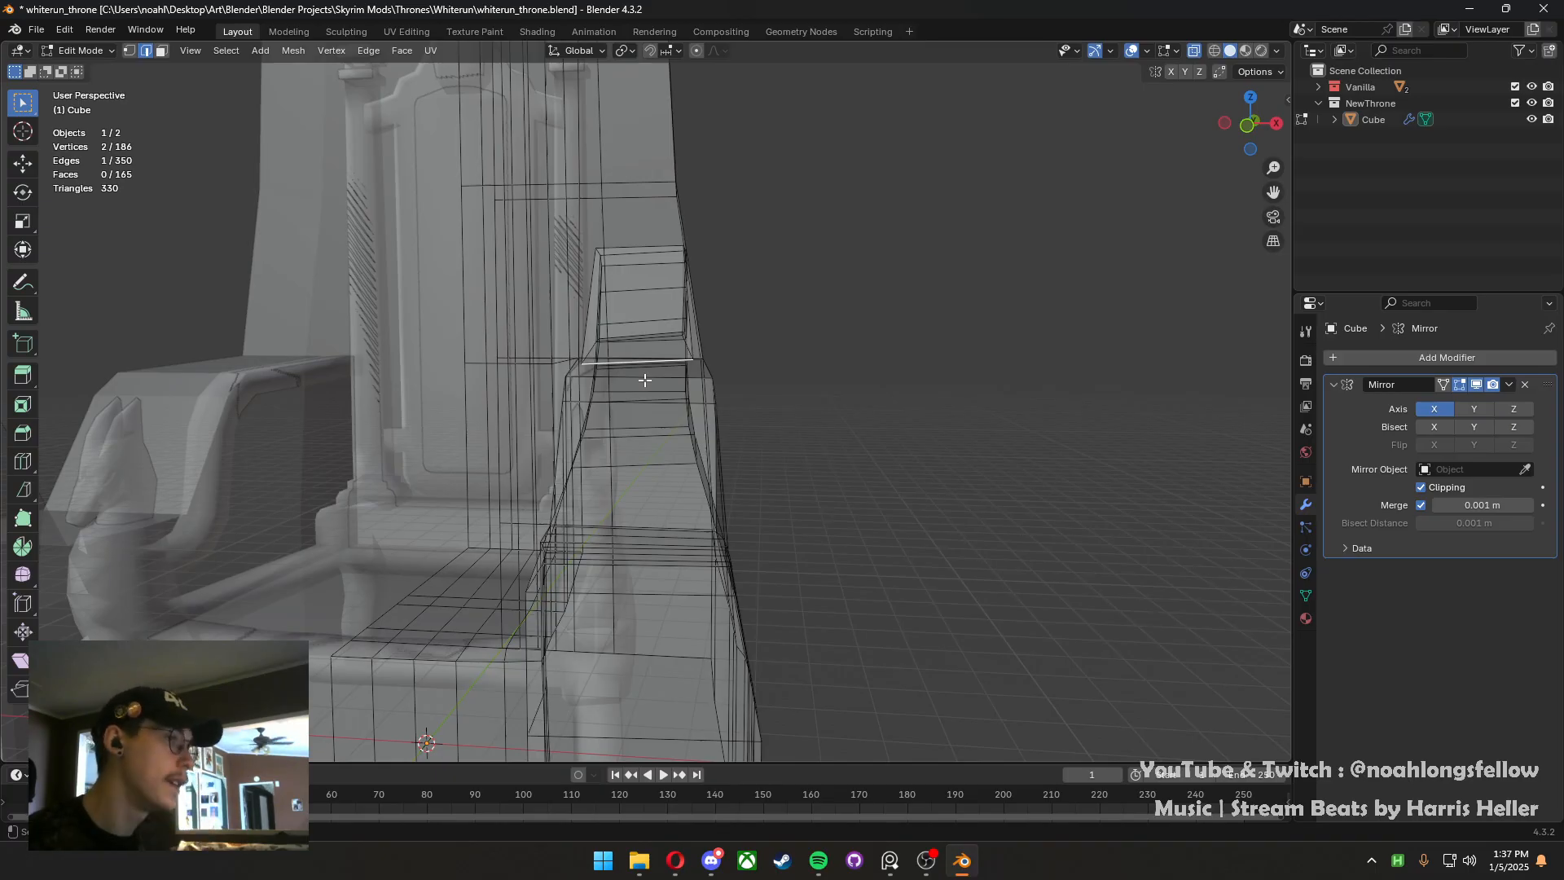
# Examine the horn's curve and end face from the front, above and both sides to judge its shape
pyautogui.moveTo(740, 439); pyautogui.dragTo(968, 442, button='middle')
pyautogui.moveTo(589, 421); pyautogui.dragTo(857, 436, button='middle')
pyautogui.press('`')
pyautogui.click(874, 403)
pyautogui.press('1')
pyautogui.click(716, 486)
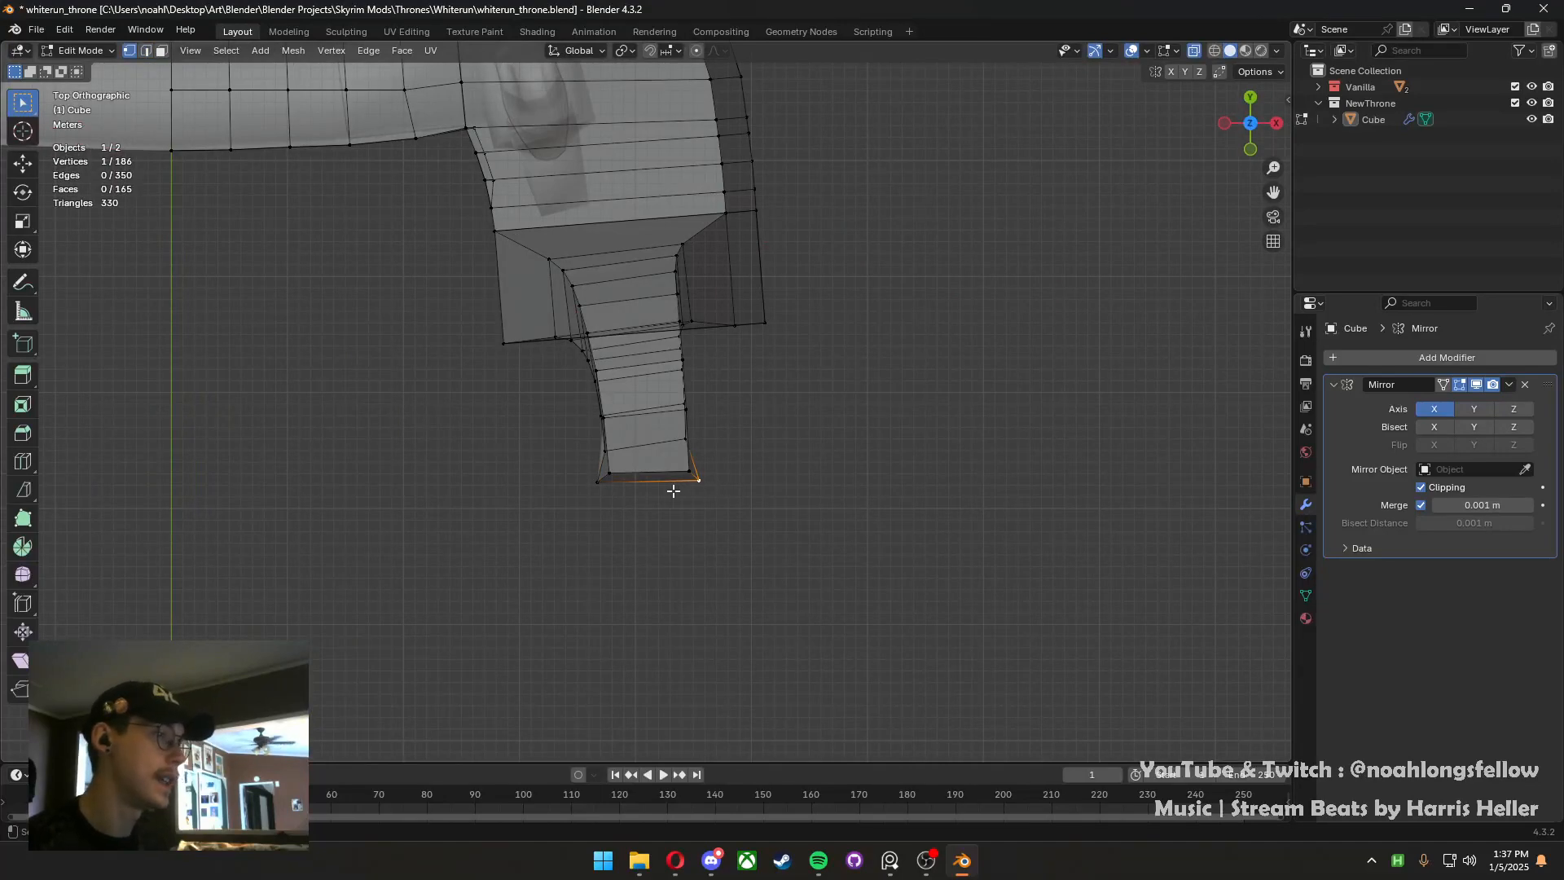
pyautogui.press('3')
pyautogui.moveTo(638, 496); pyautogui.dragTo(770, 343, button='middle')
pyautogui.click(735, 331)
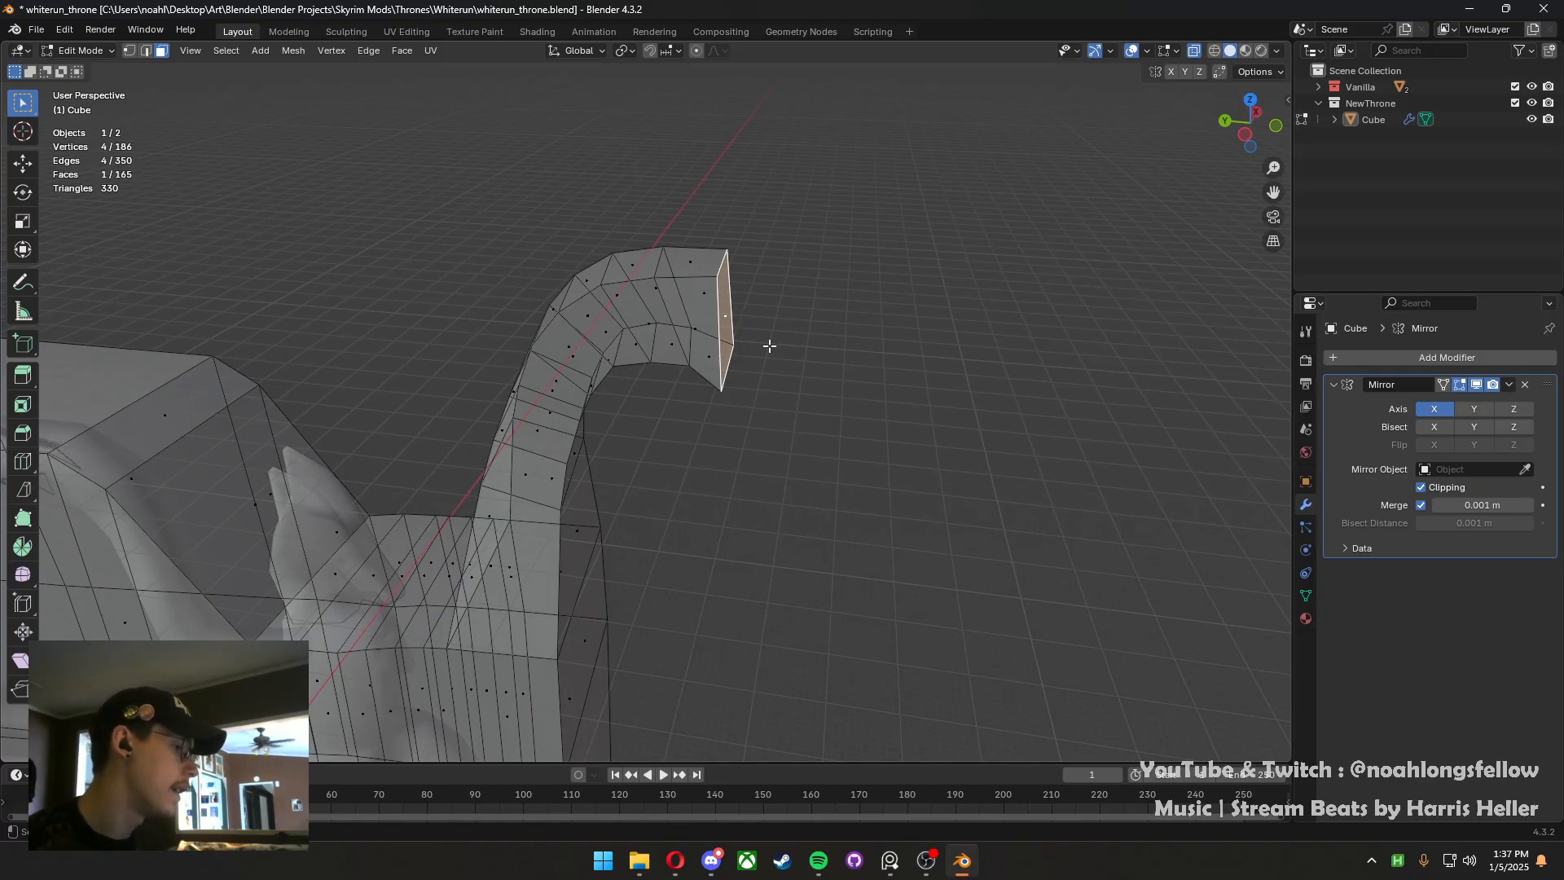
pyautogui.moveTo(769, 346); pyautogui.dragTo(574, 334, button='middle')
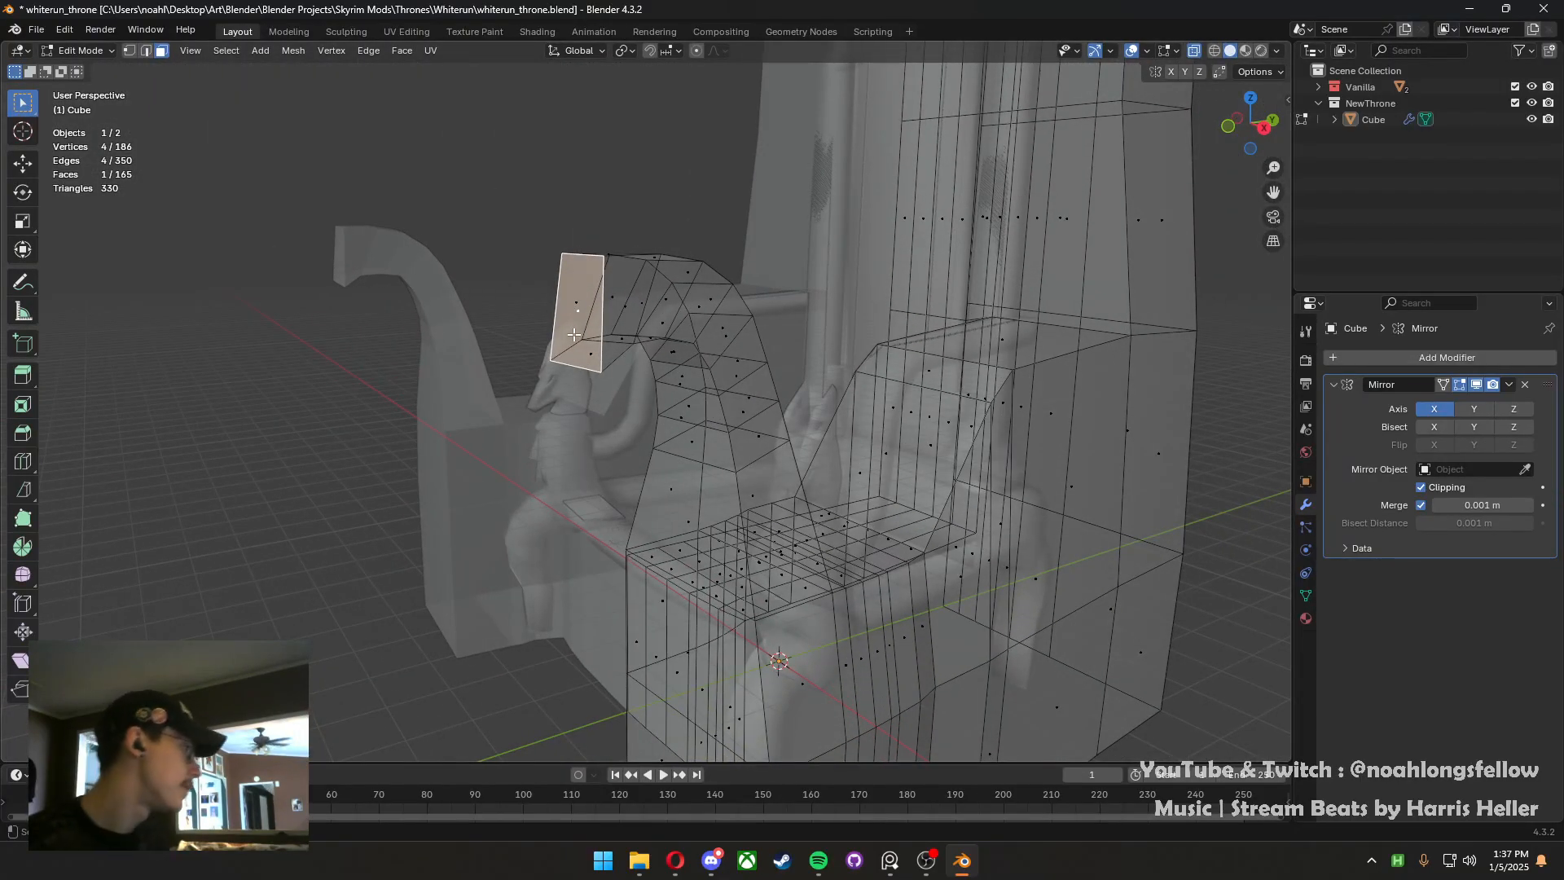
pyautogui.moveTo(574, 334)
pyautogui.mouseDown(button='middle')
pyautogui.moveTo(530, 335)
pyautogui.moveTo(579, 322)
pyautogui.mouseUp(button='middle')
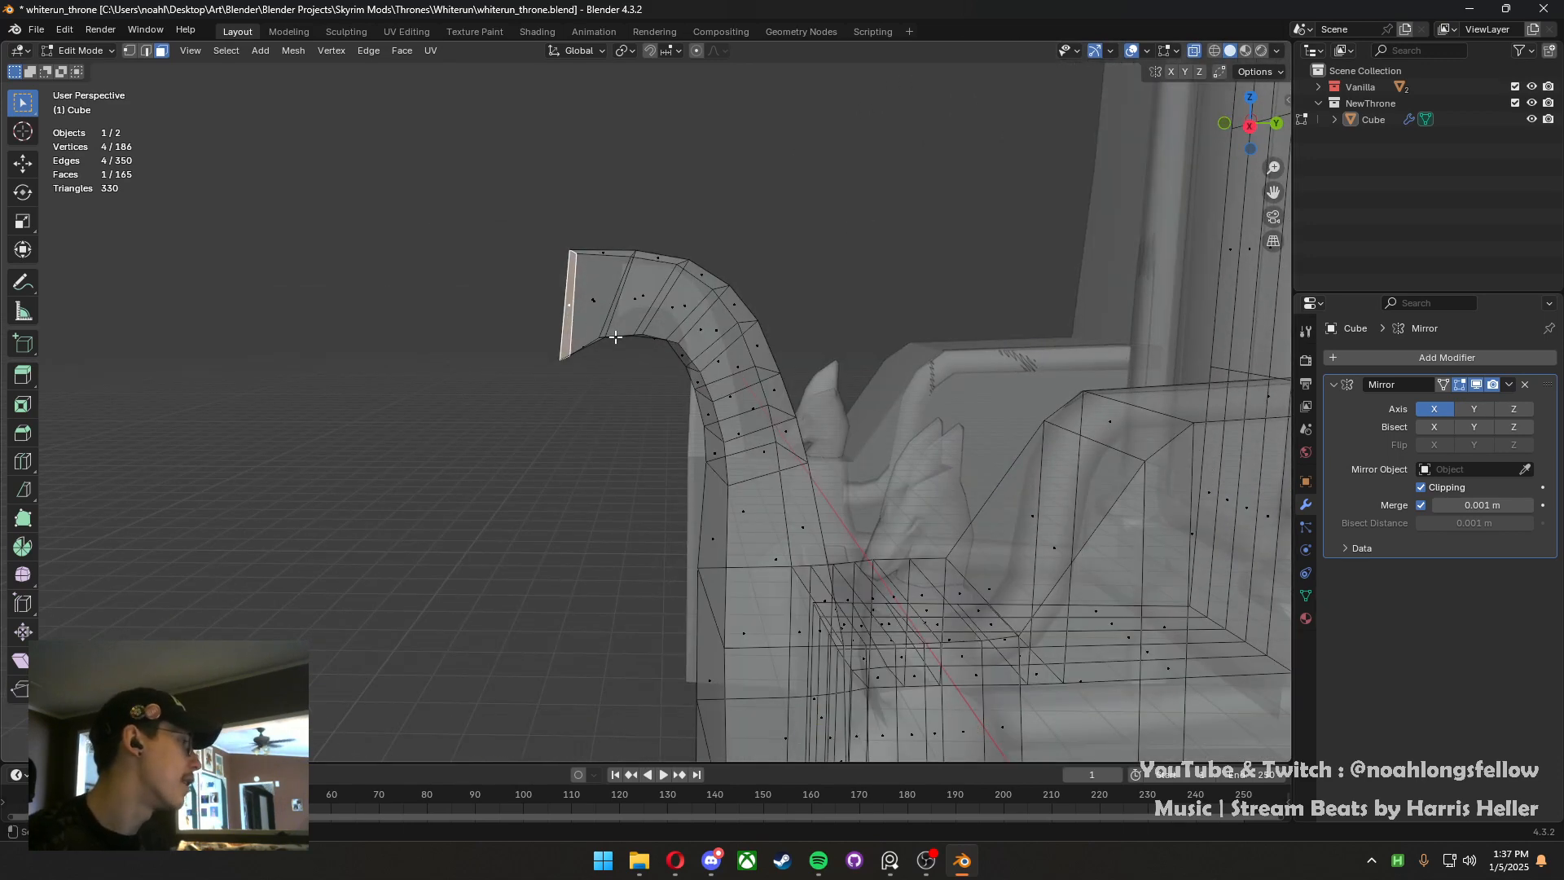
pyautogui.moveTo(615, 337); pyautogui.dragTo(737, 373, button='middle')
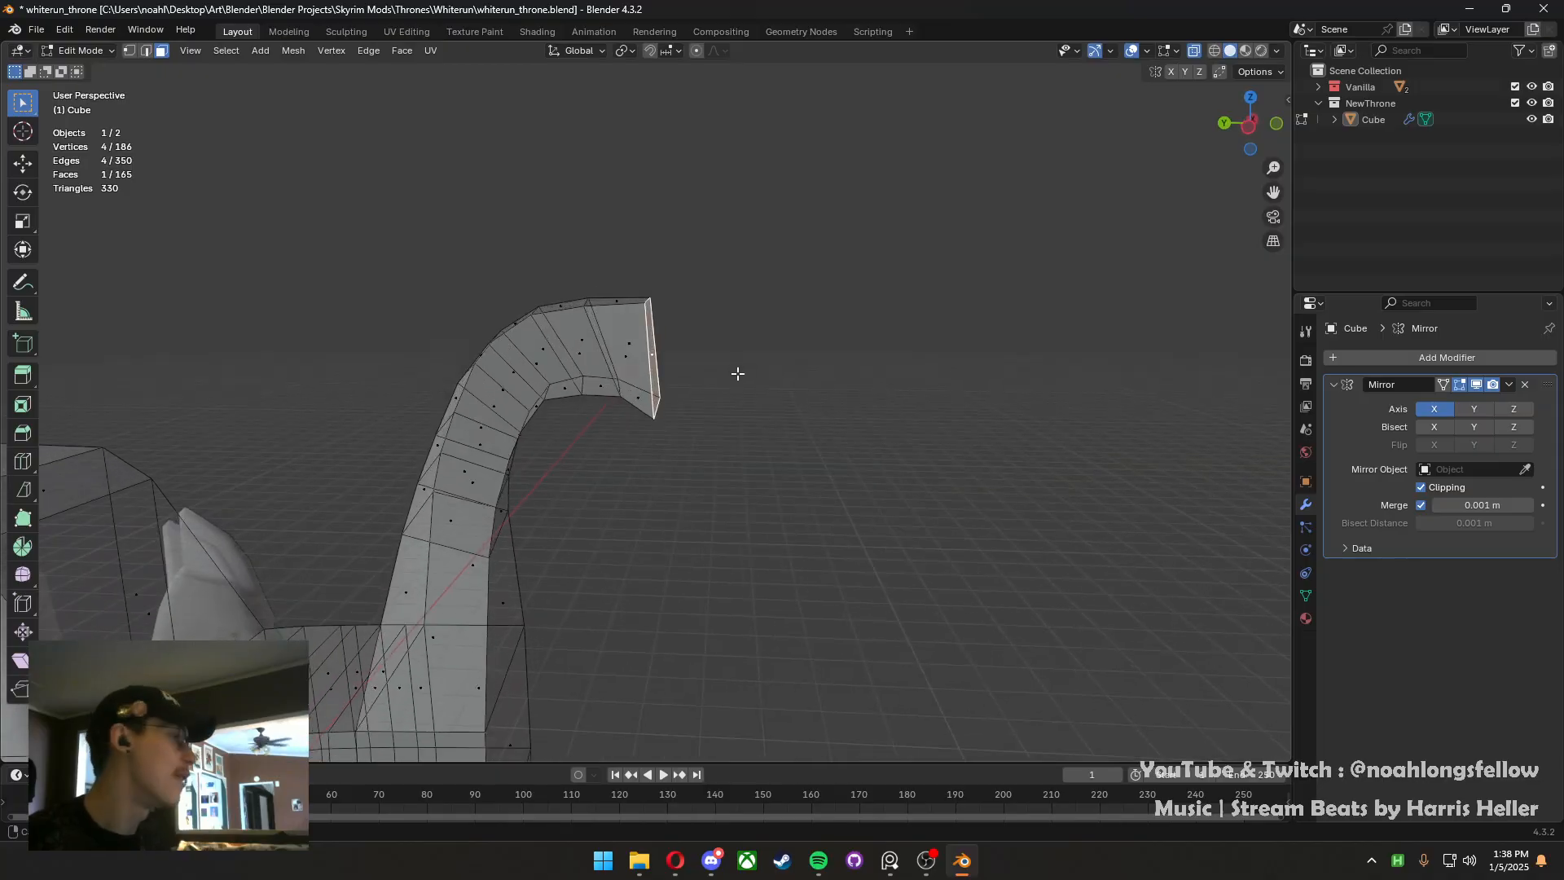
# Raise the top edge of the horn's end about 3.4 m with proportional editing at an influence size of about 16 m
pyautogui.press('`')
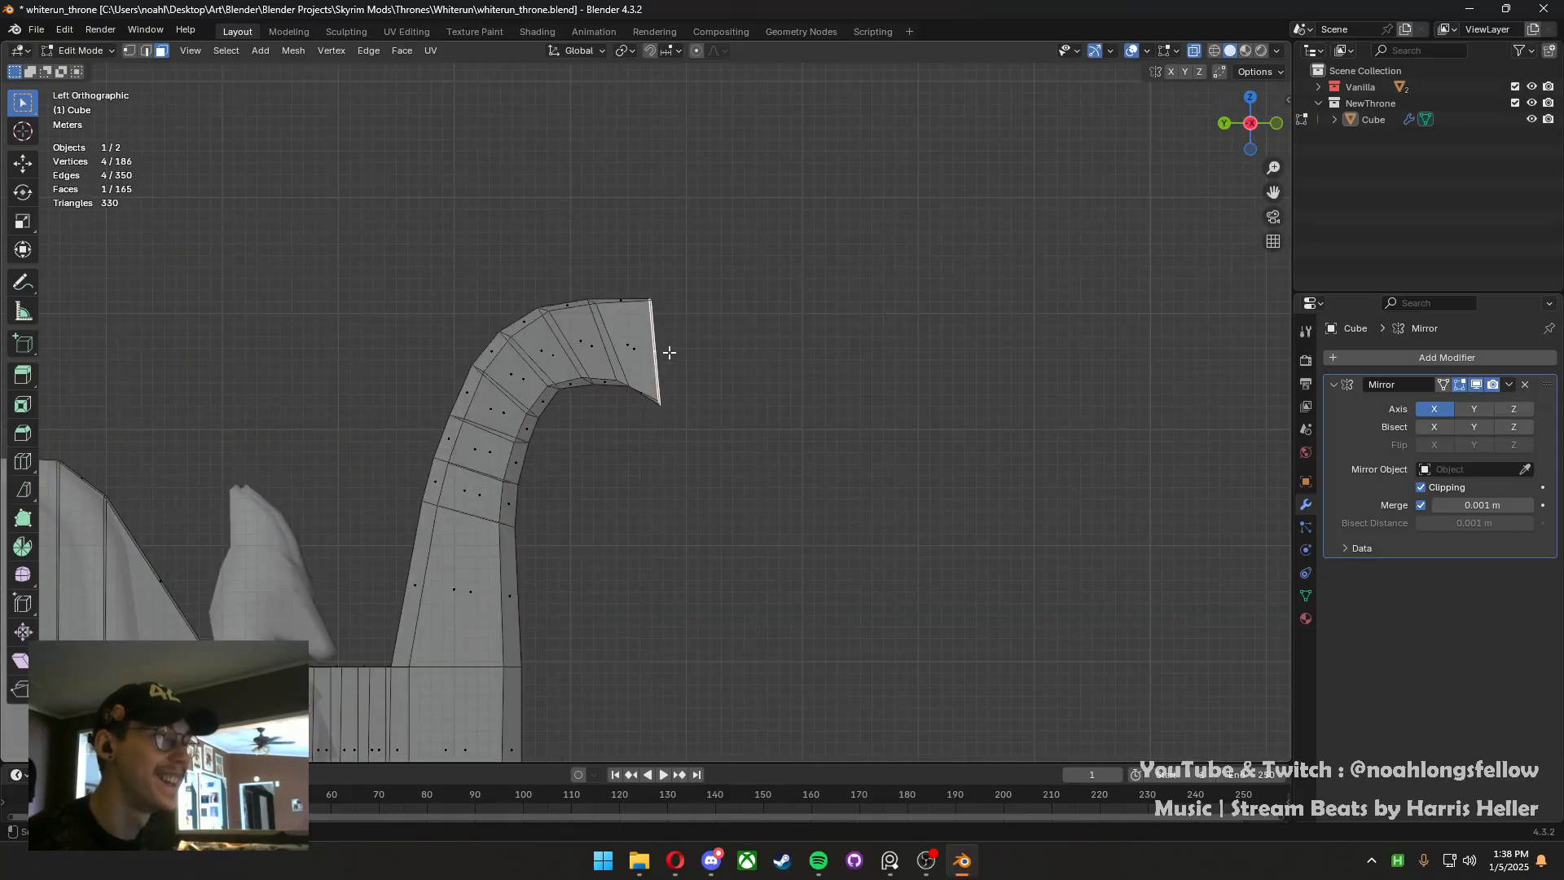
pyautogui.press('1')
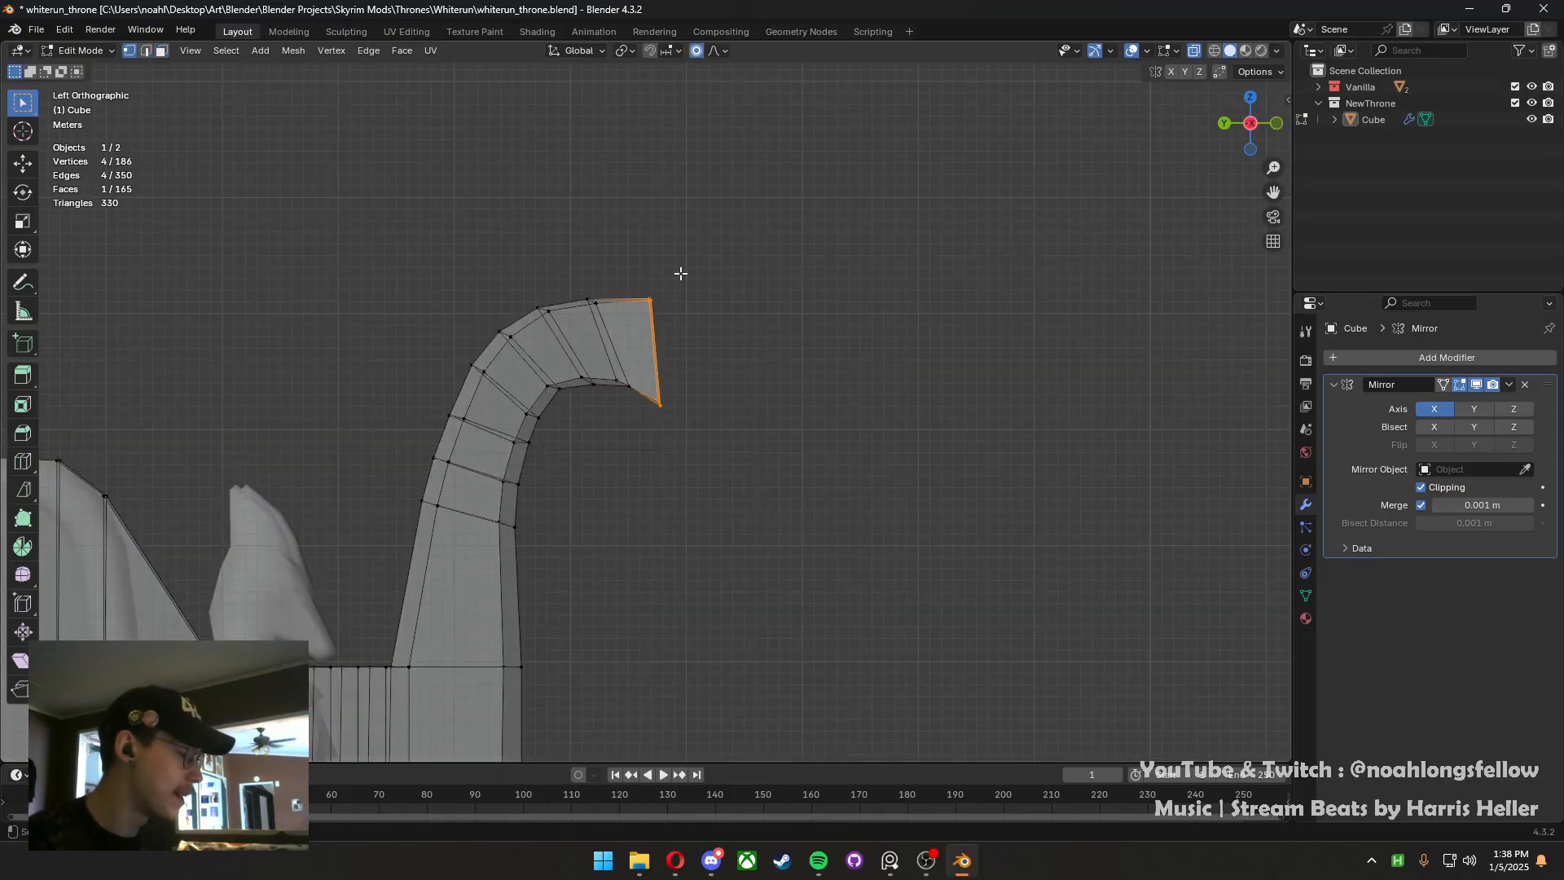
pyautogui.moveTo(682, 318); pyautogui.dragTo(633, 273)
pyautogui.press('g')
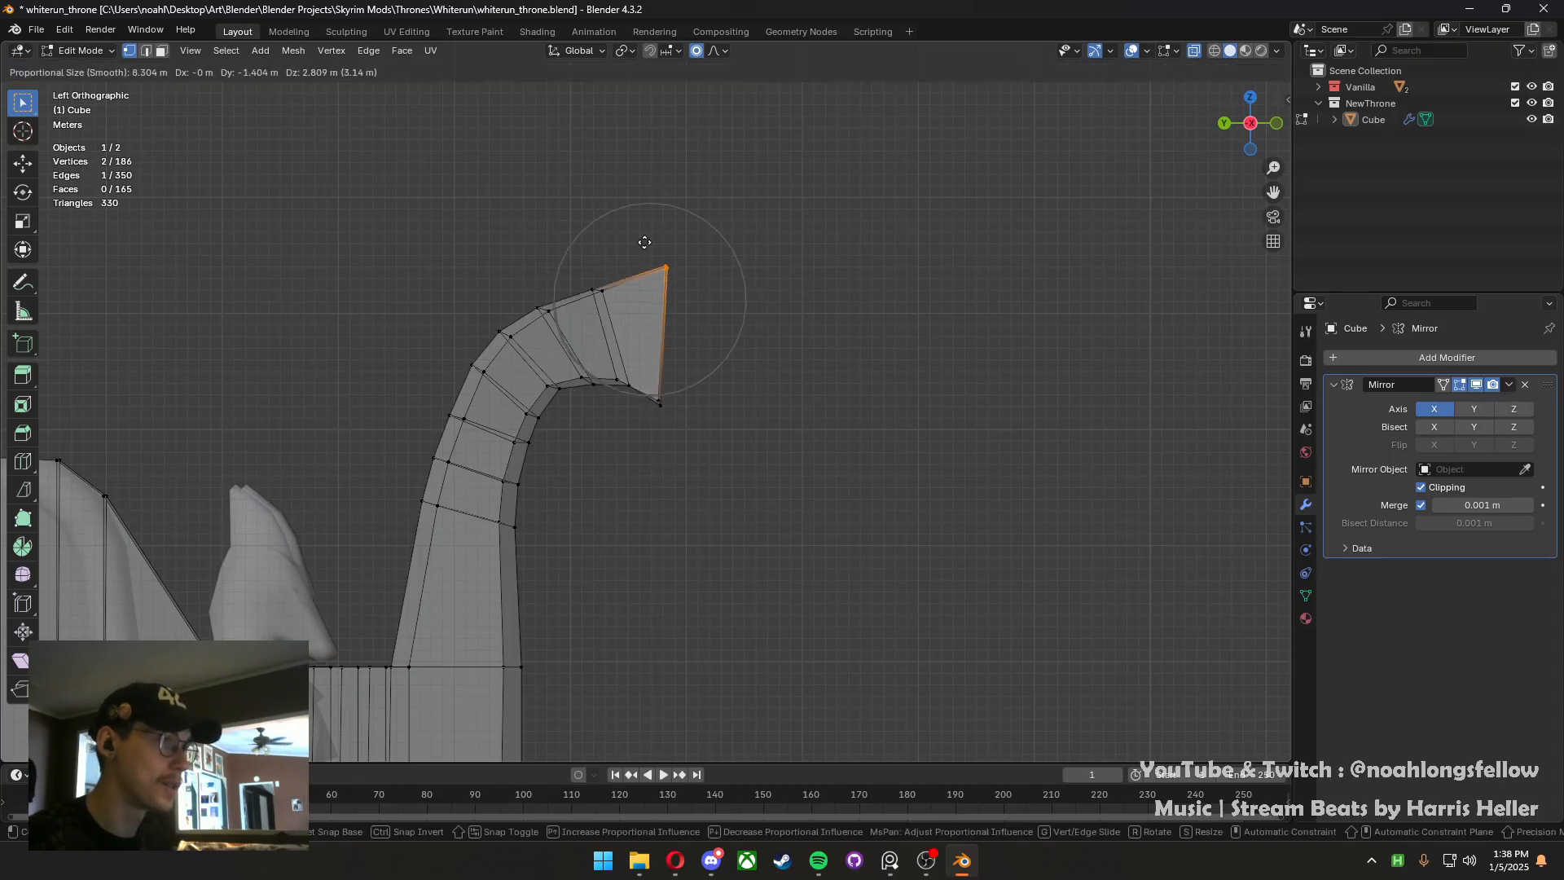
pyautogui.scroll(-5, 642, 244)
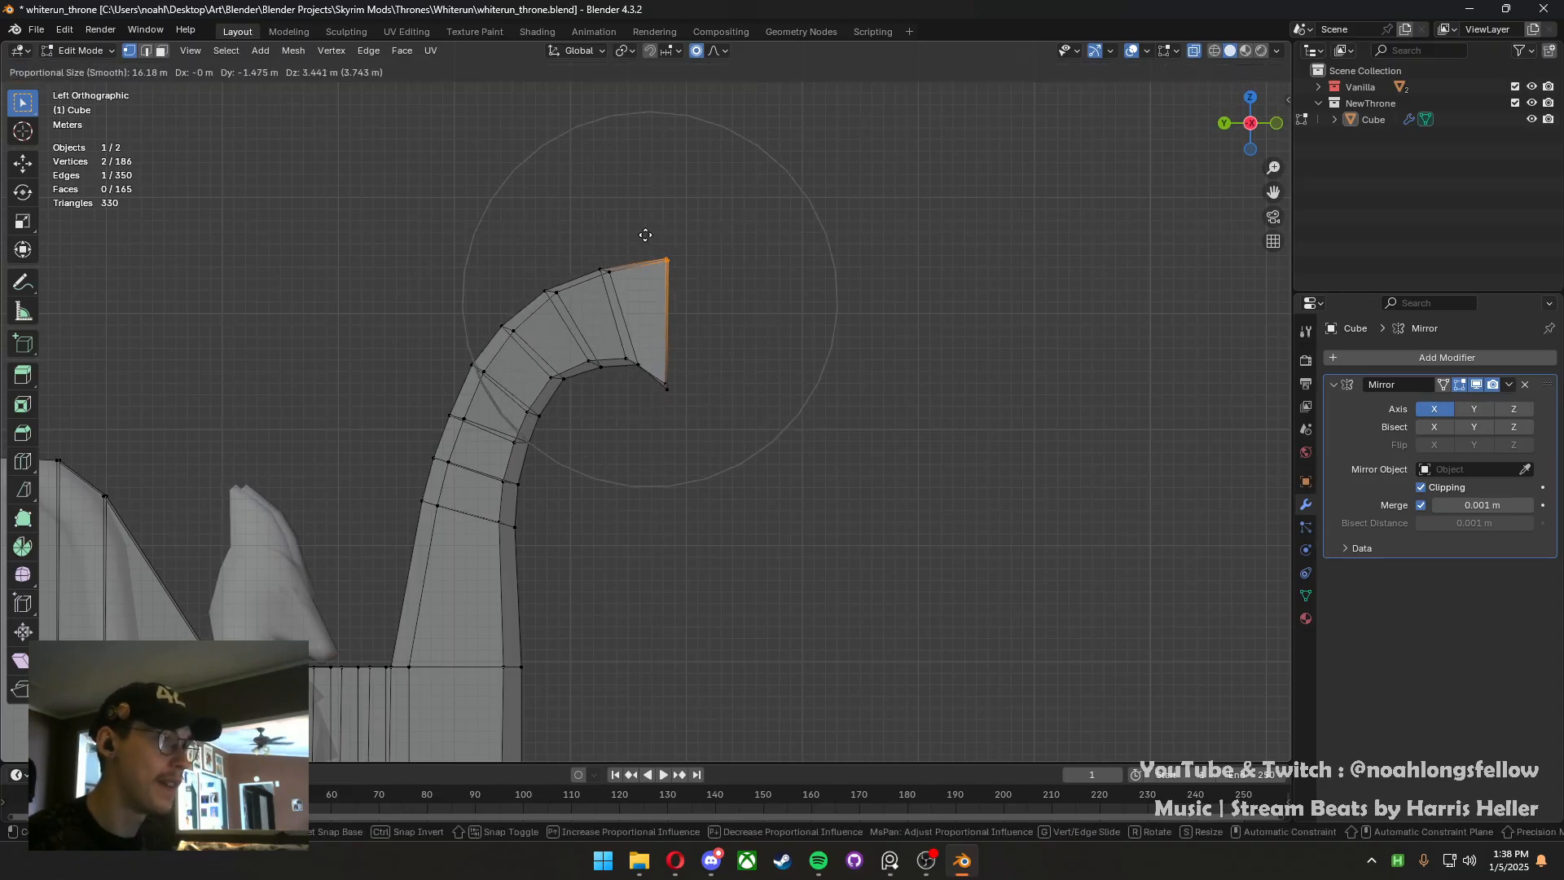
pyautogui.click(647, 235)
# Save the file and extrude the horn's end face straight forward to form the base block of a head
pyautogui.moveTo(702, 314)
pyautogui.mouseDown(button='middle')
pyautogui.moveTo(657, 324)
pyautogui.moveTo(674, 325)
pyautogui.mouseUp(button='middle')
pyautogui.press('3')
pyautogui.click(675, 324)
pyautogui.hotkey('ctrl', 's')
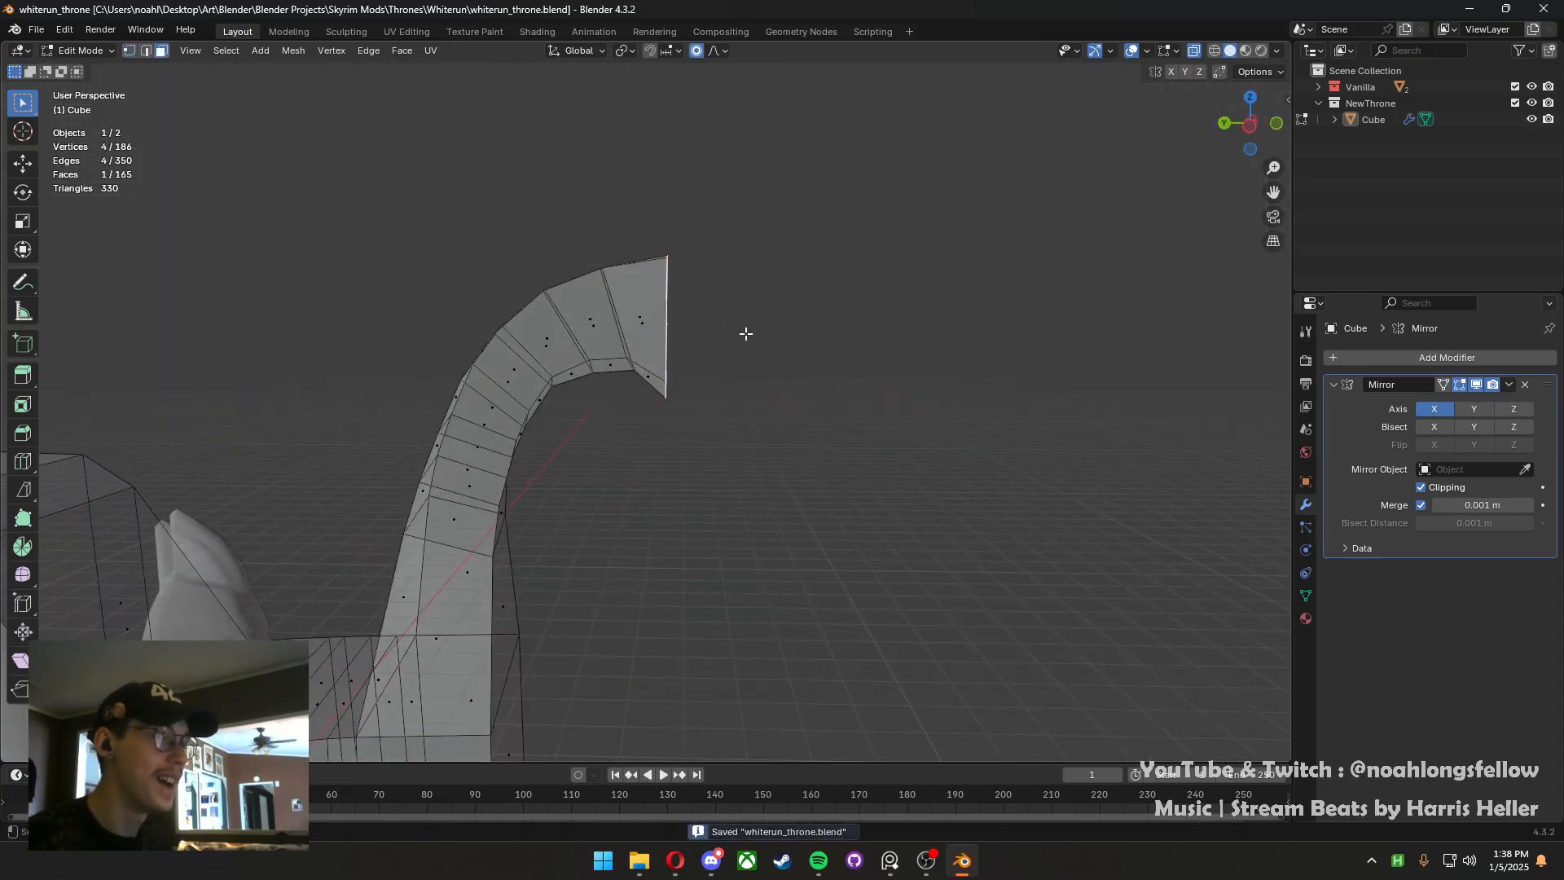
pyautogui.press('`')
pyautogui.click(268, 423)
pyautogui.press('e')
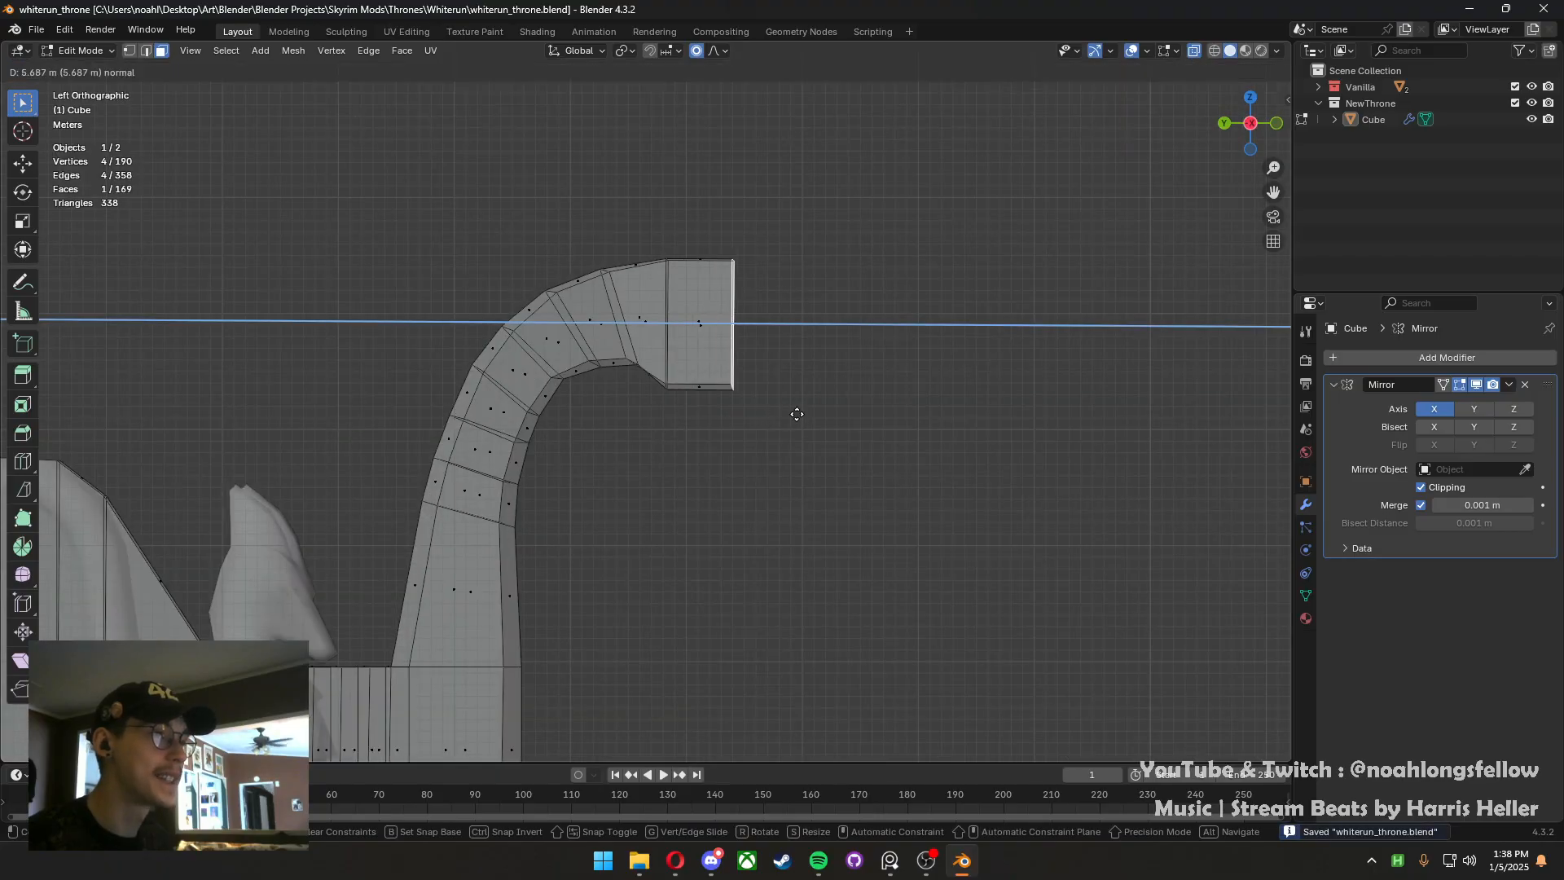
pyautogui.click(838, 405)
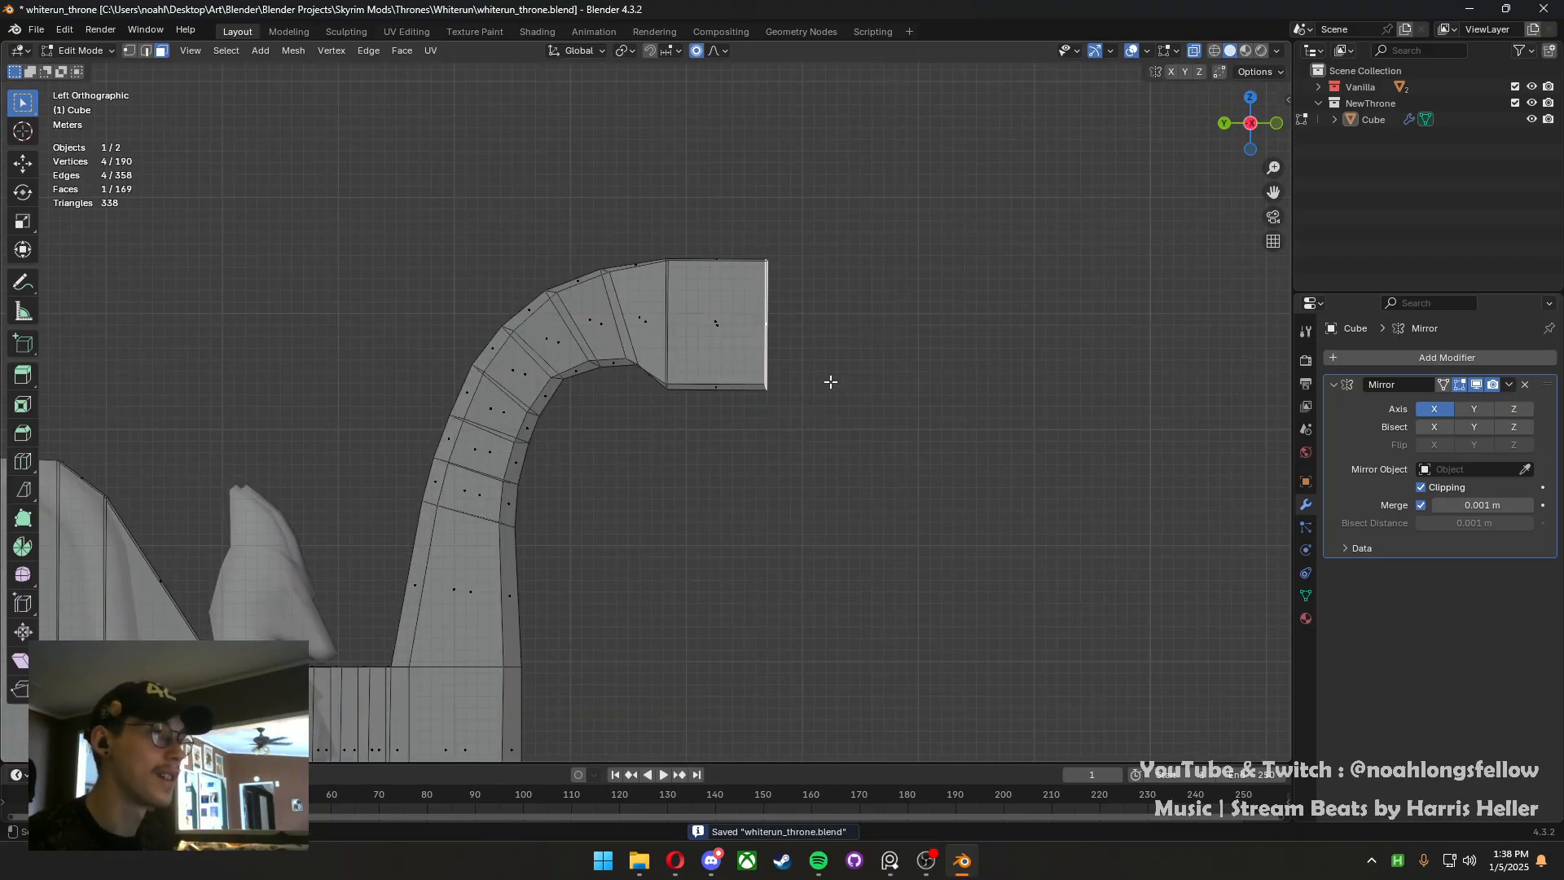
# Turn off X-ray and knife-cut the block's end face horizontally across its middle
pyautogui.moveTo(826, 378); pyautogui.dragTo(1033, 120, button='middle')
pyautogui.click(1193, 56)
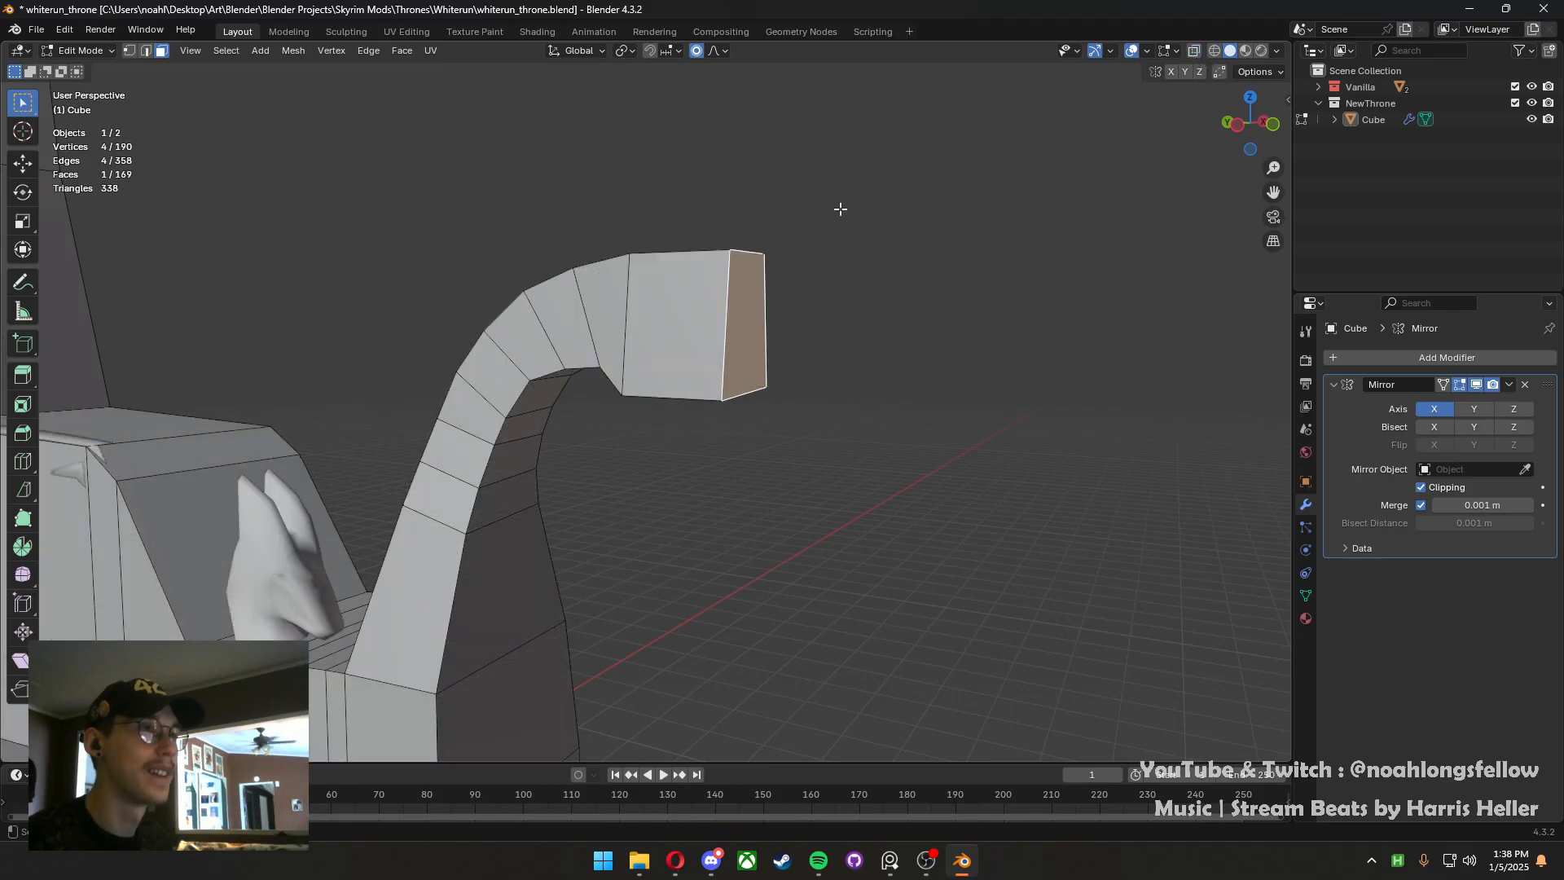
pyautogui.moveTo(779, 262); pyautogui.dragTo(744, 307, button='middle')
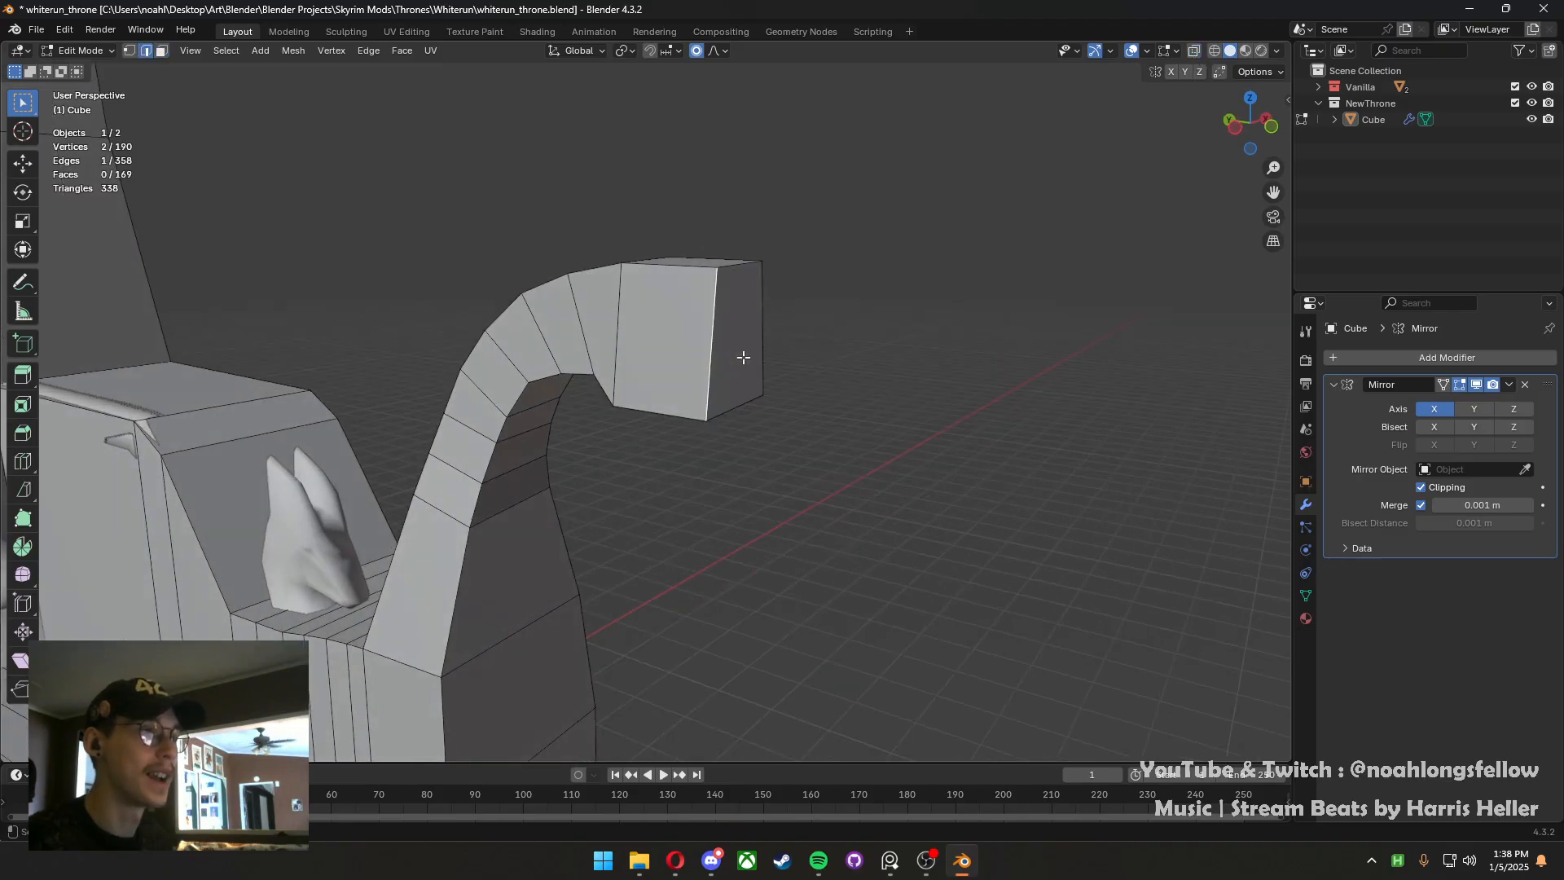
pyautogui.moveTo(714, 359); pyautogui.dragTo(622, 339, button='middle')
pyautogui.press('k')
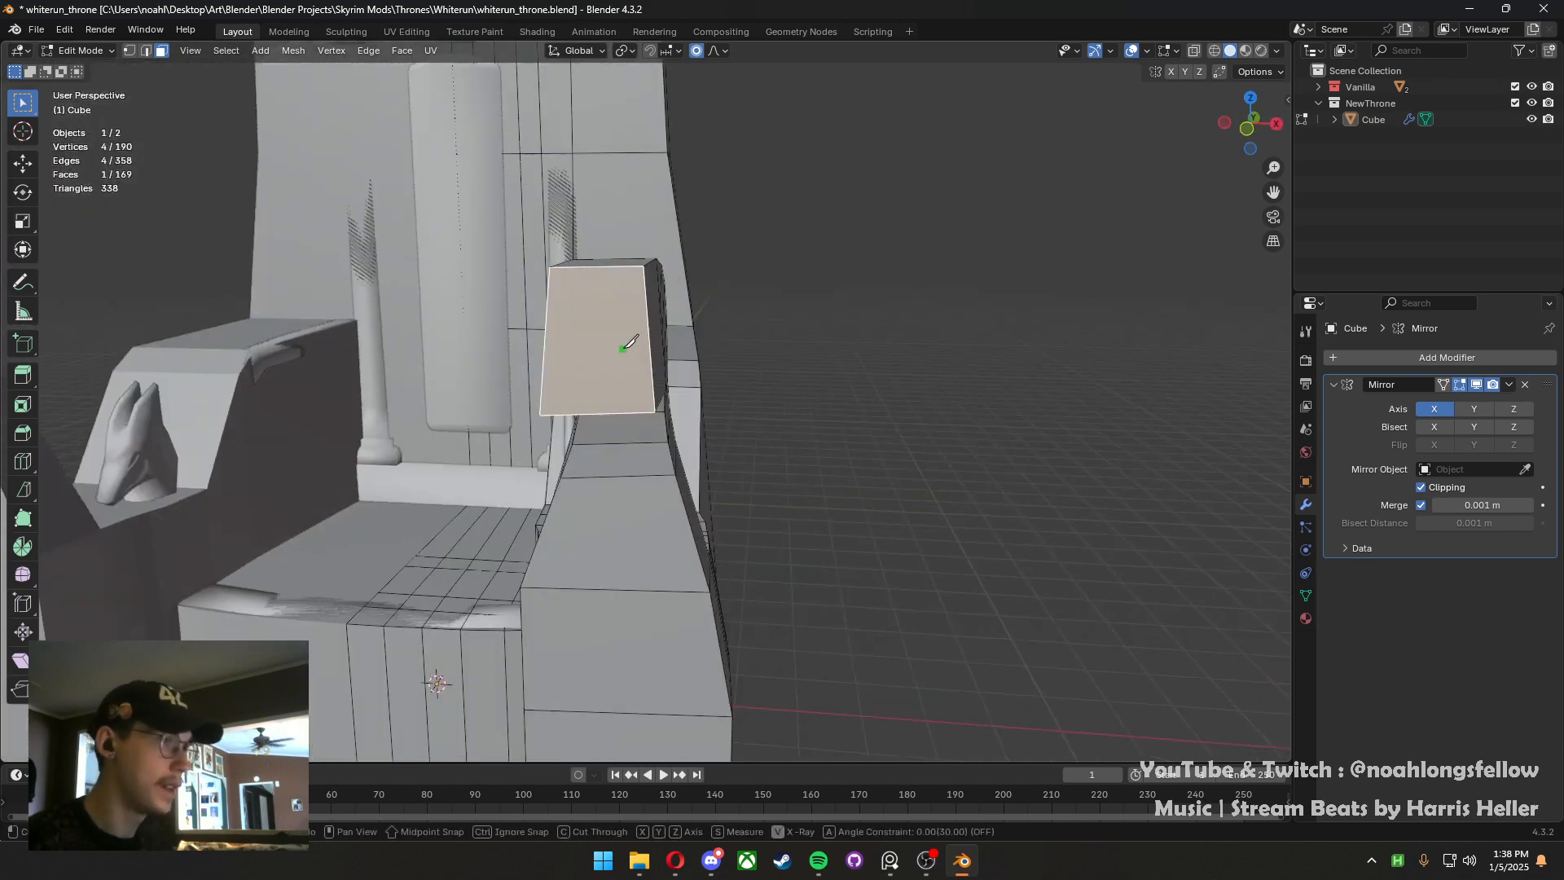
pyautogui.click(544, 343)
pyautogui.click(650, 343)
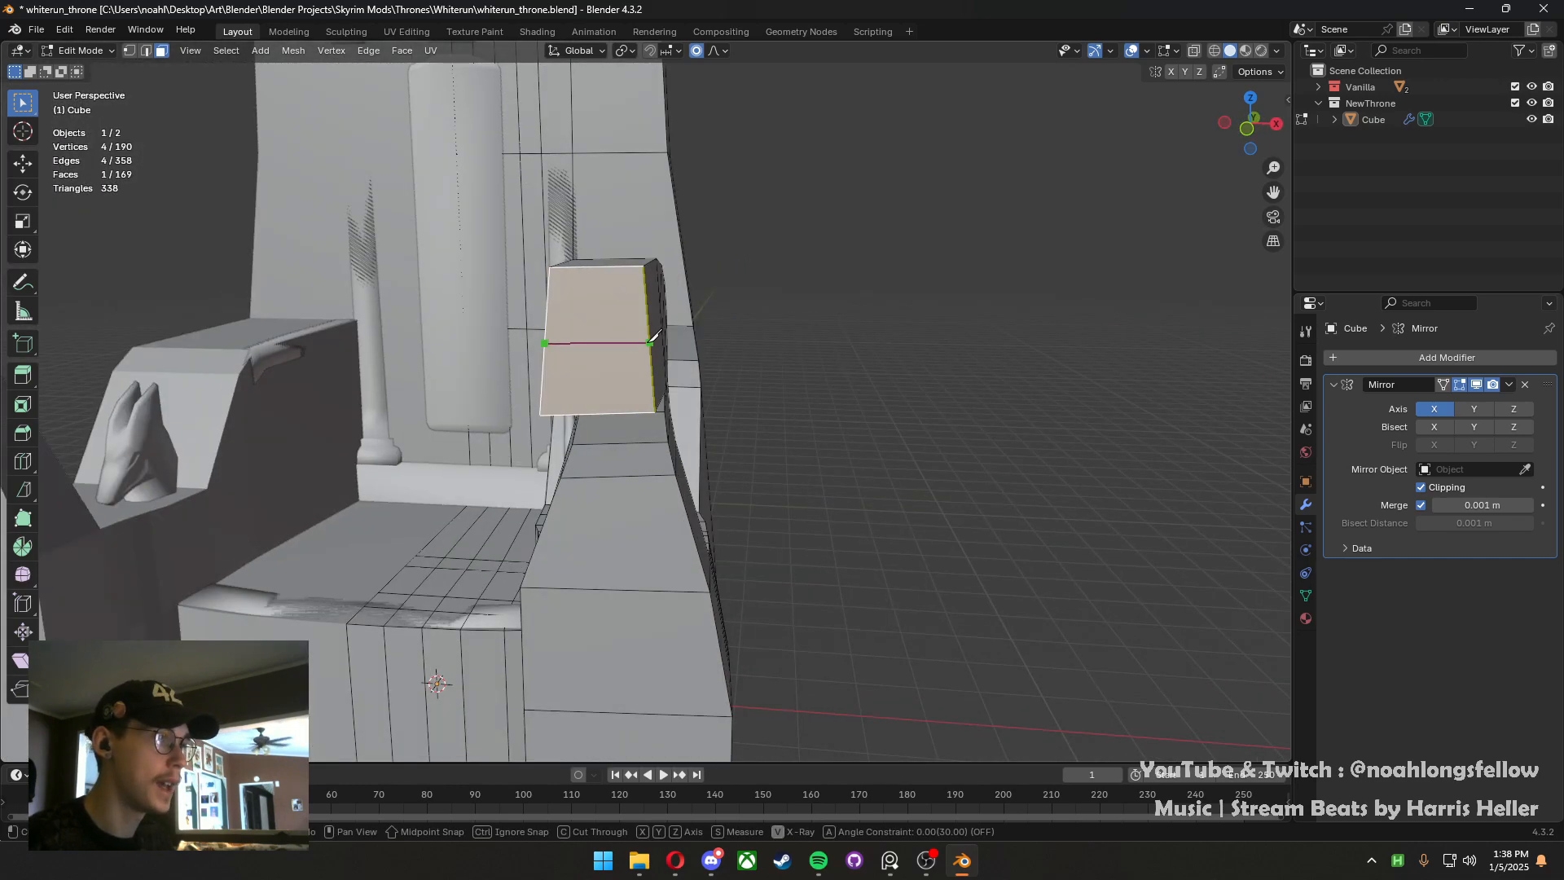
pyautogui.press('Return')
# Extrude the upper half of the split end face forward to form the upper jaw
pyautogui.moveTo(627, 324); pyautogui.dragTo(611, 355, button='middle')
pyautogui.keyDown('shift'); pyautogui.click(528, 355); pyautogui.keyUp('shift')
pyautogui.keyDown('shift'); pyautogui.click(632, 349); pyautogui.keyUp('shift')
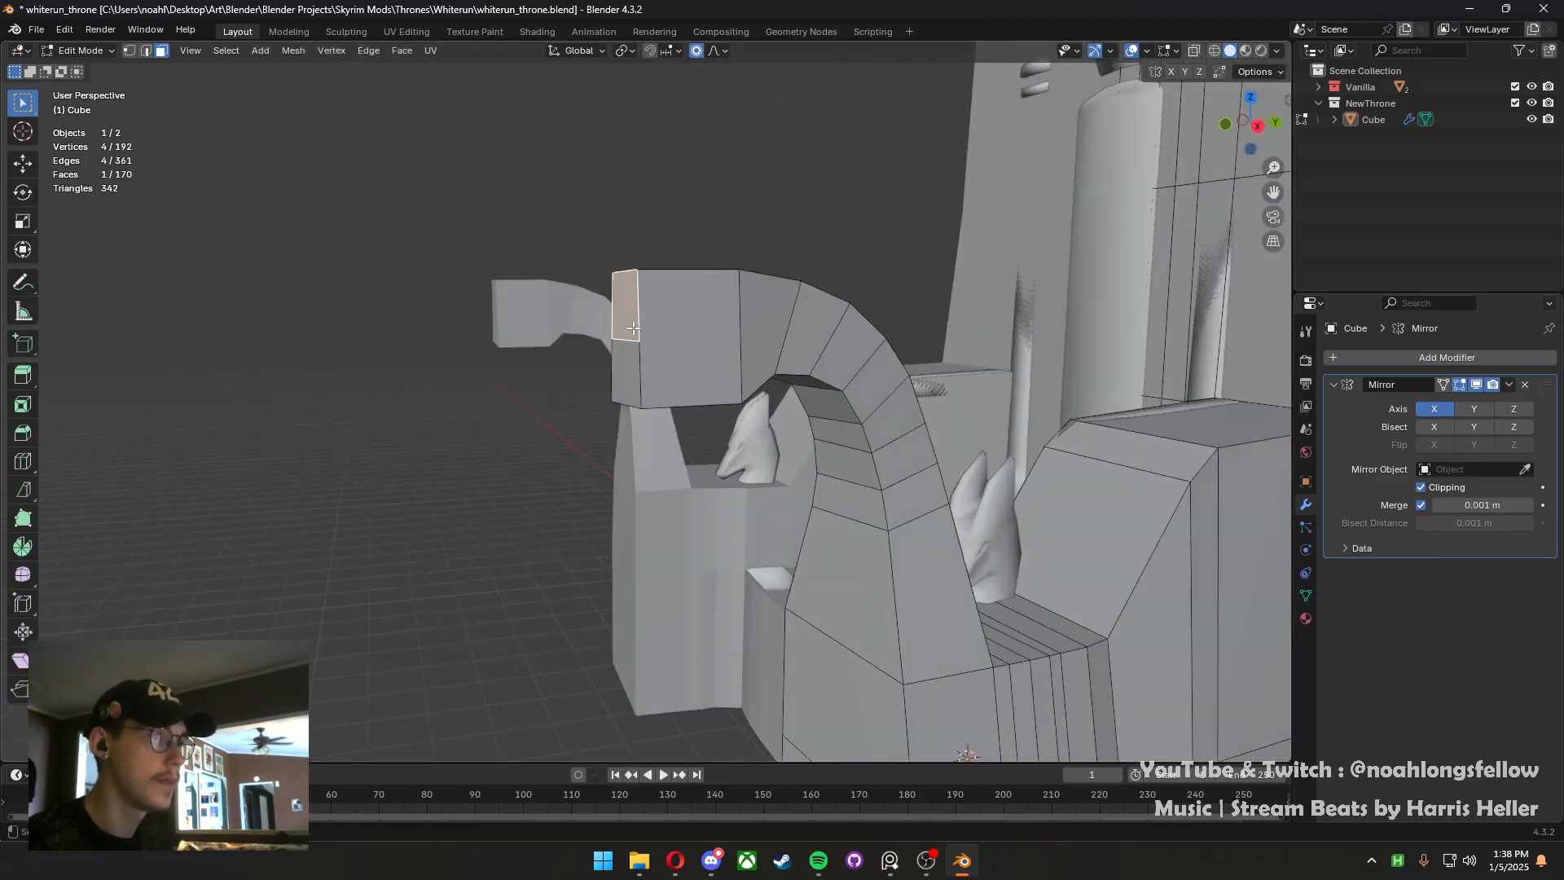
pyautogui.press('KP_3')
pyautogui.press('e')
pyautogui.click(594, 346)
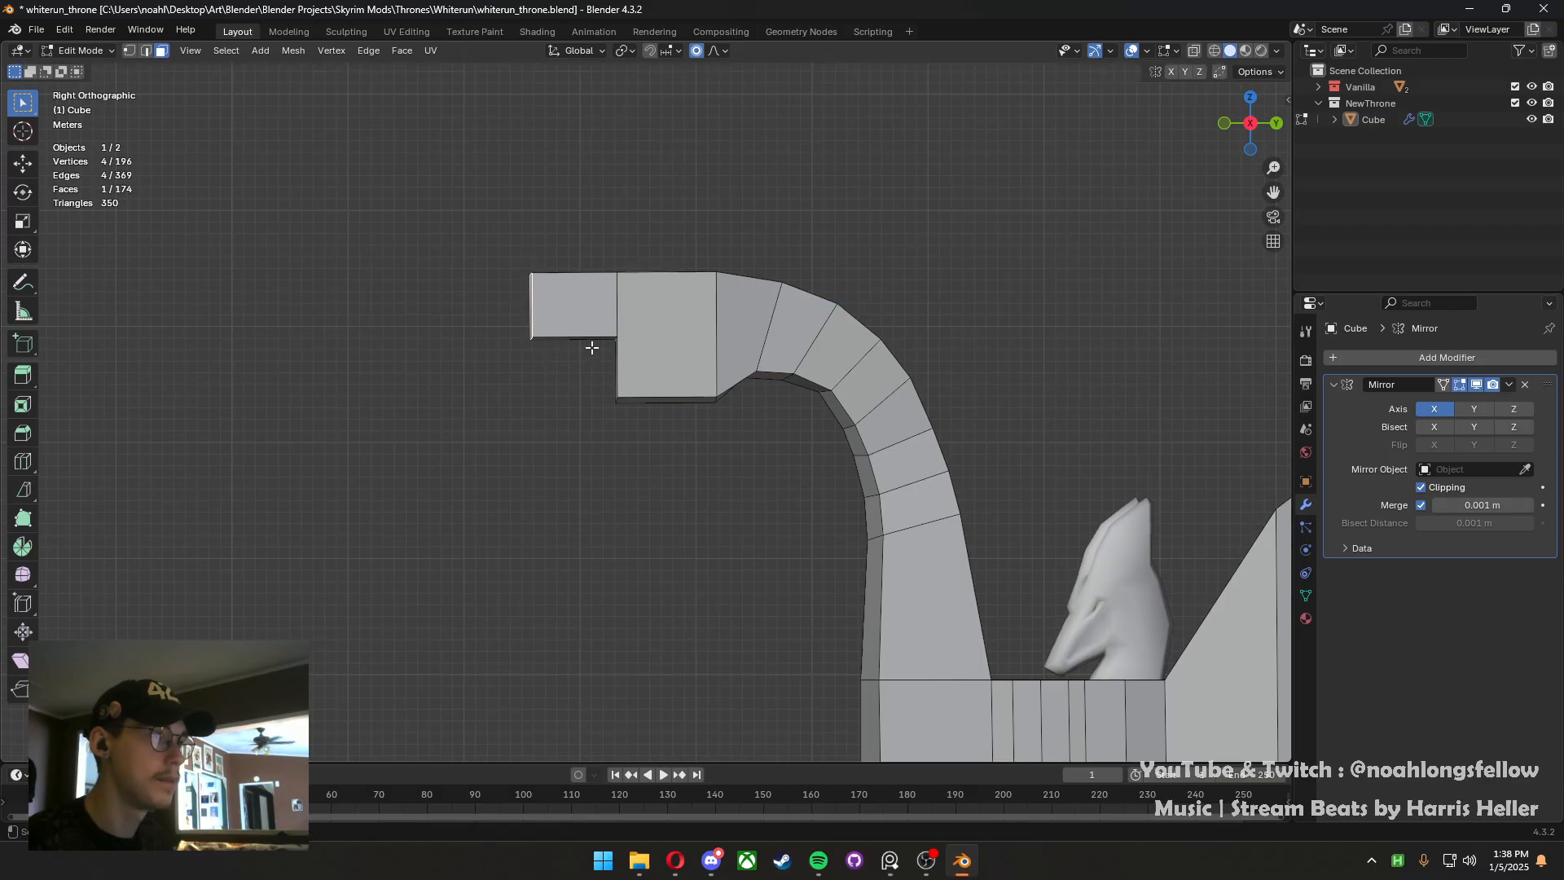
# Extrude the lower half of the end face forward about 5.9 m to form the lower jaw
pyautogui.moveTo(594, 347); pyautogui.dragTo(640, 348, button='middle')
pyautogui.click(638, 349)
pyautogui.press('KP_3')
pyautogui.press('e')
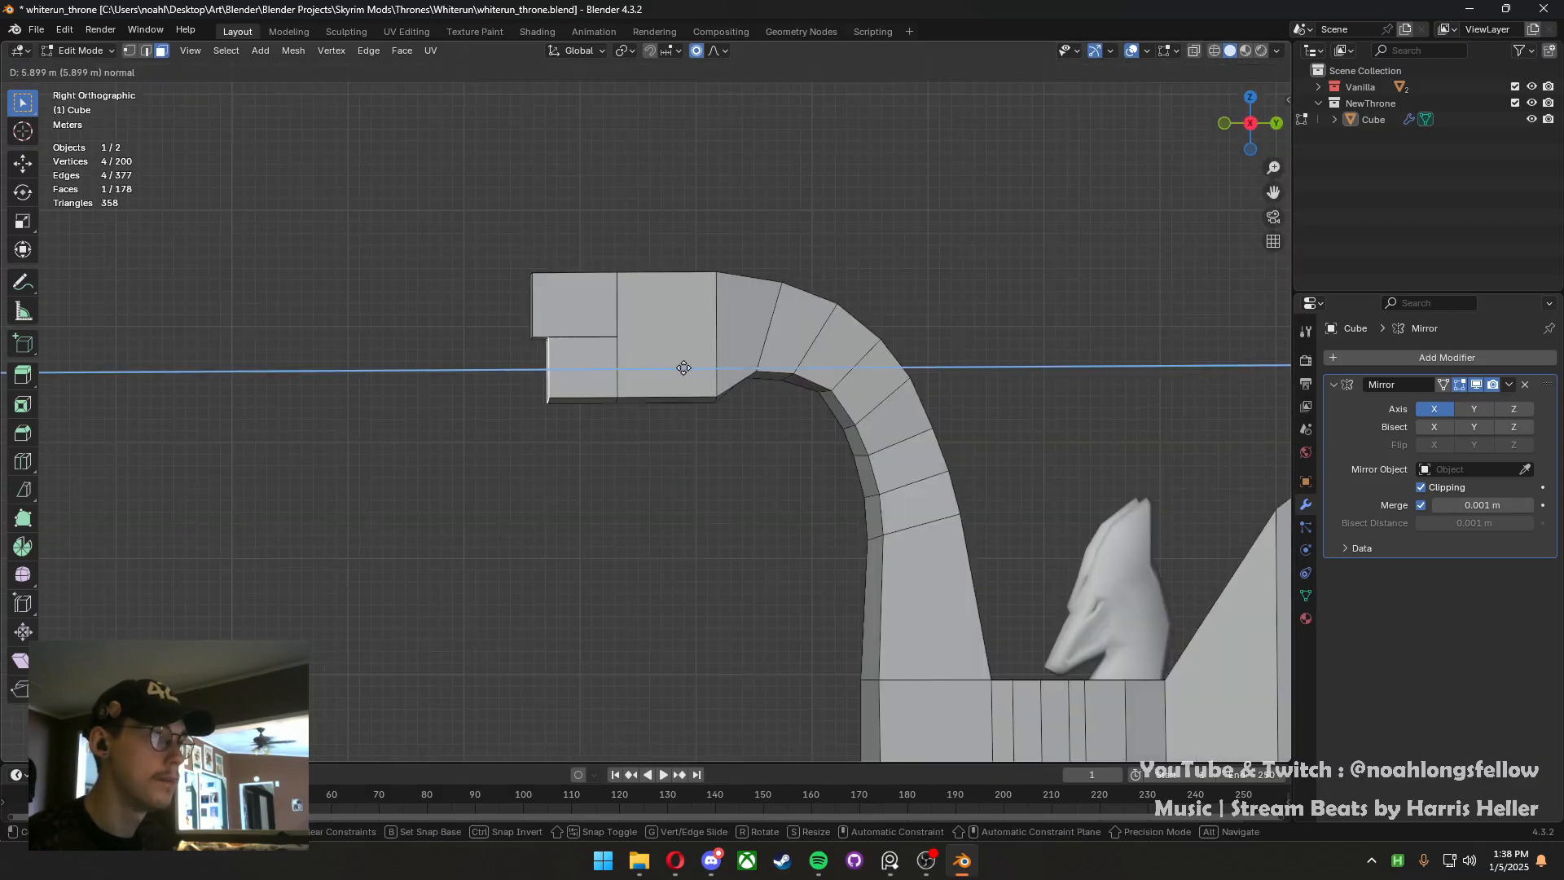
pyautogui.click(684, 366)
# Check the carved dragon-head reference images and pull the lower jaw's end face down with proportional editing to open the mouth
pyautogui.moveTo(1563, 847); pyautogui.dragTo(803, 435, button='right')
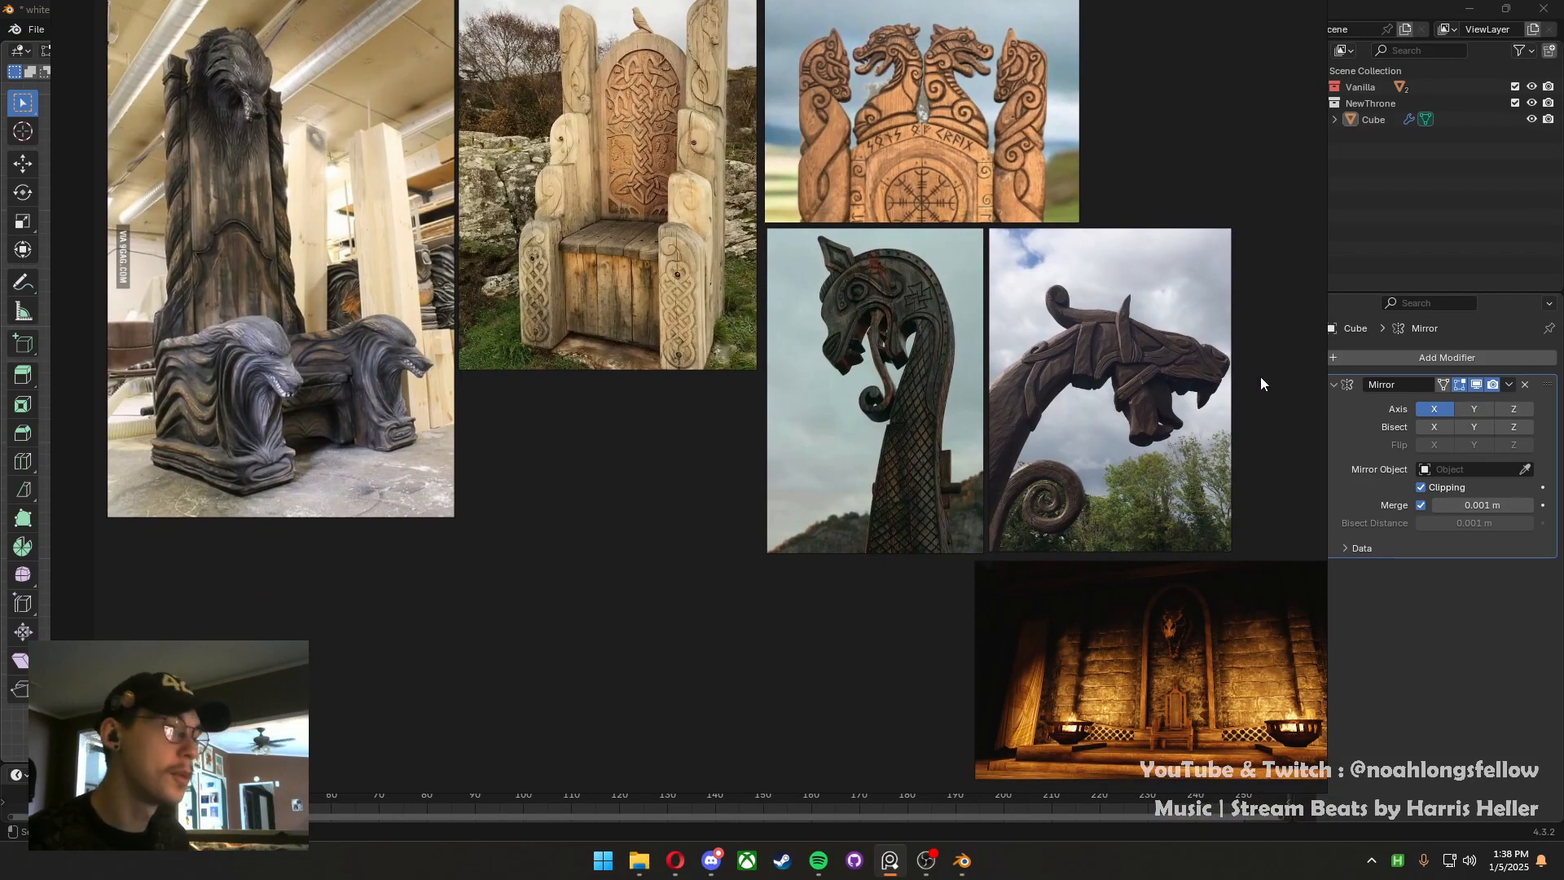
pyautogui.moveTo(554, 405); pyautogui.dragTo(1563, 643, button='right')
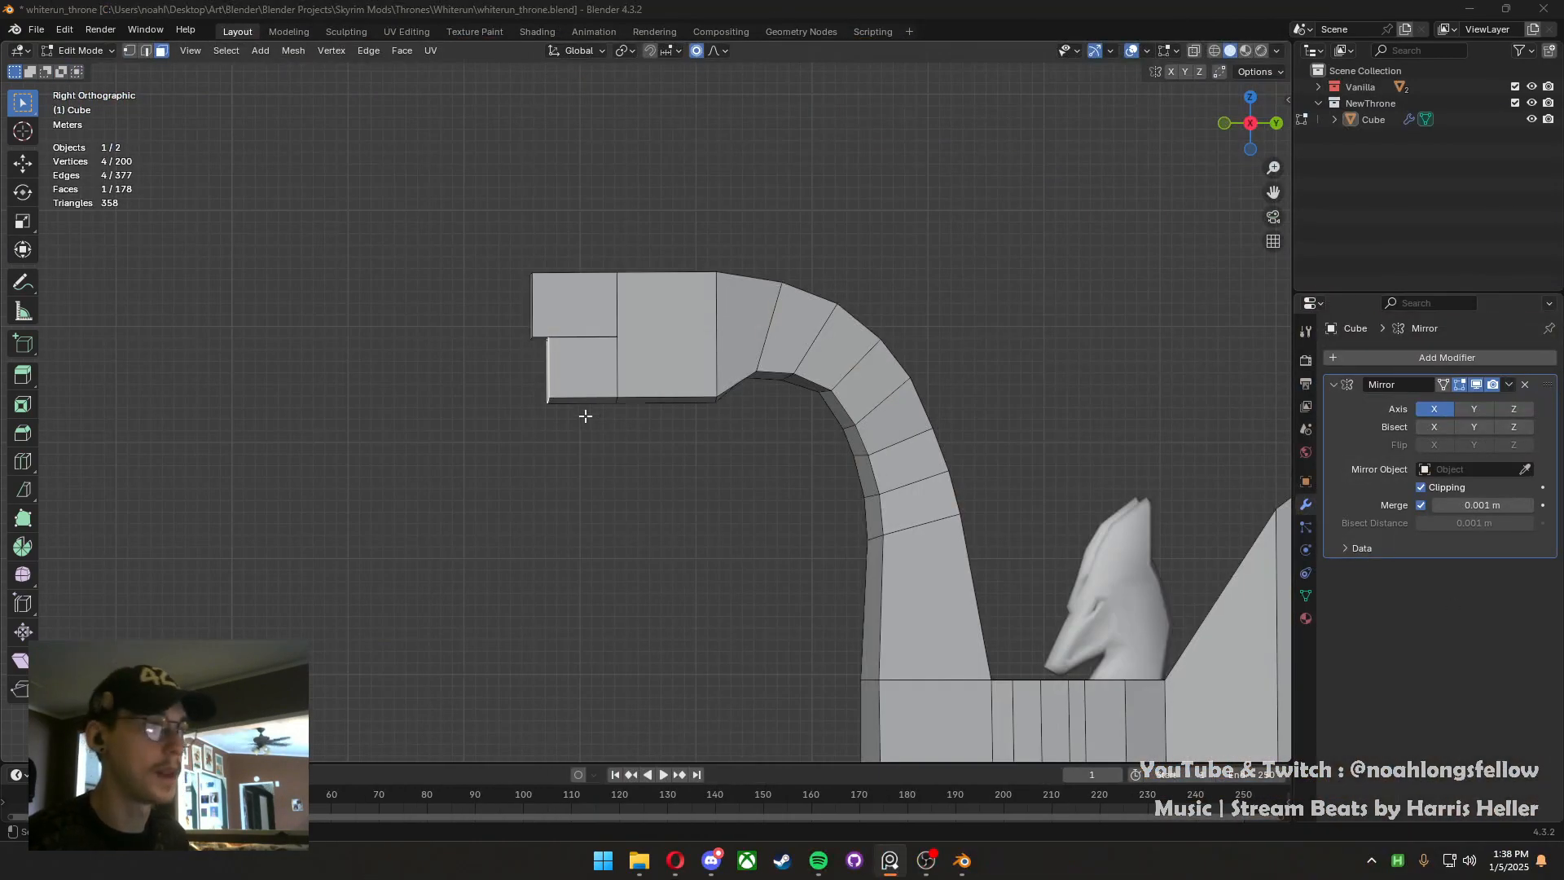
pyautogui.moveTo(585, 415); pyautogui.dragTo(559, 363, button='middle')
pyautogui.press('`')
pyautogui.click(440, 363)
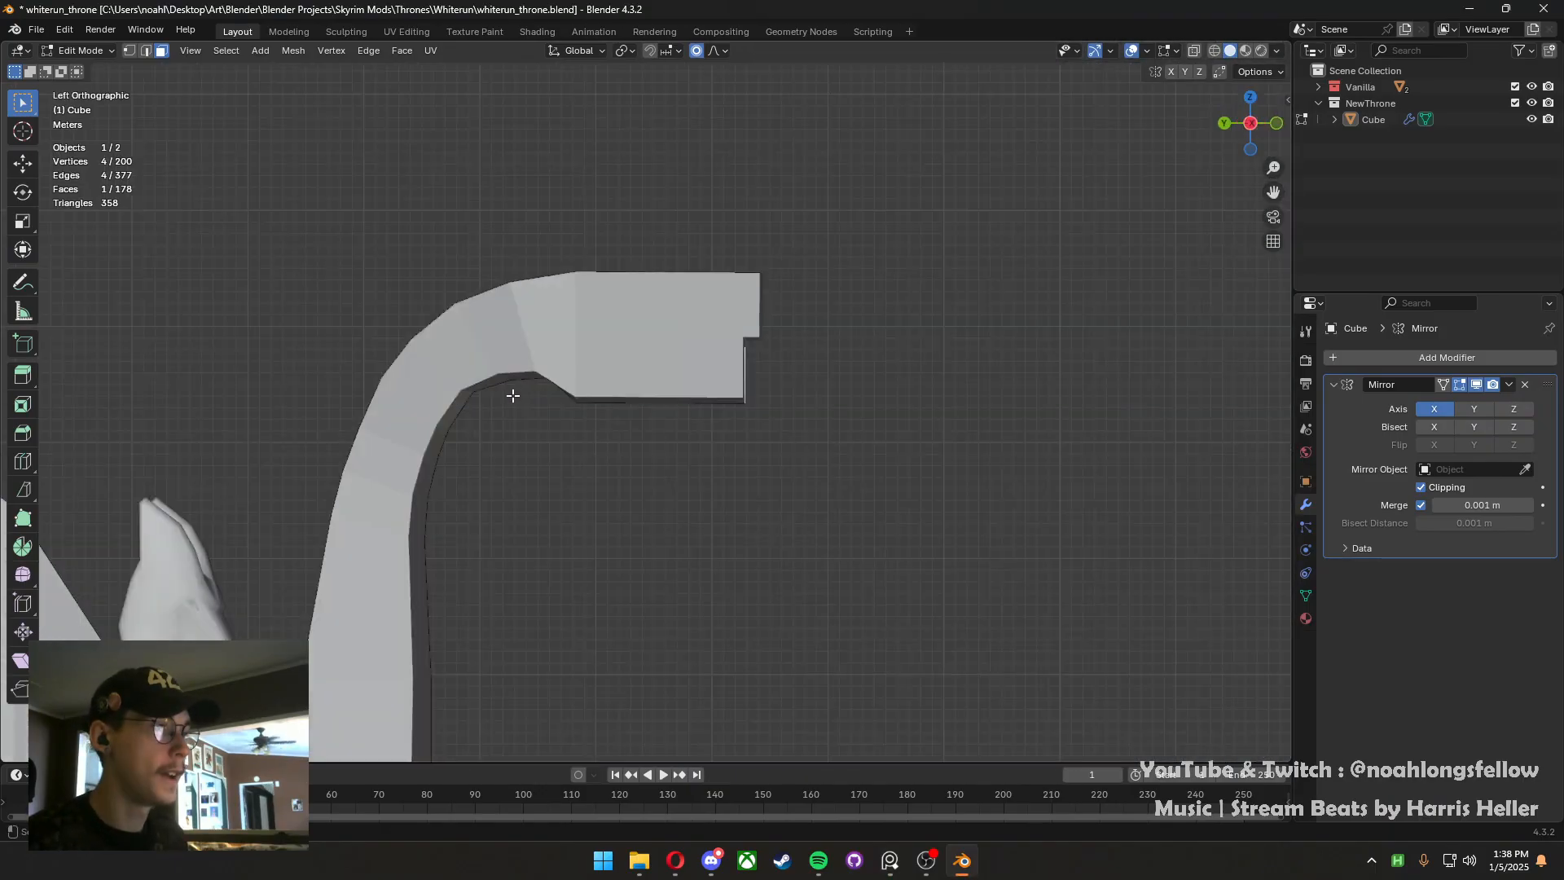
pyautogui.press('g')
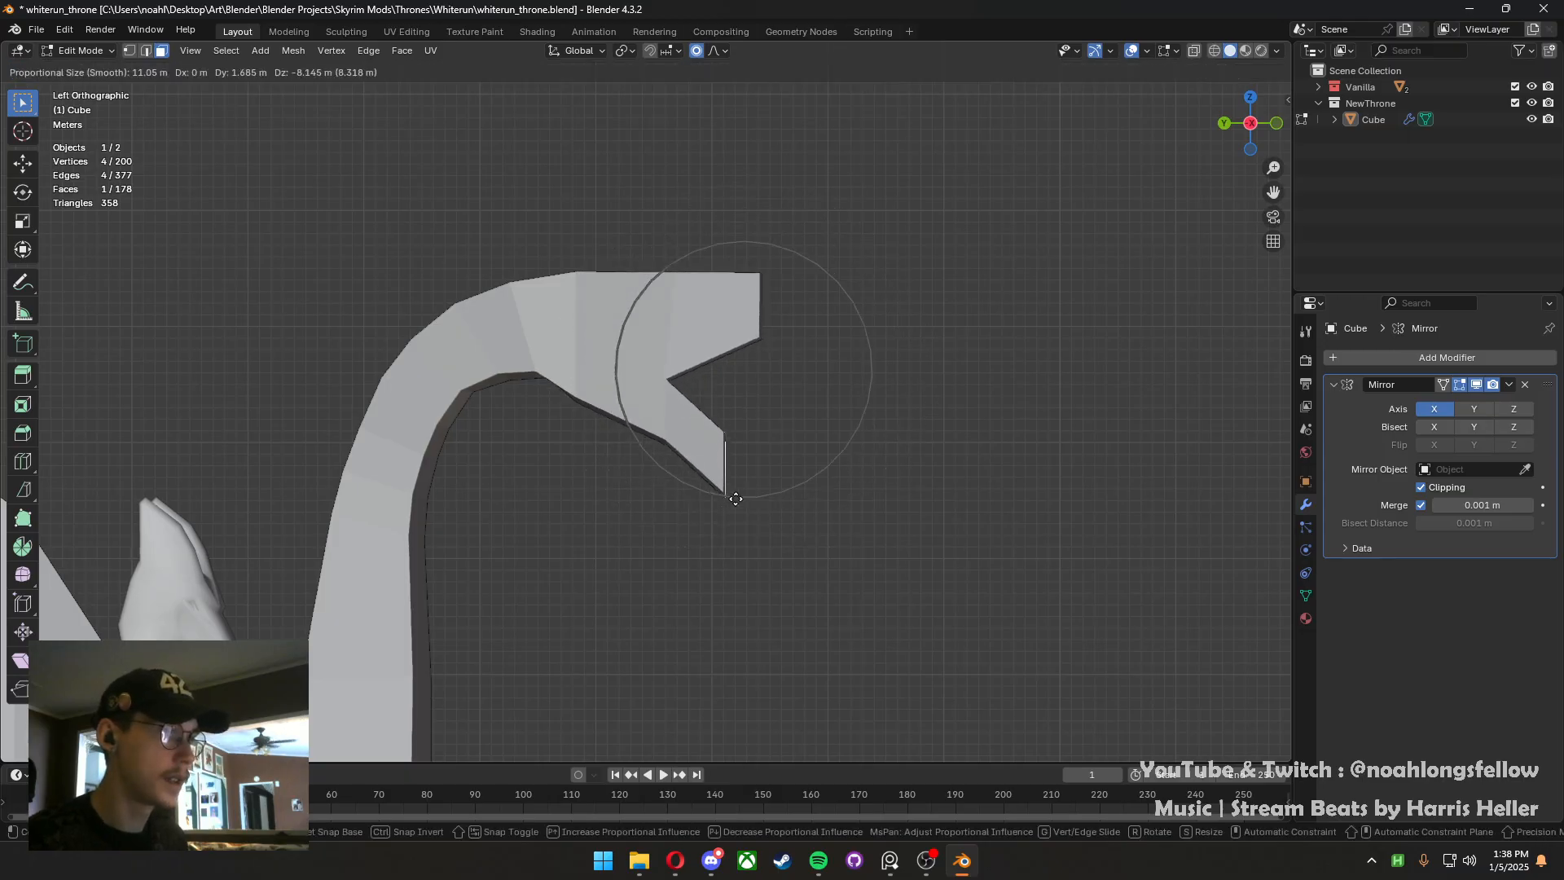
pyautogui.scroll(-4, 731, 502)
pyautogui.click(730, 505)
# Add a loop cut around the middle of the upper jaw
pyautogui.moveTo(738, 474); pyautogui.dragTo(717, 393, button='middle')
pyautogui.hotkey('ctrl', 'r')
pyautogui.doubleClick(676, 395)
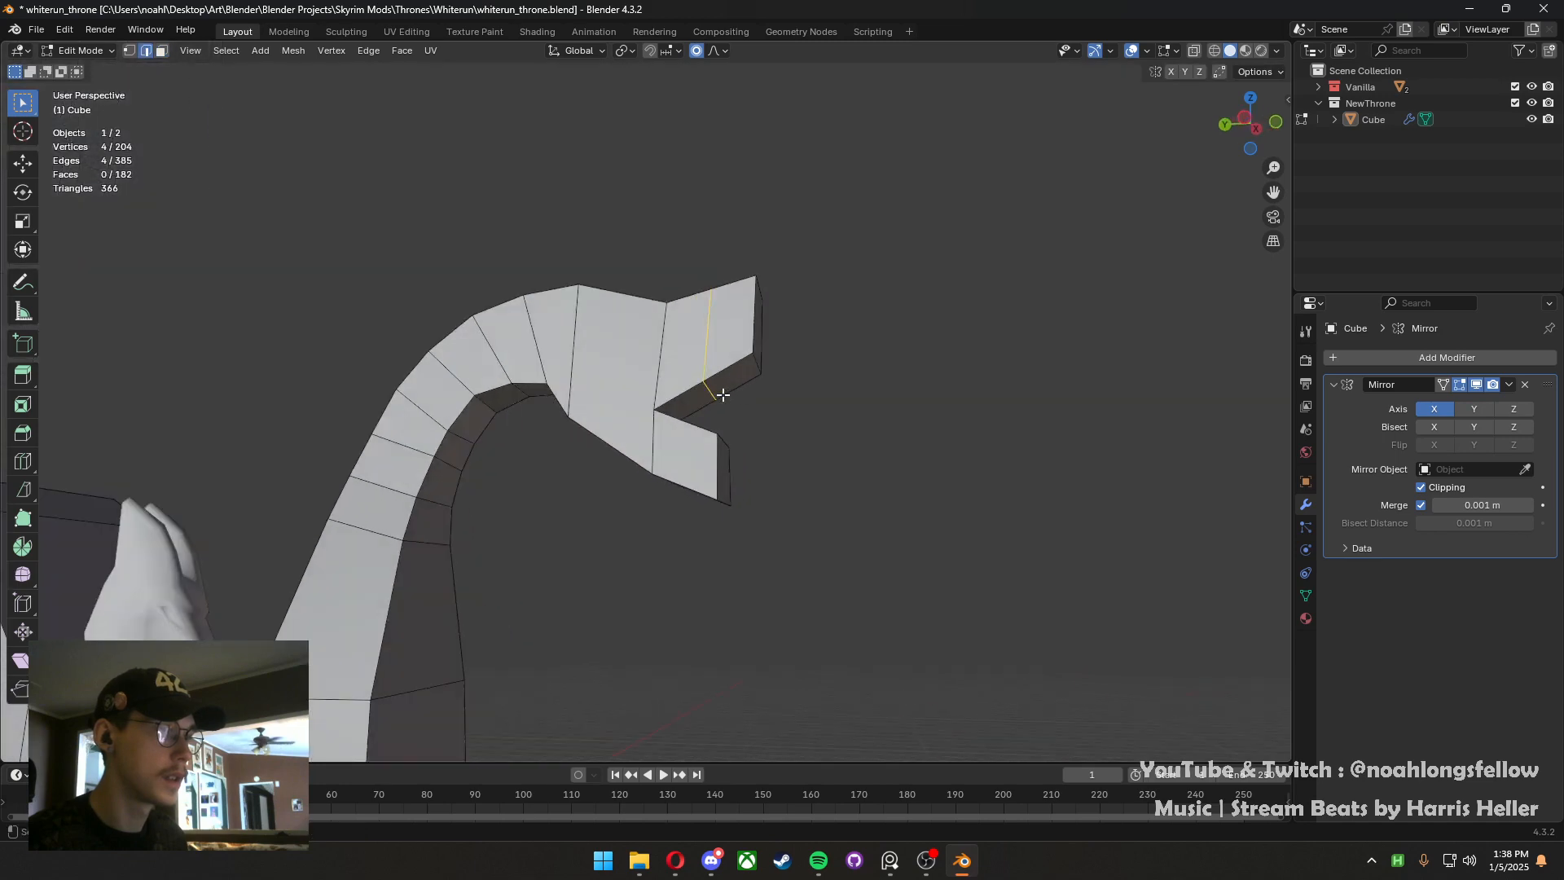
# Turn off proportional editing and raise the underside edge of the upper jaw's new loop to bend the mouth line
pyautogui.click(718, 396)
pyautogui.press('`')
pyautogui.click(775, 417)
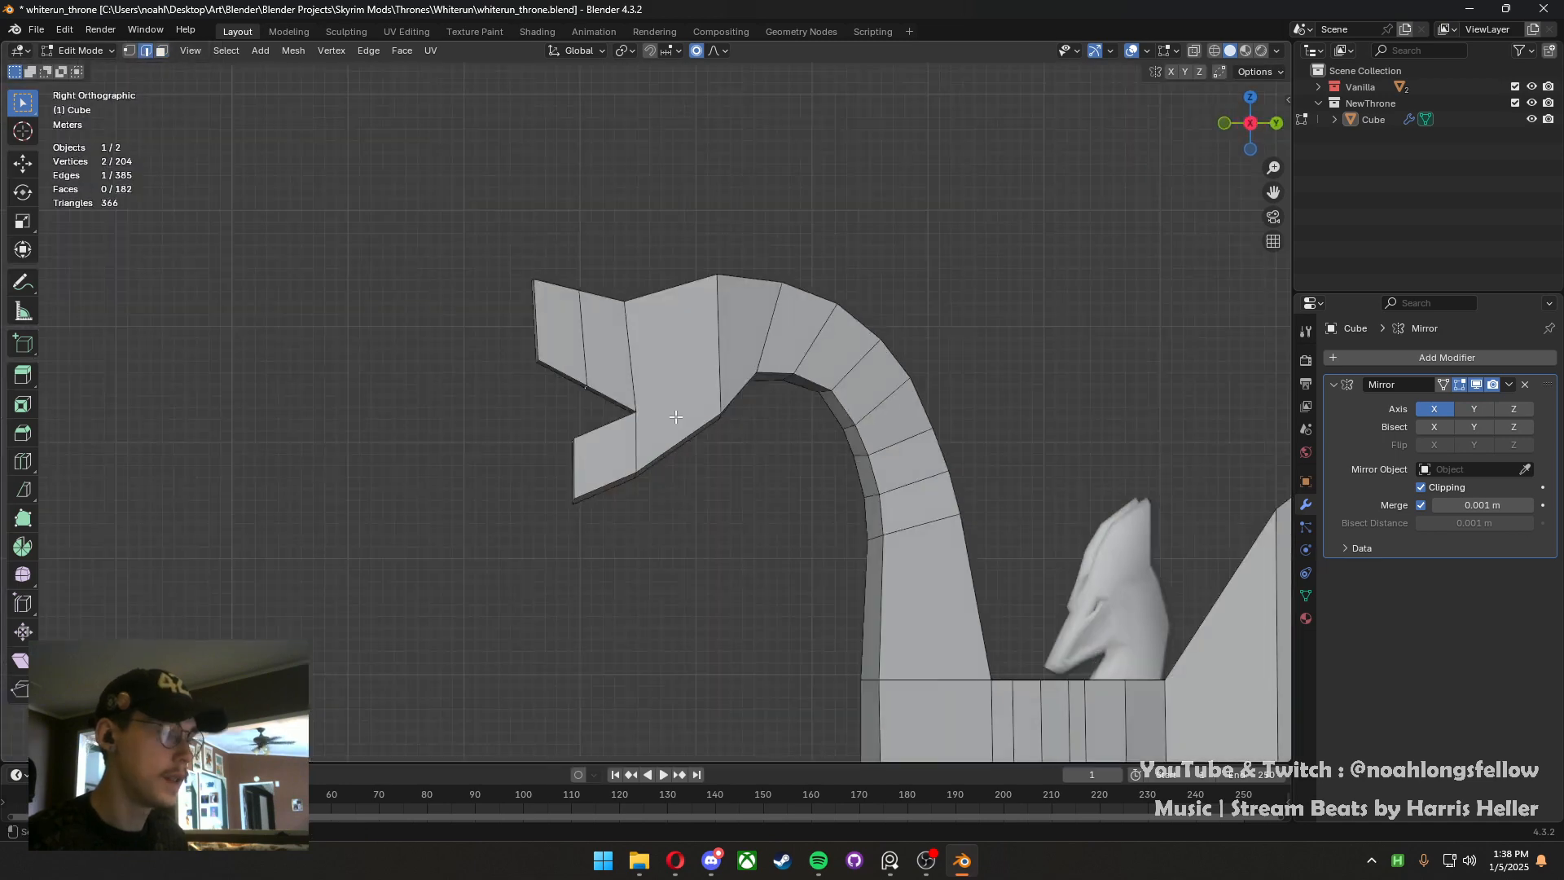
pyautogui.press('o')
pyautogui.press('g')
pyautogui.press('g')
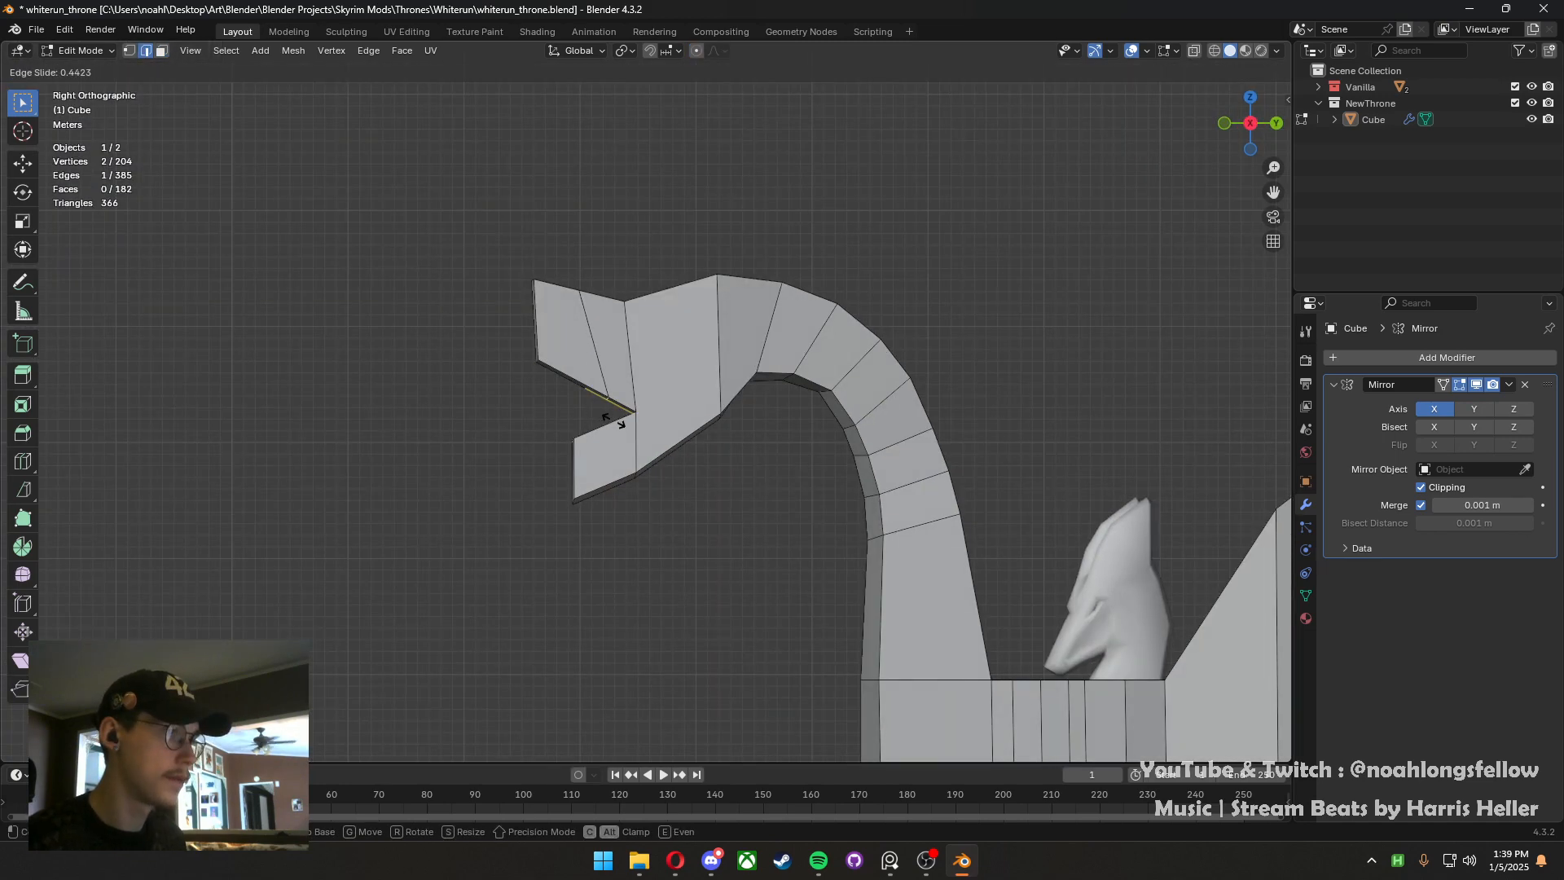
pyautogui.click(618, 419)
pyautogui.press('g')
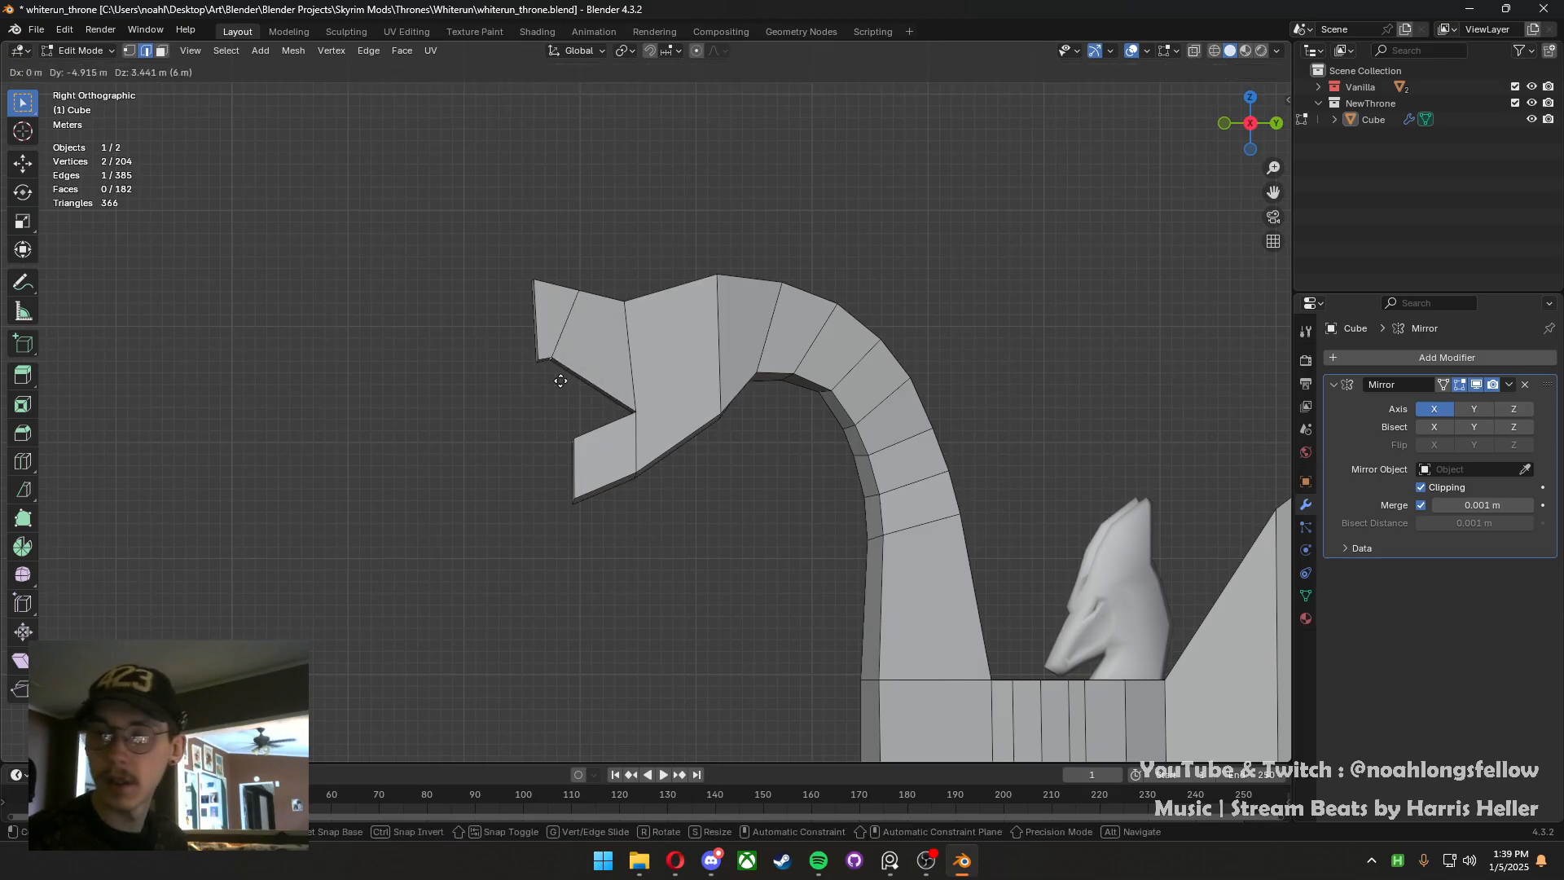
pyautogui.click(592, 393)
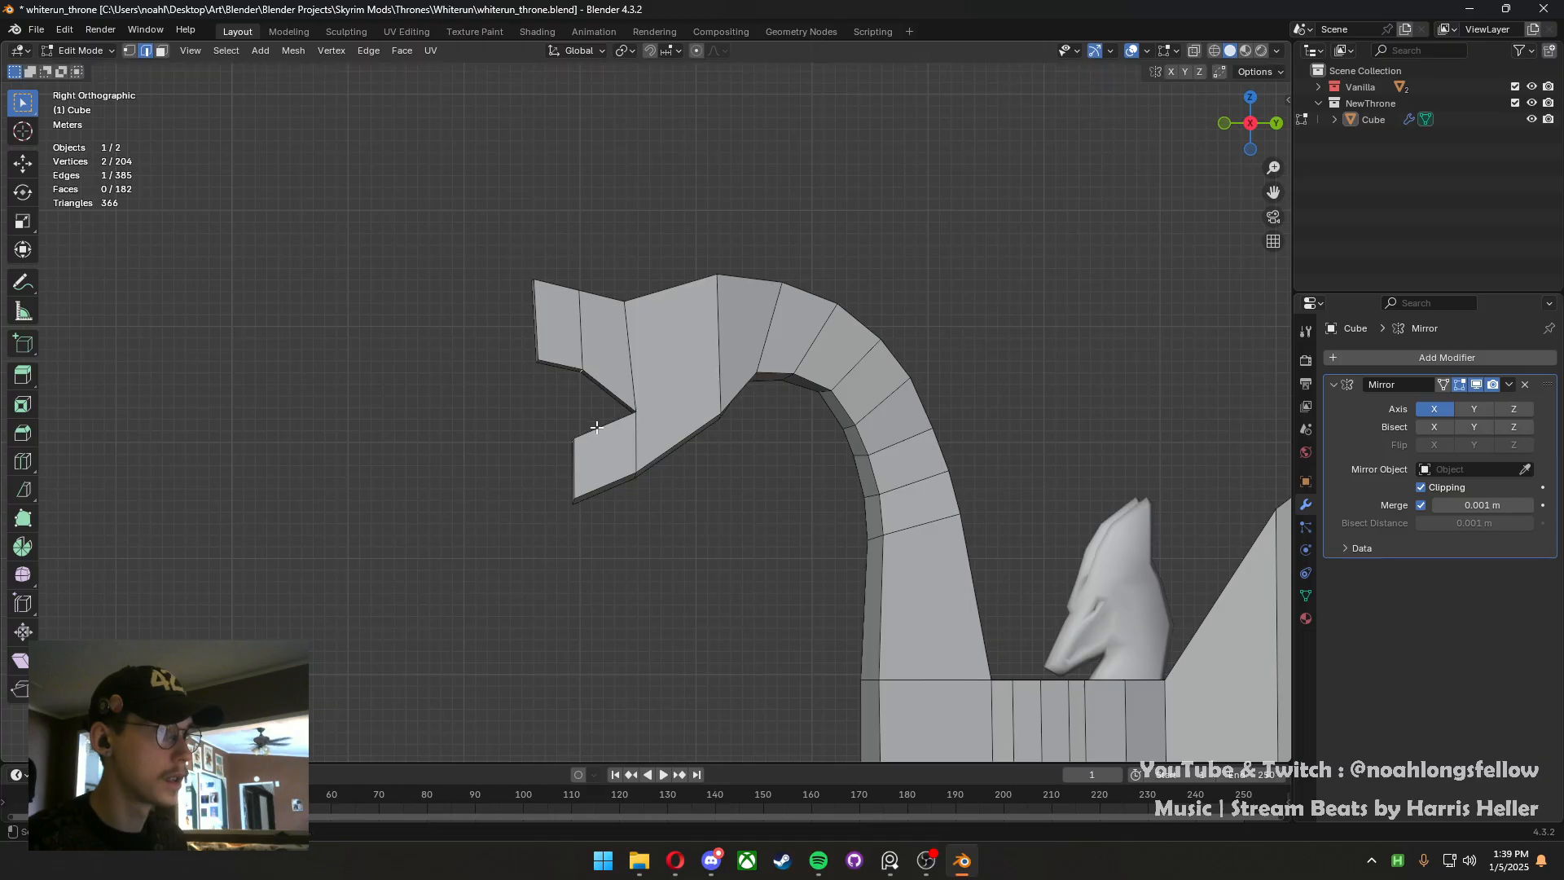
# Move the lower jaw's end face about 0.9 m forward and down in right orthographic view
pyautogui.moveTo(597, 428); pyautogui.dragTo(639, 463, button='middle')
pyautogui.press('3')
pyautogui.click(592, 474)
pyautogui.press('`')
pyautogui.click(803, 465)
pyautogui.press('g')
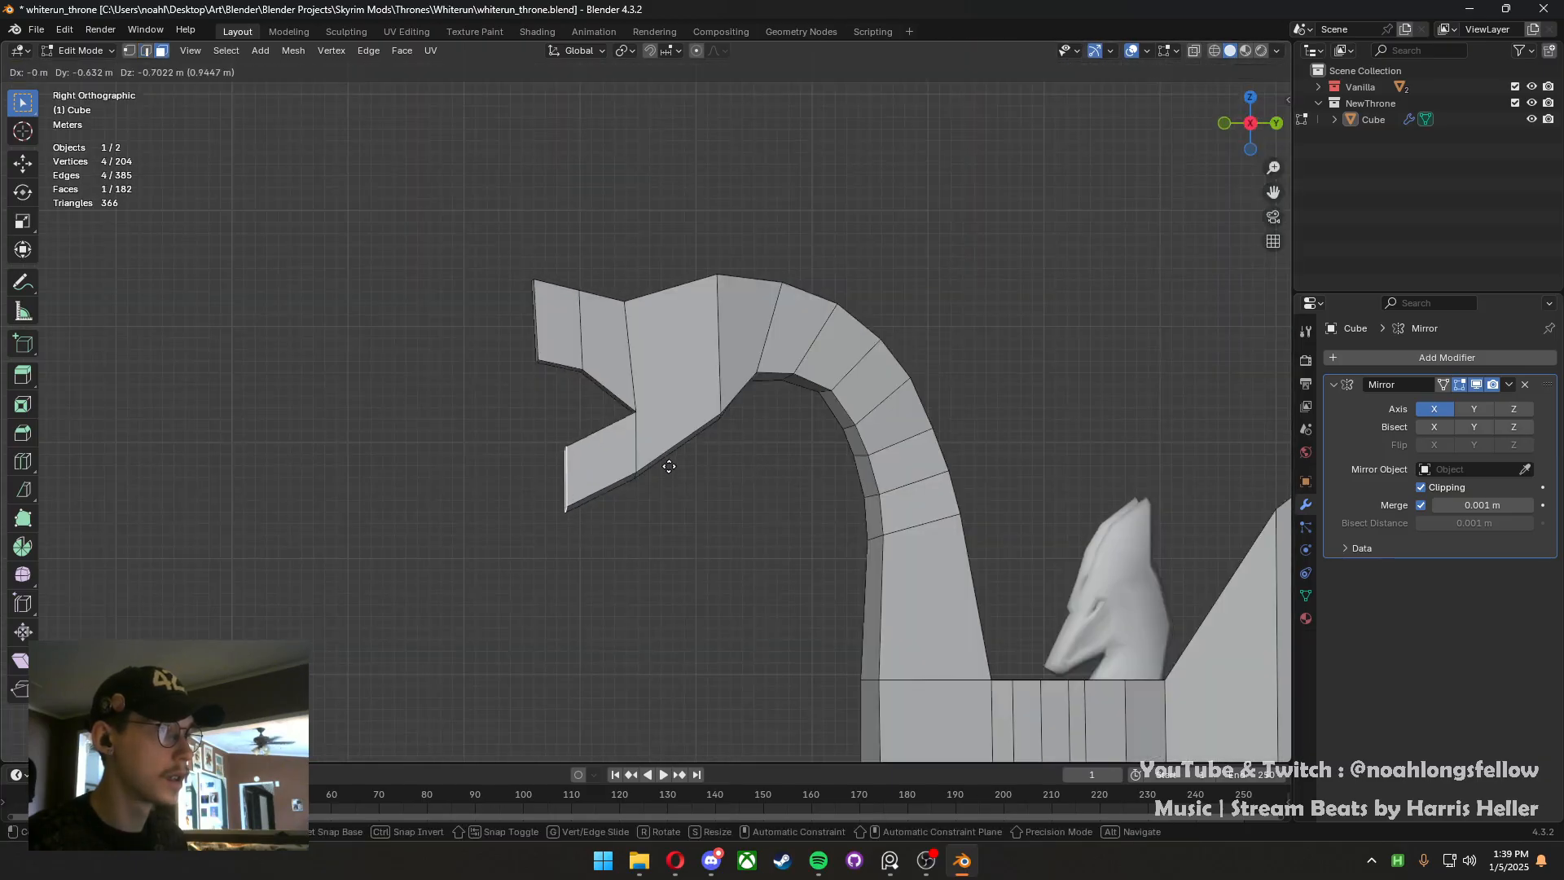
pyautogui.click(668, 467)
# Add a centered loop cut around the lower jaw
pyautogui.moveTo(616, 443)
pyautogui.mouseDown(button='middle')
pyautogui.moveTo(635, 461)
pyautogui.moveTo(625, 453)
pyautogui.mouseUp(button='middle')
pyautogui.hotkey('ctrl', 'r')
pyautogui.click(621, 447)
pyautogui.rightClick(621, 447)
# Move the top edge of the lower jaw's loop slightly back toward the throat in right orthographic view
pyautogui.press('`')
pyautogui.click(672, 442)
pyautogui.click(604, 438)
pyautogui.press('`')
pyautogui.click(803, 444)
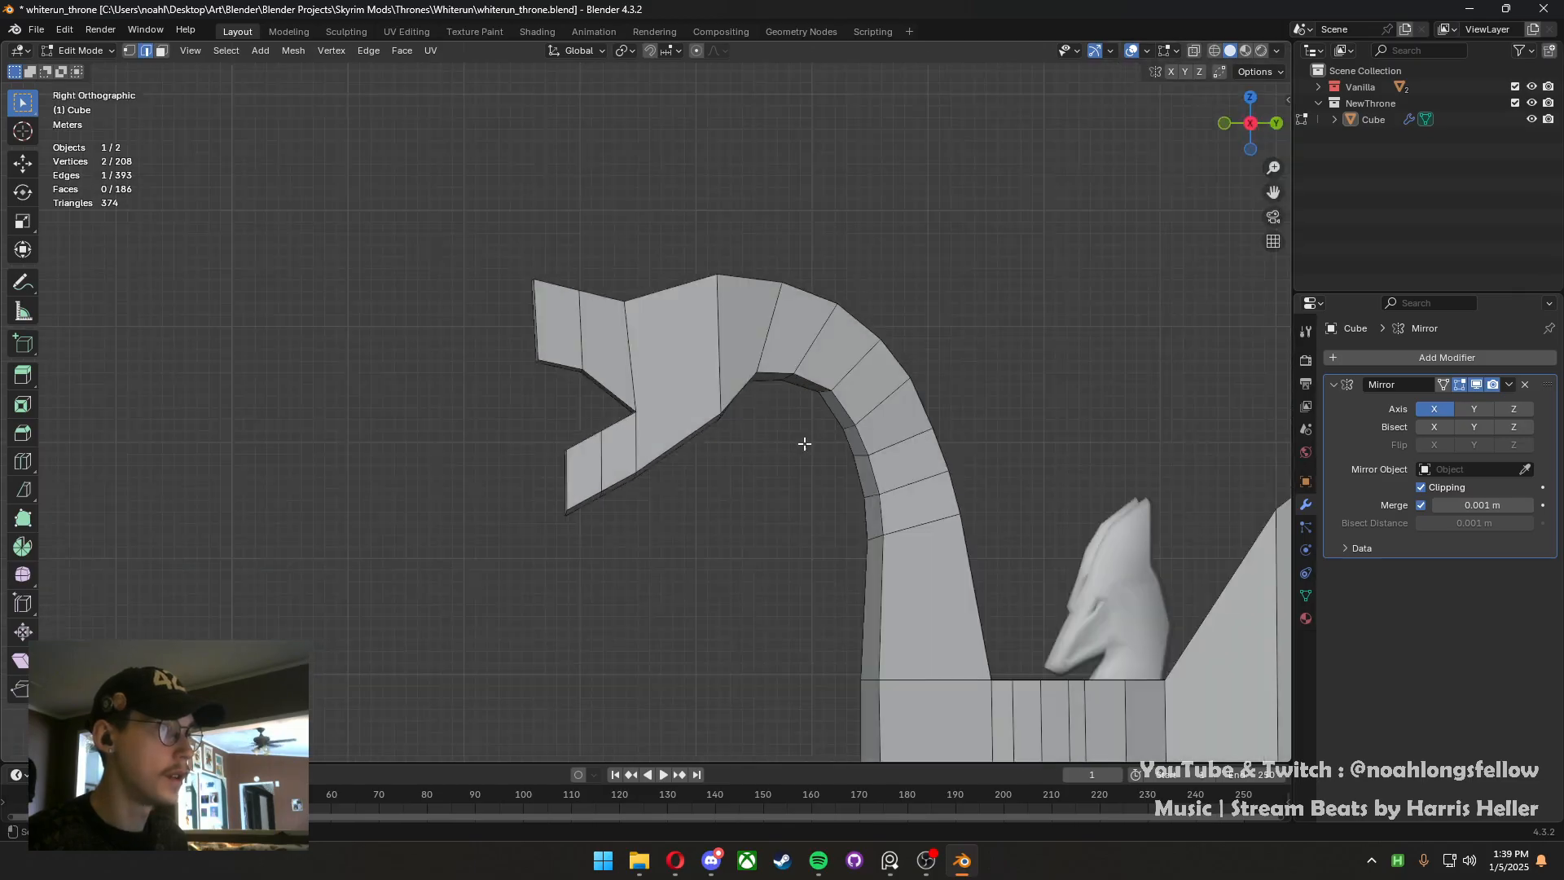
pyautogui.press('g')
pyautogui.click(742, 444)
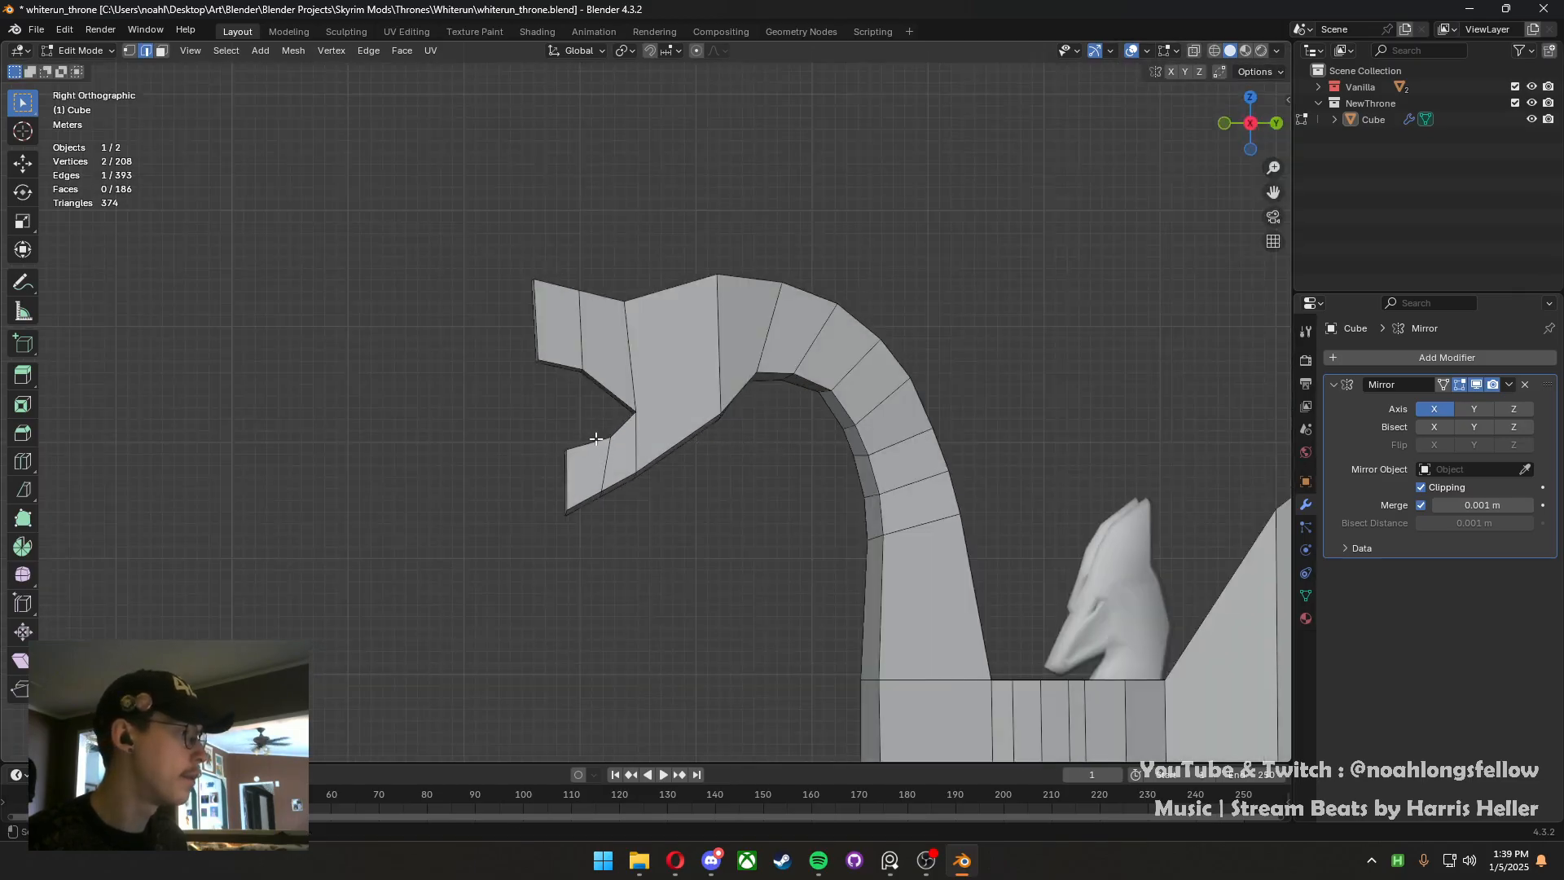
# Scale the lower jaw's end face to about 0.75 along X to taper it
pyautogui.moveTo(597, 439); pyautogui.dragTo(624, 448, button='middle')
pyautogui.press('3')
pyautogui.click(636, 512)
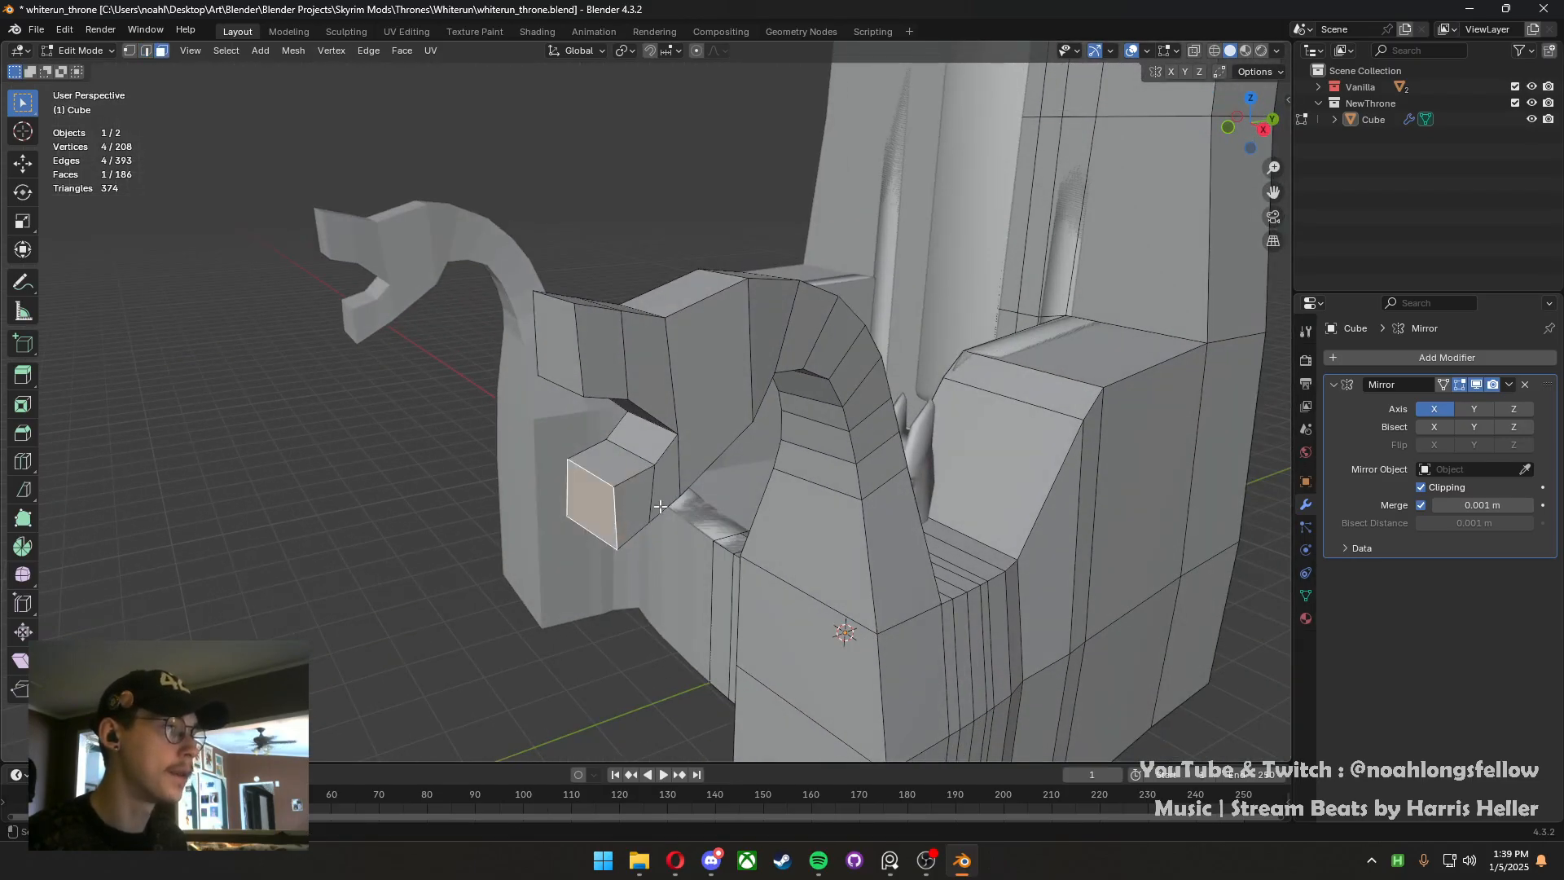
pyautogui.moveTo(636, 512); pyautogui.dragTo(778, 591, button='middle')
pyautogui.press('s')
pyautogui.press('x')
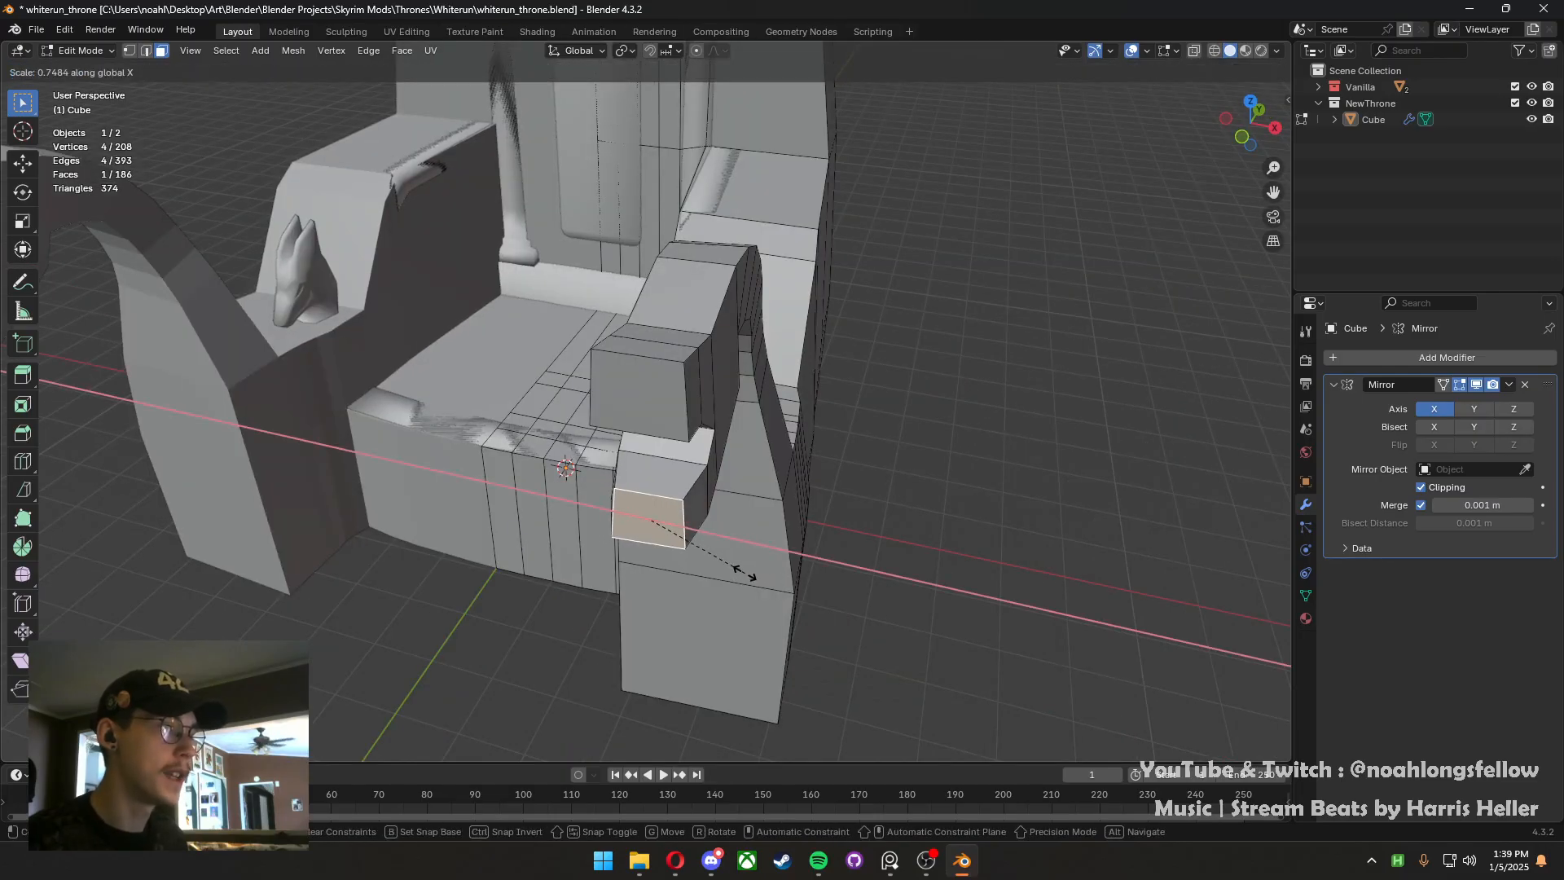
pyautogui.click(736, 568)
# Select the edge loop in the middle of the lower jaw and scale it along X
pyautogui.press('2')
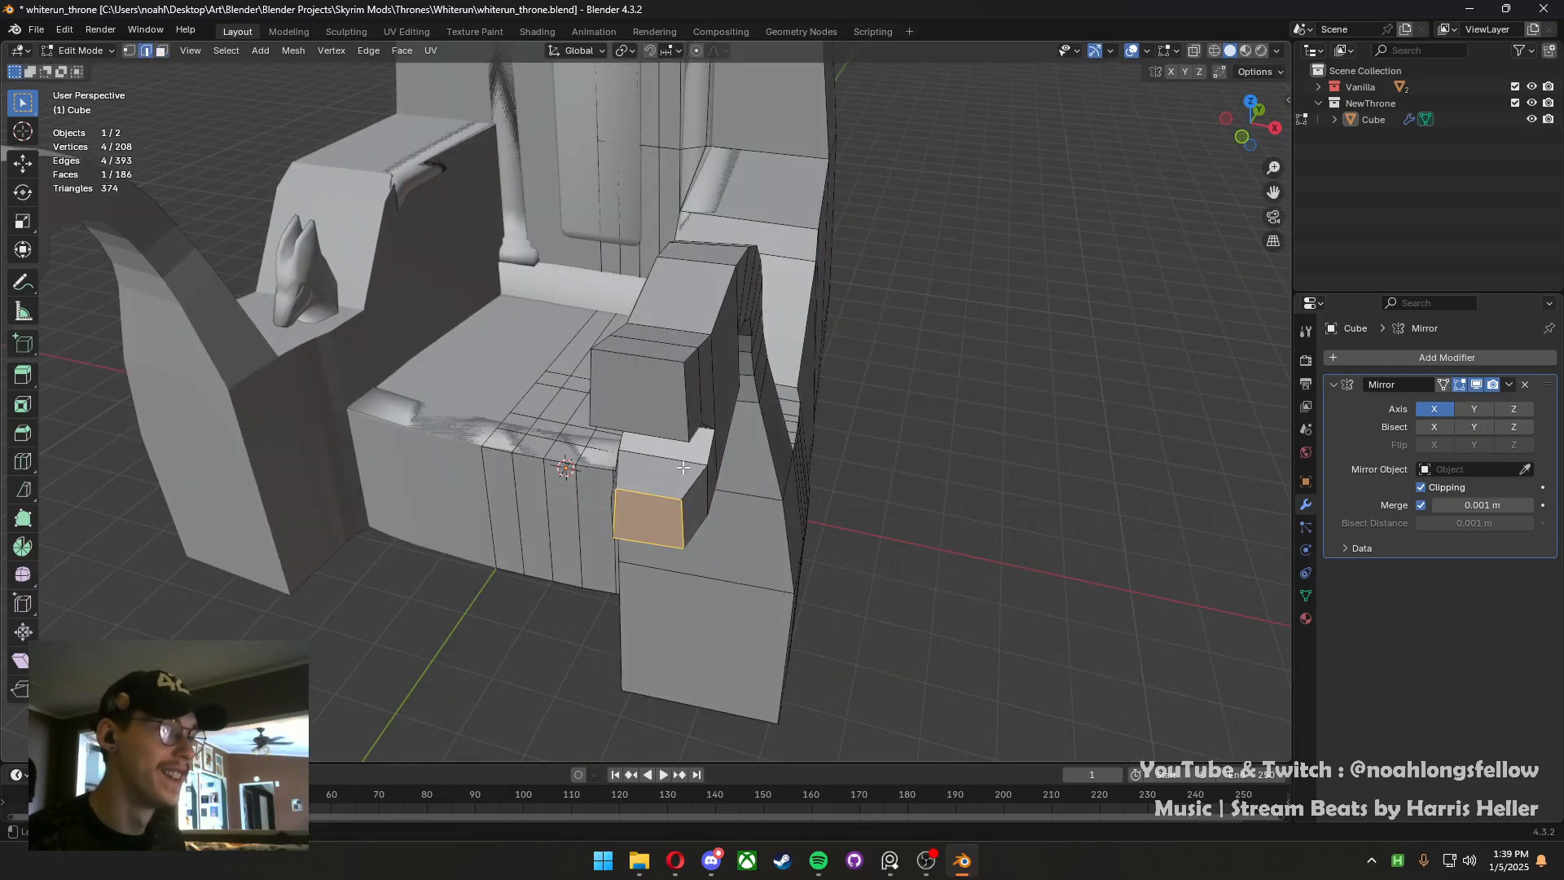
pyautogui.keyDown('alt'); pyautogui.click(684, 462); pyautogui.keyUp('alt')
pyautogui.press('s')
pyautogui.press('x')
# Select the upper jaw's end face and scale it along X
pyautogui.moveTo(802, 527); pyautogui.dragTo(707, 497, button='middle')
pyautogui.press('3')
pyautogui.click(648, 273)
pyautogui.press('s')
pyautogui.press('x')
pyautogui.click(686, 344)
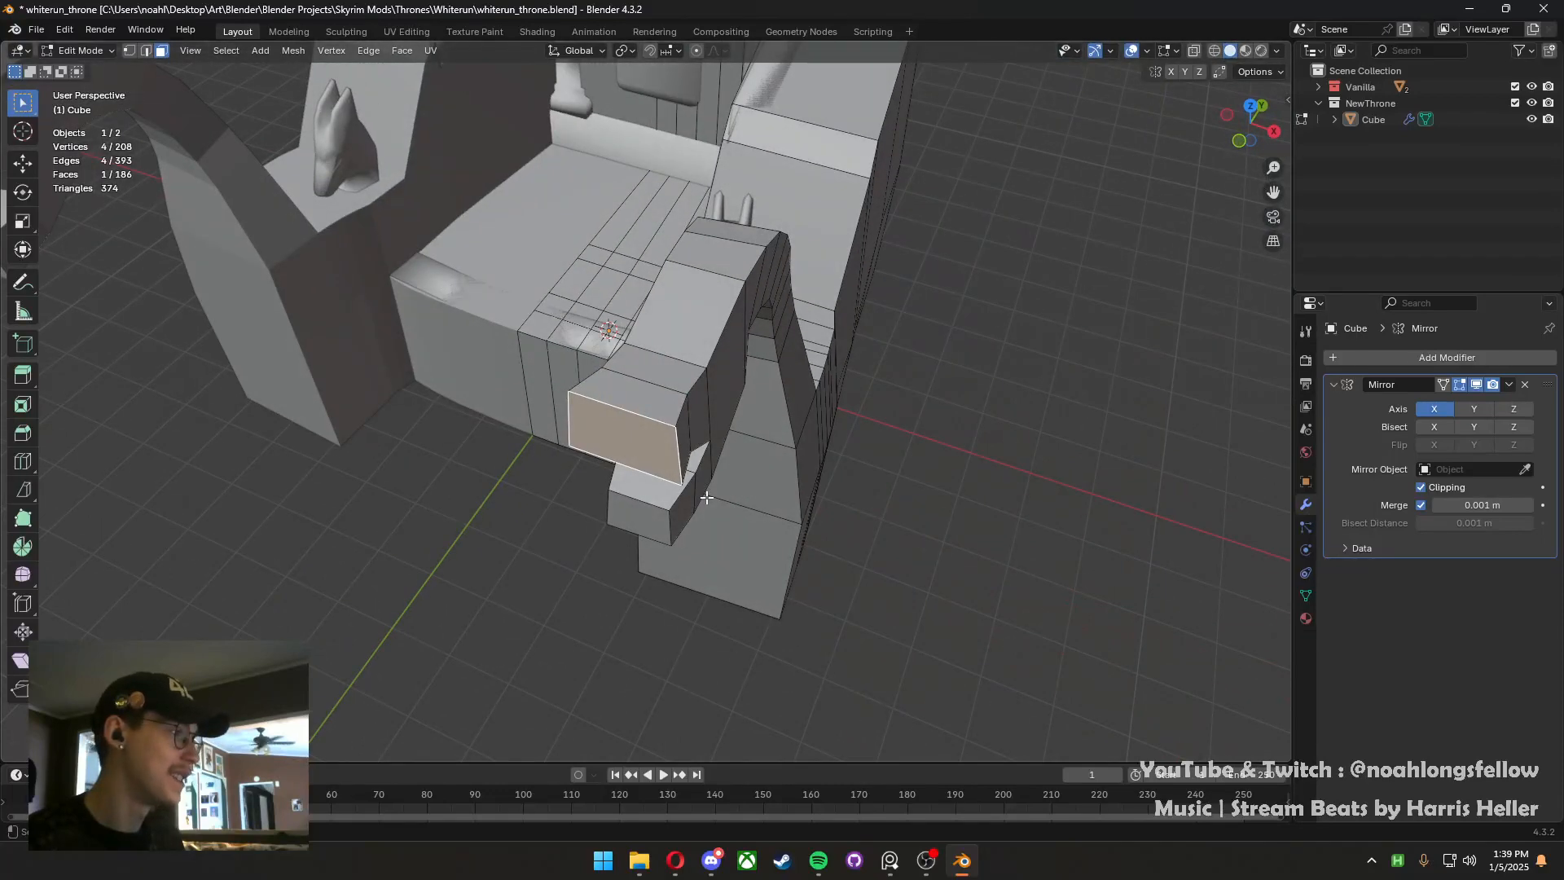
# Extrude the upper jaw's end face forward and slightly up into a snout tip, and nudge the lower edge behind it upward
pyautogui.press('e')
pyautogui.click(708, 493)
pyautogui.press('KP_3')
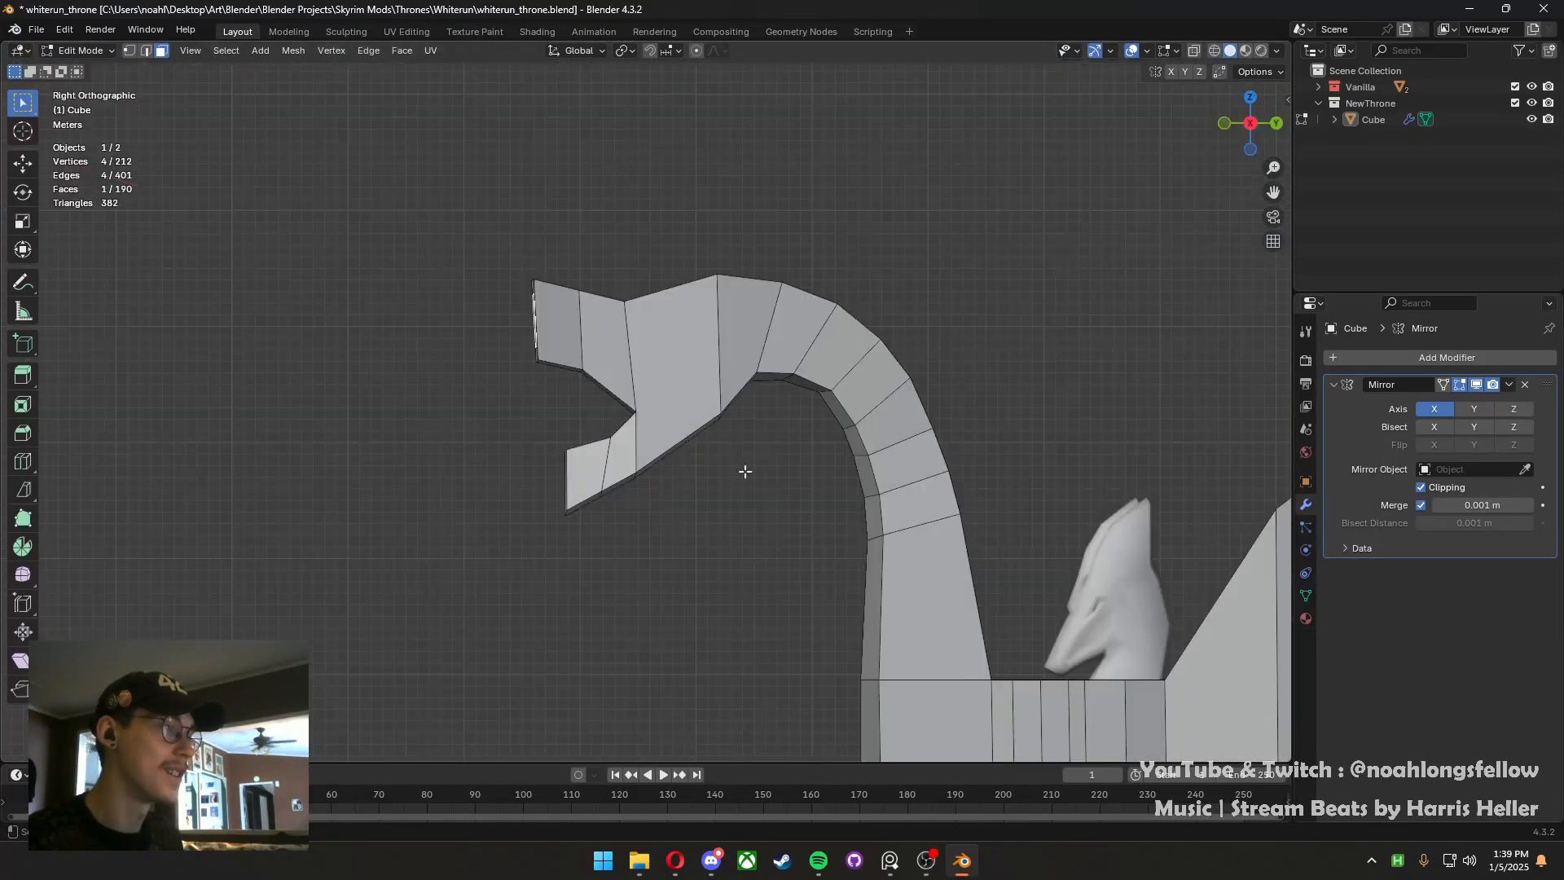
pyautogui.press('g')
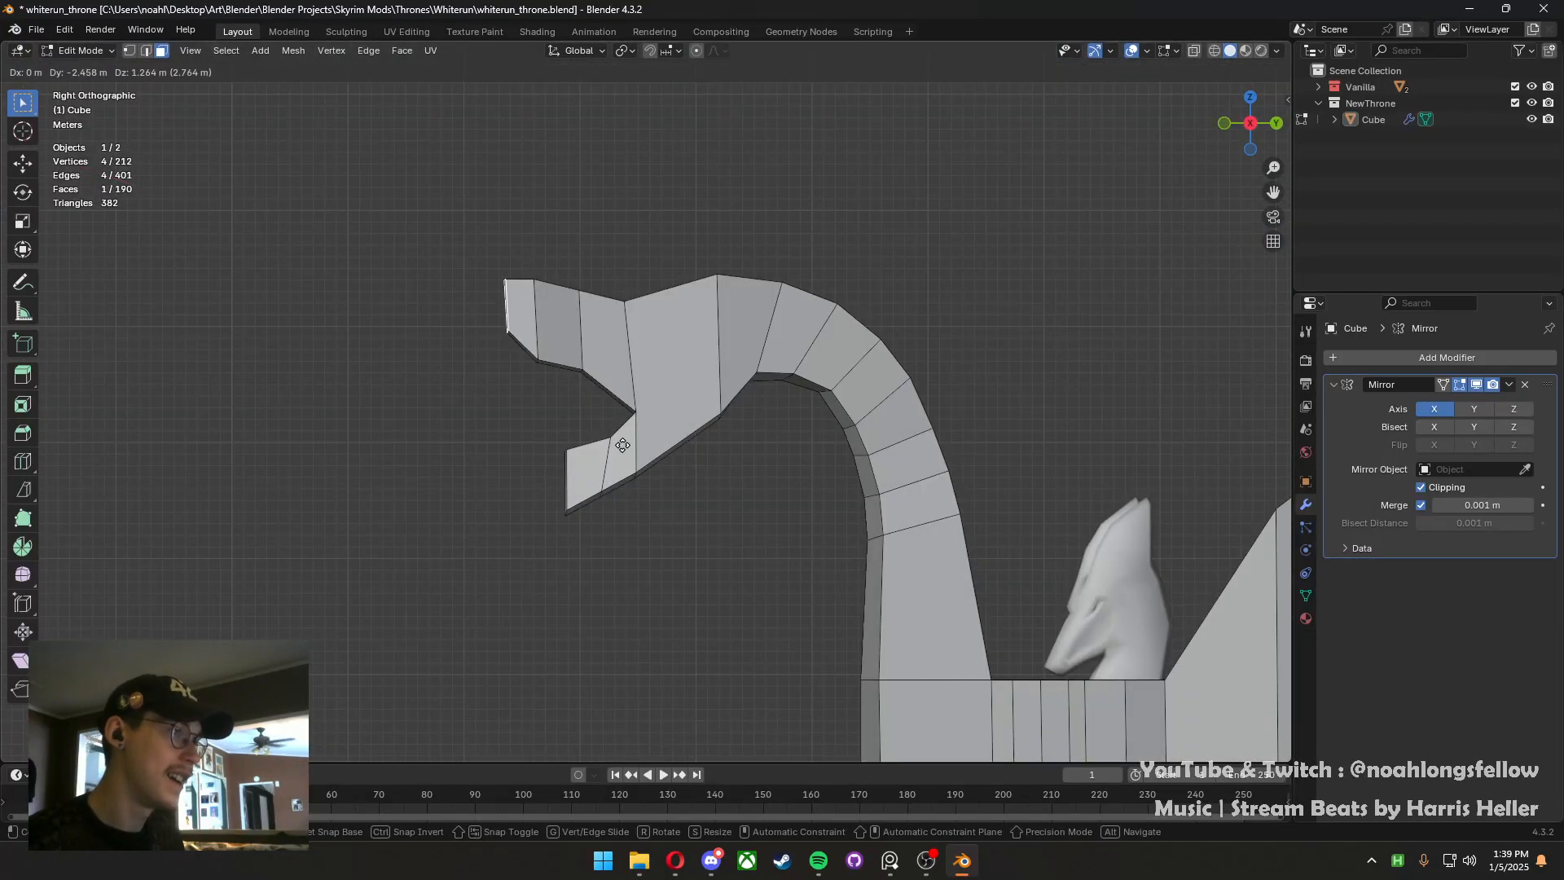
pyautogui.click(623, 443)
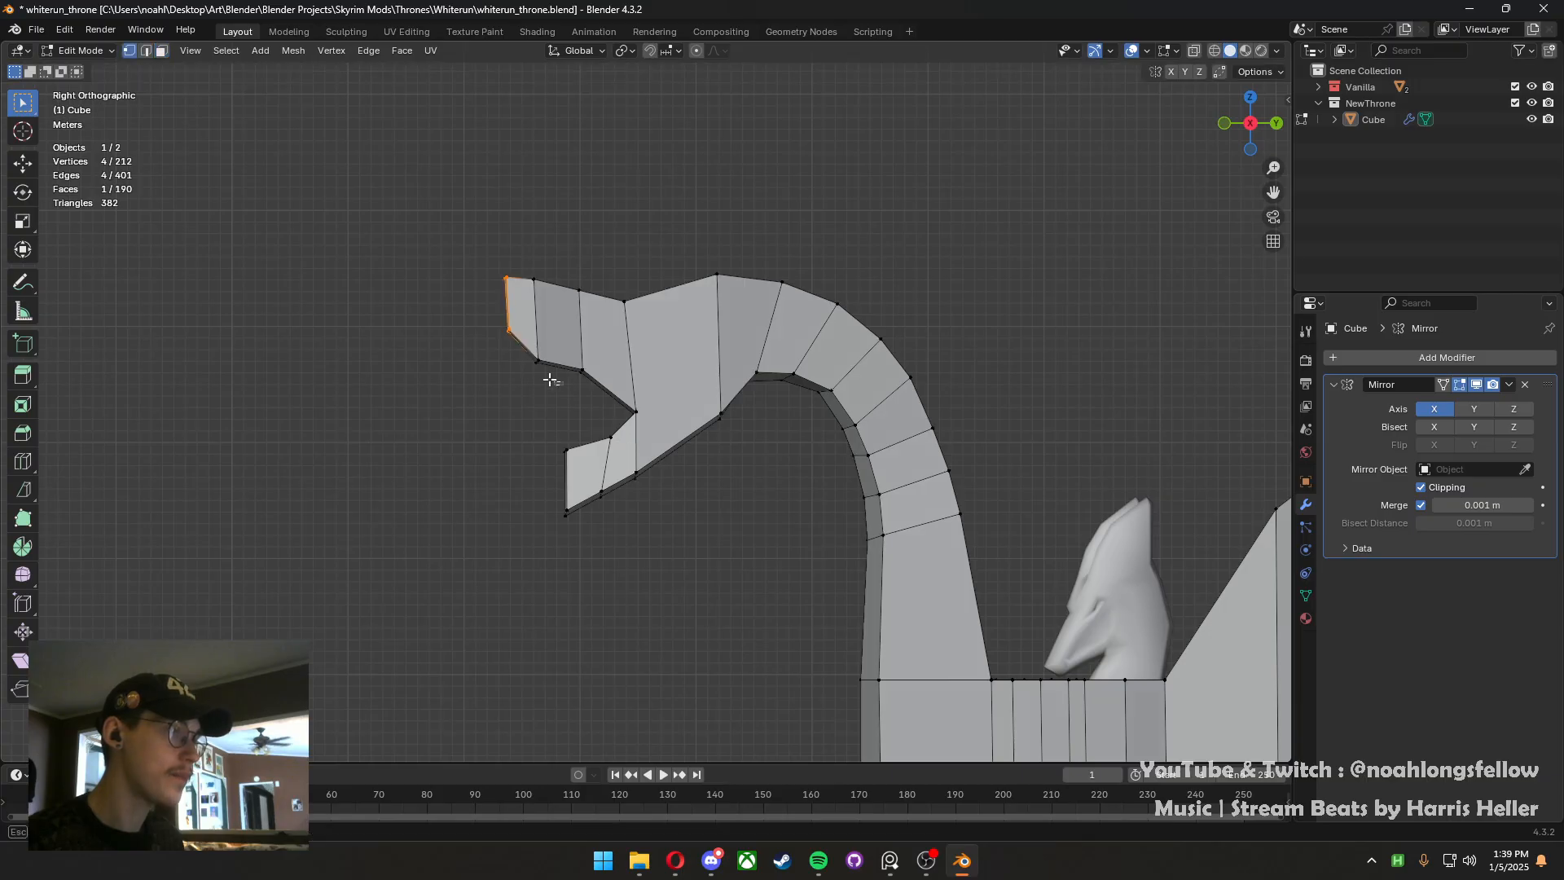
pyautogui.press('g')
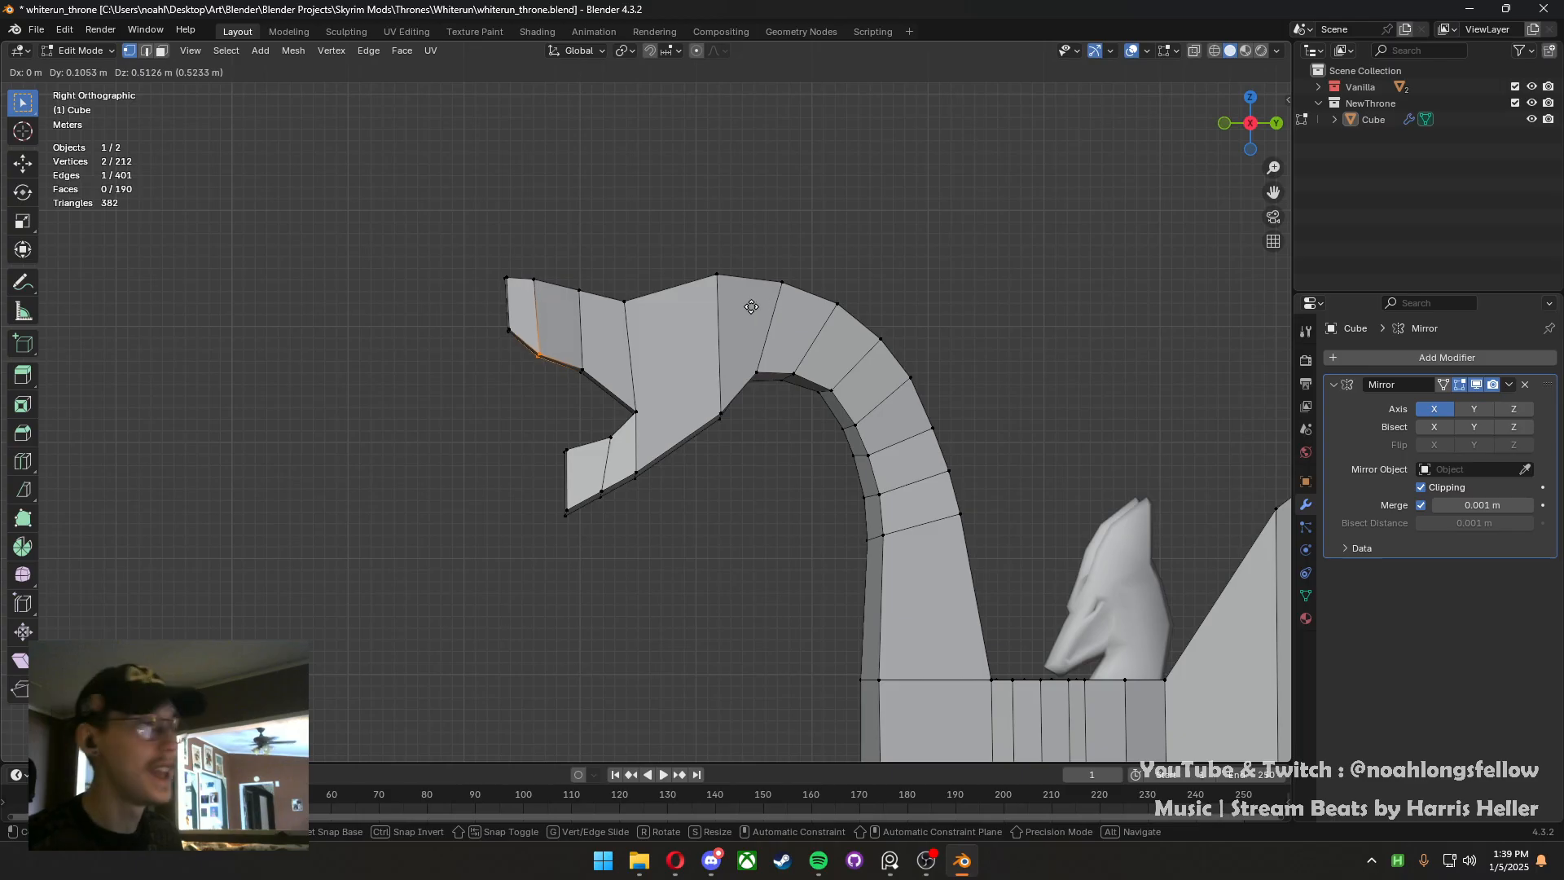
pyautogui.click(658, 325)
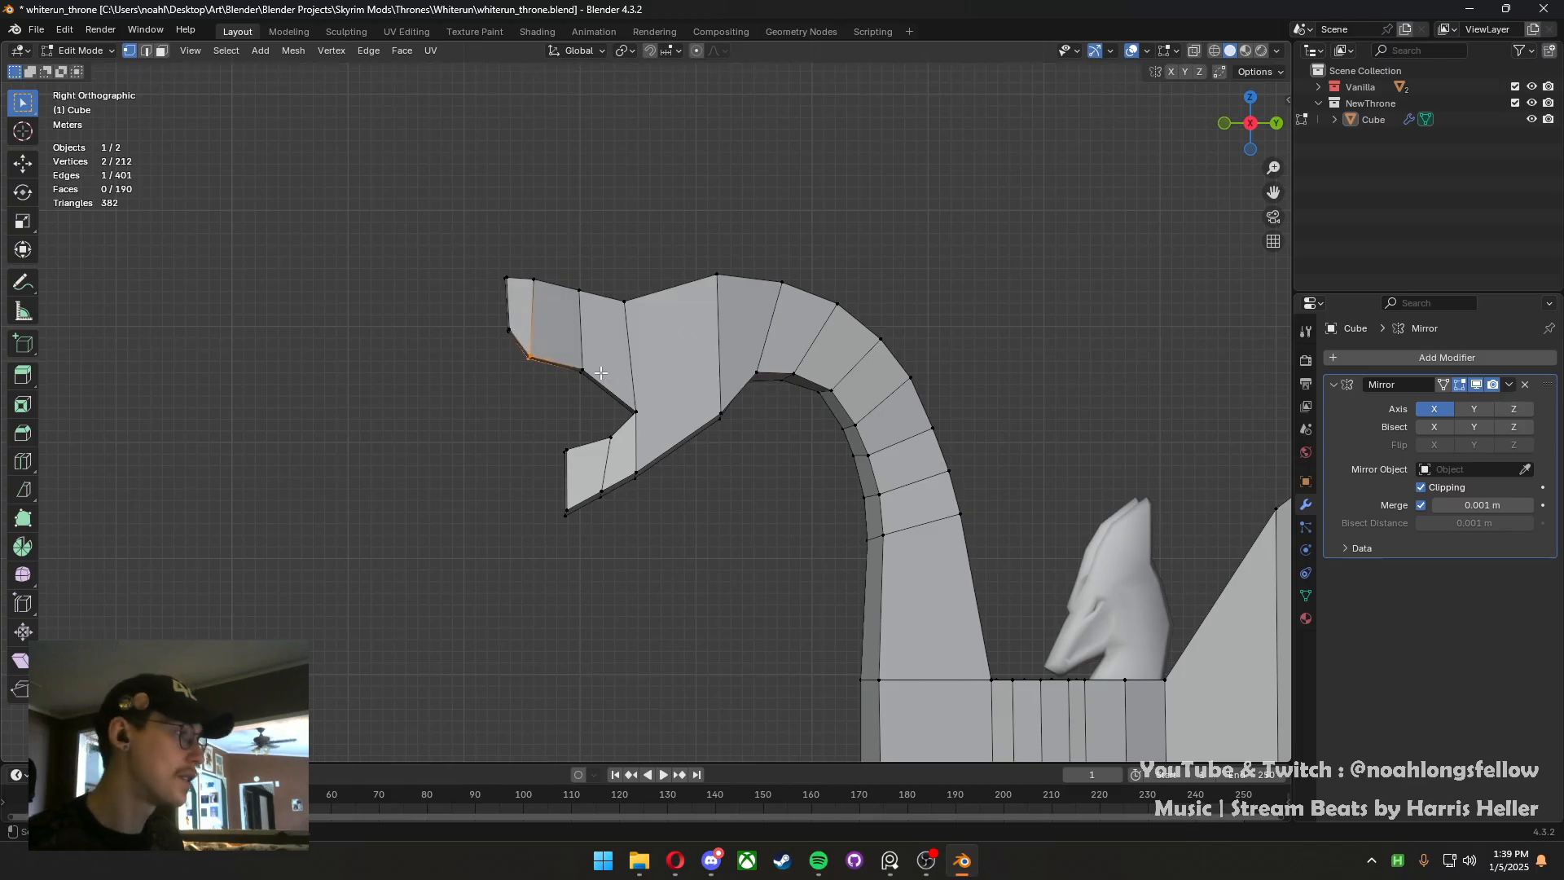
# Using X-ray selection, move the top edge of the brow loop about 1.5 m back and 2.8 m up in right orthographic view
pyautogui.click(1194, 56)
pyautogui.moveTo(619, 310); pyautogui.dragTo(558, 275)
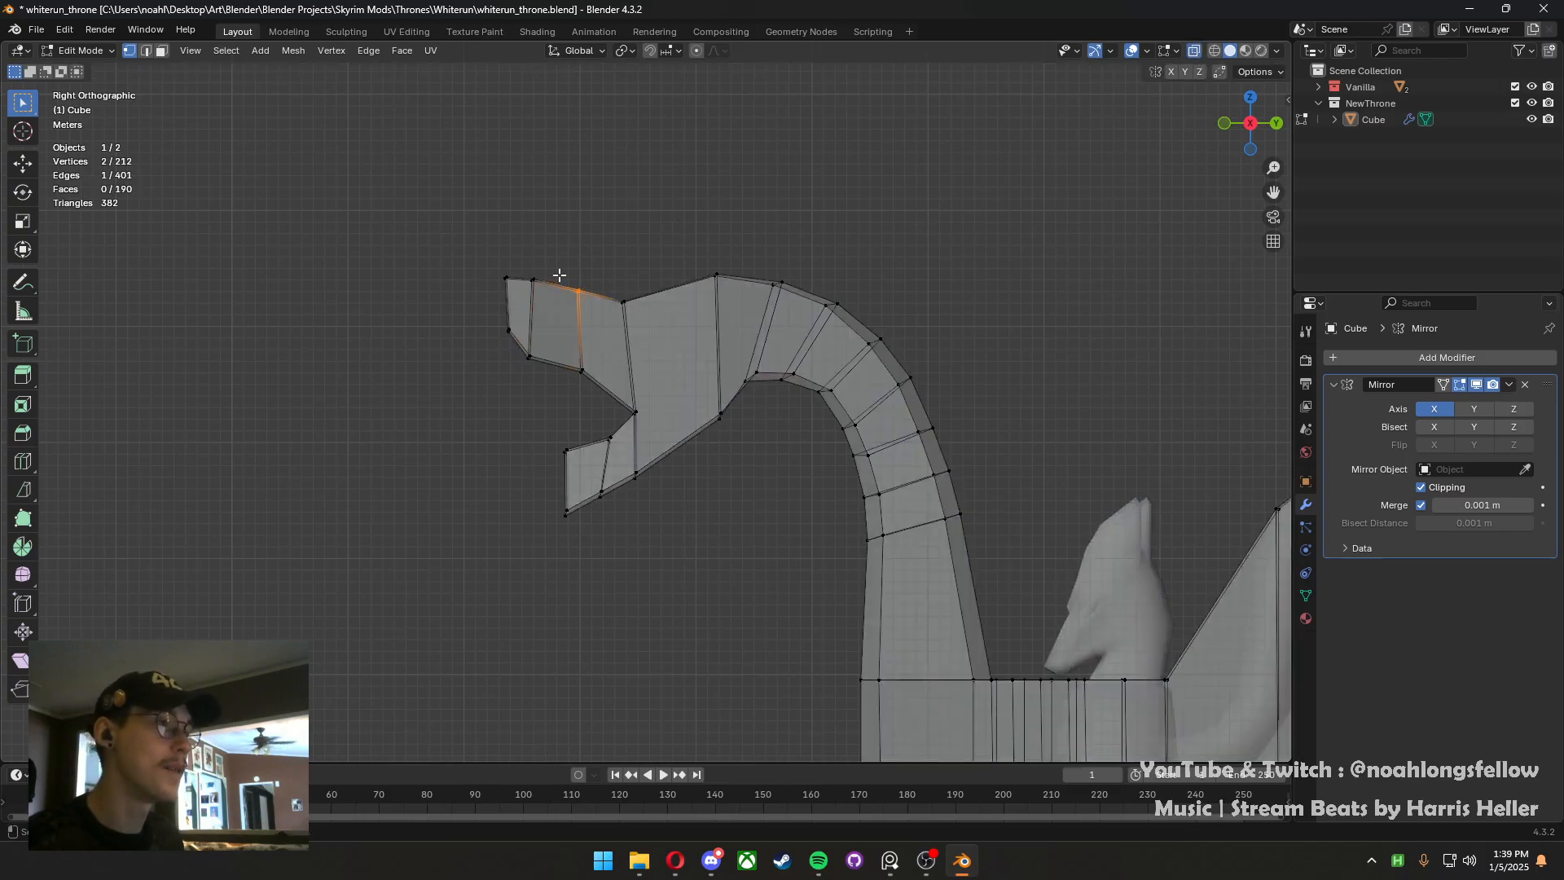
pyautogui.press('g')
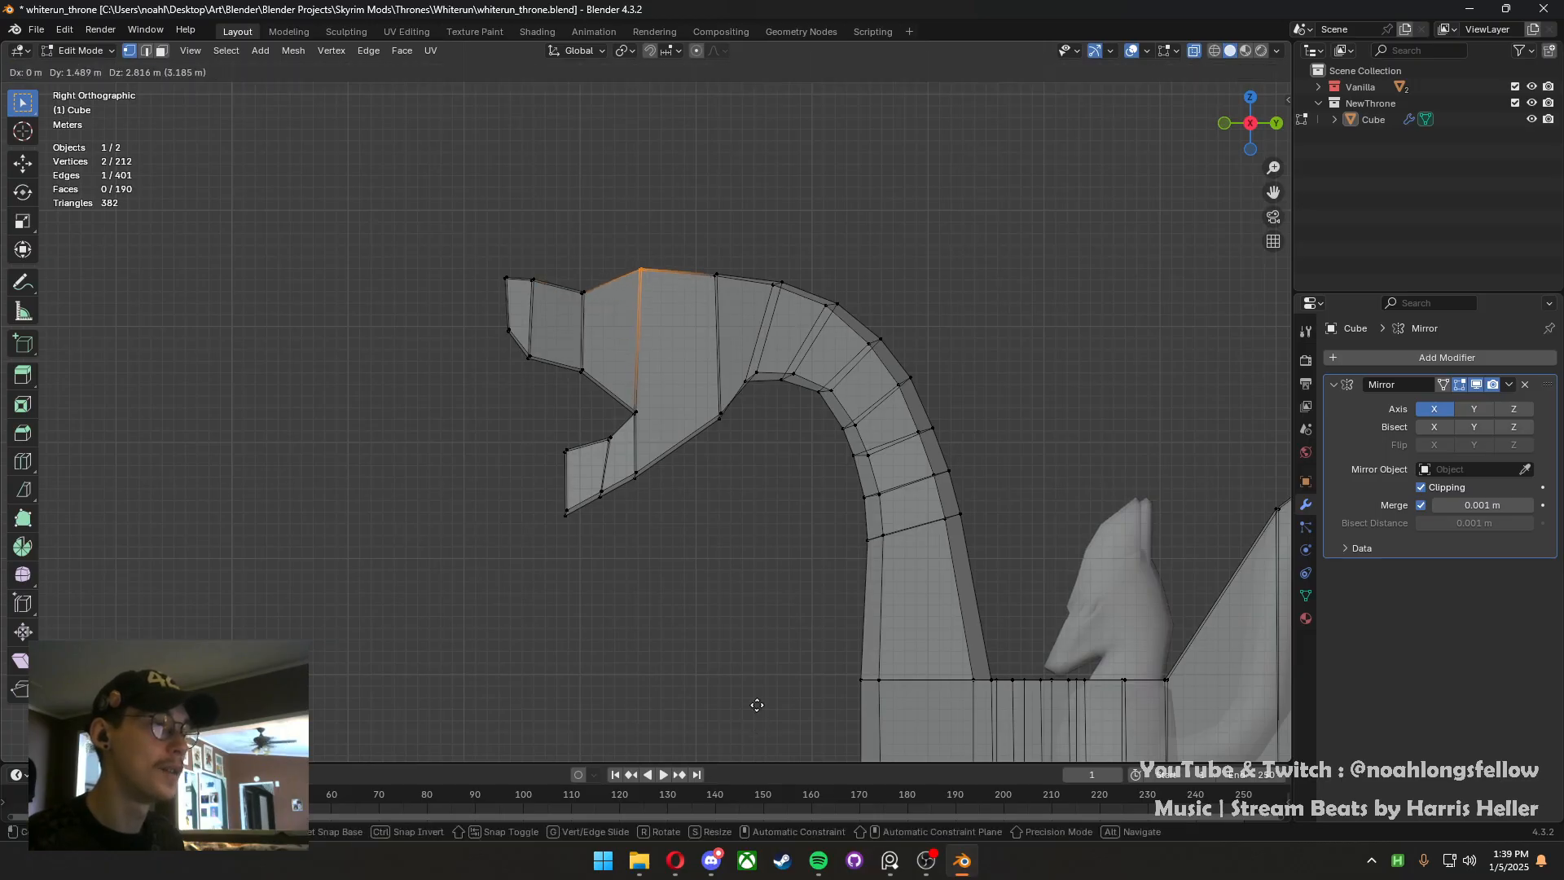
pyautogui.click(751, 677)
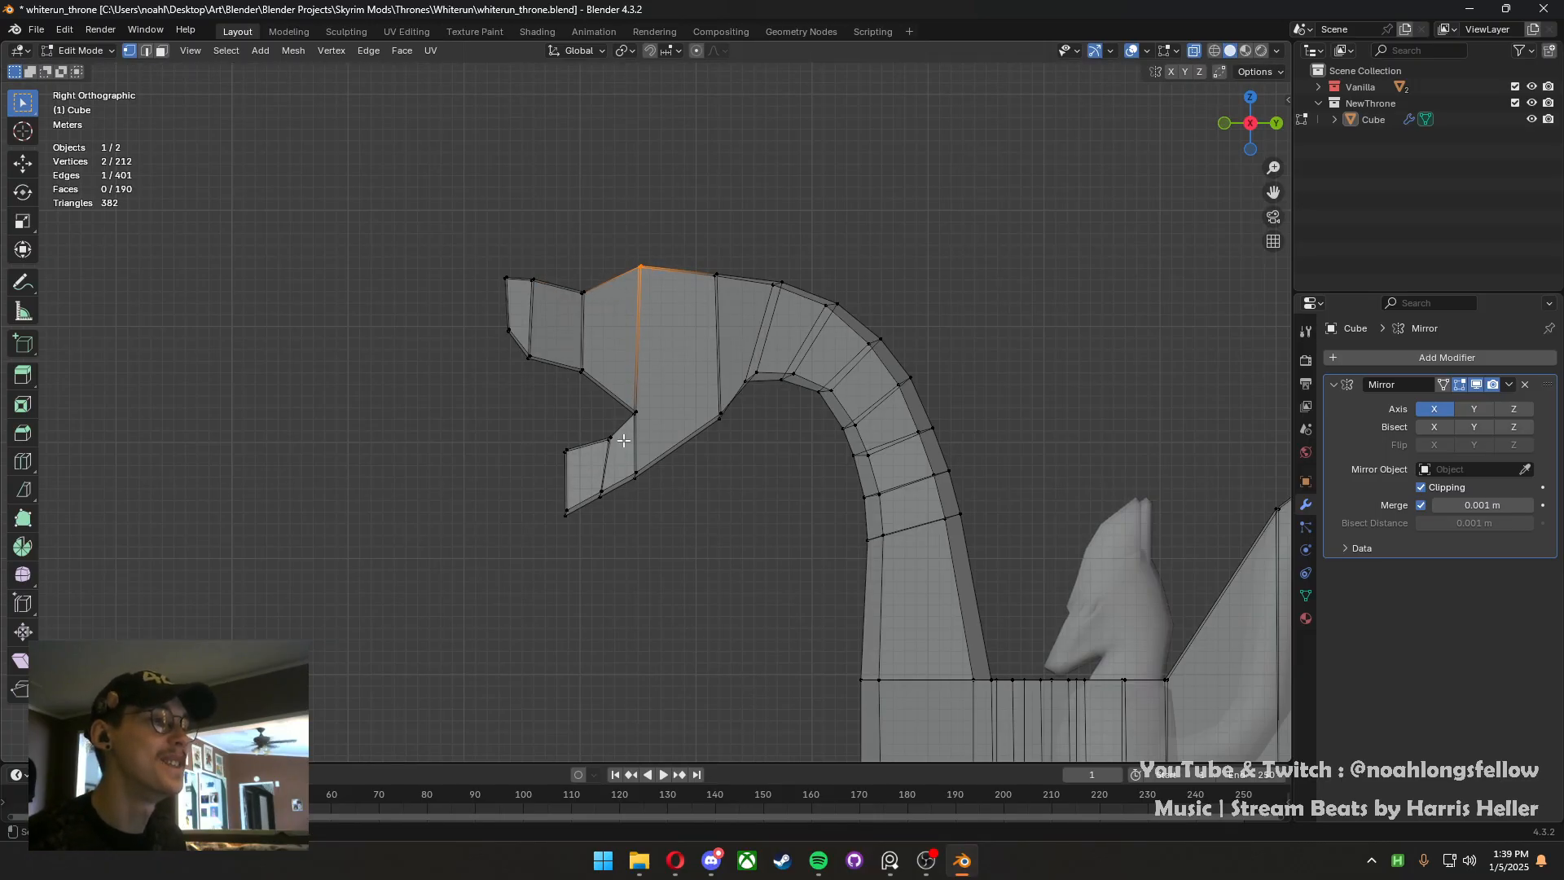
pyautogui.moveTo(623, 441); pyautogui.dragTo(654, 449, button='middle')
pyautogui.press('KP_3')
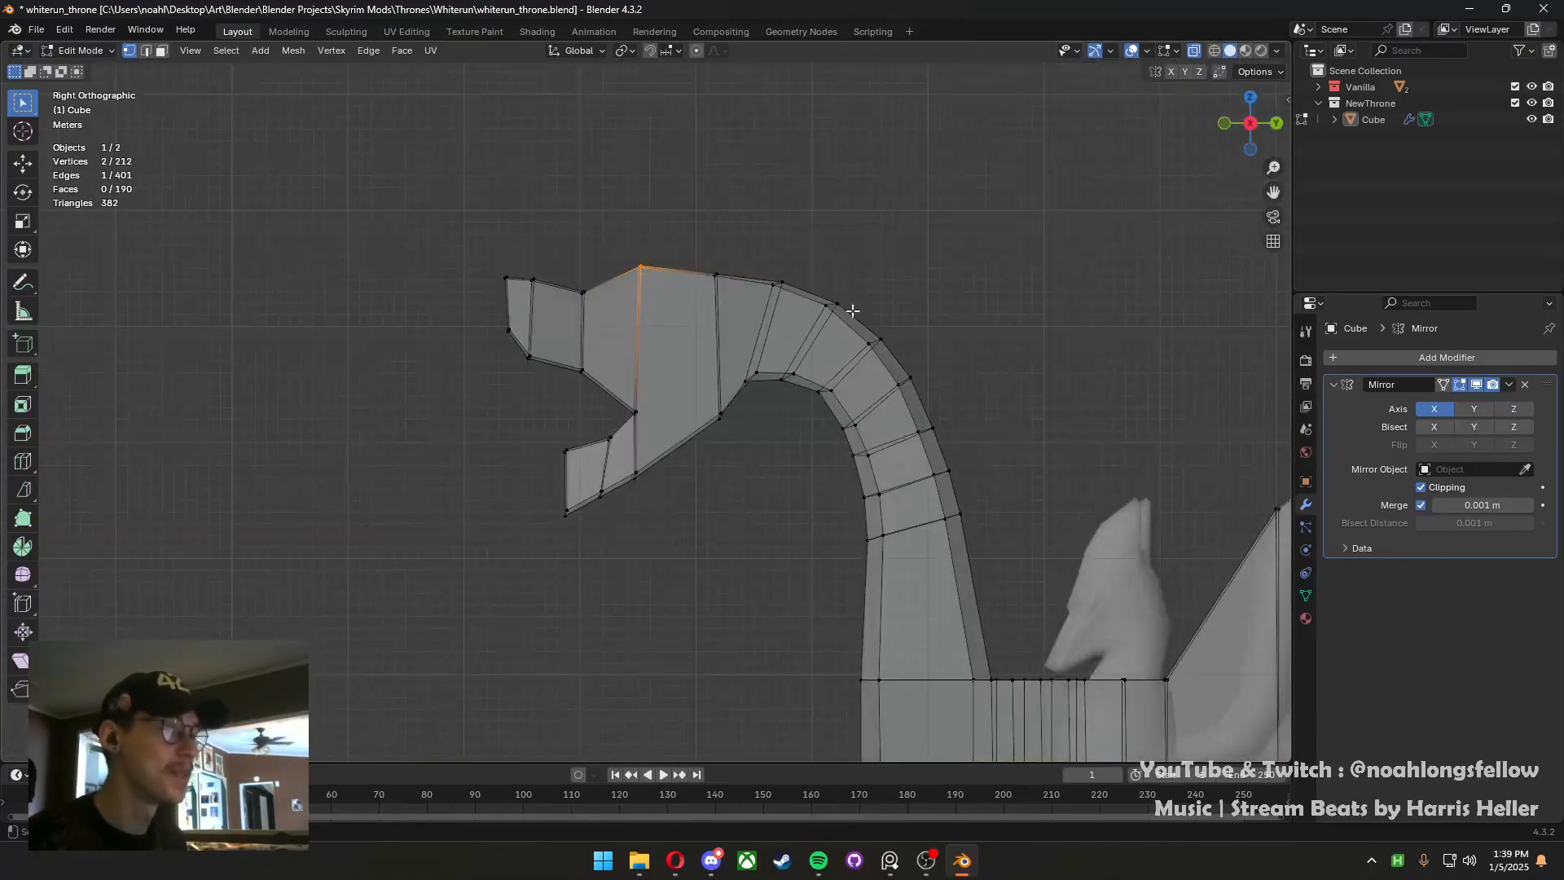
pyautogui.click(1194, 51)
# Select the lower jaw's end face and scale it down with smooth proportional editing enabled
pyautogui.moveTo(604, 491); pyautogui.dragTo(802, 561, button='middle')
pyautogui.press('KP_3')
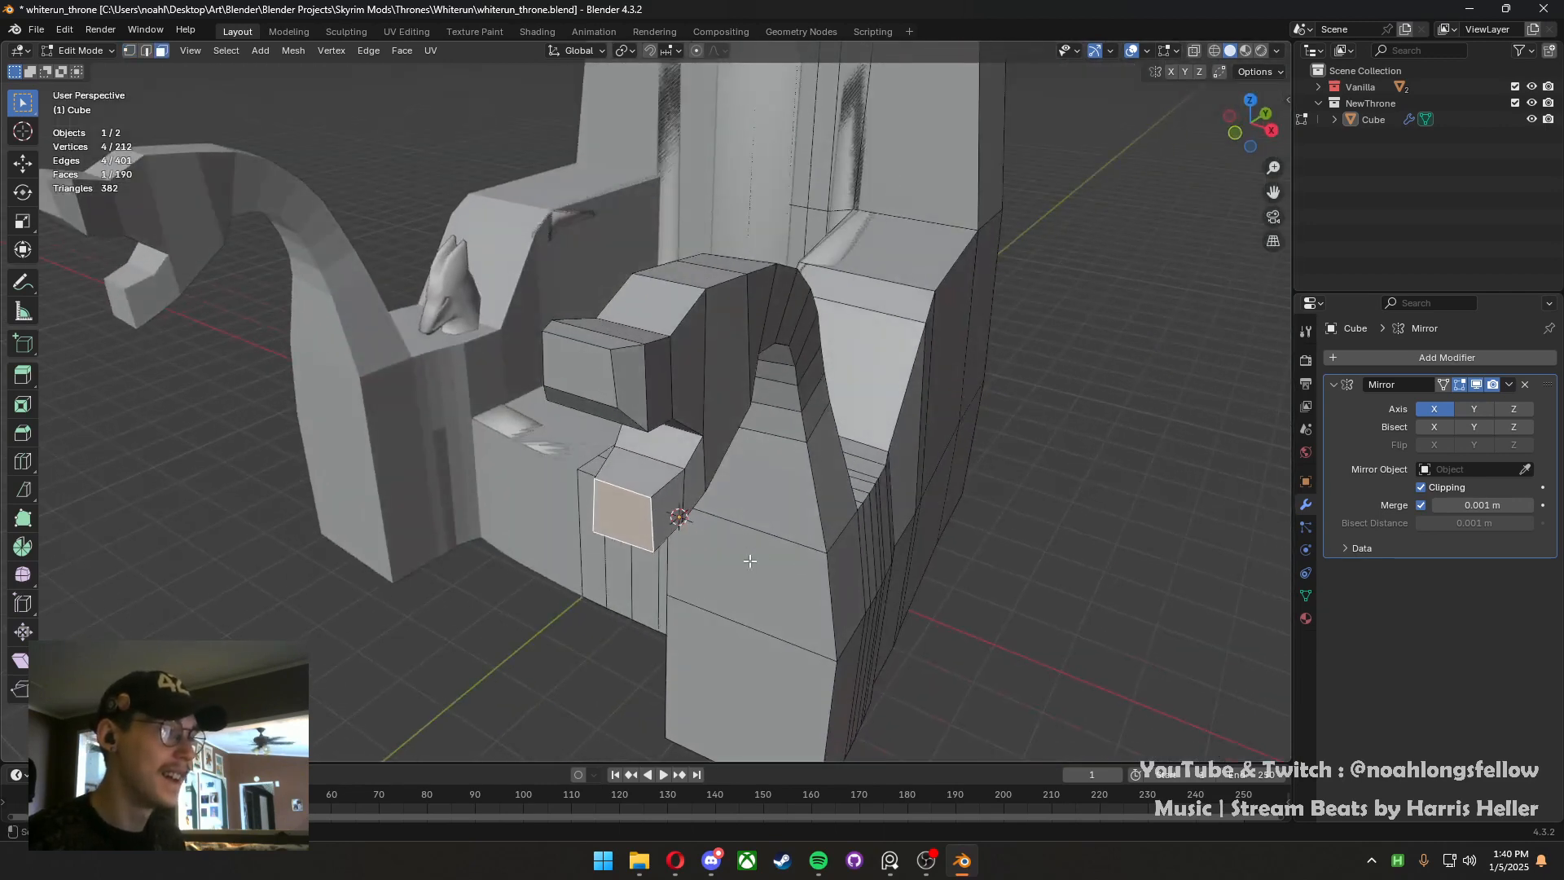
pyautogui.press('o')
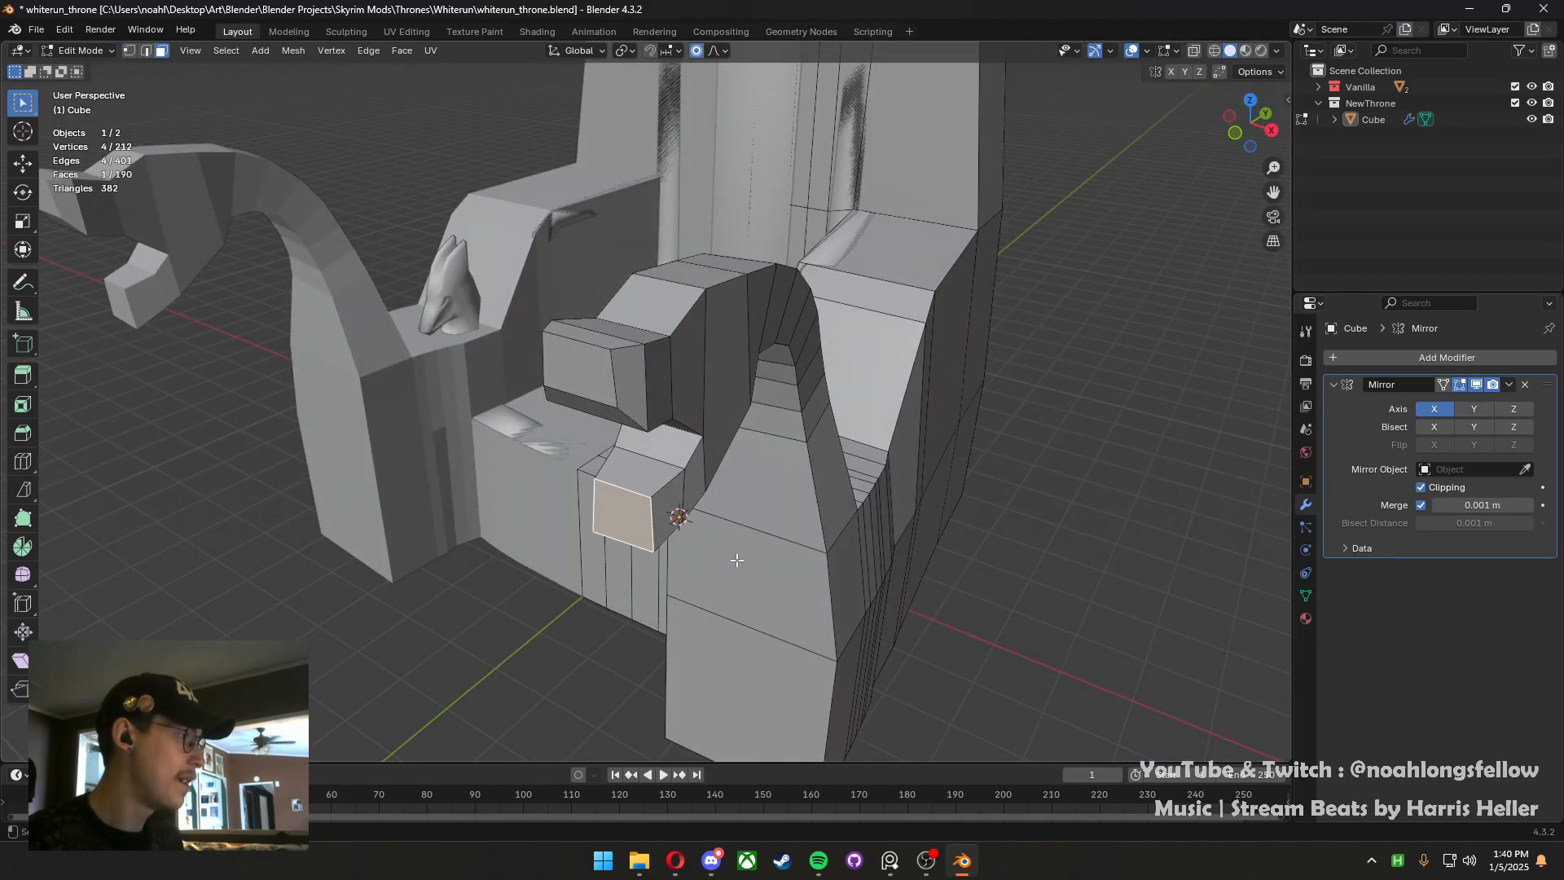
pyautogui.press('s')
pyautogui.scroll(3, 717, 546)
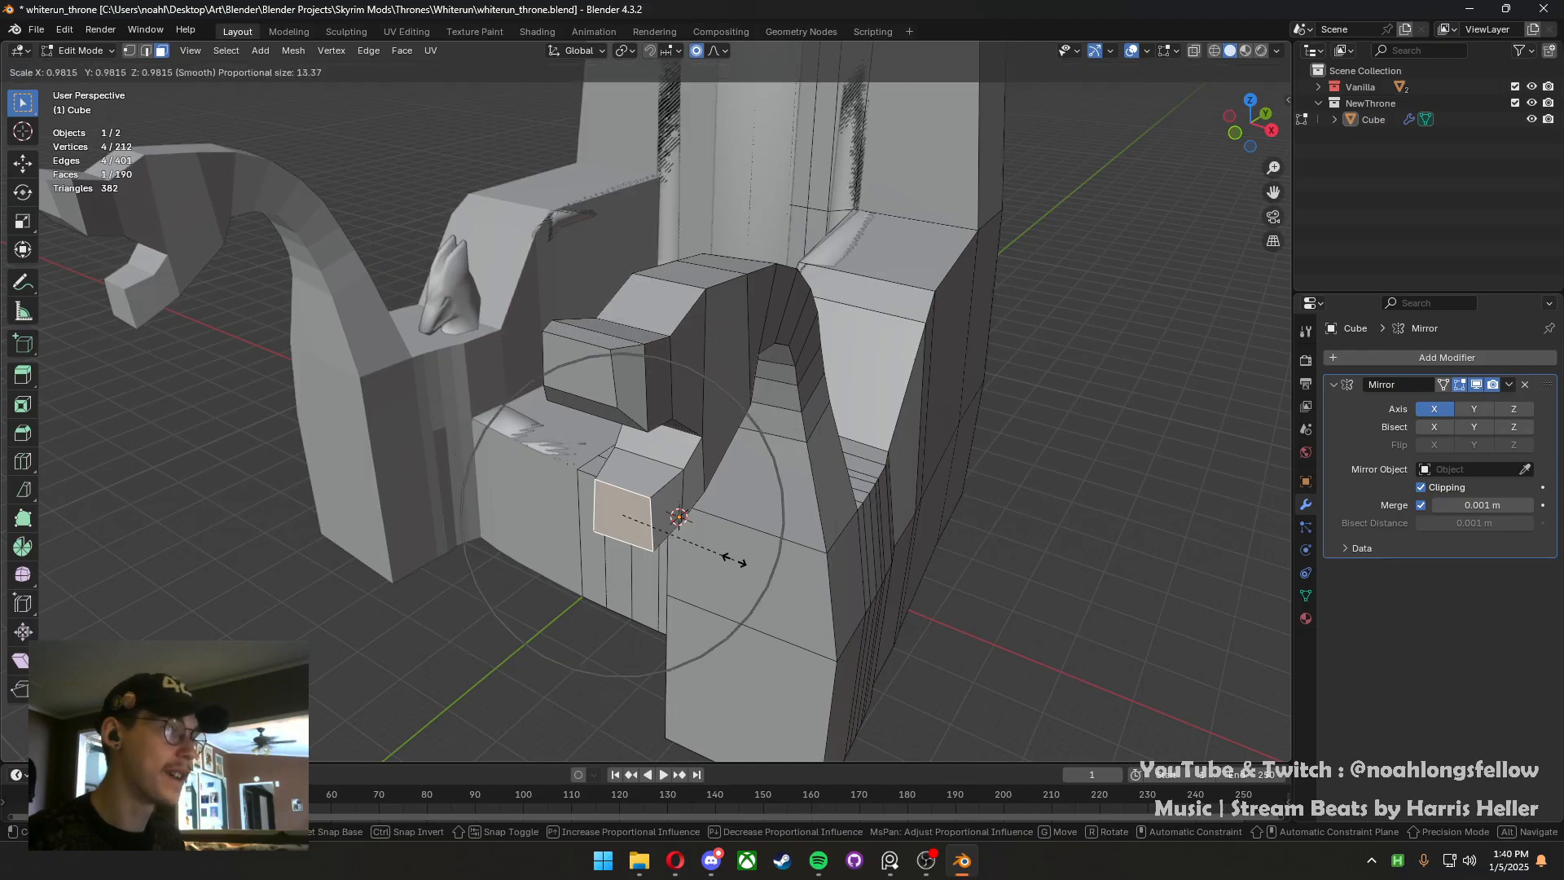
pyautogui.click(692, 533)
# Tilt the lower jaw's end face and move it about 0.9 m back and 1.5 m down with proportional editing
pyautogui.press('KP_3')
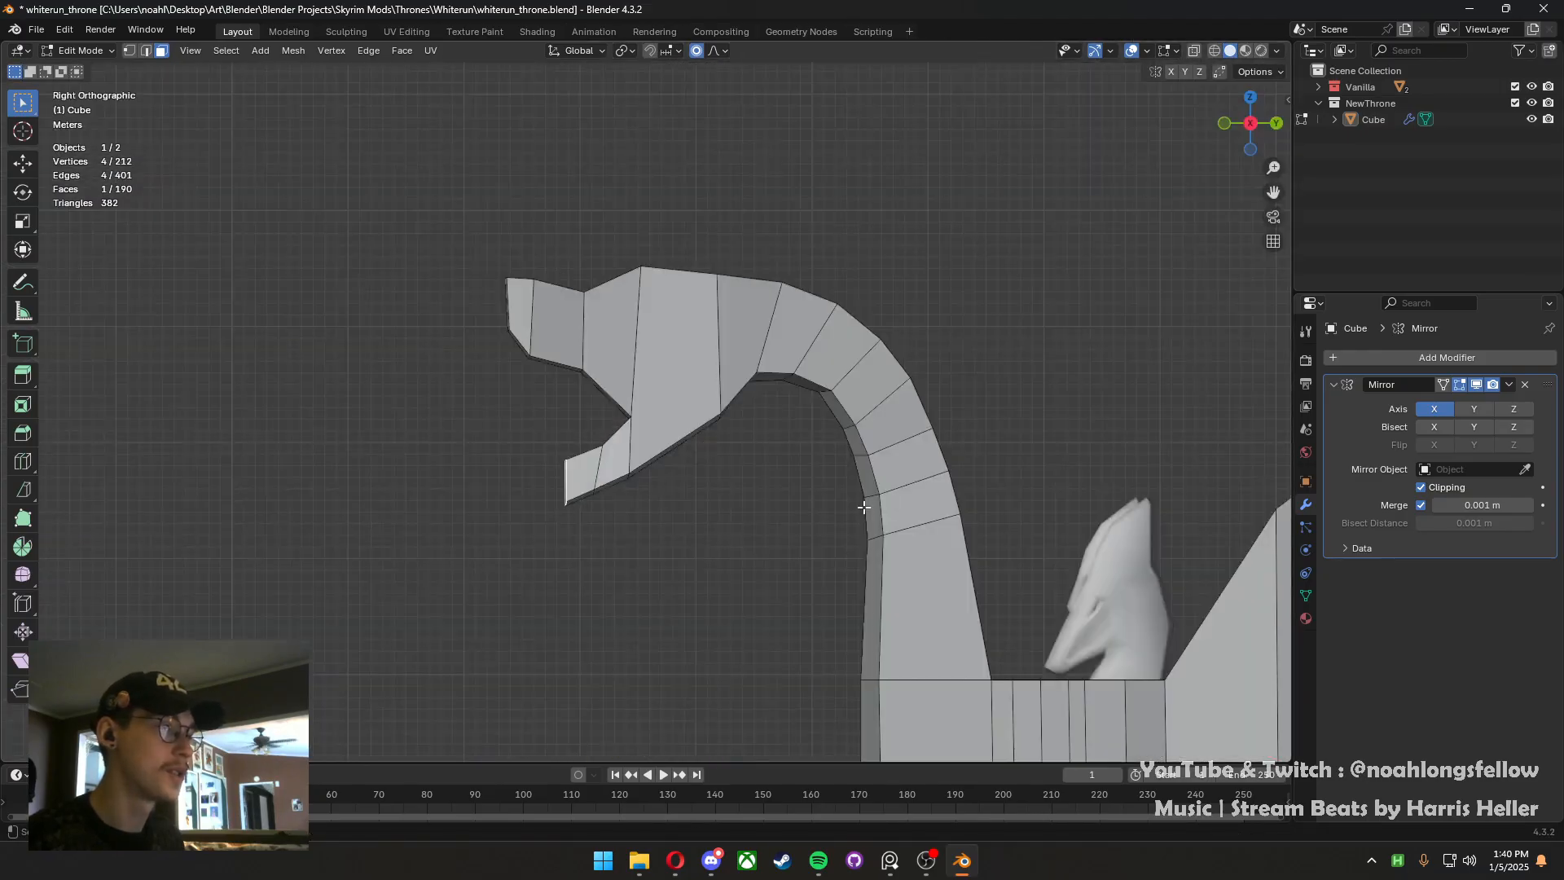
pyautogui.press('g')
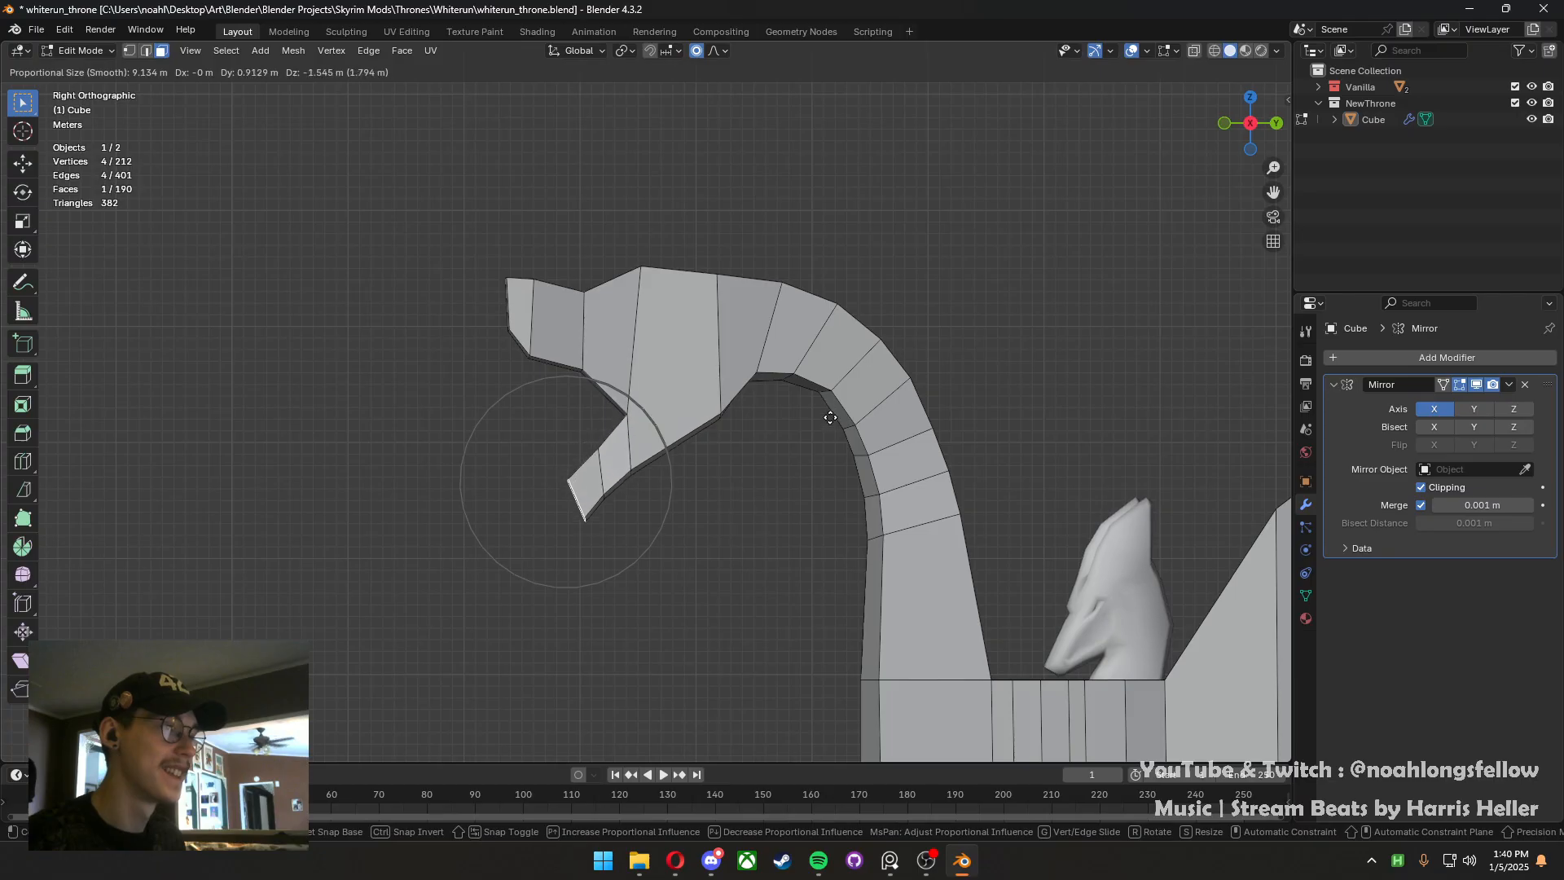
pyautogui.click(830, 421)
# Add an edge loop across the upper jaw between the snout and the corner of the mouth
pyautogui.moveTo(830, 422); pyautogui.dragTo(689, 408, button='middle')
pyautogui.hotkey('ctrl', 'r')
pyautogui.doubleClick(633, 383)
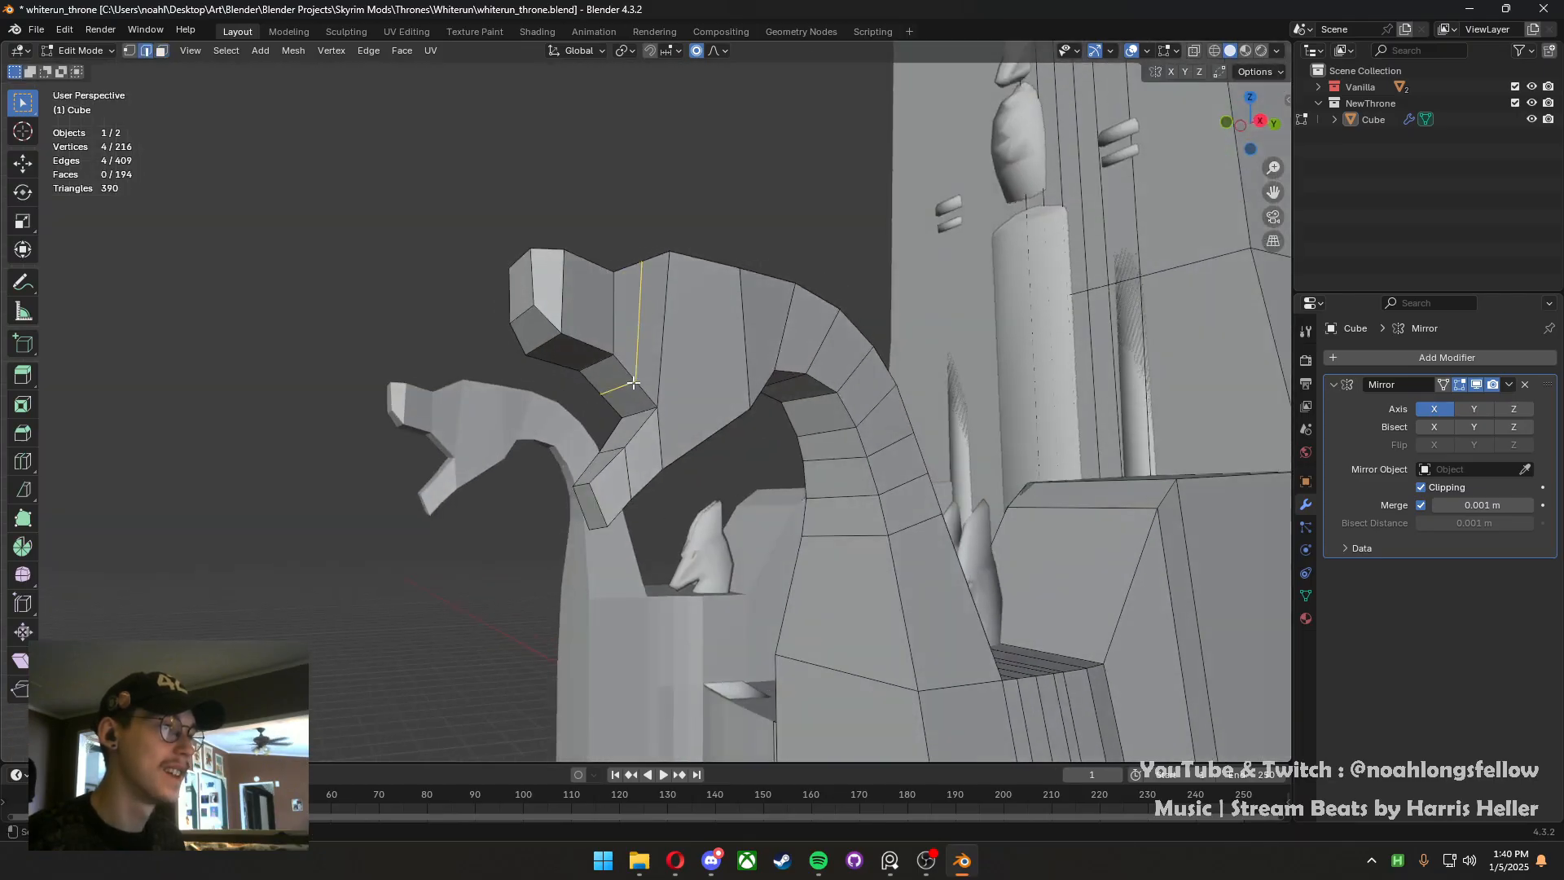
# Turn off proportional editing, raise the new loop's lower edge in right orthographic view to arch the mouth's roof, and save
pyautogui.press('KP_3')
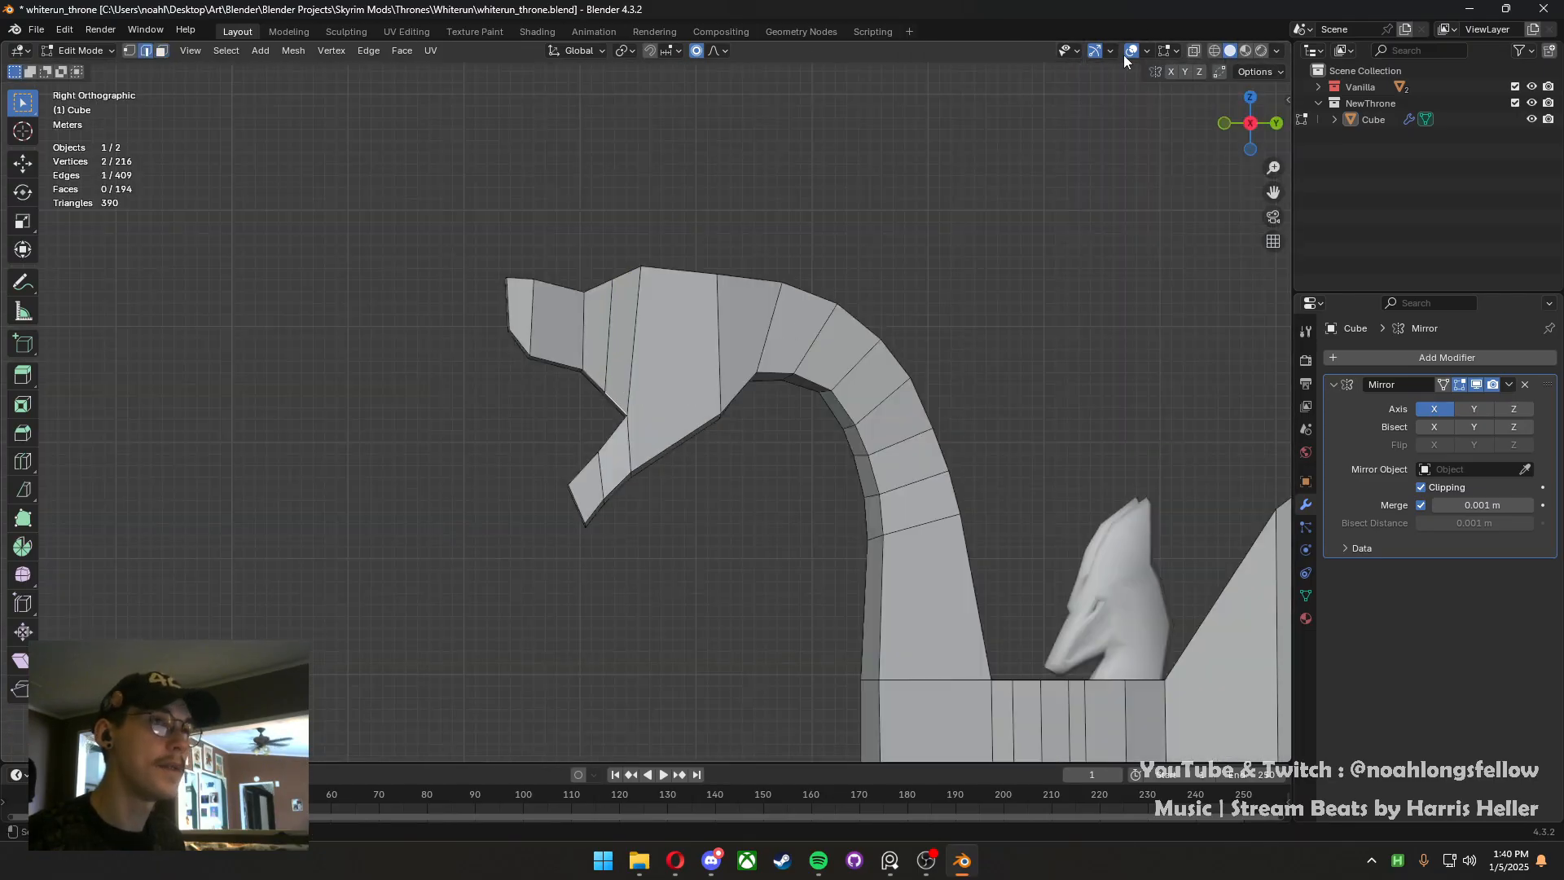
pyautogui.moveTo(526, 326); pyautogui.dragTo(577, 368, button='middle')
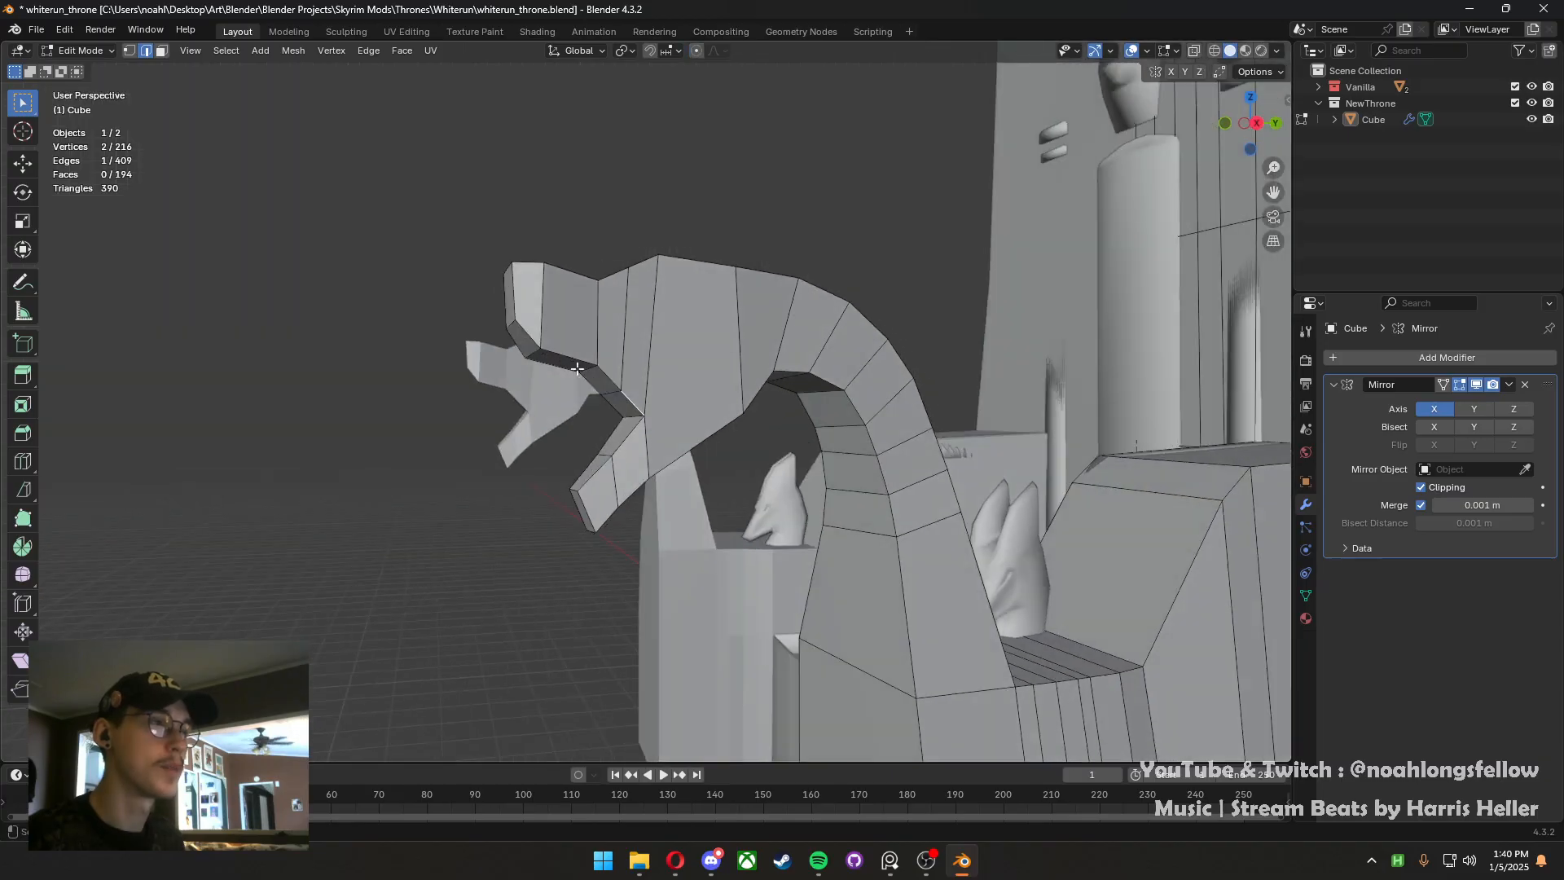
pyautogui.press('KP_3')
pyautogui.press('g')
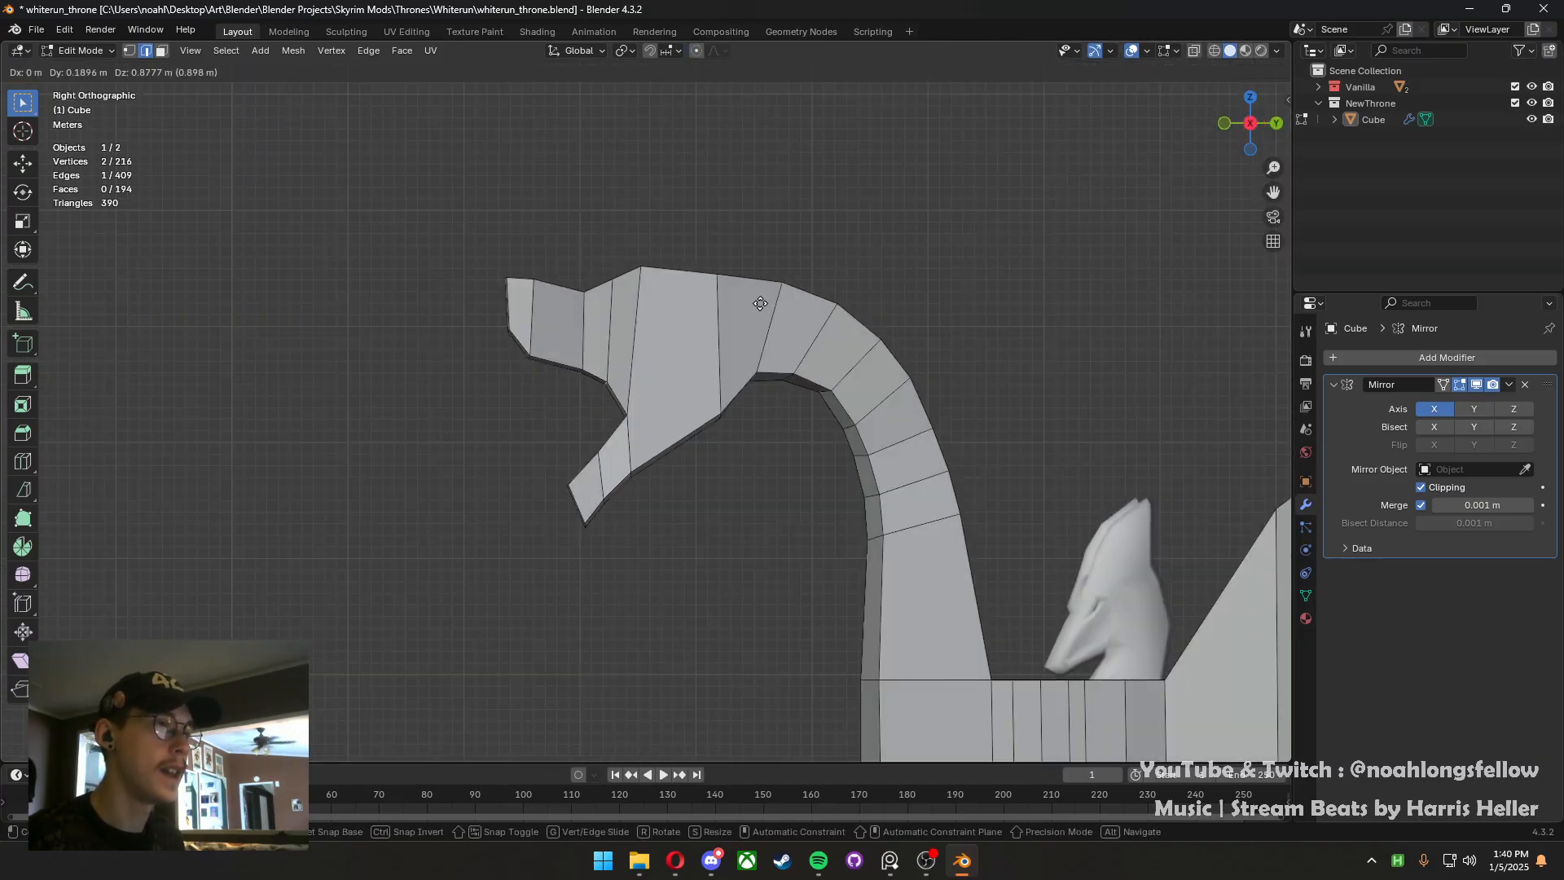
pyautogui.click(772, 297)
pyautogui.hotkey('ctrl', 's')
# Select the two rear corner vertices on the underside of the dragon's jaw and scale them outward along X
pyautogui.moveTo(581, 496); pyautogui.dragTo(651, 637, button='middle')
pyautogui.press('3')
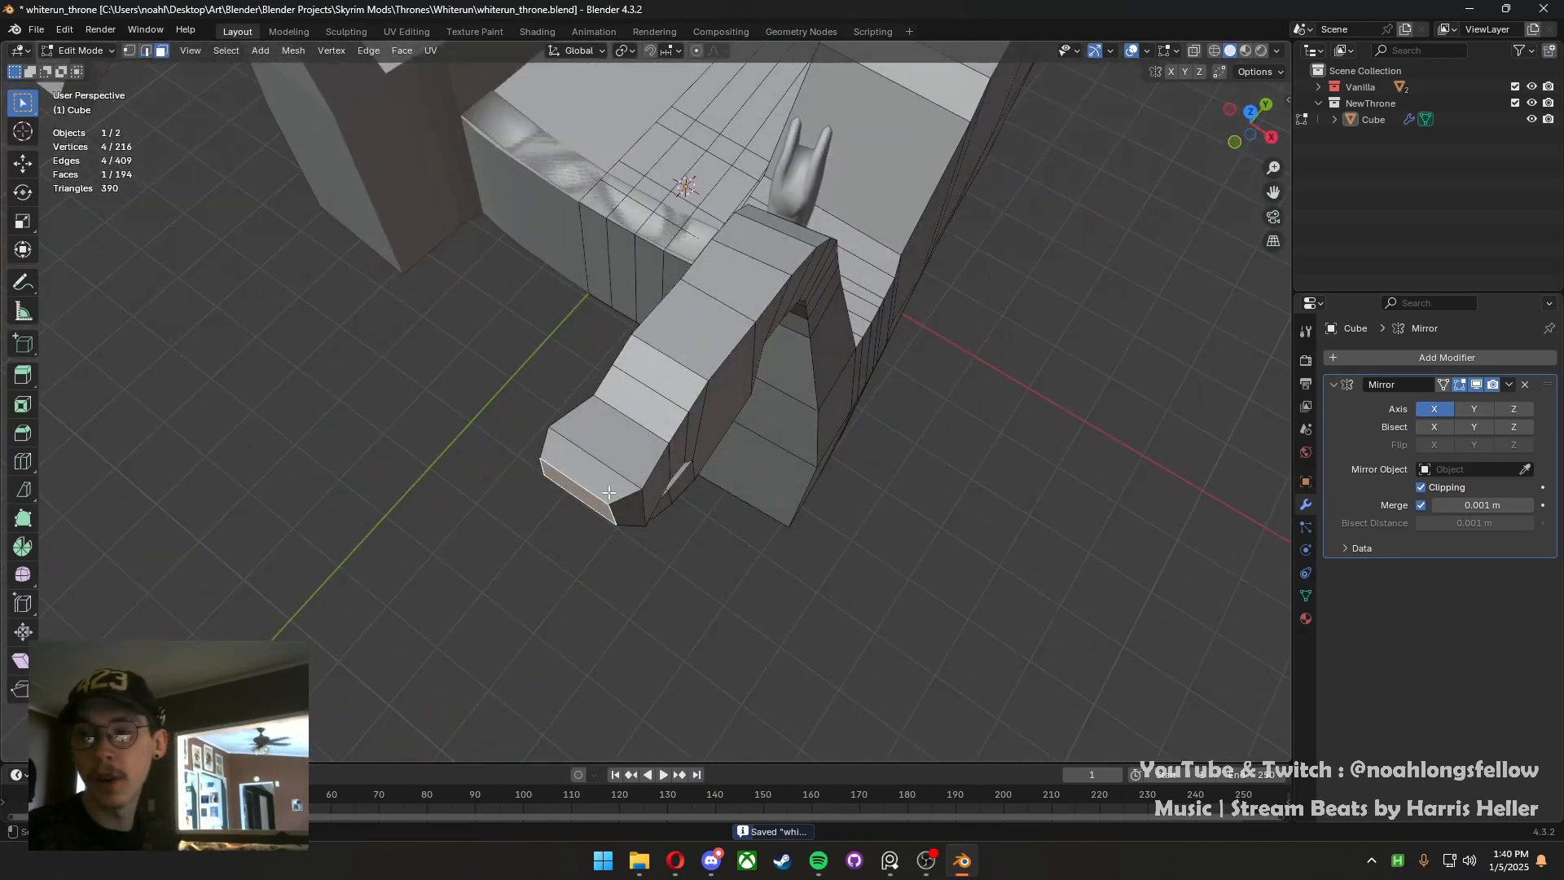
pyautogui.moveTo(606, 505); pyautogui.dragTo(706, 487, button='middle')
pyautogui.press('1')
pyautogui.click(744, 422)
pyautogui.keyDown('shift'); pyautogui.click(608, 410); pyautogui.keyUp('shift')
pyautogui.press('s')
pyautogui.press('x')
pyautogui.click(721, 538)
pyautogui.press('s')
pyautogui.press('x')
pyautogui.click(737, 531)
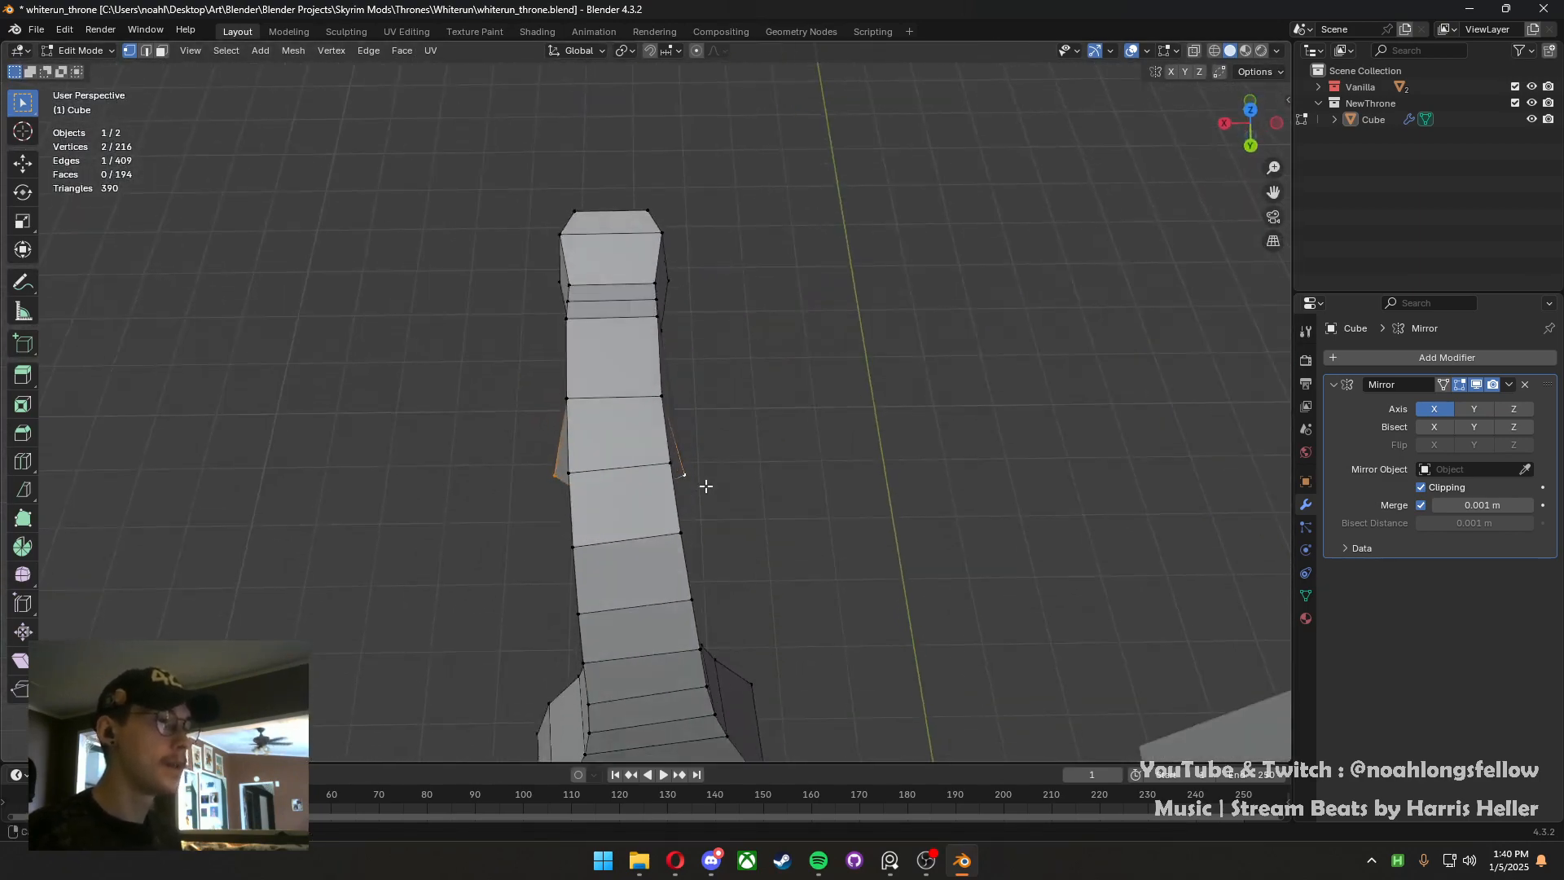
# Select the face on top of the dragon's head, save the file, and look over the head from several angles
pyautogui.click(619, 375)
pyautogui.hotkey('ctrl', 's')
pyautogui.moveTo(619, 374); pyautogui.dragTo(784, 417, button='middle')
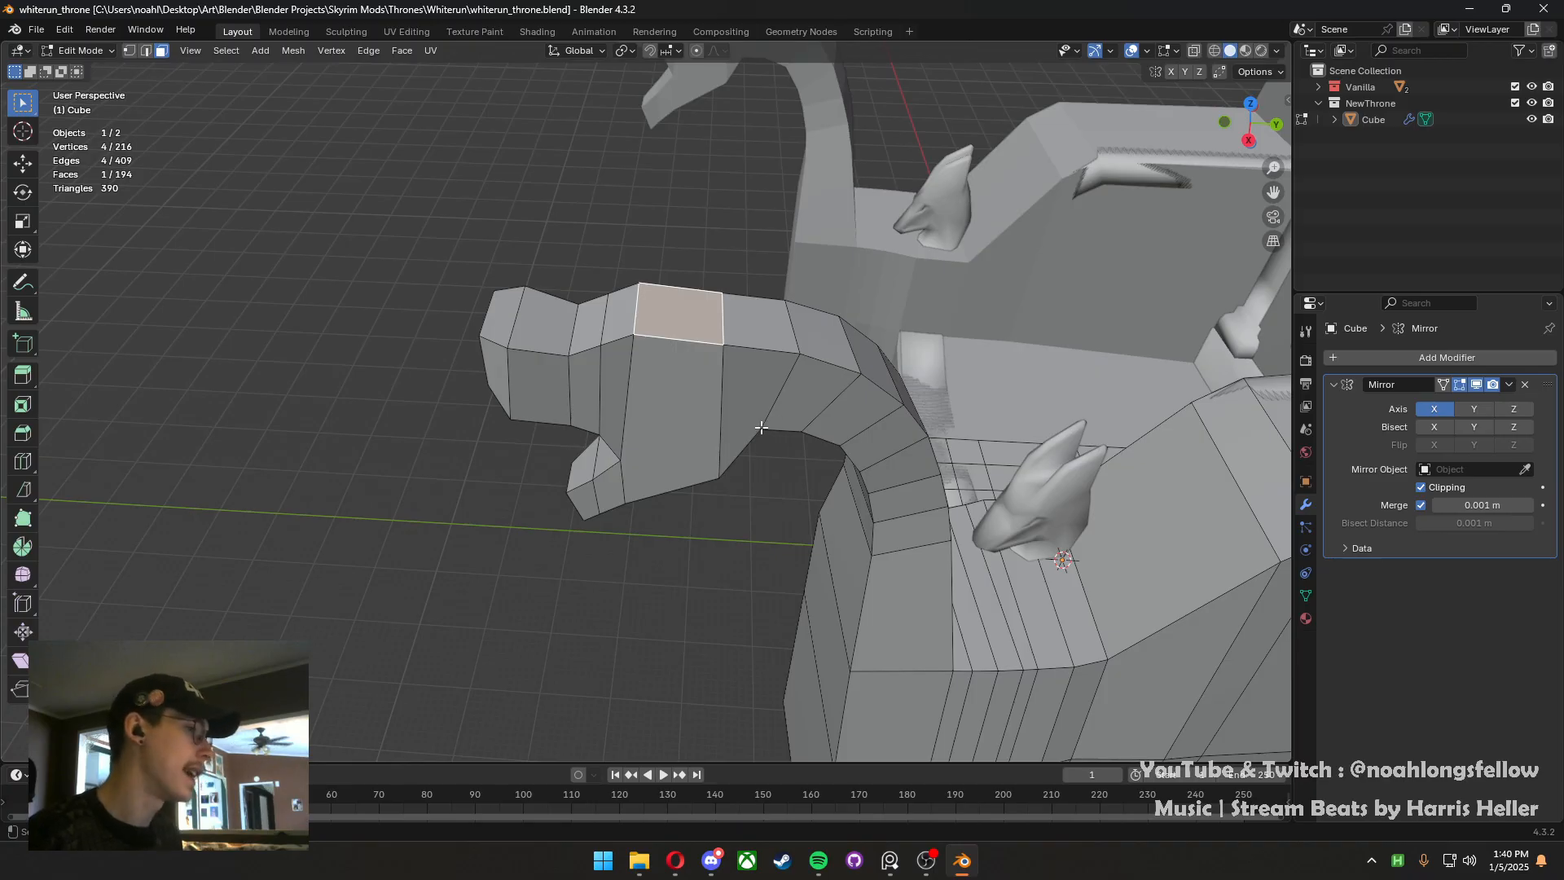
pyautogui.moveTo(760, 427); pyautogui.dragTo(688, 427, button='middle')
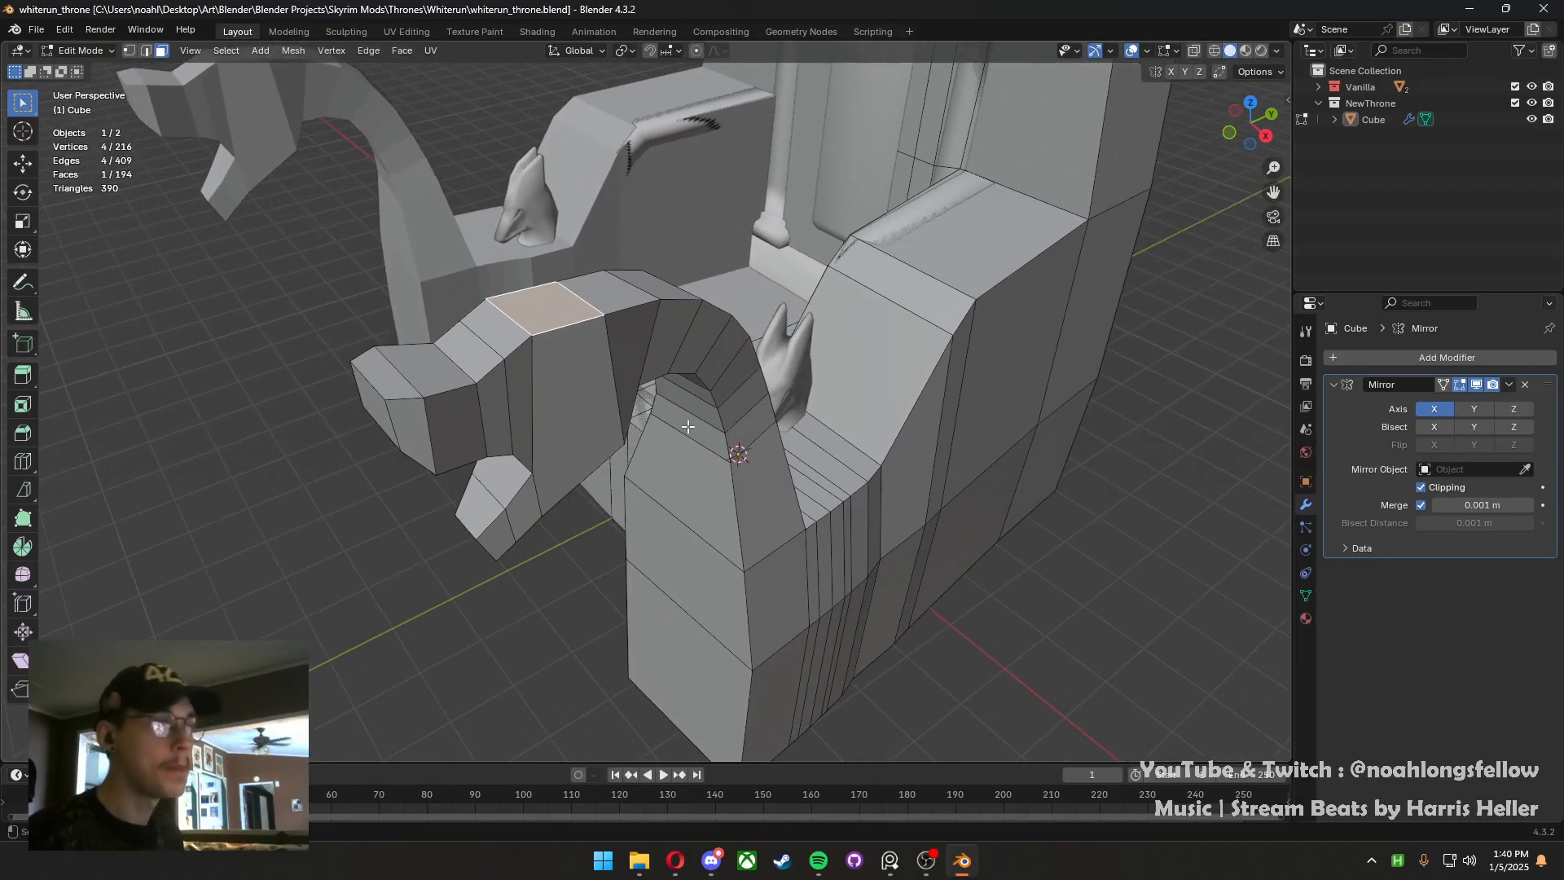
pyautogui.hotkey('ctrl', 's')
pyautogui.moveTo(577, 311); pyautogui.dragTo(642, 390, button='middle')
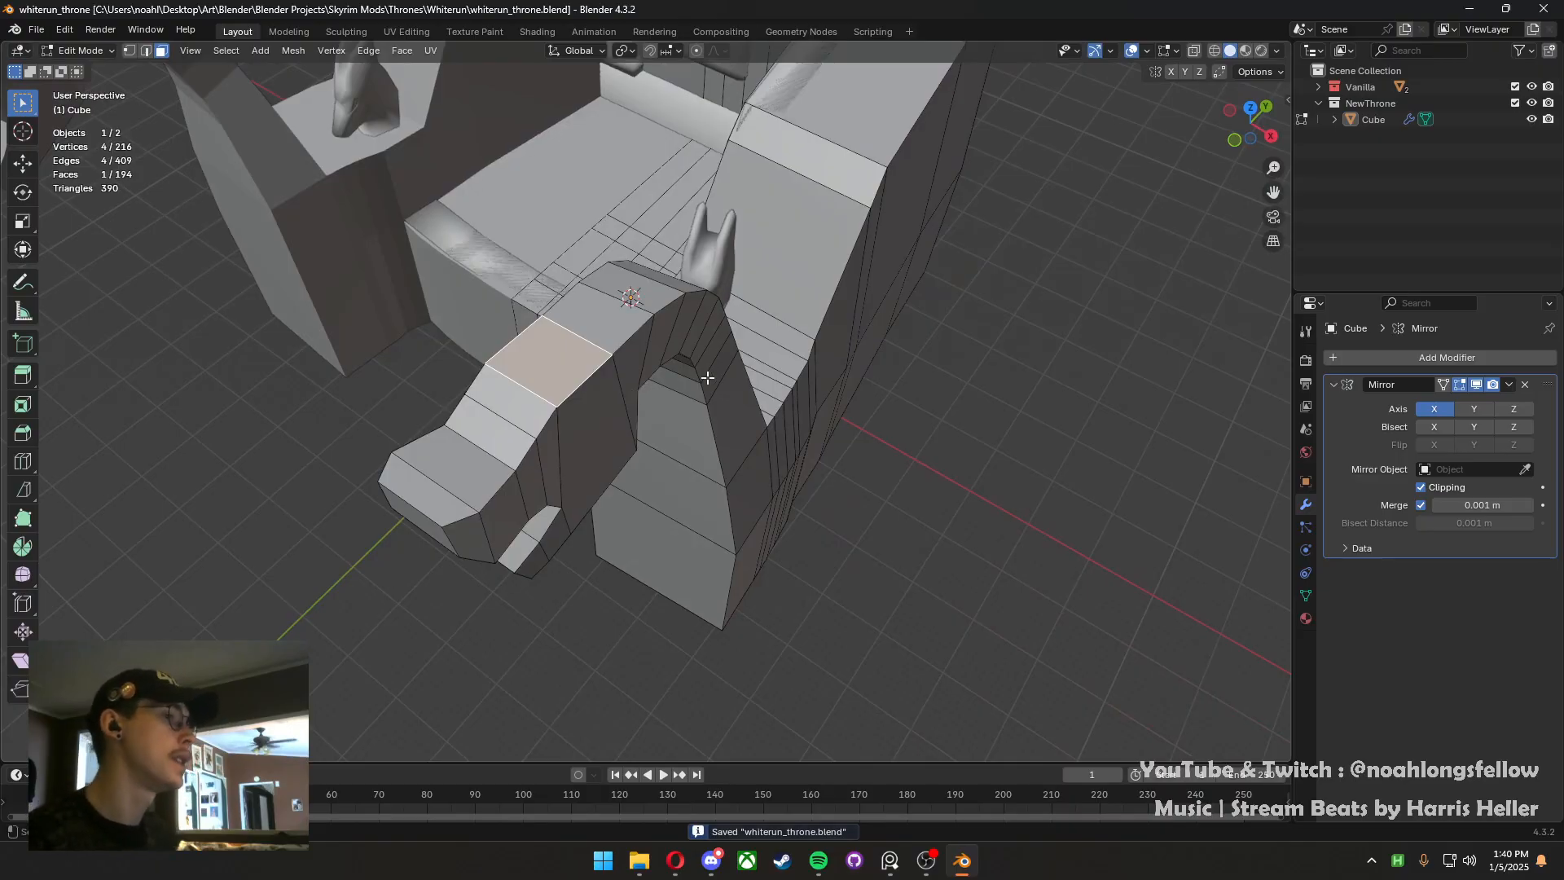
pyautogui.moveTo(672, 388); pyautogui.dragTo(737, 463, button='middle')
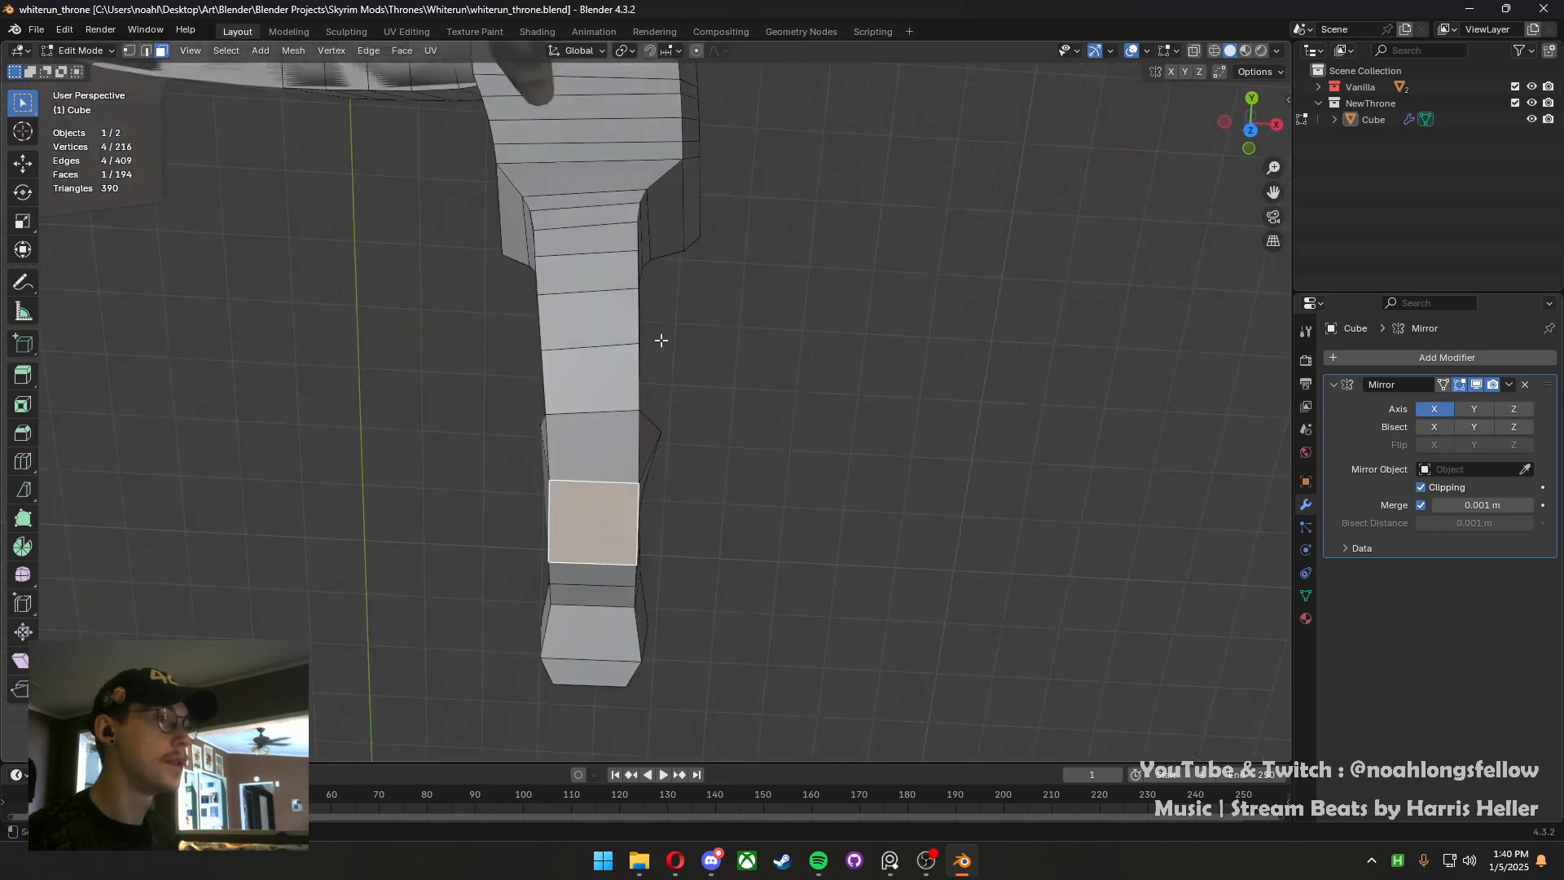
# Move the two outer top corner vertices at the front of the raised armrest about 0.3 m inward along X, and save
pyautogui.scroll(-6, 709, 559)
pyautogui.keyDown('shift'); pyautogui.moveTo(660, 339); pyautogui.dragTo(708, 388, button='middle'); pyautogui.keyUp('shift')
pyautogui.press('1')
pyautogui.click(715, 364)
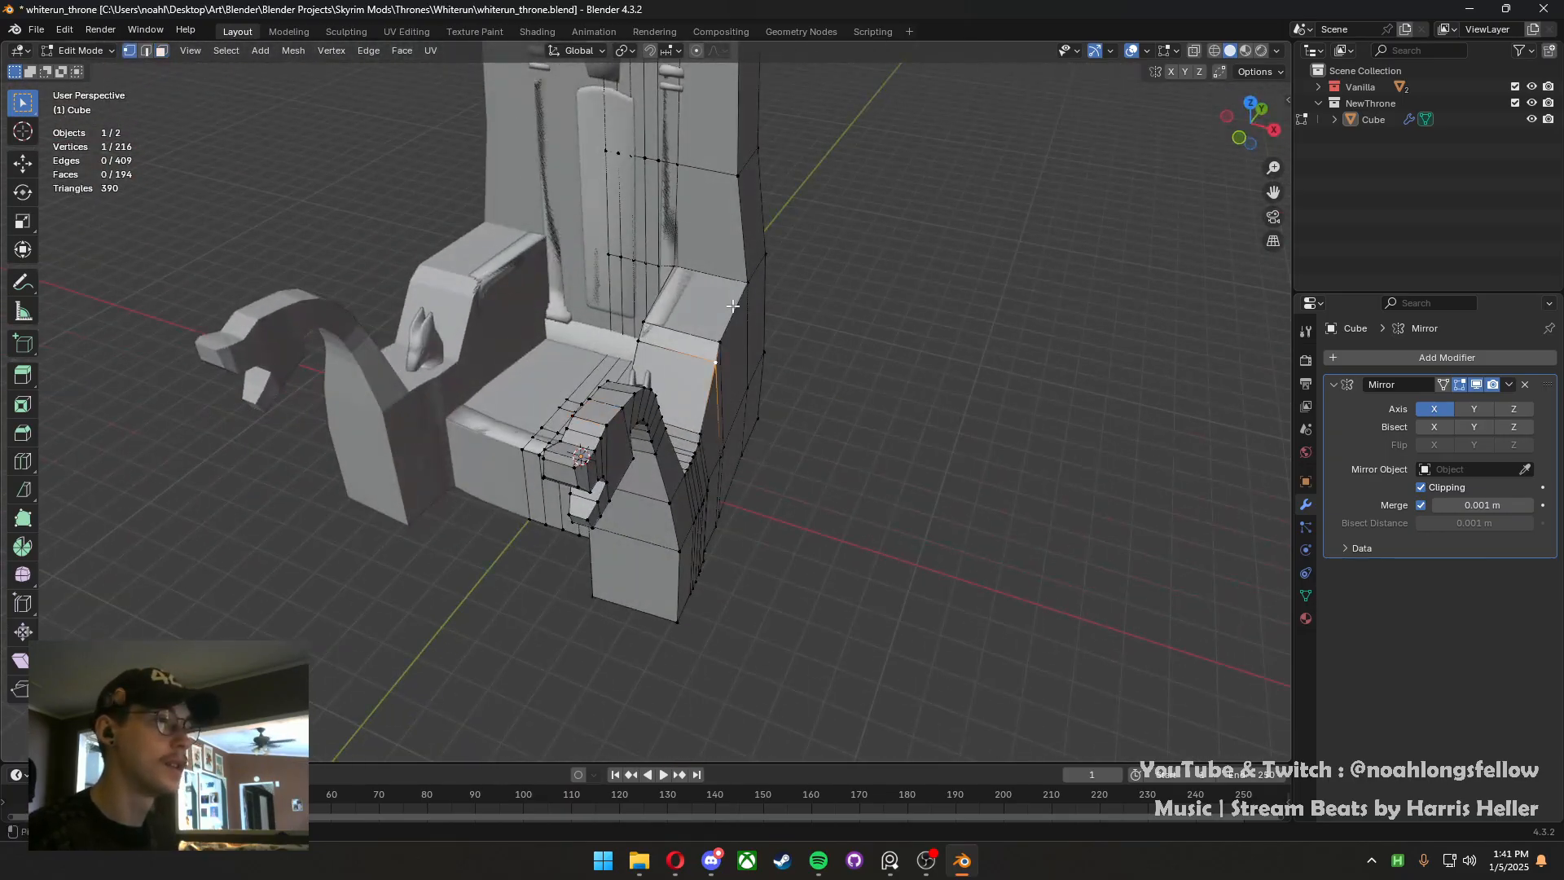
pyautogui.moveTo(724, 316); pyautogui.dragTo(750, 290, button='middle')
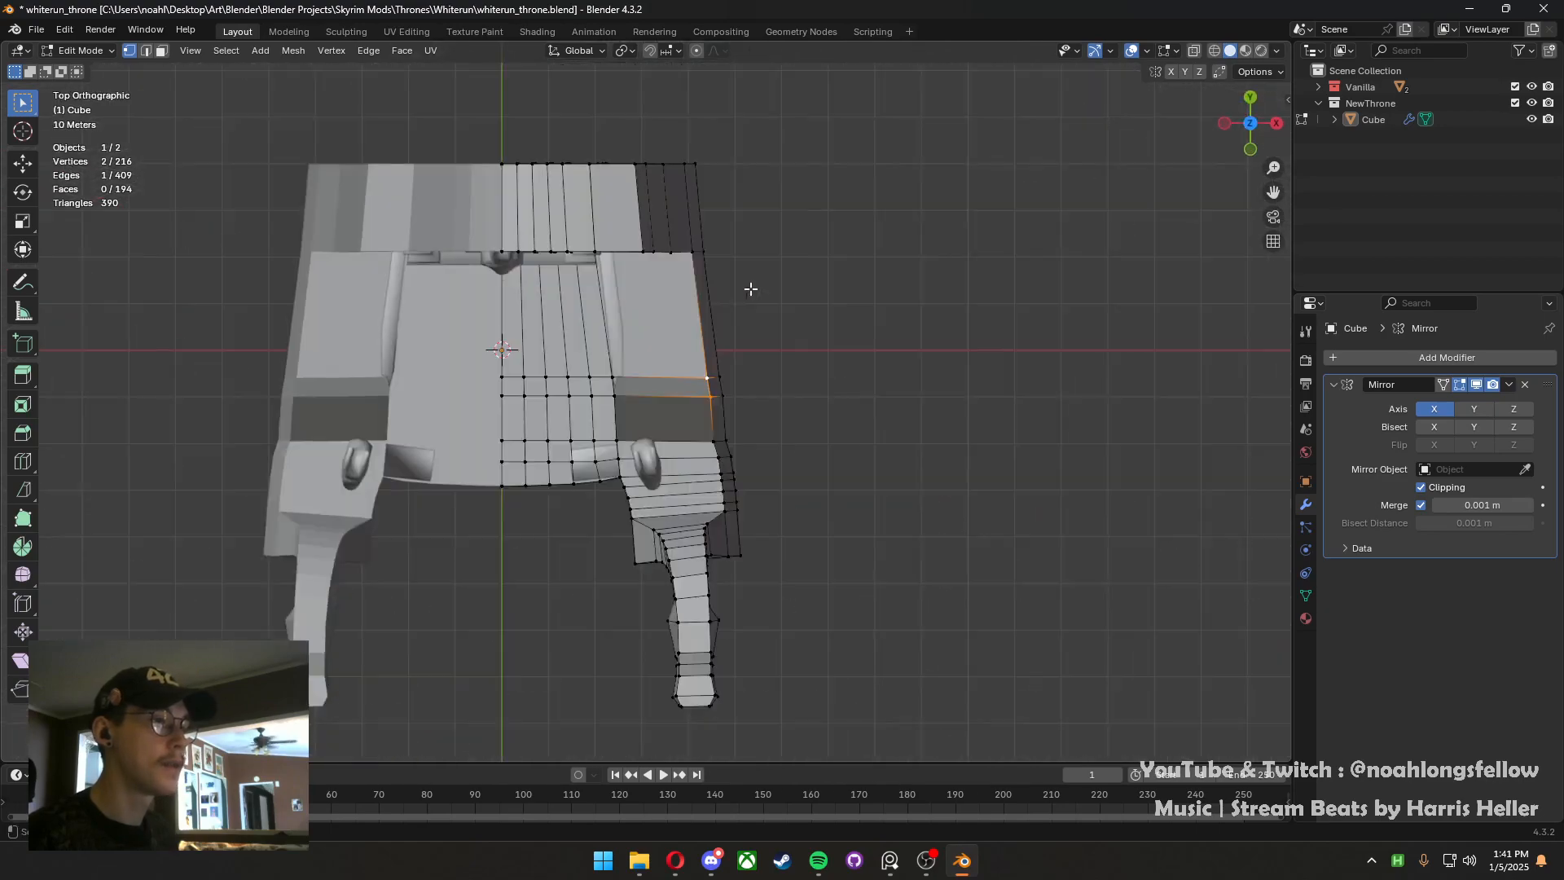
pyautogui.press('g')
pyautogui.press('x')
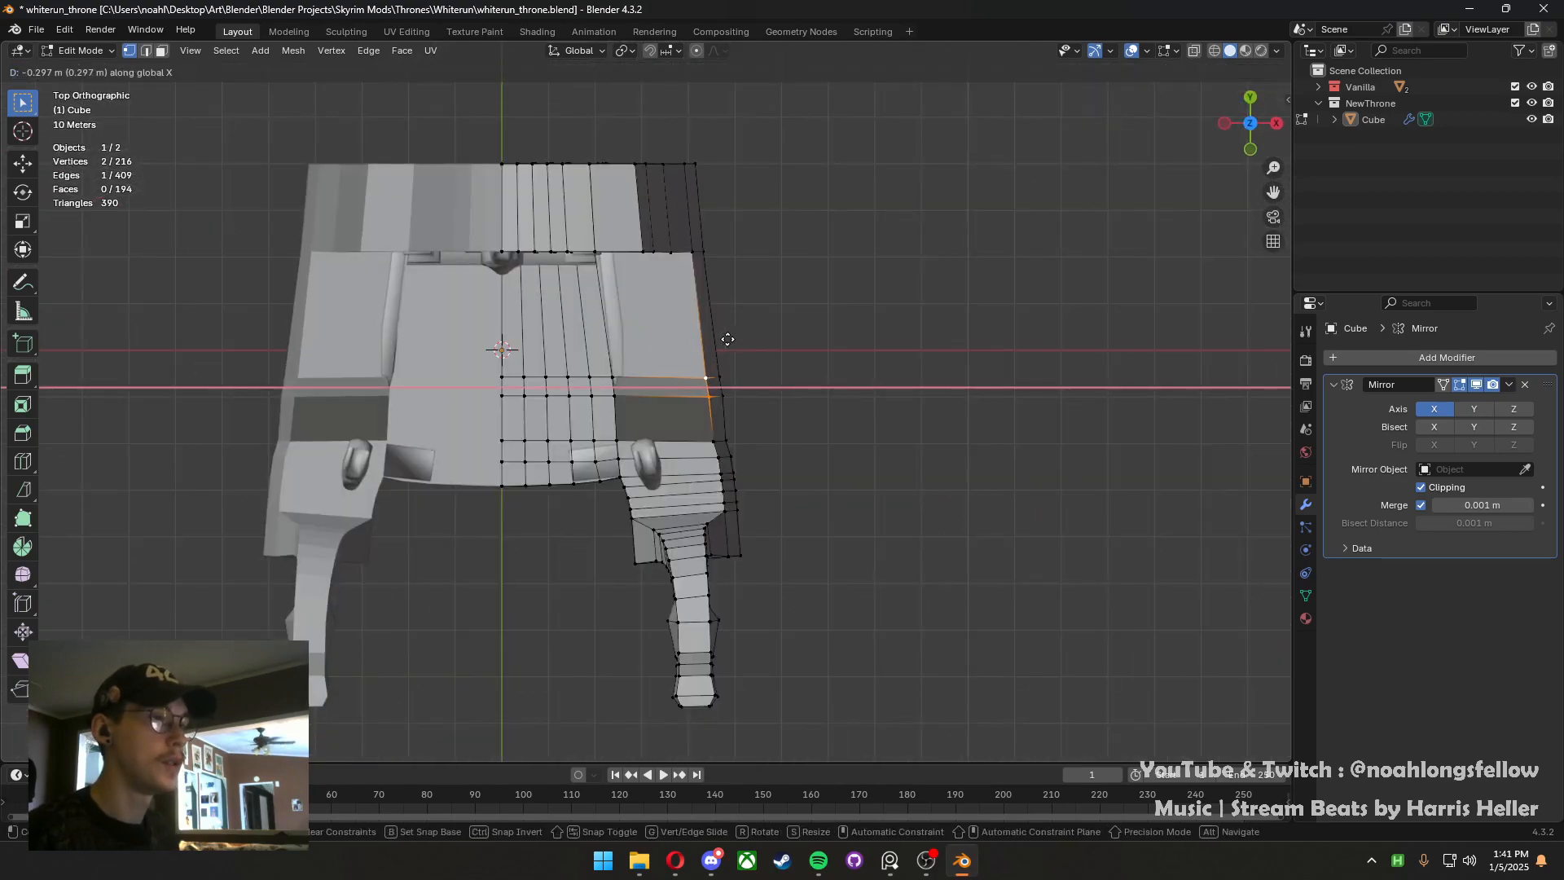
pyautogui.click(727, 339)
pyautogui.hotkey('ctrl', 's')
# Move the lower front face of the armrest base about 2.5 m forward along Y and save the file
pyautogui.moveTo(630, 542); pyautogui.dragTo(612, 399, button='middle')
pyautogui.keyDown('shift'); pyautogui.moveTo(627, 538); pyautogui.dragTo(663, 402, button='middle'); pyautogui.keyUp('shift')
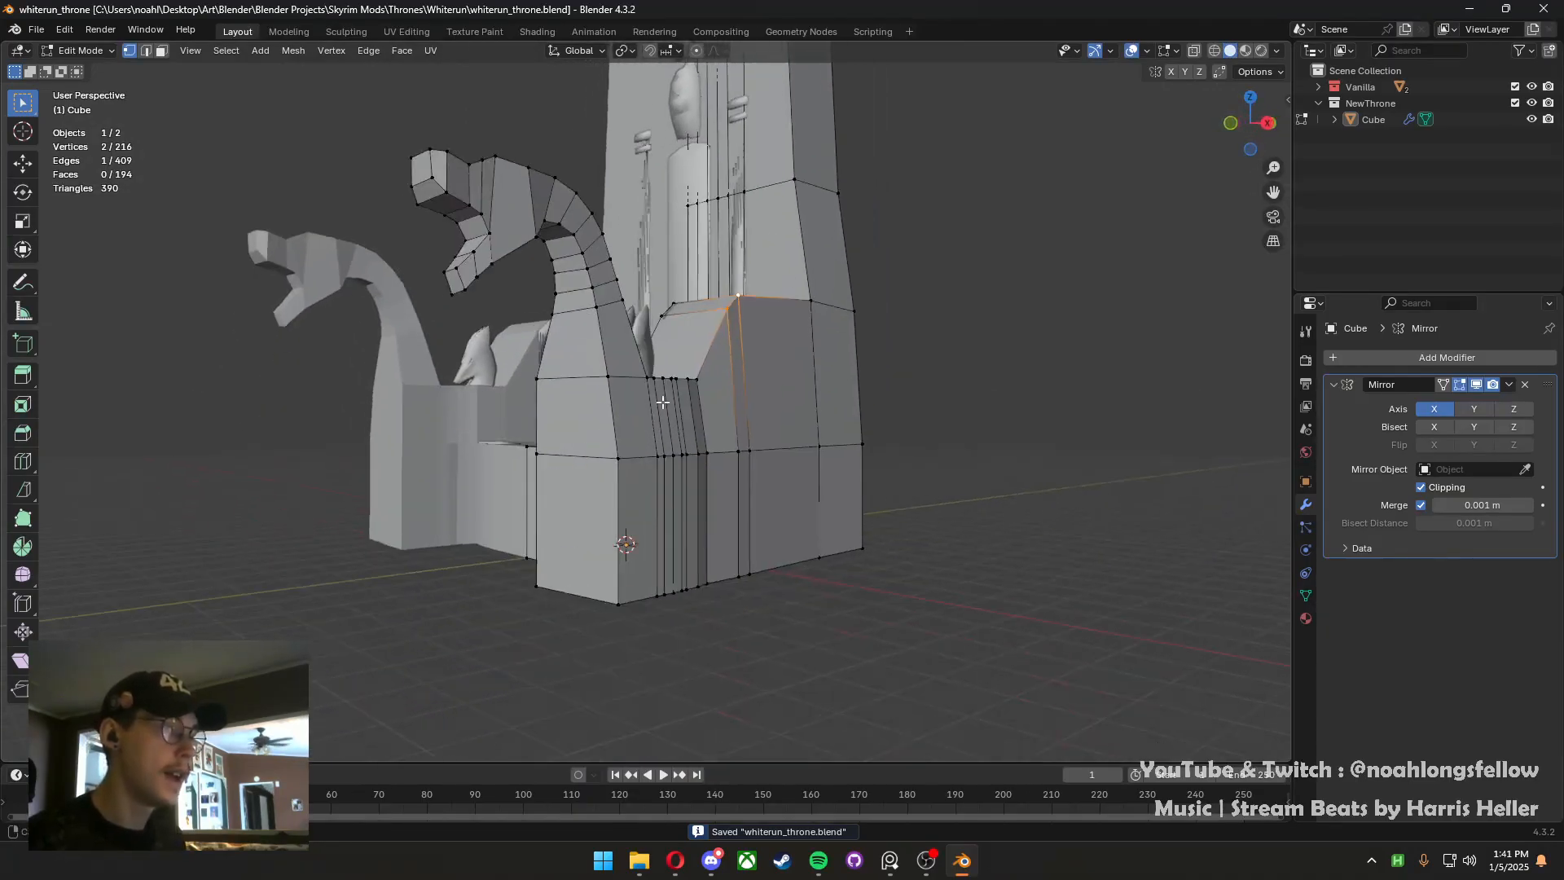
pyautogui.press('3')
pyautogui.click(616, 538)
pyautogui.moveTo(622, 541); pyautogui.dragTo(507, 515, button='middle')
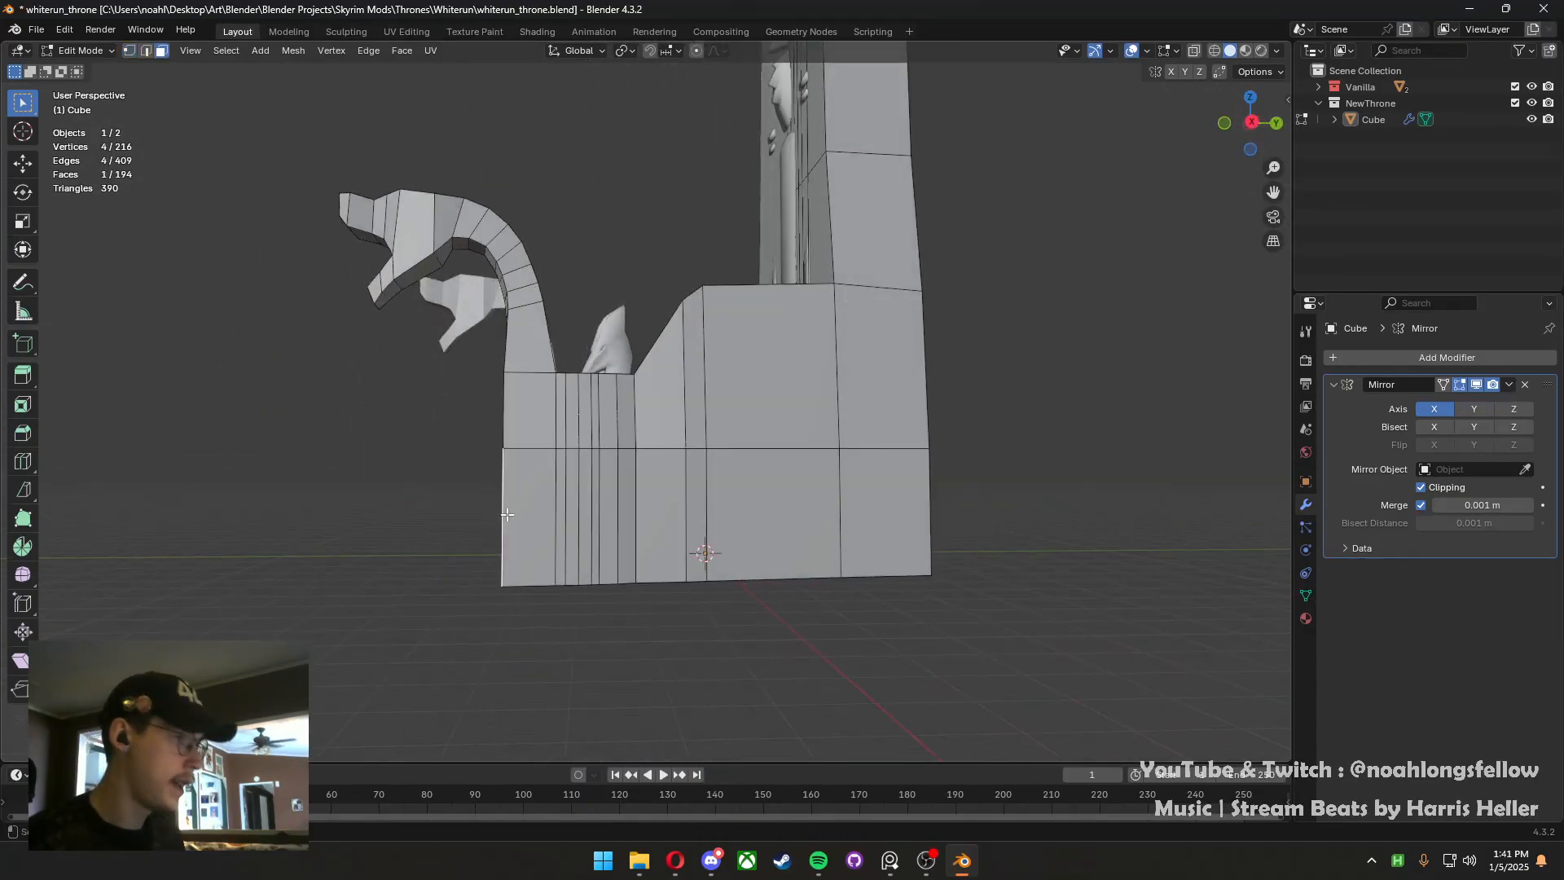
pyautogui.press('g')
pyautogui.press('y')
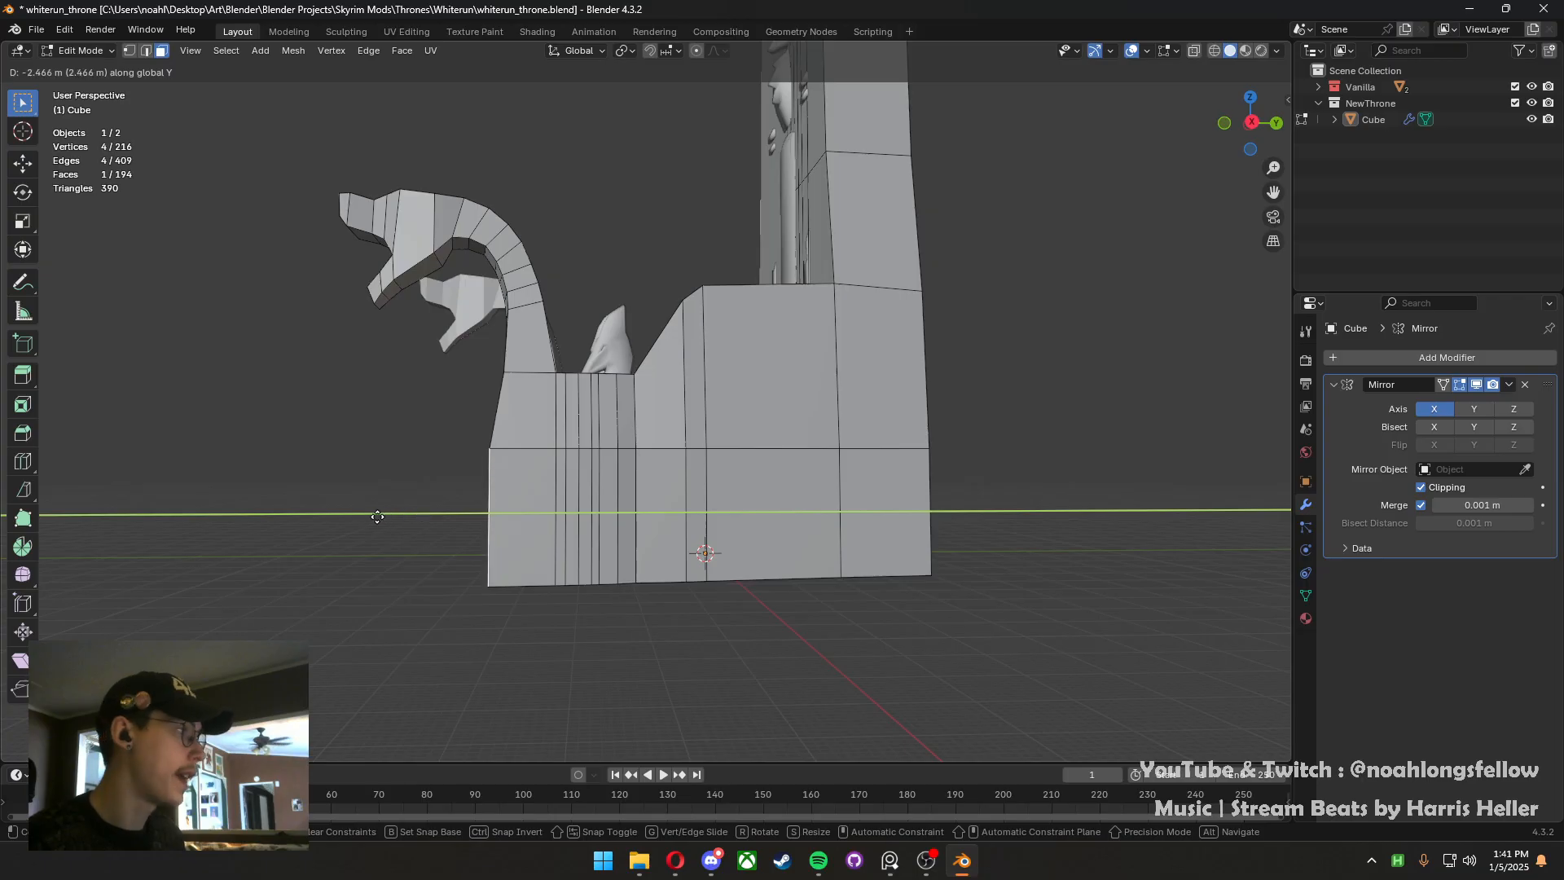
pyautogui.click(372, 518)
pyautogui.moveTo(383, 514); pyautogui.dragTo(426, 515, button='middle')
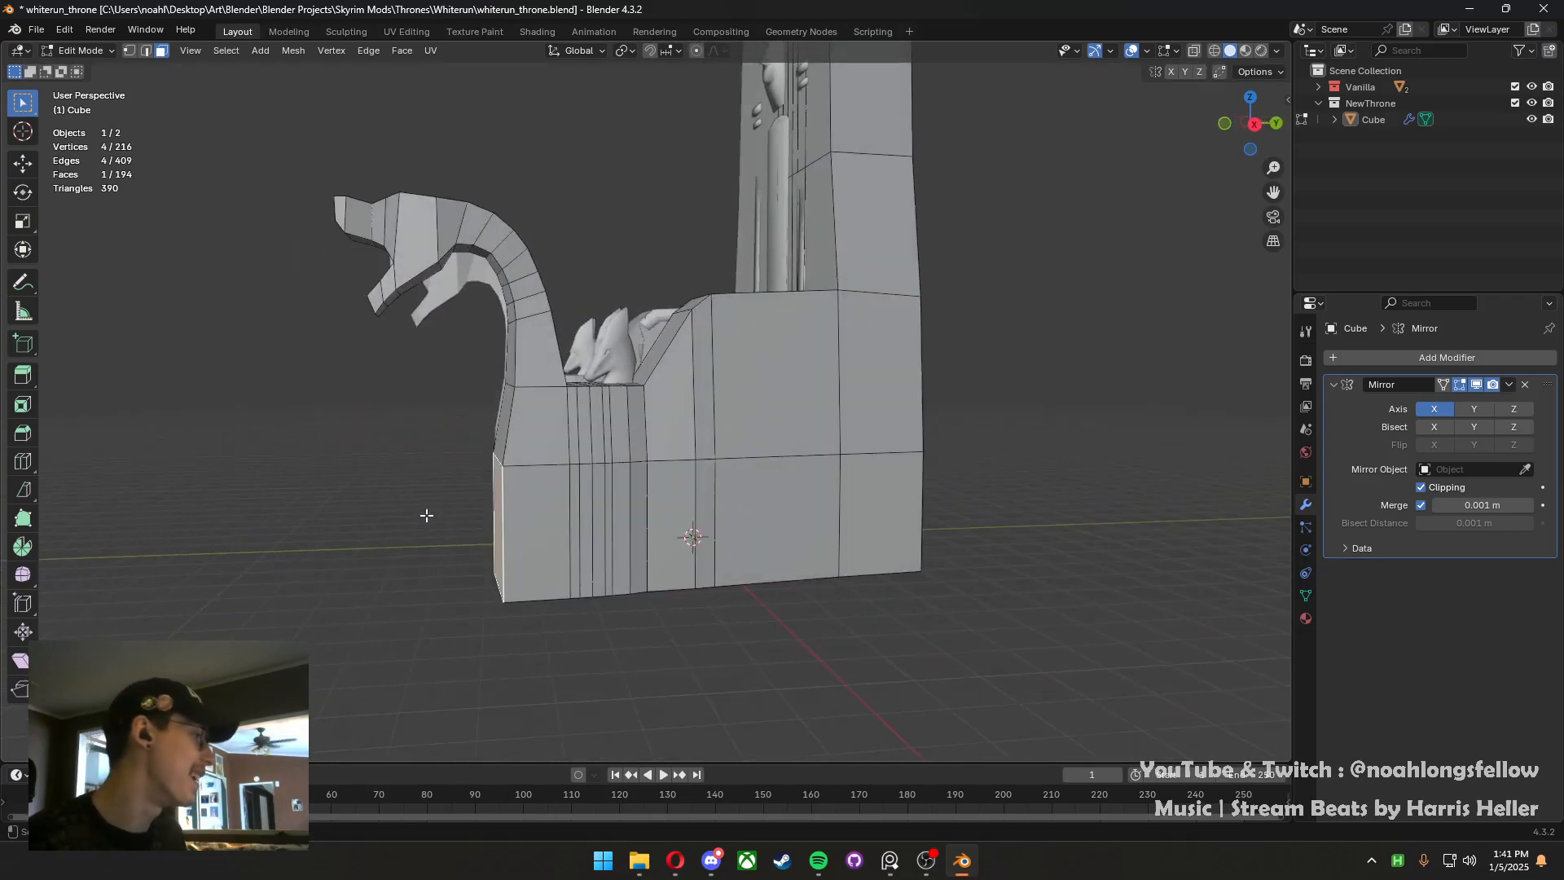
pyautogui.press('2')
pyautogui.moveTo(498, 424)
pyautogui.mouseDown(button='middle')
pyautogui.moveTo(468, 408)
pyautogui.moveTo(527, 434)
pyautogui.mouseUp(button='middle')
pyautogui.hotkey('ctrl', 's')
# Return to Object Mode and hide the Vanilla collection to view the new throne mesh on its own
pyautogui.press('Tab')
pyautogui.scroll(-4, 571, 489)
pyautogui.click(644, 574)
pyautogui.moveTo(629, 580); pyautogui.dragTo(662, 562, button='middle')
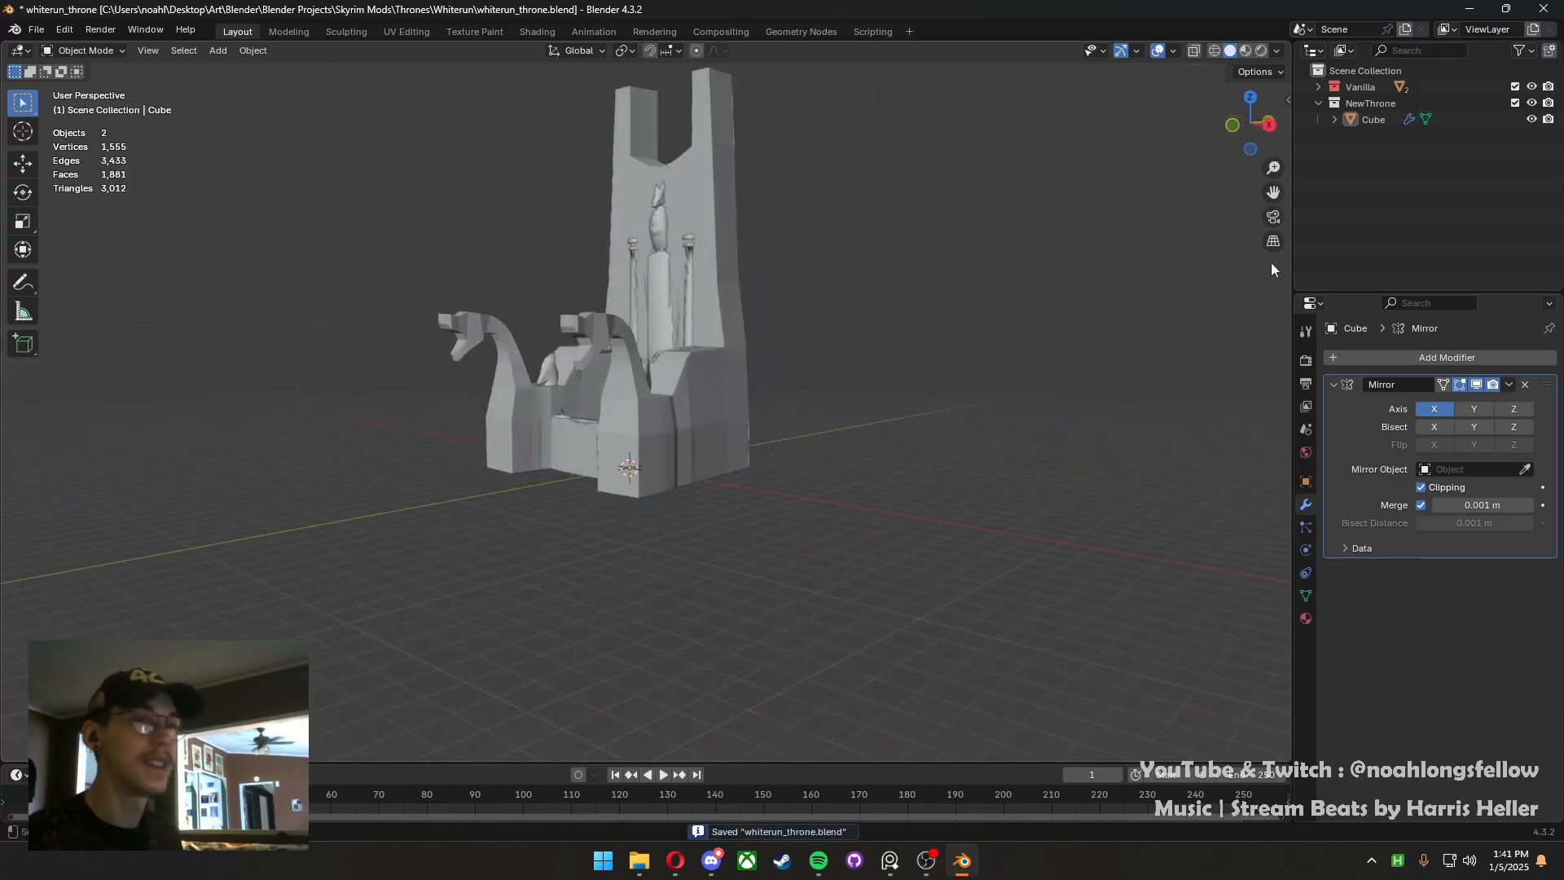
pyautogui.click(1532, 102)
pyautogui.click(1532, 103)
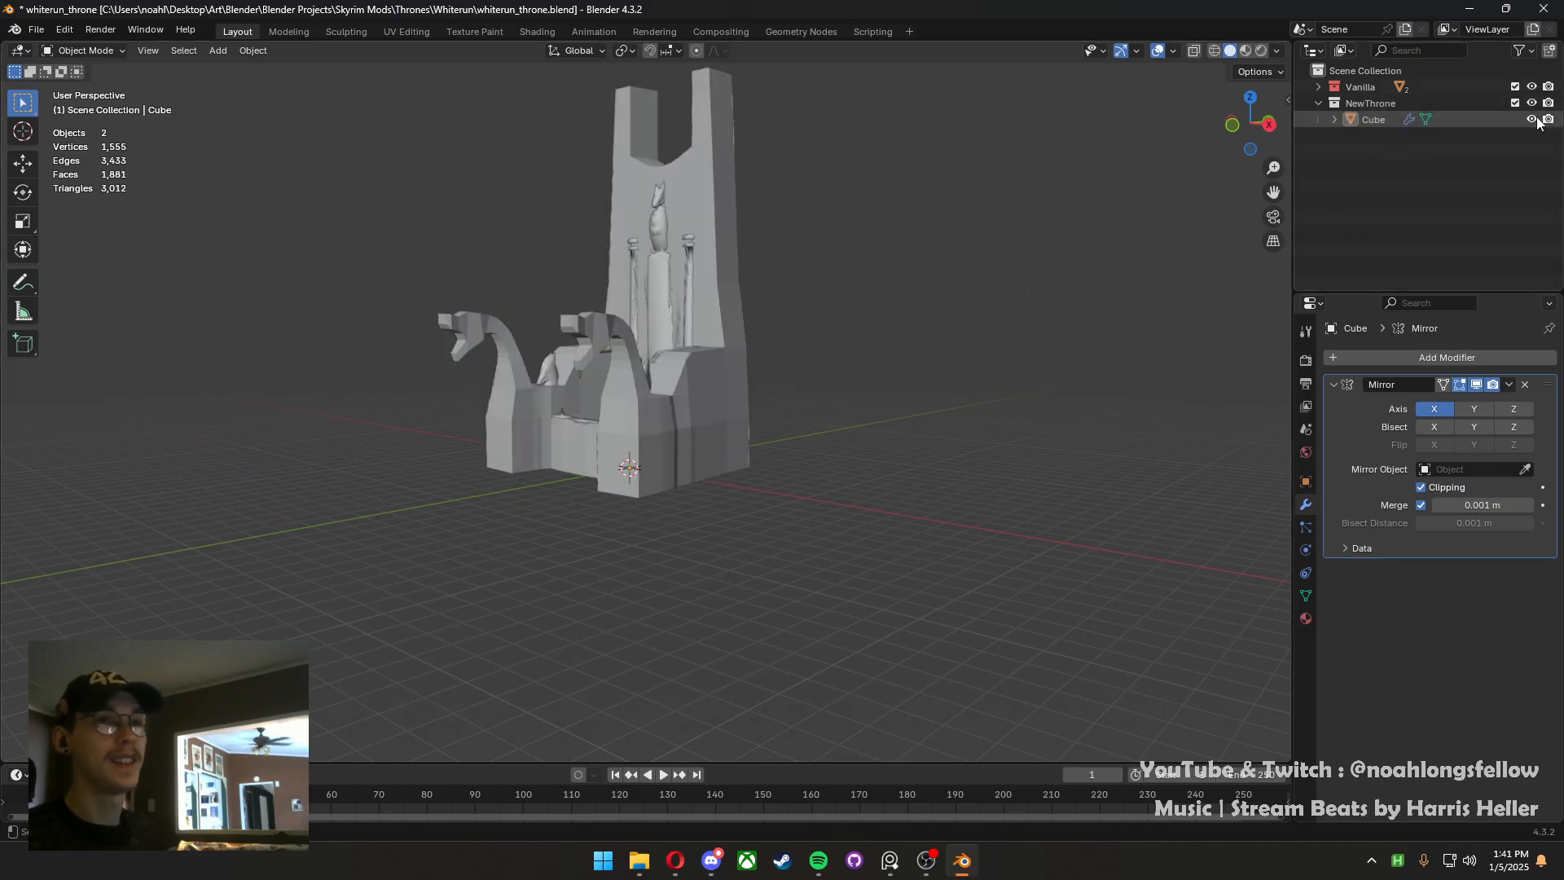
pyautogui.click(1531, 87)
pyautogui.moveTo(794, 316); pyautogui.dragTo(565, 373, button='middle')
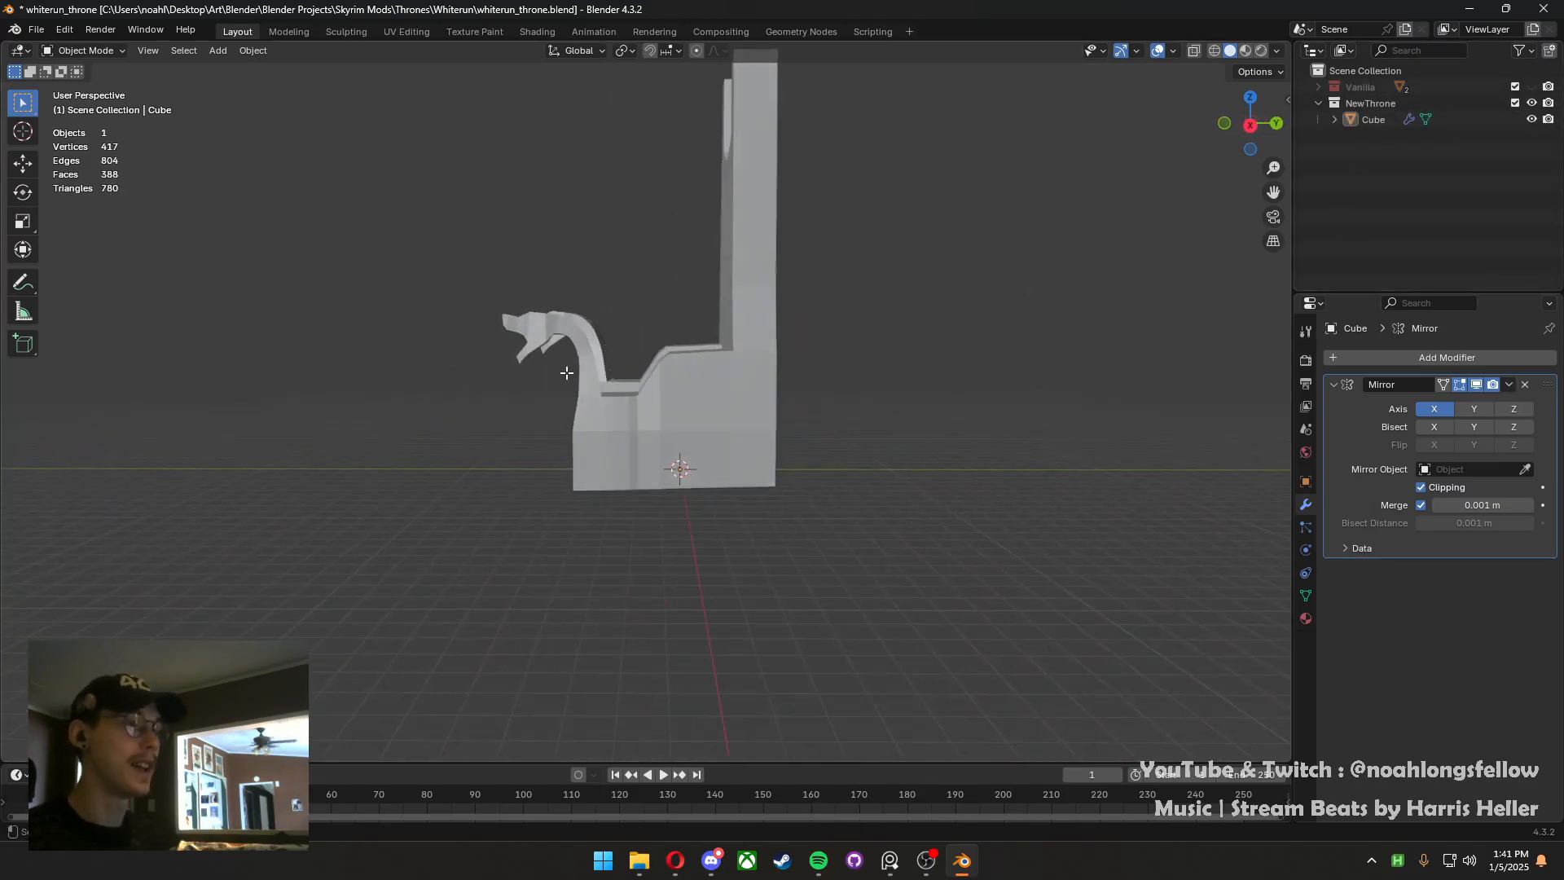
# Select all the dragon head's faces in Edit Mode from the right orthographic view with X-ray on
pyautogui.scroll(3, 562, 372)
pyautogui.press('Tab')
pyautogui.press('`')
pyautogui.click(637, 359)
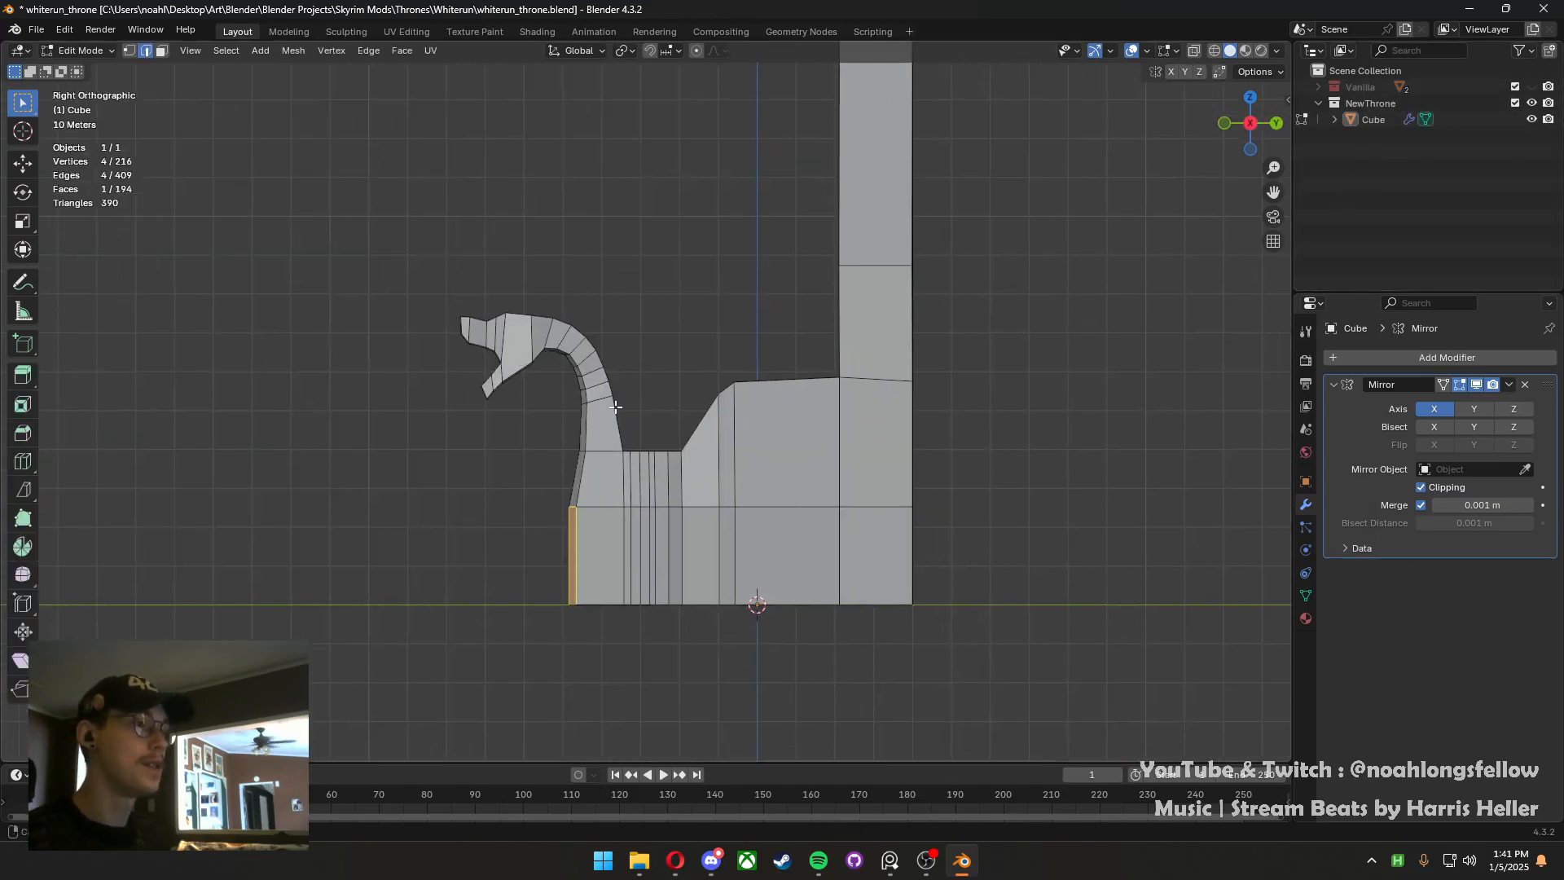
pyautogui.click(1194, 51)
pyautogui.press('1')
pyautogui.press('3')
pyautogui.moveTo(348, 433); pyautogui.dragTo(570, 259)
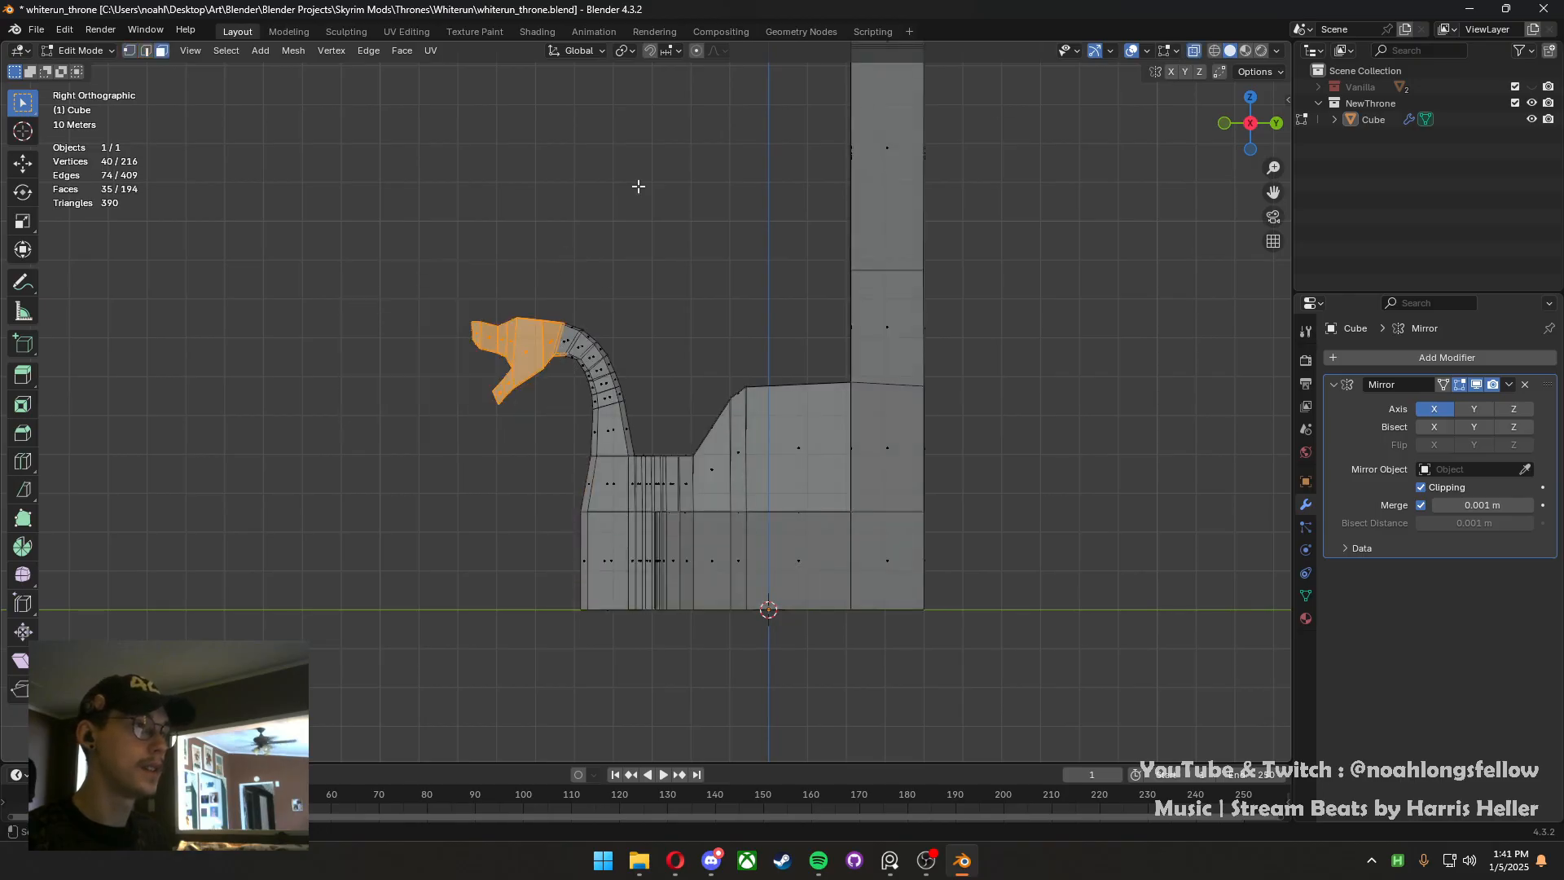
# Move the dragon head about 15.3 m back along Y with smooth proportional editing at a size of about 61 m
pyautogui.press('g')
pyautogui.press('y')
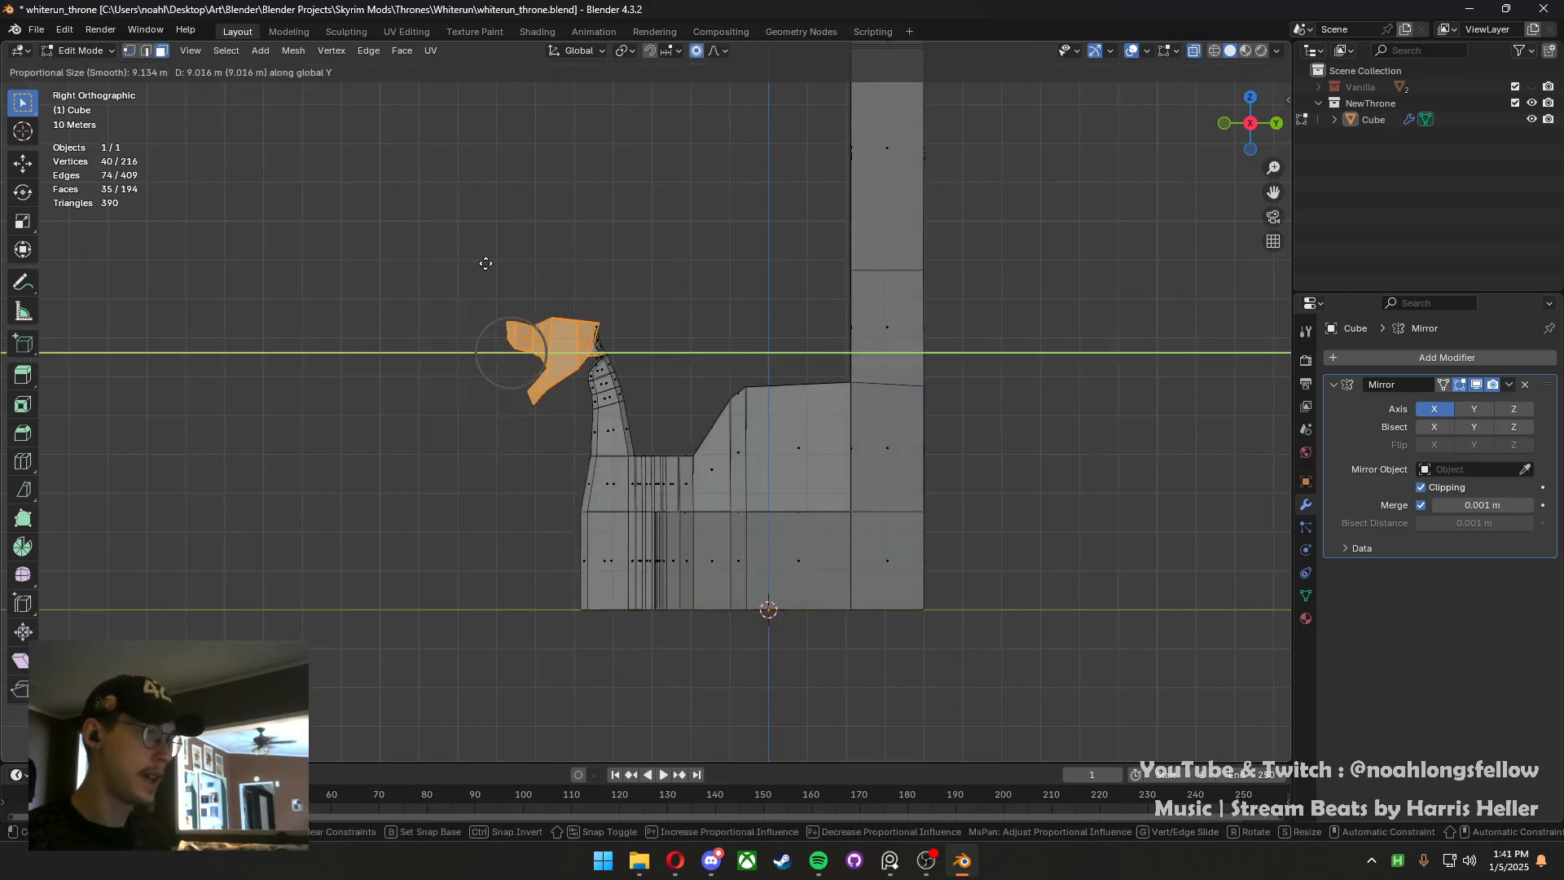
pyautogui.scroll(-3, 489, 255)
pyautogui.scroll(-8, 497, 258)
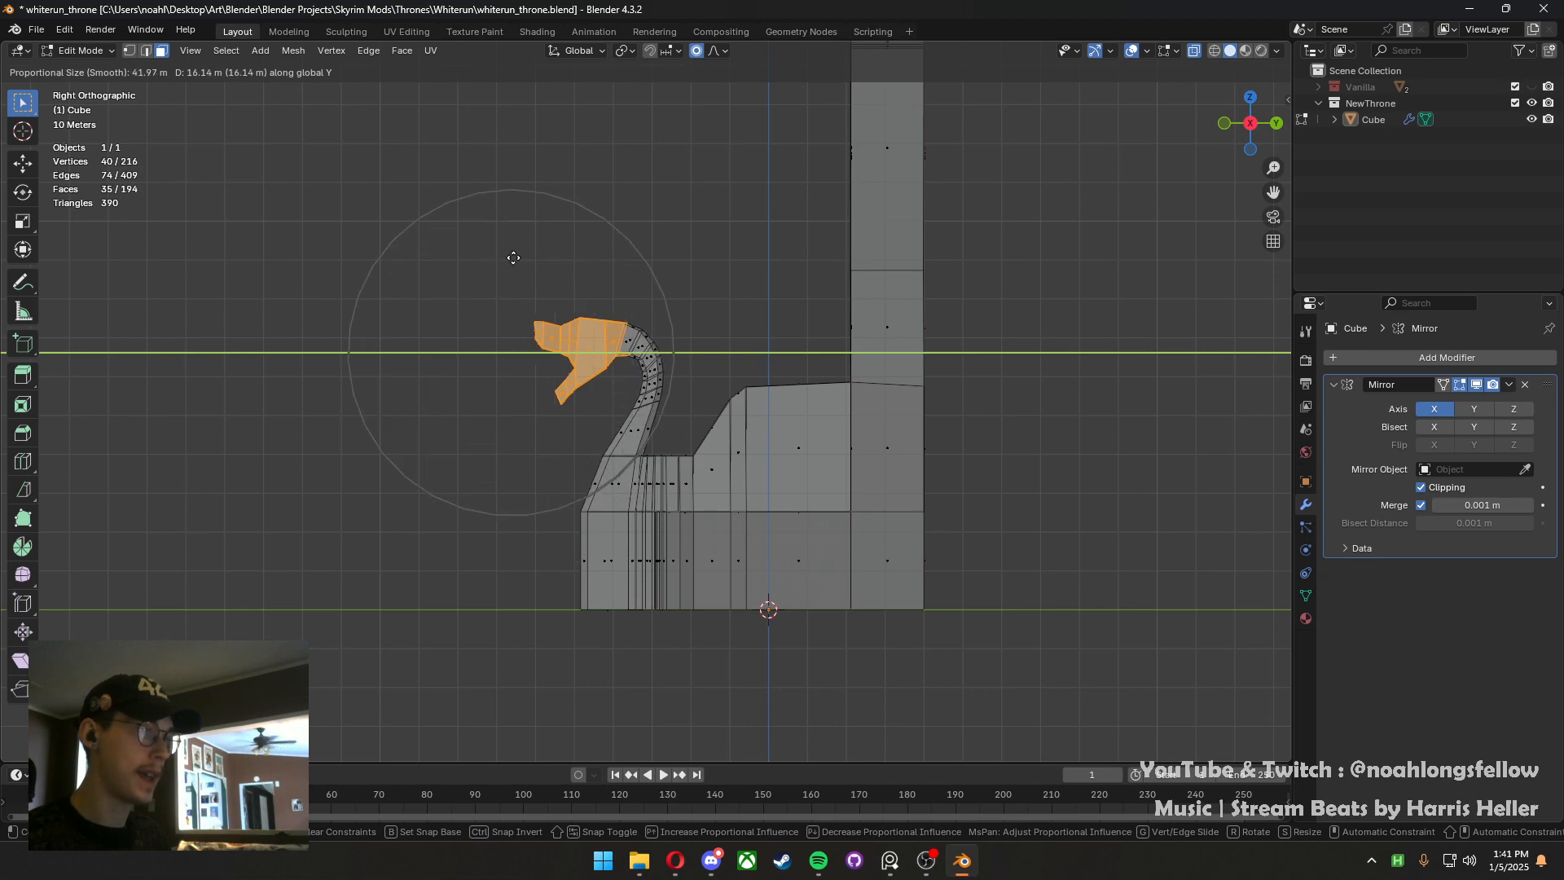
pyautogui.scroll(-1, 510, 270)
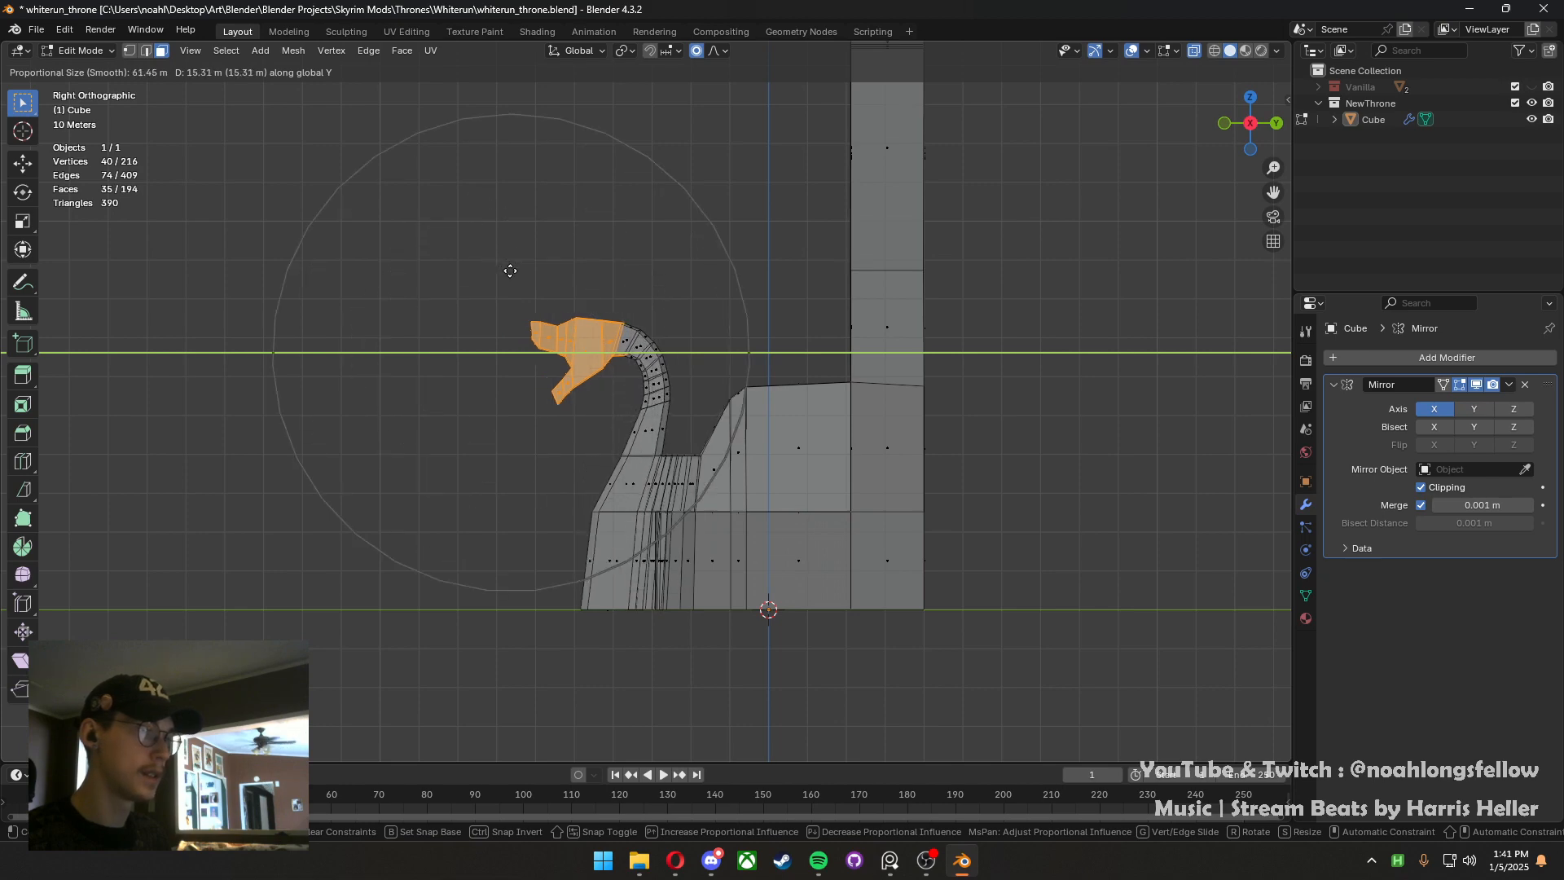
pyautogui.click(510, 270)
pyautogui.moveTo(510, 270); pyautogui.dragTo(679, 331, button='middle')
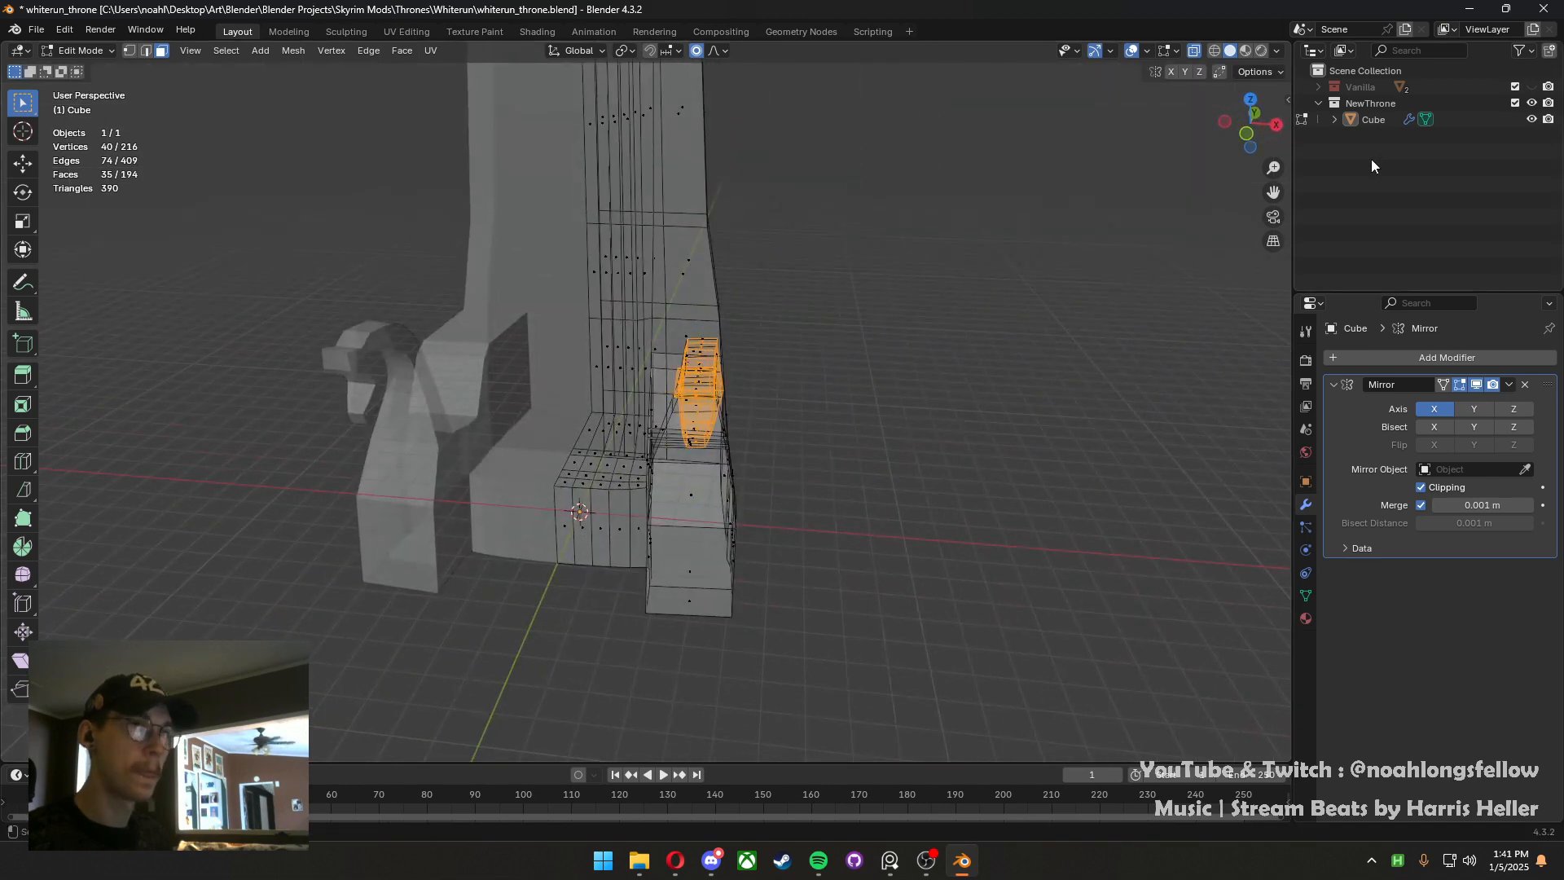
# Turn off X-ray and dissolve the closely spaced edge loops running through the dip of the armrest behind the neck
pyautogui.click(1194, 55)
pyautogui.moveTo(888, 668); pyautogui.dragTo(665, 503, button='middle')
pyautogui.scroll(5, 713, 660)
pyautogui.press('2')
pyautogui.keyDown('alt'); pyautogui.click(632, 550); pyautogui.keyUp('alt')
pyautogui.keyDown('alt'); pyautogui.keyDown('shift'); pyautogui.click(617, 551); pyautogui.keyUp('shift'); pyautogui.keyUp('alt')
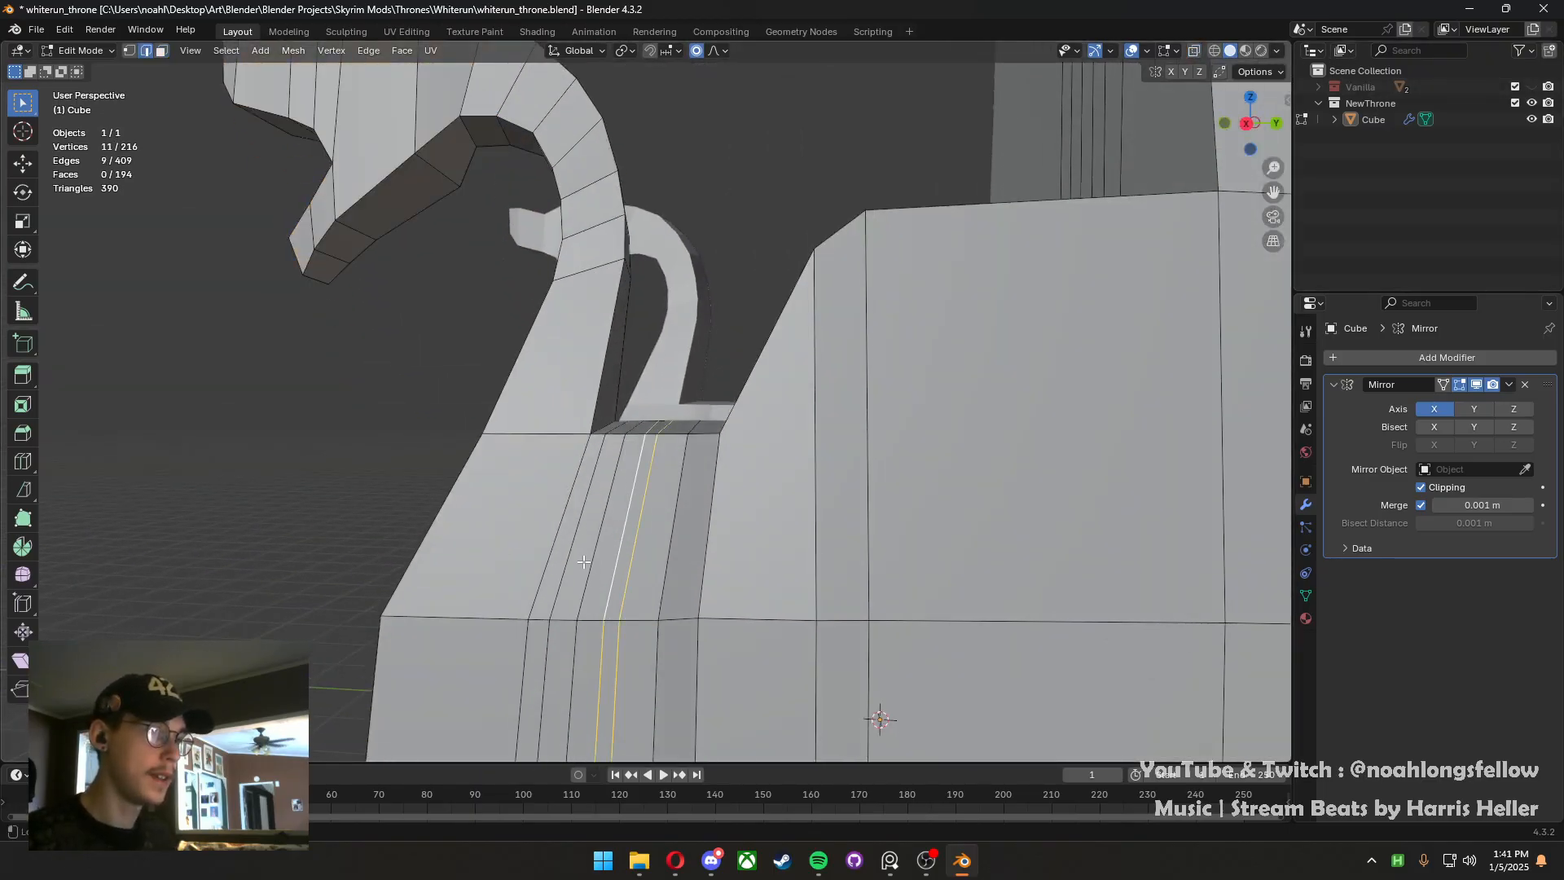
pyautogui.keyDown('alt'); pyautogui.keyDown('shift'); pyautogui.click(594, 549); pyautogui.keyUp('shift'); pyautogui.keyUp('alt')
pyautogui.keyDown('alt'); pyautogui.keyDown('shift'); pyautogui.click(573, 547); pyautogui.keyUp('shift'); pyautogui.keyUp('alt')
pyautogui.moveTo(573, 548); pyautogui.dragTo(838, 521, button='middle')
pyautogui.press('x')
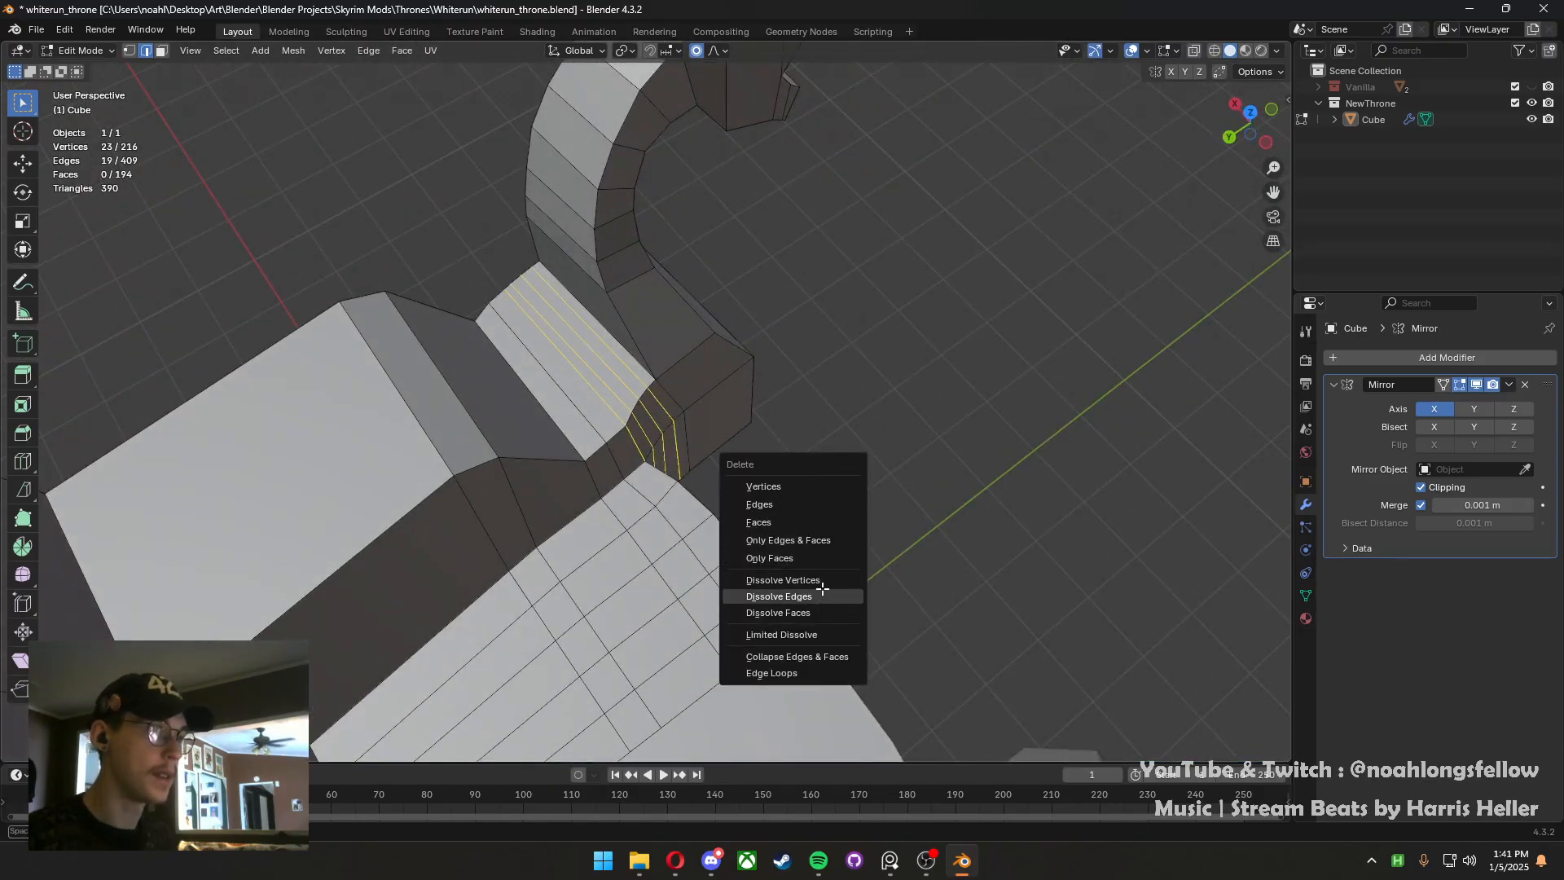
pyautogui.click(822, 589)
# Return to Object Mode, save the file, and view the throne from the front
pyautogui.scroll(-2, 814, 583)
pyautogui.moveTo(692, 562); pyautogui.dragTo(788, 531, button='middle')
pyautogui.press('Tab')
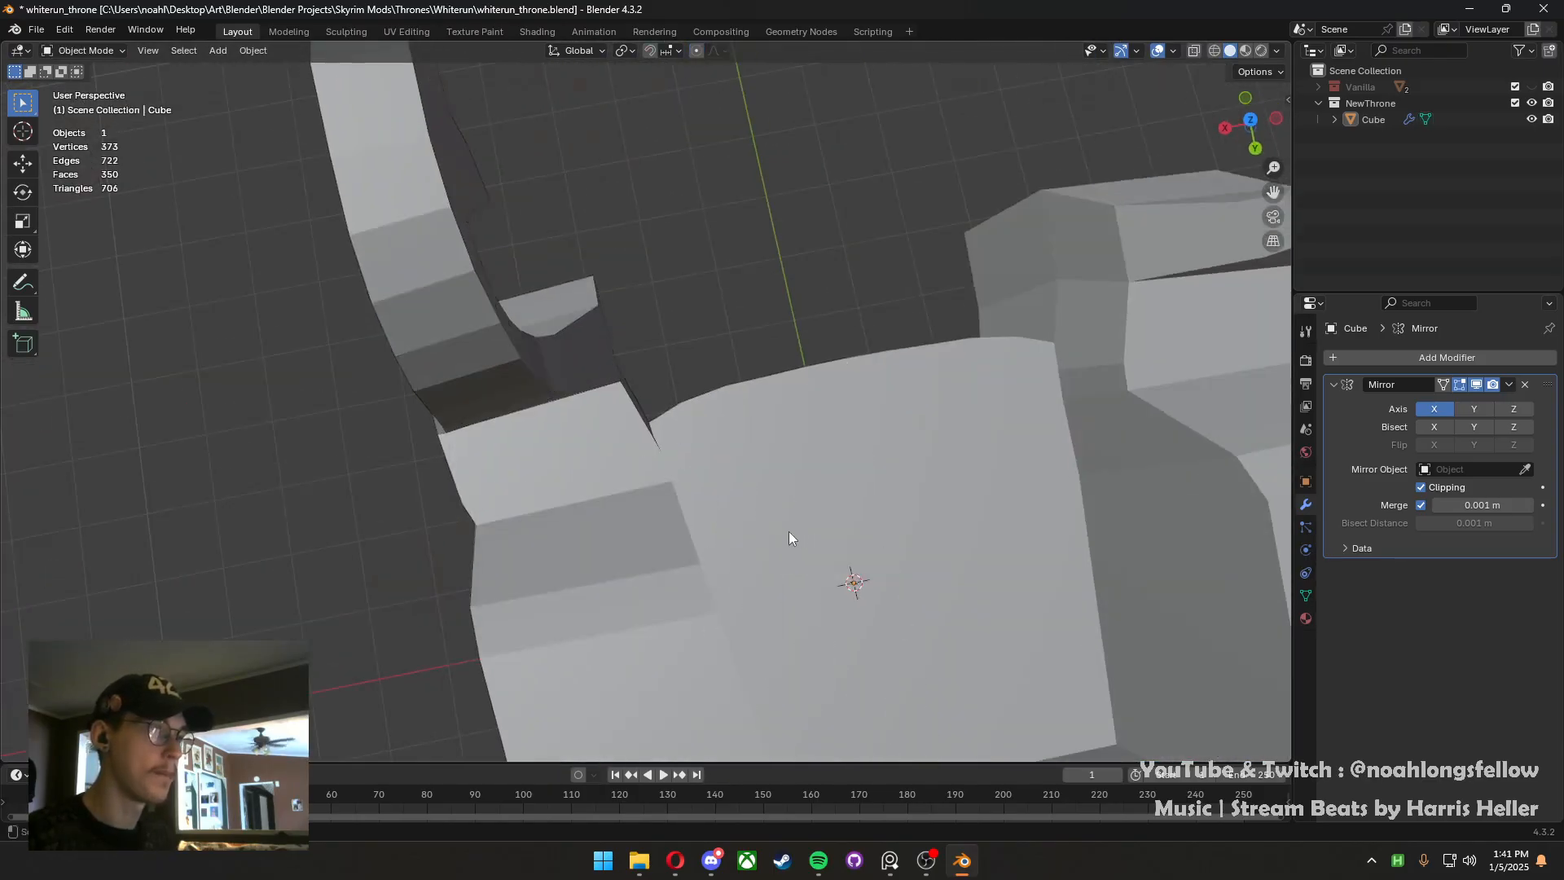
pyautogui.hotkey('ctrl', 's')
pyautogui.scroll(-4, 733, 530)
pyautogui.moveTo(618, 526); pyautogui.dragTo(954, 324, button='middle')
pyautogui.scroll(3, 732, 394)
# Add a centred edge loop across the flared lower part of the dragon neck on the armrest
pyautogui.click(715, 349)
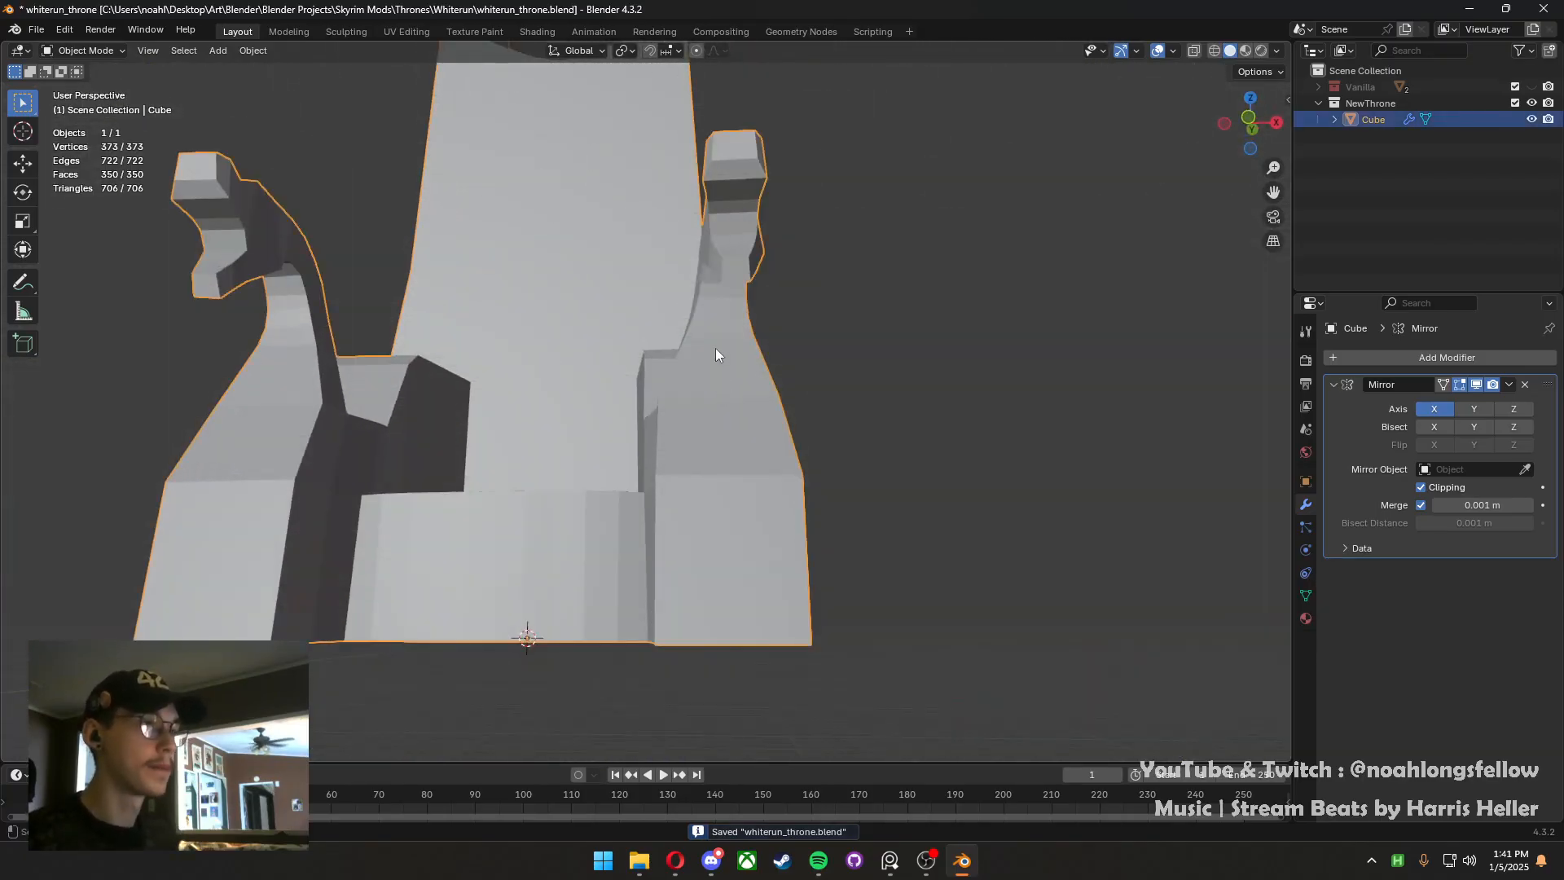
pyautogui.press('Tab')
pyautogui.keyDown('shift'); pyautogui.moveTo(722, 359); pyautogui.dragTo(694, 371, button='middle'); pyautogui.keyUp('shift')
pyautogui.hotkey('ctrl', 'r')
pyautogui.click(708, 395)
pyautogui.rightClick(709, 396)
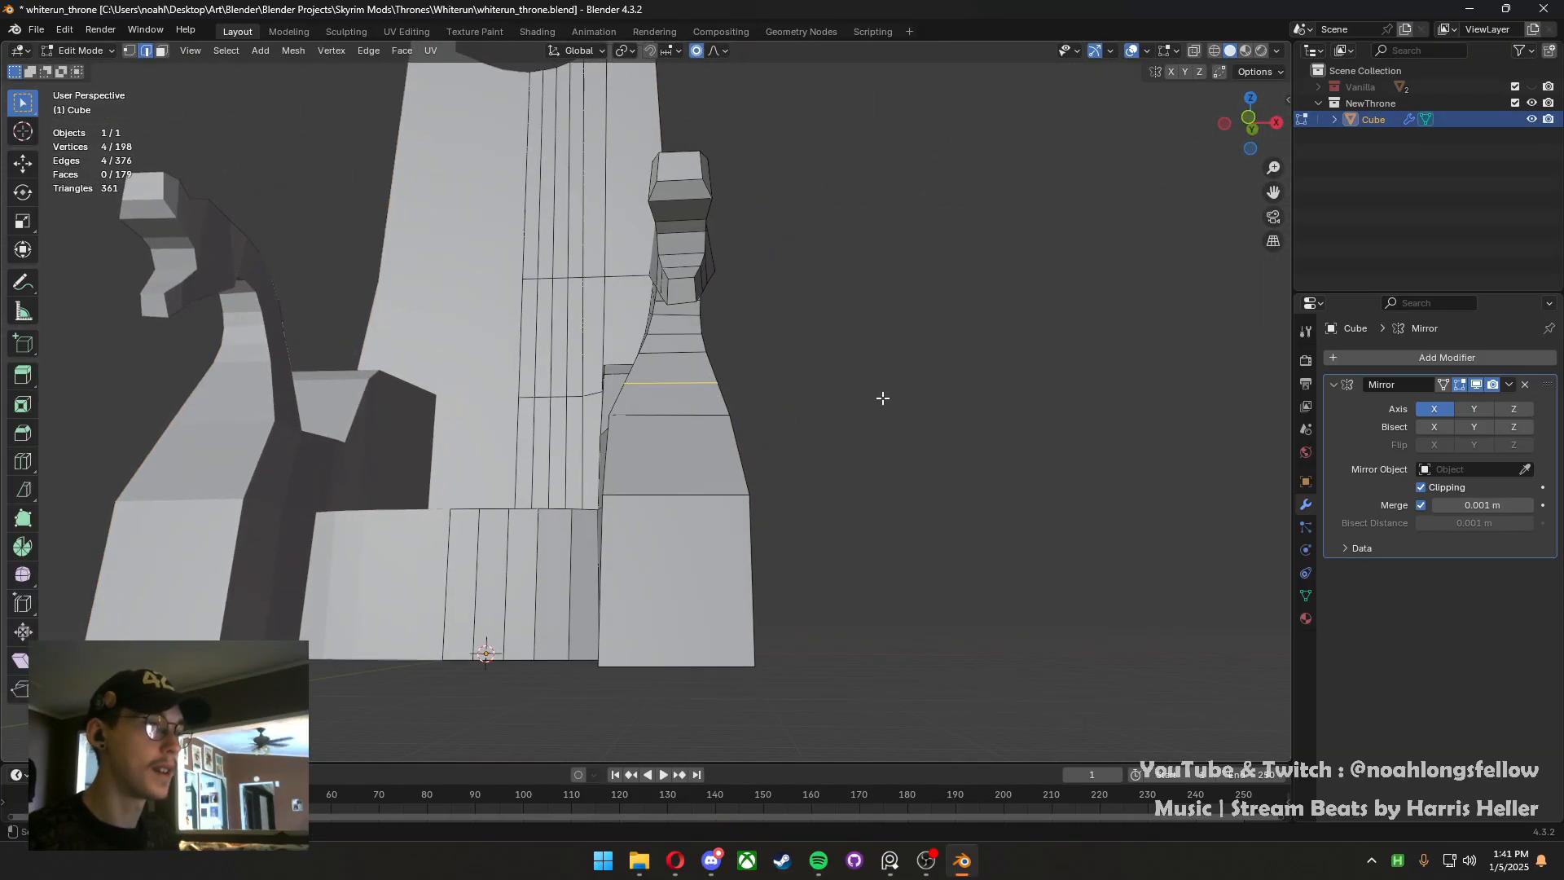
pyautogui.press('s')
pyautogui.press('x')
pyautogui.rightClick(864, 398)
pyautogui.scroll(2, 864, 398)
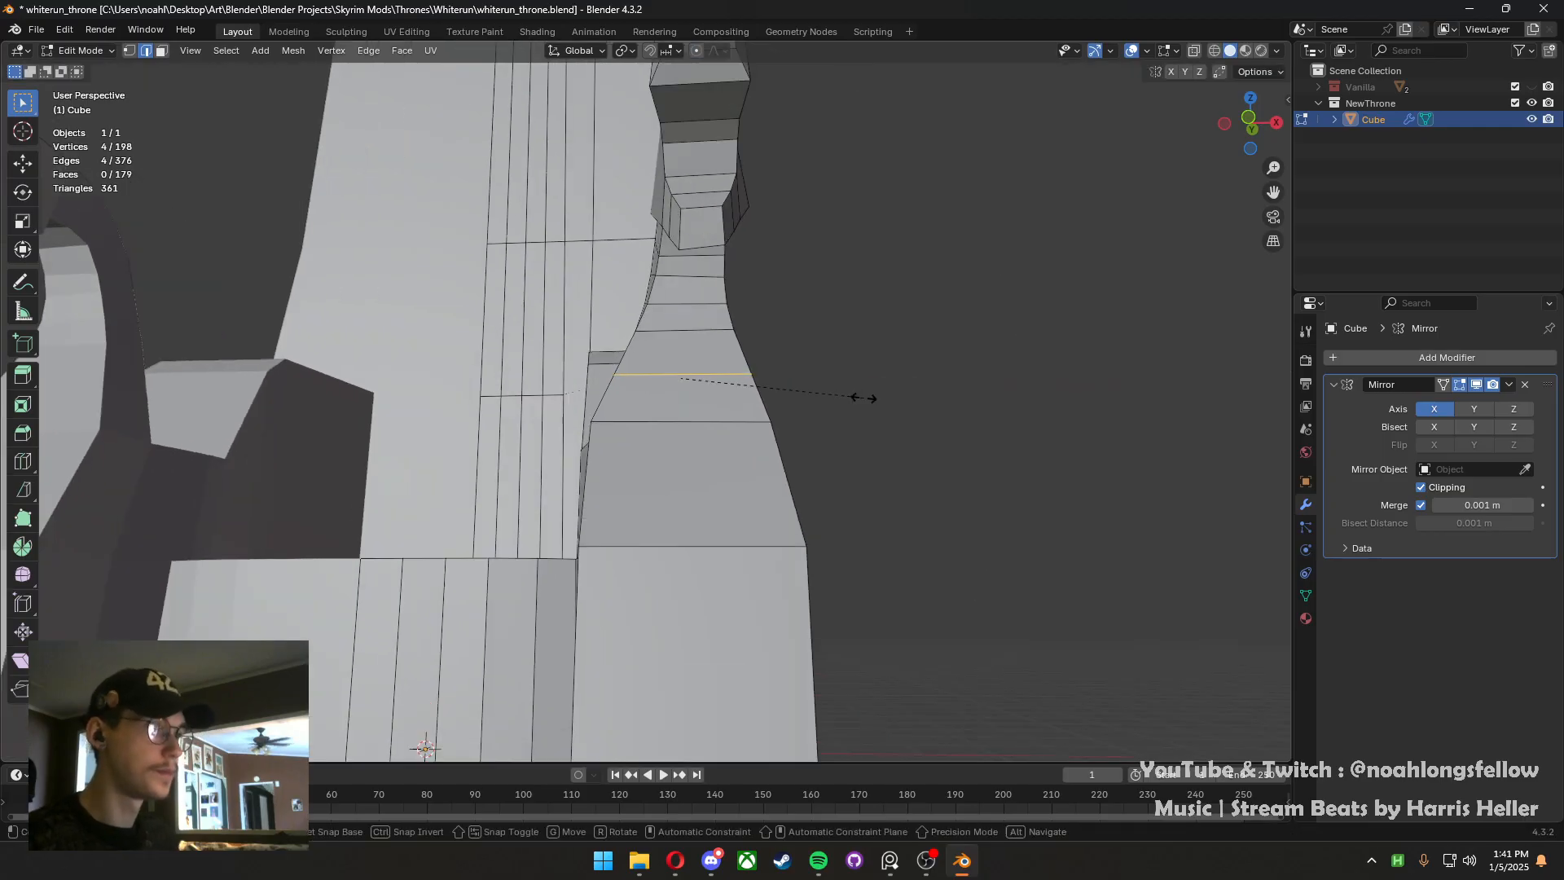
pyautogui.press('s')
pyautogui.press('x')
pyautogui.rightClick(774, 392)
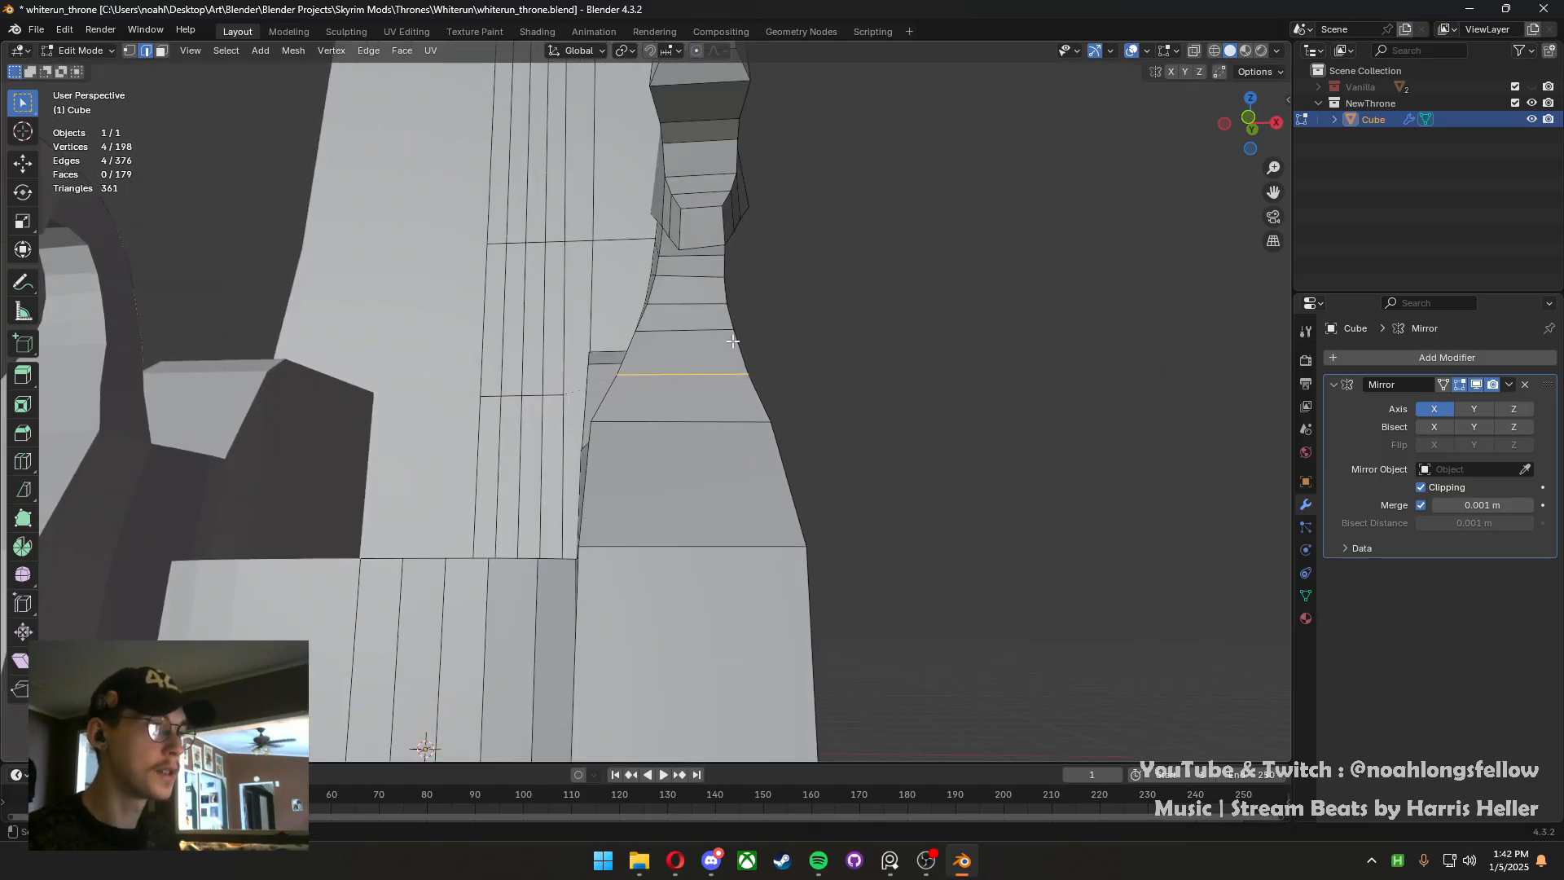
# Scale the new neck edge loop slightly along X and return to Object Mode
pyautogui.press('s')
pyautogui.press('x')
pyautogui.click(745, 338)
pyautogui.press('Tab')
pyautogui.scroll(-3, 745, 435)
pyautogui.scroll(-4, 744, 441)
# Save the file and apply smooth shading to the whole throne
pyautogui.click(763, 463)
pyautogui.moveTo(762, 462); pyautogui.dragTo(629, 456, button='middle')
pyautogui.hotkey('ctrl', 's')
pyautogui.click(630, 459)
pyautogui.rightClick(598, 409)
pyautogui.click(588, 394)
pyautogui.moveTo(589, 394); pyautogui.dragTo(622, 289, button='middle')
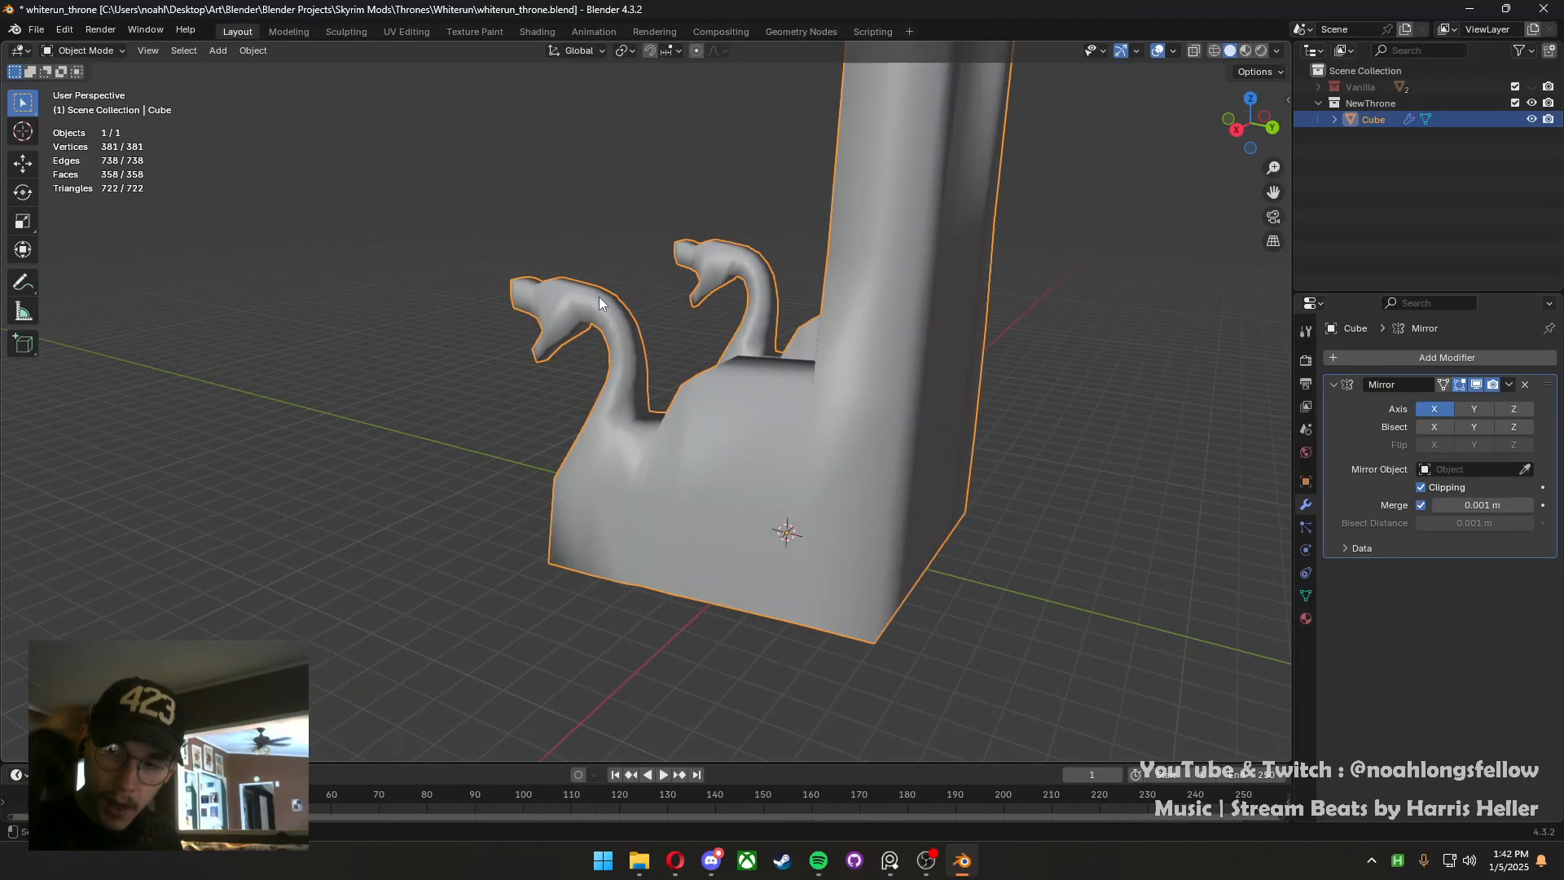
pyautogui.scroll(3, 598, 297)
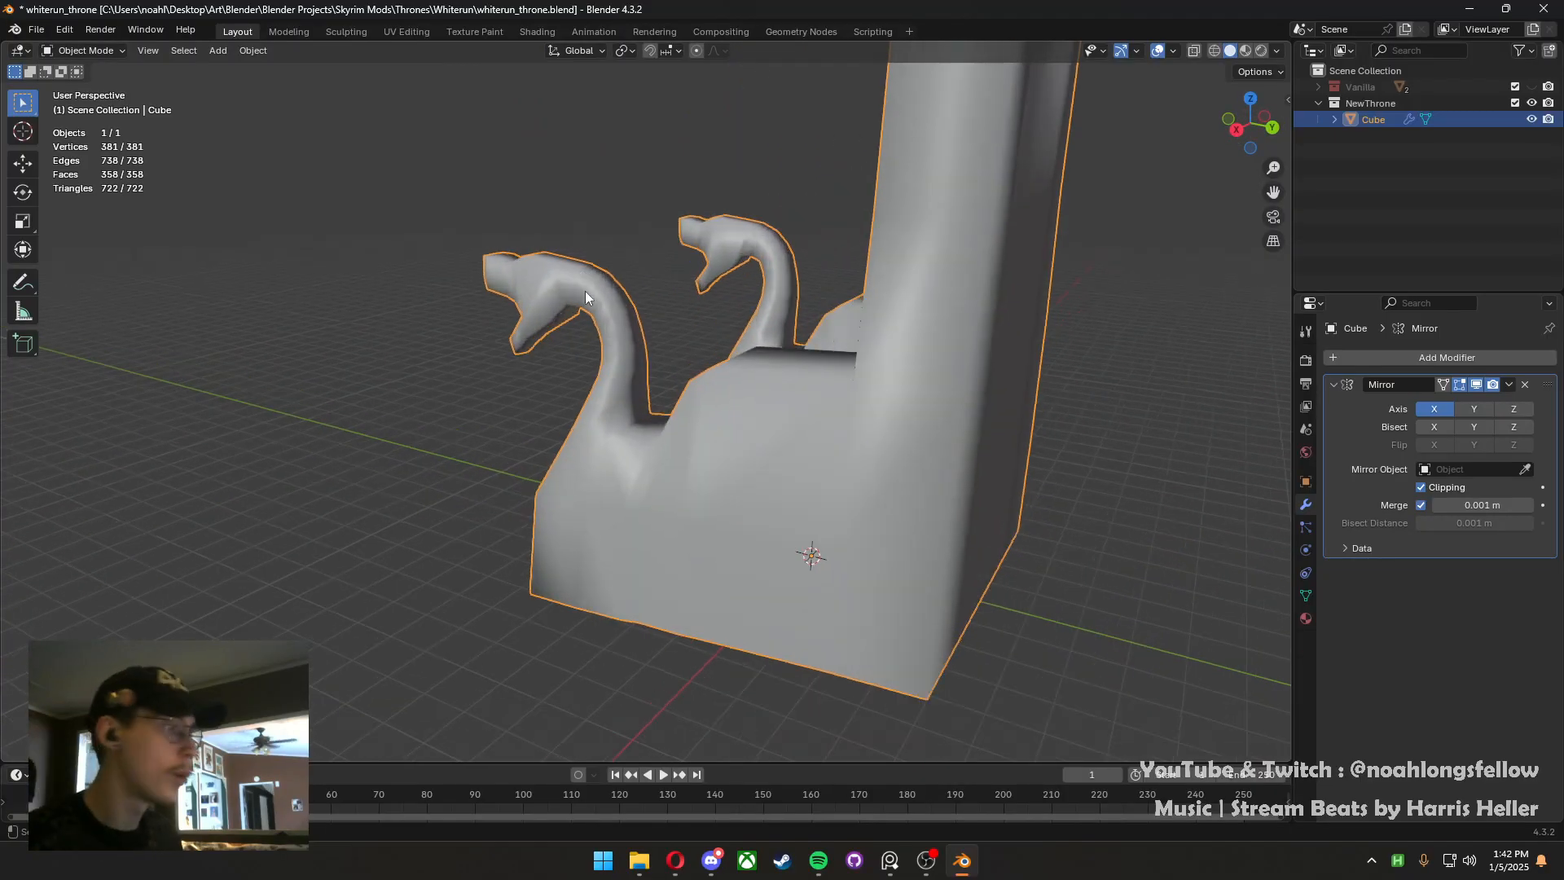
# Select the large side face of the dragon head in Edit Mode and inspect the armrest from the front and side
pyautogui.press('Tab')
pyautogui.moveTo(610, 348); pyautogui.dragTo(543, 356, button='middle')
pyautogui.click(481, 338)
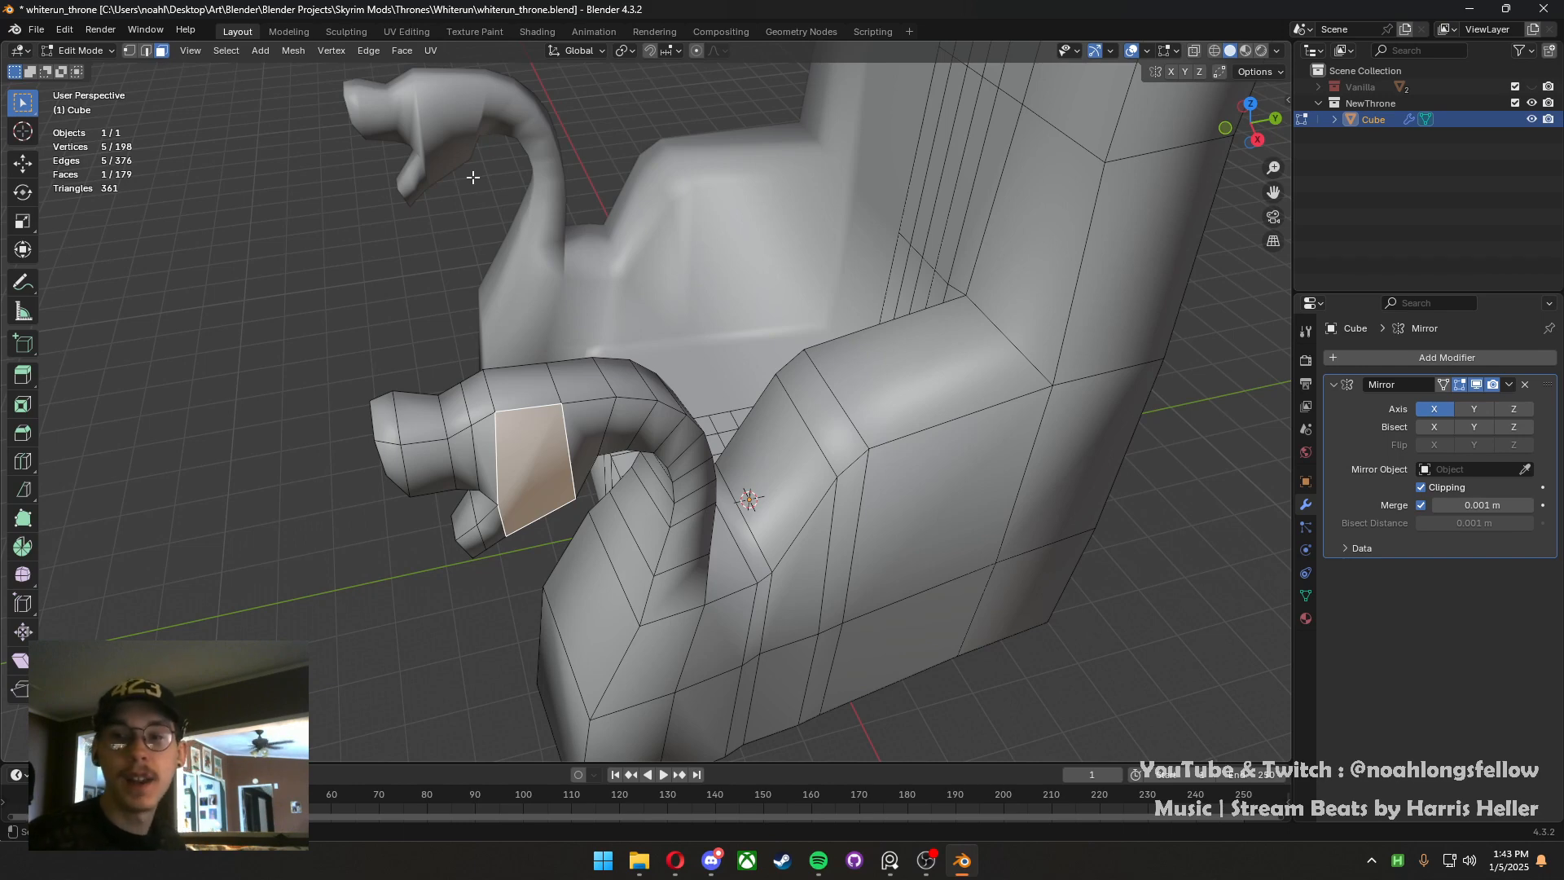
pyautogui.moveTo(456, 363); pyautogui.dragTo(586, 339, button='middle')
pyautogui.scroll(-3, 668, 359)
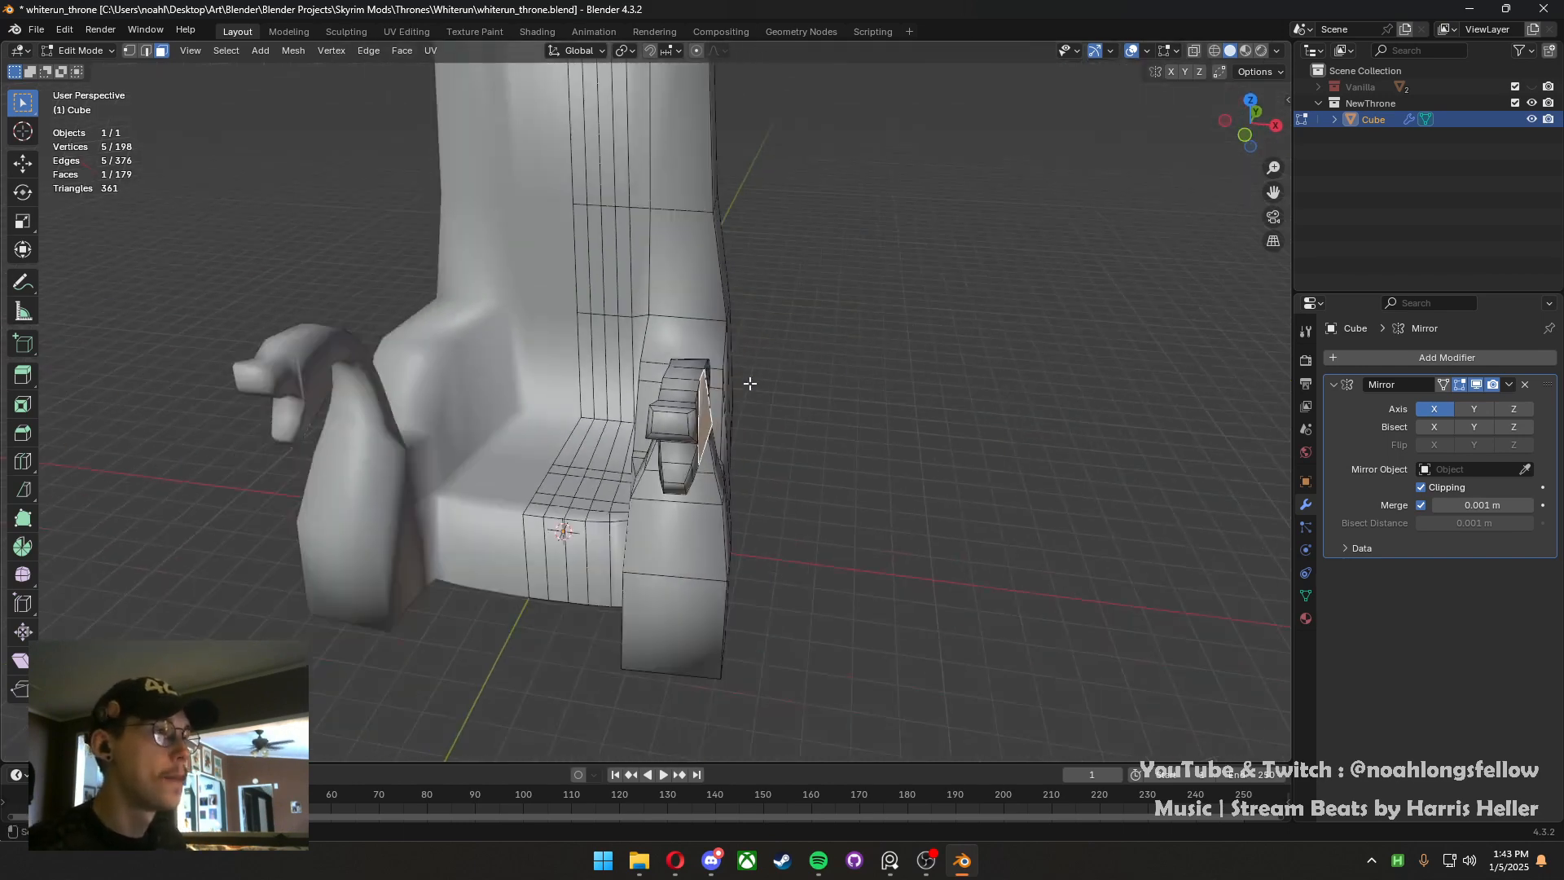
pyautogui.moveTo(747, 384); pyautogui.dragTo(614, 430, button='middle')
pyautogui.scroll(6, 613, 427)
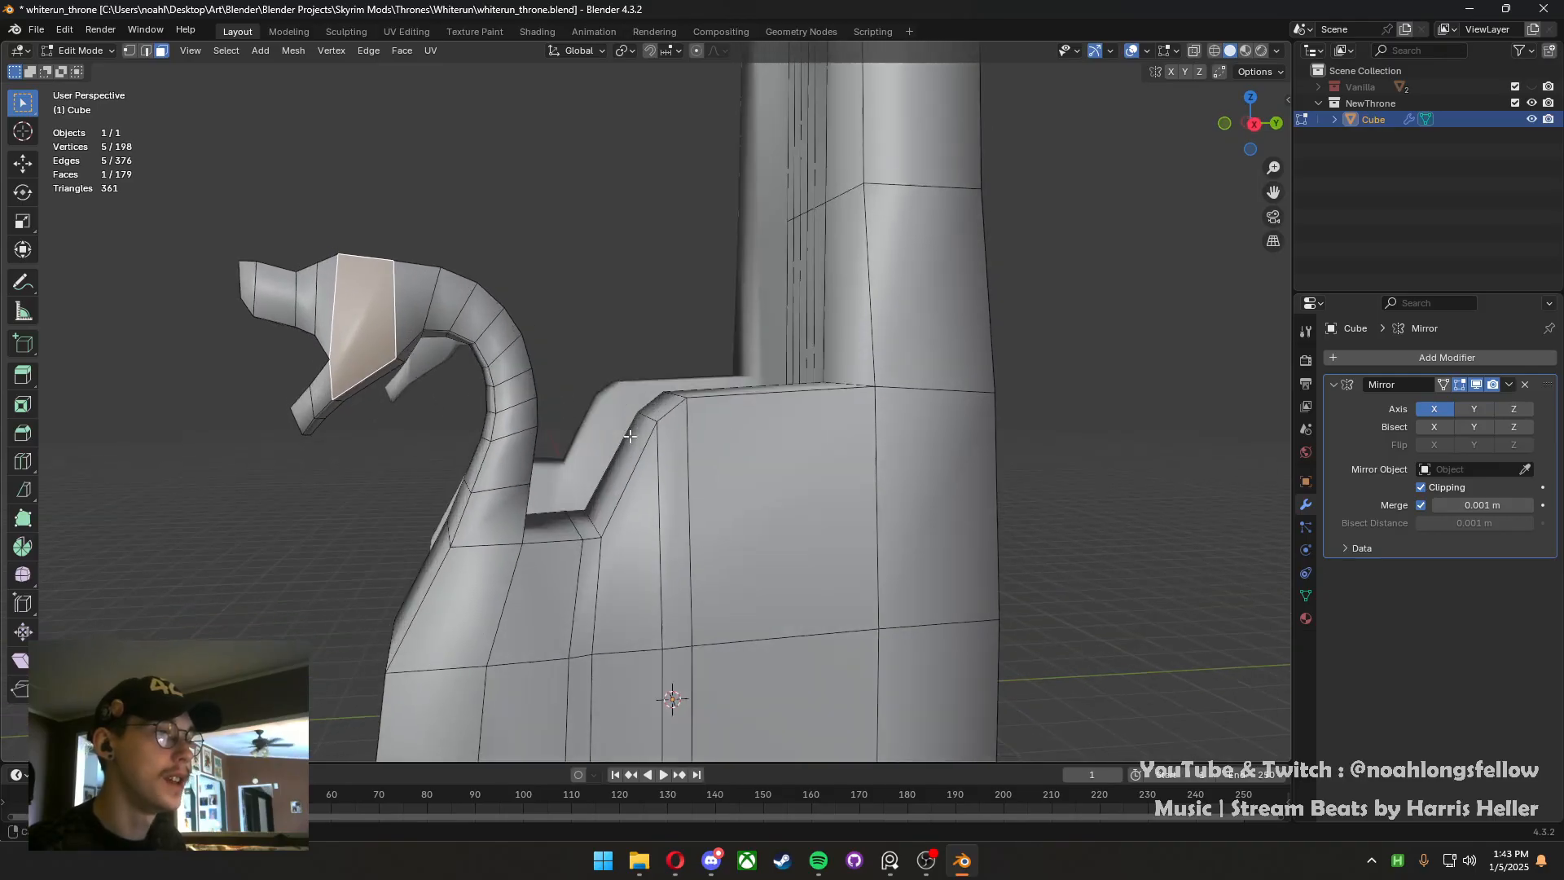
# Add an edge loop at the upper front corner of the armrest, adjust it vertically along Z, and save the file
pyautogui.hotkey('ctrl', 'r')
pyautogui.click(672, 433)
pyautogui.rightClick(672, 434)
pyautogui.click(667, 418)
pyautogui.moveTo(667, 418); pyautogui.dragTo(651, 576, button='middle')
pyautogui.press('g')
pyautogui.press('z')
pyautogui.click(639, 360)
pyautogui.click(640, 360)
pyautogui.scroll(-3, 998, 419)
pyautogui.press('3')
pyautogui.hotkey('ctrl', 's')
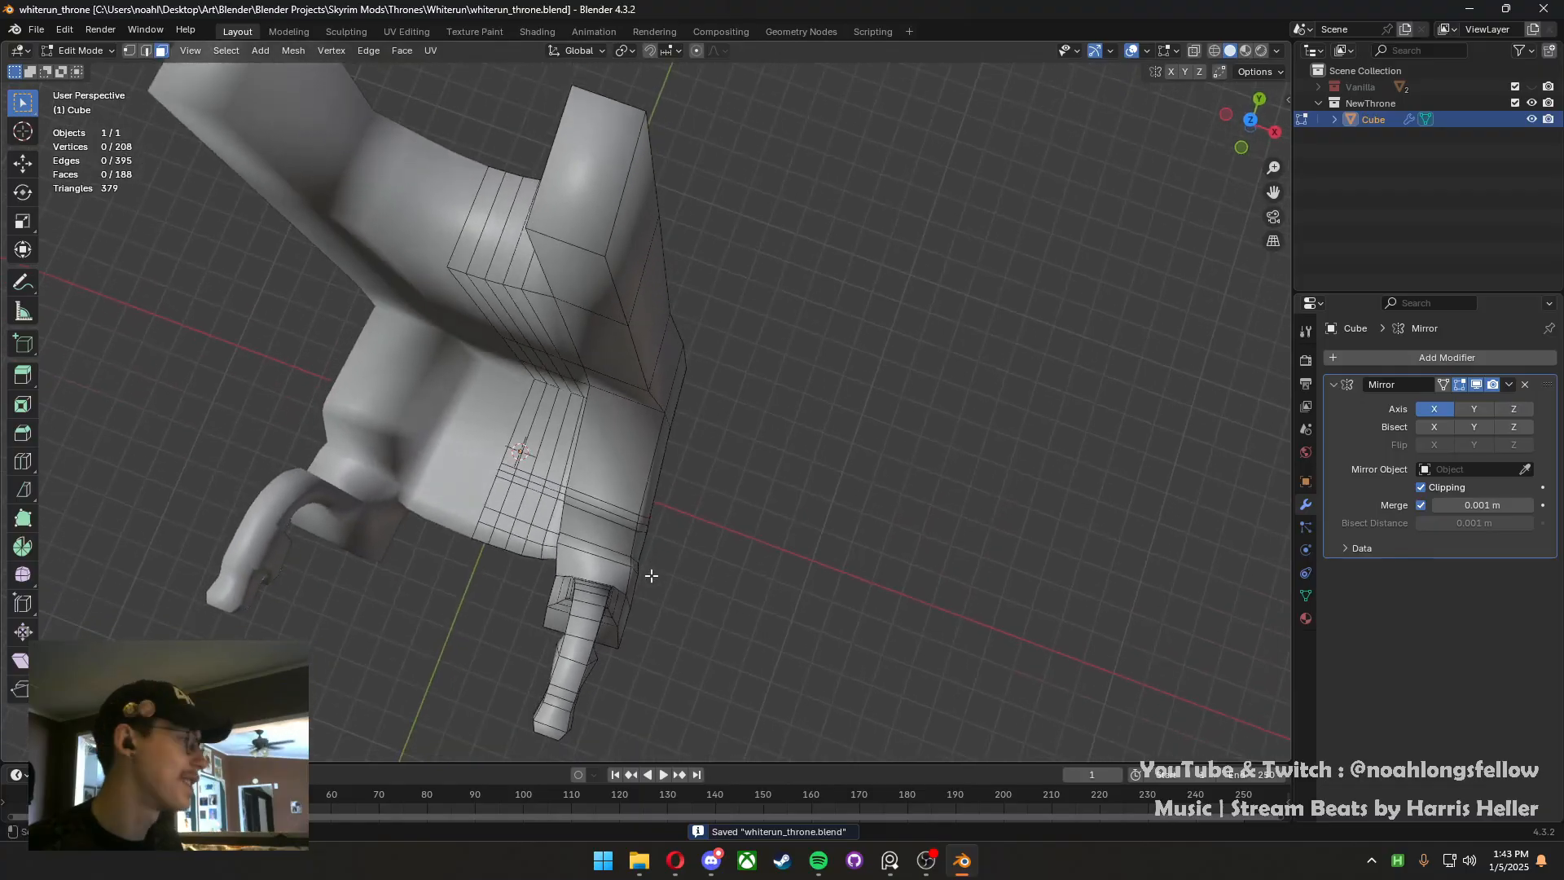
# In top view, move the outer vertex where the armrest meets the backrest outward along X
pyautogui.press('1')
pyautogui.click(648, 407)
pyautogui.press('KP_7')
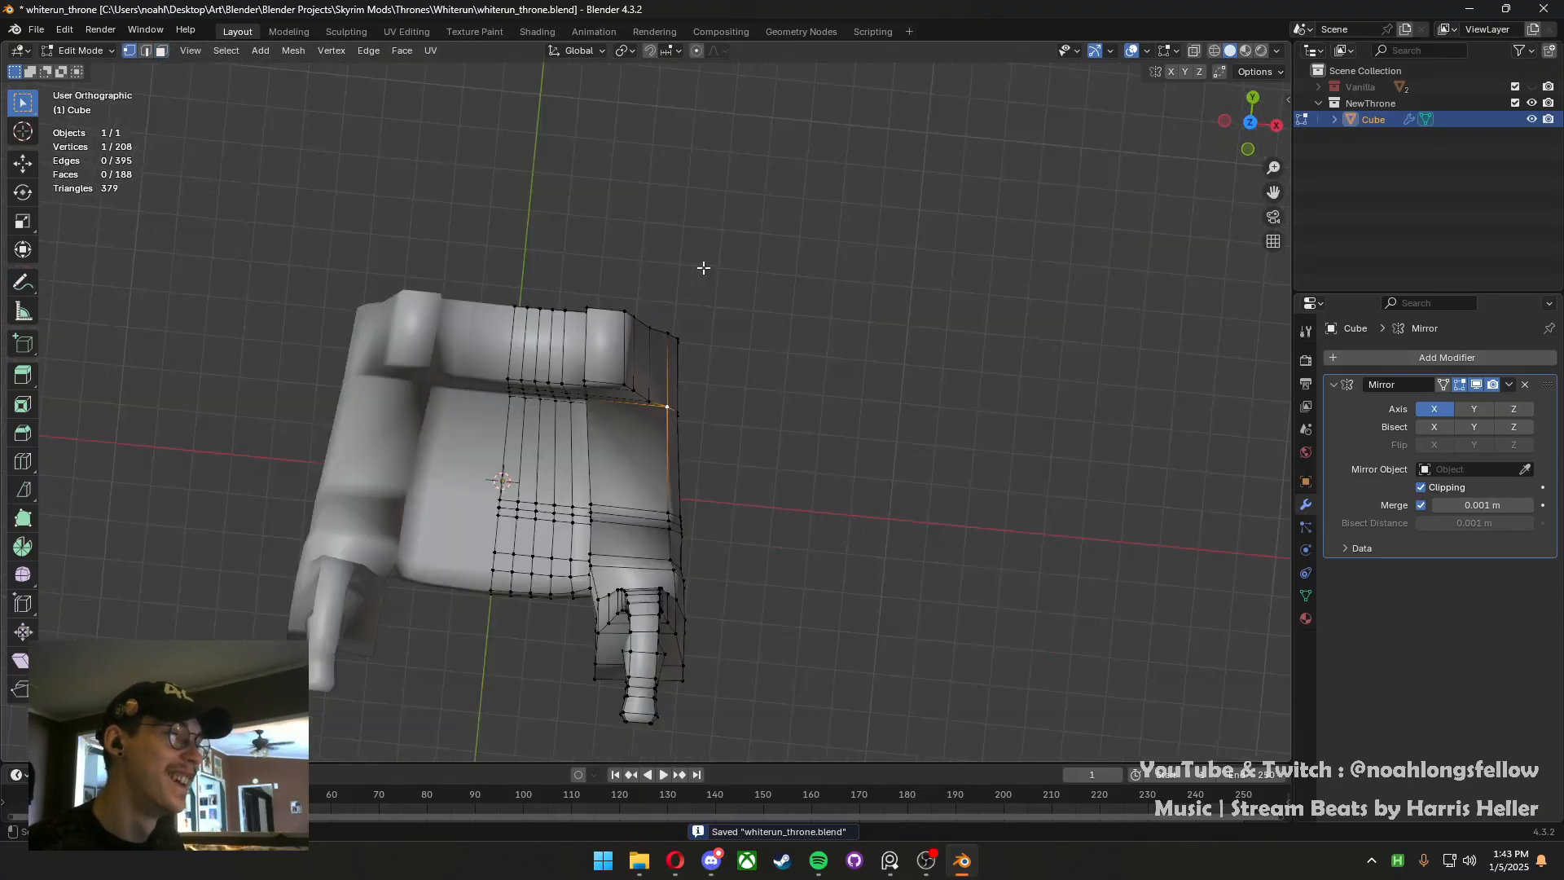
pyautogui.moveTo(705, 344); pyautogui.dragTo(557, 259, button='middle')
pyautogui.press('KP_7')
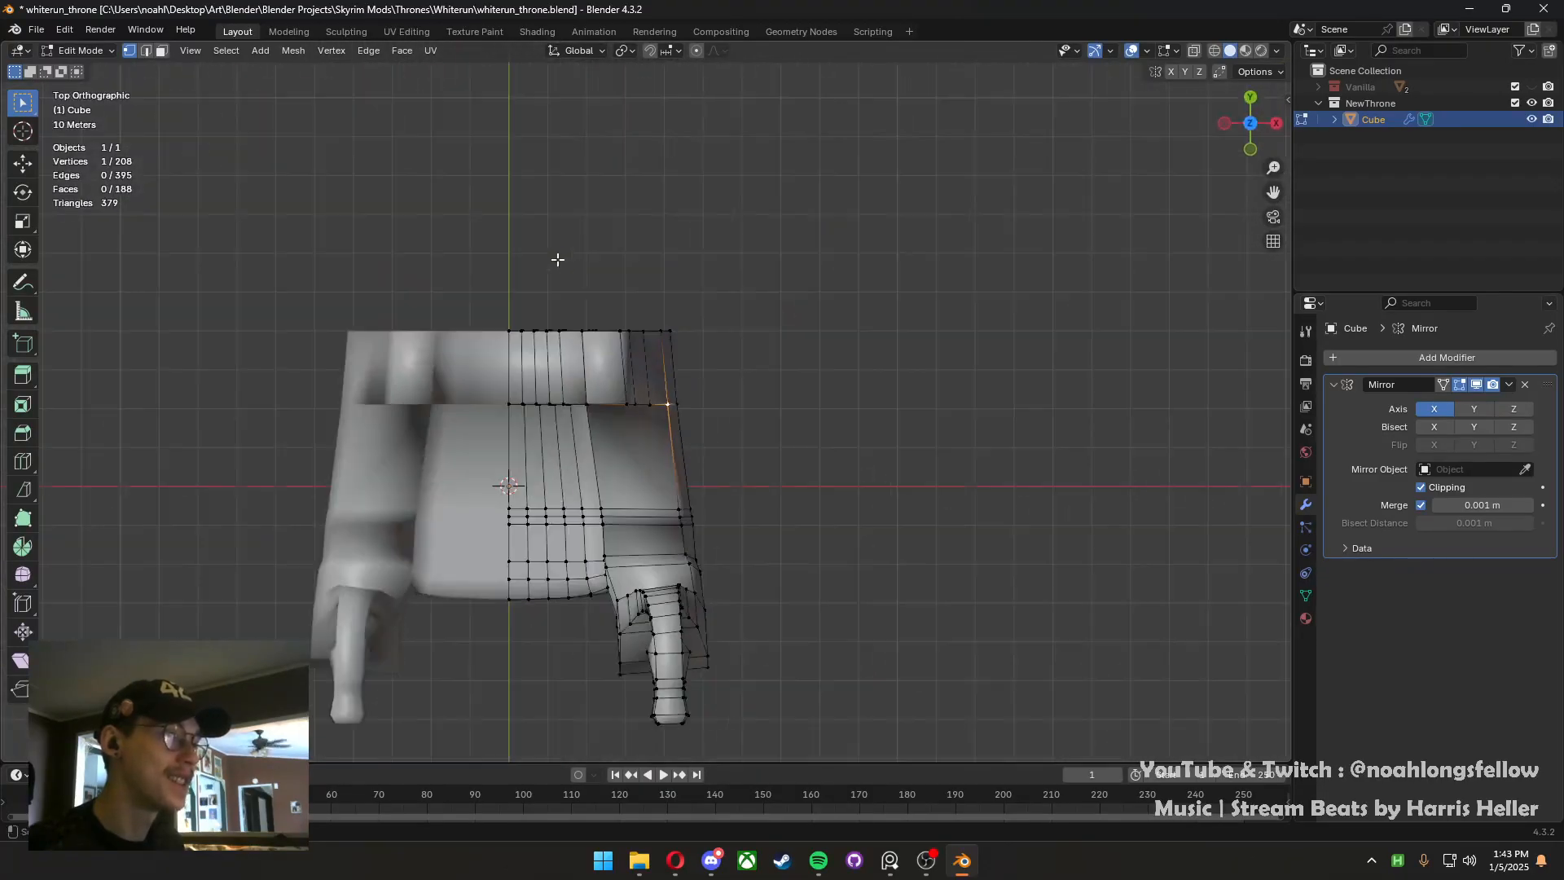
# Select the vertices along the outer rear edge of the backrest and move them outward along X in top view
pyautogui.click(673, 334)
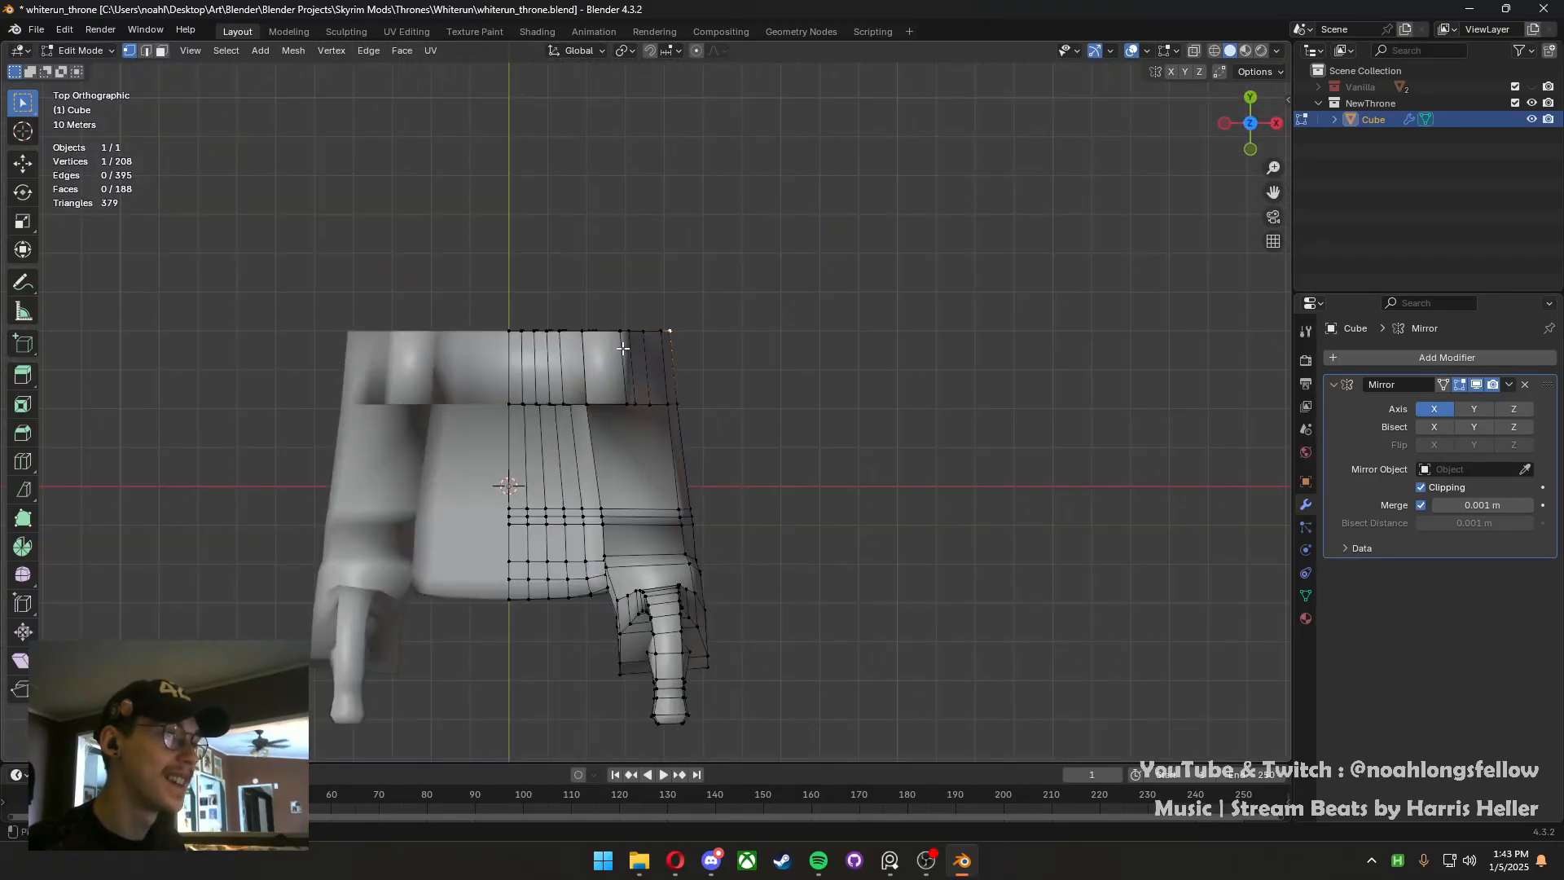
pyautogui.moveTo(624, 348); pyautogui.dragTo(633, 362, button='middle')
pyautogui.keyDown('alt'); pyautogui.click(569, 385); pyautogui.keyUp('alt')
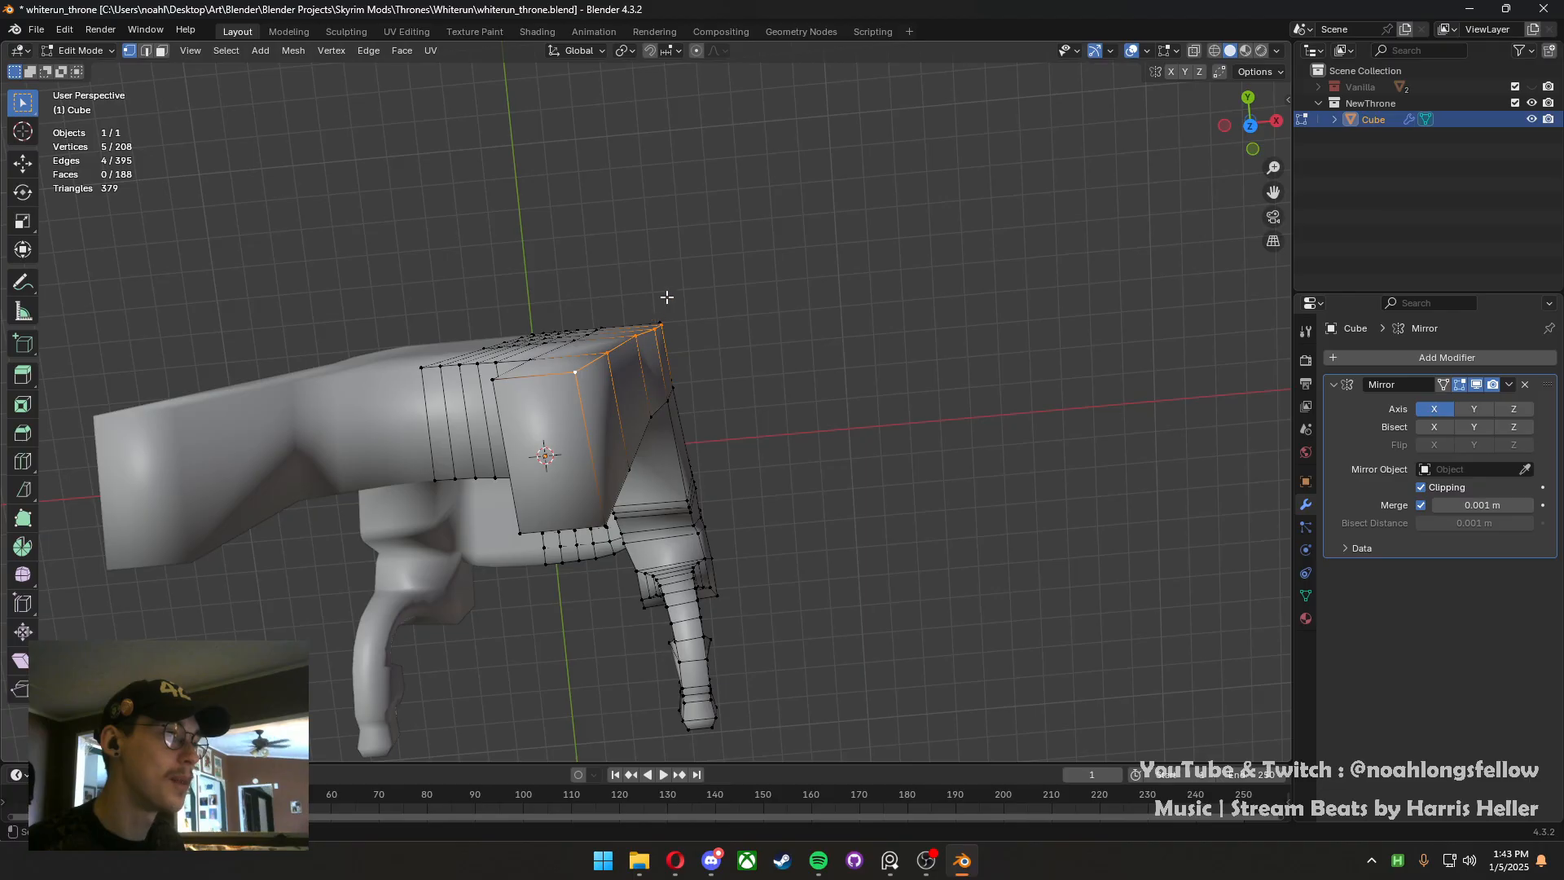
pyautogui.press('KP_7')
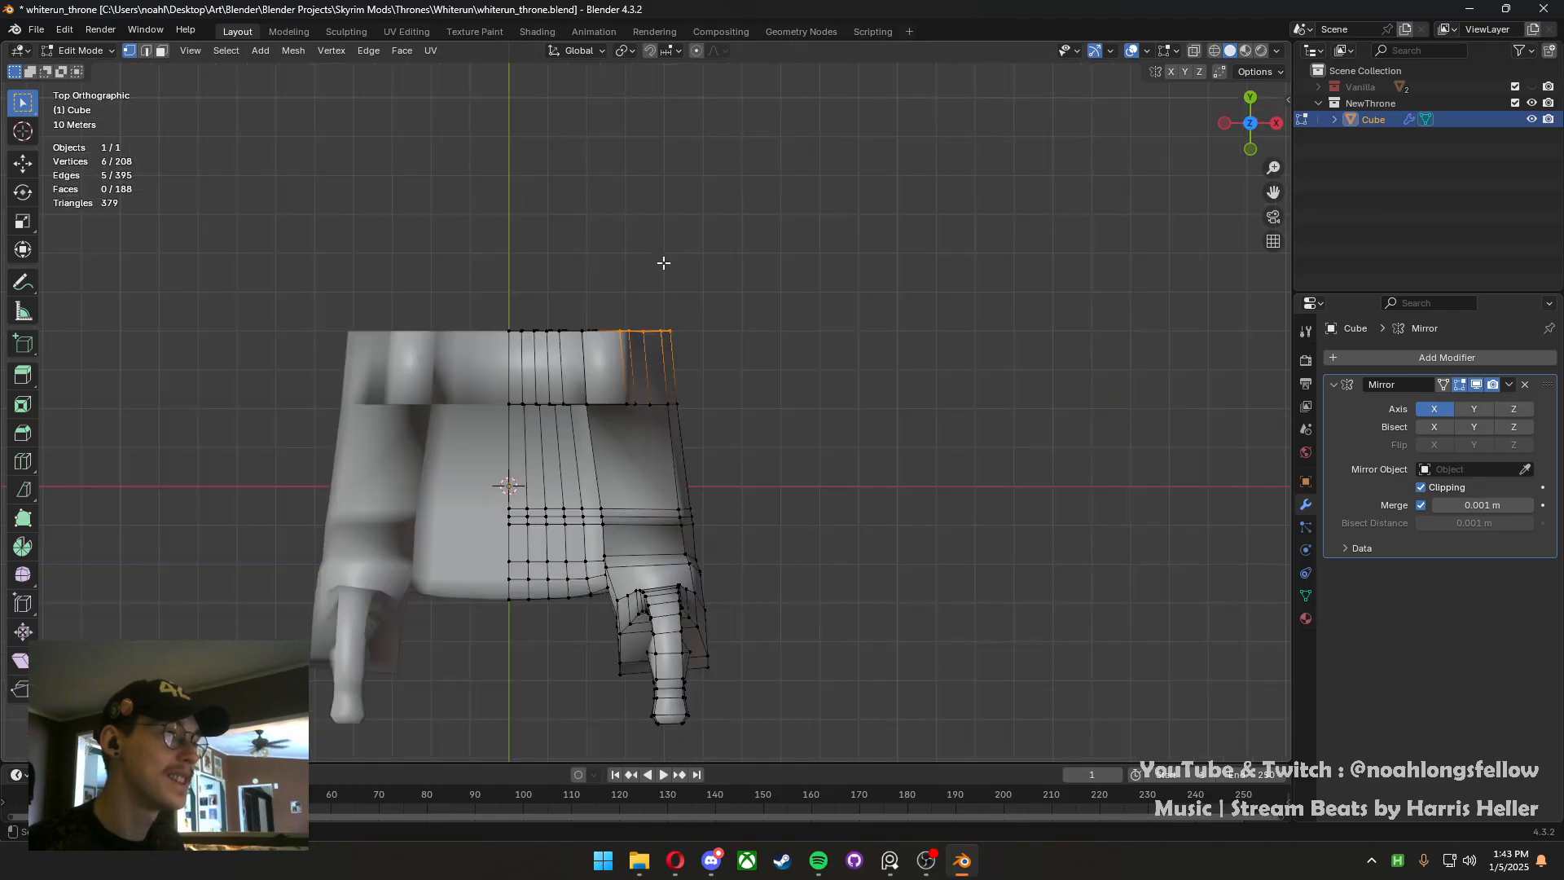
pyautogui.press('g')
pyautogui.press('x')
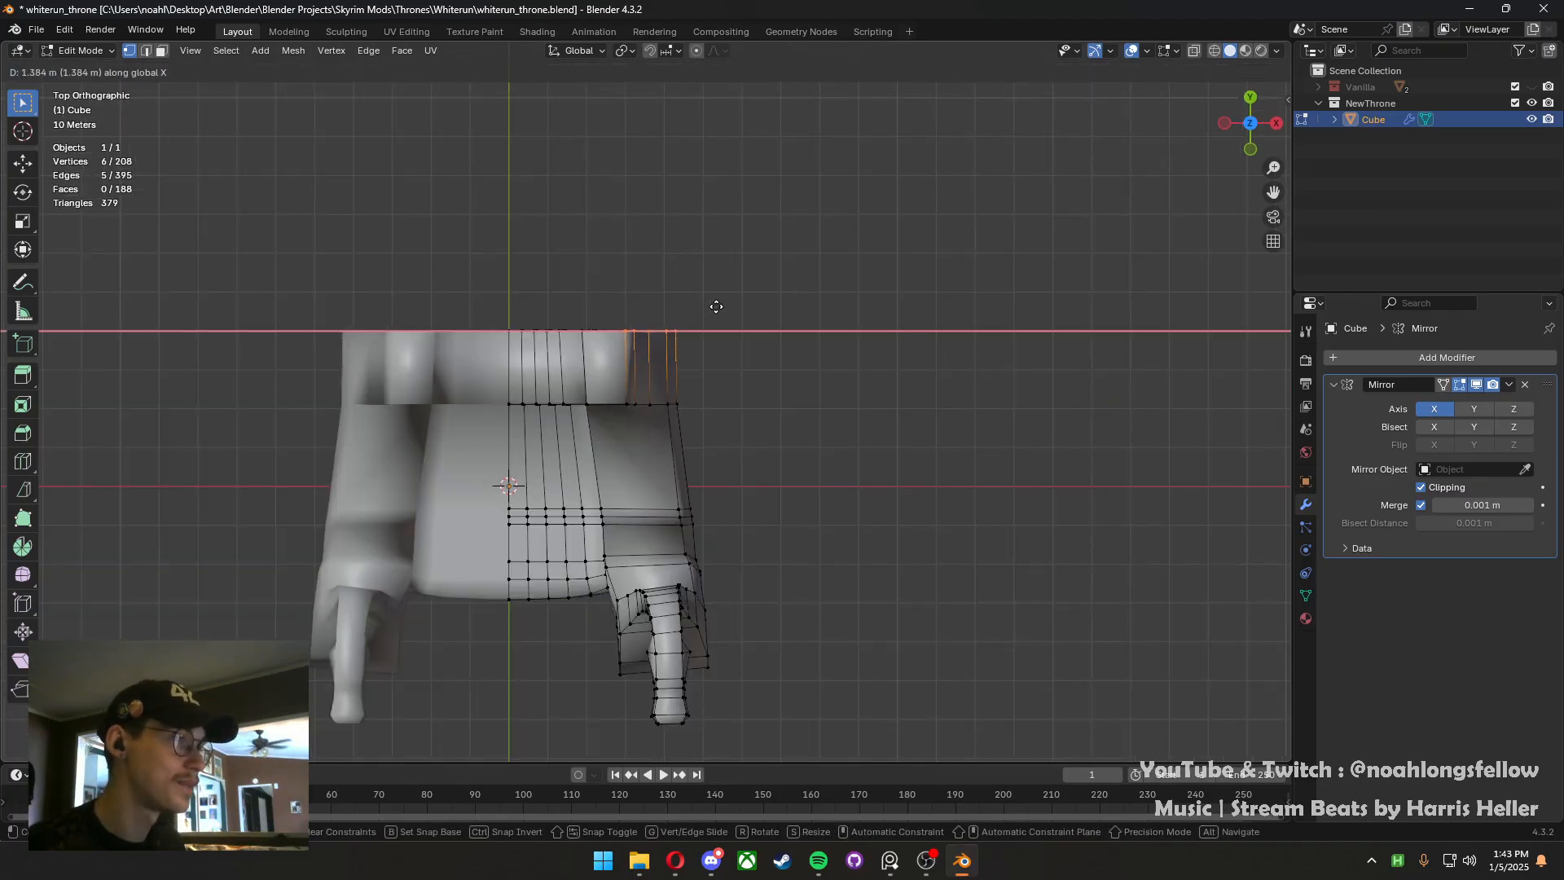
pyautogui.click(735, 317)
# Look over the reshaped backrest and armrest from several angles and save the file
pyautogui.moveTo(735, 318); pyautogui.dragTo(666, 387, button='middle')
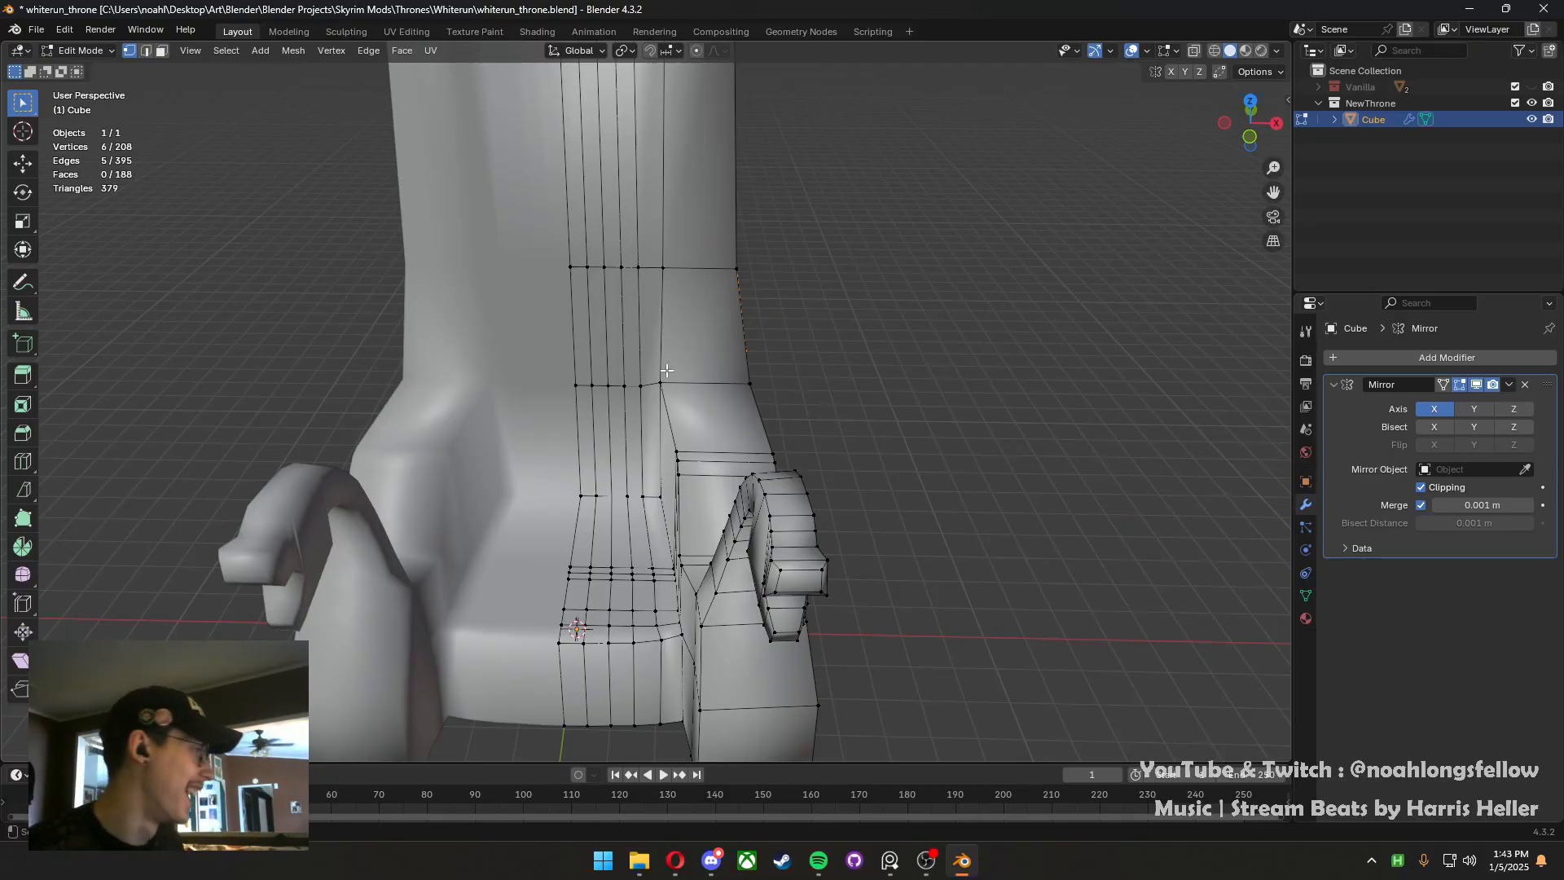
pyautogui.moveTo(666, 371); pyautogui.dragTo(775, 413, button='middle')
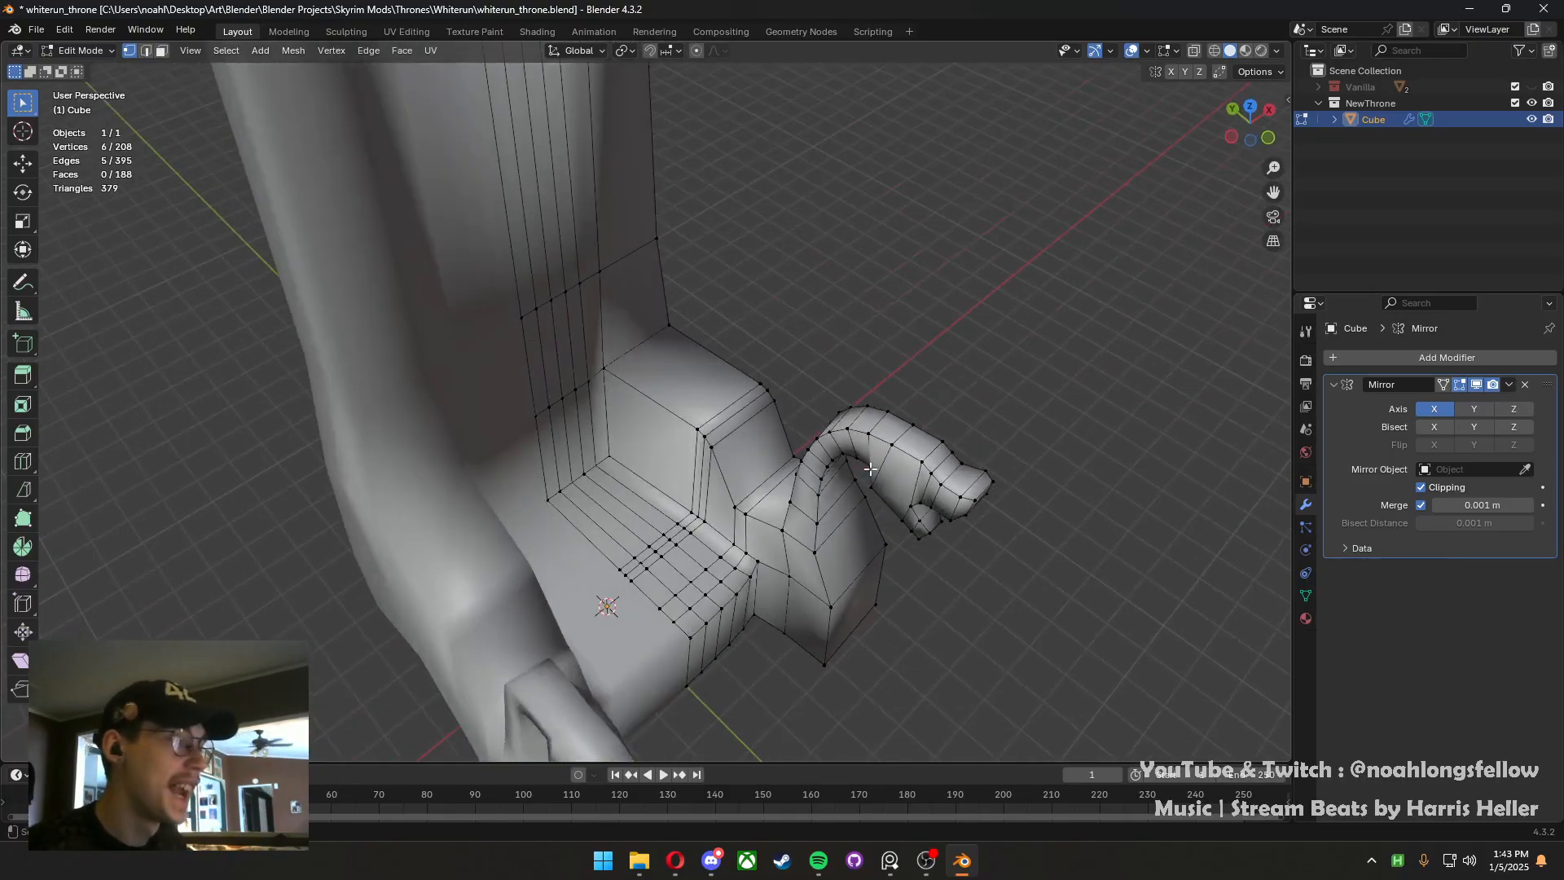
pyautogui.moveTo(870, 470); pyautogui.dragTo(436, 513, button='middle')
pyautogui.scroll(4, 562, 498)
pyautogui.hotkey('ctrl', 's')
# Inset the face on top of the dragon's head by about 1.4 m
pyautogui.press('3')
pyautogui.click(313, 212)
pyautogui.keyDown('shift'); pyautogui.moveTo(385, 246); pyautogui.dragTo(689, 507, button='middle'); pyautogui.keyUp('shift')
pyautogui.press('i')
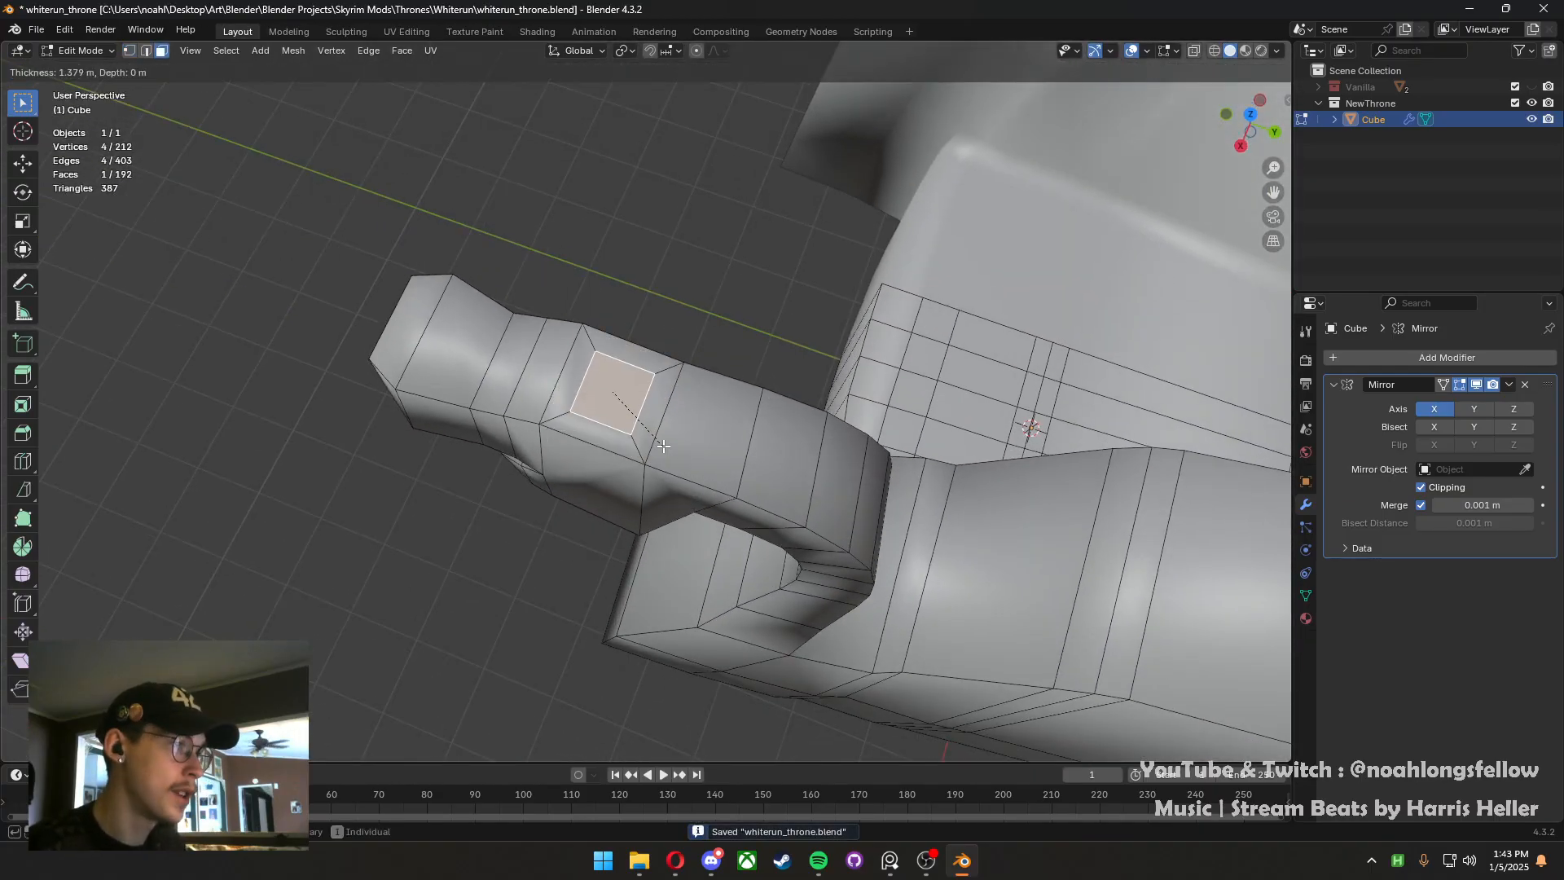
pyautogui.click(663, 448)
pyautogui.scroll(2, 652, 452)
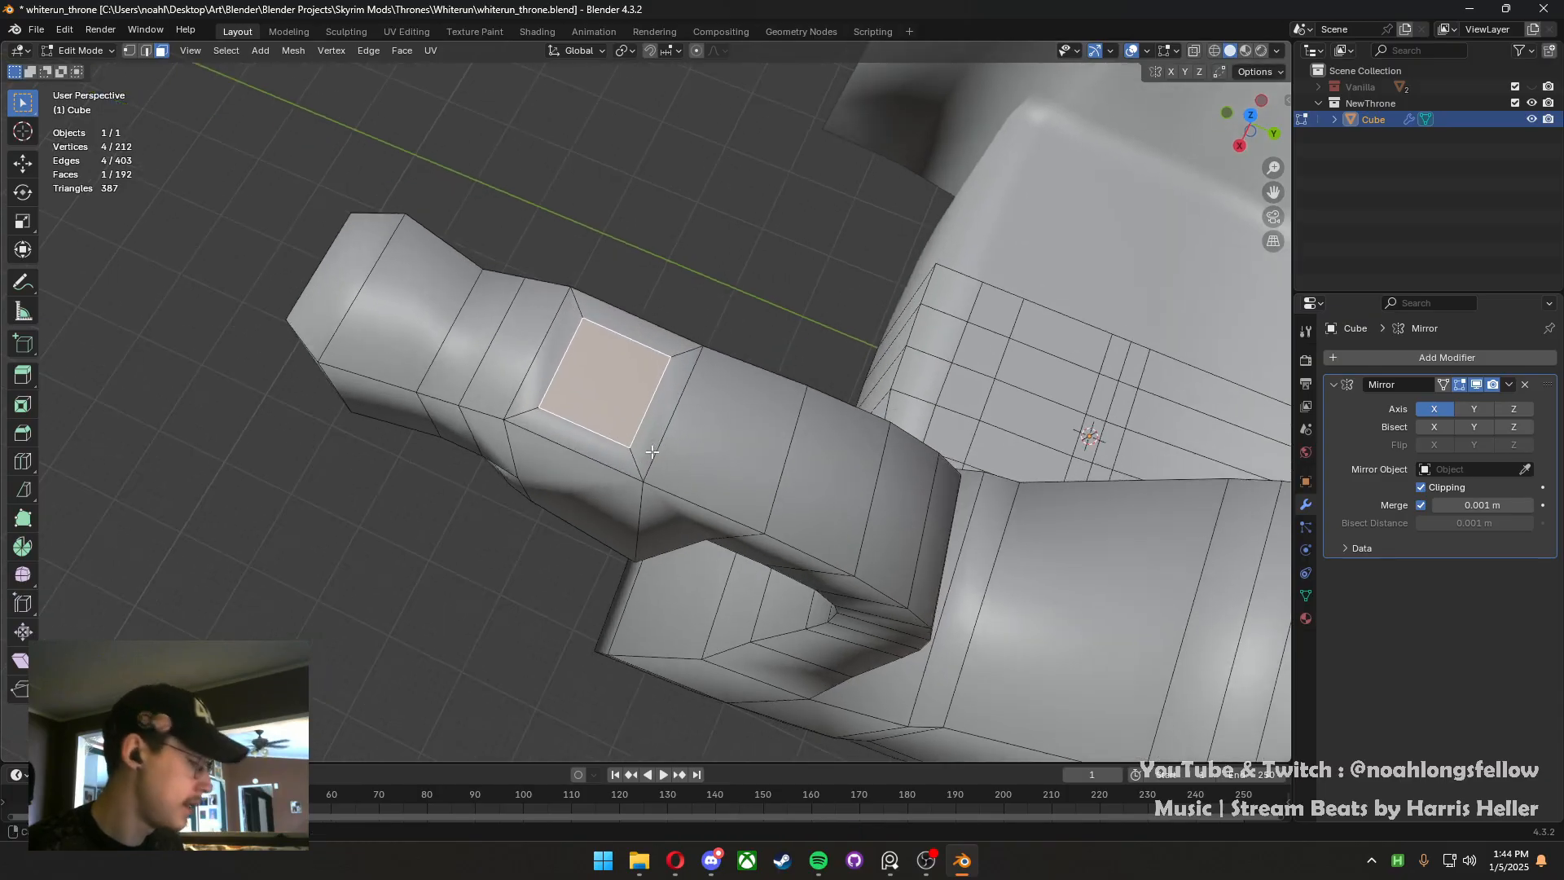
# Knife-cut the inset face on top of the head lengthwise through its middle
pyautogui.press('k')
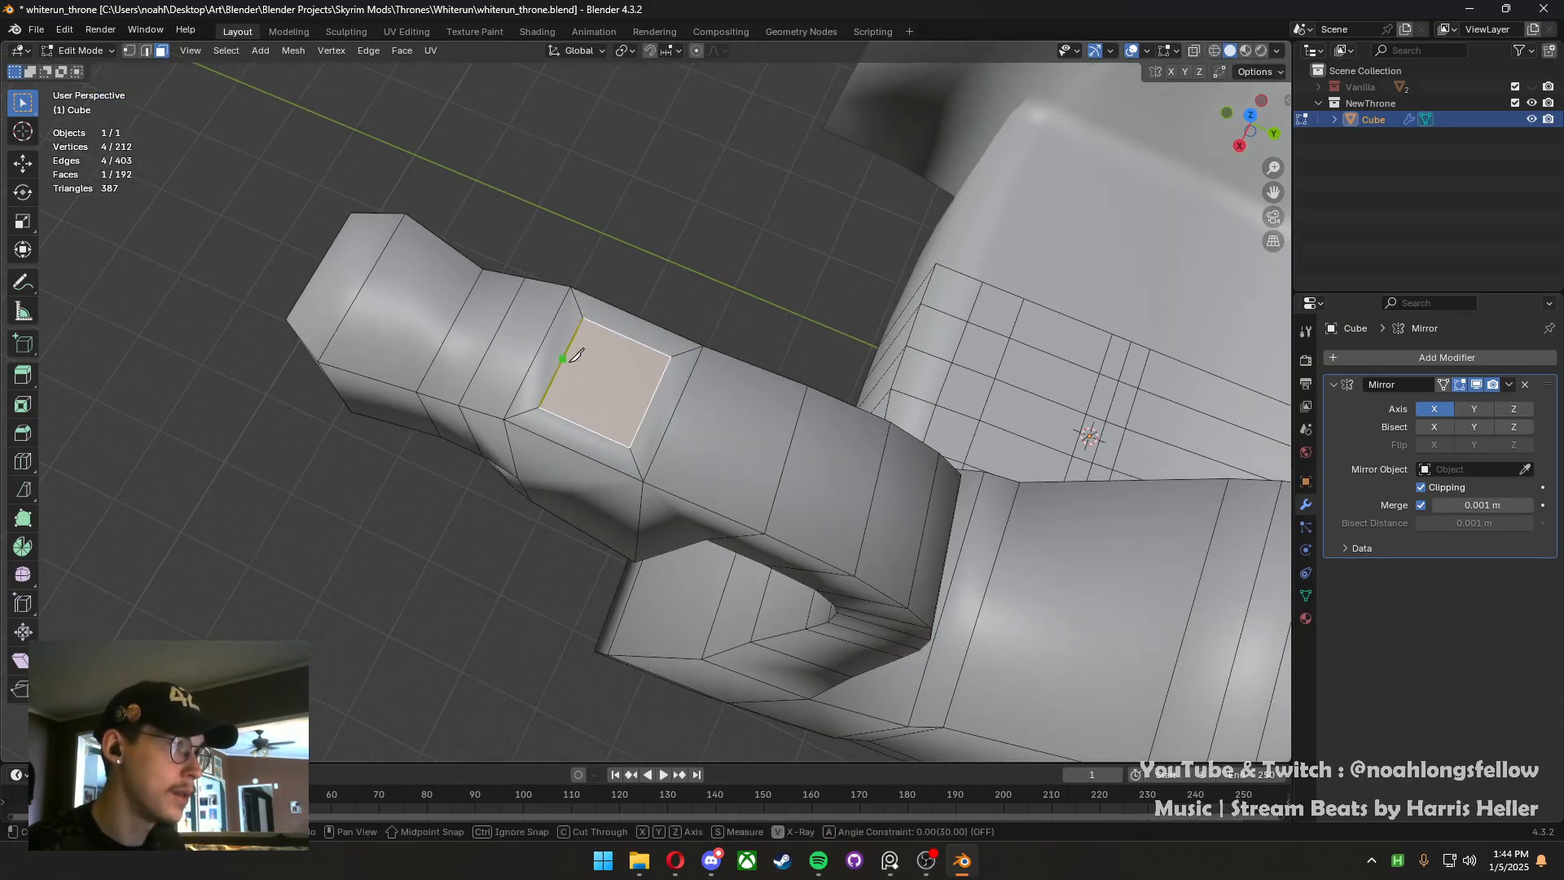
pyautogui.click(565, 359)
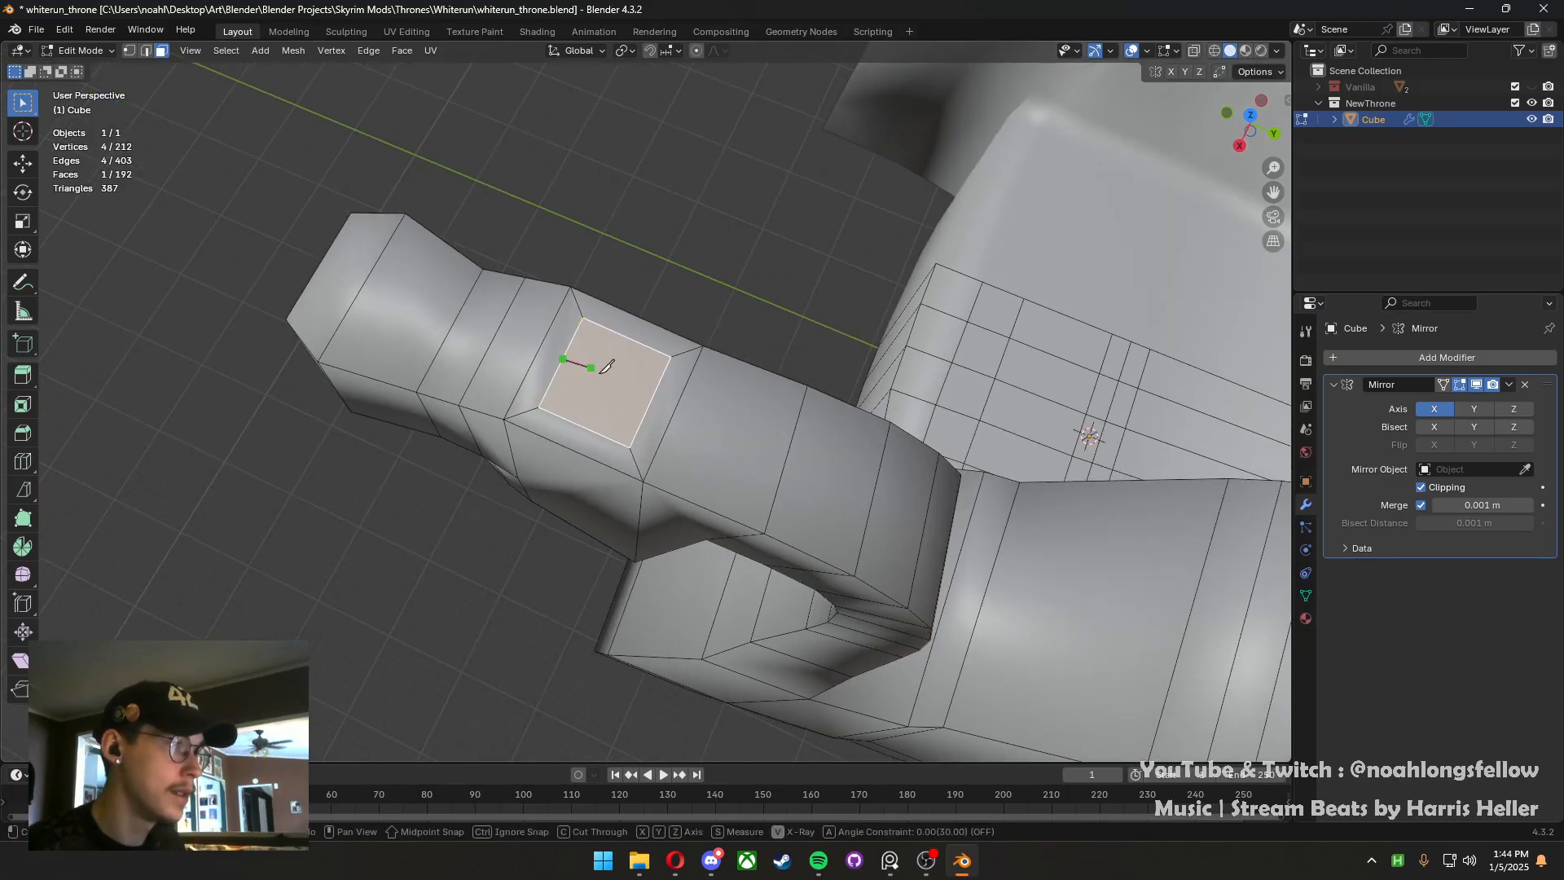
pyautogui.click(651, 399)
pyautogui.press('Return')
pyautogui.moveTo(651, 399); pyautogui.dragTo(607, 432, button='middle')
# Select the new cut edge and slide it slightly toward the outer side of the head
pyautogui.press('2')
pyautogui.click(608, 432)
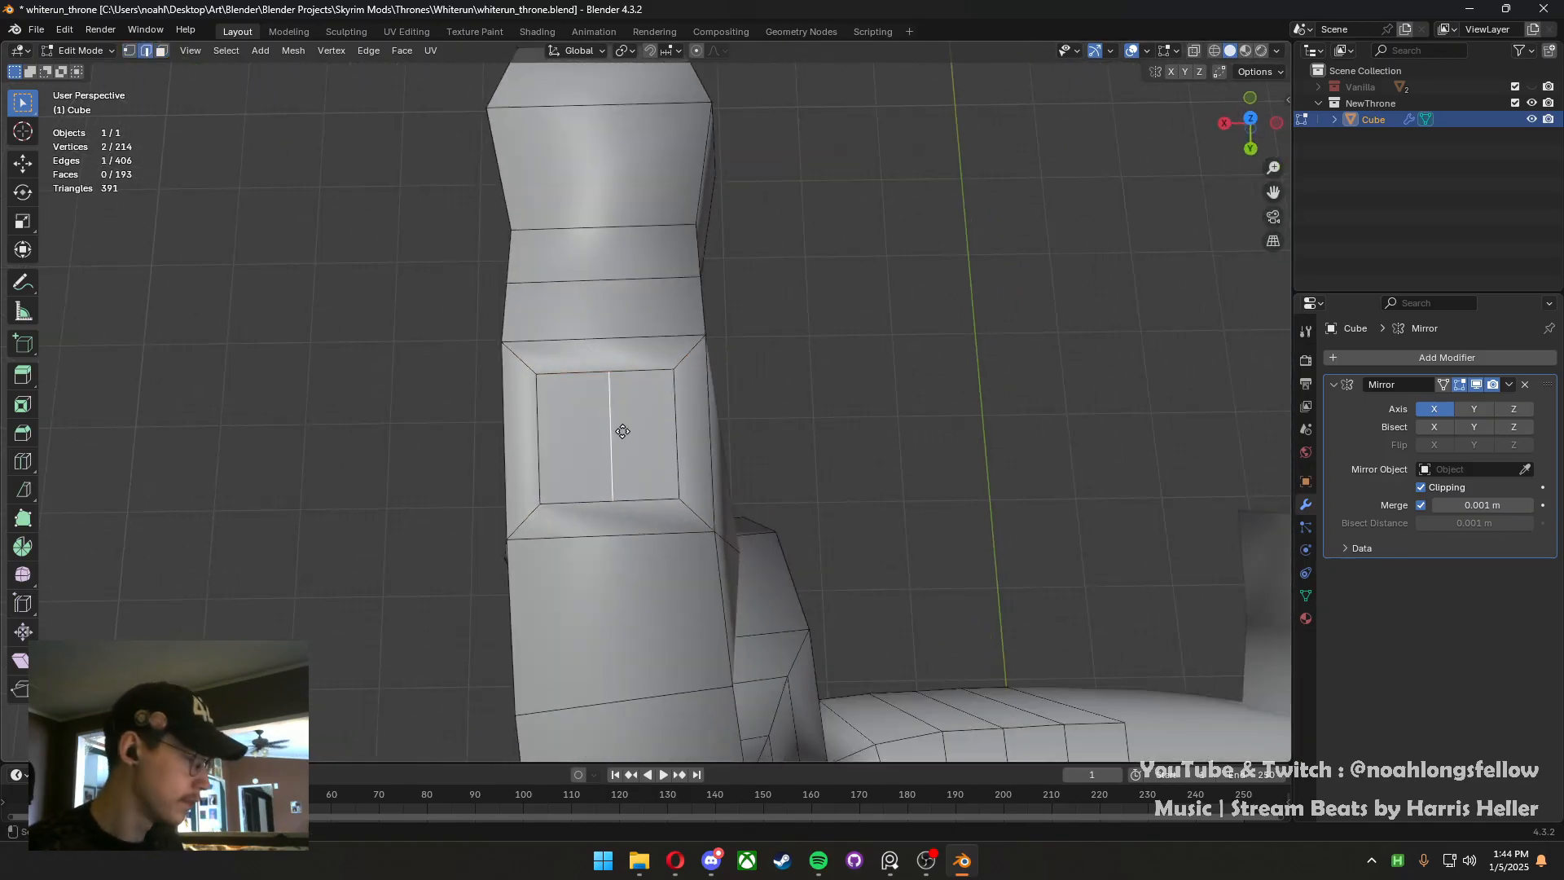
pyautogui.press('g')
pyautogui.press('g')
pyautogui.click(590, 433)
# Extrude the two halves of the inset face on top of the dragon's head upward as individual faces to form horns
pyautogui.press('1')
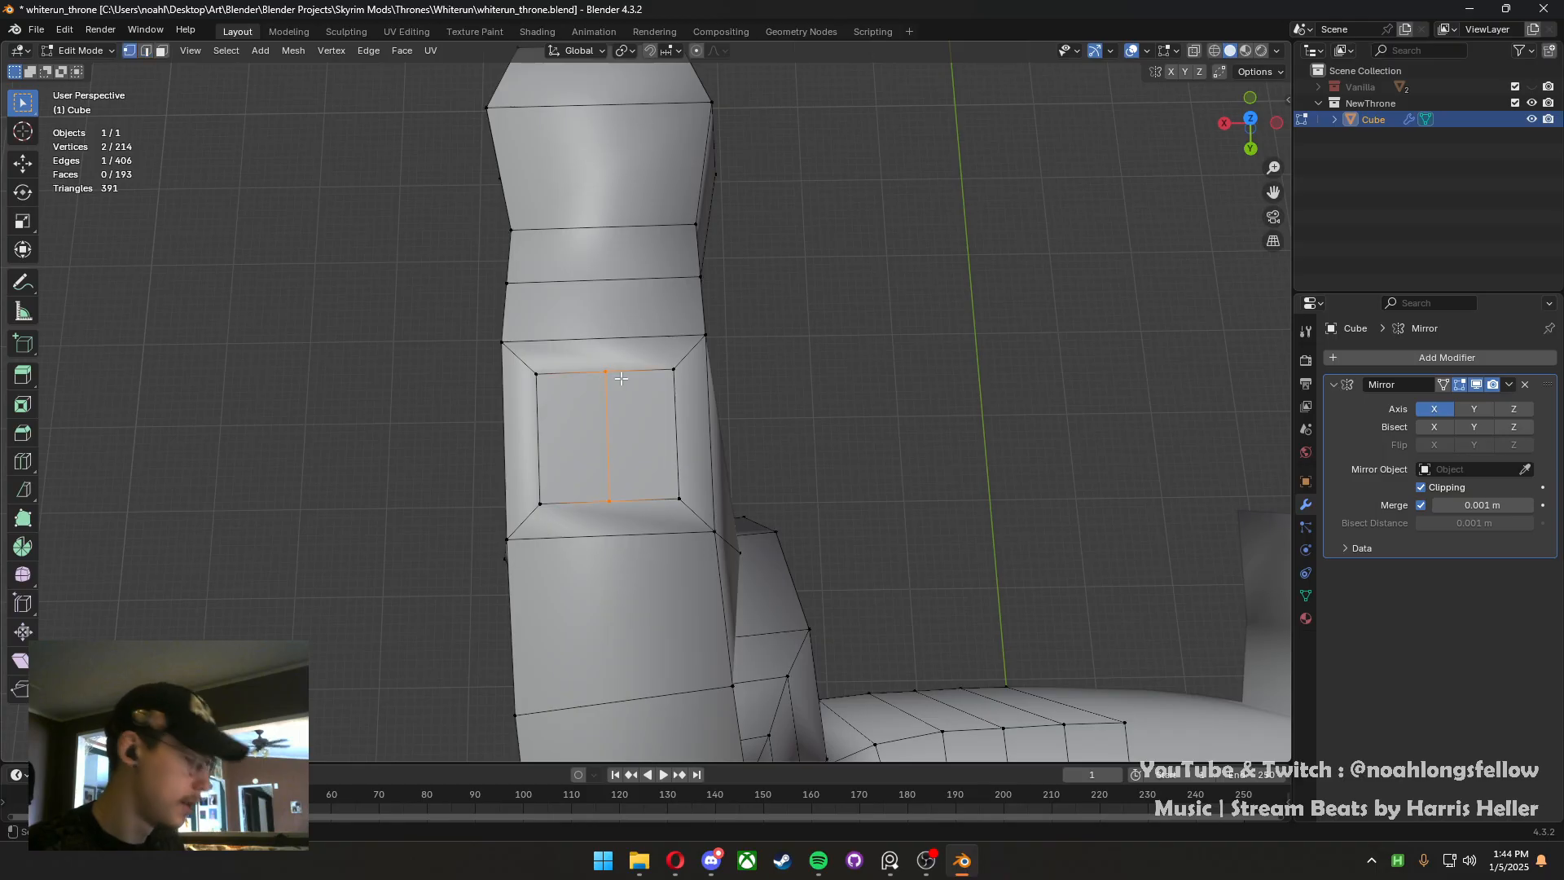
pyautogui.hotkey('alt', 'a')
pyautogui.press('3')
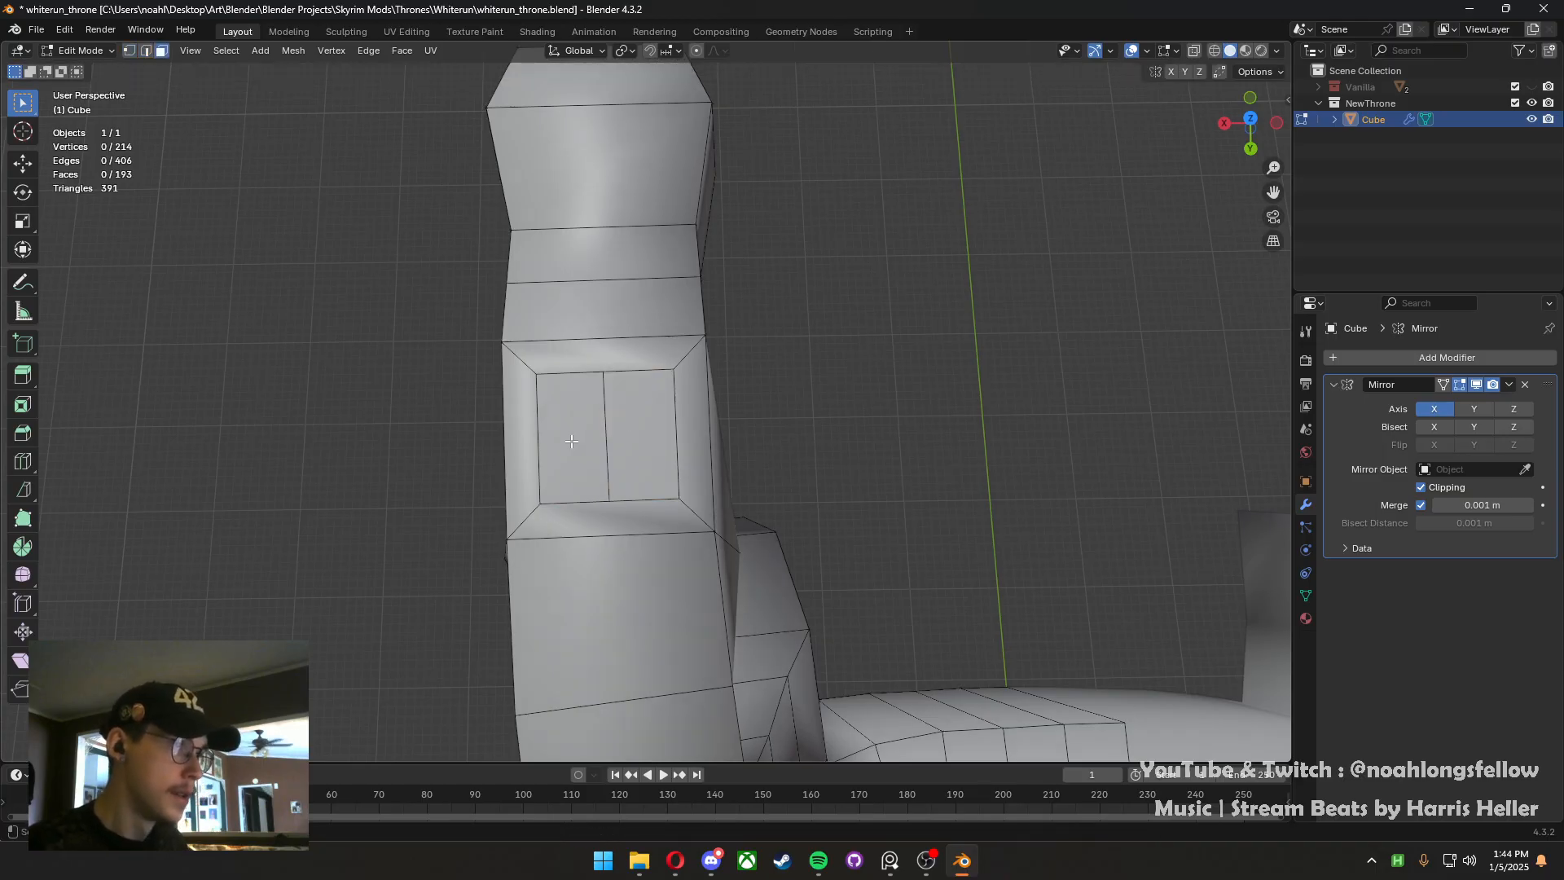
pyautogui.click(572, 440)
pyautogui.scroll(-3, 652, 448)
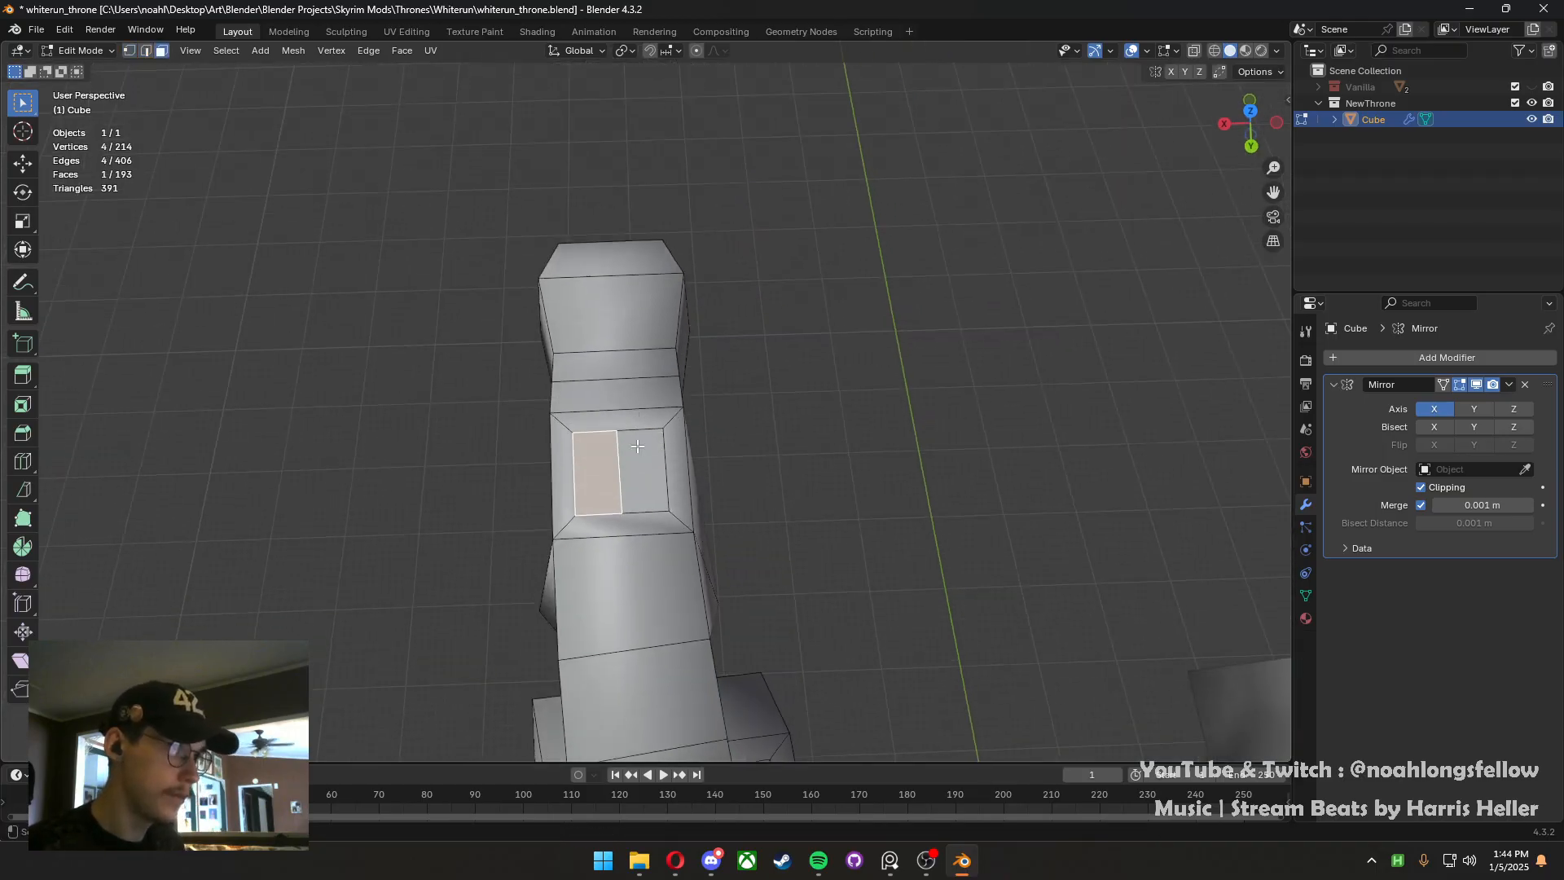
pyautogui.keyDown('shift'); pyautogui.click(637, 447); pyautogui.keyUp('shift')
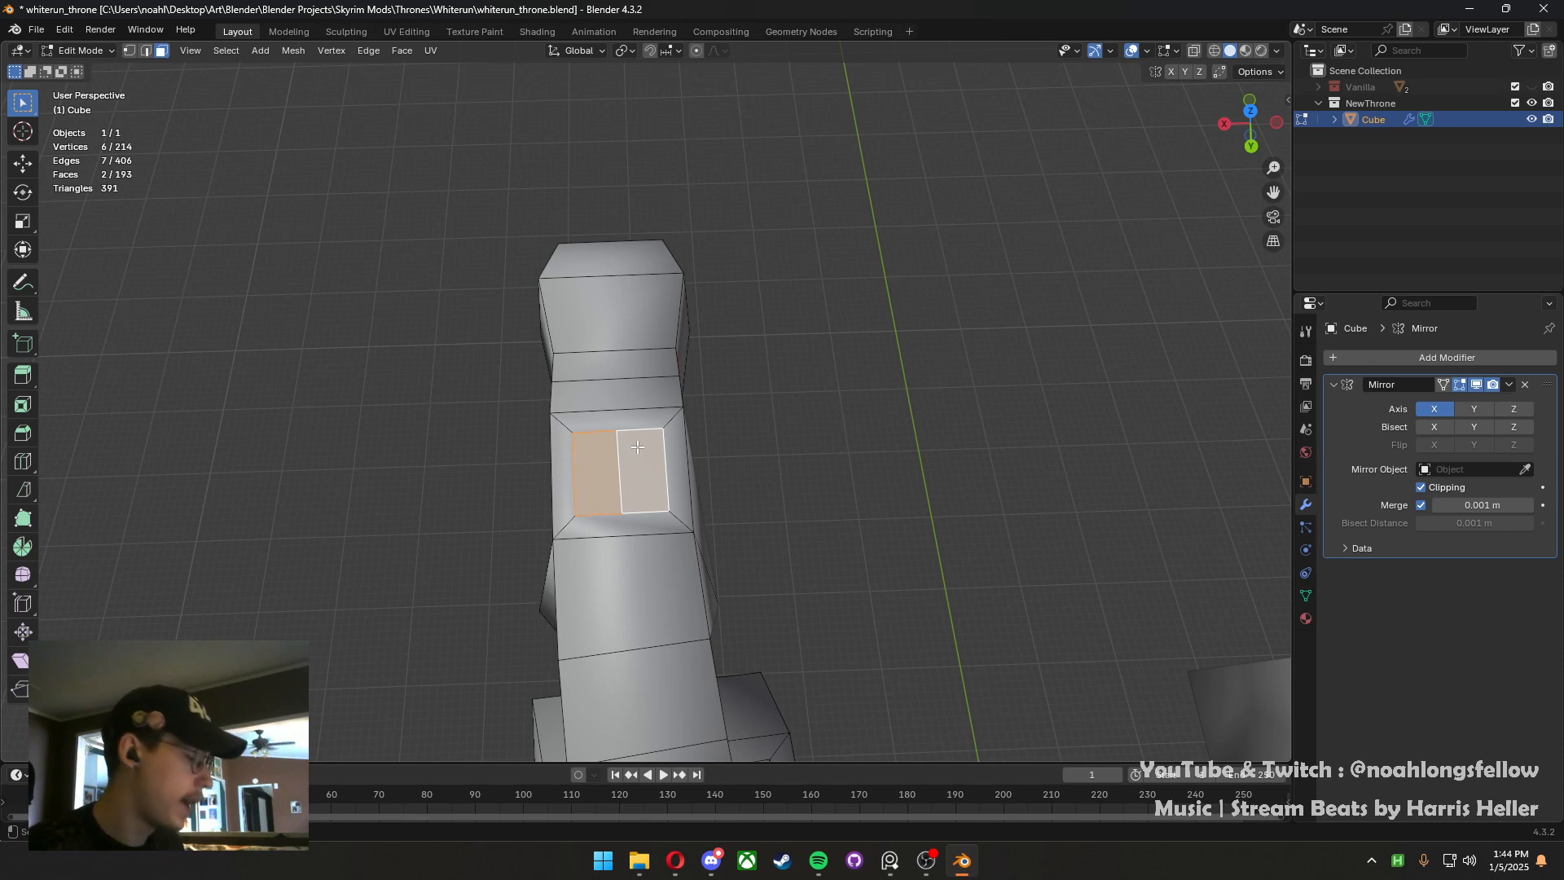
pyautogui.hotkey('alt', 'e')
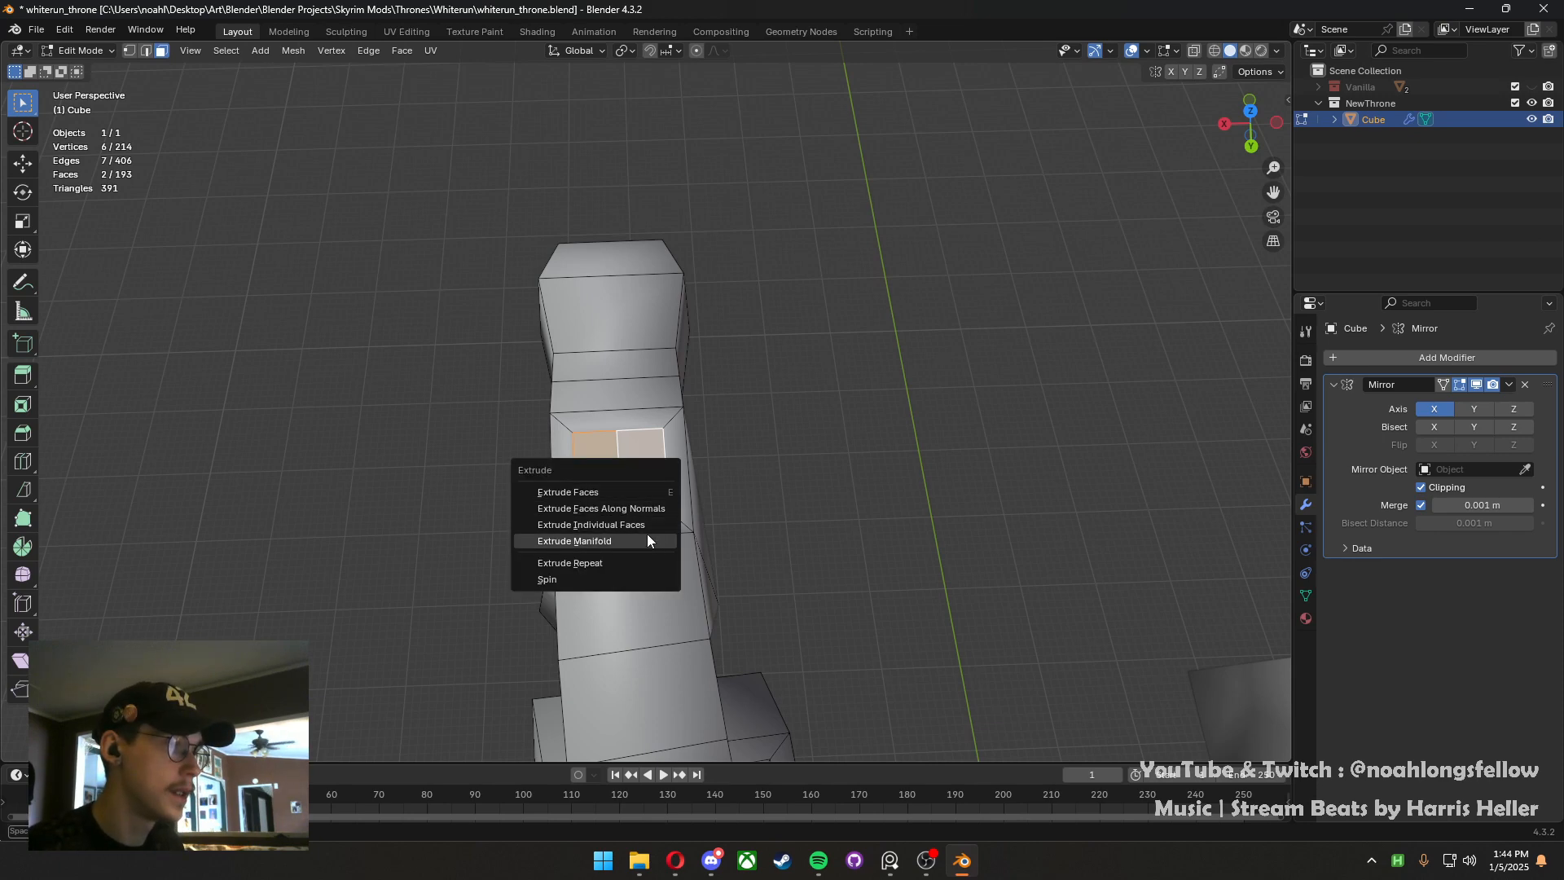
pyautogui.click(645, 527)
pyautogui.click(644, 389)
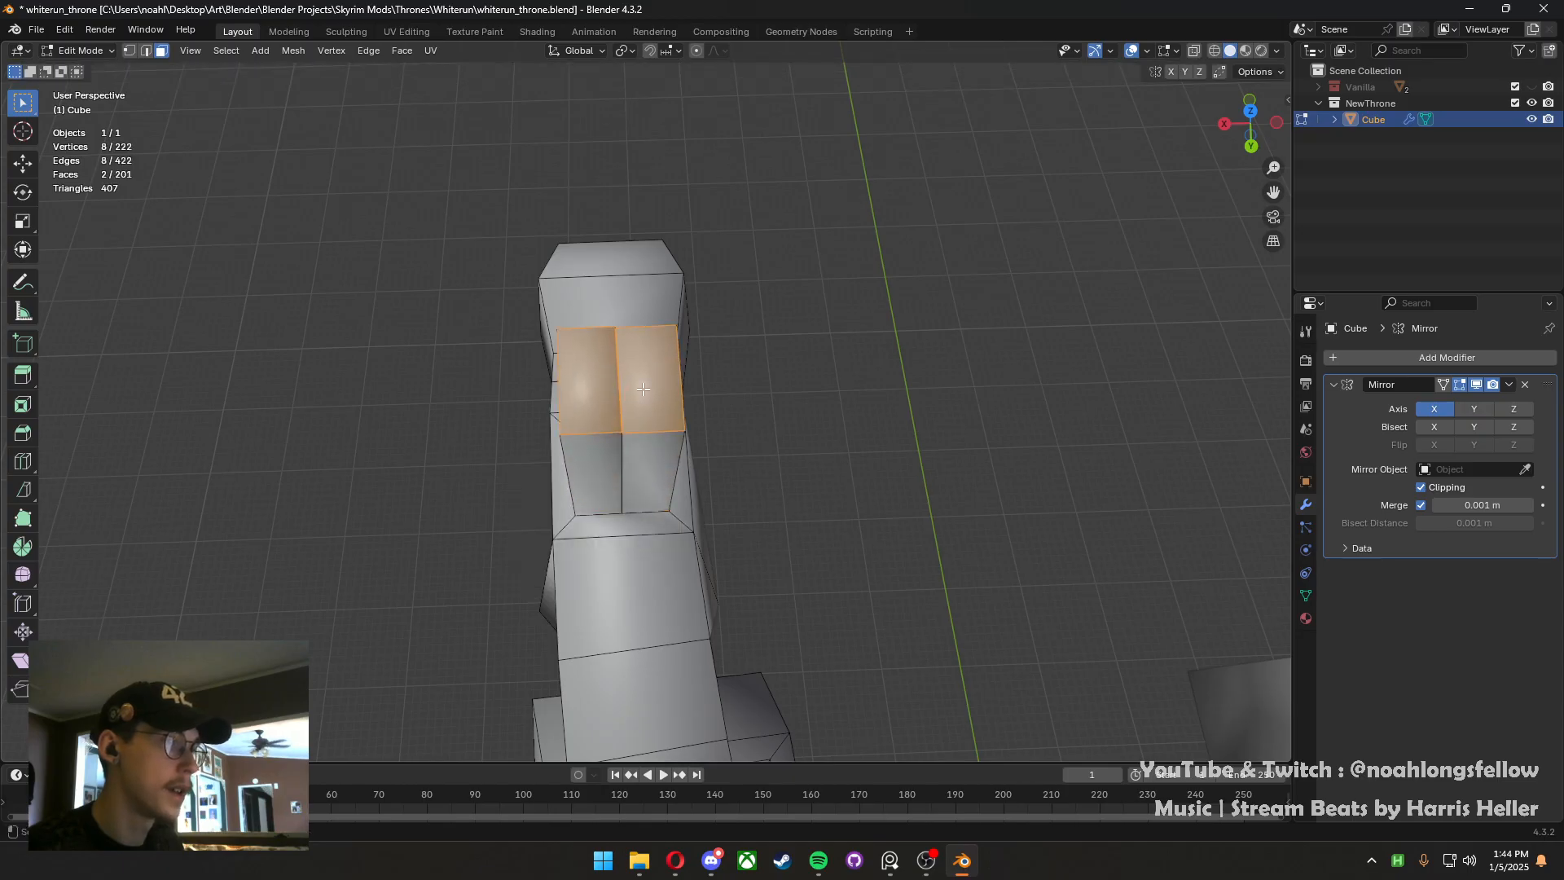
# Rotate the end faces of both horns by about 63° in the right side view and inspect the heads
pyautogui.click(597, 388)
pyautogui.keyDown('shift'); pyautogui.click(656, 396); pyautogui.keyUp('shift')
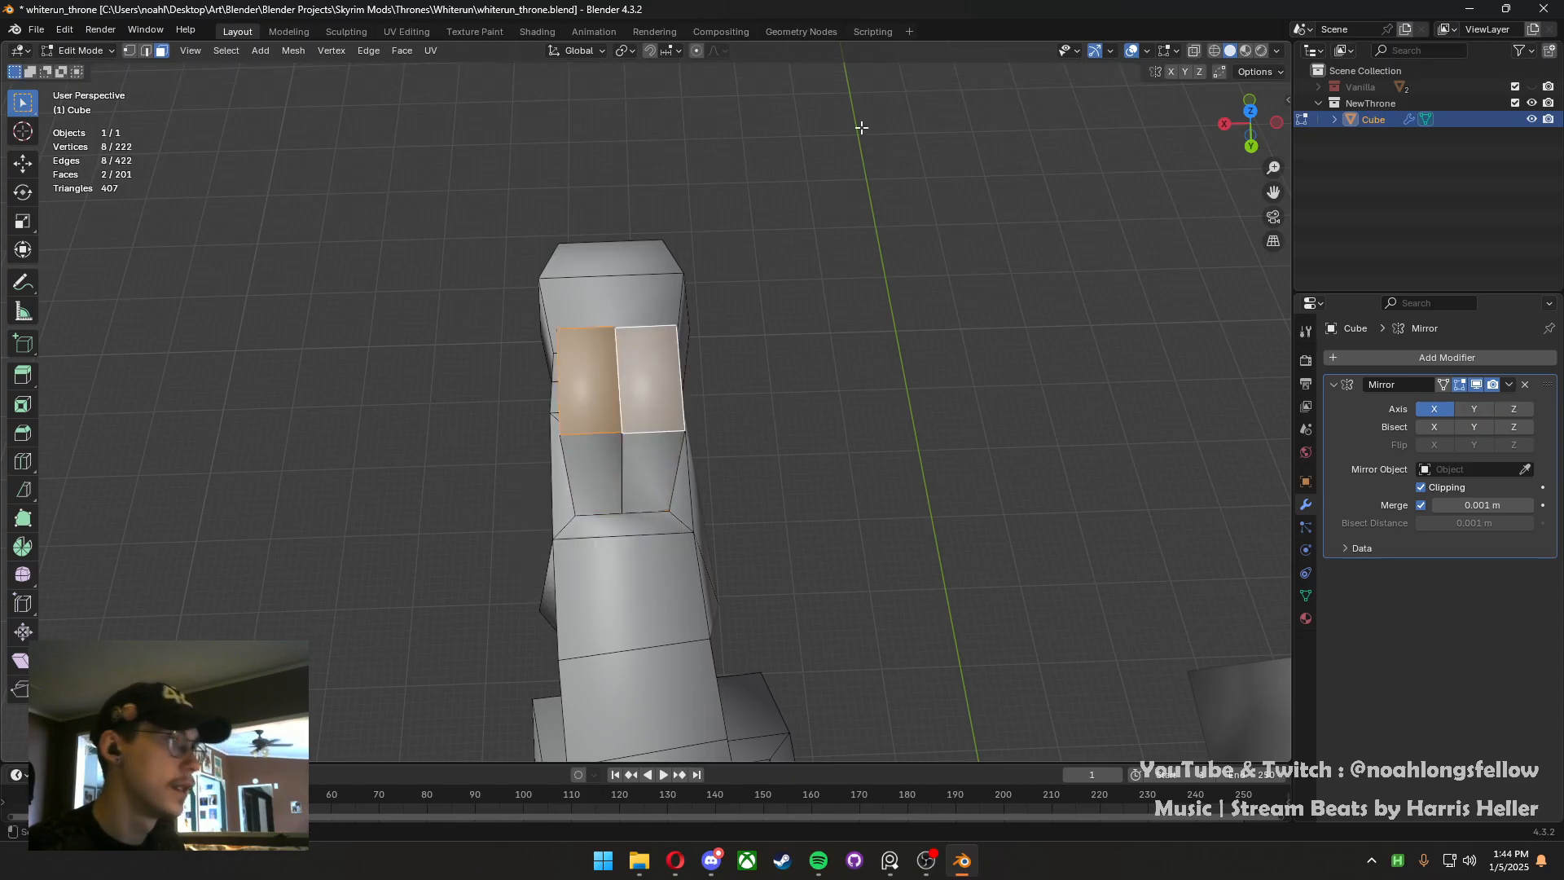
pyautogui.click(585, 401)
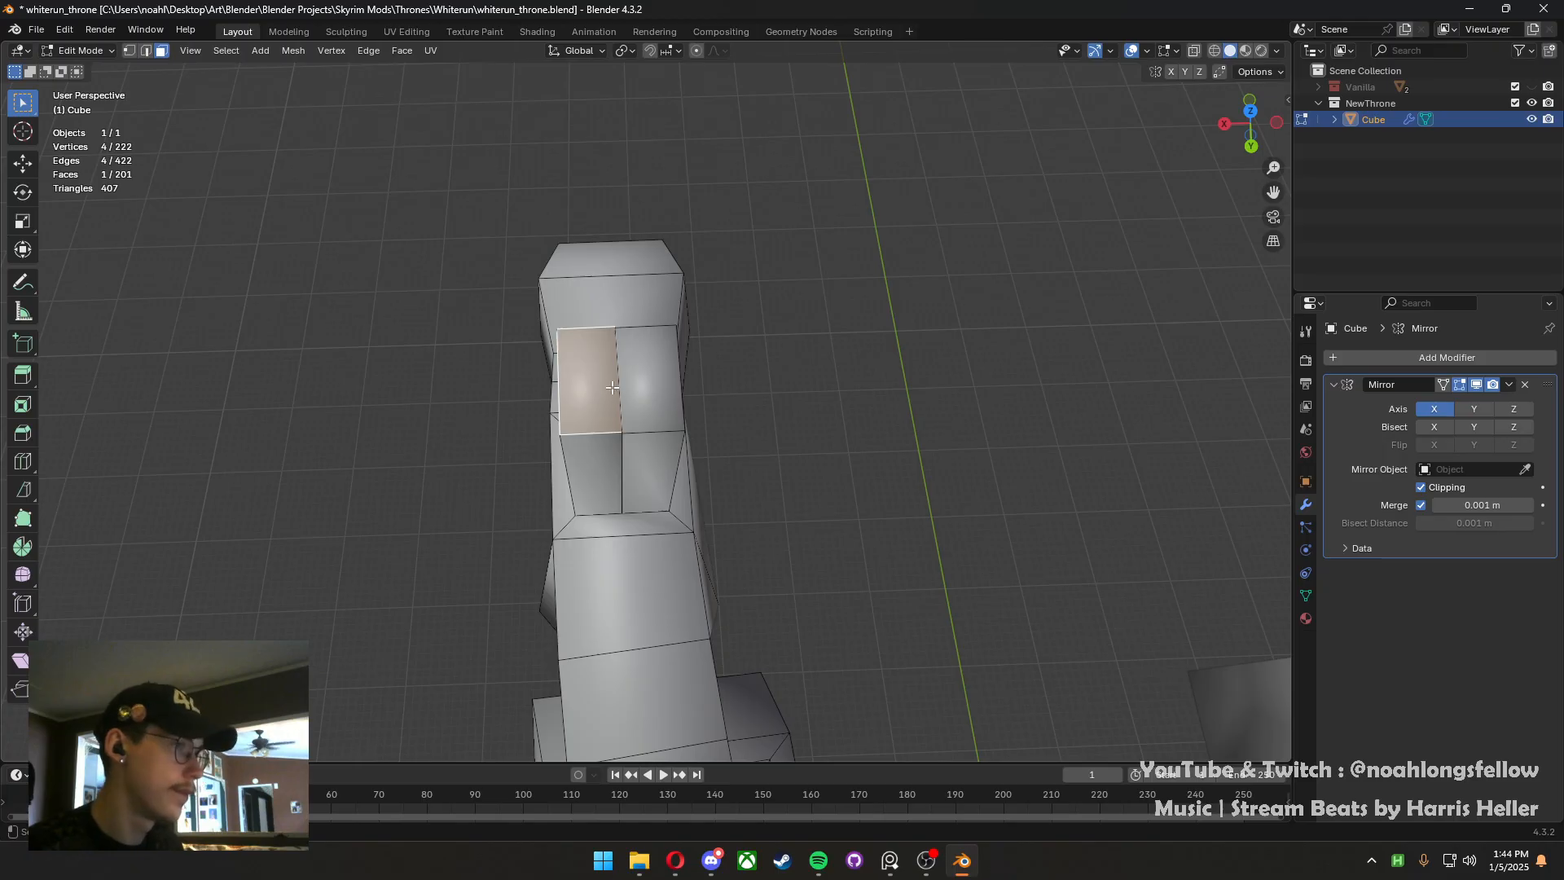
pyautogui.keyDown('shift'); pyautogui.click(645, 378); pyautogui.keyUp('shift')
pyautogui.moveTo(471, 406); pyautogui.dragTo(736, 350, button='middle')
pyautogui.press('KP_3')
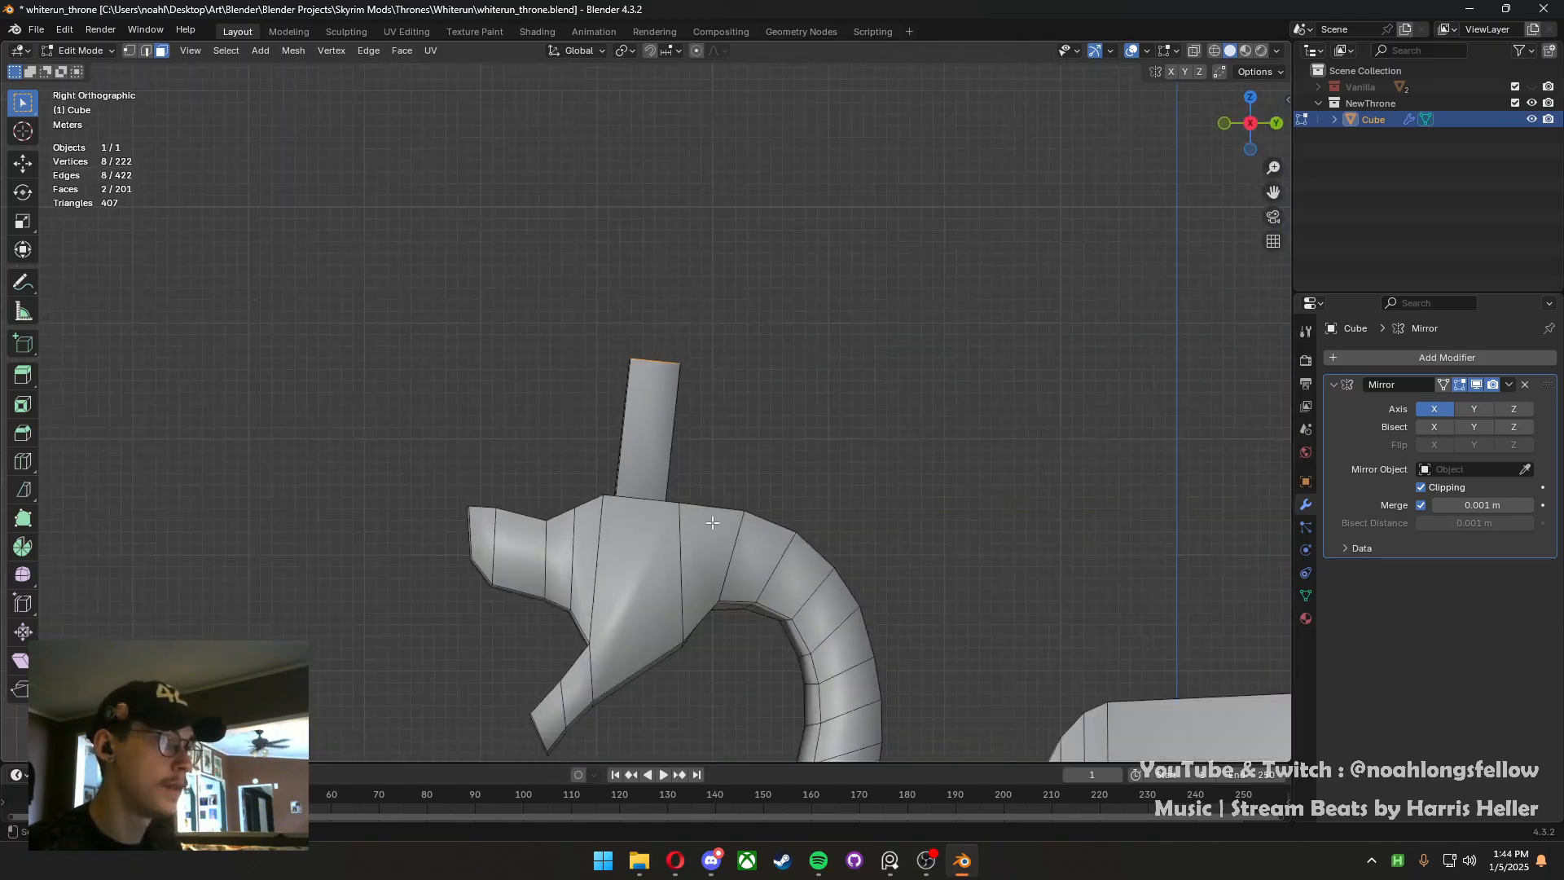
pyautogui.keyDown('shift'); pyautogui.moveTo(708, 507); pyautogui.dragTo(603, 415, button='middle'); pyautogui.keyUp('shift')
pyautogui.press('r')
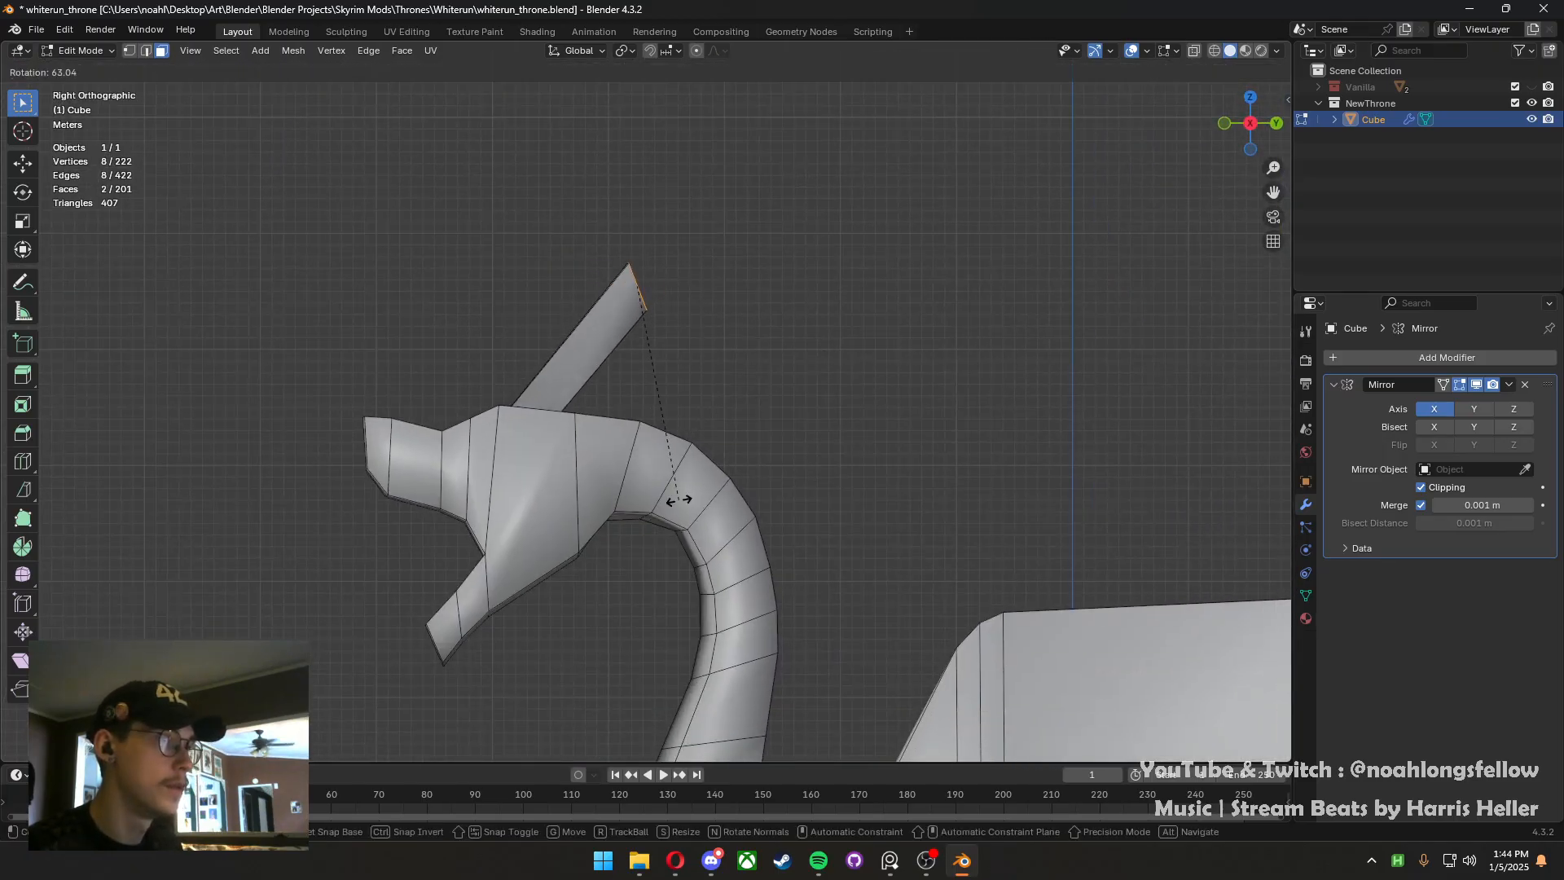
pyautogui.click(676, 493)
pyautogui.press('Tab')
pyautogui.scroll(-3, 660, 469)
pyautogui.moveTo(660, 469); pyautogui.dragTo(823, 483, button='middle')
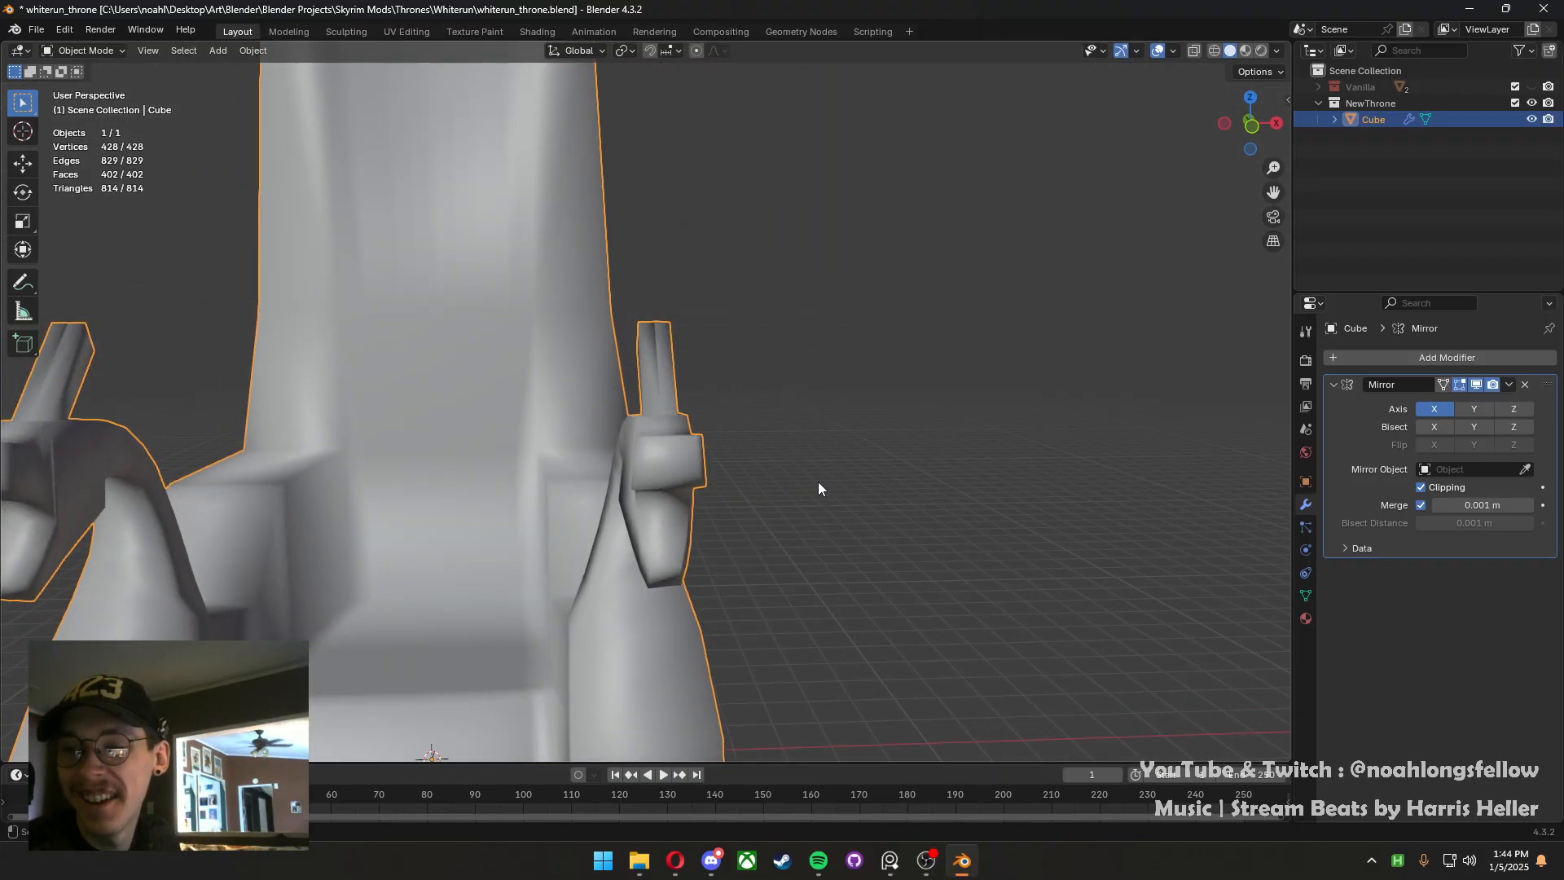
pyautogui.moveTo(818, 481); pyautogui.dragTo(535, 443, button='middle')
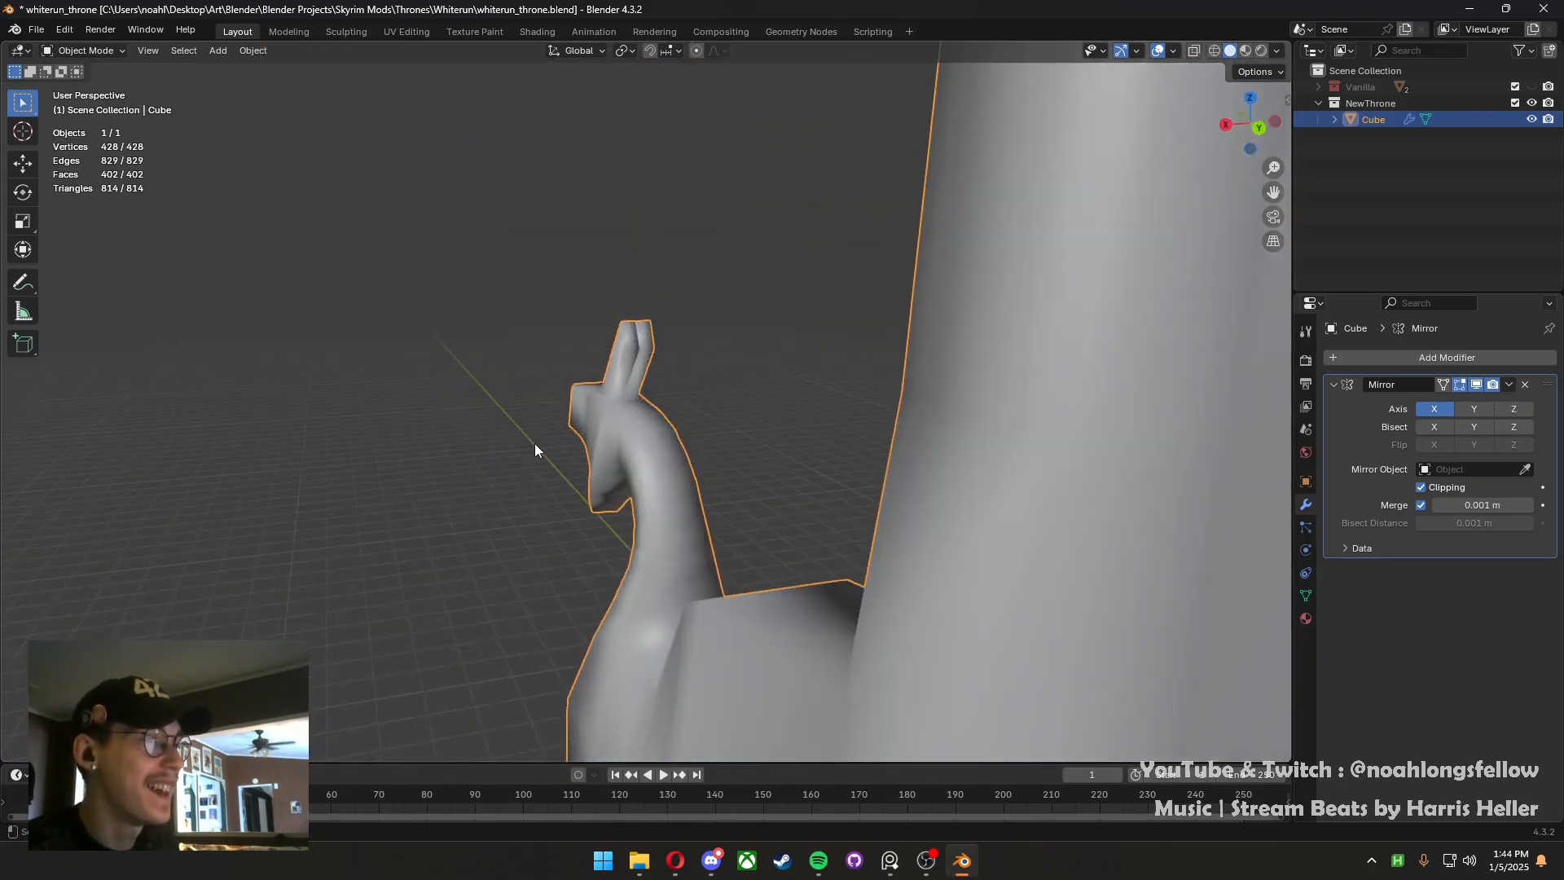
# Spread the two horn tips apart along X and look over the horns on the whole throne
pyautogui.press('Tab')
pyautogui.click(645, 352)
pyautogui.press('g')
pyautogui.press('y')
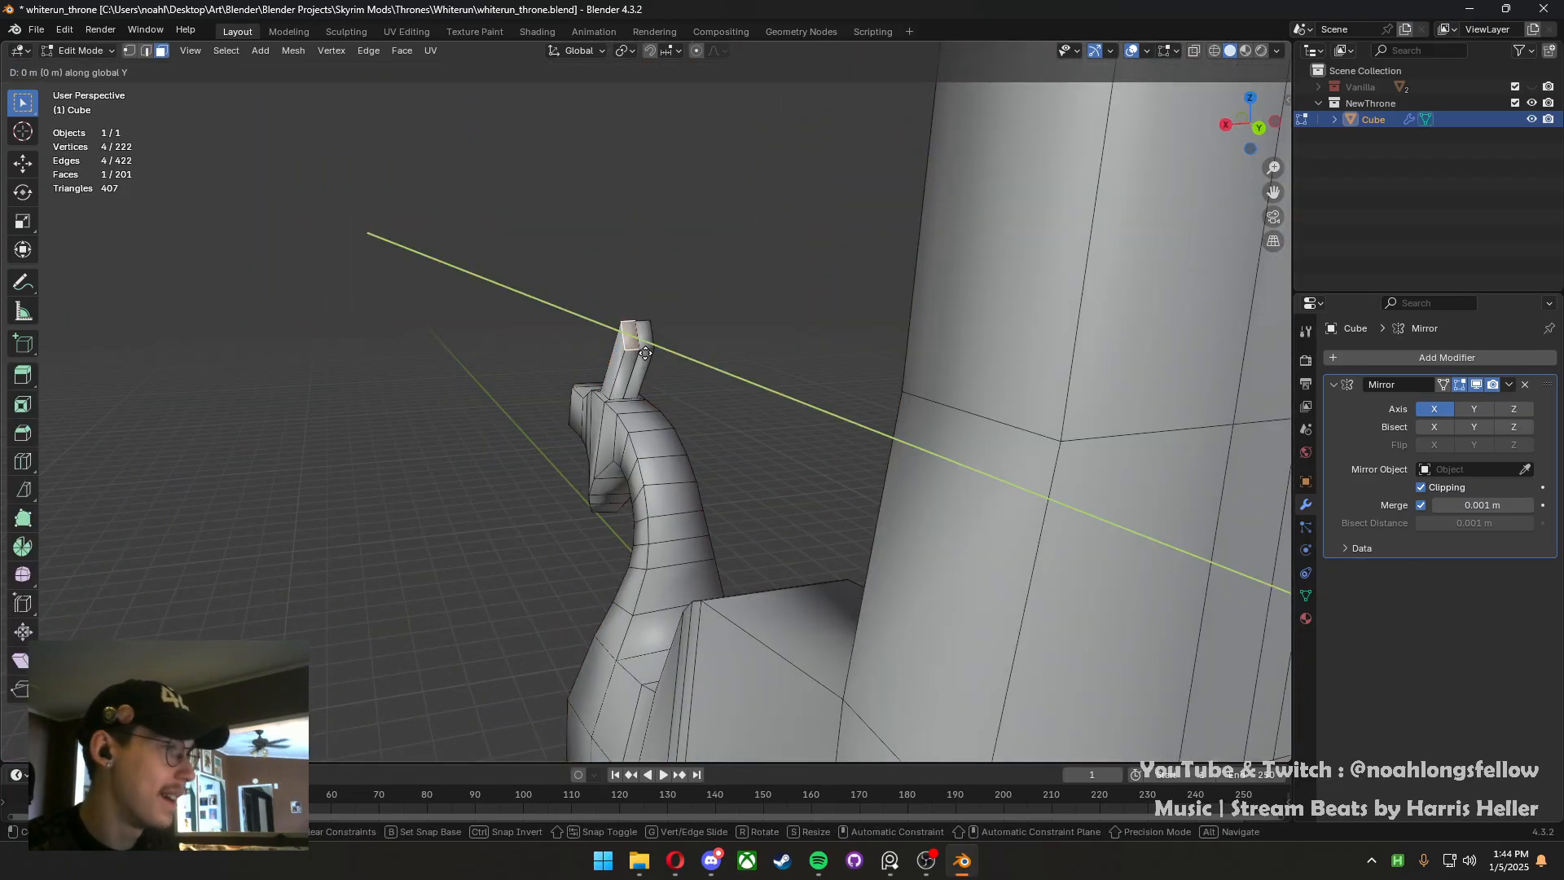
pyautogui.press('x')
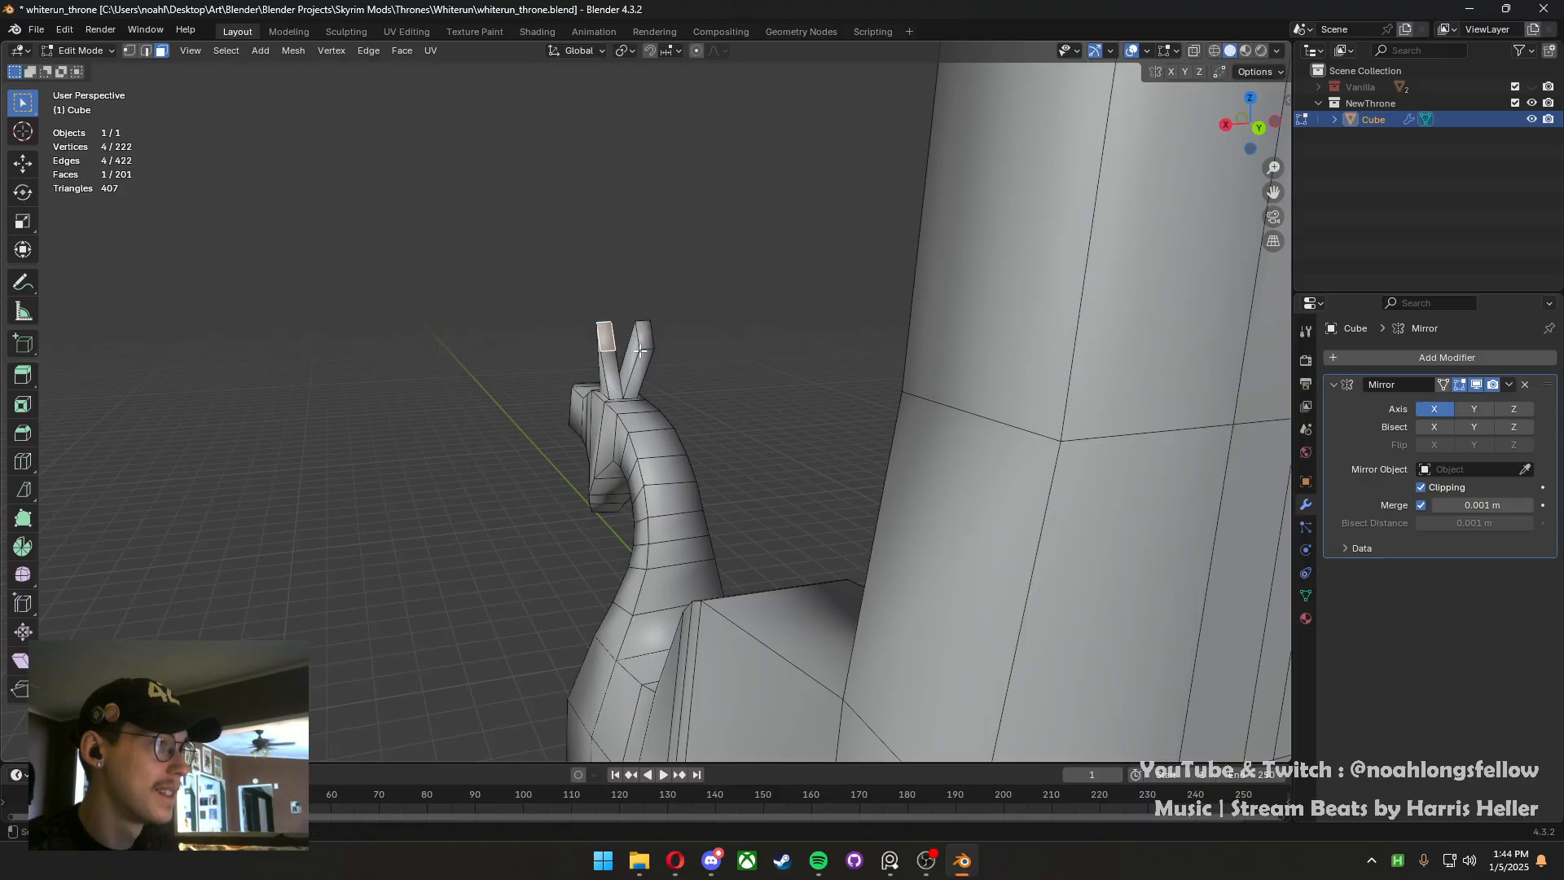
pyautogui.click(670, 340)
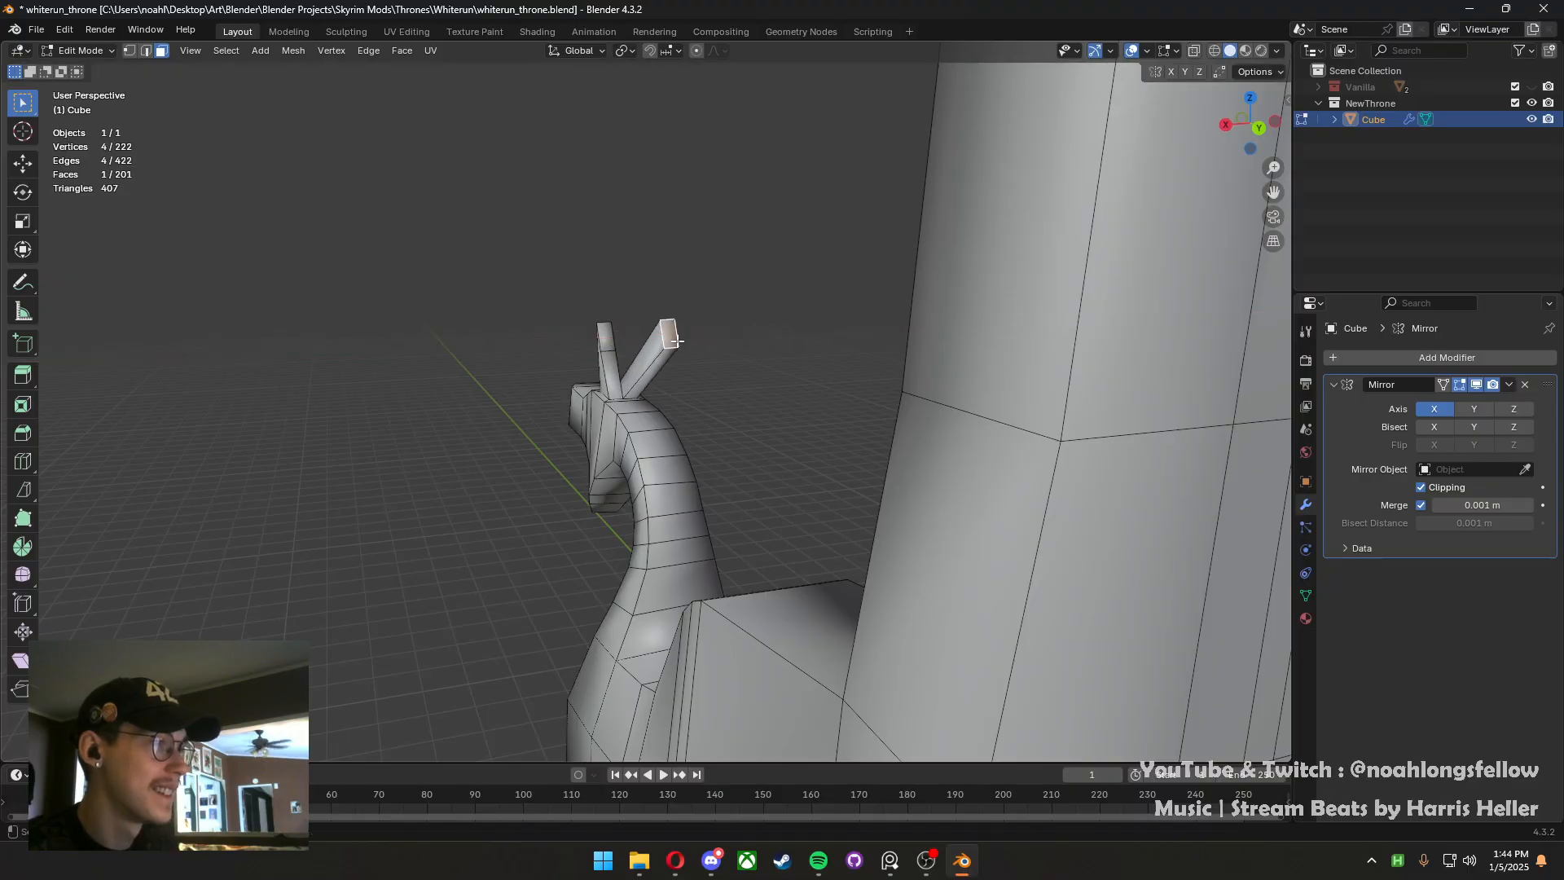
pyautogui.press('Tab')
pyautogui.moveTo(670, 340); pyautogui.dragTo(754, 403, button='middle')
pyautogui.scroll(-6, 864, 364)
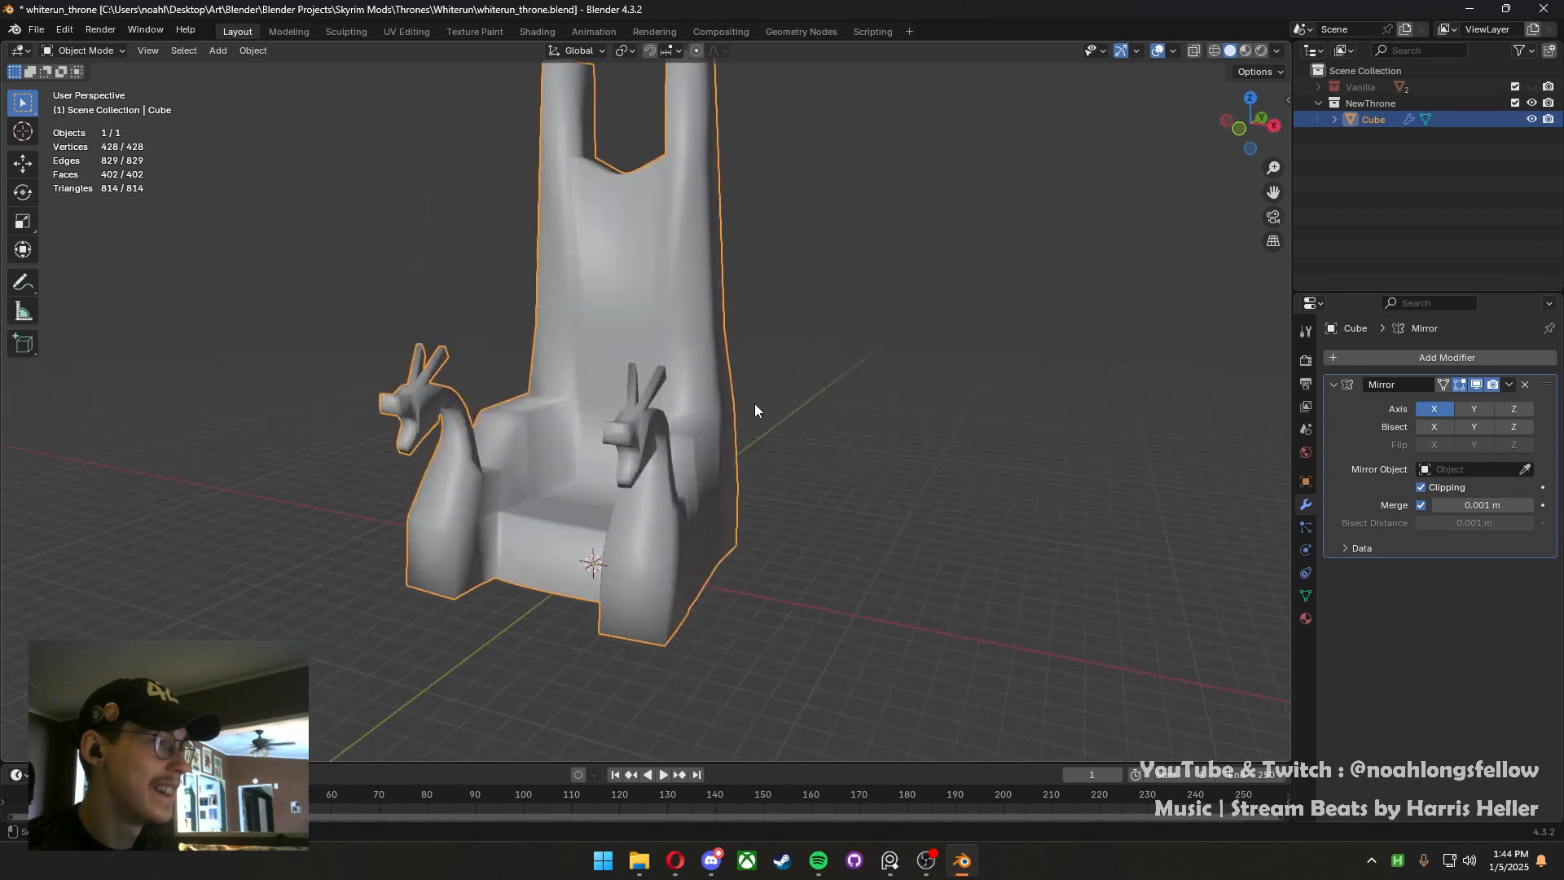
pyautogui.scroll(4, 755, 403)
# Undo the horn edits back to before the extrusion on top of the dragon's head
pyautogui.press('Tab')
pyautogui.hotkey('ctrl', 'z')
pyautogui.hotkey('ctrl', 'z')
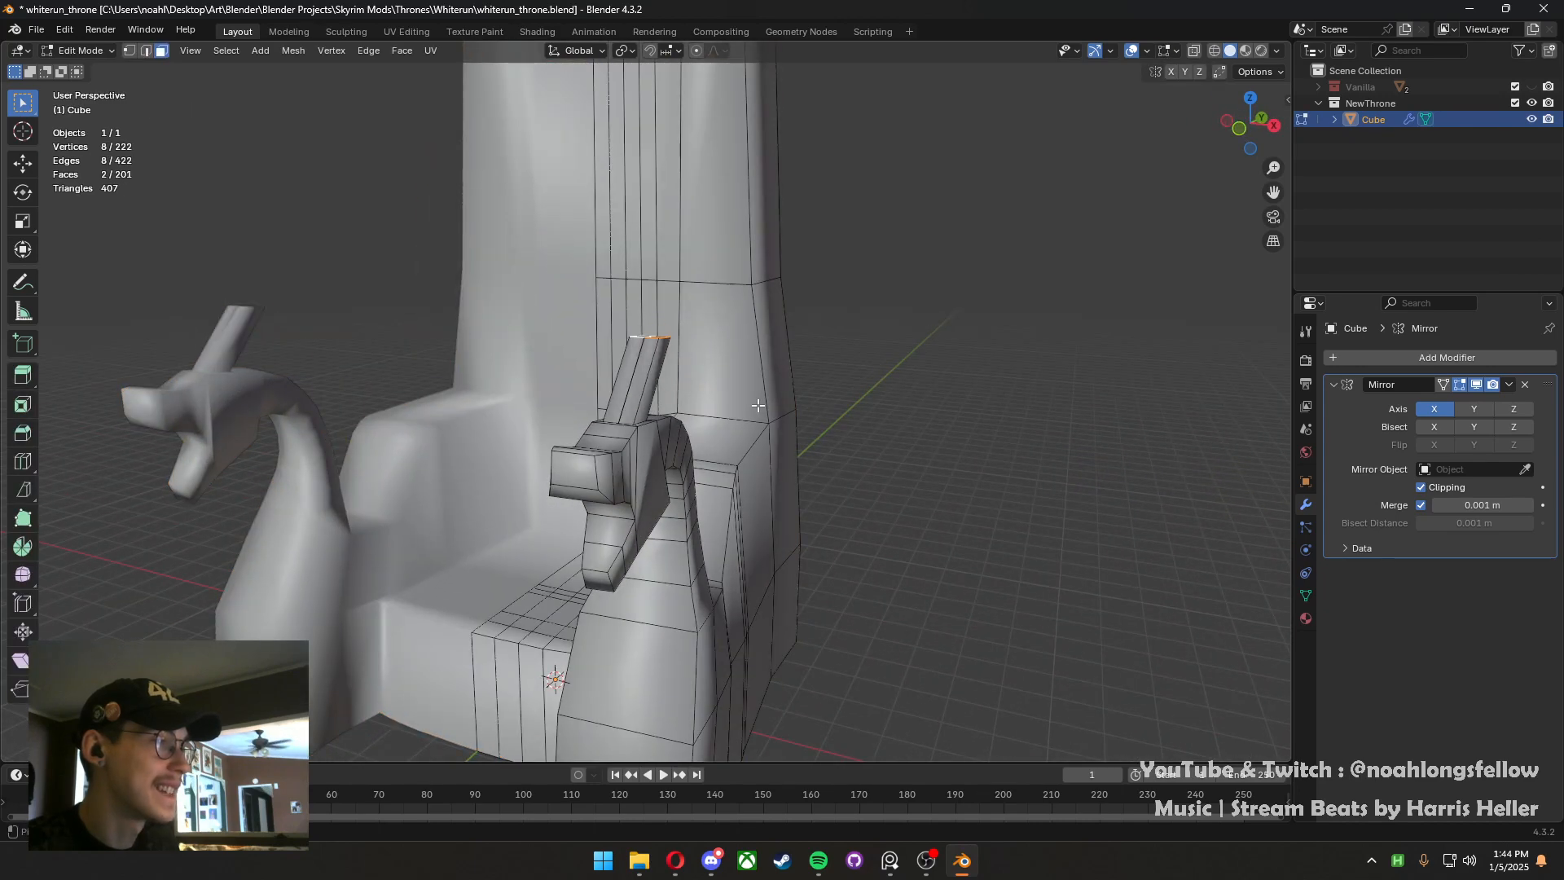
pyautogui.hotkey('ctrl', 'z')
pyautogui.hotkey('ctrl', 'z')
pyautogui.hotkey('ctrl', 'z')
pyautogui.hotkey('ctrl', 'z')
pyautogui.hotkey('ctrl', 'z')
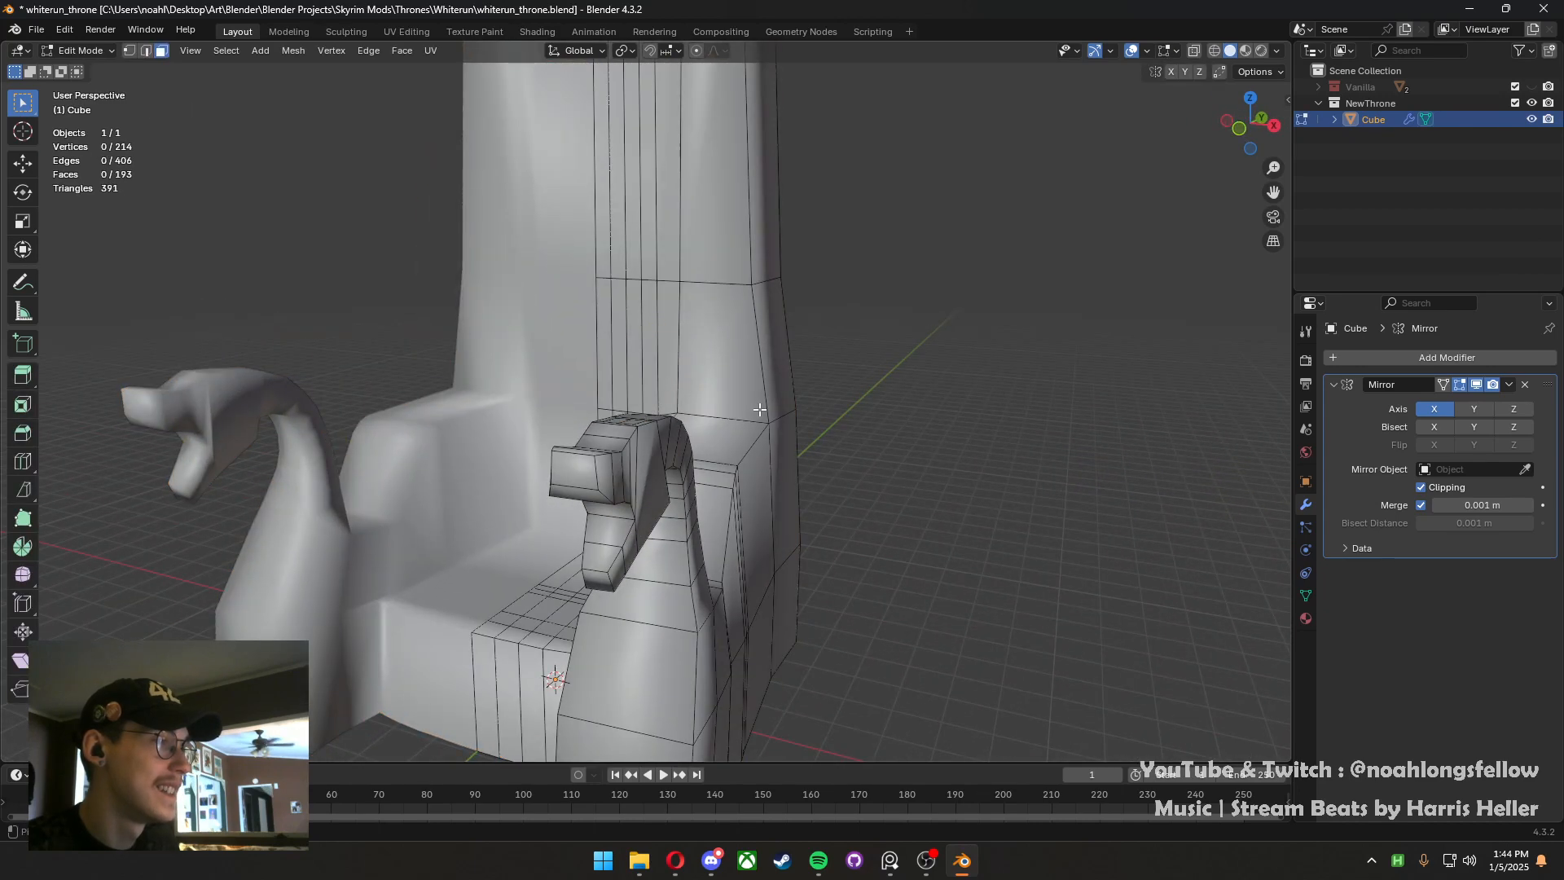
# Undo the edge slide, the lengthwise cut and the inset on top of the dragon's head
pyautogui.moveTo(743, 416); pyautogui.dragTo(699, 495, button='middle')
pyautogui.scroll(3, 699, 495)
pyautogui.hotkey('ctrl', 'z')
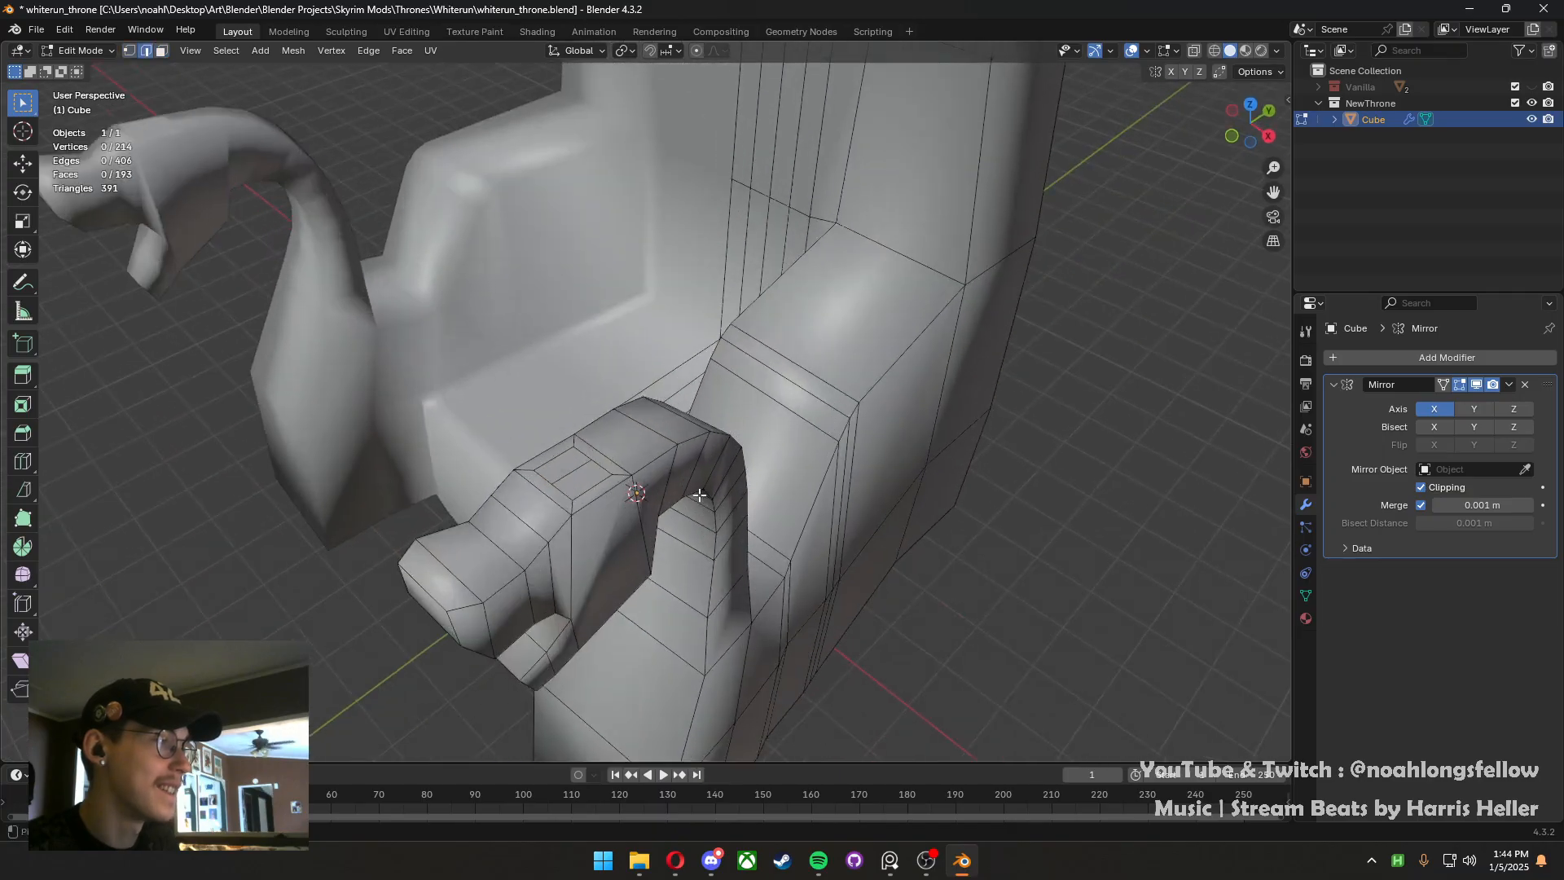
pyautogui.hotkey('ctrl', 'z')
pyautogui.hotkey('ctrl', 'z')
pyautogui.hotkey('ctrl', 'z')
pyautogui.hotkey('ctrl', 'z')
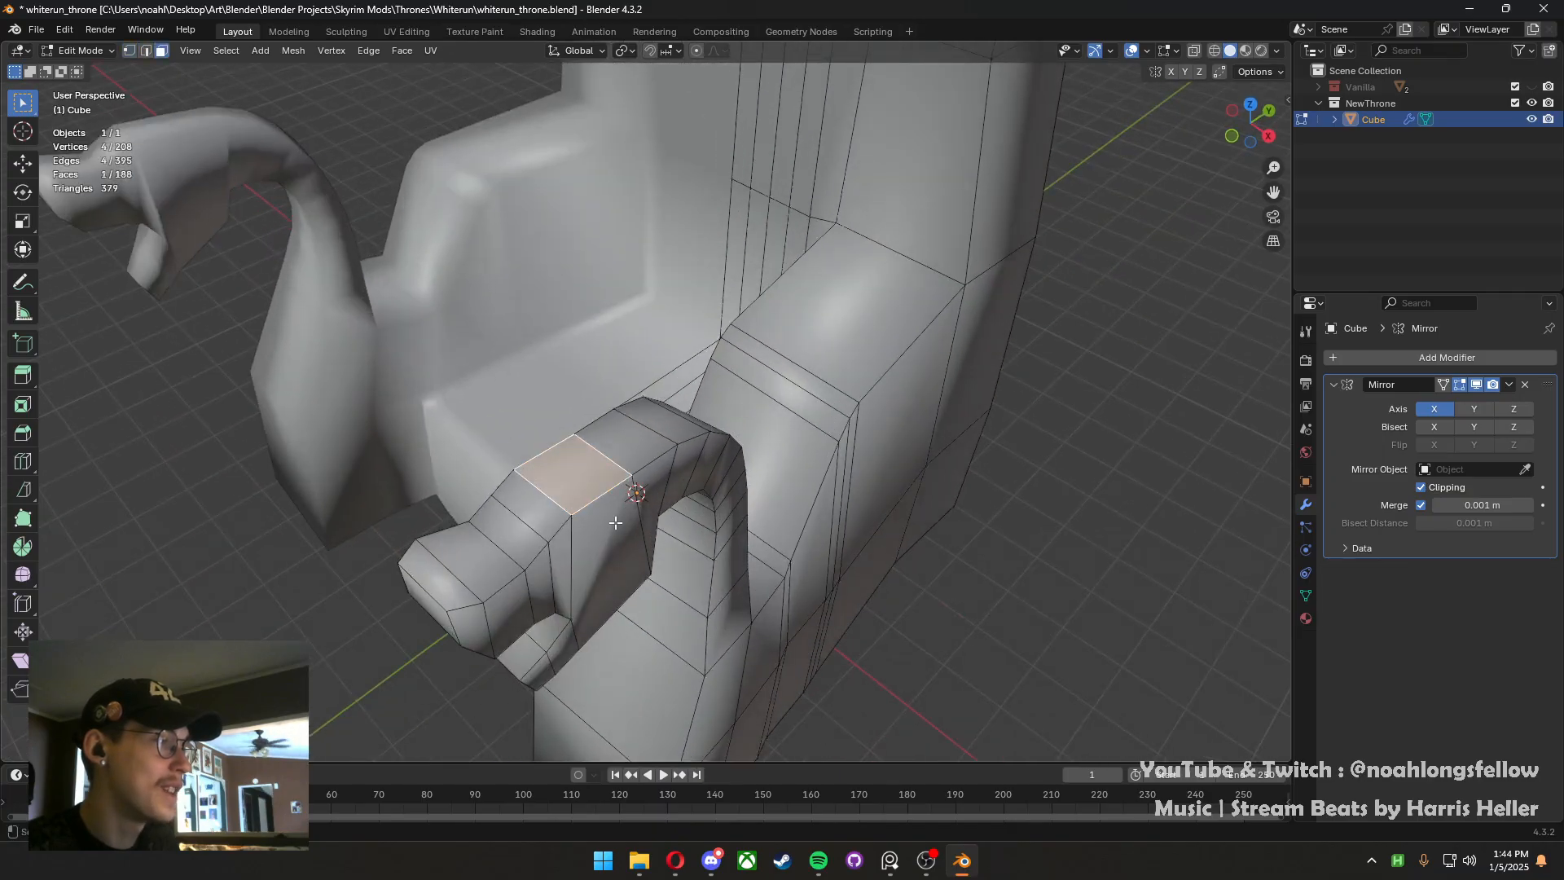
# Try to inset the faces on both sides of the dragon's head by about 1.4 m
pyautogui.click(615, 523)
pyautogui.moveTo(616, 523); pyautogui.dragTo(571, 481, button='middle')
pyautogui.keyDown('shift'); pyautogui.click(687, 519); pyautogui.keyUp('shift')
pyautogui.press('i')
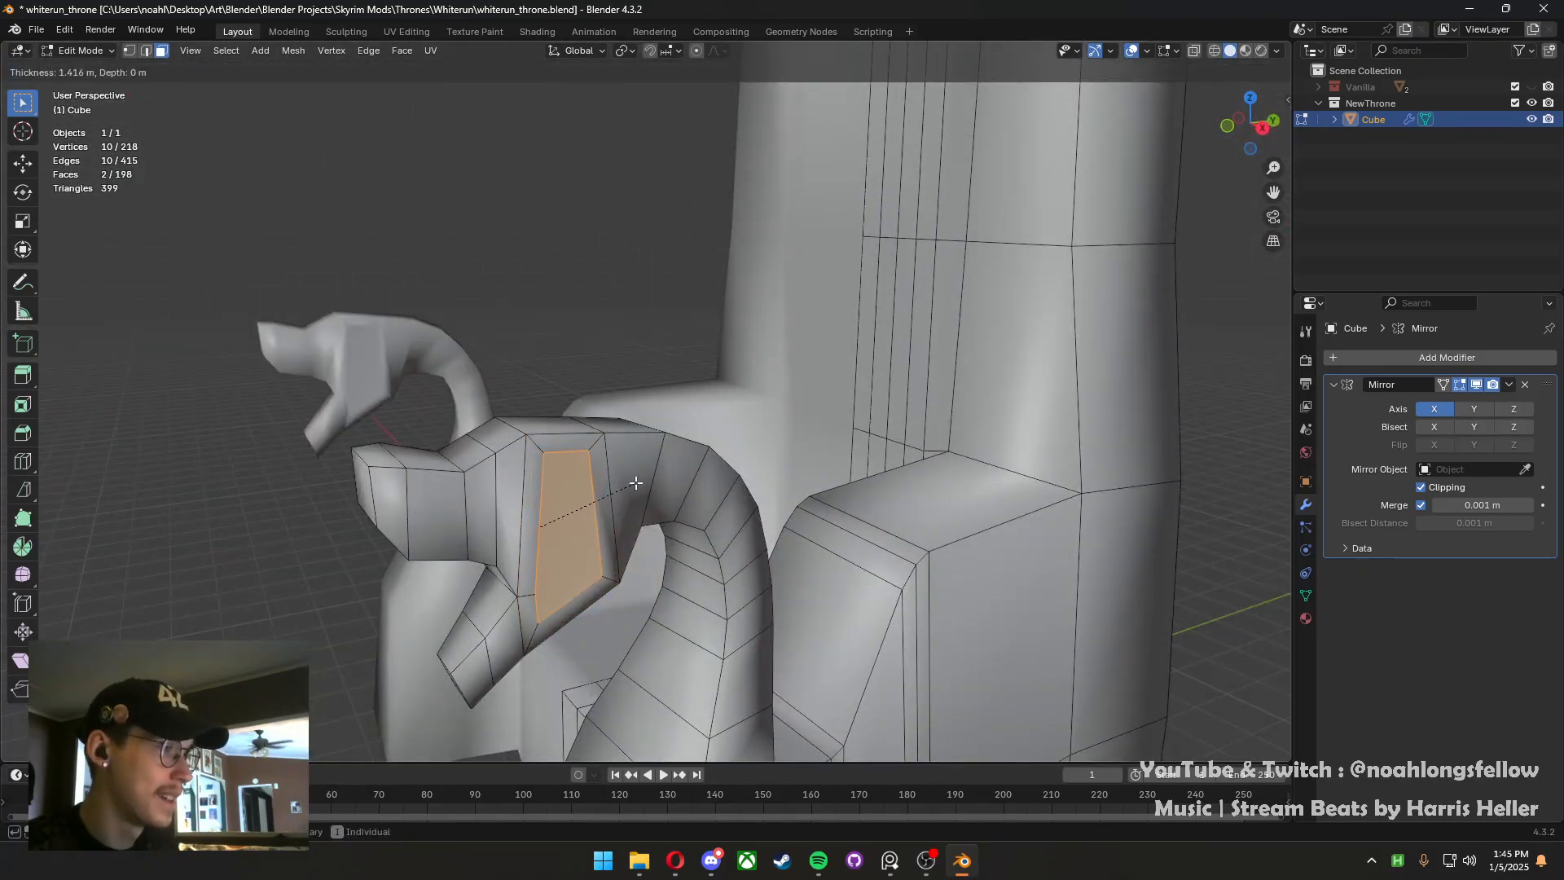
pyautogui.click(636, 483)
pyautogui.press('2')
pyautogui.click(551, 593)
pyautogui.moveTo(551, 593); pyautogui.dragTo(683, 414, button='middle')
pyautogui.scroll(3, 515, 550)
pyautogui.hotkey('ctrl', 'z')
pyautogui.hotkey('ctrl', 'z')
pyautogui.hotkey('ctrl', 'z')
# Cut an edge across the outer side of the dragon's head from the mouth corner to the rear jaw corner
pyautogui.press('1')
pyautogui.click(594, 490)
pyautogui.click(506, 559)
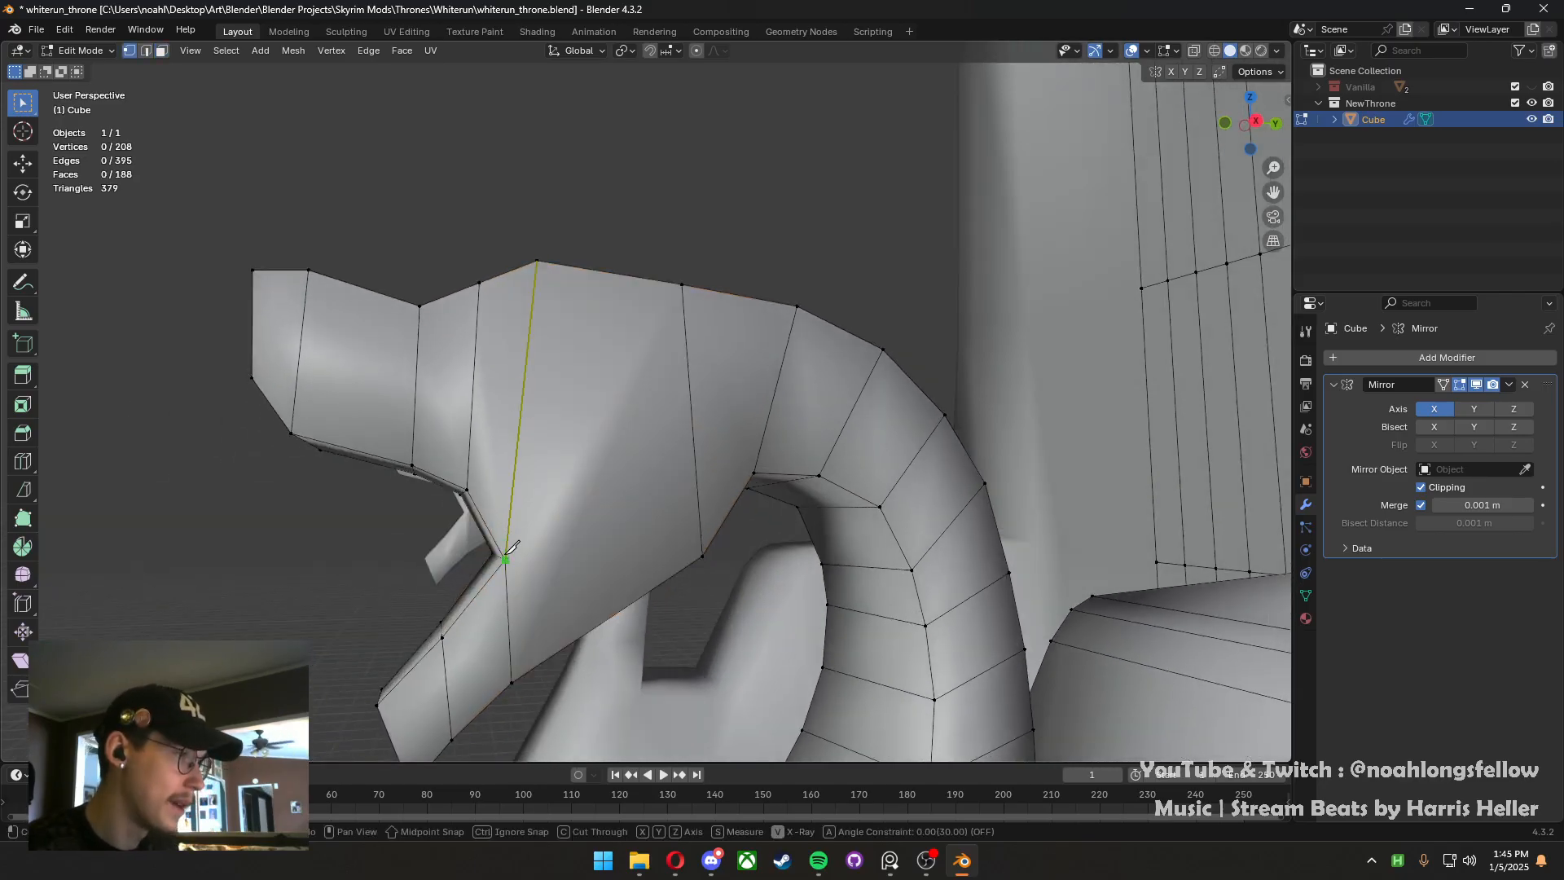
pyautogui.keyDown('shift'); pyautogui.click(690, 561); pyautogui.keyUp('shift')
pyautogui.press('j')
pyautogui.moveTo(689, 562); pyautogui.dragTo(852, 566, button='middle')
# Knife-cut a matching edge across the inner side of the head between the rear jaw corner and the mouth corner
pyautogui.press('k')
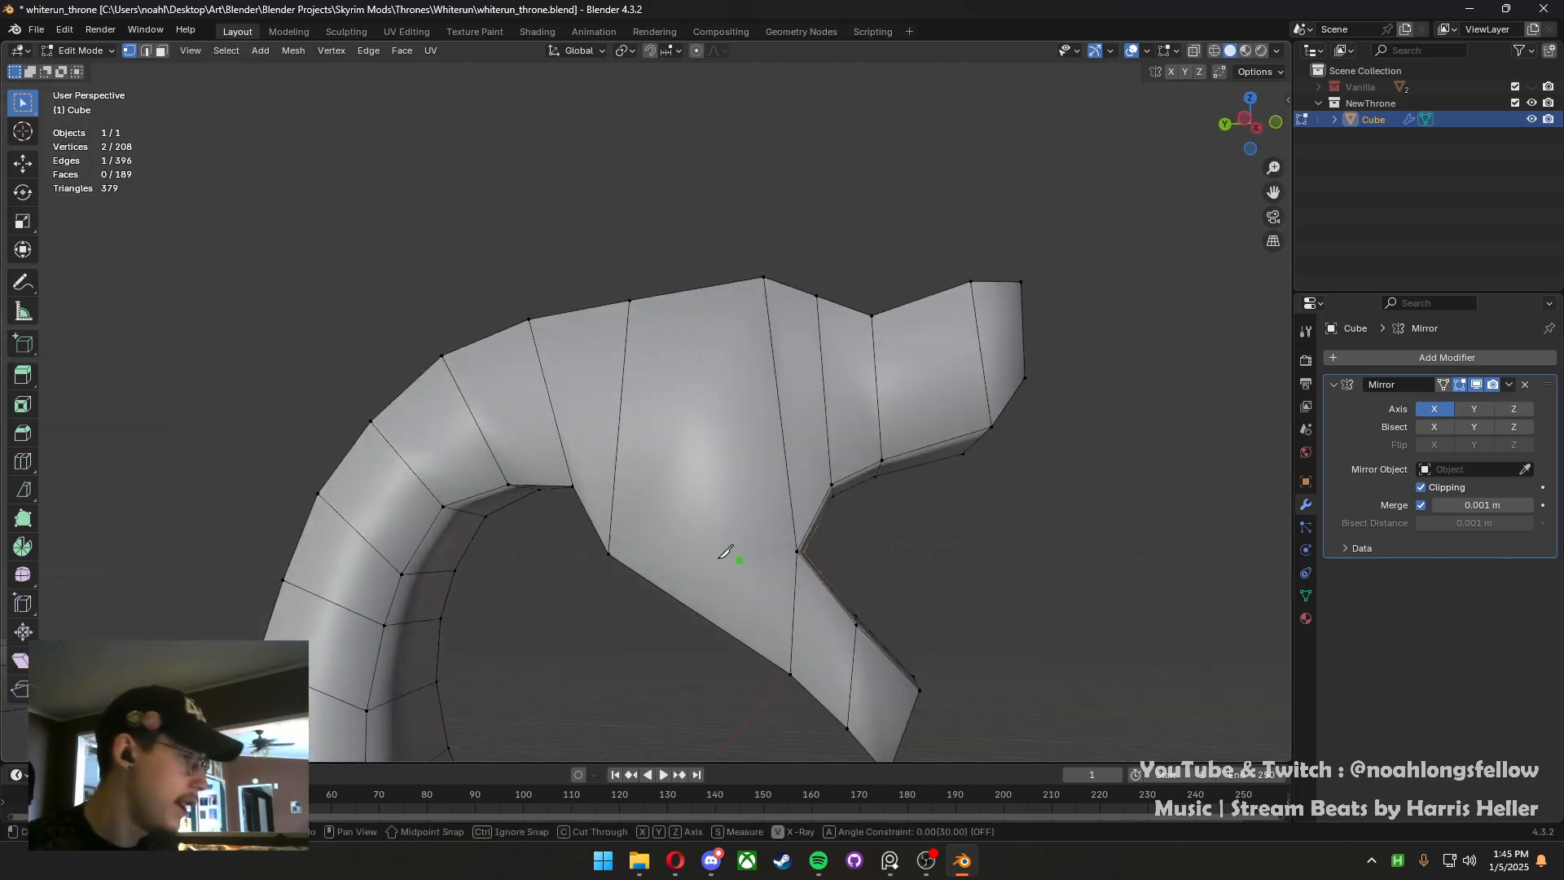
pyautogui.click(608, 555)
pyautogui.click(797, 552)
pyautogui.press('Return')
# Save the file and inset the upper faces on both sides of the dragon's head by about 1.9 m
pyautogui.press('3')
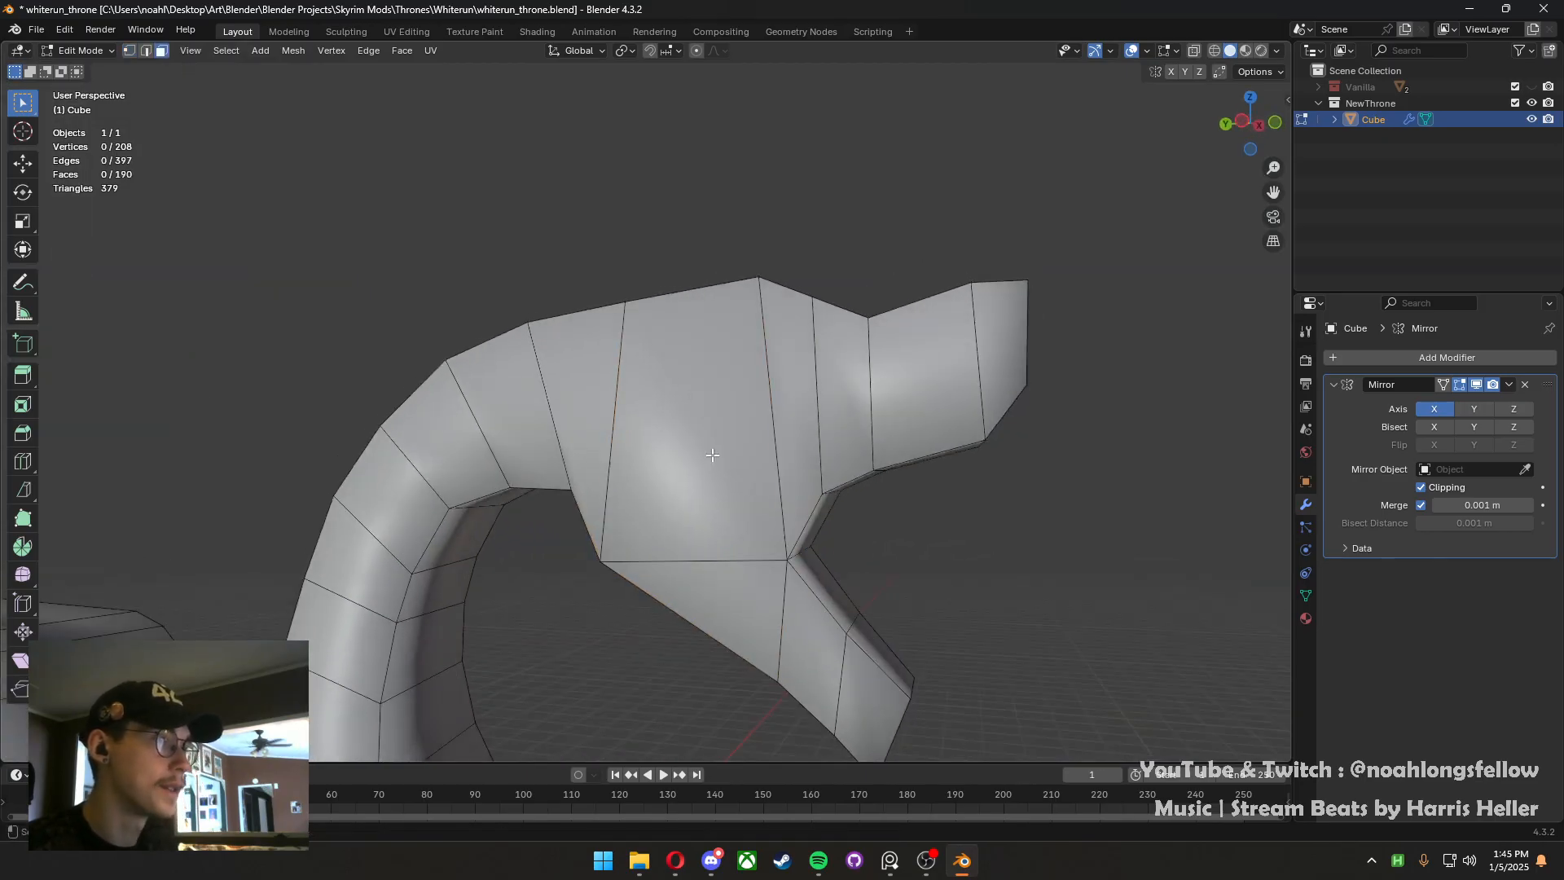
pyautogui.moveTo(772, 550); pyautogui.dragTo(774, 453, button='middle')
pyautogui.keyDown('shift'); pyautogui.click(628, 433); pyautogui.keyUp('shift')
pyautogui.hotkey('ctrl', 's')
pyautogui.press('i')
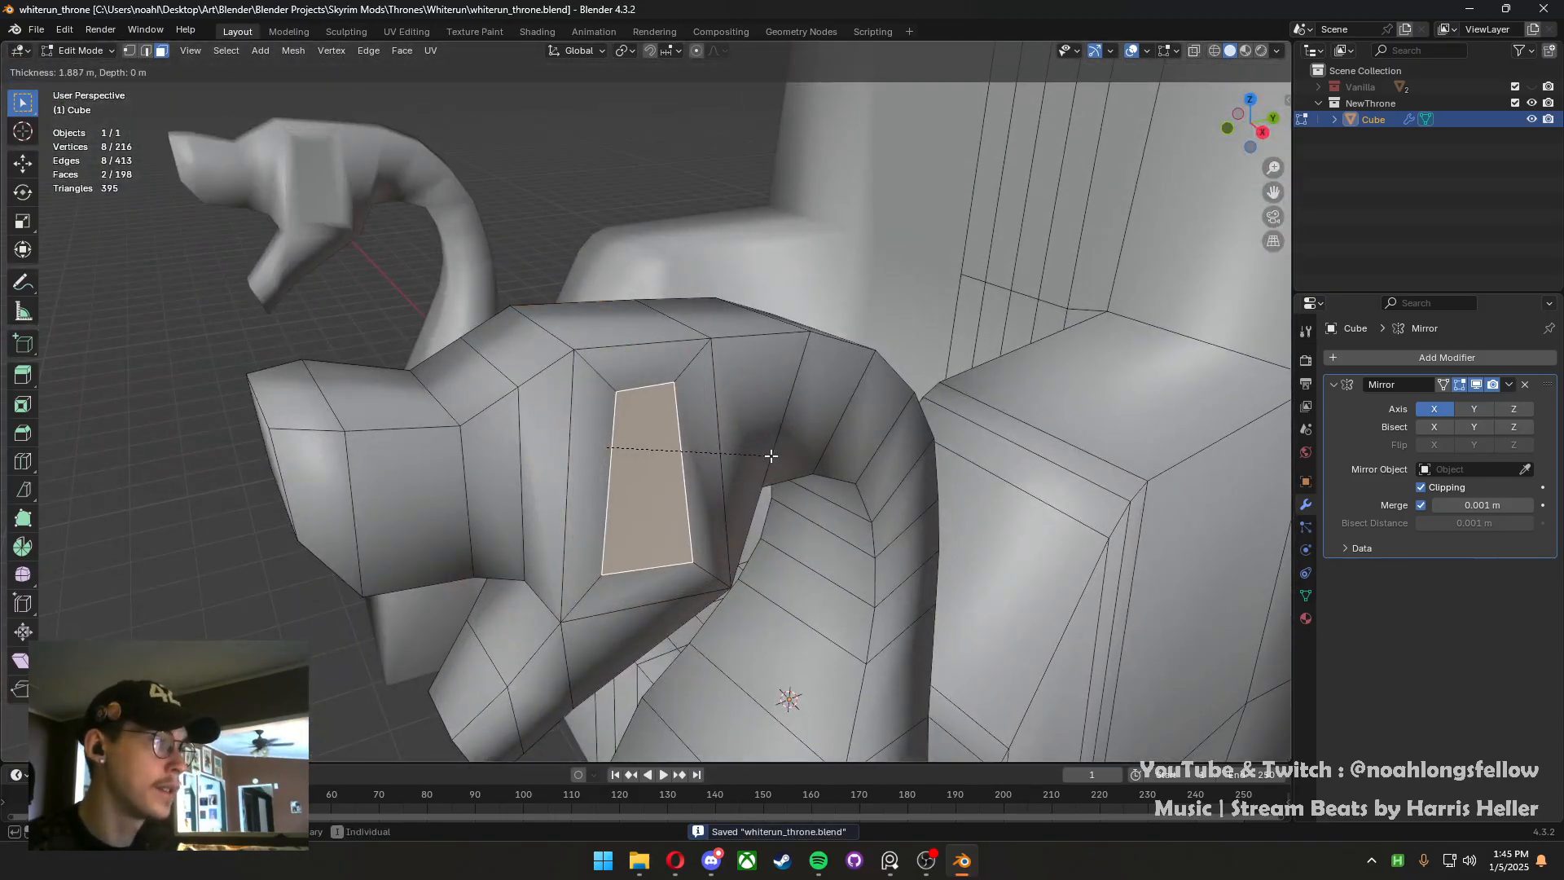
pyautogui.click(757, 455)
# Raise both inset side faces by about 0.6 m along Z and their lower edges by about 3 m
pyautogui.press('g')
pyautogui.press('z')
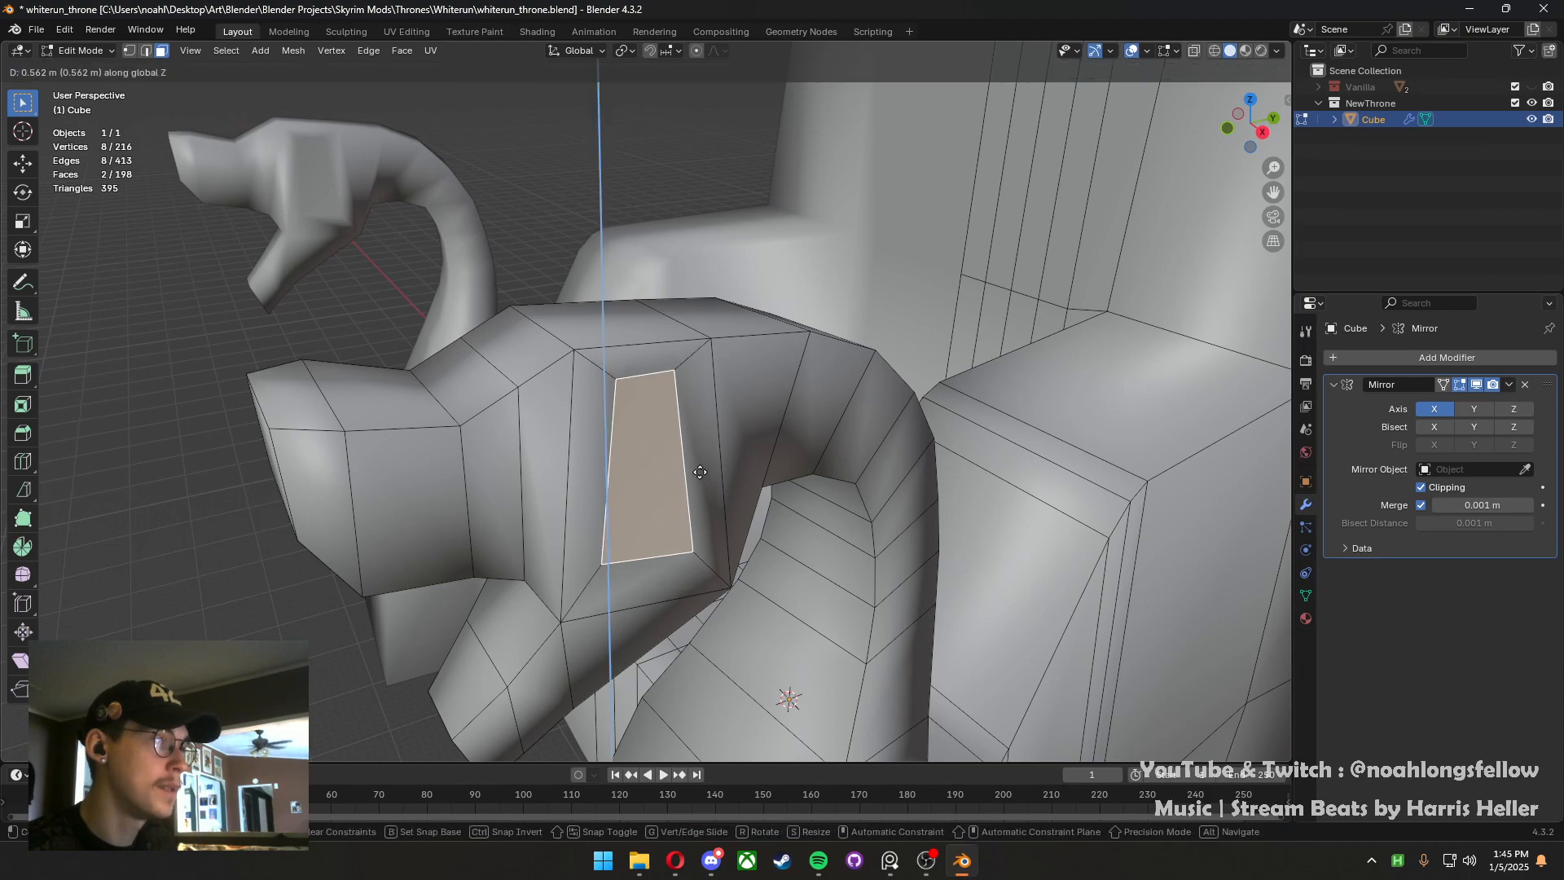
pyautogui.click(700, 463)
pyautogui.moveTo(676, 461); pyautogui.dragTo(693, 456, button='middle')
pyautogui.press('2')
pyautogui.click(662, 544)
pyautogui.moveTo(603, 526)
pyautogui.mouseDown(button='middle')
pyautogui.moveTo(831, 517)
pyautogui.moveTo(611, 513)
pyautogui.mouseUp(button='middle')
pyautogui.keyDown('shift'); pyautogui.click(657, 518); pyautogui.keyUp('shift')
pyautogui.press('g')
pyautogui.press('z')
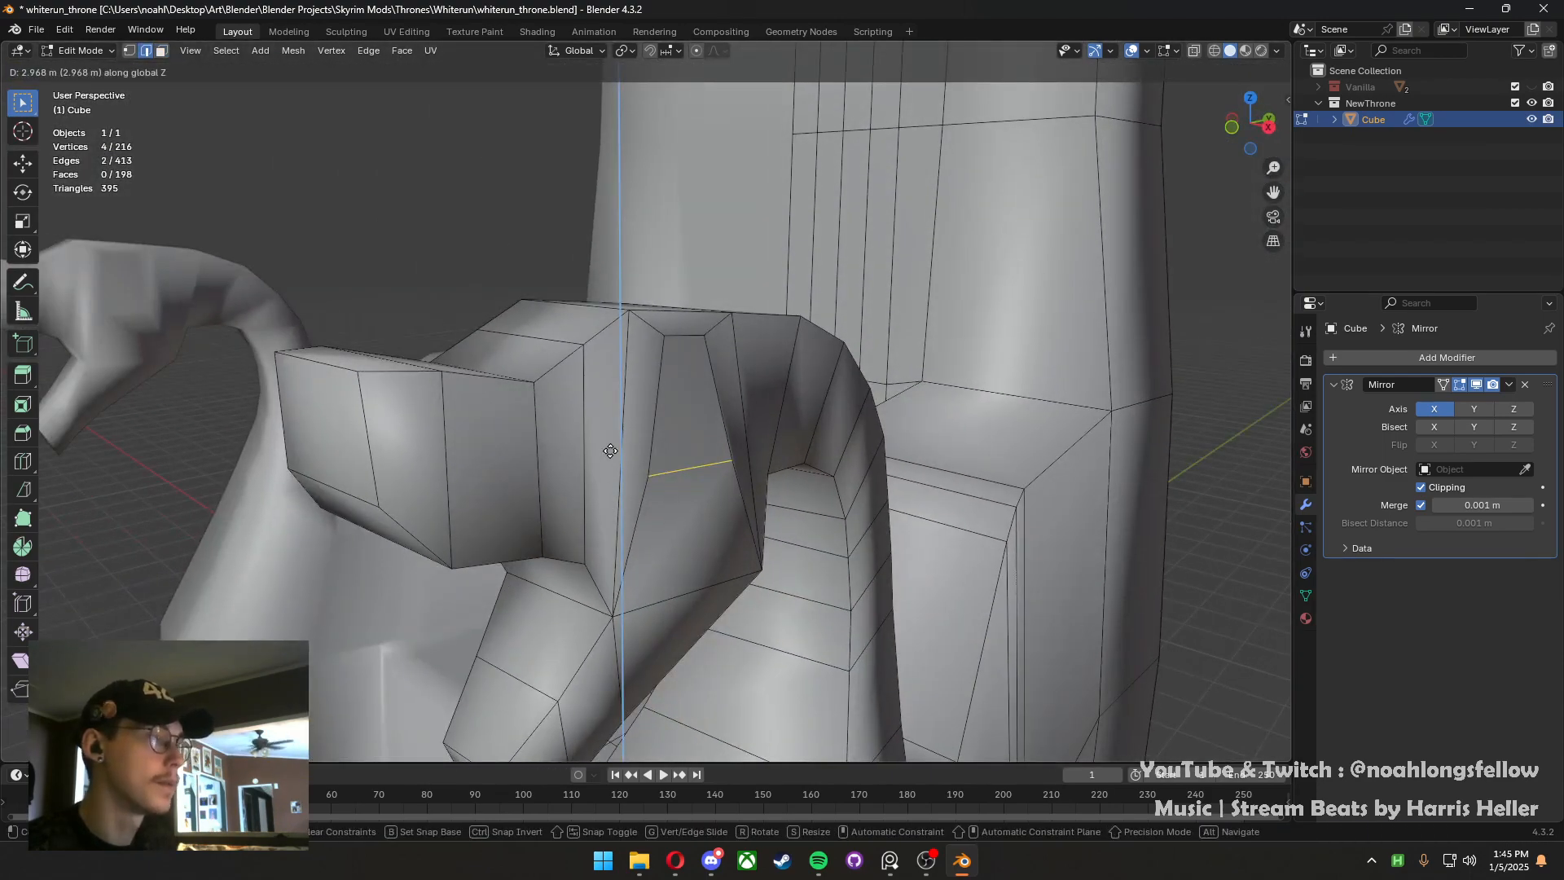
pyautogui.click(611, 449)
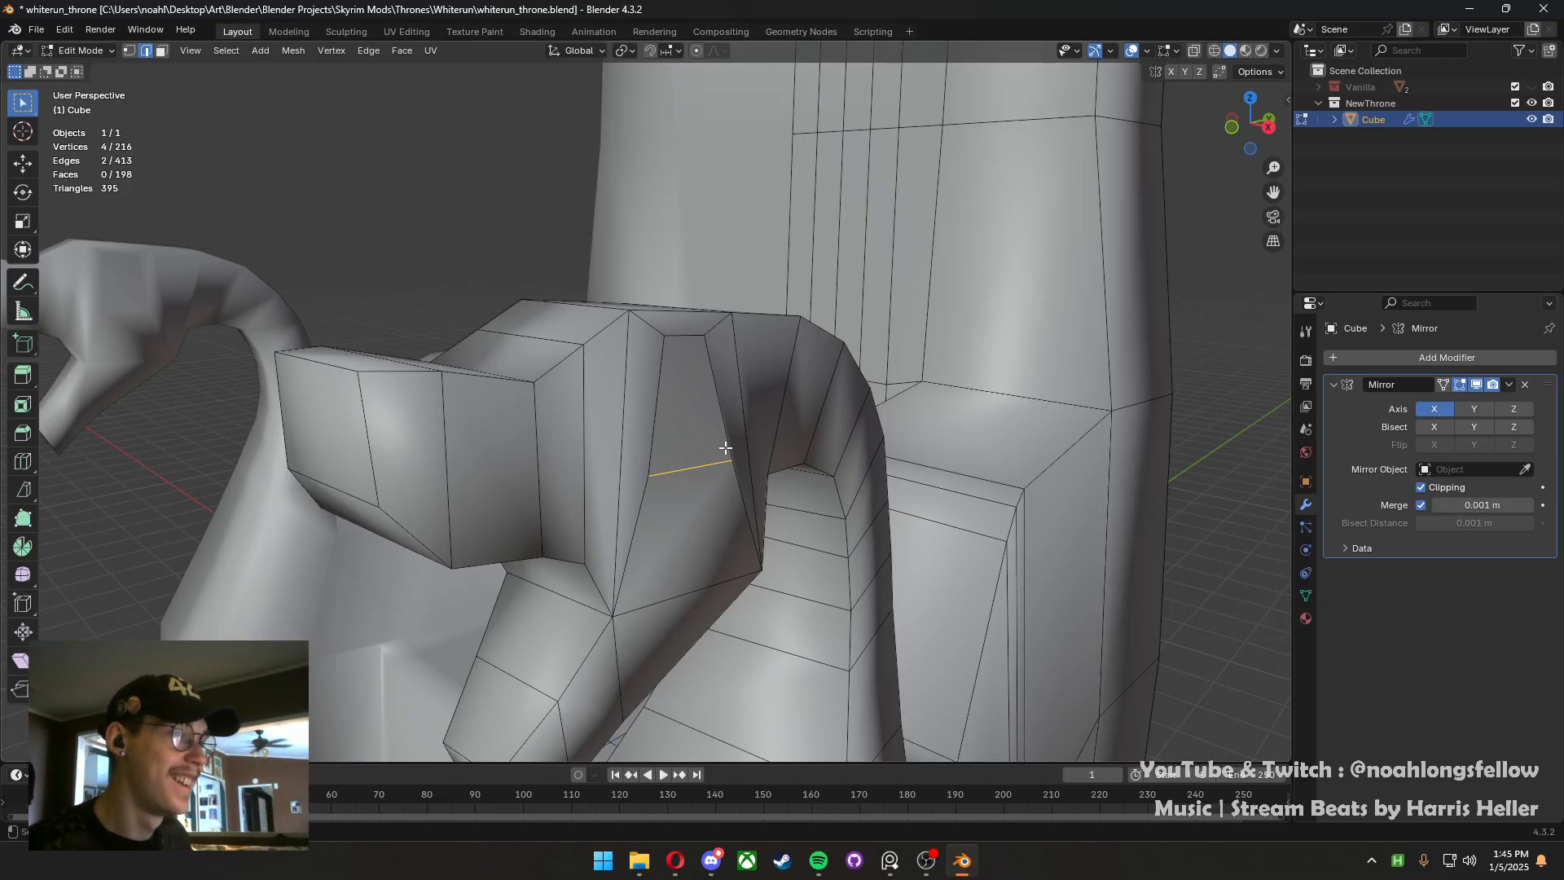
# Move the lower edges of both inset side faces slightly further up along Z
pyautogui.moveTo(726, 448); pyautogui.dragTo(773, 481, button='middle')
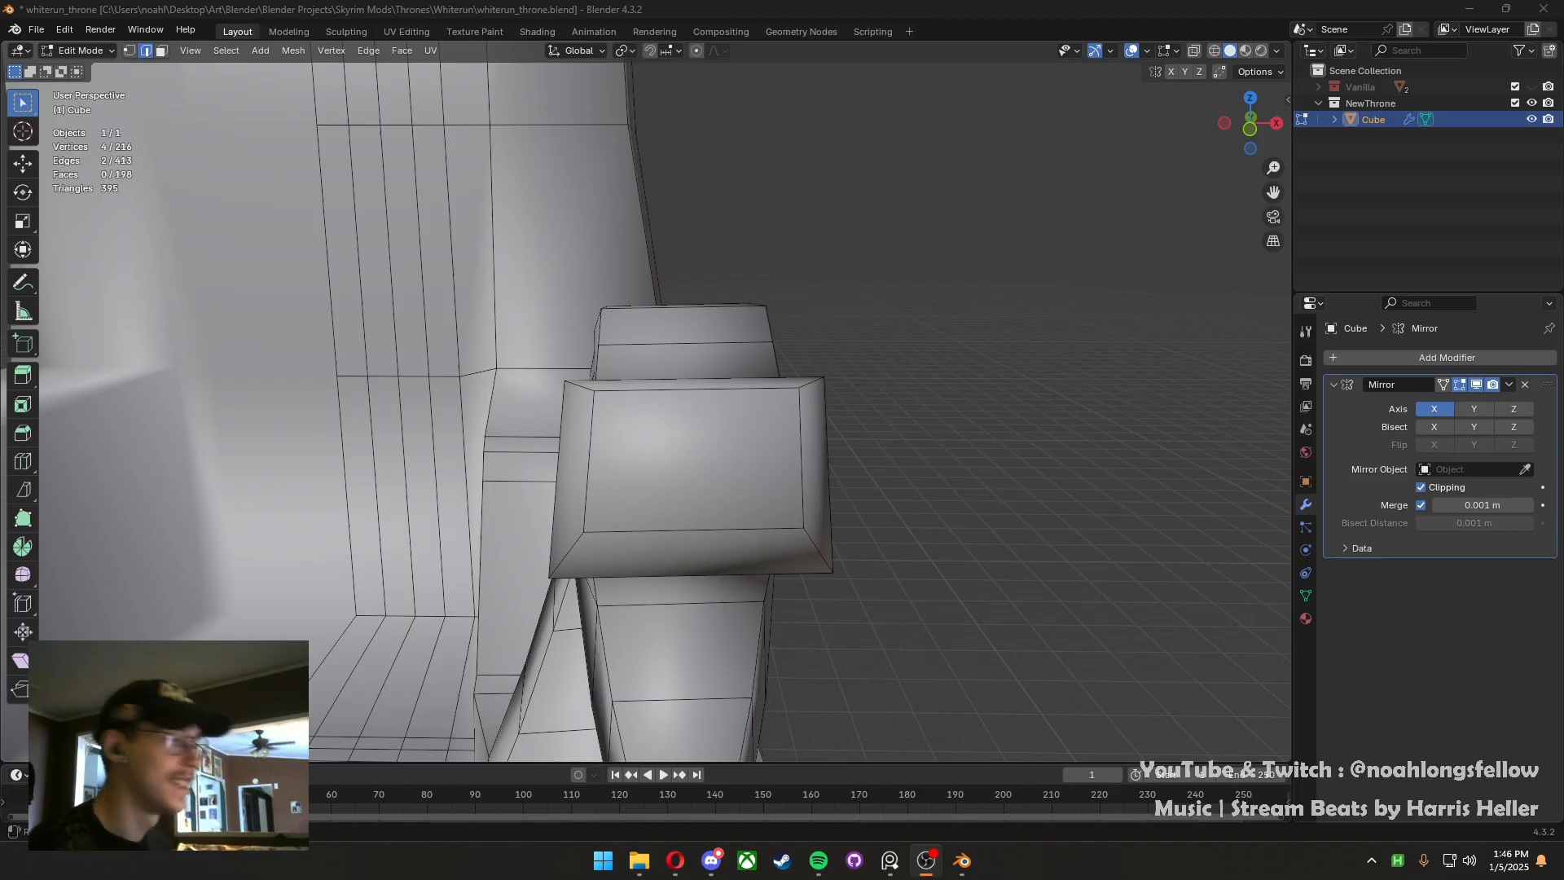
pyautogui.moveTo(626, 439); pyautogui.dragTo(379, 423, button='middle')
pyautogui.press('3')
pyautogui.click(662, 417)
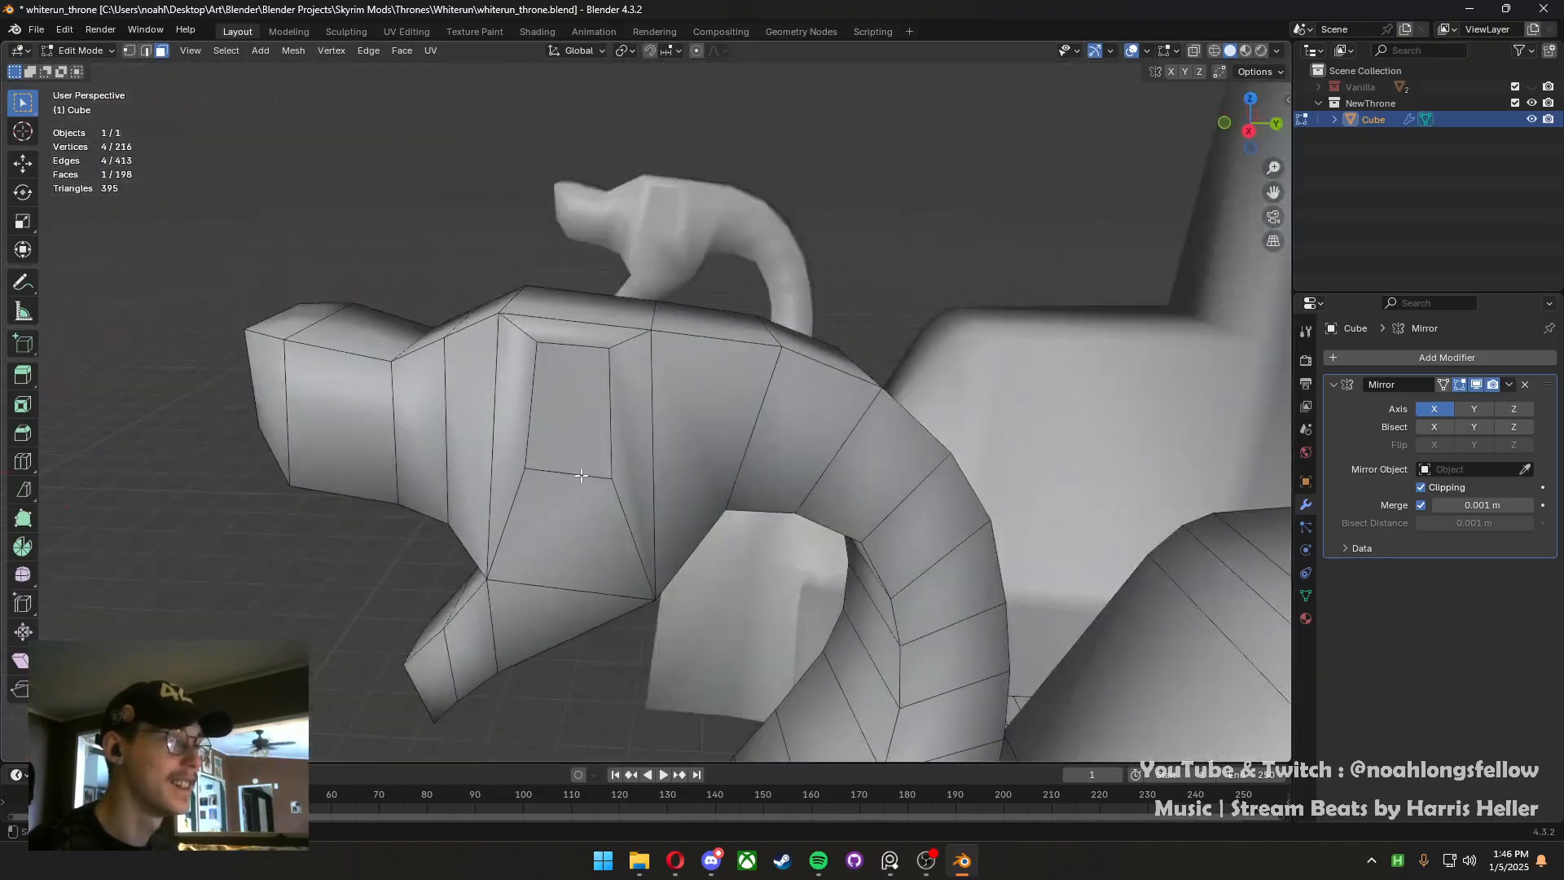
pyautogui.press('2')
pyautogui.click(582, 475)
pyautogui.moveTo(582, 475); pyautogui.dragTo(603, 455, button='middle')
pyautogui.moveTo(428, 436); pyautogui.dragTo(370, 405, button='middle')
pyautogui.keyDown('shift'); pyautogui.click(683, 445); pyautogui.keyUp('shift')
pyautogui.press('g')
pyautogui.press('z')
pyautogui.click(734, 427)
pyautogui.press('g')
pyautogui.press('z')
pyautogui.click(775, 437)
# Move the rear vertical edges of both inset side faces slightly toward the neck along Y
pyautogui.click(672, 402)
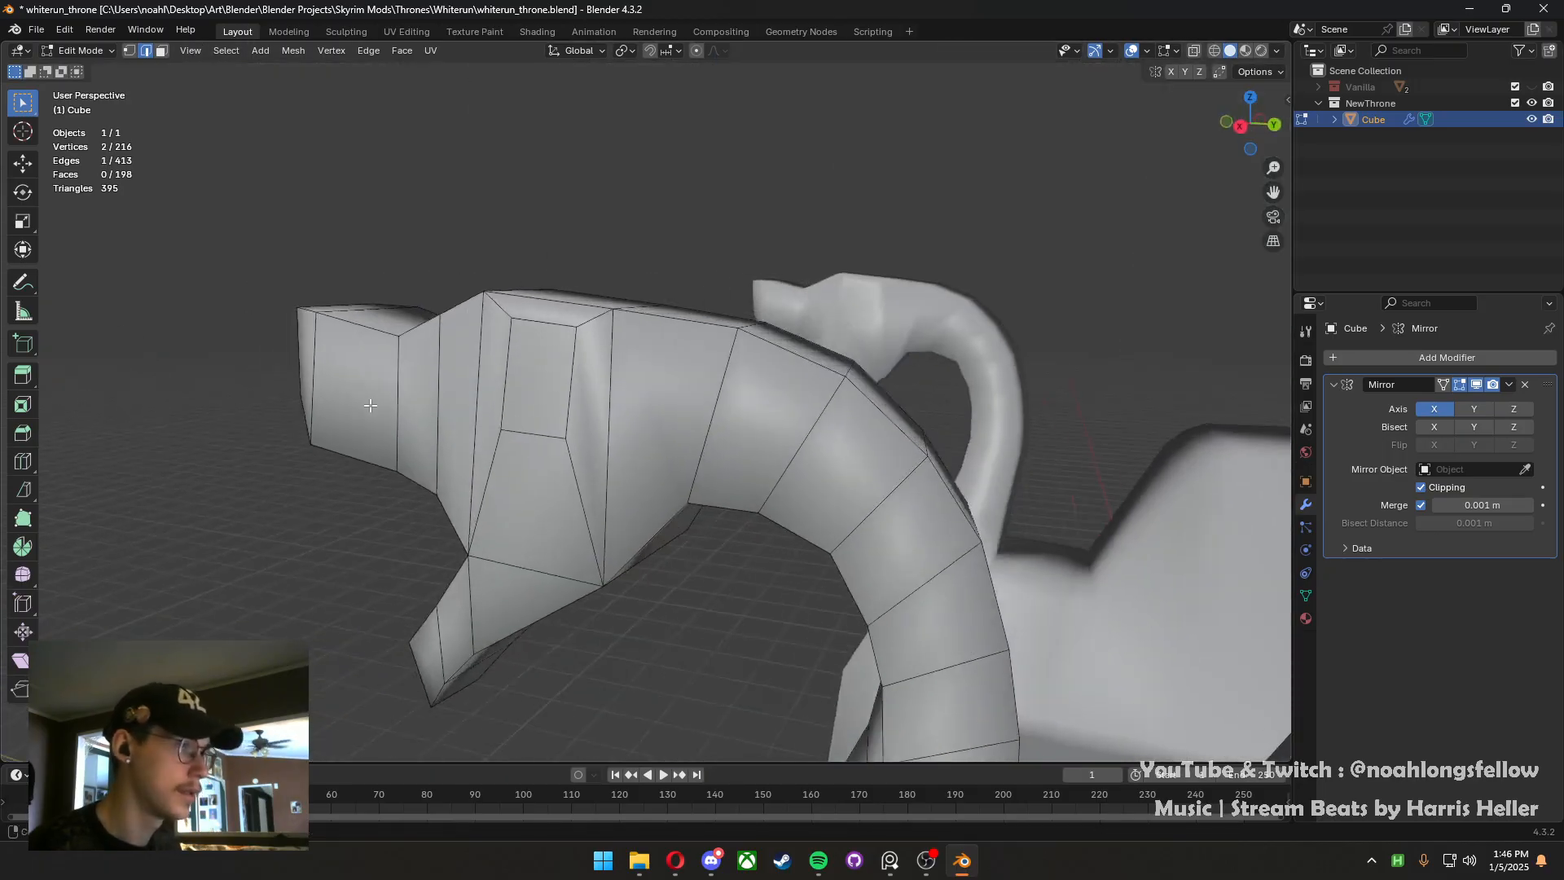
pyautogui.moveTo(554, 404); pyautogui.dragTo(635, 393, button='middle')
pyautogui.keyDown('shift'); pyautogui.click(639, 391); pyautogui.keyUp('shift')
pyautogui.press('g')
pyautogui.press('x')
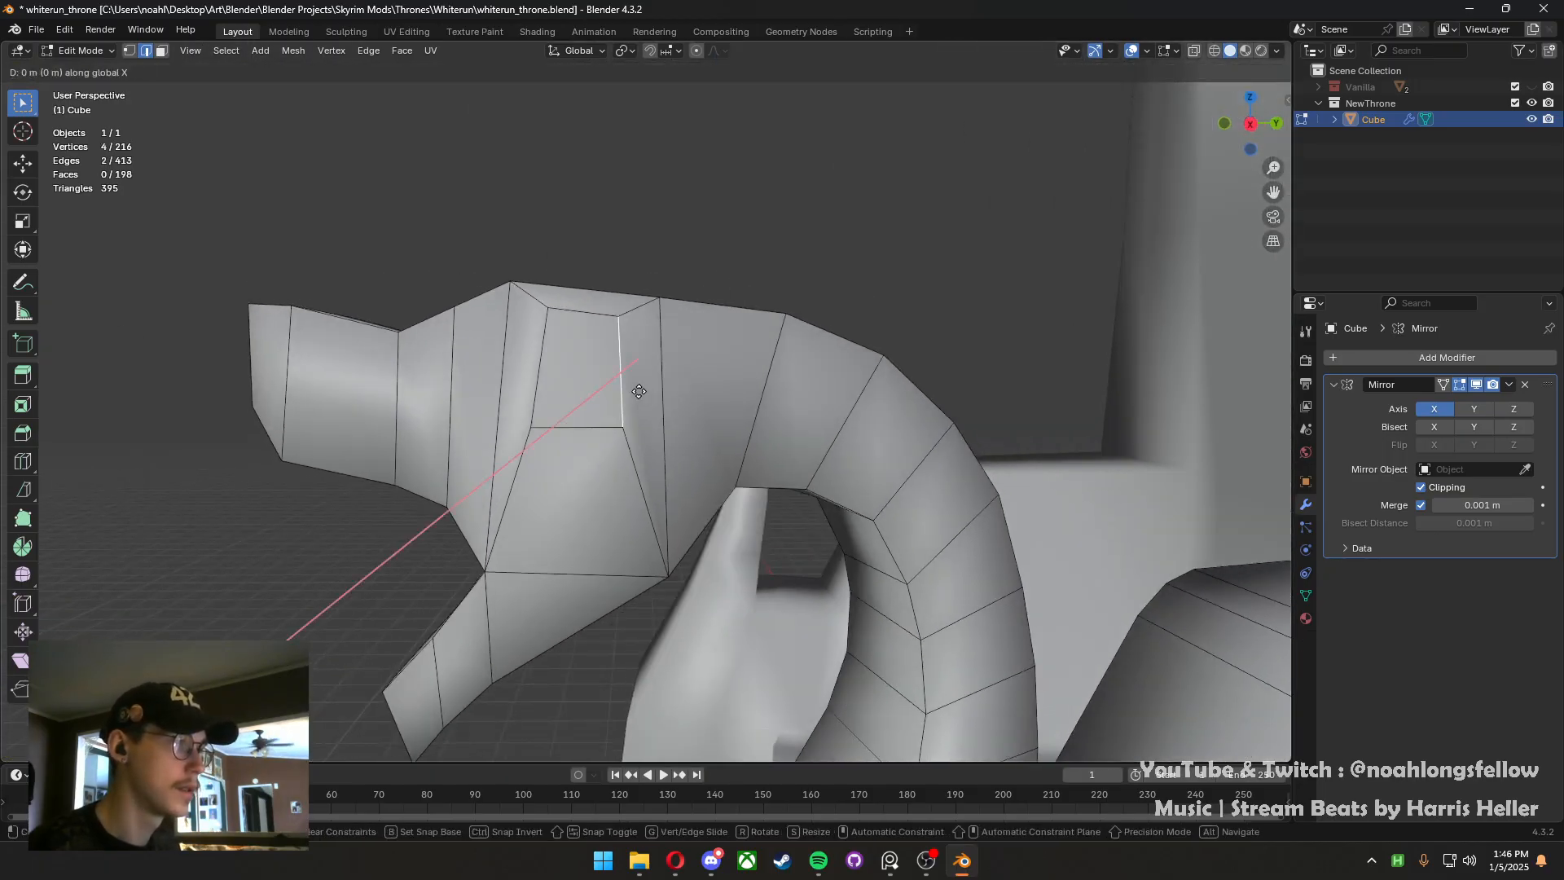
pyautogui.press('y')
pyautogui.click(733, 399)
# Extrude the inset faces on both sides of the dragon's head outward along their normals to start the horns
pyautogui.press('3')
pyautogui.click(594, 383)
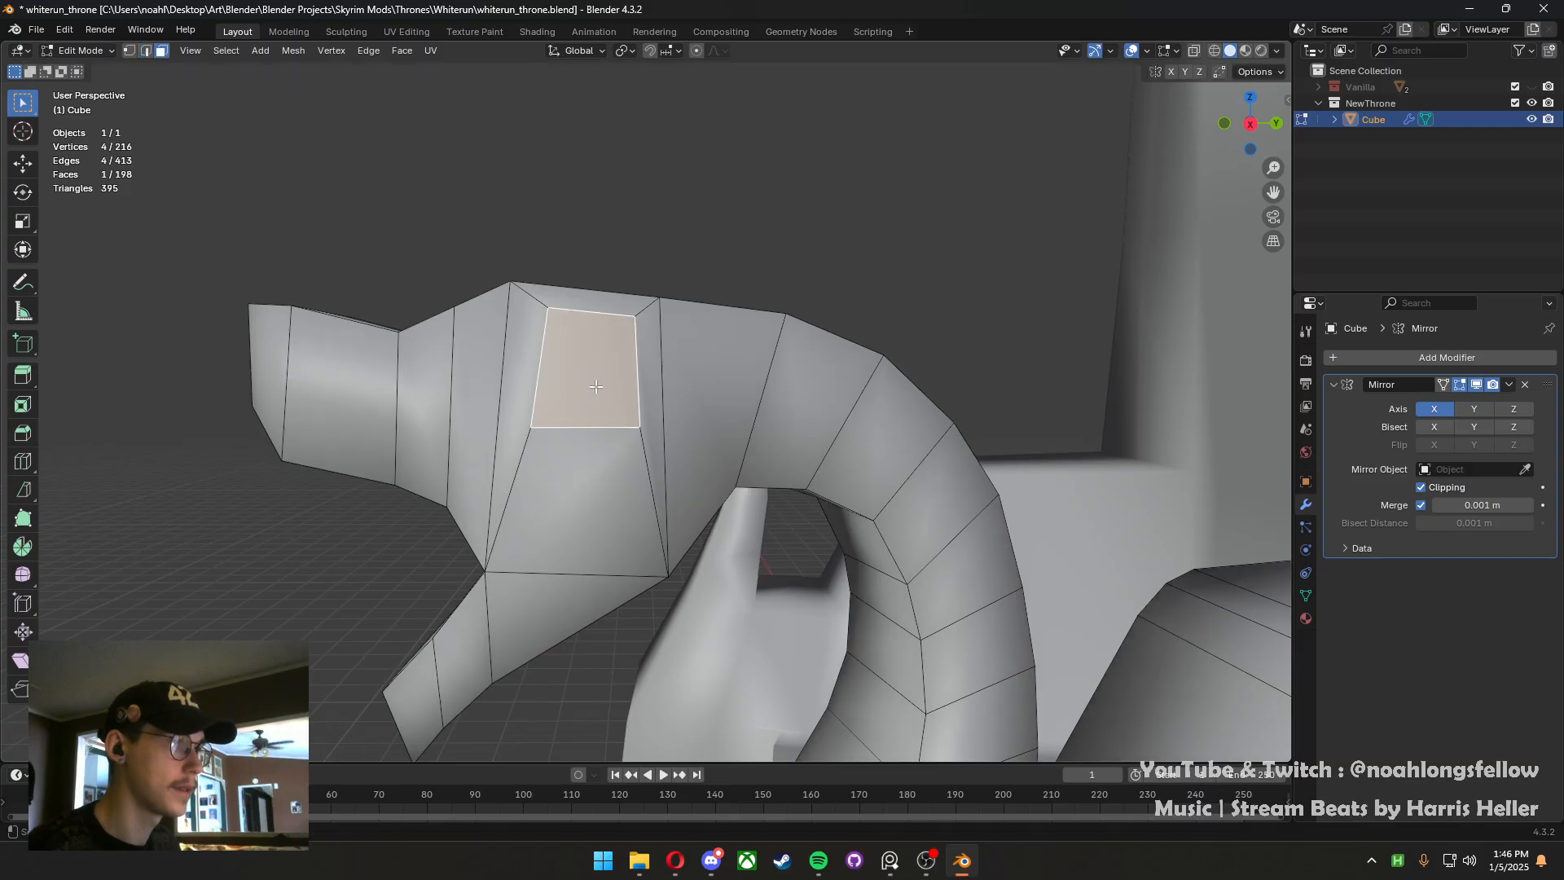
pyautogui.moveTo(595, 384); pyautogui.dragTo(888, 428, button='middle')
pyautogui.keyDown('shift'); pyautogui.click(701, 434); pyautogui.keyUp('shift')
pyautogui.moveTo(815, 579); pyautogui.dragTo(638, 516, button='middle')
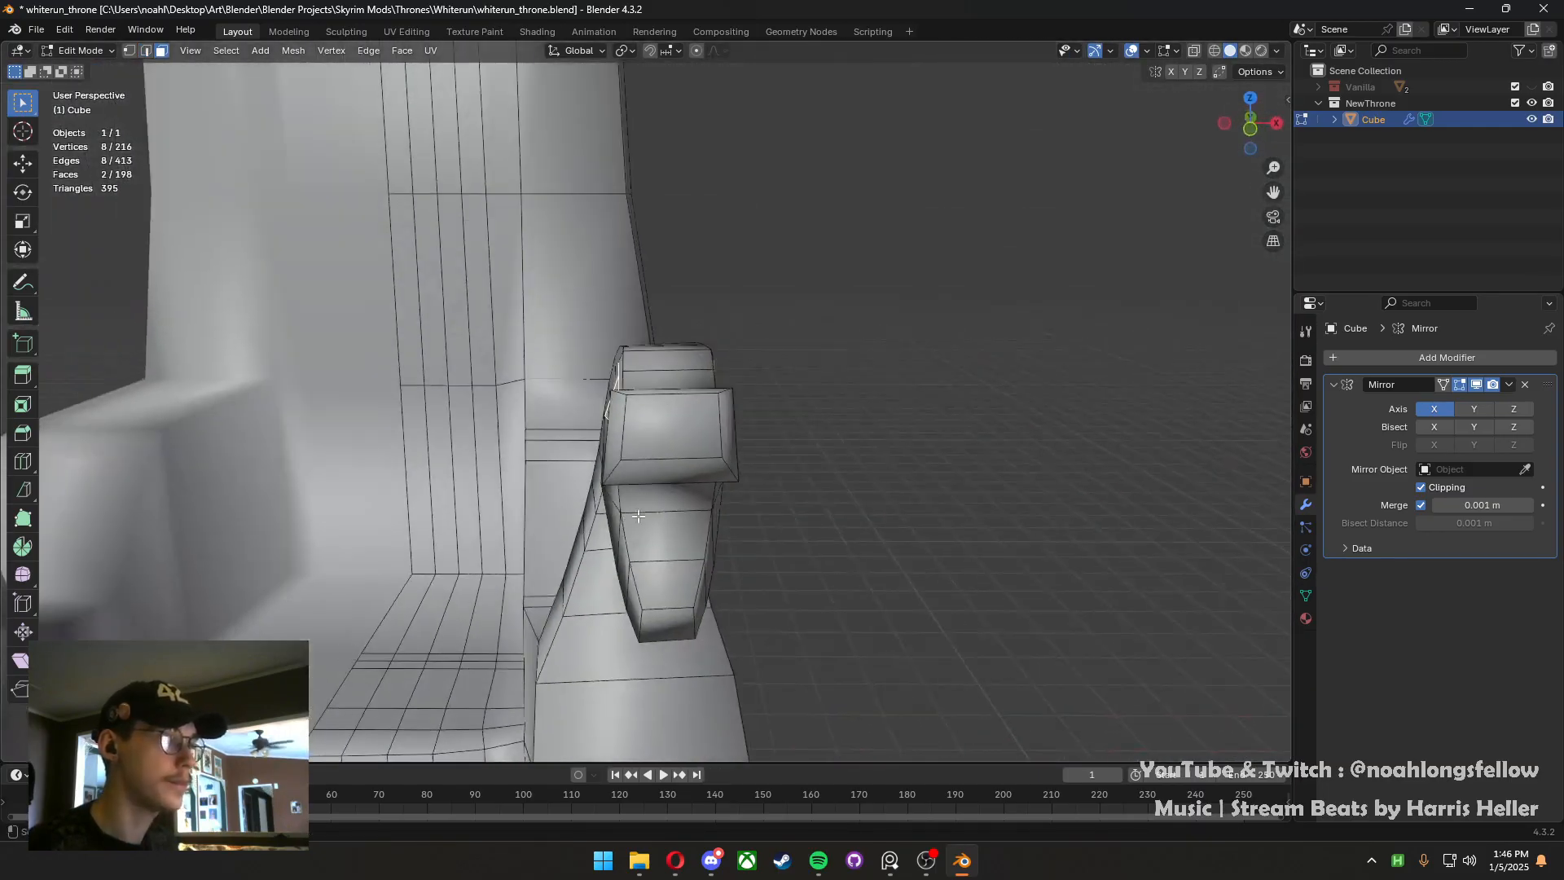
pyautogui.hotkey('alt', 'e')
pyautogui.click(707, 541)
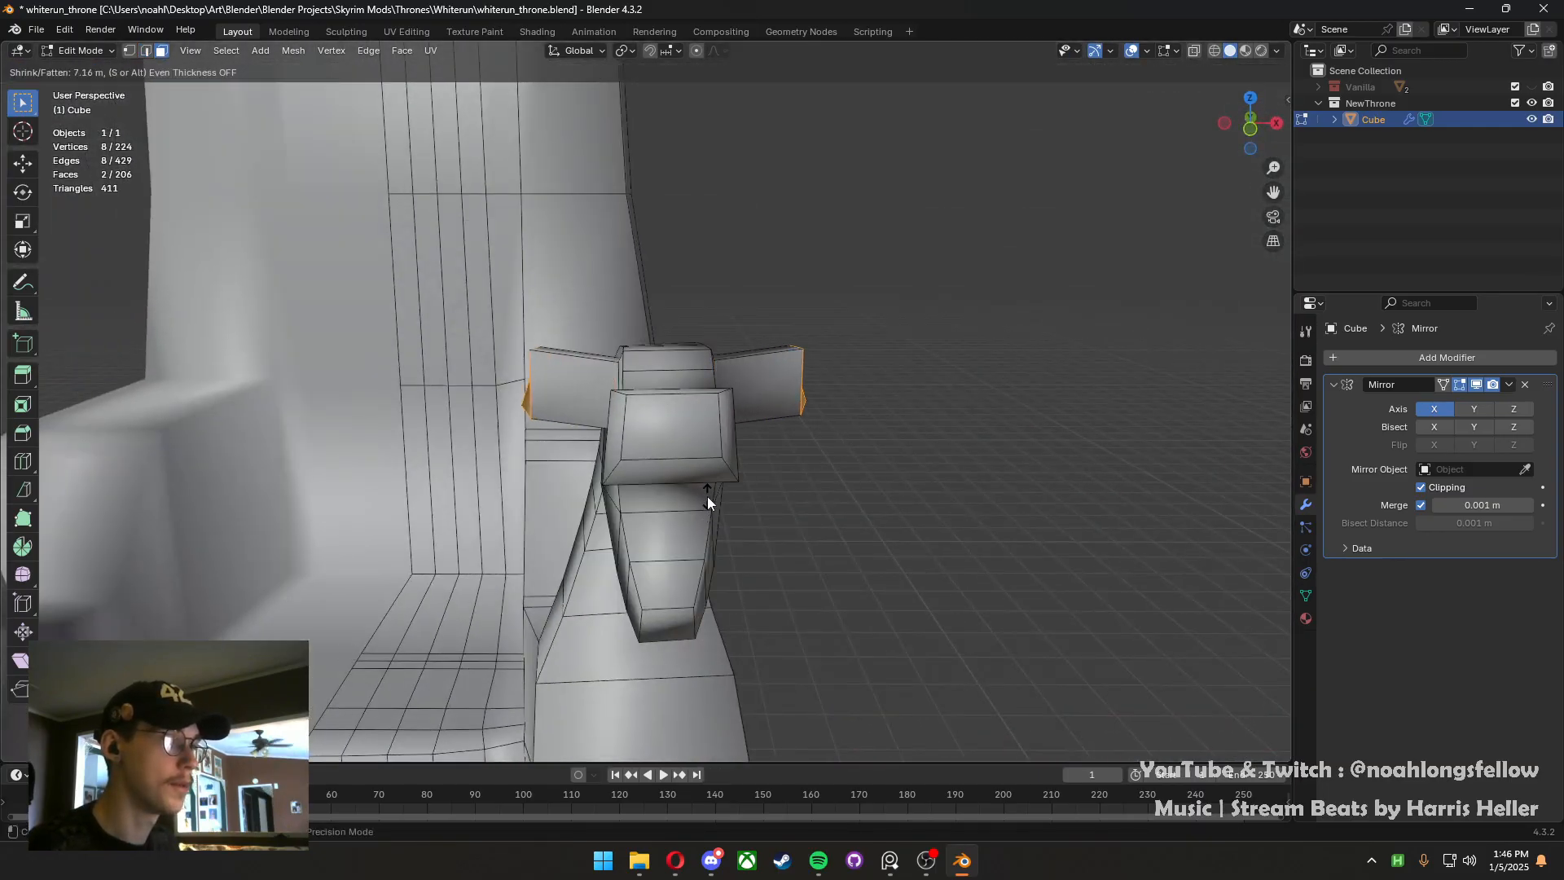
pyautogui.click(722, 556)
# Move the end faces of both horns back toward the neck in side view and scale them wider apart along X
pyautogui.moveTo(722, 557); pyautogui.dragTo(535, 472, button='middle')
pyautogui.press('KP_3')
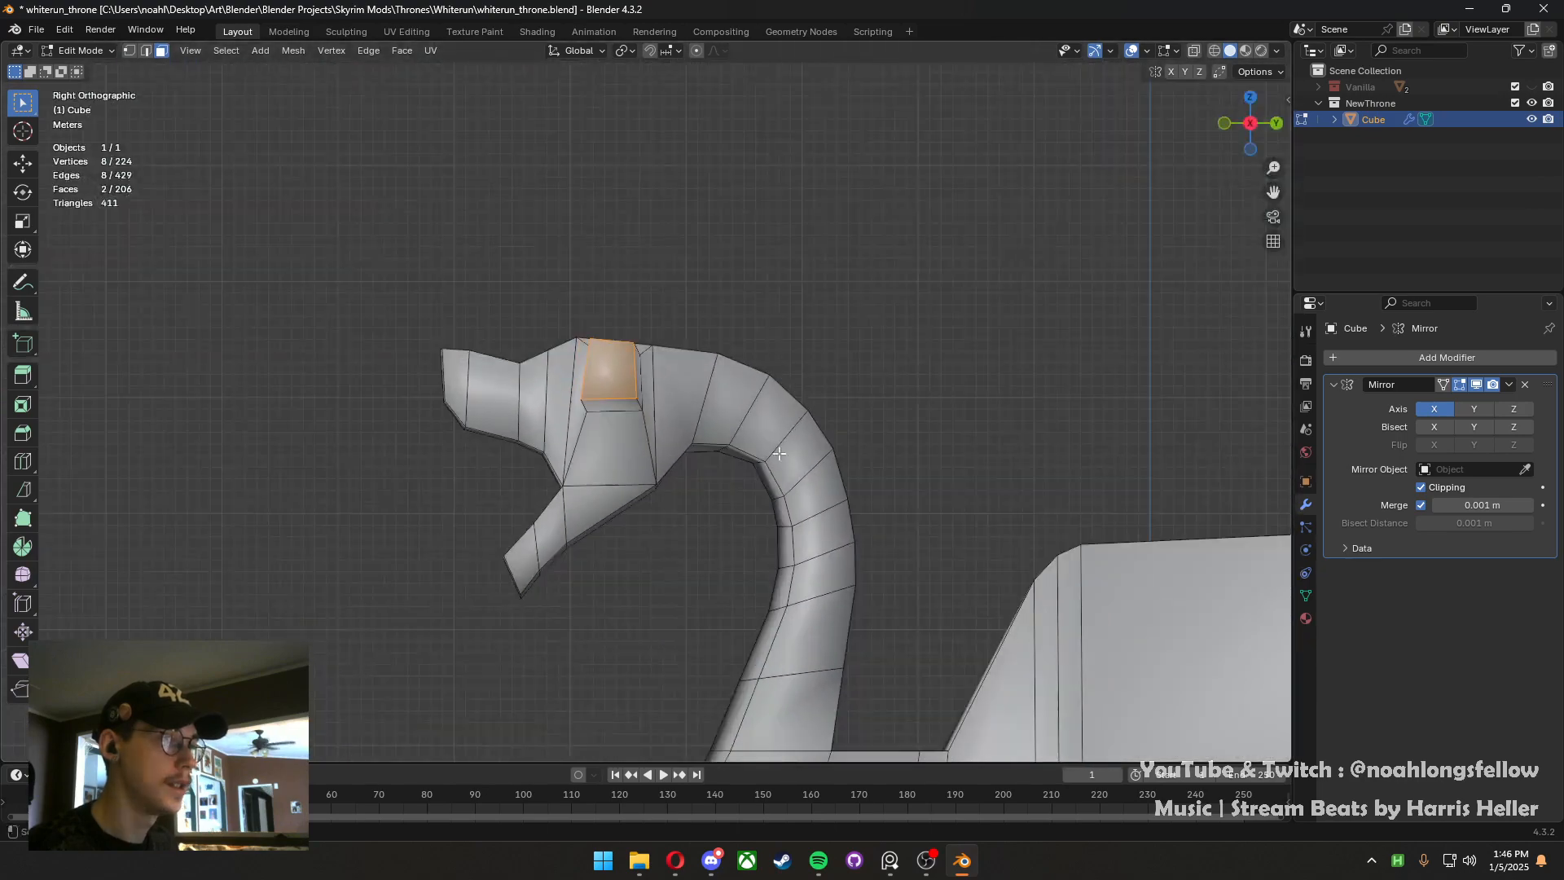
pyautogui.press('g')
pyautogui.click(778, 399)
pyautogui.moveTo(778, 399); pyautogui.dragTo(717, 324, button='middle')
pyautogui.press('s')
pyautogui.press('x')
pyautogui.click(818, 482)
pyautogui.click(741, 414)
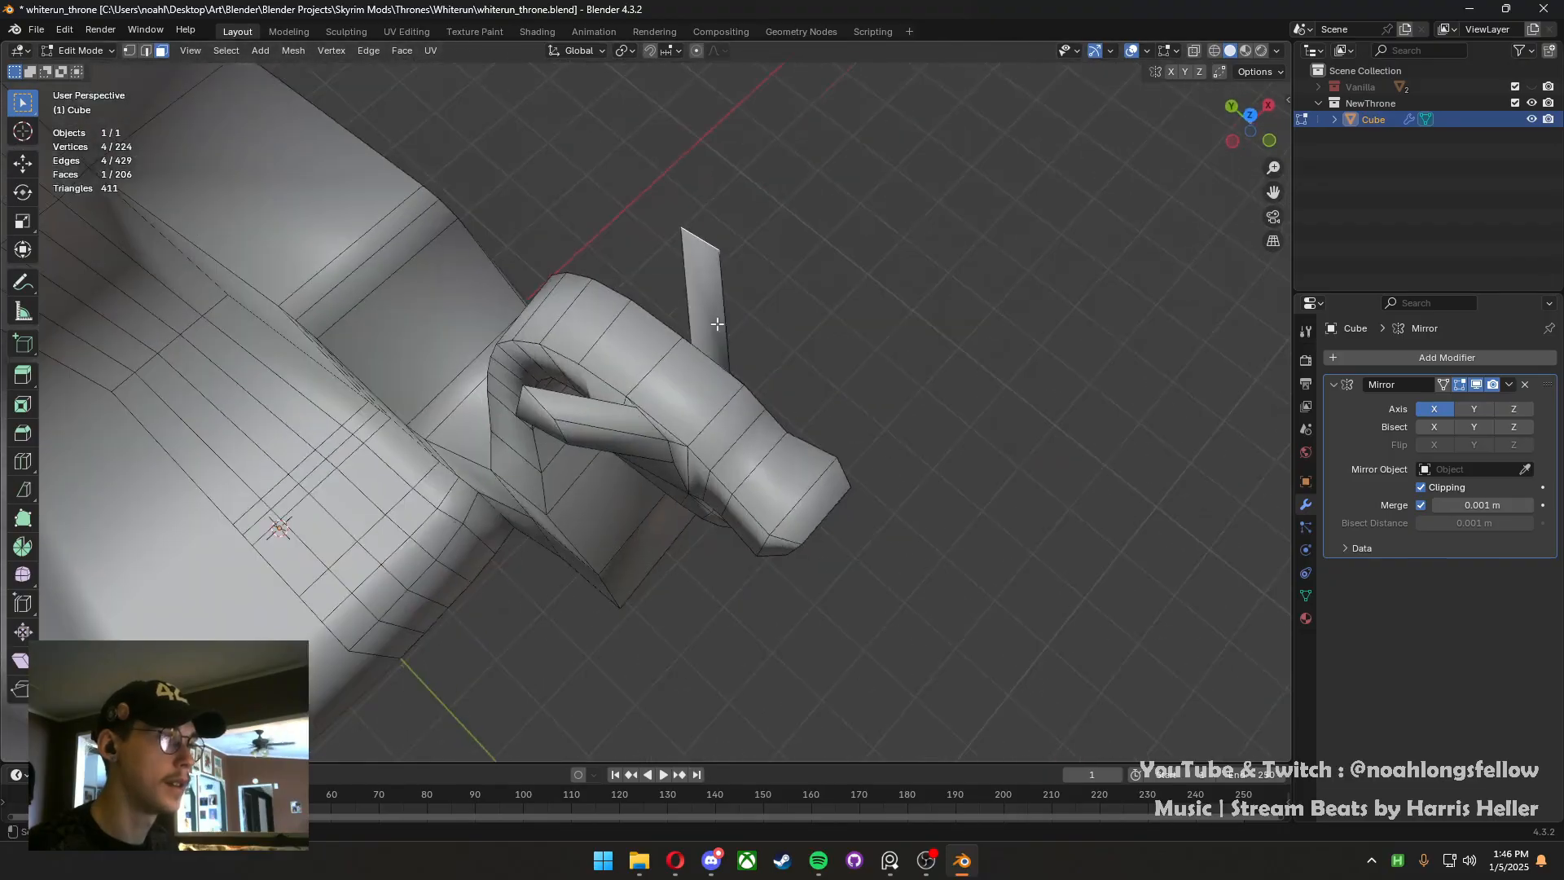
pyautogui.keyDown('shift'); pyautogui.click(542, 415); pyautogui.keyUp('shift')
pyautogui.press('s')
pyautogui.press('x')
pyautogui.press('y')
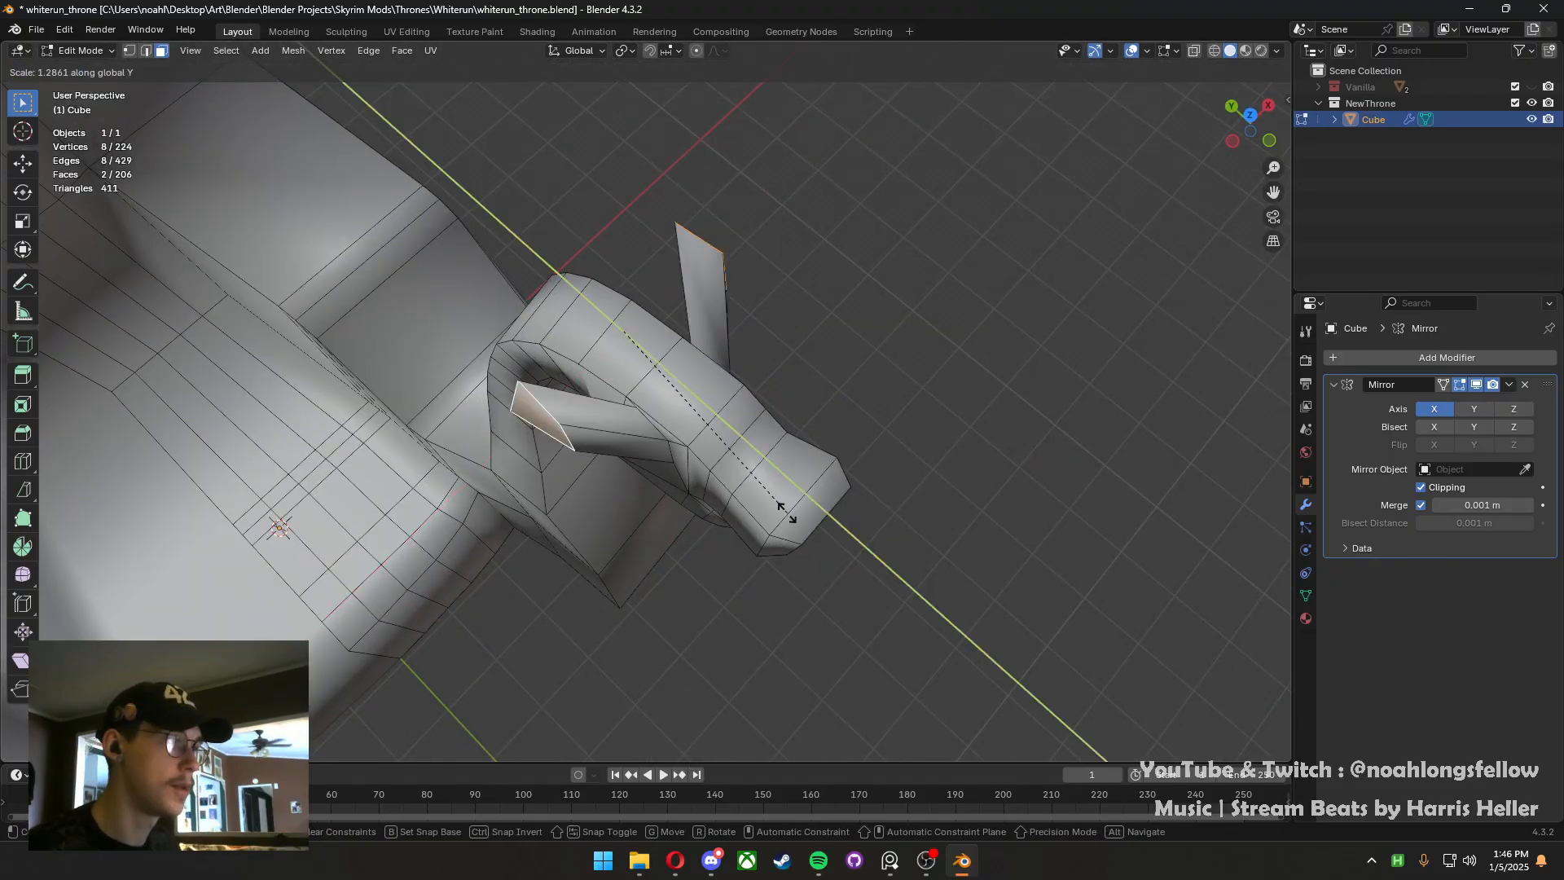
pyautogui.press('Escape')
pyautogui.press('s')
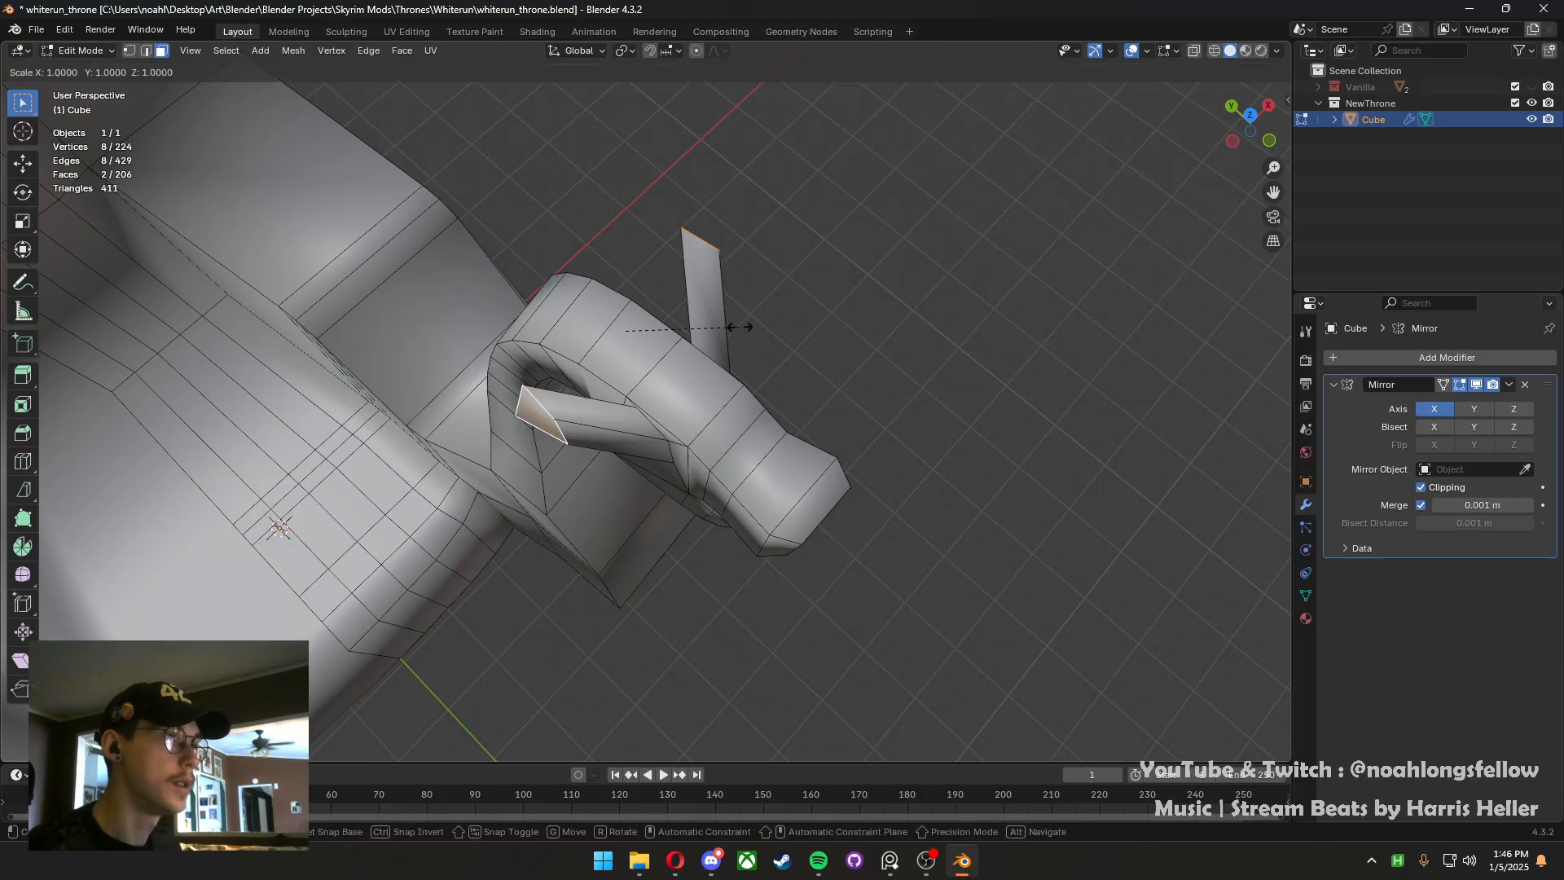
pyautogui.click(740, 327)
# Move one vertical edge of the inner horn's end face along X
pyautogui.moveTo(792, 420); pyautogui.dragTo(865, 315, button='middle')
pyautogui.scroll(1, 733, 376)
pyautogui.press('1')
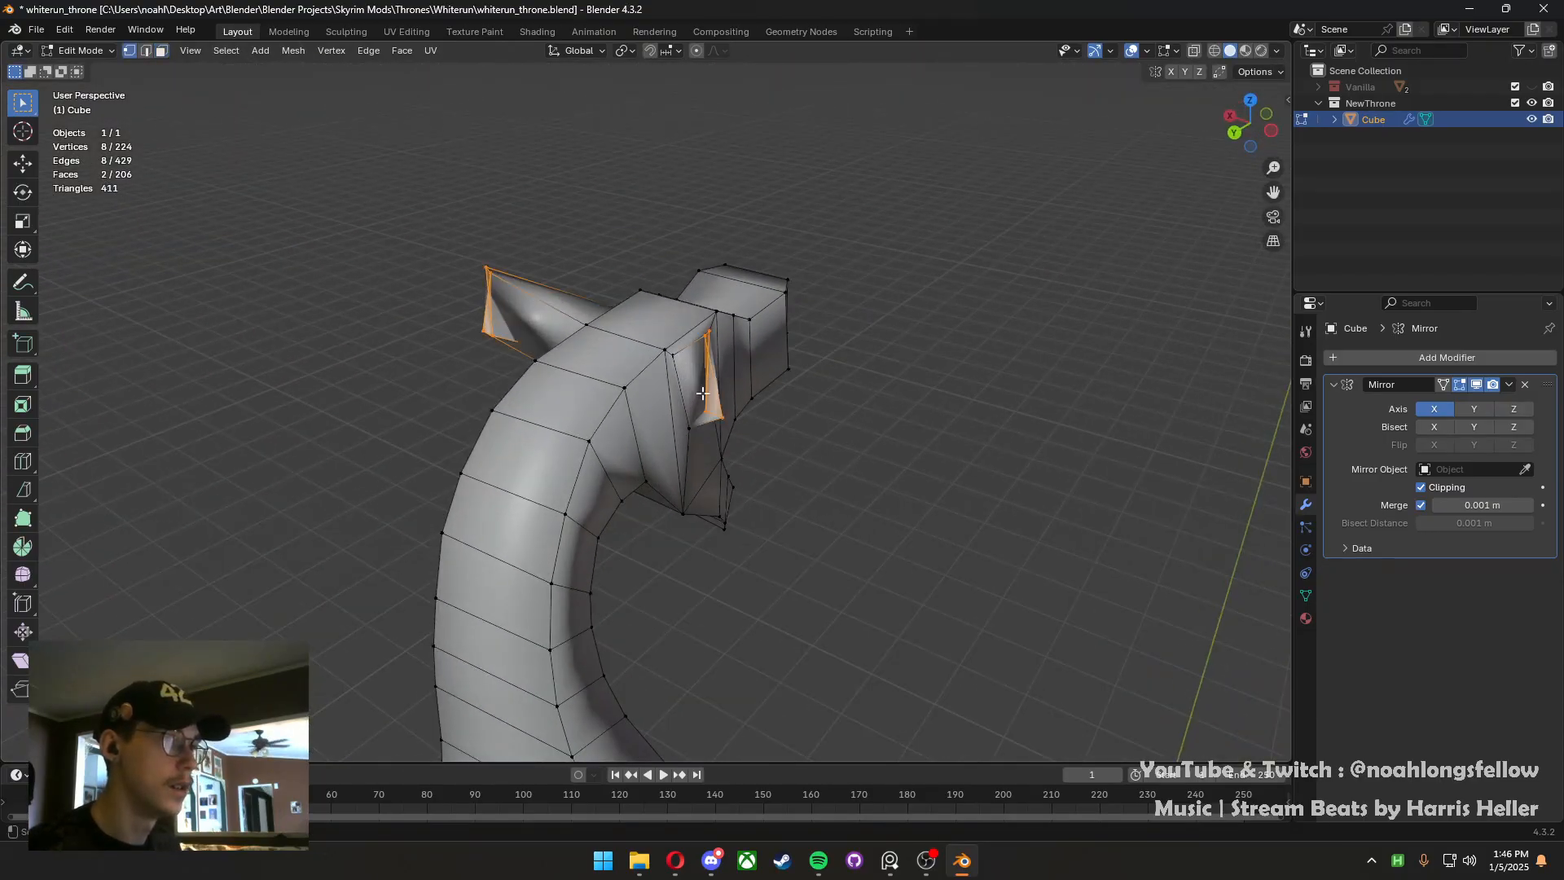
pyautogui.click(704, 410)
pyautogui.keyDown('shift'); pyautogui.click(716, 330); pyautogui.keyUp('shift')
pyautogui.press('g')
pyautogui.press('x')
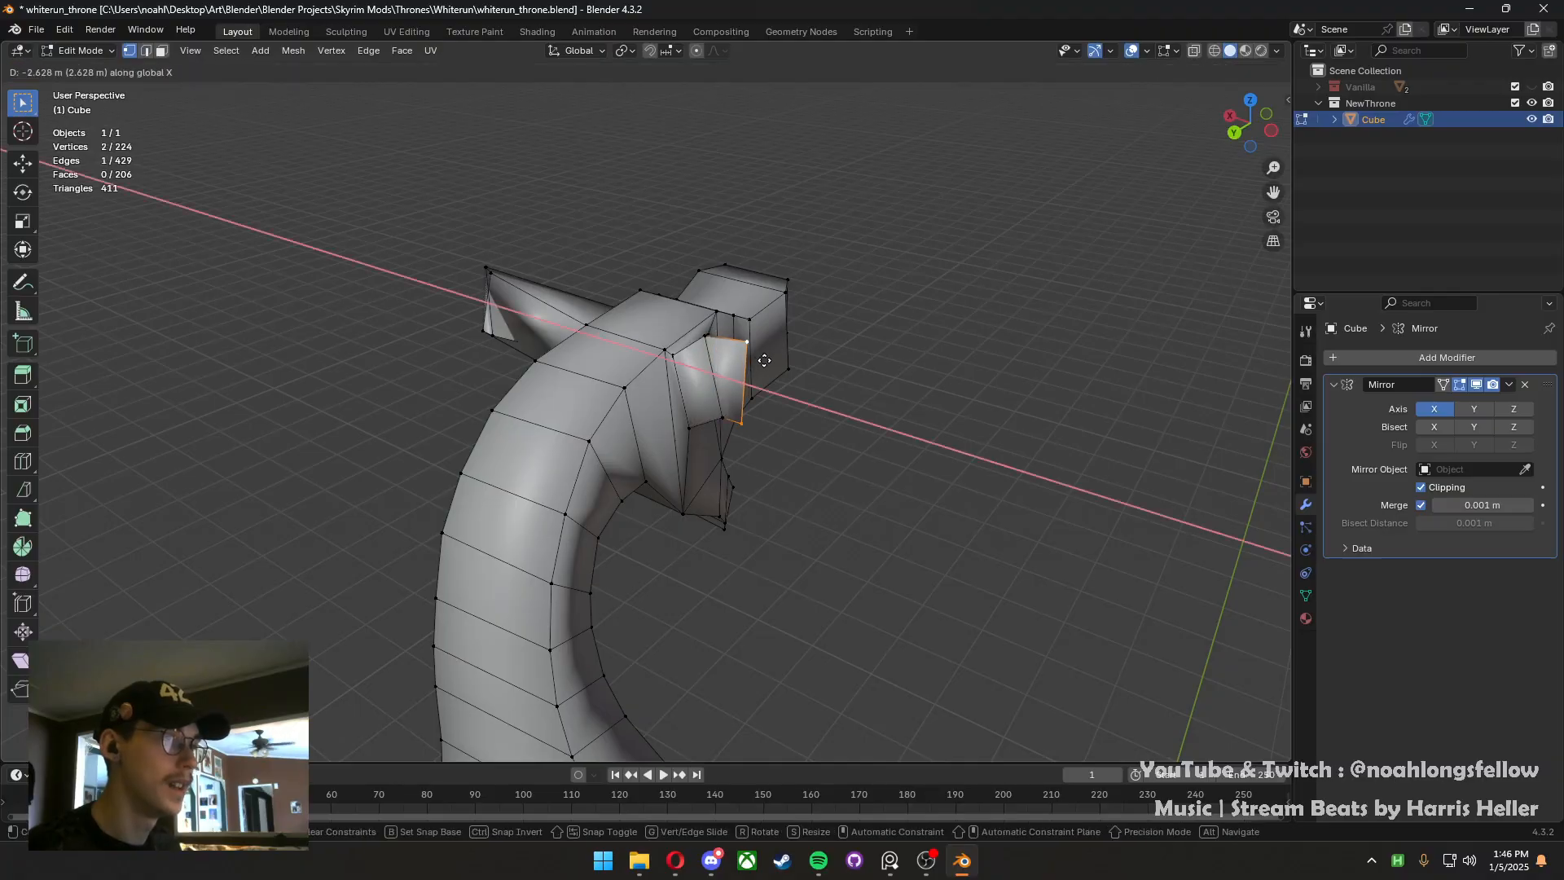
pyautogui.click(705, 390)
# Move the matching vertical edge of the outer horn's end face along X
pyautogui.moveTo(704, 390); pyautogui.dragTo(554, 368, button='middle')
pyautogui.click(611, 365)
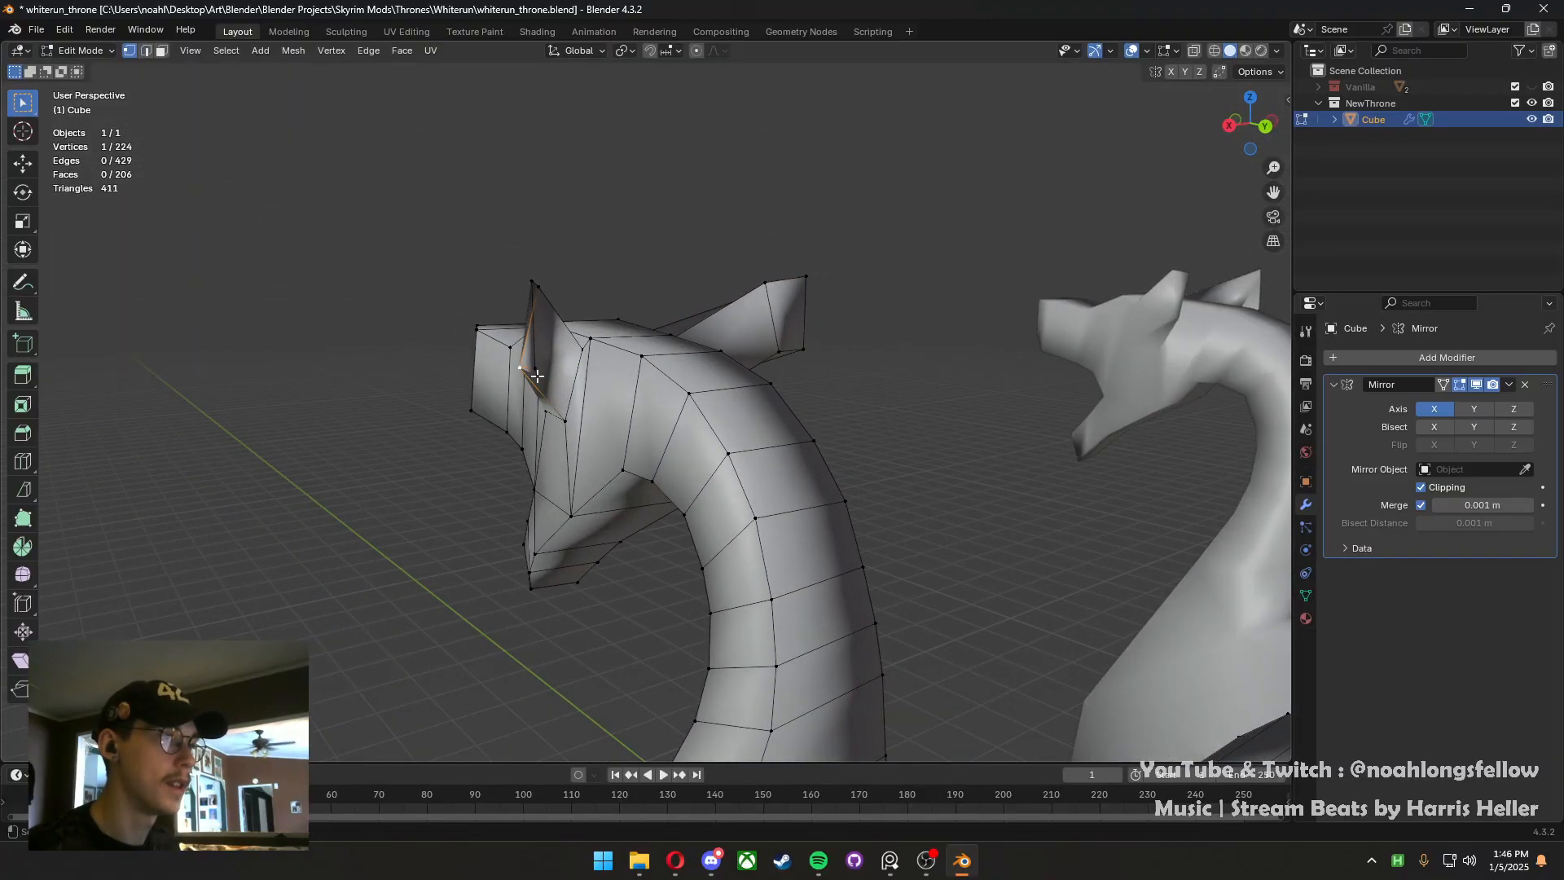
pyautogui.click(527, 287)
pyautogui.press('g')
pyautogui.moveTo(689, 396); pyautogui.dragTo(794, 489, button='middle')
pyautogui.press('x')
pyautogui.click(585, 420)
# Add one centred edge loop around the middle of each horn
pyautogui.scroll(-3, 584, 420)
pyautogui.hotkey('ctrl', 'r')
pyautogui.click(761, 479)
pyautogui.rightClick(761, 478)
pyautogui.hotkey('ctrl', 'r')
pyautogui.click(591, 325)
pyautogui.rightClick(590, 324)
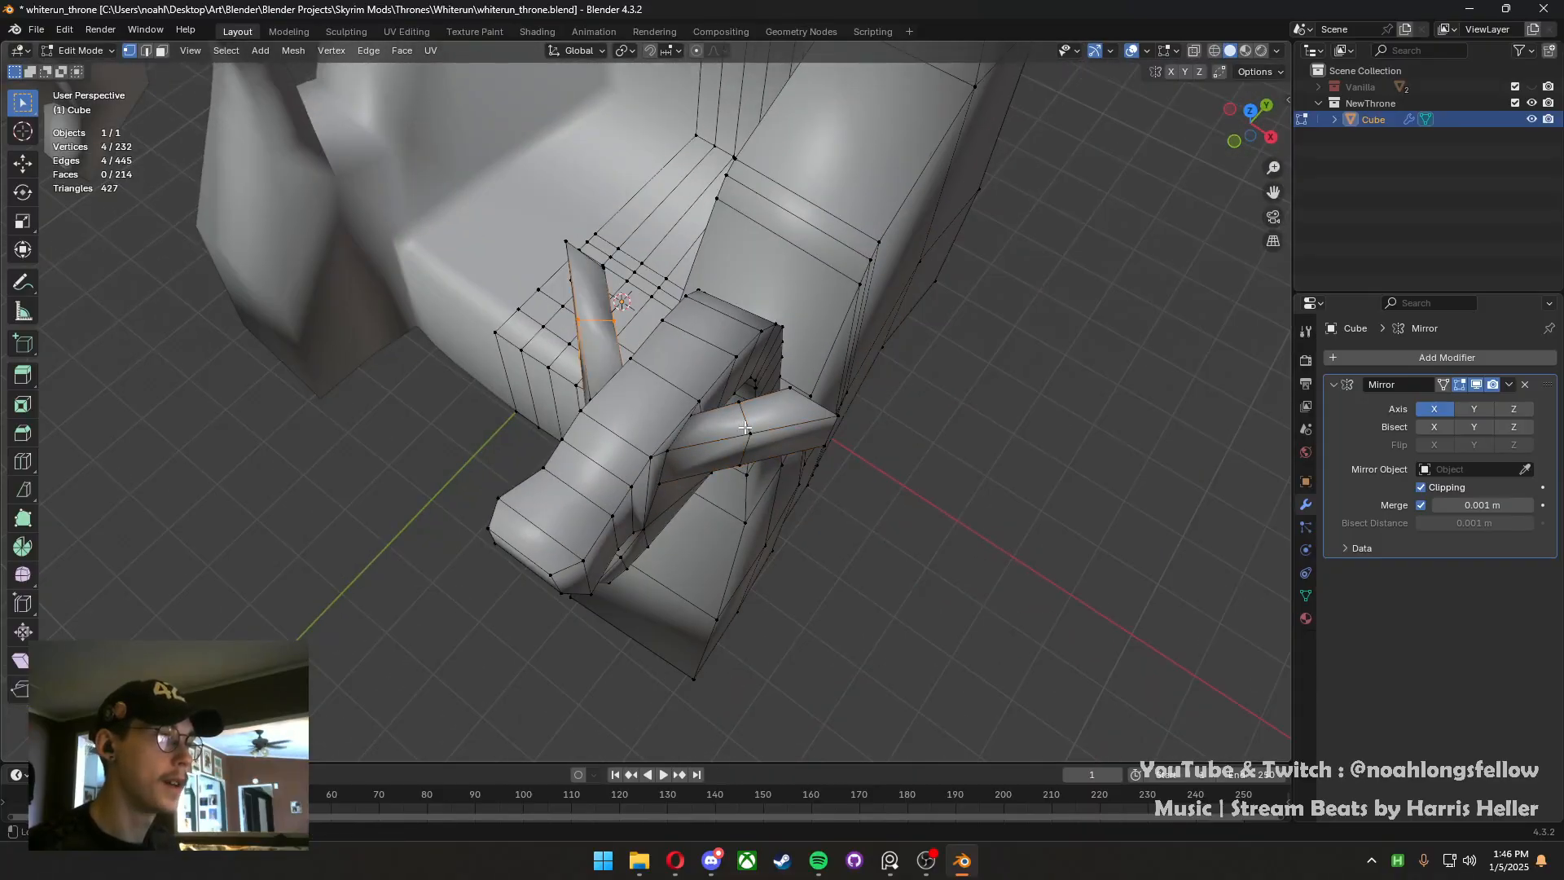
# Select the middle edge loops of both horns and move them toward the snout in top view to bend the horns
pyautogui.press('2')
pyautogui.keyDown('alt'); pyautogui.keyDown('shift'); pyautogui.click(745, 428); pyautogui.keyUp('shift'); pyautogui.keyUp('alt')
pyautogui.press('KP_7')
pyautogui.press('g')
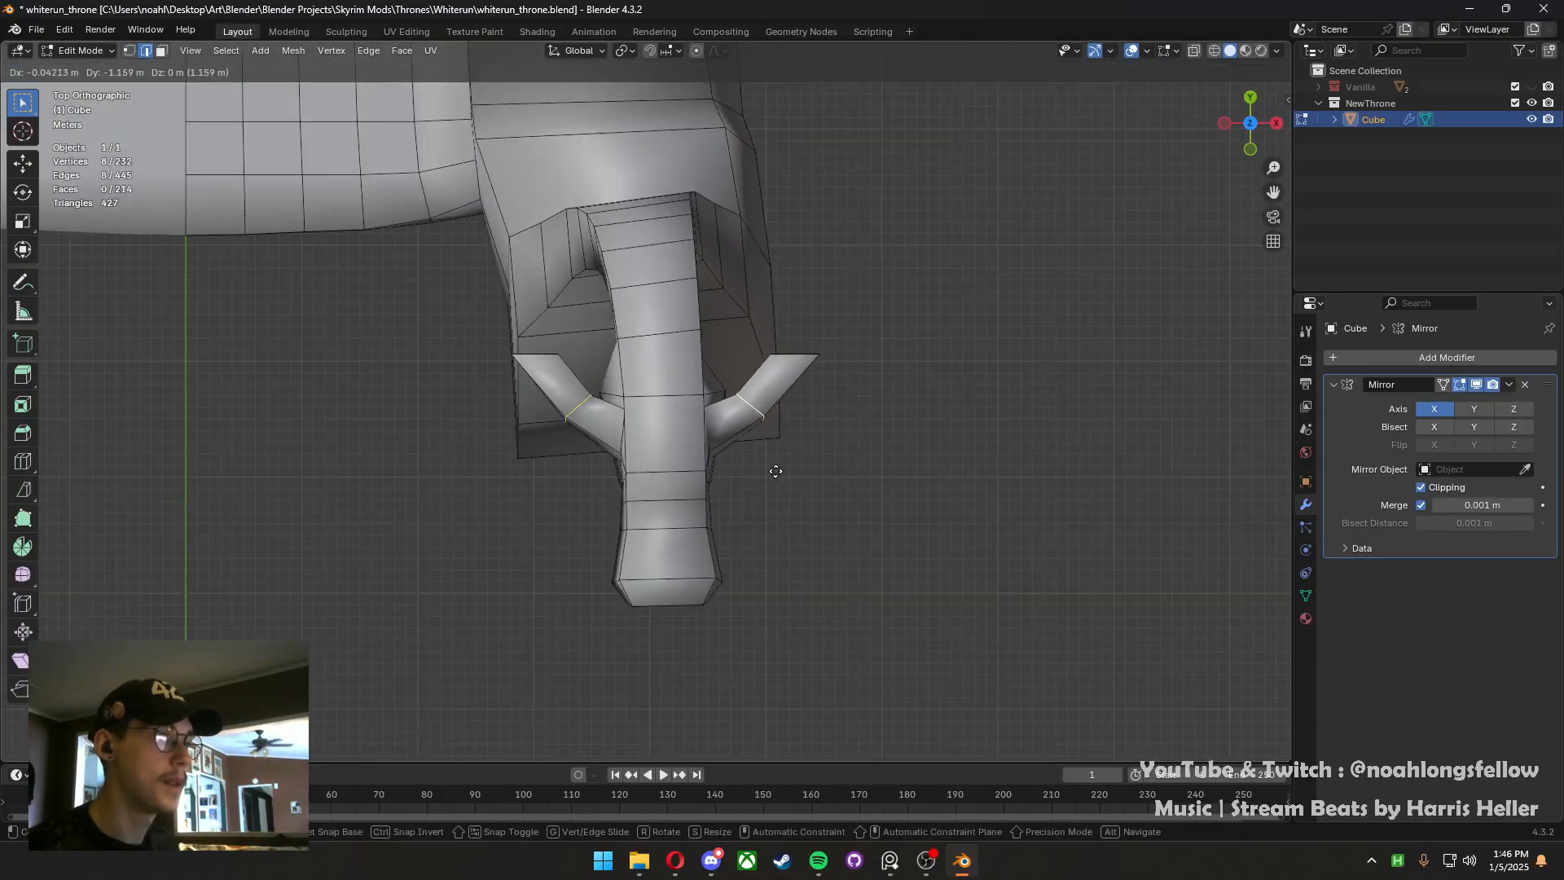
pyautogui.click(777, 512)
# Select the end faces of both horns and check the transform pivot point options
pyautogui.moveTo(723, 487); pyautogui.dragTo(448, 304, button='middle')
pyautogui.press('3')
pyautogui.click(593, 327)
pyautogui.moveTo(593, 328); pyautogui.dragTo(772, 345, button='middle')
pyautogui.keyDown('shift'); pyautogui.click(772, 345); pyautogui.keyUp('shift')
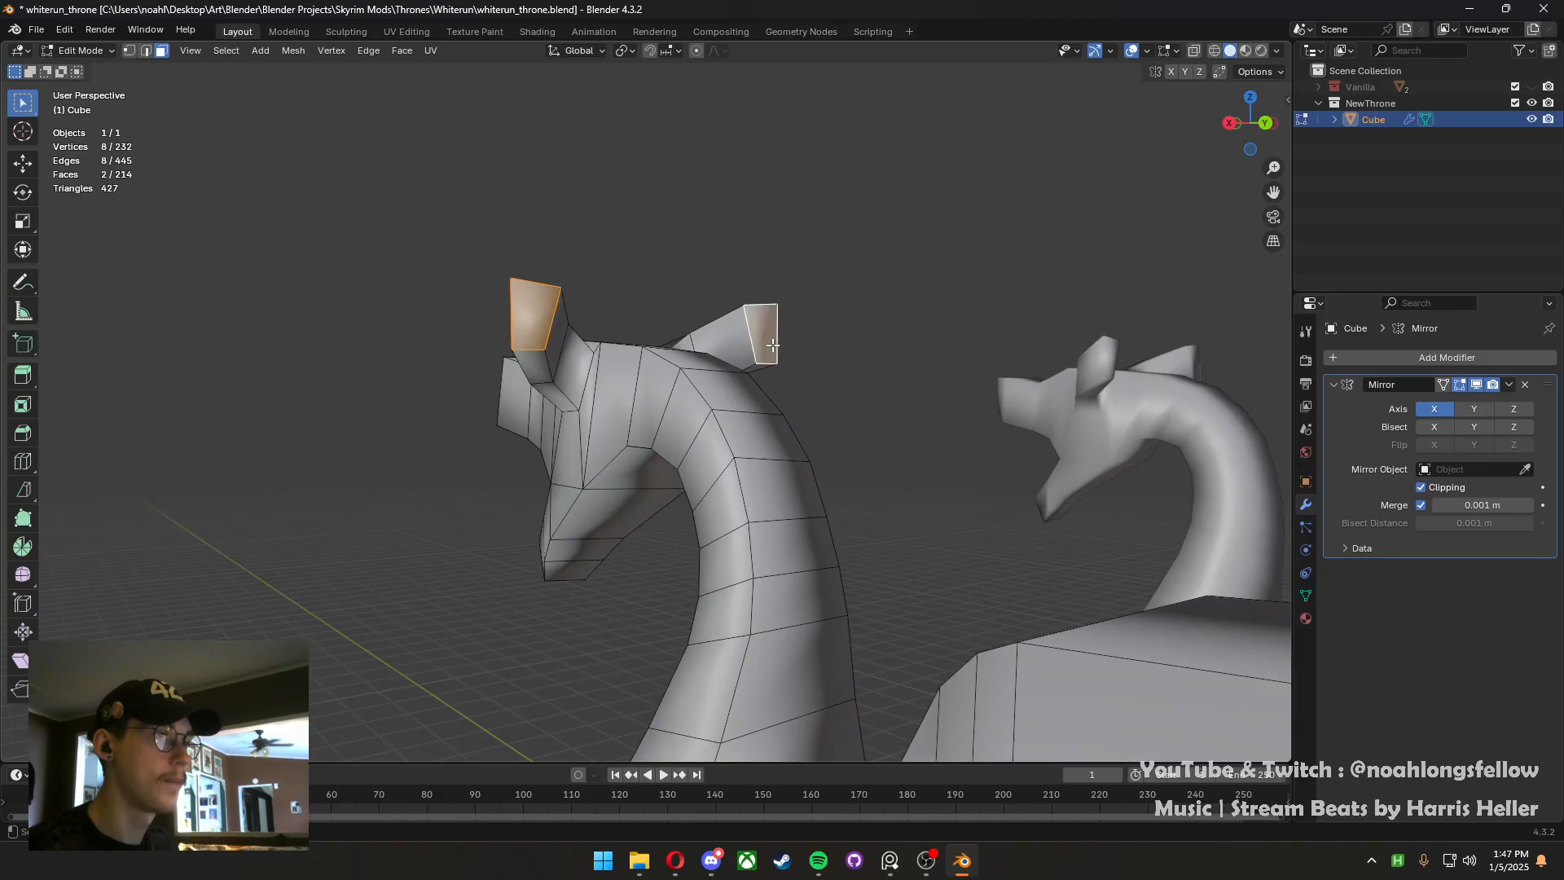
pyautogui.click(624, 51)
pyautogui.click(625, 51)
pyautogui.click(623, 51)
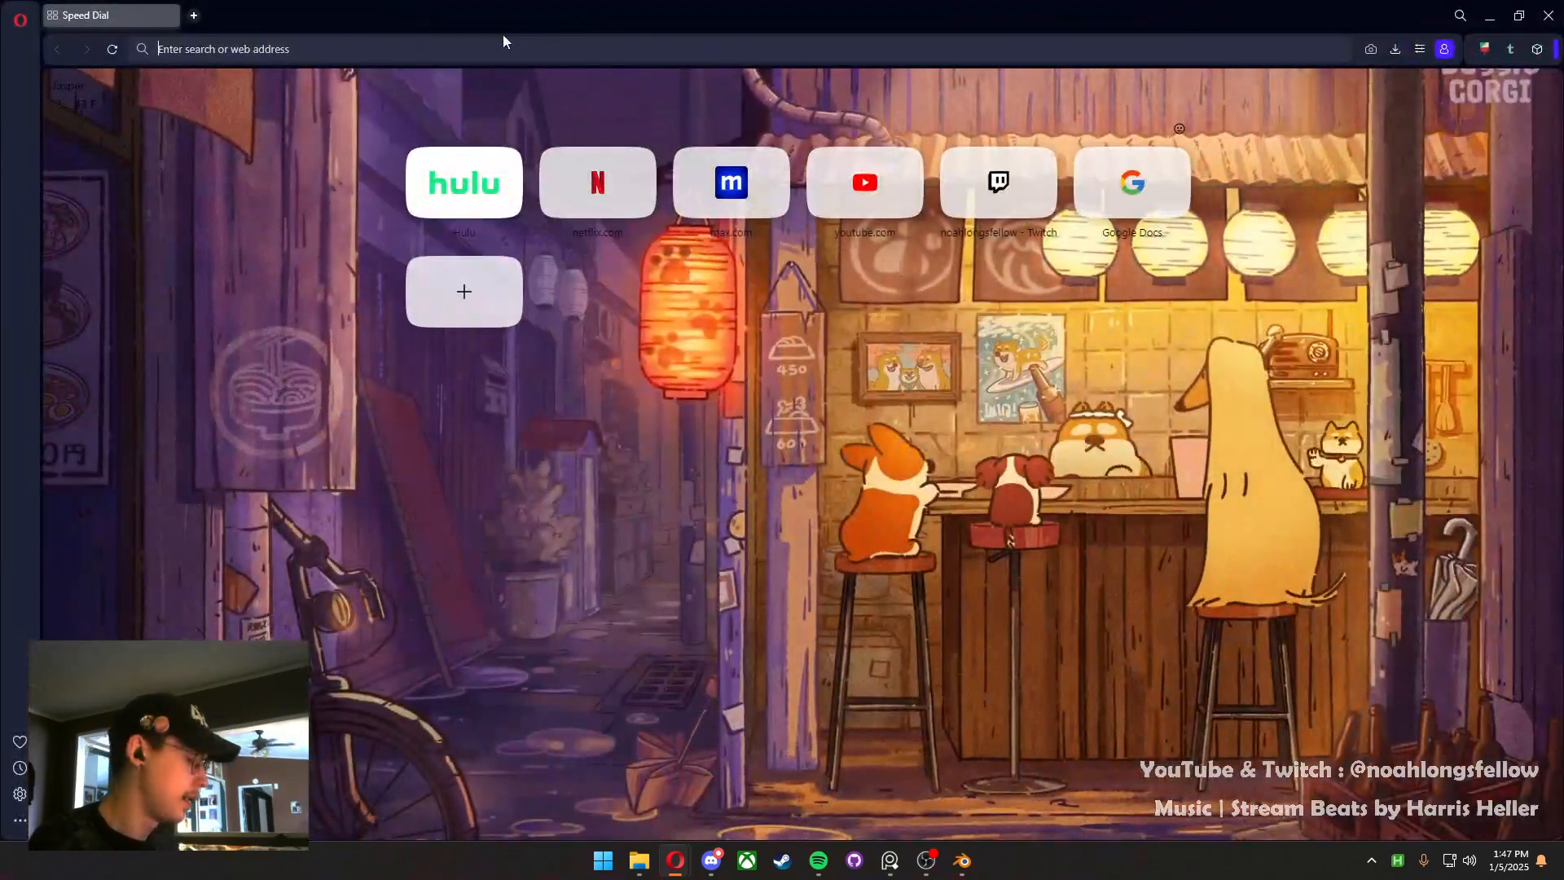
# Search the web for "blender change pivot point hotkey" in the browser, then return to Blender
pyautogui.write('blender')
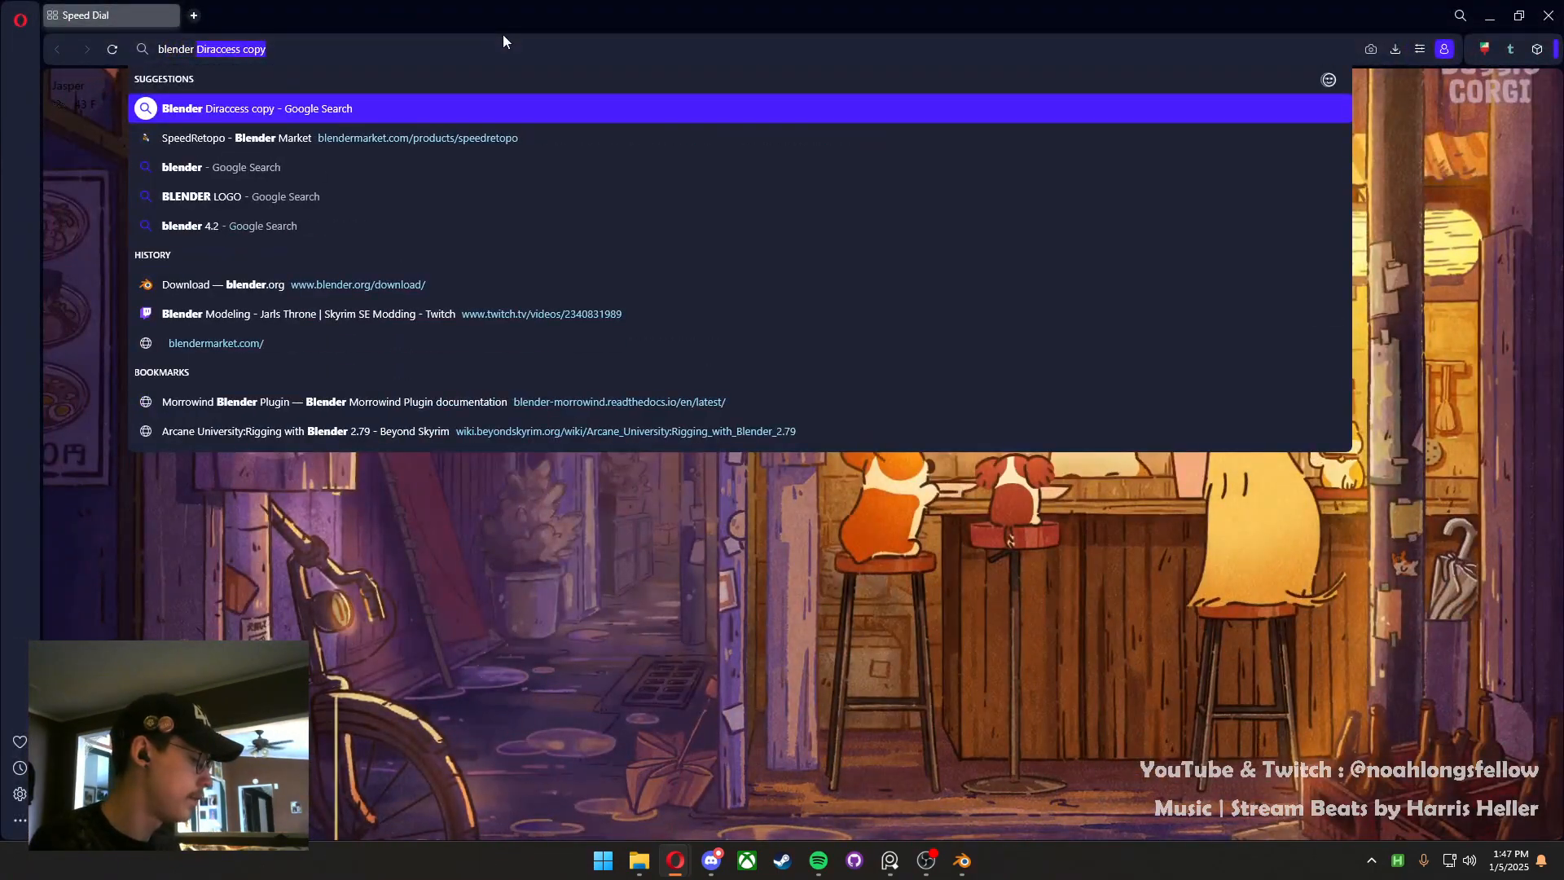
pyautogui.write(' change pivot ')
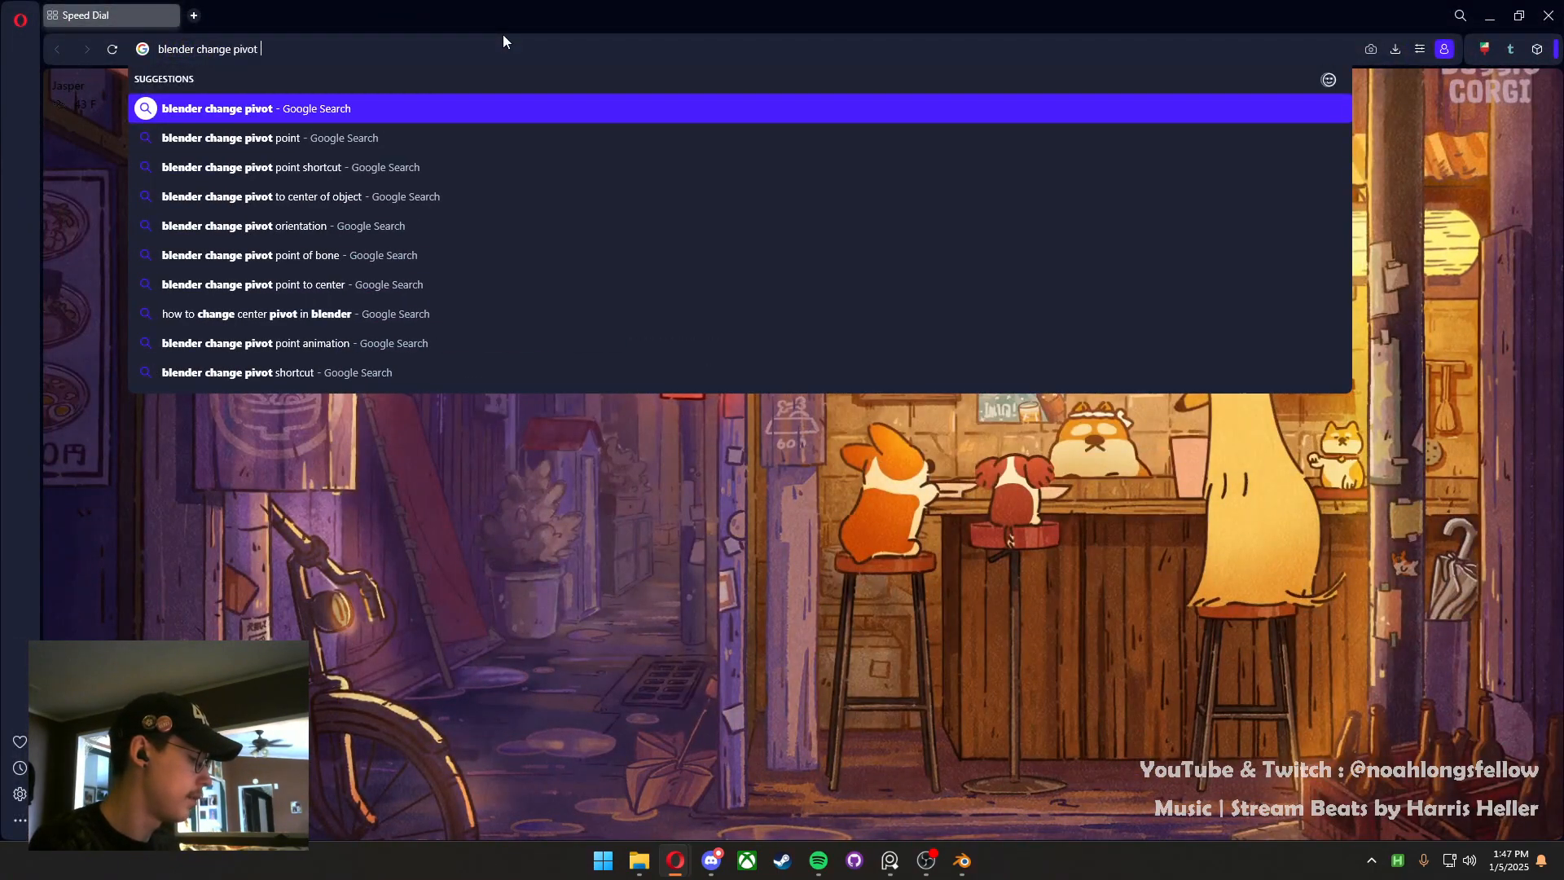
pyautogui.write('point hotk')
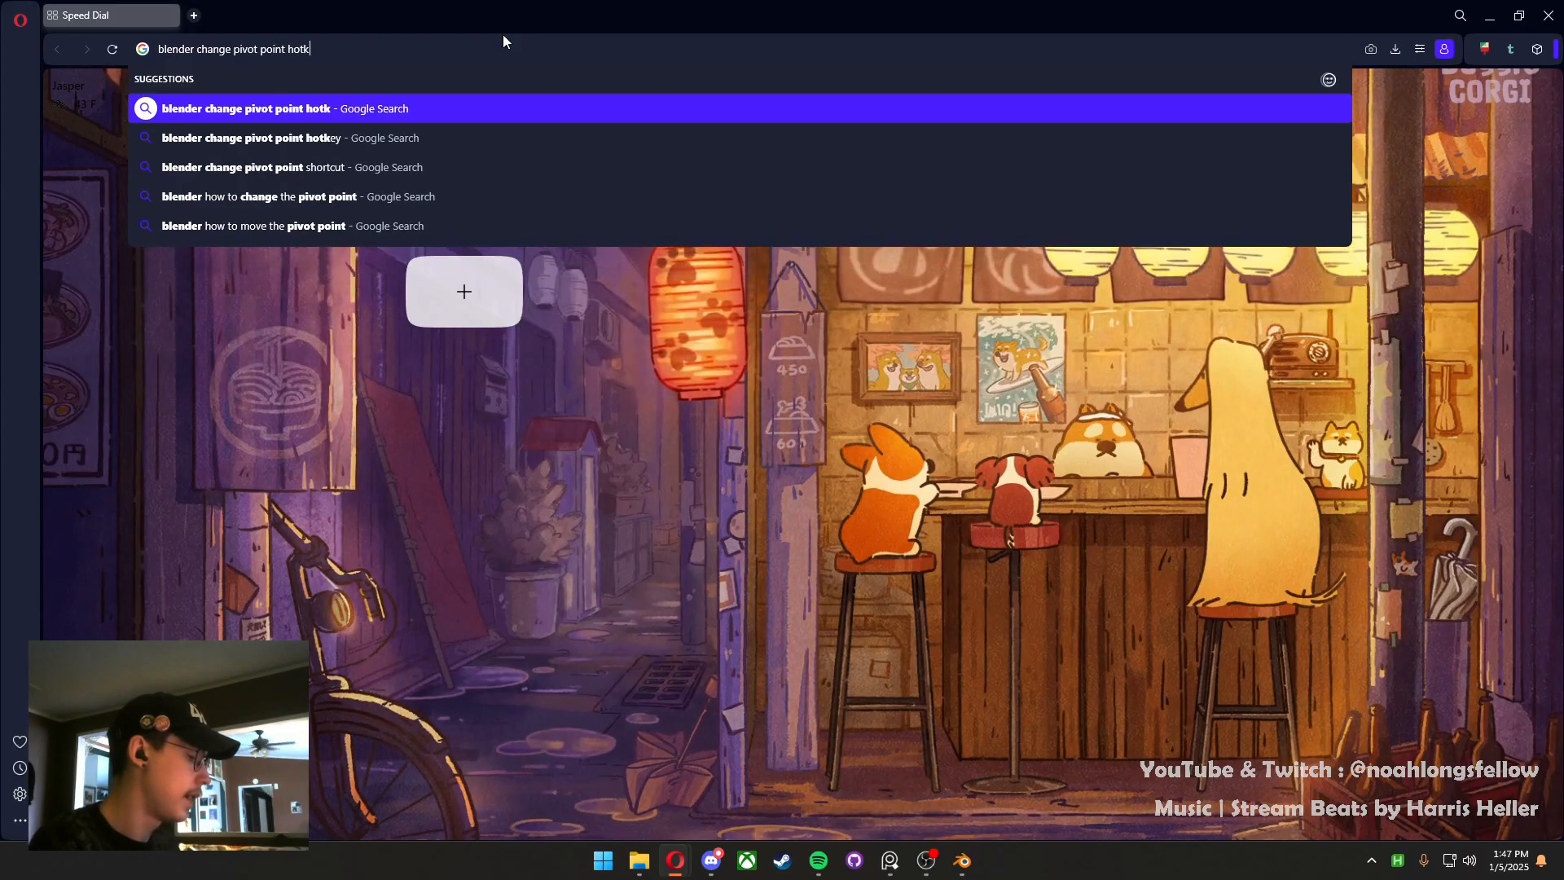
pyautogui.write('ey')
pyautogui.press('Return')
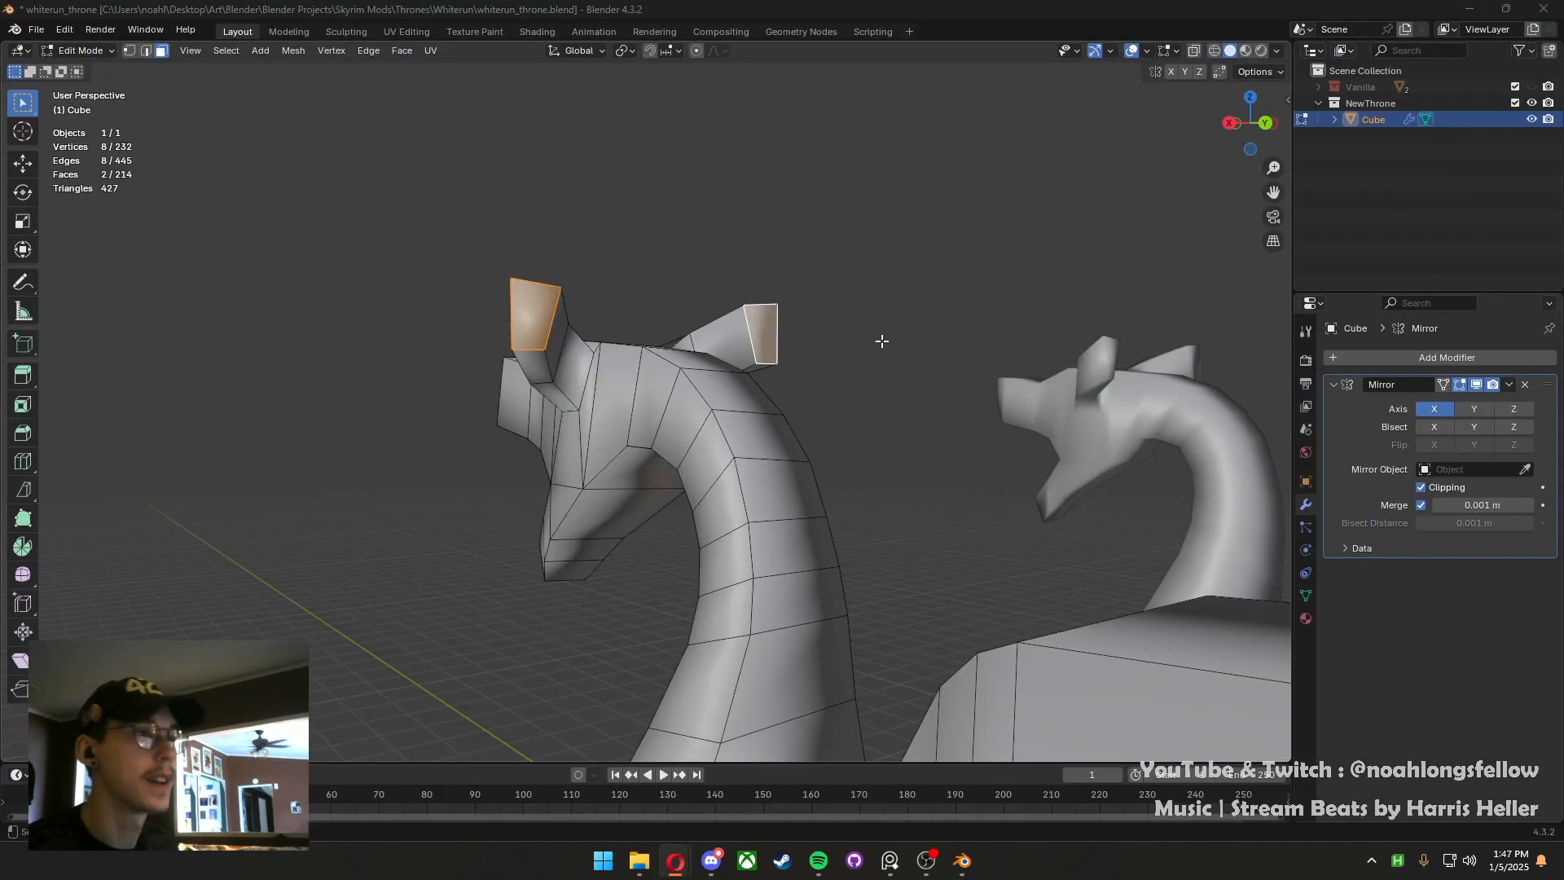
pyautogui.click(1490, 16)
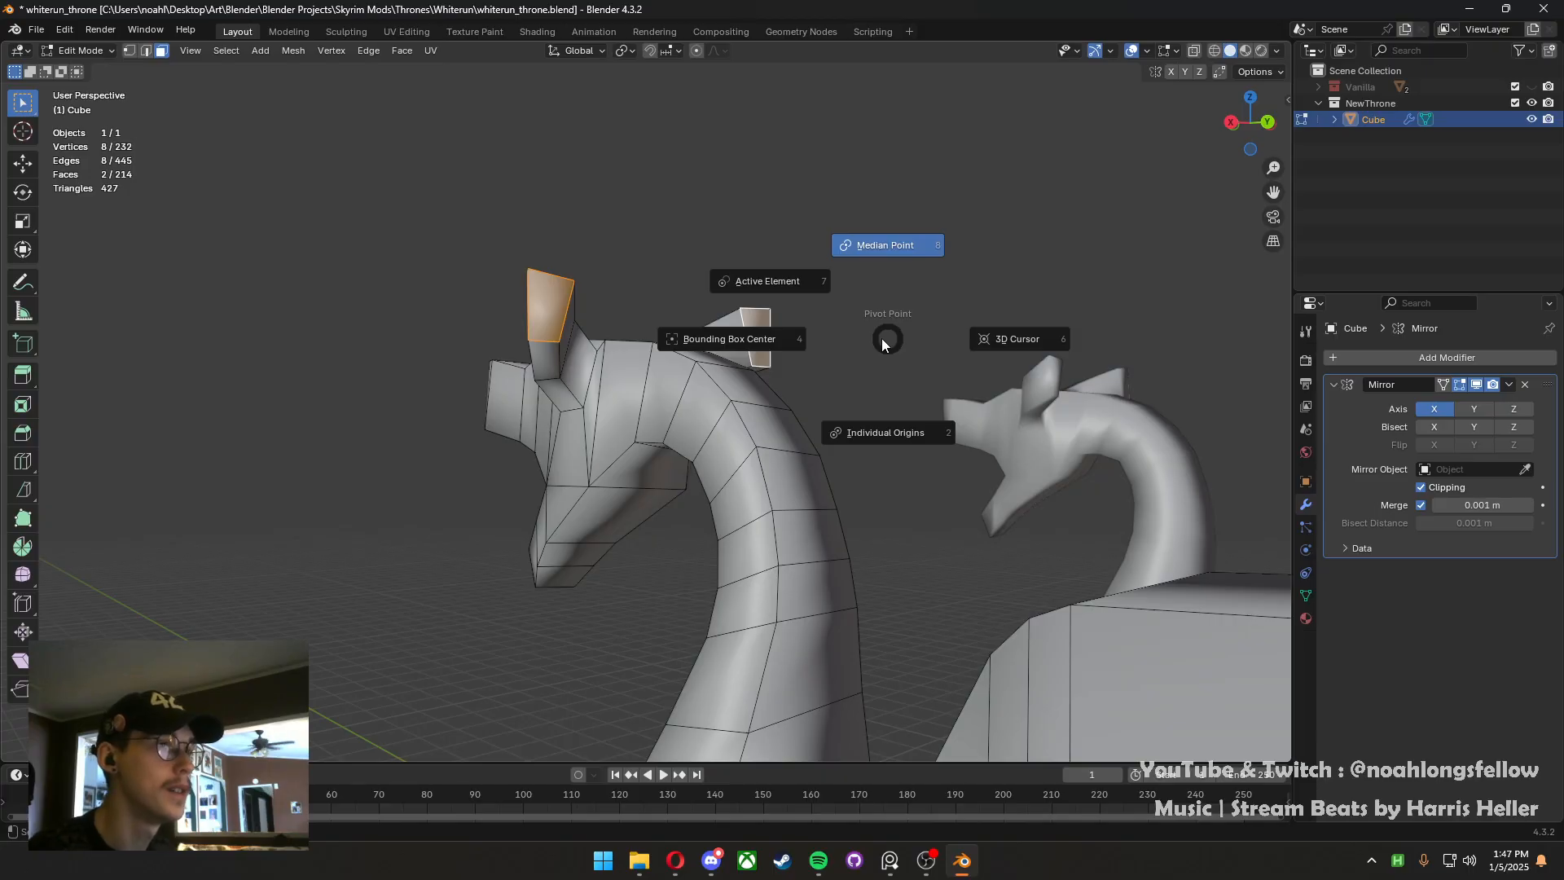
# Set the pivot point to Individual Origins and scale down the end faces of both horns
pyautogui.click(880, 492)
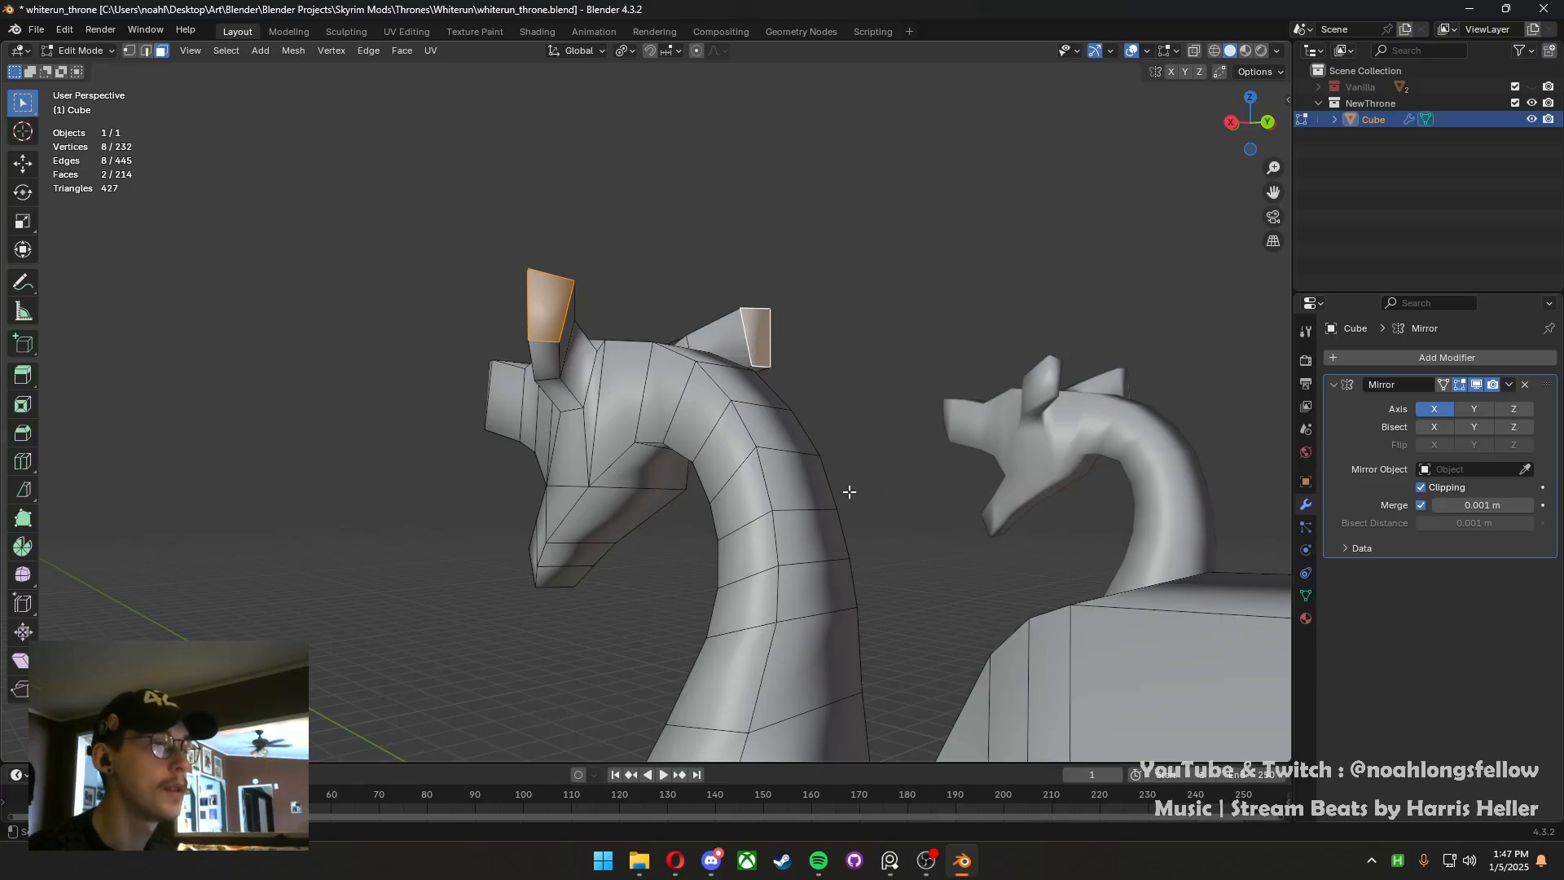
pyautogui.moveTo(787, 381); pyautogui.dragTo(687, 410, button='middle')
pyautogui.scroll(6, 687, 411)
pyautogui.scroll(-6, 826, 436)
pyautogui.press('s')
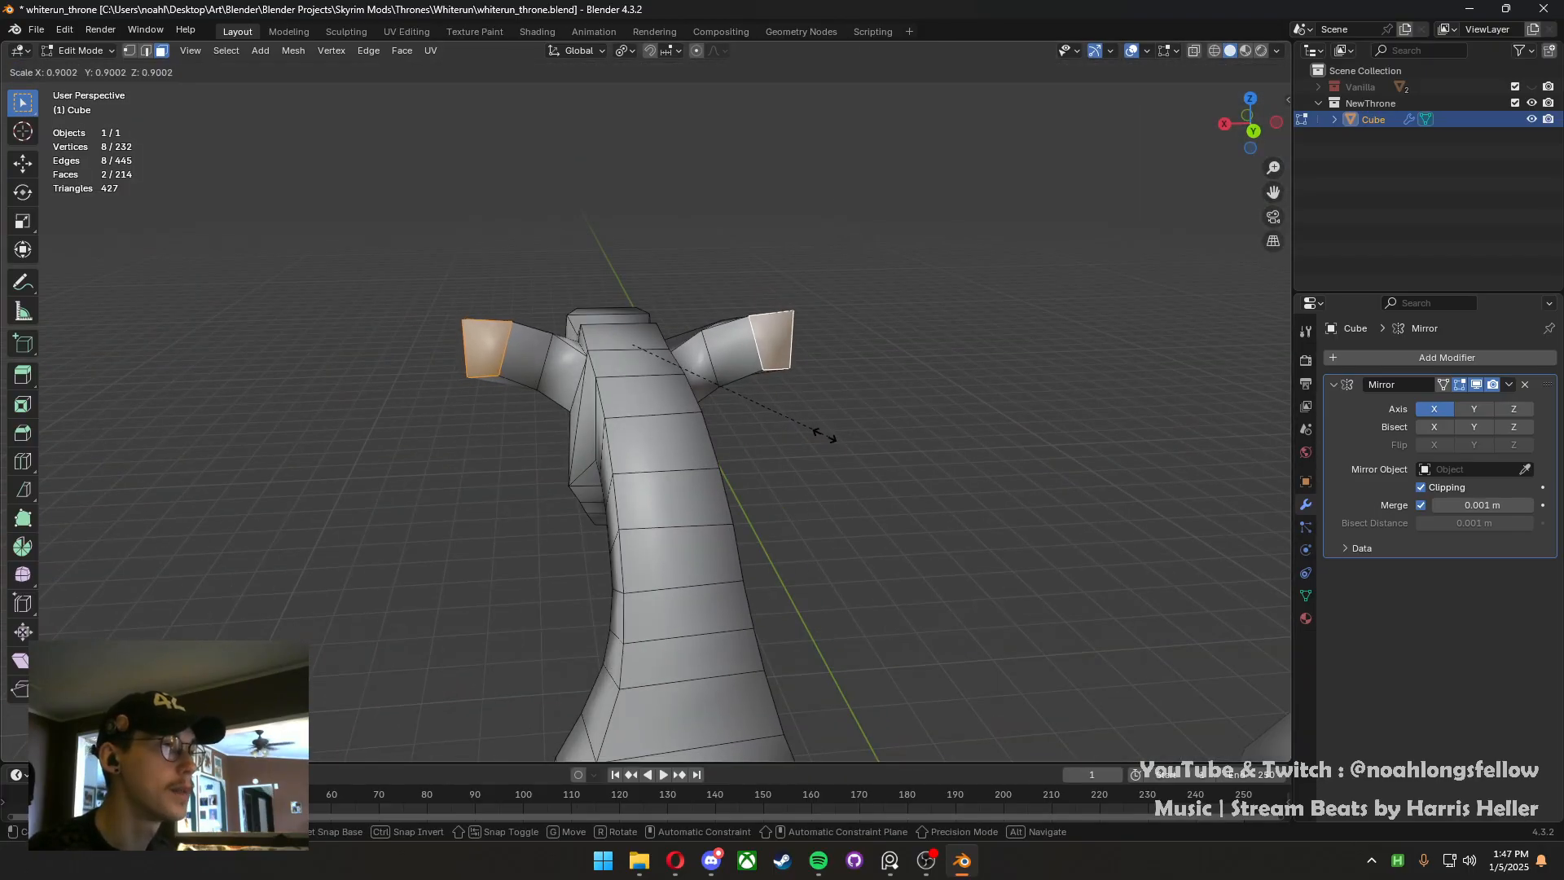
pyautogui.click(767, 407)
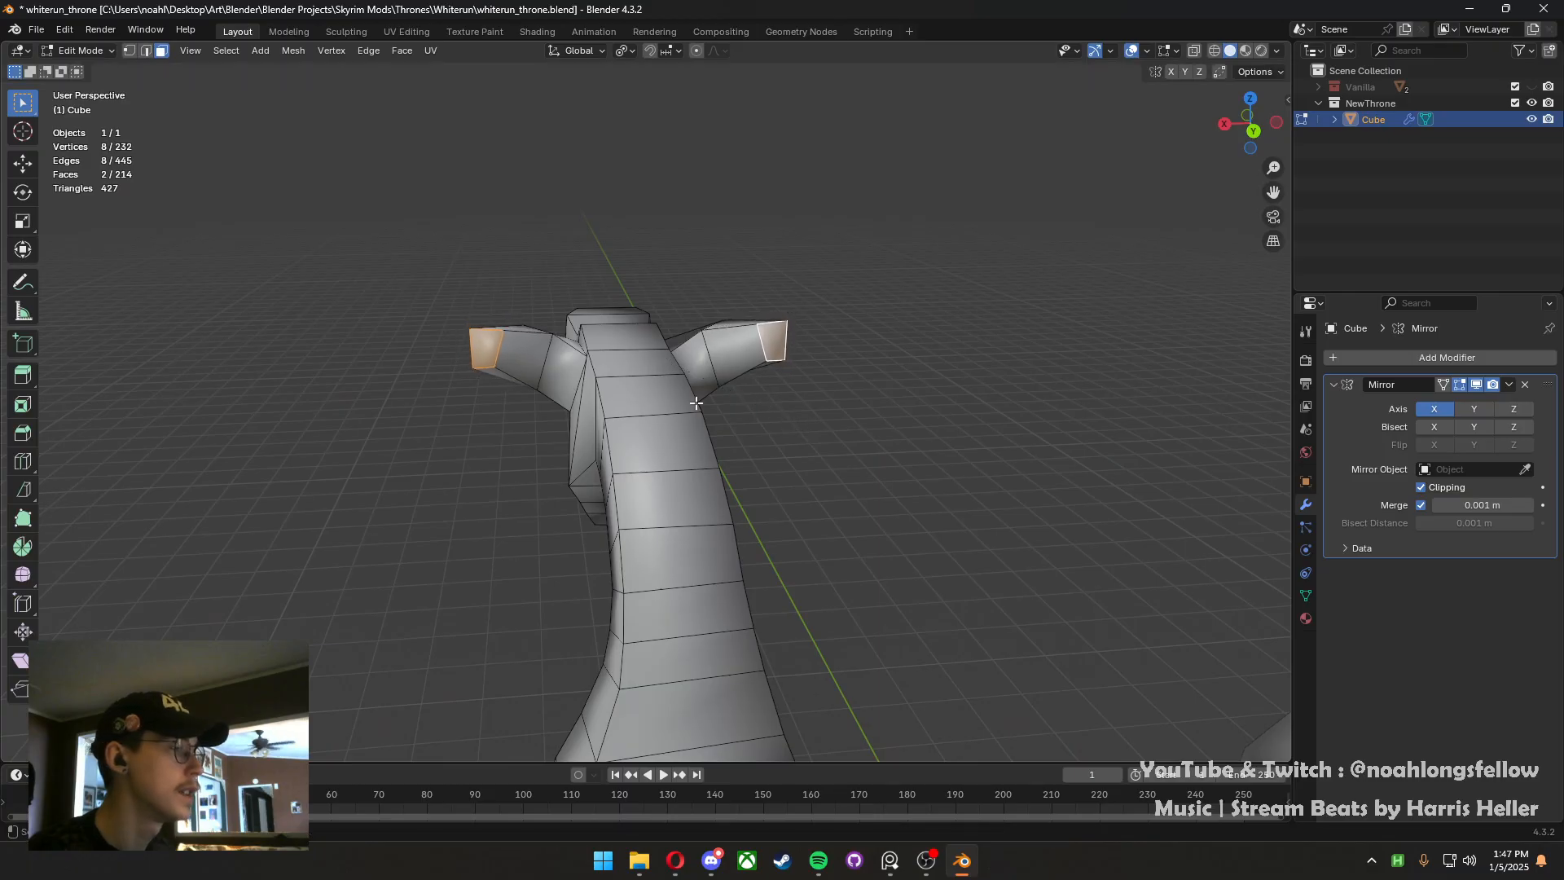
# Close the browser window holding the pivot point hotkey search
pyautogui.moveTo(557, 393); pyautogui.dragTo(728, 395, button='middle')
pyautogui.scroll(3, 729, 396)
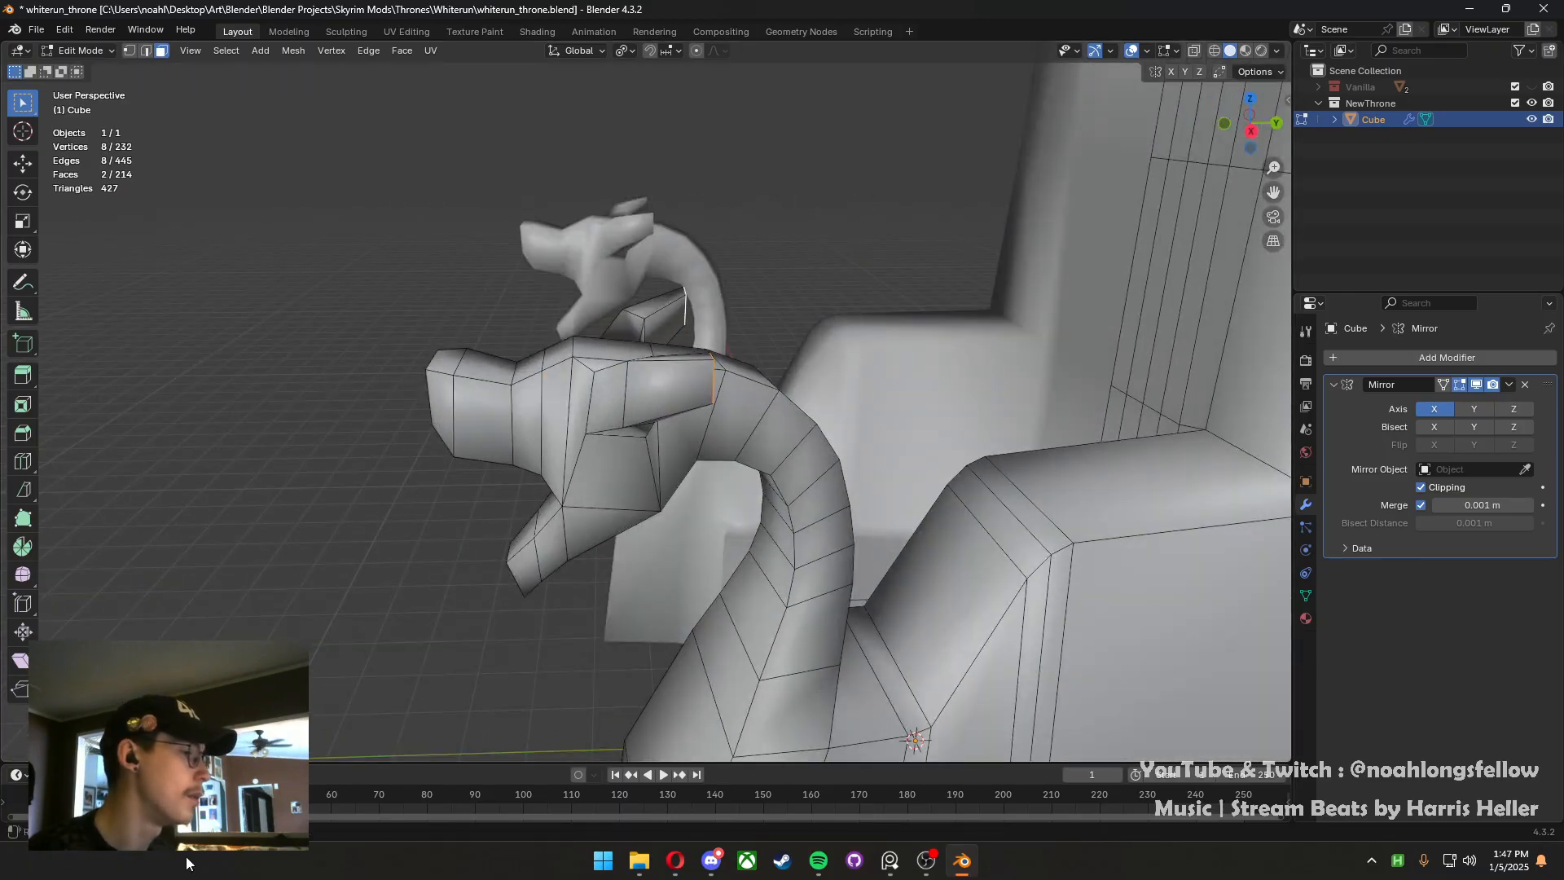
pyautogui.moveTo(675, 860)
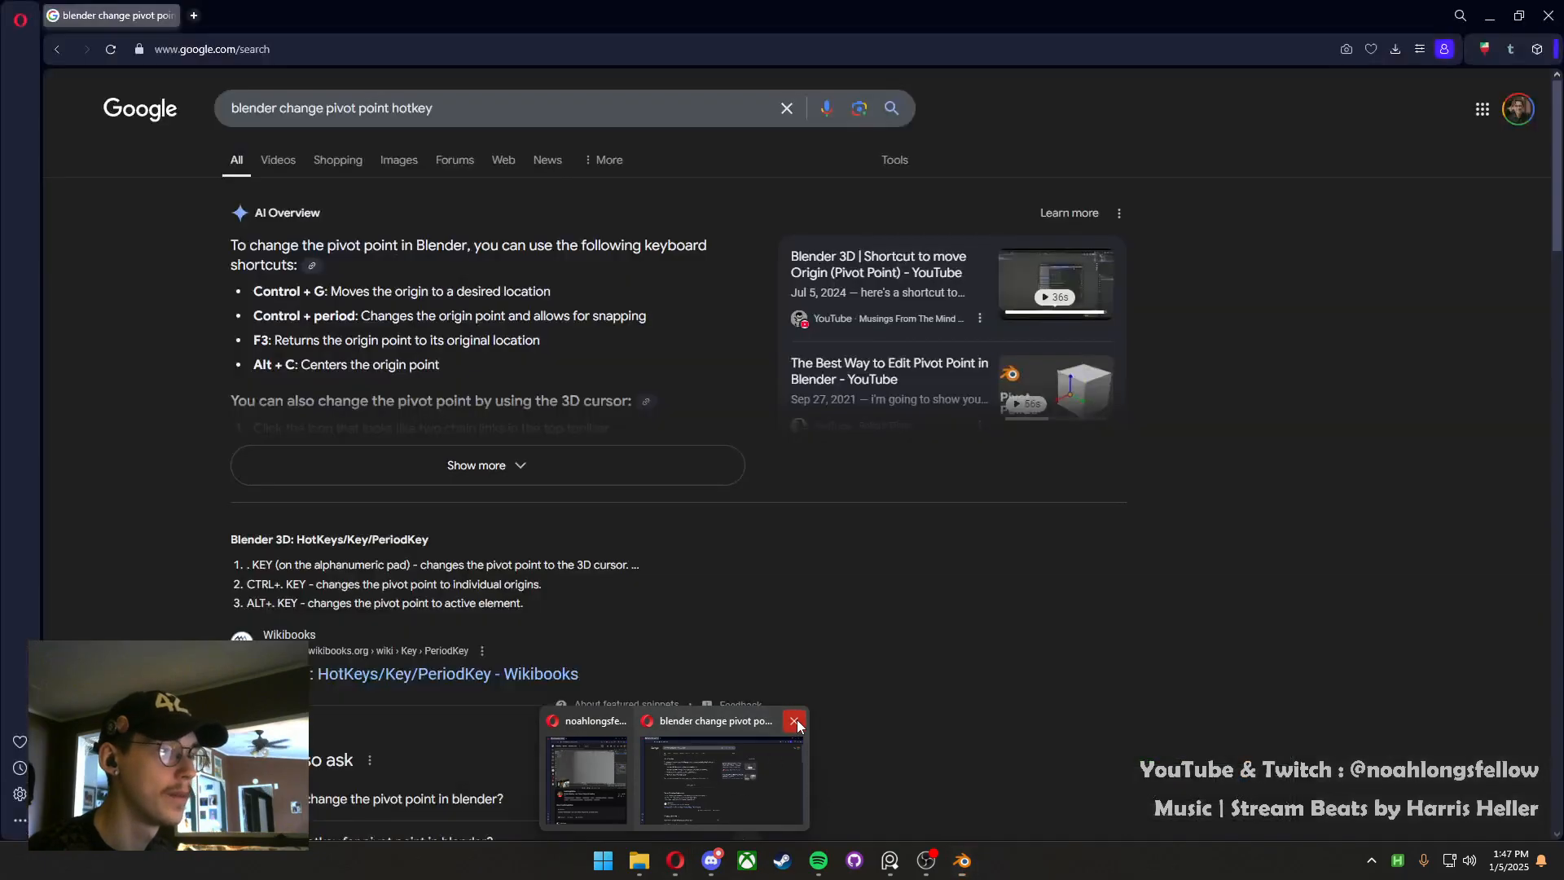
pyautogui.click(798, 724)
# Move the middle edge loops of both horns along Z and select a single horn face
pyautogui.press('2')
pyautogui.keyDown('alt'); pyautogui.click(651, 351); pyautogui.keyUp('alt')
pyautogui.moveTo(448, 335); pyautogui.dragTo(570, 431, button='middle')
pyautogui.keyDown('alt'); pyautogui.keyDown('shift'); pyautogui.click(591, 327); pyautogui.keyUp('shift'); pyautogui.keyUp('alt')
pyautogui.press('g')
pyautogui.press('z')
pyautogui.click(621, 416)
pyautogui.press('3')
pyautogui.click(607, 389)
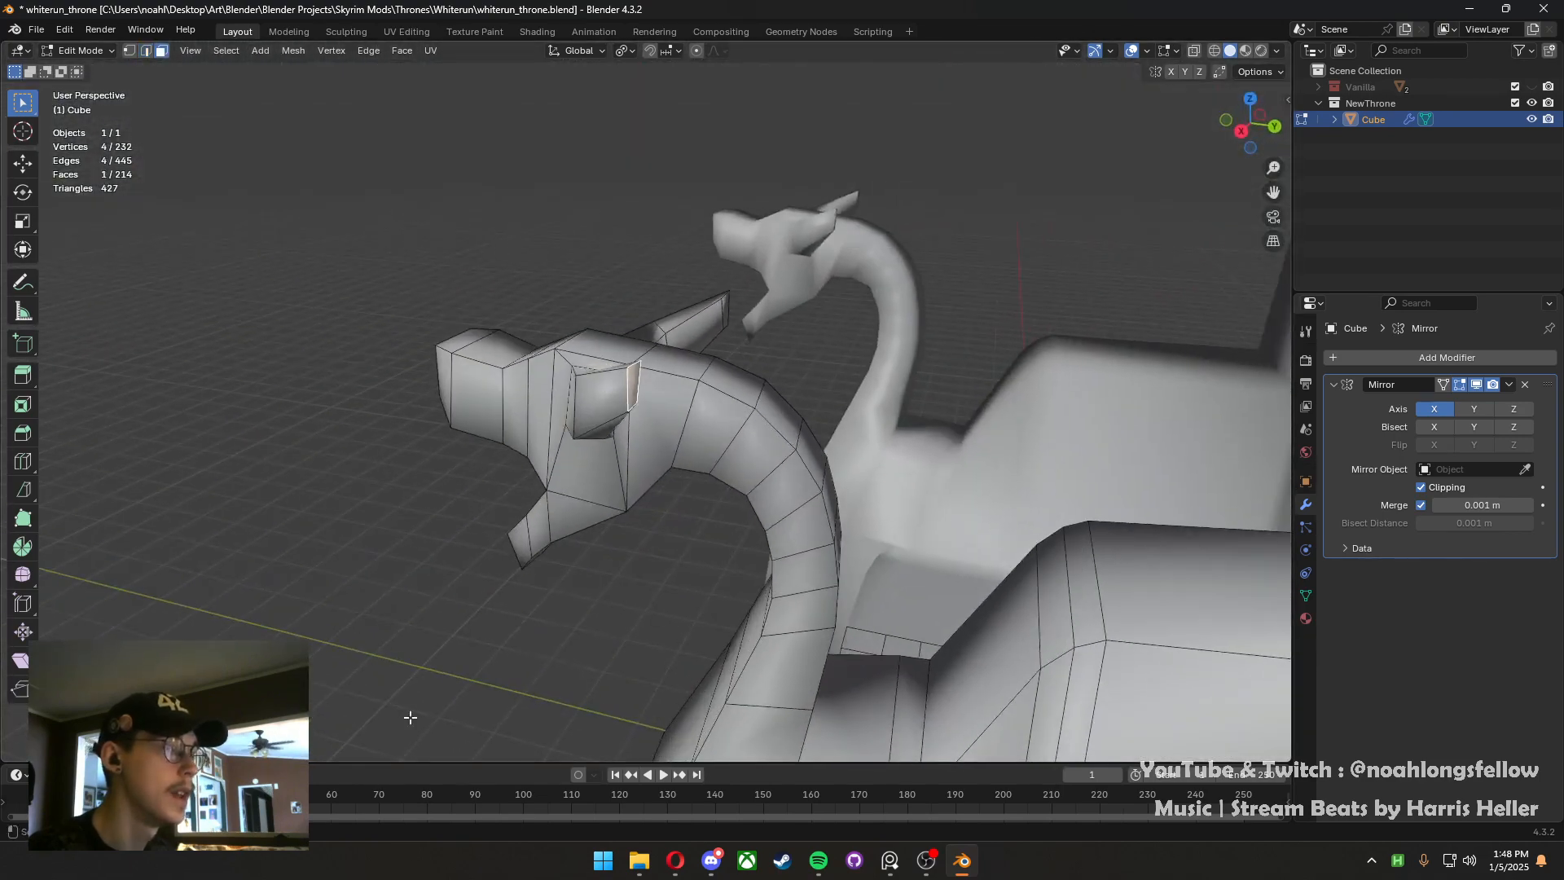
# Switch to the browser and bring up image results for "skyrim dragon"
pyautogui.click(893, 860)
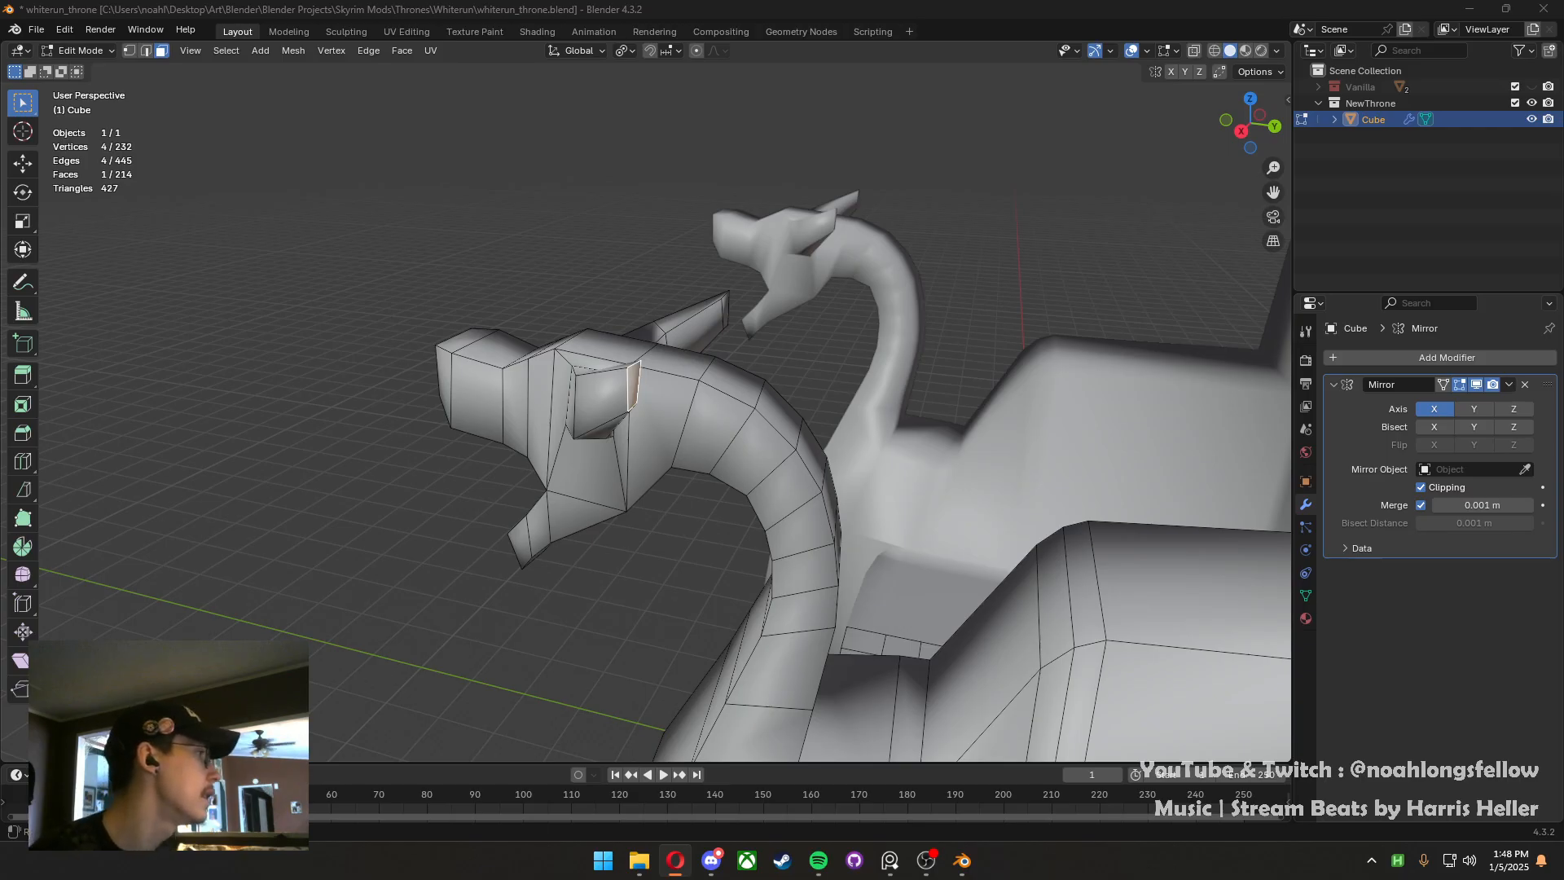
pyautogui.moveTo(0, 7); pyautogui.dragTo(408, 1)
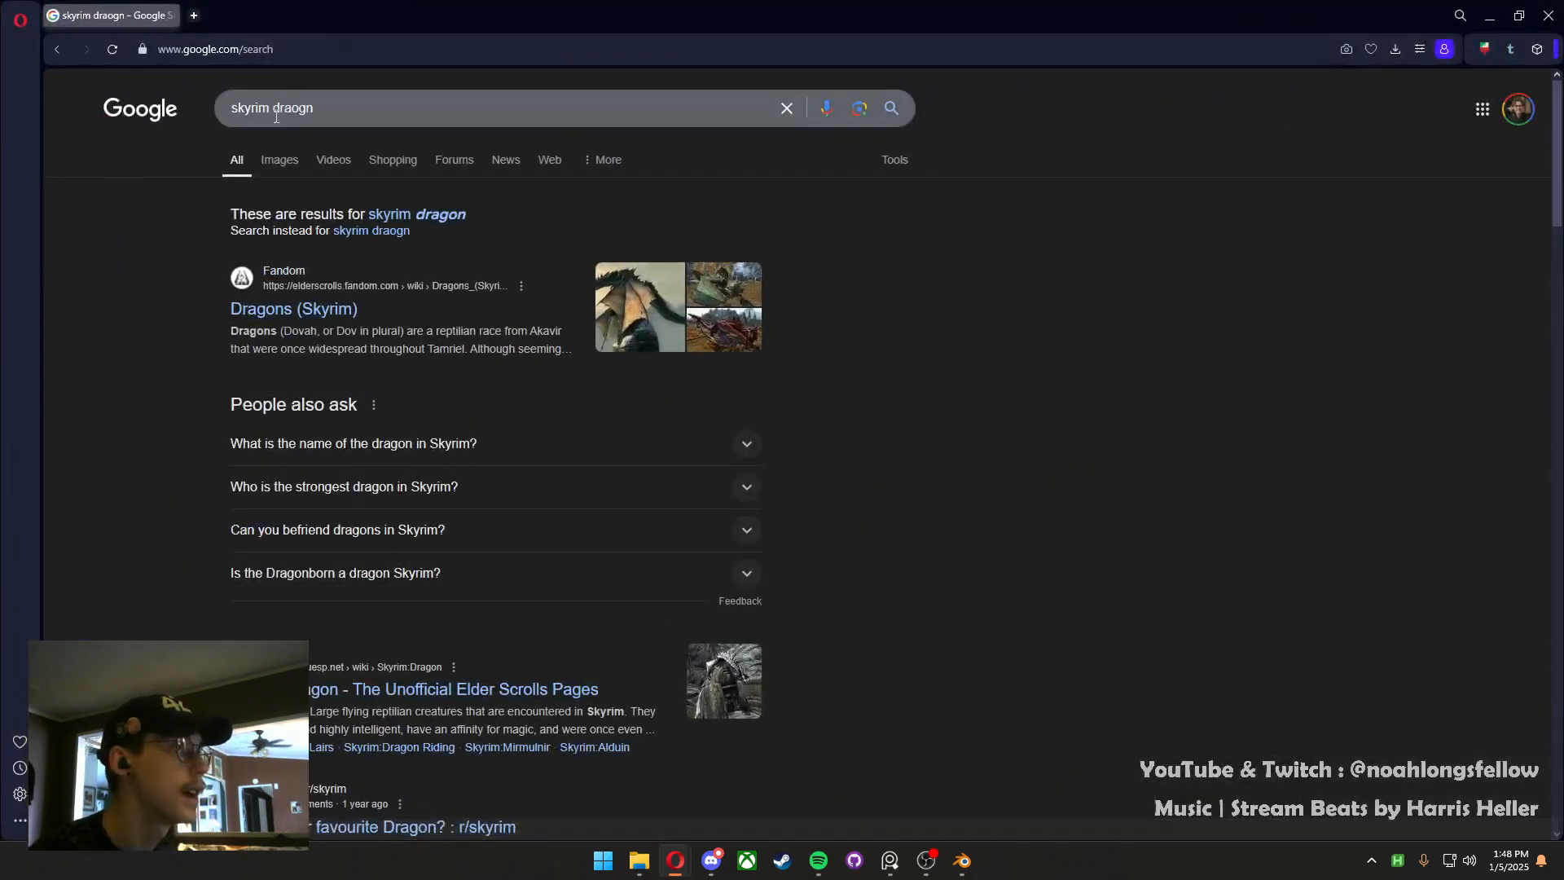
pyautogui.click(402, 215)
pyautogui.click(301, 160)
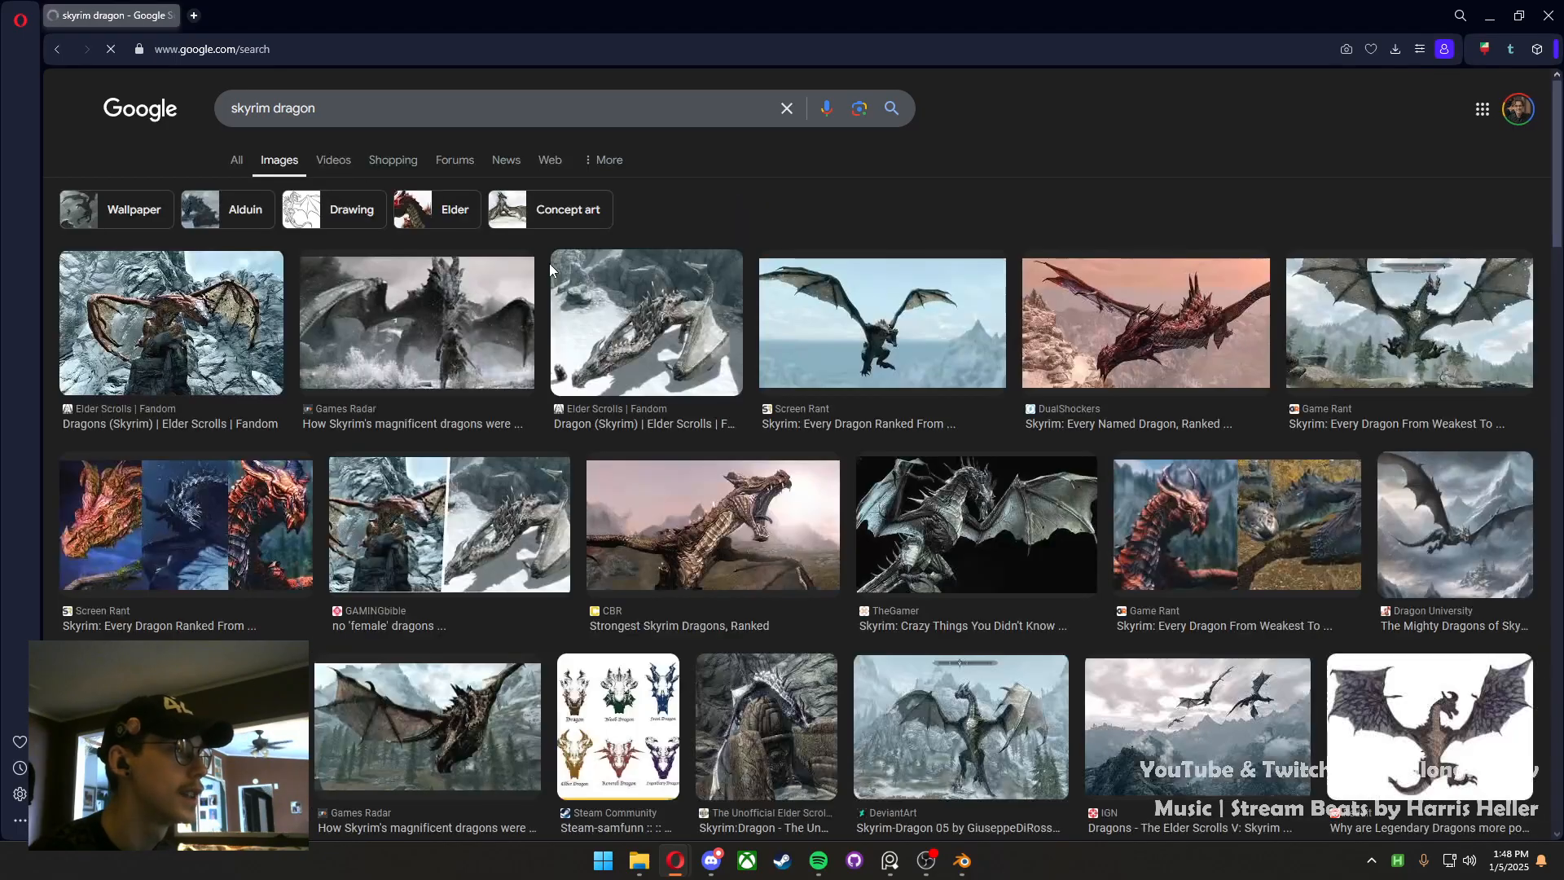
# Examine the Games Radar, Elder Scrolls Fandom, Game Rant and Steam Community dragon images for head and horn shapes
pyautogui.click(522, 297)
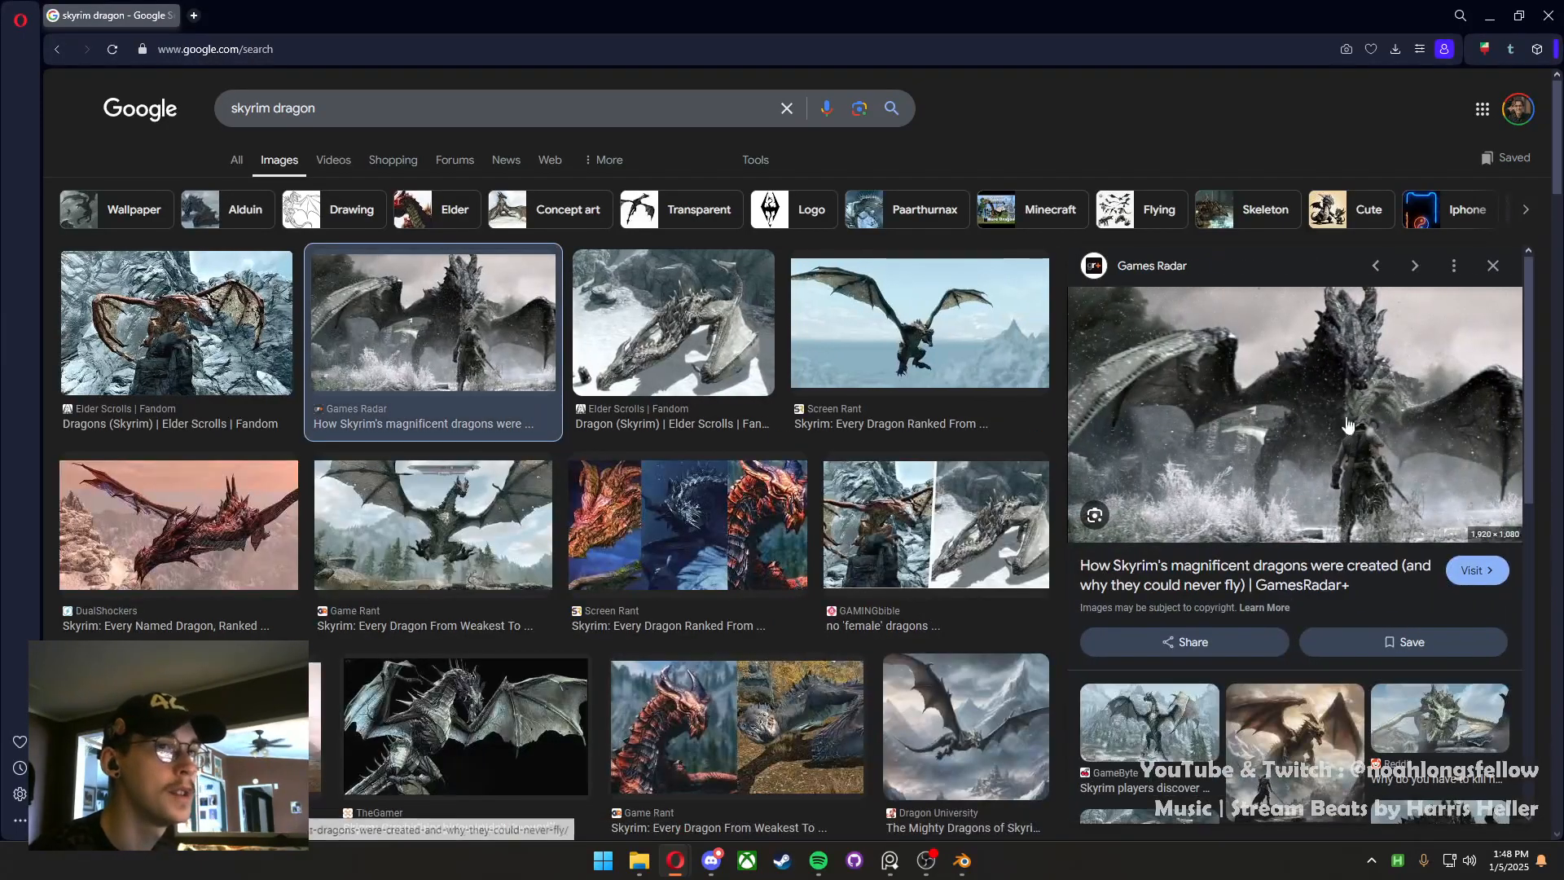
pyautogui.click(213, 291)
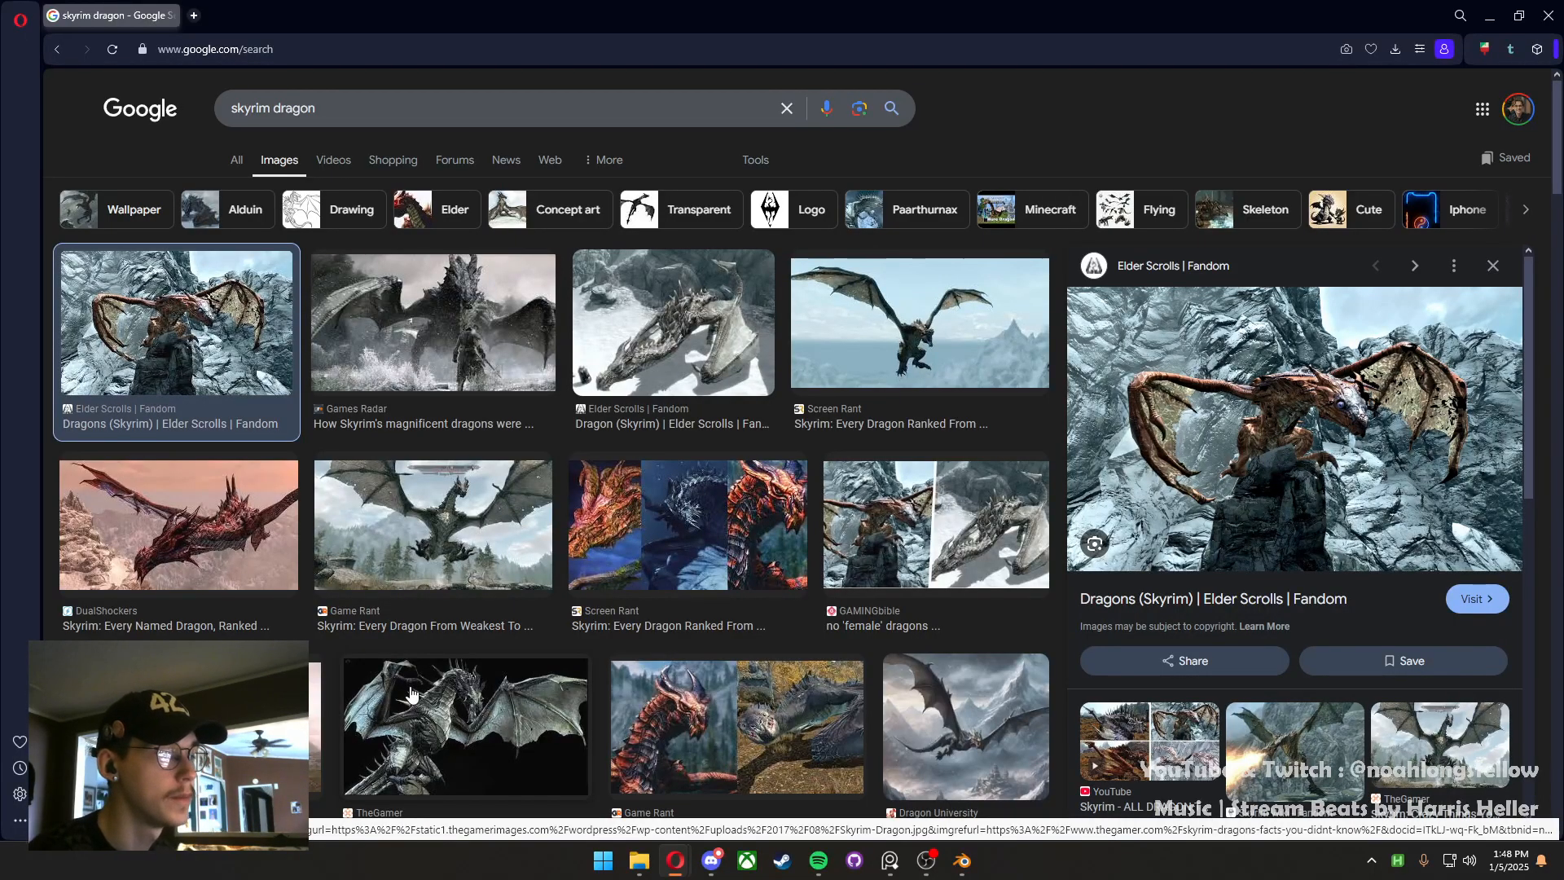
pyautogui.click(733, 721)
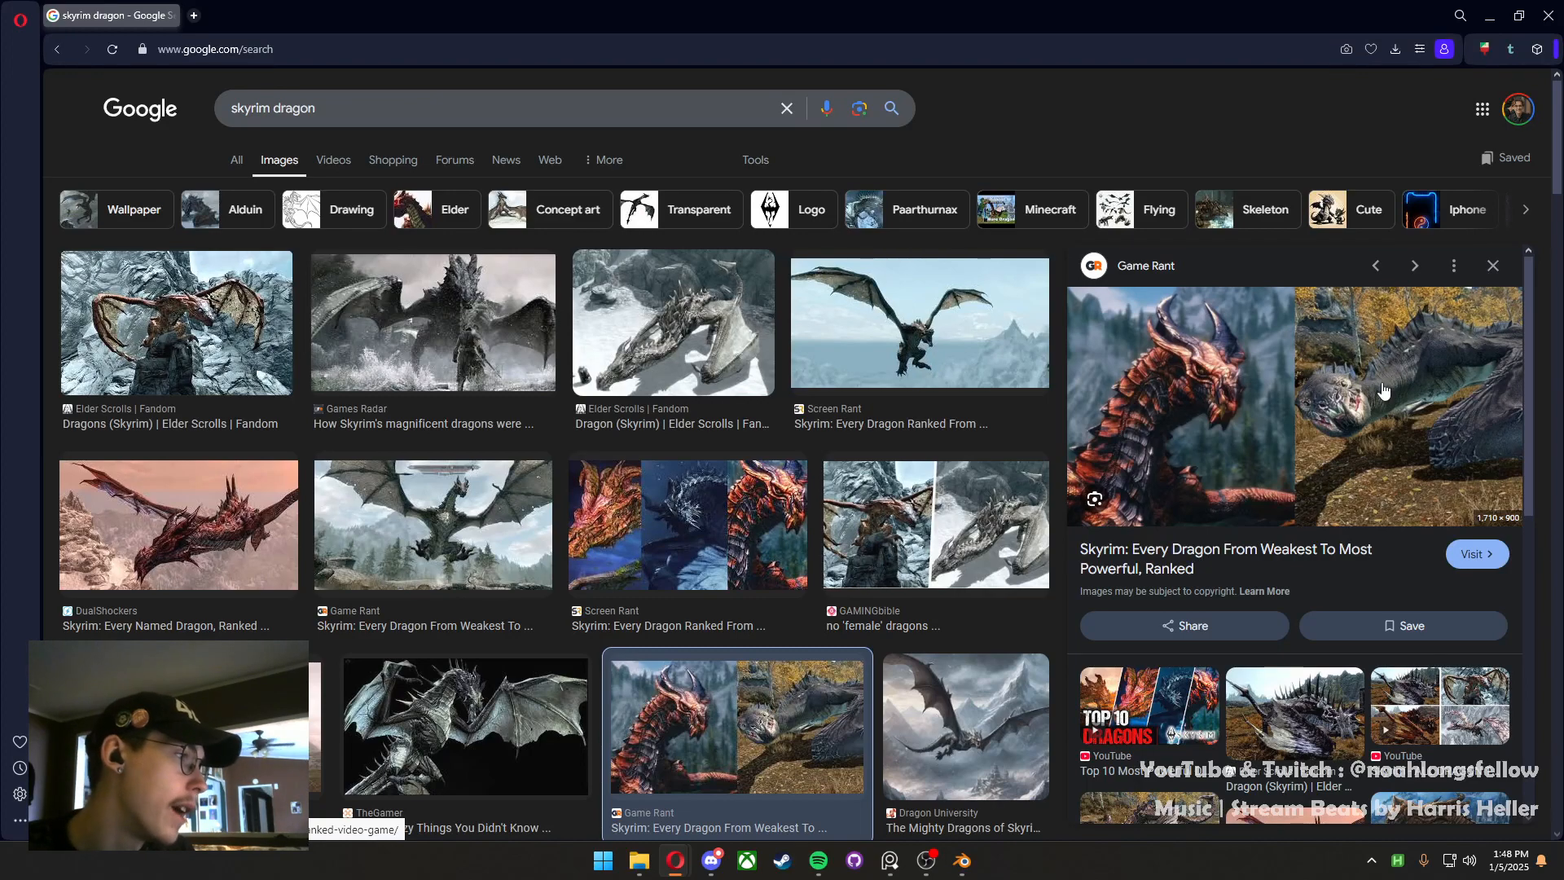
pyautogui.scroll(-5, 858, 379)
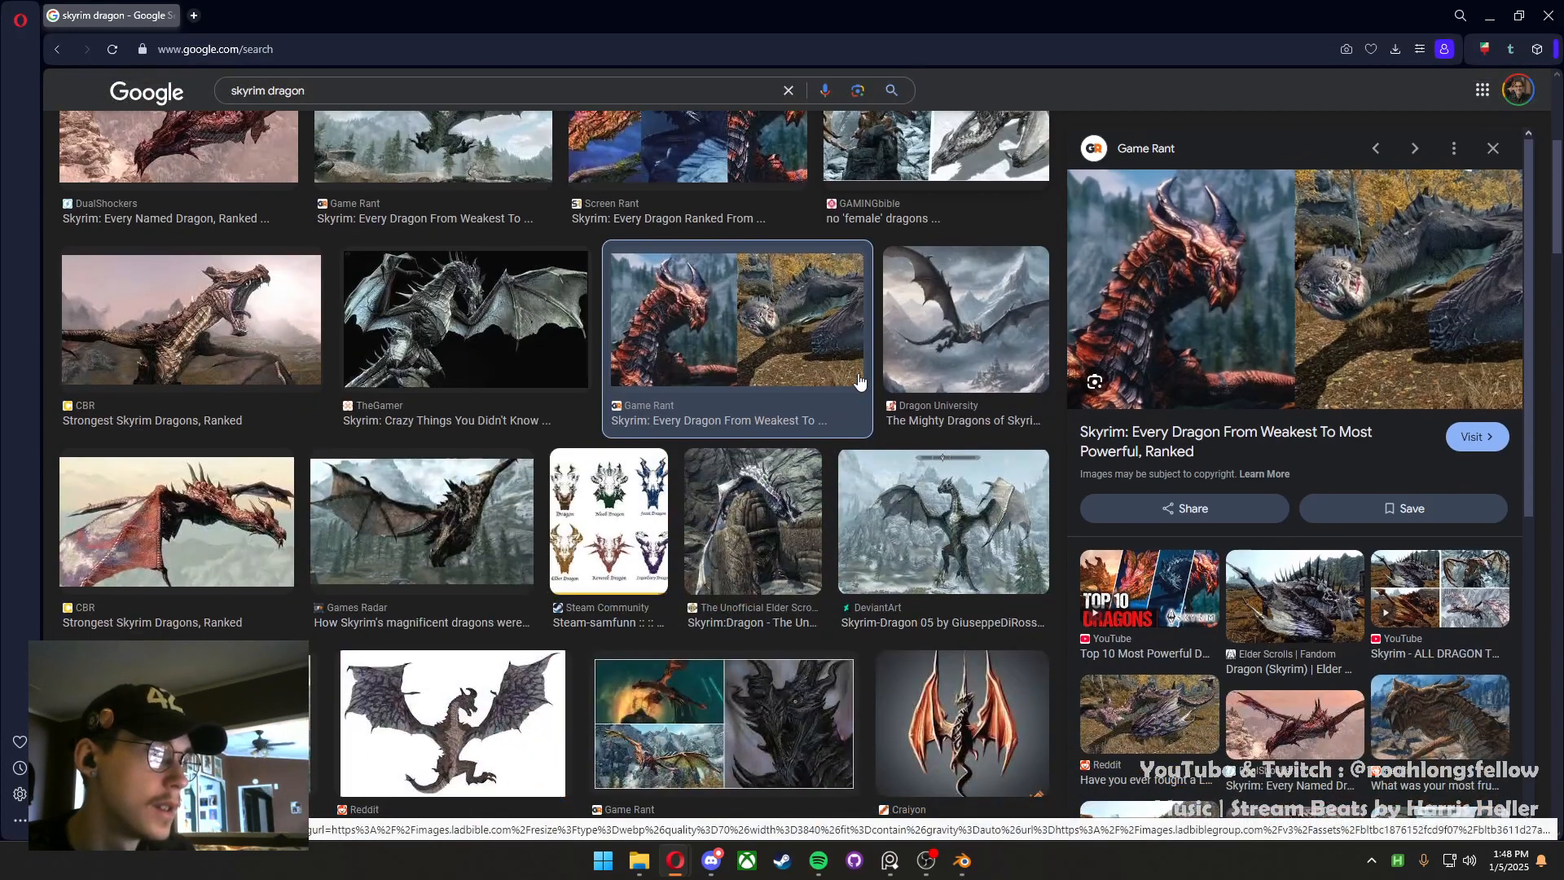
pyautogui.click(621, 528)
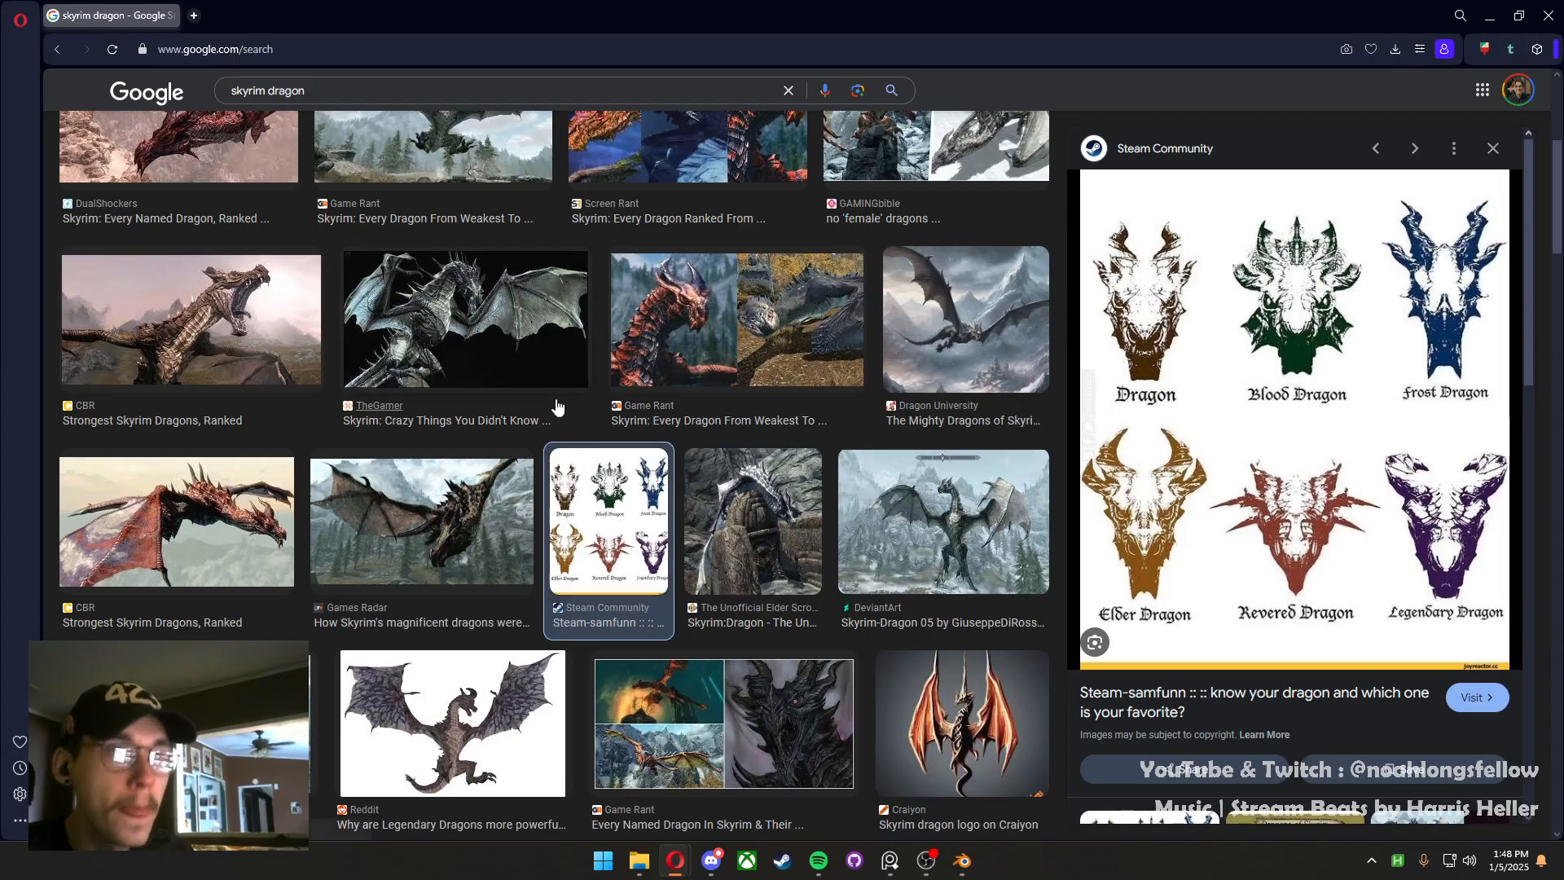
pyautogui.scroll(-3, 1123, 453)
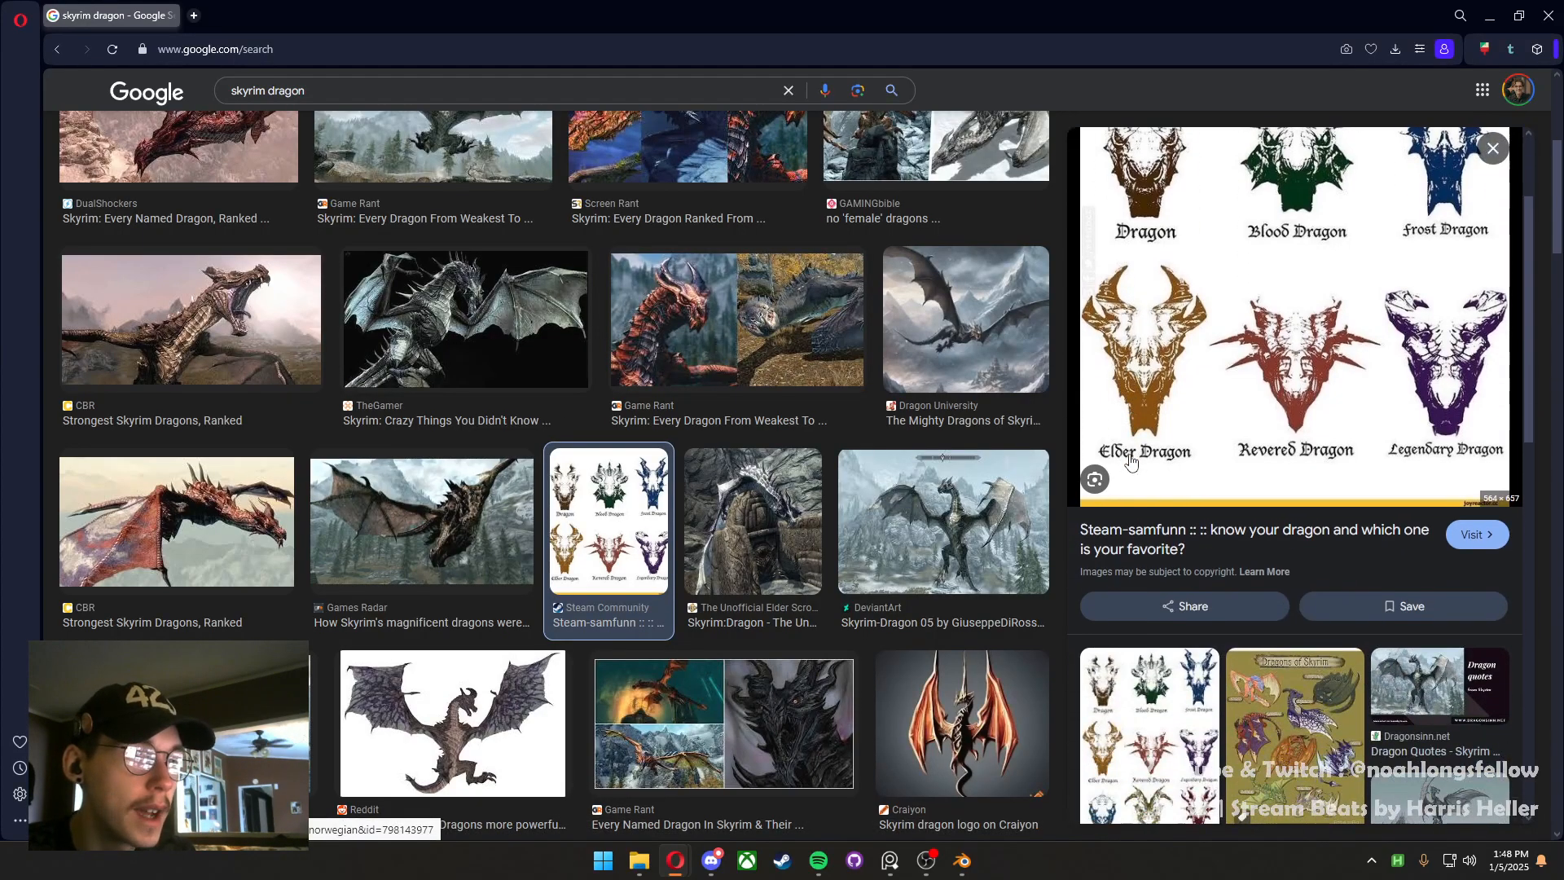
pyautogui.scroll(3, 1153, 488)
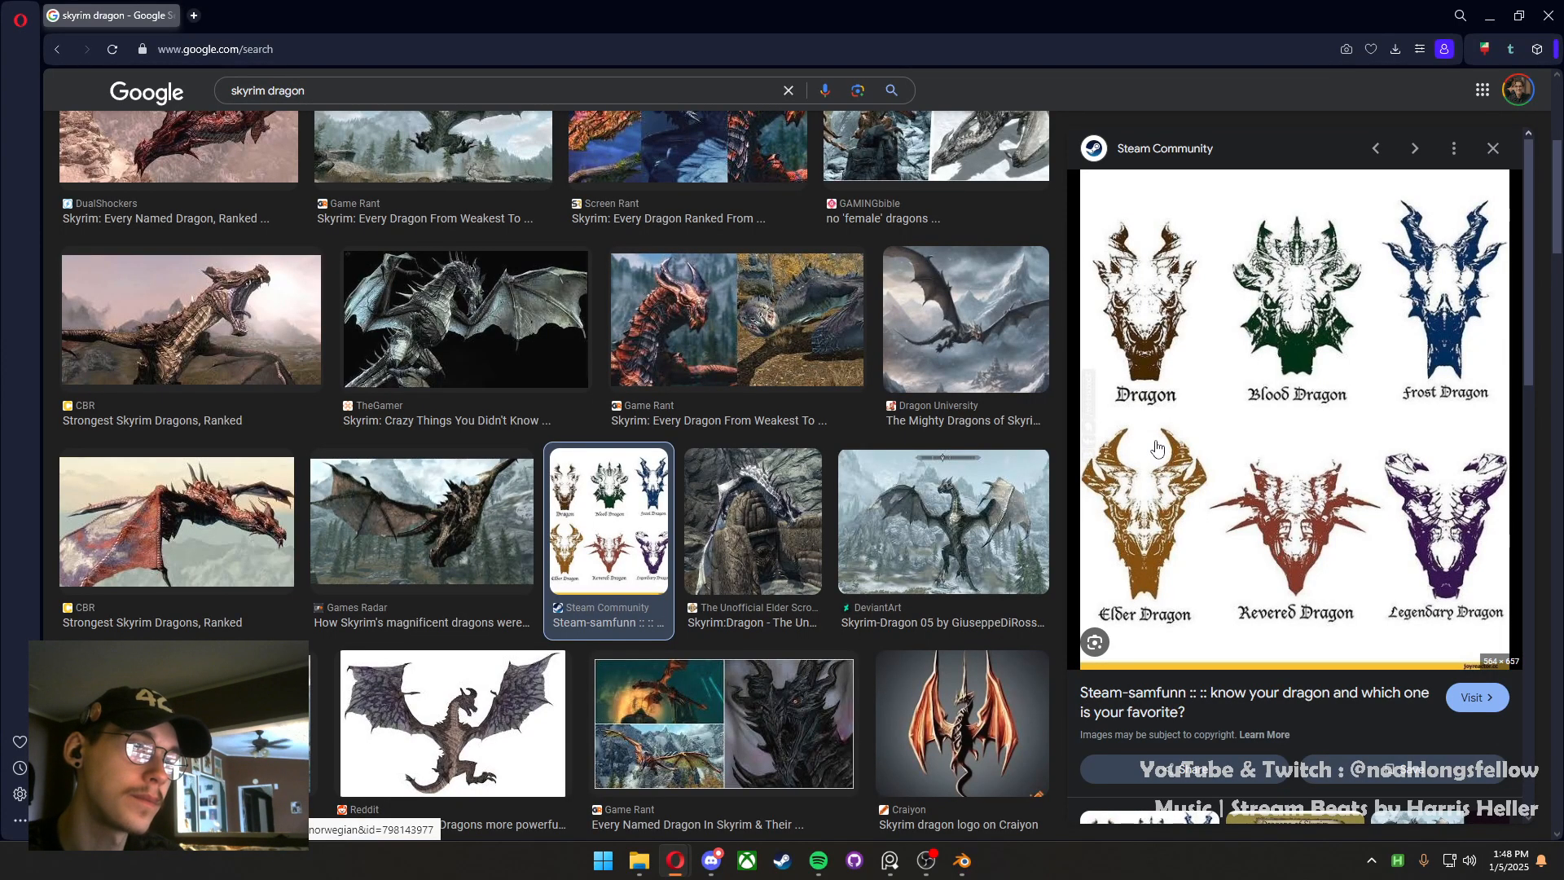
# Compare the head and horn shapes in the Game Rant, Reddit, Stable Diffusion Online, Pinterest and Games Radar dragon images
pyautogui.click(778, 709)
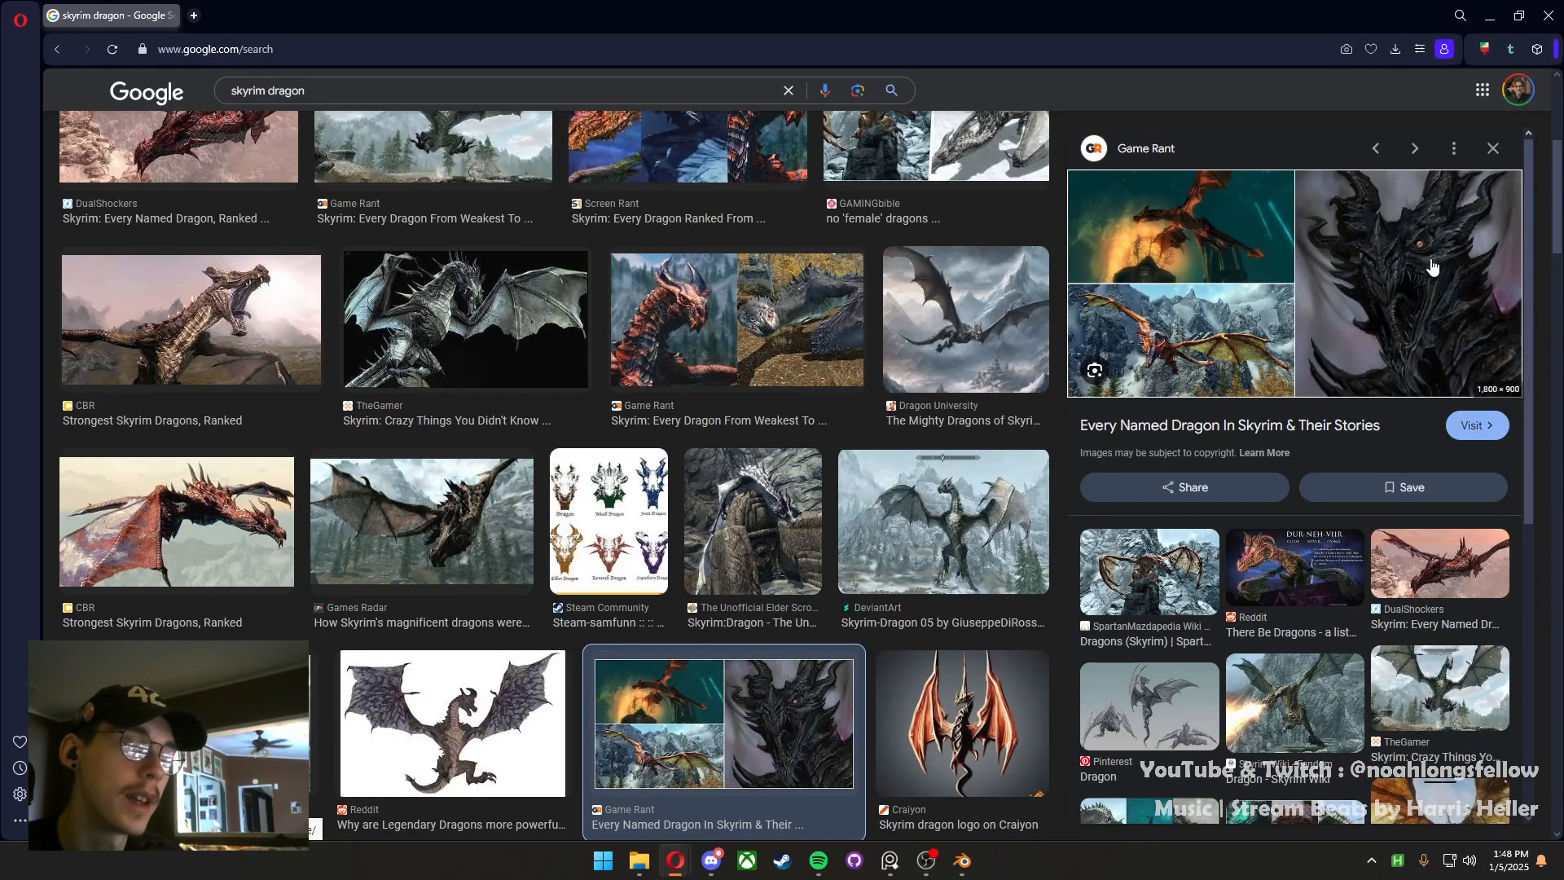
pyautogui.hotkey('alt', 'Left')
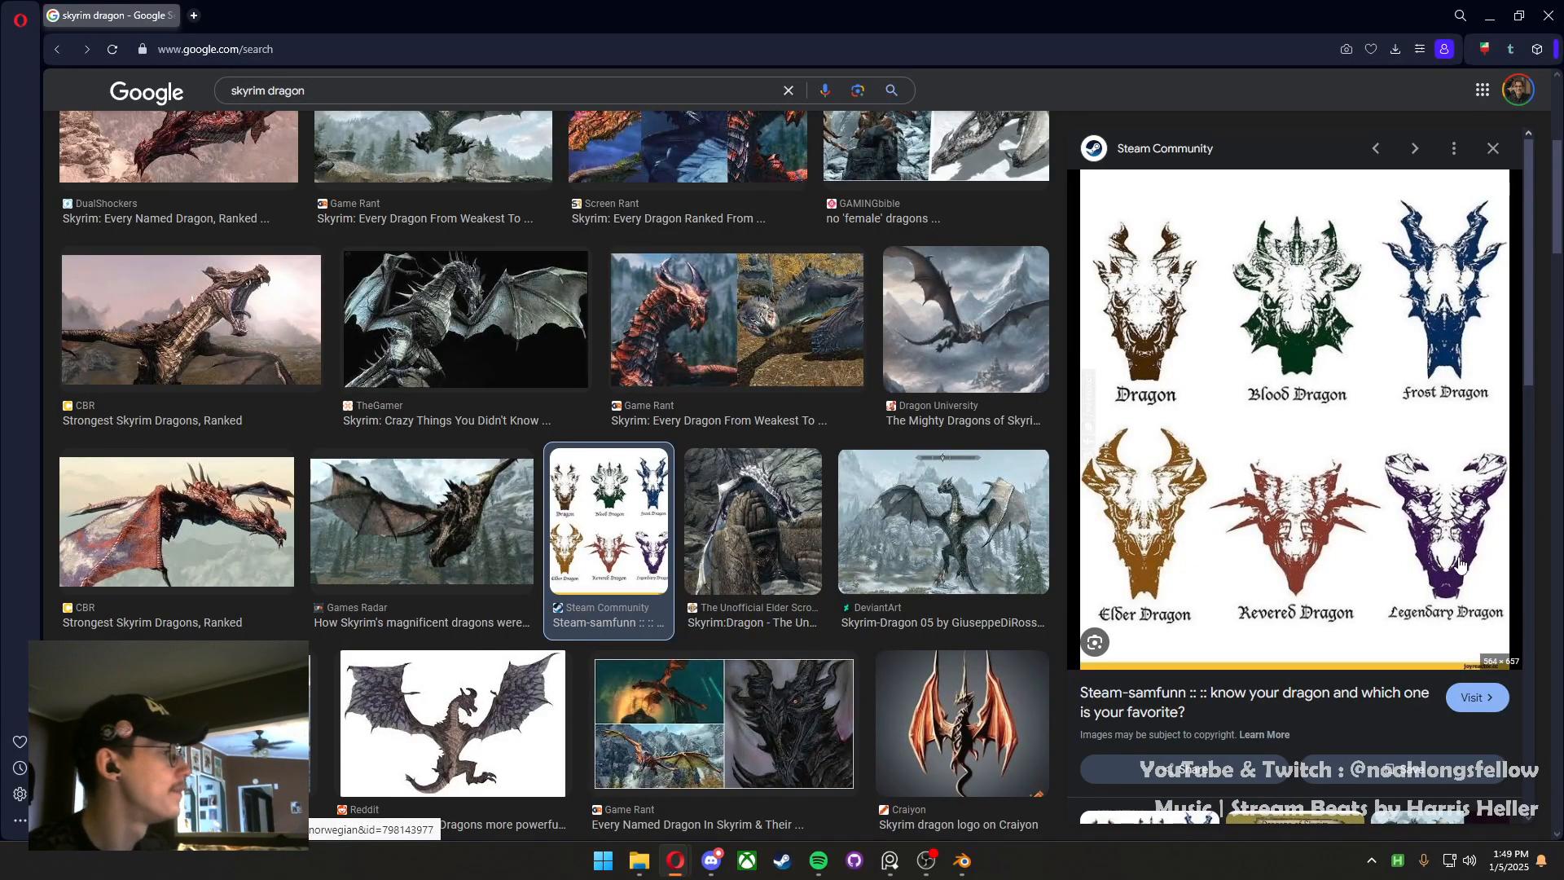
pyautogui.scroll(-6, 666, 559)
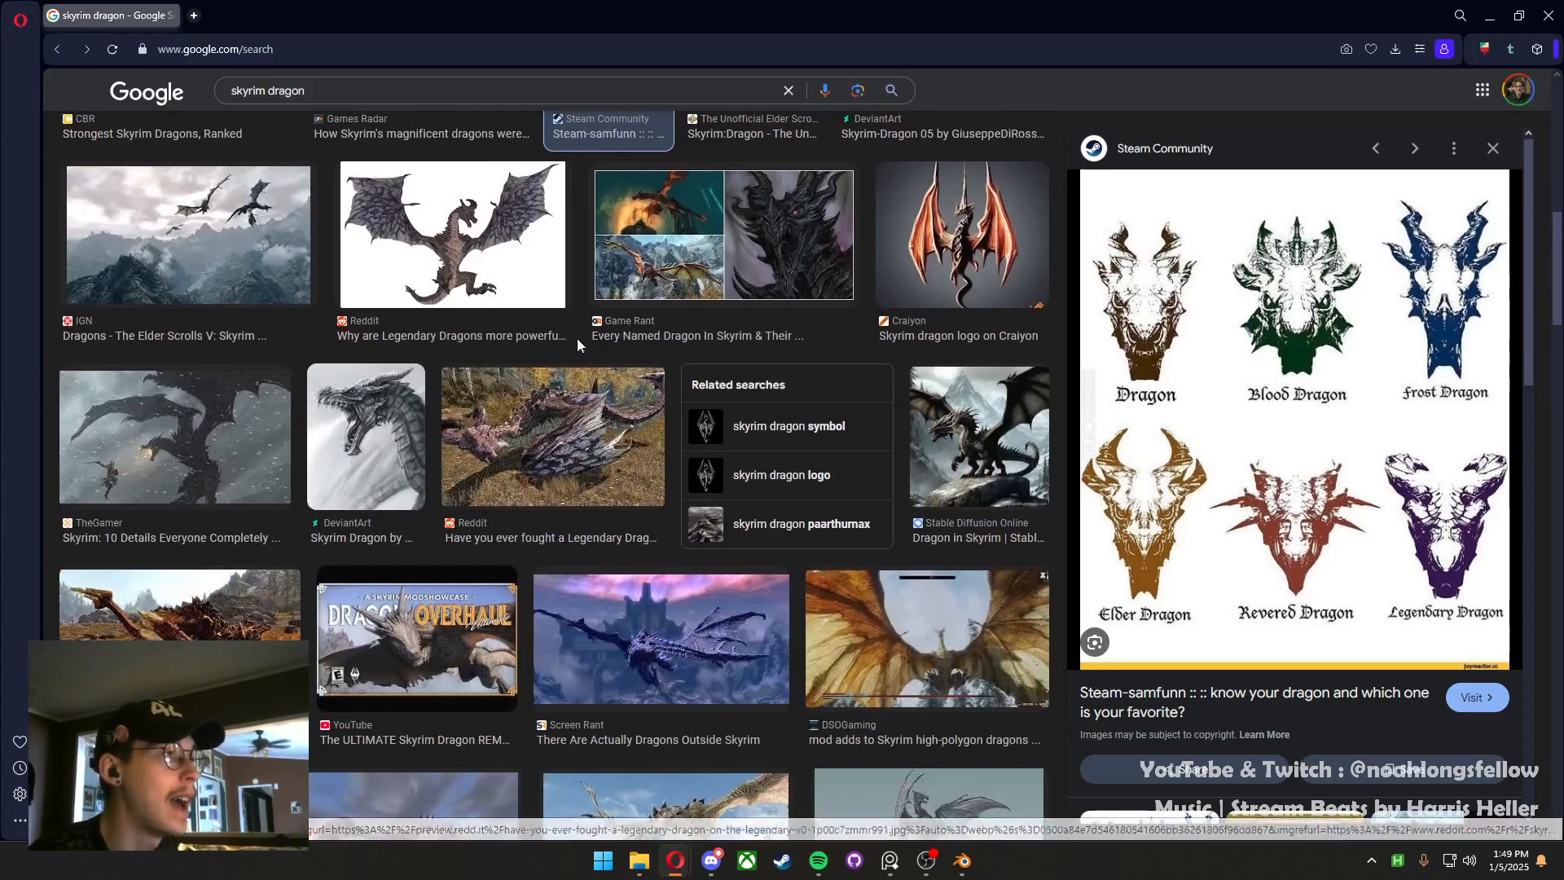
pyautogui.click(509, 249)
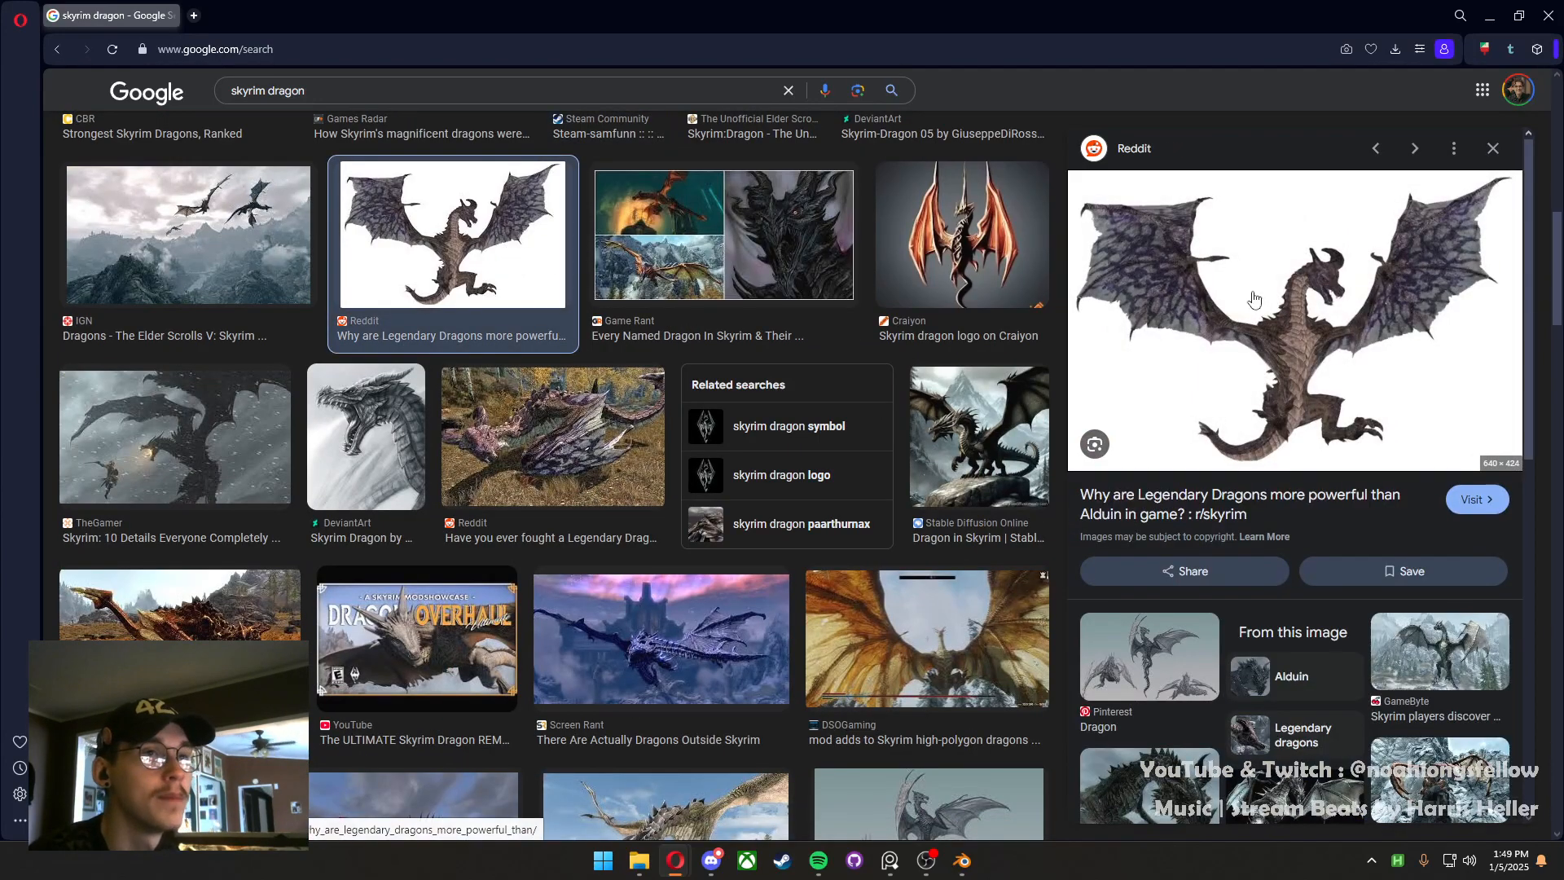
pyautogui.click(977, 440)
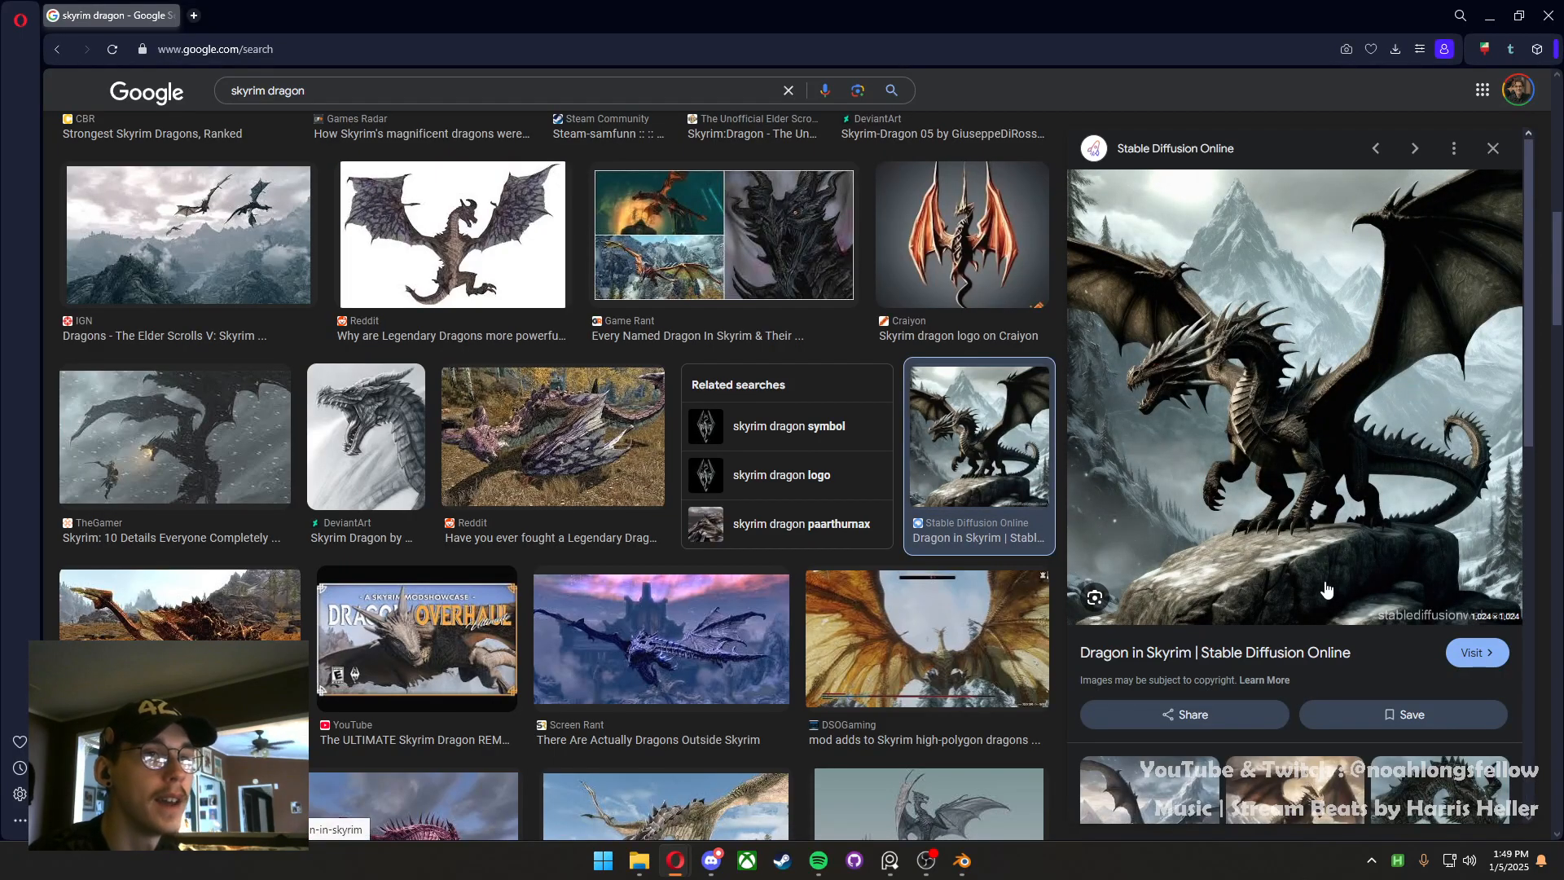
pyautogui.scroll(-3, 1323, 544)
pyautogui.scroll(-4, 472, 601)
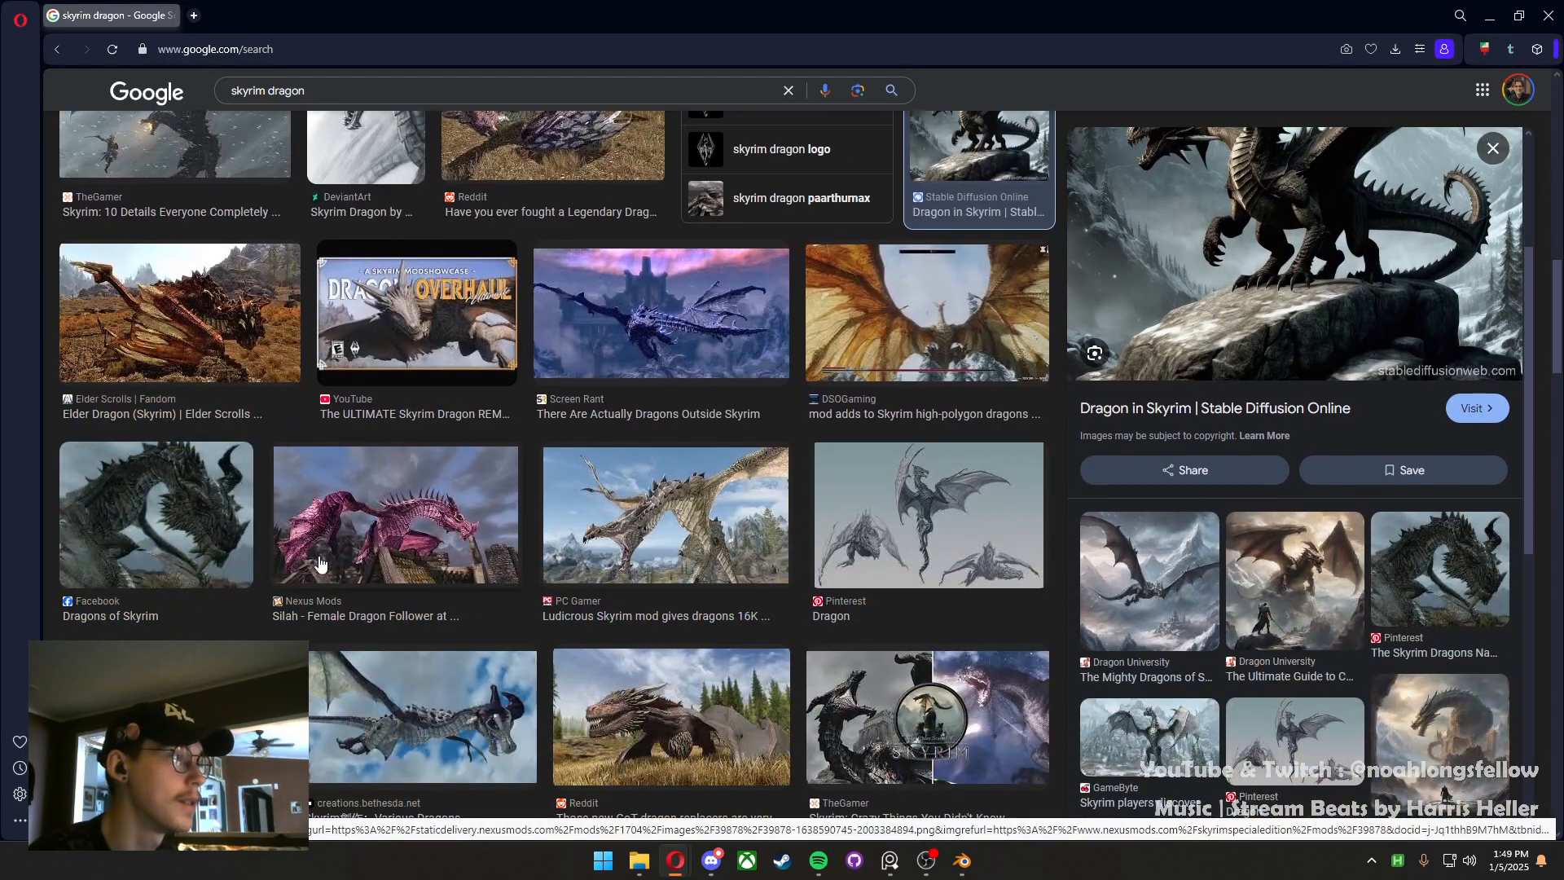
pyautogui.click(928, 514)
pyautogui.scroll(-4, 912, 521)
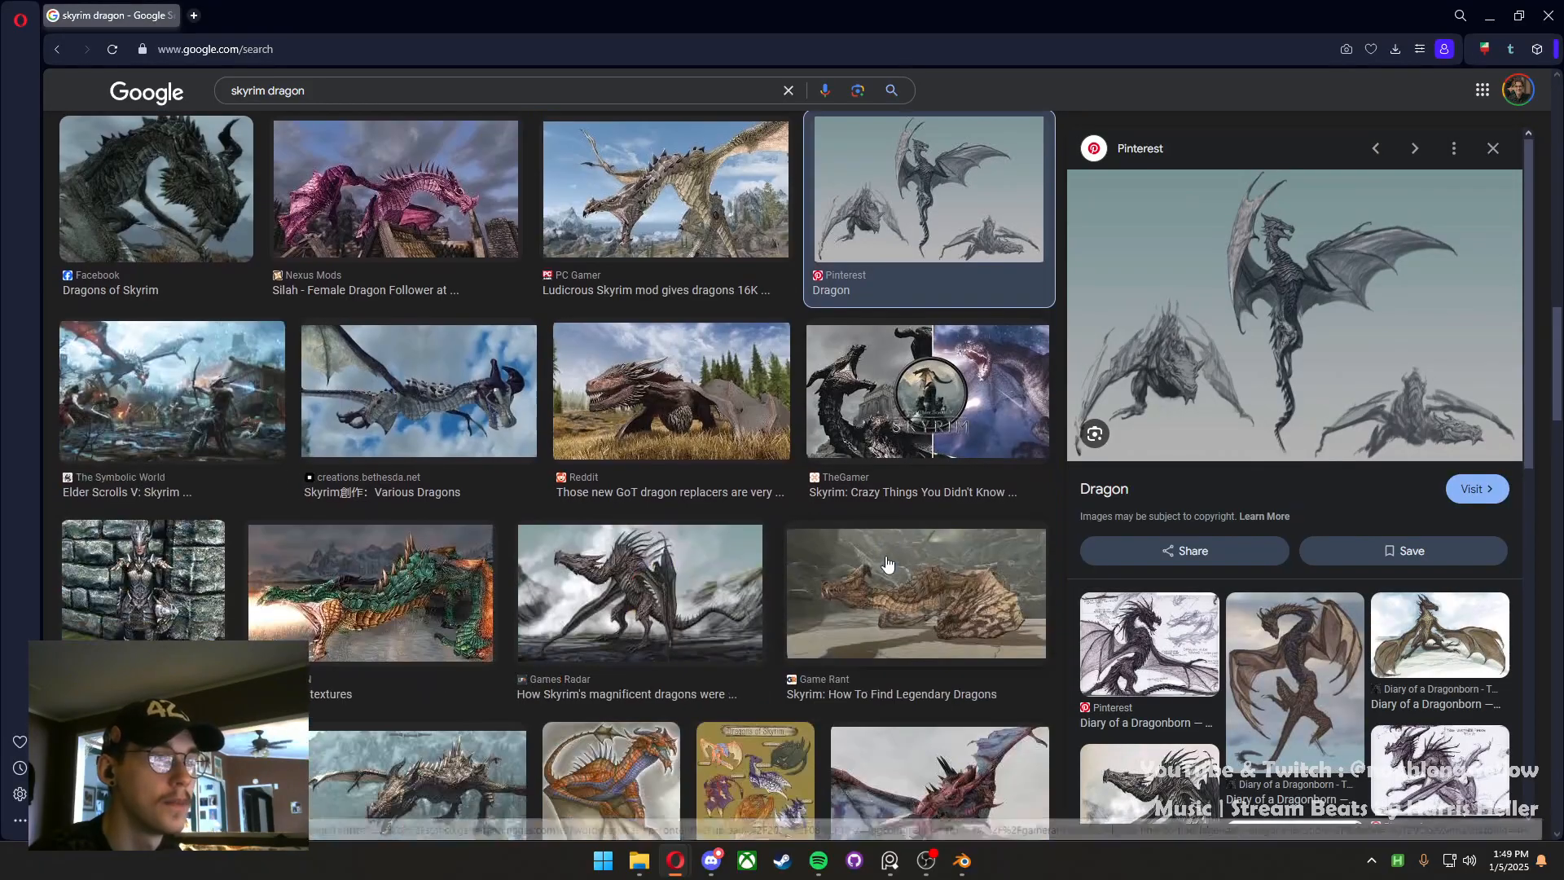
pyautogui.scroll(1, 682, 564)
pyautogui.click(633, 672)
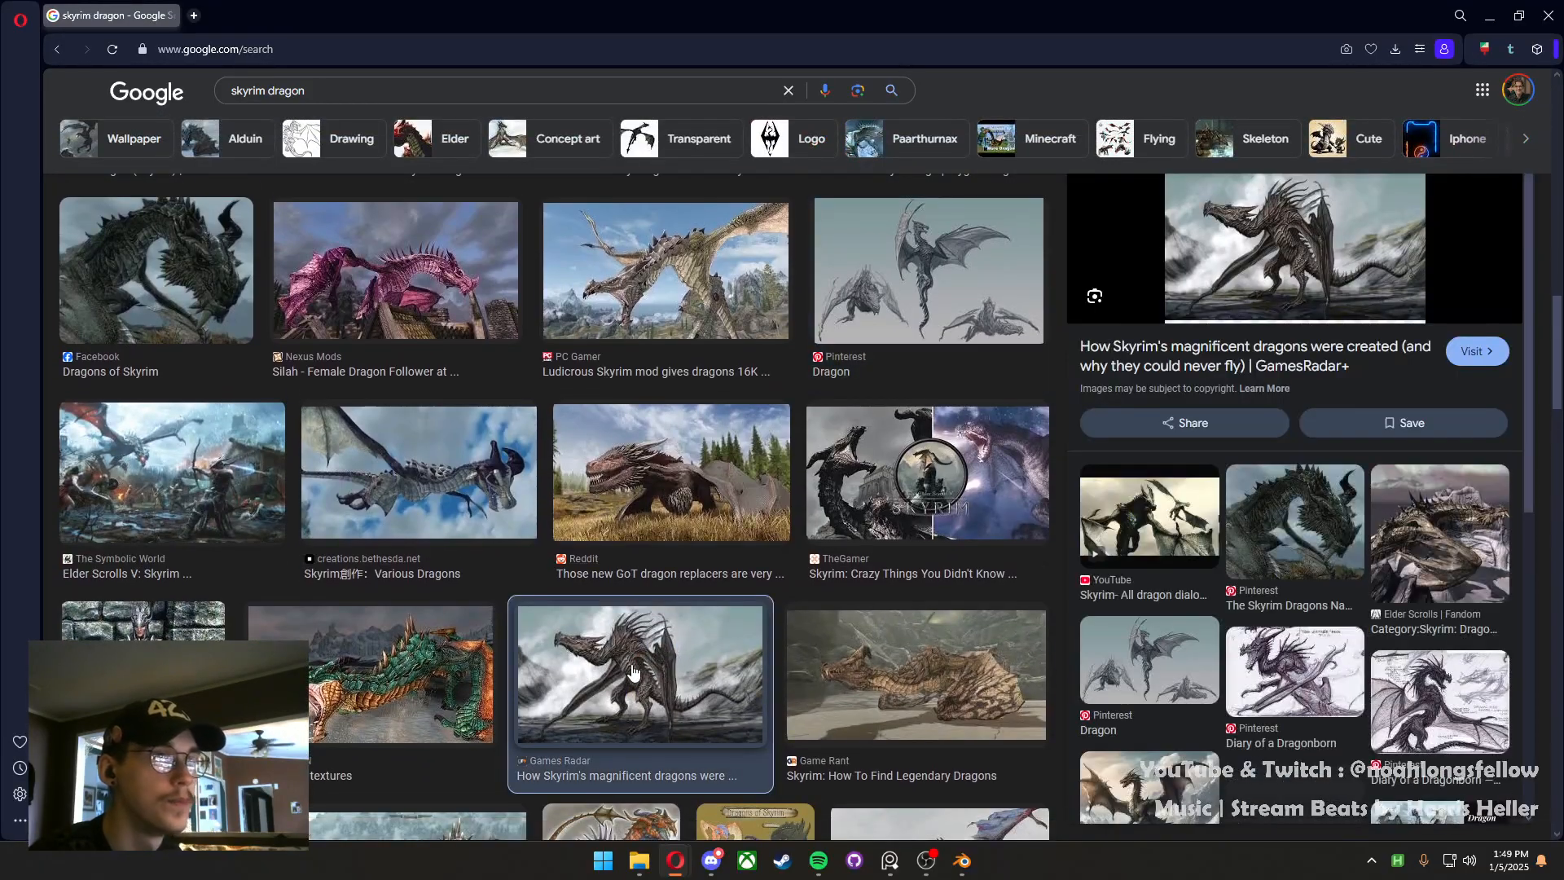
# Open the Game Rant "Every Dragon From Weakest To Most Powerful" image with the red dragon and copy the image
pyautogui.scroll(8, 634, 672)
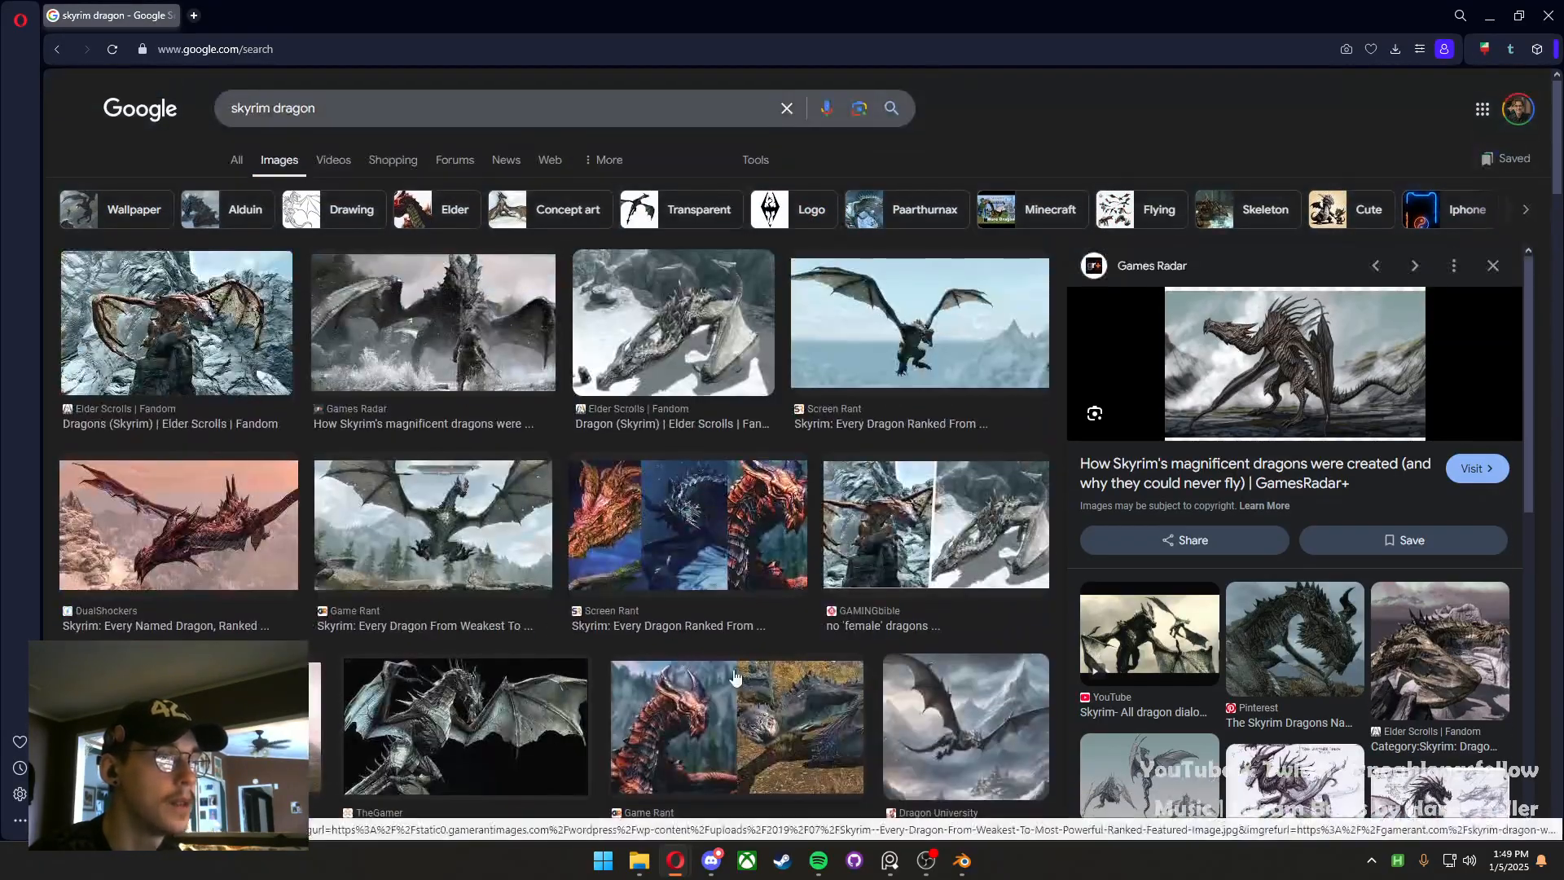
pyautogui.click(737, 701)
pyautogui.rightClick(1204, 449)
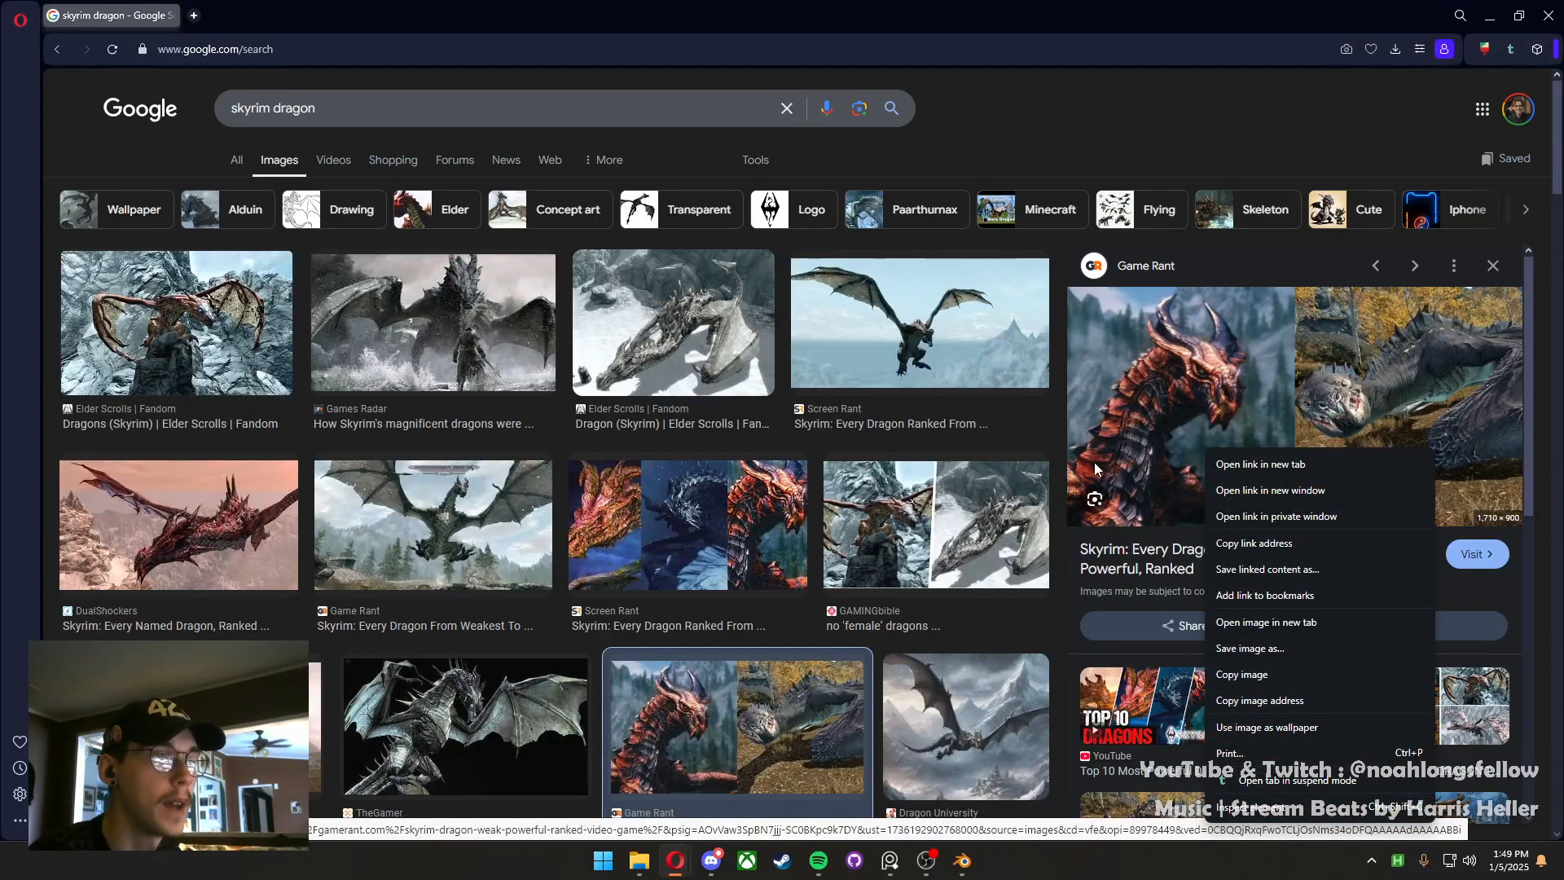
pyautogui.click(1257, 674)
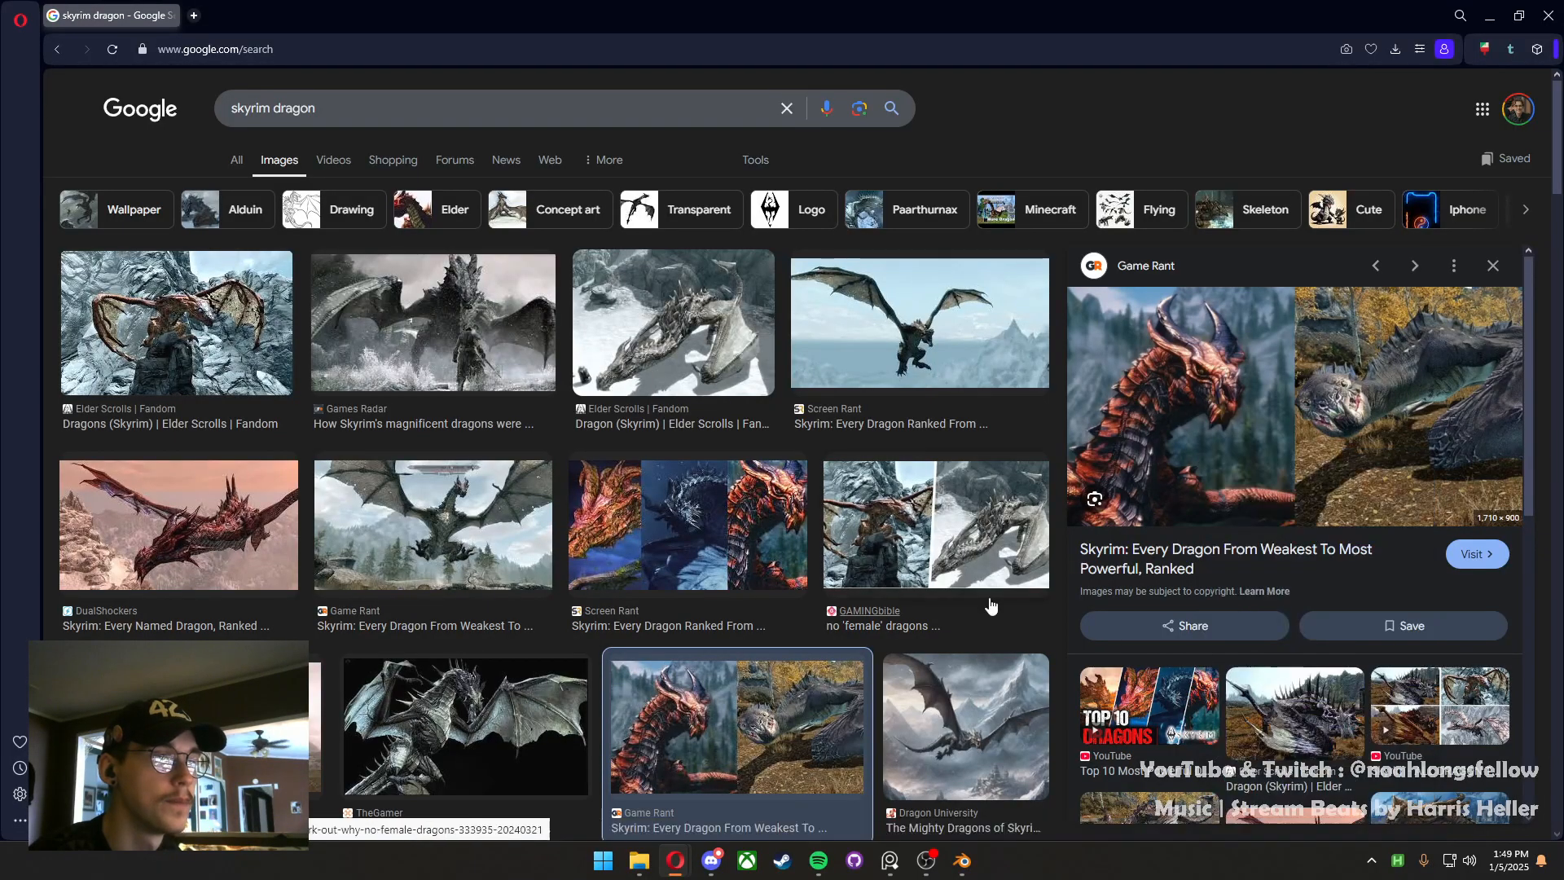
# Search images for "skyrim dragon red dragon name" and open the Screen Rant article on ranked Skyrim dragons from the red dragon's result
pyautogui.click(477, 121)
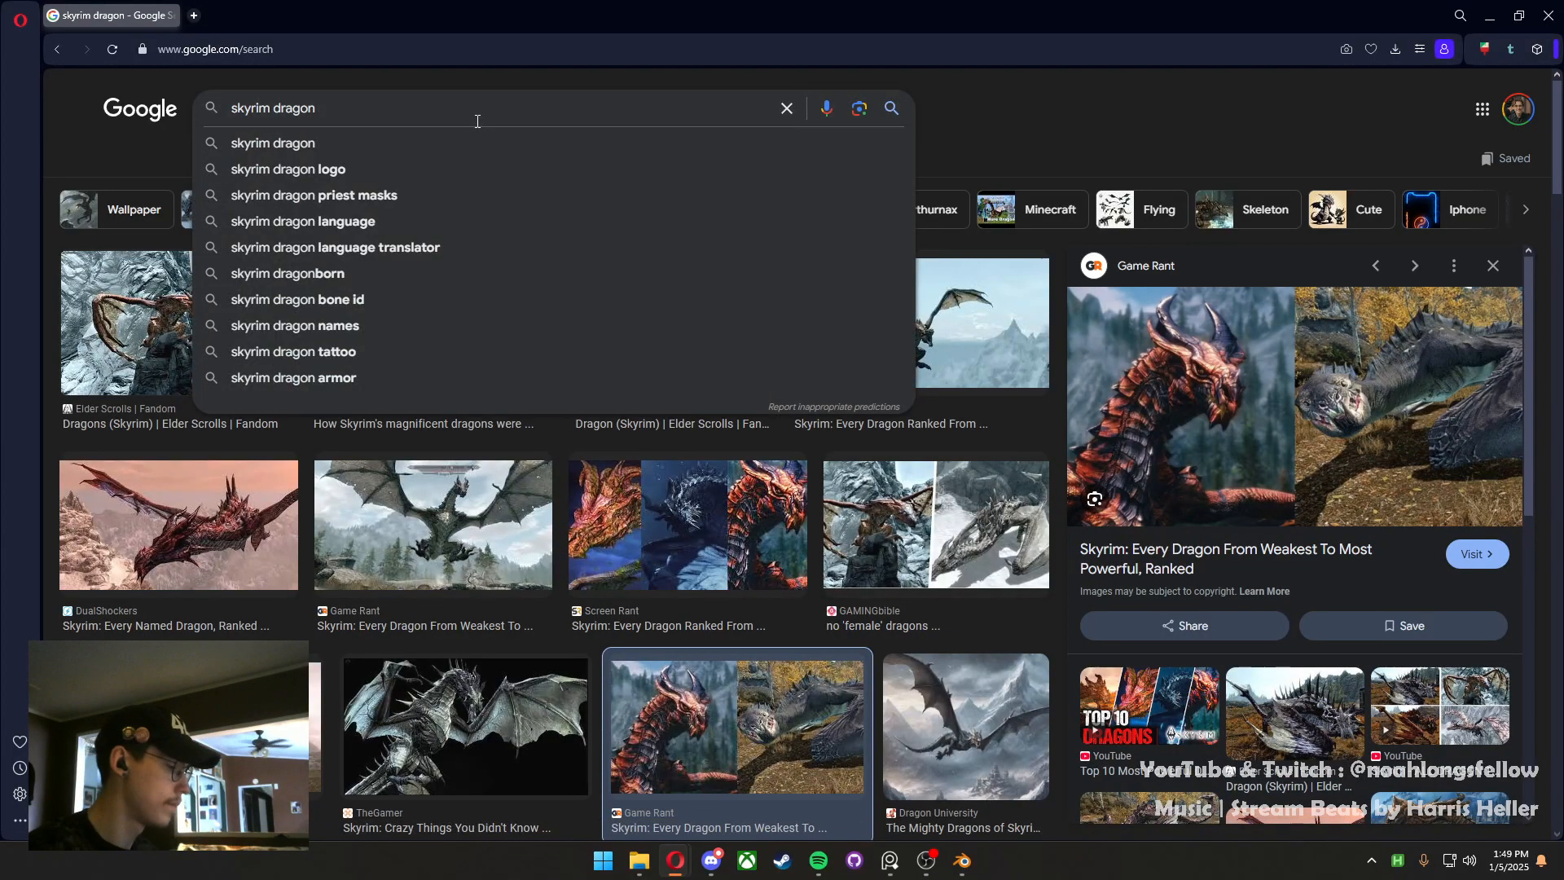
pyautogui.write('red dragon name')
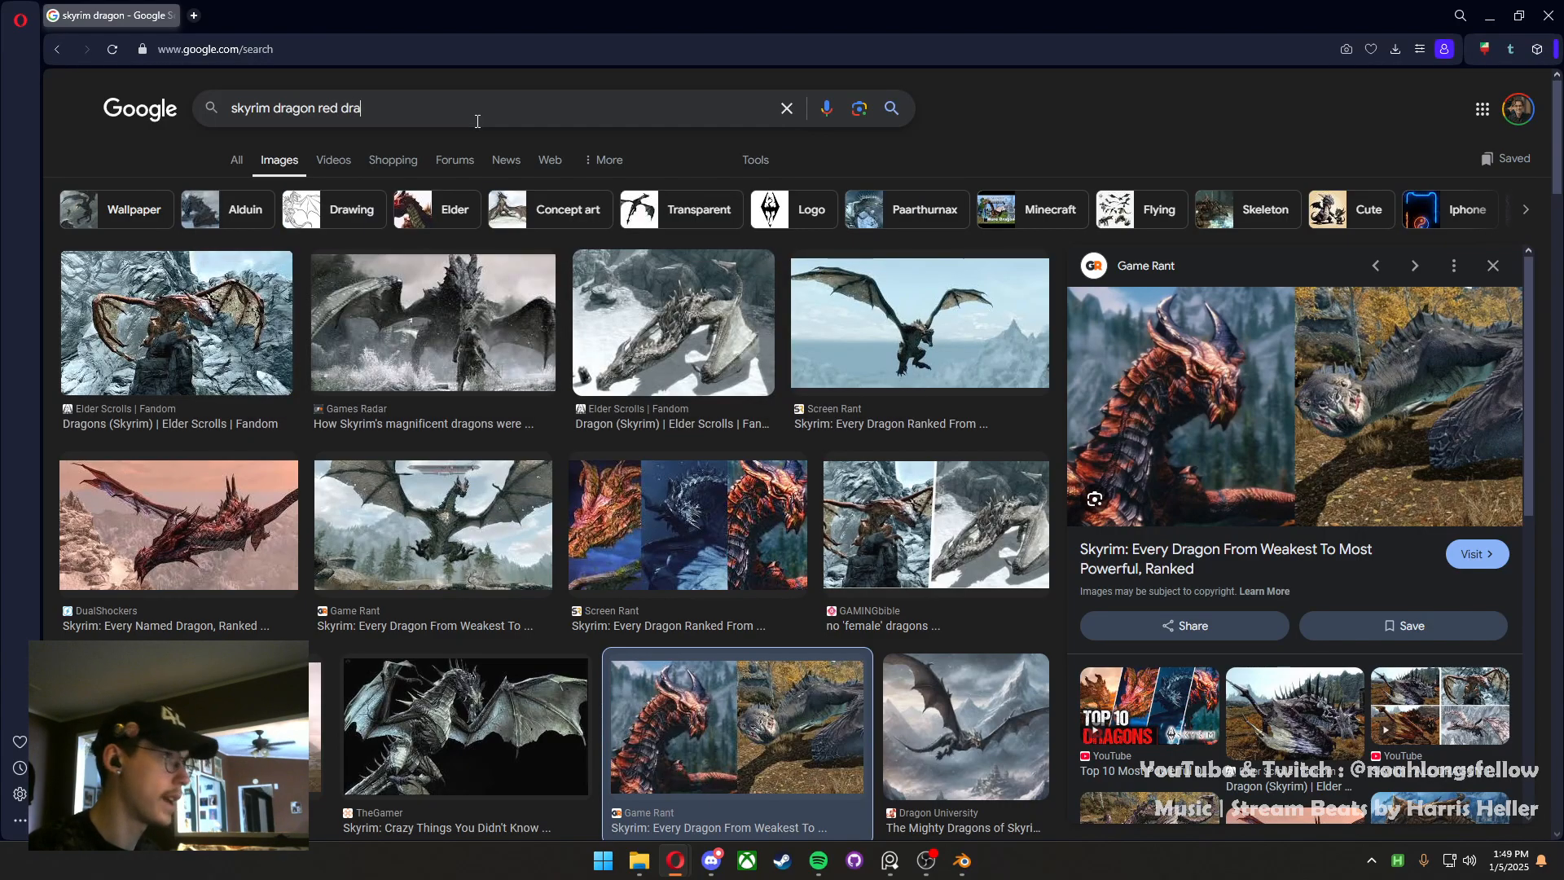
pyautogui.press('Return')
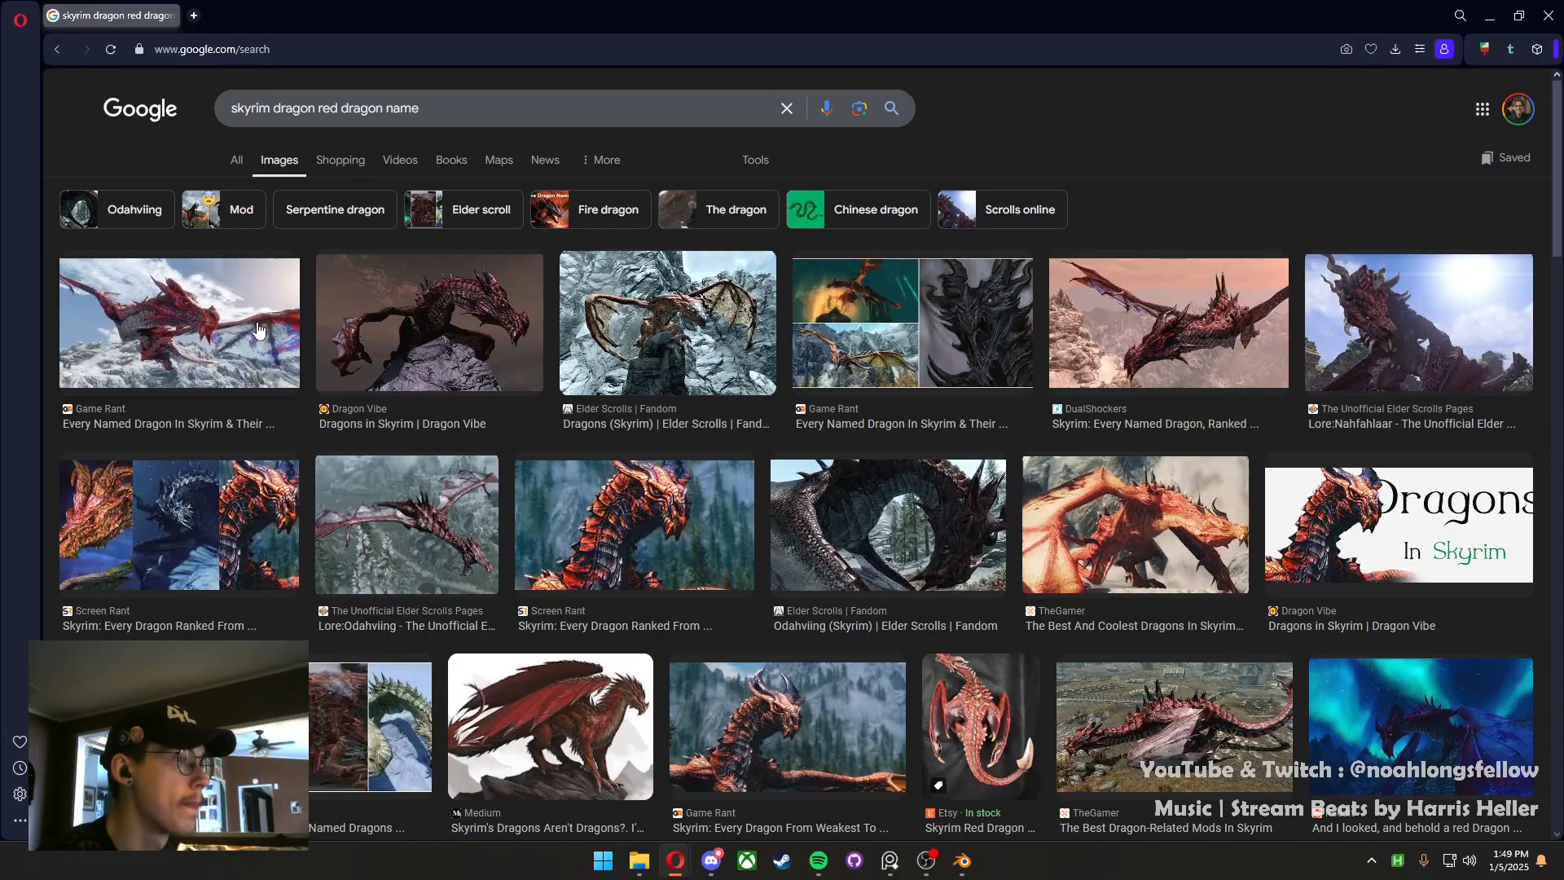
pyautogui.click(632, 521)
pyautogui.click(1184, 522)
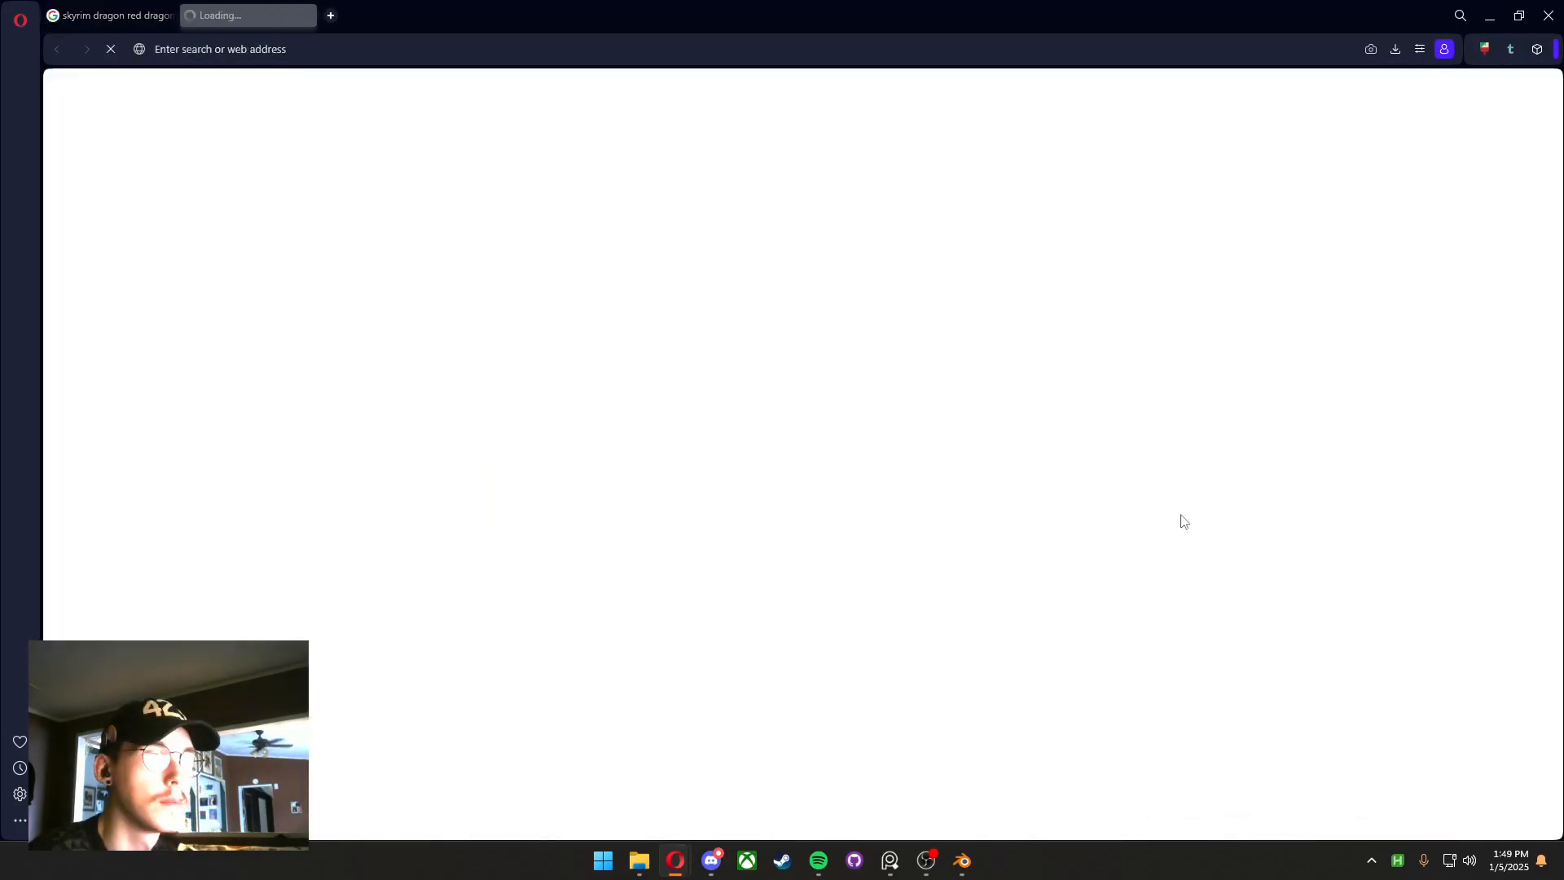
# Examine the article's entries from Brown Dragon through Mirmulnir and Vuljotnaak to Nahagliiv for head and horn shapes
pyautogui.scroll(-6, 800, 468)
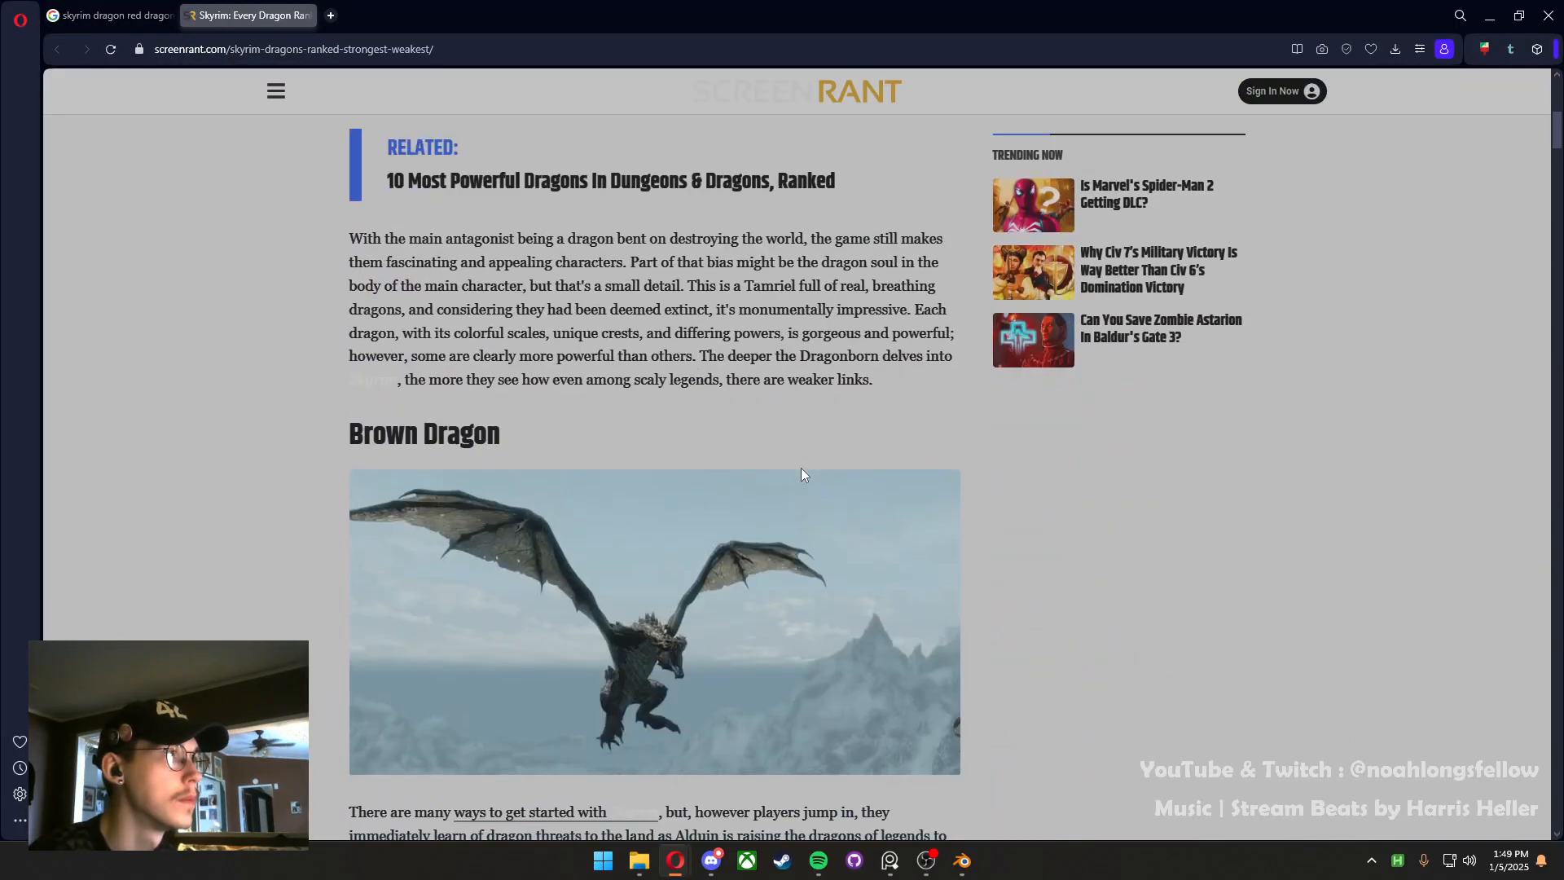
pyautogui.scroll(-15, 800, 468)
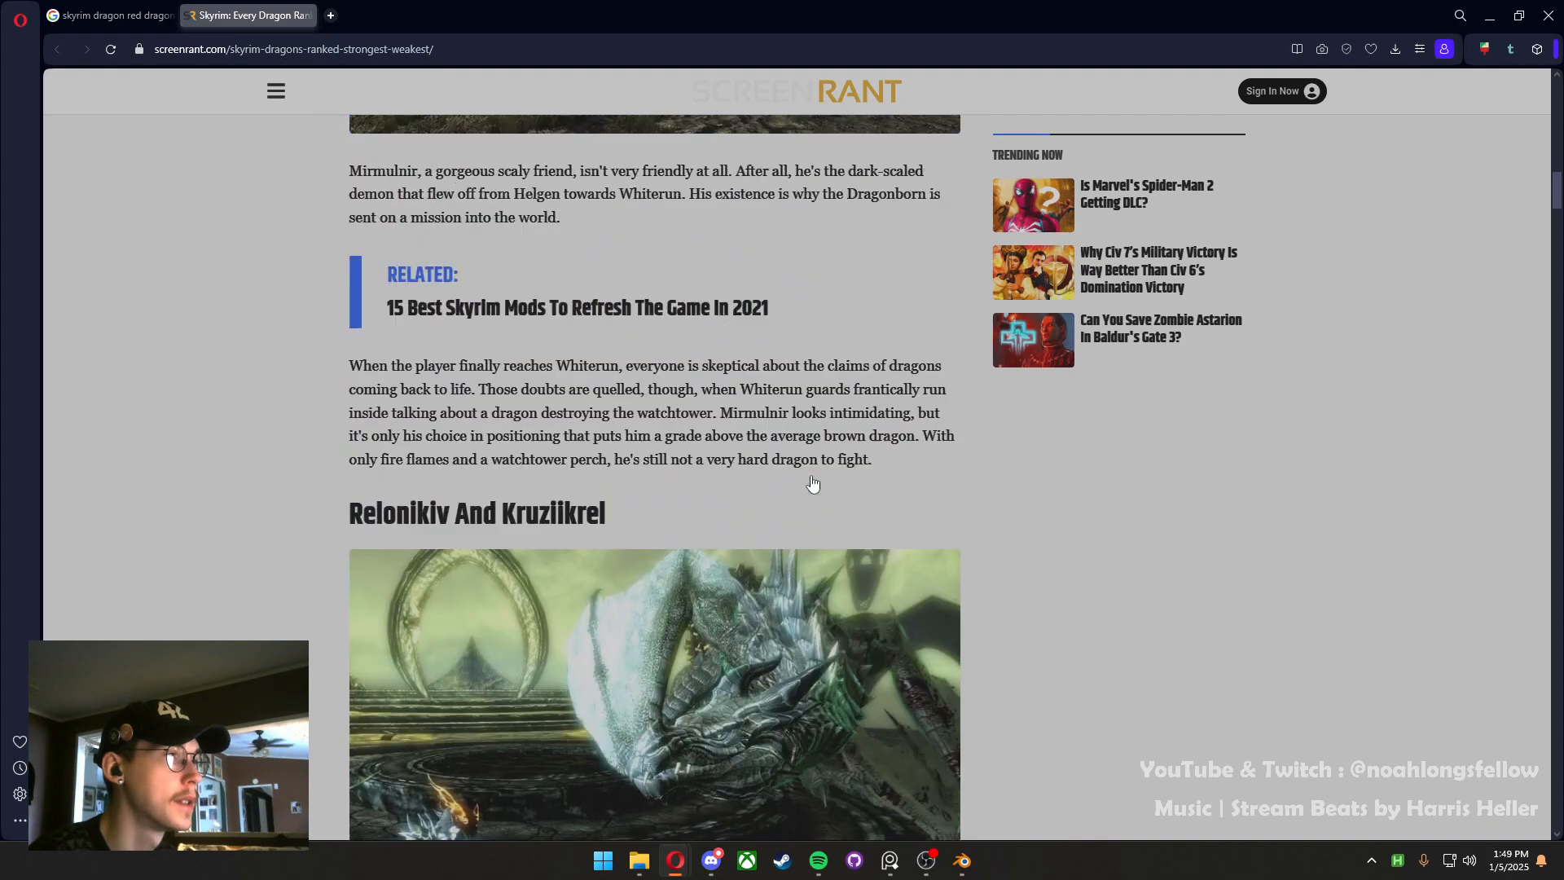
pyautogui.scroll(5, 812, 482)
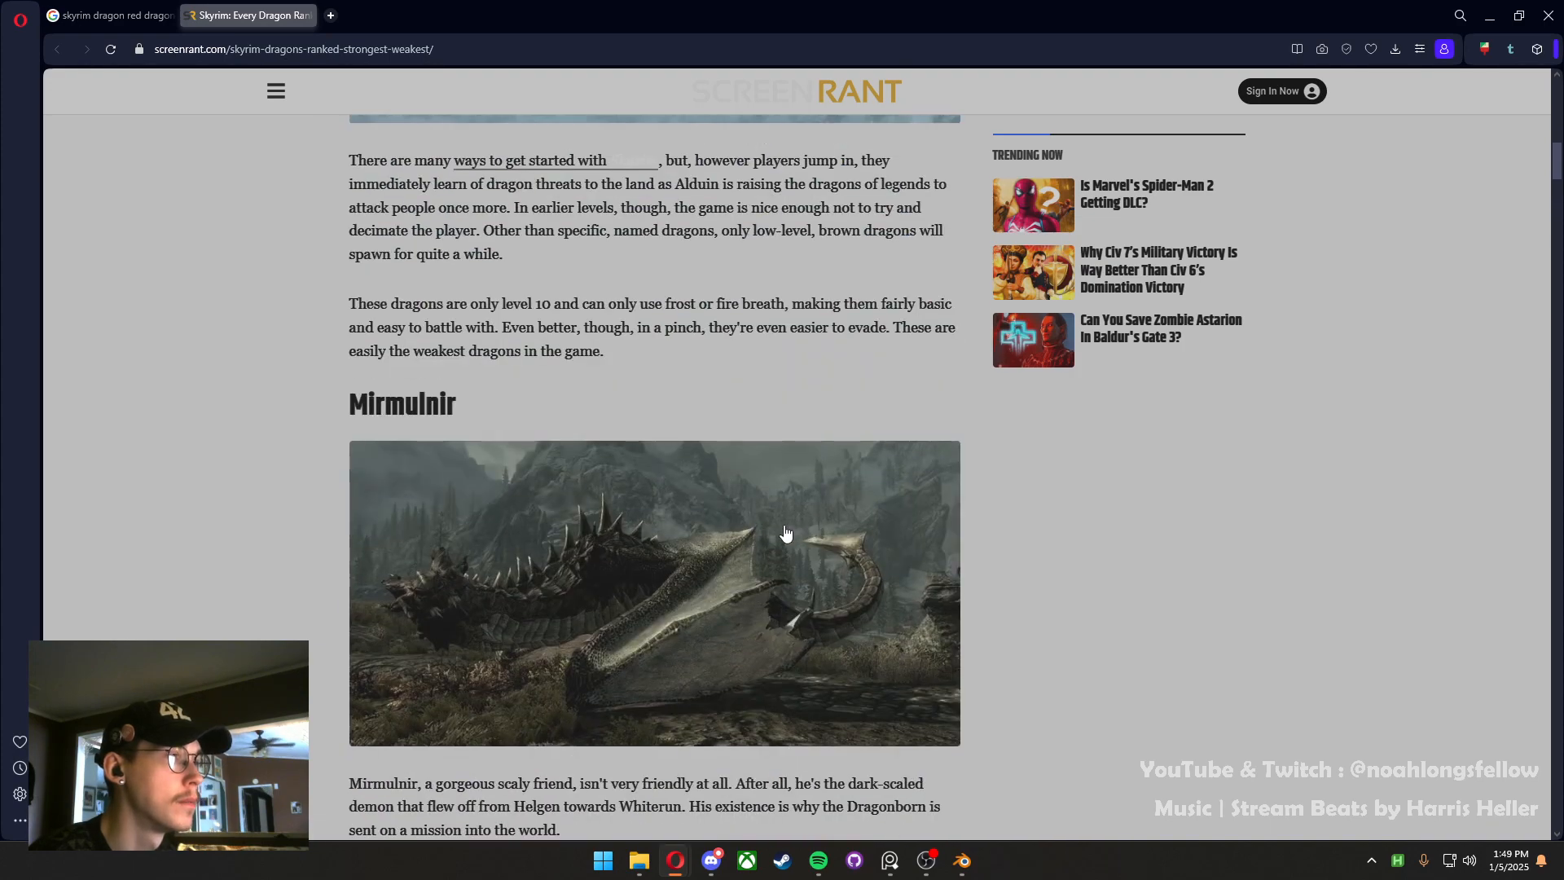
pyautogui.scroll(-2, 453, 468)
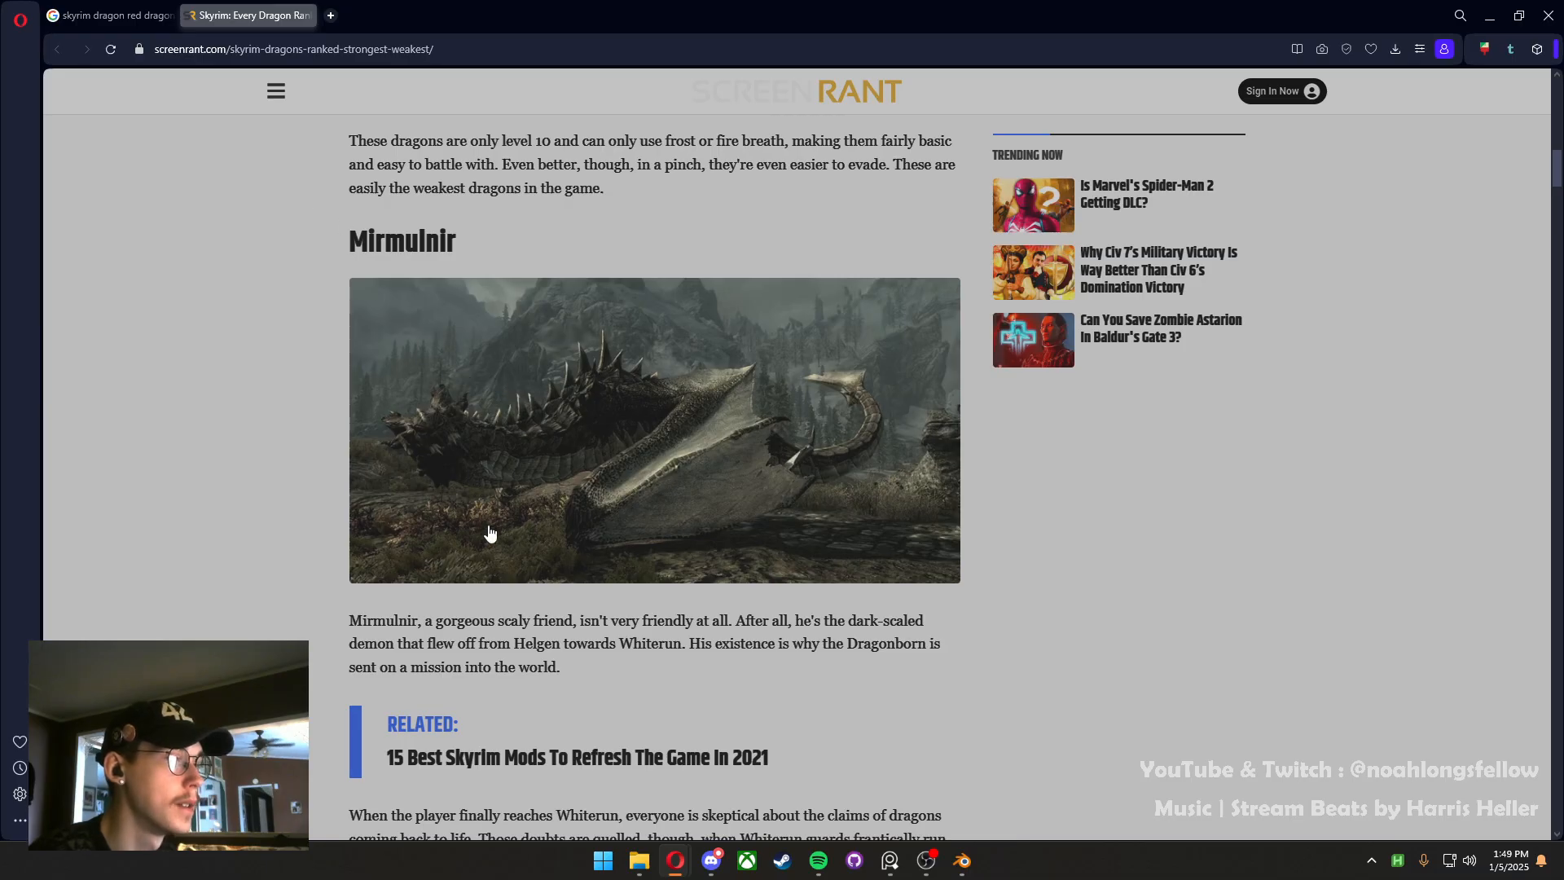
pyautogui.scroll(15, 557, 621)
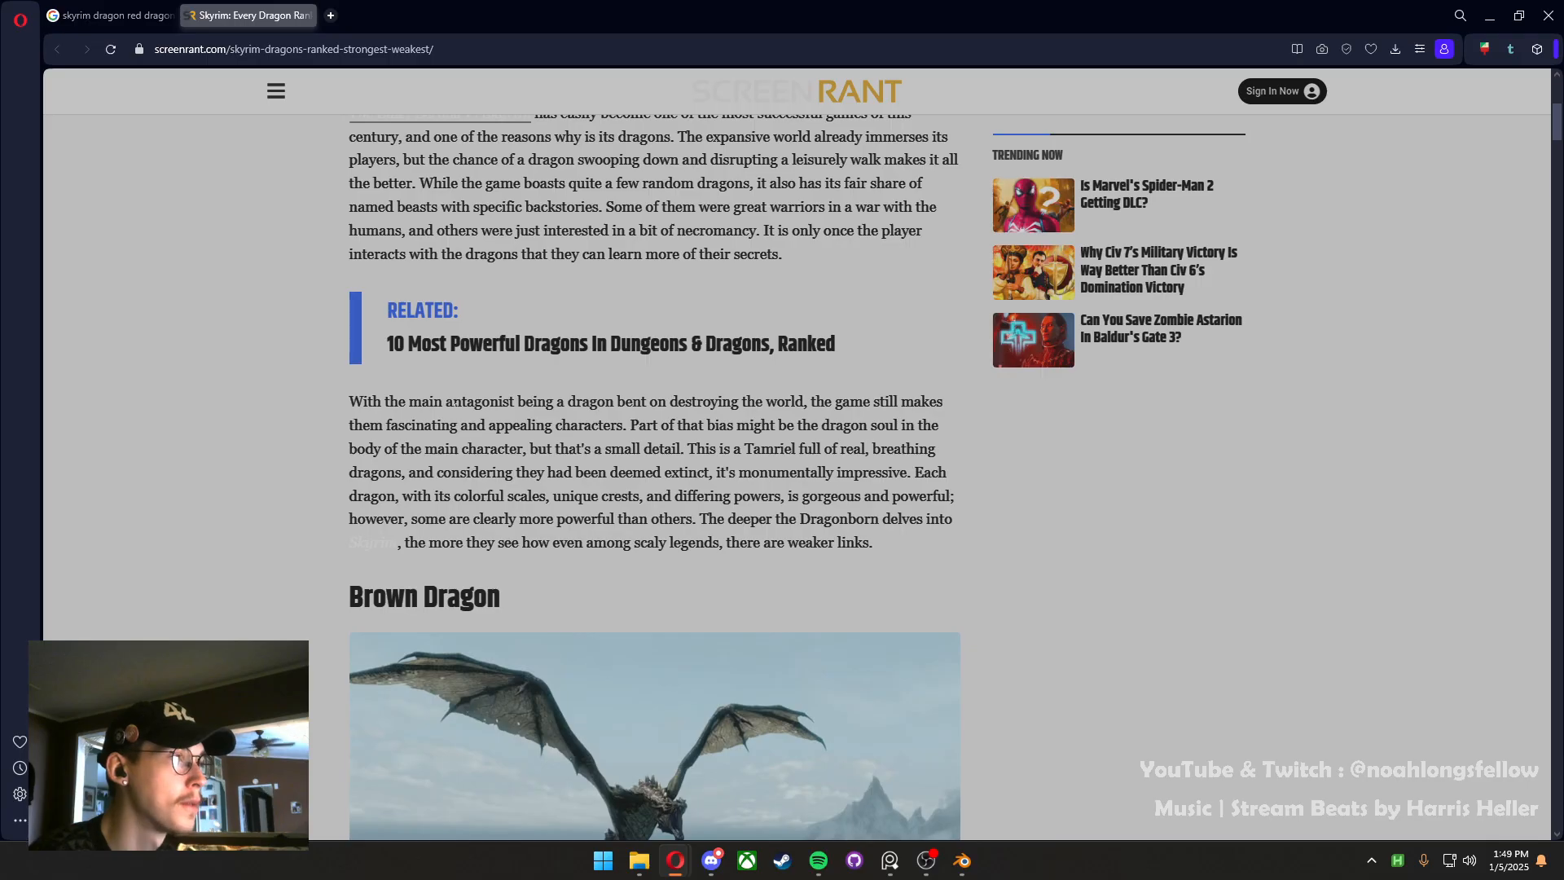
pyautogui.scroll(-20, 743, 733)
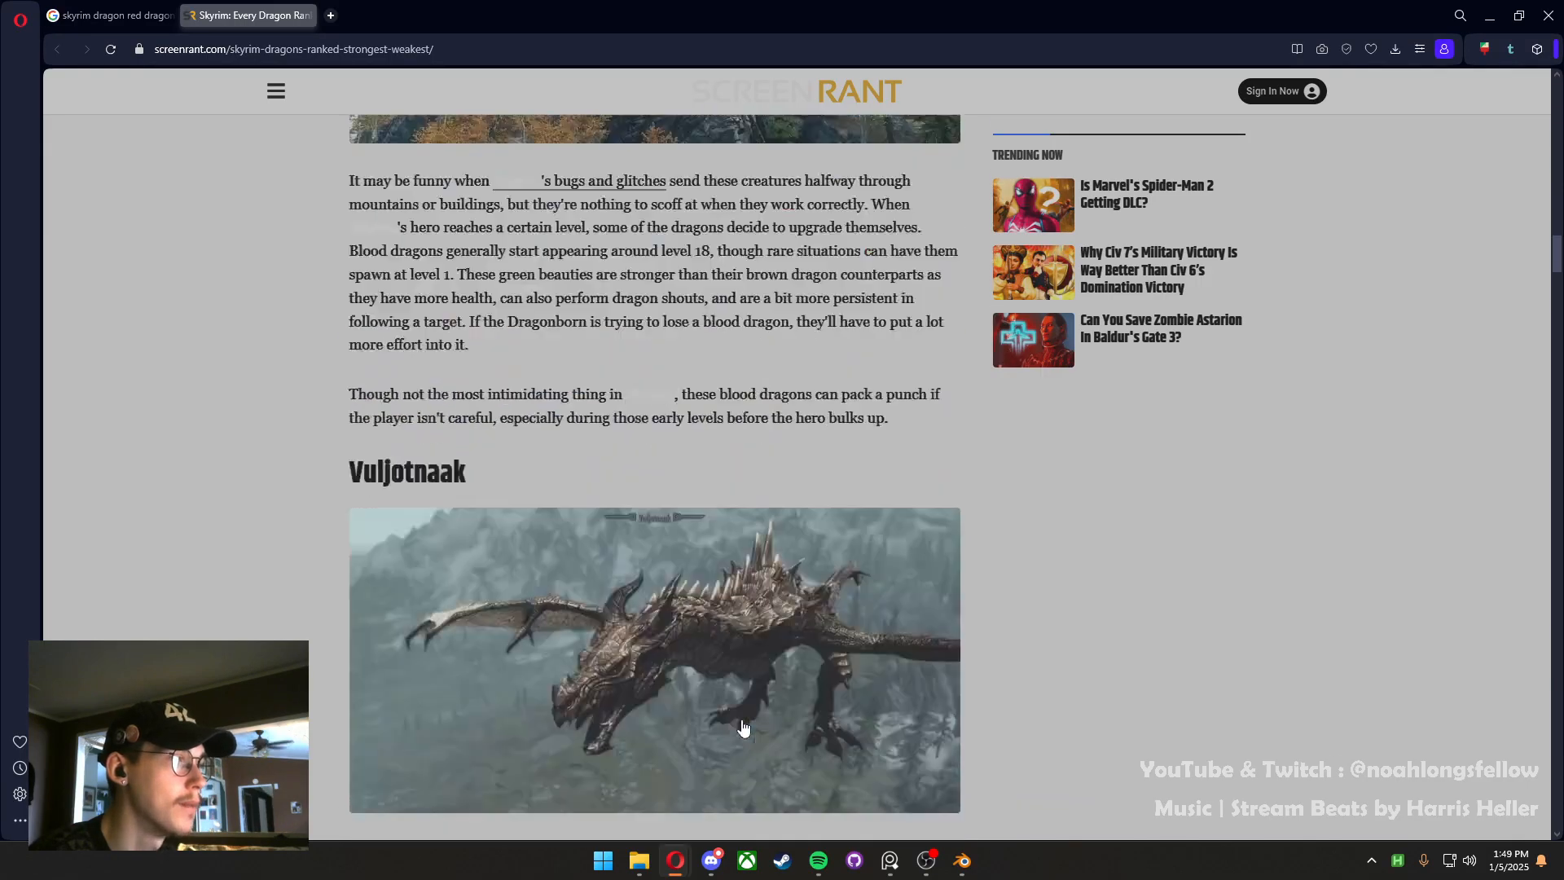
pyautogui.scroll(-18, 742, 743)
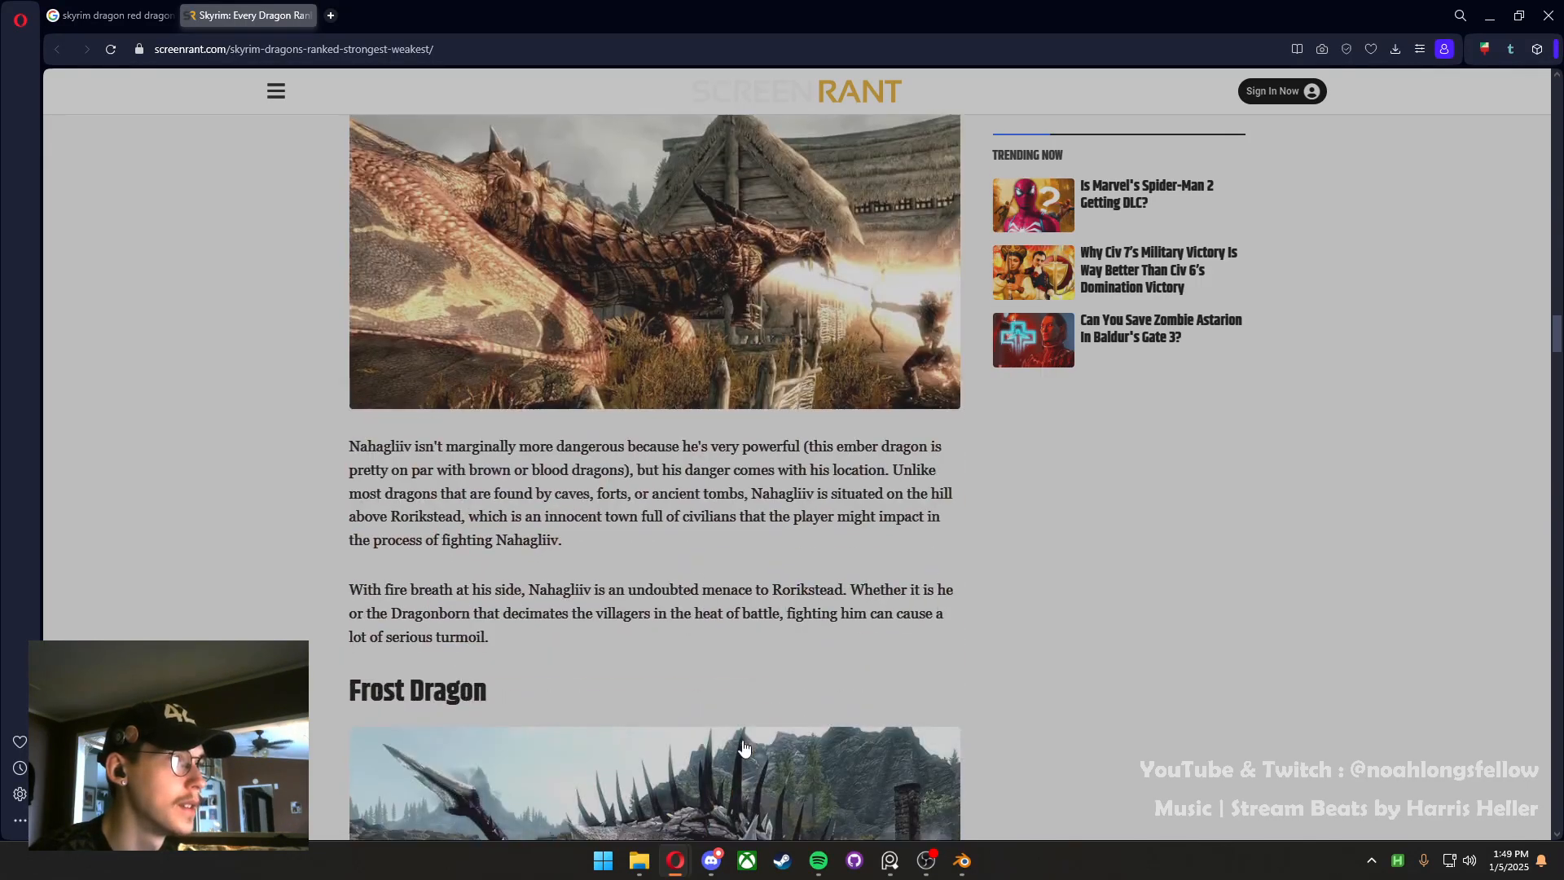
# Examine the Vulthuryol, Elder Dragon, Odahviing and Ancient Dragon entries to identify the red horned dragon
pyautogui.scroll(-20, 742, 743)
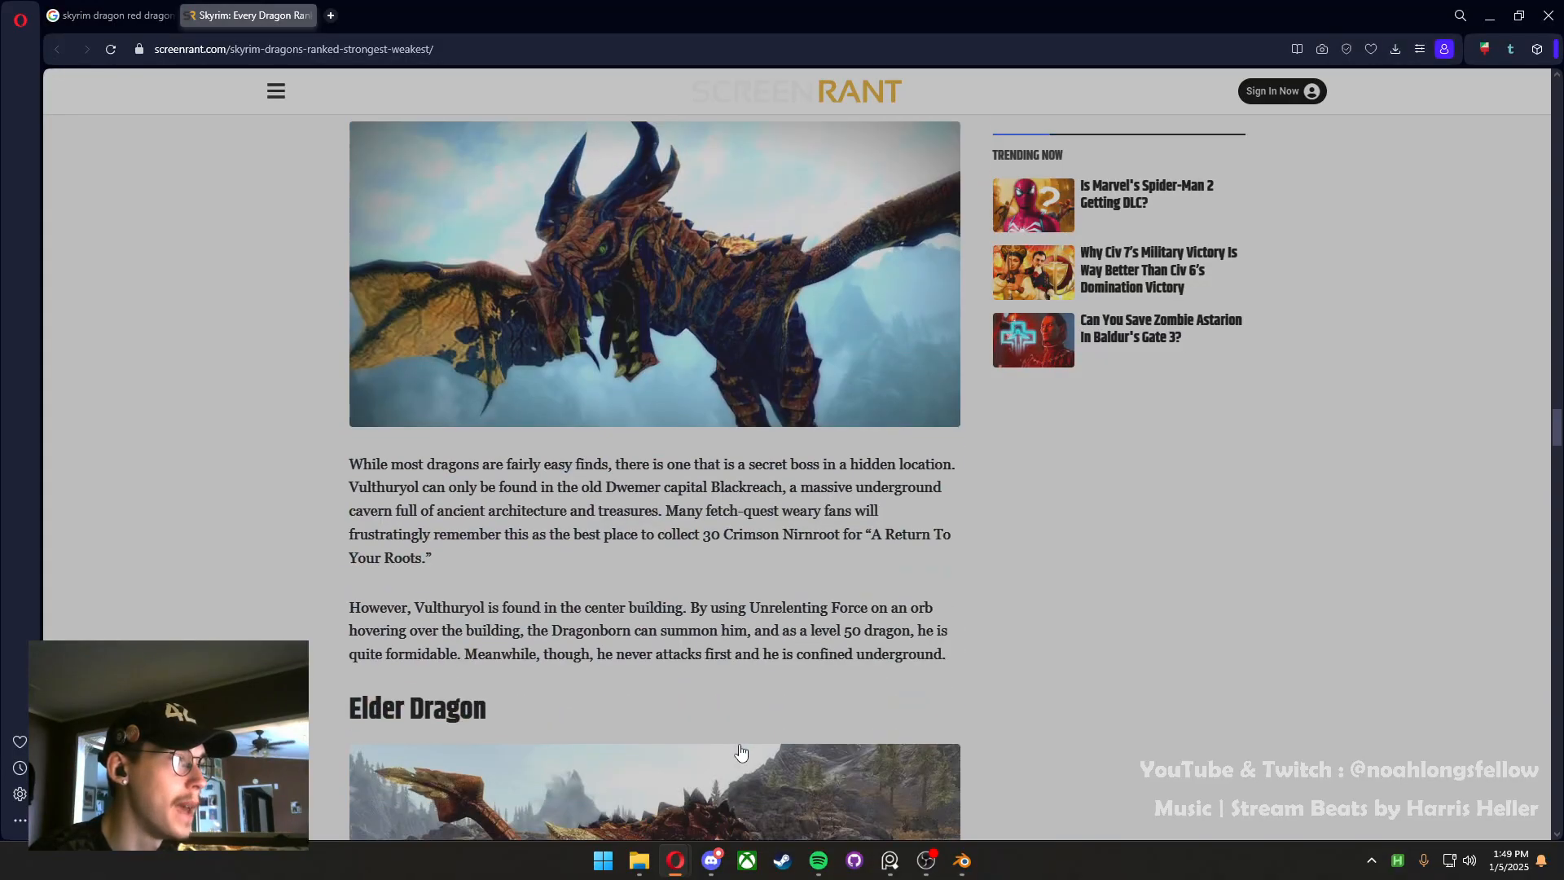
pyautogui.scroll(4, 565, 379)
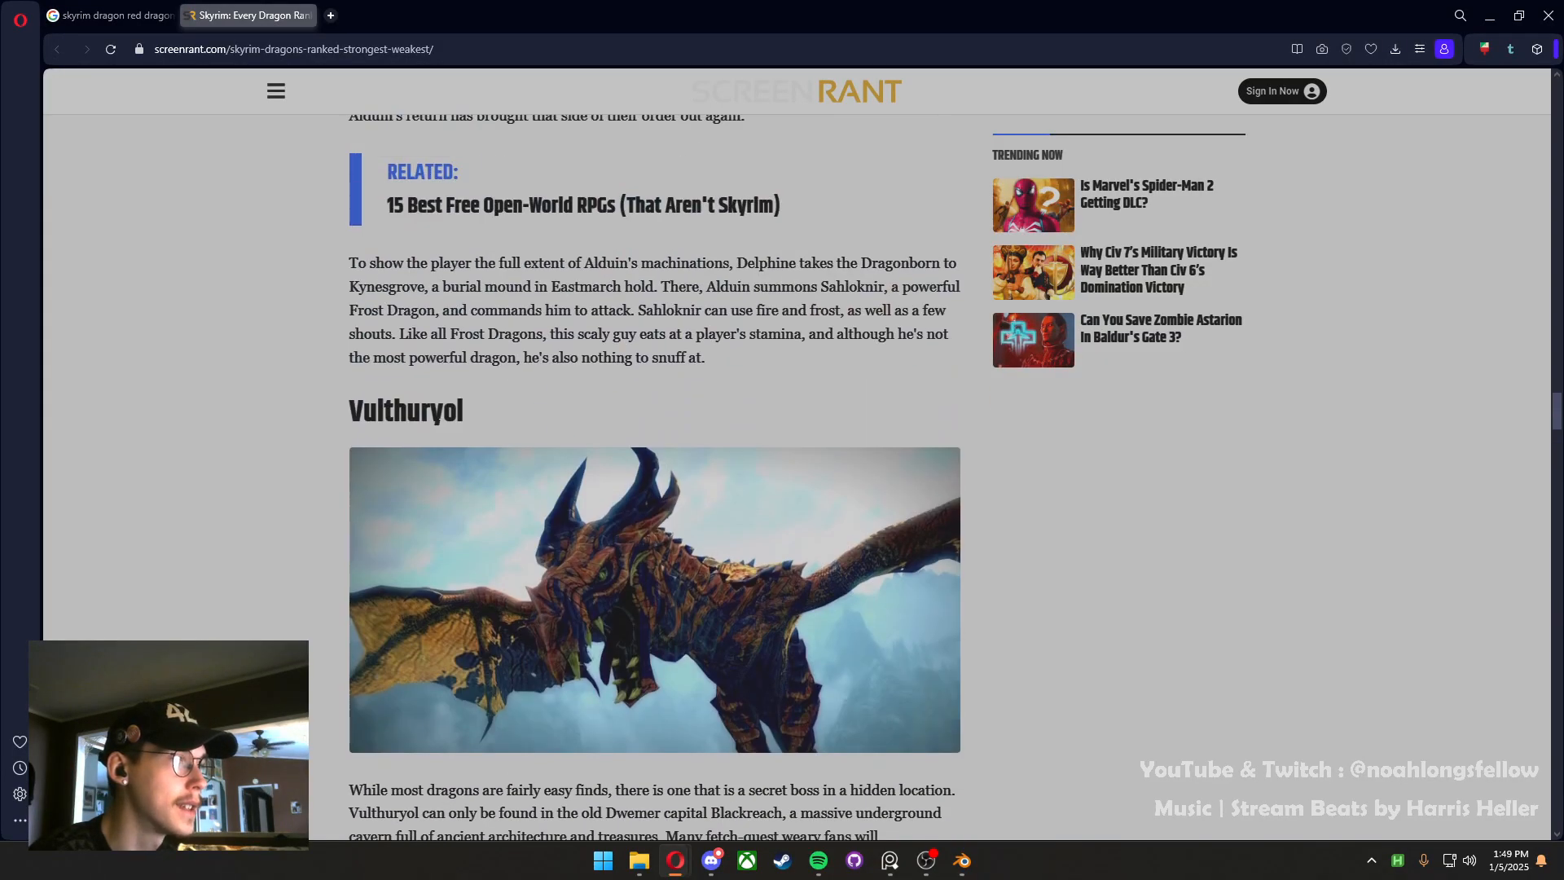
pyautogui.scroll(-8, 444, 448)
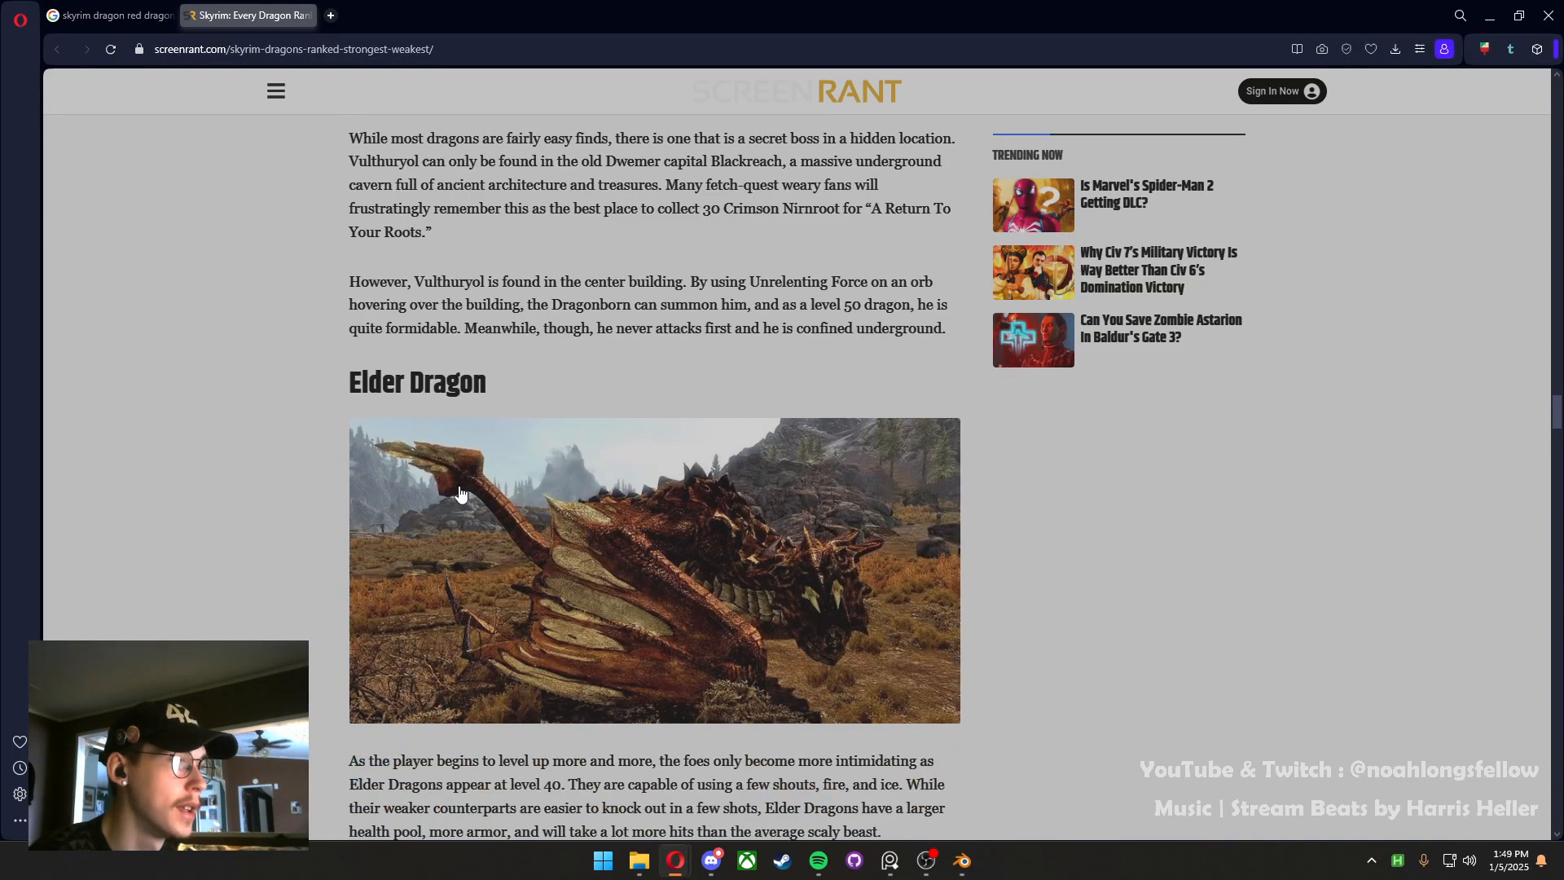
pyautogui.scroll(-19, 460, 493)
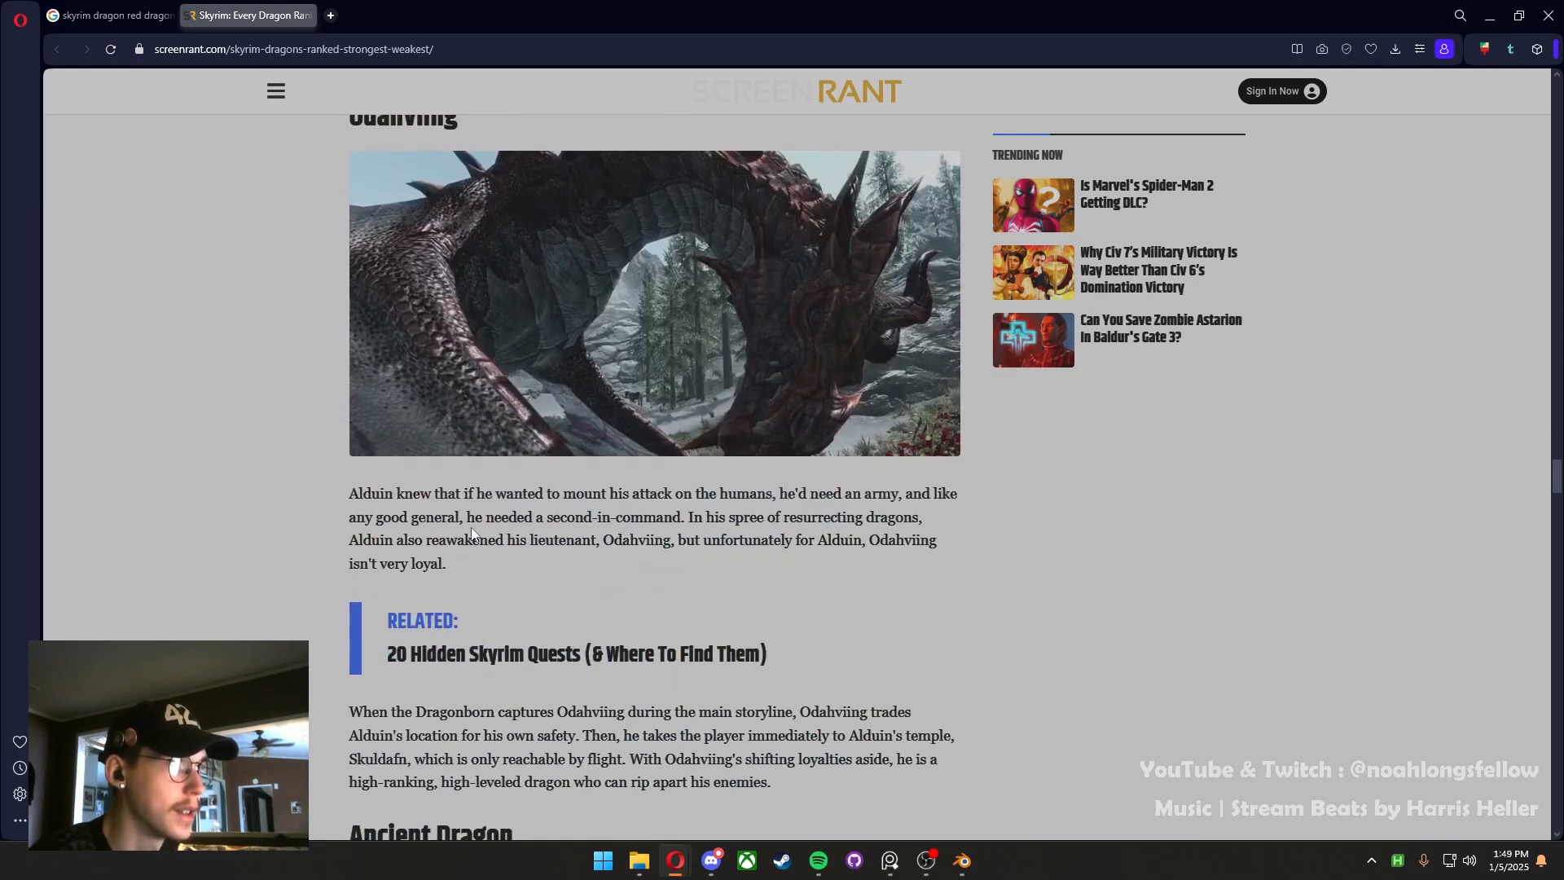
pyautogui.scroll(3, 471, 529)
pyautogui.scroll(-5, 758, 520)
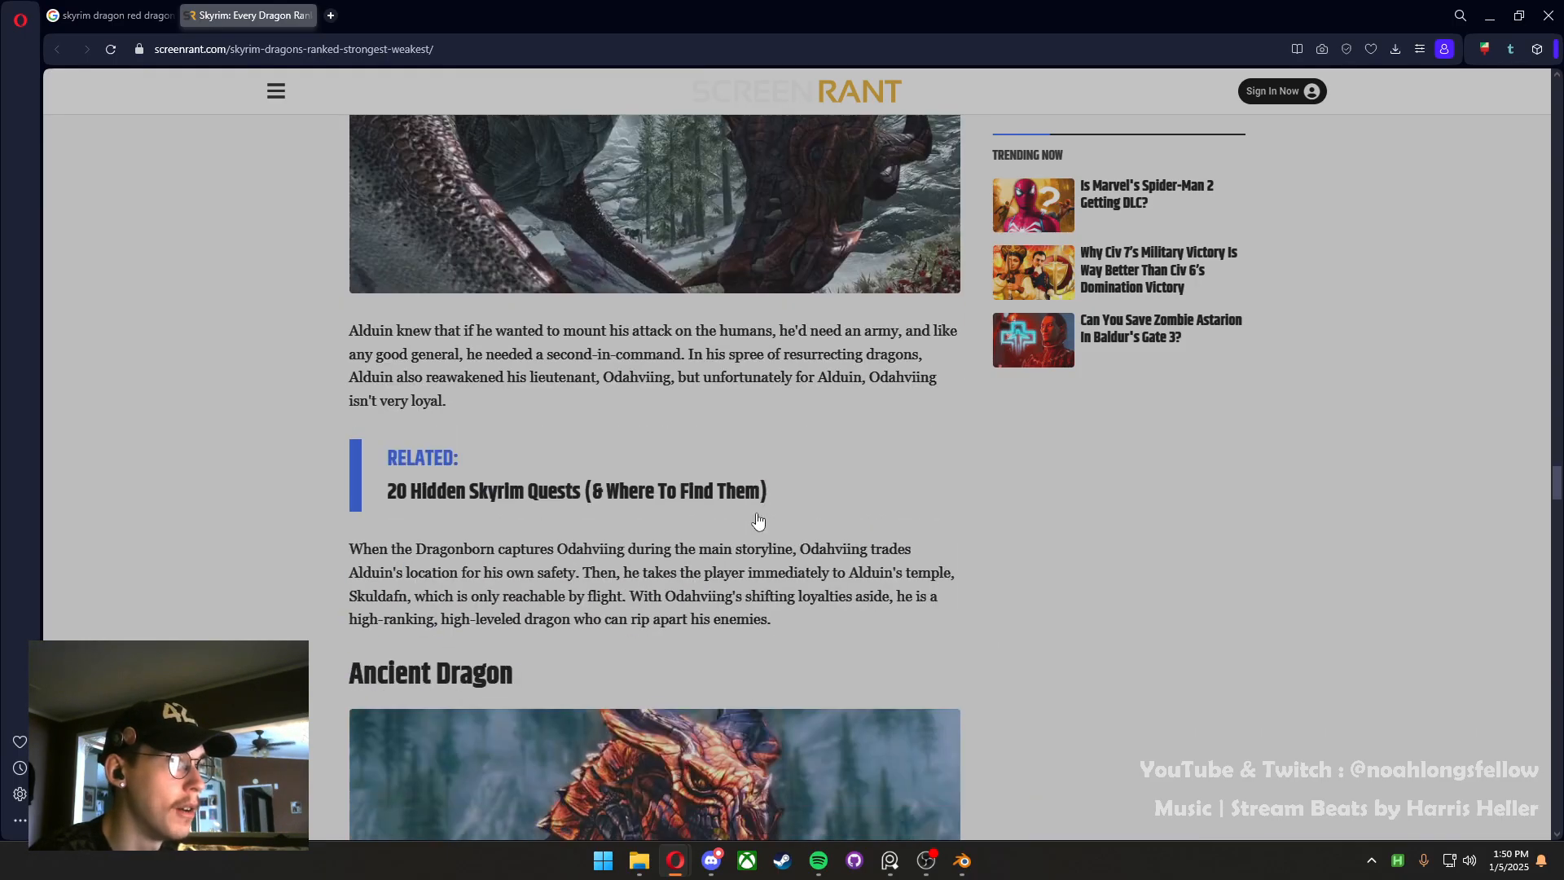
pyautogui.scroll(-6, 757, 519)
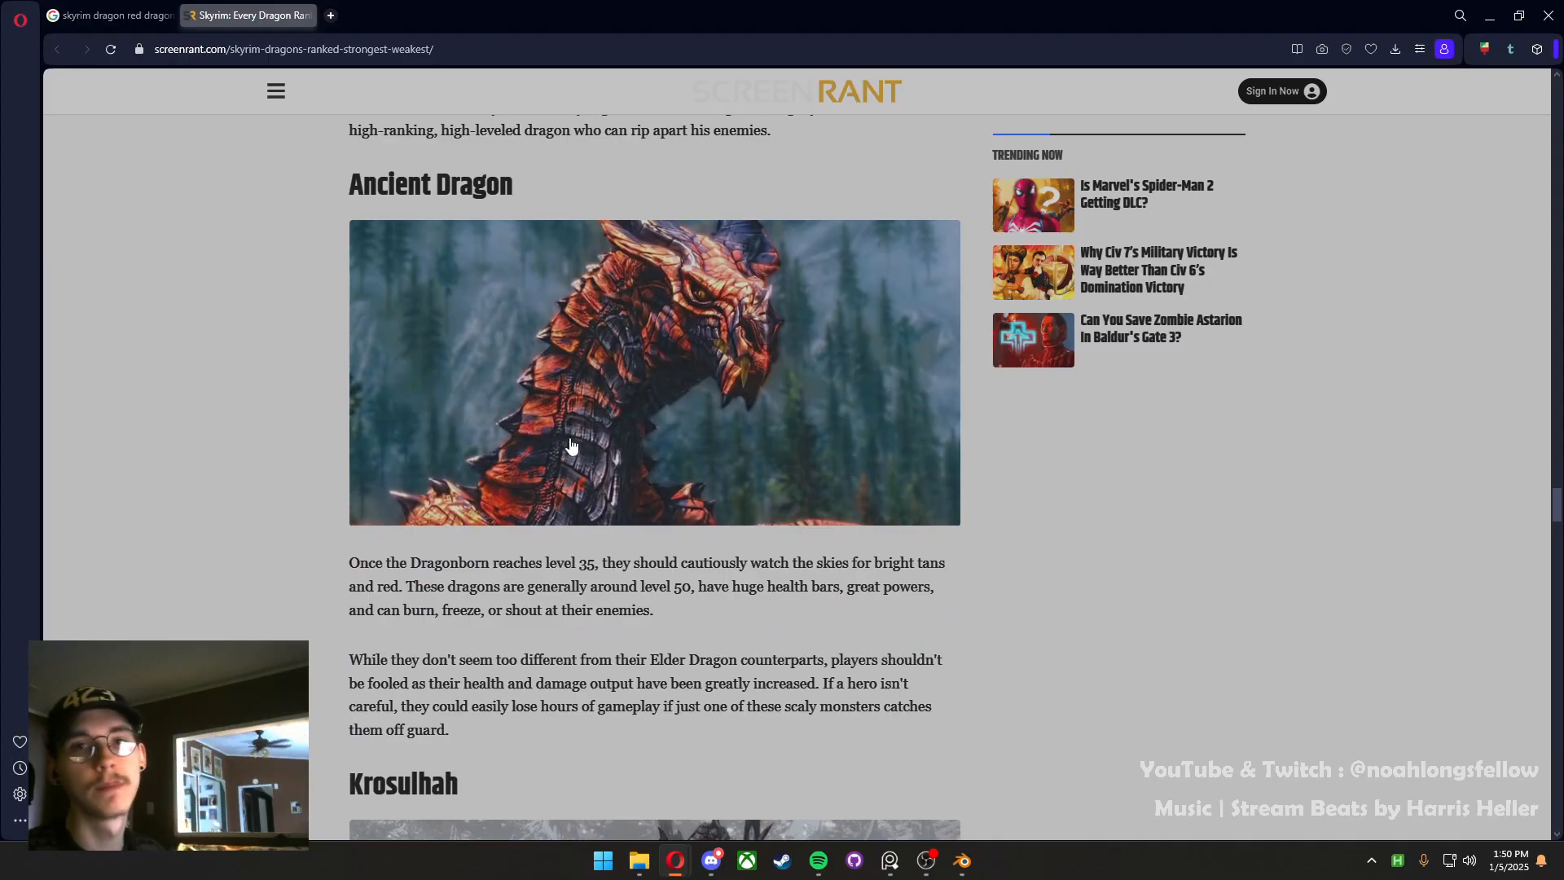
# Examine the Krosulhah, Durnehviir, Revered Dragon, Alduin, Numinex and Legendary Dragon entries for horn shapes
pyautogui.scroll(-8, 688, 433)
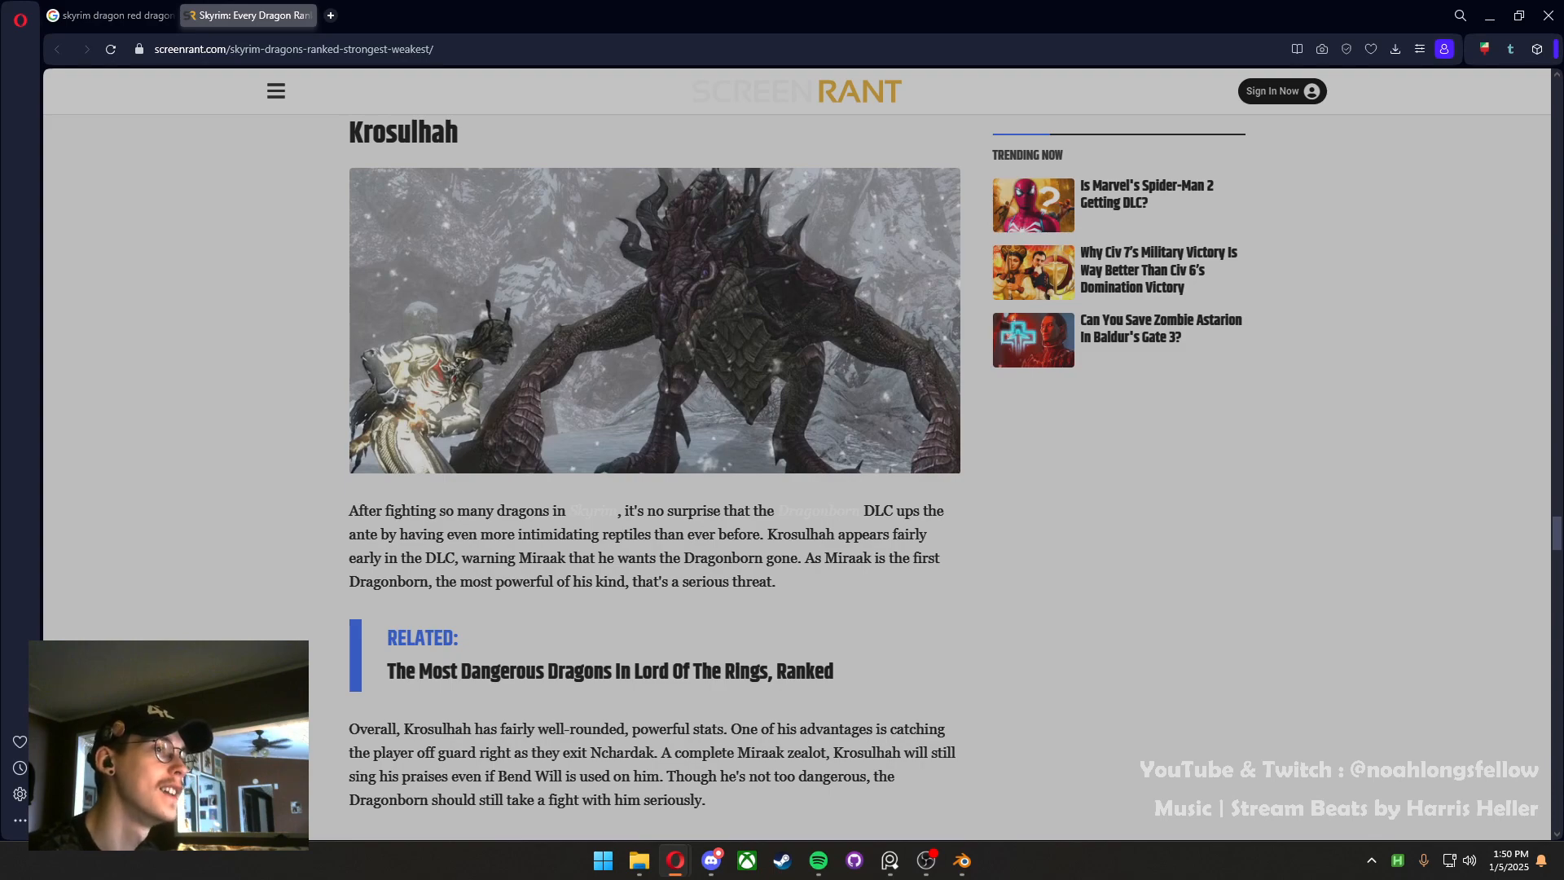
pyautogui.scroll(-9, 513, 304)
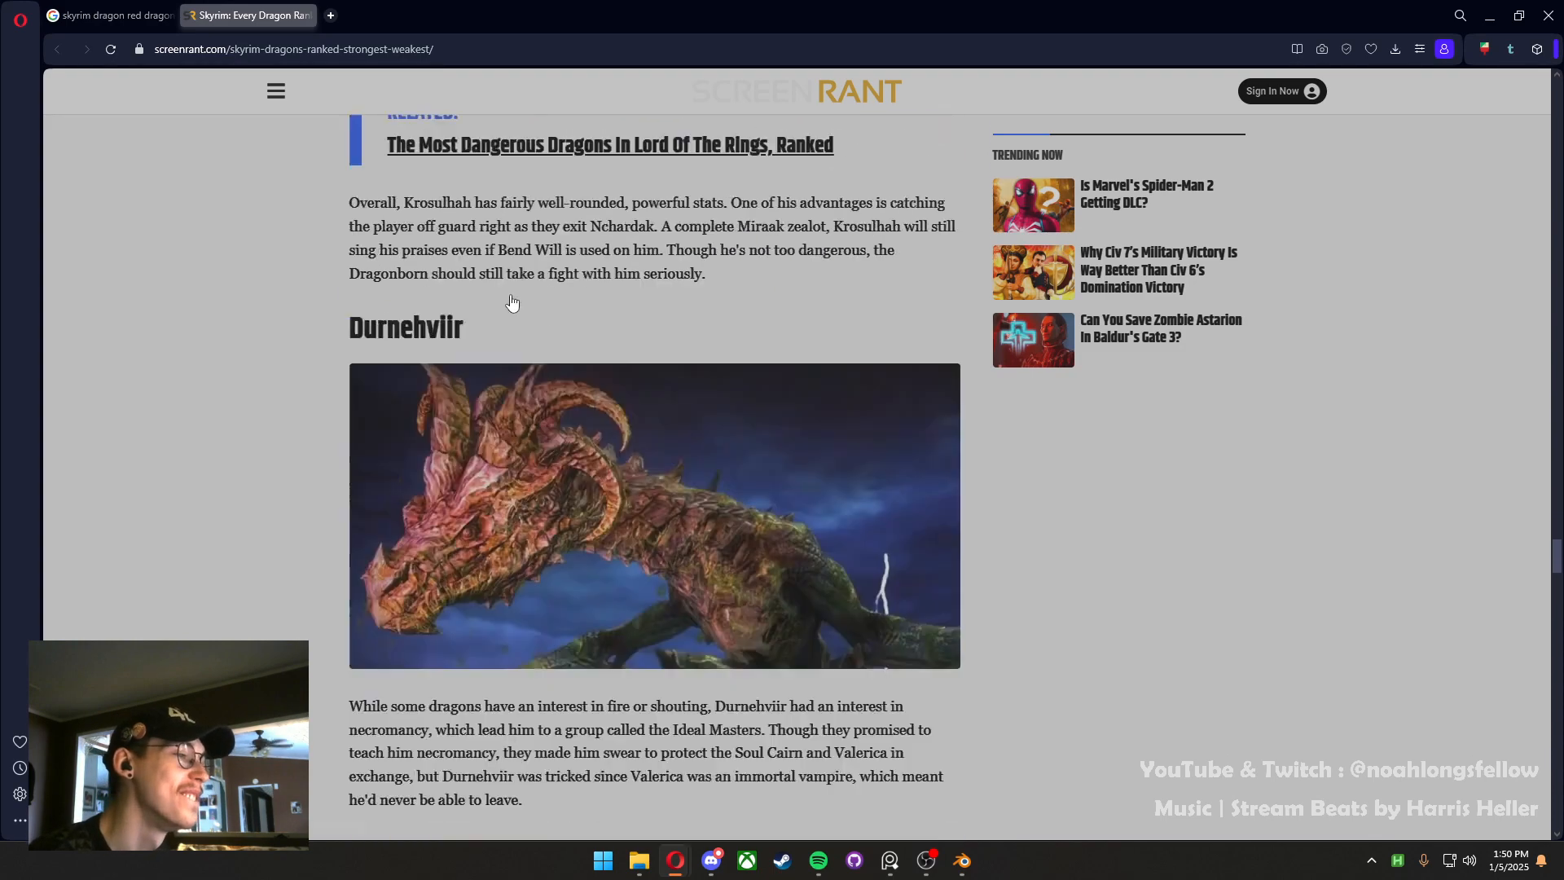
pyautogui.scroll(1, 508, 307)
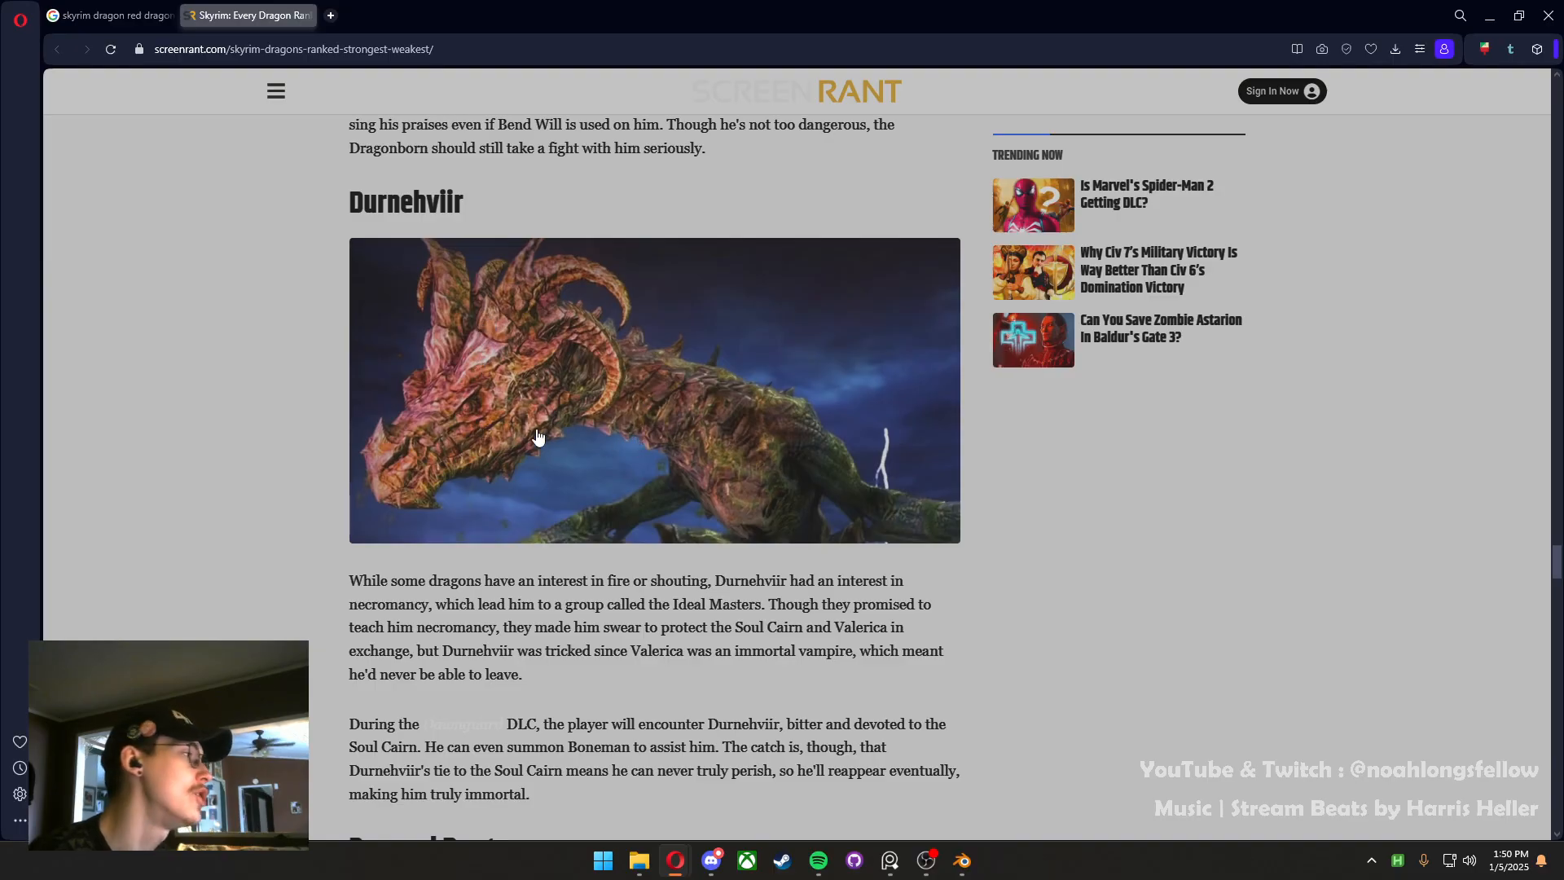
pyautogui.scroll(-17, 639, 566)
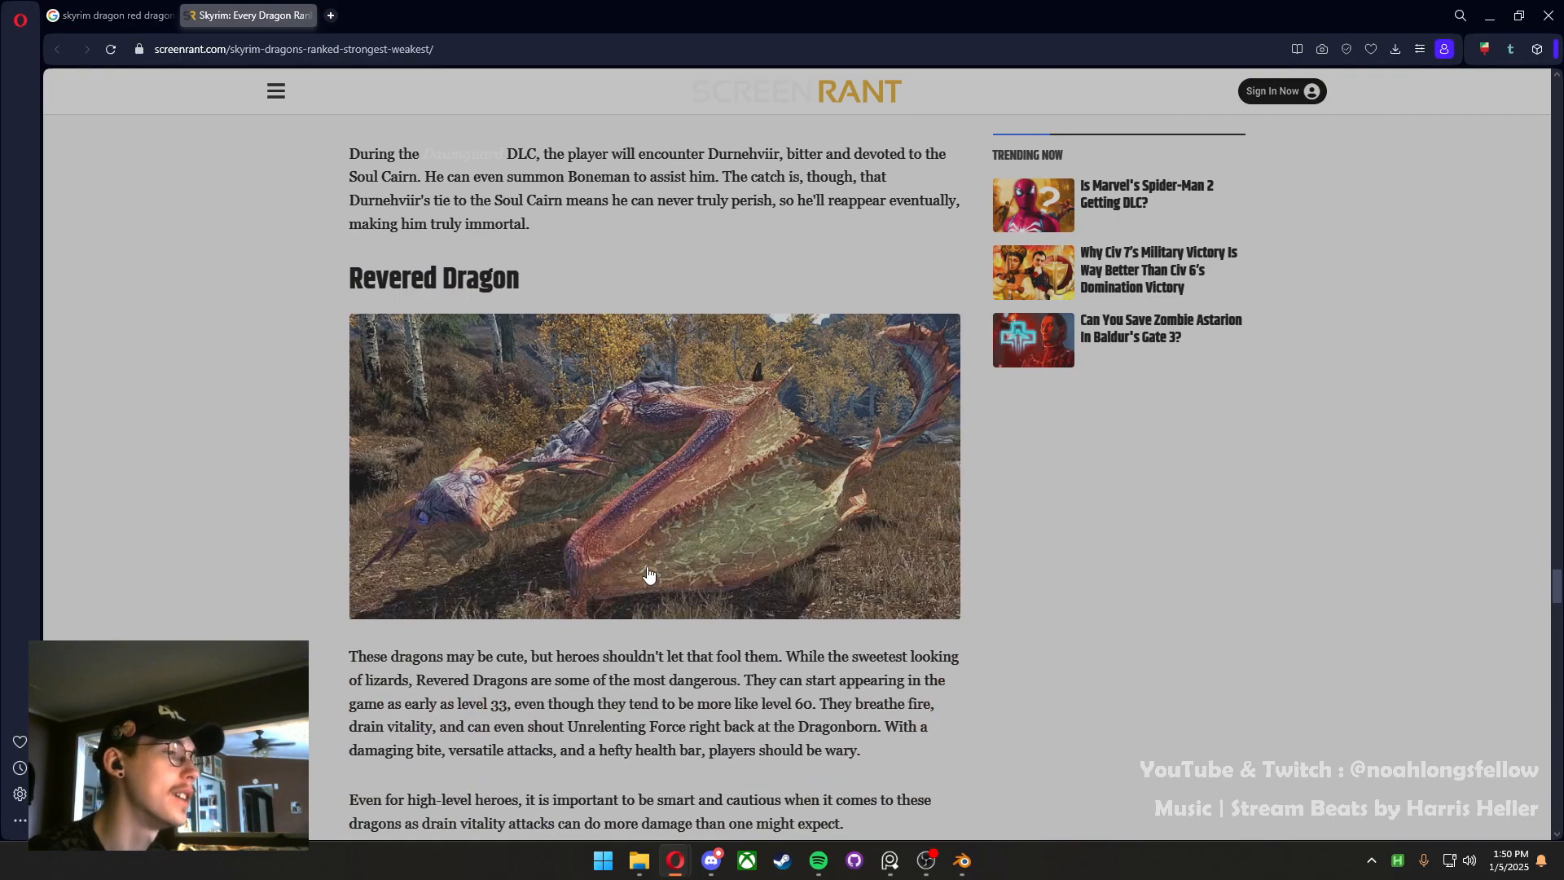
pyautogui.scroll(-6, 644, 630)
pyautogui.scroll(7, 612, 342)
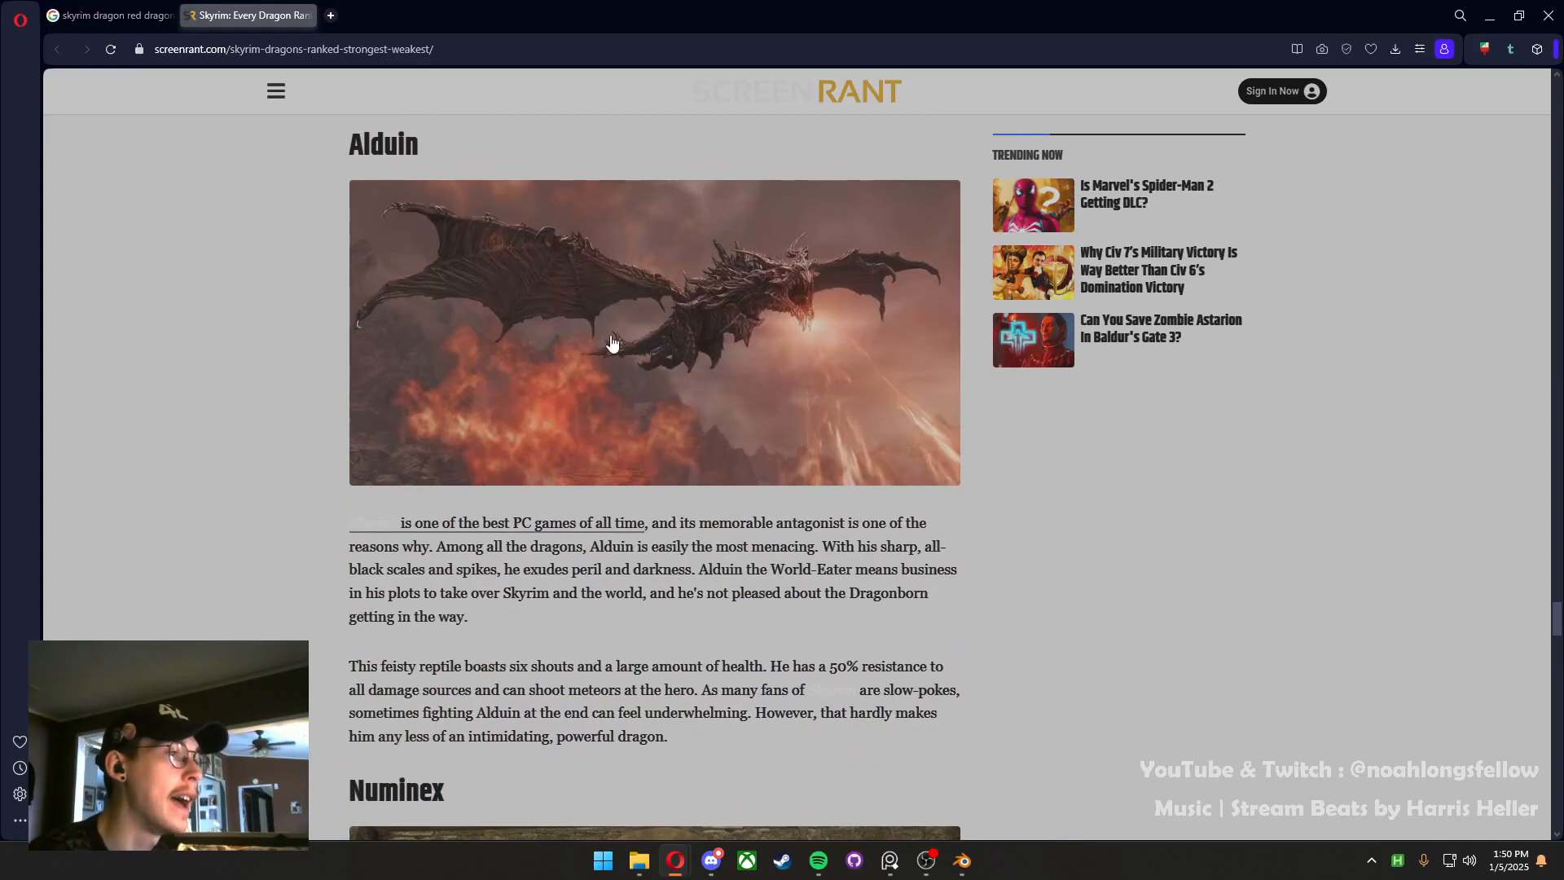
pyautogui.scroll(-11, 643, 355)
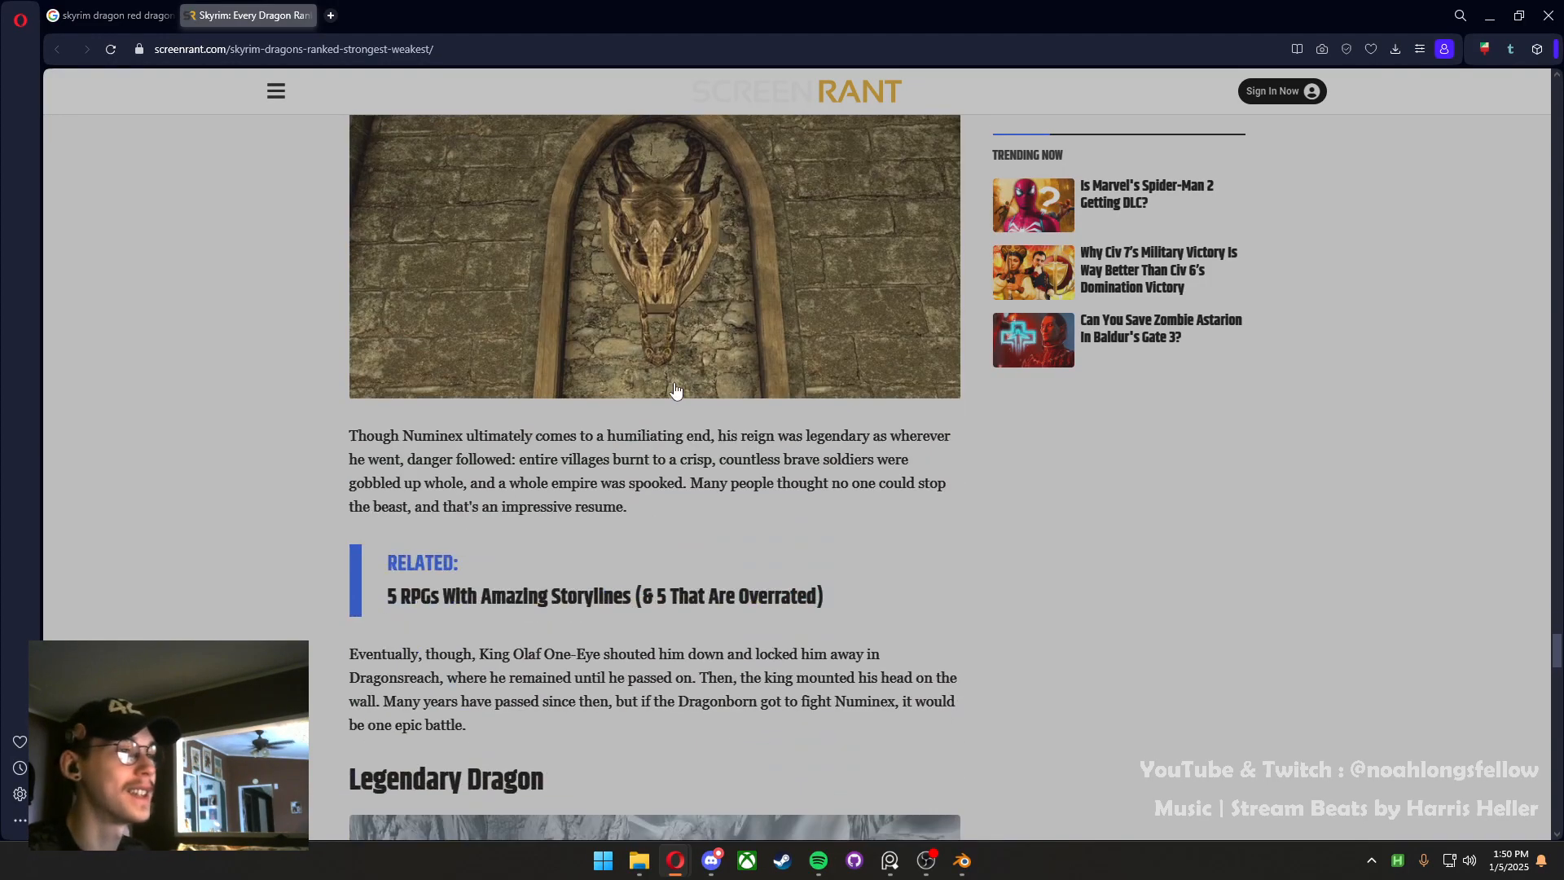
pyautogui.scroll(2, 648, 391)
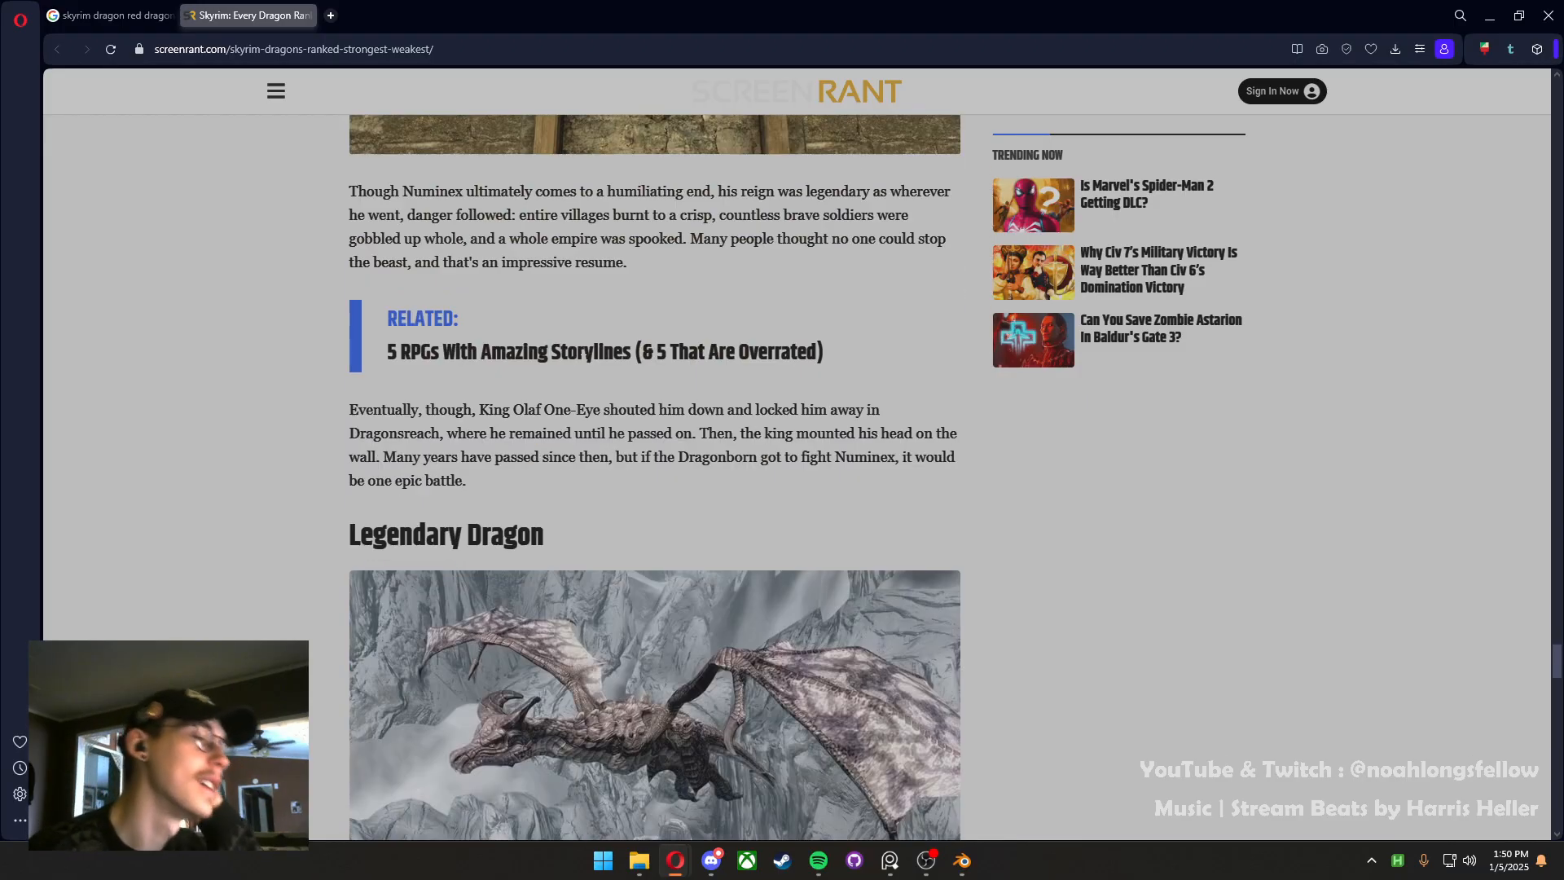
# Examine the article's remaining entries, including Voslaarum and Naaslaarum and Paarthurnax, for horn shapes and close the article
pyautogui.scroll(-5, 584, 368)
pyautogui.scroll(-11, 583, 368)
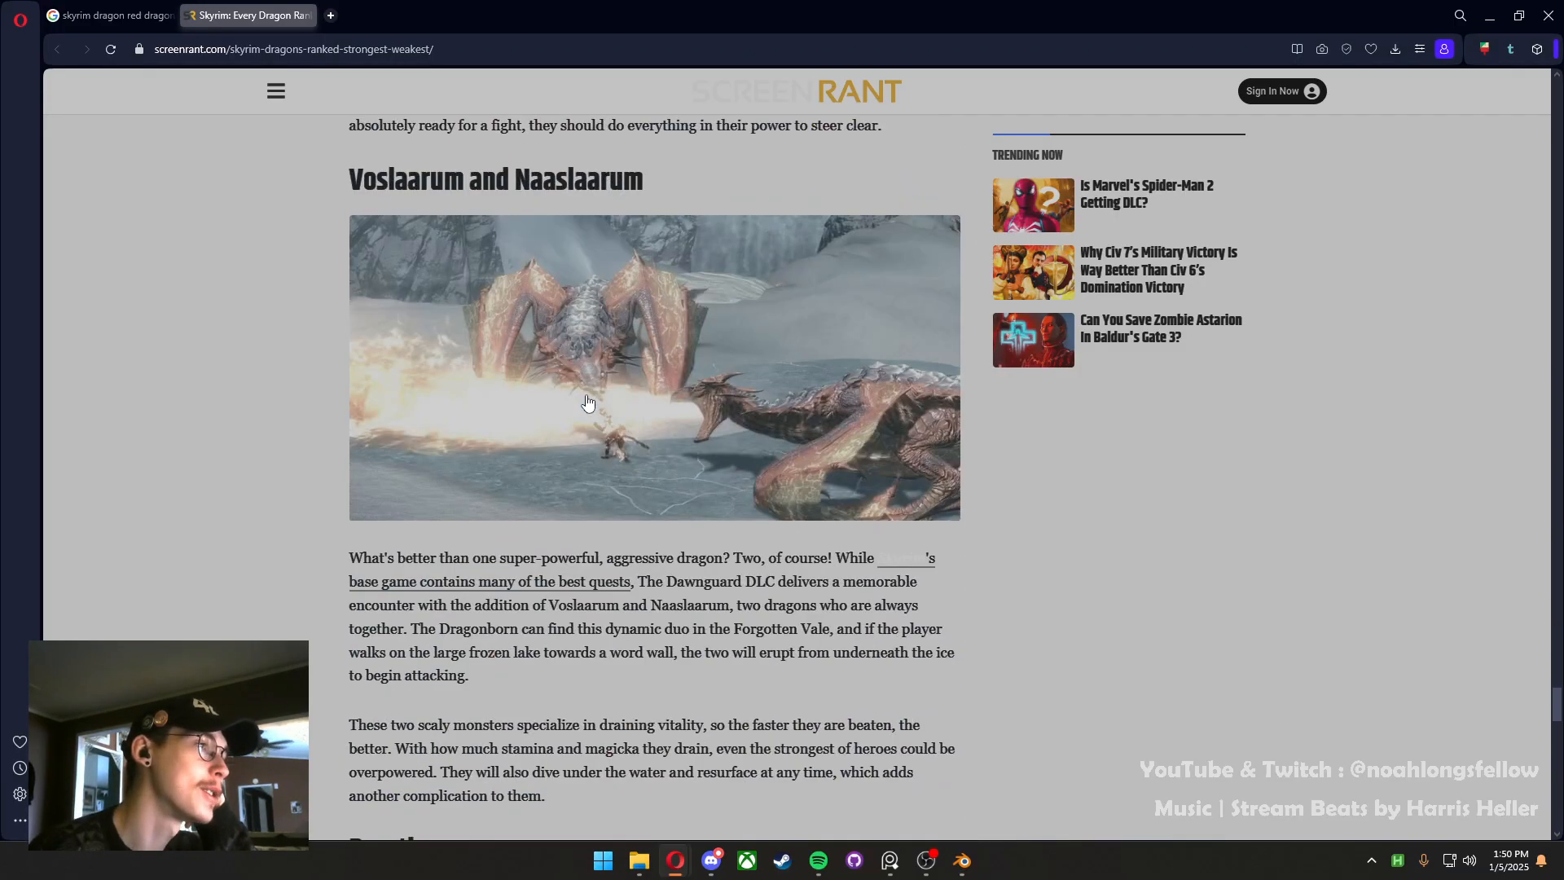
pyautogui.scroll(-6, 587, 419)
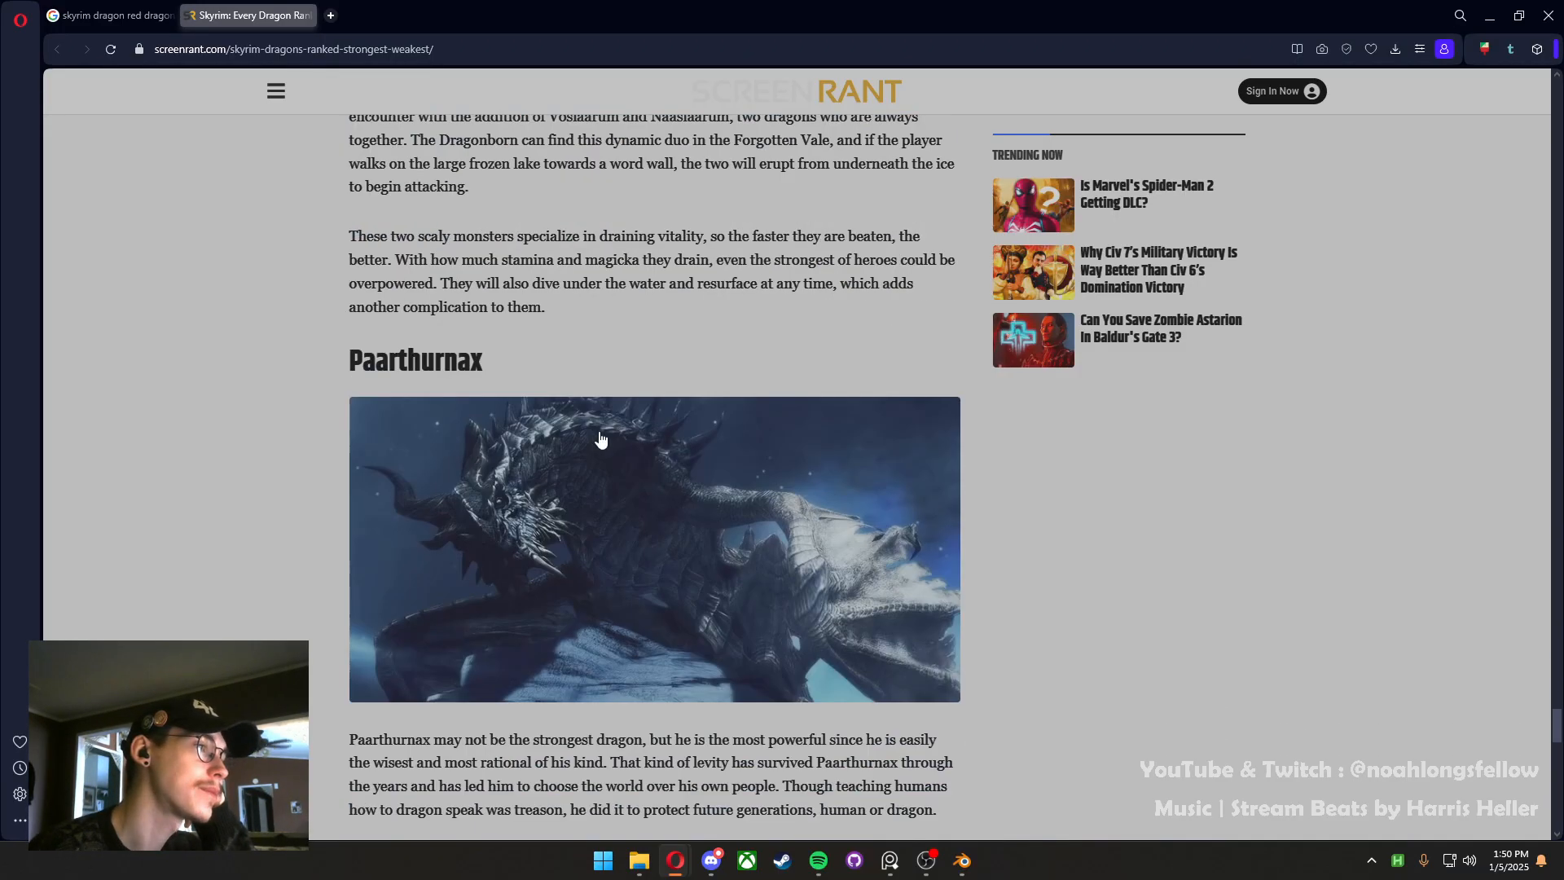
pyautogui.scroll(-11, 602, 440)
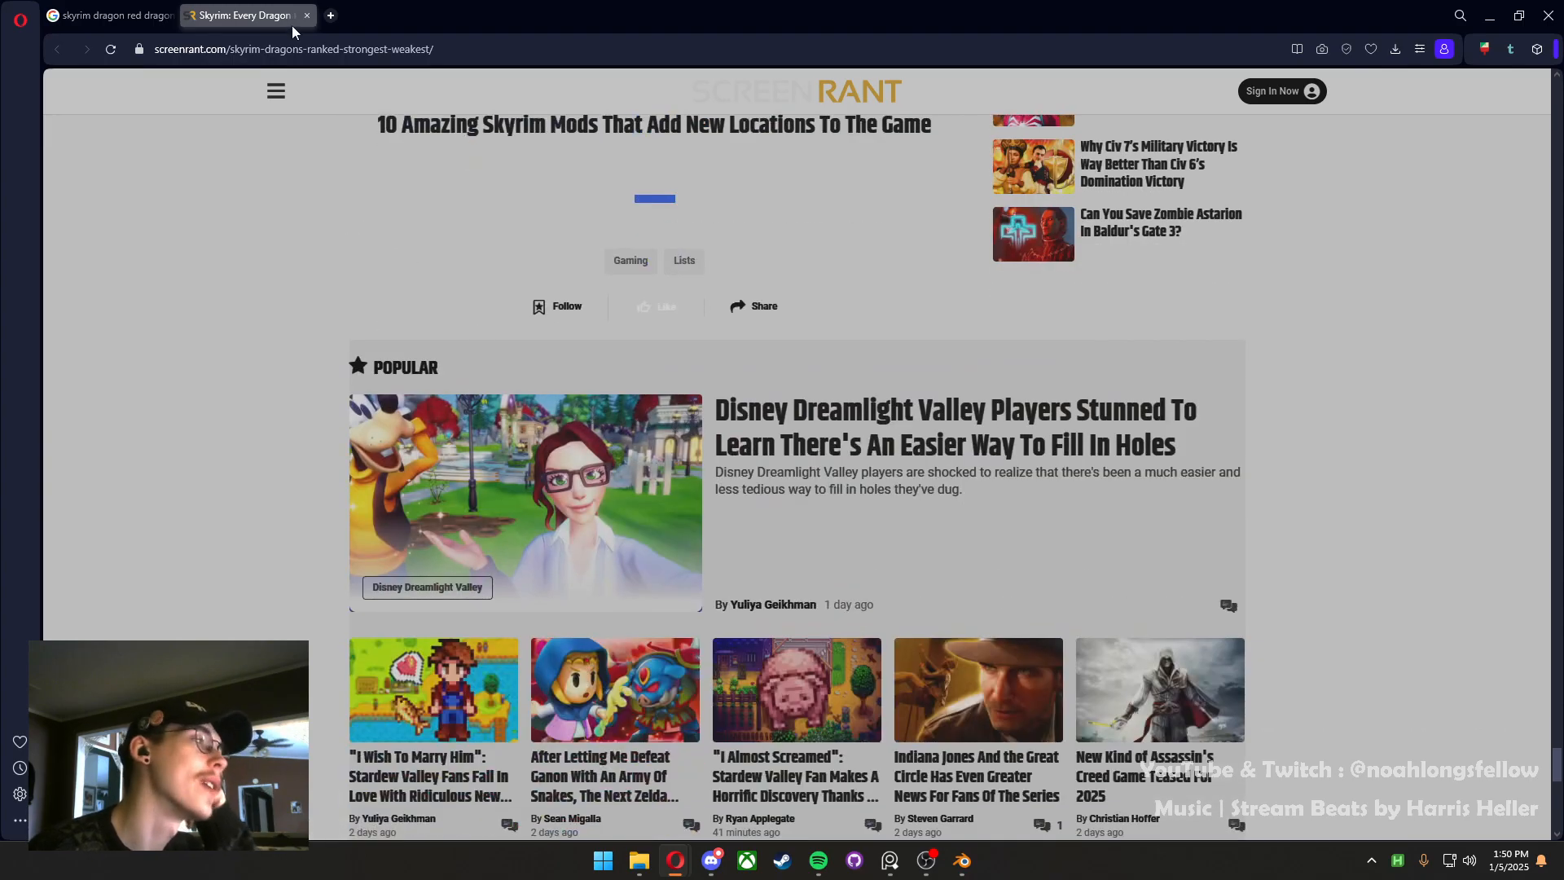
pyautogui.click(307, 15)
# Find the Game Rant "Skyrim: Every Dragon From Weakest To Most Powerful, Ranked" red dragon picture in the image results and copy it
pyautogui.scroll(-5, 927, 567)
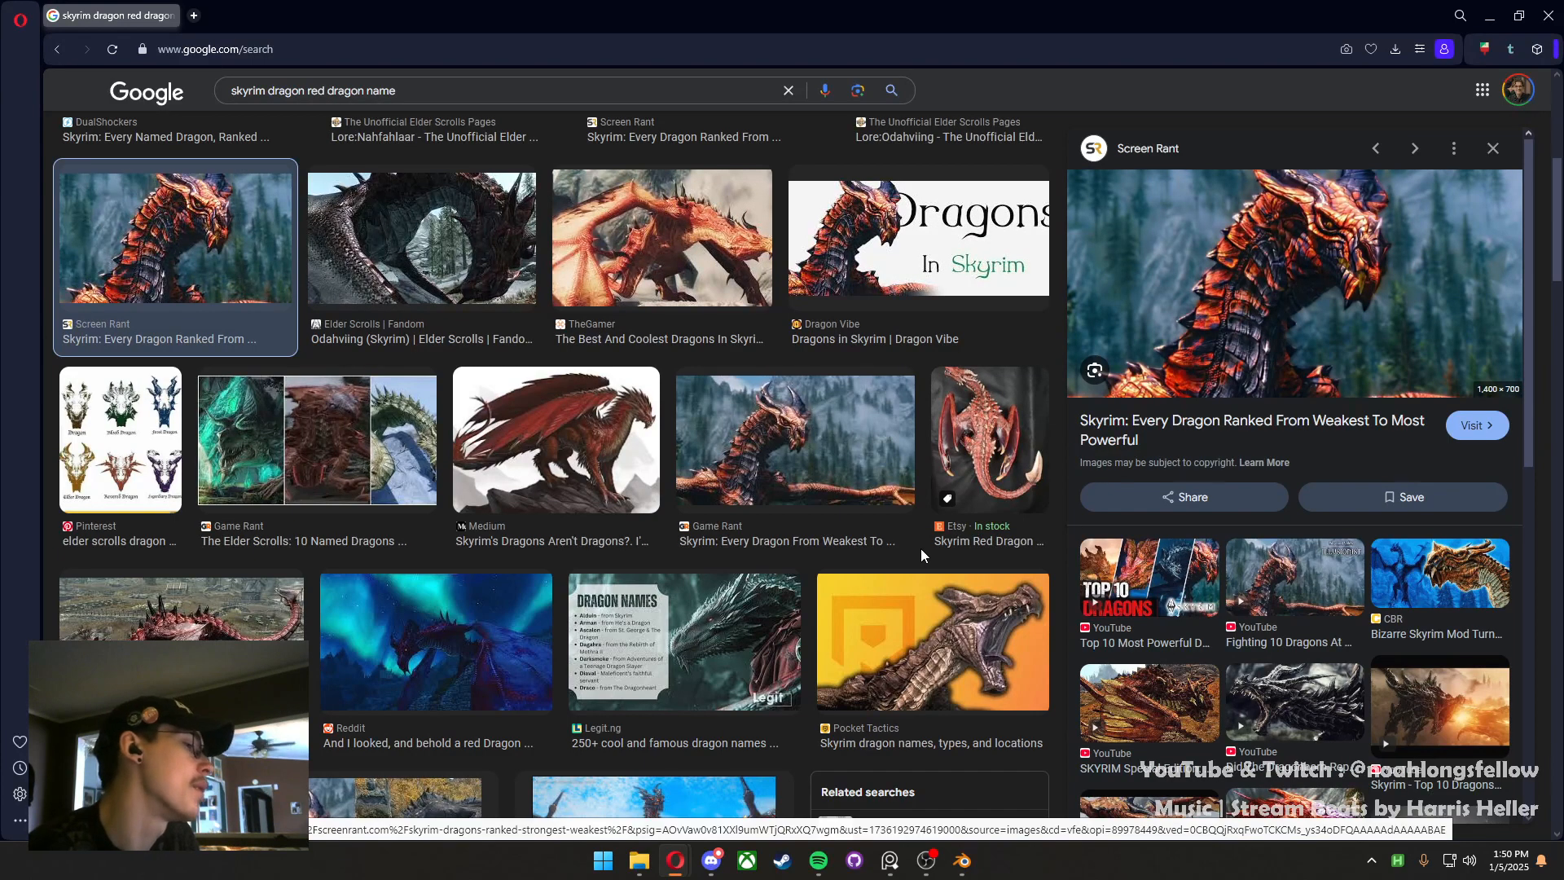
pyautogui.scroll(-3, 921, 549)
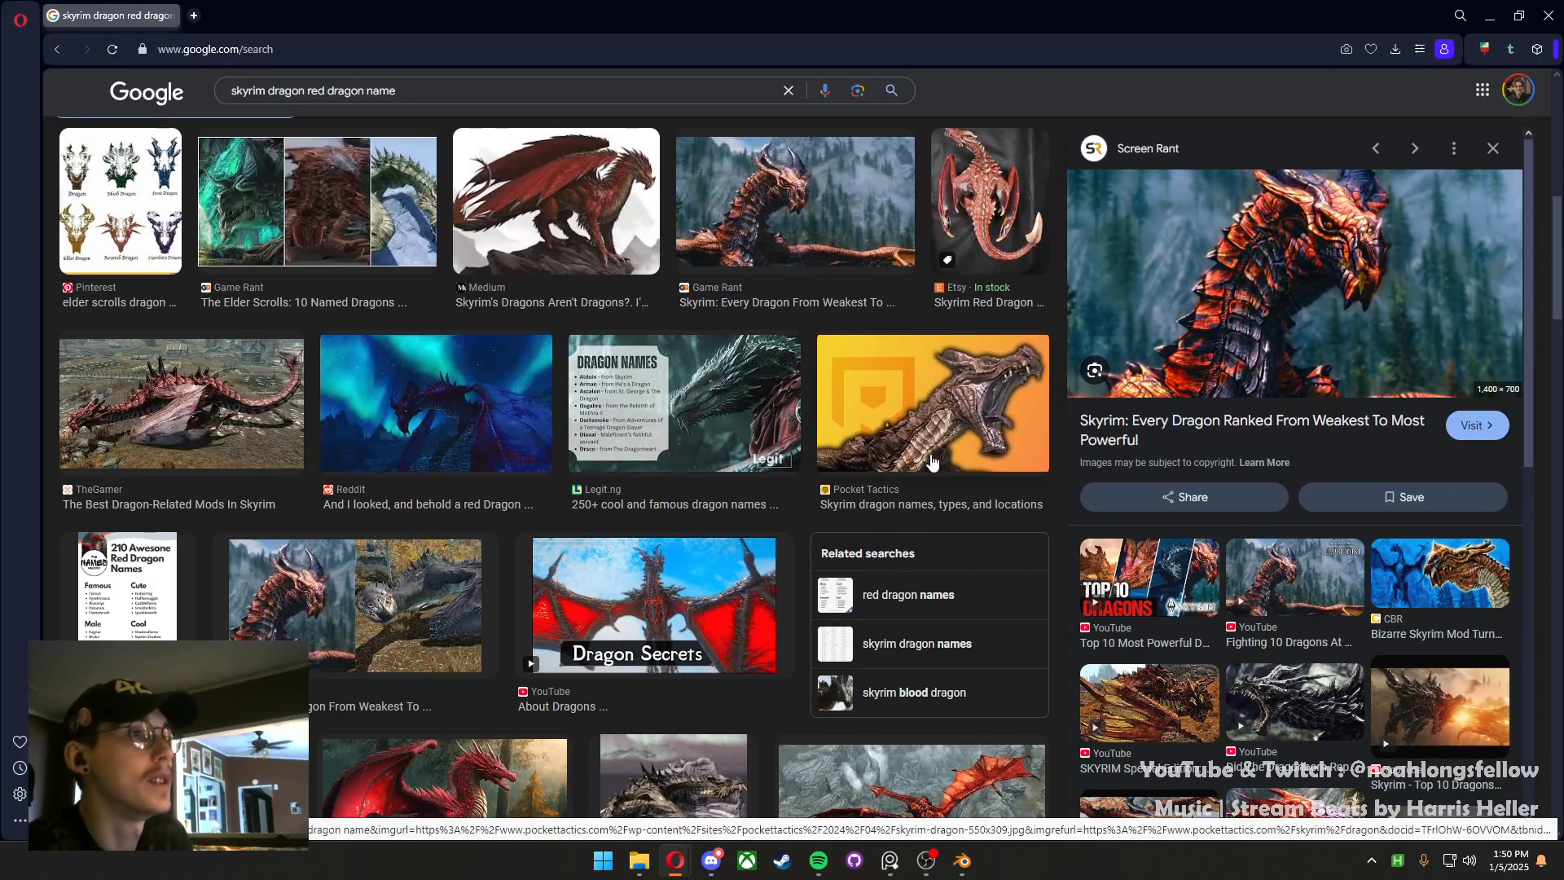
pyautogui.scroll(4, 919, 571)
pyautogui.click(842, 523)
pyautogui.rightClick(1238, 238)
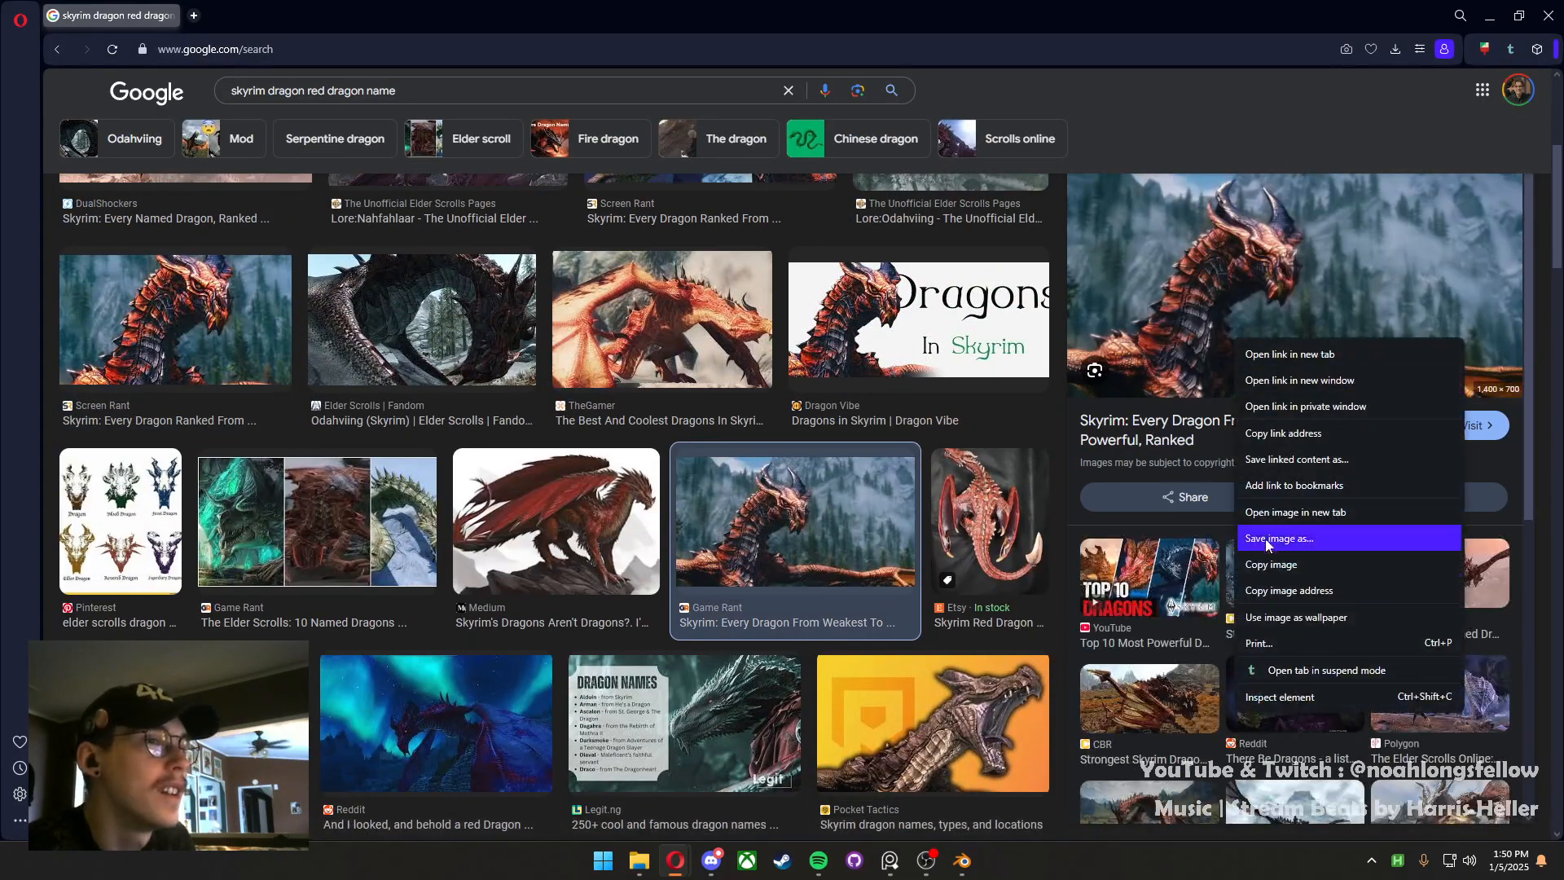
pyautogui.click(1352, 649)
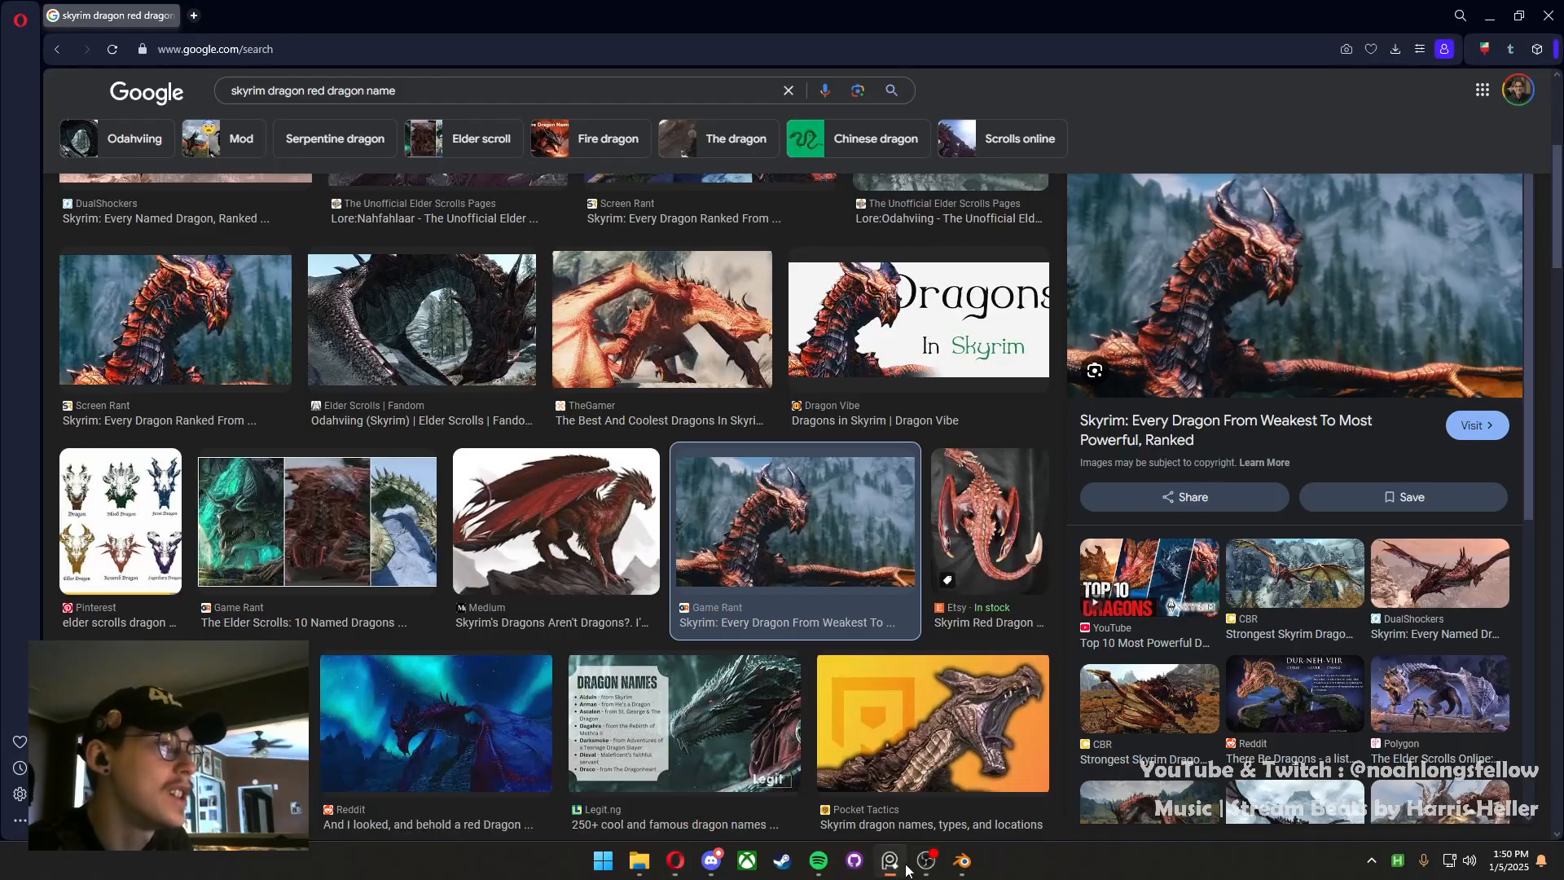
# Add the copied red dragon picture to the reference board and check its horns beside the throne and carved dragon photos
pyautogui.moveTo(916, 868)
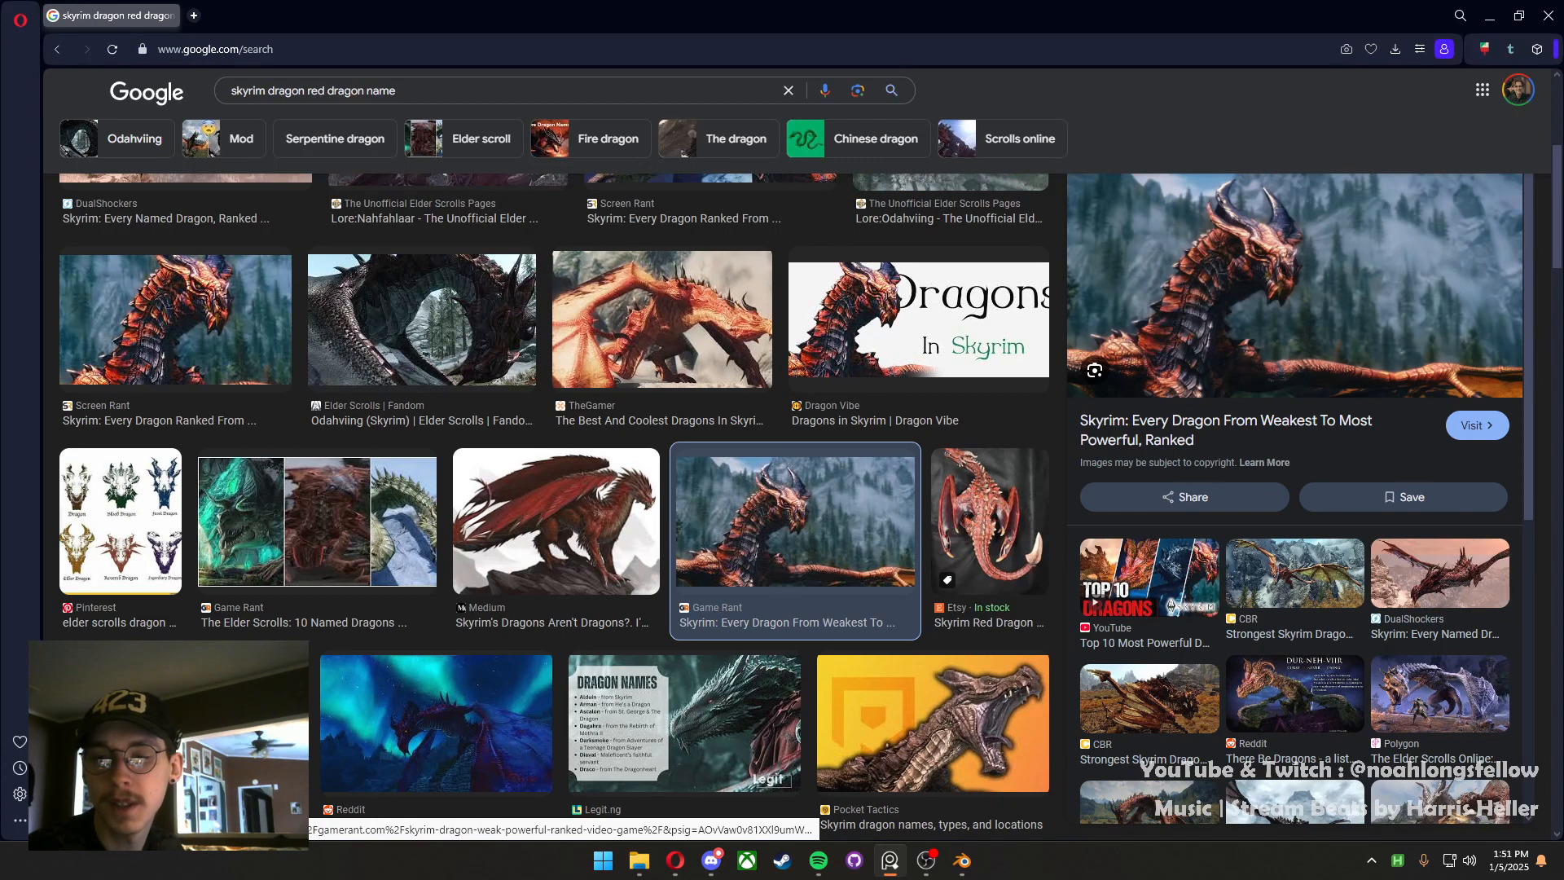
pyautogui.moveTo(1563, 733); pyautogui.dragTo(930, 715, button='right')
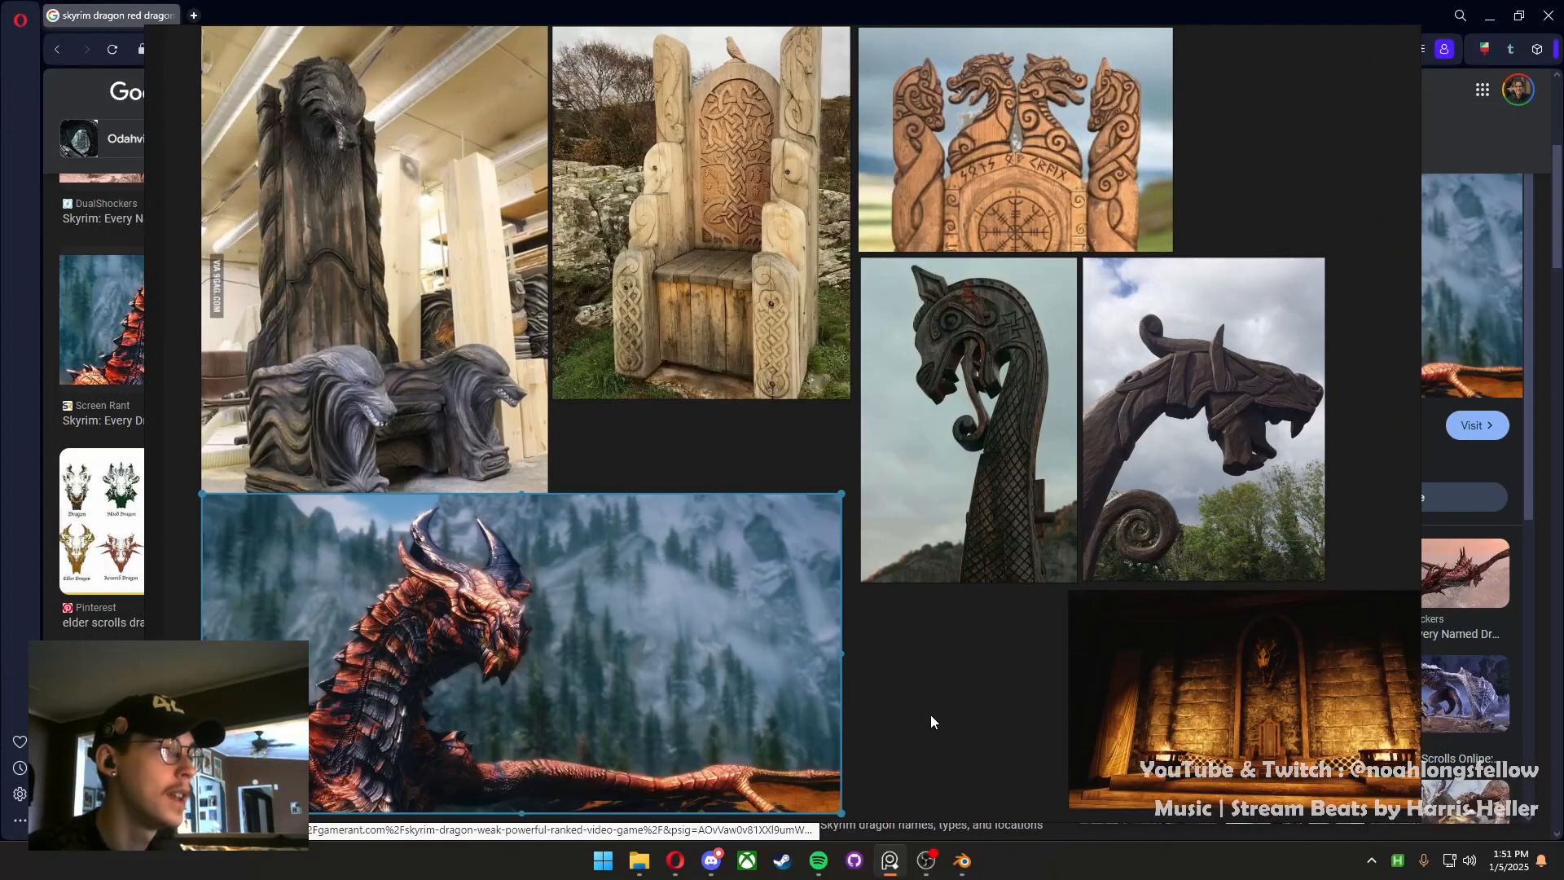
pyautogui.click(852, 657)
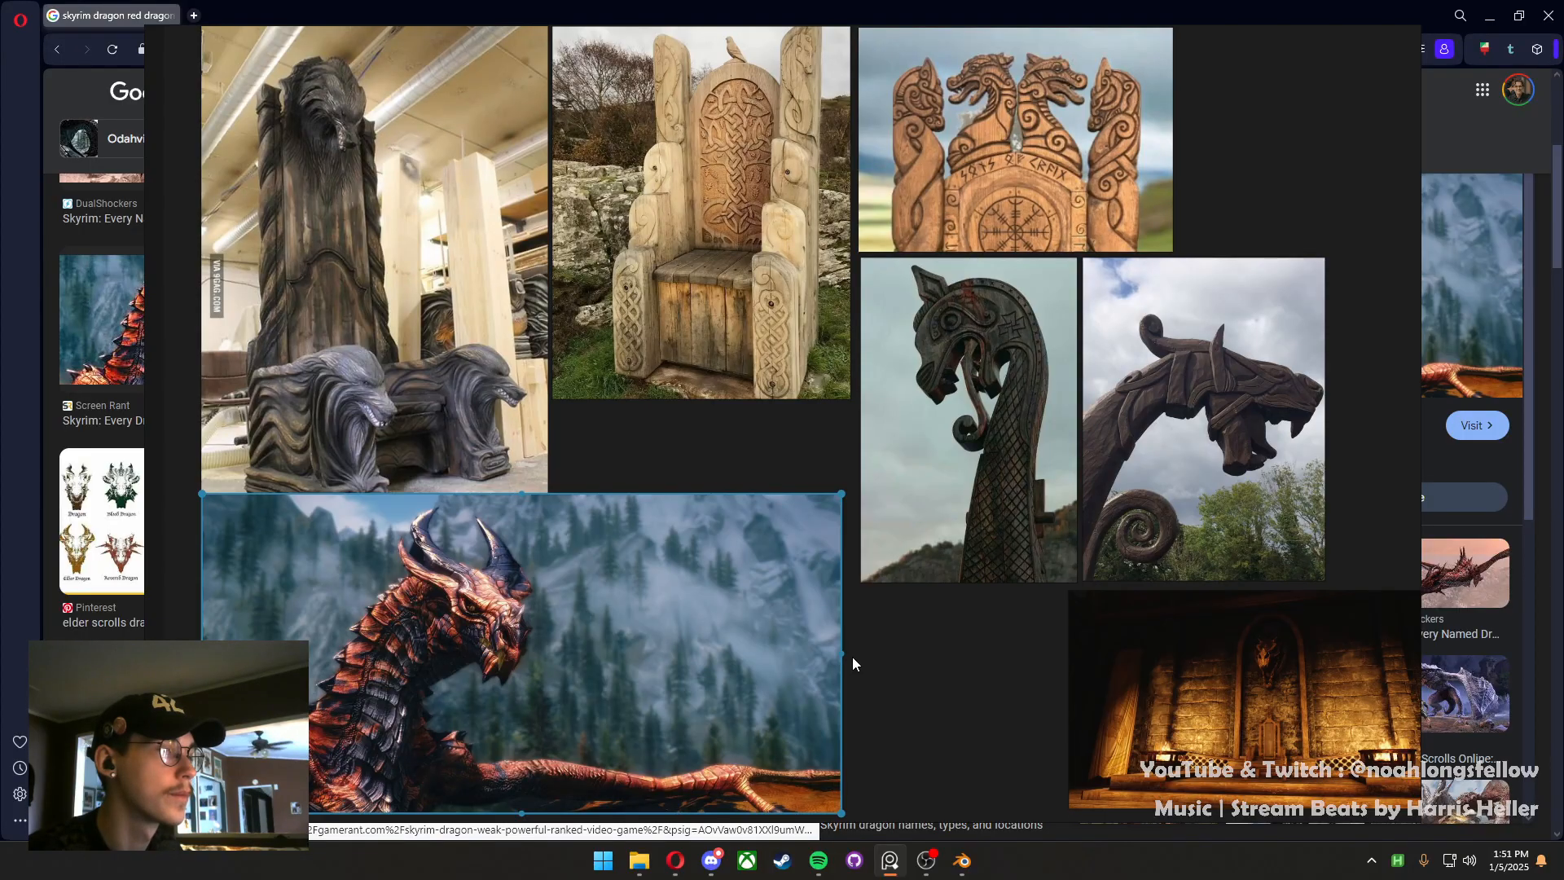
pyautogui.moveTo(741, 393); pyautogui.dragTo(1563, 701, button='right')
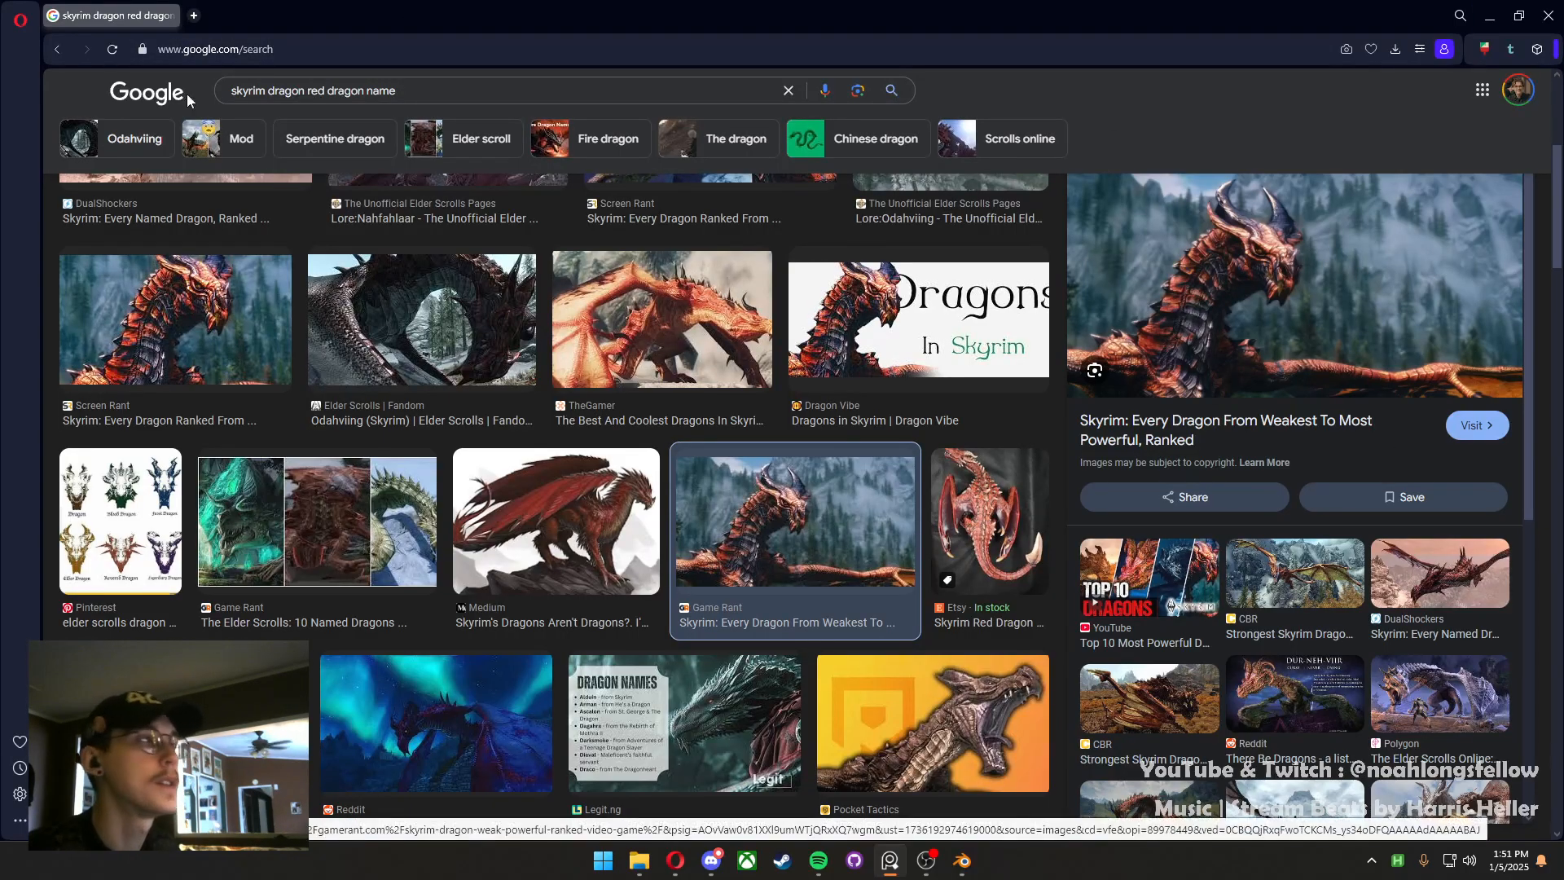
# Switch to Blender and move the outer horn's tip face about -2.1 m in X and 1.3 m in Y in top view
pyautogui.hotkey('alt', 'Tab')
pyautogui.moveTo(851, 482); pyautogui.dragTo(734, 535, button='middle')
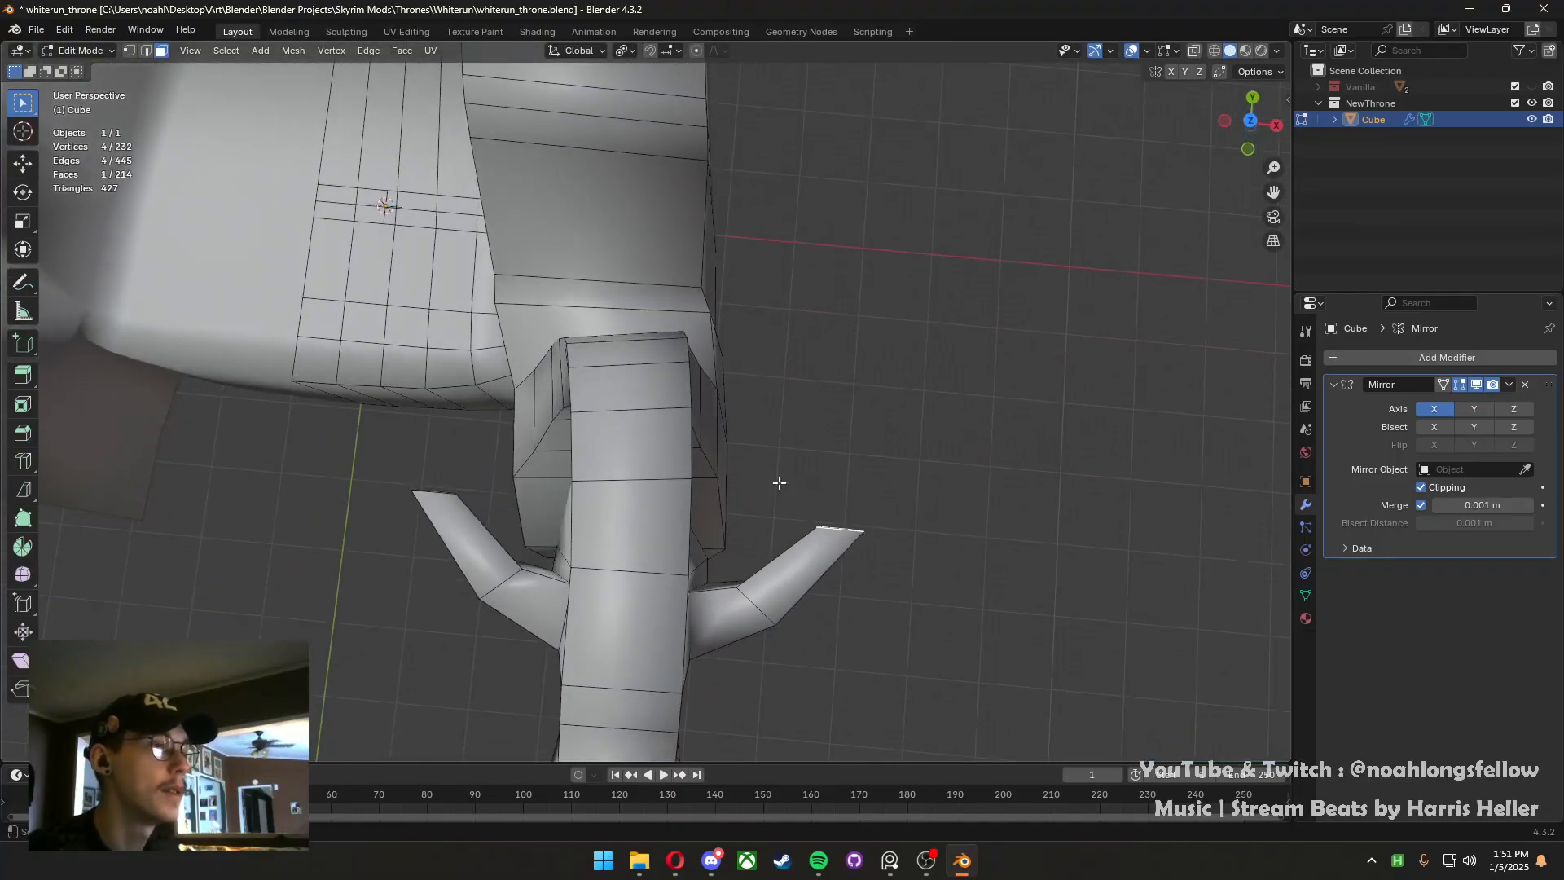
pyautogui.press('KP_7')
pyautogui.press('g')
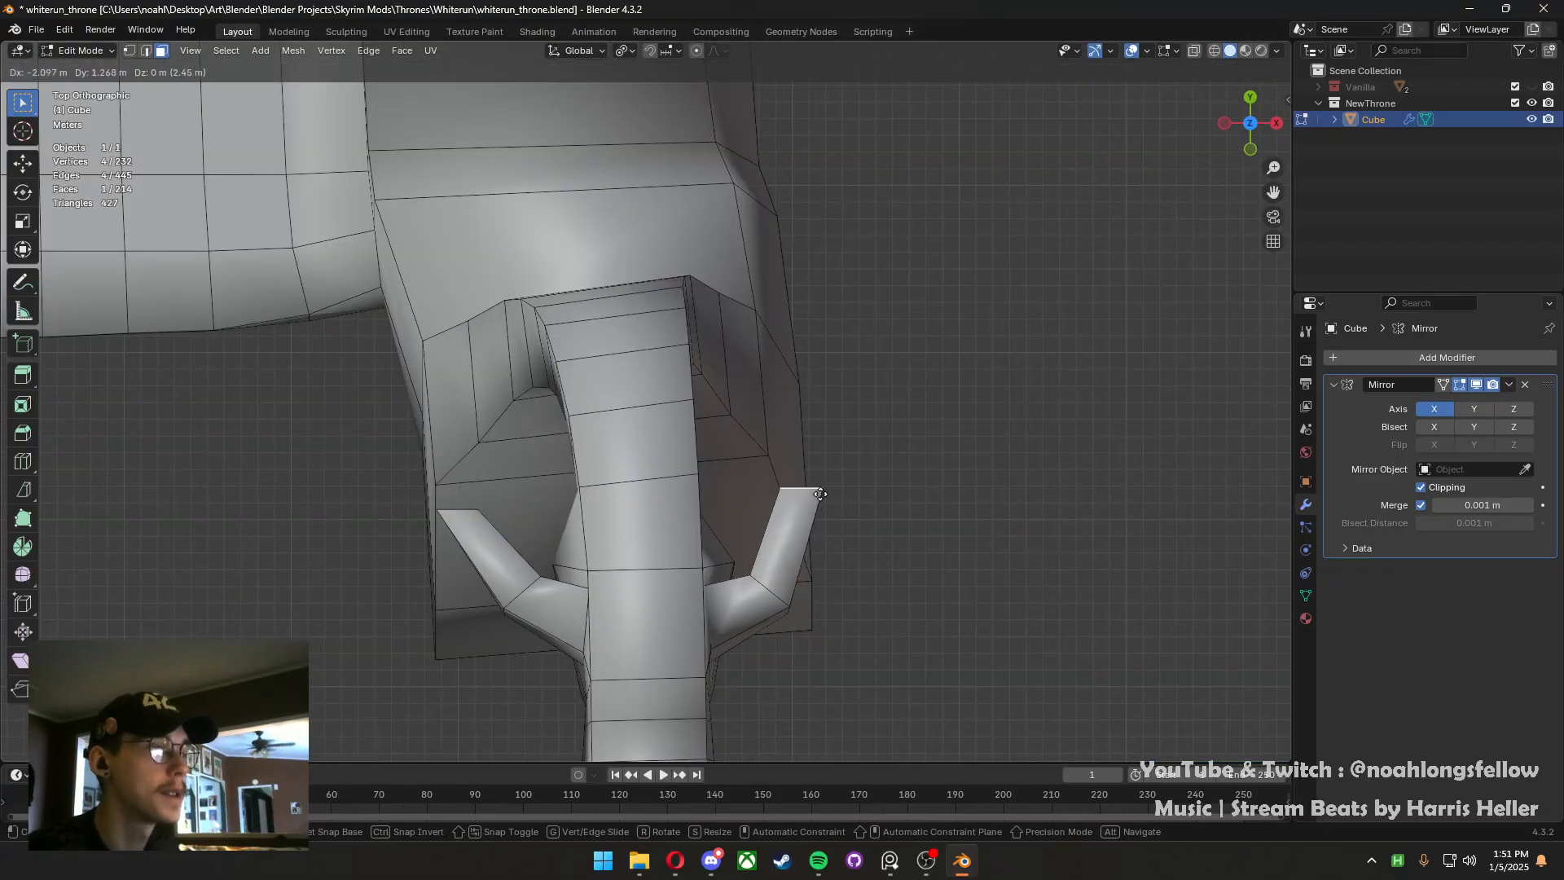
pyautogui.click(820, 494)
# Move the inner horn's tip face toward the head in top view to match the outer horn, and save the file
pyautogui.moveTo(652, 515); pyautogui.dragTo(887, 443, button='middle')
pyautogui.click(865, 383)
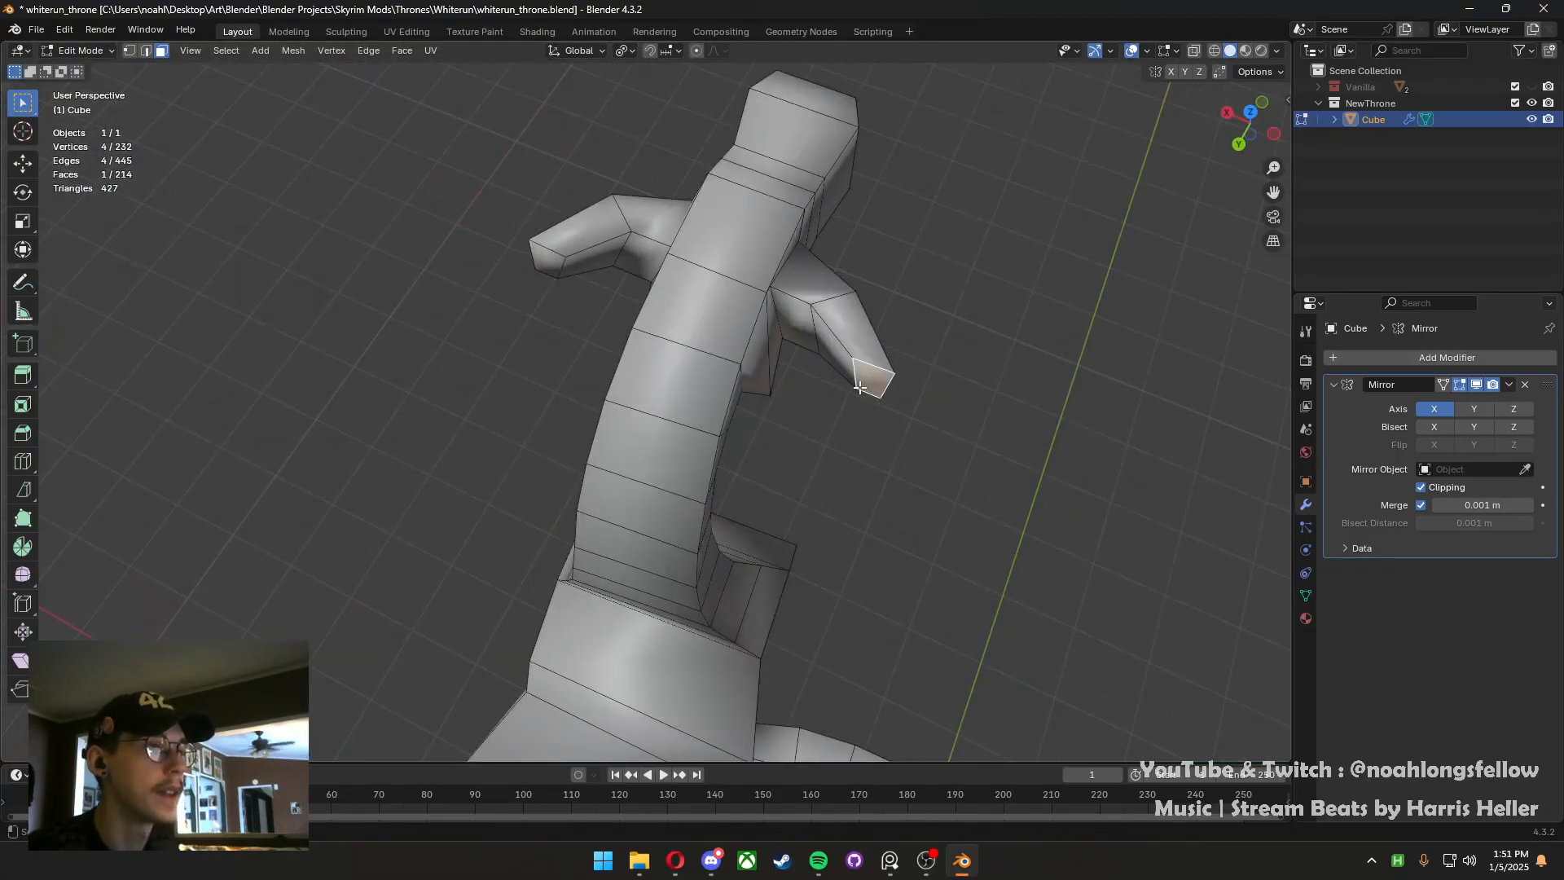
pyautogui.press('KP_7')
pyautogui.press('g')
pyautogui.click(831, 433)
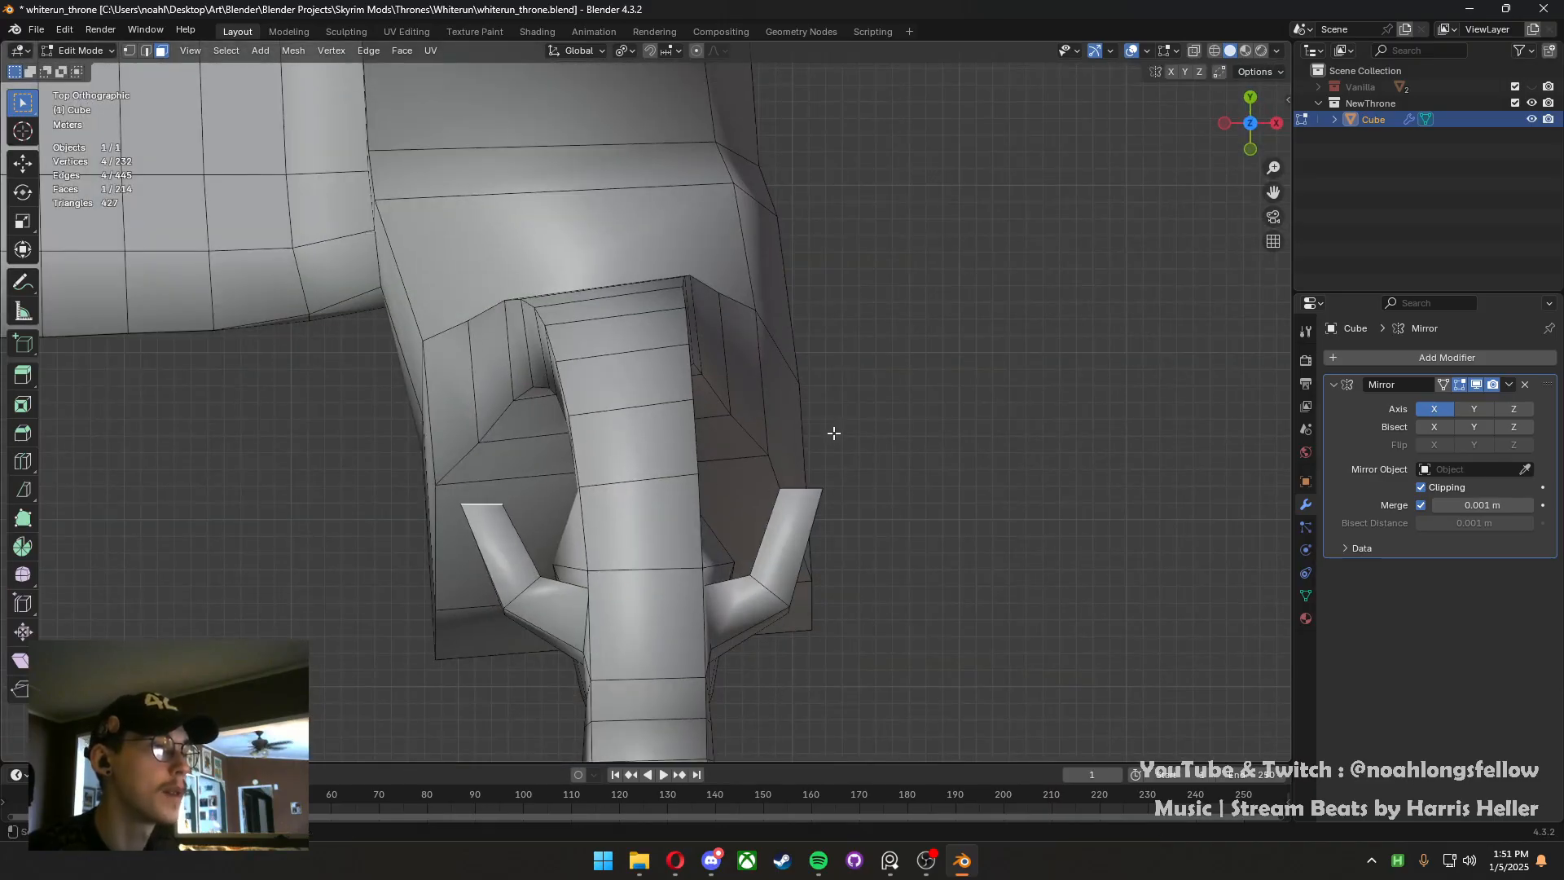
pyautogui.hotkey('ctrl', 's')
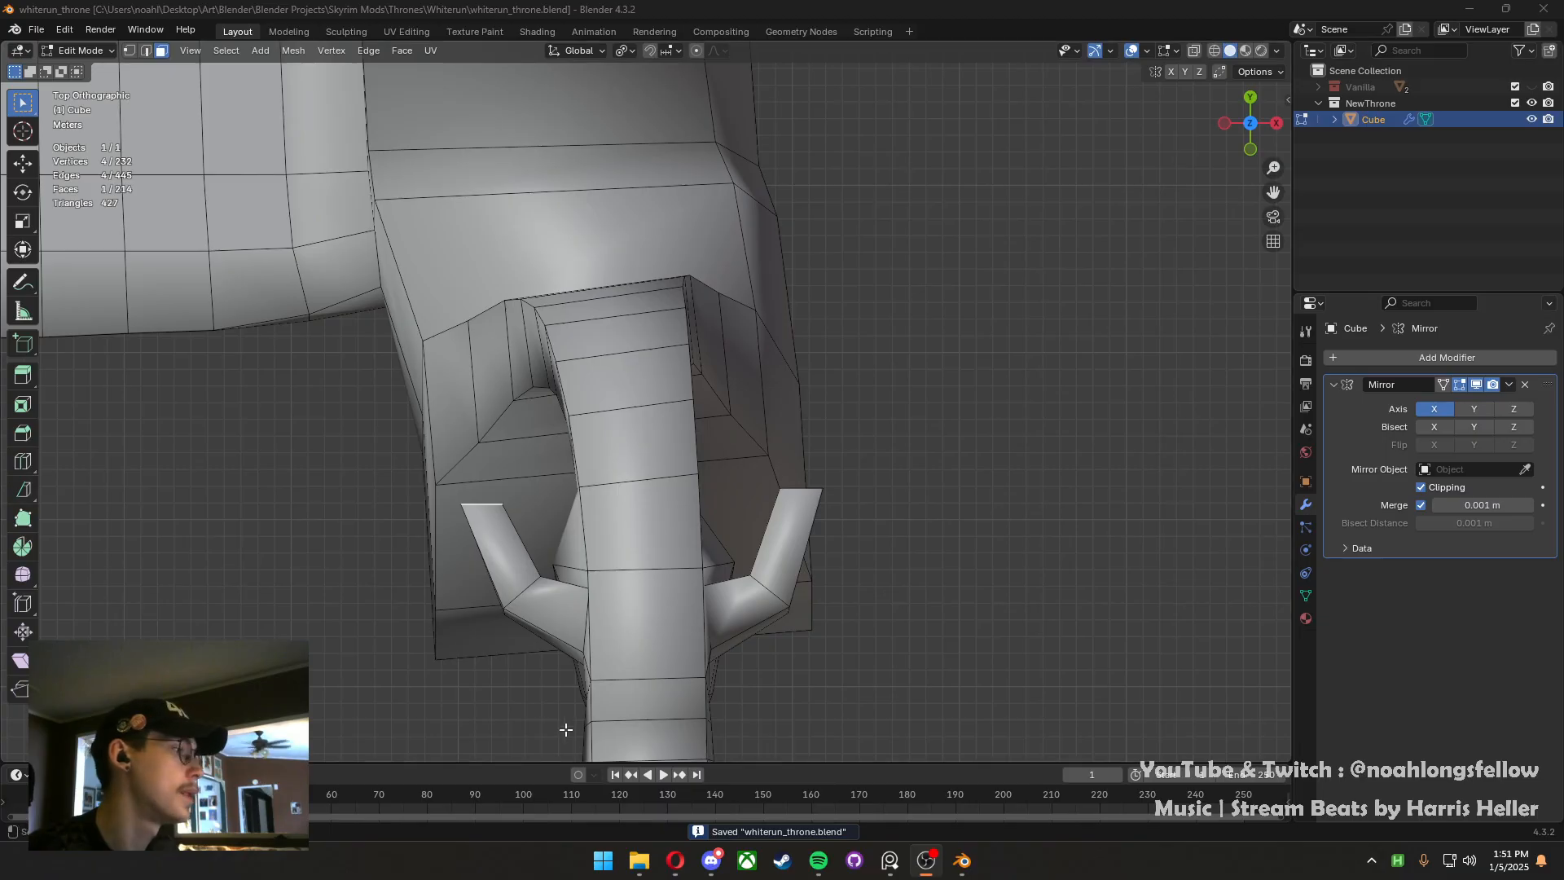
# Open the Opera browser with six blank tabs
pyautogui.rightClick(676, 860)
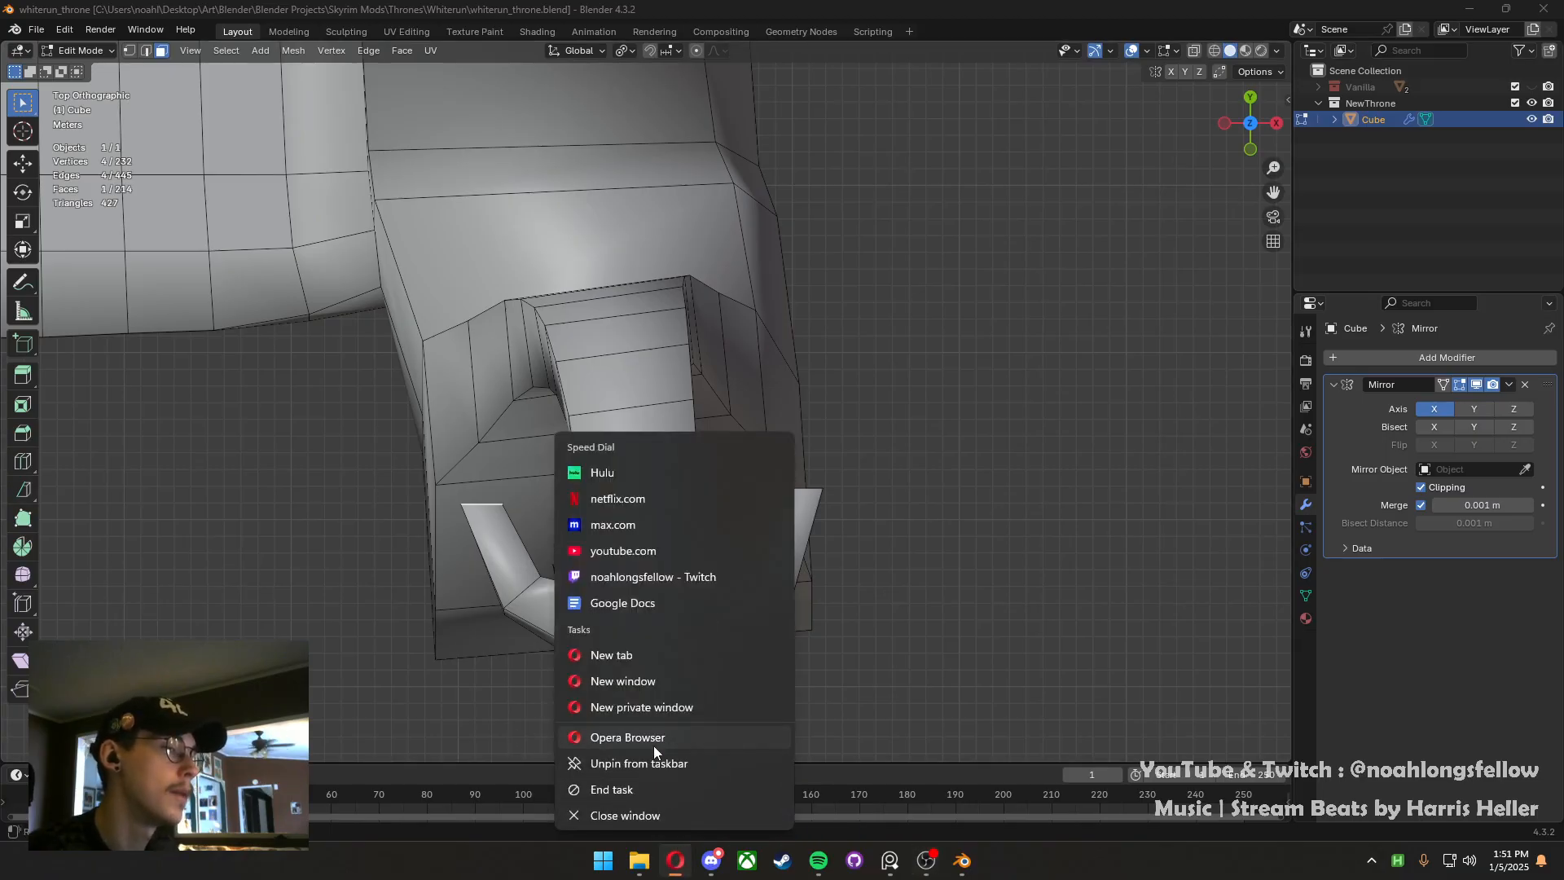
pyautogui.click(653, 743)
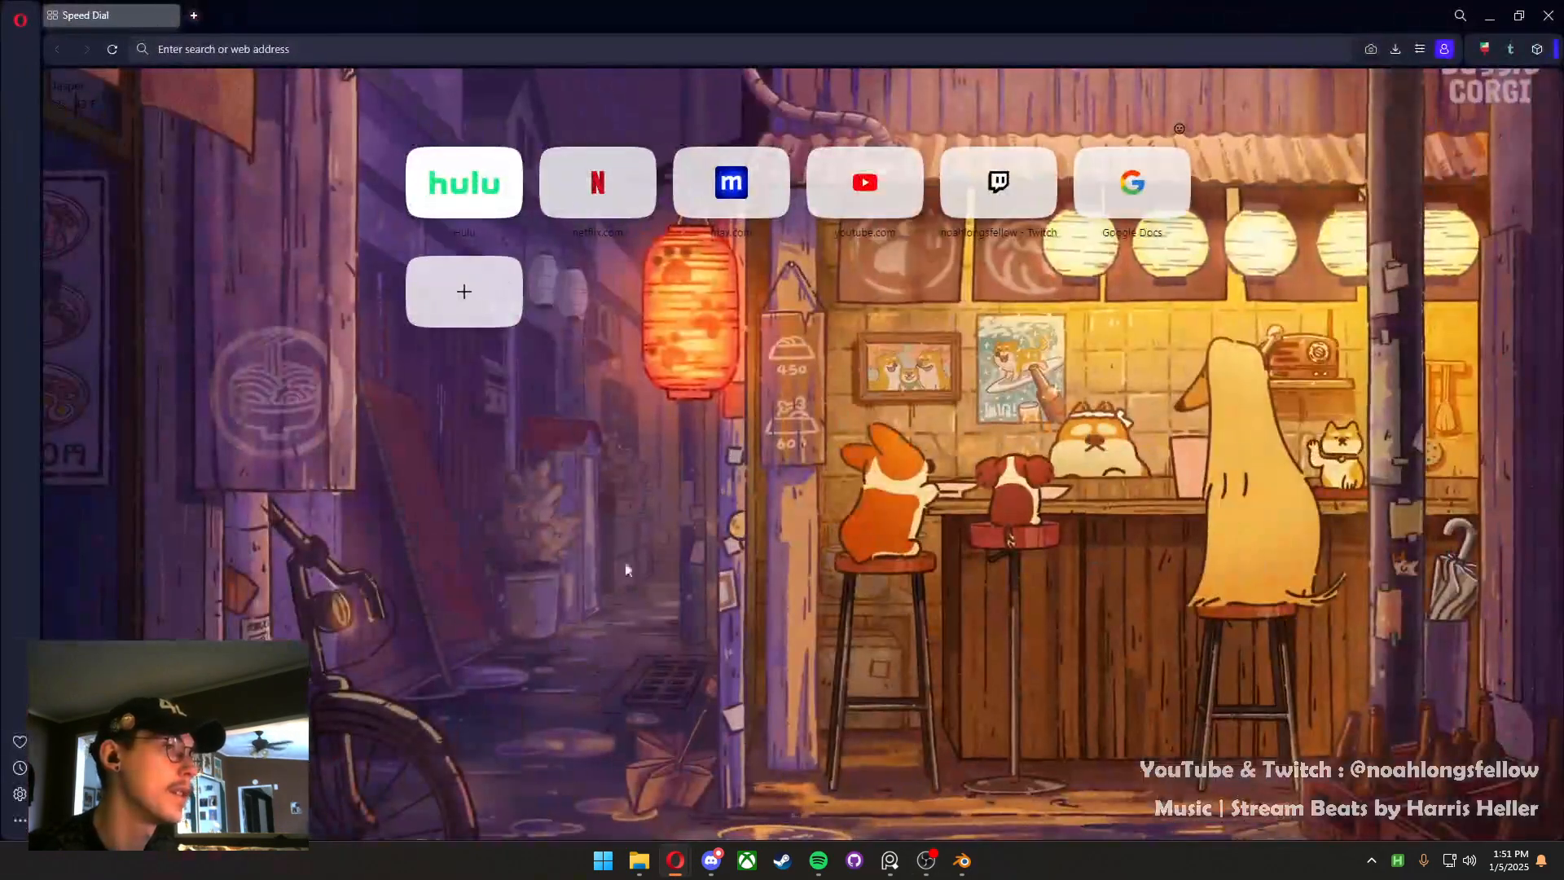
pyautogui.click(195, 18)
pyautogui.press('super+Right')
pyautogui.moveTo(1188, 30); pyautogui.dragTo(733, 1)
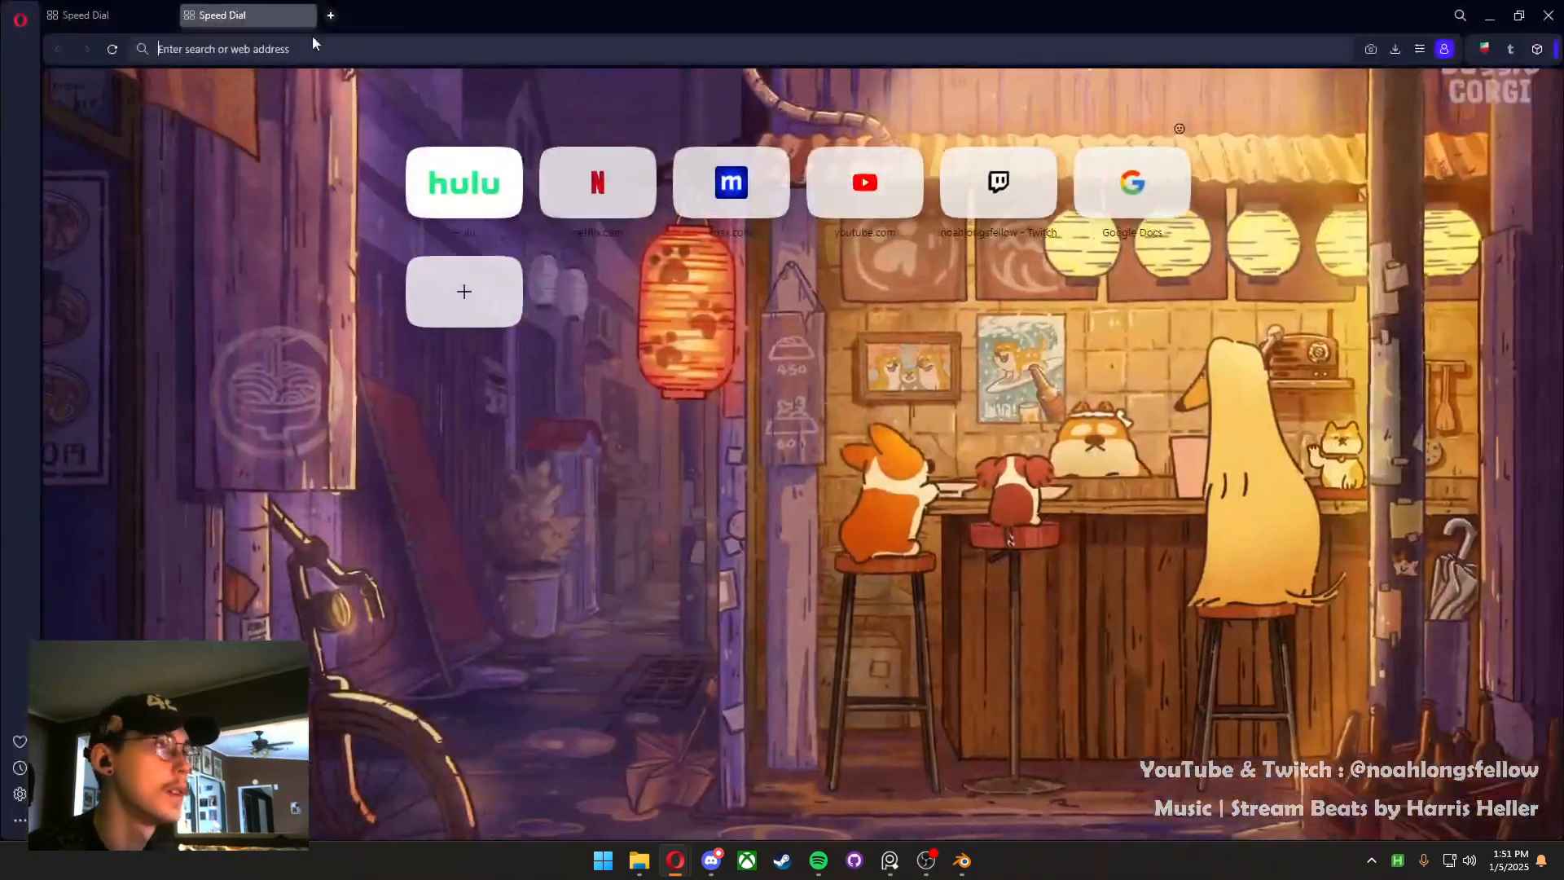
pyautogui.click(334, 16)
pyautogui.click(468, 18)
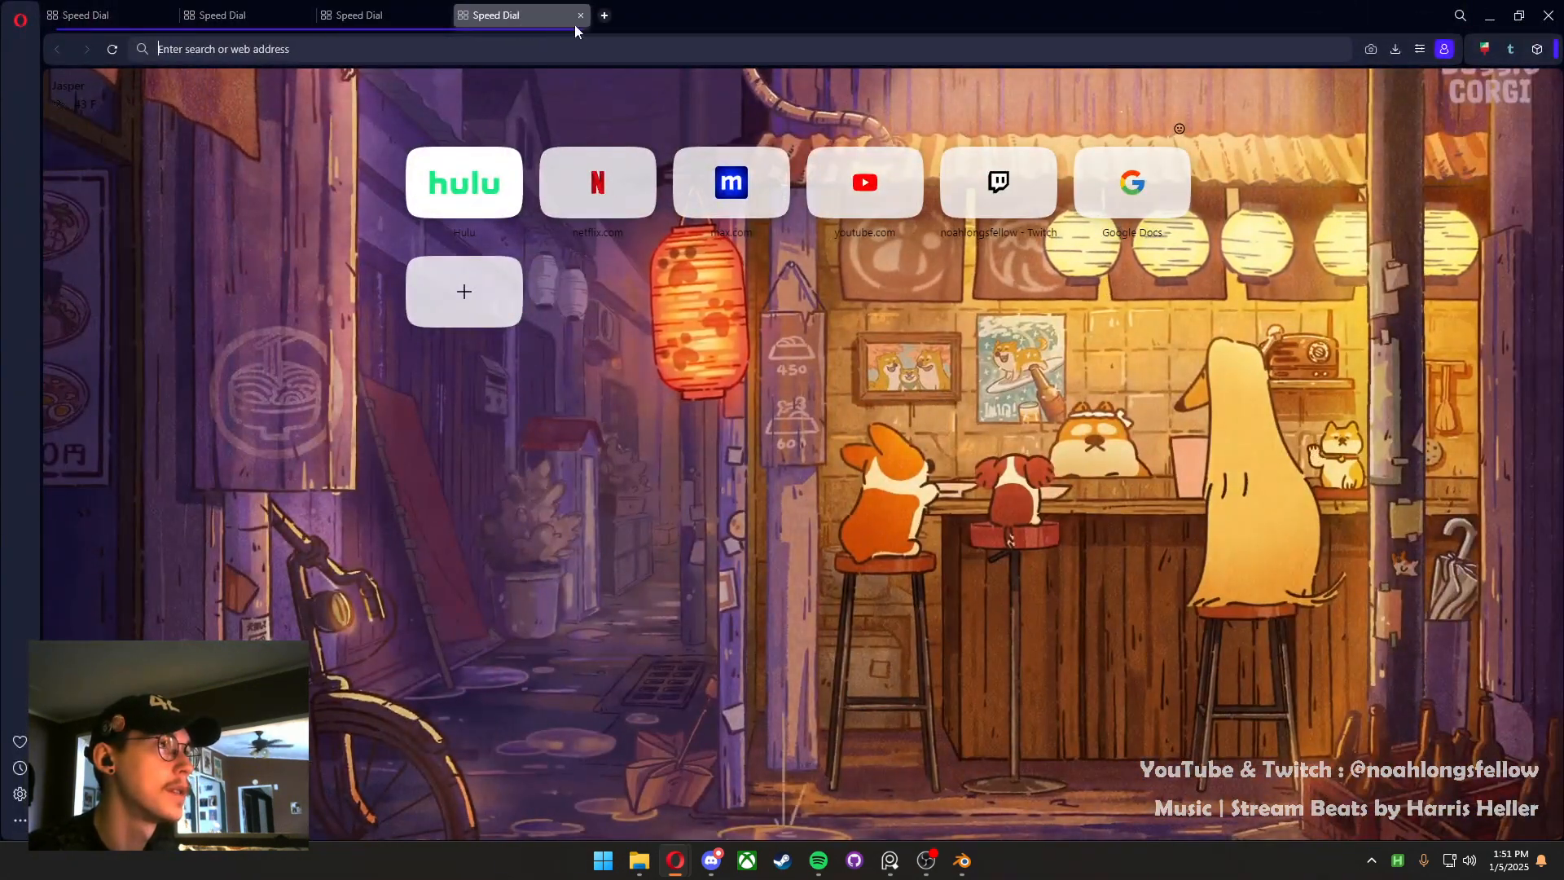
pyautogui.click(603, 16)
pyautogui.click(739, 16)
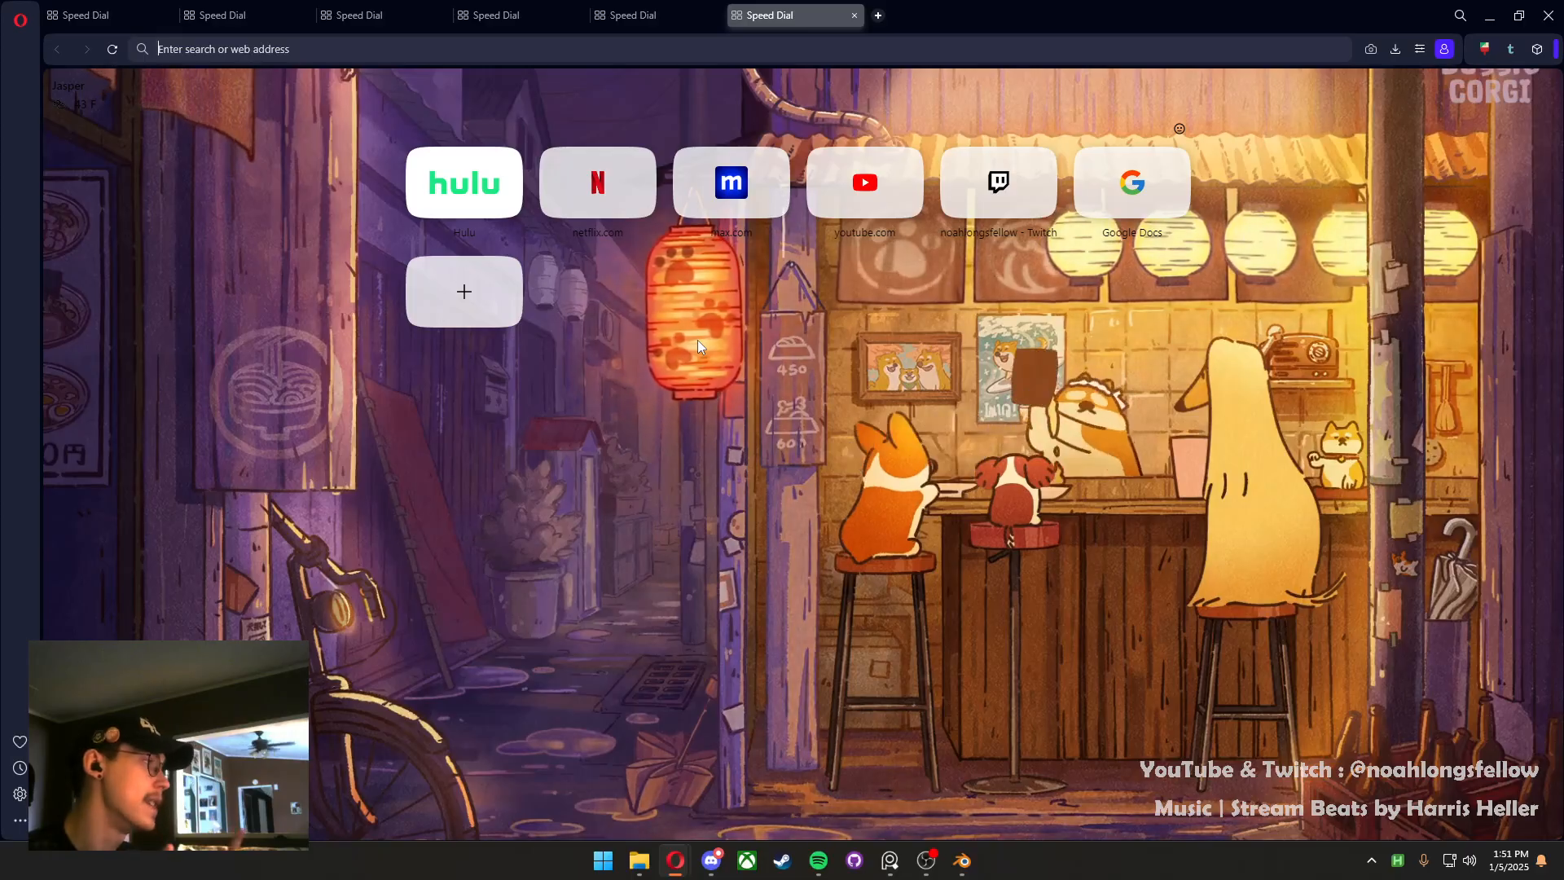
# Open CoolMegaScript.ahk for editing, examine its Opera, Discord, VS Code and Bannerlord hotkeys, and close it
pyautogui.rightClick(1389, 866)
pyautogui.click(1419, 794)
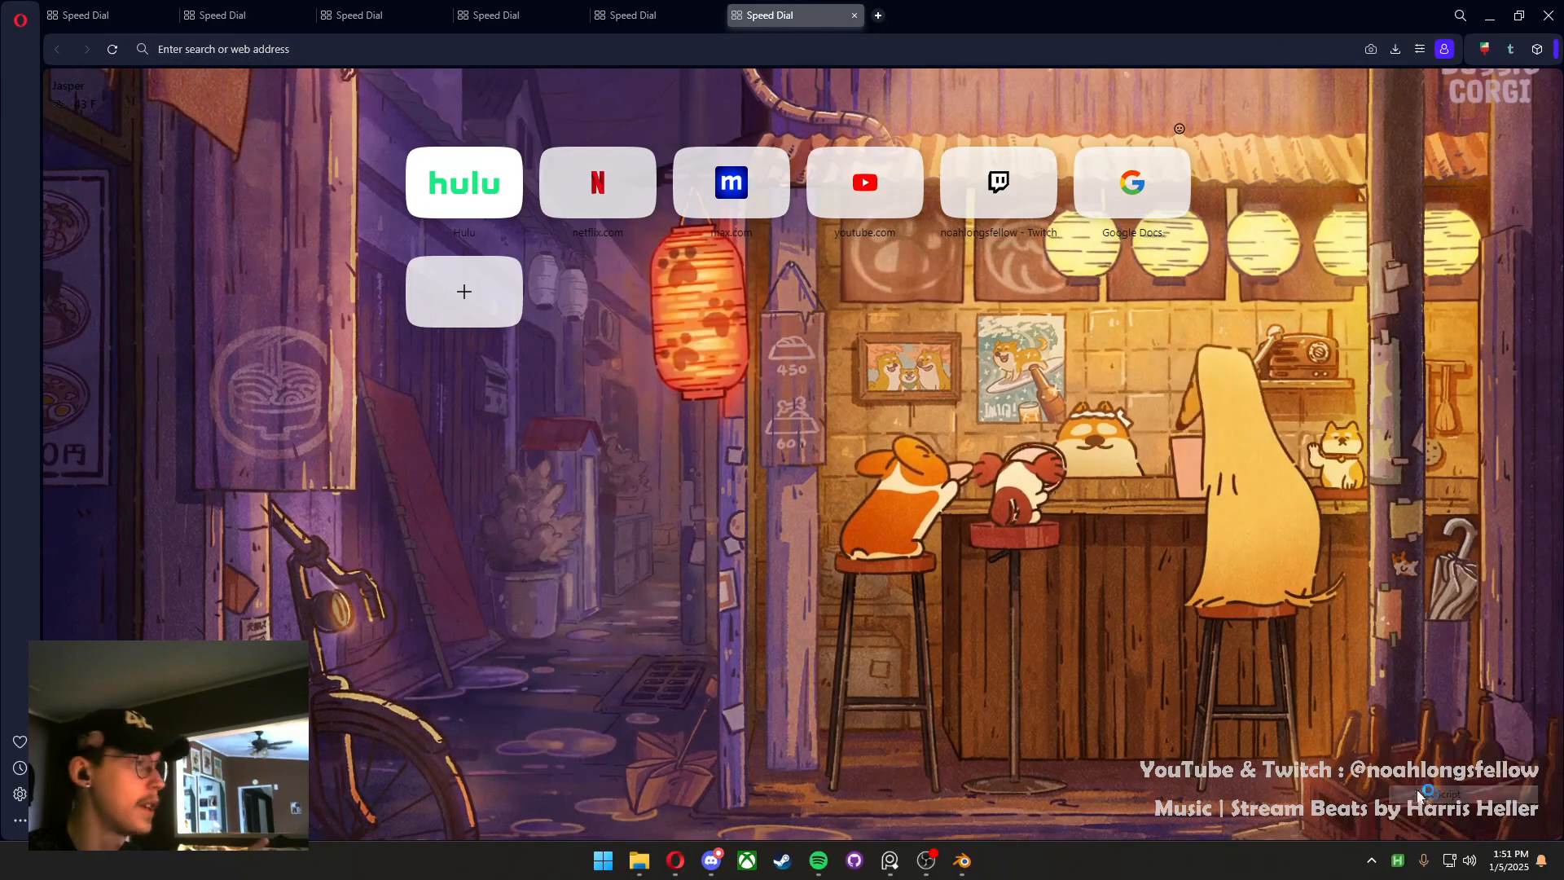
pyautogui.scroll(-9, 690, 431)
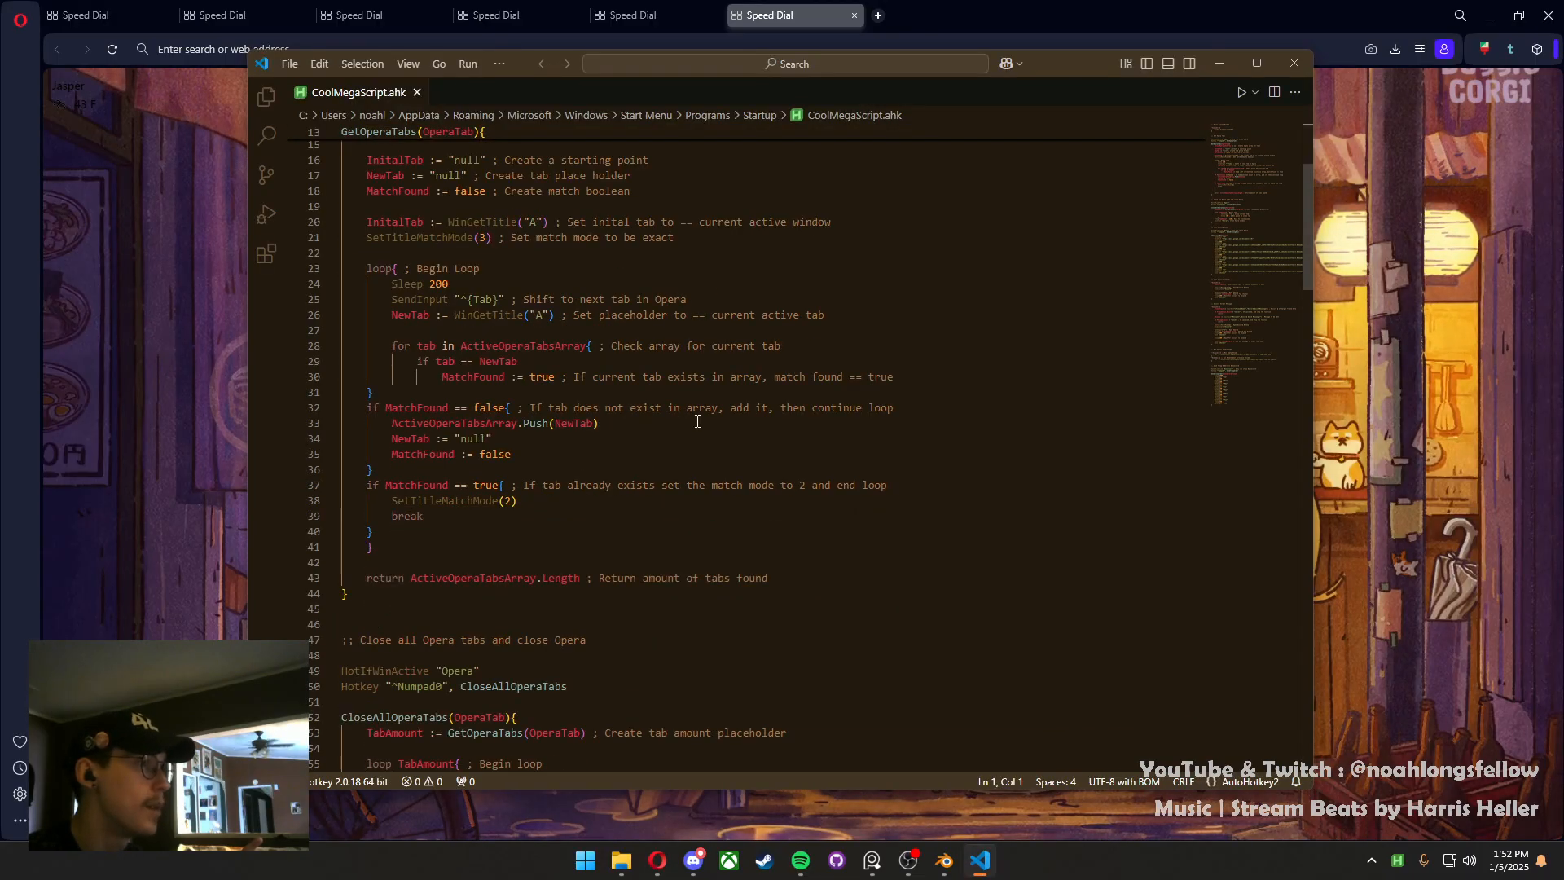
pyautogui.scroll(-20, 690, 431)
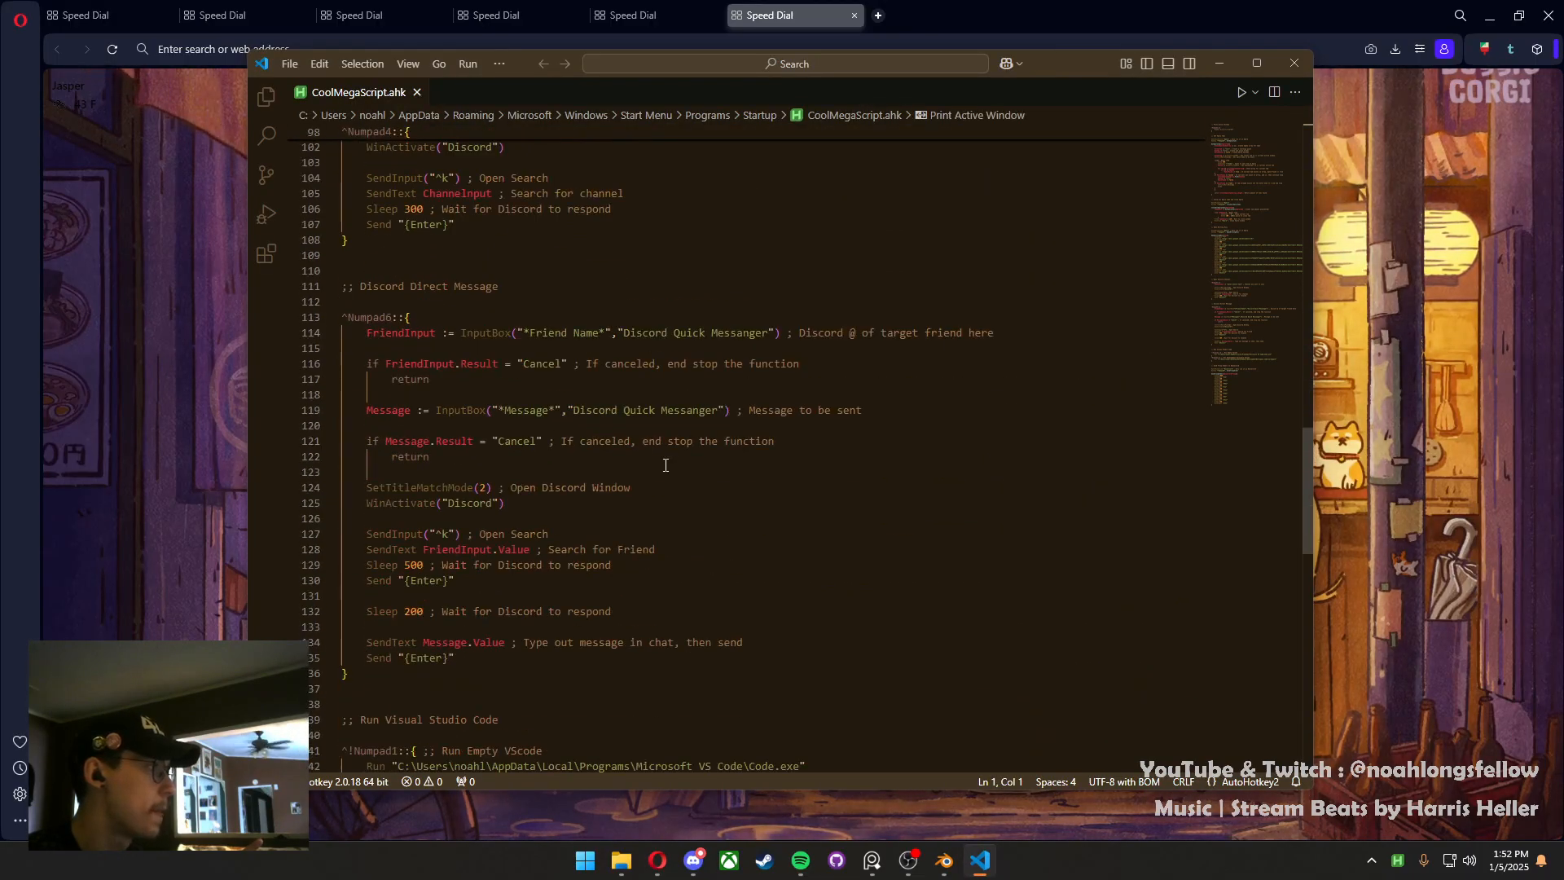
pyautogui.scroll(-7, 662, 486)
pyautogui.scroll(7, 635, 468)
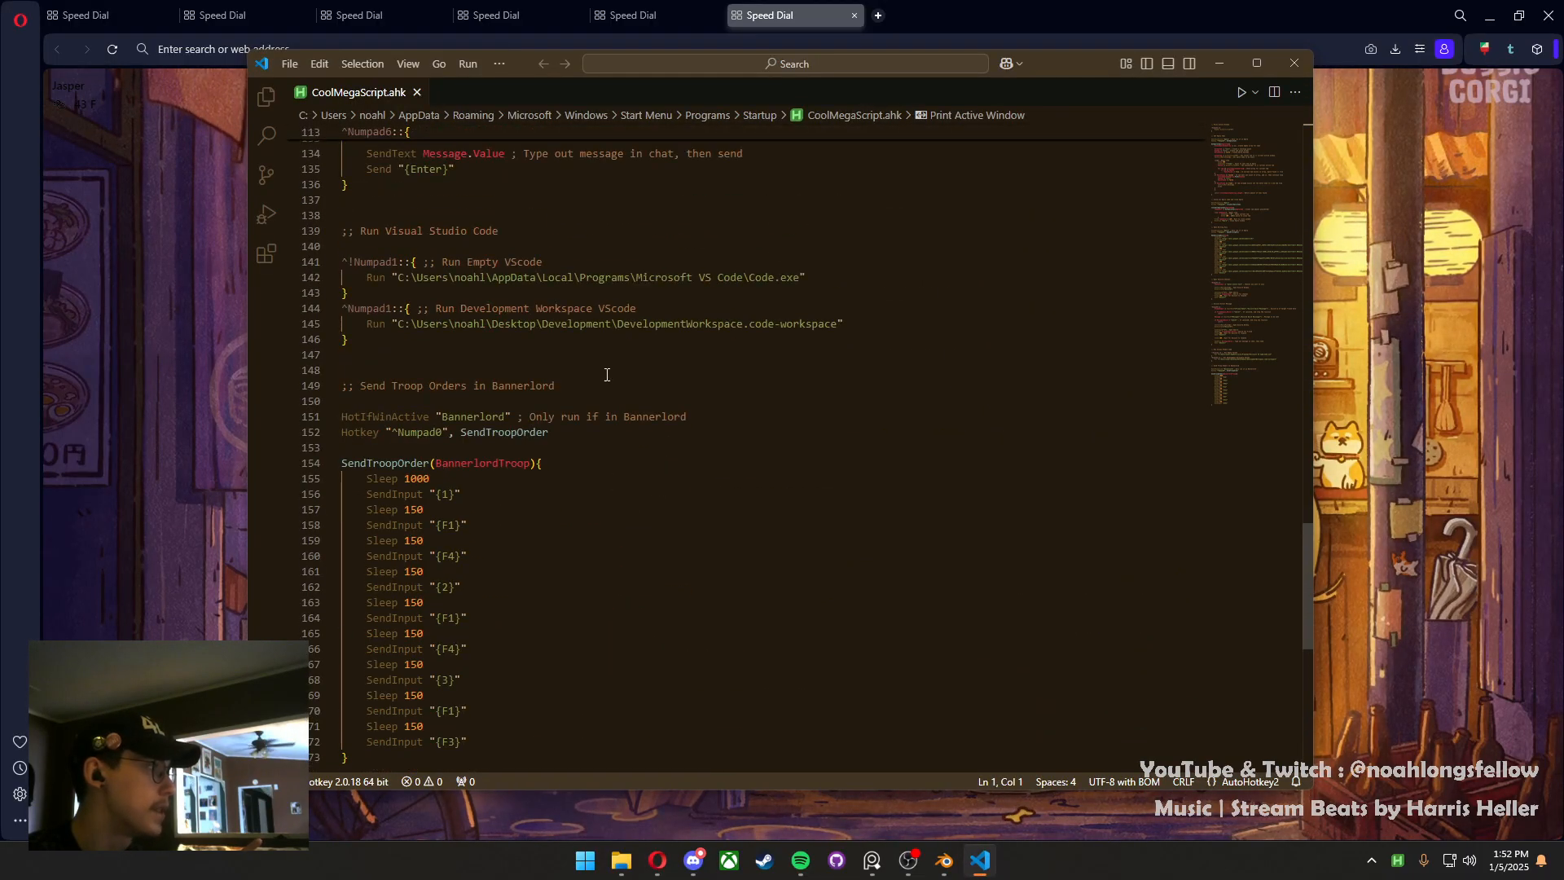
pyautogui.scroll(20, 411, 165)
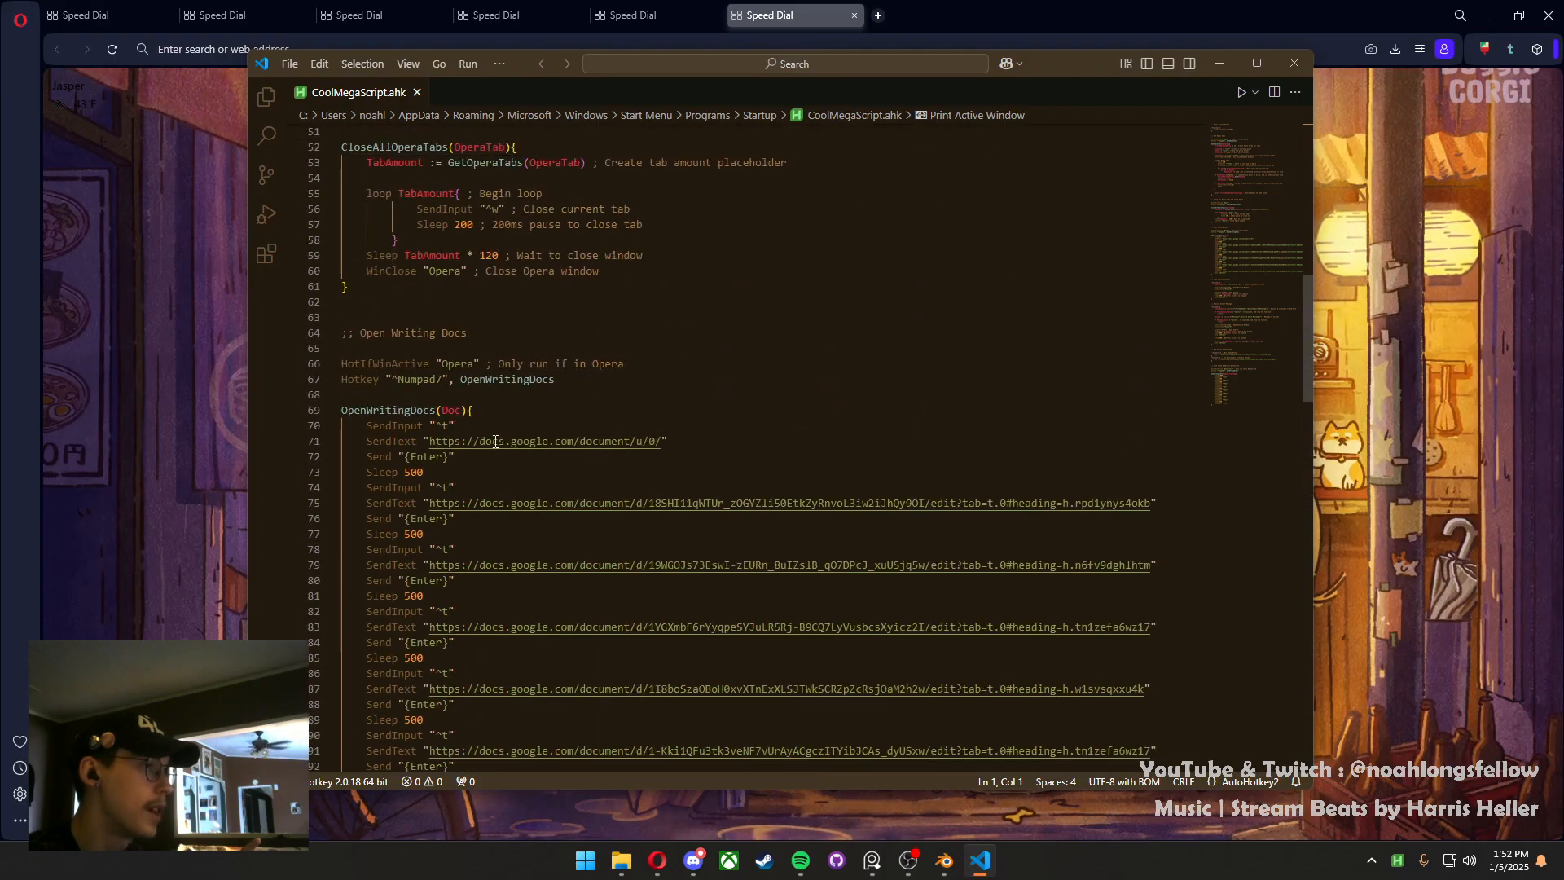
pyautogui.scroll(7, 495, 443)
pyautogui.click(1295, 63)
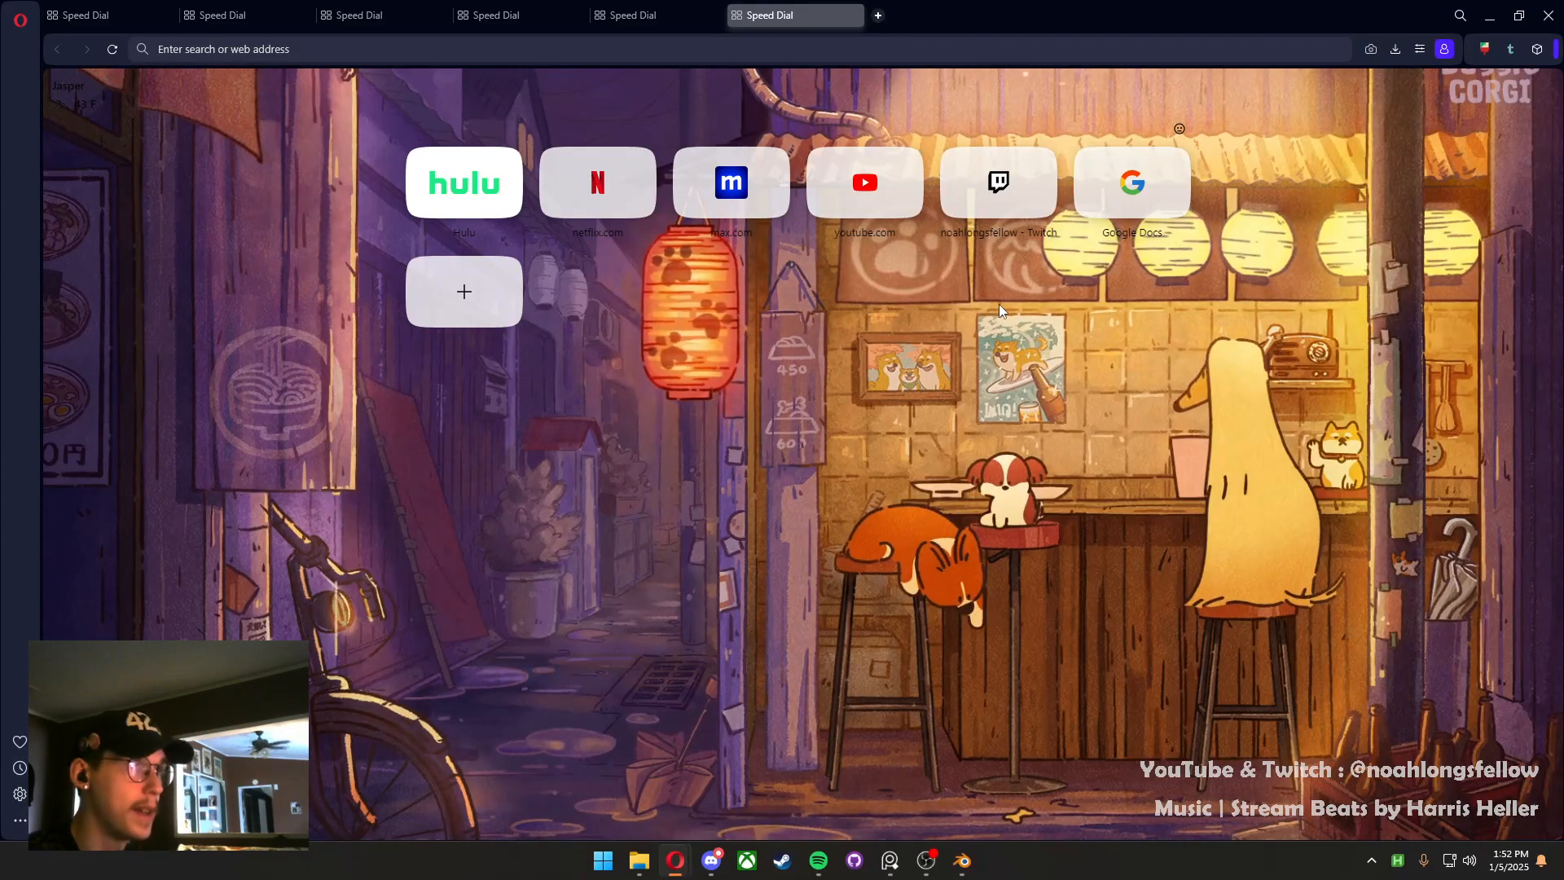
# Close the blank Opera tabs and switch back to Blender
pyautogui.hotkey('ctrl', 'w')
pyautogui.hotkey('alt', 'Tab')
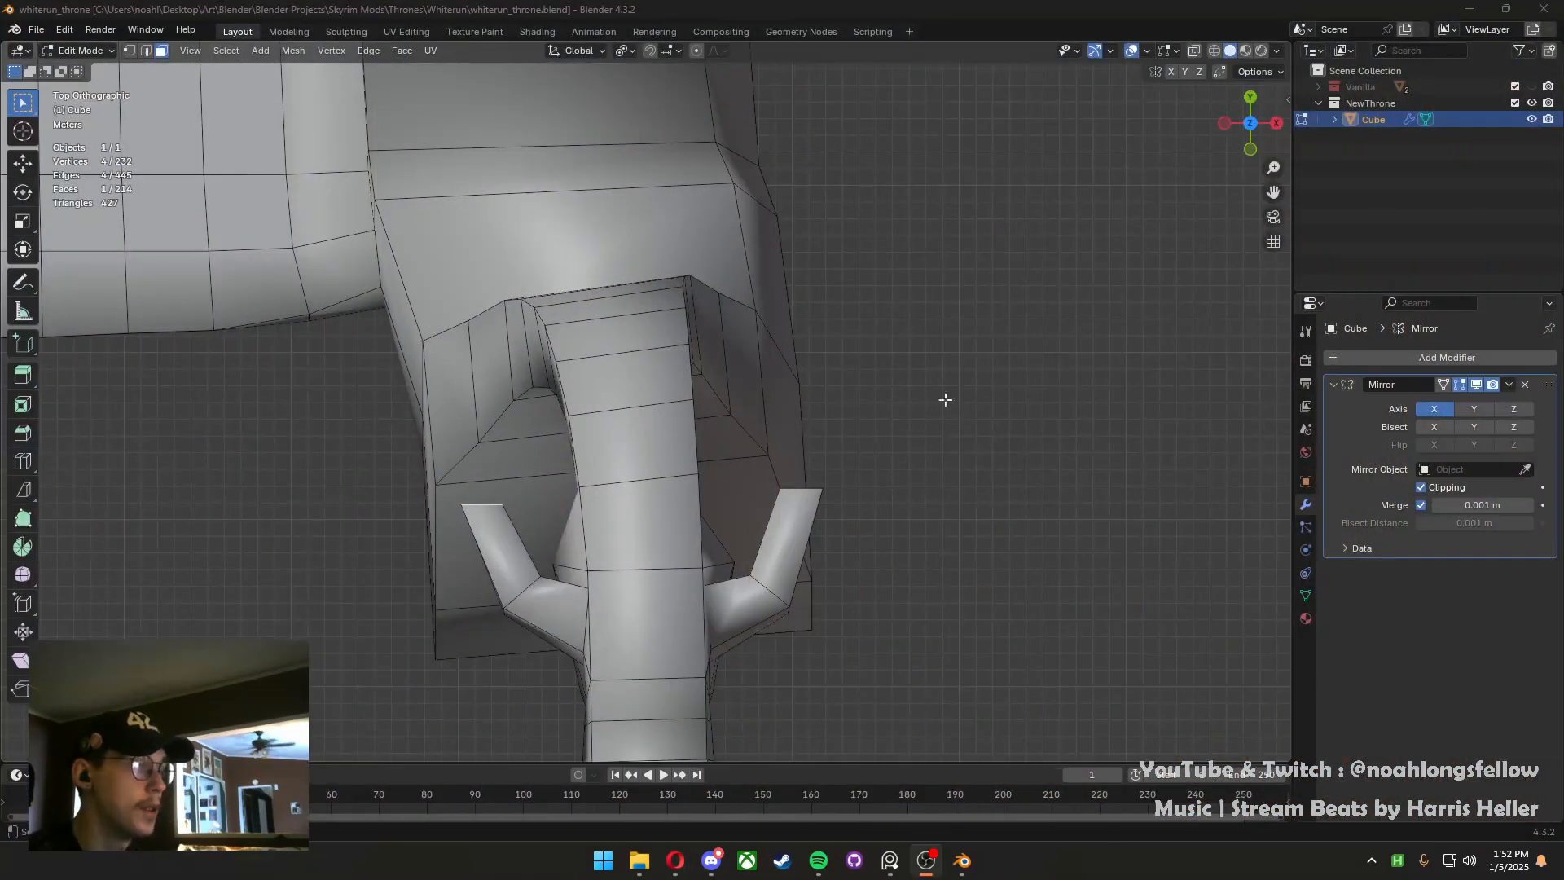
pyautogui.click(680, 872)
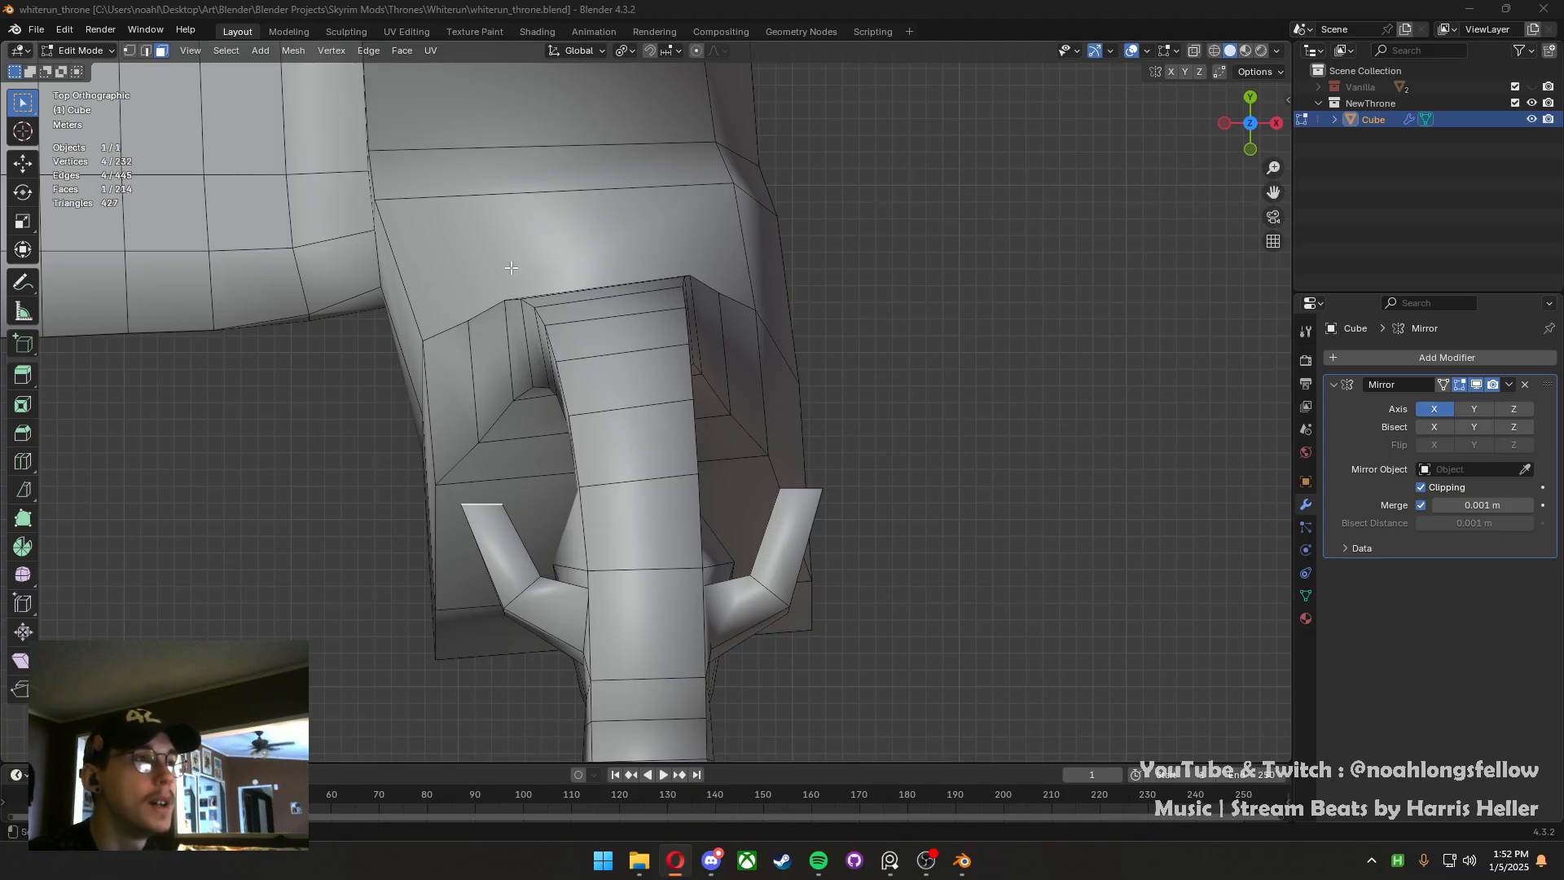
# Add a centred edge loop across the end segment of each horn on the armrest's dragon head
pyautogui.scroll(-5, 654, 428)
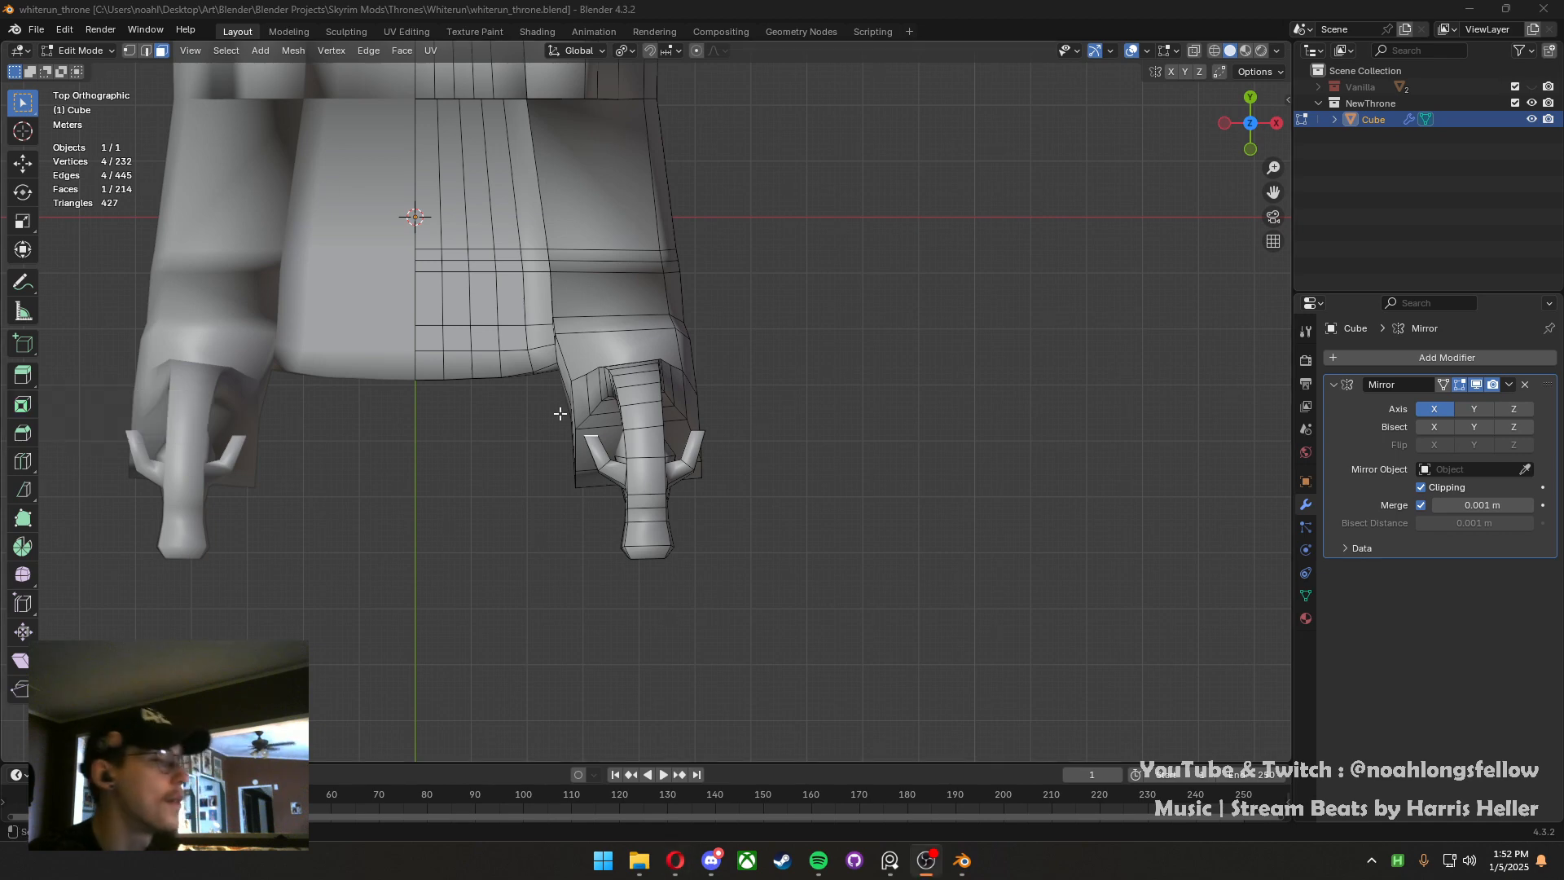
pyautogui.moveTo(699, 535); pyautogui.dragTo(742, 449, button='middle')
pyautogui.scroll(4, 707, 470)
pyautogui.hotkey('ctrl', 'r')
pyautogui.click(742, 450)
pyautogui.rightClick(738, 460)
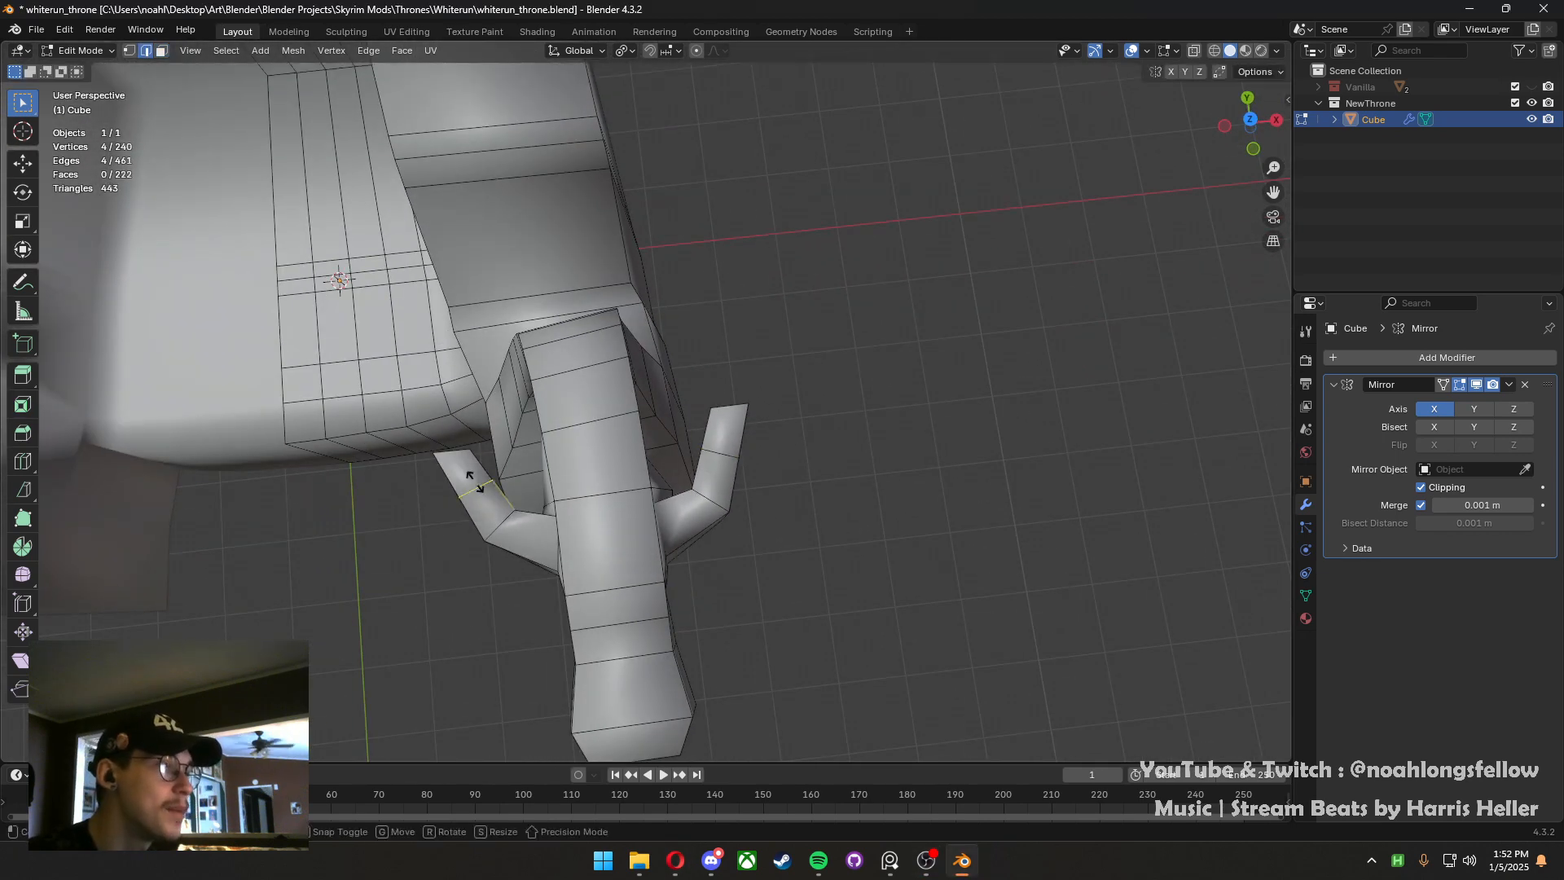
# Move the new edge loop on each horn outward from the head in top view to round the backward curve
pyautogui.press('`')
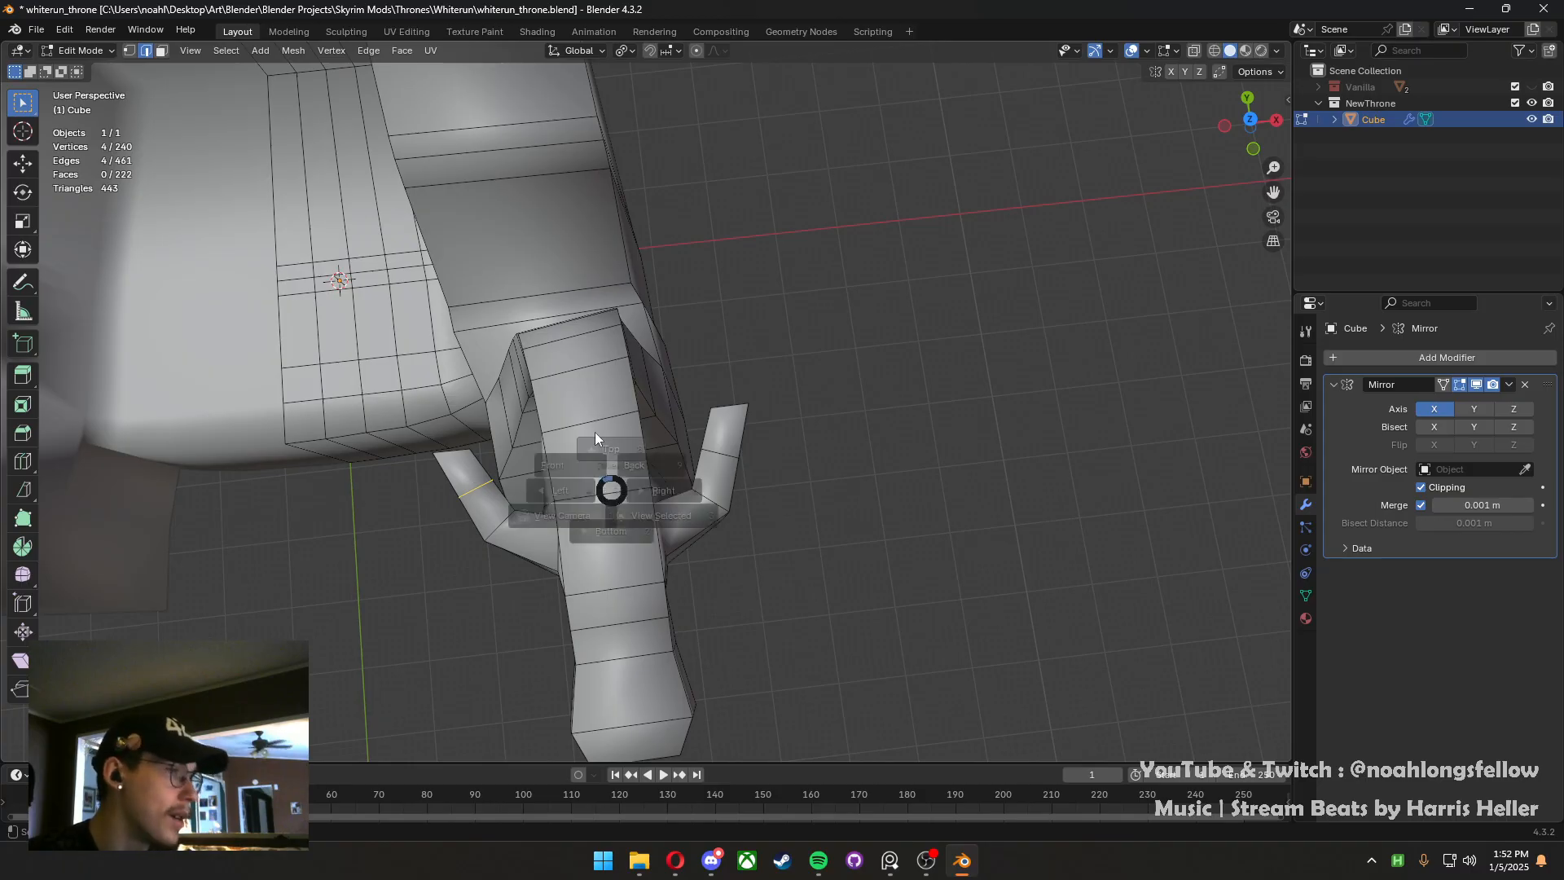
pyautogui.click(570, 414)
pyautogui.press('g')
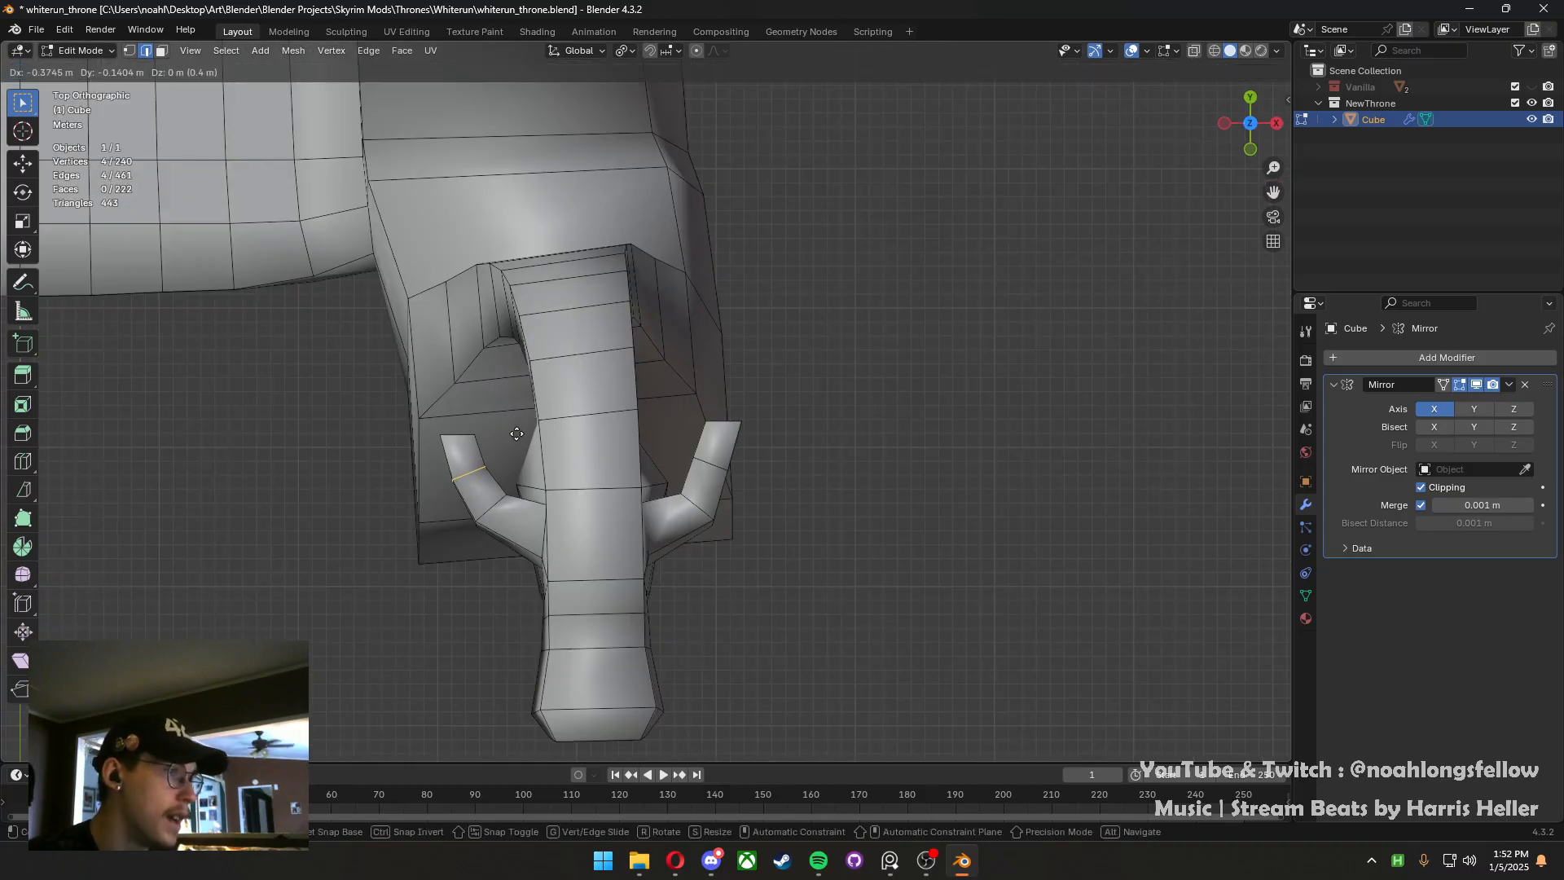
pyautogui.click(493, 445)
pyautogui.keyDown('alt'); pyautogui.click(717, 470); pyautogui.keyUp('alt')
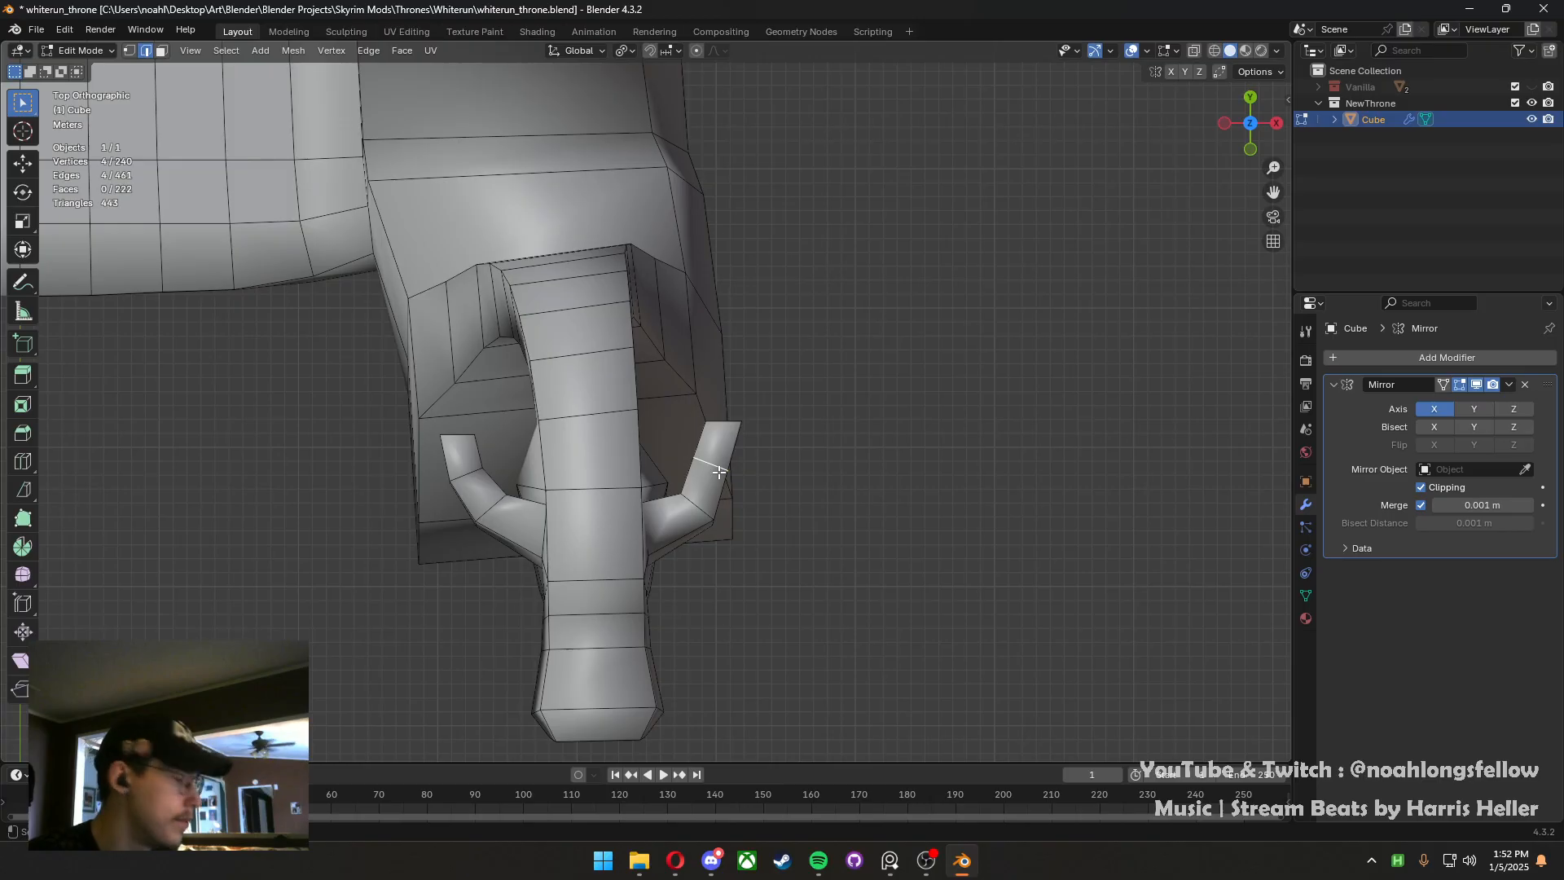
pyautogui.press('g')
pyautogui.click(778, 495)
# Select the tip faces of both horns and scale them together
pyautogui.moveTo(779, 495); pyautogui.dragTo(535, 388, button='middle')
pyautogui.press('3')
pyautogui.click(537, 388)
pyautogui.keyDown('shift'); pyautogui.click(788, 338); pyautogui.keyUp('shift')
pyautogui.moveTo(791, 408); pyautogui.dragTo(758, 412, button='middle')
pyautogui.press('s')
pyautogui.click(843, 470)
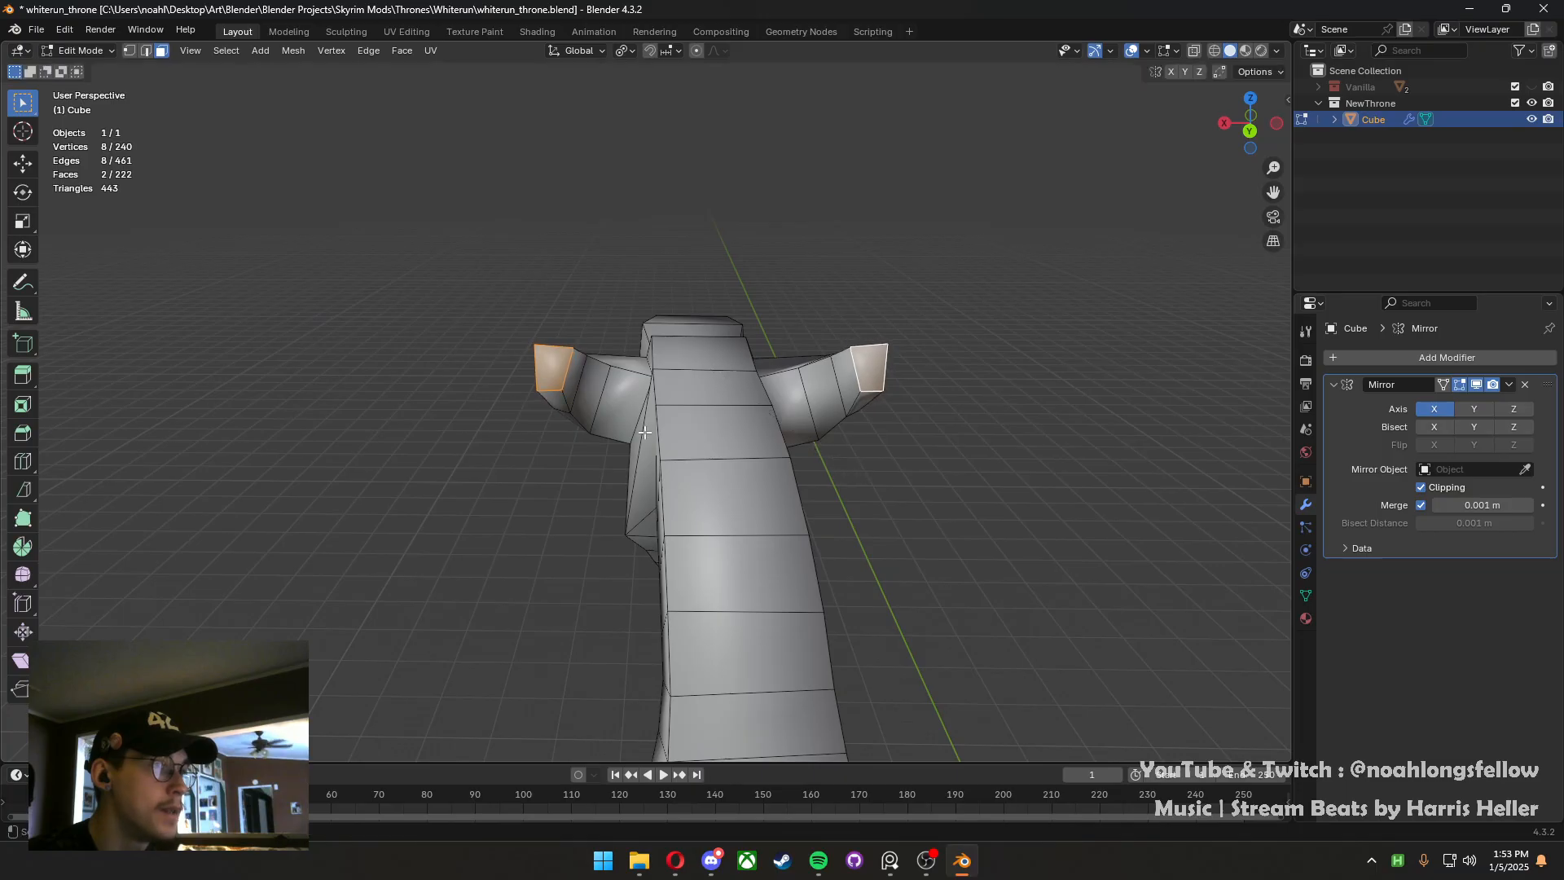
# Return to Object Mode and save the throne file
pyautogui.moveTo(644, 433); pyautogui.dragTo(562, 424, button='middle')
pyautogui.scroll(-4, 843, 471)
pyautogui.press('Tab')
pyautogui.scroll(-2, 843, 472)
pyautogui.hotkey('ctrl', 's')
# Raise the selected horn tip faces vertically in right view using smooth proportional editing with a reduced falloff
pyautogui.press('Tab')
pyautogui.scroll(4, 712, 435)
pyautogui.press('KP_3')
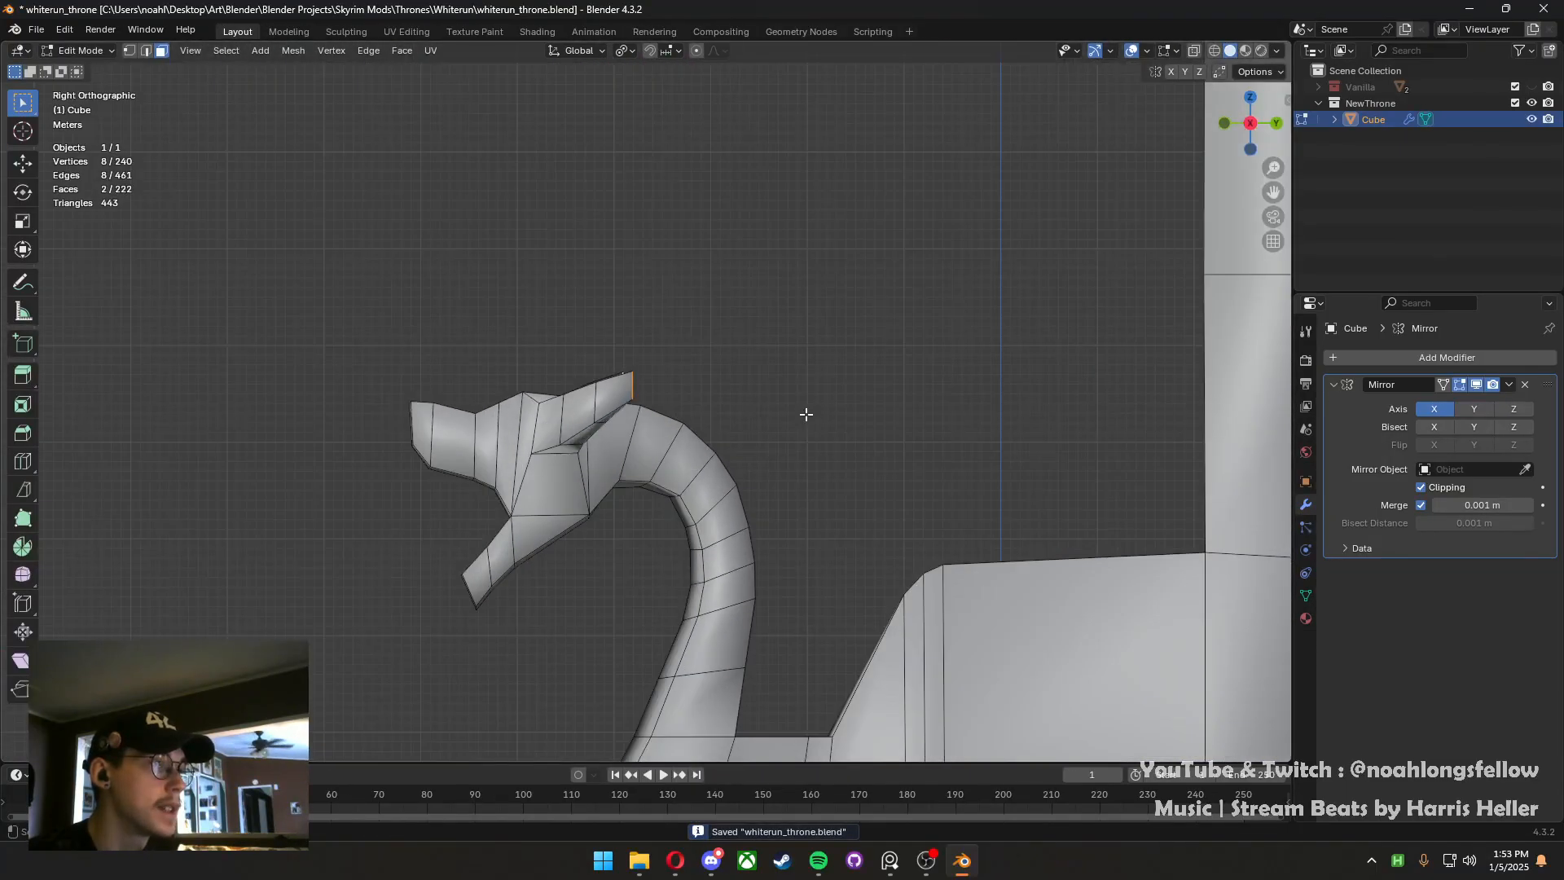
pyautogui.keyDown('shift'); pyautogui.moveTo(806, 414); pyautogui.dragTo(758, 412, button='middle'); pyautogui.keyUp('shift')
pyautogui.press('o')
pyautogui.press('g')
pyautogui.press('z')
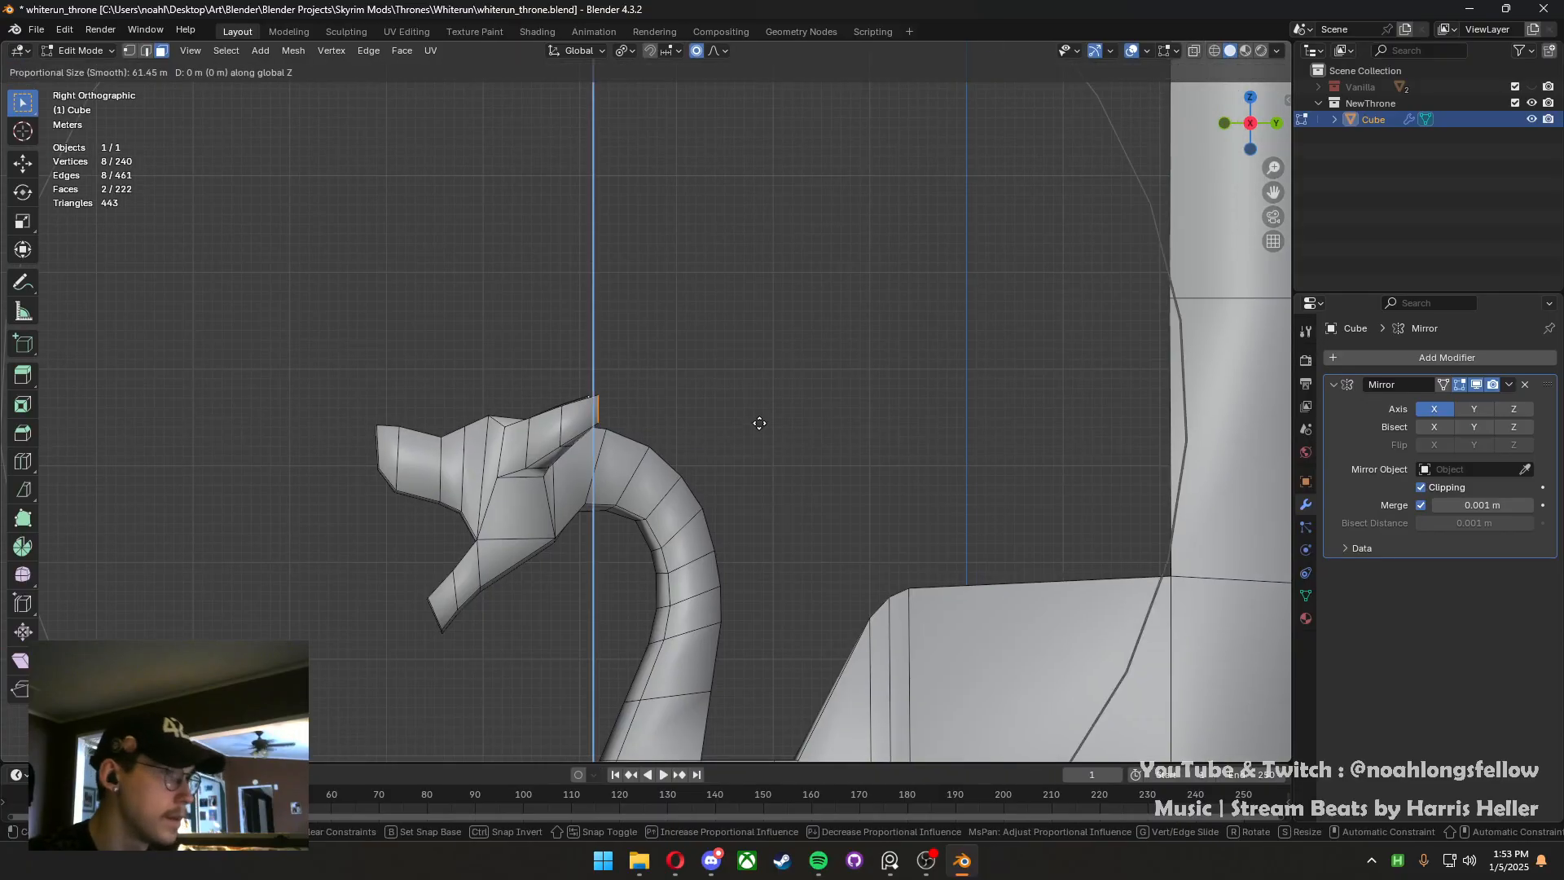
pyautogui.scroll(-5, 751, 412)
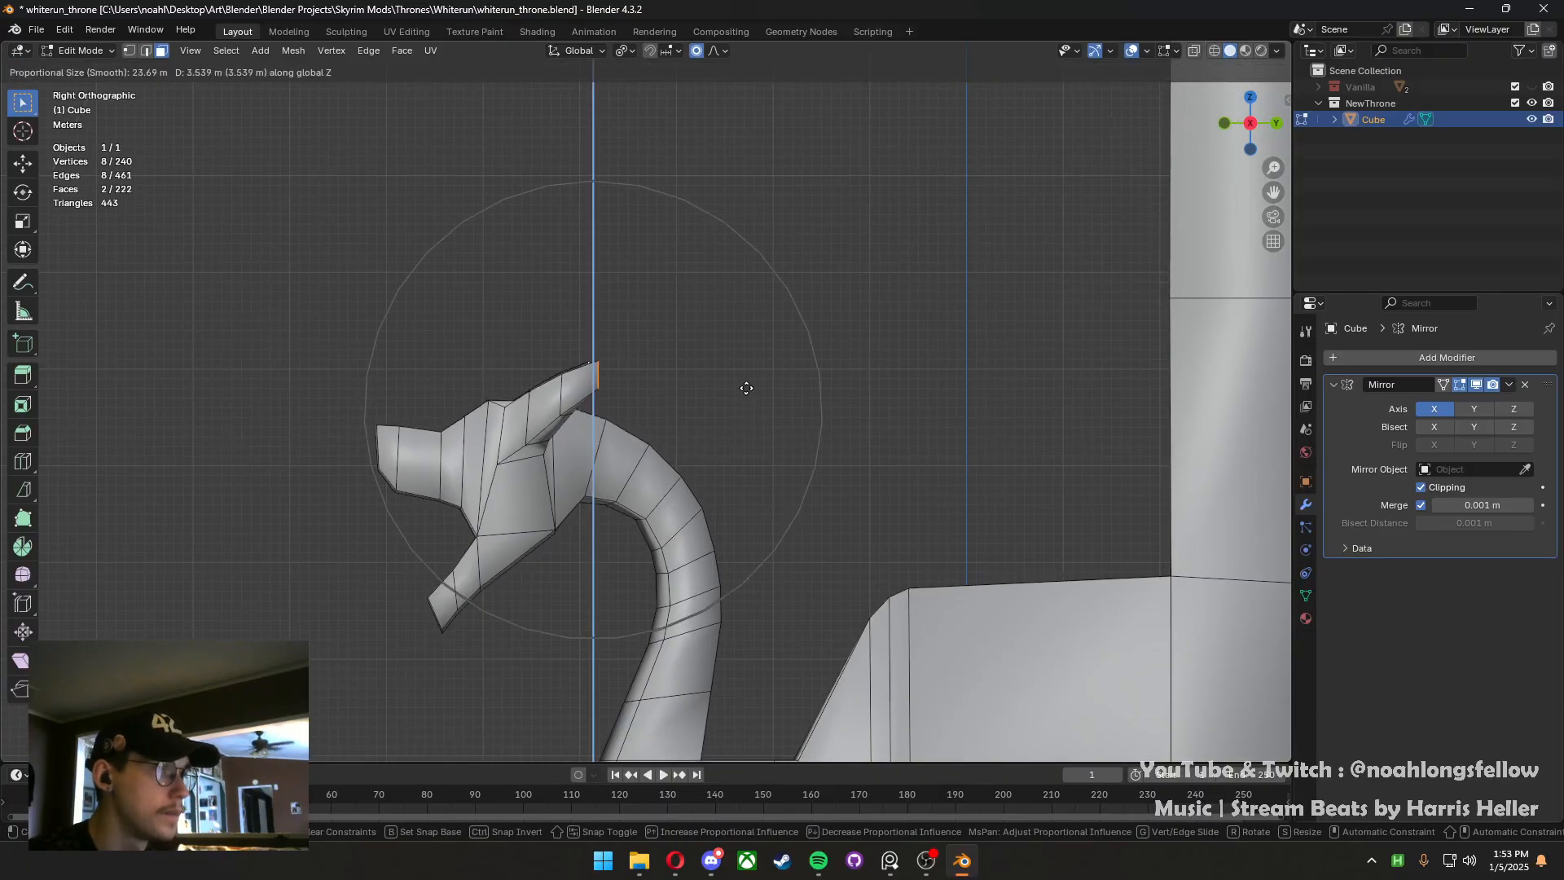
pyautogui.click(794, 347)
# Rotate the horn tip faces in right view with a smaller proportional falloff to follow the horns' upward curve
pyautogui.press('r')
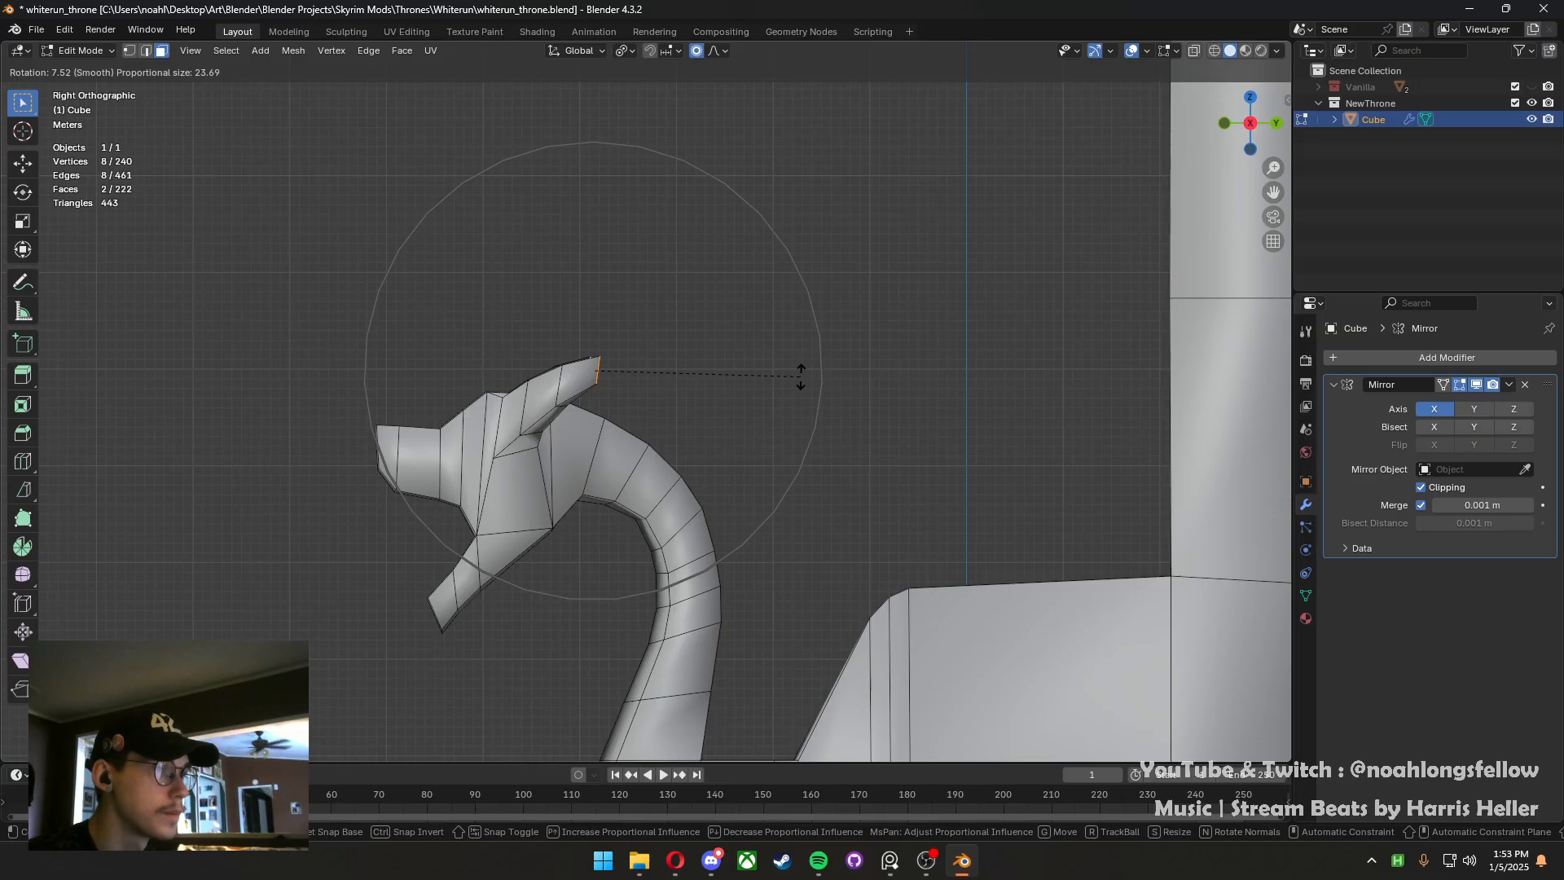
pyautogui.scroll(6, 800, 376)
pyautogui.click(799, 375)
# Set the pivot point to Median Point and scale both horn tips toward each other along X with a small proportional falloff
pyautogui.moveTo(785, 377); pyautogui.dragTo(798, 529, button='middle')
pyautogui.scroll(2, 790, 530)
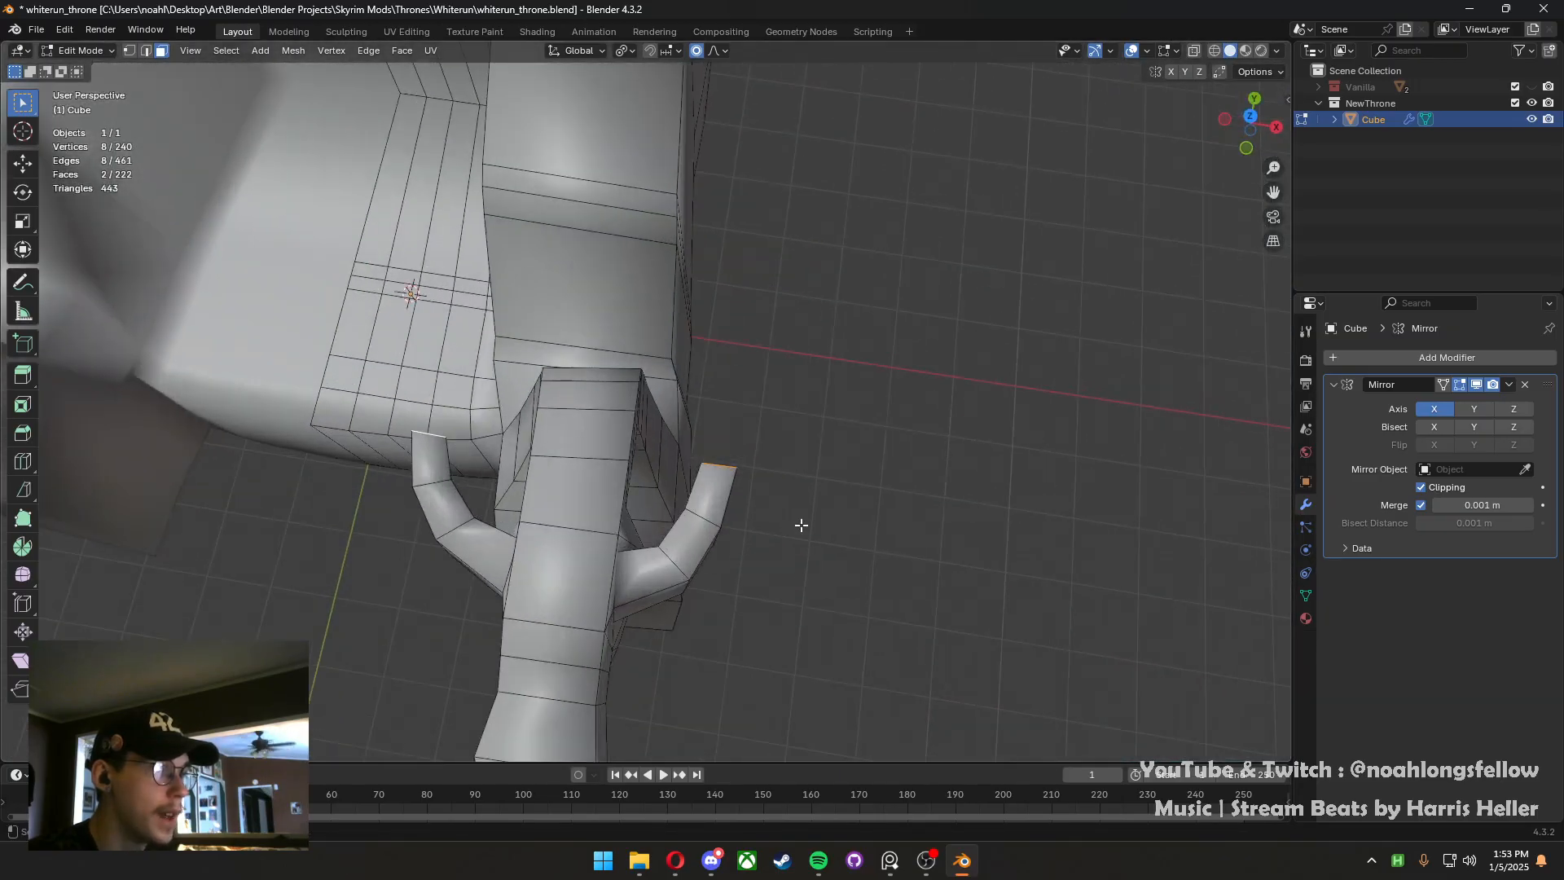
pyautogui.scroll(1, 831, 525)
pyautogui.press('s')
pyautogui.press('x')
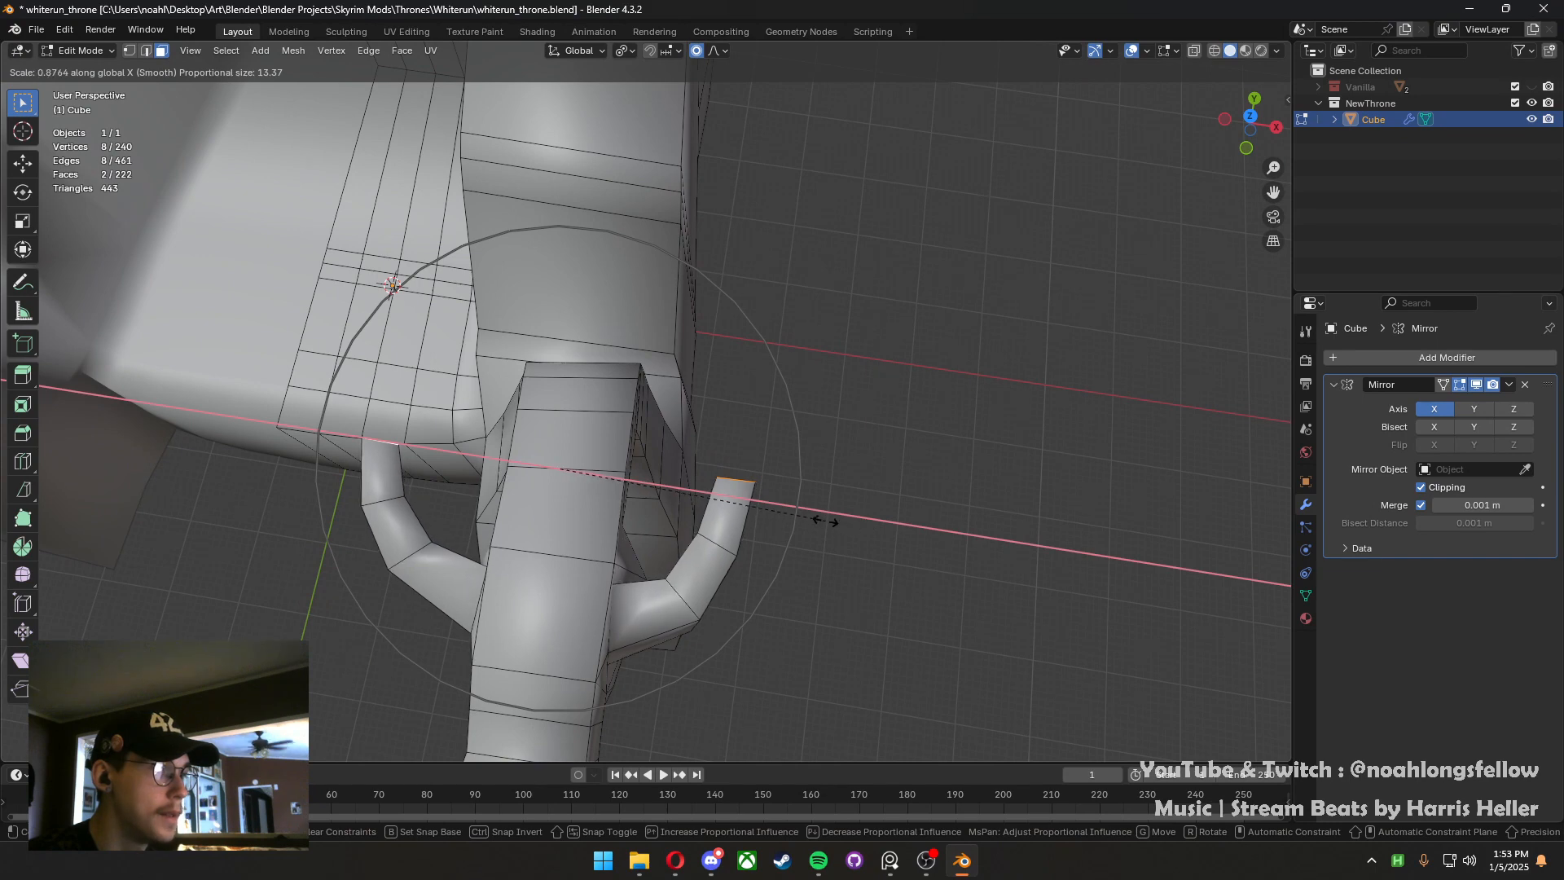
pyautogui.click(860, 542)
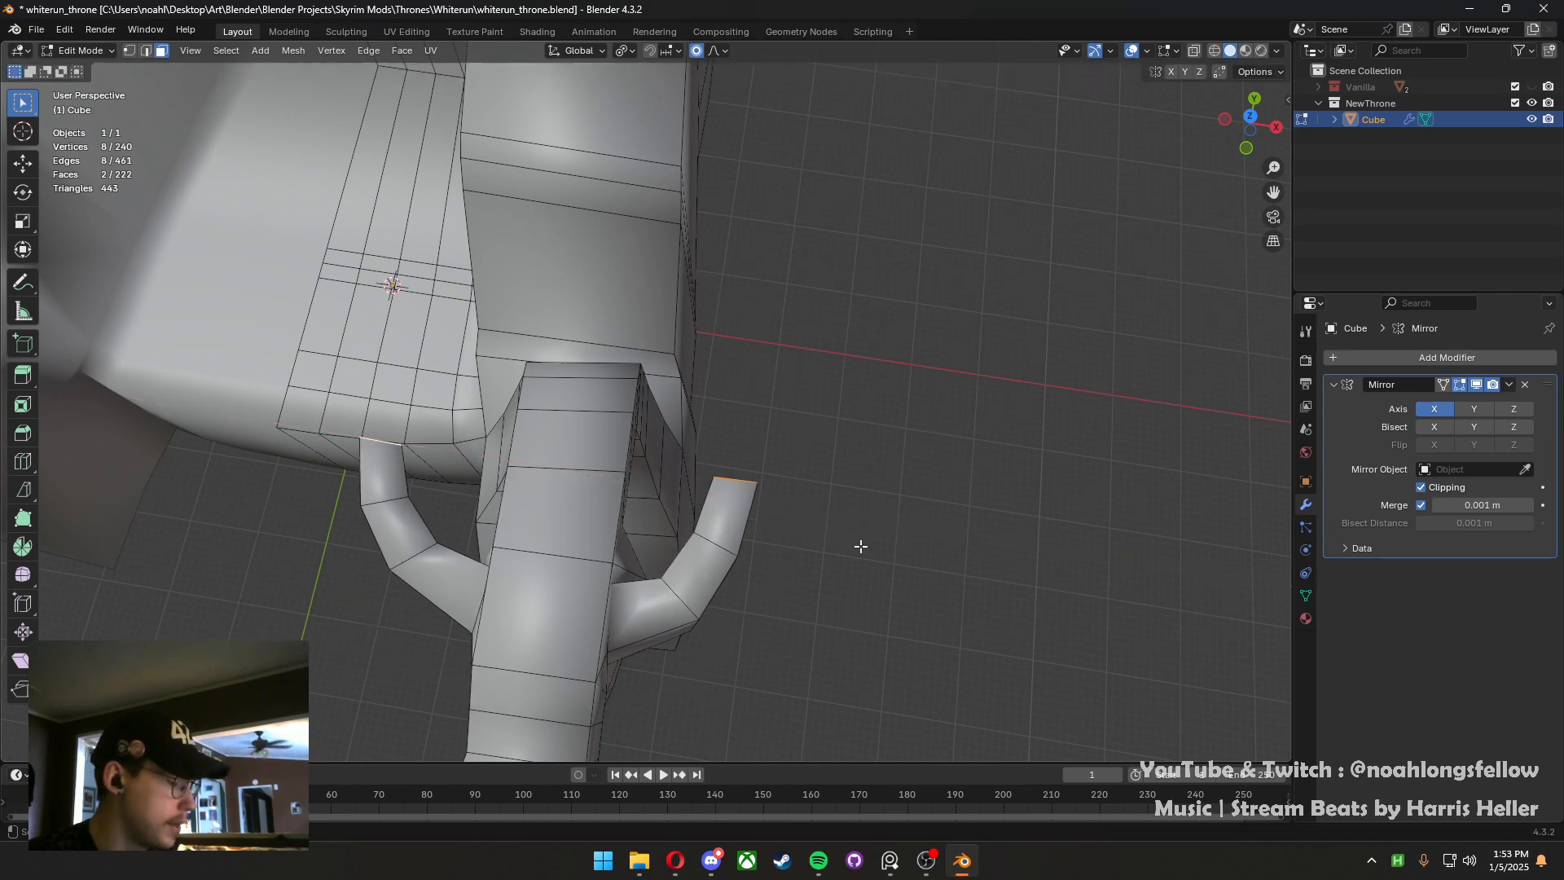
pyautogui.press('.')
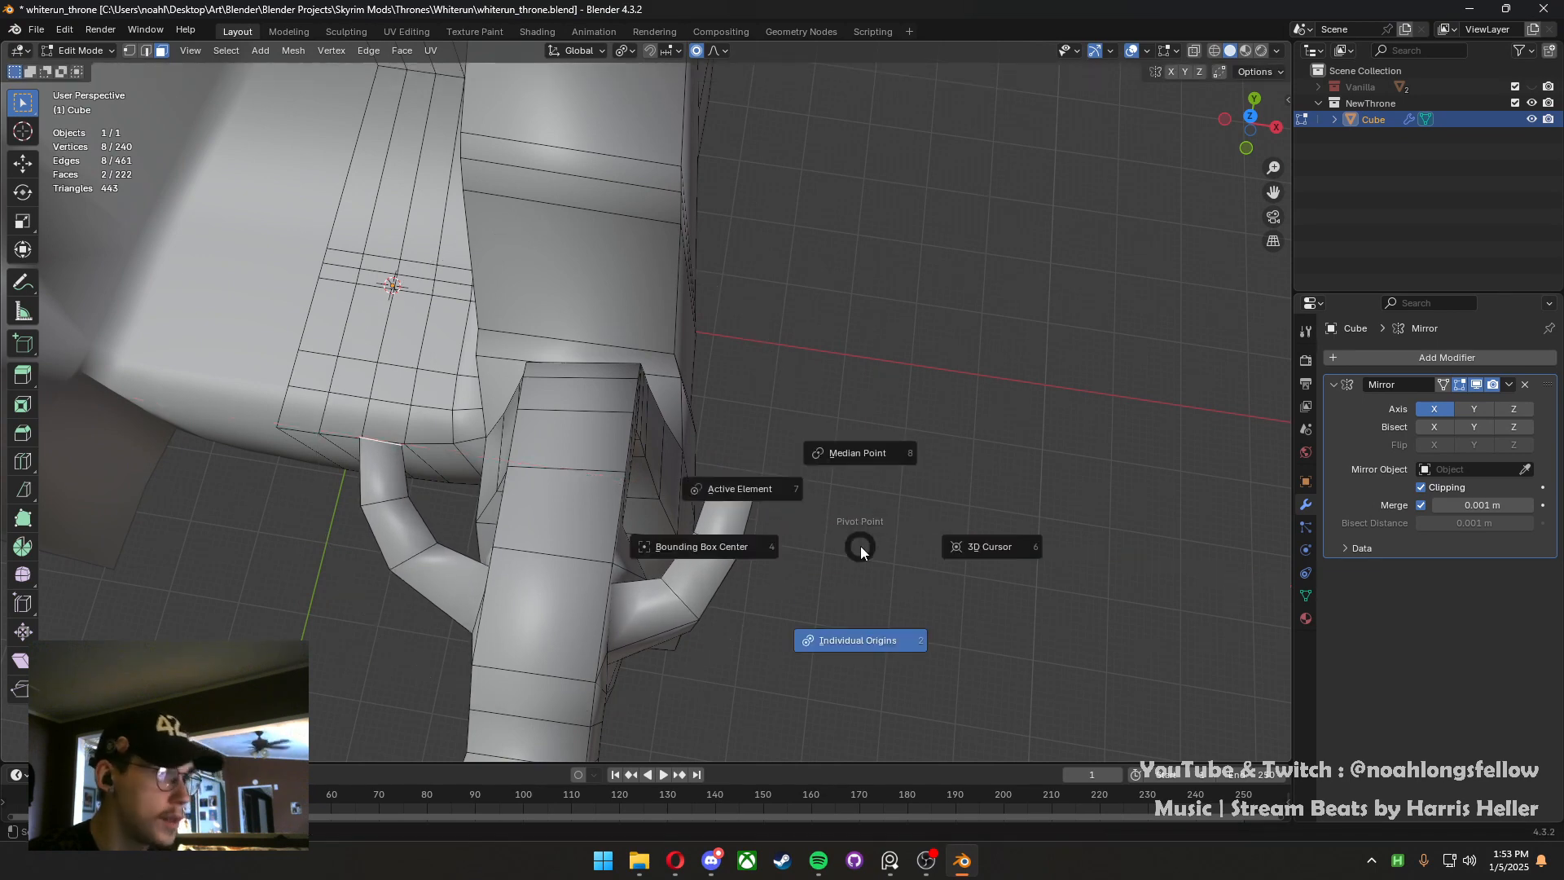
pyautogui.click(856, 453)
pyautogui.press('s')
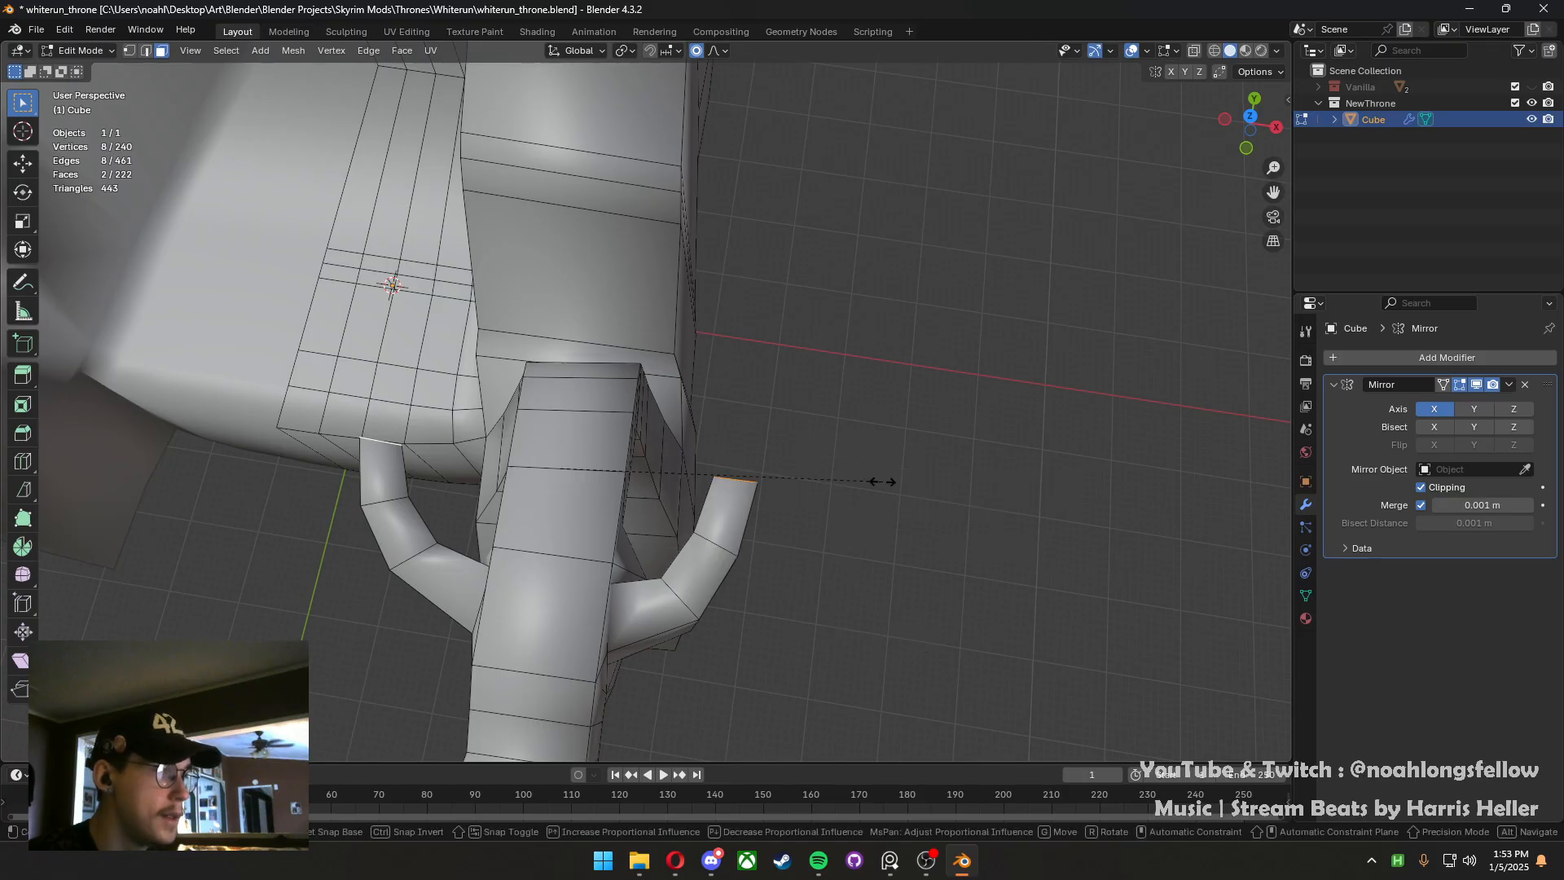
pyautogui.press('x')
pyautogui.scroll(6, 839, 483)
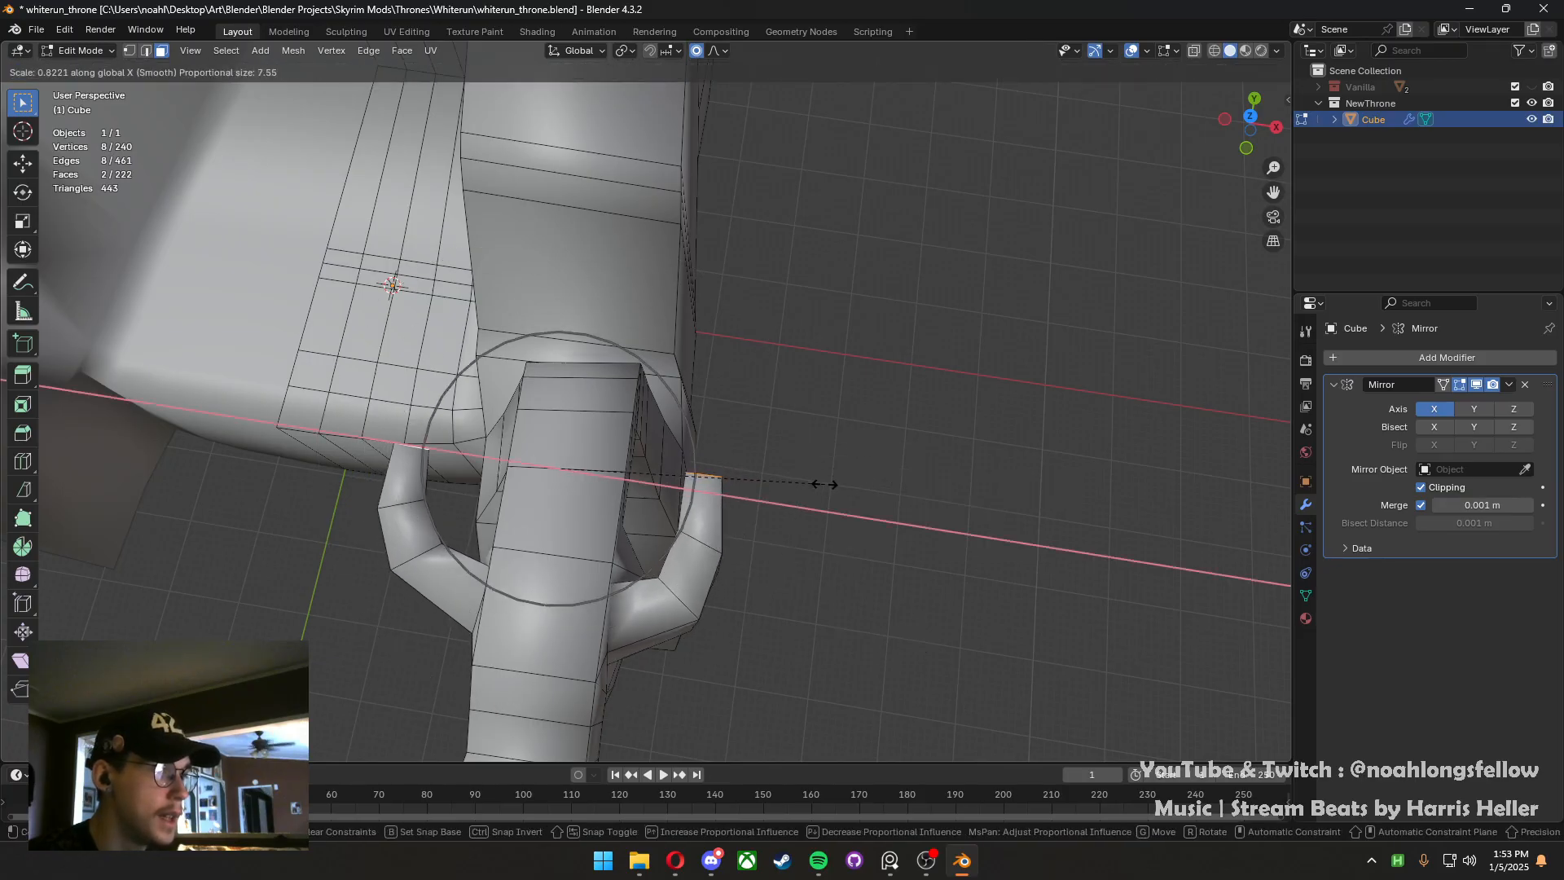
pyautogui.click(798, 484)
# Leave Edit Mode, inspect the whole throne with its new horns and save the file
pyautogui.scroll(-3, 787, 483)
pyautogui.moveTo(788, 483); pyautogui.dragTo(867, 389, button='middle')
pyautogui.press('Tab')
pyautogui.scroll(-5, 742, 350)
pyautogui.hotkey('ctrl', 's')
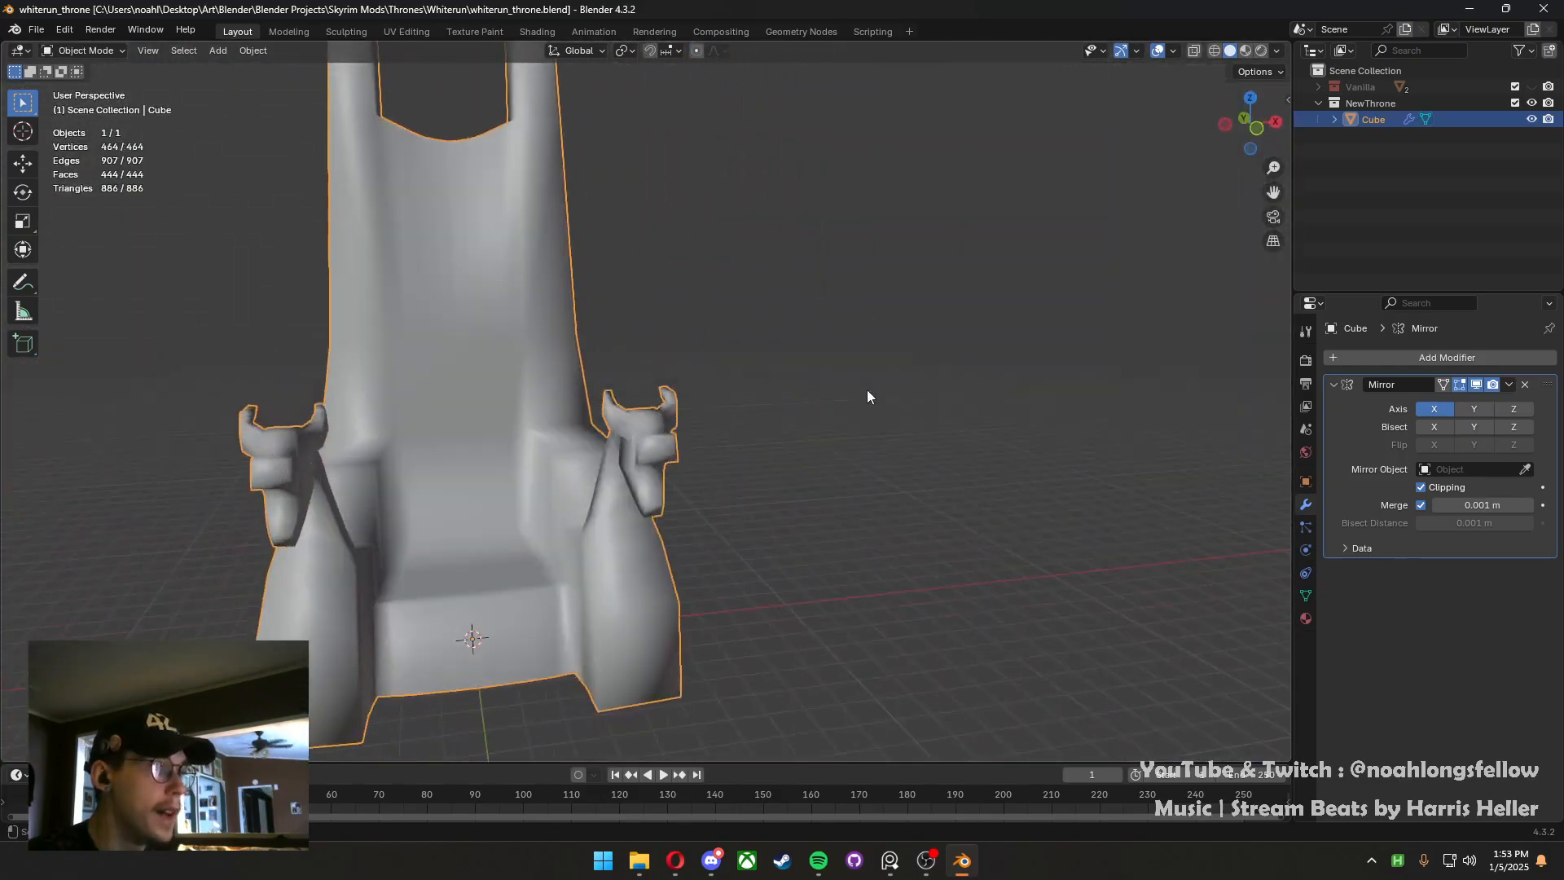
pyautogui.scroll(-3, 857, 382)
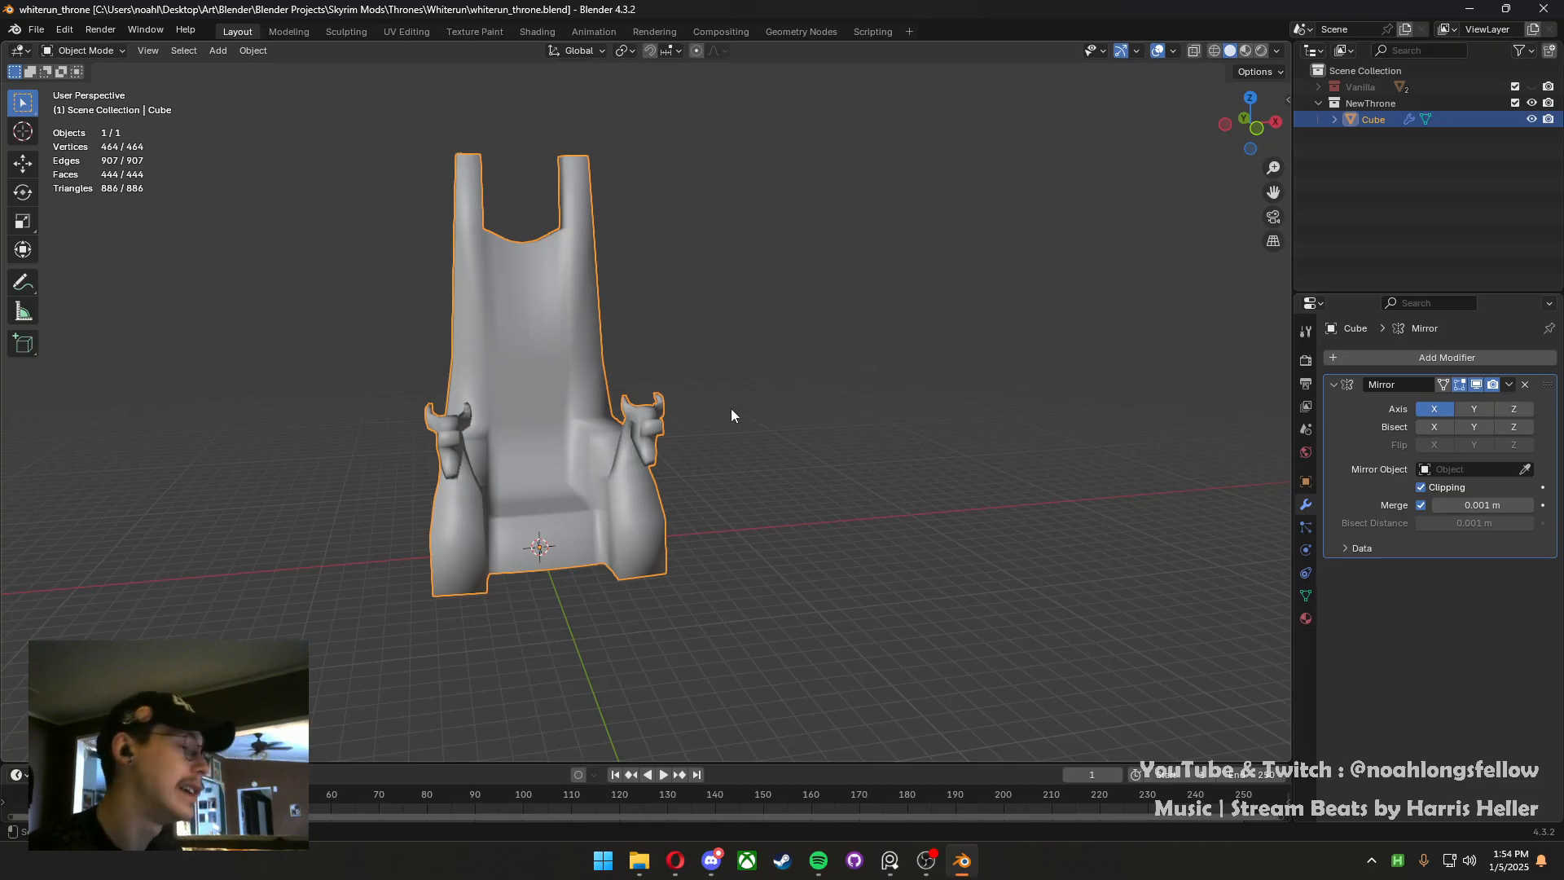
pyautogui.moveTo(639, 384); pyautogui.dragTo(699, 394, button='middle')
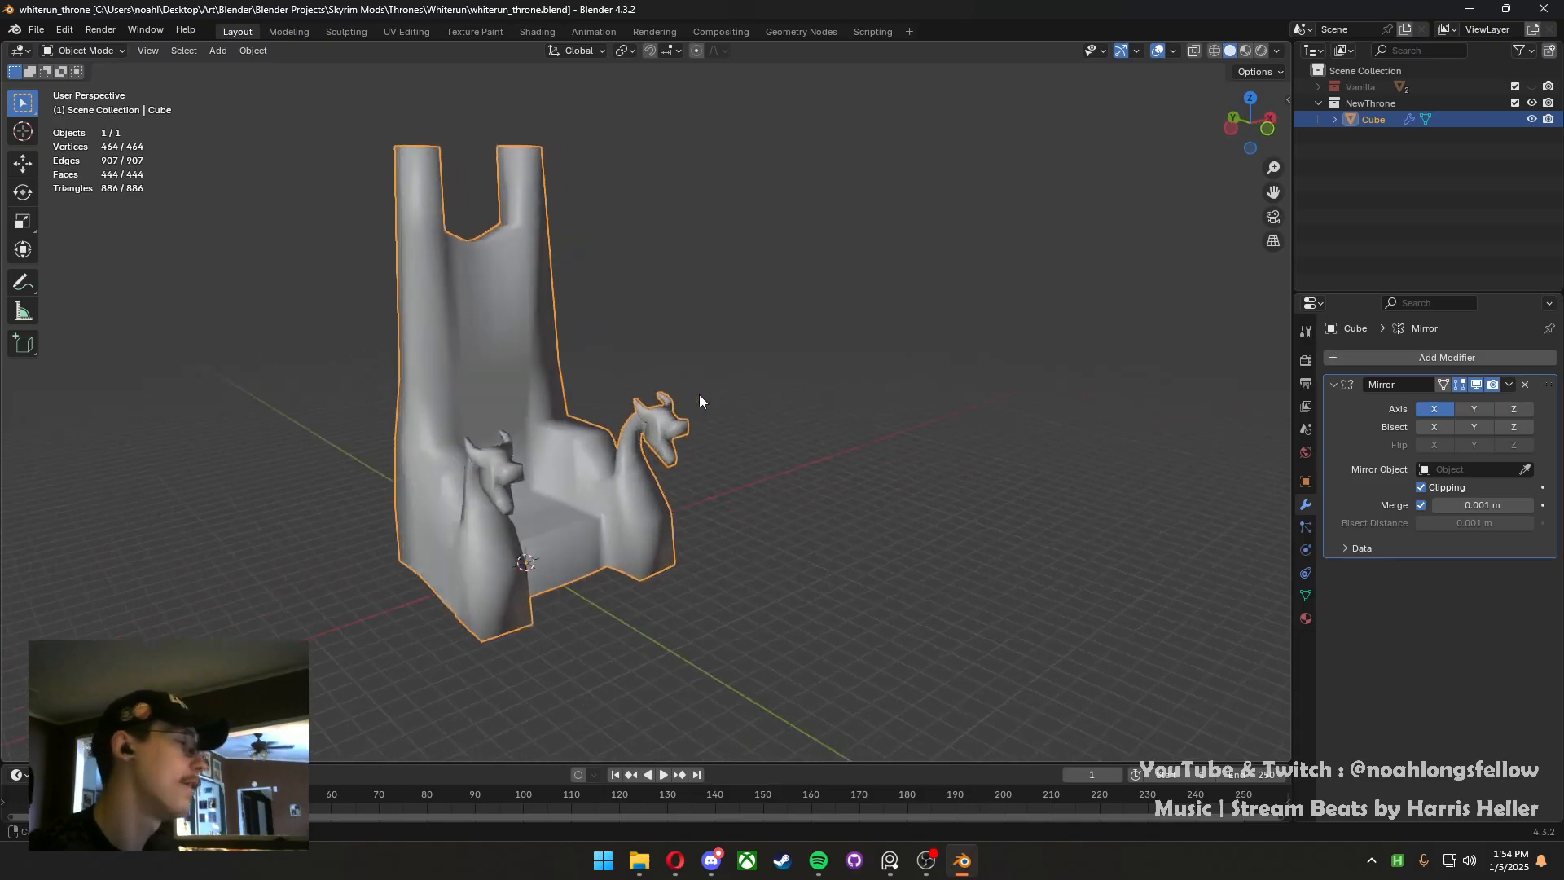
pyautogui.scroll(4, 697, 415)
pyautogui.scroll(-3, 778, 417)
pyautogui.hotkey('ctrl', 's')
# Select the faces lining the gap at the top of the backrest and move them inward along X with proportional editing off
pyautogui.moveTo(783, 418); pyautogui.dragTo(661, 347, button='middle')
pyautogui.scroll(3, 686, 424)
pyautogui.press('Tab')
pyautogui.click(647, 336)
pyautogui.keyDown('ctrl'); pyautogui.click(589, 363); pyautogui.keyUp('ctrl')
pyautogui.press('g')
pyautogui.press('x')
pyautogui.press('Escape')
pyautogui.press('o')
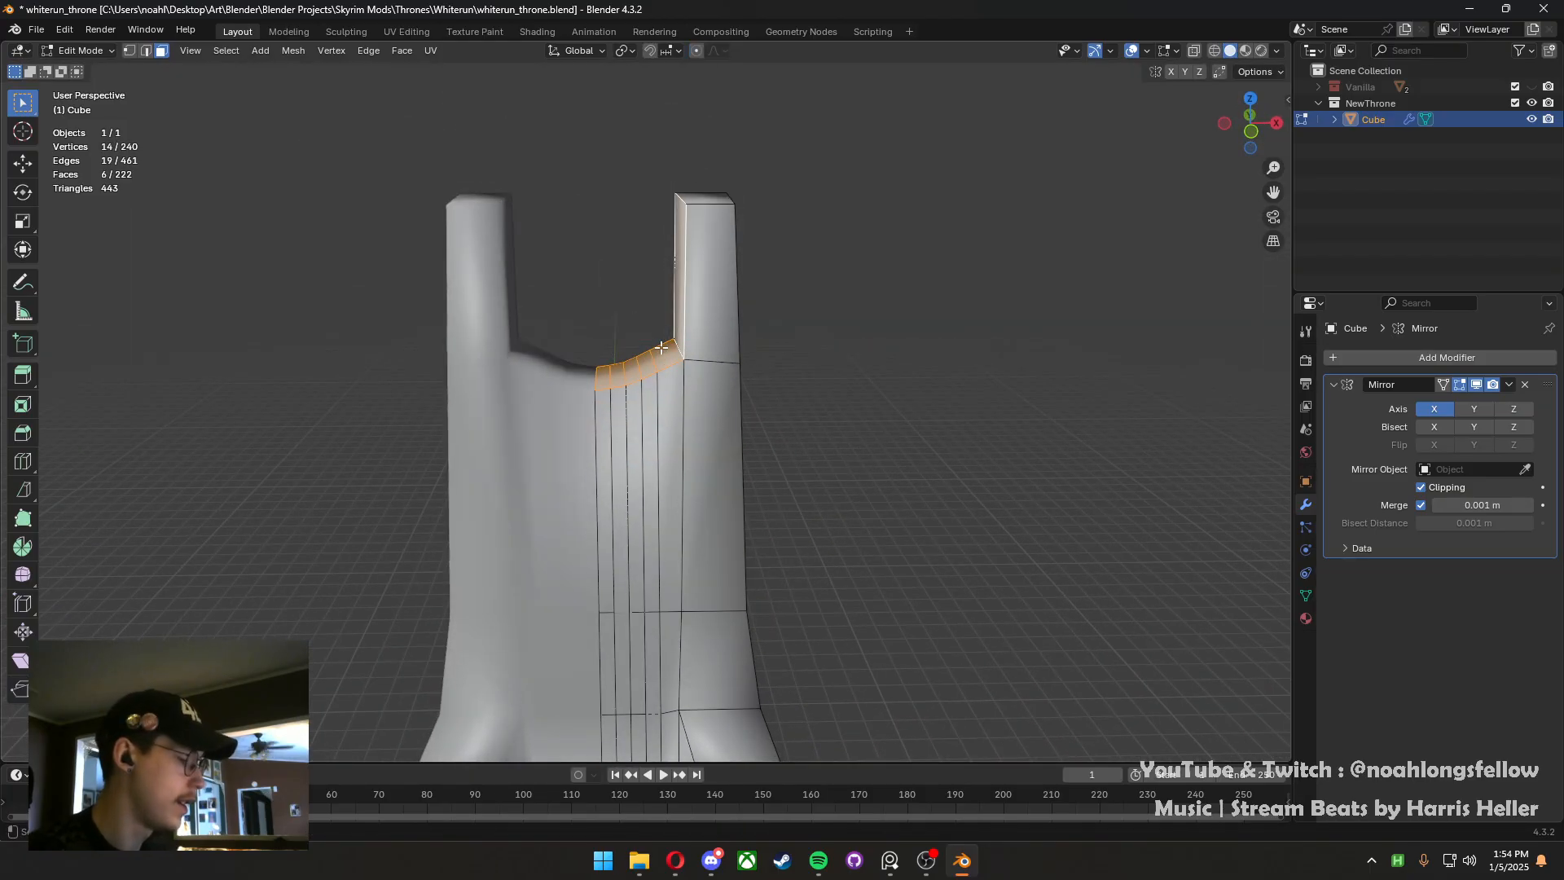
pyautogui.press('g')
pyautogui.press('x')
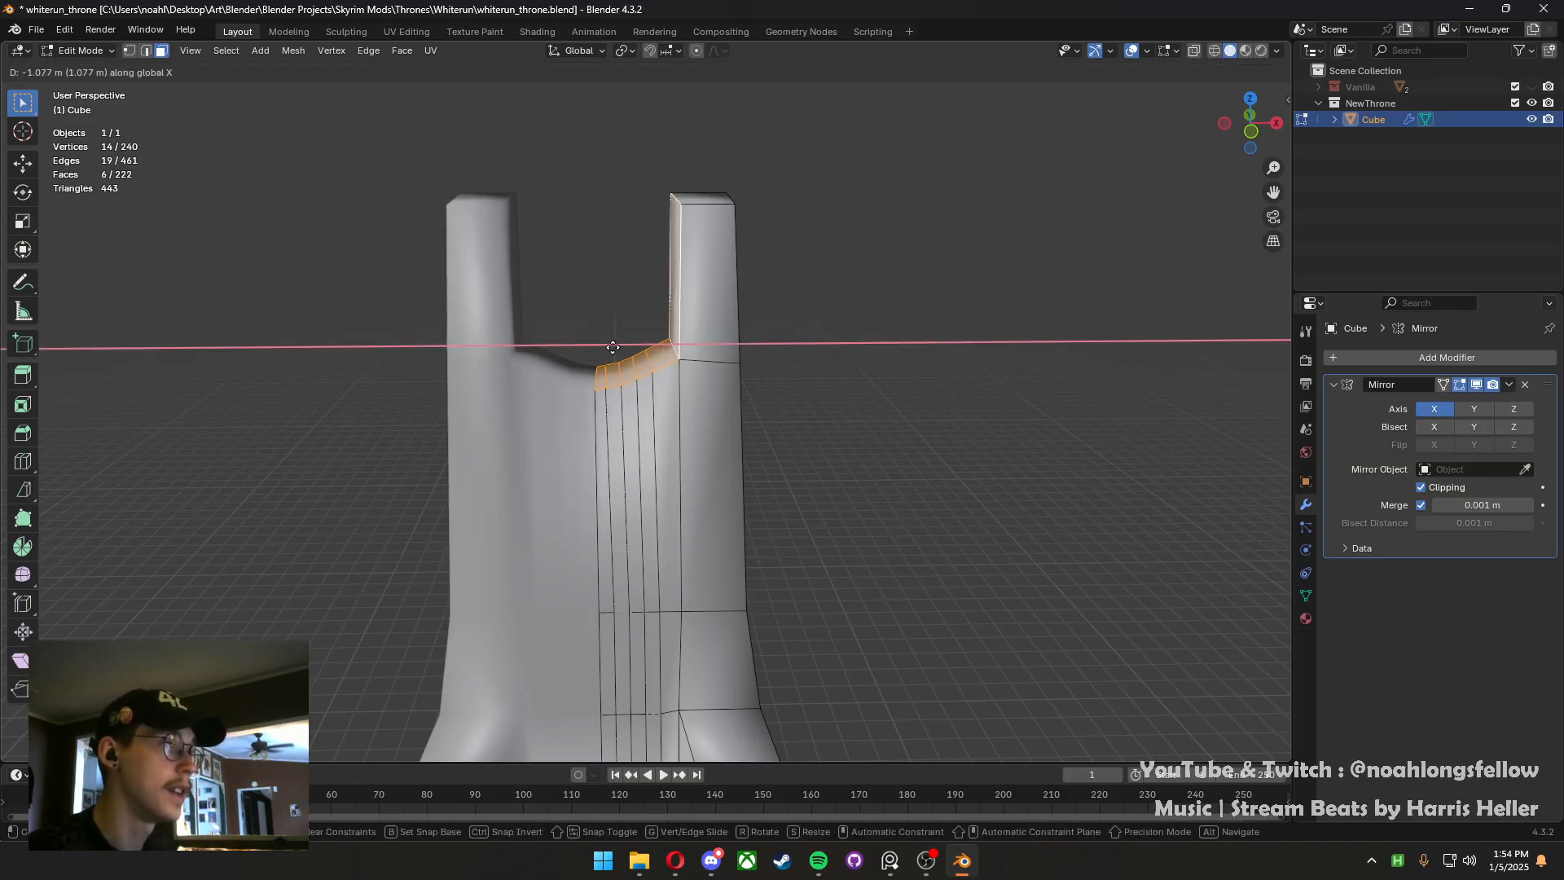
pyautogui.click(605, 348)
# Select the four short edges across the backrest's curved top and edge-slide them outward toward the post
pyautogui.press('2')
pyautogui.click(605, 368)
pyautogui.scroll(3, 605, 368)
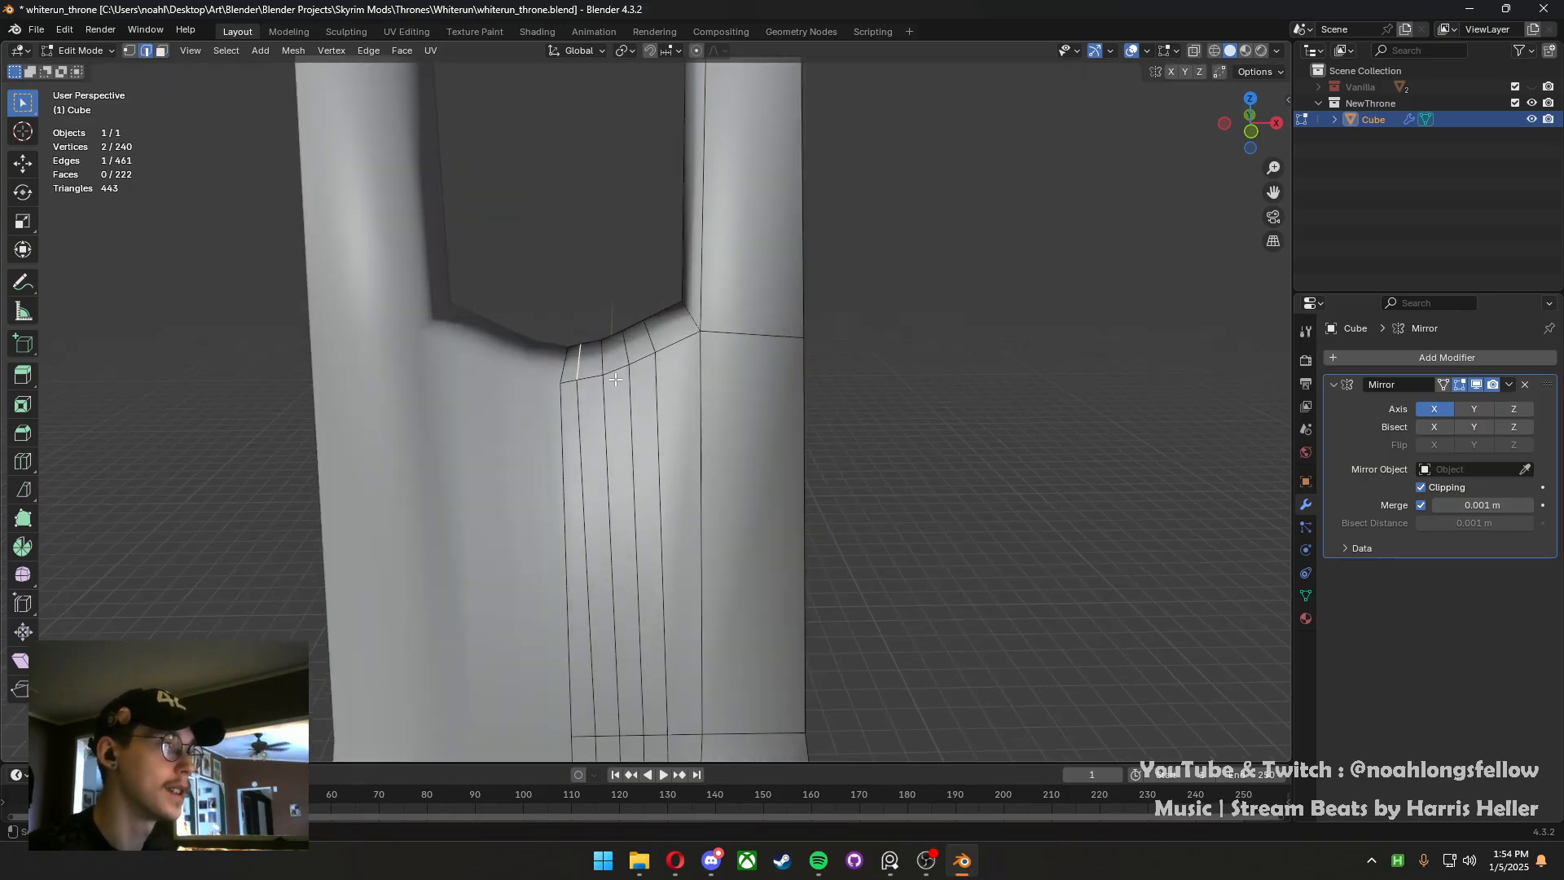
pyautogui.keyDown('shift'); pyautogui.click(604, 356); pyautogui.keyUp('shift')
pyautogui.keyDown('shift'); pyautogui.click(626, 348); pyautogui.keyUp('shift')
pyautogui.keyDown('shift'); pyautogui.click(649, 334); pyautogui.keyUp('shift')
pyautogui.press('g')
pyautogui.press('g')
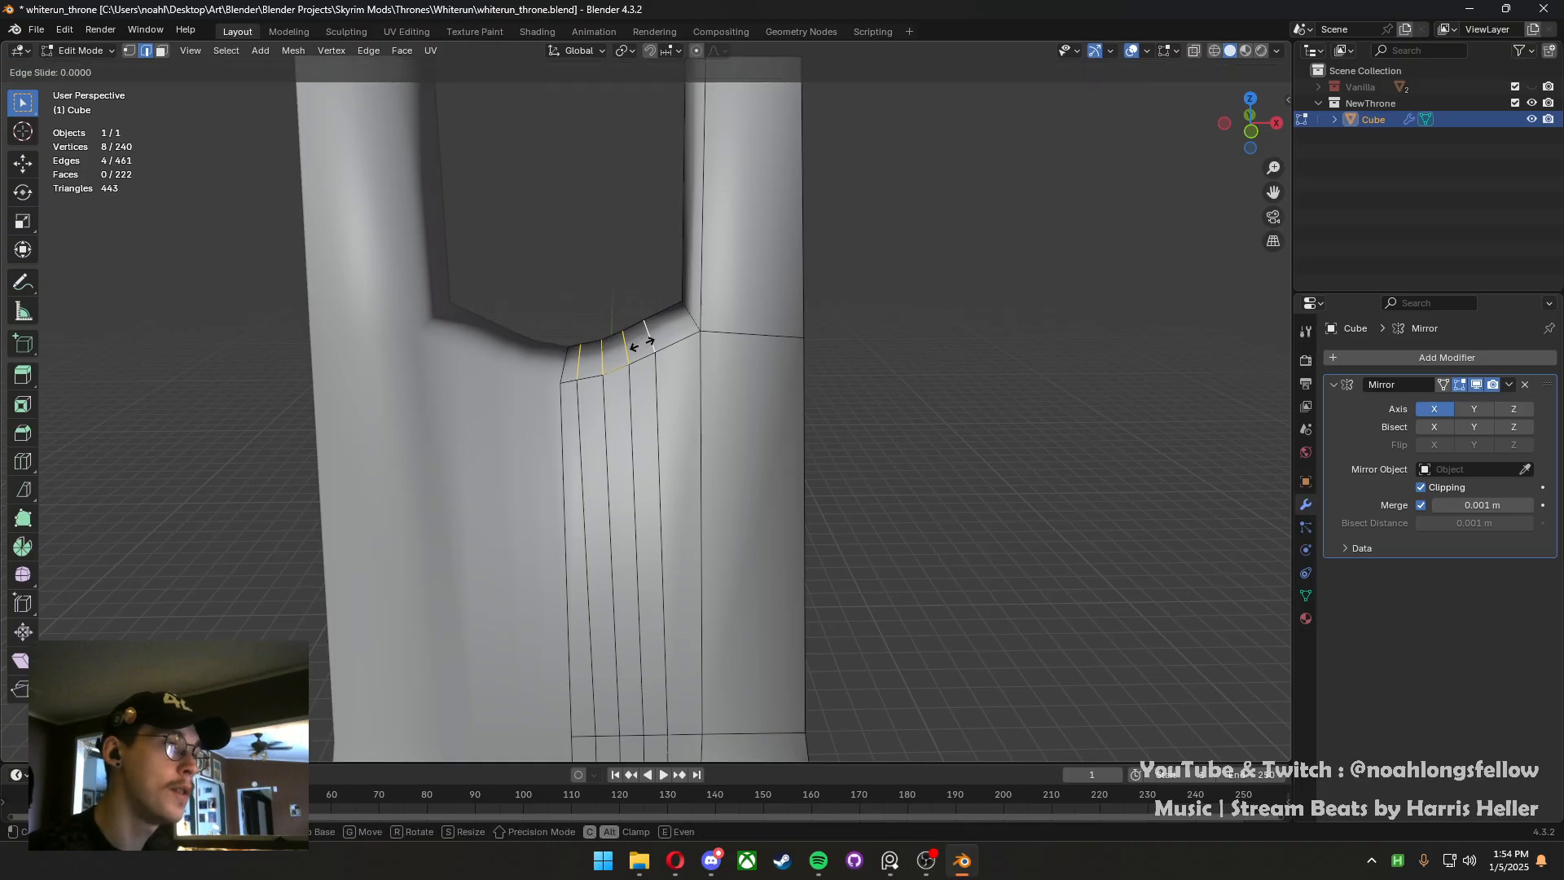
pyautogui.click(749, 308)
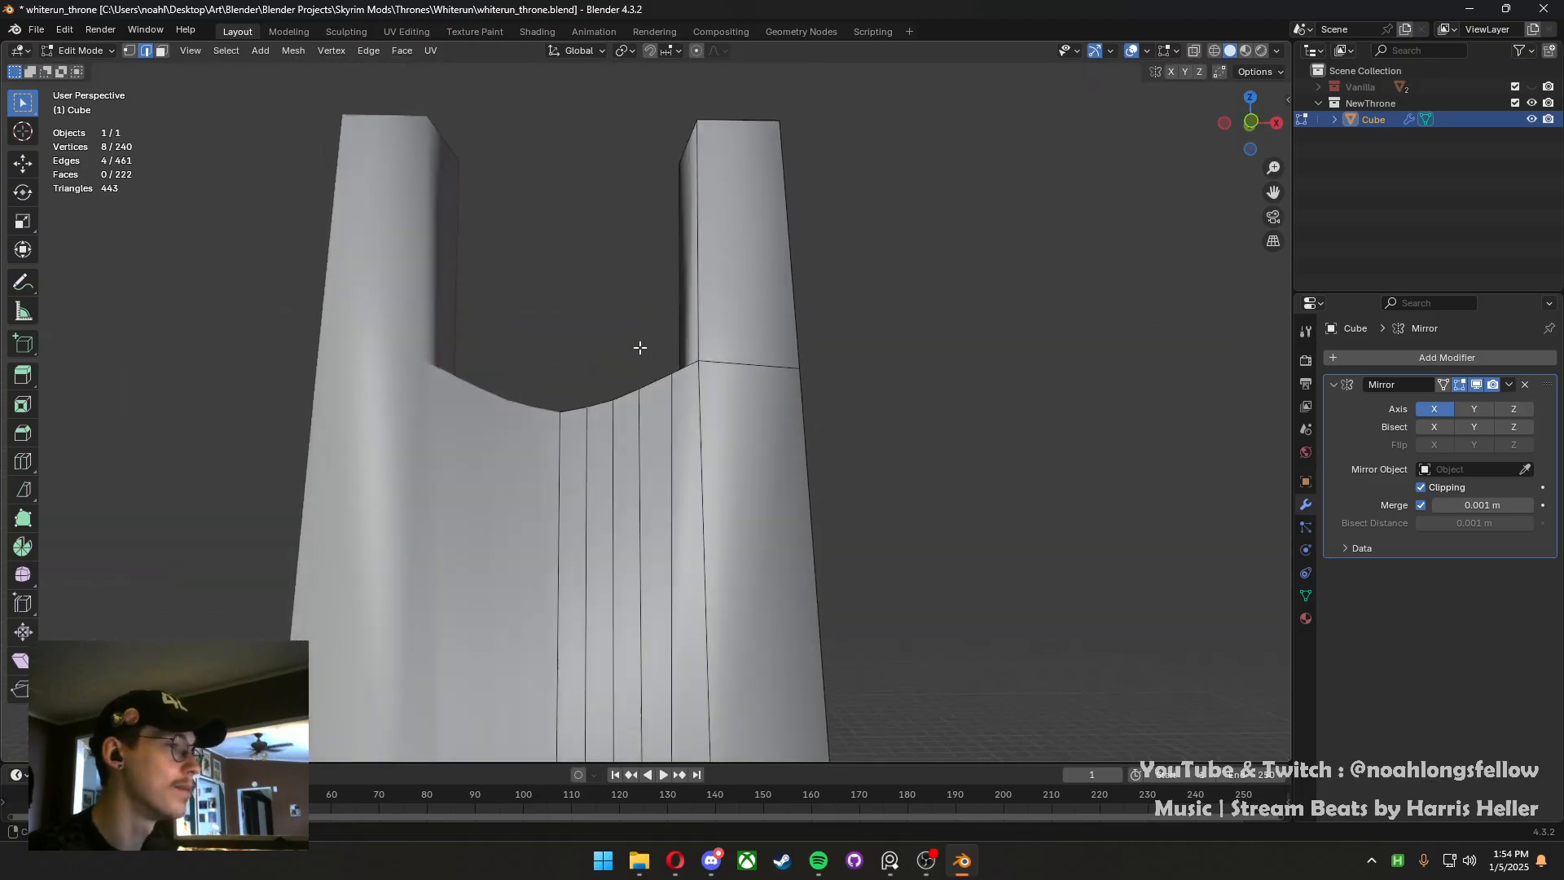
# Raise the centre edge of the backrest's curved top about 1 m along Z with proportional editing on
pyautogui.scroll(-3, 639, 348)
pyautogui.scroll(2, 643, 355)
pyautogui.click(577, 374)
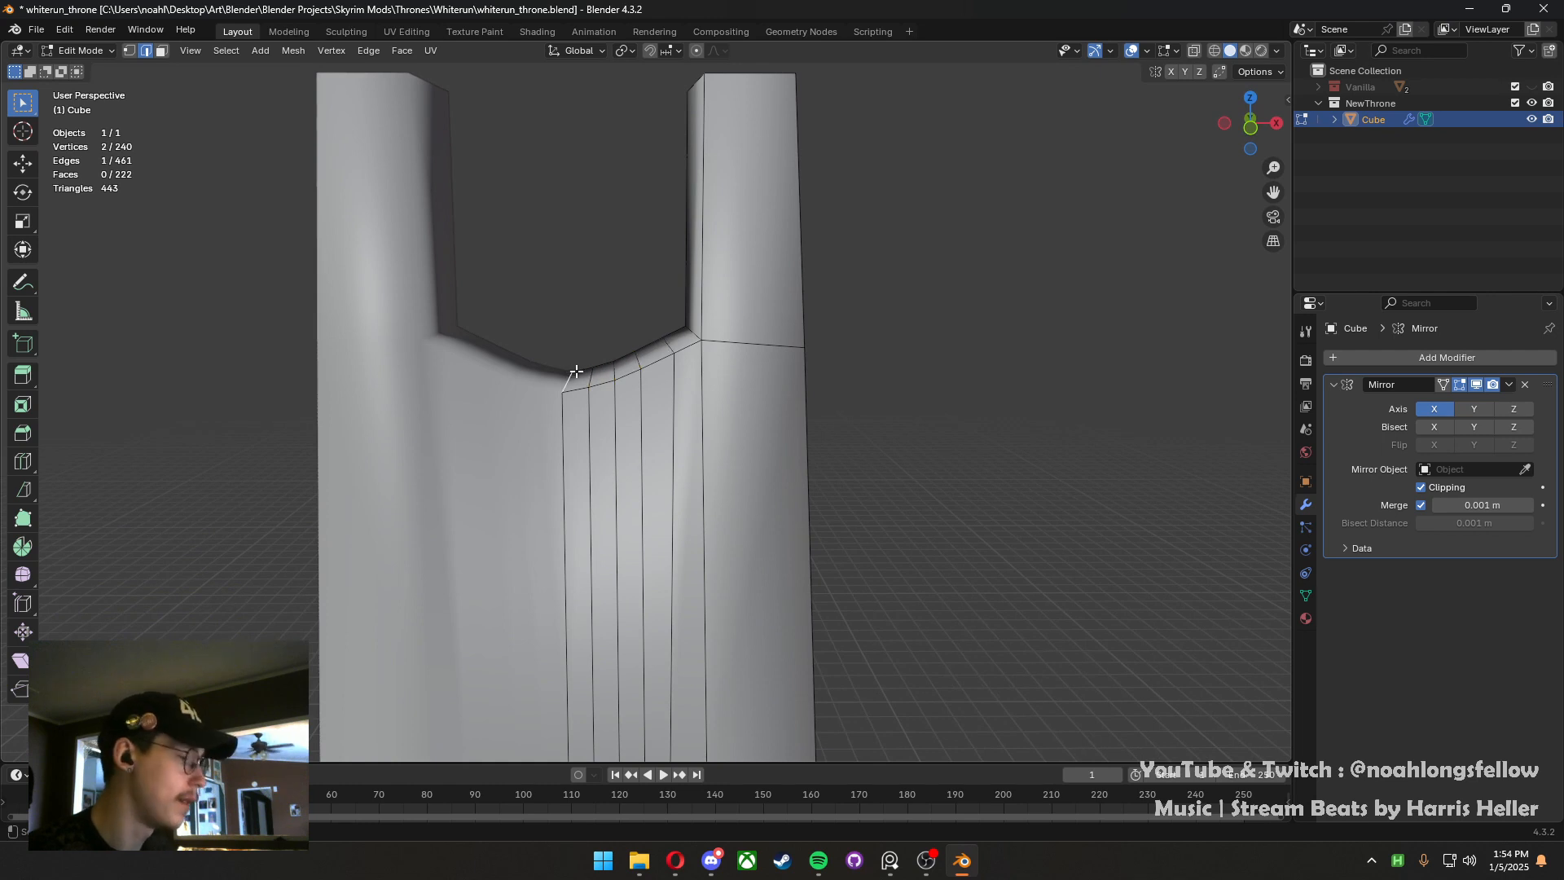
pyautogui.press('o')
pyautogui.press('g')
pyautogui.press('z')
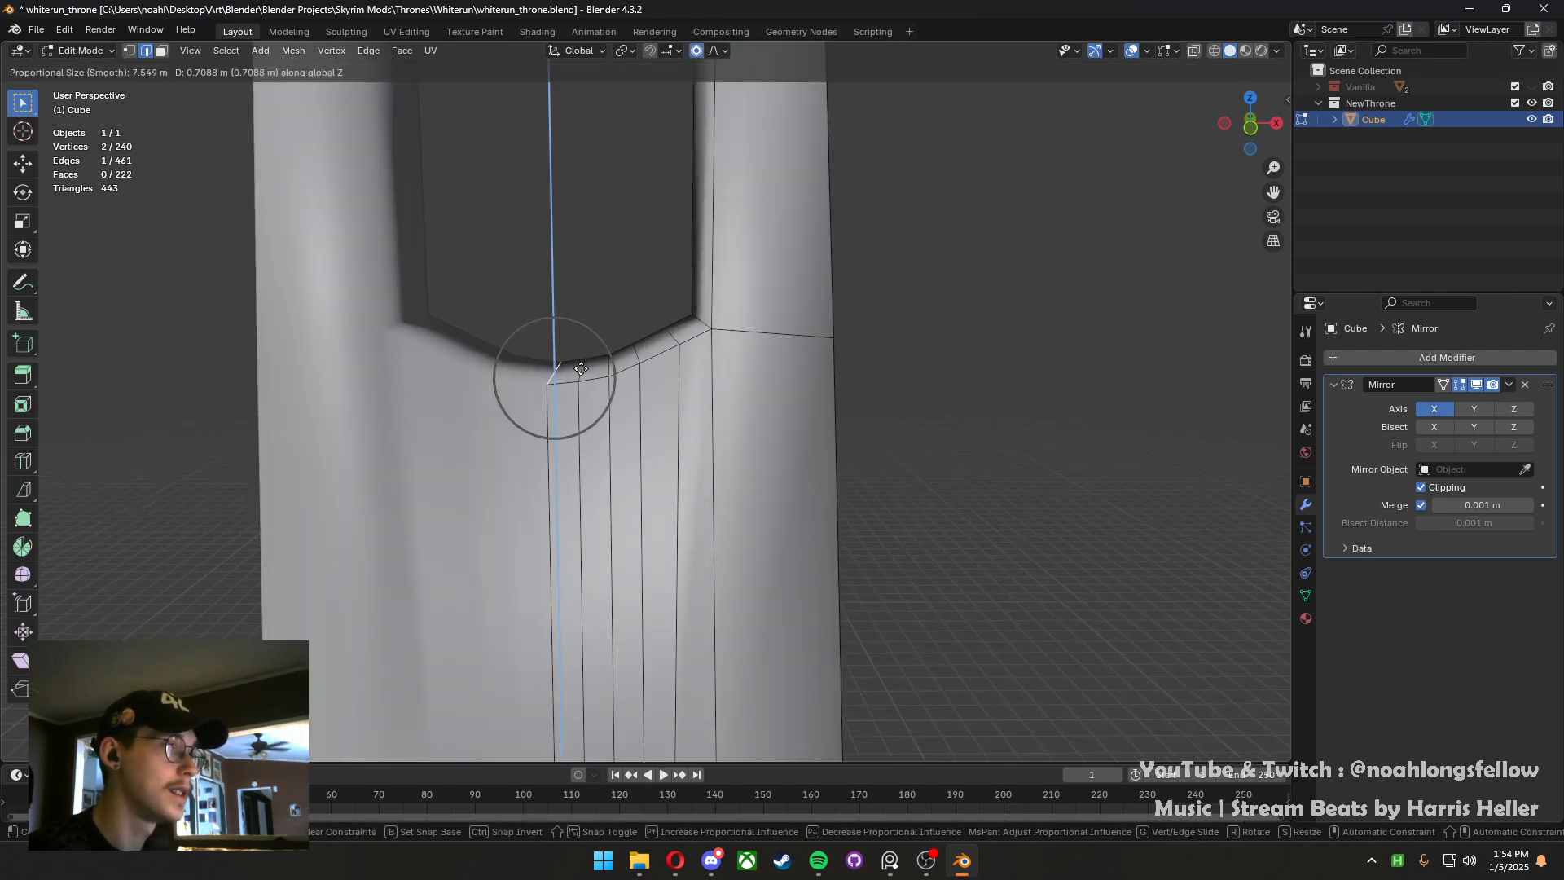
pyautogui.scroll(-4, 582, 354)
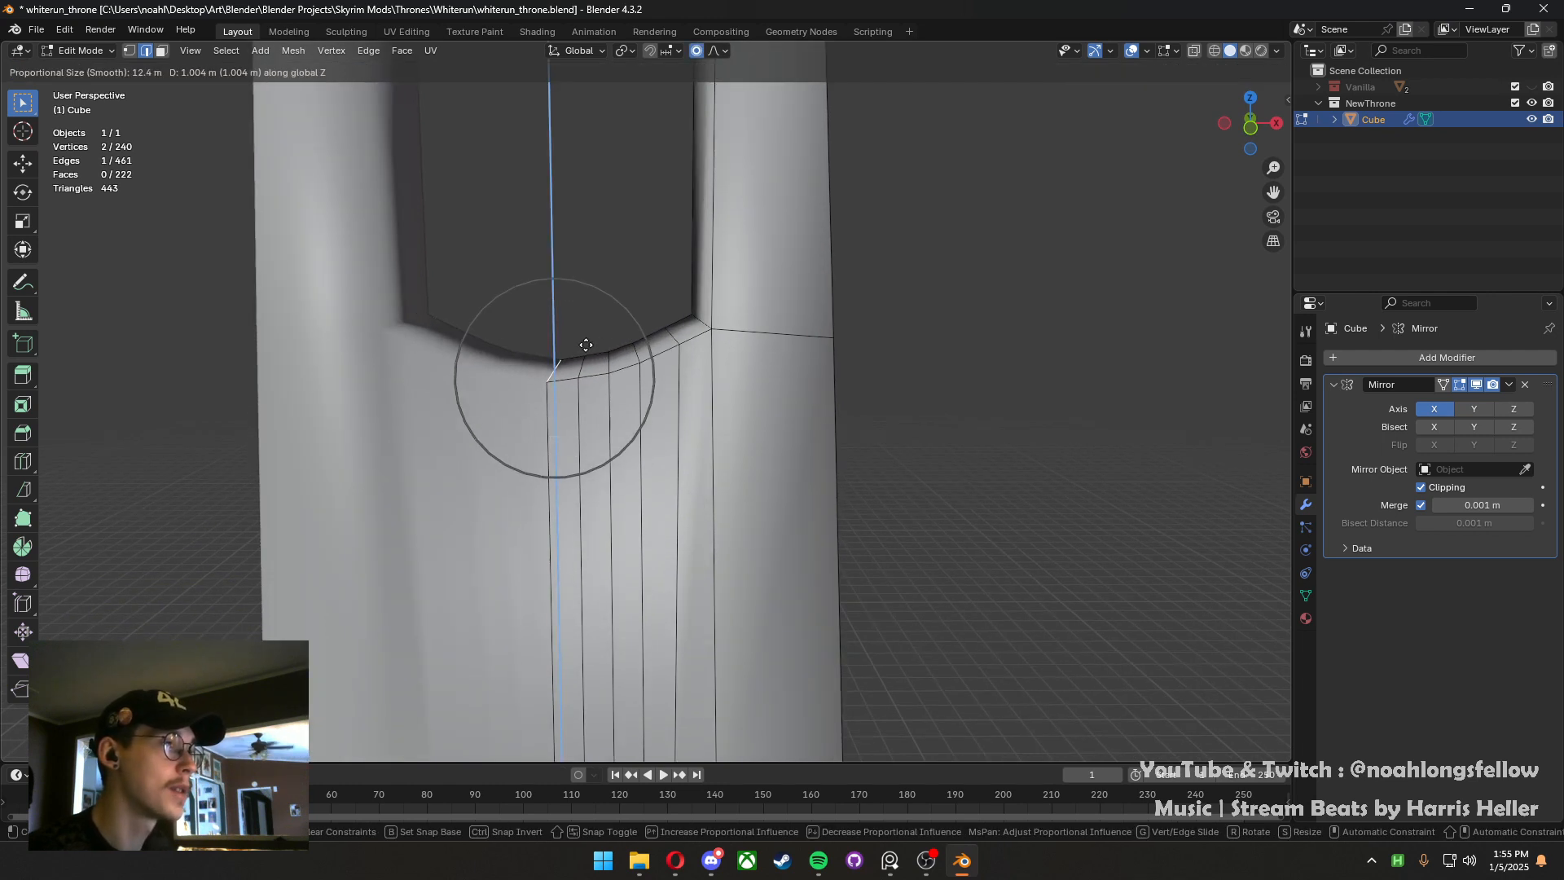
pyautogui.click(586, 345)
# Move the inner top edge of the backrest post inward along X with proportional editing, and save the file
pyautogui.scroll(-3, 591, 342)
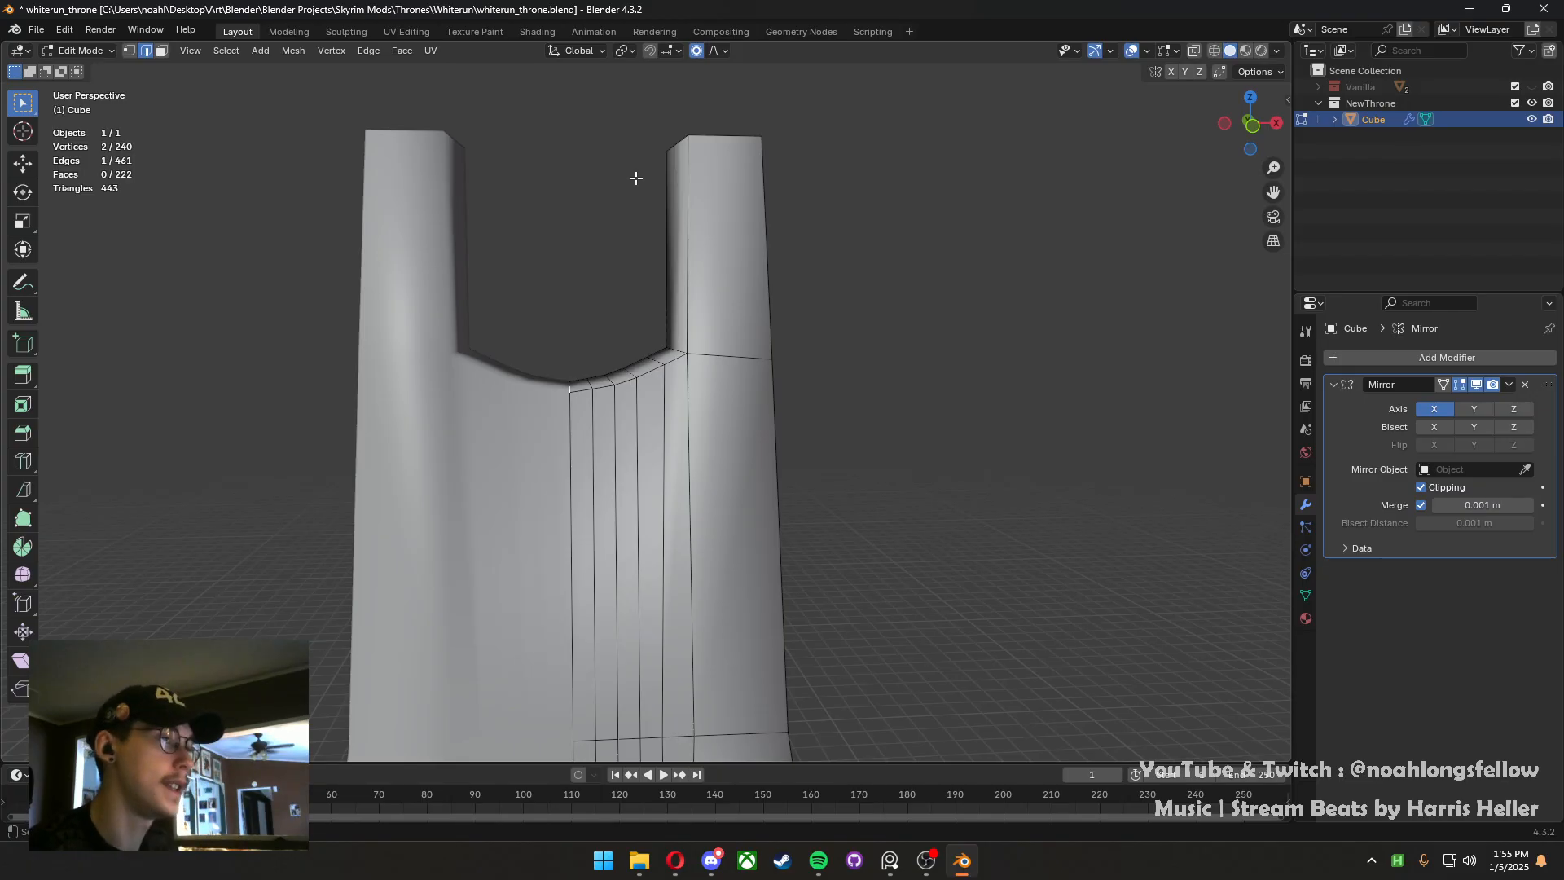
pyautogui.scroll(-5, 635, 177)
pyautogui.scroll(3, 653, 269)
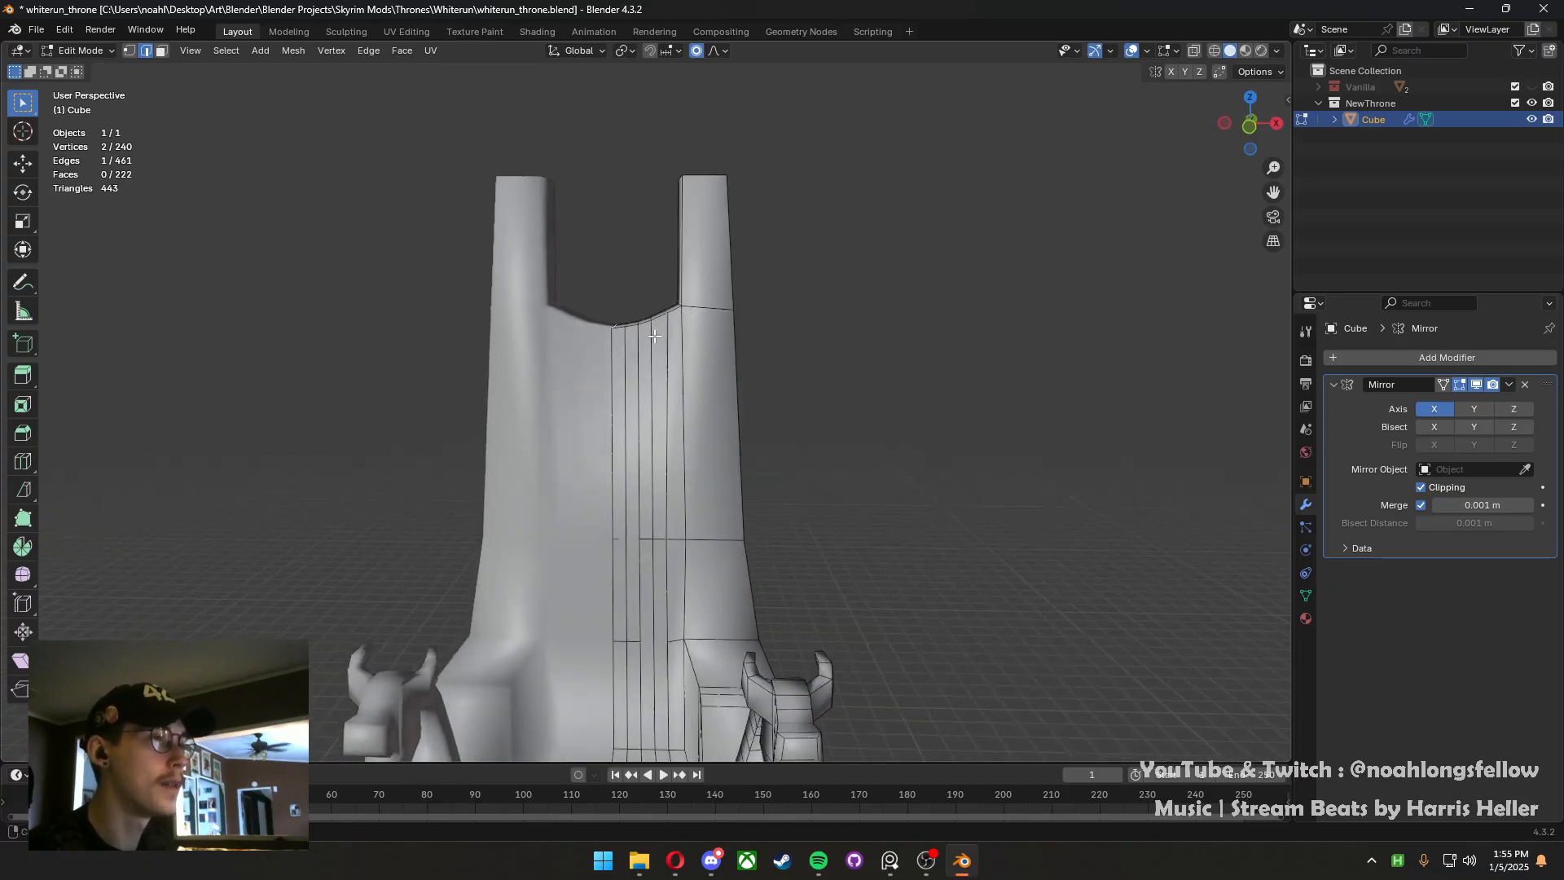
pyautogui.moveTo(655, 336); pyautogui.dragTo(629, 365, button='middle')
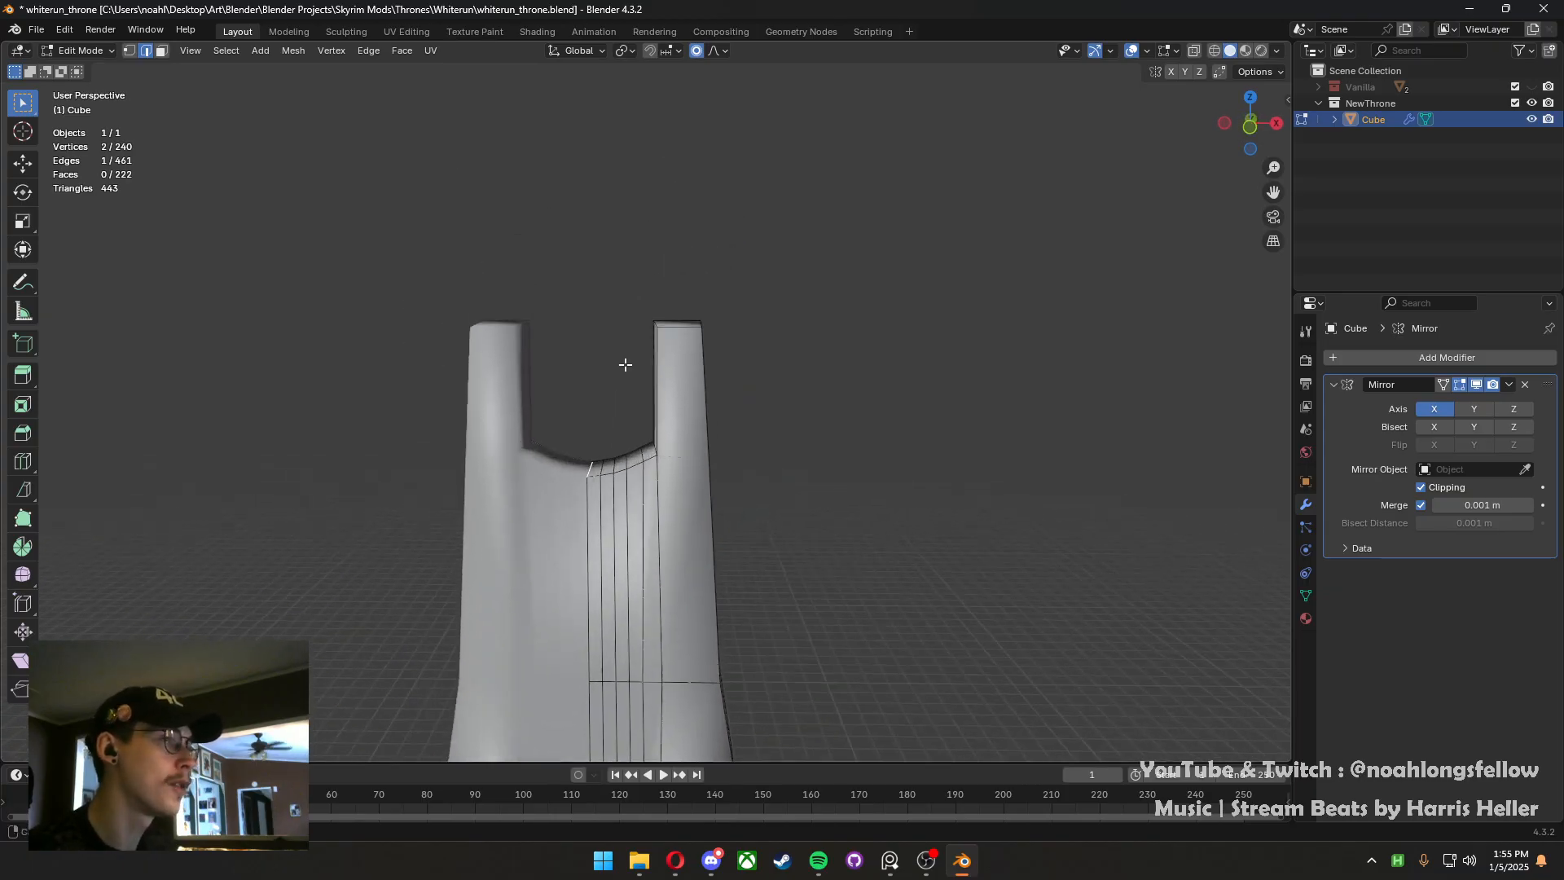
pyautogui.scroll(3, 652, 326)
pyautogui.press('g')
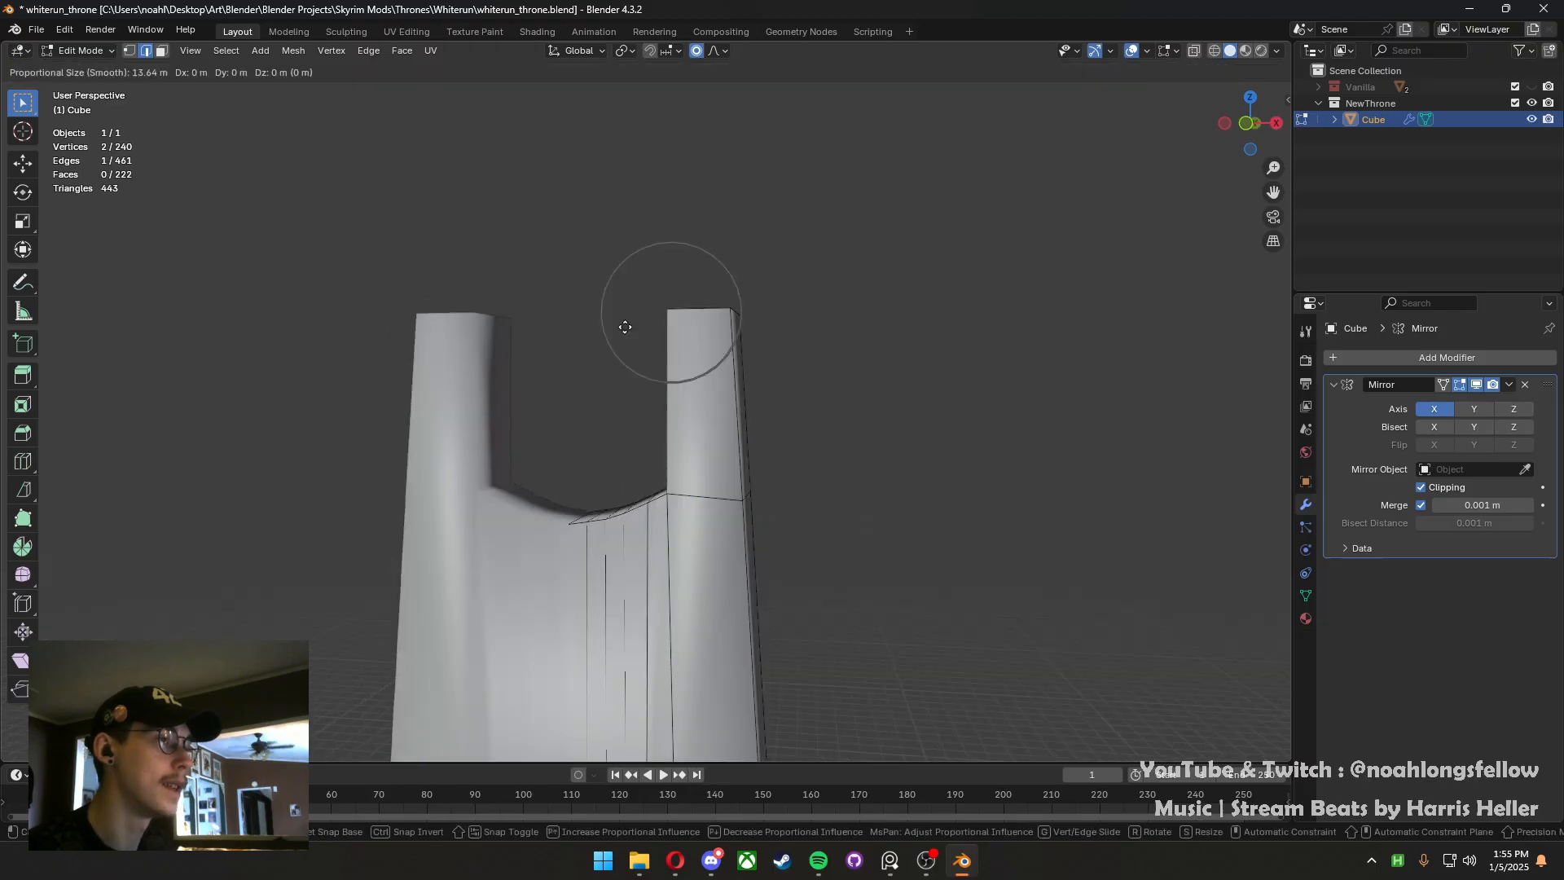
pyautogui.press('x')
pyautogui.click(628, 339)
pyautogui.scroll(-4, 701, 456)
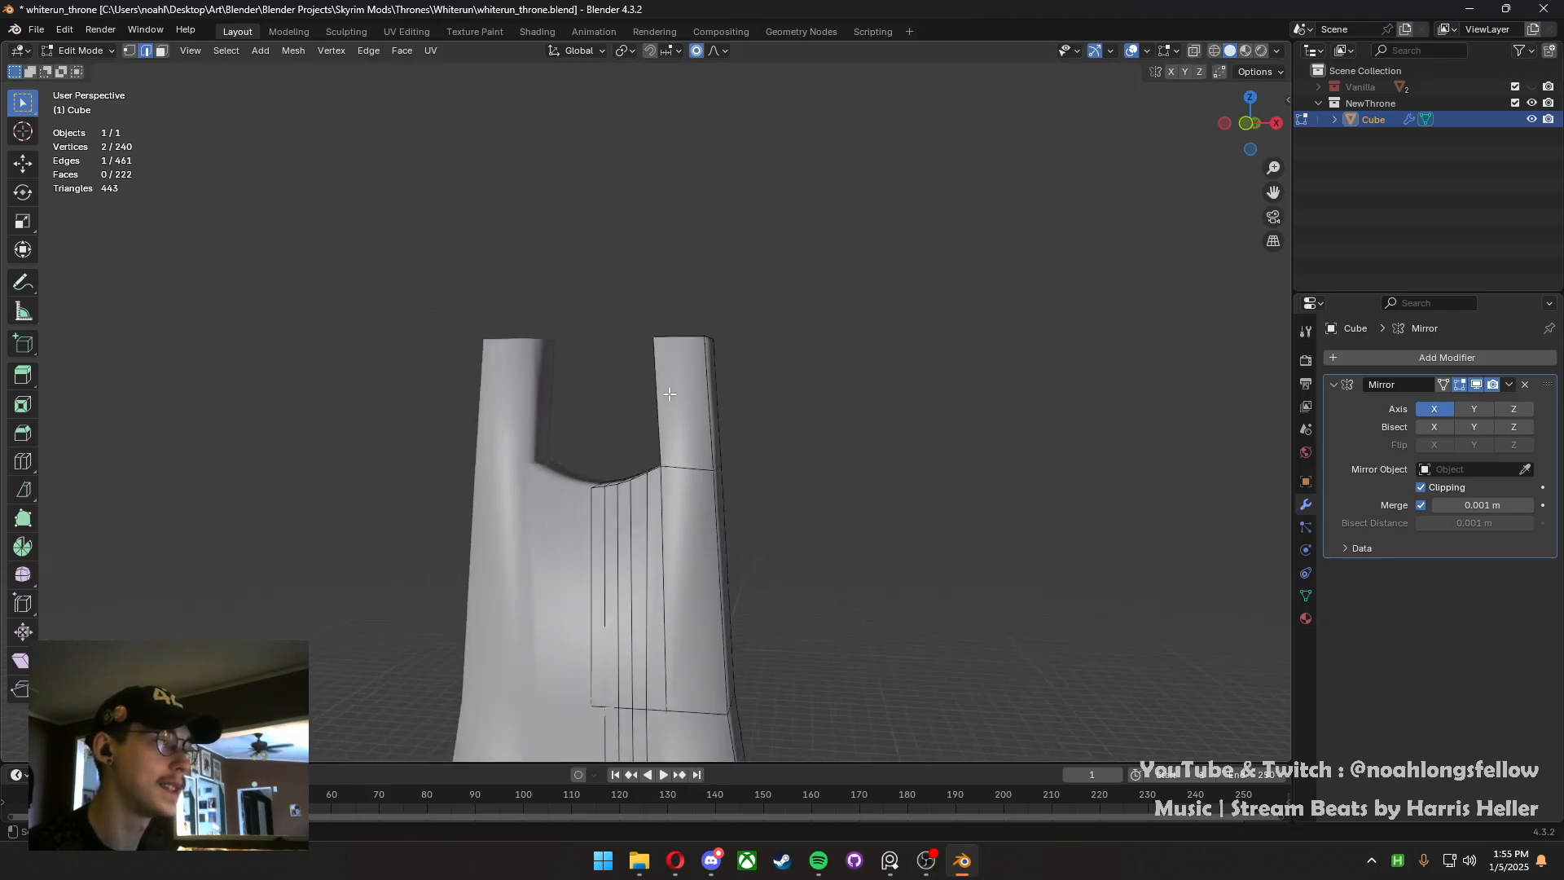
pyautogui.press('Tab')
pyautogui.hotkey('ctrl', 's')
# Raise the edge where the backrest's curved top meets the post along Z, using a smaller proportional falloff
pyautogui.press('Tab')
pyautogui.scroll(6, 644, 330)
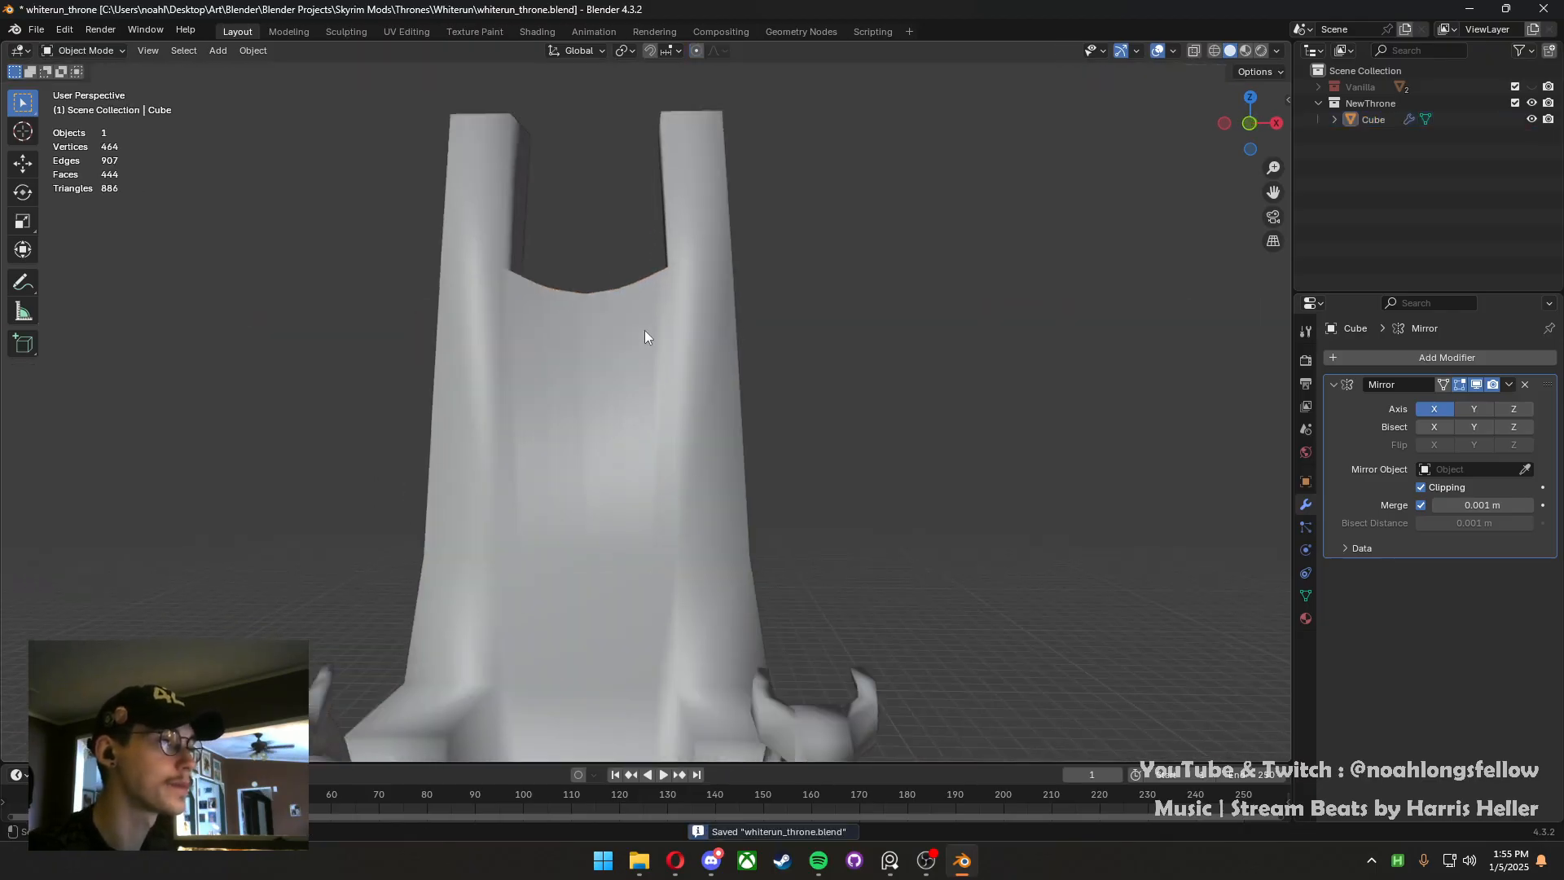
pyautogui.click(736, 479)
pyautogui.moveTo(736, 479); pyautogui.dragTo(734, 467, button='middle')
pyautogui.press('g')
pyautogui.press('z')
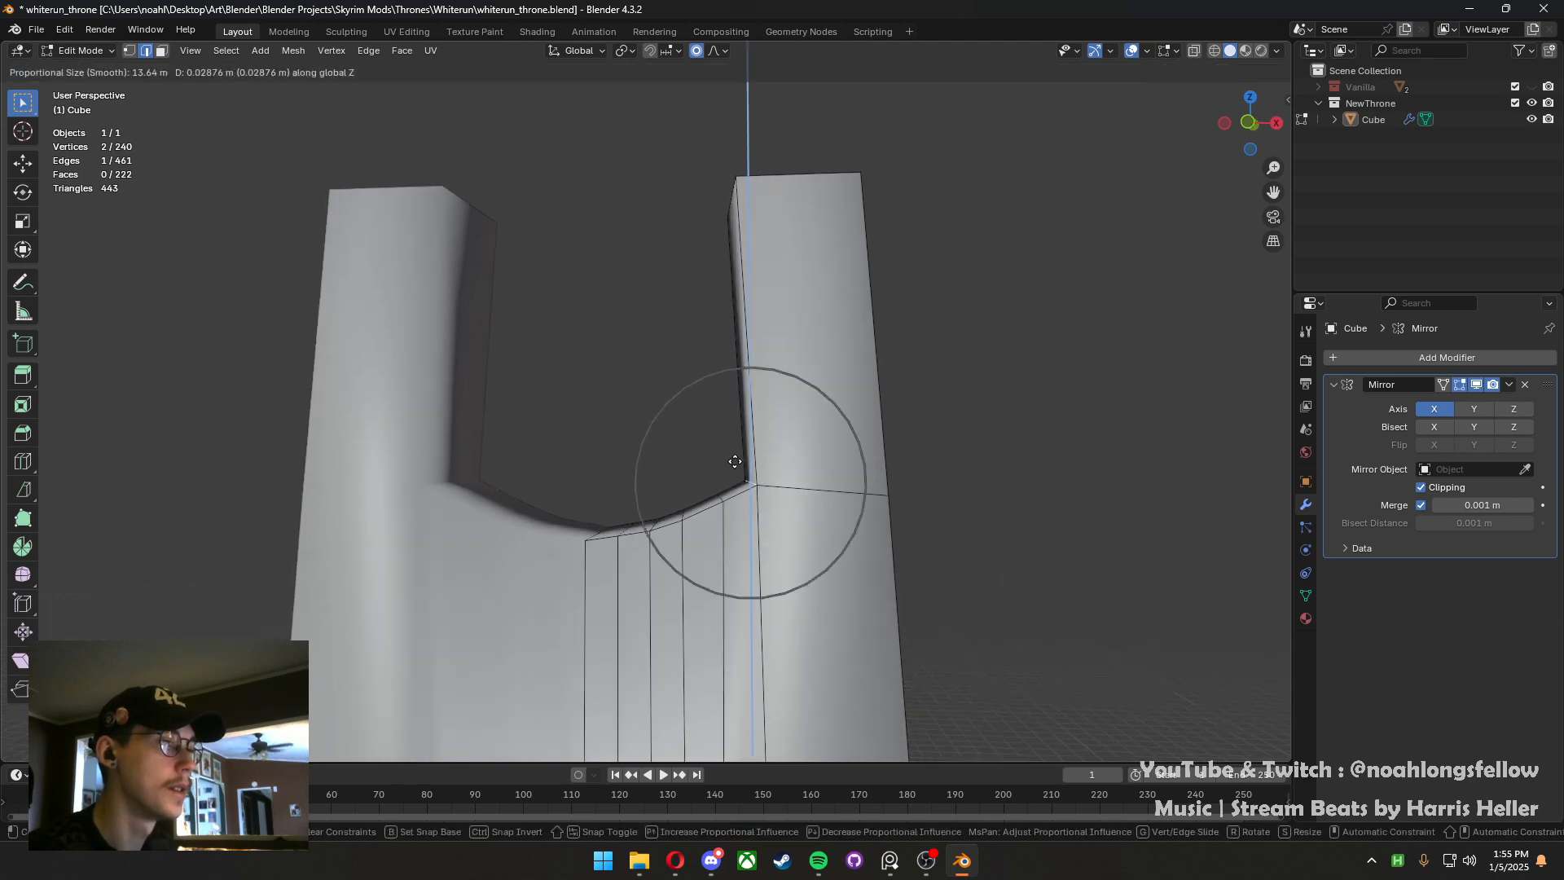
pyautogui.scroll(3, 733, 432)
pyautogui.scroll(3, 734, 432)
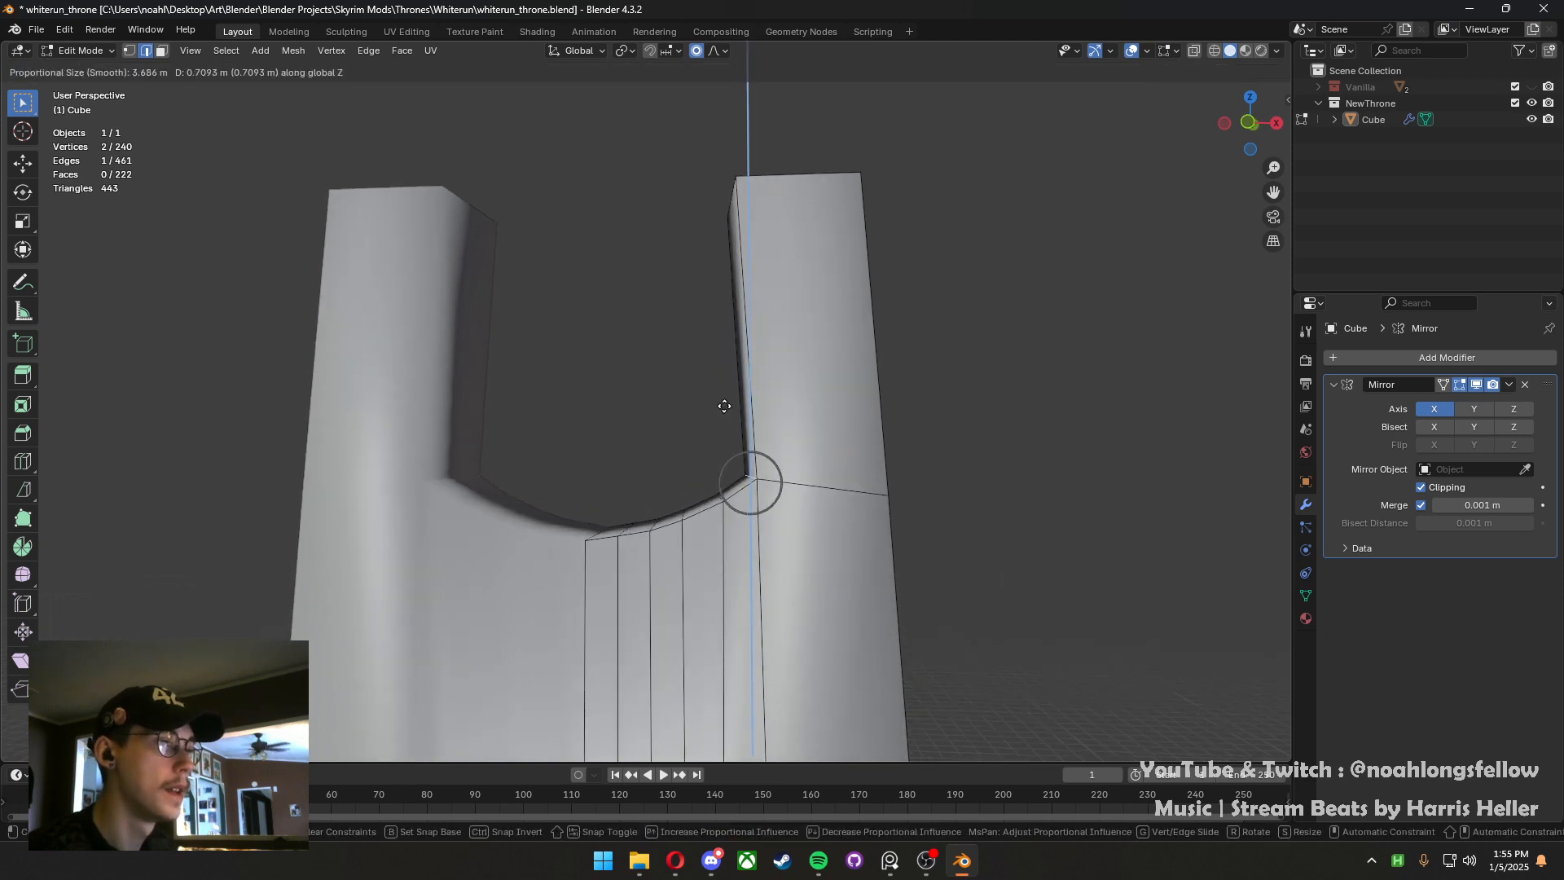
pyautogui.click(733, 434)
pyautogui.scroll(-6, 732, 437)
pyautogui.press('Tab')
pyautogui.scroll(5, 746, 463)
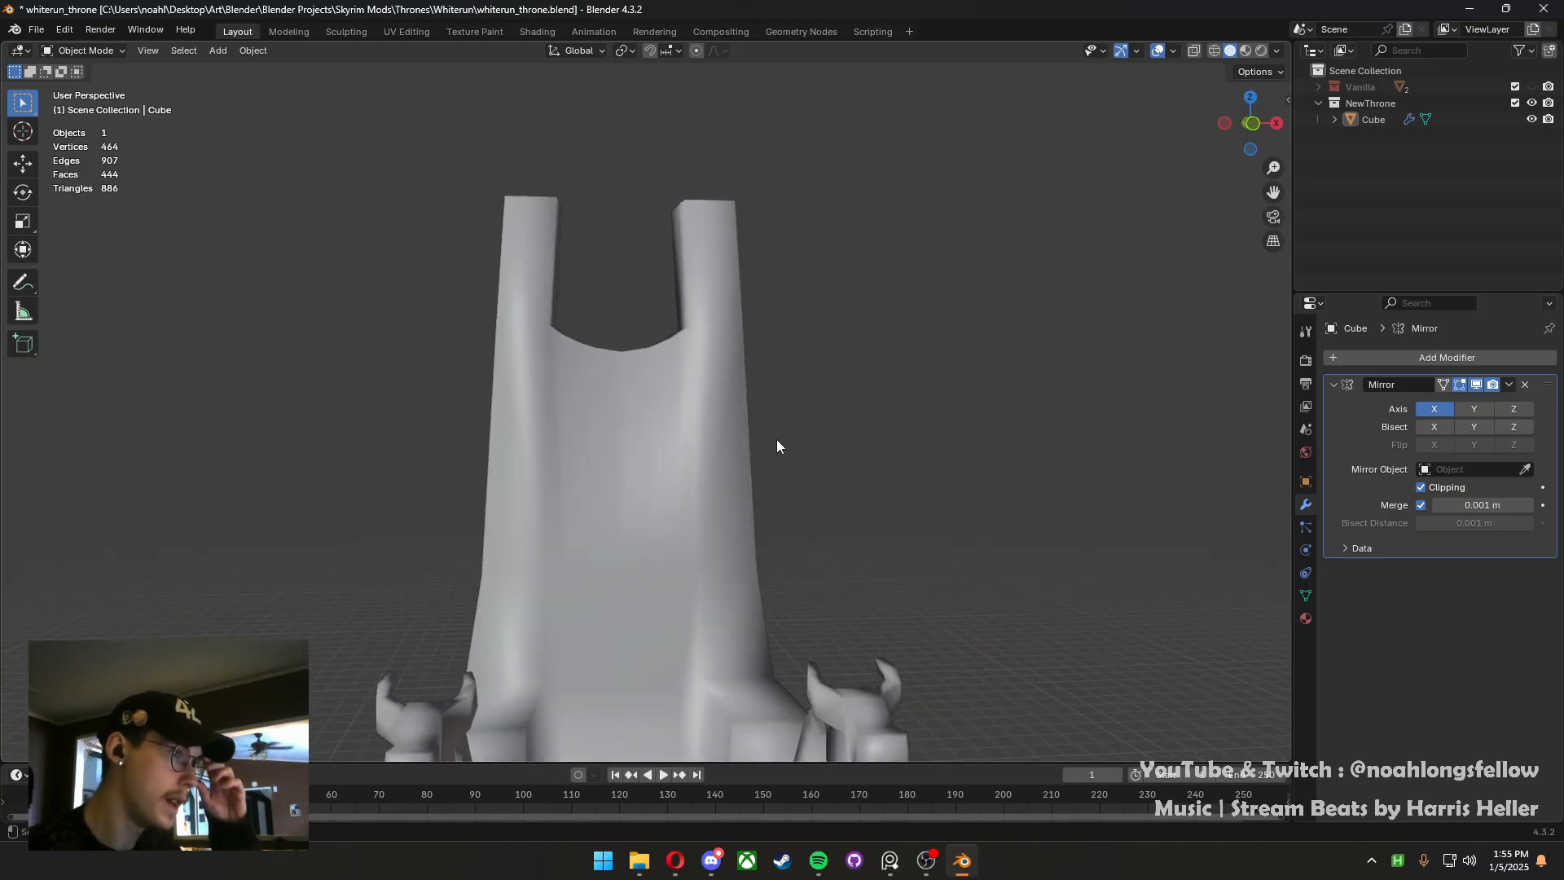
pyautogui.moveTo(781, 447); pyautogui.dragTo(760, 437, button='middle')
# Select the post's outer edge level with the backrest curve and move it about 0.48 m inward along X in front view
pyautogui.press('Tab')
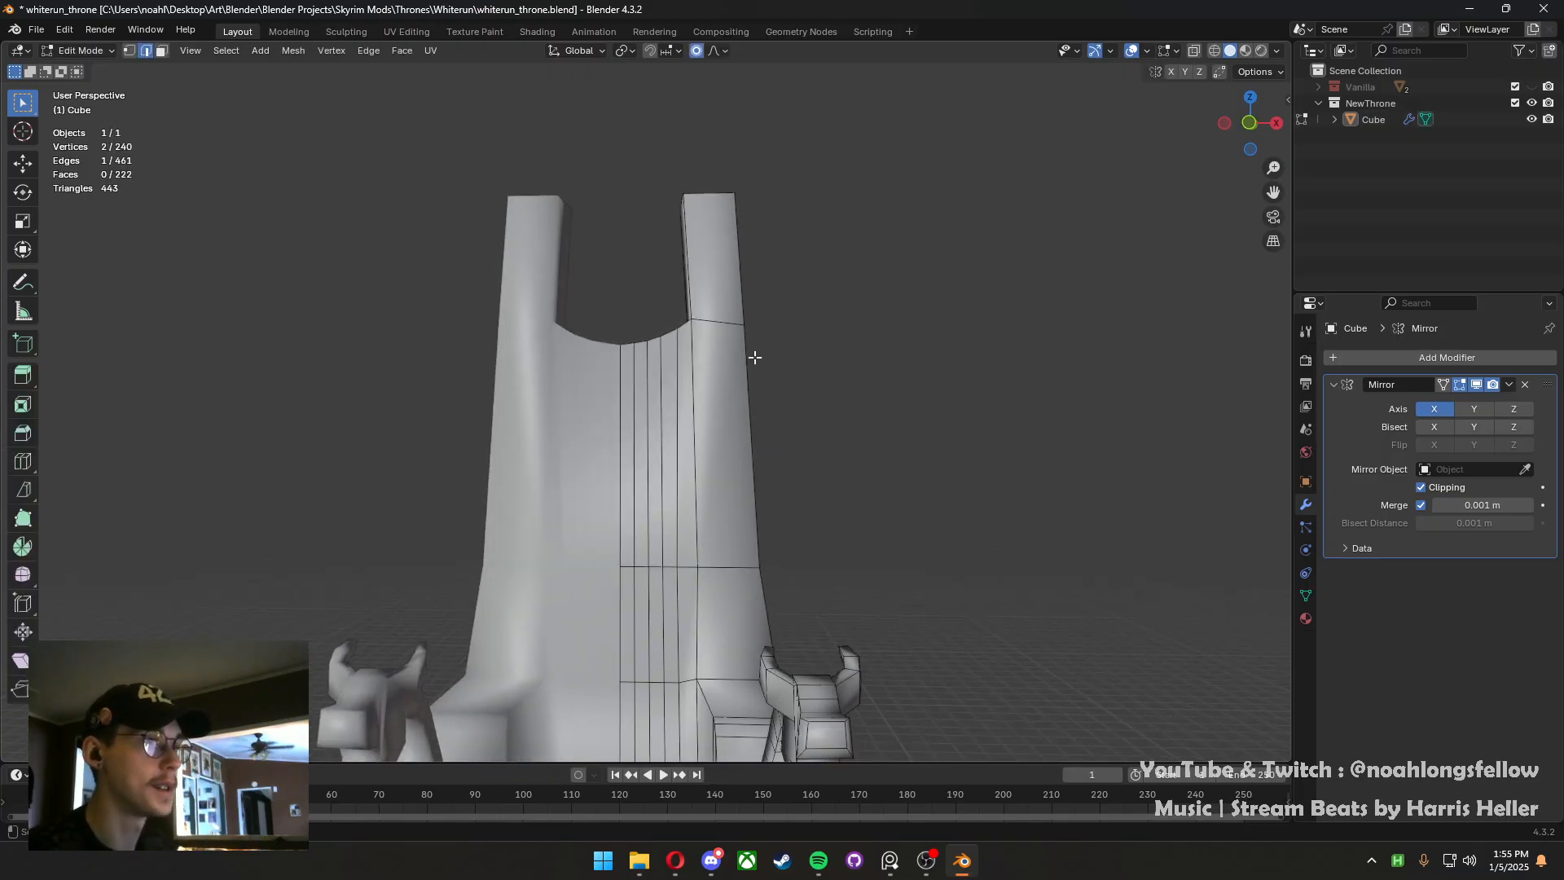
pyautogui.moveTo(754, 357); pyautogui.dragTo(765, 335, button='middle')
pyautogui.click(751, 325)
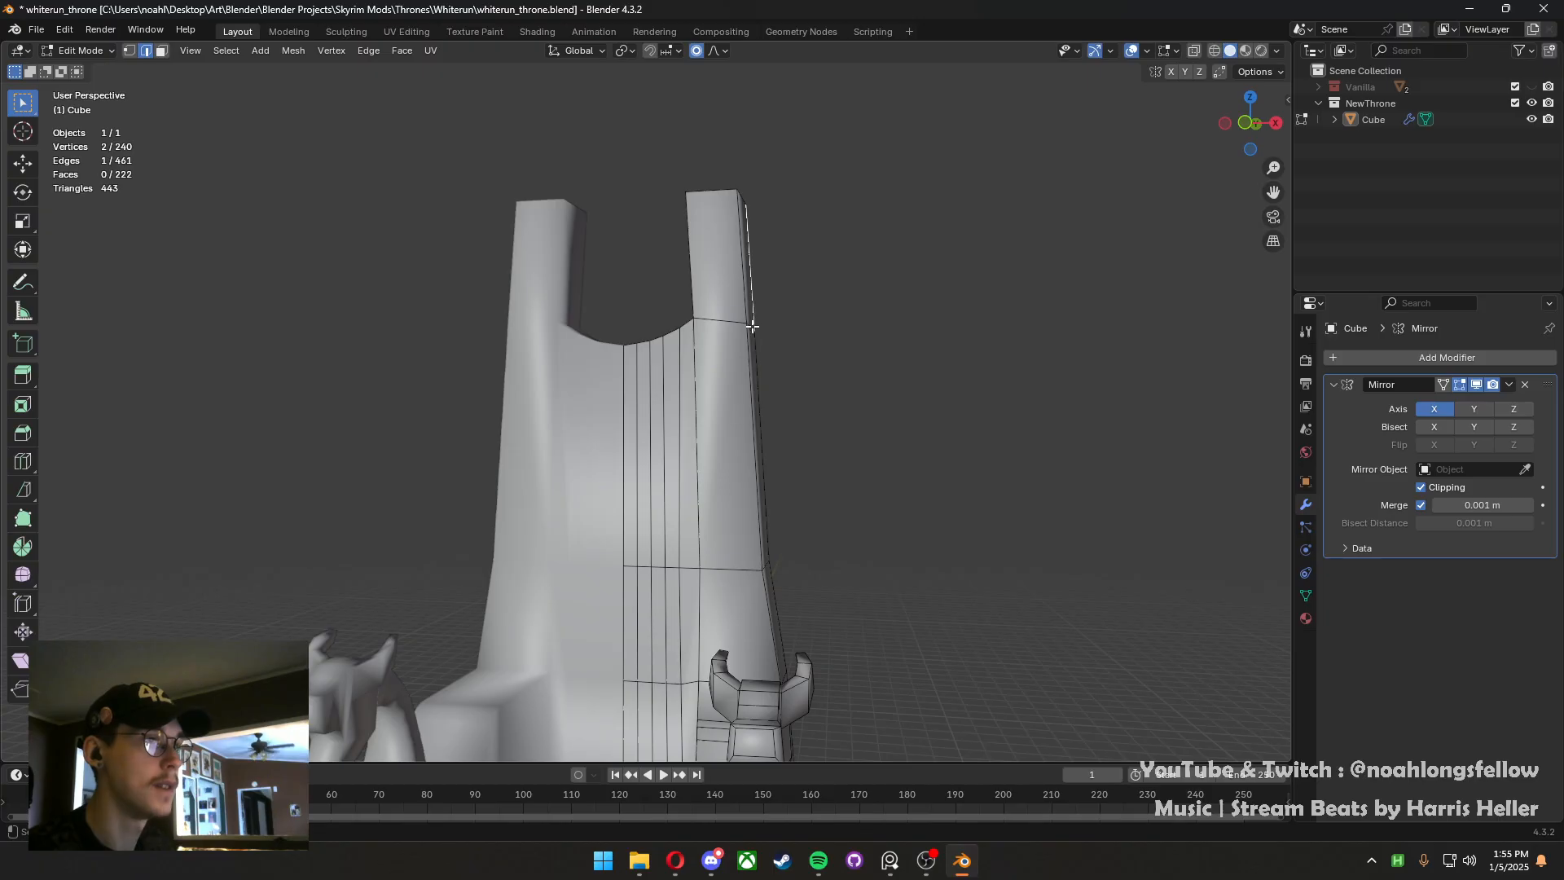
pyautogui.click(750, 325)
pyautogui.press('`')
pyautogui.click(667, 328)
pyautogui.press('`')
pyautogui.click(608, 246)
pyautogui.press('g')
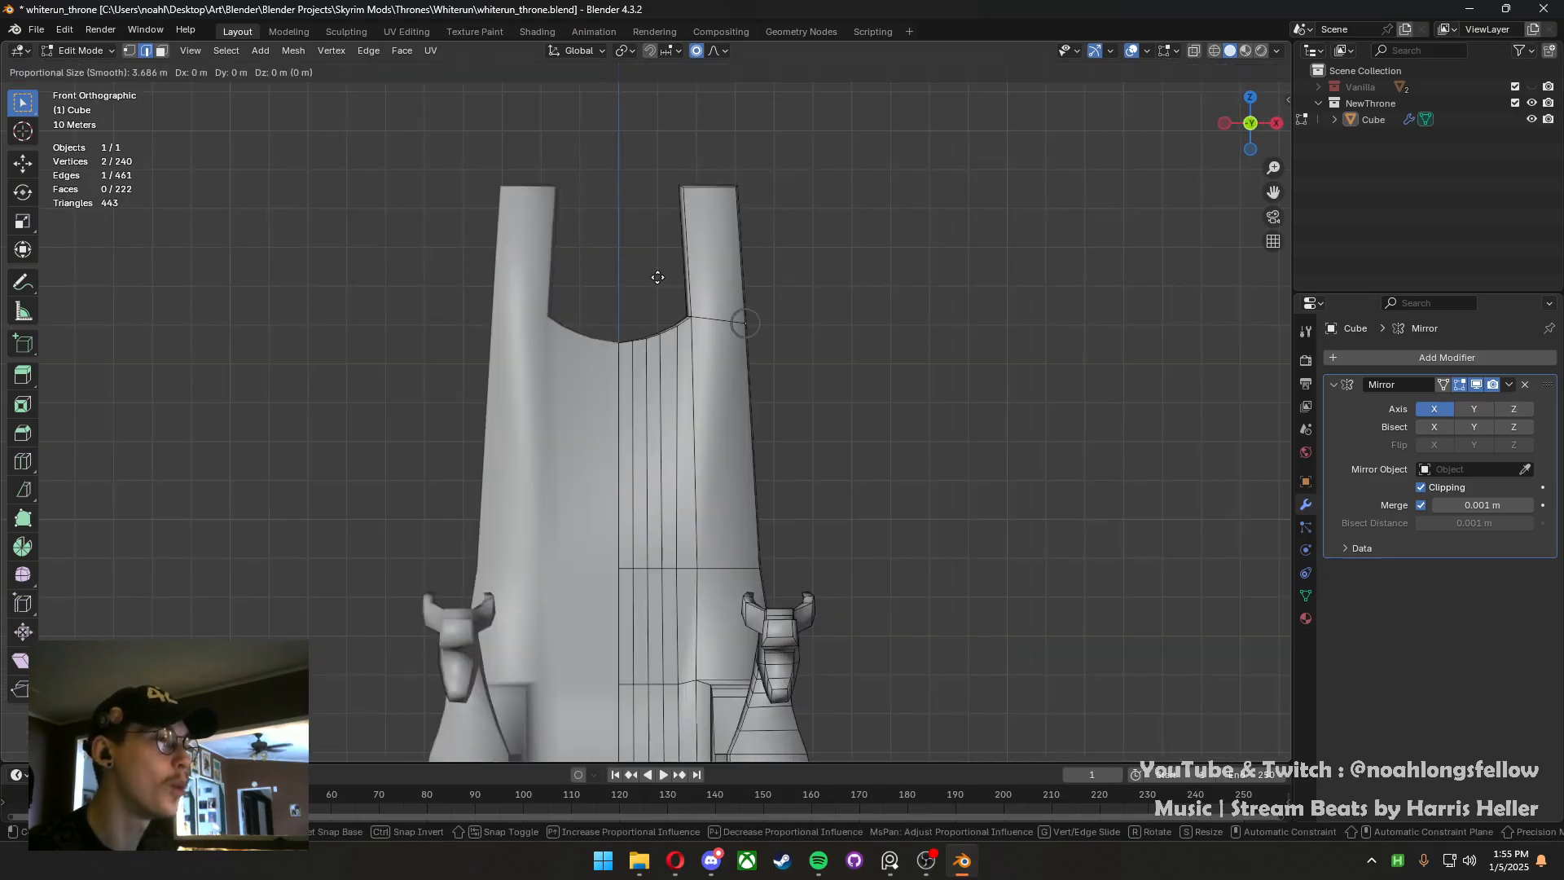
pyautogui.press('x')
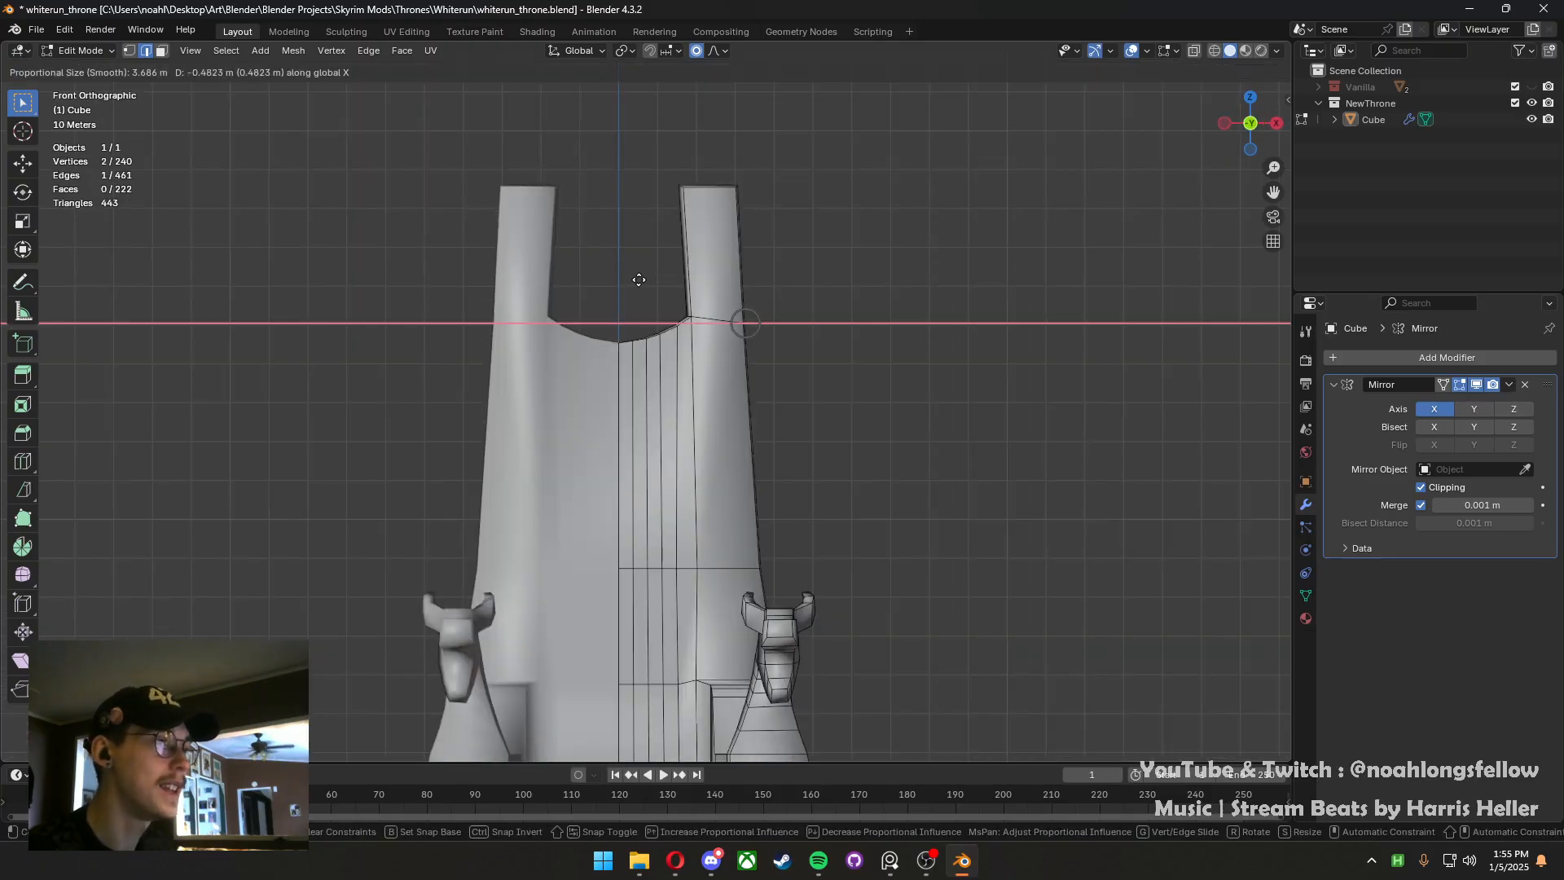
pyautogui.click(639, 279)
pyautogui.scroll(2, 664, 307)
pyautogui.keyDown('shift'); pyautogui.moveTo(727, 213); pyautogui.dragTo(728, 259, button='middle'); pyautogui.keyUp('shift')
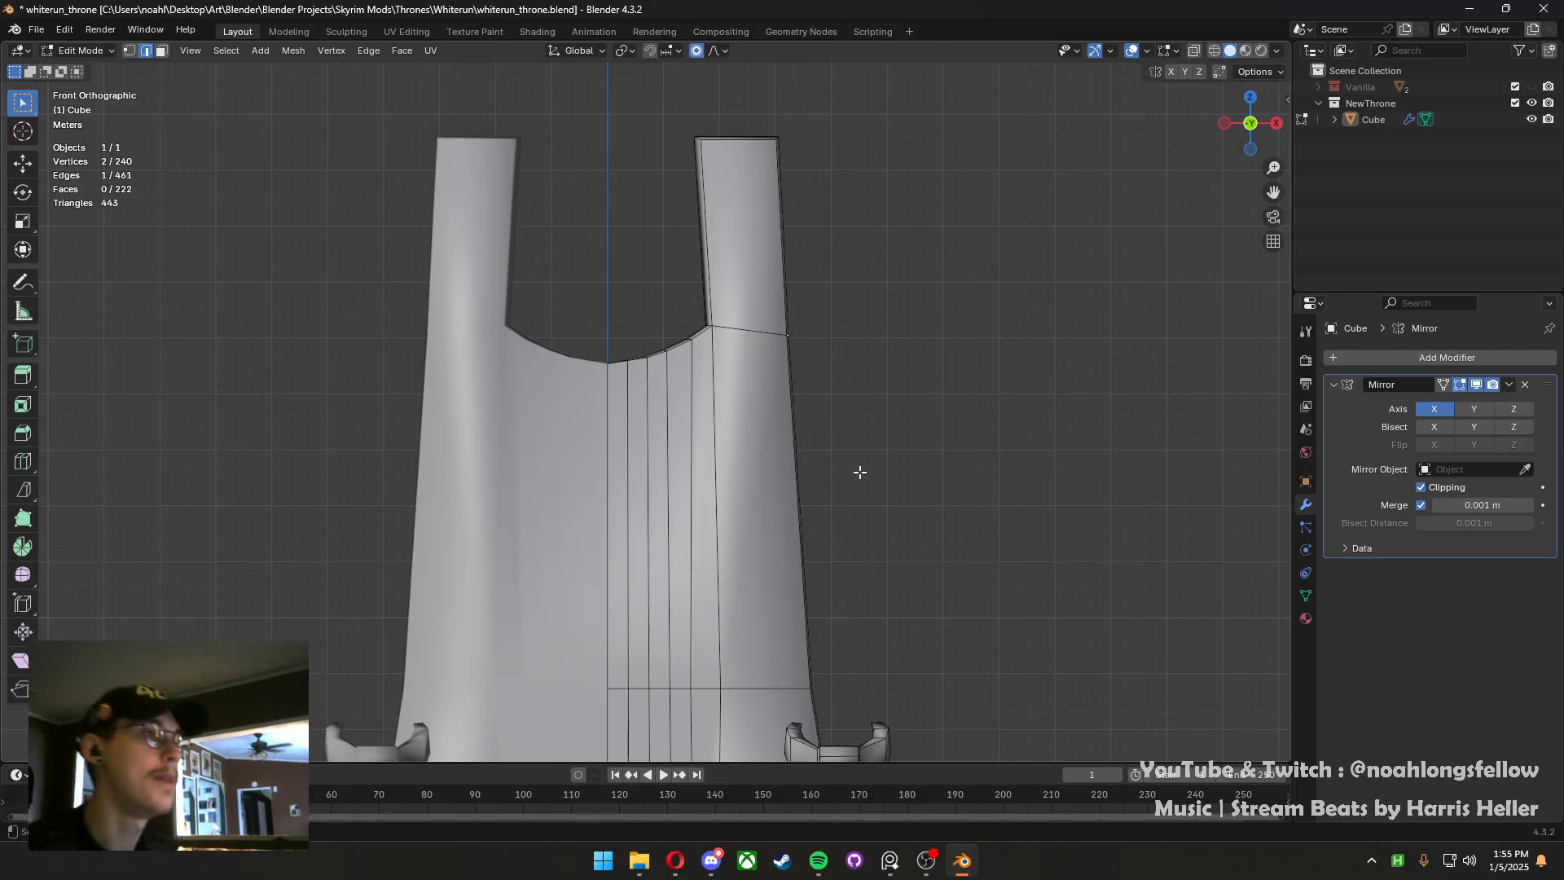
# Lower the backrest post's inner top edge about 15 m along Z and bevel it with 2 segments
pyautogui.press('3')
pyautogui.press('2')
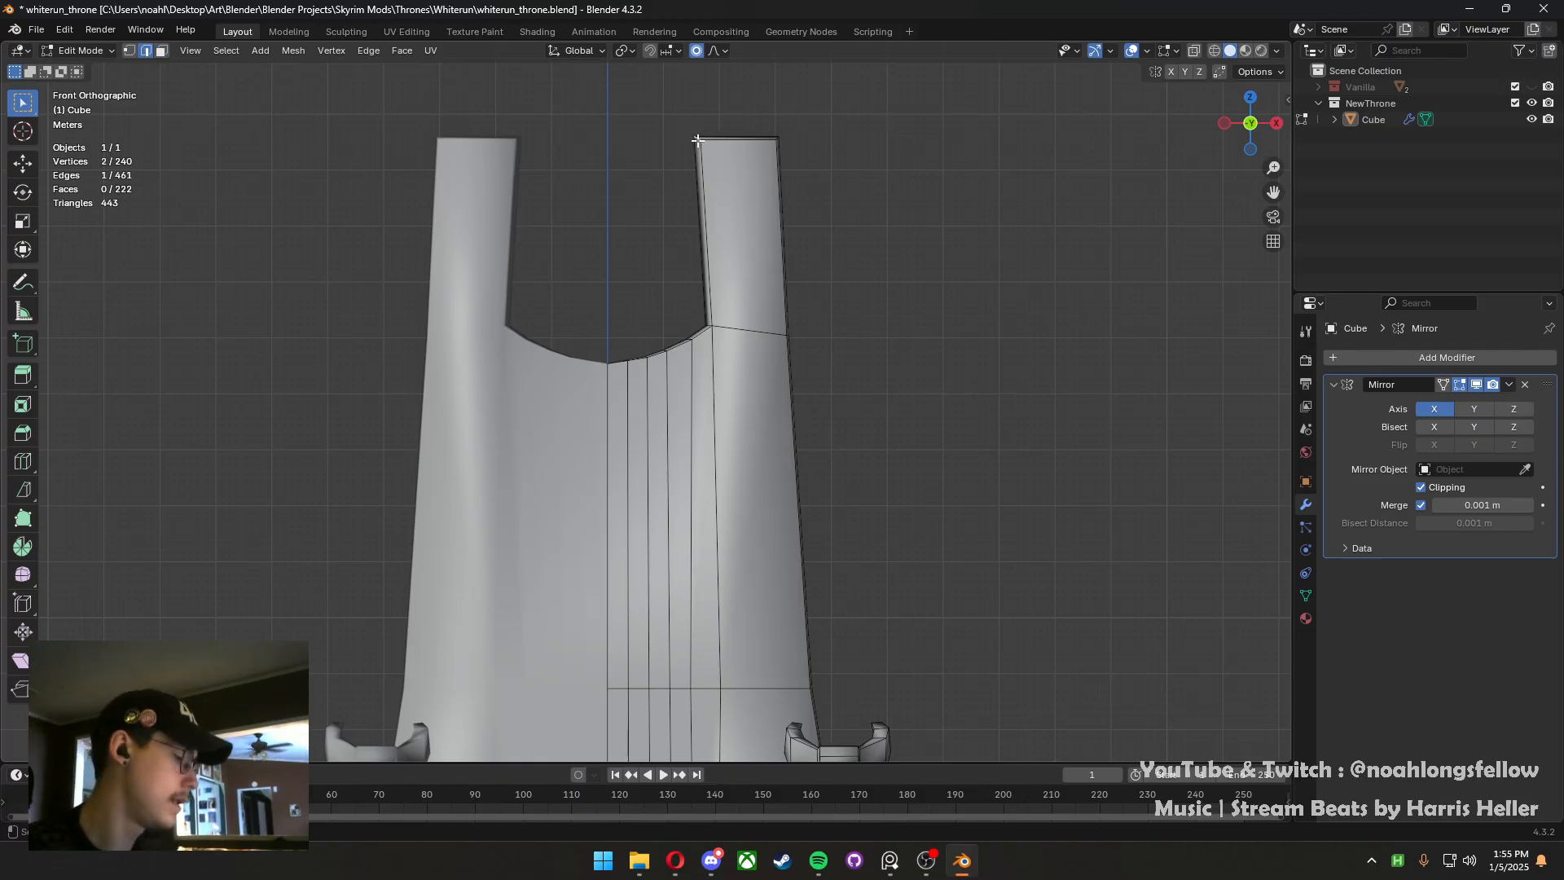
pyautogui.press('g')
pyautogui.press('z')
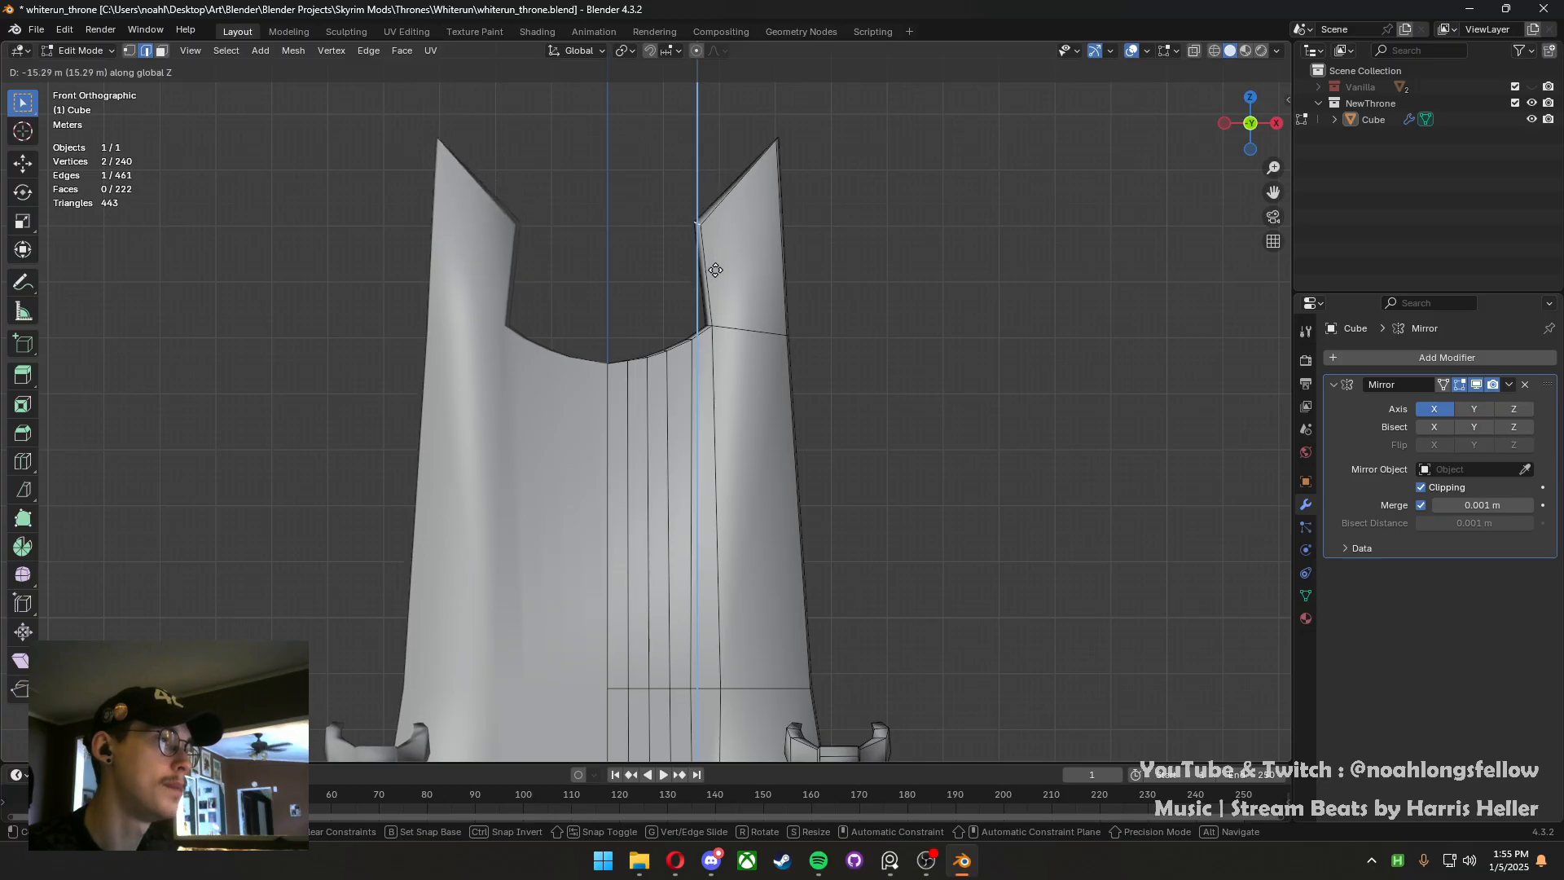
pyautogui.click(715, 270)
pyautogui.hotkey('ctrl', 'b')
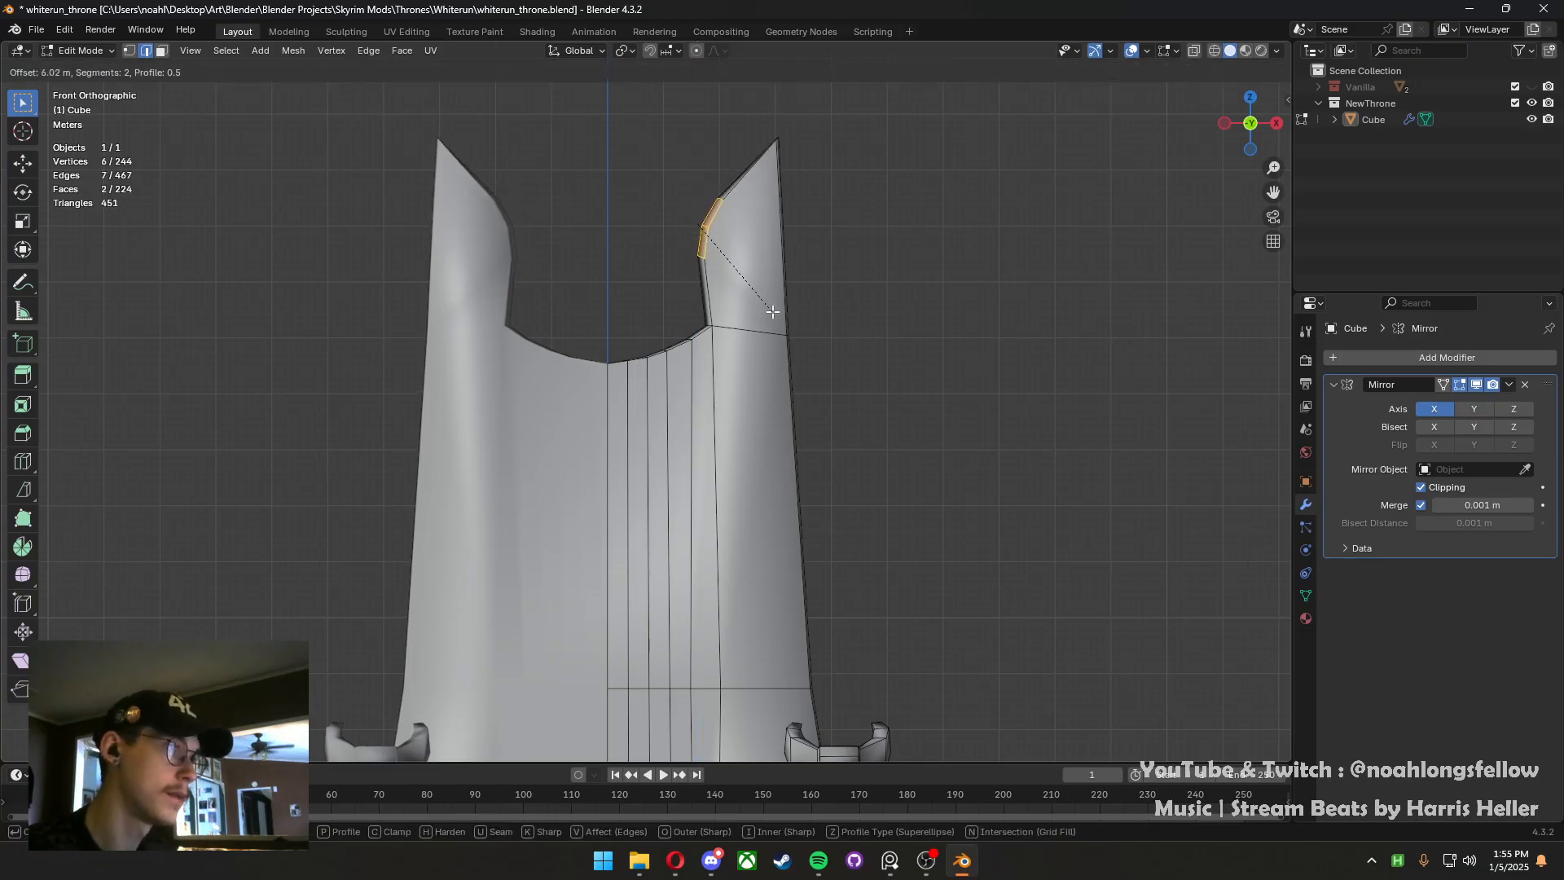
pyautogui.press('Escape')
# Bevel the pointed outer top edge of the backrest post with a single segment
pyautogui.moveTo(773, 312); pyautogui.dragTo(815, 232, button='middle')
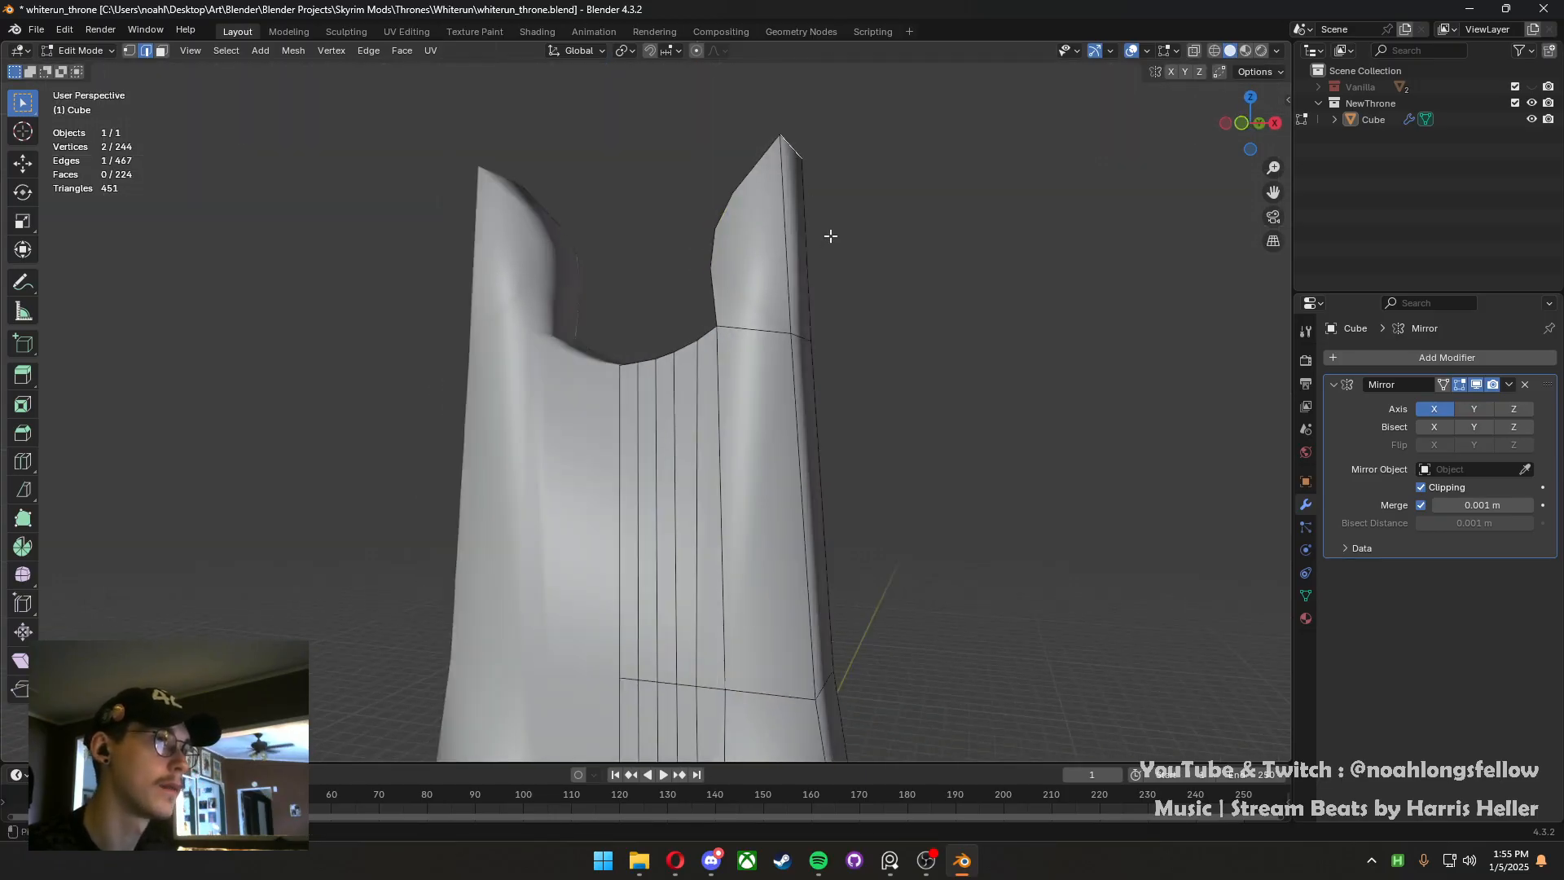
pyautogui.hotkey('ctrl', 'b')
pyautogui.scroll(-1, 850, 266)
pyautogui.click(850, 271)
pyautogui.press('KP_1')
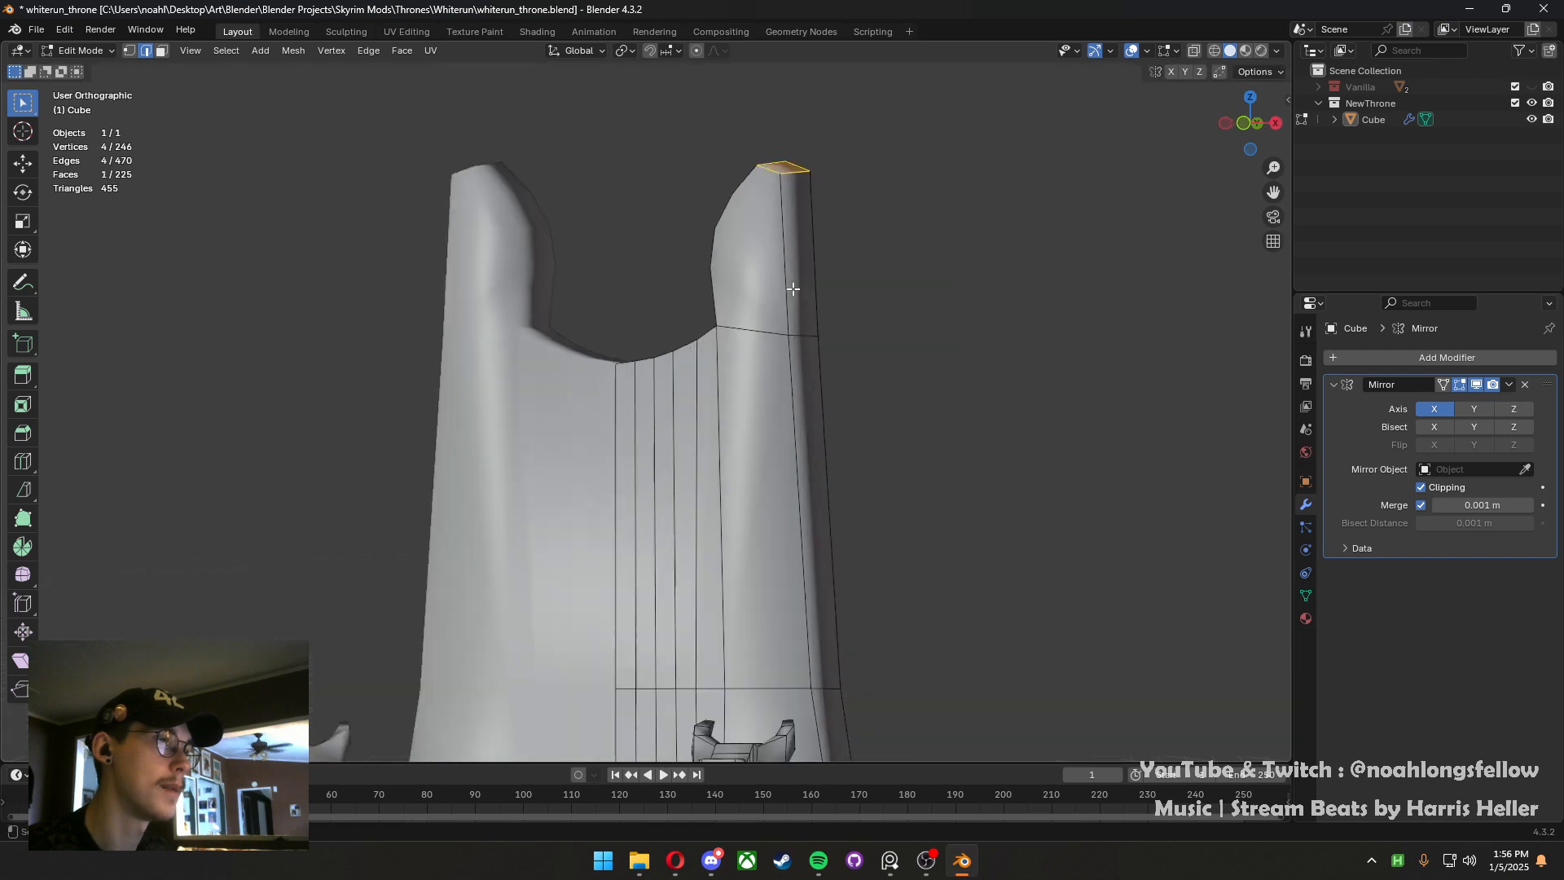
# Inspect the whole throne with the bevelled posts from several sides and save the file
pyautogui.press('ctrl+KP_3')
pyautogui.scroll(-5, 691, 326)
pyautogui.click(821, 356)
pyautogui.press('Tab')
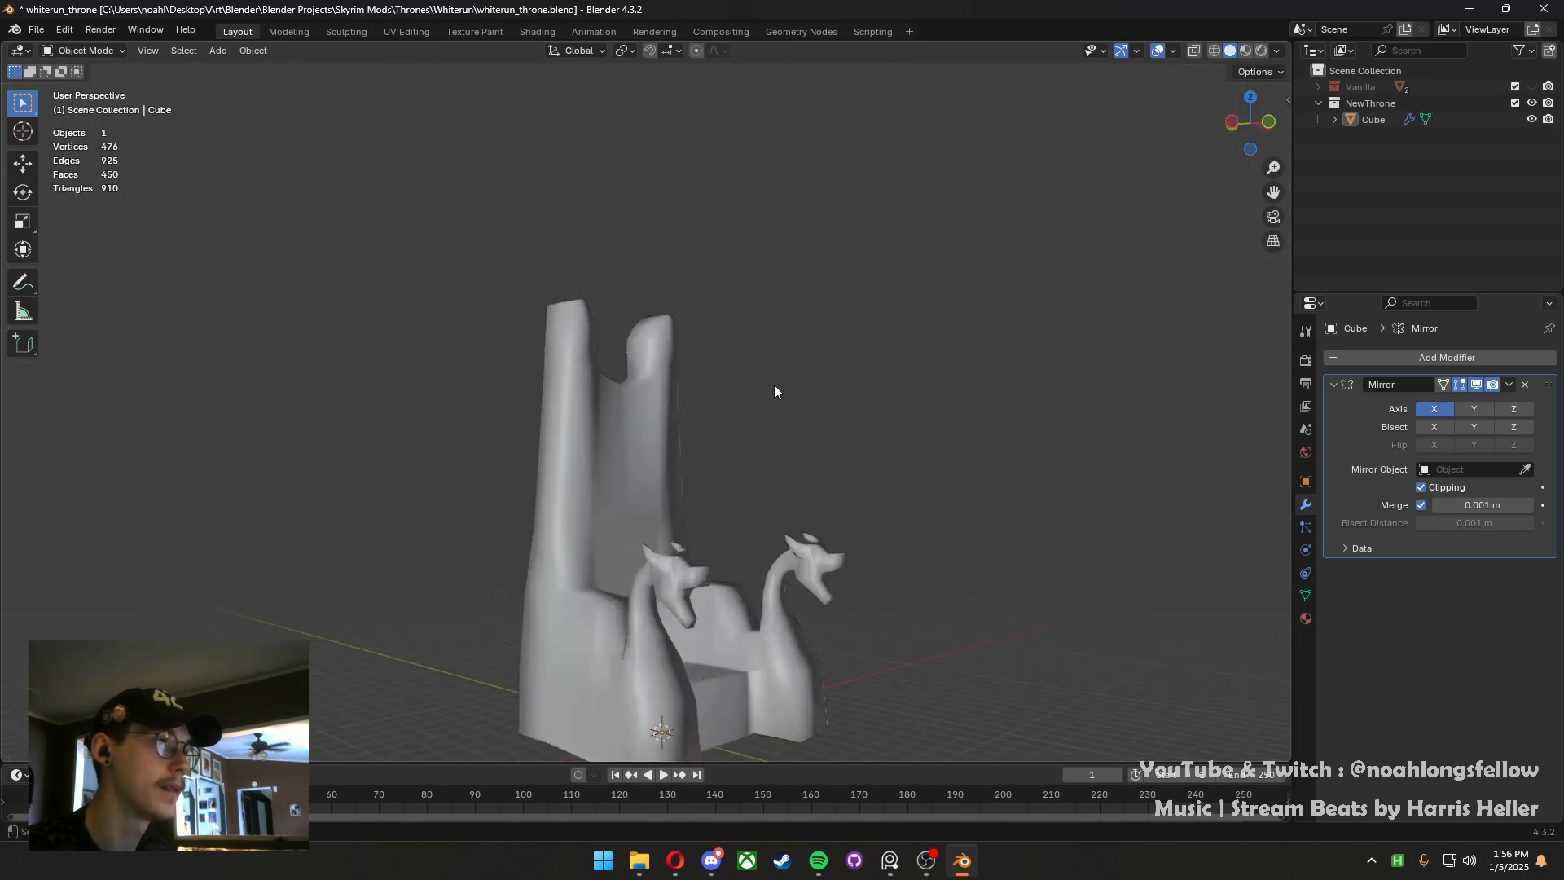
pyautogui.moveTo(774, 385); pyautogui.dragTo(562, 477, button='middle')
pyautogui.press('Tab')
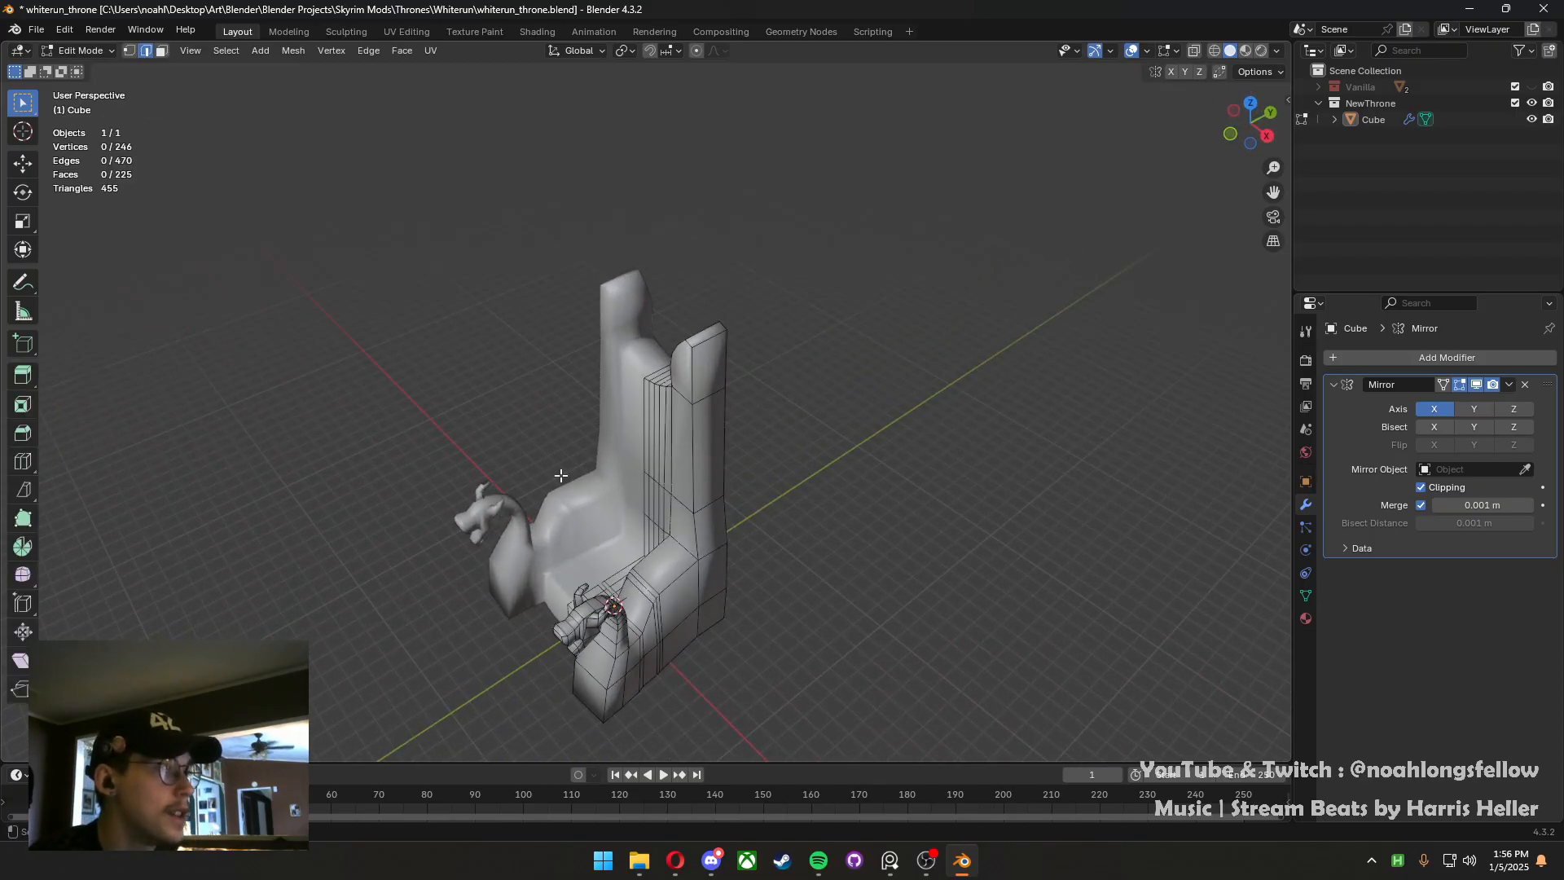
pyautogui.moveTo(673, 476); pyautogui.dragTo(746, 430, button='middle')
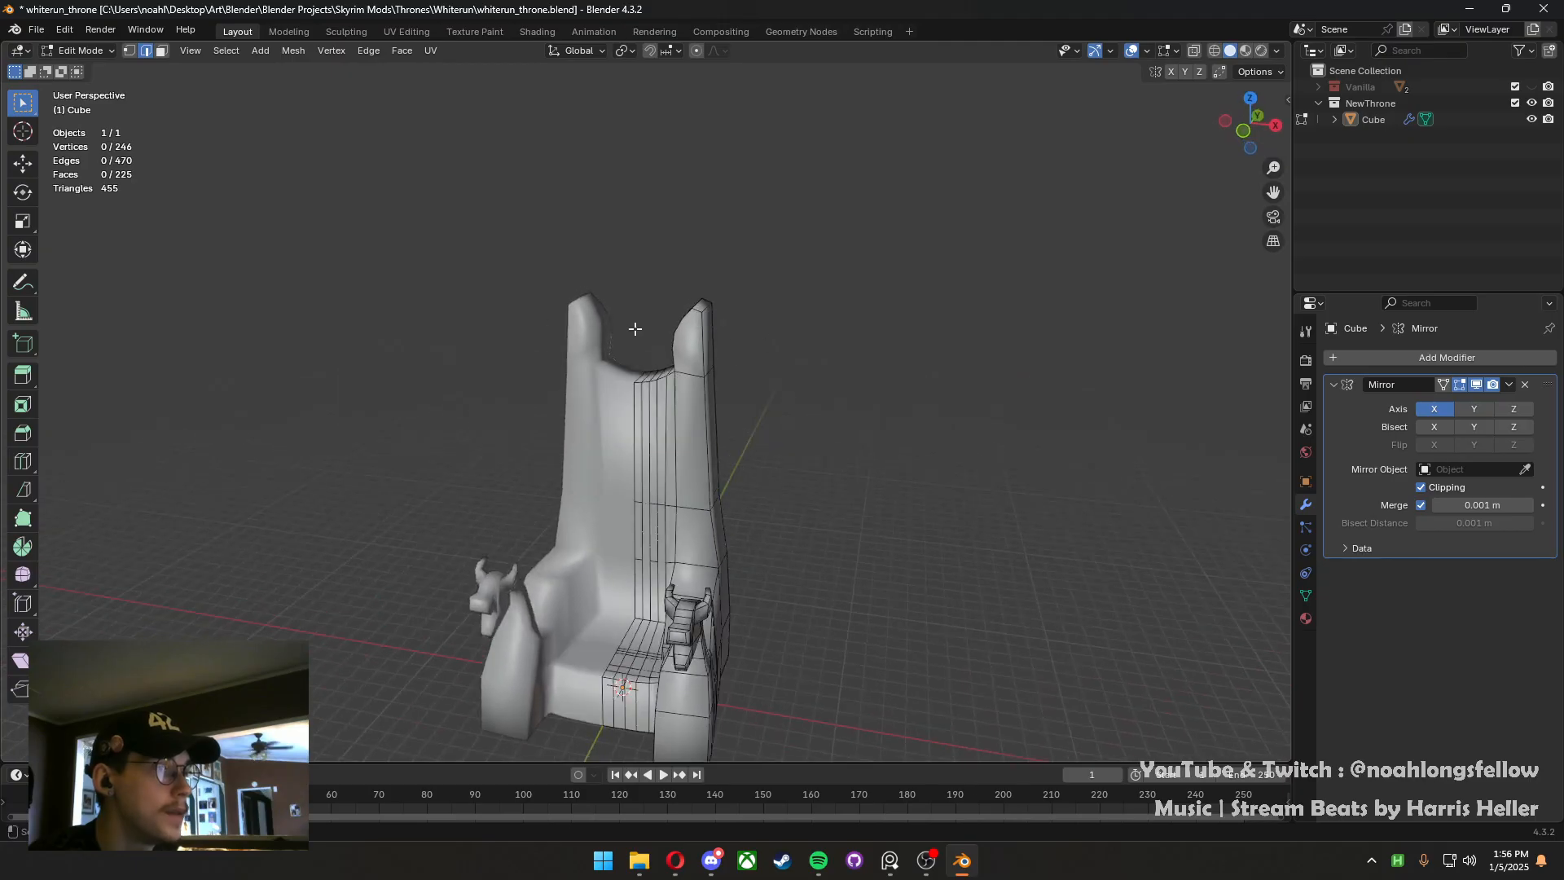
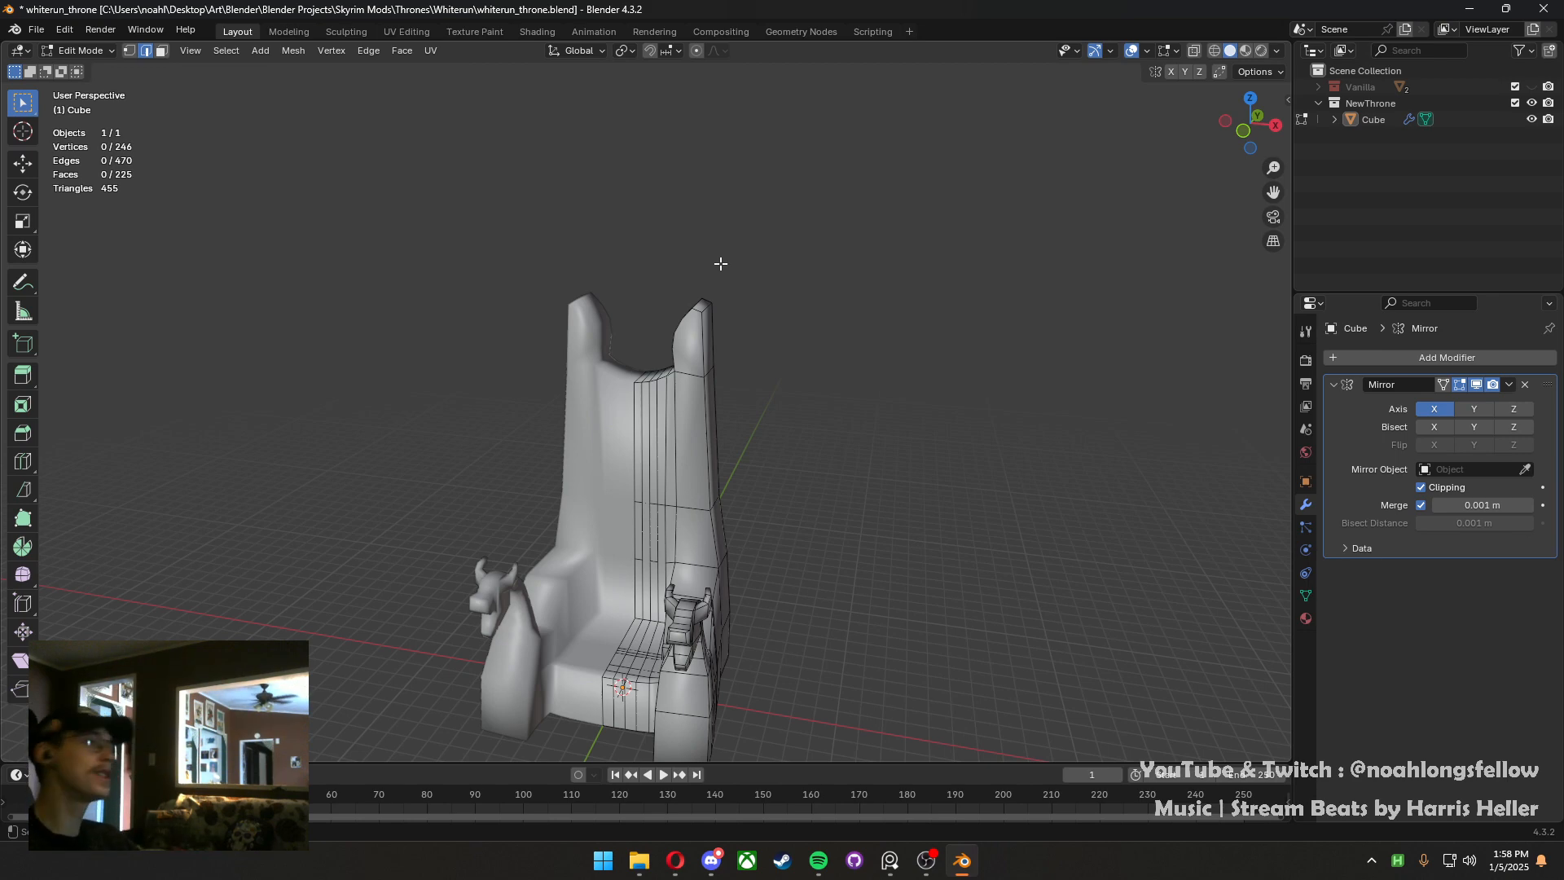
pyautogui.moveTo(574, 511); pyautogui.dragTo(622, 489, button='middle')
pyautogui.hotkey('ctrl', 's')
# Undo the bevels and the lowering of the post's inner top edge
pyautogui.scroll(4, 541, 490)
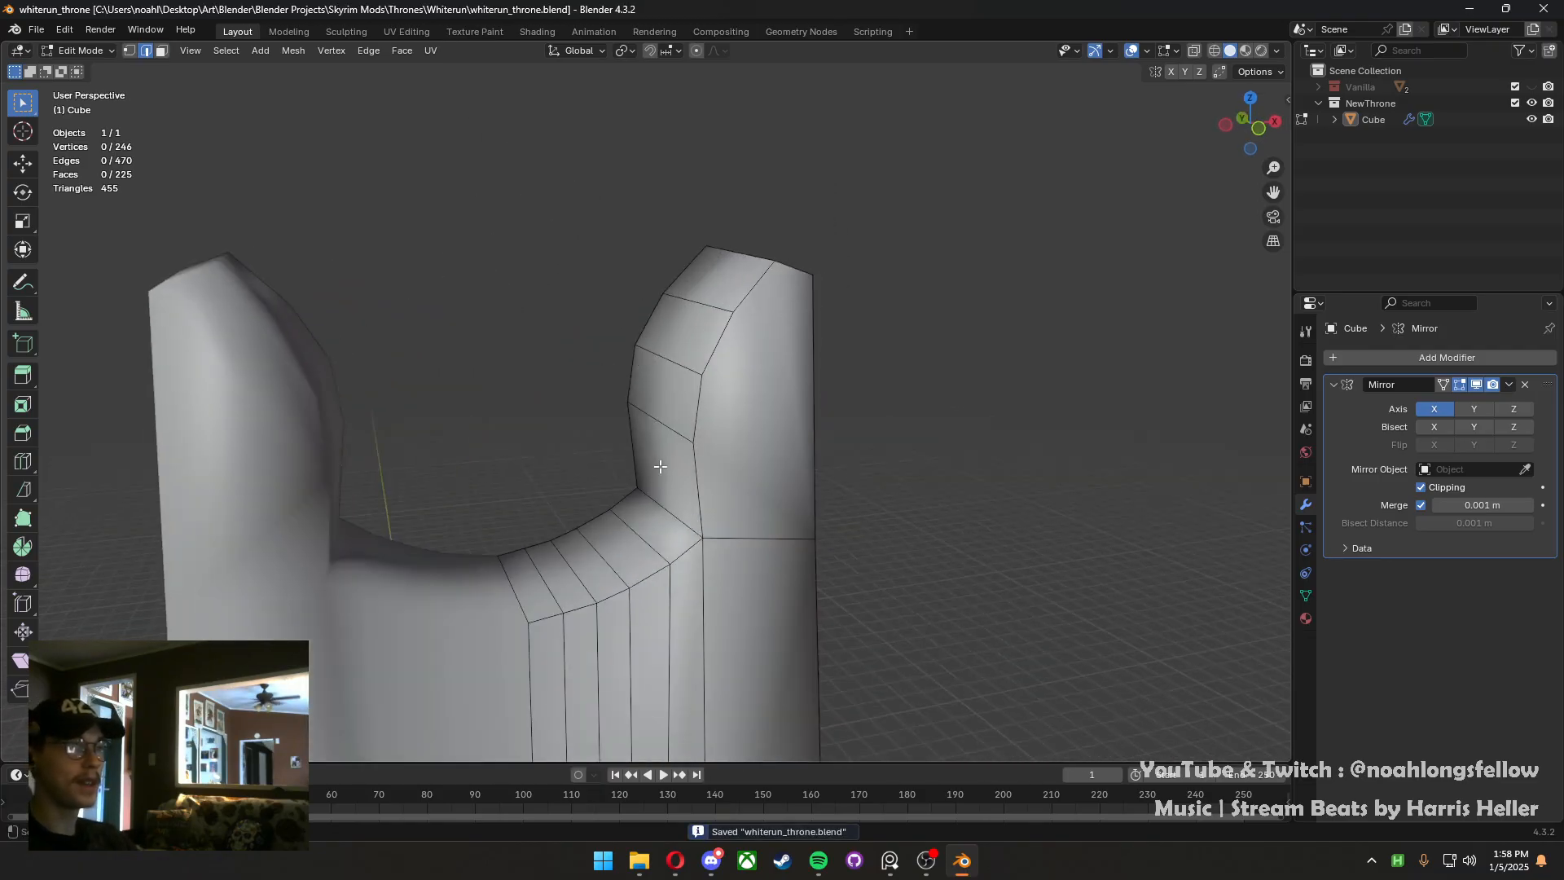
pyautogui.press('3')
pyautogui.click(681, 420)
pyautogui.moveTo(681, 420); pyautogui.dragTo(682, 406, button='middle')
pyautogui.hotkey('ctrl', 'z')
pyautogui.hotkey('ctrl', 'z')
pyautogui.hotkey('ctrl', 'z')
pyautogui.hotkey('ctrl', 'z')
pyautogui.hotkey('ctrl', 'z')
pyautogui.hotkey('ctrl', 'z')
pyautogui.hotkey('ctrl', 'z')
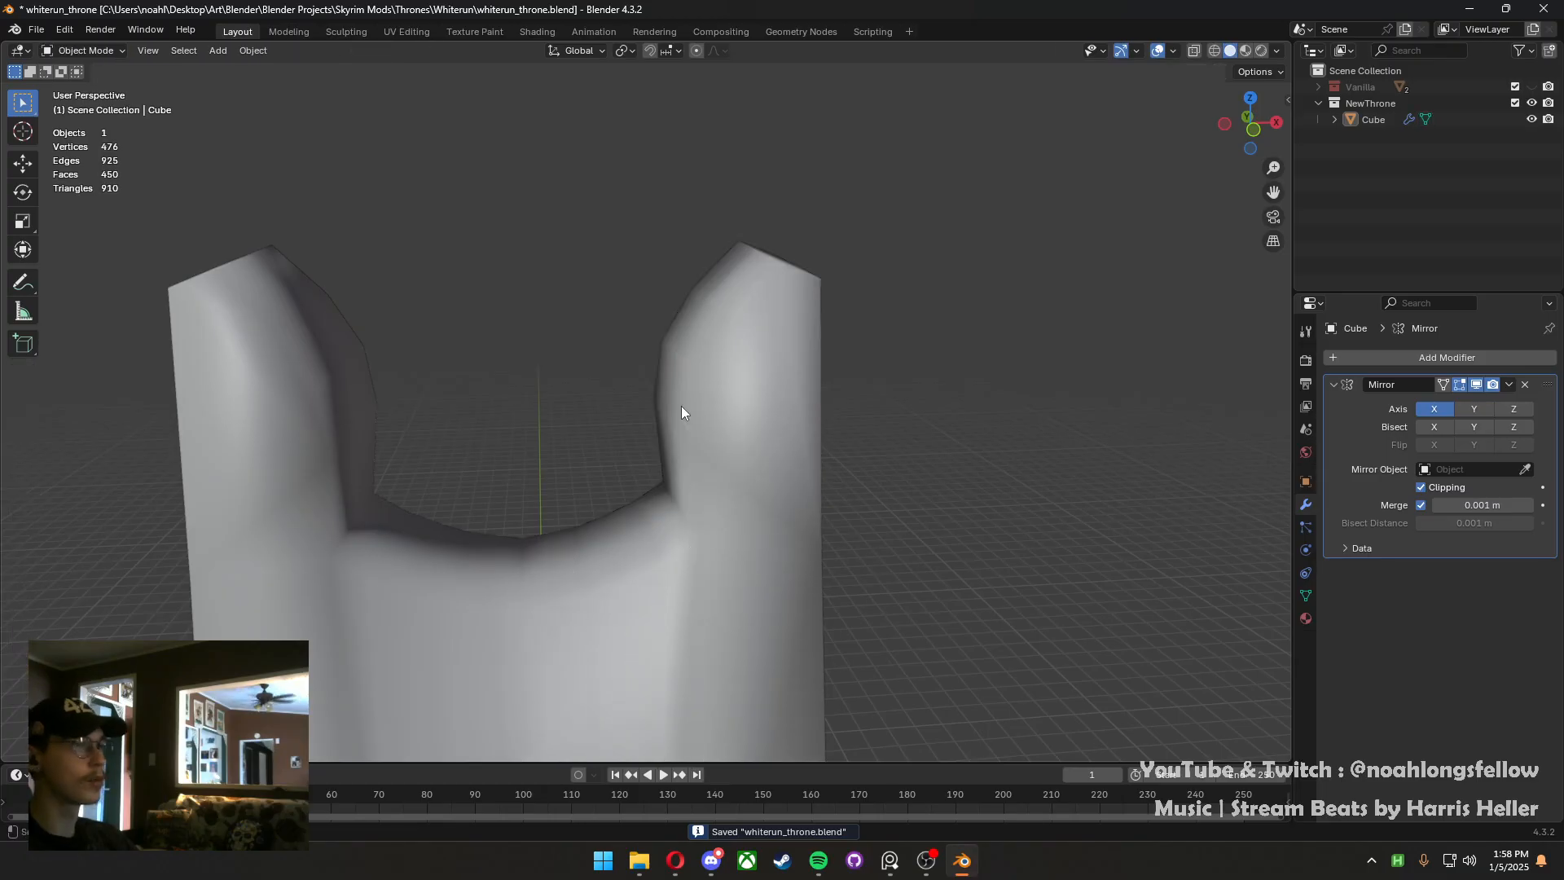
pyautogui.hotkey('ctrl', 'z')
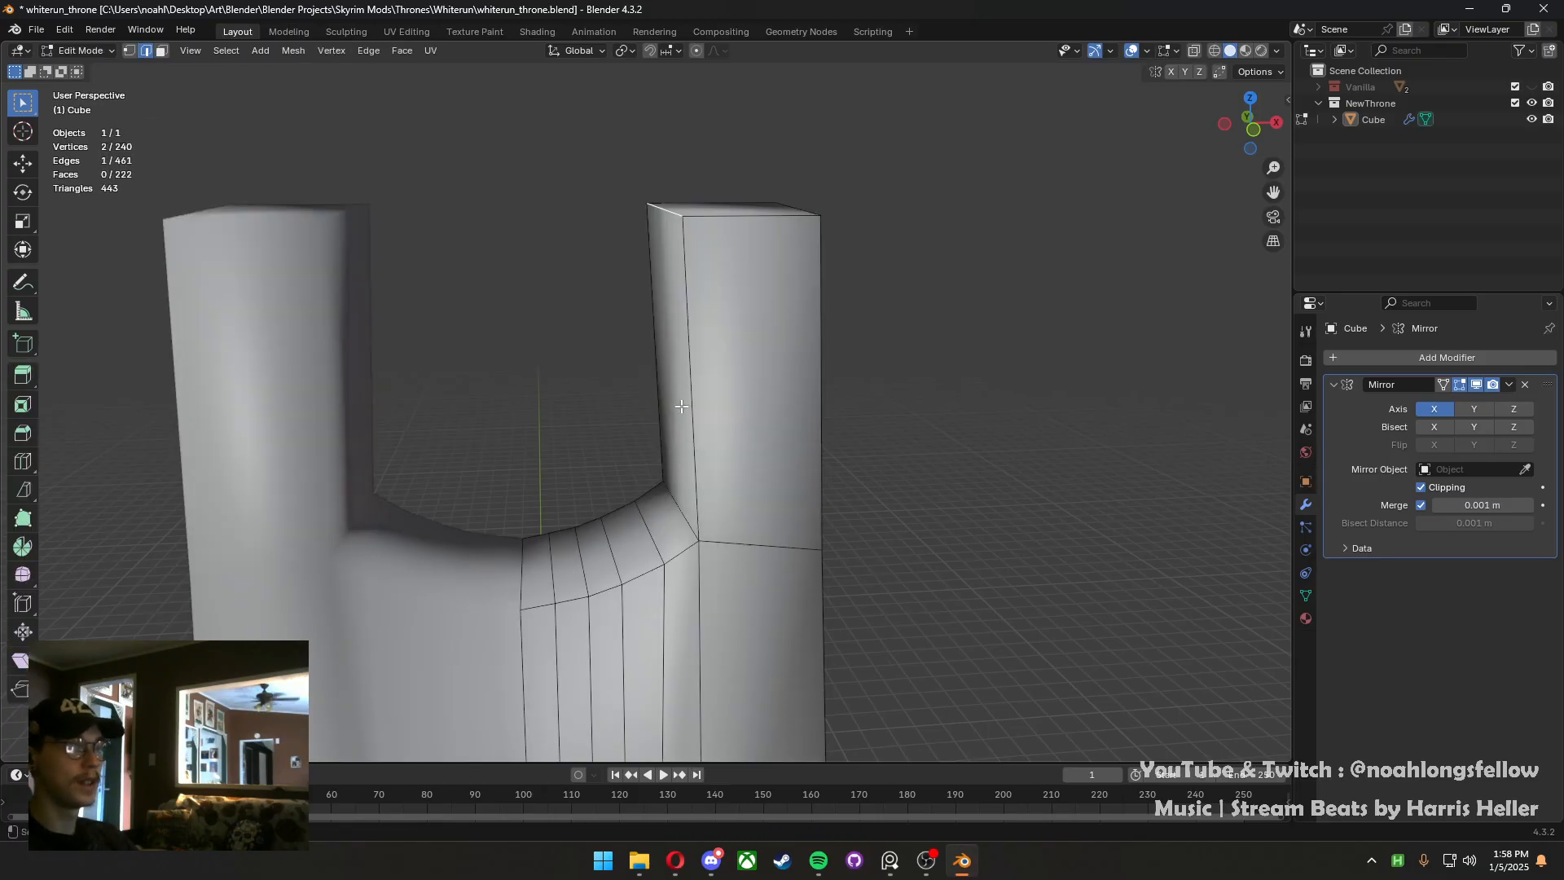
# Move the inner top edge of the backrest post outward along X
pyautogui.scroll(-4, 681, 407)
pyautogui.moveTo(681, 406); pyautogui.dragTo(653, 401, button='middle')
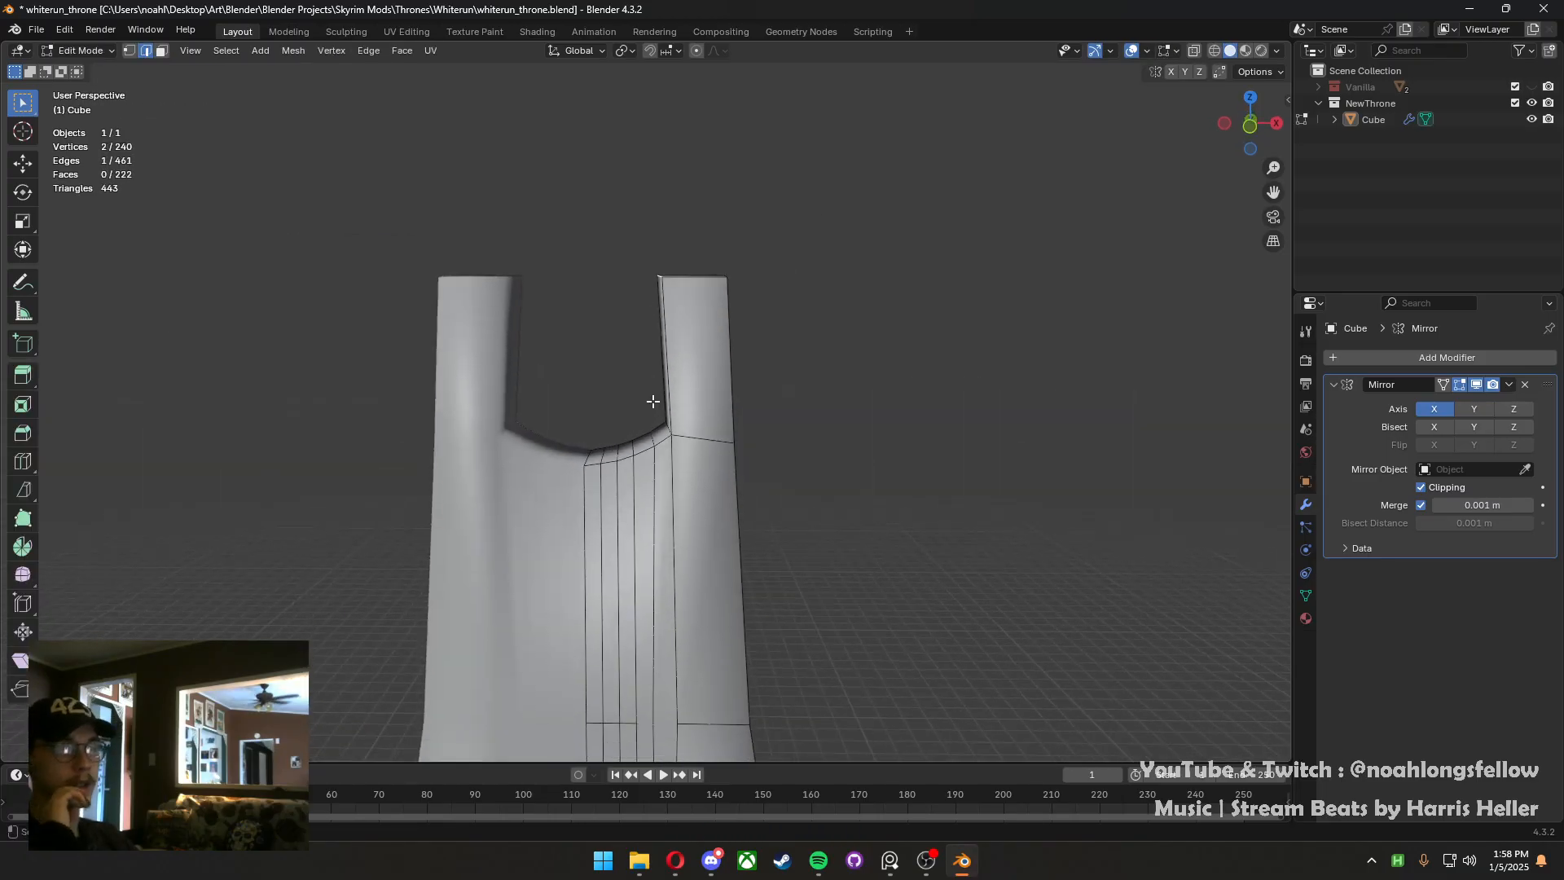
pyautogui.scroll(2, 653, 401)
pyautogui.press('g')
pyautogui.press('x')
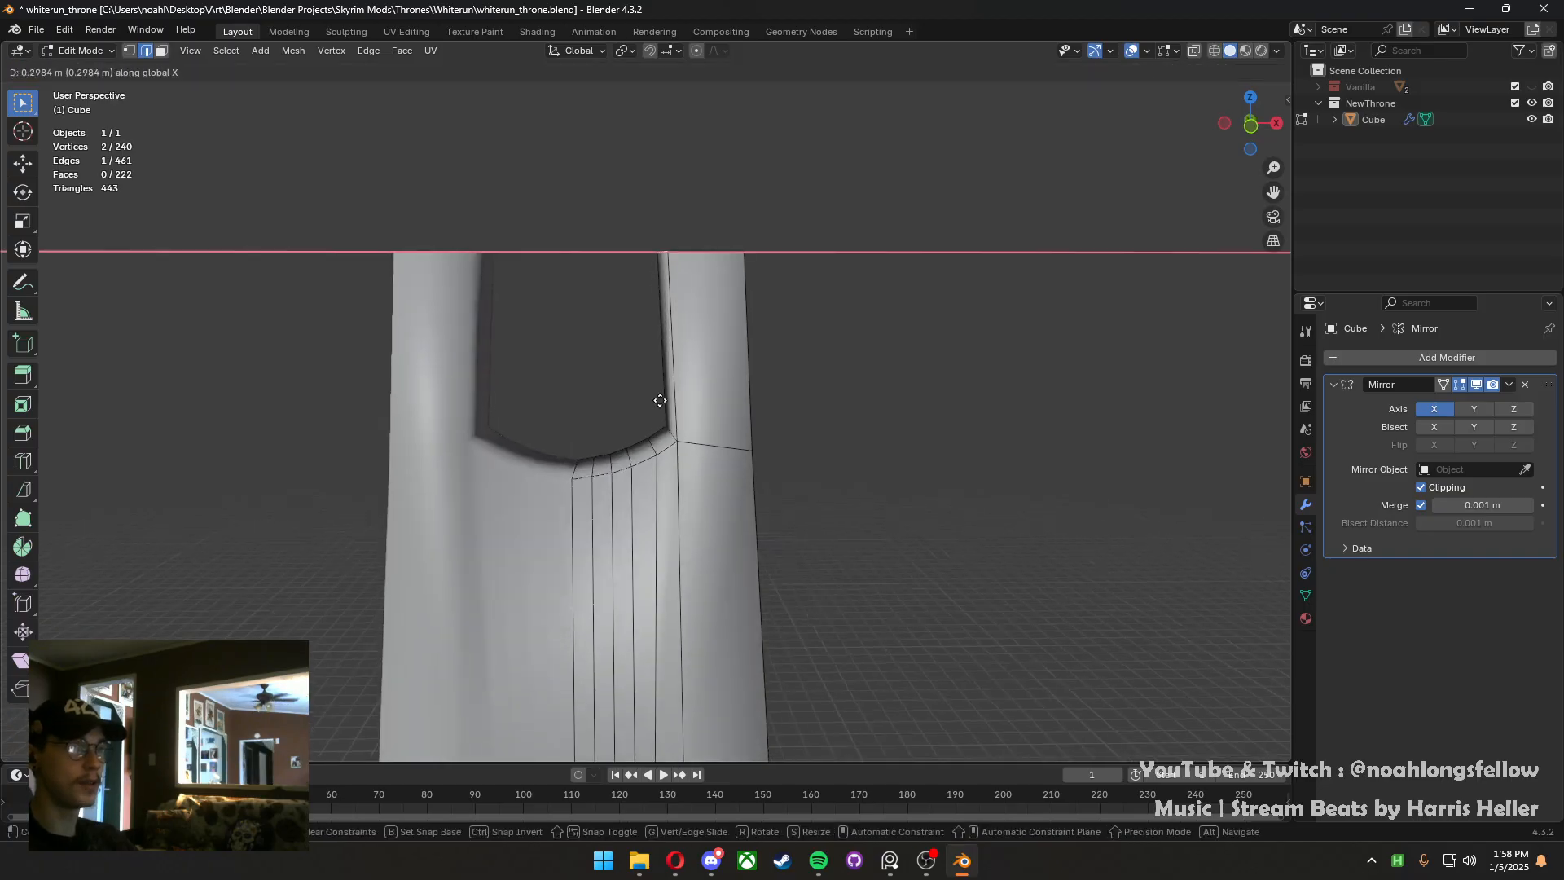
pyautogui.click(684, 409)
pyautogui.press('Tab')
pyautogui.scroll(-4, 687, 412)
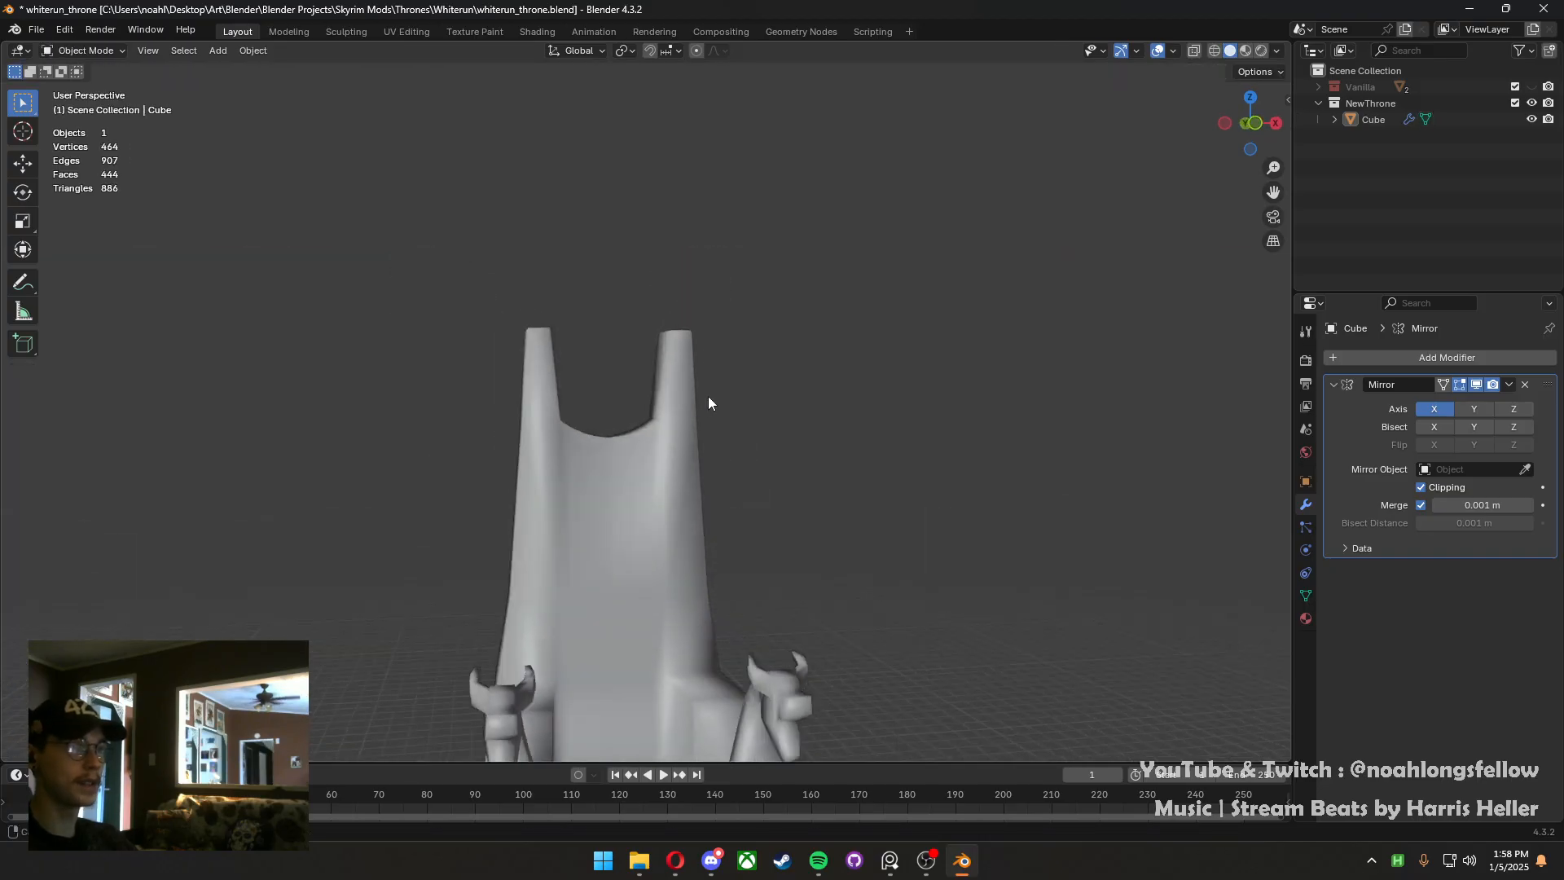
pyautogui.moveTo(708, 397); pyautogui.dragTo(691, 394, button='middle')
pyautogui.press('Tab')
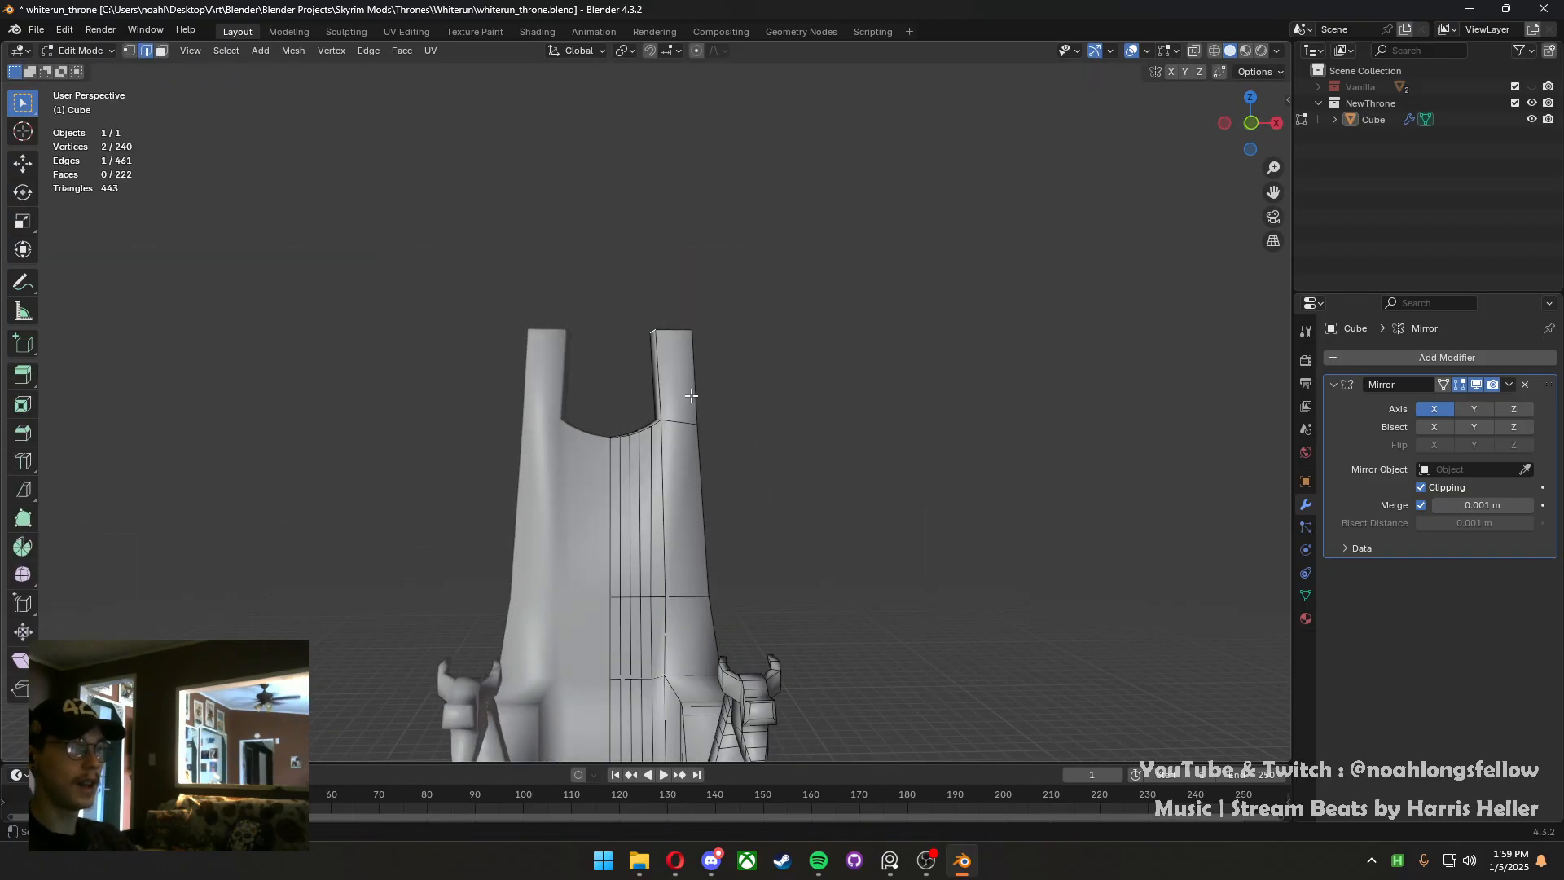
# Shift the post's inner top edge slightly further outward along X and save the file
pyautogui.press('g')
pyautogui.press('x')
pyautogui.click(713, 404)
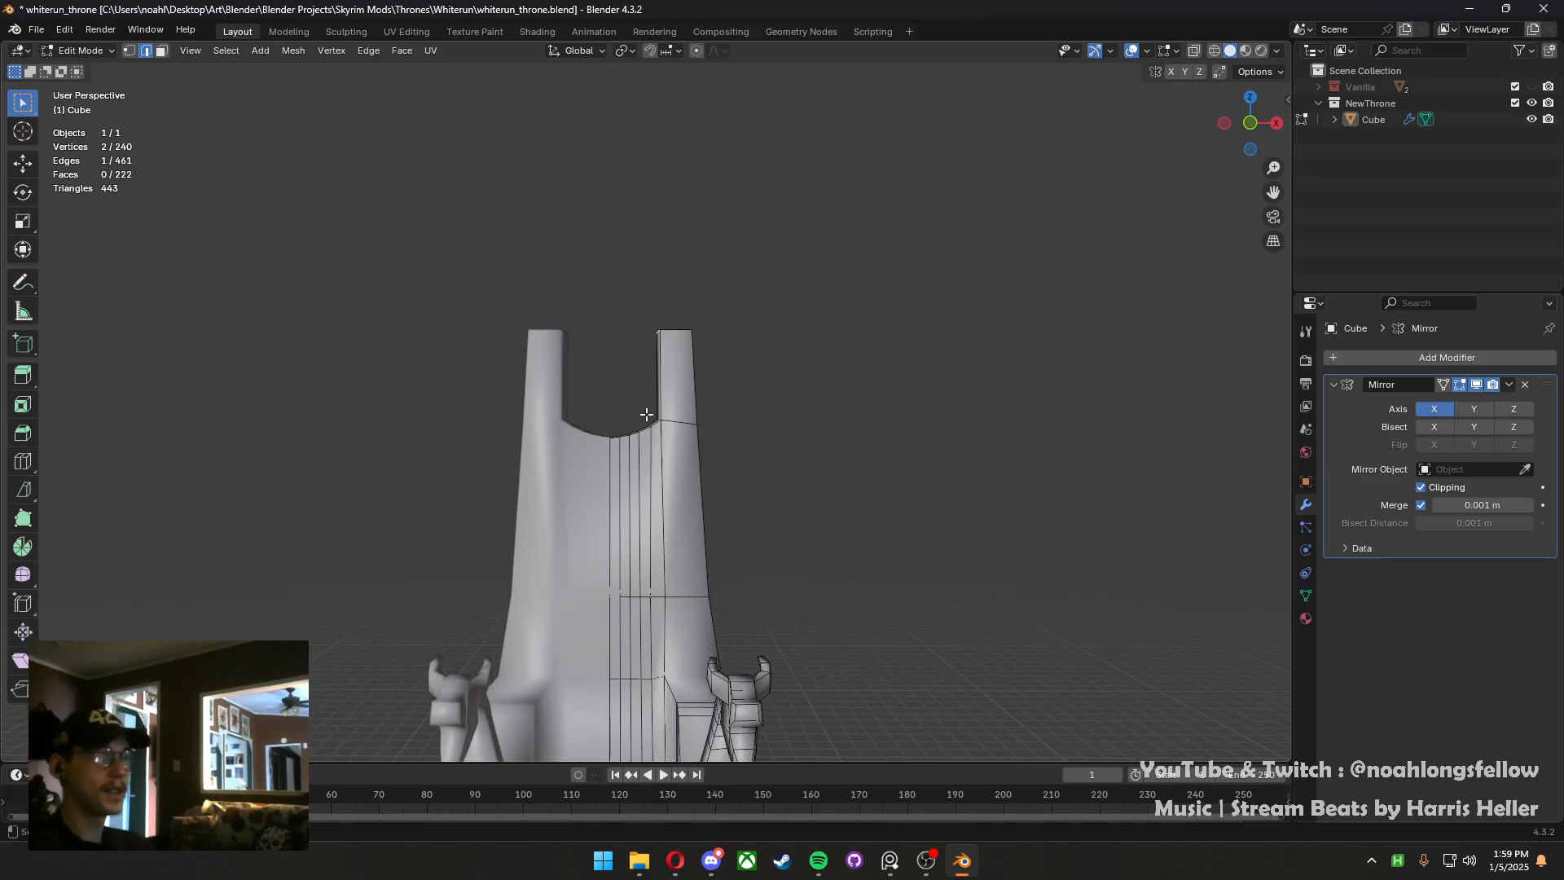
pyautogui.moveTo(662, 418); pyautogui.dragTo(649, 457, button='middle')
pyautogui.hotkey('ctrl', 's')
# Add a centred edge loop around the base segment of each horn on the armrest's dragon head
pyautogui.keyDown('shift'); pyautogui.moveTo(640, 459); pyautogui.dragTo(649, 391, button='middle'); pyautogui.keyUp('shift')
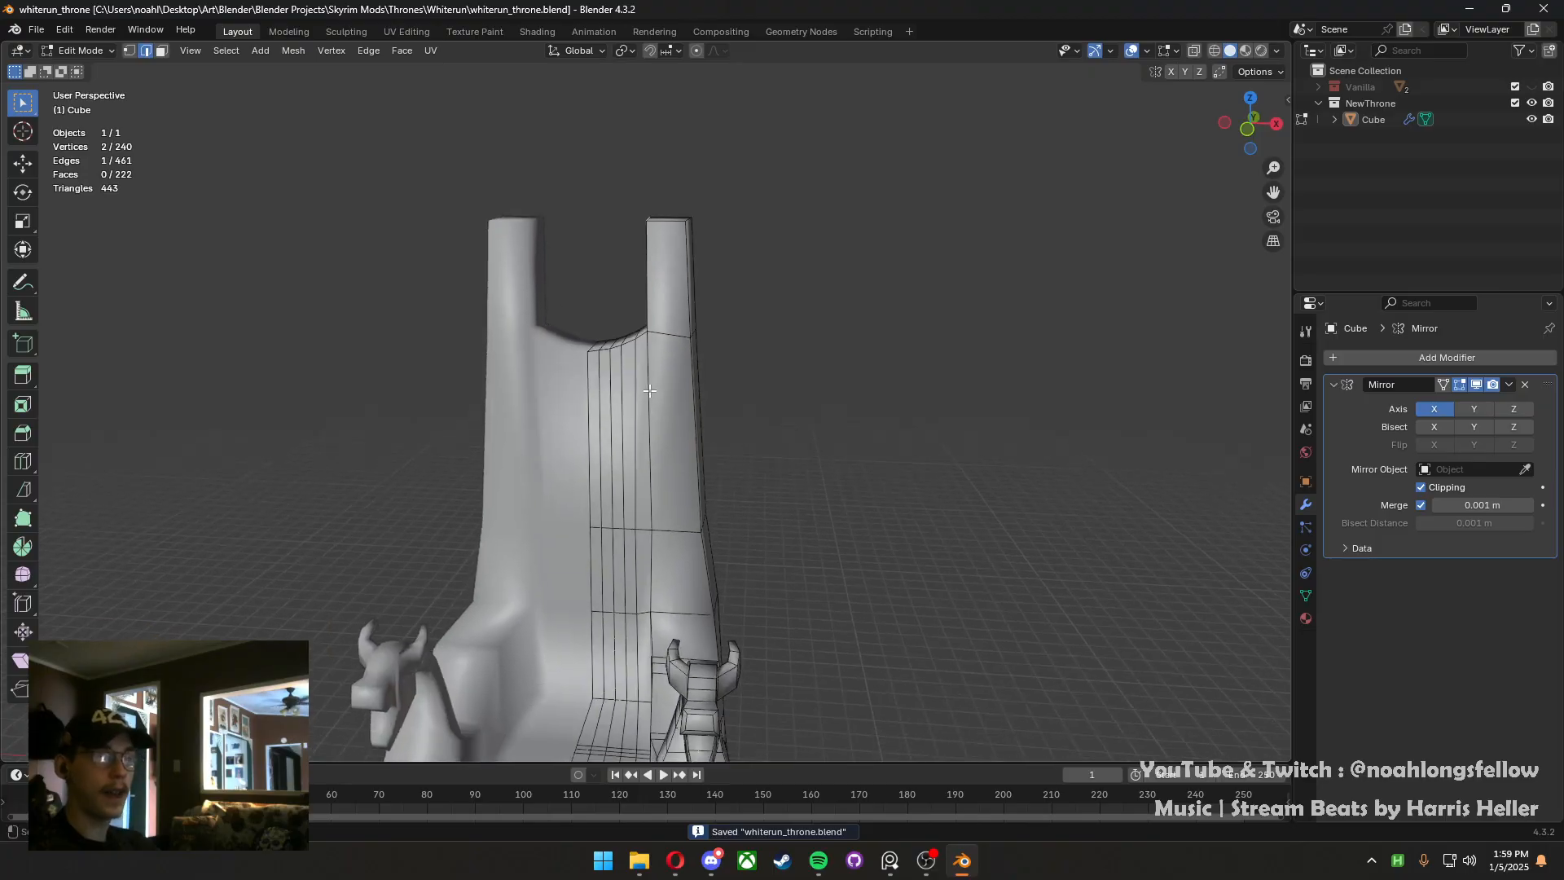
pyautogui.keyDown('shift'); pyautogui.moveTo(641, 534); pyautogui.dragTo(632, 440, button='middle'); pyautogui.keyUp('shift')
pyautogui.scroll(3, 481, 401)
pyautogui.scroll(3, 655, 445)
pyautogui.scroll(1, 632, 440)
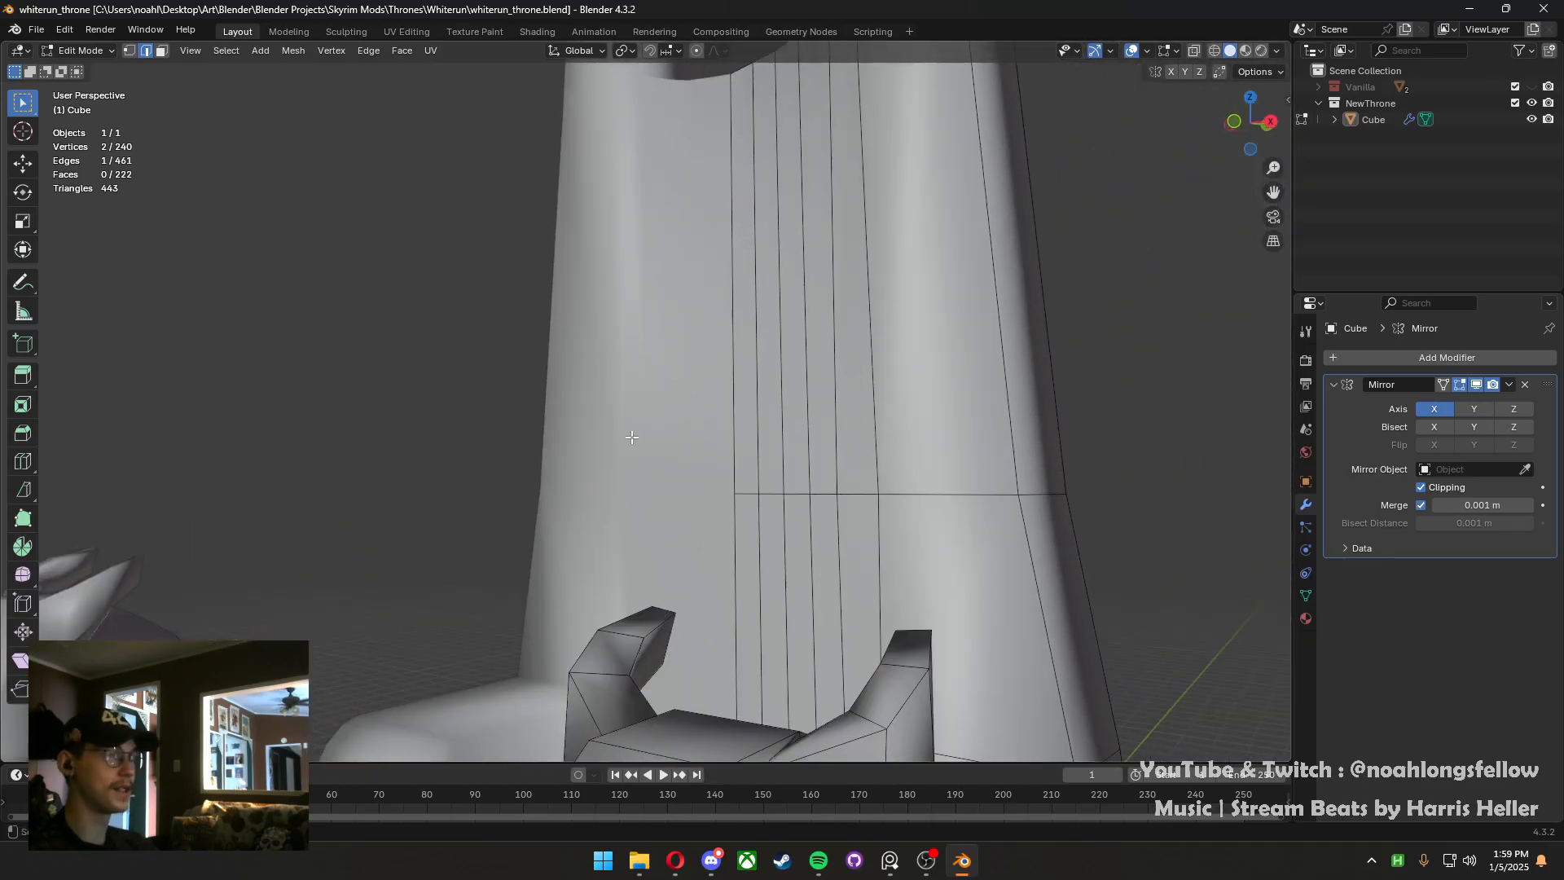
pyautogui.moveTo(699, 511); pyautogui.dragTo(570, 635, button='middle')
pyautogui.hotkey('ctrl', 'r')
pyautogui.doubleClick(559, 639)
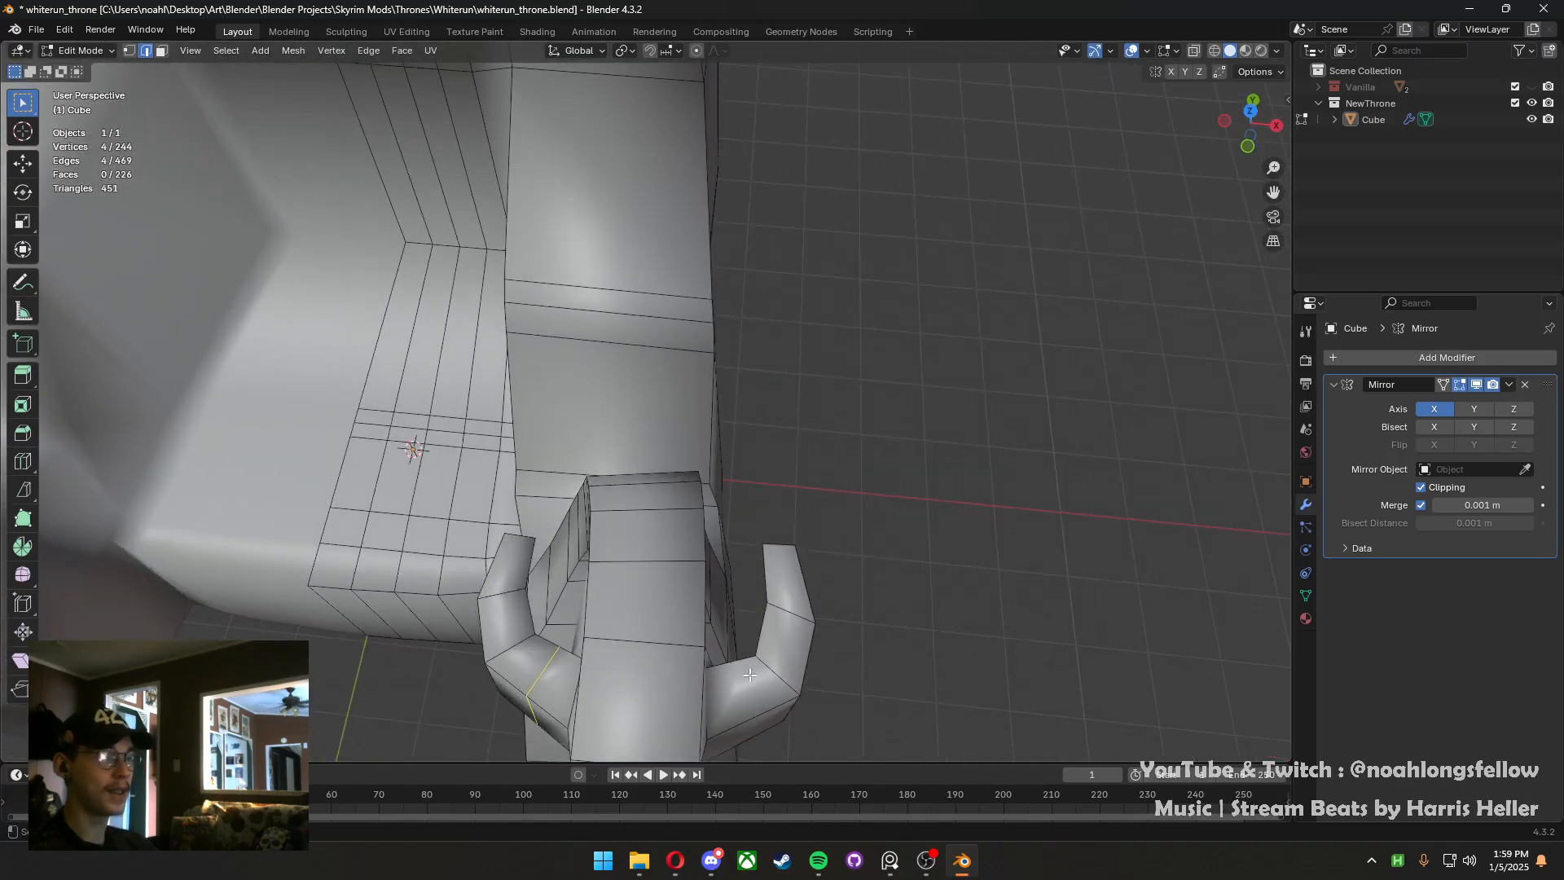
pyautogui.hotkey('ctrl', 'r')
pyautogui.doubleClick(735, 667)
# Select the base loops of both horns and move them slightly forward along negative Y in top view
pyautogui.keyDown('shift'); pyautogui.moveTo(531, 685); pyautogui.dragTo(514, 575, button='middle'); pyautogui.keyUp('shift')
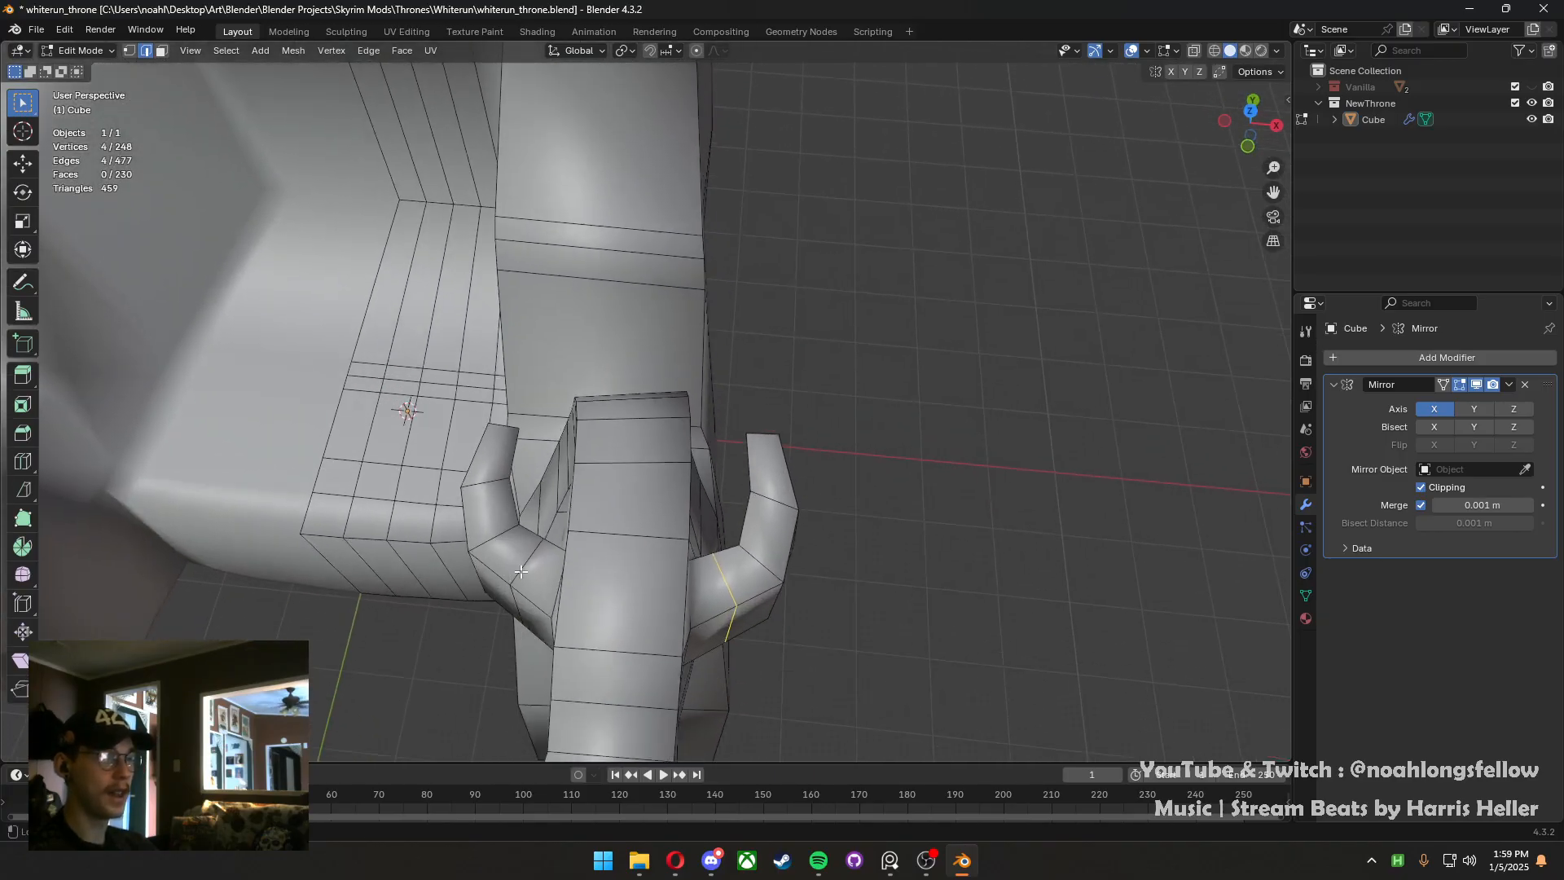
pyautogui.keyDown('alt'); pyautogui.keyDown('shift'); pyautogui.click(518, 580); pyautogui.keyUp('shift'); pyautogui.keyUp('alt')
pyautogui.press('`')
pyautogui.click(610, 252)
pyautogui.scroll(2, 672, 442)
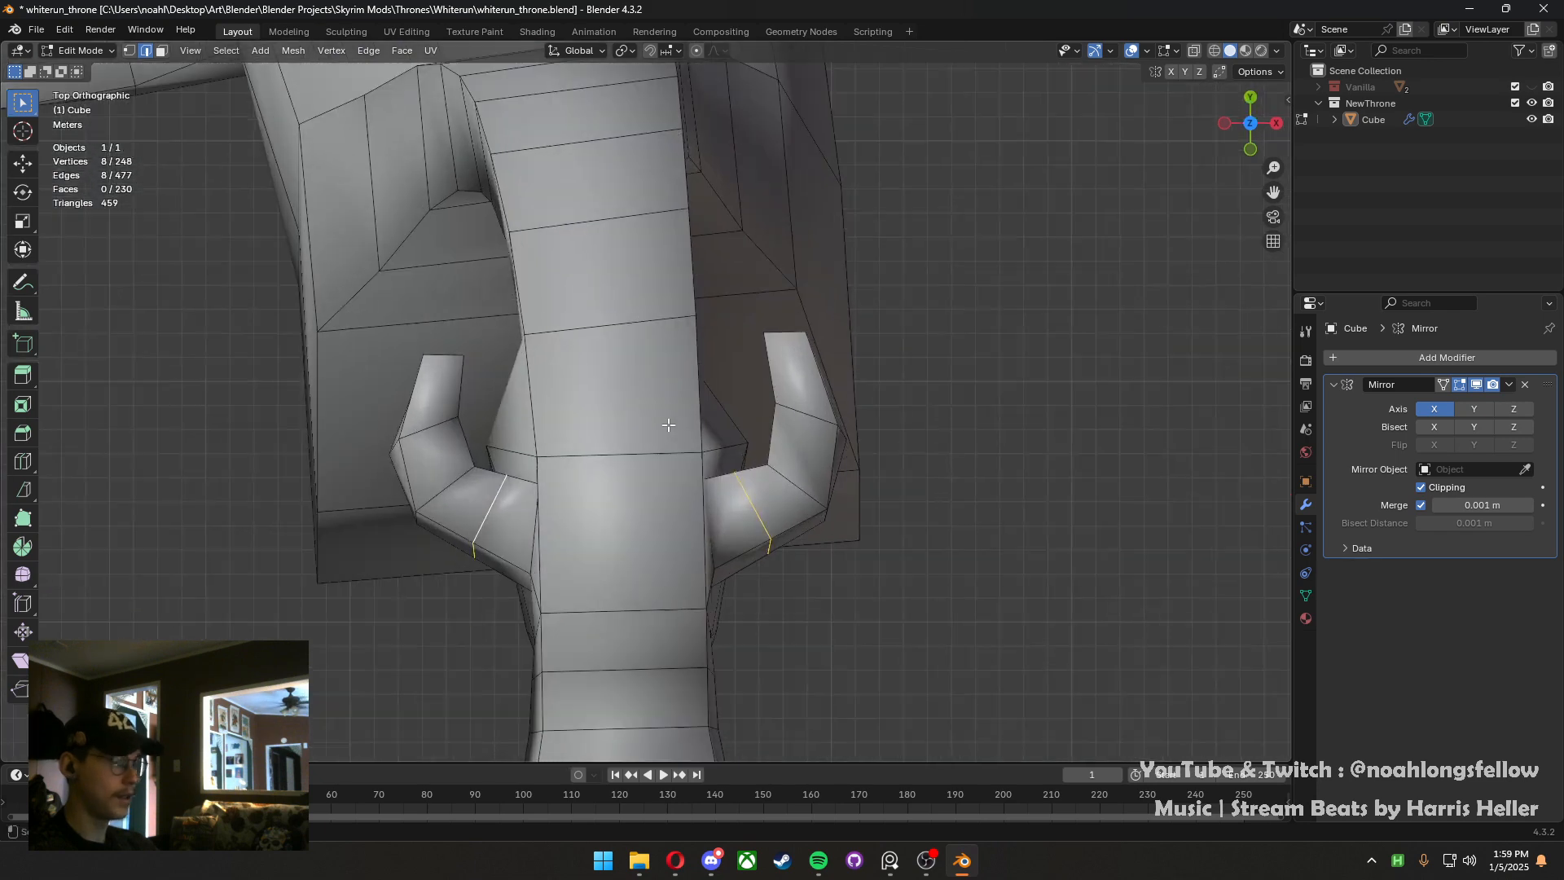
pyautogui.press('g')
pyautogui.press('y')
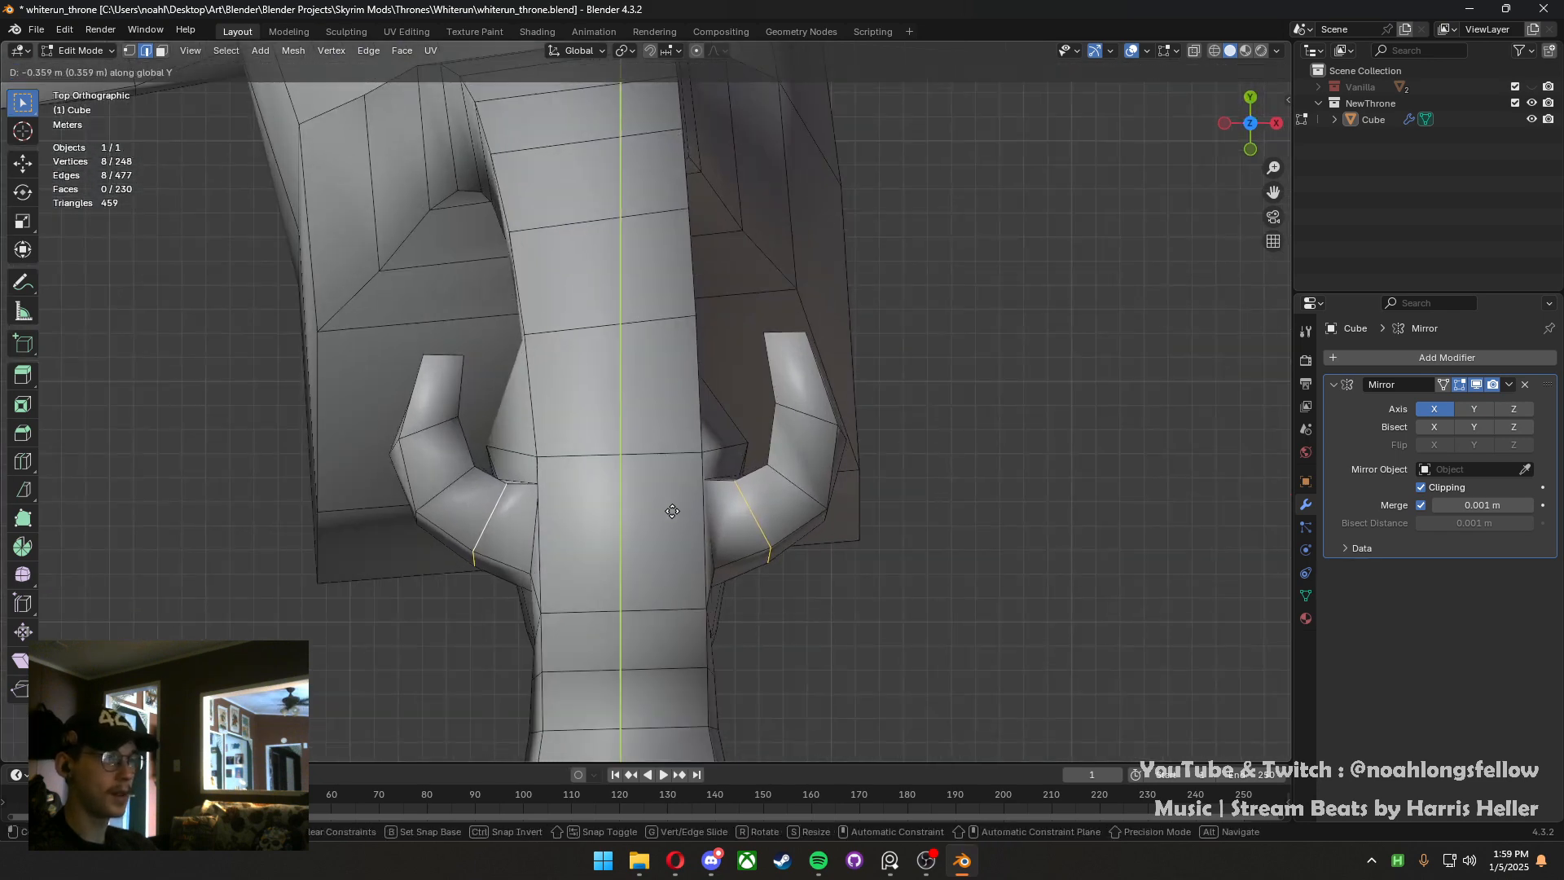
pyautogui.click(674, 496)
pyautogui.press('Tab')
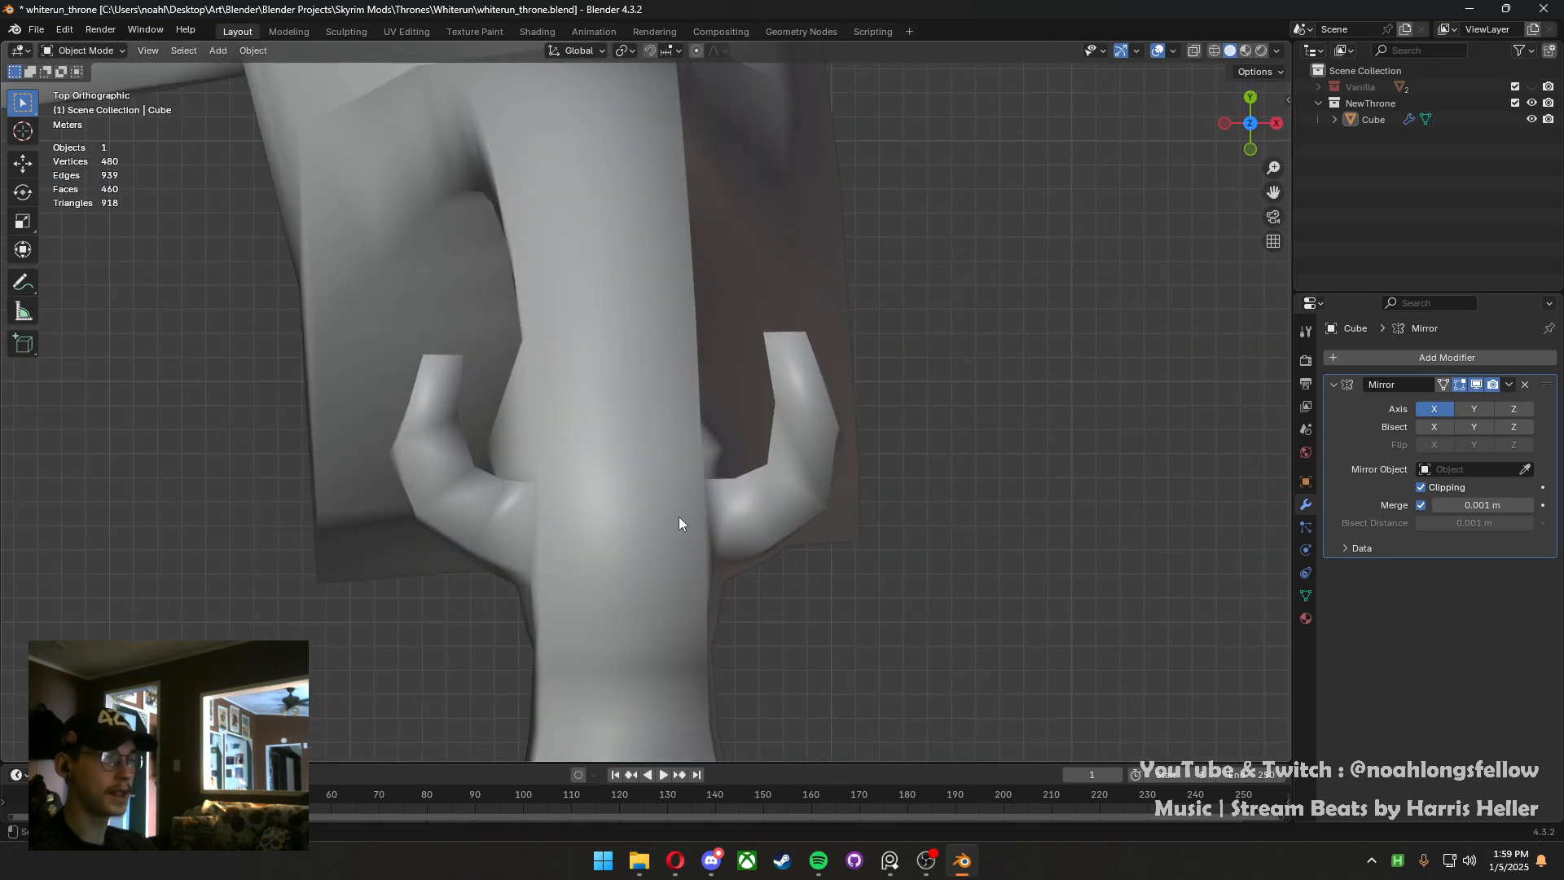
pyautogui.moveTo(717, 549); pyautogui.dragTo(686, 452, button='middle')
# Select the lower edges of the horns' base loops and move them along Z
pyautogui.press('Tab')
pyautogui.moveTo(698, 598); pyautogui.dragTo(720, 509, button='middle')
pyautogui.click(702, 519)
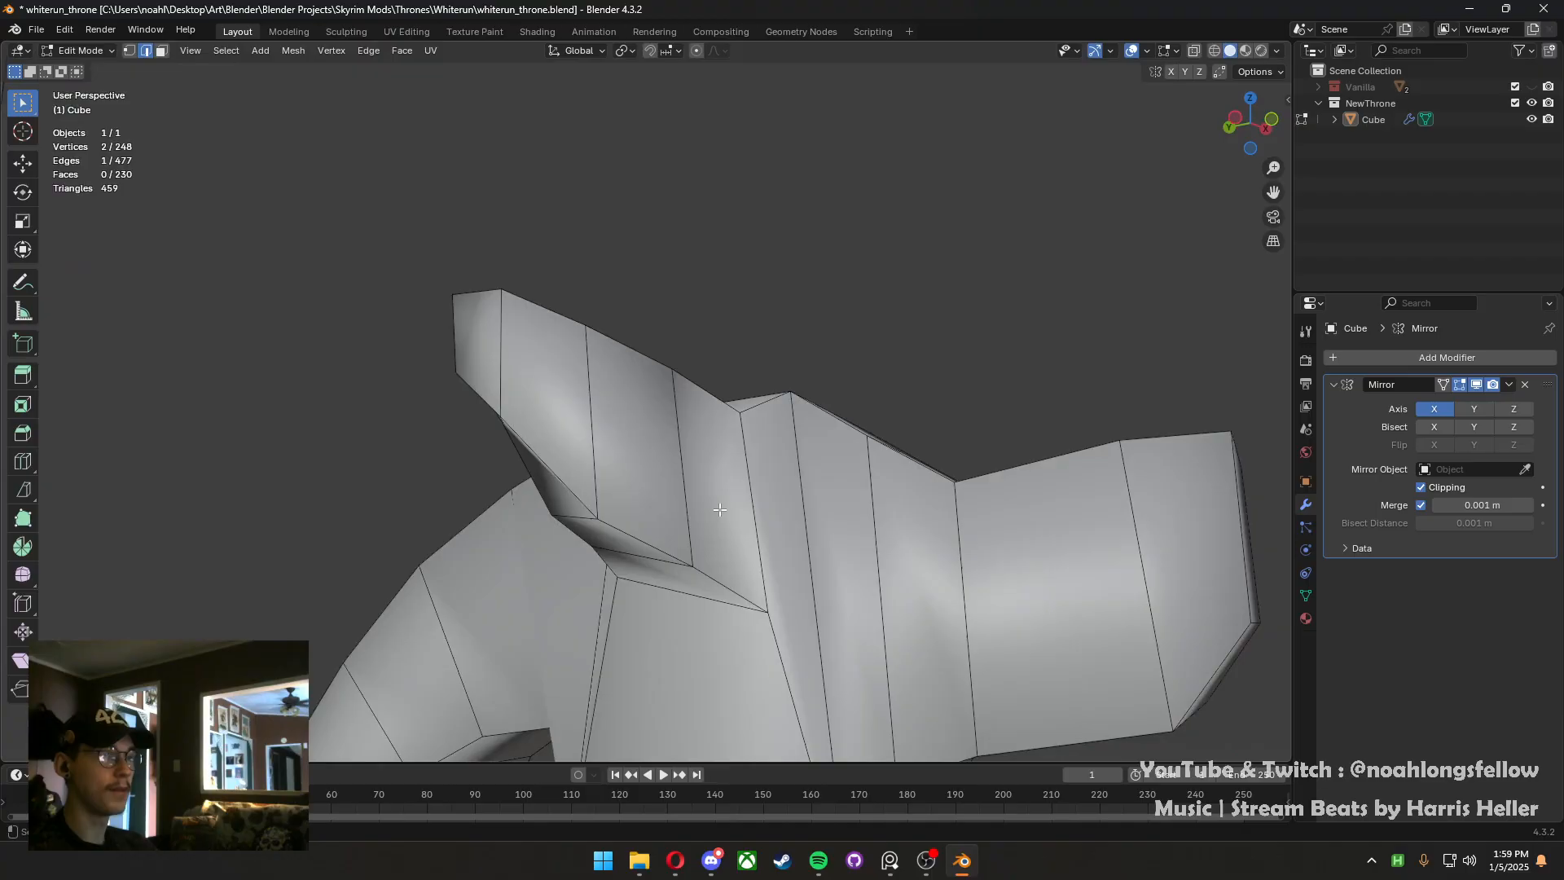
pyautogui.keyDown('shift'); pyautogui.click(584, 514); pyautogui.keyUp('shift')
pyautogui.moveTo(584, 513); pyautogui.dragTo(677, 577, button='middle')
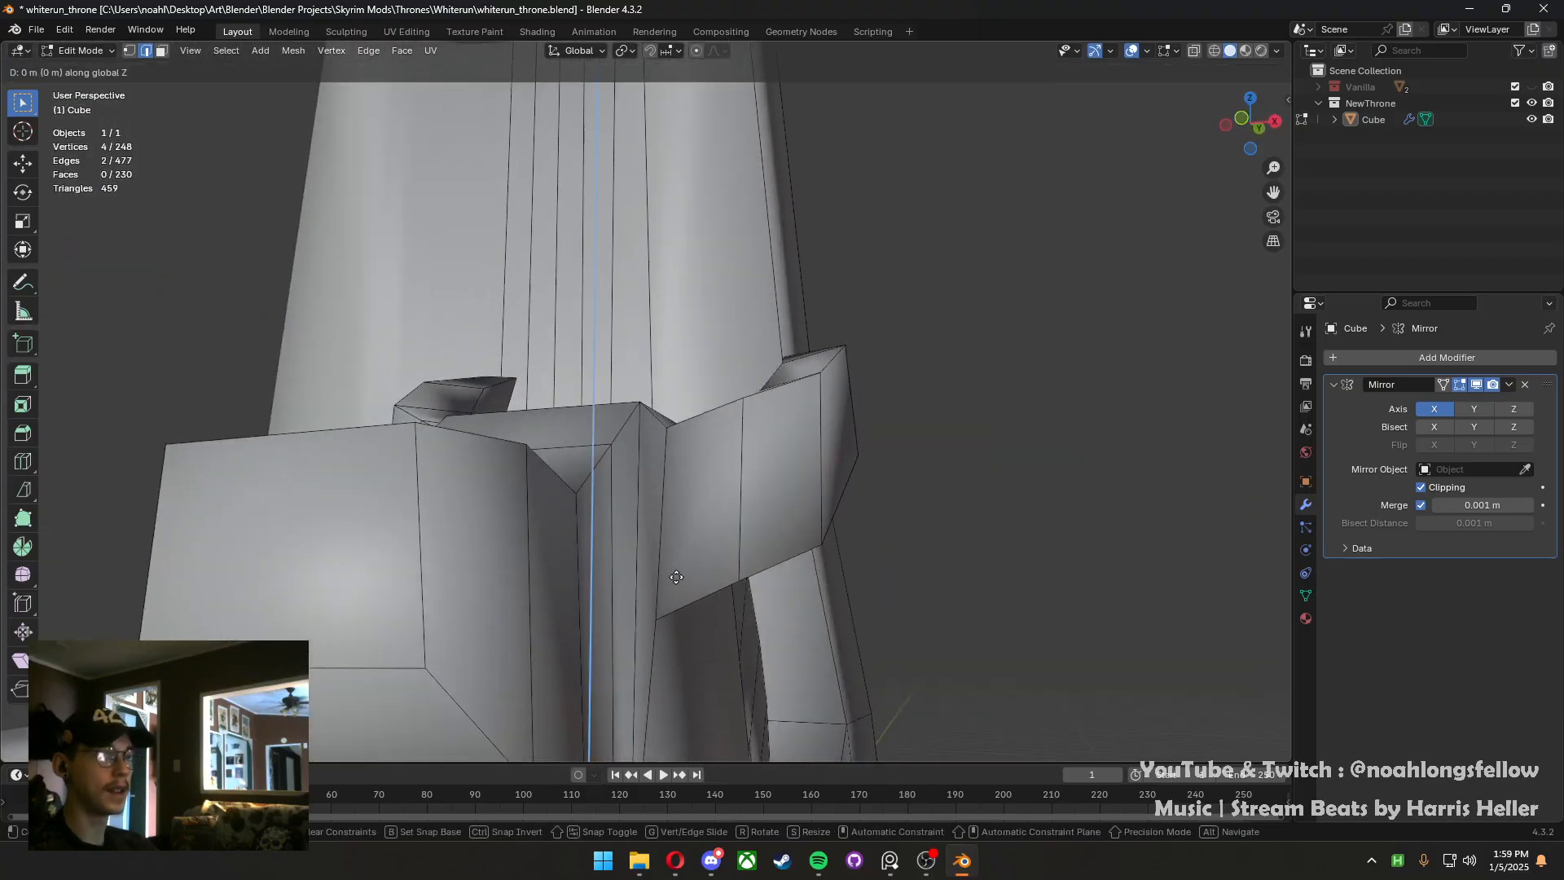
pyautogui.moveTo(635, 458); pyautogui.dragTo(1073, 557, button='middle')
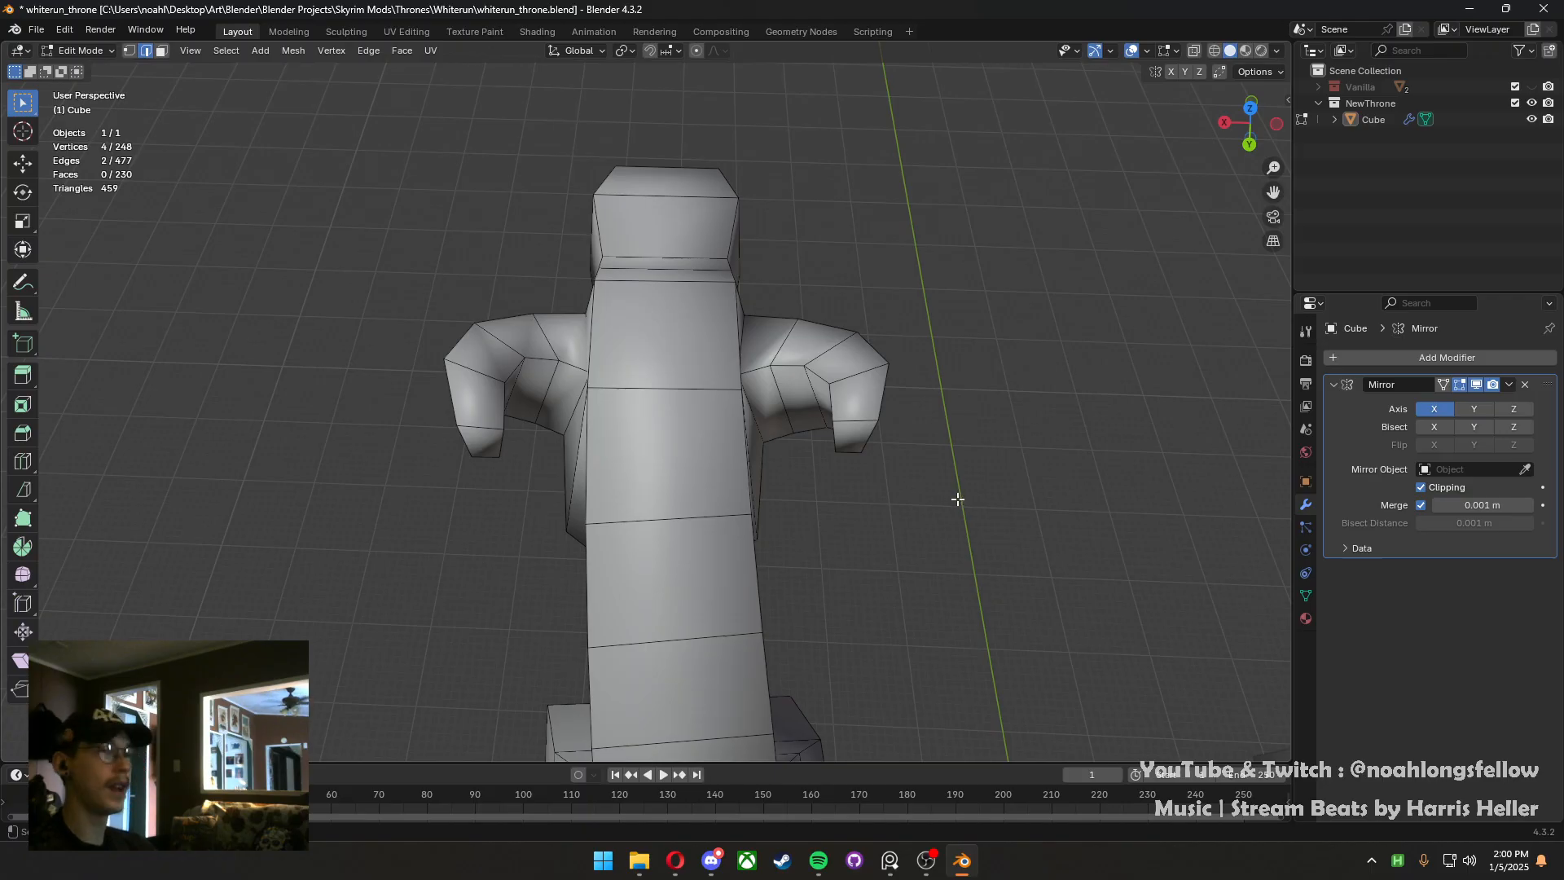
# Select the tip faces of both horns and scale them down along Z
pyautogui.moveTo(956, 497); pyautogui.dragTo(932, 370, button='middle')
pyautogui.press('3')
pyautogui.click(859, 376)
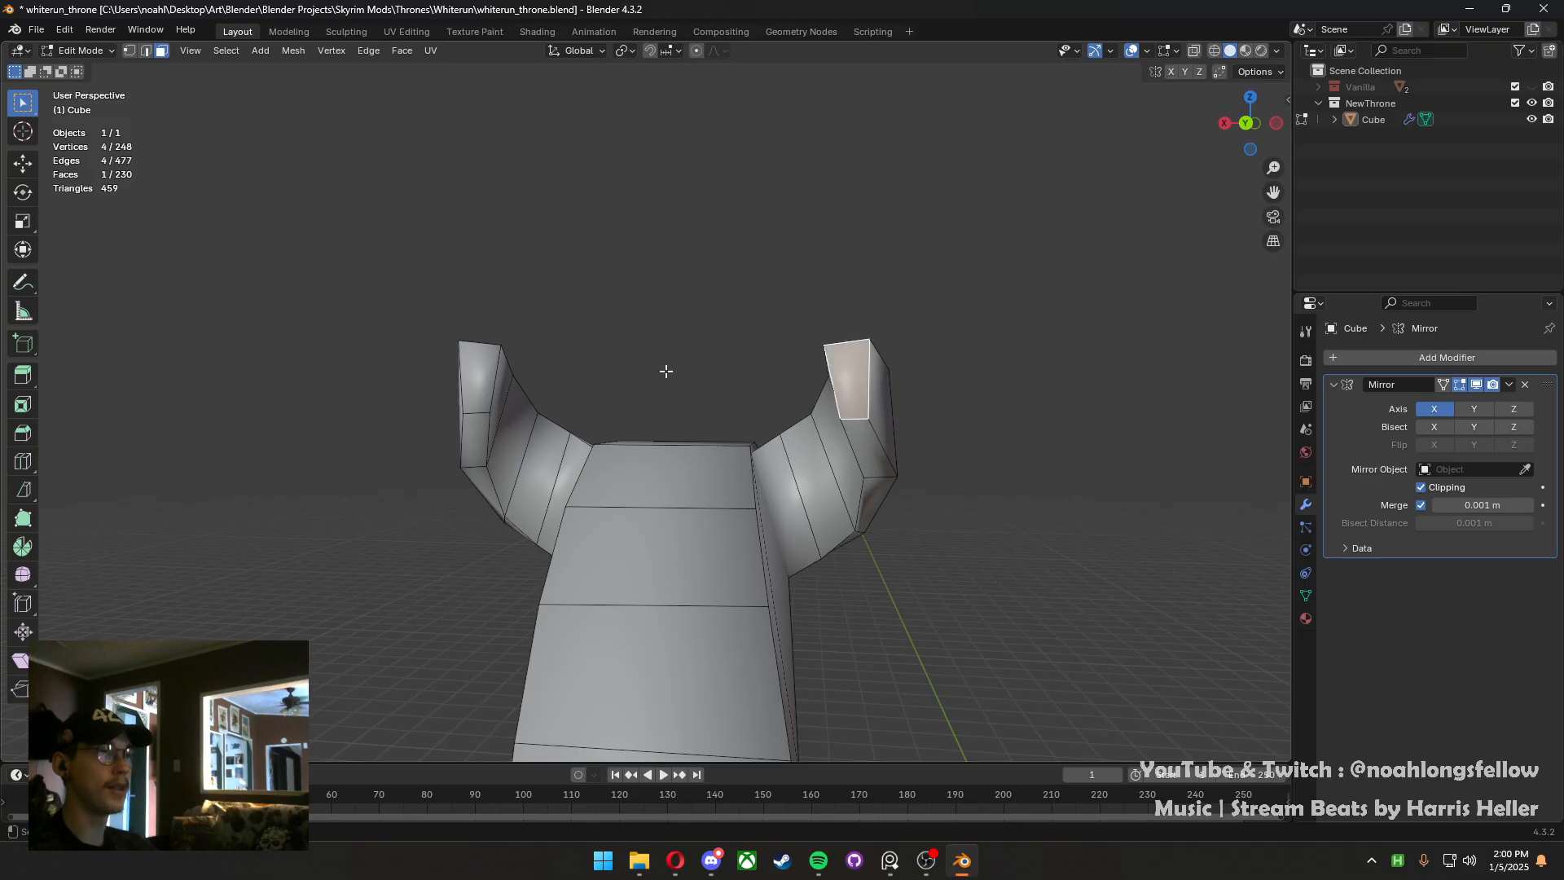
pyautogui.keyDown('shift'); pyautogui.click(462, 362); pyautogui.keyUp('shift')
pyautogui.moveTo(462, 361); pyautogui.dragTo(689, 437, button='middle')
pyautogui.press('s')
pyautogui.press('z')
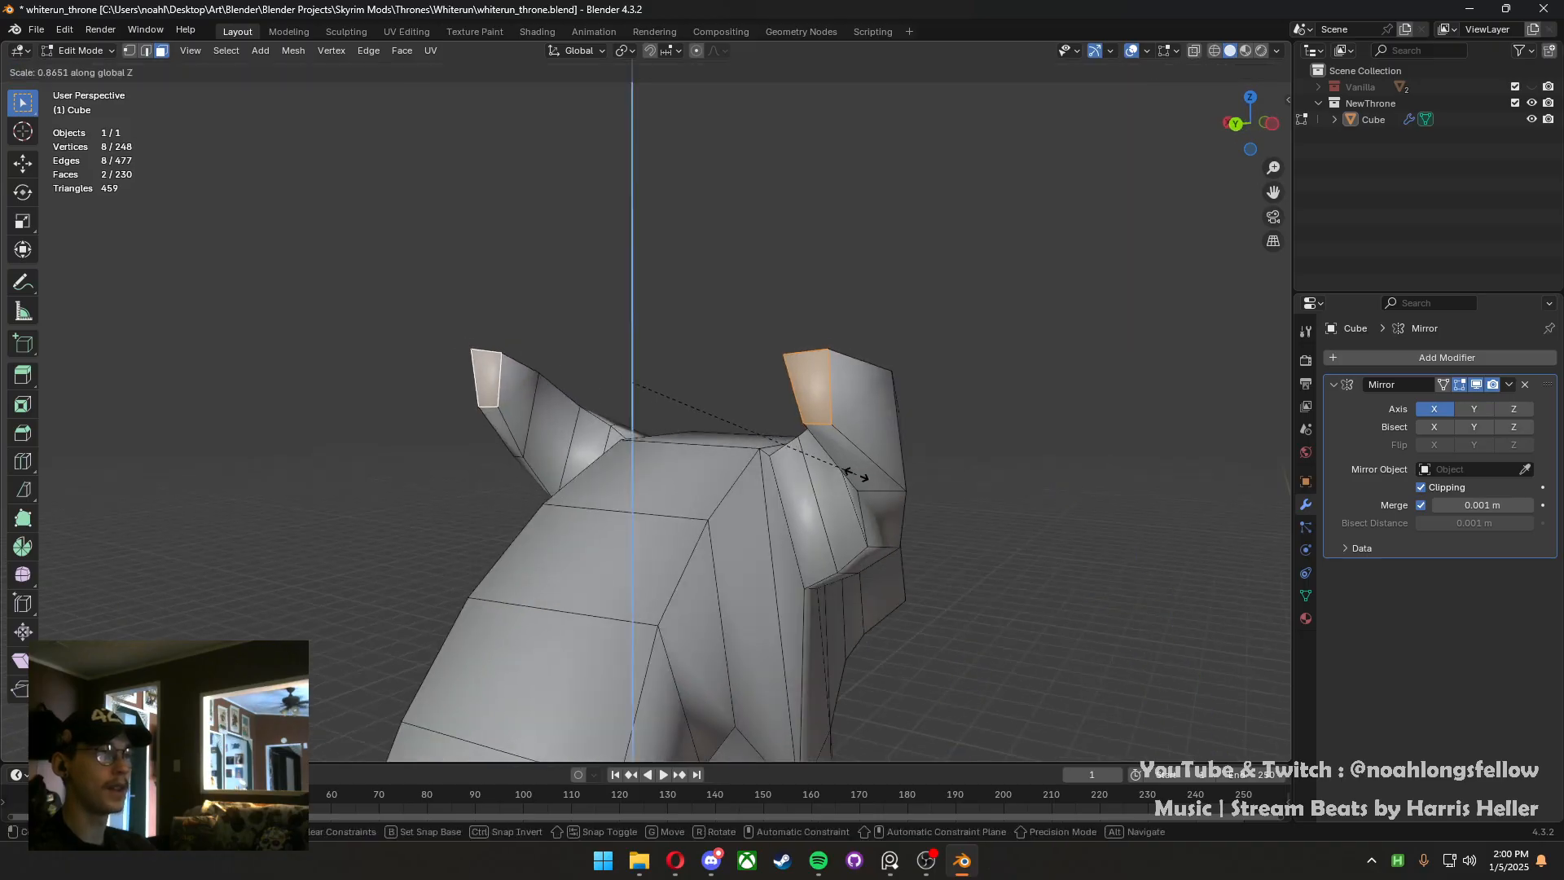
pyautogui.click(831, 469)
# Lower the two horn tip faces slightly along Z and save the file
pyautogui.moveTo(816, 469); pyautogui.dragTo(695, 466, button='middle')
pyautogui.press('g')
pyautogui.press('z')
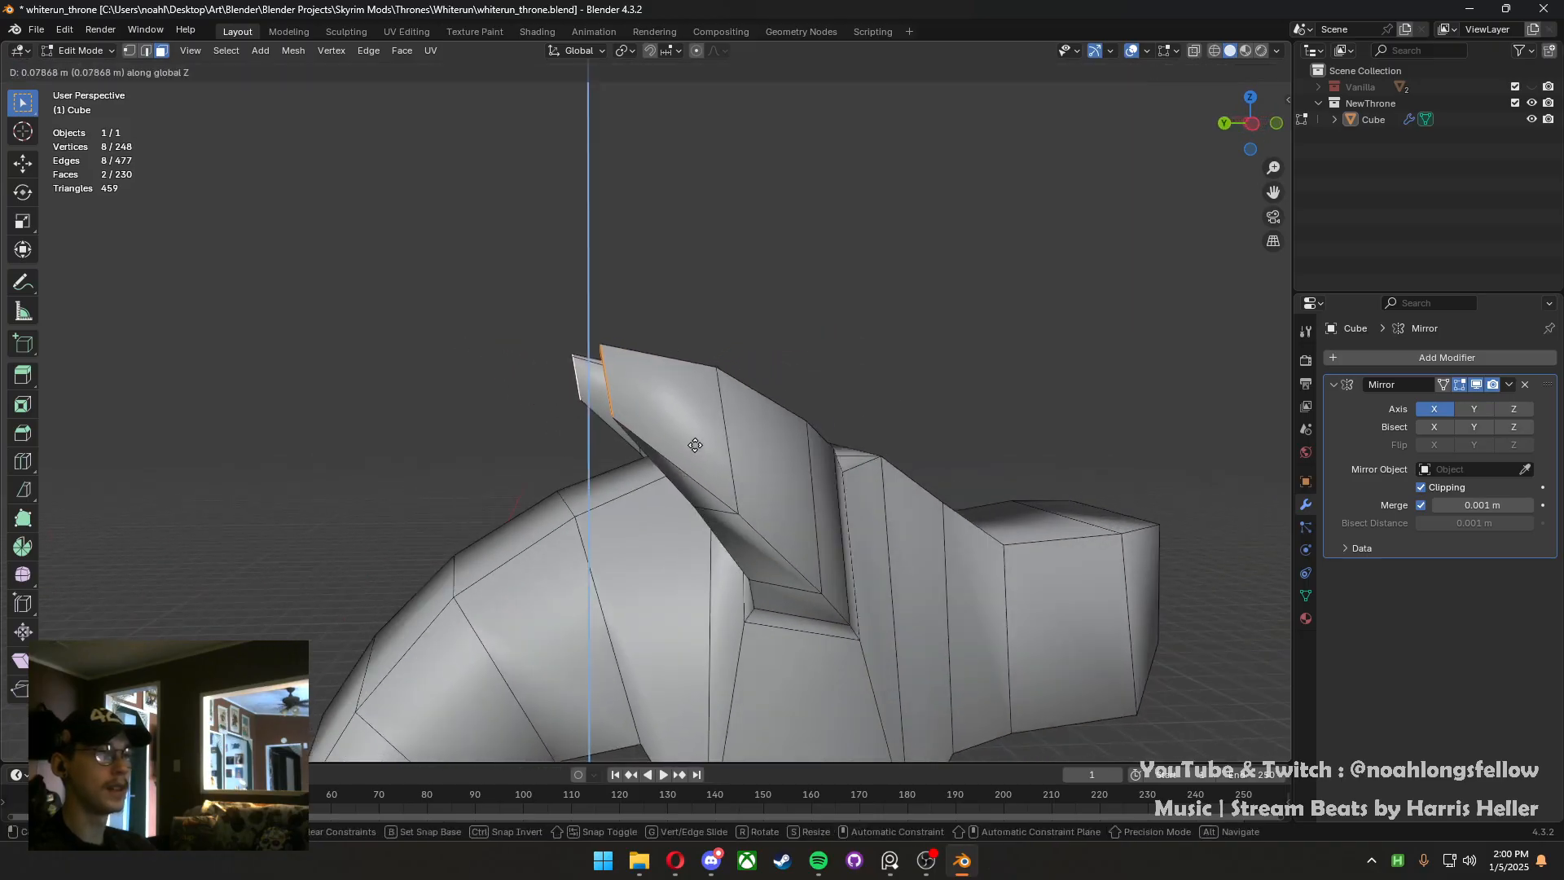
pyautogui.click(686, 520)
pyautogui.press('Tab')
pyautogui.hotkey('ctrl', 's')
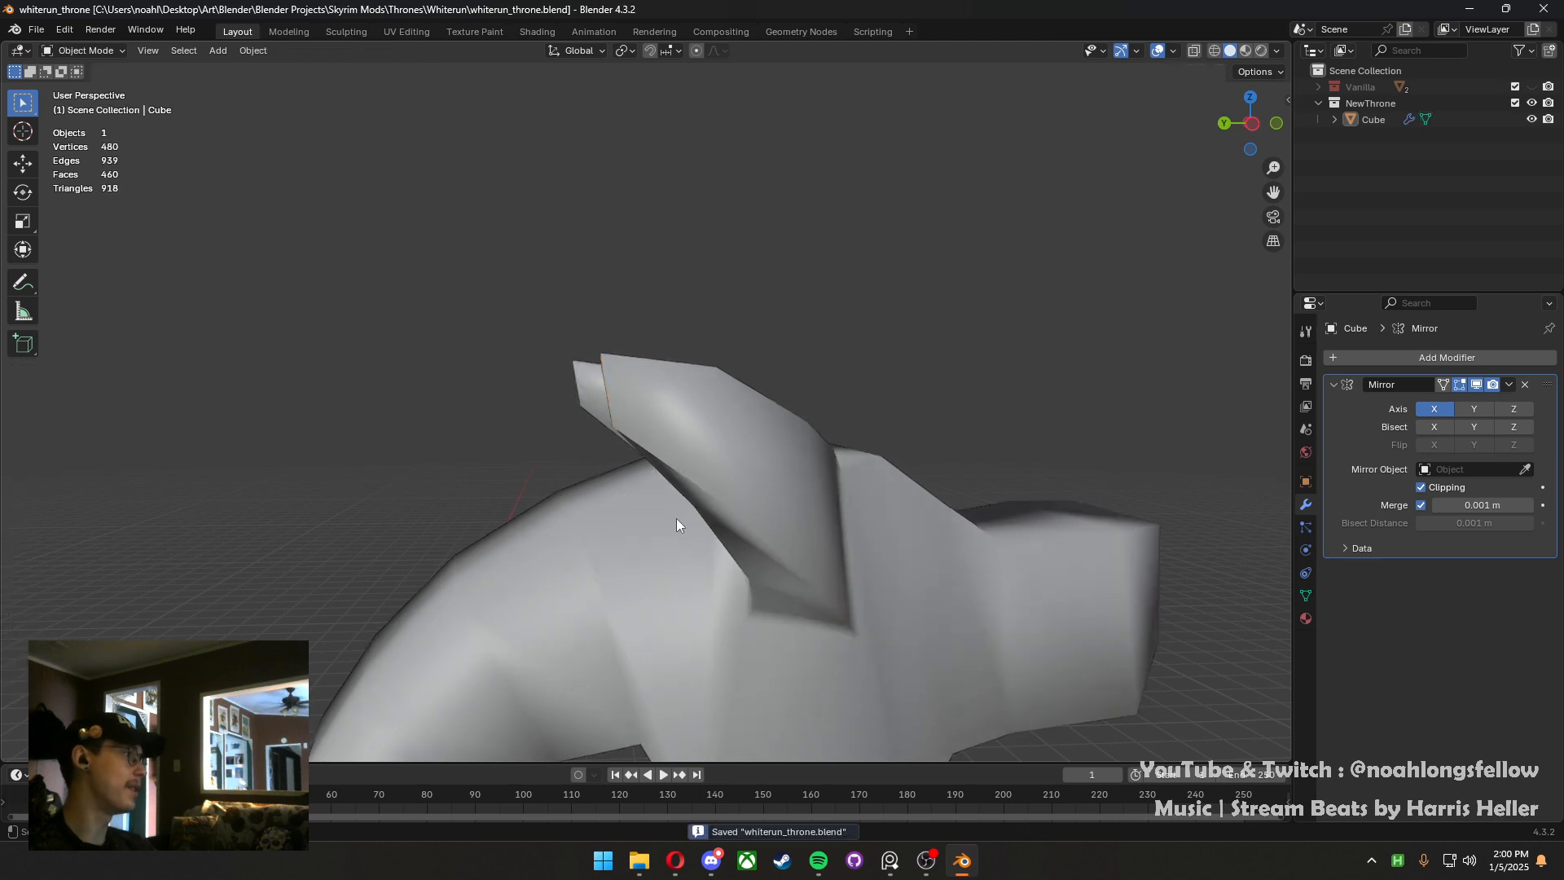
# Save the file, and add a scaled-up edge loop near the tip of the dragon head's snout
pyautogui.moveTo(663, 518); pyautogui.dragTo(583, 550, button='middle')
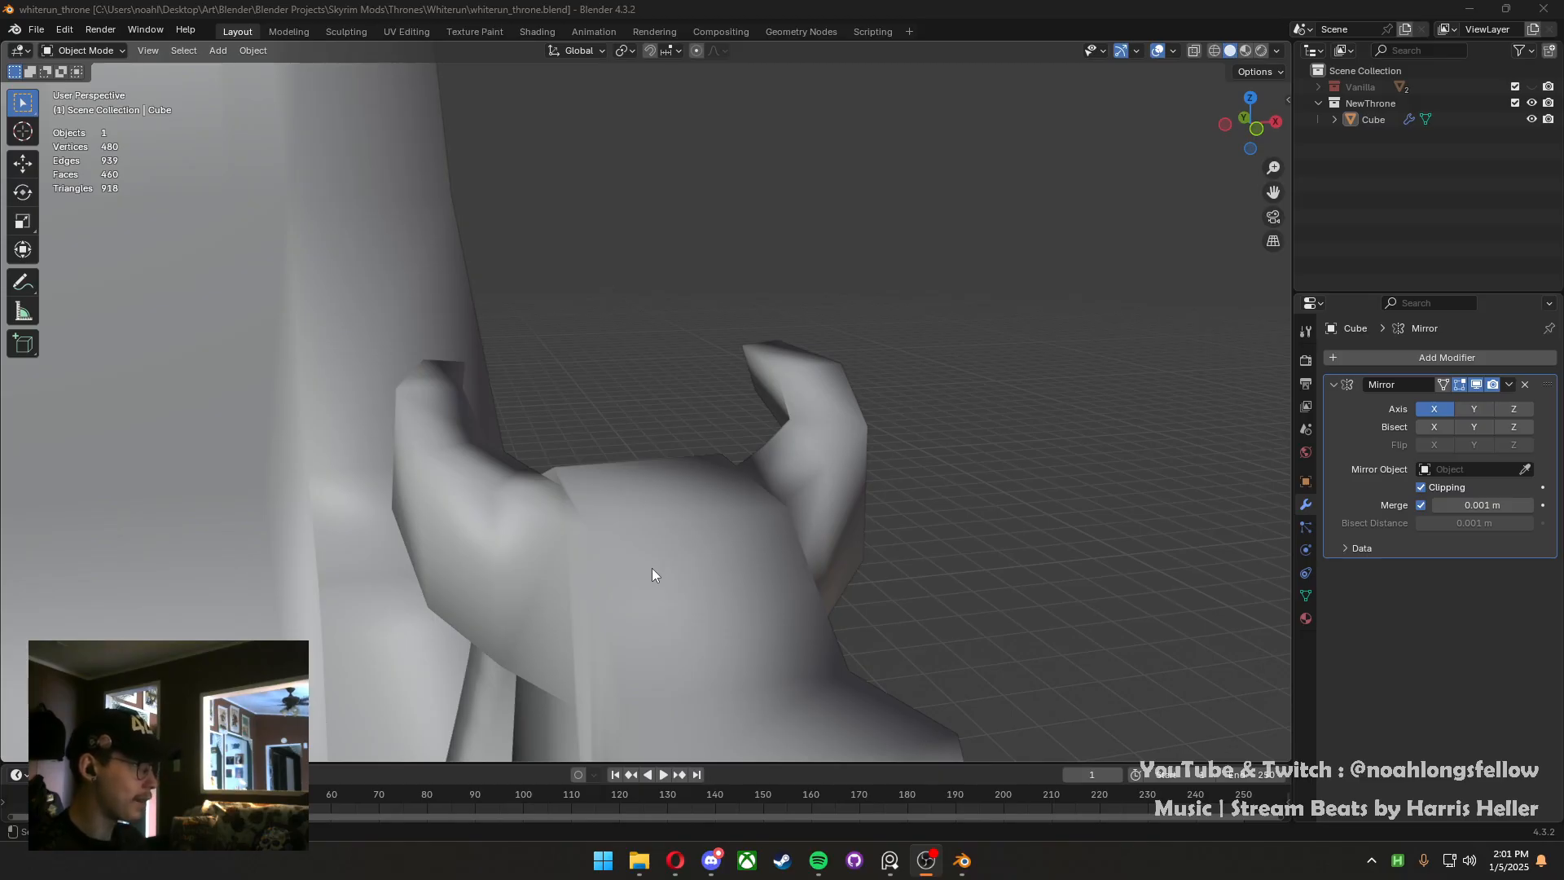
pyautogui.scroll(-5, 743, 648)
pyautogui.moveTo(723, 648); pyautogui.dragTo(661, 624, button='middle')
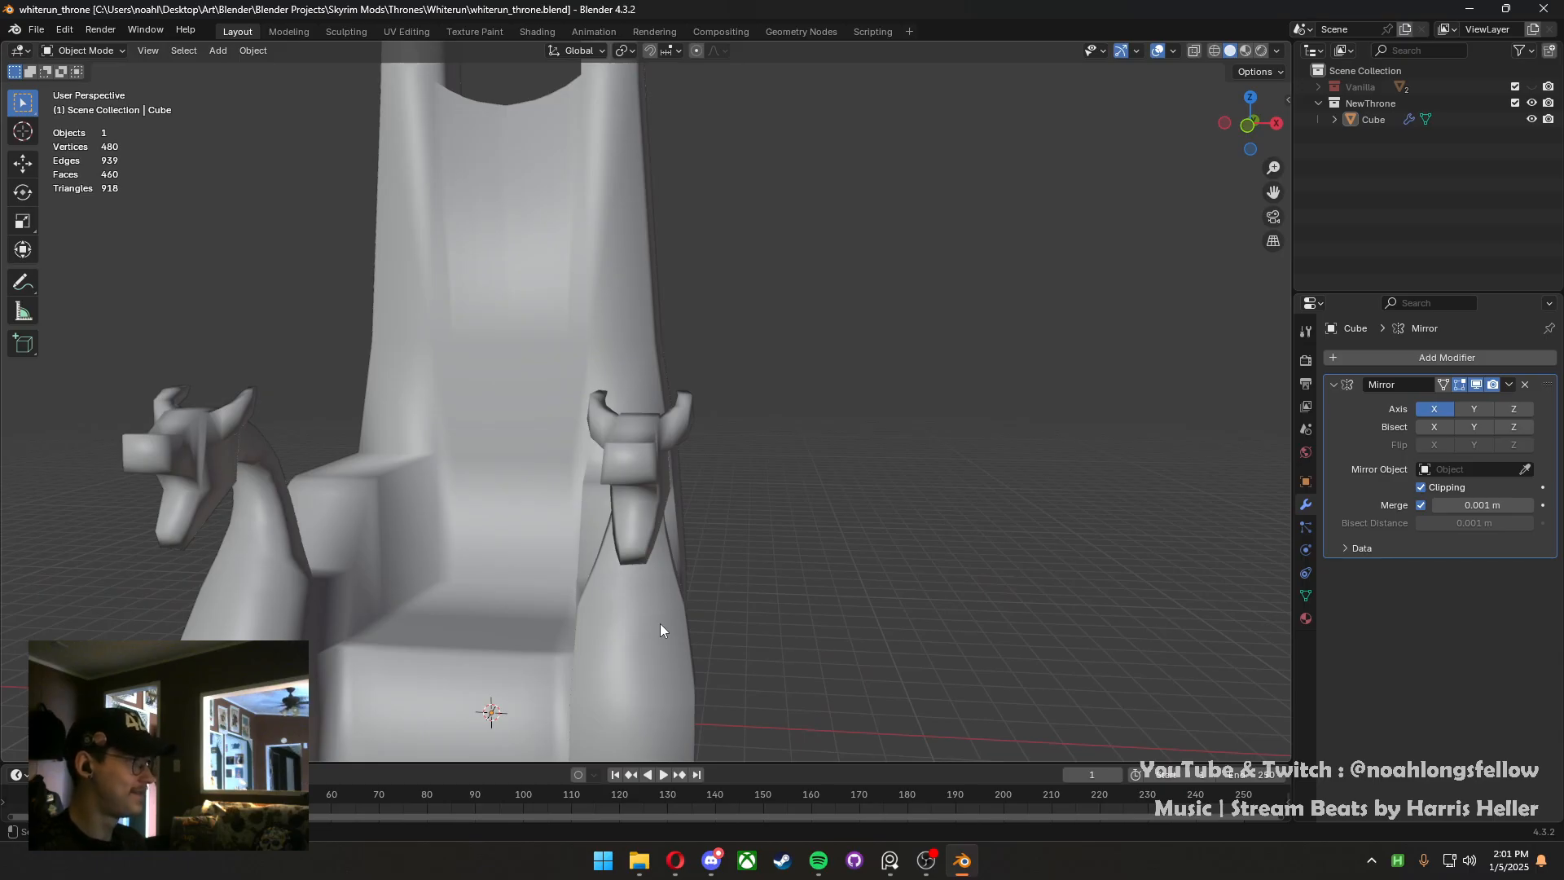
pyautogui.moveTo(659, 624); pyautogui.dragTo(713, 330, button='middle')
pyautogui.press('Tab')
pyautogui.hotkey('ctrl', 's')
pyautogui.hotkey('ctrl', 'r')
pyautogui.click(657, 261)
pyautogui.press('s')
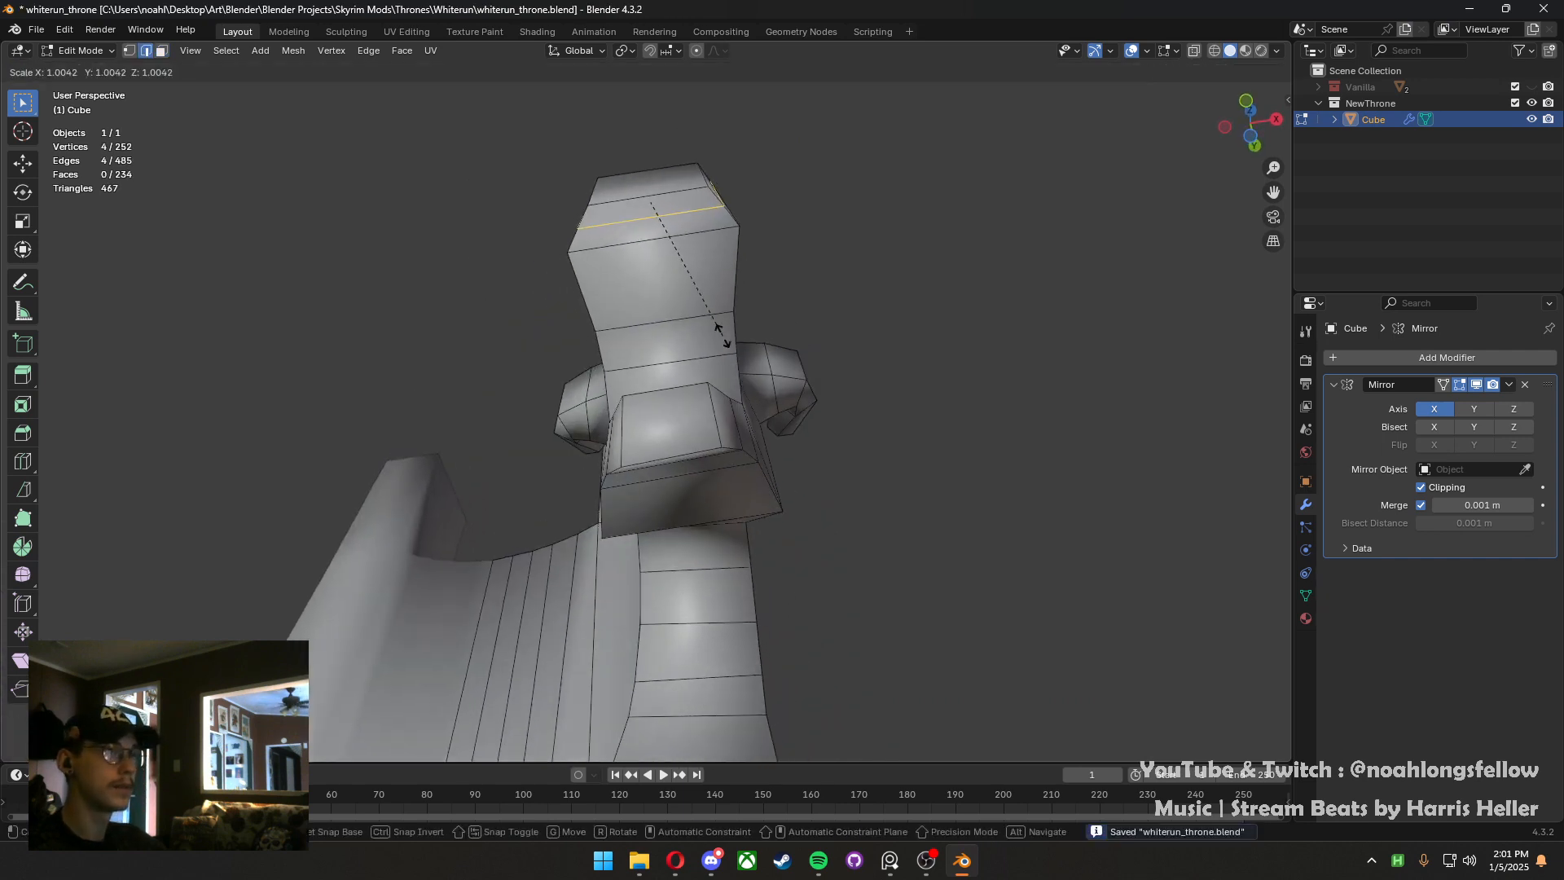
pyautogui.click(763, 413)
# Select the three stacked faces at the back of the dragon's open mouth and inset them together
pyautogui.moveTo(744, 412); pyautogui.dragTo(635, 542, button='middle')
pyautogui.press('3')
pyautogui.click(636, 542)
pyautogui.keyDown('shift'); pyautogui.click(662, 476); pyautogui.keyUp('shift')
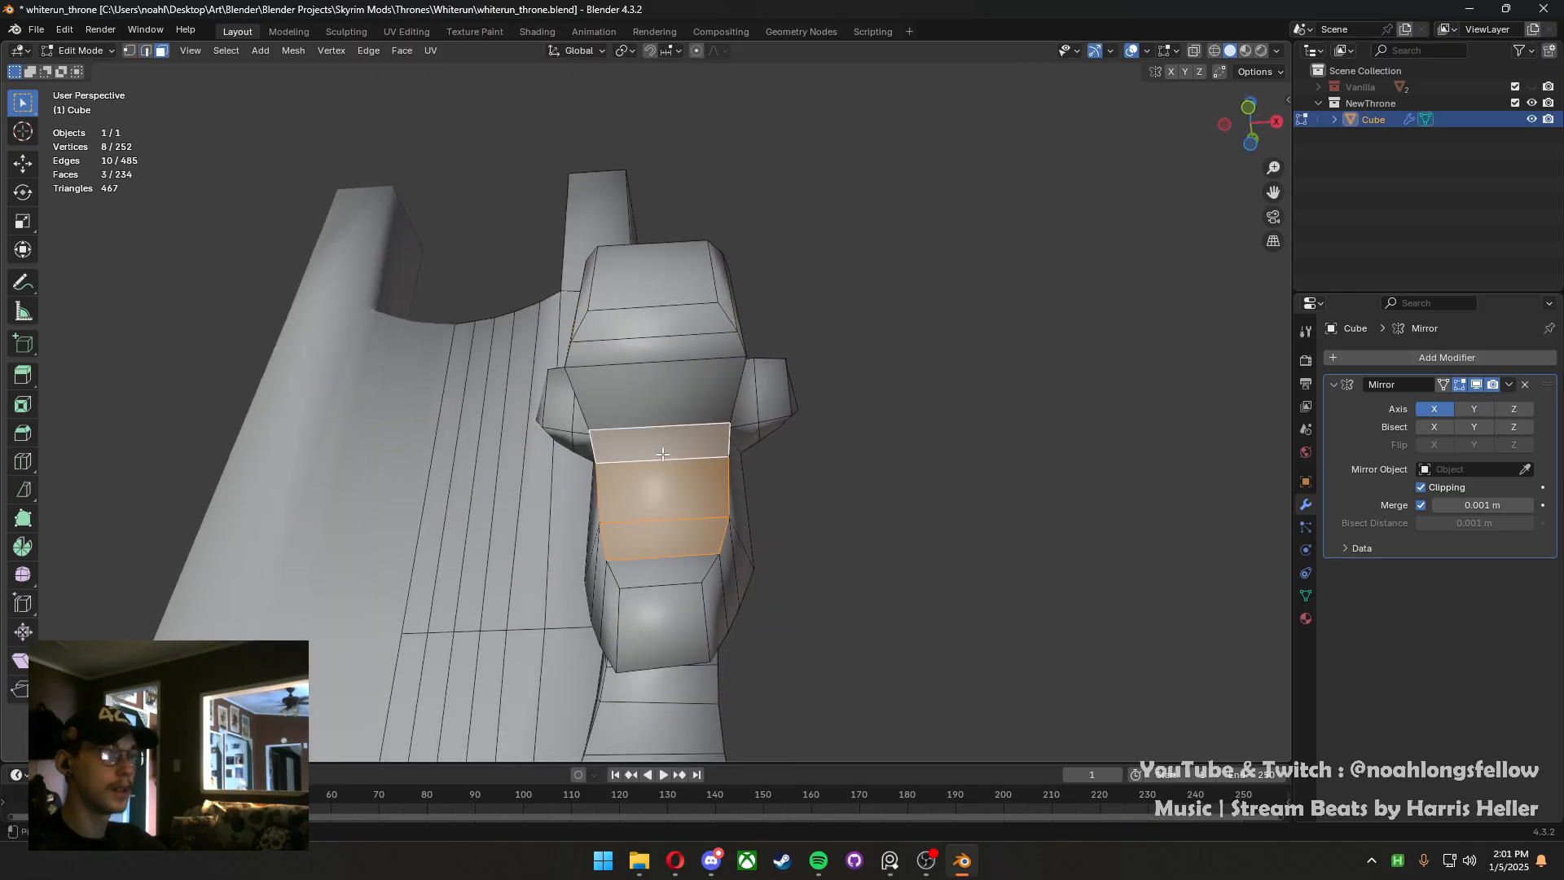
pyautogui.moveTo(663, 476); pyautogui.dragTo(782, 576, button='middle')
pyautogui.press('i')
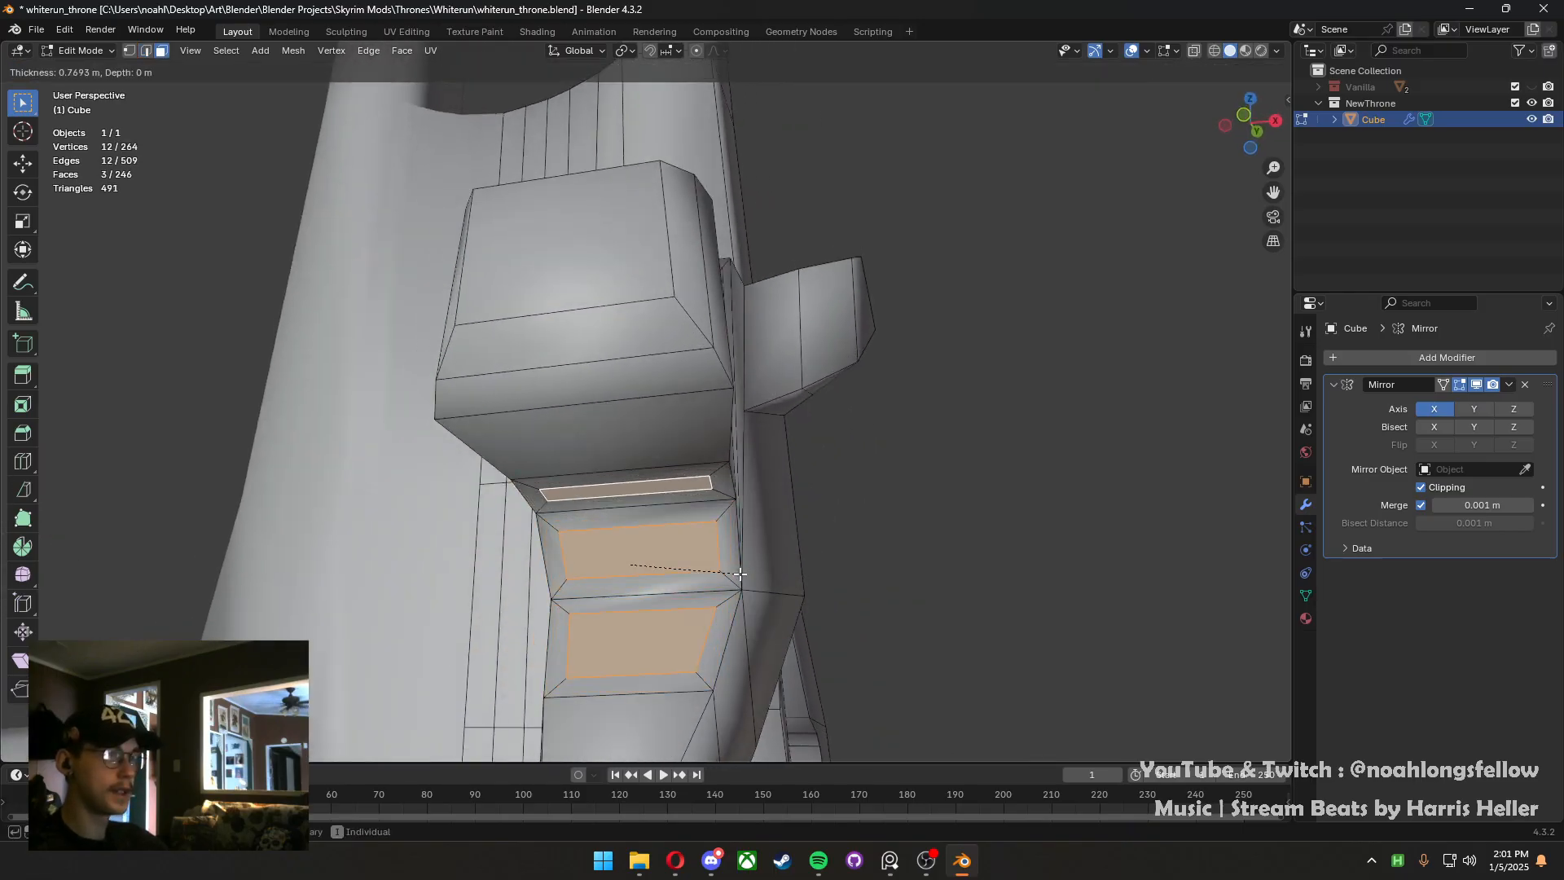
pyautogui.press('i')
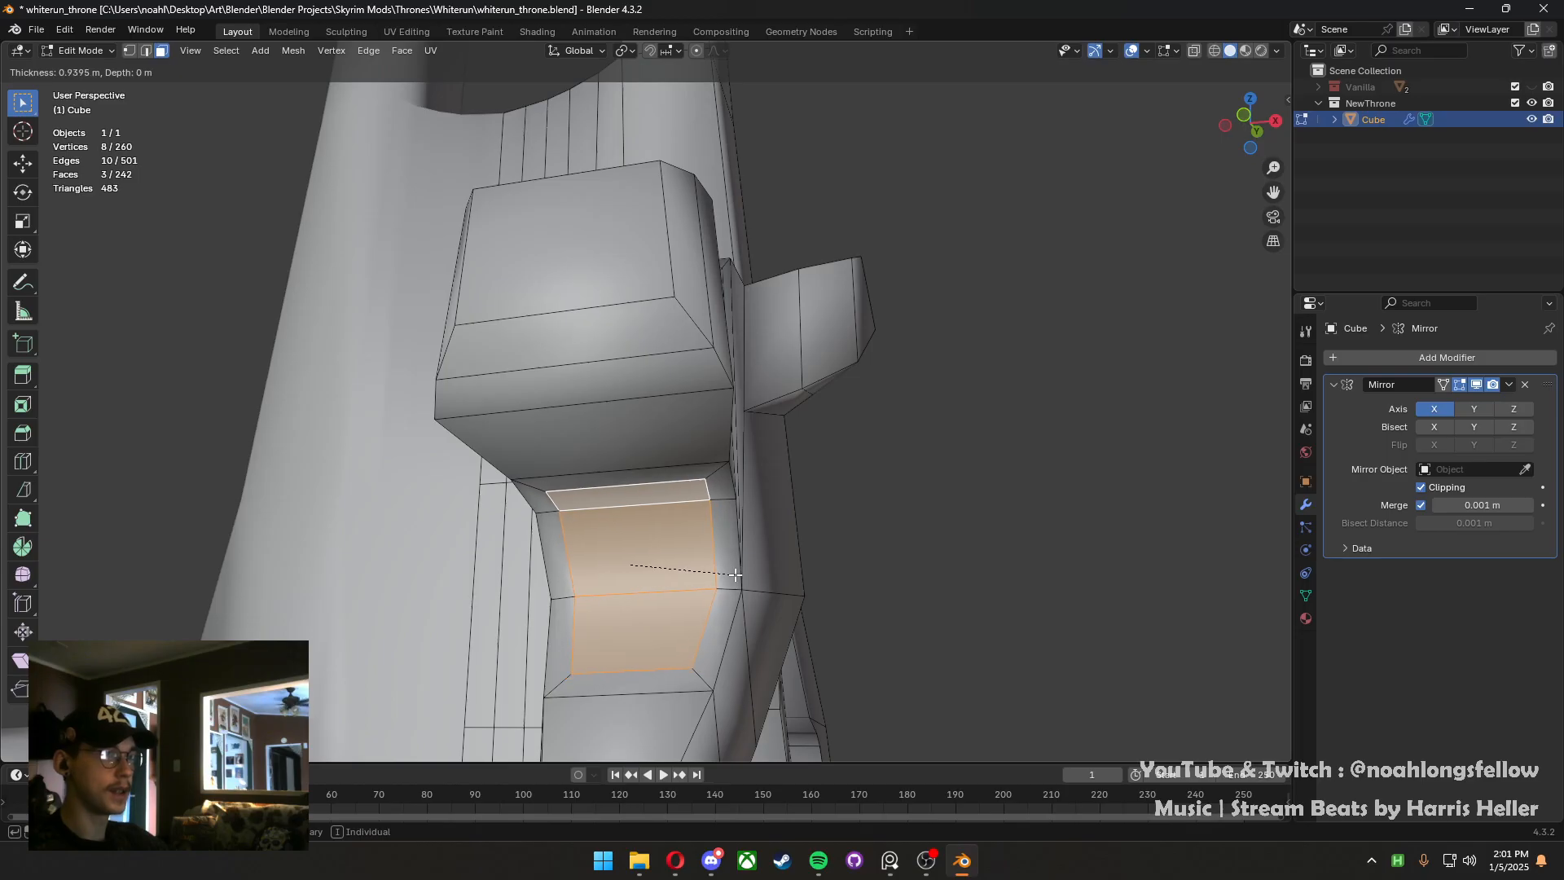
pyautogui.click(733, 578)
# Scale the inset mouth faces along X into a narrow central strip for the tongue
pyautogui.moveTo(733, 578); pyautogui.dragTo(754, 585, button='middle')
pyautogui.press('s')
pyautogui.press('x')
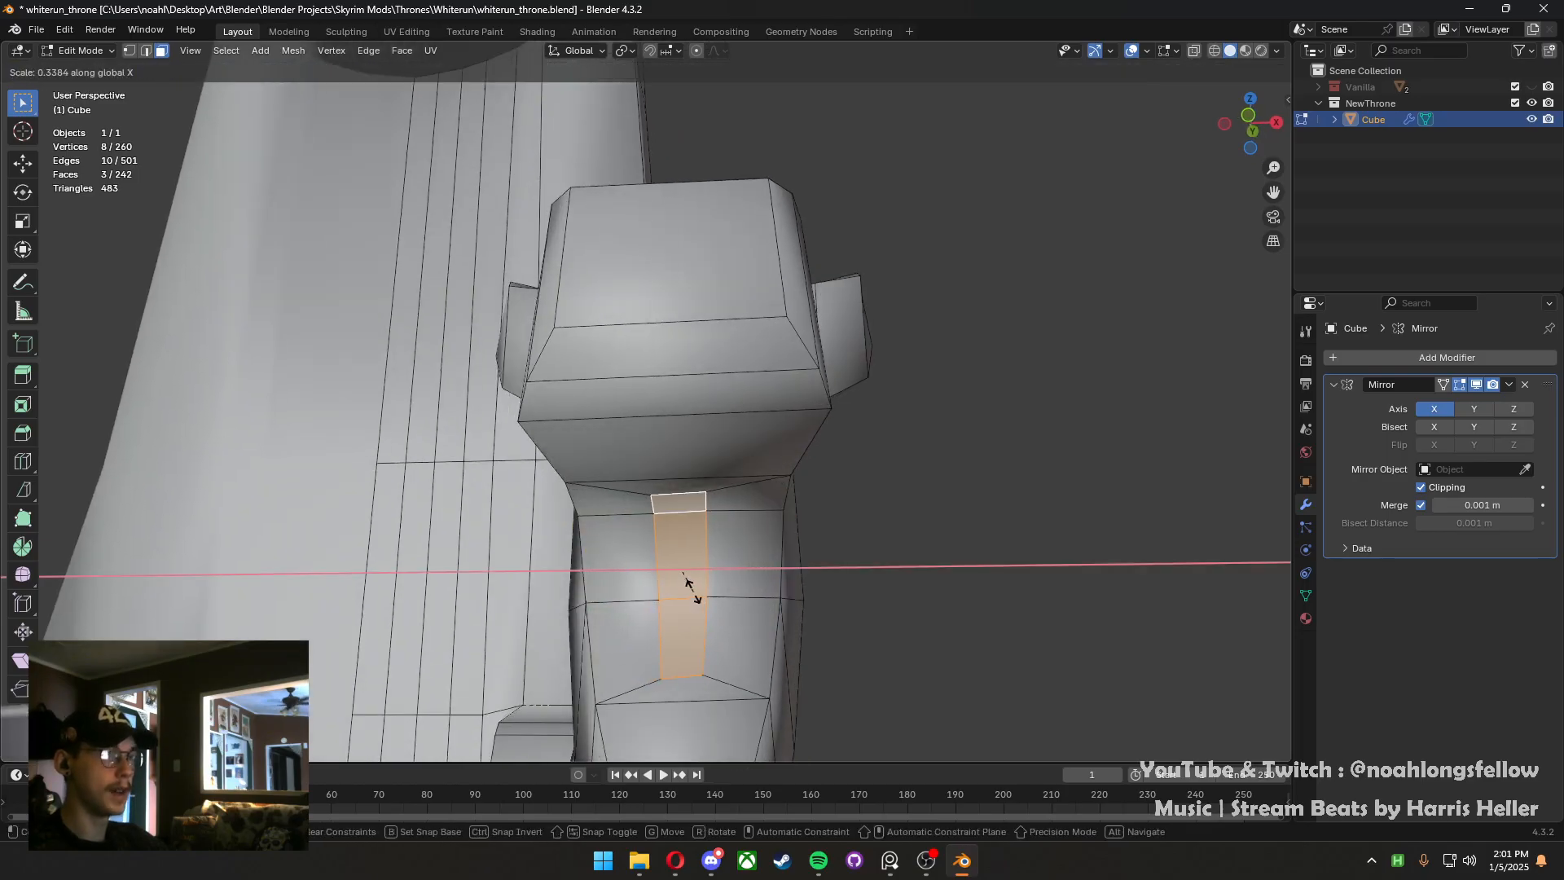
pyautogui.click(690, 592)
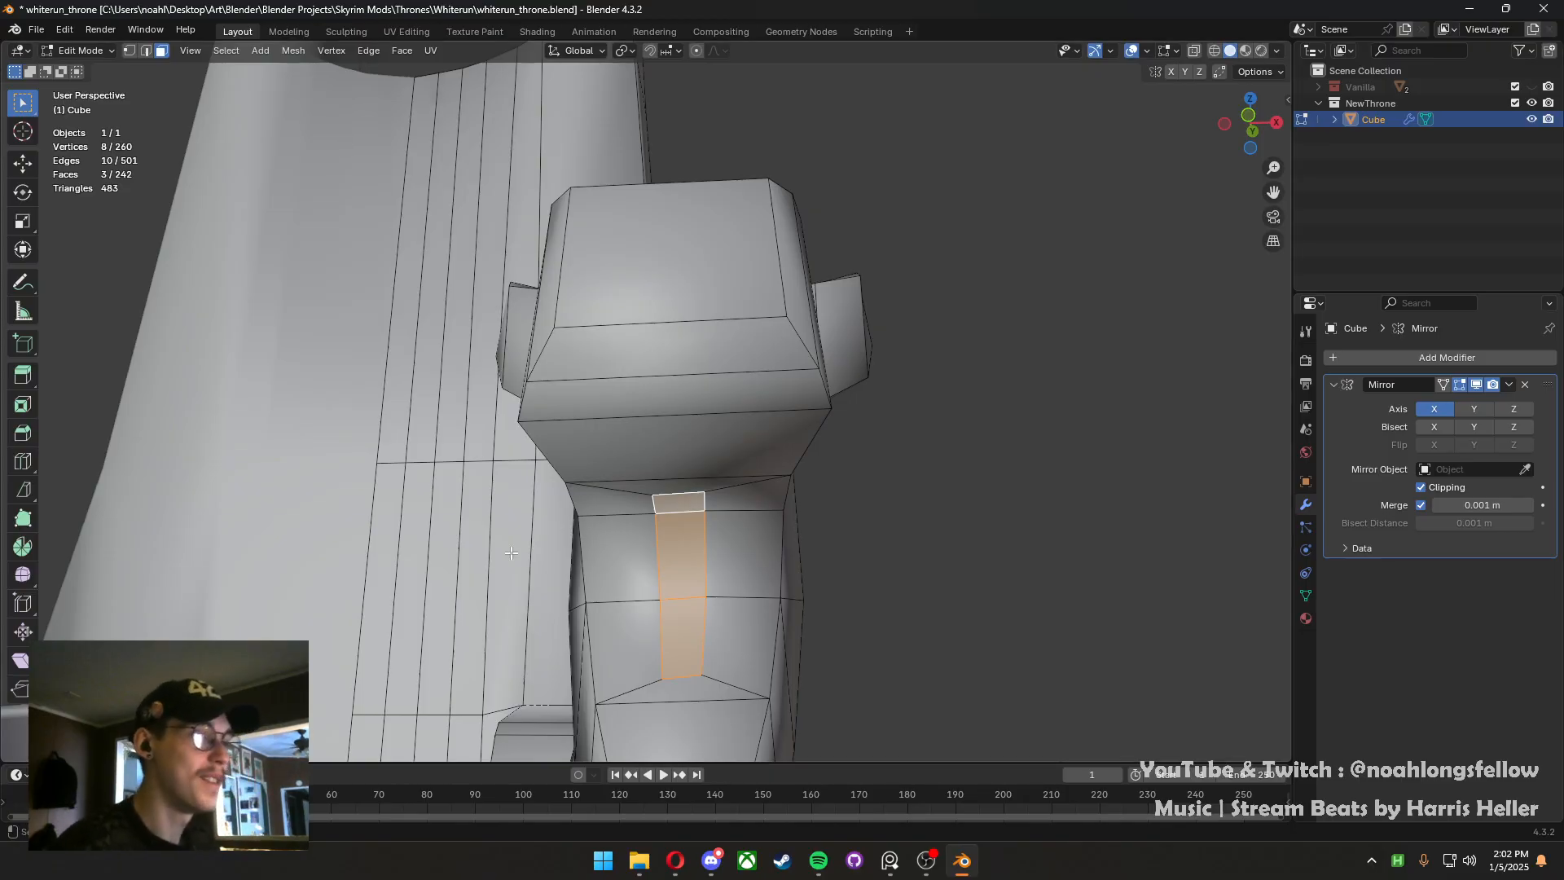
pyautogui.moveTo(729, 631); pyautogui.dragTo(828, 609, button='middle')
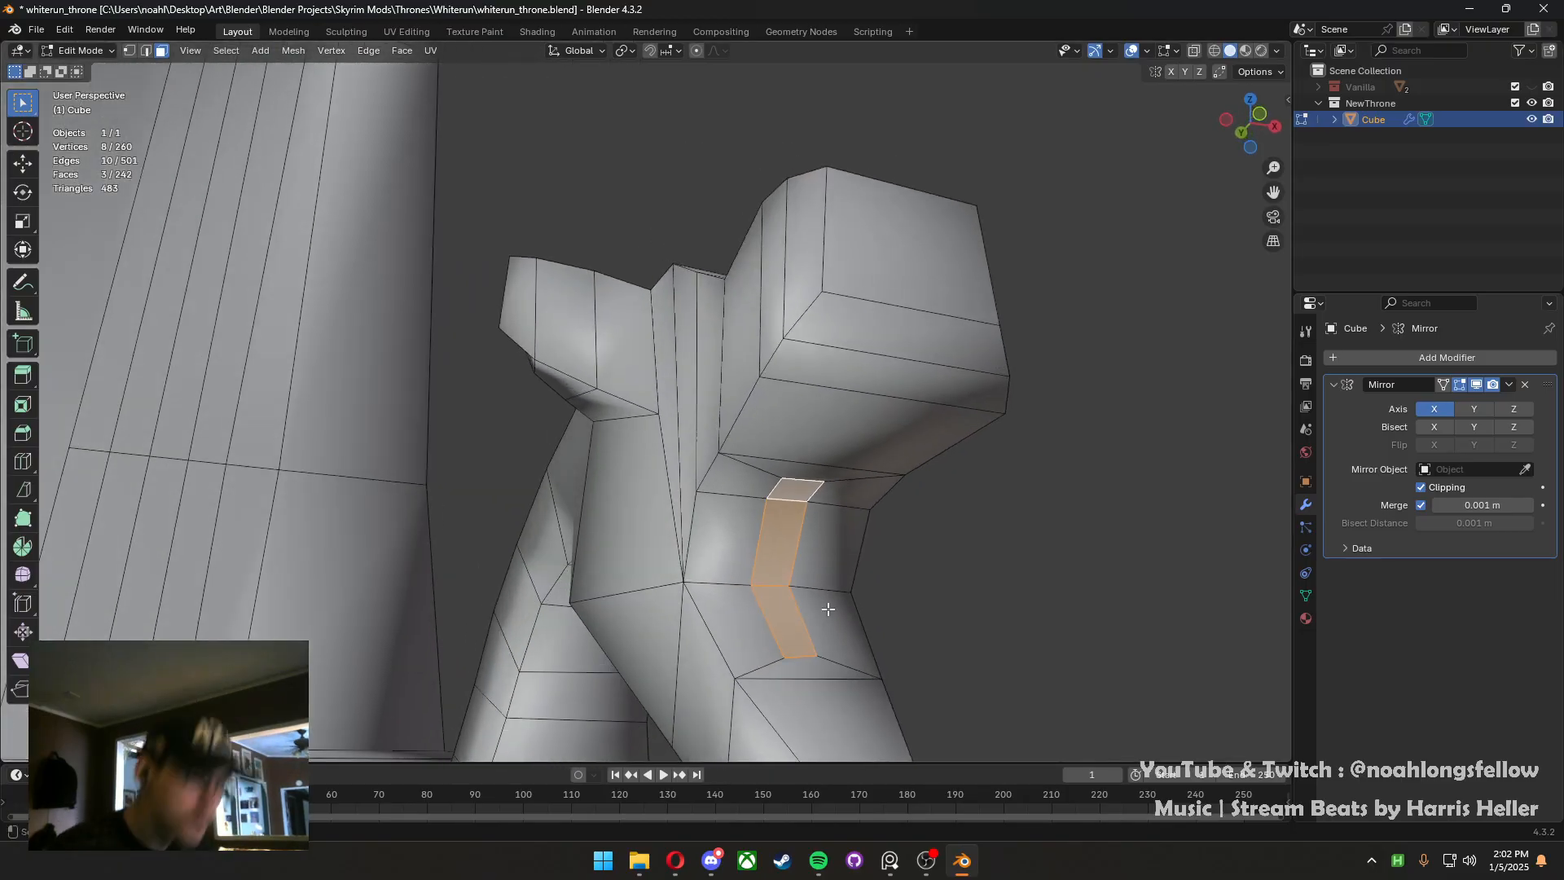
pyautogui.keyDown('shift'); pyautogui.moveTo(693, 601); pyautogui.dragTo(600, 531, button='middle'); pyautogui.keyUp('shift')
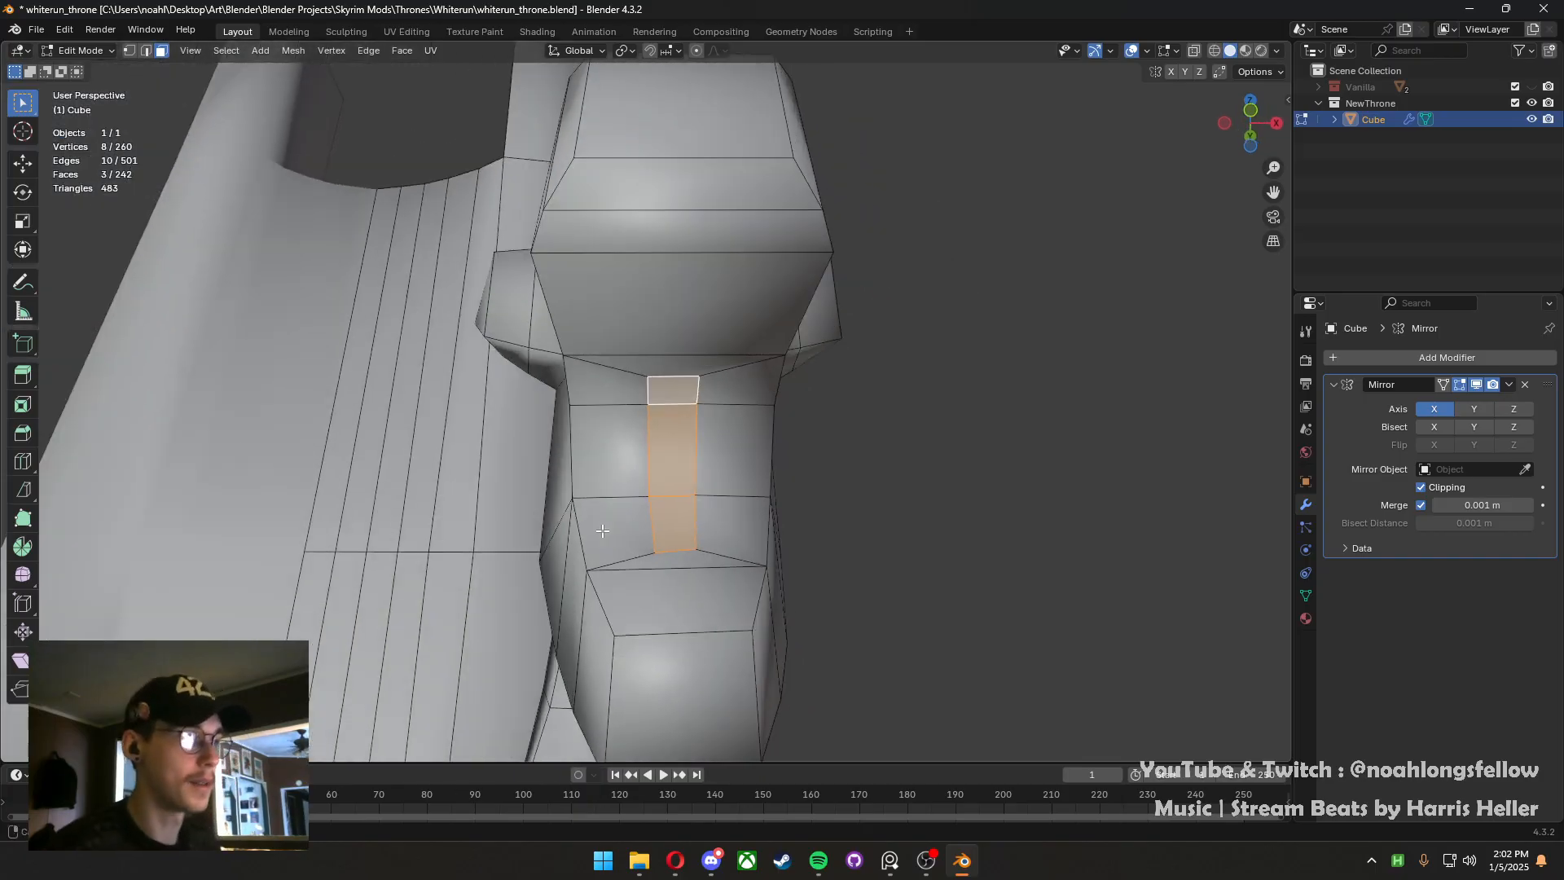
pyautogui.press('s')
pyautogui.press('x')
pyautogui.click(640, 611)
# Extrude the narrow strip of faces out of the mouth to form the dragon's tongue
pyautogui.moveTo(640, 611); pyautogui.dragTo(696, 480, button='middle')
pyautogui.press('e')
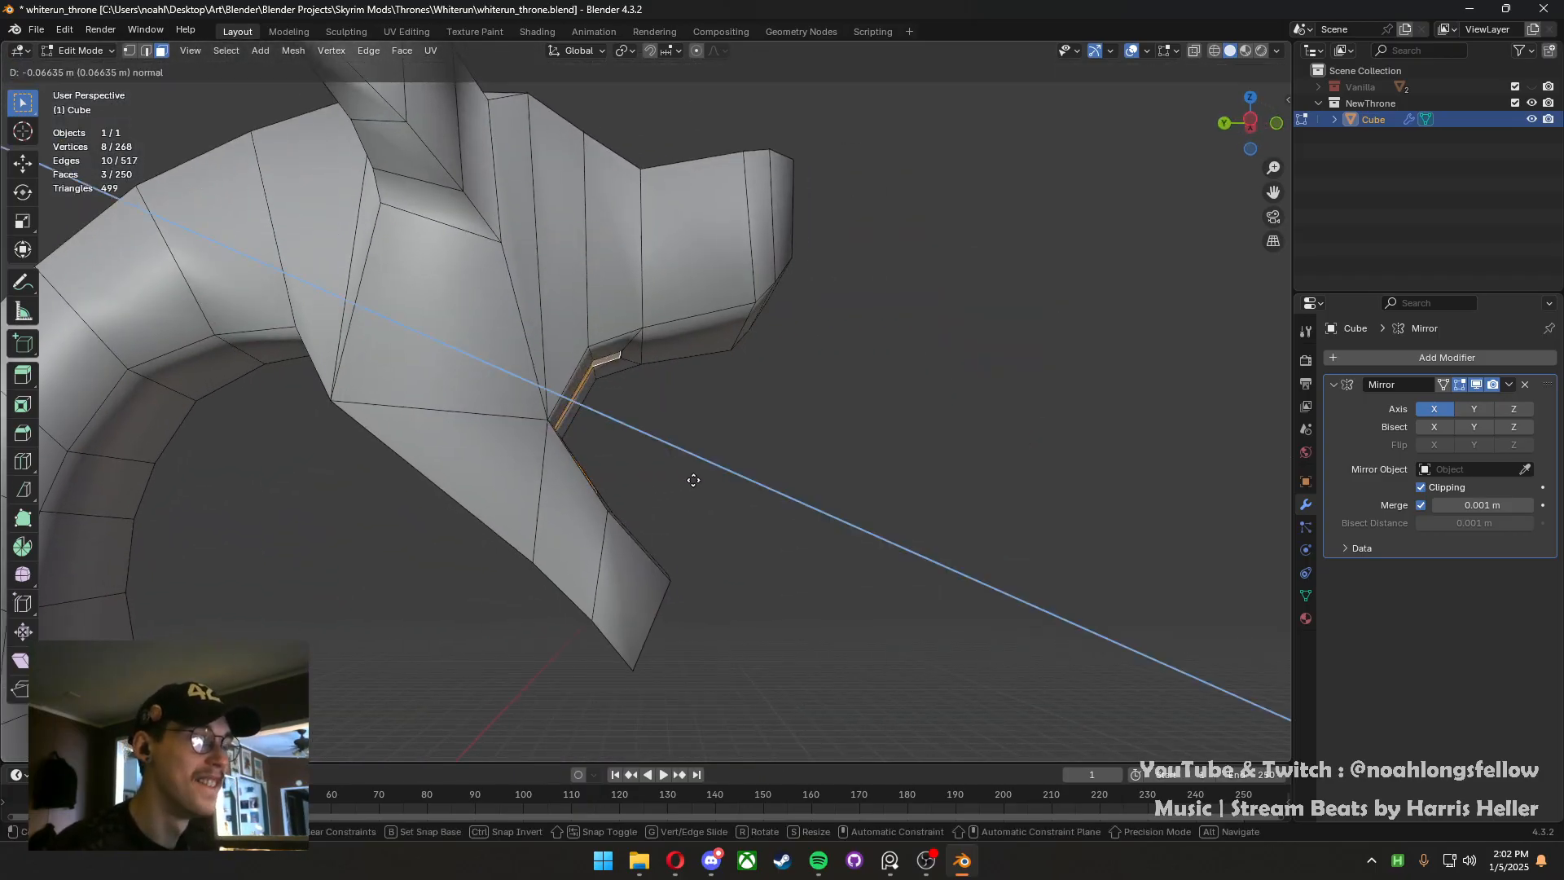
pyautogui.click(792, 538)
pyautogui.moveTo(792, 538); pyautogui.dragTo(767, 547, button='middle')
# Select the middle face at the tongue's front end and move it outward and down in left side view
pyautogui.press('2')
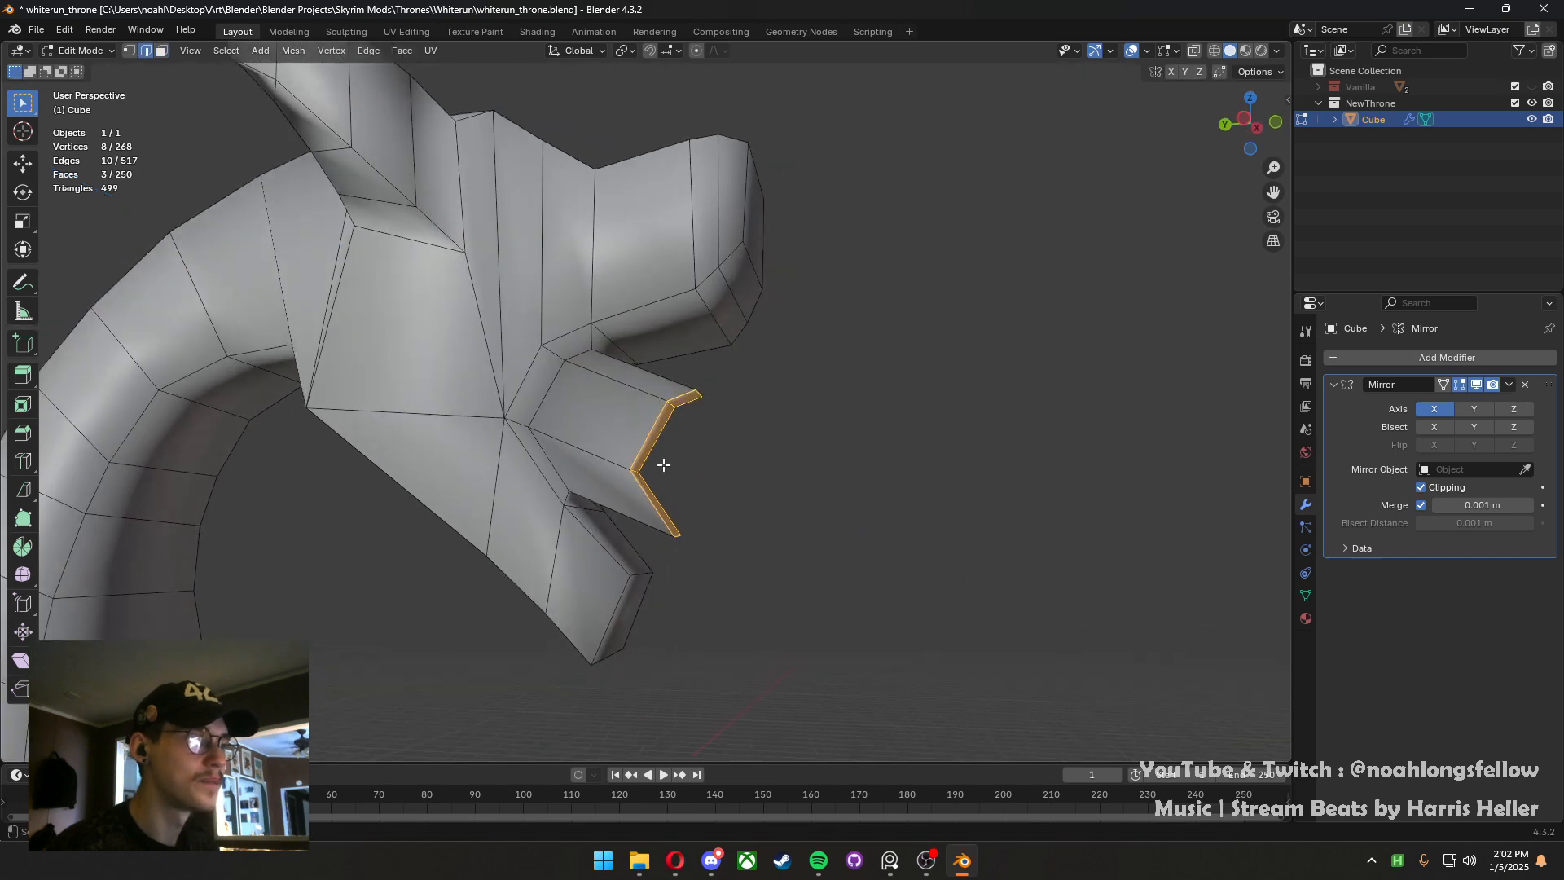
pyautogui.click(650, 450)
pyautogui.press('3')
pyautogui.click(650, 447)
pyautogui.press('ctrl+KP_3')
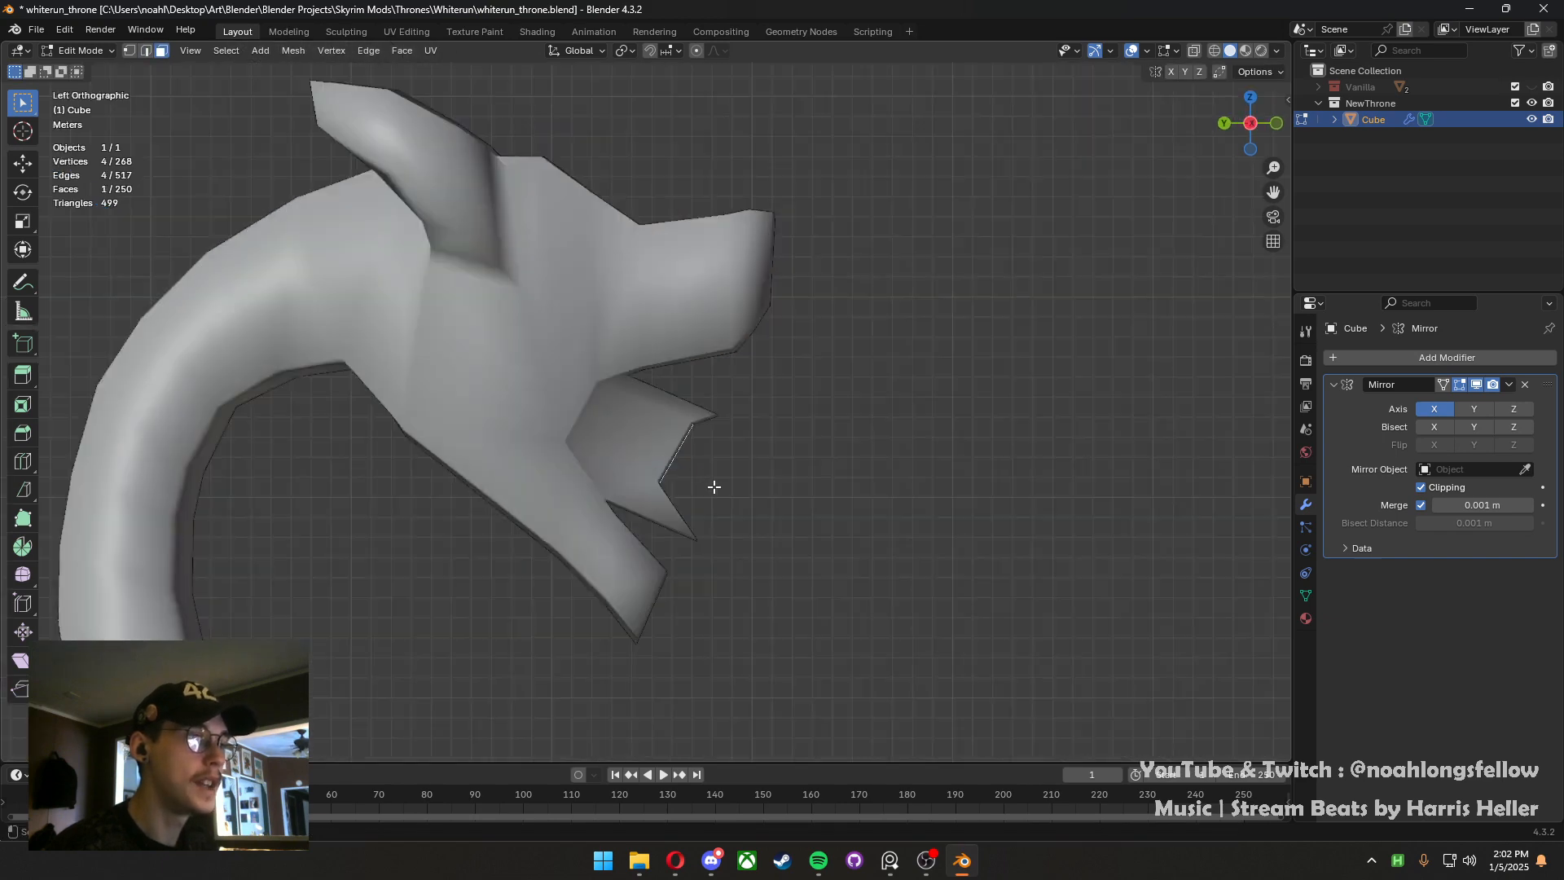
pyautogui.press('1')
pyautogui.press('g')
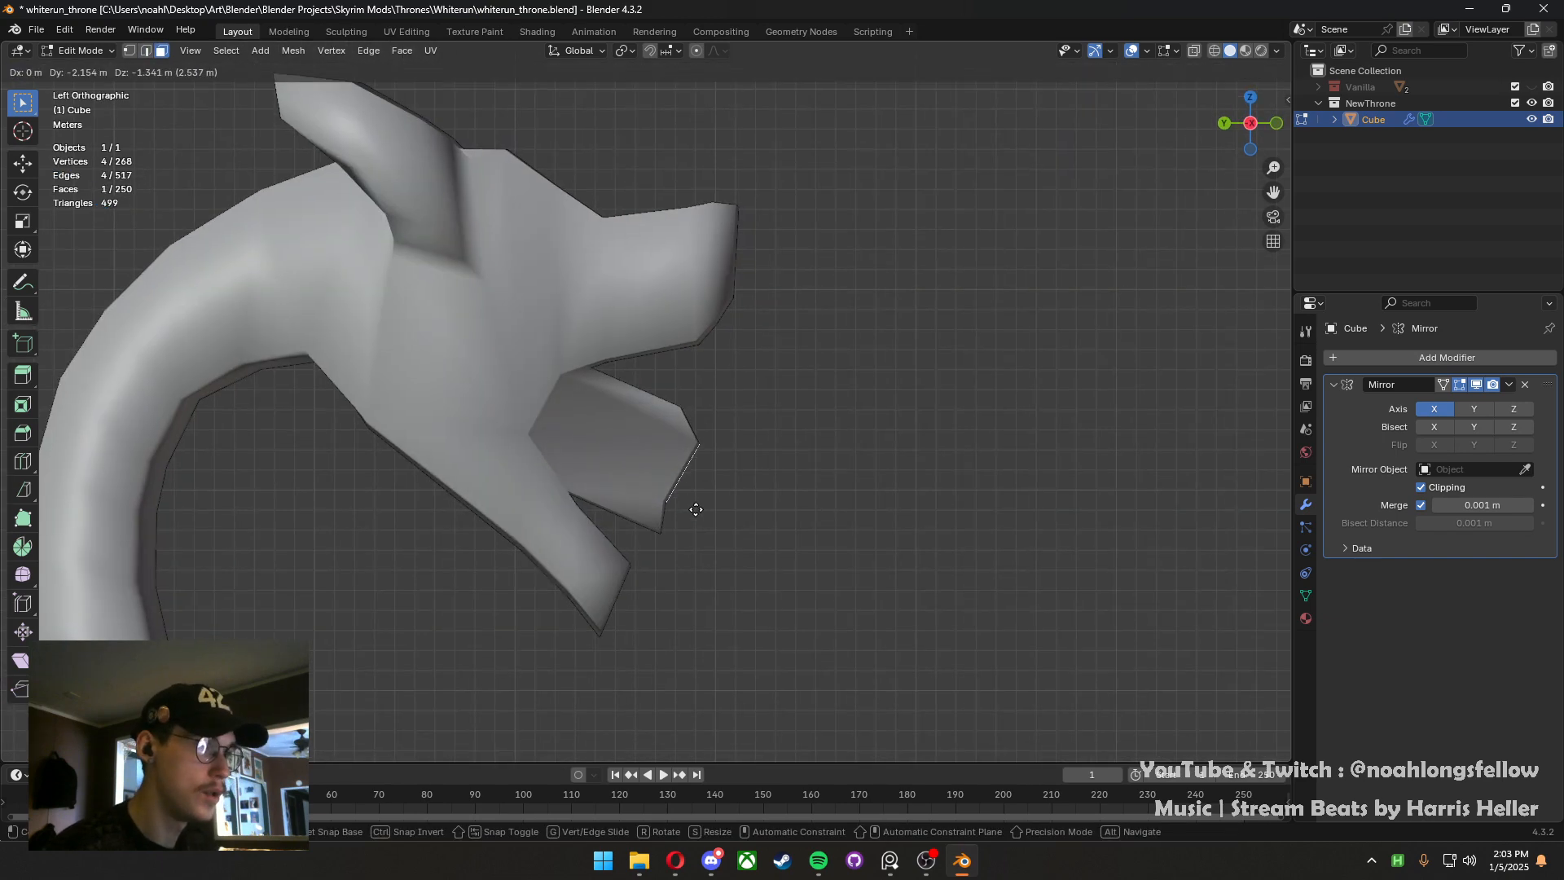
pyautogui.click(706, 492)
# Turn on X-ray, pull the tongue end's upper-middle vertices inward, and move its bottom vertices up and back
pyautogui.hotkey('alt', 'z')
pyautogui.scroll(2, 775, 474)
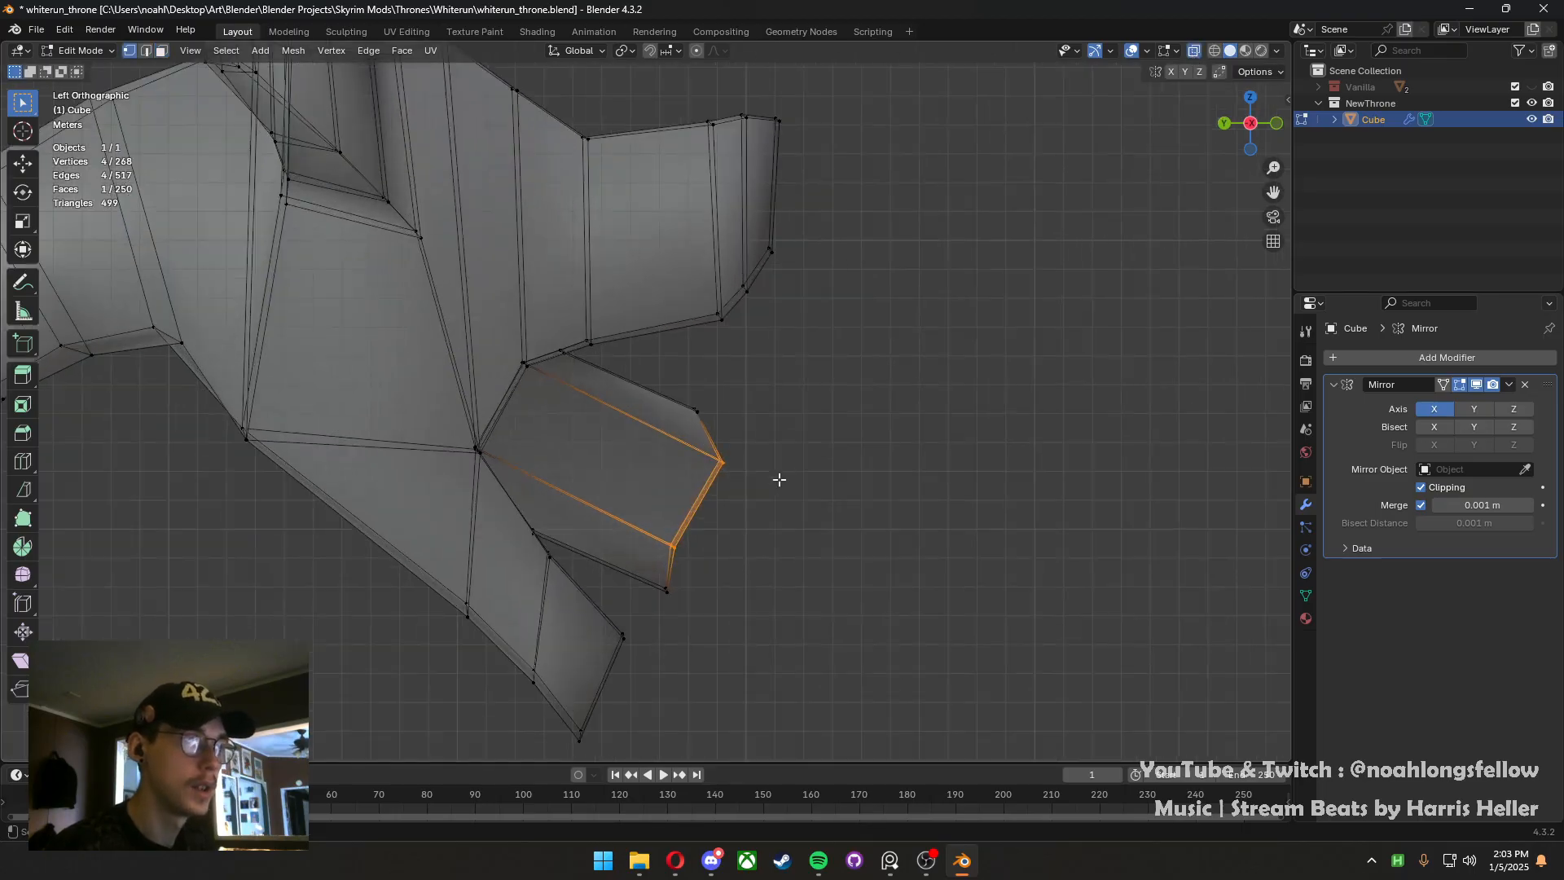
pyautogui.moveTo(769, 498); pyautogui.dragTo(717, 456)
pyautogui.press('g')
pyautogui.click(725, 465)
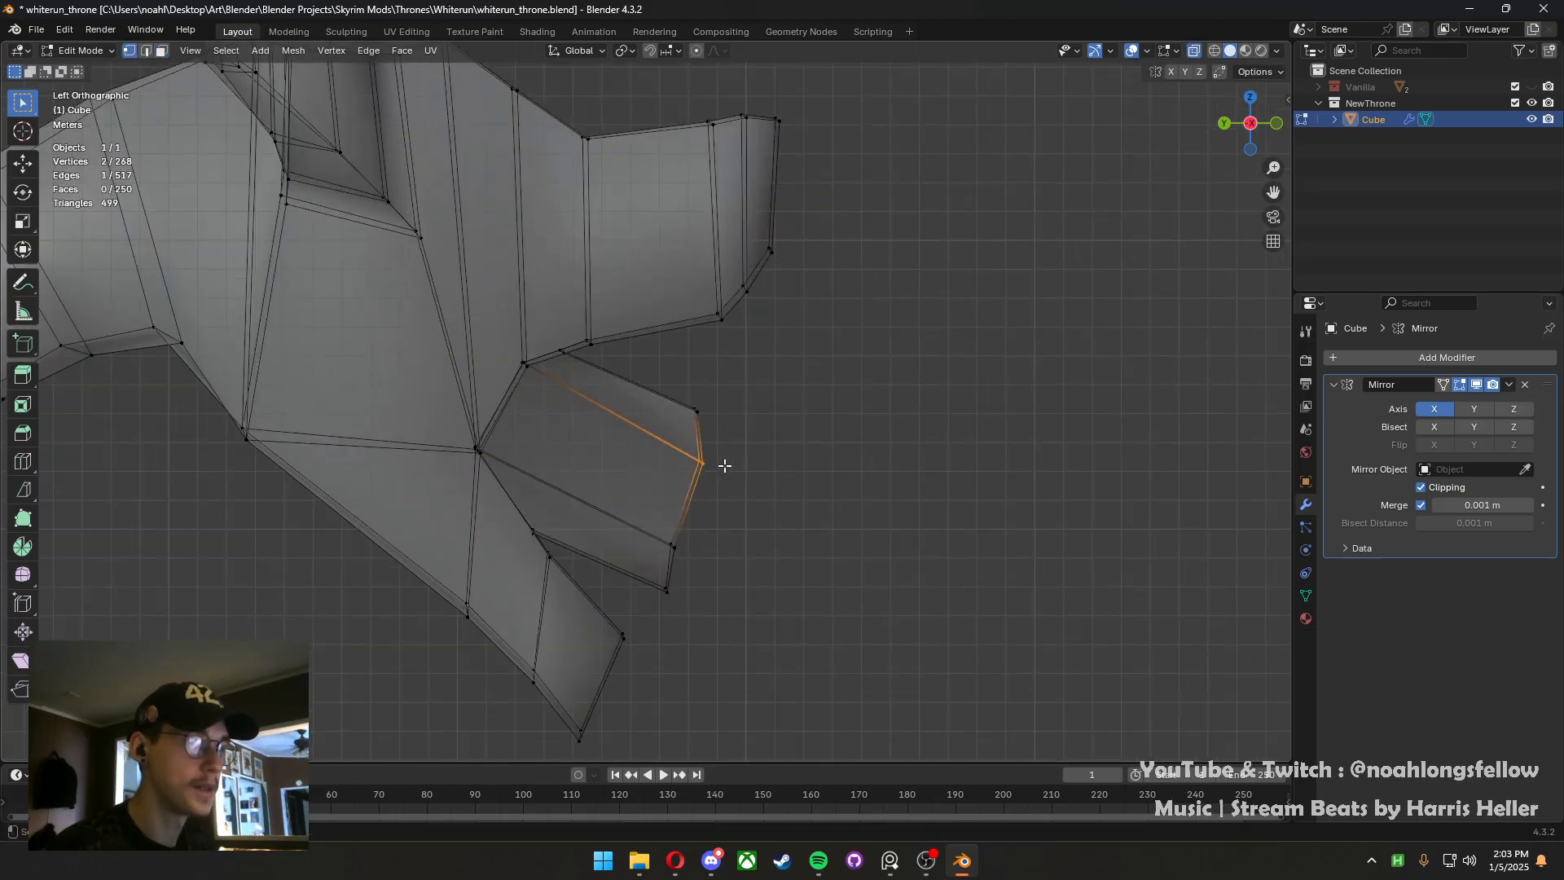
pyautogui.click(693, 563)
pyautogui.press('g')
pyautogui.click(686, 546)
pyautogui.moveTo(698, 602); pyautogui.dragTo(682, 532)
pyautogui.press('g')
pyautogui.click(616, 543)
# Reposition the lower-middle, upper-middle, top and bottom vertex pairs of the tongue's end to round off its side profile
pyautogui.press('g')
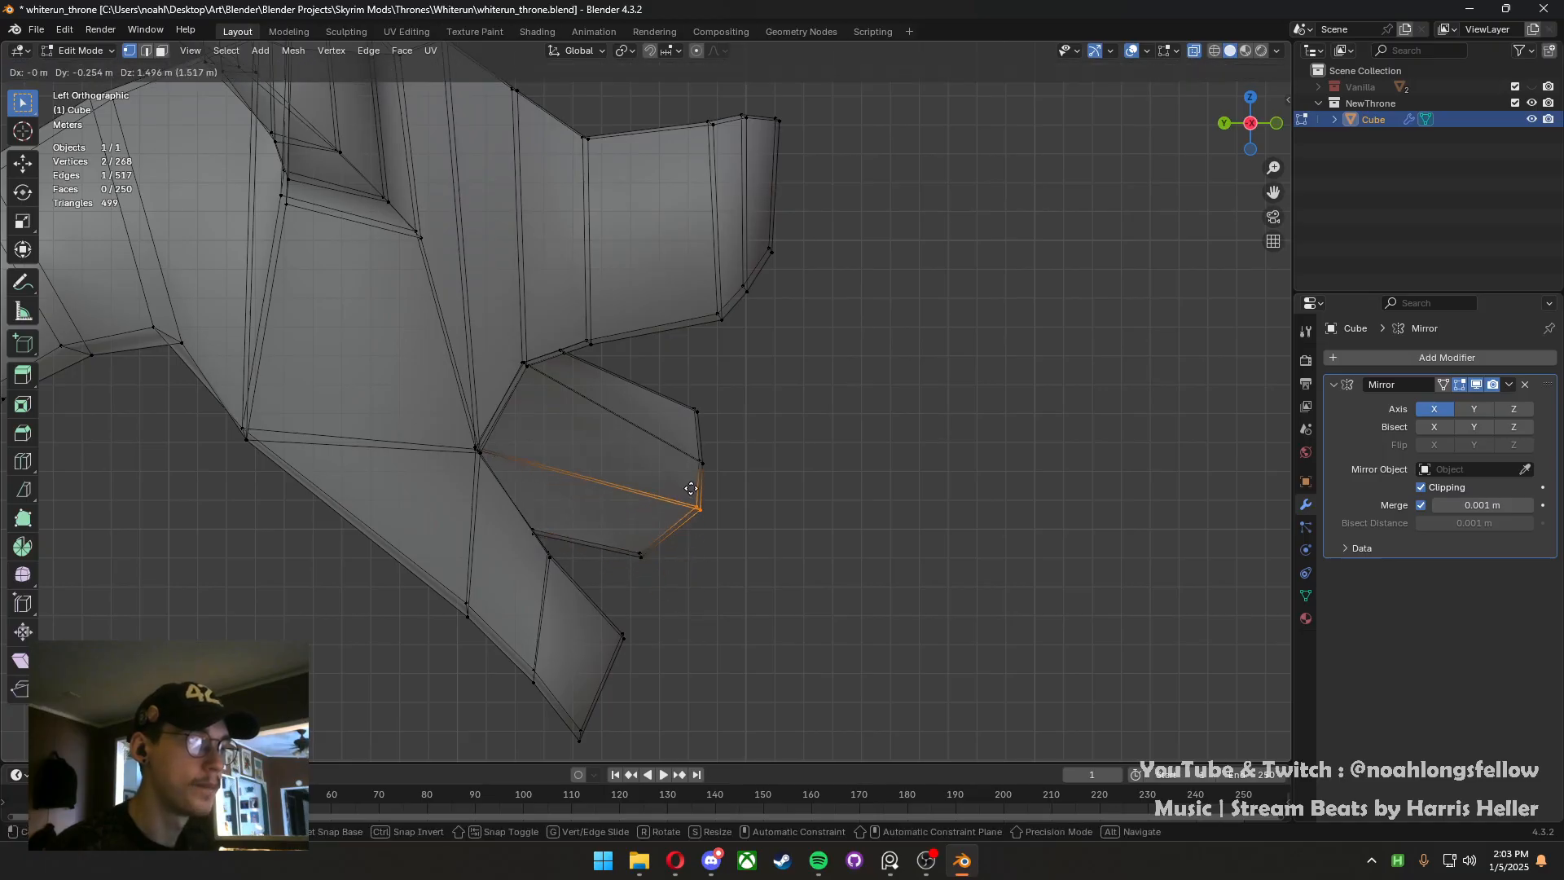
pyautogui.click(689, 479)
pyautogui.press('g')
pyautogui.click(680, 447)
pyautogui.click(697, 411)
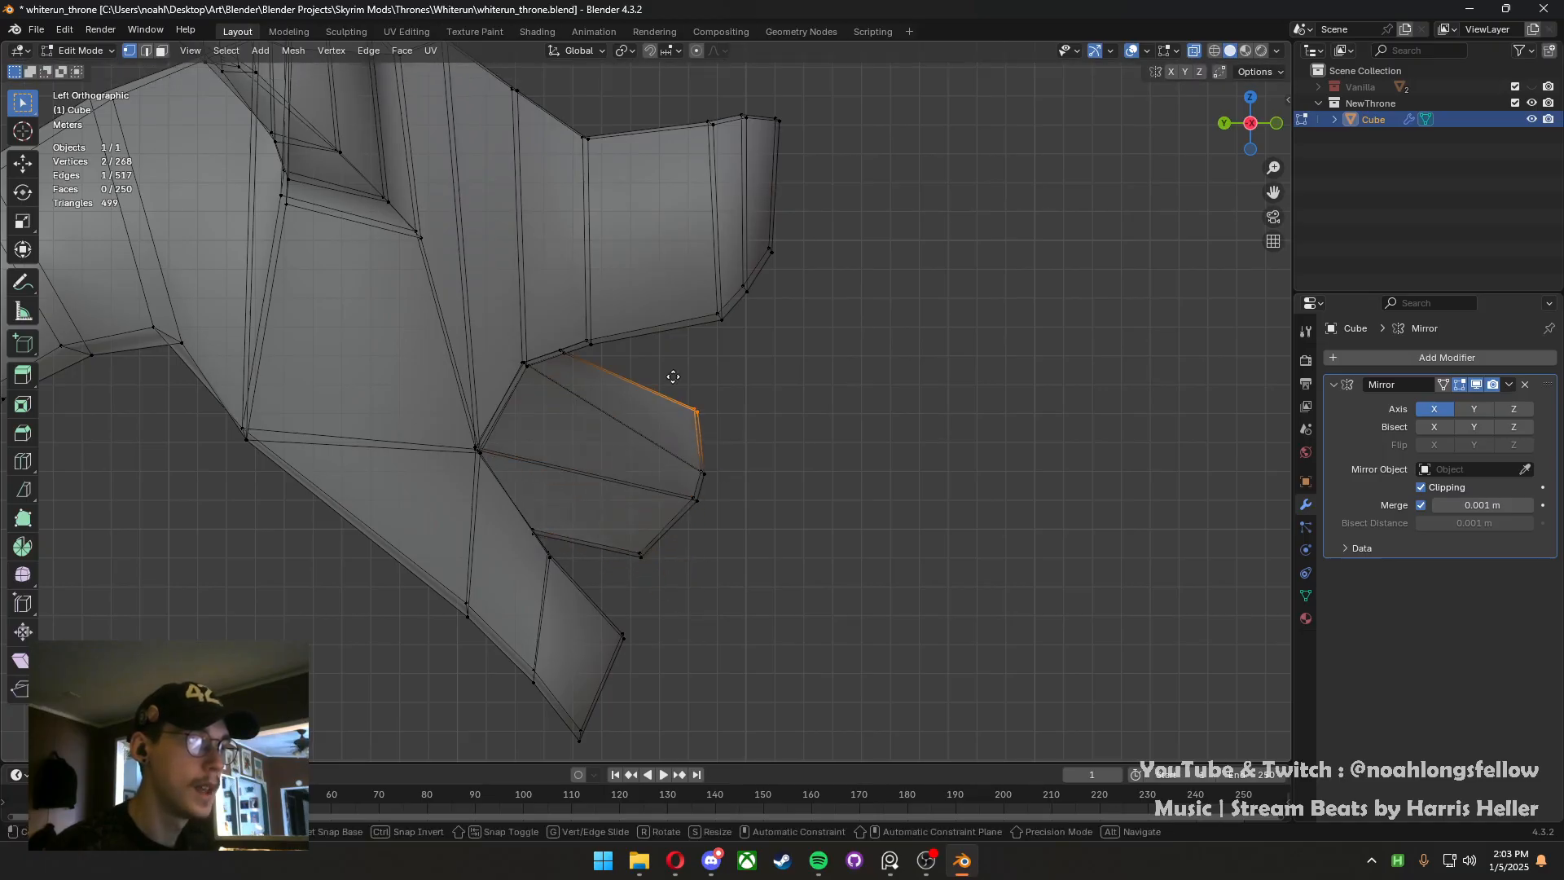
pyautogui.press('g')
pyautogui.click(677, 421)
pyautogui.click(643, 556)
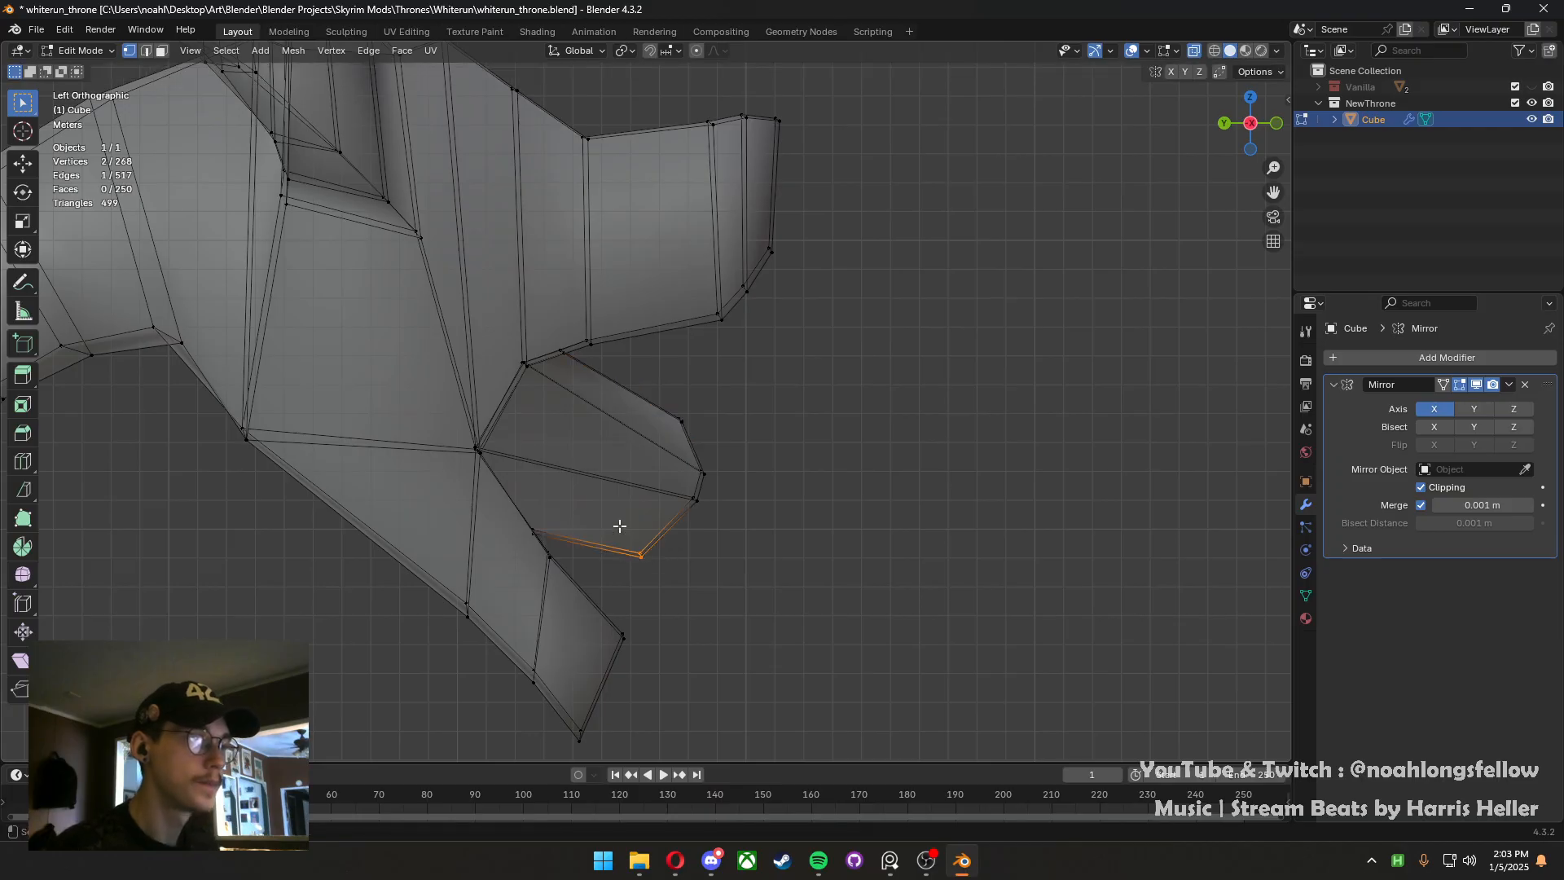
pyautogui.press('g')
pyautogui.click(642, 487)
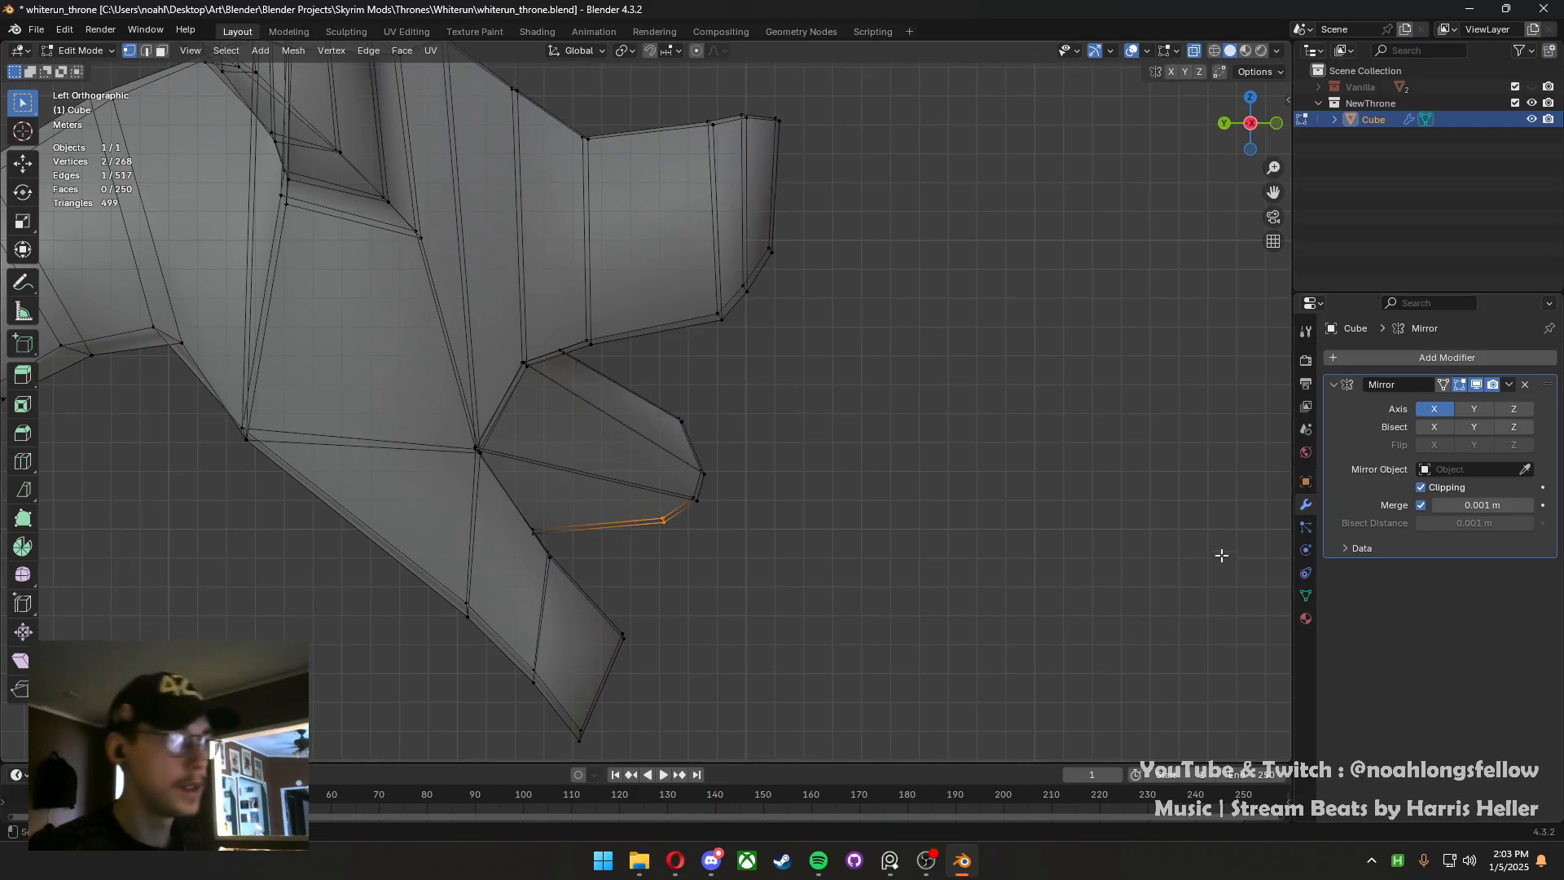
# Add an edge loop across the middle of the tongue and lower it so the tongue bends
pyautogui.hotkey('ctrl', 'r')
pyautogui.click(623, 406)
pyautogui.rightClick(624, 406)
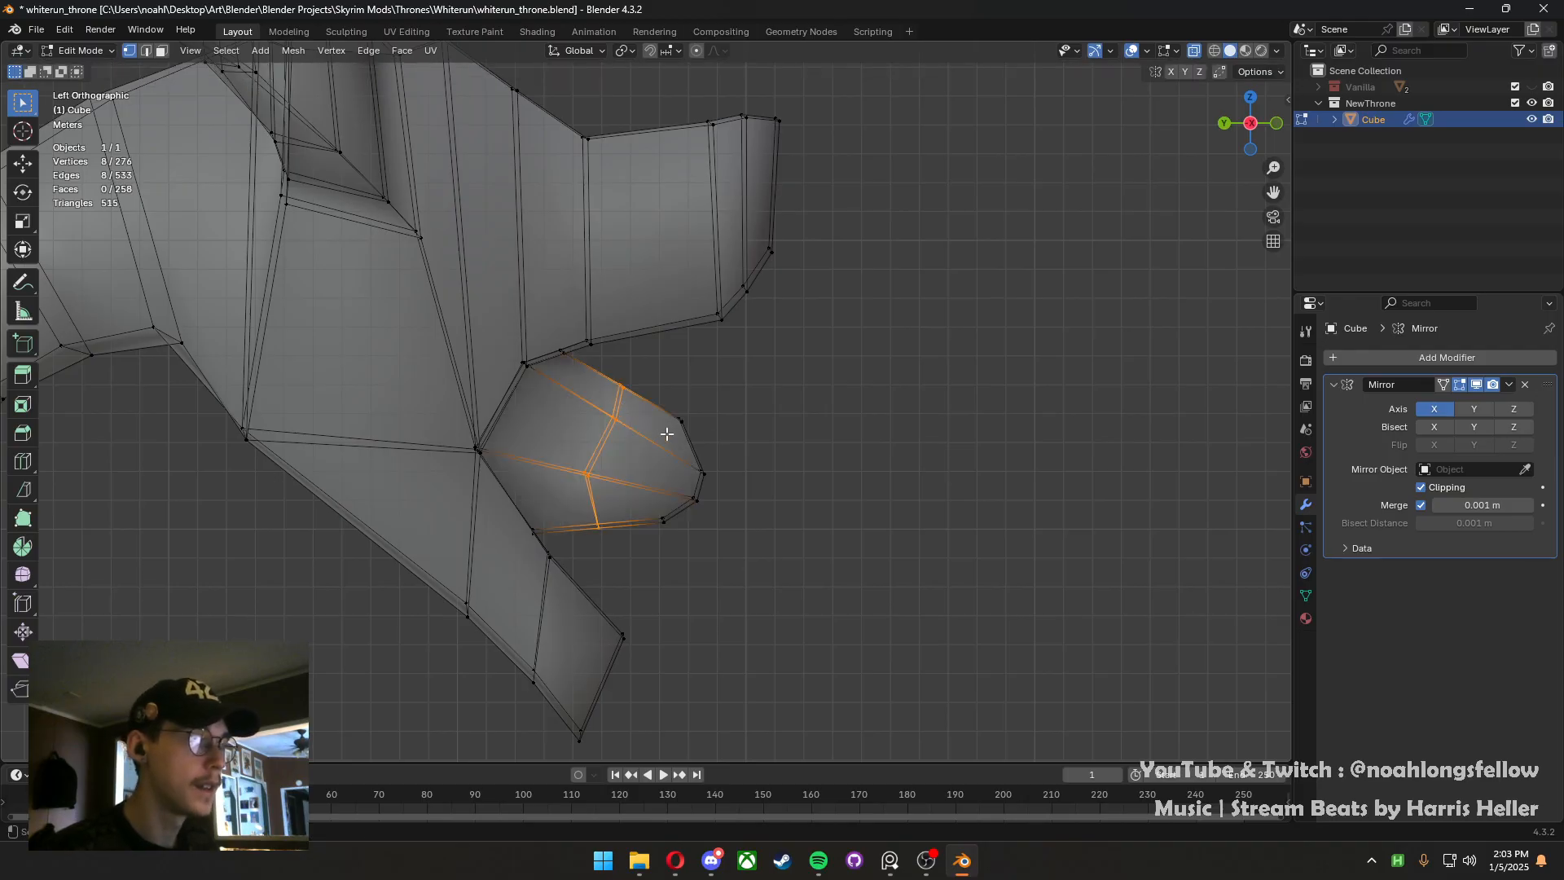
pyautogui.moveTo(696, 440); pyautogui.dragTo(643, 451, button='middle')
pyautogui.press('ctrl+KP_3')
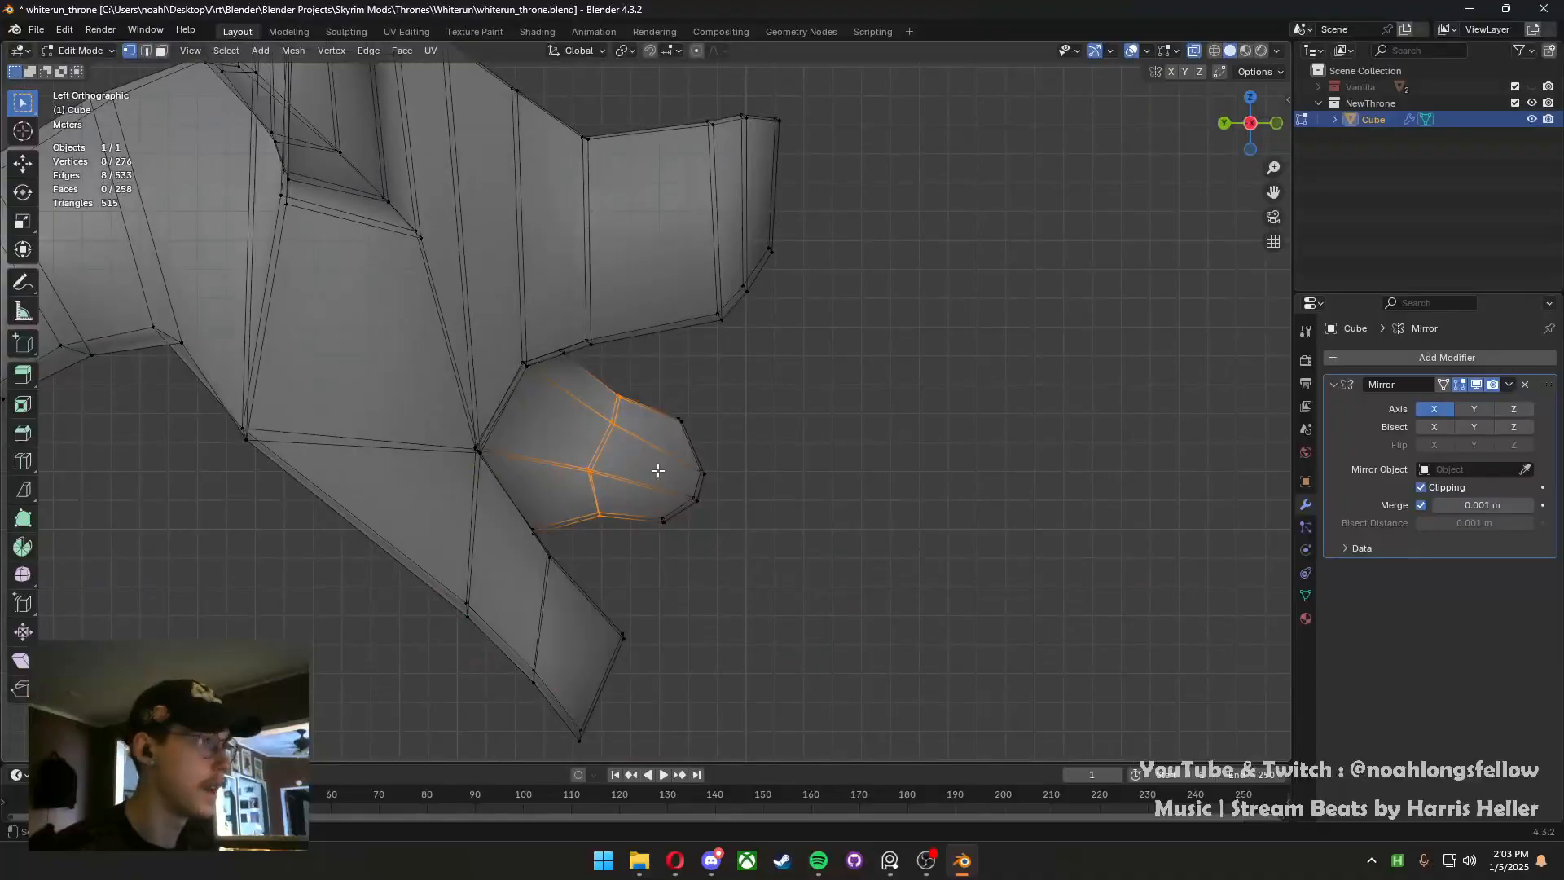
pyautogui.press('g')
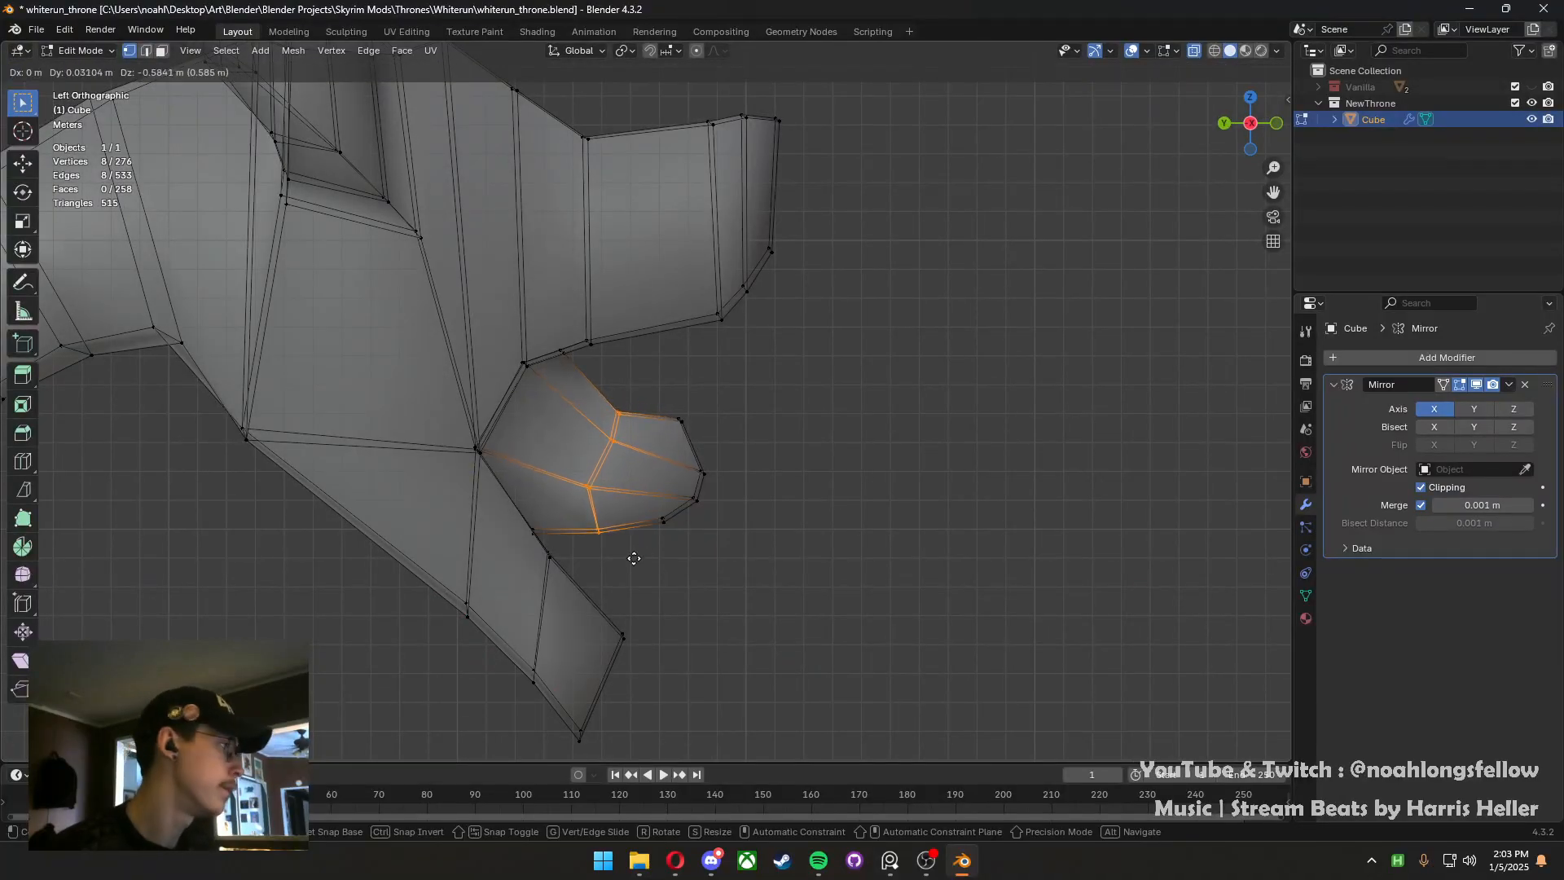
pyautogui.click(634, 558)
pyautogui.hotkey('ctrl', 'z')
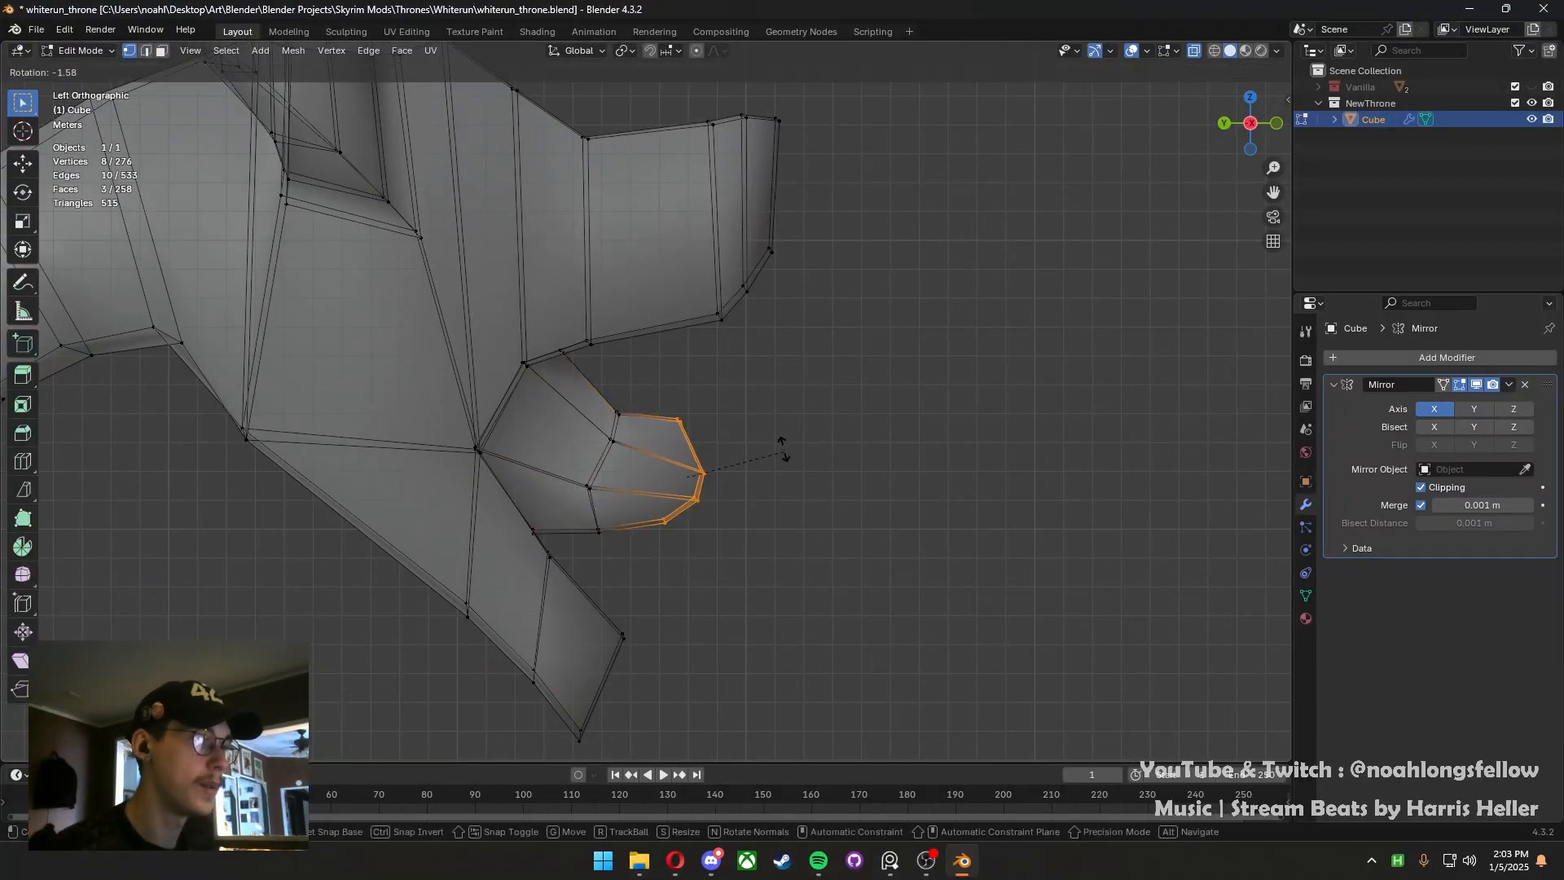
# Rotate the tongue's tip faces and scale them down to about 0.62
pyautogui.press('s')
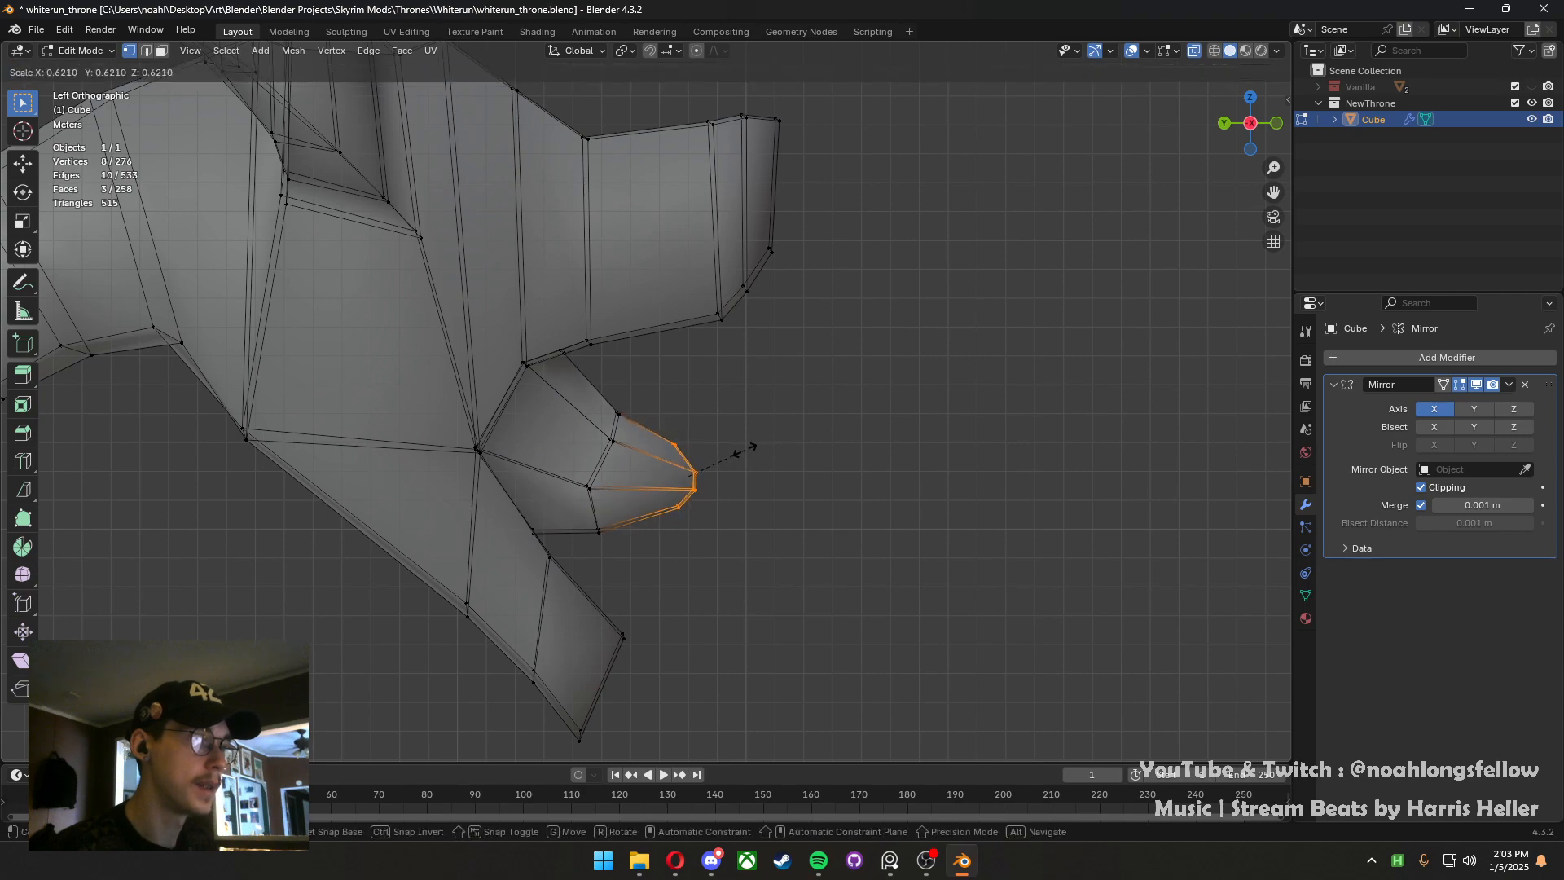
pyautogui.click(745, 451)
pyautogui.moveTo(745, 450)
pyautogui.mouseDown(button='middle')
pyautogui.moveTo(622, 468)
pyautogui.moveTo(728, 476)
pyautogui.mouseUp(button='middle')
# Add a second edge loop across the tongue between its base and the middle loop
pyautogui.press('ctrl+KP_3')
pyautogui.hotkey('ctrl', 'r')
pyautogui.click(621, 402)
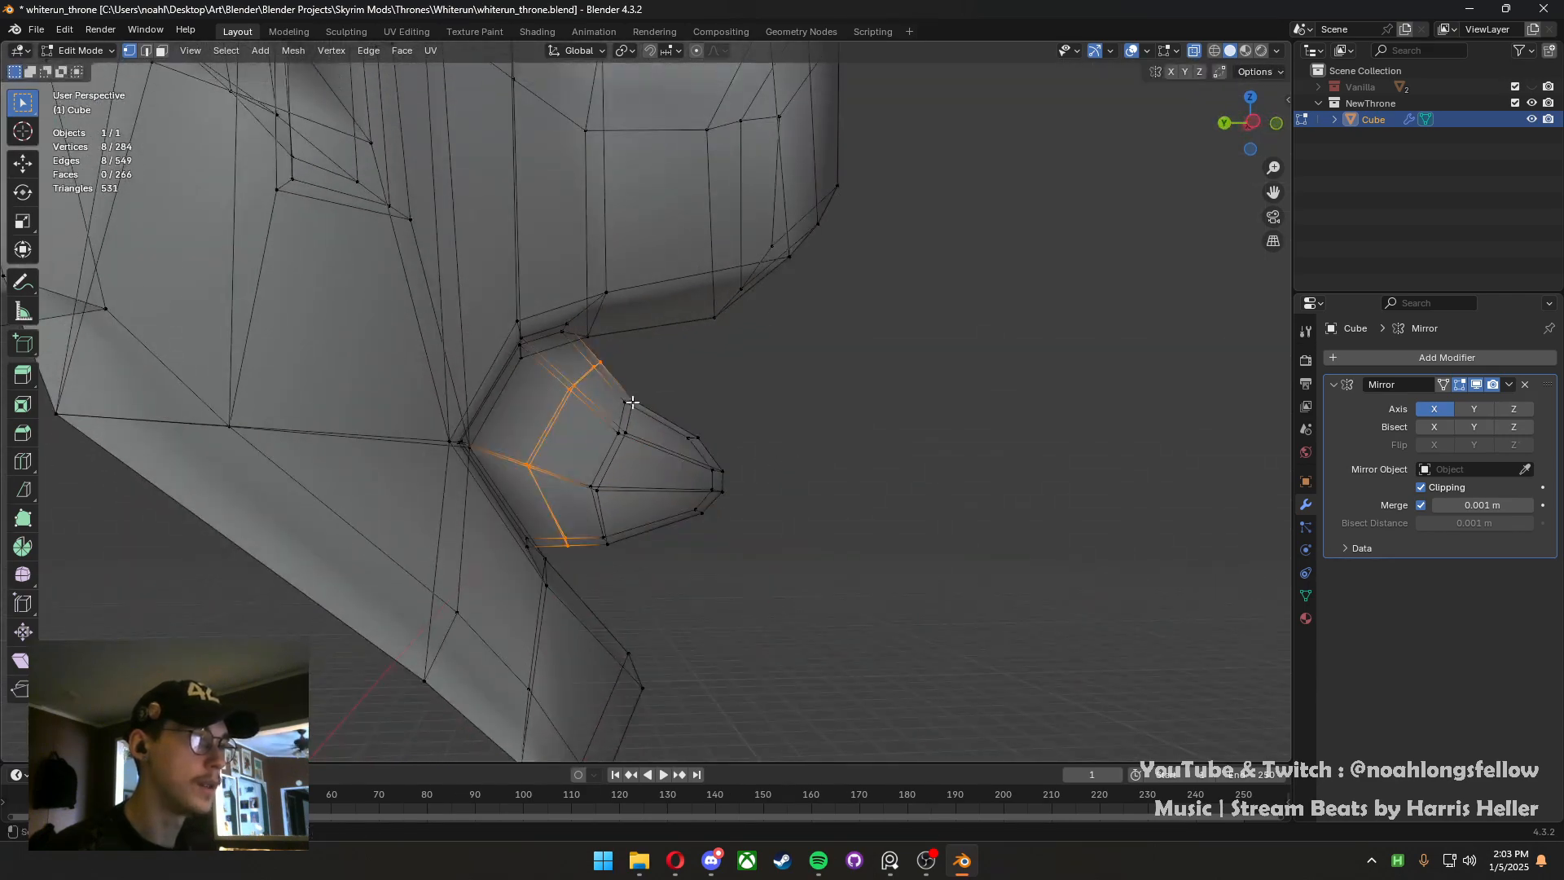
pyautogui.click(513, 406)
# Scale the tongue's middle edge loop and move it forward and down toward the tip
pyautogui.press('2')
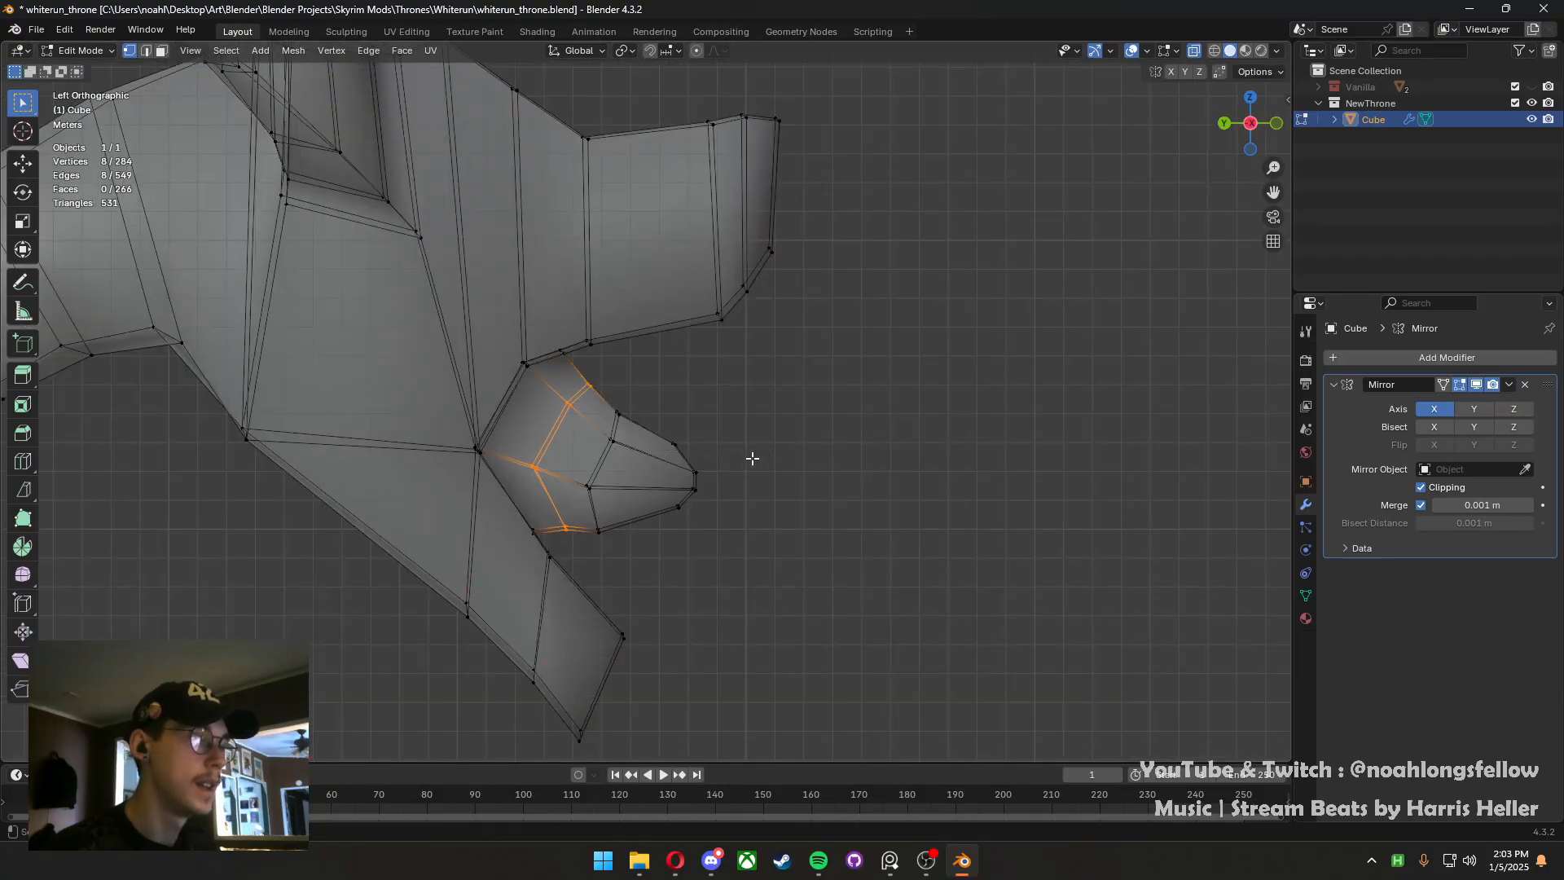
pyautogui.press('s')
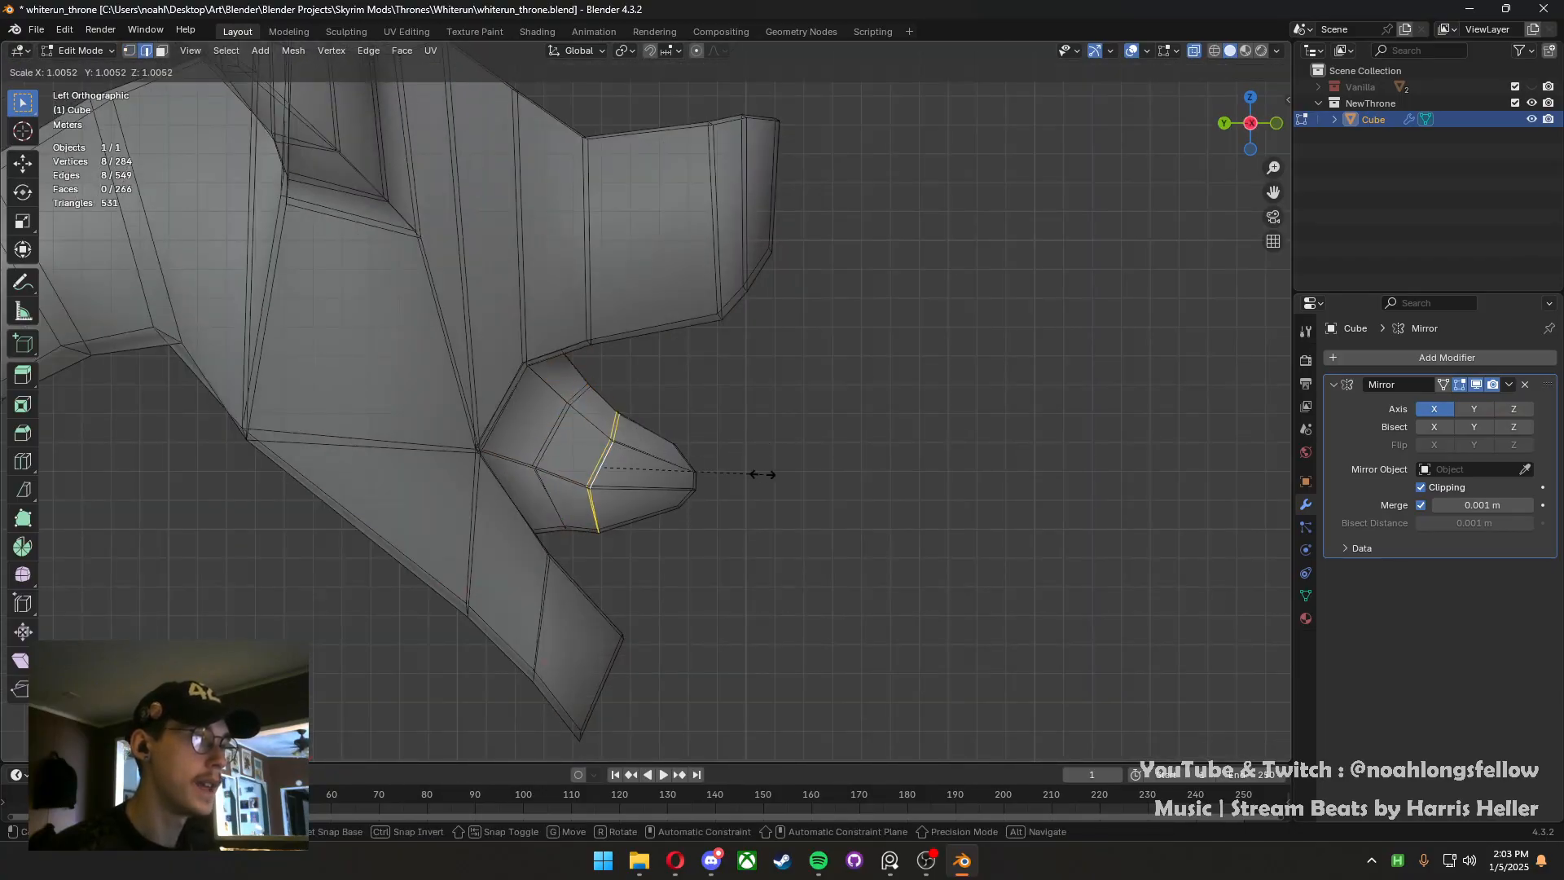
pyautogui.click(734, 471)
pyautogui.press('g')
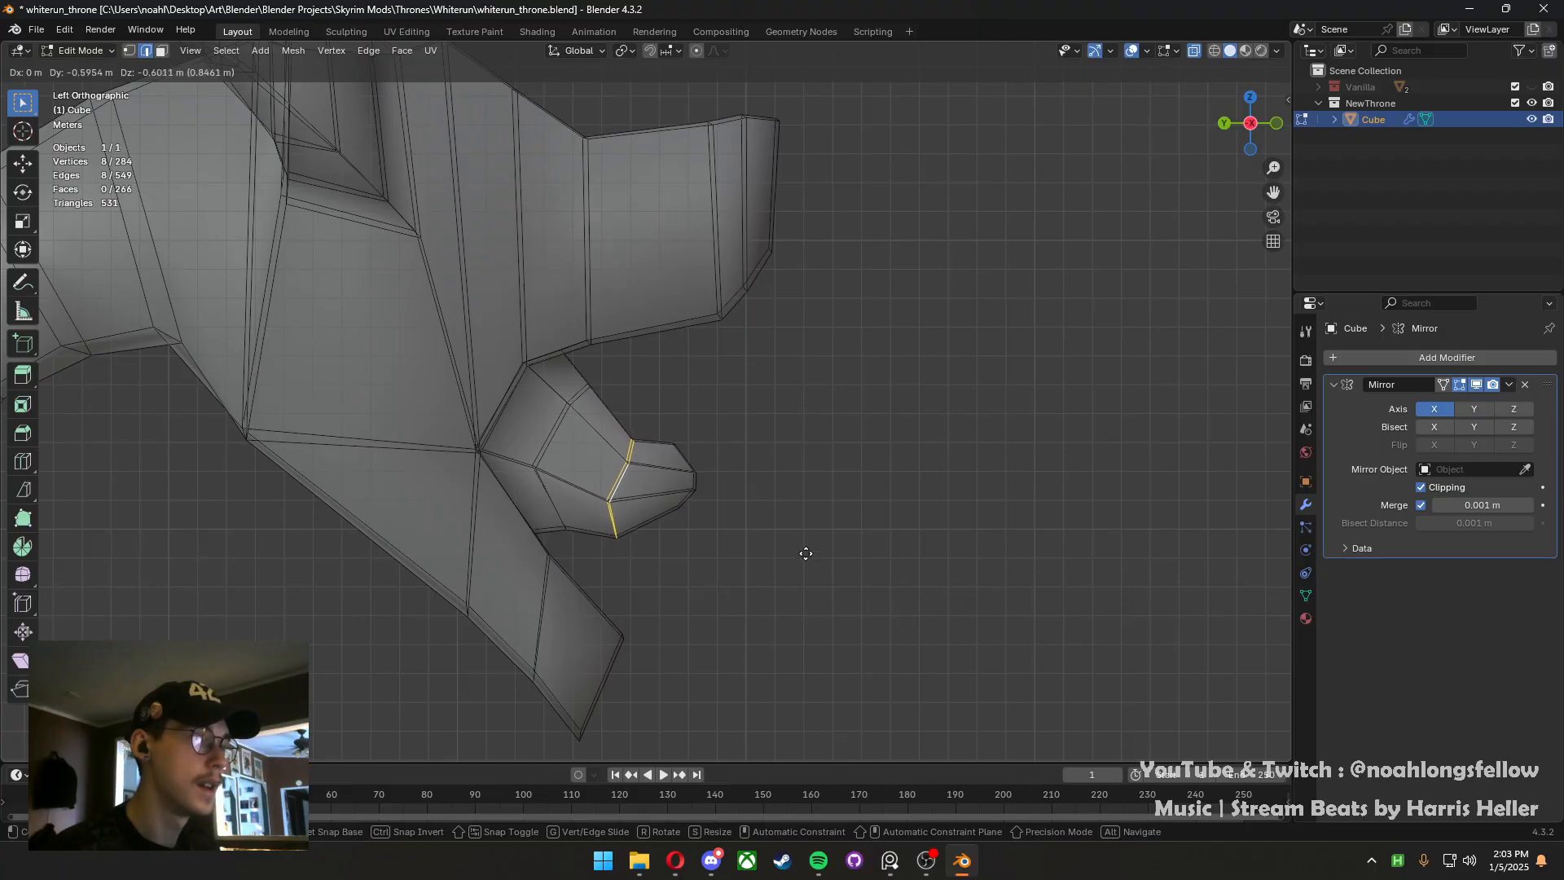
pyautogui.click(807, 552)
# Move the tongue's base-side edge loop slightly forward and down, and adjust its bottom edge in side view
pyautogui.keyDown('alt'); pyautogui.click(548, 447); pyautogui.keyUp('alt')
pyautogui.press('g')
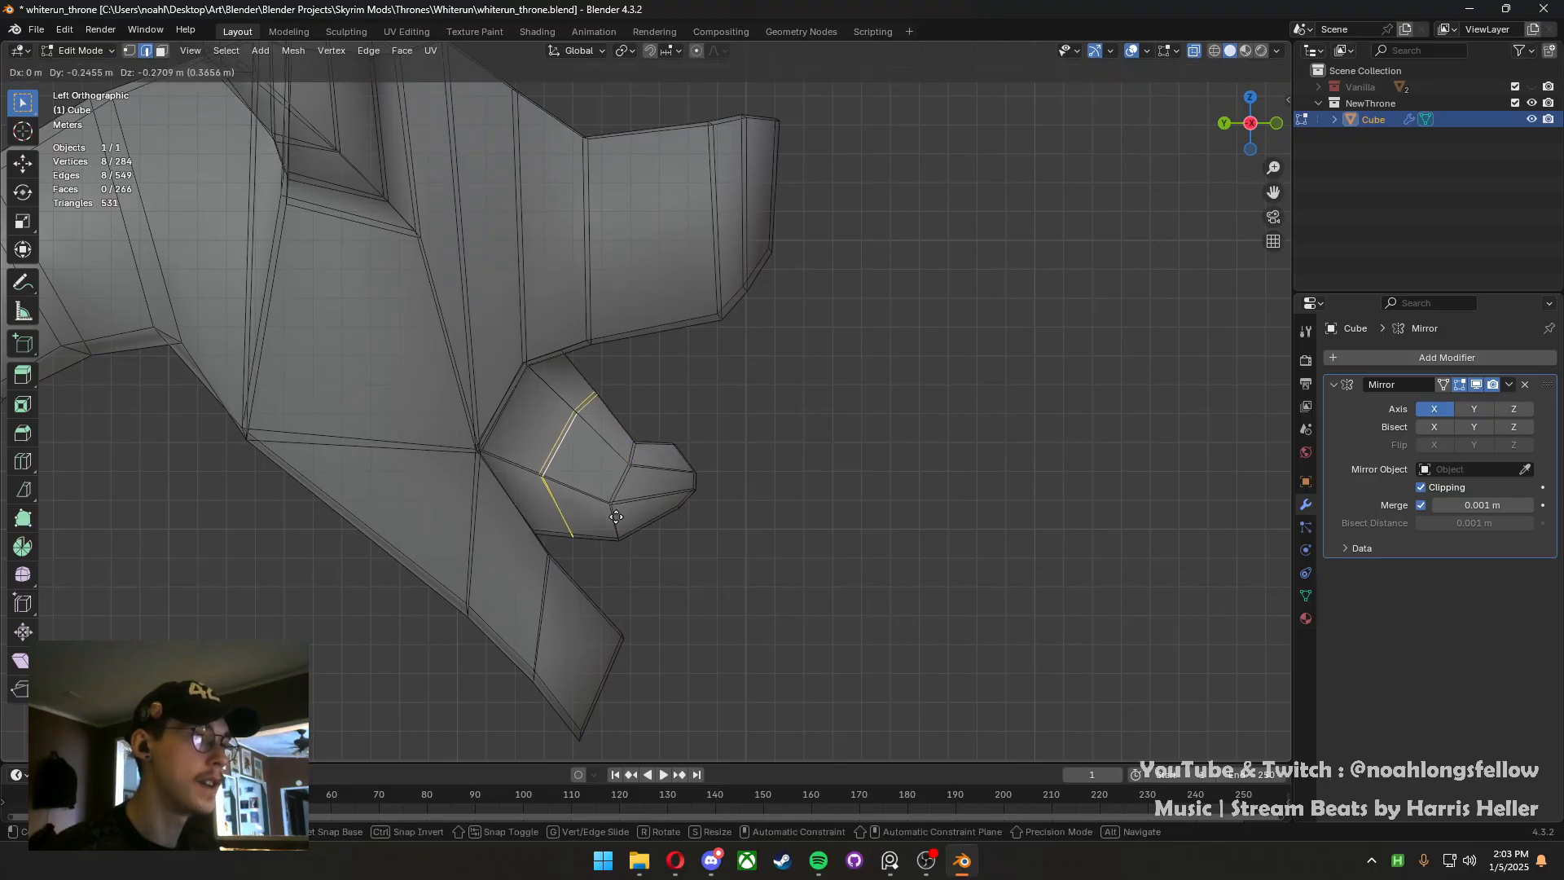
pyautogui.click(570, 598)
pyautogui.moveTo(618, 583); pyautogui.dragTo(525, 501, button='middle')
pyautogui.click(501, 486)
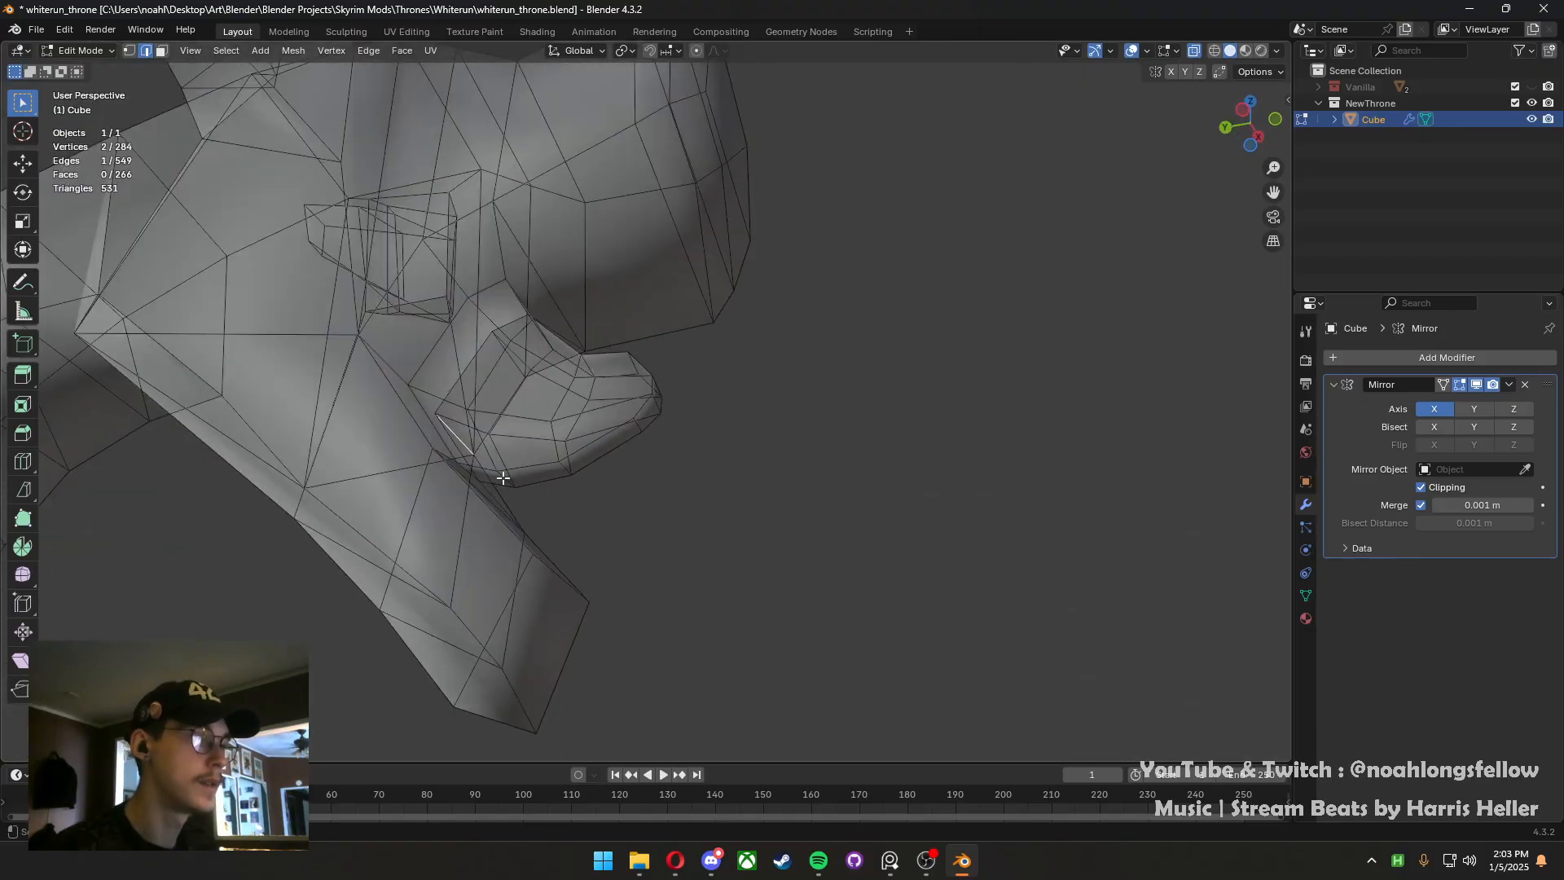
pyautogui.click(504, 479)
pyautogui.press('`')
pyautogui.click(465, 477)
pyautogui.press('g')
pyautogui.click(579, 511)
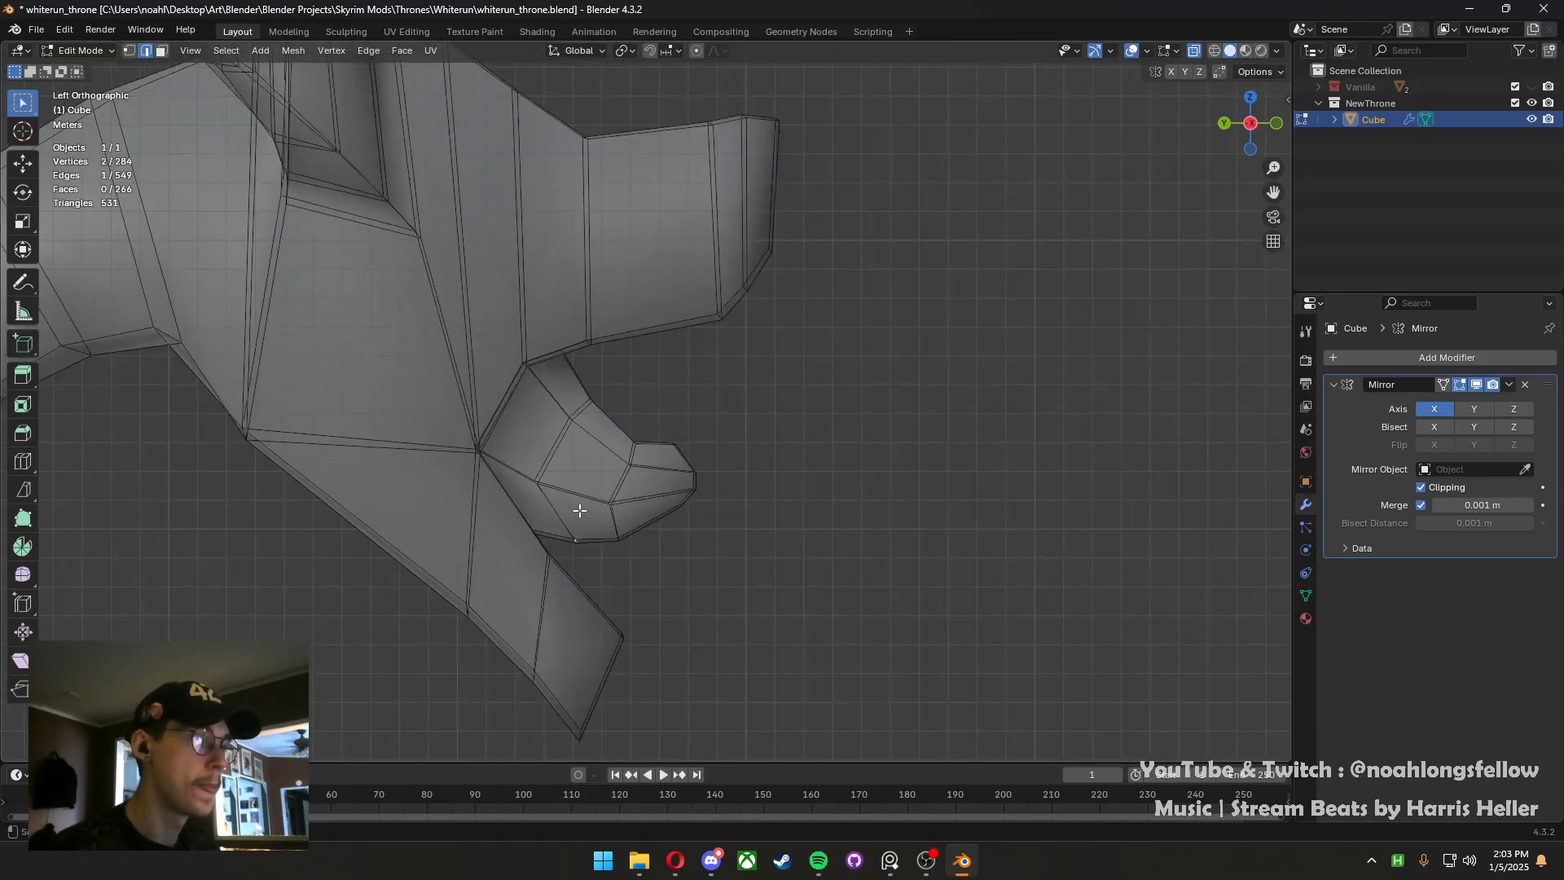
# Shift the lower vertices of the tongue's front edge loop toward the tip to even out the curve
pyautogui.press('1')
pyautogui.press('g')
pyautogui.moveTo(659, 560); pyautogui.dragTo(555, 401)
pyautogui.click(632, 509)
pyautogui.press('g')
pyautogui.click(615, 474)
pyautogui.press('g')
pyautogui.click(571, 447)
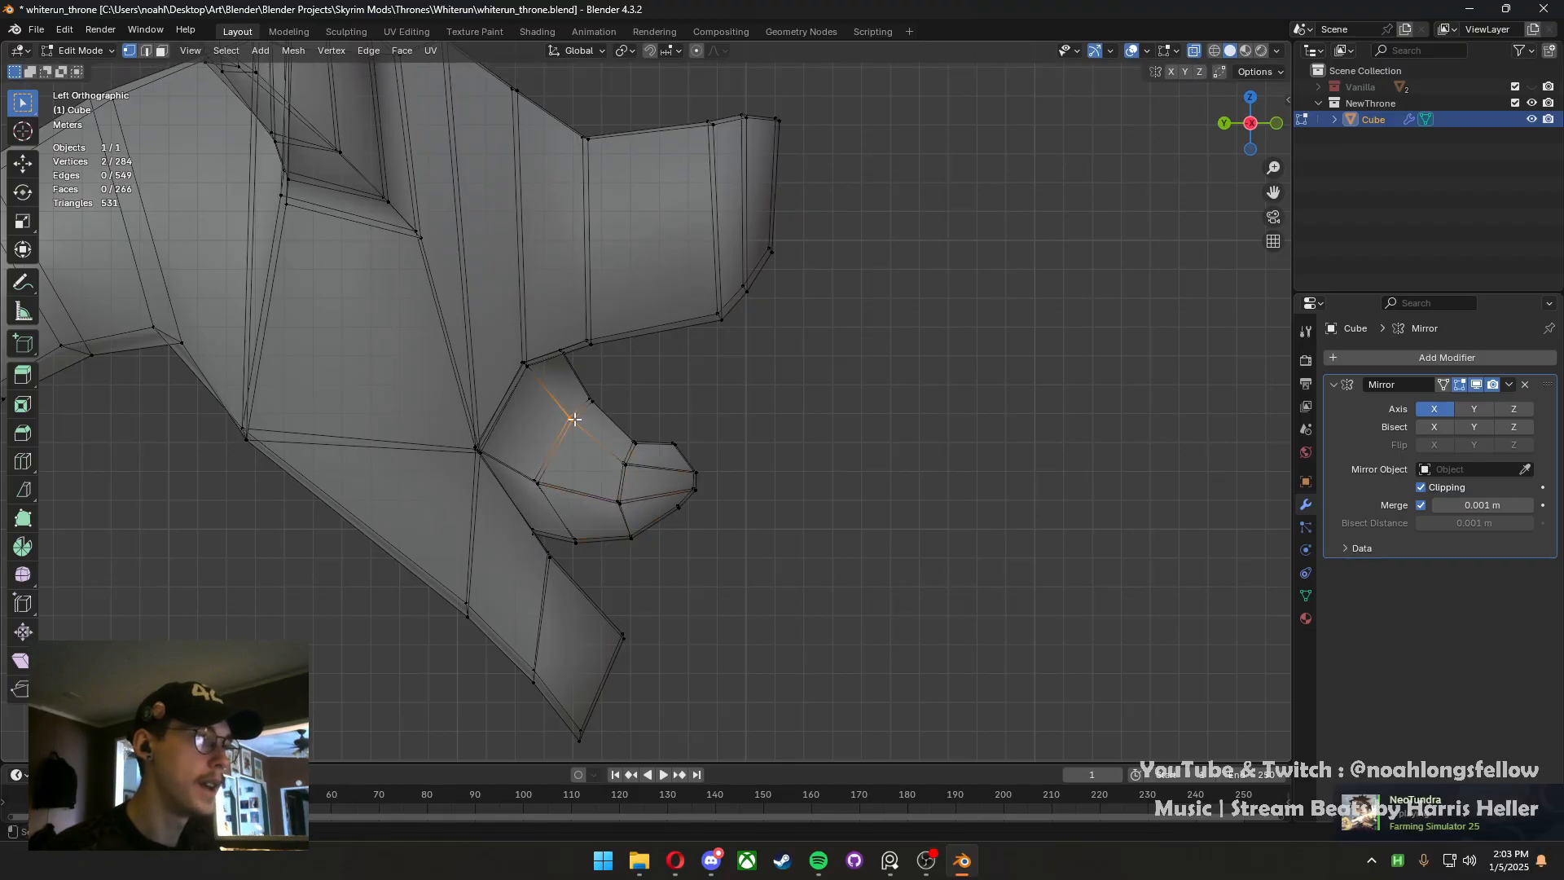
# Adjust the upper and lower side vertices of the tongue's base-side loop and save the file
pyautogui.press('g')
pyautogui.click(586, 444)
pyautogui.moveTo(575, 497); pyautogui.dragTo(522, 474)
pyautogui.press('g')
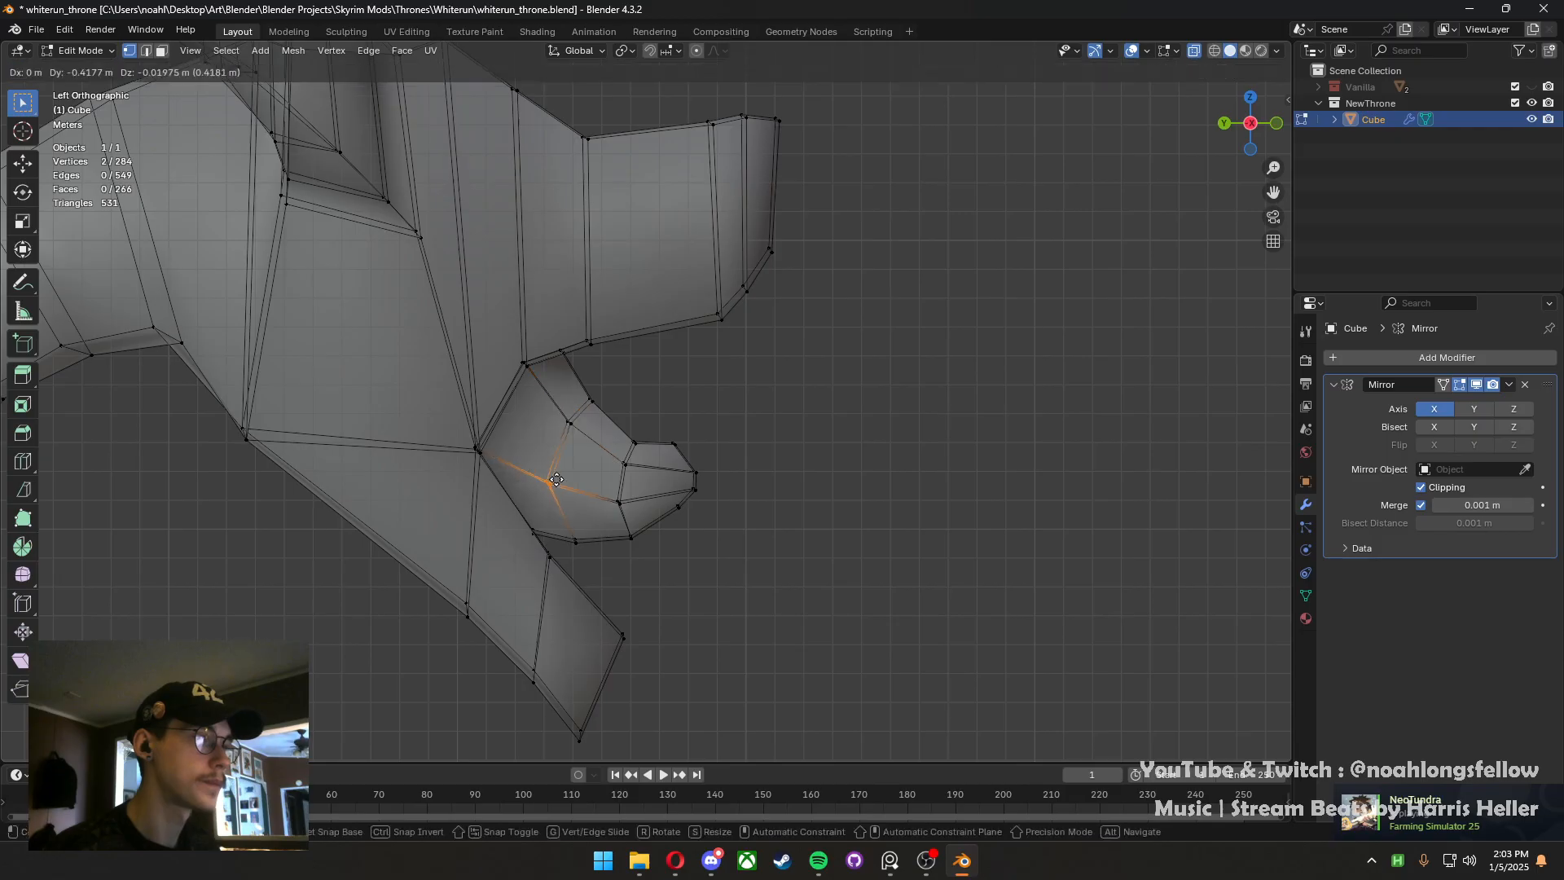
pyautogui.click(537, 475)
pyautogui.hotkey('ctrl', 's')
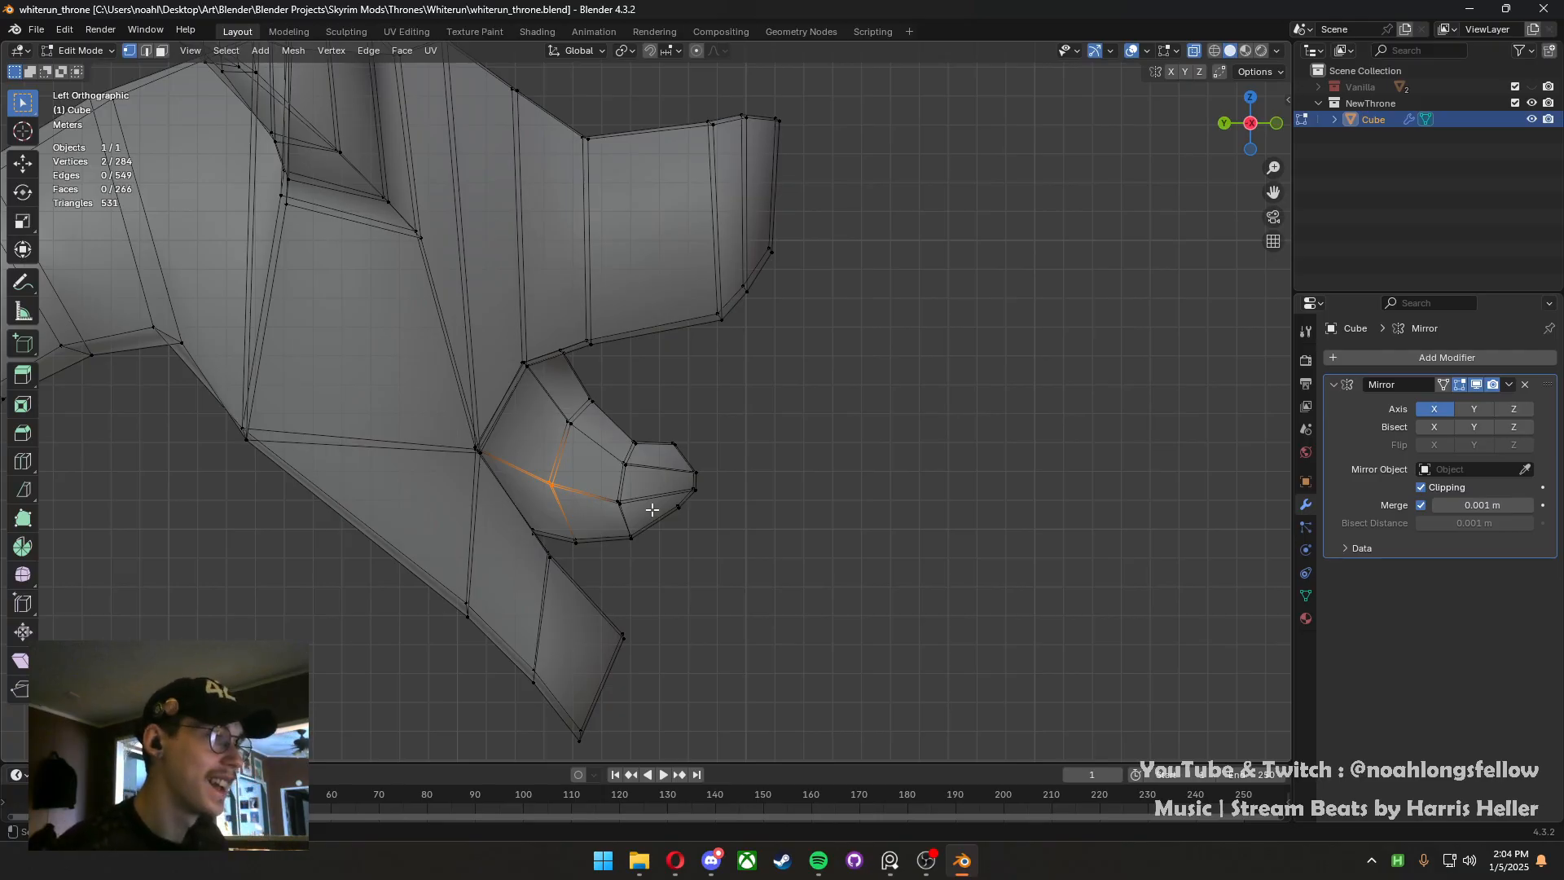
# Lower the top and upper side vertices of the tongue's base-side edge loop slightly in side view and save the file
pyautogui.moveTo(721, 559); pyautogui.dragTo(513, 560, button='middle')
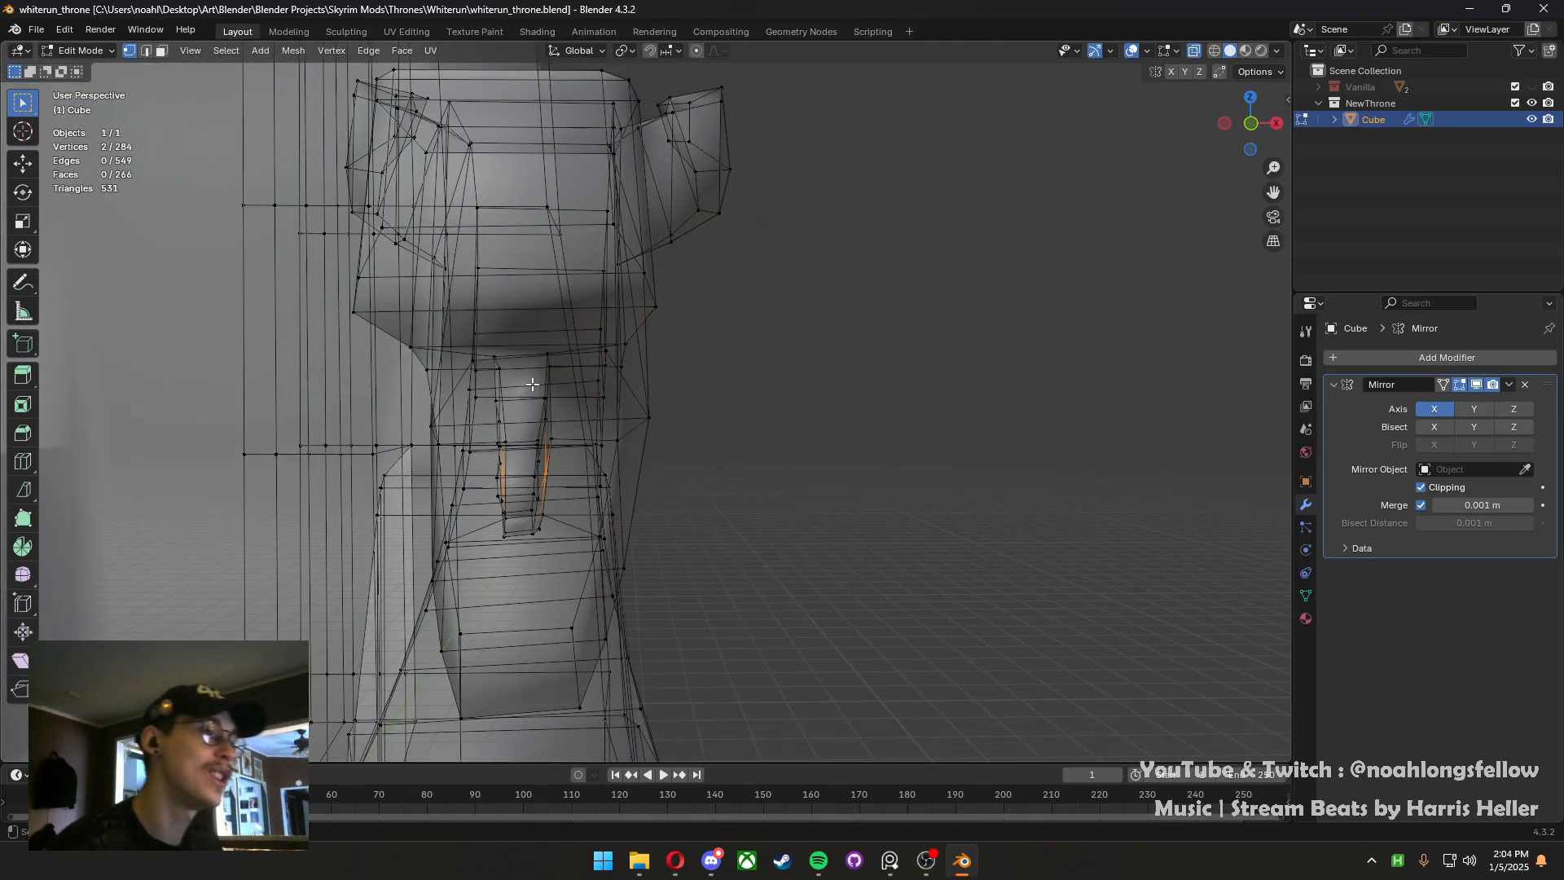
pyautogui.moveTo(532, 384); pyautogui.dragTo(716, 378, button='middle')
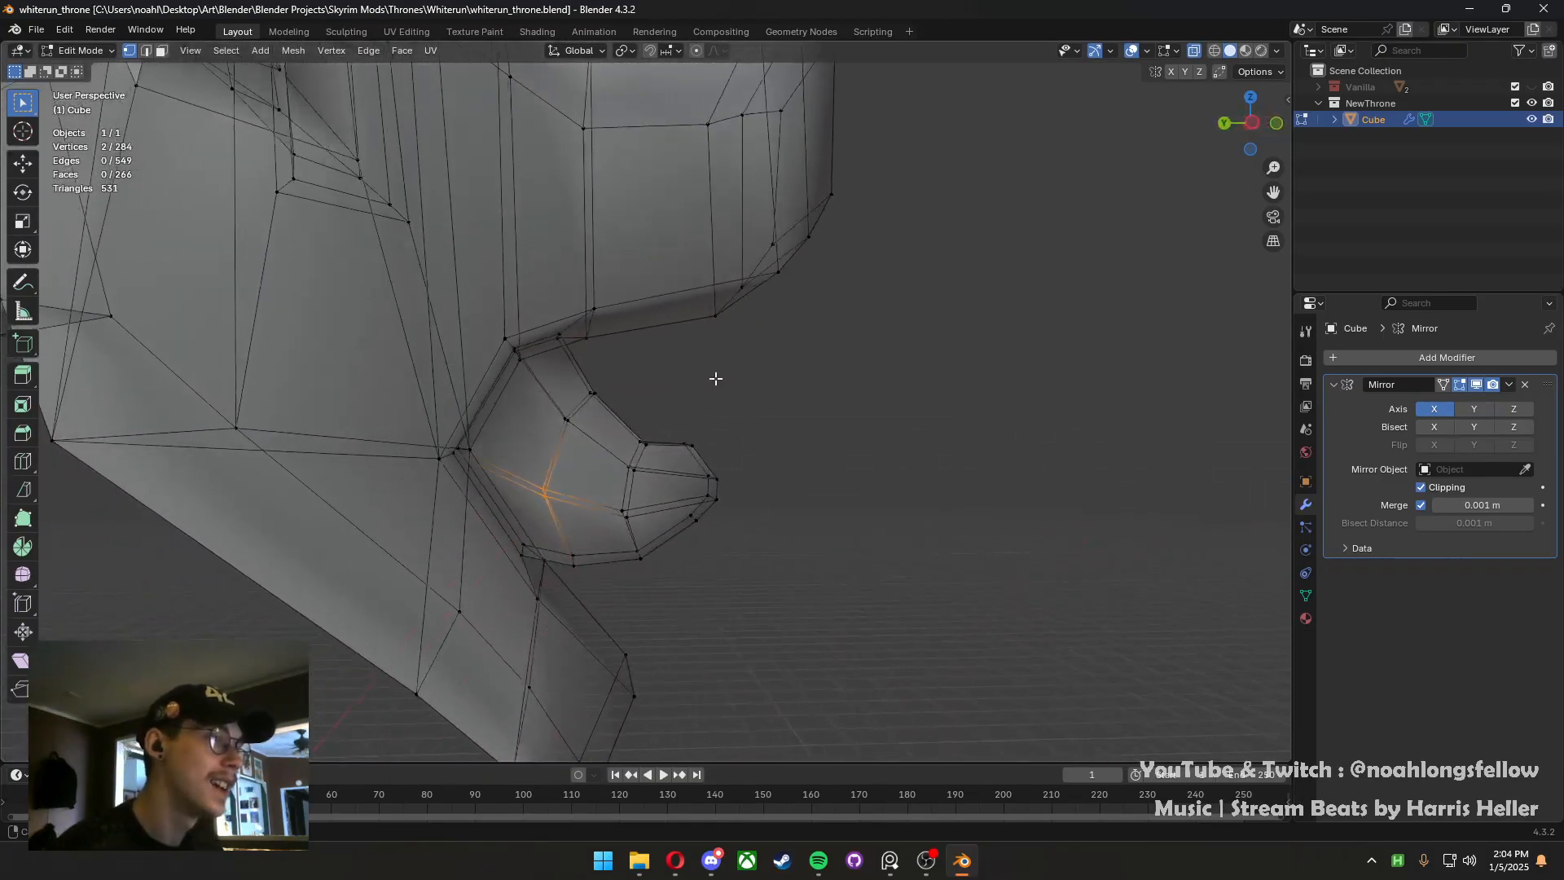
pyautogui.press('`')
pyautogui.press('g')
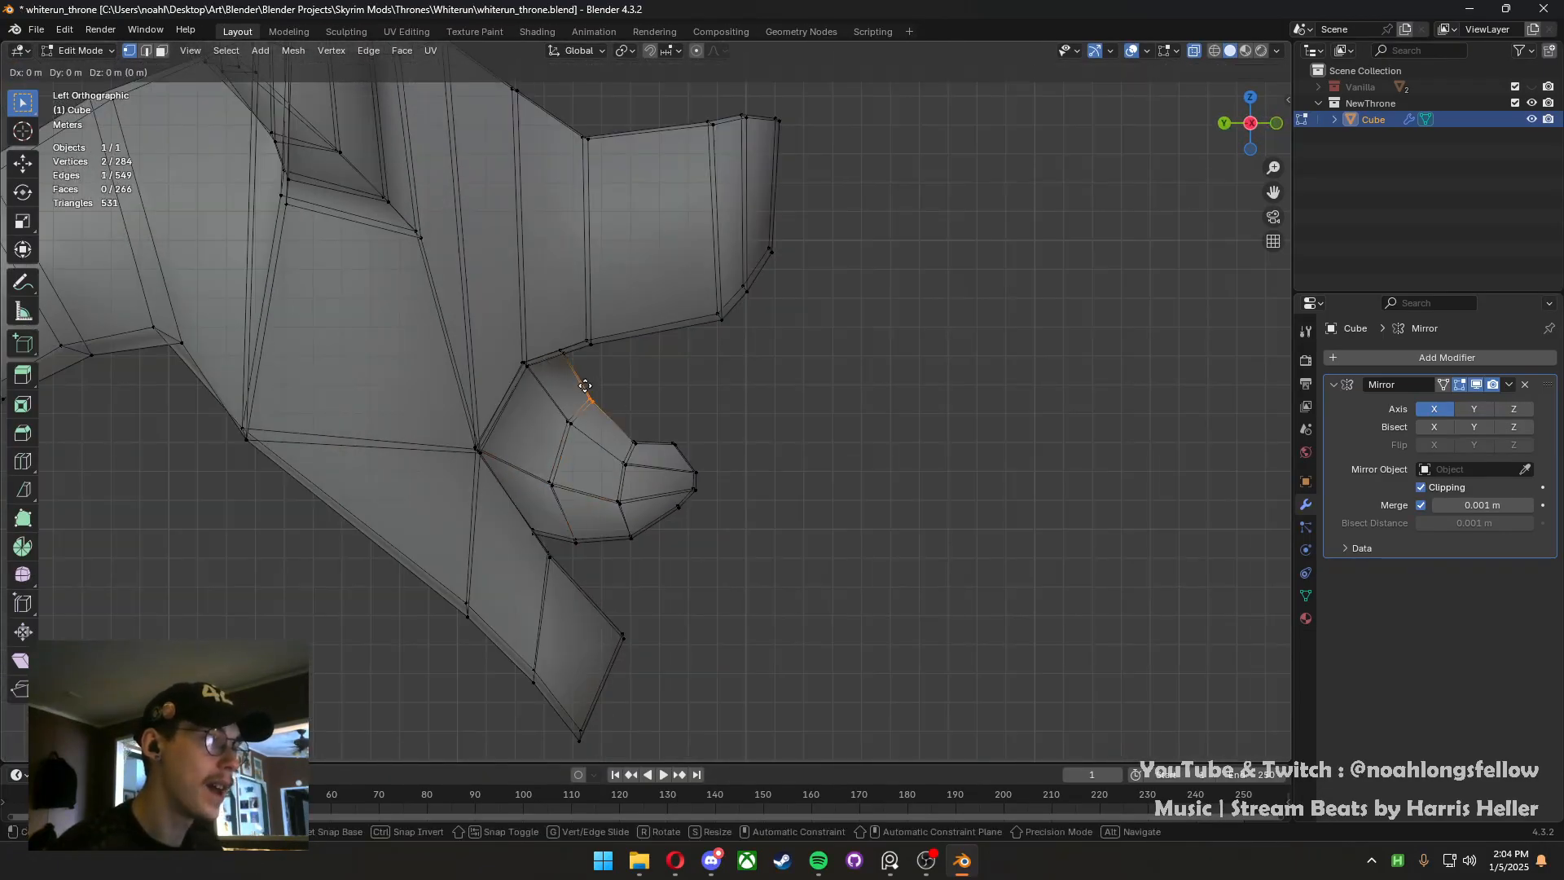
pyautogui.click(602, 409)
pyautogui.moveTo(593, 435); pyautogui.dragTo(557, 417)
pyautogui.press('g')
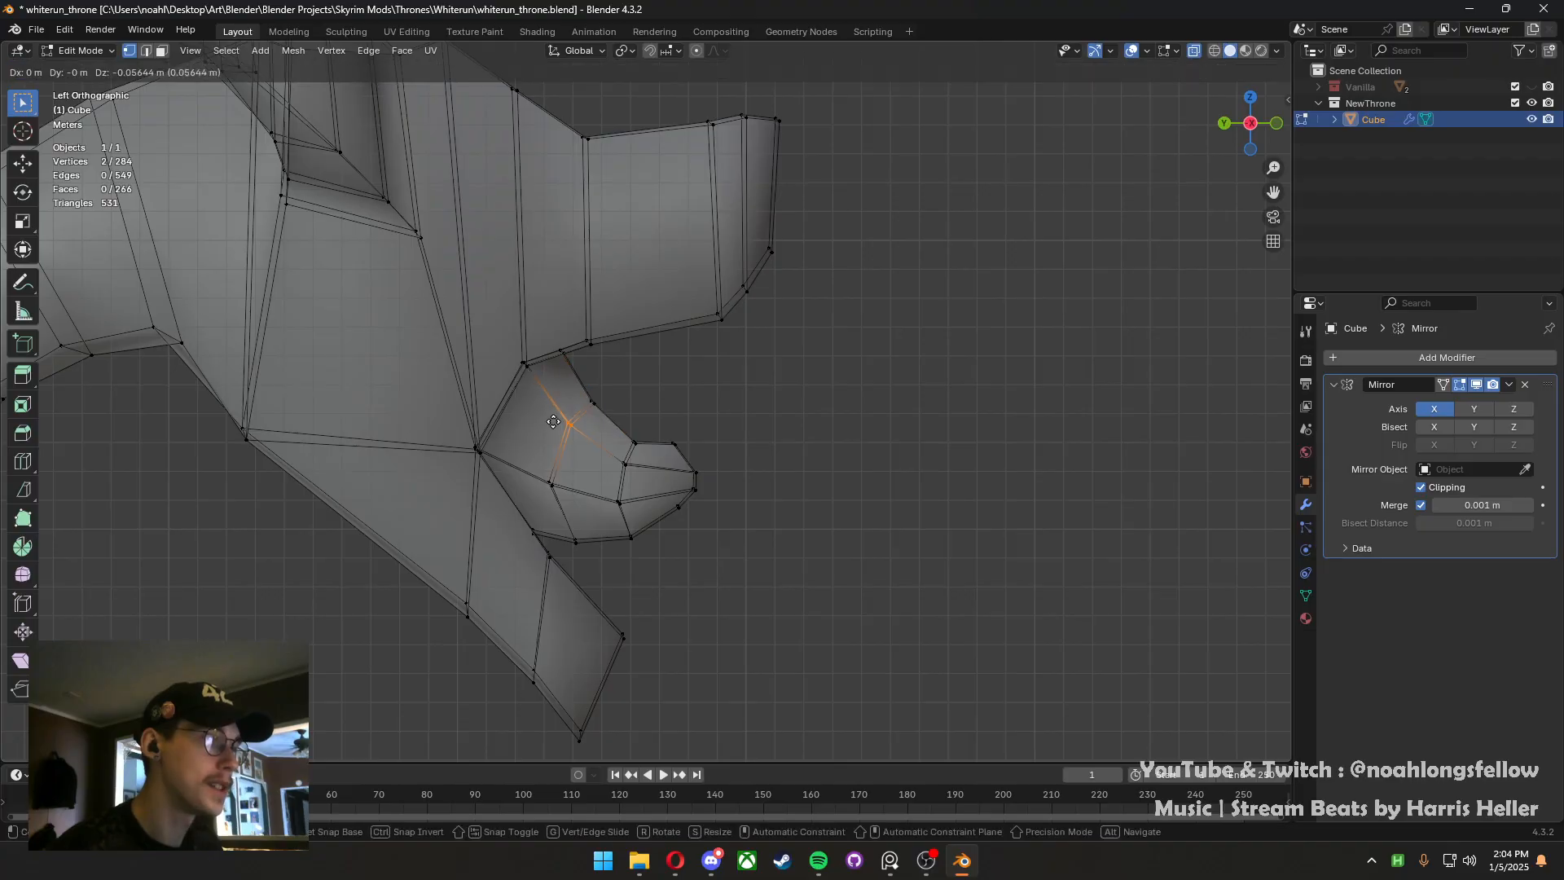
pyautogui.click(559, 447)
pyautogui.hotkey('ctrl', 's')
# Leave mesh editing, turn off X-ray display and inspect the dragon head's tongue from the side and front
pyautogui.moveTo(642, 447); pyautogui.dragTo(476, 540, button='middle')
pyautogui.press('Tab')
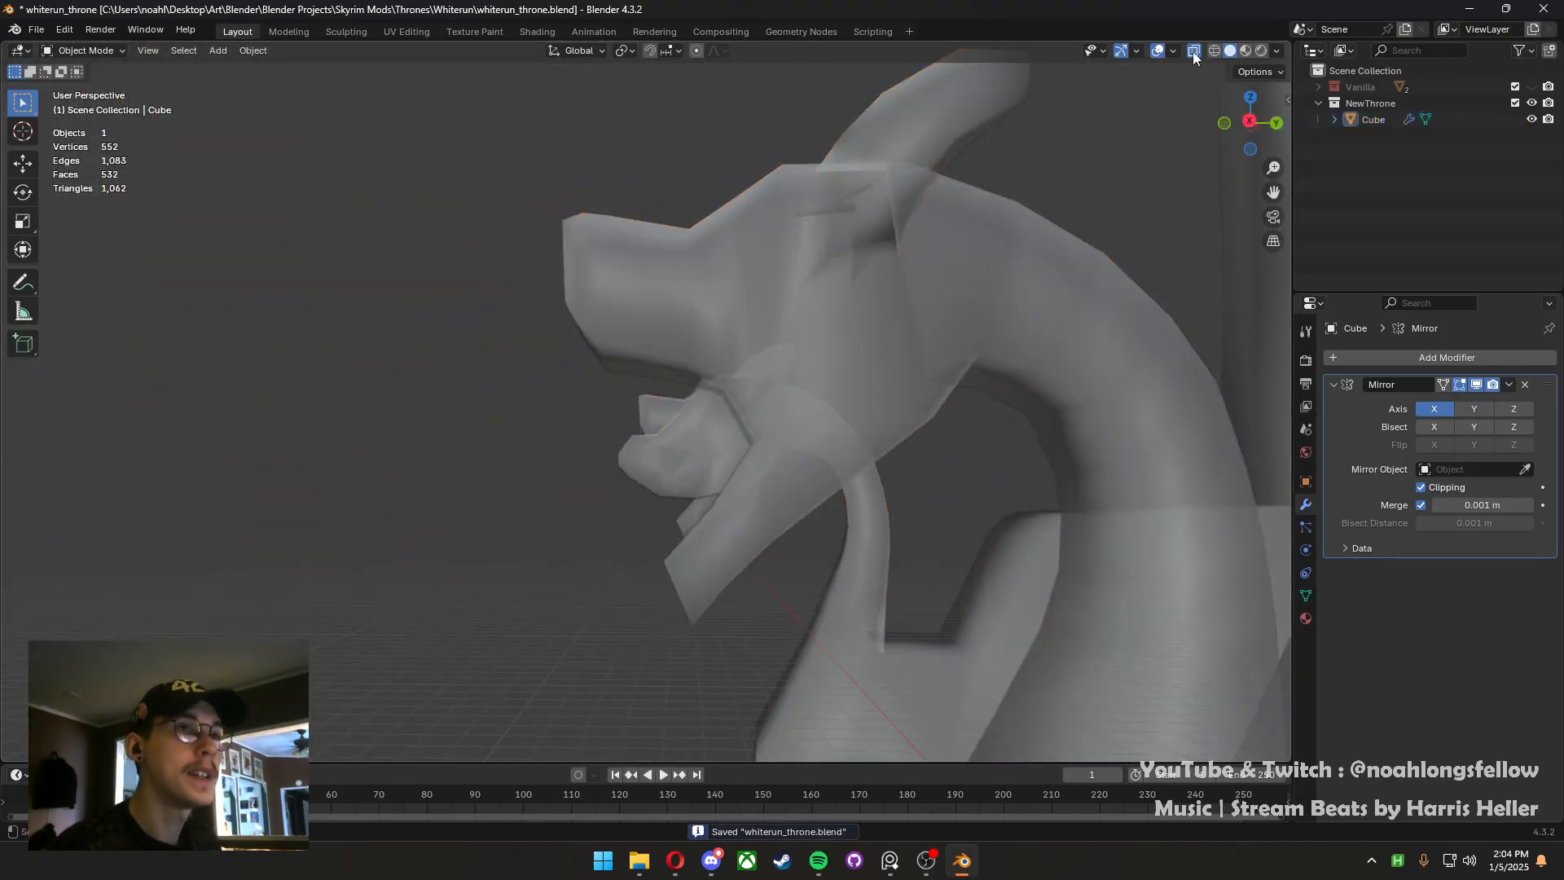
pyautogui.click(1193, 53)
pyautogui.moveTo(718, 341); pyautogui.dragTo(828, 335, button='middle')
pyautogui.click(656, 438)
pyautogui.moveTo(657, 438); pyautogui.dragTo(710, 430, button='middle')
# Select the edges where the tongue's base meets the inside of the mouth and apply Edge Crease to them
pyautogui.press('Tab')
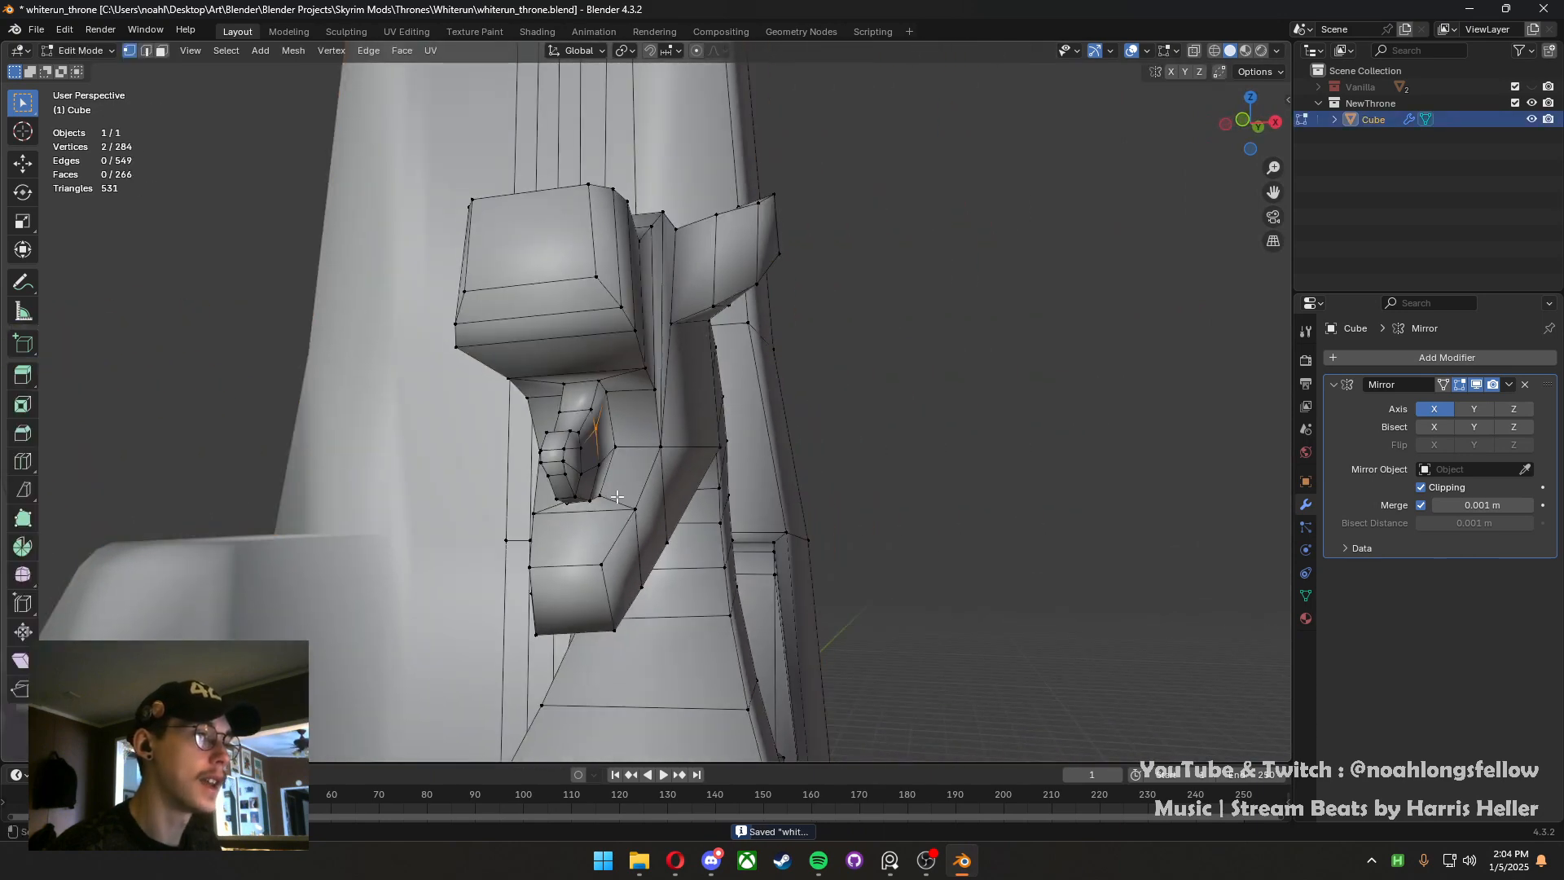
pyautogui.press('2')
pyautogui.keyDown('shift'); pyautogui.click(594, 385); pyautogui.keyUp('shift')
pyautogui.moveTo(594, 386); pyautogui.dragTo(543, 391, button='middle')
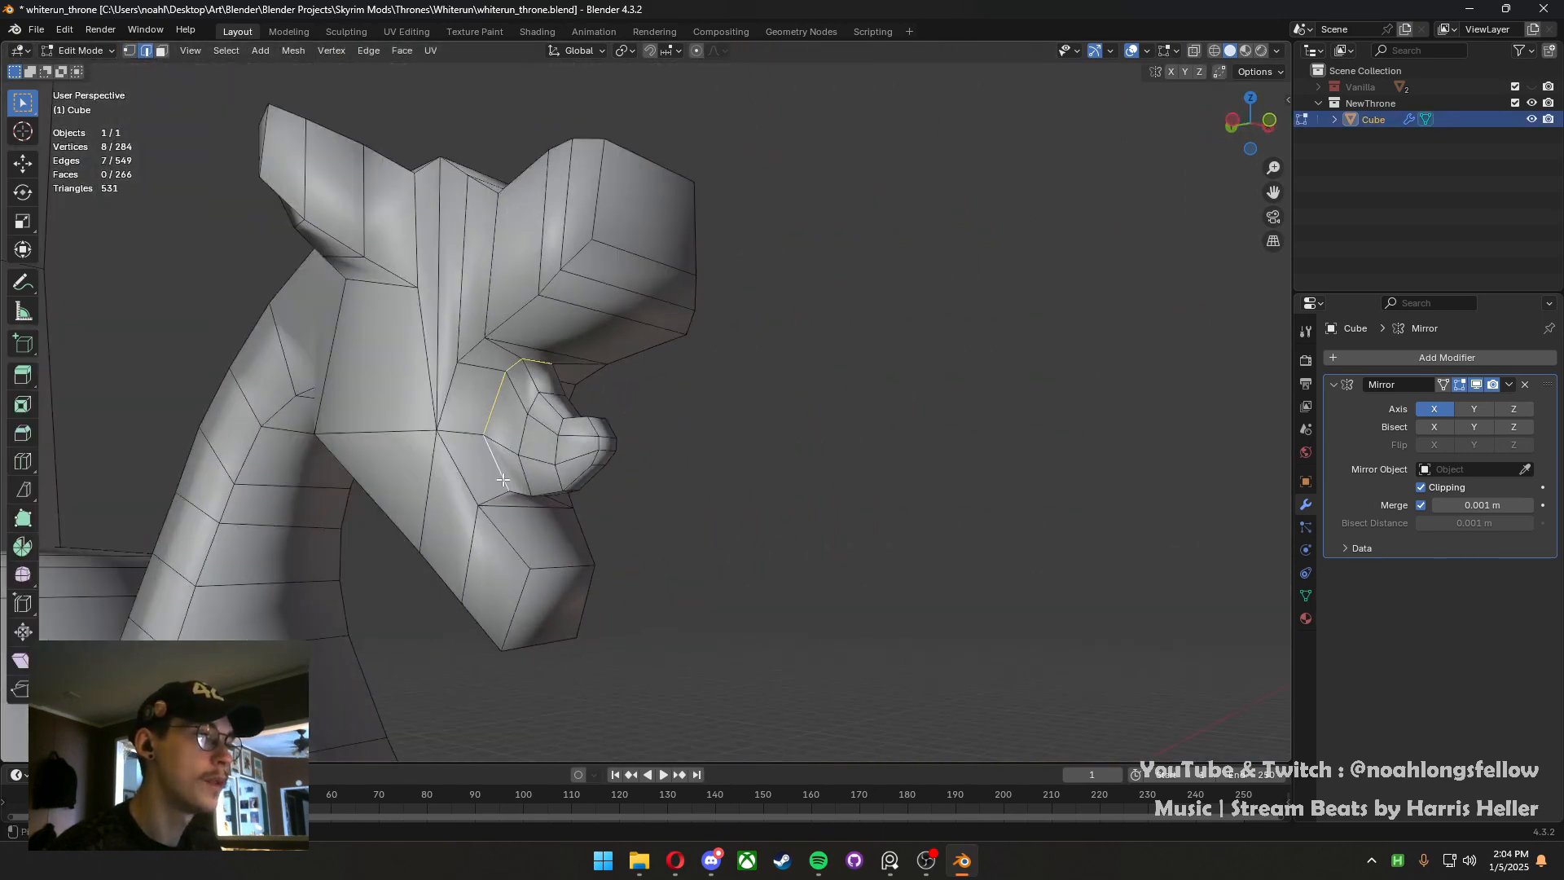
pyautogui.moveTo(502, 480); pyautogui.dragTo(490, 535, button='middle')
pyautogui.hotkey('ctrl', 'e')
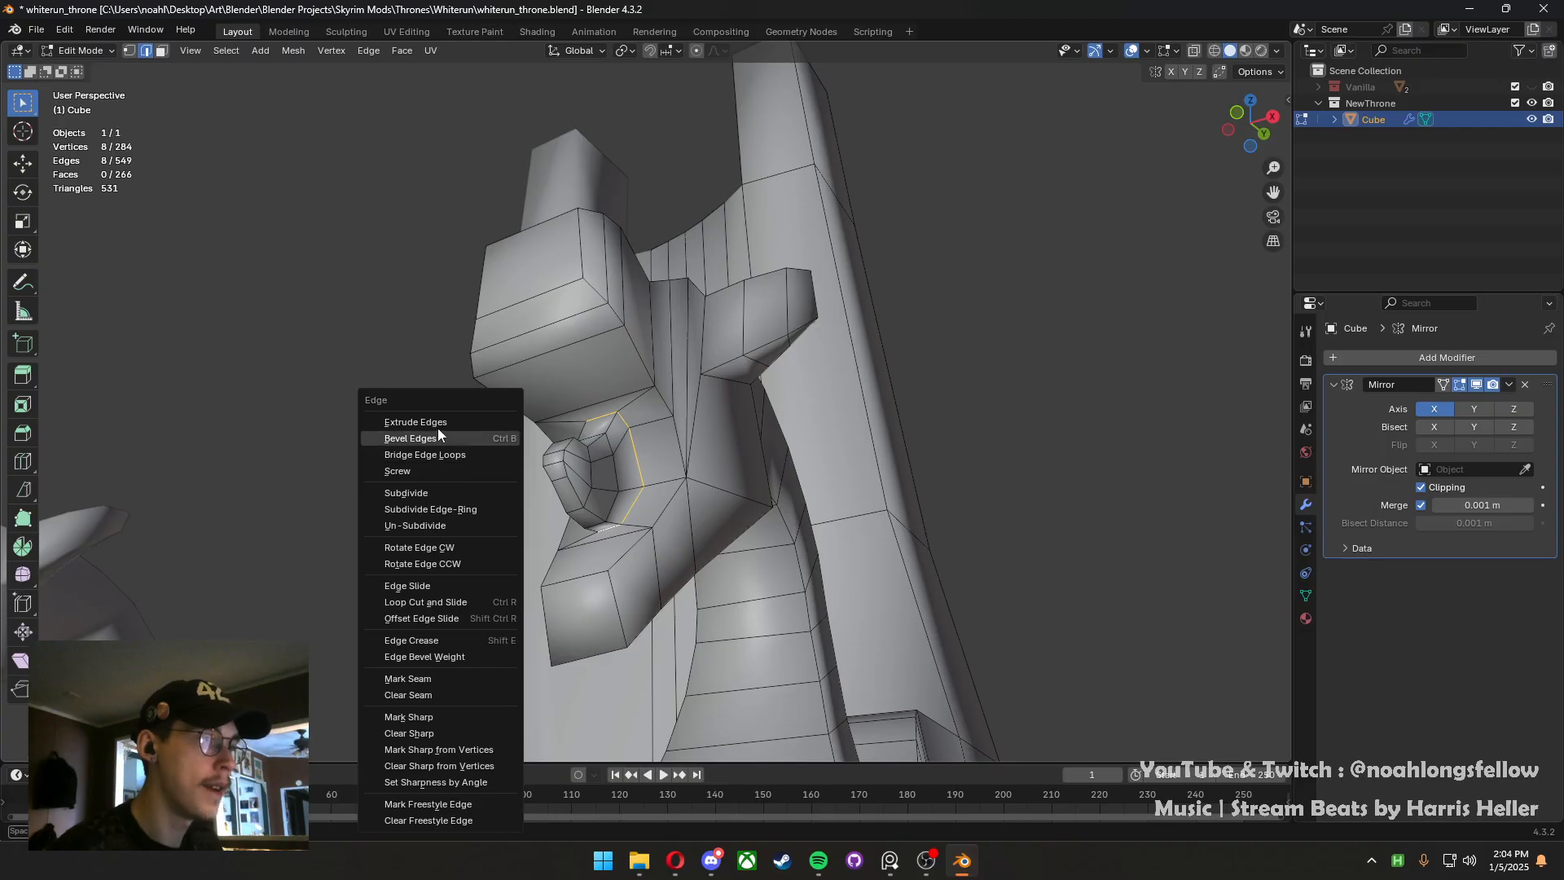
pyautogui.click(453, 638)
pyautogui.click(973, 666)
# Mark the edges around the tongue's base as sharp, check the shading in Object Mode and save the file
pyautogui.press('Tab')
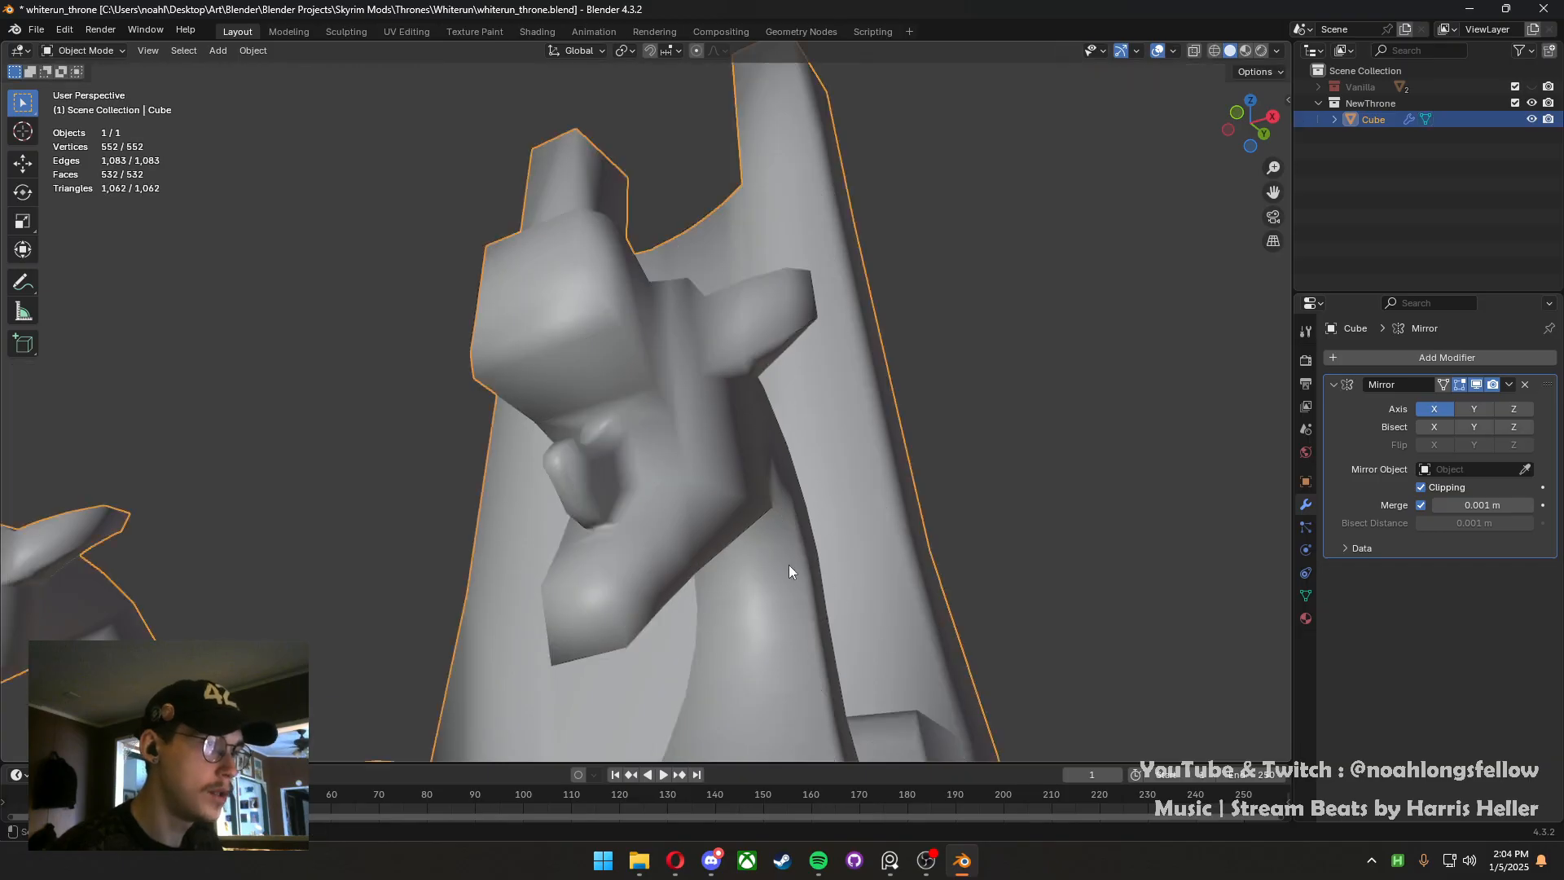
pyautogui.scroll(-3, 789, 565)
pyautogui.moveTo(789, 564); pyautogui.dragTo(814, 588, button='middle')
pyautogui.press('Tab')
pyautogui.rightClick(782, 565)
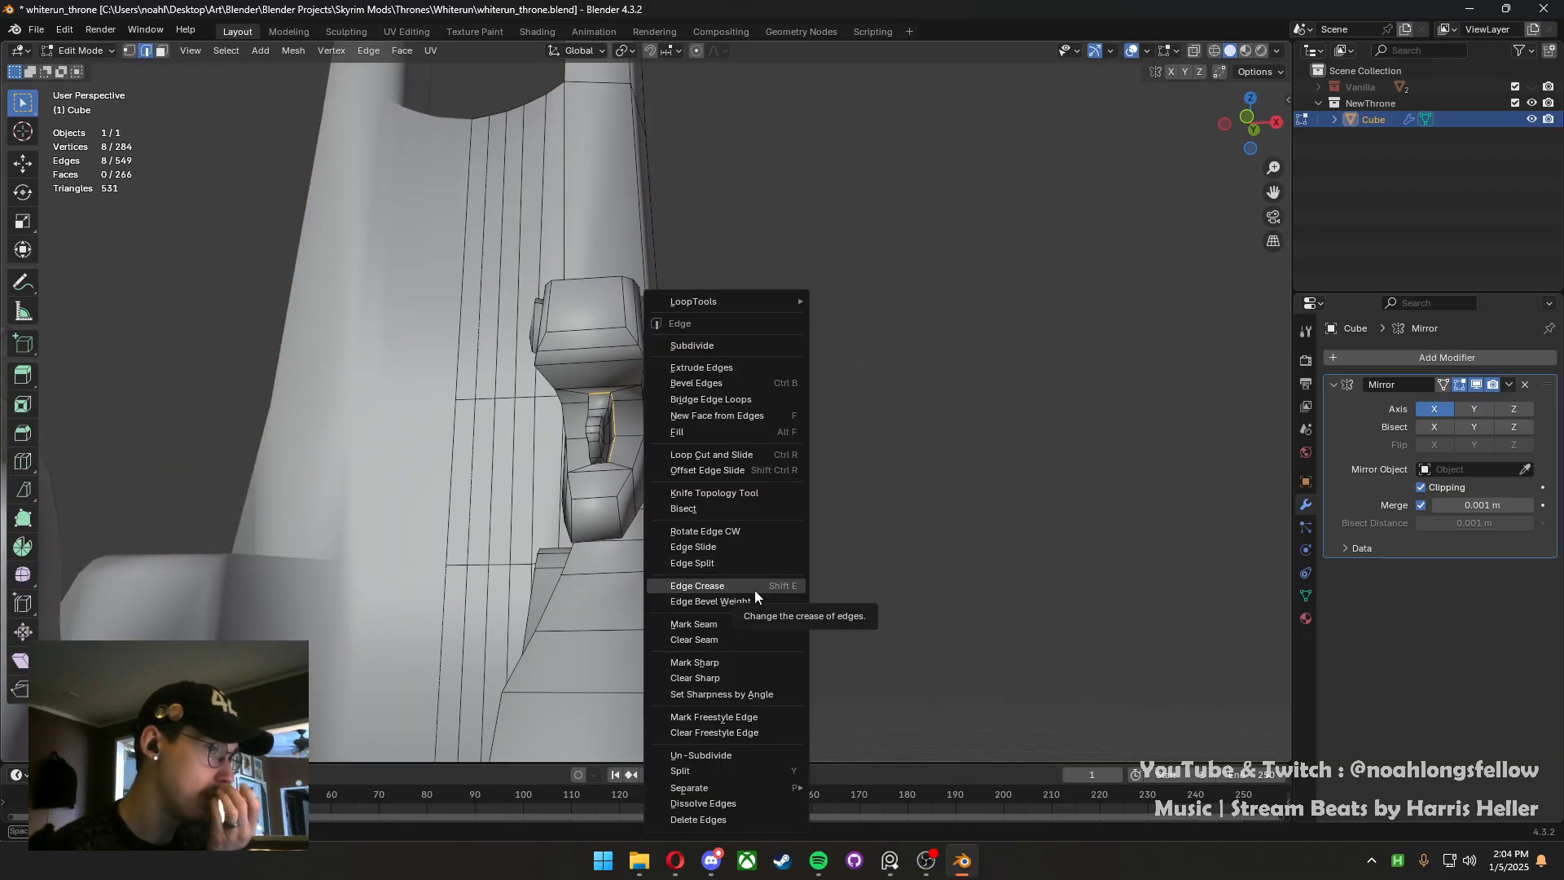
pyautogui.click(725, 662)
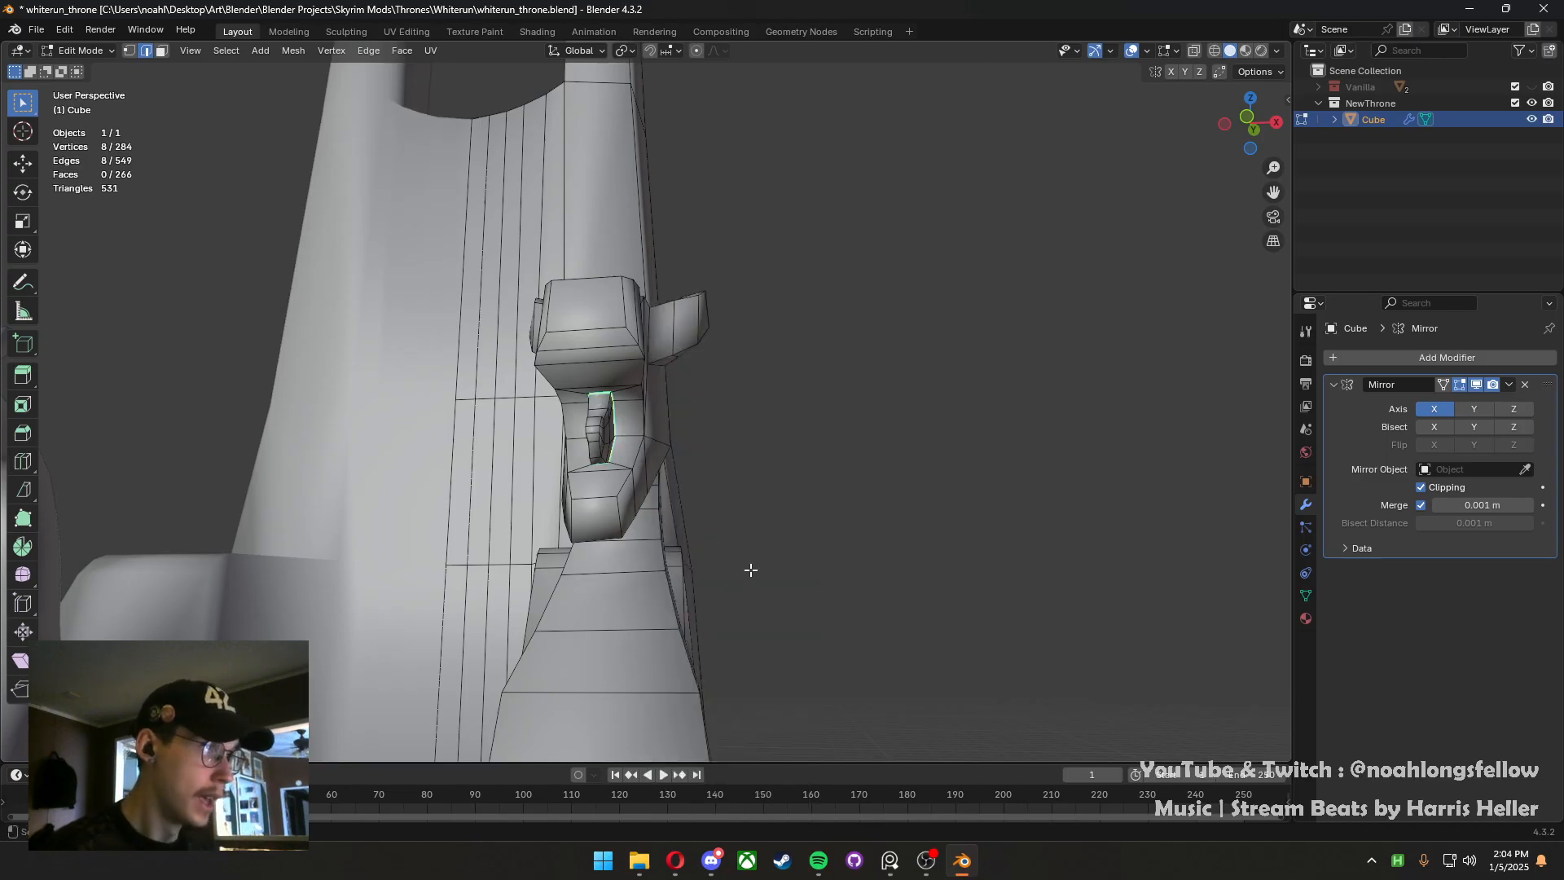
pyautogui.press('Tab')
pyautogui.moveTo(757, 566); pyautogui.dragTo(590, 588, button='middle')
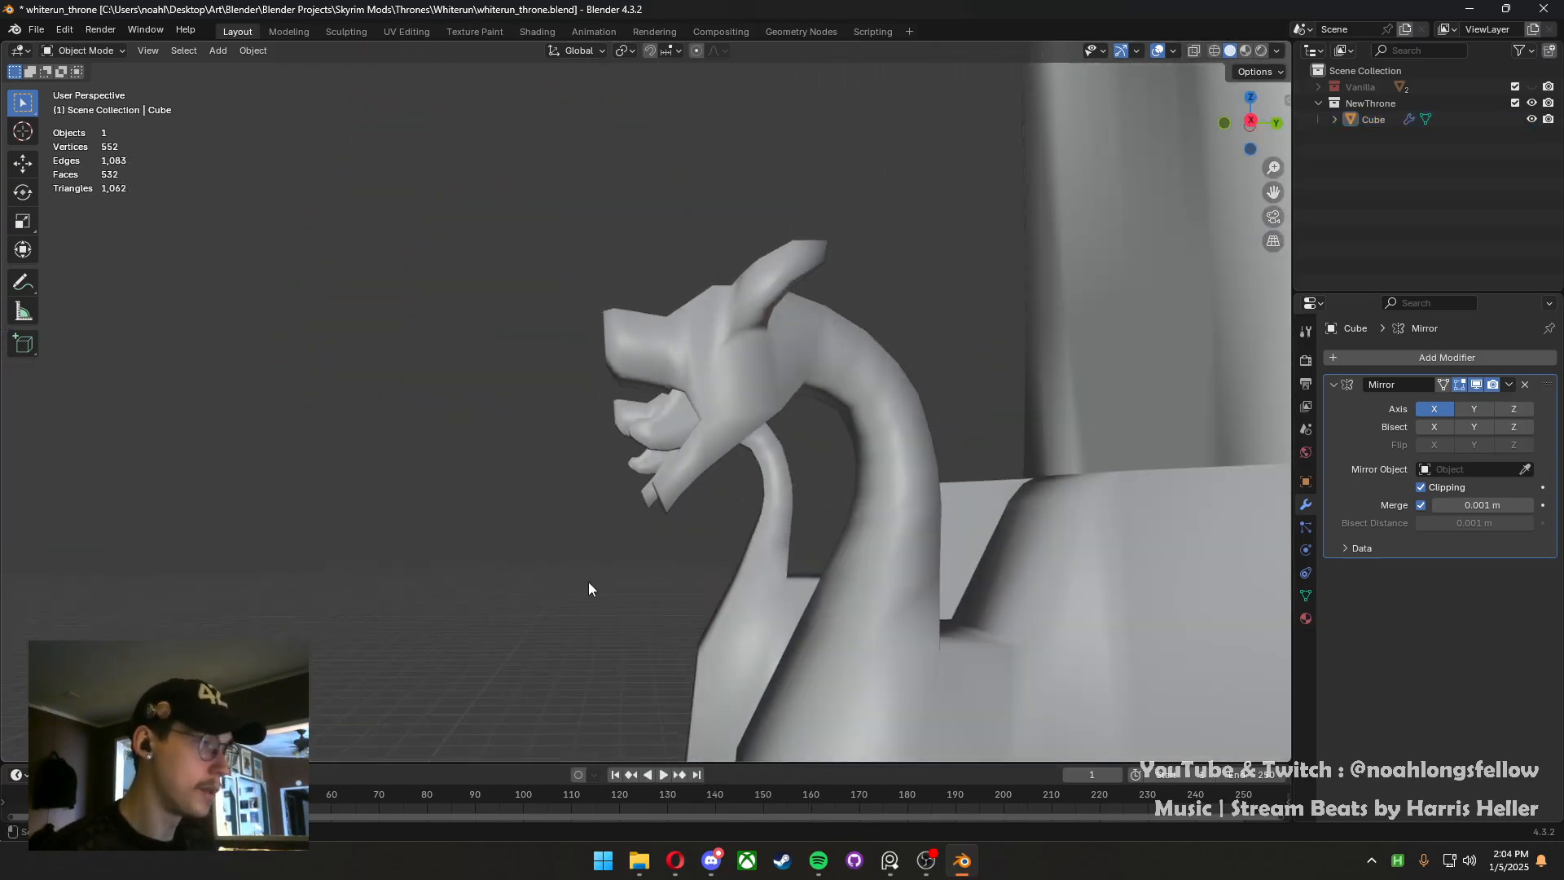
pyautogui.press('a')
# Select the two underside faces near the lower jaw's tip and move them slightly in left side view
pyautogui.press('Tab')
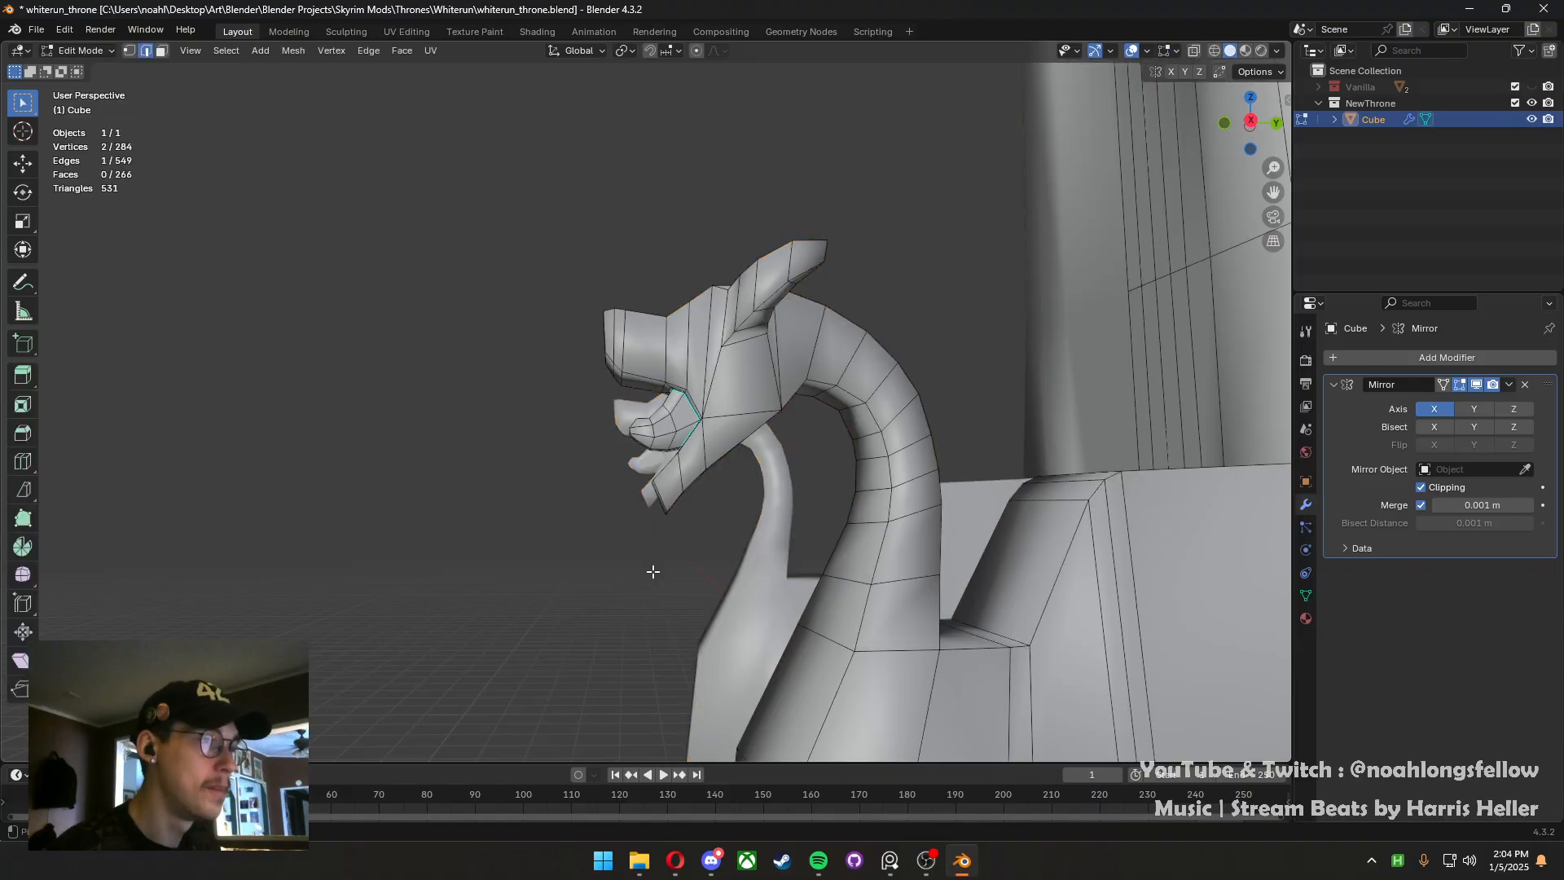
pyautogui.scroll(3, 628, 552)
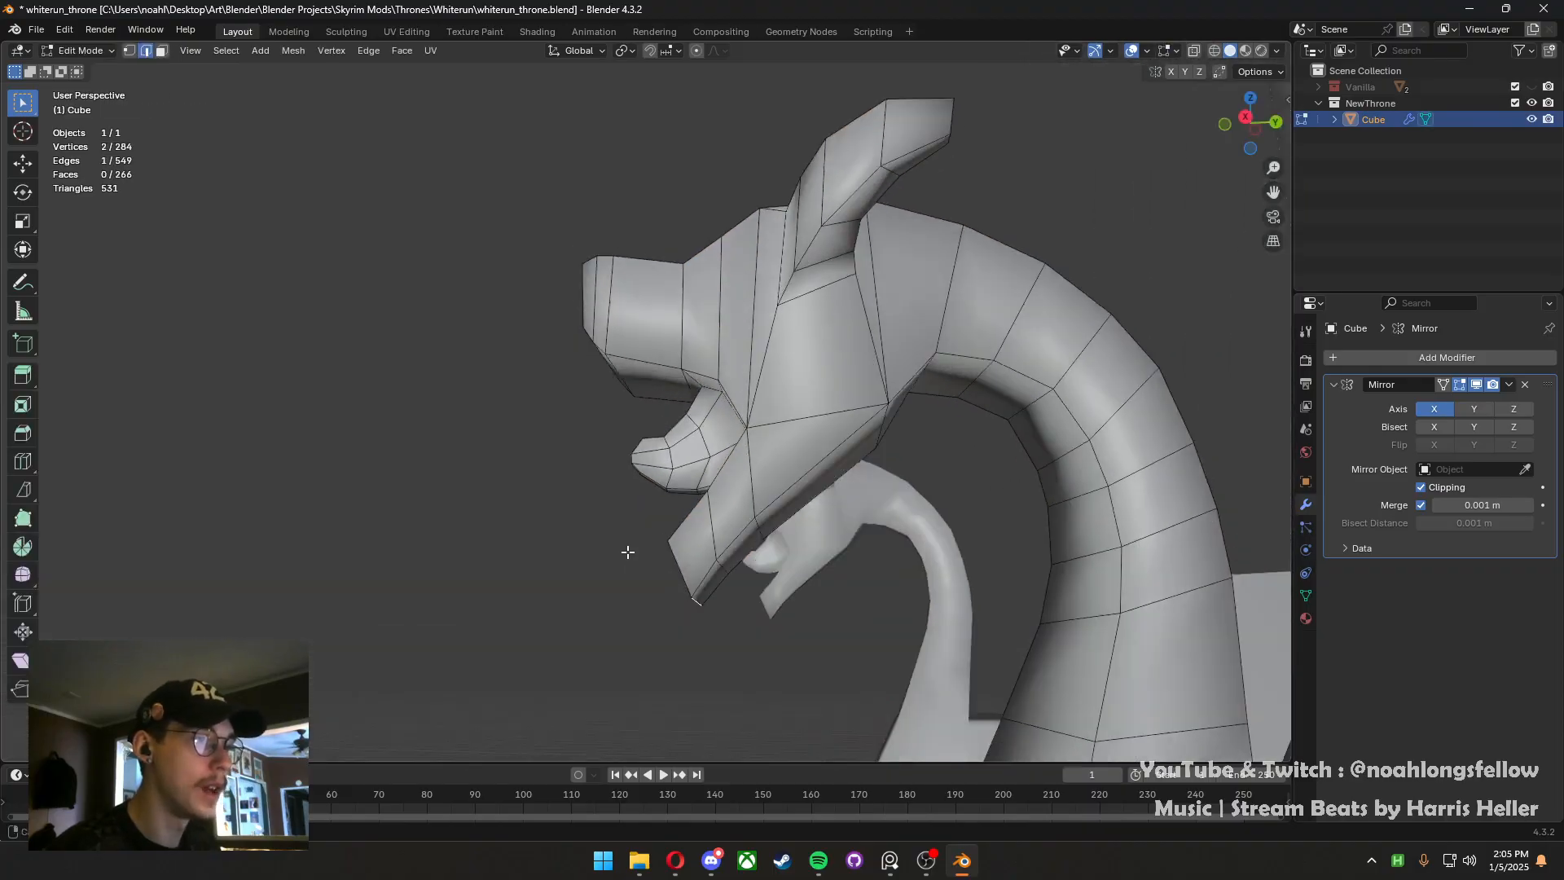
pyautogui.press('3')
pyautogui.click(727, 572)
pyautogui.keyDown('shift'); pyautogui.click(744, 552); pyautogui.keyUp('shift')
pyautogui.press('ctrl+KP_3')
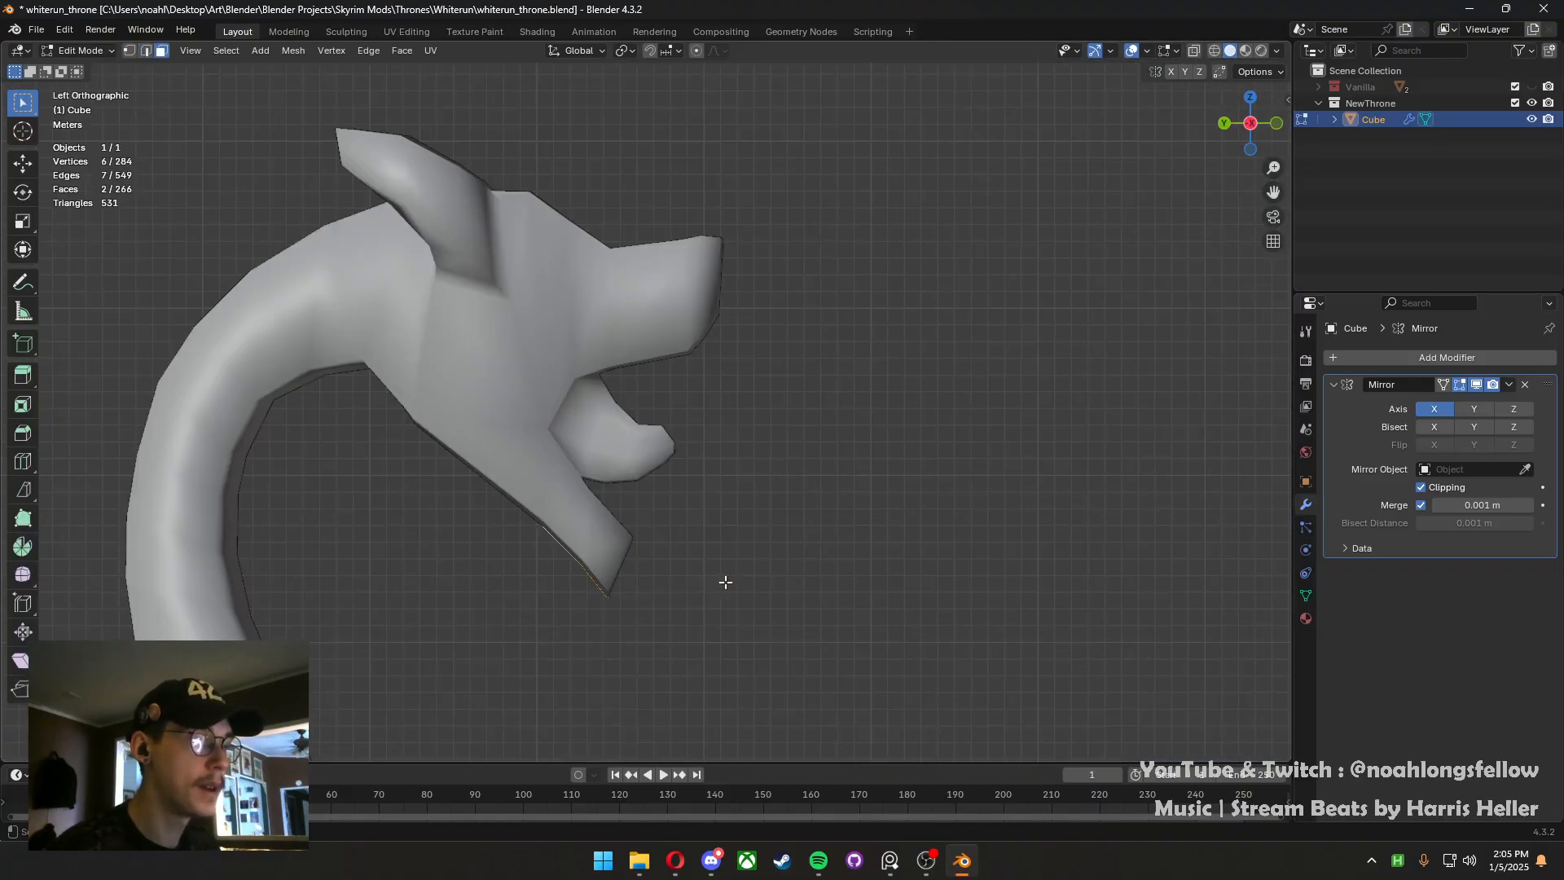
pyautogui.keyDown('shift'); pyautogui.moveTo(725, 583); pyautogui.dragTo(695, 569, button='middle'); pyautogui.keyUp('shift')
pyautogui.press('g')
pyautogui.click(663, 577)
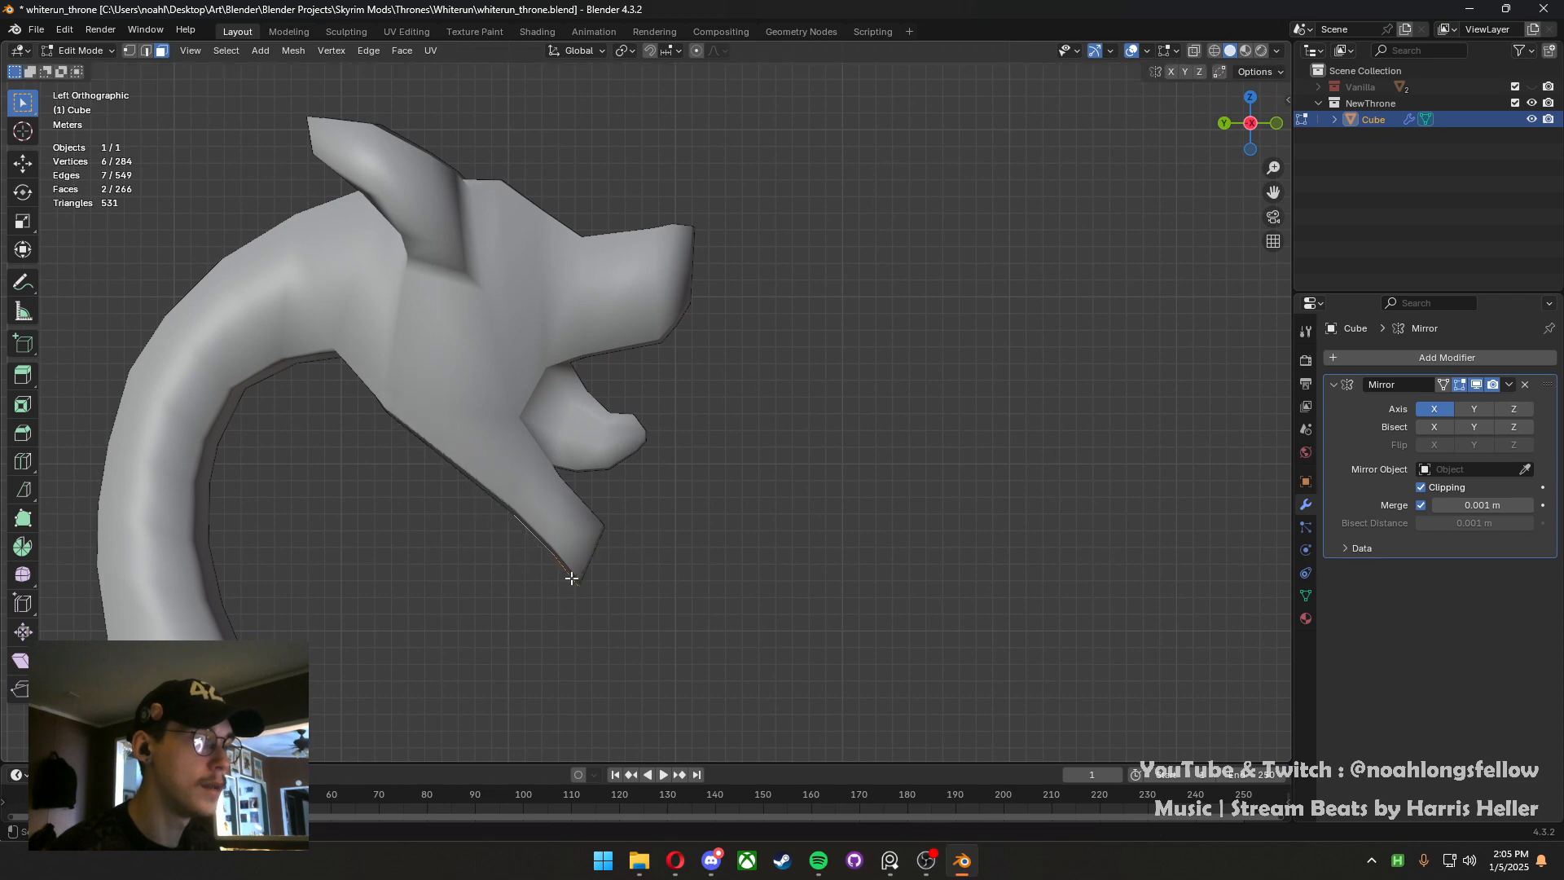
# Select the single underside face at the lower jaw's tip, then rotate it steeper and reposition it in right side view
pyautogui.moveTo(572, 578); pyautogui.dragTo(788, 580, button='middle')
pyautogui.click(743, 580)
pyautogui.press('`')
pyautogui.click(622, 585)
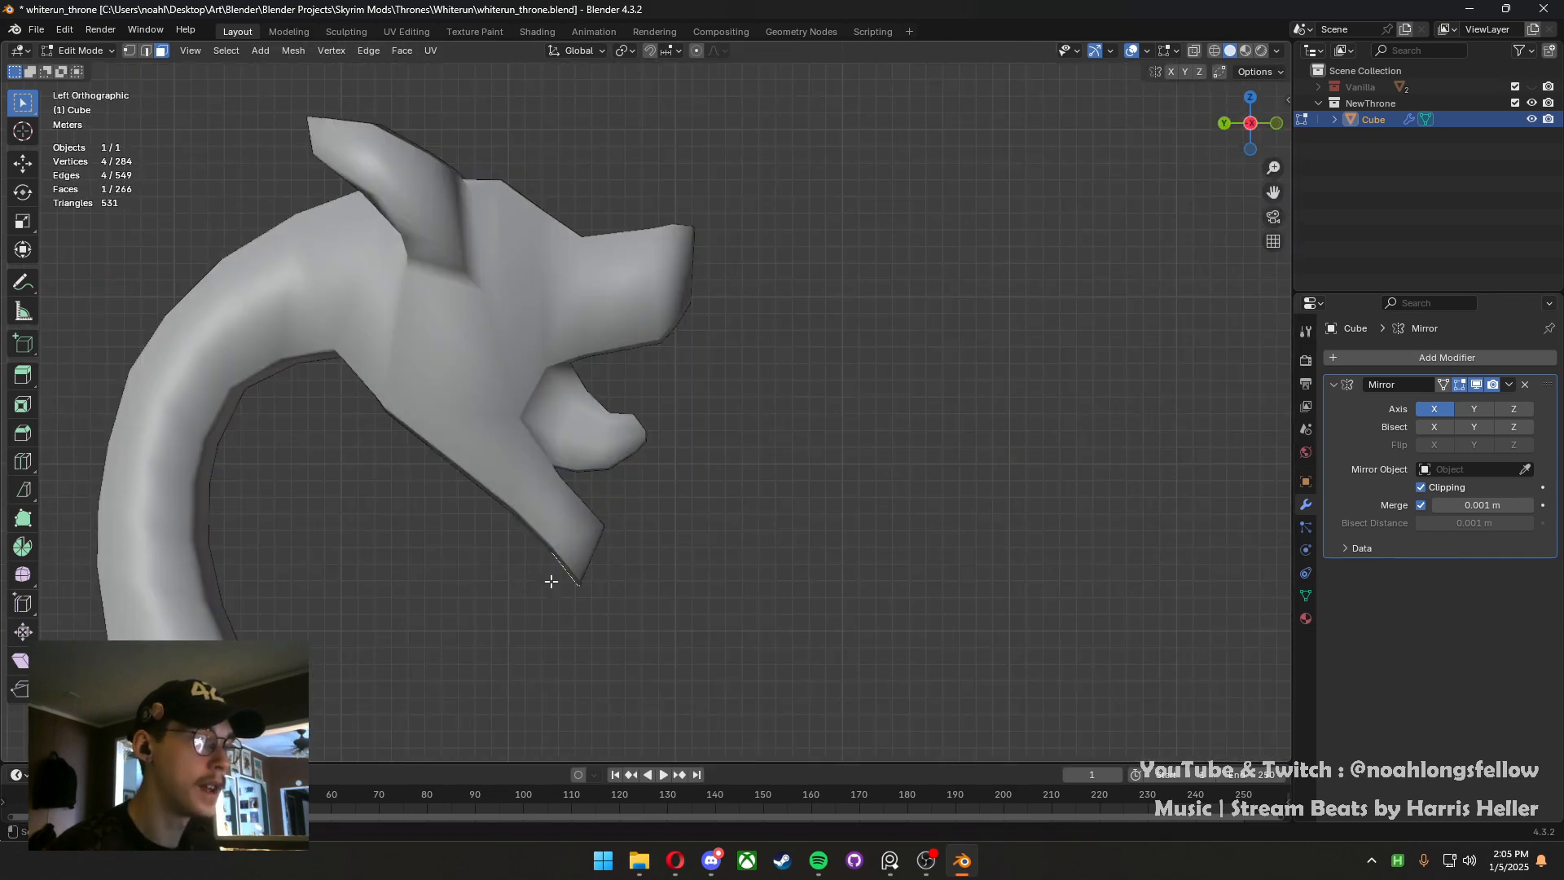
pyautogui.press('KP_3')
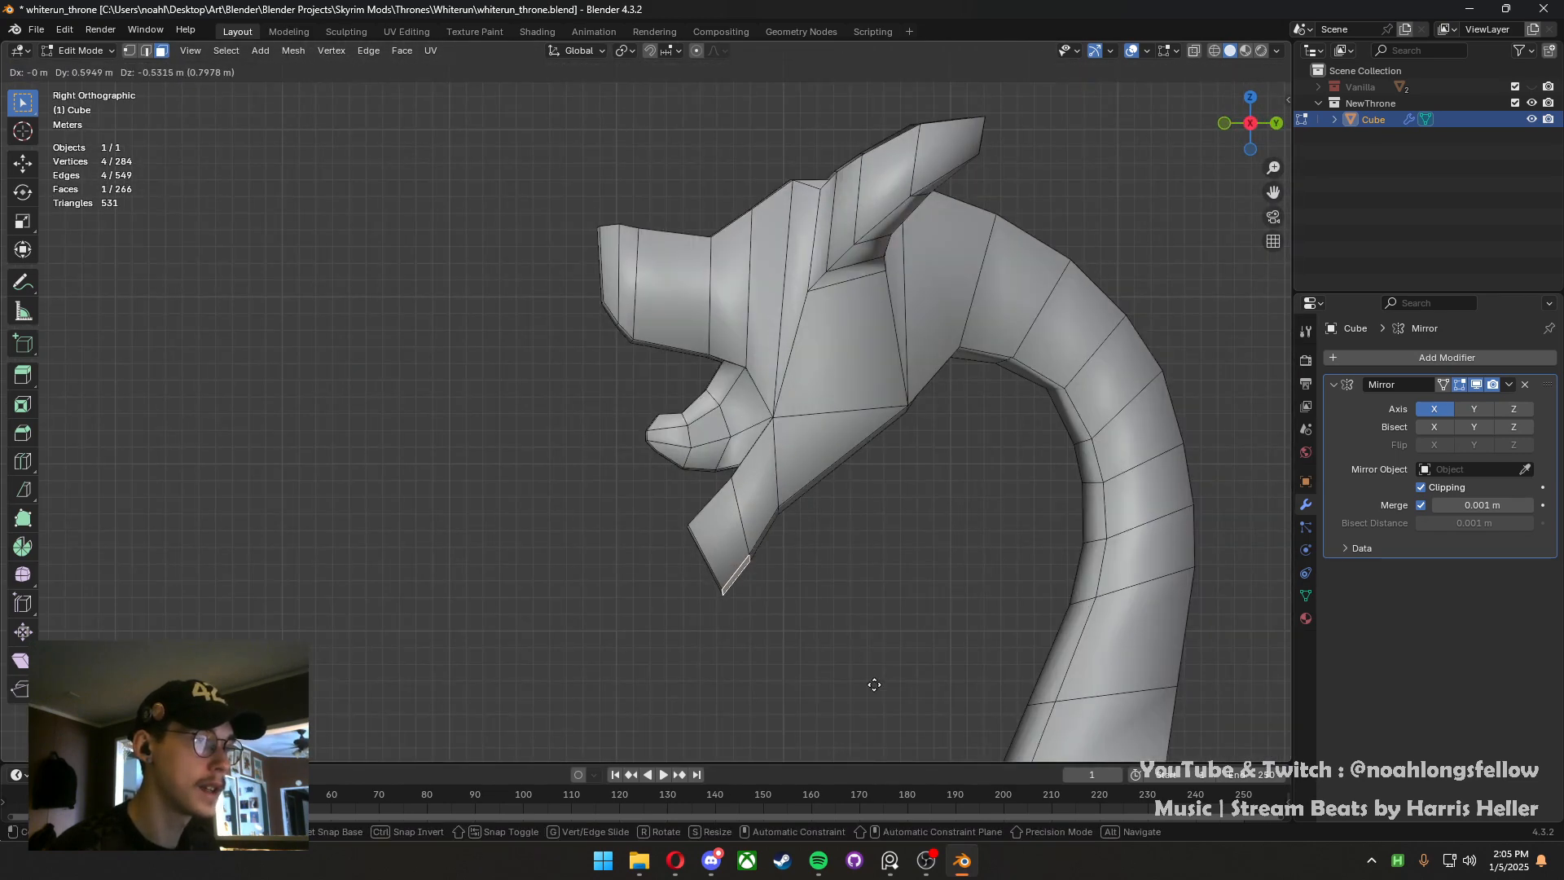
pyautogui.press('r')
pyautogui.click(853, 608)
pyautogui.press('g')
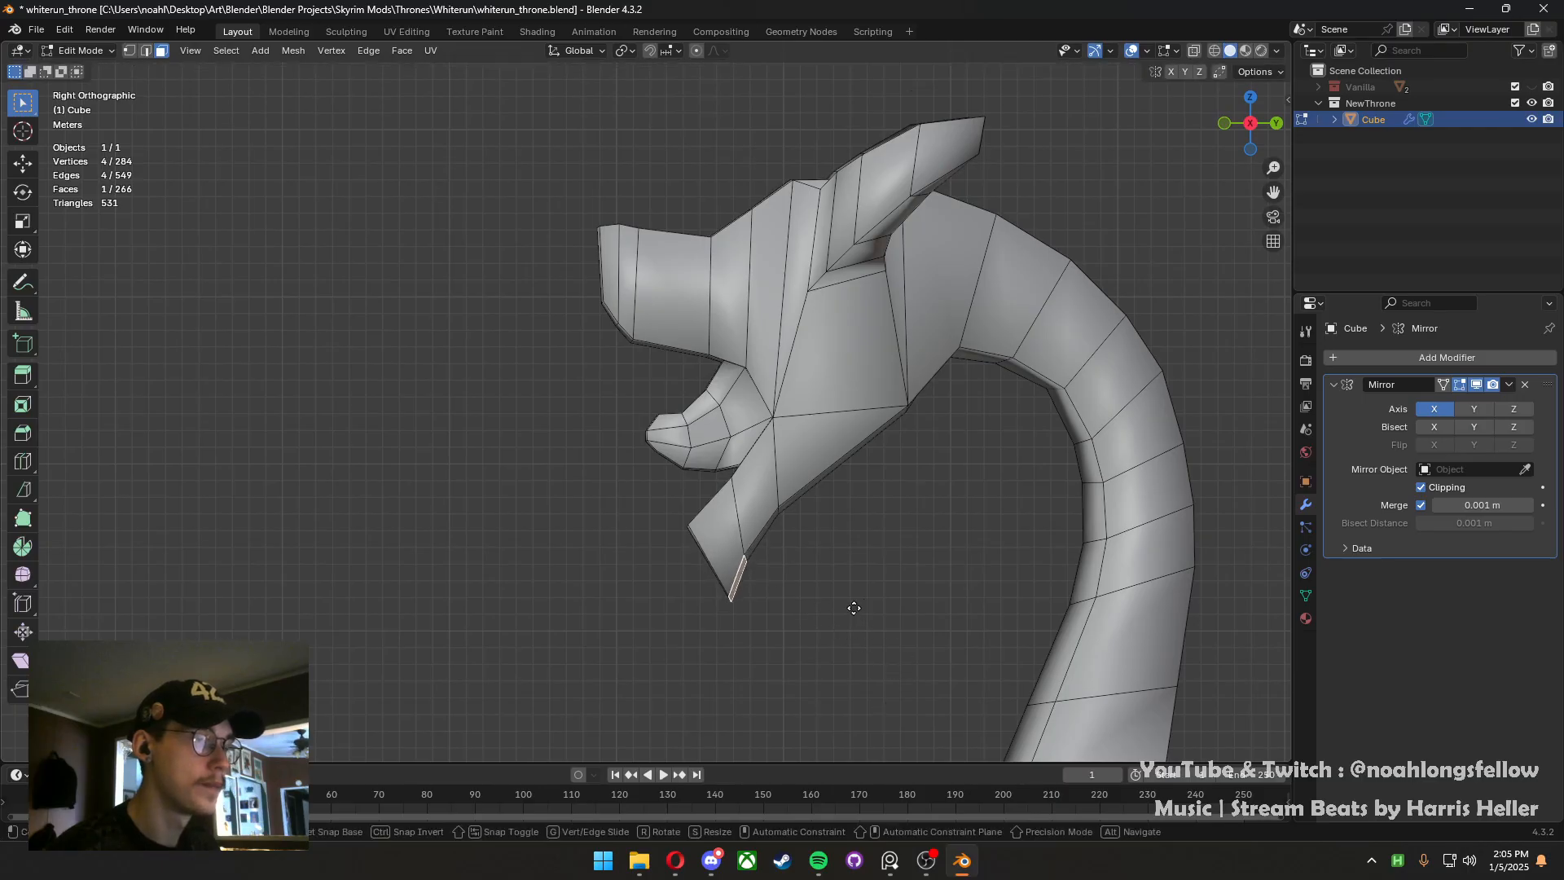
pyautogui.click(848, 591)
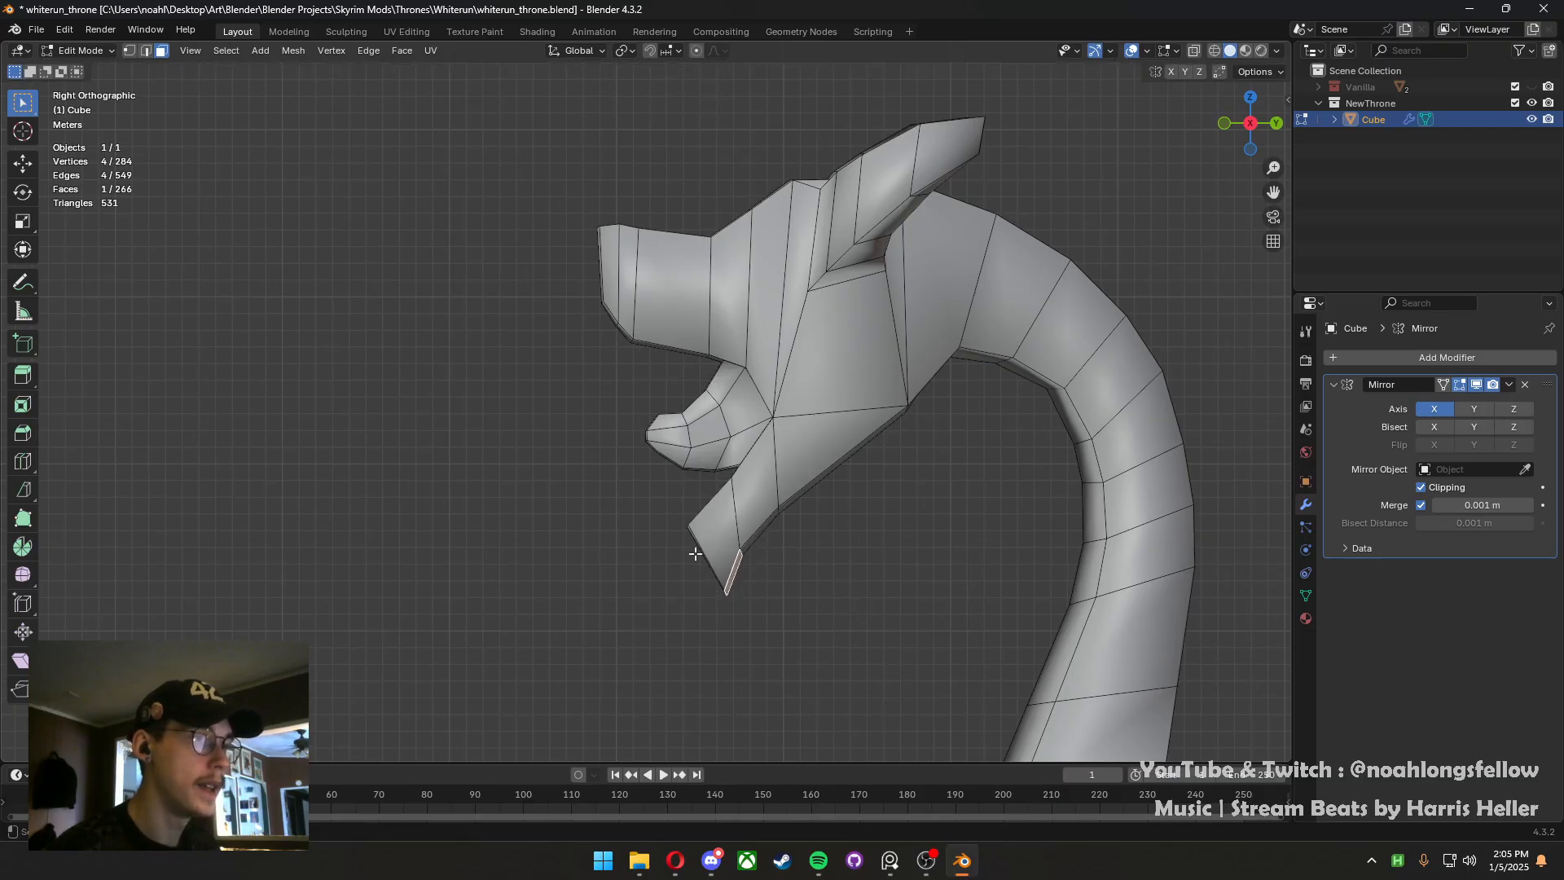
# Flatten the bottom front edge of the lower jaw along Z and scale it along X
pyautogui.moveTo(695, 554); pyautogui.dragTo(674, 499, button='middle')
pyautogui.press('2')
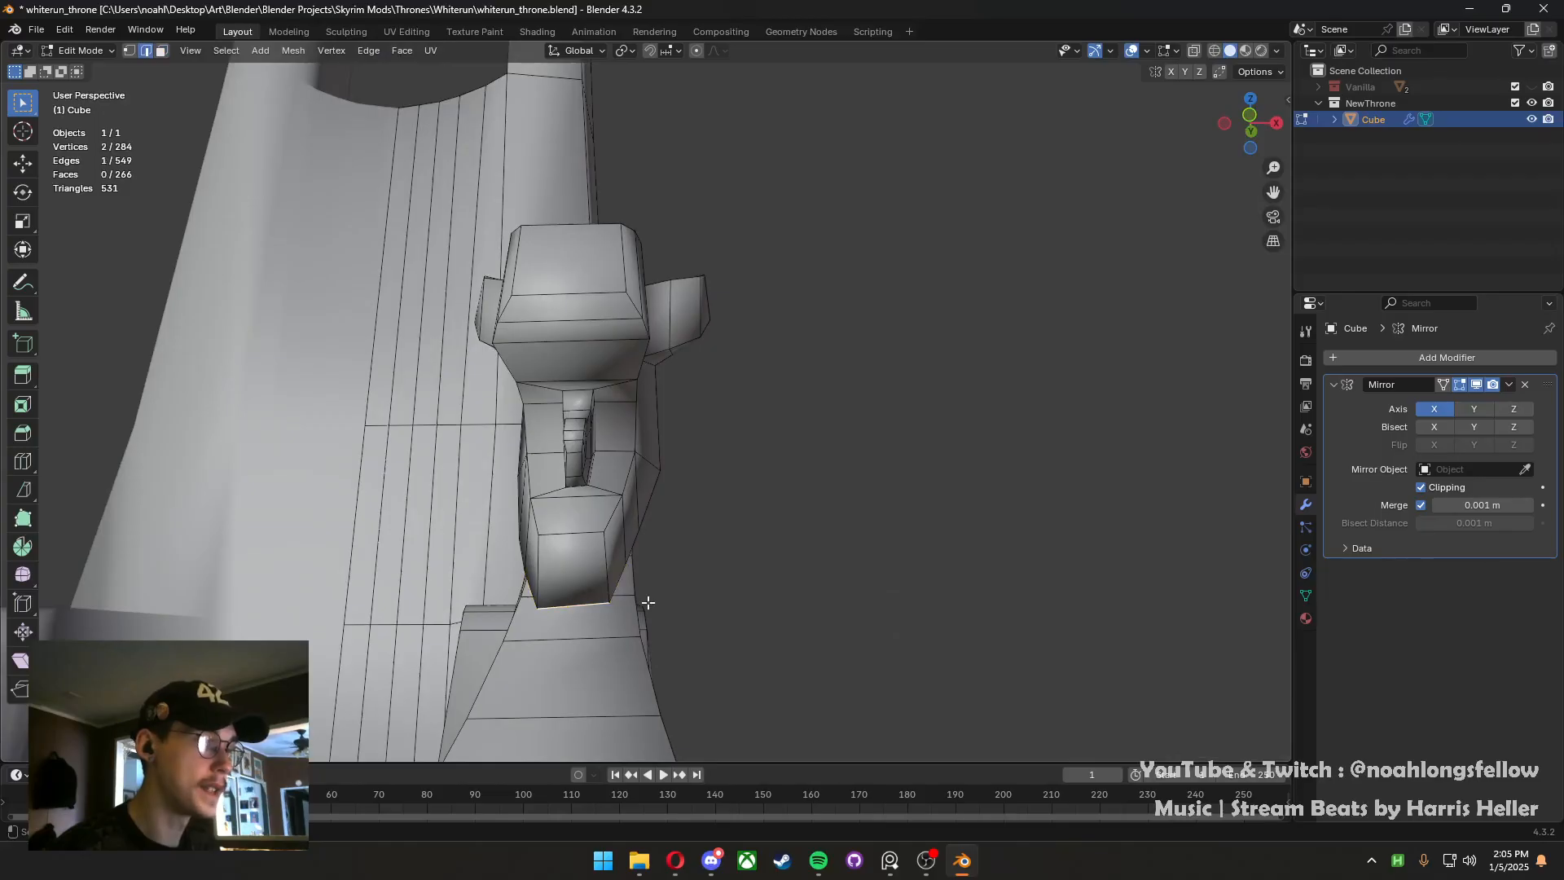
pyautogui.moveTo(648, 602); pyautogui.dragTo(709, 576, button='middle')
pyautogui.press('s')
pyautogui.press('z')
pyautogui.click(600, 625)
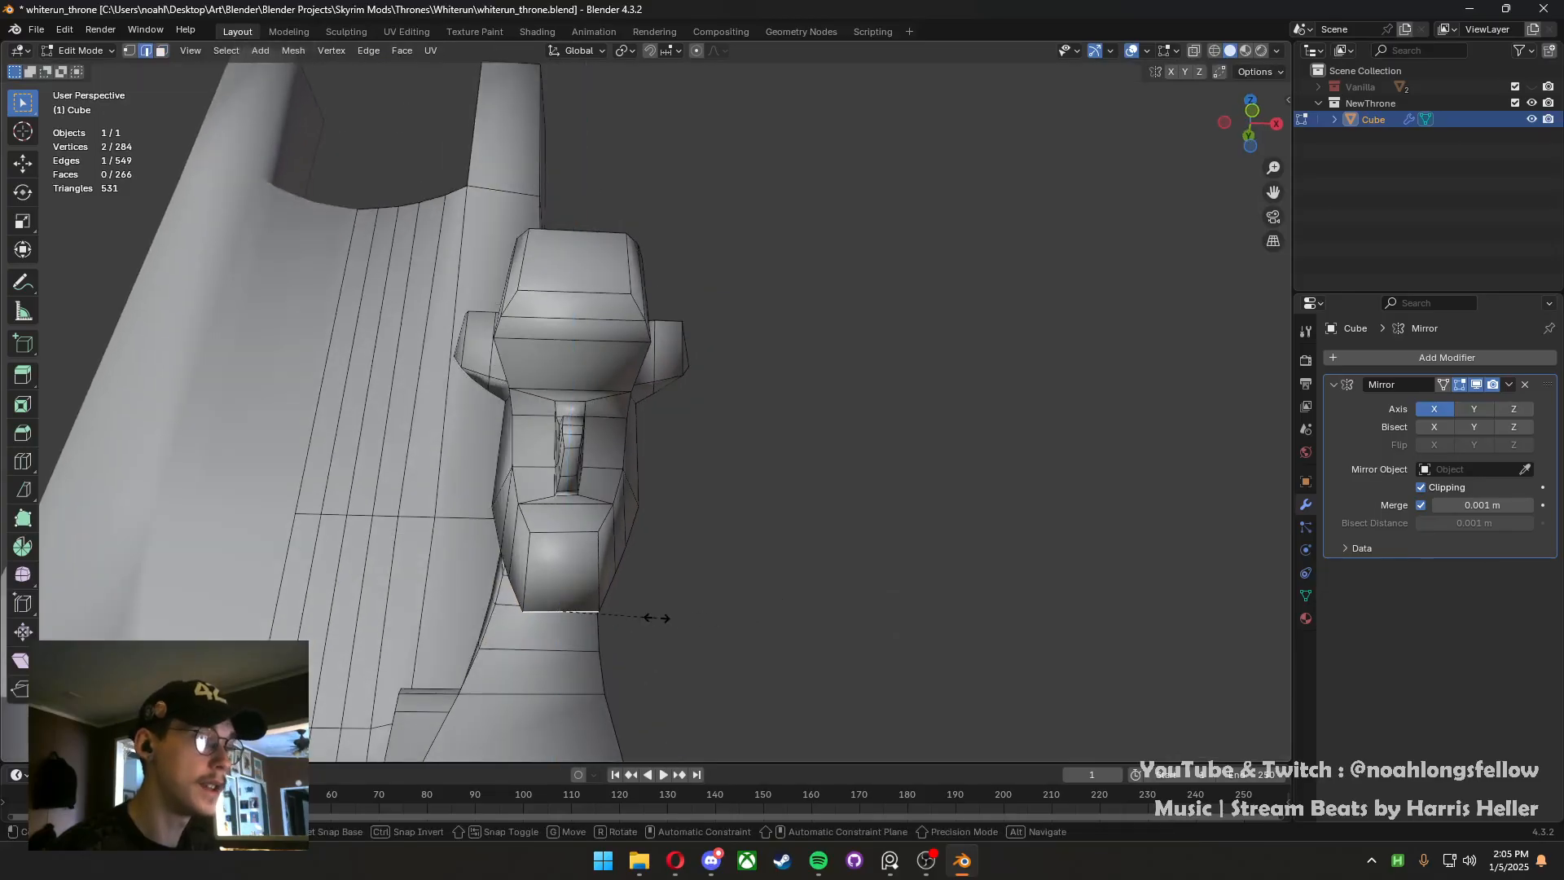
pyautogui.press('s')
pyautogui.press('x')
pyautogui.click(690, 617)
pyautogui.moveTo(546, 555); pyautogui.dragTo(724, 584, button='middle')
# Extrude the lower jaw's front face a short distance forward and down in left side view
pyautogui.press('3')
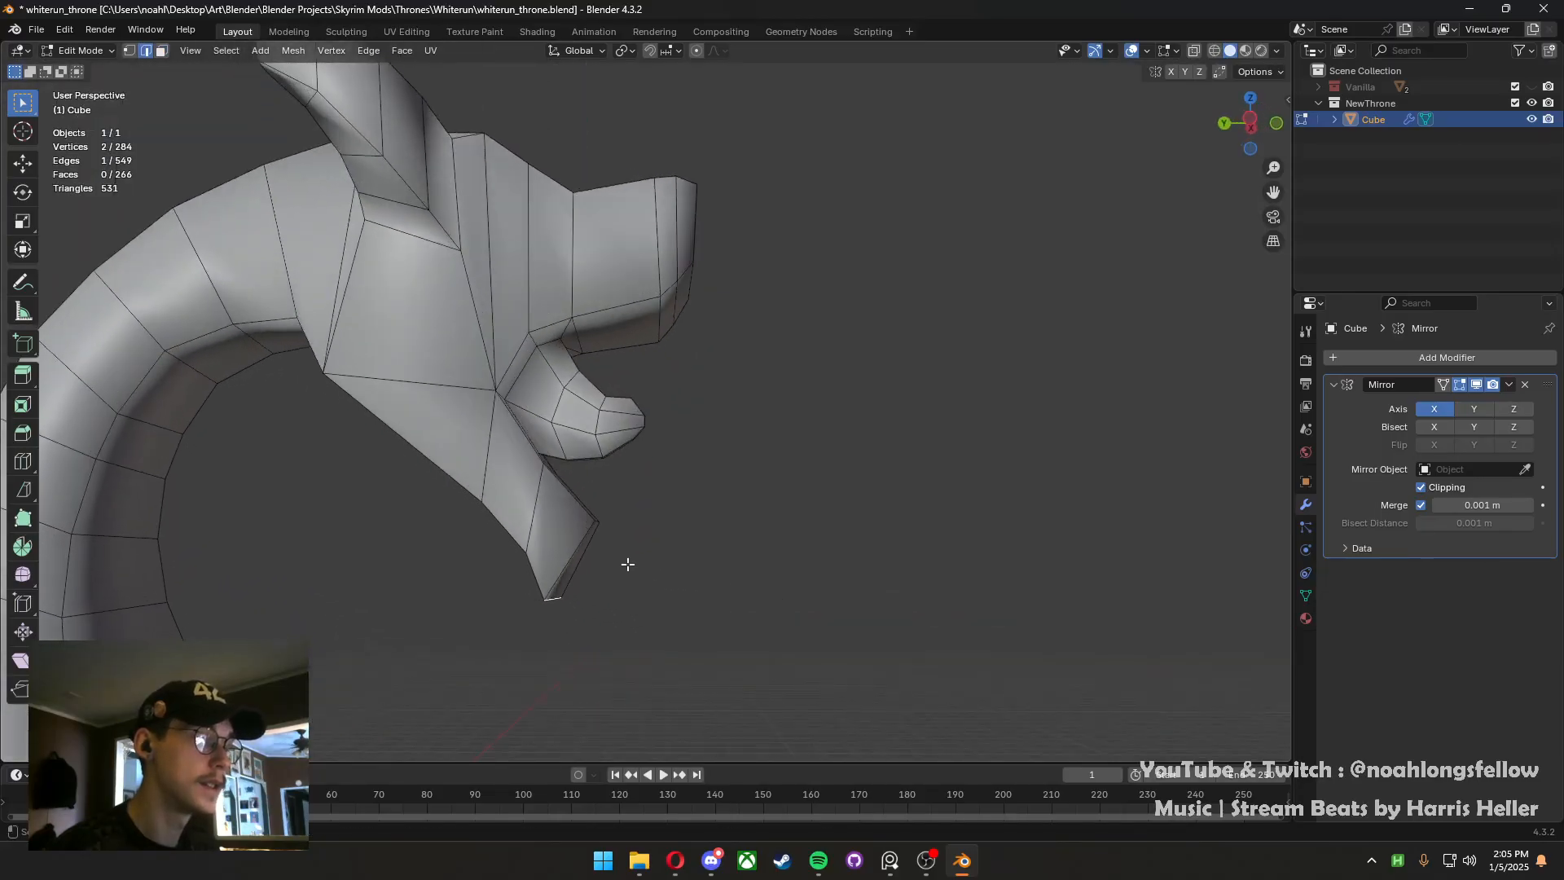
pyautogui.moveTo(628, 564); pyautogui.dragTo(635, 566, button='middle')
pyautogui.click(576, 563)
pyautogui.press('`')
pyautogui.click(491, 545)
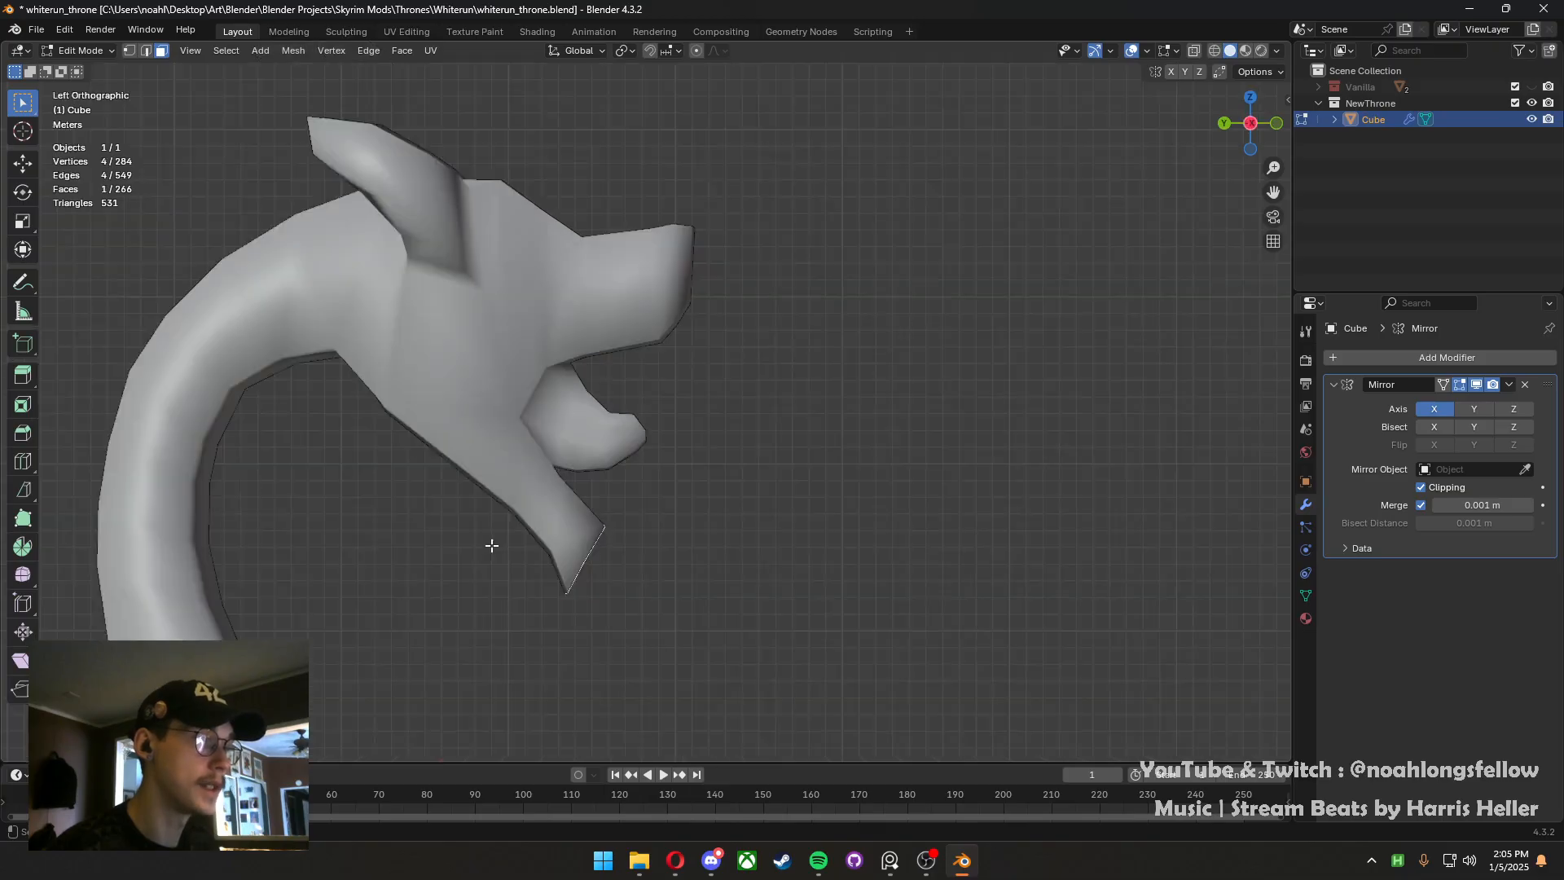
pyautogui.press('e')
pyautogui.click(621, 596)
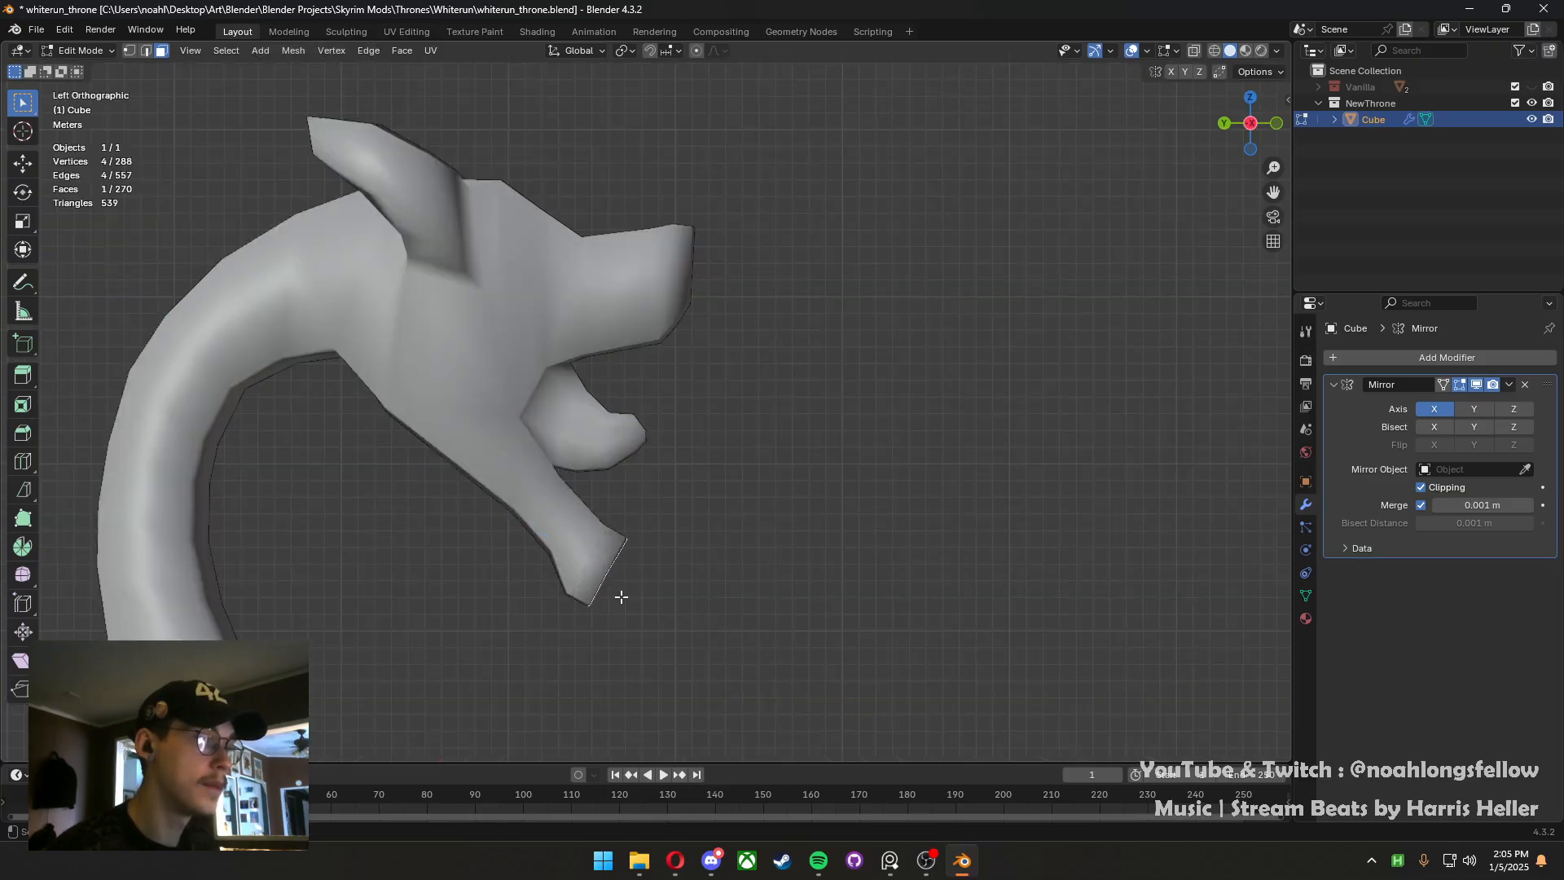
# Undo the last extrusion of the lower jaw's end face
pyautogui.press('g')
pyautogui.rightClick(613, 602)
pyautogui.hotkey('ctrl', 'z')
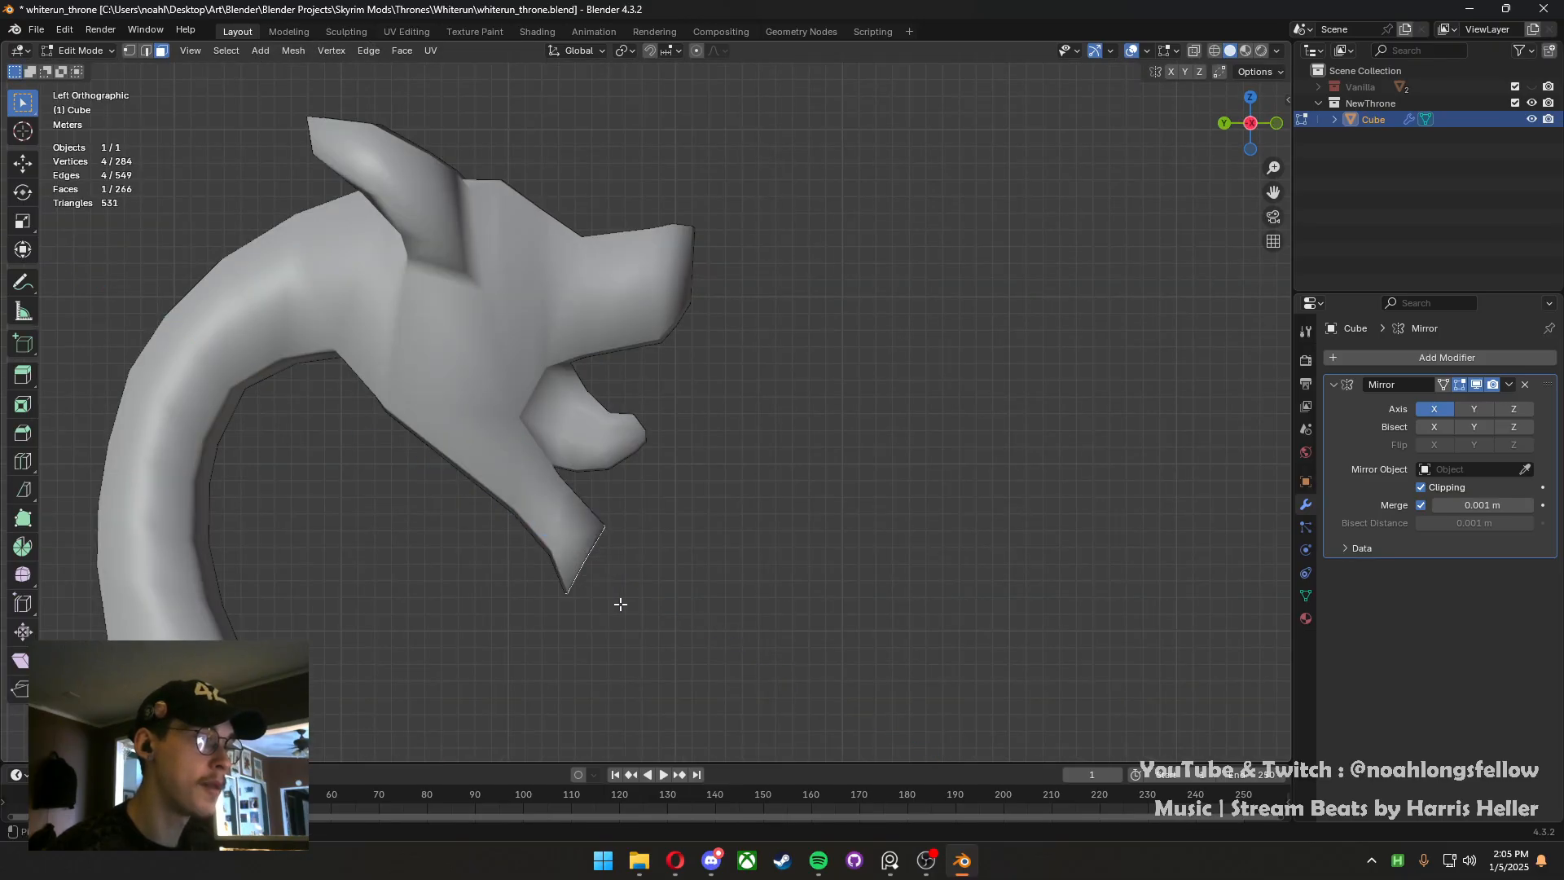
# Add one loop cut around the lower jaw, midway along its front segment
pyautogui.press('1')
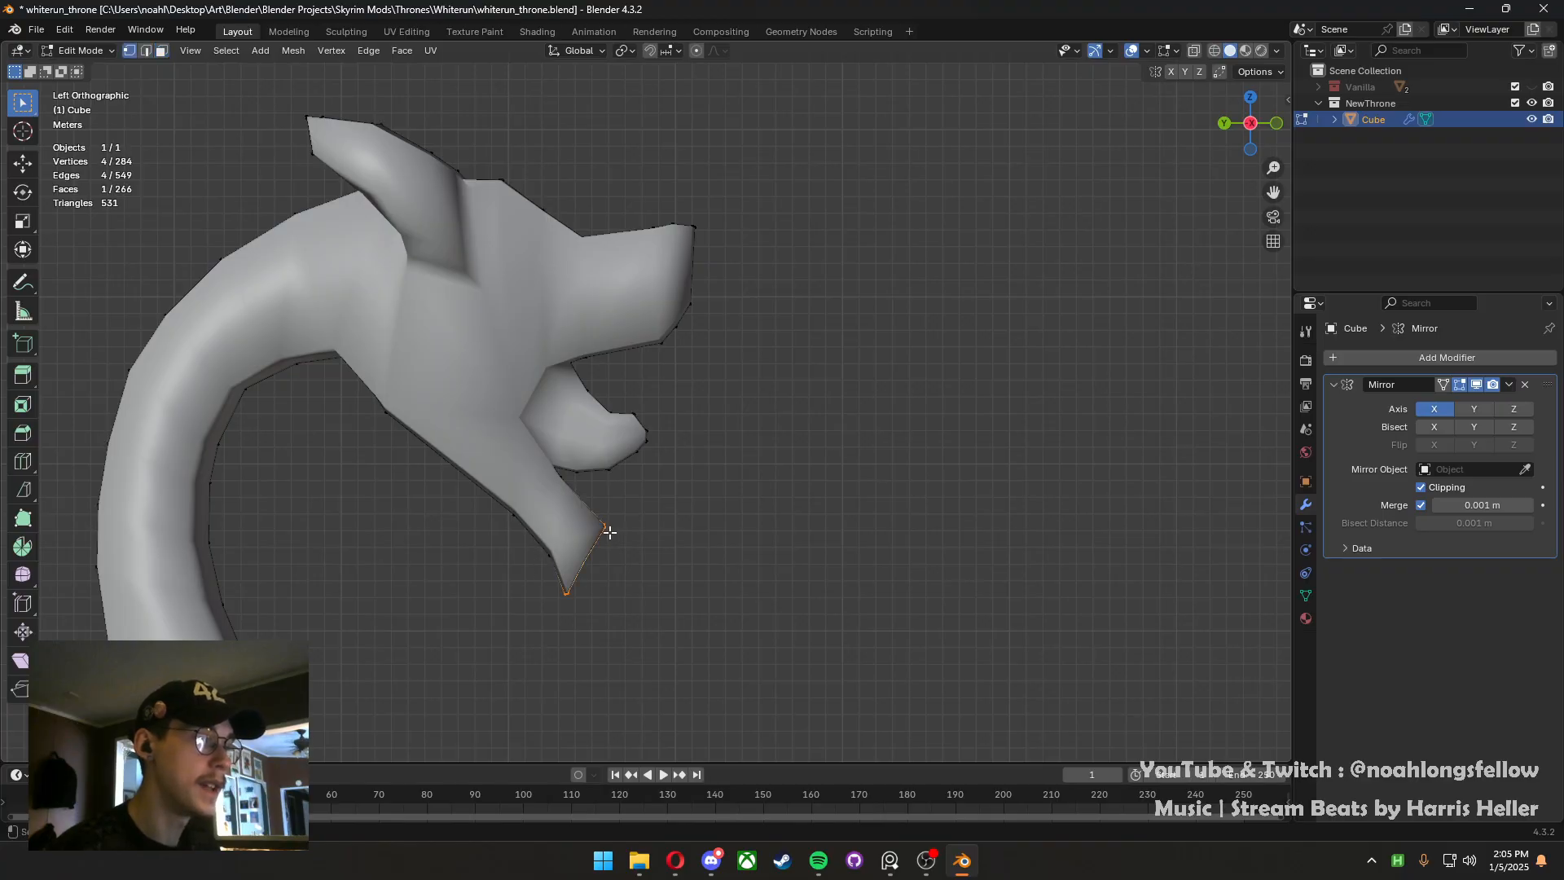
pyautogui.hotkey('ctrl', 'r')
pyautogui.press('Escape')
pyautogui.moveTo(572, 492); pyautogui.dragTo(645, 535, button='middle')
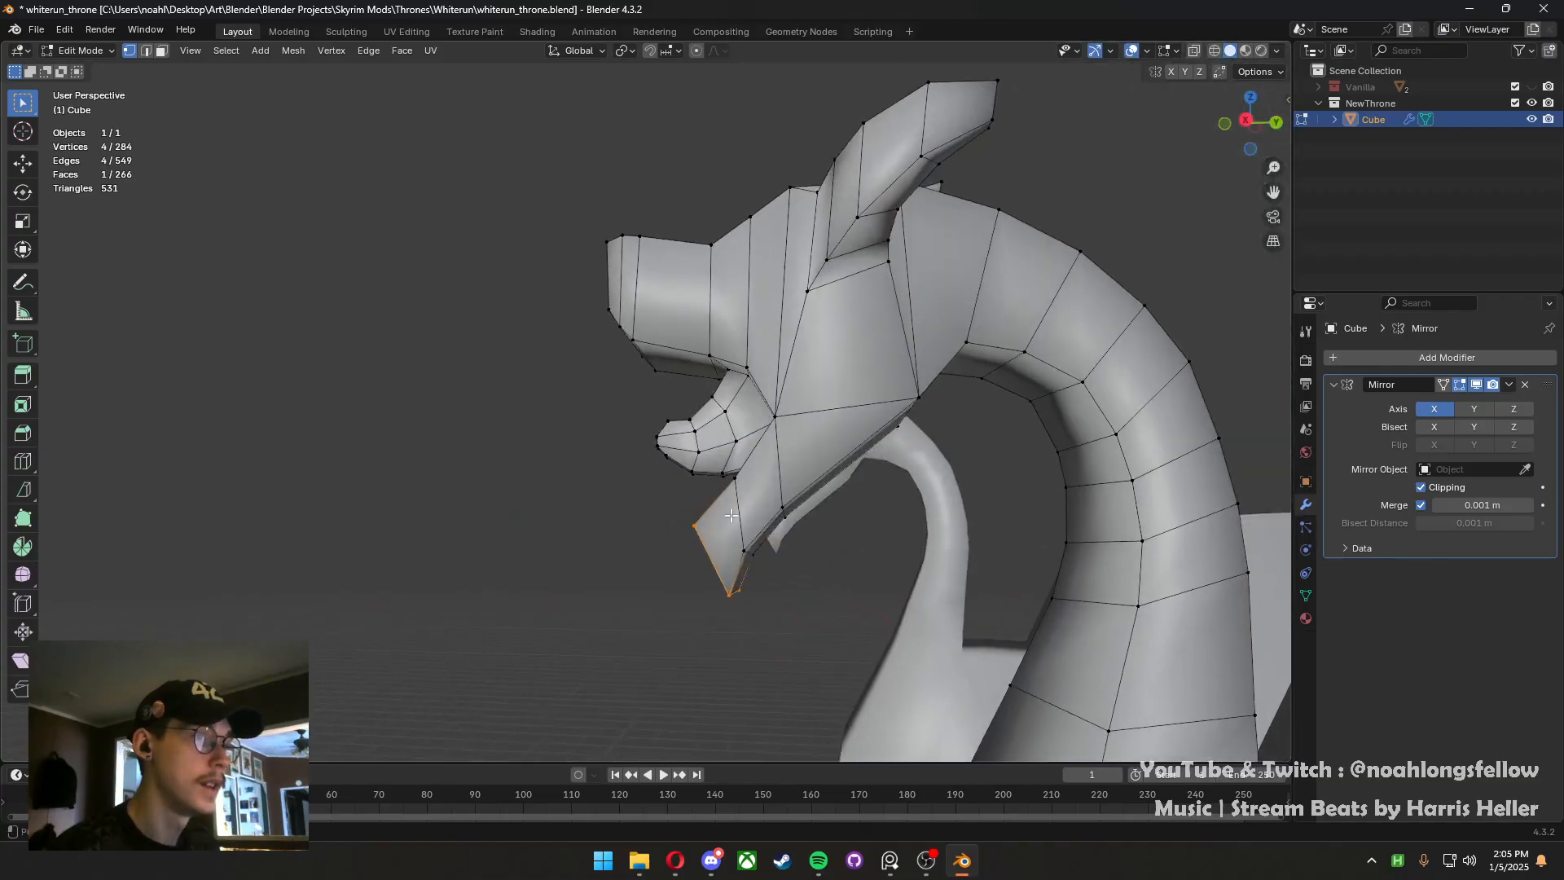
pyautogui.hotkey('ctrl', 'r')
pyautogui.doubleClick(707, 502)
# In right orthographic view, shift the new jaw edge loop slightly forward and up
pyautogui.press('`')
pyautogui.click(856, 513)
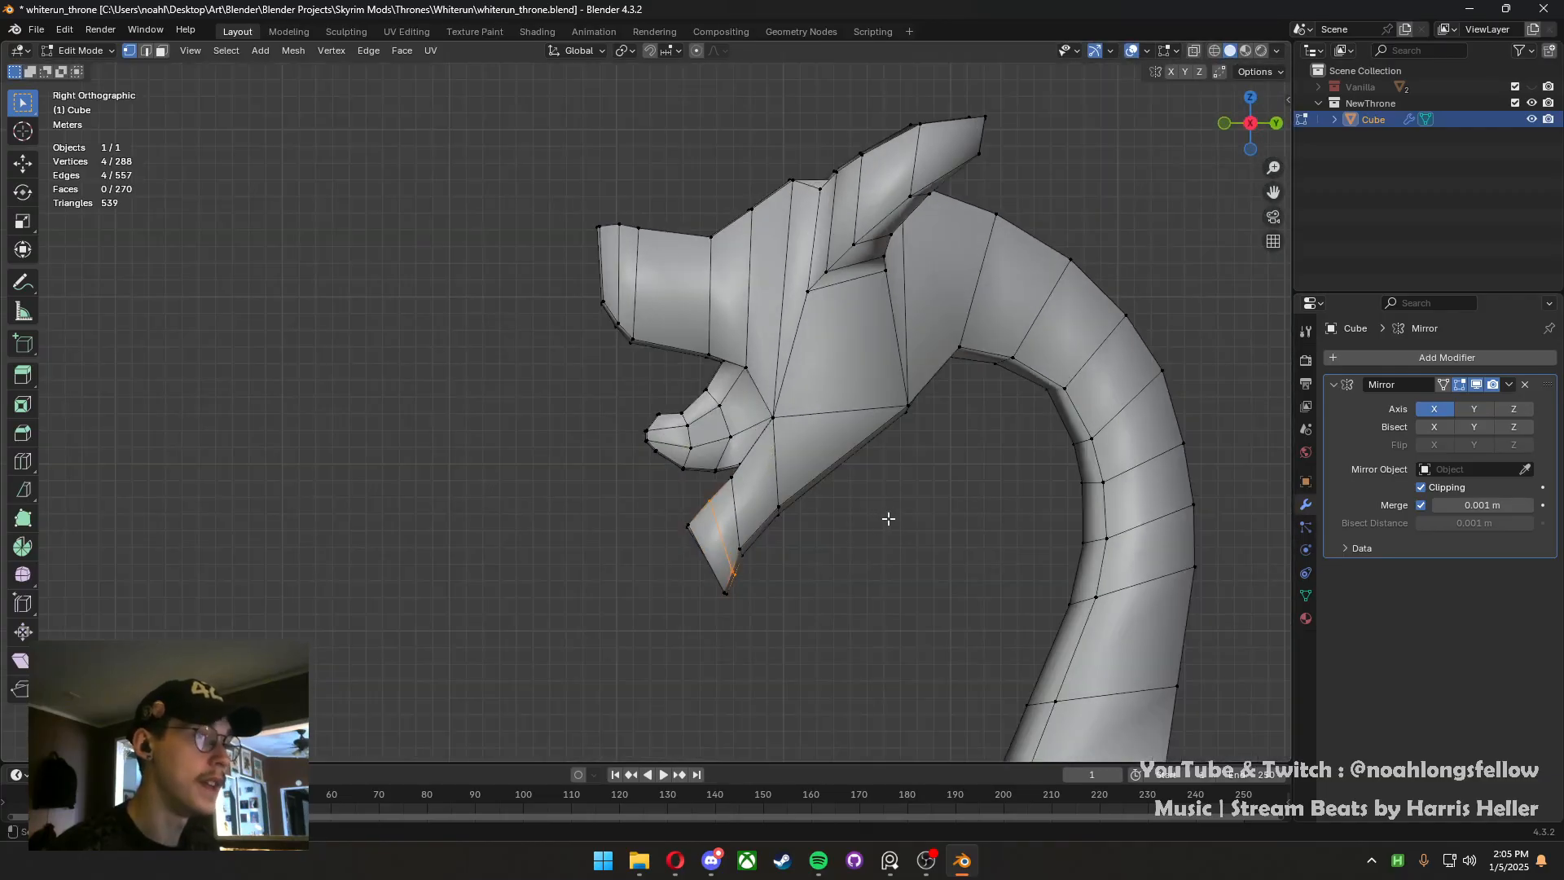
pyautogui.scroll(2, 815, 522)
pyautogui.press('g')
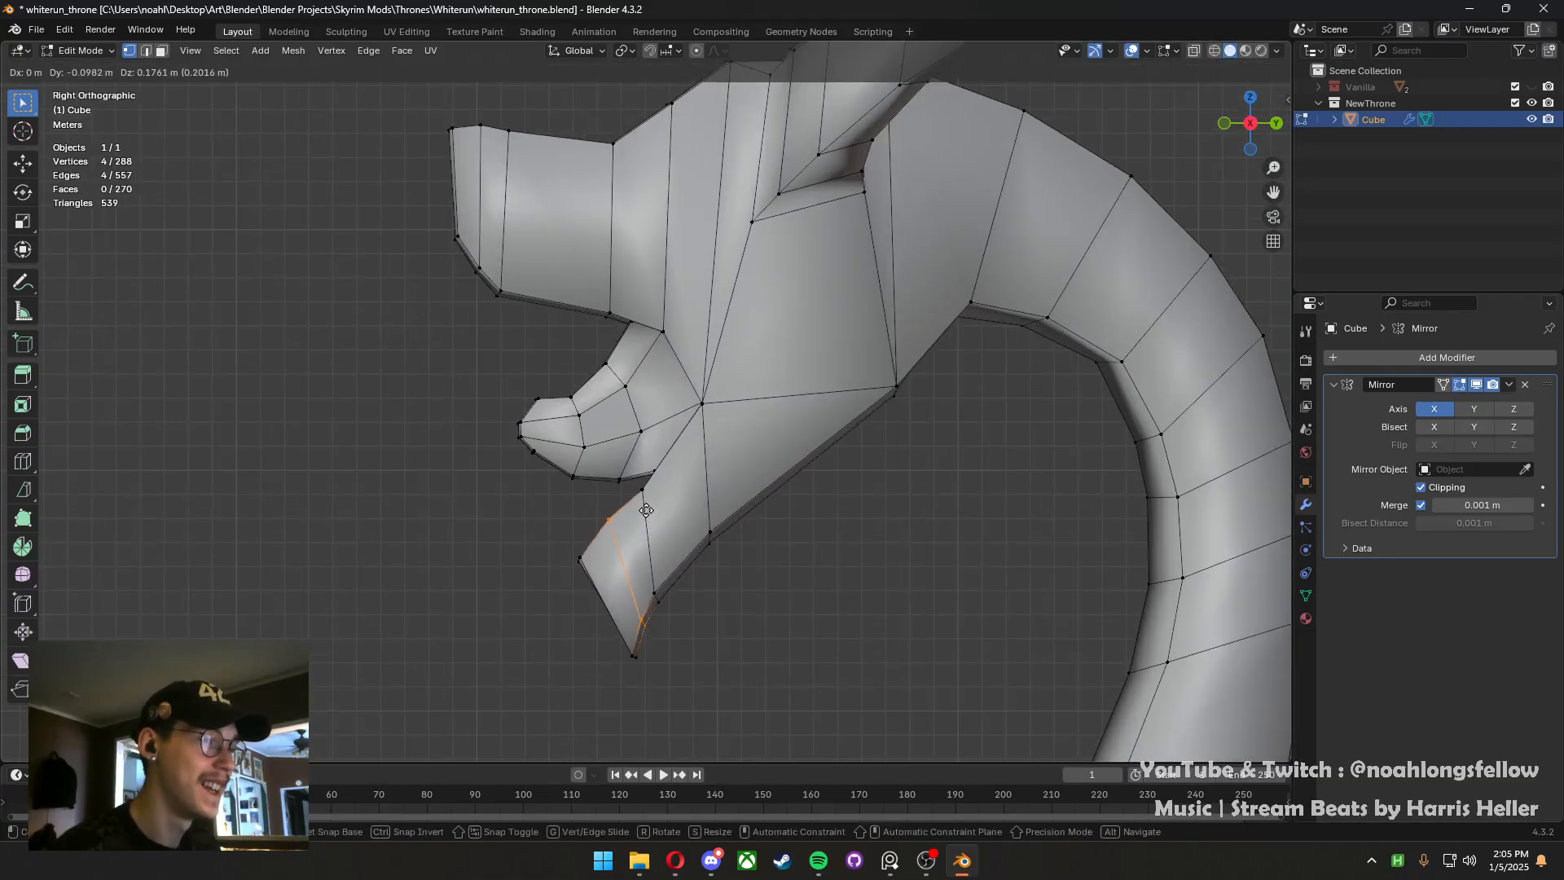
pyautogui.click(650, 521)
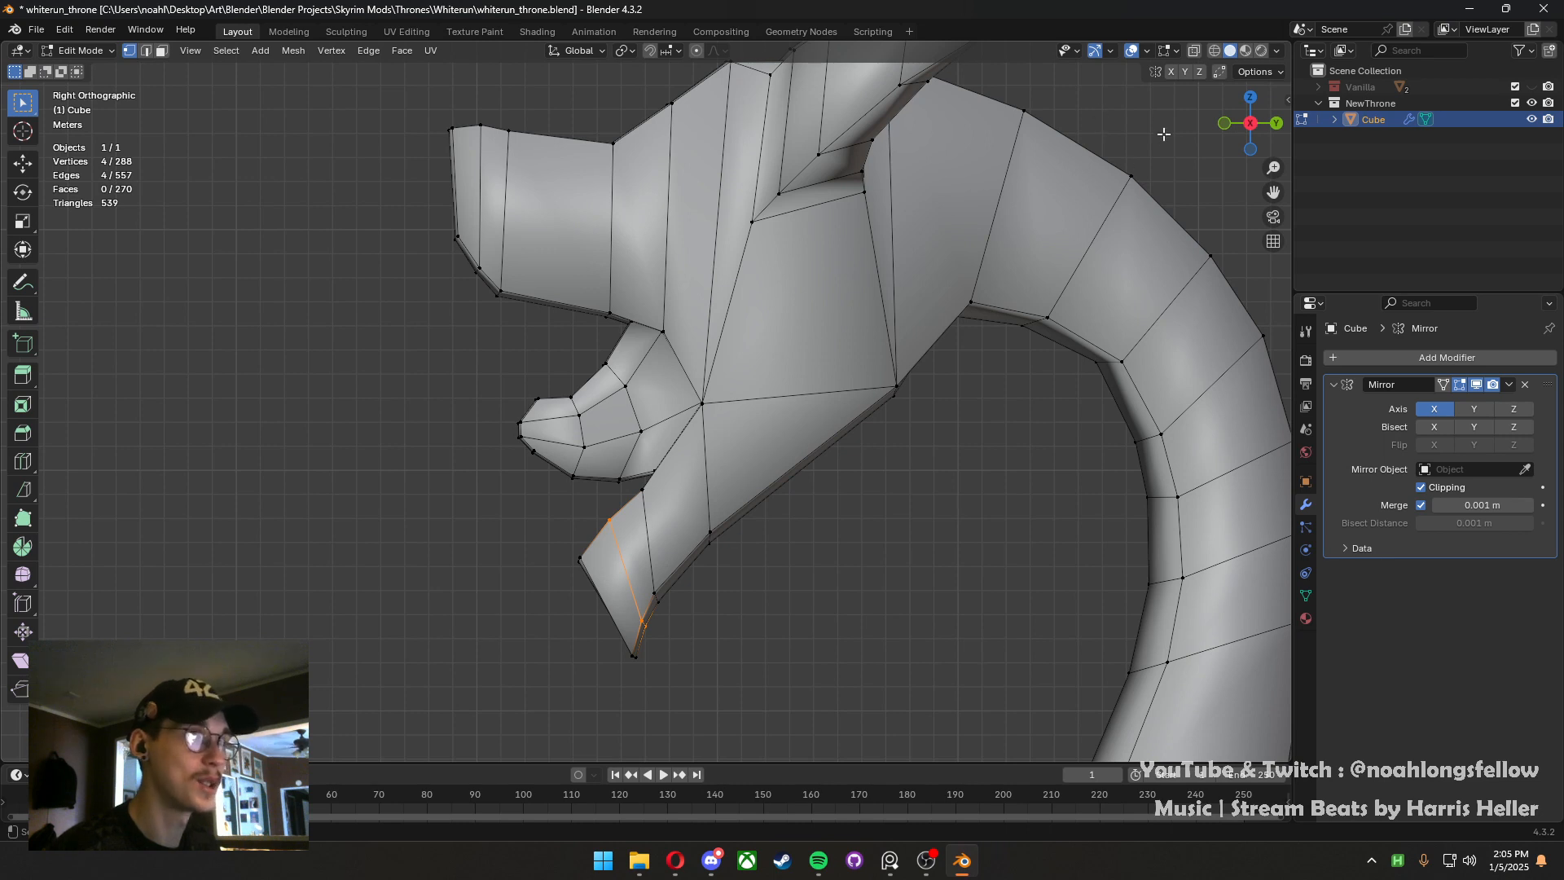
# Turn on X-ray and move the two underside vertices of the jaw loop behind the new one up and back
pyautogui.click(1194, 53)
pyautogui.moveTo(688, 607); pyautogui.dragTo(644, 586)
pyautogui.press('g')
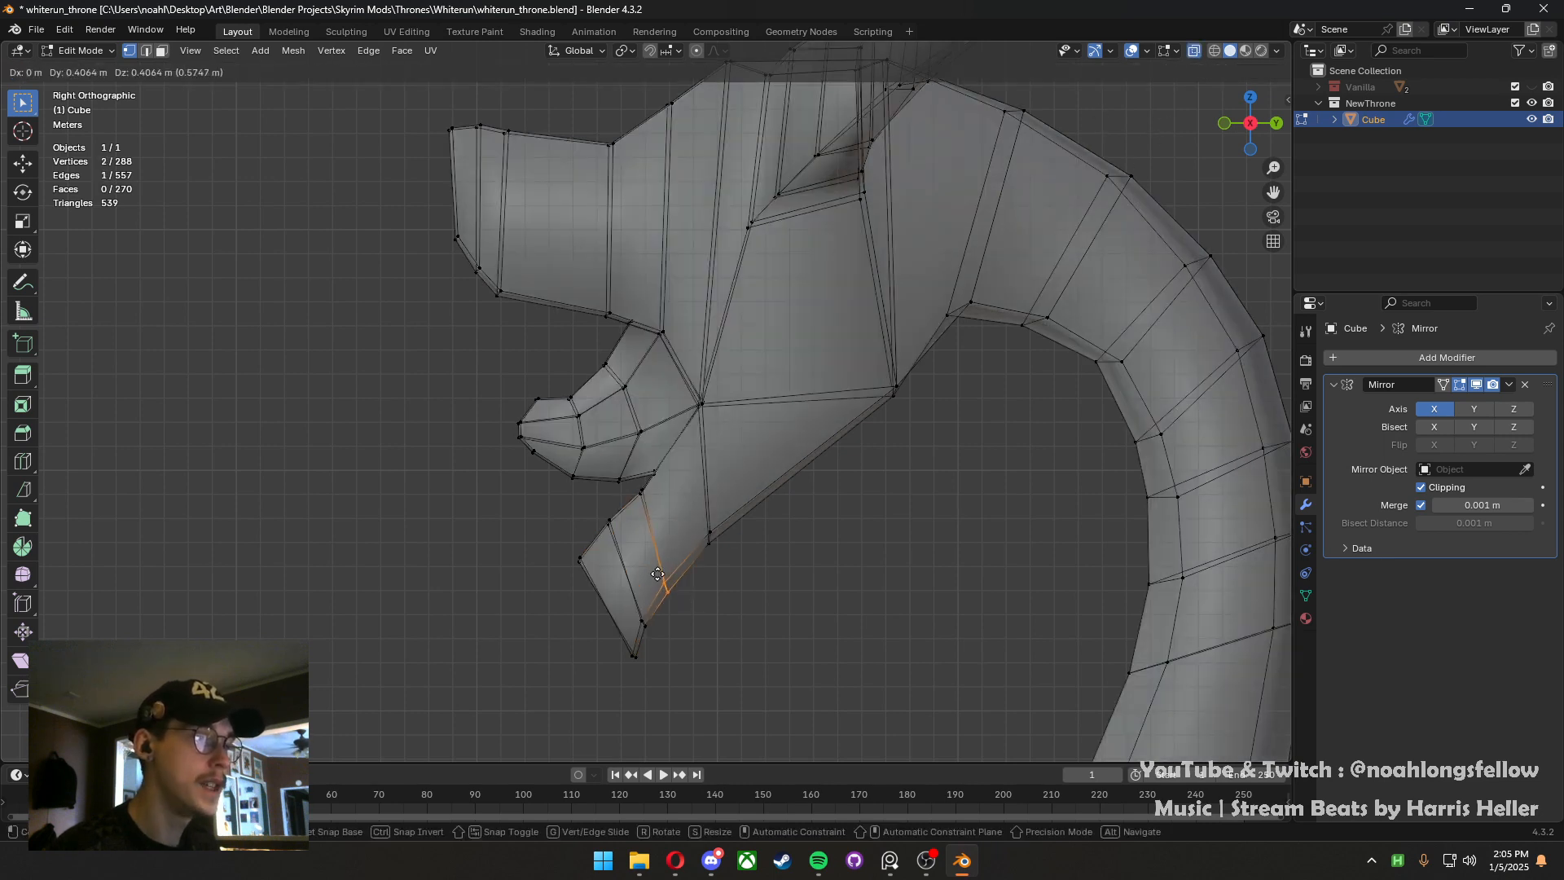
pyautogui.click(664, 563)
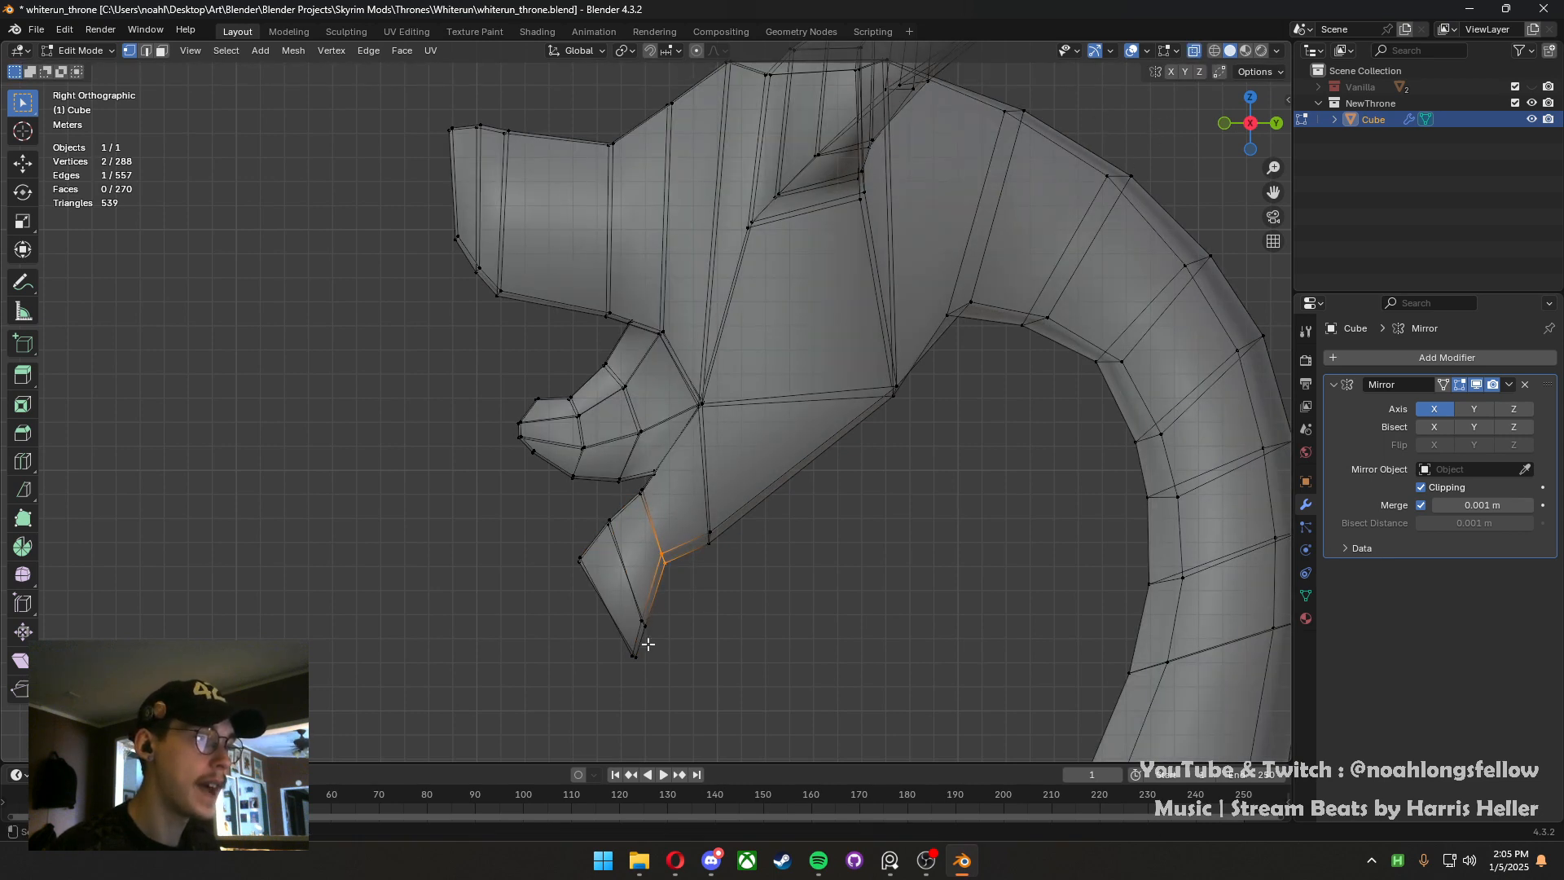
# Raise the two underside vertices of the new jaw loop to smooth the chin's lower contour
pyautogui.click(642, 611)
pyautogui.click(653, 607)
pyautogui.click(643, 619)
pyautogui.press('g')
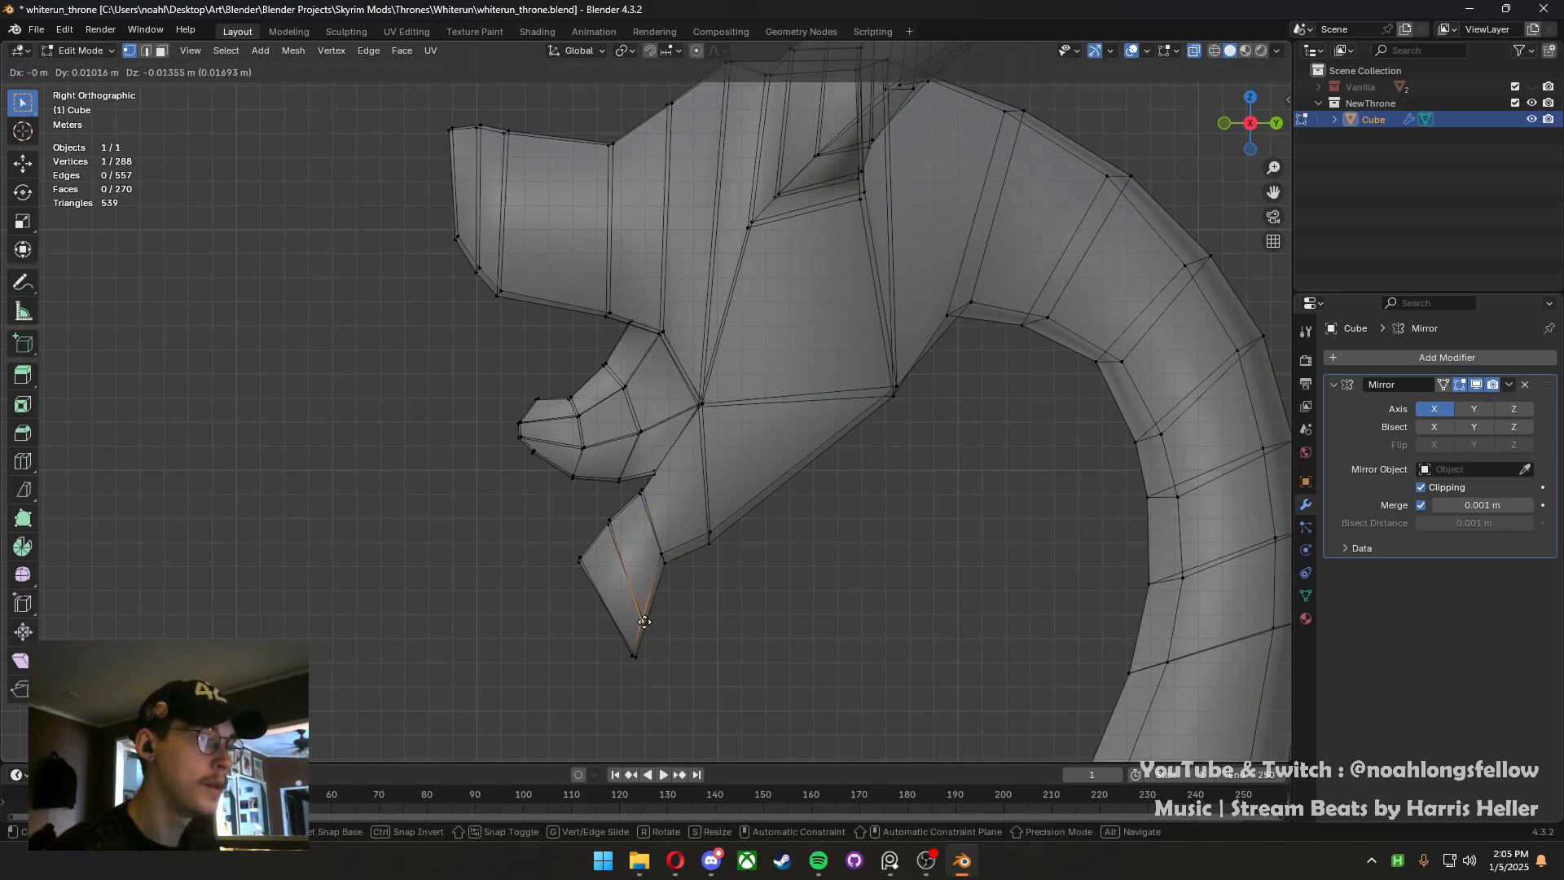
pyautogui.click(649, 627)
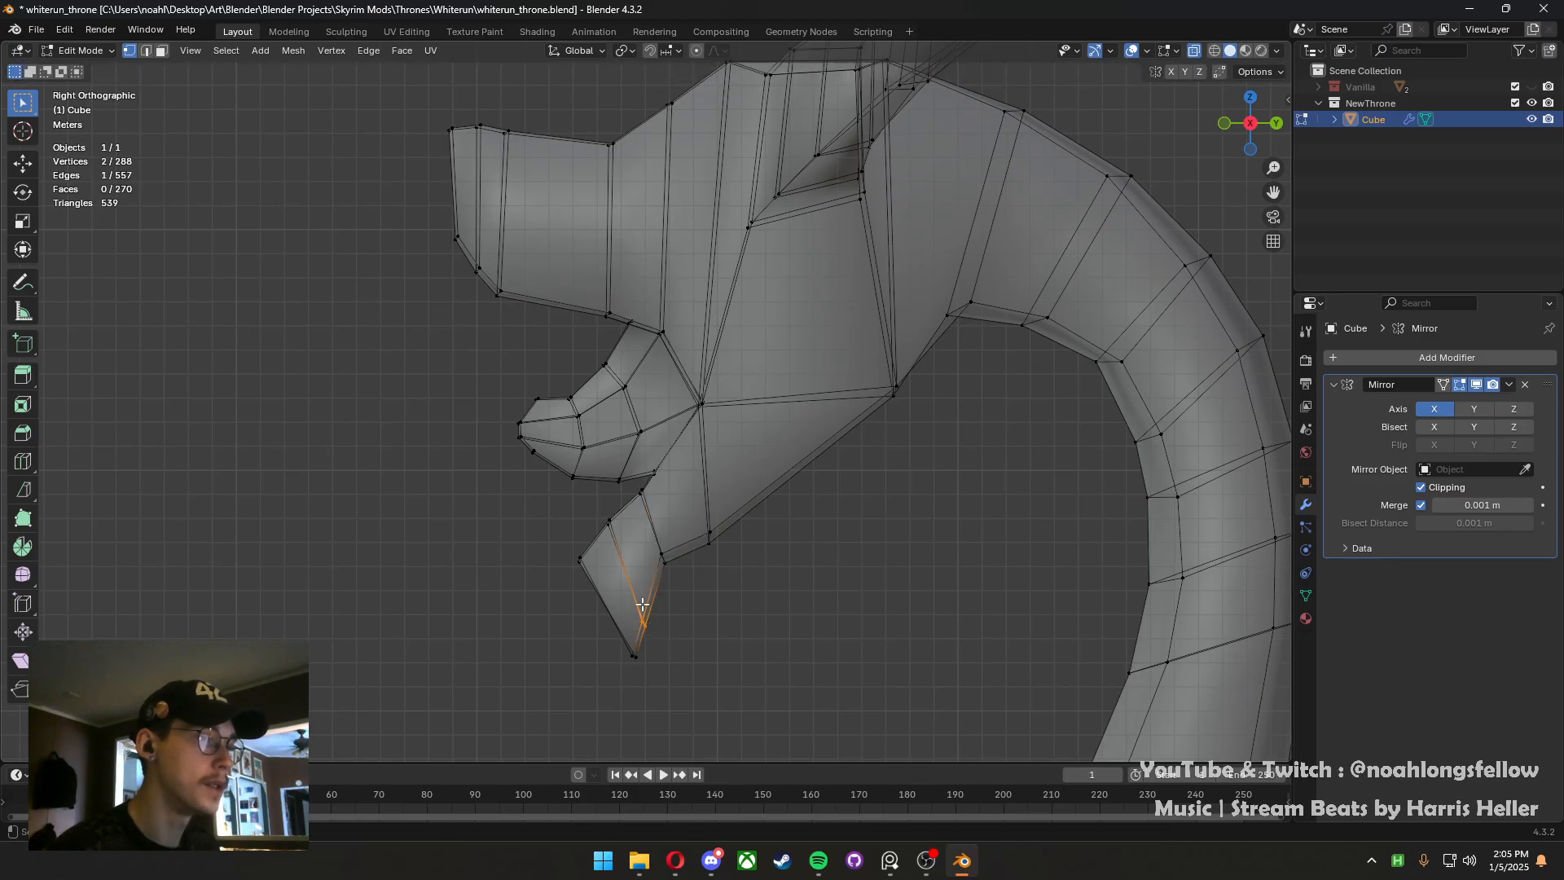
pyautogui.press('g')
pyautogui.click(619, 506)
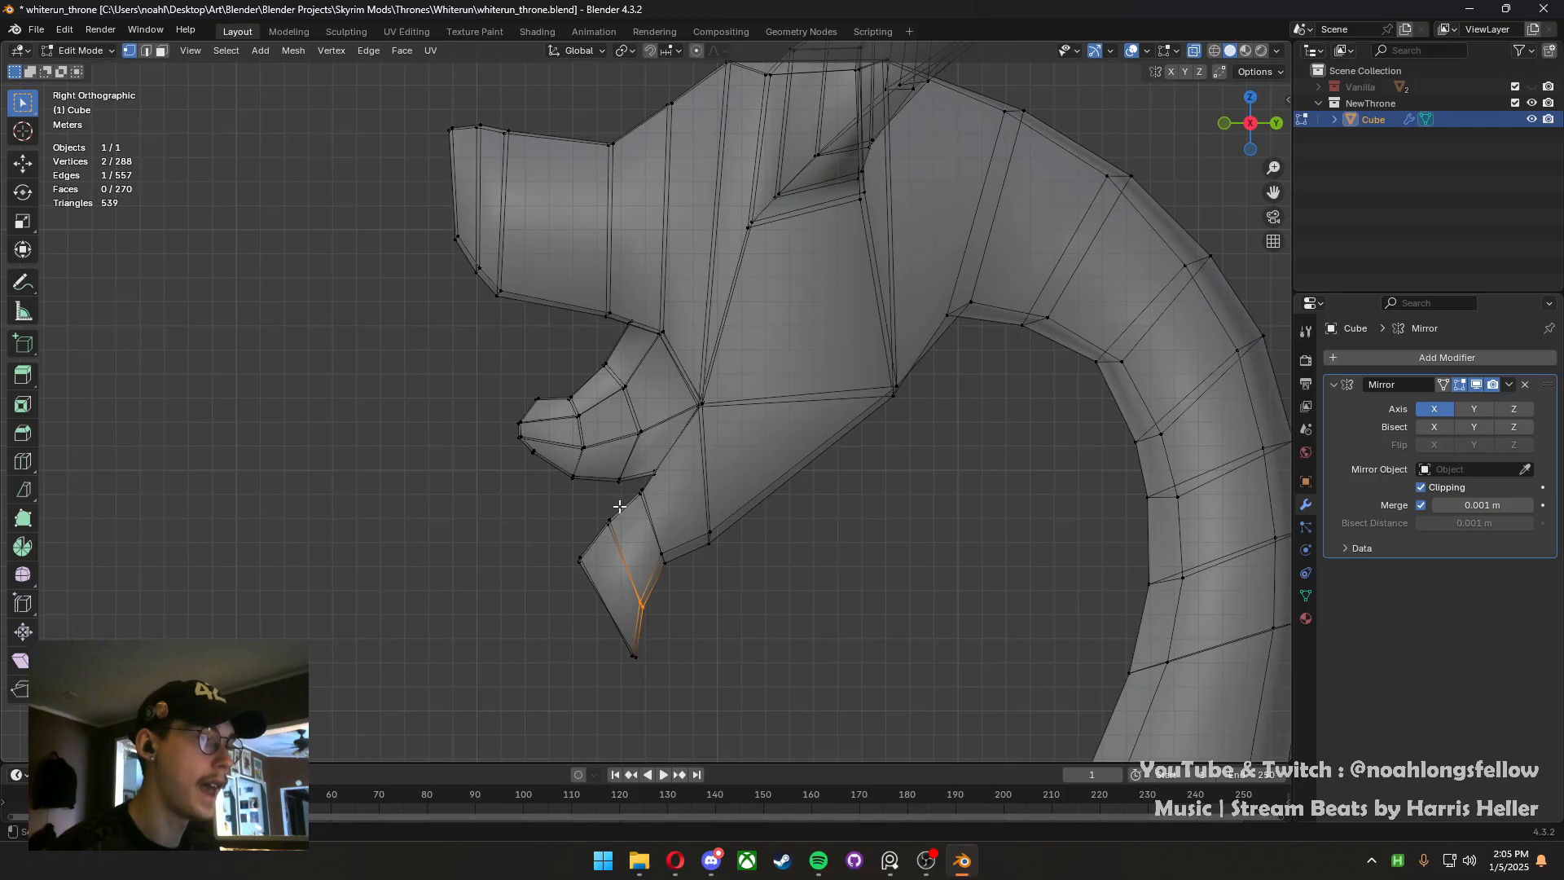
# Bring the chin tip's lower vertices together slightly inward and nudge the jaw's upper front vertex up
pyautogui.click(647, 656)
pyautogui.press('g')
pyautogui.click(597, 628)
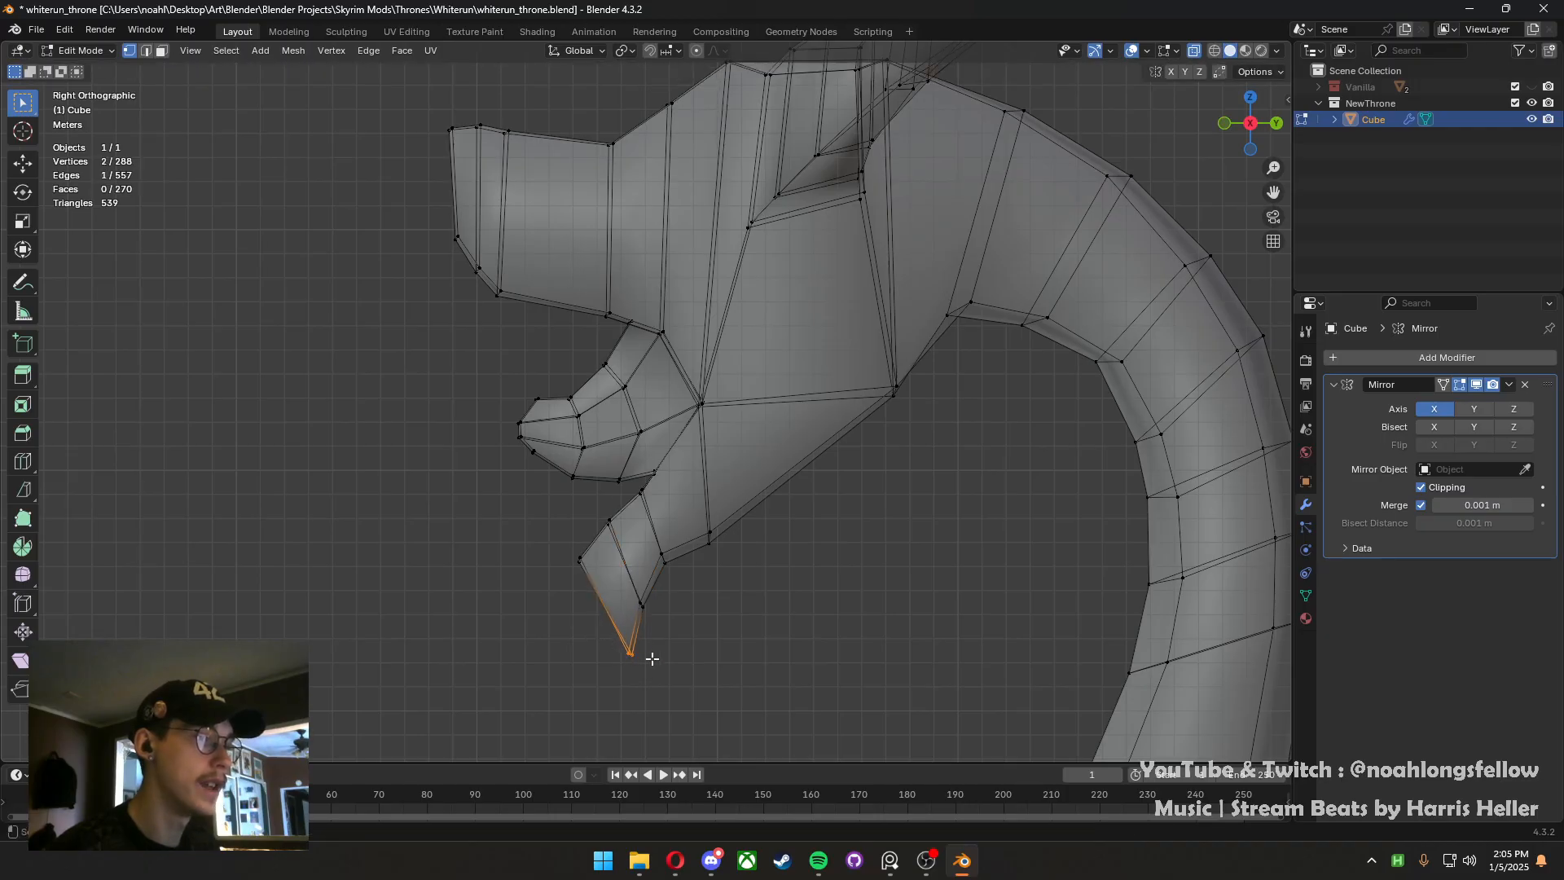
pyautogui.click(651, 658)
pyautogui.press('g')
pyautogui.click(643, 631)
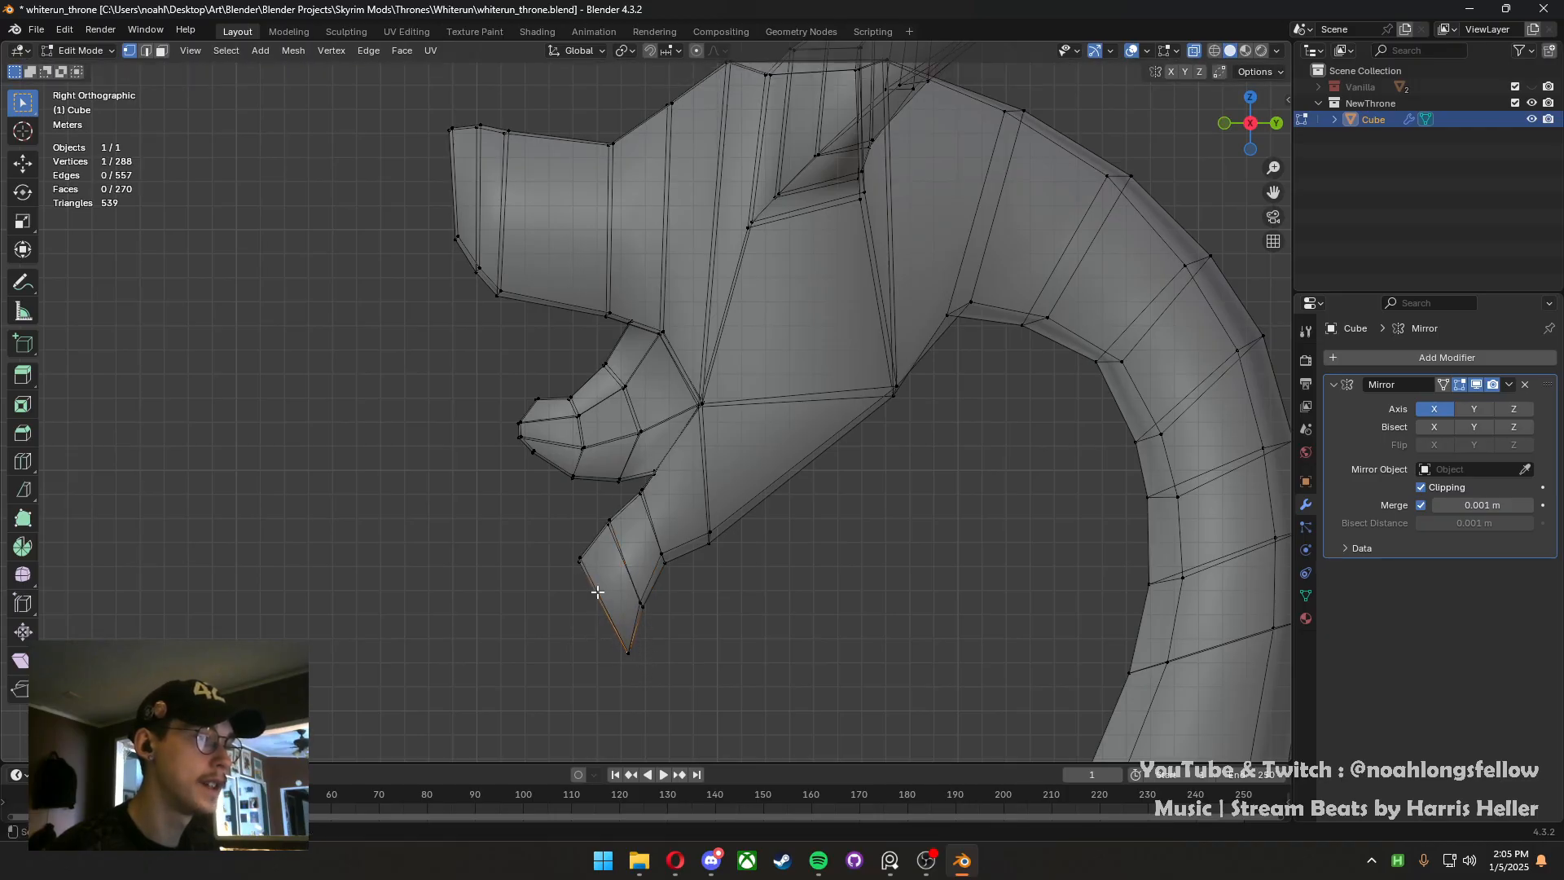
pyautogui.press('g')
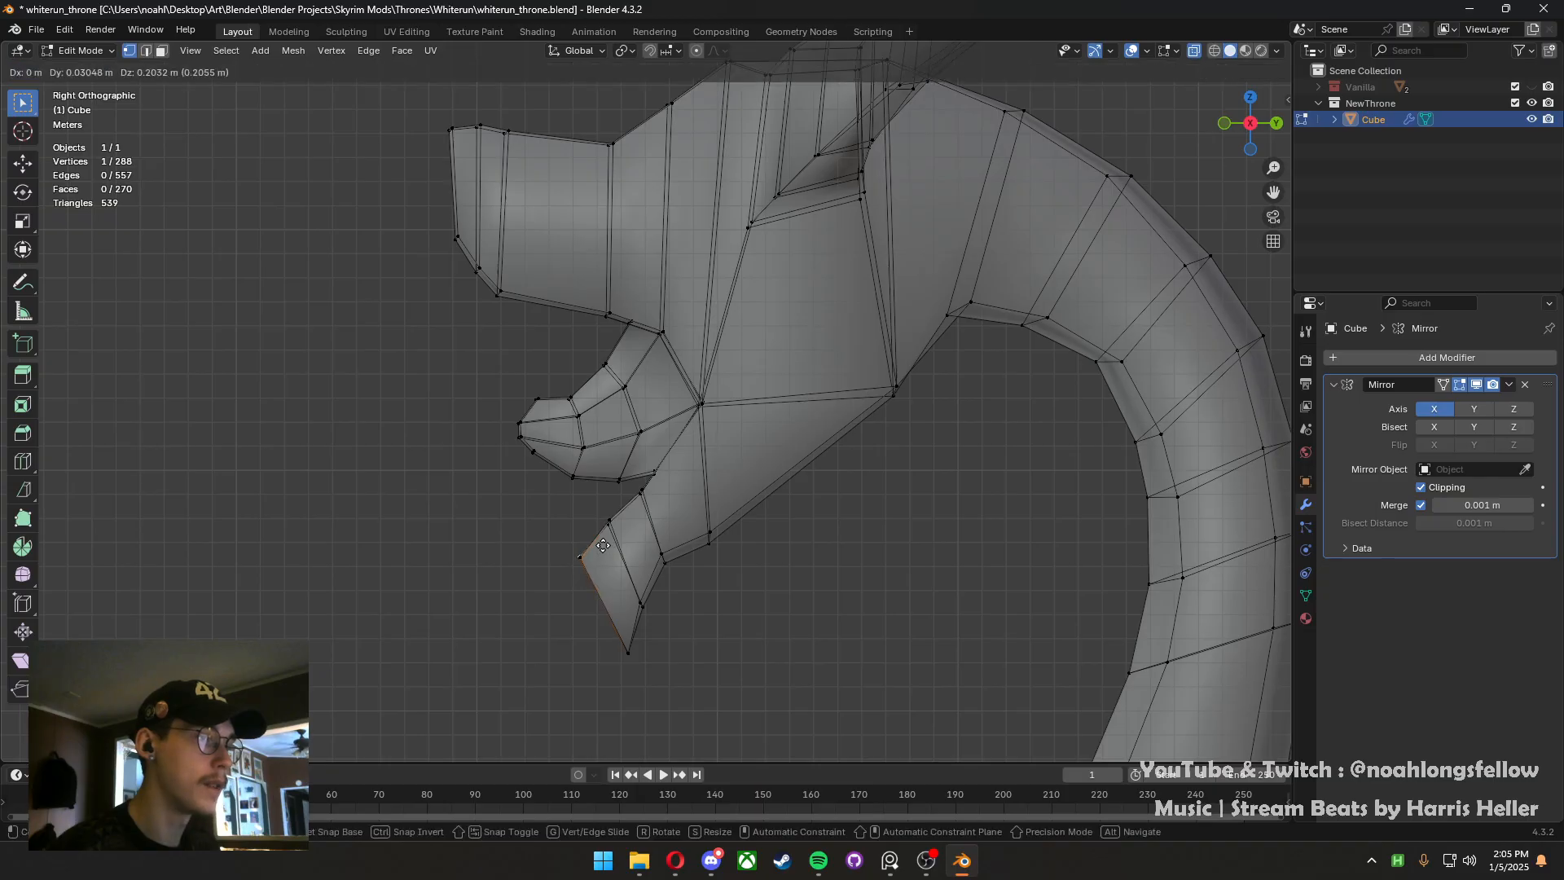
pyautogui.click(603, 545)
# Nudge an upper and a lower vertex of the front jaw loop to line them up in side view
pyautogui.click(609, 522)
pyautogui.press('g')
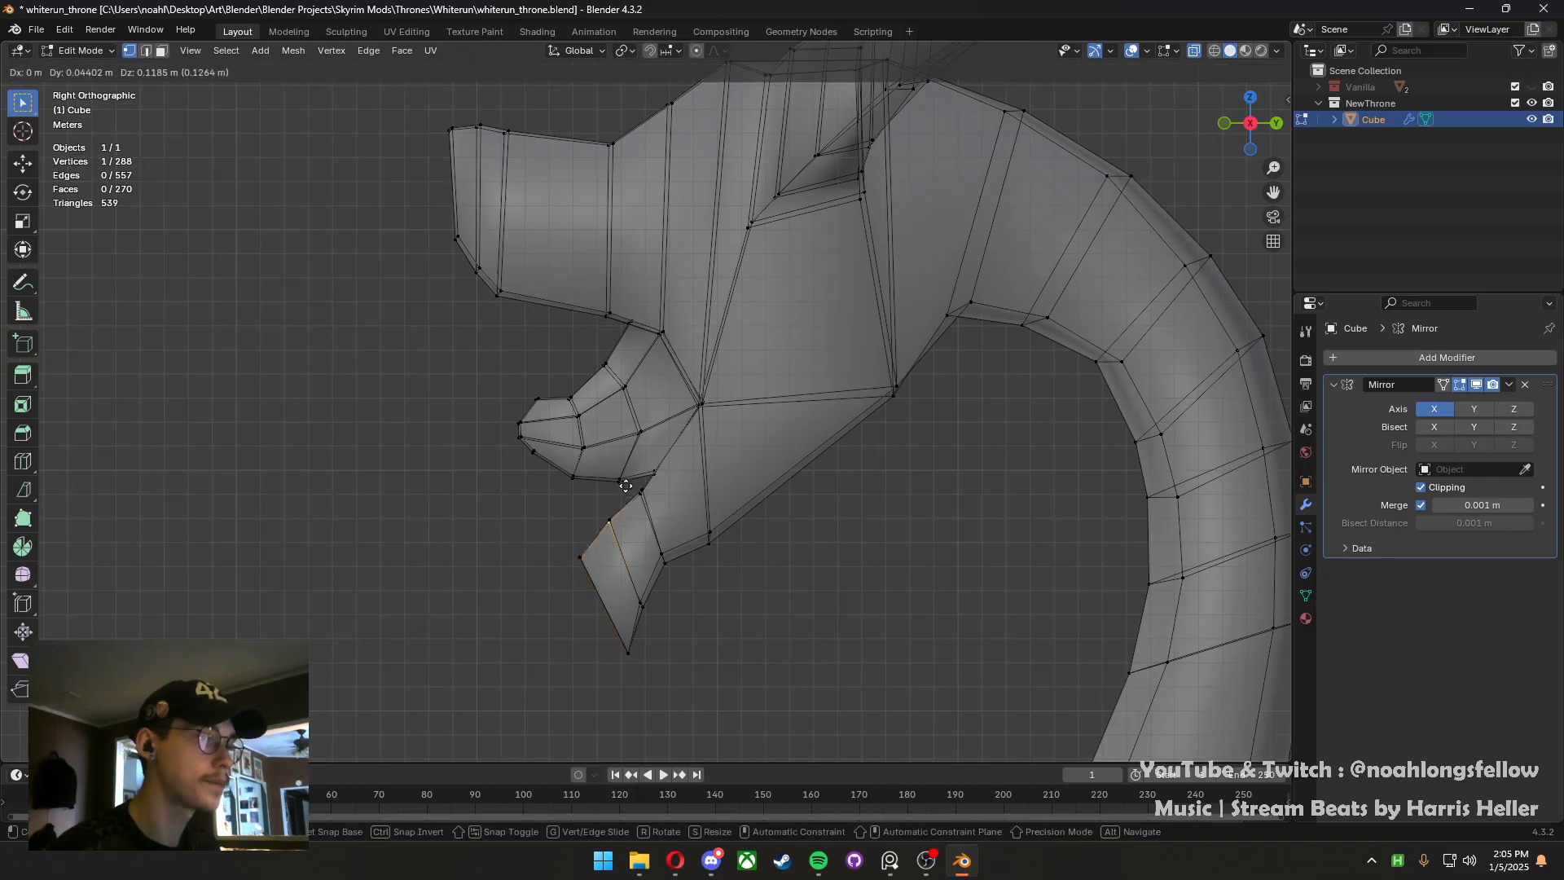
pyautogui.click(626, 486)
pyautogui.press('g')
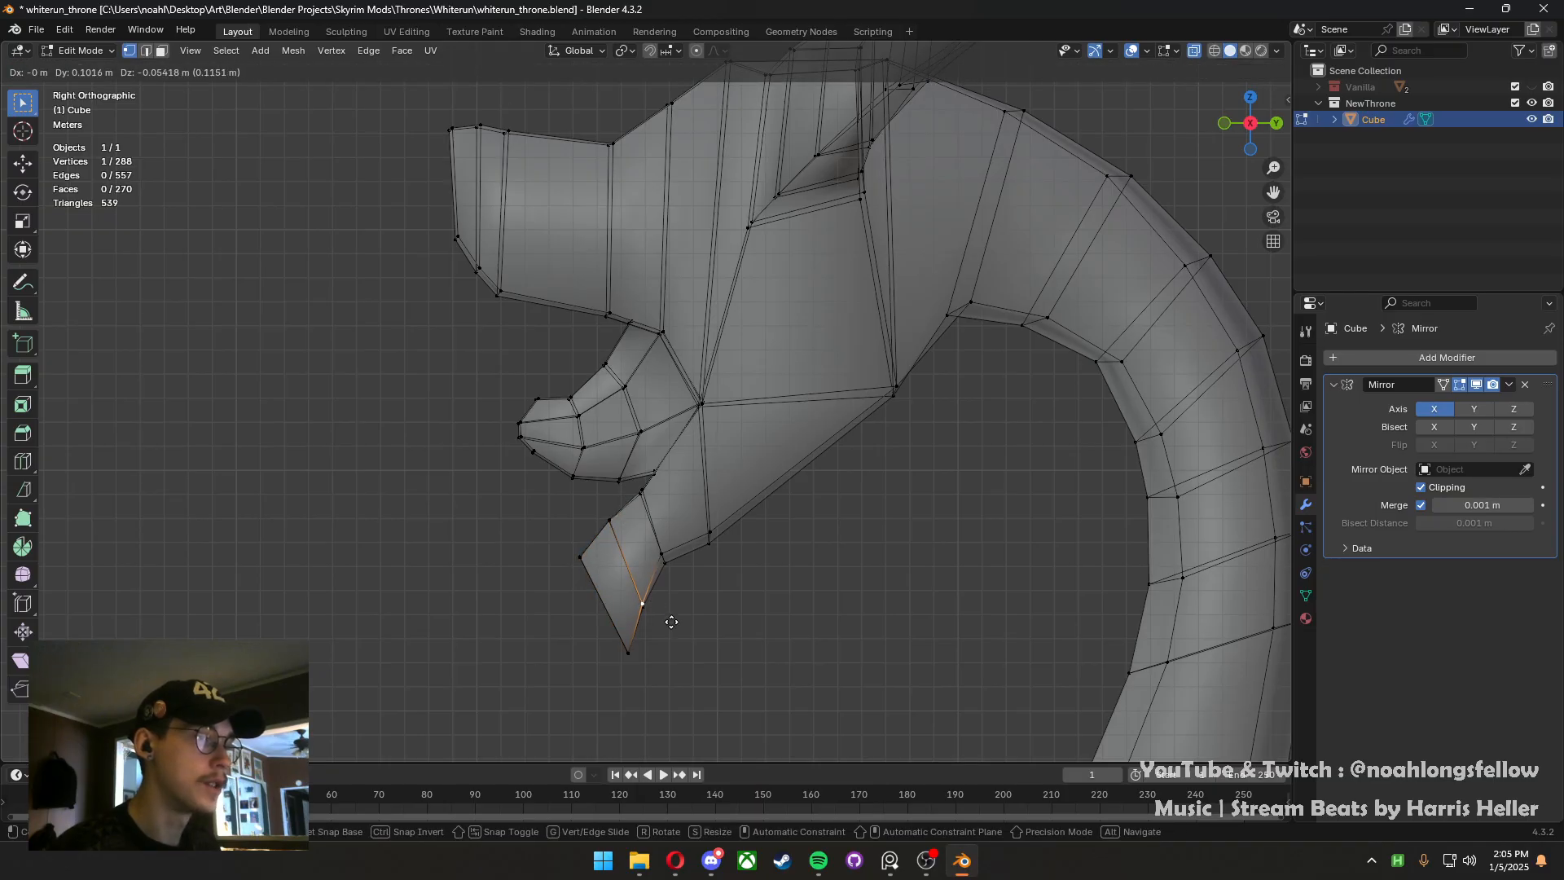
pyautogui.click(676, 633)
# Adjust the underside vertices of the next two jaw loops so the lower jaw's bottom edge lines up
pyautogui.click(672, 552)
pyautogui.press('g')
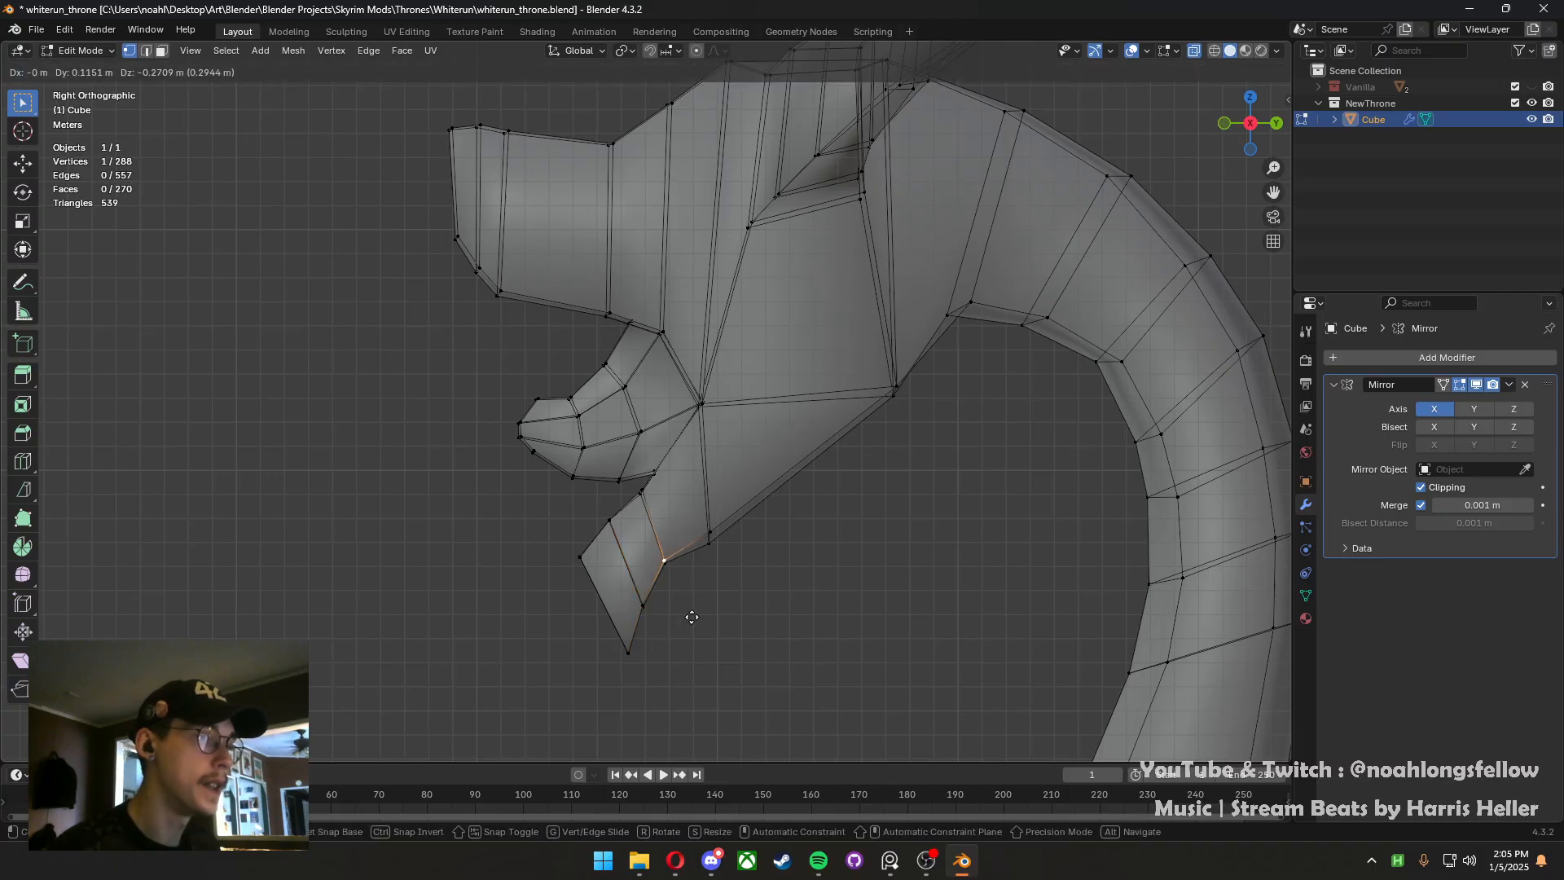
pyautogui.click(730, 558)
pyautogui.moveTo(660, 583)
pyautogui.mouseDown(button='middle')
pyautogui.moveTo(643, 562)
pyautogui.moveTo(660, 571)
pyautogui.mouseUp(button='middle')
pyautogui.press('g')
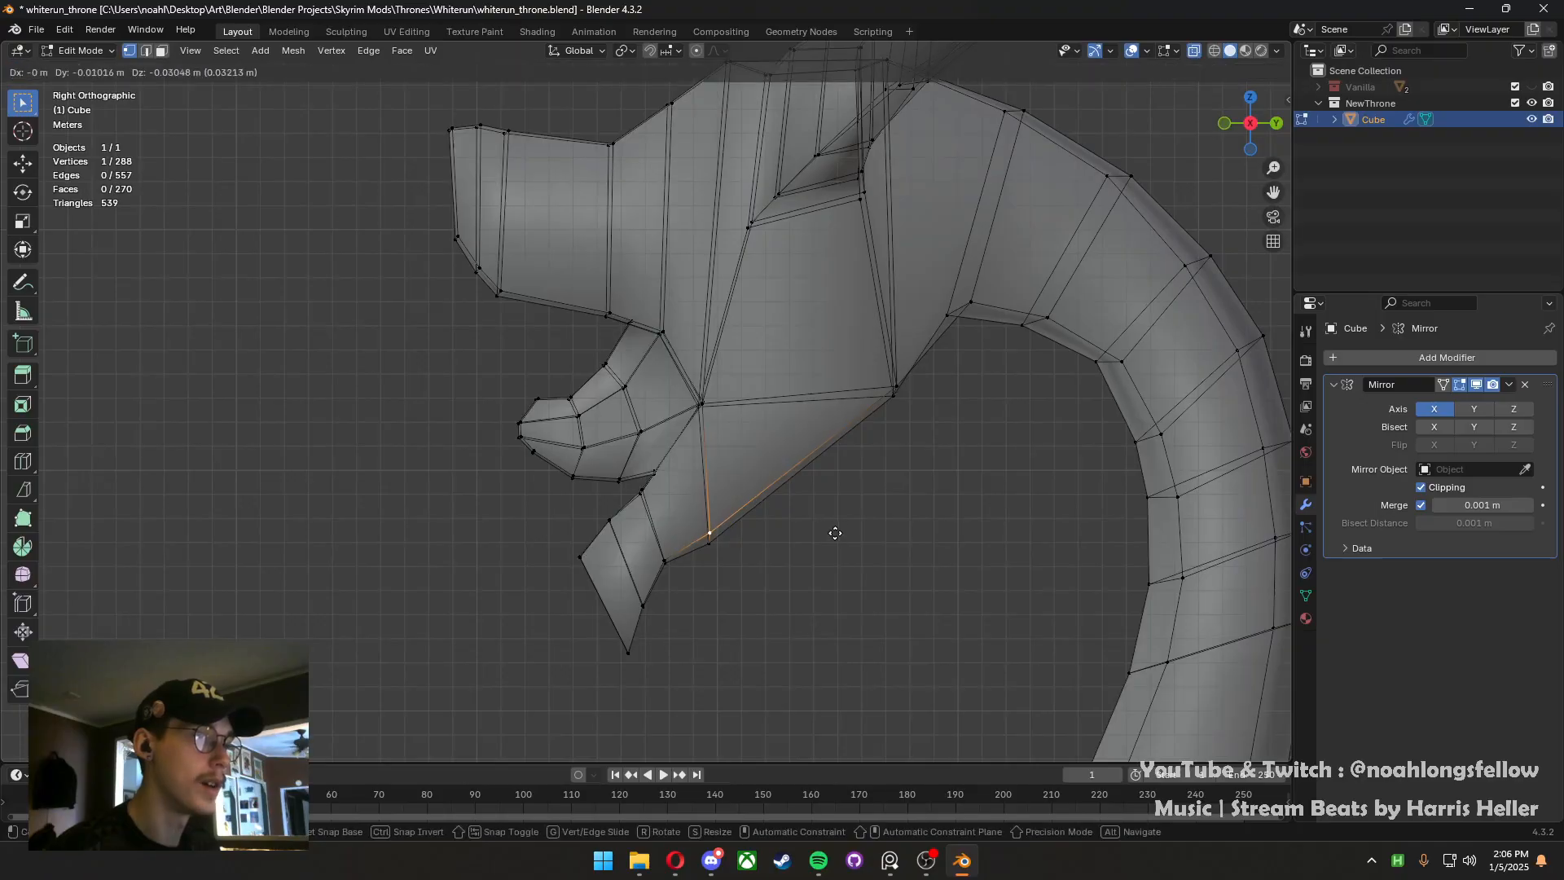
pyautogui.click(826, 602)
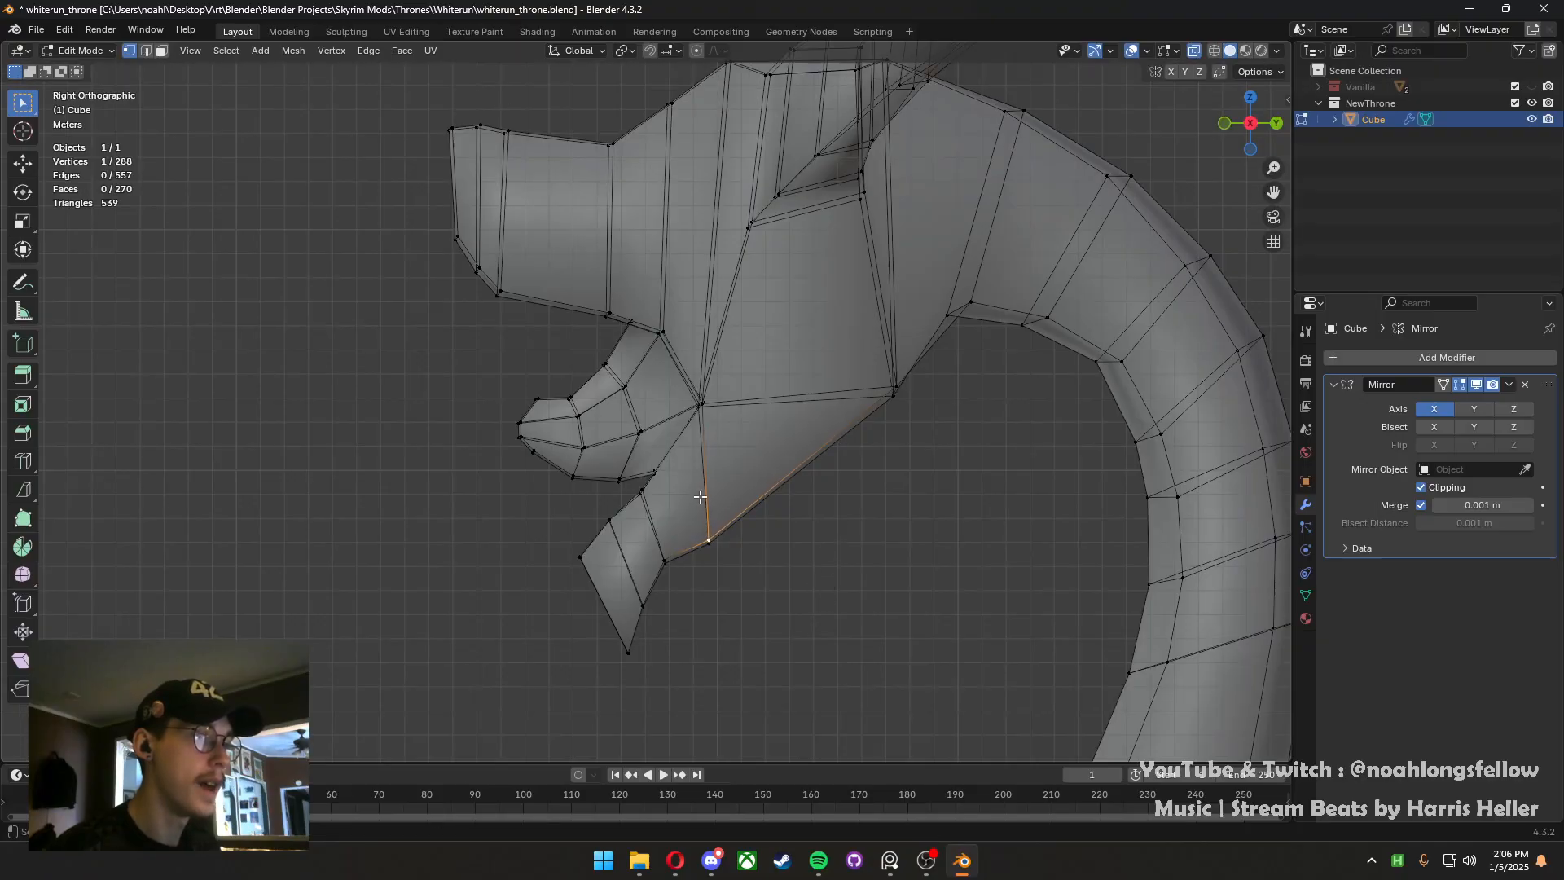
# Adjust the upper vertex of the jaw loop below the tongue, save the file, and turn off X-ray
pyautogui.press('g')
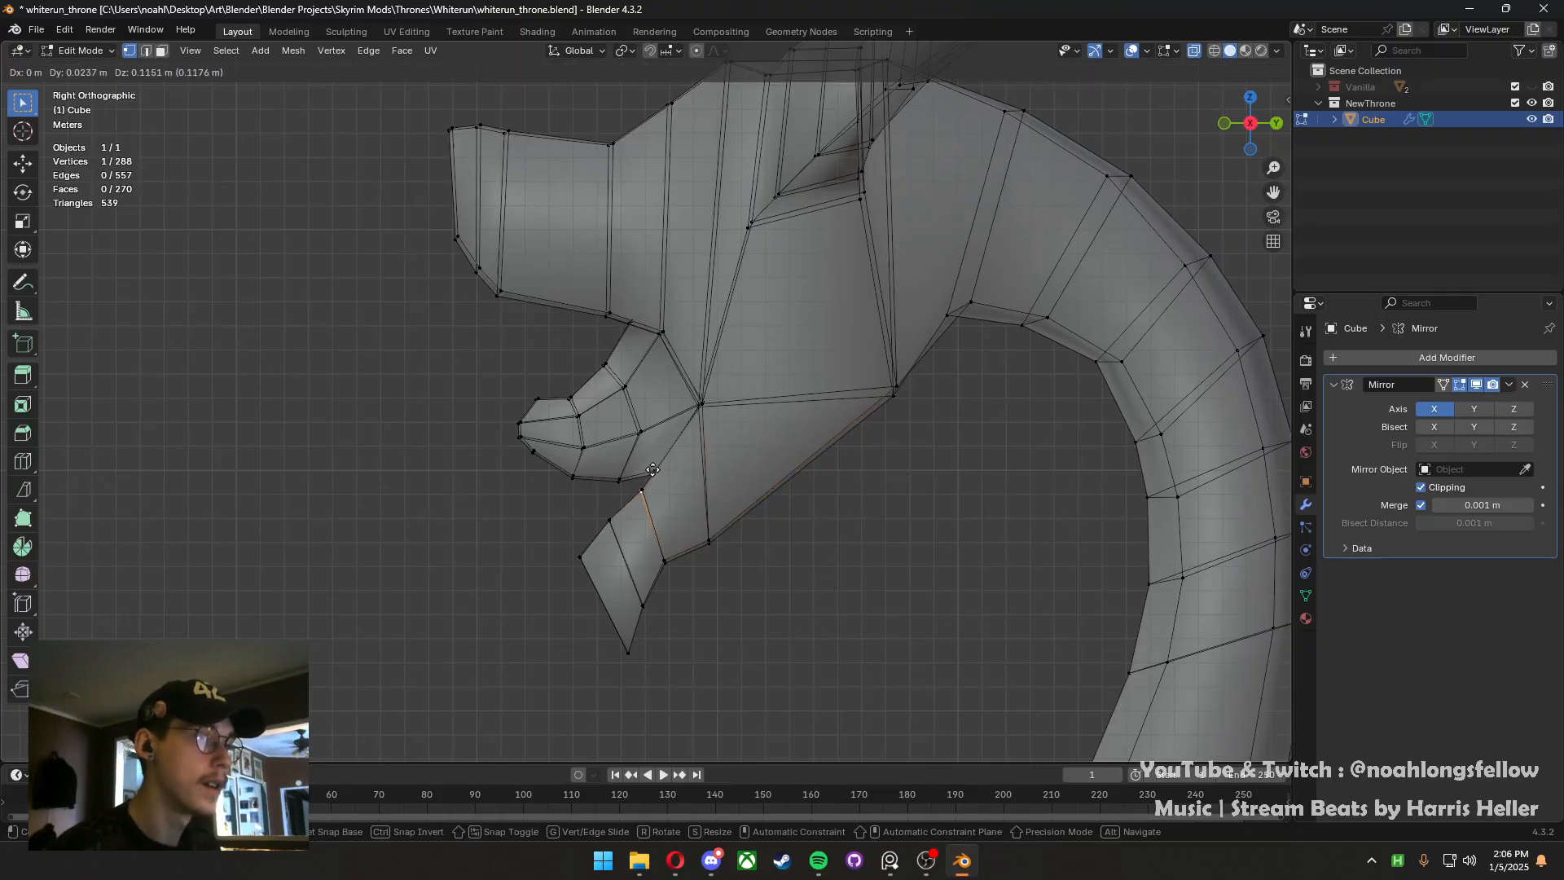
pyautogui.click(652, 472)
pyautogui.press('g')
pyautogui.click(644, 507)
pyautogui.moveTo(644, 507); pyautogui.dragTo(995, 287, button='middle')
pyautogui.hotkey('ctrl', 's')
pyautogui.click(1194, 51)
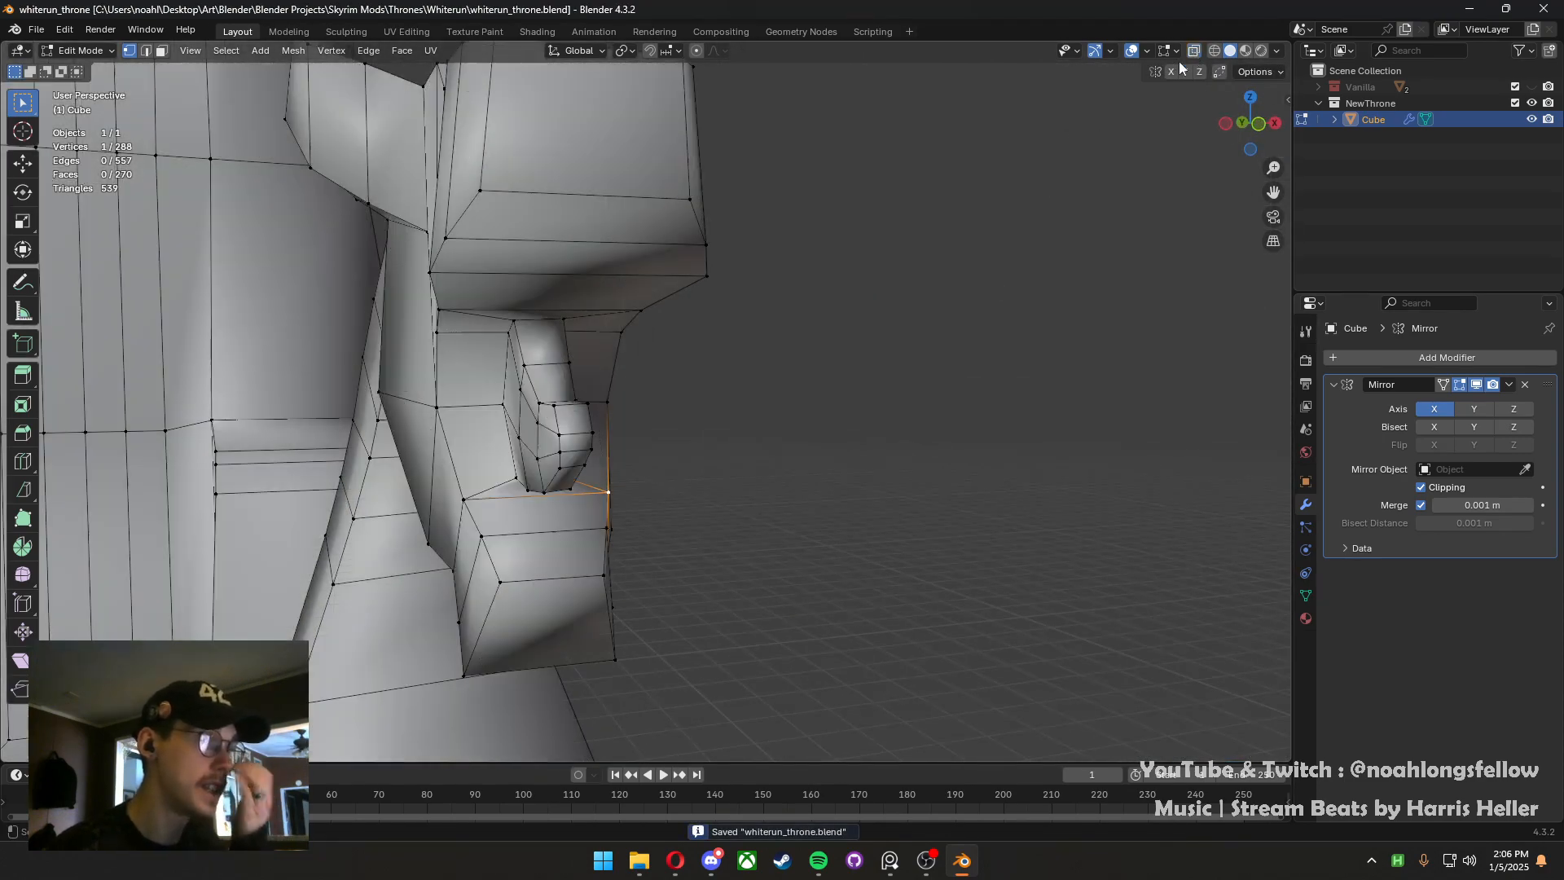
# Select the tongue tip's three faces, enable proportional editing, and shift them sideways along X
pyautogui.click(649, 496)
pyautogui.moveTo(650, 496)
pyautogui.mouseDown(button='middle')
pyautogui.moveTo(635, 541)
pyautogui.moveTo(581, 518)
pyautogui.moveTo(583, 565)
pyautogui.moveTo(579, 438)
pyautogui.moveTo(646, 447)
pyautogui.moveTo(592, 499)
pyautogui.moveTo(614, 551)
pyautogui.mouseUp(button='middle')
pyautogui.click(581, 518)
pyautogui.scroll(-1, 581, 518)
pyautogui.scroll(3, 580, 505)
pyautogui.click(561, 462)
pyautogui.press('o')
pyautogui.press('g')
pyautogui.press('x')
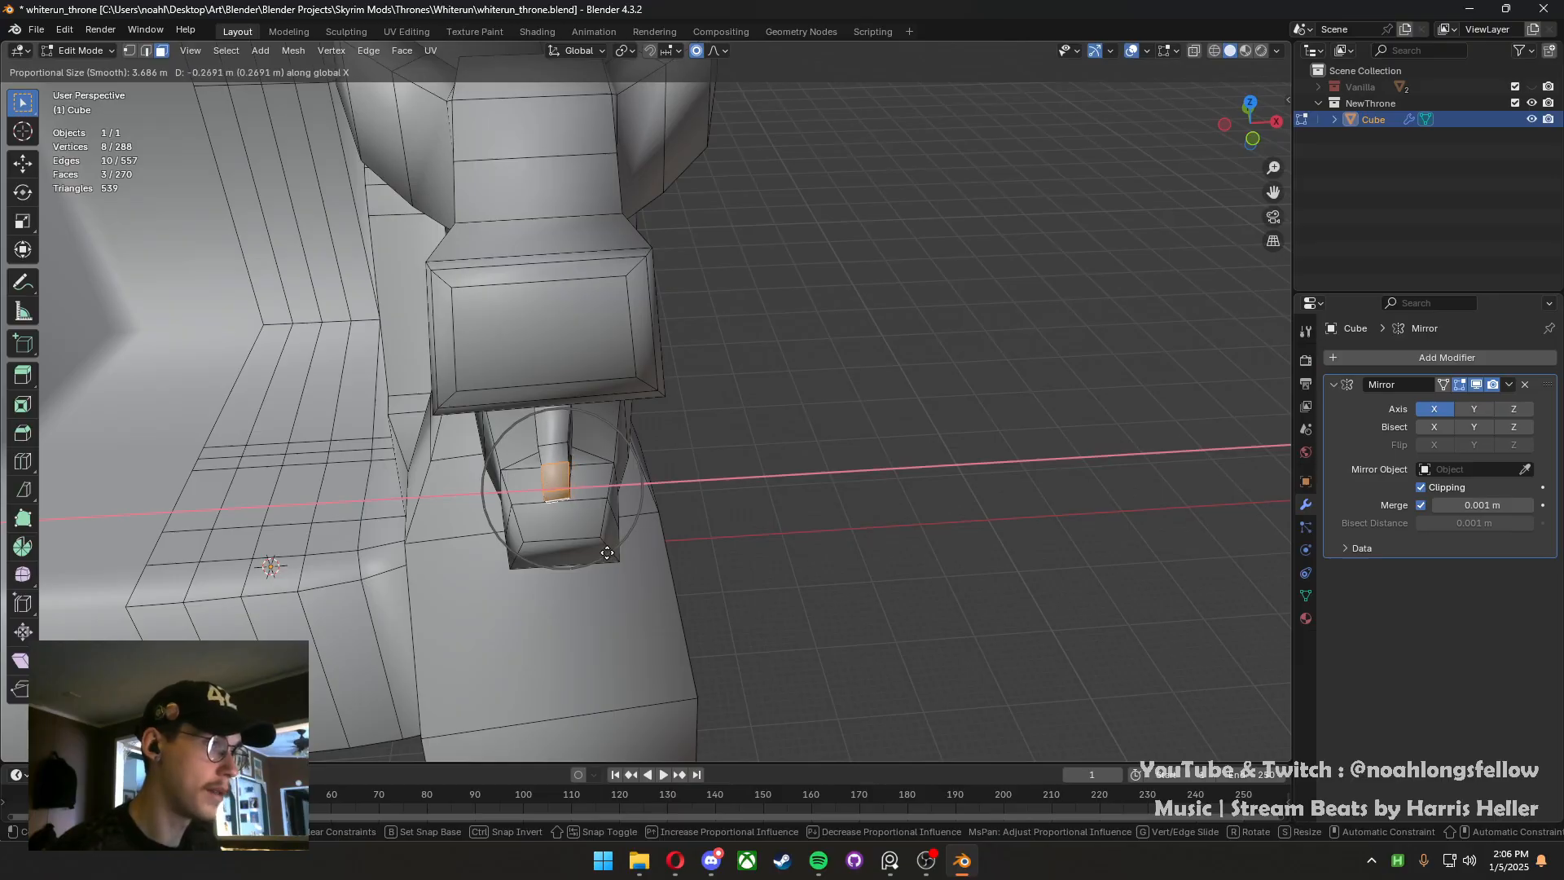
pyautogui.click(625, 553)
# Rotate the tongue tip slightly about Z with proportional falloff and save the file
pyautogui.press('r')
pyautogui.press('z')
pyautogui.scroll(2, 625, 557)
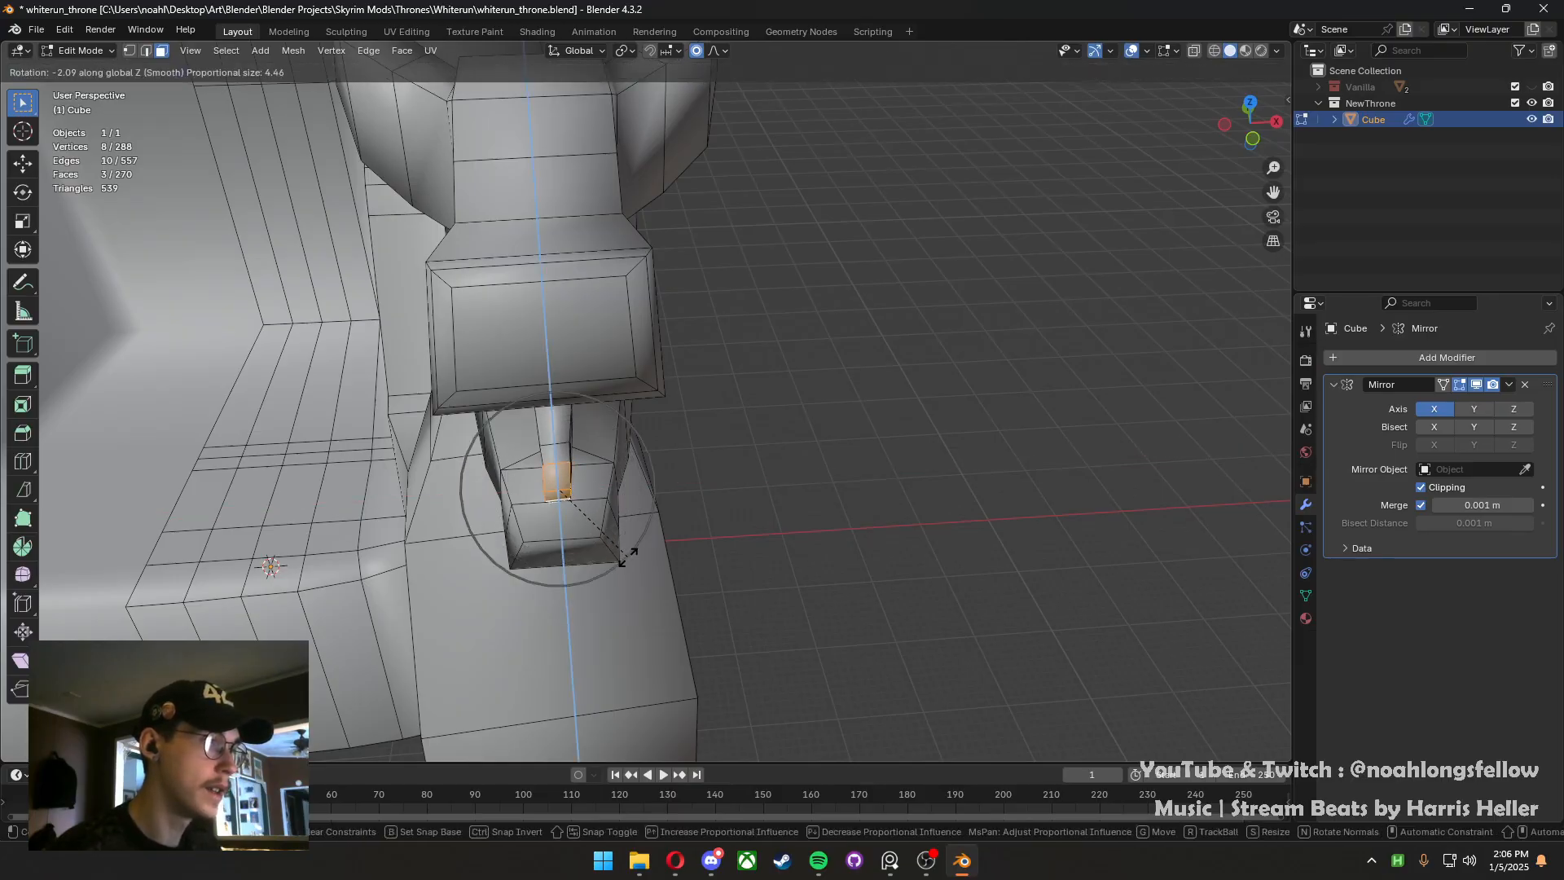
pyautogui.click(627, 554)
pyautogui.moveTo(627, 554); pyautogui.dragTo(713, 471, button='middle')
pyautogui.hotkey('ctrl', 's')
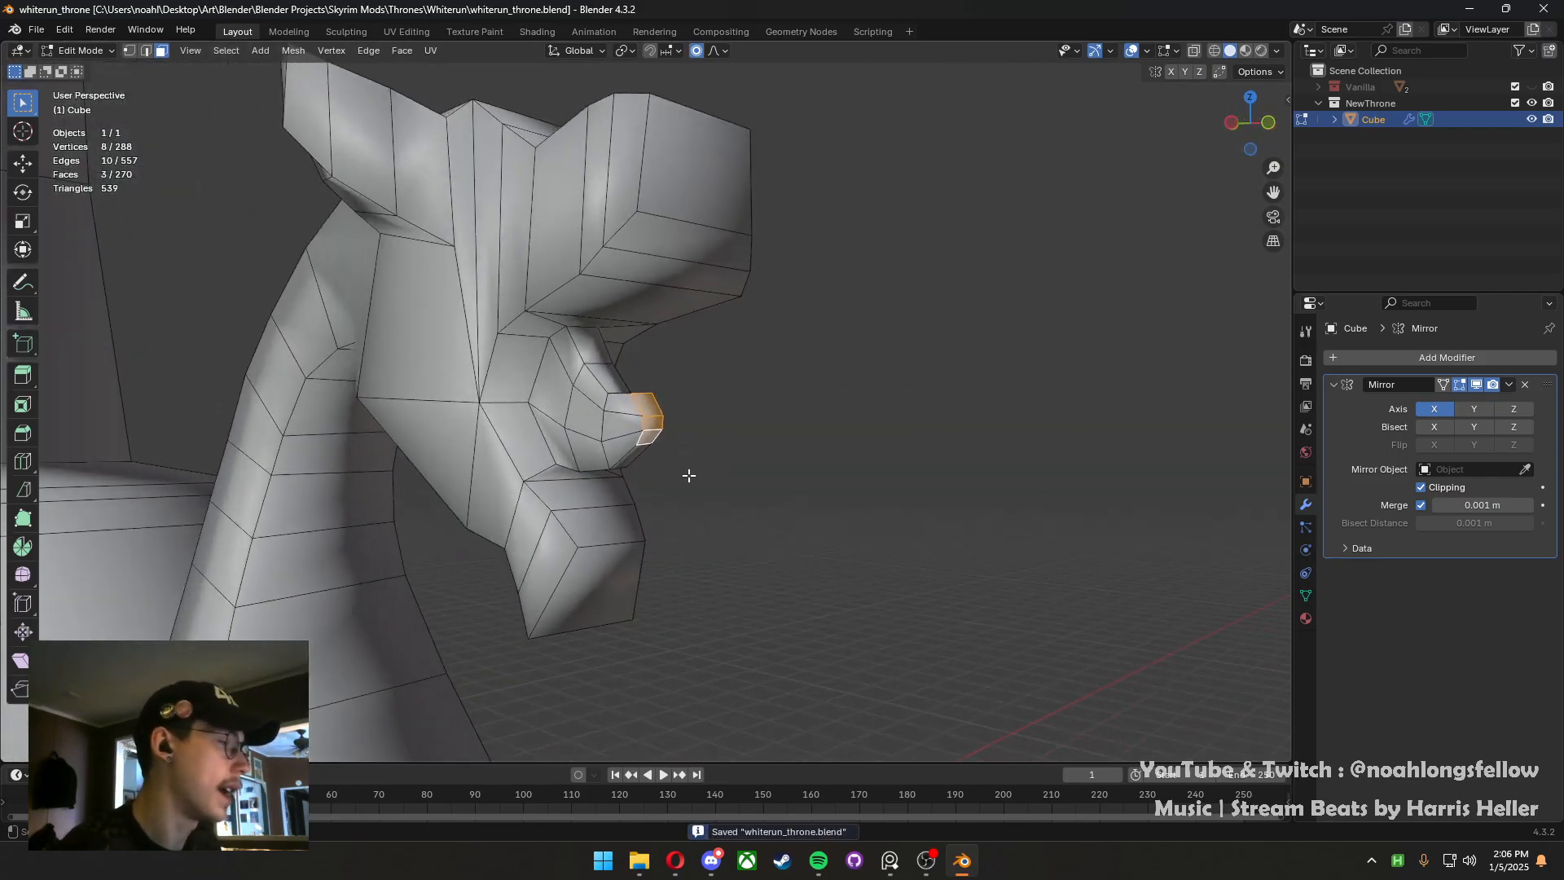
# In right orthographic view, lower the tongue tip's two top vertices with a small proportional falloff of about 1.5 m
pyautogui.moveTo(689, 475); pyautogui.dragTo(614, 499, button='middle')
pyautogui.click(839, 495)
pyautogui.scroll(2, 614, 499)
pyautogui.press('`')
pyautogui.click(572, 491)
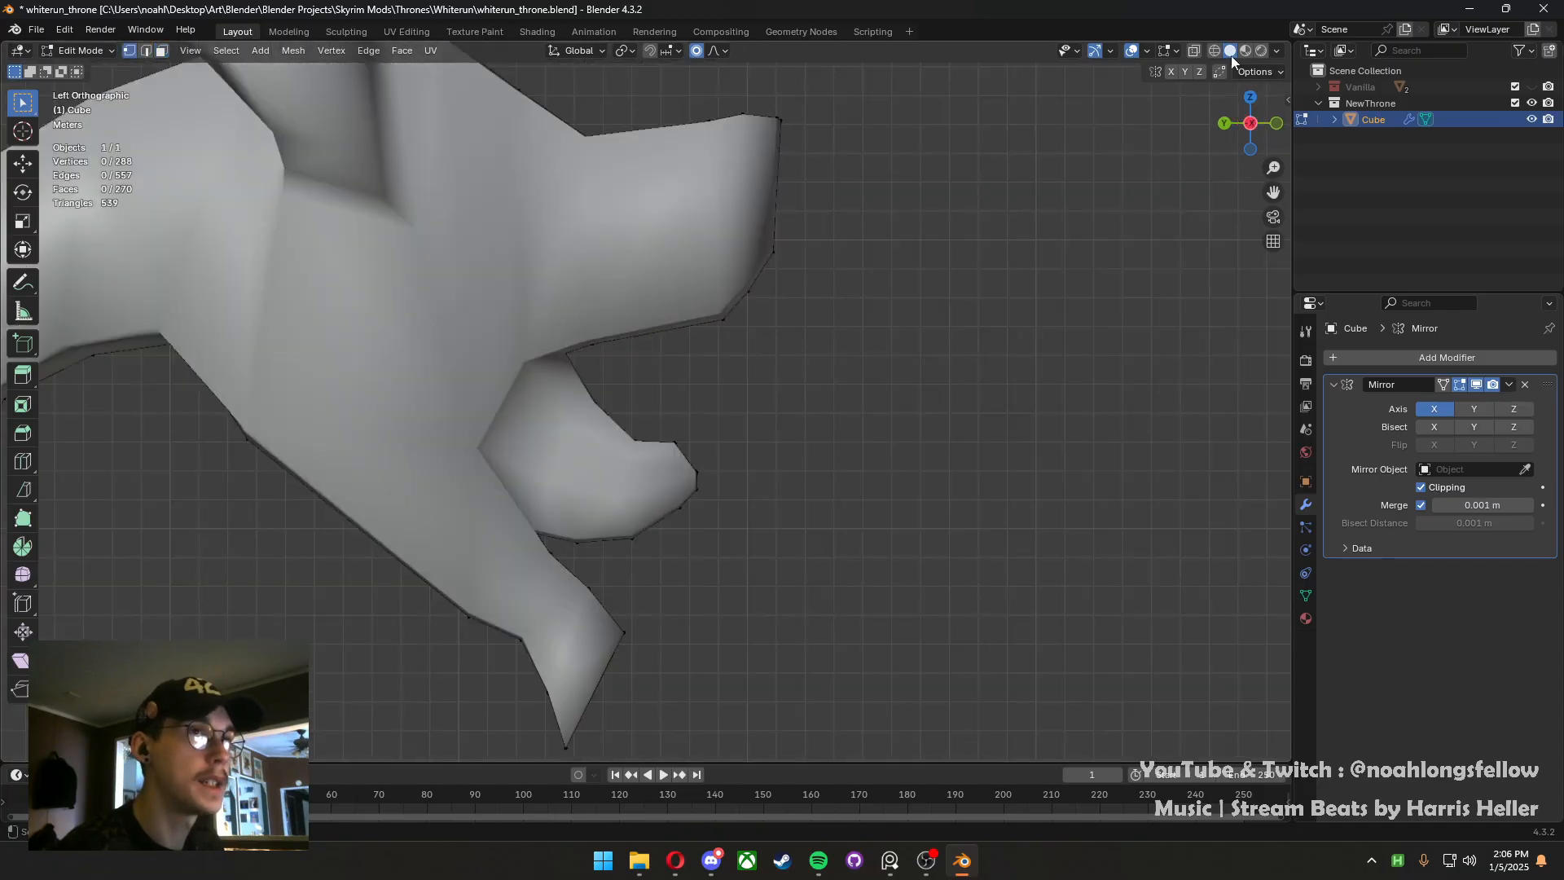
pyautogui.press('`')
pyautogui.click(878, 405)
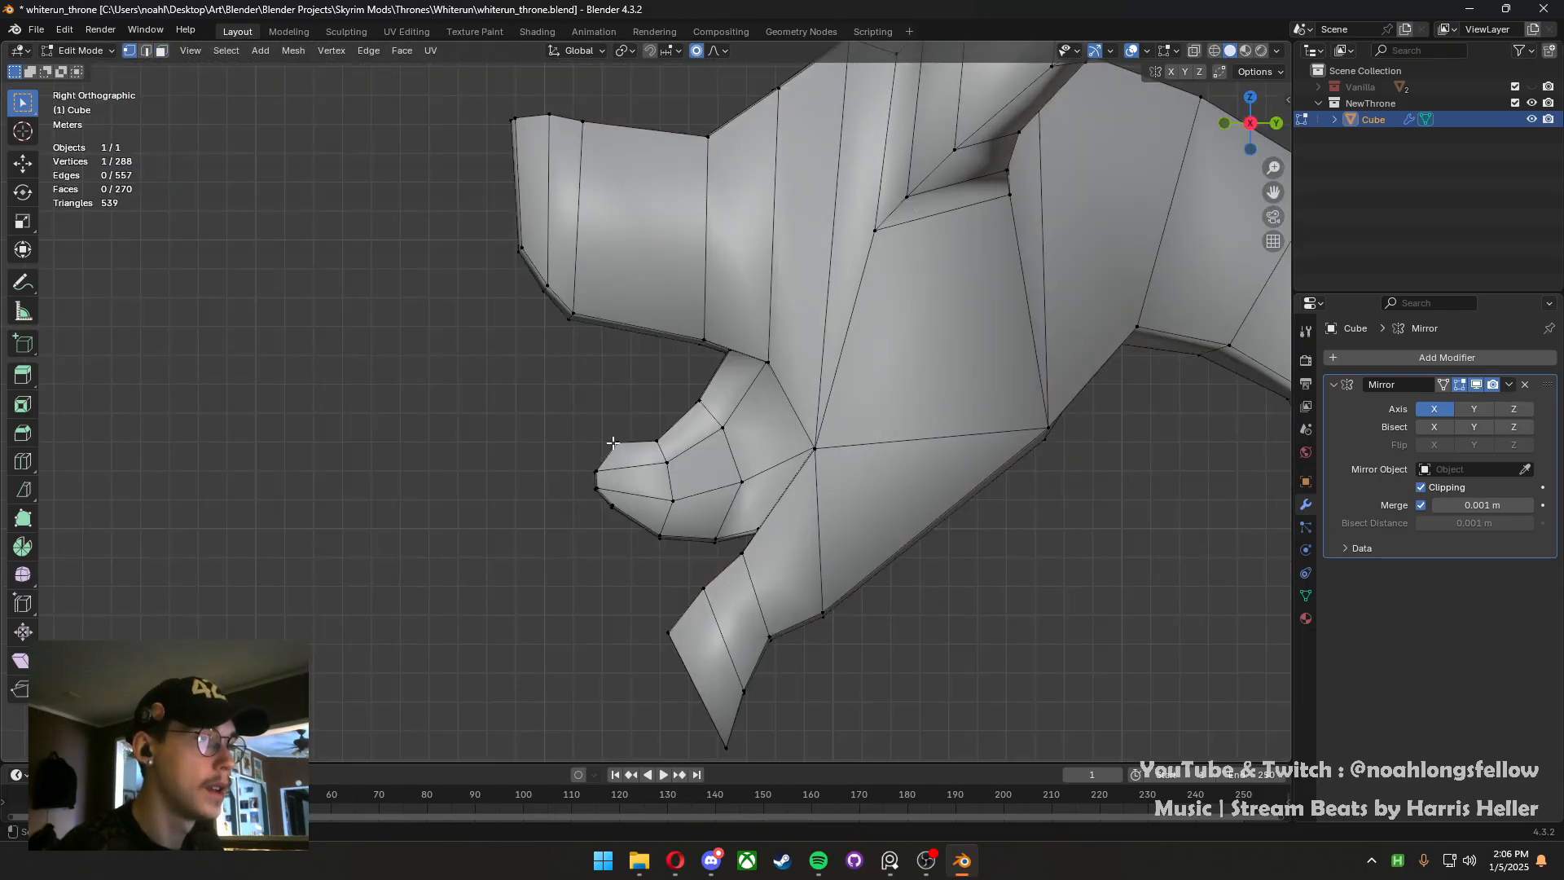
pyautogui.press('g')
pyautogui.scroll(3, 576, 437)
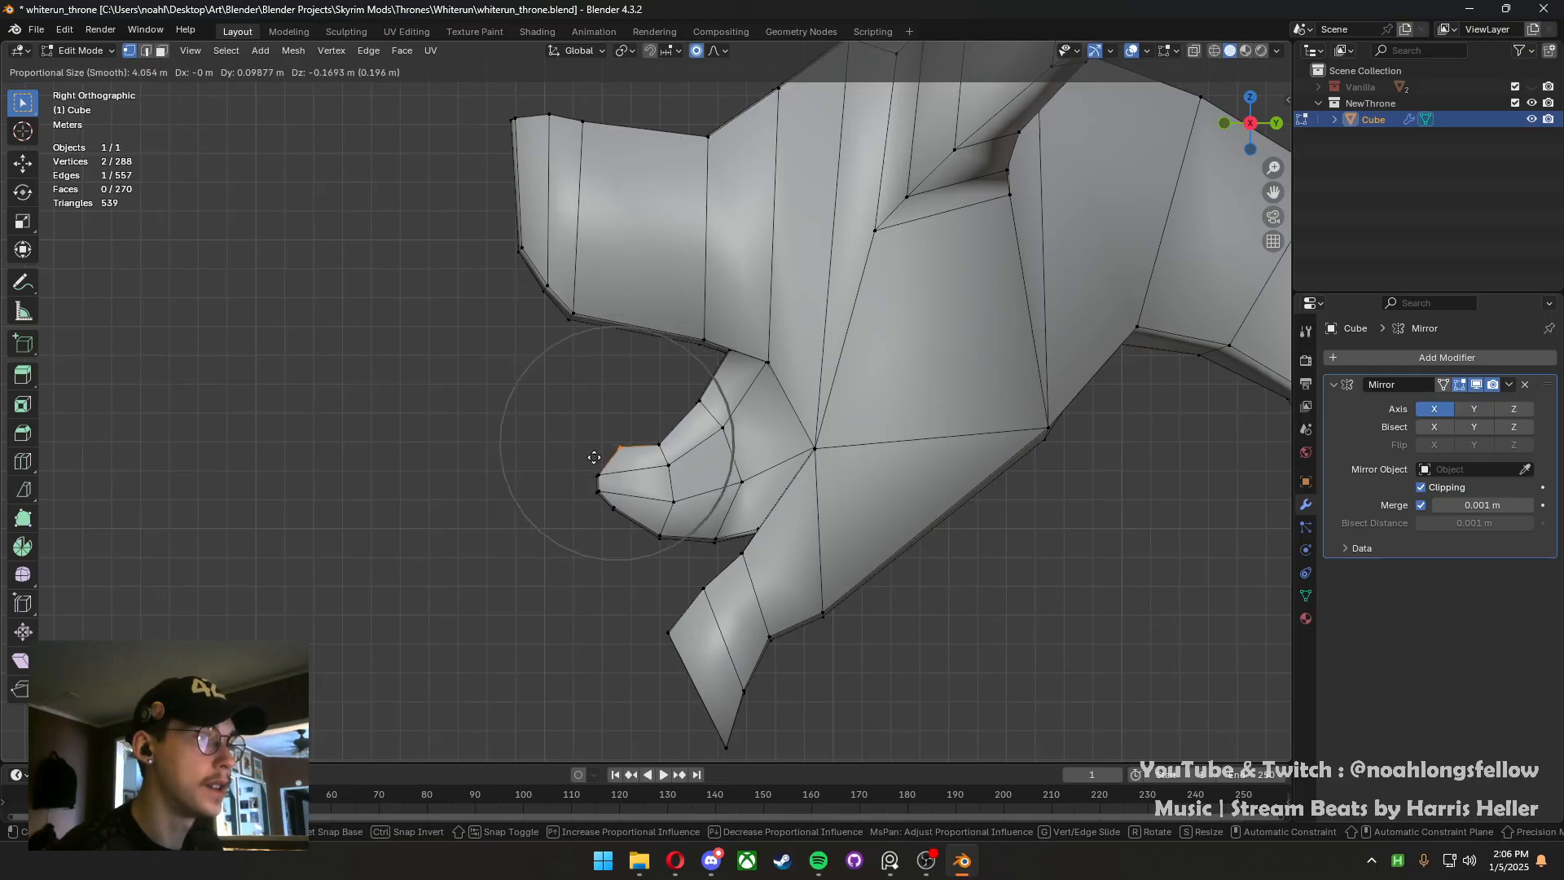
pyautogui.scroll(3, 617, 480)
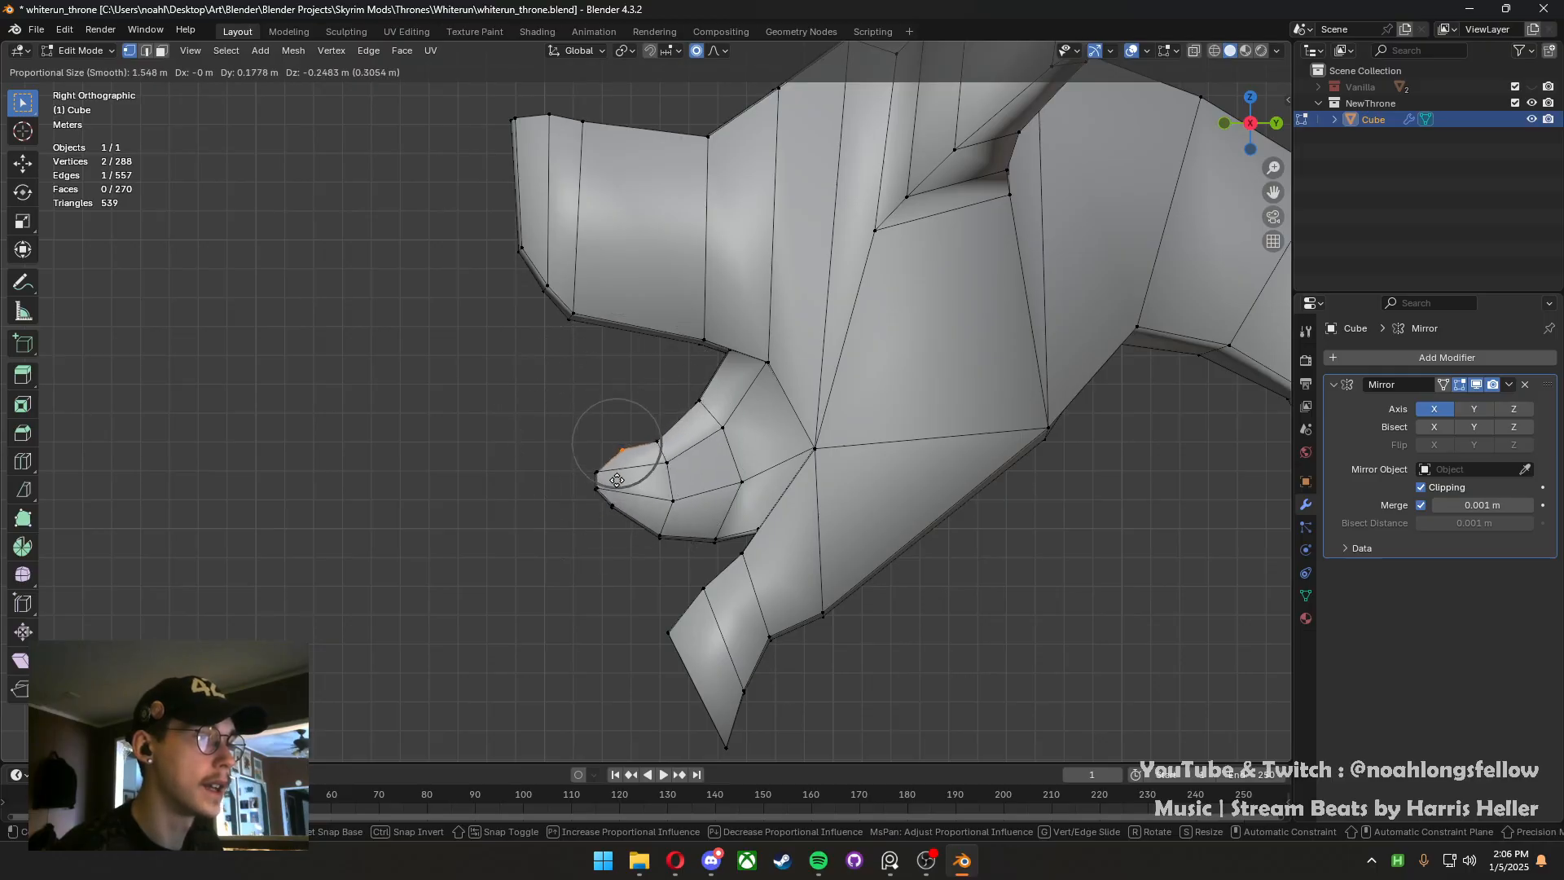
pyautogui.click(617, 479)
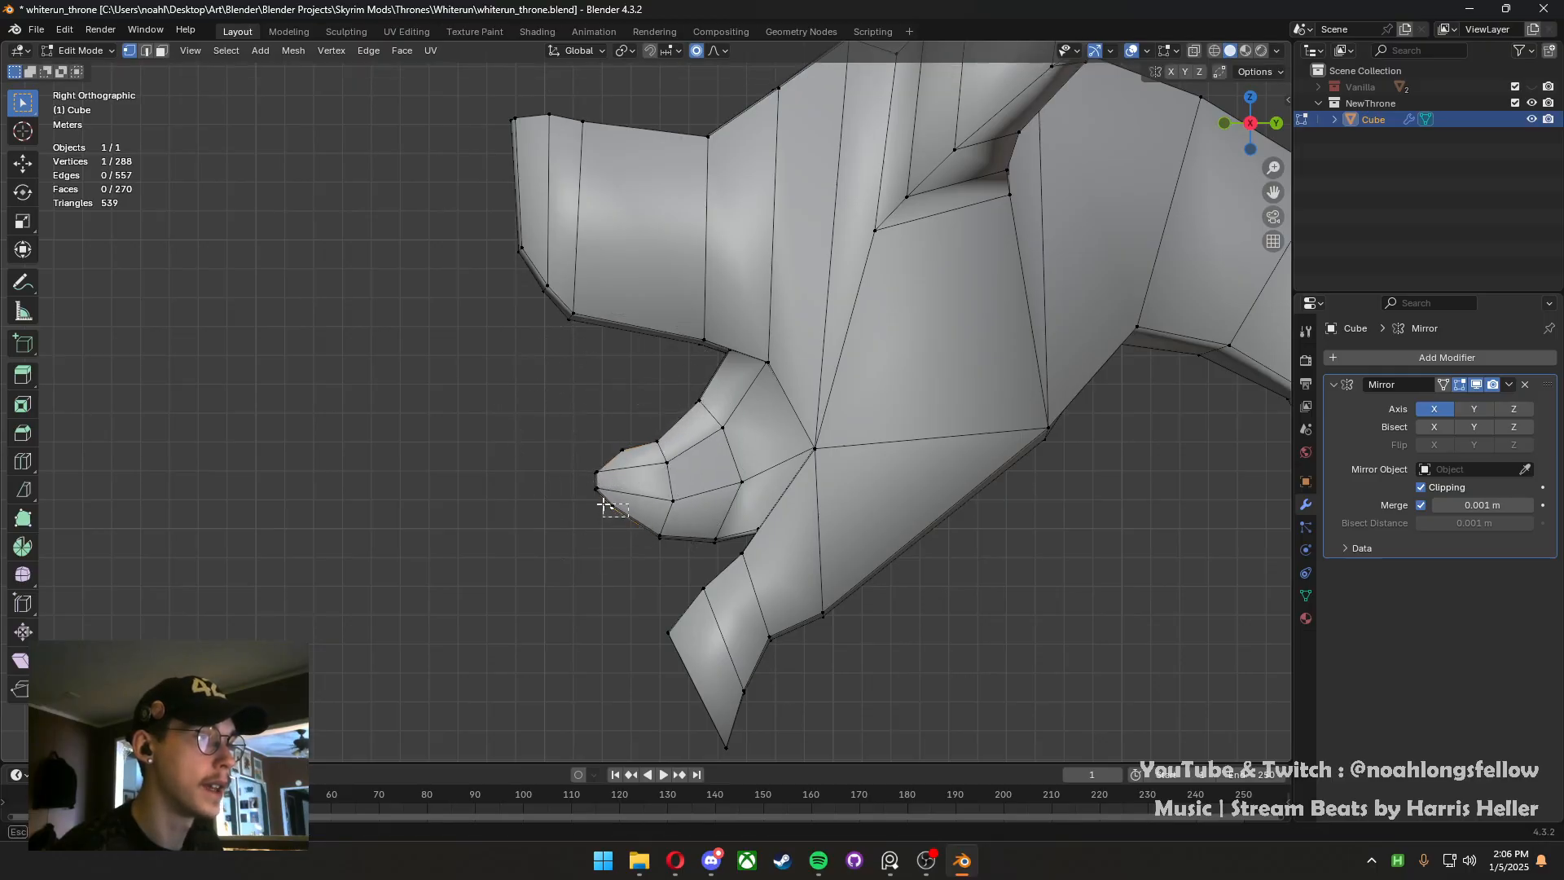
# Reposition the tongue tip's two lower front vertices with proportional editing and save the file
pyautogui.moveTo(602, 506); pyautogui.dragTo(605, 510)
pyautogui.press('g')
pyautogui.click(647, 556)
pyautogui.moveTo(641, 535); pyautogui.dragTo(869, 565, button='middle')
pyautogui.hotkey('ctrl', 's')
# Inspect the smoothed dragon head in Object Mode from the front, return to Edit Mode, and save the file
pyautogui.scroll(-4, 646, 544)
pyautogui.press('Tab')
pyautogui.click(796, 564)
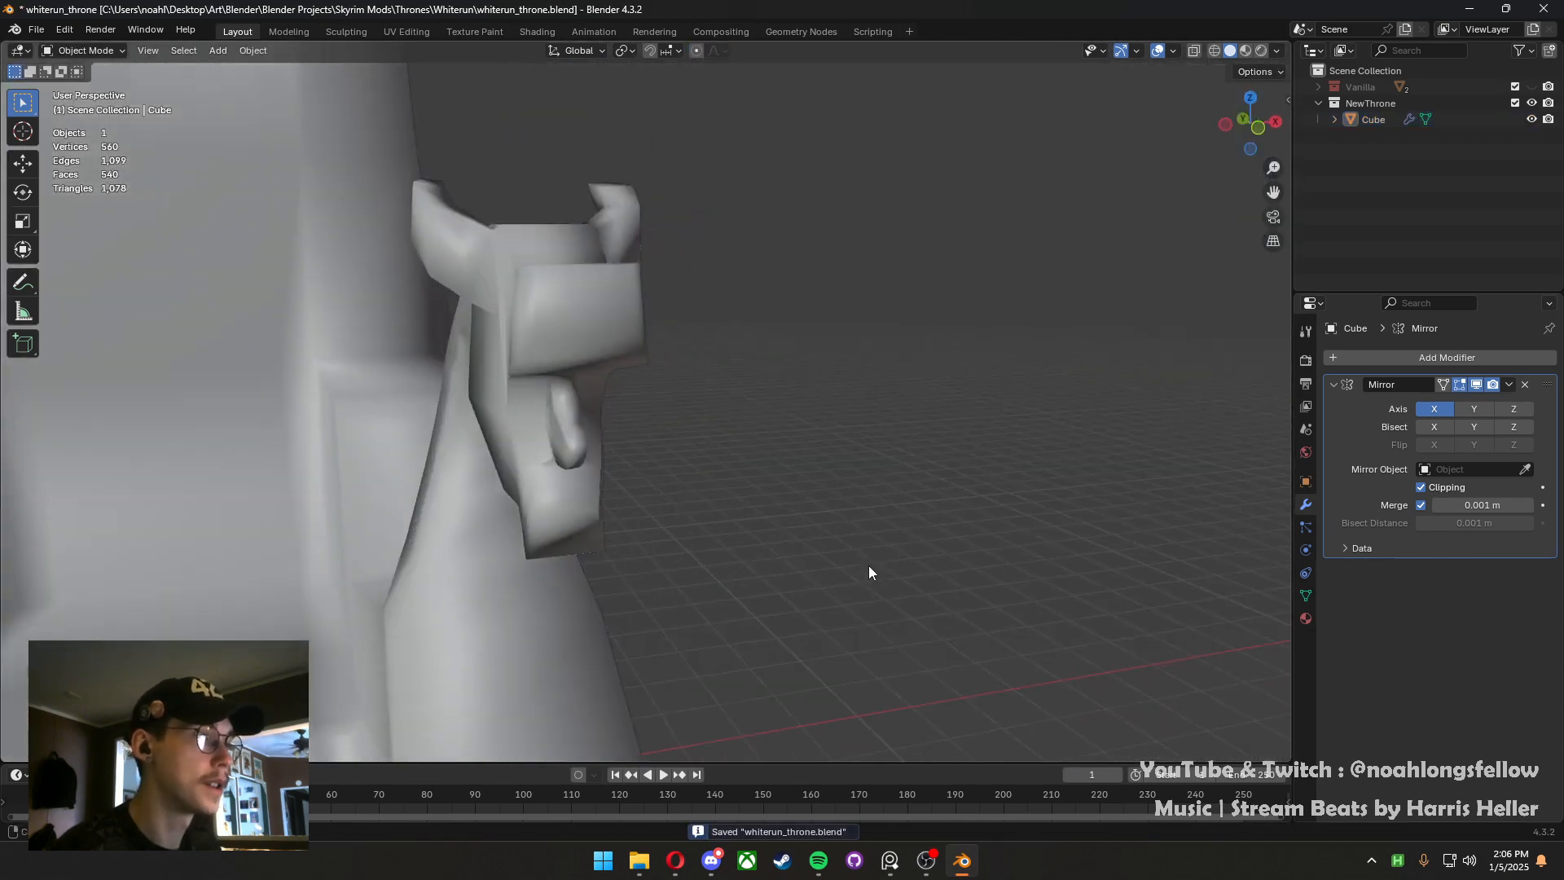
pyautogui.scroll(-1, 864, 562)
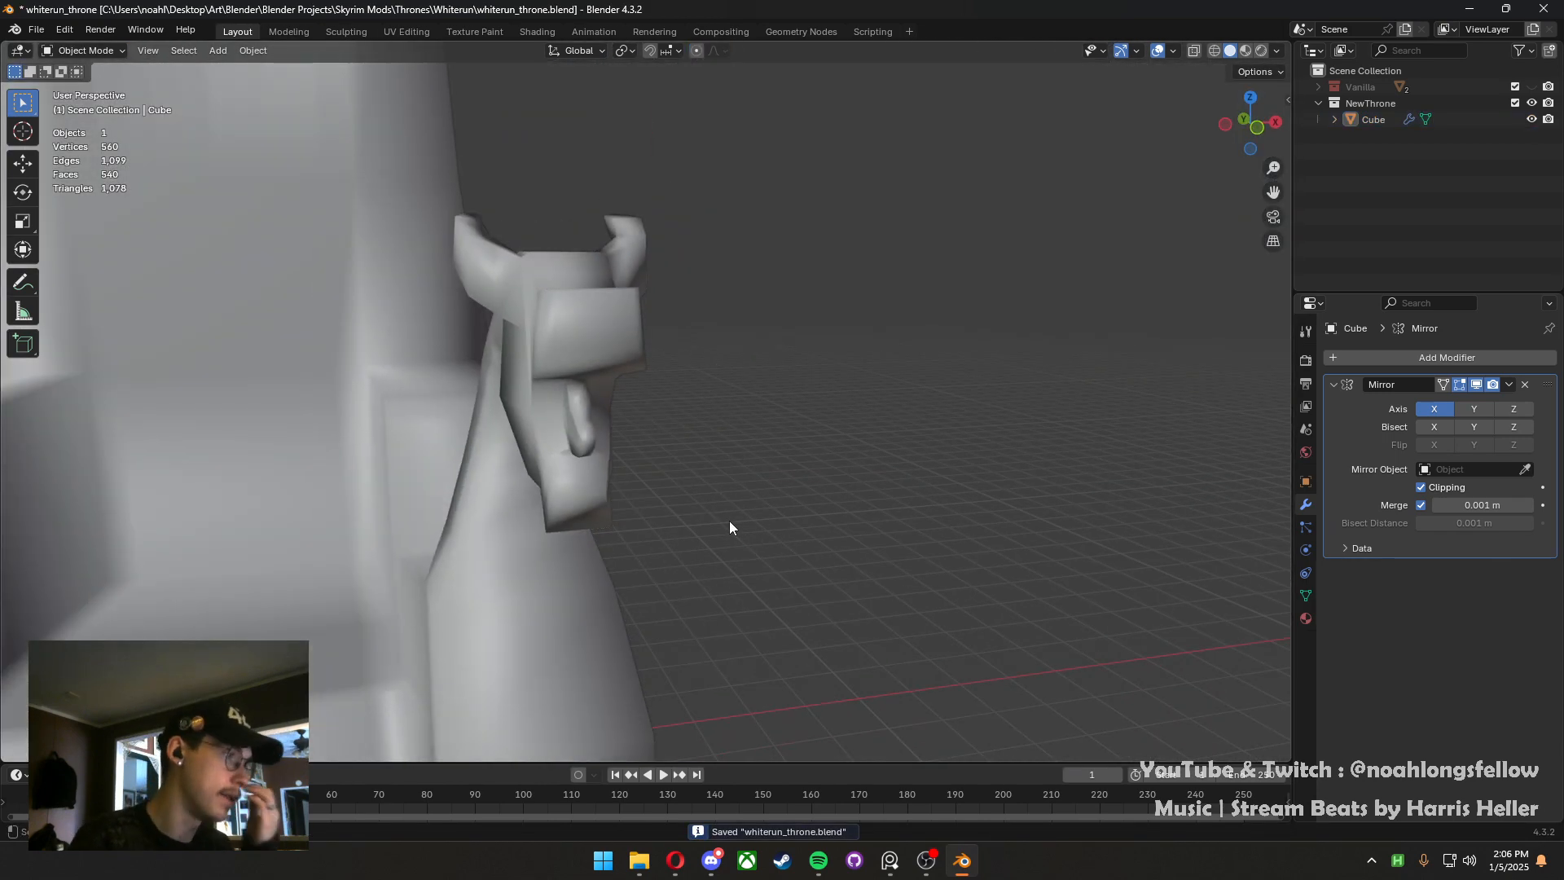
pyautogui.moveTo(512, 464); pyautogui.dragTo(586, 417, button='middle')
pyautogui.press('Tab')
pyautogui.hotkey('ctrl', 's')
# Scale the lower jaw's front end face to about 1.3 along X with a proportional falloff of about 4.4 m
pyautogui.scroll(2, 591, 440)
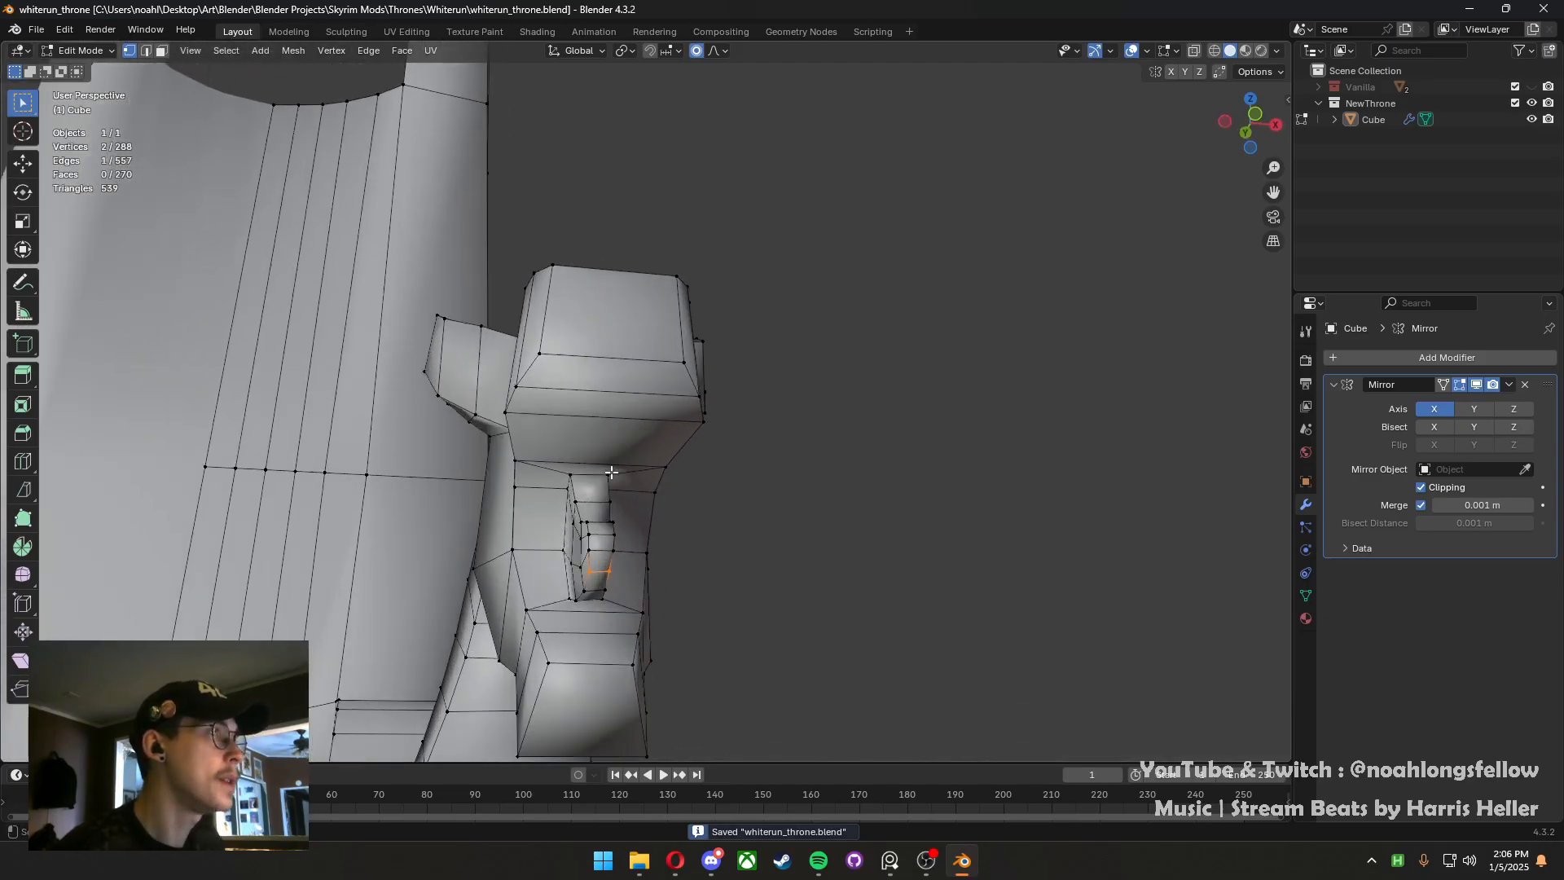
pyautogui.moveTo(600, 477); pyautogui.dragTo(619, 648, button='middle')
pyautogui.hotkey('alt', 'a')
pyautogui.click(608, 610)
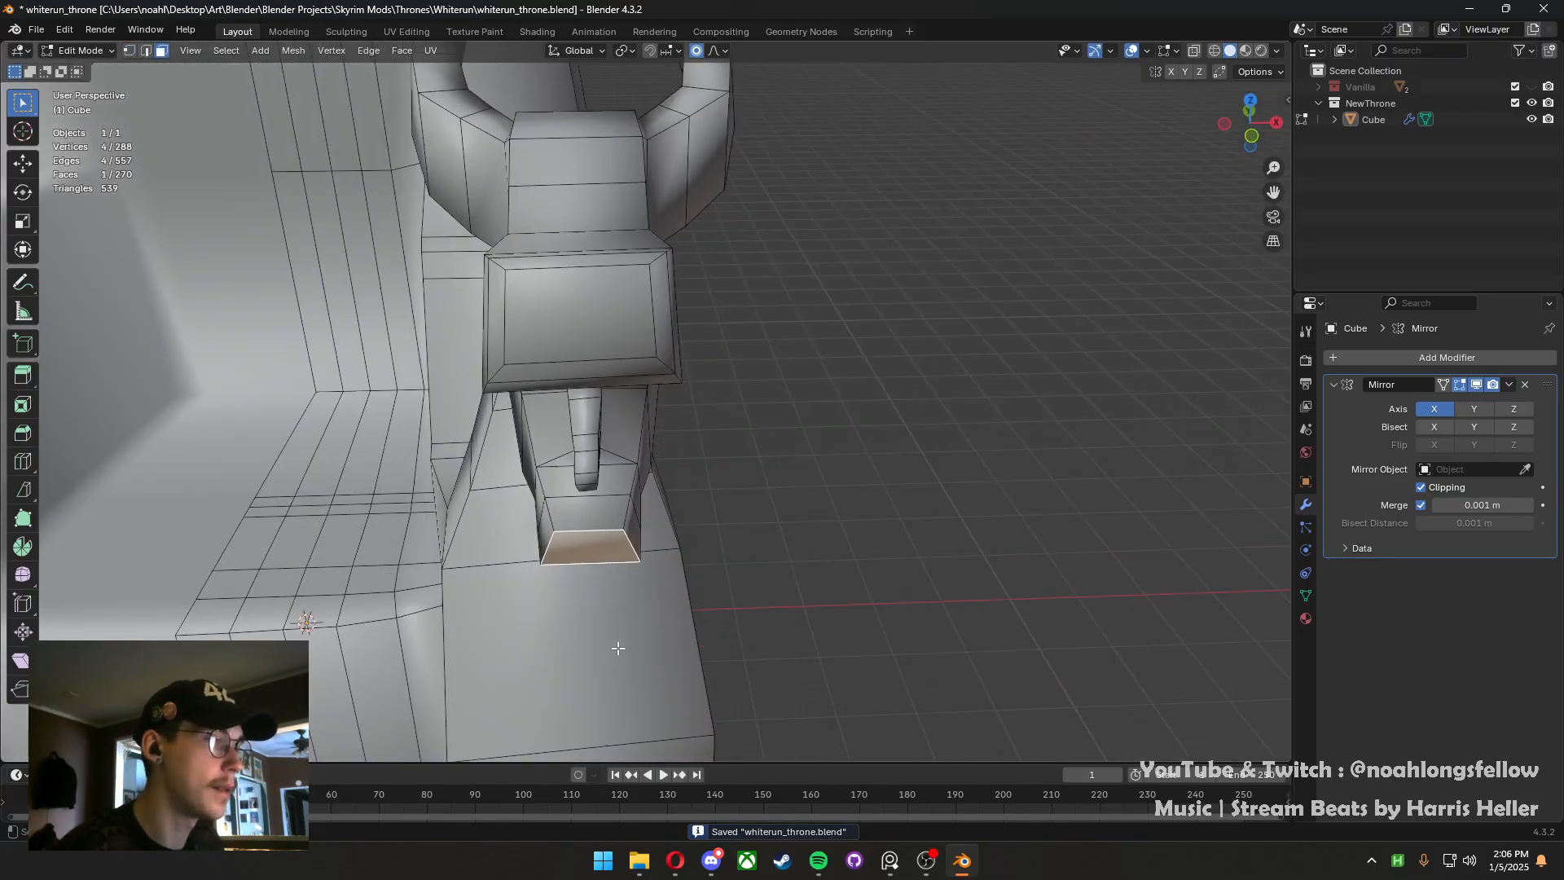
pyautogui.press('s')
pyautogui.press('x')
pyautogui.scroll(-2, 647, 651)
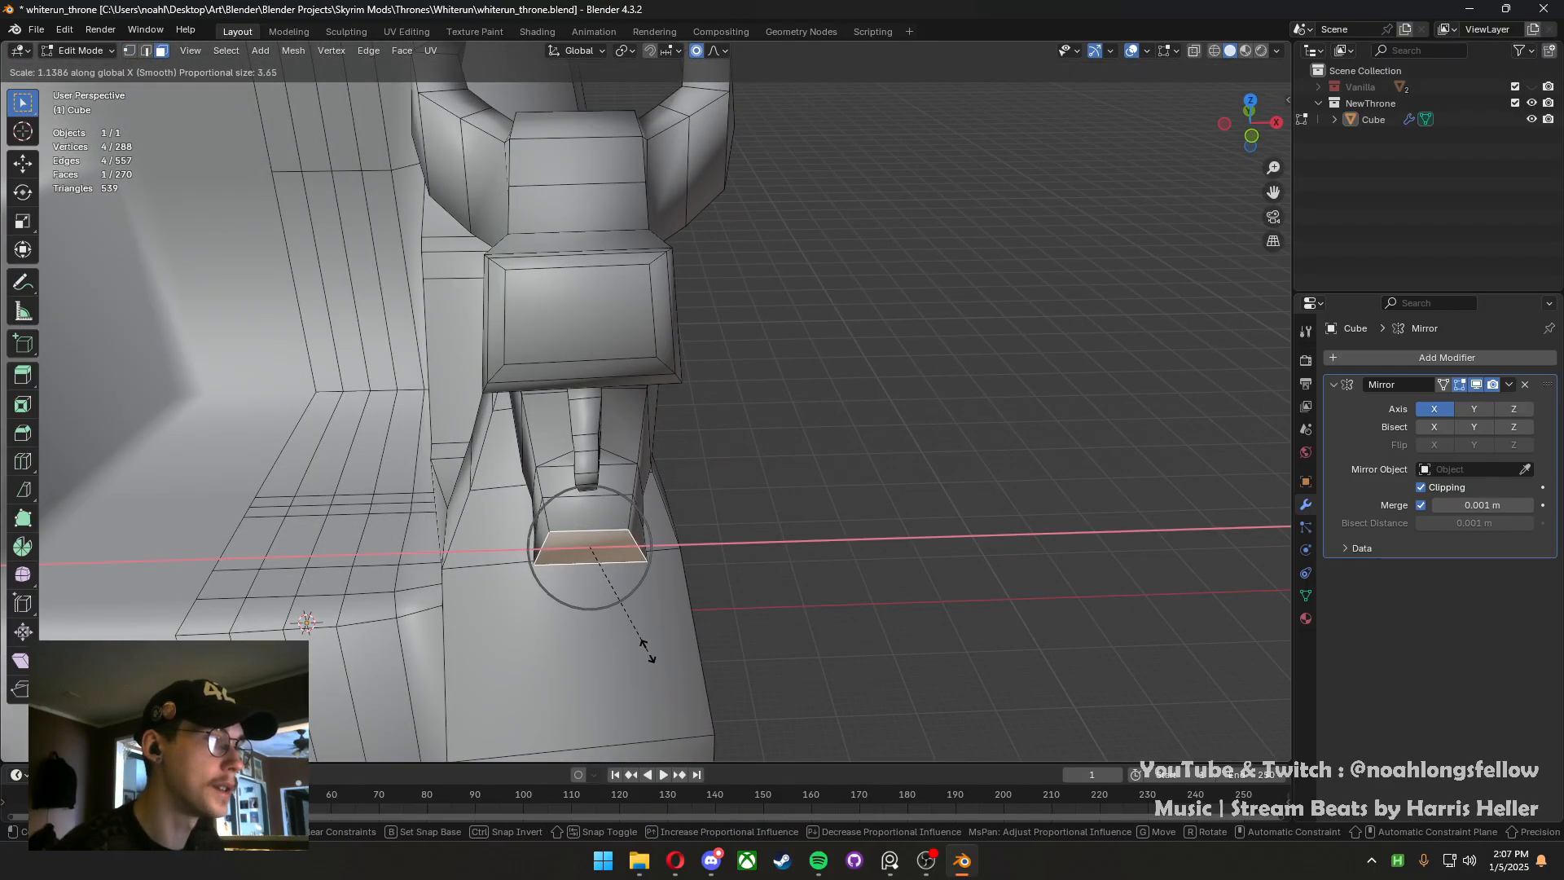
pyautogui.scroll(1, 648, 651)
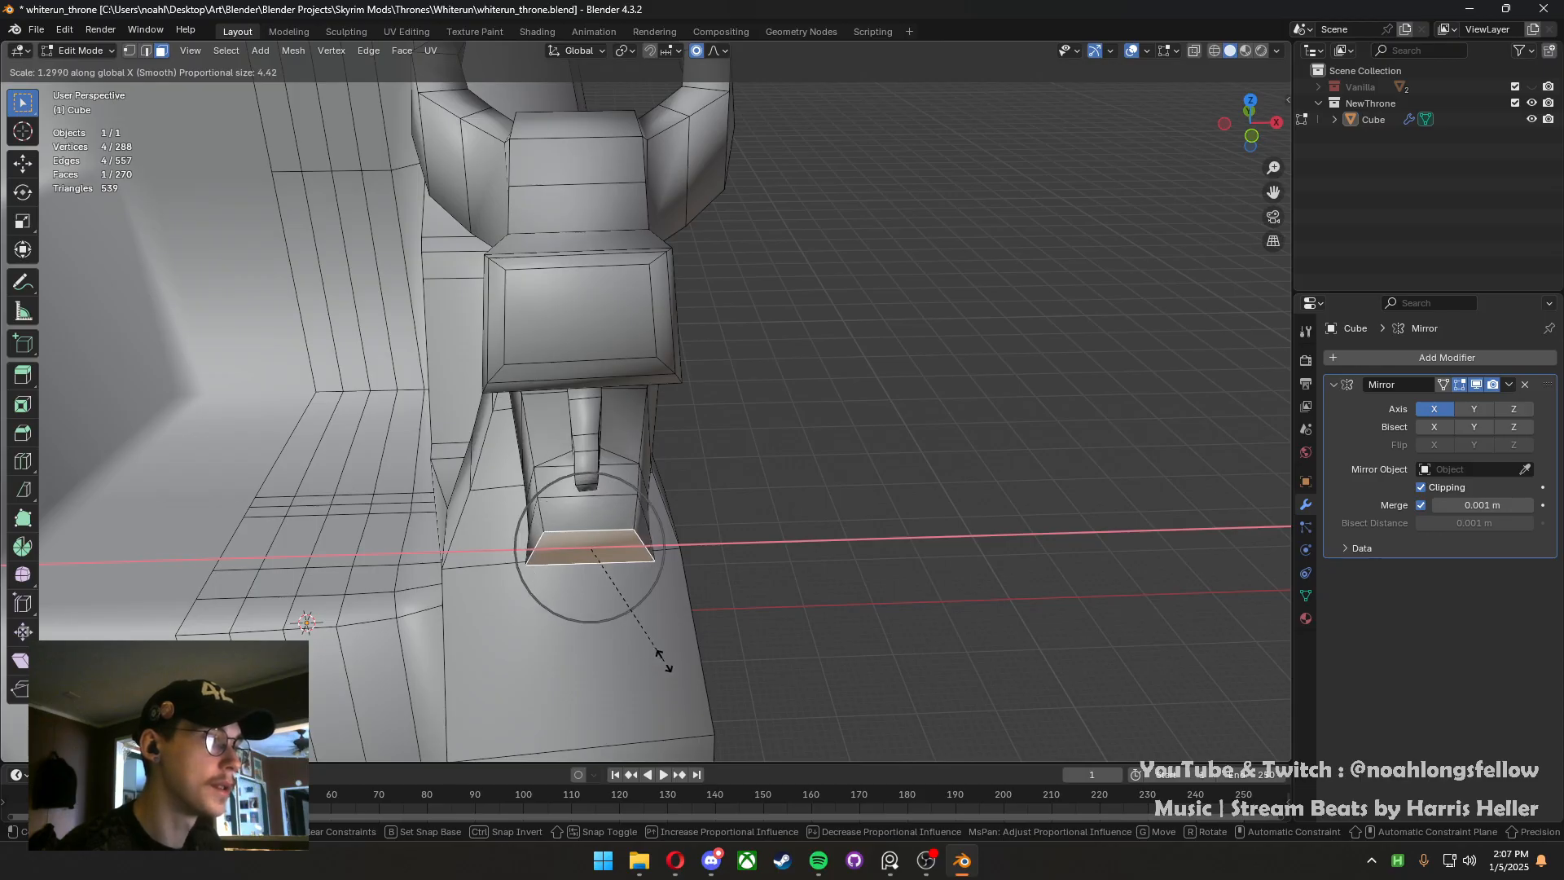
pyautogui.click(663, 652)
# In right orthographic view, move the jaw's front face about 2.35 m outward with a proportional falloff of about 5.3 m
pyautogui.moveTo(663, 653); pyautogui.dragTo(723, 619, button='middle')
pyautogui.press('KP_3')
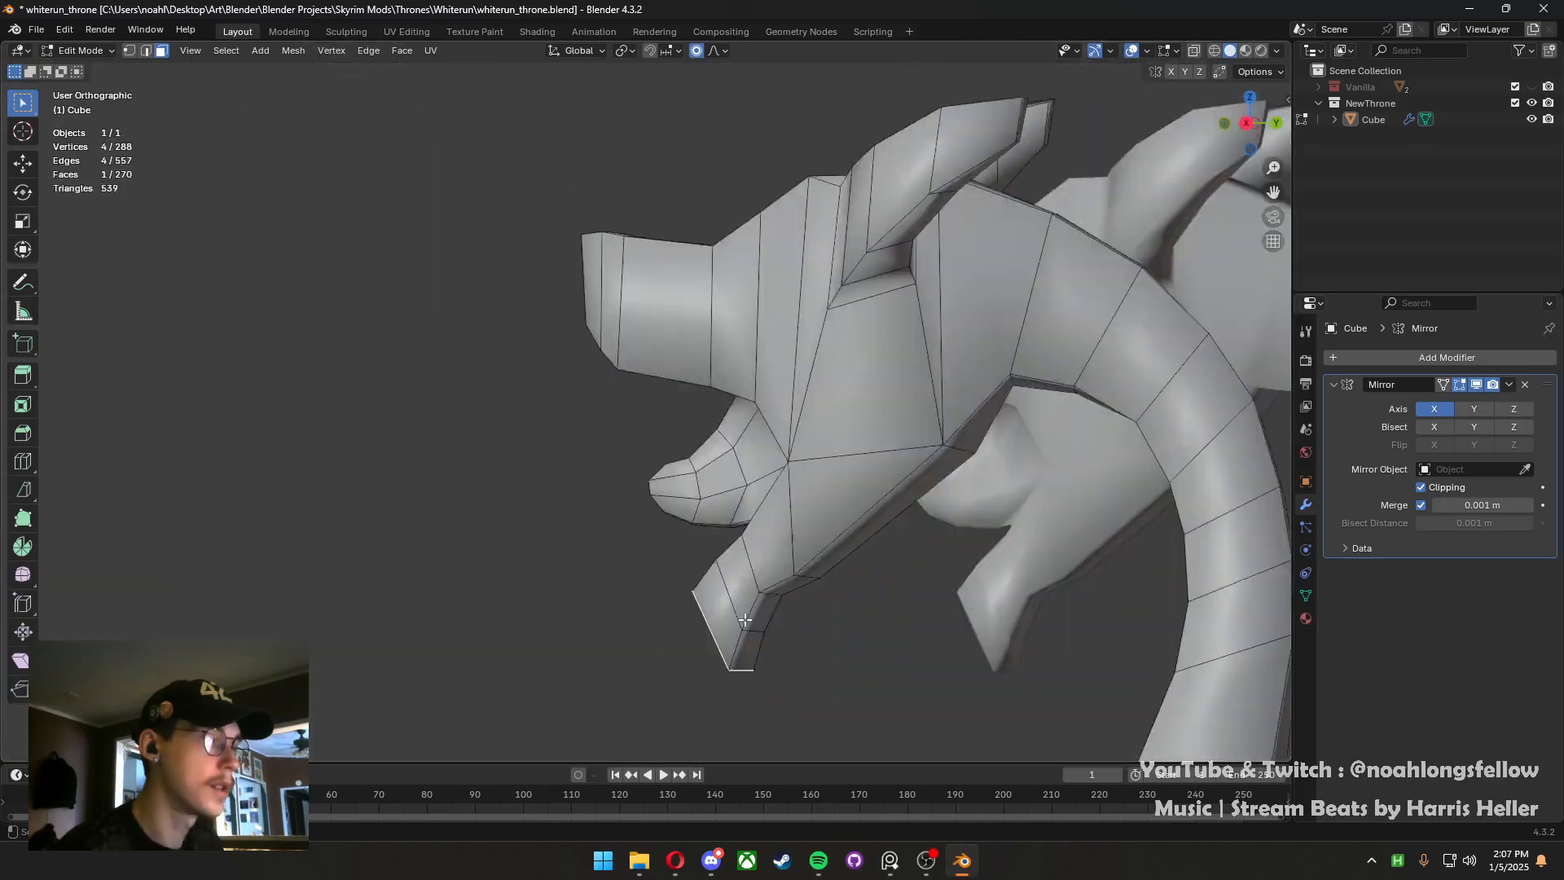
pyautogui.press('g')
pyautogui.scroll(-5, 627, 619)
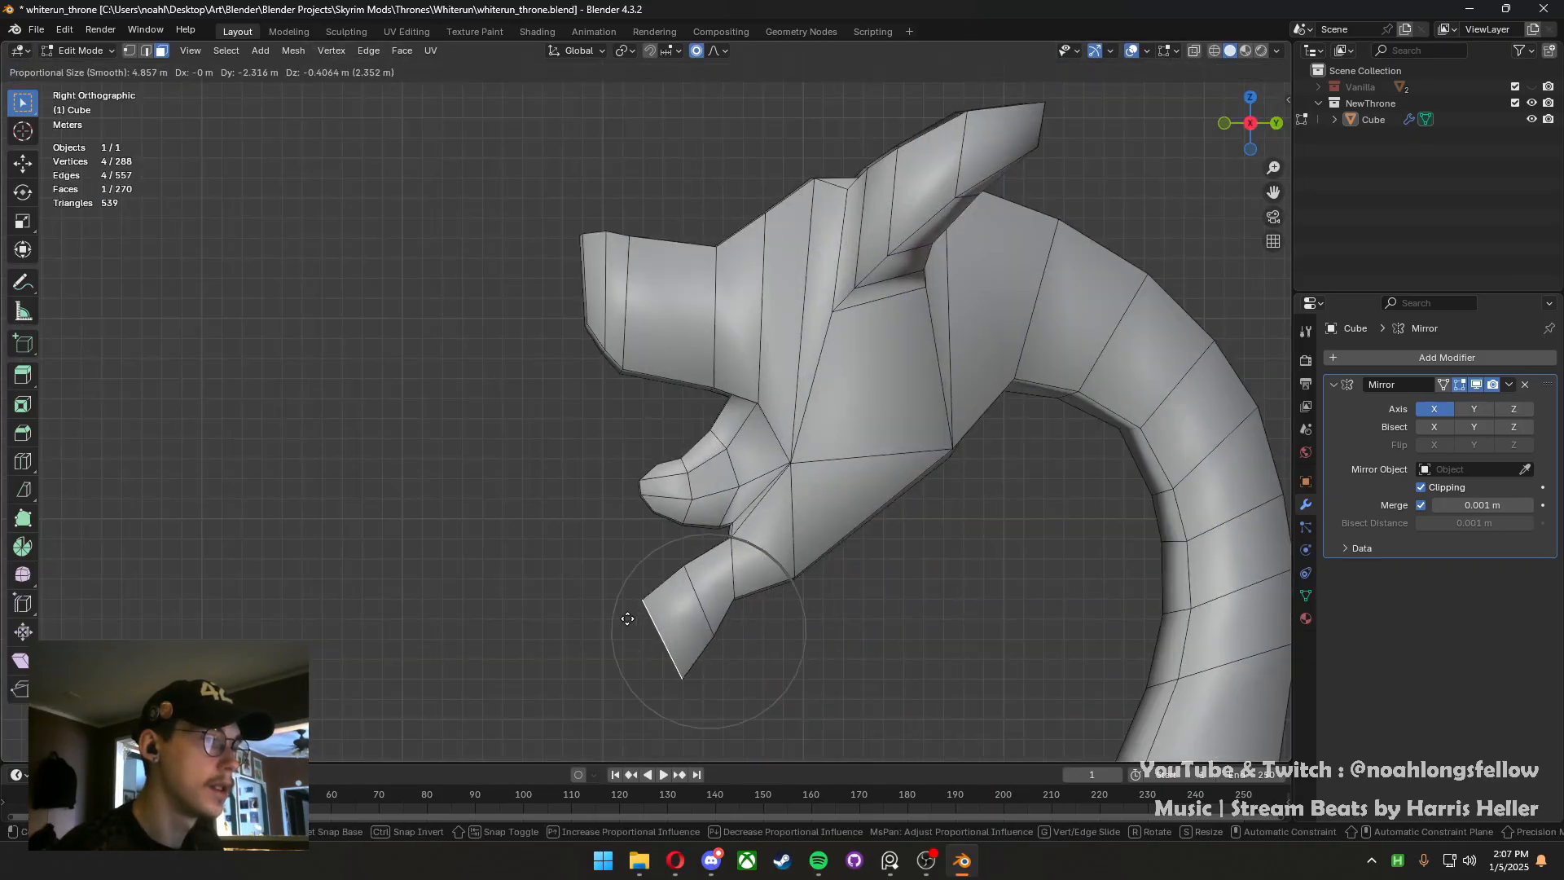
pyautogui.scroll(1, 627, 619)
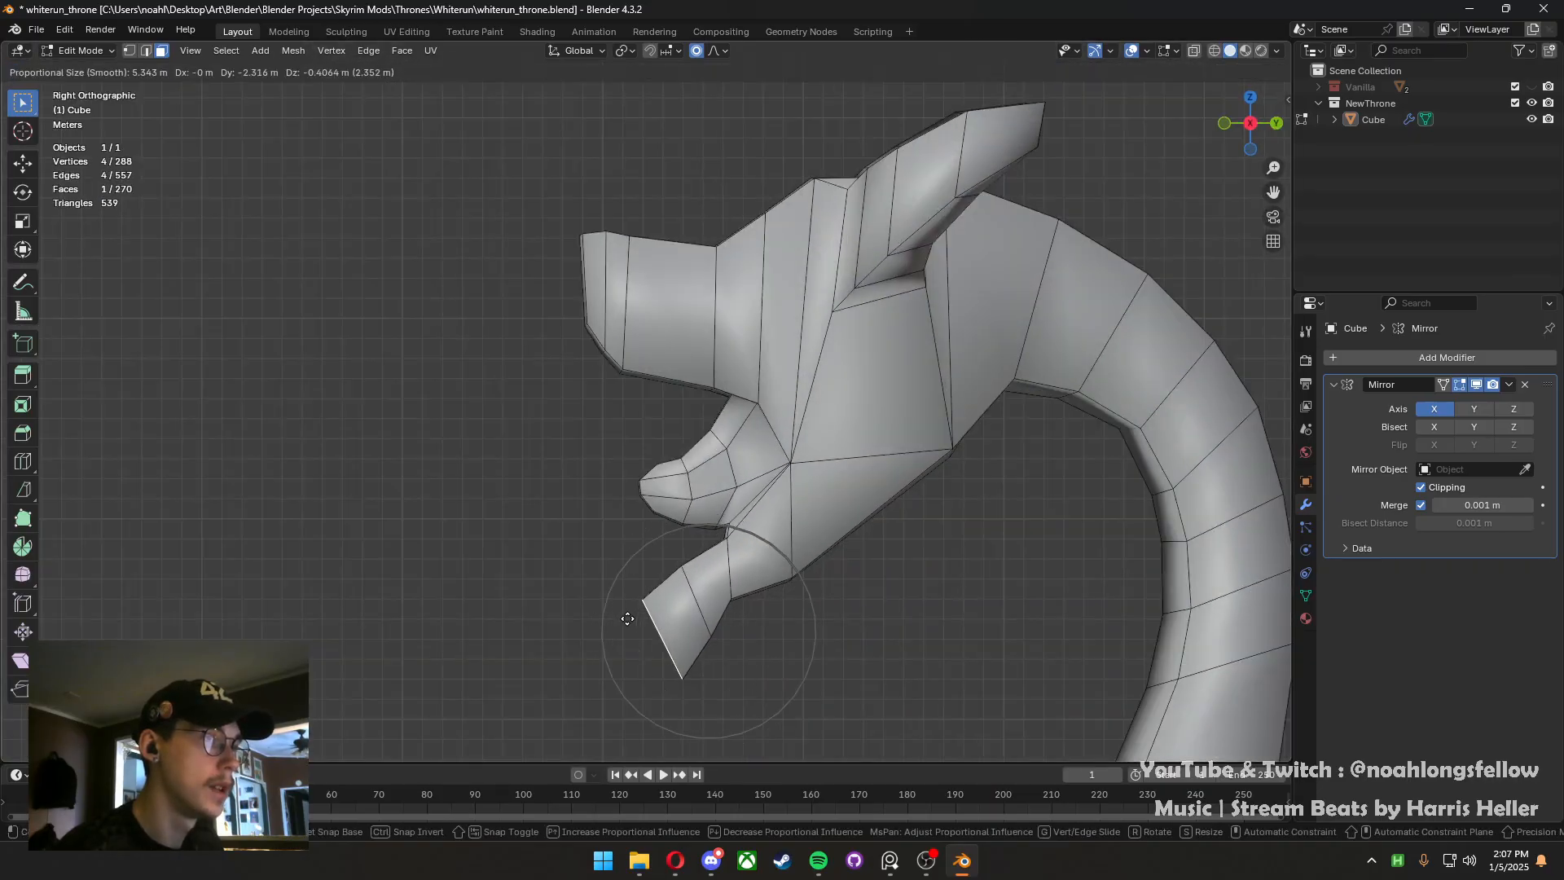
pyautogui.click(627, 619)
# Check the head in Object Mode, scale a front edge of the lower jaw along X, and save the file
pyautogui.moveTo(627, 619); pyautogui.dragTo(681, 531, button='middle')
pyautogui.press('Tab')
pyautogui.scroll(-5, 866, 580)
pyautogui.scroll(4, 642, 533)
pyautogui.press('Tab')
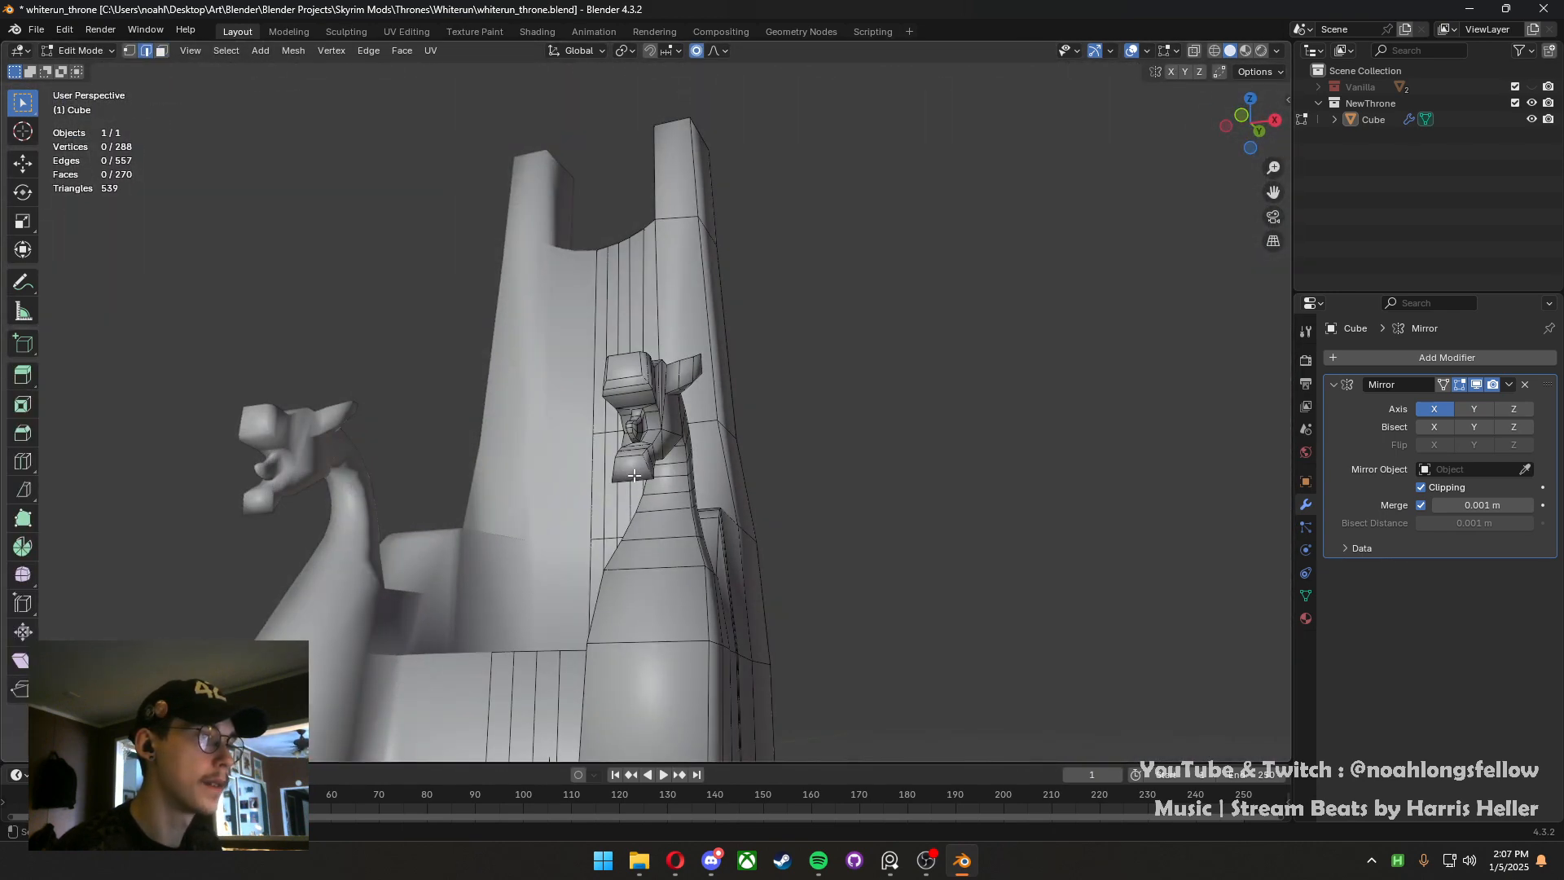
pyautogui.press('s')
pyautogui.press('x')
pyautogui.click(719, 506)
pyautogui.press('Tab')
pyautogui.moveTo(716, 507); pyautogui.dragTo(795, 558, button='middle')
pyautogui.hotkey('ctrl', 's')
# Refine the jaw tip's width by scaling its front edge along X once more, and save the file
pyautogui.press('Tab')
pyautogui.press('s')
pyautogui.press('x')
pyautogui.click(636, 592)
pyautogui.scroll(-2, 637, 591)
pyautogui.hotkey('ctrl', 's')
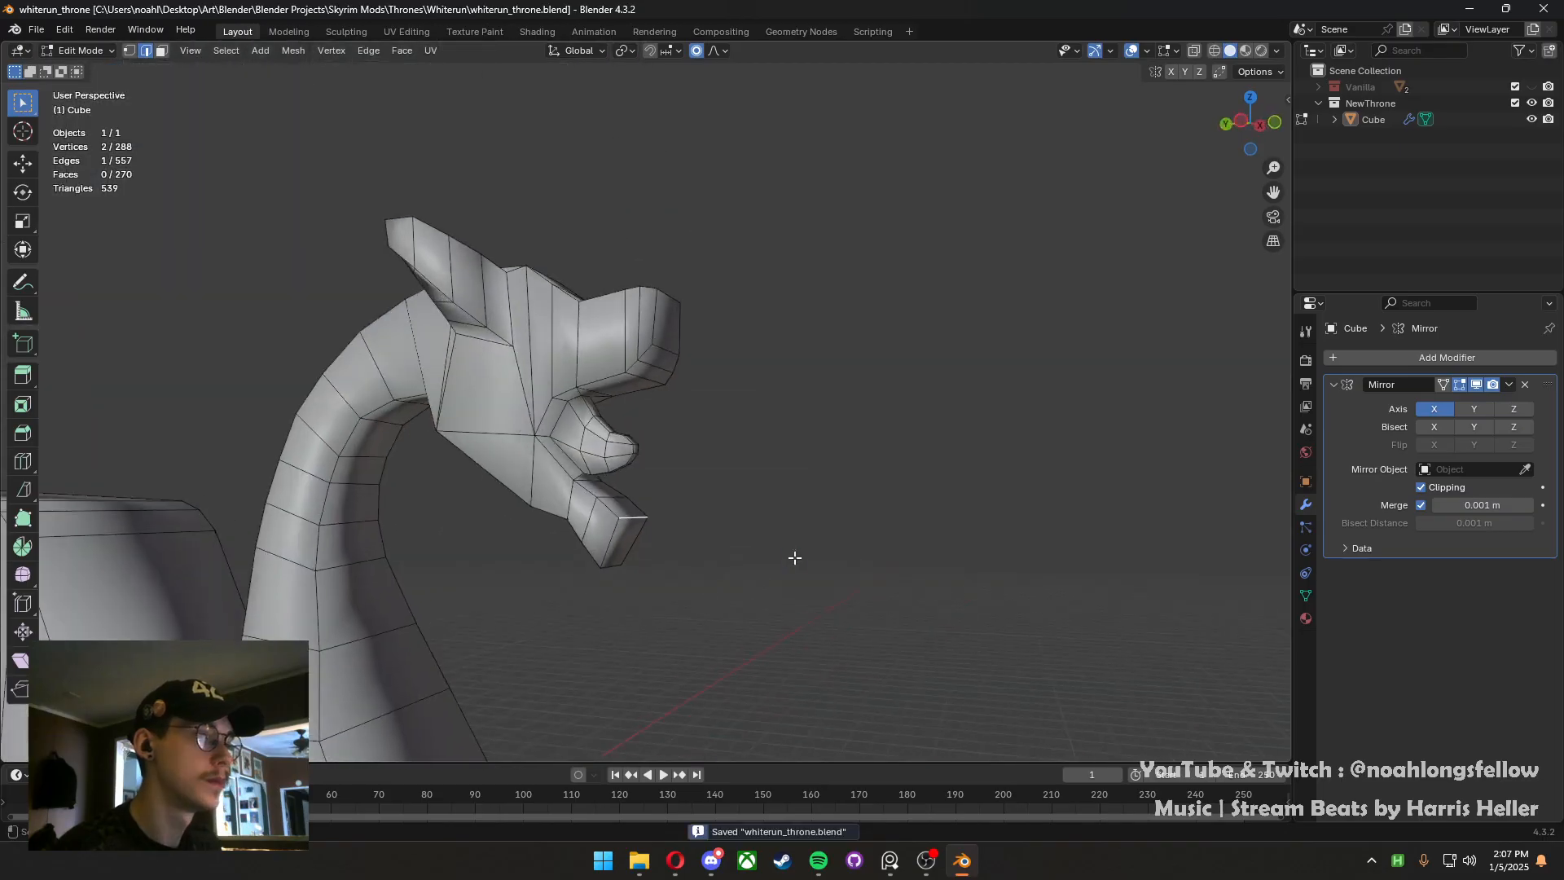
# Create a smaller inner face on the lower jaw's front end face
pyautogui.press('Tab')
pyautogui.scroll(3, 793, 557)
pyautogui.press('Tab')
pyautogui.moveTo(645, 562); pyautogui.dragTo(747, 565, button='middle')
pyautogui.press('3')
pyautogui.click(556, 544)
pyautogui.press('e')
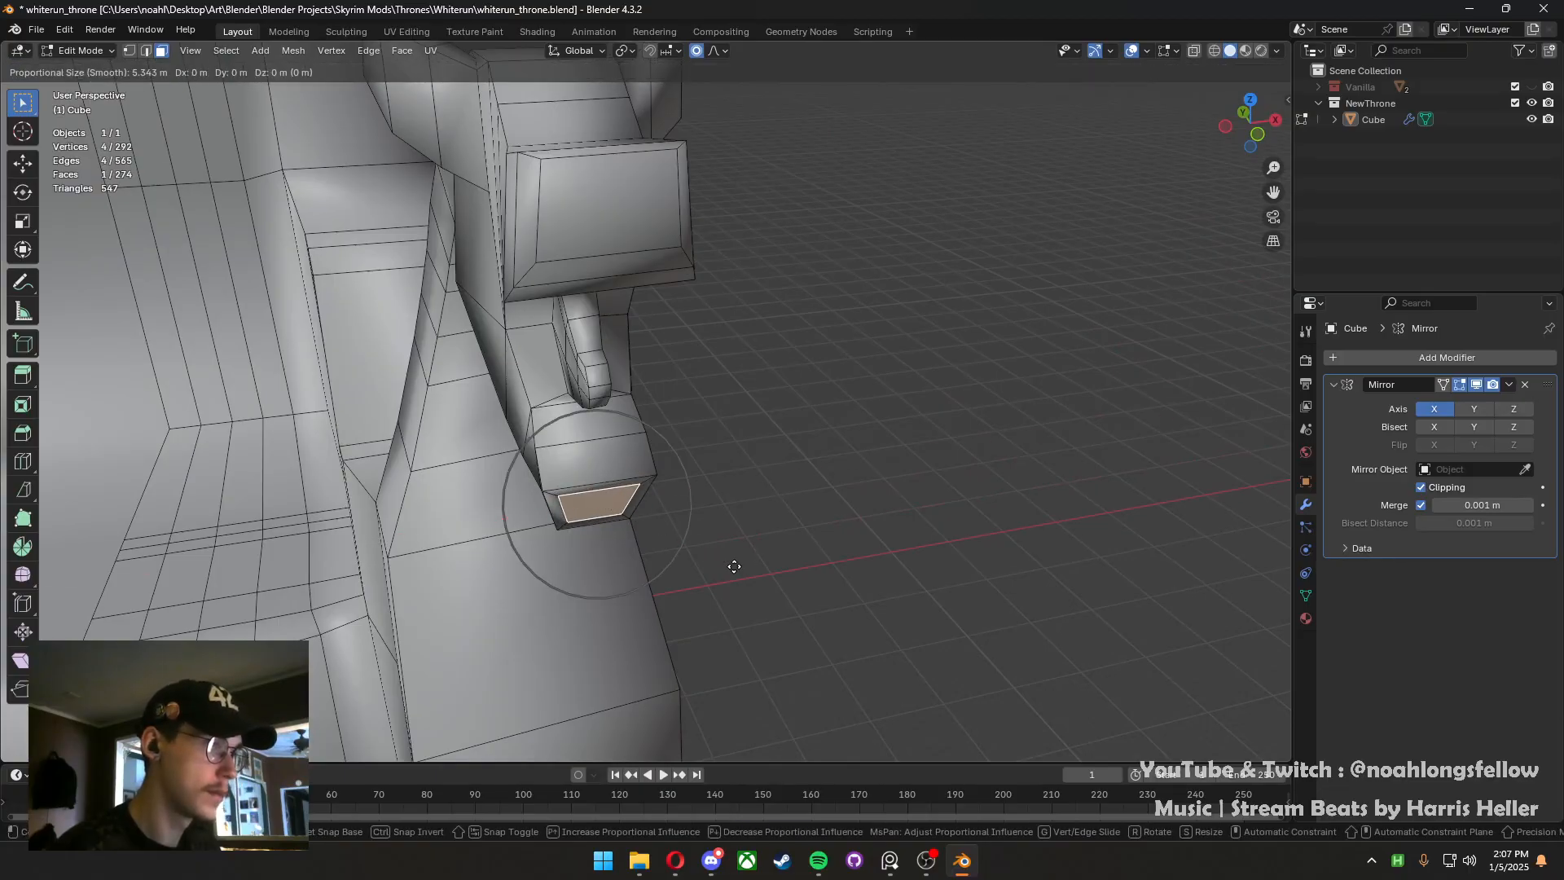
# Position the jaw's inner front face with proportional editing turned off, and save the file
pyautogui.press('x')
pyautogui.rightClick(736, 575)
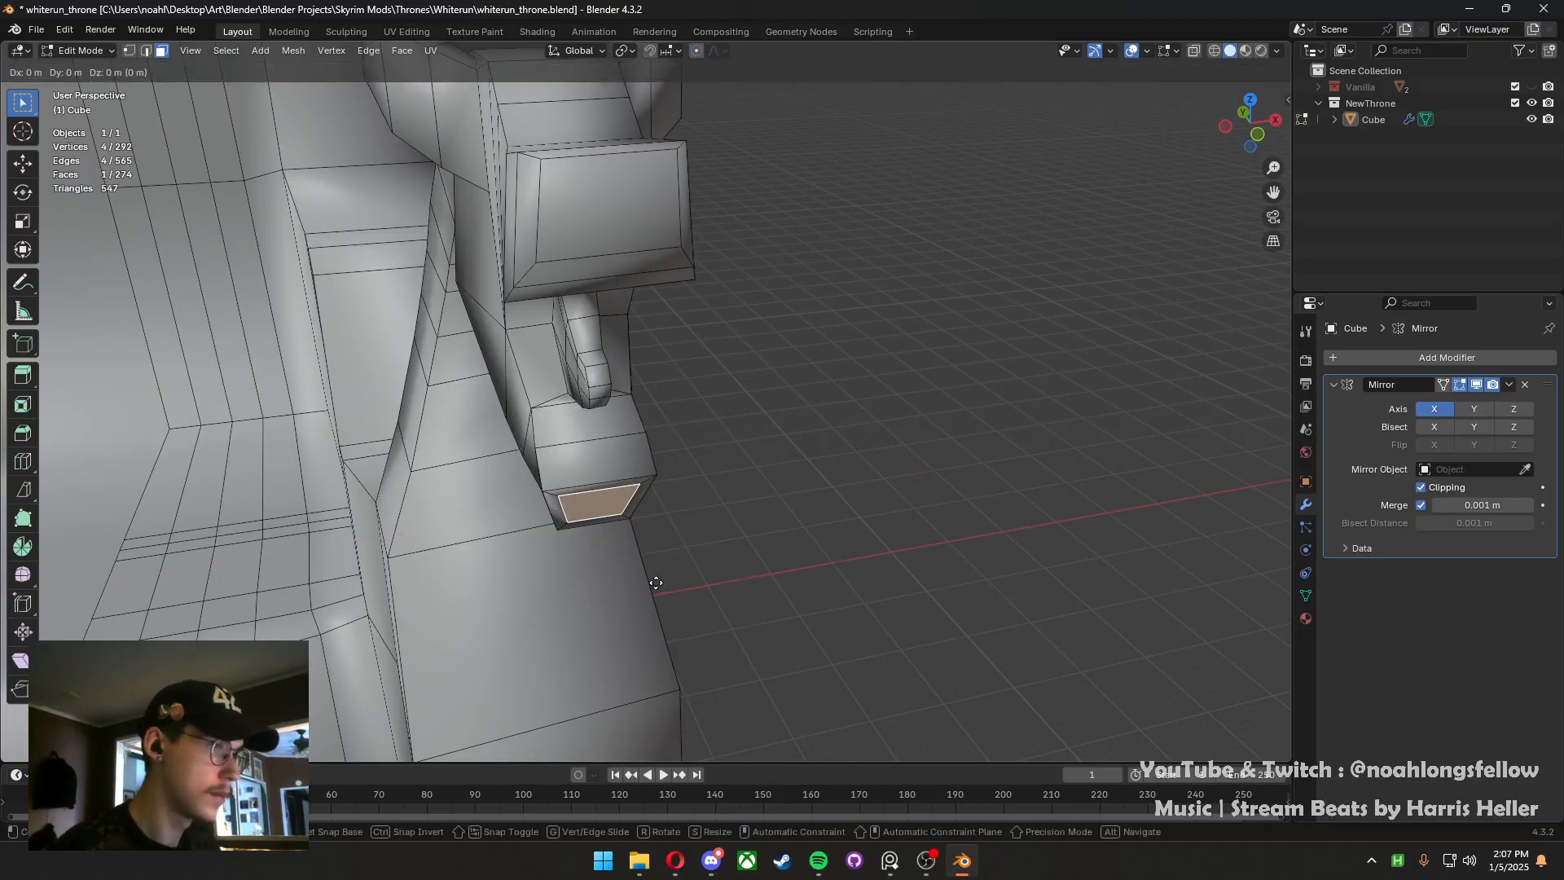
pyautogui.press('`')
pyautogui.click(645, 471)
pyautogui.moveTo(643, 515); pyautogui.dragTo(639, 443, button='middle')
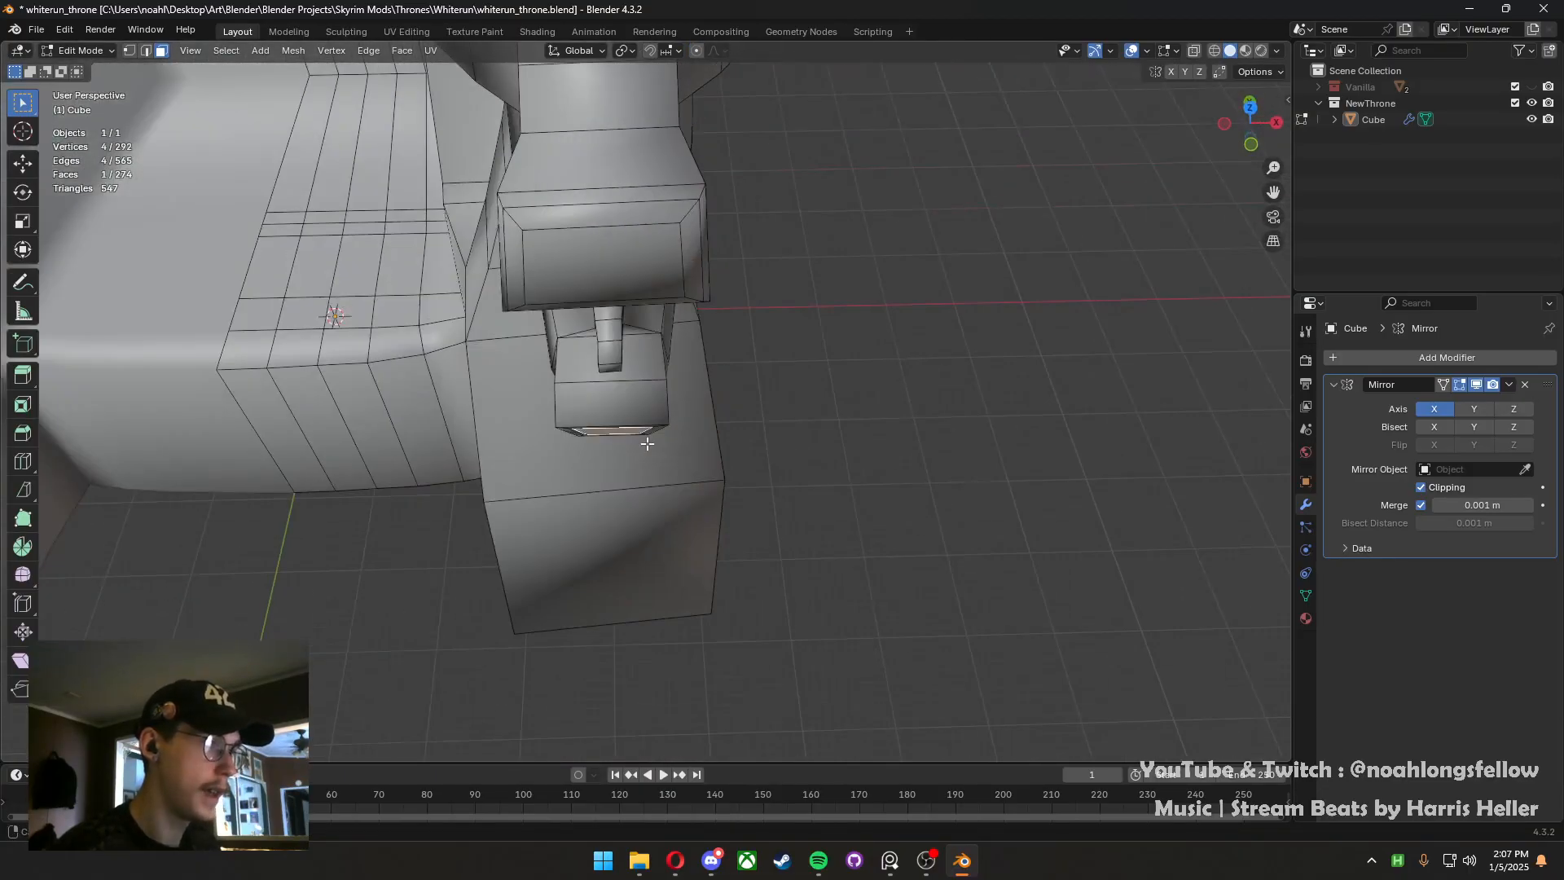
pyautogui.moveTo(642, 589); pyautogui.dragTo(566, 515, button='middle')
pyautogui.hotkey('ctrl', 's')
# Snap the 3D cursor to the top face of the lower jaw's tip and add a cube there
pyautogui.click(573, 504)
pyautogui.hotkey('shift', 's')
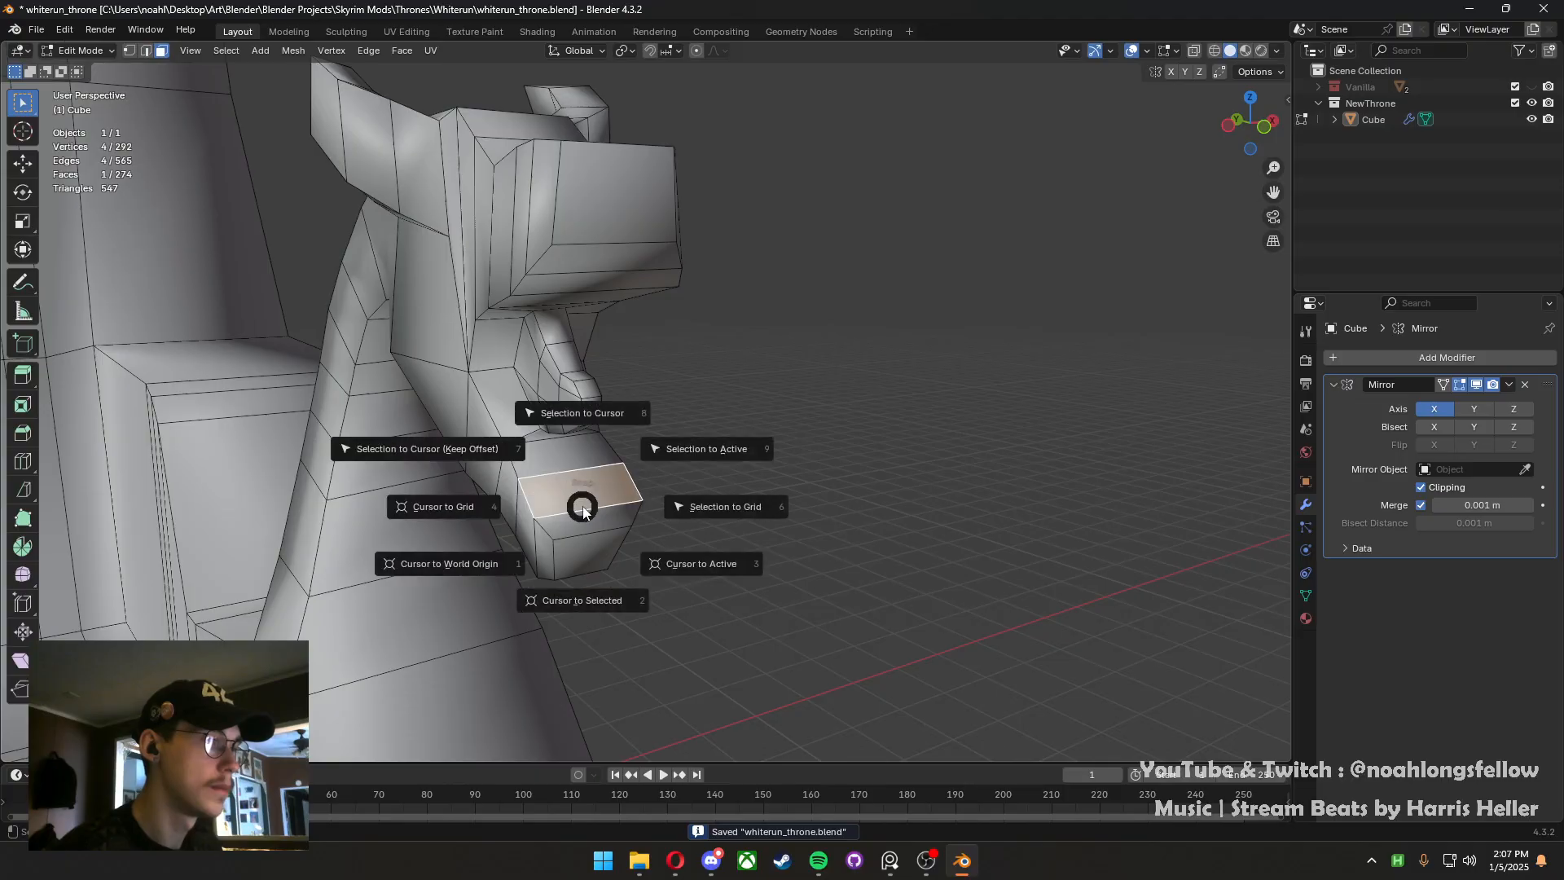
pyautogui.click(585, 601)
pyautogui.hotkey('shift', 'a')
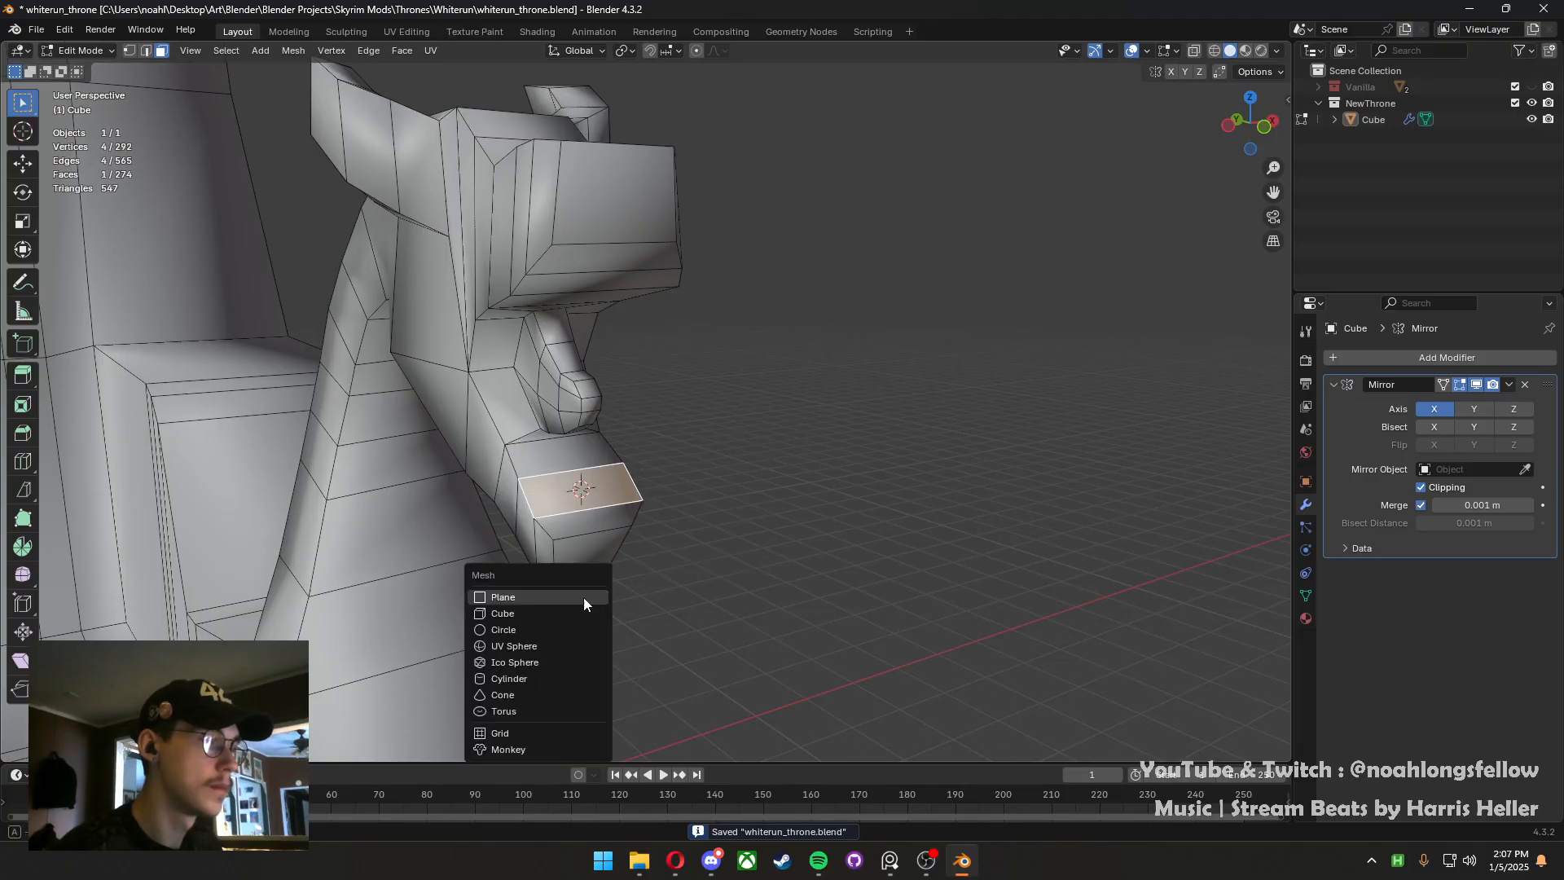
pyautogui.click(544, 629)
pyautogui.hotkey('ctrl', 'z')
pyautogui.hotkey('shift', 'a')
pyautogui.click(514, 609)
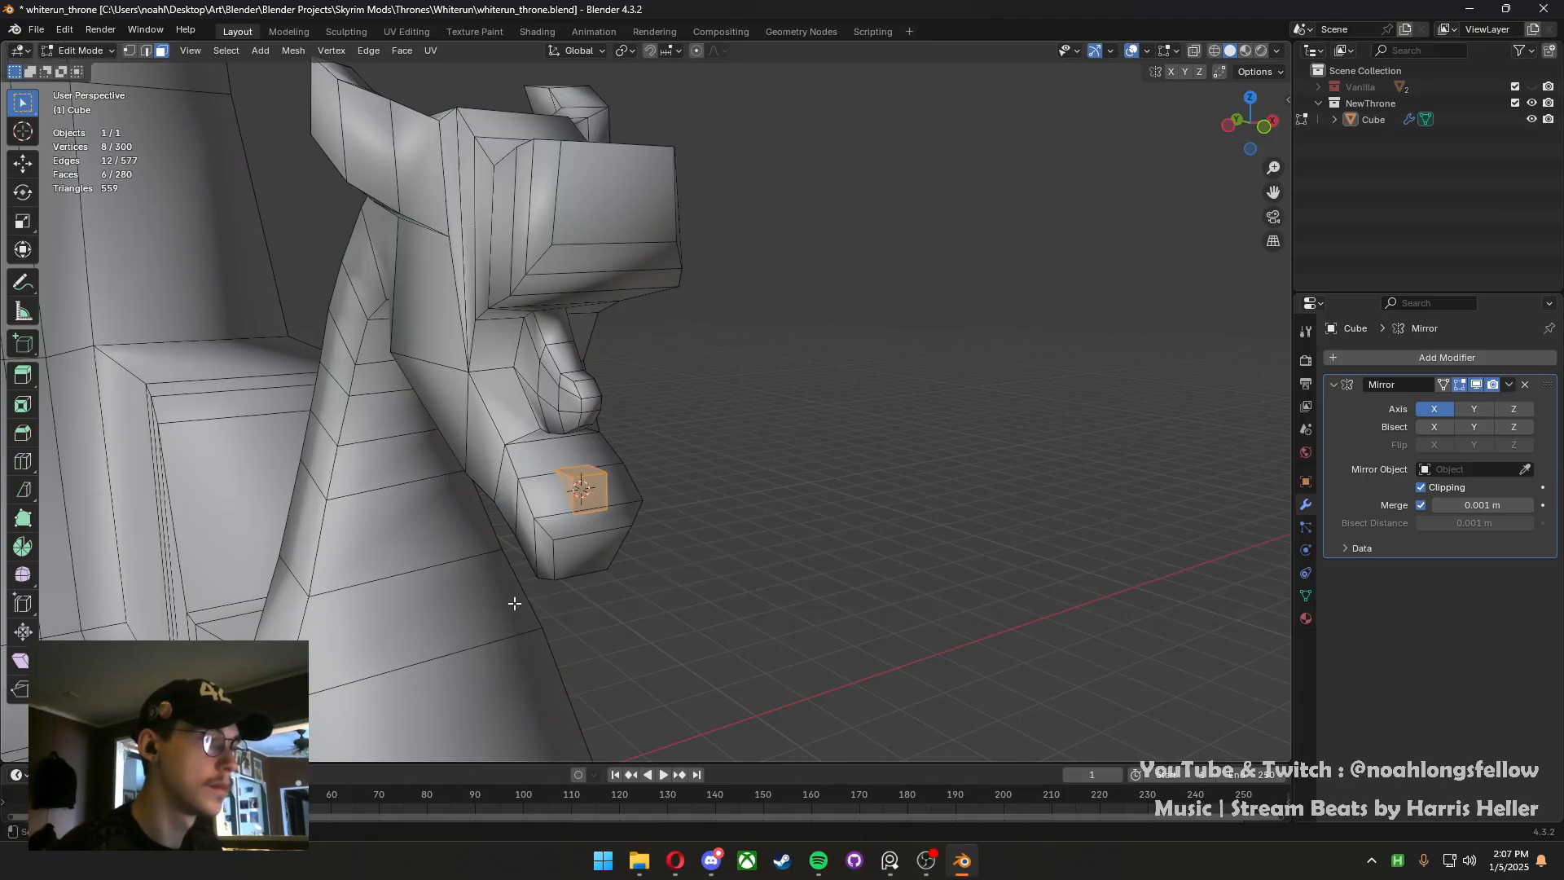
# Rotate the new cube from the side to follow the slope of the lower jaw
pyautogui.moveTo(514, 603); pyautogui.dragTo(755, 521, button='middle')
pyautogui.press('r')
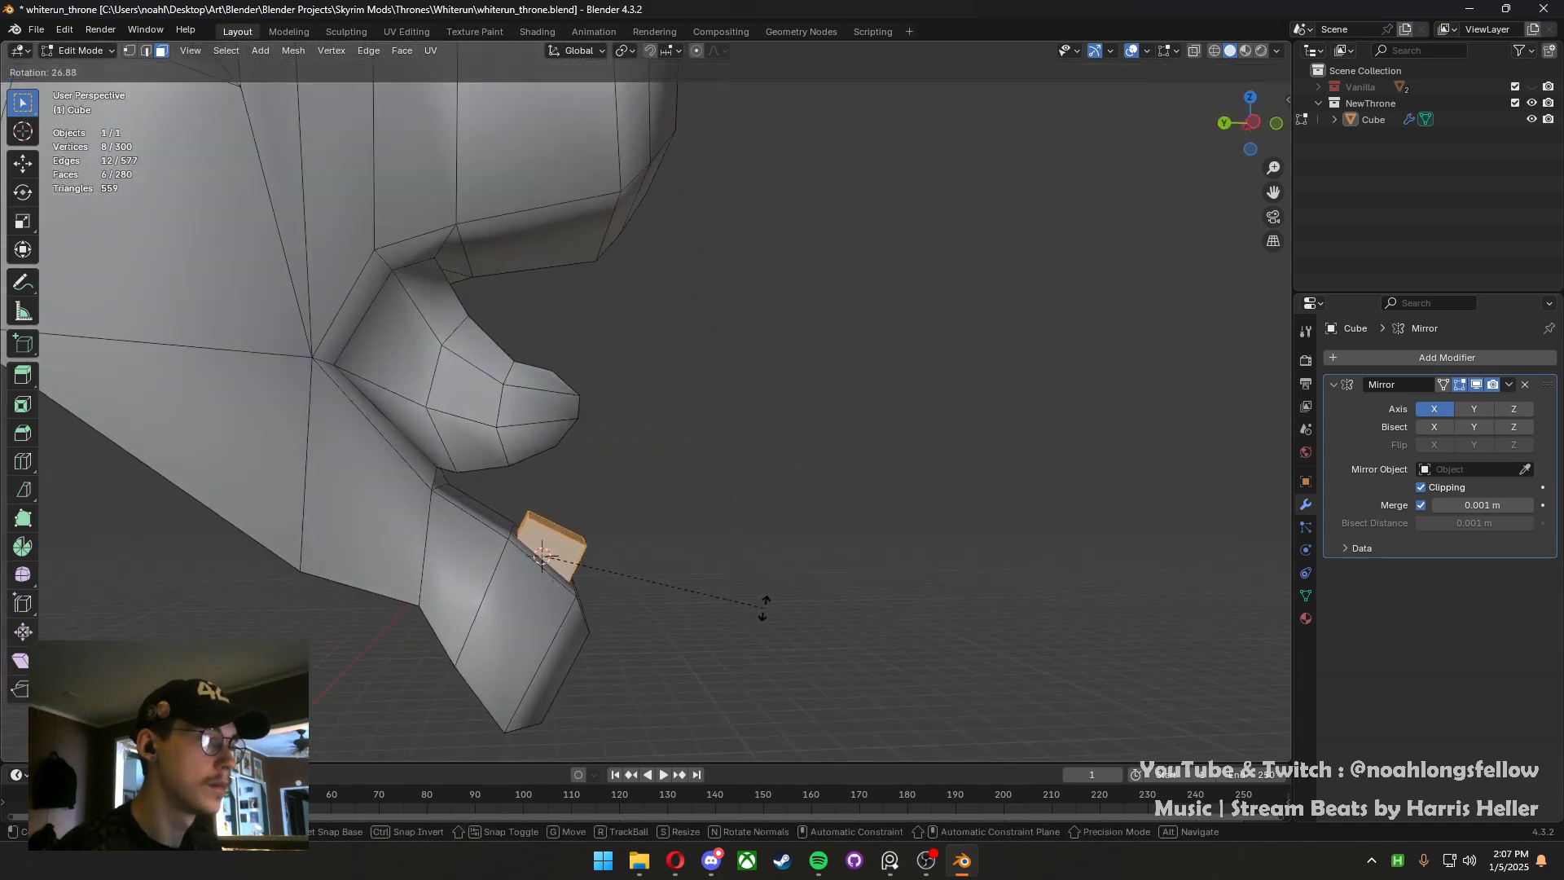
pyautogui.click(763, 607)
pyautogui.press('r')
pyautogui.click(703, 587)
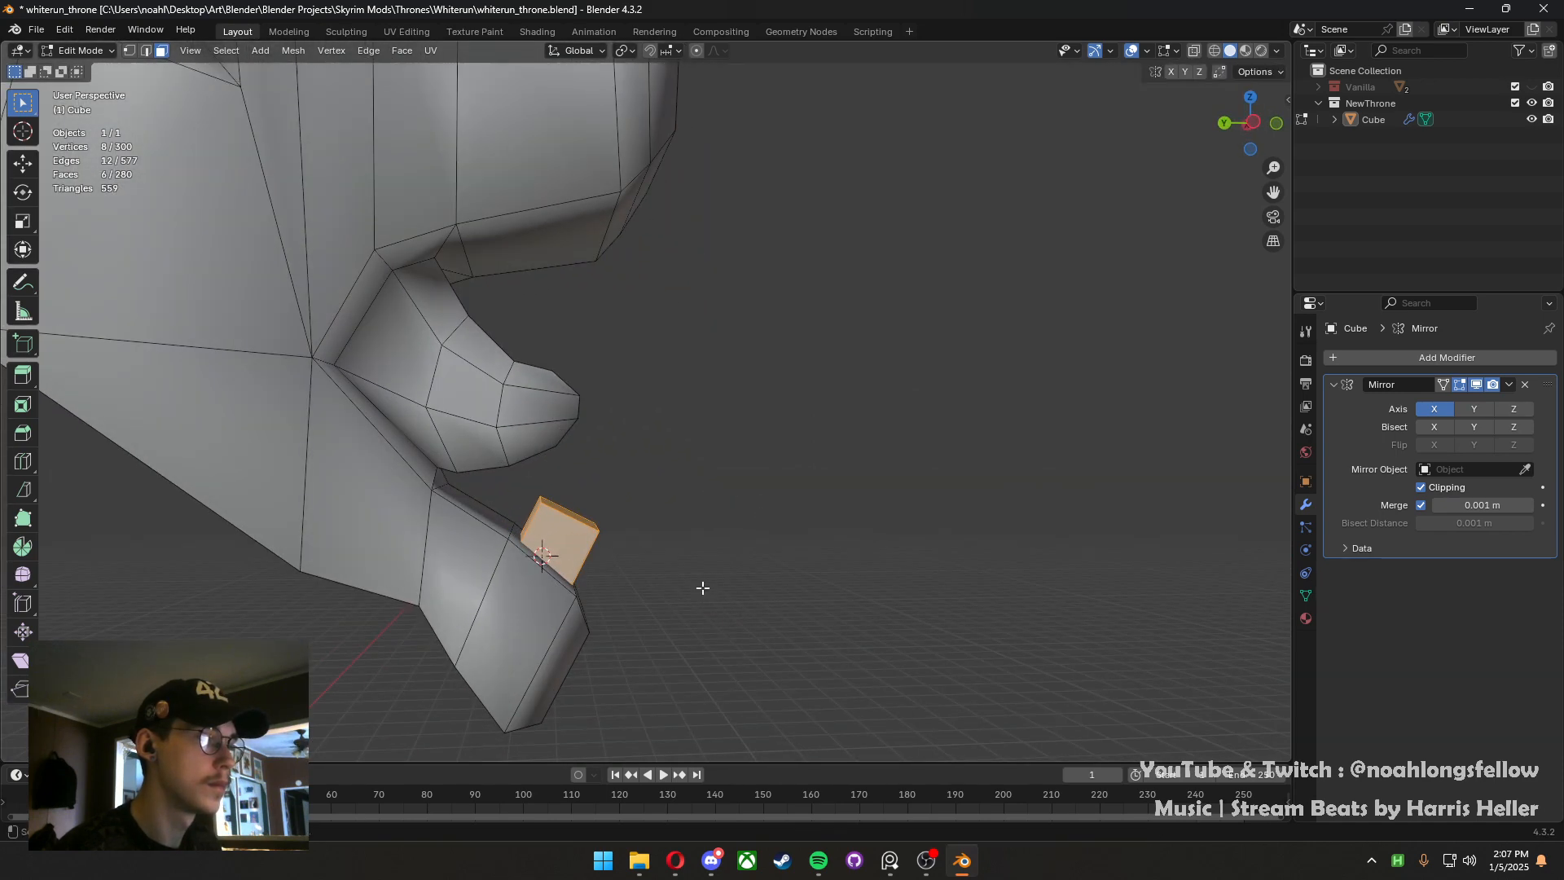
# In right orthographic view, move the cube about 1 m onto the upper front of the jaw tip
pyautogui.press('KP_1')
pyautogui.press('KP_3')
pyautogui.press('g')
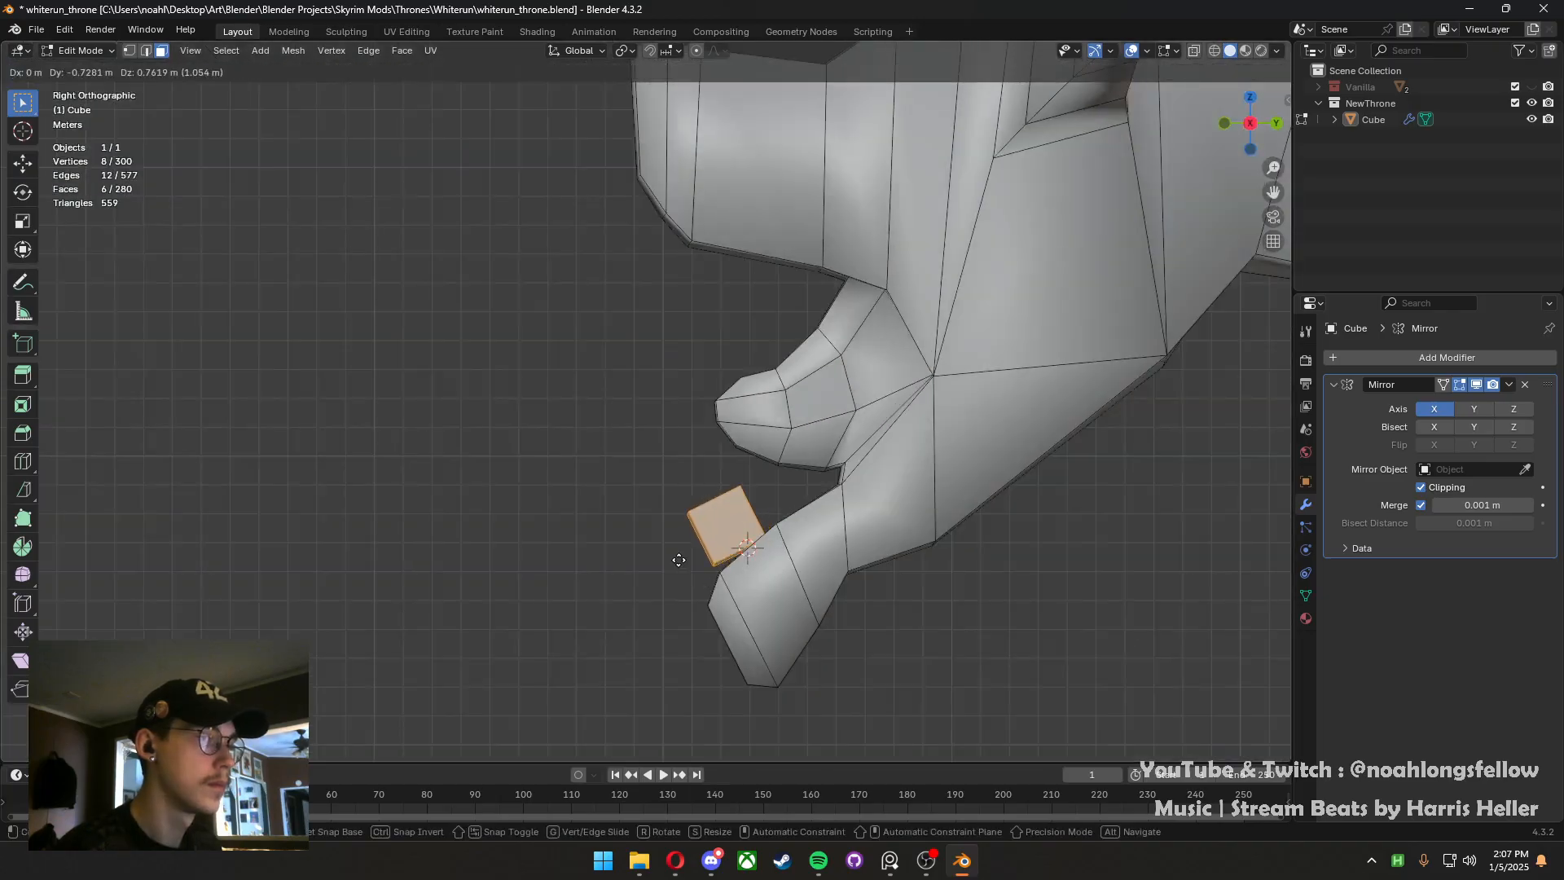
pyautogui.click(683, 568)
# With X-ray on, pull the cube's top face out into a fang, then tilt and shrink that face
pyautogui.hotkey('alt', 'z')
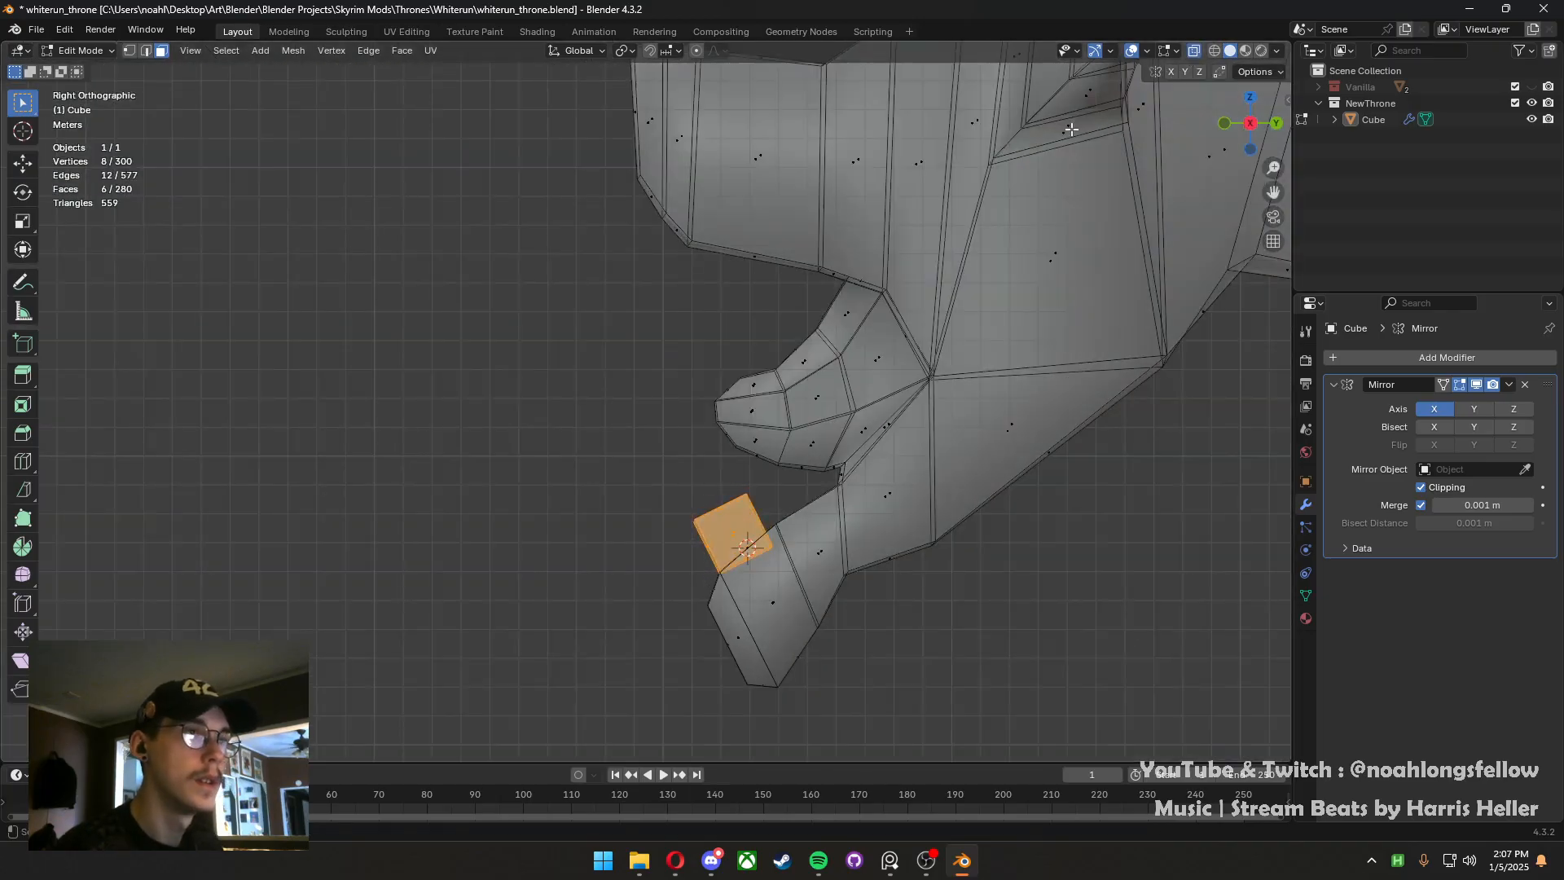
pyautogui.click(727, 513)
pyautogui.press('g')
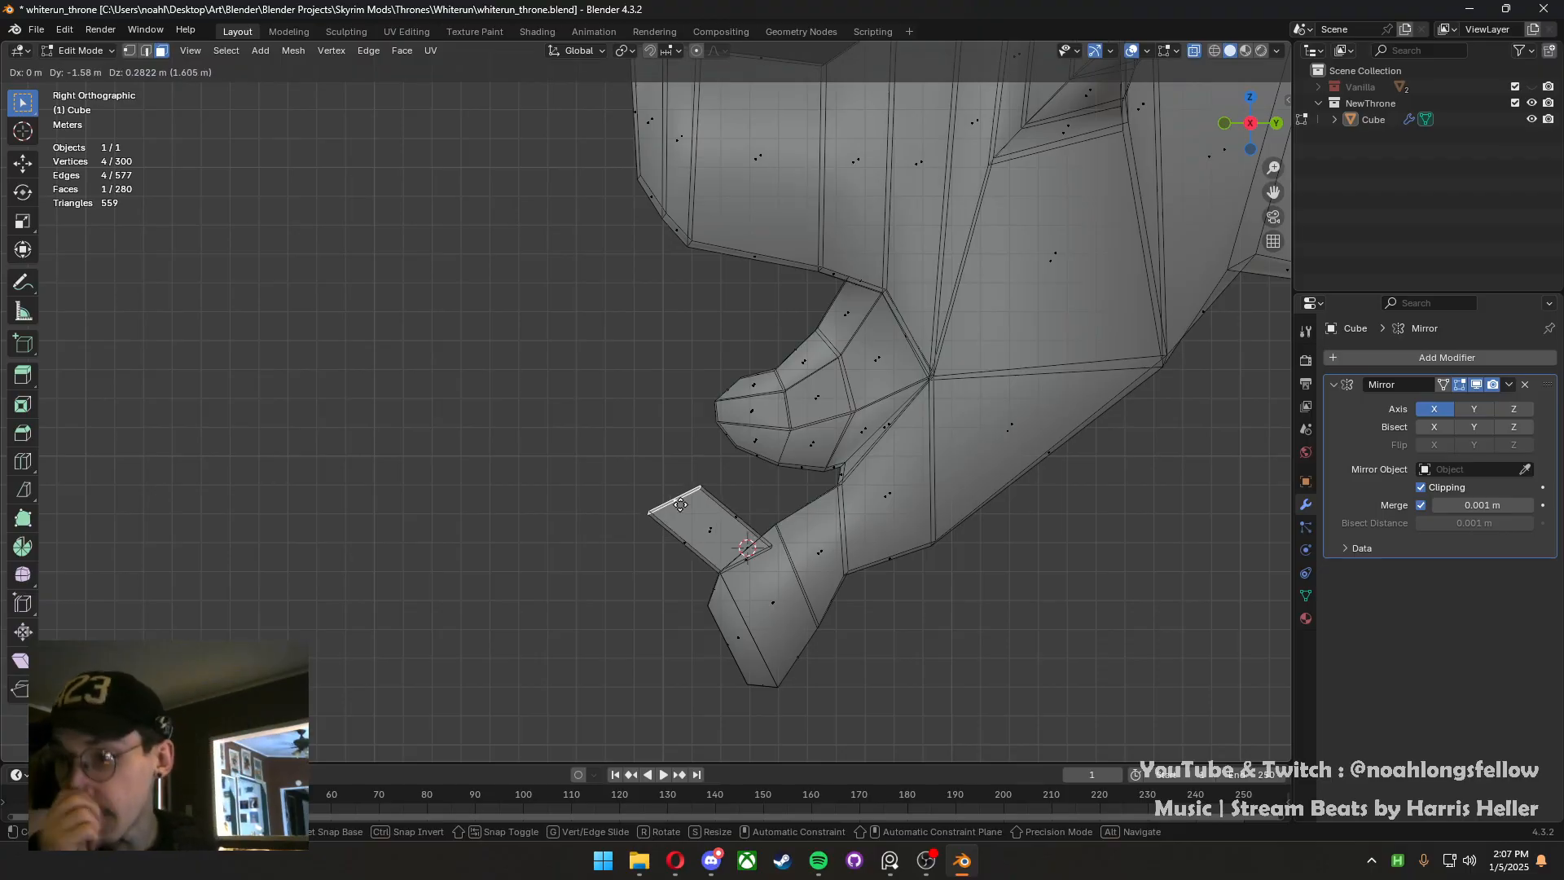
pyautogui.click(681, 505)
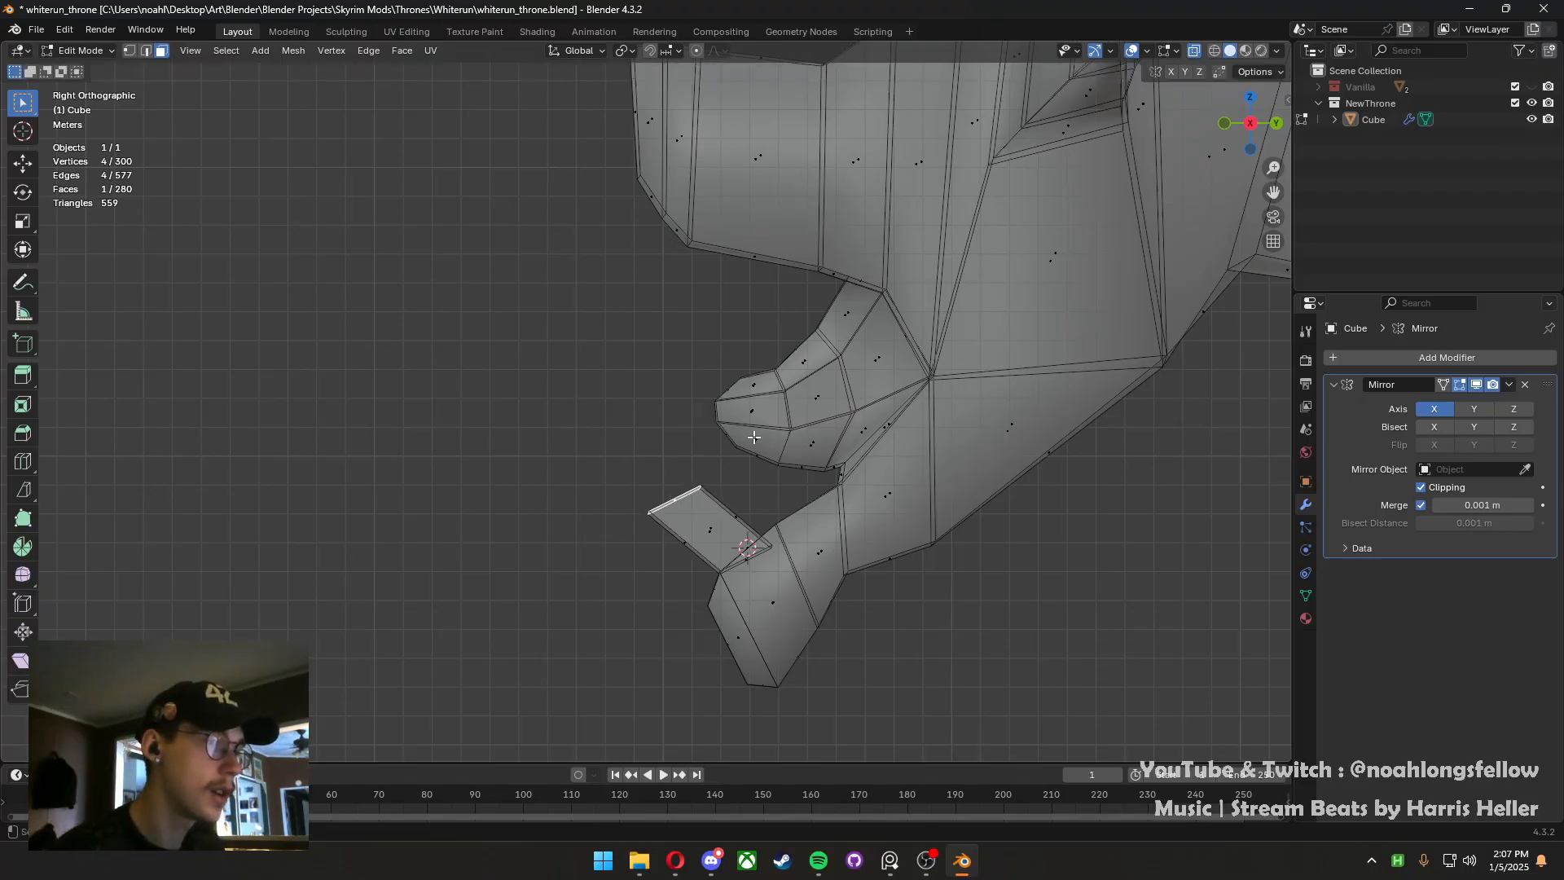
pyautogui.press('s')
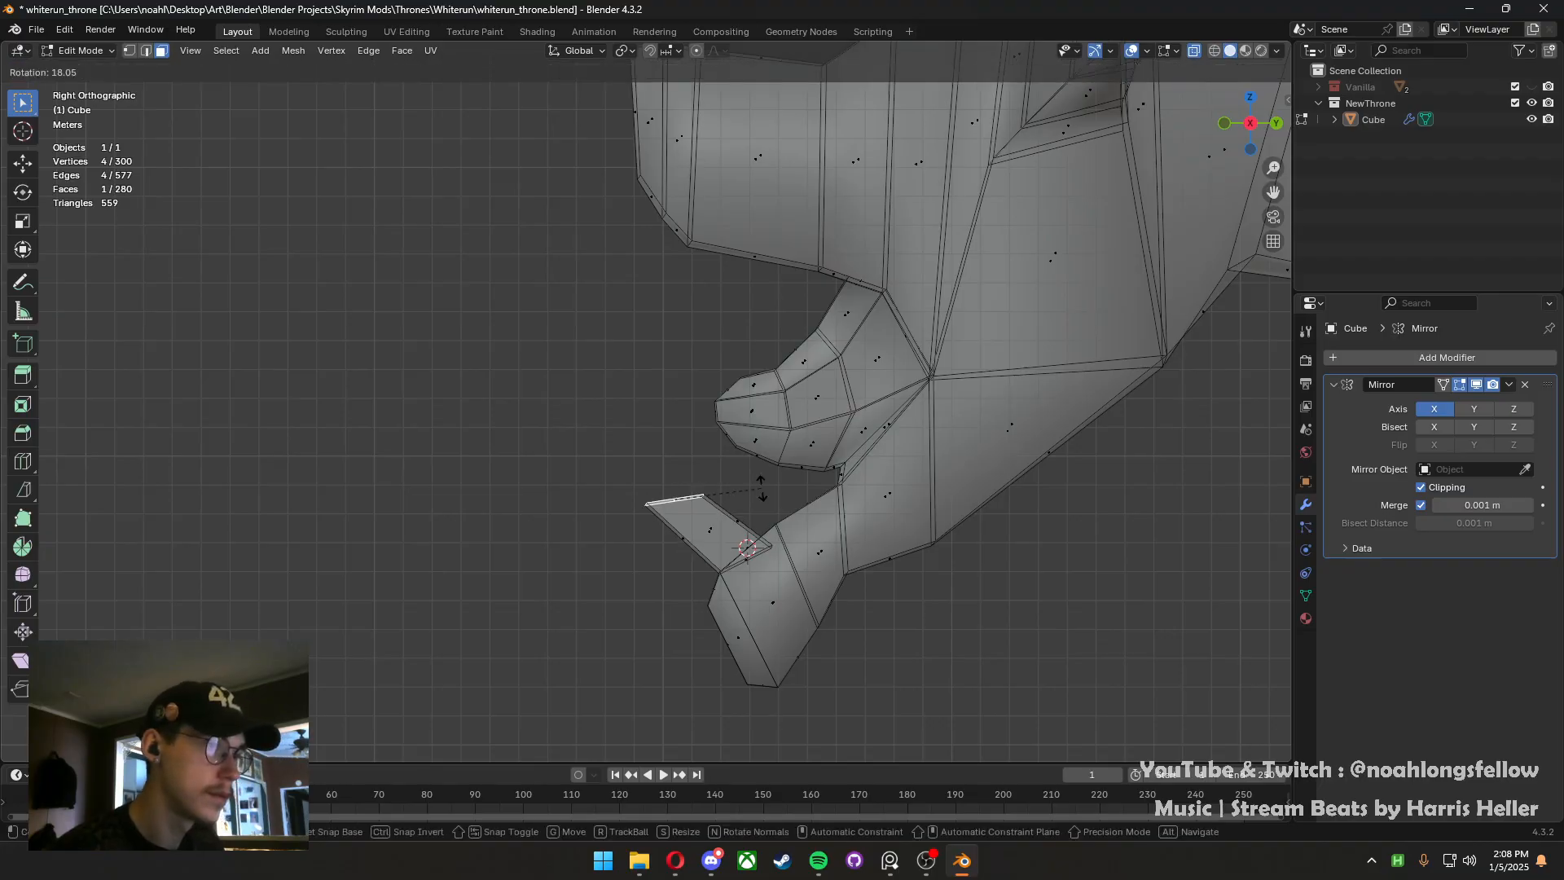
pyautogui.click(739, 453)
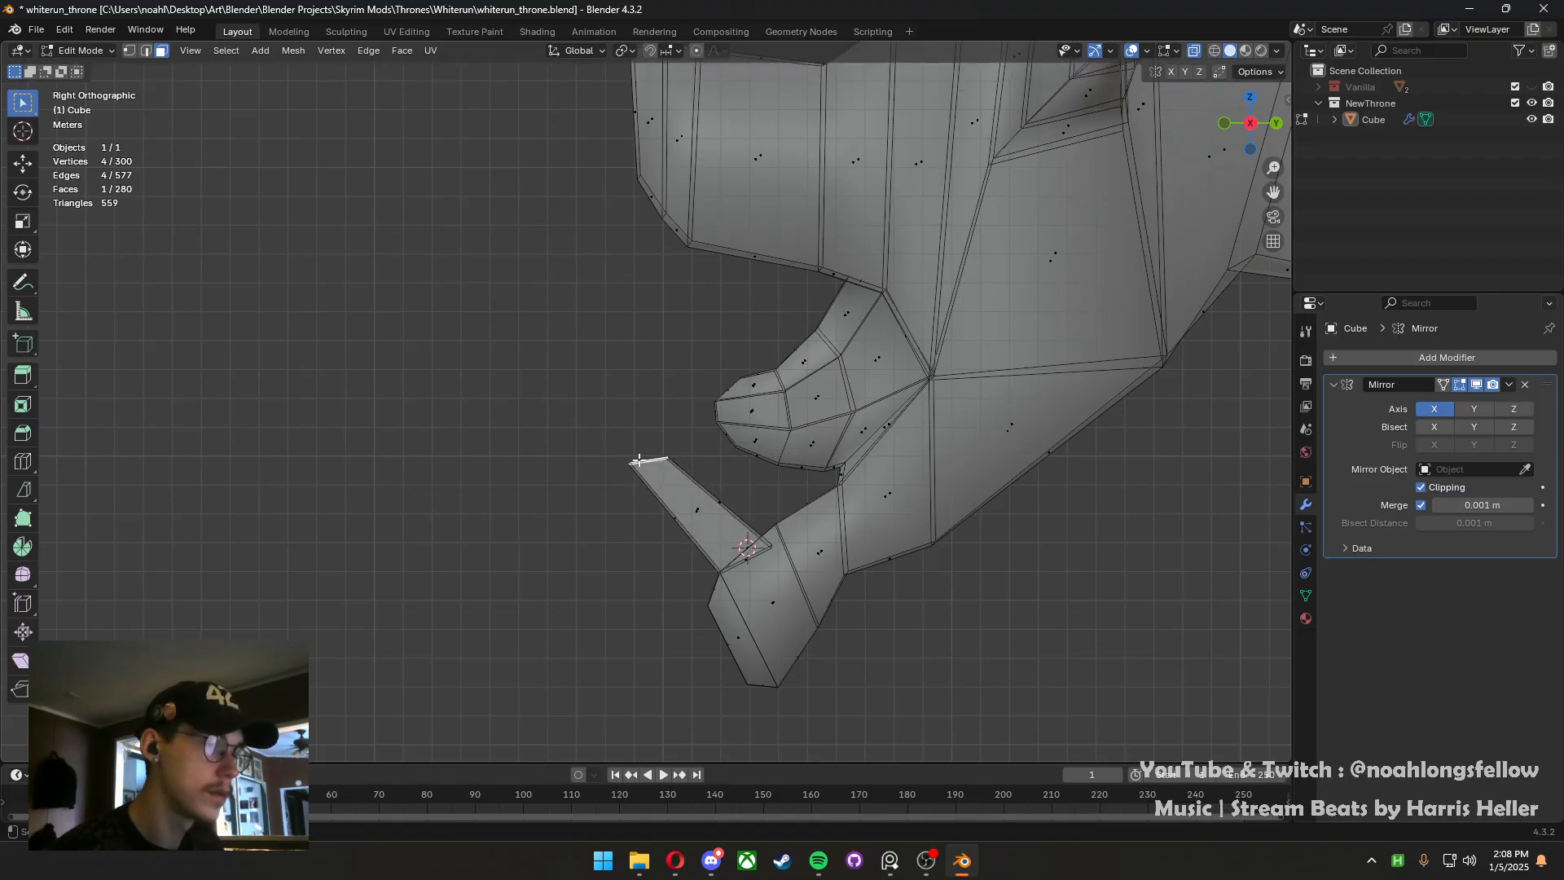
# Narrow the fang's tip face along X
pyautogui.moveTo(739, 454); pyautogui.dragTo(787, 444, button='middle')
pyautogui.press('s')
pyautogui.press('x')
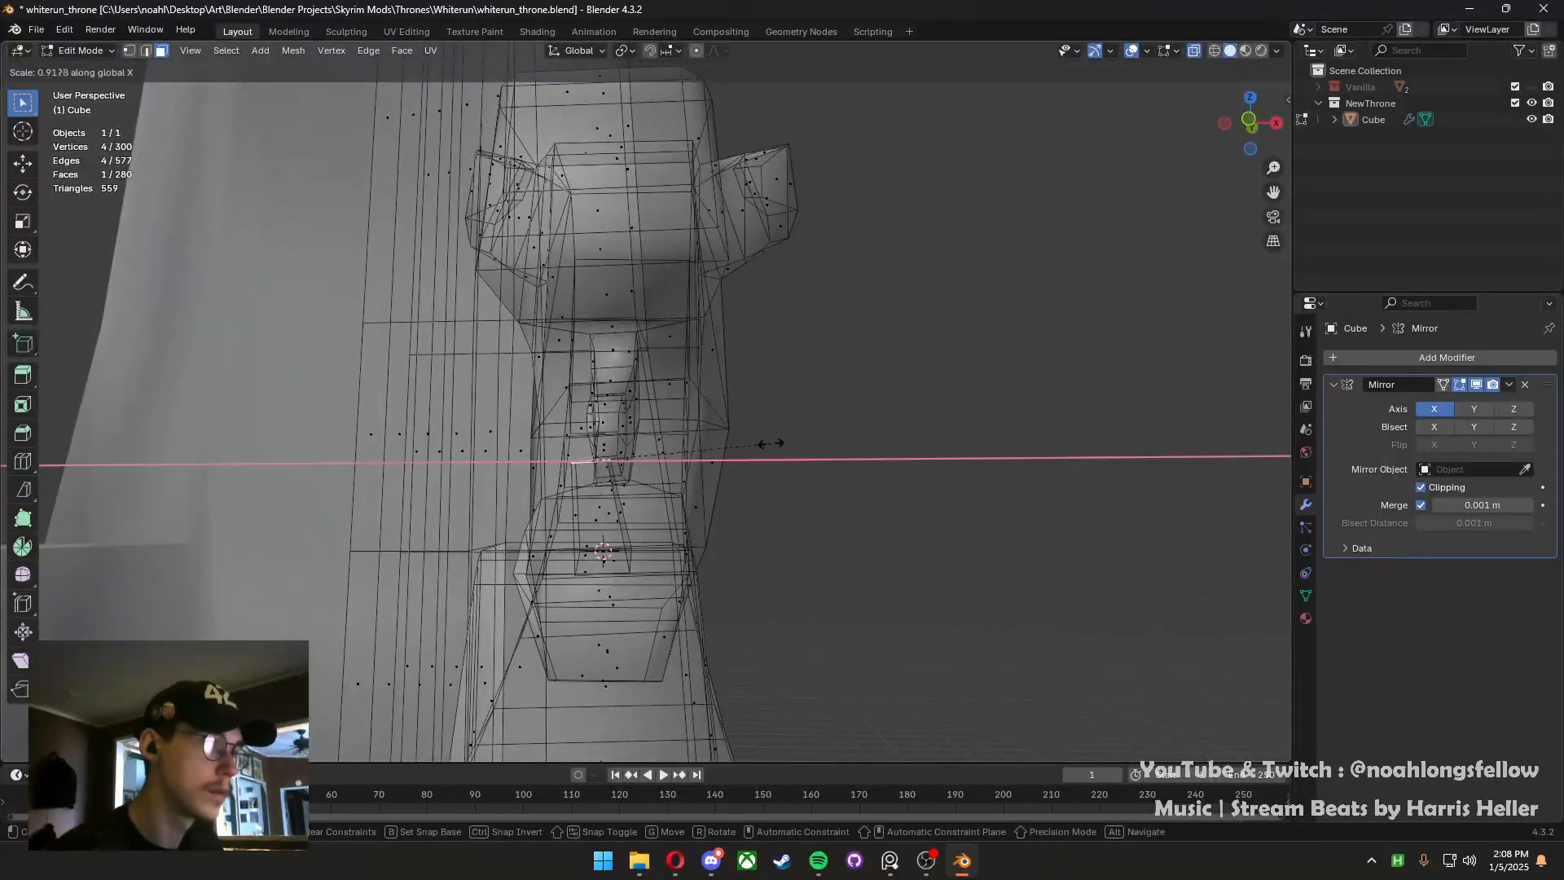
pyautogui.click(728, 441)
# Add a centred loop cut across the fang and move it down and forward to bend the fang
pyautogui.press('KP_3')
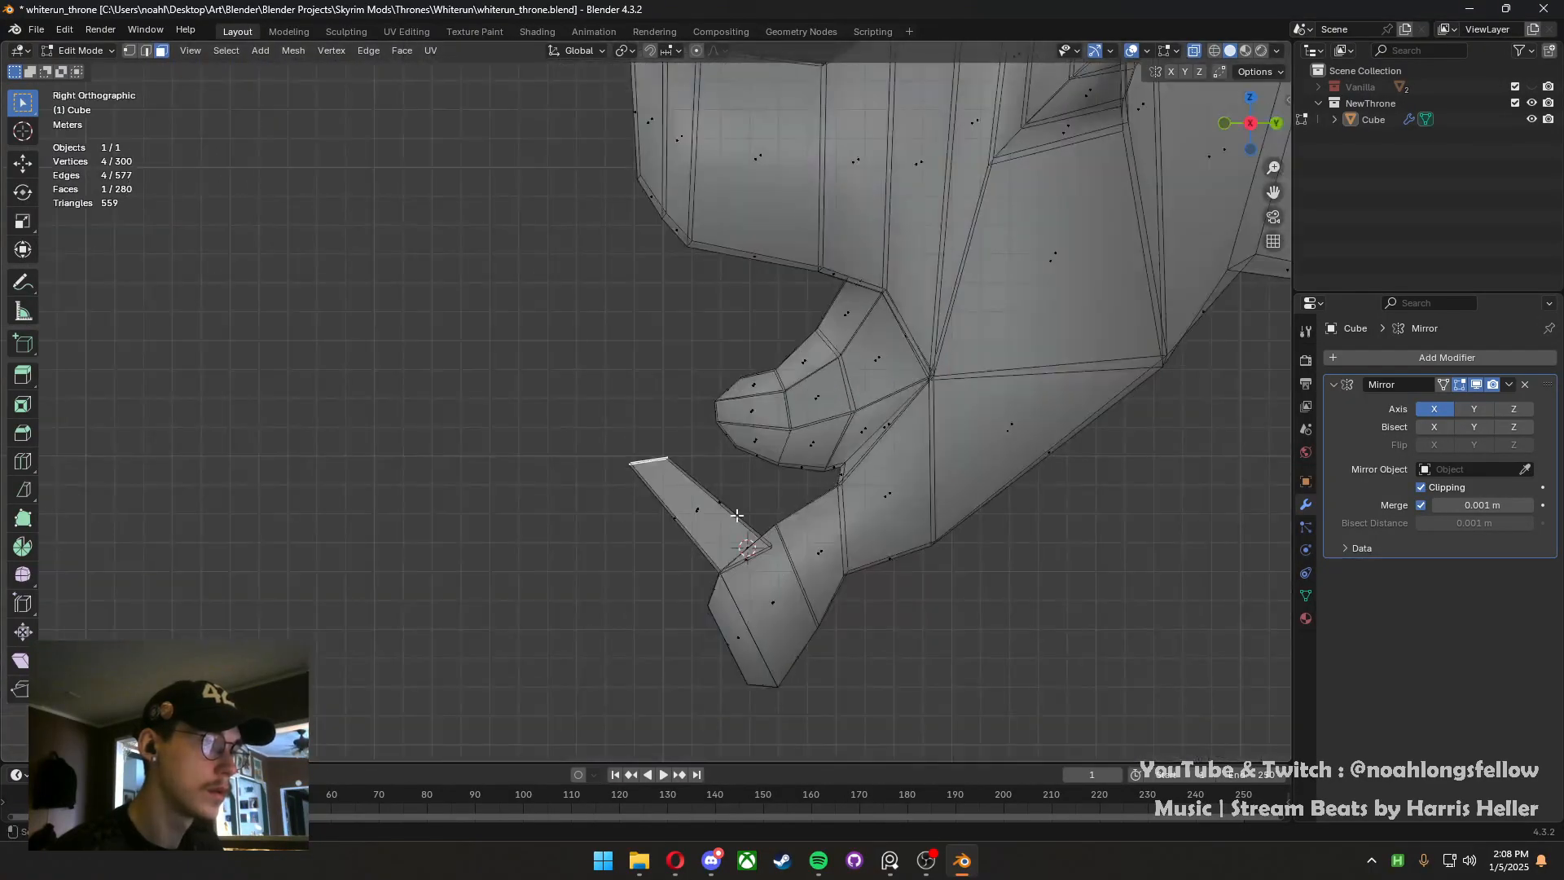
pyautogui.hotkey('ctrl', 'r')
pyautogui.click(727, 507)
pyautogui.rightClick(727, 506)
pyautogui.press('g')
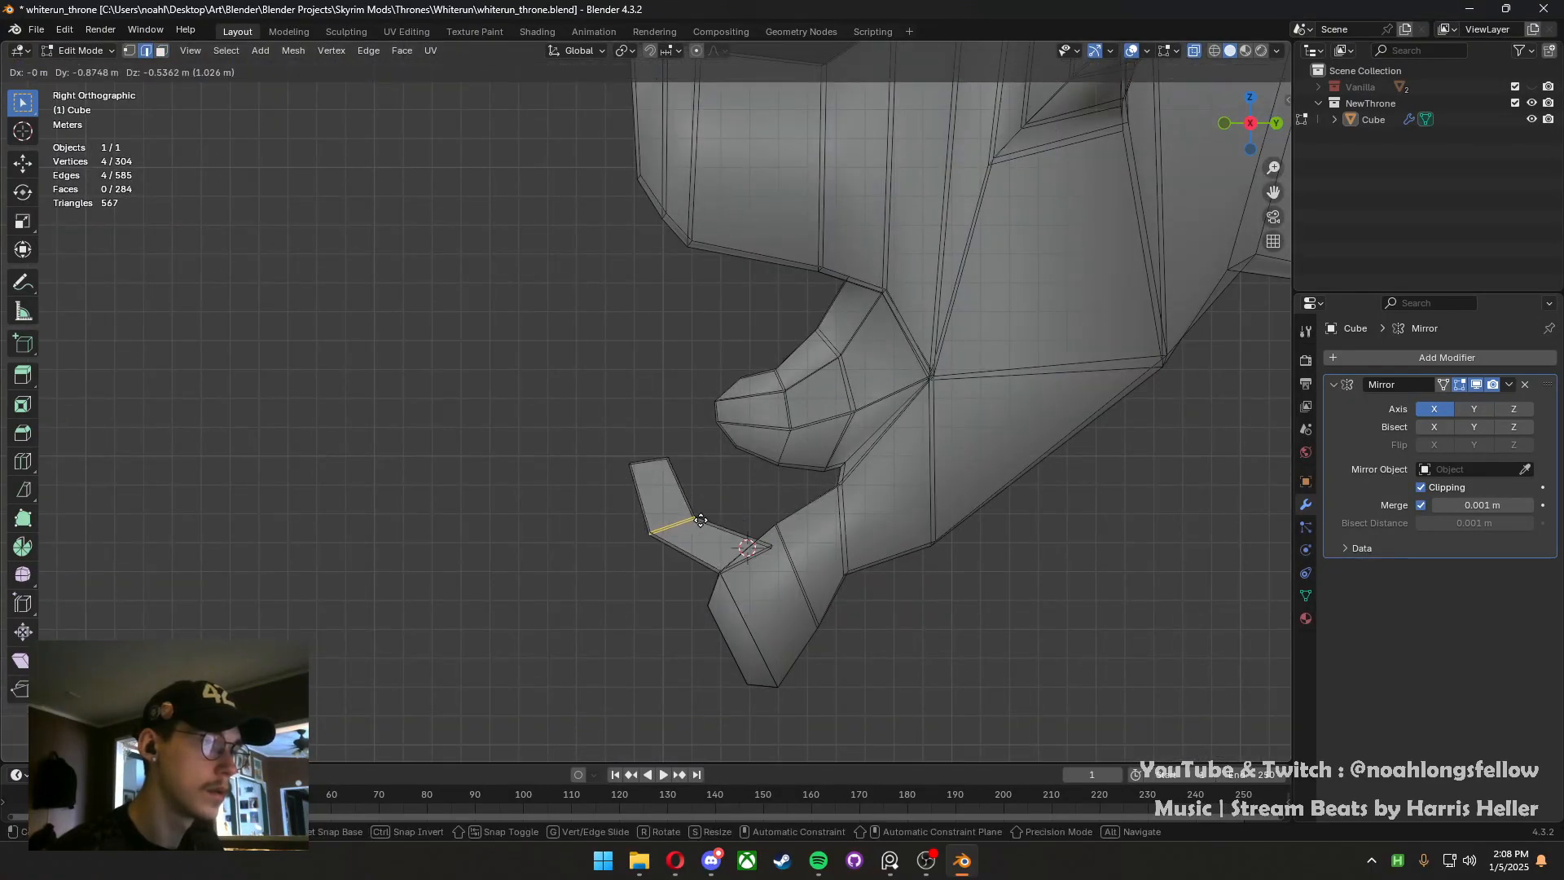
pyautogui.click(782, 510)
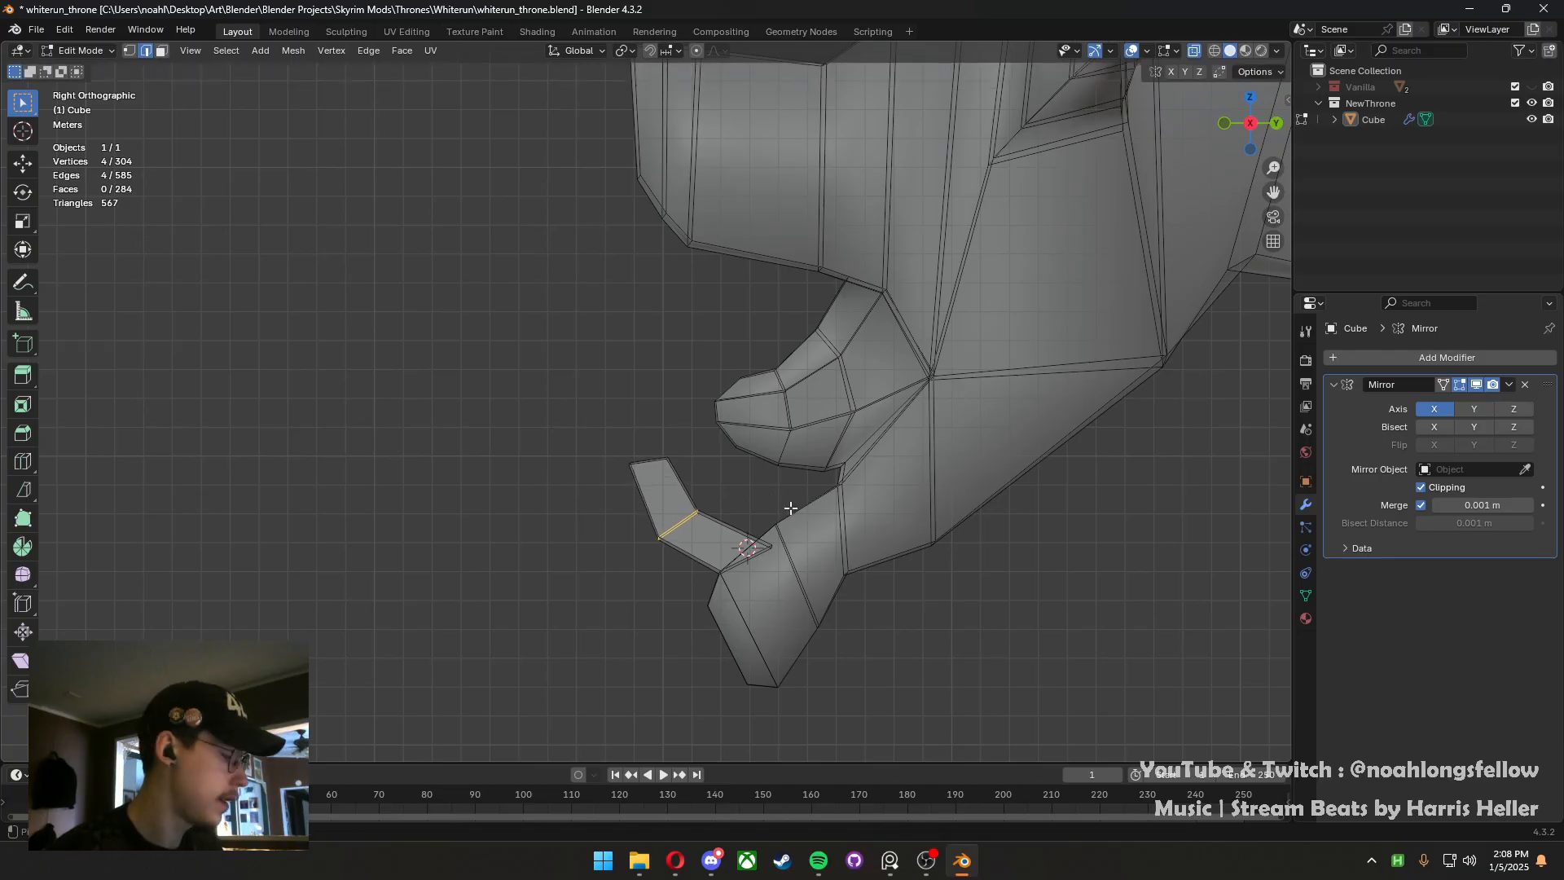
# Bevel the fang's middle edge loop by about 1.2 m with 3 segments
pyautogui.hotkey('ctrl', 'b')
pyautogui.scroll(2, 822, 534)
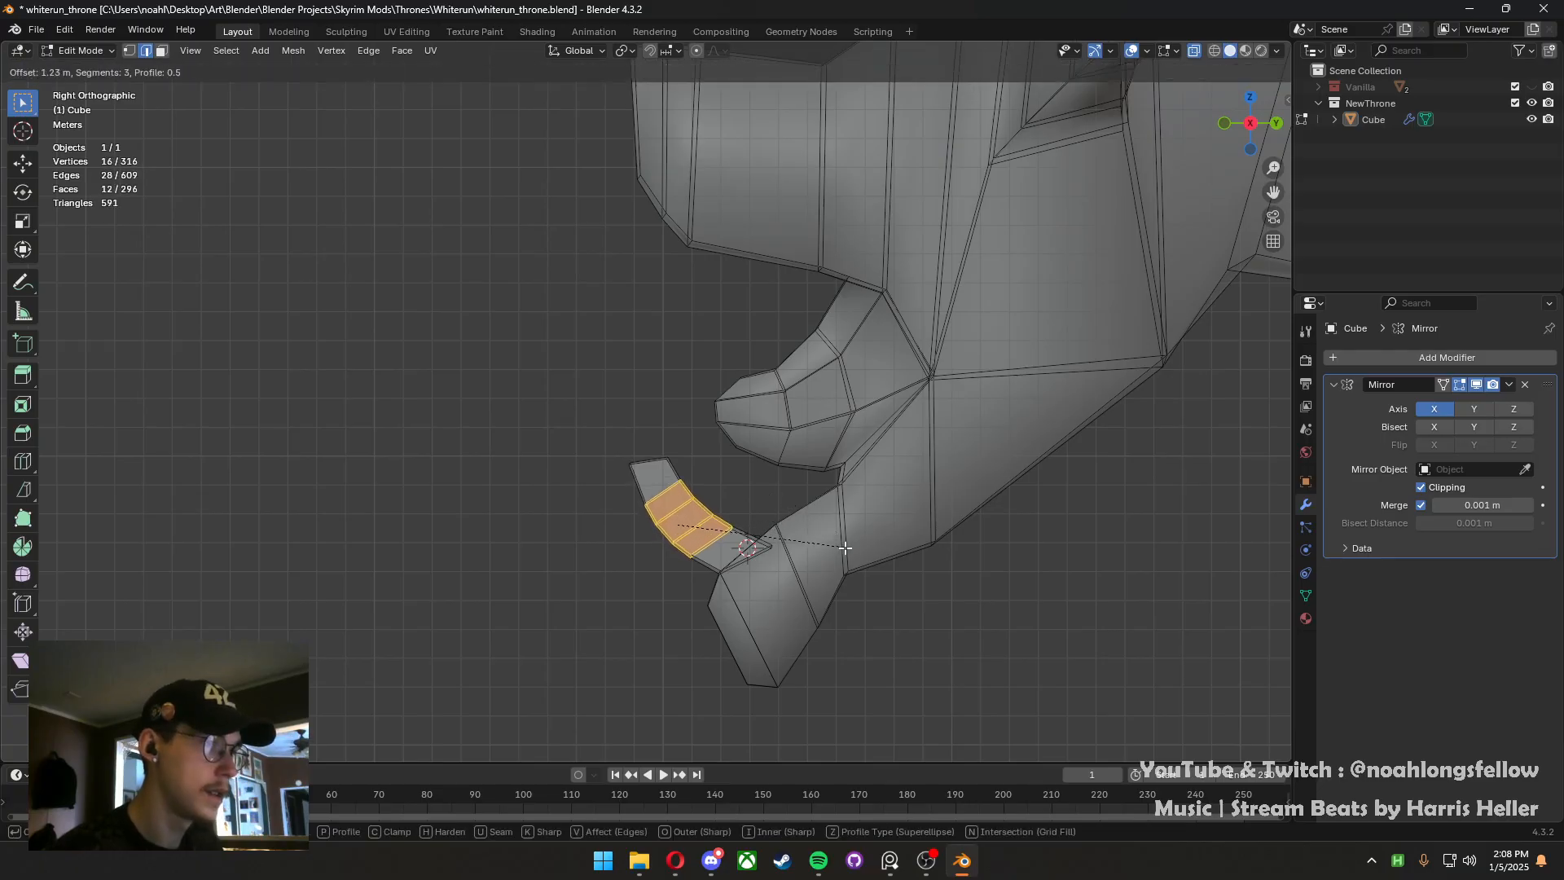
pyautogui.click(847, 546)
# Select the fang's base face and enlarge it to about 1.15 with proportional editing on
pyautogui.moveTo(847, 545); pyautogui.dragTo(741, 588, button='middle')
pyautogui.click(671, 580)
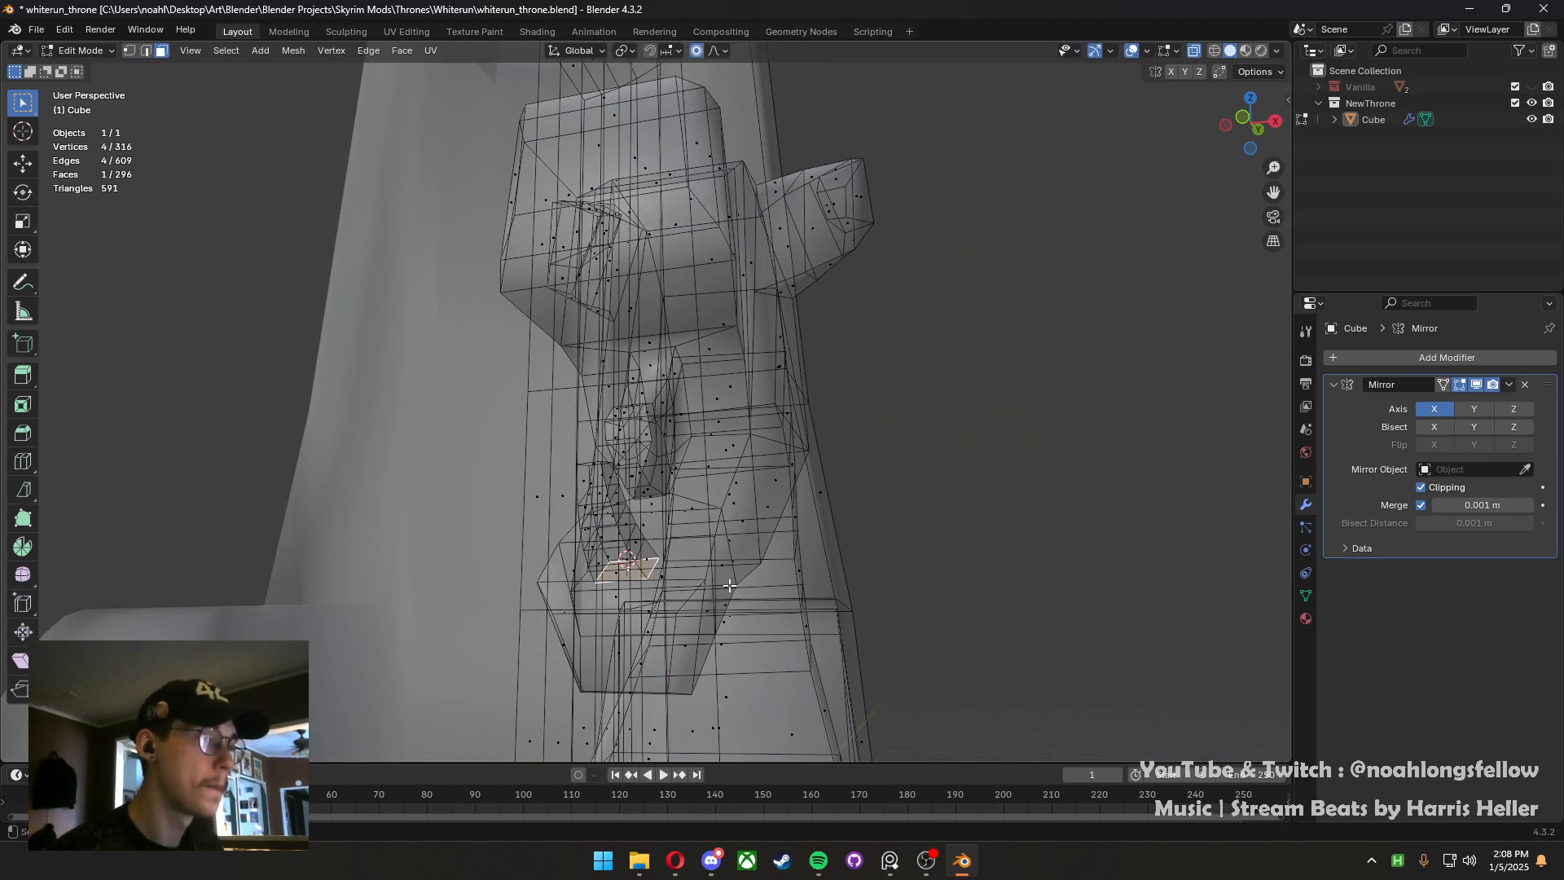
pyautogui.press('s')
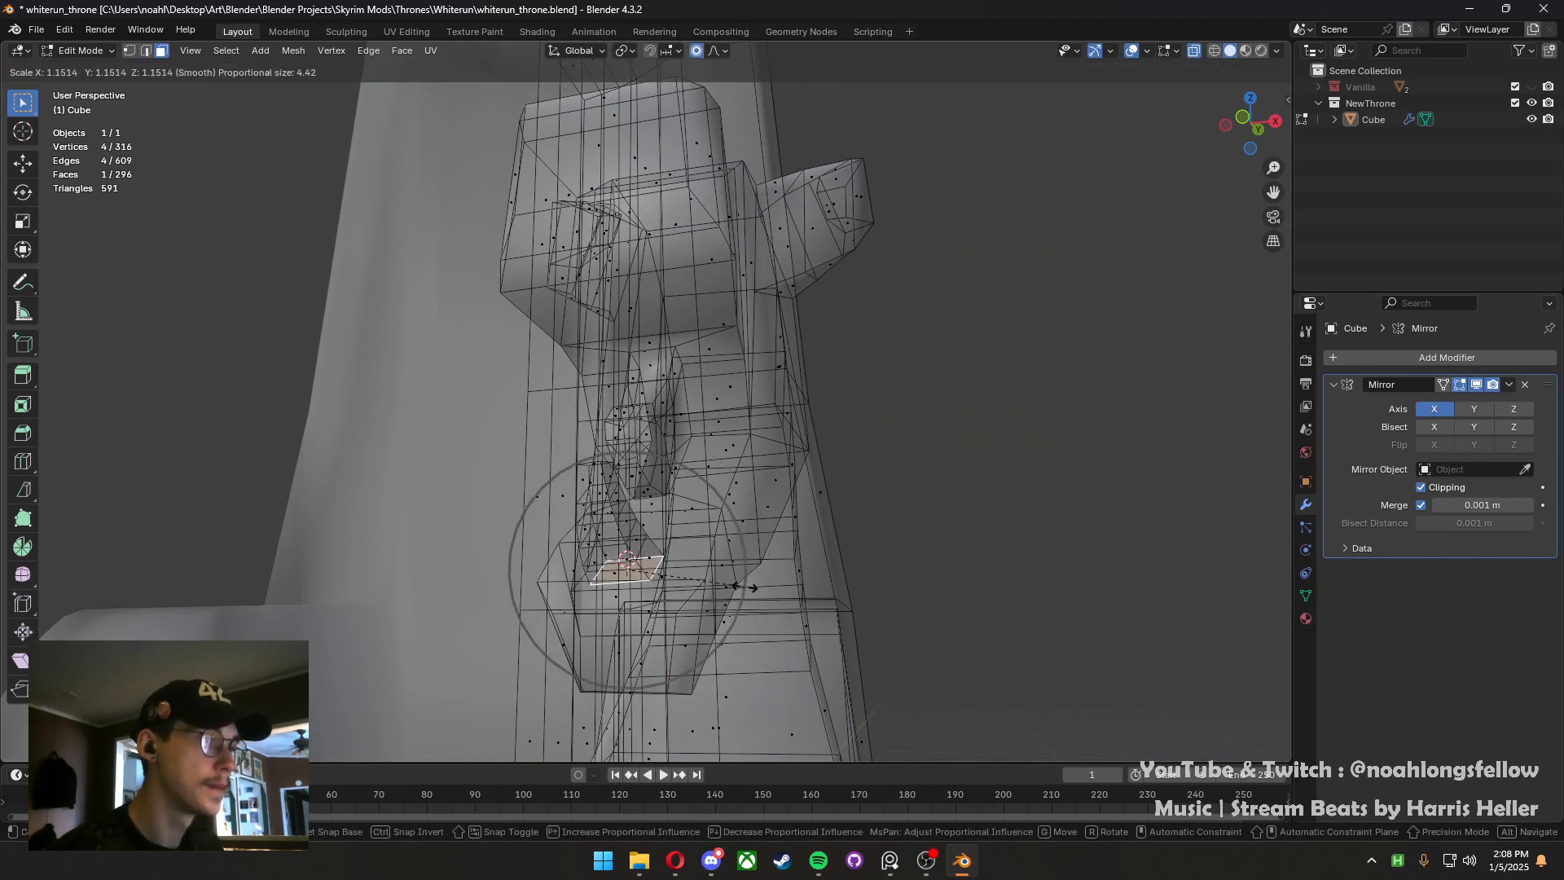
pyautogui.click(747, 588)
# Scale the fang's base face along X and turn off X-ray
pyautogui.moveTo(747, 589); pyautogui.dragTo(981, 296, button='middle')
pyautogui.press('s')
pyautogui.press('x')
pyautogui.click(741, 609)
pyautogui.click(1195, 53)
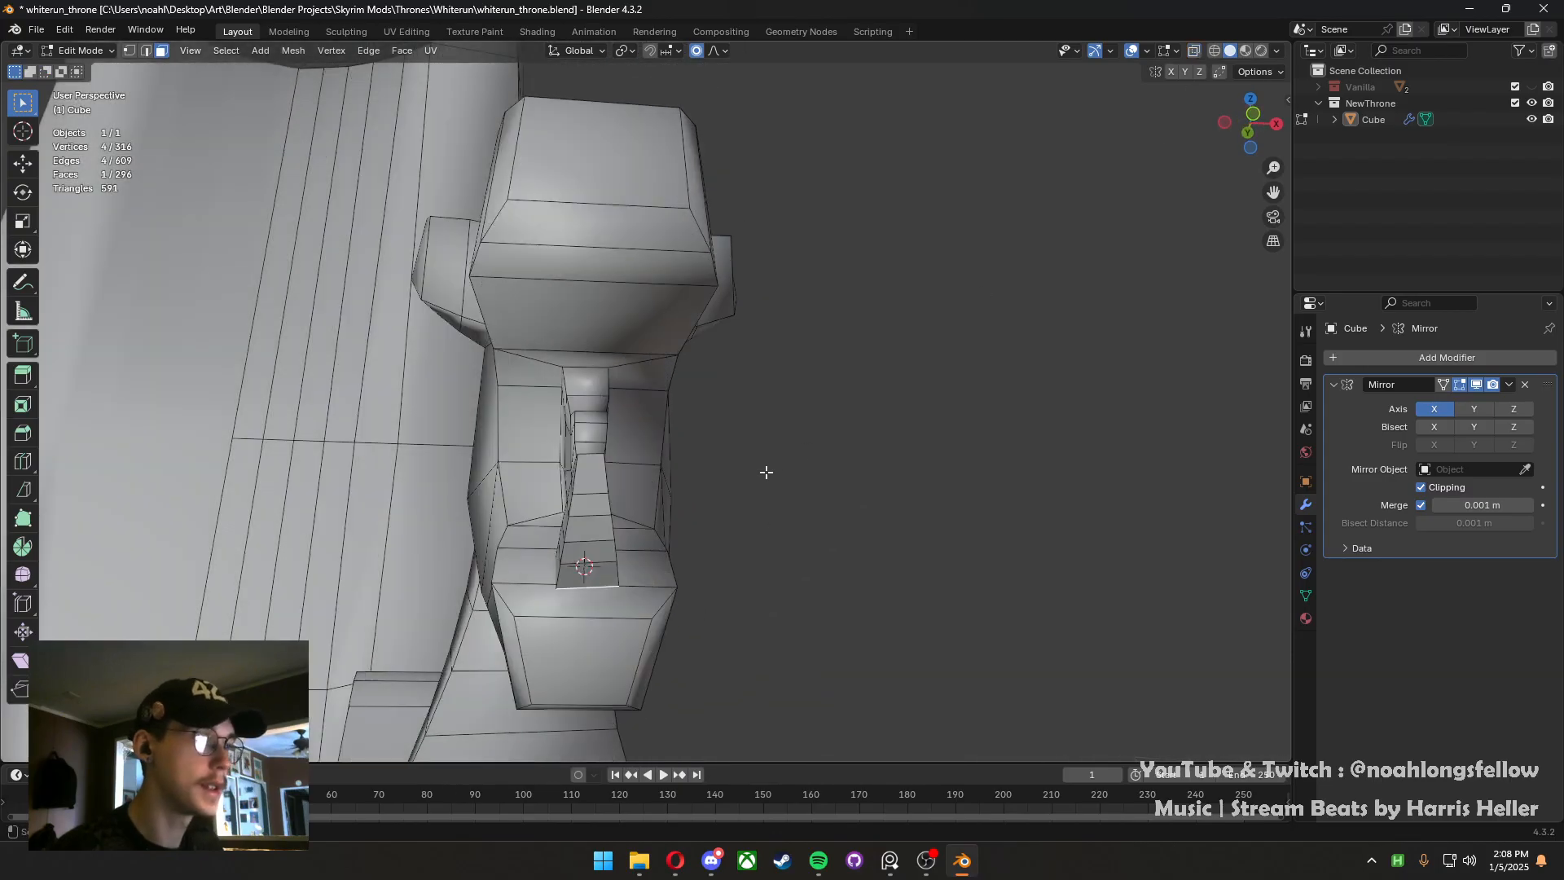
# Scale the fang's base face along Z with proportional falloff
pyautogui.moveTo(765, 468)
pyautogui.mouseDown(button='middle')
pyautogui.moveTo(758, 429)
pyautogui.moveTo(797, 529)
pyautogui.mouseUp(button='middle')
pyautogui.press('s')
pyautogui.press('z')
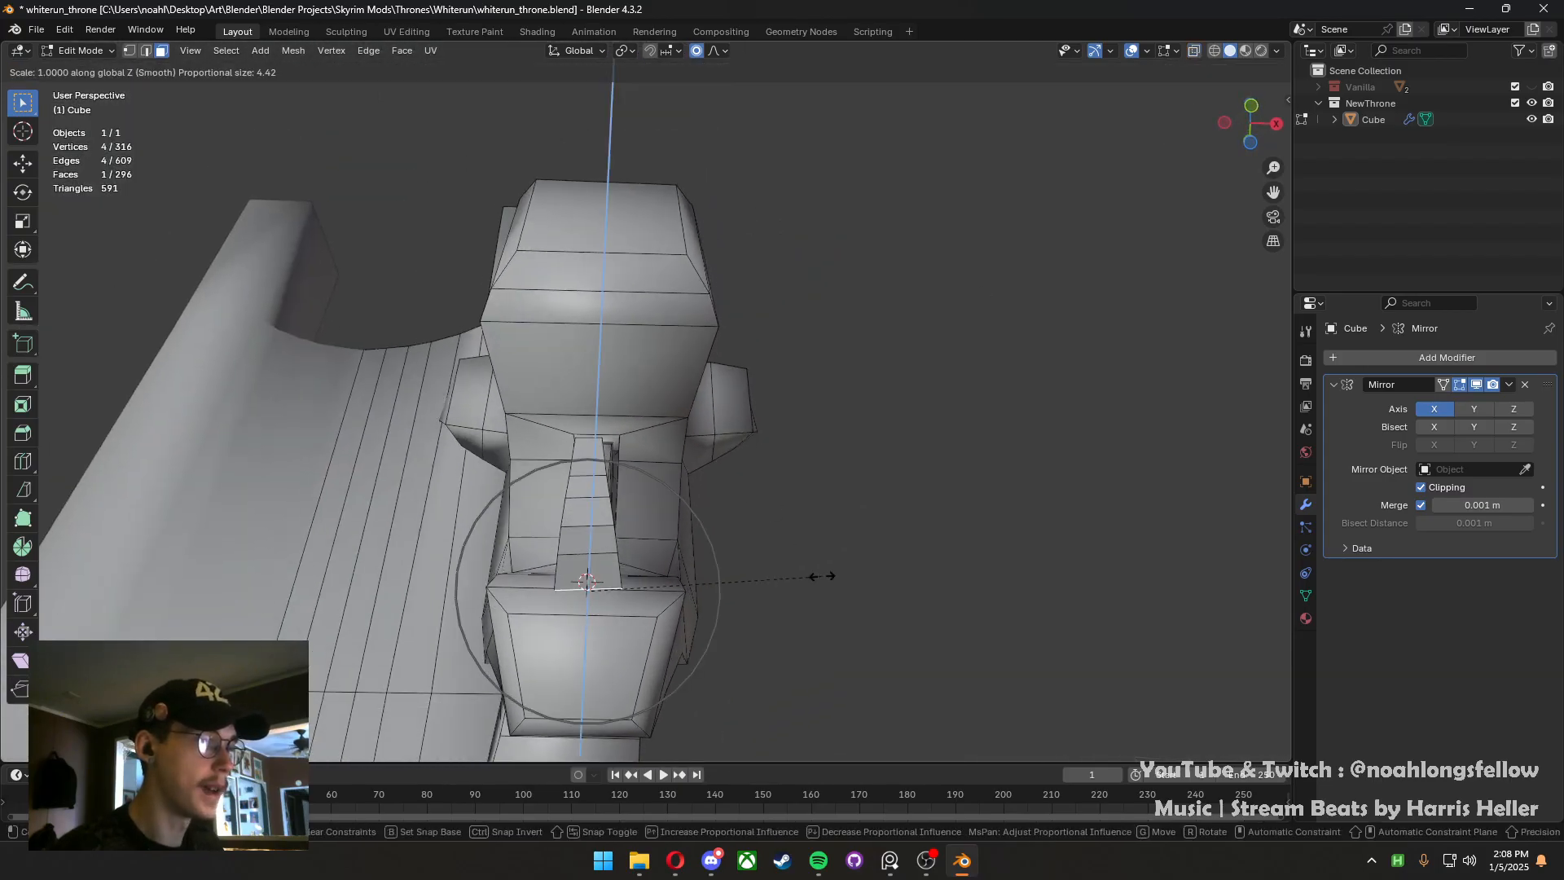
pyautogui.click(806, 600)
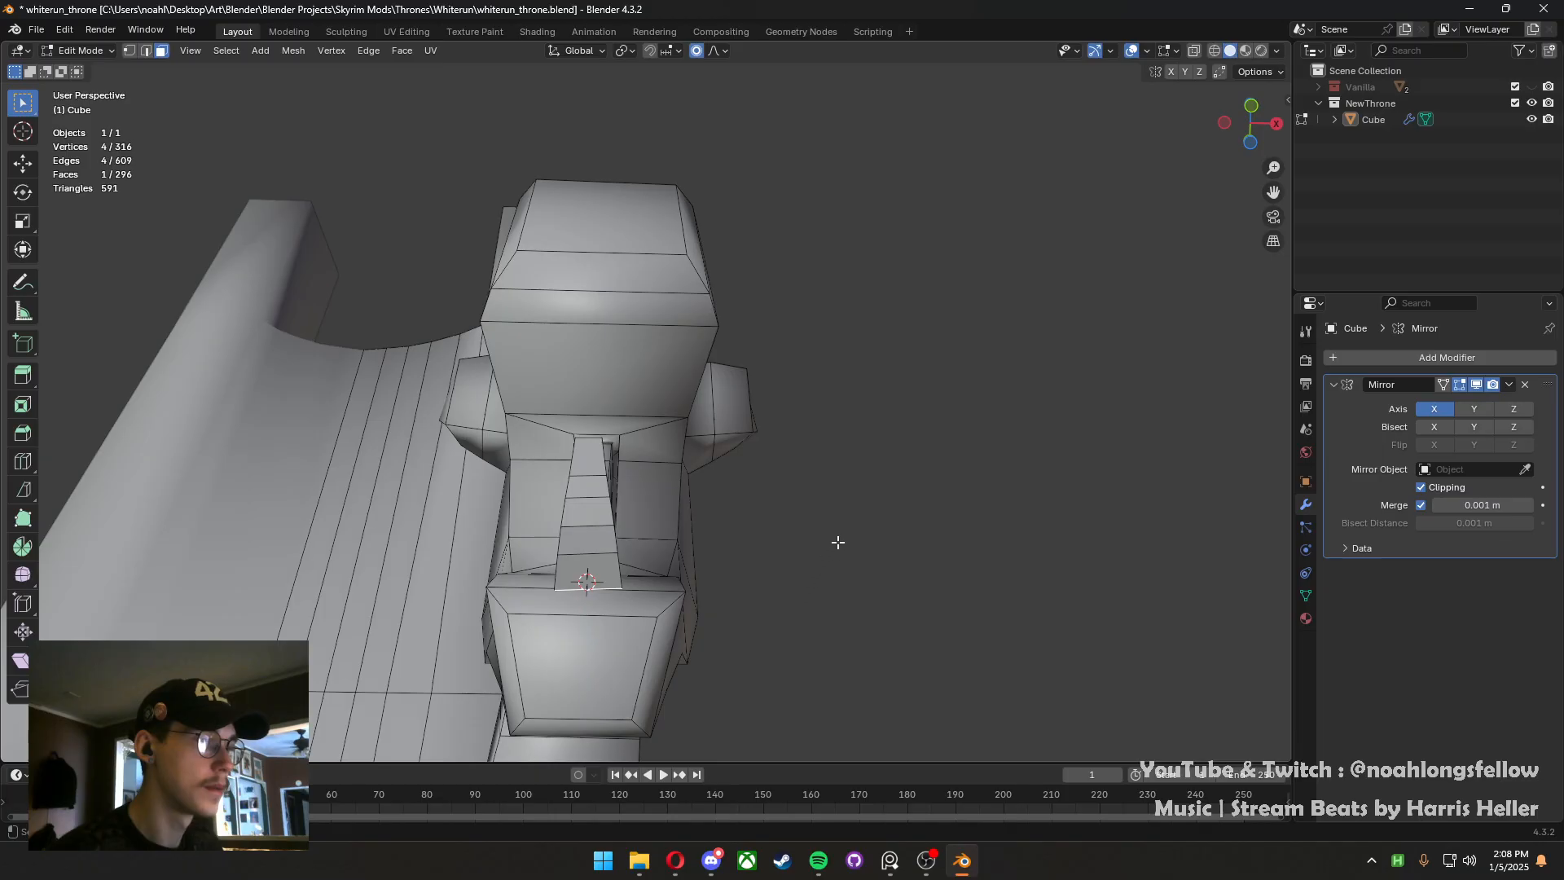
# Move the fang's base face about 0.48 m in the negative X direction with proportional editing
pyautogui.press('r')
pyautogui.press('g')
pyautogui.press('x')
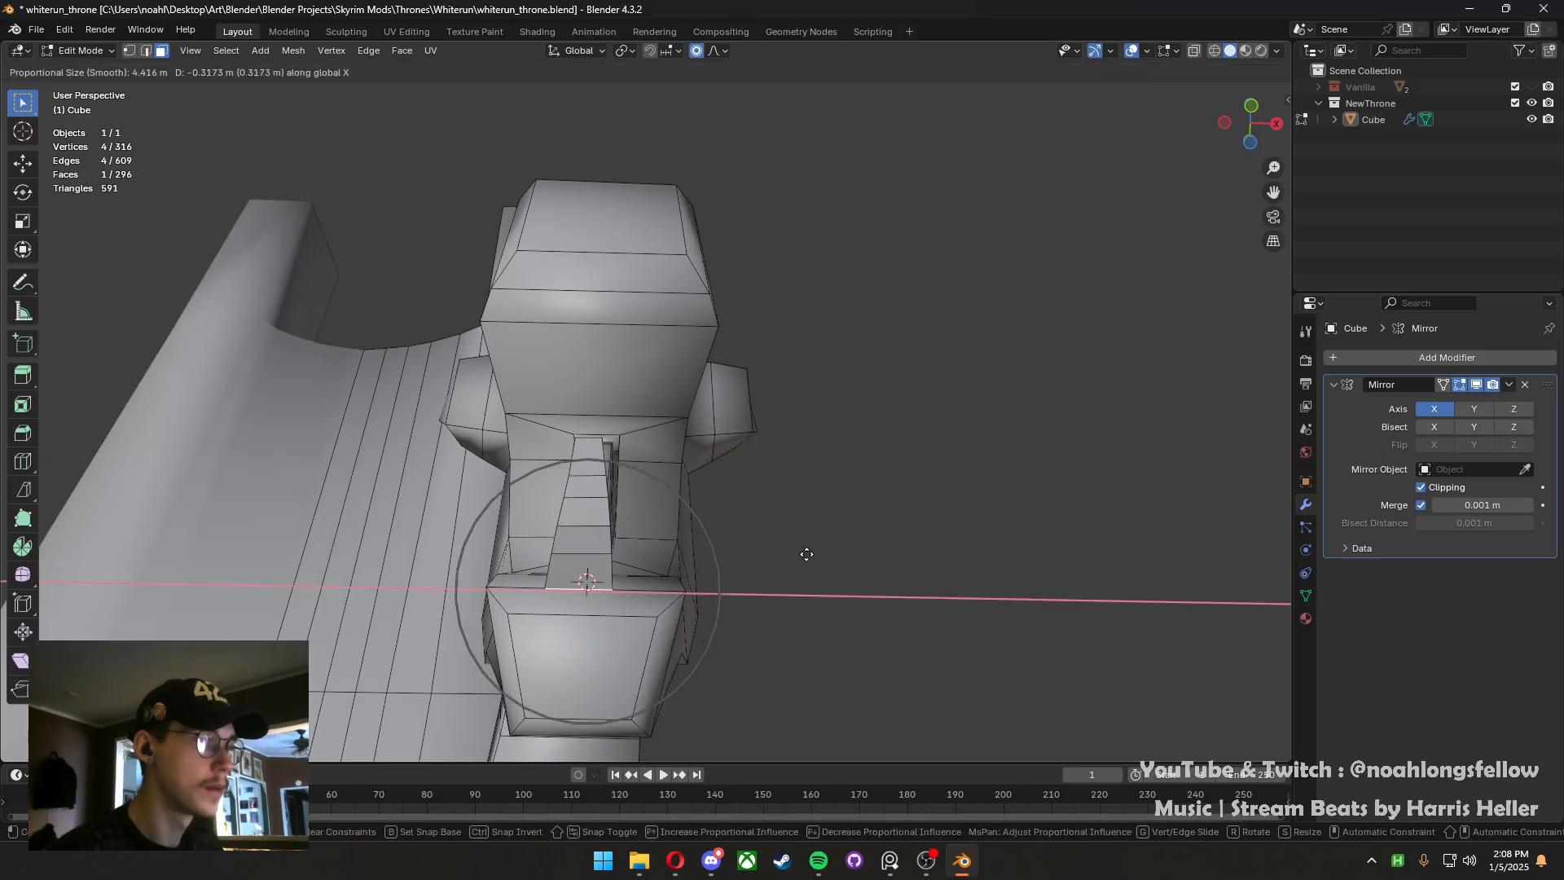
pyautogui.scroll(-2, 778, 554)
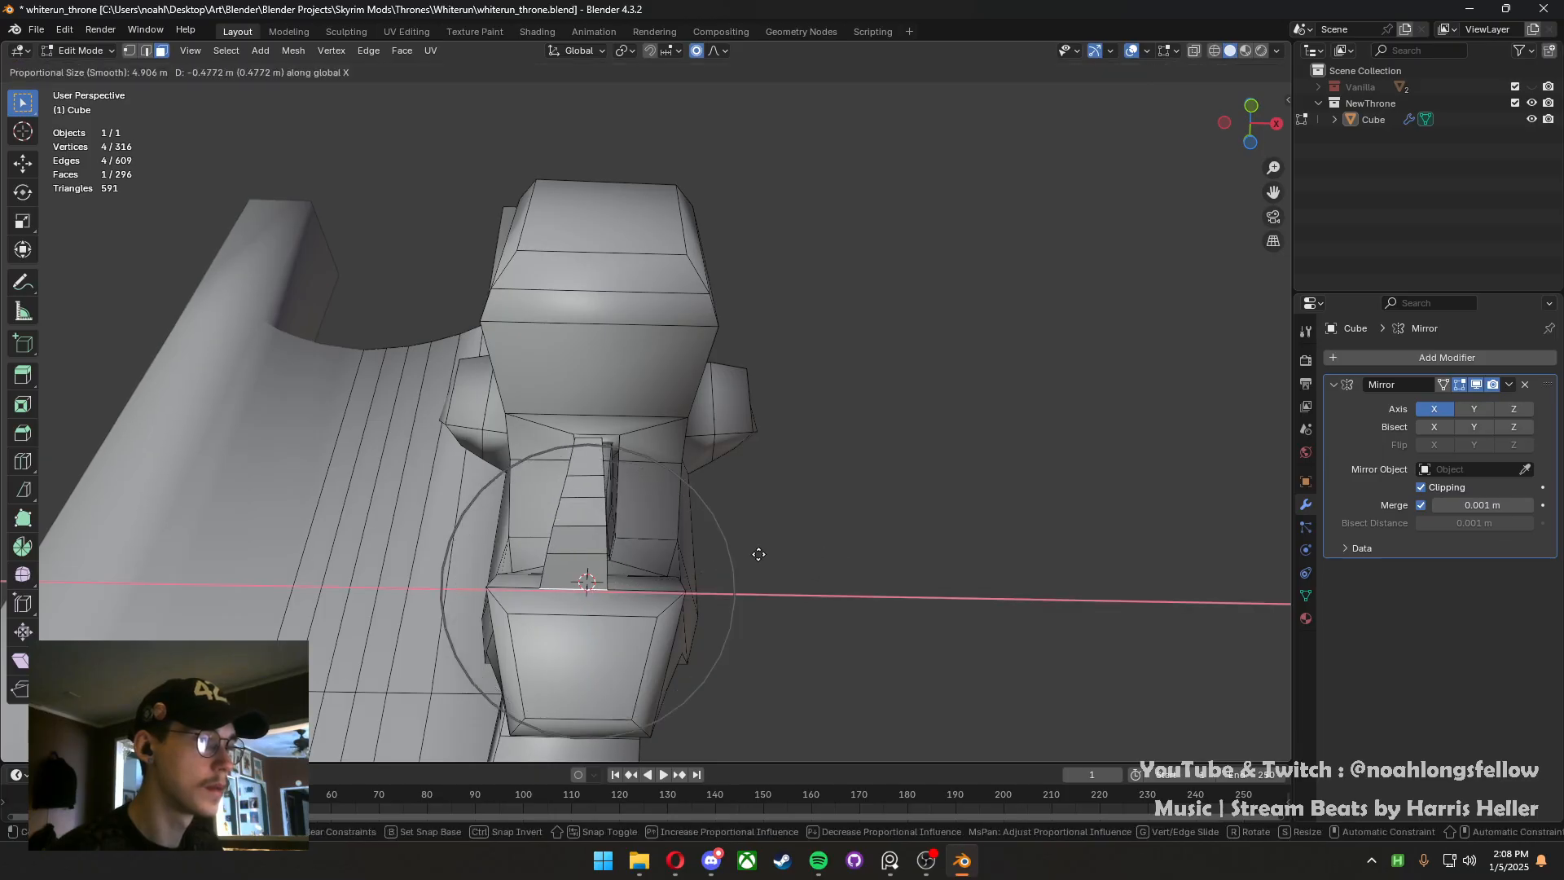
pyautogui.click(759, 554)
pyautogui.moveTo(611, 407); pyautogui.dragTo(593, 471, button='middle')
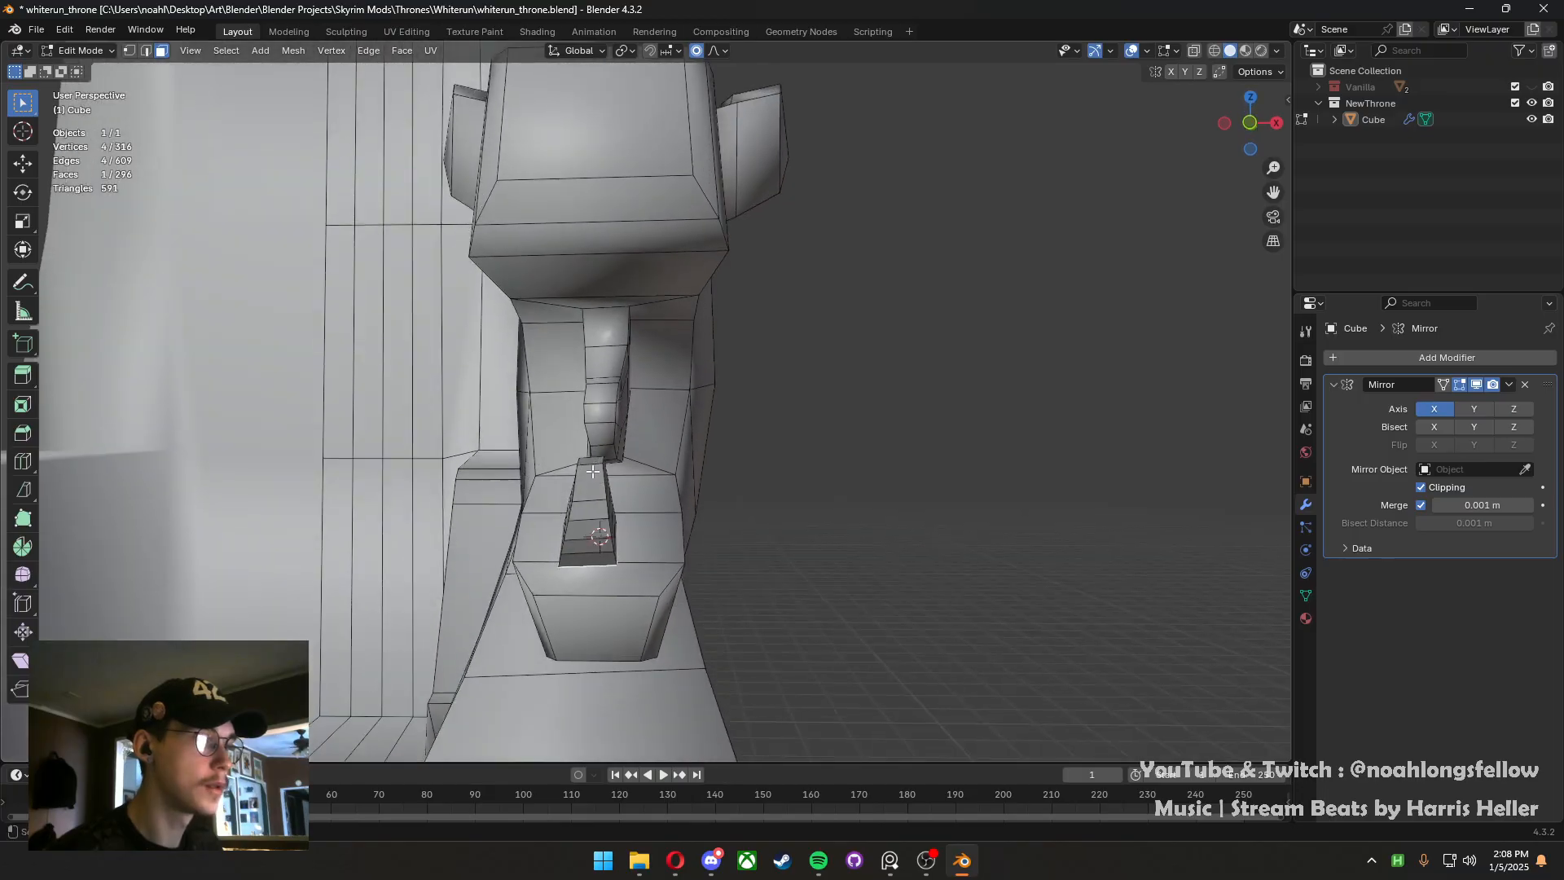
# Reshape the fang's base face by scaling it along Z and rotating it, and save the file
pyautogui.press('s')
pyautogui.press('z')
pyautogui.click(696, 512)
pyautogui.moveTo(697, 510); pyautogui.dragTo(702, 482, button='middle')
pyautogui.press('r')
pyautogui.click(702, 496)
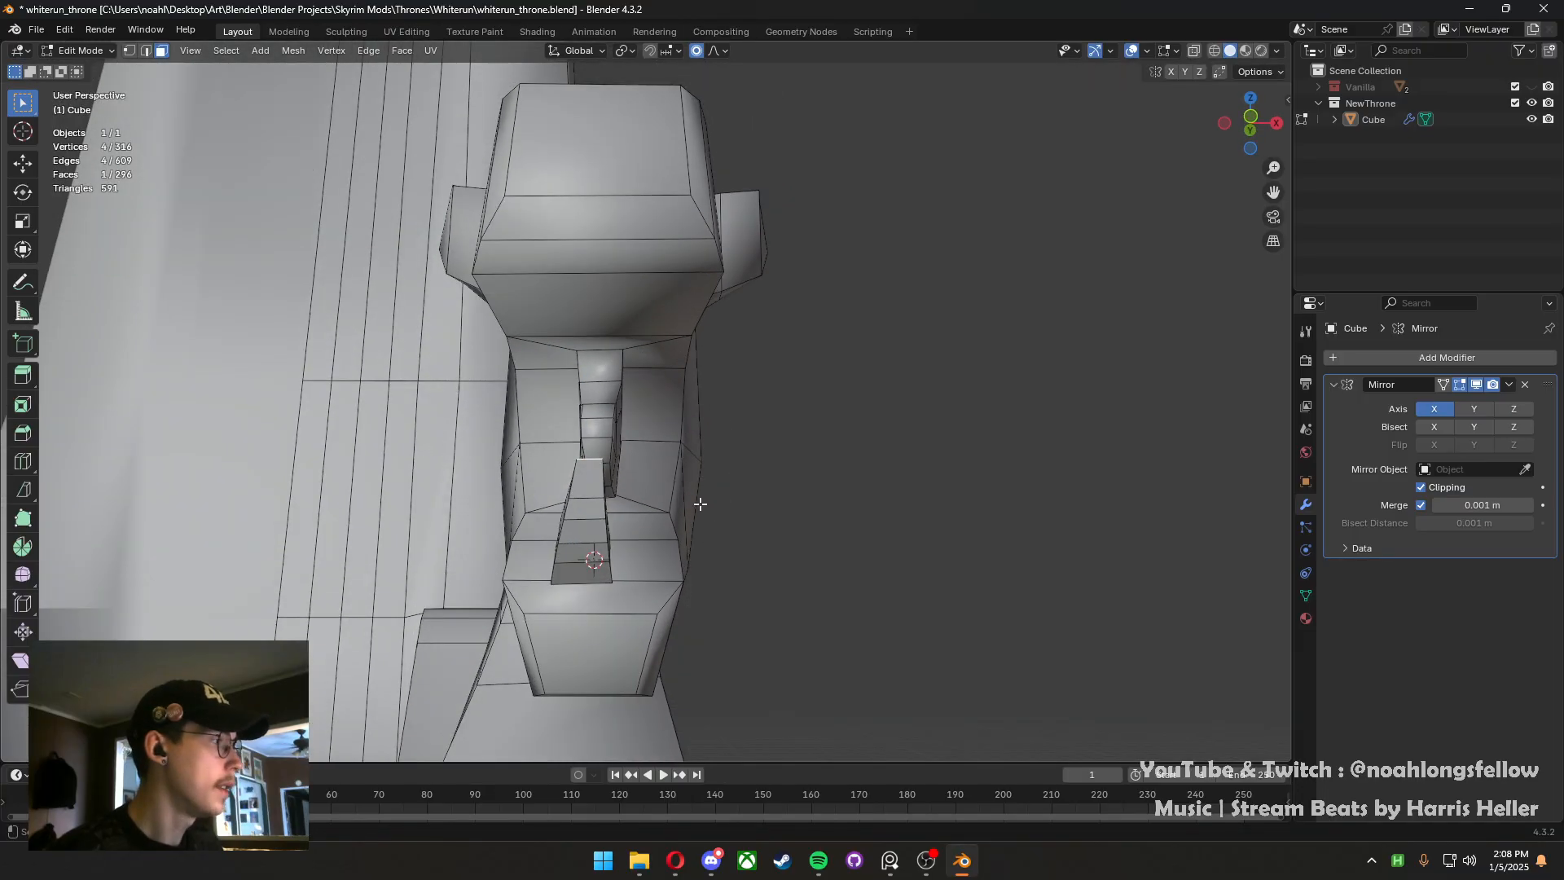
pyautogui.scroll(2, 700, 504)
pyautogui.moveTo(638, 571); pyautogui.dragTo(617, 516, button='middle')
pyautogui.hotkey('ctrl', 's')
pyautogui.press('e')
pyautogui.click(597, 513)
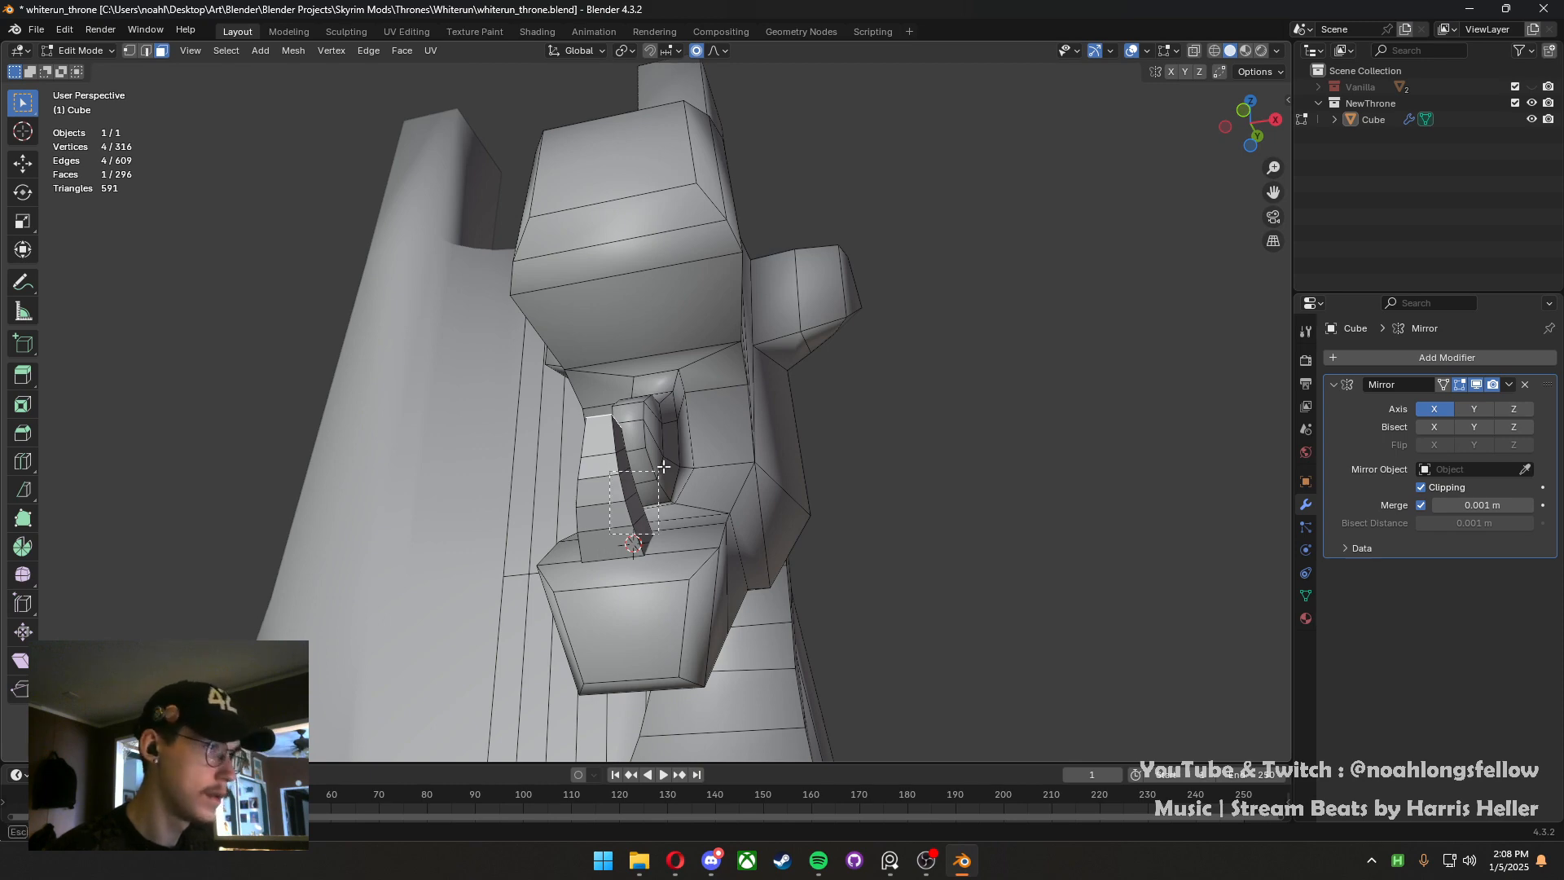
pyautogui.moveTo(663, 466); pyautogui.dragTo(679, 452)
pyautogui.press('f')
pyautogui.moveTo(681, 452); pyautogui.dragTo(661, 531, button='middle')
pyautogui.hotkey('ctrl', 'z')
pyautogui.click(662, 531)
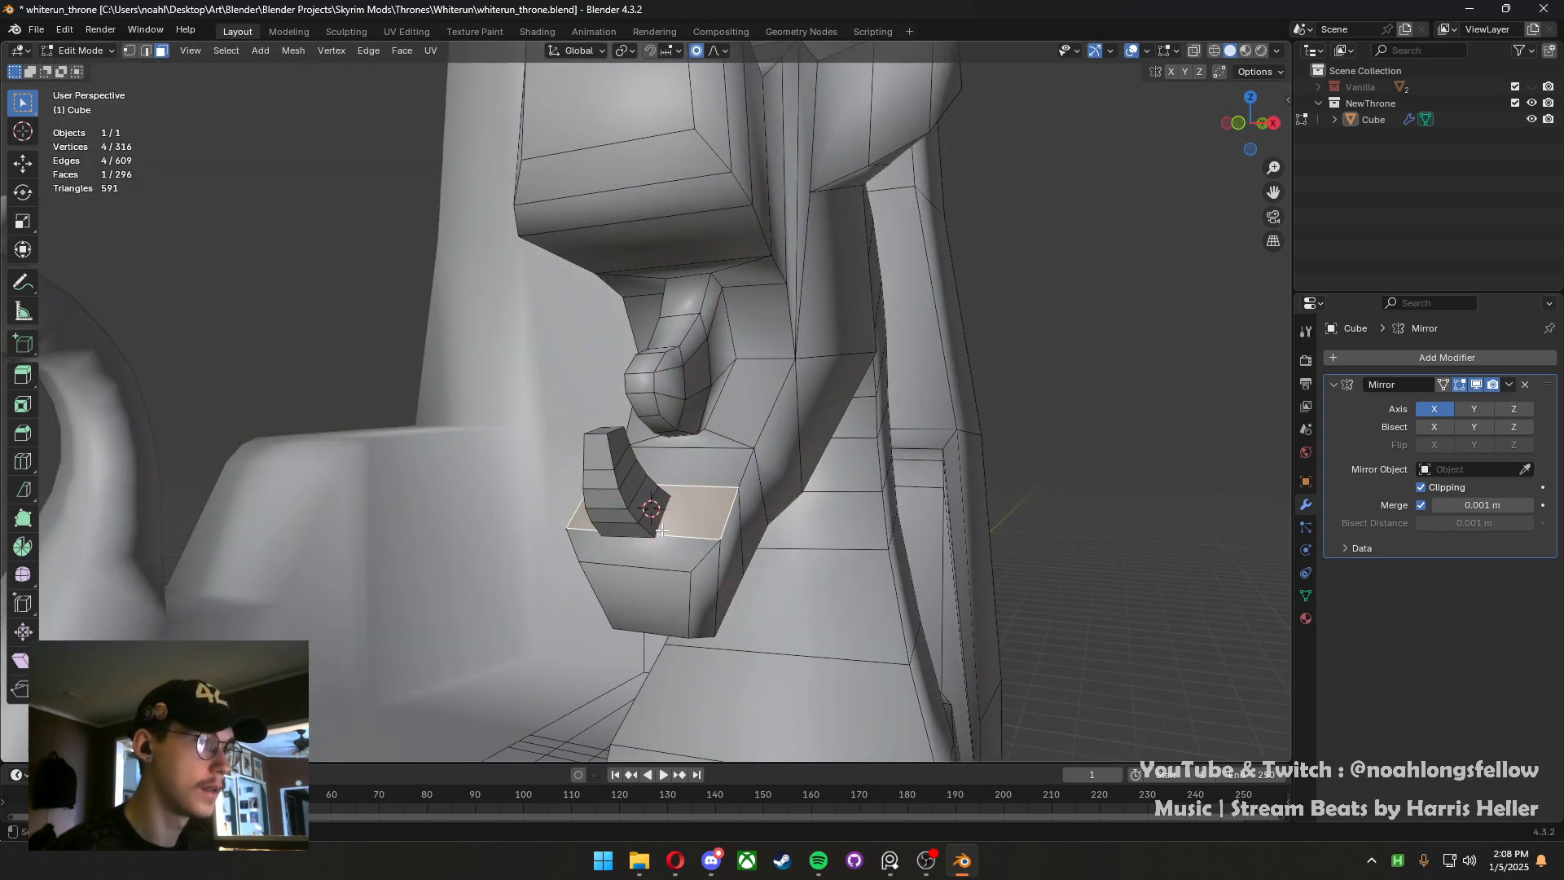
pyautogui.press('e')
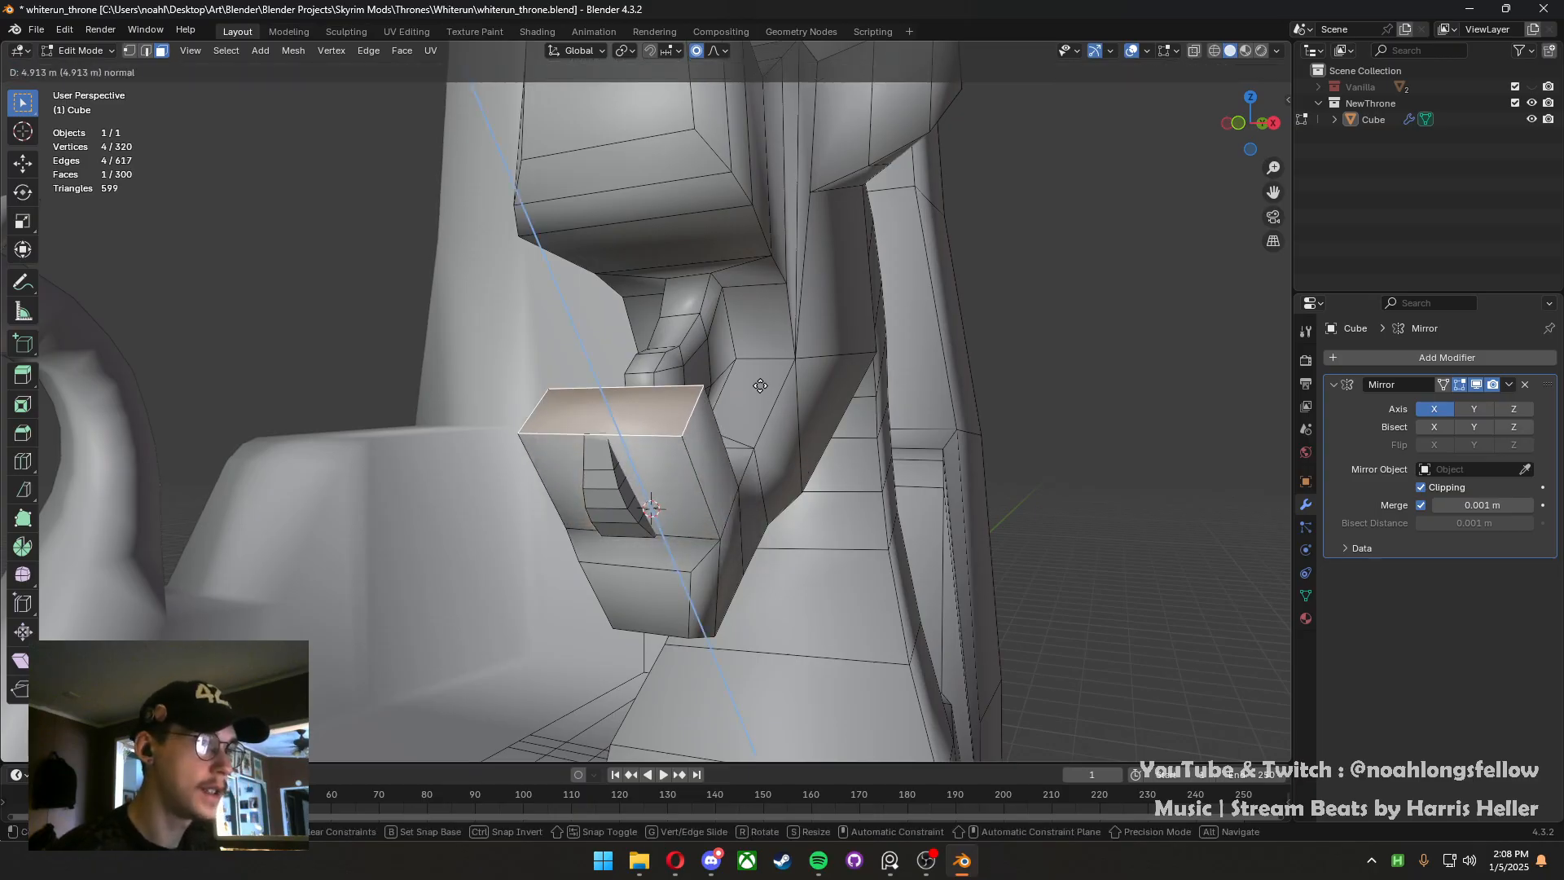
pyautogui.rightClick(737, 374)
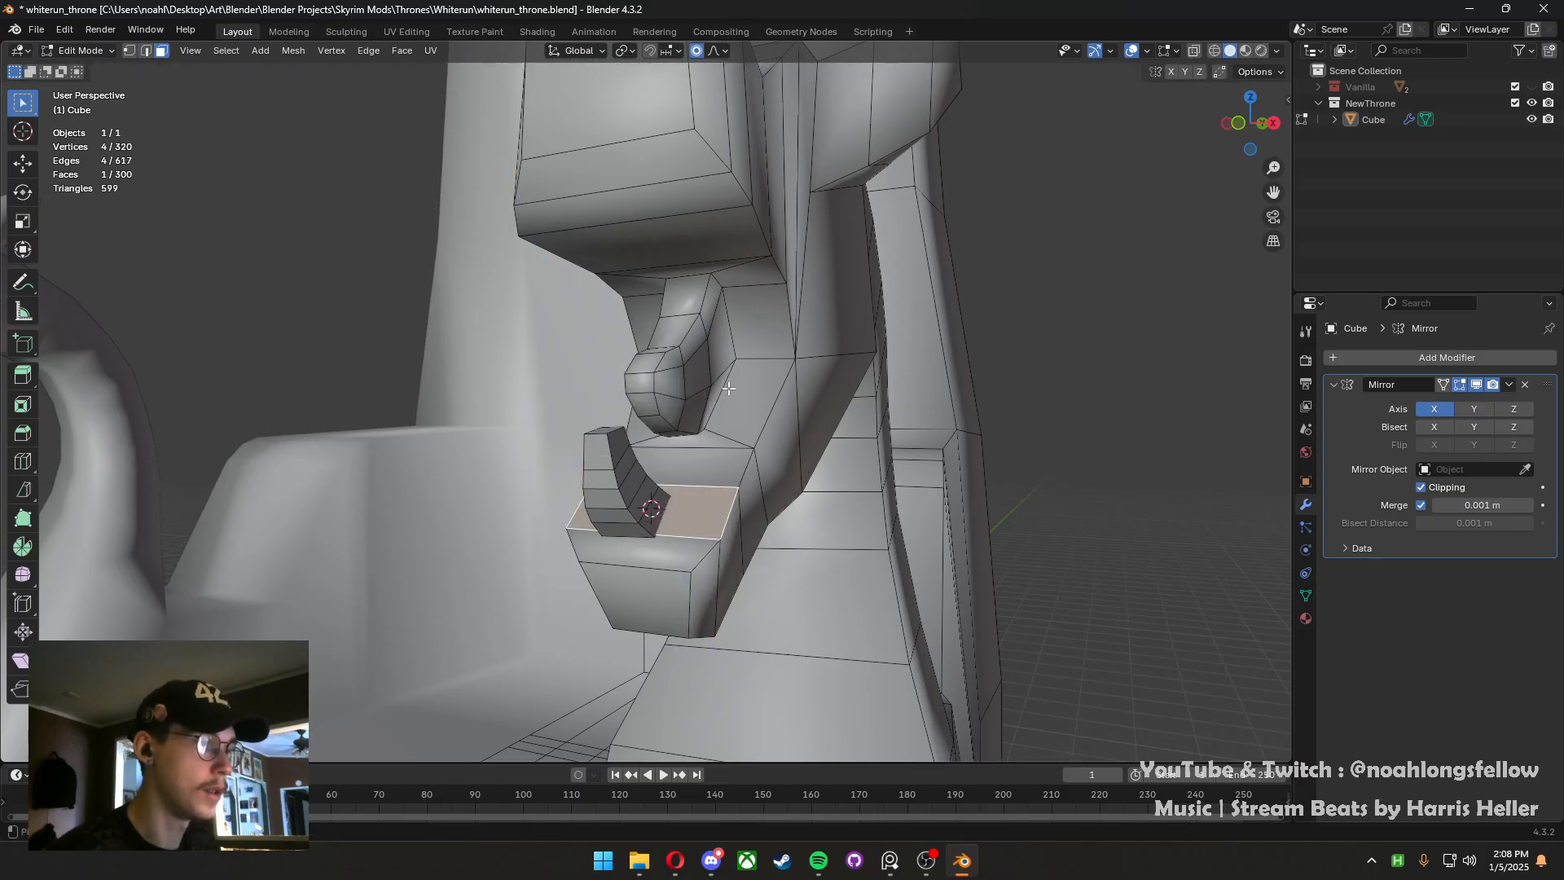
pyautogui.hotkey('ctrl', 'z')
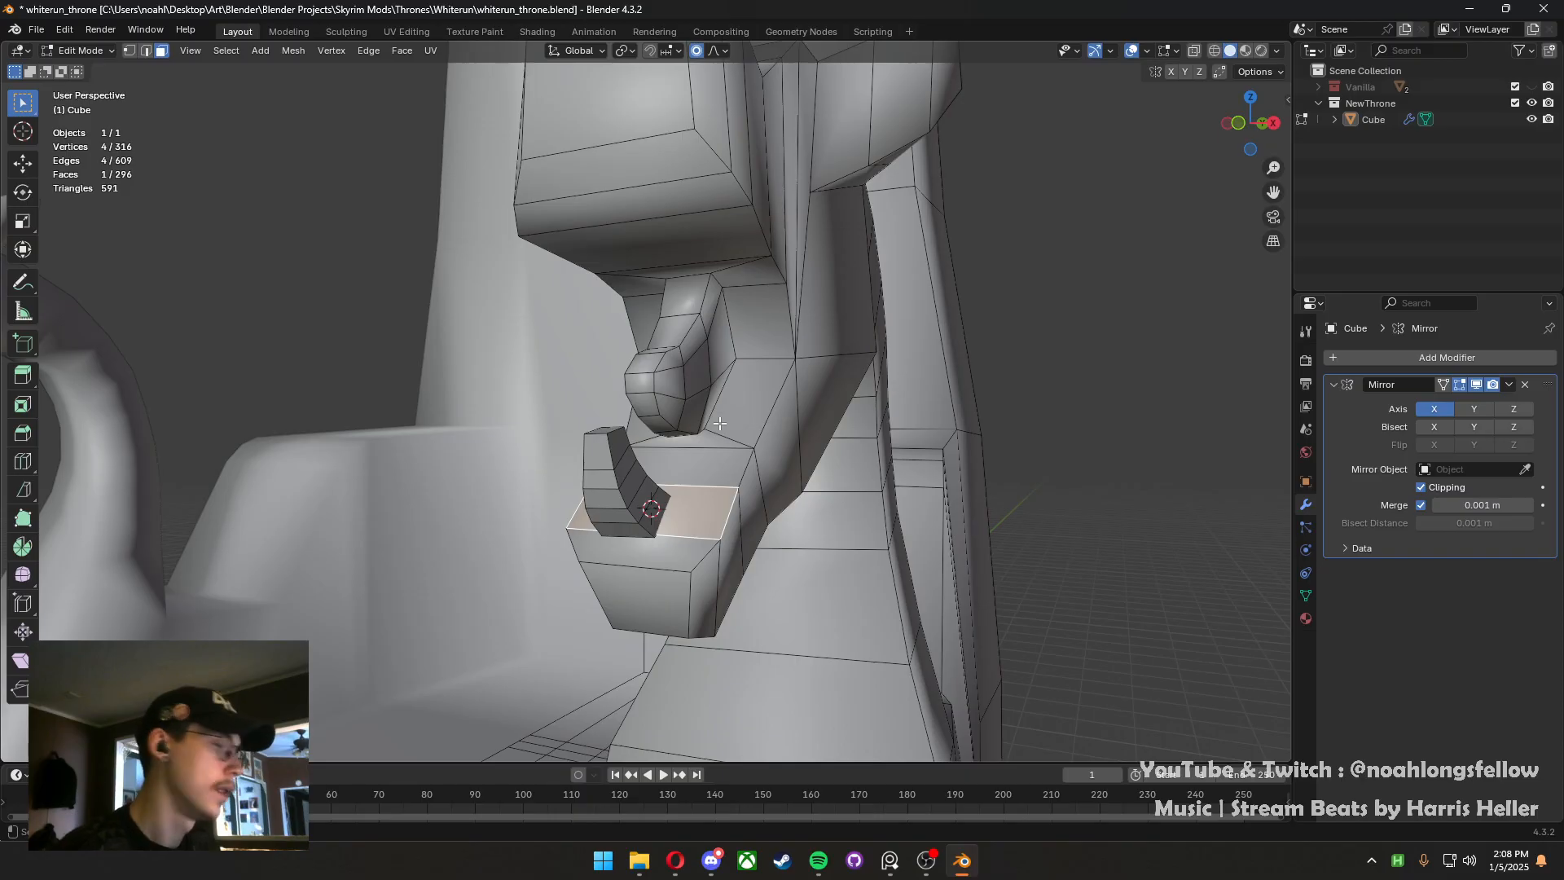
# Select all of the fang's linked geometry and rescale it
pyautogui.moveTo(719, 423); pyautogui.dragTo(598, 498, button='middle')
pyautogui.press('l')
pyautogui.press('s')
pyautogui.click(716, 481)
# Reposition the fang's lower base edge in the left side view with proportional editing
pyautogui.press('2')
pyautogui.click(607, 507)
pyautogui.press('ctrl+KP_3')
pyautogui.press('g')
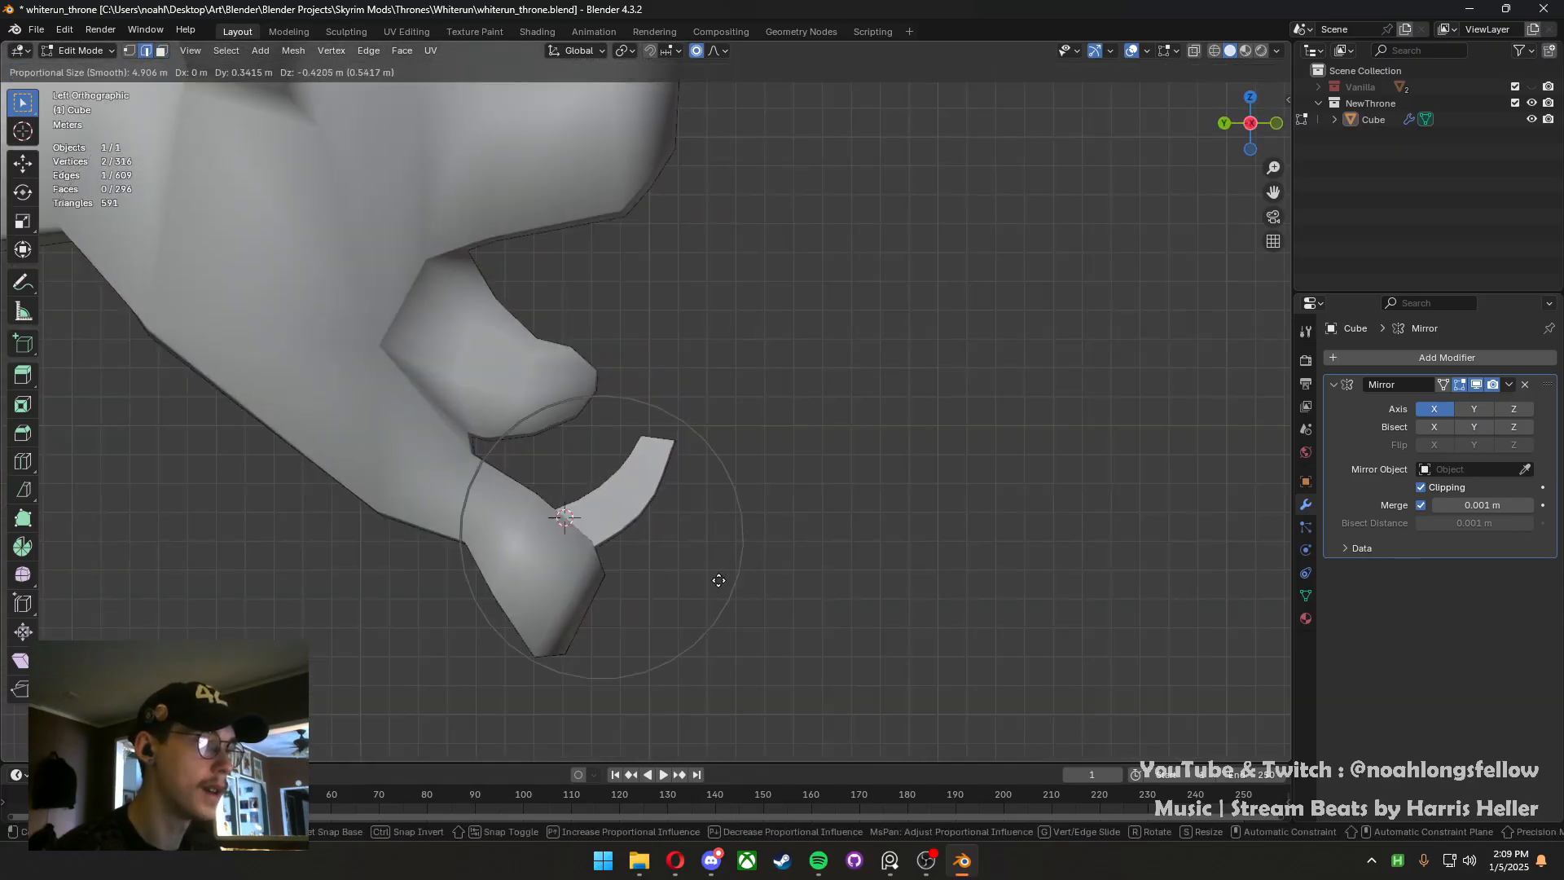
pyautogui.click(710, 575)
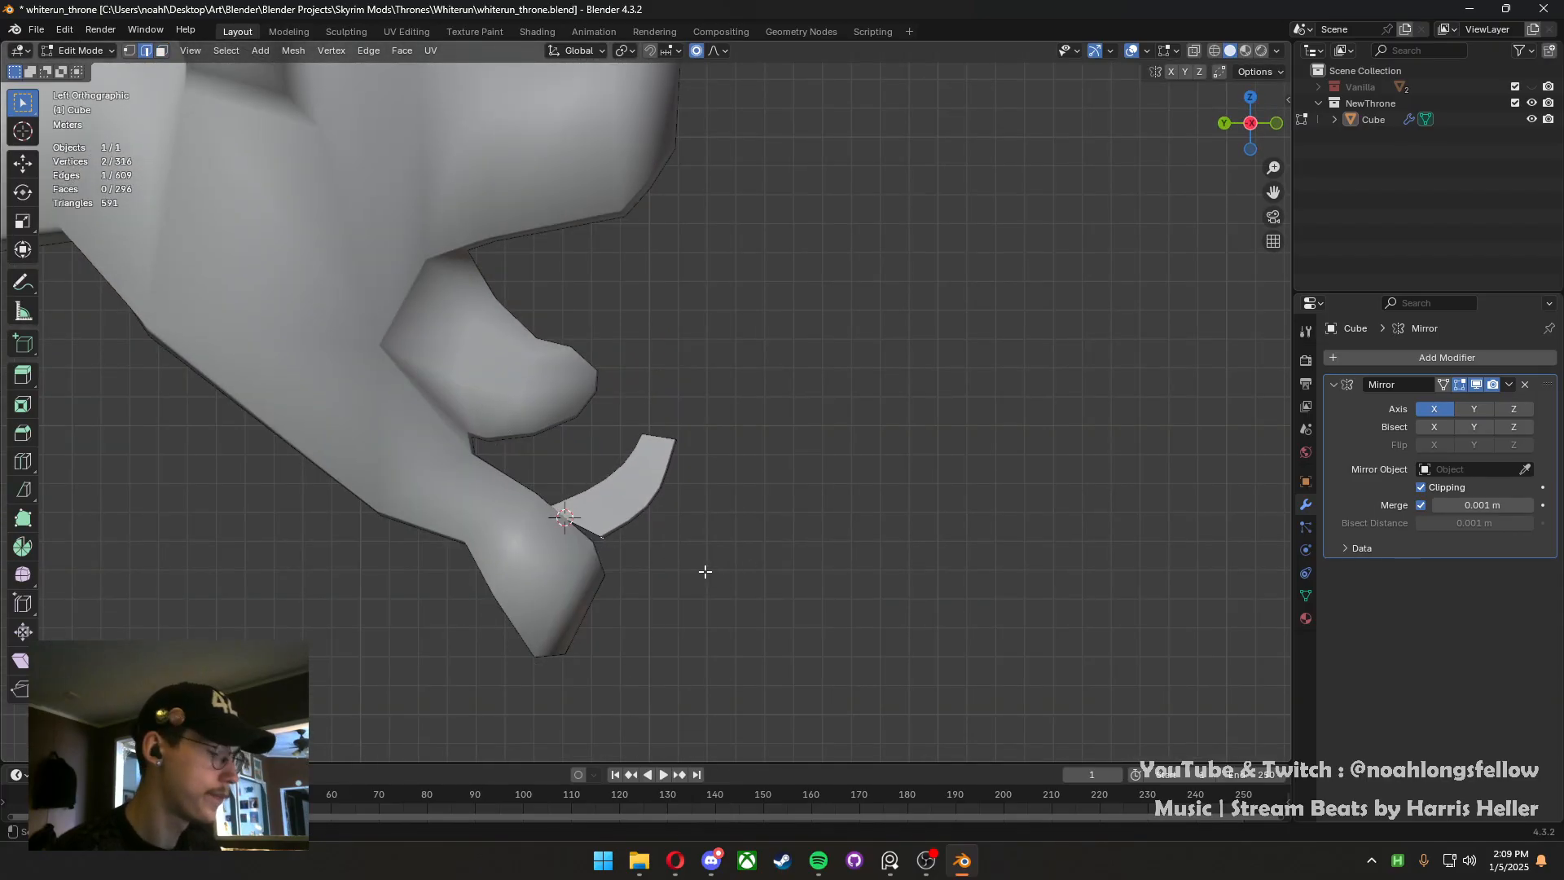
pyautogui.hotkey('alt', 'e')
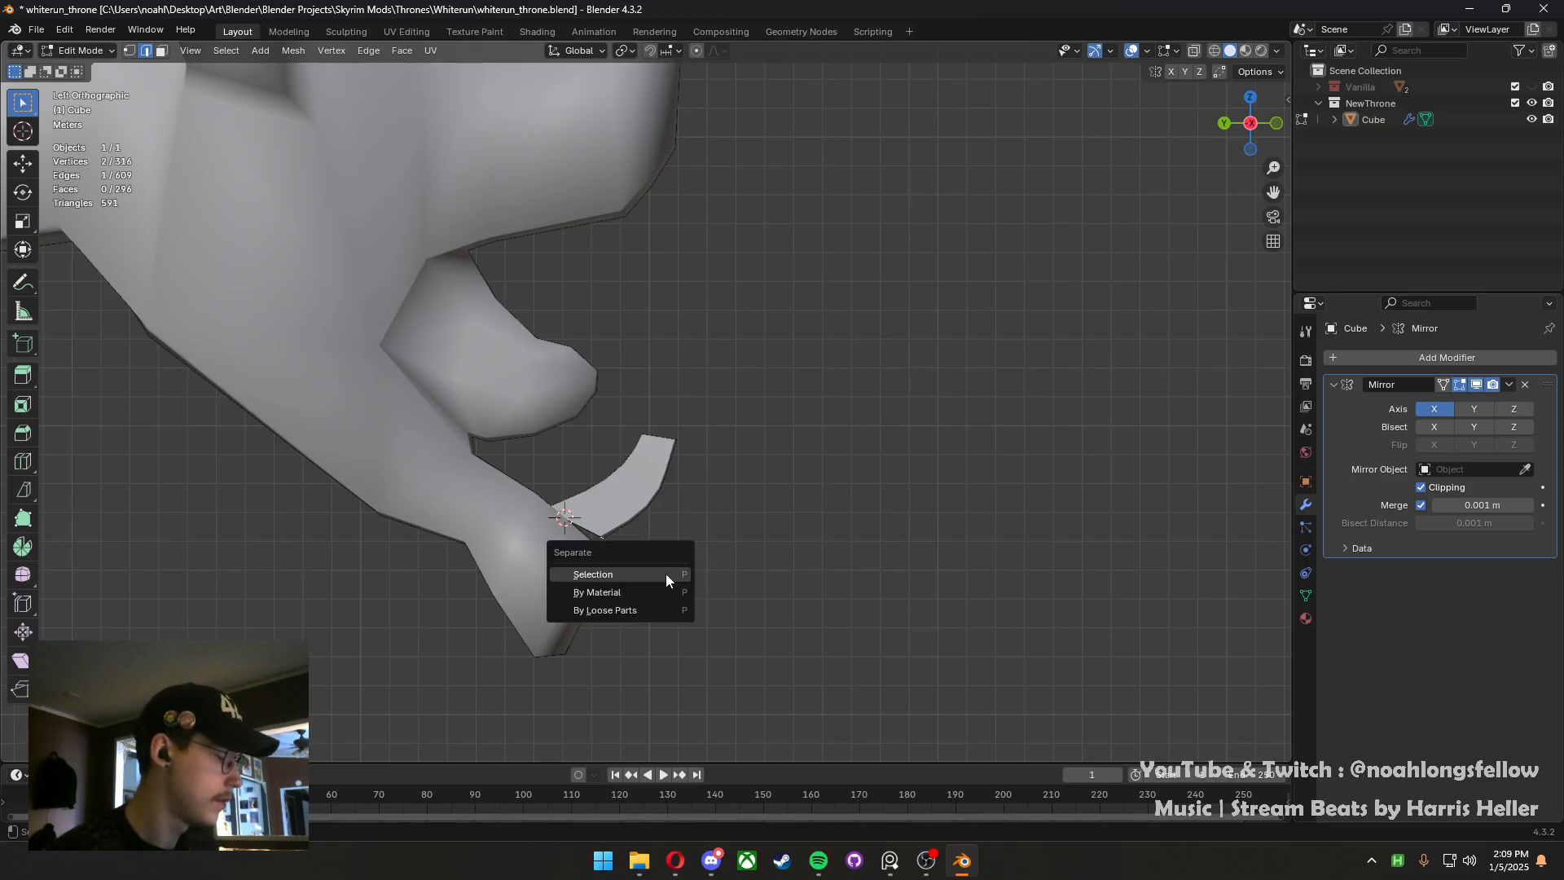
pyautogui.click(692, 570)
pyautogui.rightClick(688, 550)
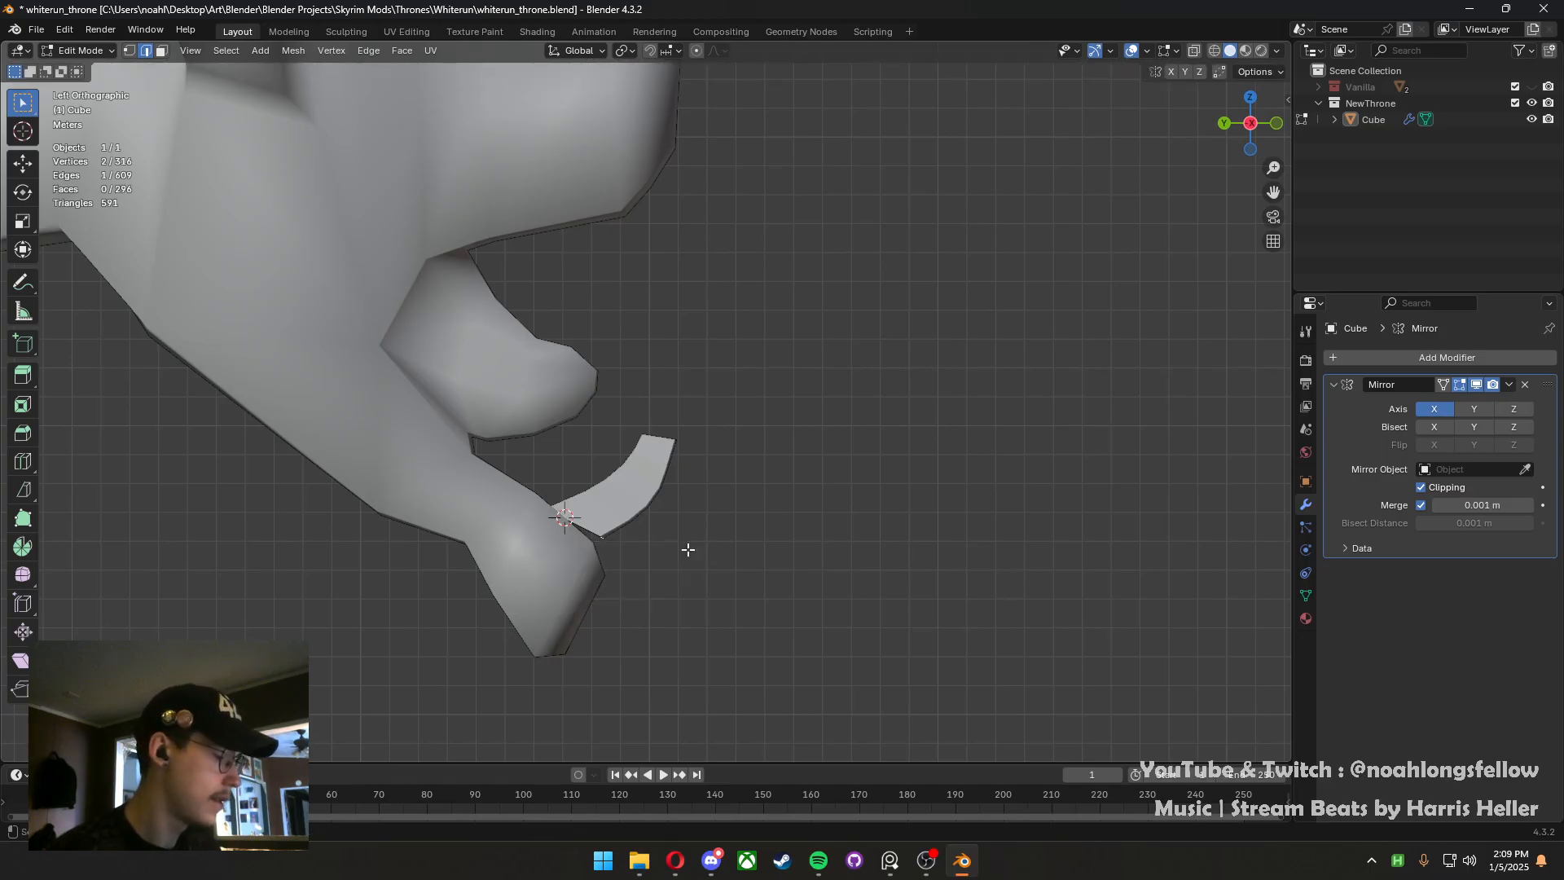
# Move the fang's lower base edge about 1.04 m forward and down in the right side view, using a 4.46 m proportional size
pyautogui.press('ctrl+KP_3')
pyautogui.press('g')
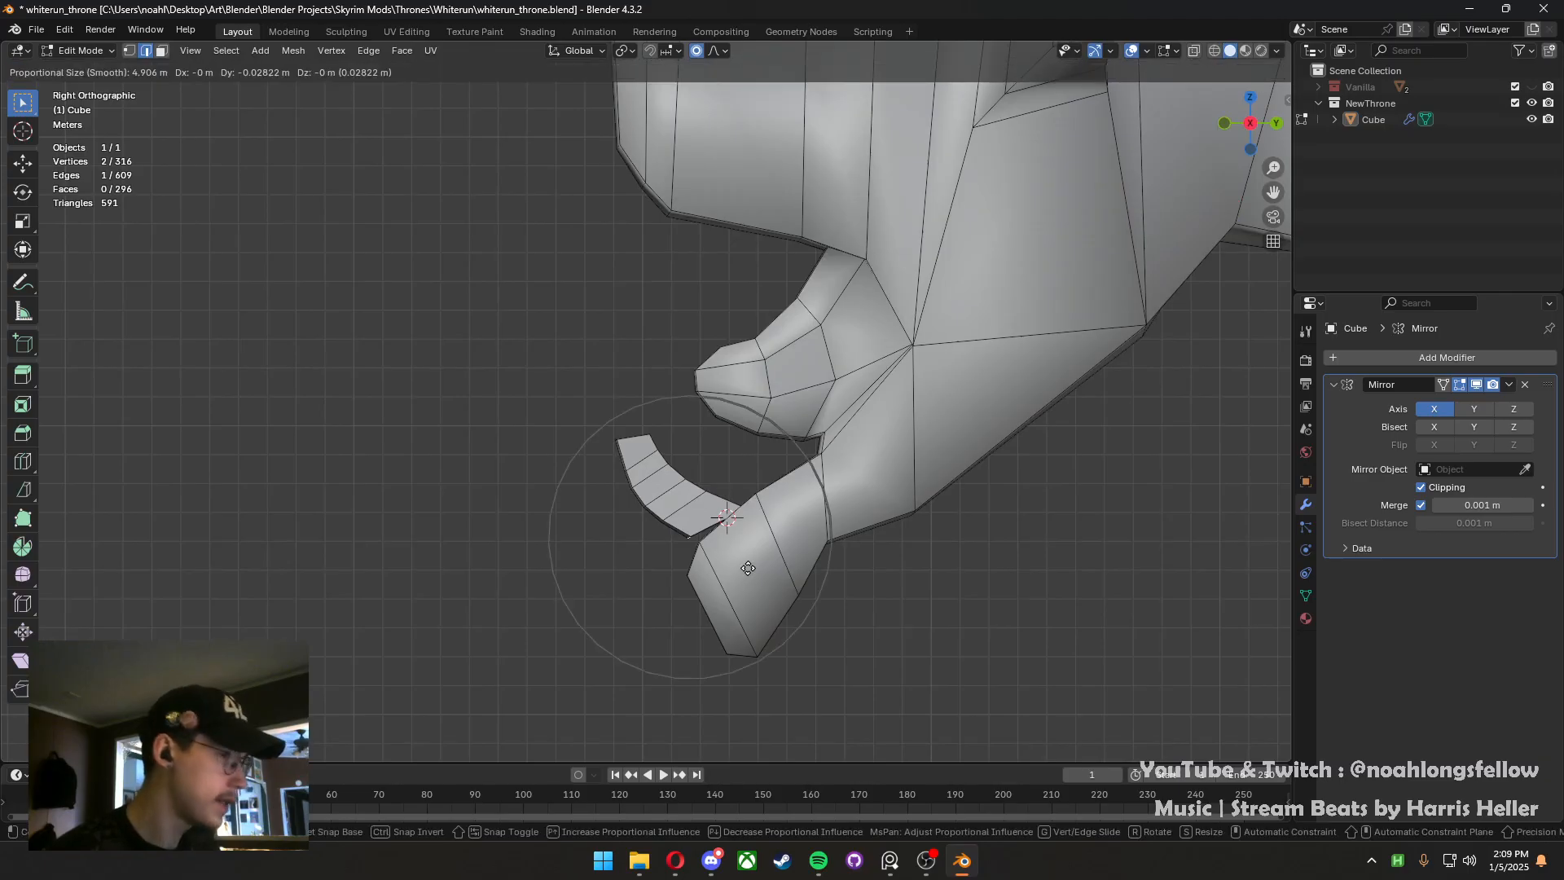
pyautogui.scroll(-1, 699, 602)
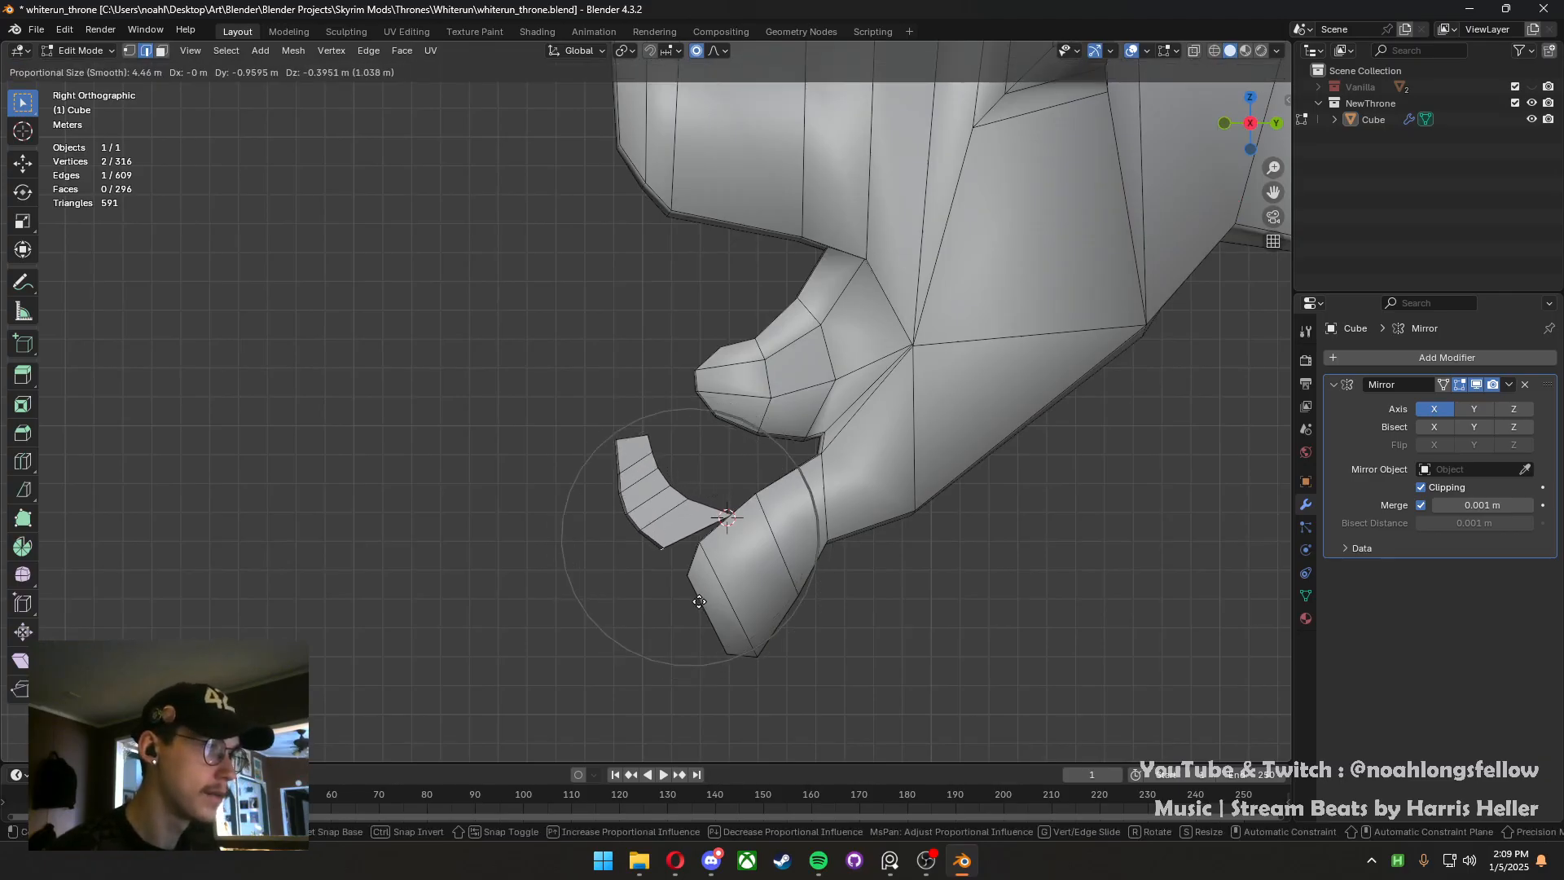
pyautogui.click(698, 602)
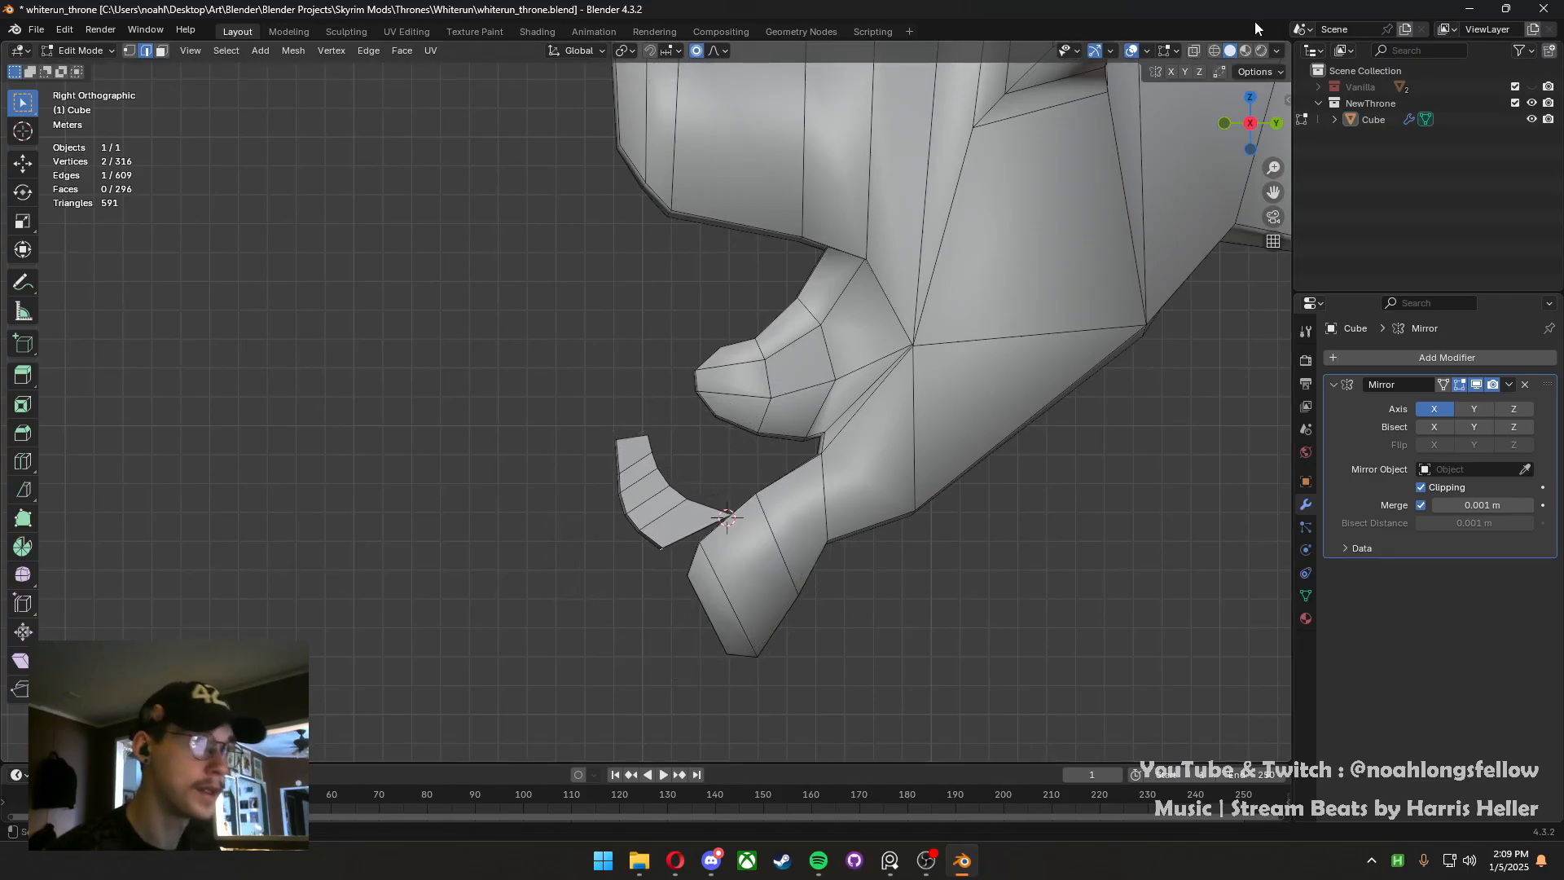
# Turn on X-ray, select the fang's upper base corner vertices and nudge them up and forward
pyautogui.click(1194, 51)
pyautogui.press('1')
pyautogui.click(727, 516)
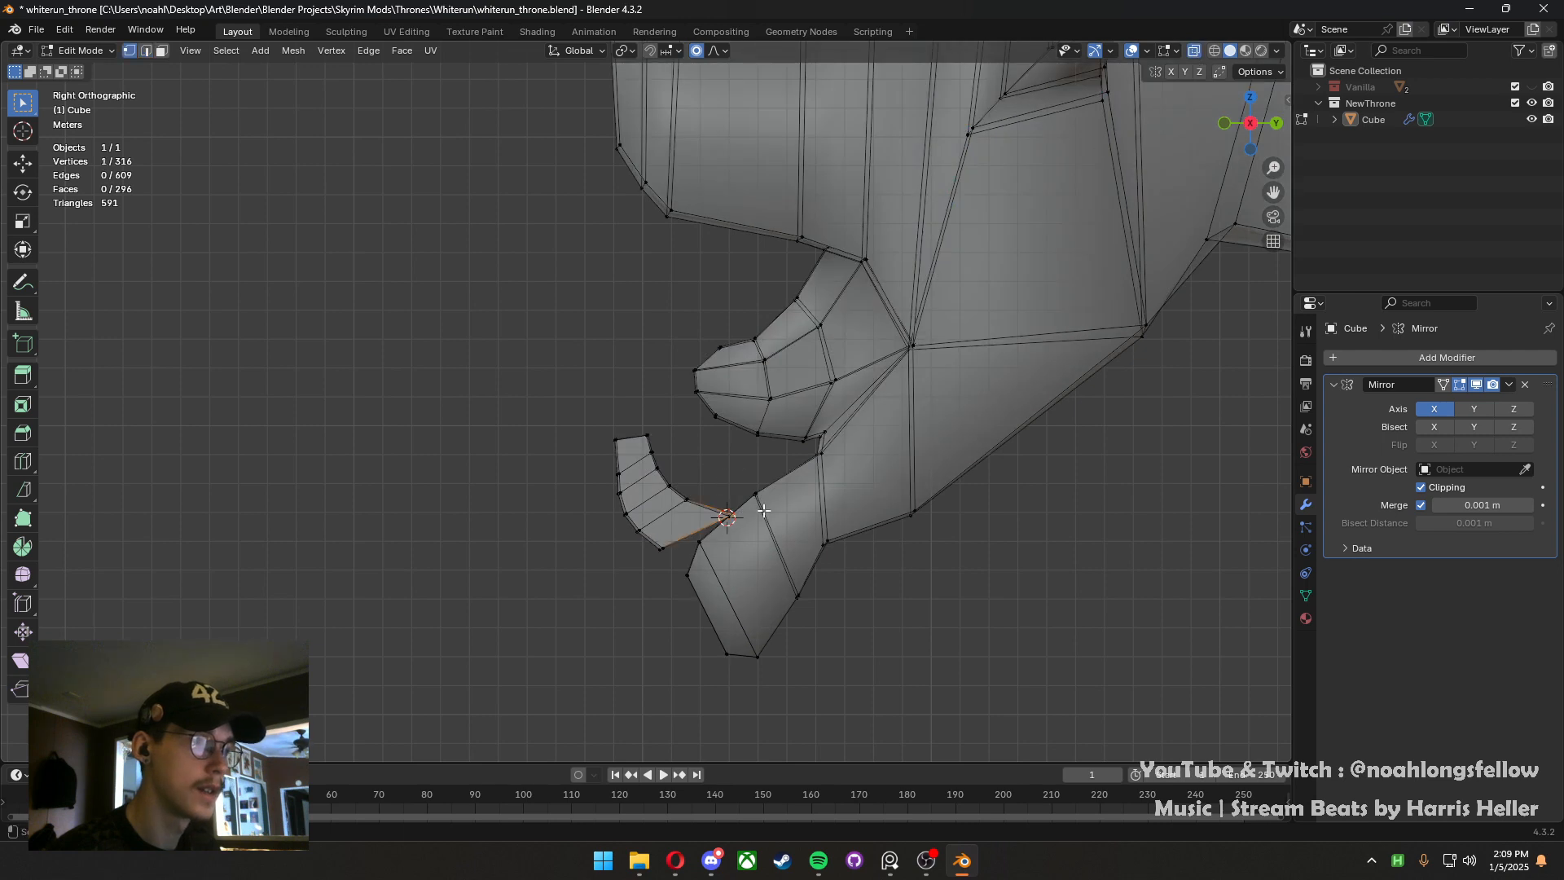
pyautogui.press('g')
pyautogui.moveTo(742, 530); pyautogui.dragTo(707, 493)
pyautogui.press('g')
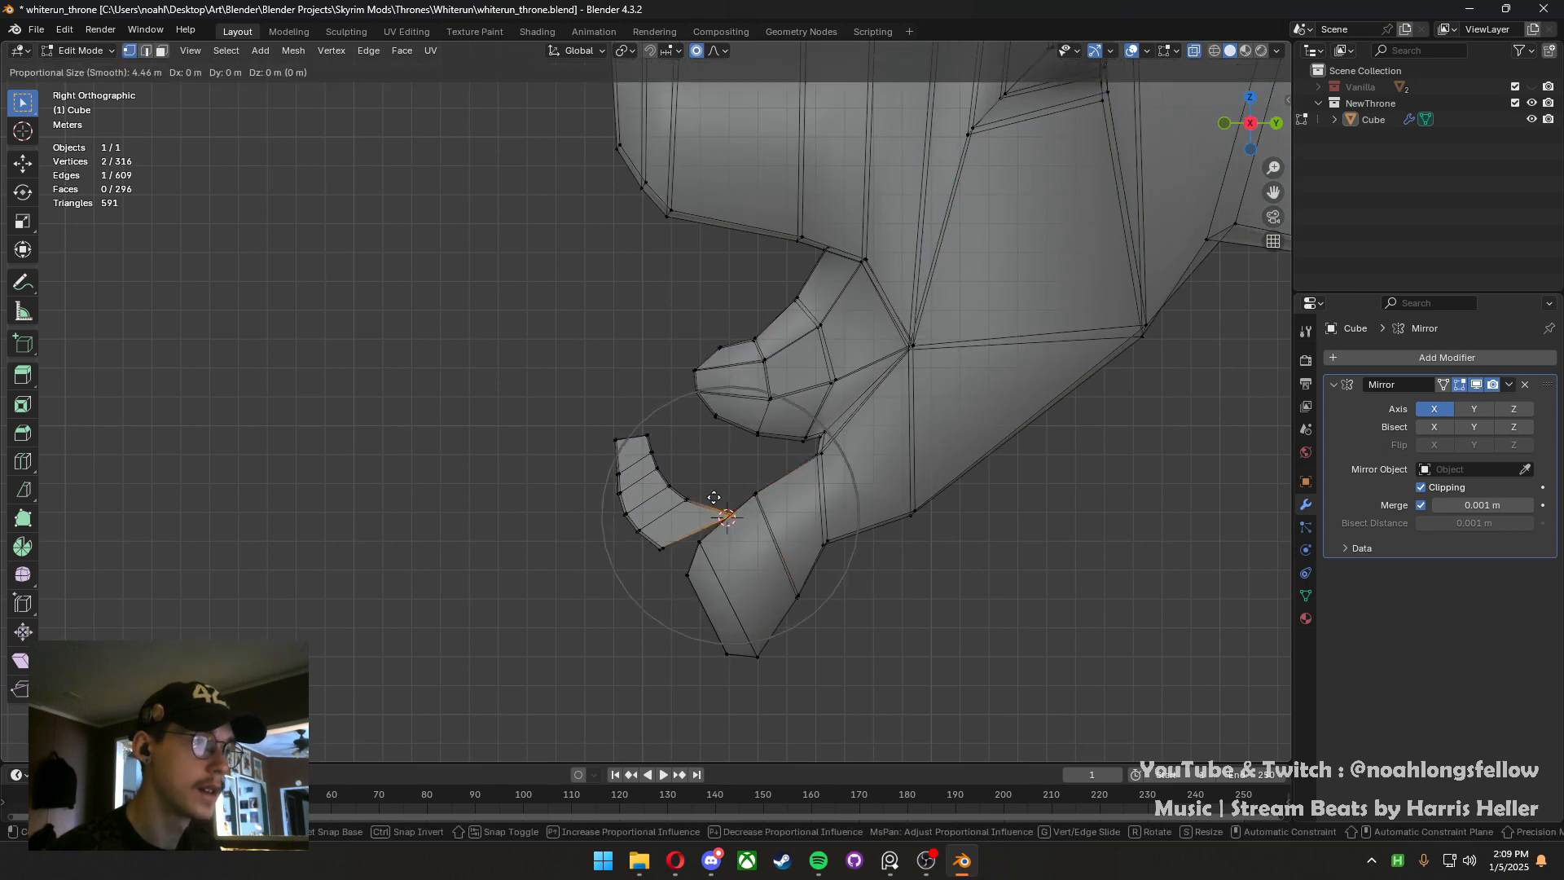
pyautogui.click(703, 489)
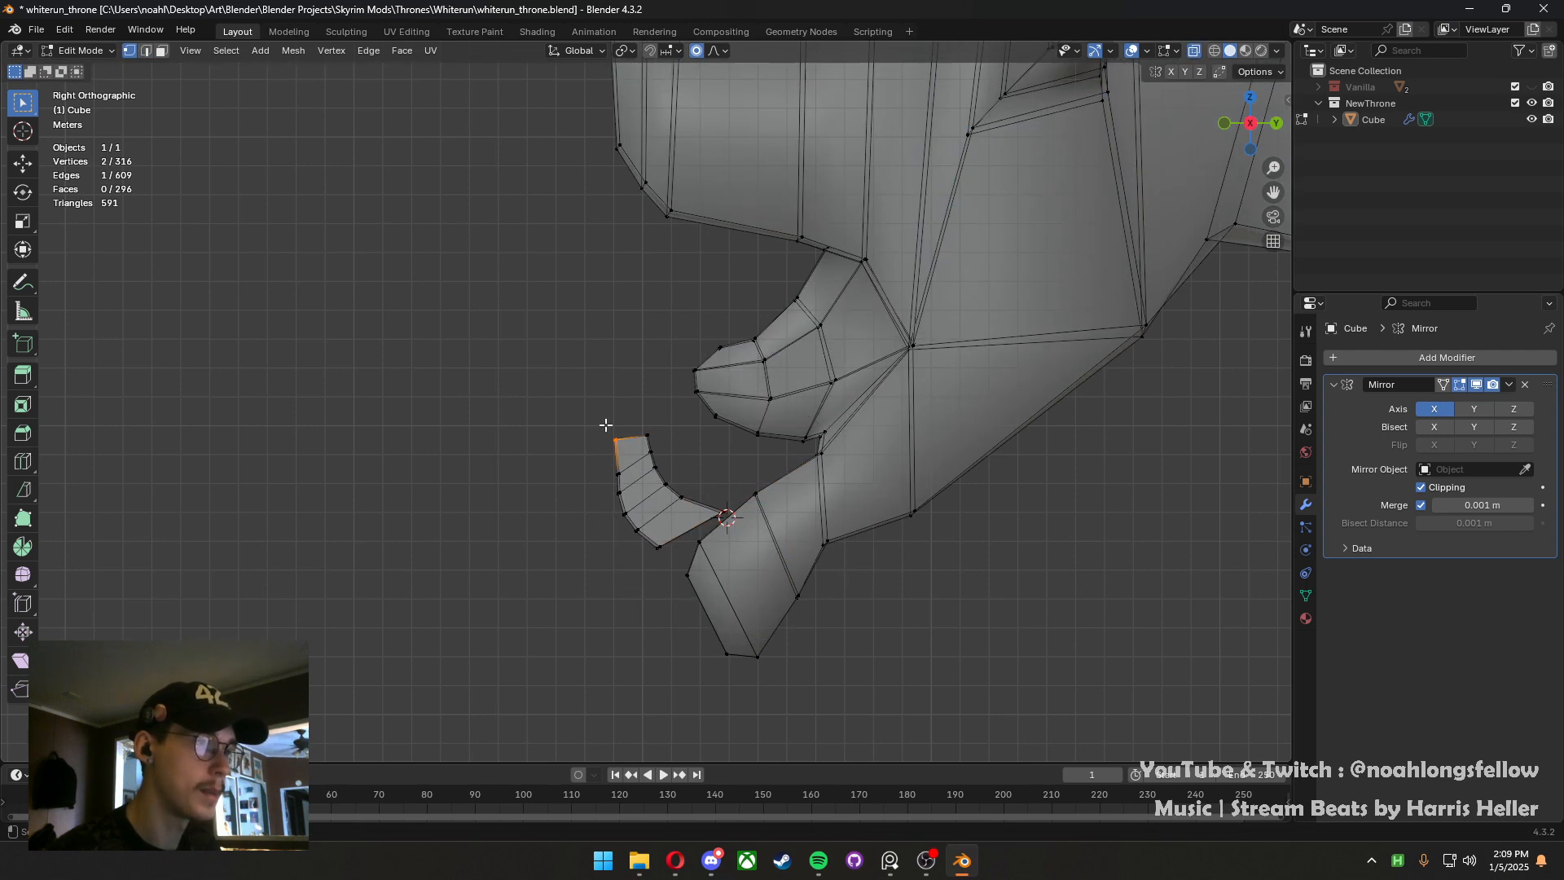
# Narrow the fang's tip by moving its corner vertices closer together with proportional editing off, and shift the tip slightly
pyautogui.press('g')
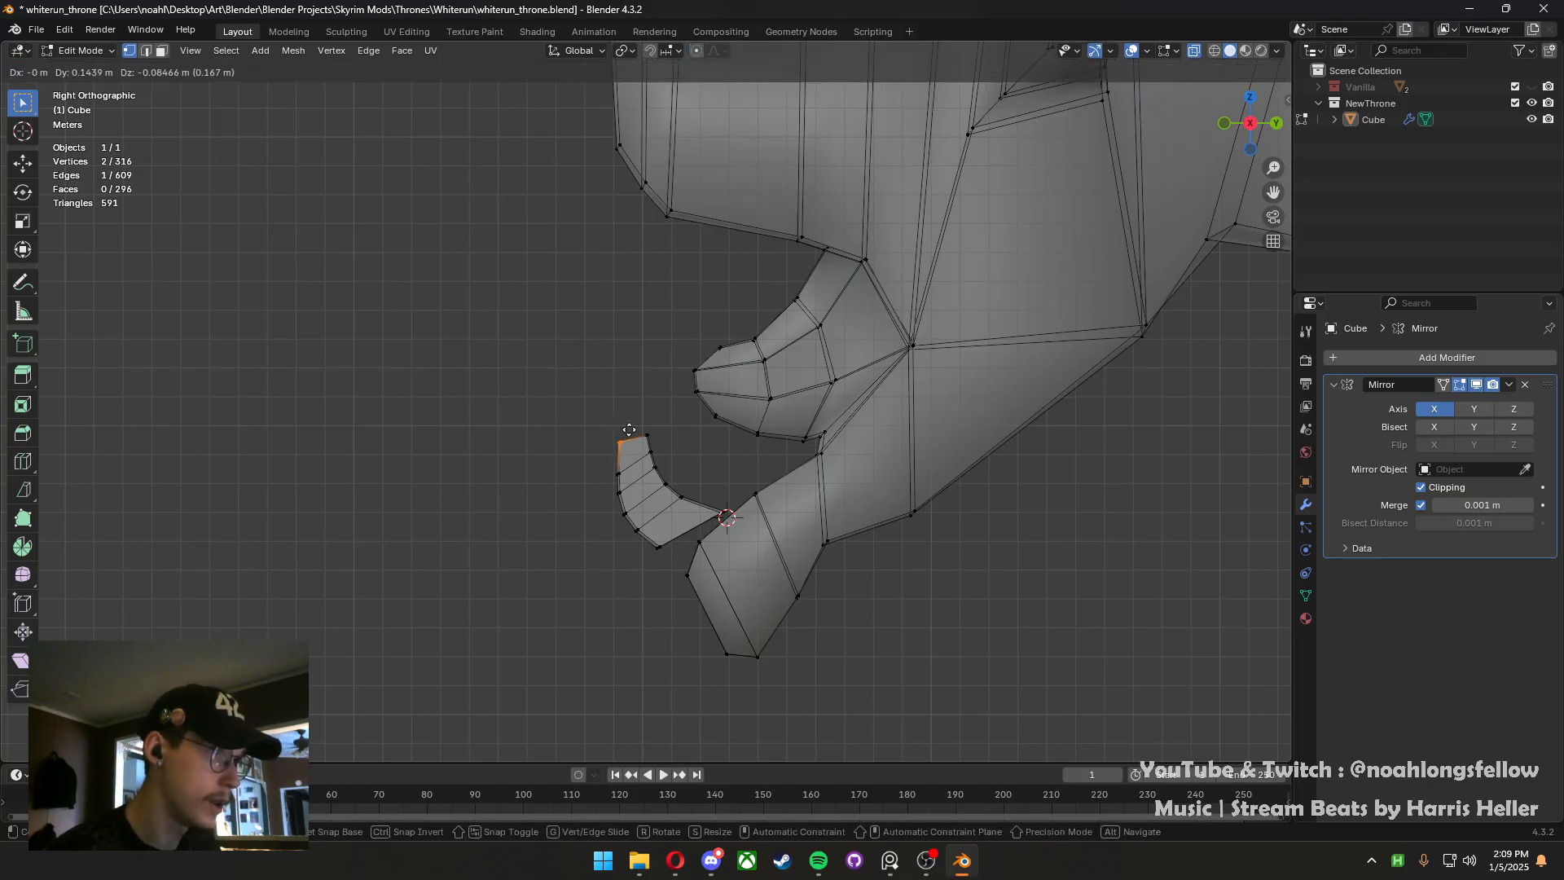
pyautogui.click(688, 423)
pyautogui.keyDown('shift'); pyautogui.moveTo(634, 436); pyautogui.dragTo(642, 420); pyautogui.keyUp('shift')
pyautogui.press('g')
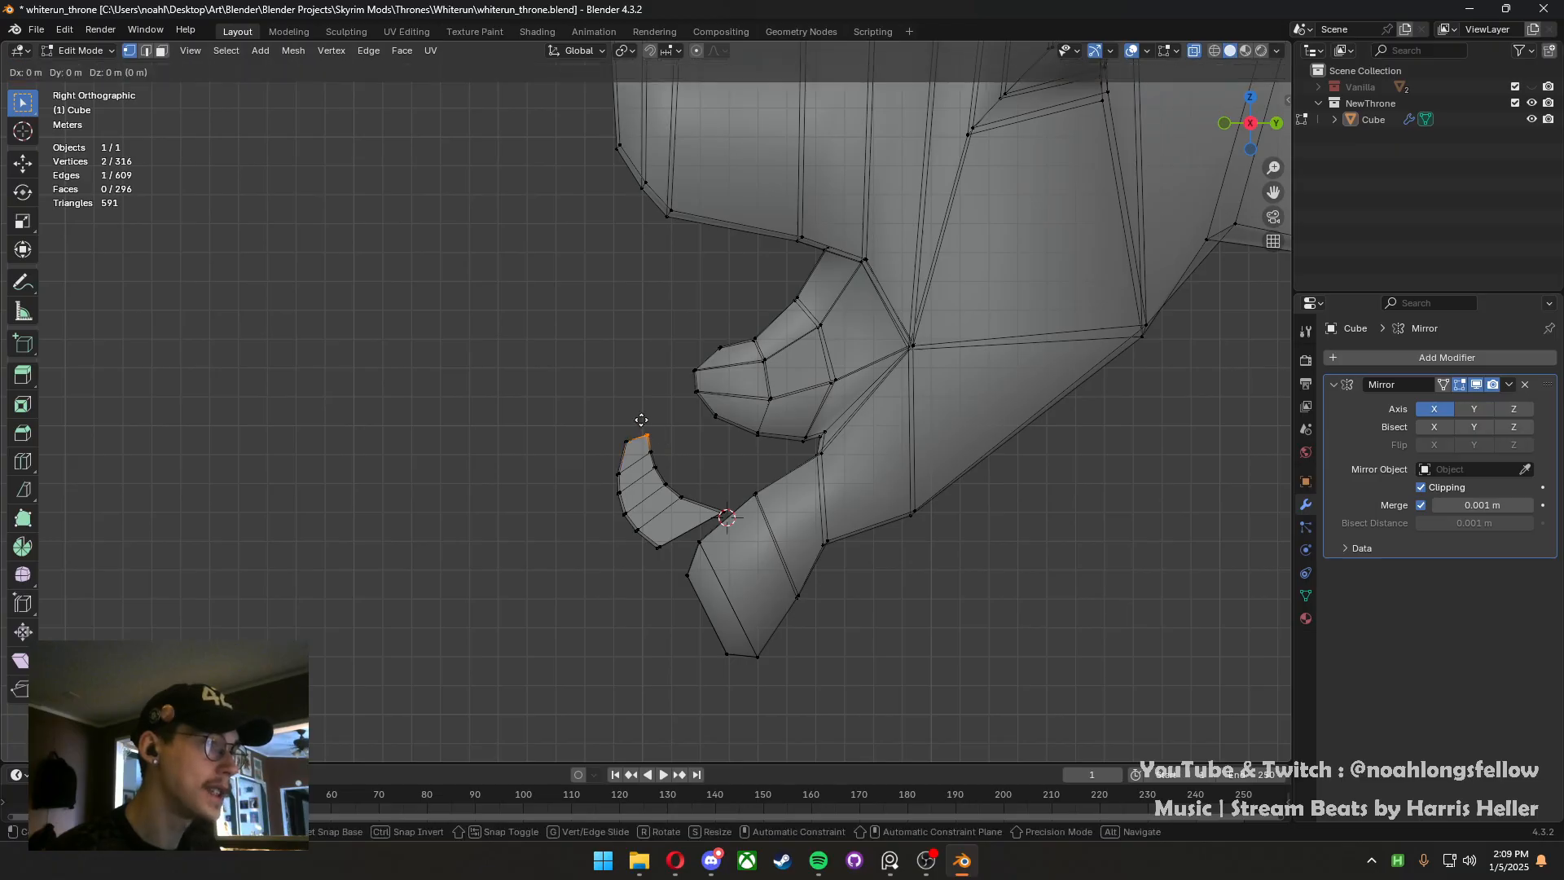
pyautogui.keyDown('shift'); pyautogui.click(594, 436); pyautogui.keyUp('shift')
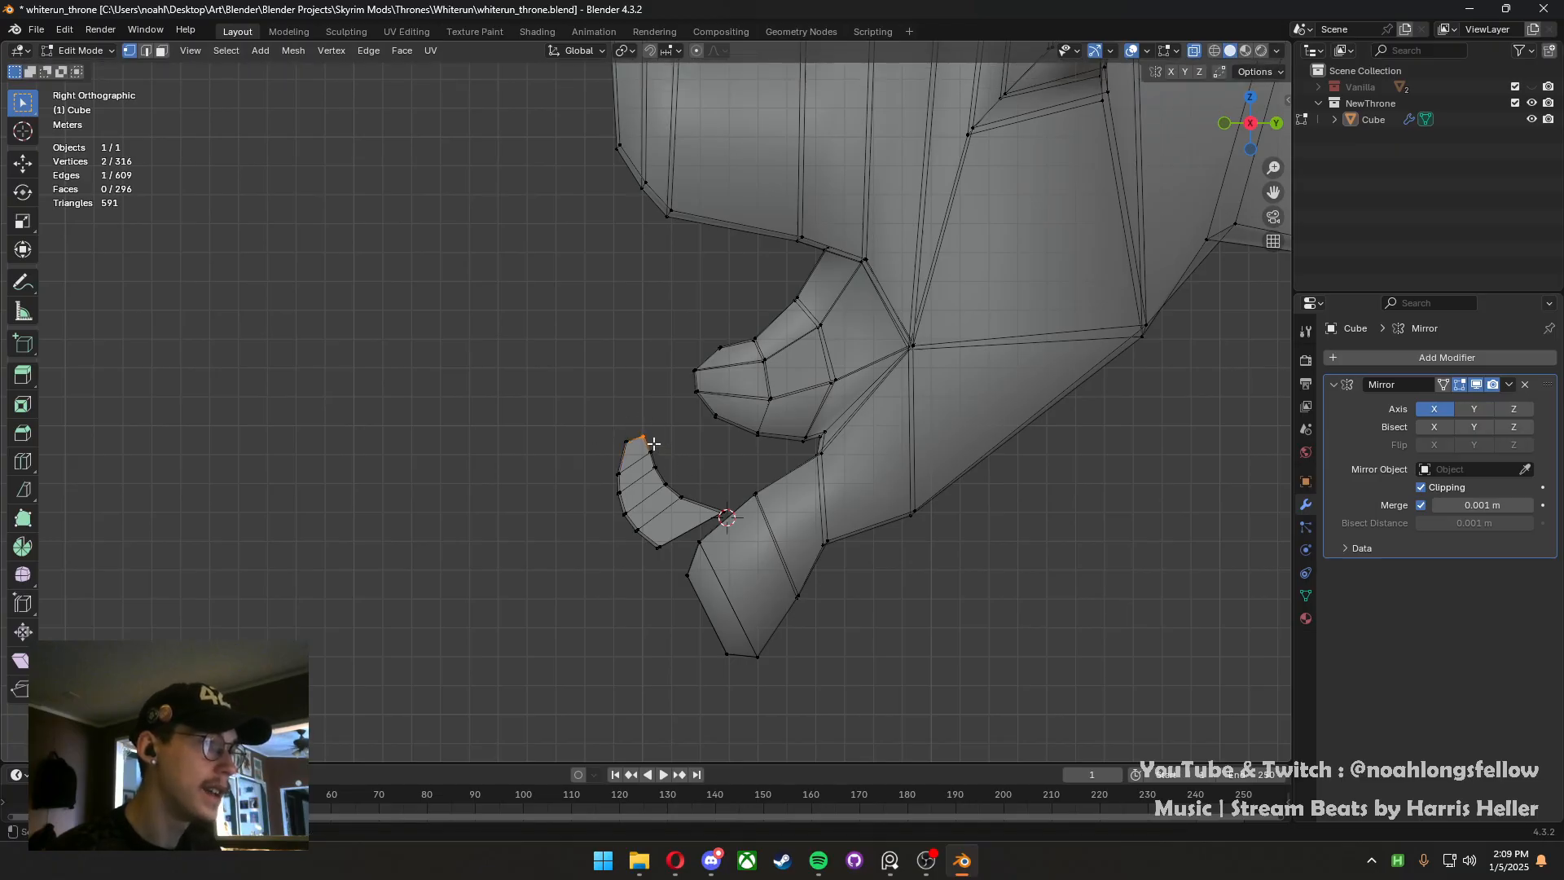
pyautogui.press('g')
pyautogui.click(637, 420)
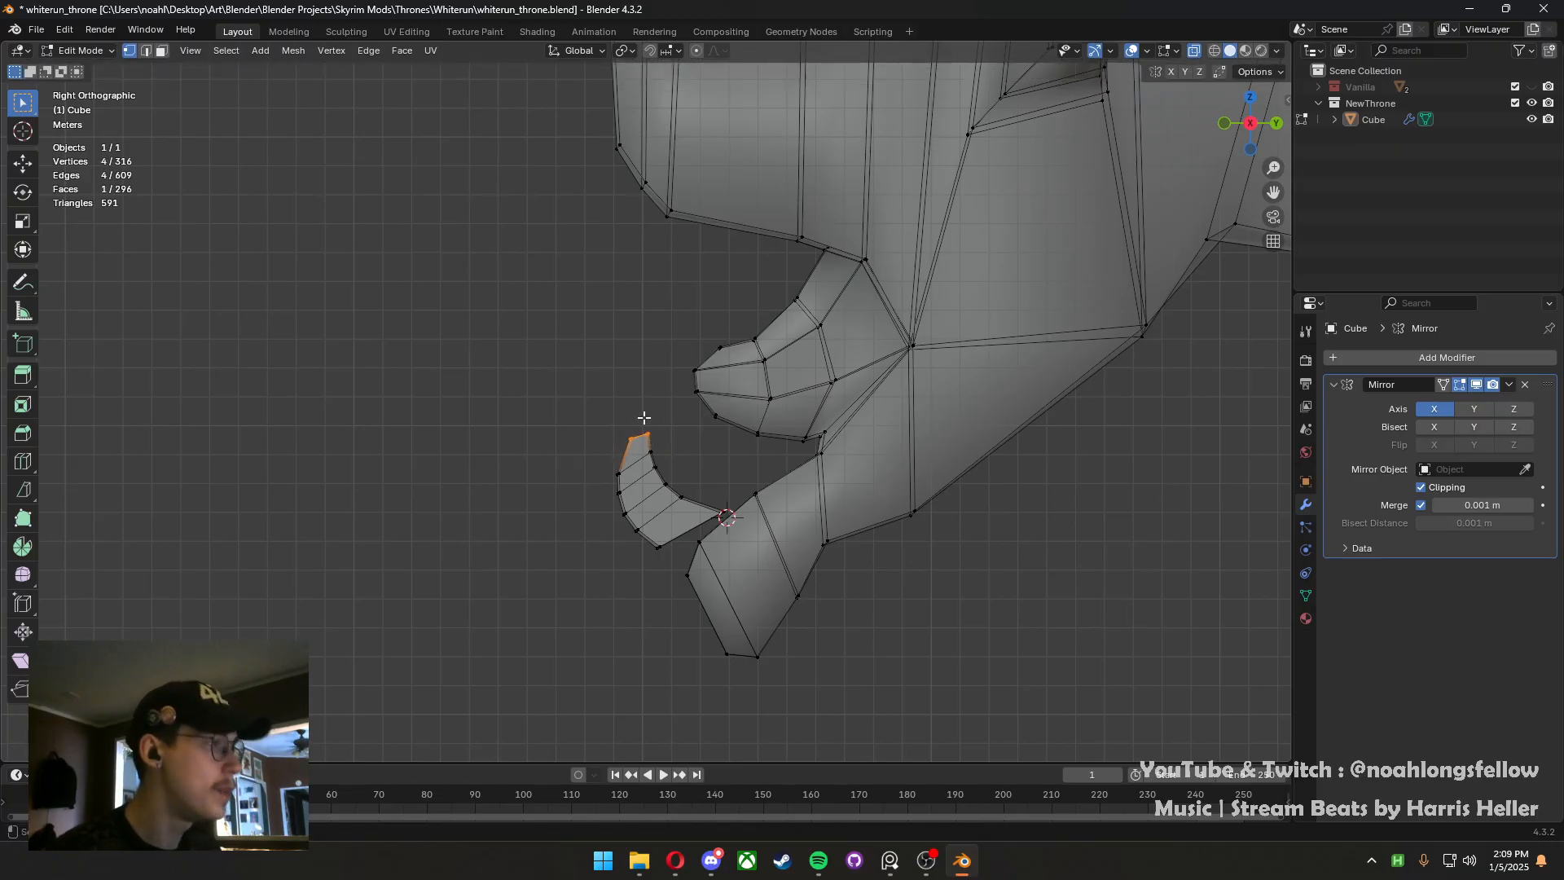
# Select all linked faces of the fang in face mode and save the file
pyautogui.moveTo(644, 418); pyautogui.dragTo(664, 387, button='middle')
pyautogui.press('3')
pyautogui.click(636, 489)
pyautogui.hotkey('ctrl', 'l')
pyautogui.moveTo(636, 489); pyautogui.dragTo(775, 511, button='middle')
pyautogui.hotkey('ctrl', 's')
# Rotate the fang in the left side view and move it back so its base sits inside the lower jaw
pyautogui.press('KP_1')
pyautogui.press('g')
pyautogui.click(604, 510)
pyautogui.press('`')
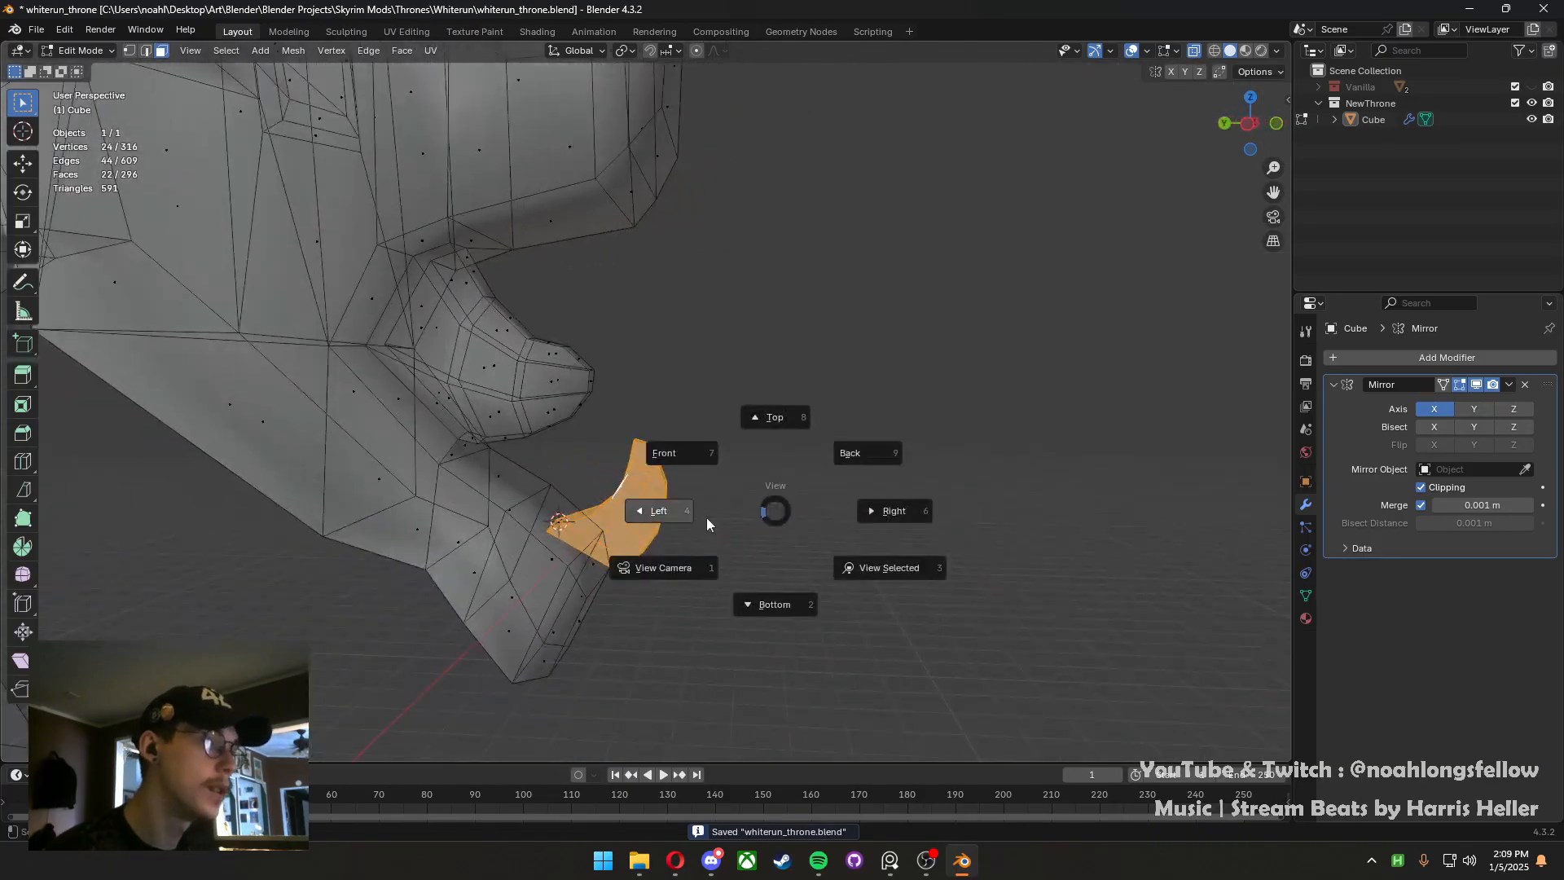
pyautogui.click(707, 524)
pyautogui.press('r')
pyautogui.click(817, 495)
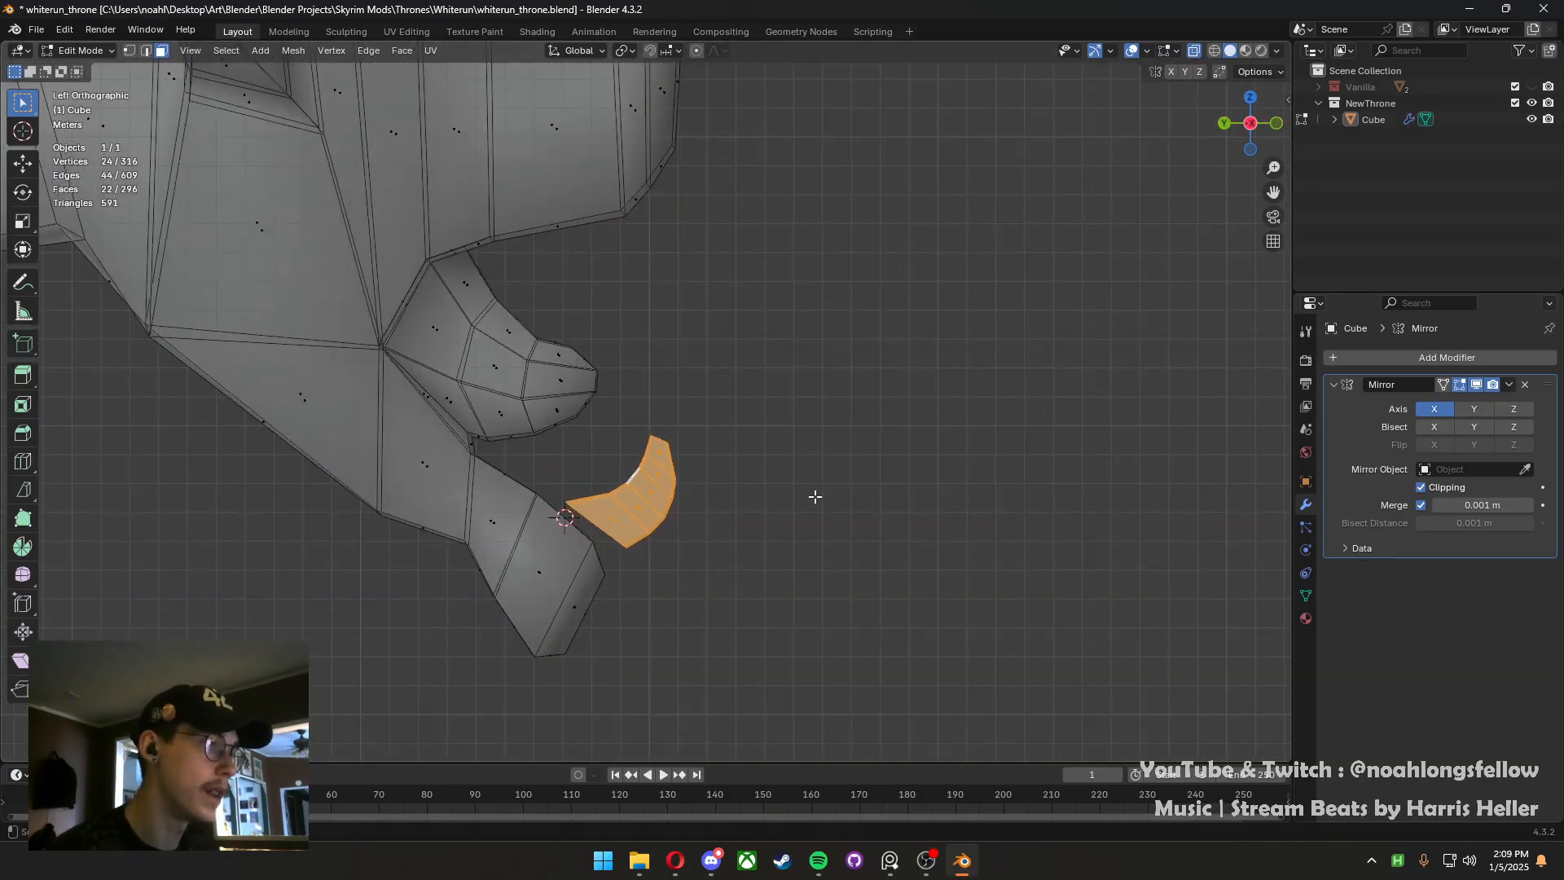
pyautogui.press('g')
pyautogui.click(770, 495)
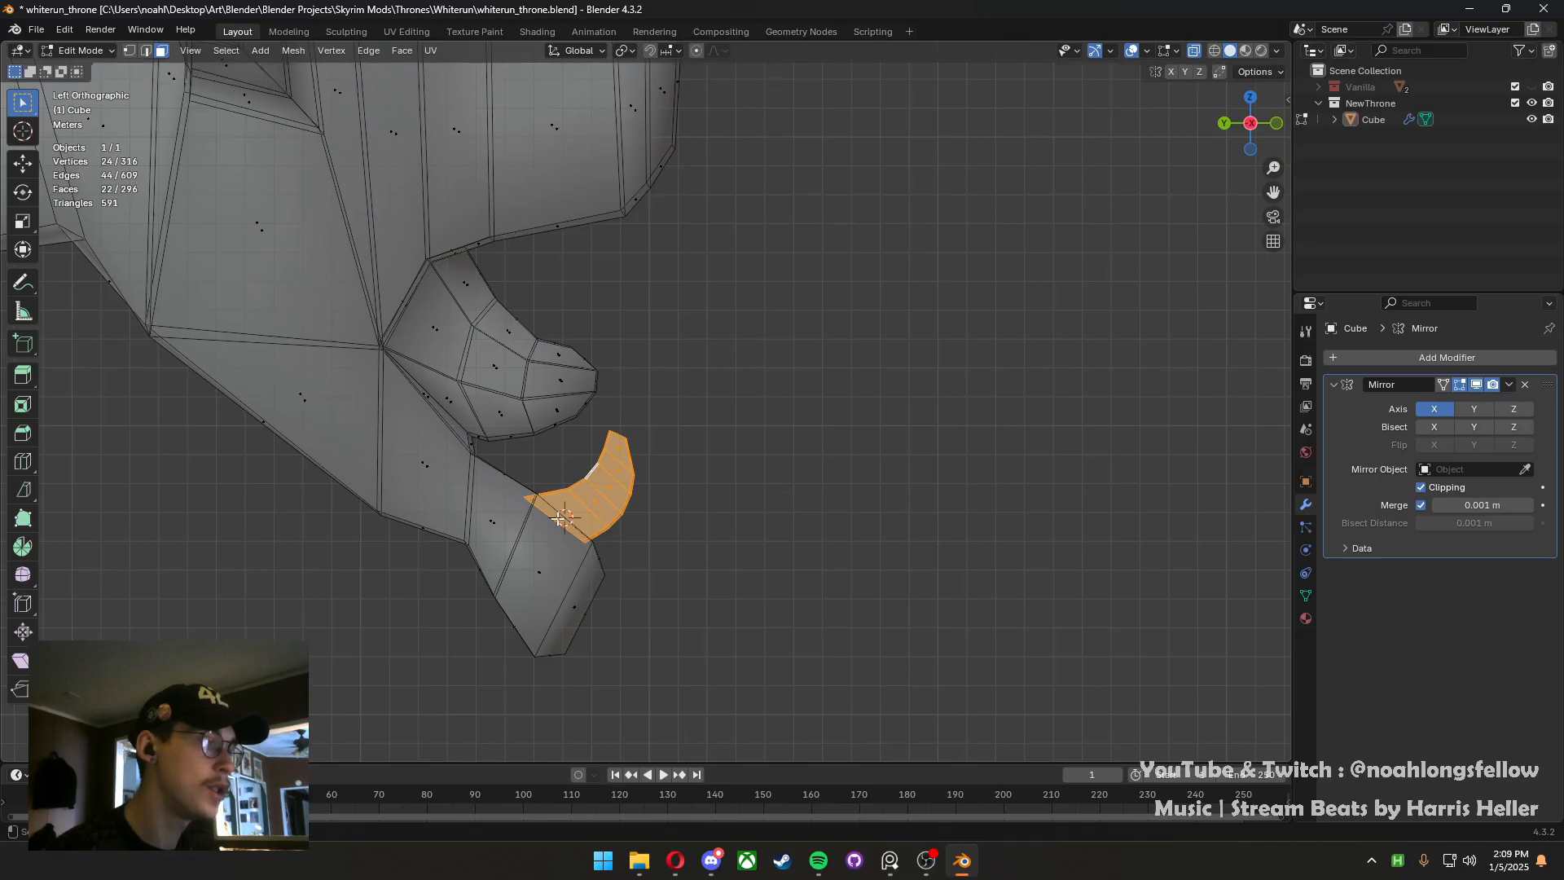
# Delete the fang's base face embedded in the jaw, reselect the linked fang faces and save the file
pyautogui.click(563, 518)
pyautogui.press('x')
pyautogui.click(481, 445)
pyautogui.moveTo(481, 445); pyautogui.dragTo(625, 564, button='middle')
pyautogui.click(568, 498)
pyautogui.hotkey('ctrl', 'l')
pyautogui.hotkey('ctrl', 's')
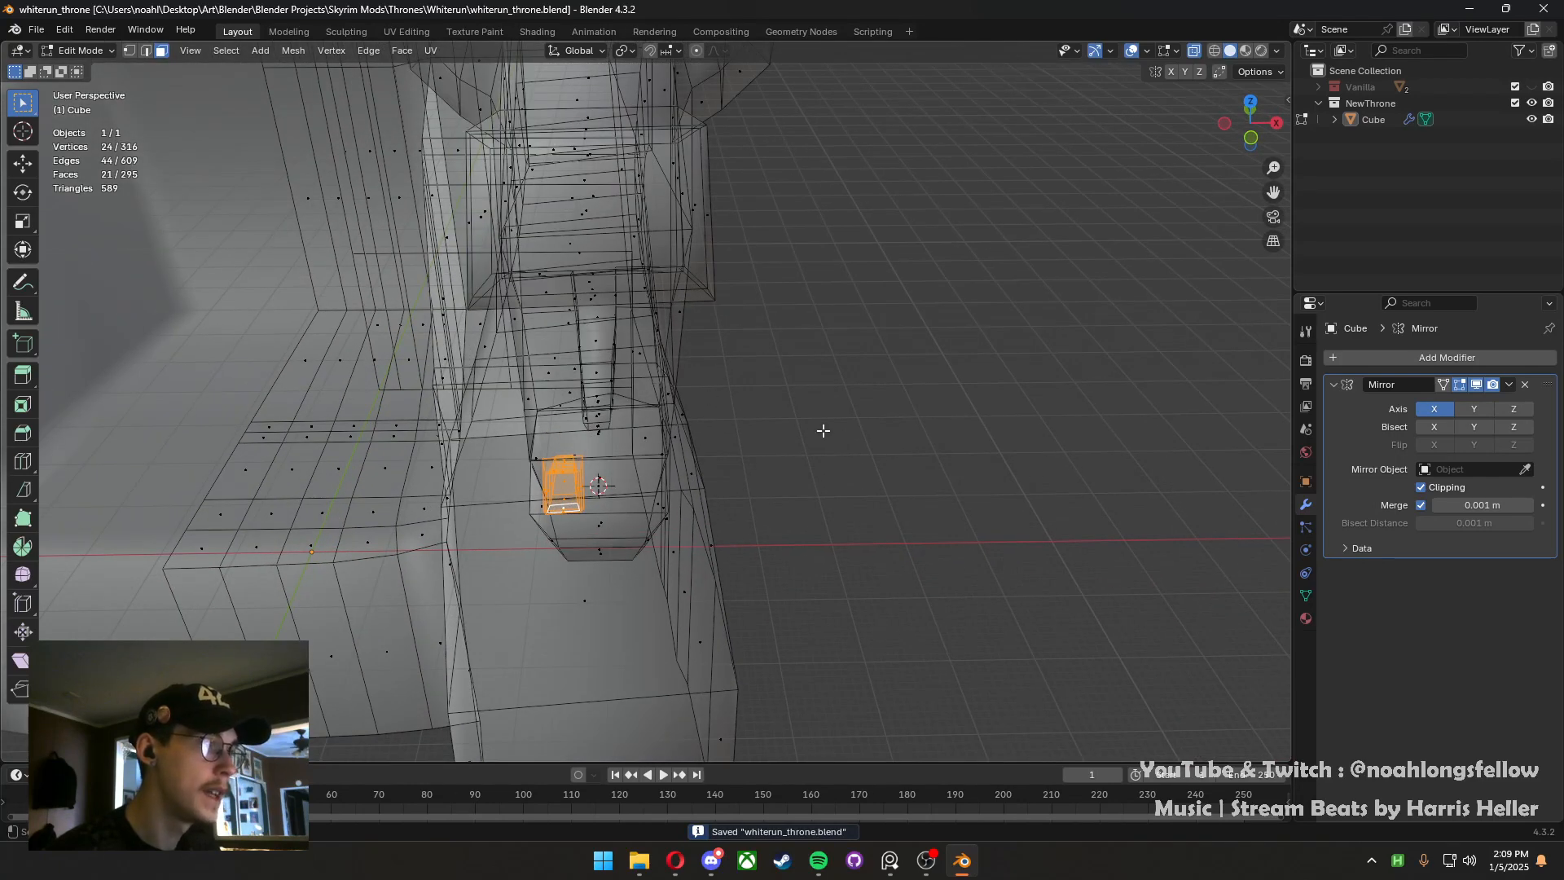
# Set the transform pivot point to 3D Cursor and turn off X-ray
pyautogui.click(625, 51)
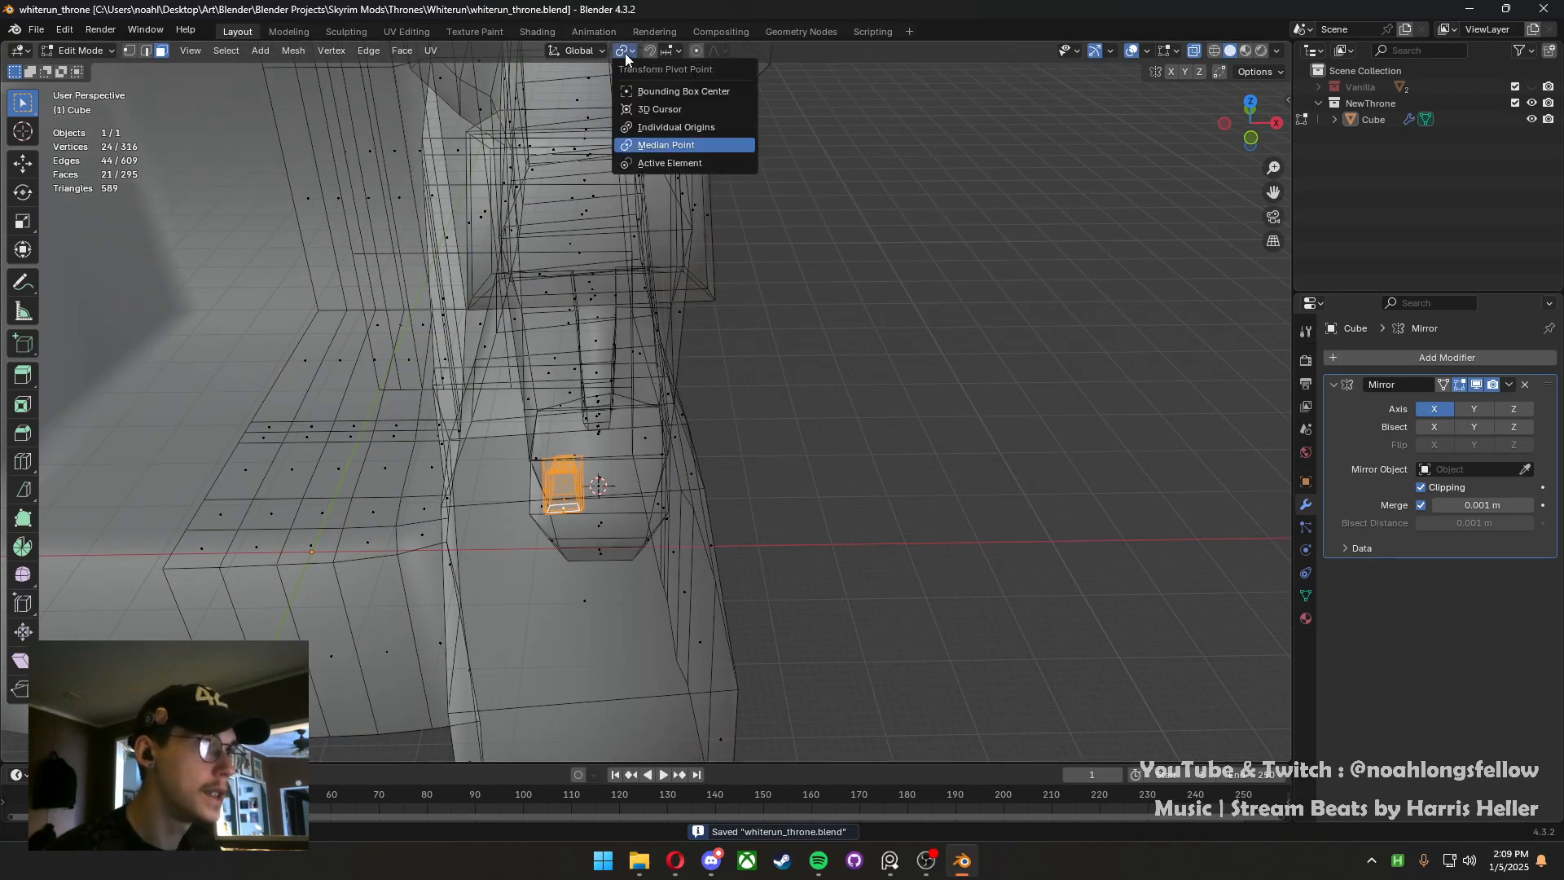
pyautogui.click(661, 109)
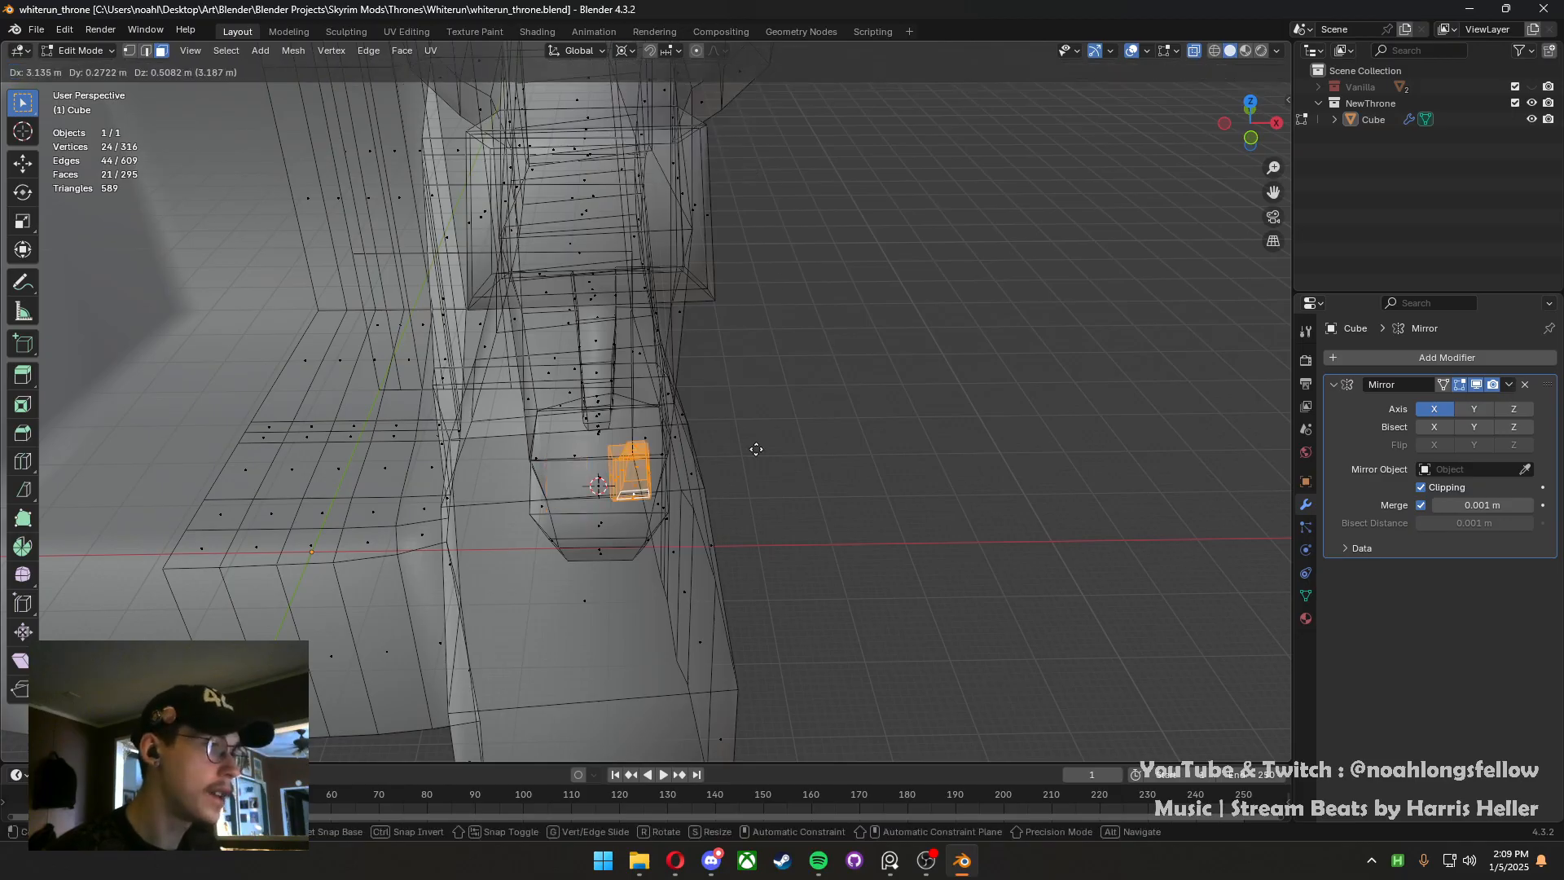
pyautogui.click(1193, 52)
# Move the fang along X toward the side of the lower jaw and adjust its height along Z
pyautogui.moveTo(623, 618); pyautogui.dragTo(591, 609, button='middle')
pyautogui.press('g')
pyautogui.press('x')
pyautogui.click(583, 512)
pyautogui.press('g')
pyautogui.press('z')
pyautogui.click(654, 582)
pyautogui.moveTo(618, 528); pyautogui.dragTo(597, 507, button='middle')
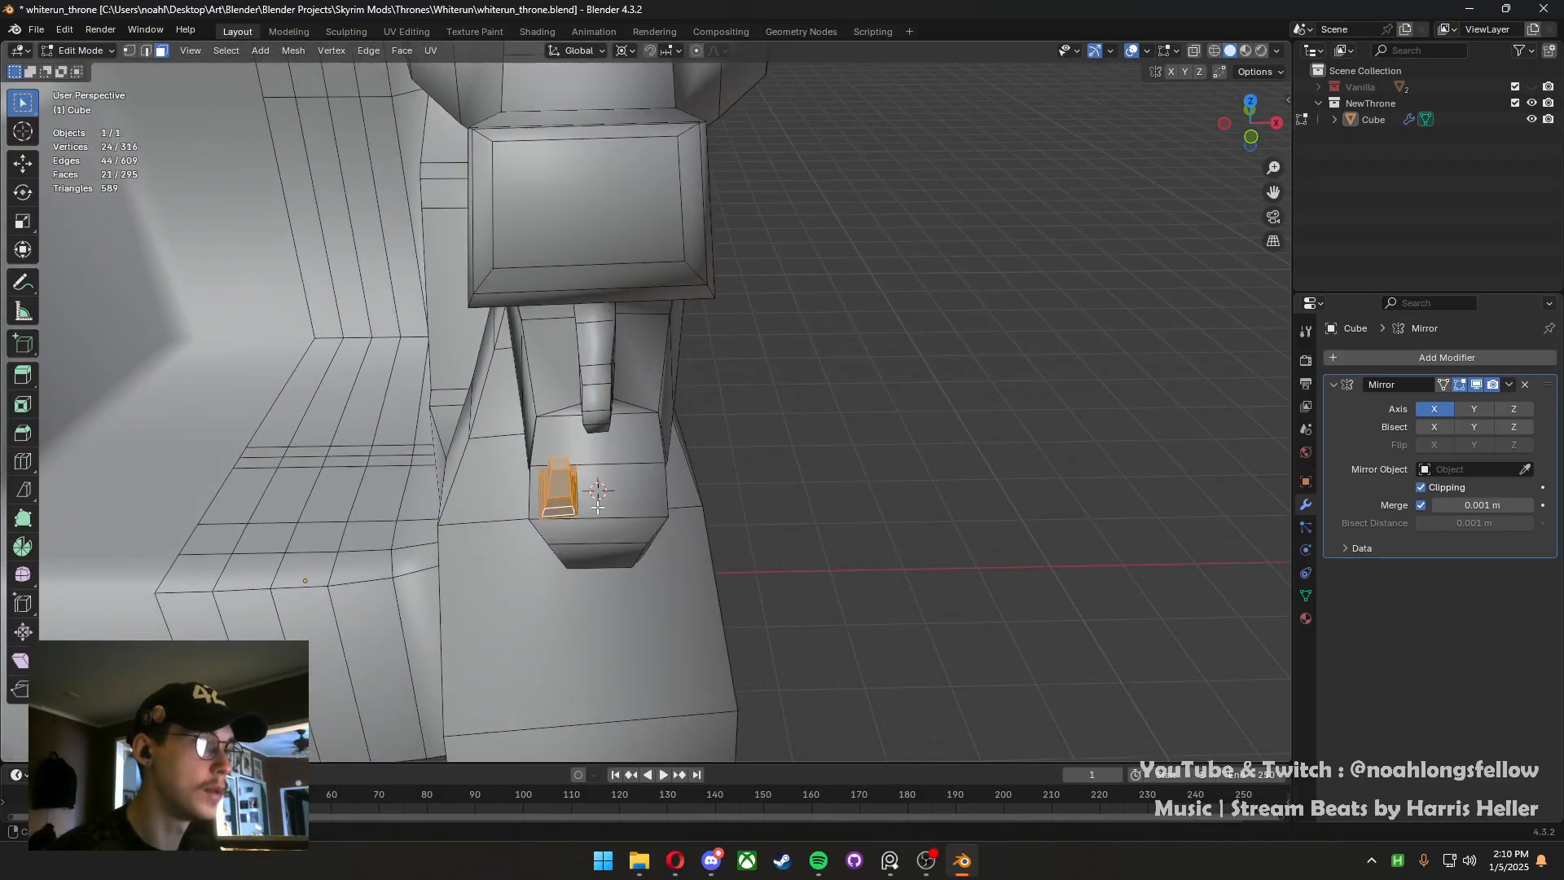
# Set the pivot point to Individual Origins and rotate the fang slightly so its tip leans inward
pyautogui.press('.')
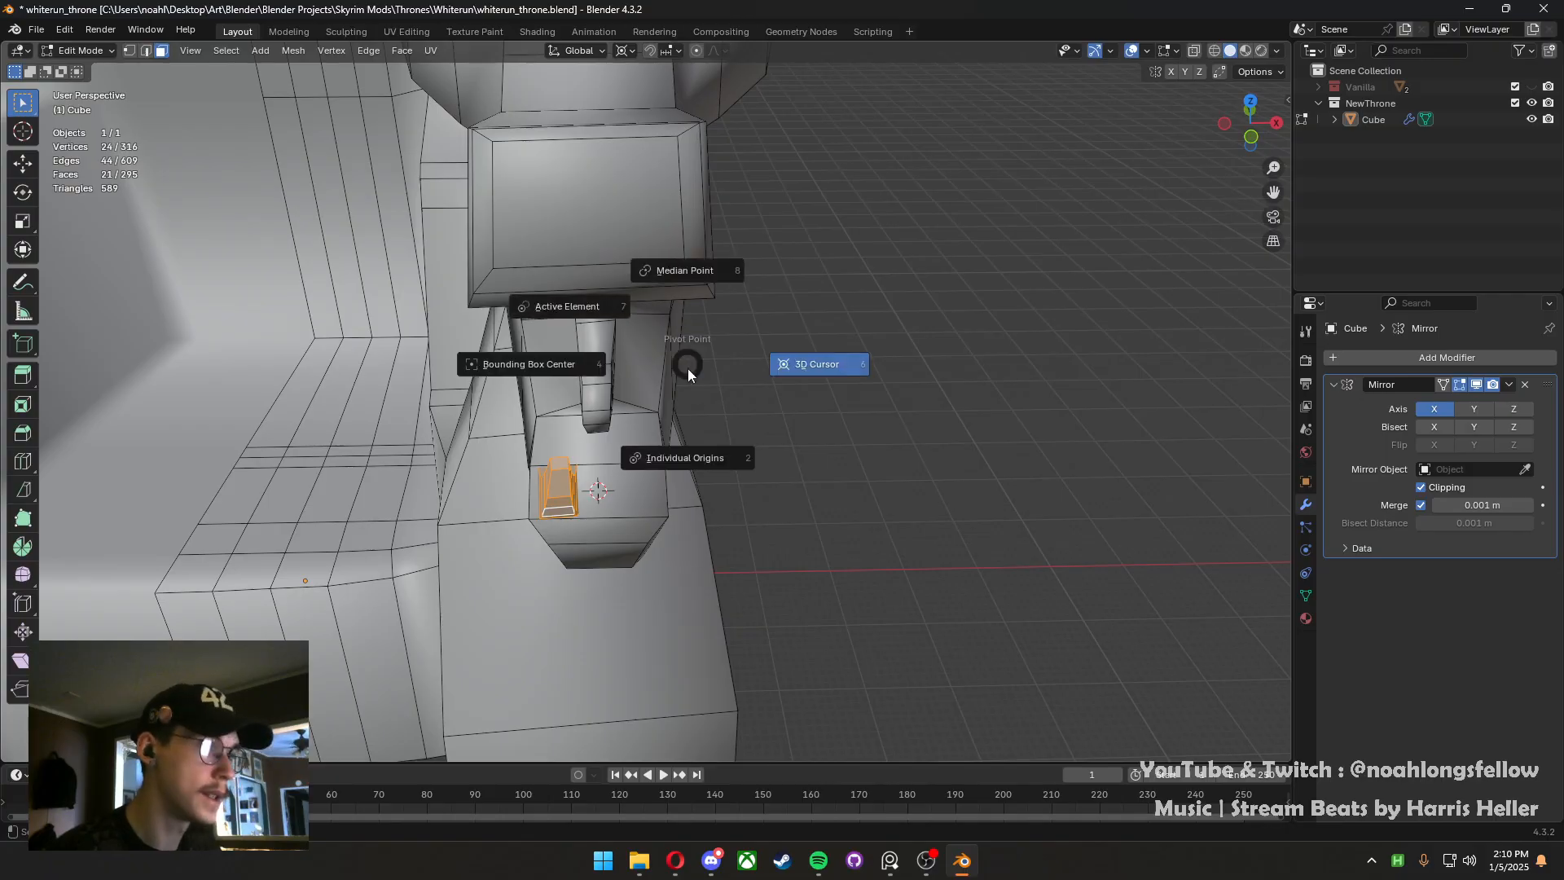
pyautogui.click(693, 429)
pyautogui.press('r')
pyautogui.press('r')
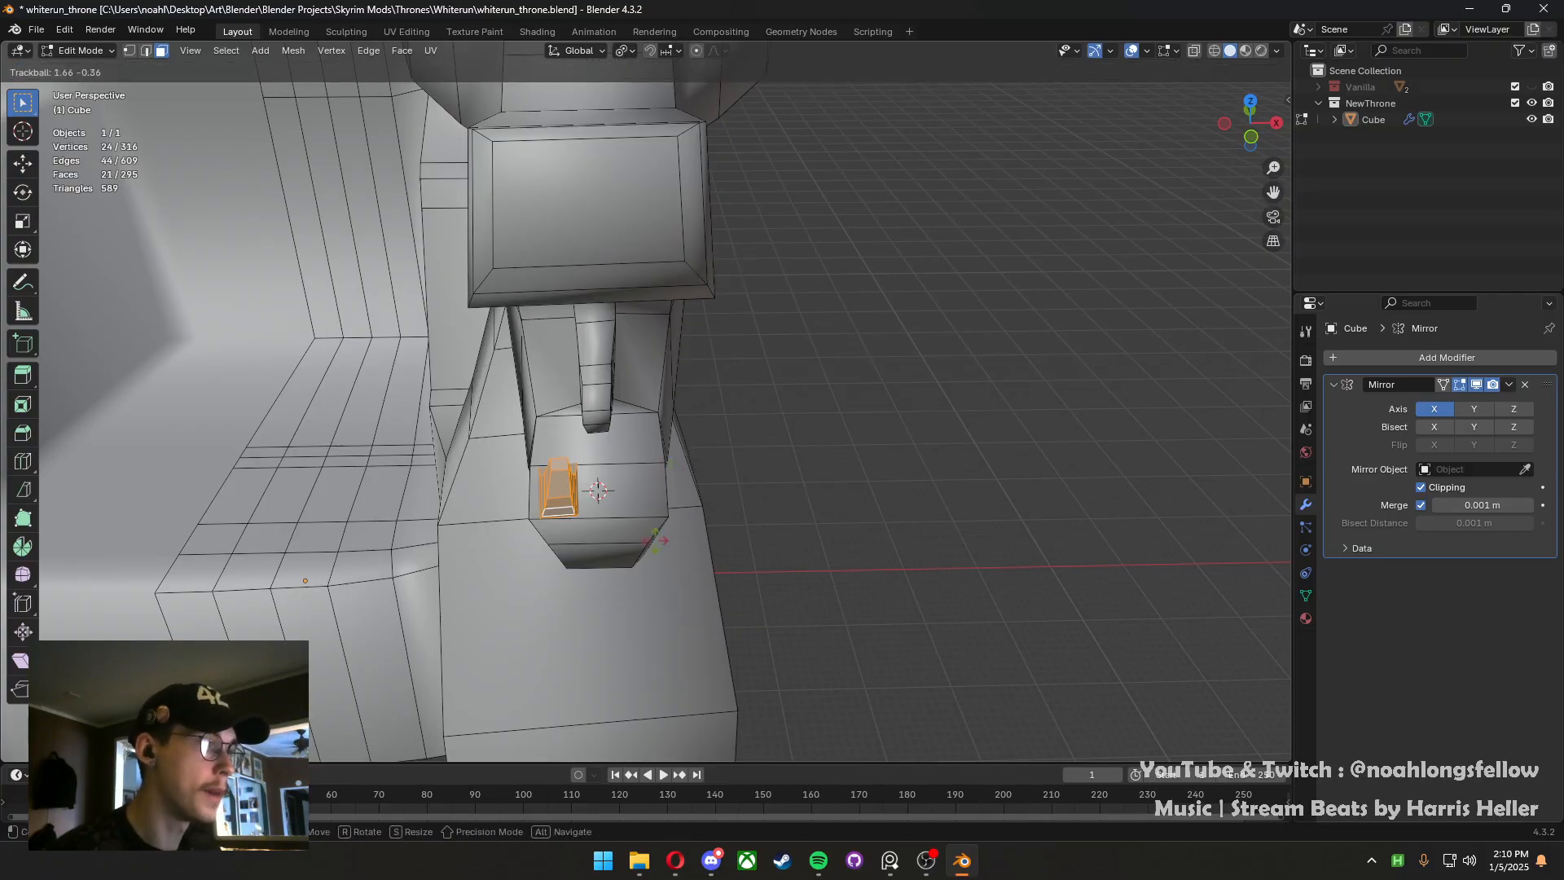
pyautogui.rightClick(605, 588)
pyautogui.press('r')
pyautogui.click(686, 545)
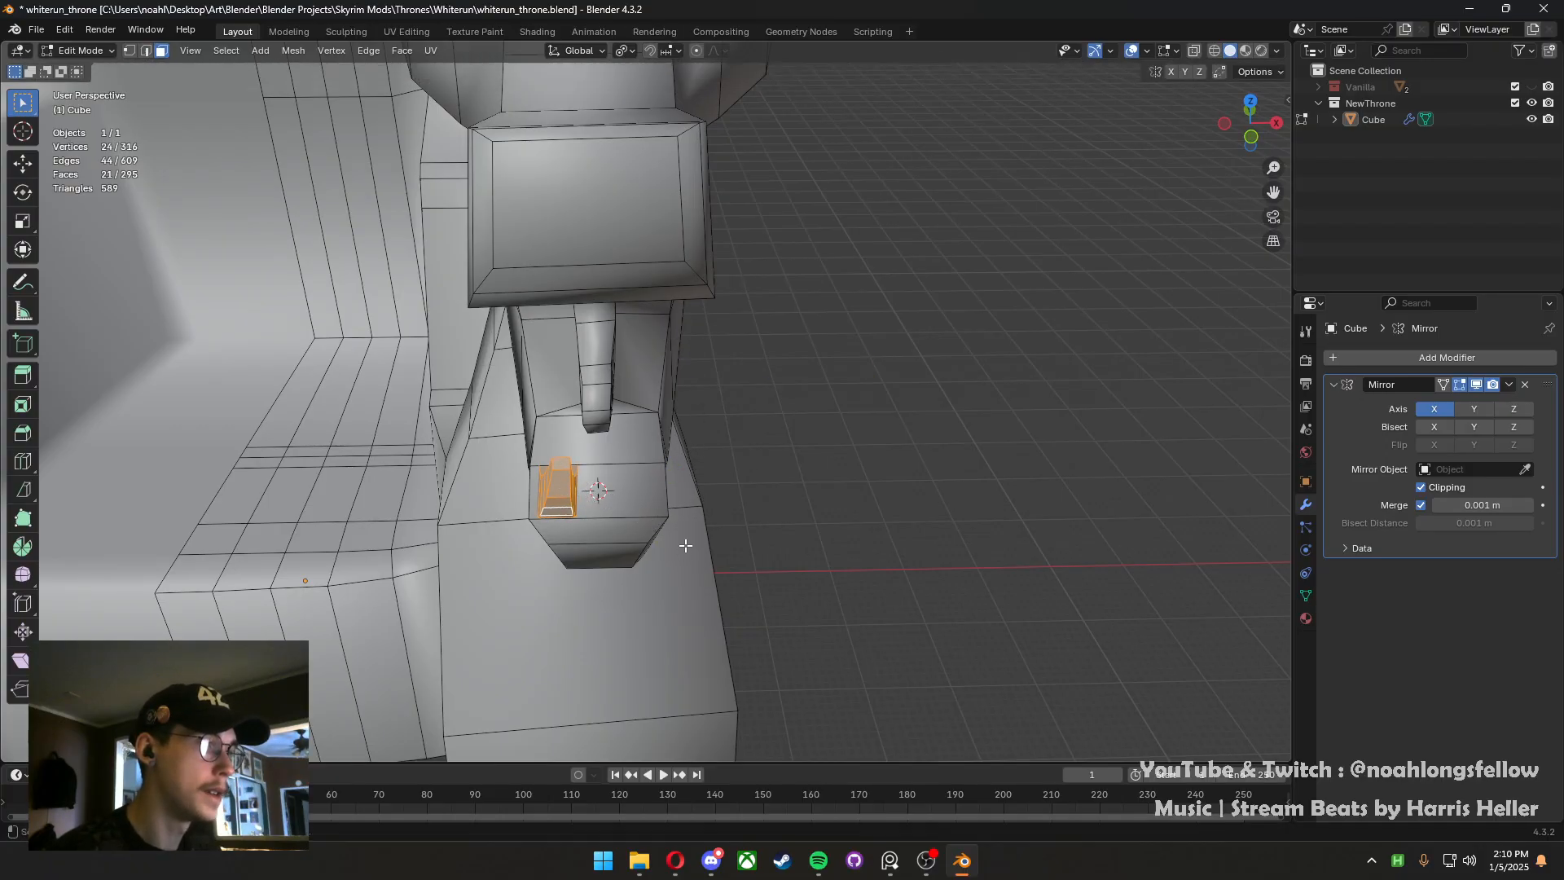
# Set the pivot point to 3D Cursor, duplicate the lower fang in place and scale the copy by -1
pyautogui.moveTo(686, 546); pyautogui.dragTo(720, 94, button='middle')
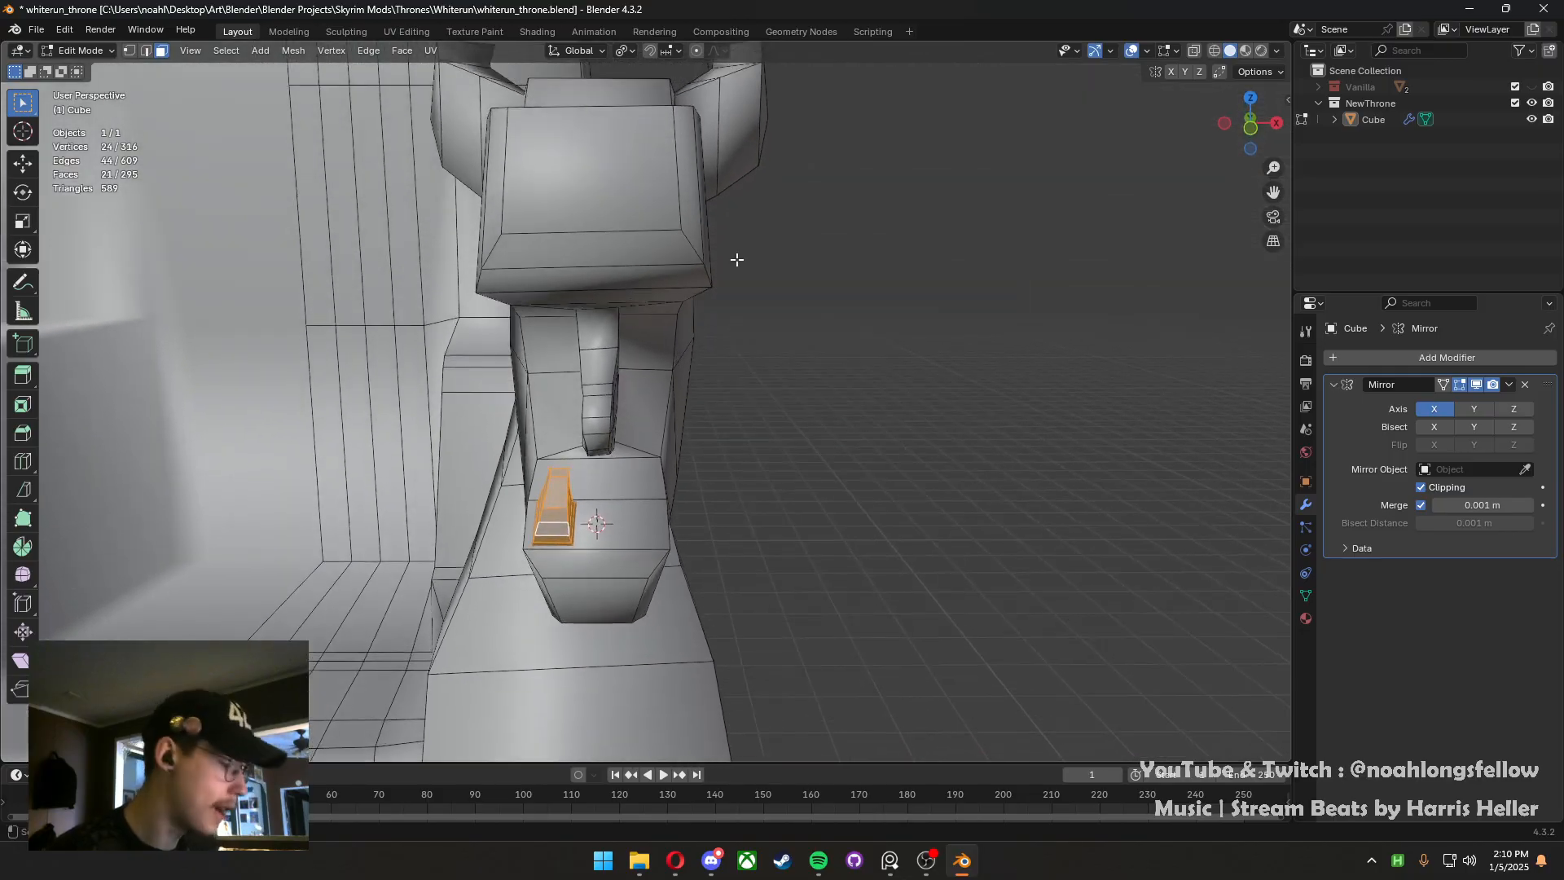
pyautogui.press('.')
pyautogui.click(877, 284)
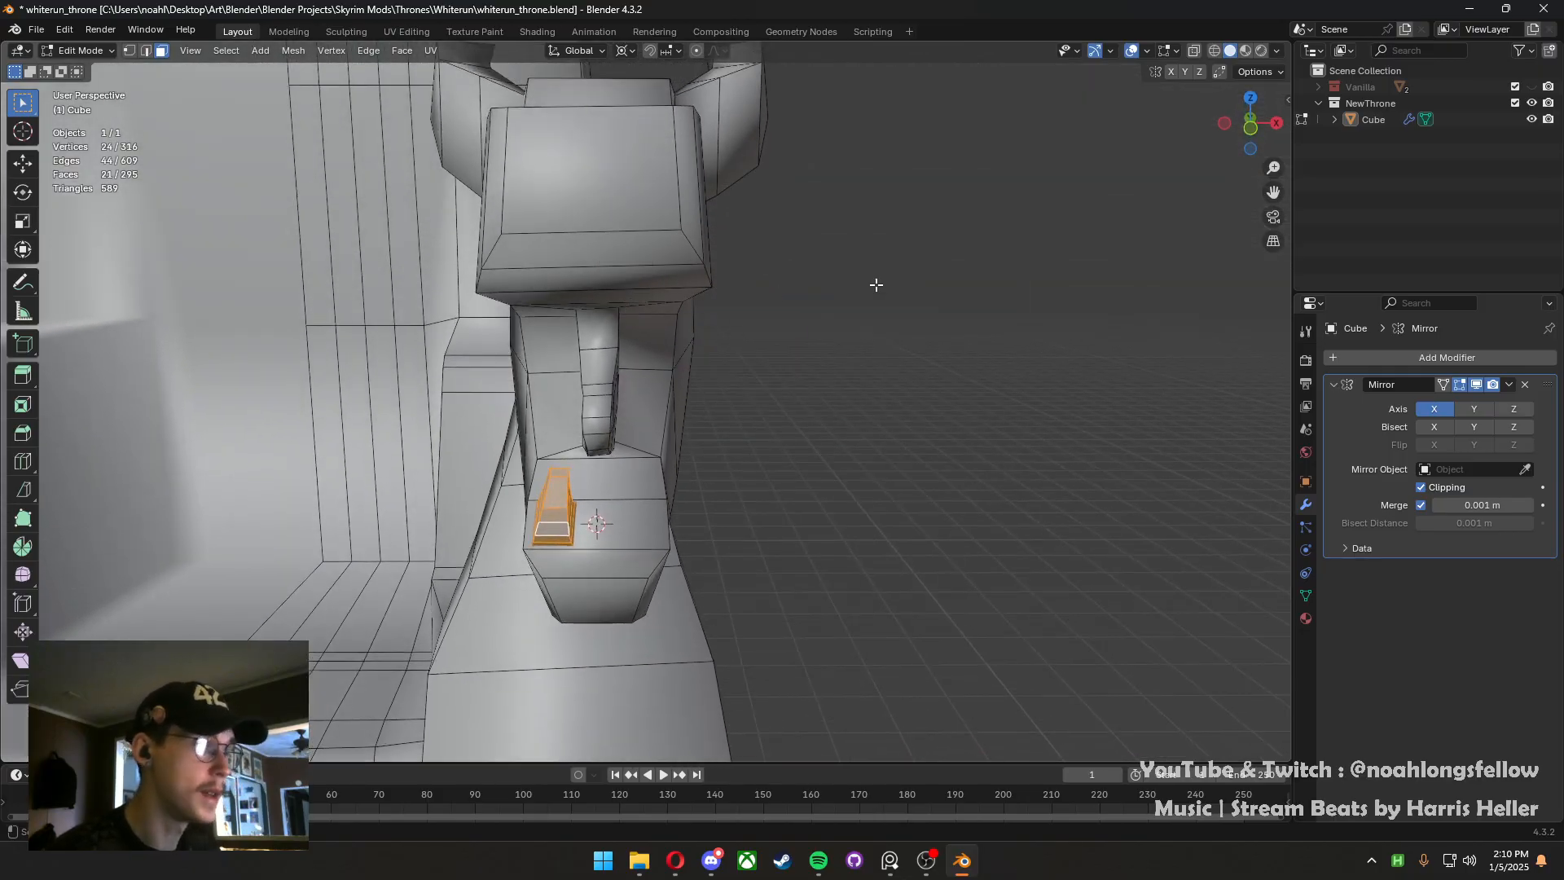
pyautogui.hotkey('shift', 'd')
pyautogui.rightClick(775, 432)
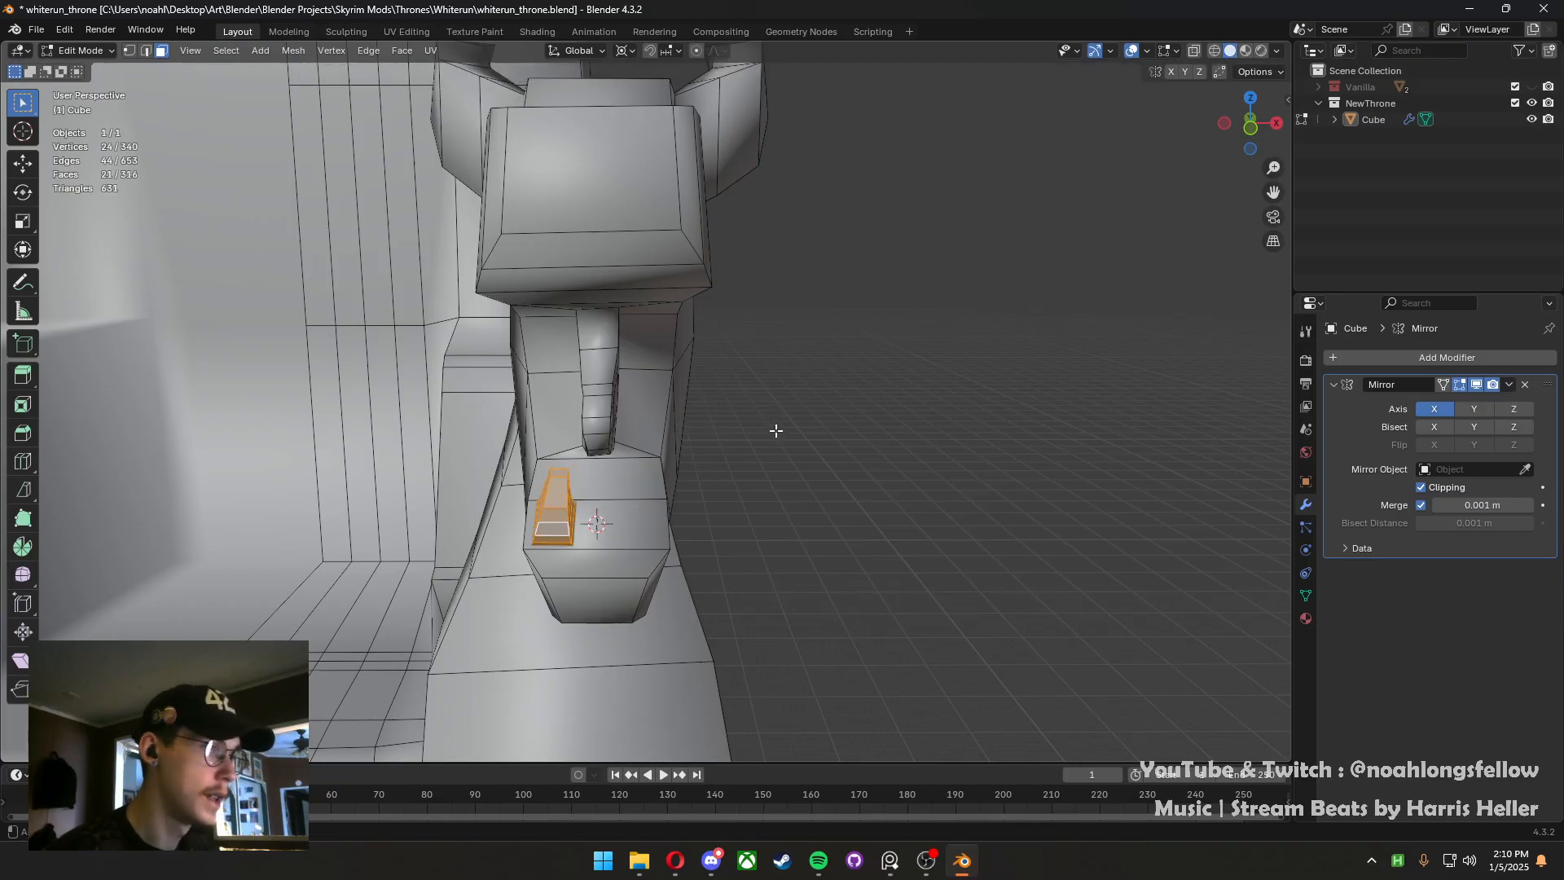
pyautogui.write('s-1')
pyautogui.press('Return')
pyautogui.write('rx')
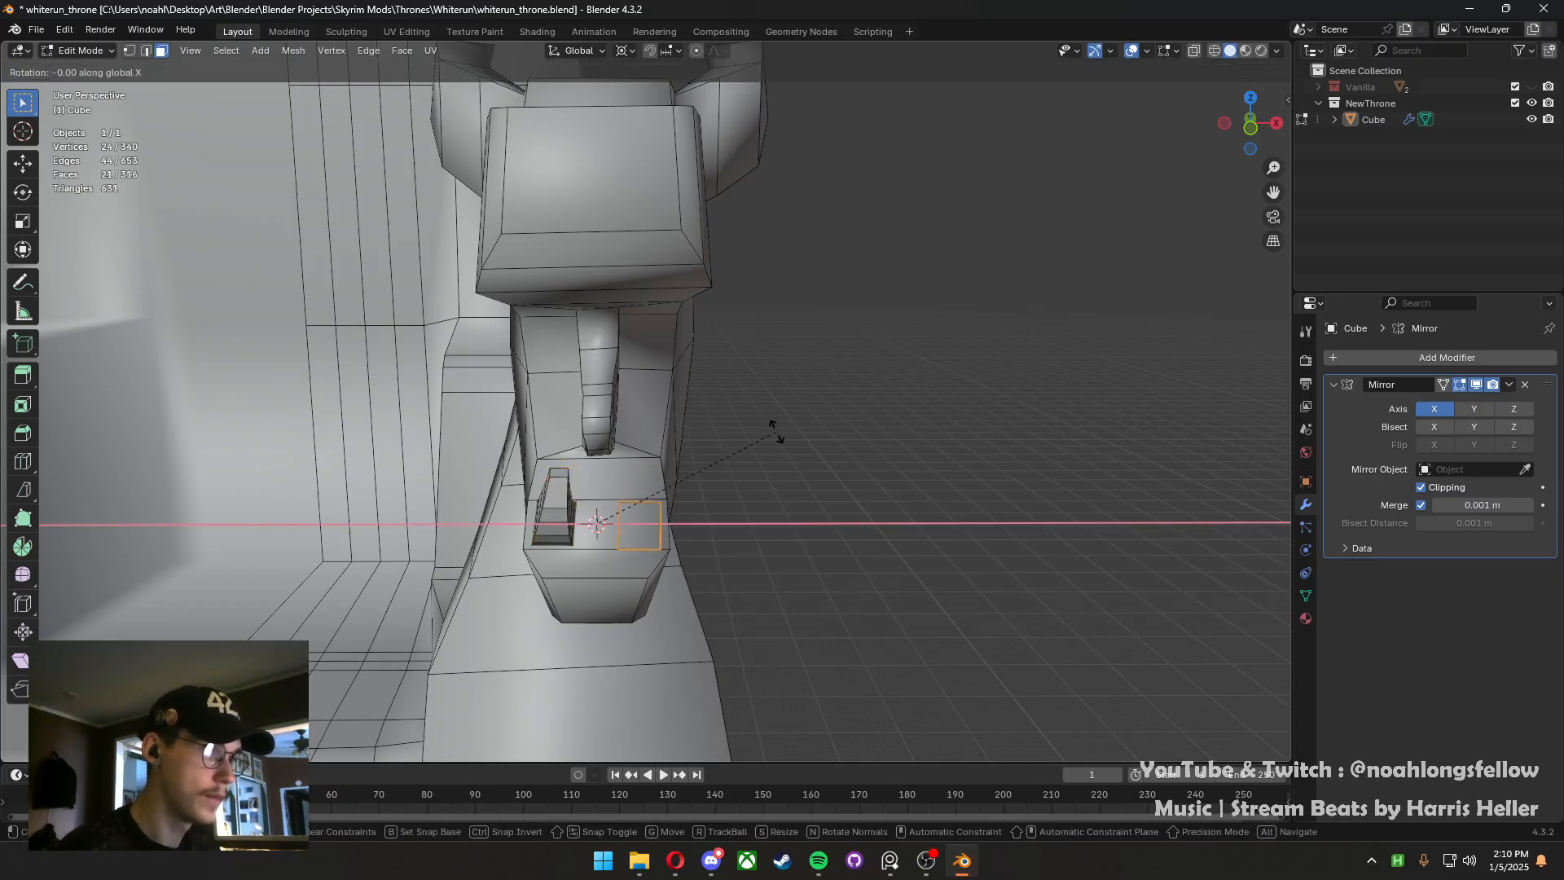
pyautogui.write('180')
pyautogui.press('Return')
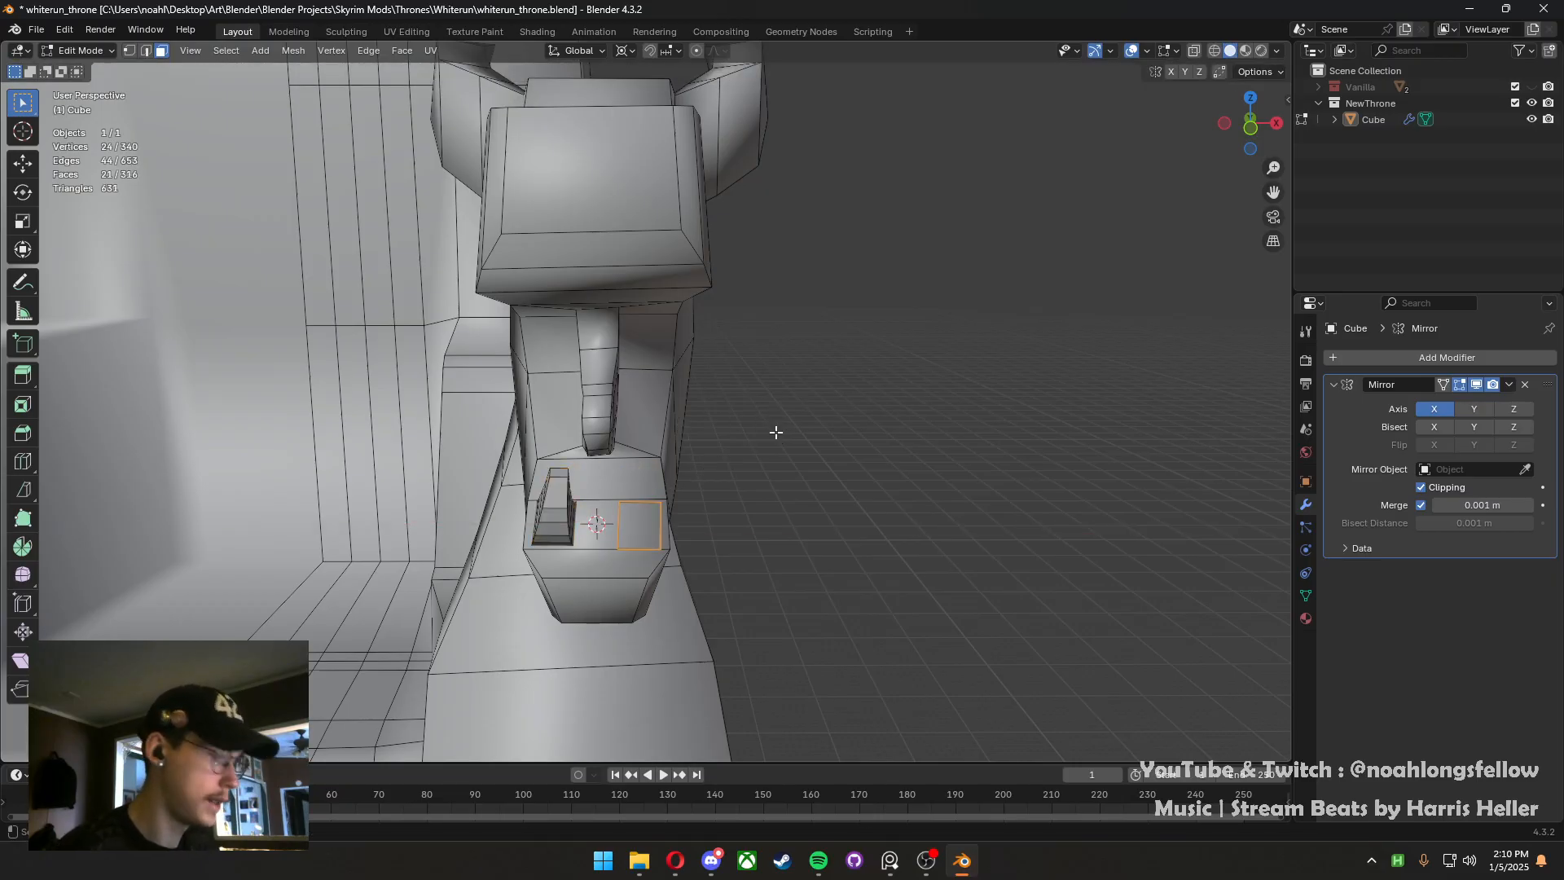
pyautogui.write('rz')
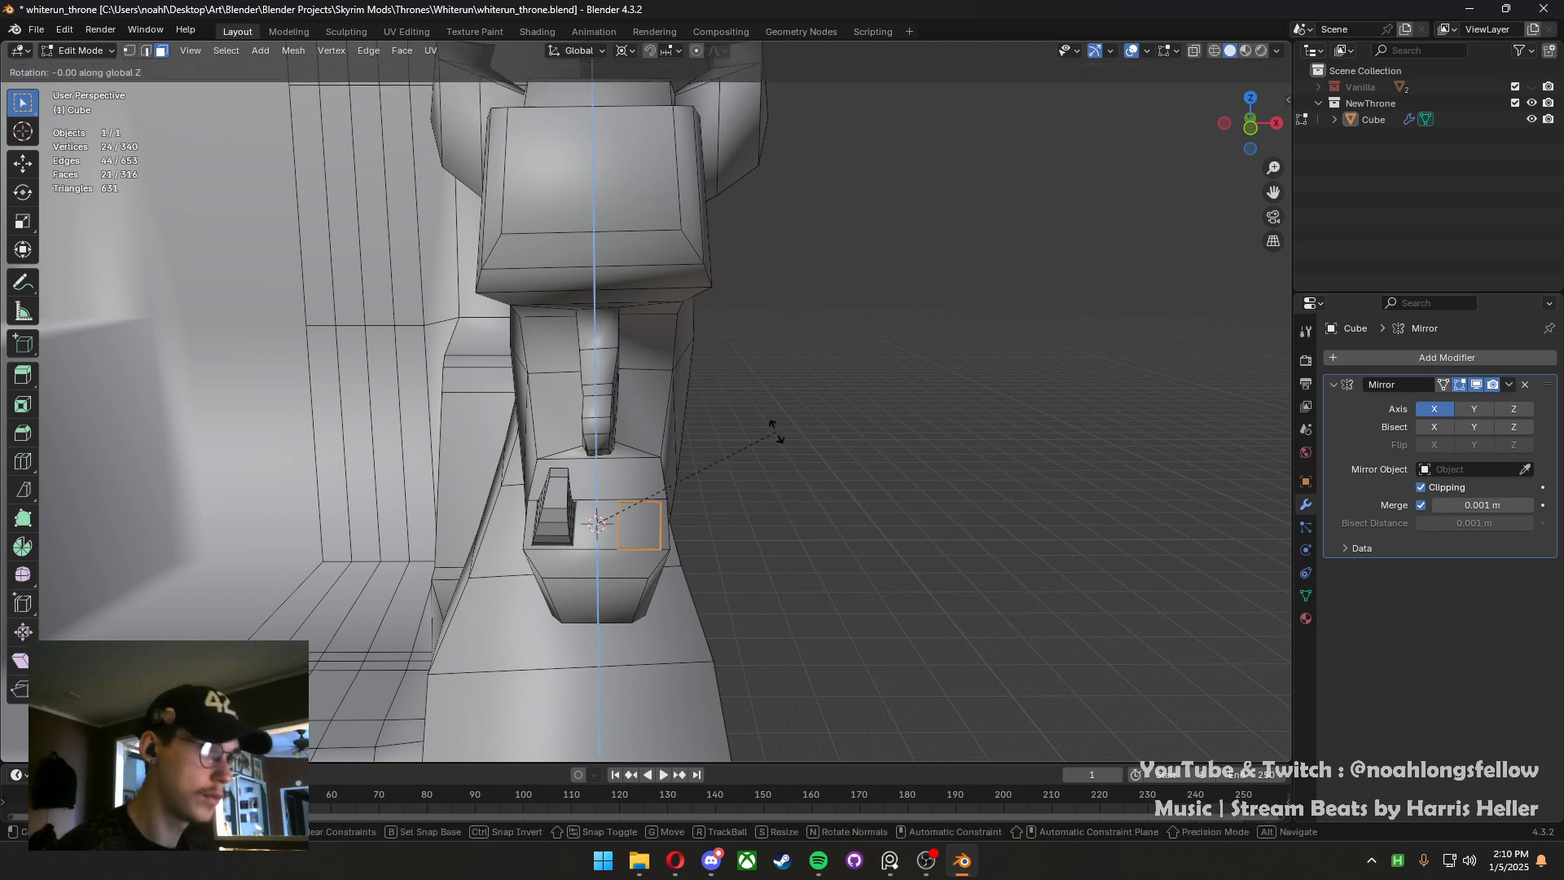
pyautogui.write('180')
pyautogui.press('Escape')
# Rotate the copied fang 180° around X so it stands upright opposite the original, and save the file
pyautogui.write('rx')
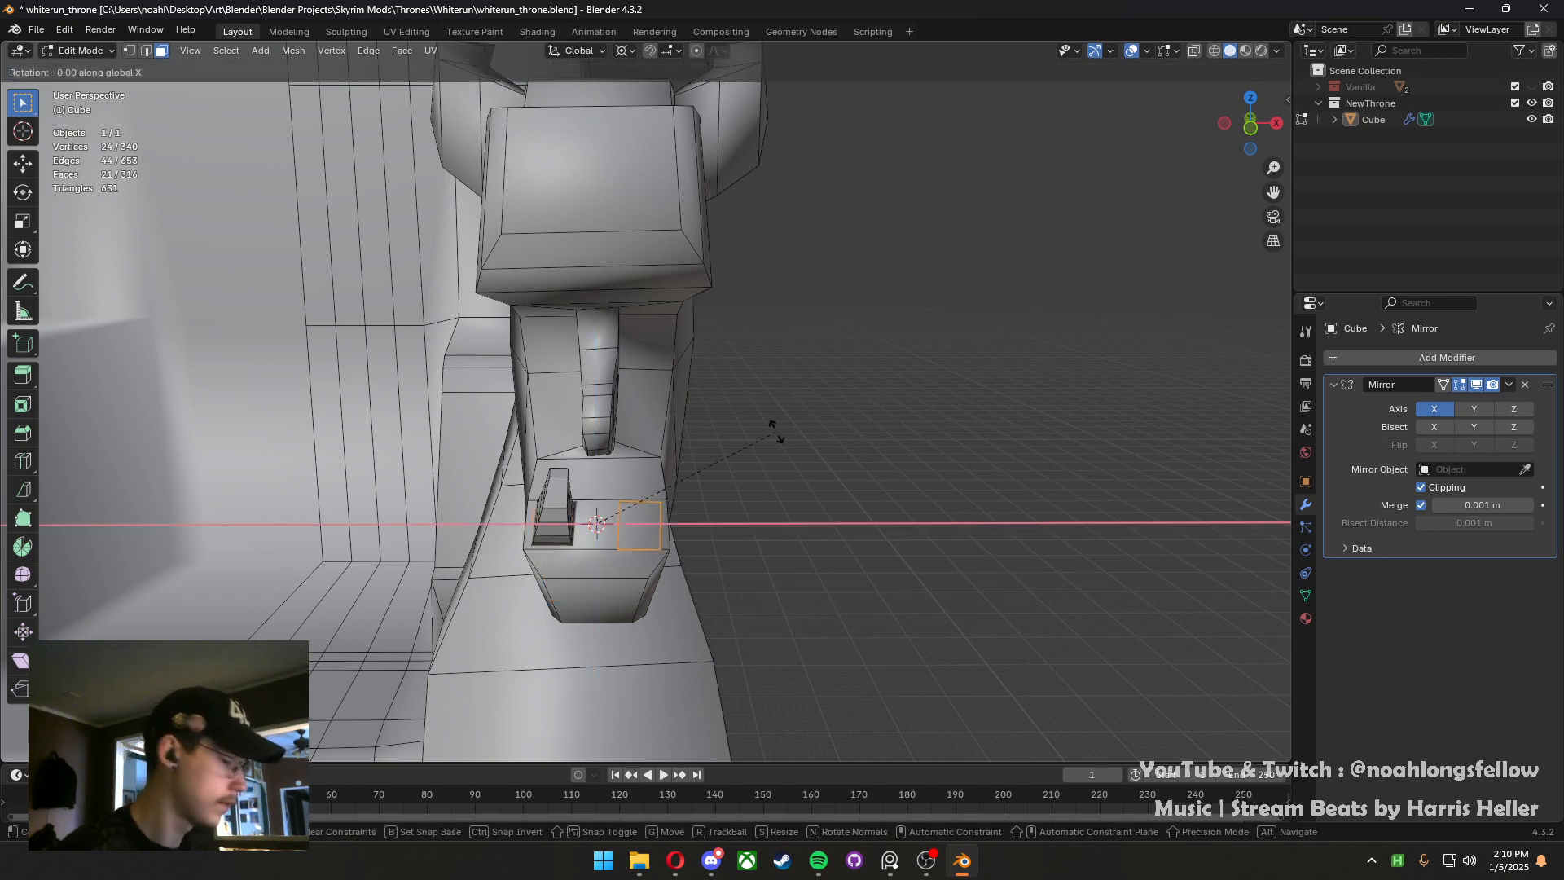
pyautogui.write('180')
pyautogui.press('Return')
pyautogui.hotkey('ctrl', 's')
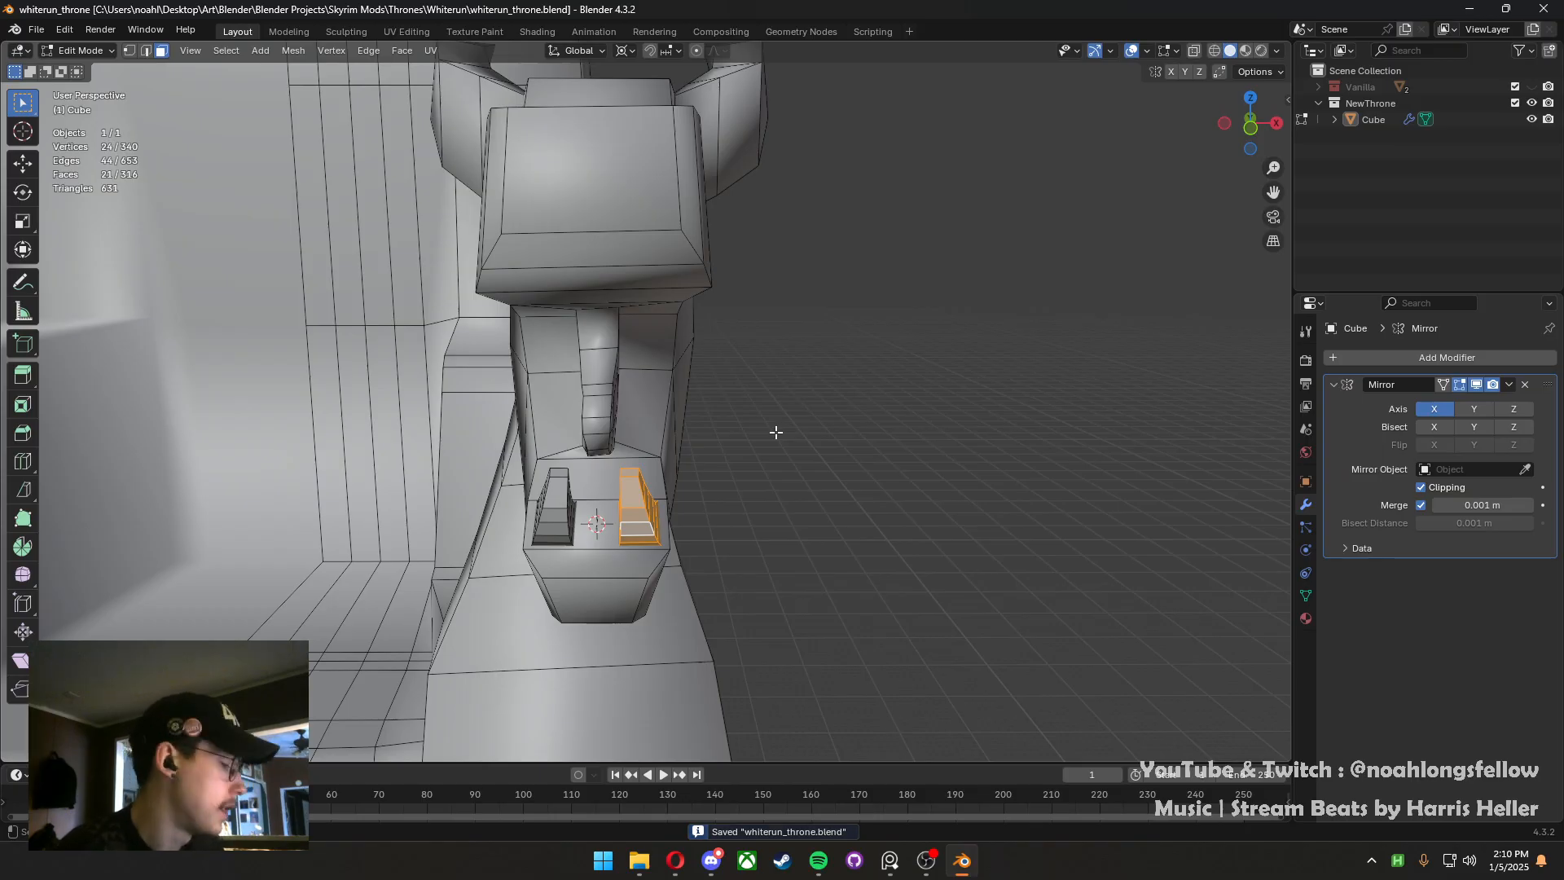
# Recalculate the mirrored fang's normals to face outward and clear the selection
pyautogui.hotkey('ctrl', 'n')
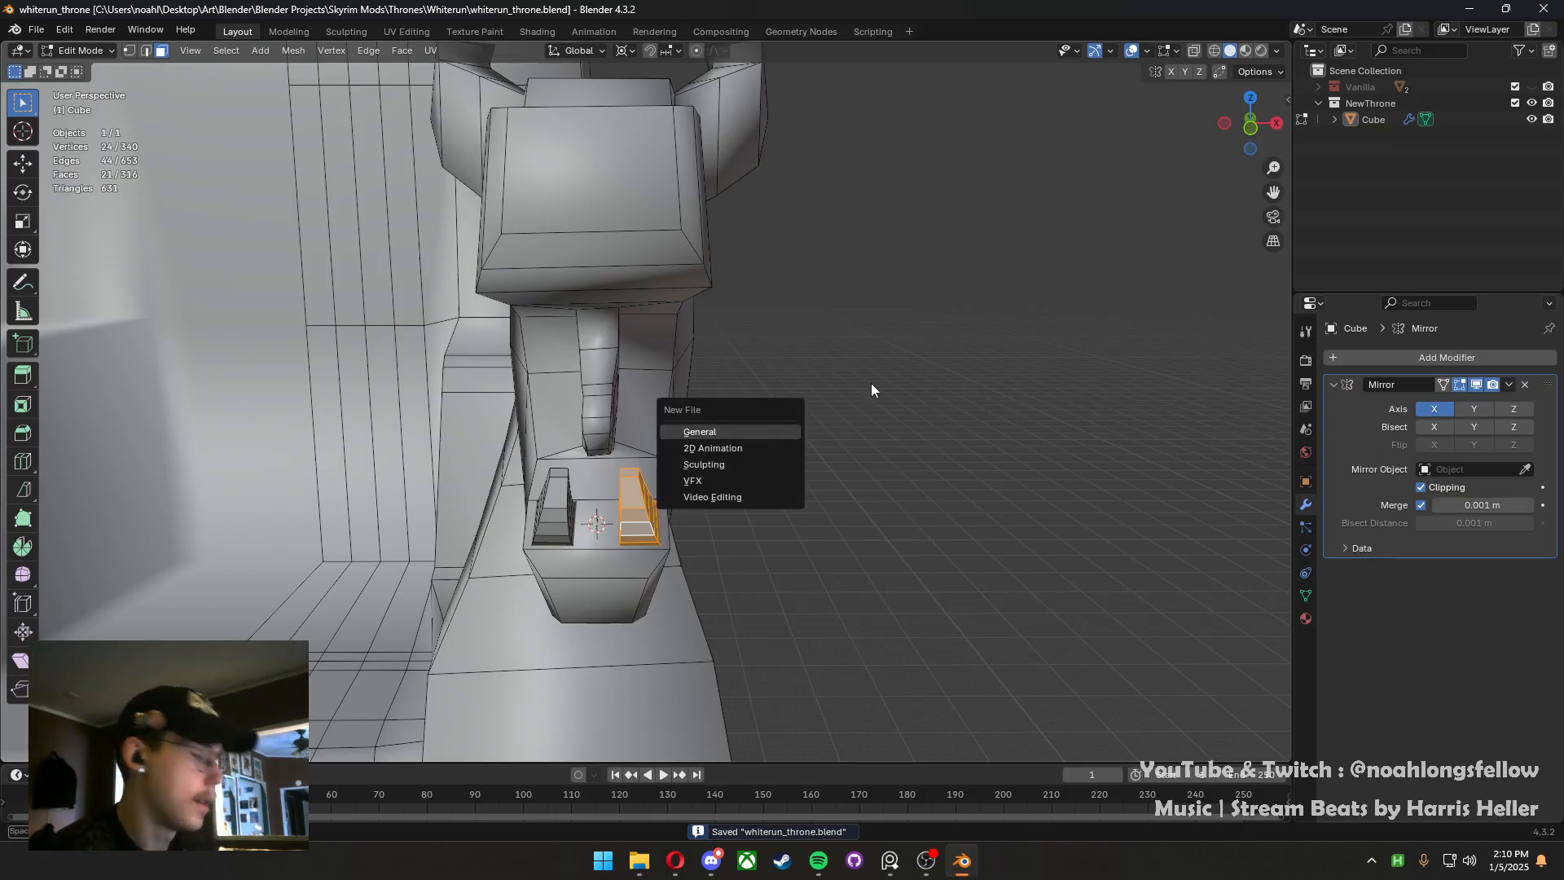
pyautogui.hotkey('shift', 'n')
pyautogui.moveTo(716, 453); pyautogui.dragTo(649, 561, button='middle')
pyautogui.click(716, 477)
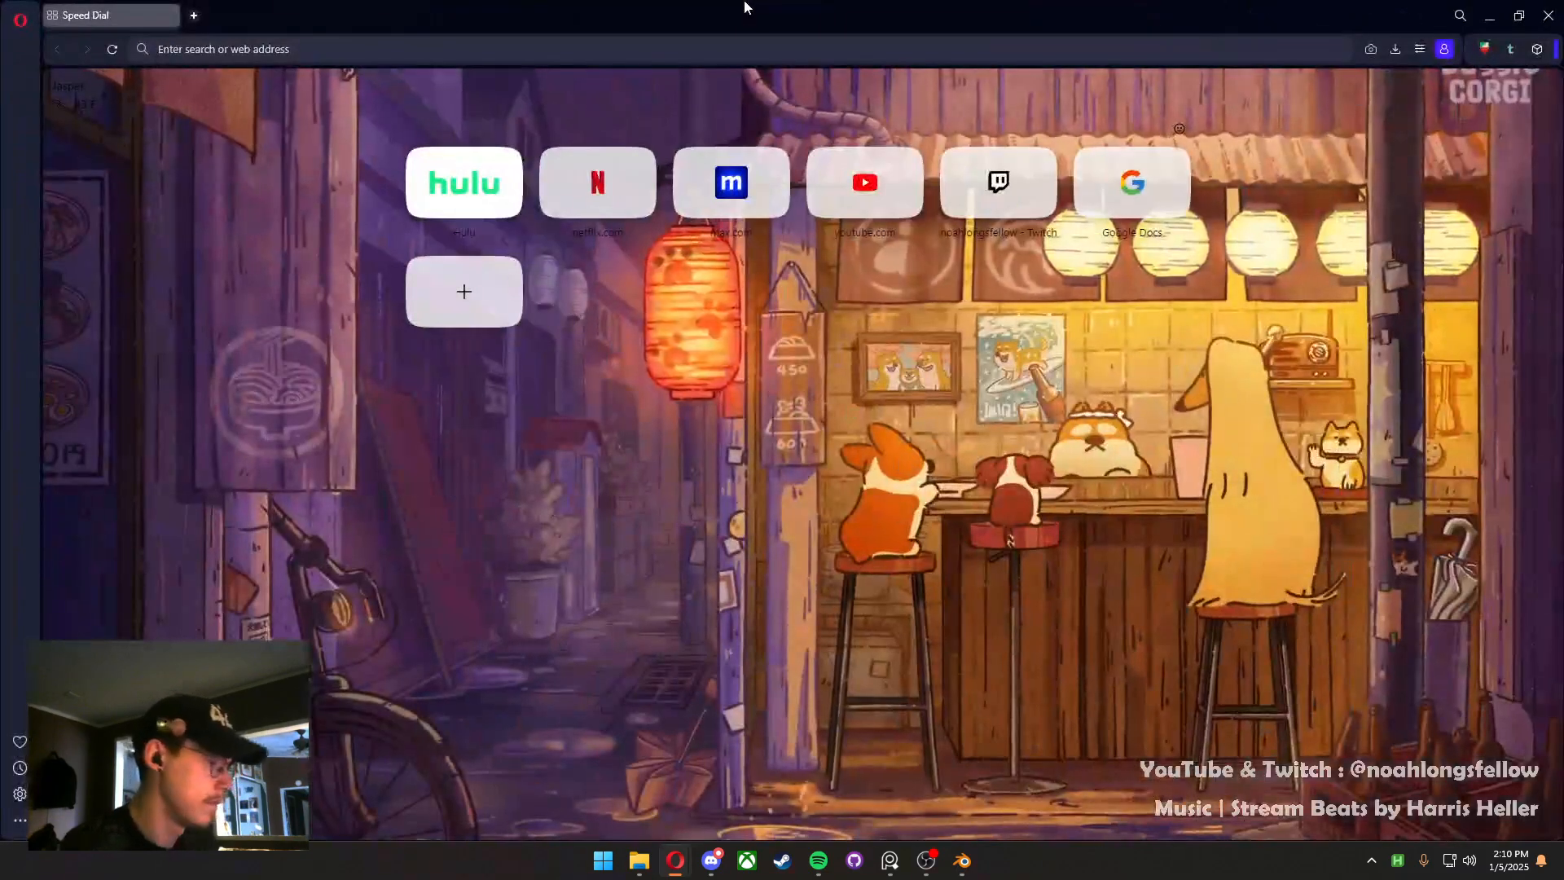
# Switch to the web browser, search for "office andy", preview an image result and return to Blender
pyautogui.write('office andy')
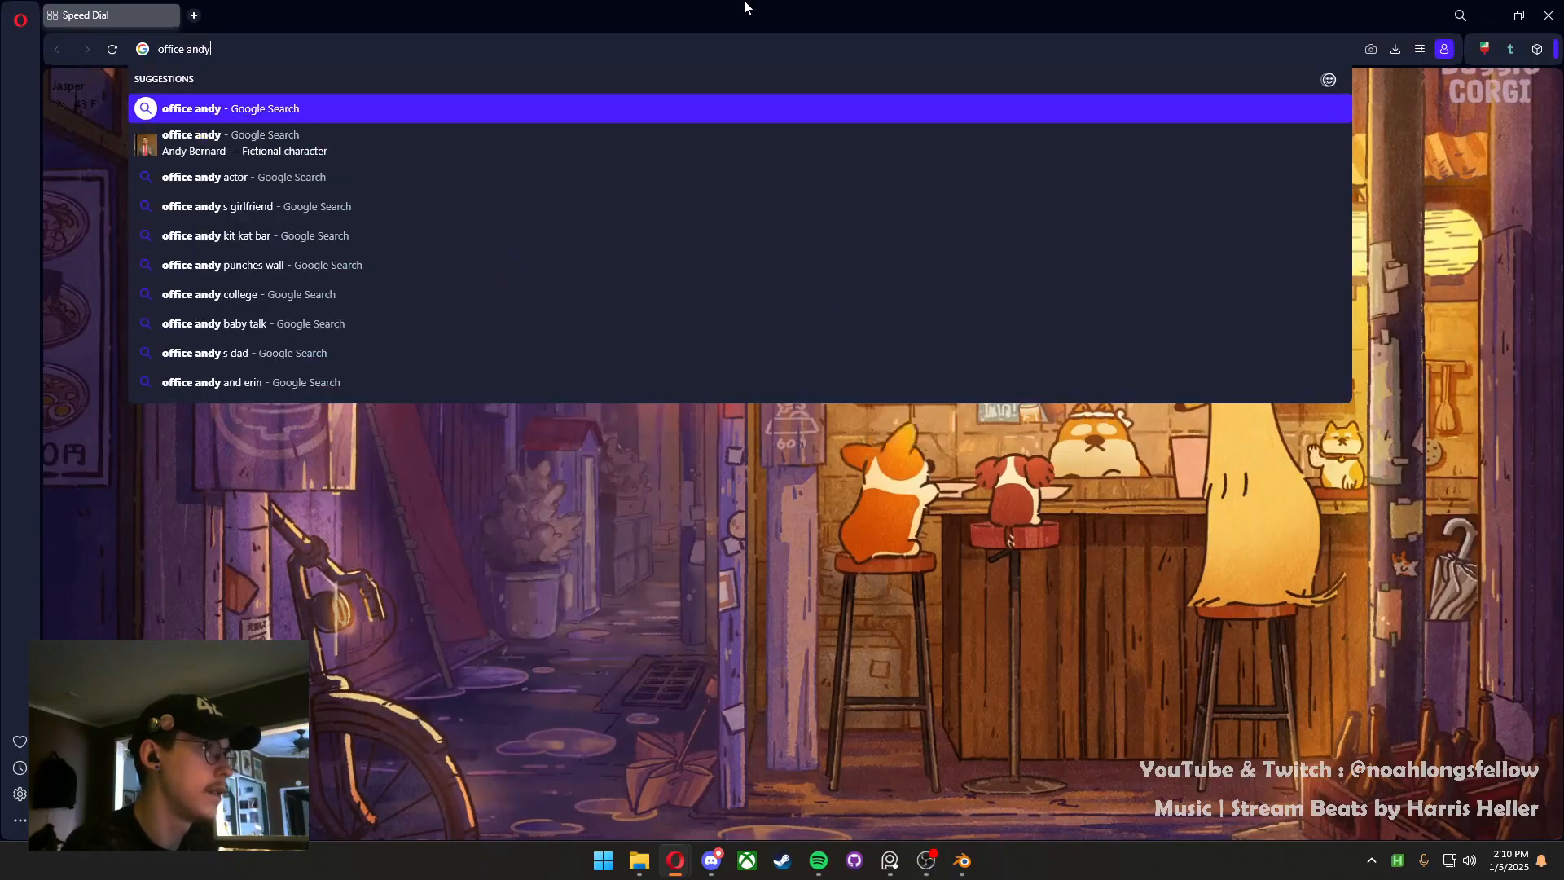
pyautogui.press('Return')
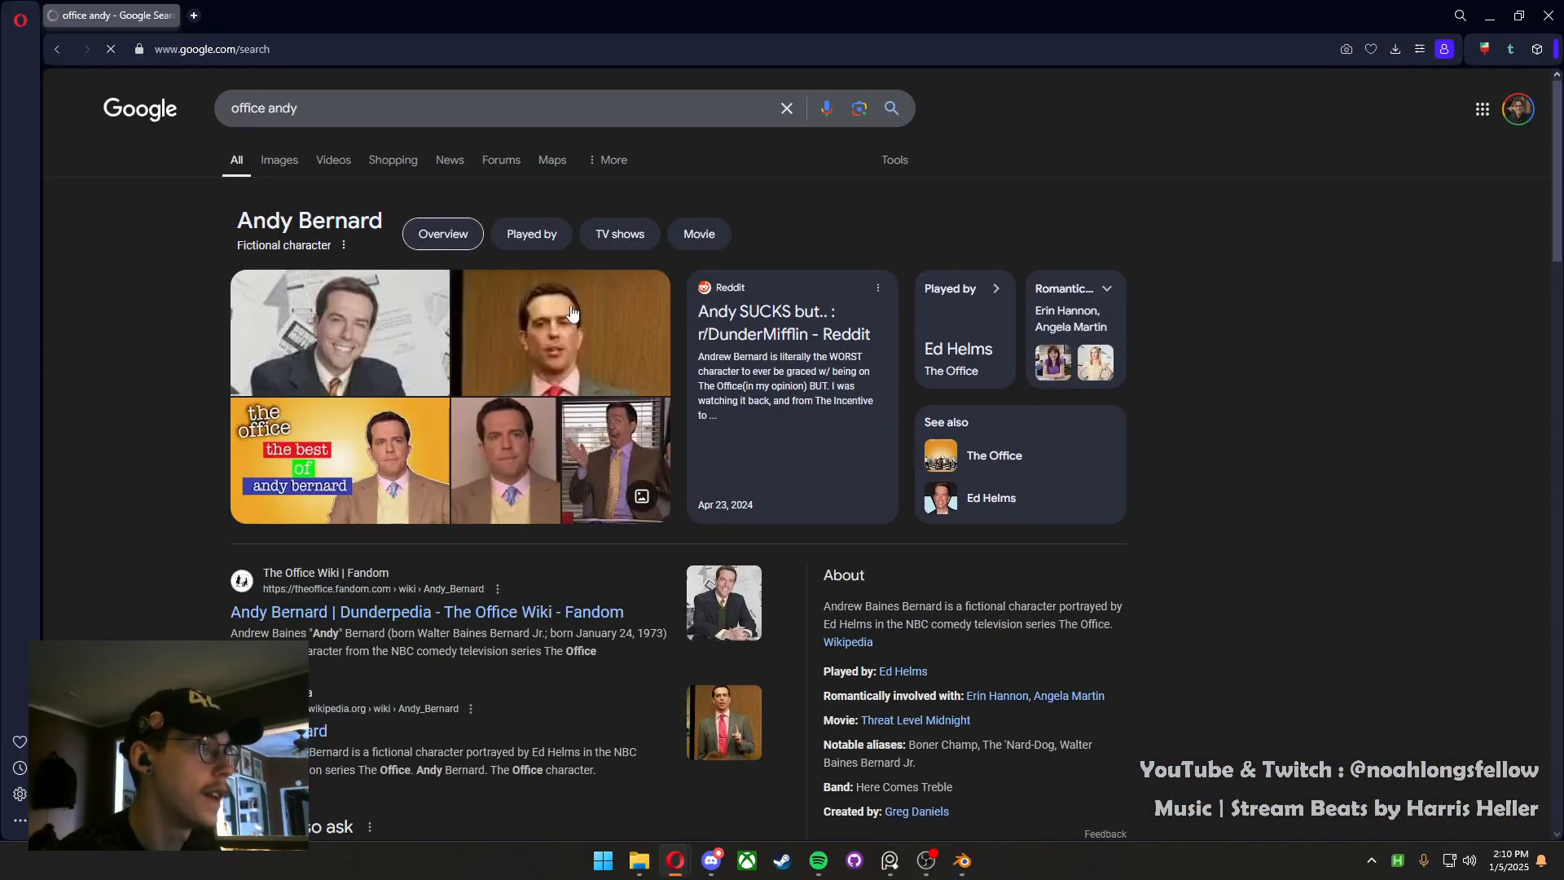
pyautogui.click(561, 333)
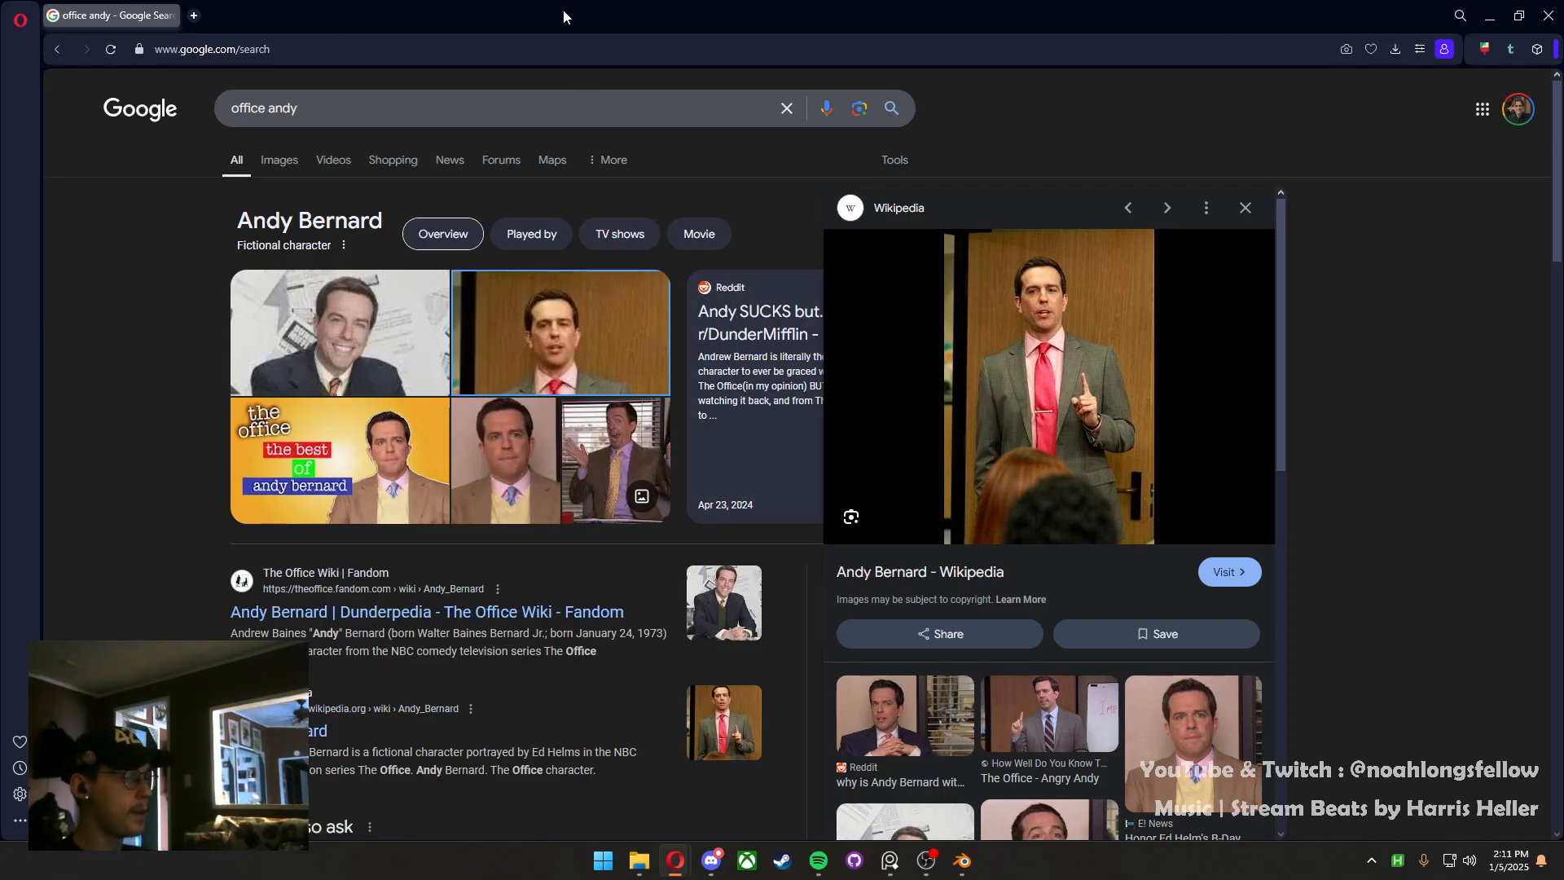
pyautogui.hotkey('alt', 'Tab')
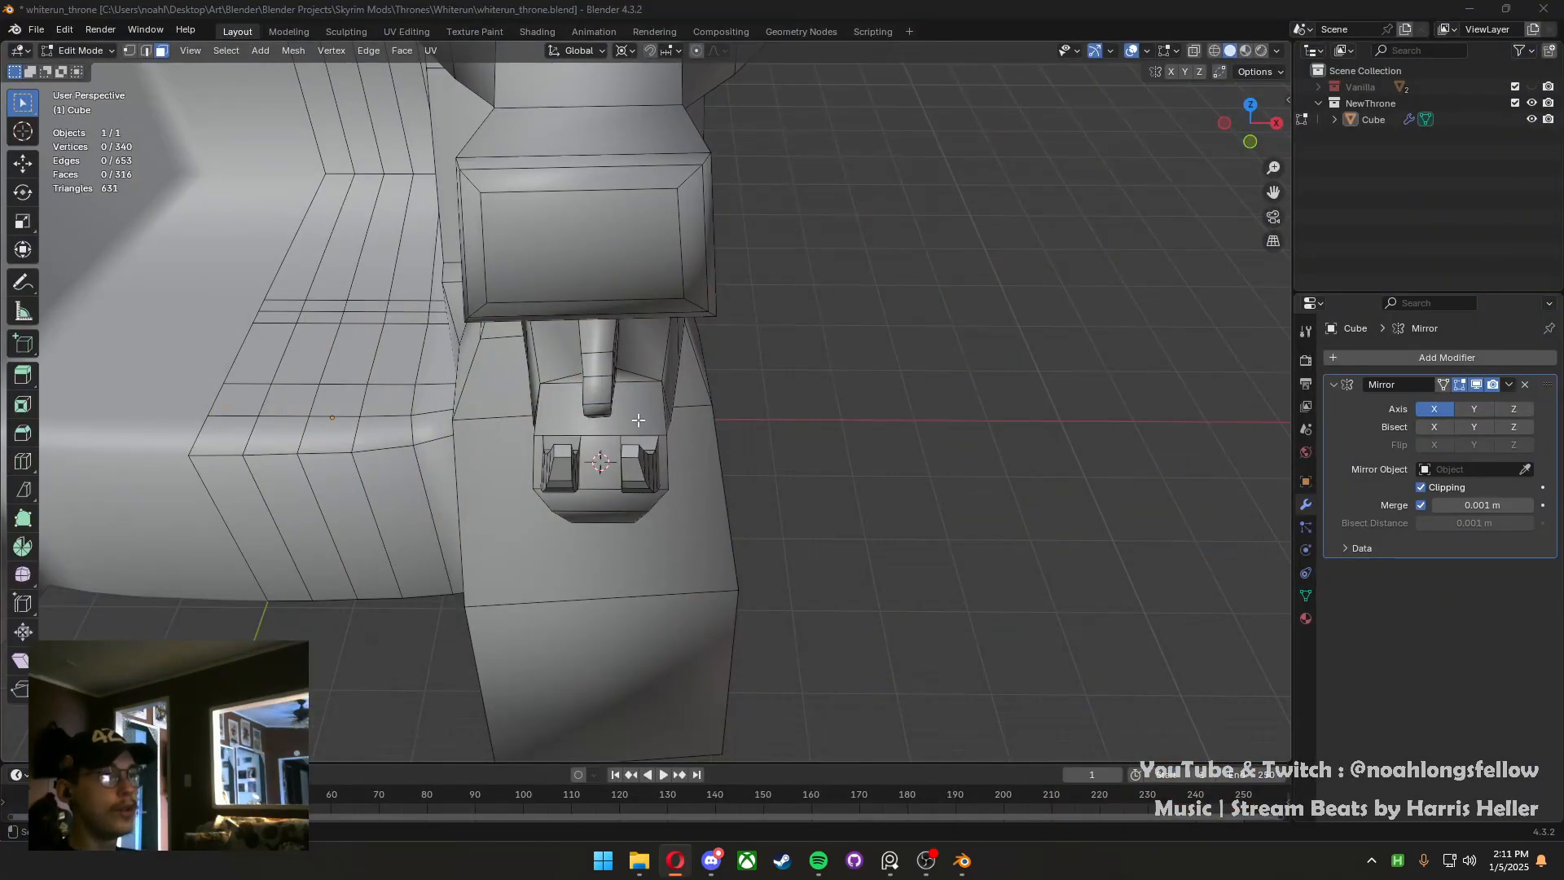
# Save the file, select all linked faces of both lower fangs and duplicate them in place
pyautogui.moveTo(638, 419); pyautogui.dragTo(558, 525, button='middle')
pyautogui.hotkey('ctrl', 's')
pyautogui.click(555, 530)
pyautogui.hotkey('ctrl', 'l')
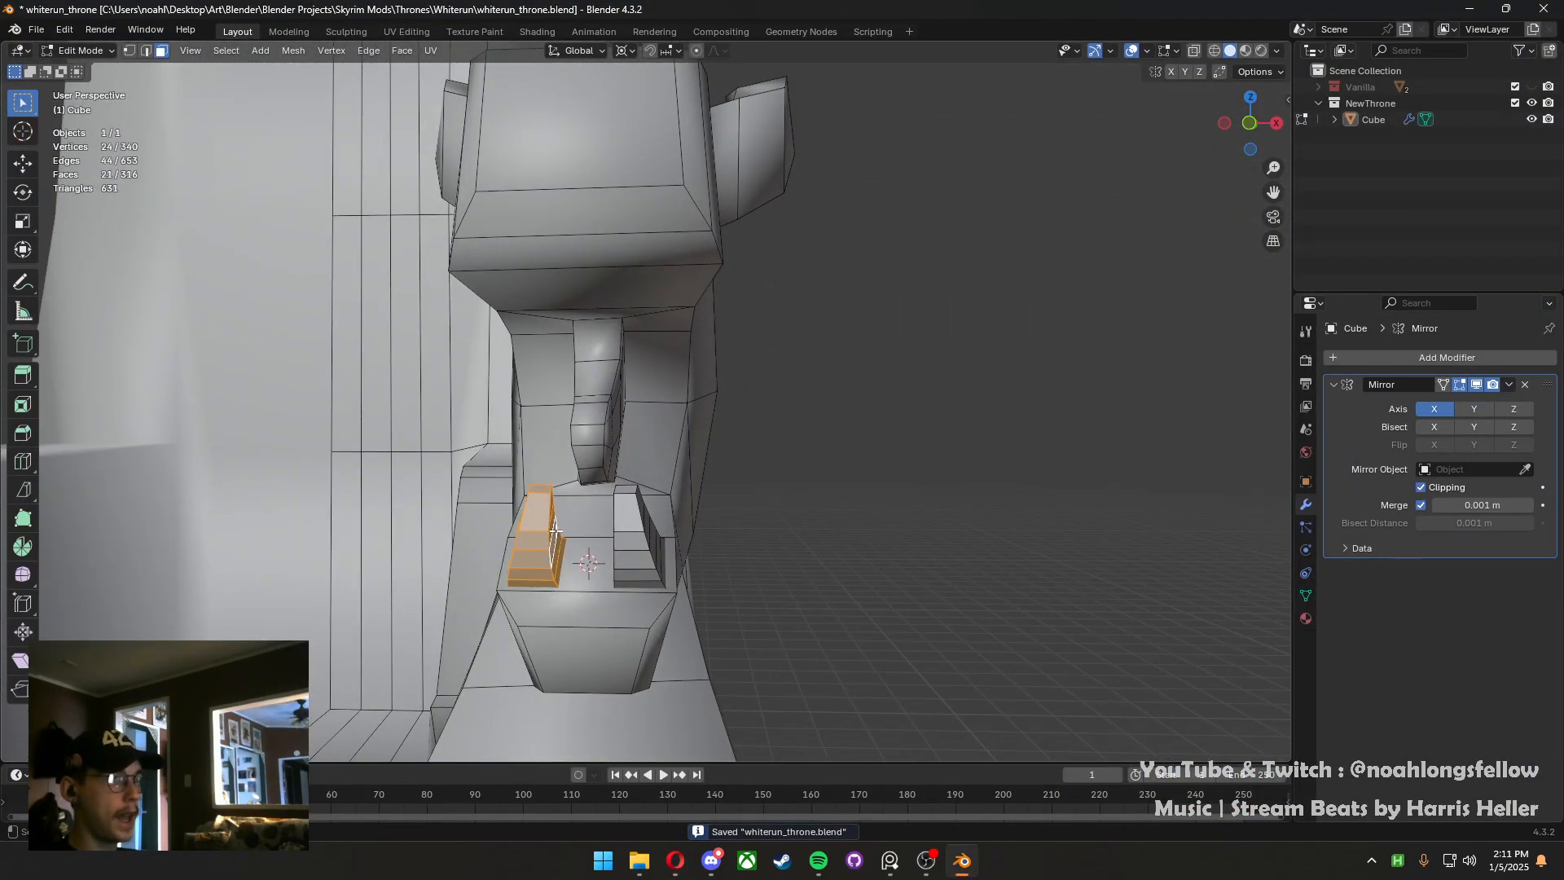
pyautogui.press('l')
pyautogui.moveTo(427, 517); pyautogui.dragTo(499, 500, button='middle')
pyautogui.hotkey('shift', 'd')
pyautogui.rightClick(511, 501)
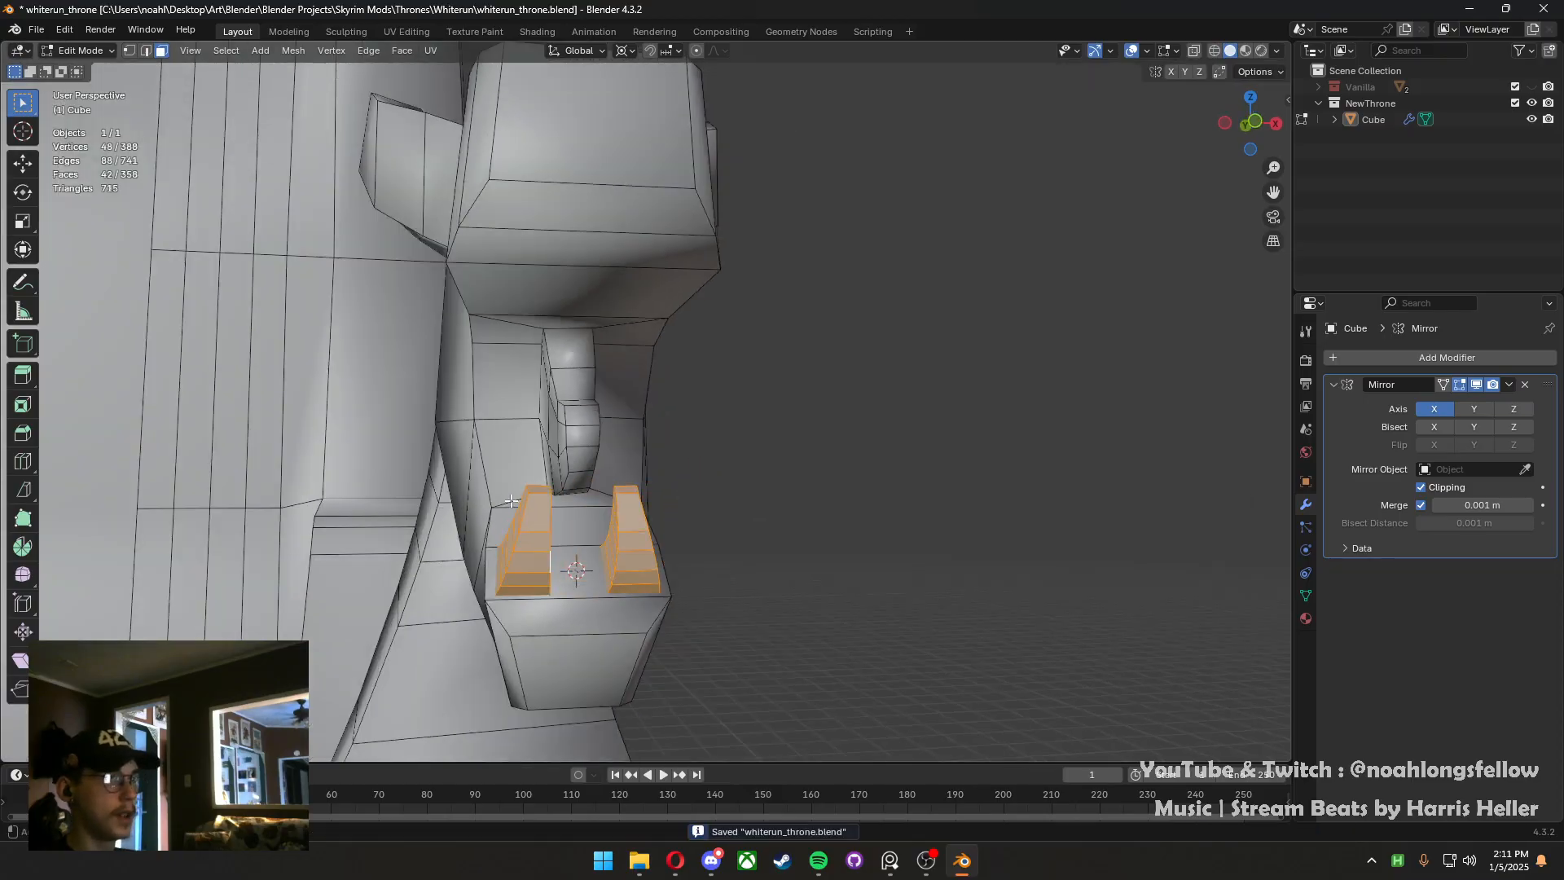
# Flip the duplicated fangs upside down by scaling, raise them above the tongue in right view and rotate them 180° around Z
pyautogui.moveTo(623, 493); pyautogui.dragTo(672, 487, button='middle')
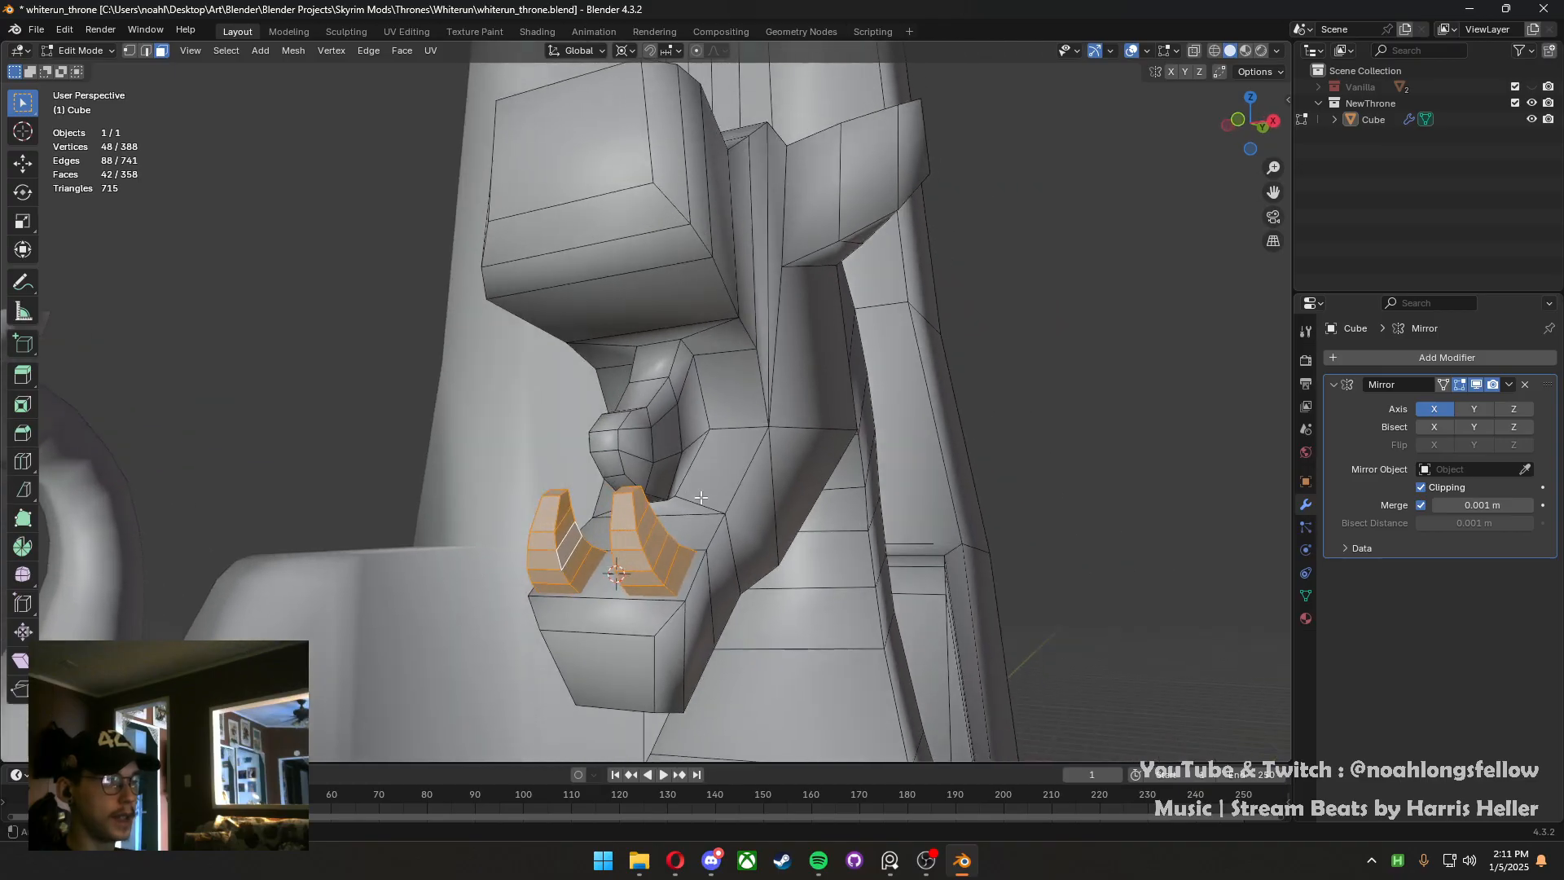
pyautogui.press('s')
pyautogui.rightClick(700, 495)
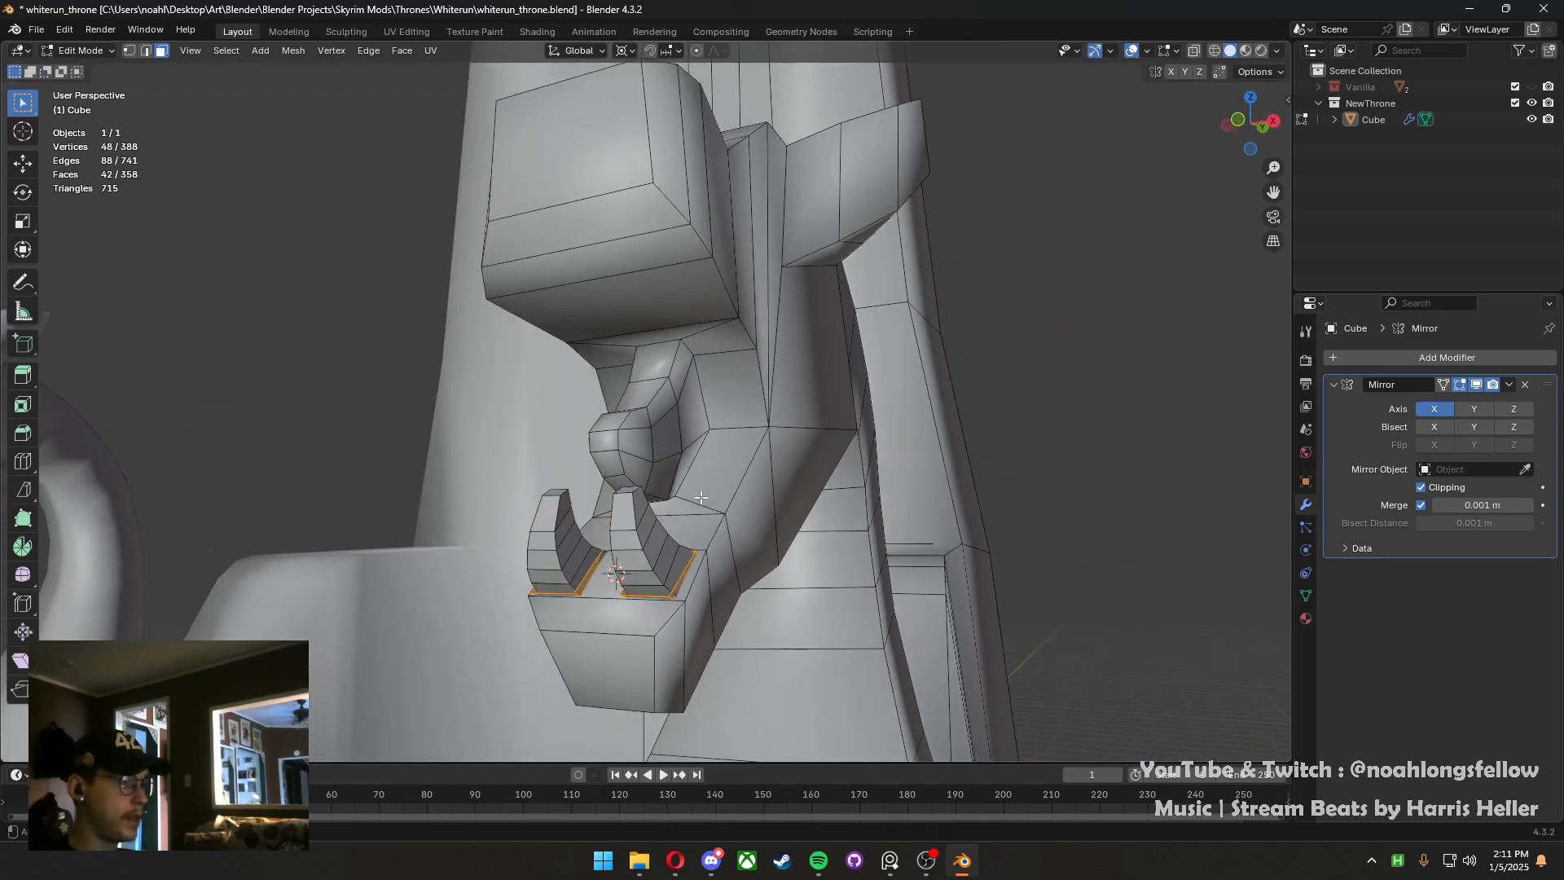
pyautogui.press('`')
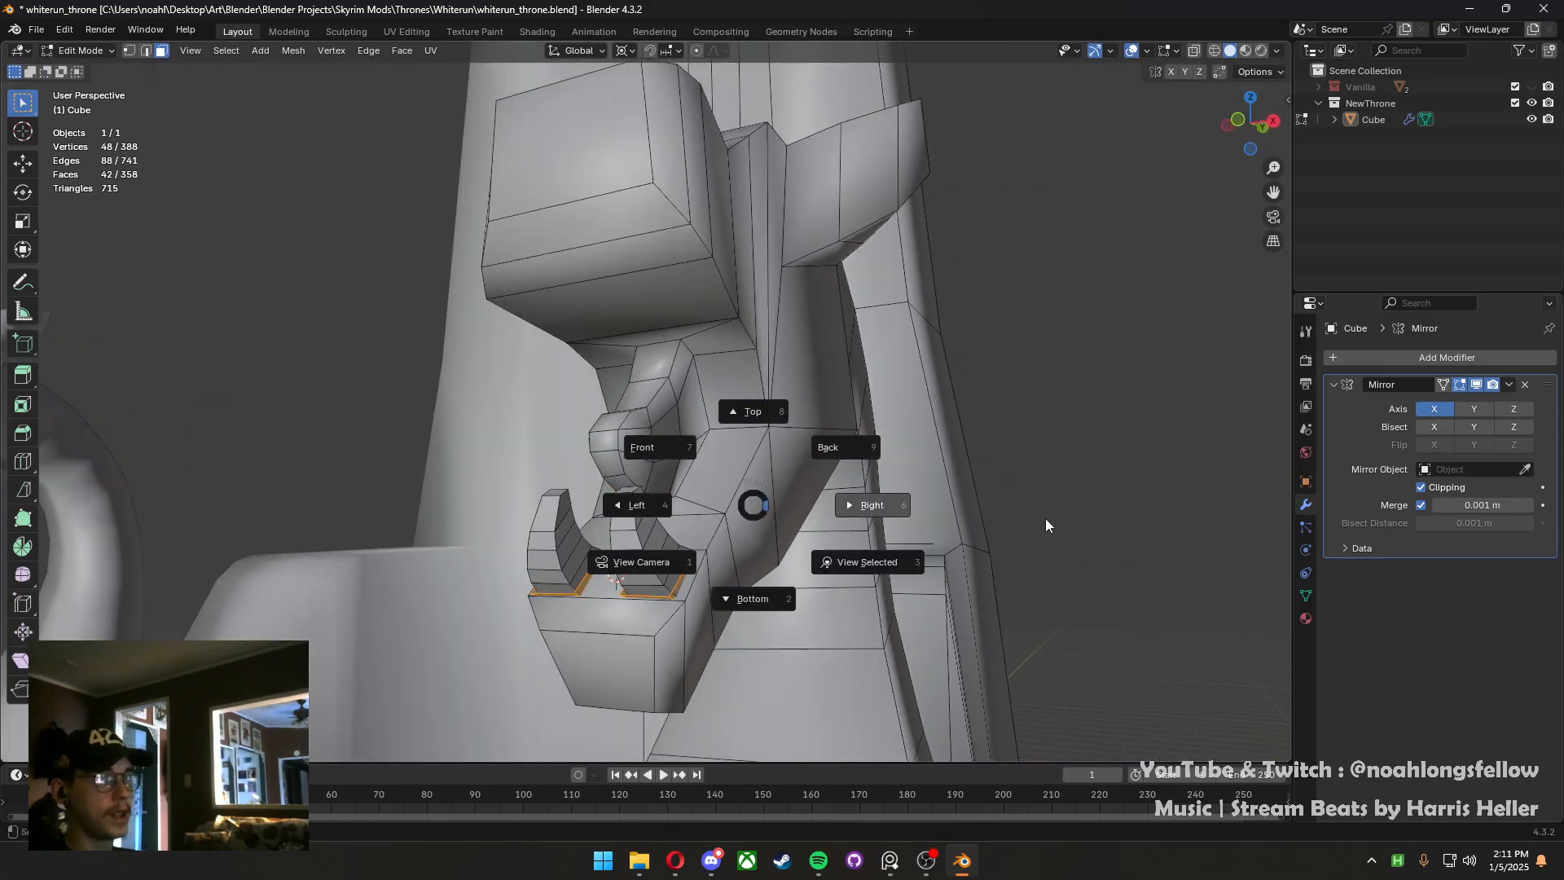
pyautogui.click(795, 504)
pyautogui.press('r')
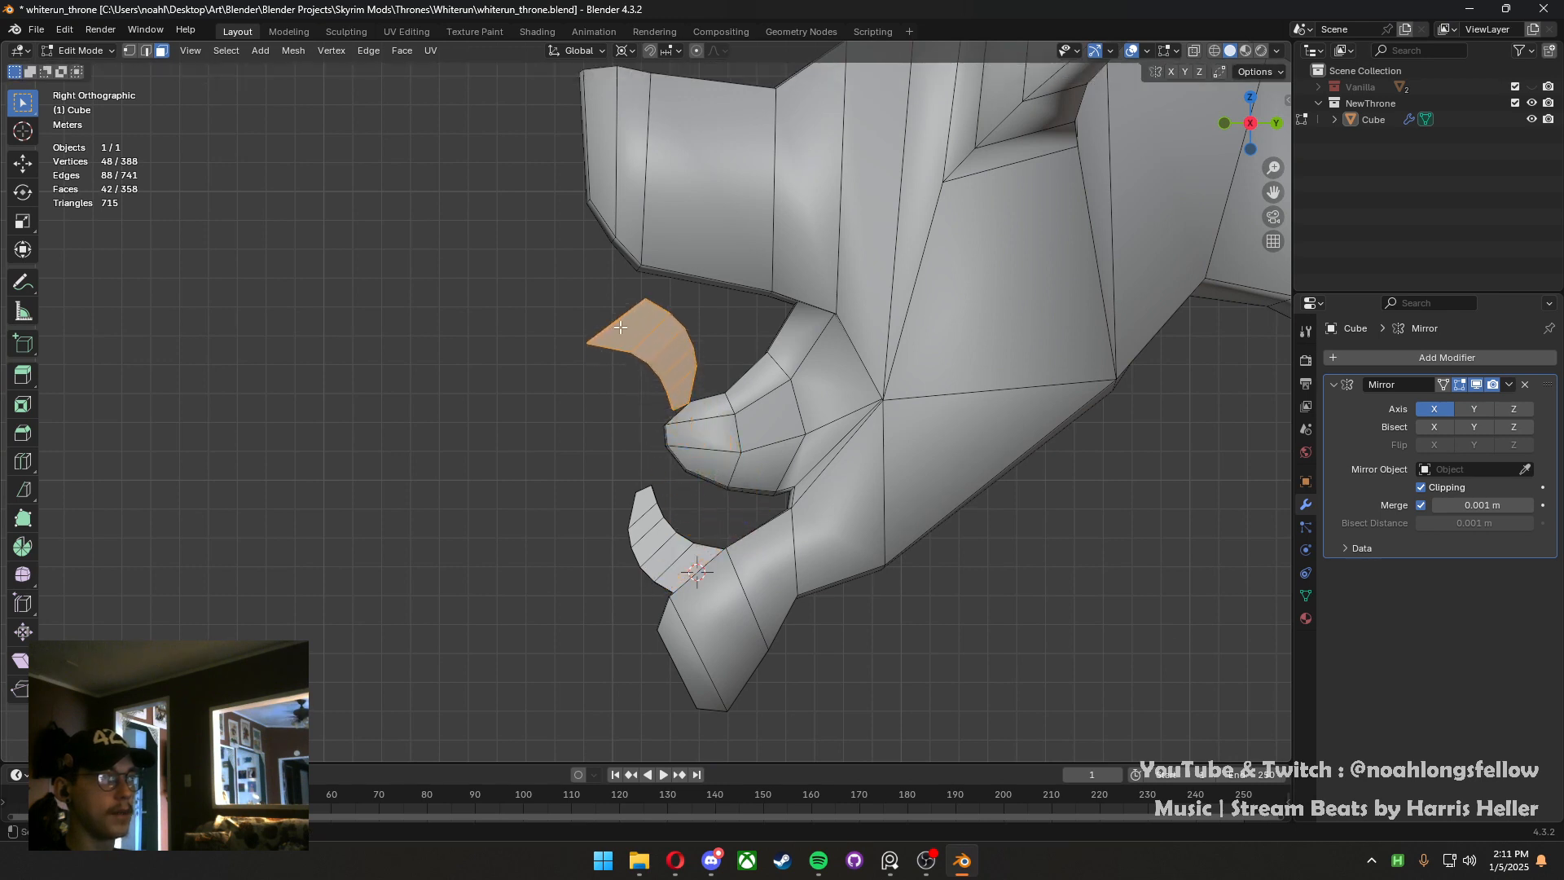
pyautogui.write('z180')
pyautogui.press('Return')
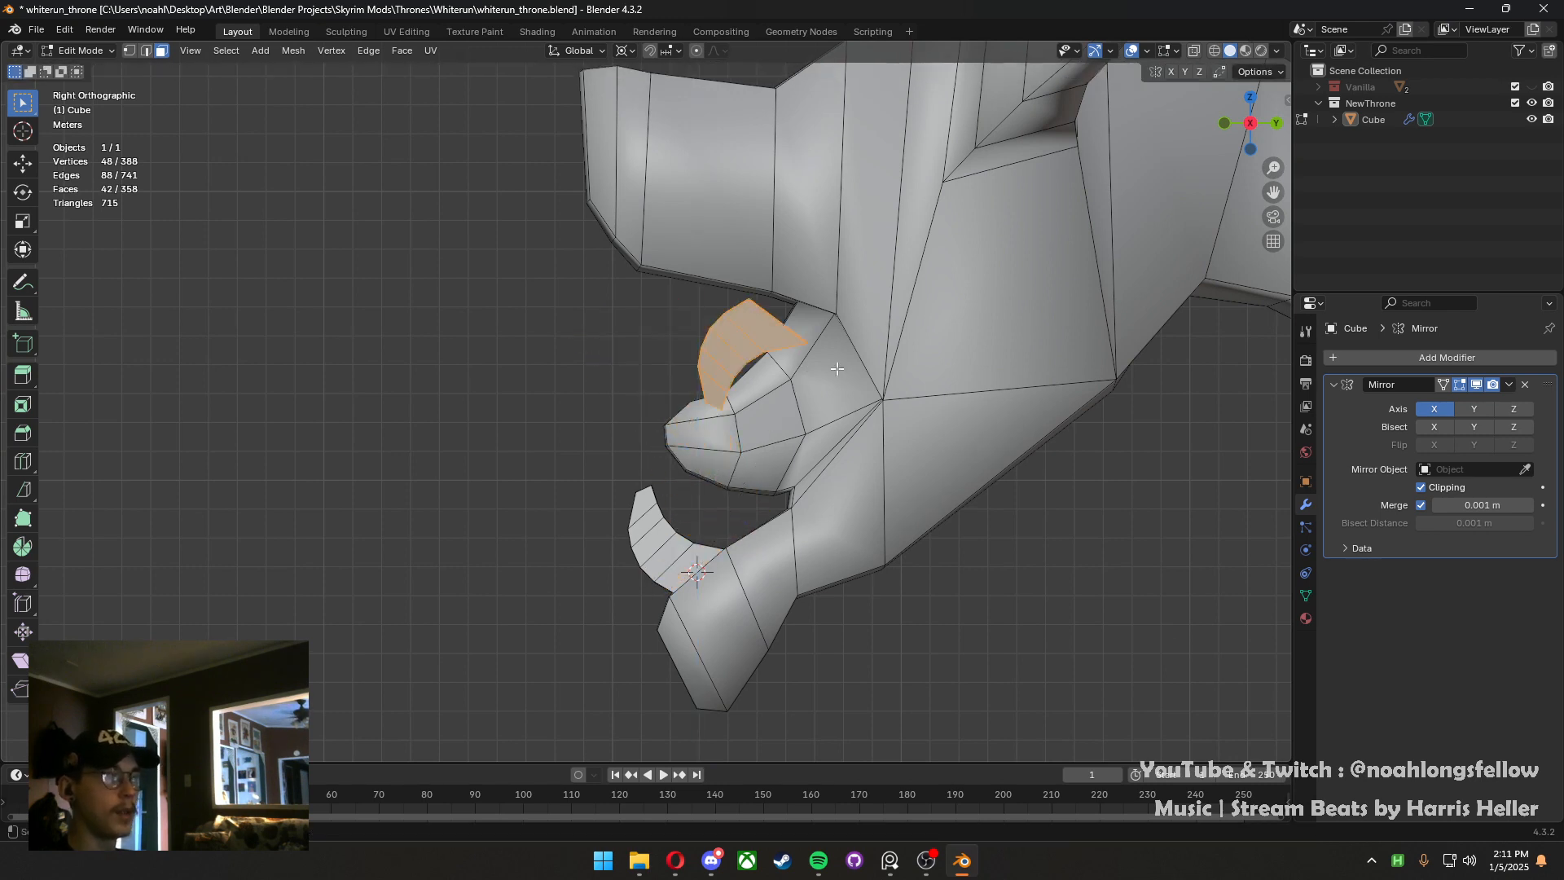
# Move the flipped fangs out in front of the mouth and rotate them around the 3D cursor
pyautogui.press('h')
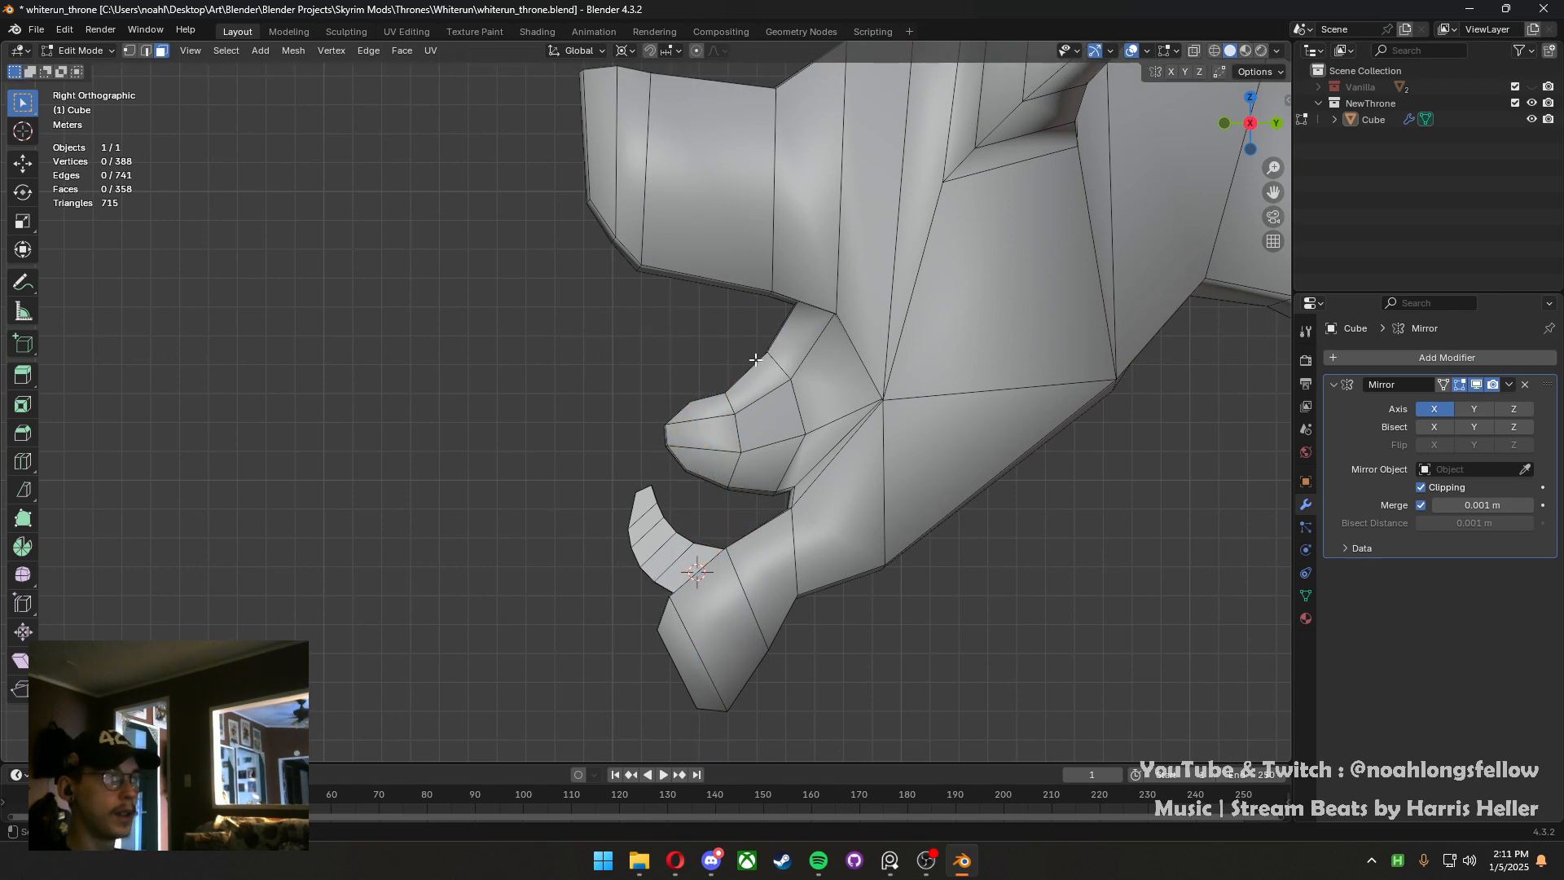
pyautogui.hotkey('ctrl', 'z')
pyautogui.press('g')
pyautogui.click(671, 335)
pyautogui.press('g')
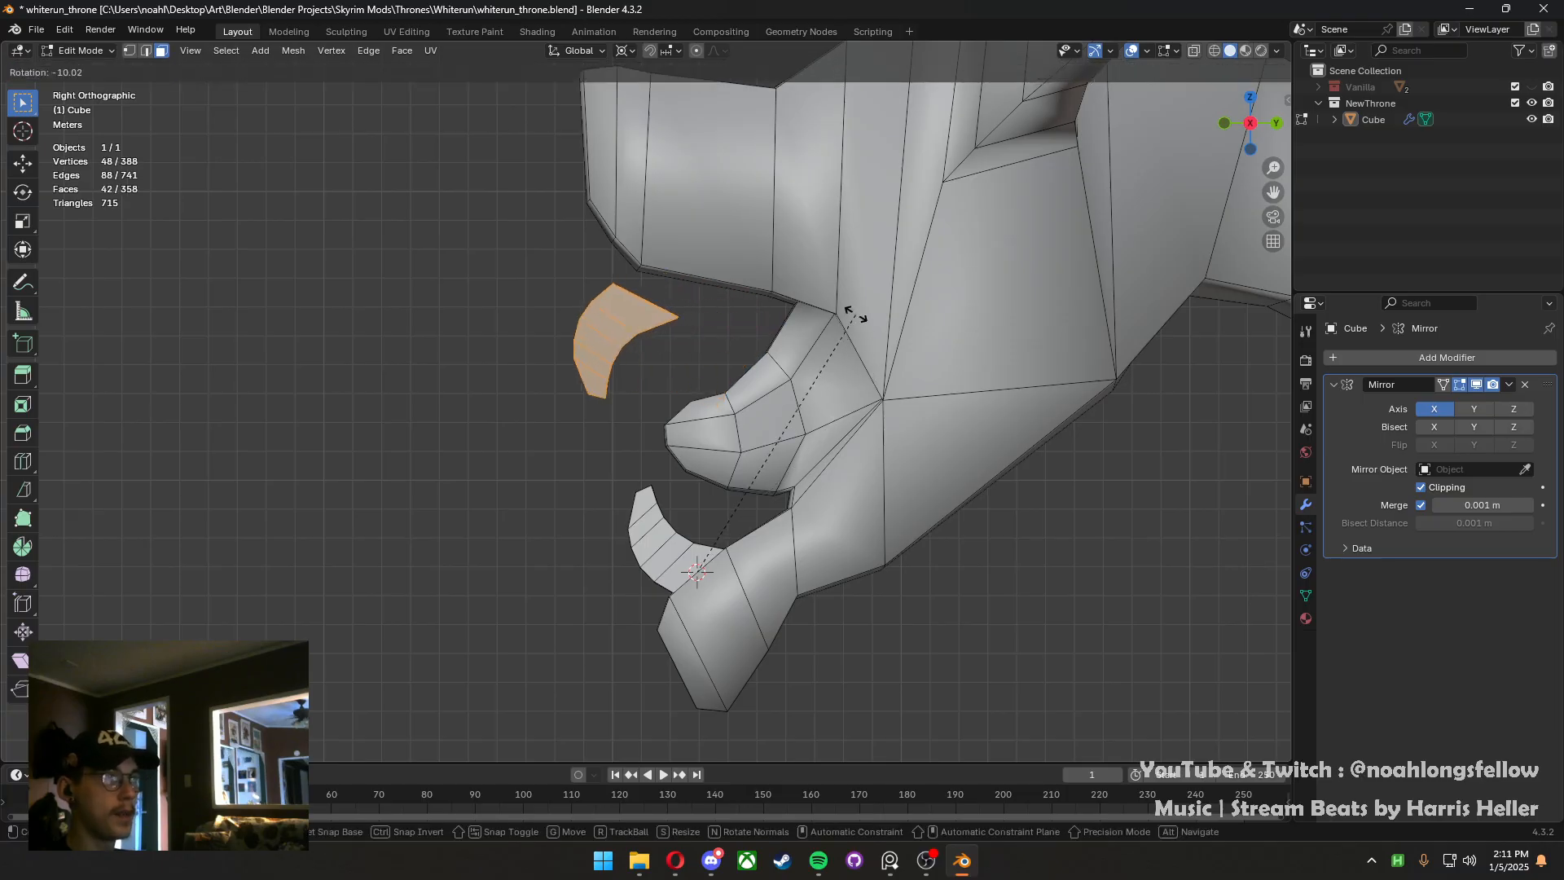
pyautogui.click(574, 366)
# Set the pivot point to Median Point, rotate the flipped fangs to point downward and move them against the upper jaw's underside
pyautogui.click(624, 51)
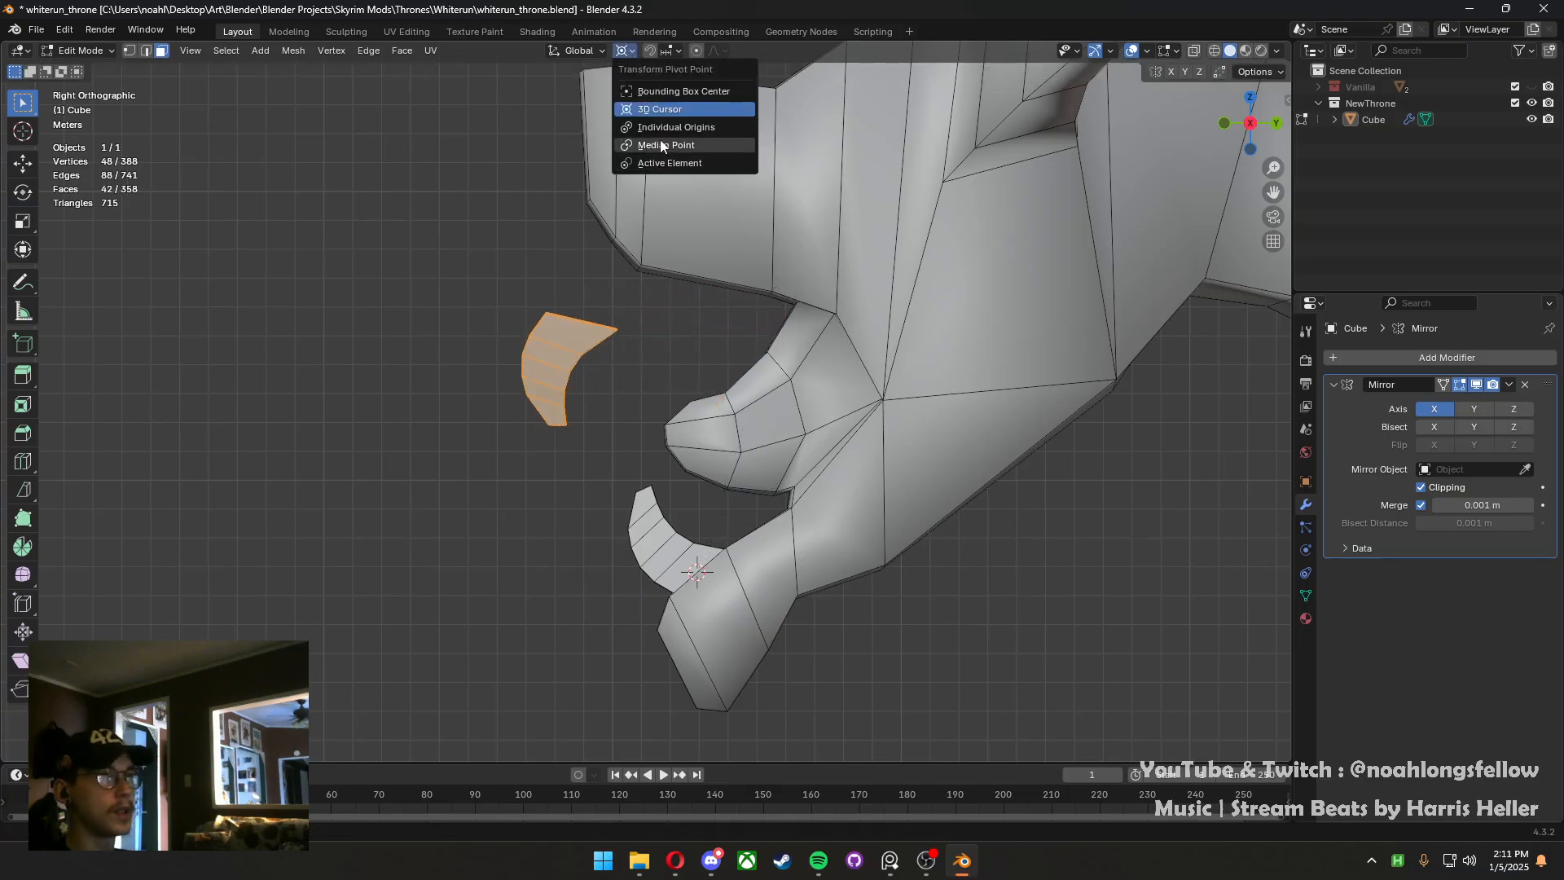
pyautogui.click(660, 141)
pyautogui.press('r')
pyautogui.click(760, 310)
pyautogui.press('g')
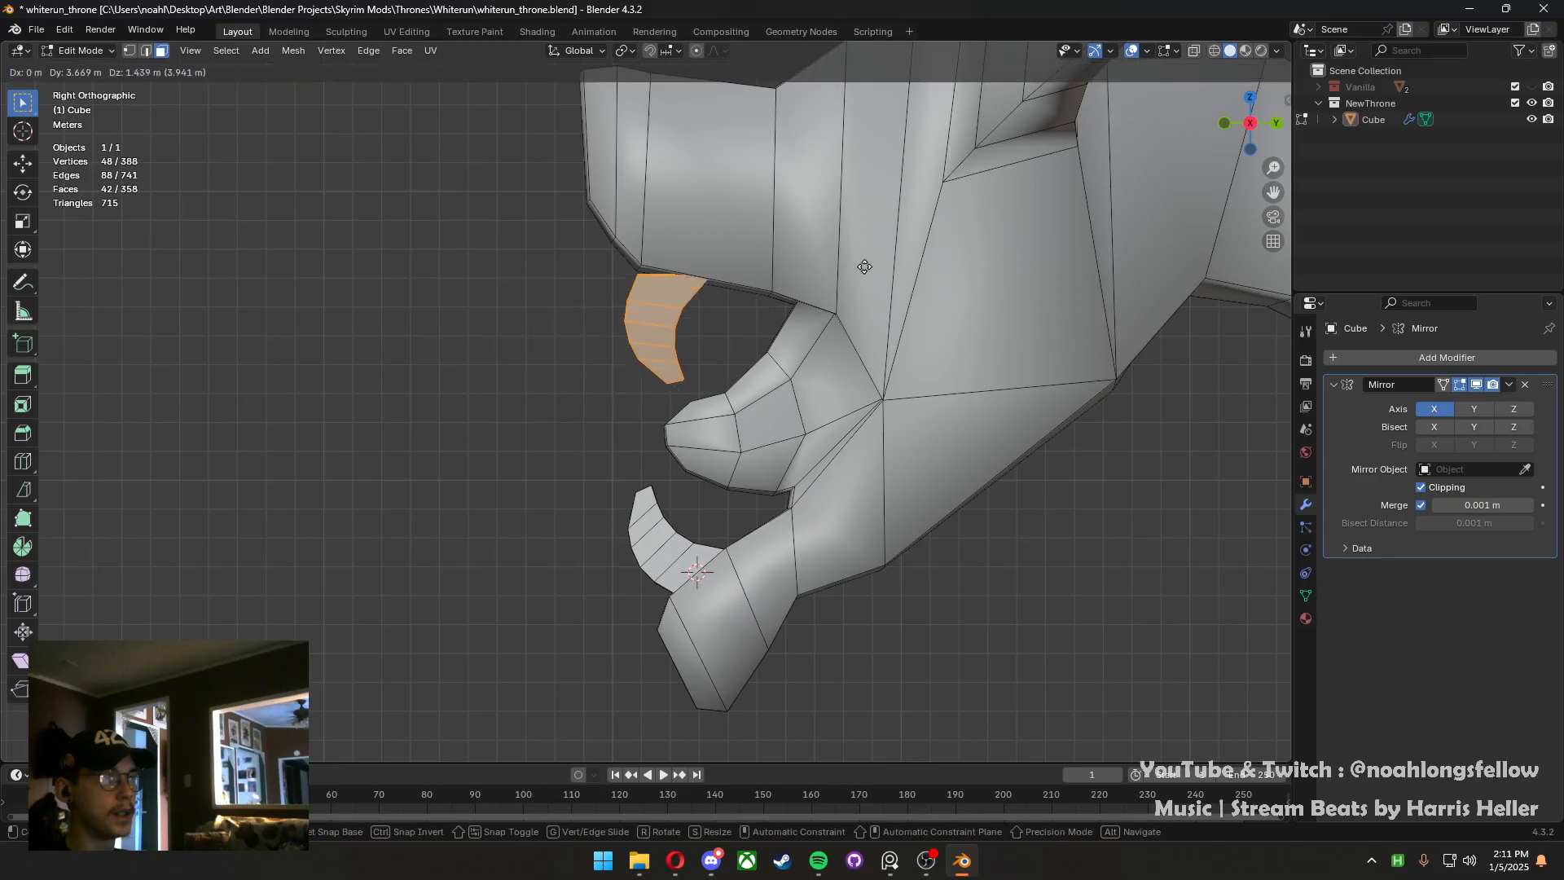
pyautogui.click(875, 253)
# Select the linked faces of the upper fang on the throne side and move it outward along X
pyautogui.moveTo(600, 263); pyautogui.dragTo(614, 359, button='middle')
pyautogui.click(561, 324)
pyautogui.hotkey('ctrl', 'l')
pyautogui.press('g')
pyautogui.press('x')
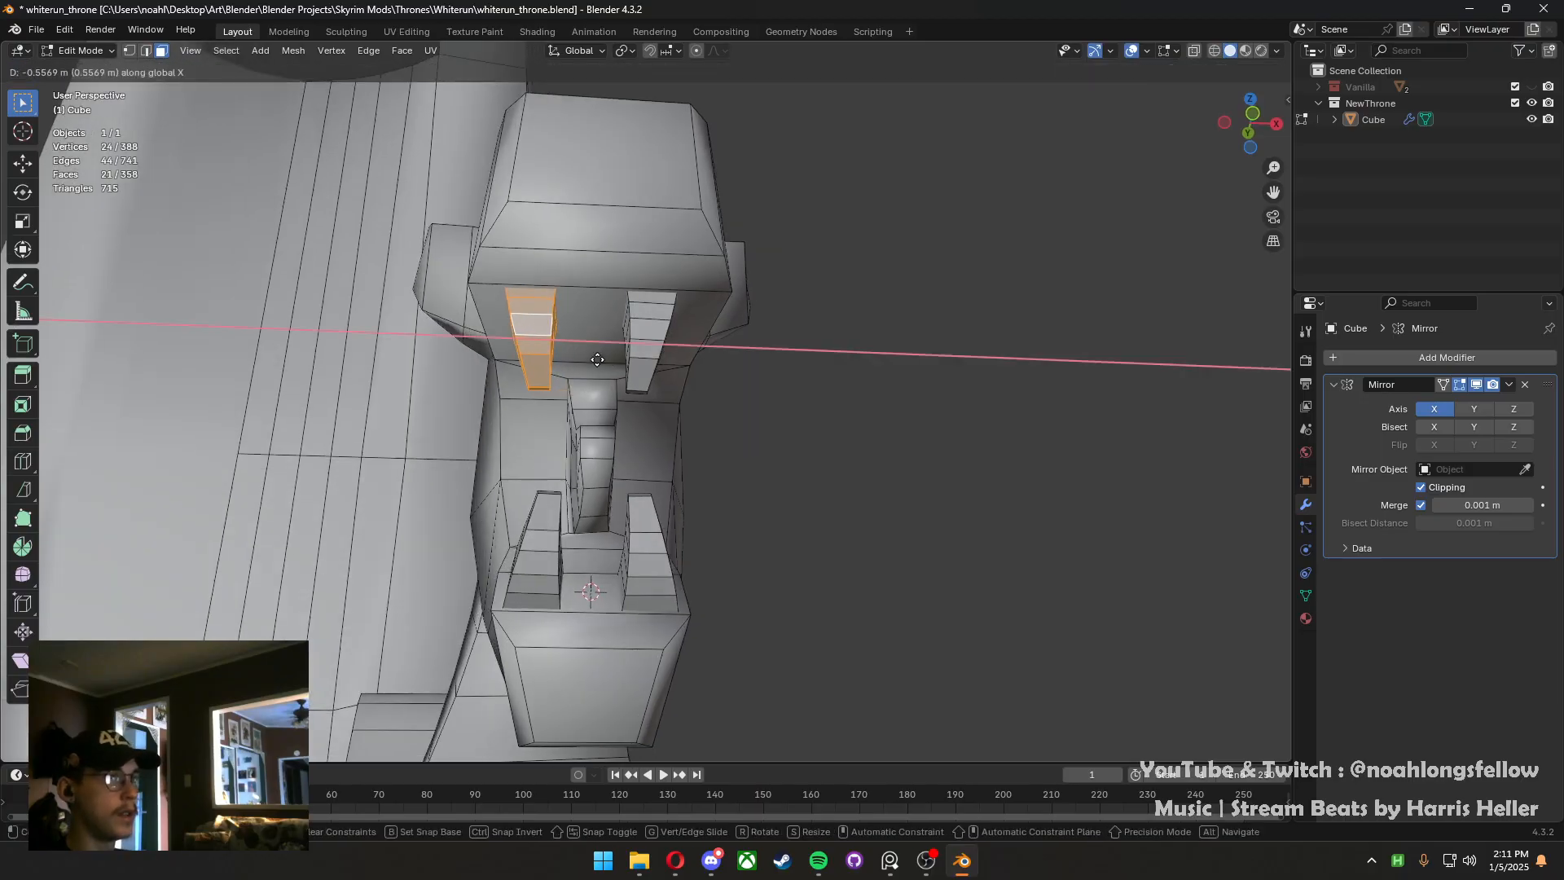
pyautogui.click(593, 359)
# Select the opposite upper fang's linked faces and move it outward about 0.73 m along X
pyautogui.click(652, 348)
pyautogui.hotkey('ctrl', 'l')
pyautogui.moveTo(652, 348); pyautogui.dragTo(662, 352, button='middle')
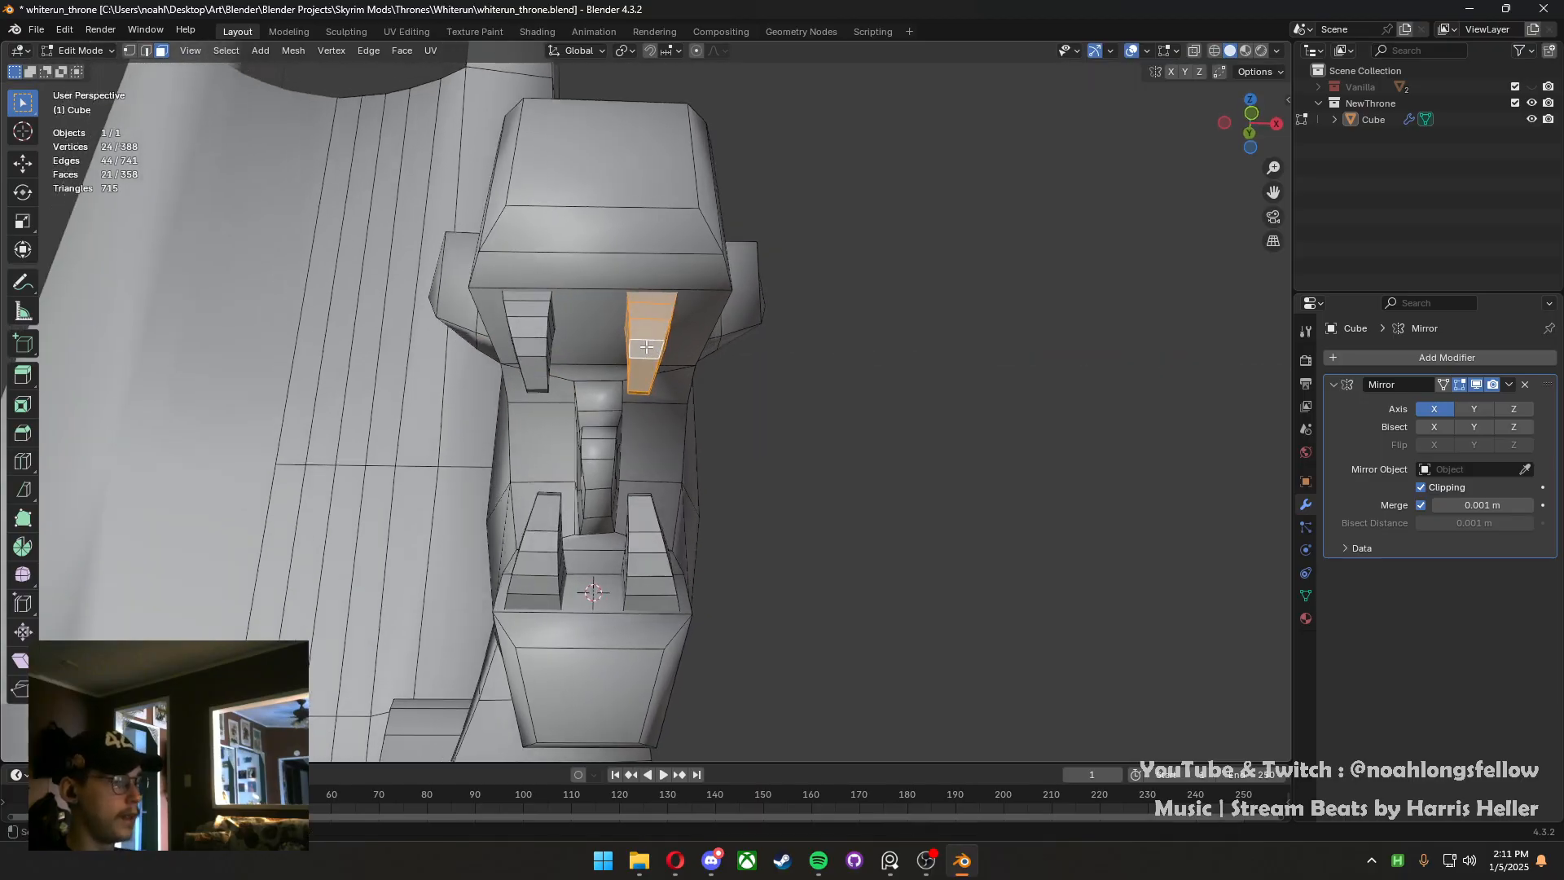
pyautogui.press('g')
pyautogui.press('x')
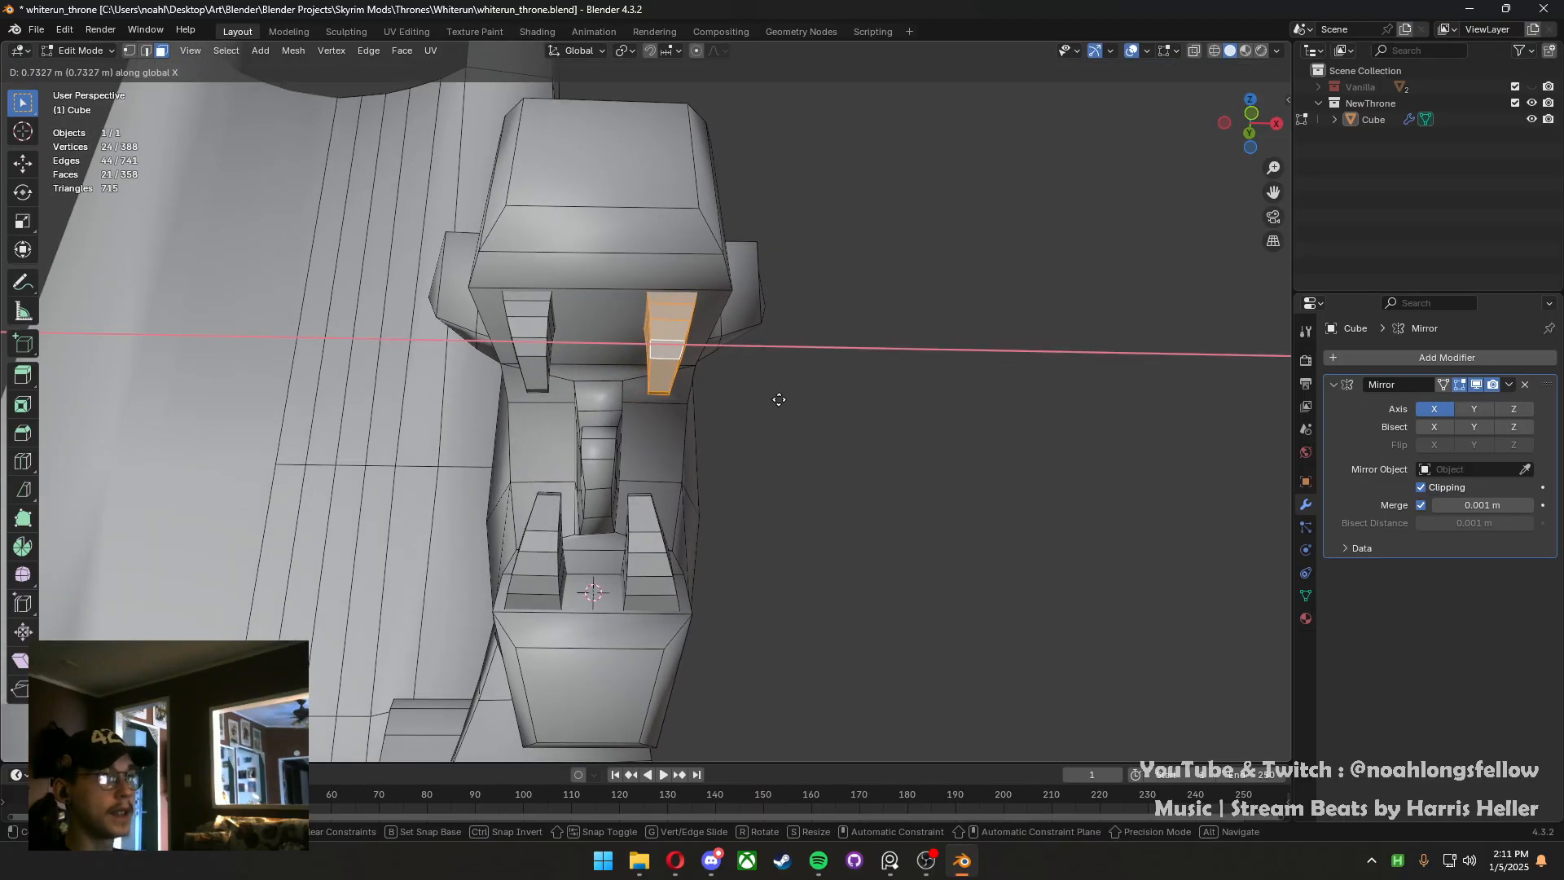
pyautogui.click(779, 399)
# Add the other upper fang to the selection and try scaling both up around their median point
pyautogui.moveTo(779, 399); pyautogui.dragTo(569, 347, button='middle')
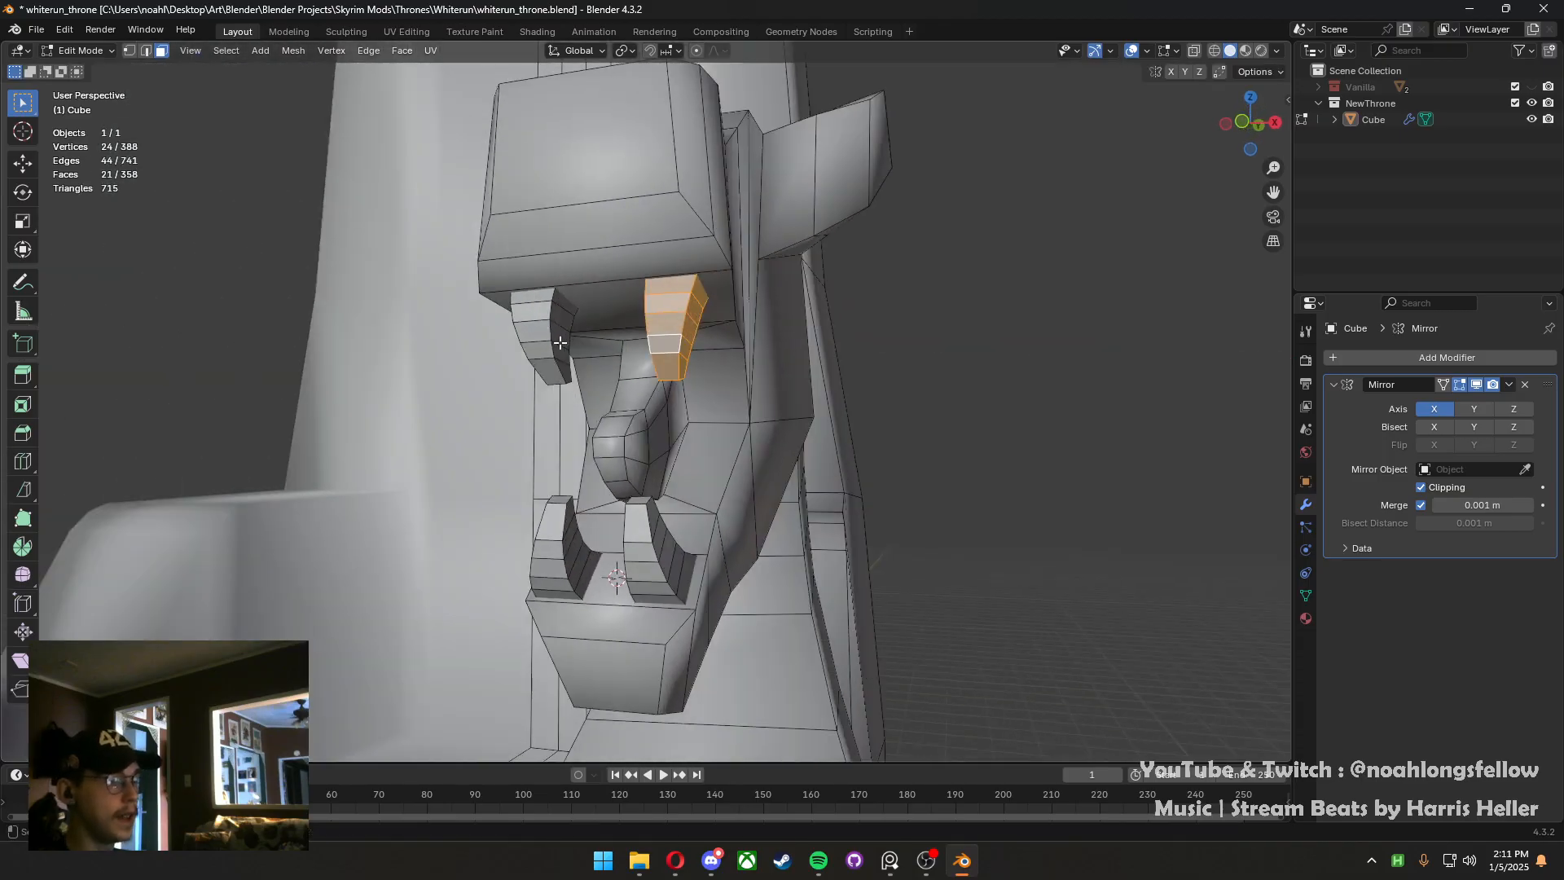
pyautogui.press('l')
pyautogui.press('KP_3')
pyautogui.press('s')
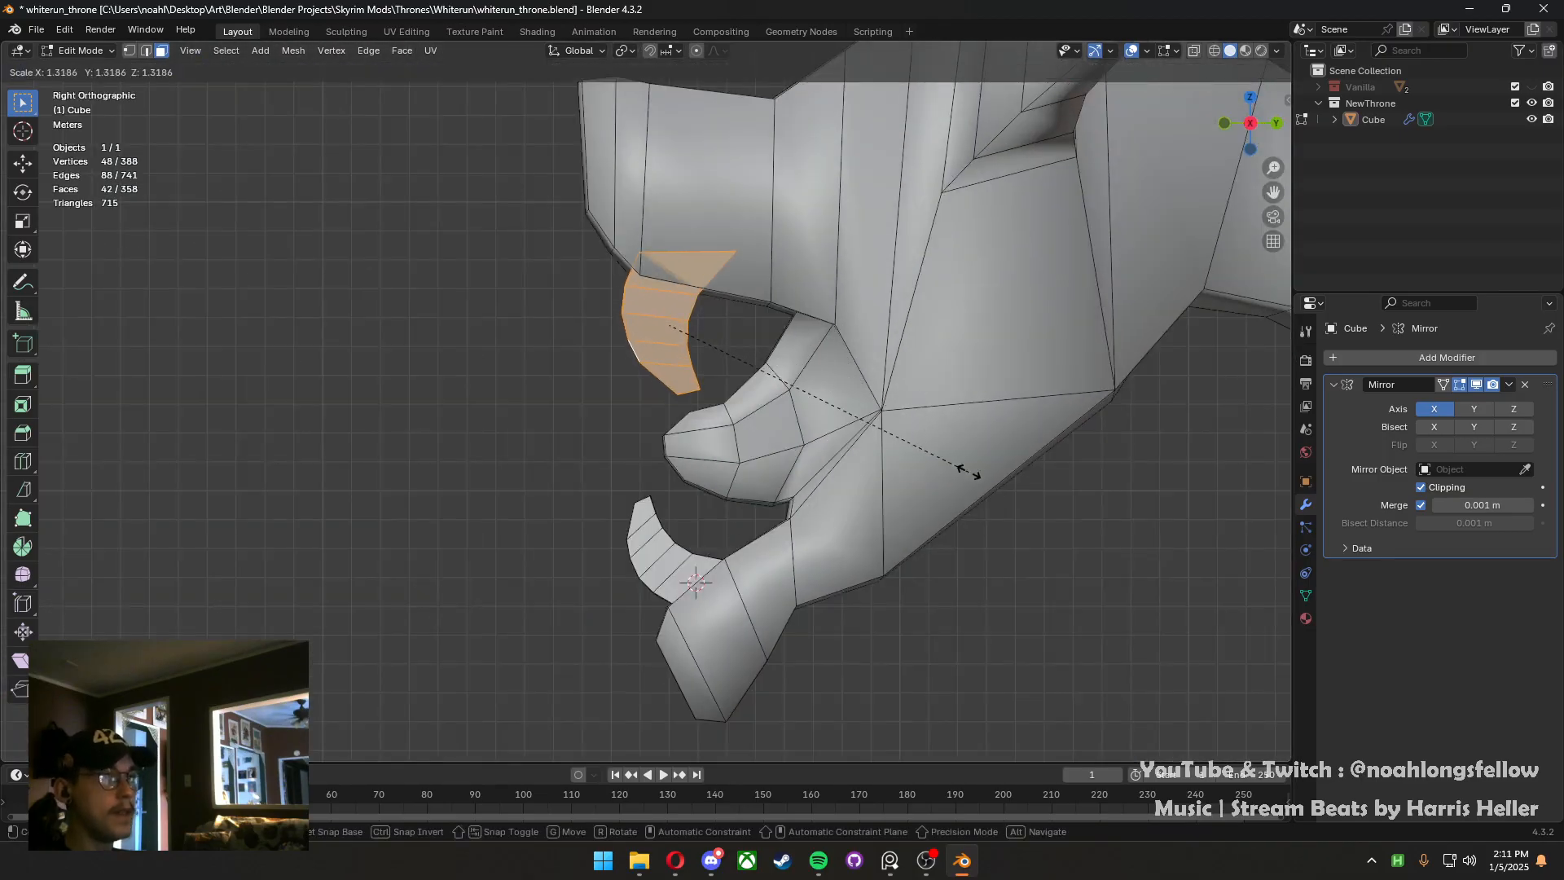
pyautogui.click(970, 471)
pyautogui.moveTo(695, 349); pyautogui.dragTo(879, 358, button='middle')
pyautogui.press('s')
pyautogui.click(709, 321)
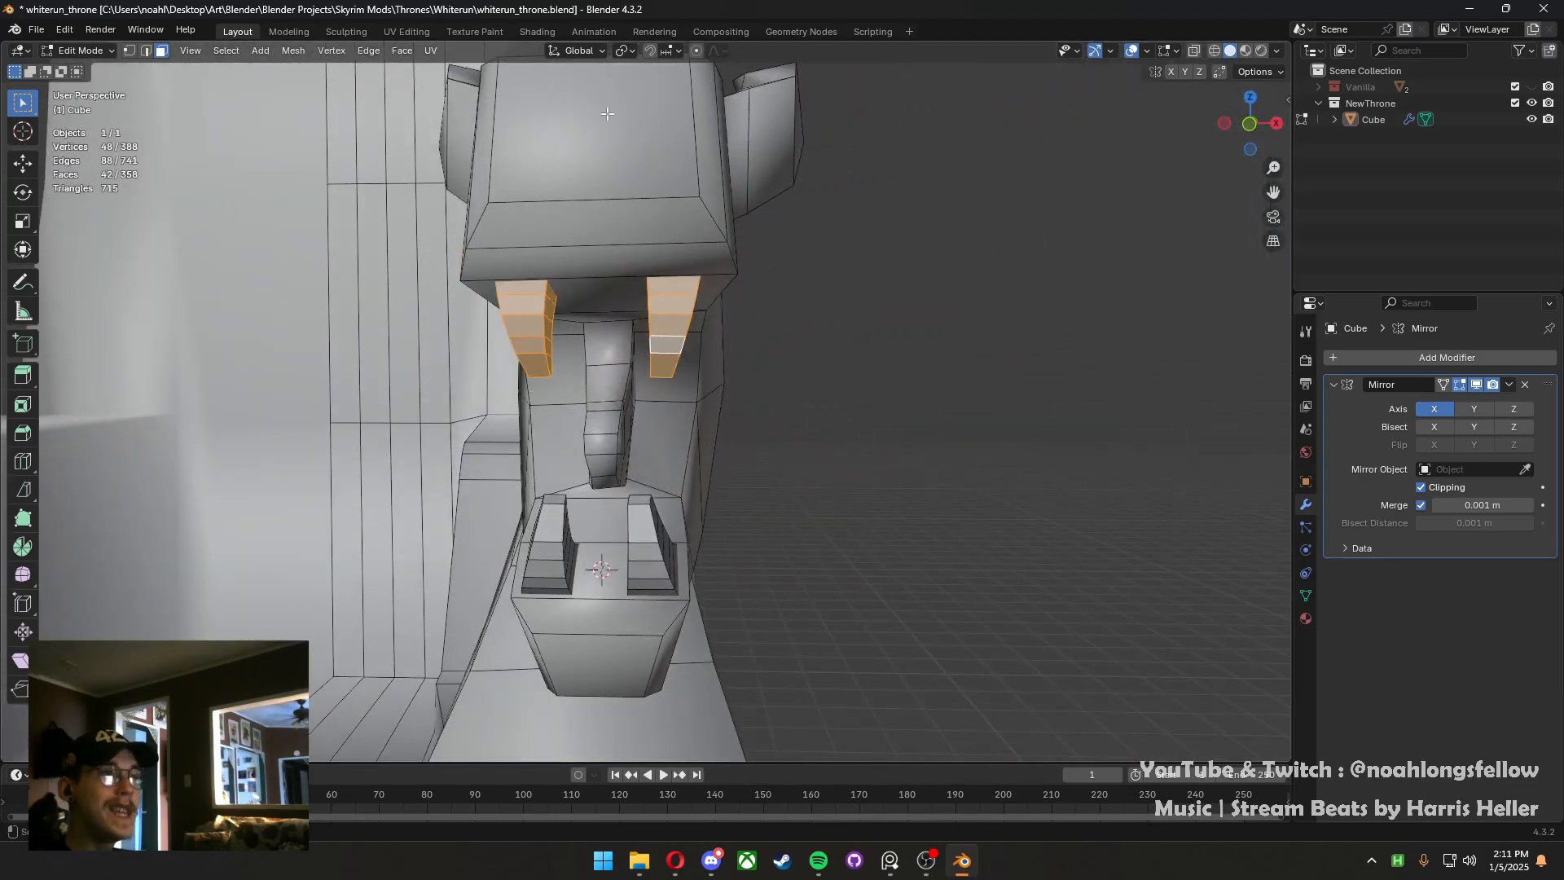
# Set the pivot point to Individual Origins and scale both upper fangs uniformly to about 1.25
pyautogui.press('.')
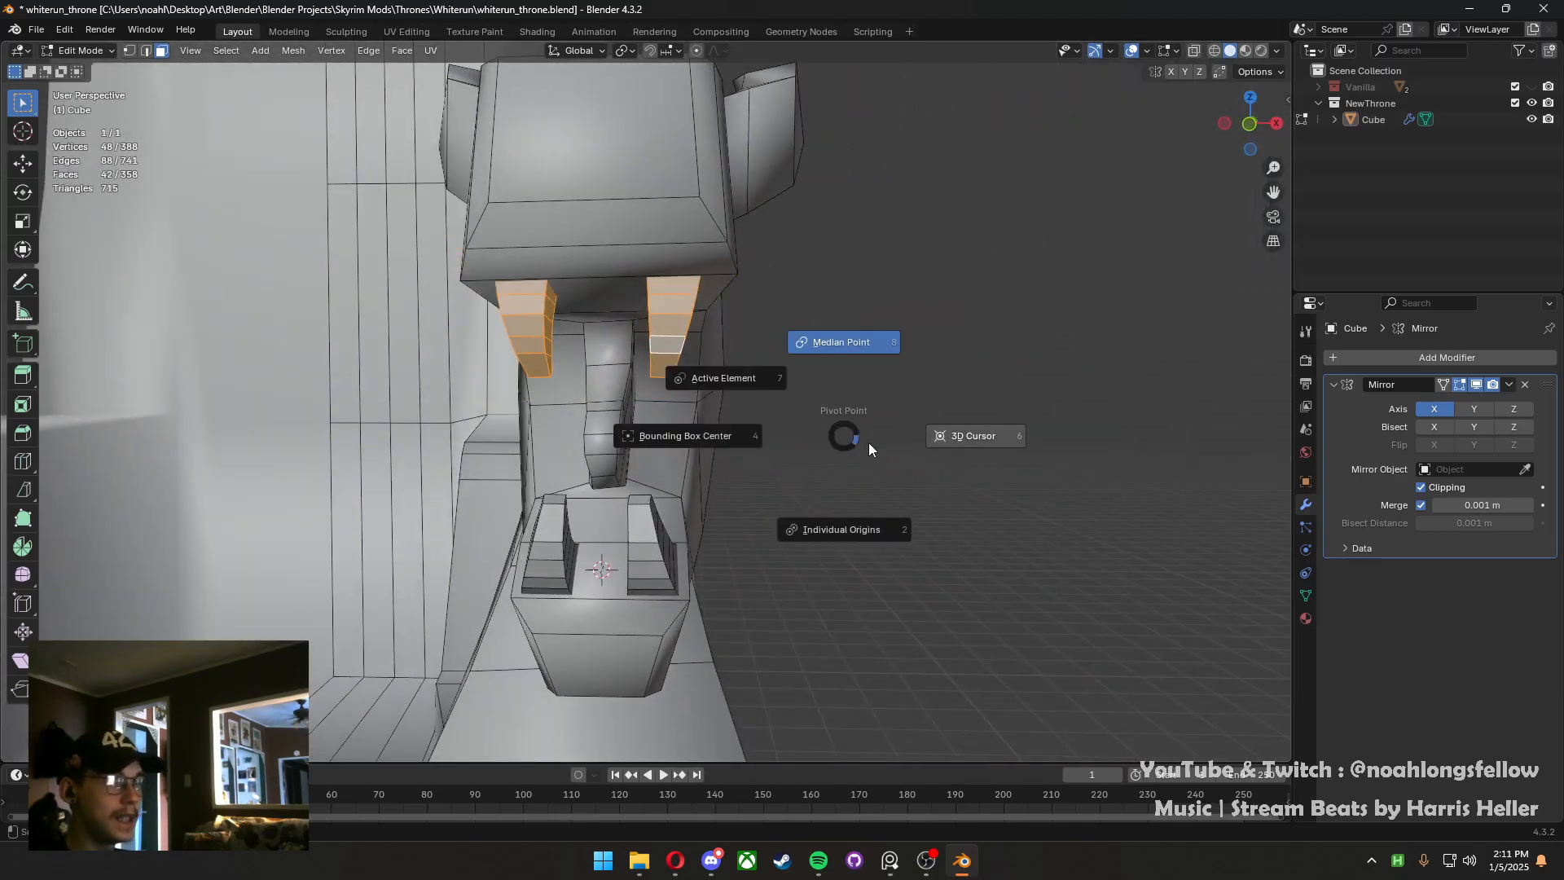
pyautogui.click(884, 489)
pyautogui.press('s')
pyautogui.press('x')
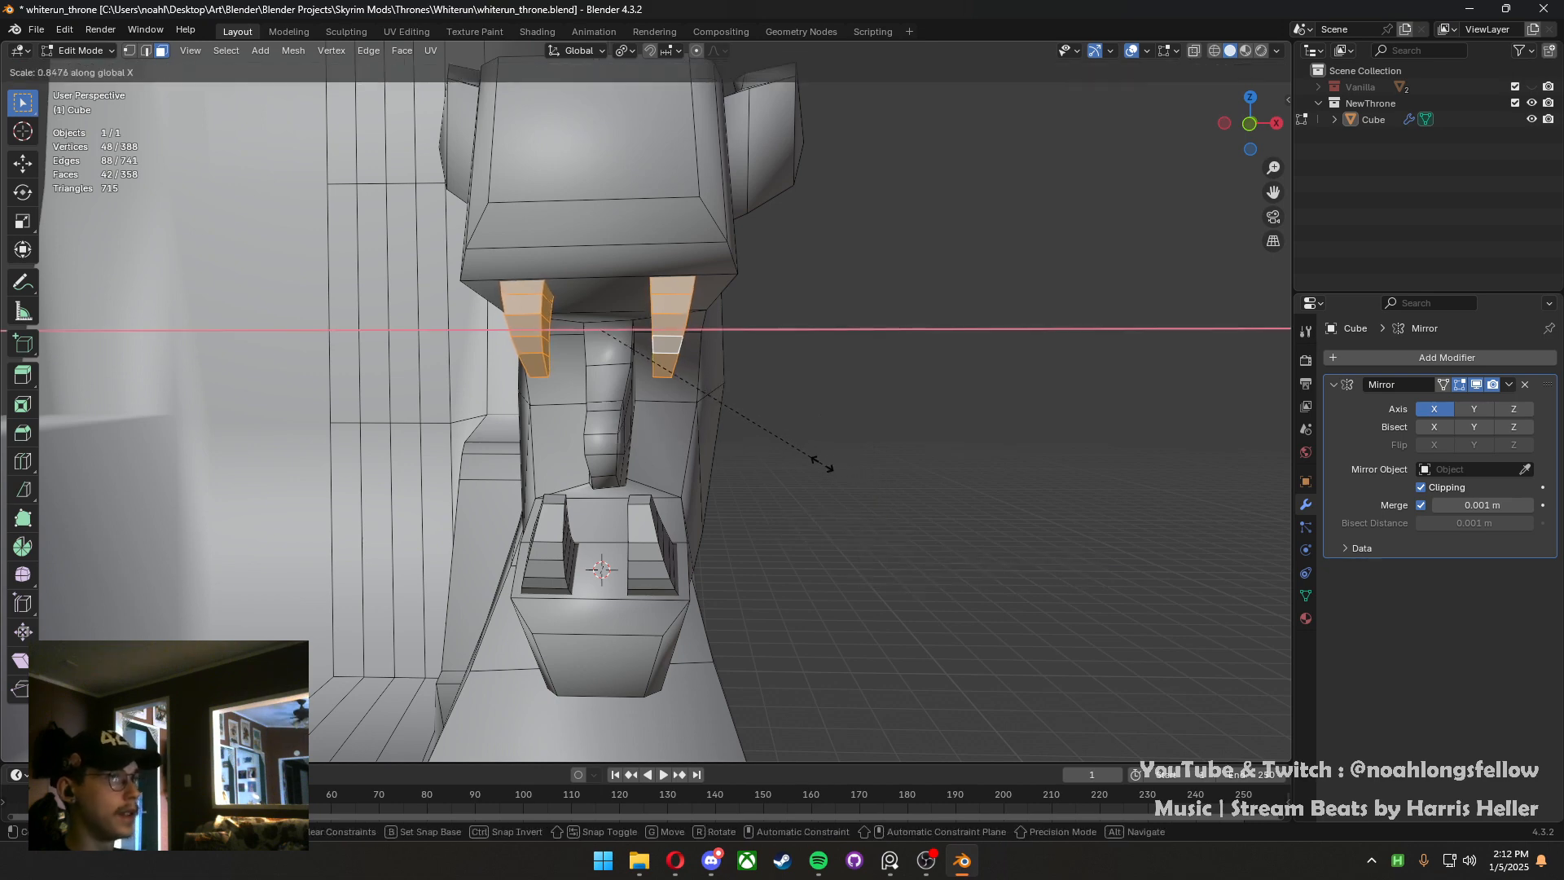
pyautogui.press('x')
pyautogui.press('x')
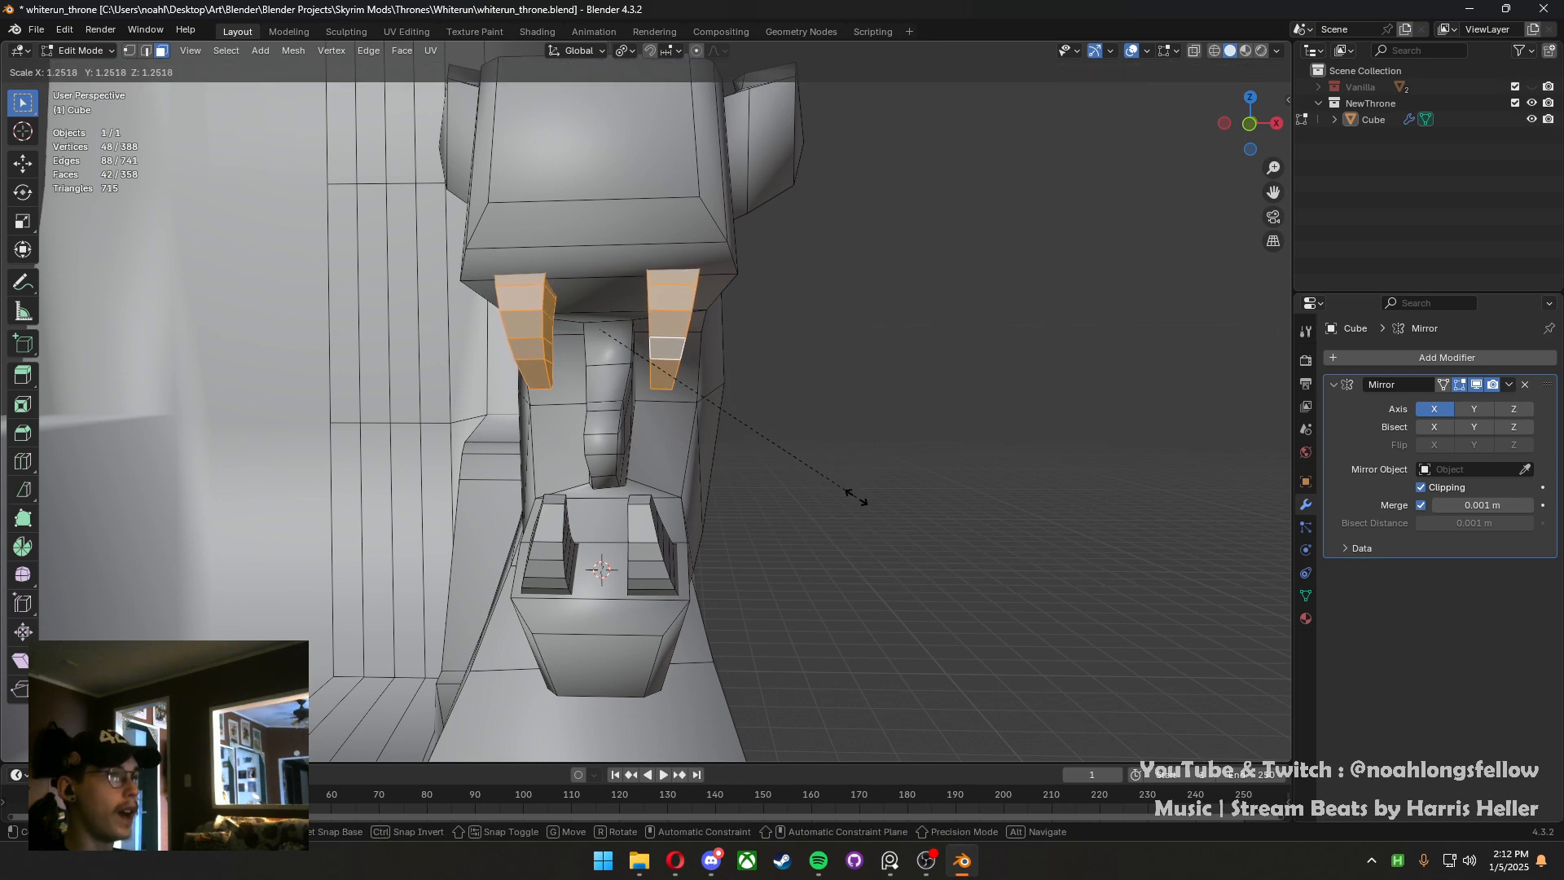
pyautogui.click(856, 498)
pyautogui.moveTo(855, 499); pyautogui.dragTo(807, 446, button='middle')
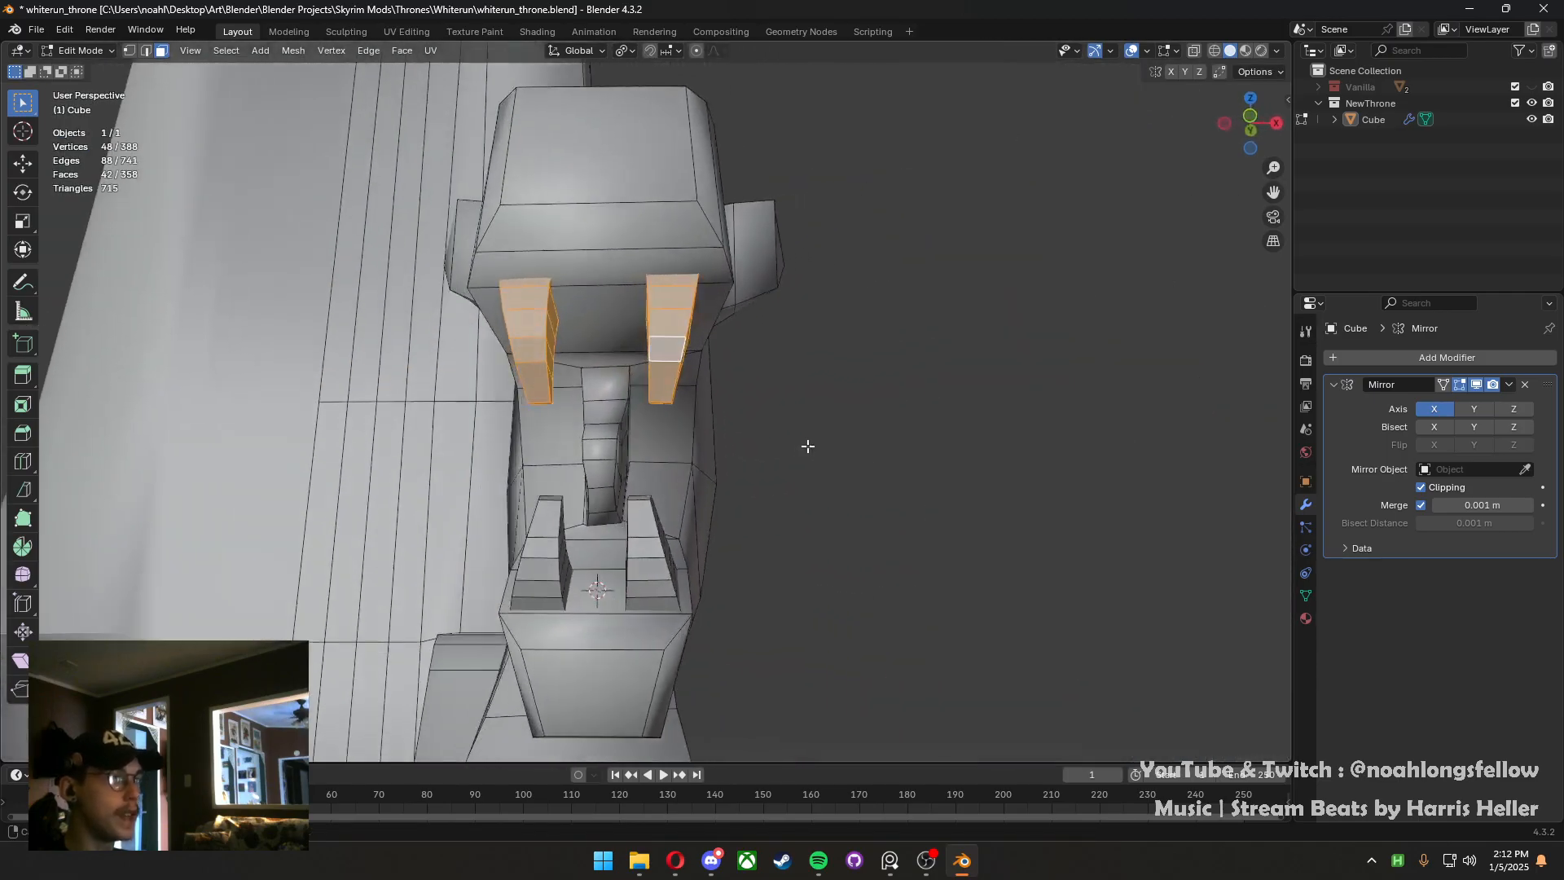
# Save the file and scale both upper fangs along X to about 1.09 with the pivot point set to 3D Cursor
pyautogui.moveTo(703, 452); pyautogui.dragTo(522, 478, button='middle')
pyautogui.hotkey('ctrl', 's')
pyautogui.press('KP_3')
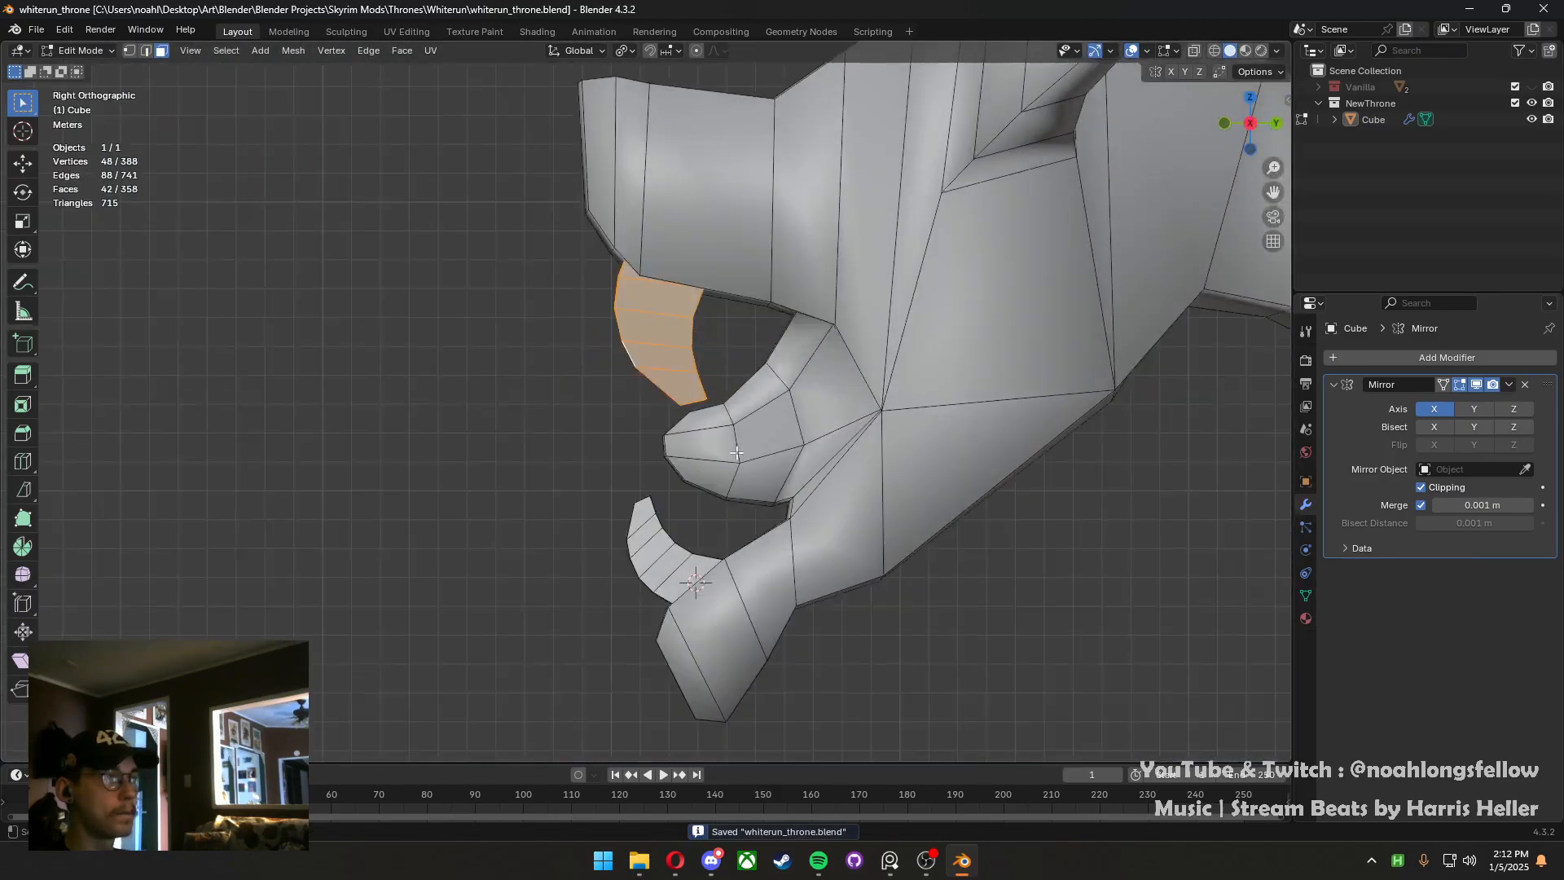
pyautogui.keyDown('shift'); pyautogui.moveTo(541, 361); pyautogui.dragTo(674, 390, button='middle'); pyautogui.keyUp('shift')
pyautogui.press('KP_5')
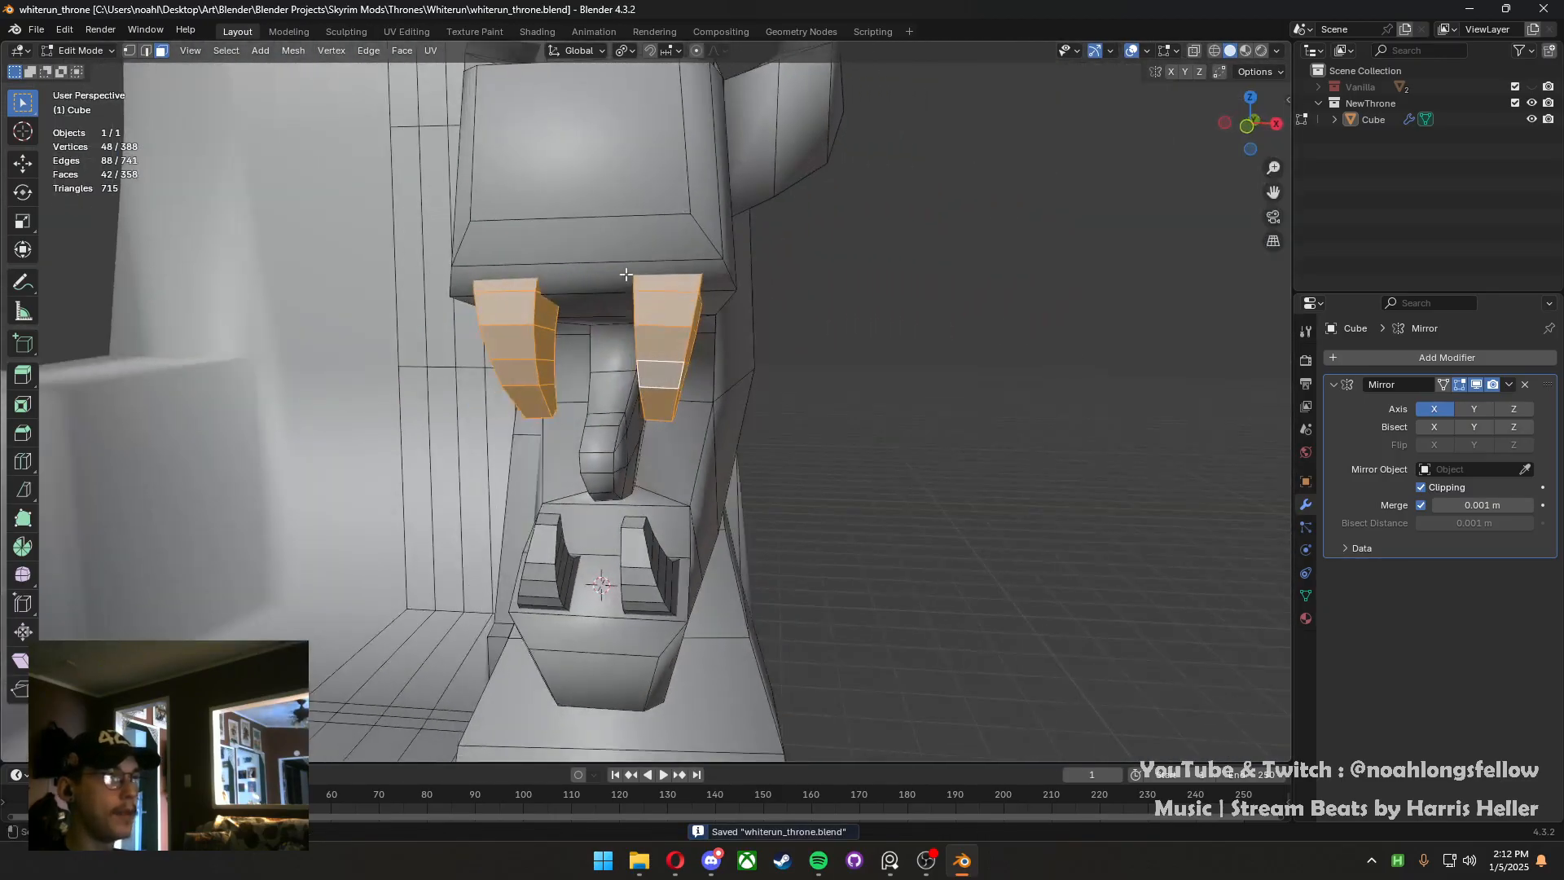
pyautogui.press('.')
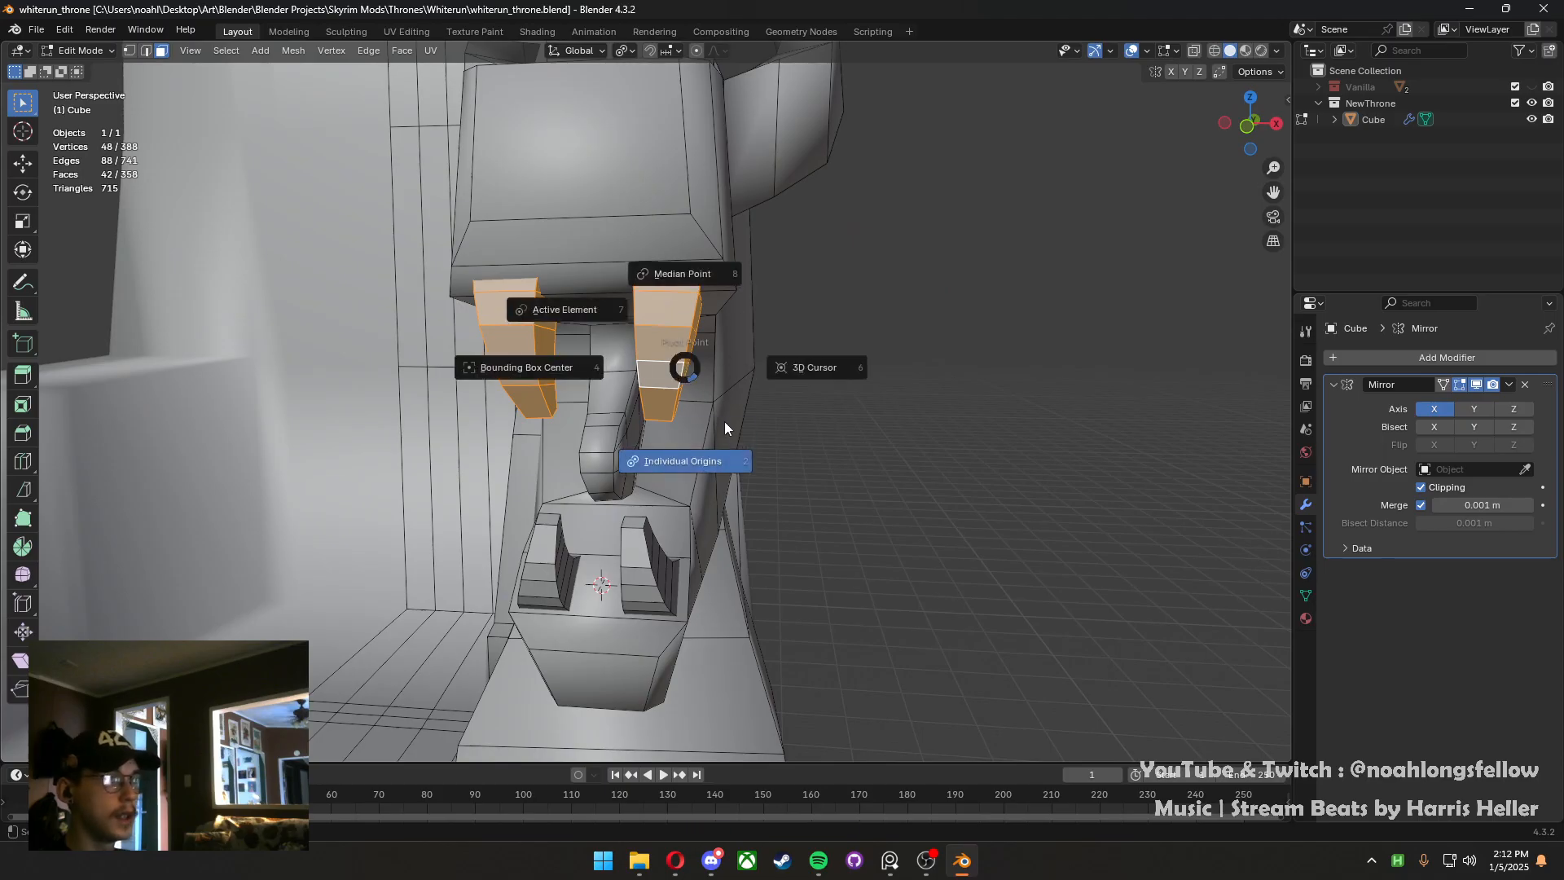
pyautogui.click(790, 378)
pyautogui.press('s')
pyautogui.press('x')
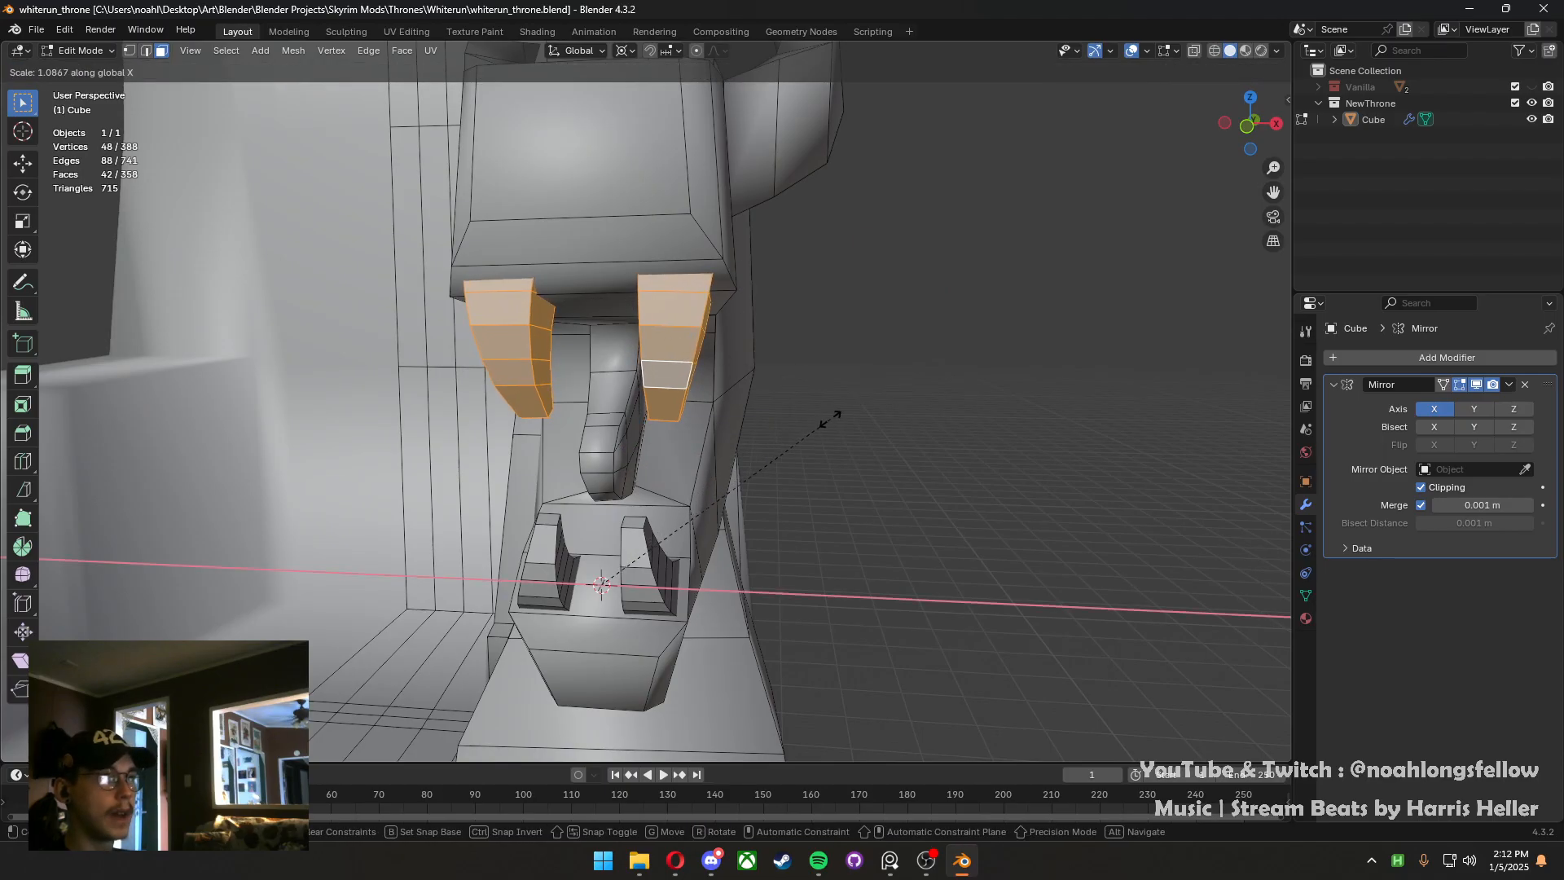
pyautogui.click(845, 418)
# Select a vertex on the upper fang and scale it along X about the 3D cursor
pyautogui.moveTo(844, 419); pyautogui.dragTo(536, 348, button='middle')
pyautogui.press('1')
pyautogui.click(670, 394)
pyautogui.moveTo(764, 396); pyautogui.dragTo(586, 361, button='middle')
pyautogui.press('s')
pyautogui.press('x')
pyautogui.click(803, 526)
# Select the linked faces of both upper fangs and lower them about 0.37 m along Z
pyautogui.press('3')
pyautogui.click(635, 365)
pyautogui.press('l')
pyautogui.press('l')
pyautogui.press('g')
pyautogui.press('z')
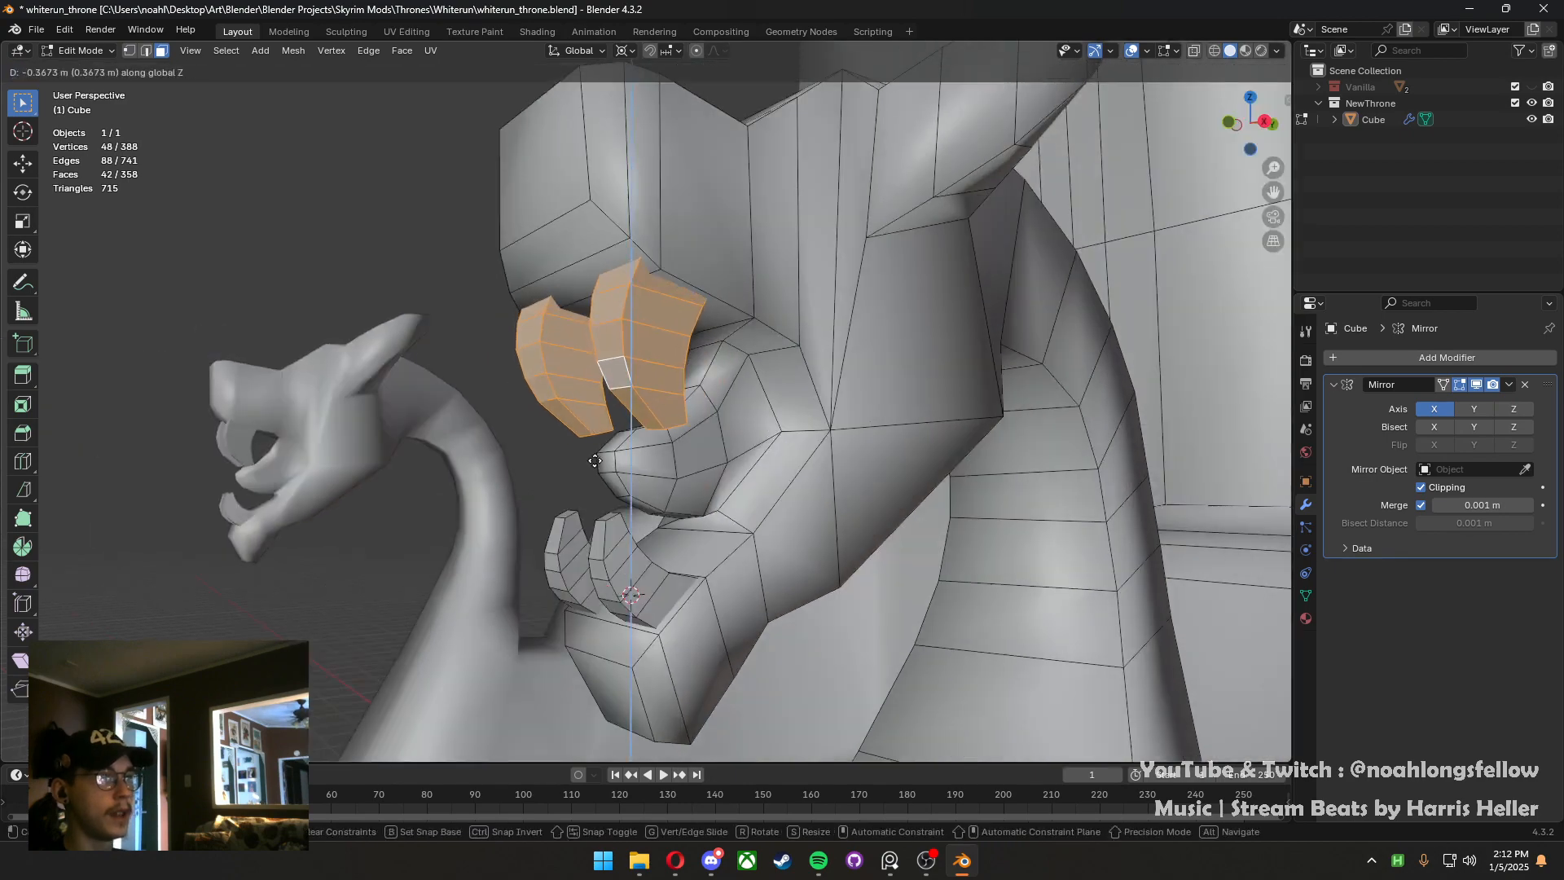
pyautogui.click(692, 493)
# Shift both upper fangs slightly along Y in the right orthographic view
pyautogui.press('KP_3')
pyautogui.press('g')
pyautogui.press('y')
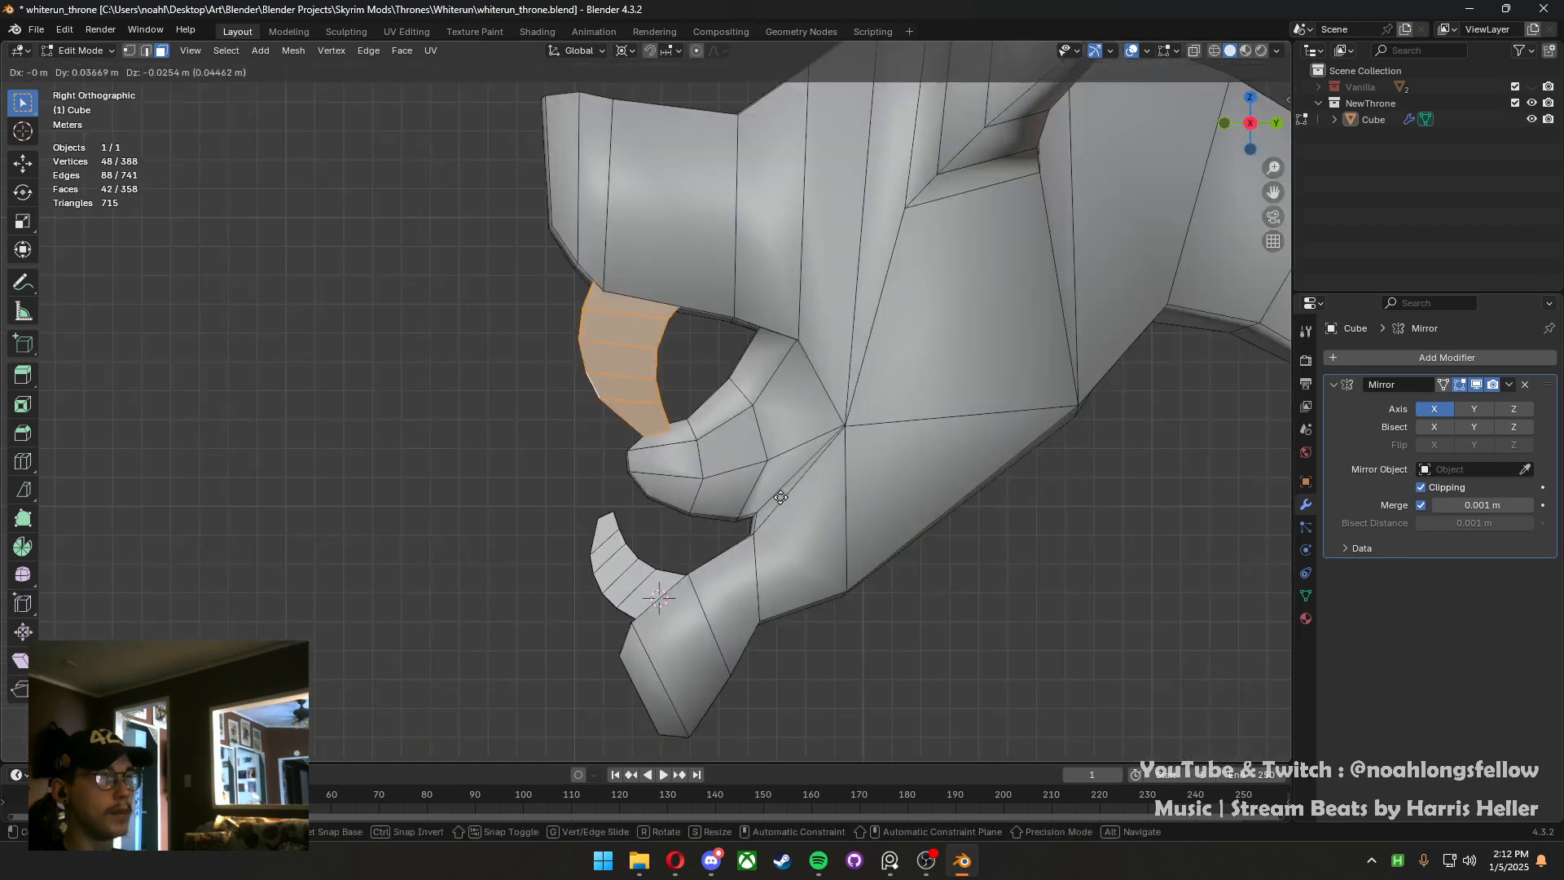
pyautogui.click(868, 549)
pyautogui.moveTo(567, 474); pyautogui.dragTo(750, 457, button='middle')
# Apply smooth shading to the whole throne object in Object Mode and save the file
pyautogui.press('Tab')
pyautogui.moveTo(585, 541); pyautogui.dragTo(698, 367, button='middle')
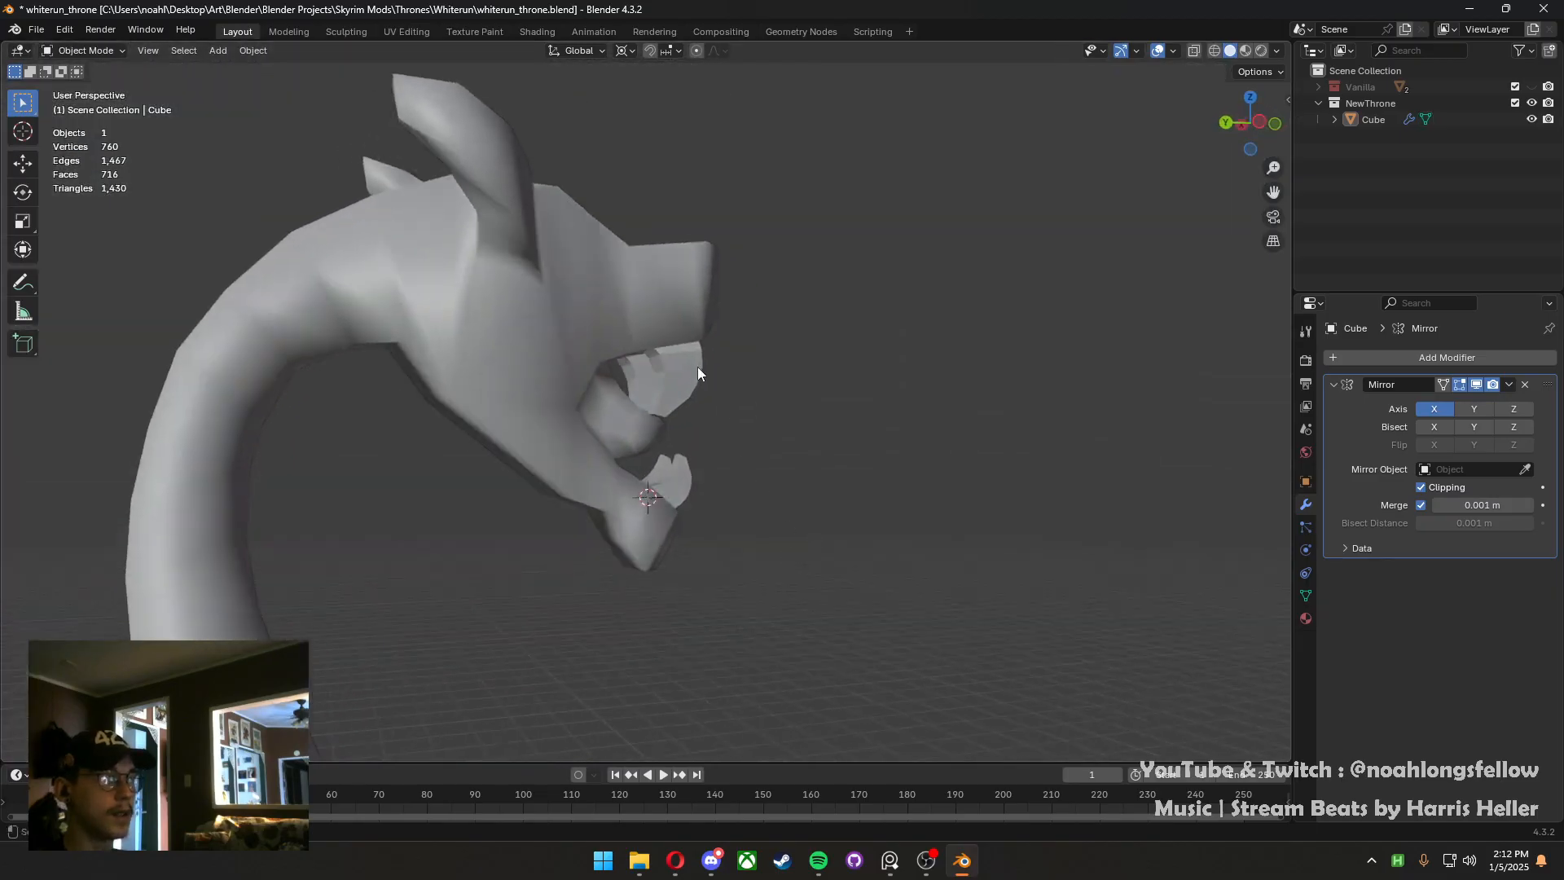
pyautogui.click(698, 366)
pyautogui.rightClick(697, 366)
pyautogui.rightClick(705, 398)
pyautogui.click(705, 398)
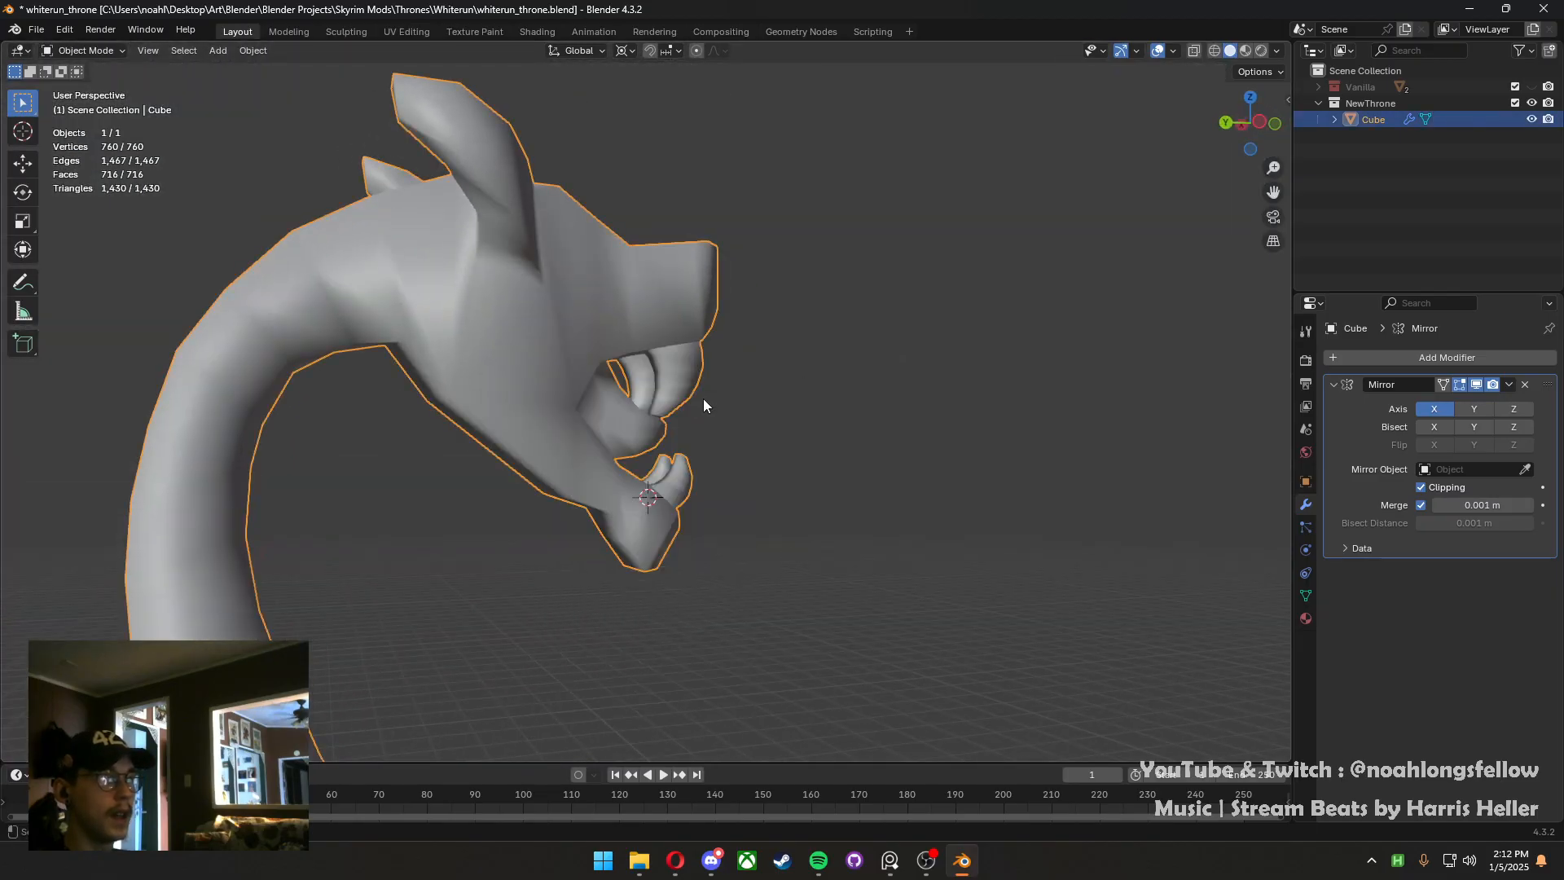
pyautogui.click(855, 466)
pyautogui.moveTo(856, 466); pyautogui.dragTo(764, 457, button='middle')
pyautogui.hotkey('ctrl', 's')
# Select the three faces at the front end of the tongue in Edit Mode and save the file
pyautogui.scroll(-7, 623, 464)
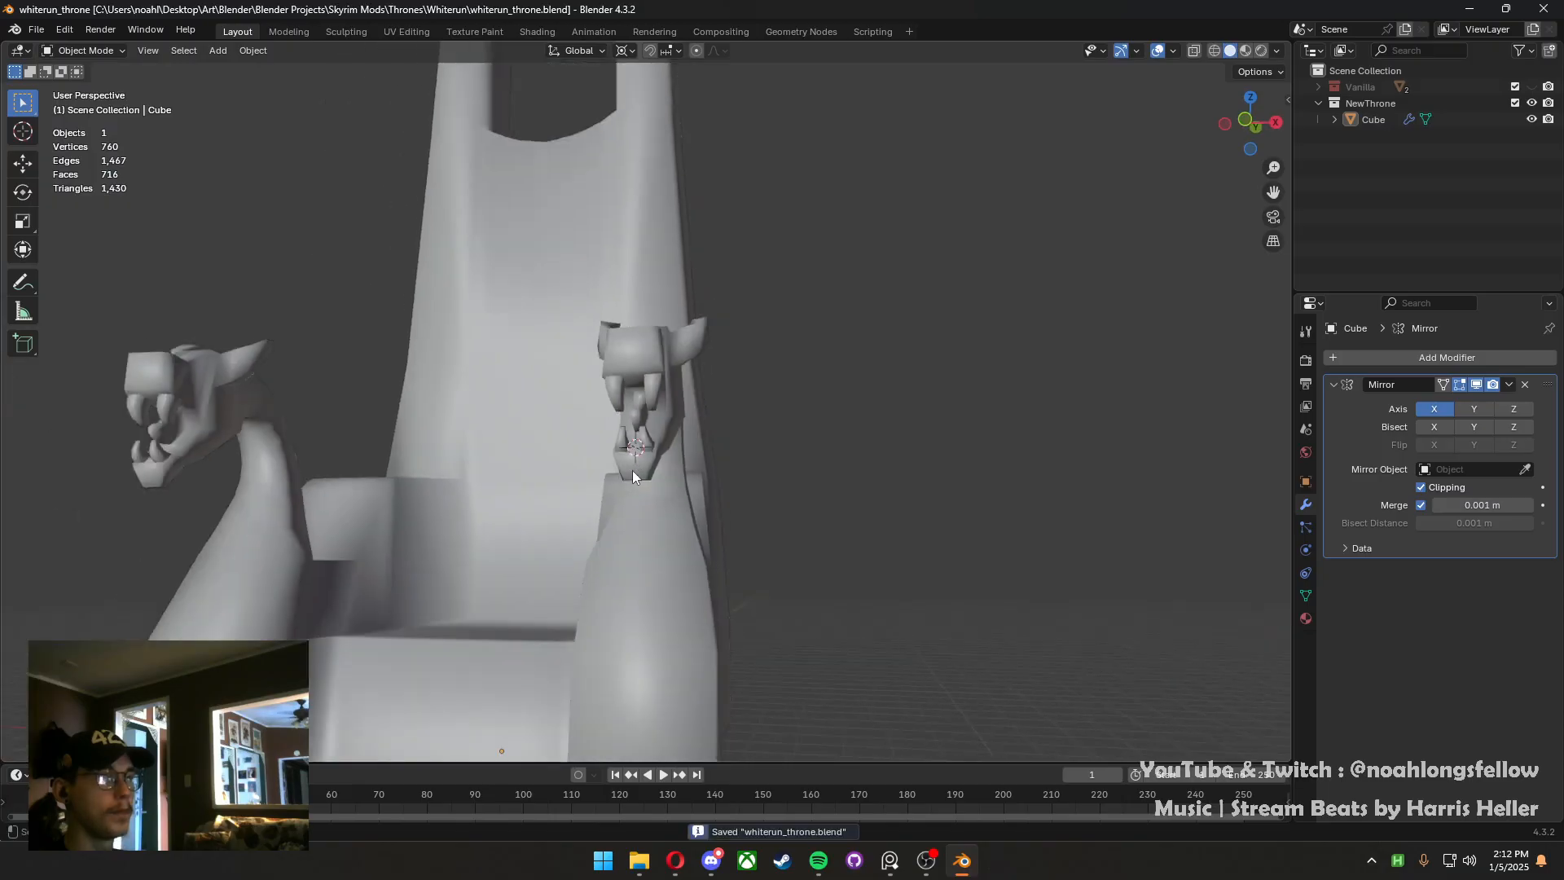
pyautogui.moveTo(737, 506); pyautogui.dragTo(547, 507, button='middle')
pyautogui.scroll(6, 727, 540)
pyautogui.scroll(3, 548, 507)
pyautogui.scroll(1, 547, 506)
pyautogui.click(632, 345)
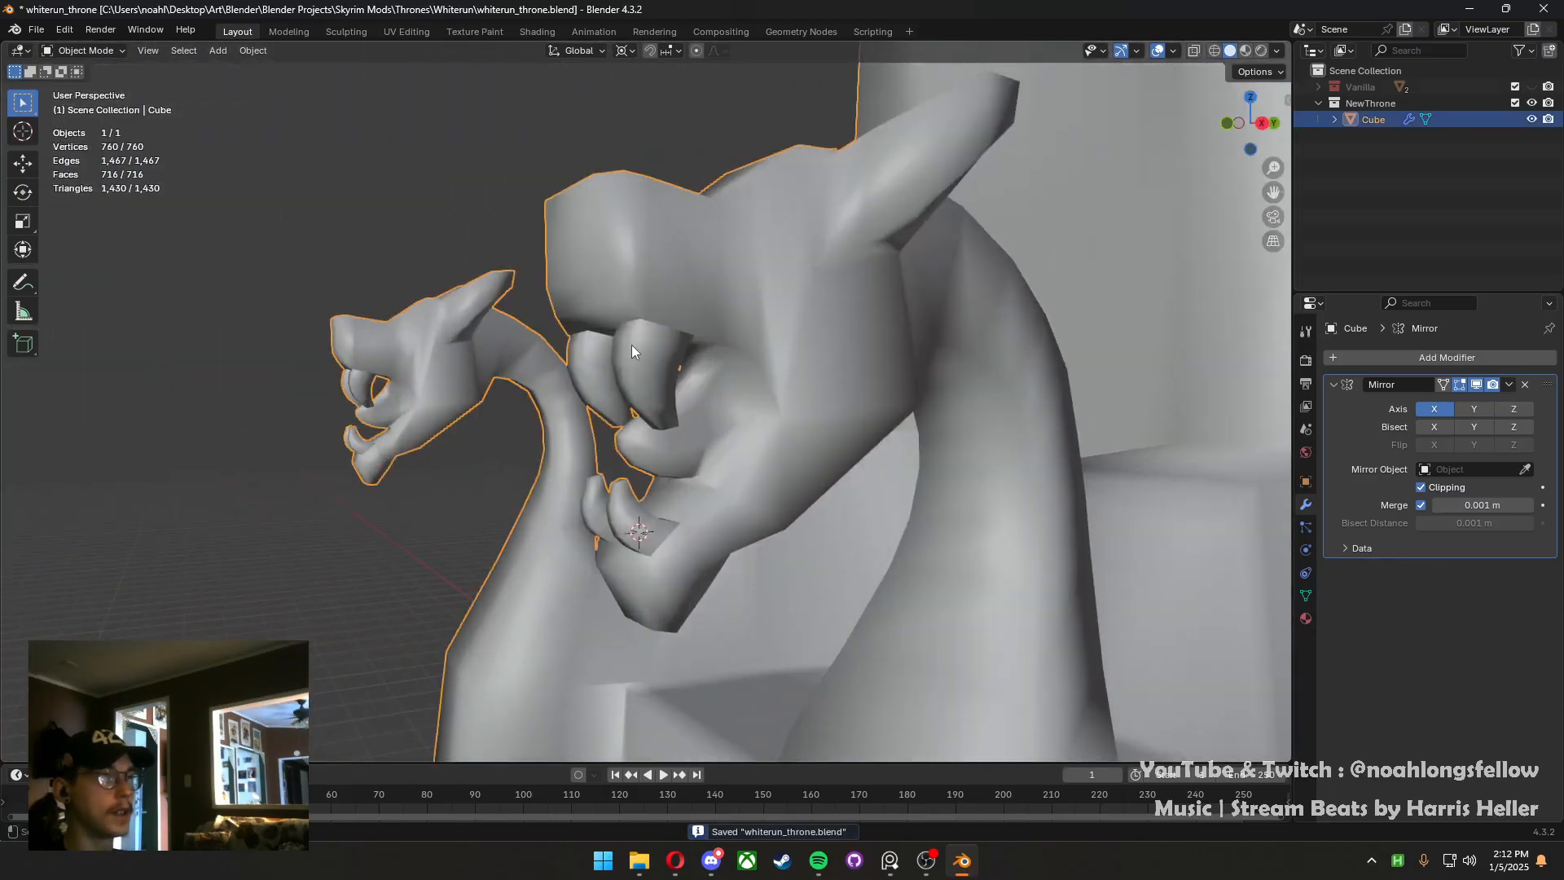
pyautogui.moveTo(632, 345); pyautogui.dragTo(608, 461, button='middle')
pyautogui.press('Tab')
pyautogui.click(850, 452)
pyautogui.scroll(2, 622, 451)
pyautogui.click(607, 456)
pyautogui.keyDown('ctrl'); pyautogui.click(606, 493); pyautogui.keyUp('ctrl')
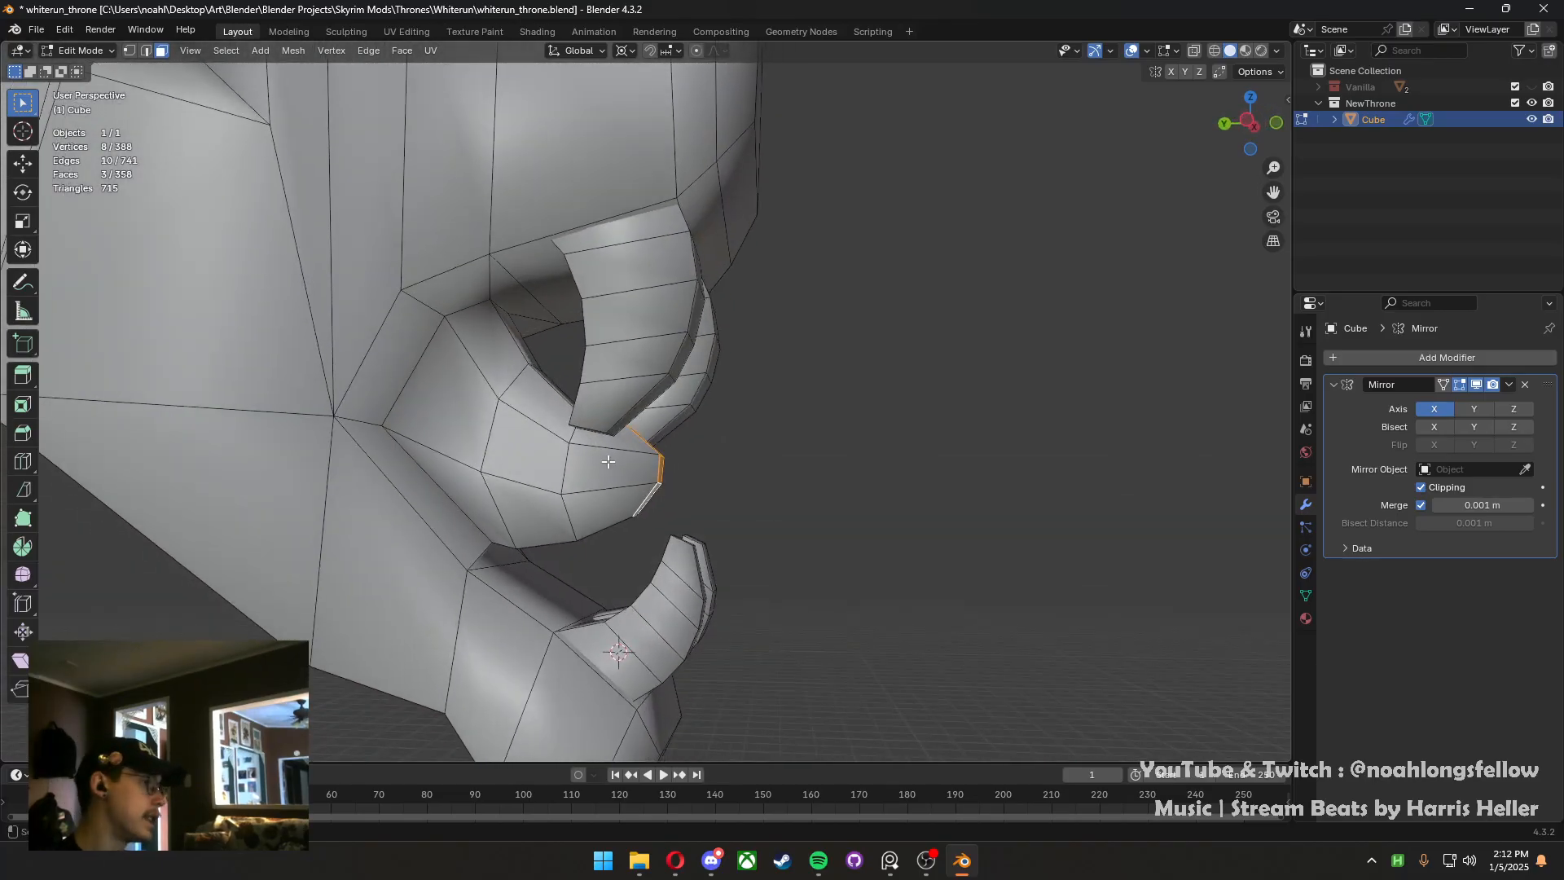
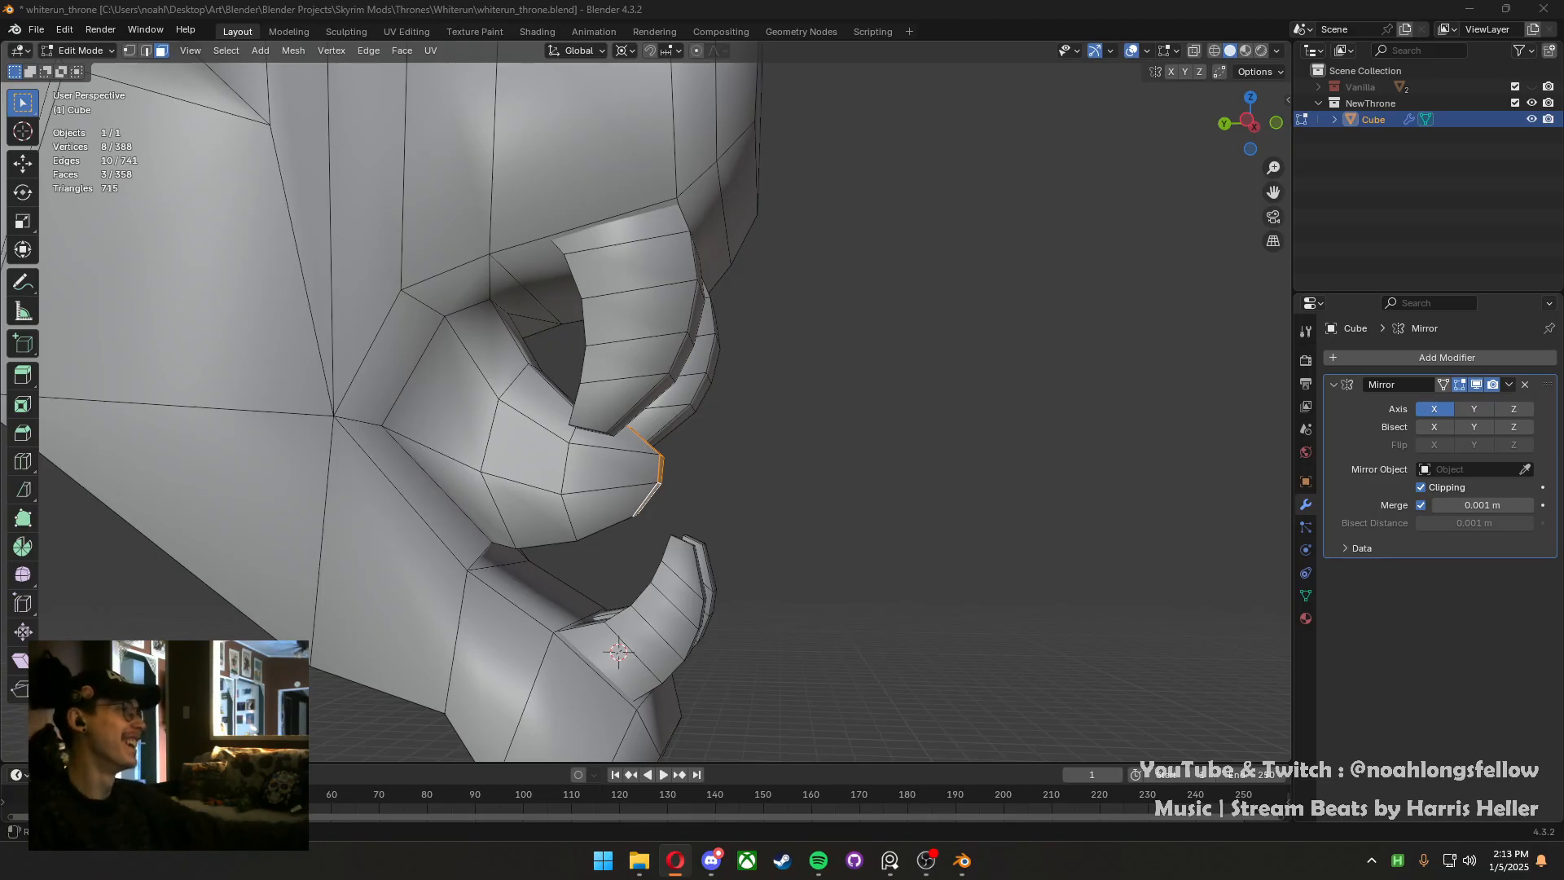
pyautogui.hotkey('ctrl', 's')
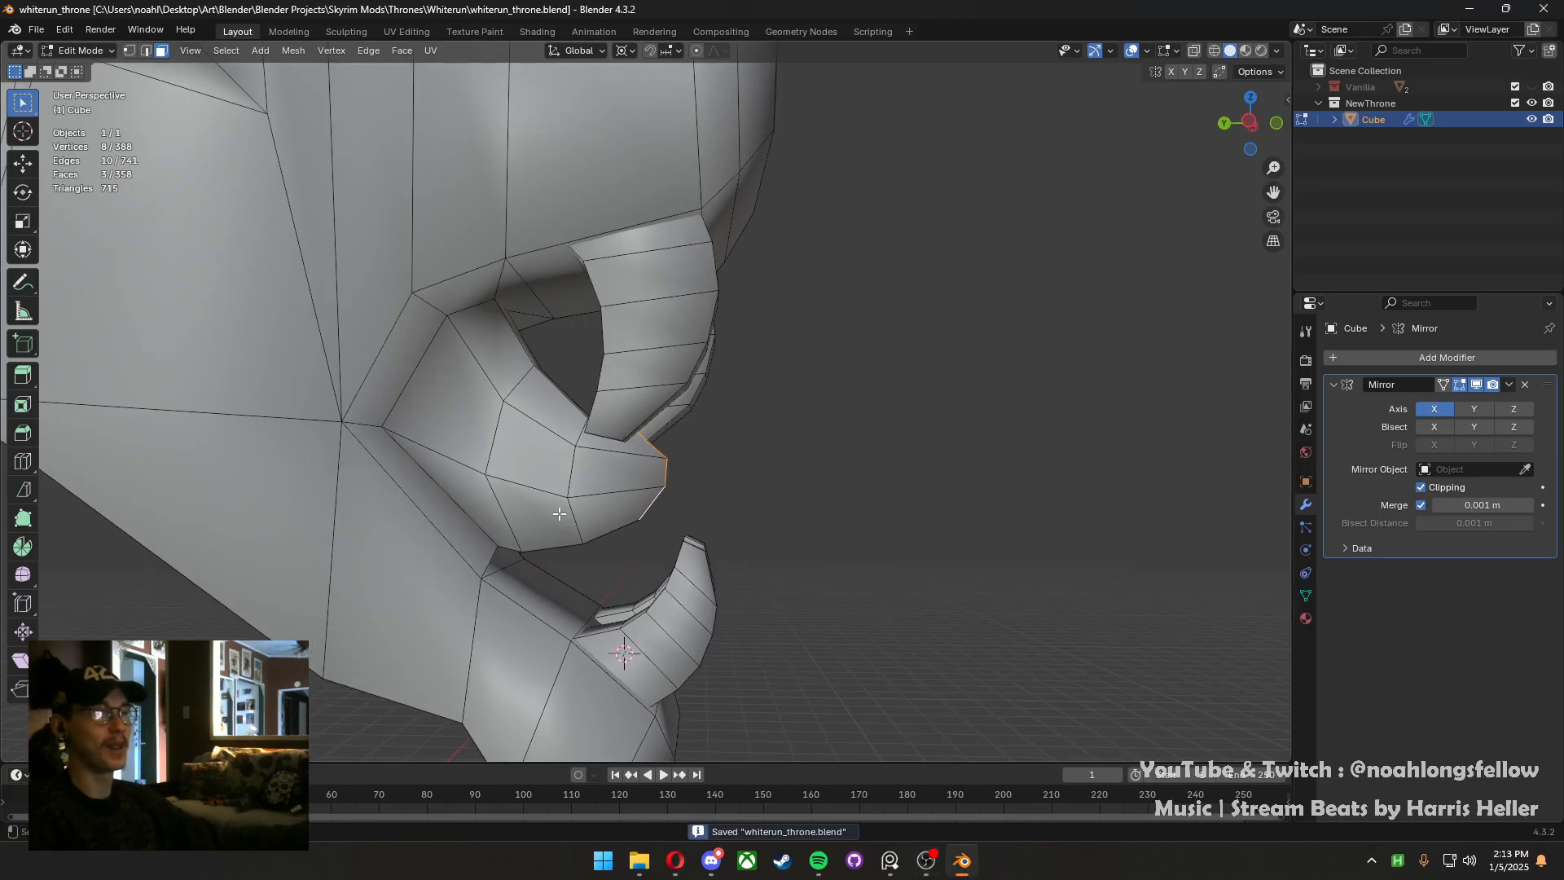
# Scale the tongue's front faces along X with the Median Point pivot and proportional editing enabled, and save the file
pyautogui.moveTo(560, 513); pyautogui.dragTo(712, 548, button='middle')
pyautogui.press('s')
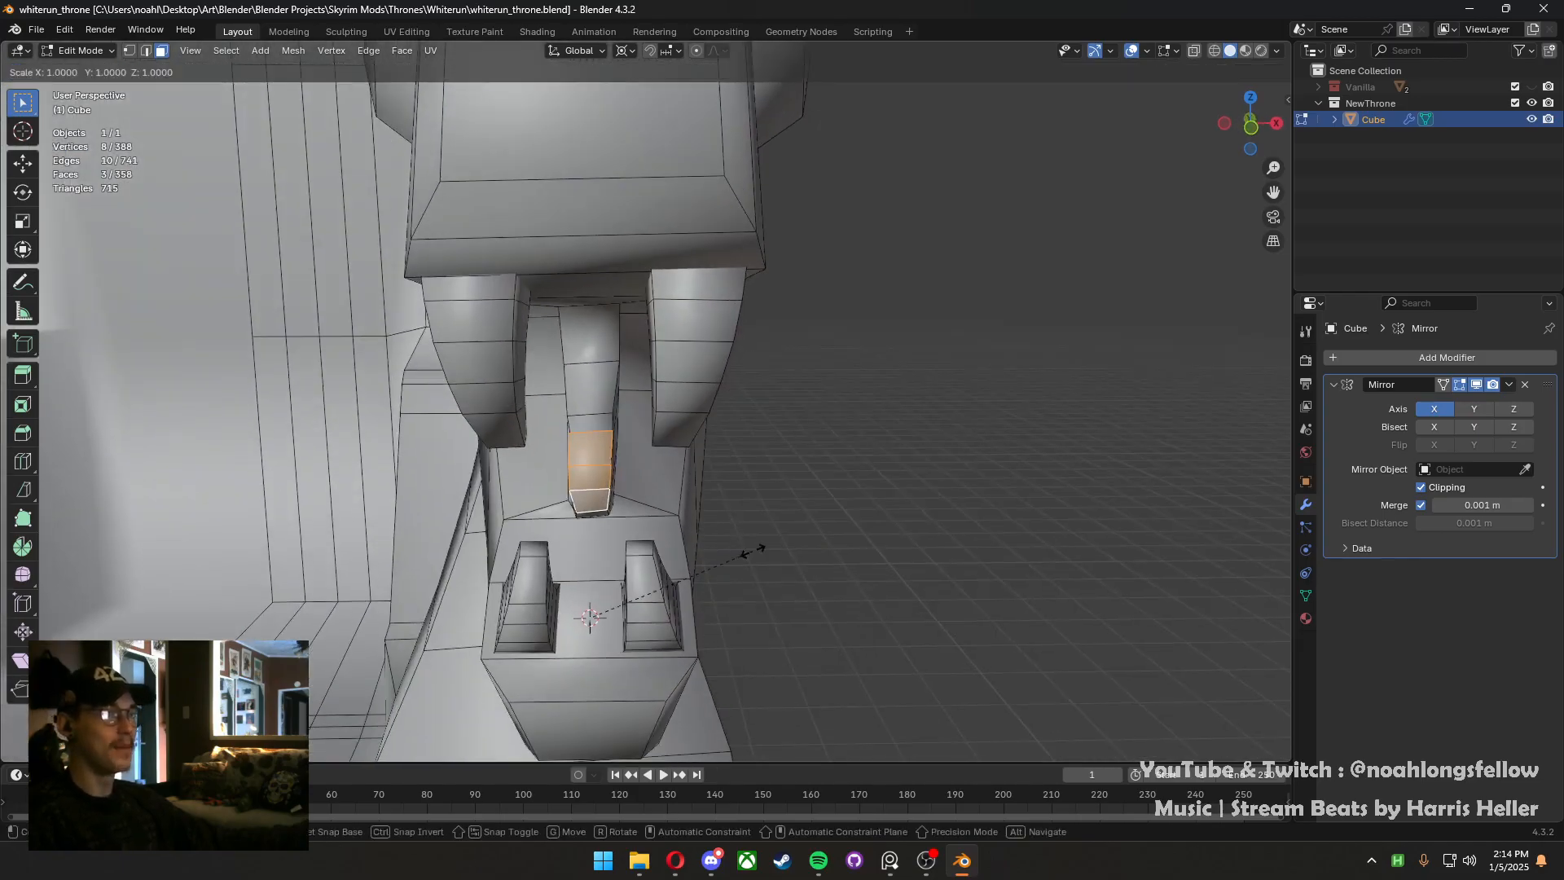
pyautogui.rightClick(754, 550)
pyautogui.click(627, 51)
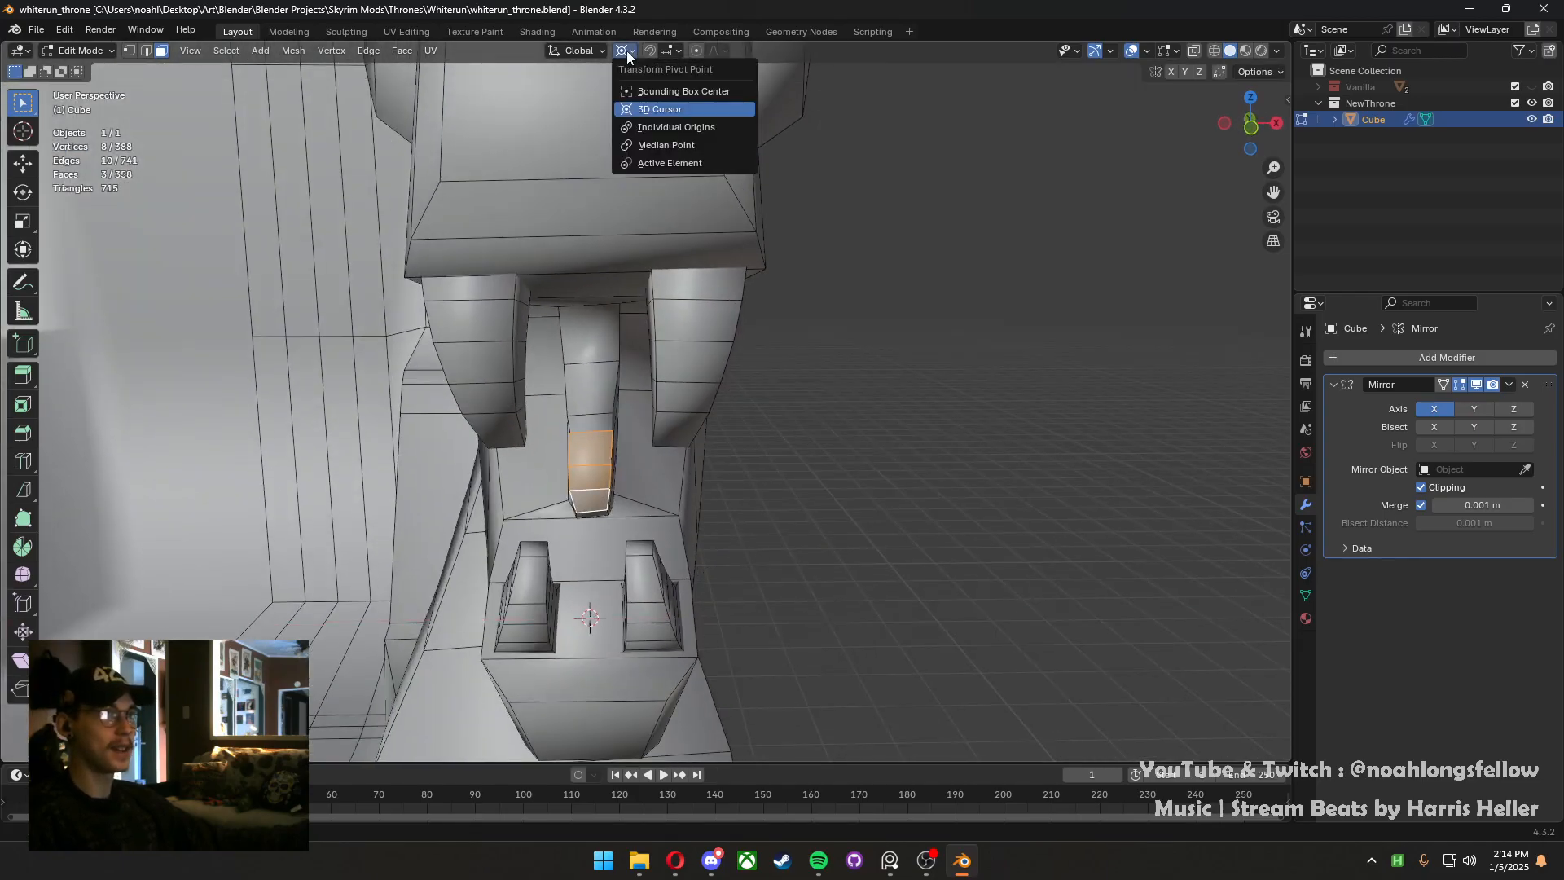
pyautogui.click(666, 144)
pyautogui.press('o')
pyautogui.press('s')
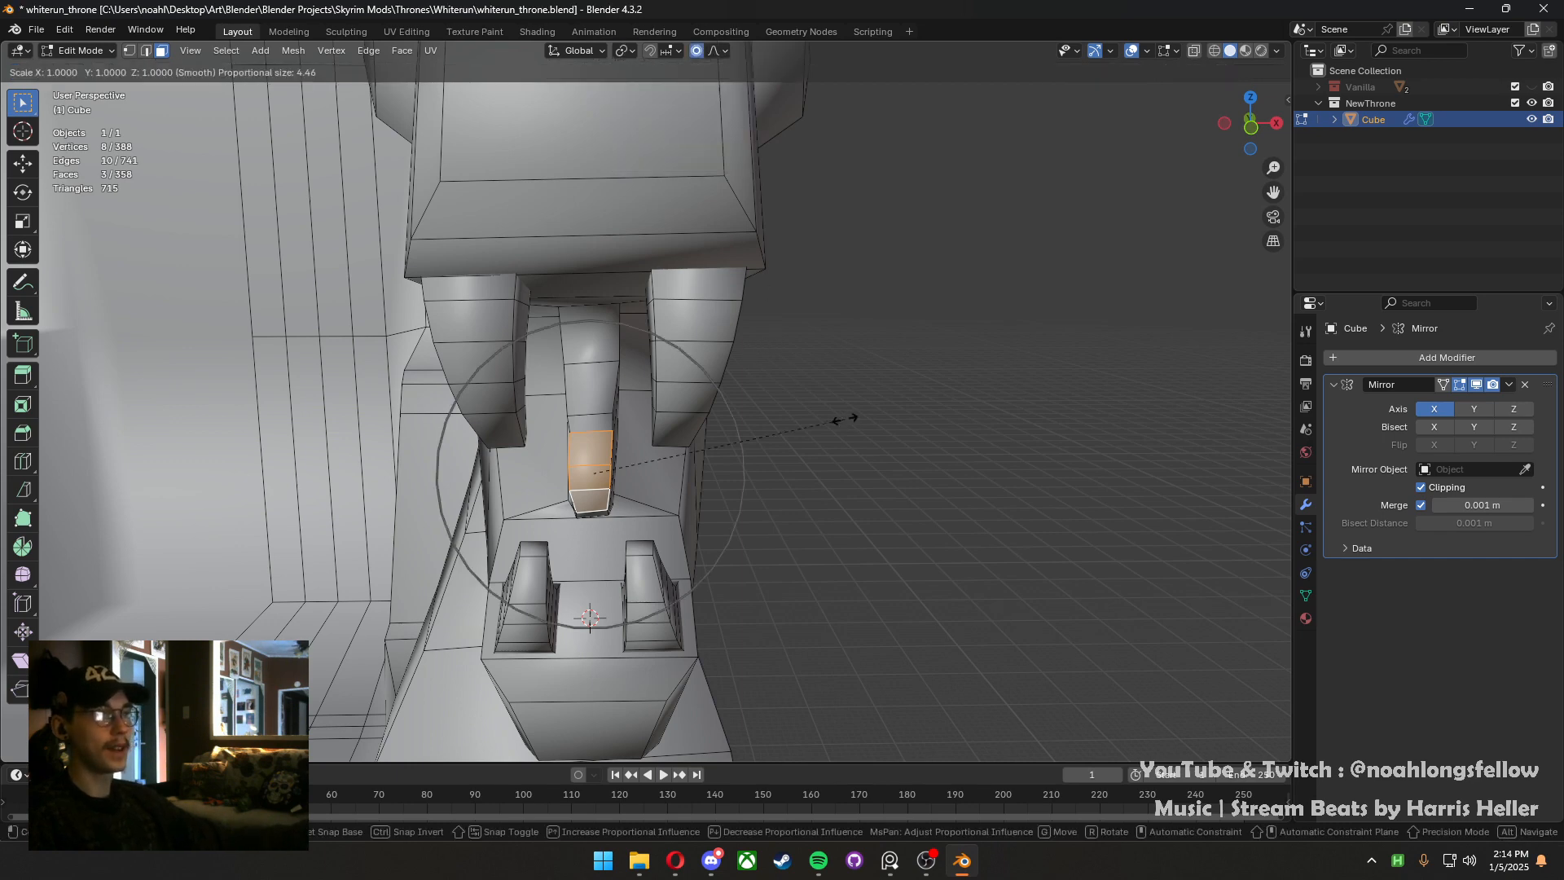
pyautogui.press('x')
pyautogui.click(782, 431)
pyautogui.moveTo(688, 438); pyautogui.dragTo(608, 453, button='middle')
pyautogui.hotkey('ctrl', 's')
# Examine the dragon head, horns and neck from the front, side and back
pyautogui.scroll(-3, 649, 447)
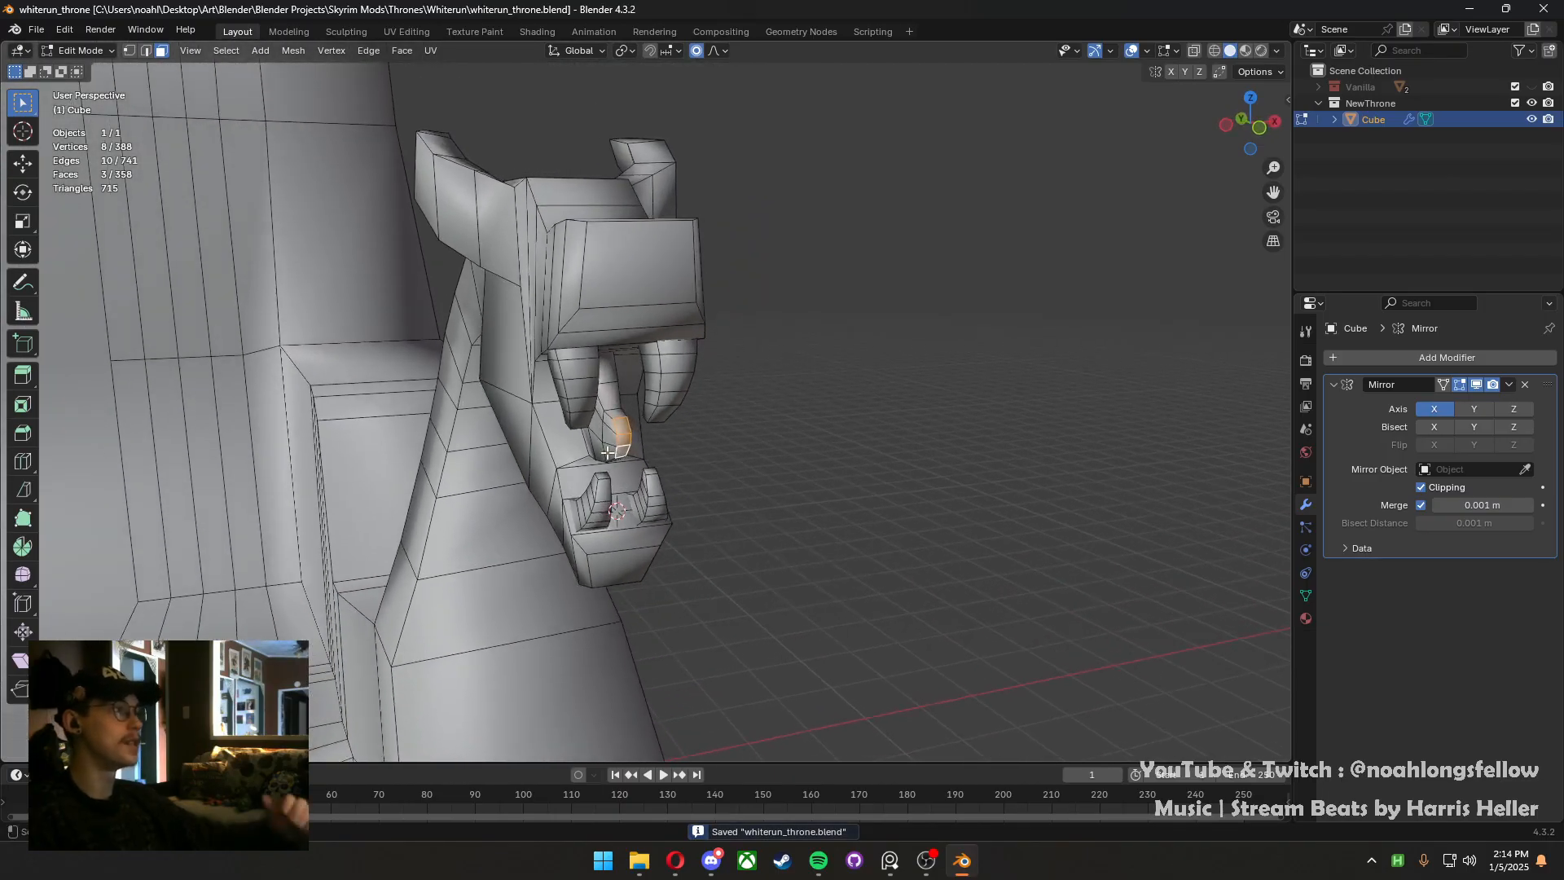
pyautogui.moveTo(785, 418); pyautogui.dragTo(662, 405, button='middle')
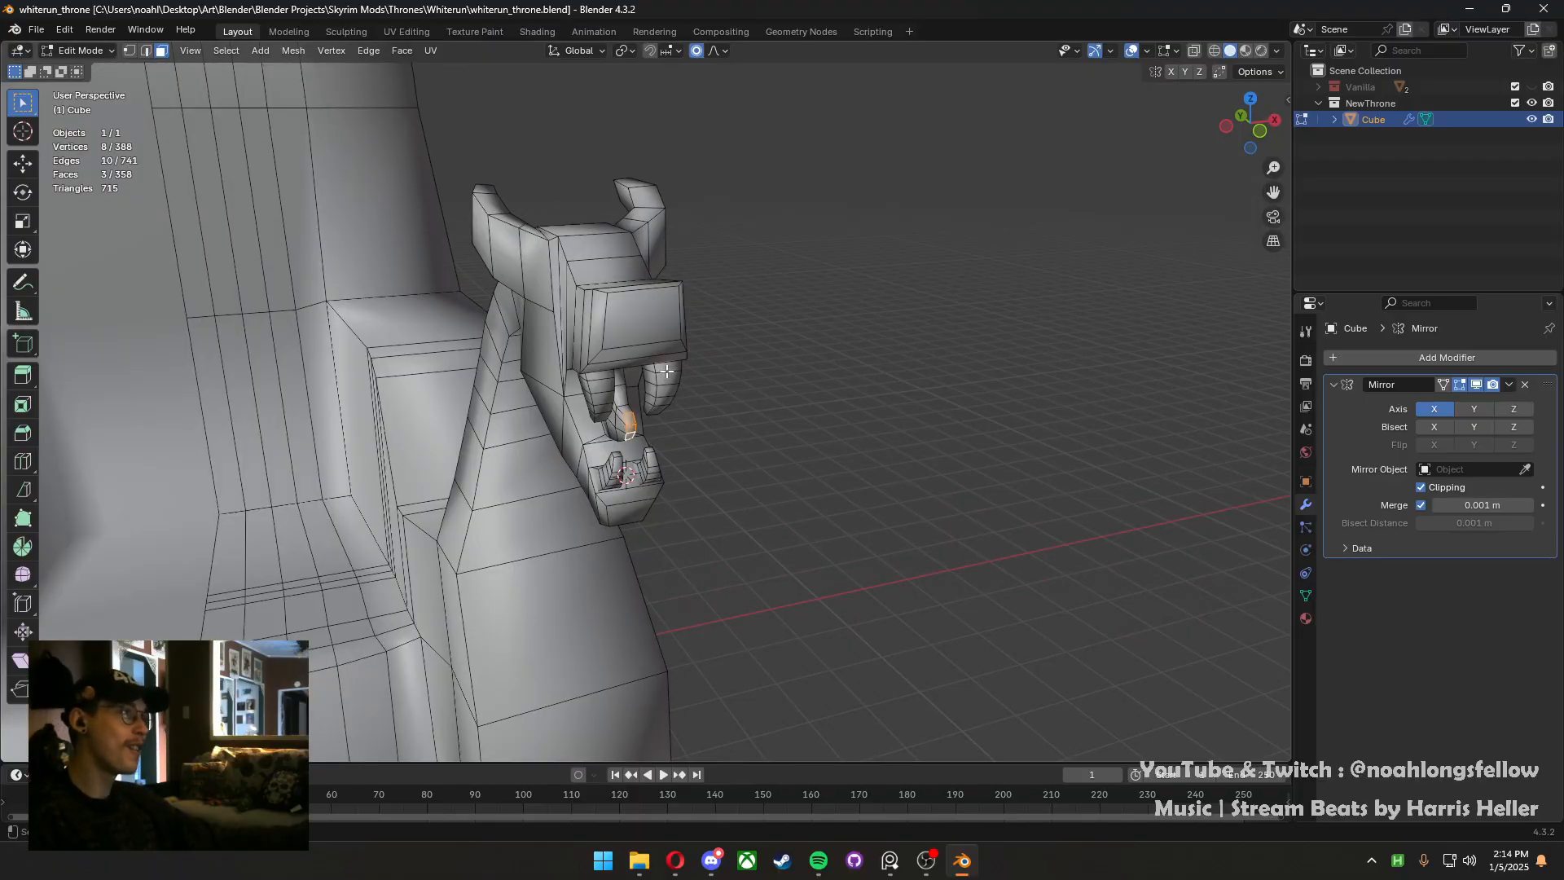
pyautogui.moveTo(560, 362); pyautogui.dragTo(713, 362, button='middle')
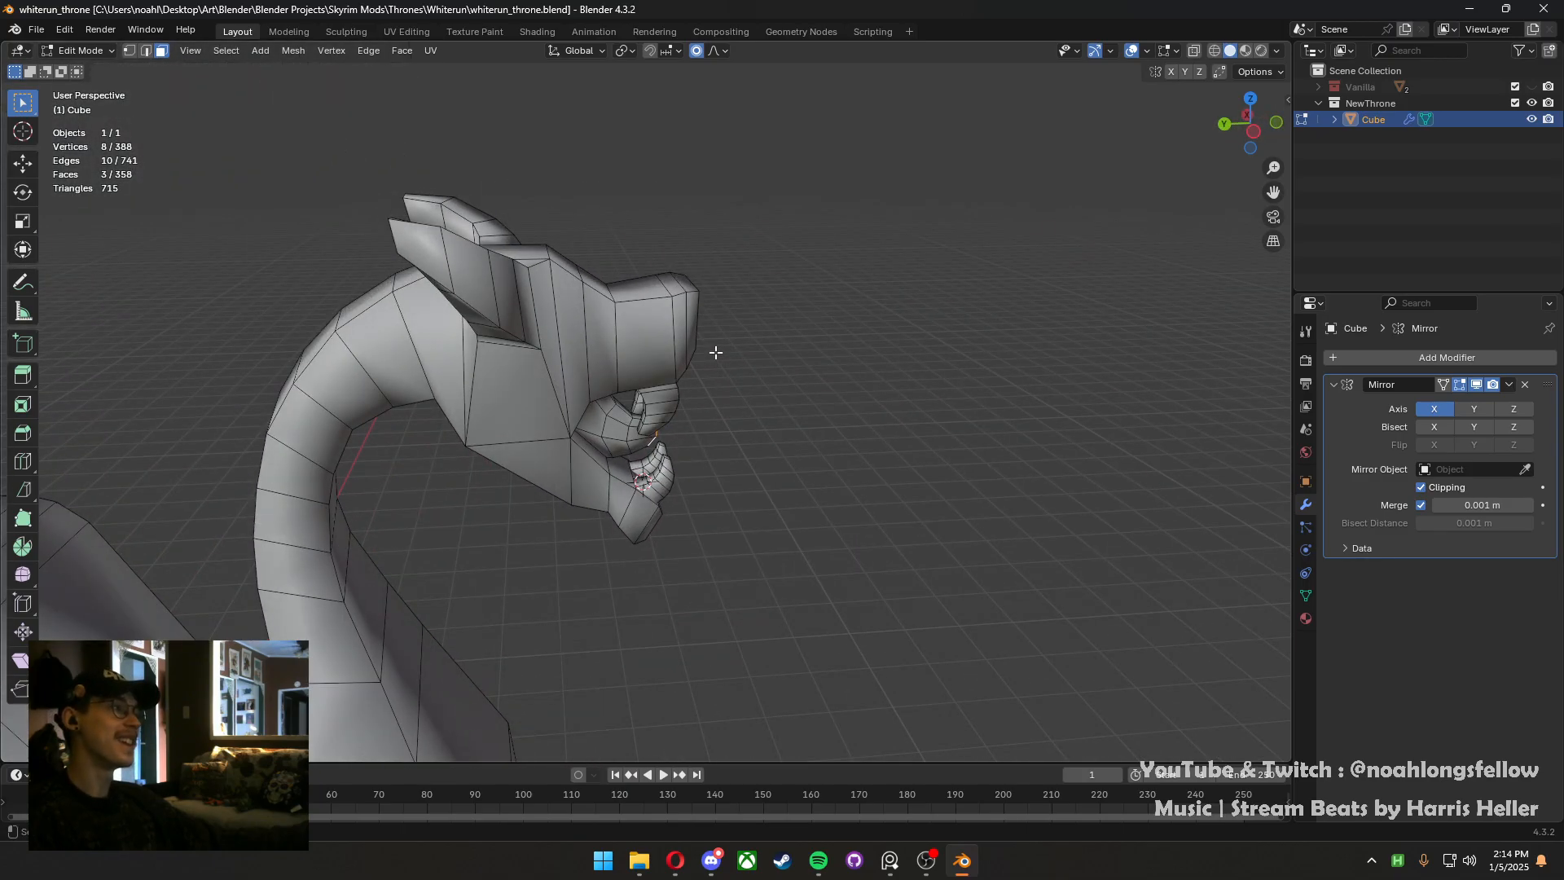
pyautogui.scroll(-4, 791, 384)
pyautogui.moveTo(726, 405); pyautogui.dragTo(971, 419, button='middle')
pyautogui.scroll(3, 970, 419)
pyautogui.moveTo(399, 295); pyautogui.dragTo(733, 401, button='middle')
pyautogui.click(604, 378)
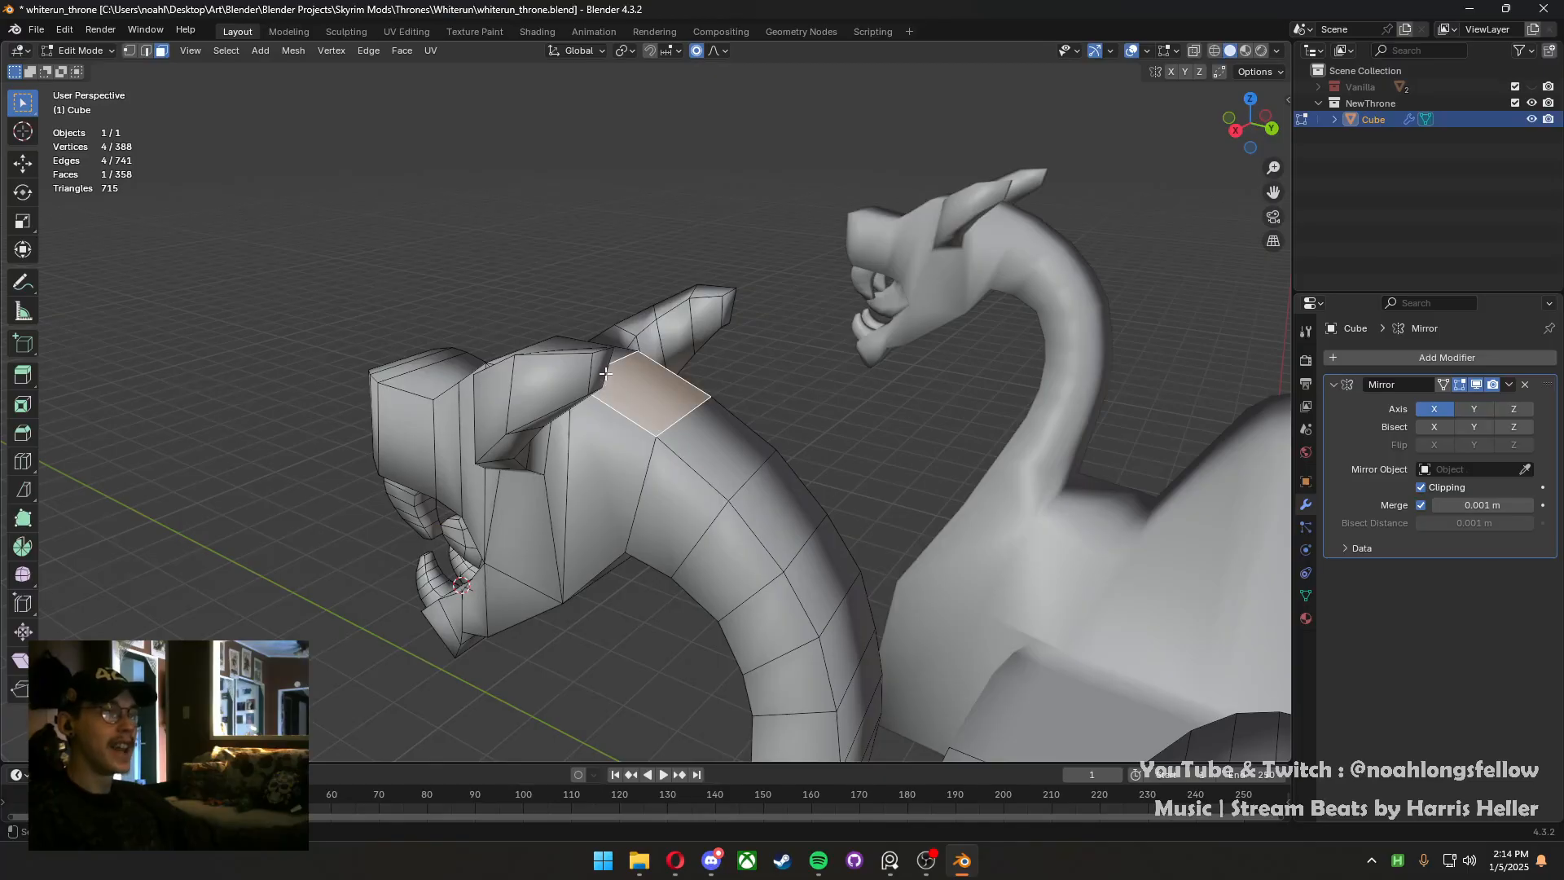
pyautogui.moveTo(607, 376); pyautogui.dragTo(790, 463, button='middle')
# Turn off proportional editing, reposition the outer horn's middle edge loop in the top view, and save the file
pyautogui.keyDown('shift'); pyautogui.moveTo(572, 435); pyautogui.dragTo(694, 635, button='middle'); pyautogui.keyUp('shift')
pyautogui.press('`')
pyautogui.click(635, 257)
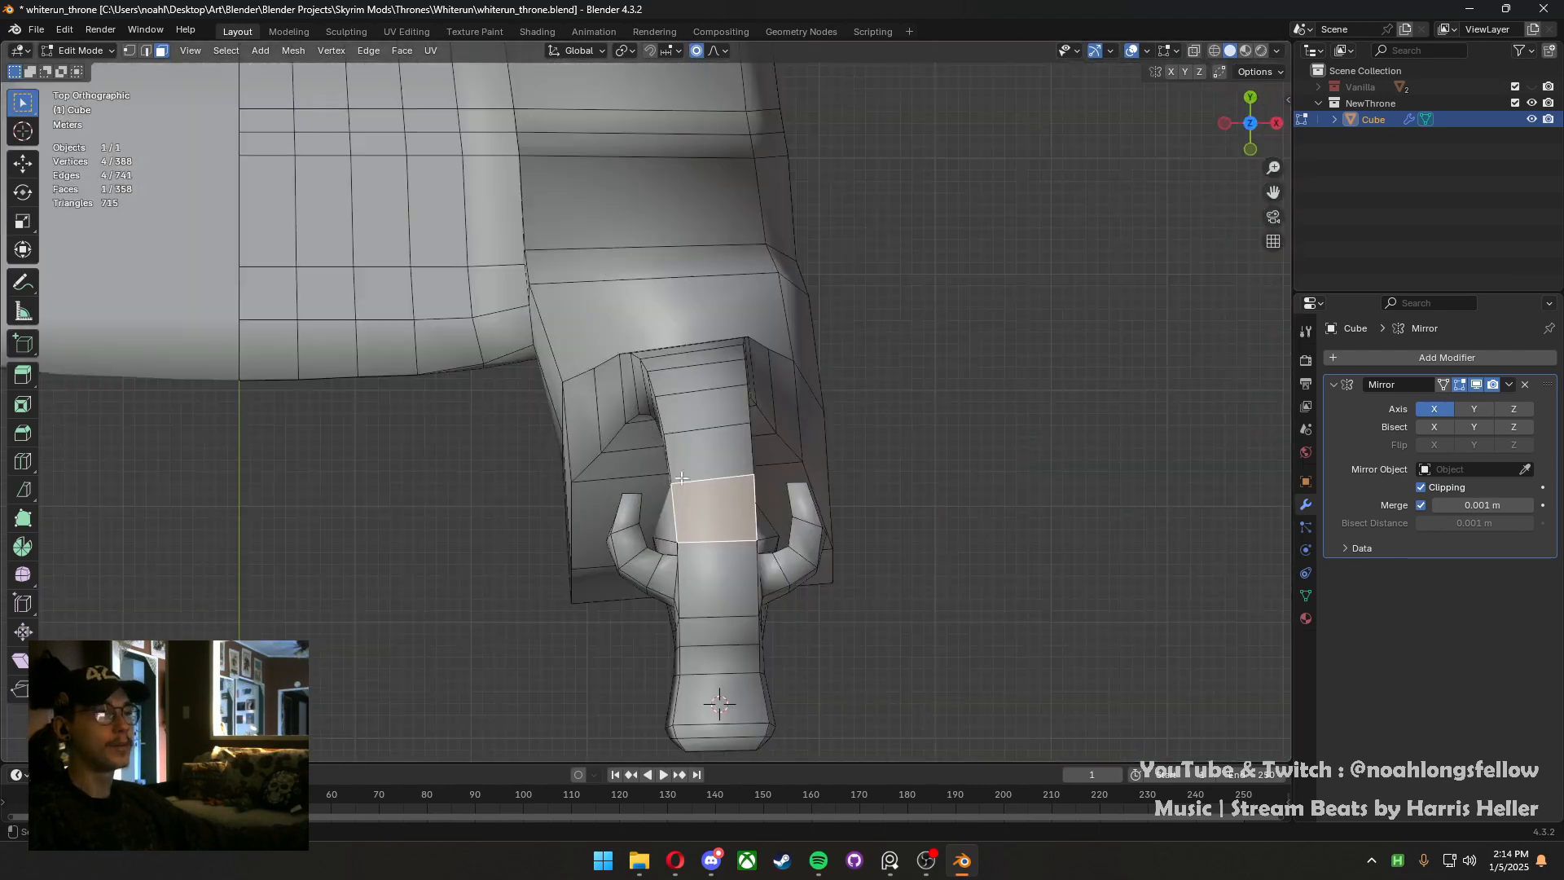
pyautogui.keyDown('shift'); pyautogui.moveTo(723, 528); pyautogui.dragTo(677, 499, button='middle'); pyautogui.keyUp('shift')
pyautogui.scroll(2, 676, 498)
pyautogui.scroll(2, 749, 570)
pyautogui.press('2')
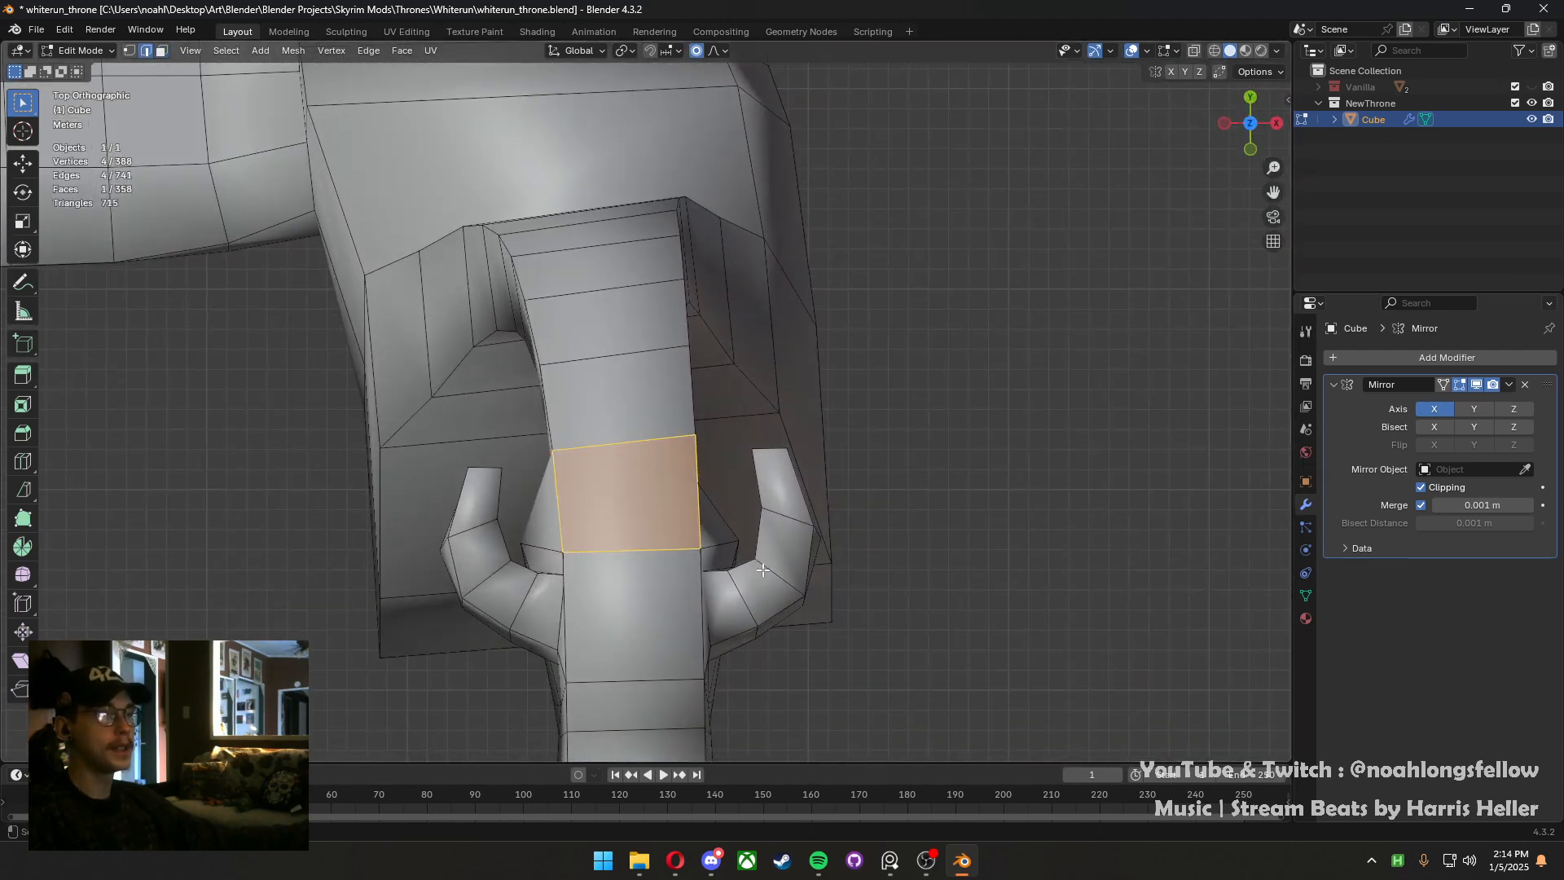
pyautogui.keyDown('alt'); pyautogui.click(772, 570); pyautogui.keyUp('alt')
pyautogui.press('g')
pyautogui.press('Escape')
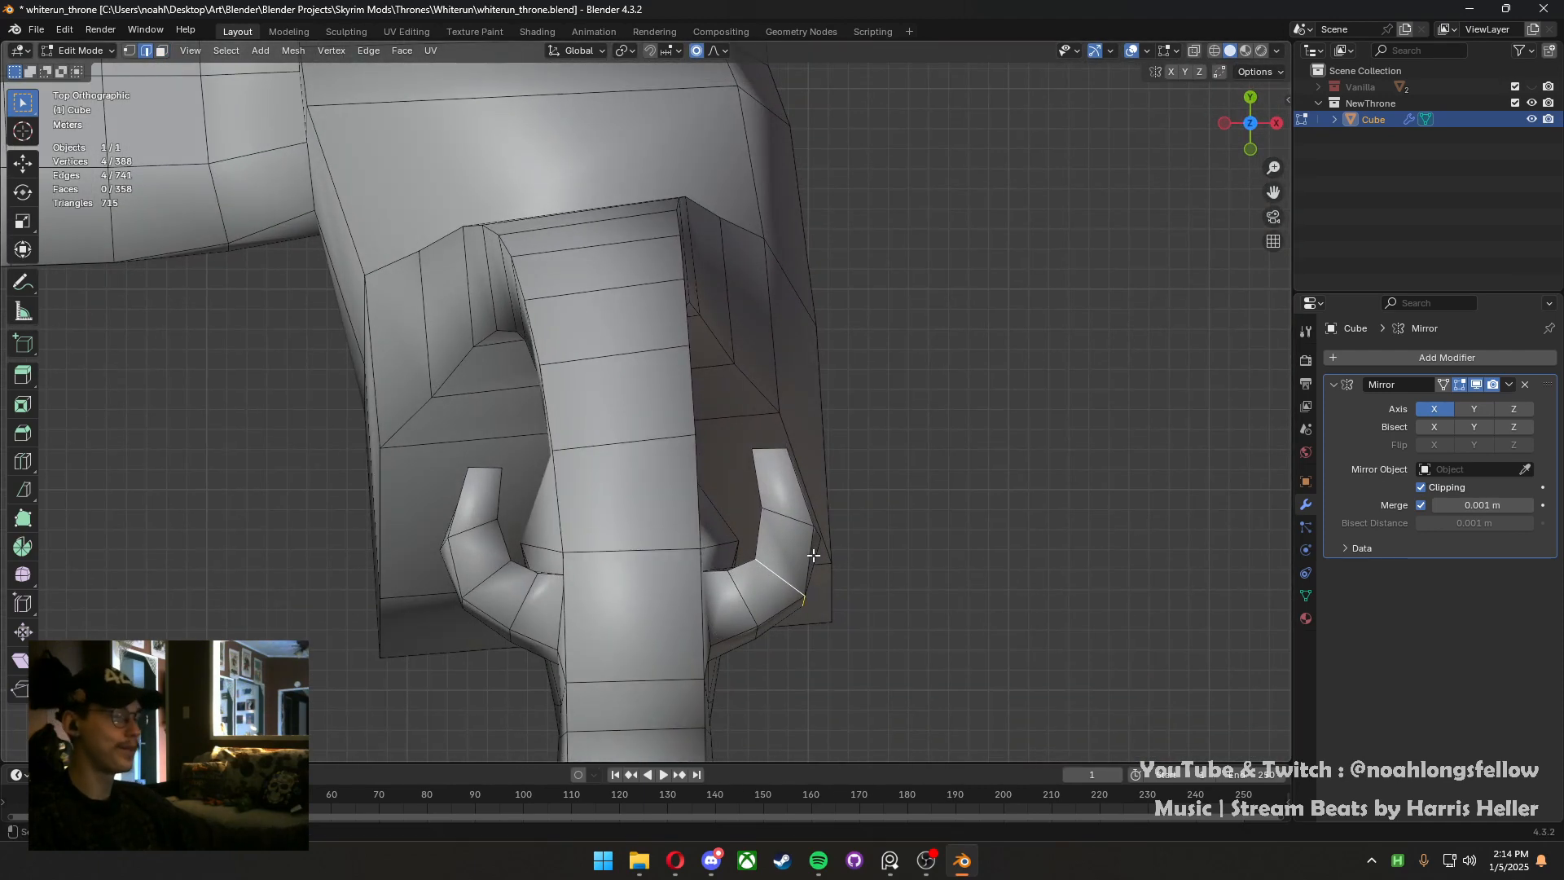
pyautogui.press('o')
pyautogui.press('g')
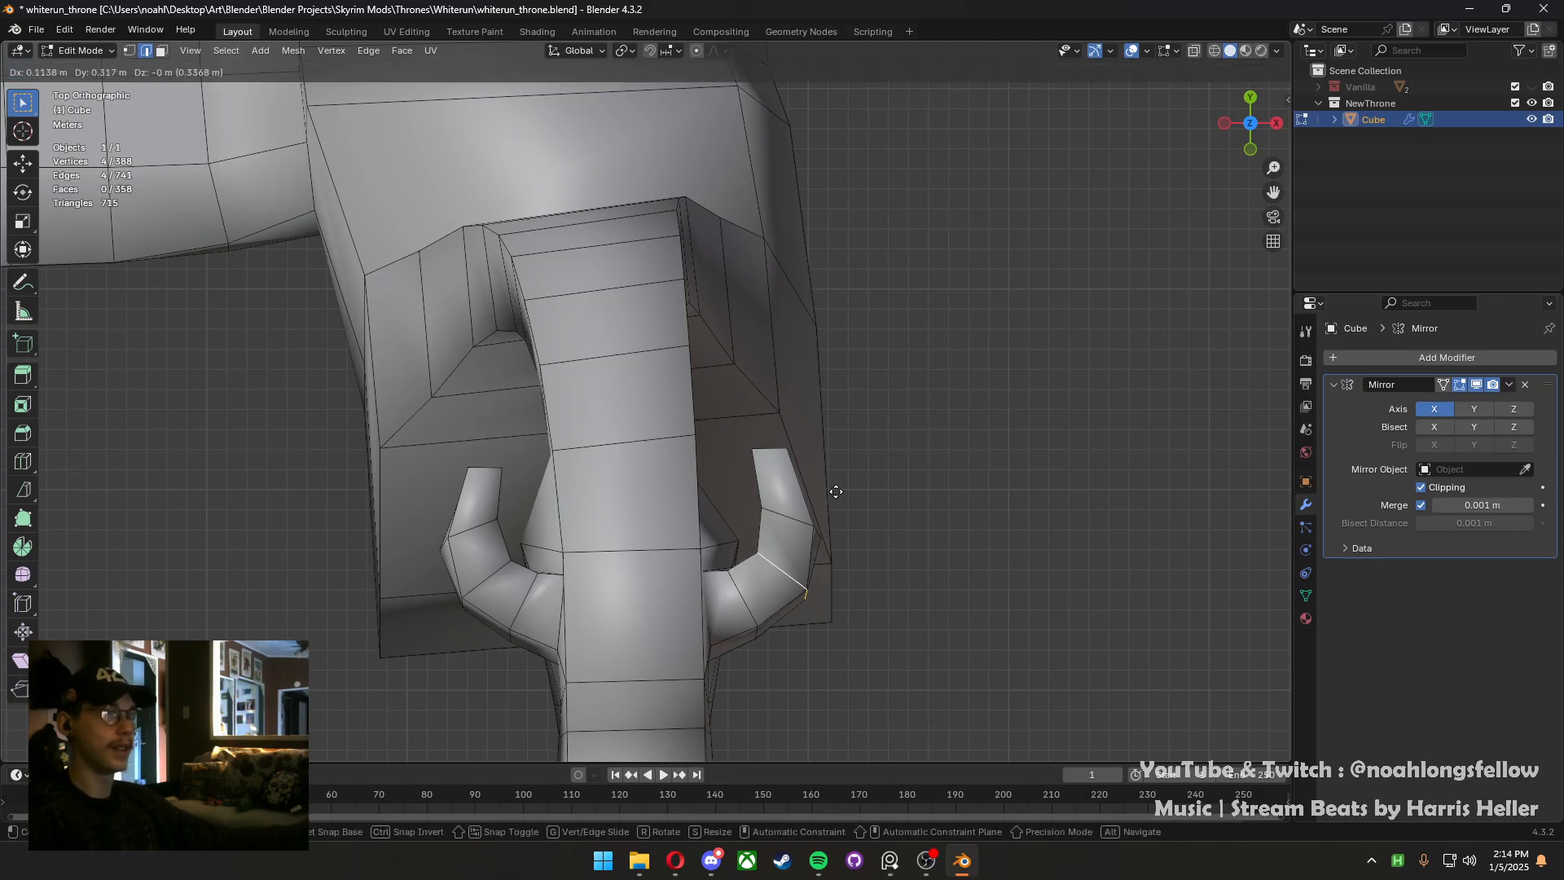
pyautogui.click(790, 510)
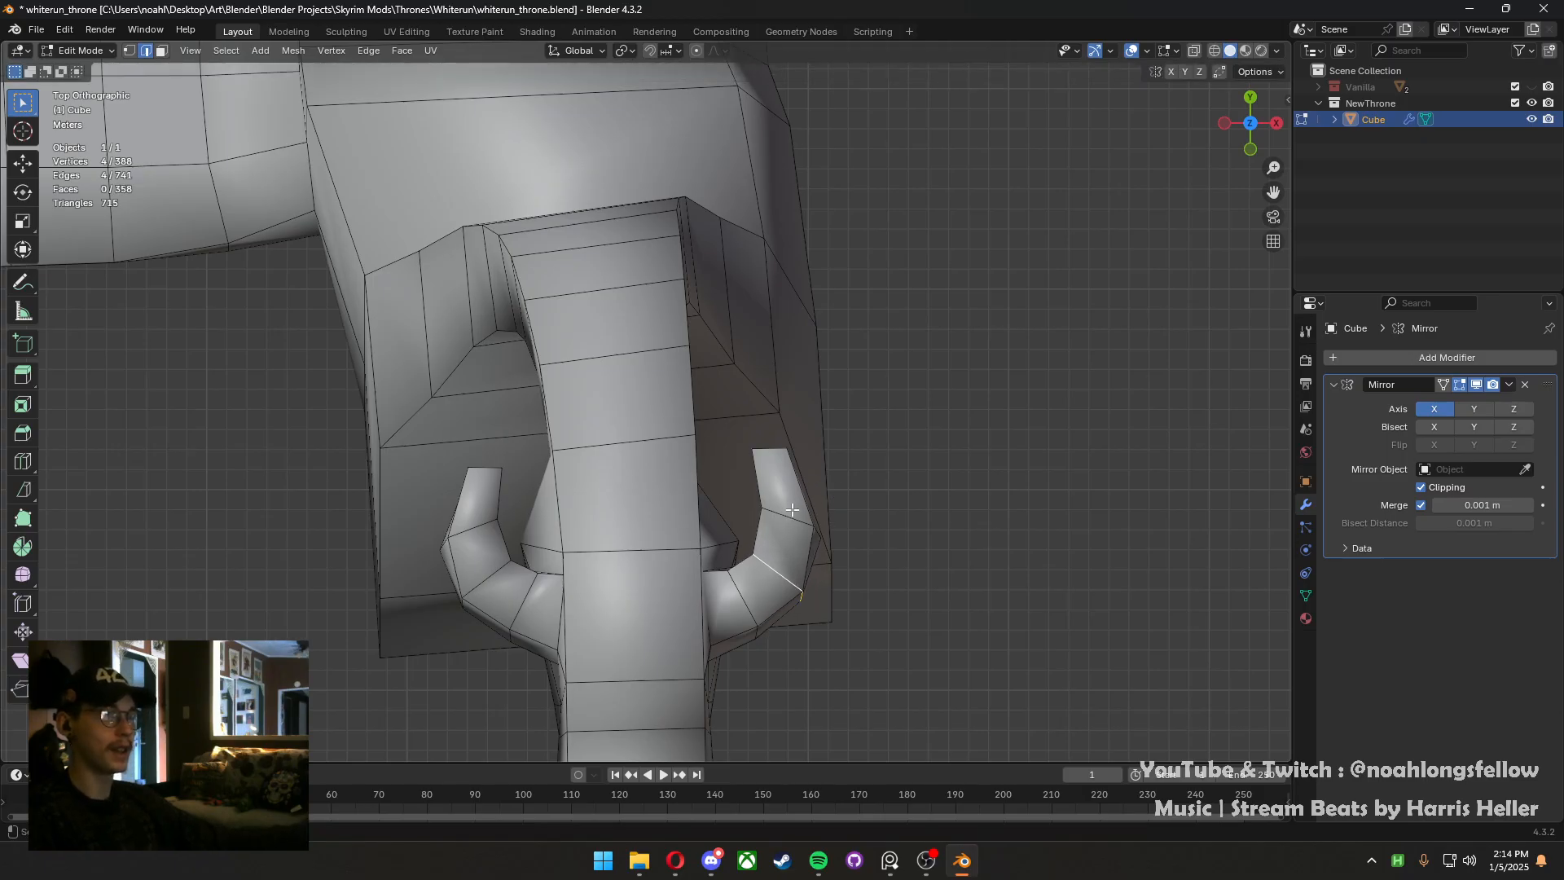
pyautogui.hotkey('ctrl', 's')
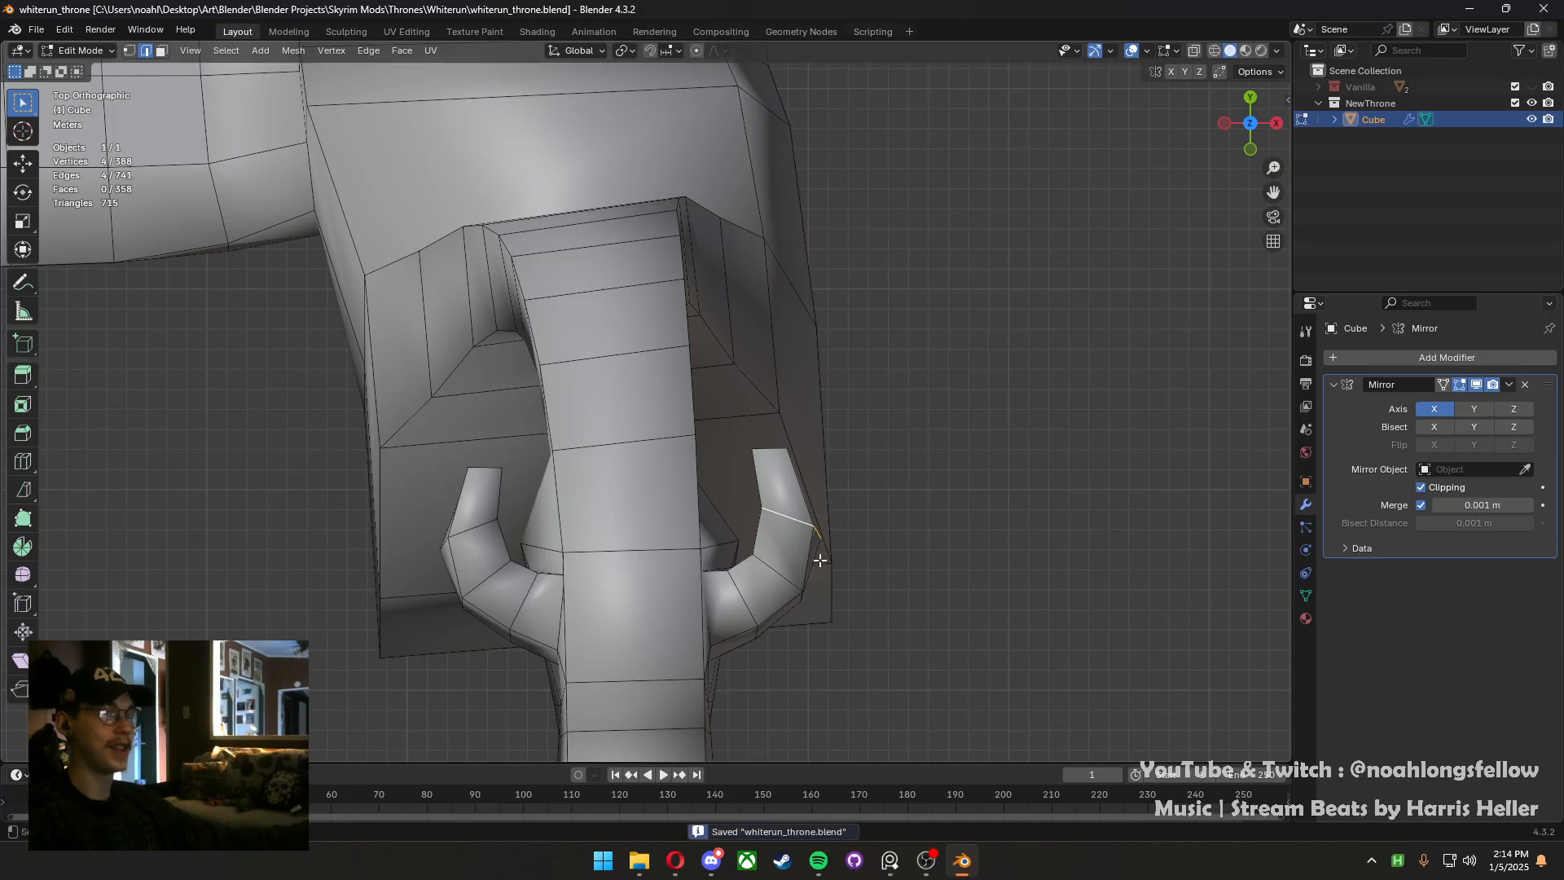
# Select the strip of faces running along the back of the neck from head to base and inset it
pyautogui.moveTo(801, 514); pyautogui.dragTo(552, 452, button='middle')
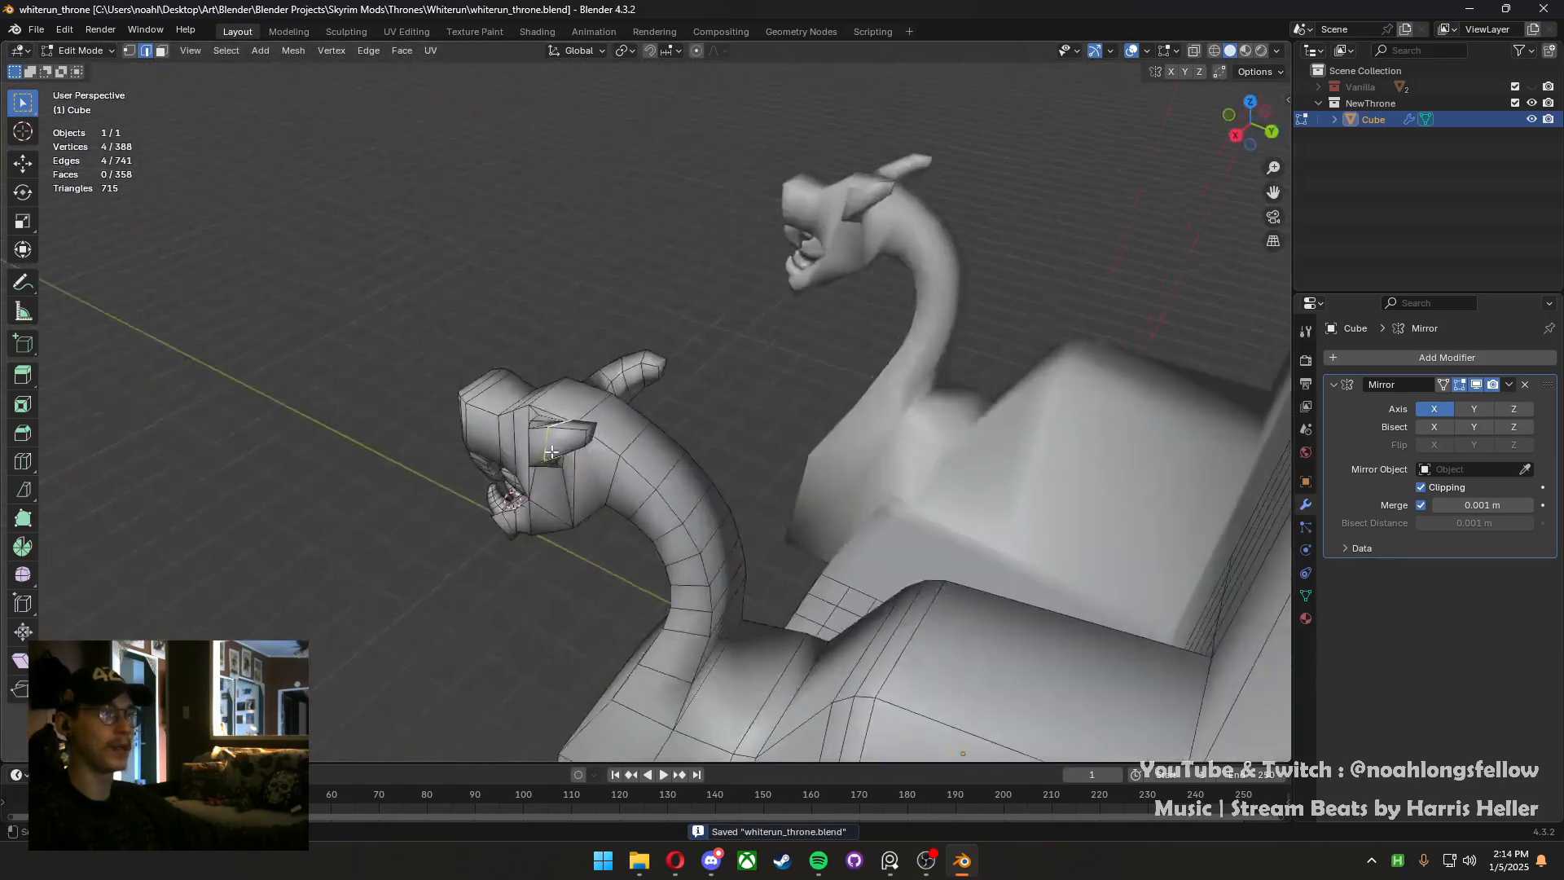
pyautogui.press('3')
pyautogui.click(581, 406)
pyautogui.moveTo(648, 454); pyautogui.dragTo(660, 530, button='middle')
pyautogui.keyDown('shift'); pyautogui.moveTo(711, 646); pyautogui.dragTo(683, 624, button='middle'); pyautogui.keyUp('shift')
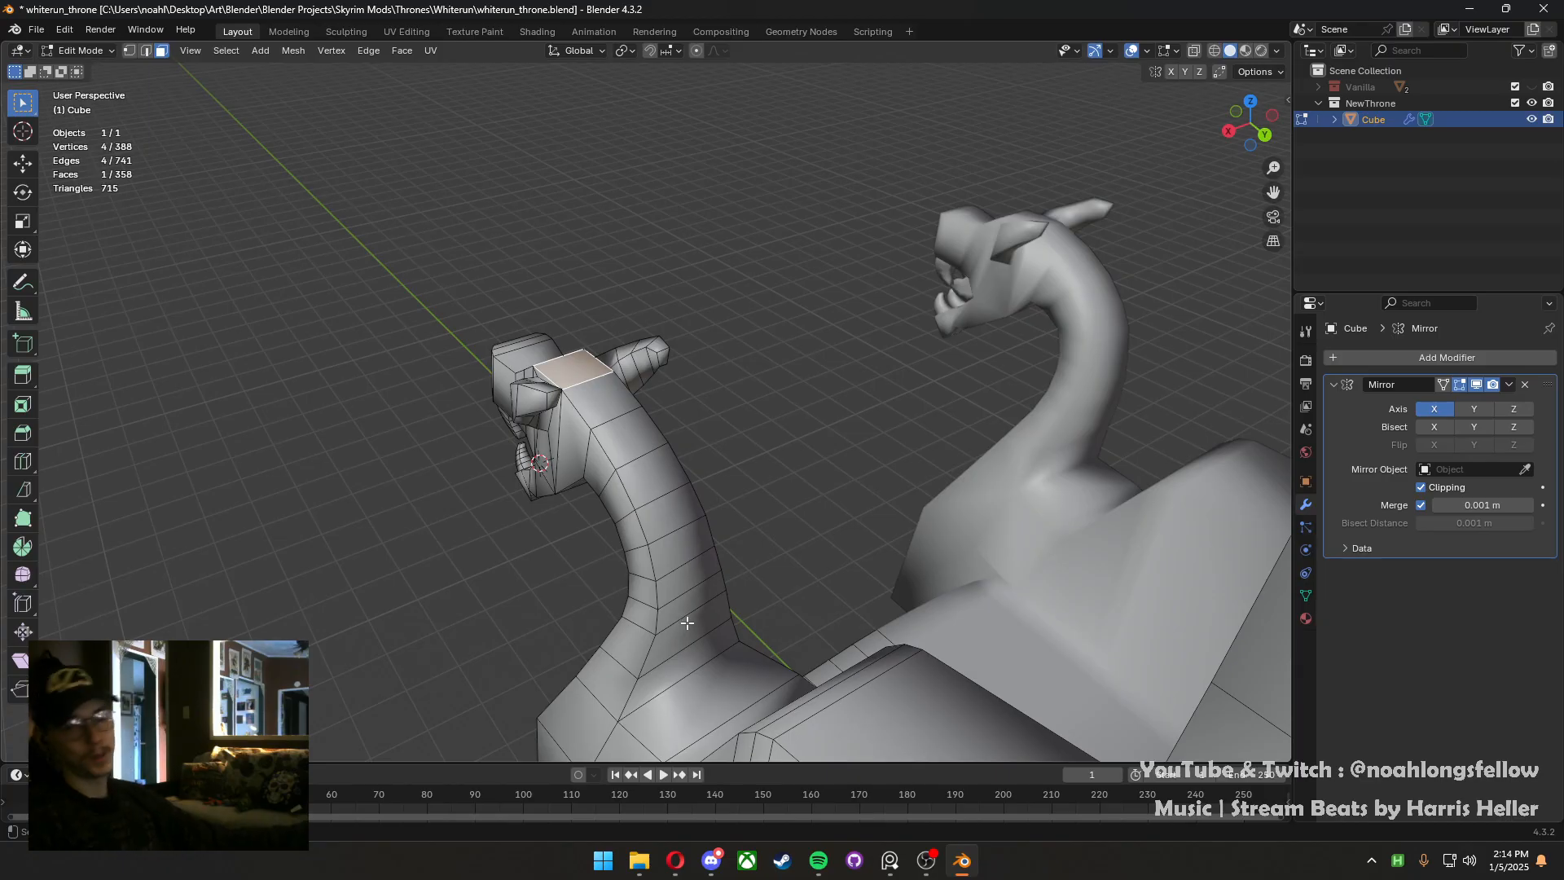
pyautogui.keyDown('alt'); pyautogui.click(700, 617); pyautogui.keyUp('alt')
pyautogui.moveTo(700, 617); pyautogui.dragTo(754, 562, button='middle')
pyautogui.press('i')
pyautogui.click(721, 628)
pyautogui.hotkey('alt', 'e')
pyautogui.click(754, 562)
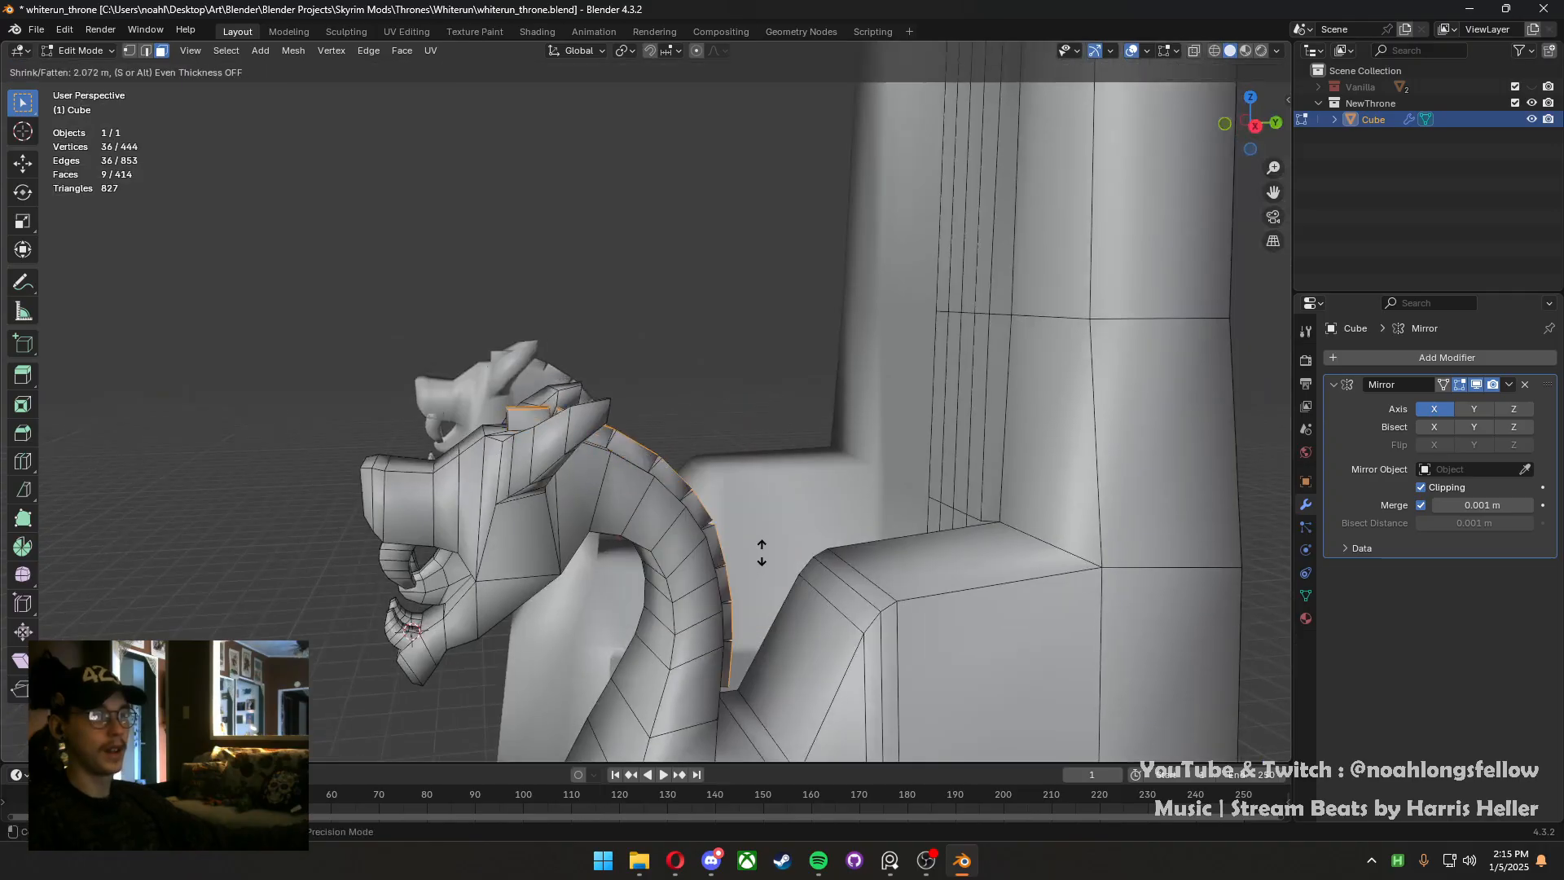
pyautogui.rightClick(763, 549)
pyautogui.hotkey('ctrl', 'z')
# Extrude the inset neck strip along its normals to form a raised ridge
pyautogui.hotkey('alt', 'e')
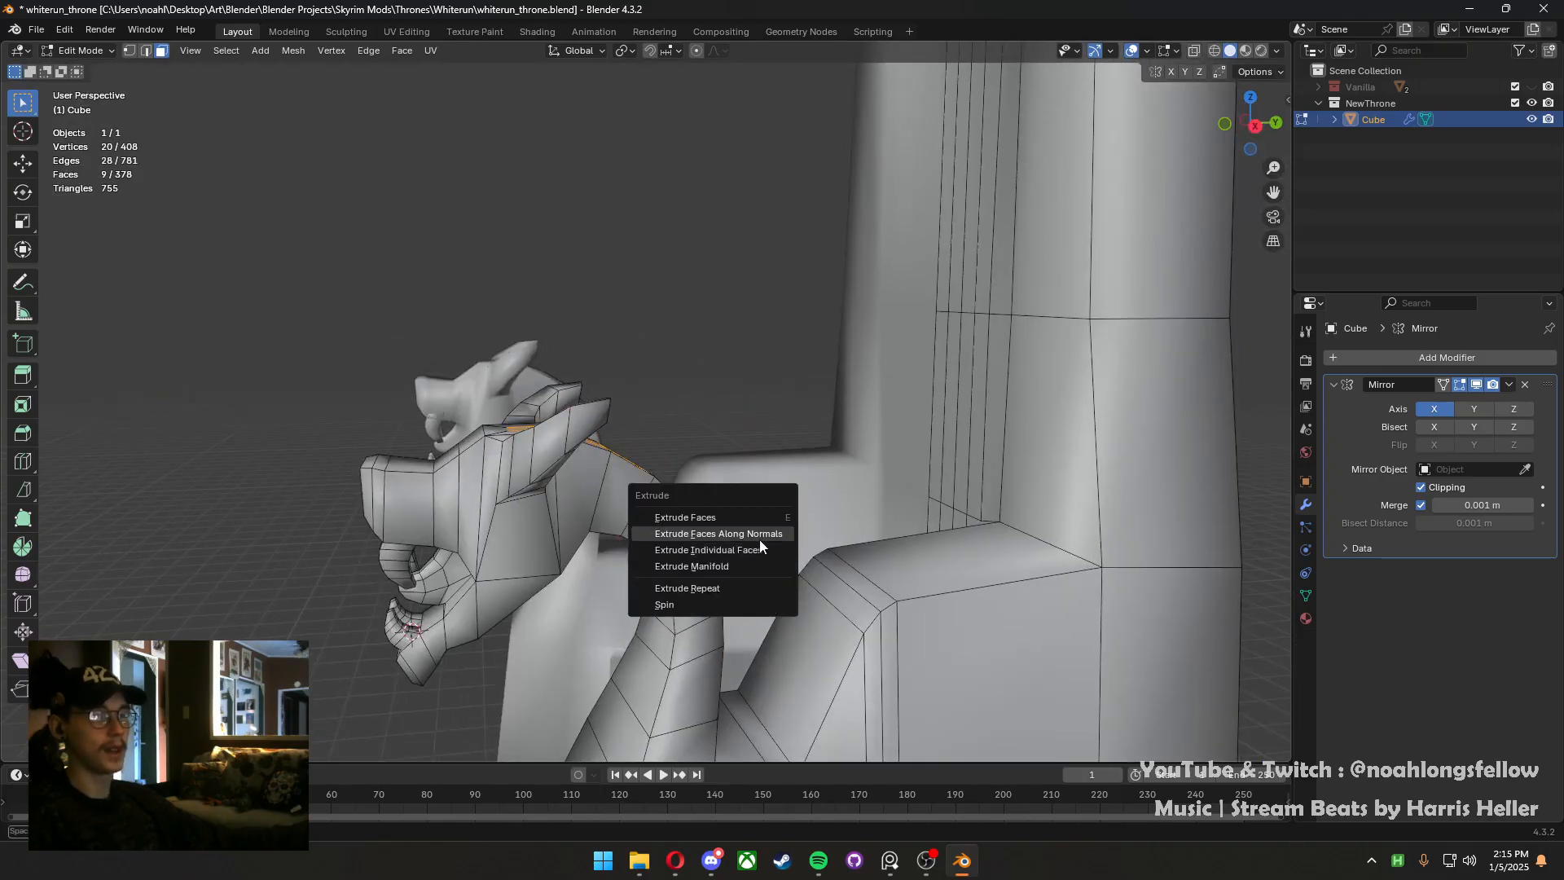
pyautogui.click(754, 533)
pyautogui.click(845, 418)
pyautogui.press('Tab')
pyautogui.scroll(-4, 607, 499)
pyautogui.moveTo(588, 501); pyautogui.dragTo(918, 510, button='middle')
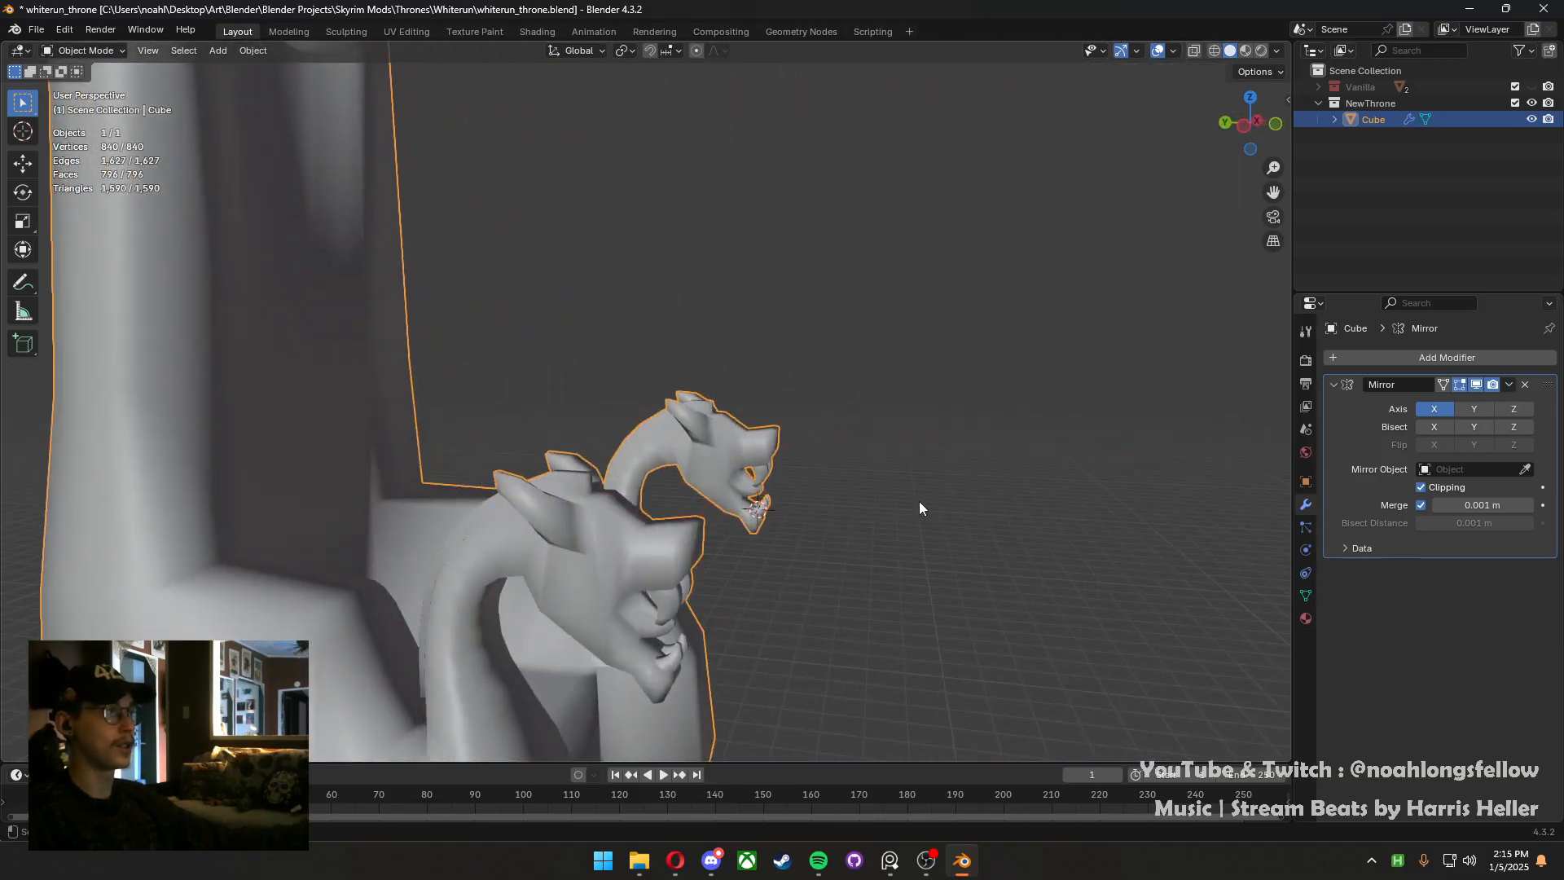
pyautogui.moveTo(919, 501); pyautogui.dragTo(892, 490, button='middle')
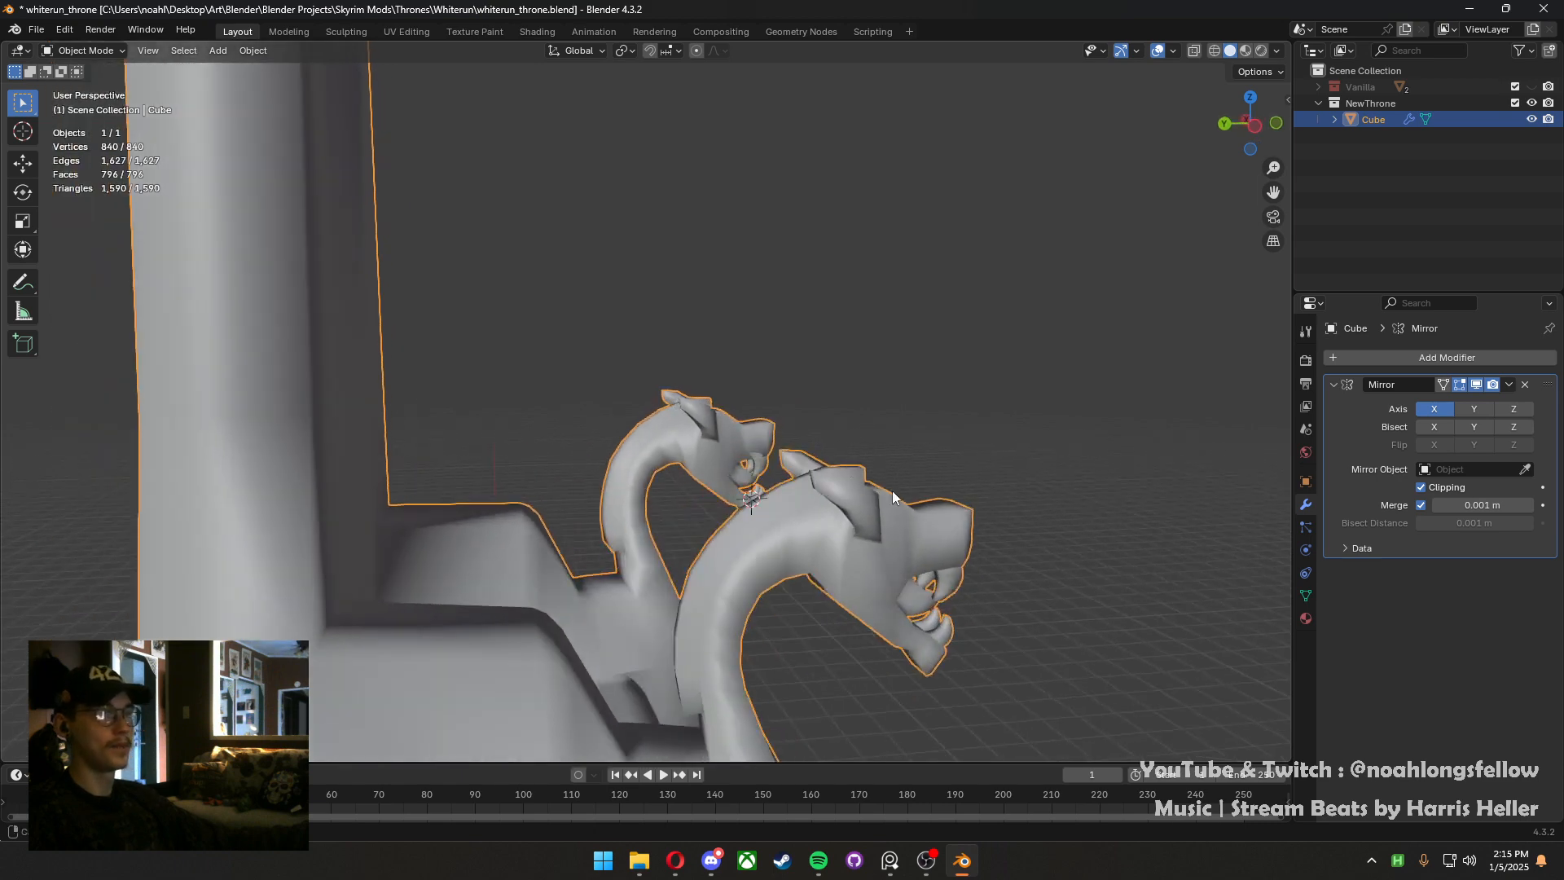
# Try raising the front face of the neck ridge straight up along Z
pyautogui.press('Tab')
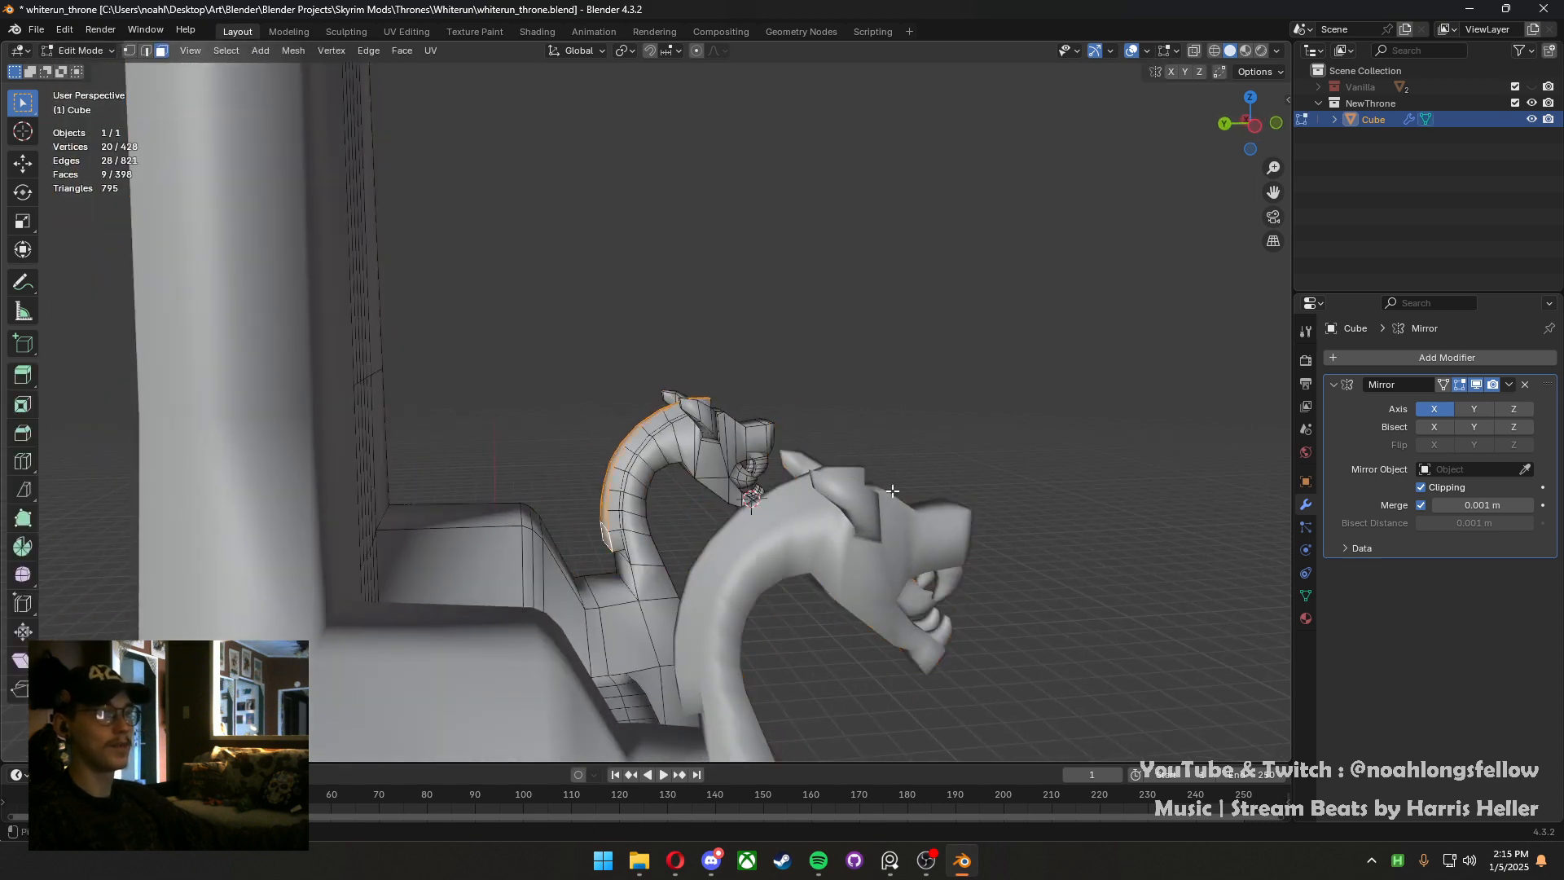
pyautogui.moveTo(893, 491); pyautogui.dragTo(1200, 522, button='middle')
pyautogui.scroll(2, 635, 442)
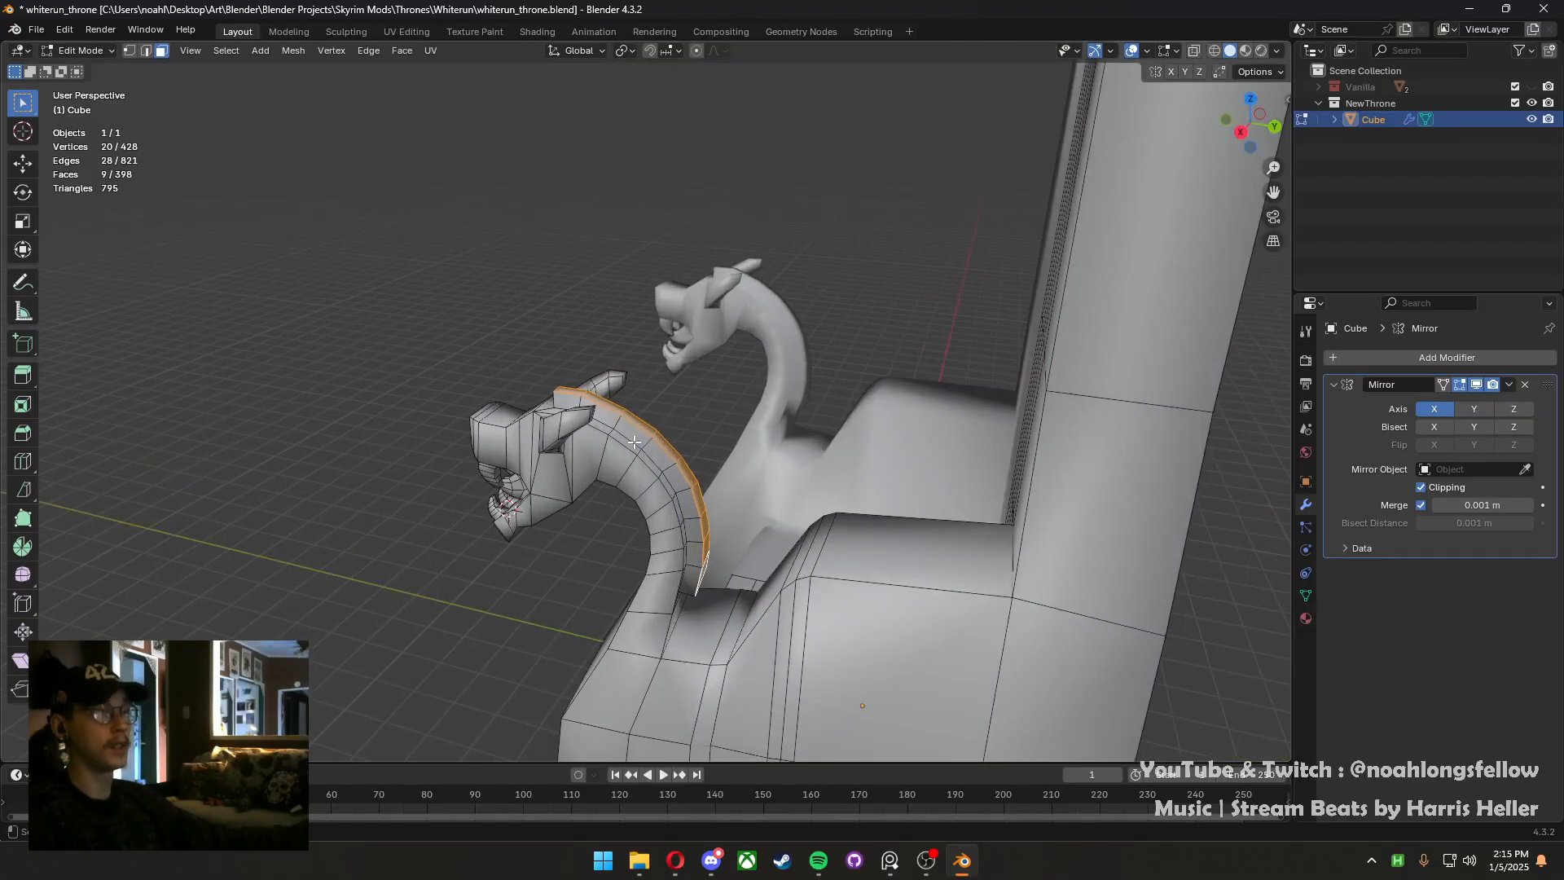
pyautogui.click(576, 393)
pyautogui.press('g')
pyautogui.press('z')
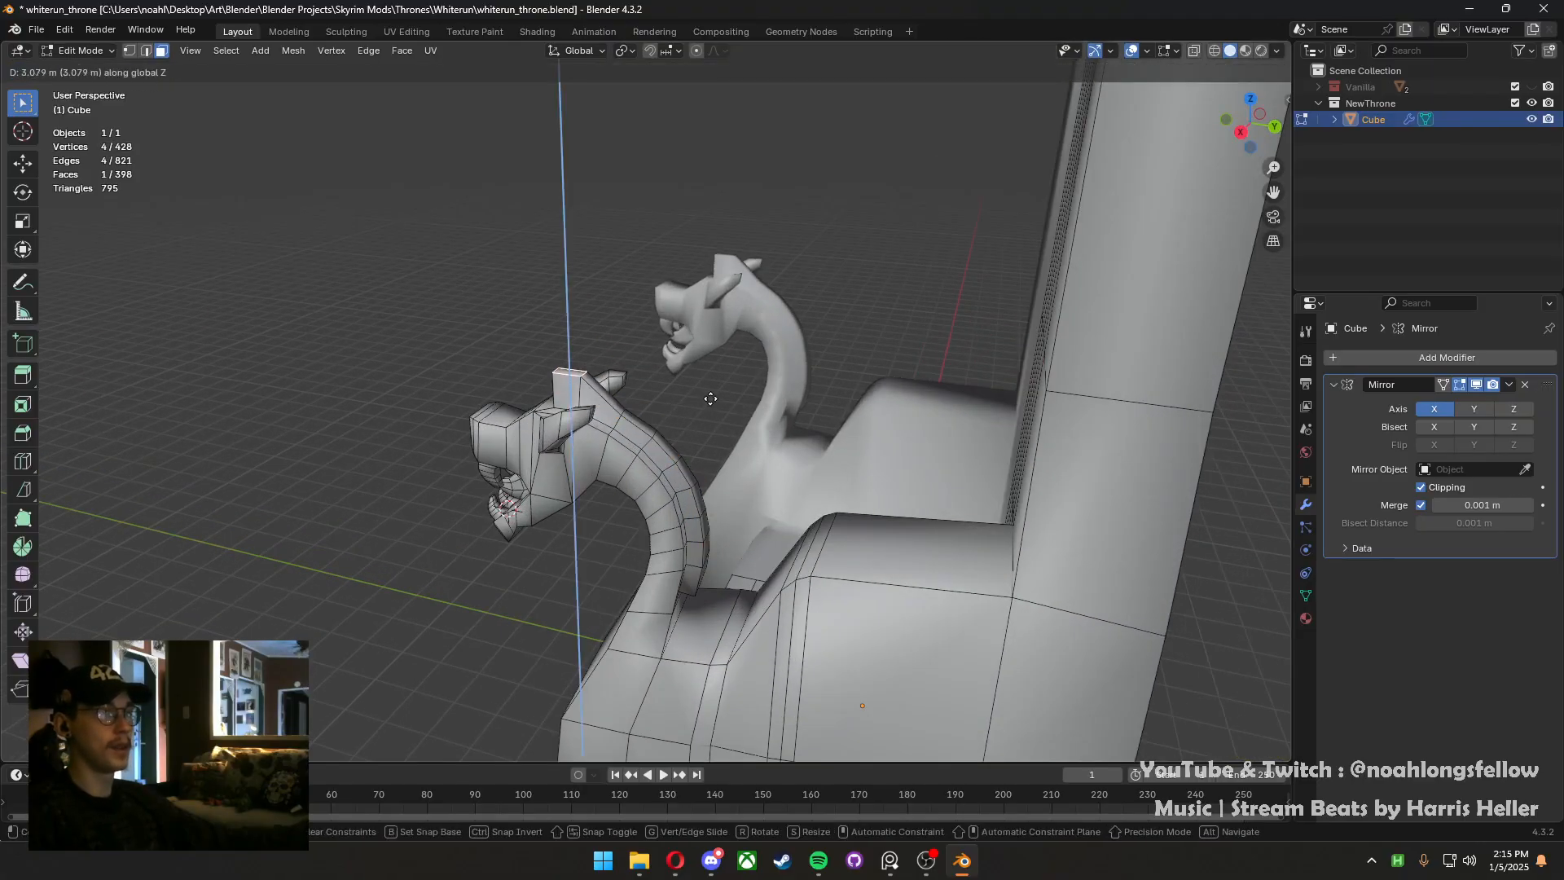
pyautogui.click(710, 392)
# Undo the face move along with the neck ridge's extrusion and inset, clear the selection, and save the file
pyautogui.moveTo(573, 391); pyautogui.dragTo(773, 407, button='middle')
pyautogui.hotkey('ctrl', 'z')
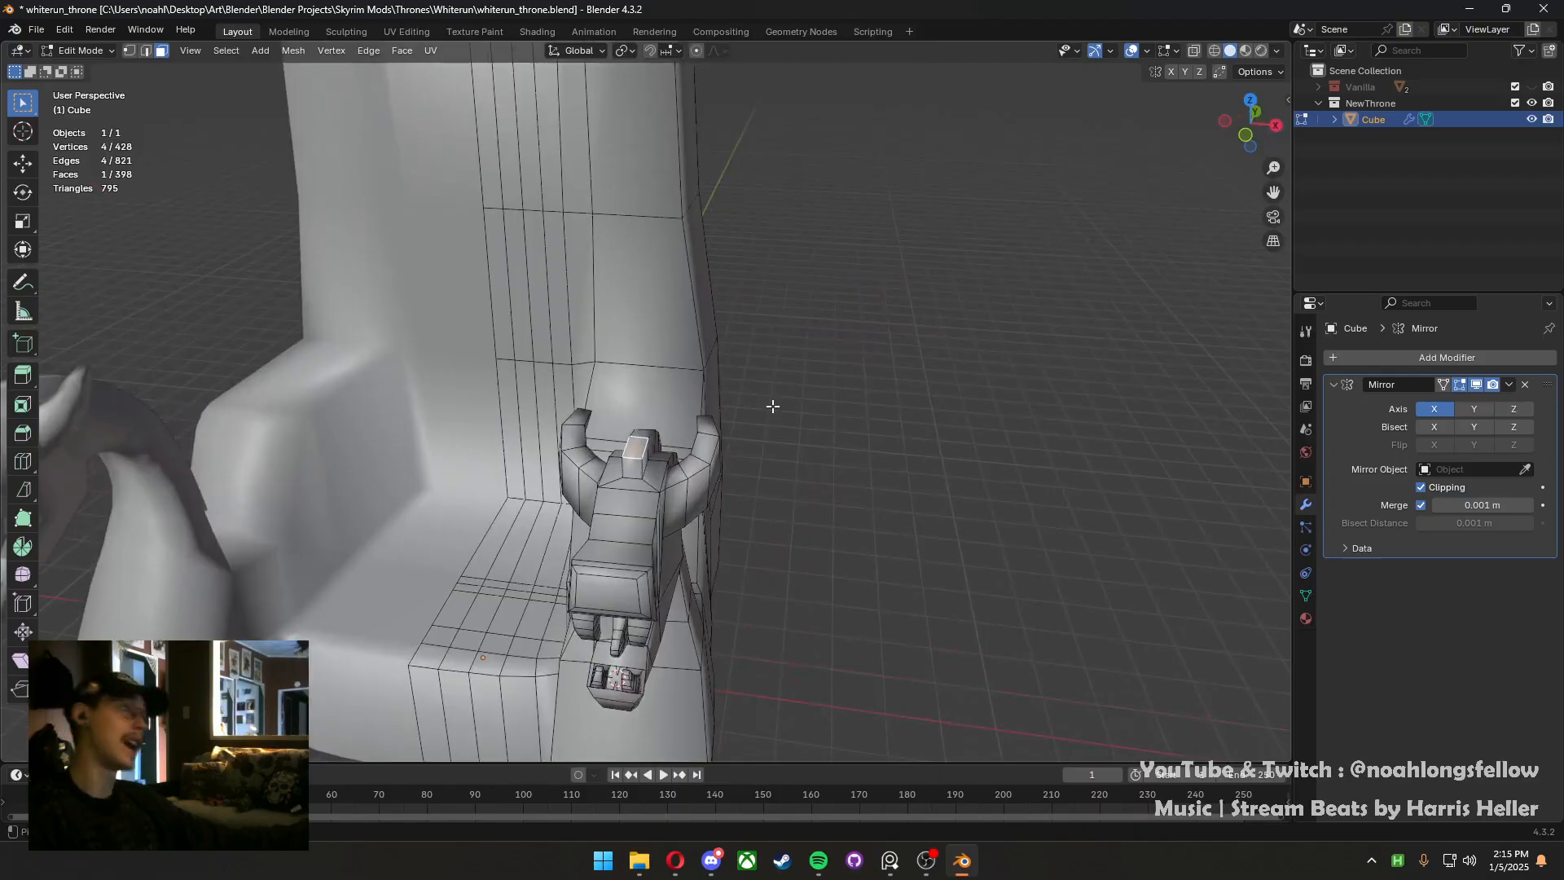
pyautogui.hotkey('ctrl', 'z')
pyautogui.hotkey('ctrl', 'z')
pyautogui.hotkey('ctrl', 'z')
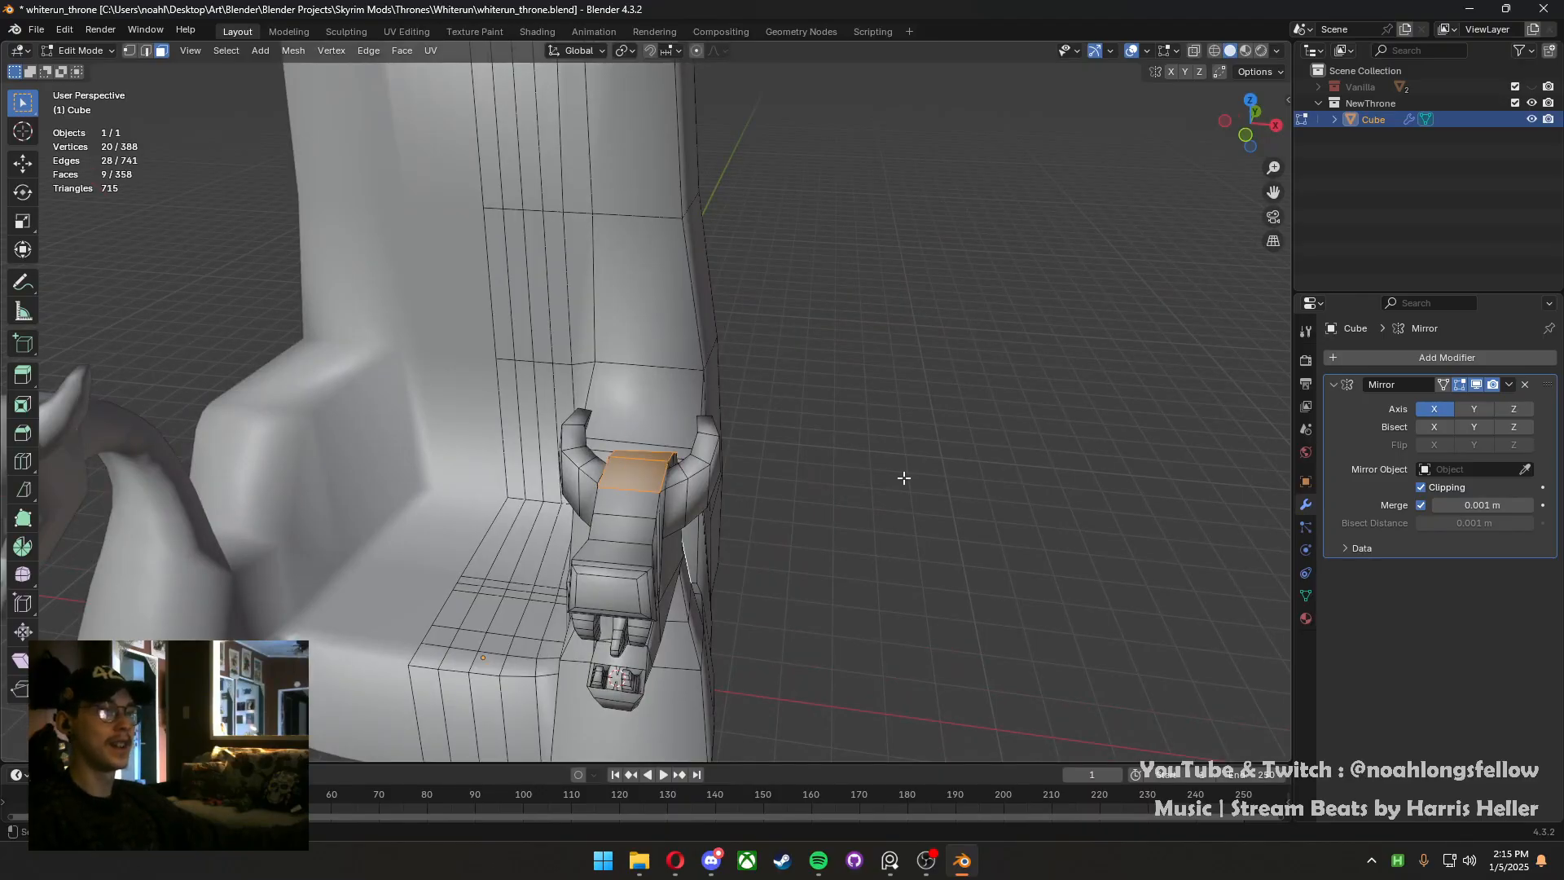
pyautogui.hotkey('alt', 'a')
pyautogui.hotkey('ctrl', 's')
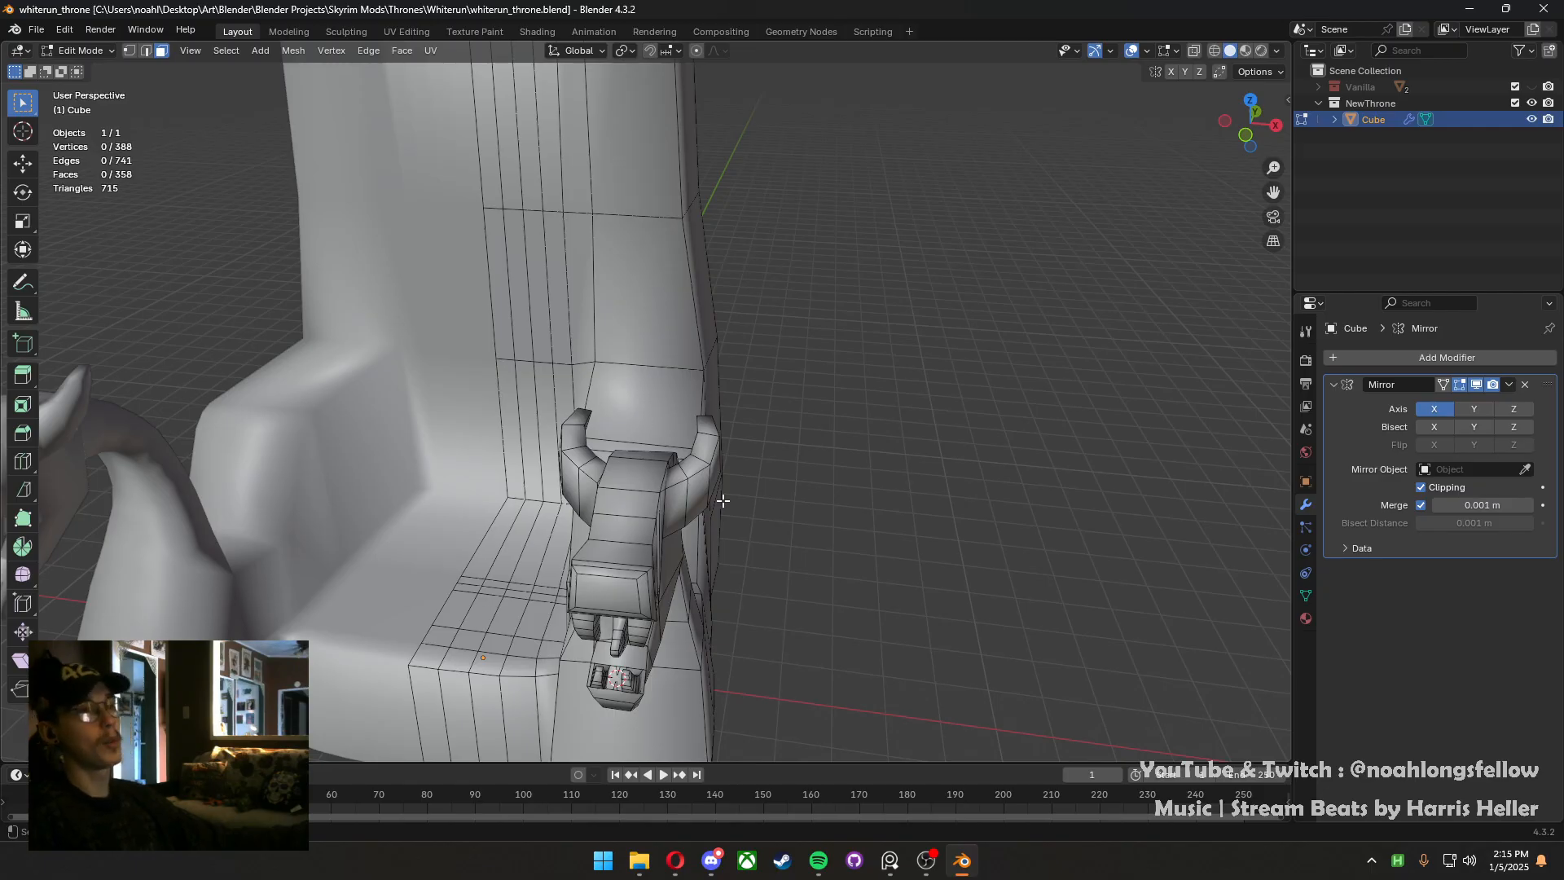
# Shift the tongue's upper edge loop about -0.07 m along X and save the file
pyautogui.moveTo(723, 501); pyautogui.dragTo(676, 383, button='middle')
pyautogui.hotkey('ctrl', 's')
pyautogui.scroll(5, 651, 423)
pyautogui.press('2')
pyautogui.keyDown('alt'); pyautogui.click(664, 363); pyautogui.keyUp('alt')
pyautogui.press('g')
pyautogui.press('x')
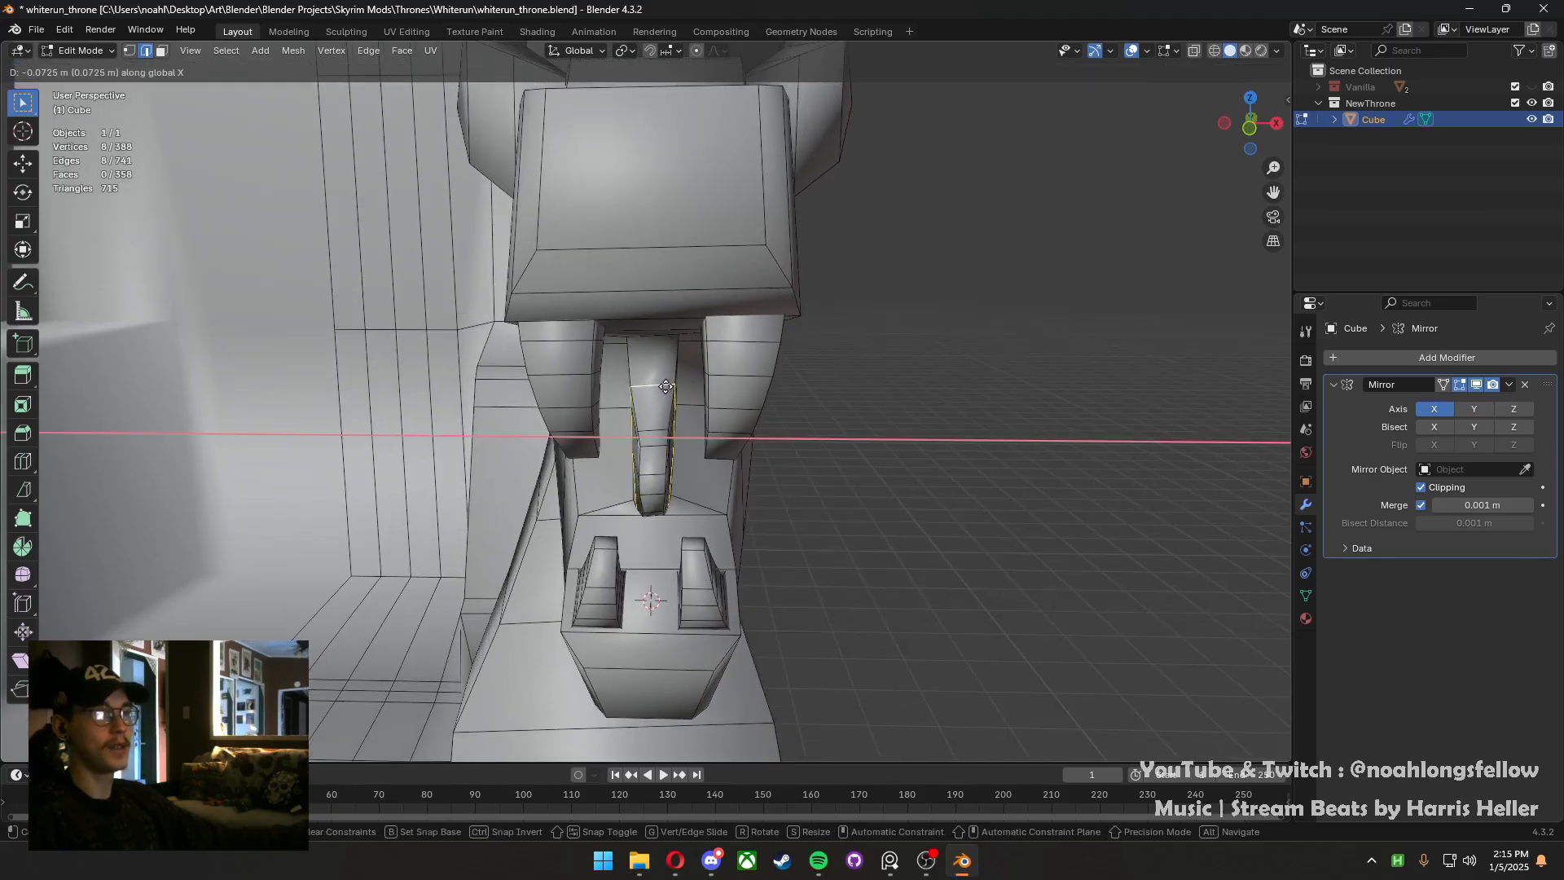
pyautogui.click(666, 386)
pyautogui.hotkey('ctrl', 's')
# Nudge the tongue's middle edge loop along X and check the head from the side
pyautogui.keyDown('alt'); pyautogui.click(661, 429); pyautogui.keyUp('alt')
pyautogui.press('g')
pyautogui.press('x')
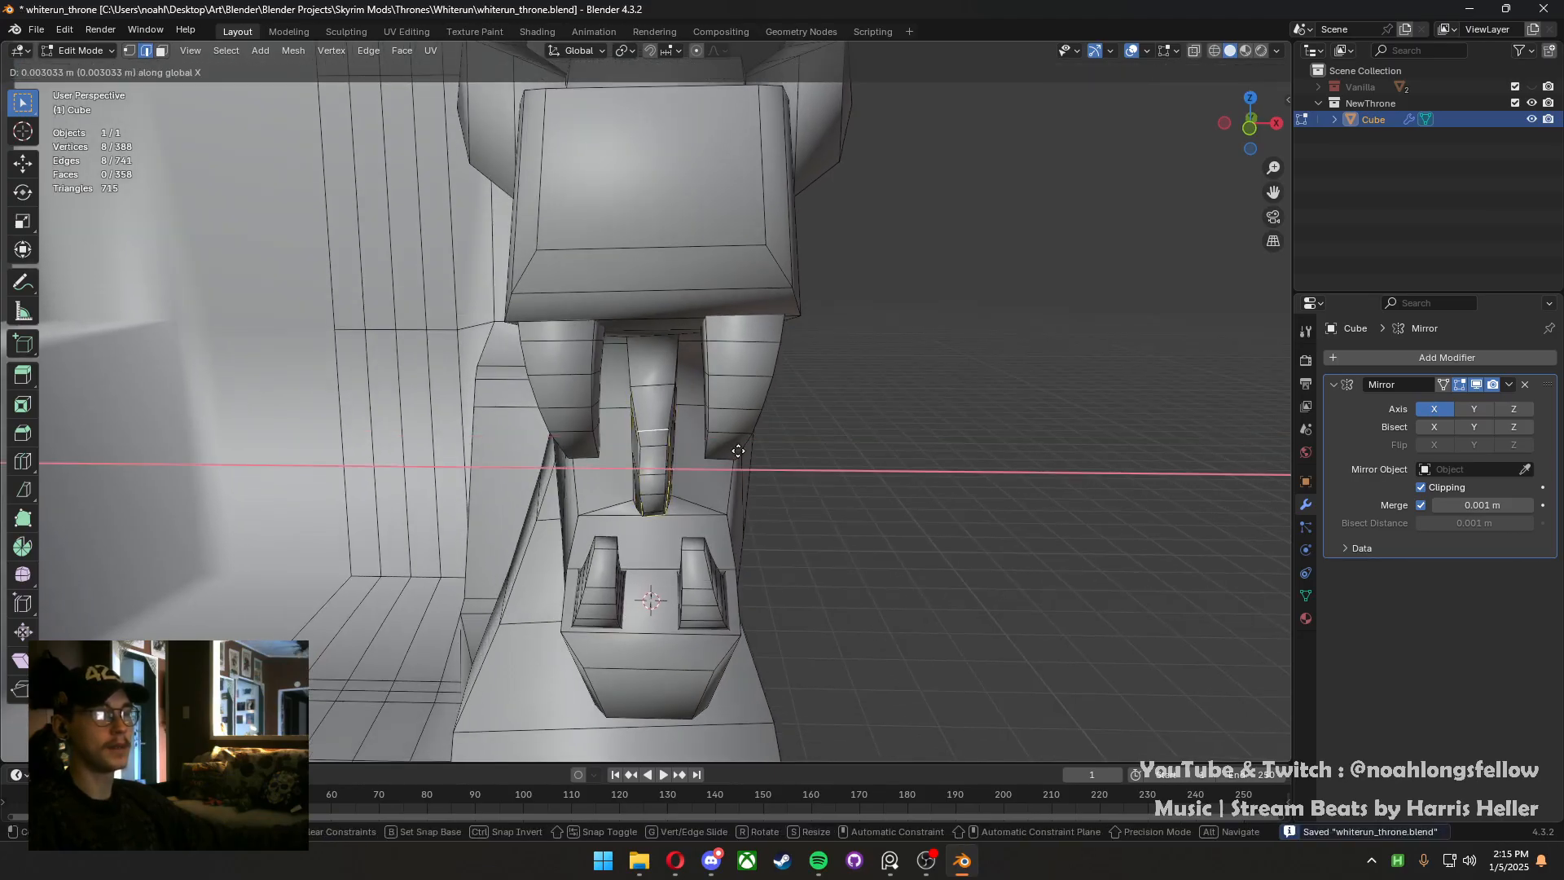
pyautogui.click(722, 453)
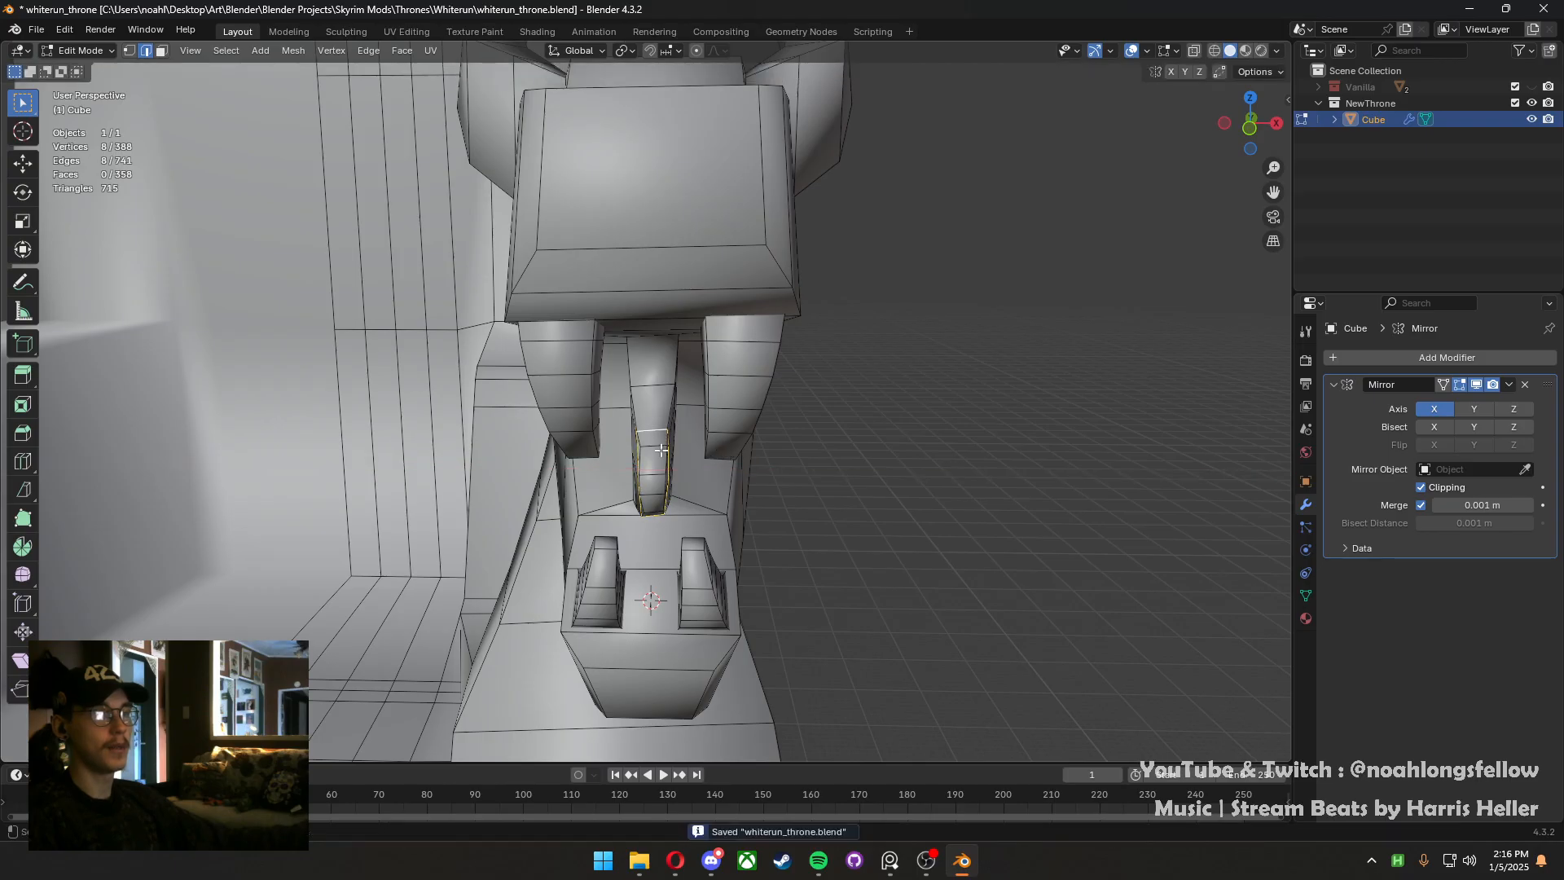
pyautogui.moveTo(721, 453); pyautogui.dragTo(748, 480, button='middle')
pyautogui.moveTo(872, 486); pyautogui.dragTo(813, 427, button='middle')
pyautogui.scroll(4, 772, 475)
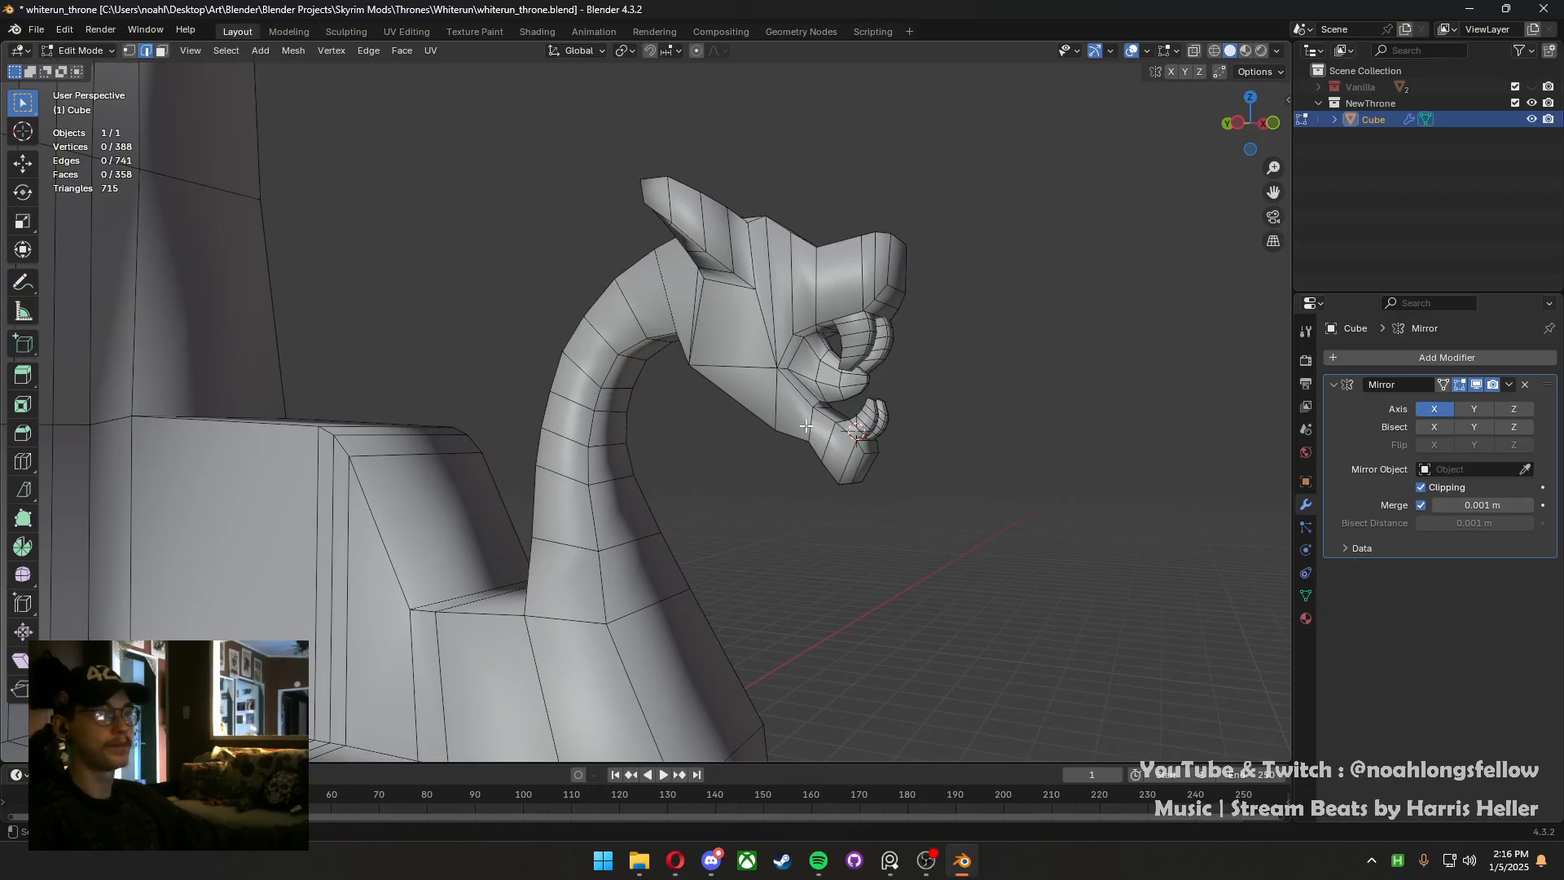
# Try beveling the edge beneath the dragon's lower jaw, then undo it
pyautogui.scroll(-2, 803, 426)
pyautogui.moveTo(804, 426); pyautogui.dragTo(751, 528, button='middle')
pyautogui.scroll(4, 839, 424)
pyautogui.scroll(1, 657, 409)
pyautogui.click(743, 406)
pyautogui.hotkey('ctrl', 'b')
pyautogui.click(786, 451)
pyautogui.press('Tab')
pyautogui.scroll(-2, 785, 453)
pyautogui.click(769, 485)
pyautogui.hotkey('ctrl', 'z')
pyautogui.hotkey('ctrl', 'z')
pyautogui.hotkey('ctrl', 'z')
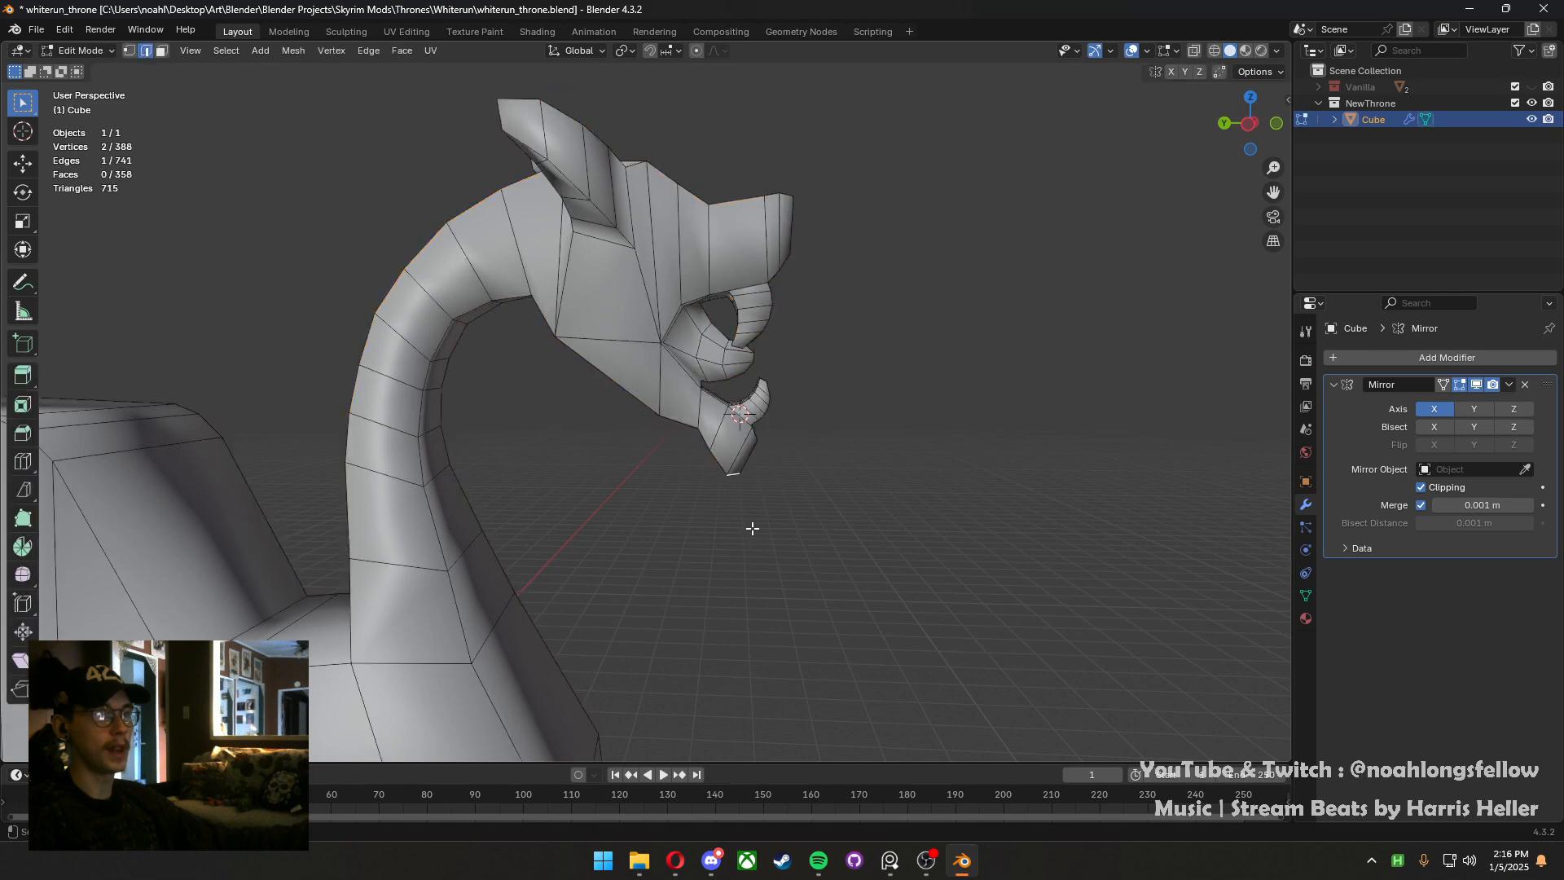
# Move the edge beneath the lower jaw down and back toward the neck in the right side view
pyautogui.press('Tab')
pyautogui.press('Tab')
pyautogui.scroll(3, 738, 527)
pyautogui.moveTo(726, 524); pyautogui.dragTo(738, 477, button='middle')
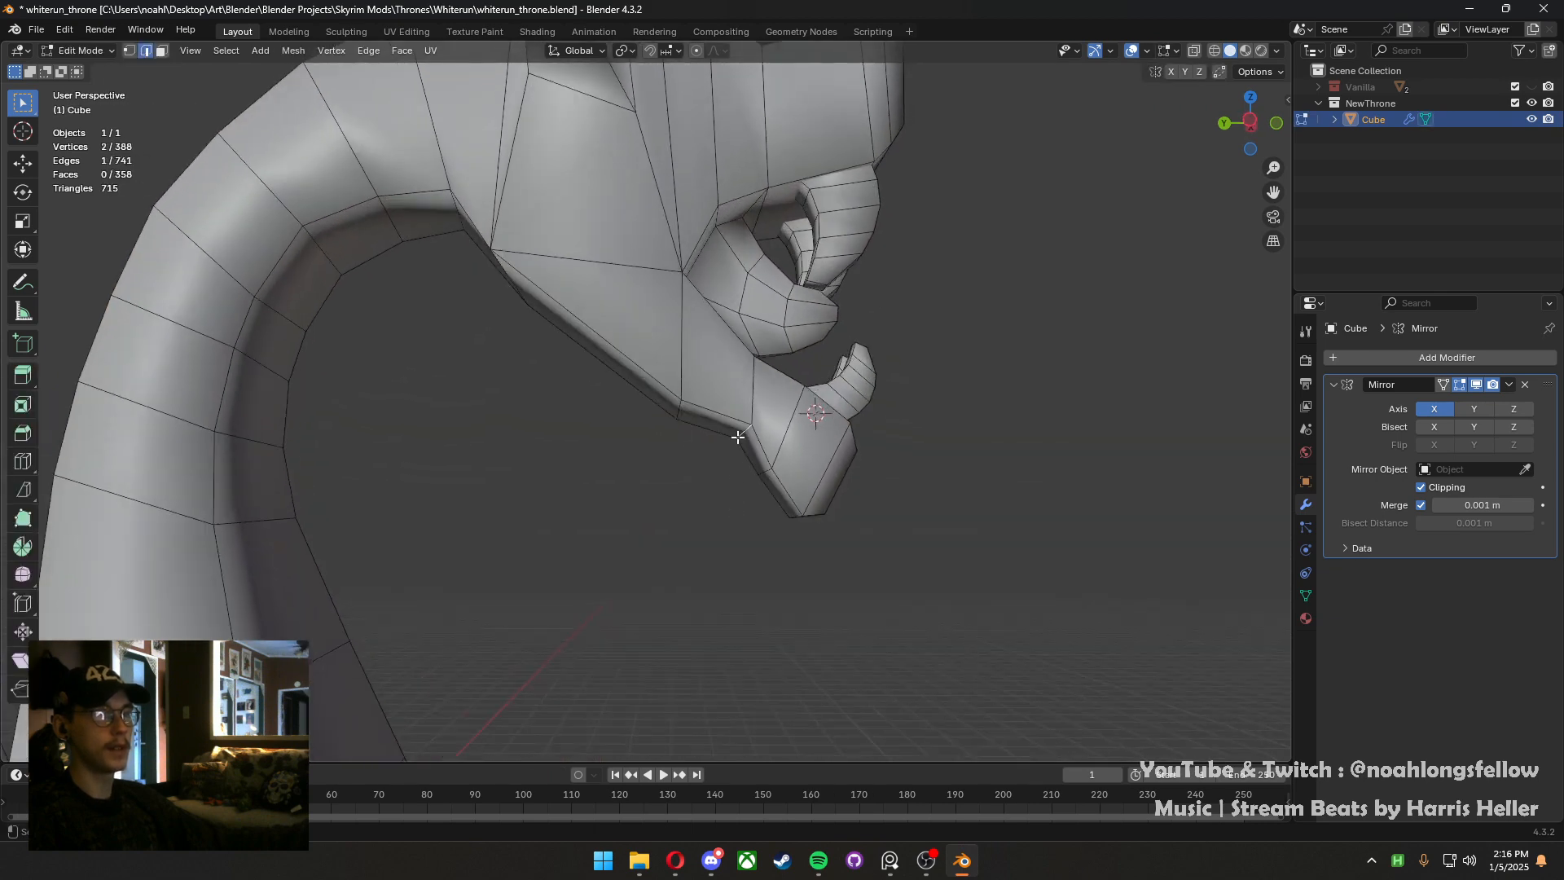
pyautogui.press('KP_3')
pyautogui.press('g')
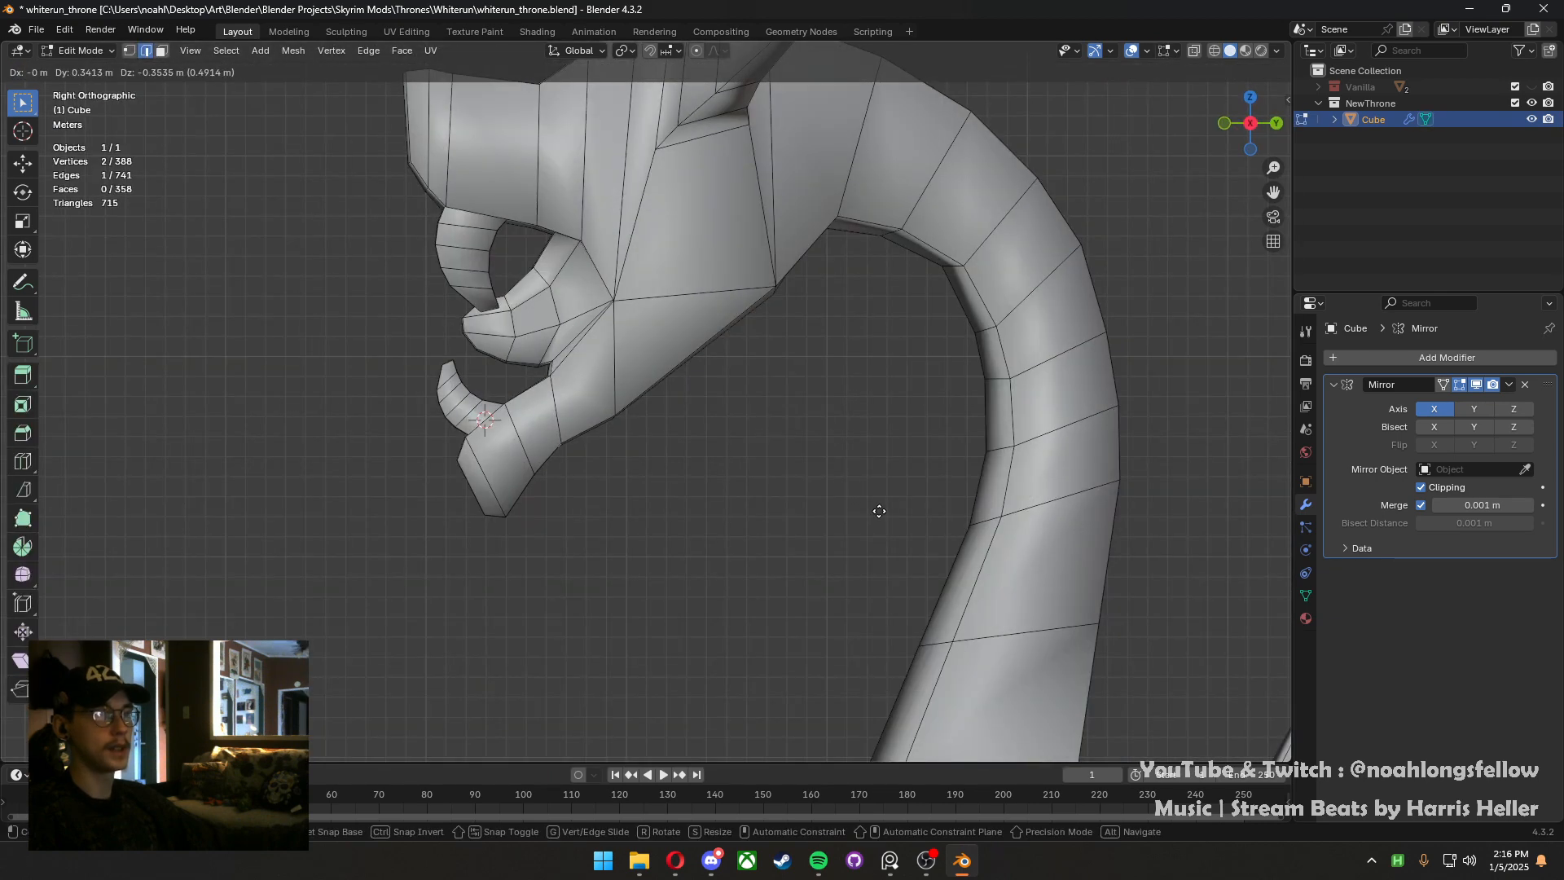
pyautogui.click(896, 503)
# Scale the edge beneath the jaw along X, clear the selection, and save the file
pyautogui.moveTo(709, 482); pyautogui.dragTo(502, 534, button='middle')
pyautogui.press('s')
pyautogui.press('x')
pyautogui.click(759, 511)
pyautogui.press('Tab')
pyautogui.hotkey('ctrl', 's')
pyautogui.press('Tab')
pyautogui.scroll(-5, 515, 609)
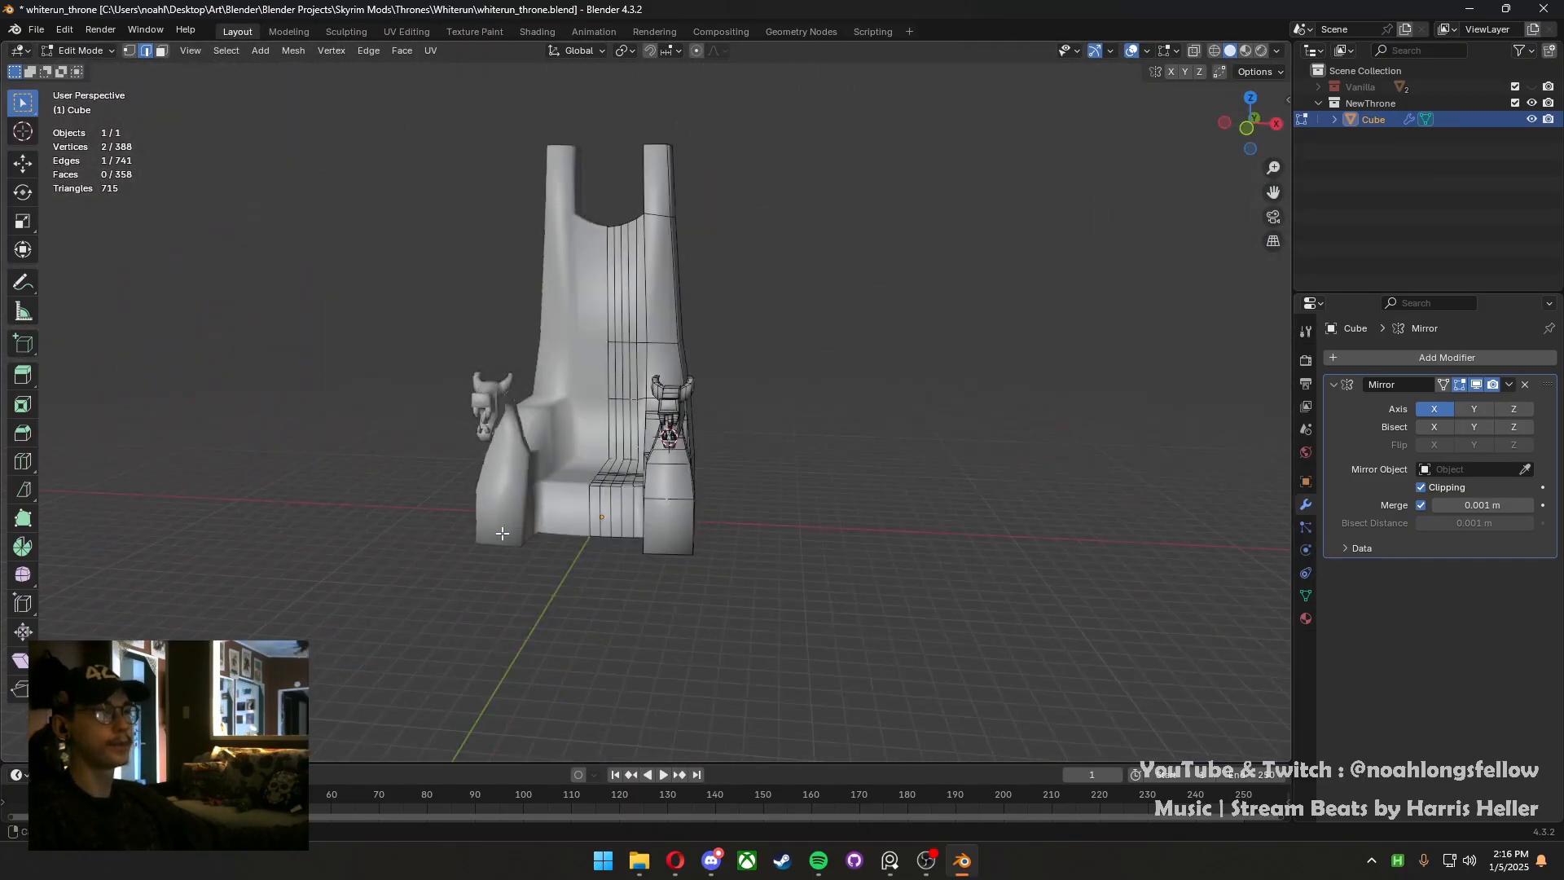
pyautogui.click(505, 554)
pyautogui.hotkey('ctrl', 's')
# Show the Vanilla collection and unhide its seat cushion, whiterunthrone_vanilla.001
pyautogui.scroll(10, 510, 556)
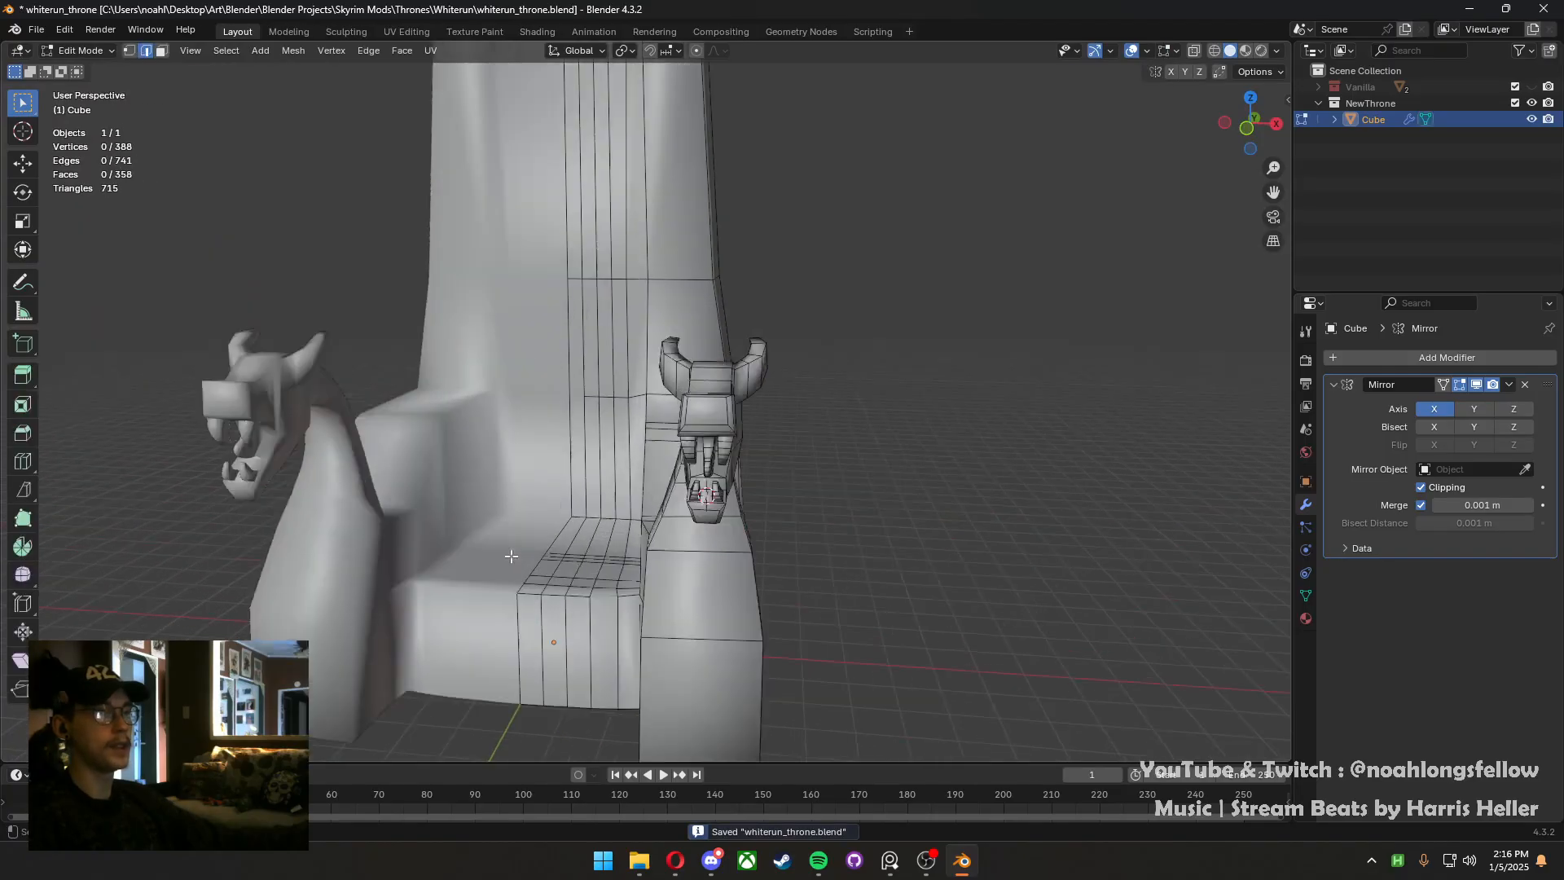
pyautogui.moveTo(560, 558); pyautogui.dragTo(569, 506, button='middle')
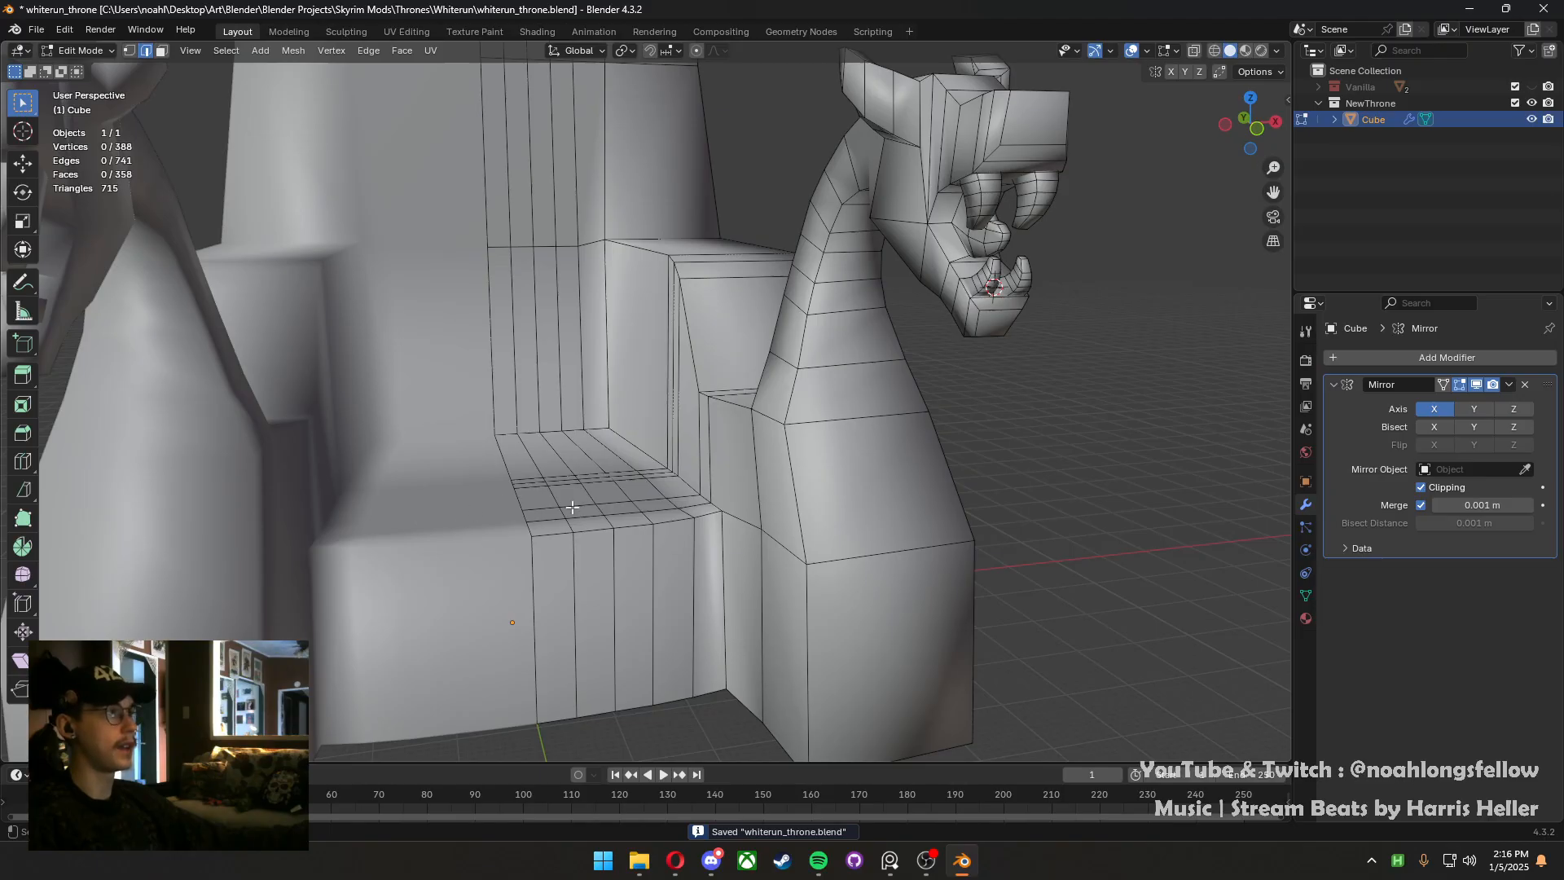
pyautogui.click(1531, 86)
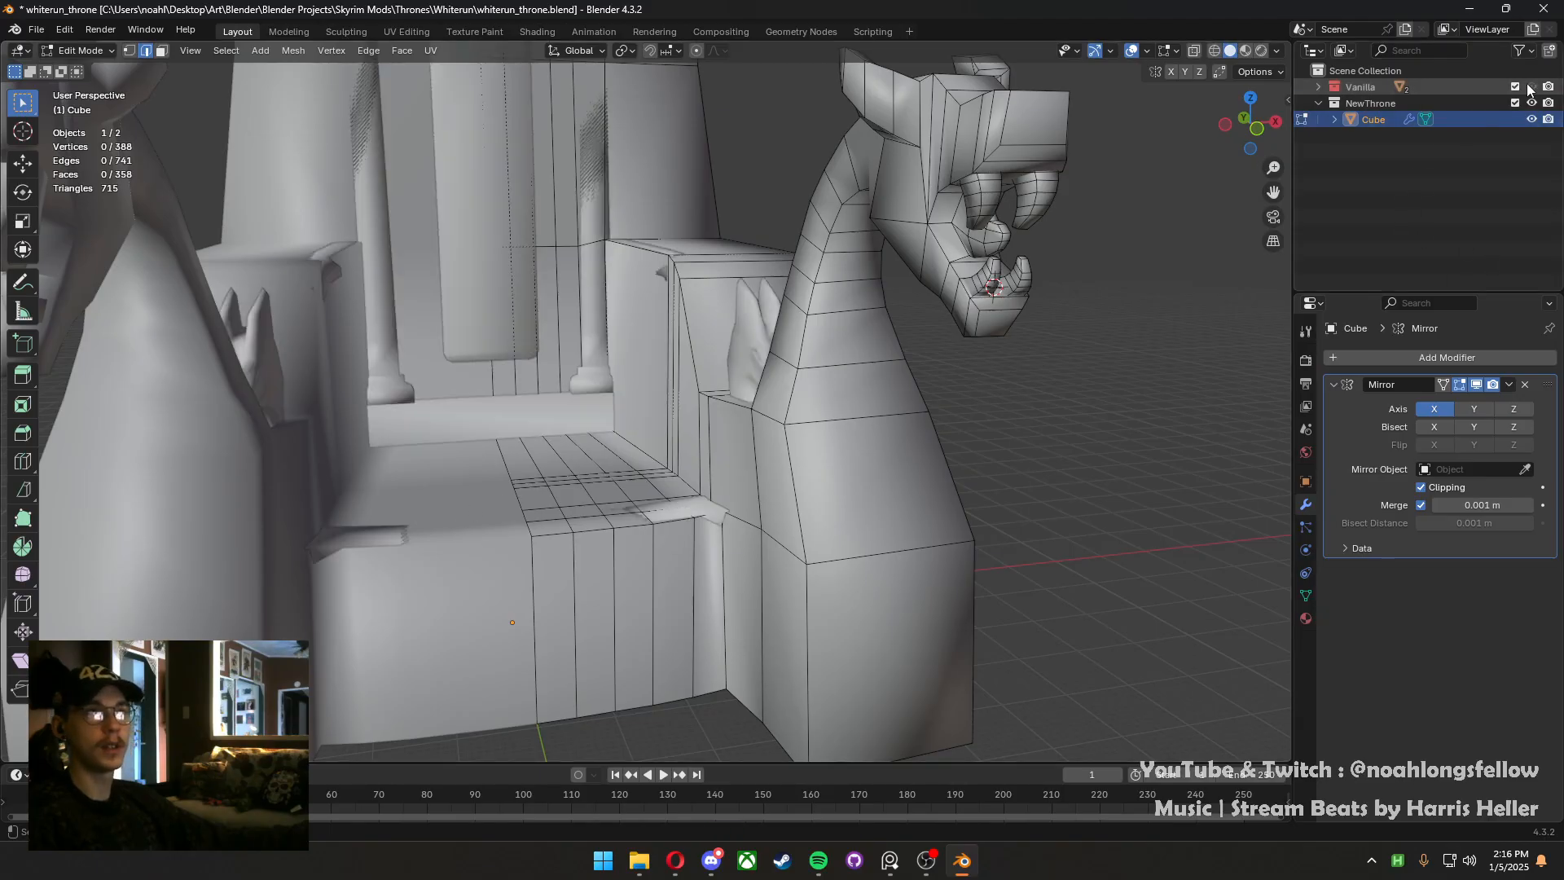
pyautogui.click(1318, 88)
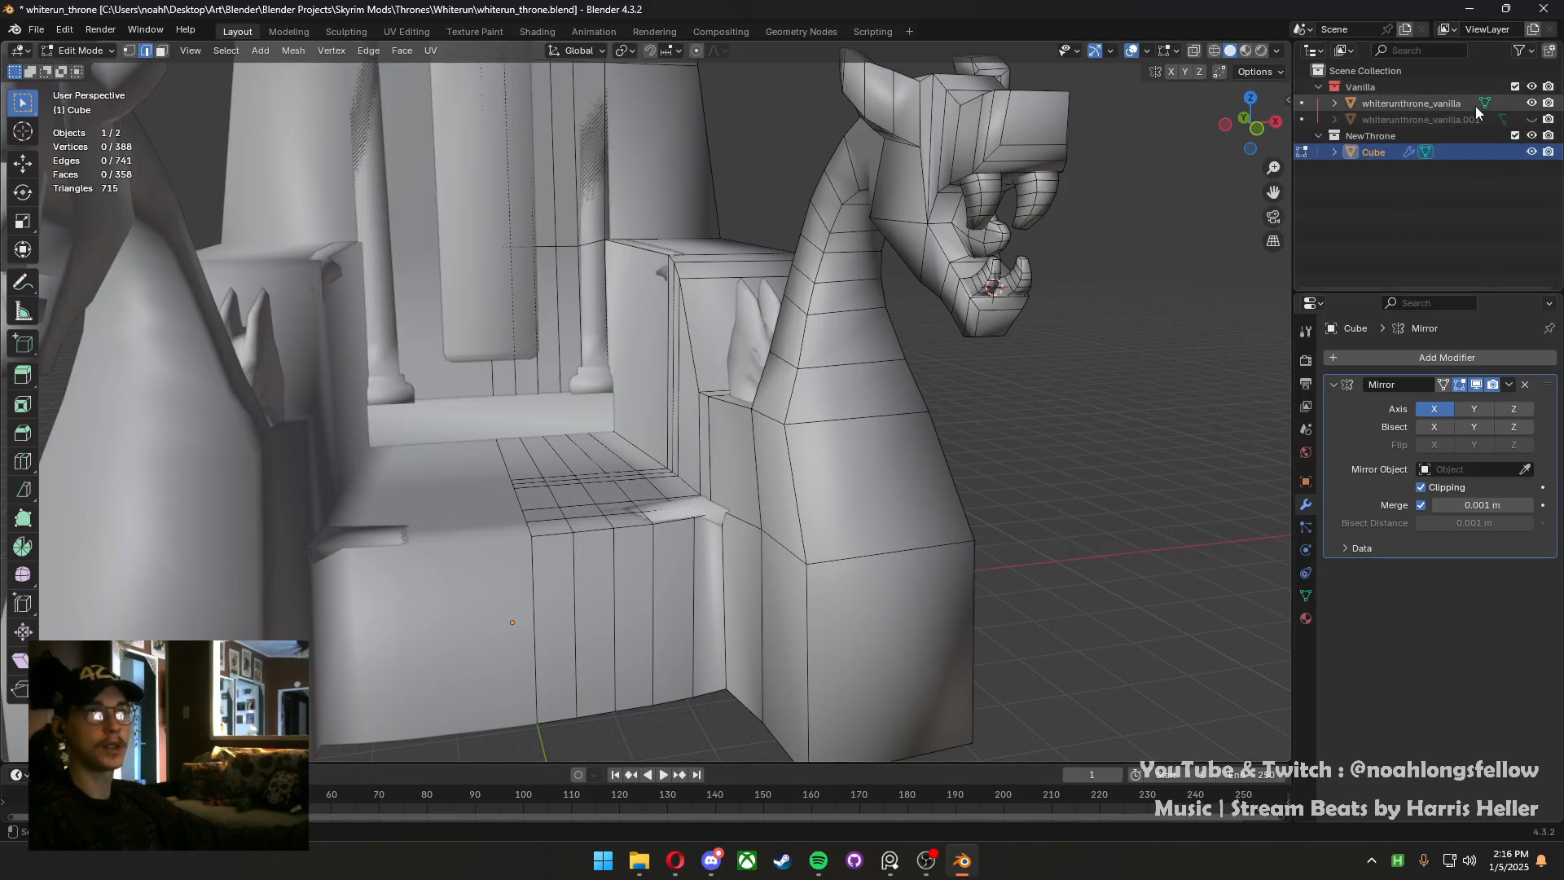
pyautogui.click(1532, 119)
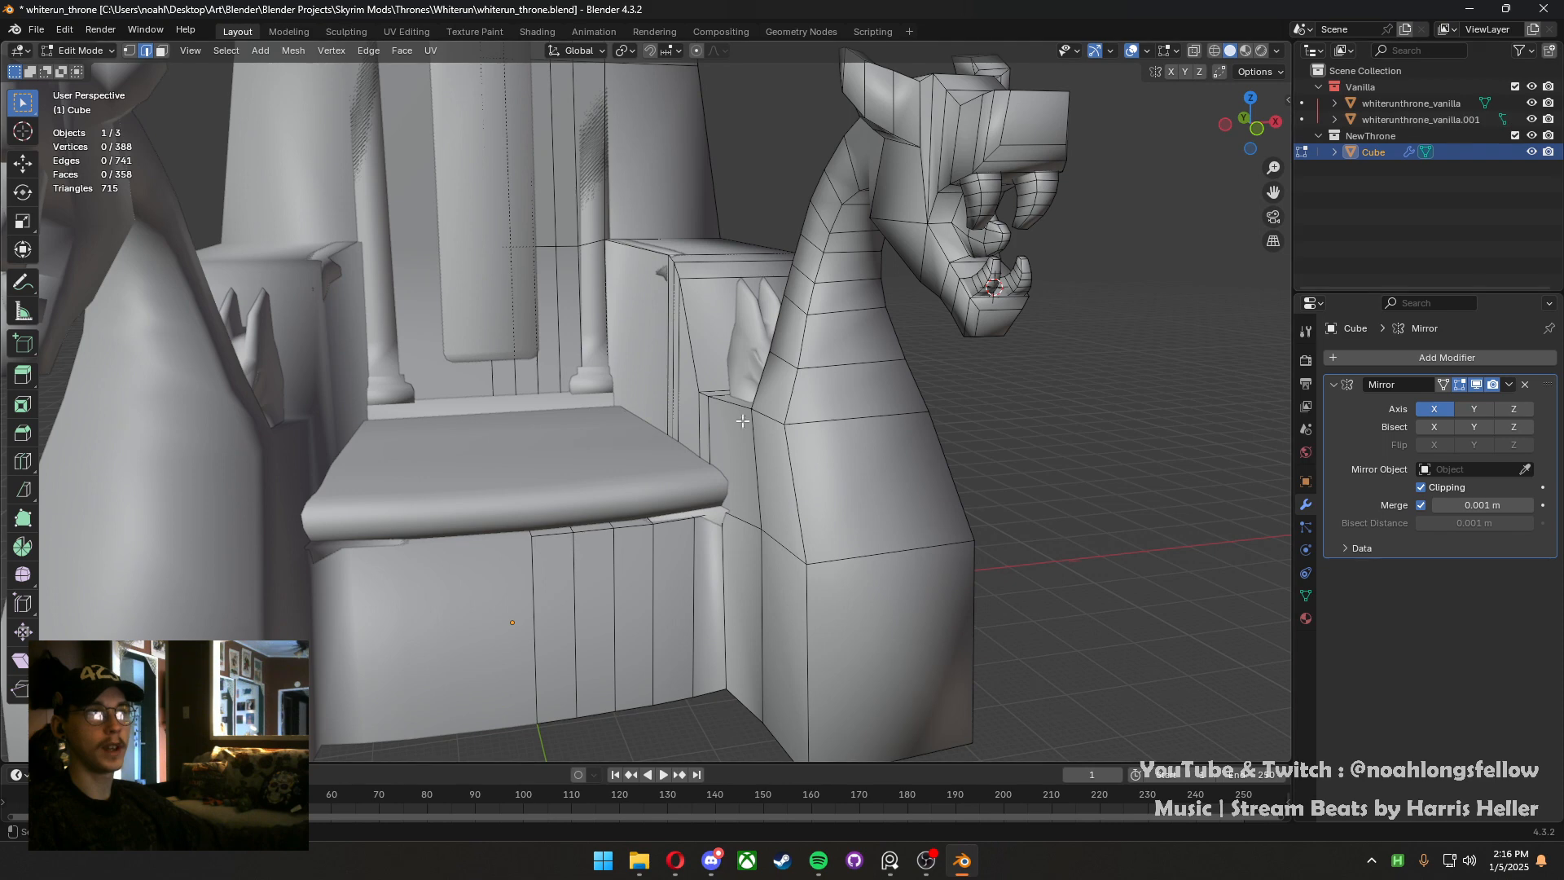
# Select the vanilla seat cushion in Object Mode and duplicate it in place
pyautogui.press('Tab')
pyautogui.click(599, 477)
pyautogui.press('Tab')
pyautogui.press('Tab')
pyautogui.moveTo(599, 477); pyautogui.dragTo(559, 578, button='middle')
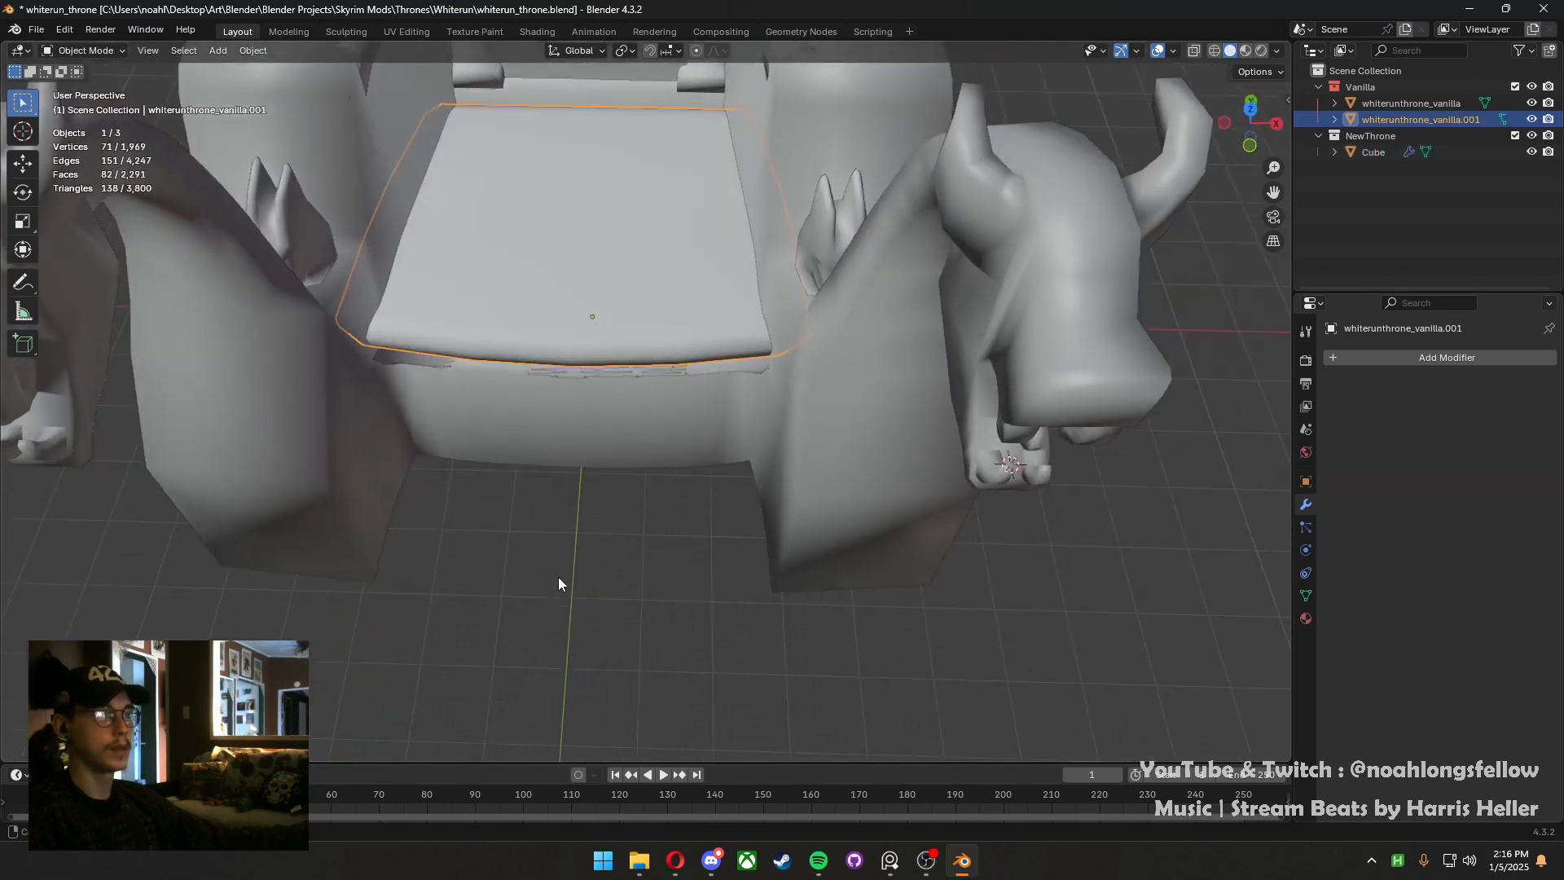
pyautogui.moveTo(591, 327); pyautogui.dragTo(637, 517, button='middle')
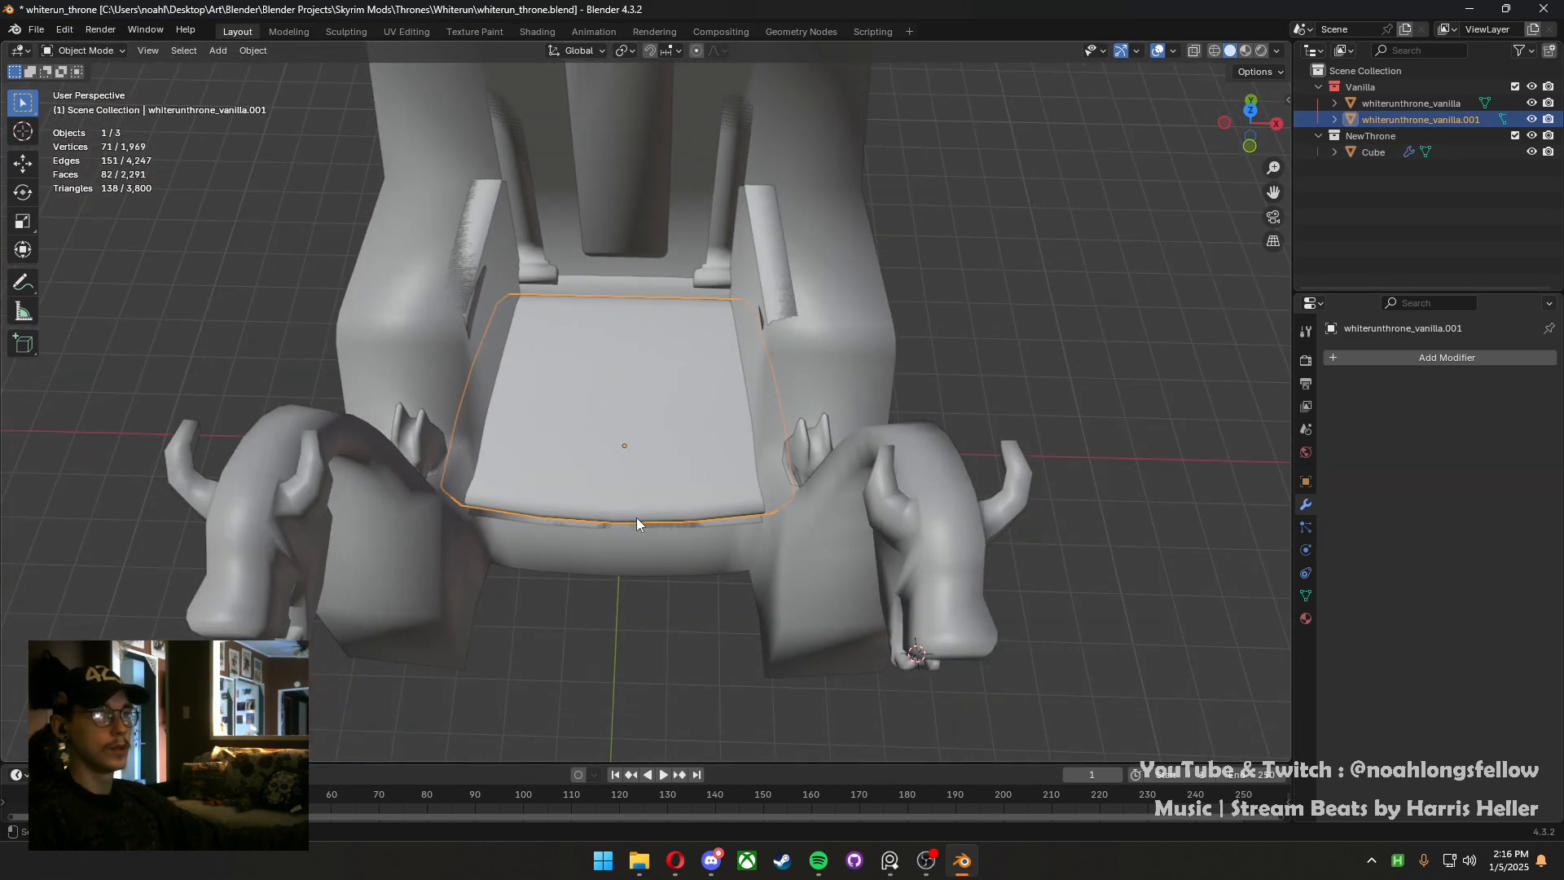
pyautogui.hotkey('shift', 'd')
pyautogui.press('Escape')
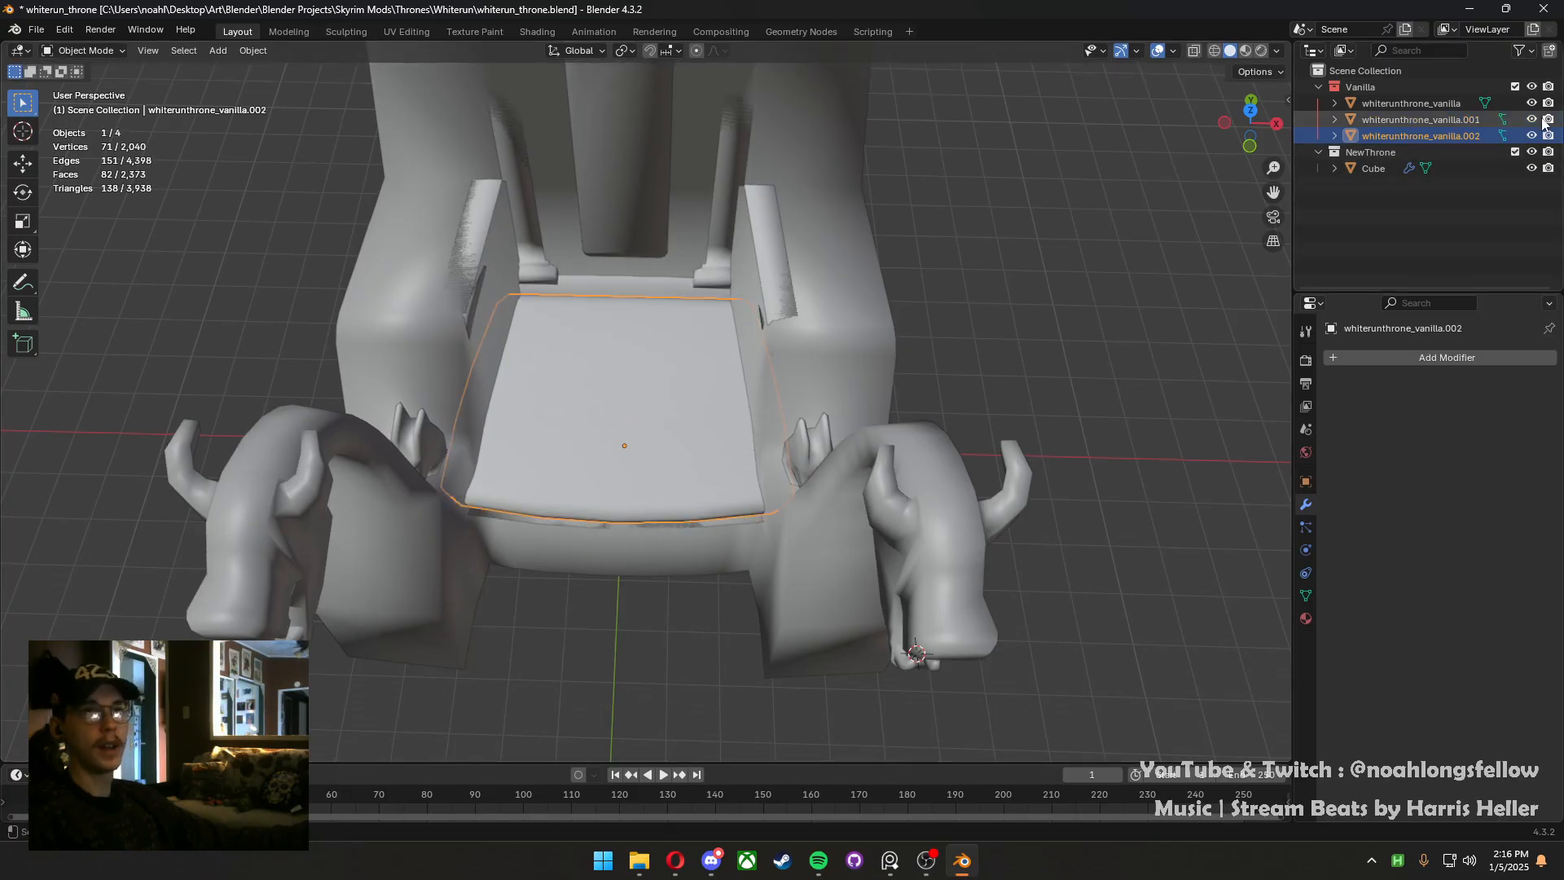
# Move the duplicated cushion into the NewThrone collection and hide the Vanilla collection
pyautogui.moveTo(1453, 138); pyautogui.dragTo(1385, 144)
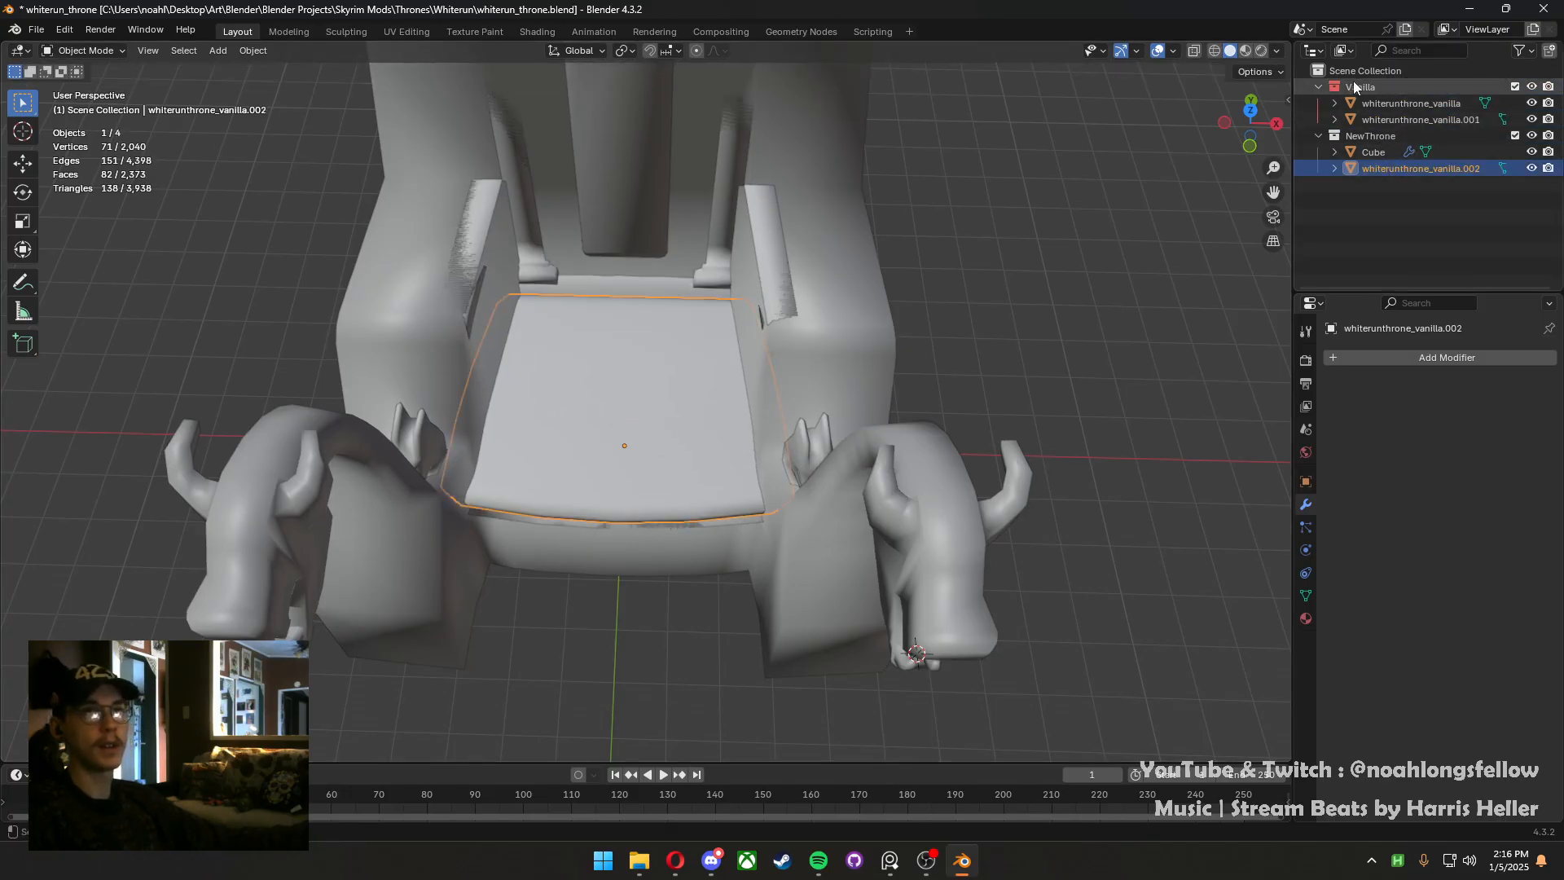
pyautogui.click(1532, 86)
pyautogui.click(1320, 86)
# Narrow the entire cushion mesh along X to fit between the throne's armrests
pyautogui.press('Tab')
pyautogui.scroll(3, 794, 441)
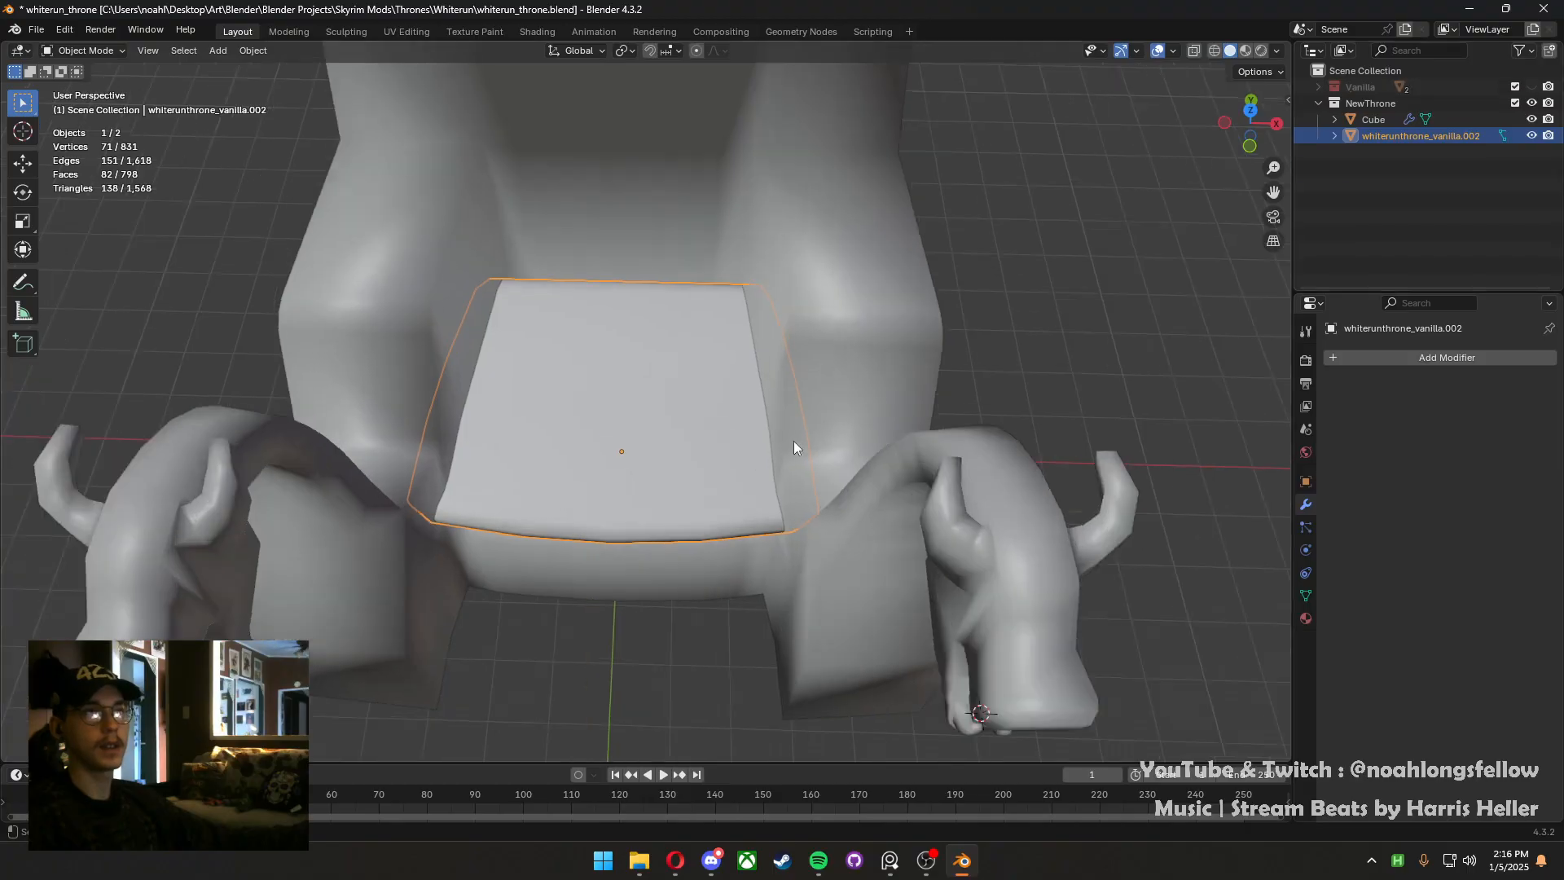
pyautogui.press('a')
pyautogui.press('s')
pyautogui.press('x')
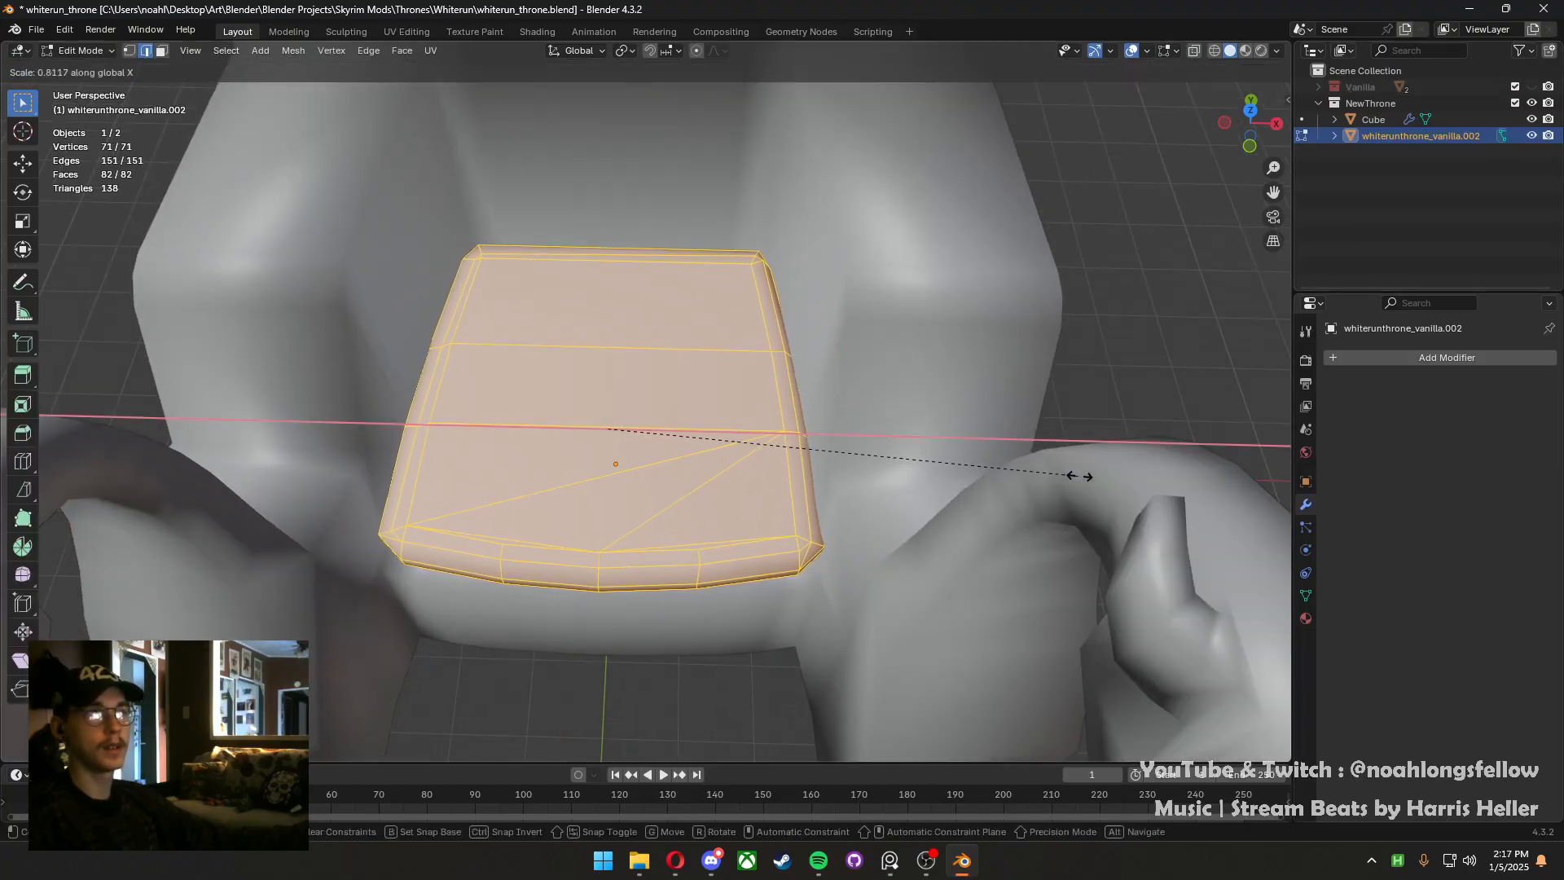
pyautogui.click(968, 465)
# Reposition the whole cushion mesh along Y so it sits on the throne's seat
pyautogui.moveTo(968, 464); pyautogui.dragTo(752, 400, button='middle')
pyautogui.press('g')
pyautogui.press('y')
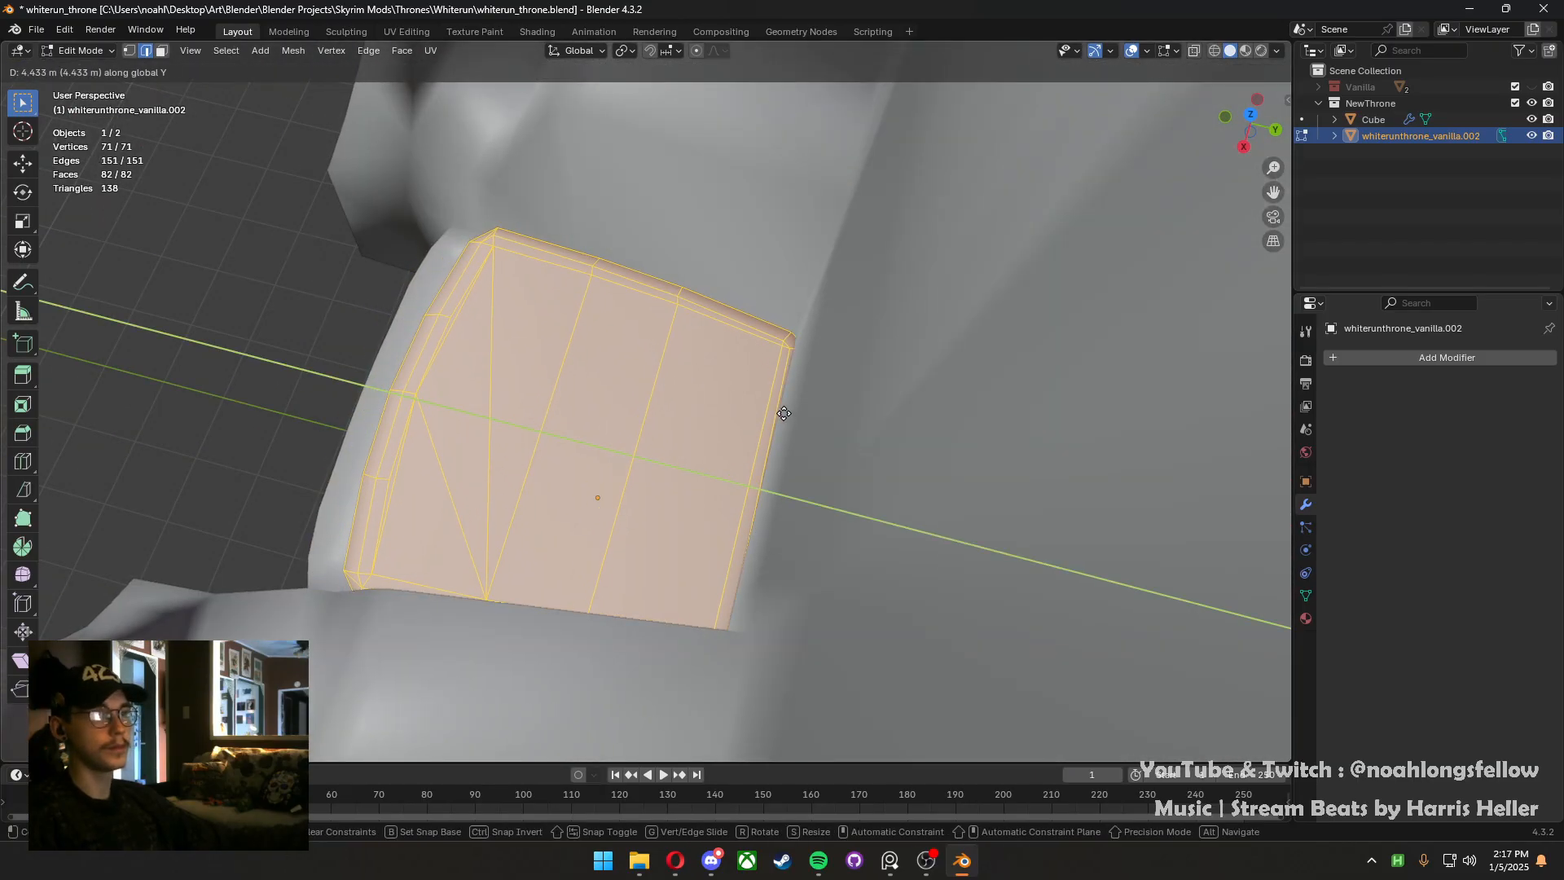
pyautogui.click(754, 410)
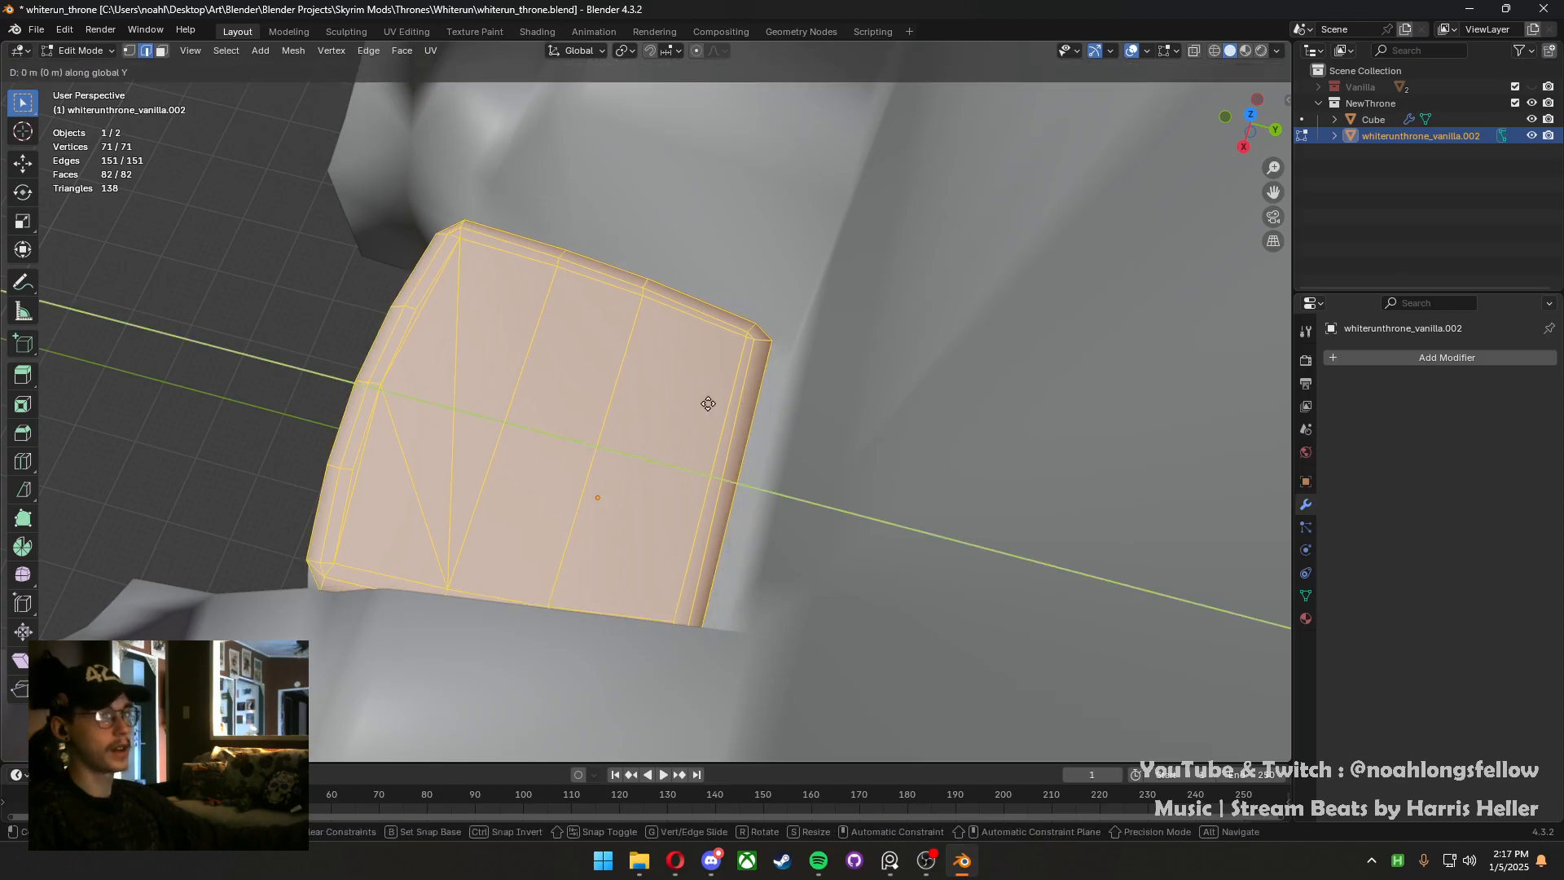
pyautogui.press('g')
pyautogui.press('y')
pyautogui.click(690, 410)
pyautogui.moveTo(690, 410)
pyautogui.mouseDown(button='middle')
pyautogui.moveTo(719, 433)
pyautogui.moveTo(696, 434)
pyautogui.mouseUp(button='middle')
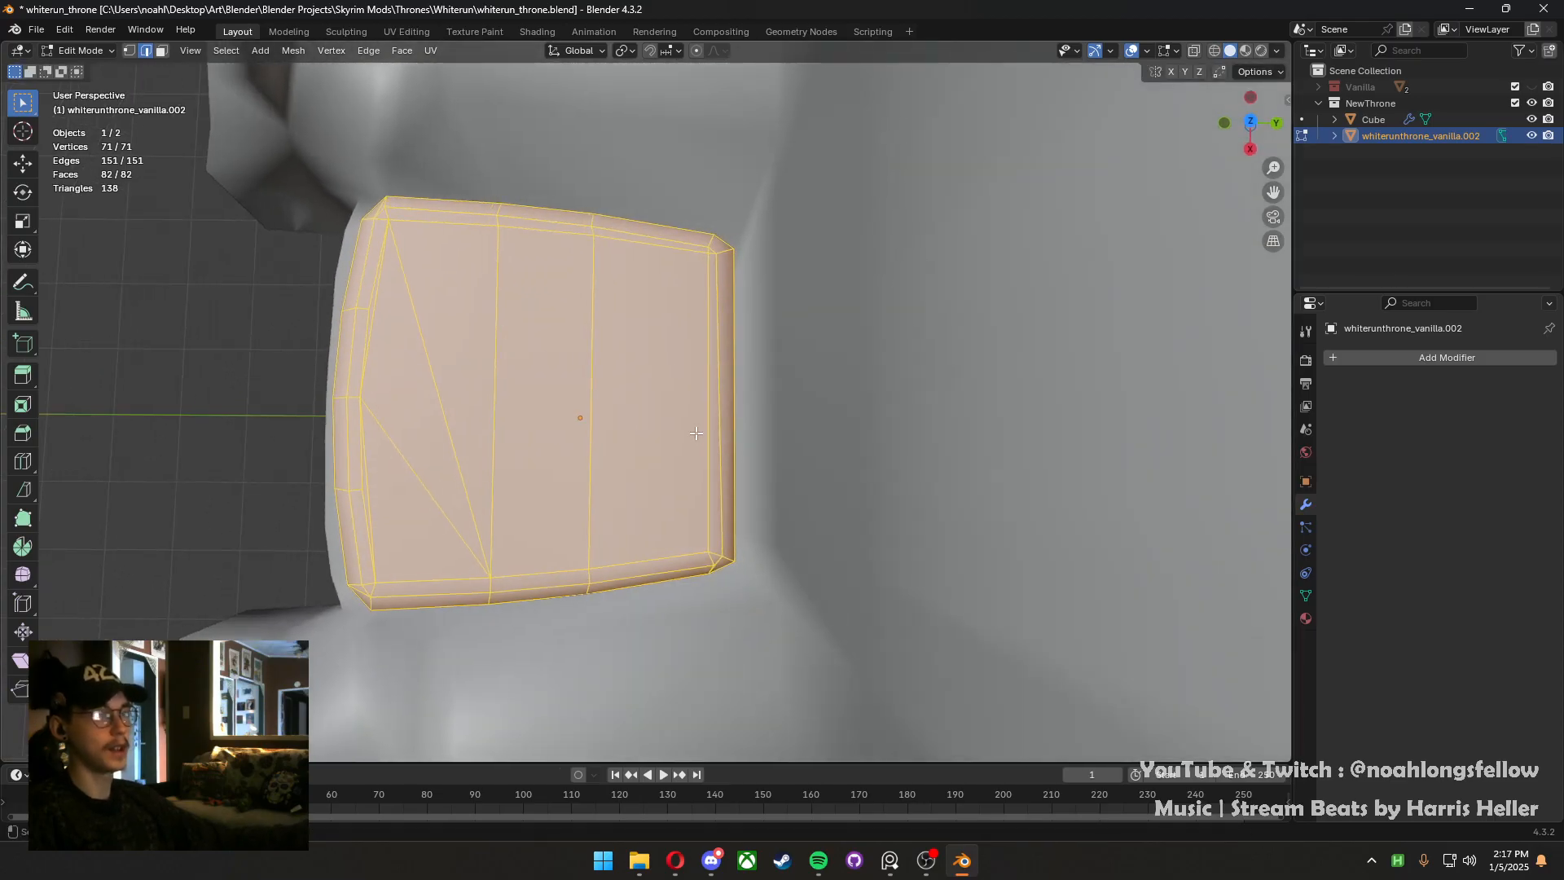
# With X-ray on in the top view, move the cushion's rear vertices along Y toward the backrest
pyautogui.click(1194, 50)
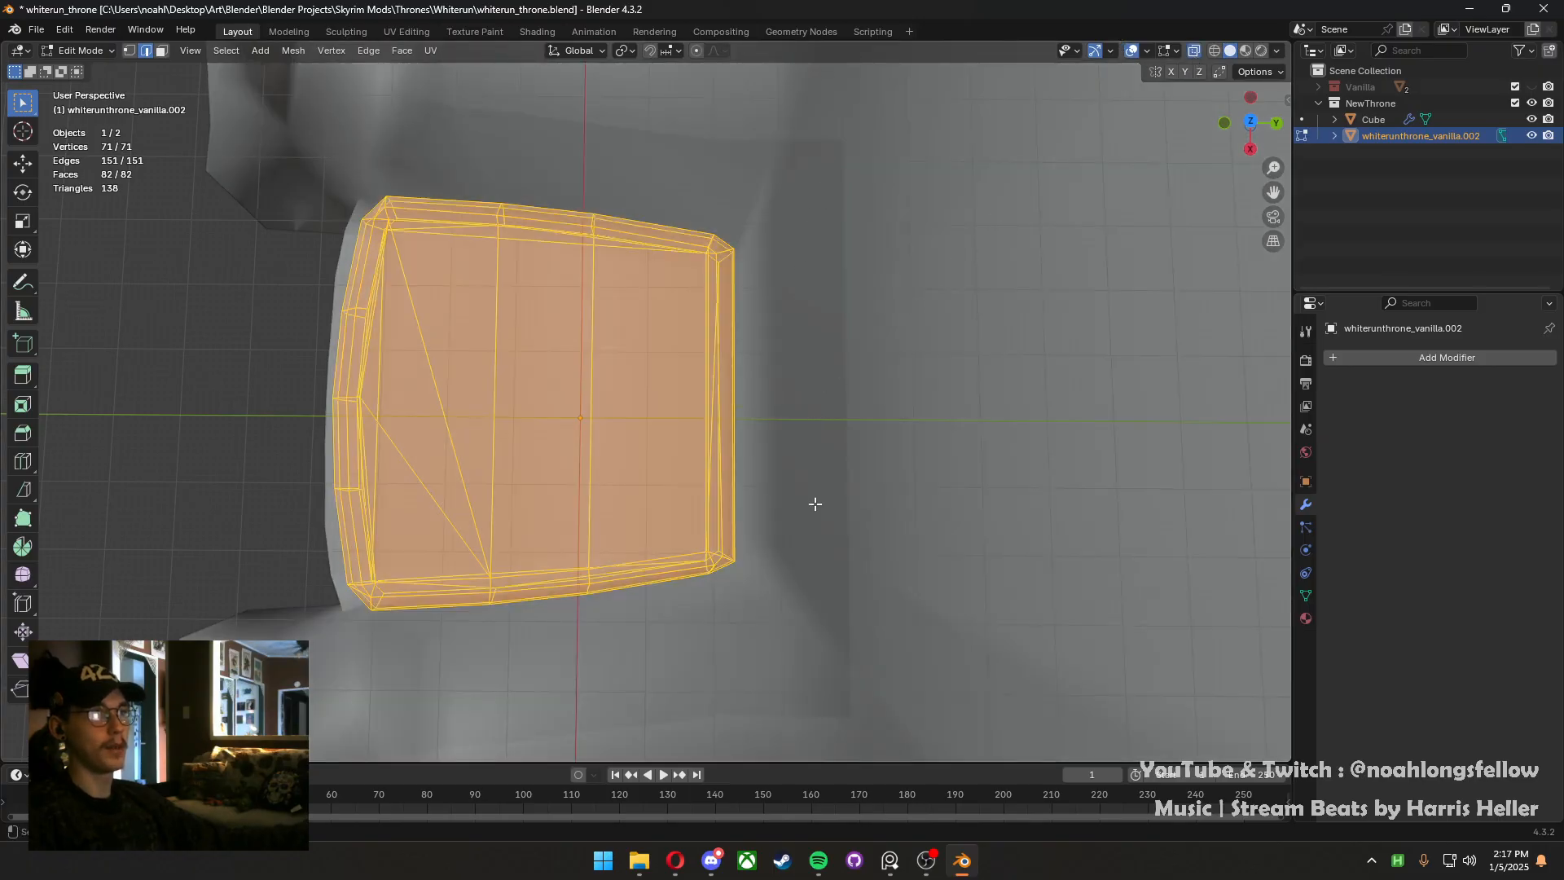
pyautogui.press('KP_7')
pyautogui.press('1')
pyautogui.moveTo(350, 355); pyautogui.dragTo(844, 252)
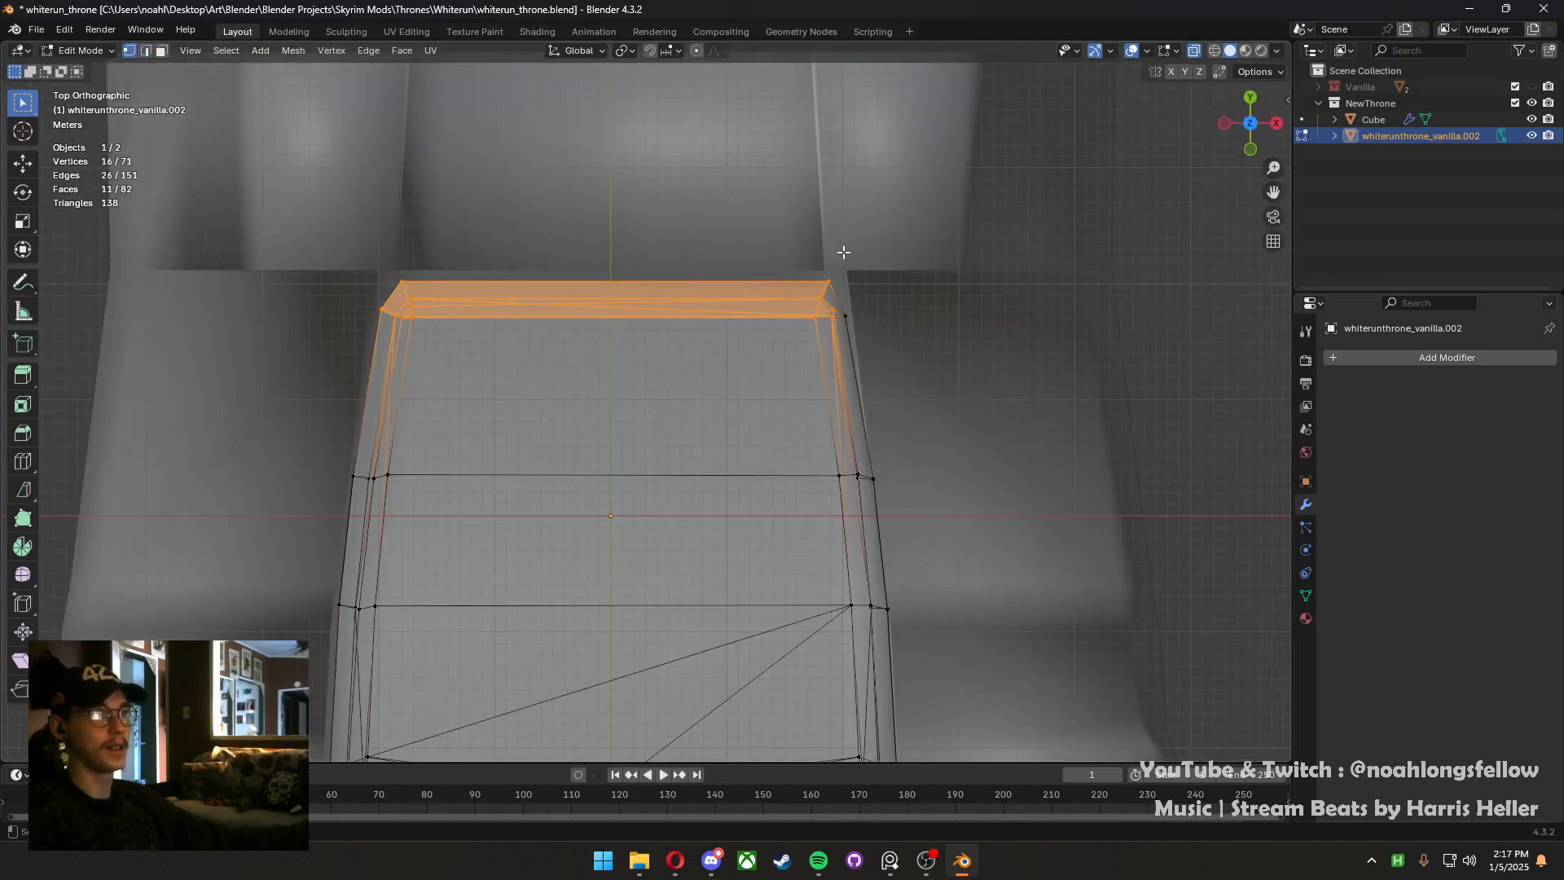
pyautogui.moveTo(902, 366); pyautogui.dragTo(383, 262)
pyautogui.press('g')
pyautogui.press('y')
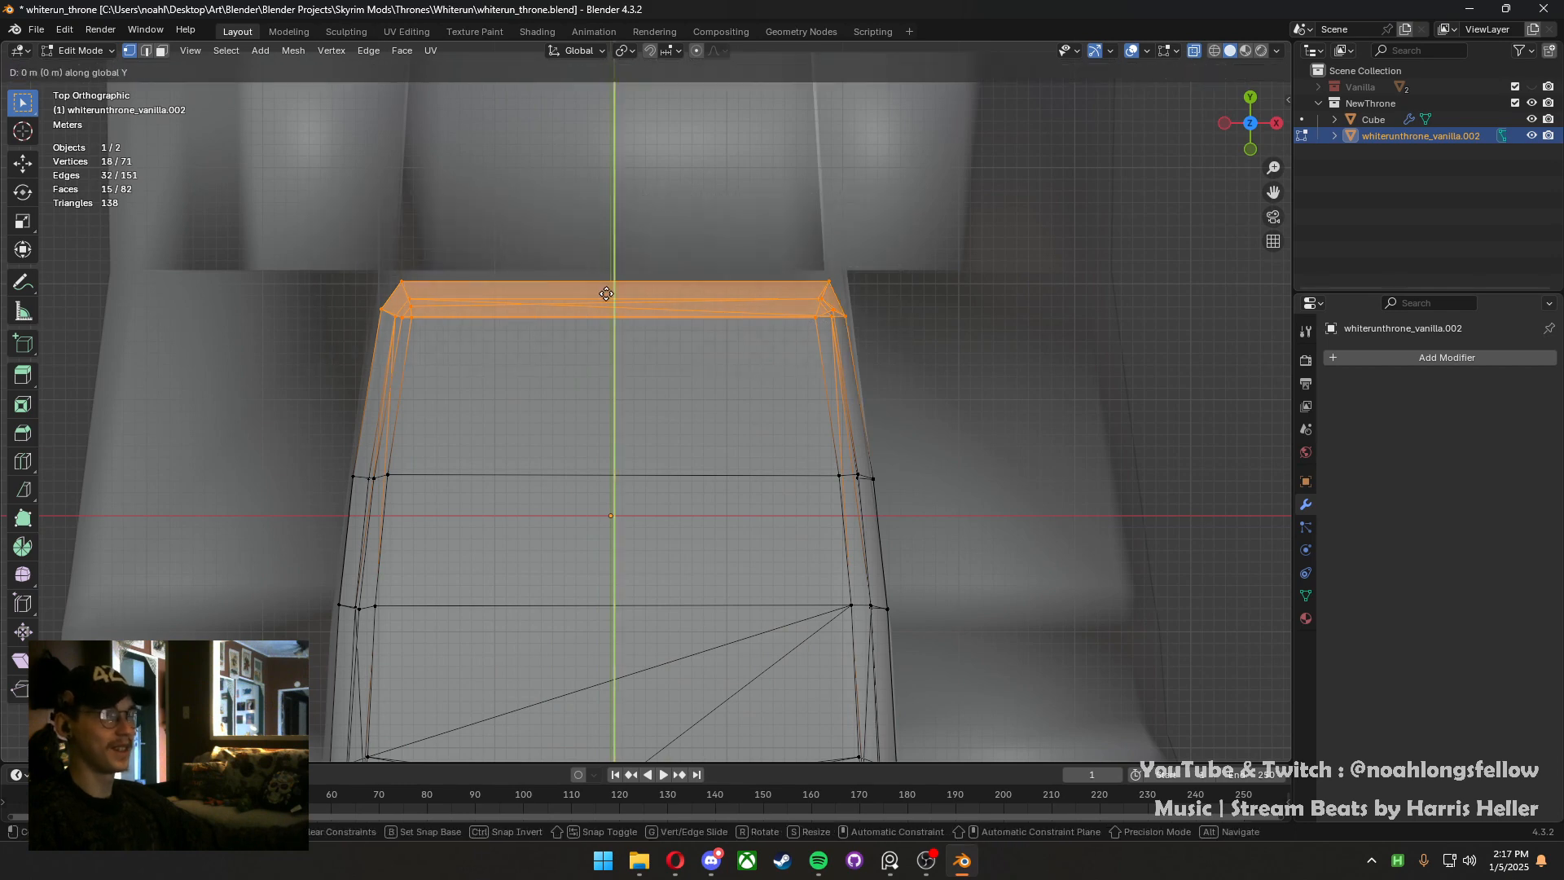
pyautogui.click(628, 237)
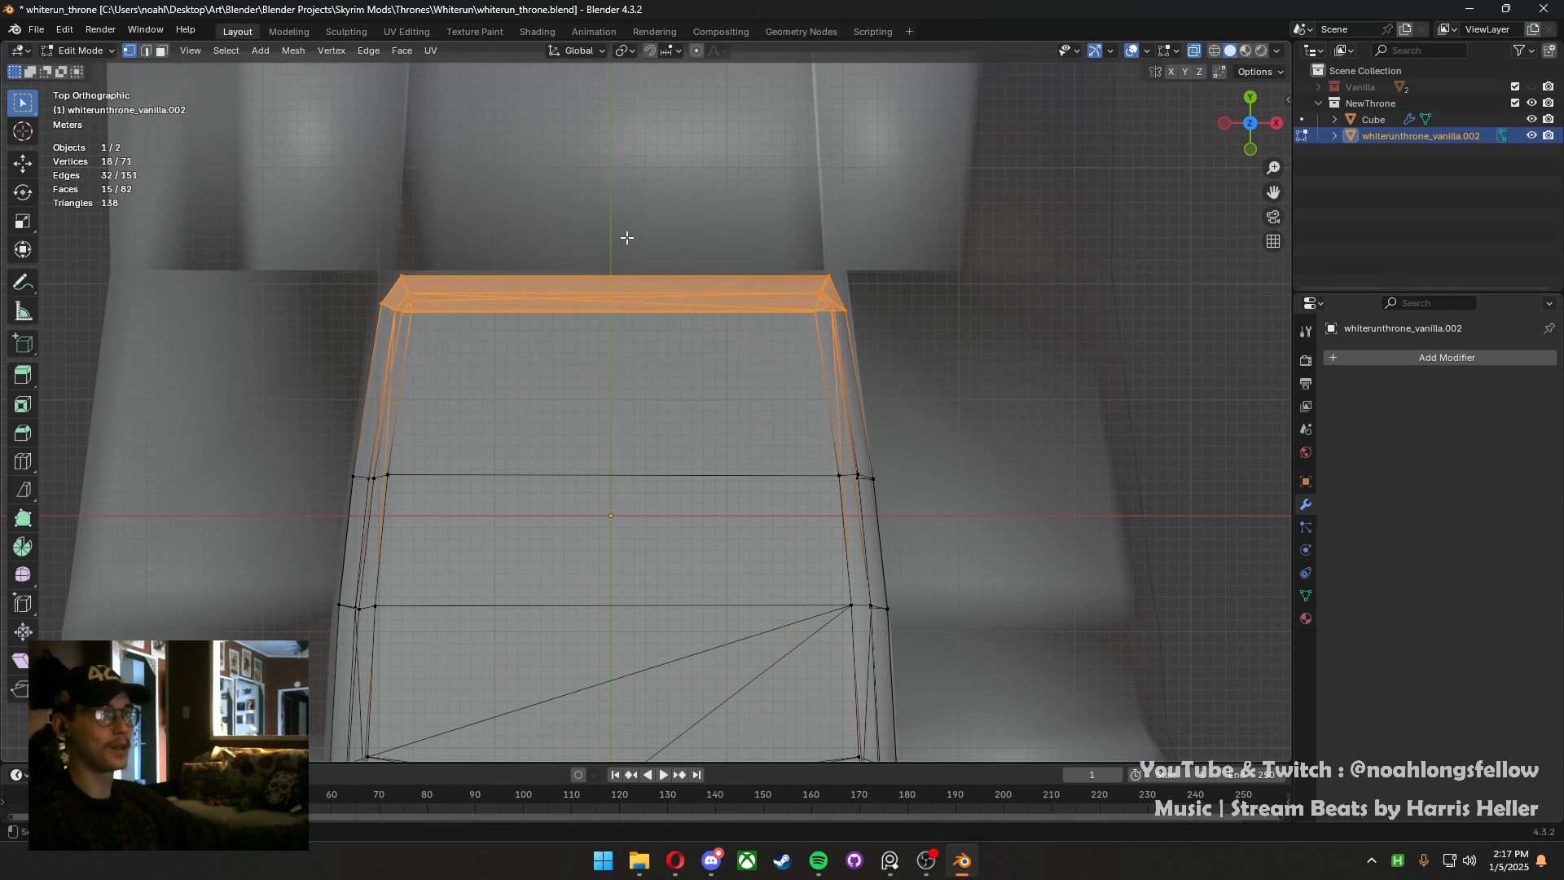
# Turn off X-ray, return to Object Mode, save the file, and deselect the cushion
pyautogui.scroll(-5, 675, 415)
pyautogui.moveTo(705, 464); pyautogui.dragTo(1097, 89, button='middle')
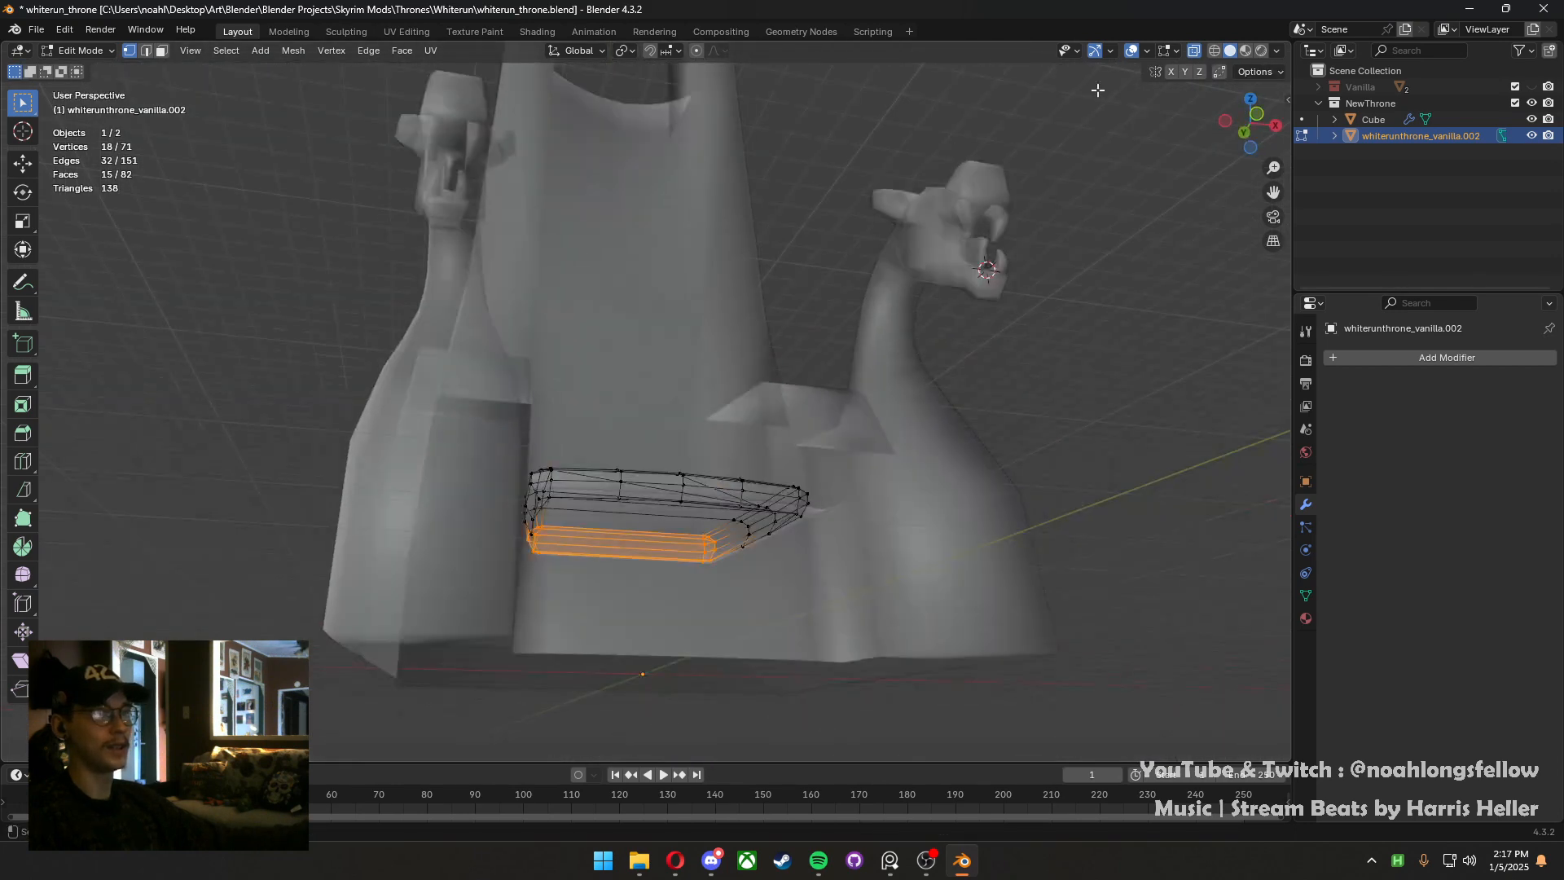
pyautogui.click(1201, 52)
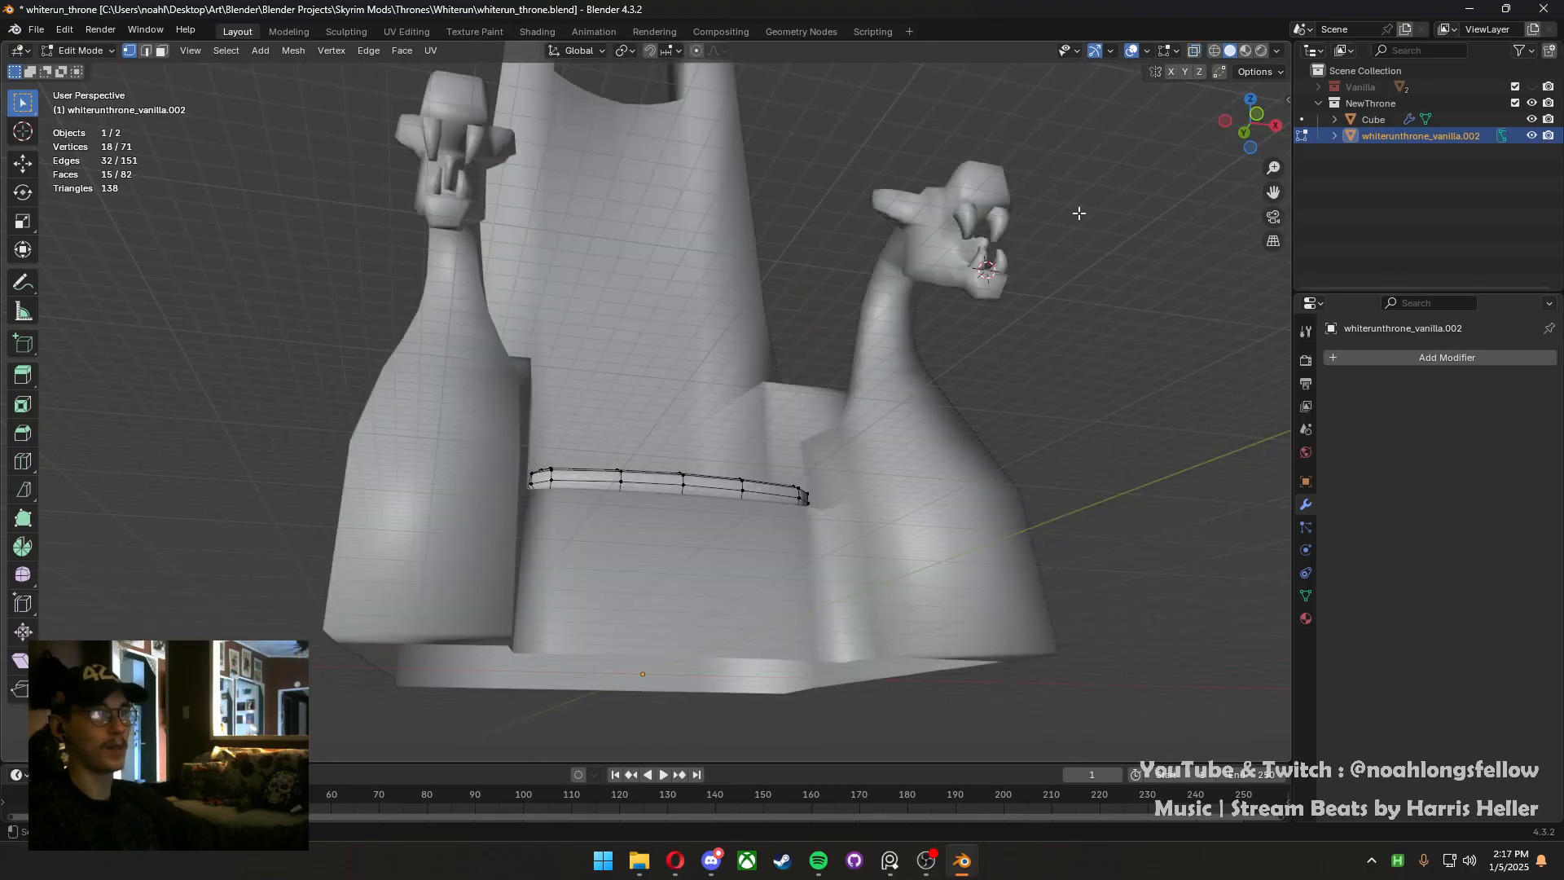
pyautogui.moveTo(1079, 213); pyautogui.dragTo(870, 424, button='middle')
pyautogui.press('Tab')
pyautogui.hotkey('ctrl', 's')
pyautogui.click(1050, 471)
pyautogui.moveTo(1049, 472); pyautogui.dragTo(694, 592, button='middle')
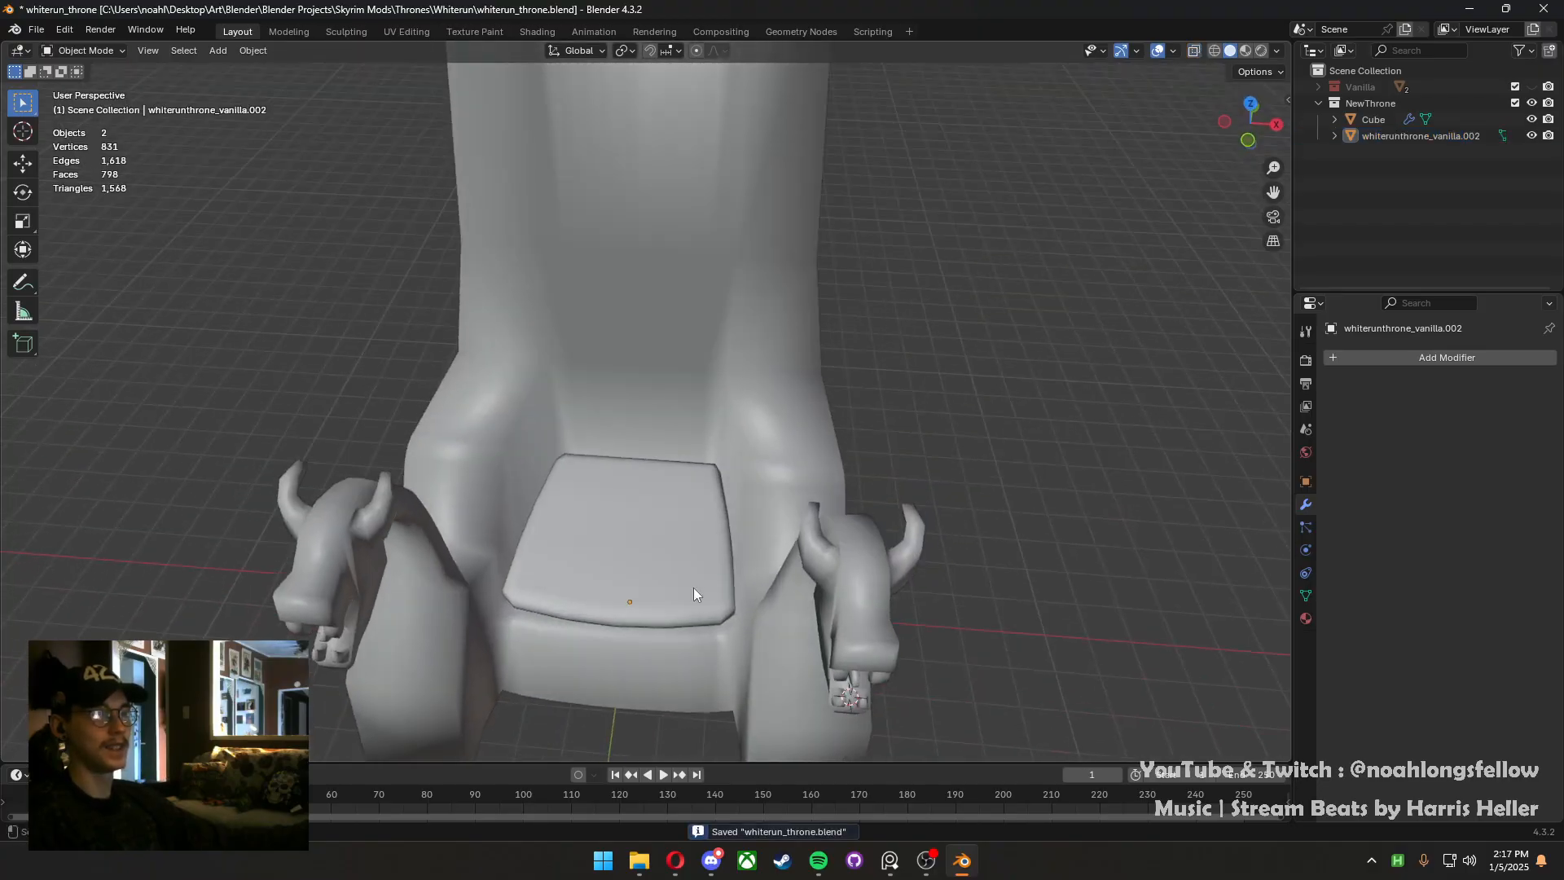
# Examine how the cushion's front edge sits on the throne's seat, from several angles and with its mesh displayed
pyautogui.click(689, 589)
pyautogui.scroll(5, 701, 530)
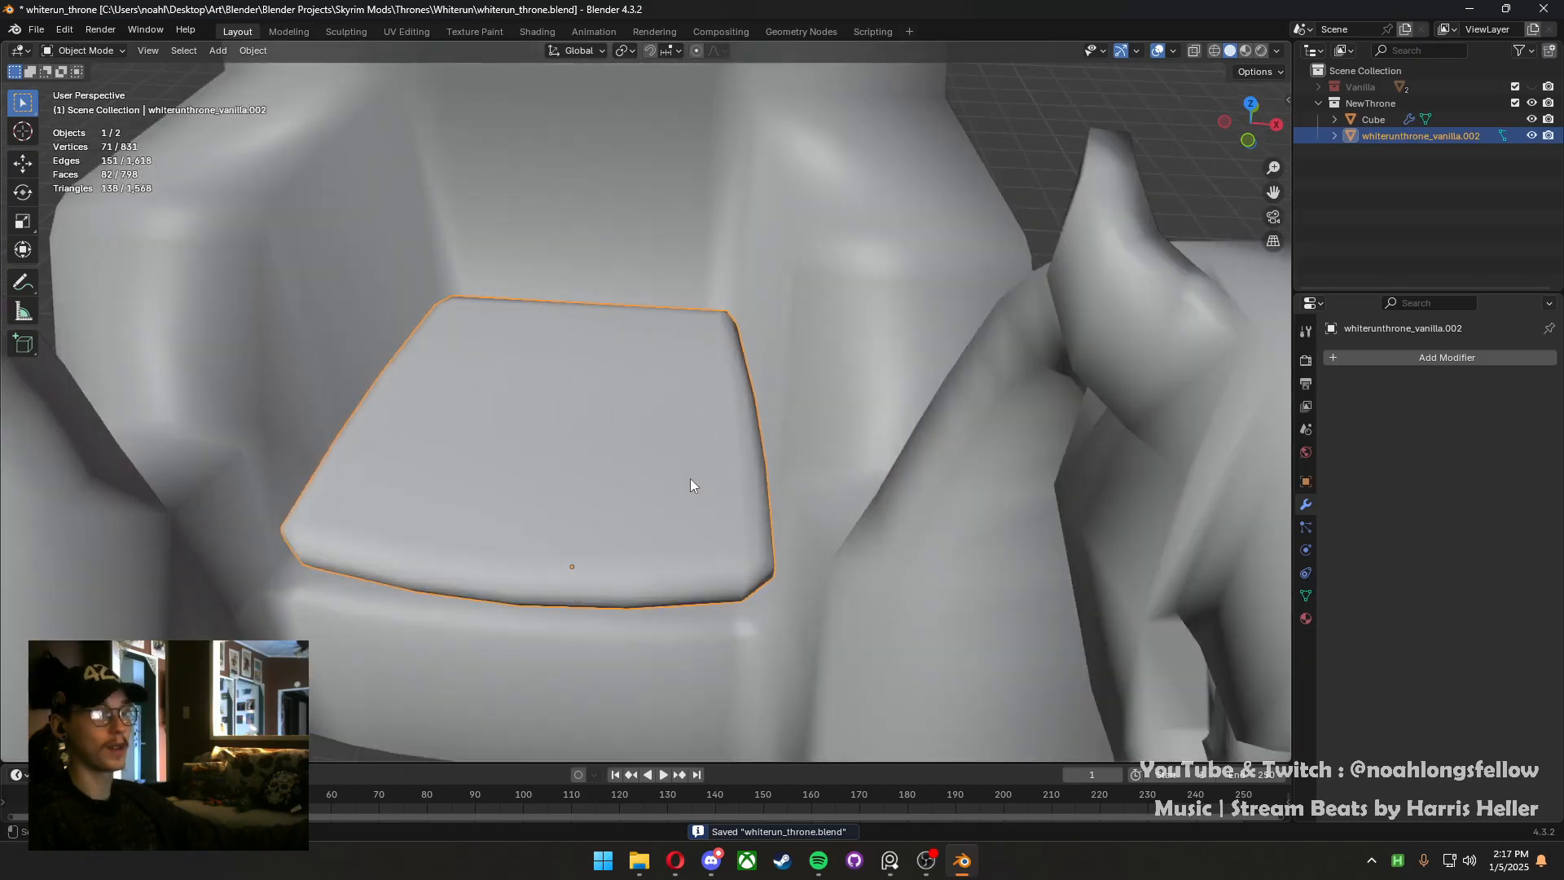
pyautogui.press('Tab')
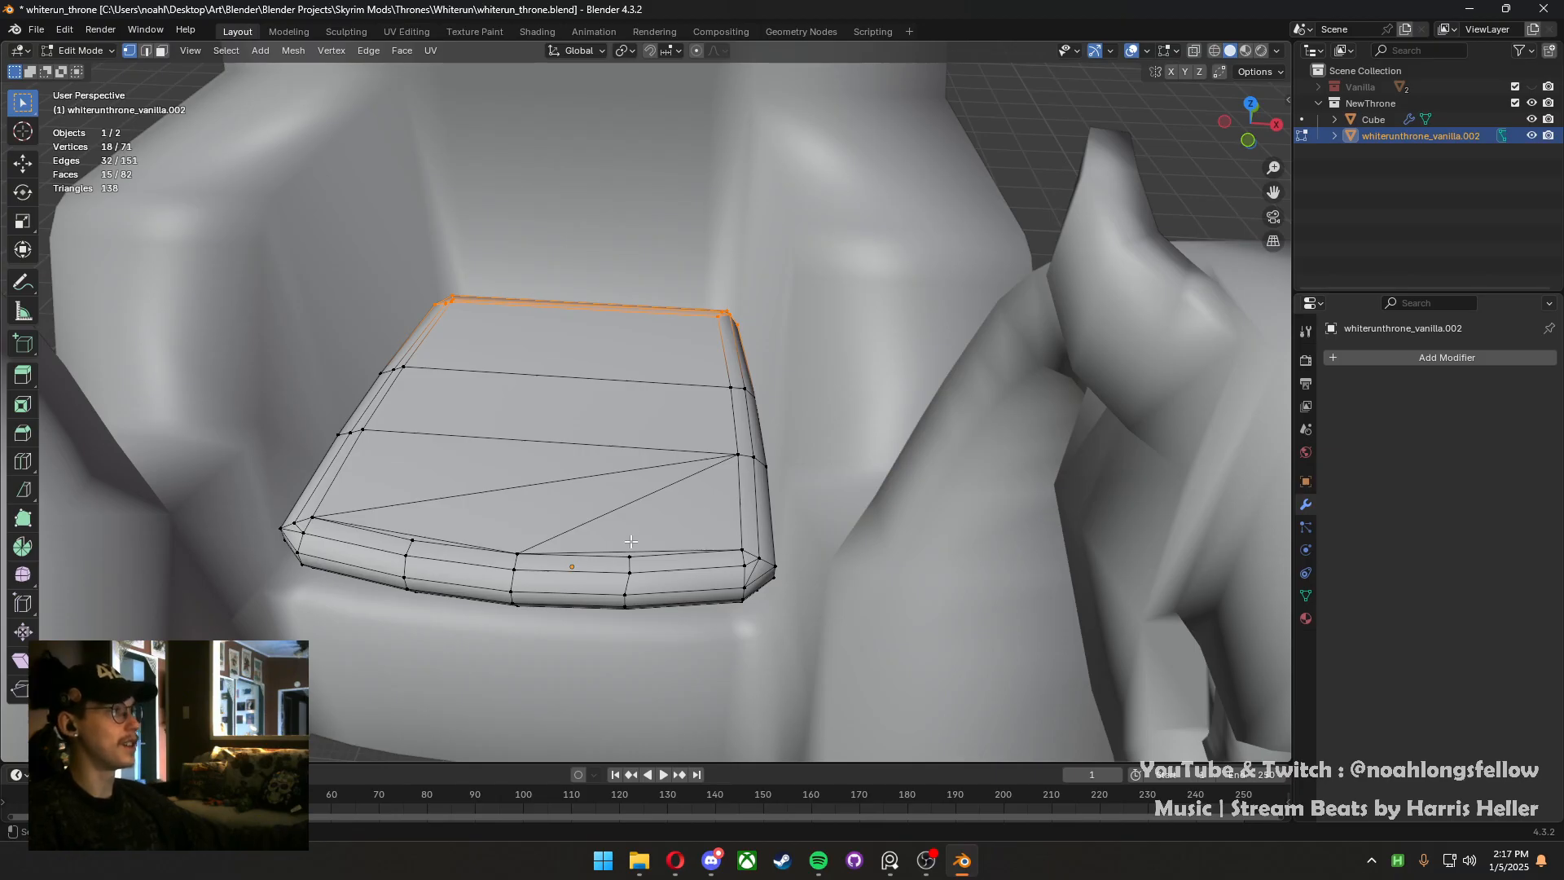
pyautogui.moveTo(629, 541); pyautogui.dragTo(643, 599, button='middle')
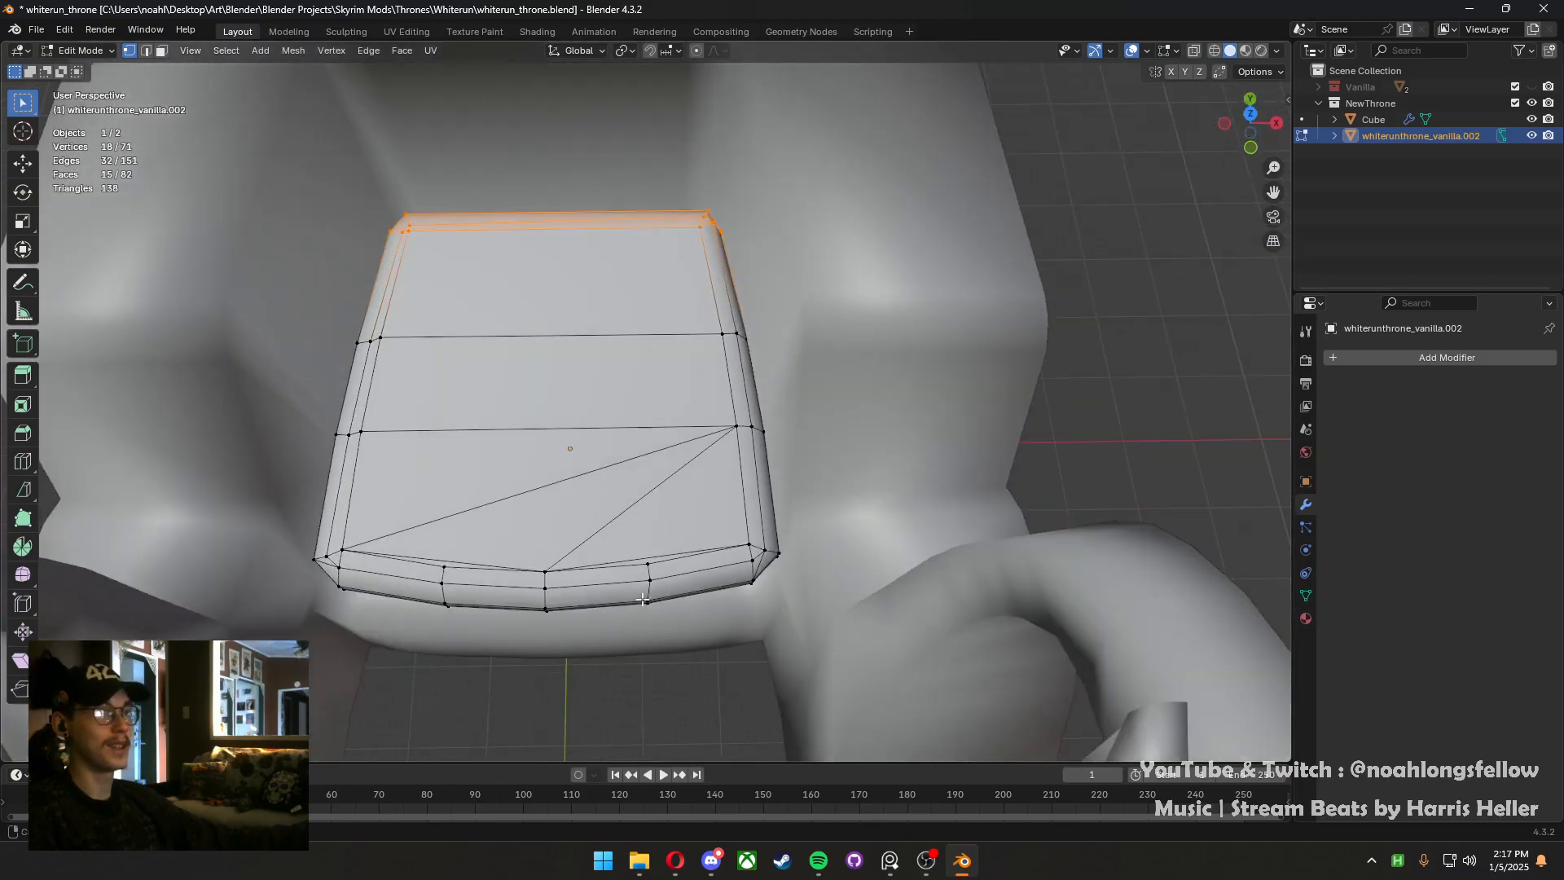
pyautogui.scroll(-5, 642, 598)
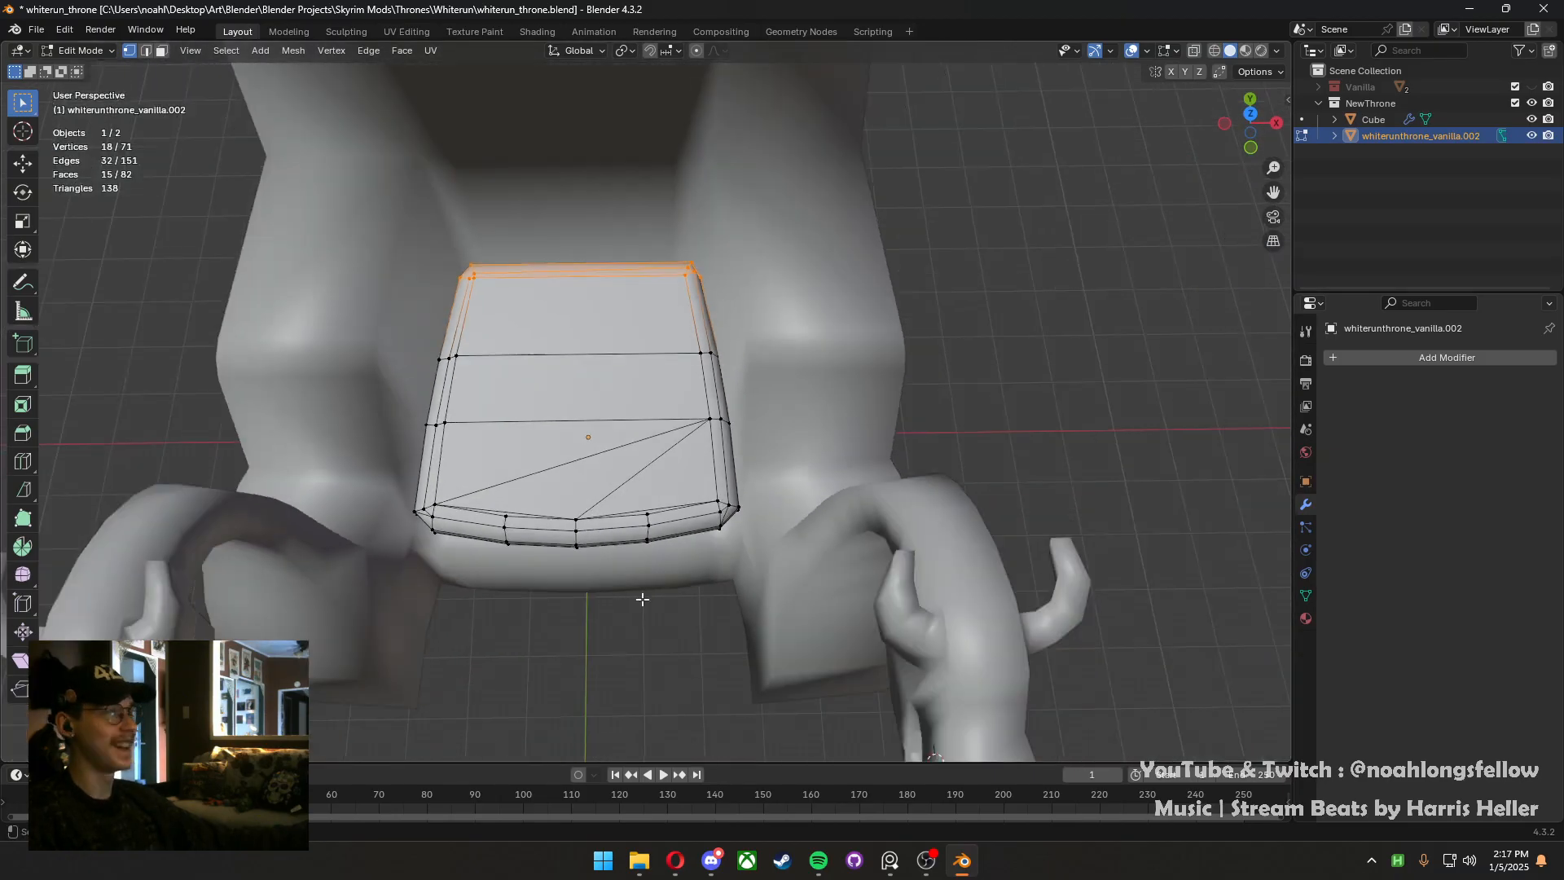
pyautogui.moveTo(643, 599); pyautogui.dragTo(640, 541, button='middle')
pyautogui.press('Tab')
pyautogui.click(653, 604)
pyautogui.scroll(-1, 654, 604)
# With X-ray on in the top view, move the cushion's front vertices about 1.5 m along Y toward the seat's front edge
pyautogui.press('Tab')
pyautogui.scroll(5, 541, 618)
pyautogui.press('KP_7')
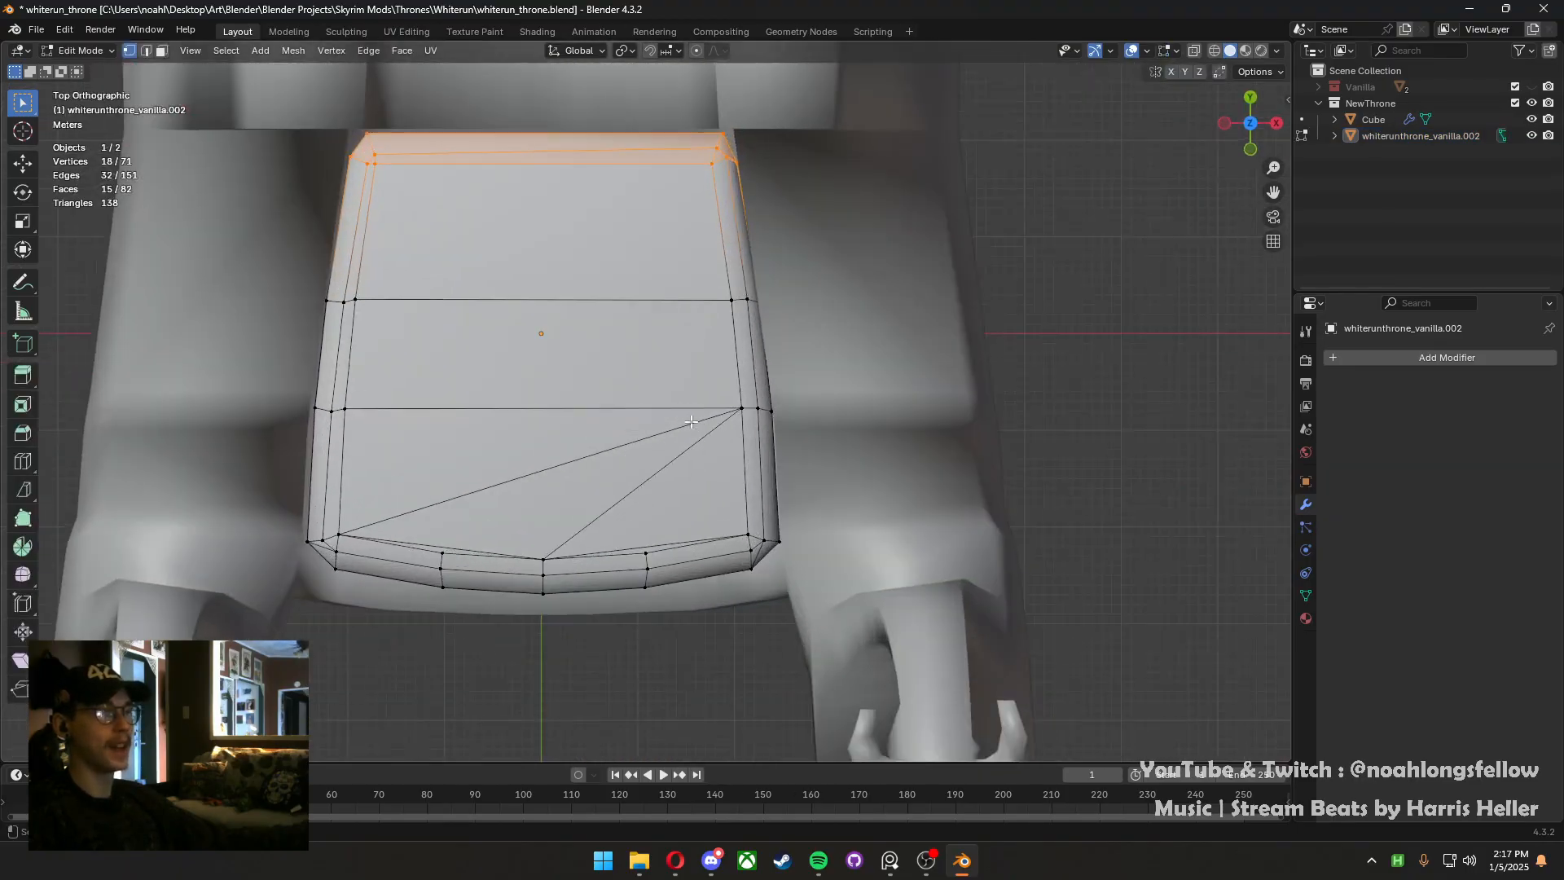
pyautogui.click(1194, 51)
pyautogui.moveTo(812, 642); pyautogui.dragTo(246, 479)
pyautogui.press('g')
pyautogui.press('y')
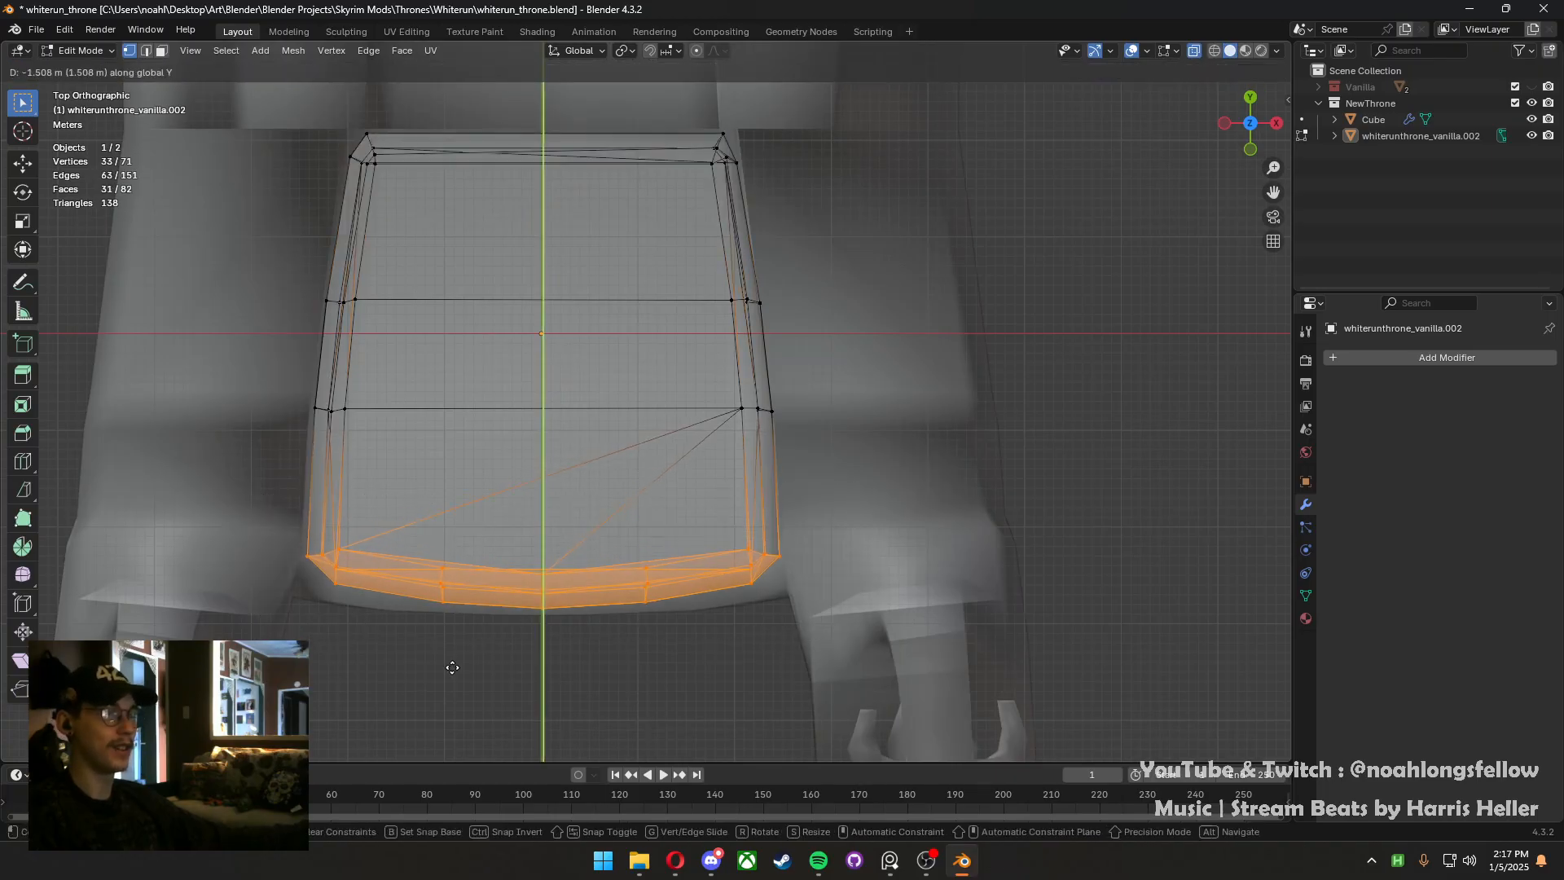
pyautogui.click(454, 654)
# Return to Object Mode, deselect the cushion, save the file, and turn off X-ray
pyautogui.press('Tab')
pyautogui.click(589, 604)
pyautogui.scroll(-5, 595, 601)
pyautogui.hotkey('ctrl', 's')
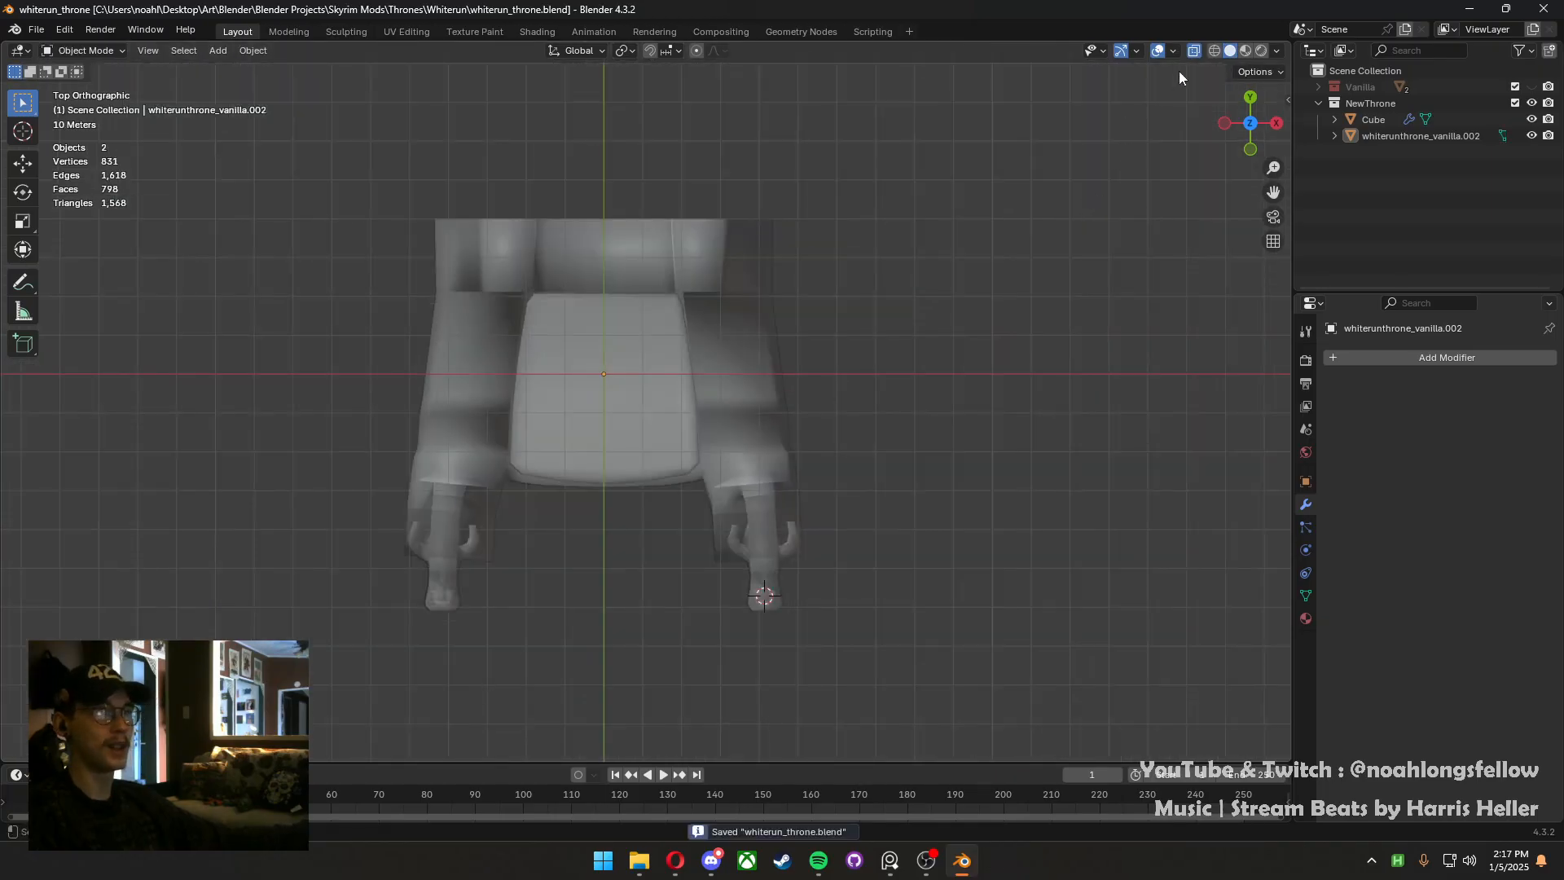
pyautogui.click(1194, 51)
pyautogui.moveTo(1122, 124); pyautogui.dragTo(917, 375, button='middle')
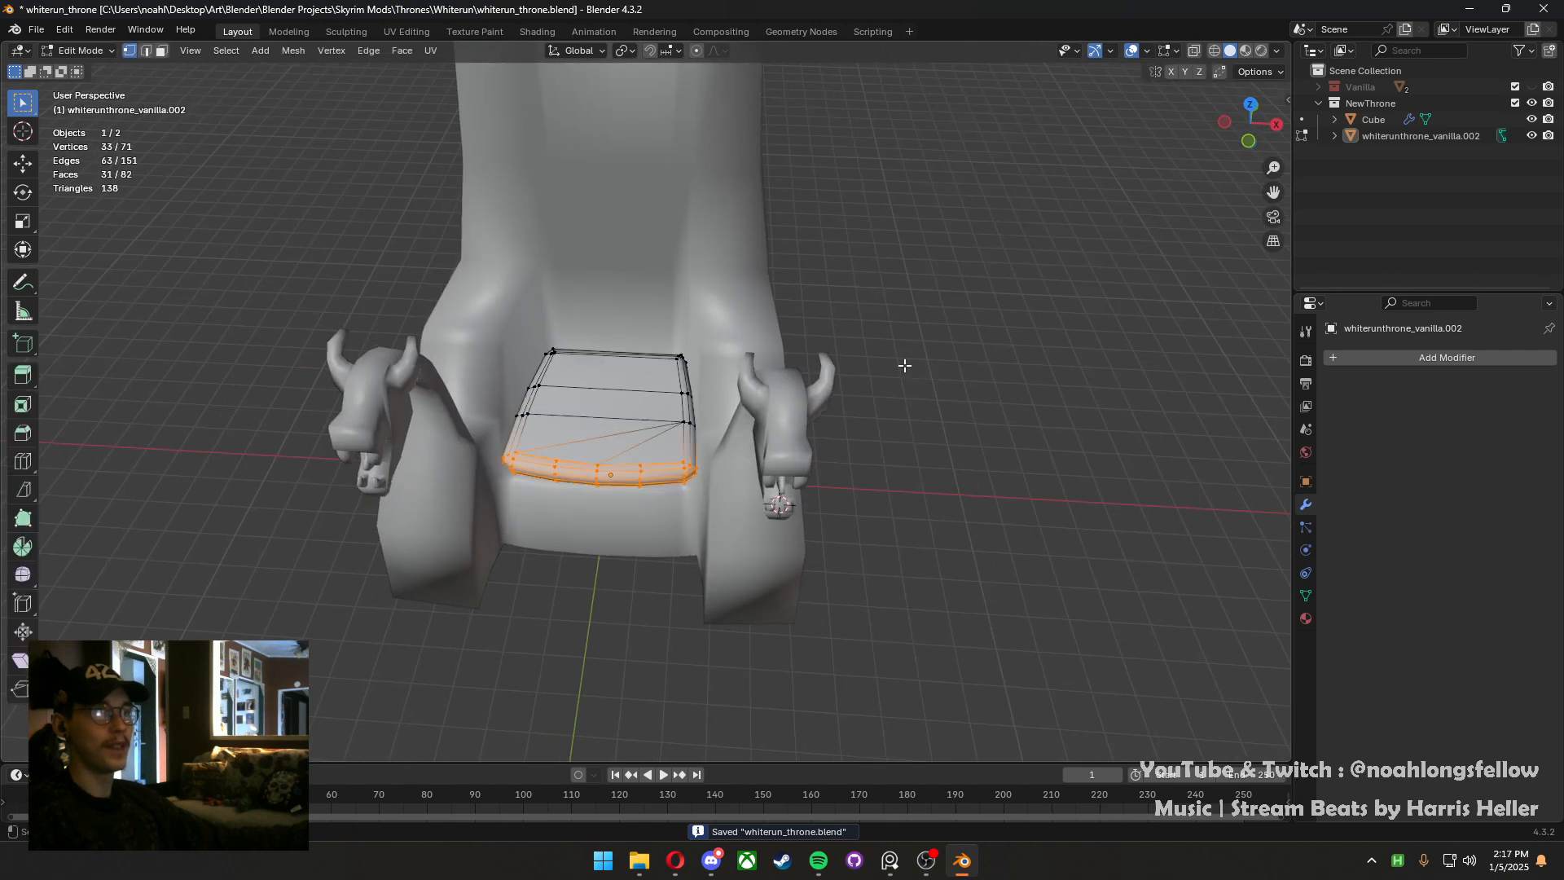
pyautogui.click(633, 467)
pyautogui.moveTo(633, 468); pyautogui.dragTo(549, 381, button='middle')
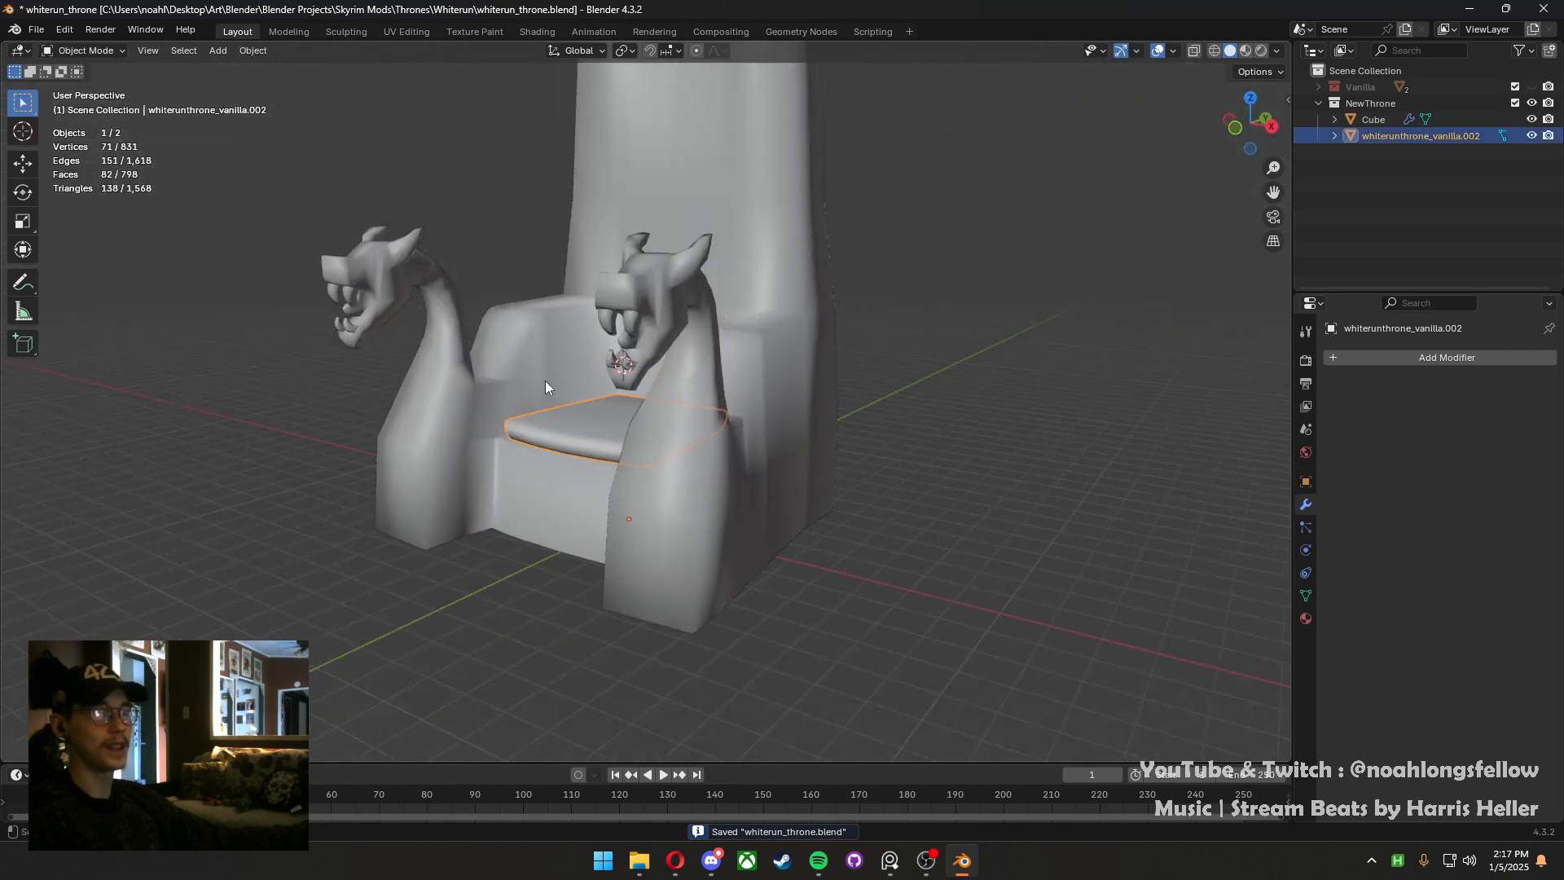
pyautogui.keyDown('shift'); pyautogui.click(545, 380); pyautogui.keyUp('shift')
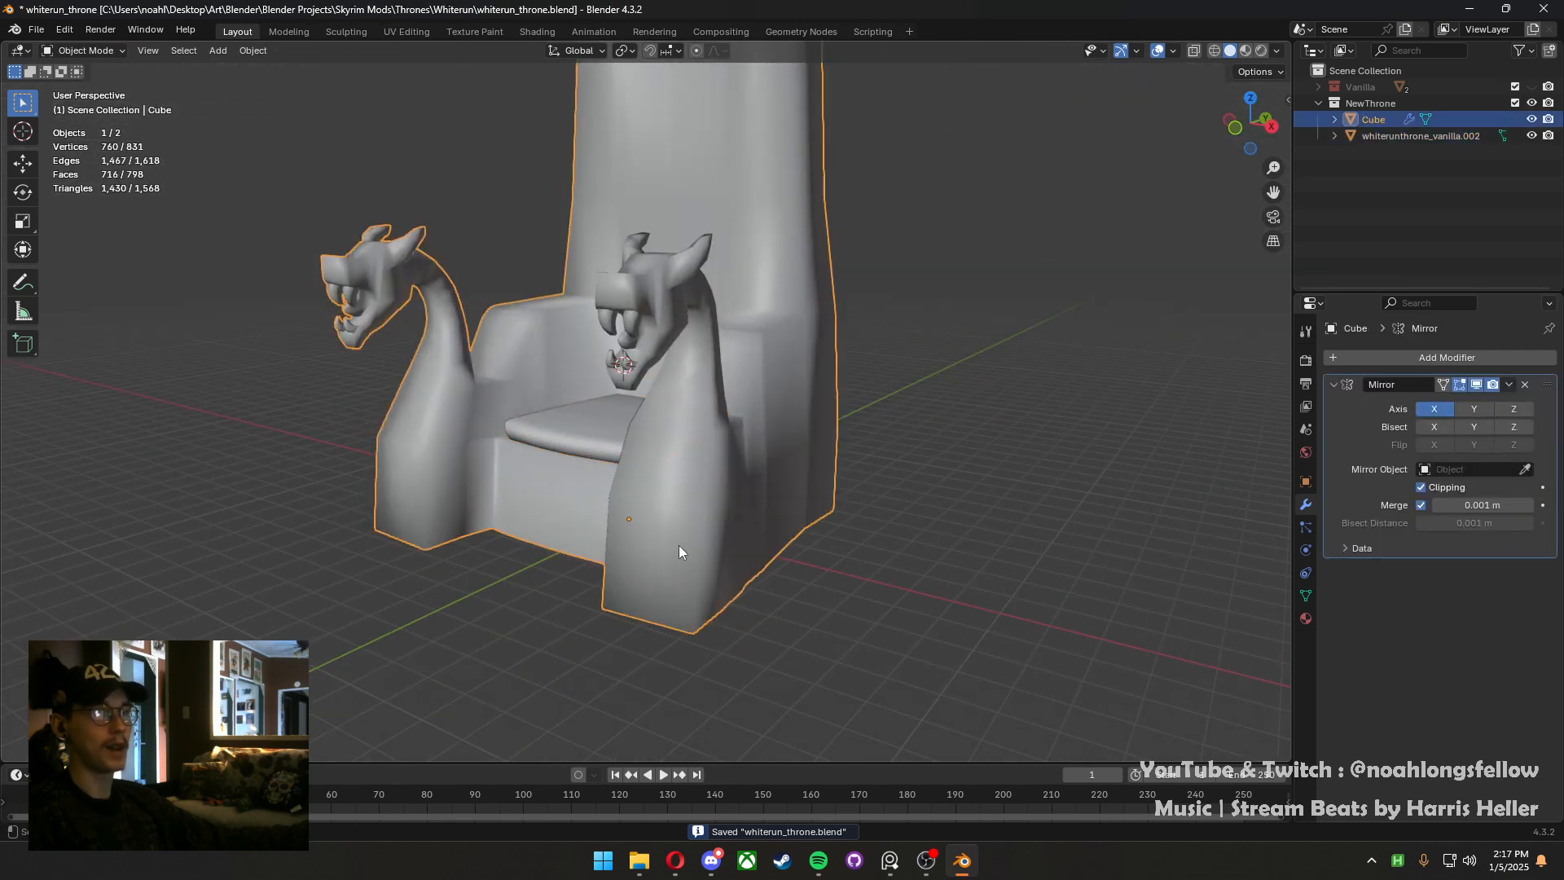
pyautogui.rightClick(794, 530)
pyautogui.press('Escape')
pyautogui.moveTo(667, 504); pyautogui.dragTo(875, 511, button='middle')
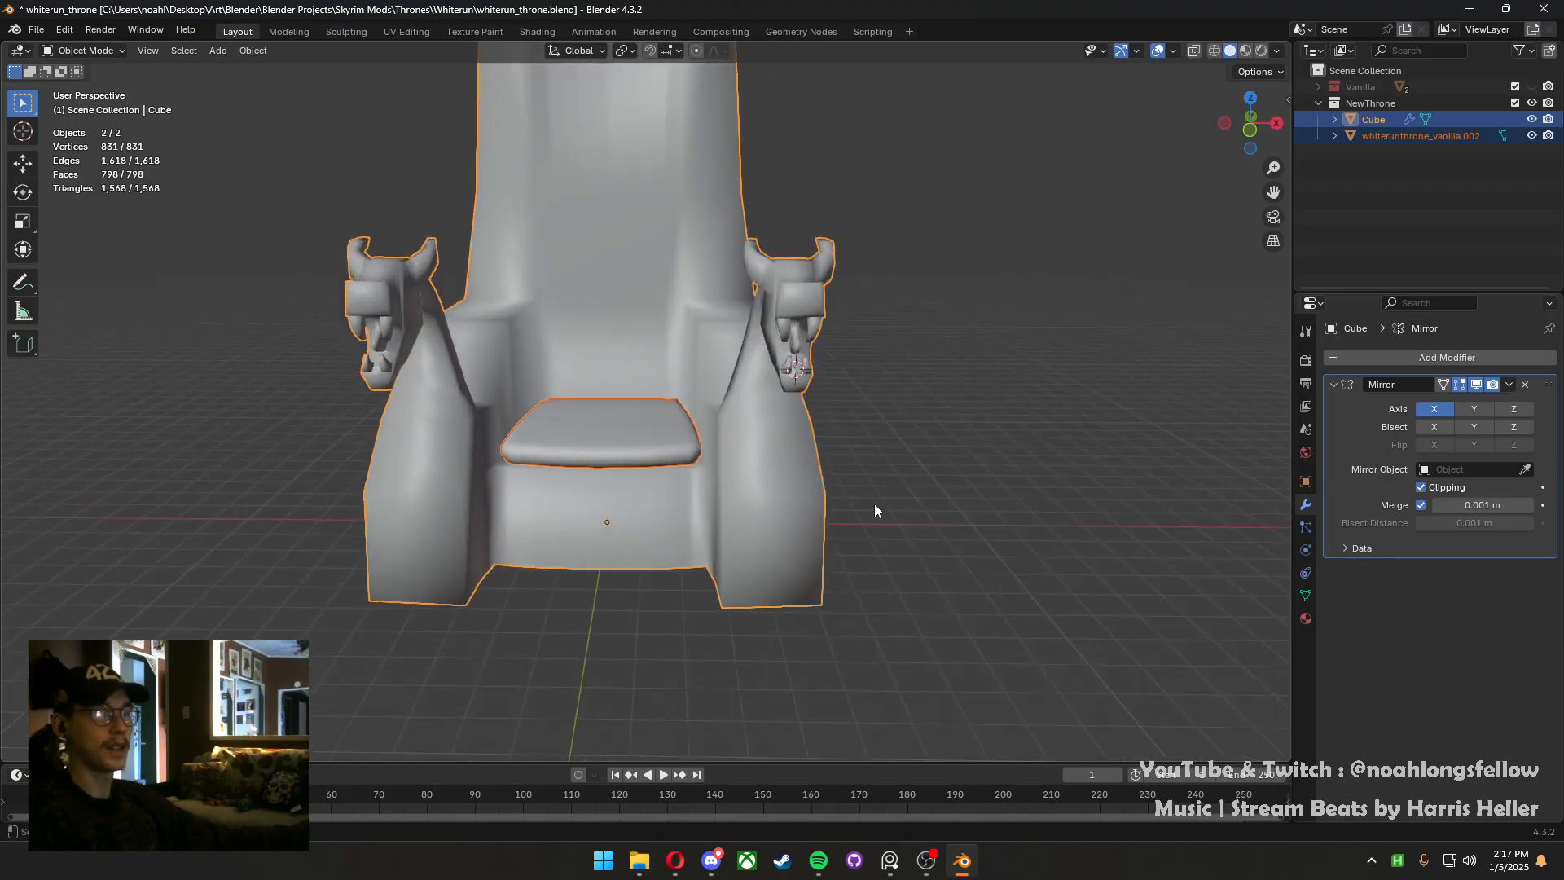
pyautogui.click(875, 505)
# Try Shade Auto Smooth on the throne body and inspect the shading
pyautogui.moveTo(686, 413); pyautogui.dragTo(707, 482, button='middle')
pyautogui.scroll(1, 684, 462)
pyautogui.click(707, 482)
pyautogui.rightClick(865, 452)
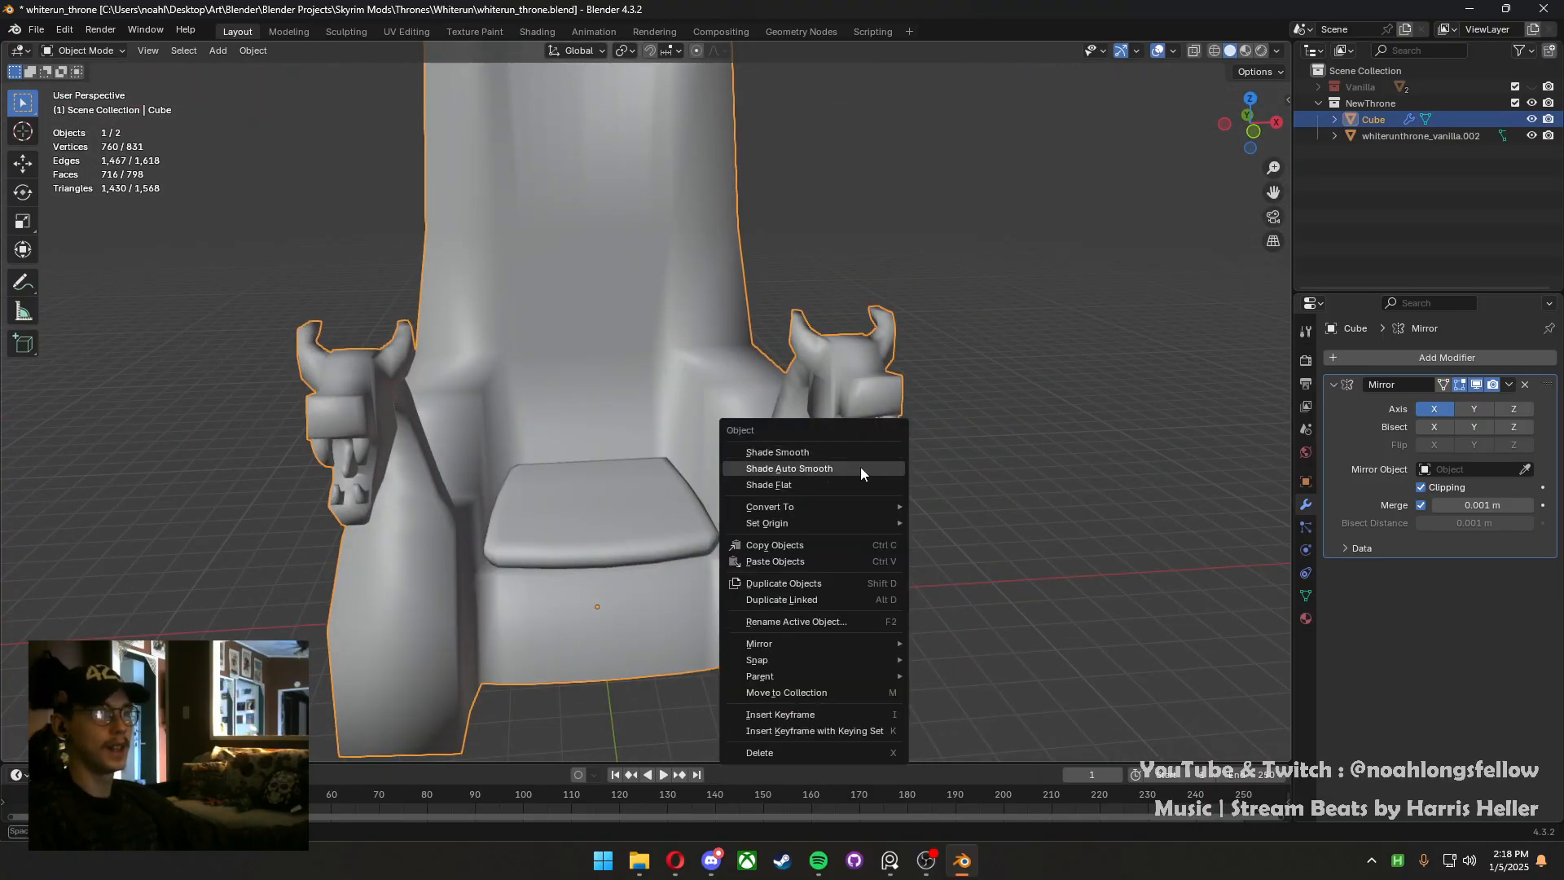
pyautogui.click(860, 469)
pyautogui.click(908, 545)
pyautogui.scroll(-2, 908, 545)
pyautogui.moveTo(907, 545); pyautogui.dragTo(684, 521, button='middle')
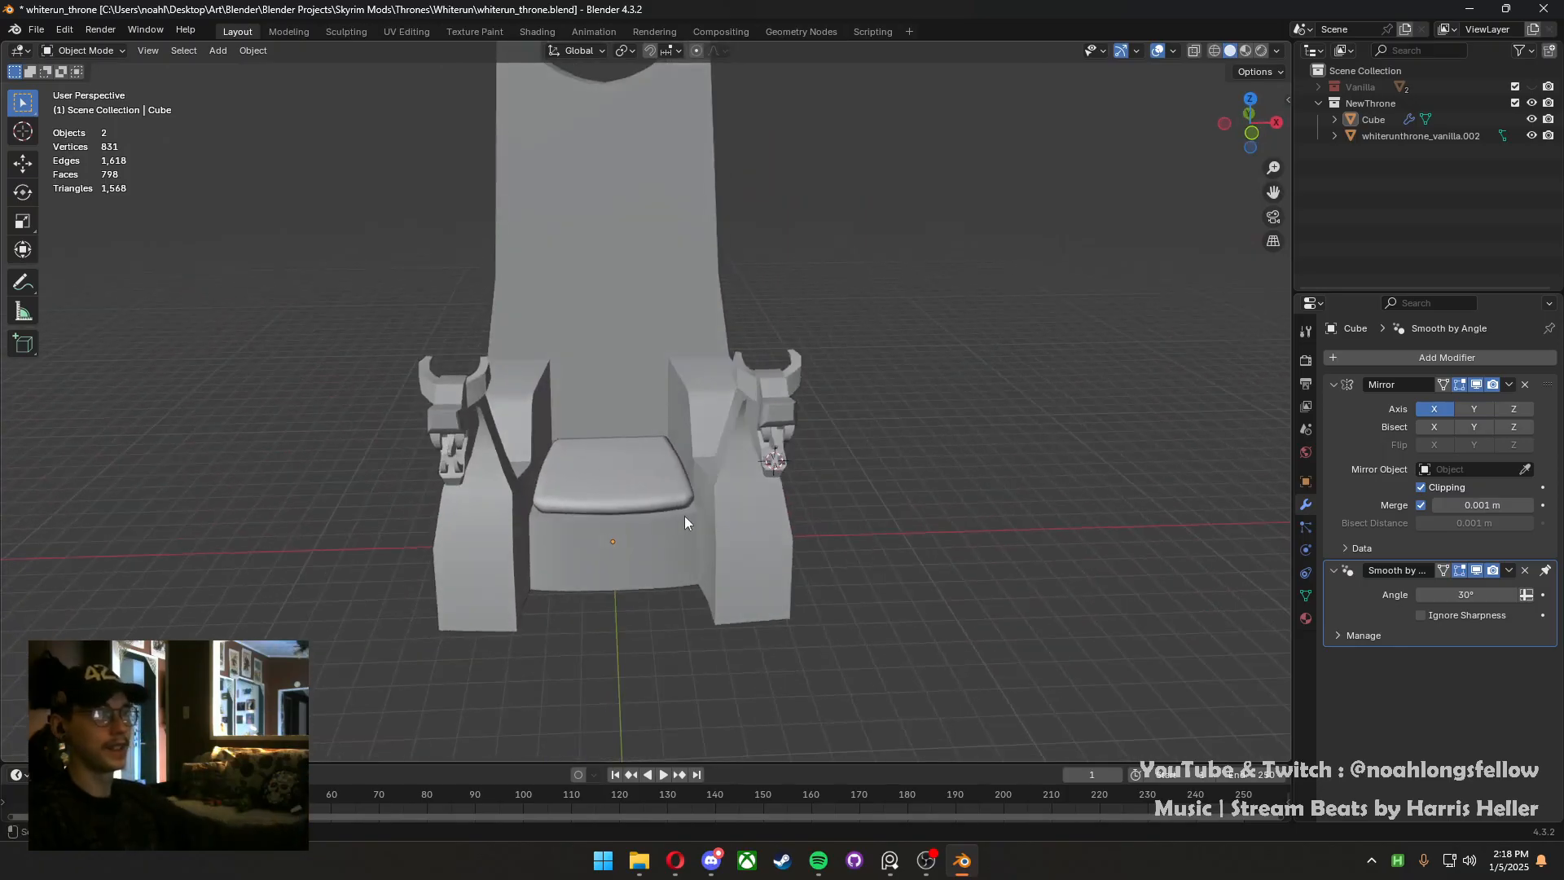
# Apply Shade Smooth to the throne body and save the file
pyautogui.rightClick(720, 443)
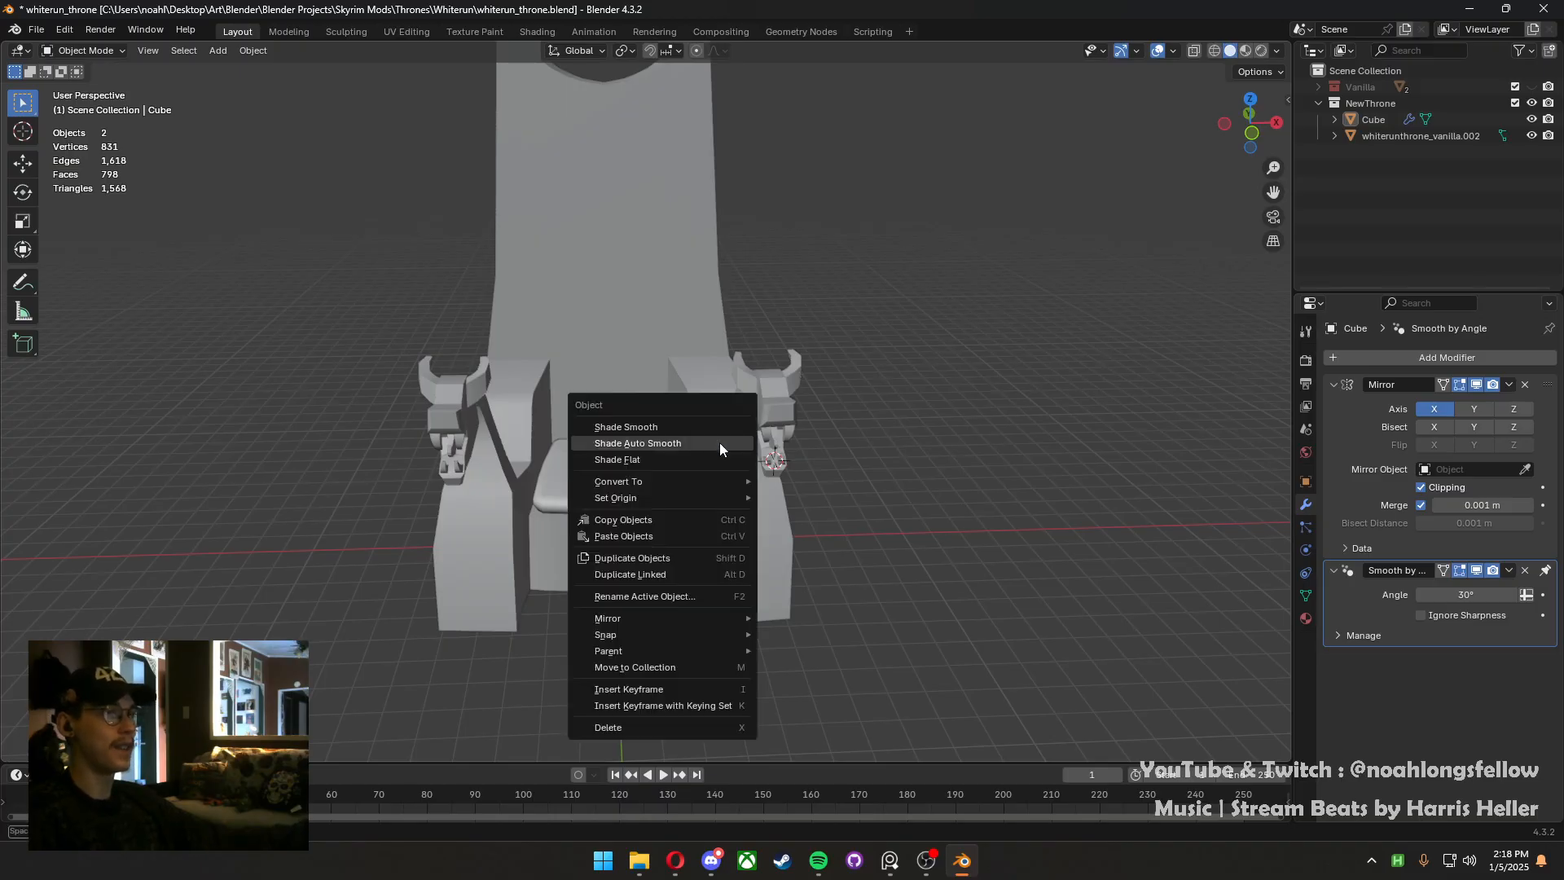
pyautogui.click(641, 268)
pyautogui.rightClick(635, 272)
pyautogui.click(623, 254)
pyautogui.moveTo(624, 254); pyautogui.dragTo(706, 379, button='middle')
pyautogui.hotkey('ctrl', 's')
# Enter Edit Mode on the throne body and save the file
pyautogui.scroll(4, 686, 418)
pyautogui.scroll(1, 706, 369)
pyautogui.press('Tab')
pyautogui.keyDown('shift'); pyautogui.moveTo(707, 318); pyautogui.dragTo(635, 432, button='middle'); pyautogui.keyUp('shift')
pyautogui.scroll(-3, 712, 440)
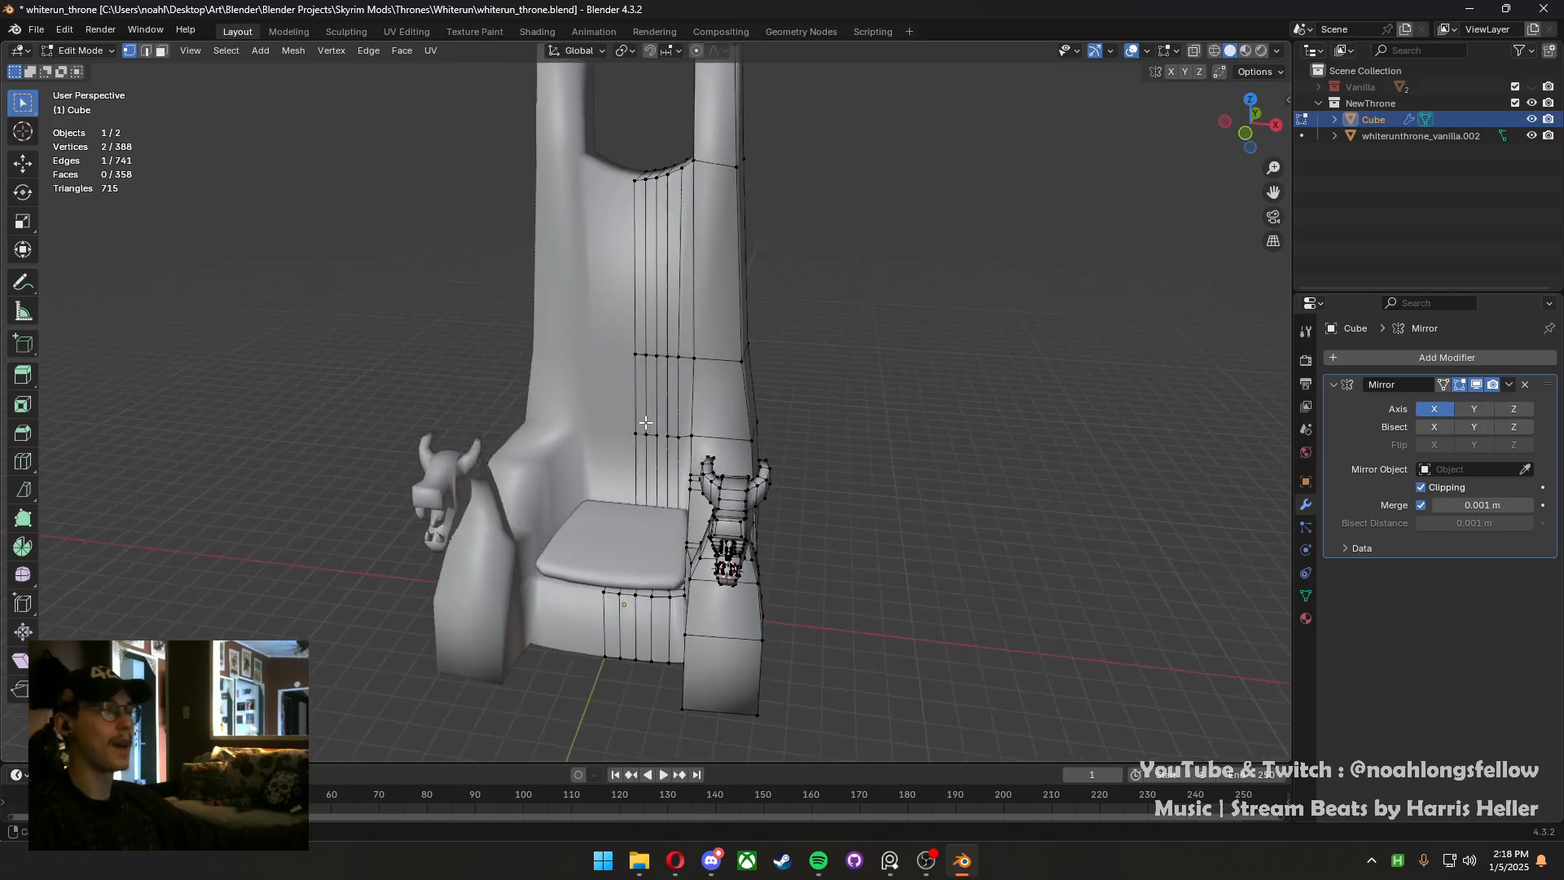
pyautogui.keyDown('shift'); pyautogui.moveTo(636, 366); pyautogui.dragTo(457, 576, button='middle'); pyautogui.keyUp('shift')
pyautogui.scroll(1, 629, 534)
pyautogui.scroll(-3, 656, 483)
pyautogui.hotkey('ctrl', 's')
# Mark the edge loop around the base of the armrest dragon's neck as a seam
pyautogui.scroll(3, 523, 574)
pyautogui.press('3')
pyautogui.press('2')
pyautogui.keyDown('alt'); pyautogui.click(580, 628); pyautogui.keyUp('alt')
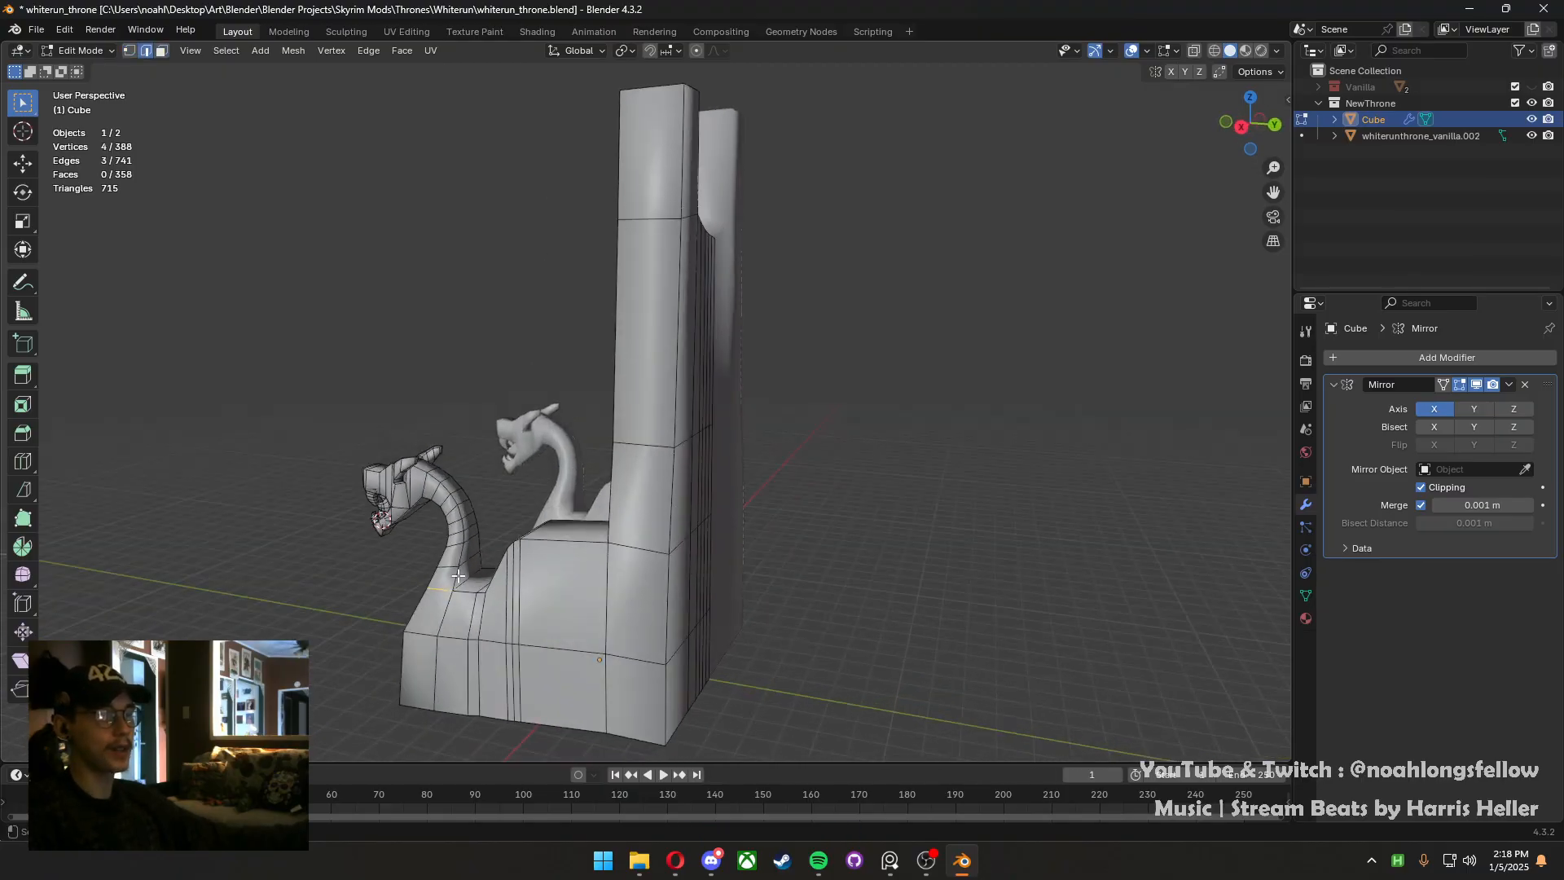
pyautogui.hotkey('ctrl', 'e')
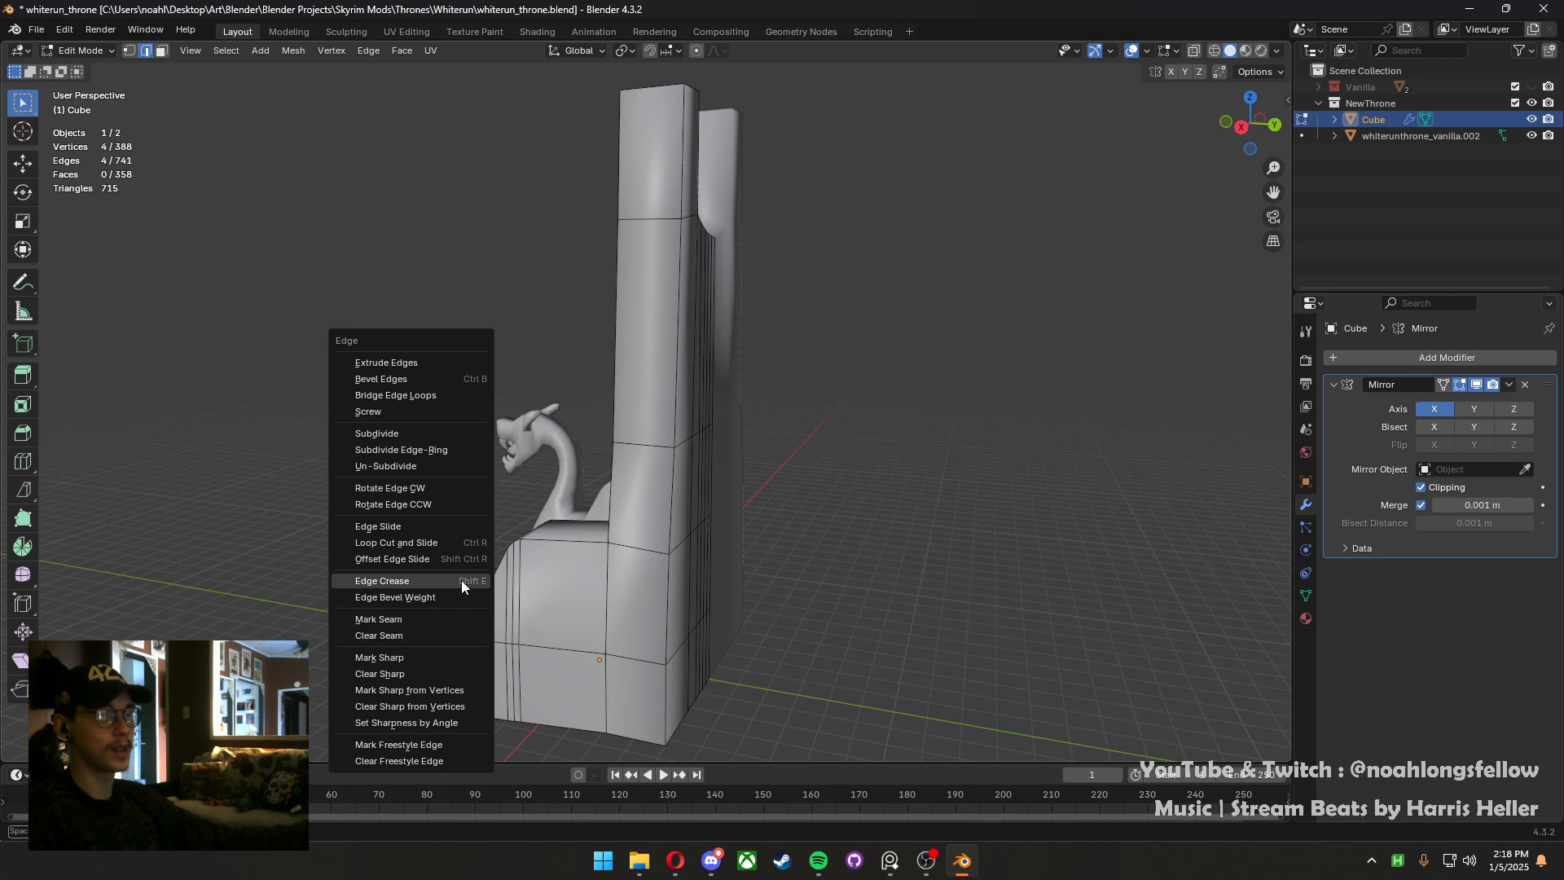
pyautogui.click(440, 645)
# Duplicate the armrest dragon's head and neck down to the seam, including its teeth, and raise the copy along Z to backrest height
pyautogui.press('3')
pyautogui.hotkey('ctrl', 'l')
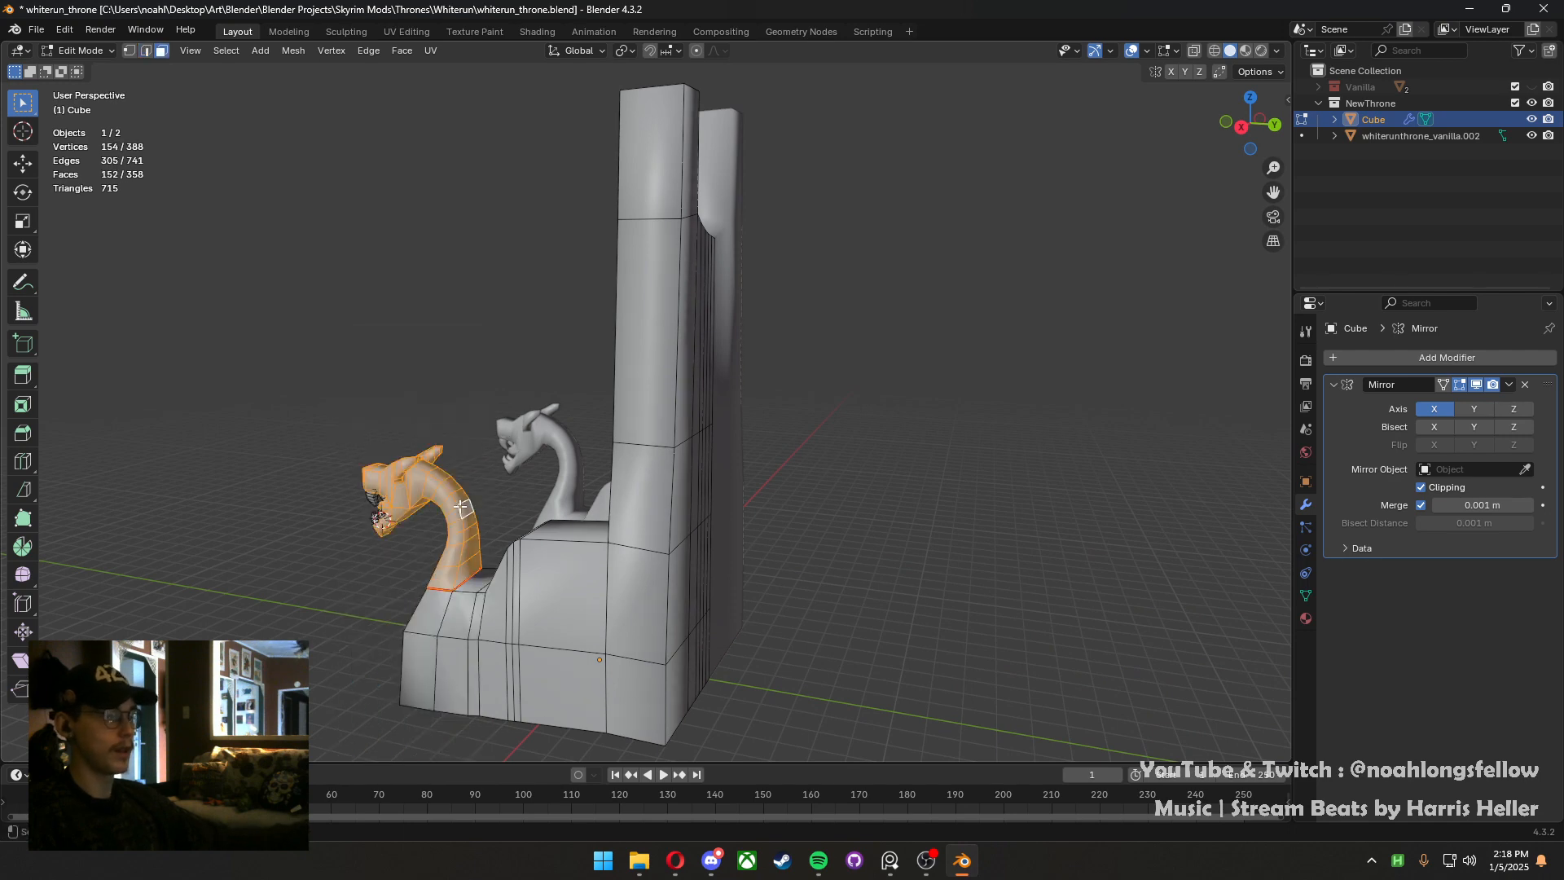
pyautogui.moveTo(503, 530); pyautogui.dragTo(711, 493, button='middle')
pyautogui.scroll(3, 710, 493)
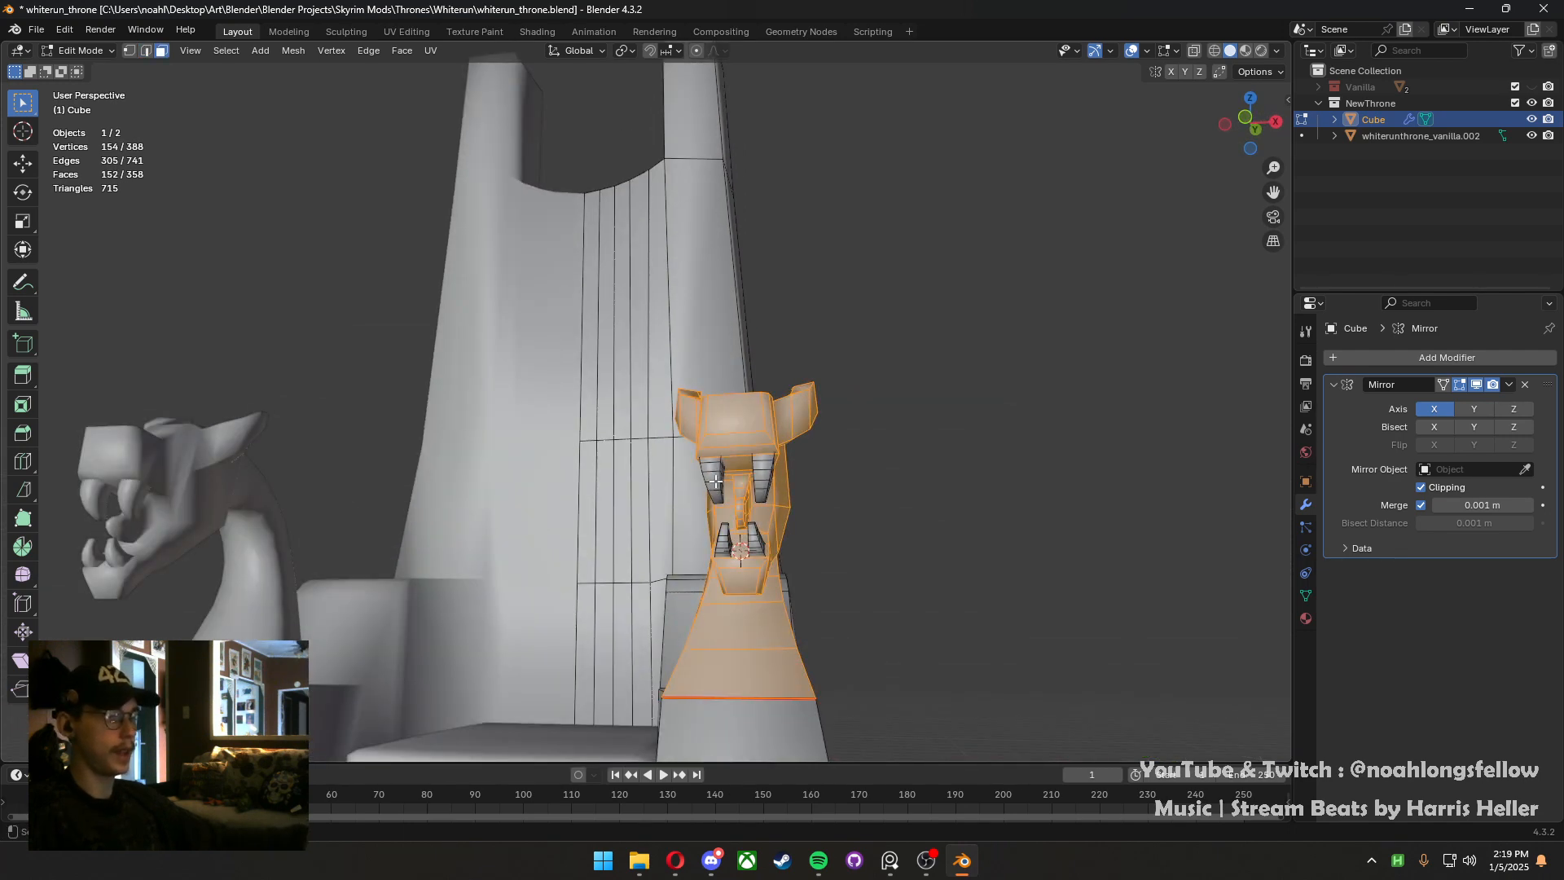
pyautogui.press('l')
pyautogui.press('l')
pyautogui.press('l')
pyautogui.press('l')
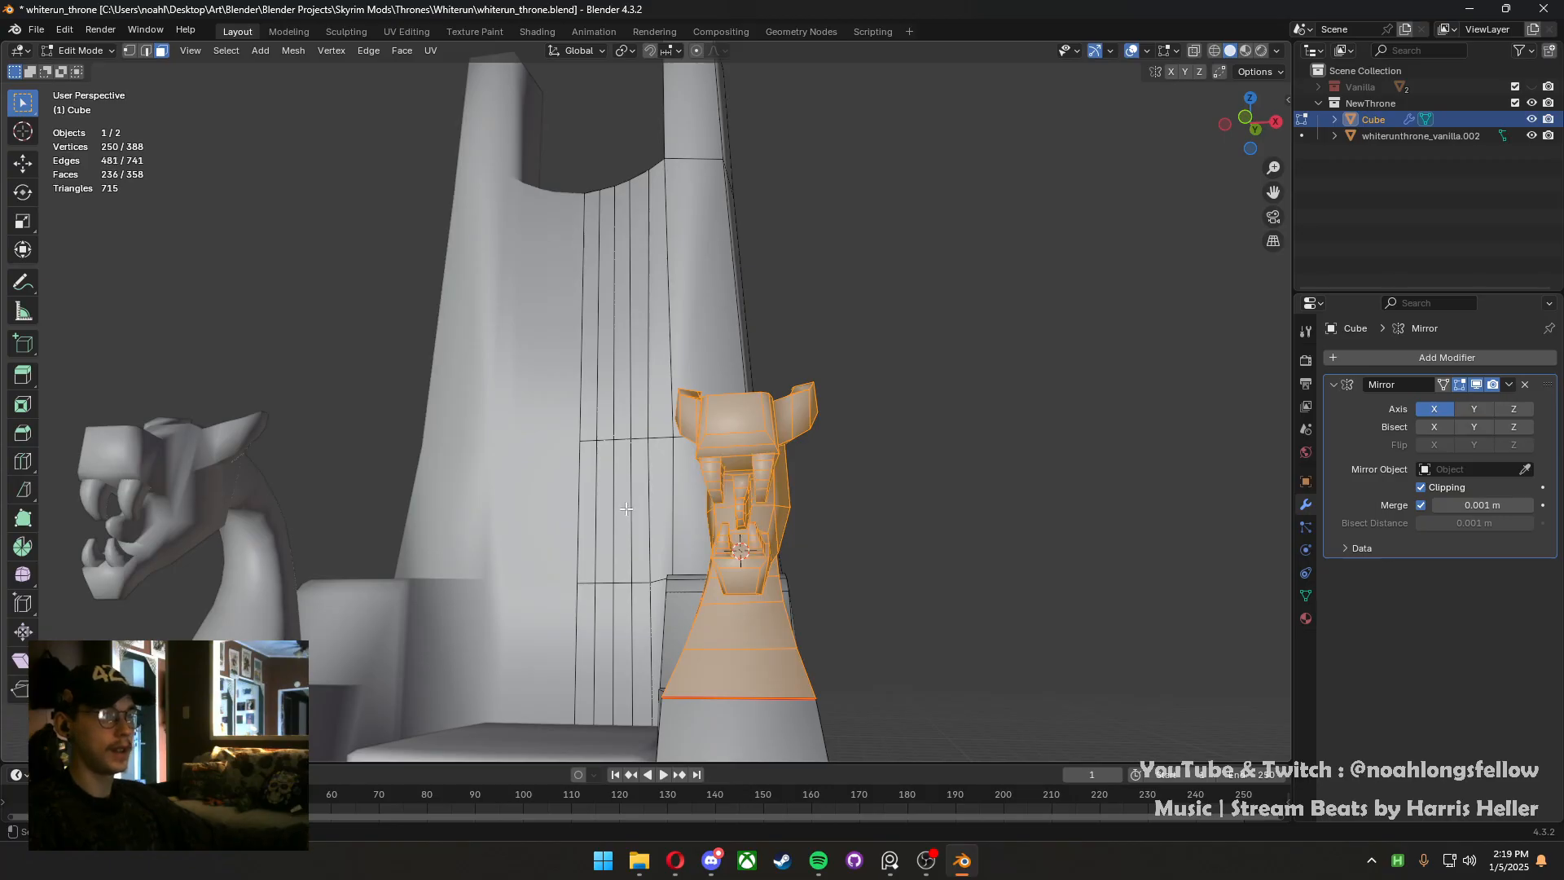
pyautogui.scroll(-5, 625, 509)
pyautogui.moveTo(626, 509); pyautogui.dragTo(558, 536, button='middle')
pyautogui.hotkey('shift', 'd')
pyautogui.press('z')
pyautogui.click(601, 237)
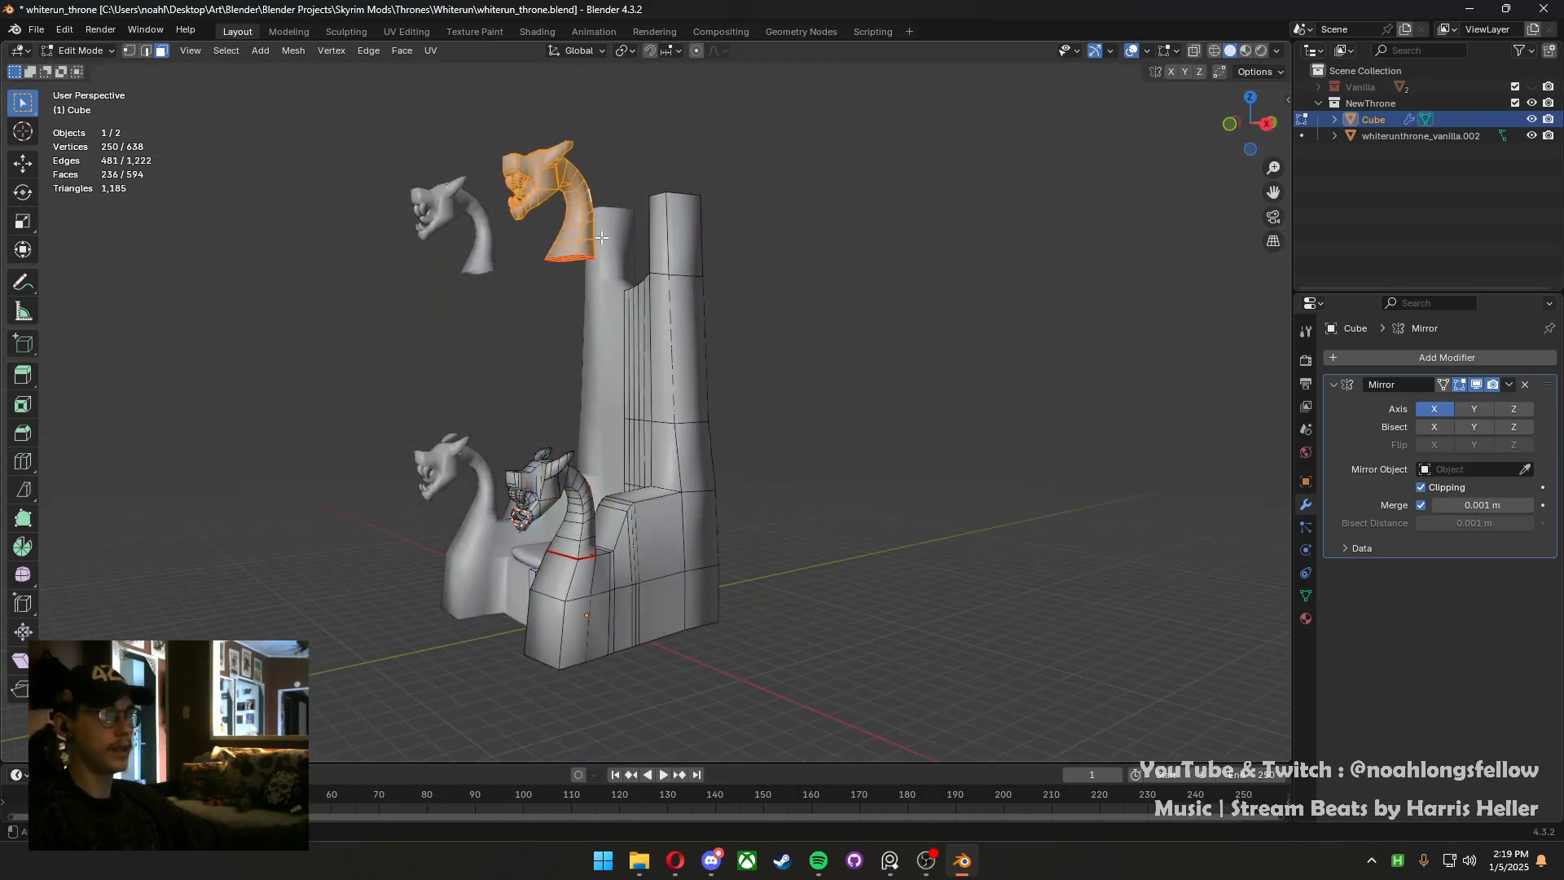
# Clear the seam from the original dragon's neck base and from the rest of the mesh
pyautogui.moveTo(601, 237); pyautogui.dragTo(700, 342, button='middle')
pyautogui.moveTo(719, 450); pyautogui.dragTo(853, 565, button='middle')
pyautogui.scroll(3, 548, 624)
pyautogui.keyDown('alt'); pyautogui.click(538, 650); pyautogui.keyUp('alt')
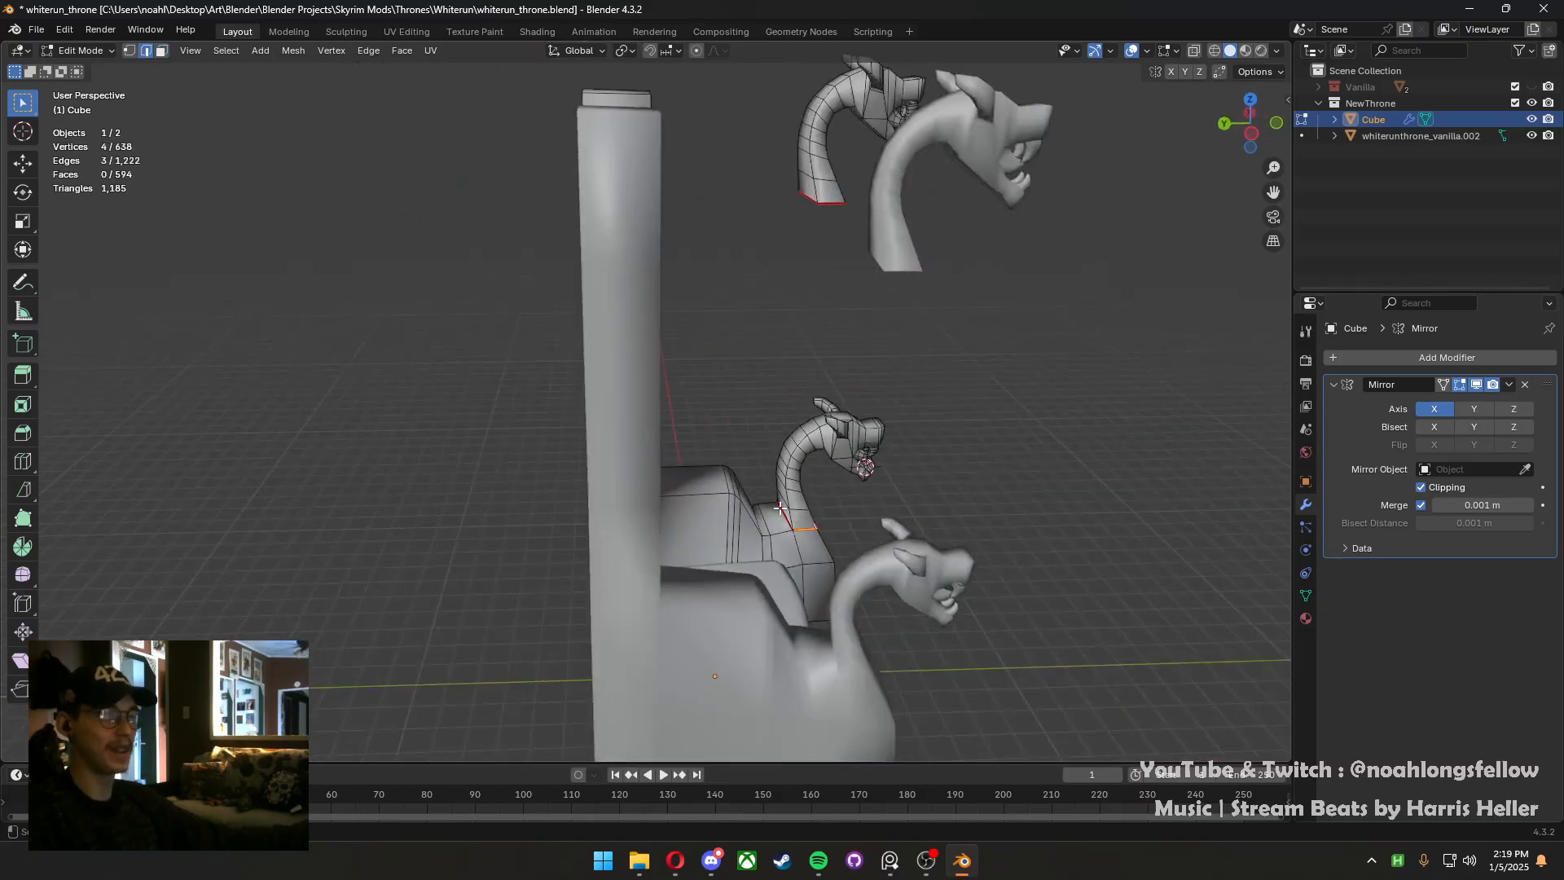
pyautogui.hotkey('ctrl', 'e')
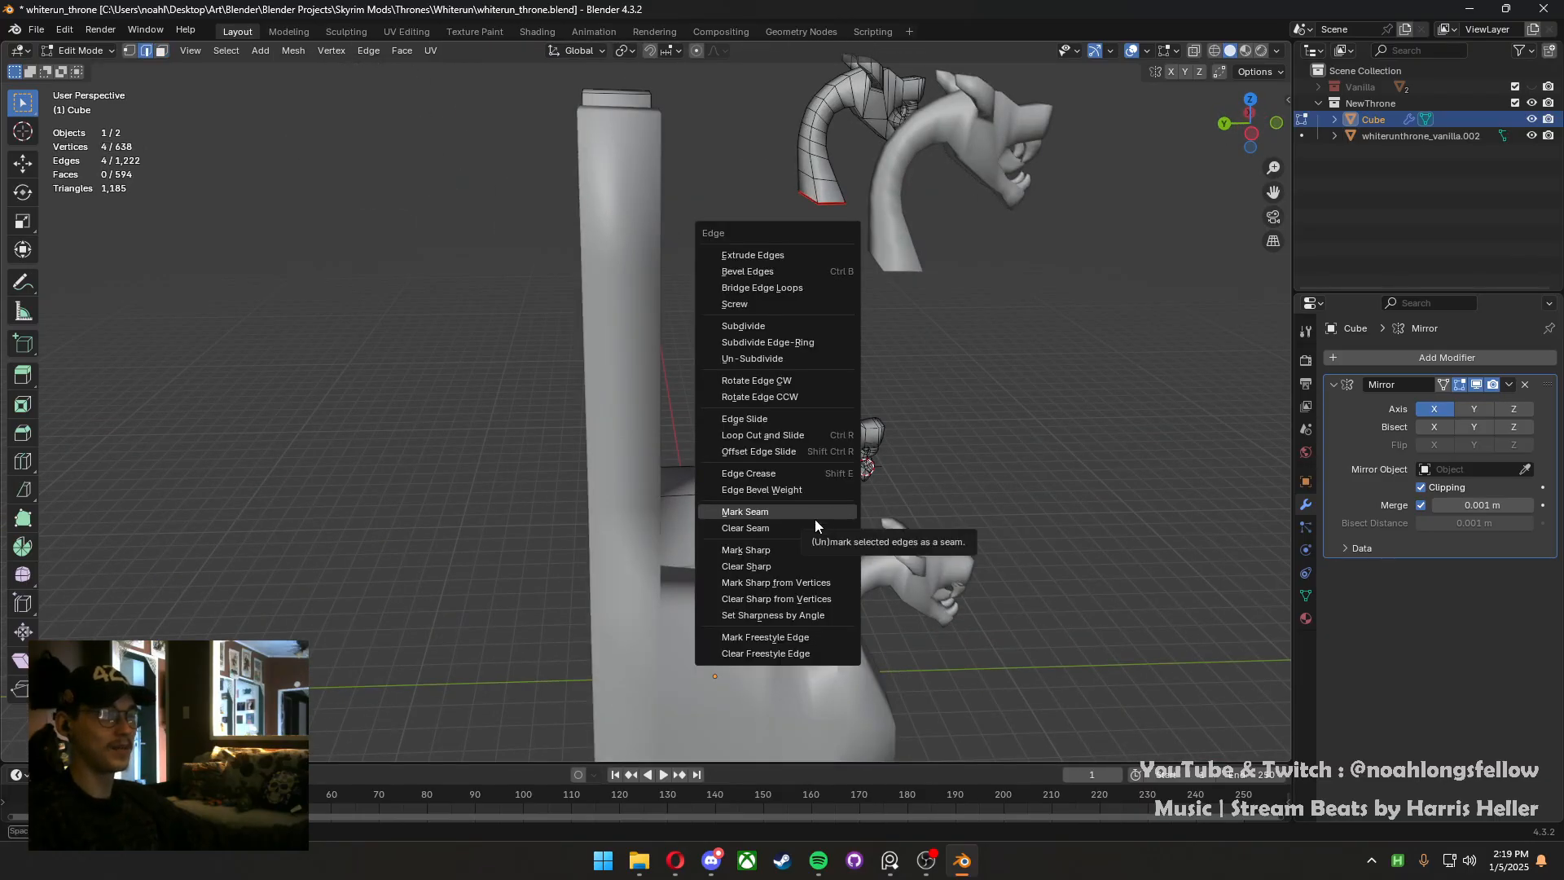
pyautogui.click(814, 526)
pyautogui.press('a')
pyautogui.hotkey('ctrl', 'e')
pyautogui.click(898, 510)
# Delete the top cap face and the four side faces of the backrest post's upper section
pyautogui.moveTo(899, 510); pyautogui.dragTo(674, 387, button='middle')
pyautogui.scroll(-5, 674, 386)
pyautogui.hotkey('alt', 'a')
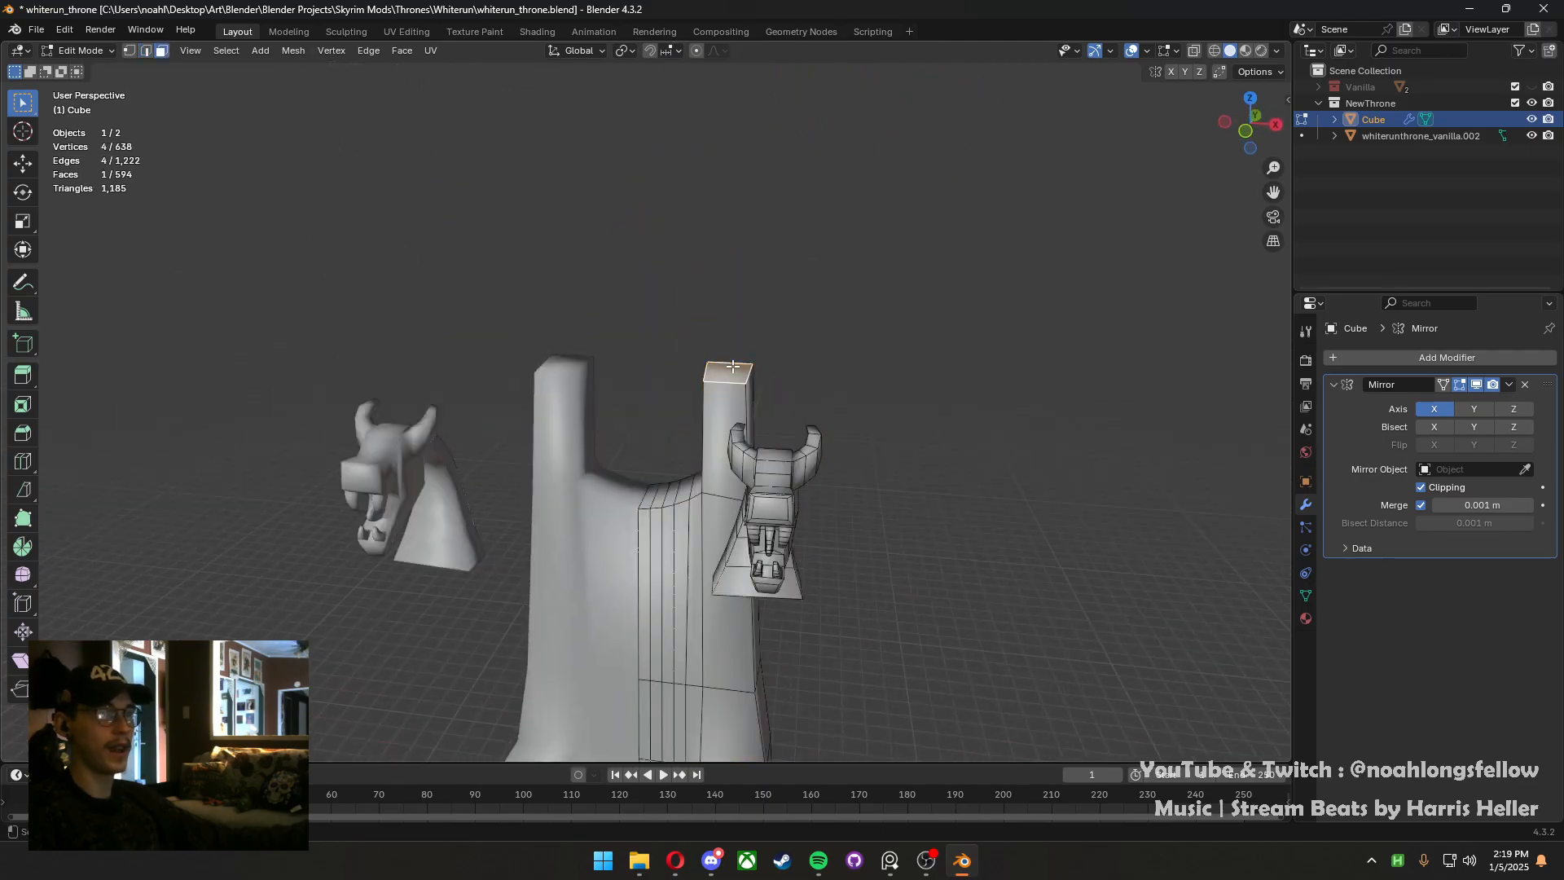
pyautogui.press('l')
pyautogui.press('x')
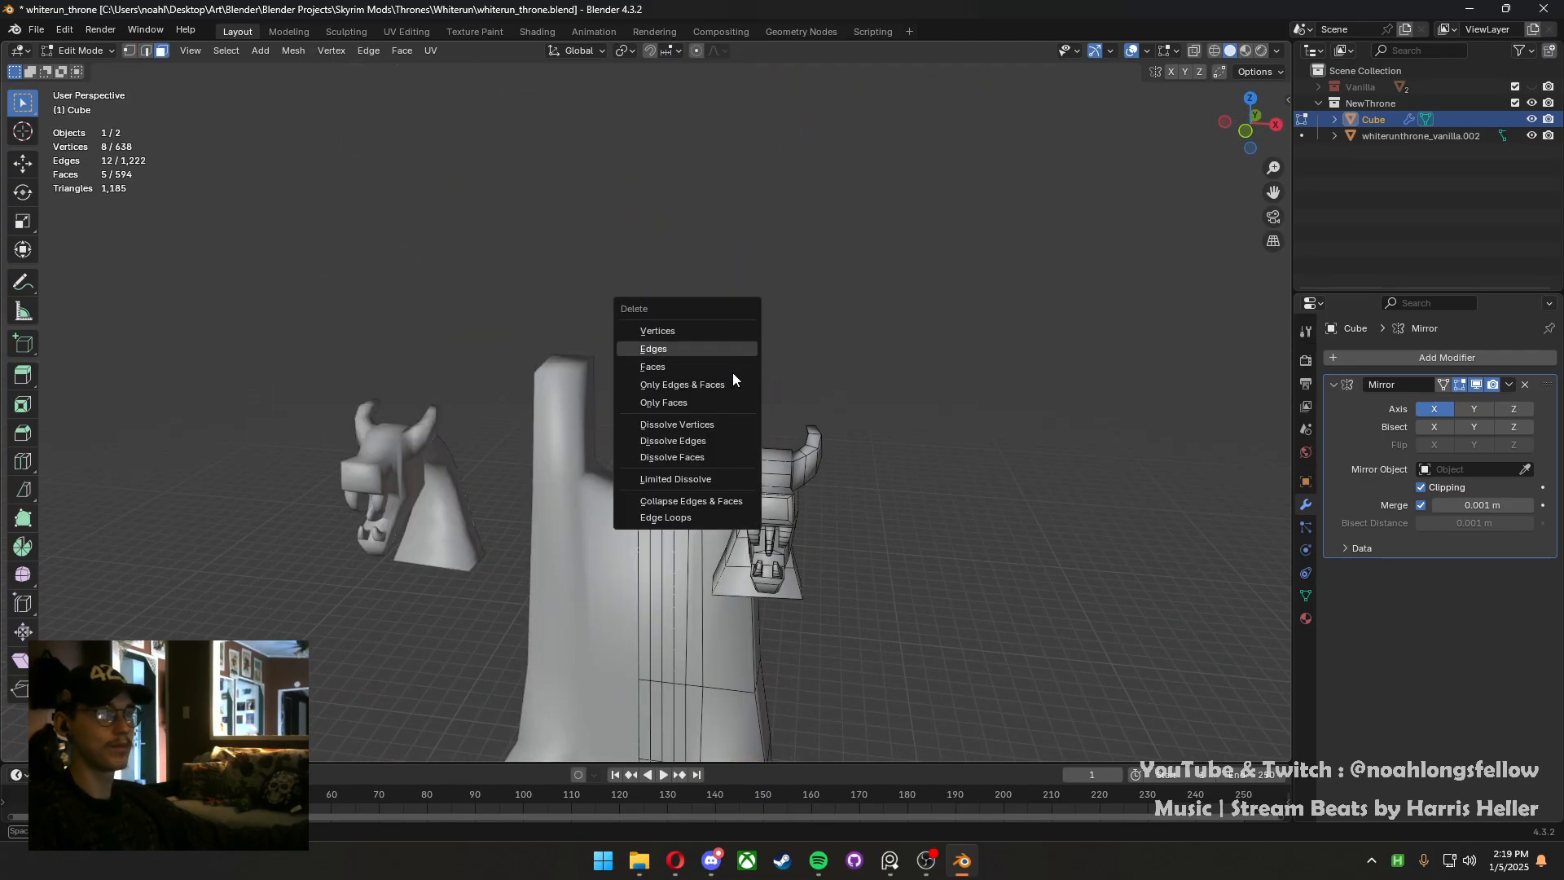
pyautogui.click(725, 367)
# With X-ray on, select all vertices of the duplicated dragon head and neck, and save the file
pyautogui.press('l')
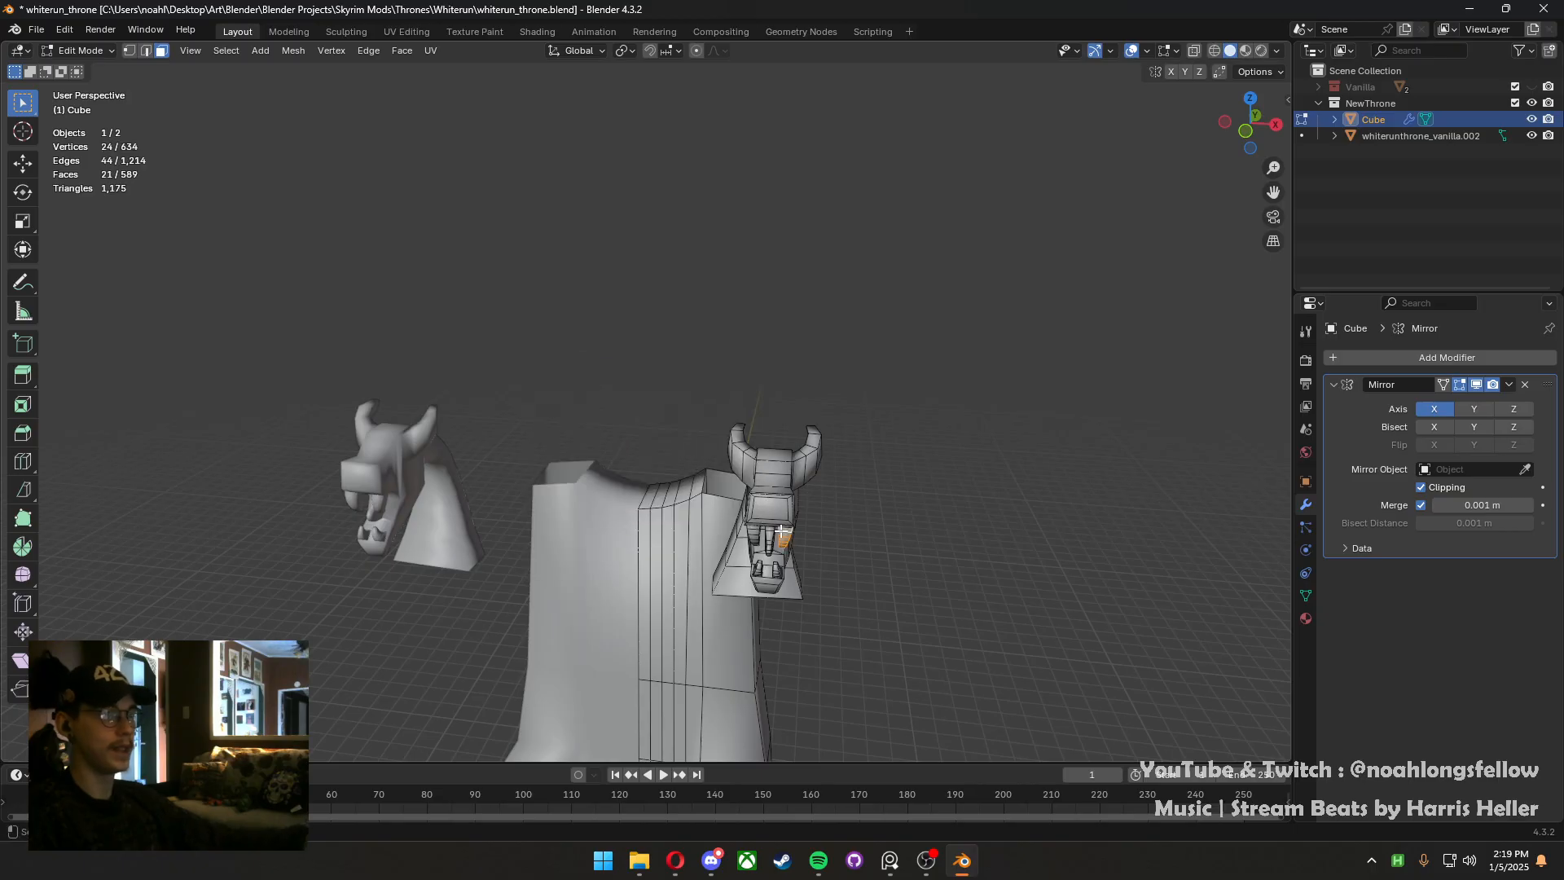
pyautogui.moveTo(801, 568); pyautogui.dragTo(945, 651, button='middle')
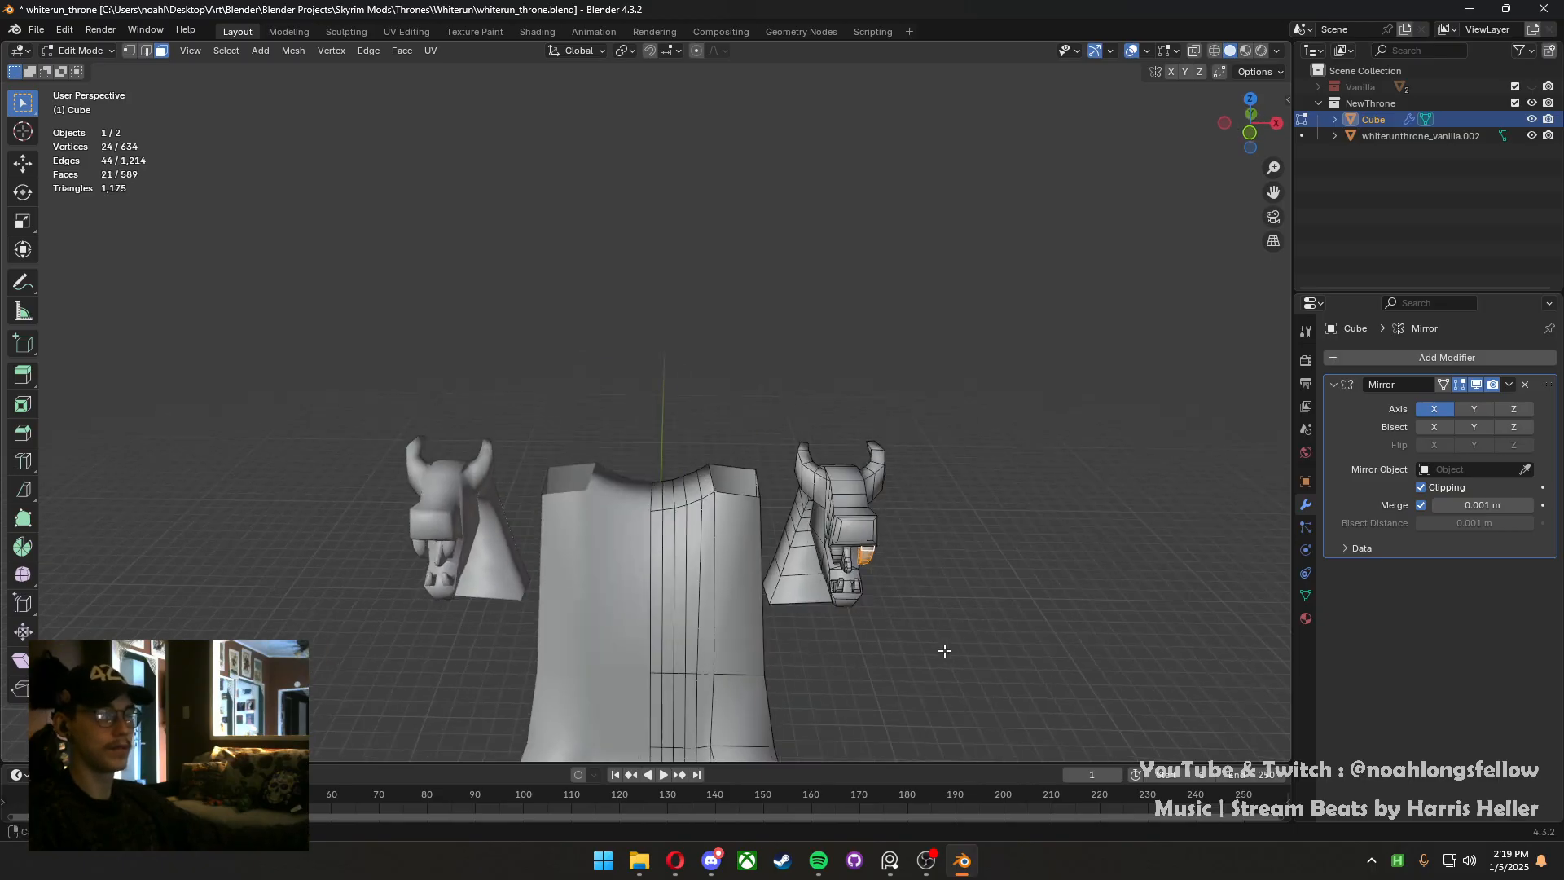
pyautogui.click(1195, 51)
pyautogui.moveTo(863, 427); pyautogui.dragTo(946, 444, button='middle')
pyautogui.press('1')
pyautogui.moveTo(1086, 594); pyautogui.dragTo(943, 403)
pyautogui.hotkey('ctrl', 's')
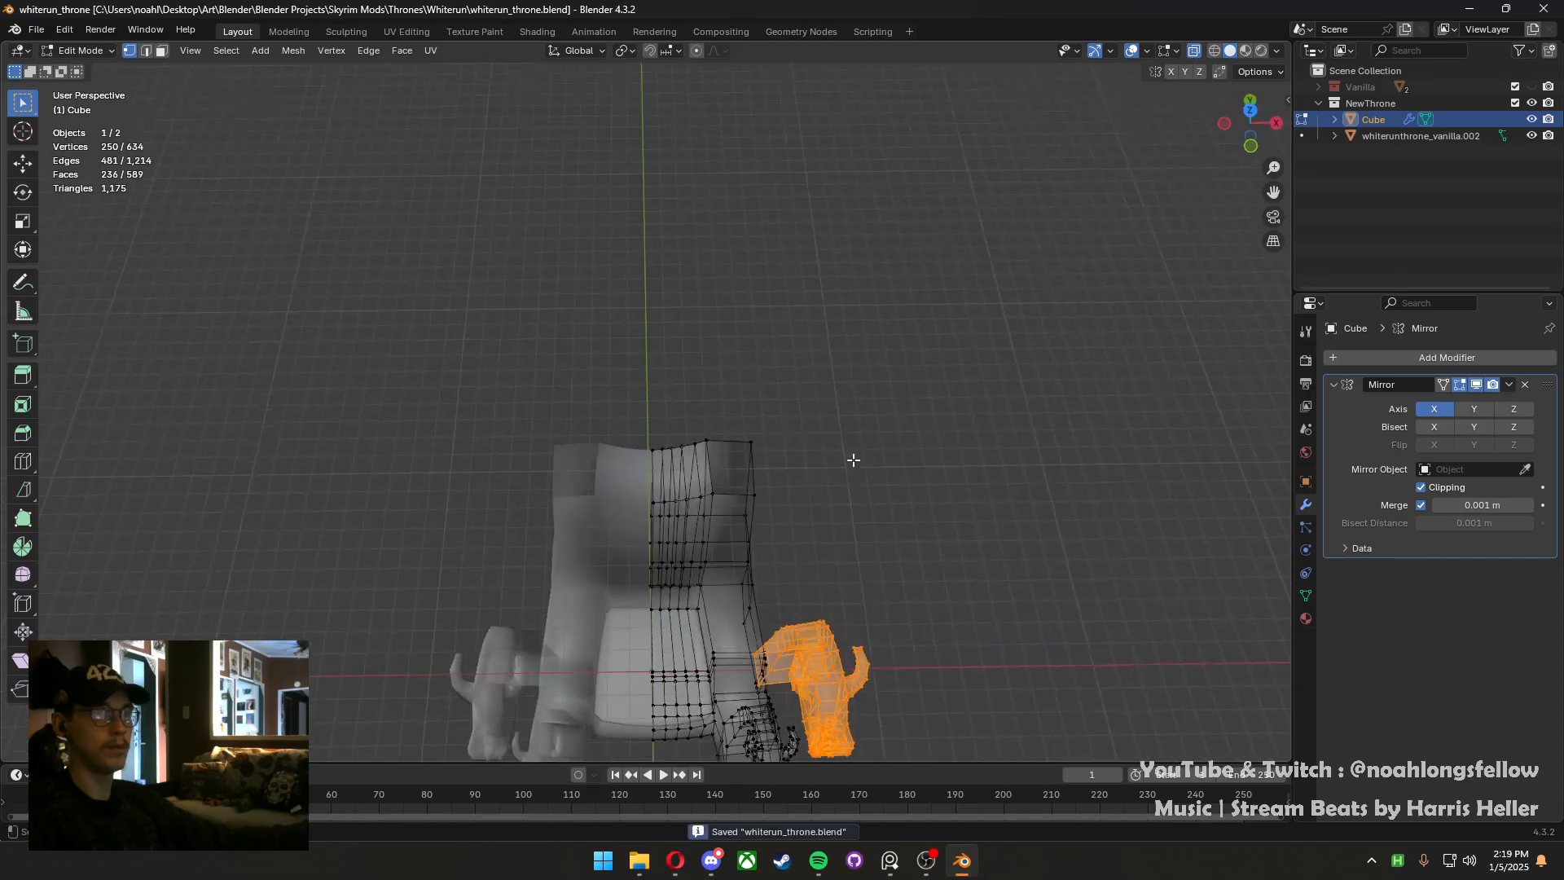
pyautogui.moveTo(872, 325); pyautogui.dragTo(853, 454, button='middle')
pyautogui.write('rz')
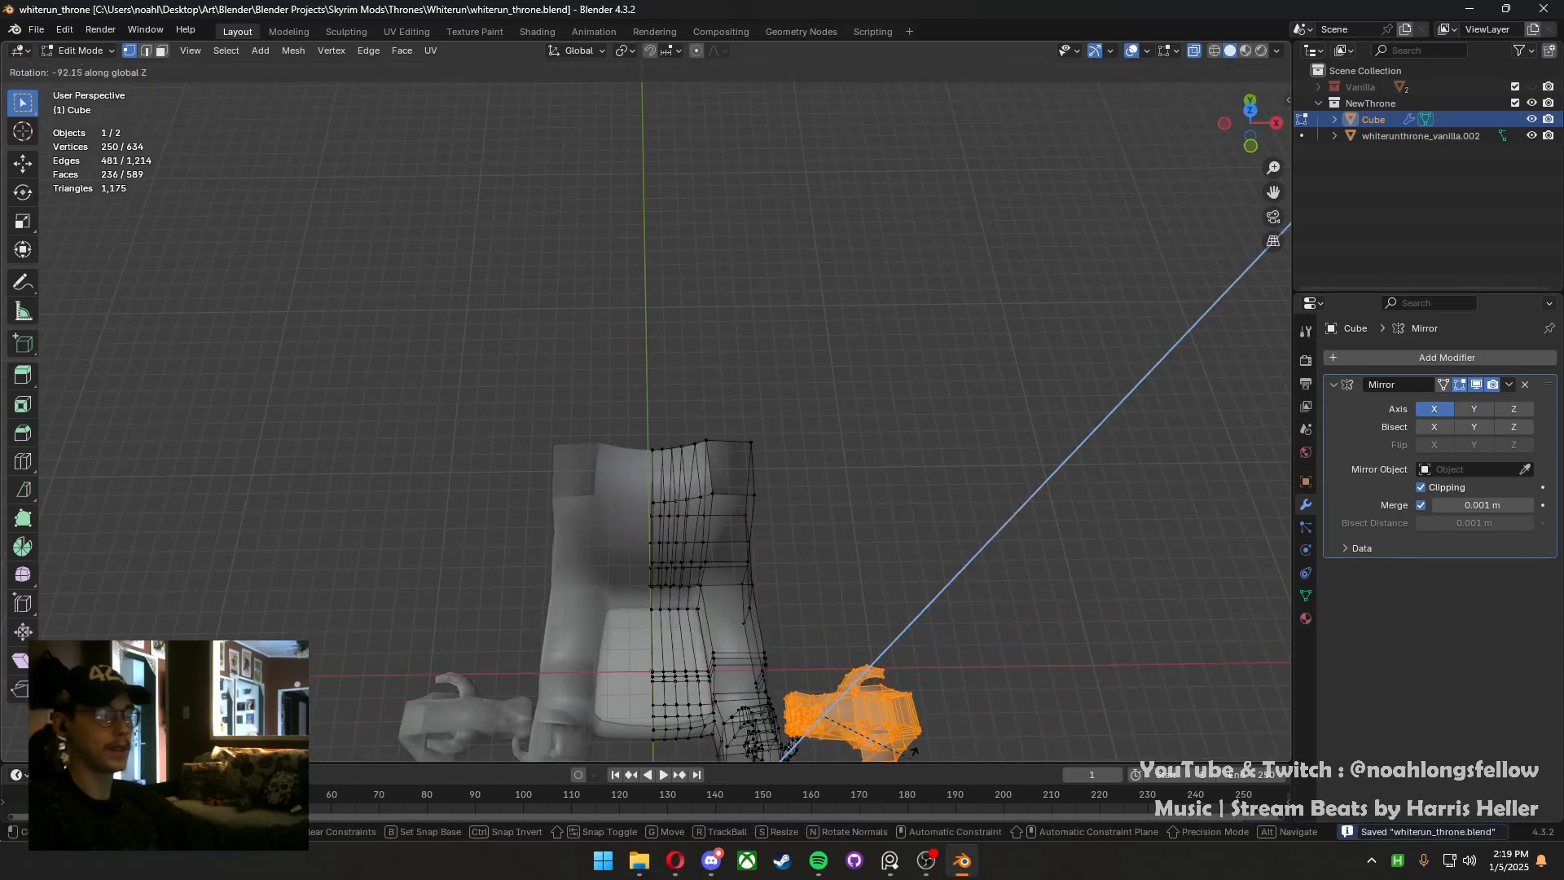
pyautogui.write('90')
pyautogui.rightClick(910, 760)
# Rotate the duplicated dragon head -90 degrees about the Z axis
pyautogui.write('rz')
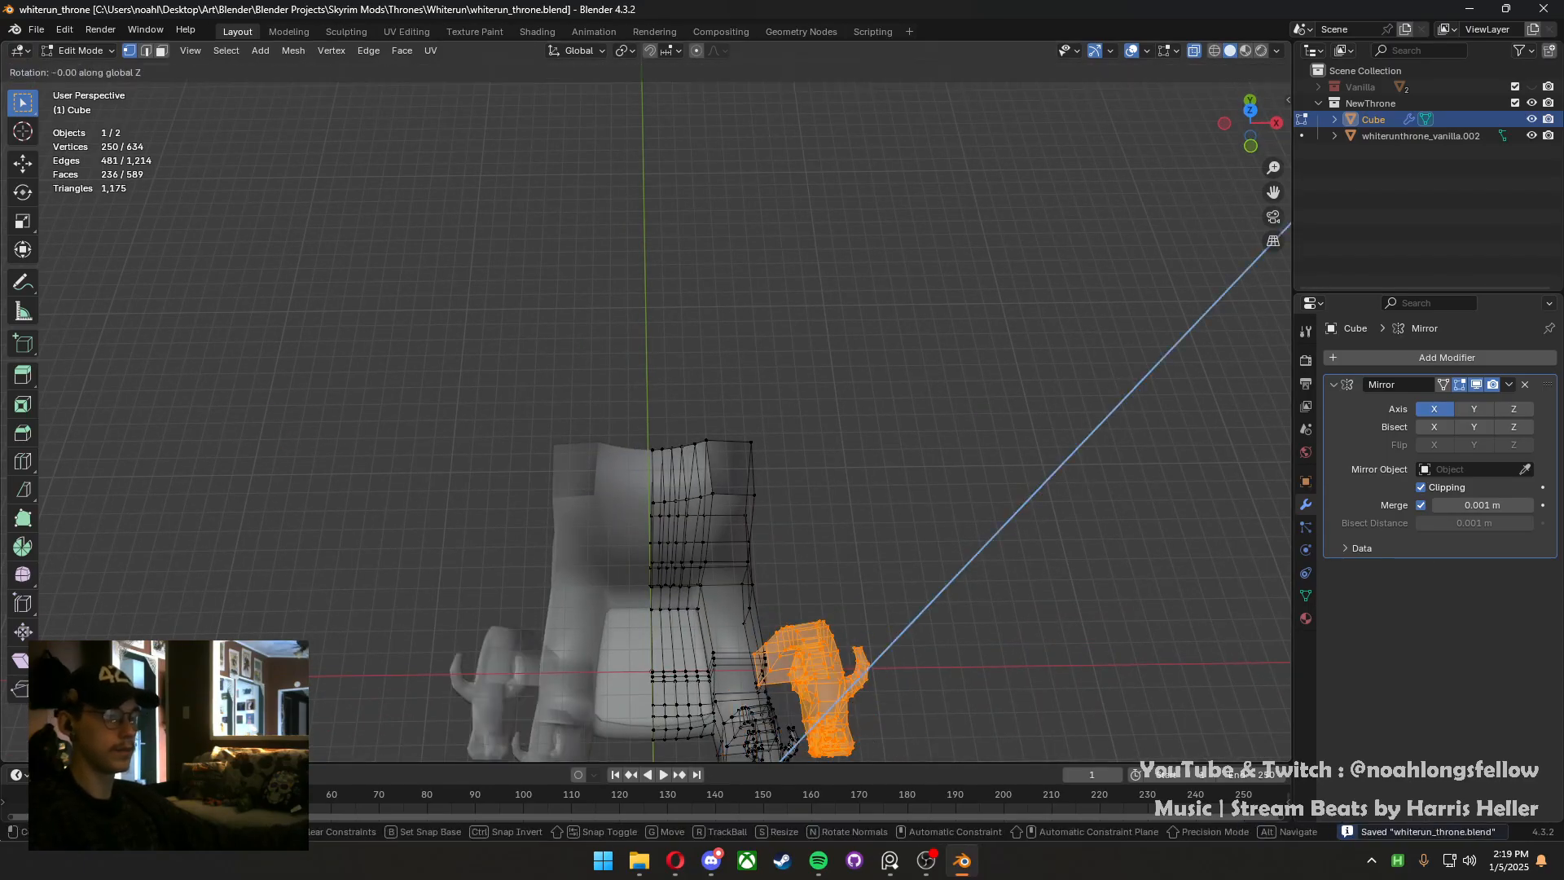
pyautogui.write('-90')
pyautogui.press('Return')
pyautogui.keyDown('shift'); pyautogui.moveTo(808, 522); pyautogui.dragTo(774, 368, button='middle'); pyautogui.keyUp('shift')
# In the front view, rotate the duplicated dragon head about 15 degrees and move it about 27 m inward onto the backrest post
pyautogui.press('`')
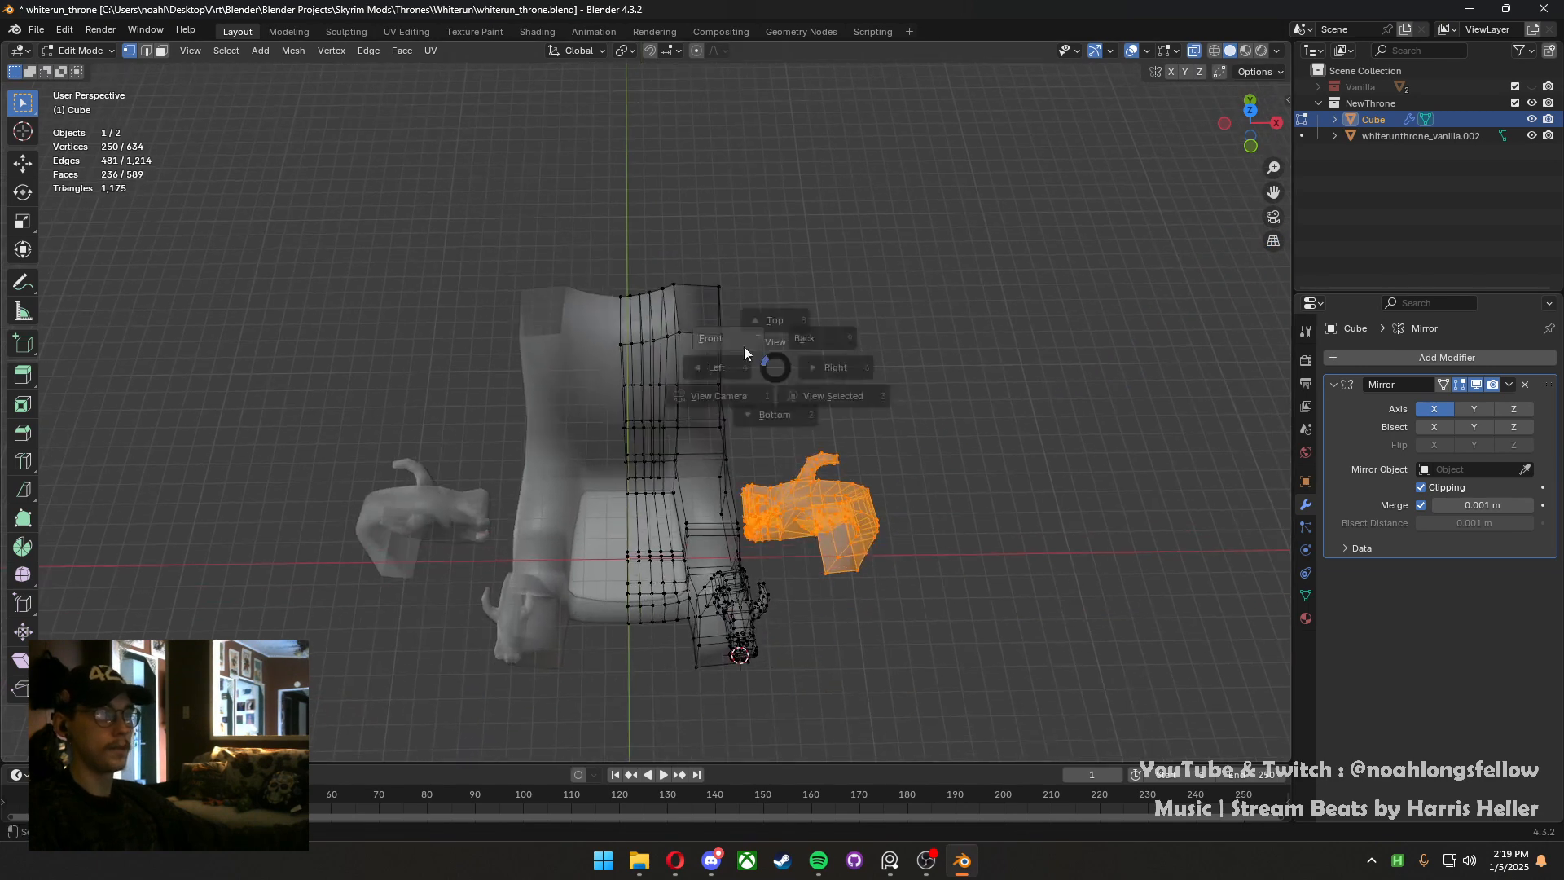
pyautogui.click(745, 346)
pyautogui.press('r')
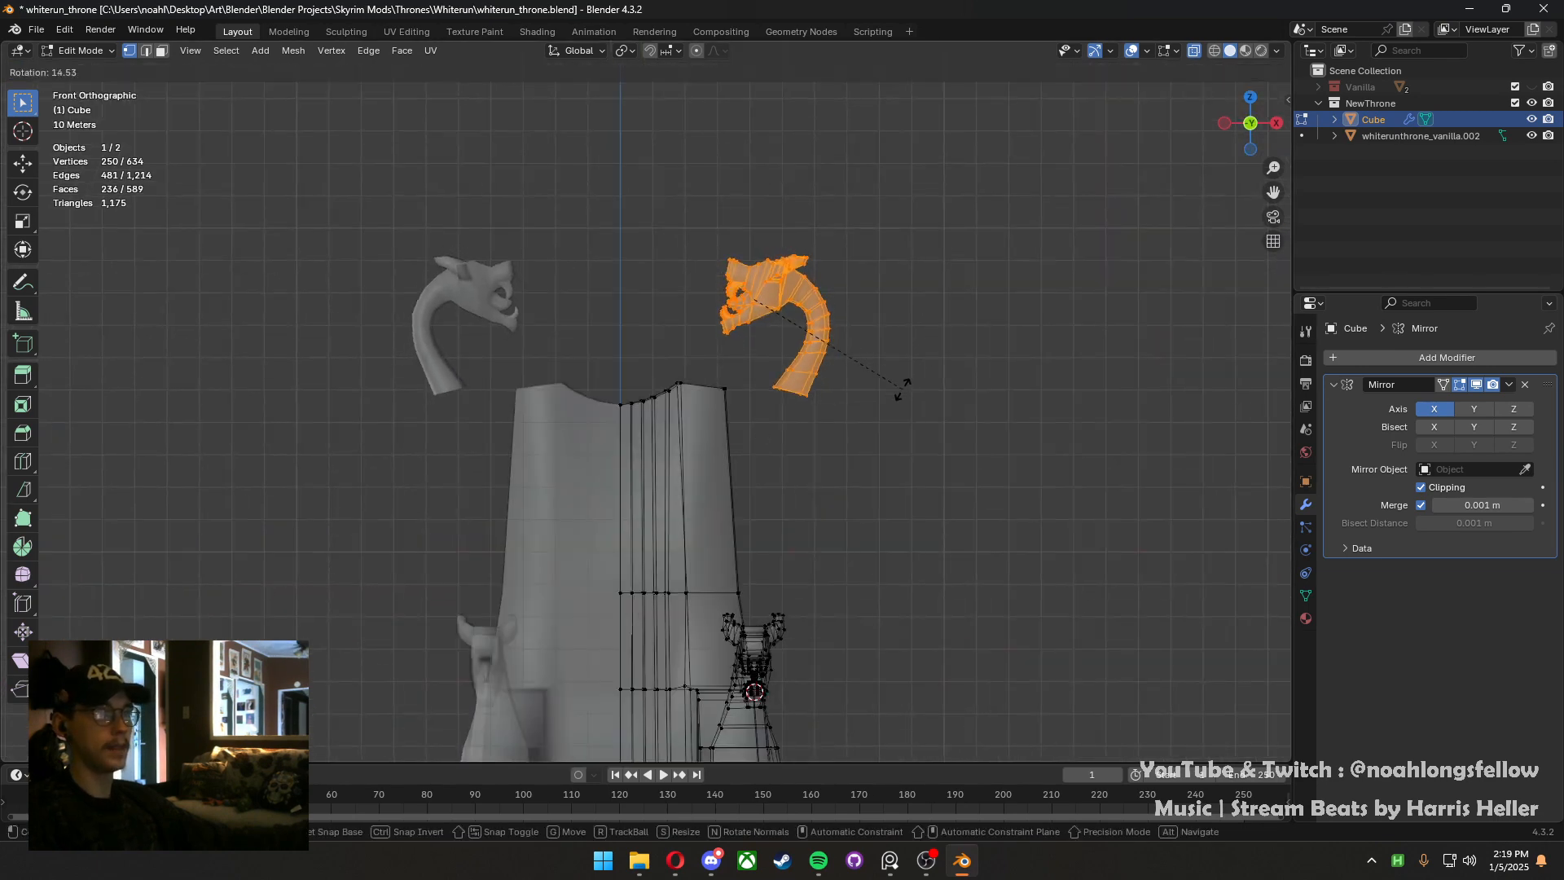
pyautogui.press('g')
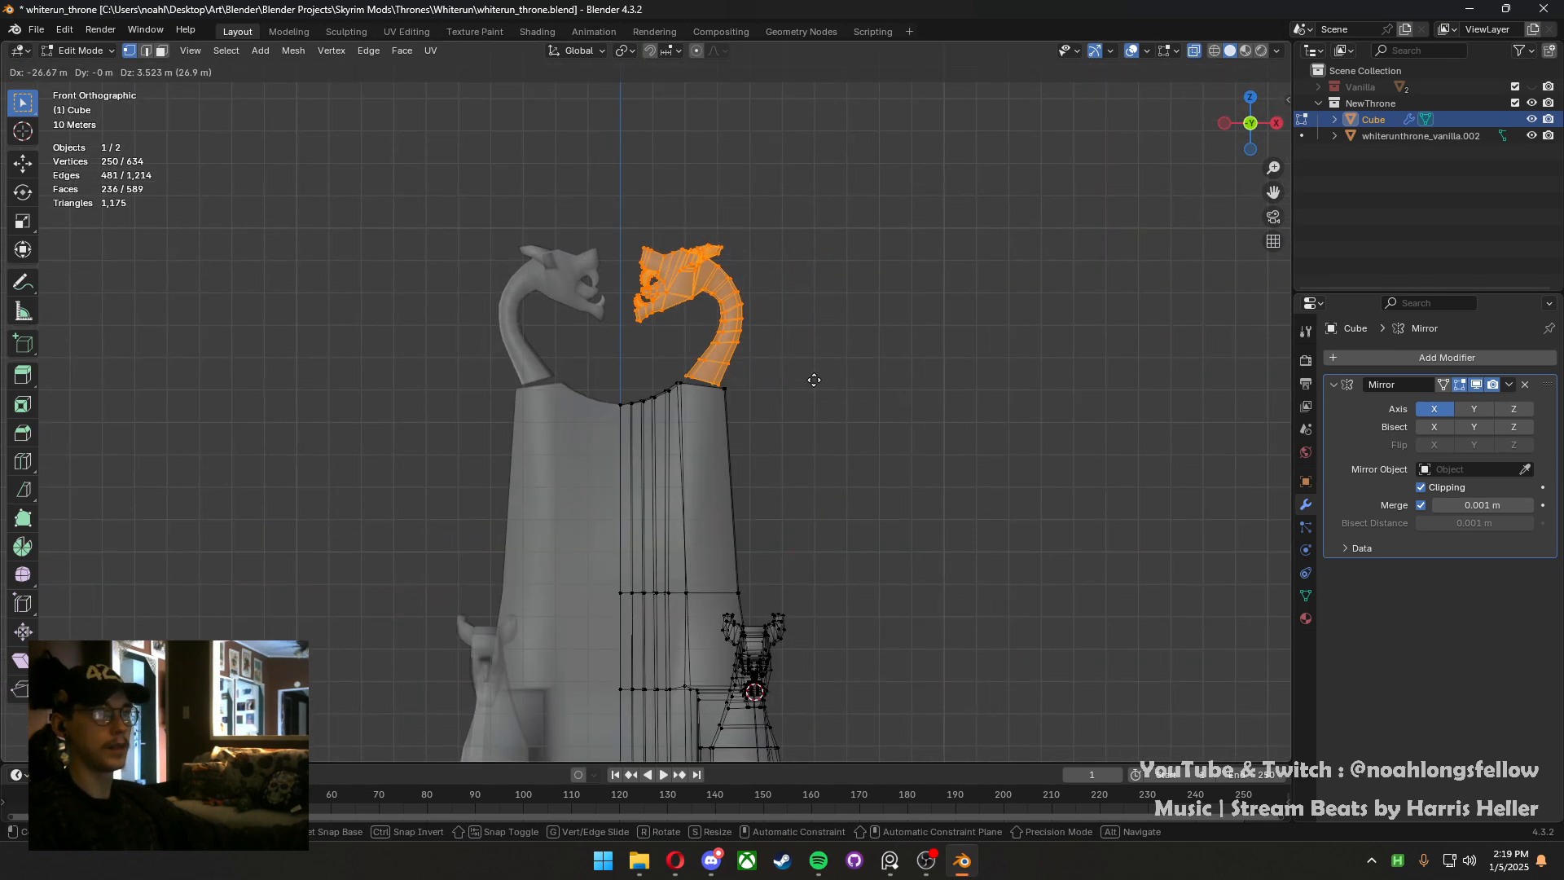
pyautogui.click(812, 381)
# Reselect all vertices of the duplicated dragon head and neck that float in front of the backrest
pyautogui.keyDown('shift'); pyautogui.moveTo(744, 486); pyautogui.dragTo(743, 389, button='middle'); pyautogui.keyUp('shift')
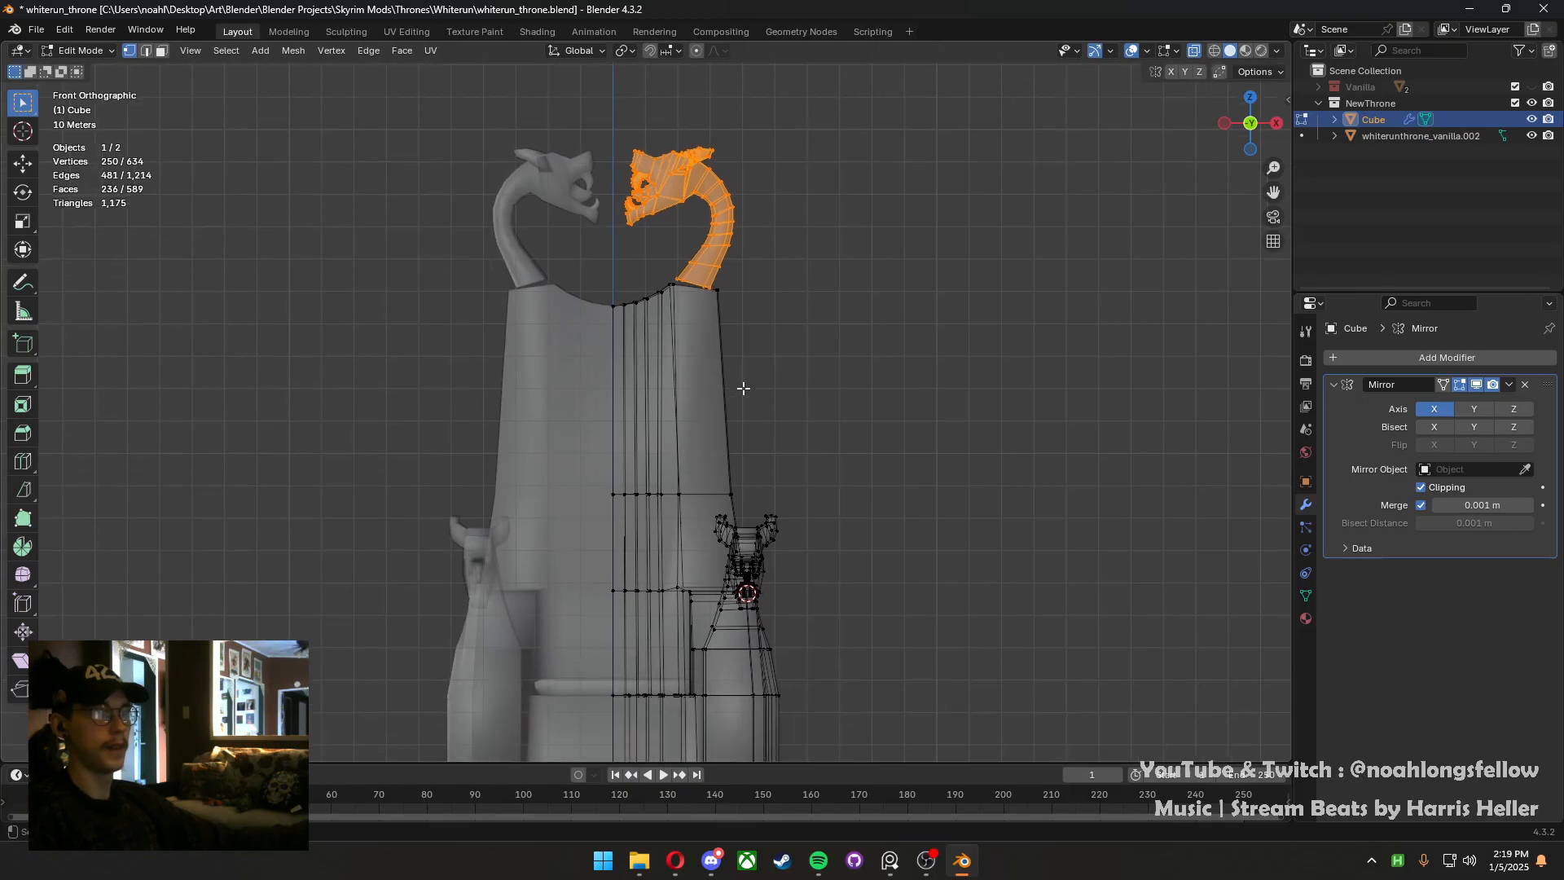
pyautogui.scroll(8, 708, 332)
pyautogui.keyDown('shift'); pyautogui.moveTo(733, 87); pyautogui.dragTo(681, 374, button='middle'); pyautogui.keyUp('shift')
pyautogui.scroll(-3, 603, 358)
pyautogui.scroll(-3, 823, 383)
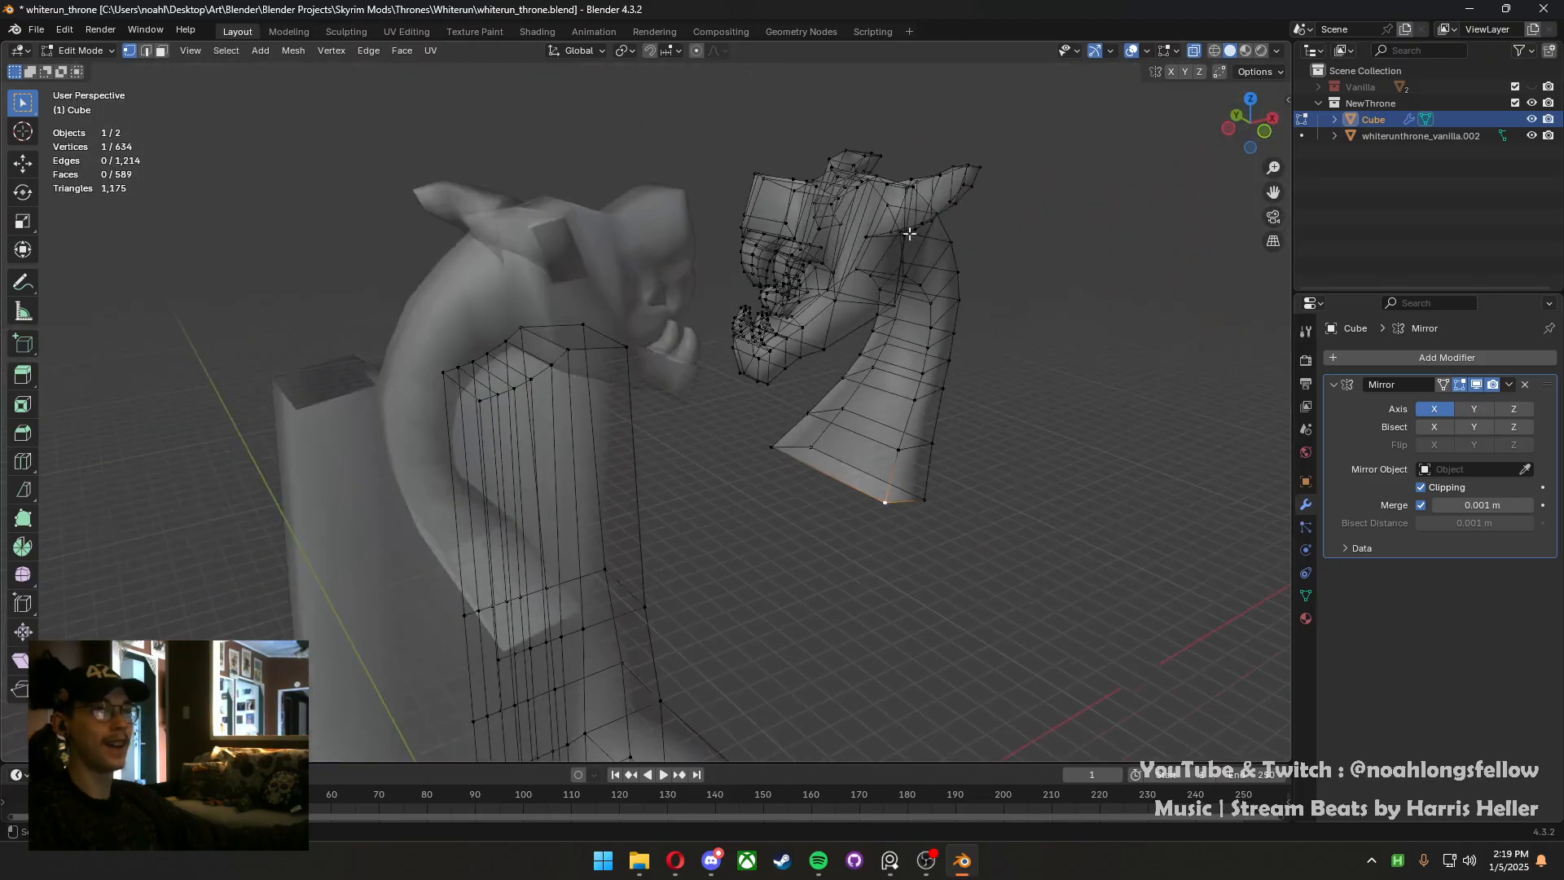
pyautogui.press('a')
pyautogui.moveTo(821, 384); pyautogui.dragTo(953, 488, button='middle')
pyautogui.click(936, 430)
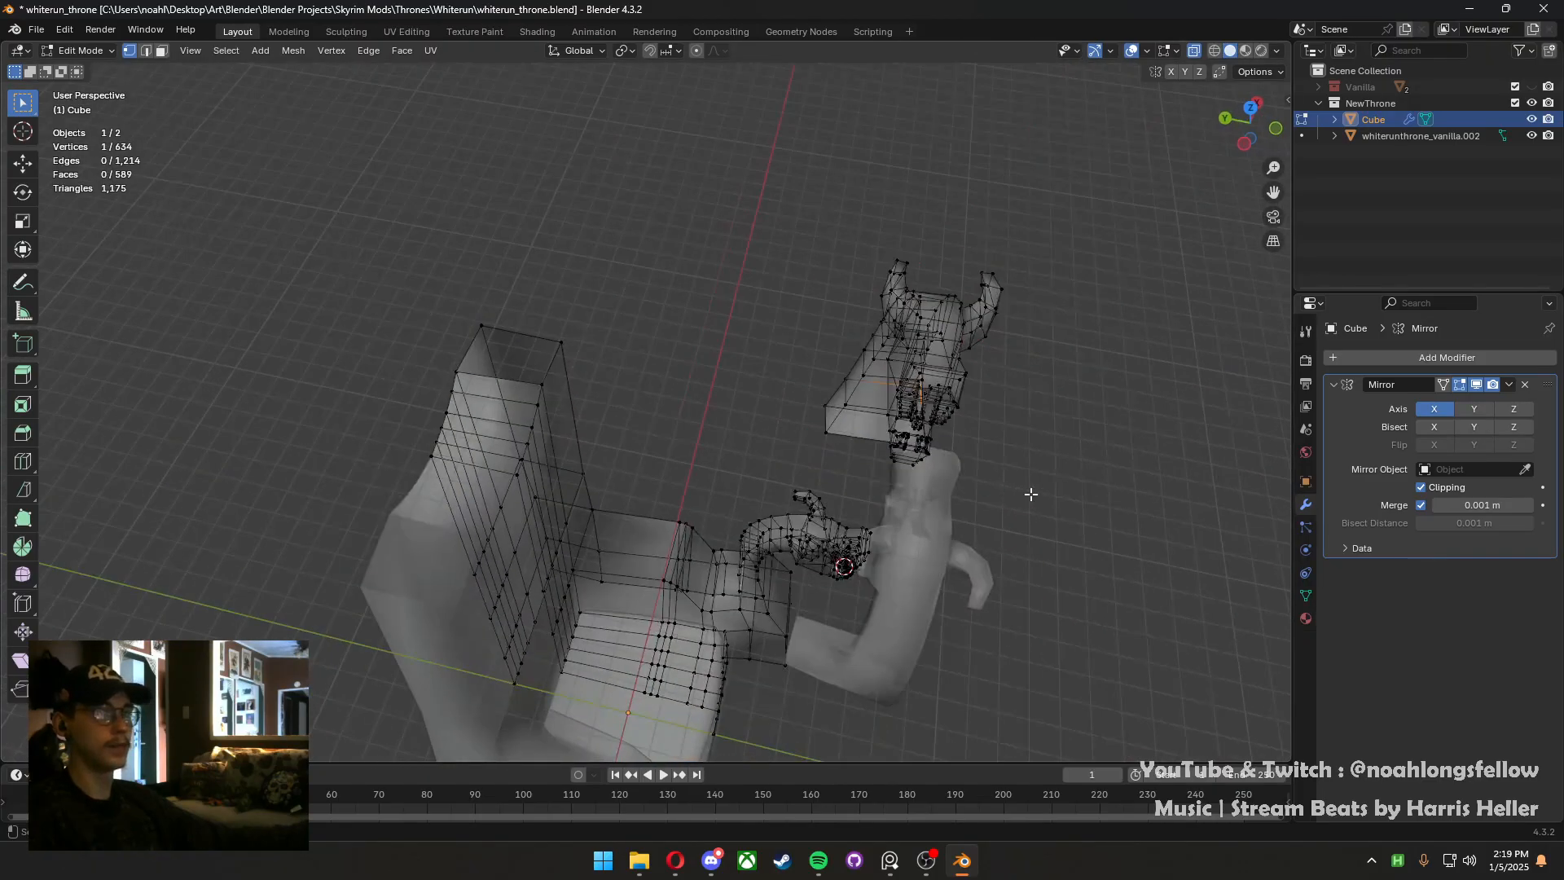
pyautogui.moveTo(1031, 493); pyautogui.dragTo(782, 250)
pyautogui.moveTo(786, 253); pyautogui.dragTo(741, 184, button='middle')
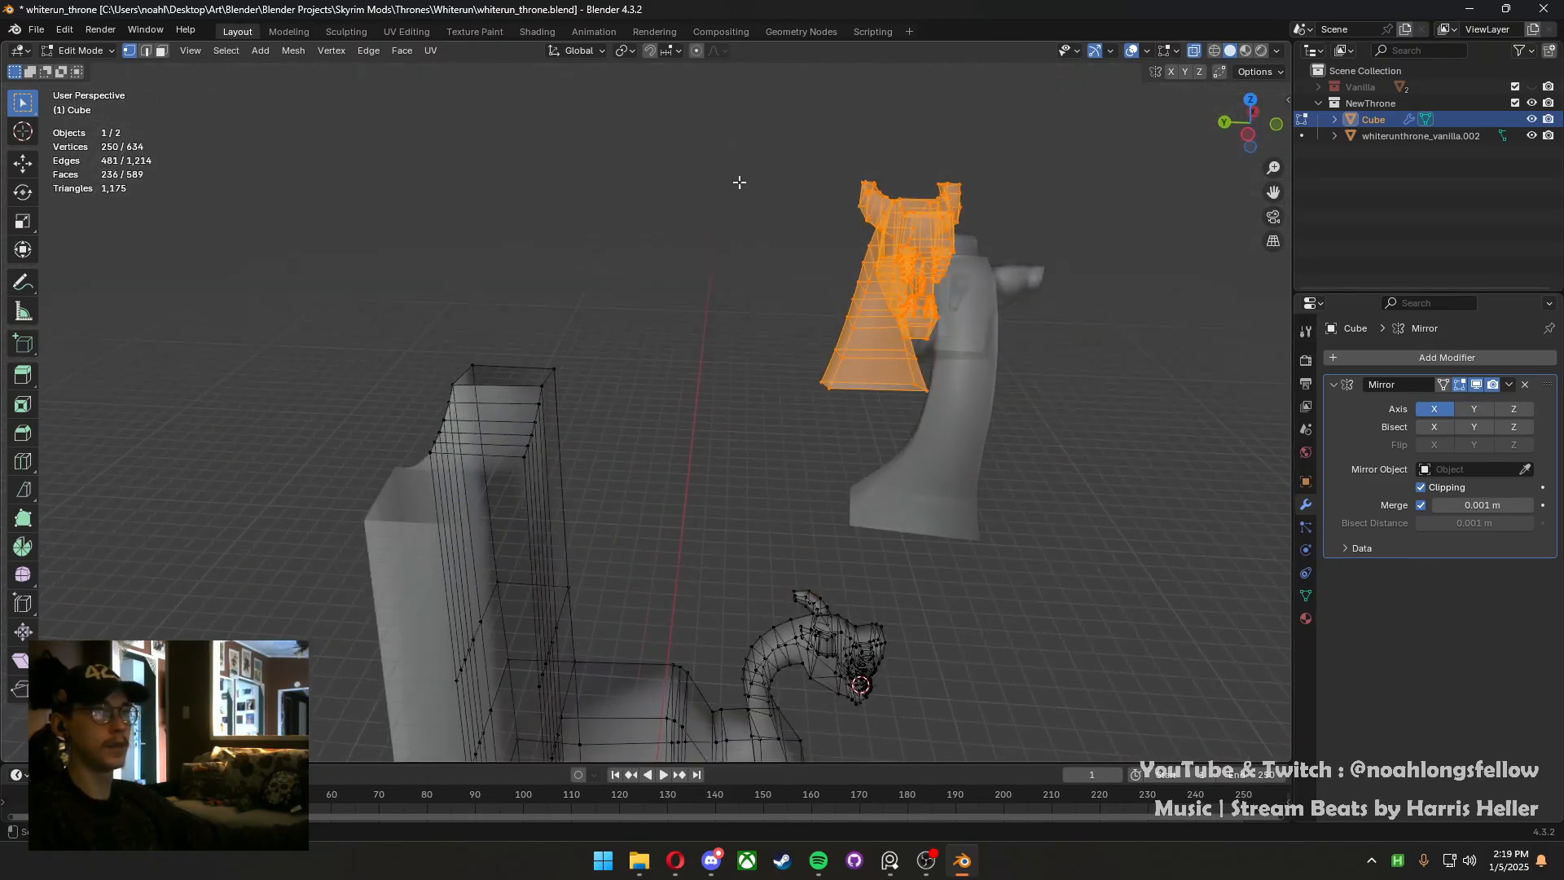
# In the top view, move the dragon head back along the Y axis over the backrest post and turn X-ray off
pyautogui.press('`')
pyautogui.click(787, 227)
pyautogui.press('g')
pyautogui.press('x')
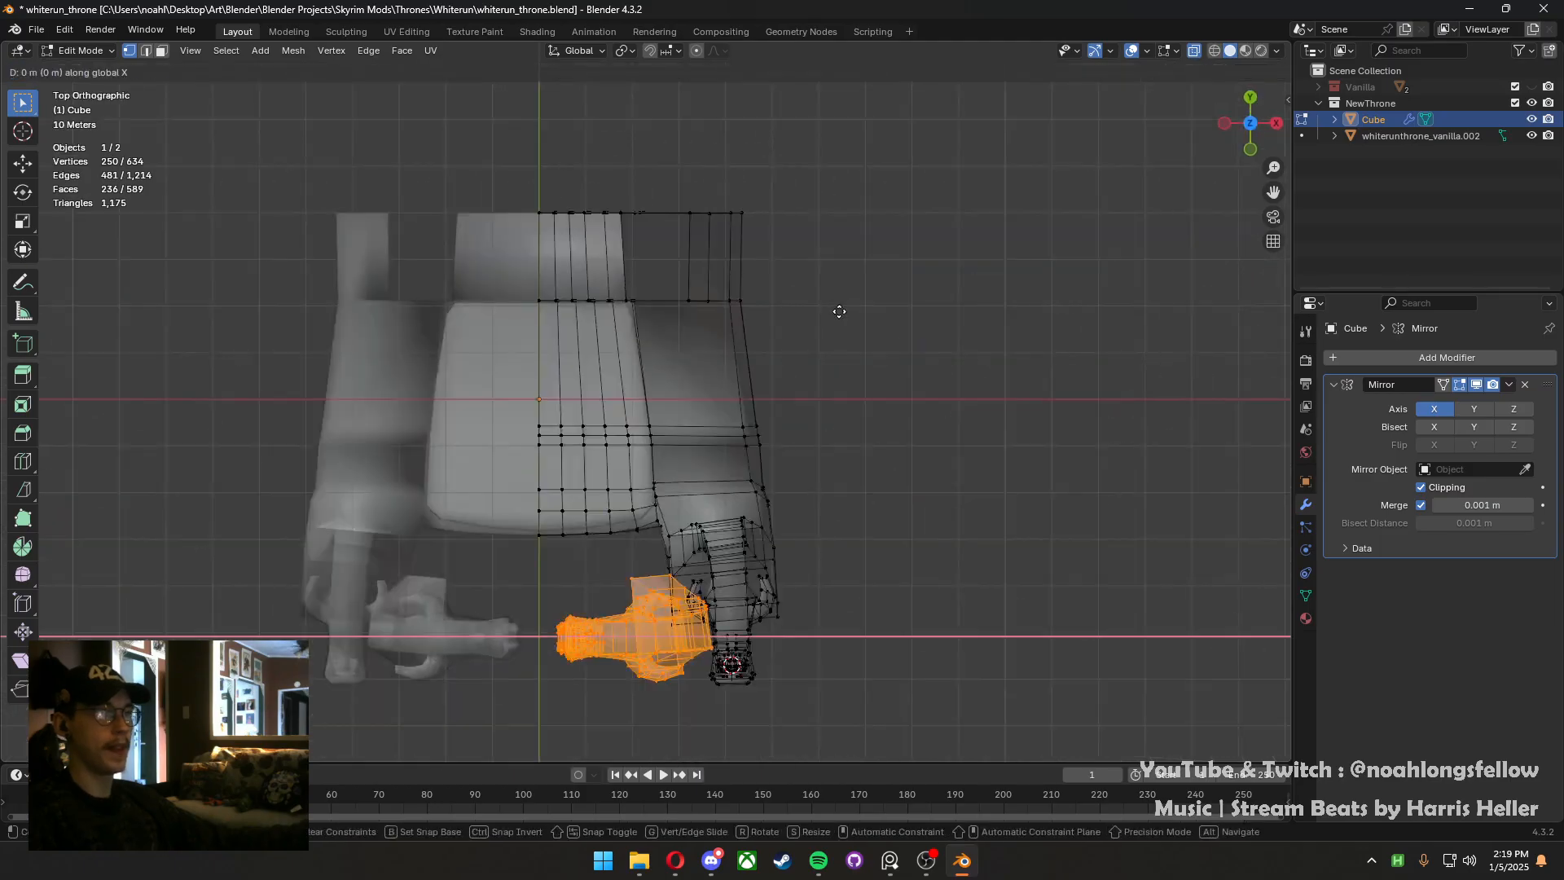
pyautogui.rightClick(788, 321)
pyautogui.press('g')
pyautogui.press('y')
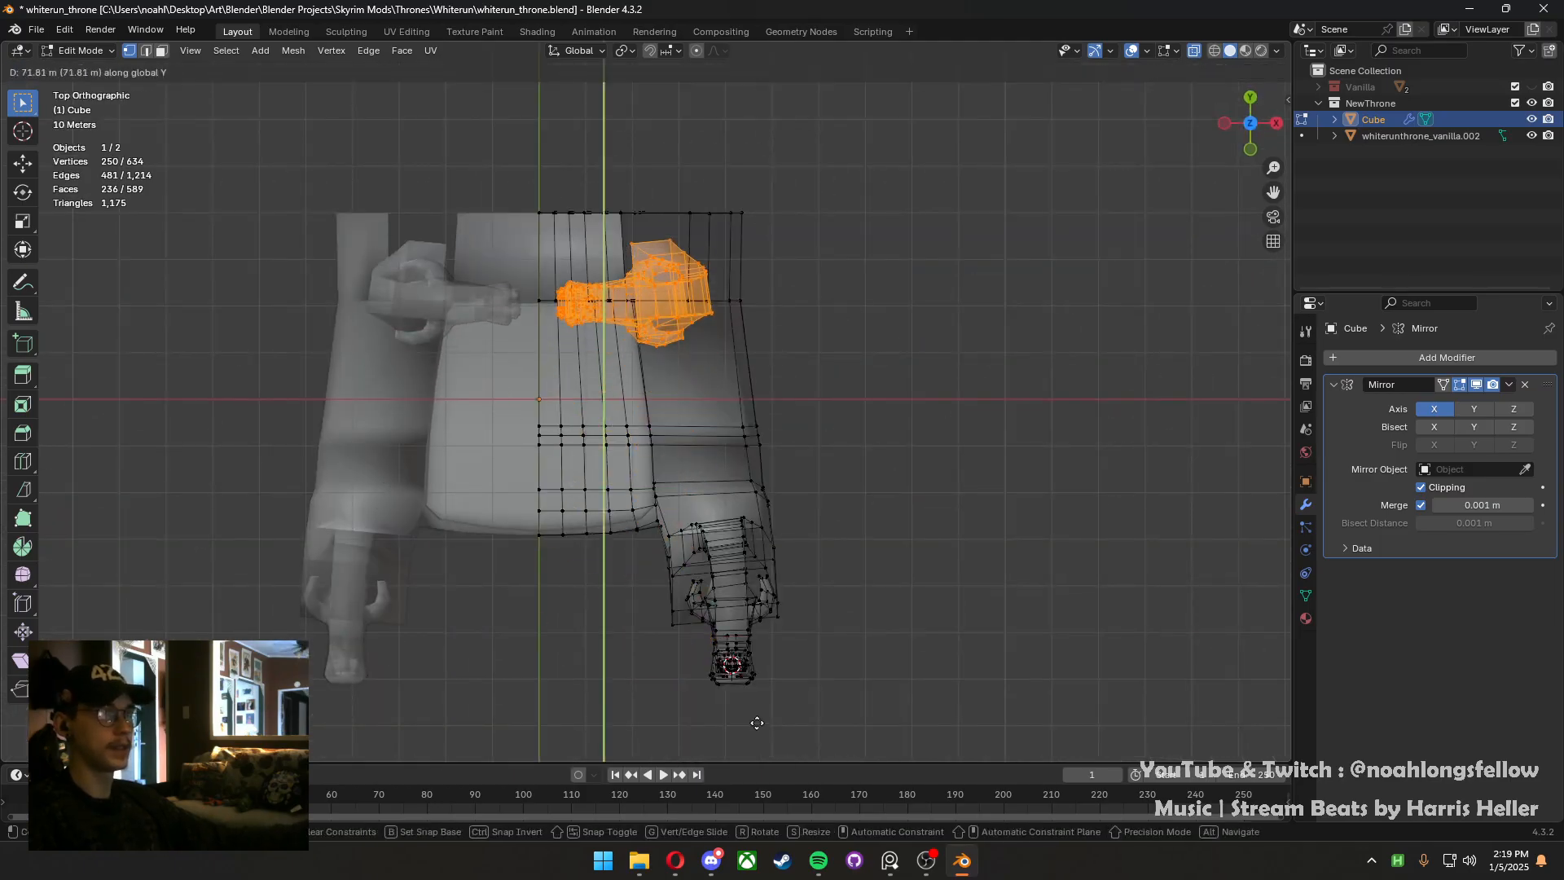
pyautogui.click(755, 691)
pyautogui.click(1194, 51)
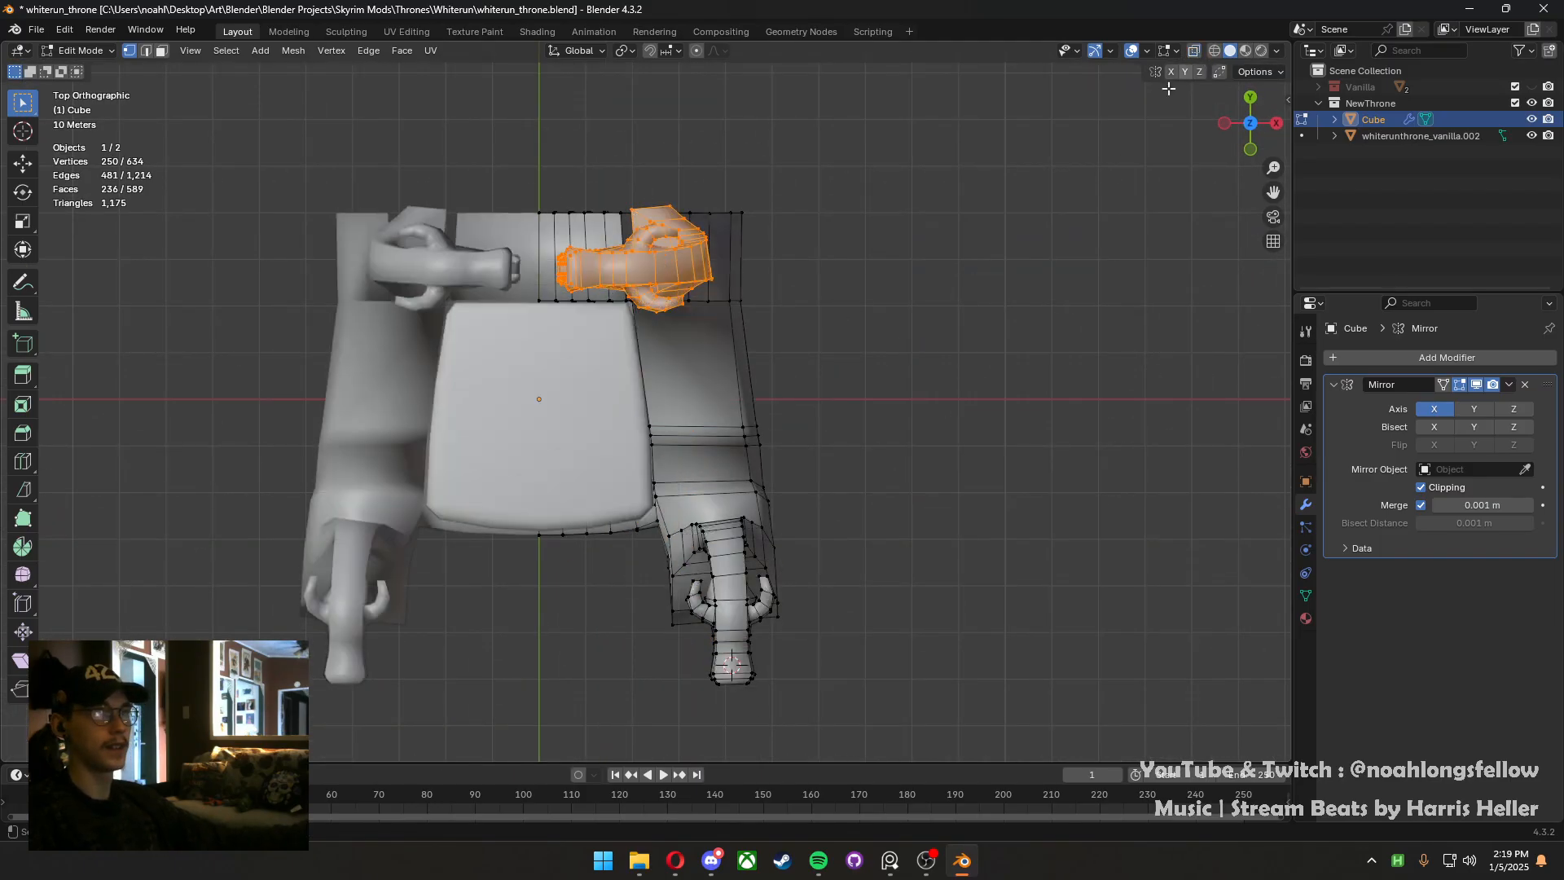
# In the right side view, nudge the dragon head along the Y axis to centre its neck on the backrest post
pyautogui.moveTo(759, 521); pyautogui.dragTo(744, 423, button='middle')
pyautogui.moveTo(961, 393); pyautogui.dragTo(755, 329, button='middle')
pyautogui.press('`')
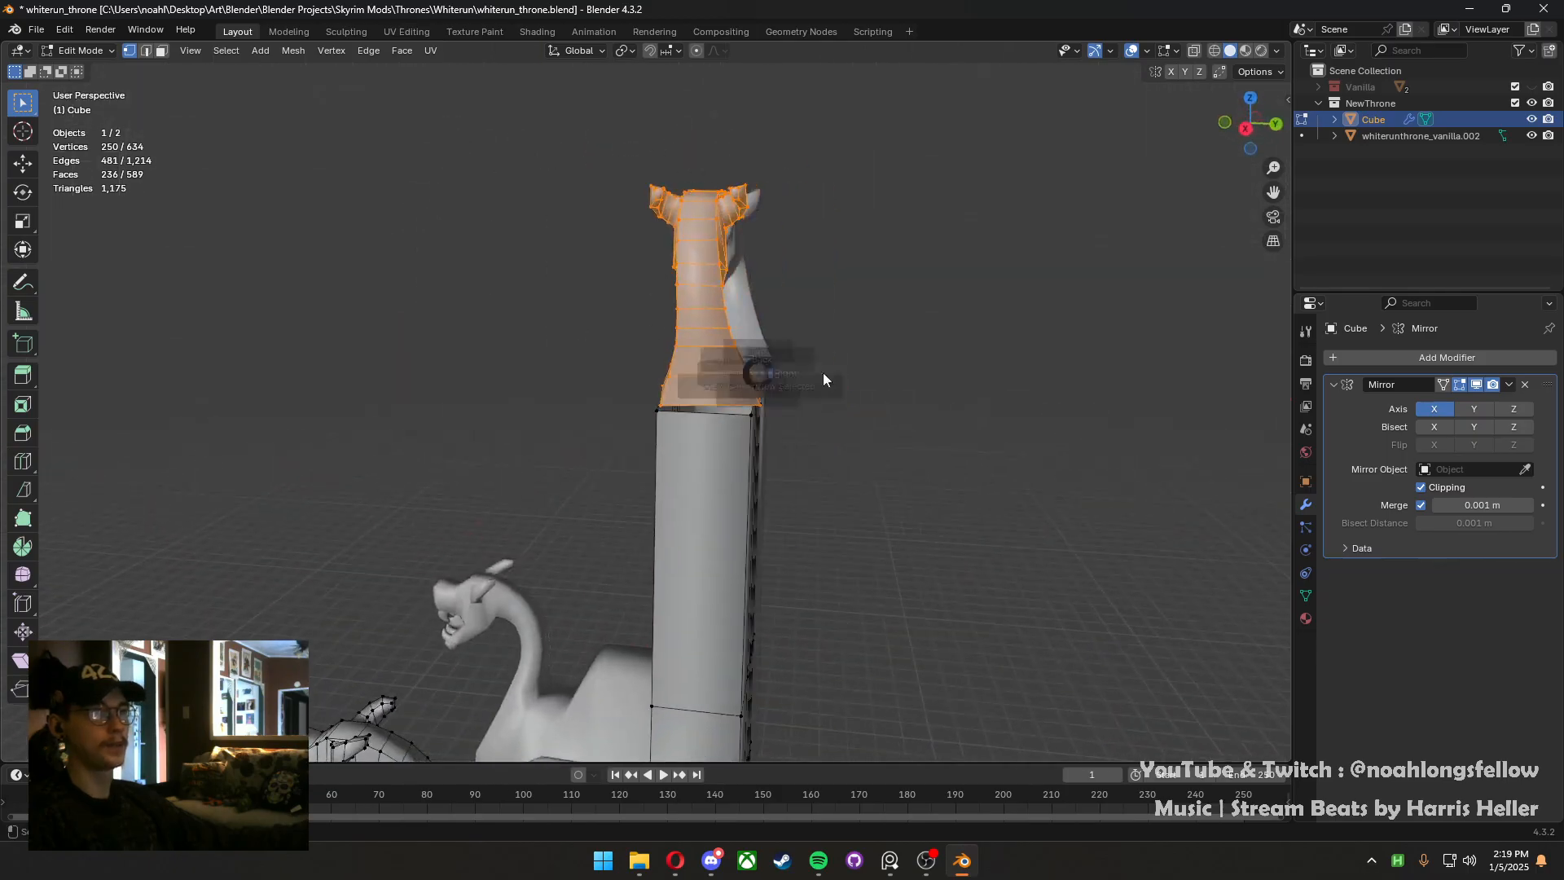
pyautogui.click(904, 366)
pyautogui.press('r')
pyautogui.rightClick(926, 310)
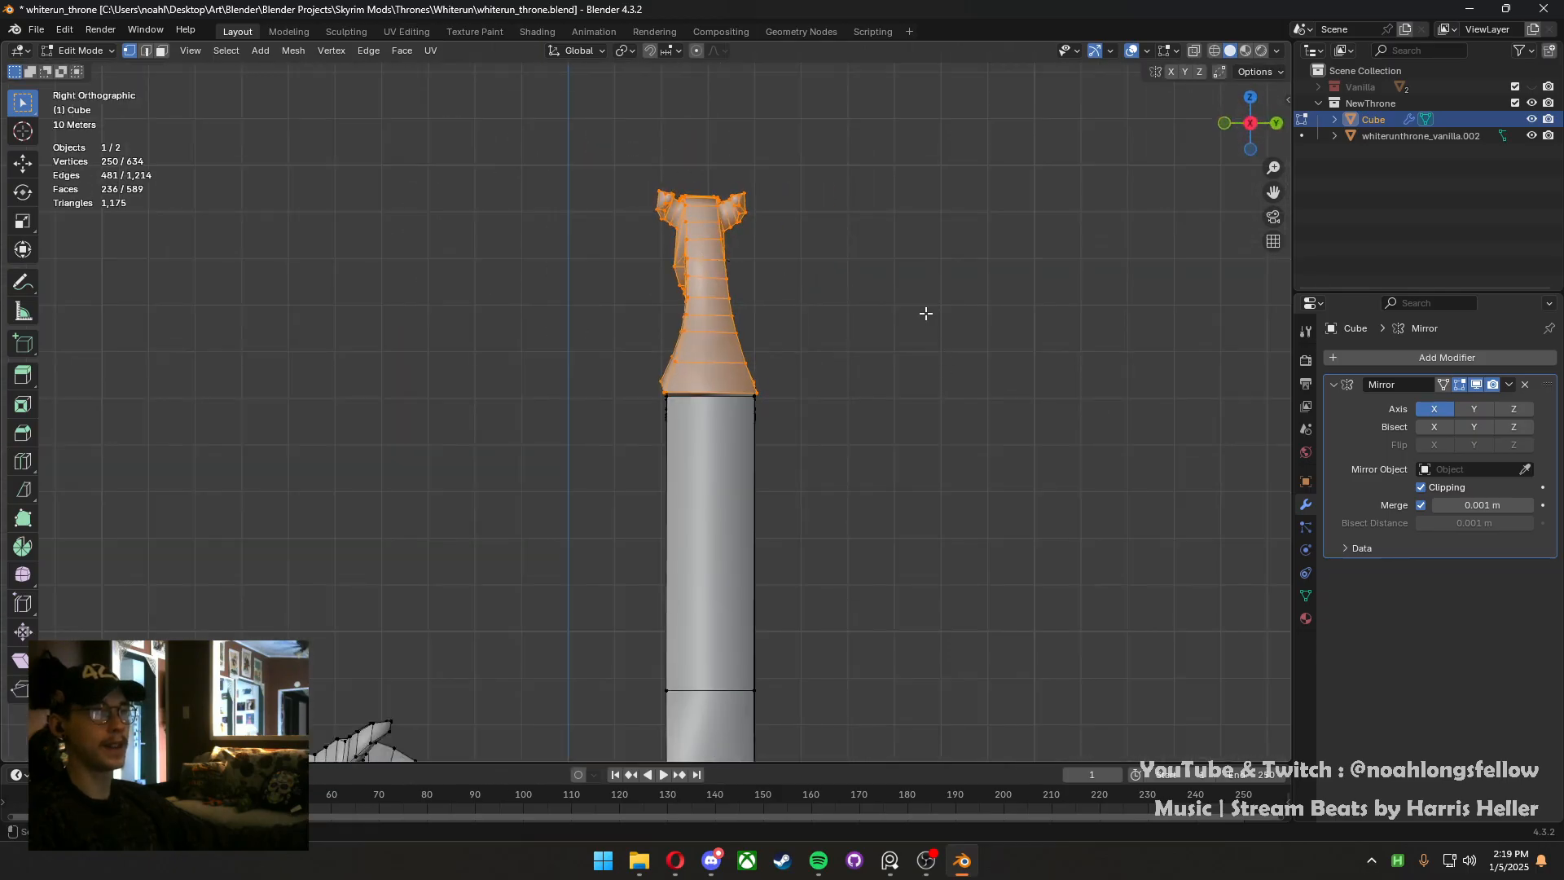
pyautogui.press('g')
pyautogui.press('x')
pyautogui.rightClick(975, 319)
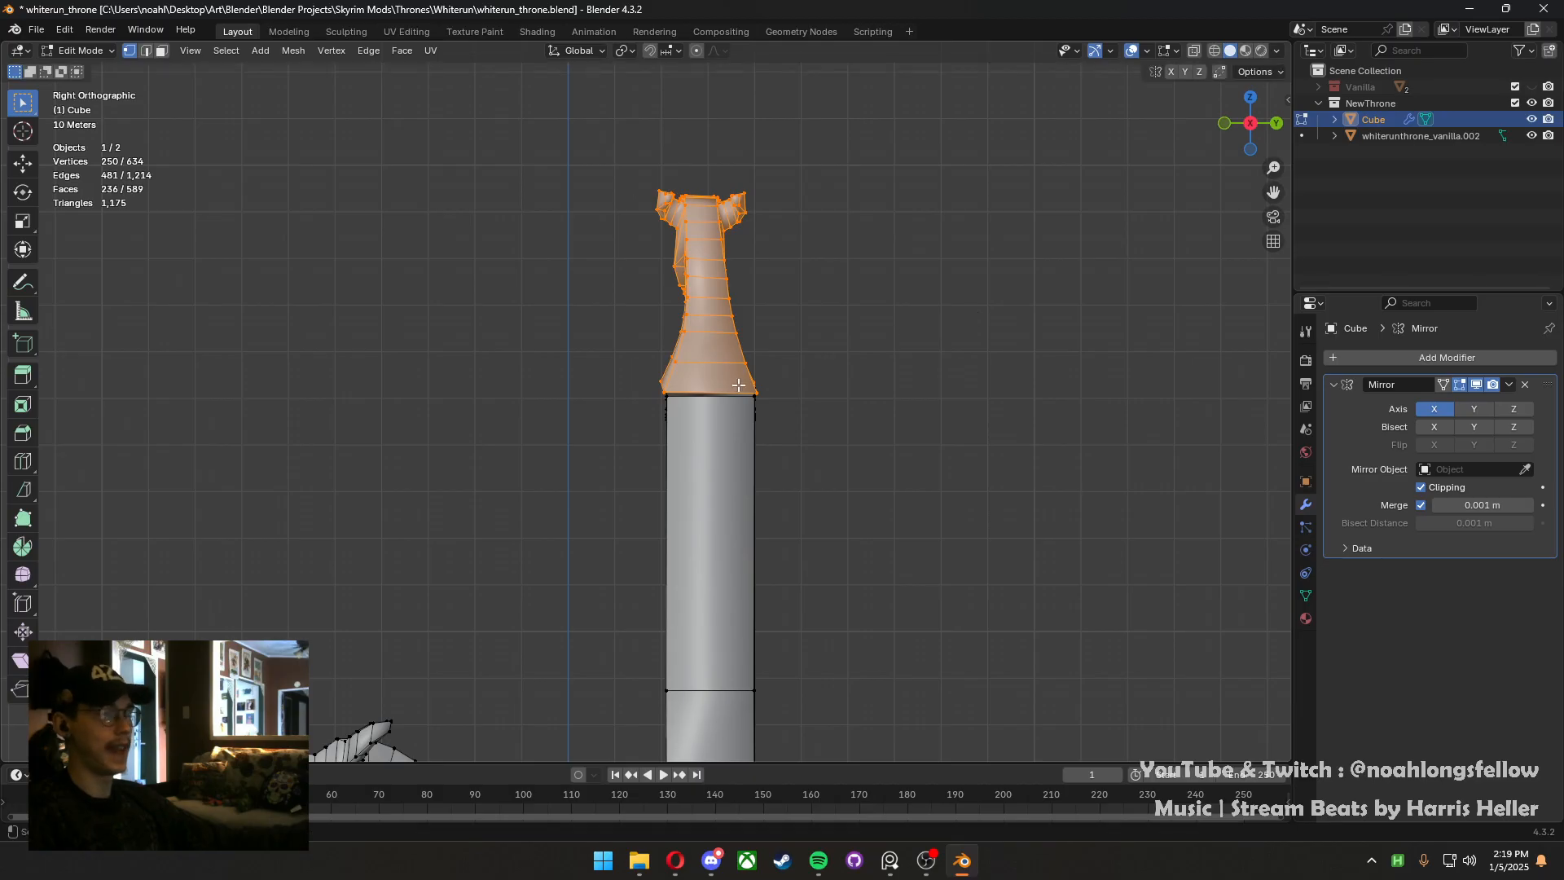
pyautogui.press('g')
pyautogui.press('y')
pyautogui.click(720, 396)
# Add the At Last merge option to Quick Favorites and merge the neck's front outer corner vertex into the matching post corner
pyautogui.moveTo(625, 401); pyautogui.dragTo(692, 457, button='middle')
pyautogui.scroll(2, 785, 430)
pyautogui.scroll(3, 668, 468)
pyautogui.click(687, 500)
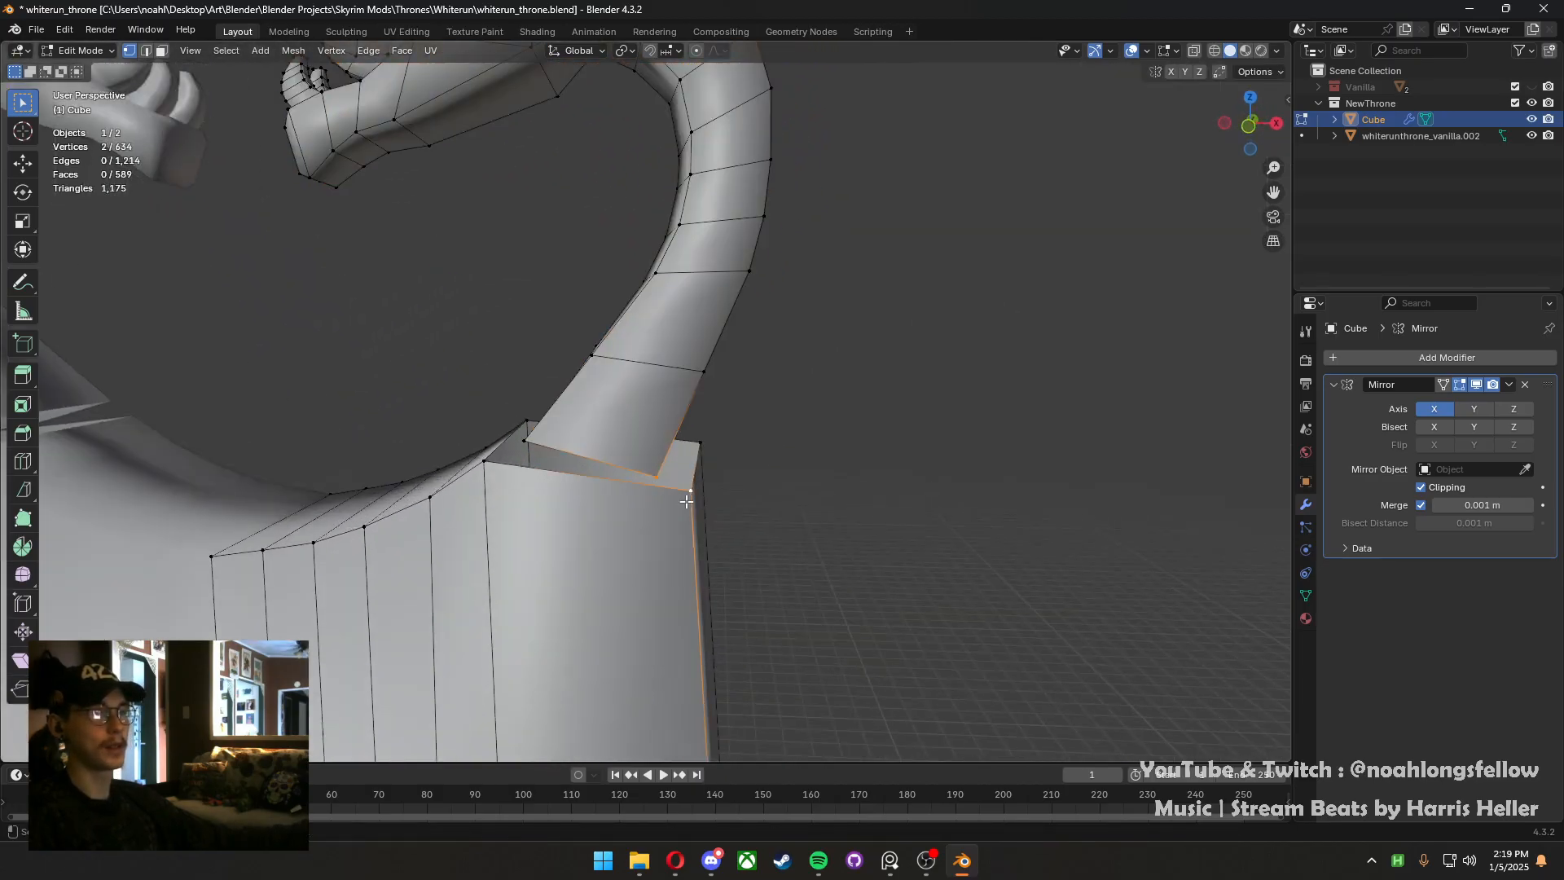
pyautogui.press('m')
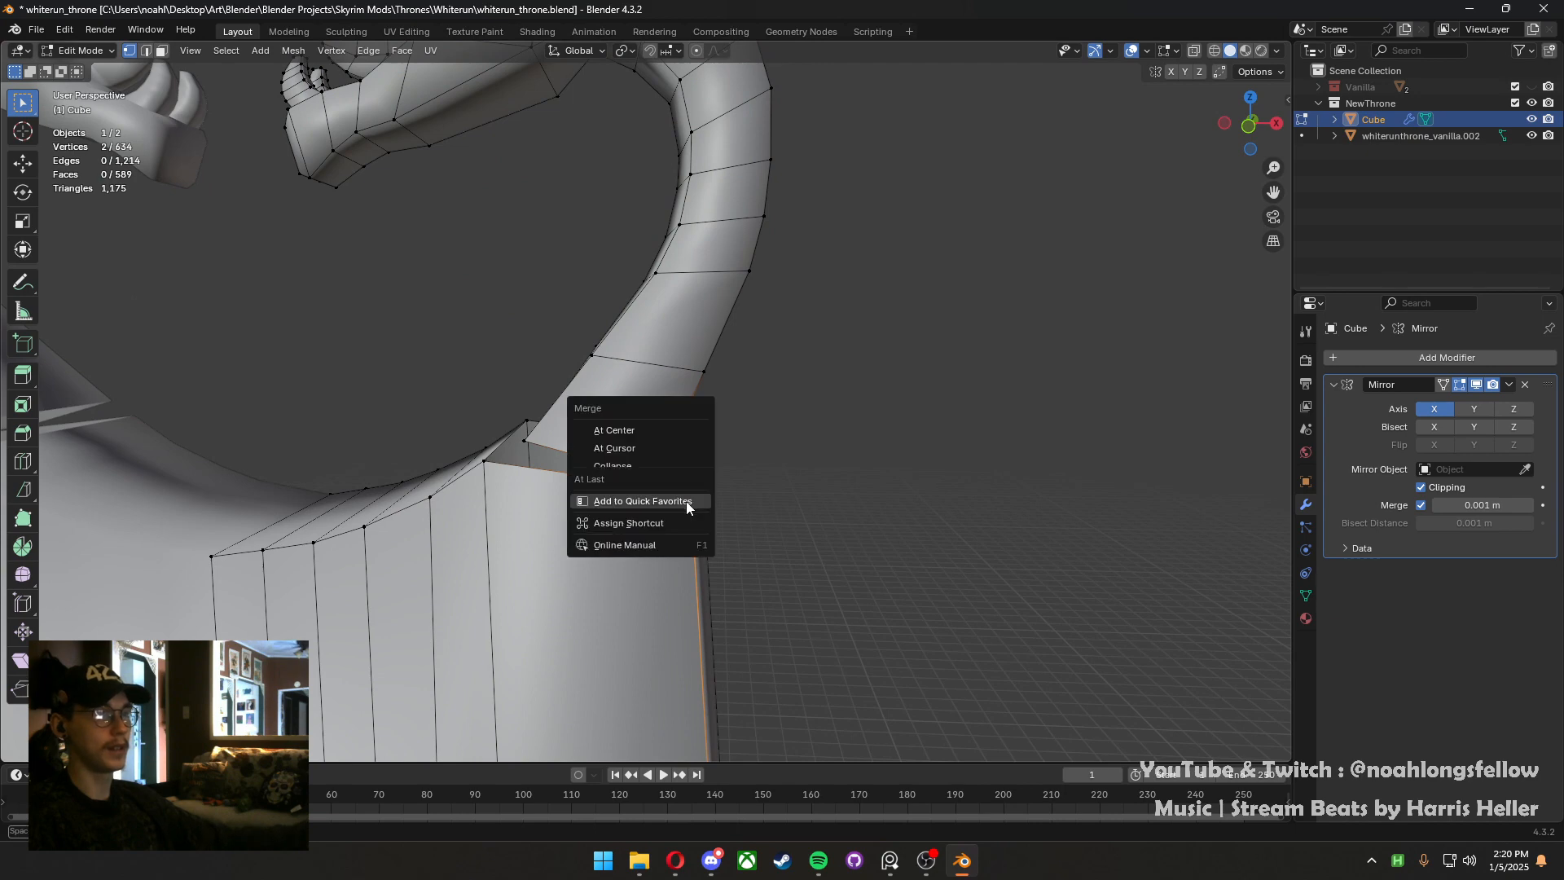
pyautogui.click(686, 501)
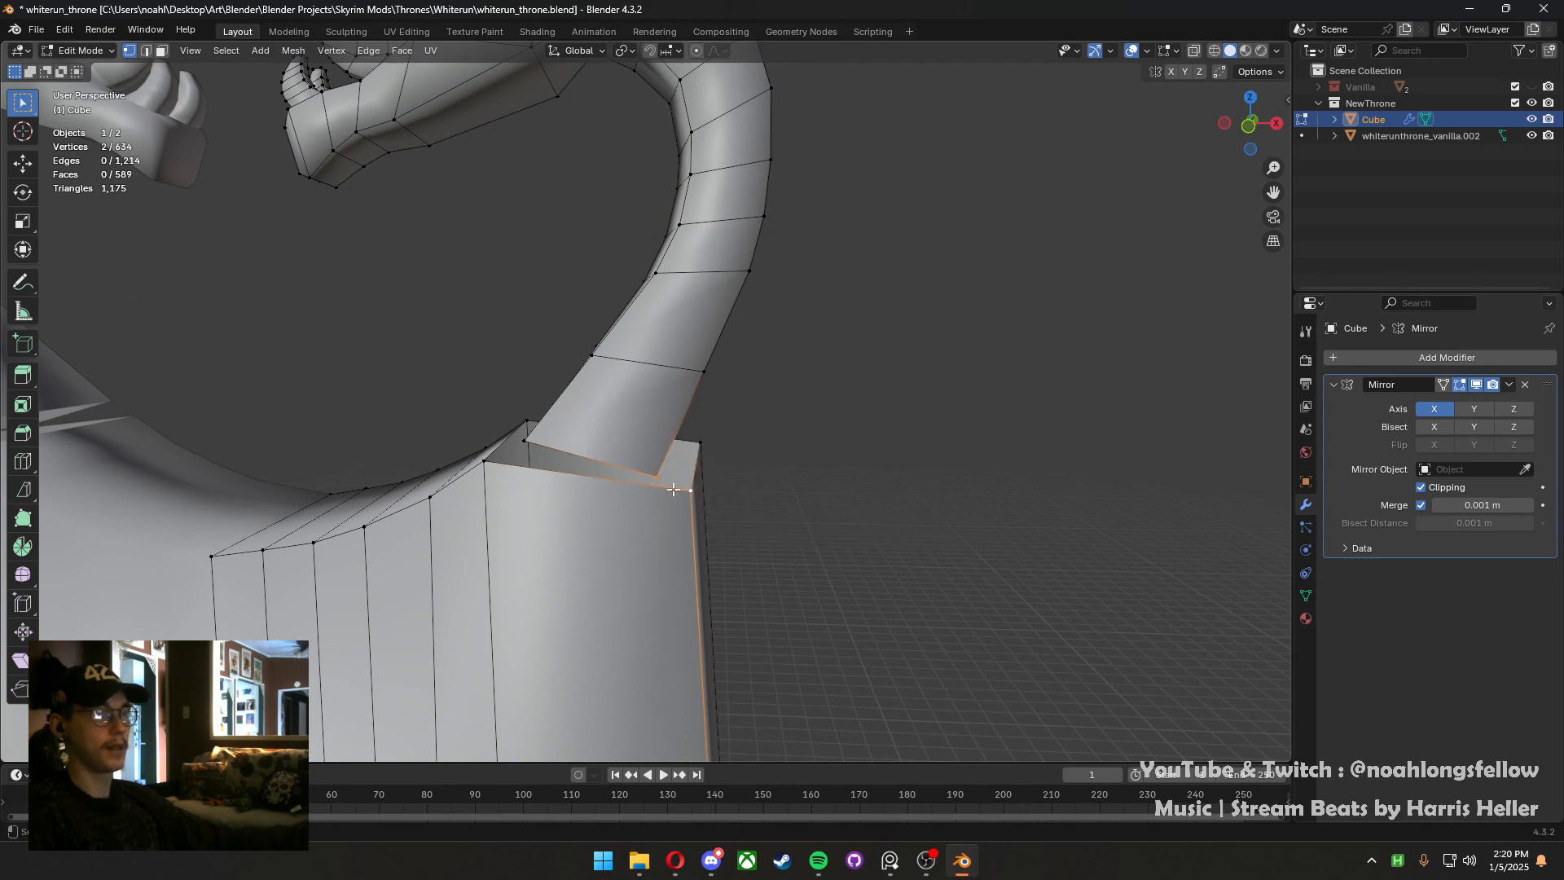
pyautogui.press('q')
pyautogui.click(740, 533)
# Merge the neck's rear outer corner vertex at last into the matching corner of the backrest post
pyautogui.moveTo(746, 534); pyautogui.dragTo(651, 529, button='middle')
pyautogui.click(896, 449)
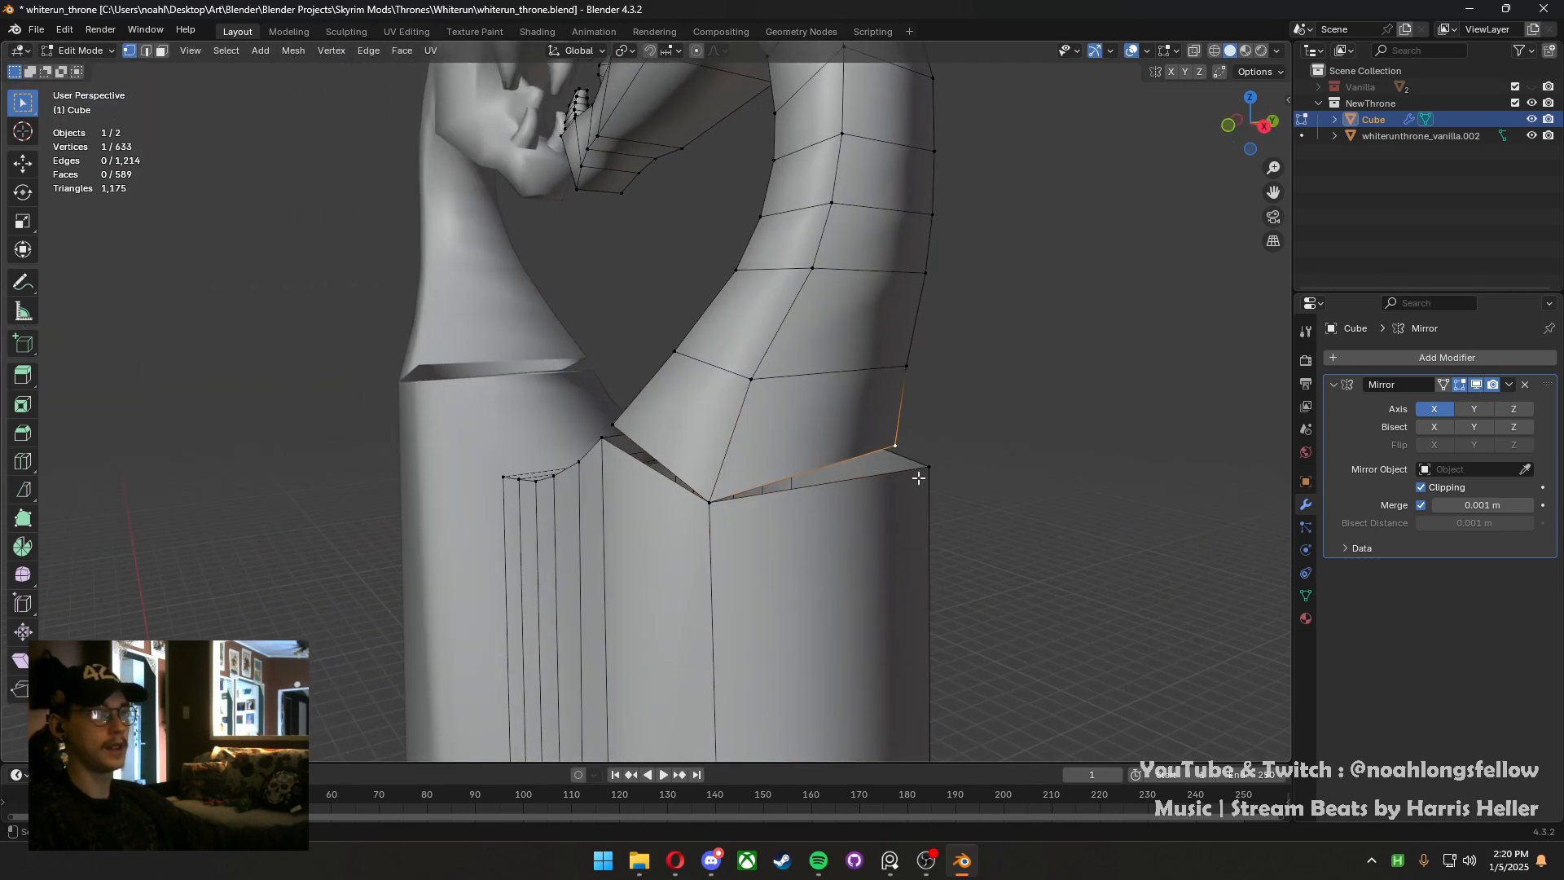
pyautogui.keyDown('shift'); pyautogui.click(920, 474); pyautogui.keyUp('shift')
pyautogui.press('q')
pyautogui.click(919, 478)
# Merge the neck's two inner corner vertices at last into the inner corners of the backrest post
pyautogui.moveTo(619, 423); pyautogui.dragTo(754, 436, button='middle')
pyautogui.click(518, 445)
pyautogui.keyDown('shift'); pyautogui.click(468, 461); pyautogui.keyUp('shift')
pyautogui.press('q')
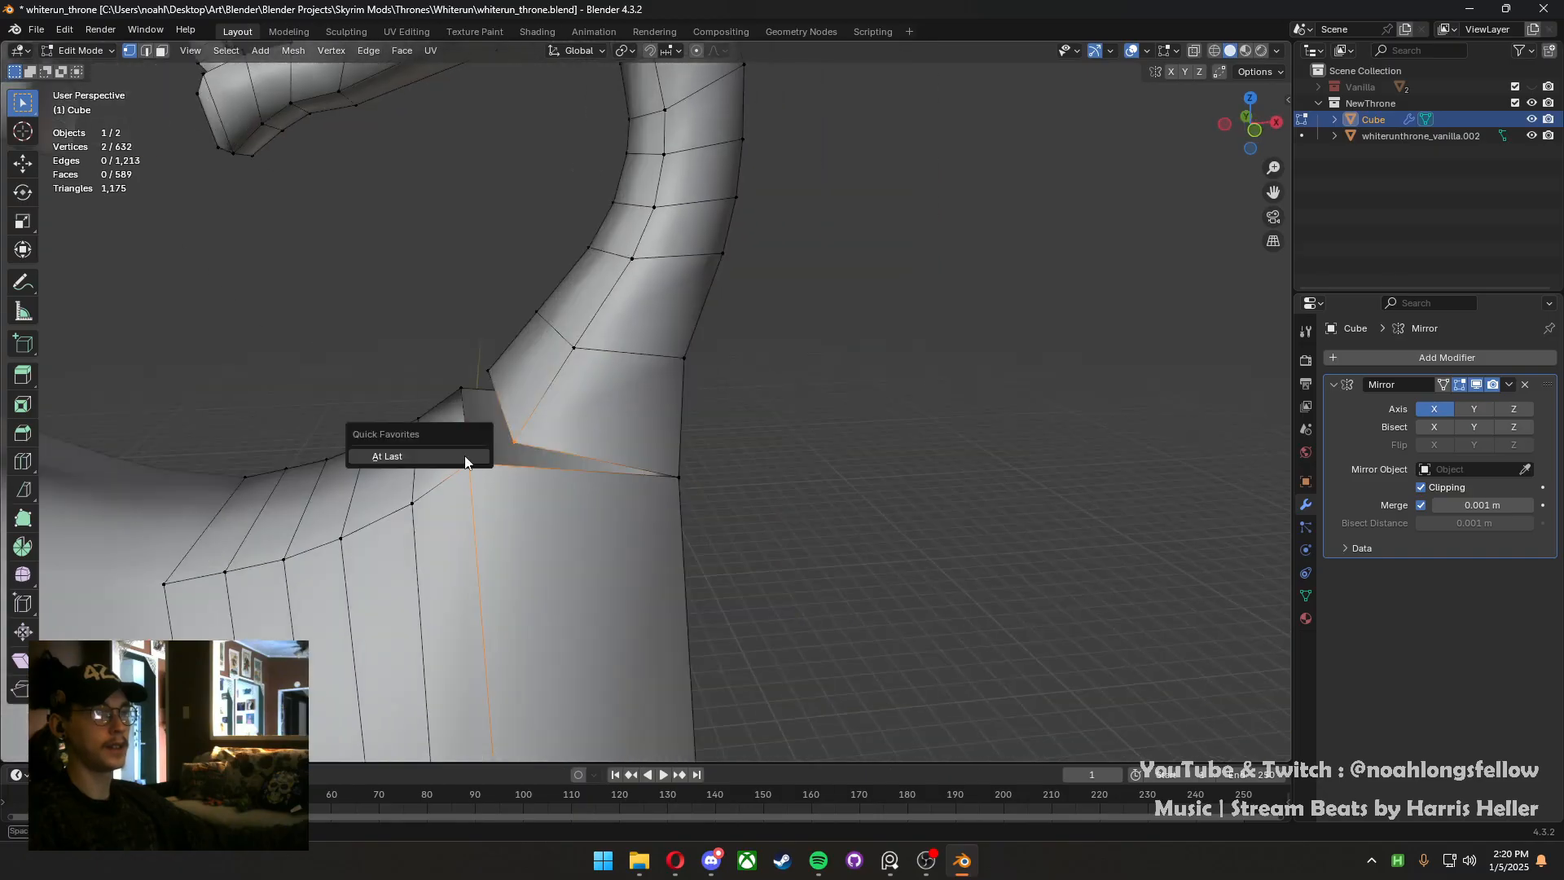
pyautogui.click(468, 462)
pyautogui.moveTo(469, 461); pyautogui.dragTo(545, 459, button='middle')
pyautogui.click(323, 421)
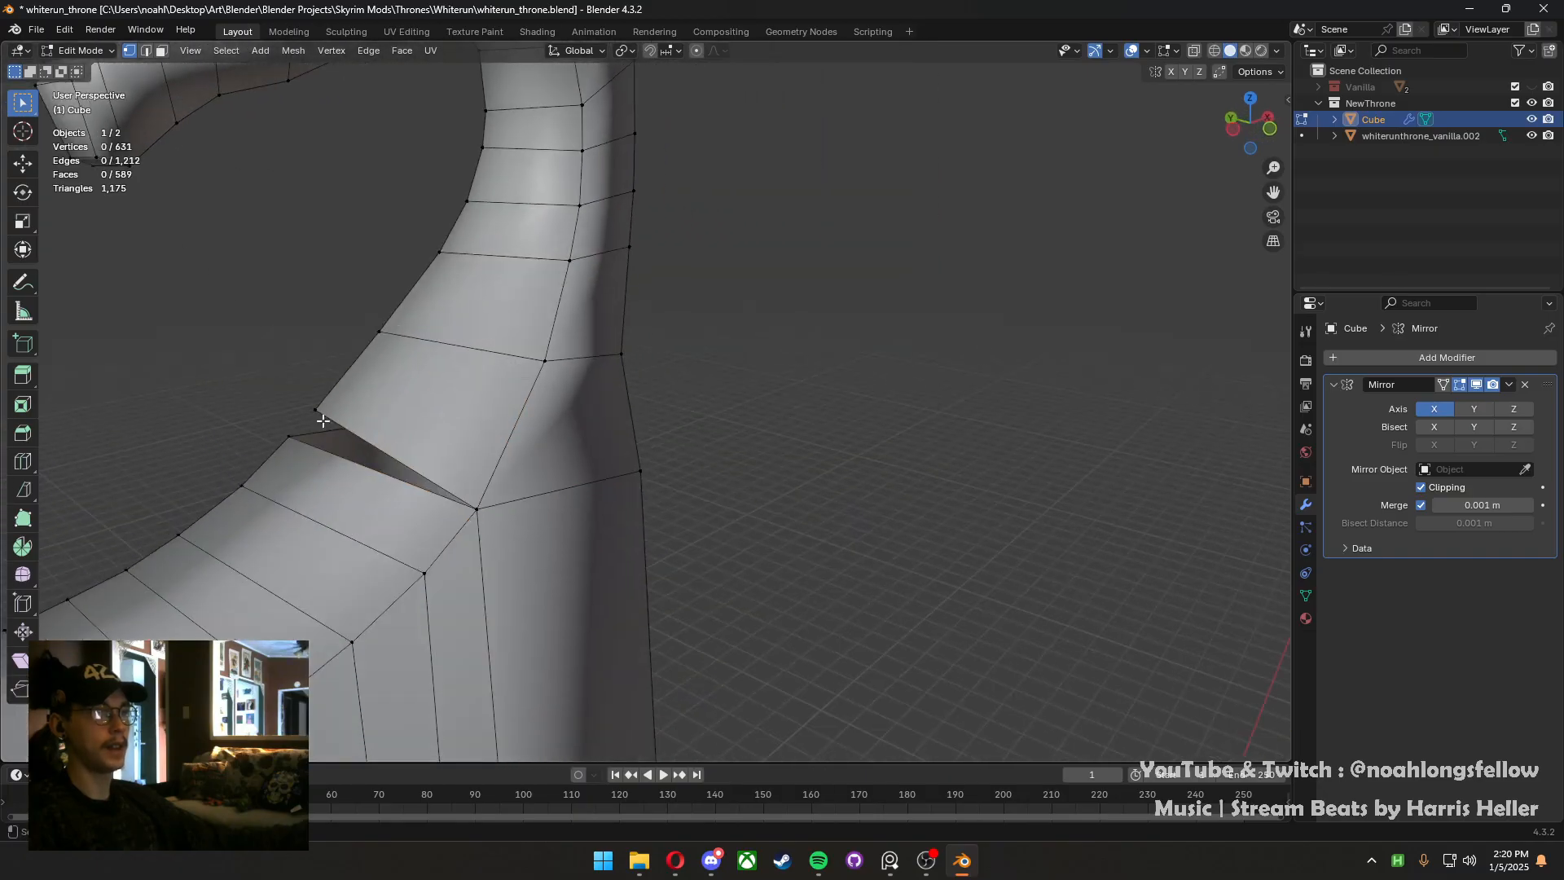
pyautogui.press('q')
pyautogui.click(282, 439)
# With X-ray on in the right side view, rotate the neck's lowest free edge loop about -6 degrees around the Z axis
pyautogui.scroll(-5, 495, 517)
pyautogui.moveTo(495, 516); pyautogui.dragTo(530, 440, button='middle')
pyautogui.click(588, 398)
pyautogui.press('KP_3')
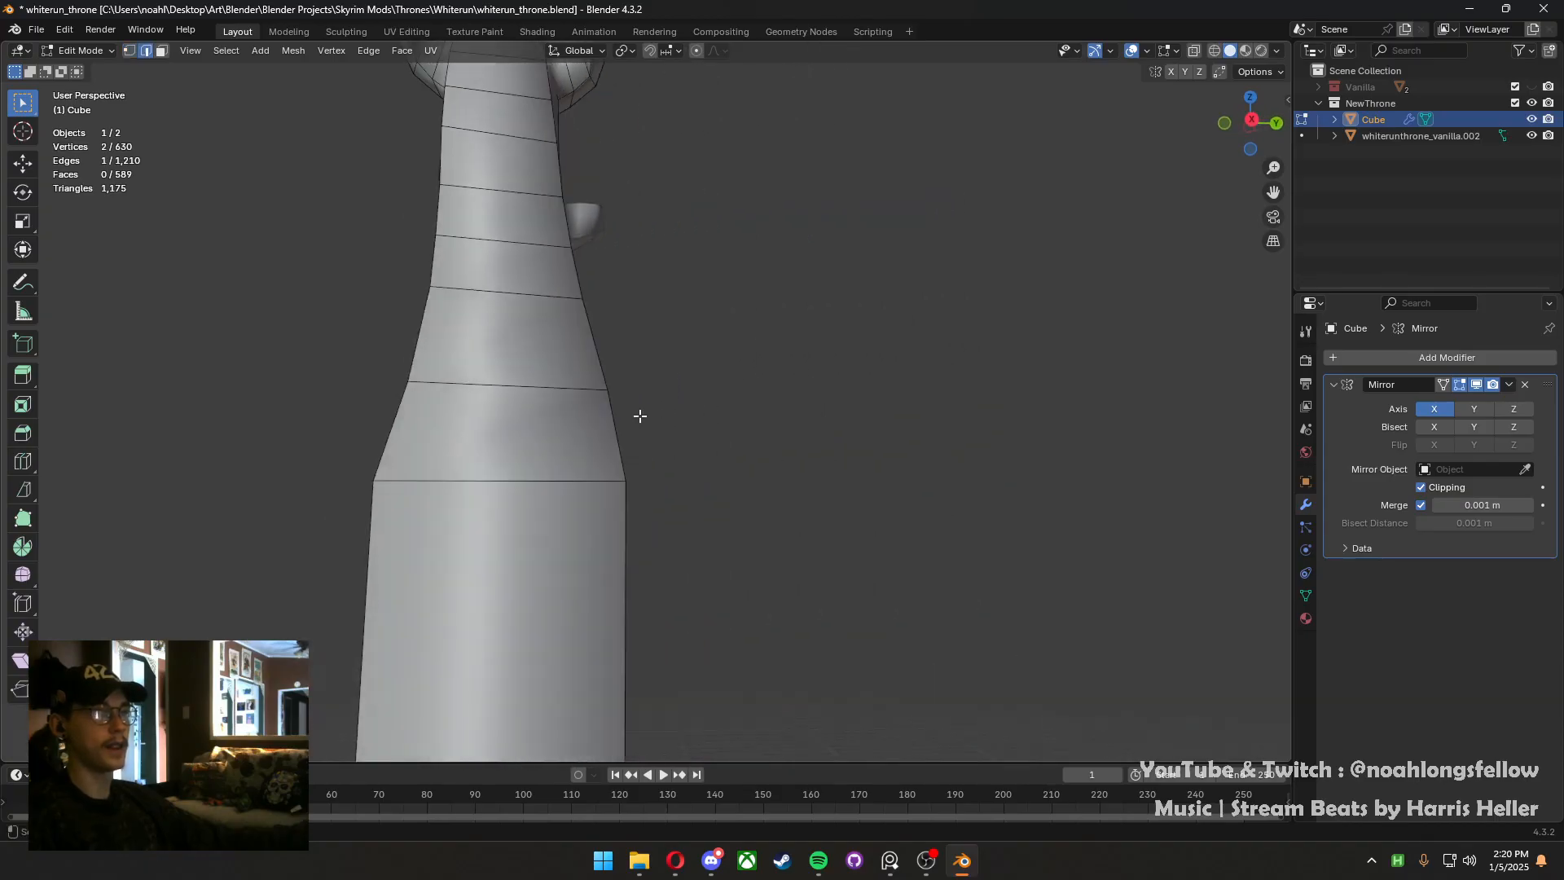
pyautogui.click(1194, 51)
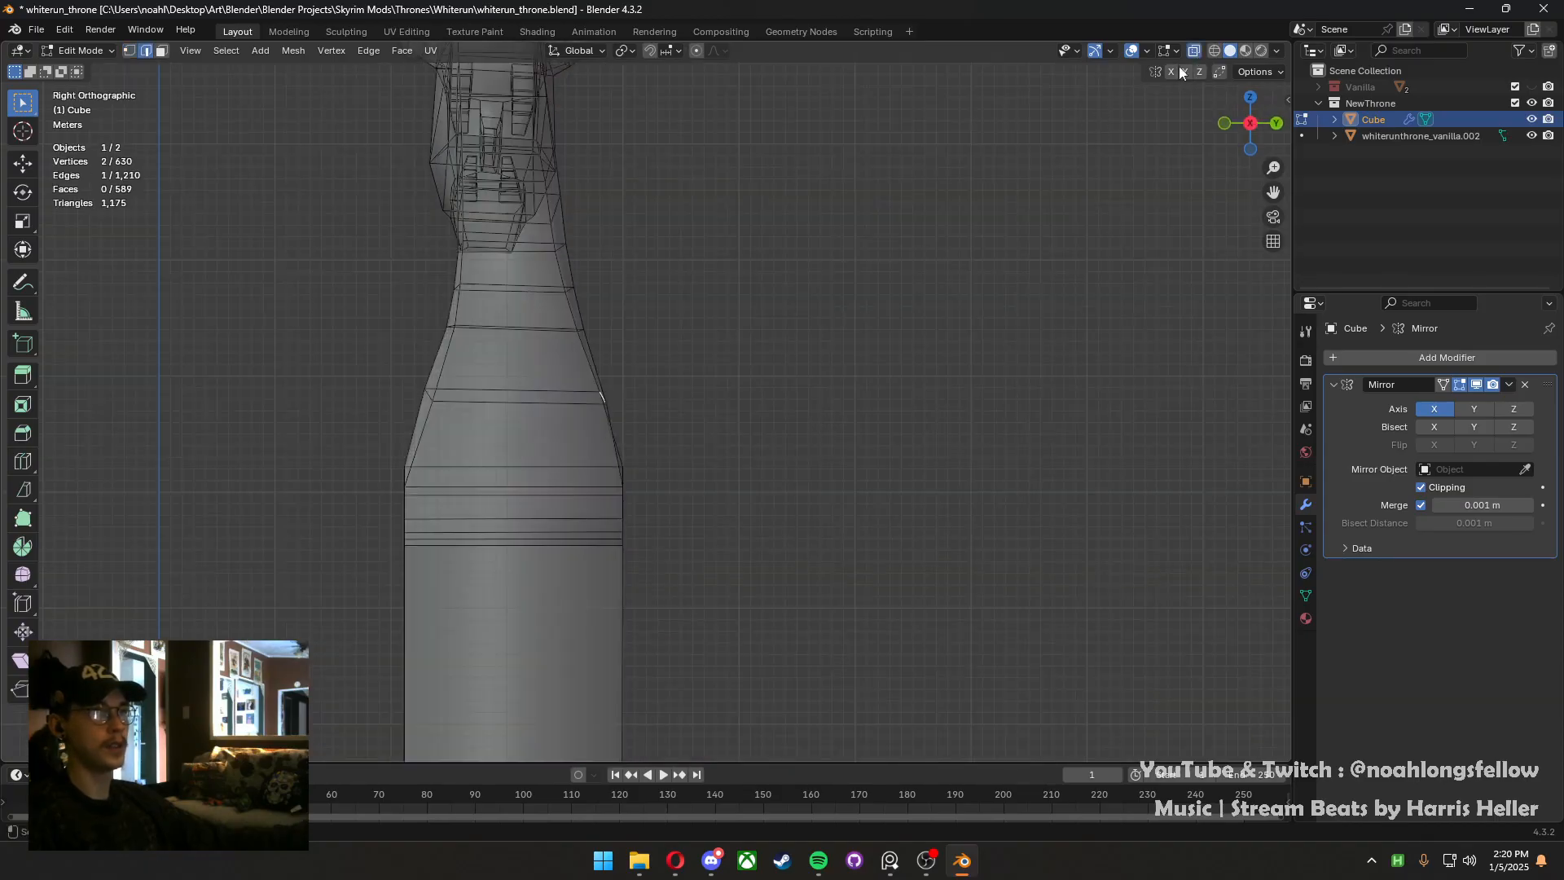
pyautogui.press('g')
pyautogui.click(785, 331)
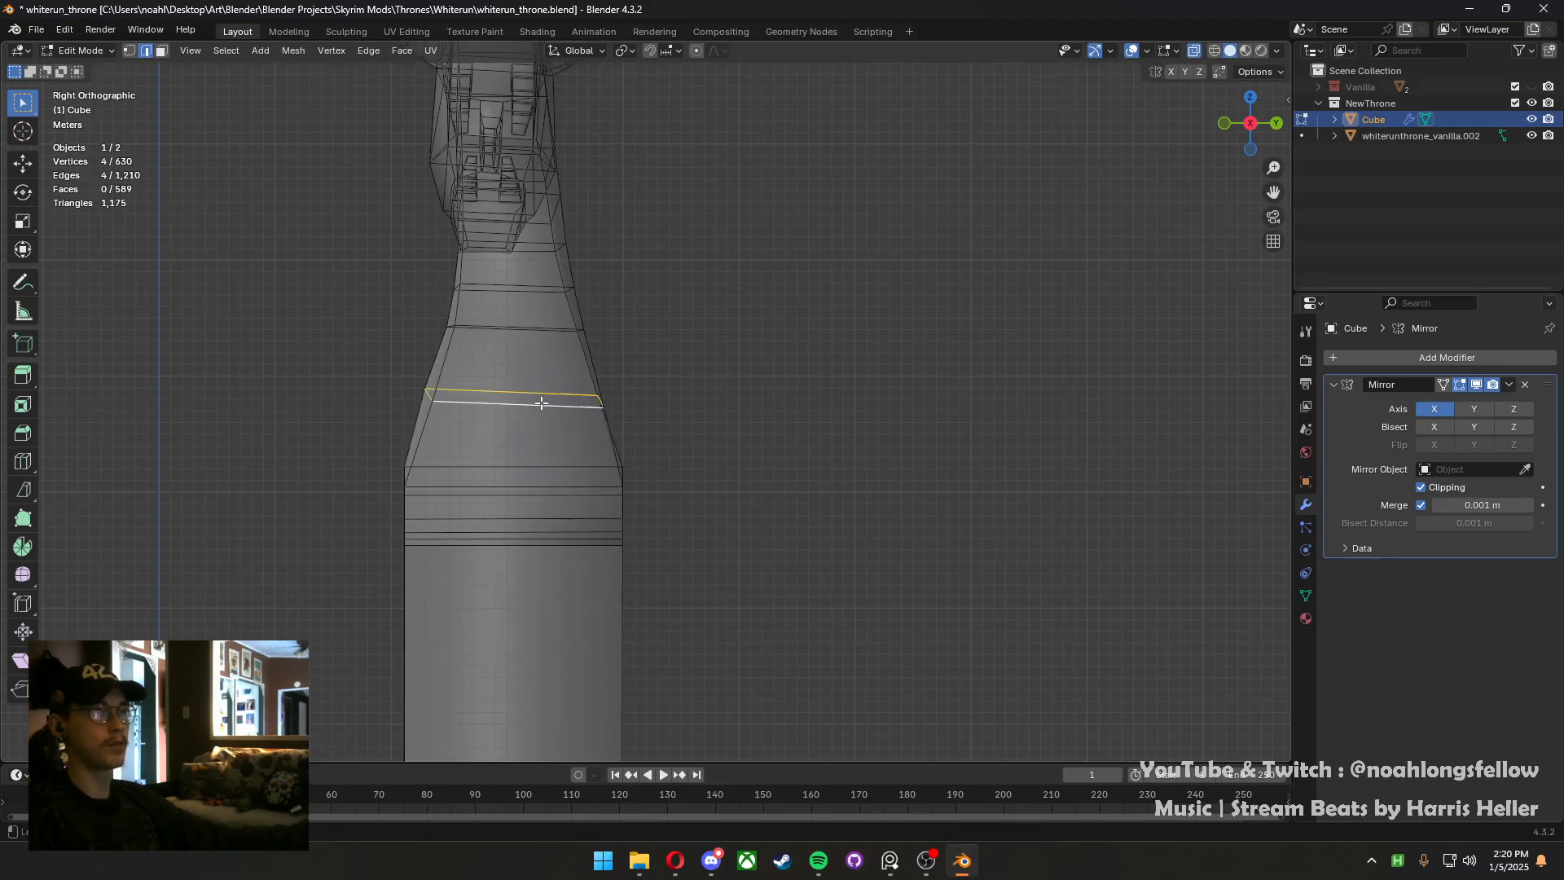
pyautogui.press('r')
pyautogui.press('z')
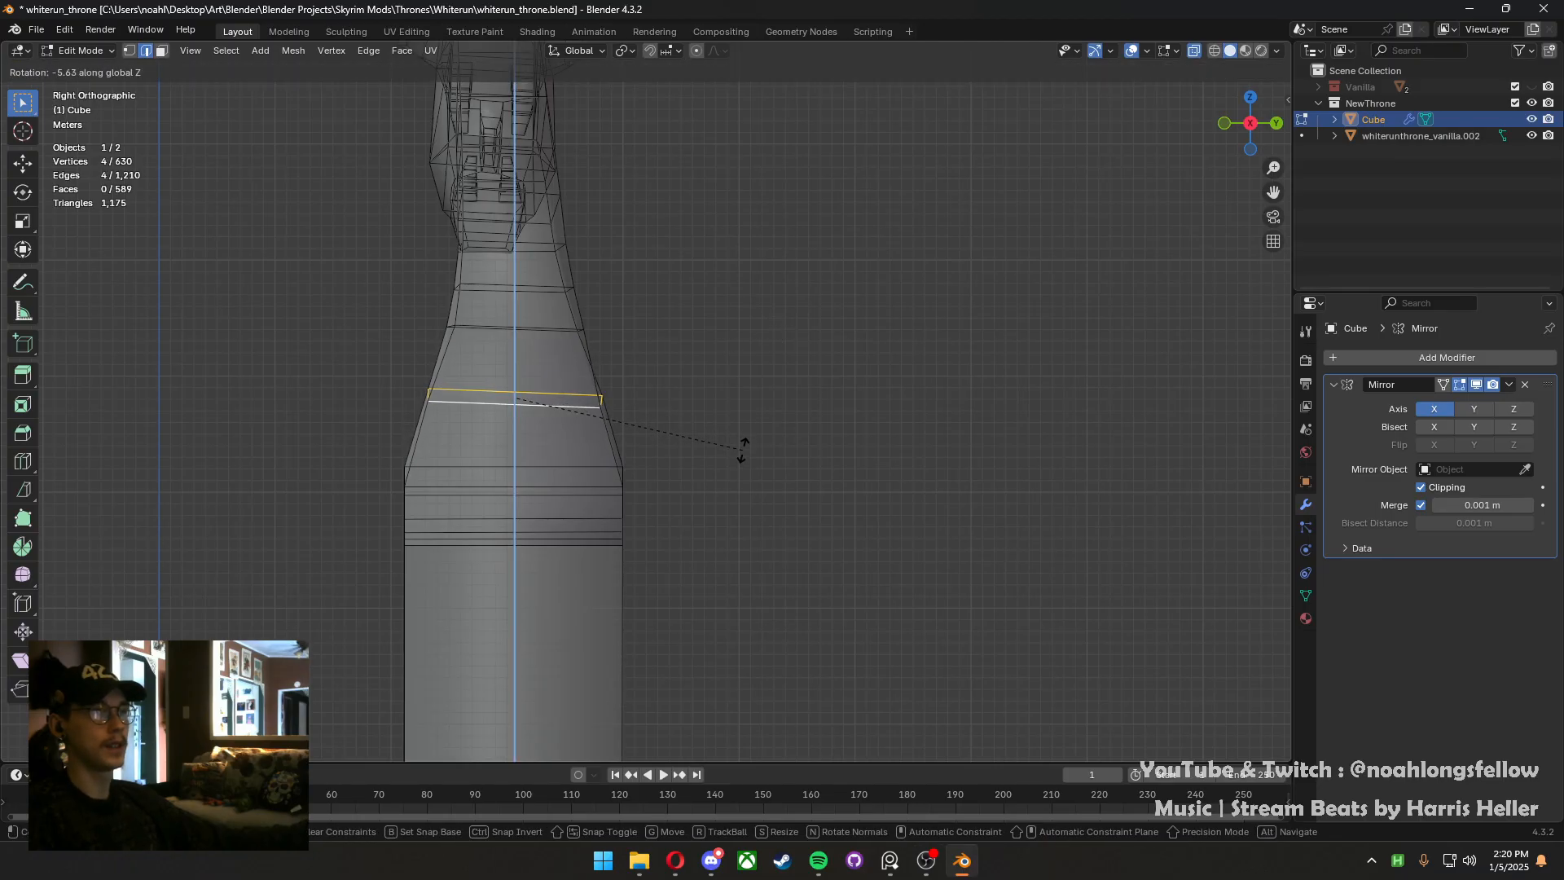
pyautogui.click(743, 448)
# Move a rear vertex of the neck's lowest free loop about 1 m outward along Y, and save the file
pyautogui.press('1')
pyautogui.click(583, 329)
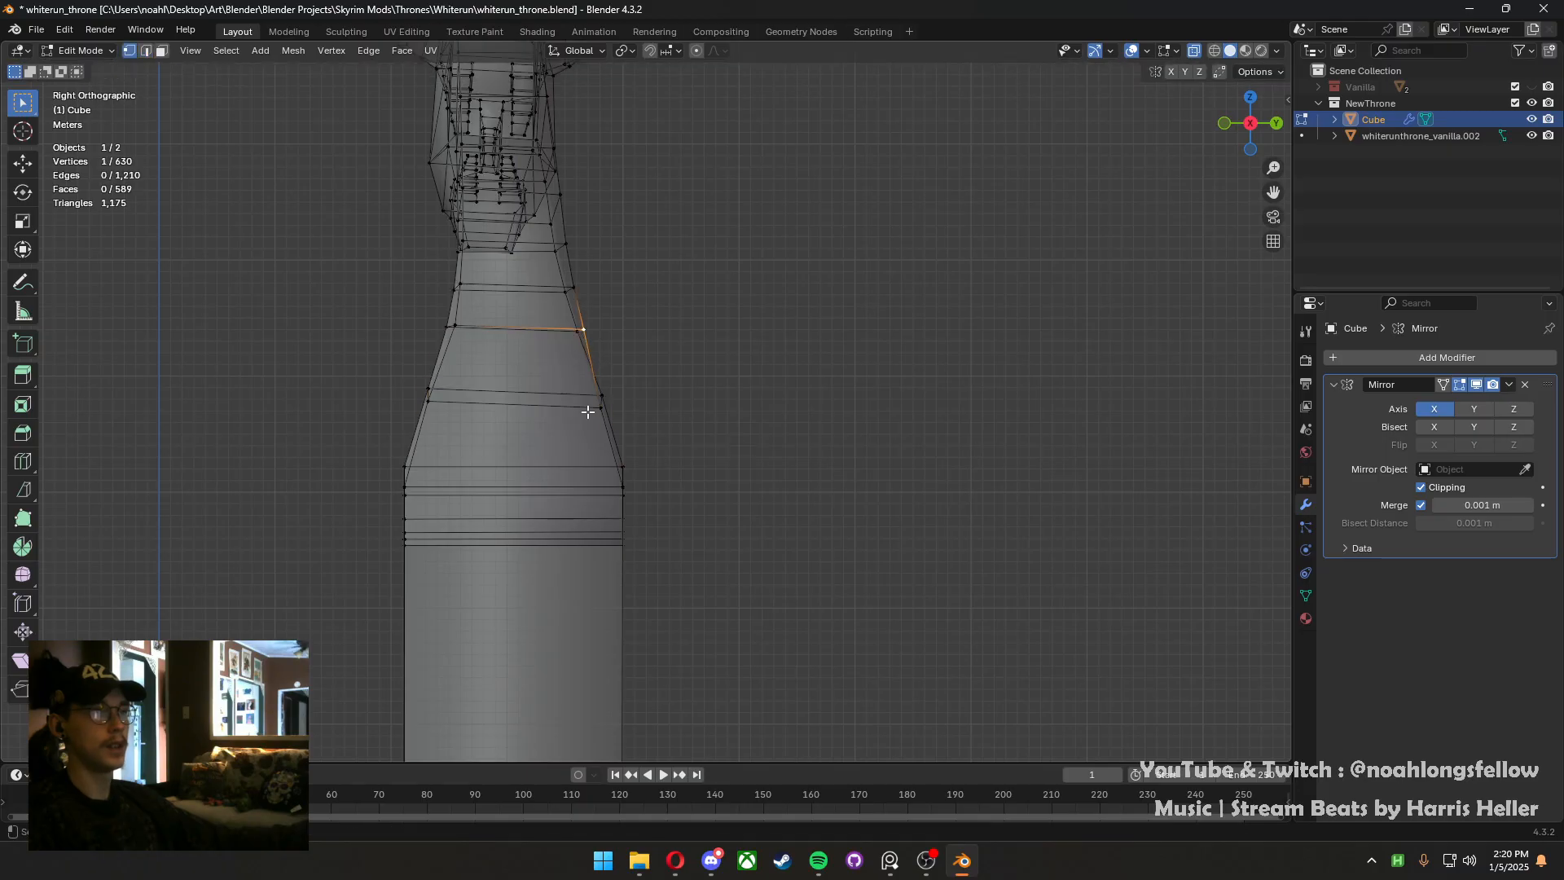
pyautogui.keyDown('alt'); pyautogui.click(552, 405); pyautogui.keyUp('alt')
pyautogui.press('1')
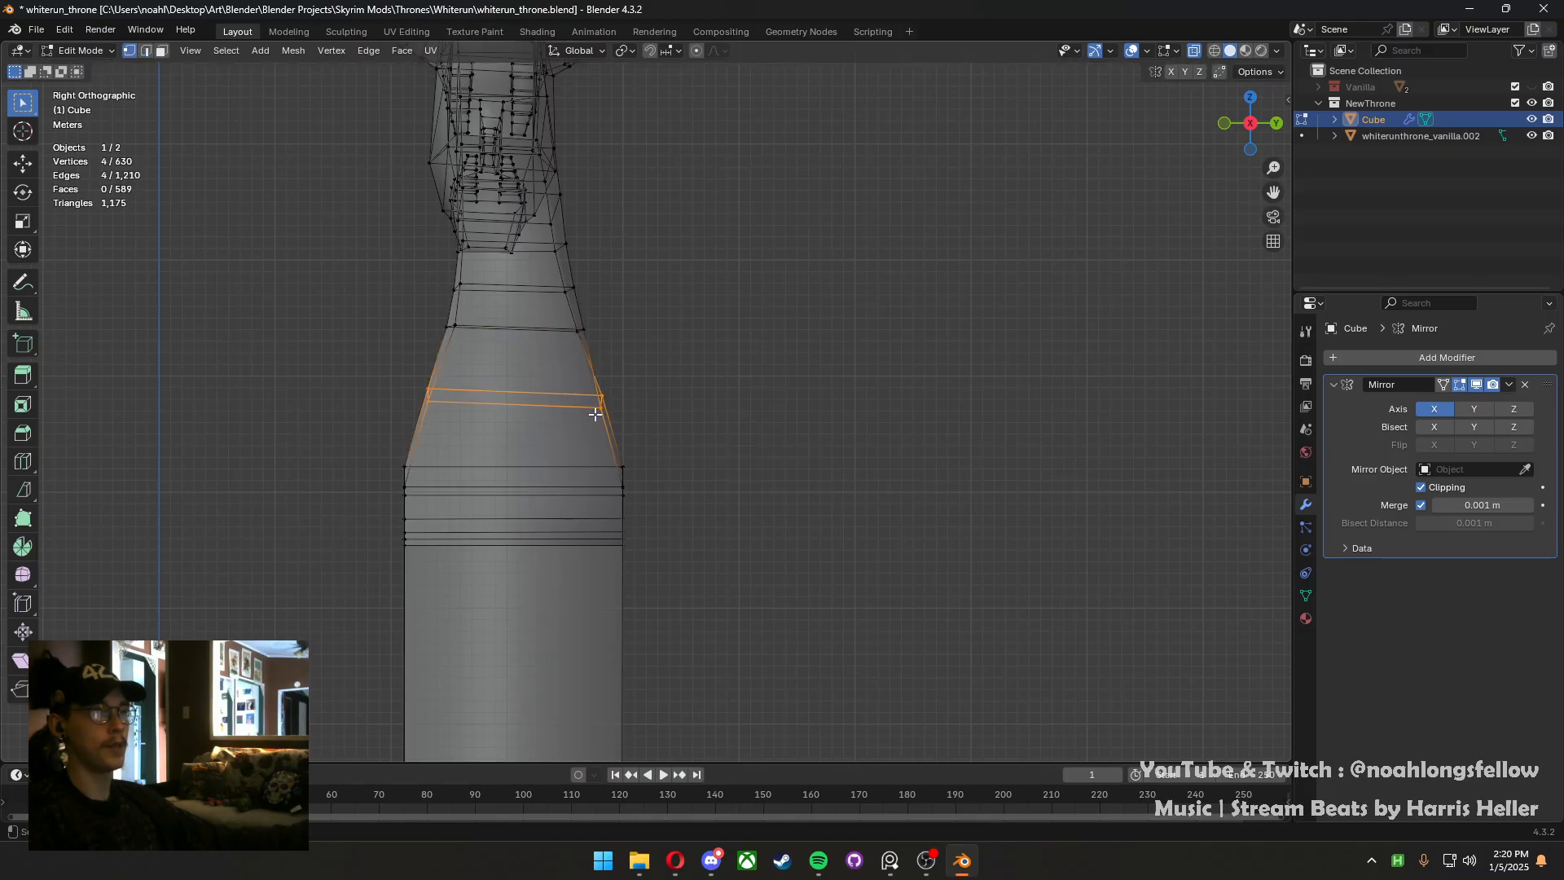
pyautogui.press('g')
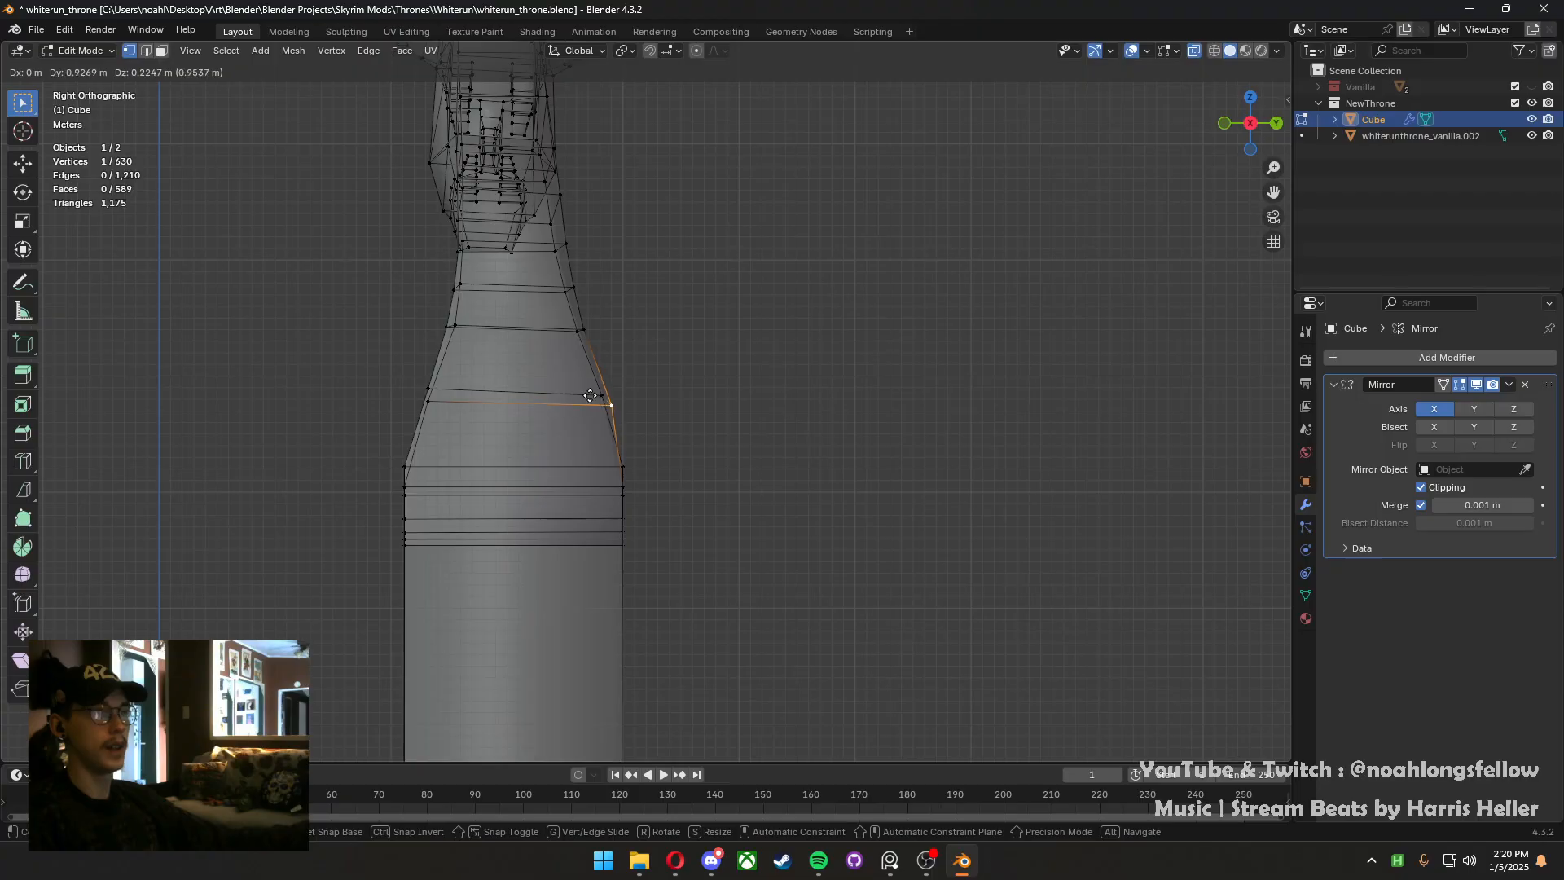
pyautogui.click(551, 425)
pyautogui.hotkey('ctrl', 's')
# Select all vertices of the backrest dragon's head, including both horns, leaving the neck unselected, and end with X-ray off
pyautogui.scroll(-3, 392, 460)
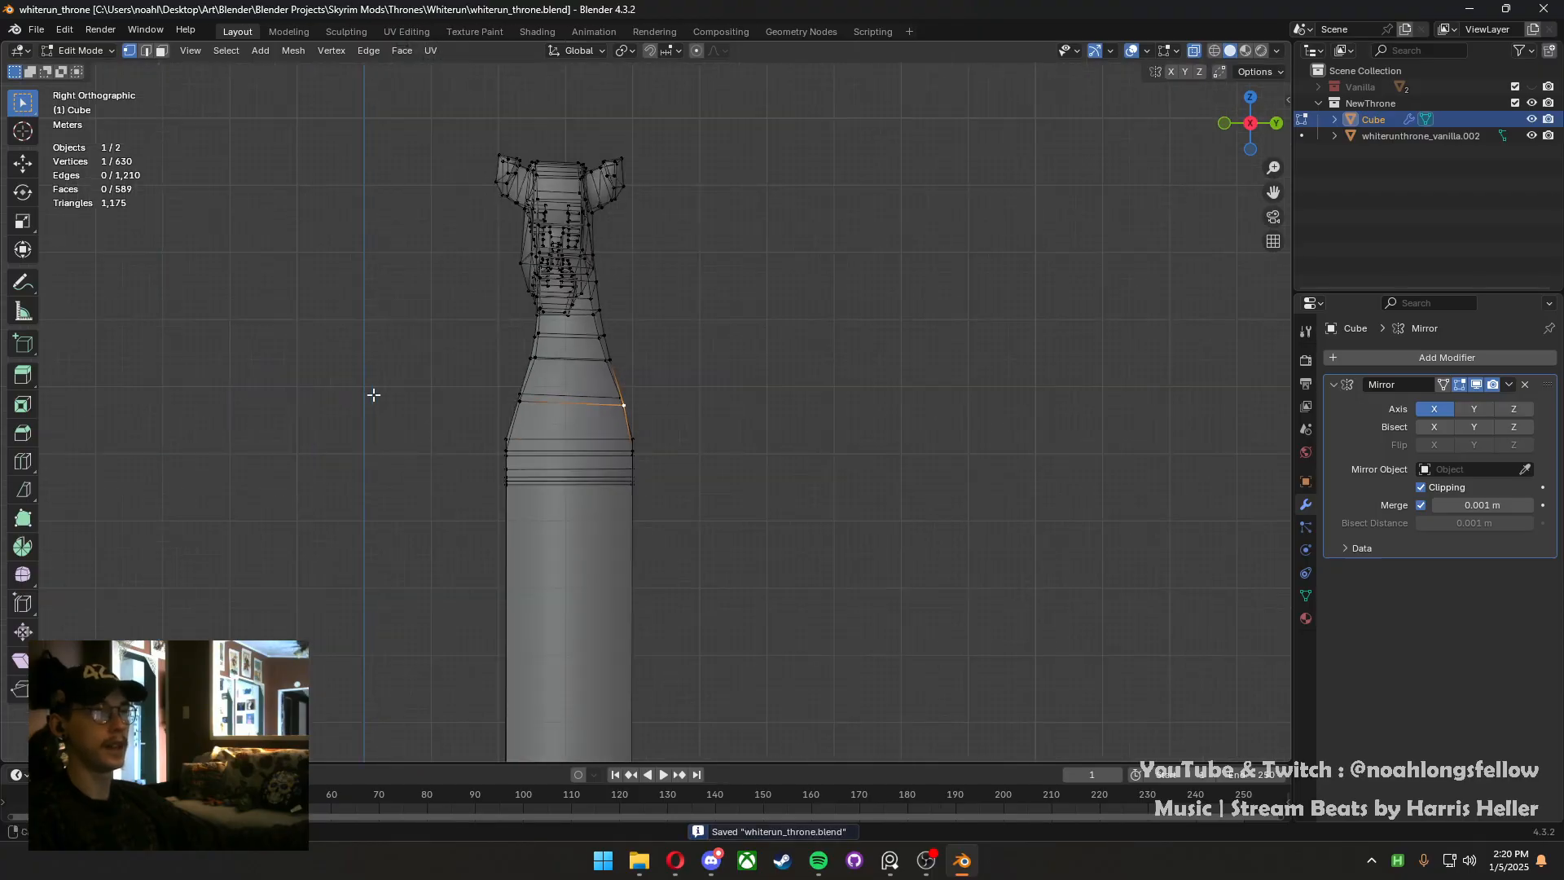
pyautogui.moveTo(373, 395); pyautogui.dragTo(636, 310, button='middle')
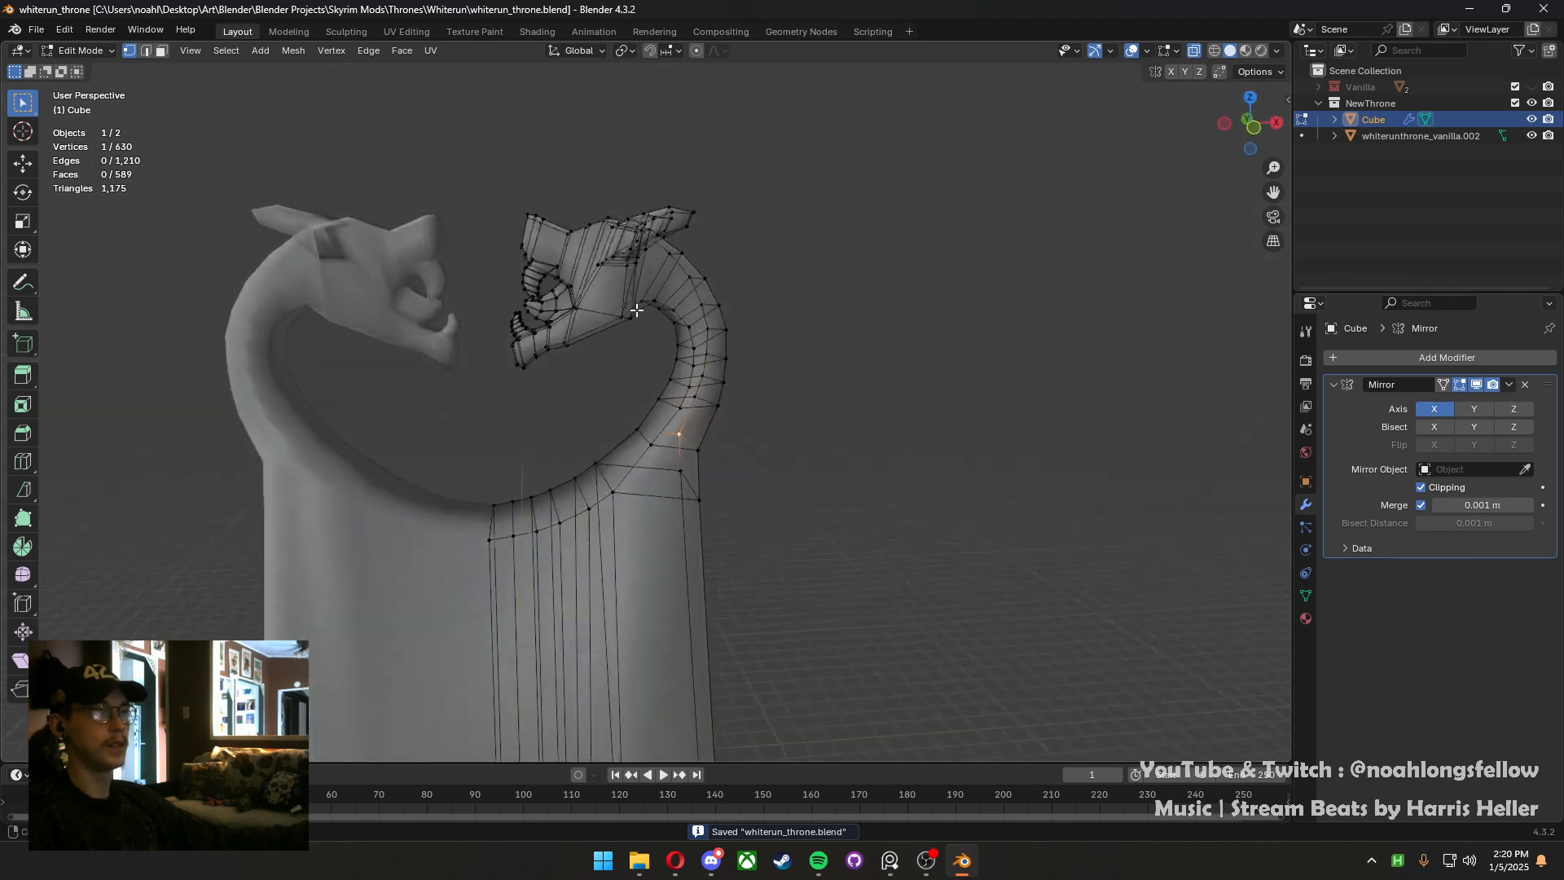
pyautogui.press('`')
pyautogui.click(450, 305)
pyautogui.moveTo(499, 396); pyautogui.dragTo(649, 160)
pyautogui.moveTo(649, 160); pyautogui.dragTo(727, 222, button='middle')
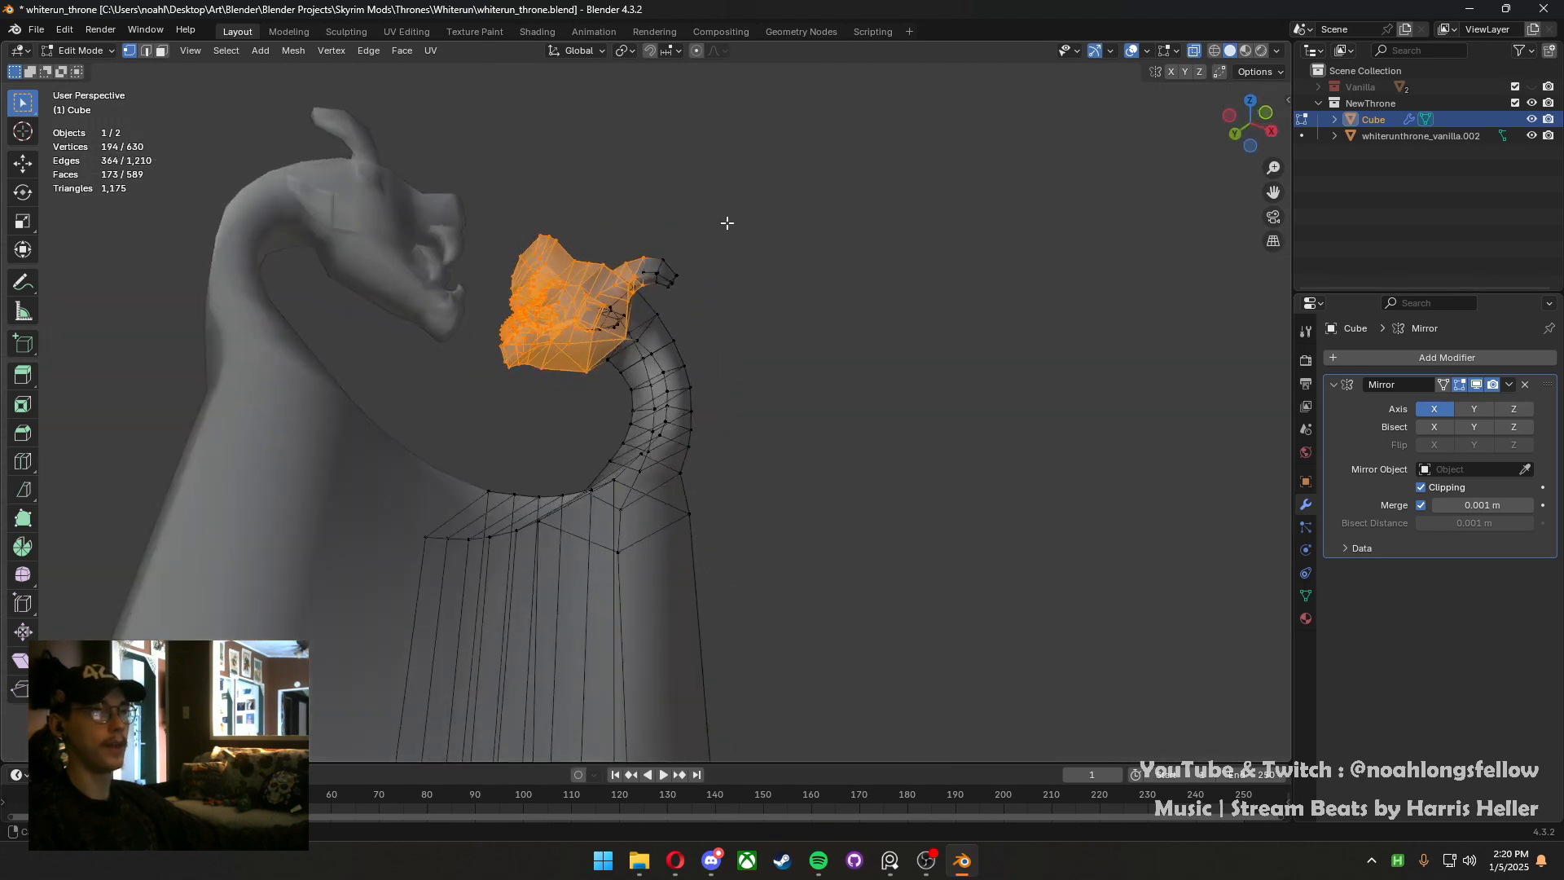
pyautogui.keyDown('shift'); pyautogui.moveTo(711, 307); pyautogui.dragTo(639, 244); pyautogui.keyUp('shift')
pyautogui.moveTo(638, 244); pyautogui.dragTo(801, 308, button='middle')
pyautogui.click(1194, 51)
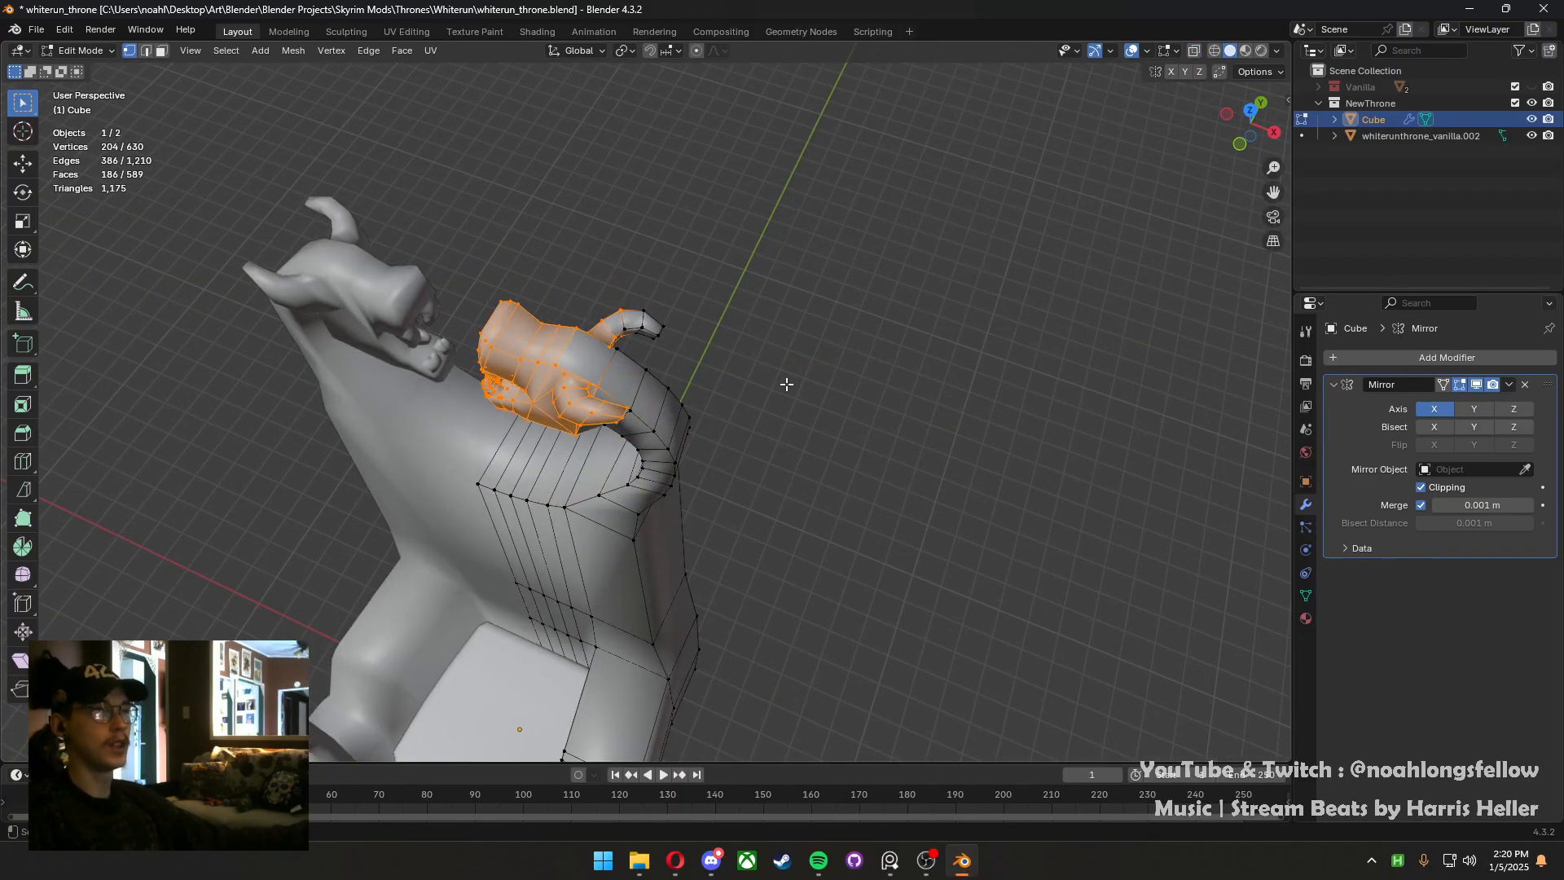
pyautogui.moveTo(618, 363)
pyautogui.mouseDown(button='middle')
pyautogui.moveTo(652, 391)
pyautogui.moveTo(604, 347)
pyautogui.mouseUp(button='middle')
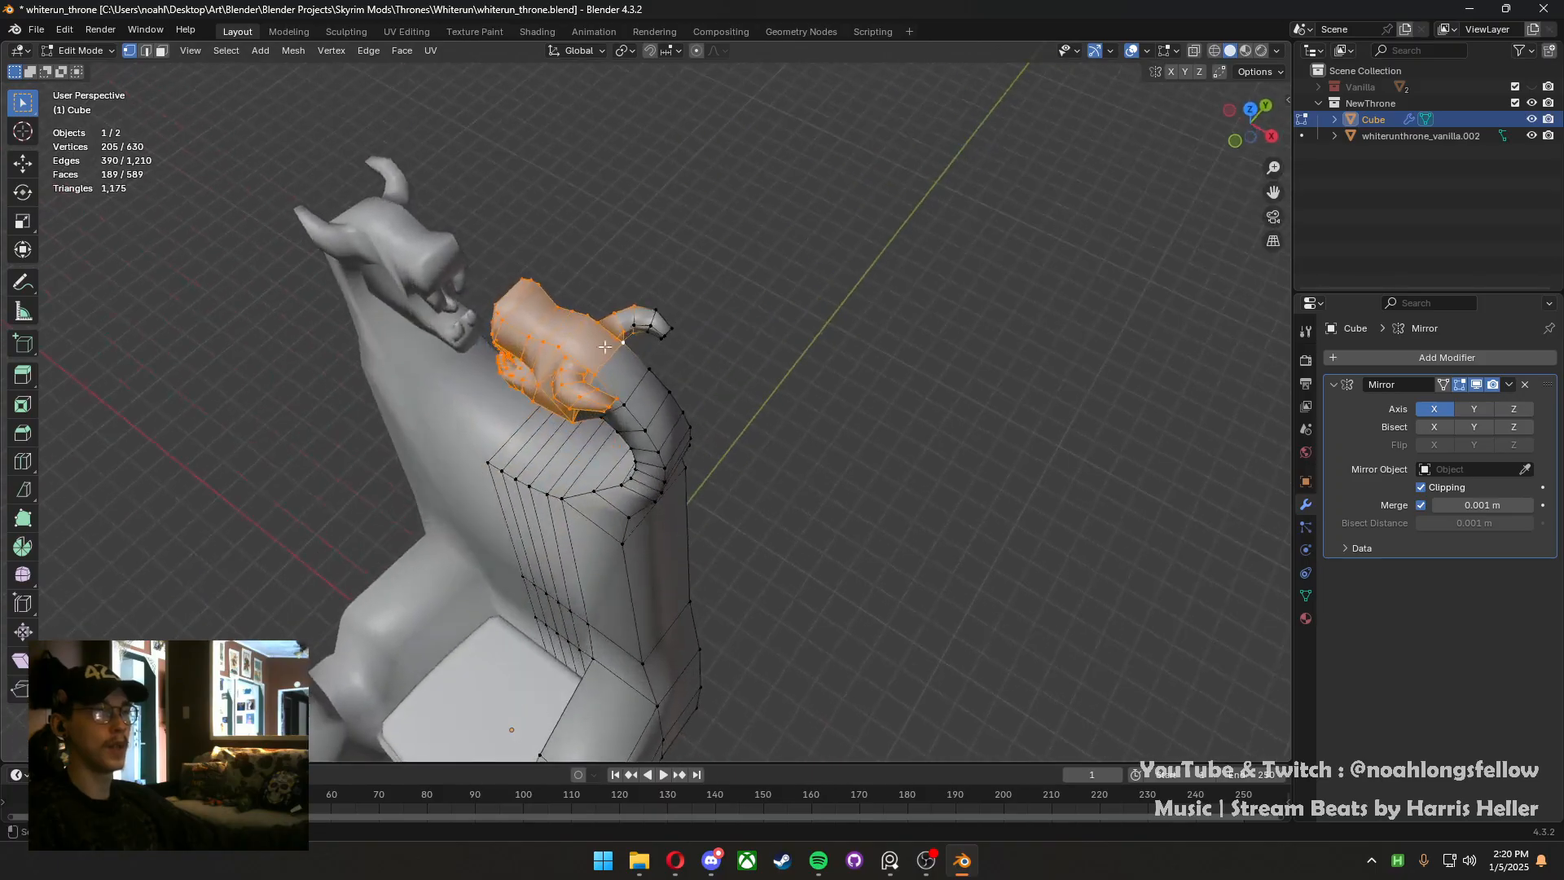
pyautogui.keyDown('shift'); pyautogui.moveTo(626, 281); pyautogui.dragTo(626, 281); pyautogui.keyUp('shift')
pyautogui.hotkey('alt', 'z')
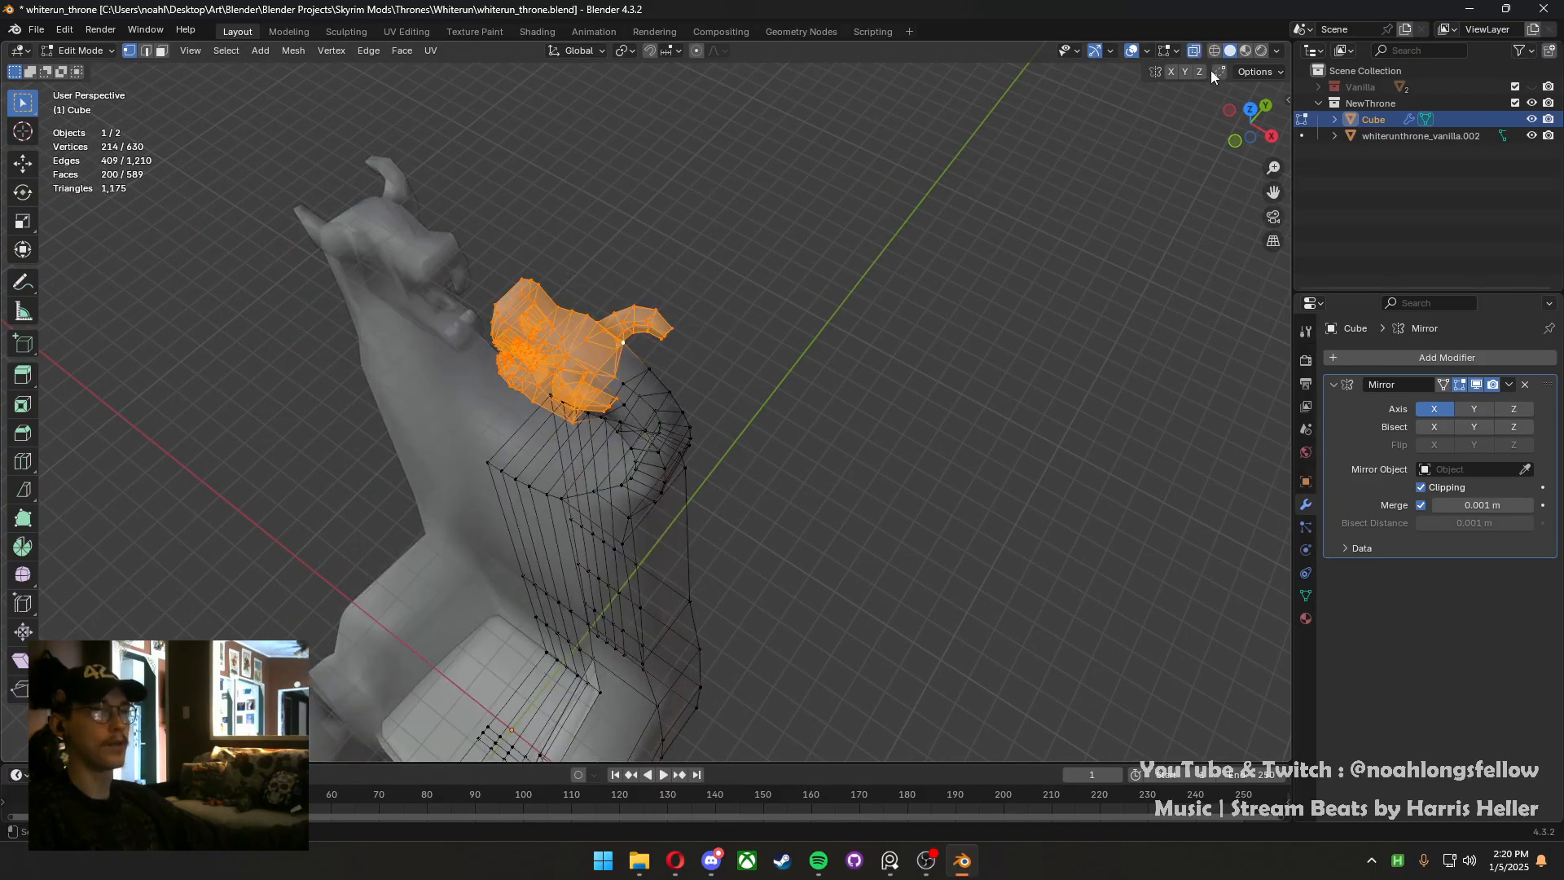
pyautogui.click(1194, 51)
pyautogui.moveTo(741, 371); pyautogui.dragTo(773, 392, button='middle')
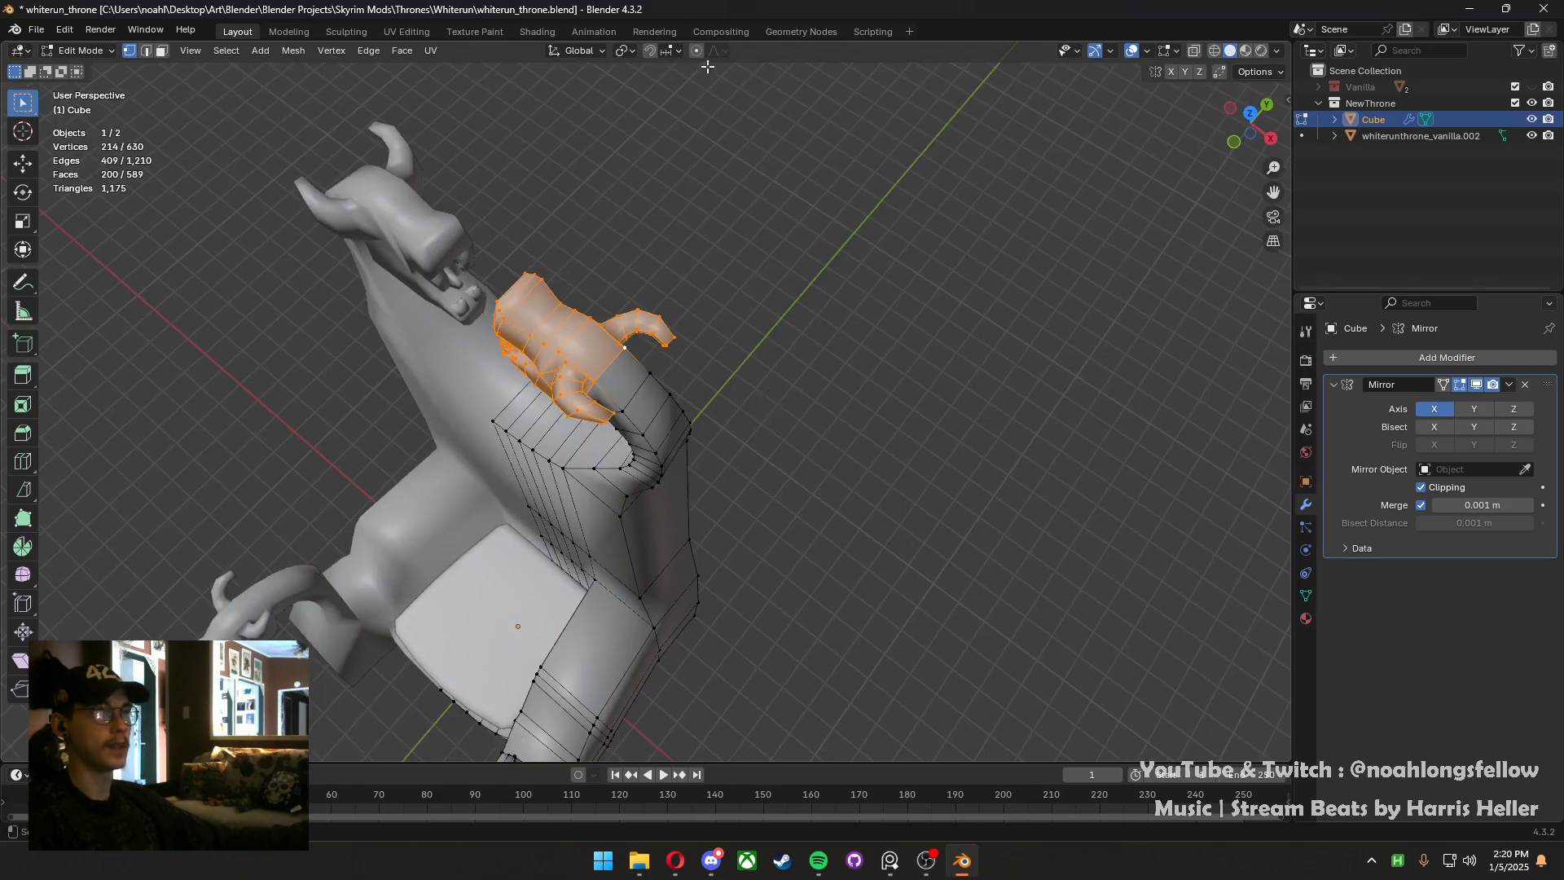
# Rotate the dragon head about 32 degrees around the Z axis with smooth proportional editing at a size of about 27
pyautogui.press('r')
pyautogui.press('z')
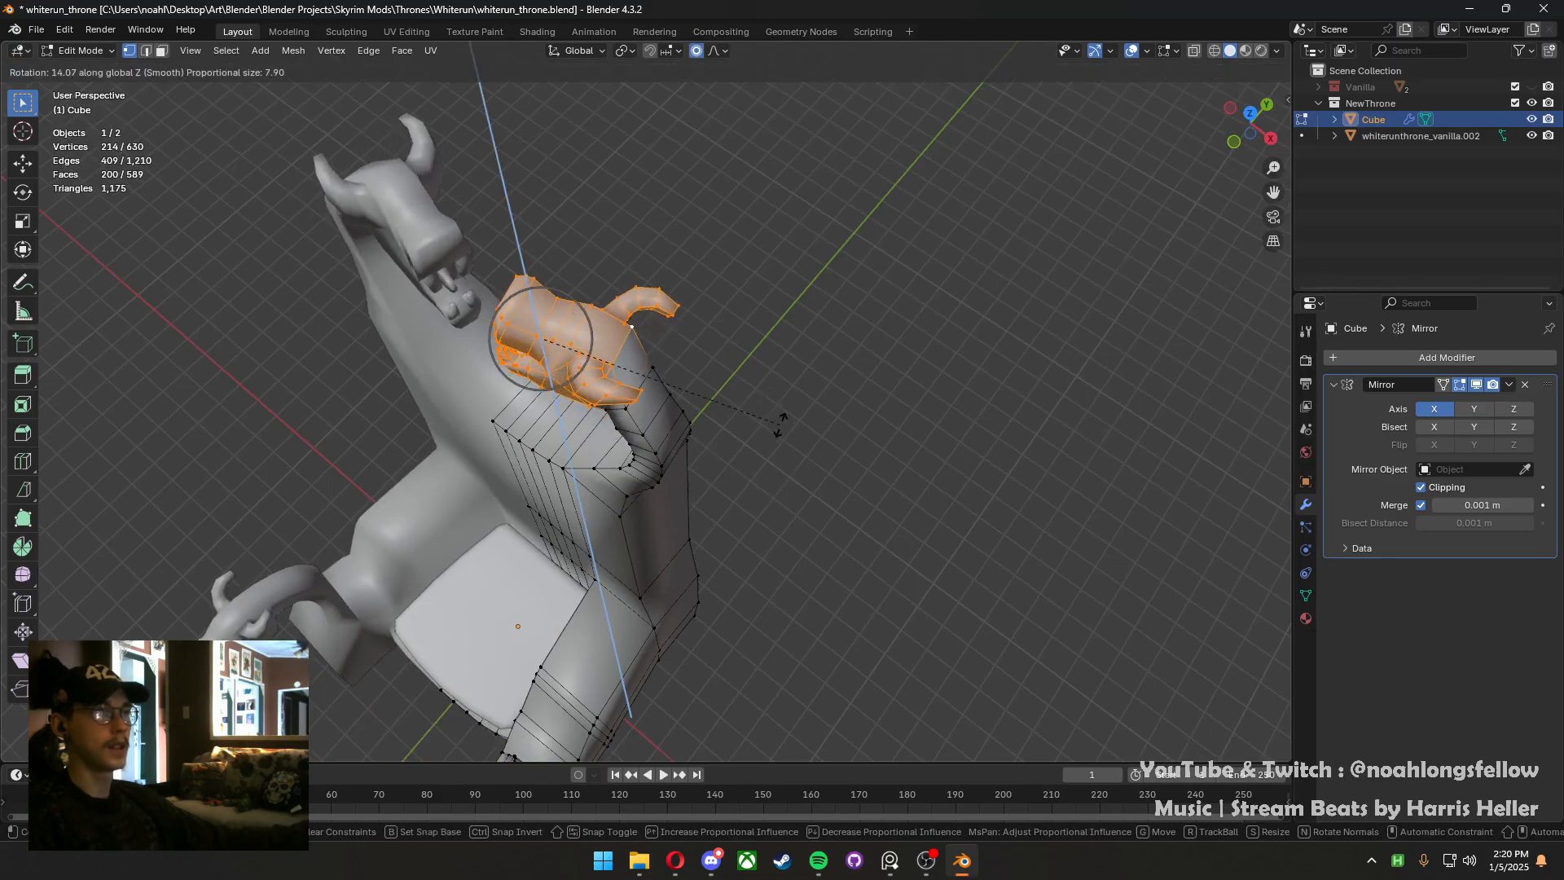
pyautogui.scroll(-5, 769, 407)
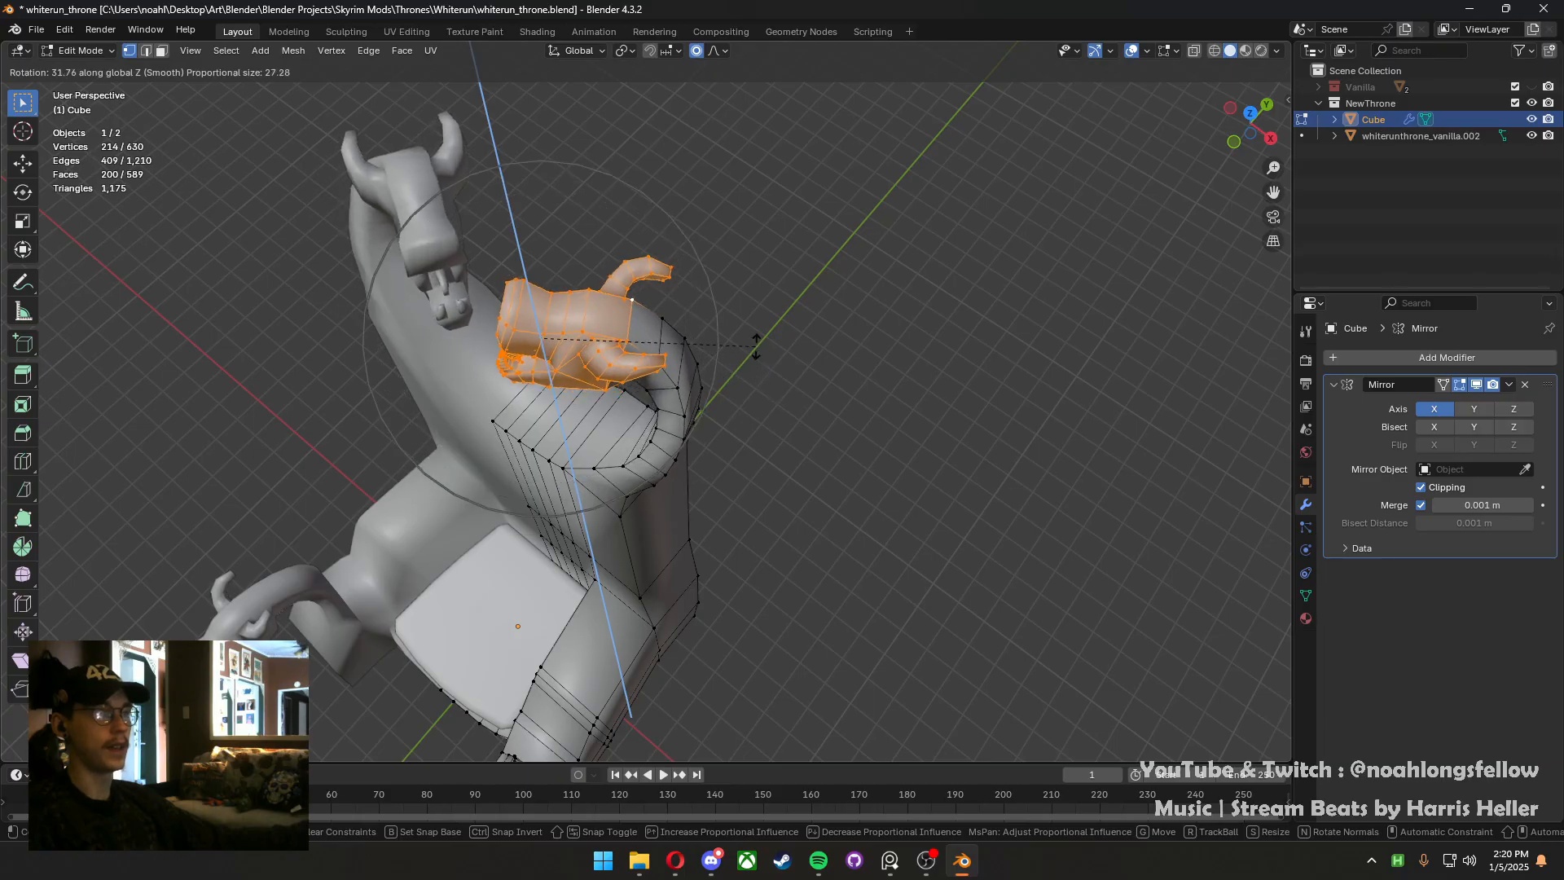
pyautogui.click(751, 340)
# Scale a middle edge loop of the backrest dragon's neck by about 1.23 with smooth proportional editing at a size of about 20, and save
pyautogui.moveTo(751, 340); pyautogui.dragTo(883, 255, button='middle')
pyautogui.scroll(-3, 872, 277)
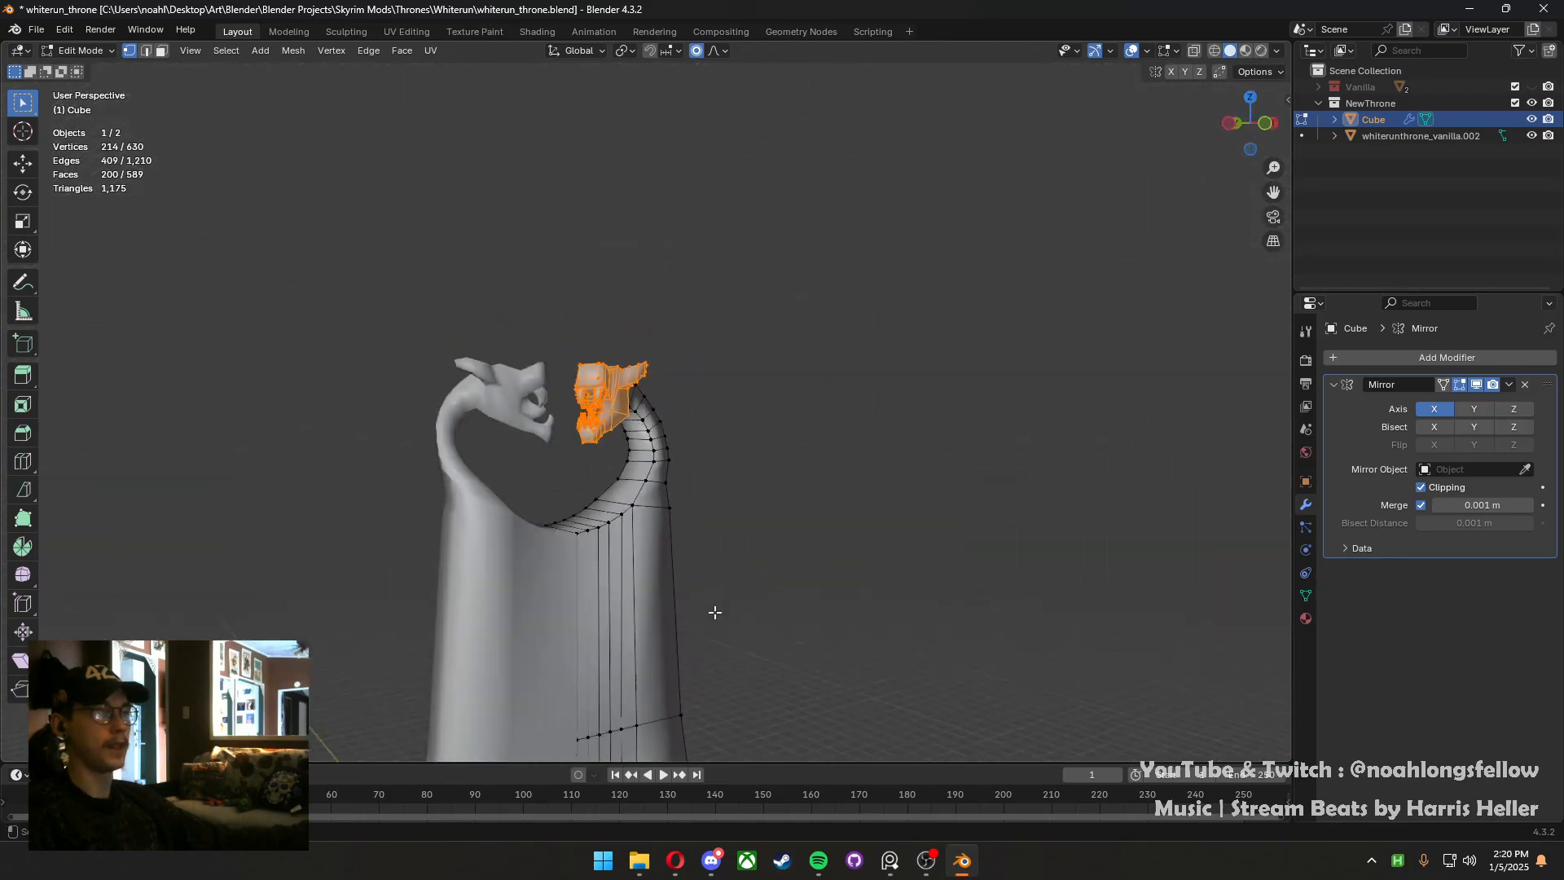
pyautogui.scroll(-3, 619, 588)
pyautogui.moveTo(712, 615); pyautogui.dragTo(570, 456, button='middle')
pyautogui.scroll(3, 624, 465)
pyautogui.keyDown('shift'); pyautogui.moveTo(583, 314); pyautogui.dragTo(585, 408, button='middle'); pyautogui.keyUp('shift')
pyautogui.scroll(1, 585, 409)
pyautogui.moveTo(585, 409); pyautogui.dragTo(668, 359, button='middle')
pyautogui.press('2')
pyautogui.keyDown('alt'); pyautogui.click(561, 357); pyautogui.keyUp('alt')
pyautogui.press('s')
pyautogui.scroll(3, 678, 360)
pyautogui.scroll(-2, 678, 360)
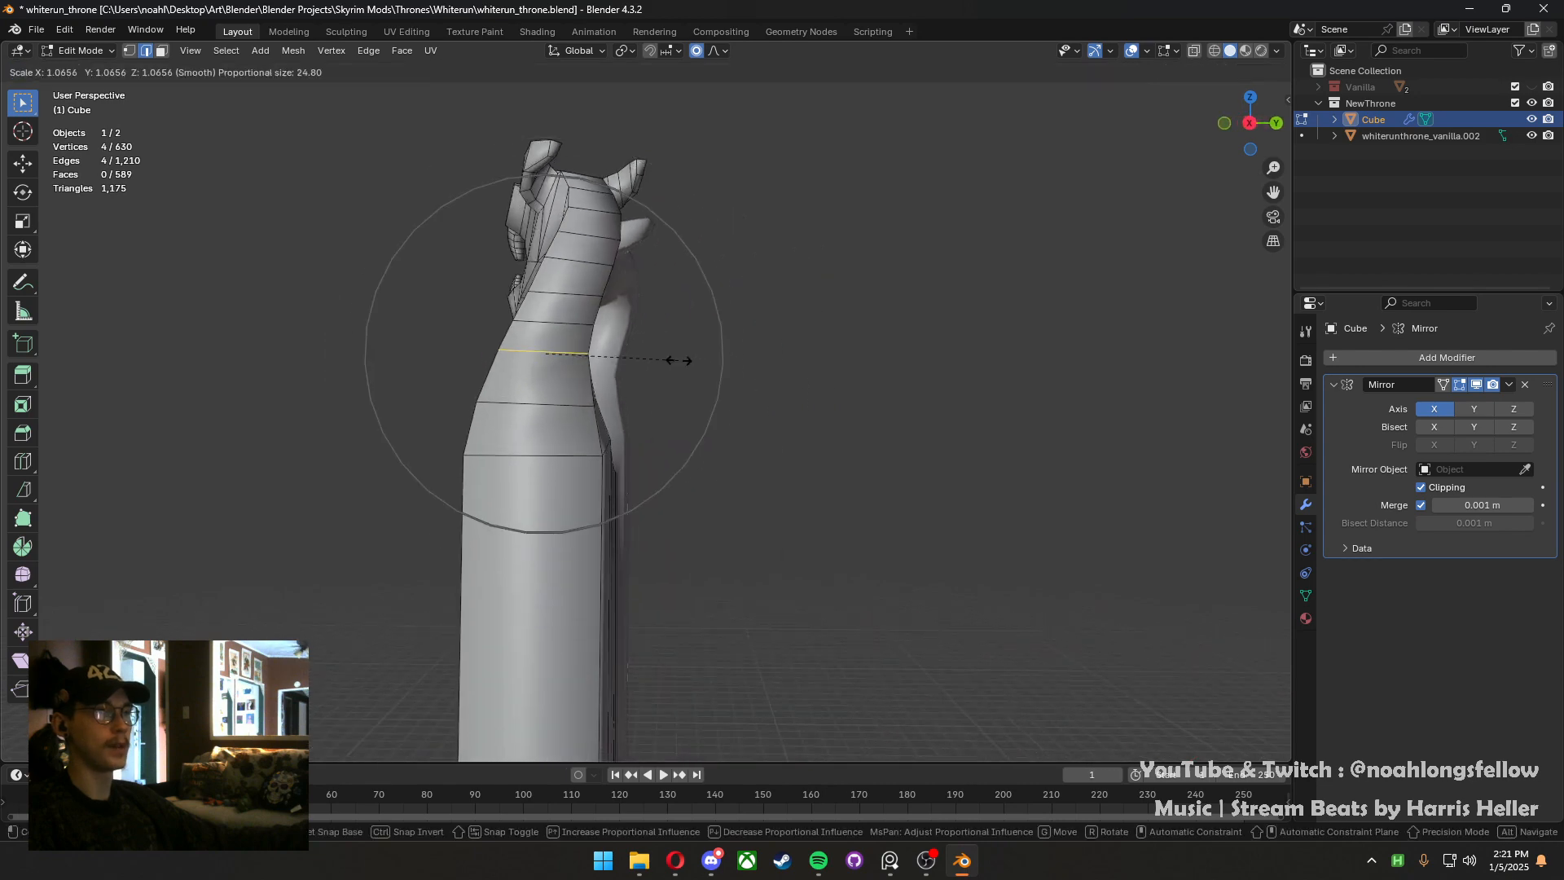
pyautogui.scroll(2, 678, 360)
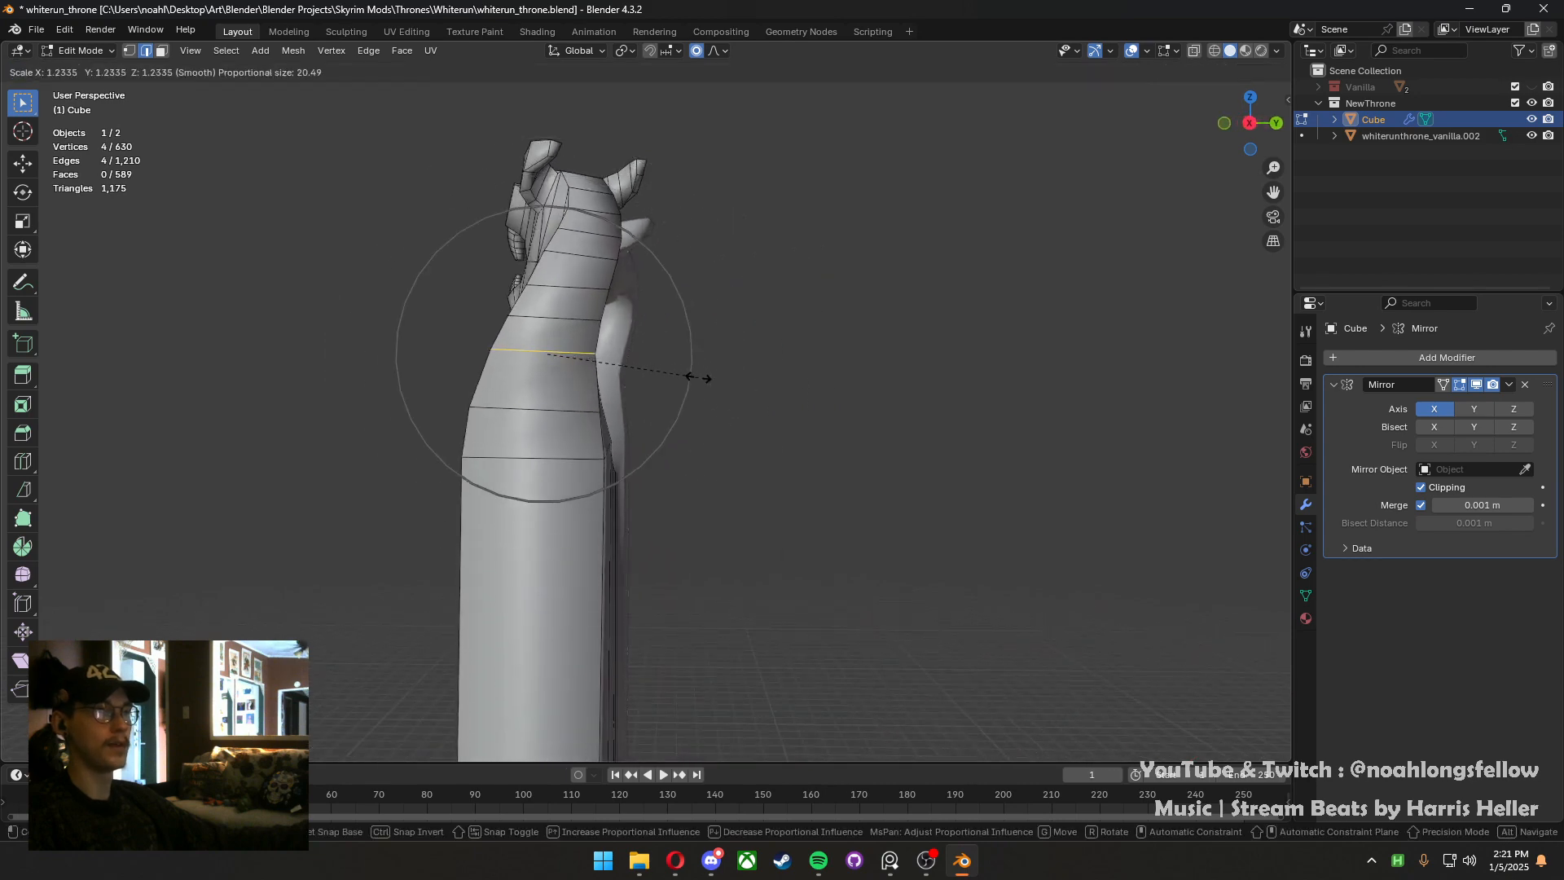
pyautogui.click(695, 379)
pyautogui.moveTo(695, 379); pyautogui.dragTo(794, 372, button='middle')
pyautogui.hotkey('ctrl', 's')
# Check the backrest silhouette in Object Mode, scale the selected neck edge loop once more with proportional editing, and save the file
pyautogui.press('Tab')
pyautogui.scroll(-2, 731, 432)
pyautogui.moveTo(731, 432); pyautogui.dragTo(597, 405, button='middle')
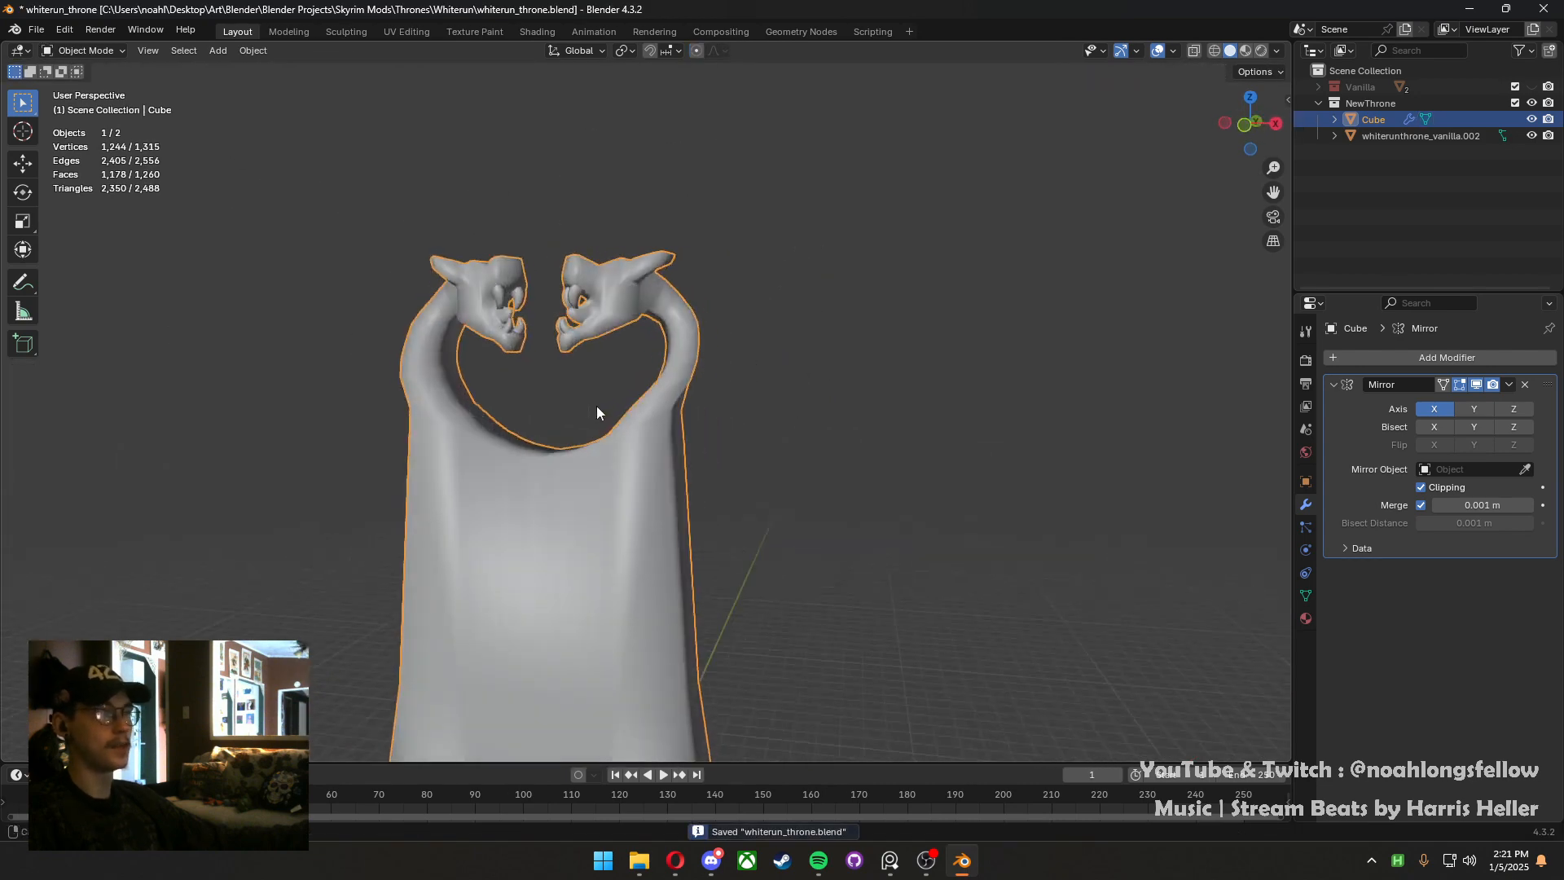
pyautogui.press('Tab')
pyautogui.scroll(2, 690, 356)
pyautogui.moveTo(710, 282); pyautogui.dragTo(820, 318, button='middle')
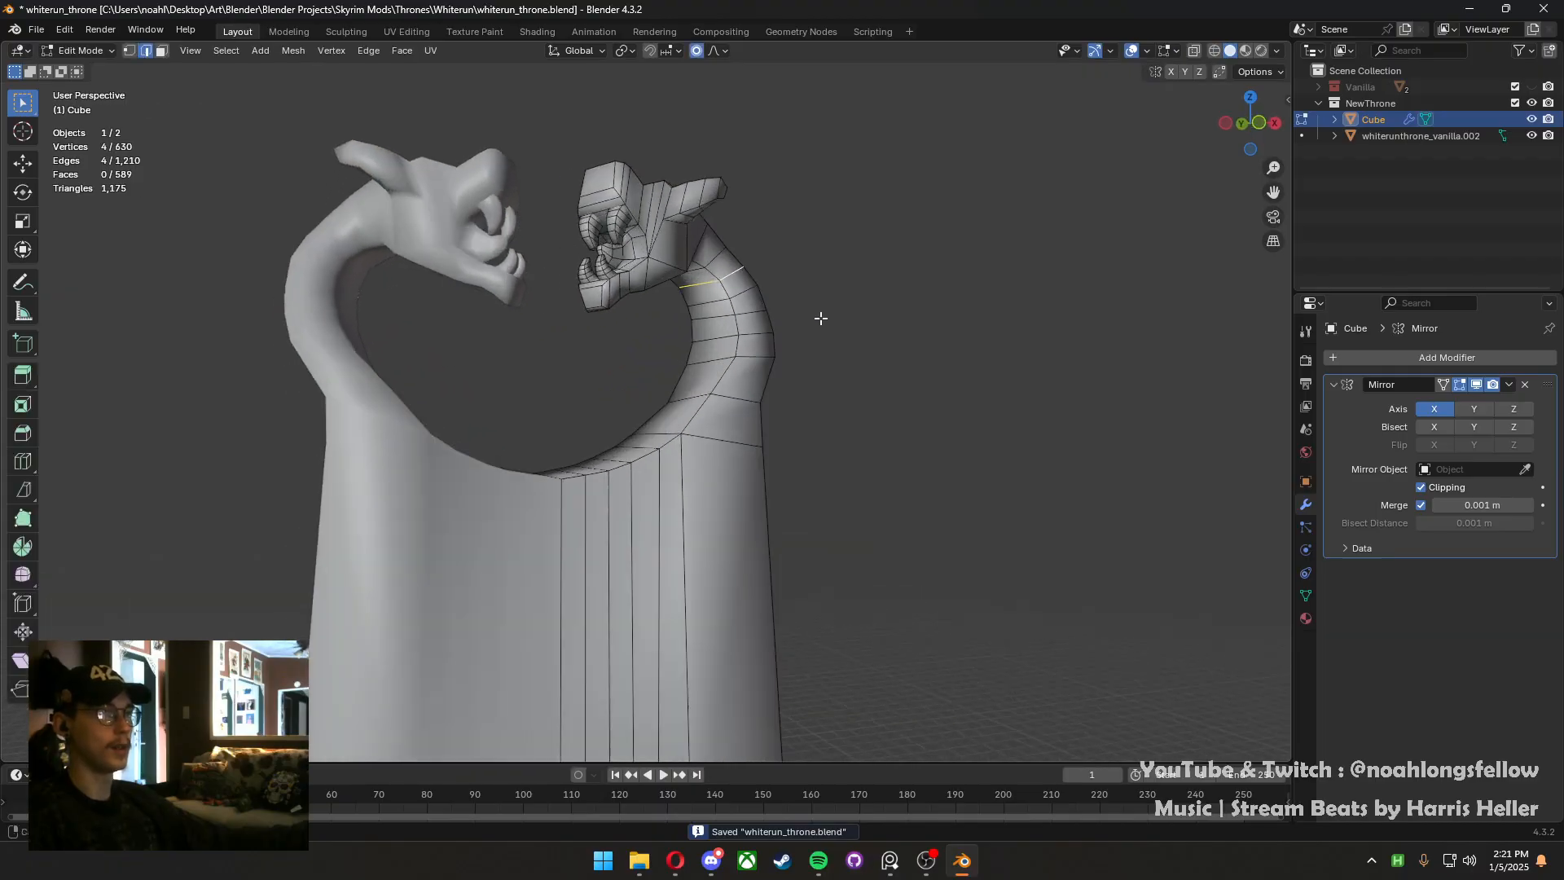
pyautogui.press('s')
pyautogui.click(821, 317)
pyautogui.hotkey('ctrl', 's')
# In the right side view with X-ray on, scale the armrest dragon's head by about 1.13 with smooth proportional editing at size 43.93
pyautogui.scroll(-4, 644, 351)
pyautogui.press('Tab')
pyautogui.moveTo(794, 453); pyautogui.dragTo(696, 545, button='middle')
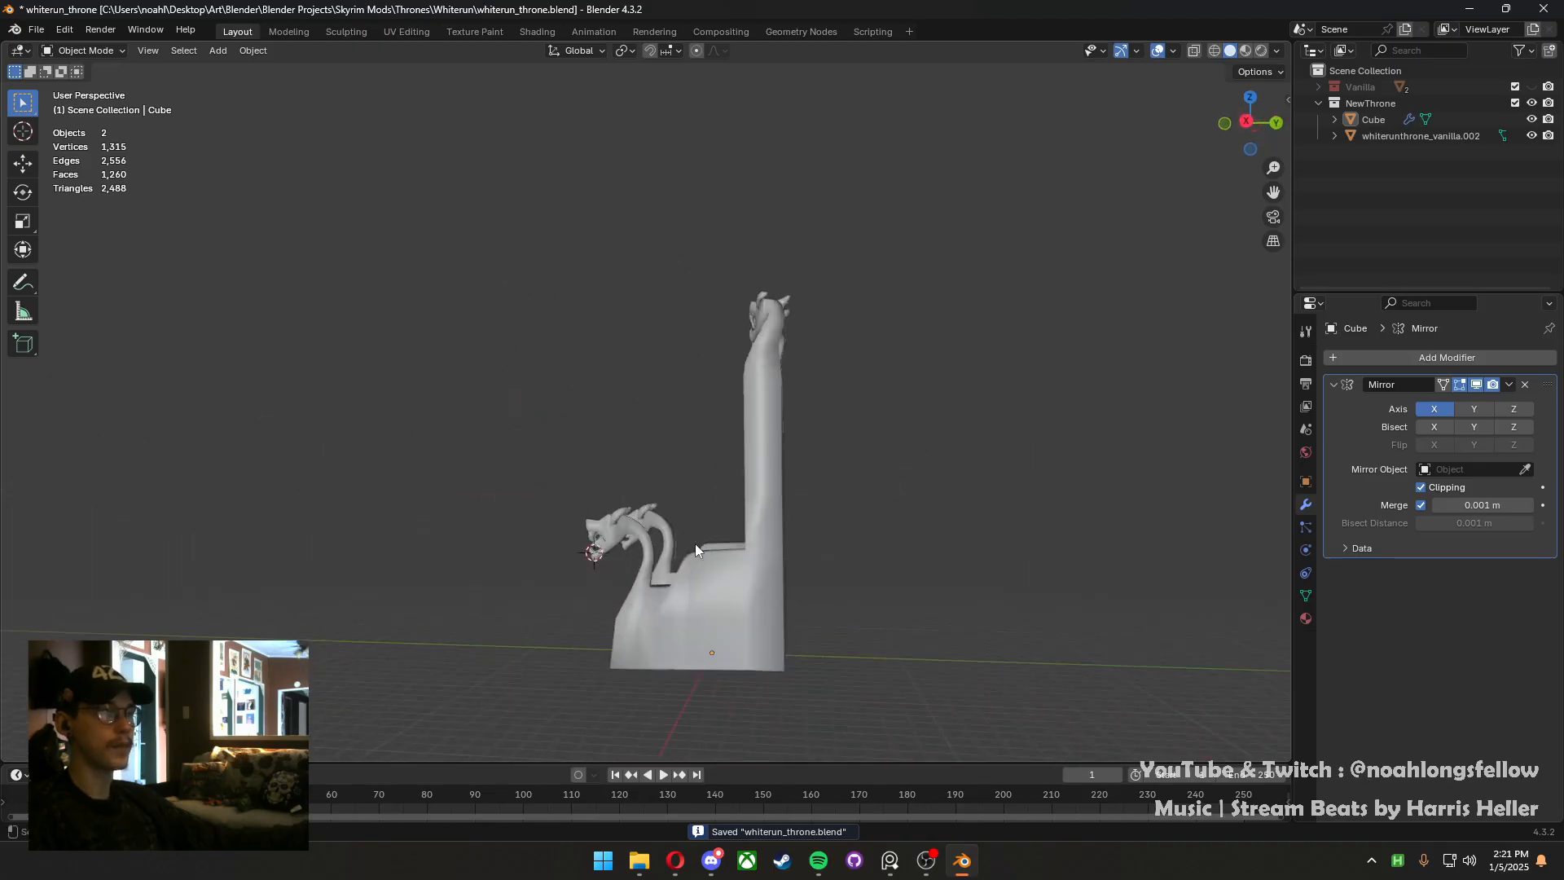
pyautogui.scroll(5, 661, 368)
pyautogui.press('Tab')
pyautogui.keyDown('shift'); pyautogui.moveTo(613, 486); pyautogui.dragTo(718, 449, button='middle'); pyautogui.keyUp('shift')
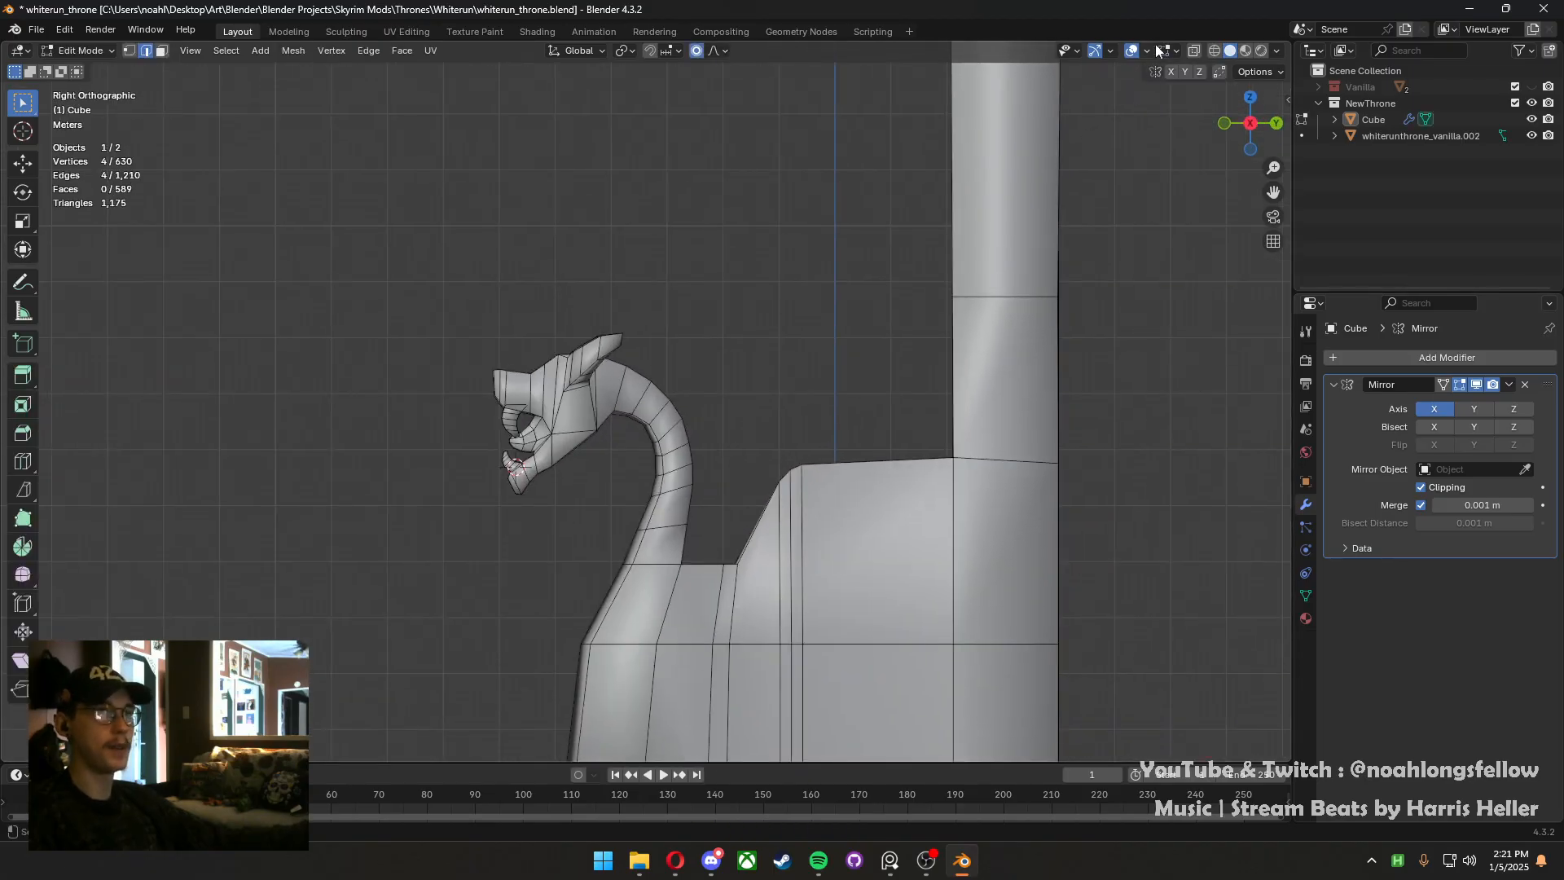
pyautogui.click(1195, 50)
pyautogui.moveTo(433, 517); pyautogui.dragTo(633, 276)
pyautogui.press('s')
pyautogui.scroll(-8, 802, 465)
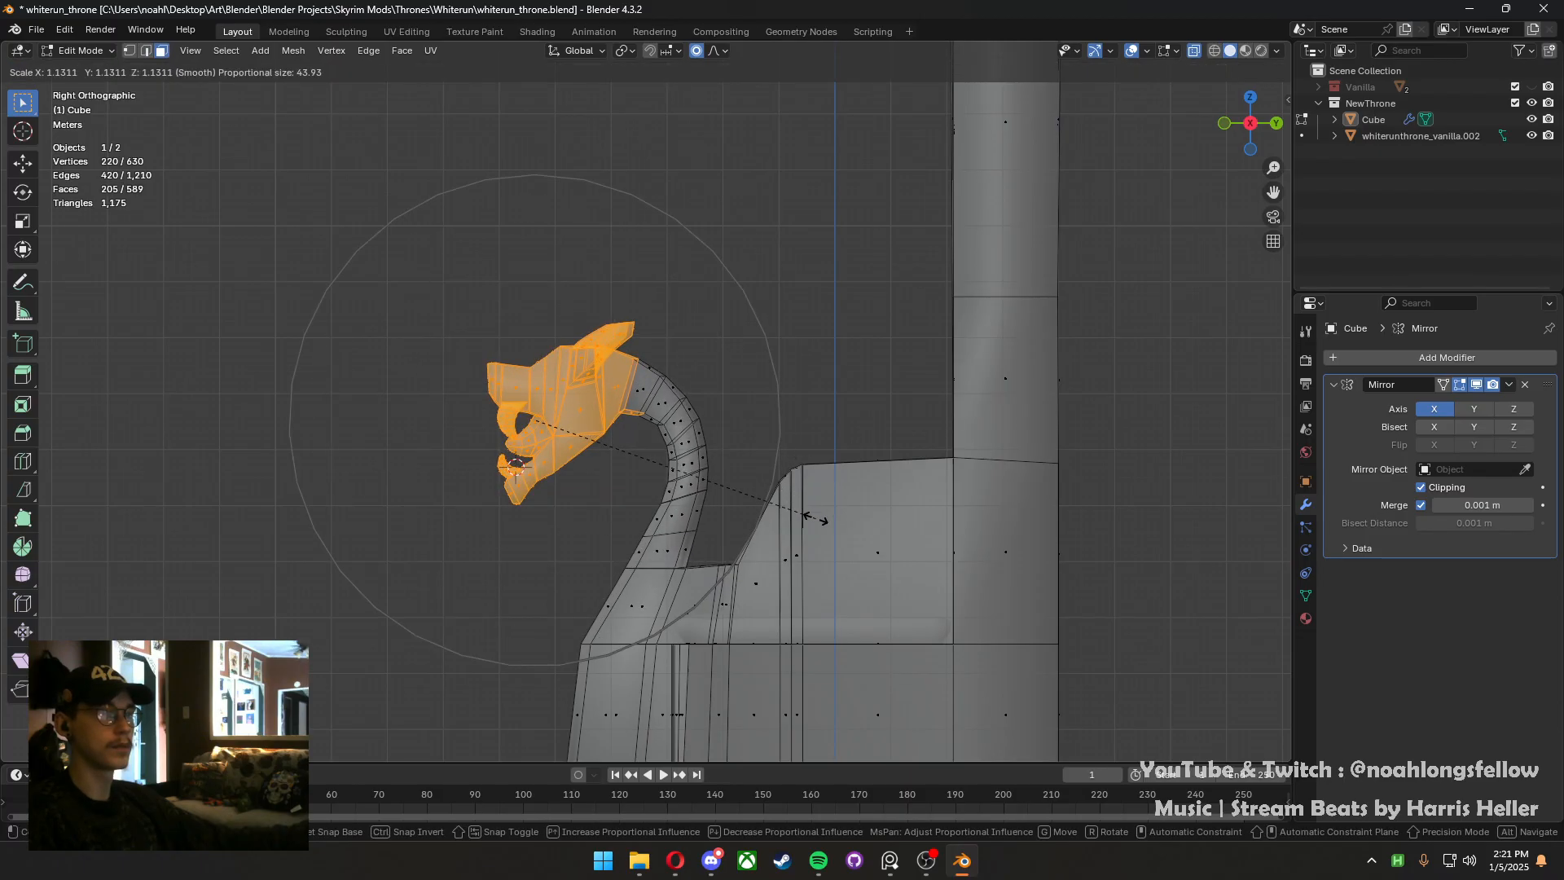
pyautogui.click(804, 516)
# Turn X-ray off, select the throne in Object Mode and reopen it in Edit Mode facing the top of the backrest
pyautogui.press('Tab')
pyautogui.moveTo(805, 516); pyautogui.dragTo(730, 319, button='middle')
pyautogui.click(1192, 54)
pyautogui.scroll(-3, 727, 481)
pyautogui.scroll(3, 652, 339)
pyautogui.click(652, 338)
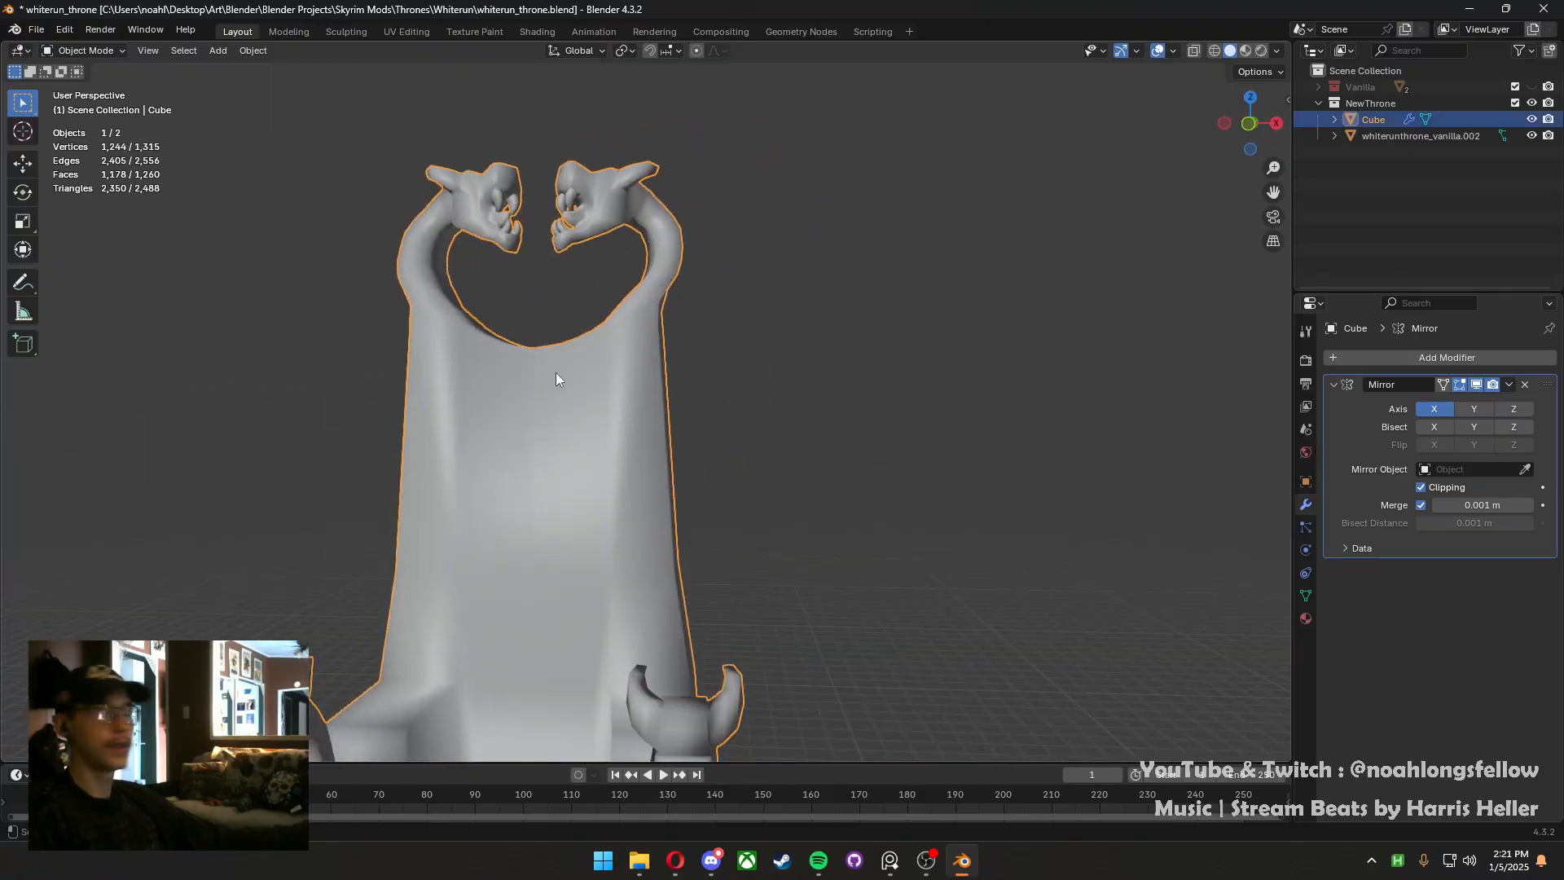
pyautogui.moveTo(517, 329); pyautogui.dragTo(553, 472, button='middle')
pyautogui.press('Tab')
pyautogui.press('g')
pyautogui.press('z')
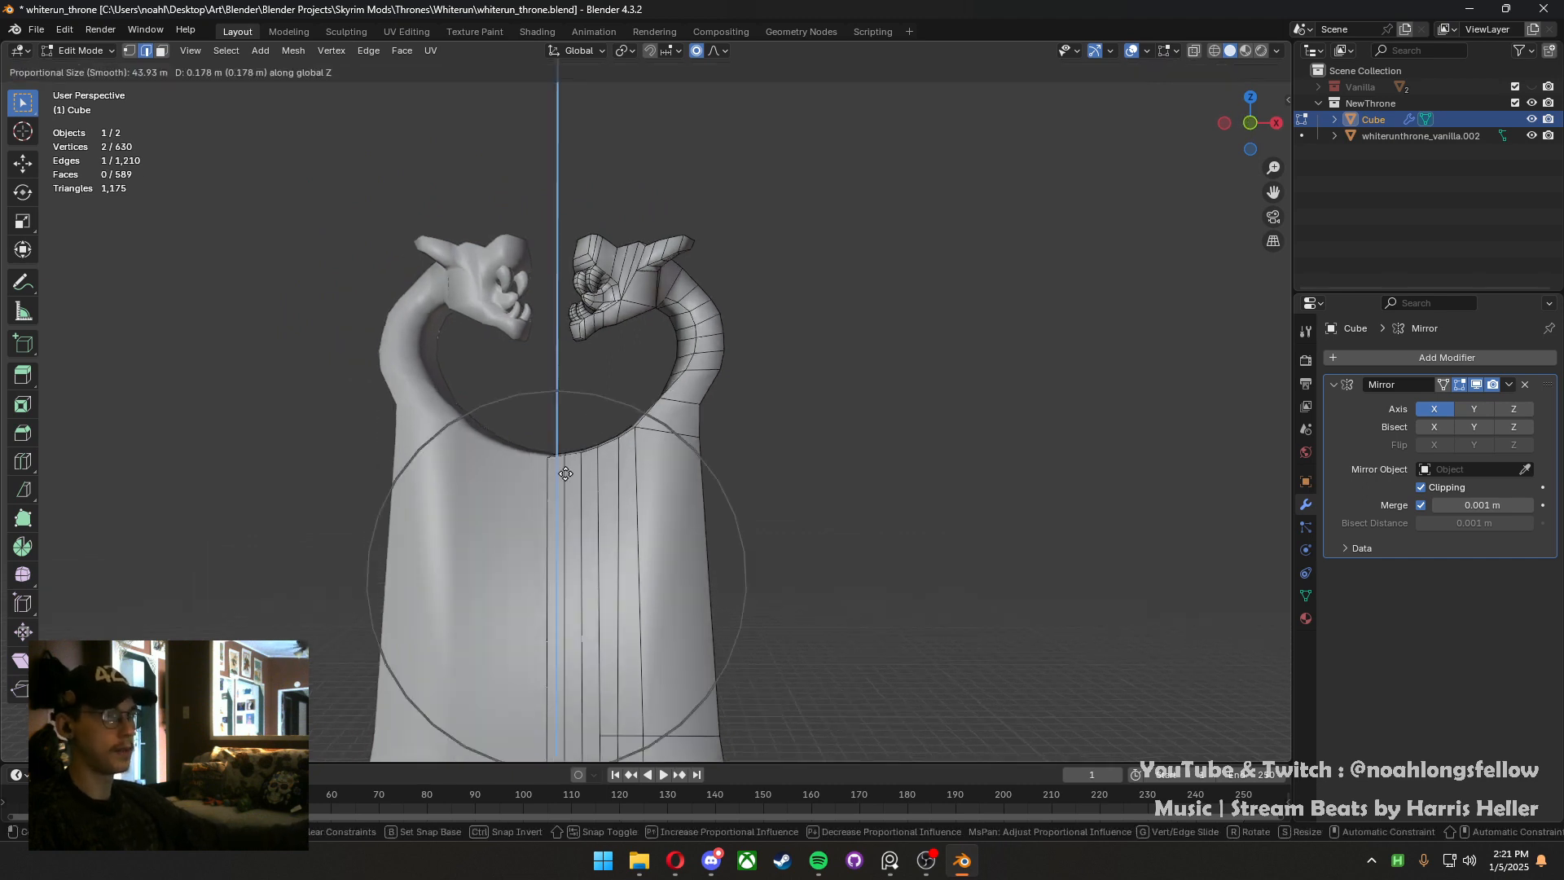
pyautogui.scroll(4, 565, 432)
pyautogui.rightClick(562, 429)
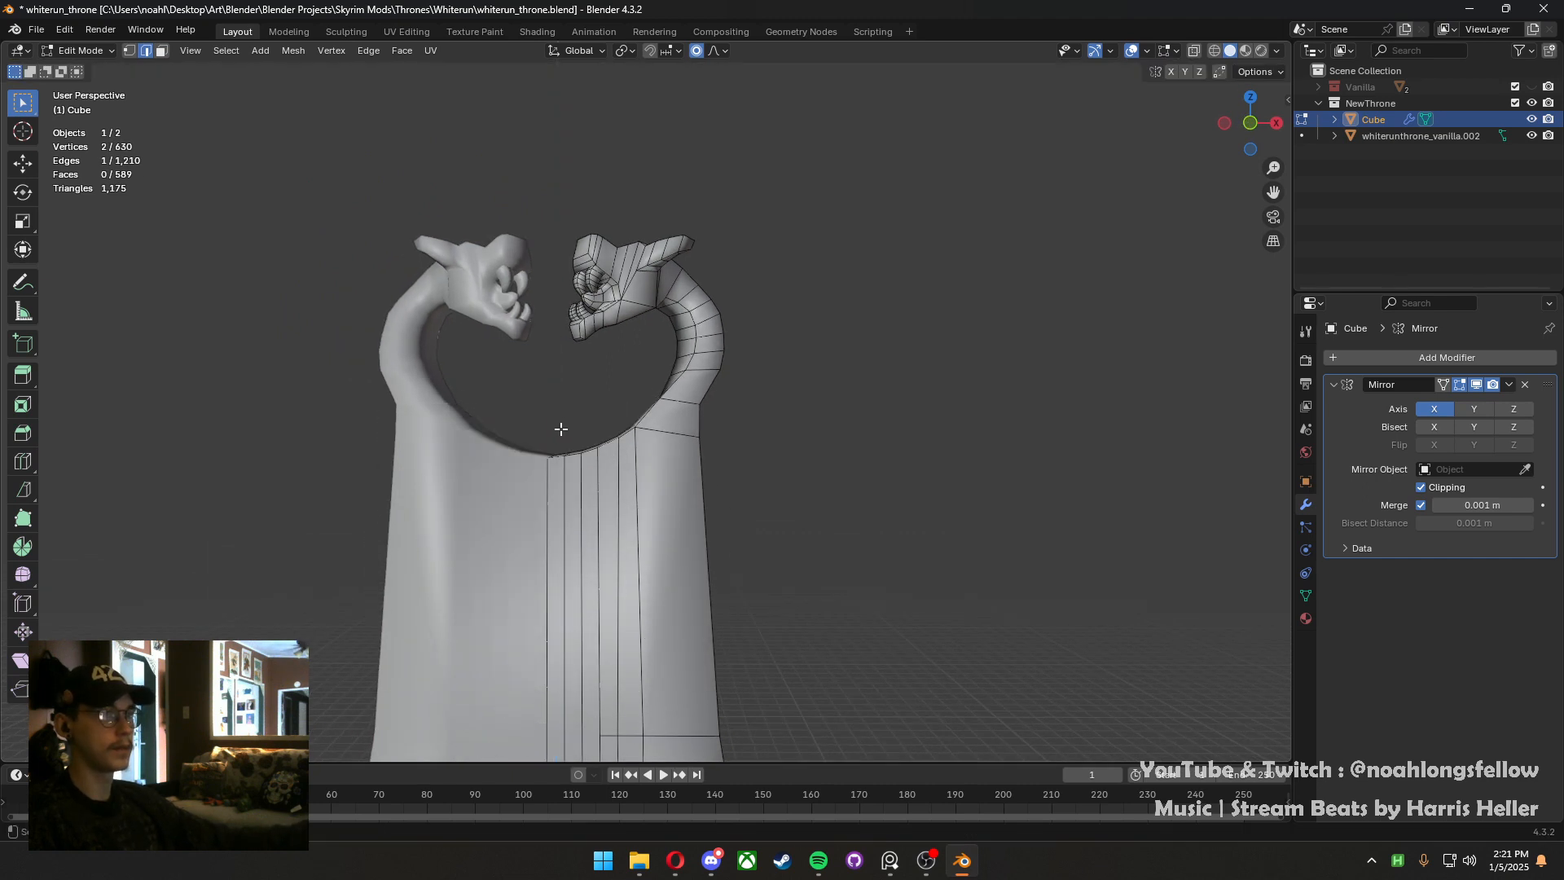
# Raise the backrest's top centre edge about 18.8 m along Z with smooth proportional editing at a size of about 18.6, and save
pyautogui.moveTo(554, 448); pyautogui.dragTo(555, 452, button='middle')
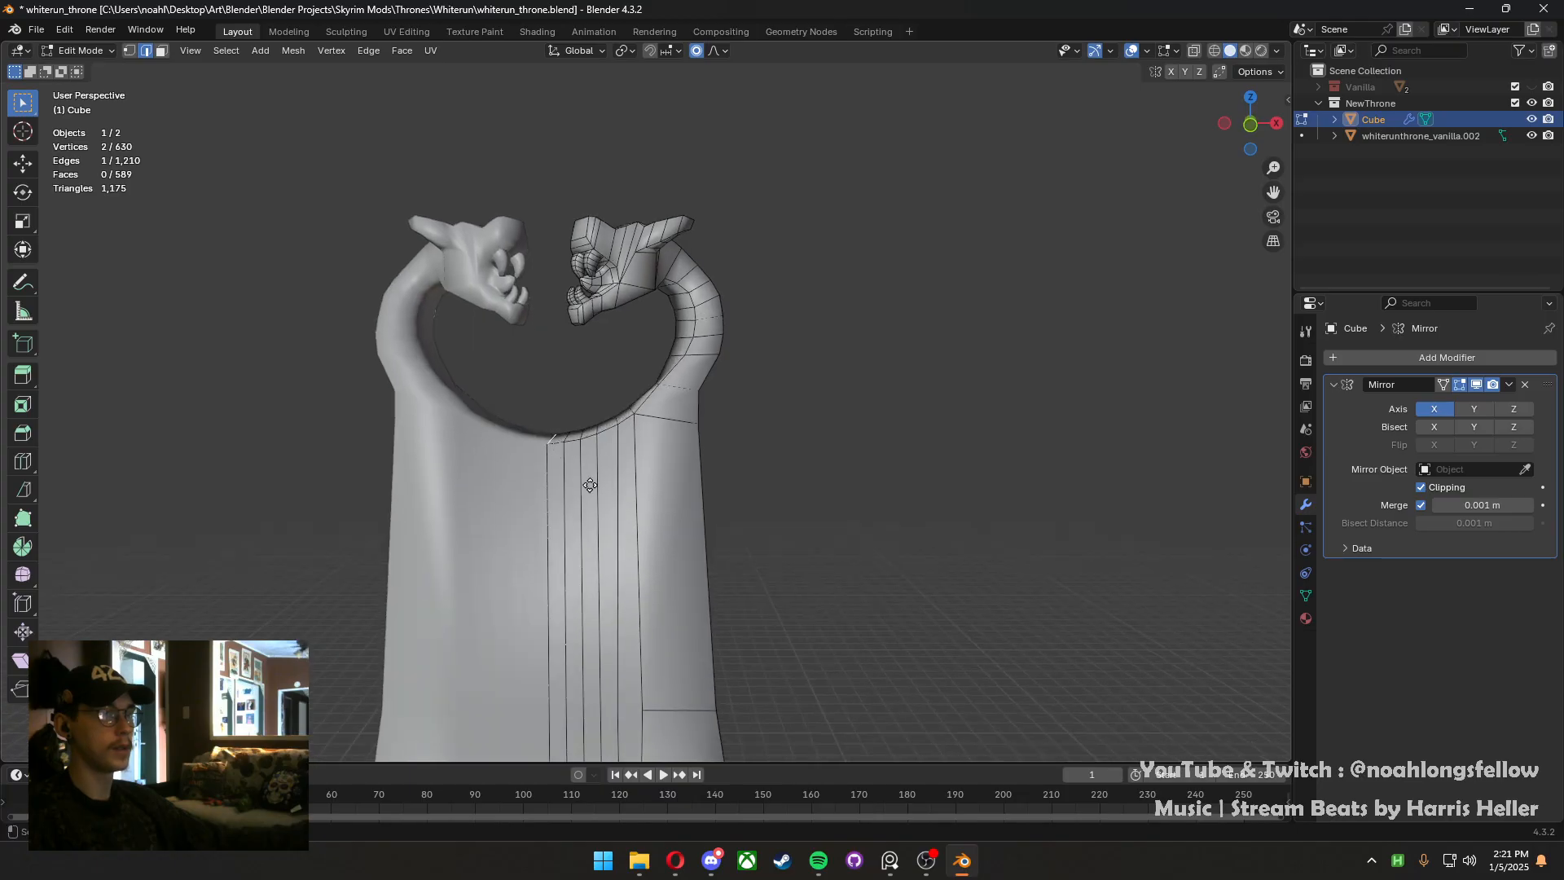
pyautogui.press('g')
pyautogui.press('z')
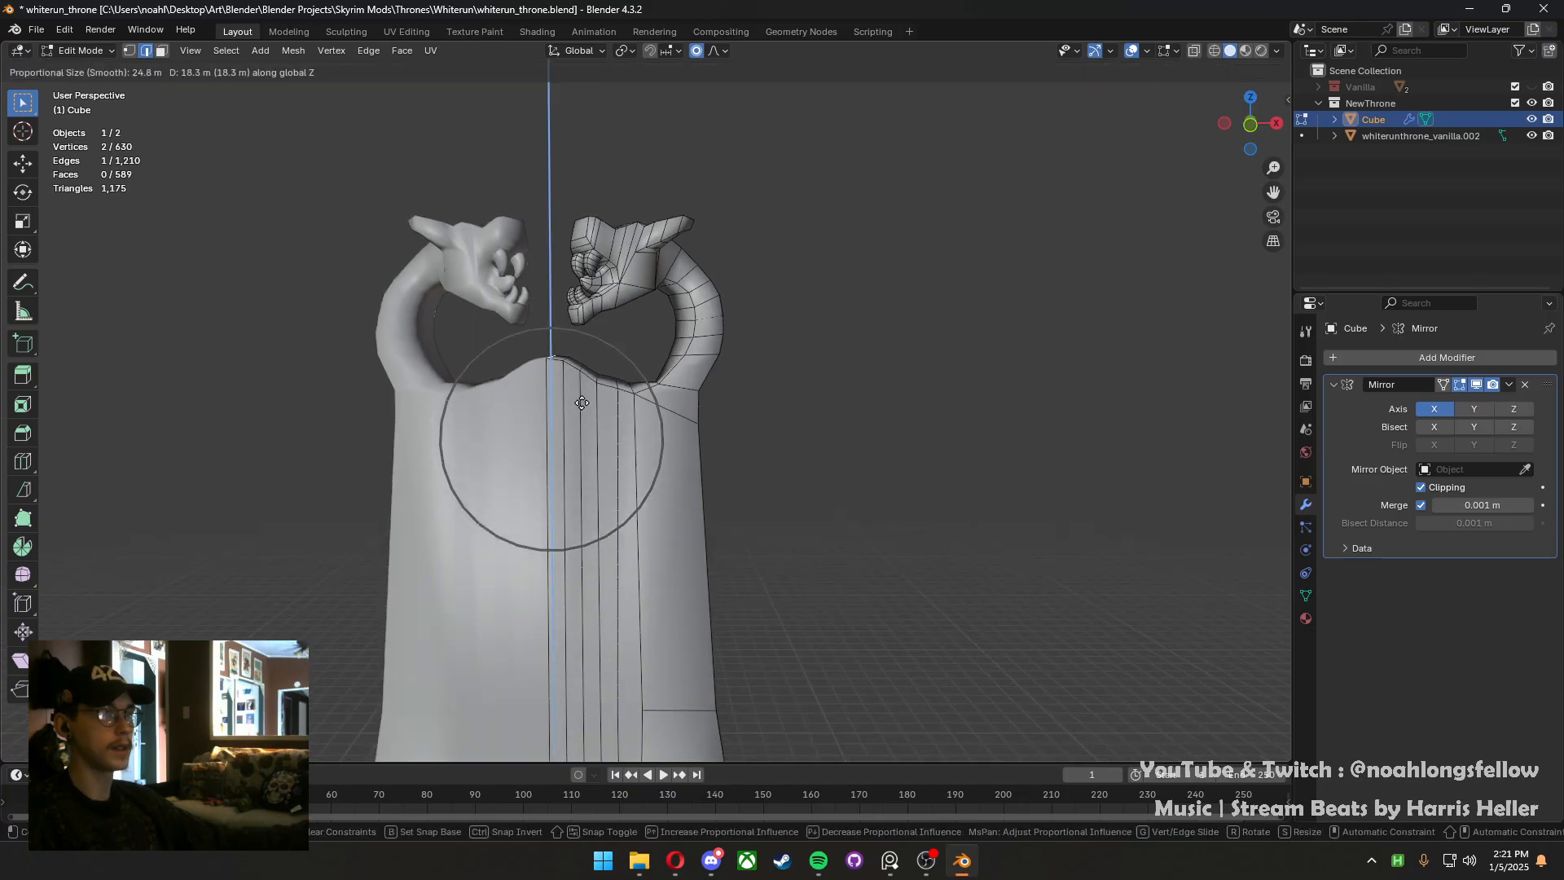
pyautogui.scroll(3, 582, 404)
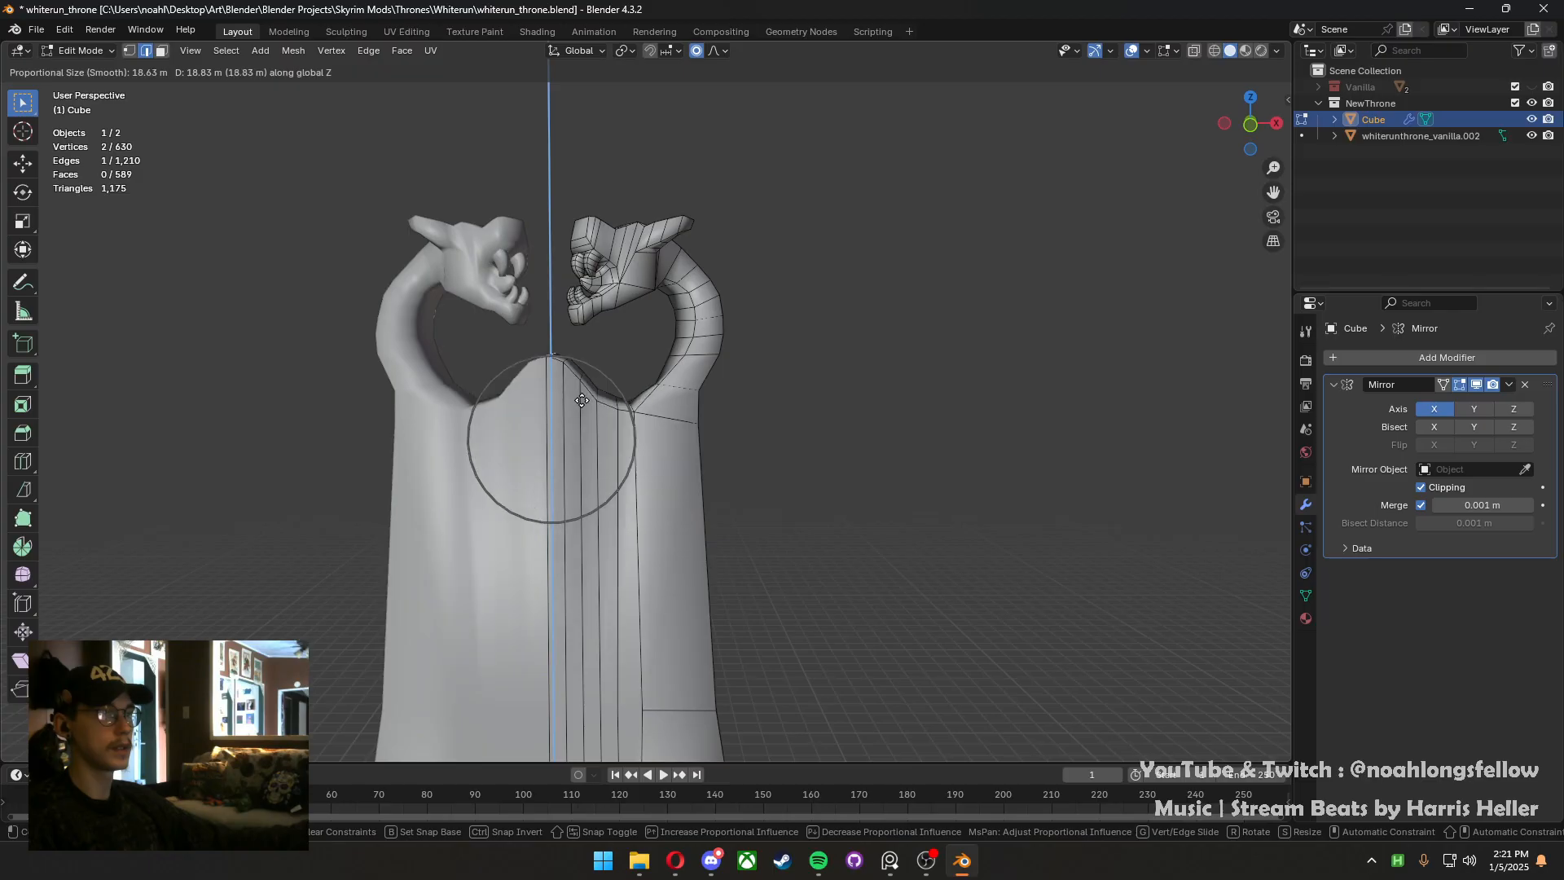
pyautogui.click(582, 400)
pyautogui.moveTo(581, 400); pyautogui.dragTo(650, 500, button='middle')
pyautogui.hotkey('ctrl', 's')
# Turn proportional editing off and raise a top cross edge on the slope of the backrest's central hump along Z
pyautogui.press('o')
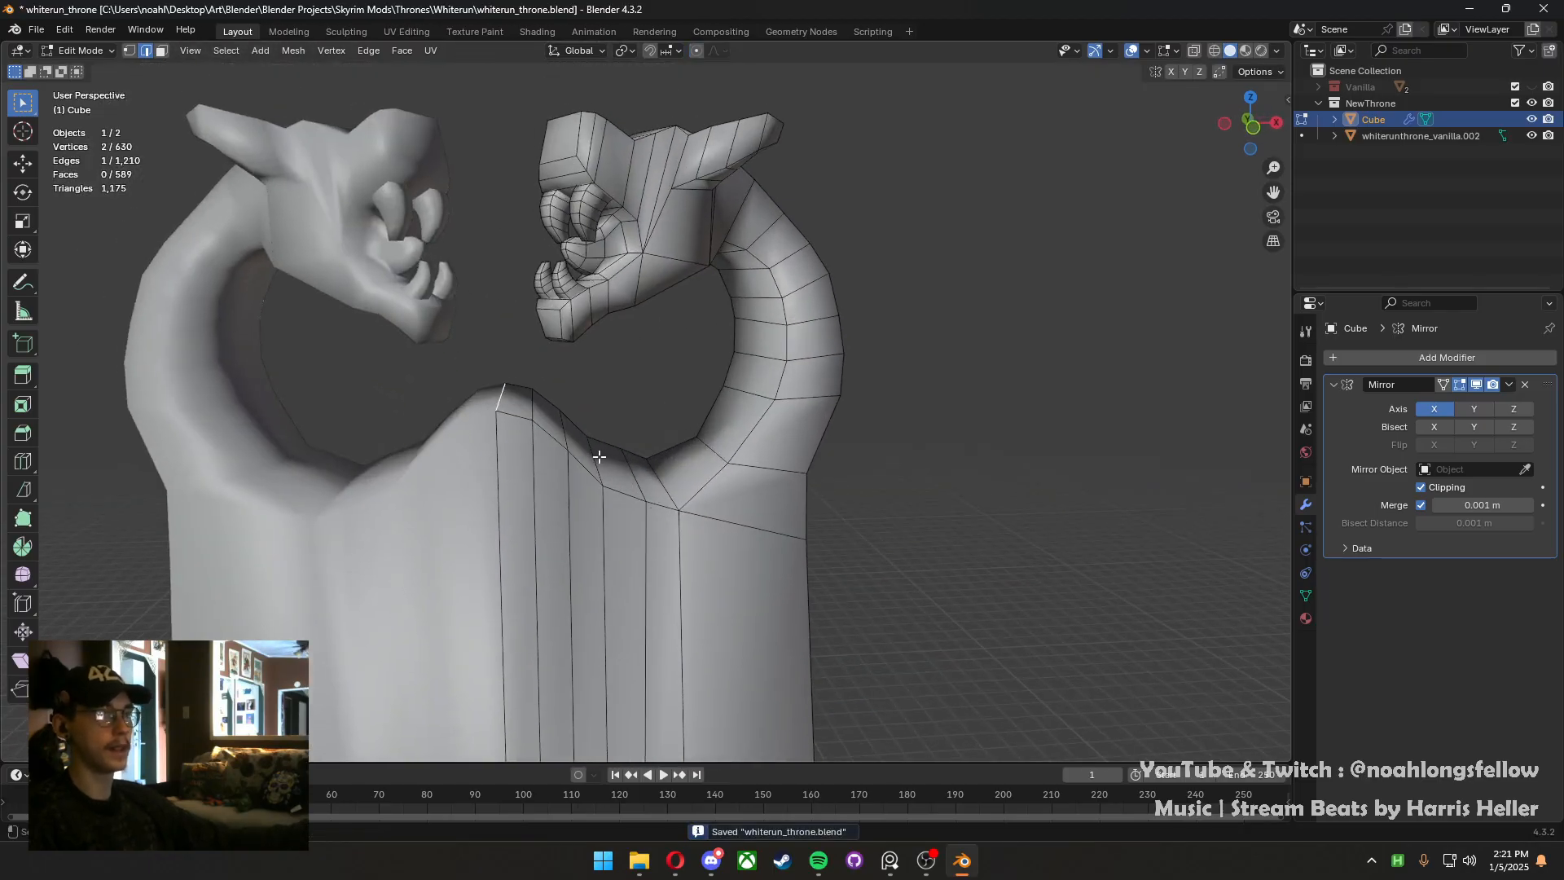
pyautogui.press('g')
pyautogui.press('z')
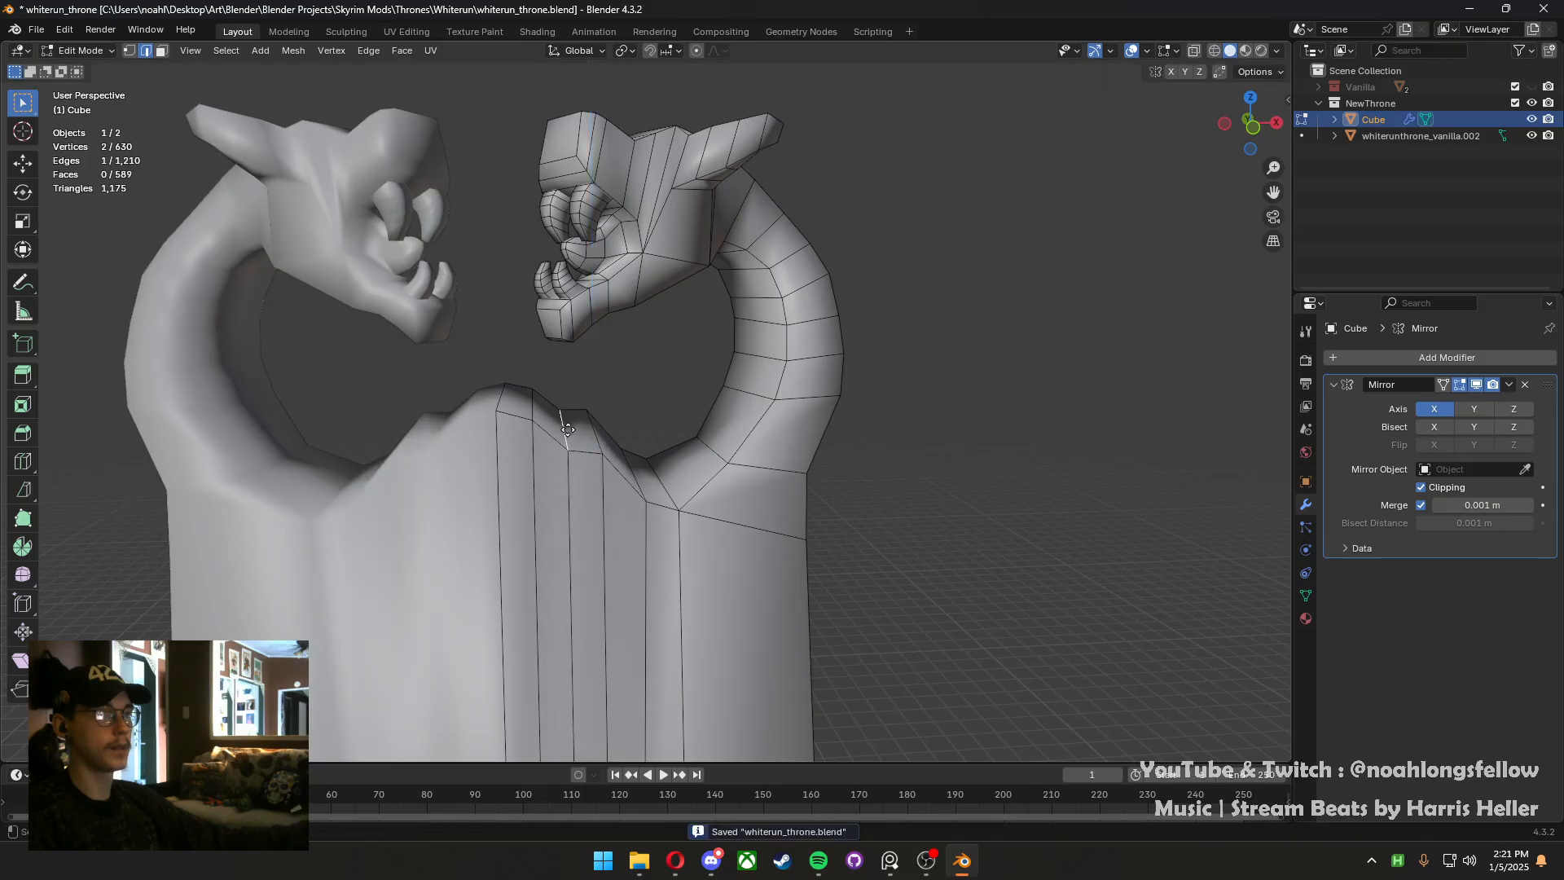
pyautogui.click(568, 418)
# In the front view with X-ray on, level the front and rear vertex pairs on the hump's slope by scaling them to 0 along Z
pyautogui.press('`')
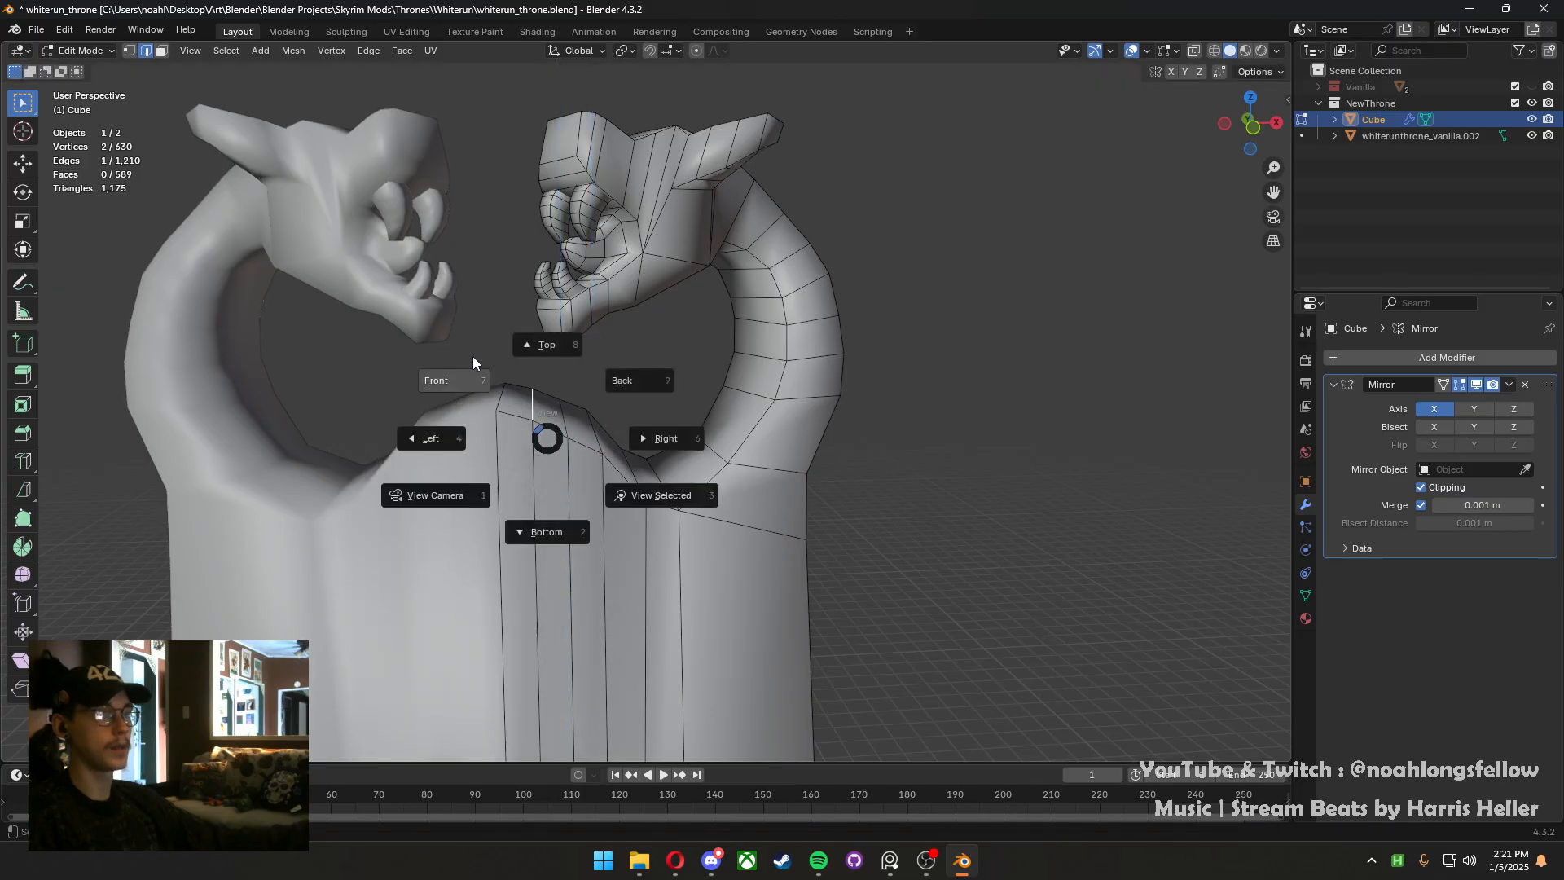
pyautogui.click(472, 356)
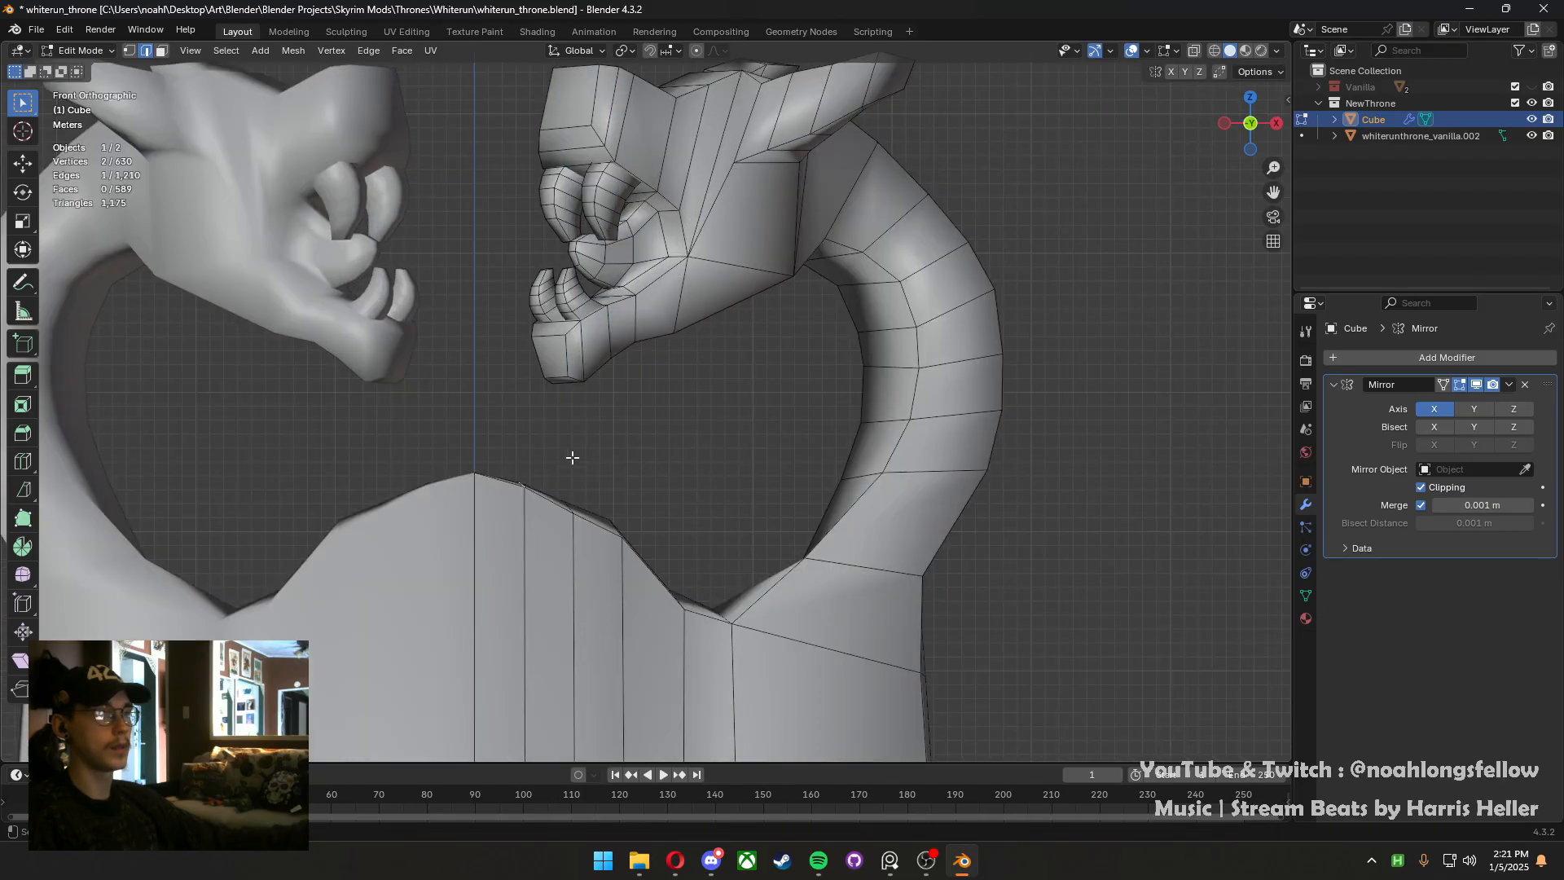
pyautogui.click(1193, 52)
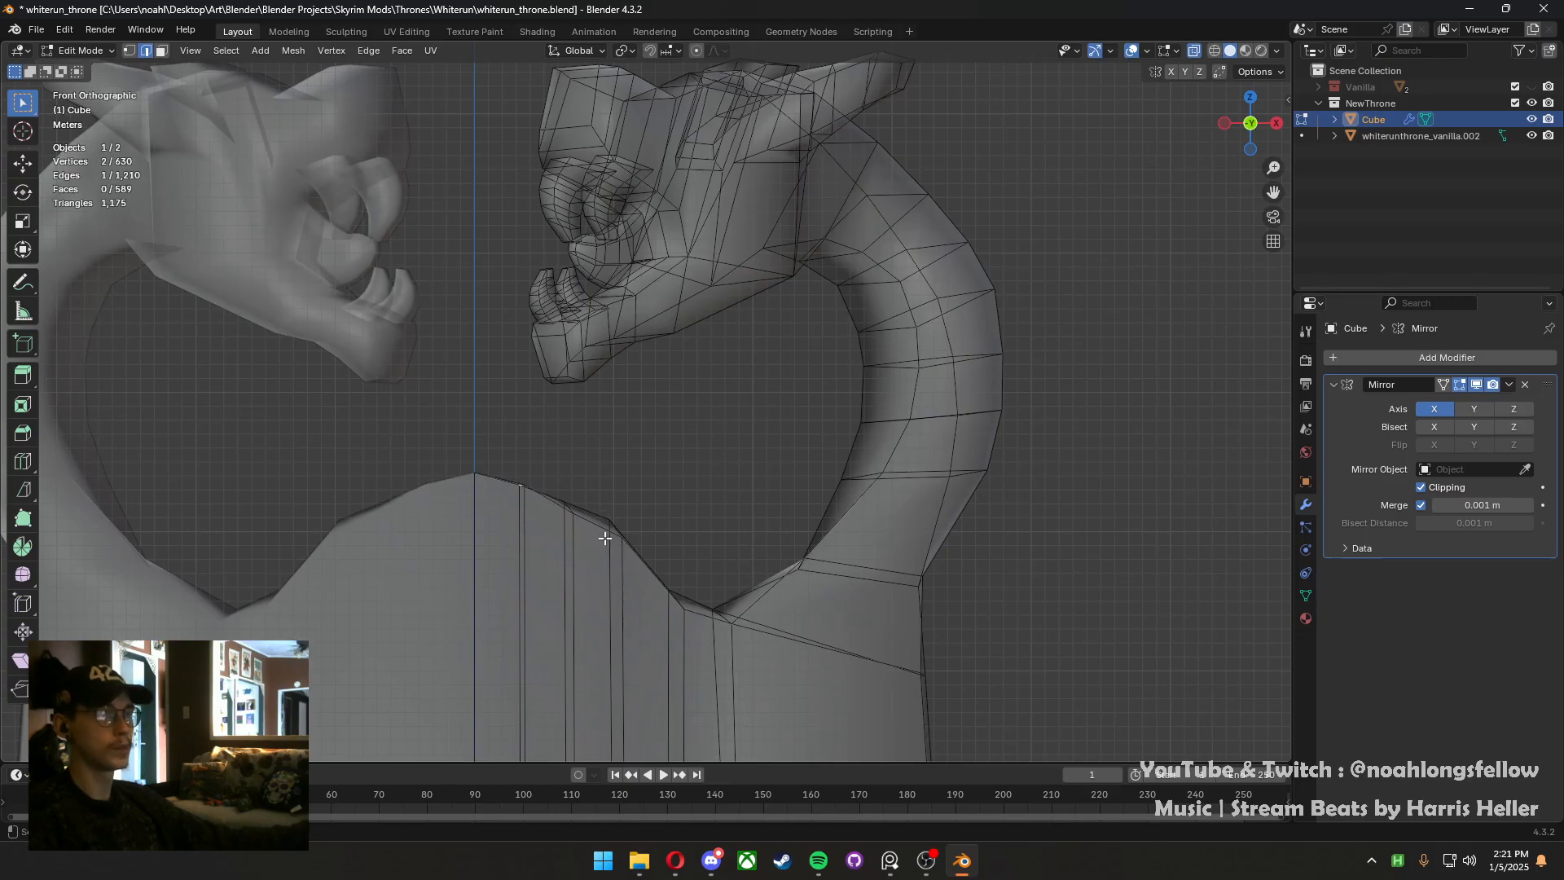
pyautogui.moveTo(575, 538); pyautogui.dragTo(517, 437)
pyautogui.press('1')
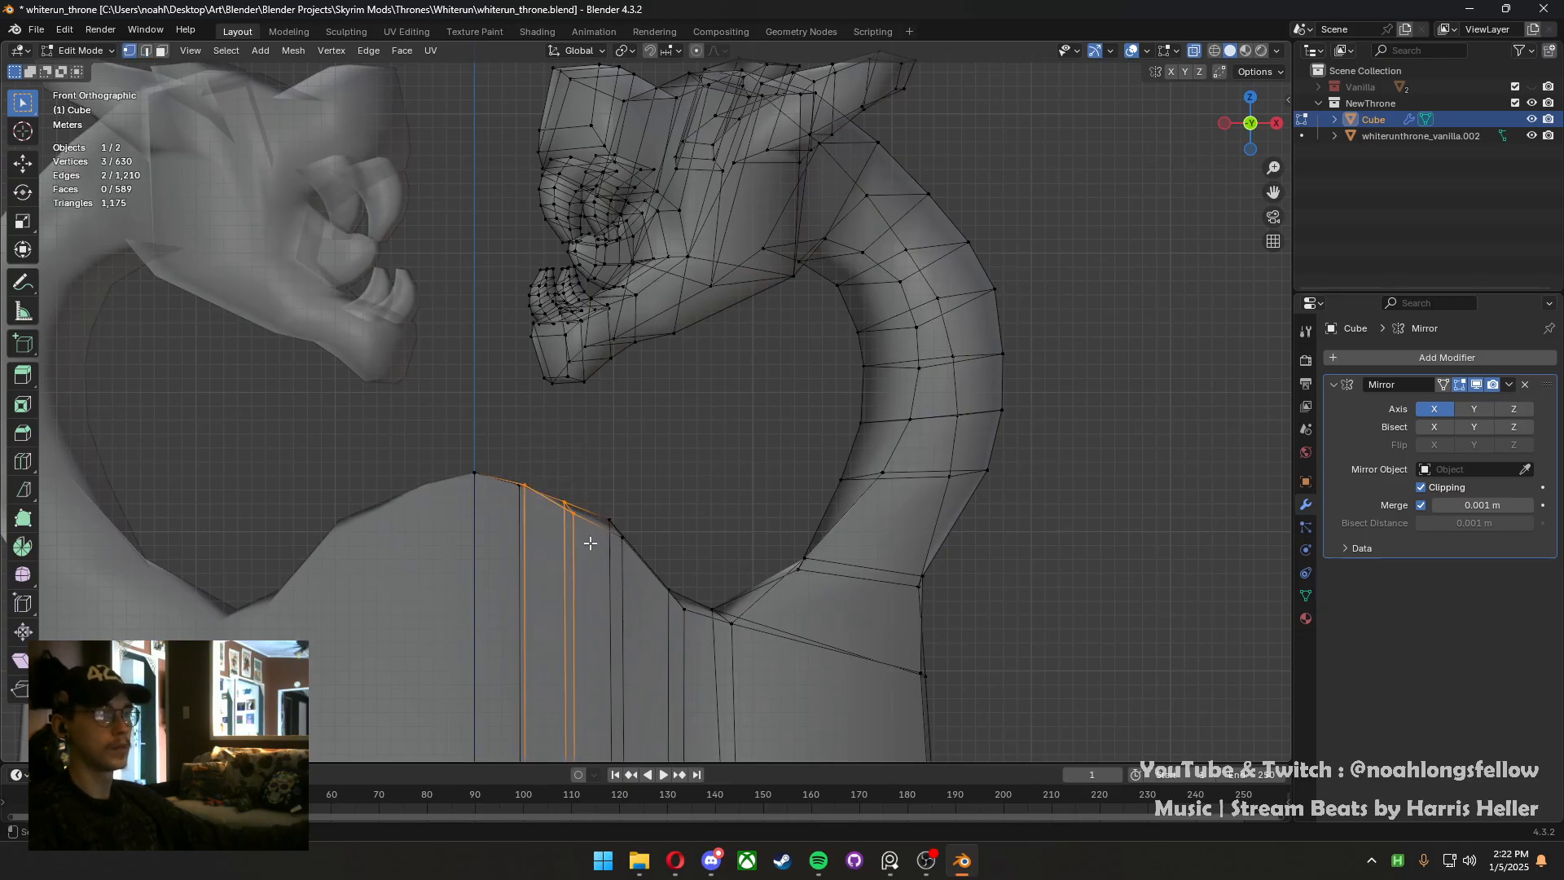
pyautogui.moveTo(640, 567); pyautogui.dragTo(588, 489)
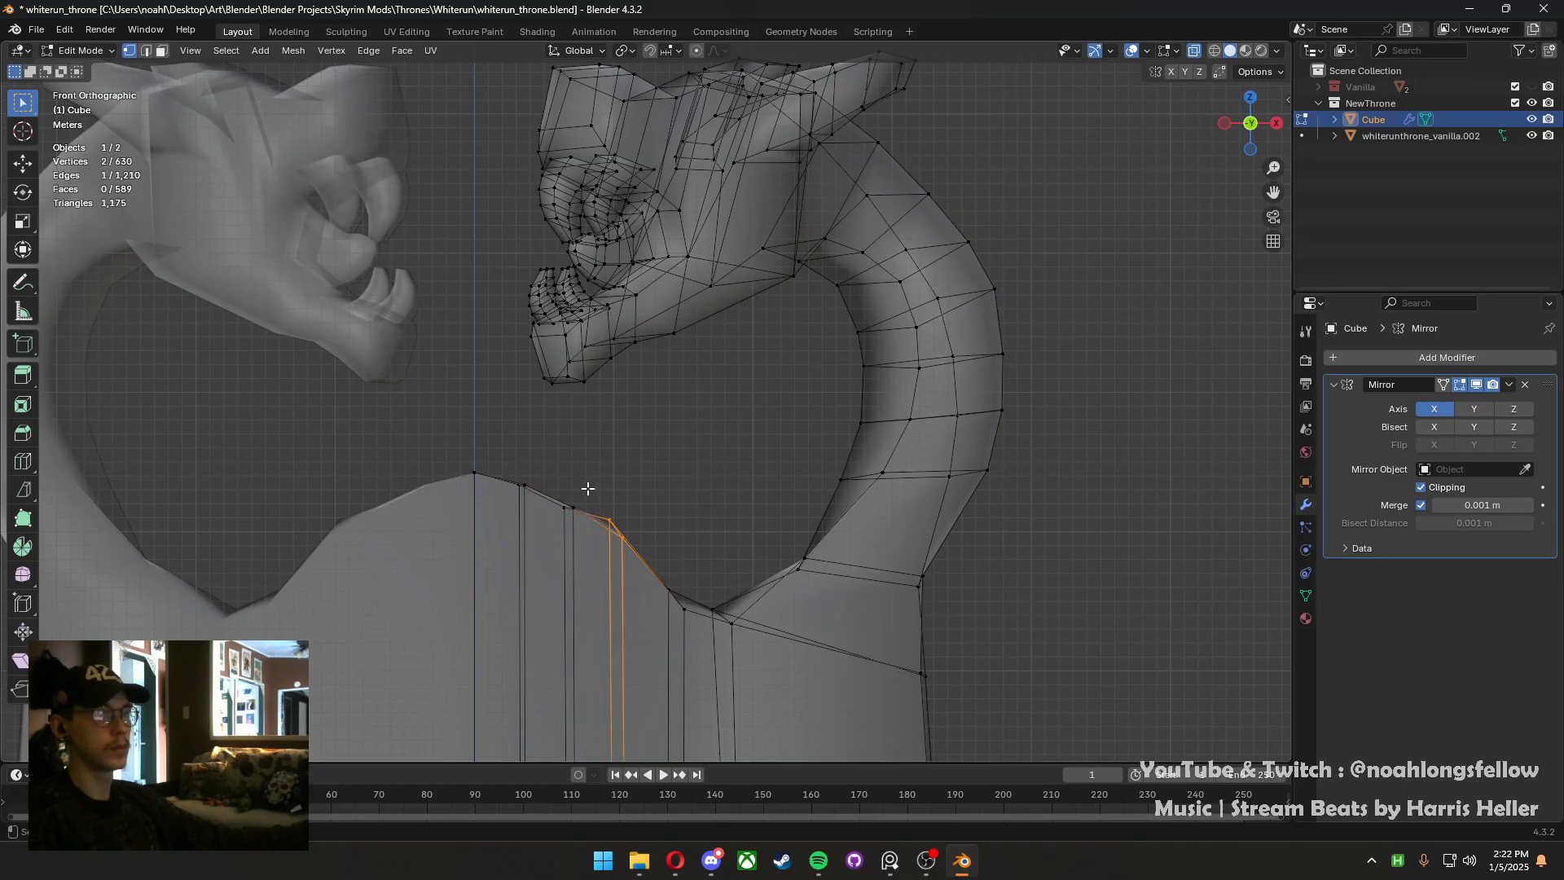
pyautogui.press('s')
pyautogui.press('z')
pyautogui.press('0')
pyautogui.click(588, 489)
# Level the two outermost vertex pairs in the dip between the hump and the neck by scaling each to 0 along Z
pyautogui.moveTo(697, 618); pyautogui.dragTo(647, 565)
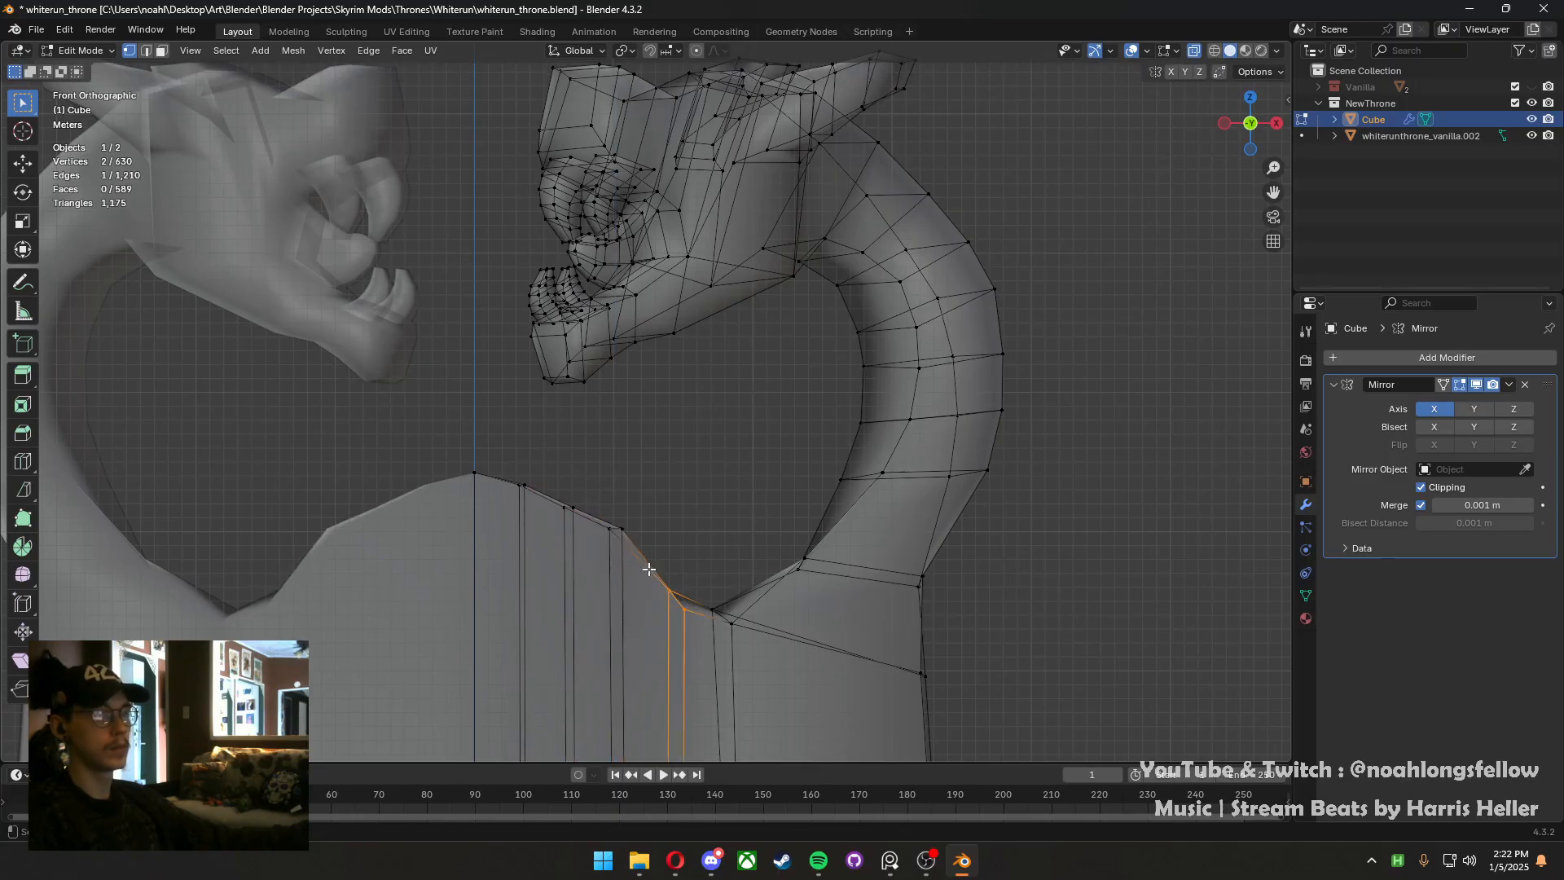
pyautogui.press('s')
pyautogui.press('z')
pyautogui.press('0')
pyautogui.click(649, 569)
pyautogui.moveTo(757, 655); pyautogui.dragTo(693, 580)
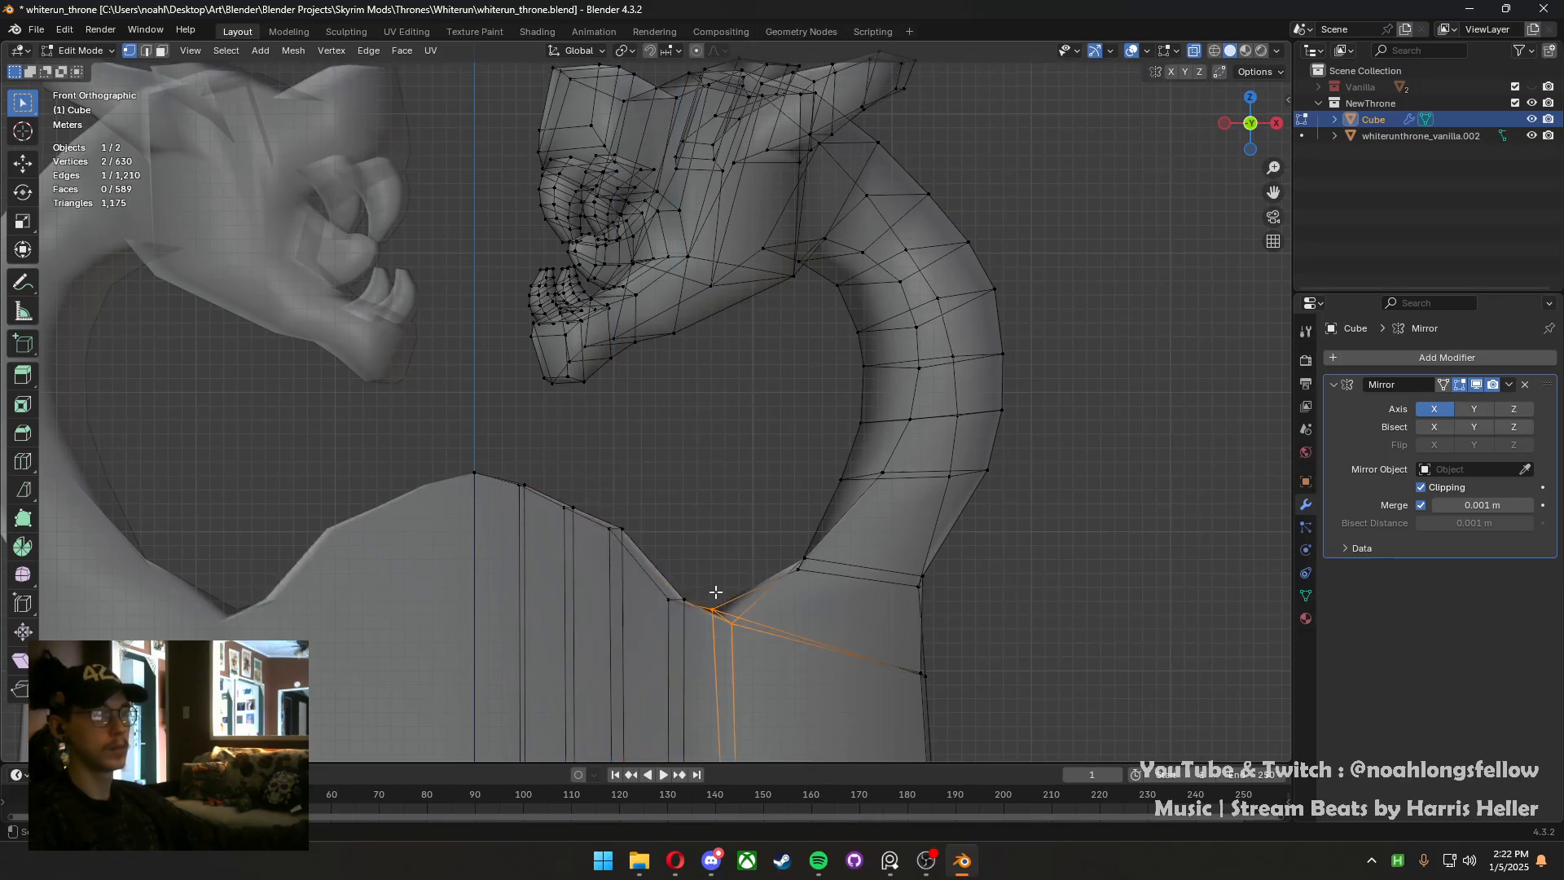
pyautogui.press('s')
pyautogui.press('z')
pyautogui.press('0')
pyautogui.click(722, 592)
# In the front view, move the rear vertices of the two outer hump pairs sideways to line up with their front vertices
pyautogui.moveTo(833, 588); pyautogui.dragTo(818, 607, button='middle')
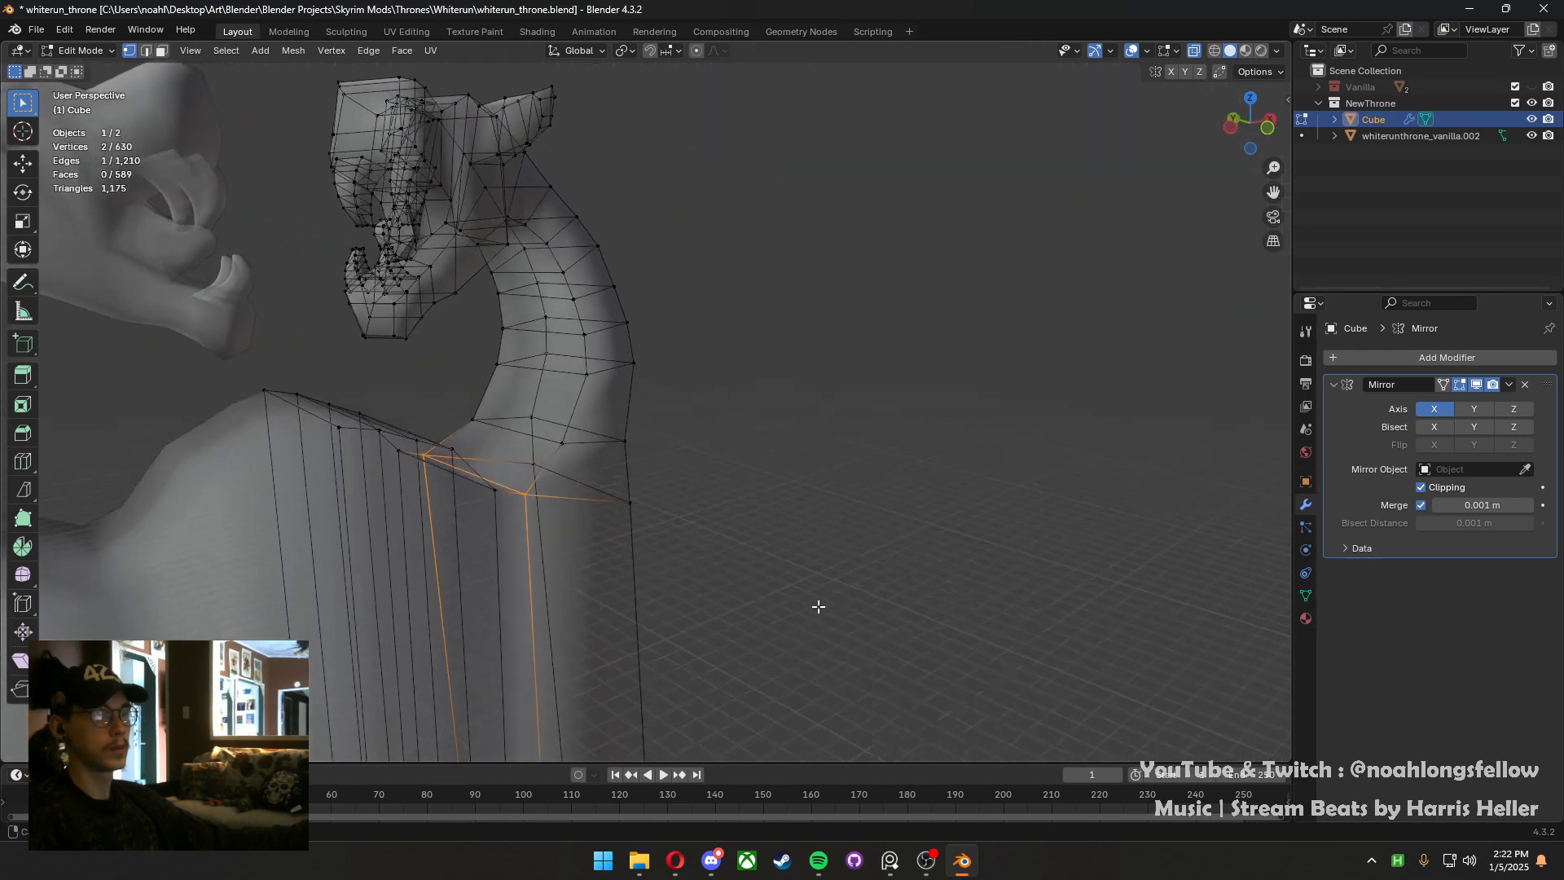
pyautogui.moveTo(575, 444); pyautogui.dragTo(700, 519, button='middle')
pyautogui.press('`')
pyautogui.click(624, 475)
pyautogui.click(670, 604)
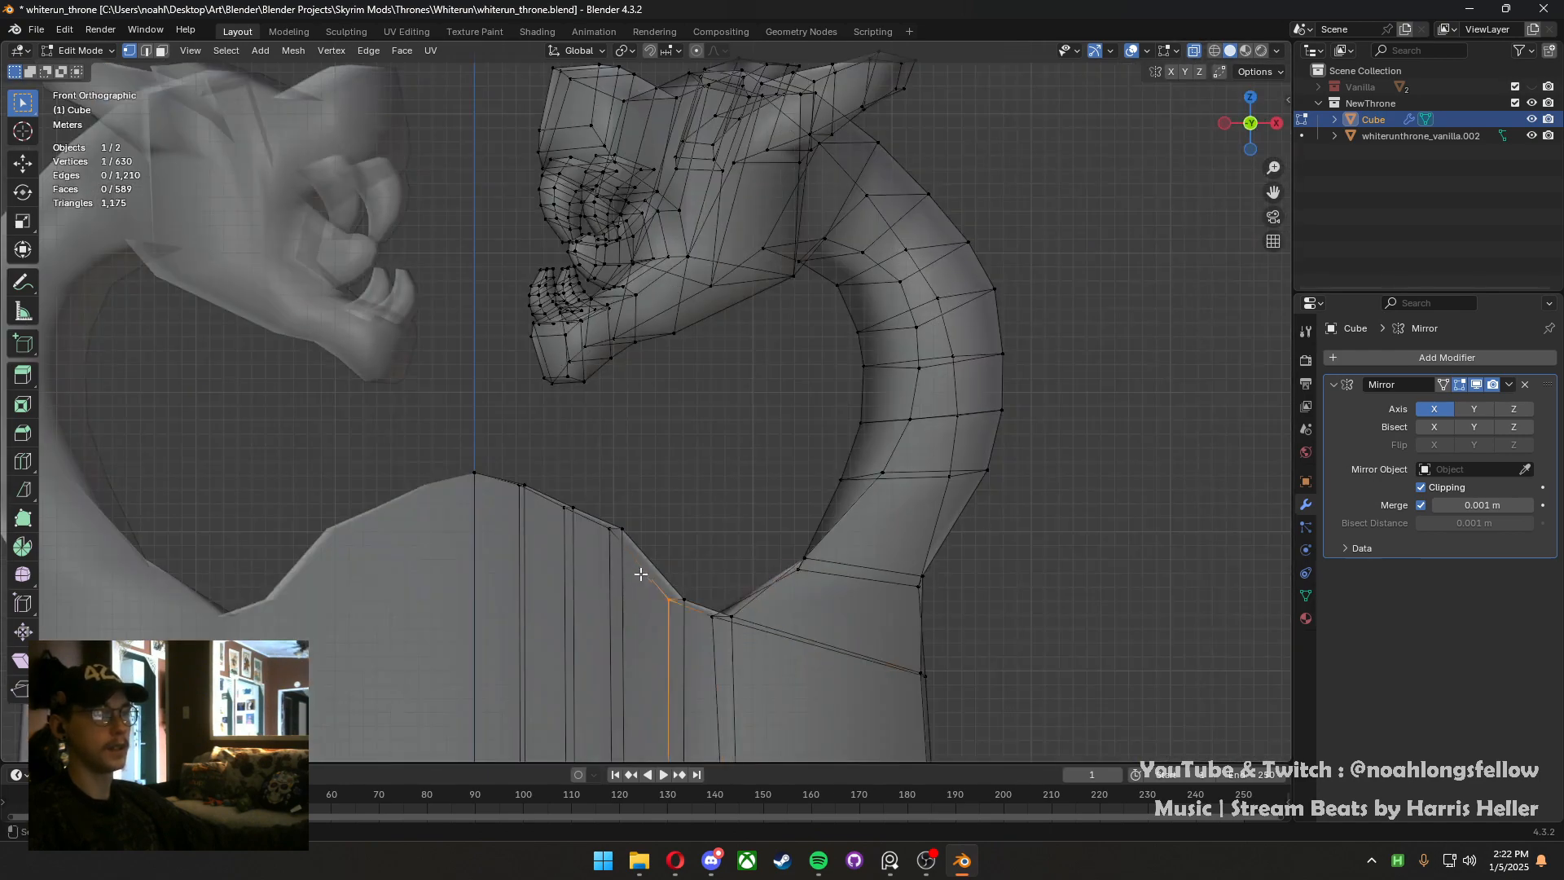
pyautogui.press('g')
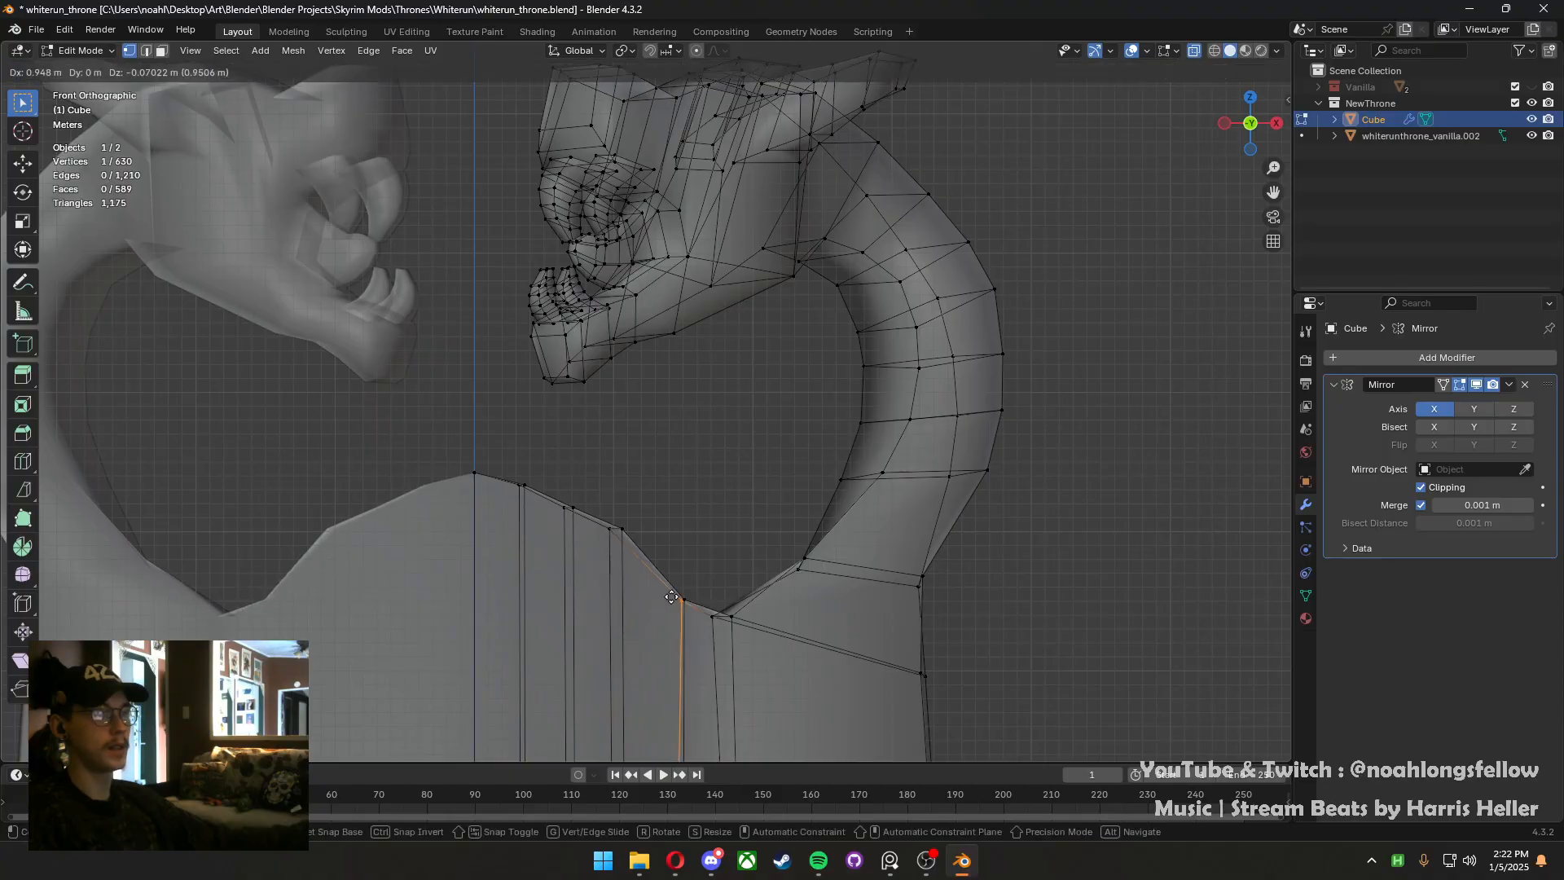
pyautogui.click(681, 591)
pyautogui.click(609, 531)
pyautogui.press('g')
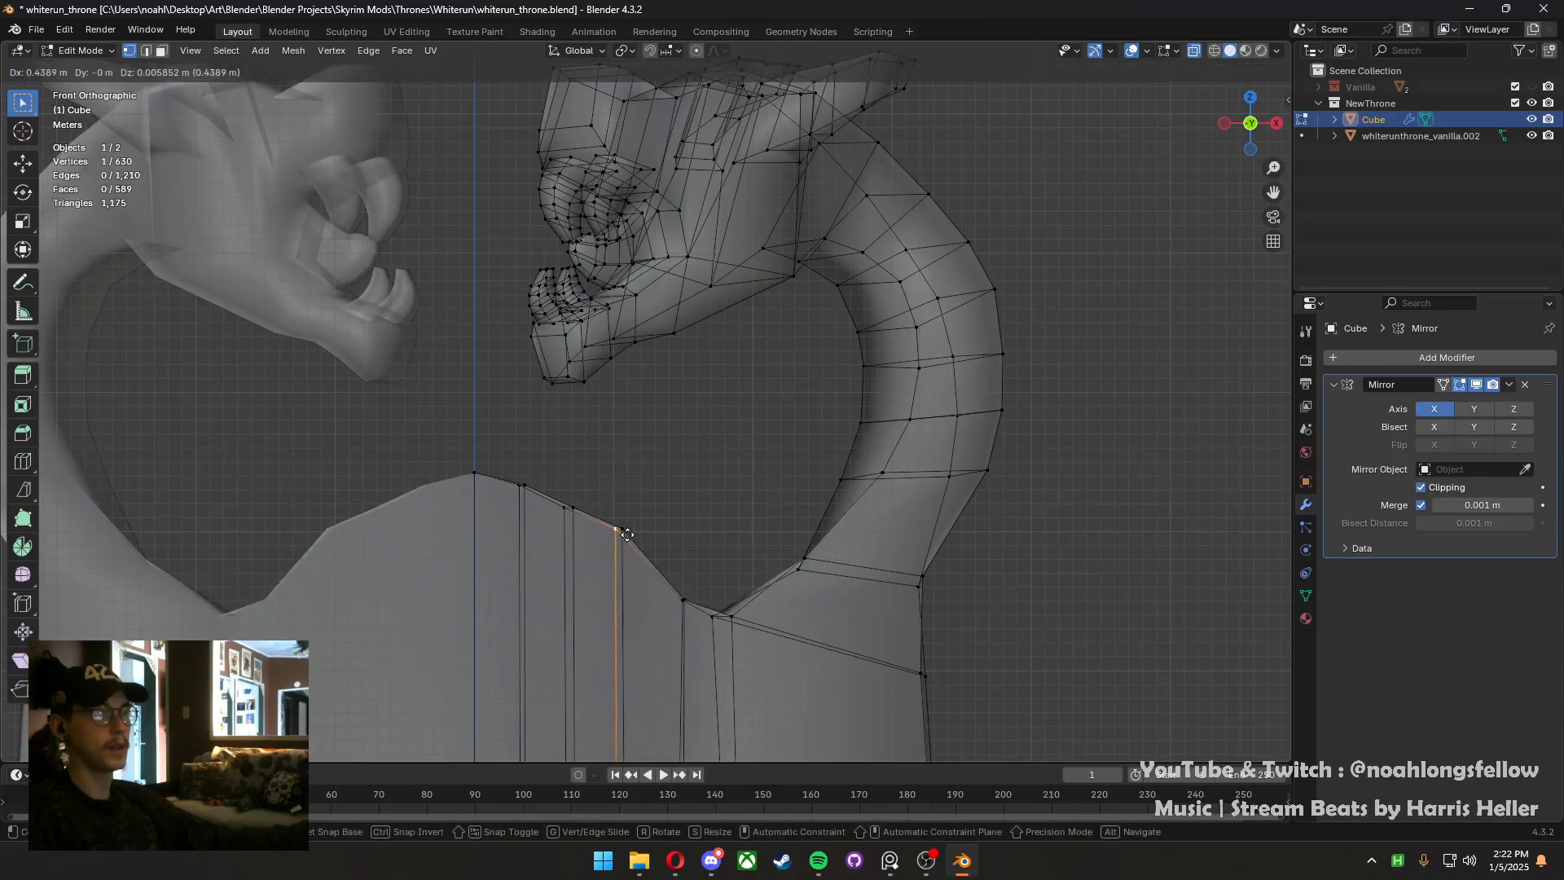
pyautogui.click(644, 532)
# Move the rear vertices of the two hump pairs nearest the centre sideways to line up with their front vertices
pyautogui.press('g')
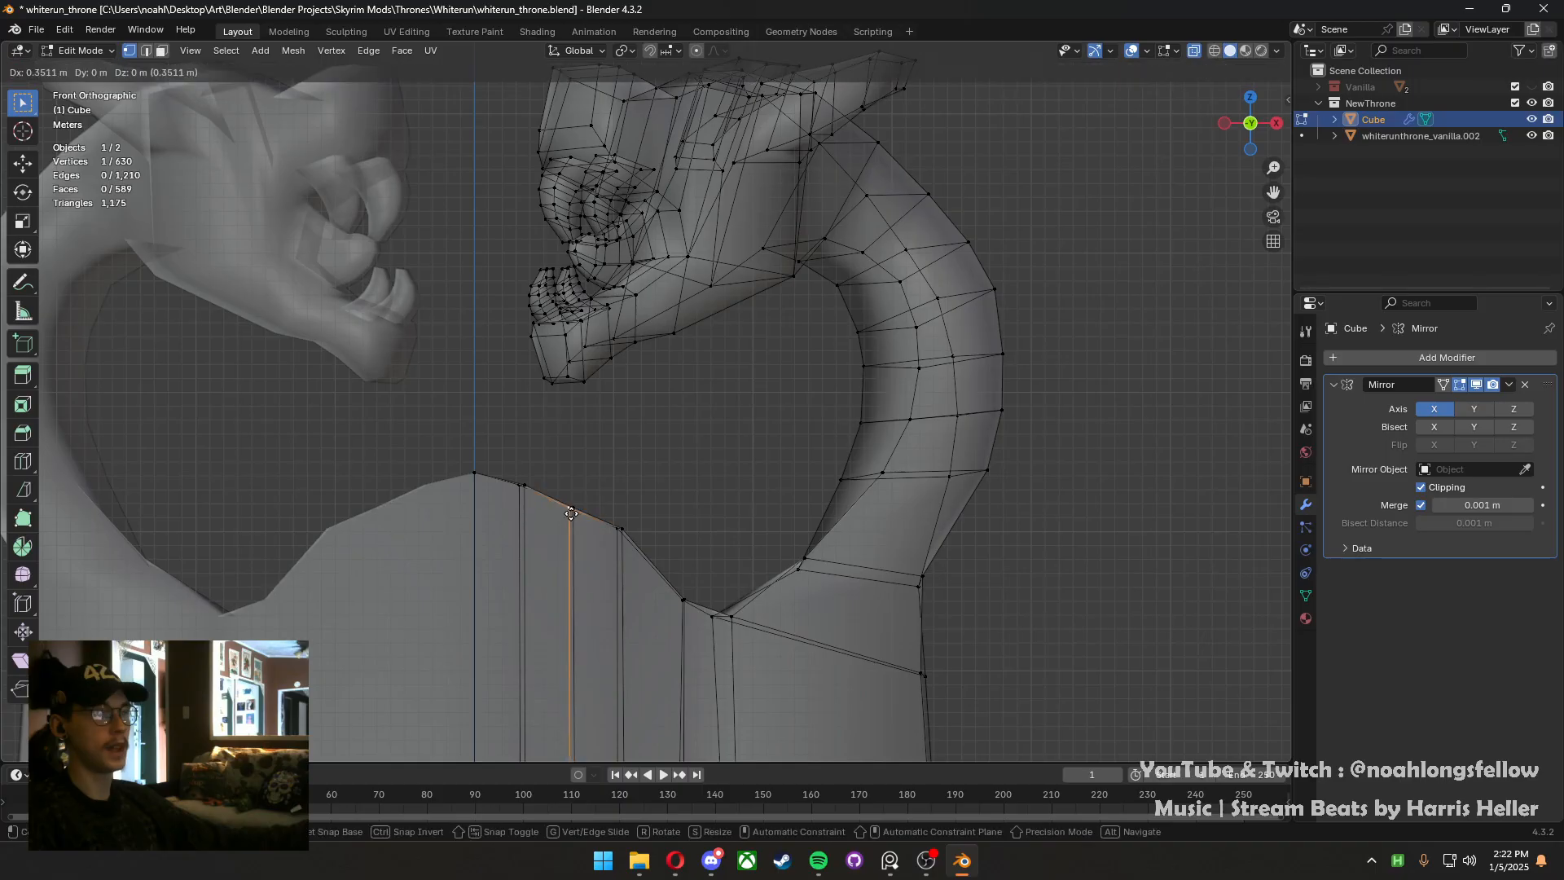
pyautogui.click(526, 493)
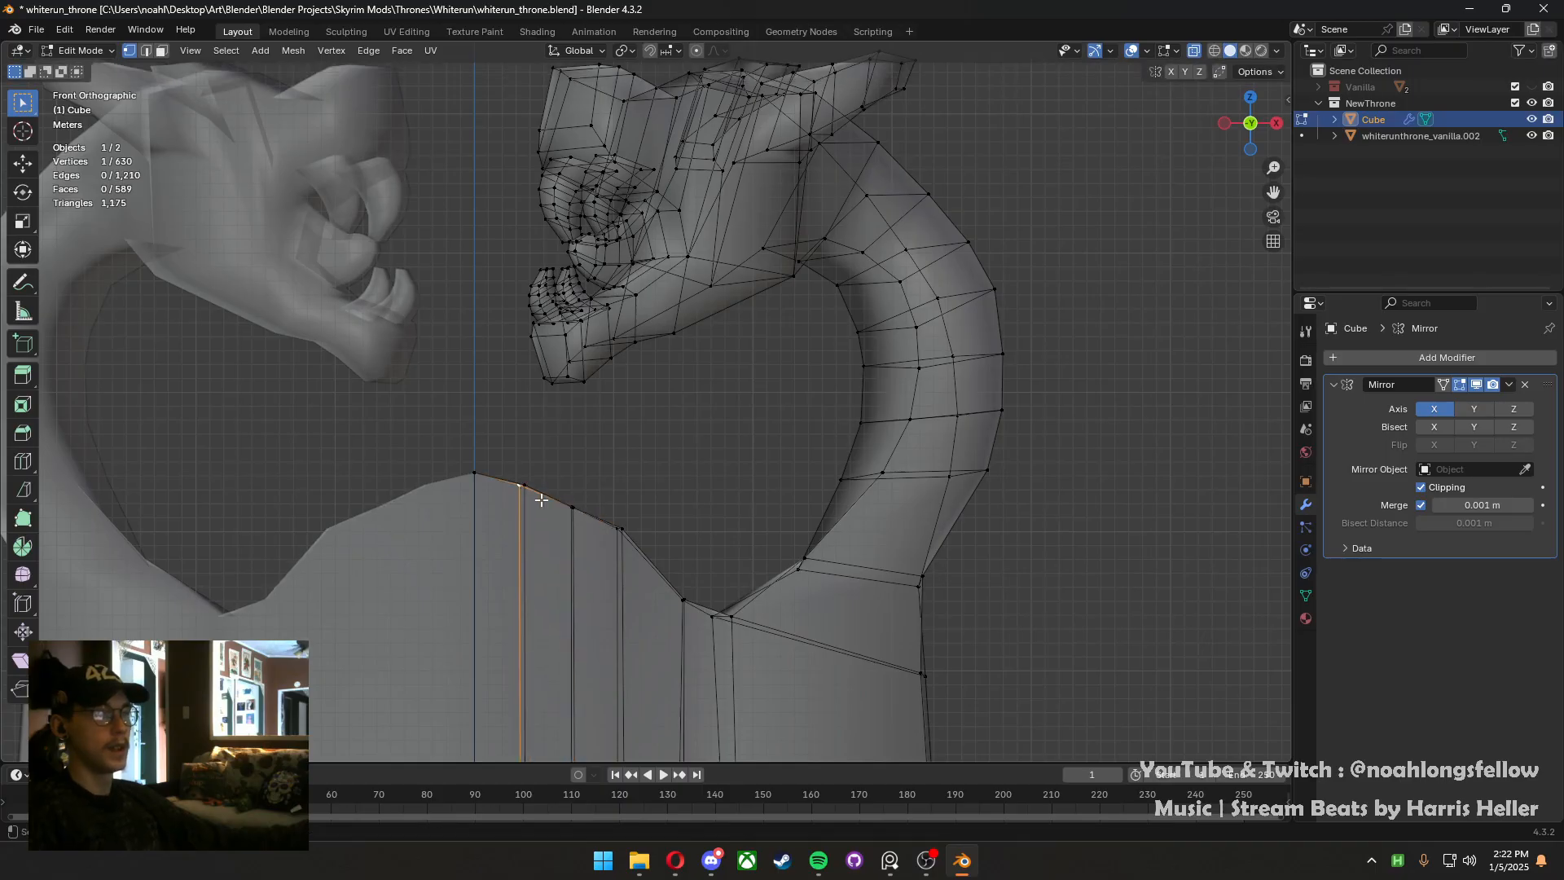
pyautogui.press('g')
pyautogui.click(549, 503)
pyautogui.moveTo(554, 505); pyautogui.dragTo(572, 530, button='middle')
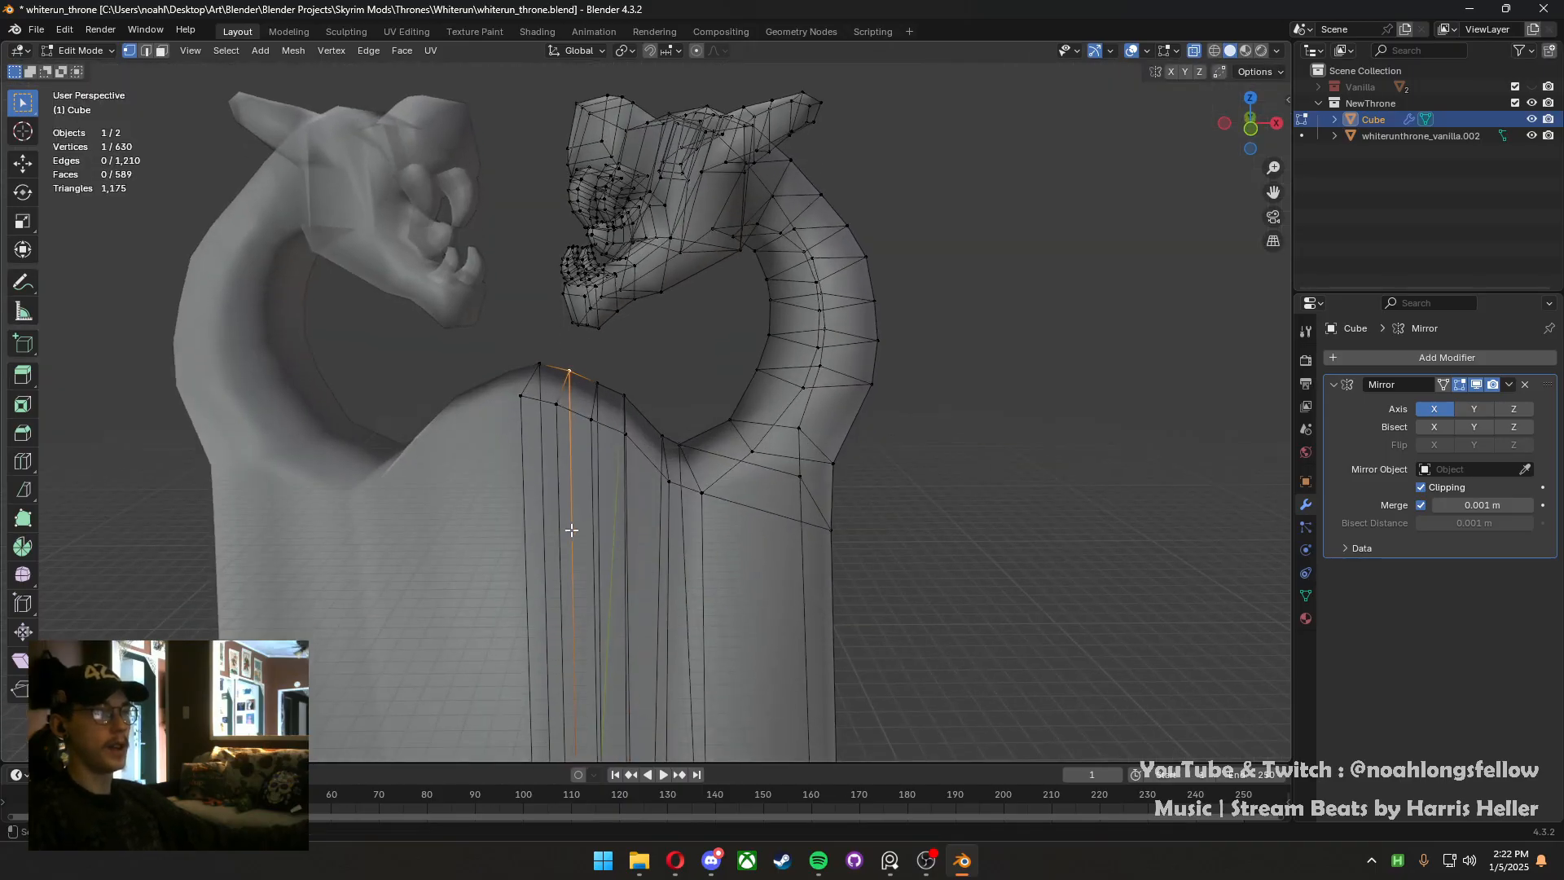
# In the front view, adjust the height of the cross edge beside the hump's centre along Z to round off the peak
pyautogui.click(552, 389)
pyautogui.press('`')
pyautogui.click(637, 418)
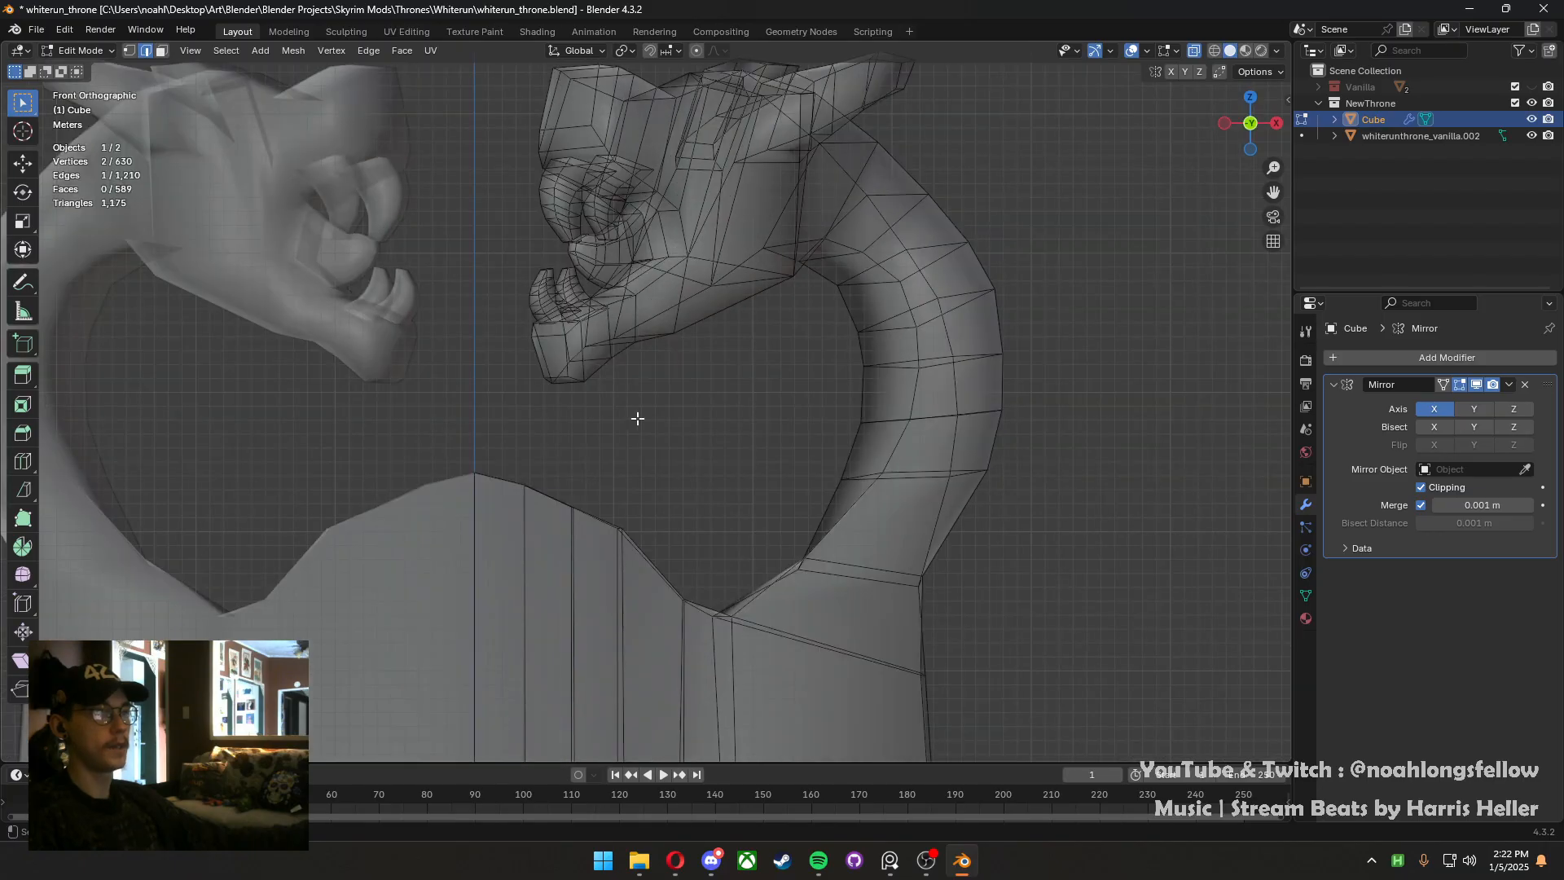
pyautogui.press('g')
pyautogui.press('z')
pyautogui.click(602, 526)
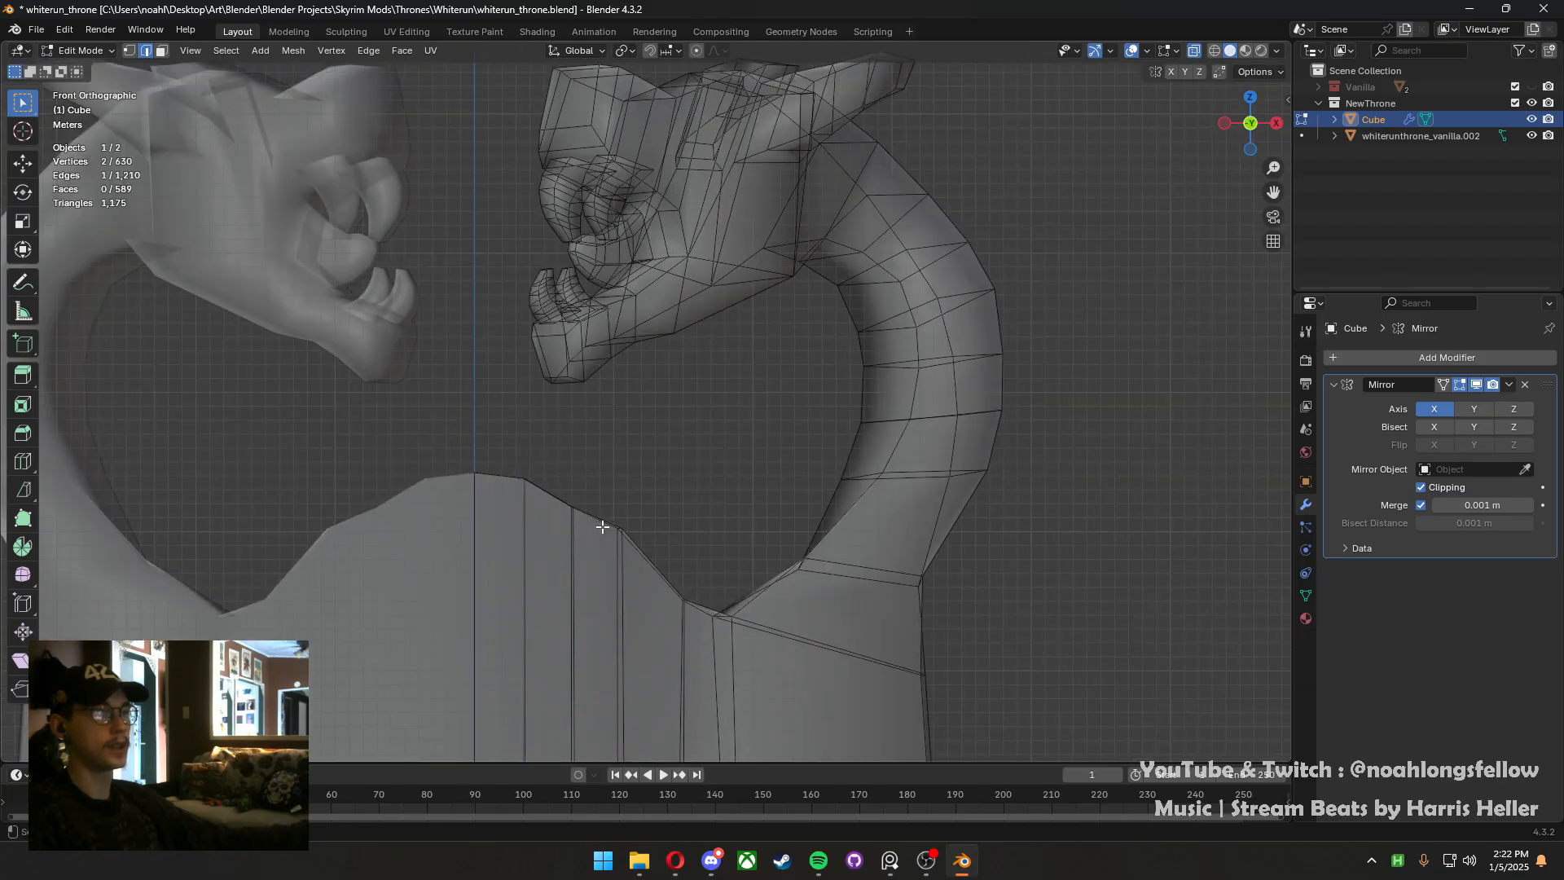
pyautogui.press('g')
pyautogui.press('z')
pyautogui.click(599, 543)
# Raise the second vertex pair out from the hump's centre slightly along Z to smooth the curve
pyautogui.press('1')
pyautogui.moveTo(591, 539); pyautogui.dragTo(559, 497)
pyautogui.press('g')
pyautogui.press('z')
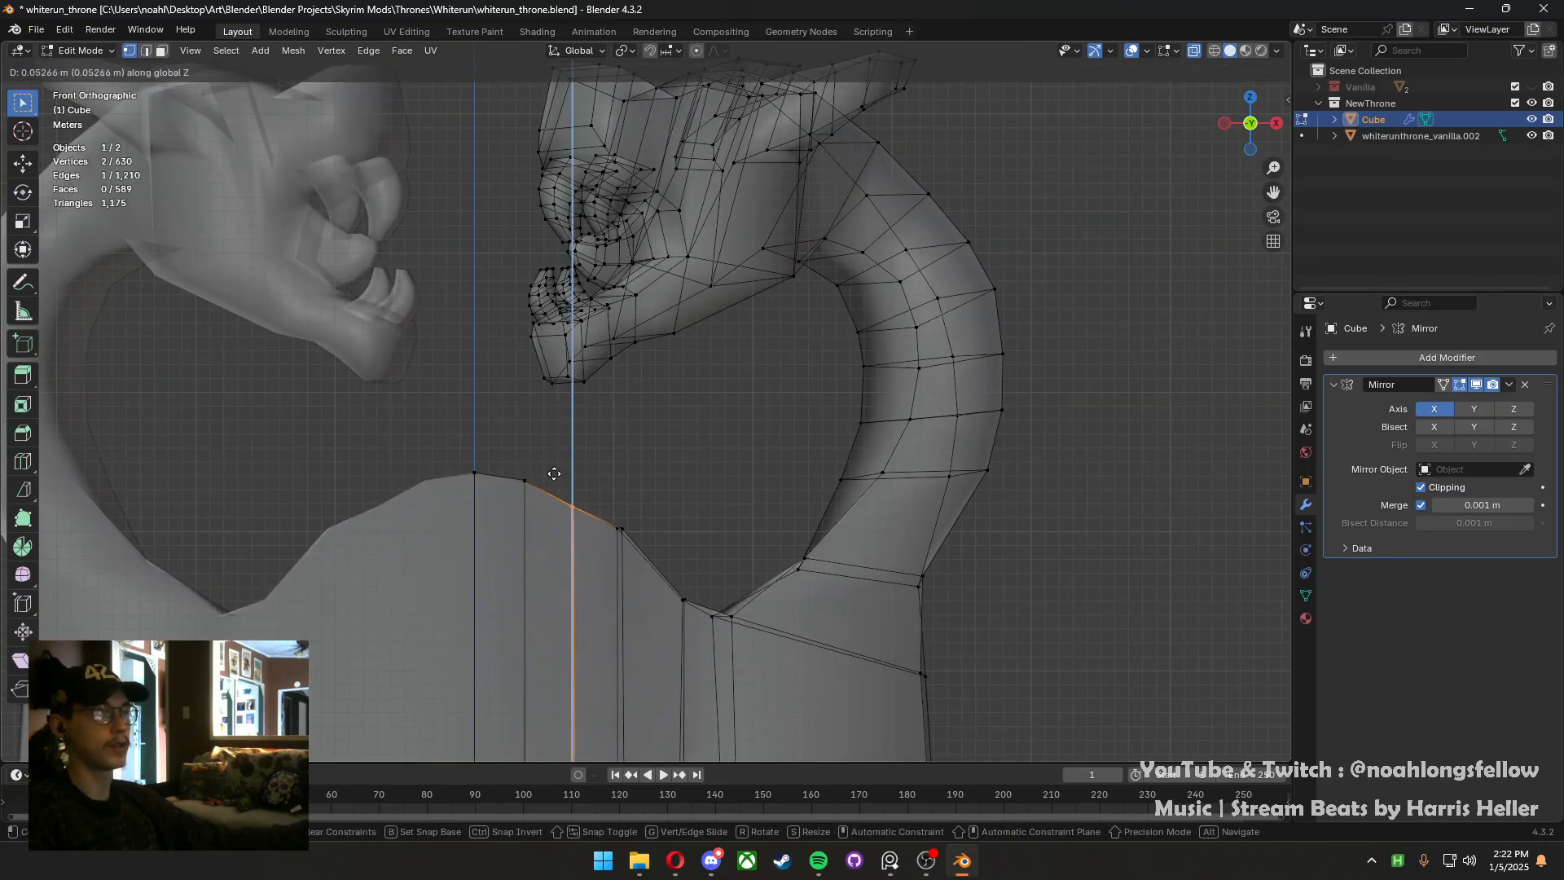
pyautogui.click(560, 391)
# Move the misaligned vertex of the third hump pair sideways onto its partner in the front view
pyautogui.moveTo(645, 540); pyautogui.dragTo(590, 510)
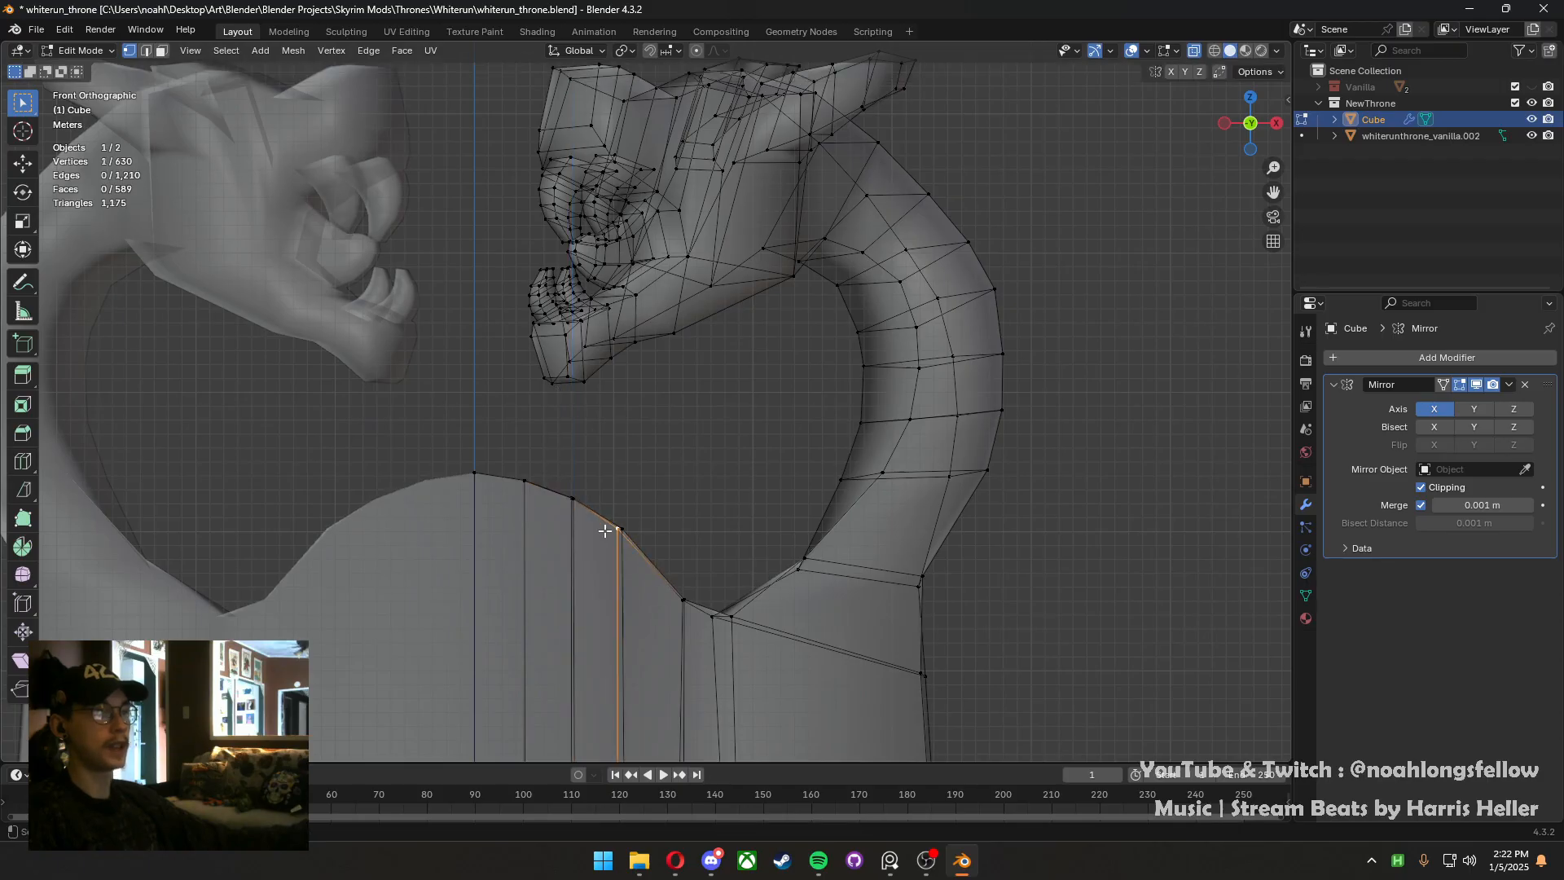
pyautogui.press('g')
pyautogui.click(650, 553)
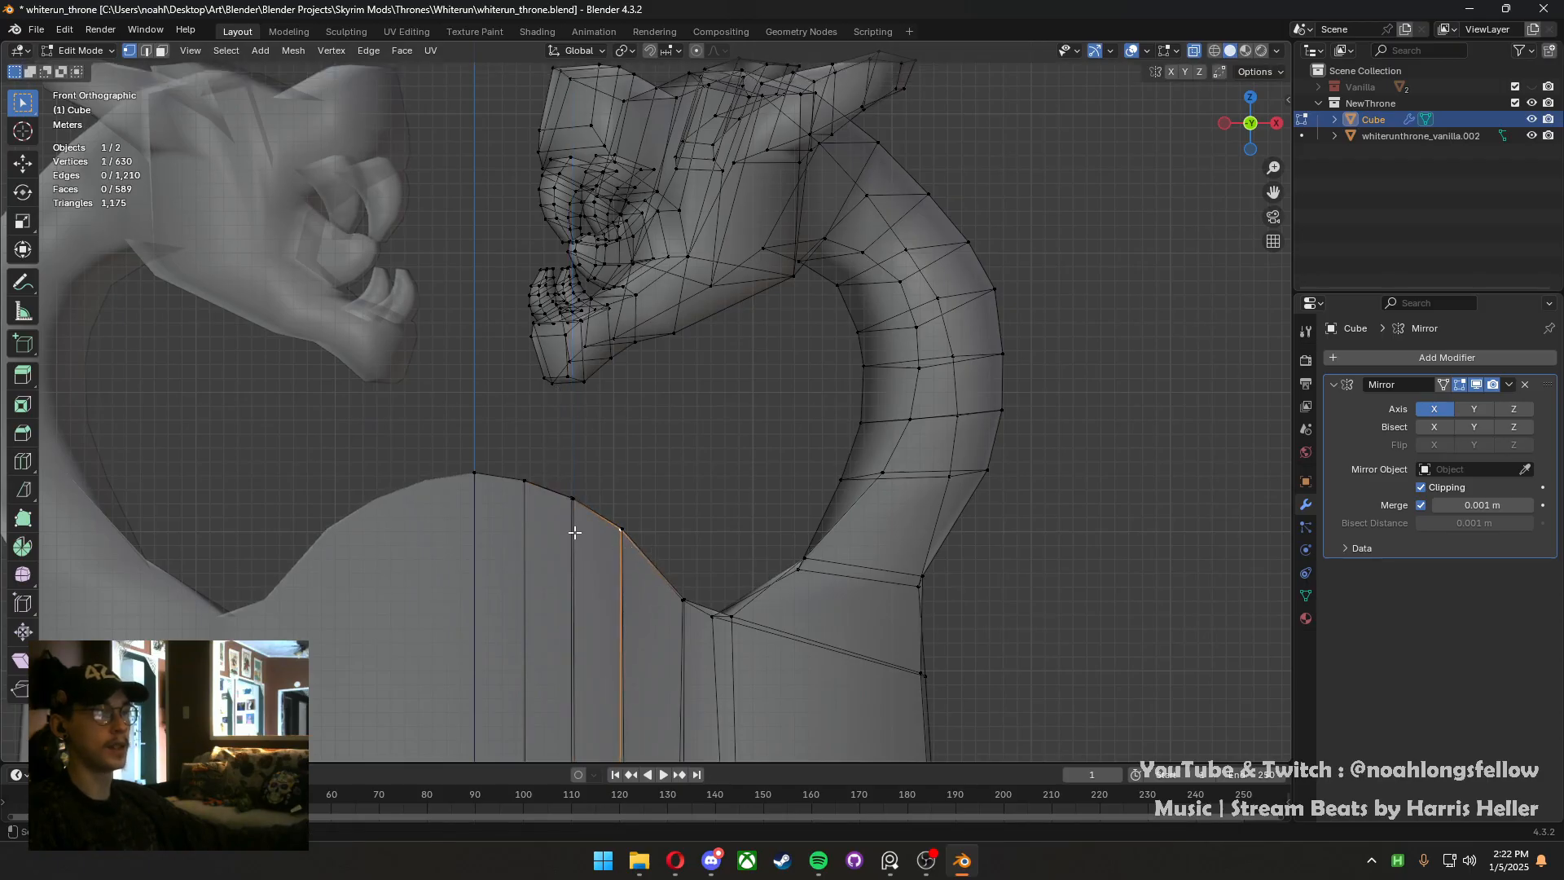
# Move the misaligned vertex of the second pair out from the hump's centre sideways onto its partner
pyautogui.click(573, 531)
pyautogui.press('g')
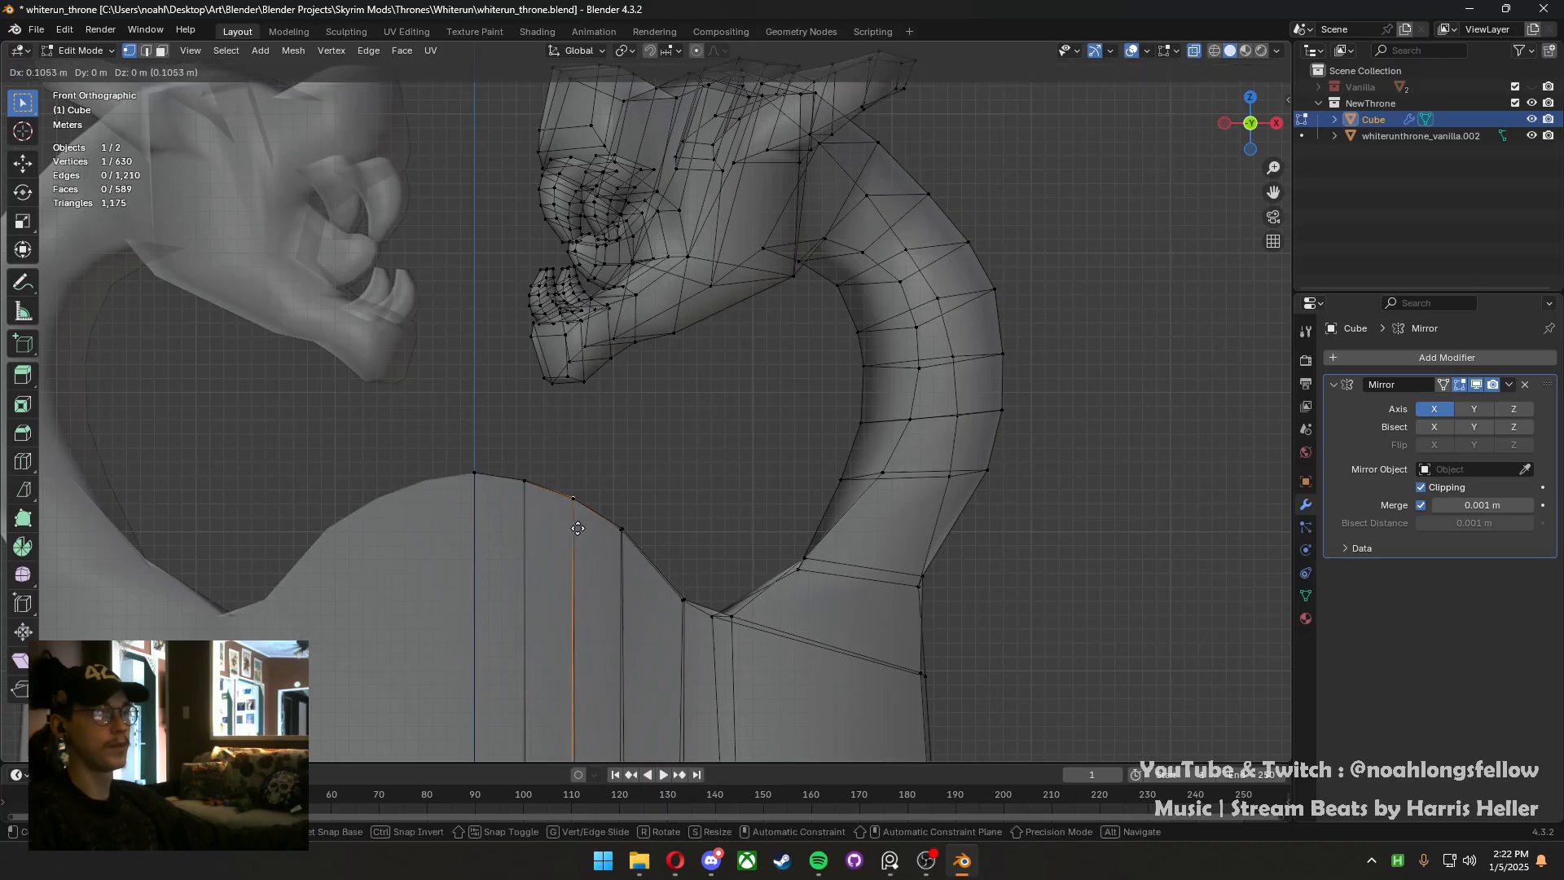
pyautogui.click(579, 533)
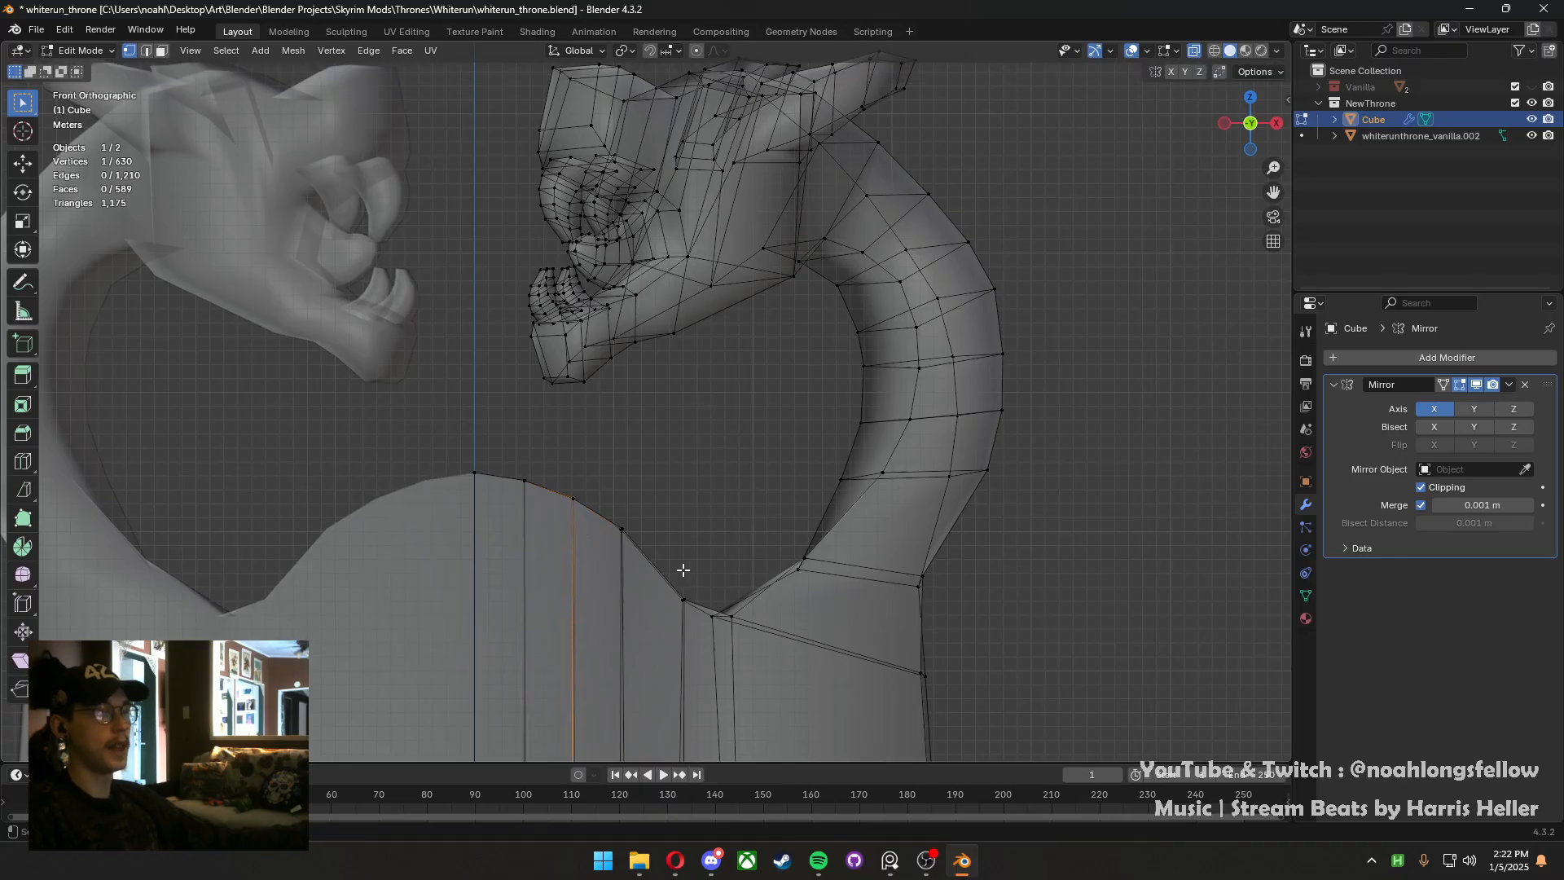
pyautogui.click(684, 620)
pyautogui.scroll(-5, 686, 656)
pyautogui.keyDown('shift'); pyautogui.moveTo(675, 647); pyautogui.dragTo(656, 447, button='middle'); pyautogui.keyUp('shift')
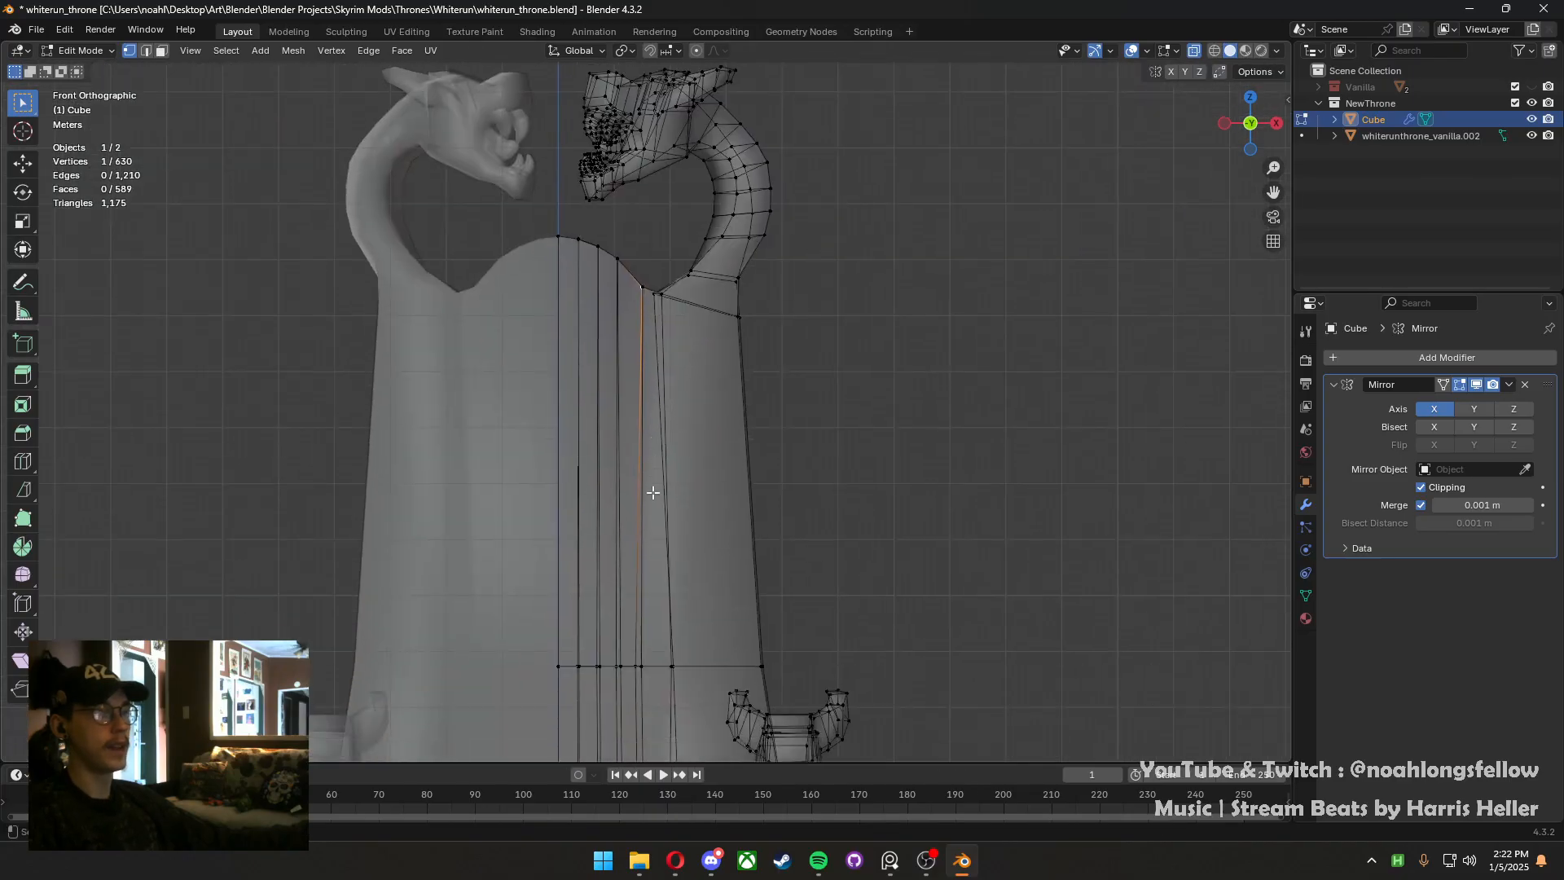
pyautogui.scroll(5, 644, 506)
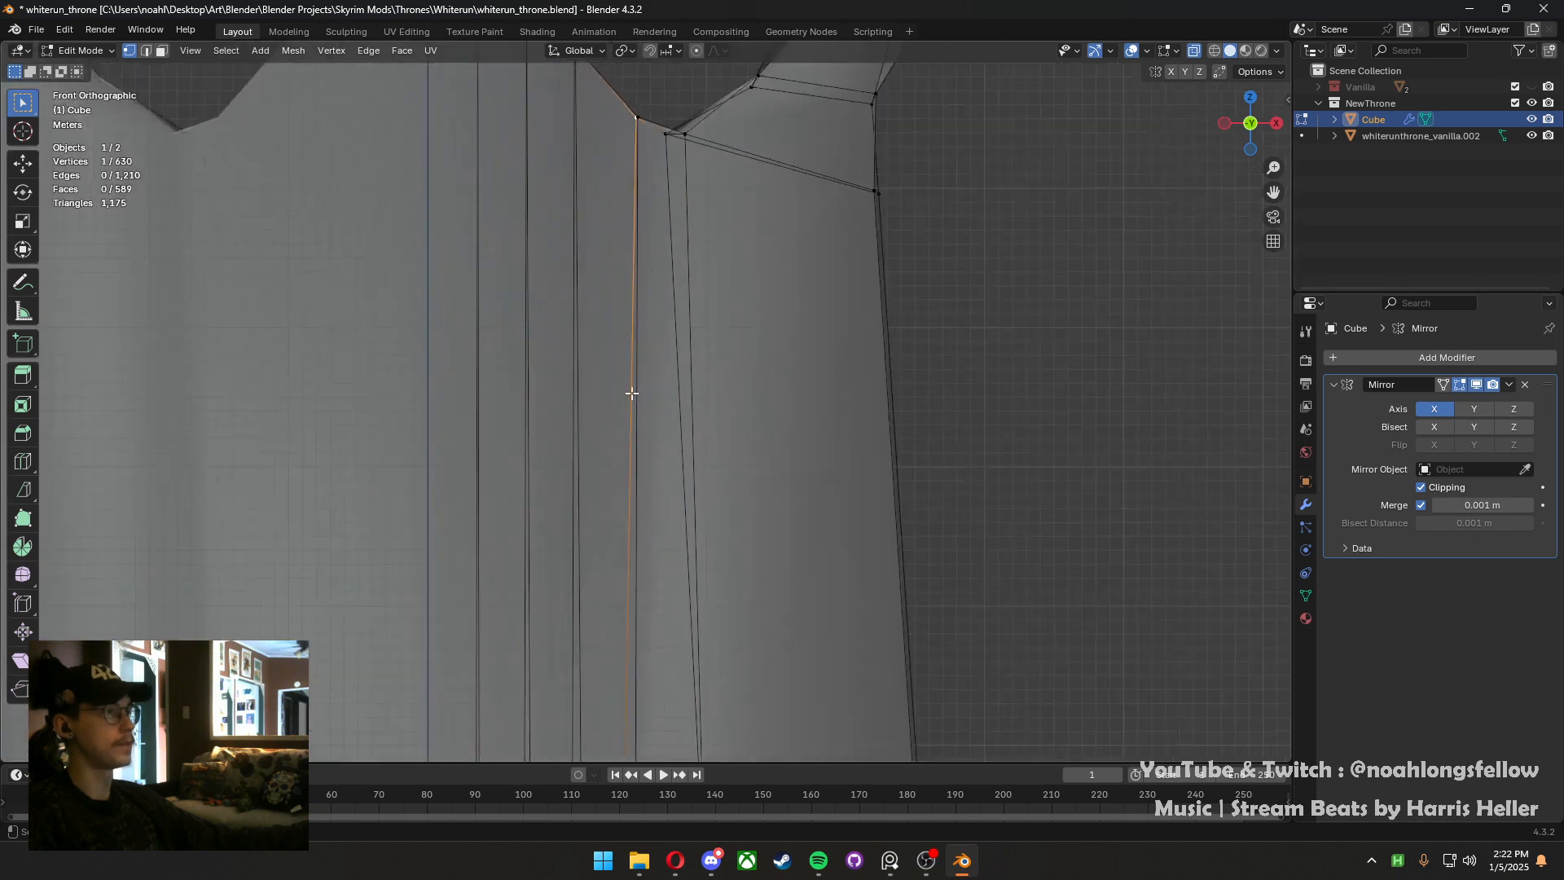
pyautogui.keyDown('shift'); pyautogui.moveTo(632, 391); pyautogui.dragTo(604, 606, button='middle'); pyautogui.keyUp('shift')
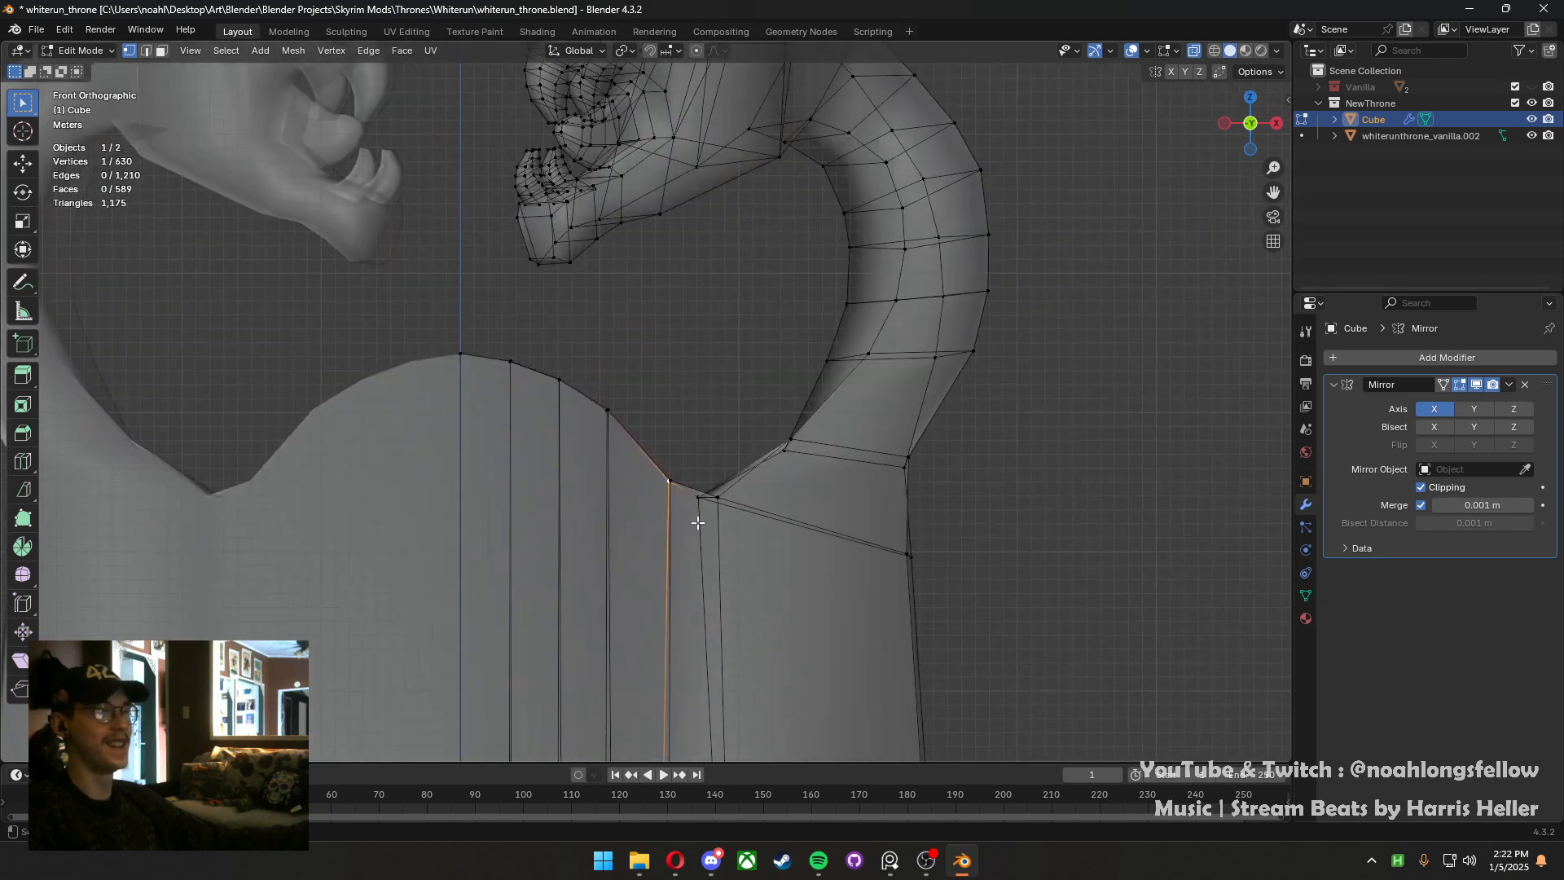
pyautogui.scroll(-3, 681, 499)
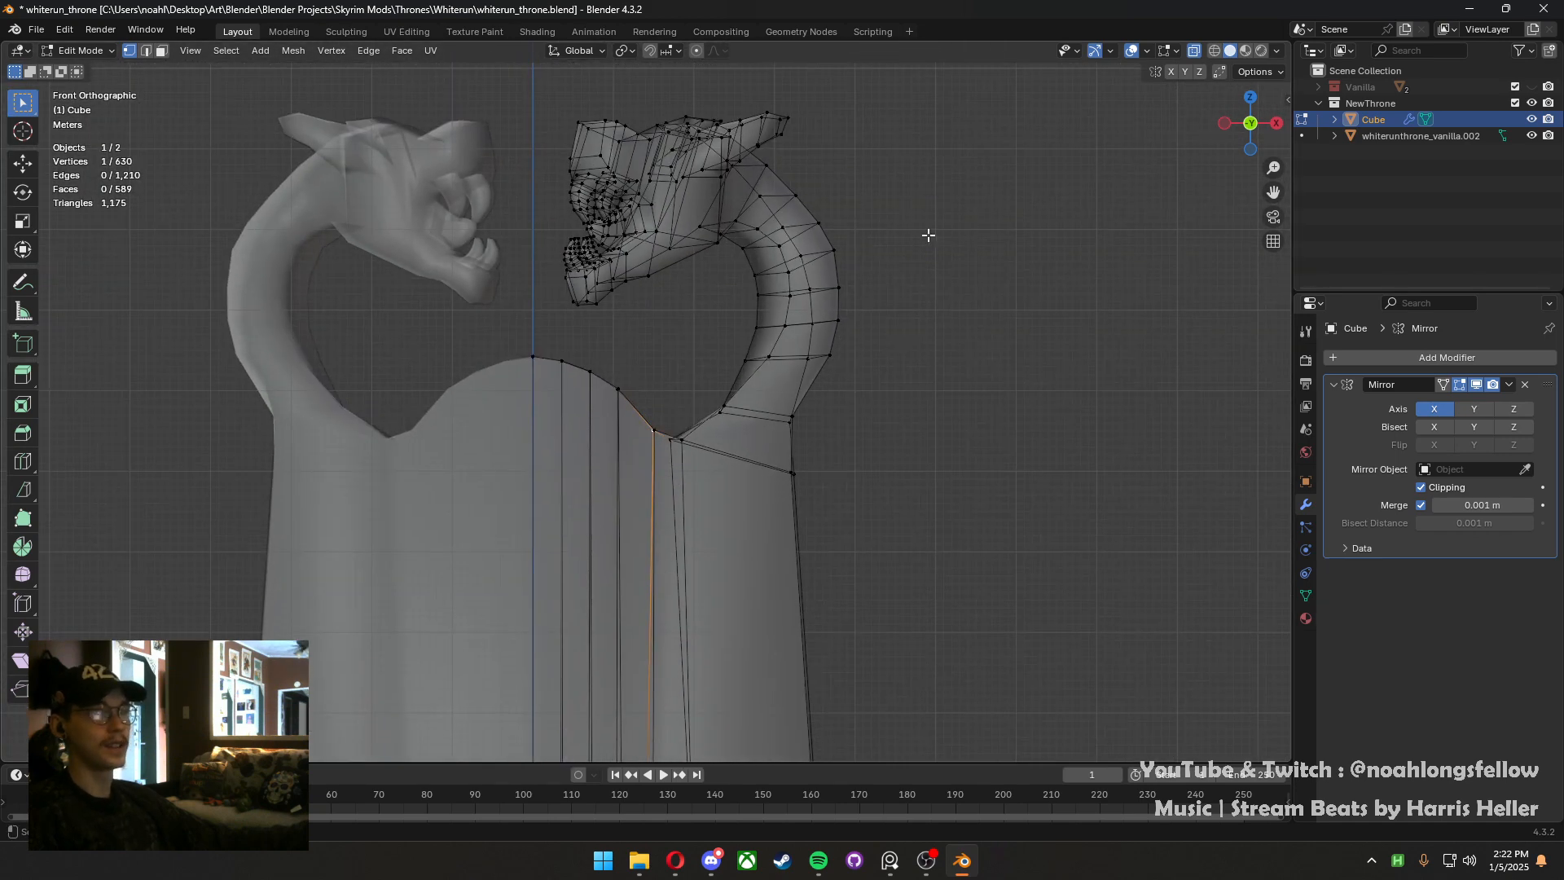
# Move the rear vertex in the dip between the hump and the dragon neck onto its front partner in the front view
pyautogui.scroll(3, 726, 435)
pyautogui.click(697, 479)
pyautogui.moveTo(693, 482); pyautogui.dragTo(687, 524, button='middle')
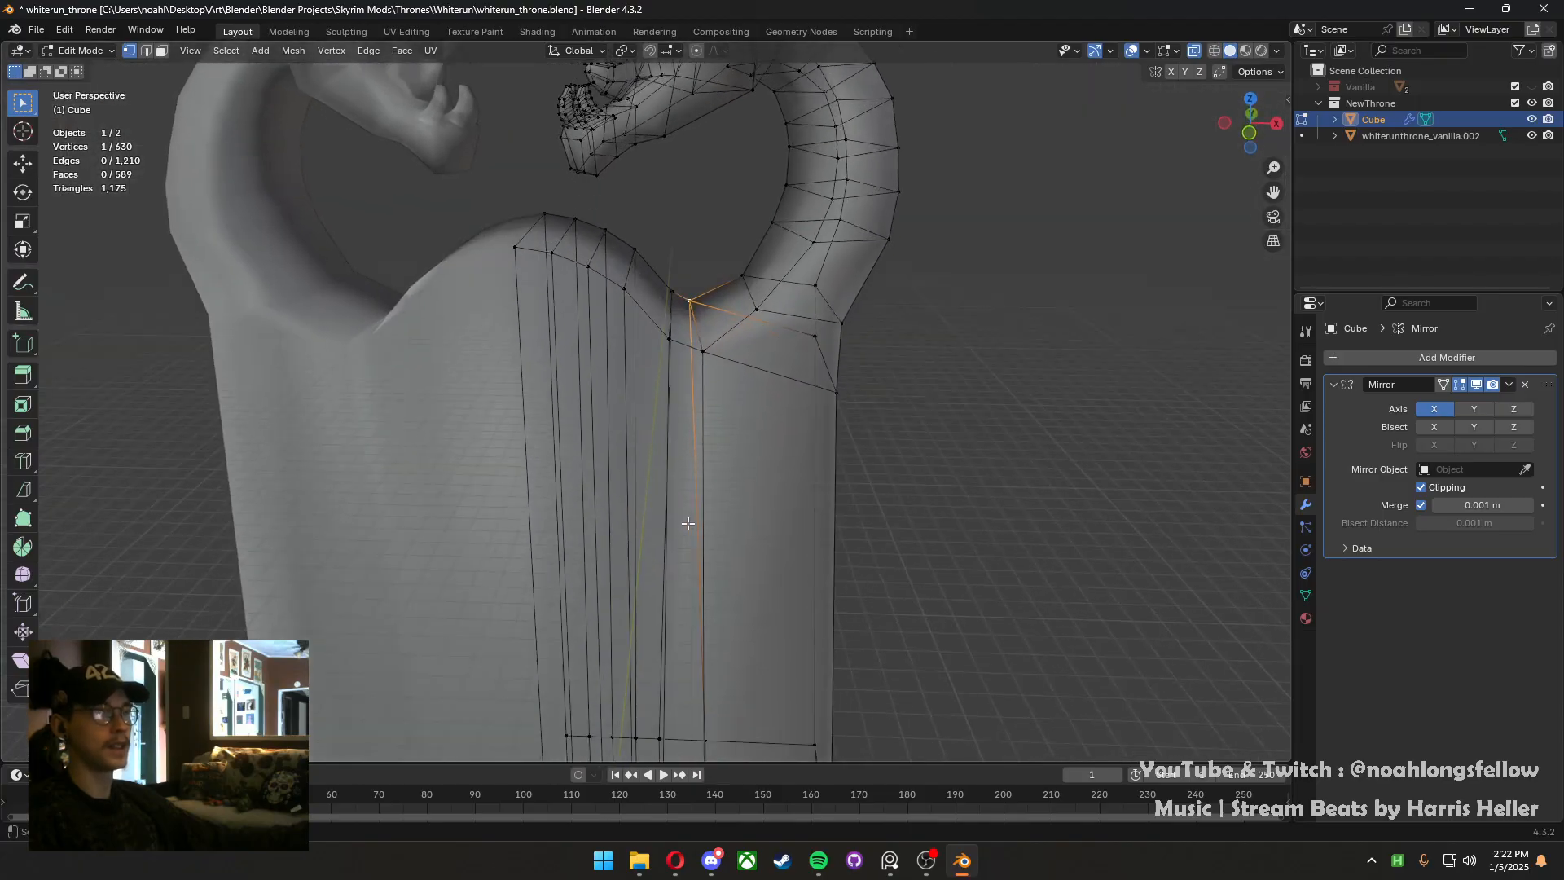
pyautogui.press('`')
pyautogui.click(646, 507)
pyautogui.press('`')
pyautogui.click(799, 480)
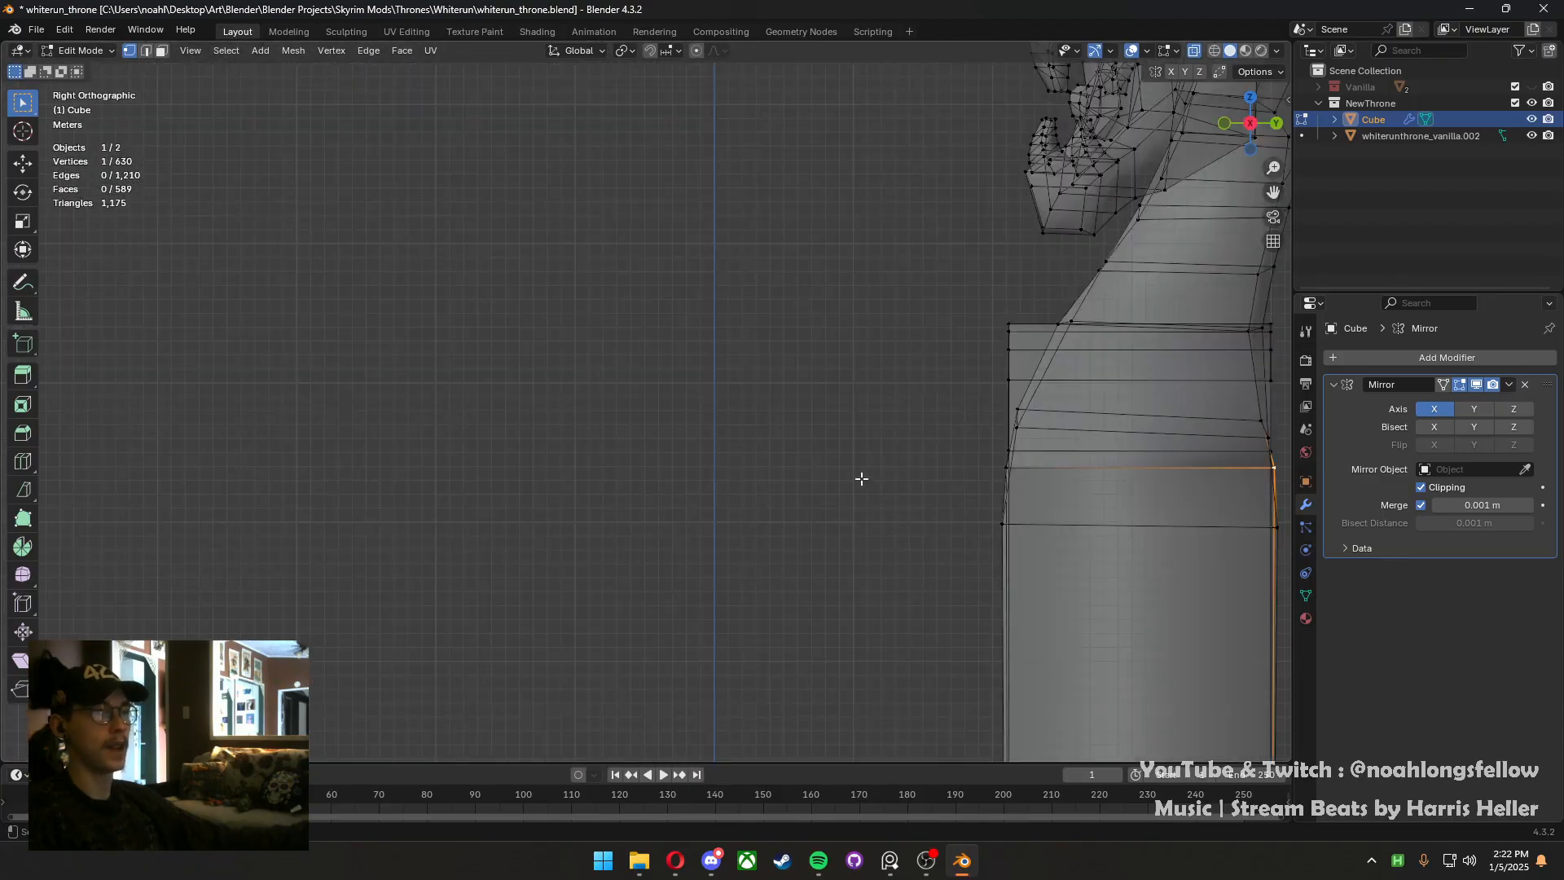
pyautogui.press('`')
pyautogui.click(684, 373)
pyautogui.press('g')
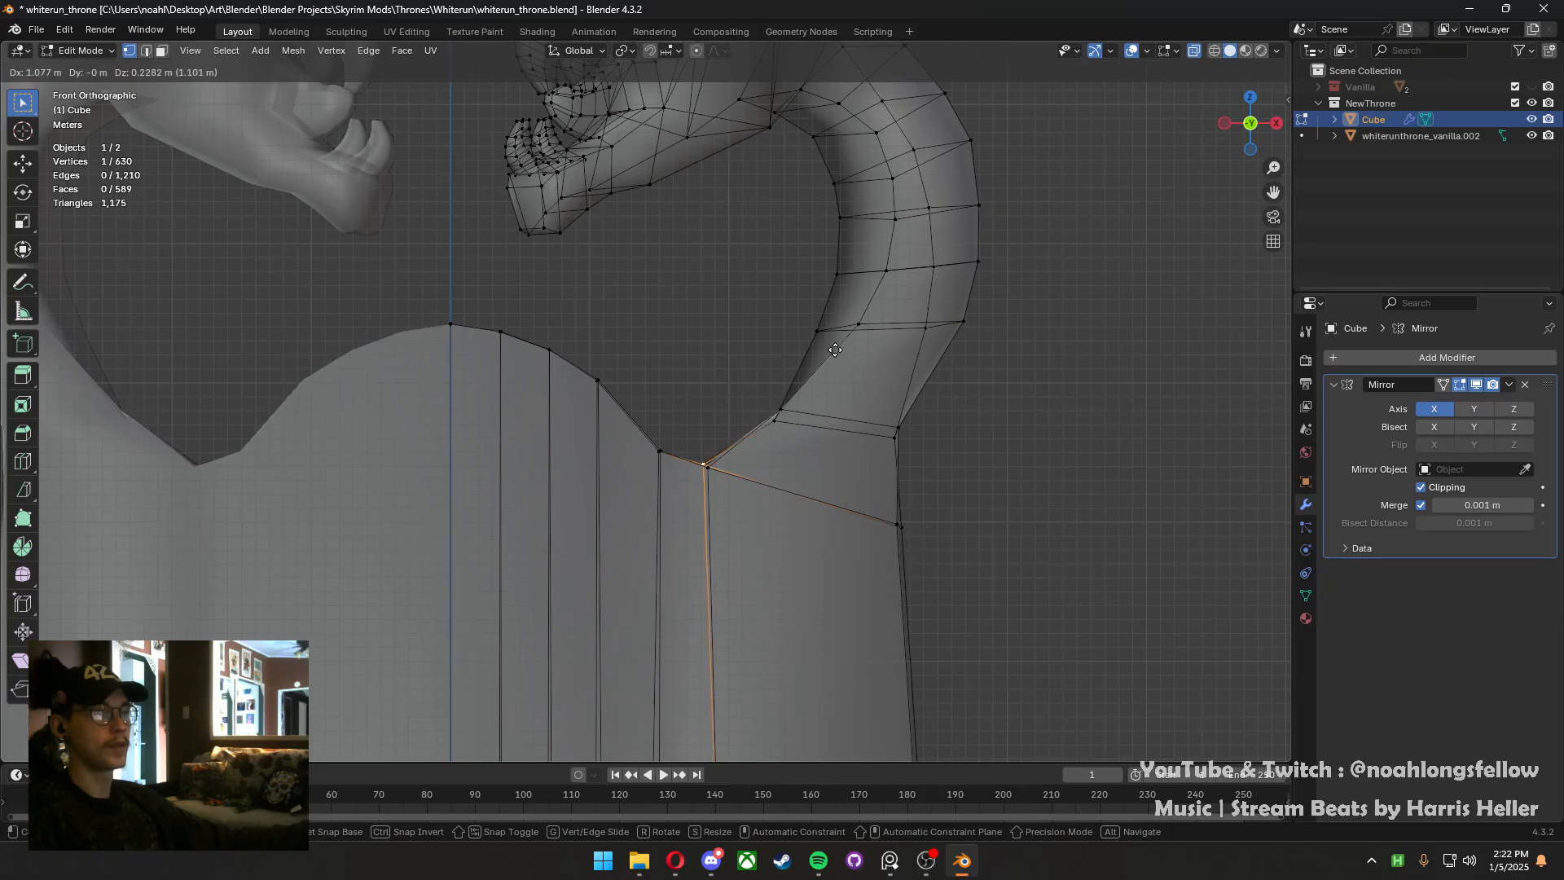
pyautogui.click(872, 374)
# Reposition the front inner vertex at the base of the dragon neck in the front view
pyautogui.moveTo(805, 405); pyautogui.dragTo(803, 383, button='middle')
pyautogui.press('`')
pyautogui.click(890, 390)
pyautogui.press('`')
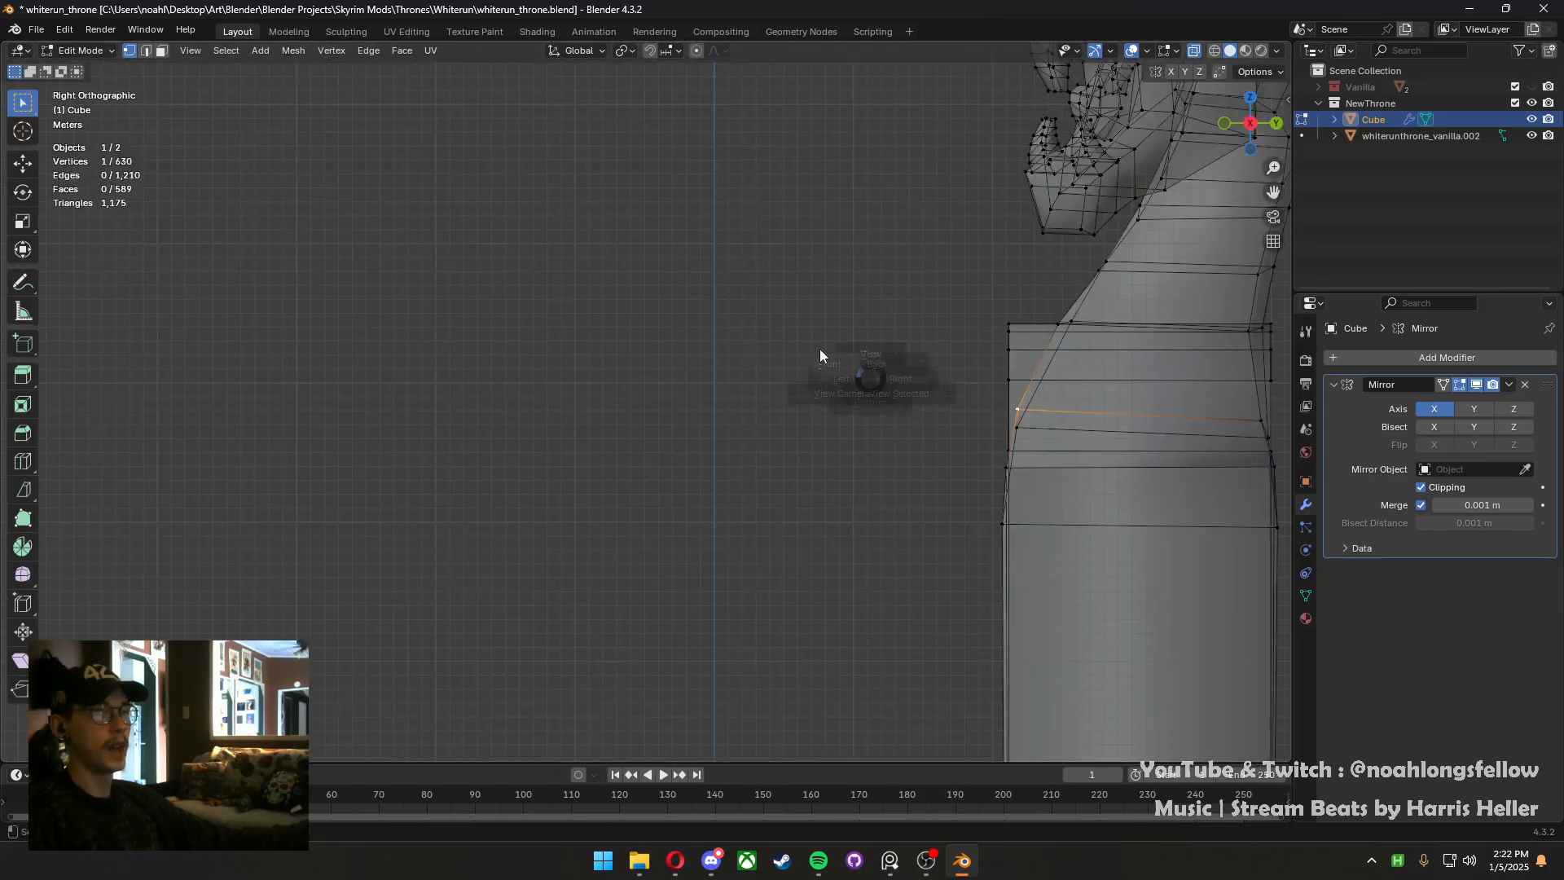
pyautogui.click(819, 348)
pyautogui.press('g')
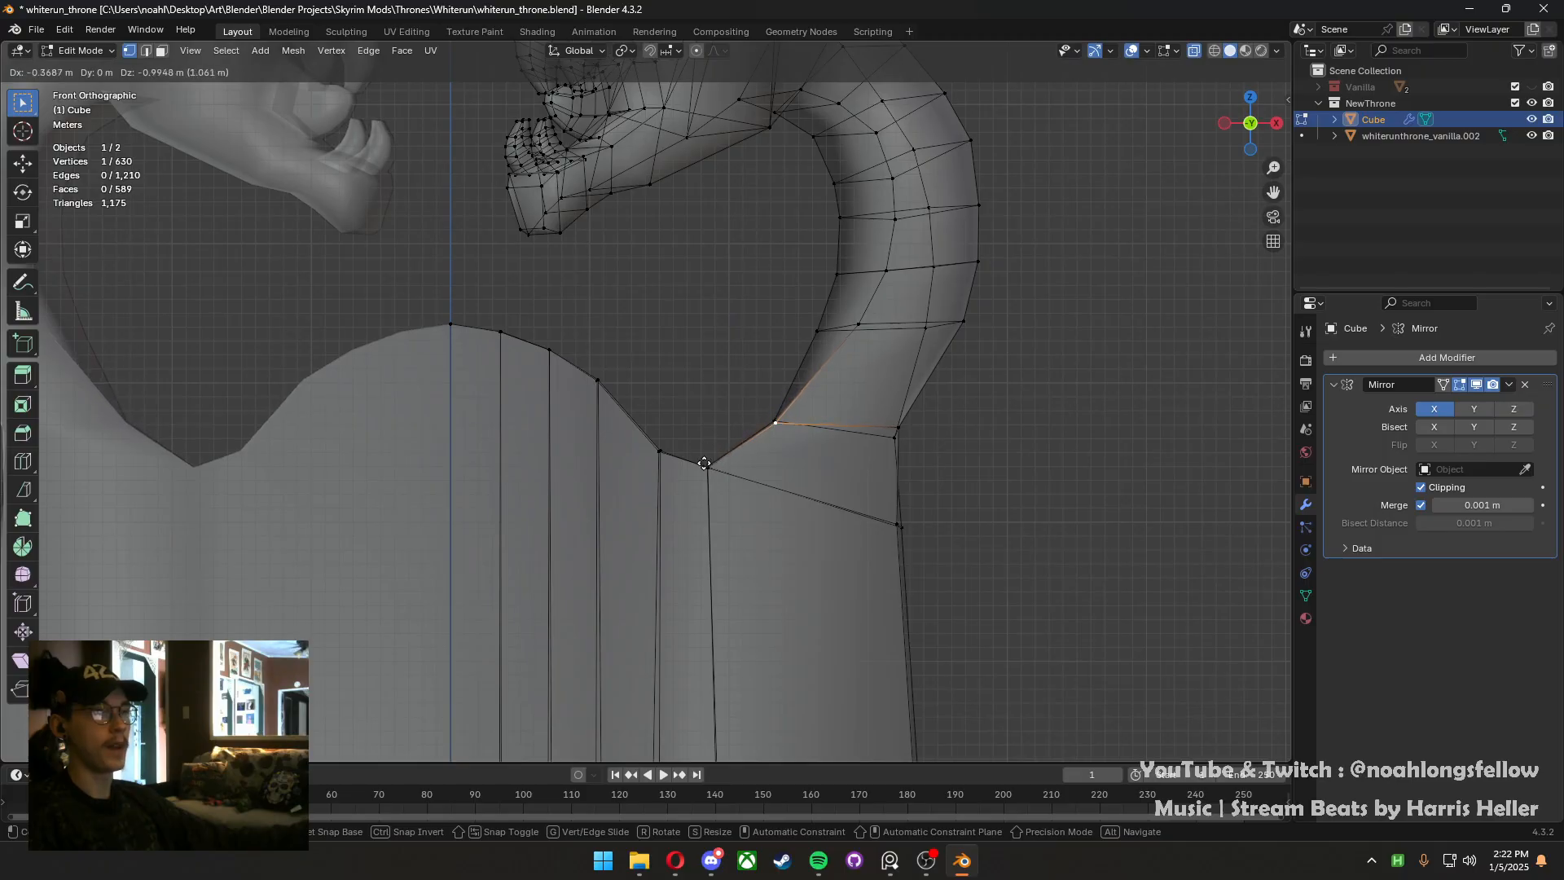
pyautogui.click(920, 497)
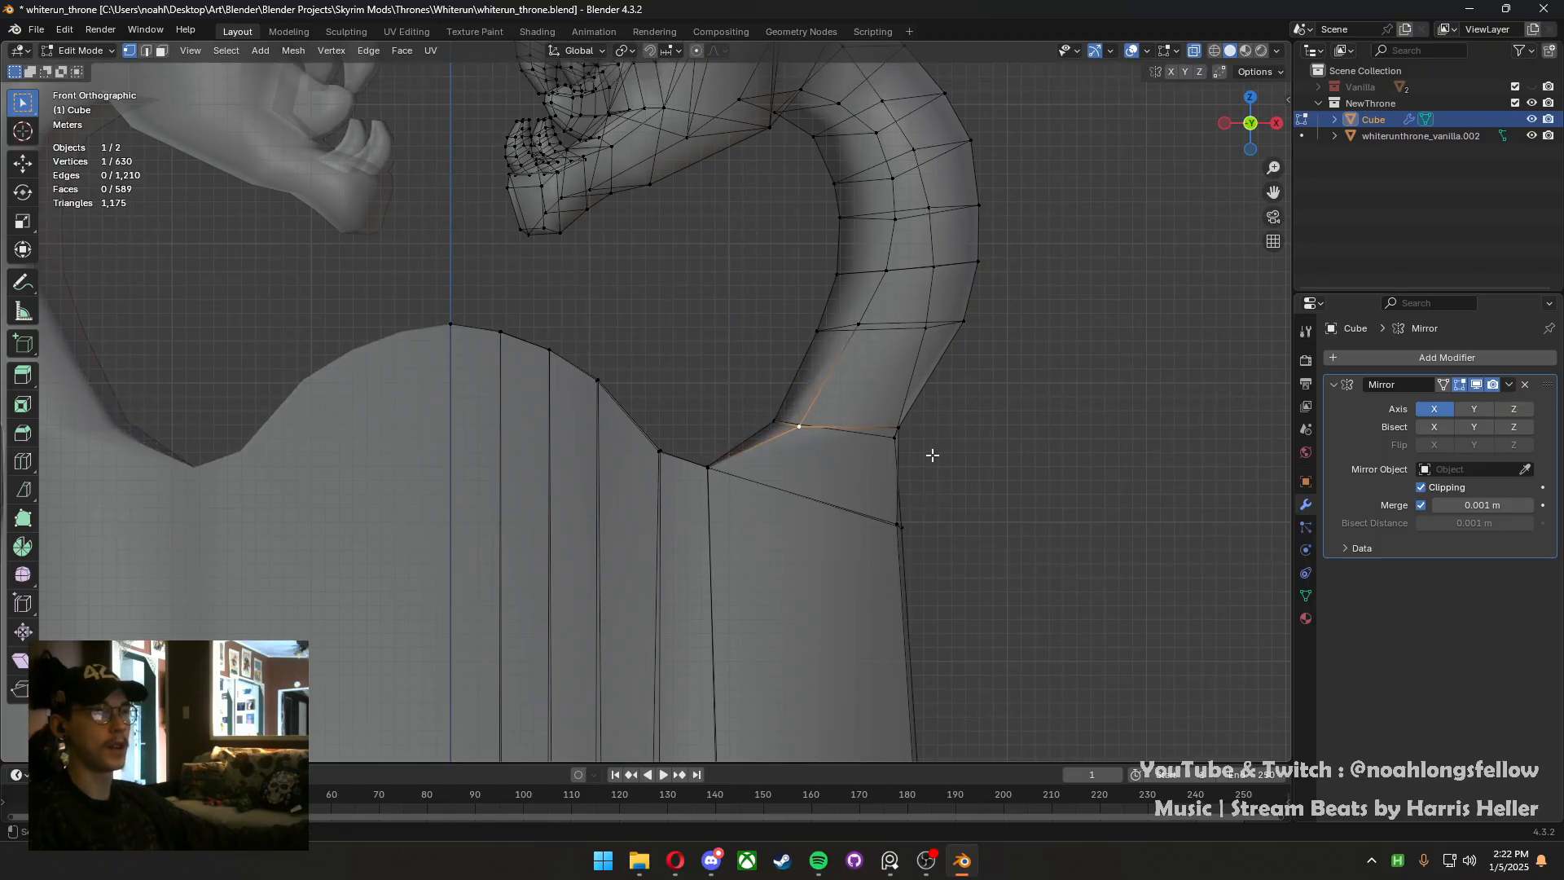
pyautogui.moveTo(932, 453); pyautogui.dragTo(813, 454, button='middle')
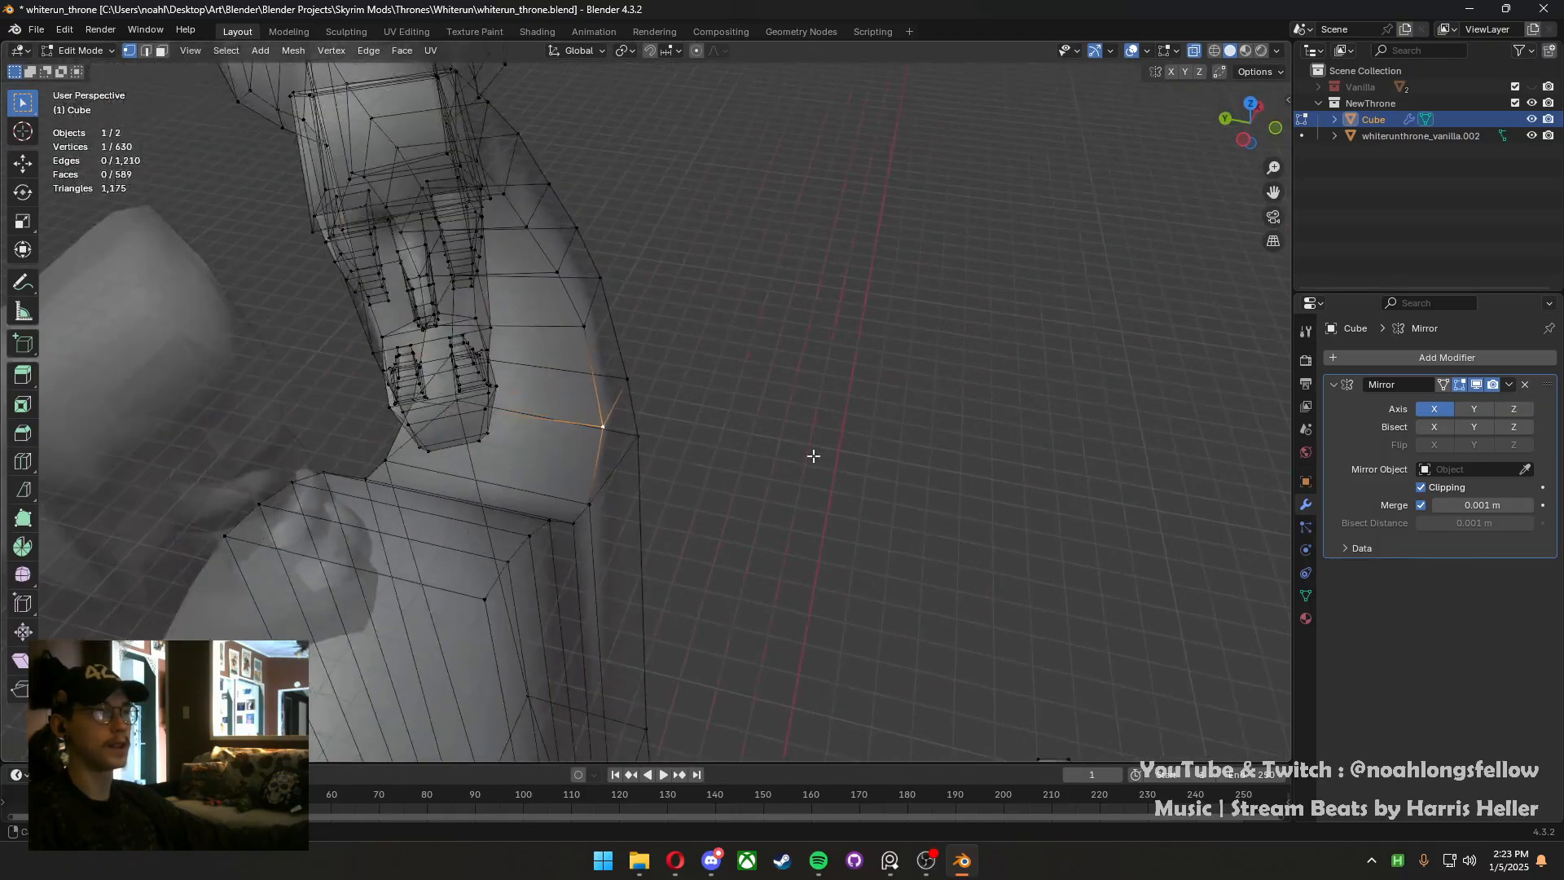
# Save the throne file, return to Object Mode and turn off X-ray display
pyautogui.scroll(-5, 785, 436)
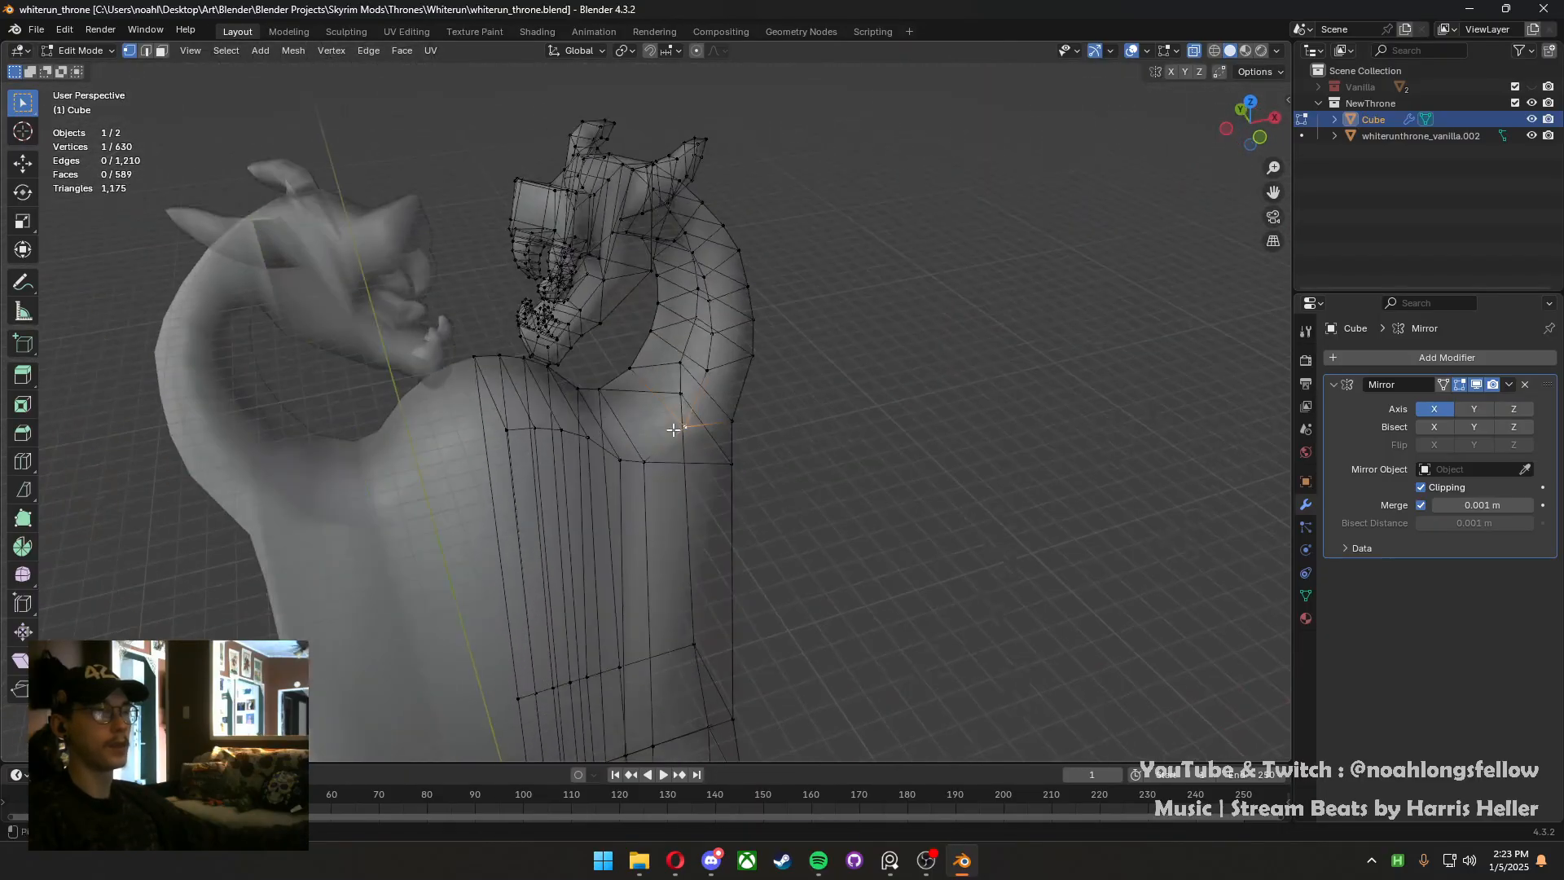
pyautogui.hotkey('ctrl', 's')
pyautogui.press('Tab')
pyautogui.moveTo(642, 447); pyautogui.dragTo(759, 301, button='middle')
pyautogui.click(1193, 52)
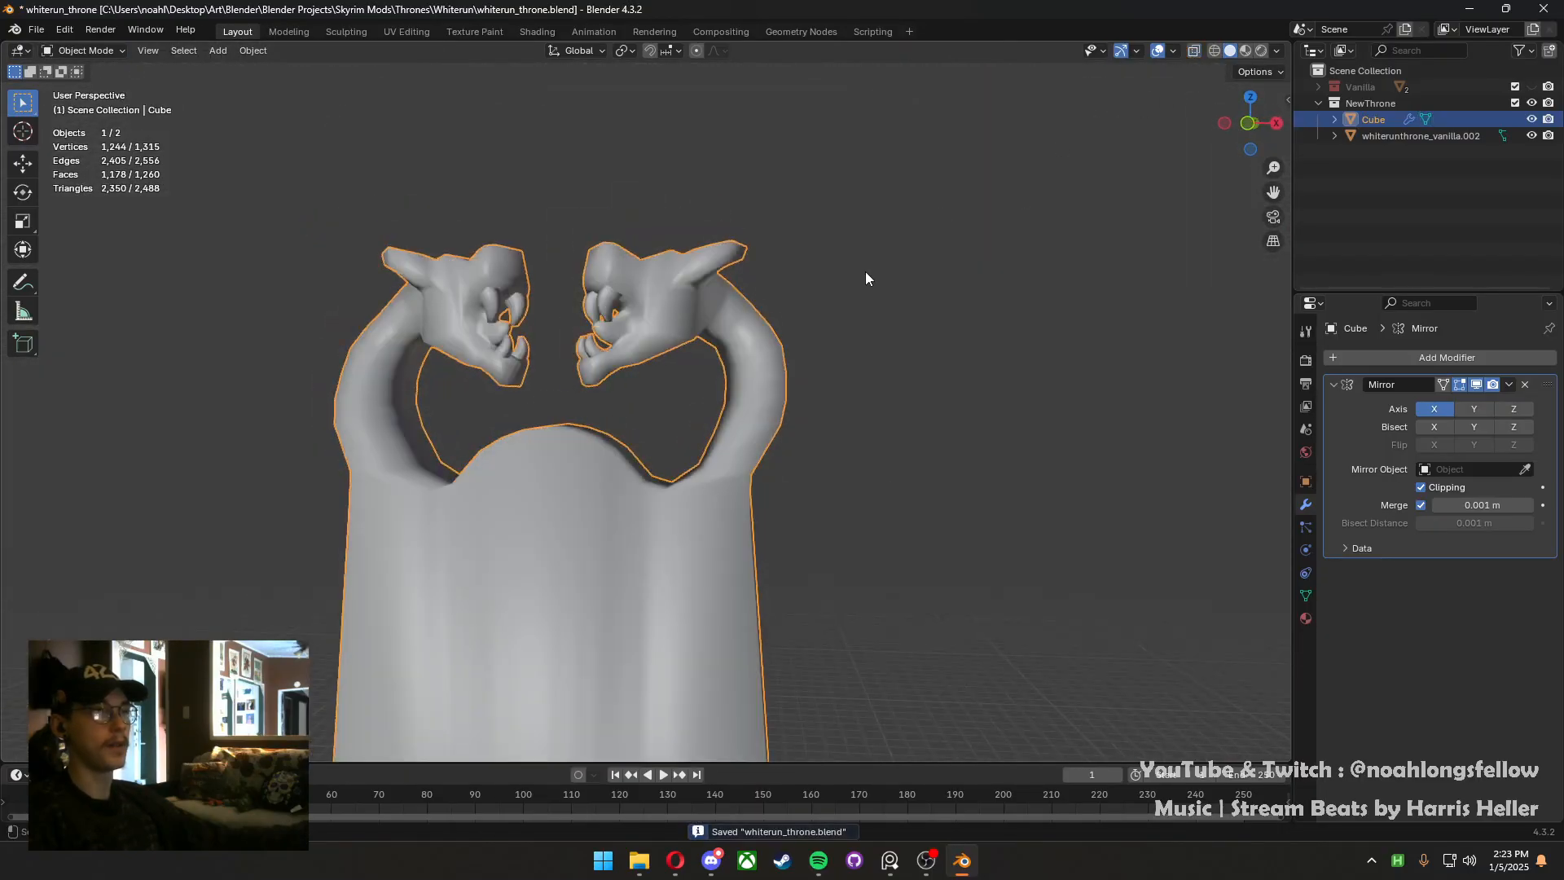
# Examine the whole throne's silhouette from the front and both sides
pyautogui.scroll(-3, 858, 314)
pyautogui.moveTo(837, 373)
pyautogui.mouseDown(button='middle')
pyautogui.moveTo(990, 399)
pyautogui.moveTo(1249, 396)
pyautogui.moveTo(741, 405)
pyautogui.mouseUp(button='middle')
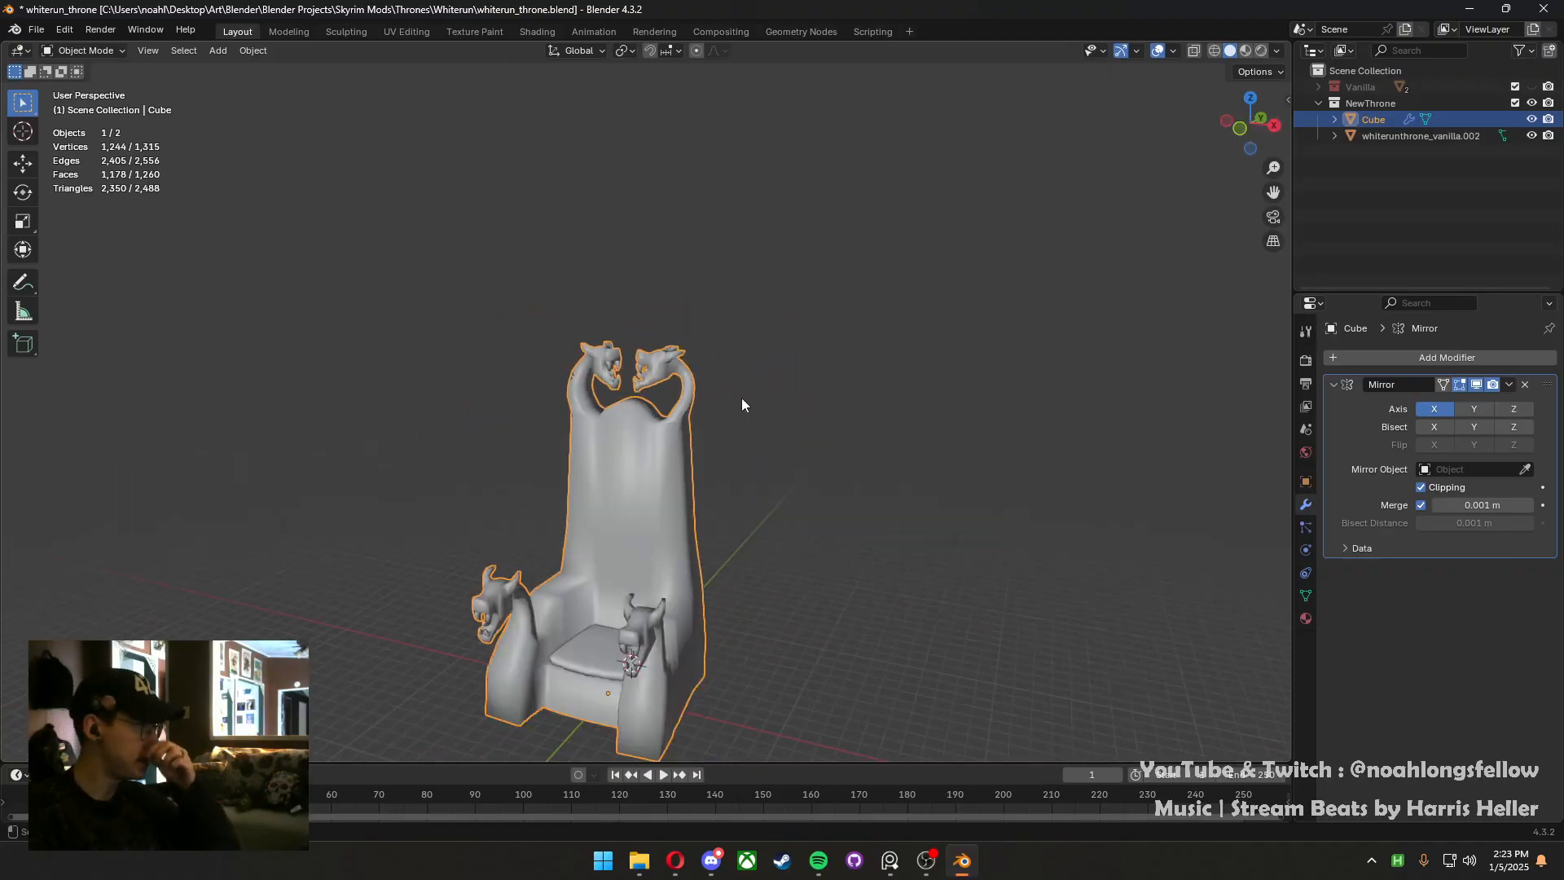
pyautogui.moveTo(686, 463); pyautogui.dragTo(712, 530, button='middle')
pyautogui.scroll(3, 730, 493)
pyautogui.scroll(-7, 632, 505)
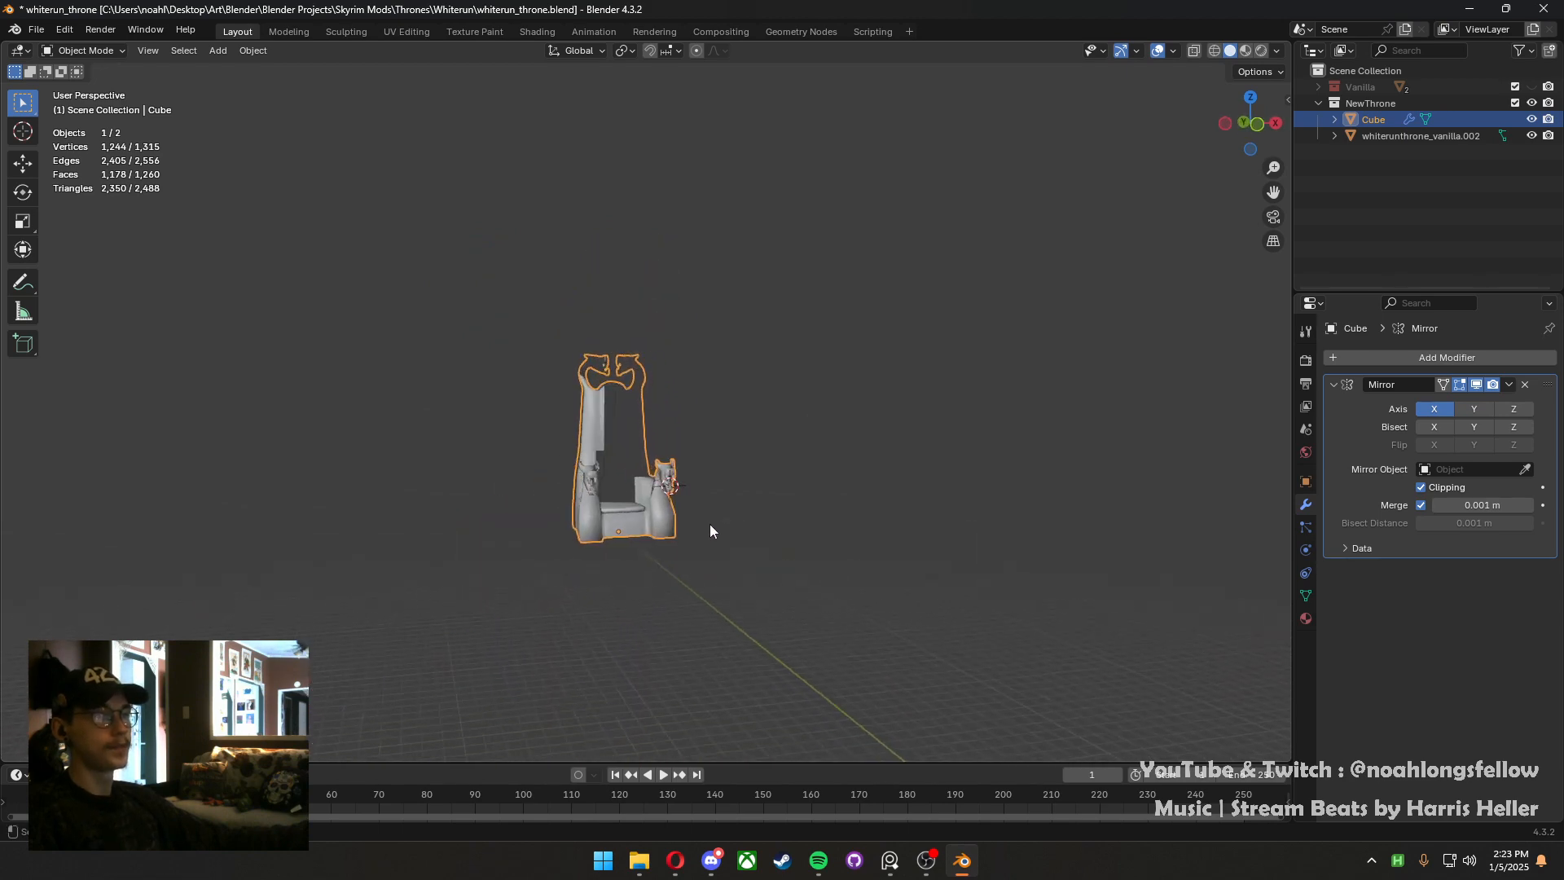
pyautogui.scroll(3, 709, 534)
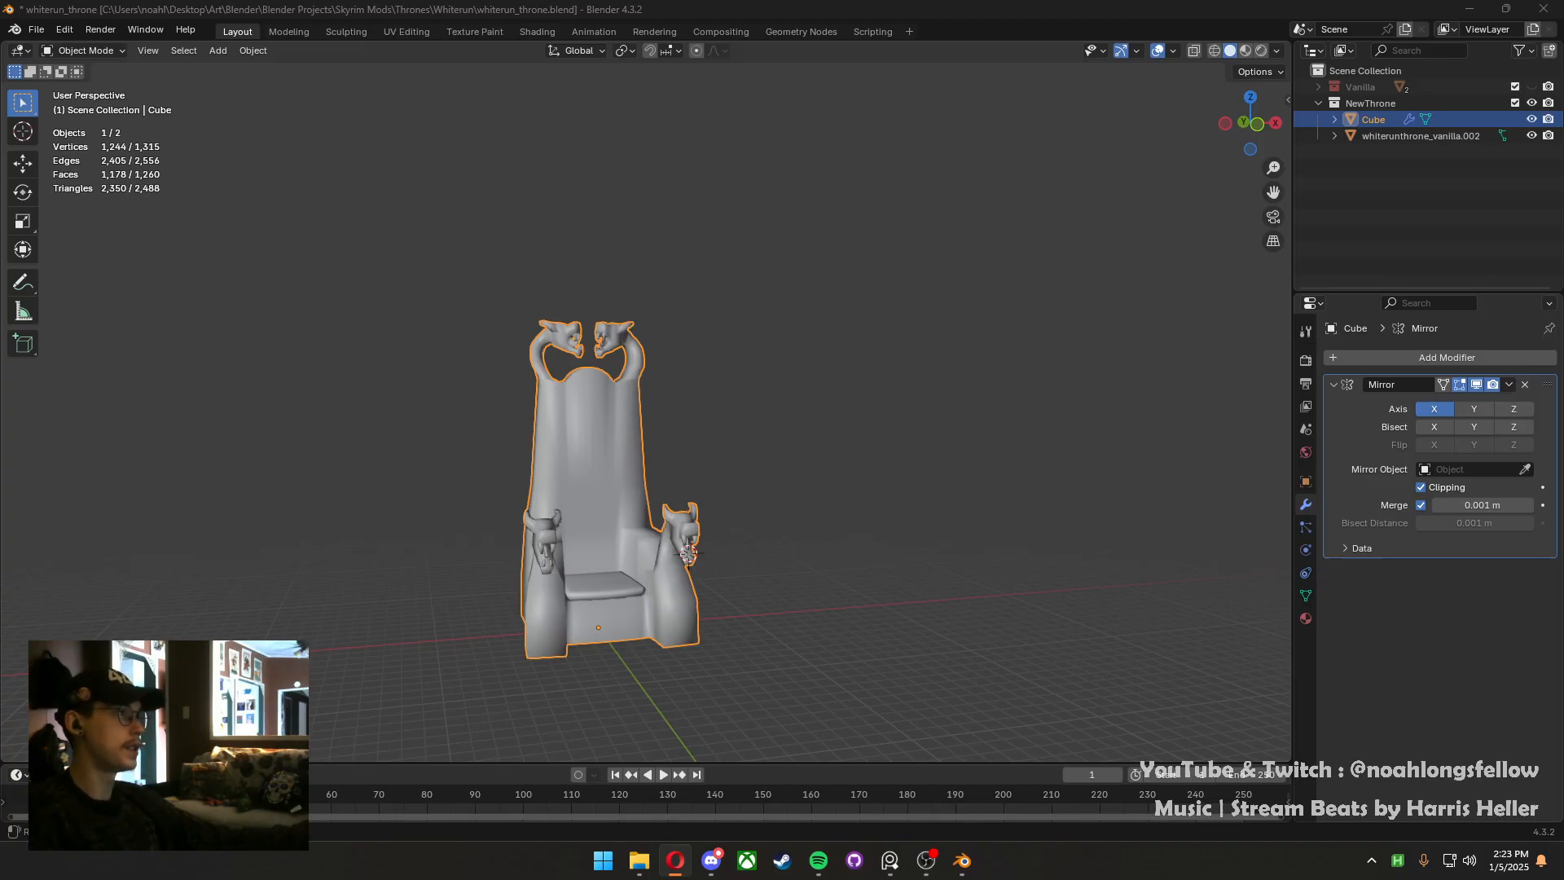
# Switch to the web browser to look at the Maleficent image results, and return to Blender
pyautogui.moveTo(0, 183); pyautogui.dragTo(709, 0)
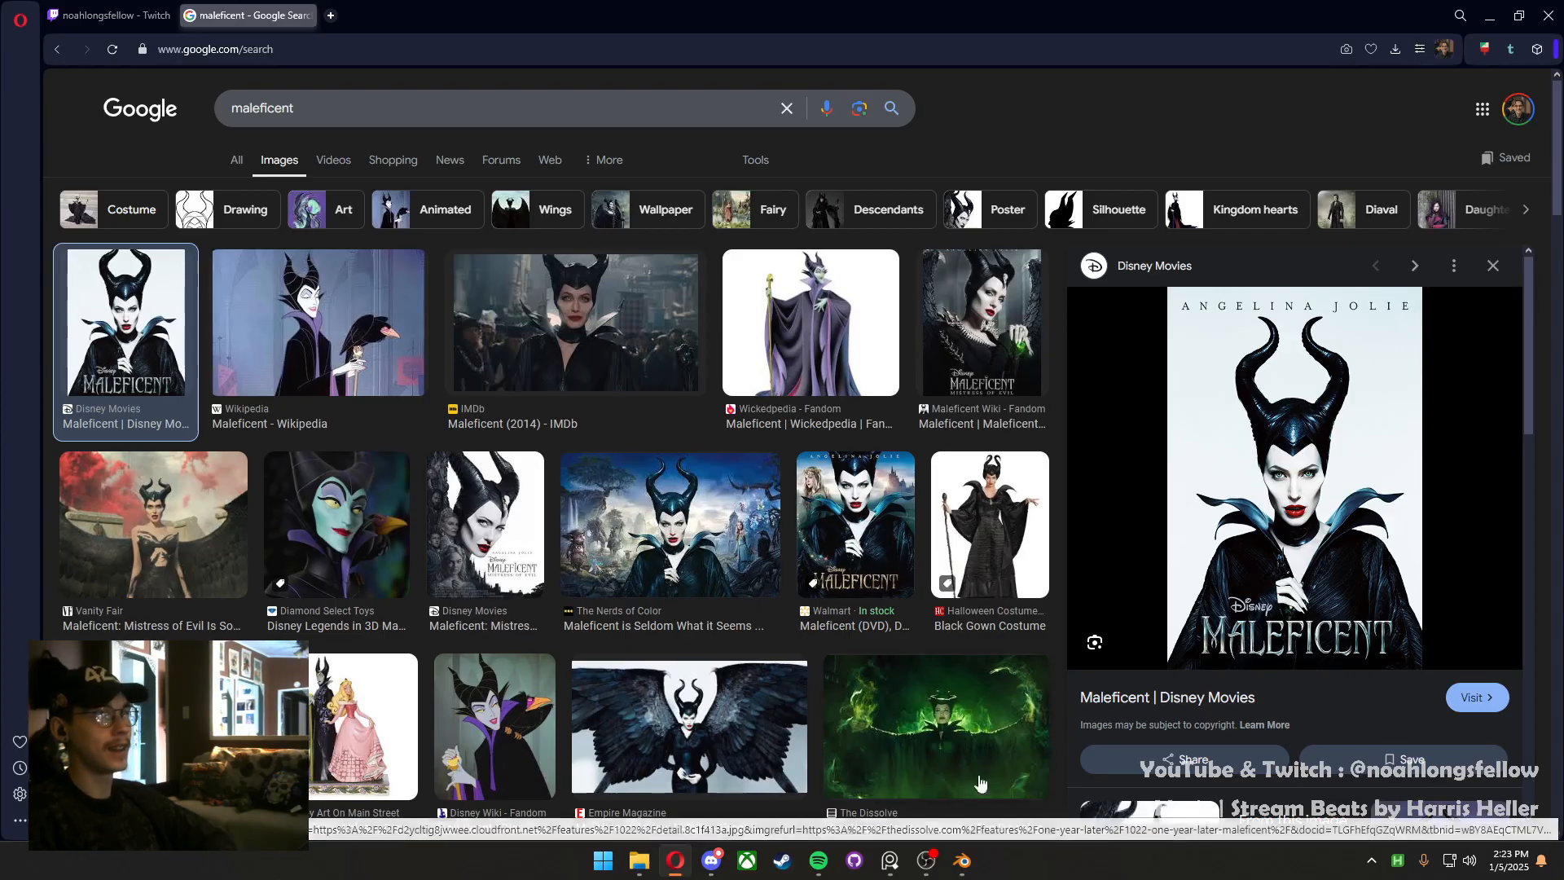
pyautogui.moveTo(616, 22); pyautogui.dragTo(0, 245)
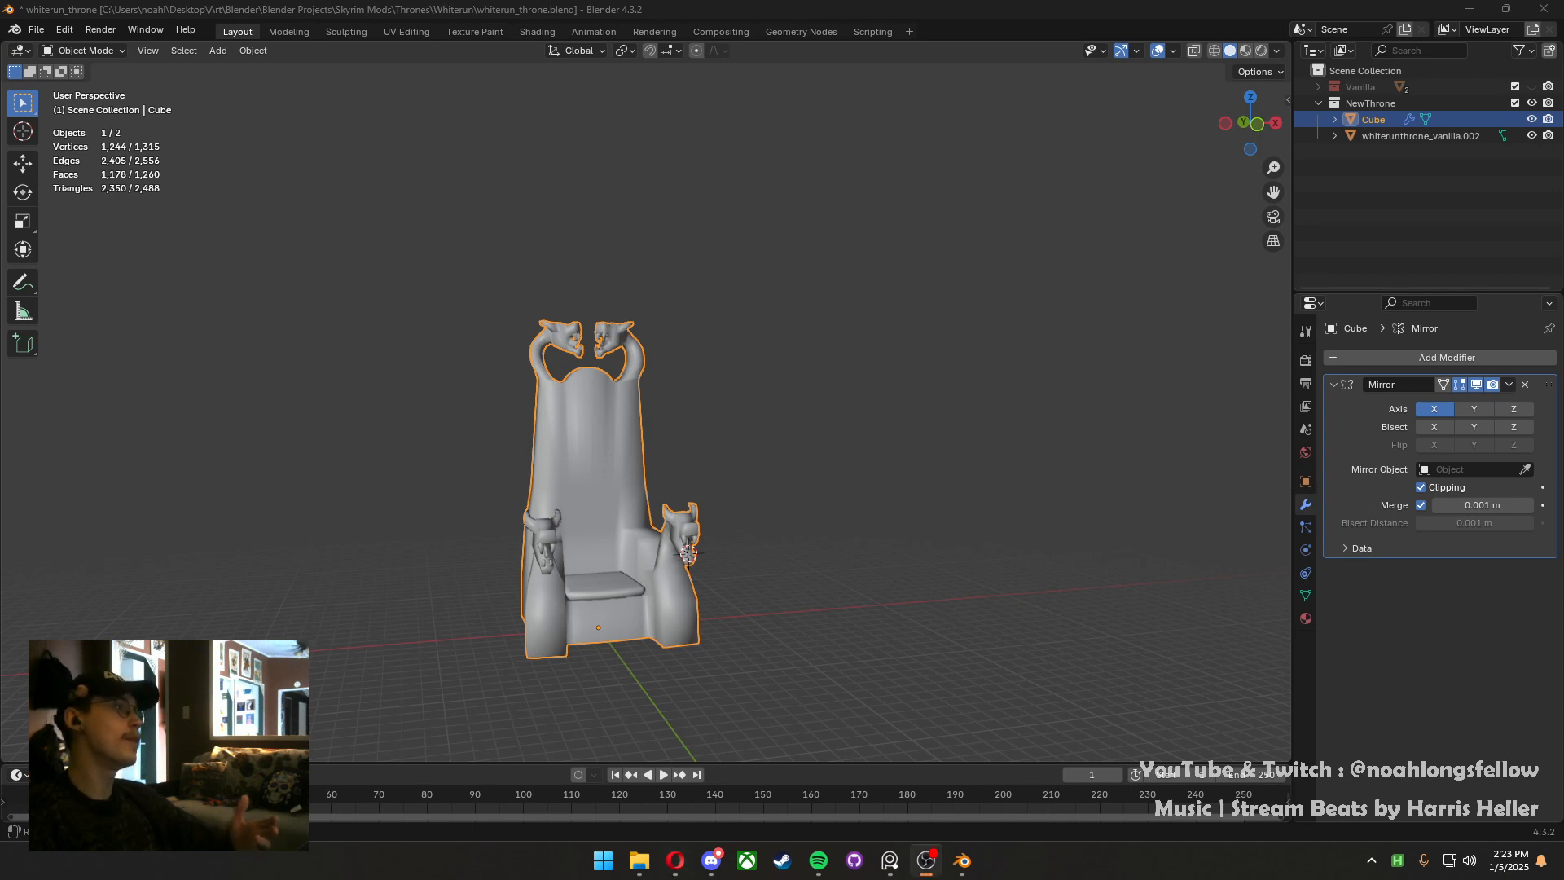
# Deselect the throne and inspect its front and rear shape
pyautogui.click(568, 368)
pyautogui.moveTo(783, 480); pyautogui.dragTo(654, 448, button='middle')
pyautogui.click(691, 492)
pyautogui.scroll(5, 696, 463)
pyautogui.scroll(-4, 706, 399)
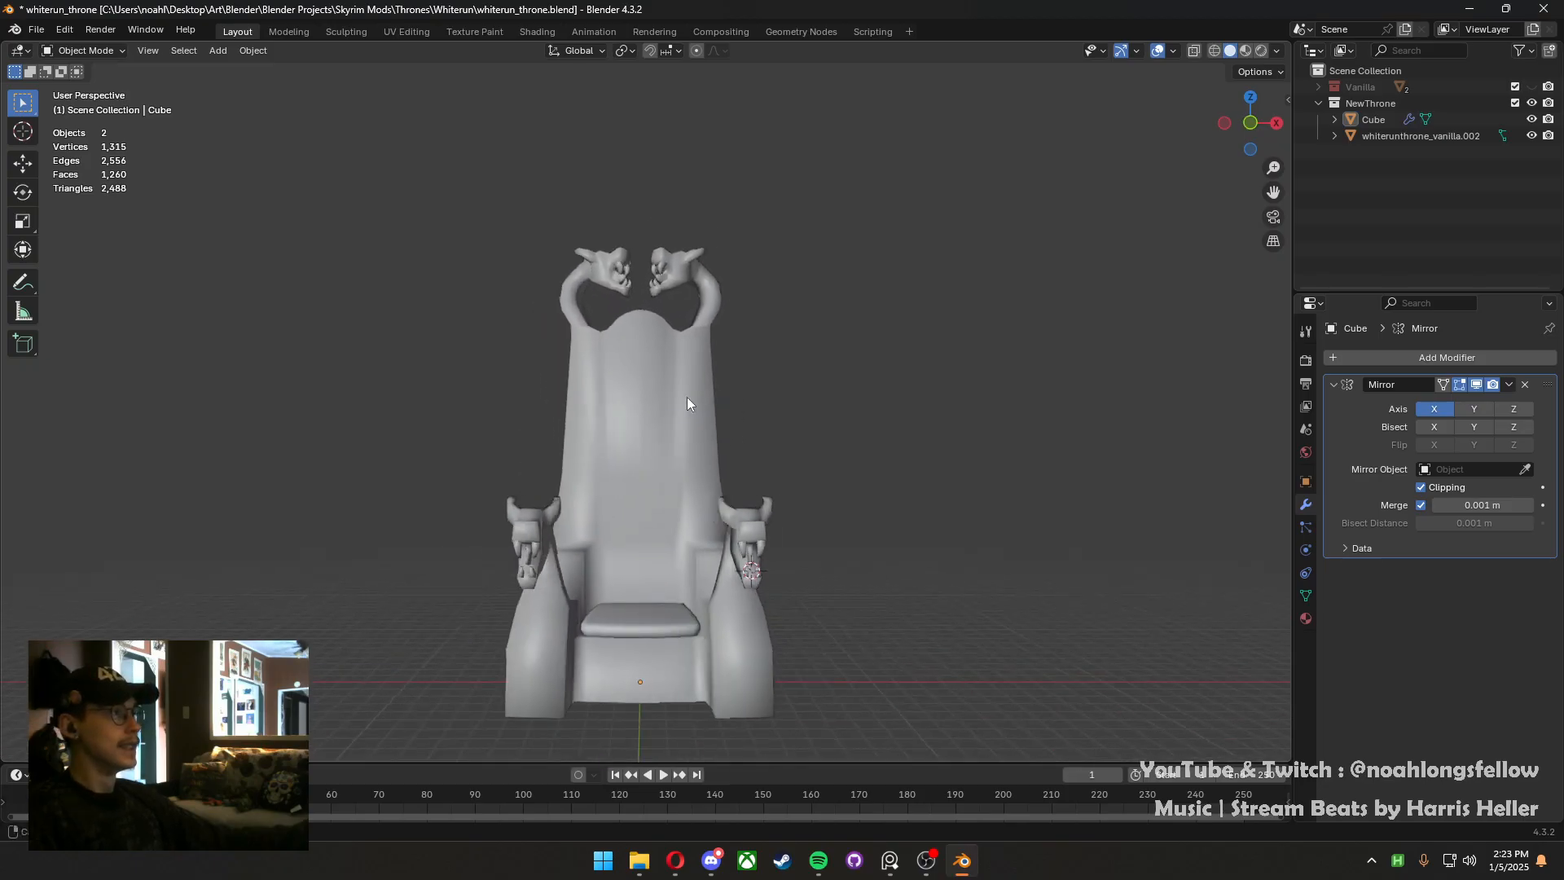
pyautogui.moveTo(687, 398); pyautogui.dragTo(682, 397, button='middle')
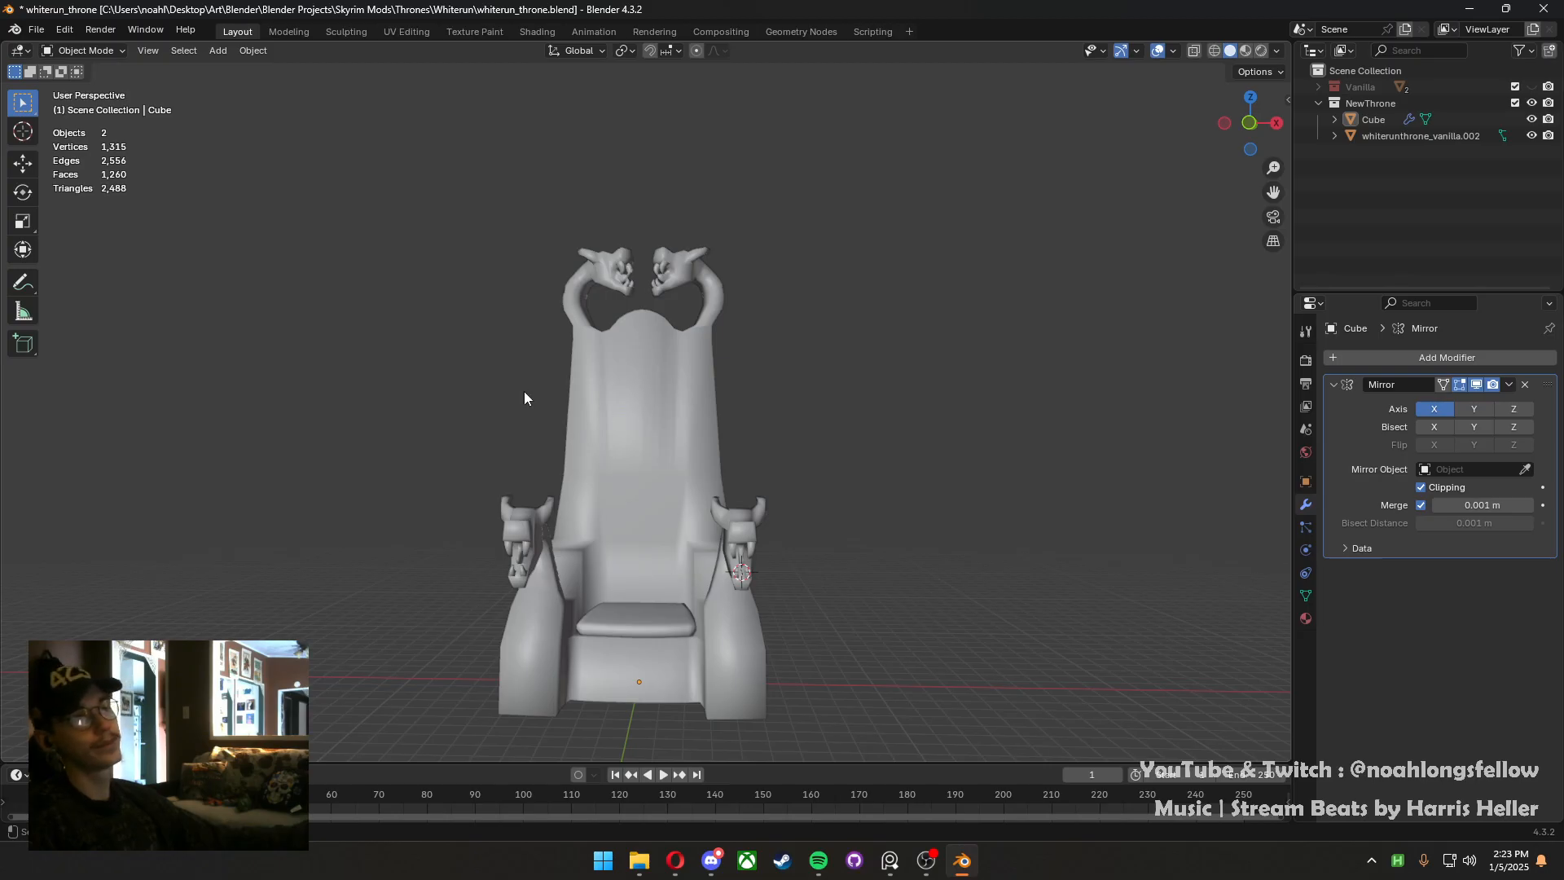
pyautogui.moveTo(525, 392); pyautogui.dragTo(915, 399, button='middle')
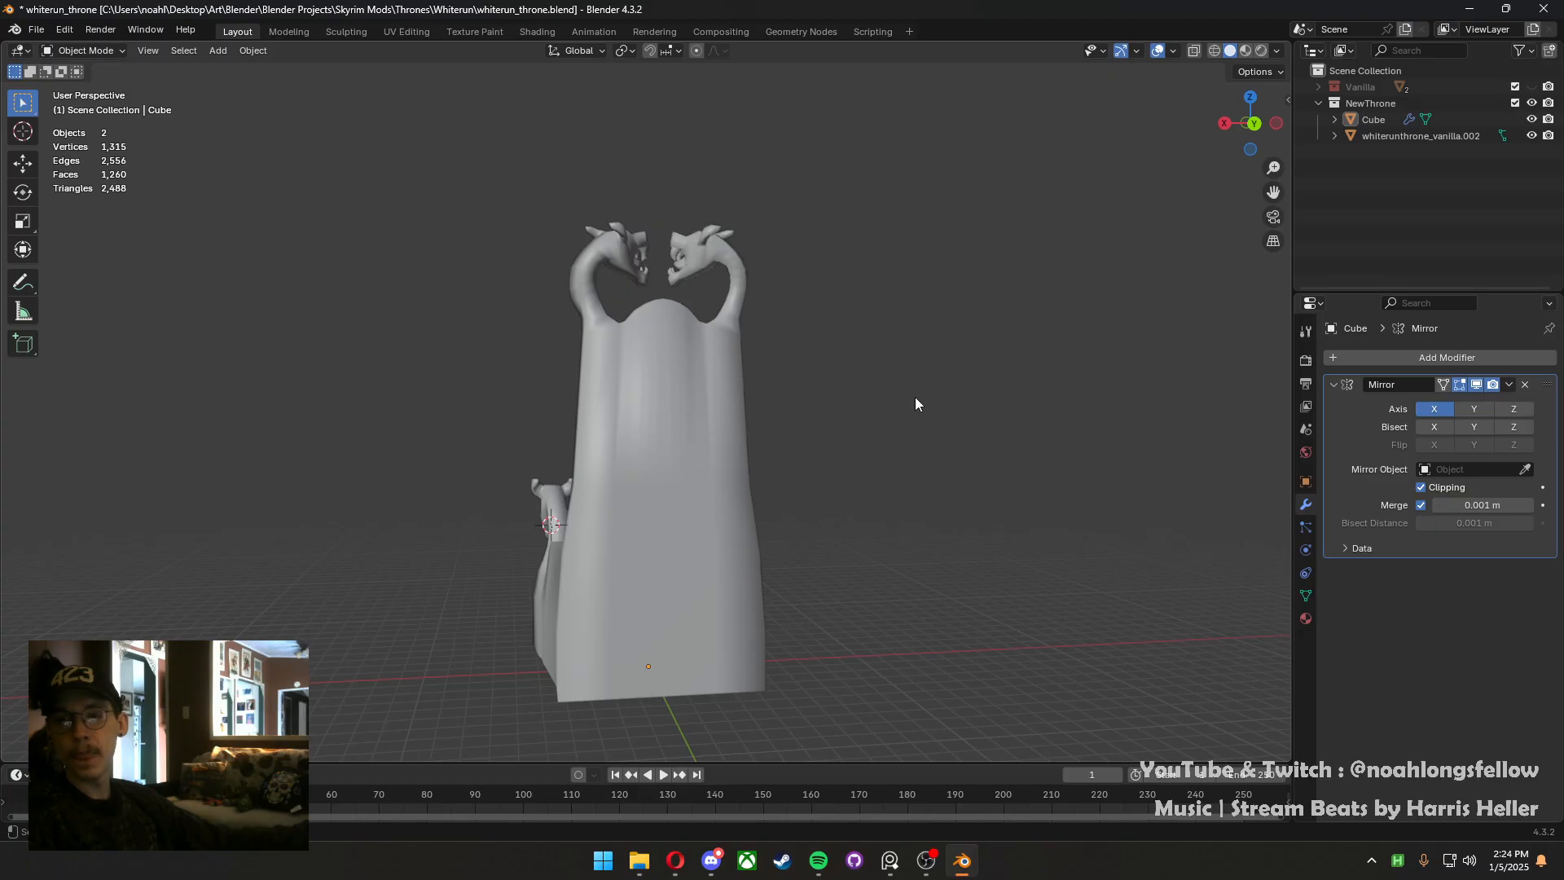
# Switch to the reference image board and study the carved wooden throne's backrest and side posts
pyautogui.moveTo(1563, 823); pyautogui.dragTo(844, 471, button='right')
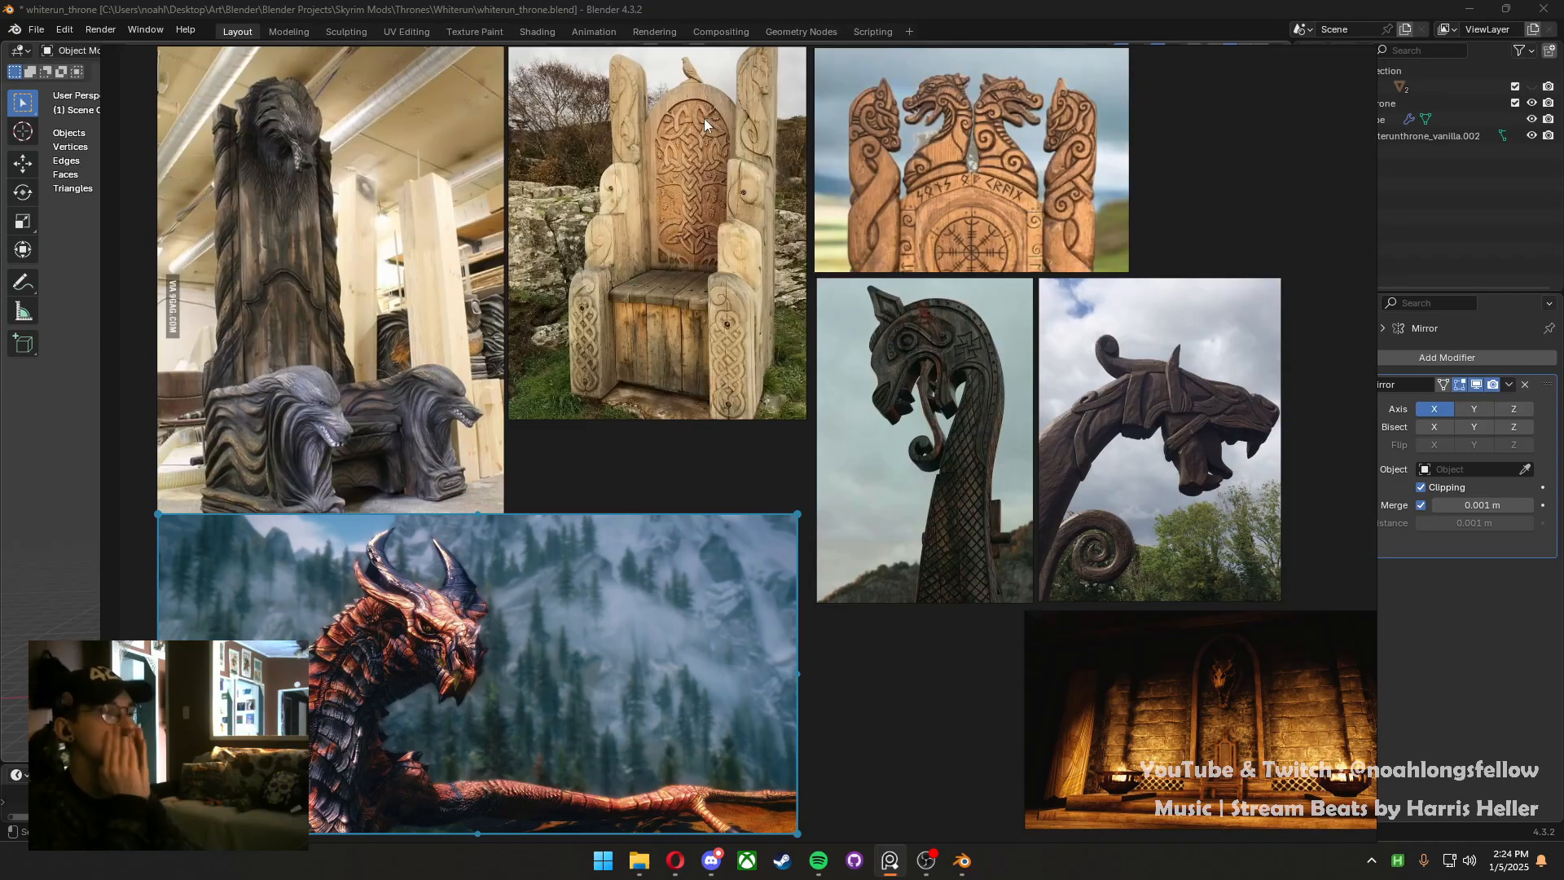
pyautogui.moveTo(650, 52)
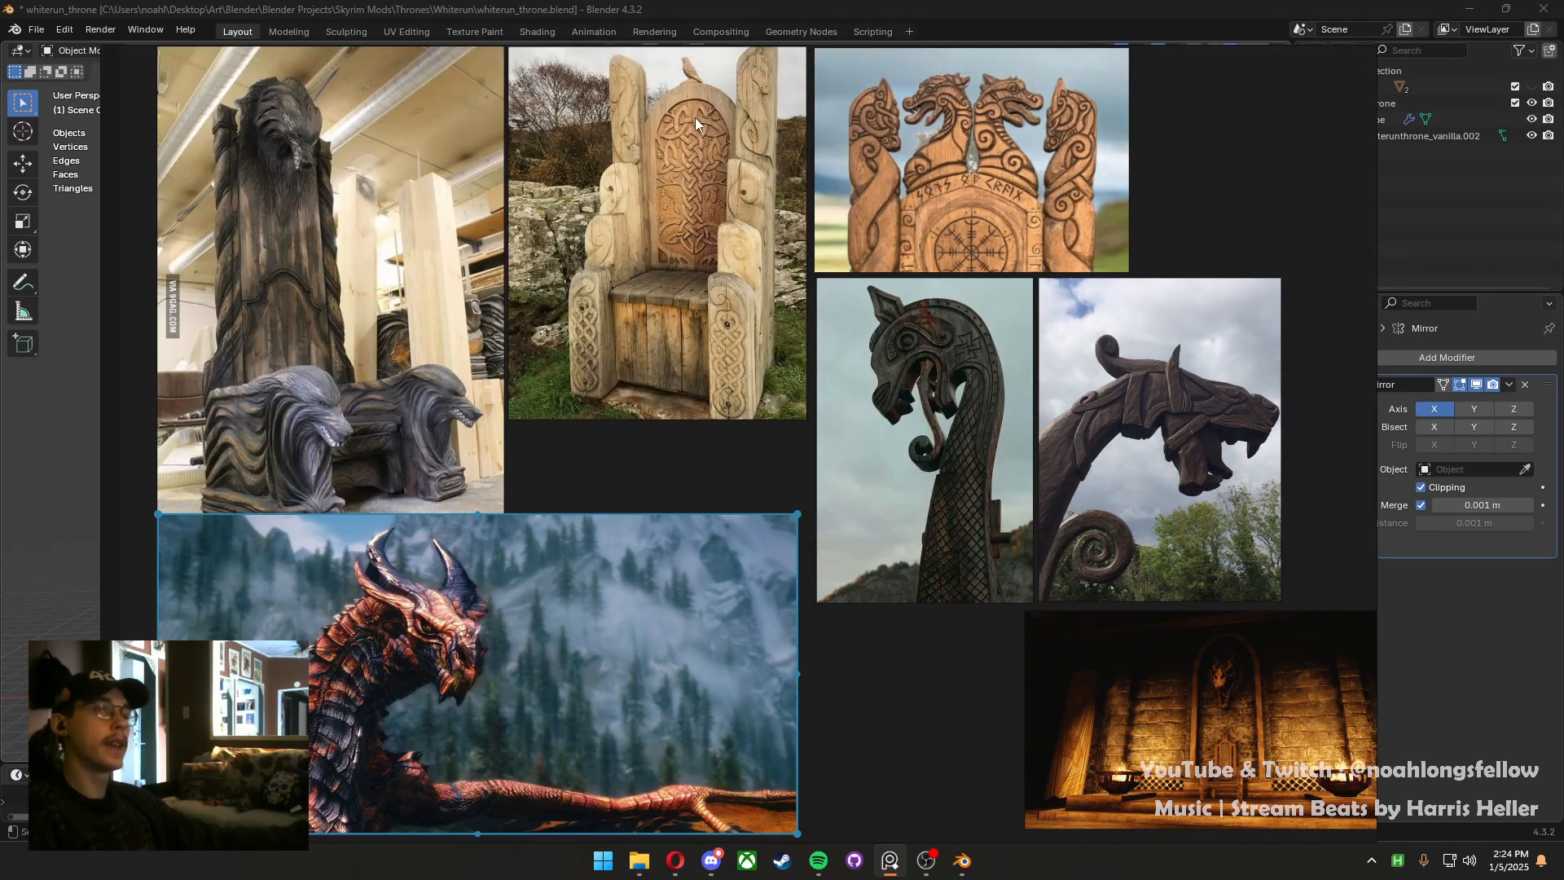
pyautogui.scroll(5, 692, 118)
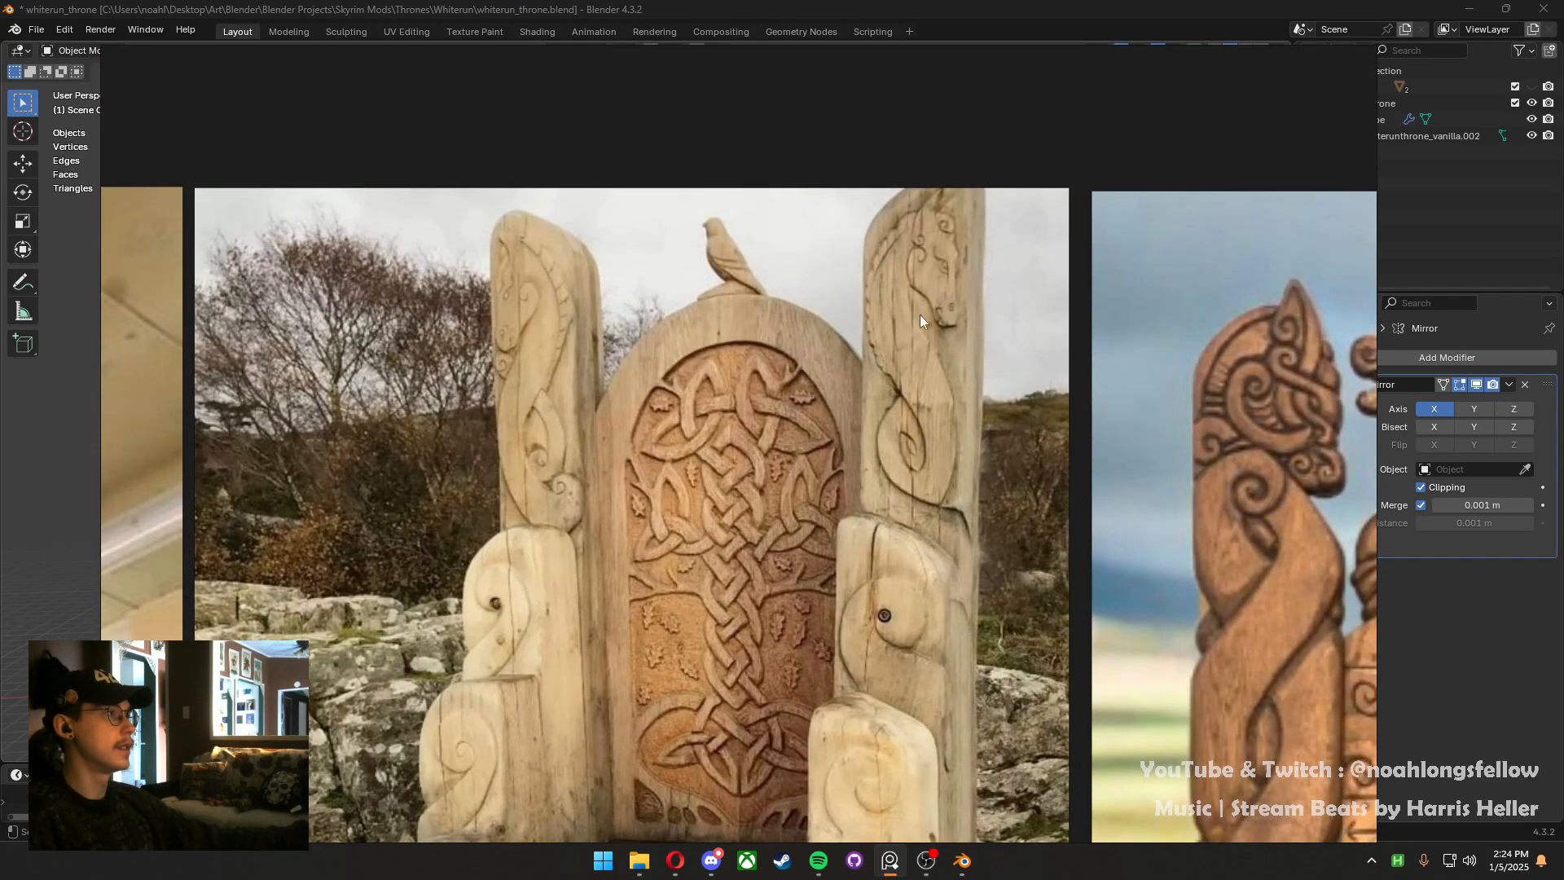
pyautogui.scroll(-6, 918, 315)
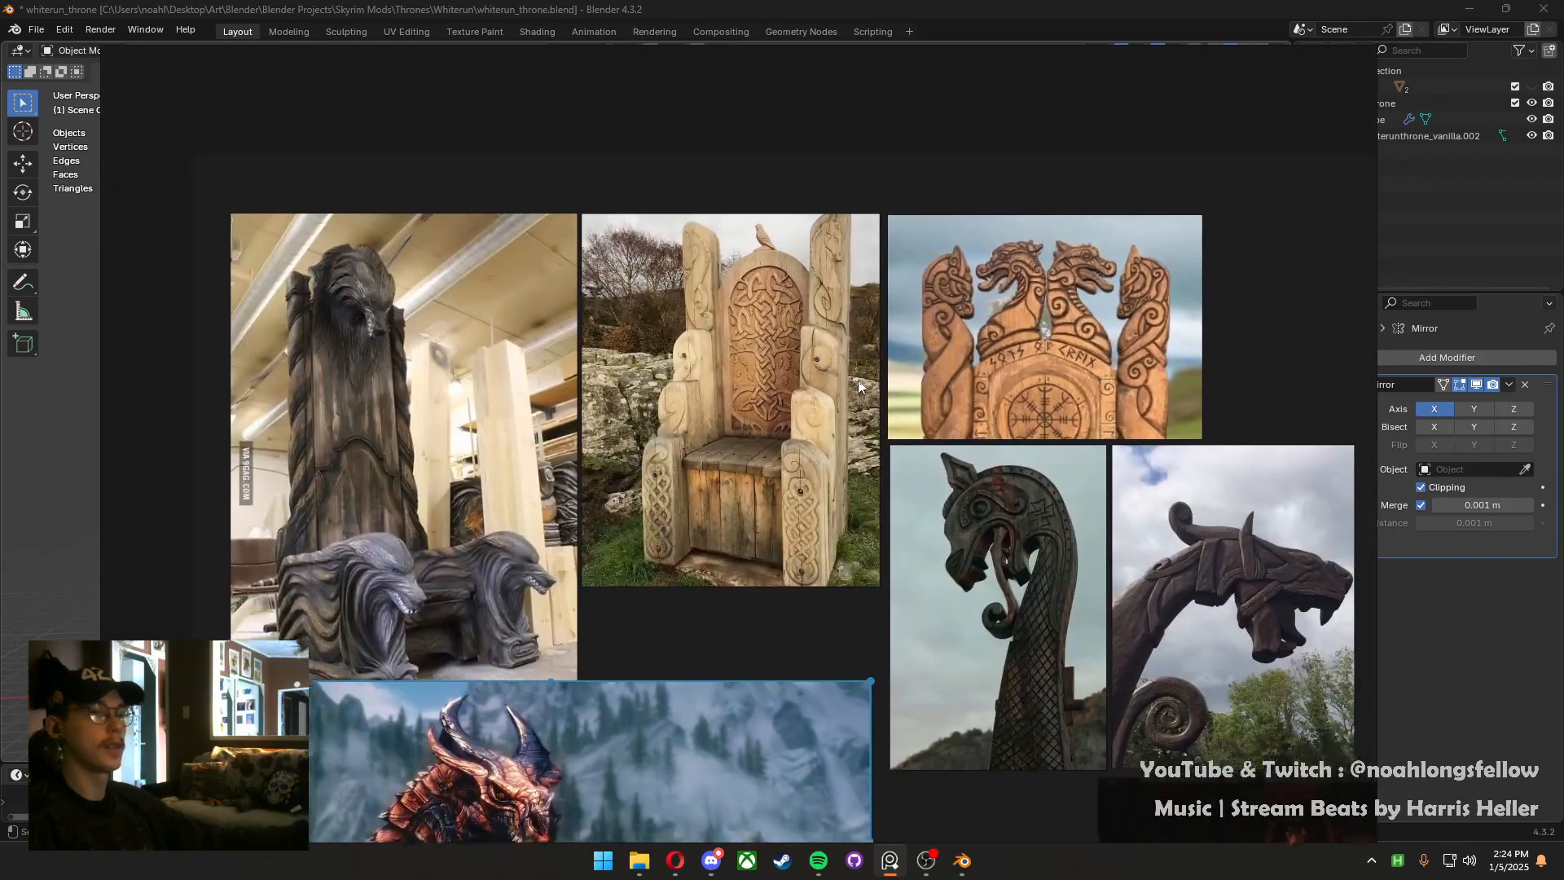
pyautogui.moveTo(858, 381); pyautogui.dragTo(766, 240, button='middle')
pyautogui.scroll(-2, 769, 245)
pyautogui.scroll(2, 800, 293)
pyautogui.moveTo(1068, 128); pyautogui.dragTo(1563, 636, button='right')
# Show the Vanilla collection alongside the new throne and open the new throne mesh in Edit Mode
pyautogui.moveTo(1110, 440); pyautogui.dragTo(1064, 354, button='middle')
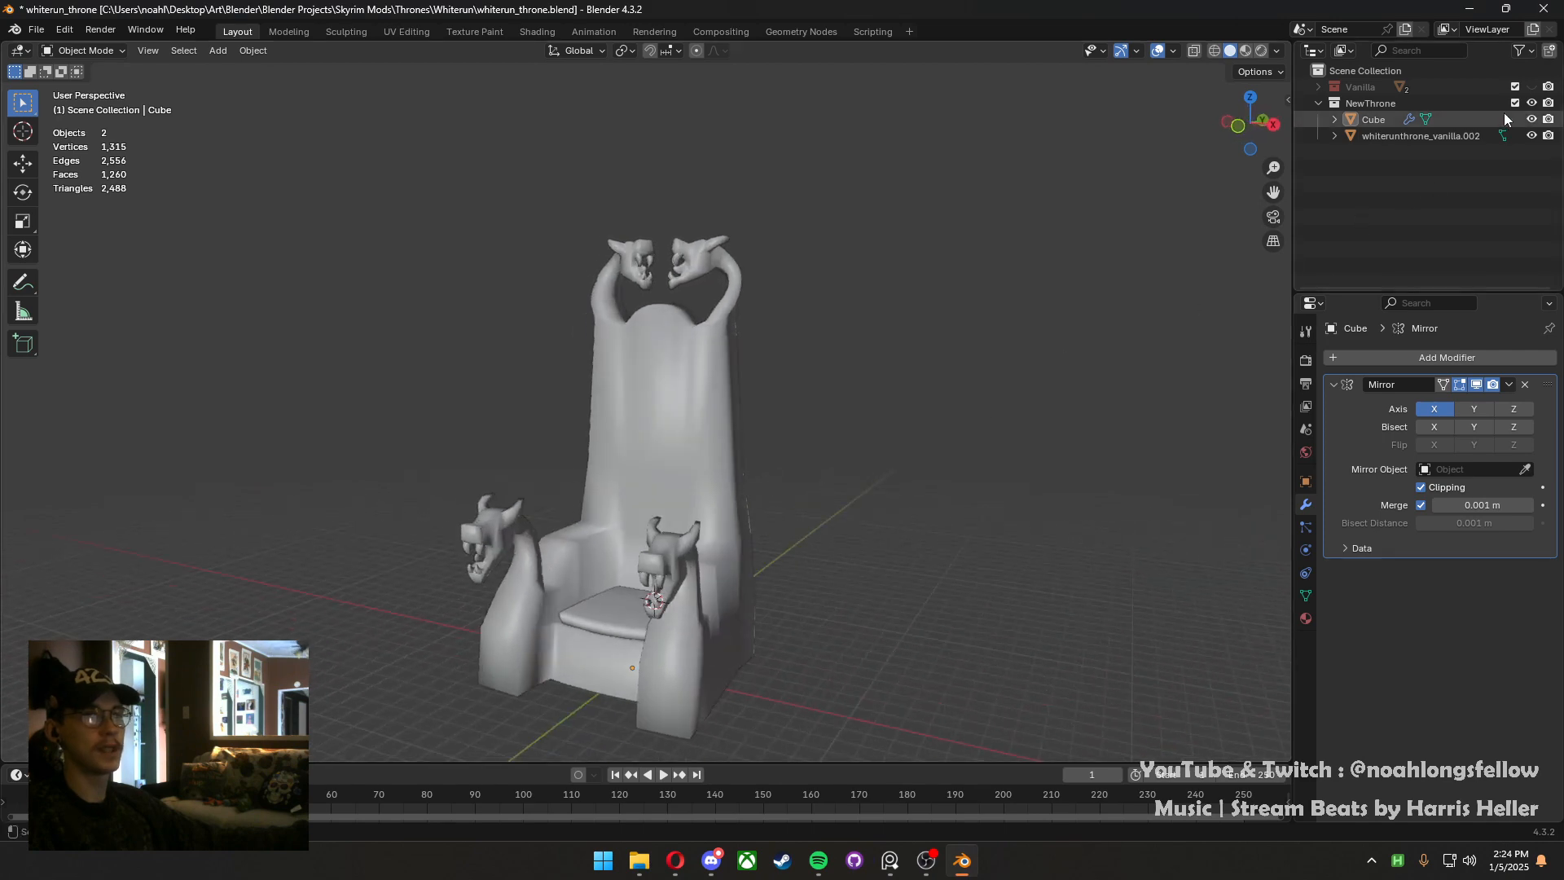
pyautogui.click(1531, 86)
pyautogui.click(690, 358)
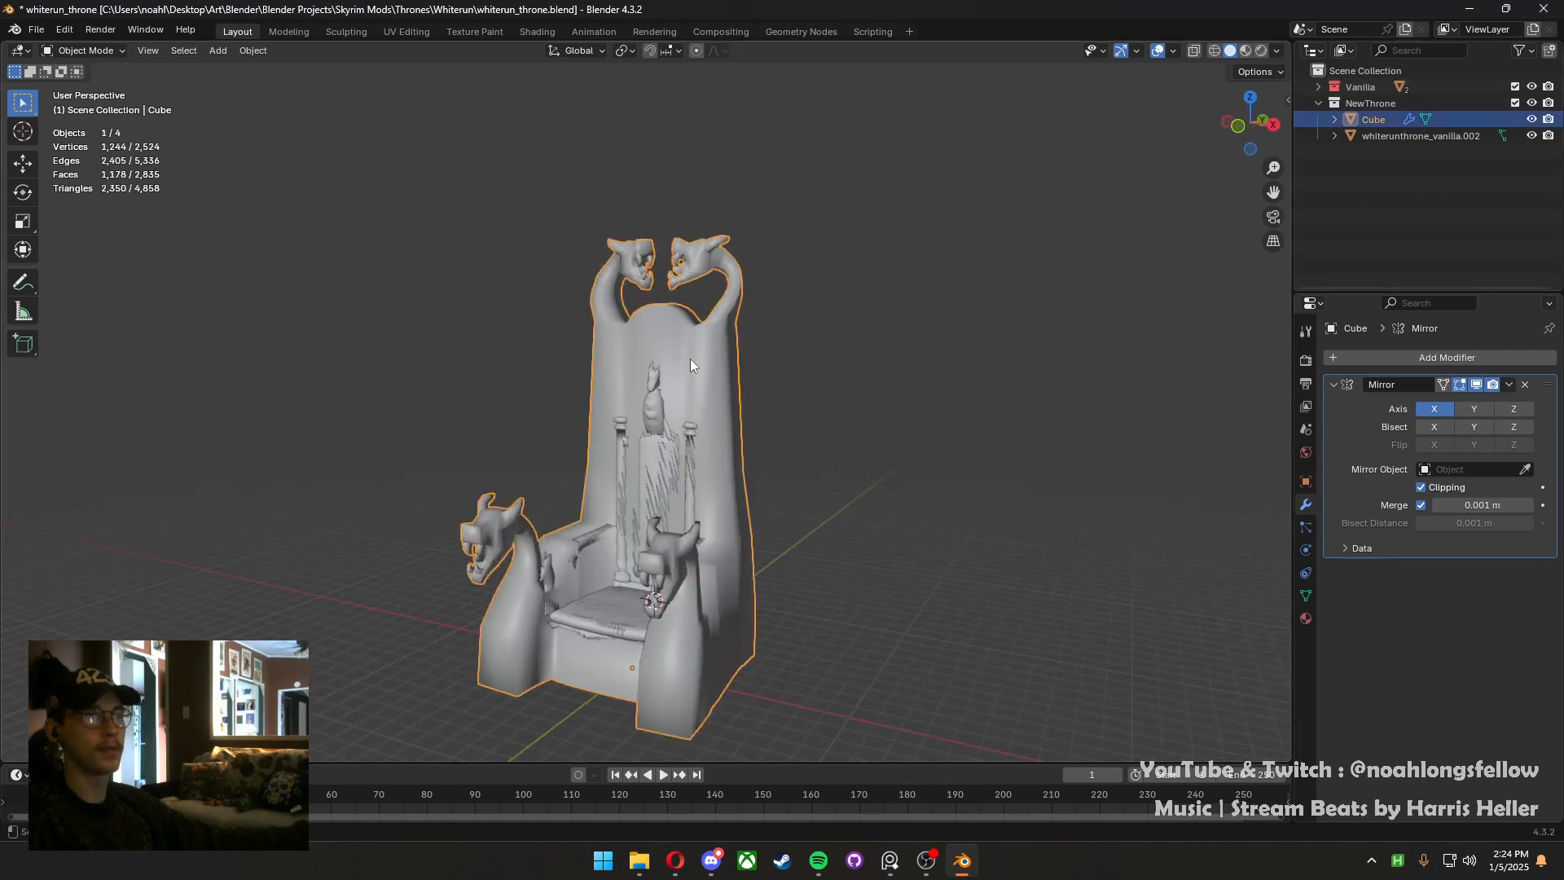
pyautogui.press('Tab')
# Move the front edge partway up the armrest base along global Y in the right side view
pyautogui.moveTo(691, 358); pyautogui.dragTo(796, 380, button='middle')
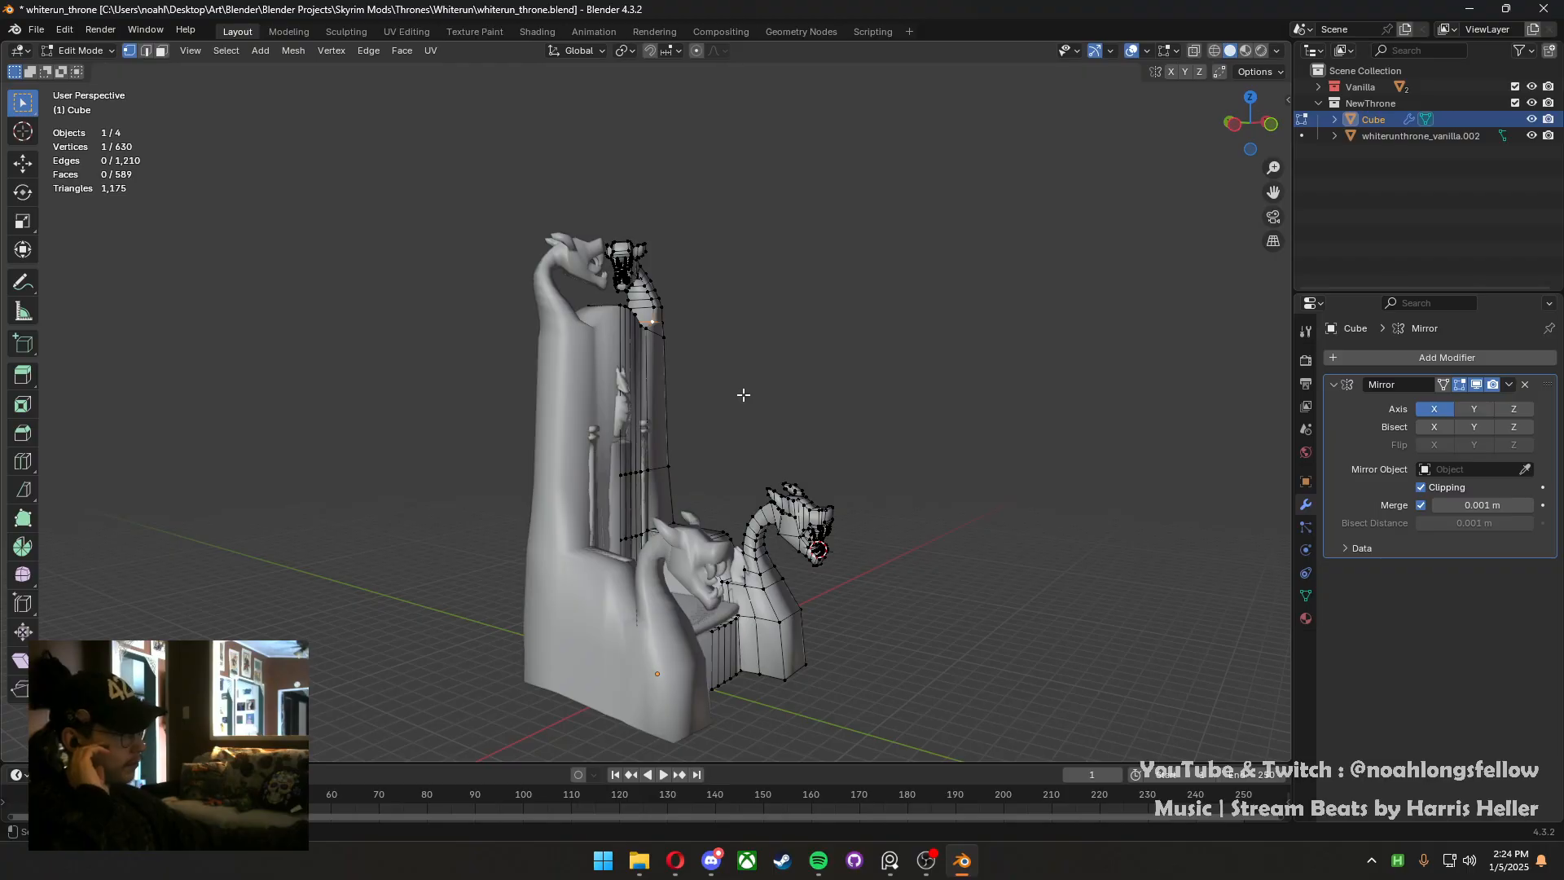
pyautogui.moveTo(657, 530); pyautogui.dragTo(489, 630, button='middle')
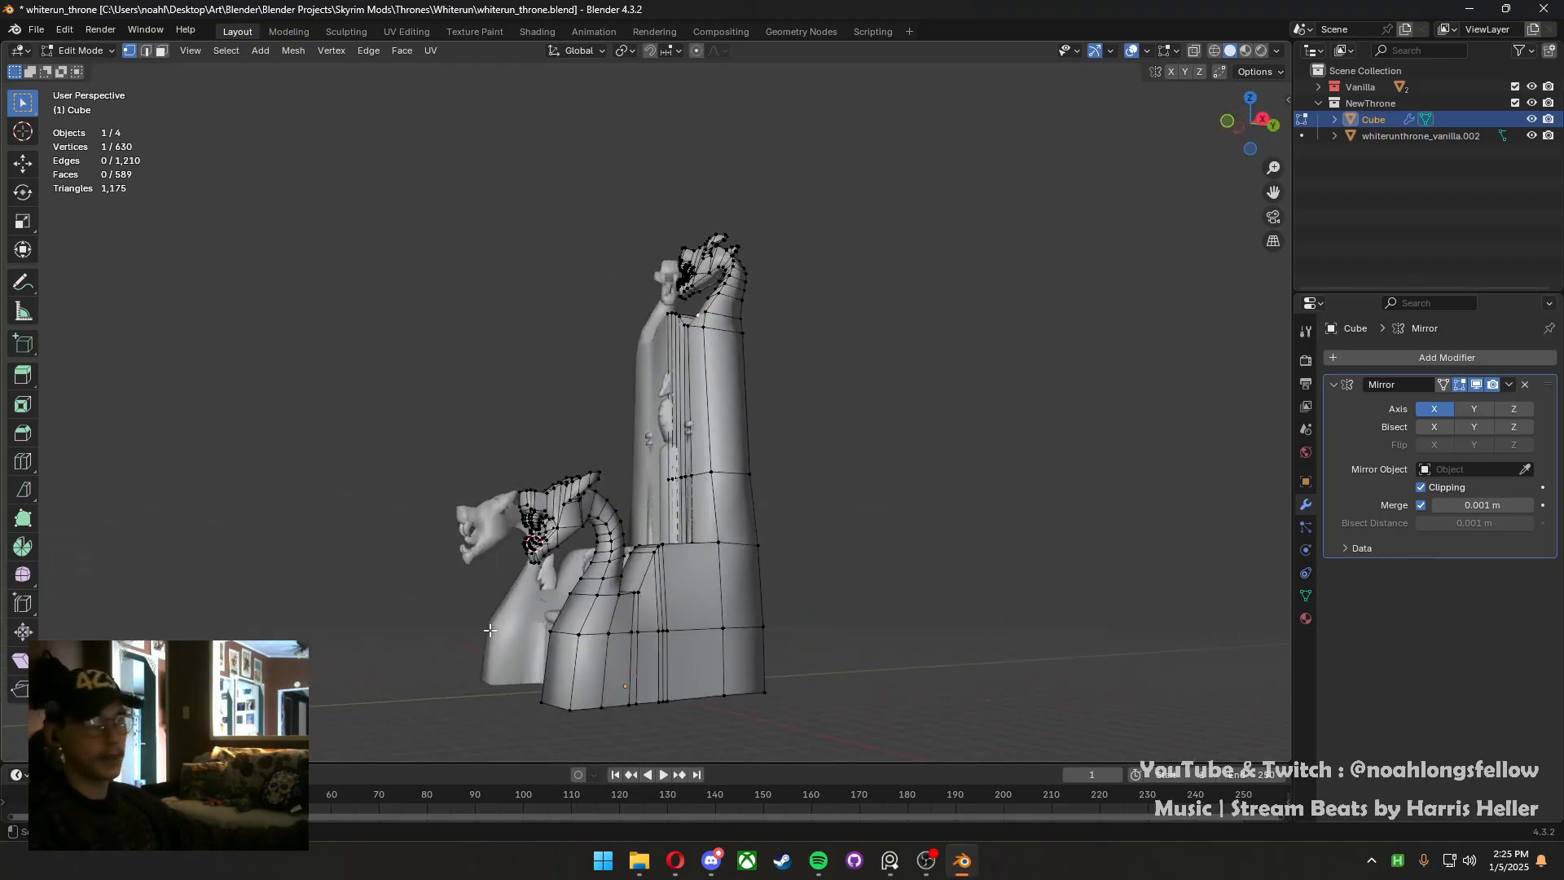
pyautogui.press('2')
pyautogui.press('KP_3')
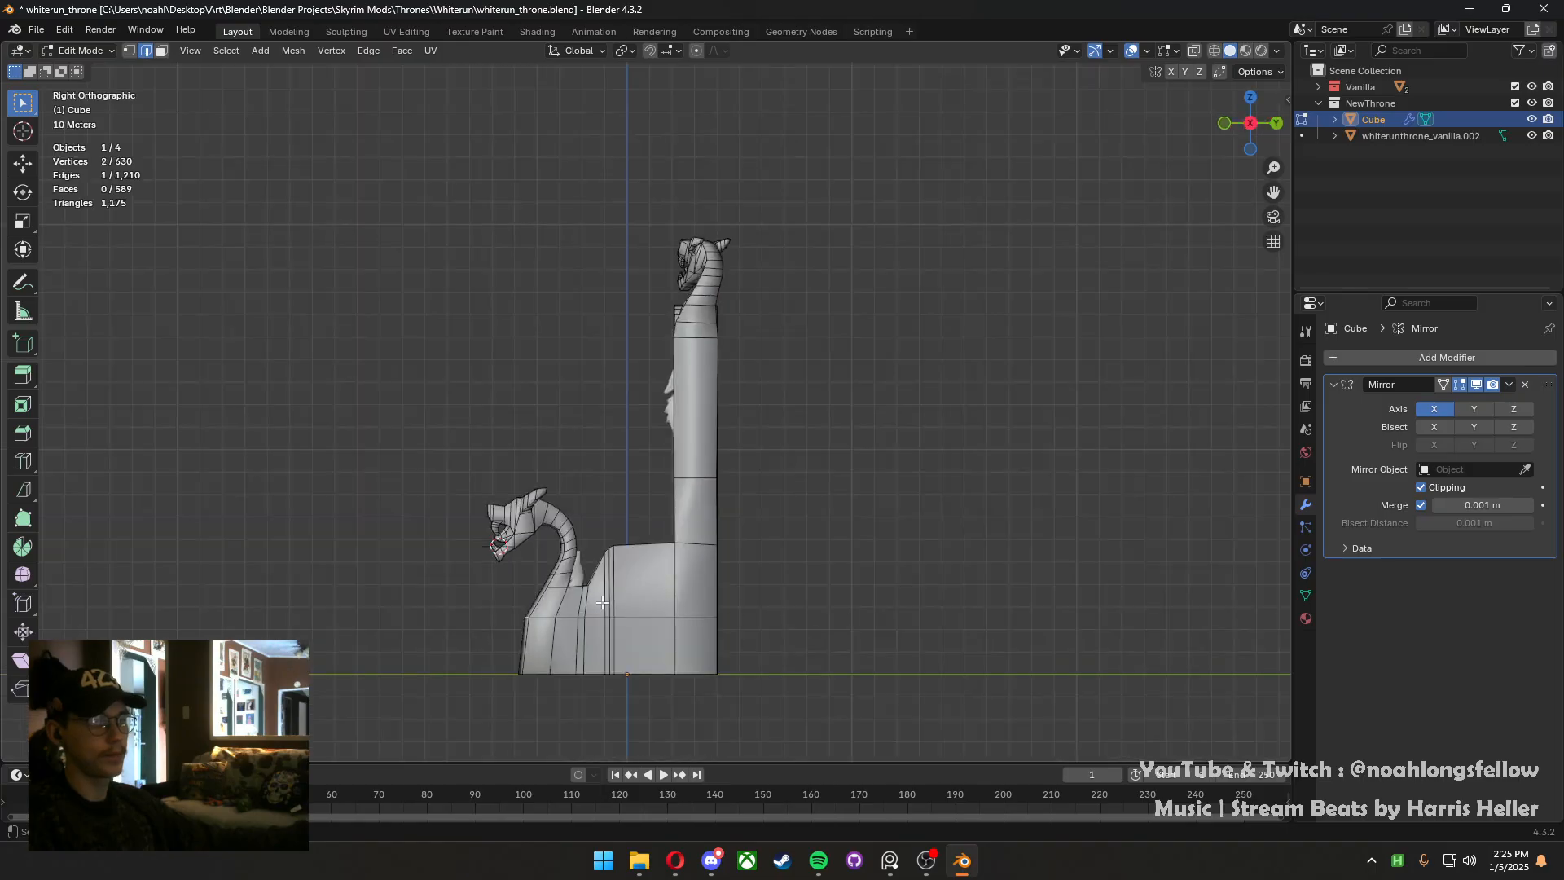
pyautogui.keyDown('shift'); pyautogui.moveTo(602, 602); pyautogui.dragTo(637, 591, button='middle'); pyautogui.keyUp('shift')
pyautogui.press('g')
pyautogui.press('y')
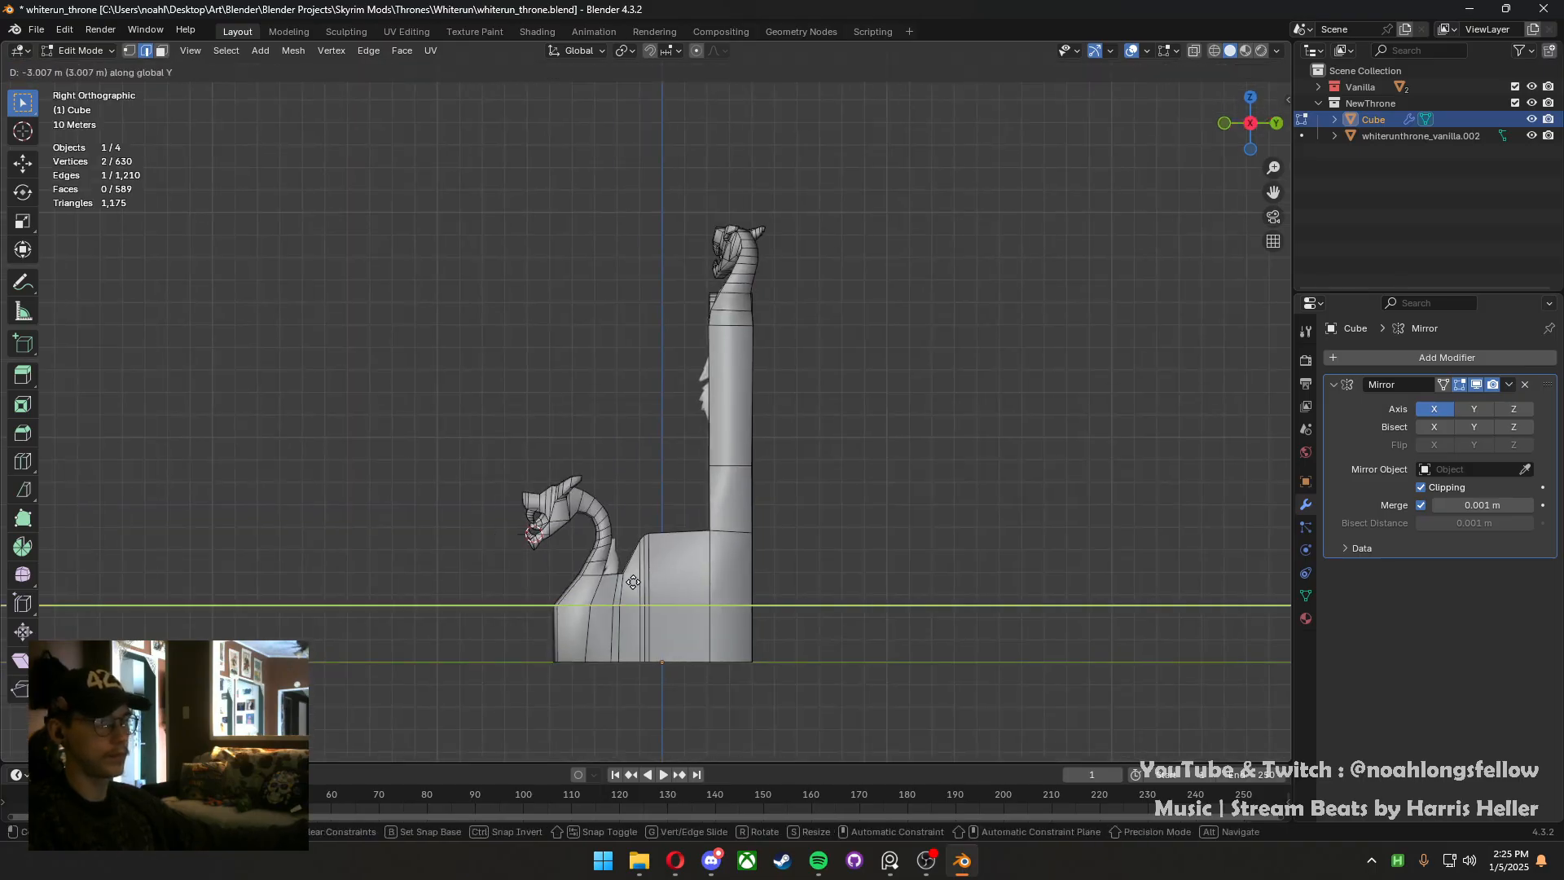
pyautogui.click(643, 586)
# Return to Object Mode, save the throne file and check the model against the vanilla throne
pyautogui.press('Tab')
pyautogui.moveTo(647, 590); pyautogui.dragTo(804, 530, button='middle')
pyautogui.hotkey('ctrl', 's')
pyautogui.click(810, 604)
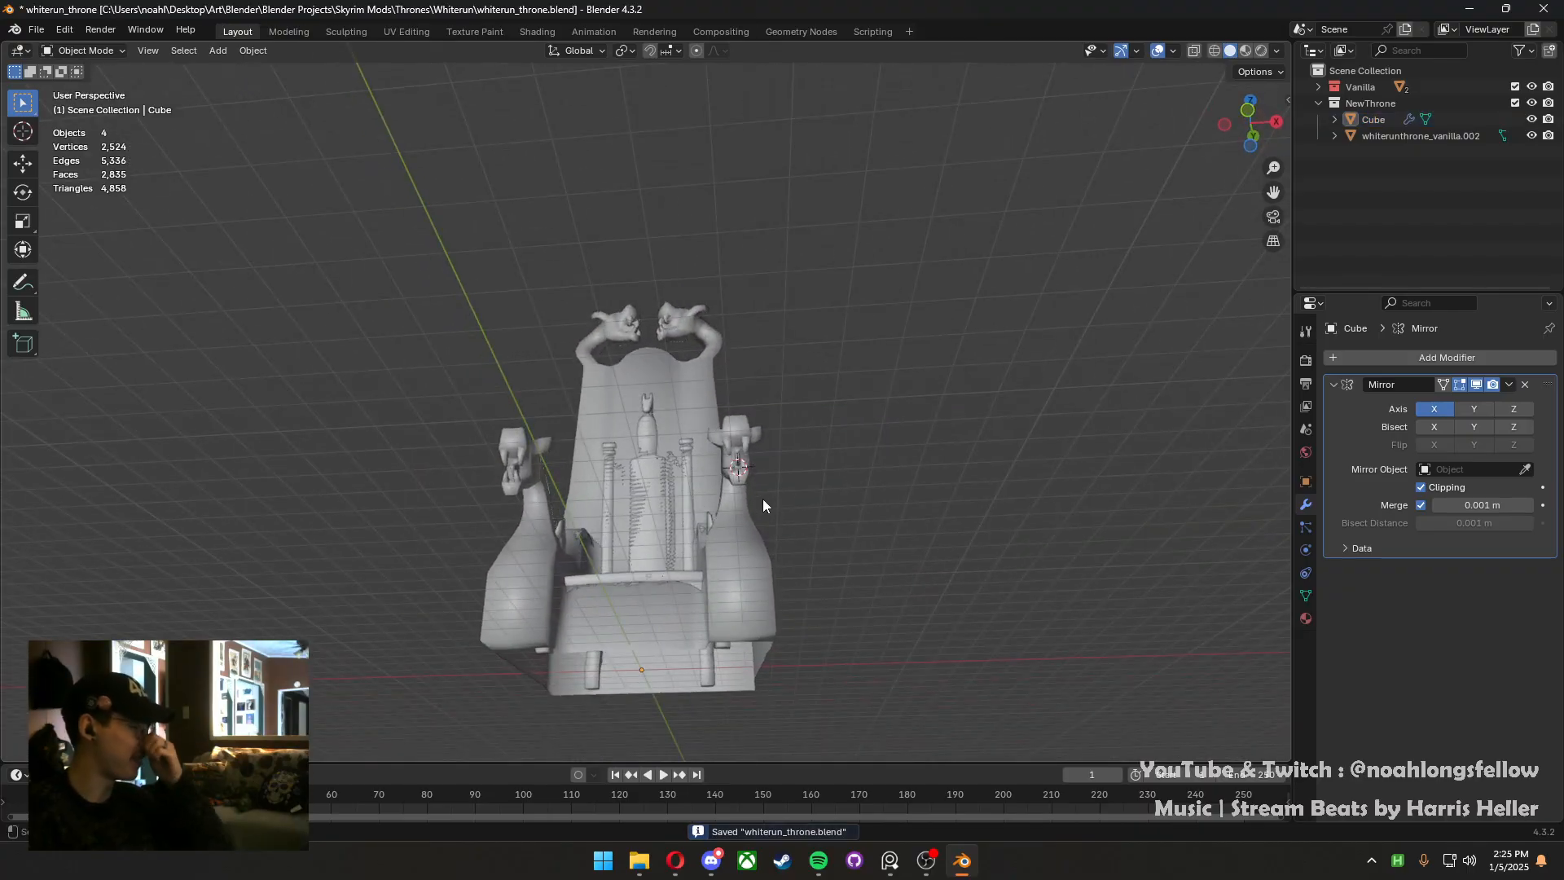
pyautogui.moveTo(662, 457); pyautogui.dragTo(664, 528, button='middle')
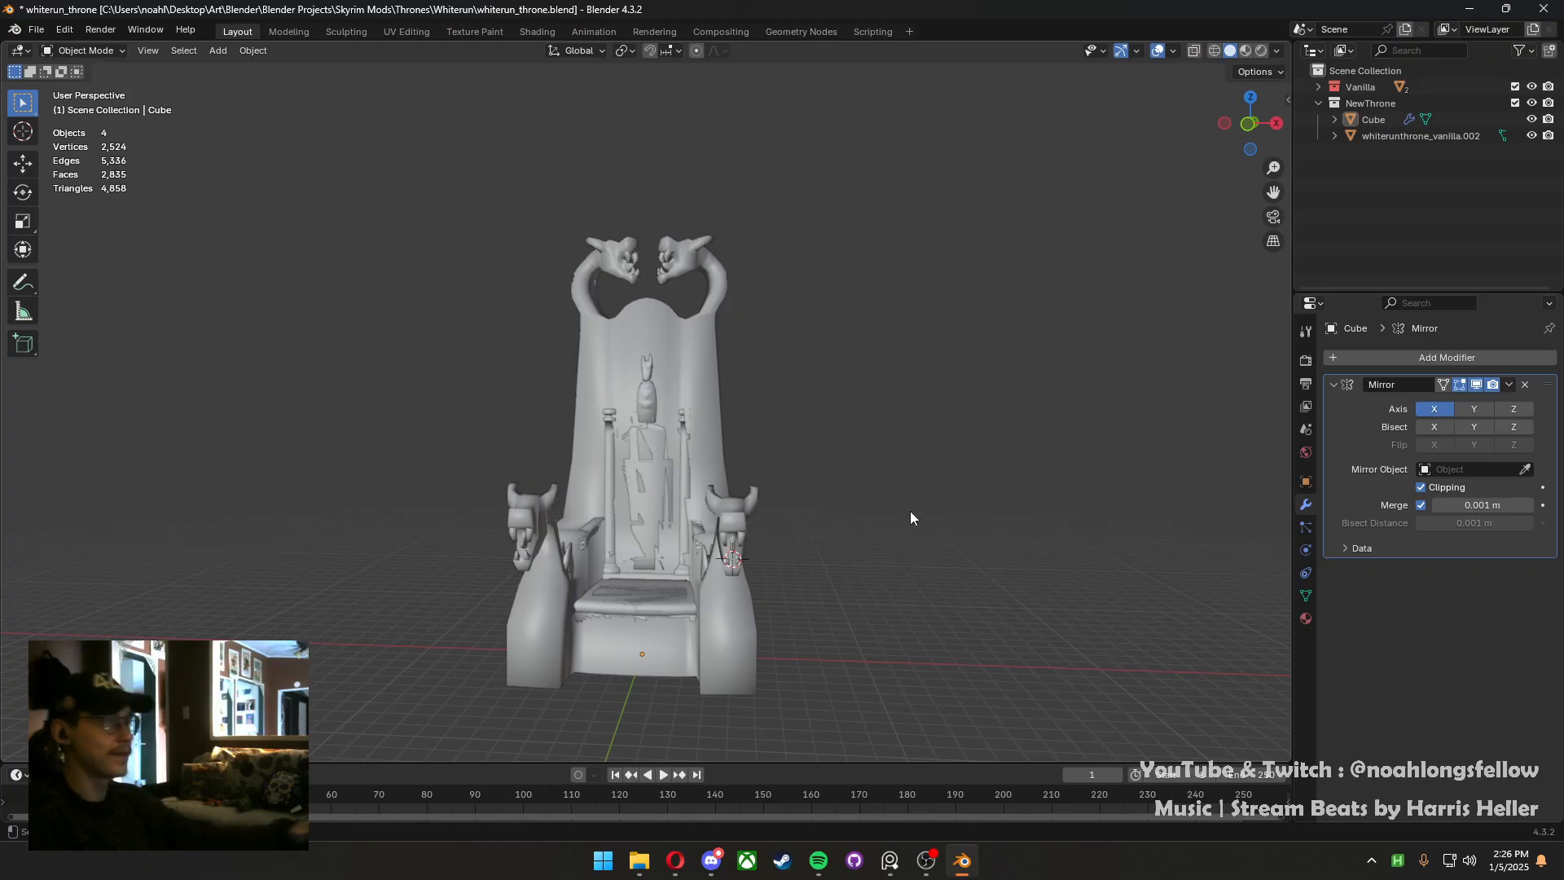
# Save the throne file and check the new throne against the vanilla parts from the front and side
pyautogui.moveTo(637, 417); pyautogui.dragTo(518, 451, button='middle')
pyautogui.hotkey('ctrl', 's')
pyautogui.scroll(3, 502, 448)
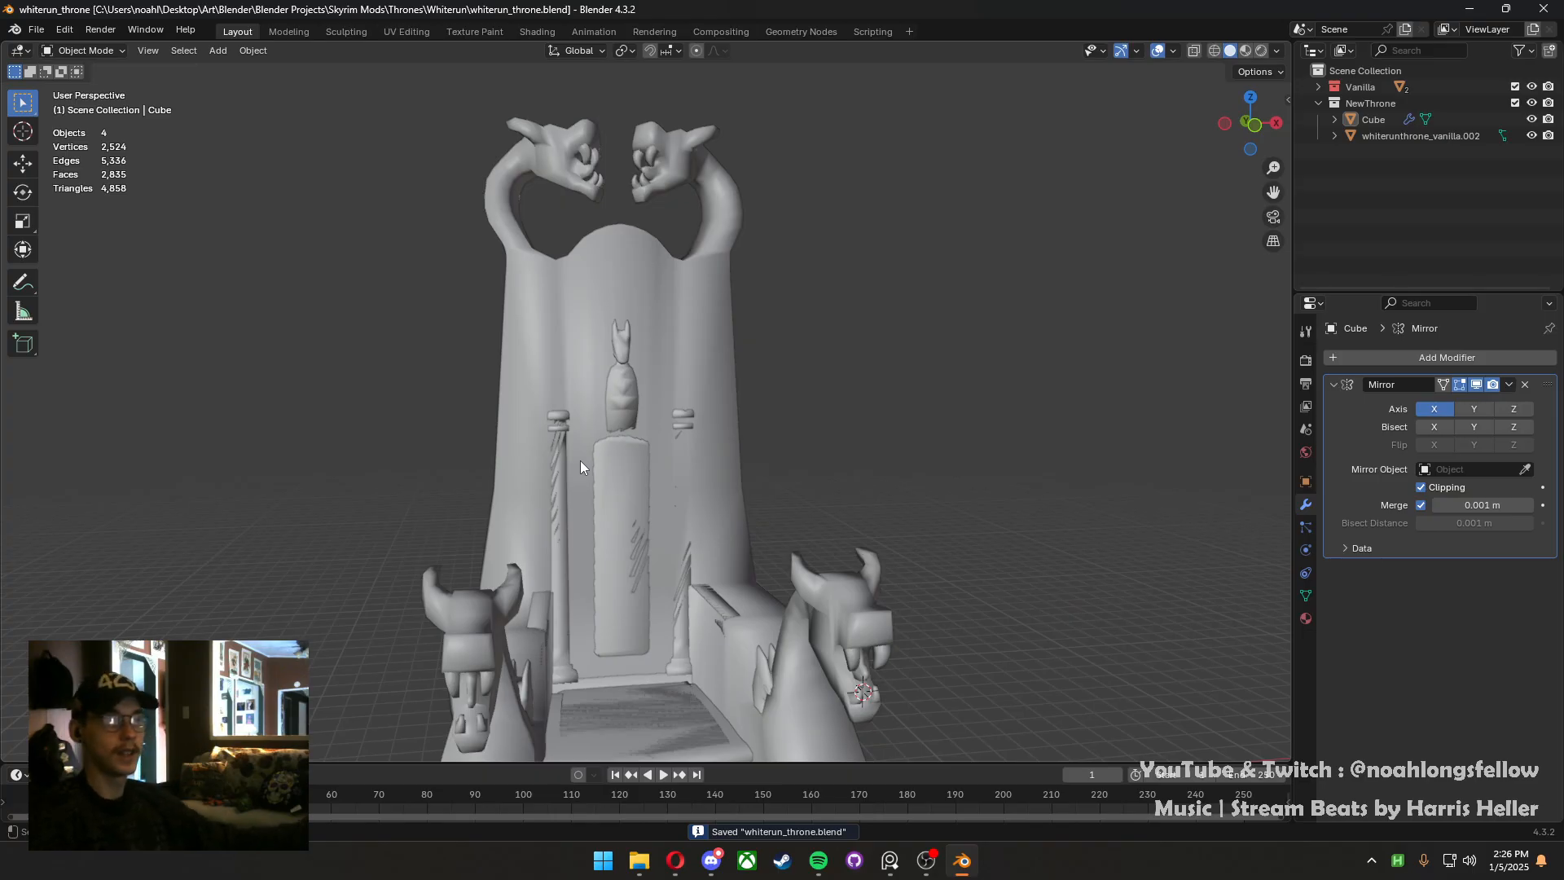
pyautogui.moveTo(557, 461); pyautogui.dragTo(633, 474, button='middle')
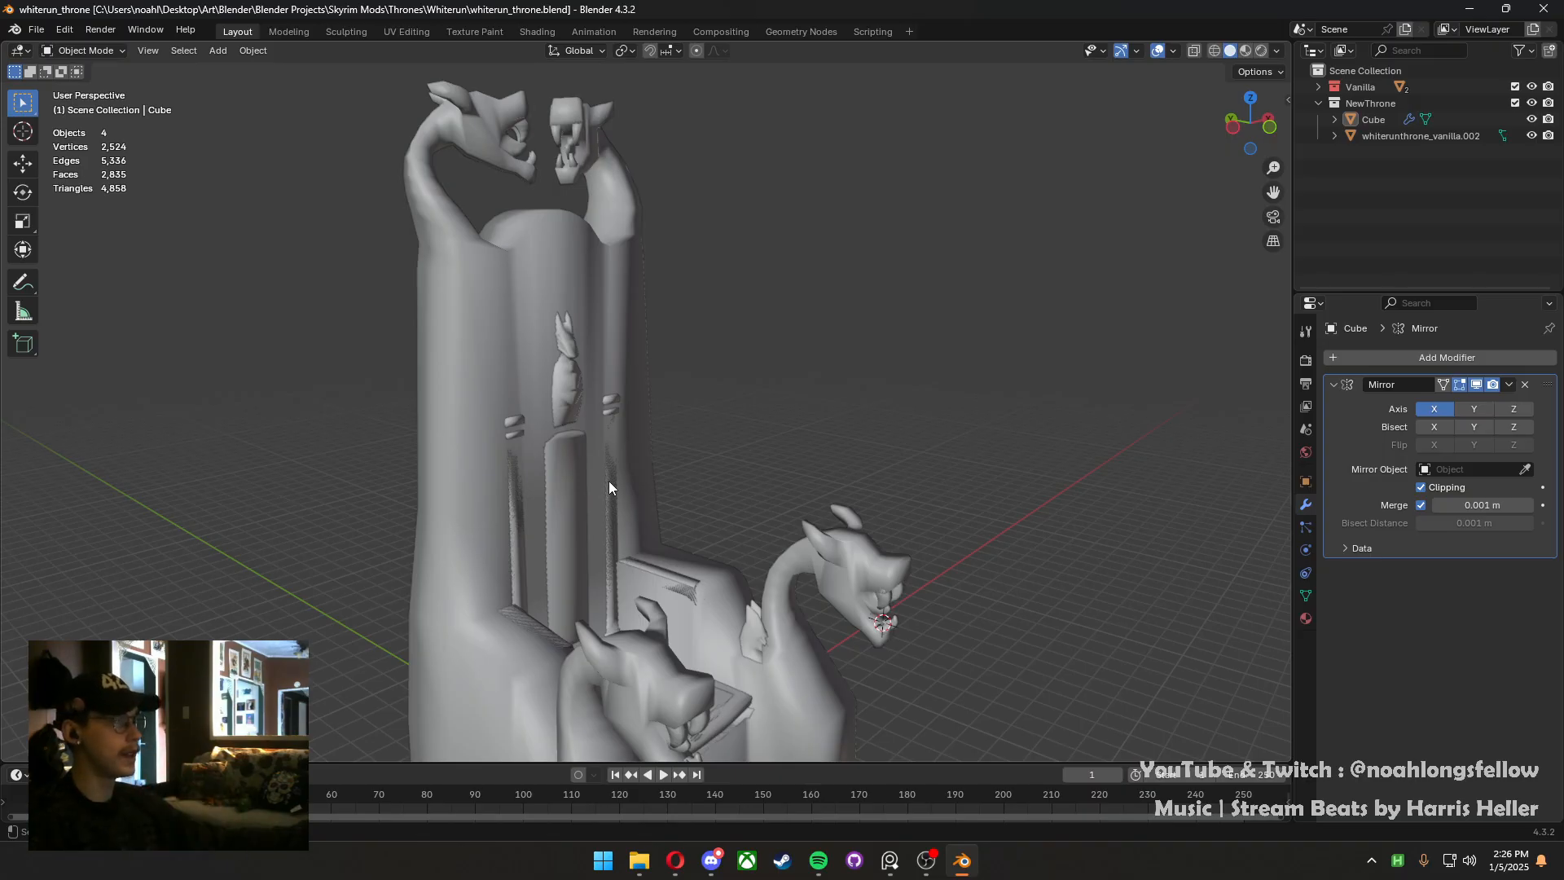
pyautogui.moveTo(609, 480); pyautogui.dragTo(516, 460, button='middle')
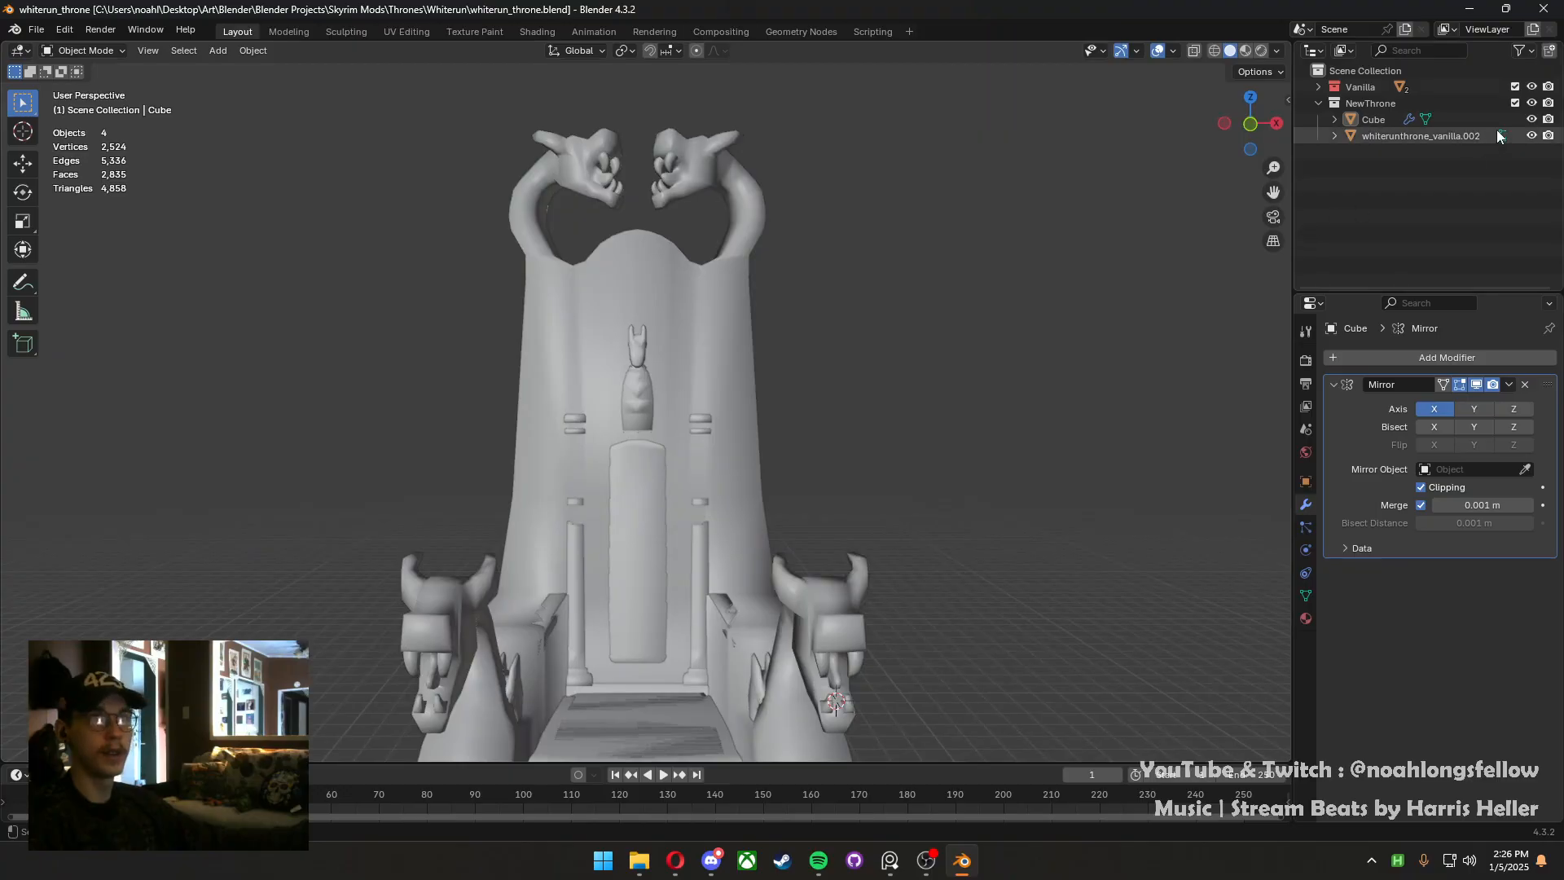
# Hide the Vanilla collection and select the face at the rear base of the armrest dragon's neck in face mode
pyautogui.click(1531, 86)
pyautogui.moveTo(808, 416); pyautogui.dragTo(603, 461, button='middle')
pyautogui.scroll(4, 641, 476)
pyautogui.click(545, 603)
pyautogui.moveTo(545, 602); pyautogui.dragTo(634, 495, button='middle')
pyautogui.press('Tab')
pyautogui.press('3')
pyautogui.click(607, 599)
pyautogui.moveTo(607, 598); pyautogui.dragTo(608, 557, button='middle')
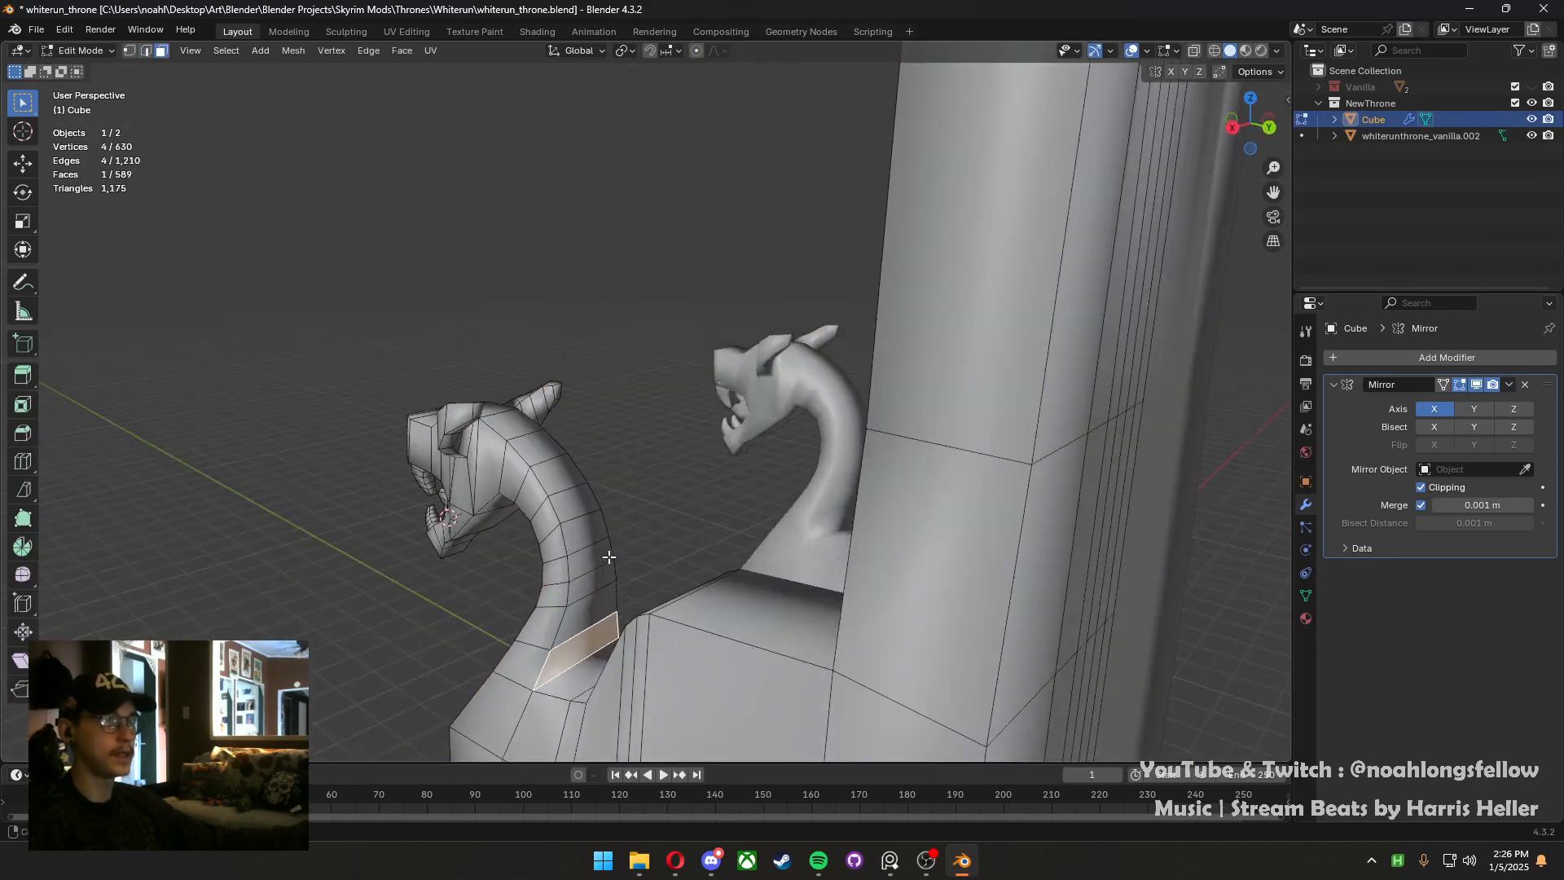
# Move the strip of faces along the back of the armrest dragon's neck along global Y
pyautogui.keyDown('alt'); pyautogui.click(532, 442); pyautogui.keyUp('alt')
pyautogui.moveTo(532, 442); pyautogui.dragTo(642, 473, button='middle')
pyautogui.press('g')
pyautogui.press('x')
pyautogui.press('y')
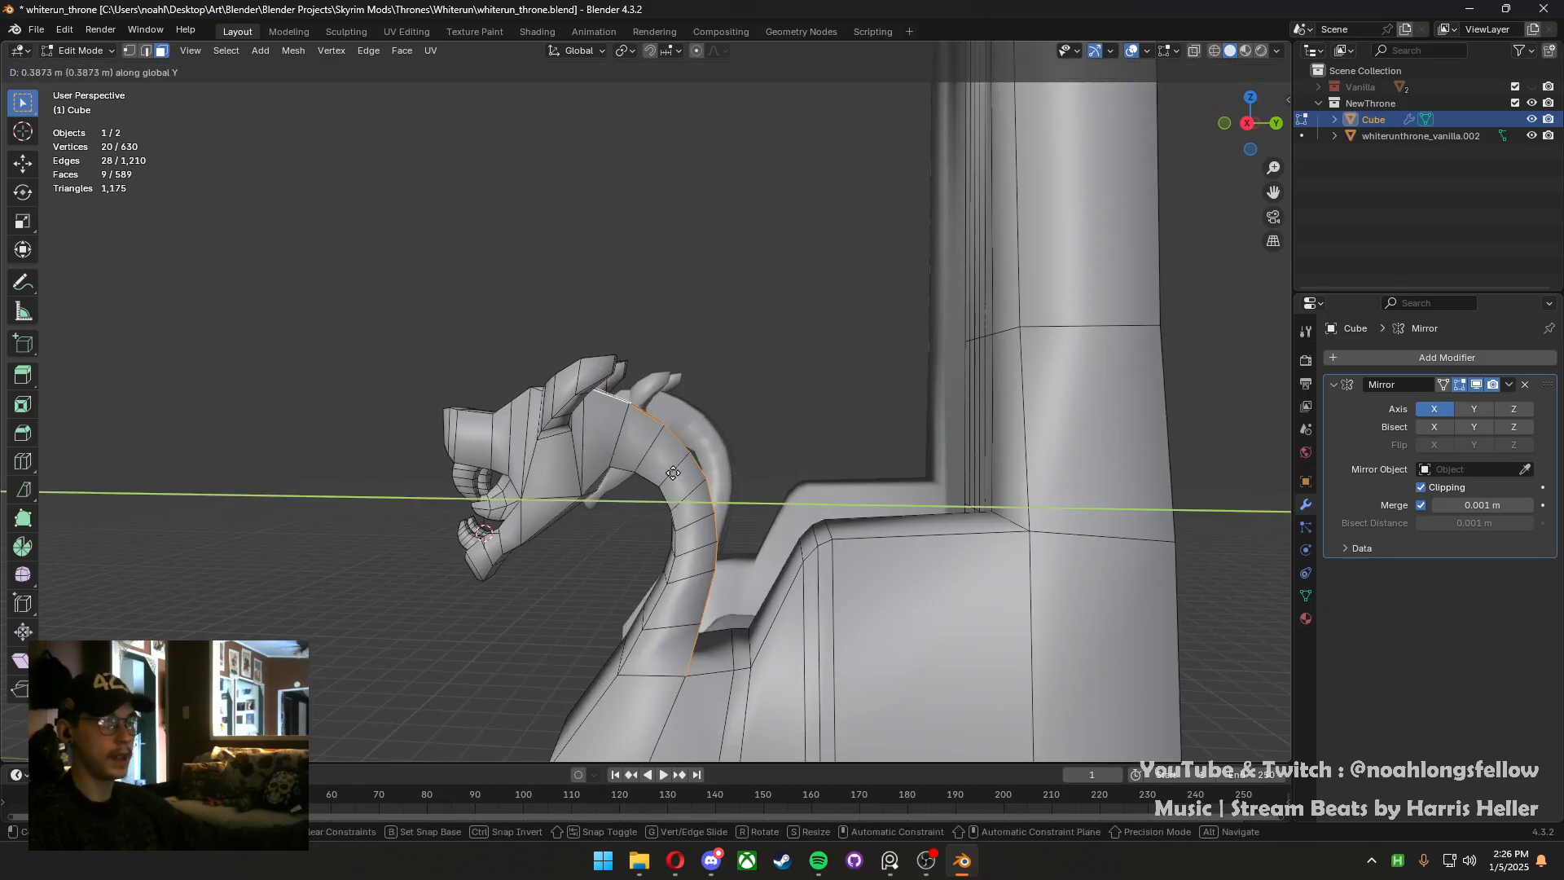
pyautogui.click(807, 492)
# Move the edge where the dragon's neck meets the armrest base along global Y in edge mode
pyautogui.moveTo(758, 516); pyautogui.dragTo(733, 522, button='middle')
pyautogui.press('2')
pyautogui.click(673, 659)
pyautogui.moveTo(673, 659); pyautogui.dragTo(607, 499, button='middle')
pyautogui.press('g')
pyautogui.press('y')
pyautogui.click(701, 653)
# Adjust the lower rear neck edge of the armrest dragon along global Y, checking it from the side
pyautogui.keyDown('shift'); pyautogui.click(579, 488); pyautogui.keyUp('shift')
pyautogui.click(602, 497)
pyautogui.press('g')
pyautogui.press('y')
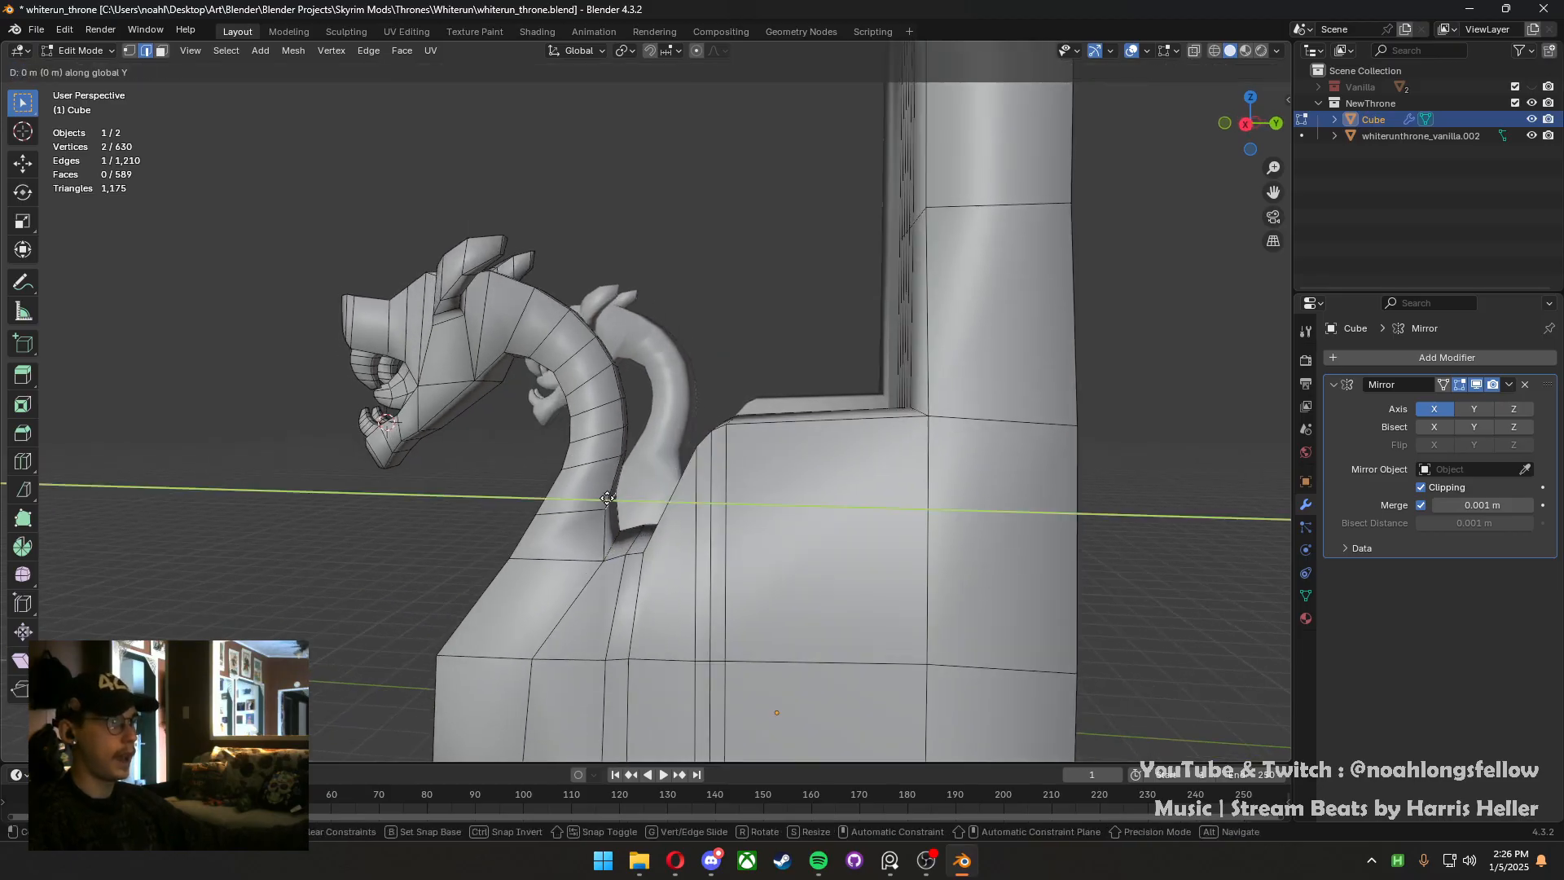
pyautogui.click(657, 515)
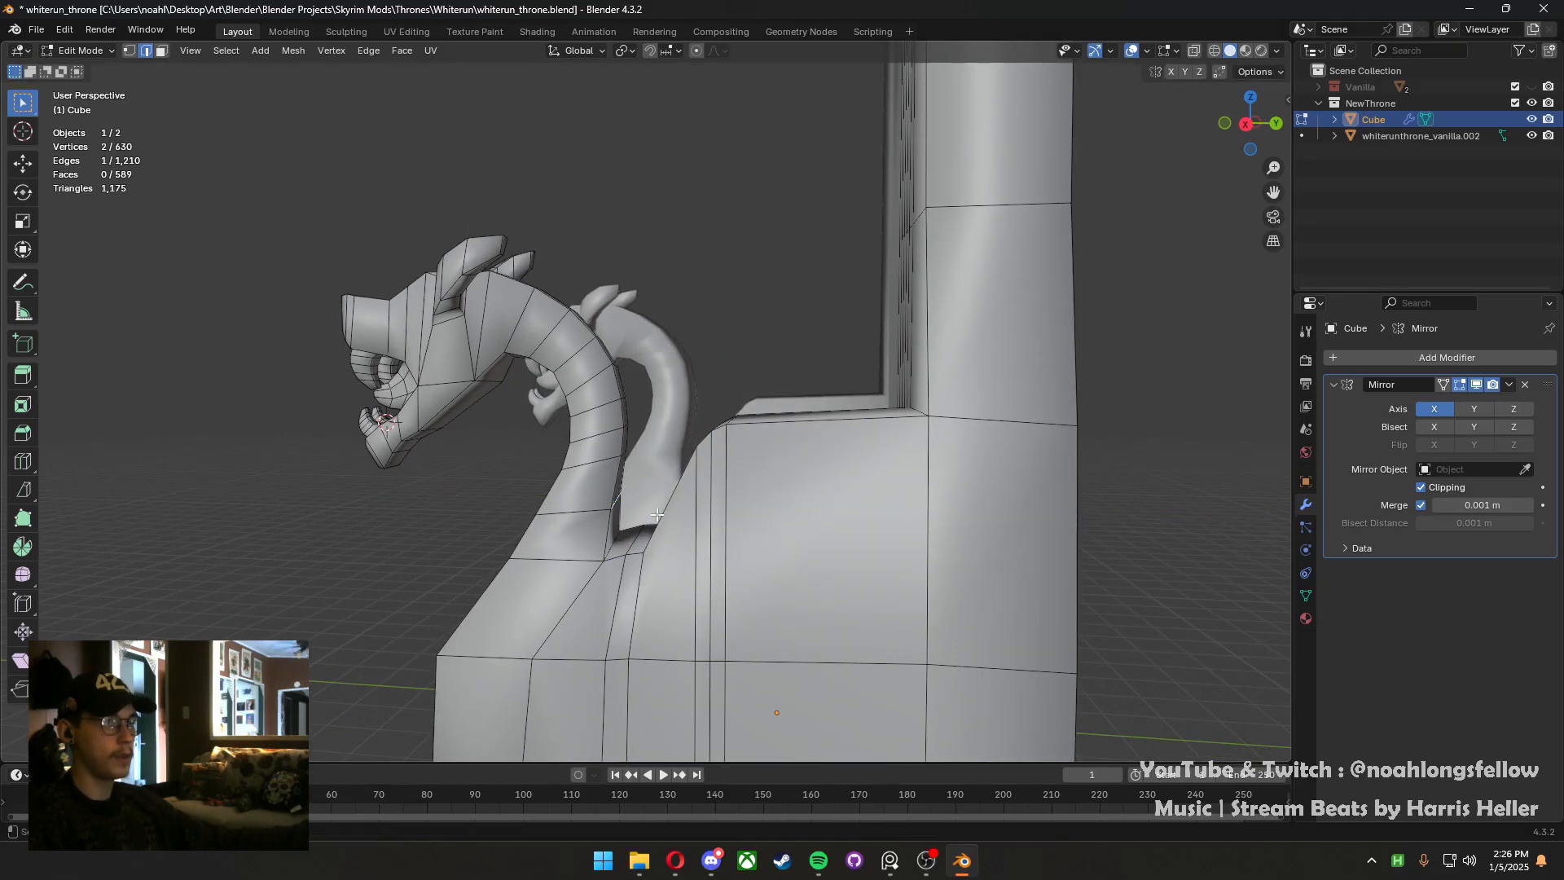
pyautogui.moveTo(657, 515); pyautogui.dragTo(707, 511, button='middle')
pyautogui.press('g')
pyautogui.press('y')
pyautogui.click(682, 504)
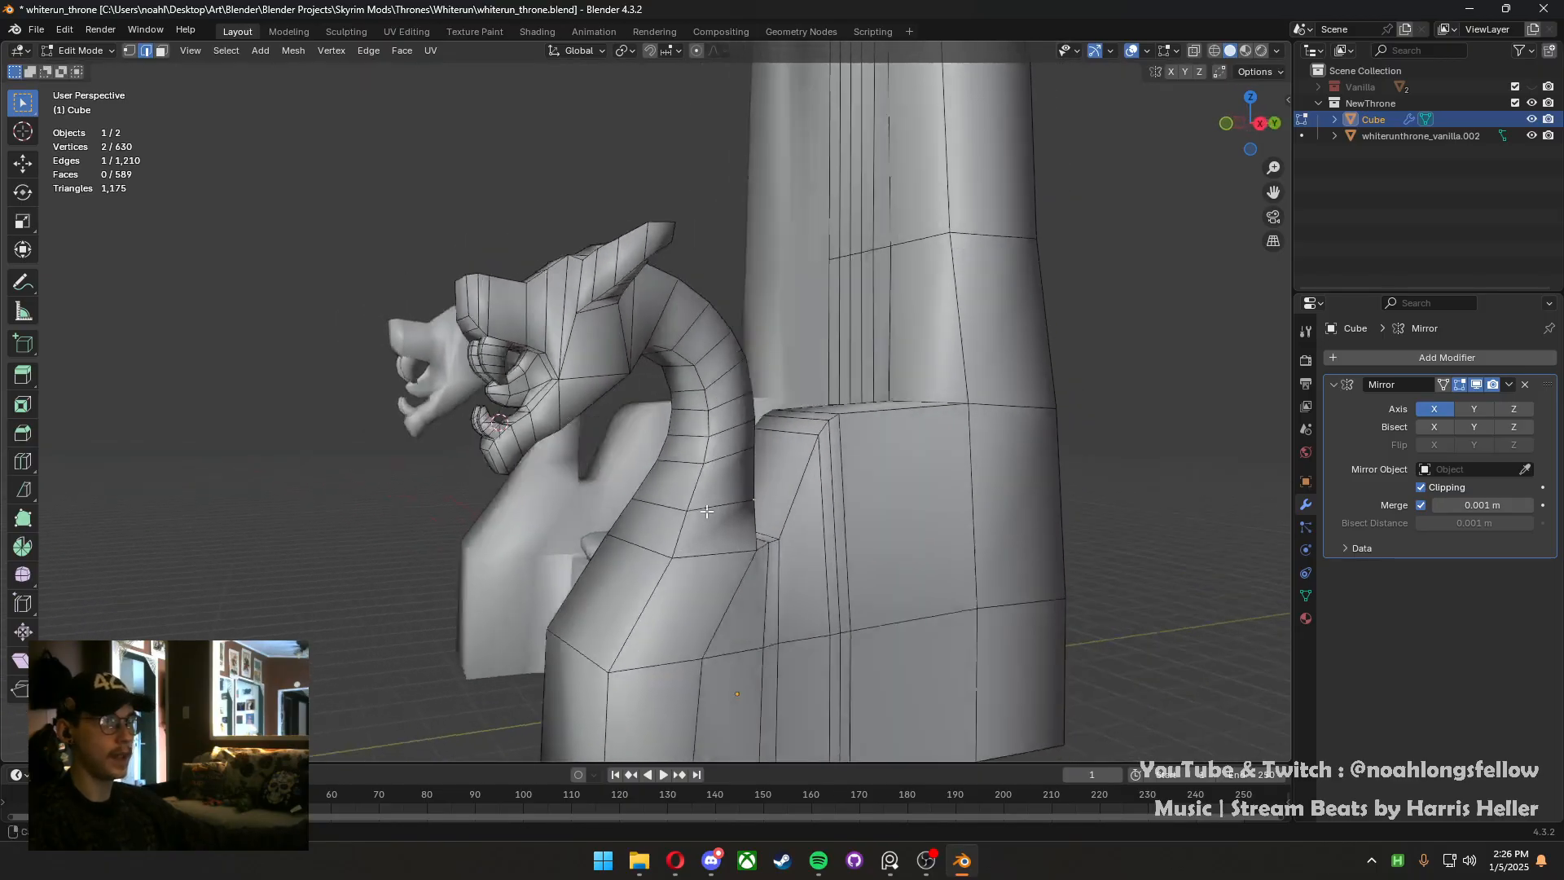
# Return to Object Mode, save the throne file and show the Vanilla collection again
pyautogui.scroll(-5, 706, 511)
pyautogui.press('Tab')
pyautogui.hotkey('ctrl', 's')
pyautogui.moveTo(536, 485); pyautogui.dragTo(444, 512, button='middle')
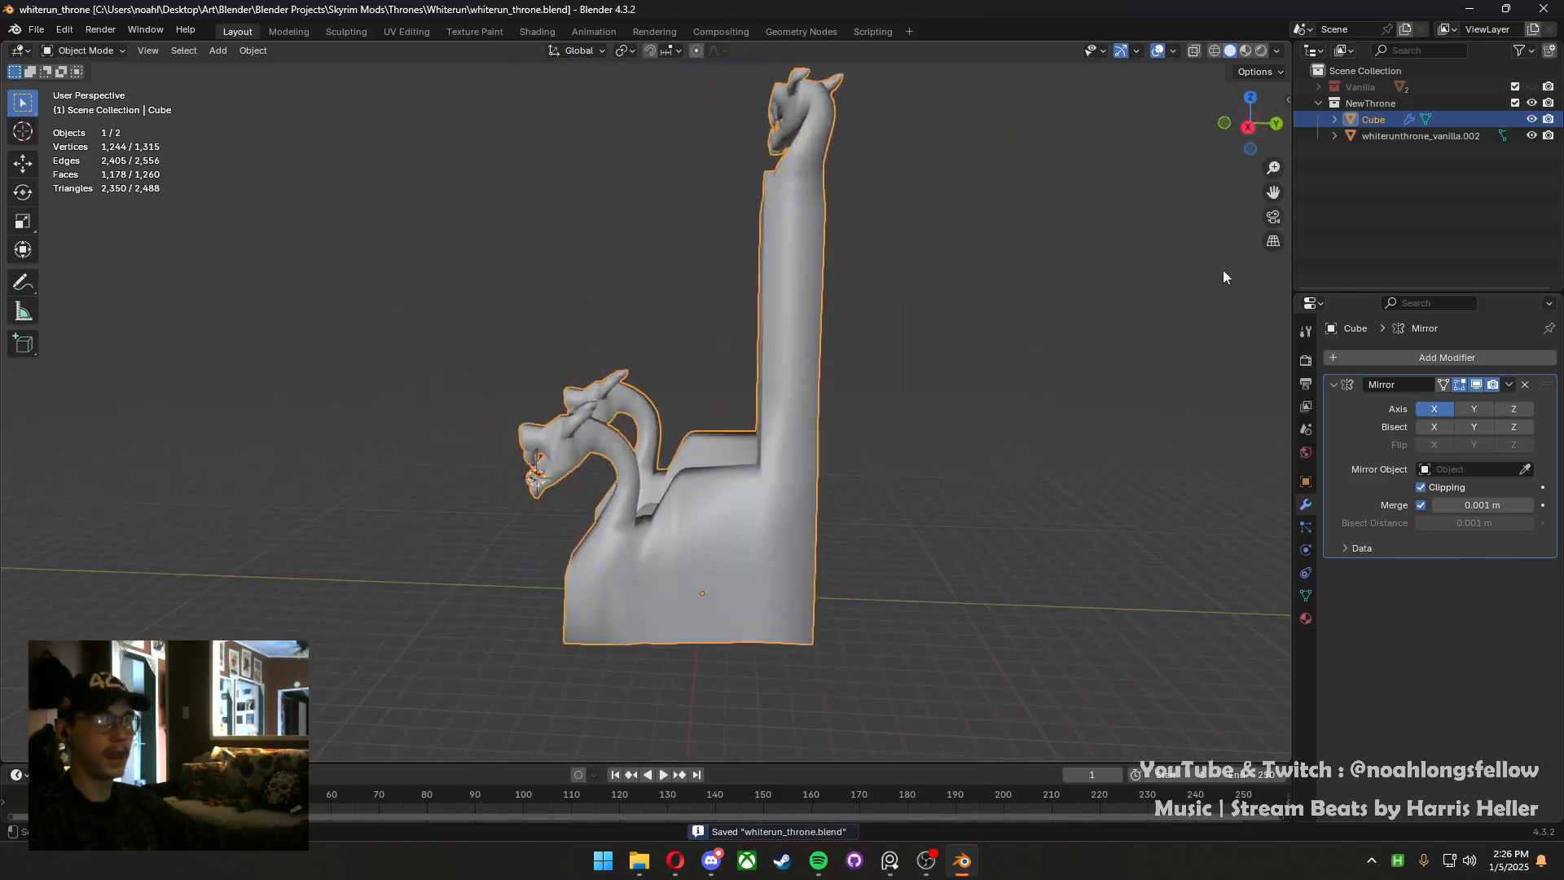
pyautogui.click(1532, 87)
pyautogui.scroll(3, 685, 448)
pyautogui.moveTo(686, 448)
pyautogui.mouseDown(button='middle')
pyautogui.moveTo(780, 479)
pyautogui.moveTo(683, 424)
pyautogui.mouseUp(button='middle')
# Open the new throne in Edit Mode with X-ray enabled and compare its armrest with the vanilla armrest
pyautogui.press('Tab')
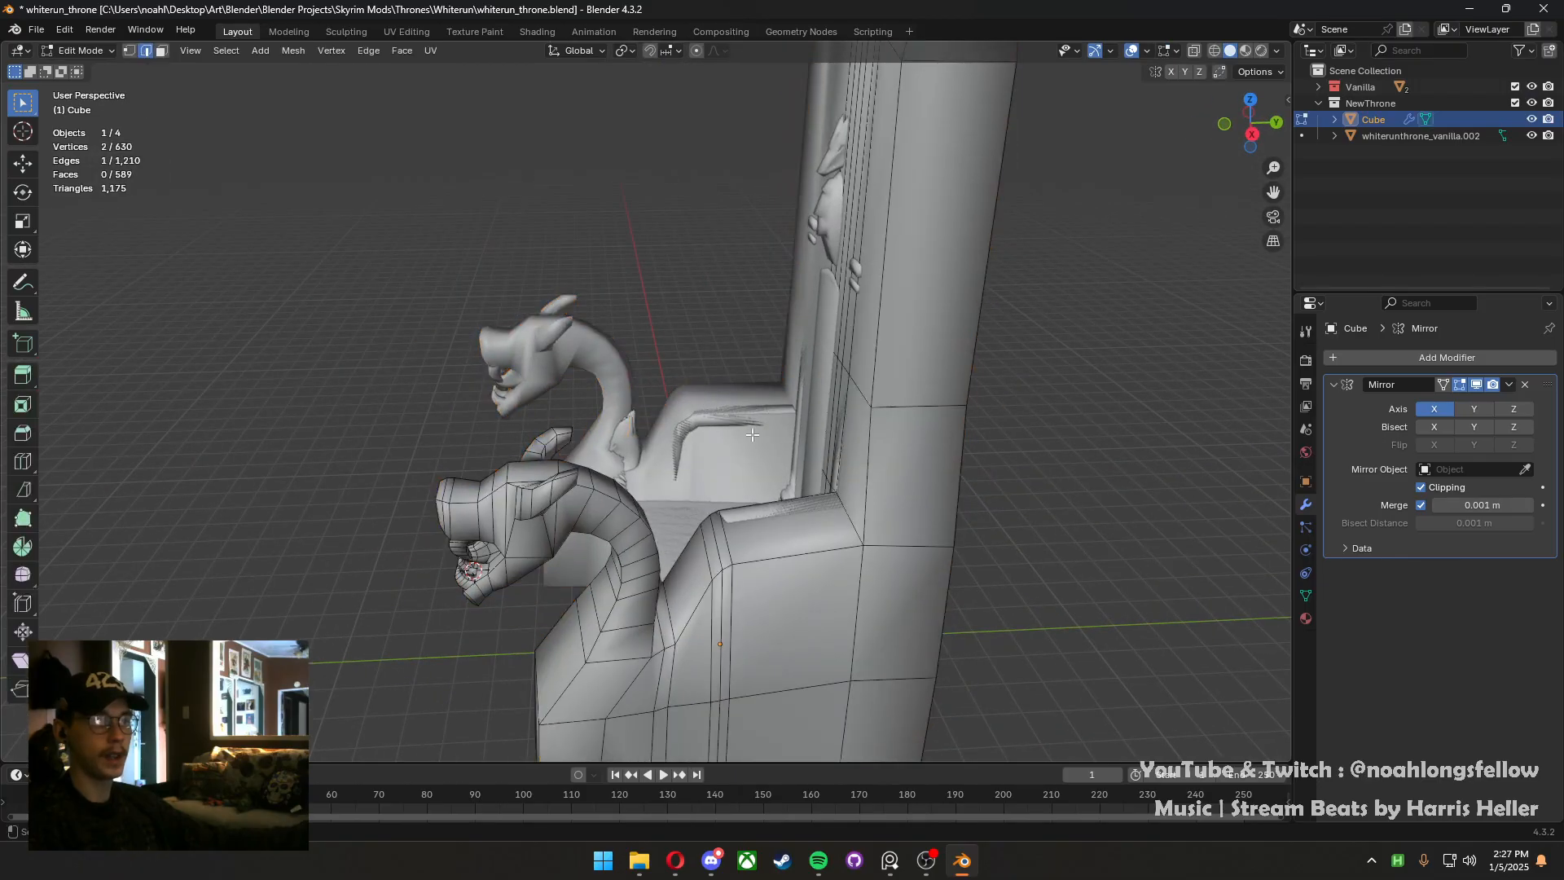
pyautogui.click(1198, 53)
pyautogui.press('`')
pyautogui.click(1131, 375)
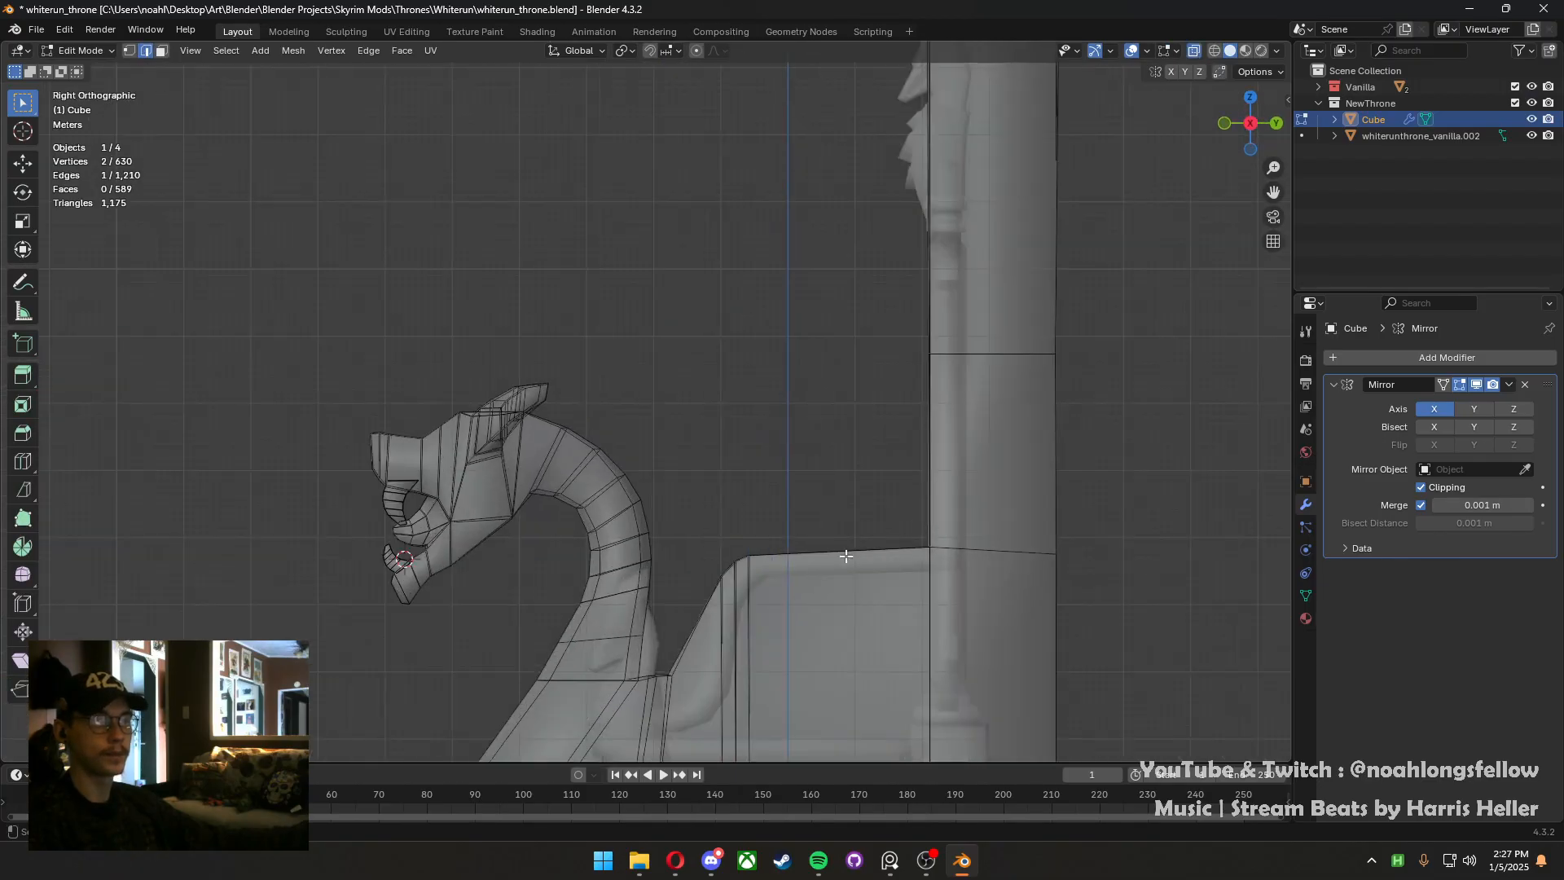
pyautogui.keyDown('shift'); pyautogui.moveTo(845, 559); pyautogui.dragTo(754, 417, button='middle'); pyautogui.keyUp('shift')
pyautogui.scroll(4, 723, 409)
pyautogui.moveTo(627, 468); pyautogui.dragTo(741, 321, button='middle')
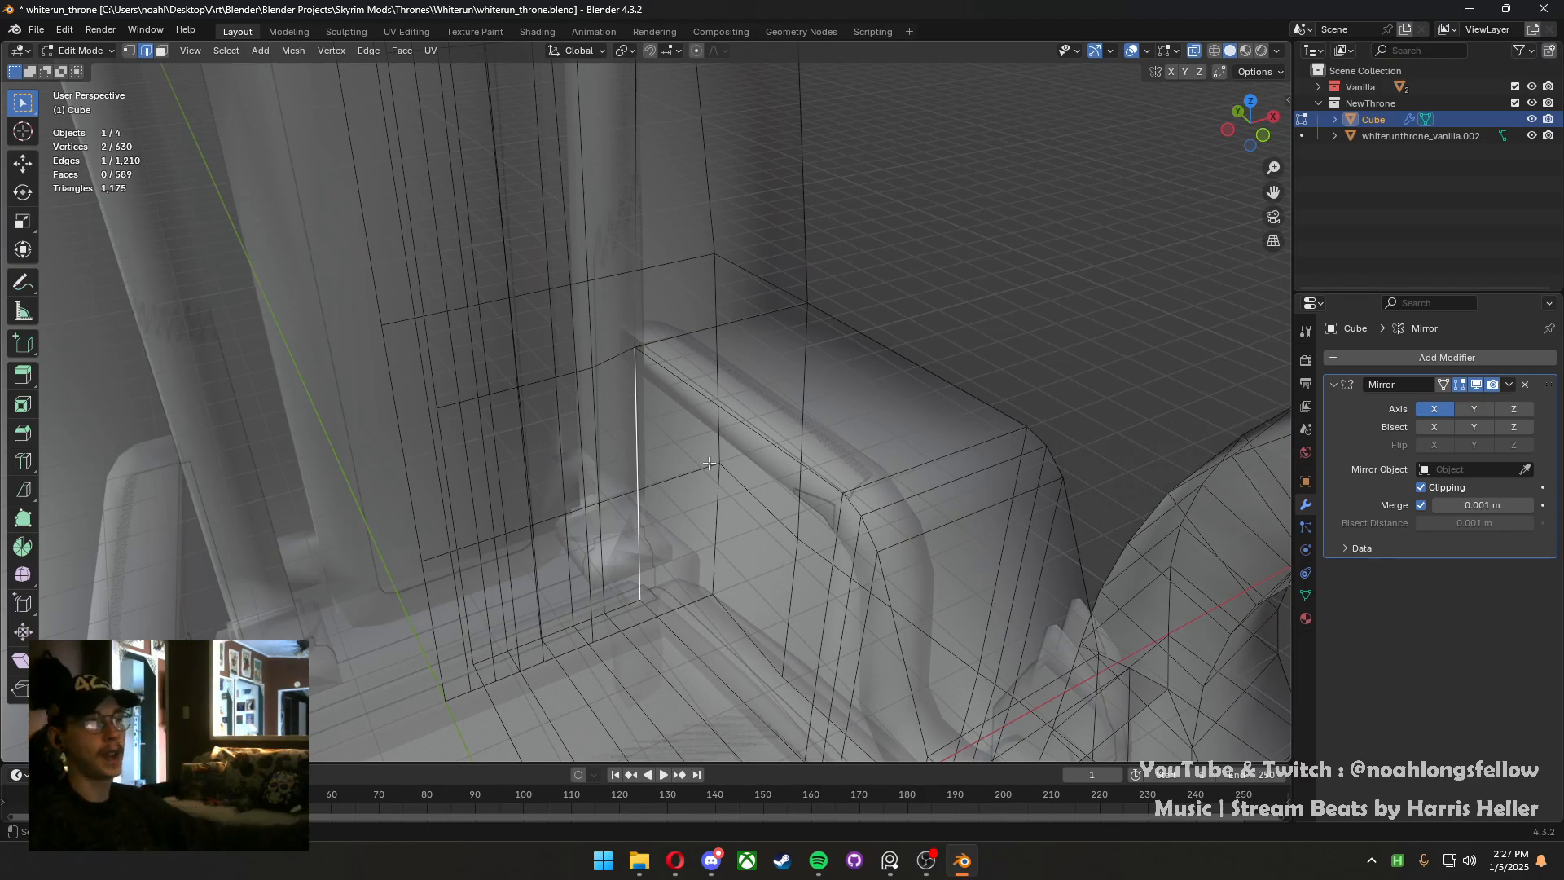
# Move the vertical edge at the armrest's inner rear corner outward along global X, save the file and disable X-ray
pyautogui.moveTo(709, 457); pyautogui.dragTo(641, 541, button='middle')
pyautogui.press('KP_7')
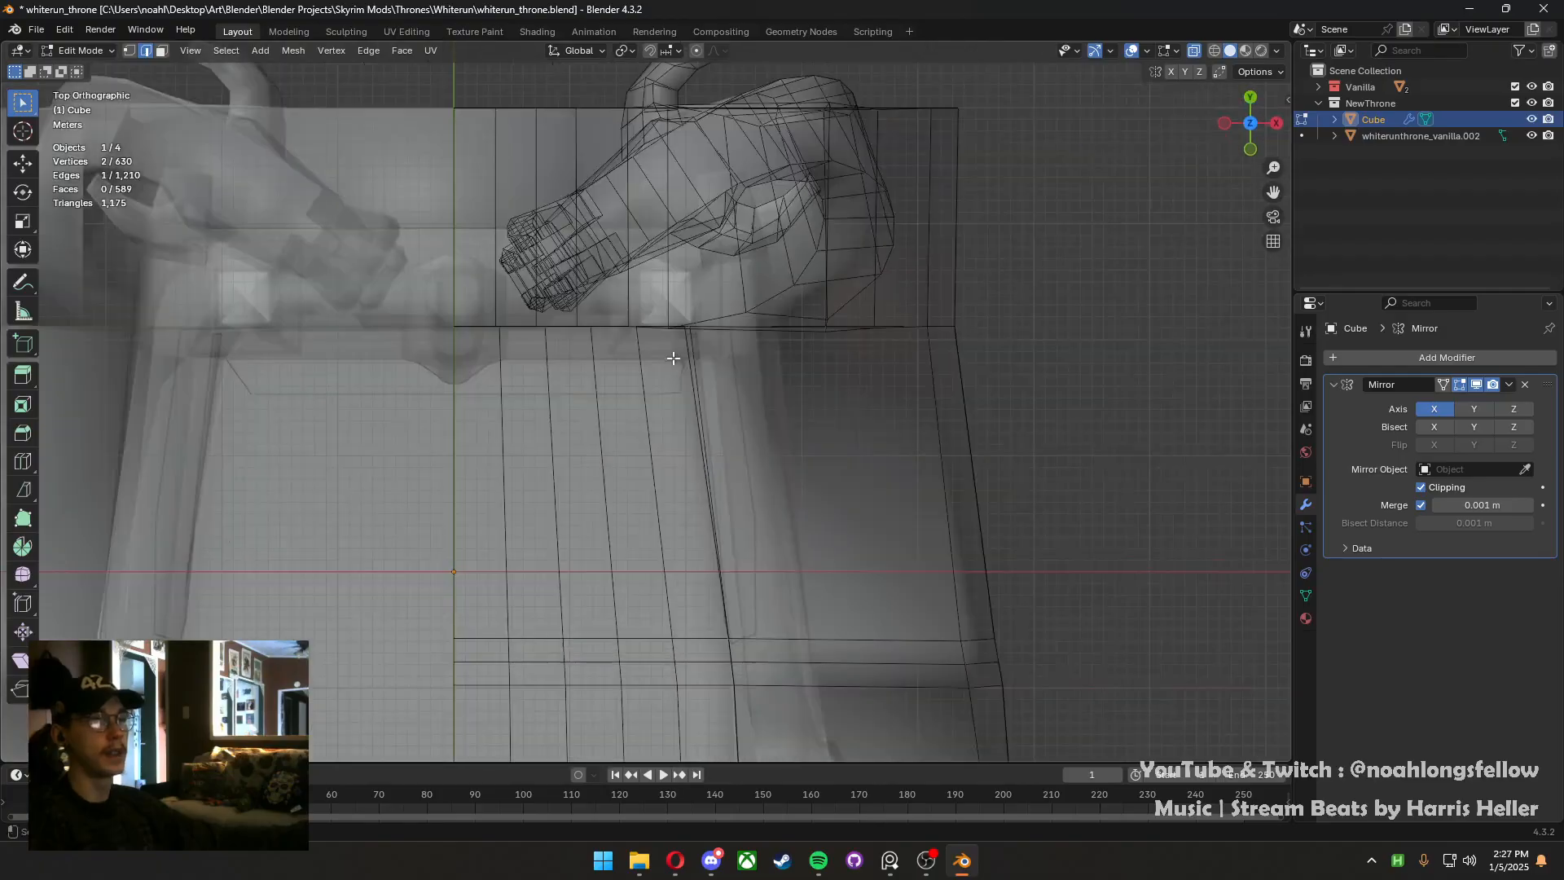
pyautogui.keyDown('shift'); pyautogui.moveTo(721, 449); pyautogui.dragTo(677, 454, button='middle'); pyautogui.keyUp('shift')
pyautogui.press('g')
pyautogui.press('x')
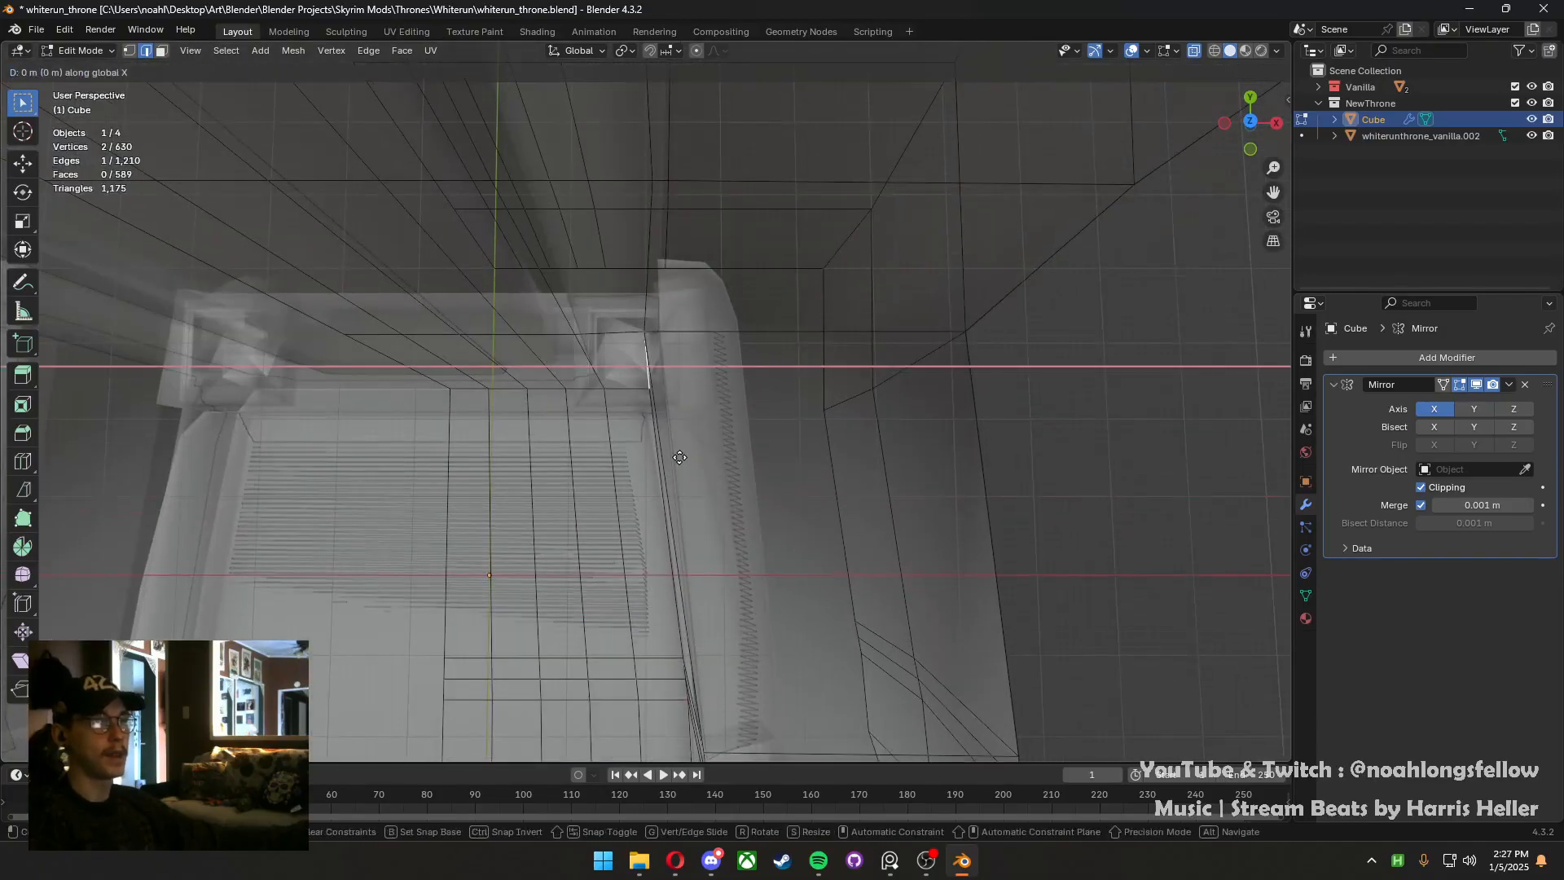
pyautogui.click(778, 464)
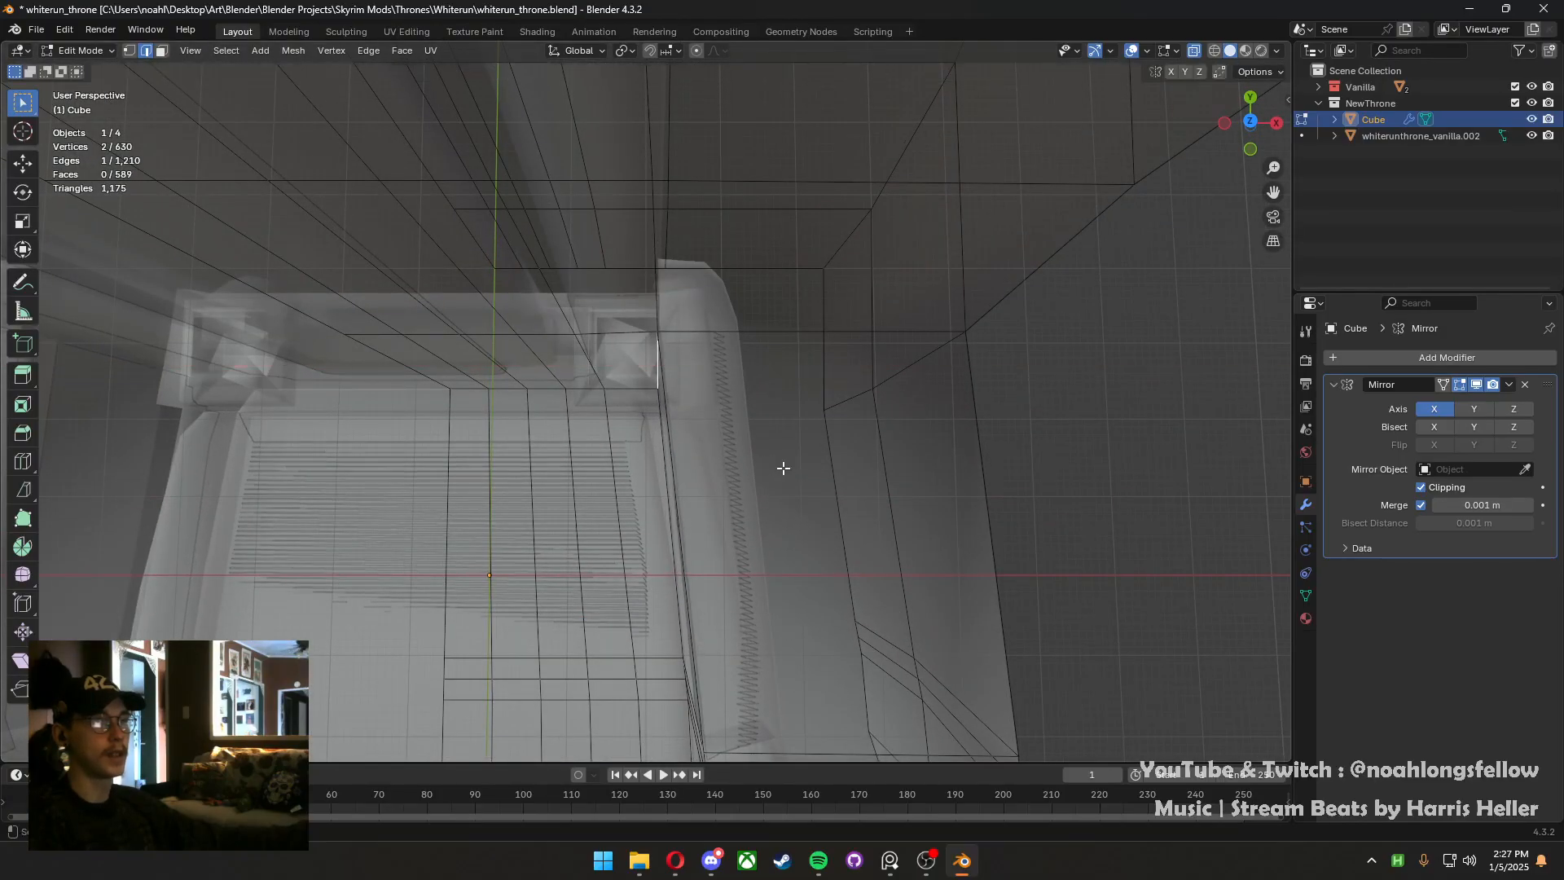
pyautogui.moveTo(782, 464); pyautogui.dragTo(1136, 128, button='middle')
pyautogui.hotkey('ctrl', 's')
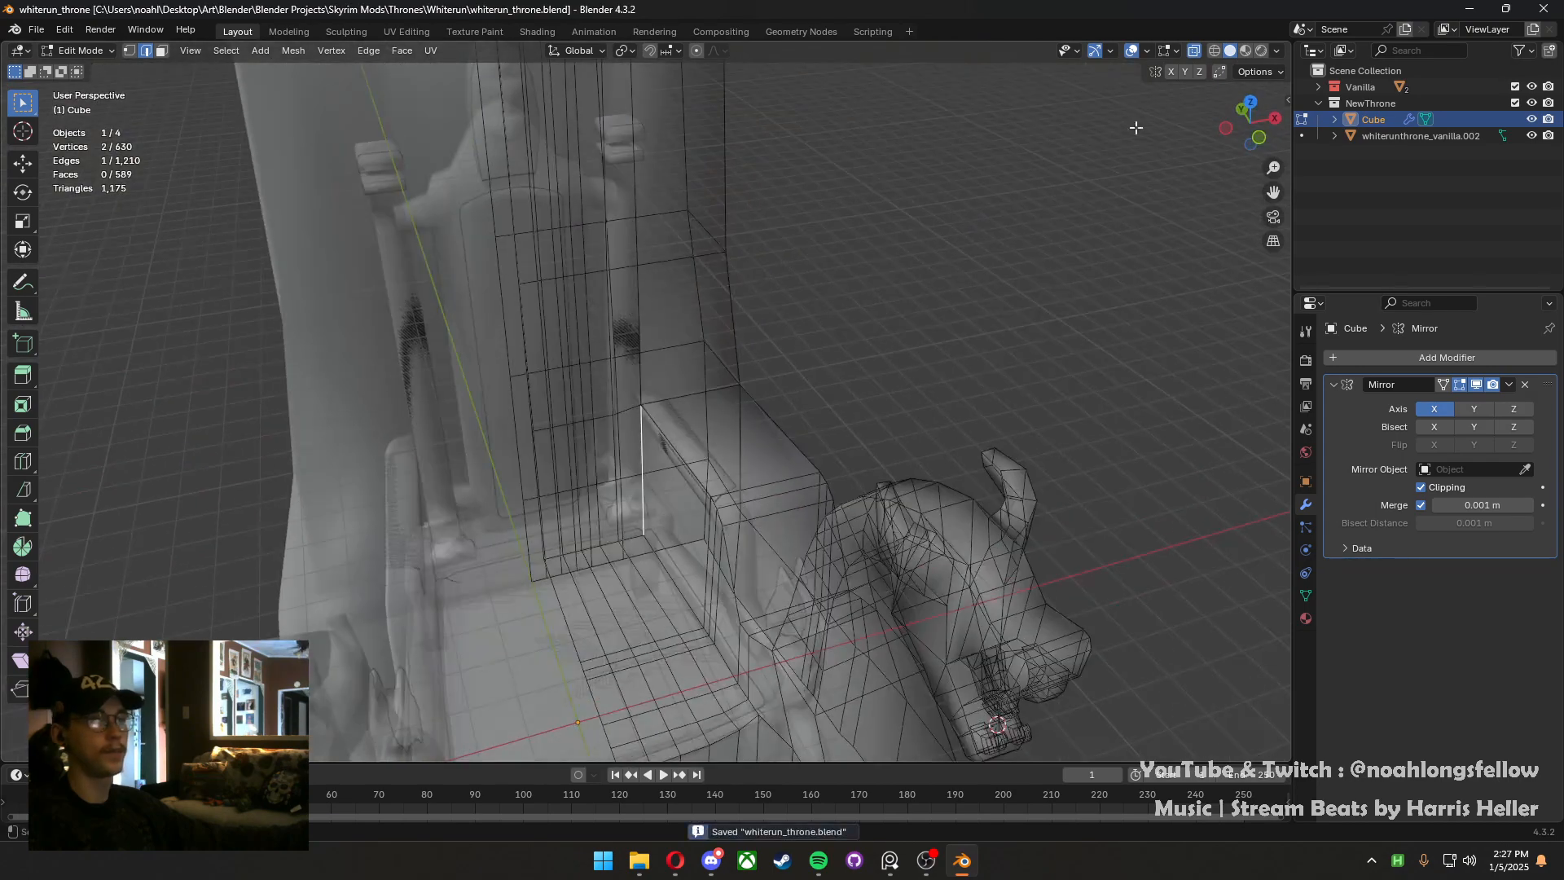
pyautogui.click(1195, 52)
# Examine how the armrest, seat and backrest line up with the vanilla throne parts from several angles
pyautogui.moveTo(863, 391); pyautogui.dragTo(624, 370, button='middle')
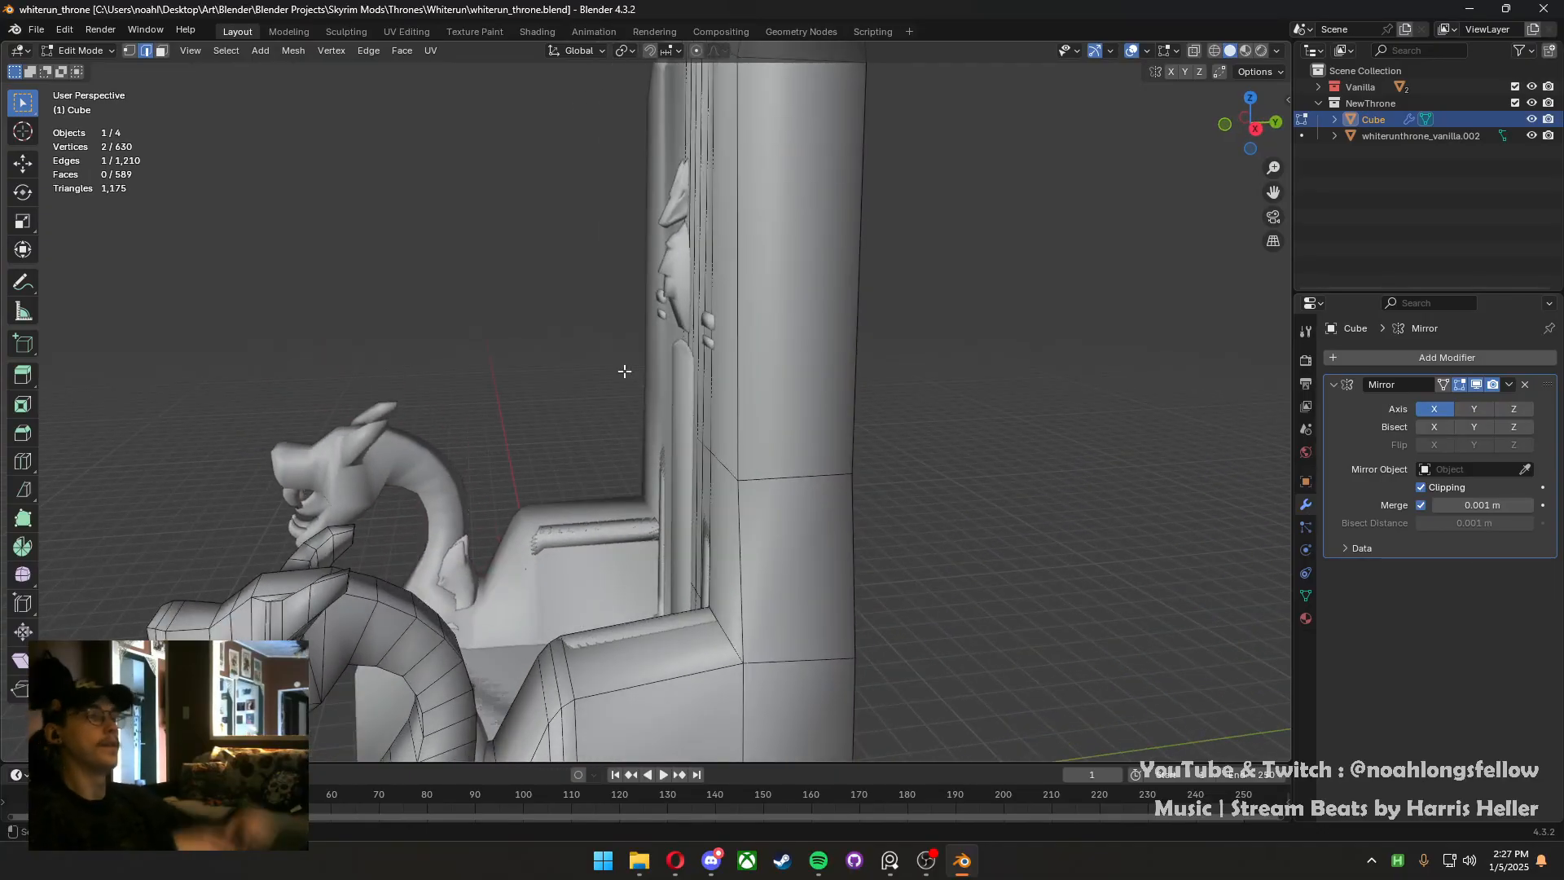
pyautogui.moveTo(624, 371); pyautogui.dragTo(707, 484, button='middle')
pyautogui.scroll(-2, 685, 410)
pyautogui.scroll(5, 707, 483)
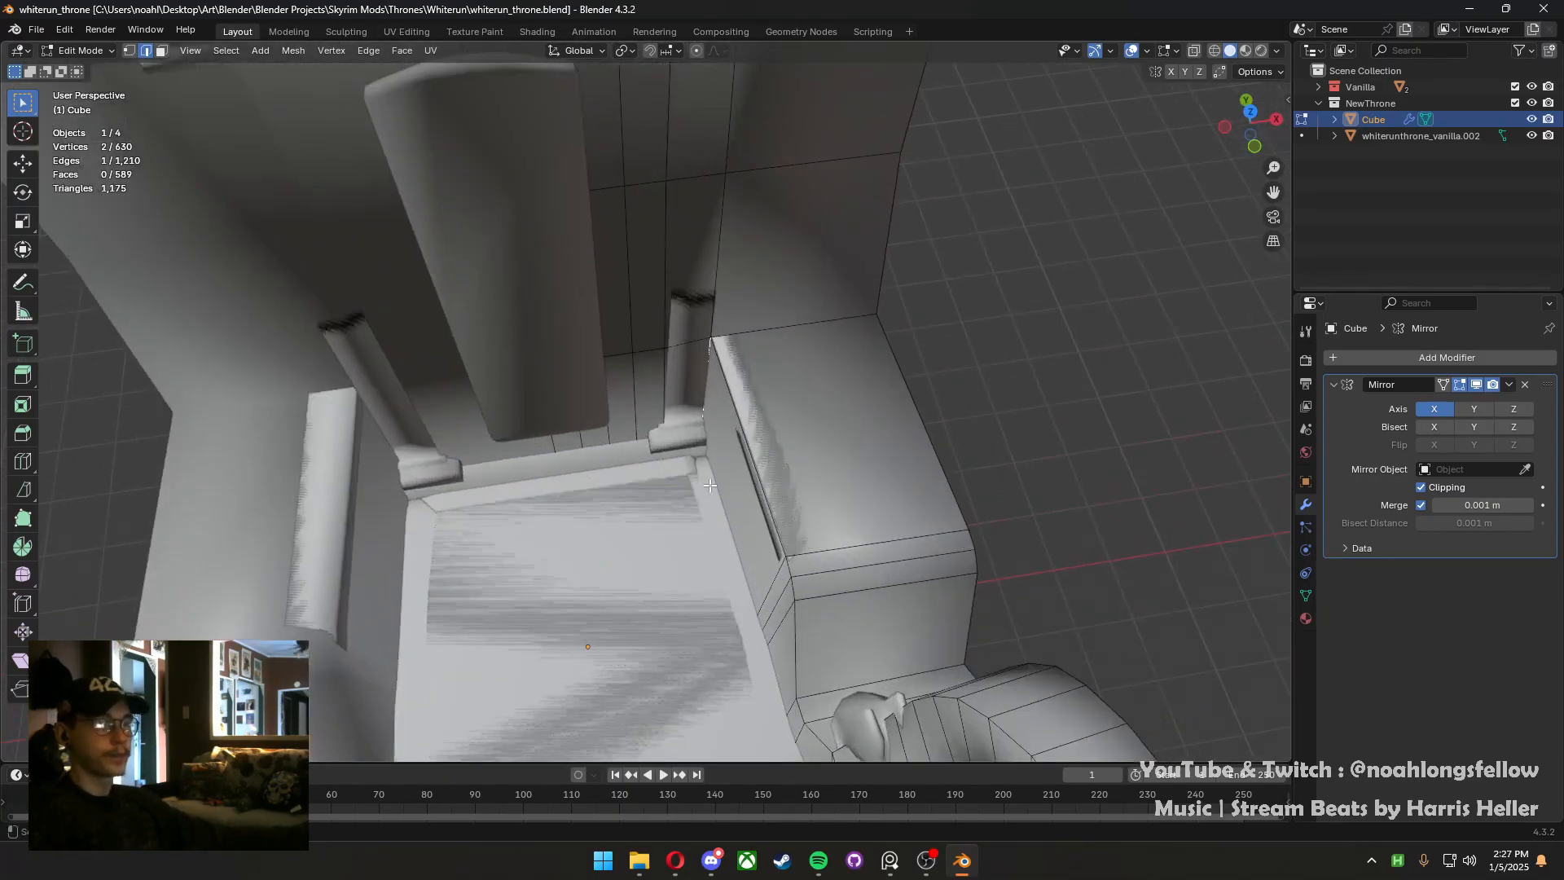
pyautogui.moveTo(783, 539); pyautogui.dragTo(711, 481, button='middle')
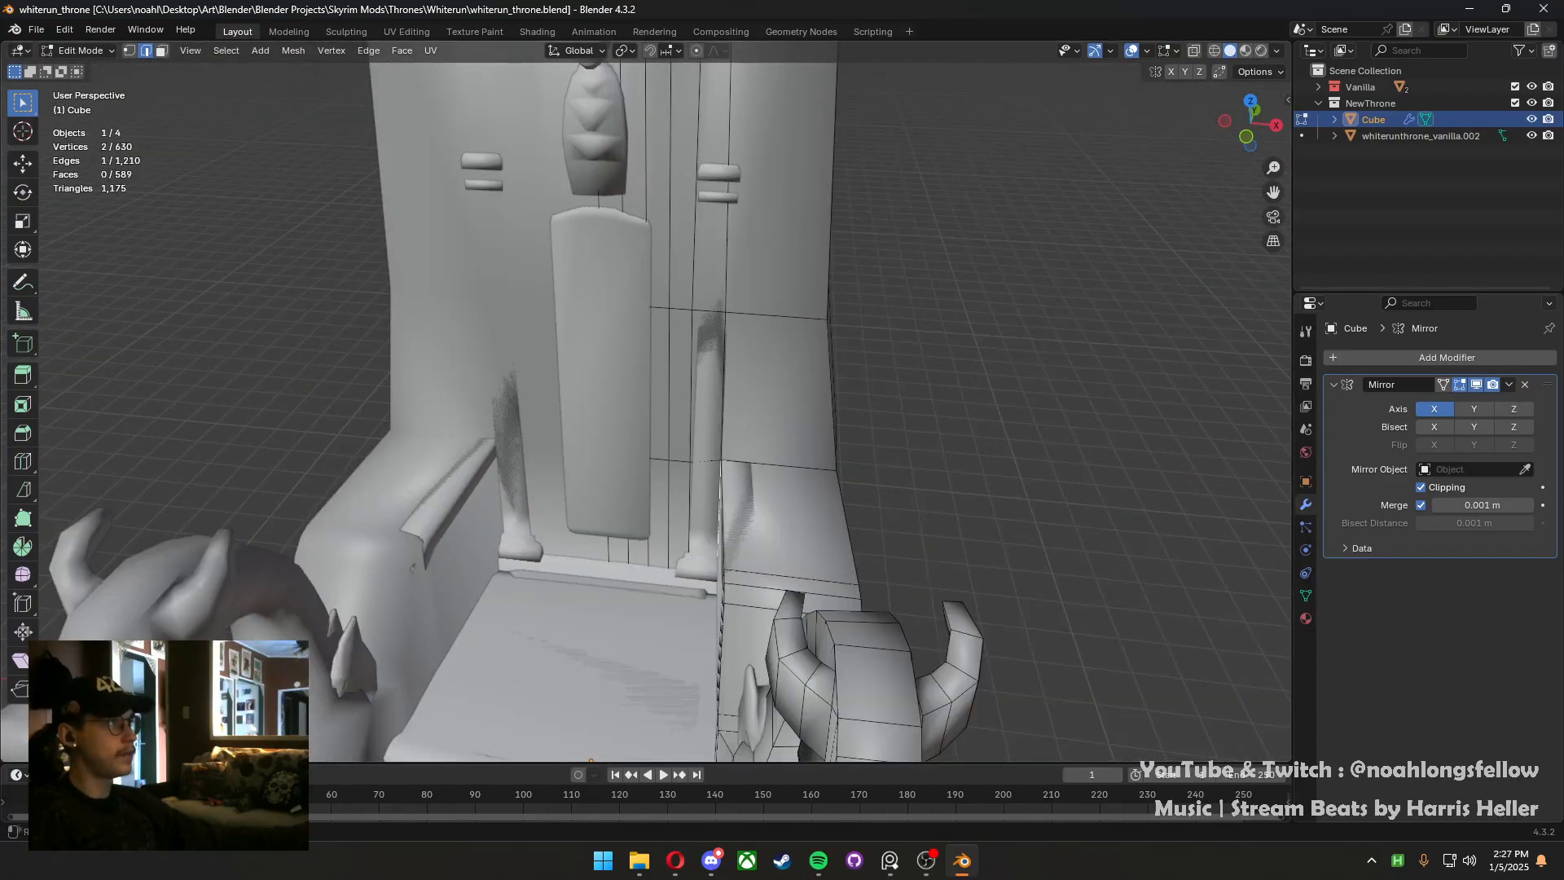
pyautogui.moveTo(0, 236); pyautogui.dragTo(0, 367)
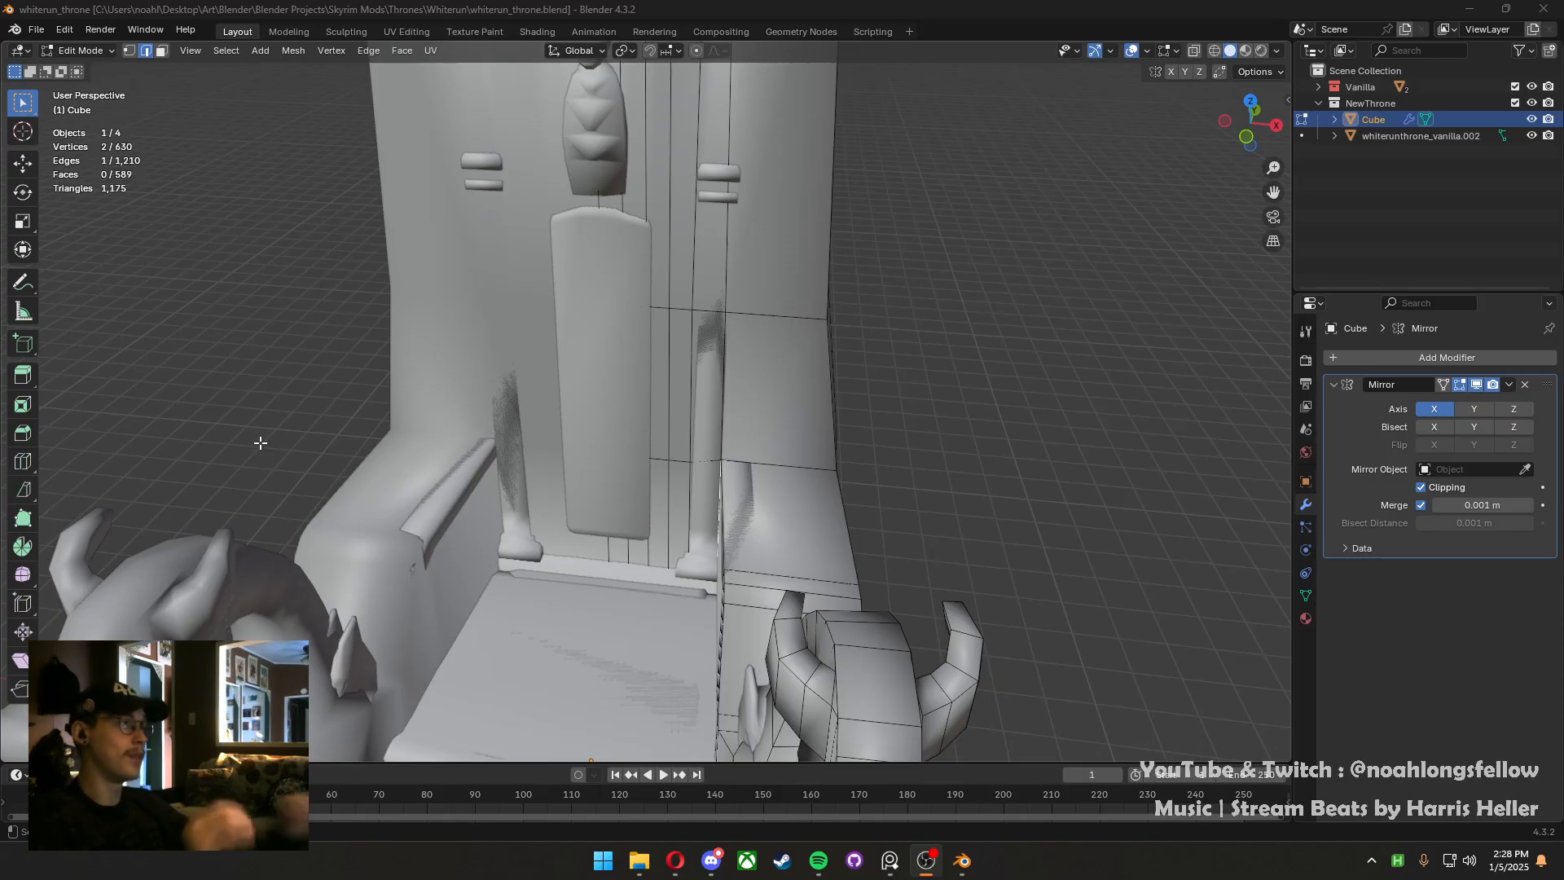
# Save the throne file and review the whole throne in face mode with nothing selected
pyautogui.moveTo(601, 493); pyautogui.dragTo(425, 562, button='middle')
pyautogui.hotkey('ctrl', 's')
pyautogui.press('3')
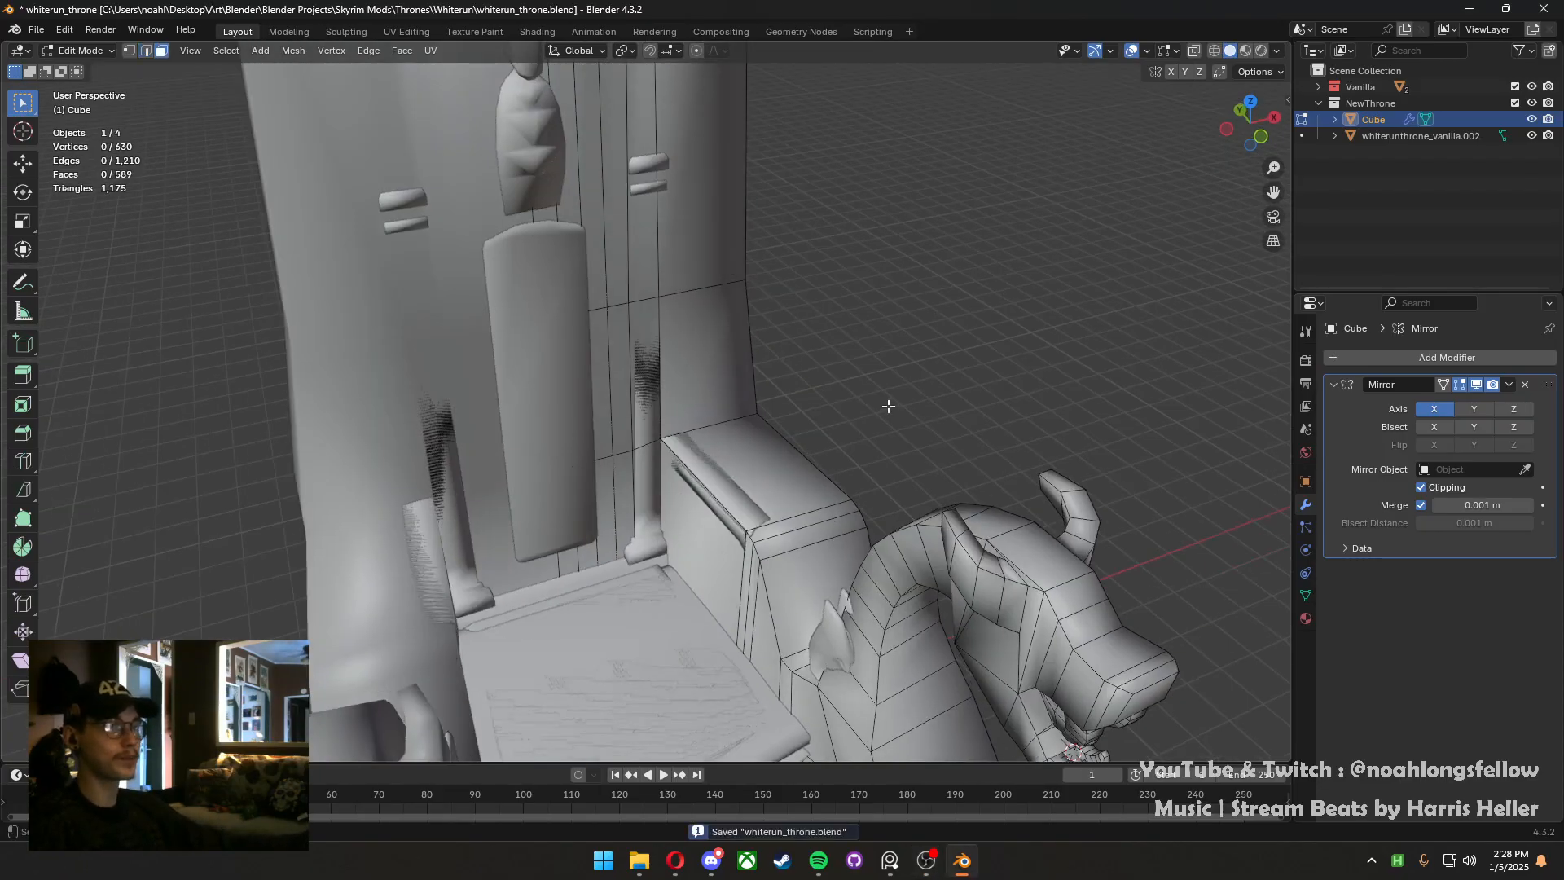
pyautogui.scroll(-4, 887, 405)
pyautogui.moveTo(887, 405); pyautogui.dragTo(842, 433, button='middle')
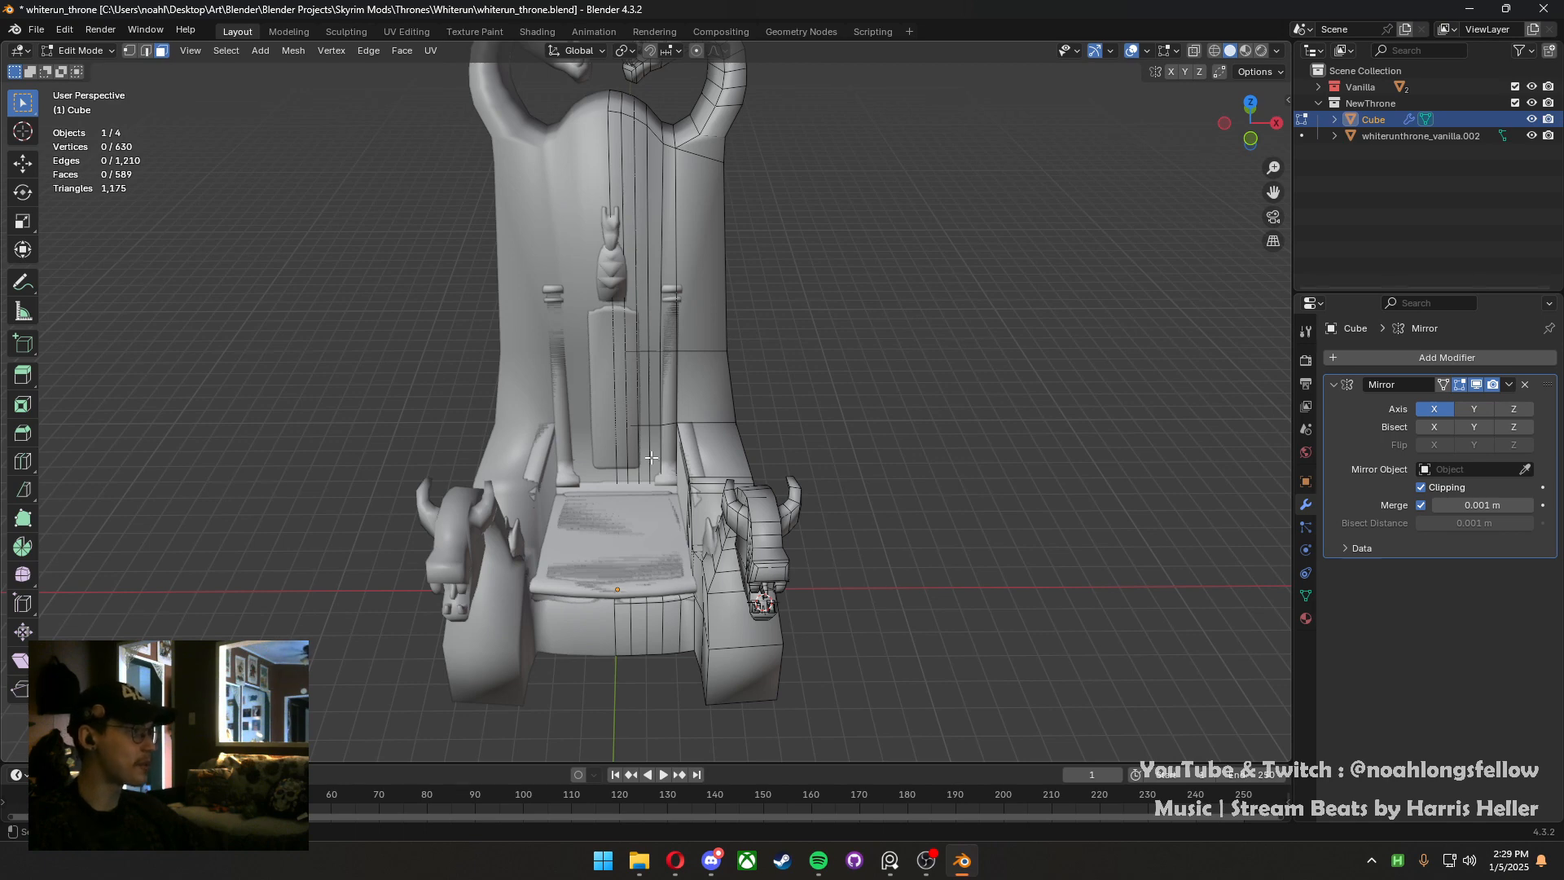
pyautogui.moveTo(565, 463); pyautogui.dragTo(554, 455, button='middle')
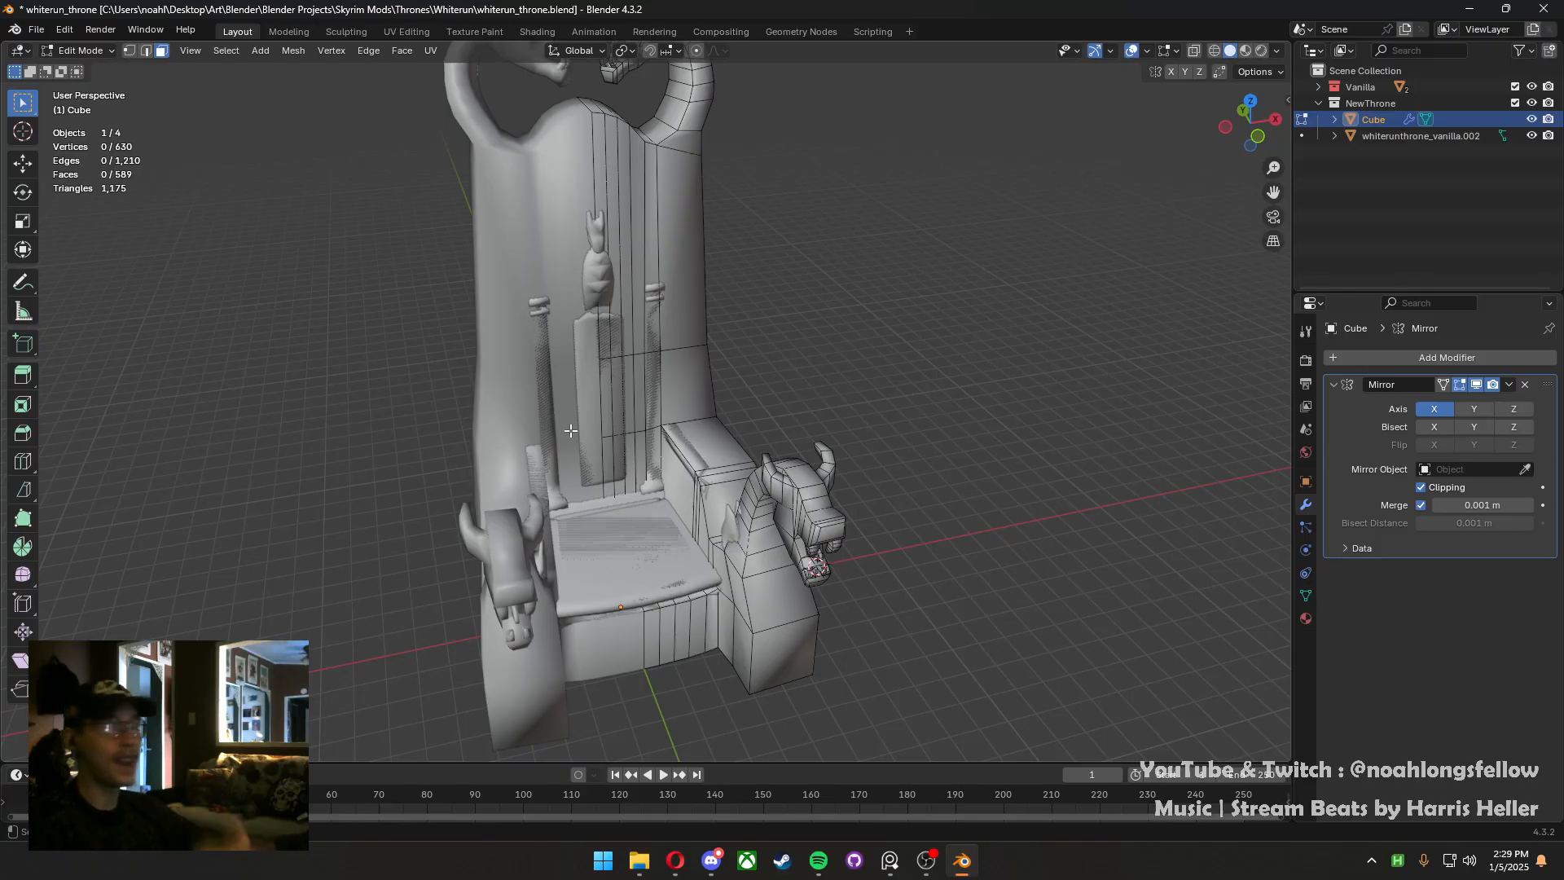
pyautogui.hotkey('ctrl', 's')
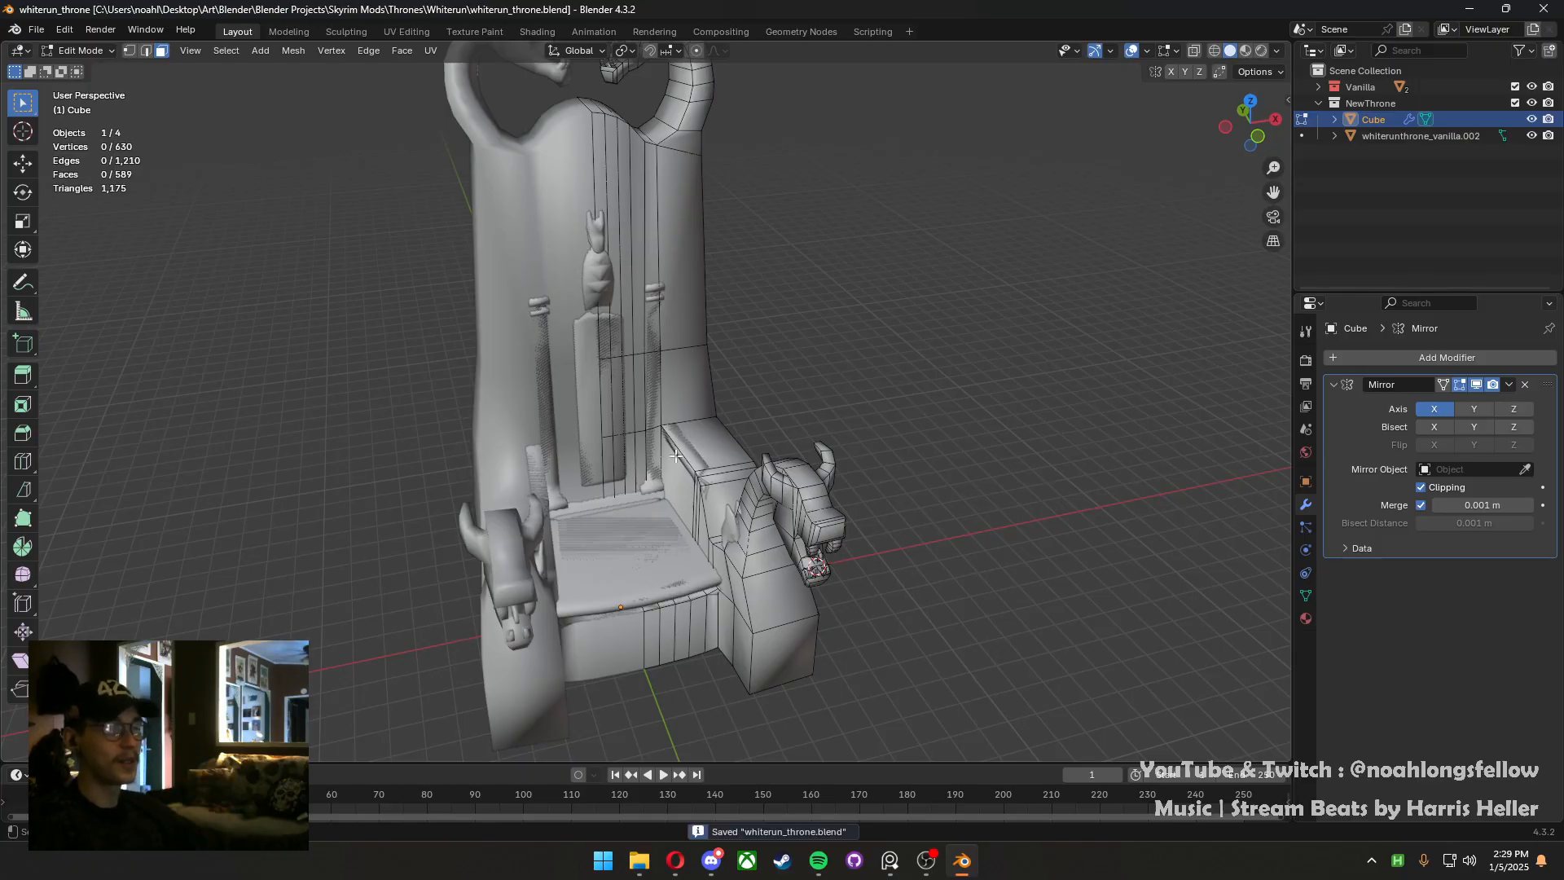
# Raise the outermost top edge of the backrest hump, beside the dragon neck, along global Z in front view
pyautogui.moveTo(677, 457); pyautogui.dragTo(617, 452, button='middle')
pyautogui.moveTo(824, 479); pyautogui.dragTo(842, 447, button='middle')
pyautogui.scroll(6, 662, 448)
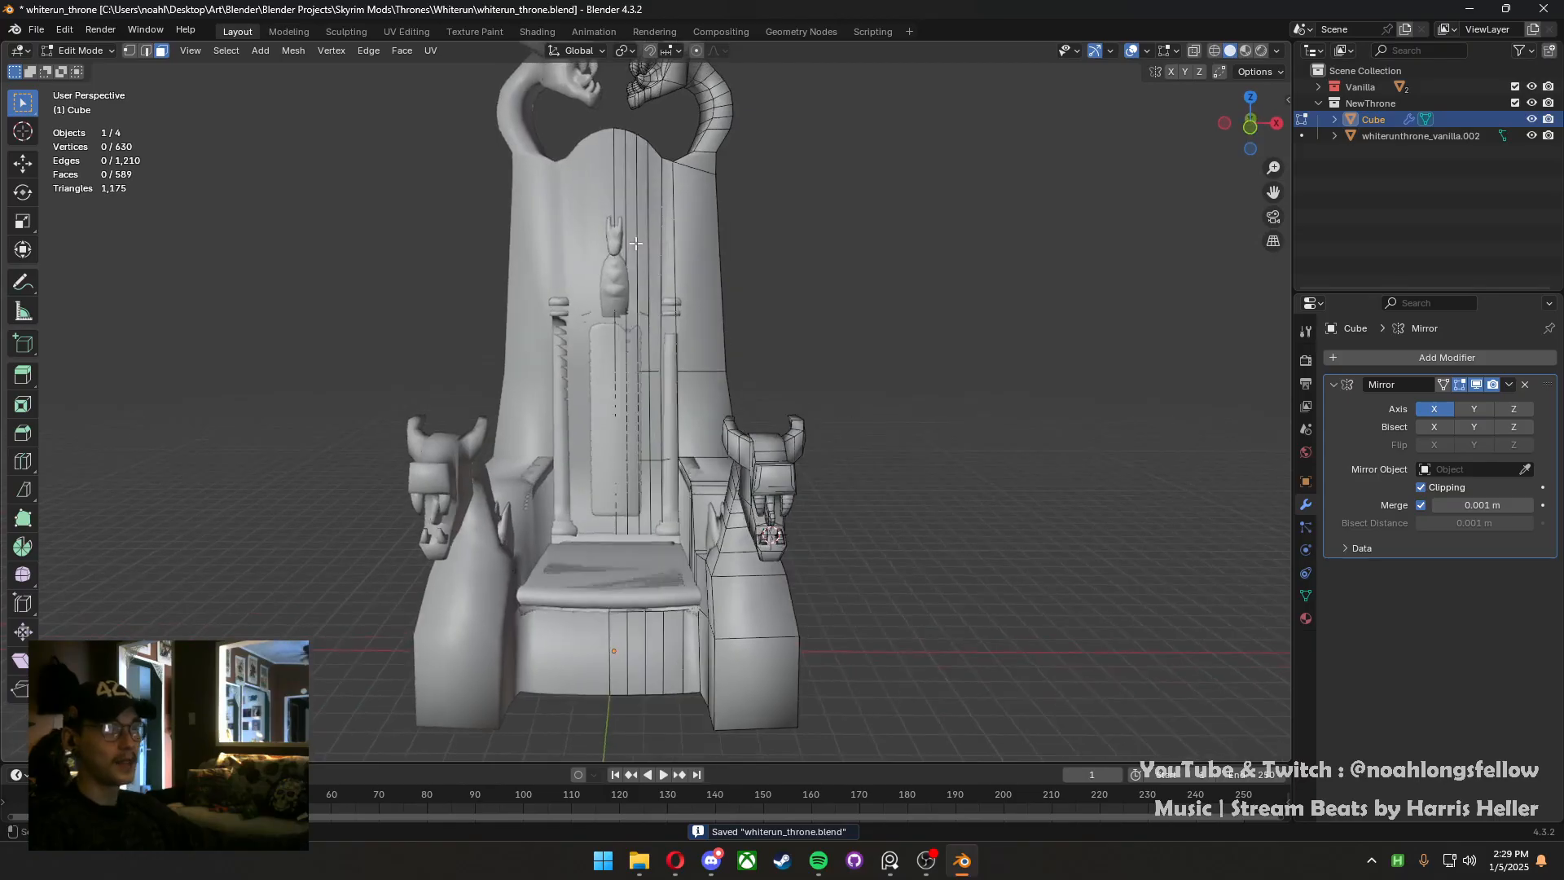
pyautogui.moveTo(662, 448); pyautogui.dragTo(571, 482, button='middle')
pyautogui.press('2')
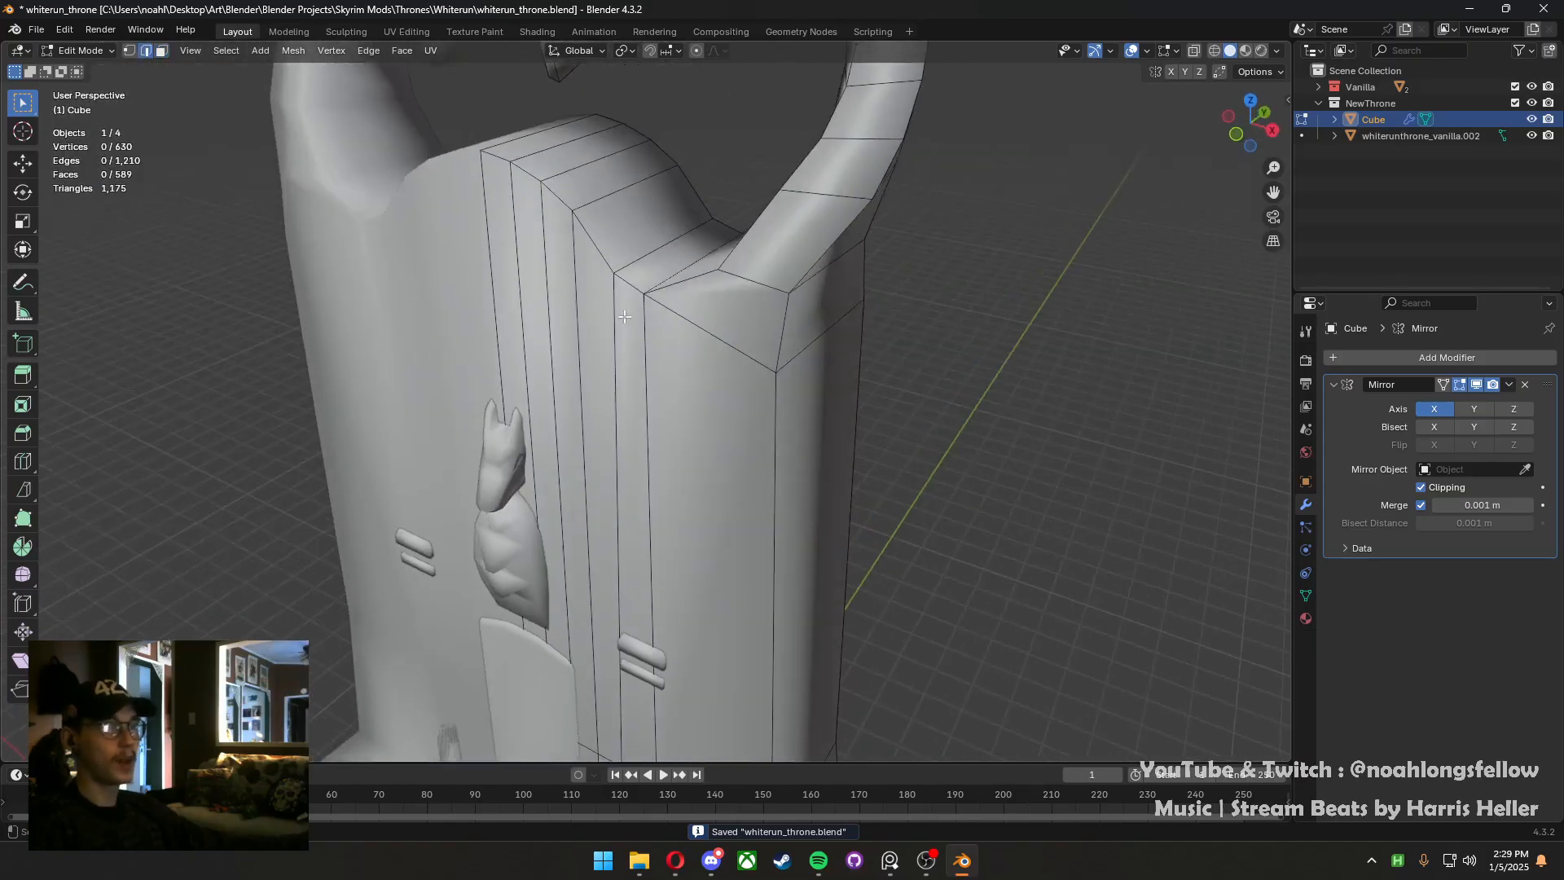
pyautogui.click(651, 248)
pyautogui.press('`')
pyautogui.press('g')
pyautogui.press('z')
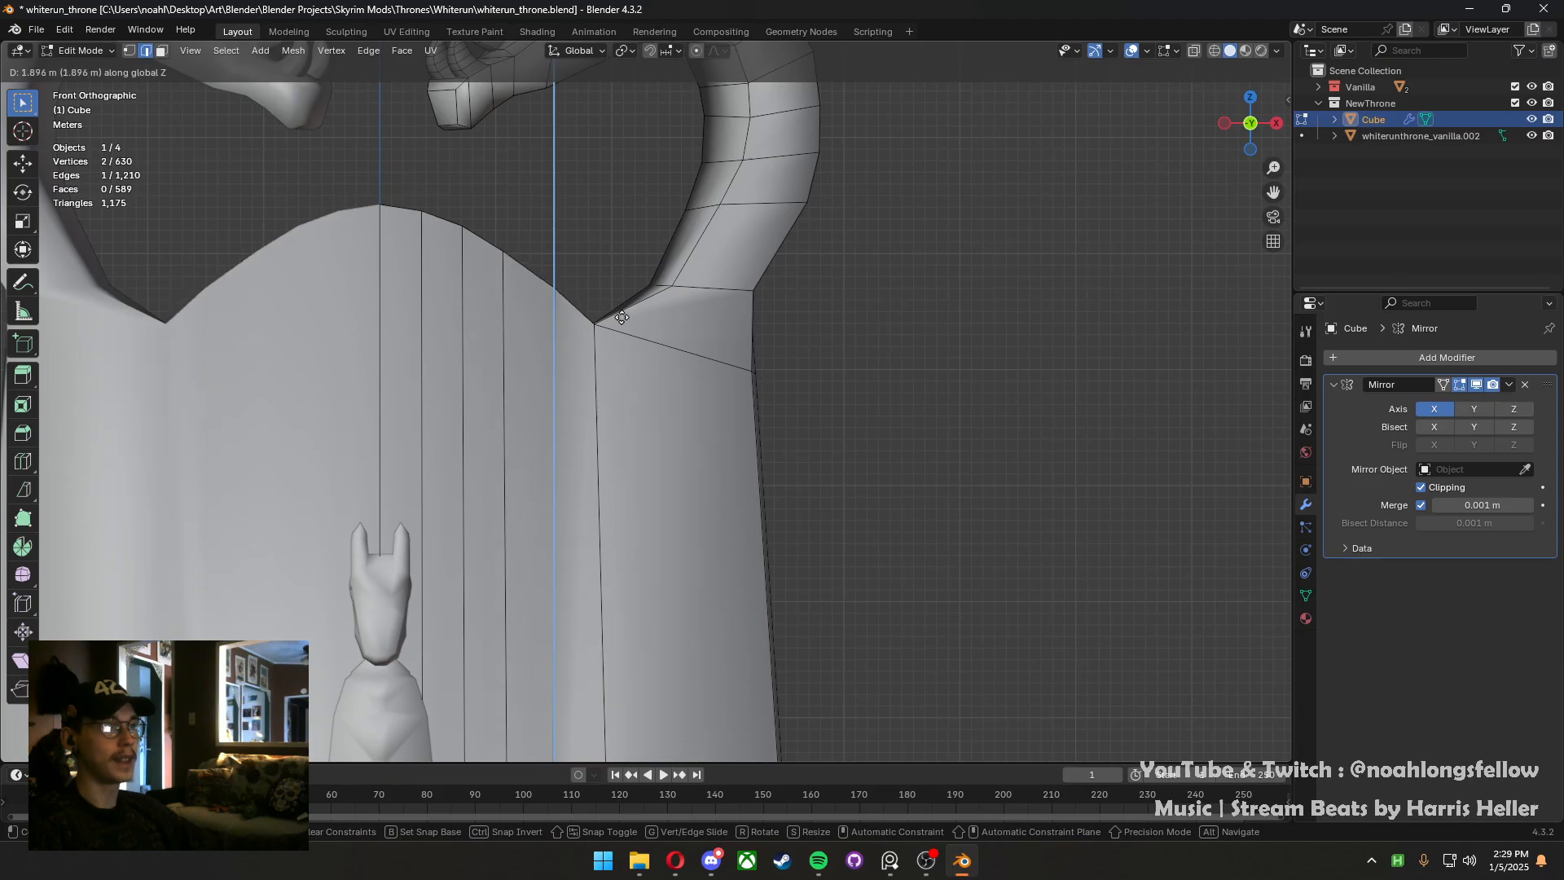
# Raise the adjacent inner edge on the backrest hump along global Z and shift it slightly outward
pyautogui.moveTo(485, 242); pyautogui.dragTo(467, 245, button='middle')
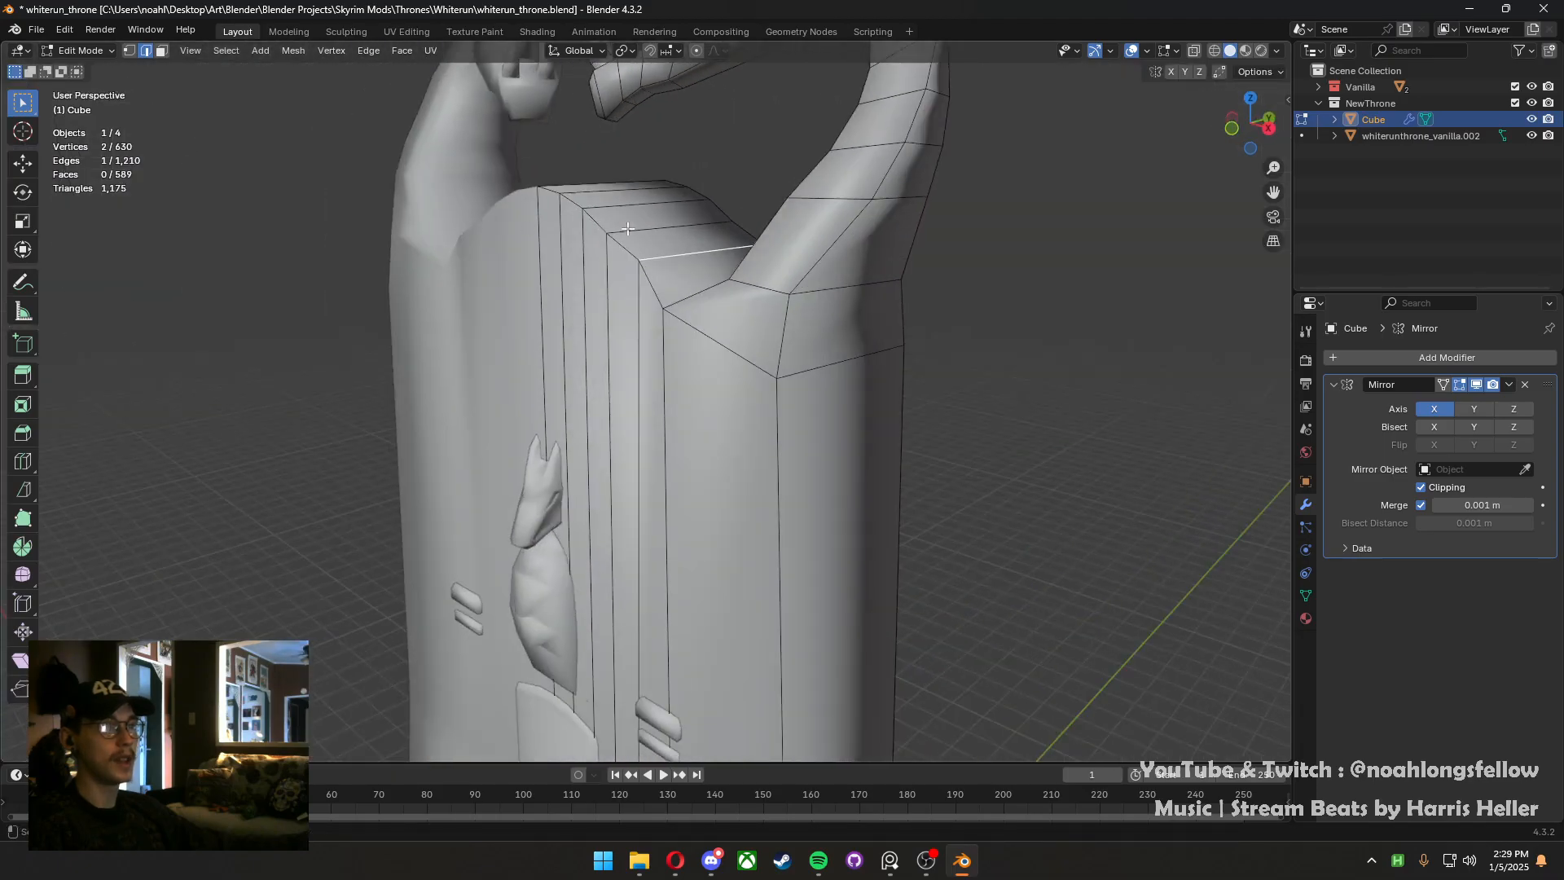
pyautogui.click(629, 230)
pyautogui.press('`')
pyautogui.click(533, 186)
pyautogui.press('g')
pyautogui.press('z')
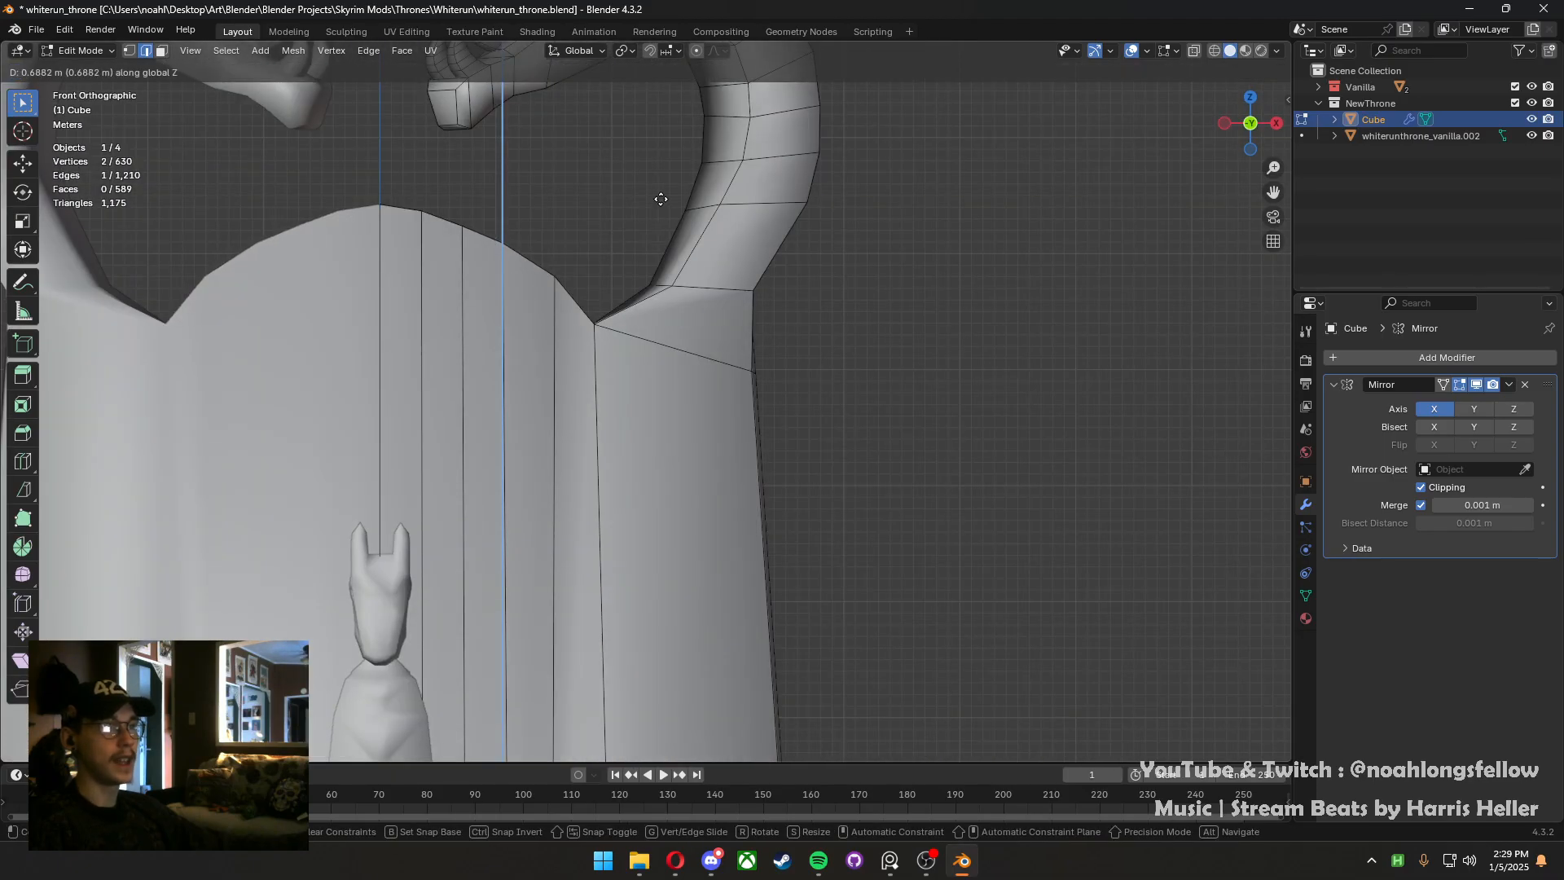
pyautogui.click(660, 196)
pyautogui.press('g')
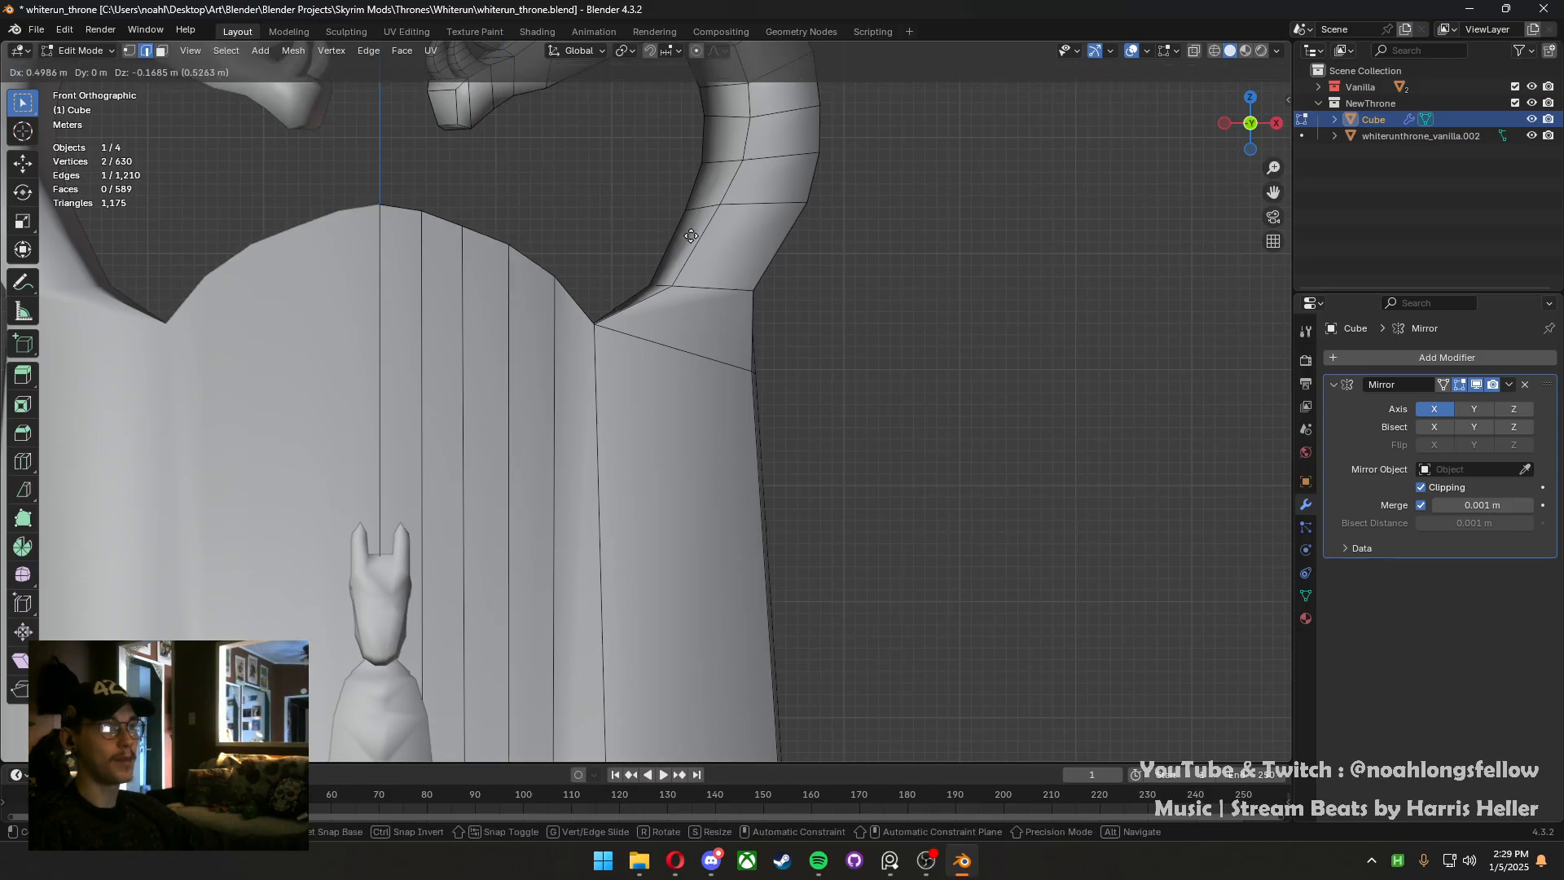
pyautogui.click(700, 241)
# Raise the top edge second from the backrest's centre line along global Z in front view
pyautogui.moveTo(574, 204); pyautogui.dragTo(500, 213, button='middle')
pyautogui.press('`')
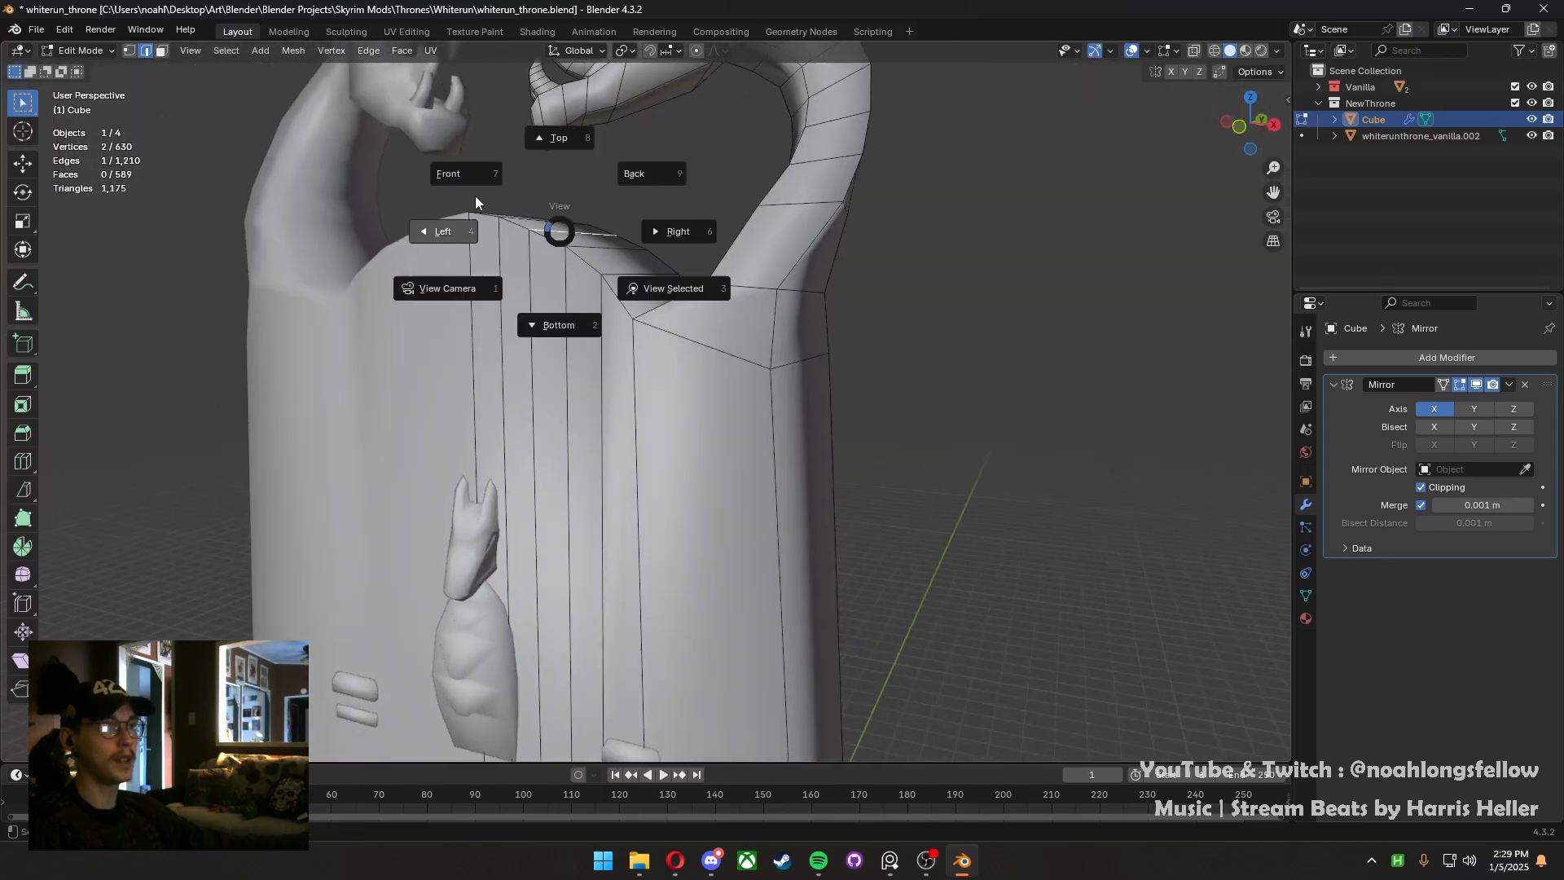
pyautogui.click(473, 191)
pyautogui.press('g')
pyautogui.press('z')
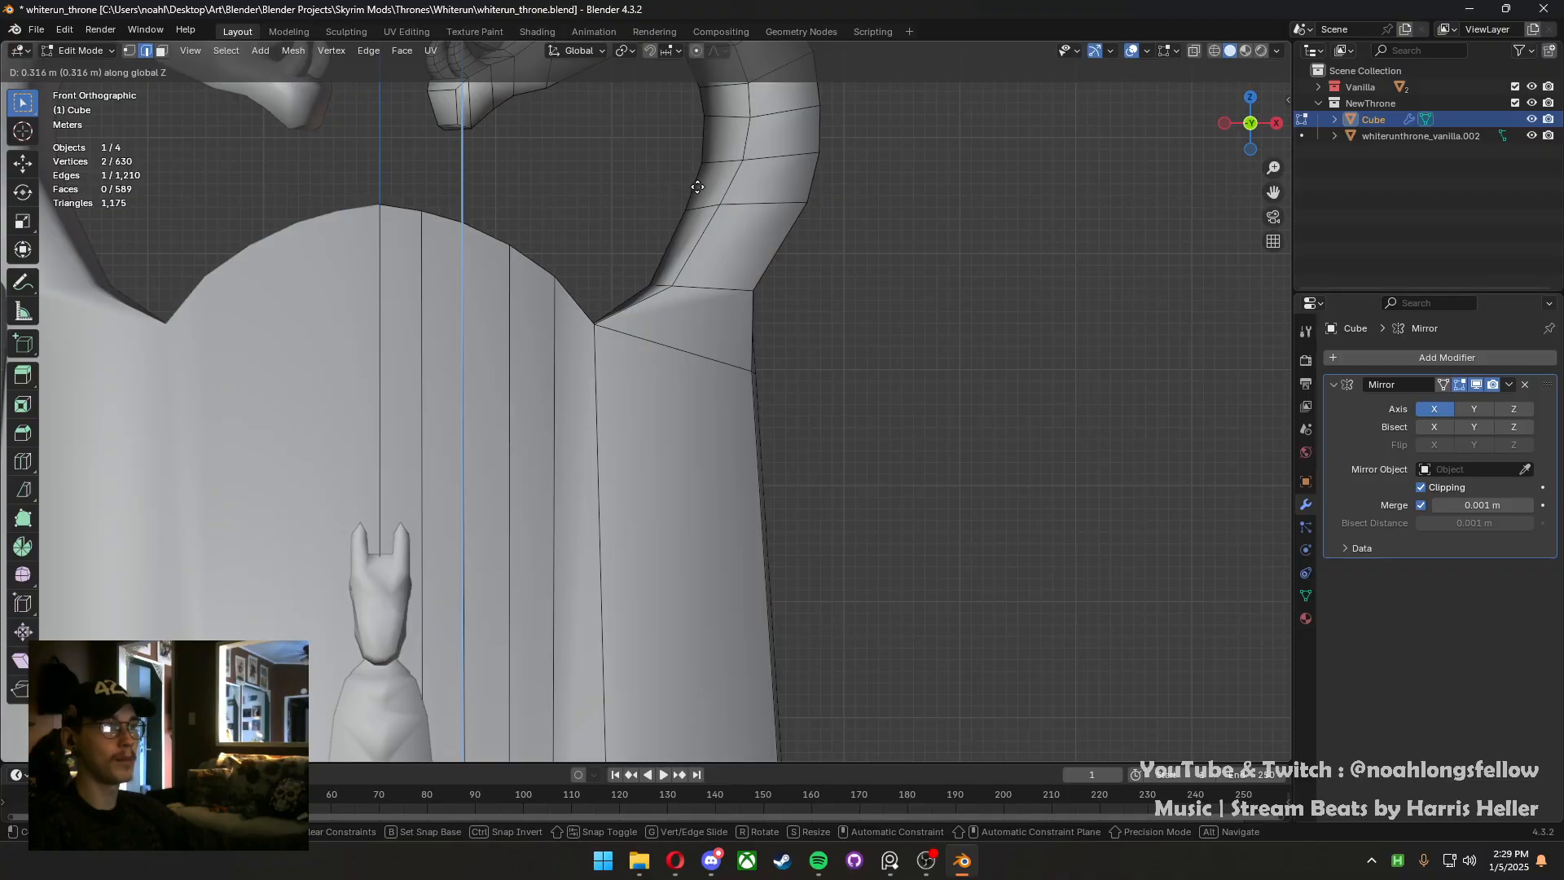
pyautogui.click(698, 186)
# Adjust the height of the top edge closest to the backrest's centre line along global Z in front view
pyautogui.scroll(-3, 448, 199)
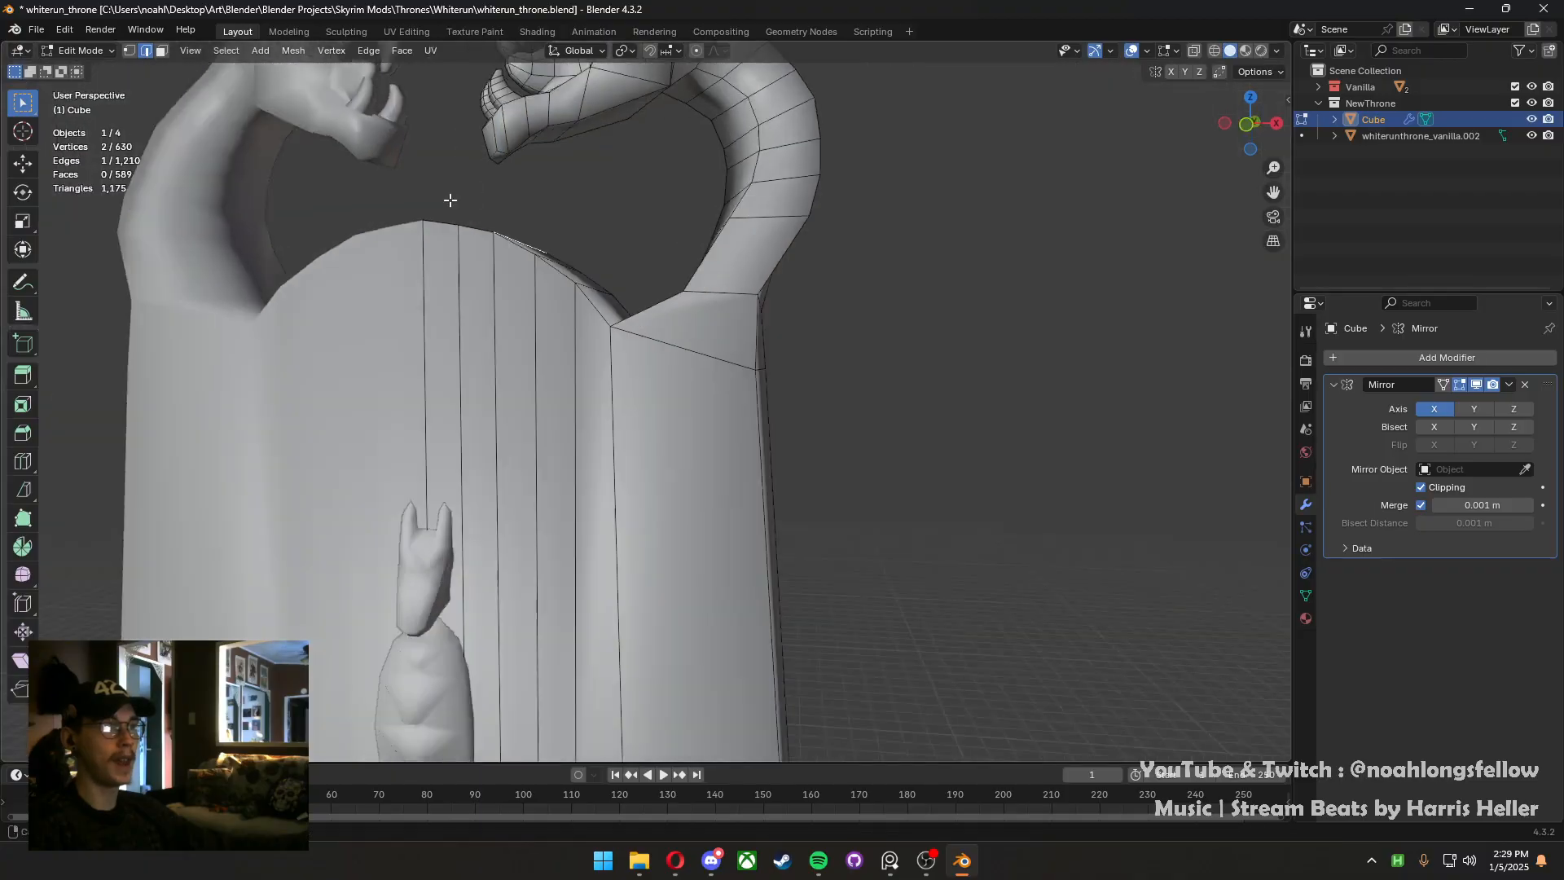
pyautogui.moveTo(447, 198); pyautogui.dragTo(624, 185, button='middle')
pyautogui.press('KP_1')
pyautogui.press('g')
pyautogui.press('z')
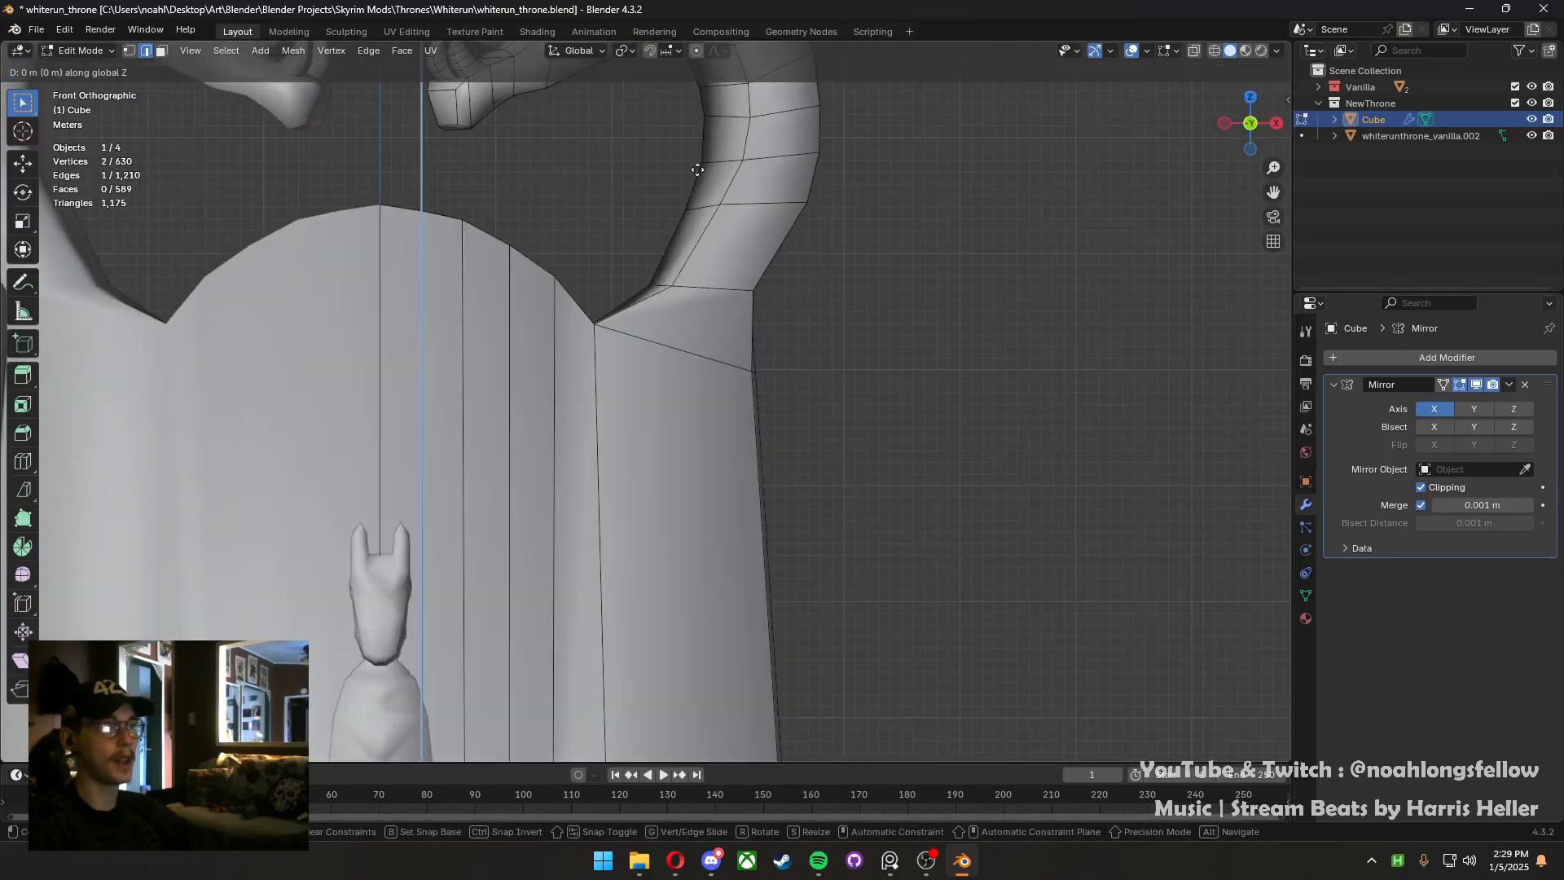
pyautogui.click(705, 152)
# Check the rounded backrest hump in Object Mode, save the throne file and reopen the mesh in Edit Mode
pyautogui.press('Tab')
pyautogui.scroll(-4, 662, 295)
pyautogui.moveTo(662, 295); pyautogui.dragTo(780, 414, button='middle')
pyautogui.hotkey('ctrl', 's')
pyautogui.press('Tab')
pyautogui.scroll(5, 780, 417)
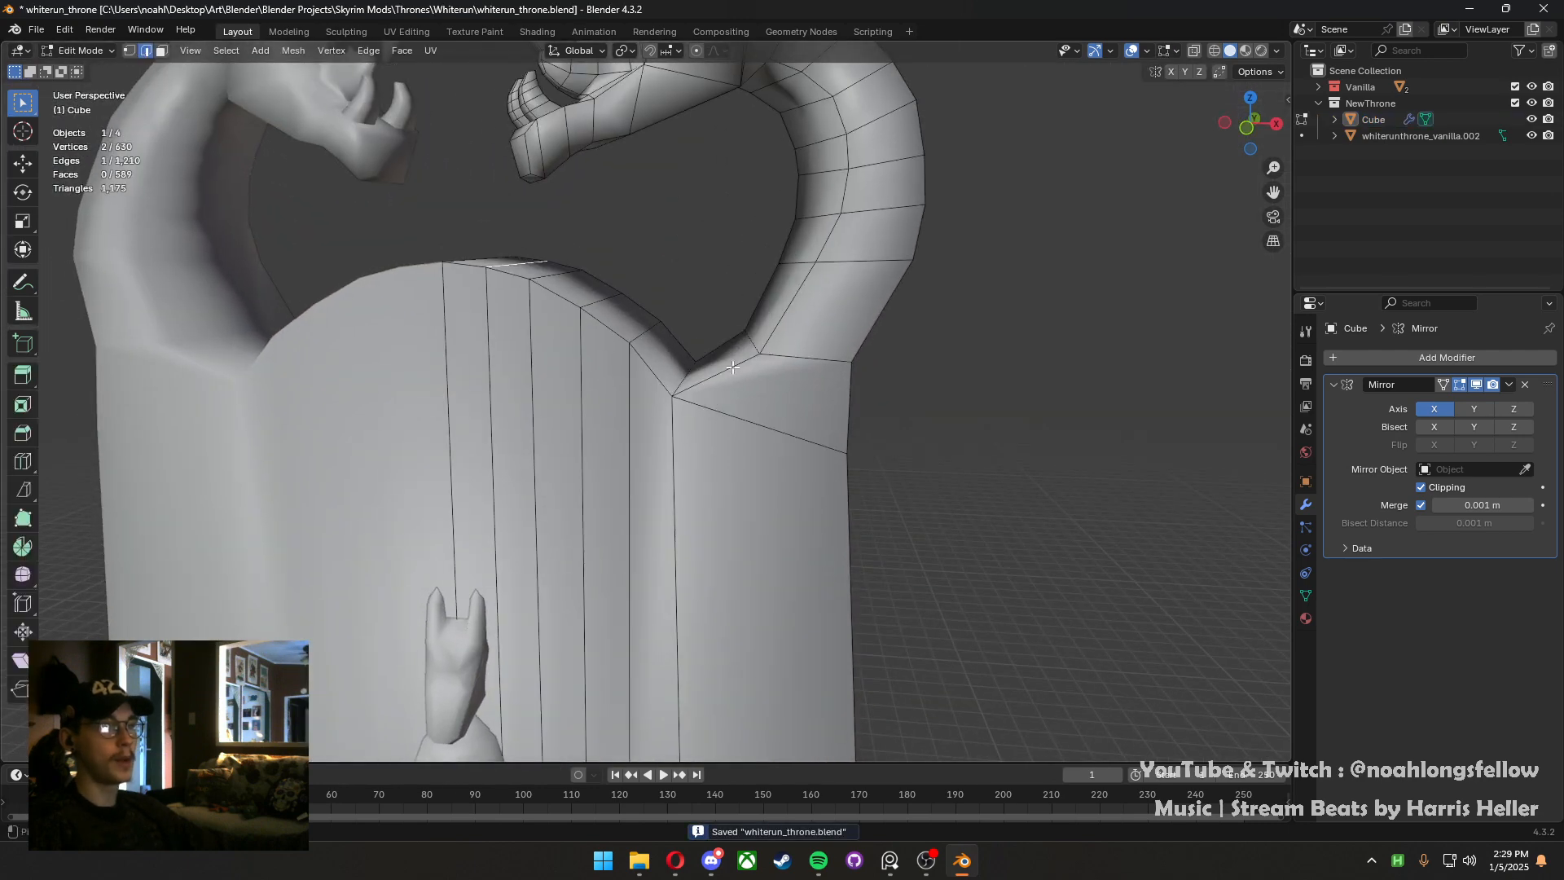
# Add an edge loop between the backrest's upper corner and the dragon neck base, moving its inner edge slightly outward and down in front view
pyautogui.hotkey('ctrl', 'r')
pyautogui.click(733, 368)
pyautogui.rightClick(730, 366)
pyautogui.press('KP_1')
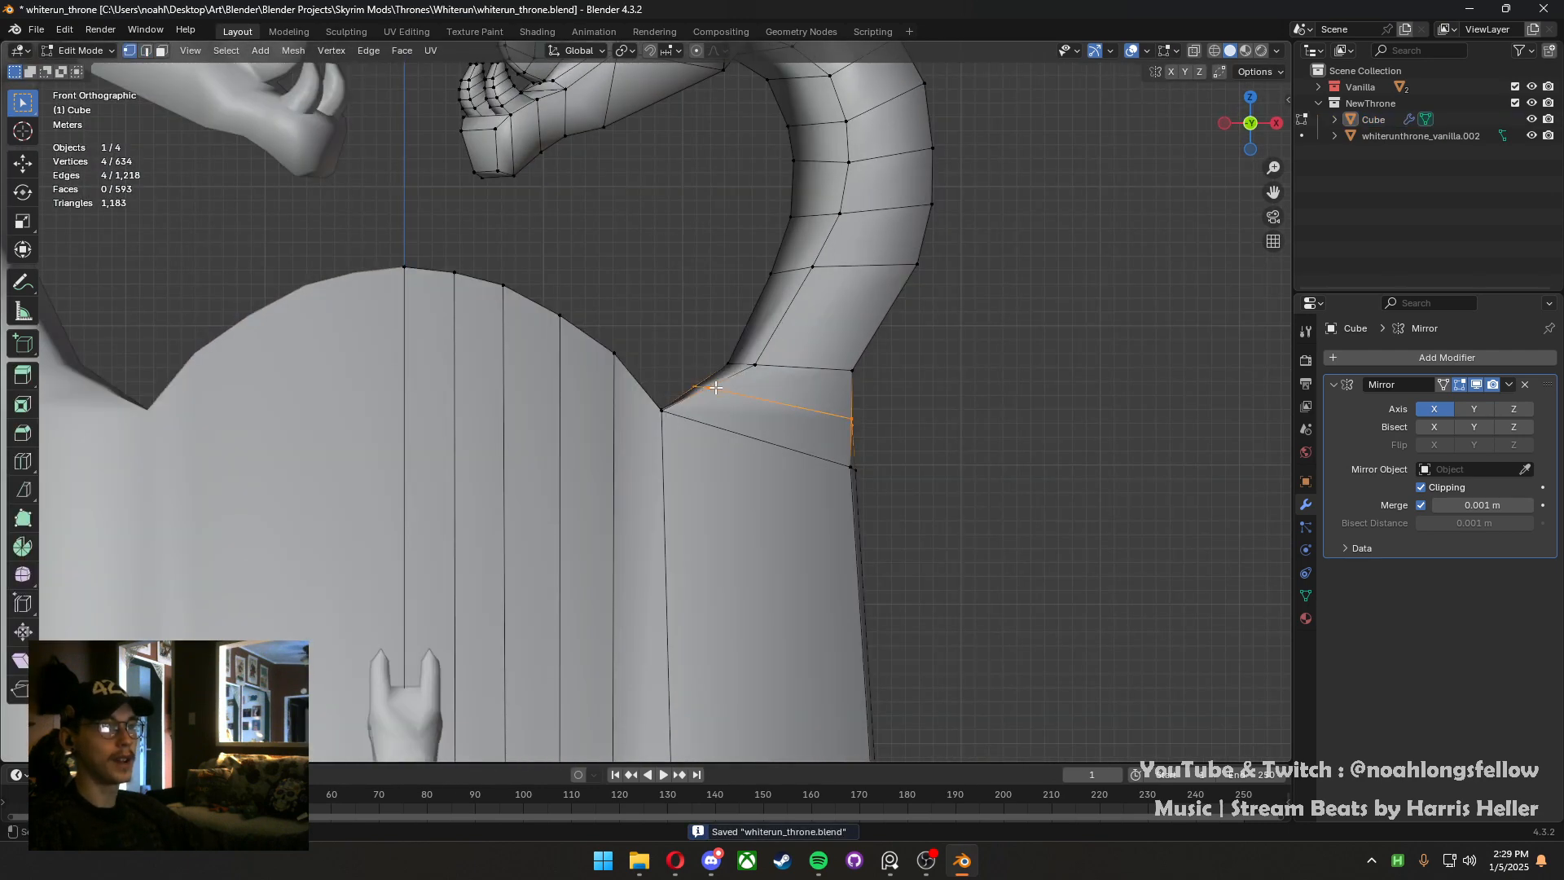
pyautogui.keyDown('shift'); pyautogui.click(690, 382); pyautogui.keyUp('shift')
pyautogui.press('g')
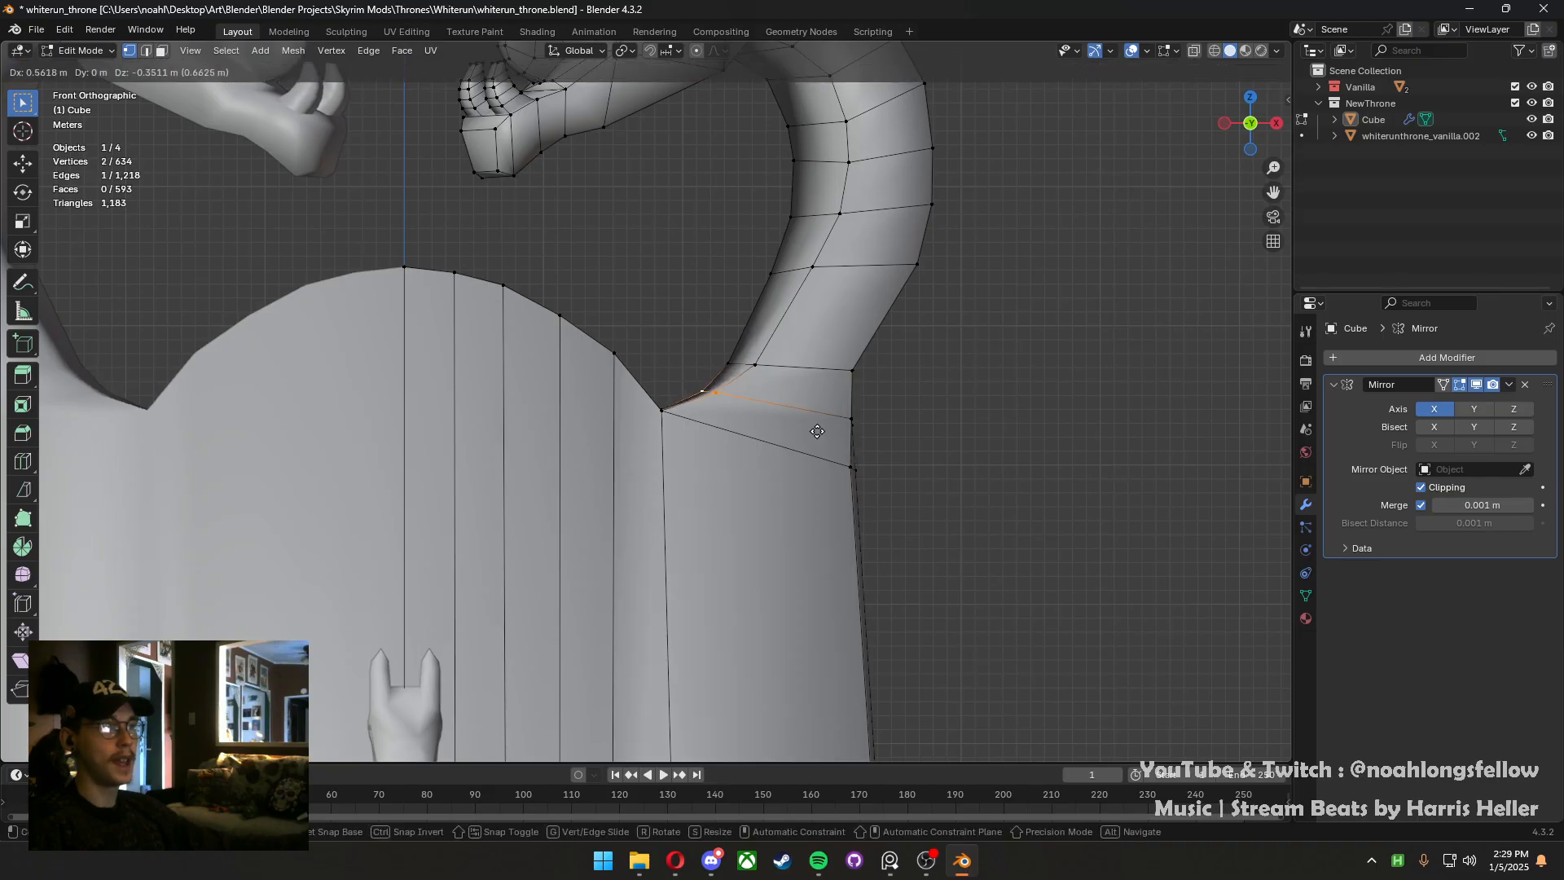
pyautogui.click(828, 437)
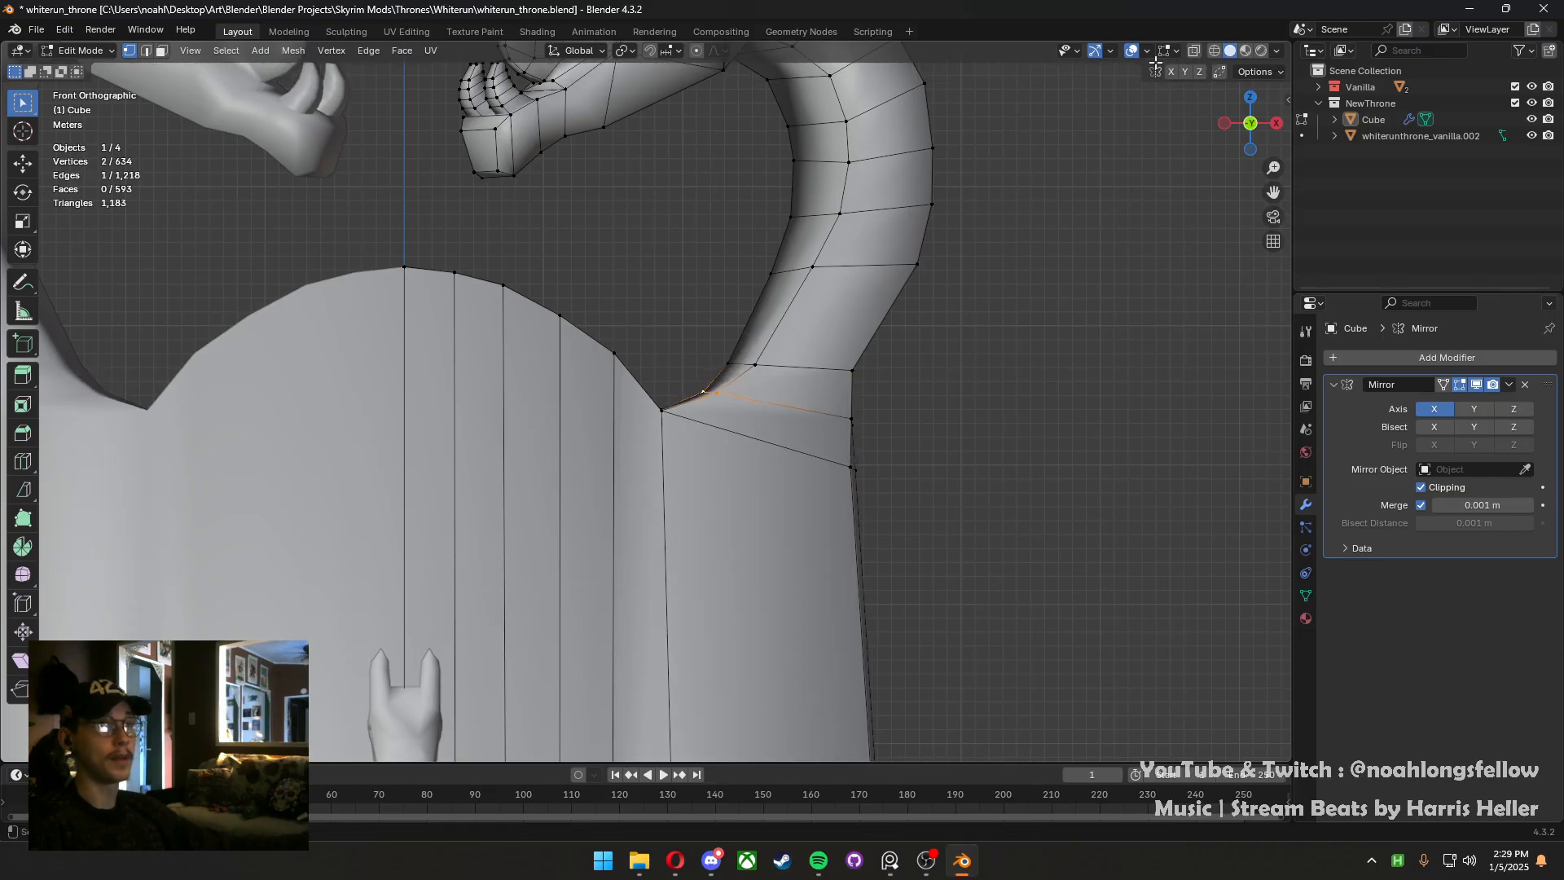
# With X-ray on, select the valley vertices where the hump meets the neck base and raise them slightly along global Z
pyautogui.click(1193, 56)
pyautogui.moveTo(660, 436); pyautogui.dragTo(632, 363)
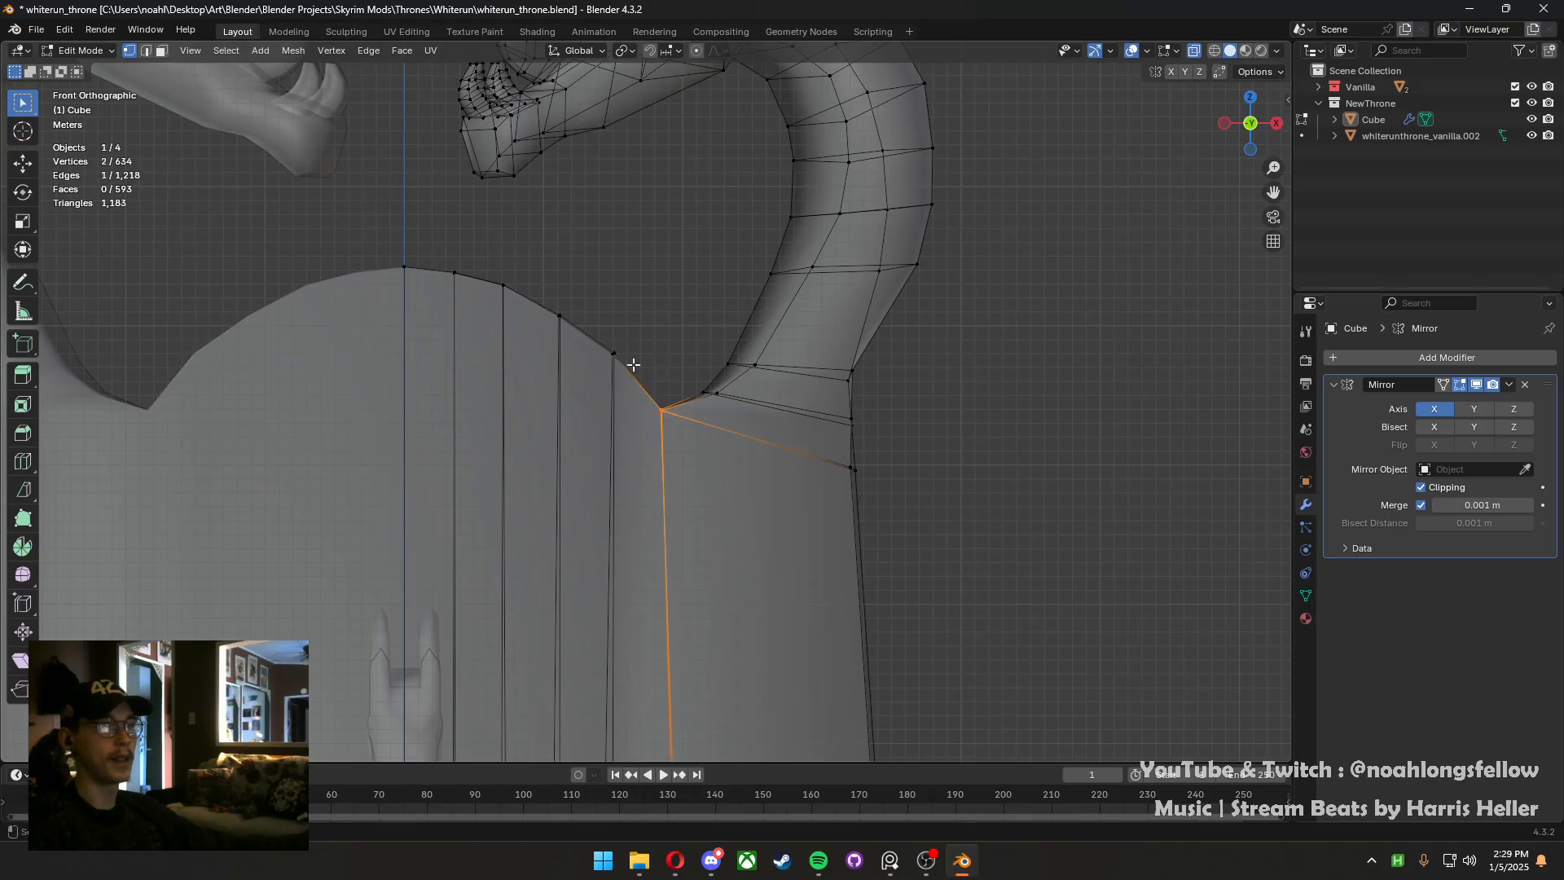
pyautogui.press('g')
pyautogui.press('z')
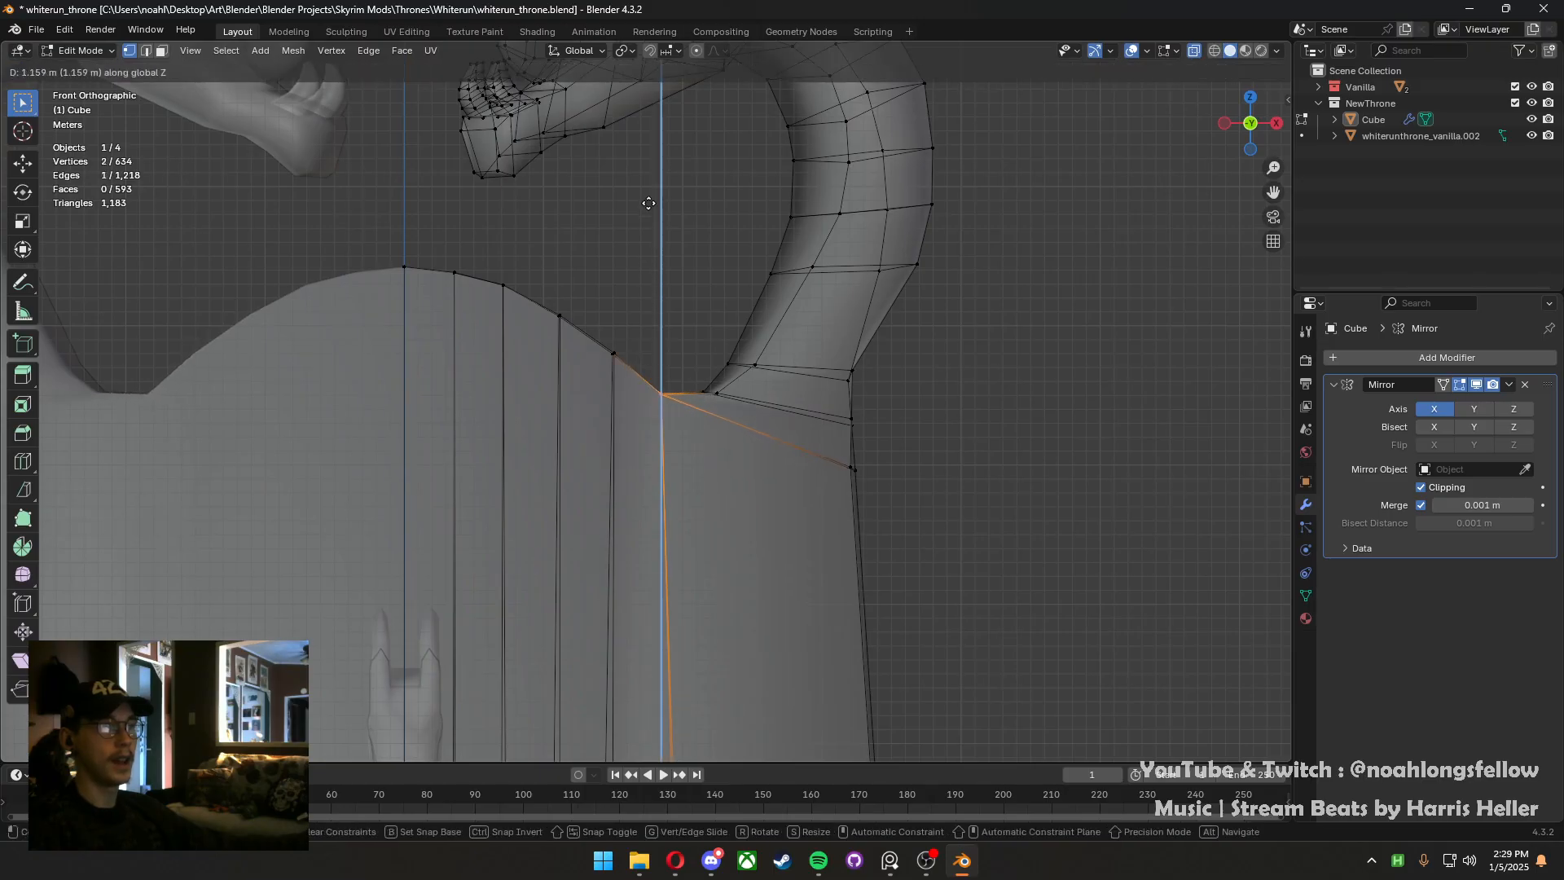
pyautogui.click(637, 242)
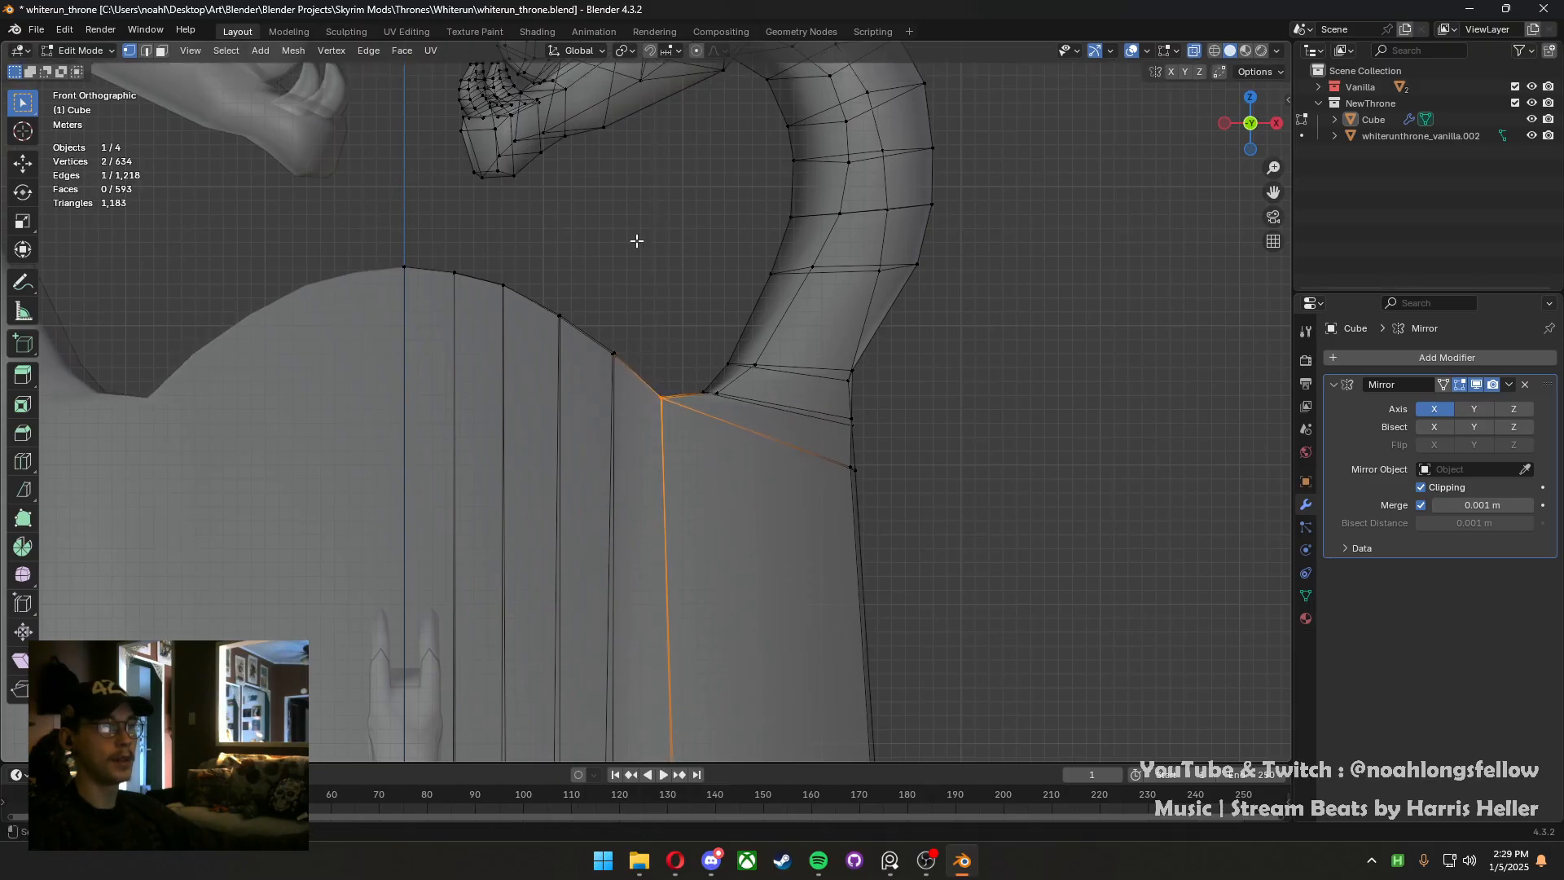
# Move the inner vertices of the loop above up and slightly outward, and shift that loop's outer vertices a little outward
pyautogui.click(756, 366)
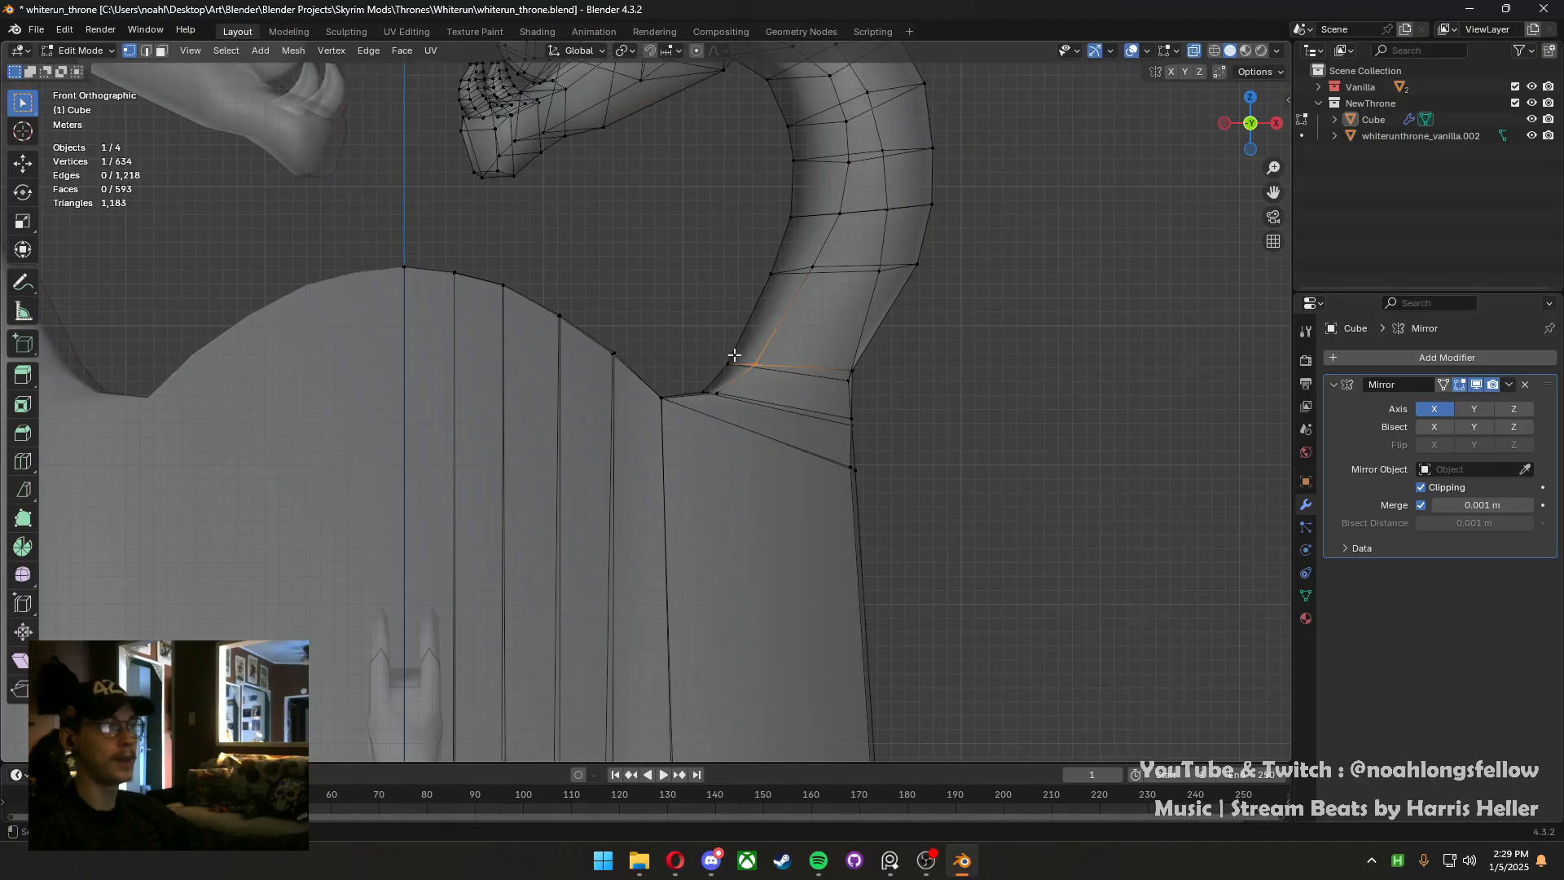
pyautogui.keyDown('shift'); pyautogui.click(734, 355); pyautogui.keyUp('shift')
pyautogui.press('g')
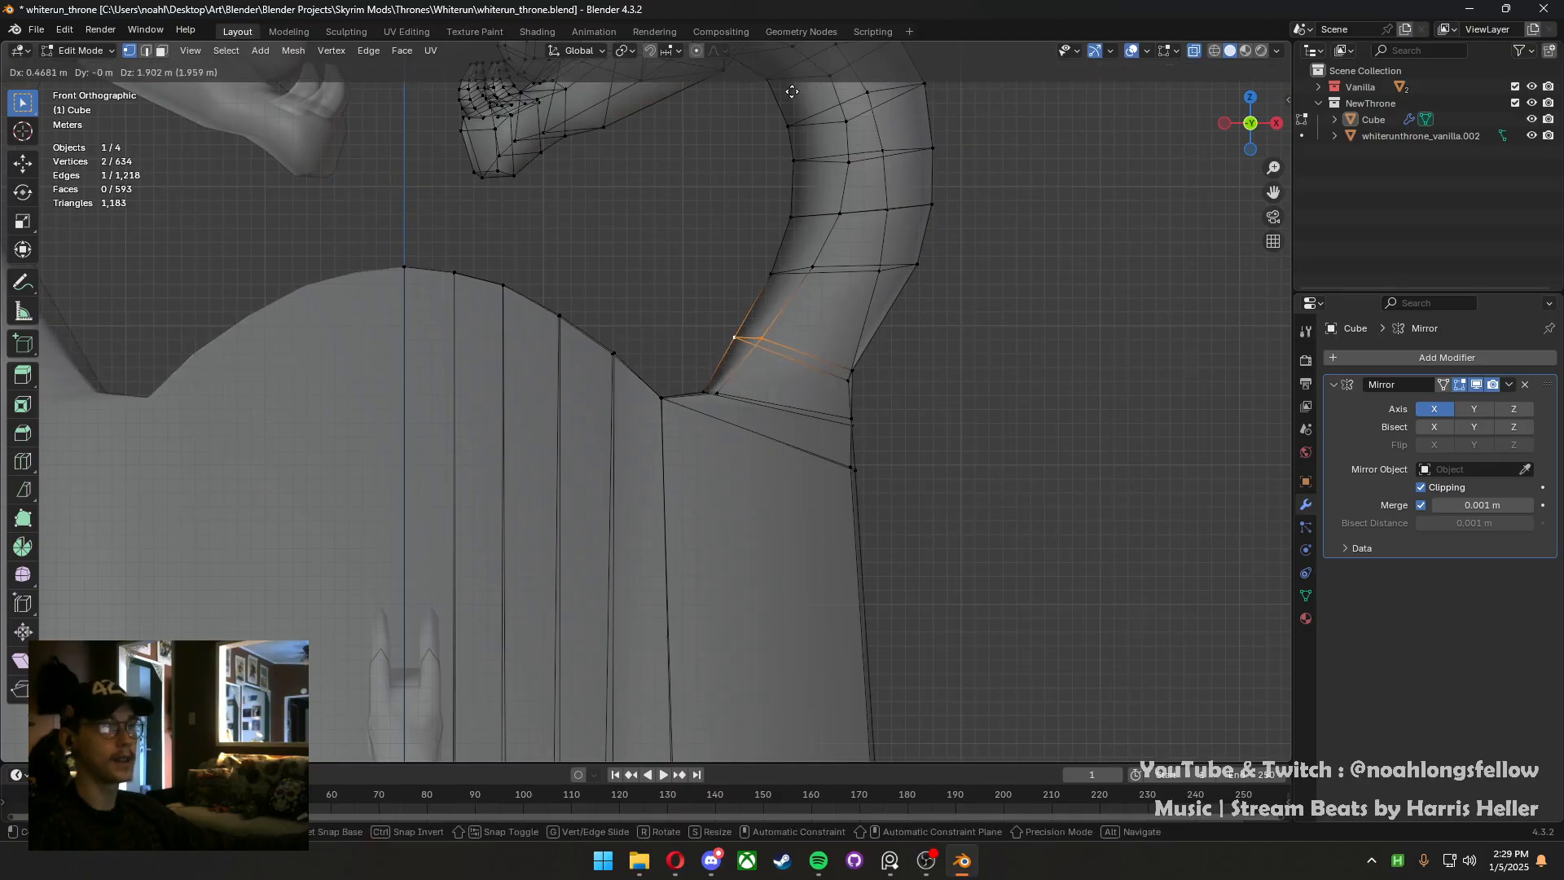
pyautogui.click(845, 261)
pyautogui.press('g')
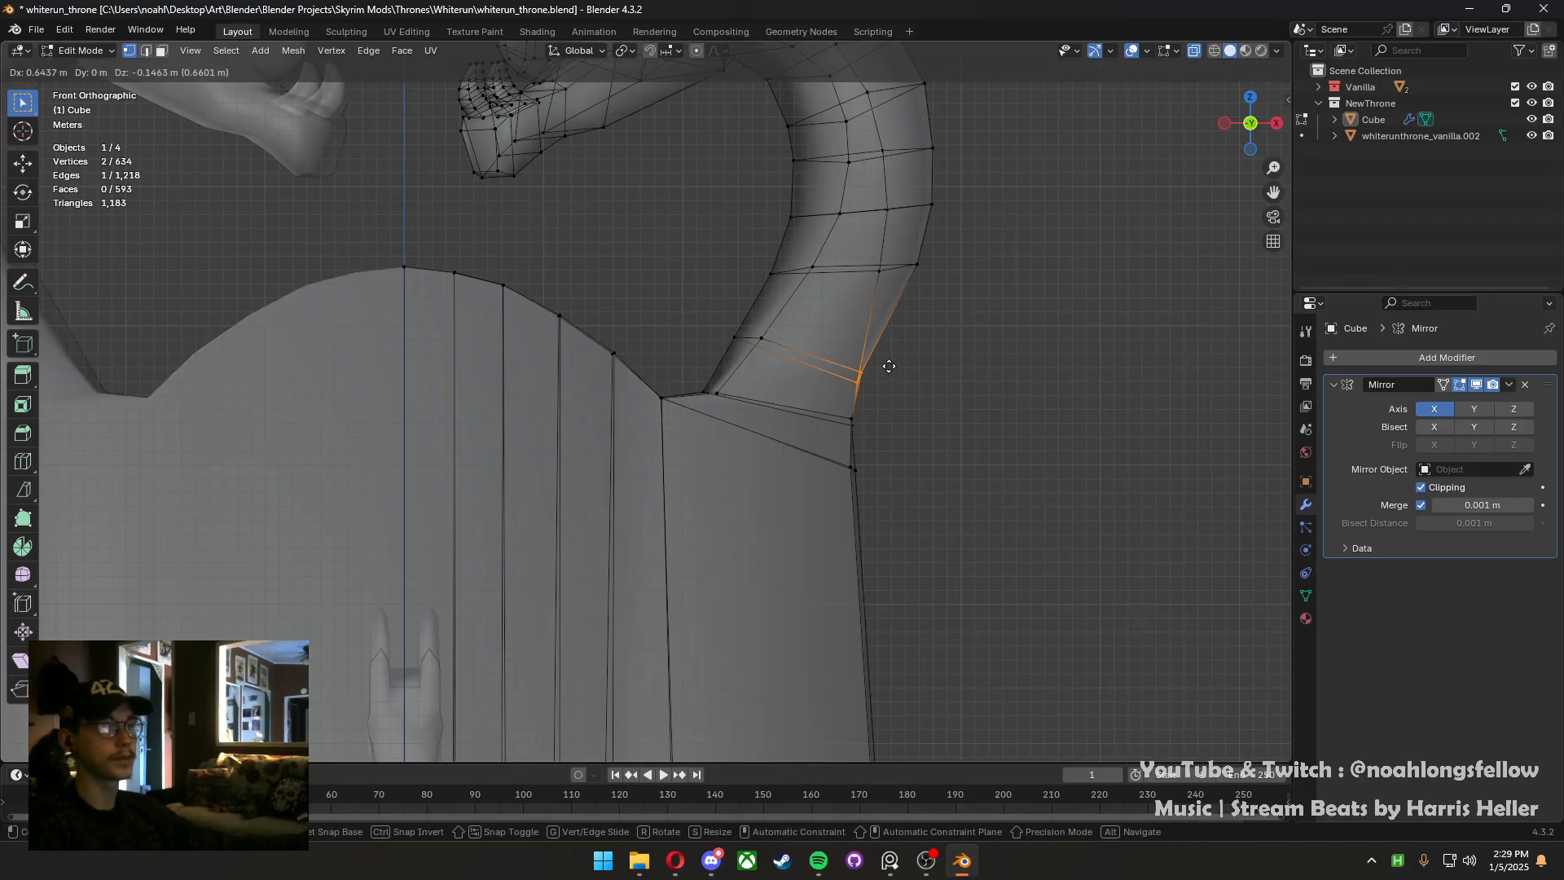
pyautogui.click(966, 402)
# Check the reshaped neck base in Object Mode with X-ray off and save the throne file
pyautogui.press('Tab')
pyautogui.scroll(-5, 893, 375)
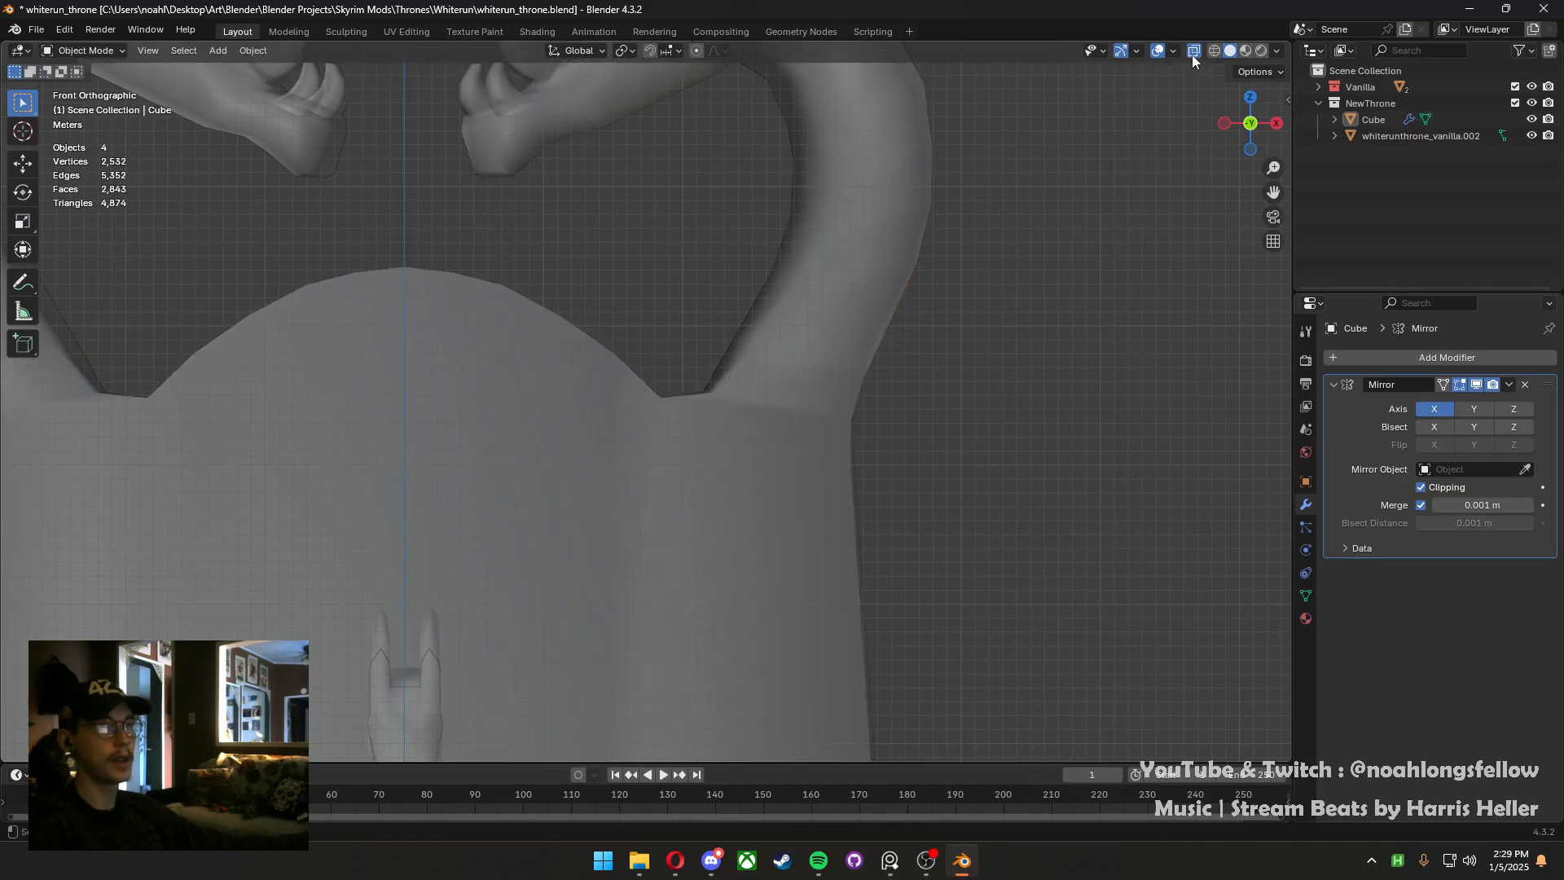
pyautogui.scroll(-3, 893, 374)
pyautogui.hotkey('ctrl', 's')
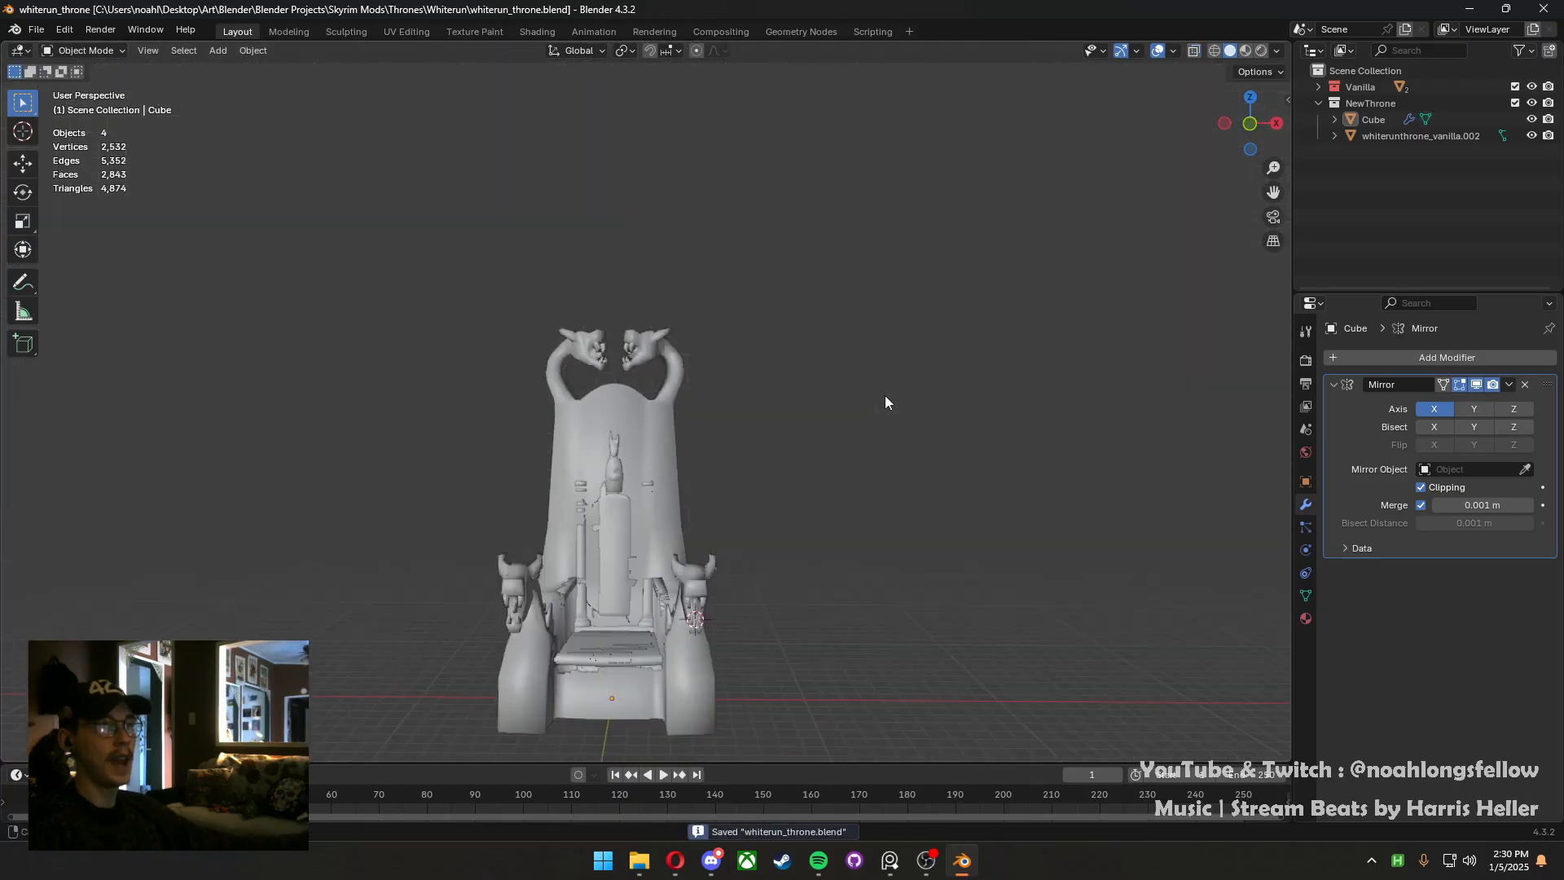
# Select the strip of top faces along the backrest hump and lower it about 11 m along global Z
pyautogui.moveTo(885, 394); pyautogui.dragTo(577, 454, button='middle')
pyautogui.scroll(5, 605, 371)
pyautogui.press('Tab')
pyautogui.click(573, 452)
pyautogui.keyDown('alt'); pyautogui.click(474, 423); pyautogui.keyUp('alt')
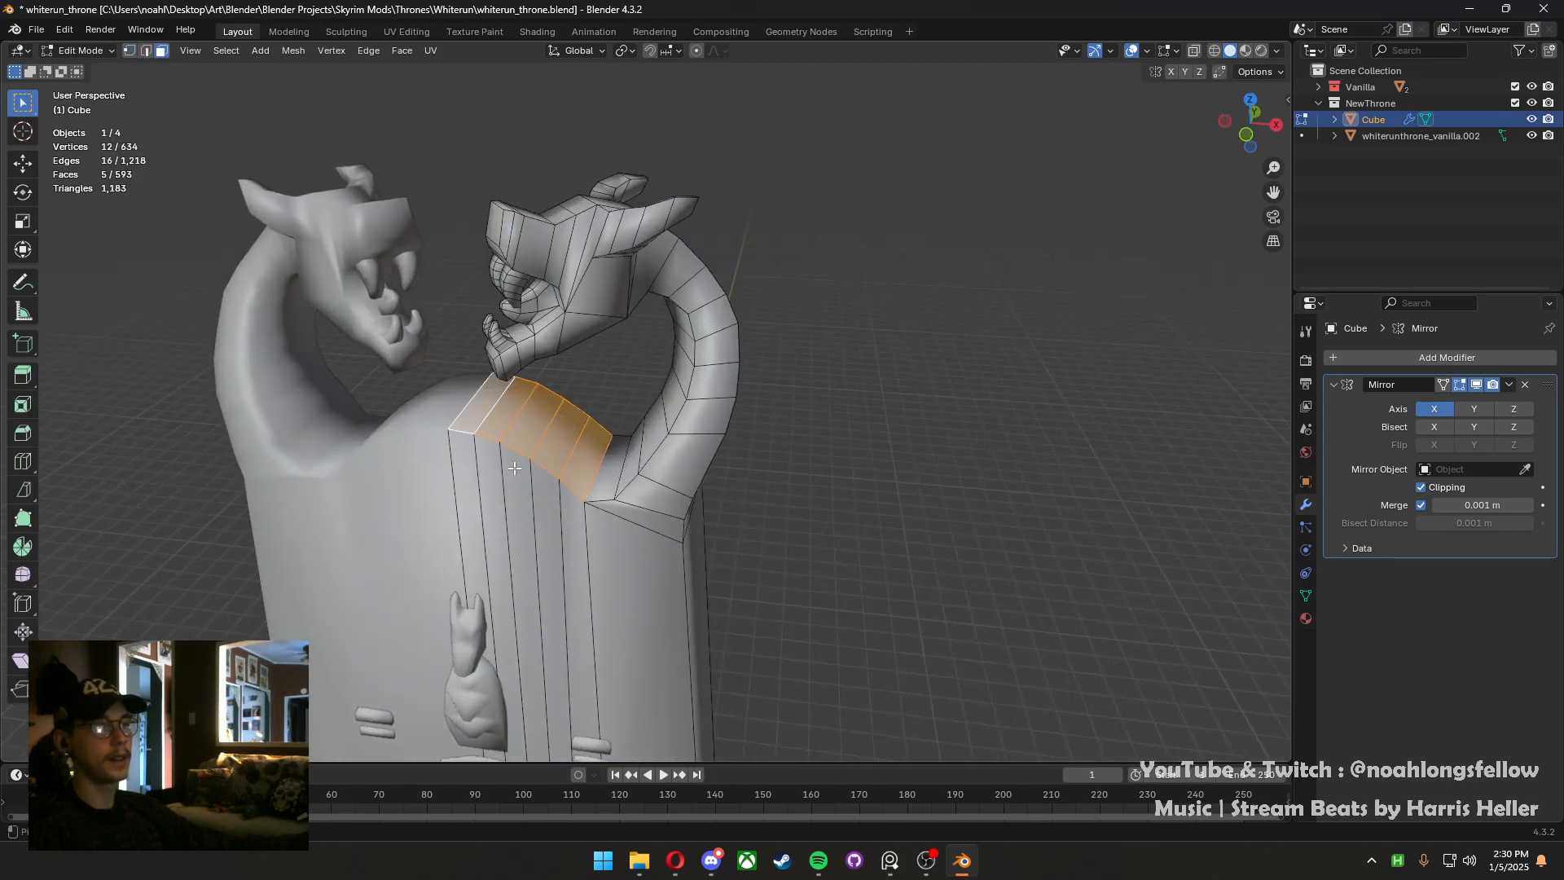
pyautogui.moveTo(474, 423); pyautogui.dragTo(592, 517, button='middle')
pyautogui.press('g')
pyautogui.press('z')
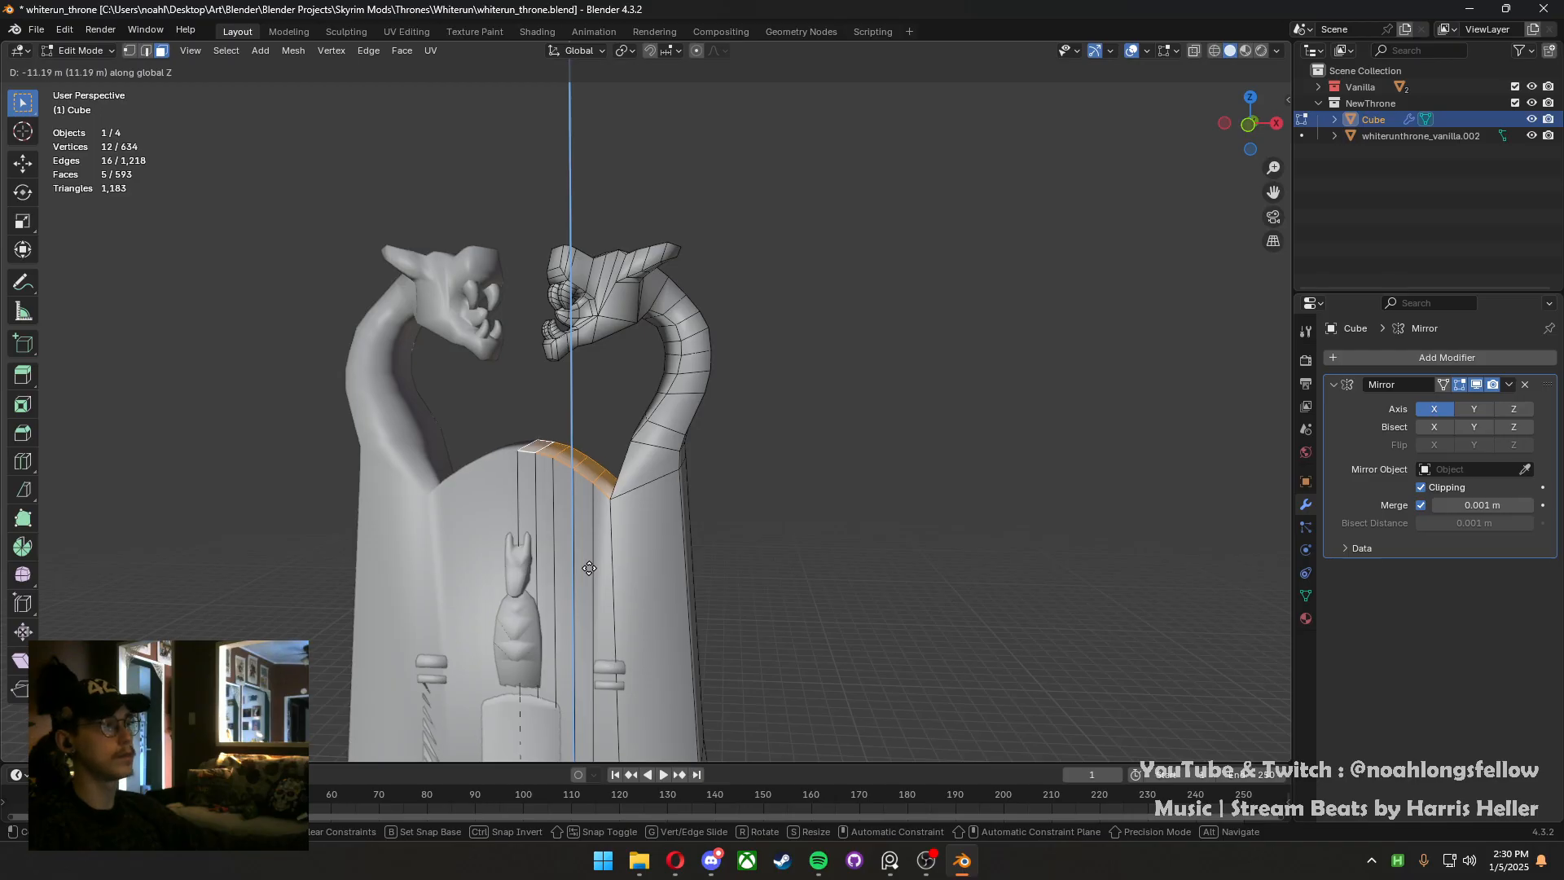
pyautogui.click(589, 568)
# Compare the throne's silhouette with and without the lowered hump by undoing and redoing the move
pyautogui.scroll(-4, 589, 568)
pyautogui.press('Tab')
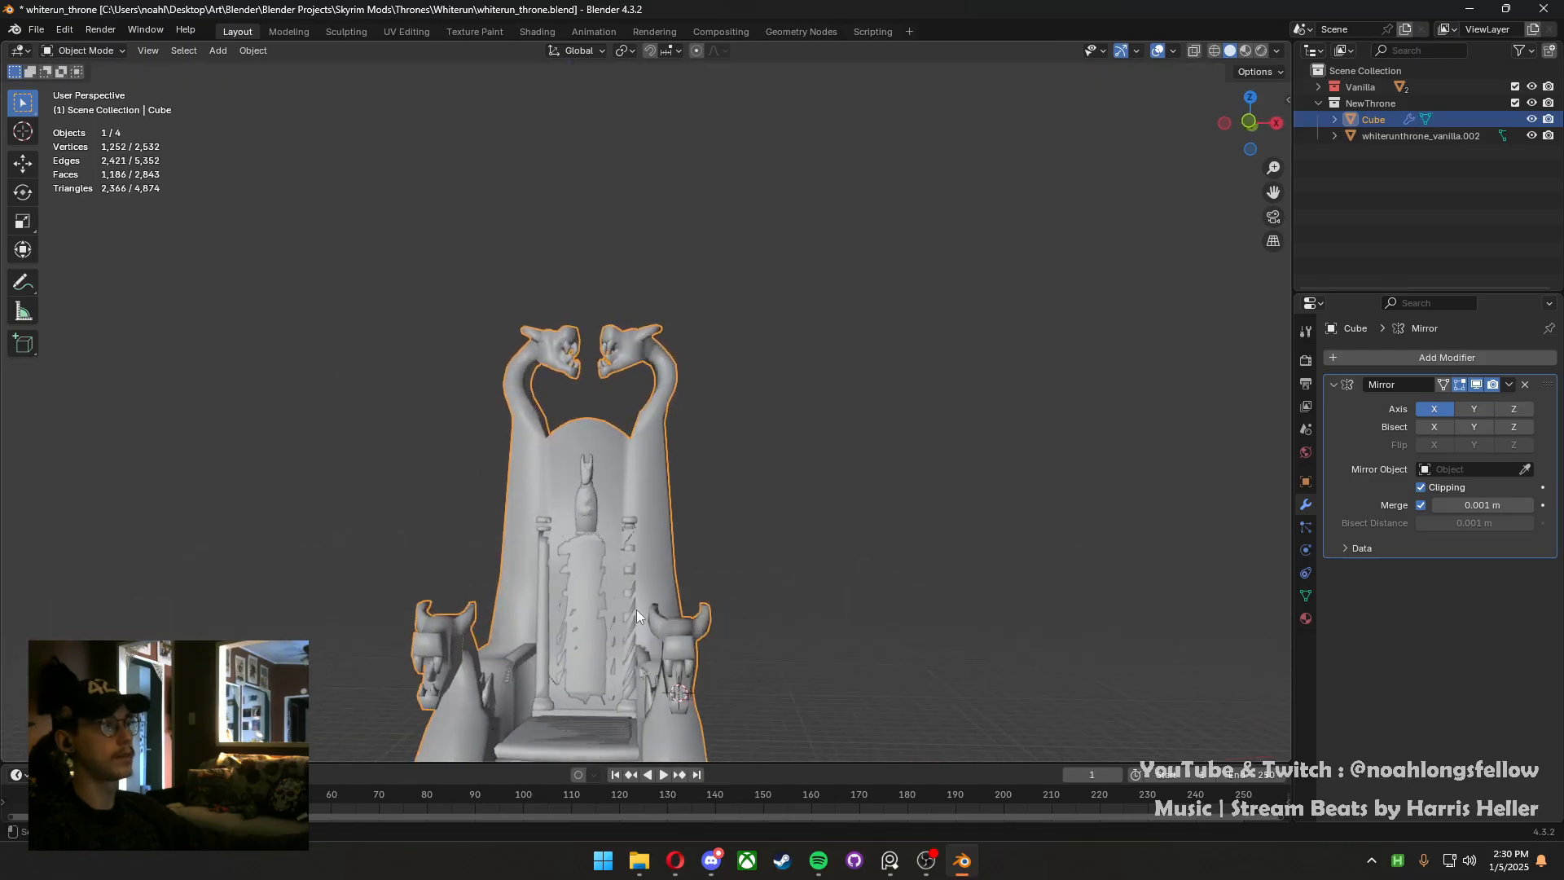
pyautogui.scroll(-3, 635, 570)
pyautogui.press('Tab')
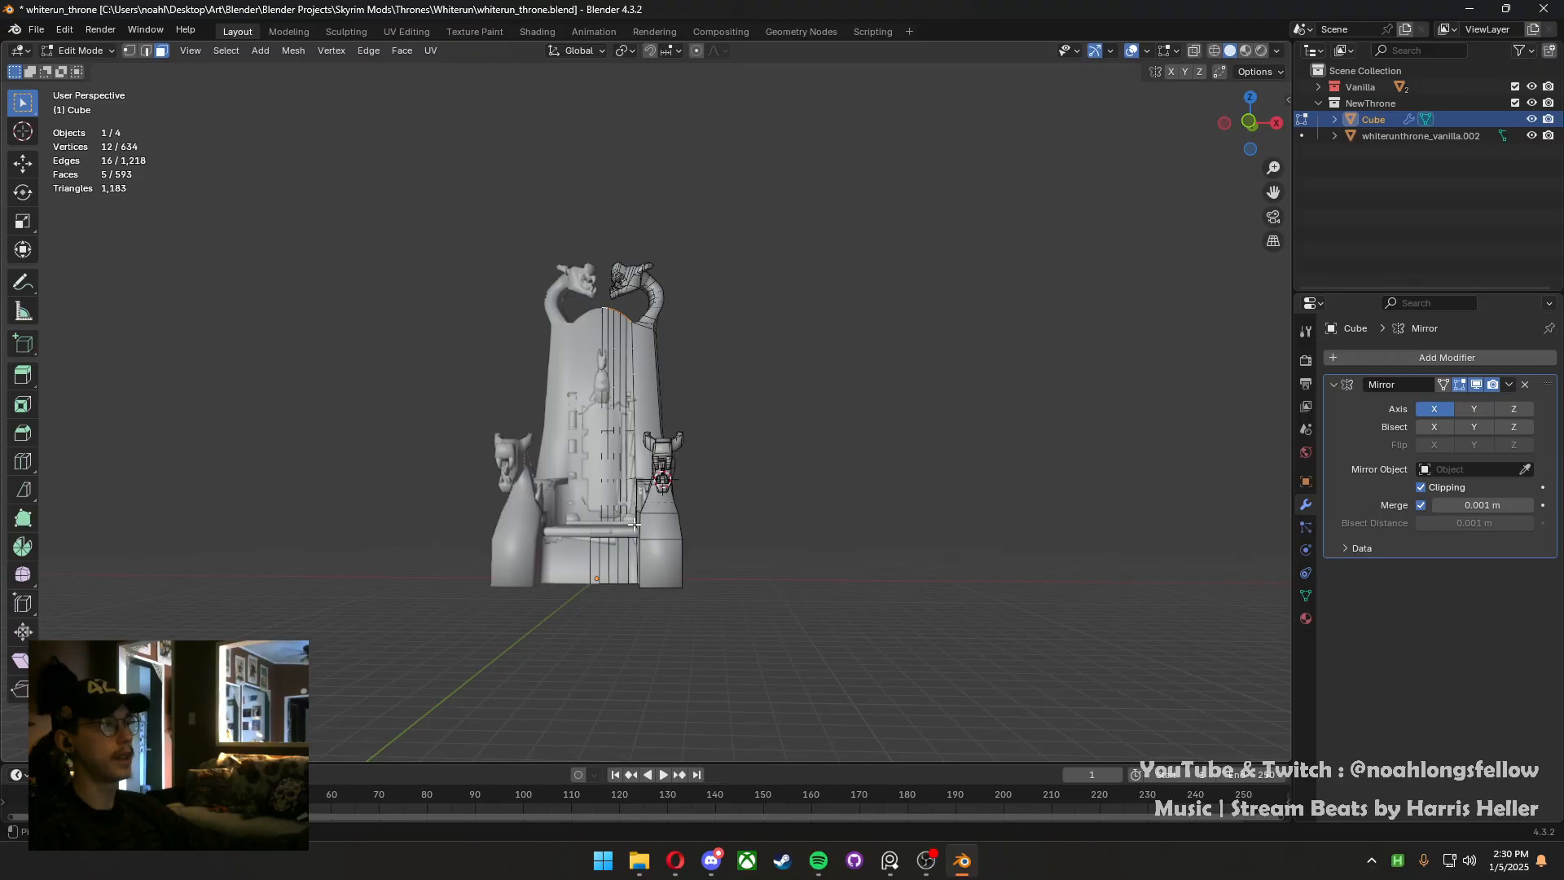
pyautogui.hotkey('ctrl', 'z')
pyautogui.hotkey('ctrl', 'shift', 'z')
pyautogui.hotkey('ctrl', 'z')
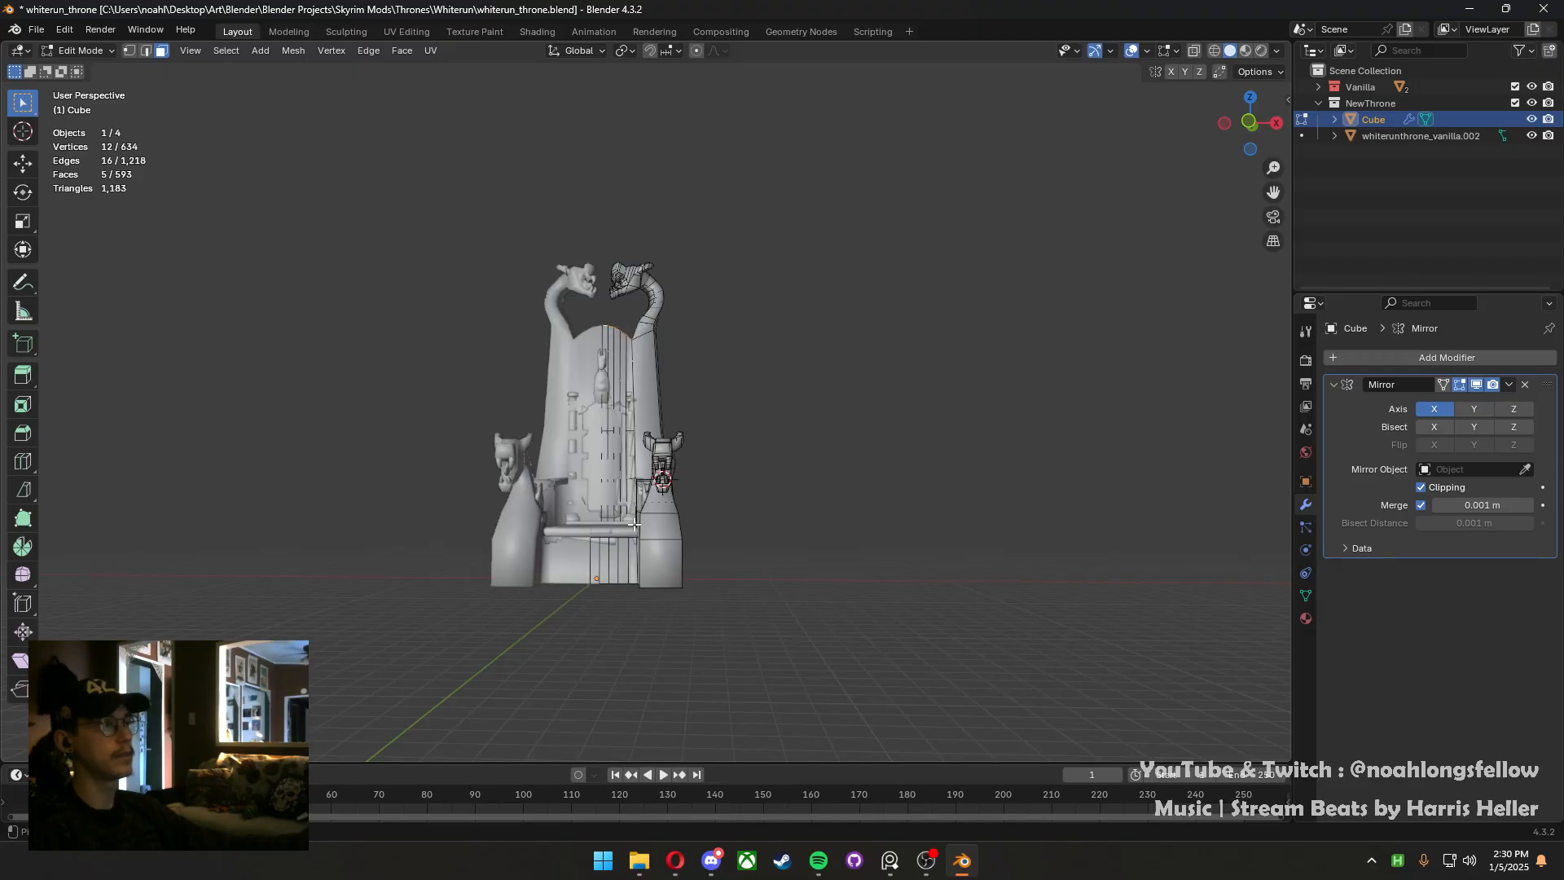
pyautogui.hotkey('ctrl', 'shift', 'z')
pyautogui.hotkey('ctrl', 'z')
# Move the neck's inner edge just above the hump valley down and inward in front view, and check the outline in Object Mode
pyautogui.scroll(10, 634, 525)
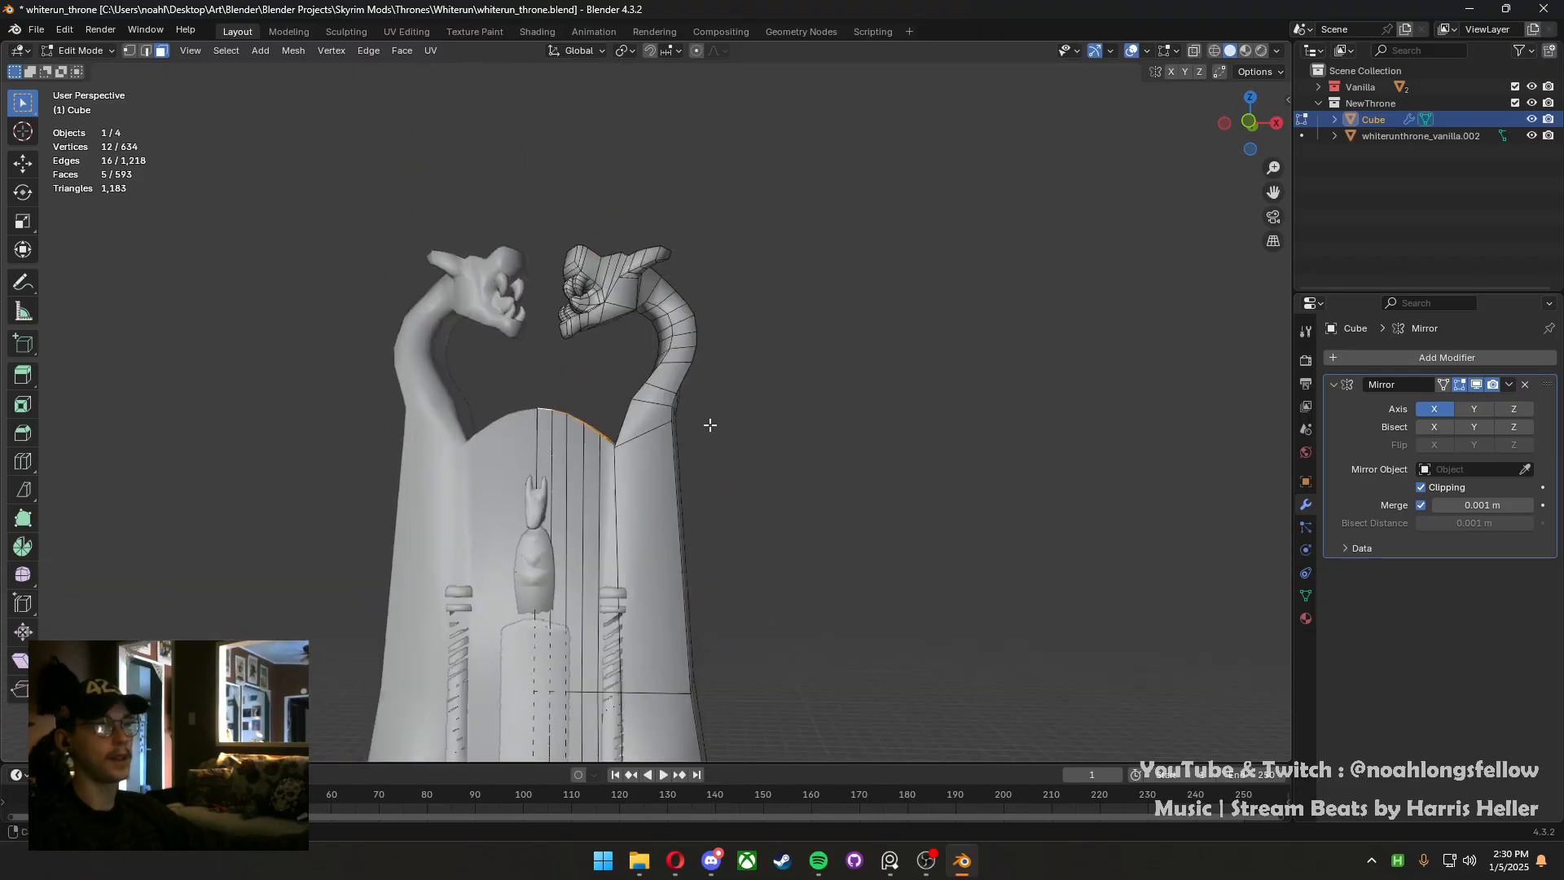
pyautogui.press('2')
pyautogui.click(690, 437)
pyautogui.press('`')
pyautogui.click(554, 371)
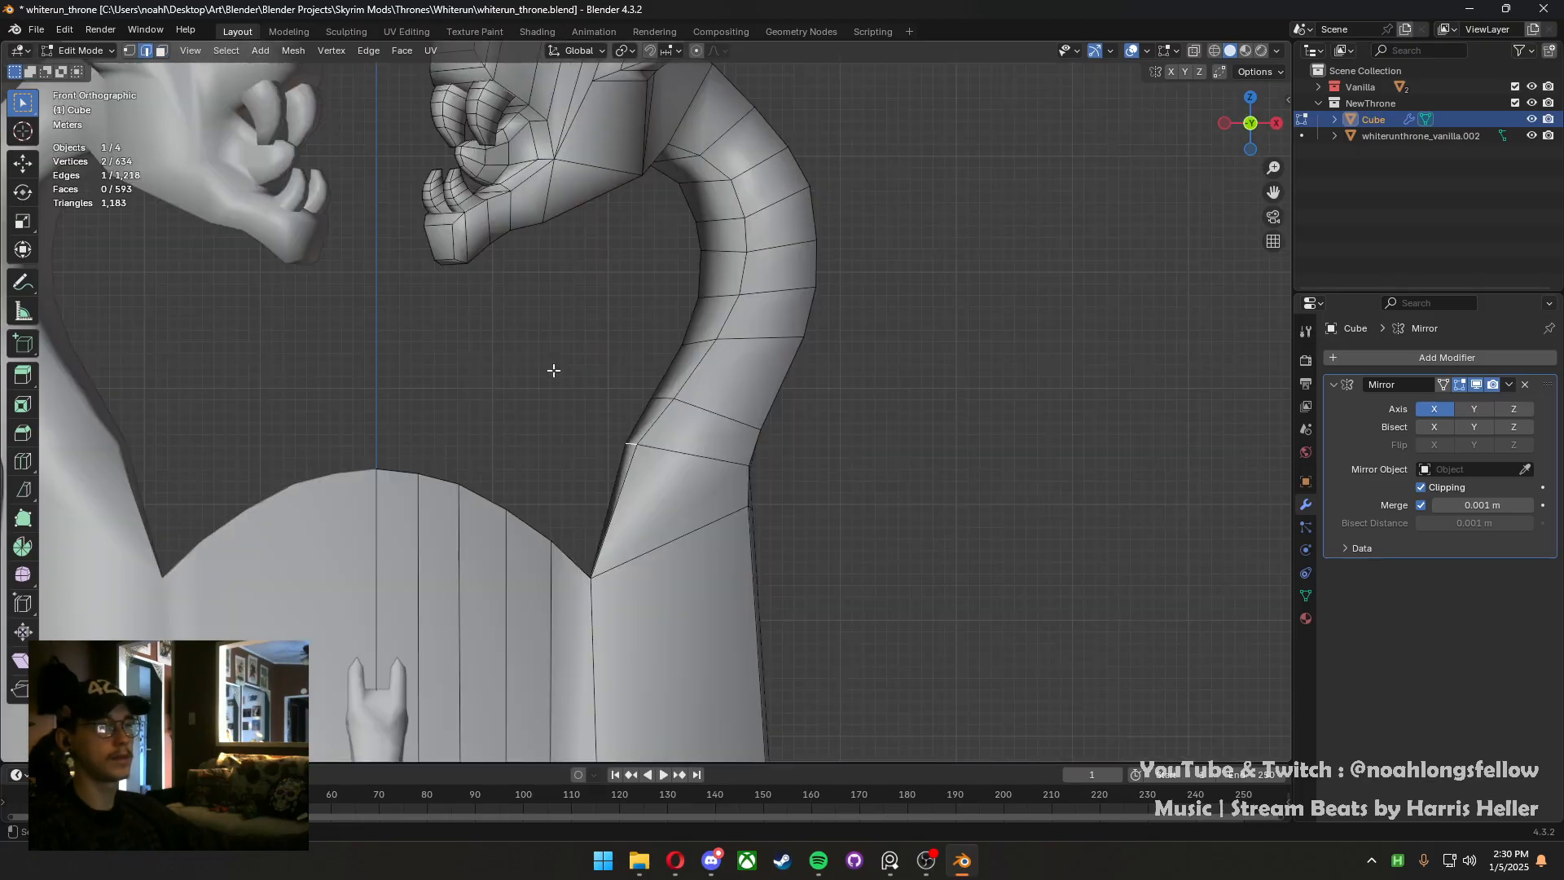
pyautogui.press('g')
pyautogui.click(401, 597)
pyautogui.press('Tab')
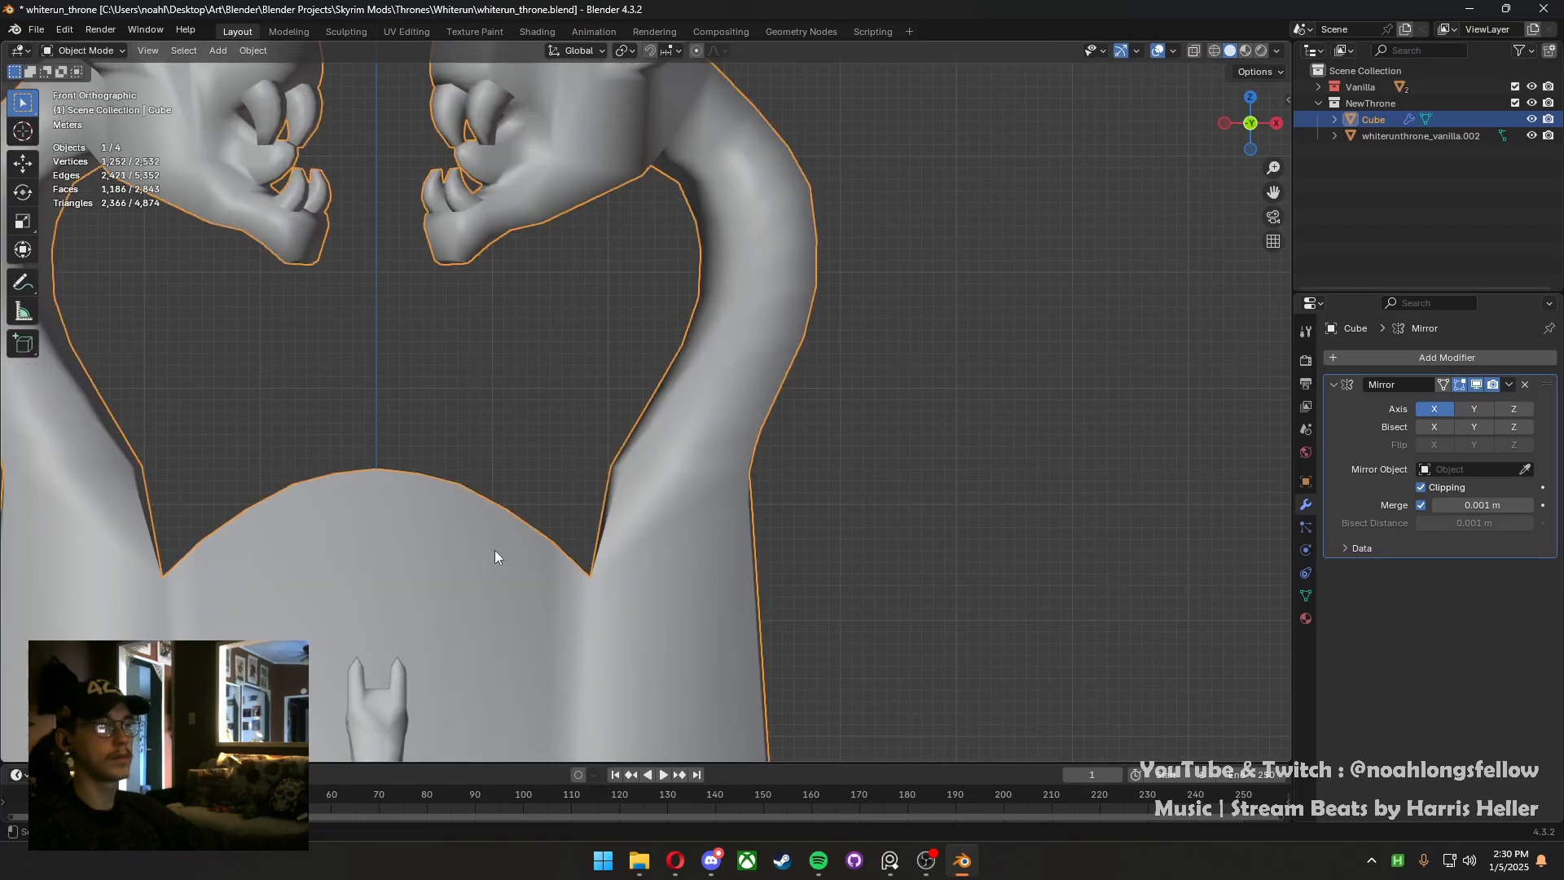
pyautogui.scroll(-6, 498, 547)
pyautogui.scroll(5, 521, 540)
# Shift the rear and front inner vertices just above the hump valley slightly outward, one at a time, in front view
pyautogui.press('Tab')
pyautogui.press('1')
pyautogui.click(641, 468)
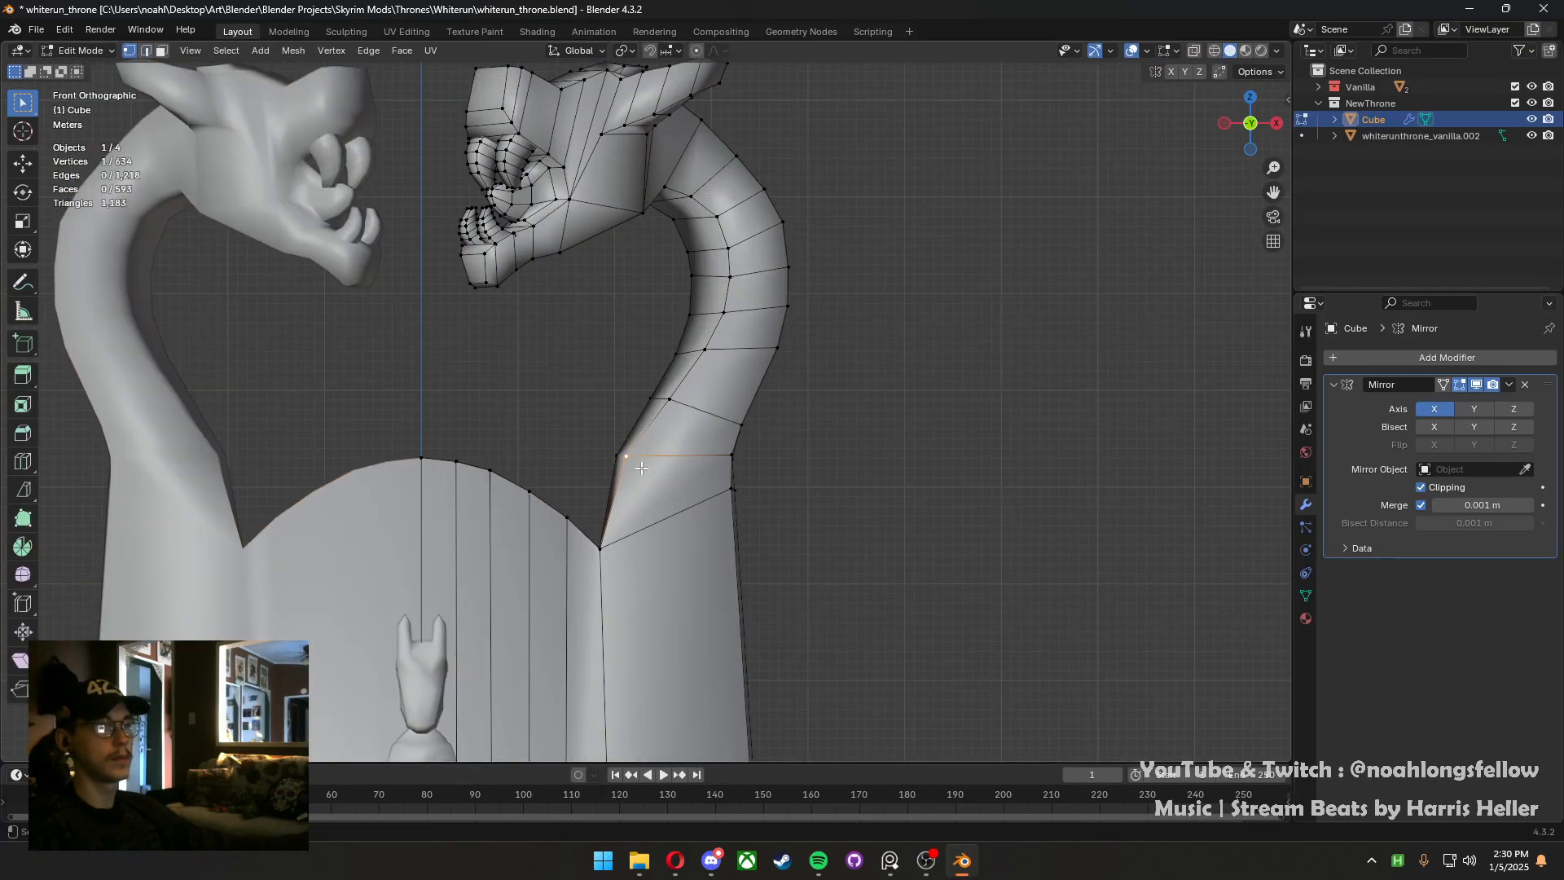
pyautogui.rightClick(641, 467)
pyautogui.press('Escape')
pyautogui.press('g')
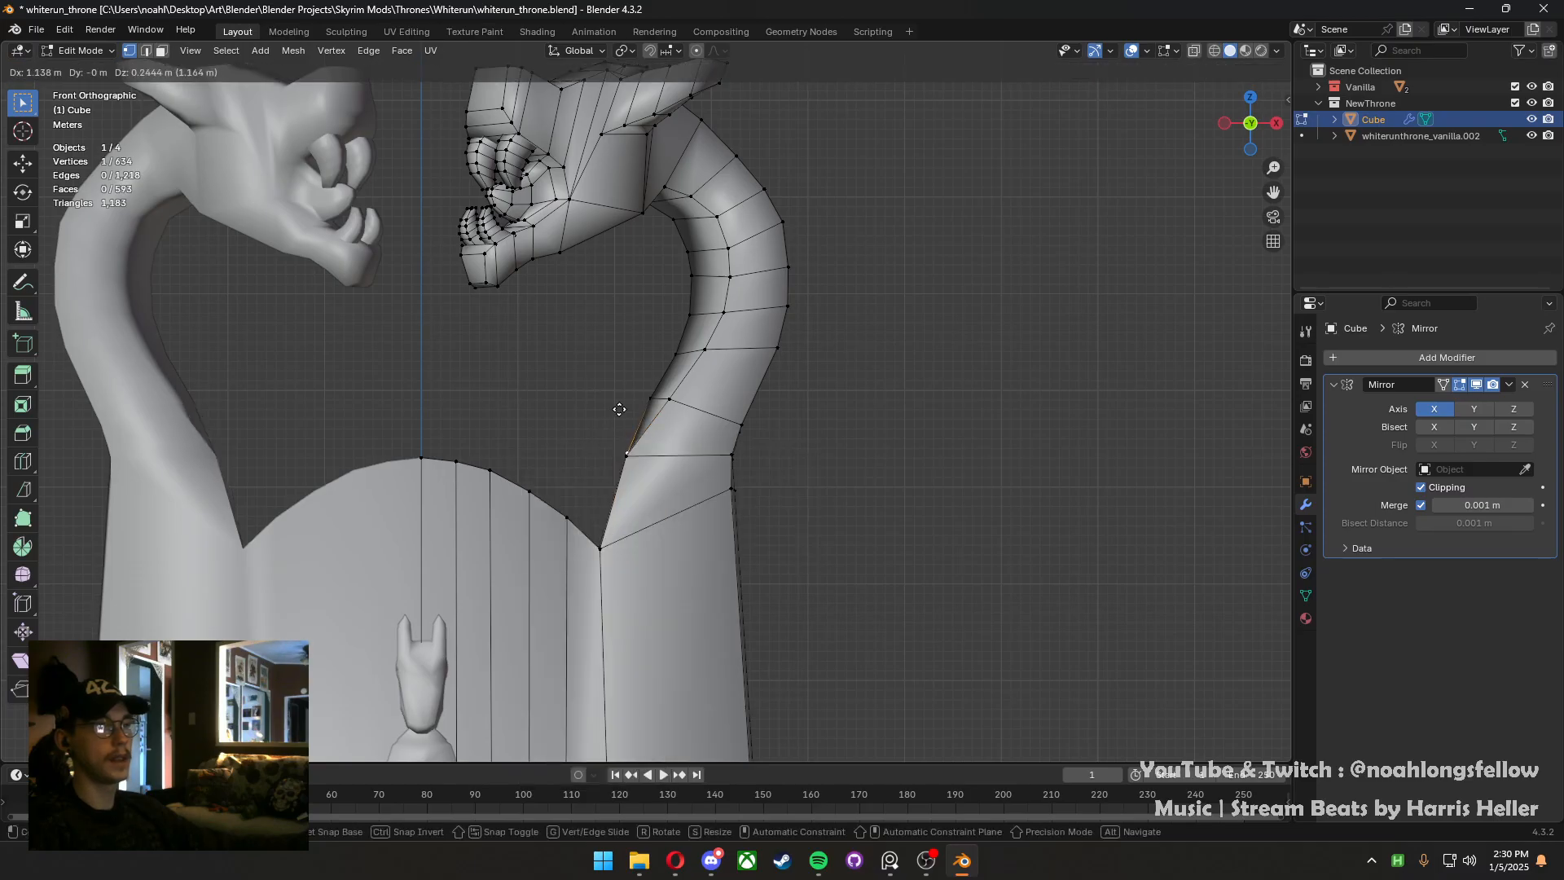
pyautogui.click(585, 357)
pyautogui.click(644, 457)
pyautogui.press('g')
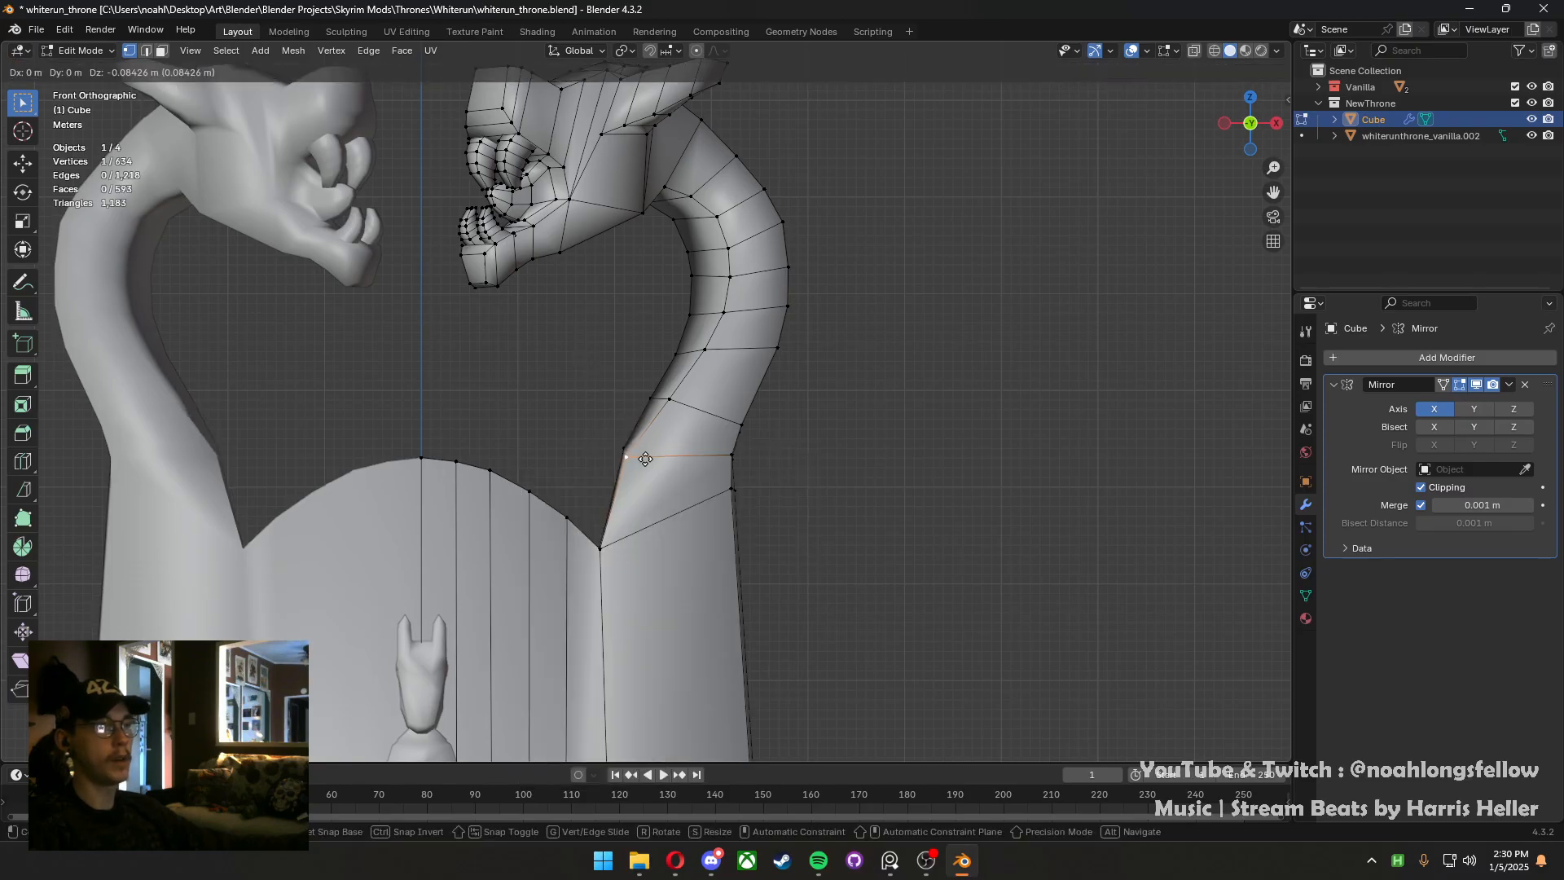
pyautogui.click(703, 446)
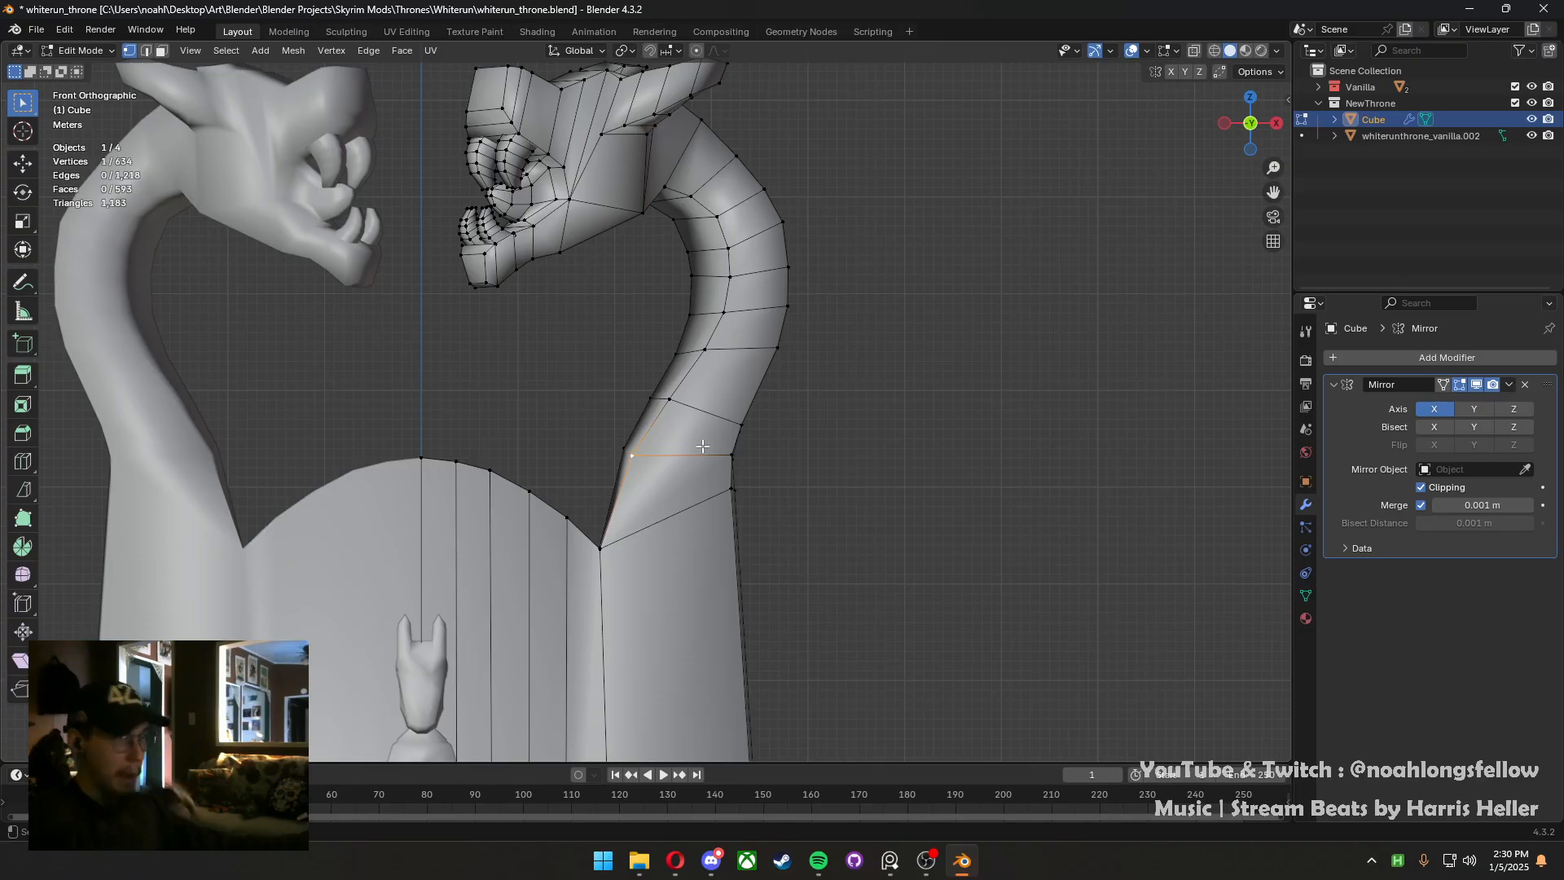
# Move the rear vertex at the hump valley slightly up and toward the centre line in front view
pyautogui.moveTo(703, 446); pyautogui.dragTo(566, 481, button='middle')
pyautogui.click(603, 520)
pyautogui.press('KP_1')
pyautogui.press('g')
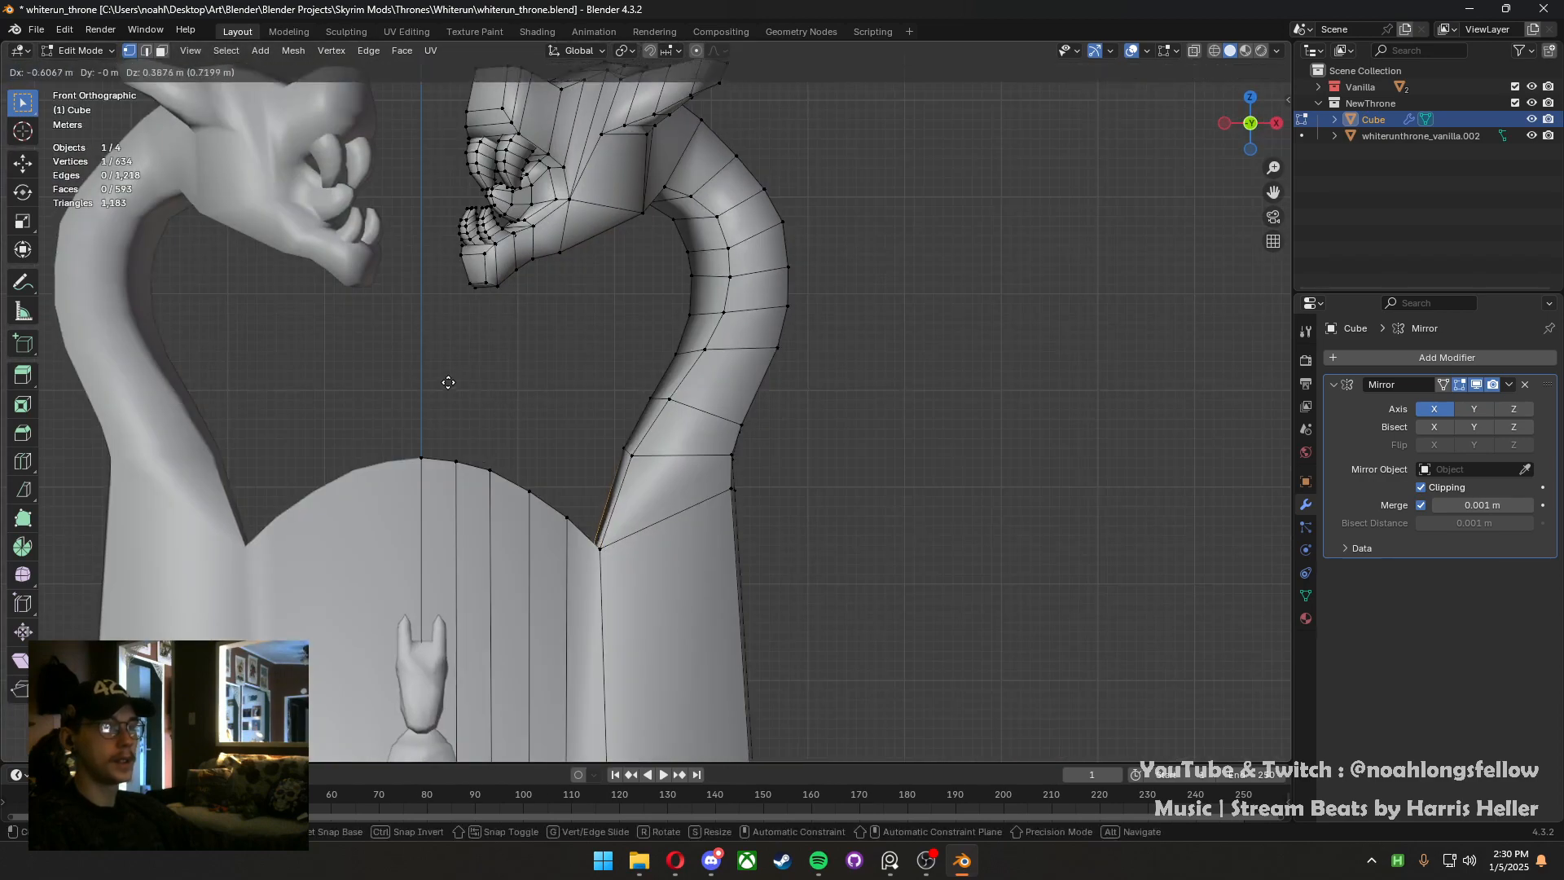
pyautogui.click(433, 363)
# Select the two front inner neck vertices above the hump valley and shift them backward along global Y
pyautogui.moveTo(432, 363); pyautogui.dragTo(655, 432, button='middle')
pyautogui.click(808, 406)
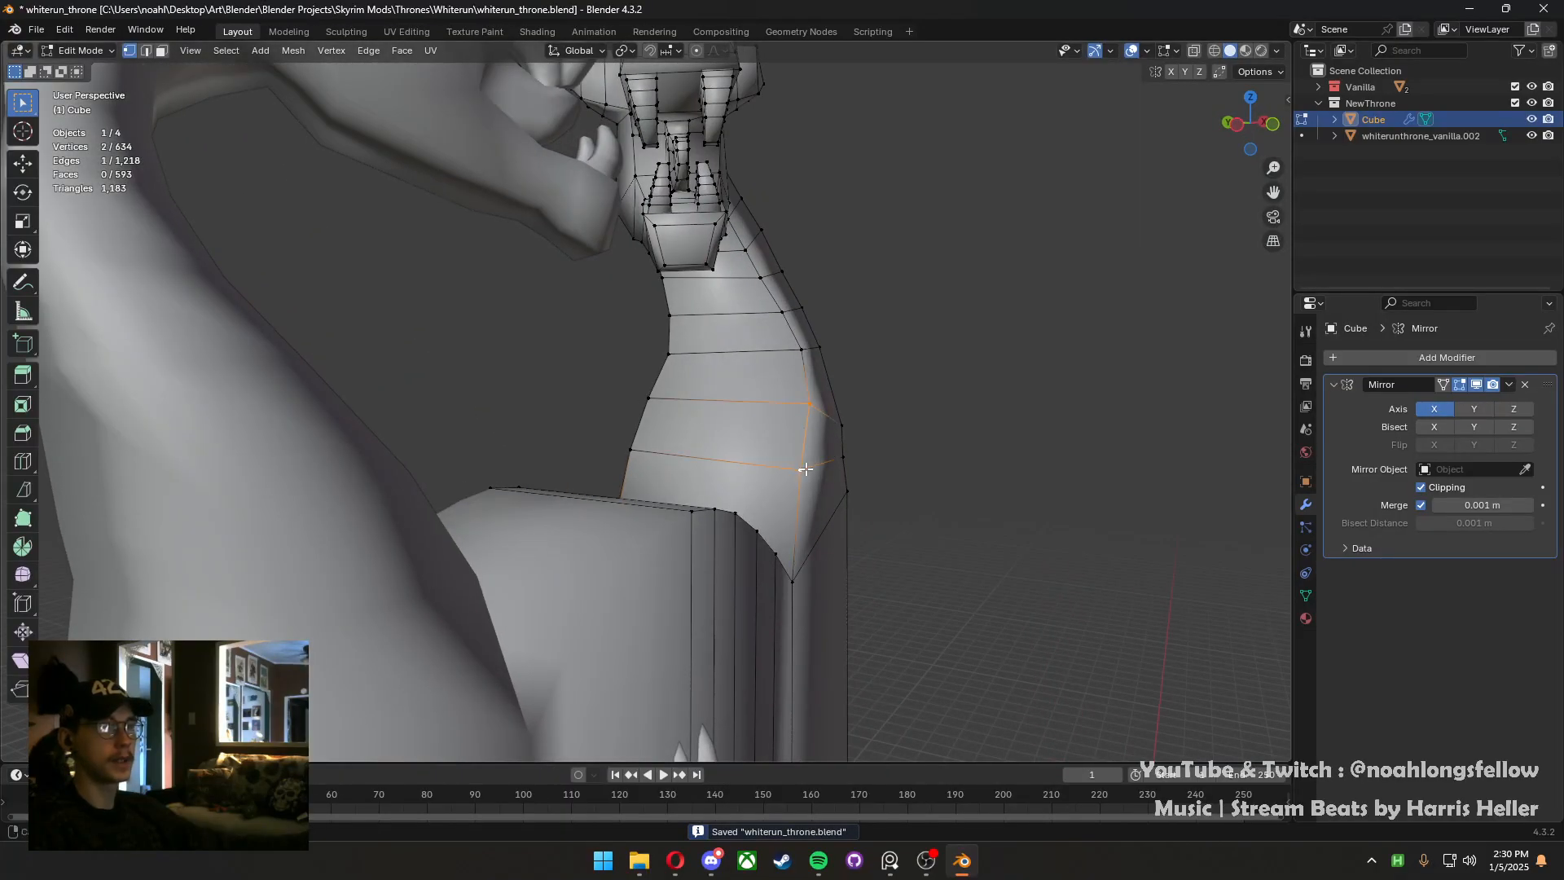
pyautogui.moveTo(805, 469); pyautogui.dragTo(814, 466, button='middle')
pyautogui.press('g')
pyautogui.press('x')
pyautogui.press('y')
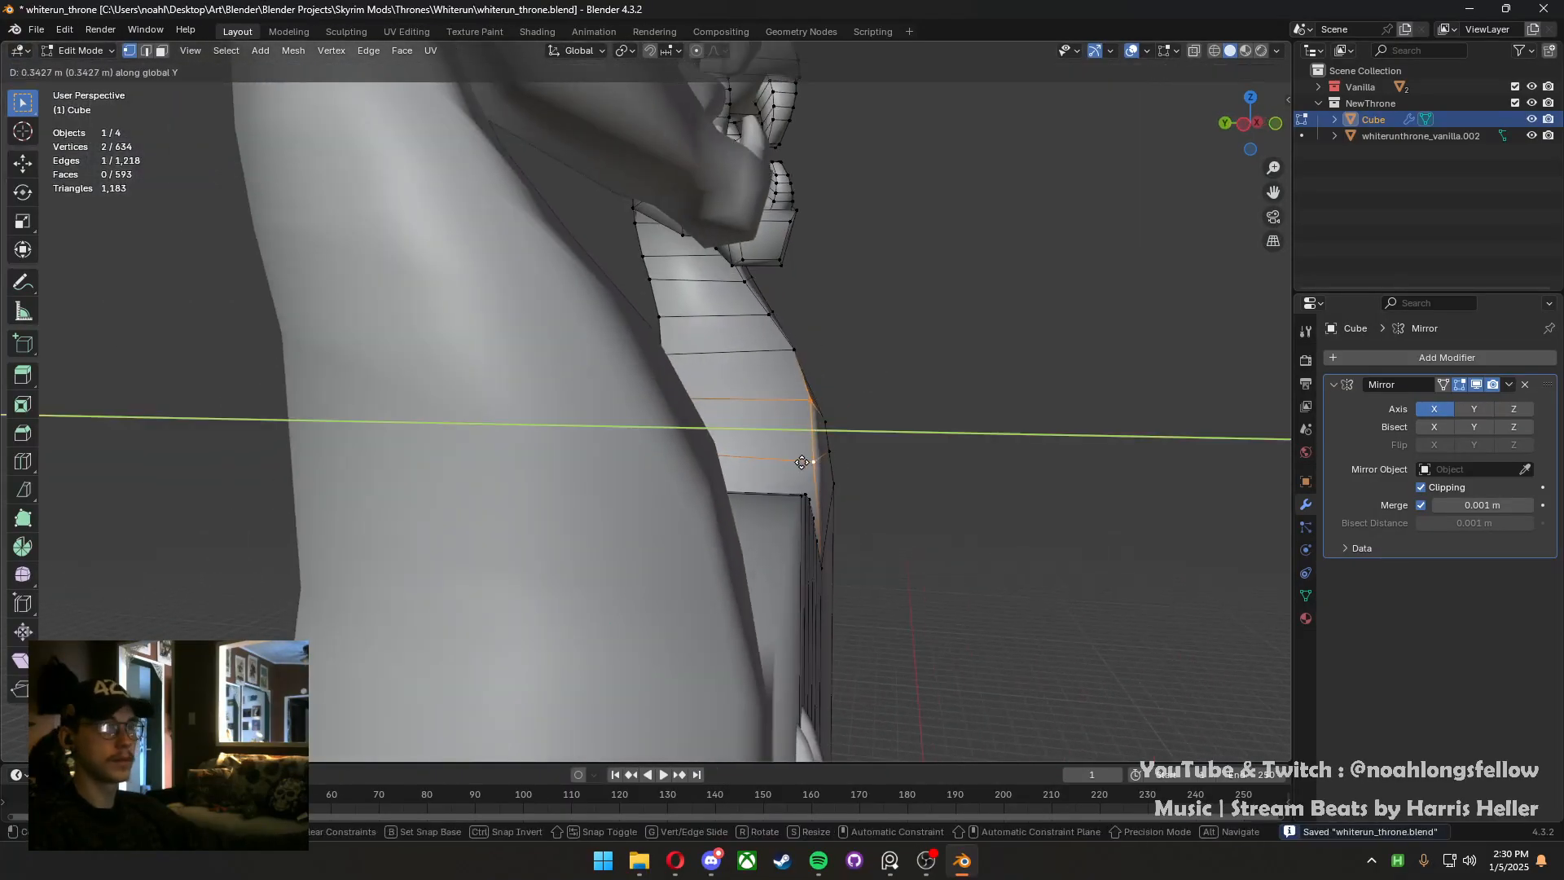
pyautogui.click(786, 460)
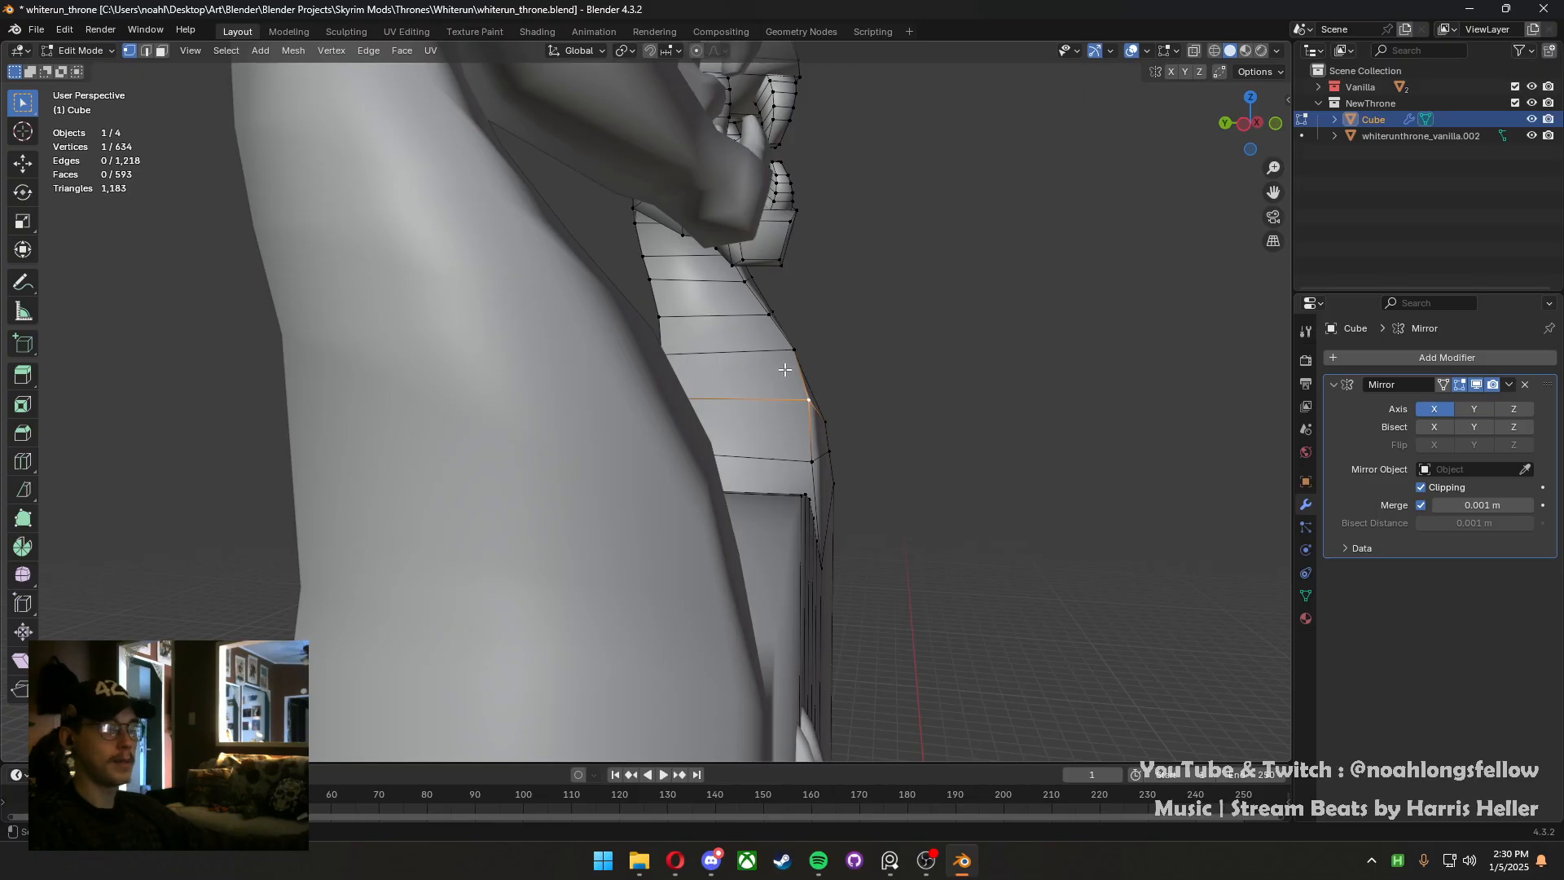
# Shift the upper of those two vertices further back along global Y, and adjust the neck vertex above it along Y
pyautogui.press('g')
pyautogui.press('y')
pyautogui.click(741, 366)
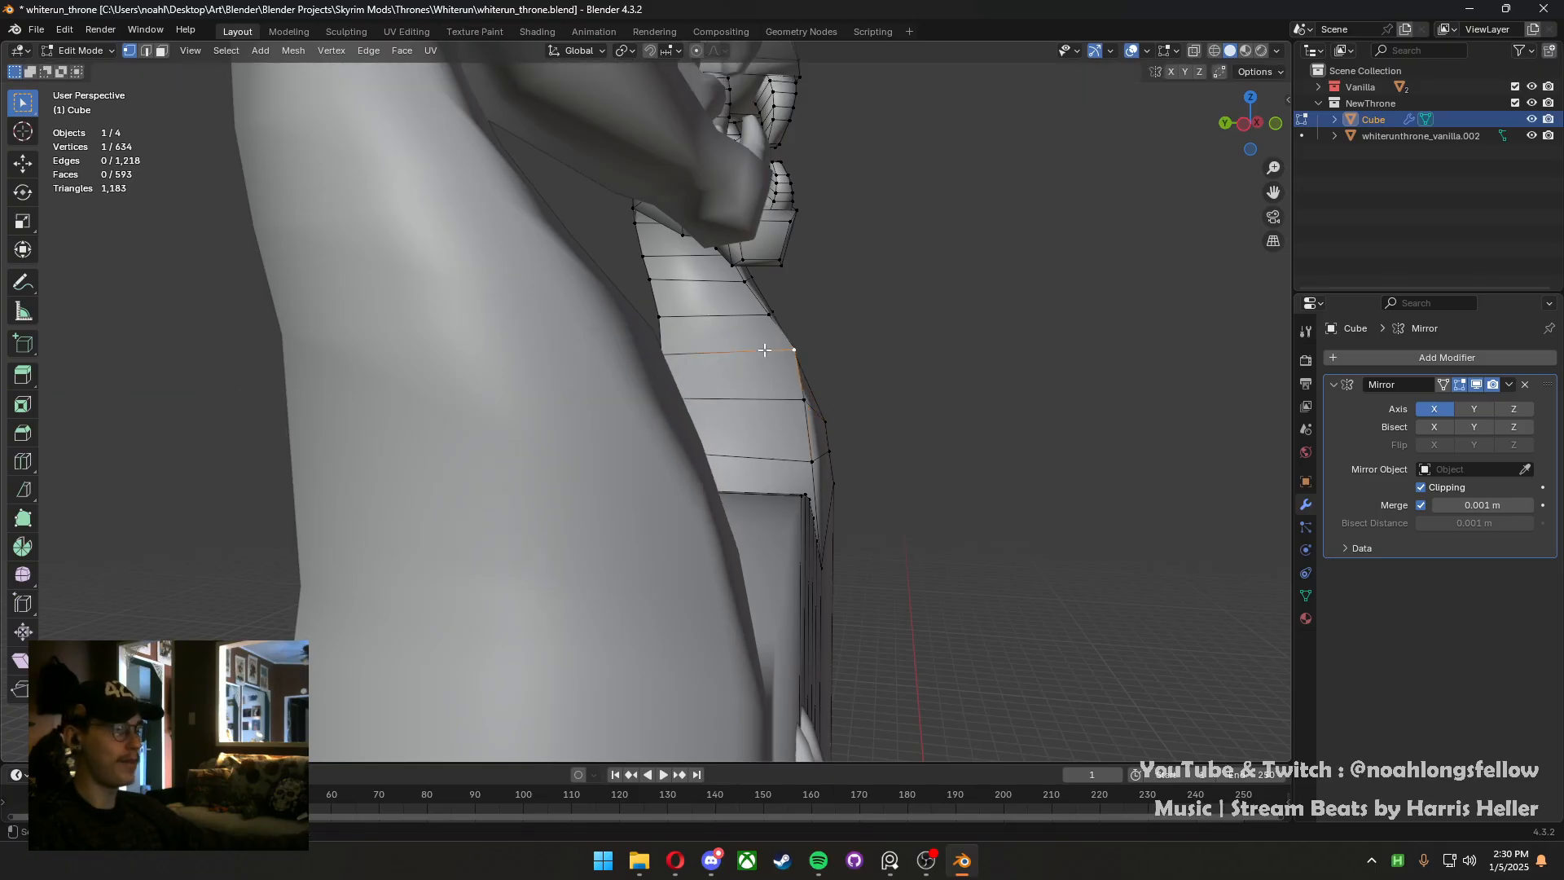
pyautogui.press('g')
pyautogui.press('y')
pyautogui.click(761, 401)
# Review the whole throne in Object Mode from several angles and save the file
pyautogui.scroll(-4, 761, 404)
pyautogui.moveTo(759, 406); pyautogui.dragTo(666, 428, button='middle')
pyautogui.press('Tab')
pyautogui.scroll(-4, 622, 429)
pyautogui.hotkey('ctrl', 's')
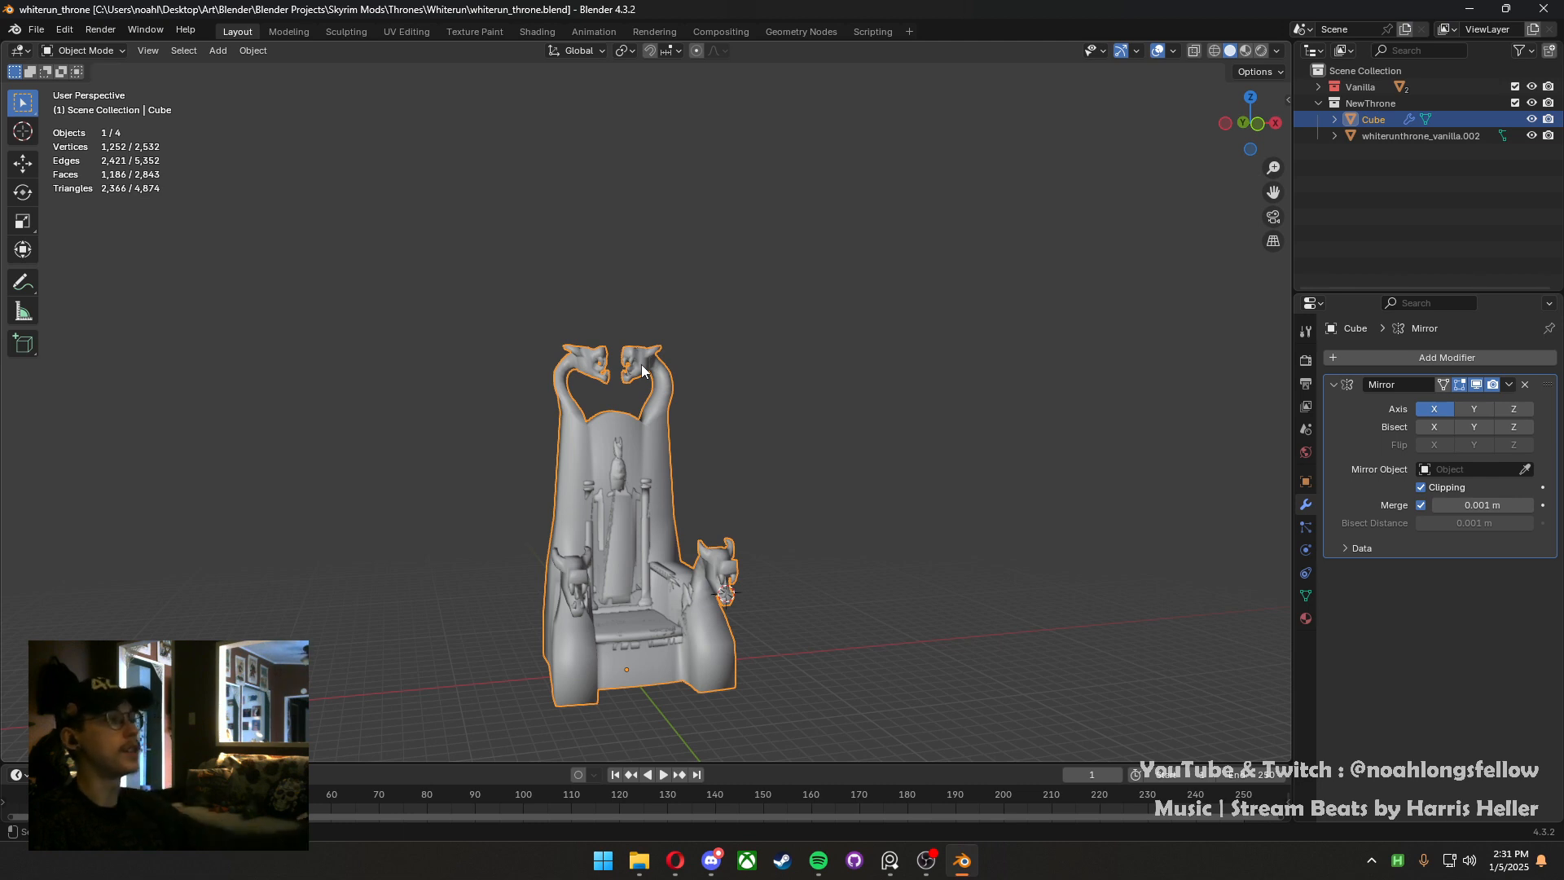
pyautogui.moveTo(661, 400); pyautogui.dragTo(544, 420, button='middle')
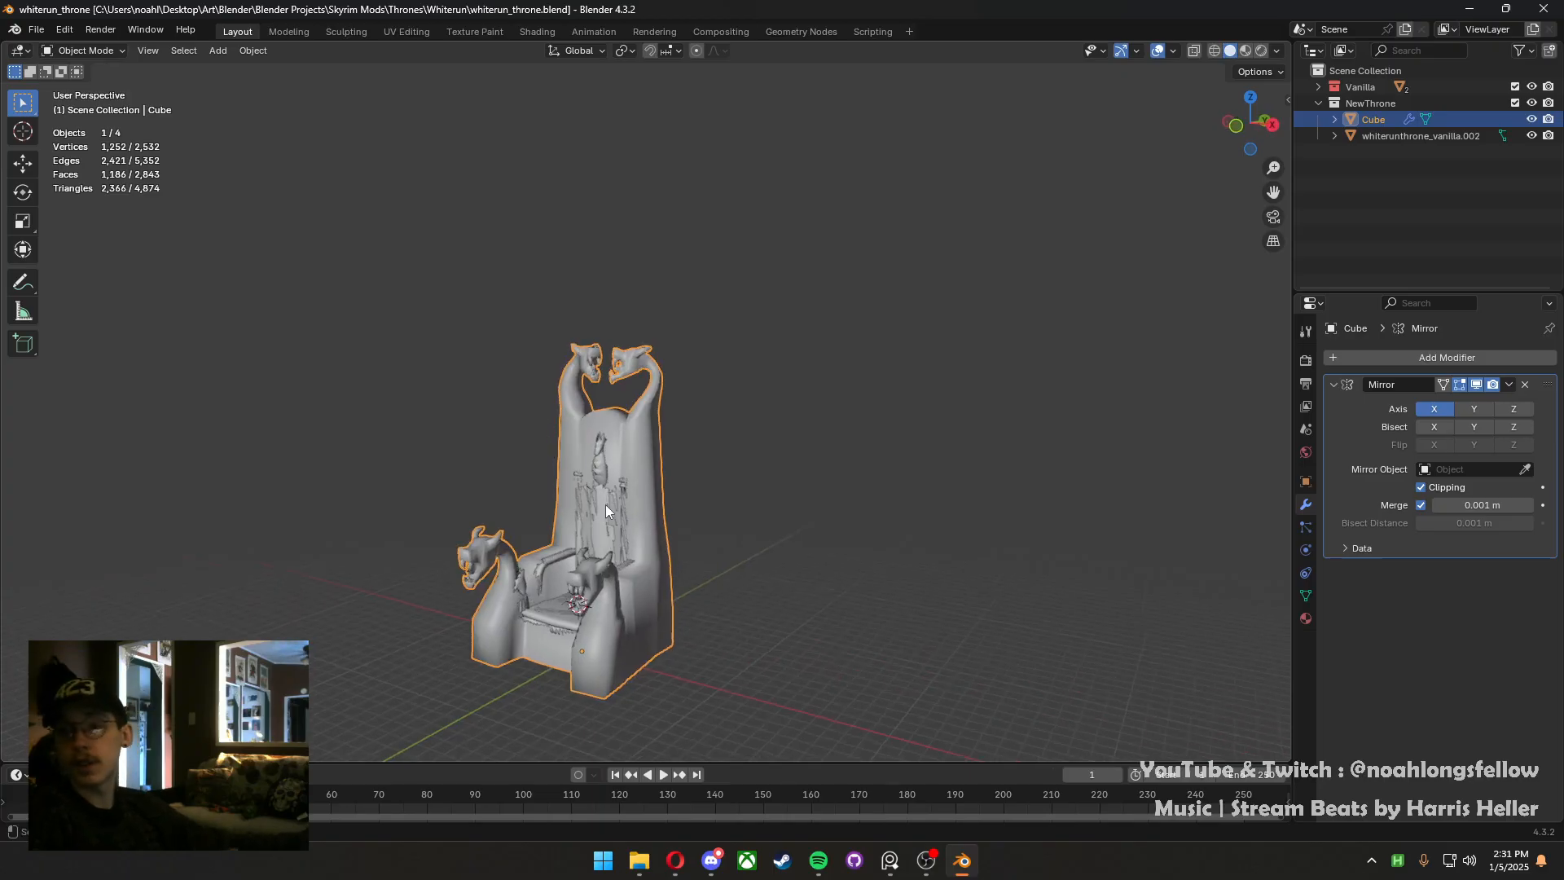
# Examine the throne's seat and front dragon heads from several angles and save the file
pyautogui.scroll(4, 604, 505)
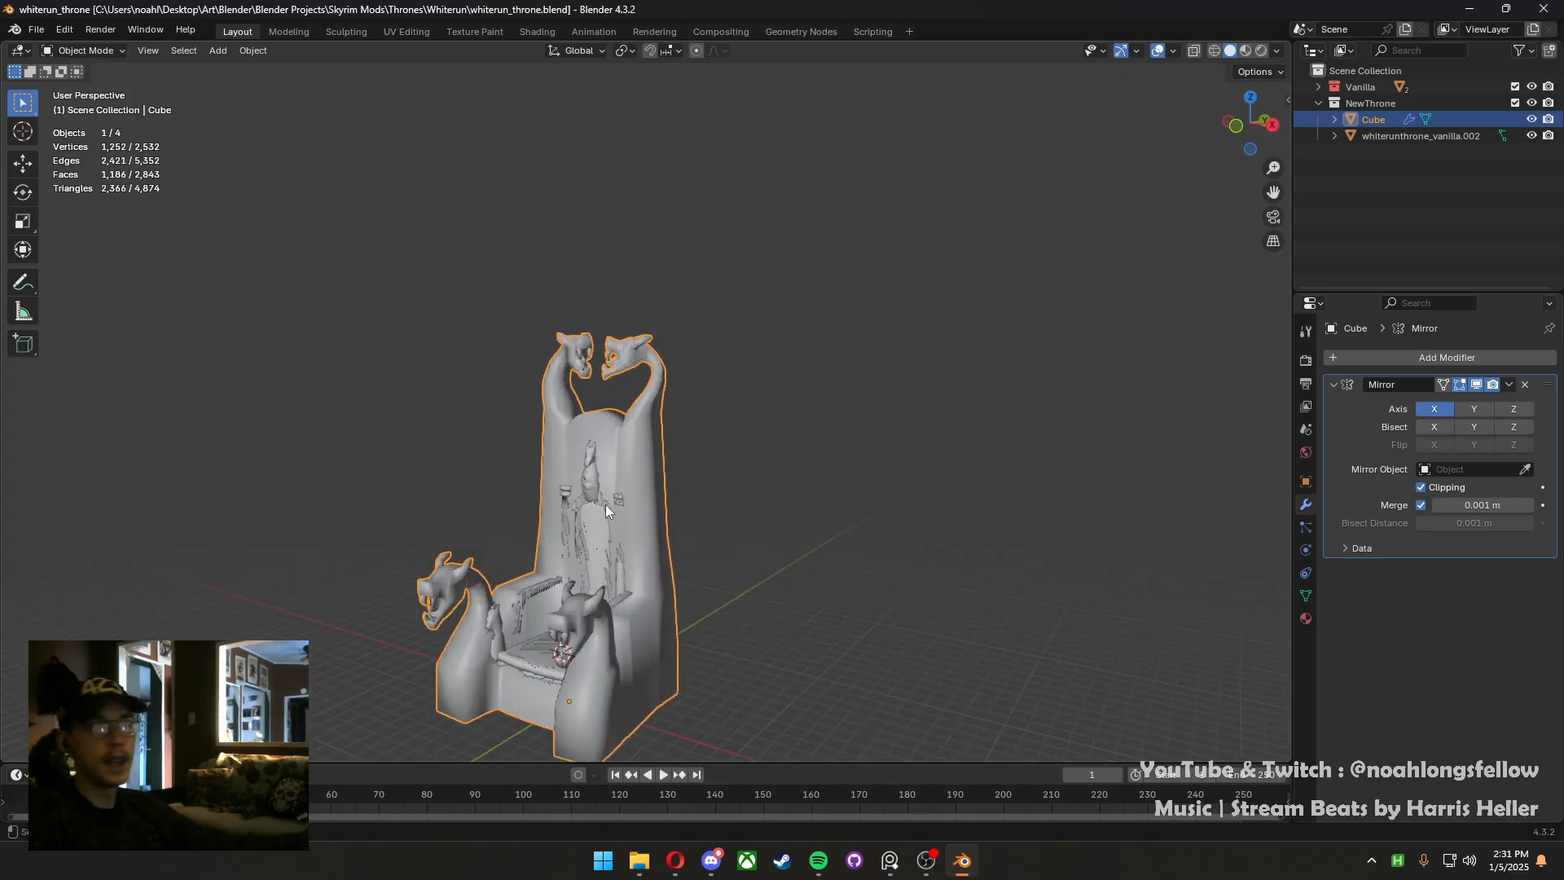
pyautogui.moveTo(554, 500); pyautogui.dragTo(644, 495, button='middle')
pyautogui.keyDown('shift'); pyautogui.moveTo(611, 489); pyautogui.dragTo(531, 159, button='middle'); pyautogui.keyUp('shift')
pyautogui.moveTo(619, 444); pyautogui.dragTo(556, 497, button='middle')
pyautogui.scroll(2, 596, 675)
pyautogui.keyDown('shift'); pyautogui.moveTo(596, 675); pyautogui.dragTo(632, 517, button='middle'); pyautogui.keyUp('shift')
pyautogui.press('`')
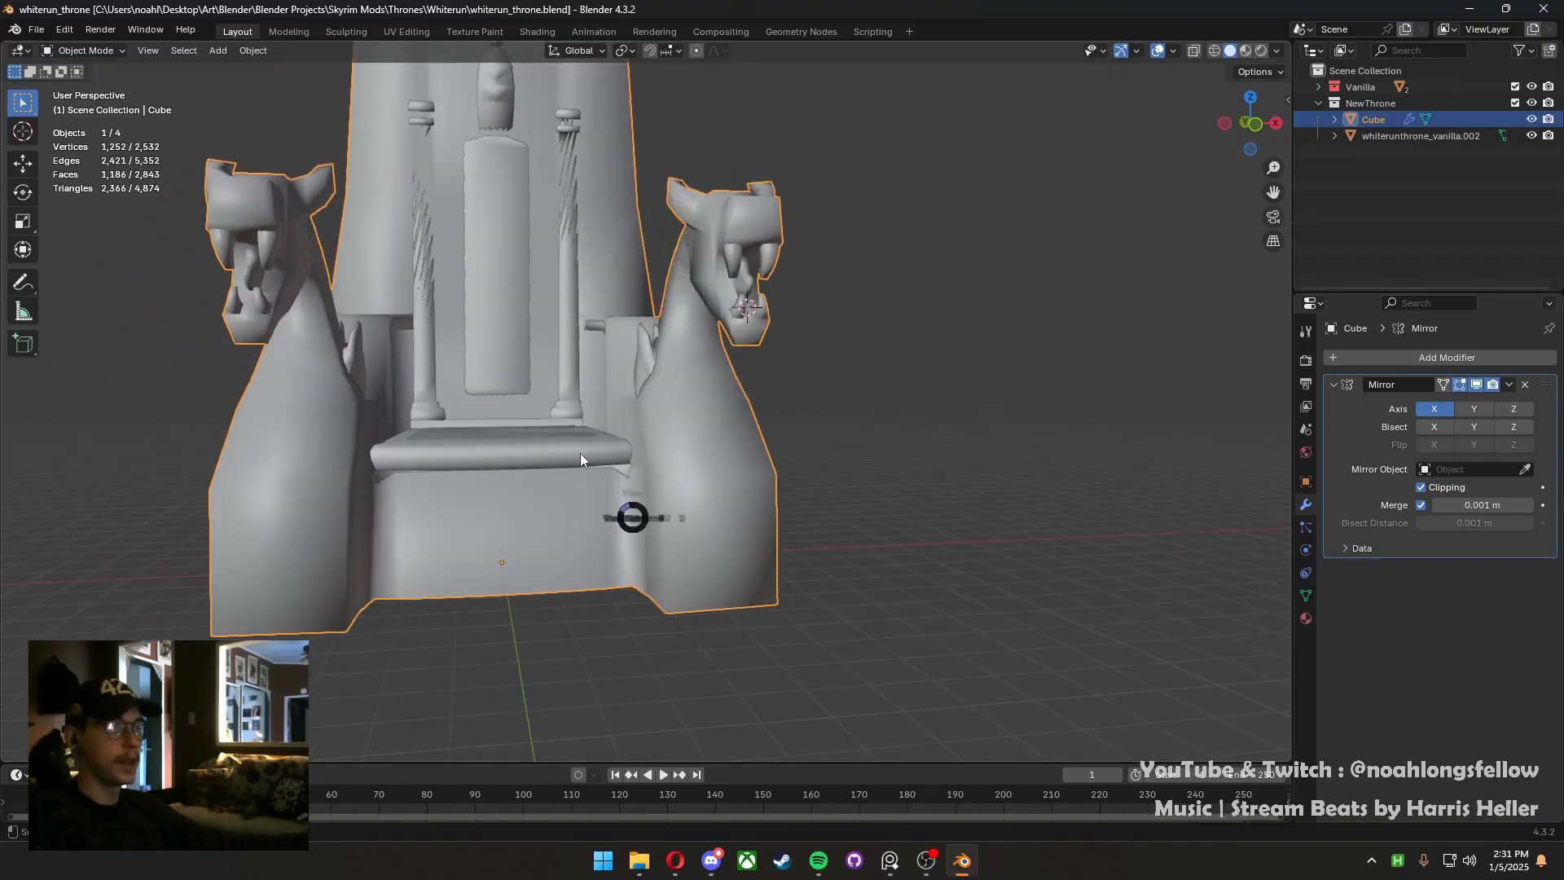
pyautogui.press('Tab')
pyautogui.scroll(2, 600, 550)
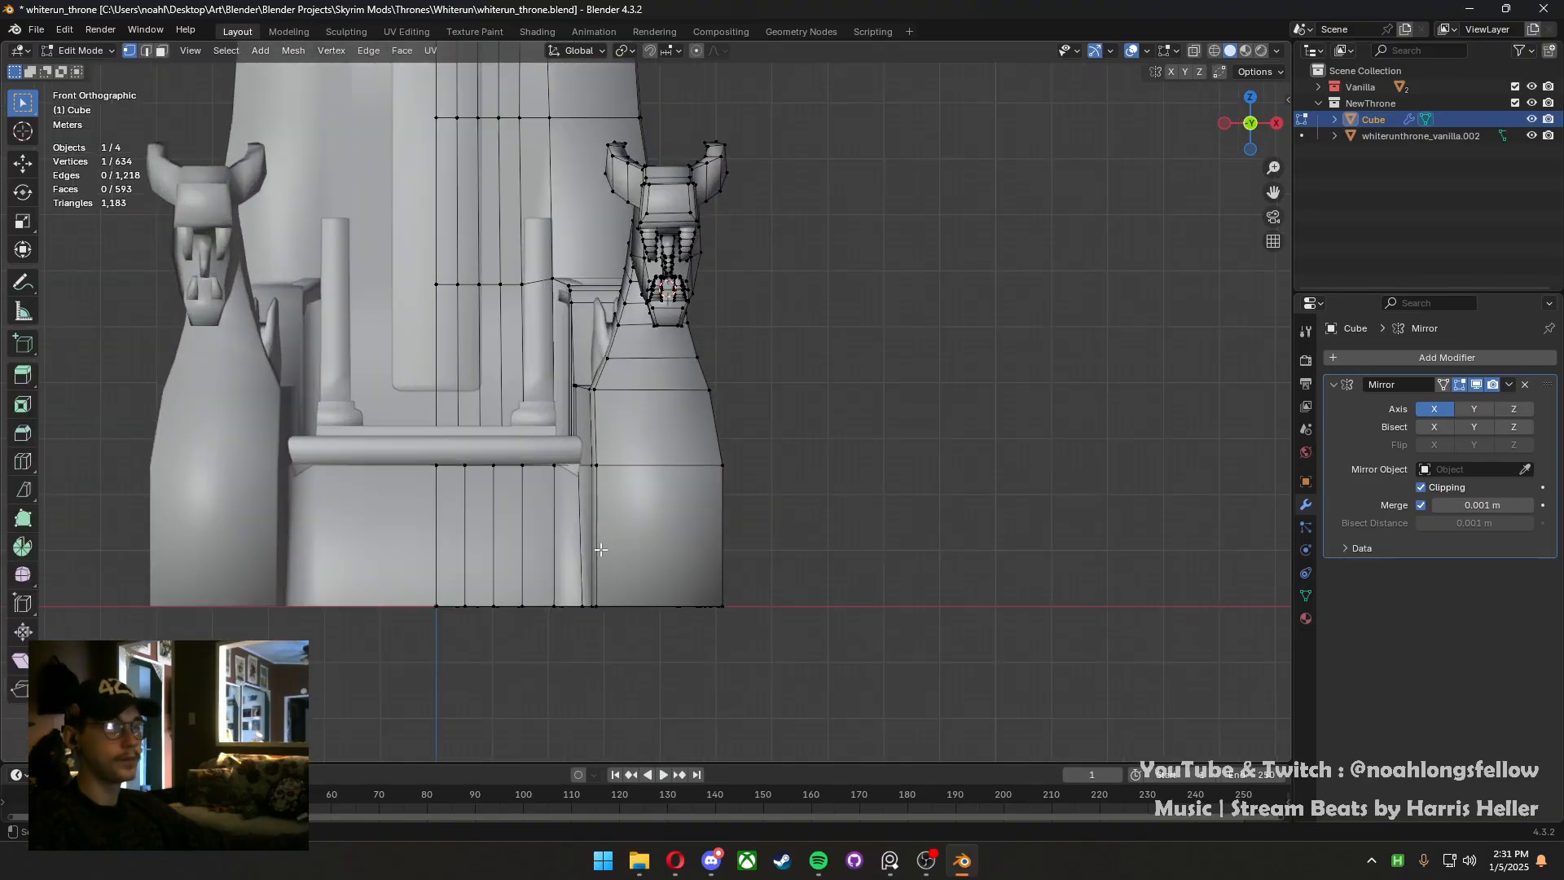
pyautogui.hotkey('ctrl', 's')
pyautogui.moveTo(601, 450); pyautogui.dragTo(555, 545, button='middle')
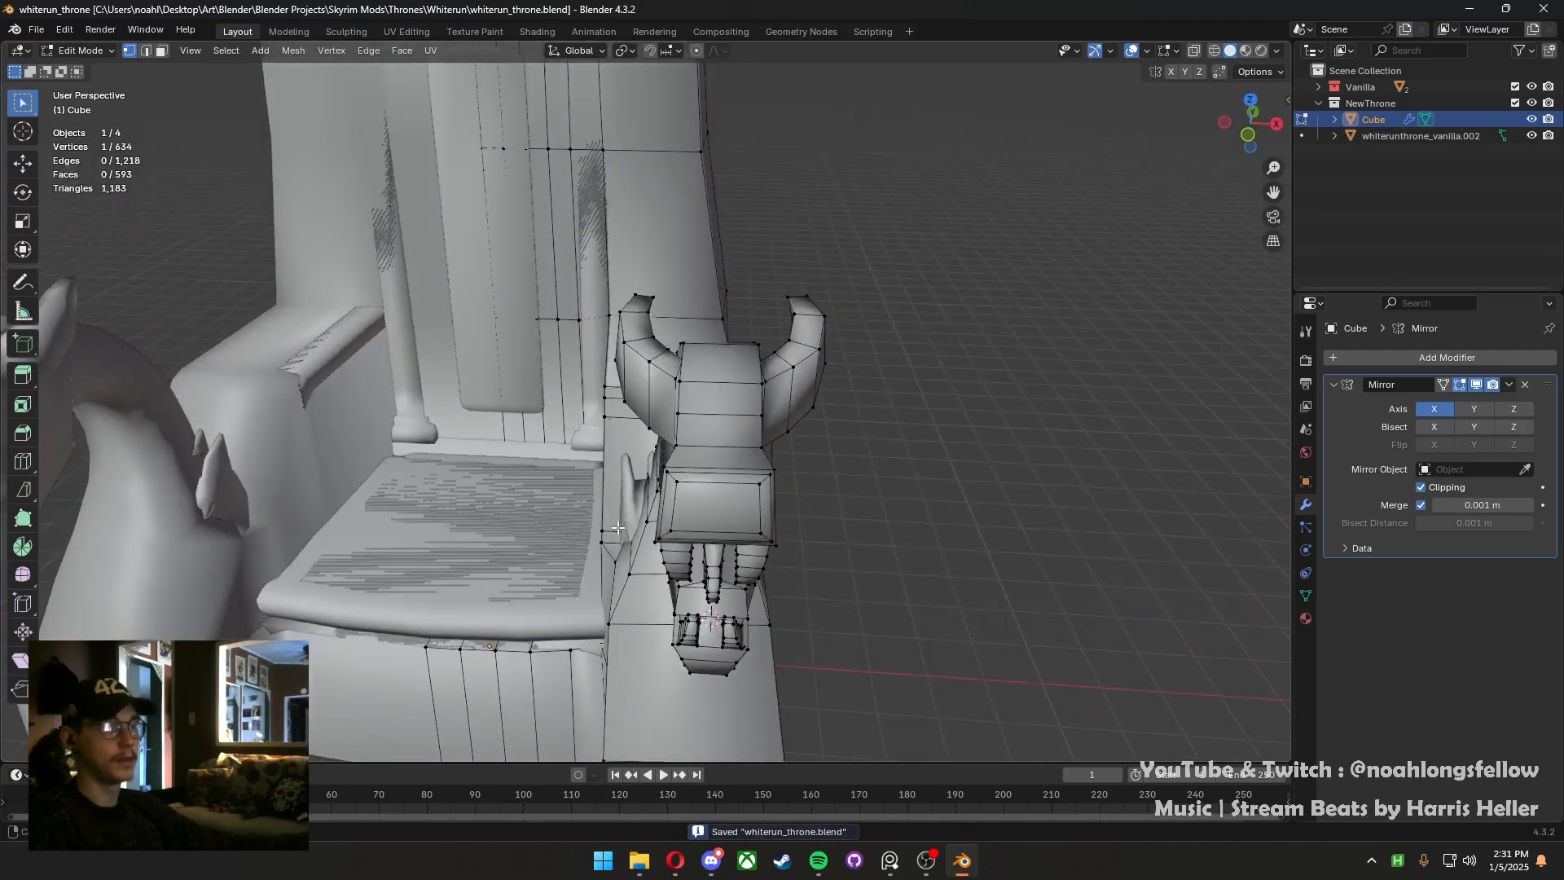
# Hide the Vanilla collection while keeping the NewThrone collection's throne and seat cushion displayed
pyautogui.press('Tab')
pyautogui.keyDown('ctrl'); pyautogui.click(1532, 119); pyautogui.keyUp('ctrl')
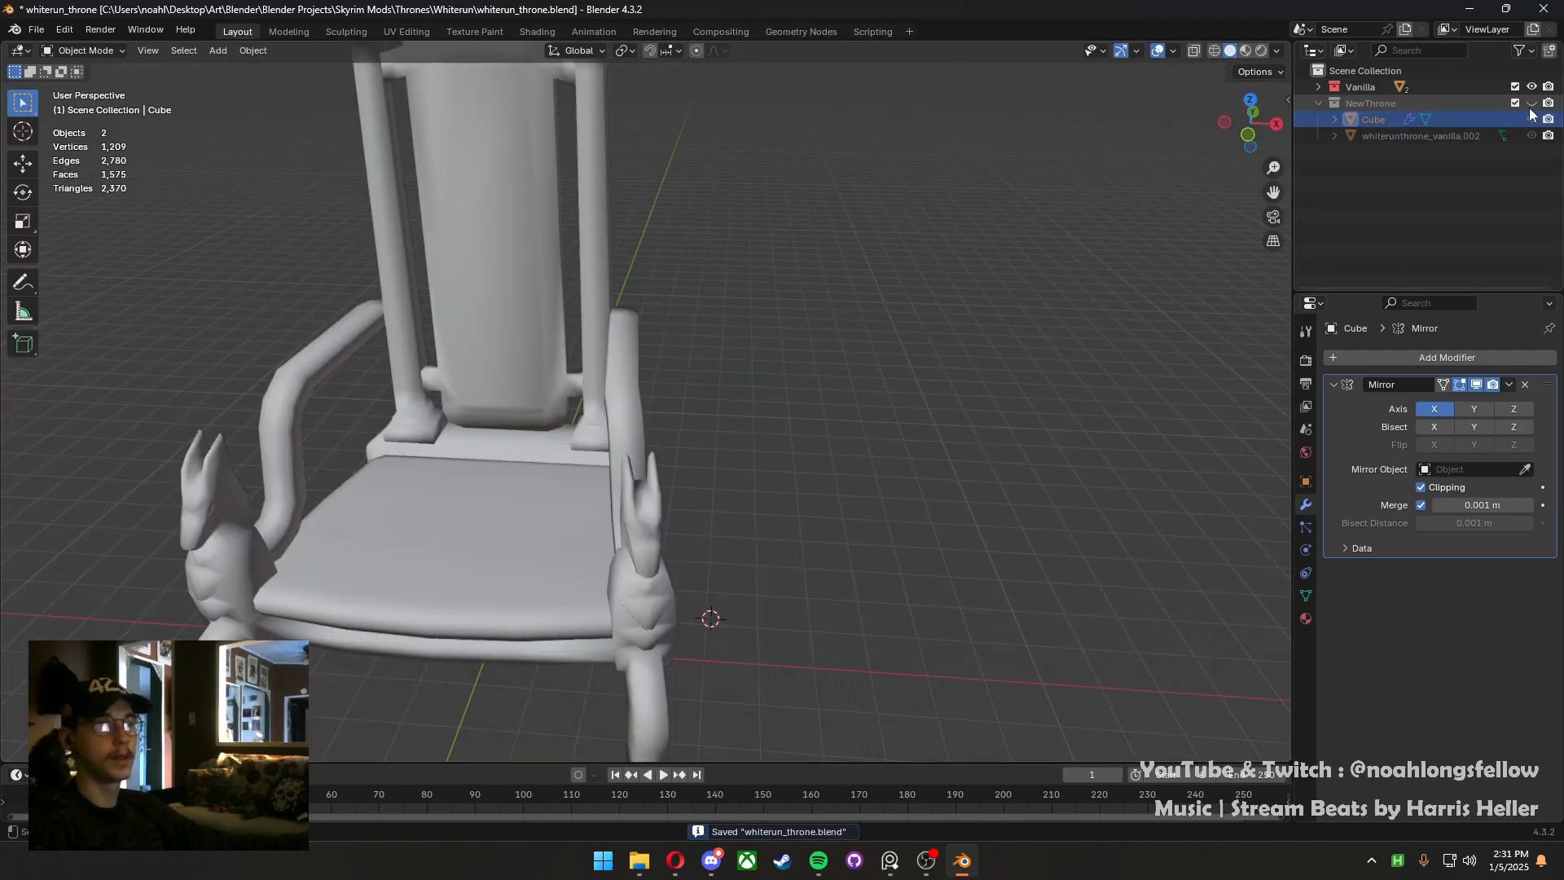
pyautogui.keyDown('ctrl'); pyautogui.click(1532, 119); pyautogui.keyUp('ctrl')
pyautogui.click(1532, 135)
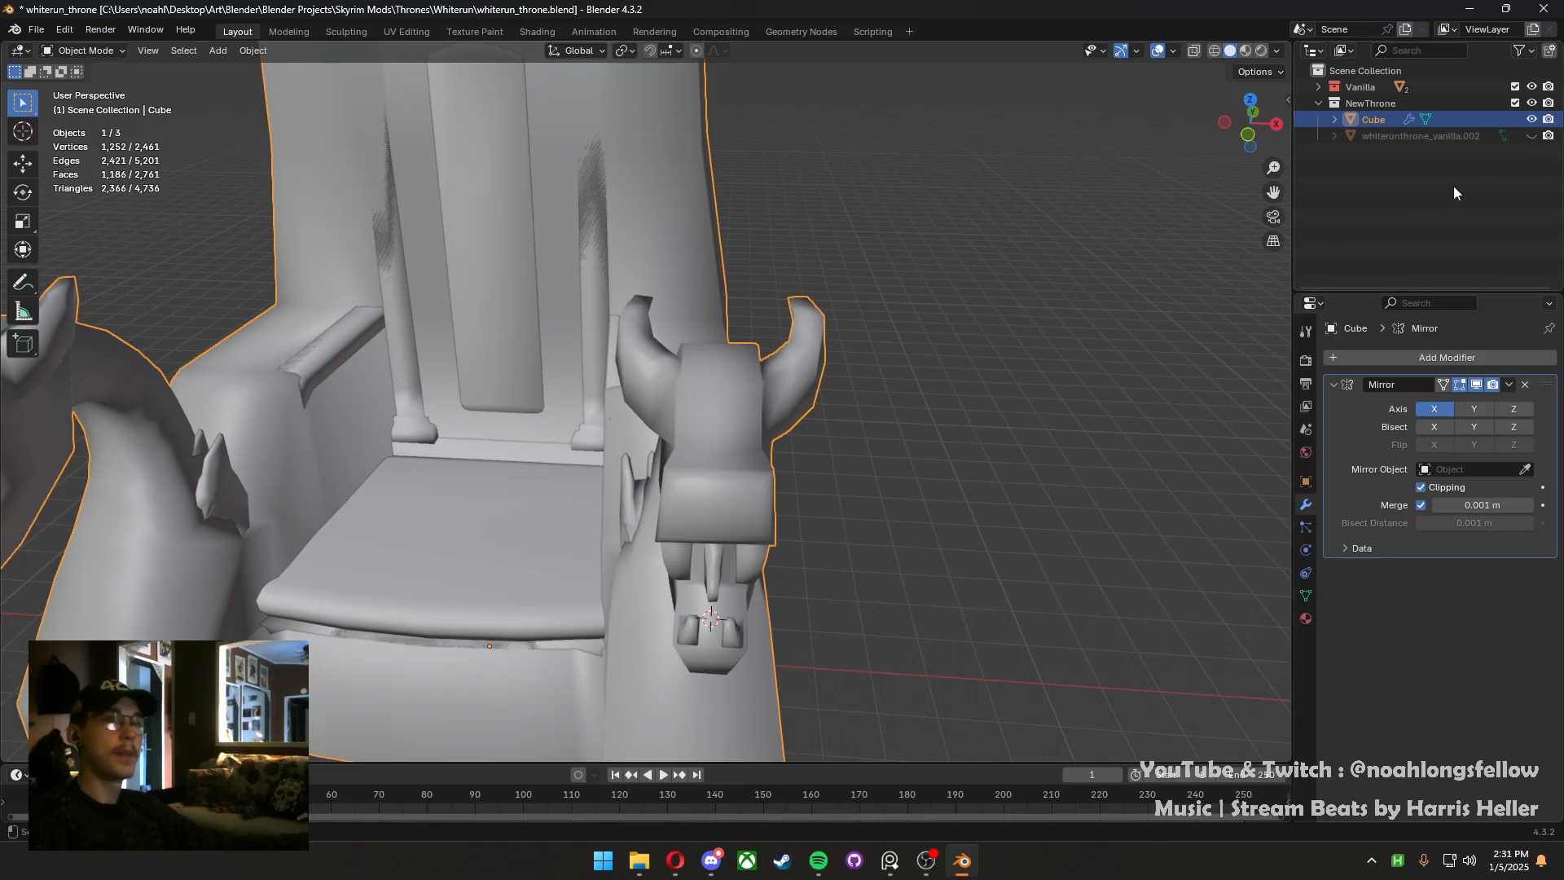
pyautogui.click(1532, 135)
pyautogui.click(1532, 88)
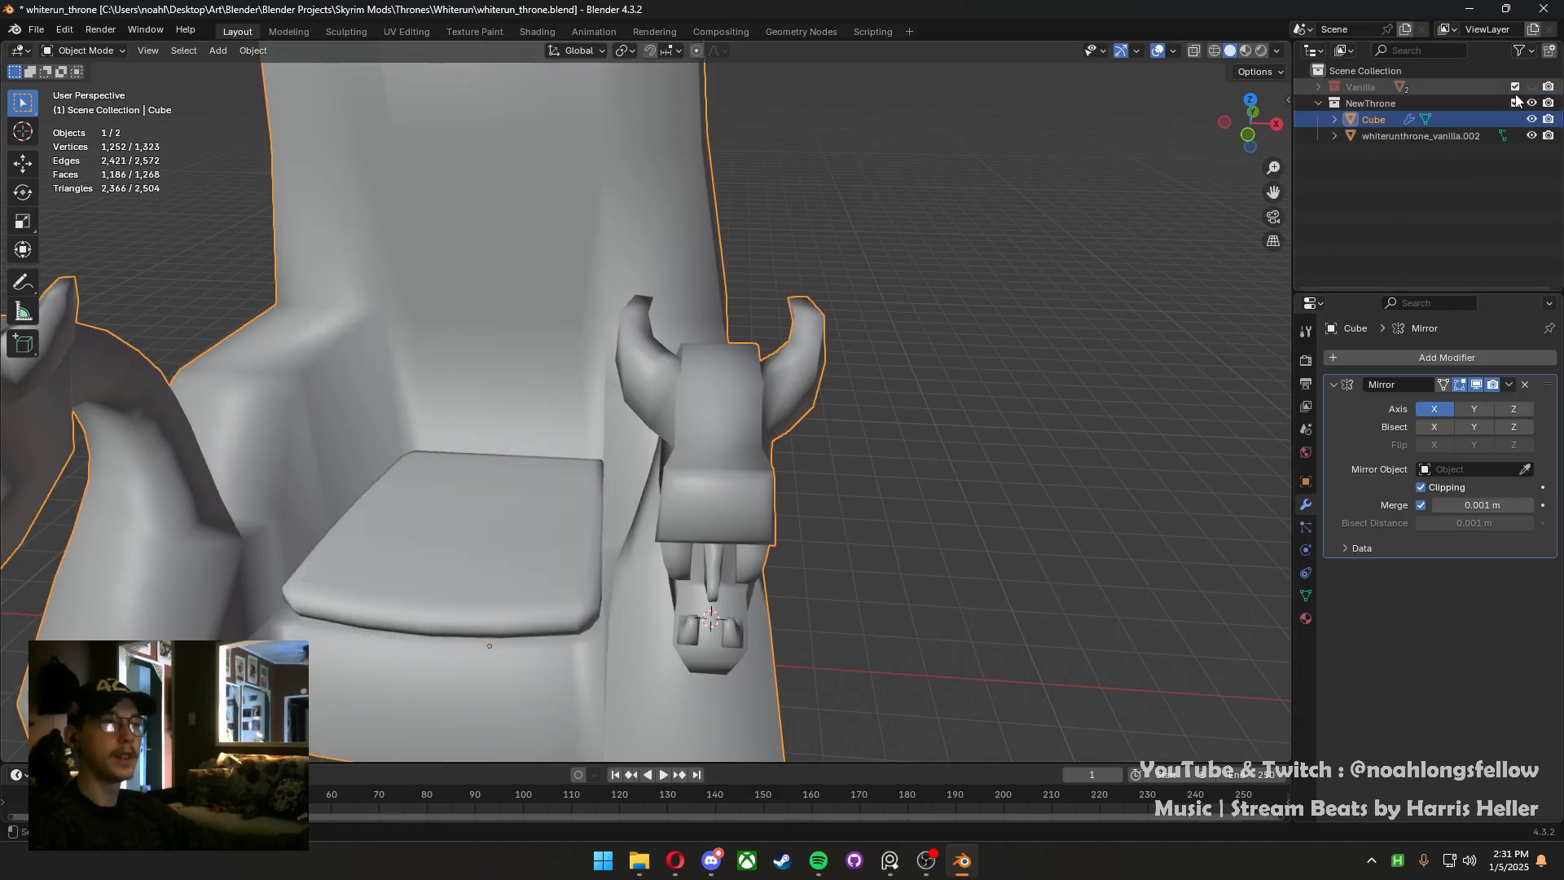
# Remove the material slot Material.000001 from the seat cushion and save the file
pyautogui.click(519, 492)
pyautogui.click(1305, 618)
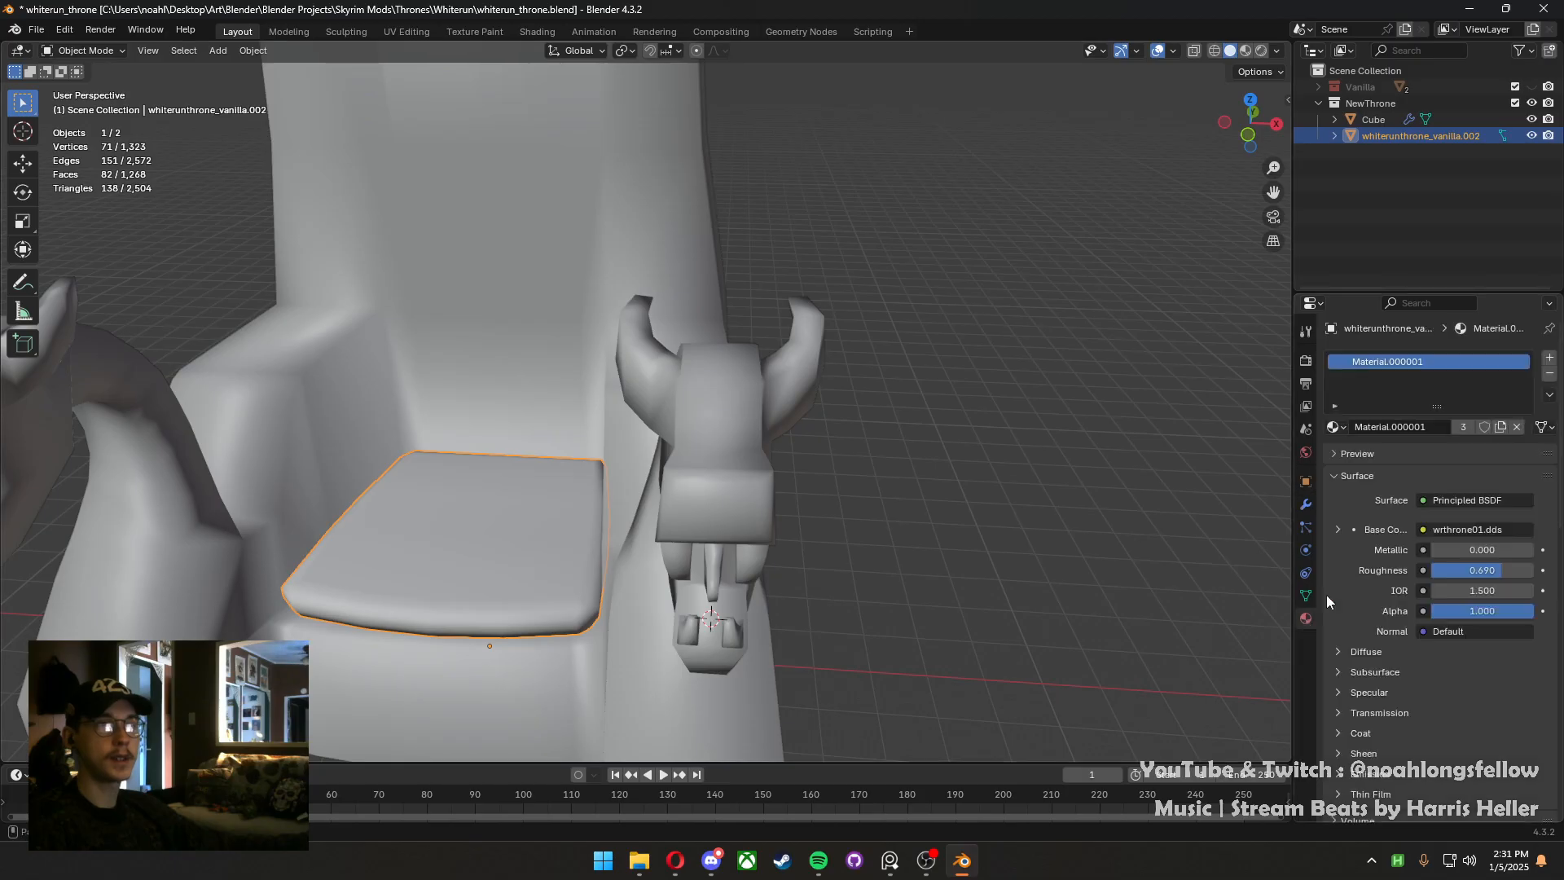
pyautogui.click(1549, 373)
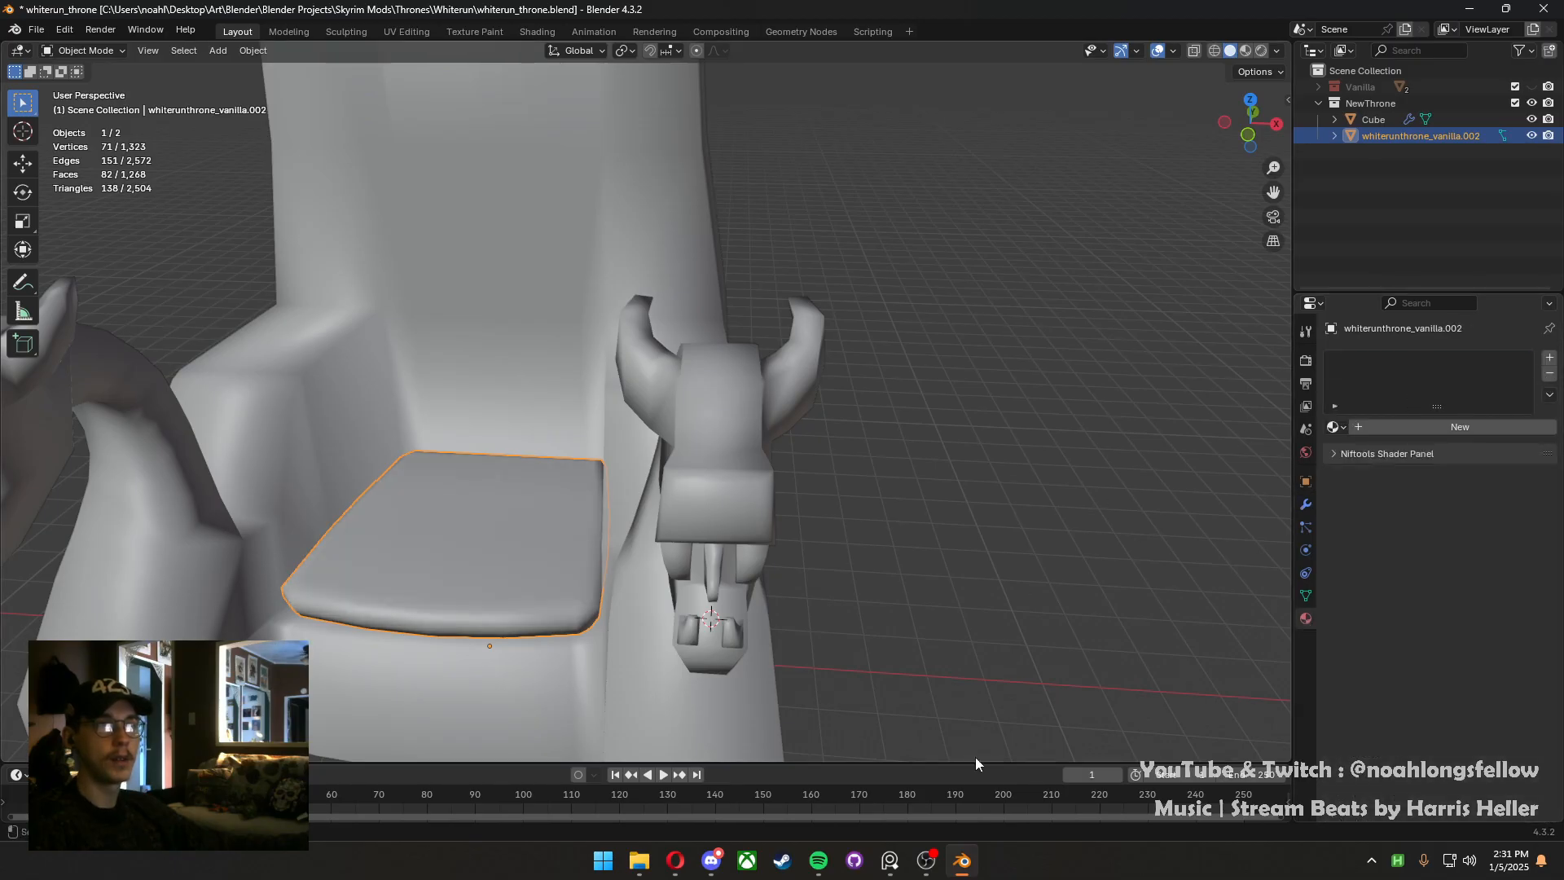
pyautogui.moveTo(955, 733); pyautogui.dragTo(815, 526, button='middle')
pyautogui.hotkey('ctrl', 's')
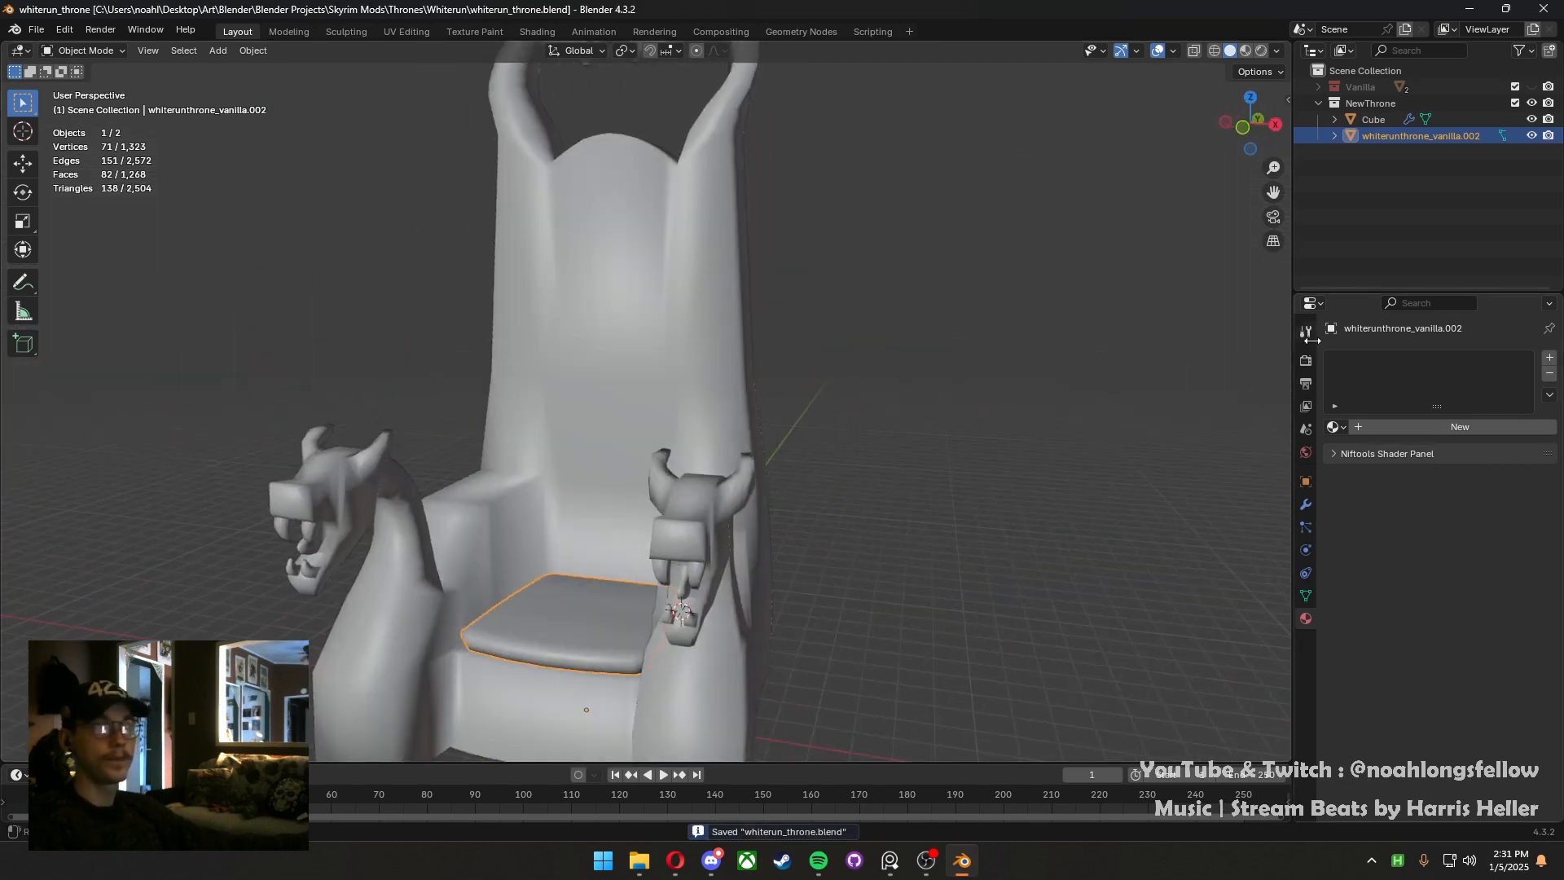
# Add a single horizontal loop cut around the throne's back, slid up close below the dragon necks
pyautogui.scroll(-3, 588, 385)
pyautogui.hotkey('alt', 'a')
pyautogui.moveTo(630, 330)
pyautogui.mouseDown(button='middle')
pyautogui.moveTo(692, 320)
pyautogui.moveTo(661, 328)
pyautogui.mouseUp(button='middle')
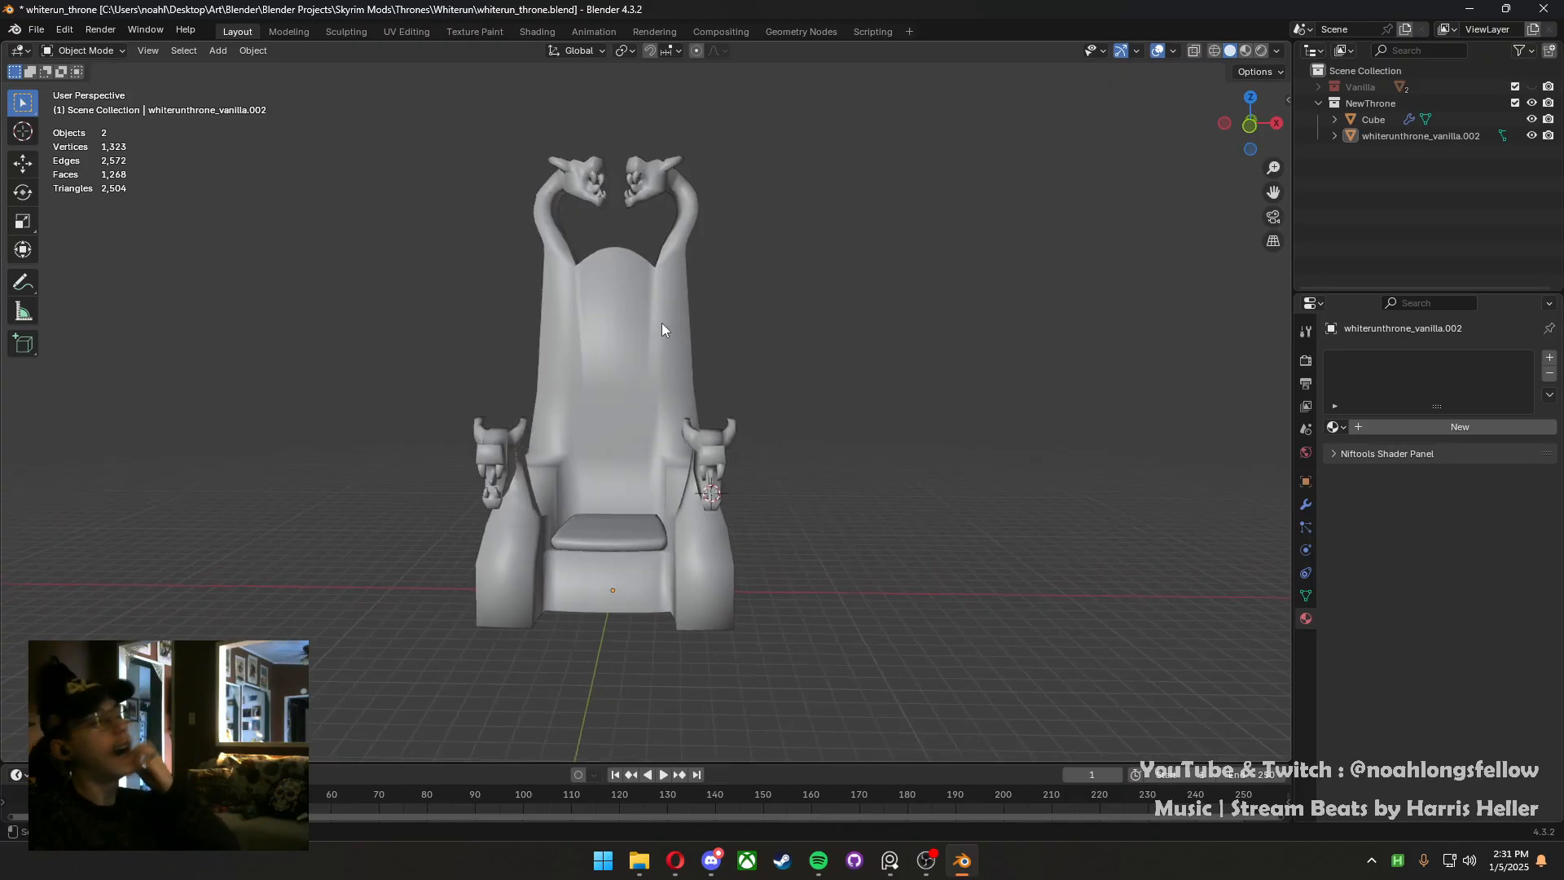
pyautogui.moveTo(660, 324); pyautogui.dragTo(689, 327, button='middle')
pyautogui.click(691, 329)
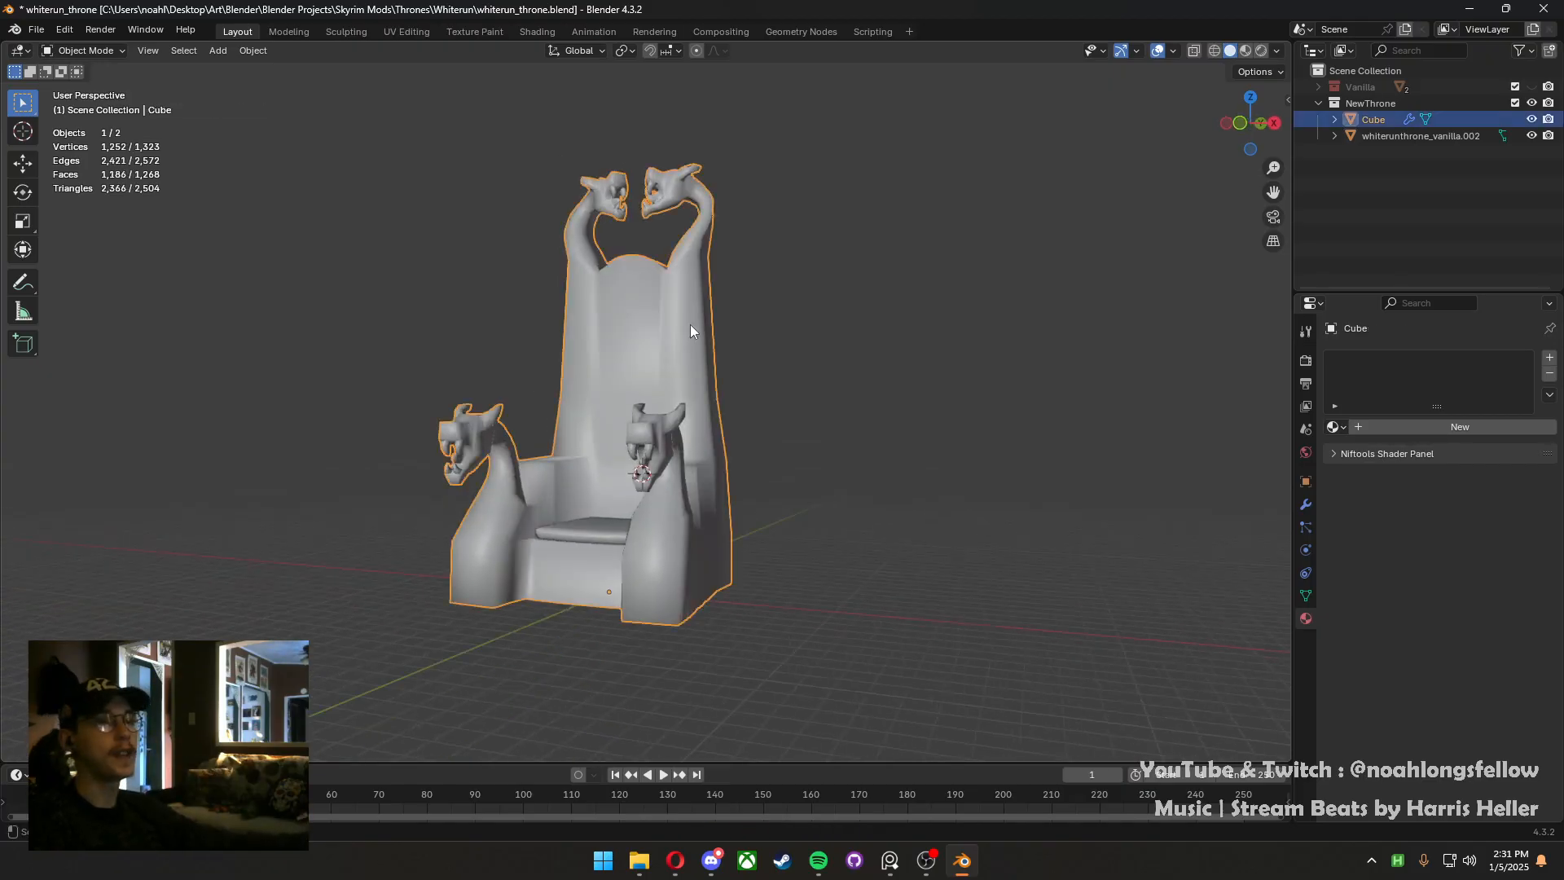
pyautogui.press('Tab')
pyautogui.click(720, 396)
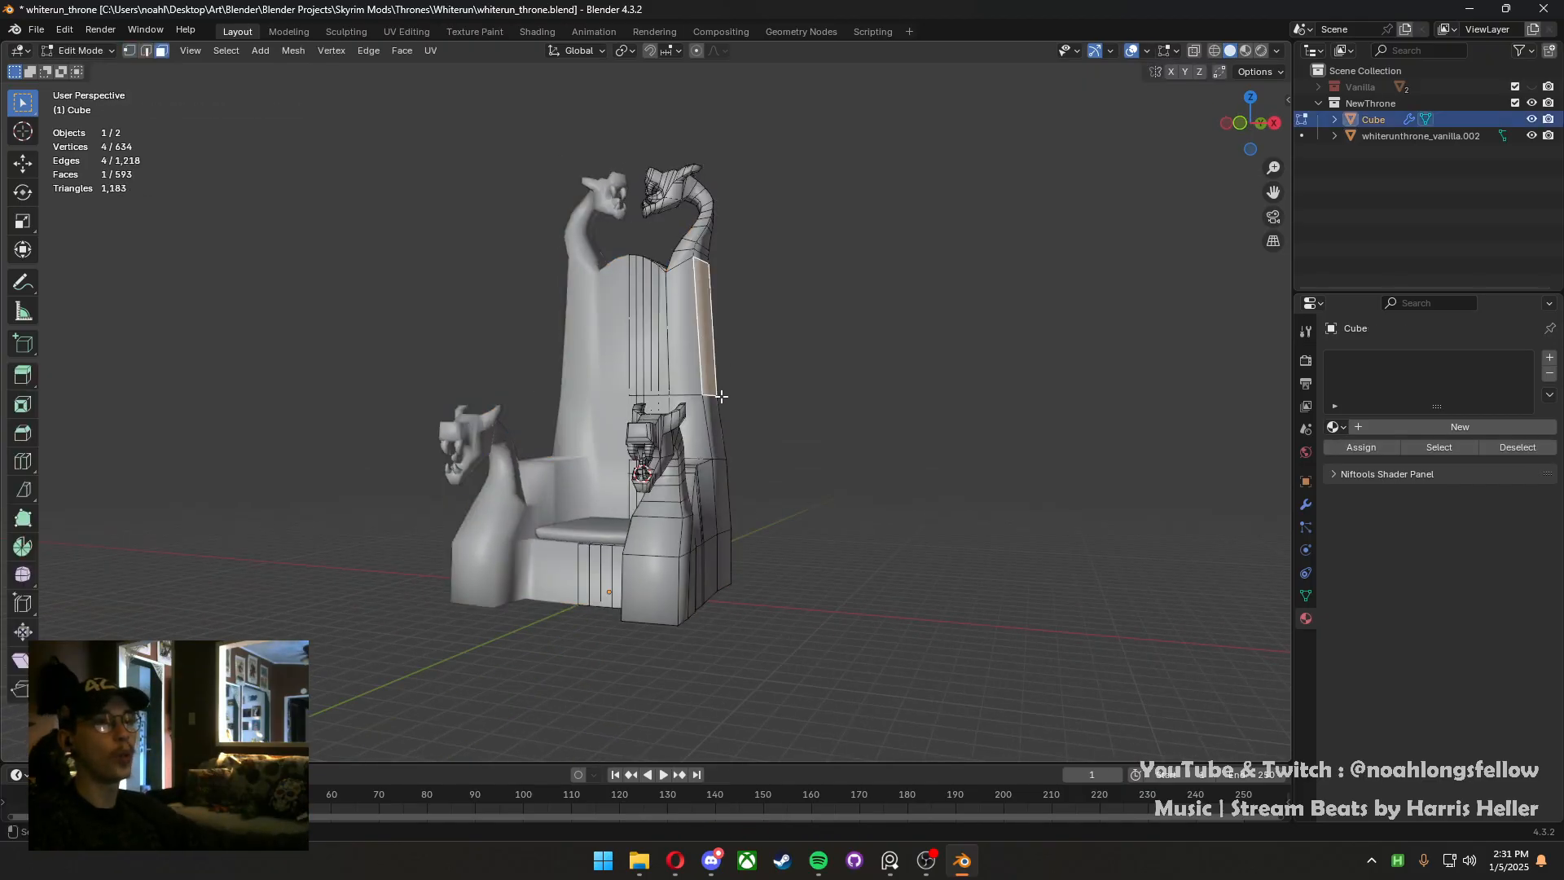
pyautogui.keyDown('alt'); pyautogui.click(729, 553); pyautogui.keyUp('alt')
pyautogui.moveTo(728, 552); pyautogui.dragTo(719, 330, button='middle')
pyautogui.hotkey('ctrl', 'r')
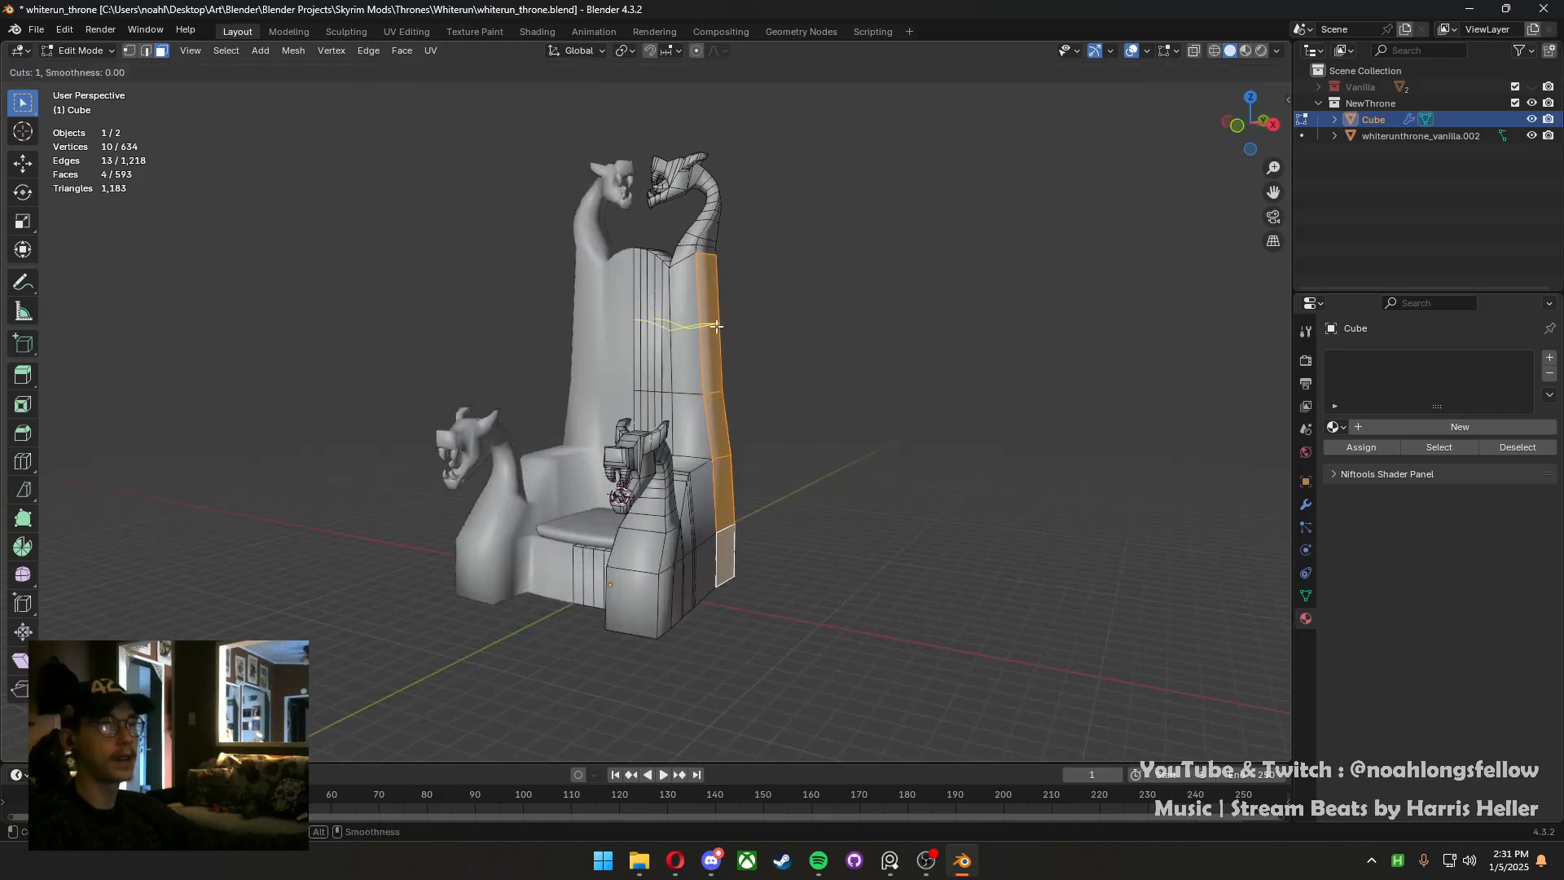
pyautogui.click(716, 326)
pyautogui.click(741, 295)
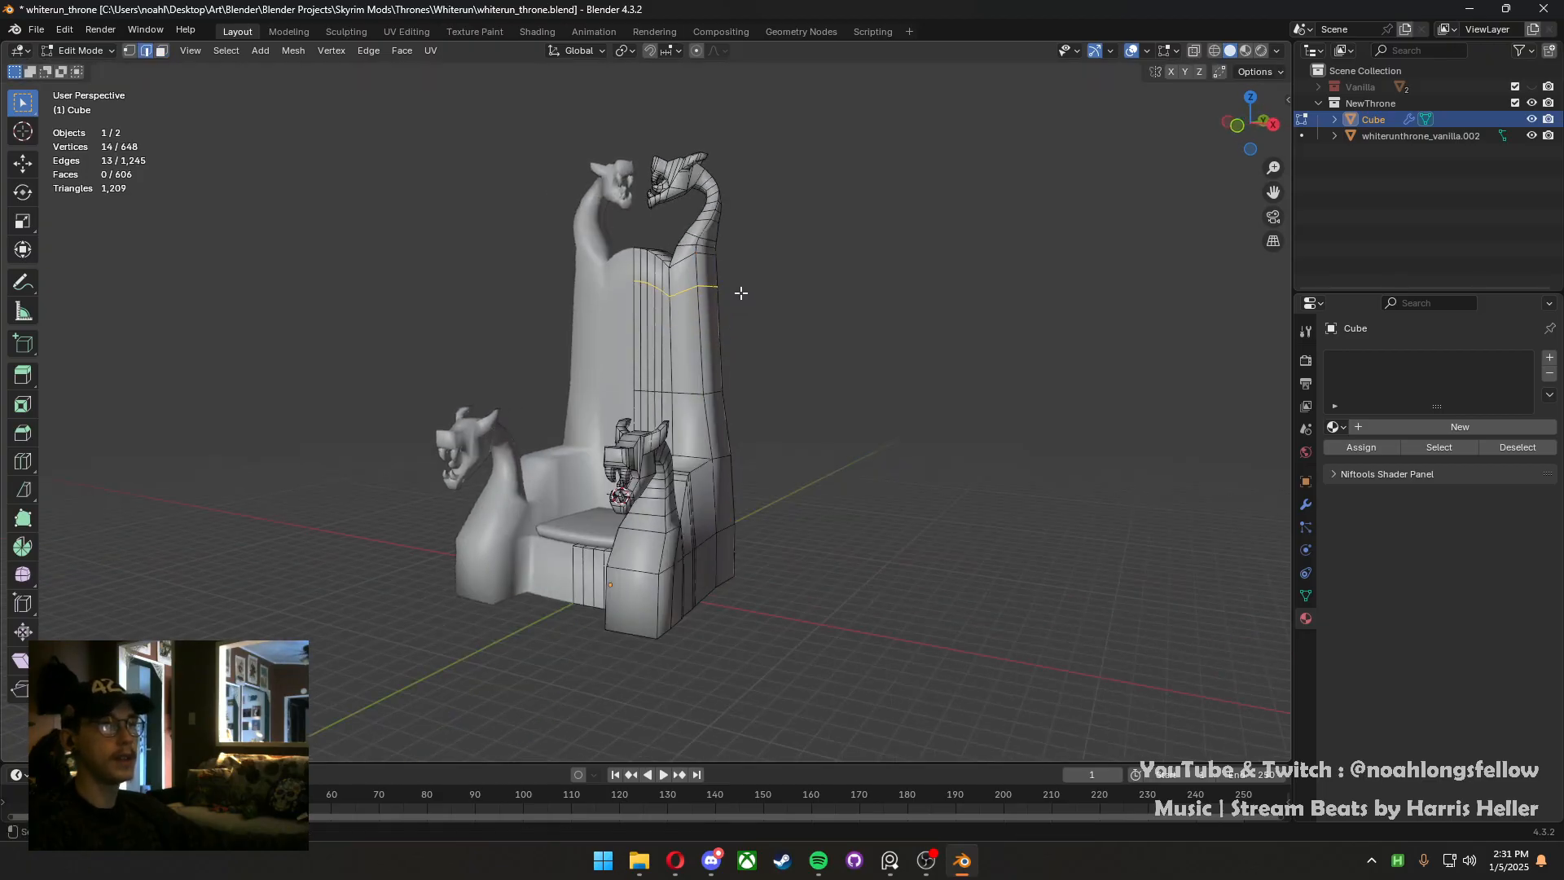
# Extrude the outer side faces of the throne's back, below the new loop cut, outward
pyautogui.press('3')
pyautogui.click(710, 358)
pyautogui.moveTo(727, 543); pyautogui.dragTo(789, 530, button='middle')
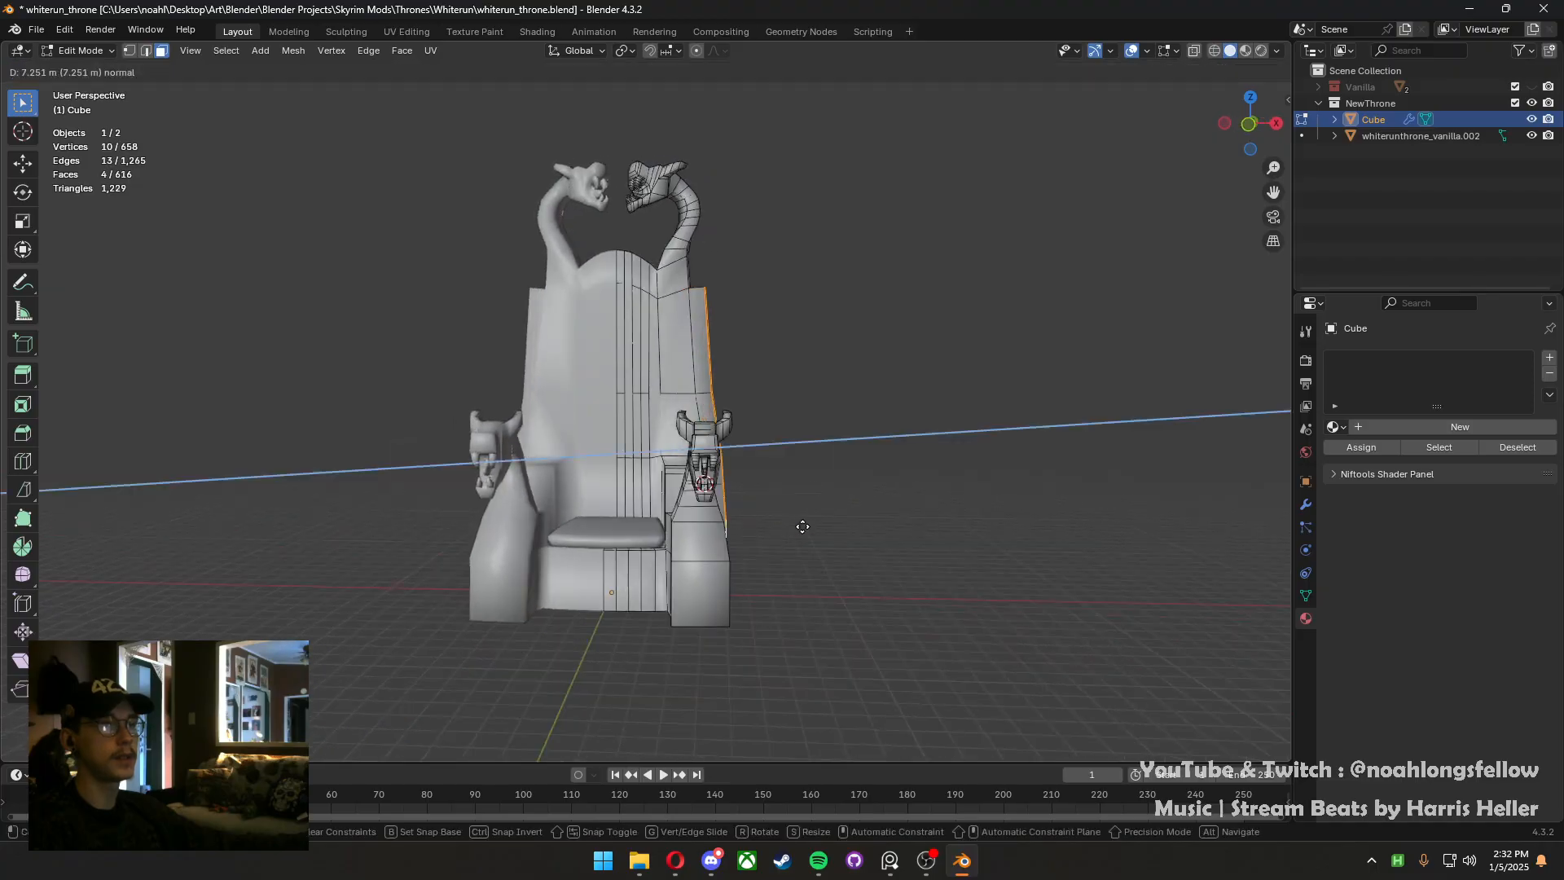
pyautogui.press('Tab')
pyautogui.moveTo(779, 447); pyautogui.dragTo(668, 450, button='middle')
# Lower the top outer edge of the extruded side panel along Z to form a sloped shoulder
pyautogui.press('Tab')
pyautogui.press('2')
pyautogui.click(729, 274)
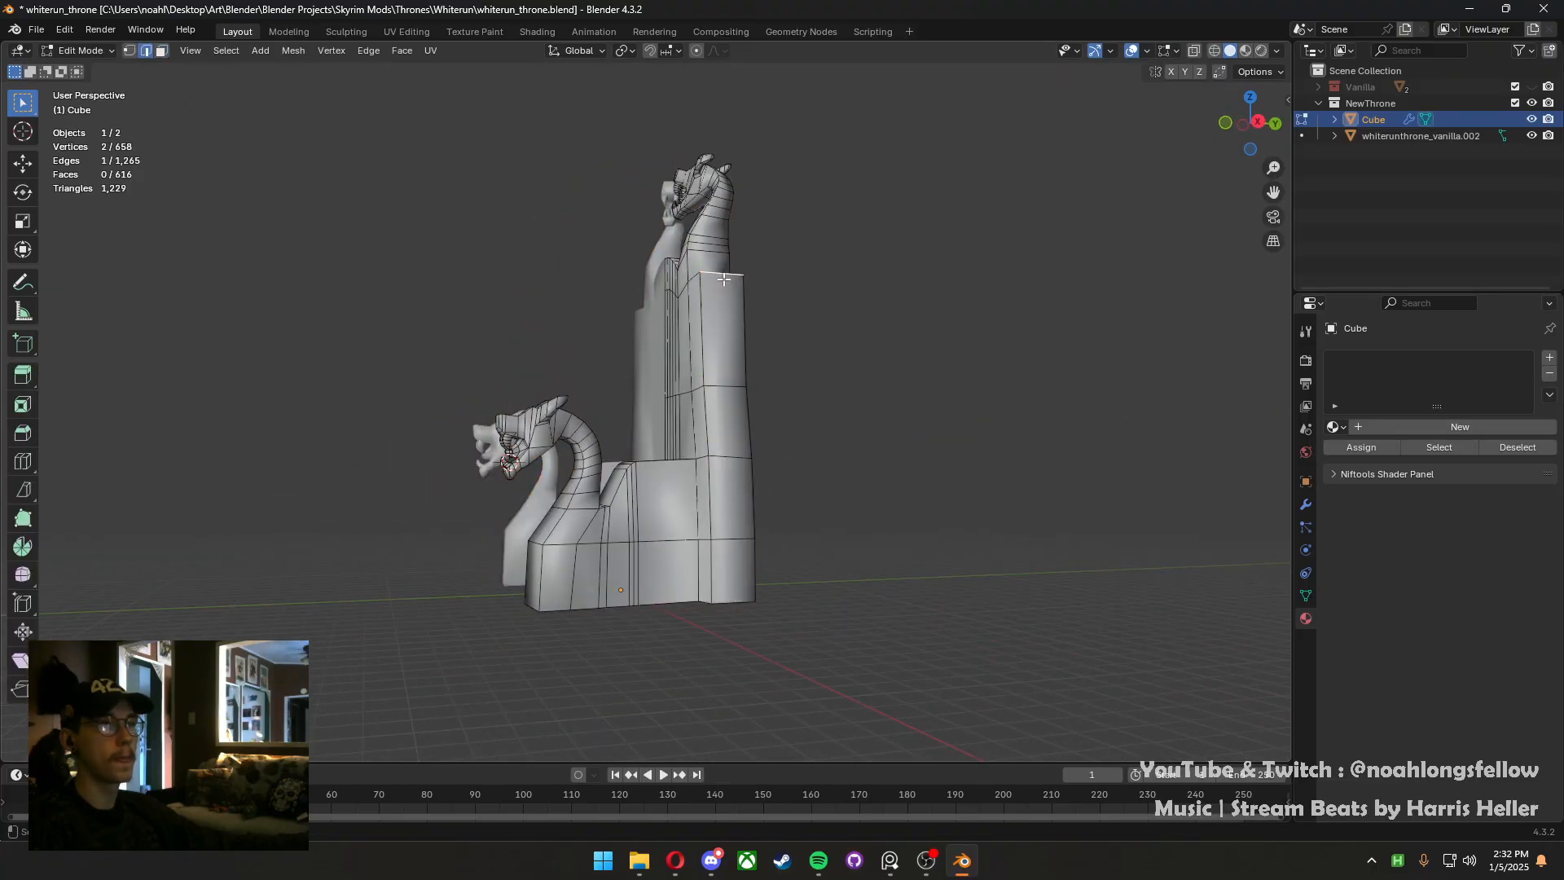
pyautogui.moveTo(729, 281); pyautogui.dragTo(838, 317, button='middle')
pyautogui.press('g')
pyautogui.press('z')
pyautogui.click(839, 356)
pyautogui.press('Tab')
pyautogui.scroll(-5, 810, 448)
pyautogui.click(814, 481)
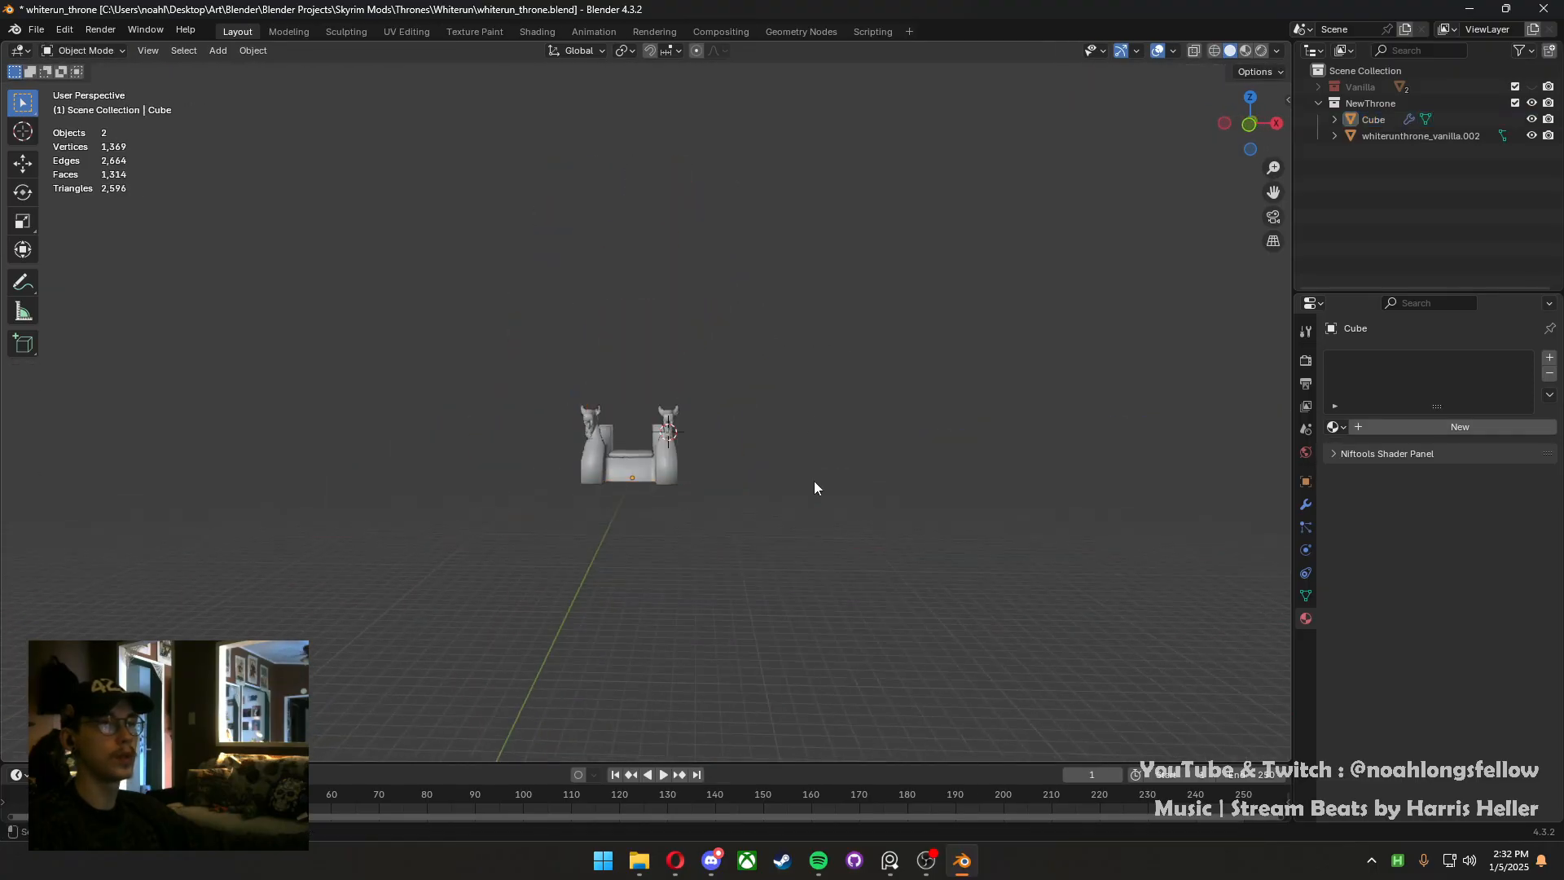
# Move the side edge at the upper loop cut outward and slightly down in front view to smooth the shoulder
pyautogui.scroll(3, 813, 499)
pyautogui.moveTo(813, 506); pyautogui.dragTo(680, 496, button='middle')
pyautogui.scroll(4, 765, 501)
pyautogui.press('Tab')
pyautogui.click(707, 439)
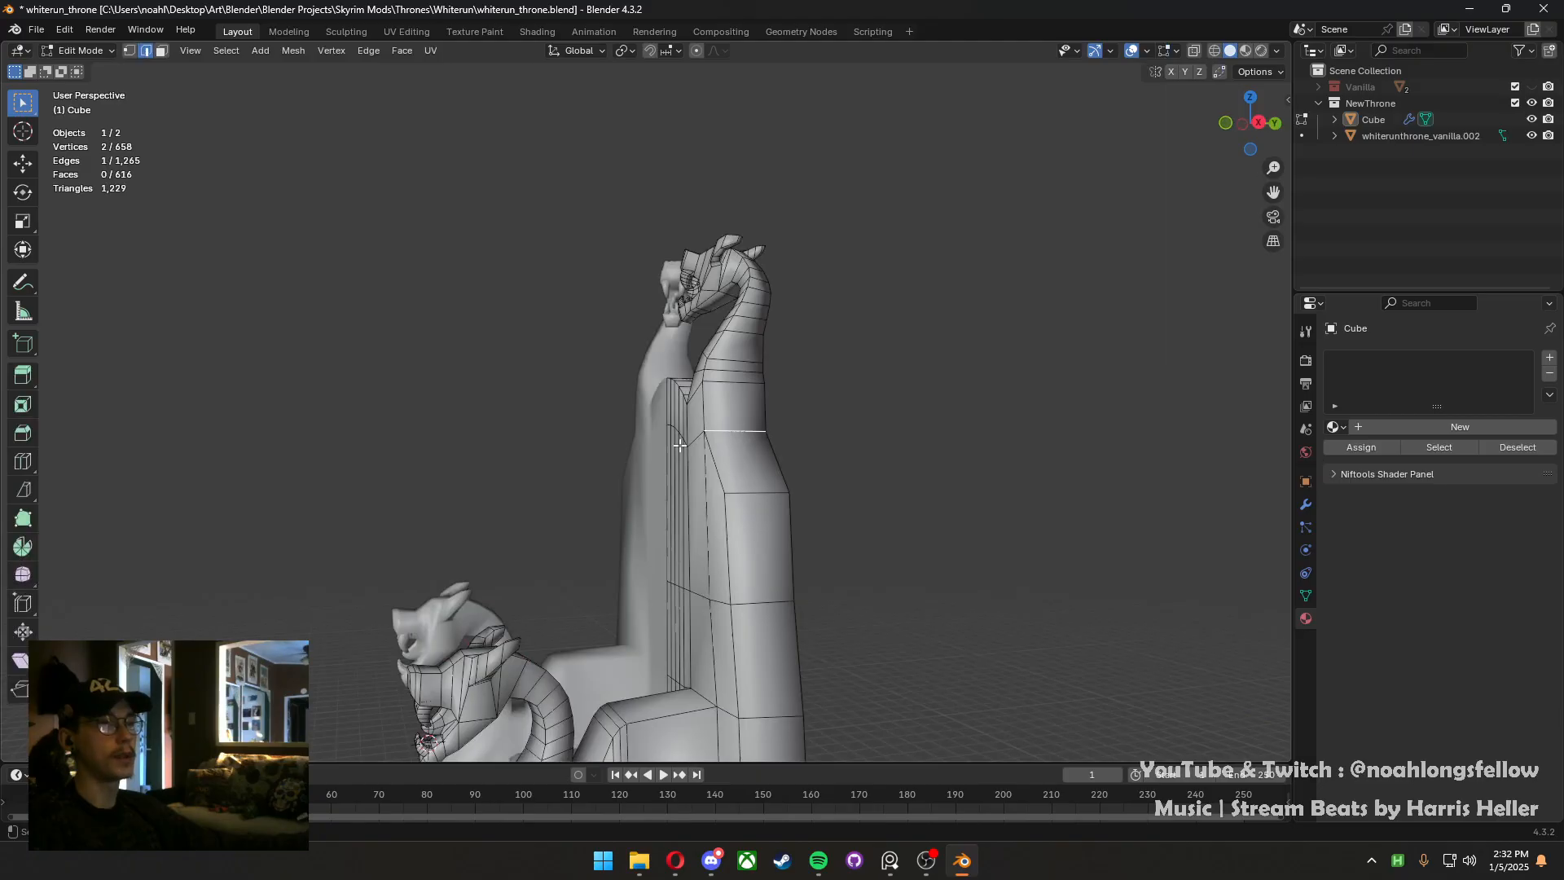
pyautogui.press('ctrl+KP_3')
pyautogui.press('KP_1')
pyautogui.press('g')
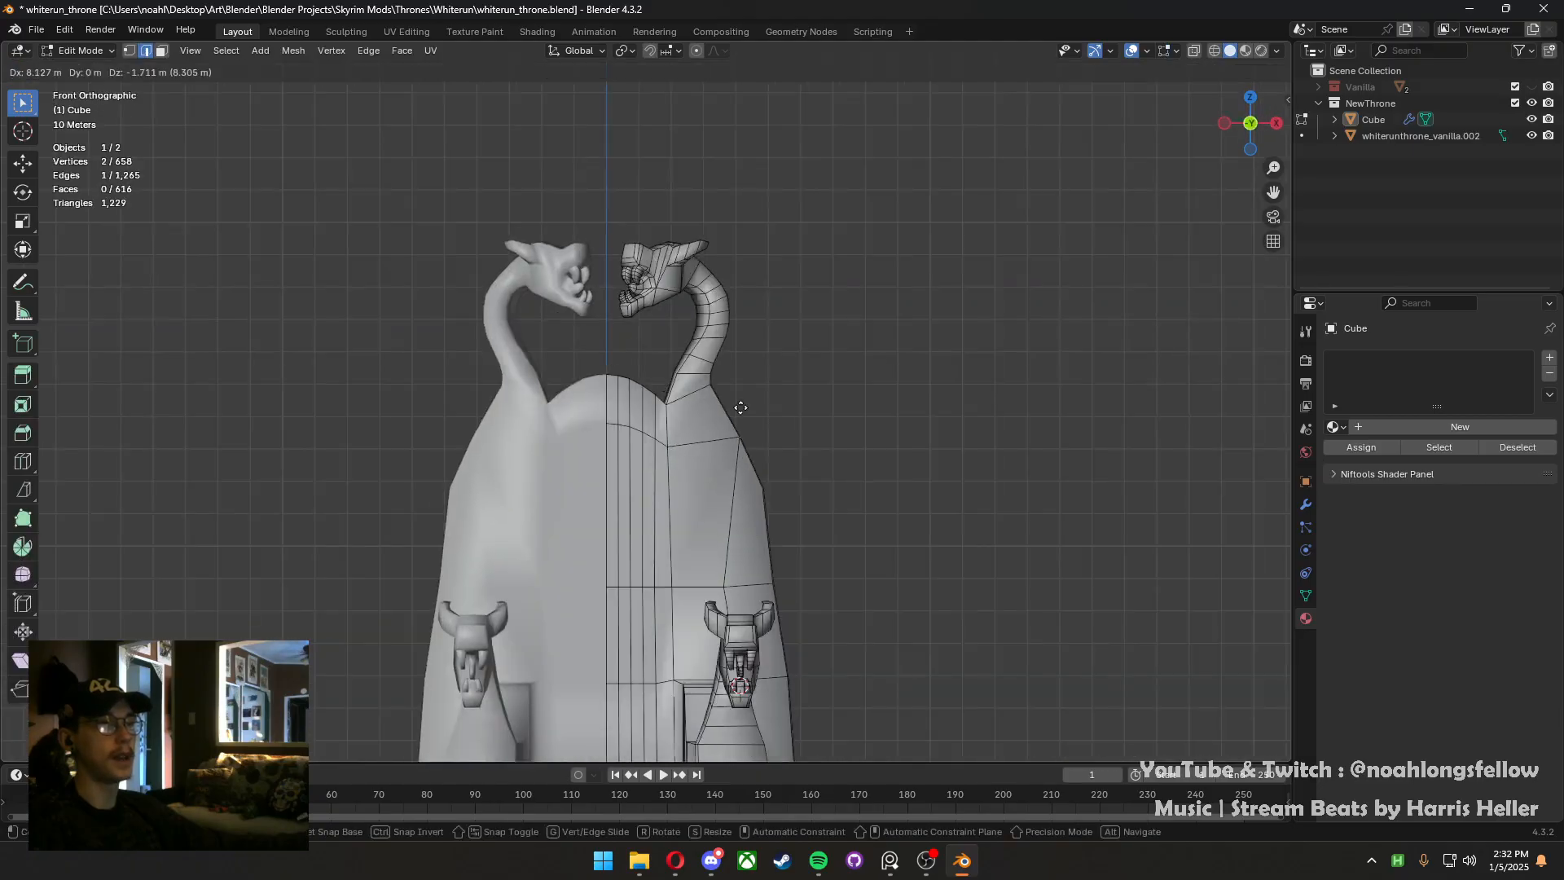
pyautogui.click(728, 417)
pyautogui.press('Tab')
pyautogui.scroll(-5, 762, 497)
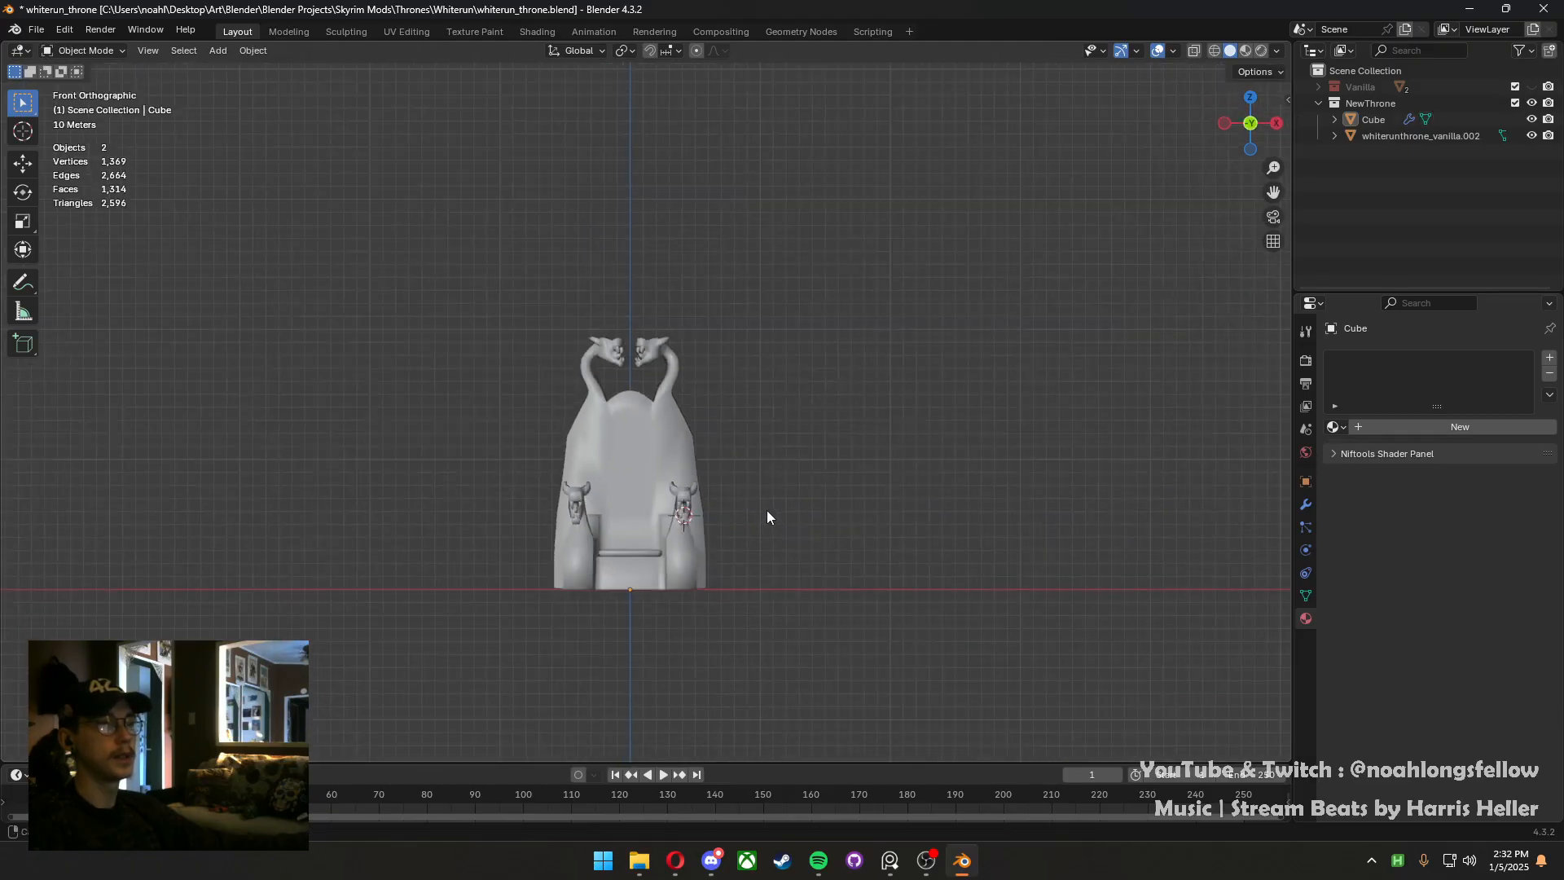
# Reposition the two shoulder edges of the widened back in front view to round its outline
pyautogui.press('Tab')
pyautogui.scroll(5, 759, 487)
pyautogui.moveTo(759, 487); pyautogui.dragTo(619, 342, button='middle')
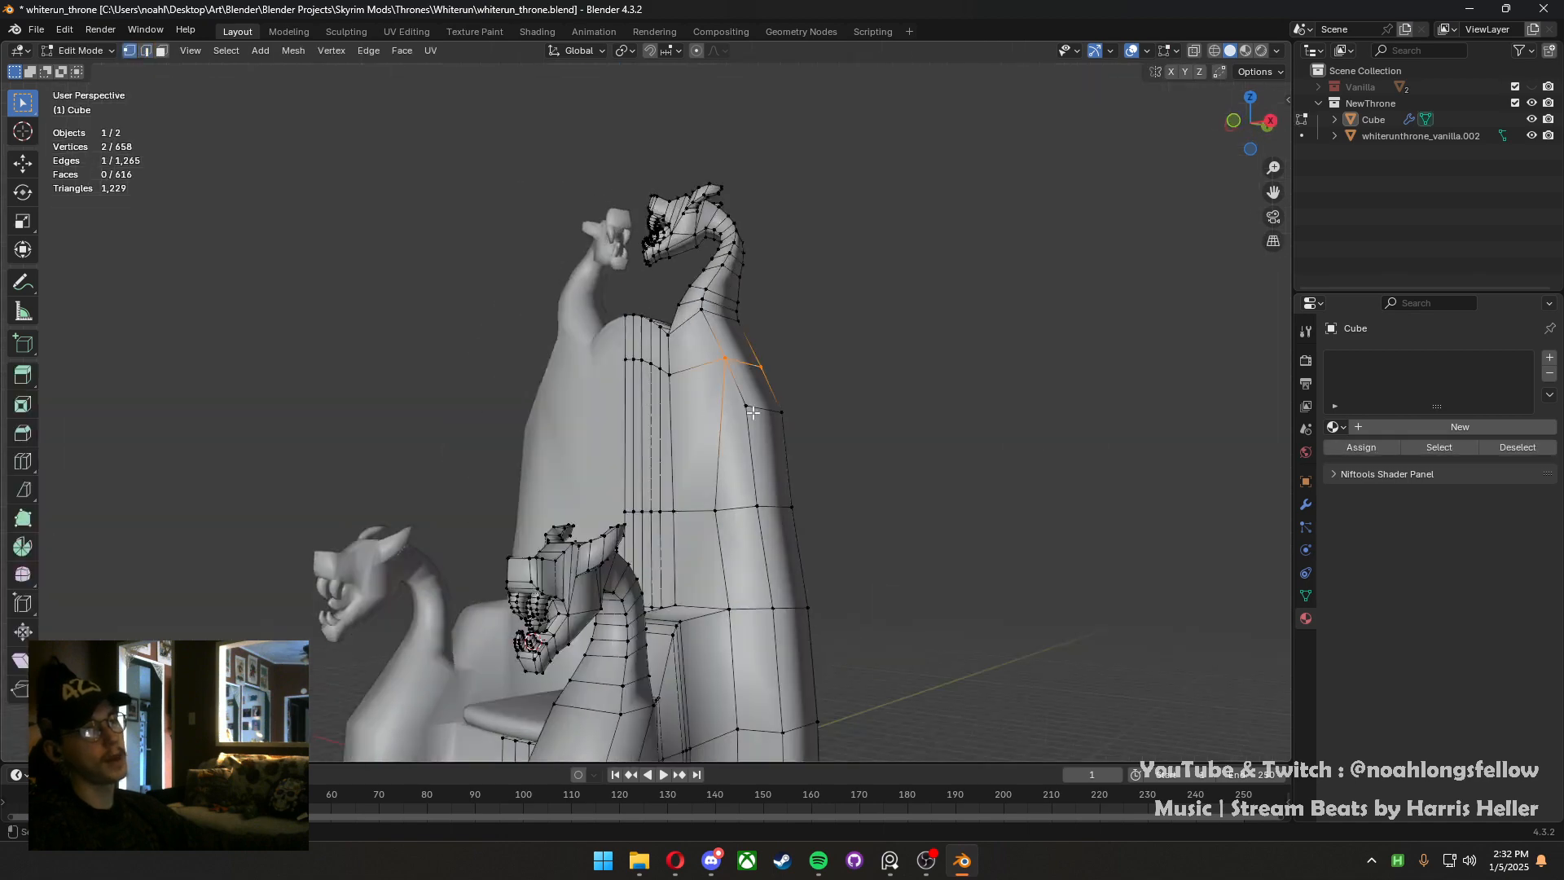
pyautogui.press('ctrl+KP_3')
pyautogui.press('KP_1')
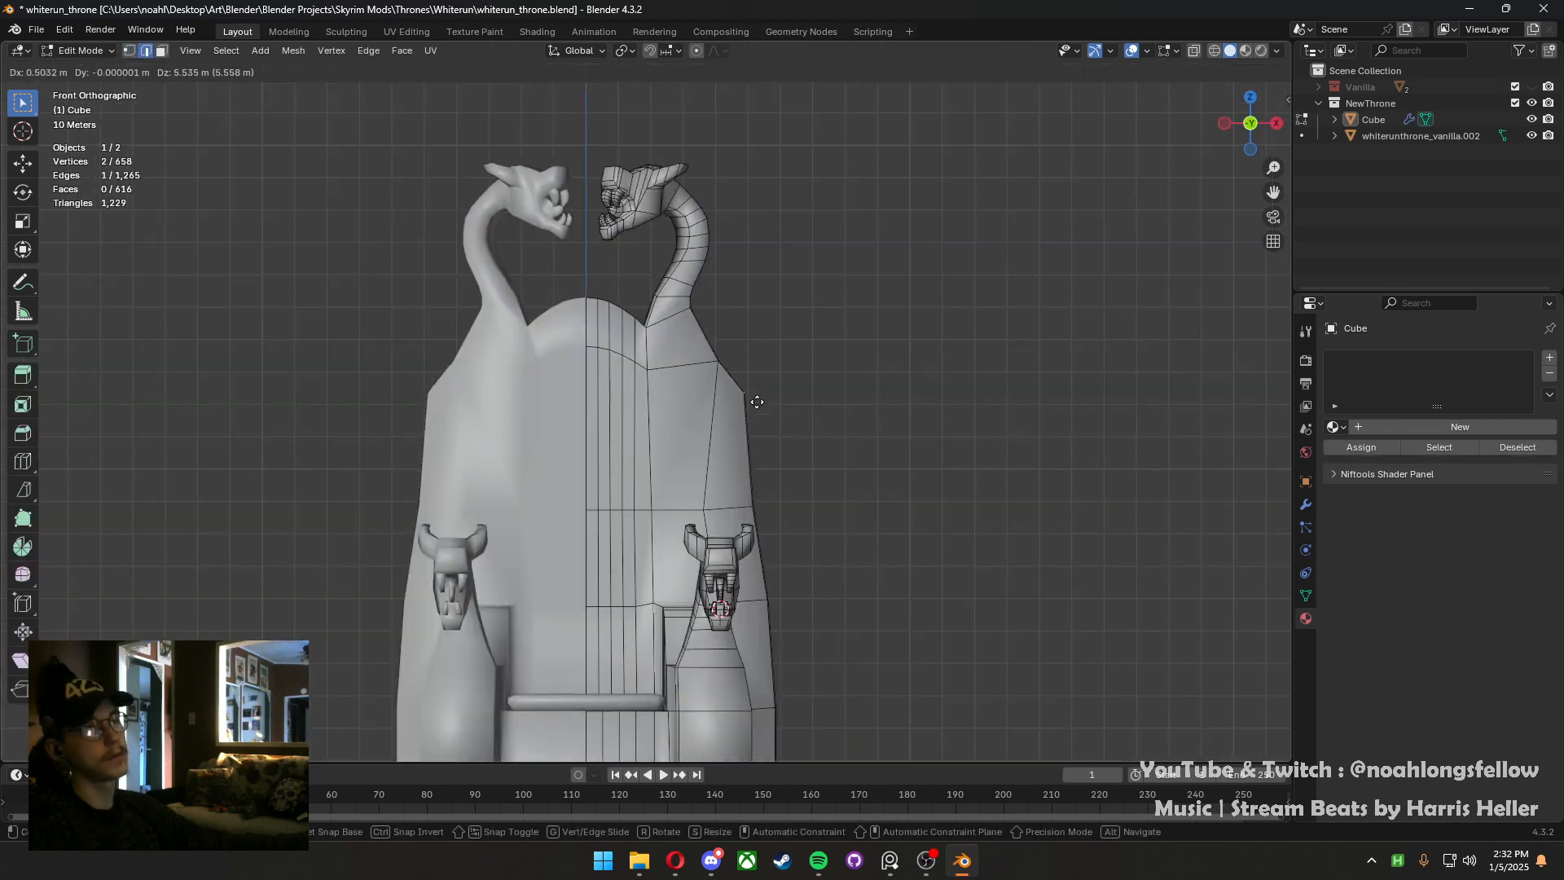
pyautogui.moveTo(733, 352); pyautogui.dragTo(620, 365, button='middle')
pyautogui.press('KP_1')
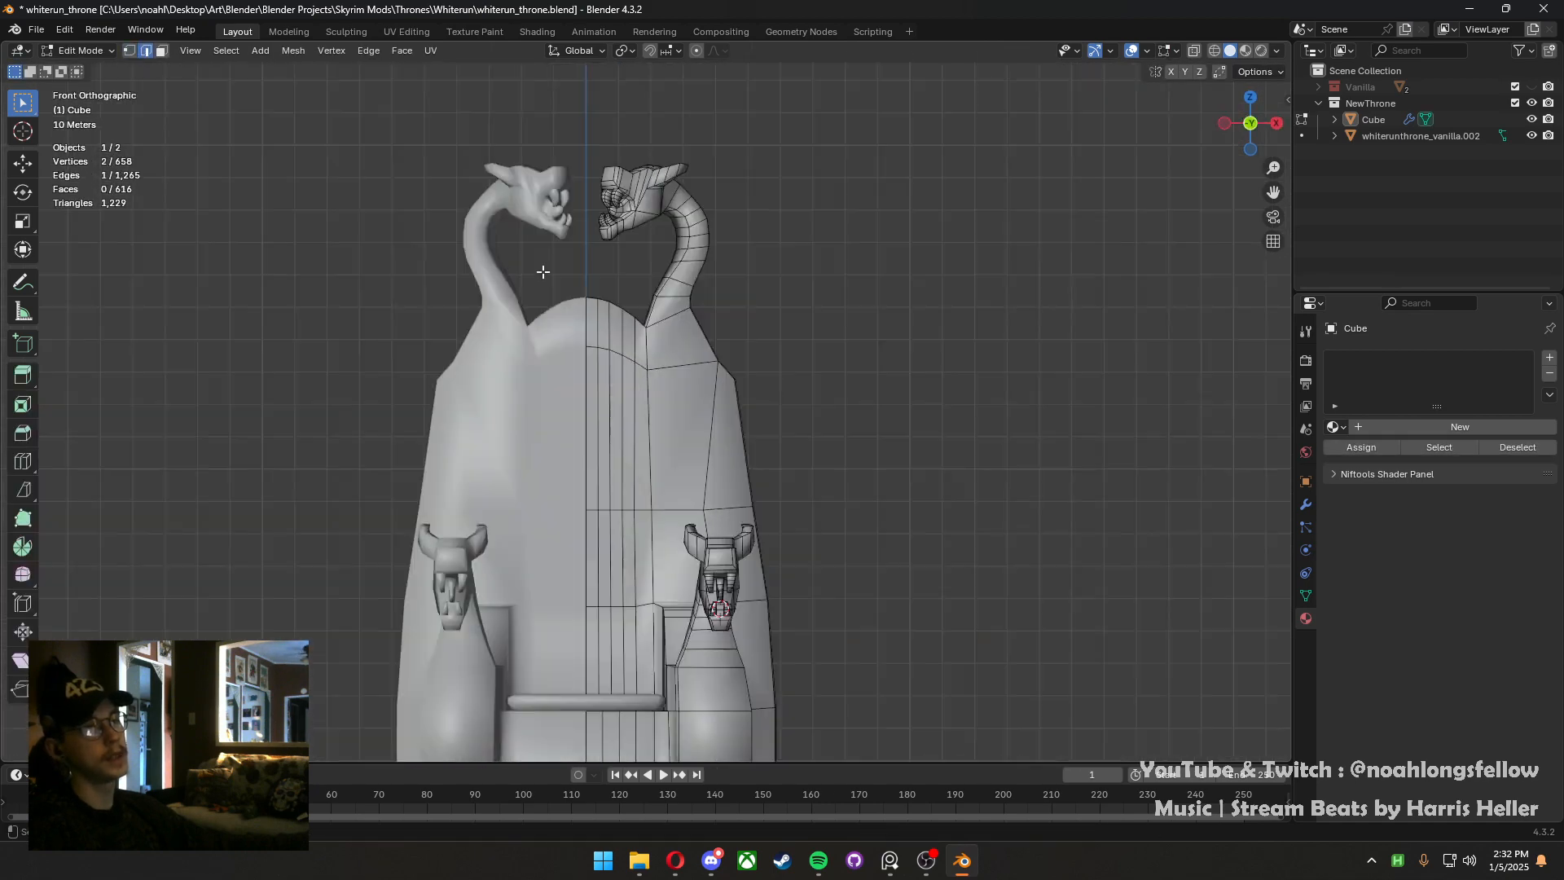
pyautogui.press('g')
pyautogui.click(711, 283)
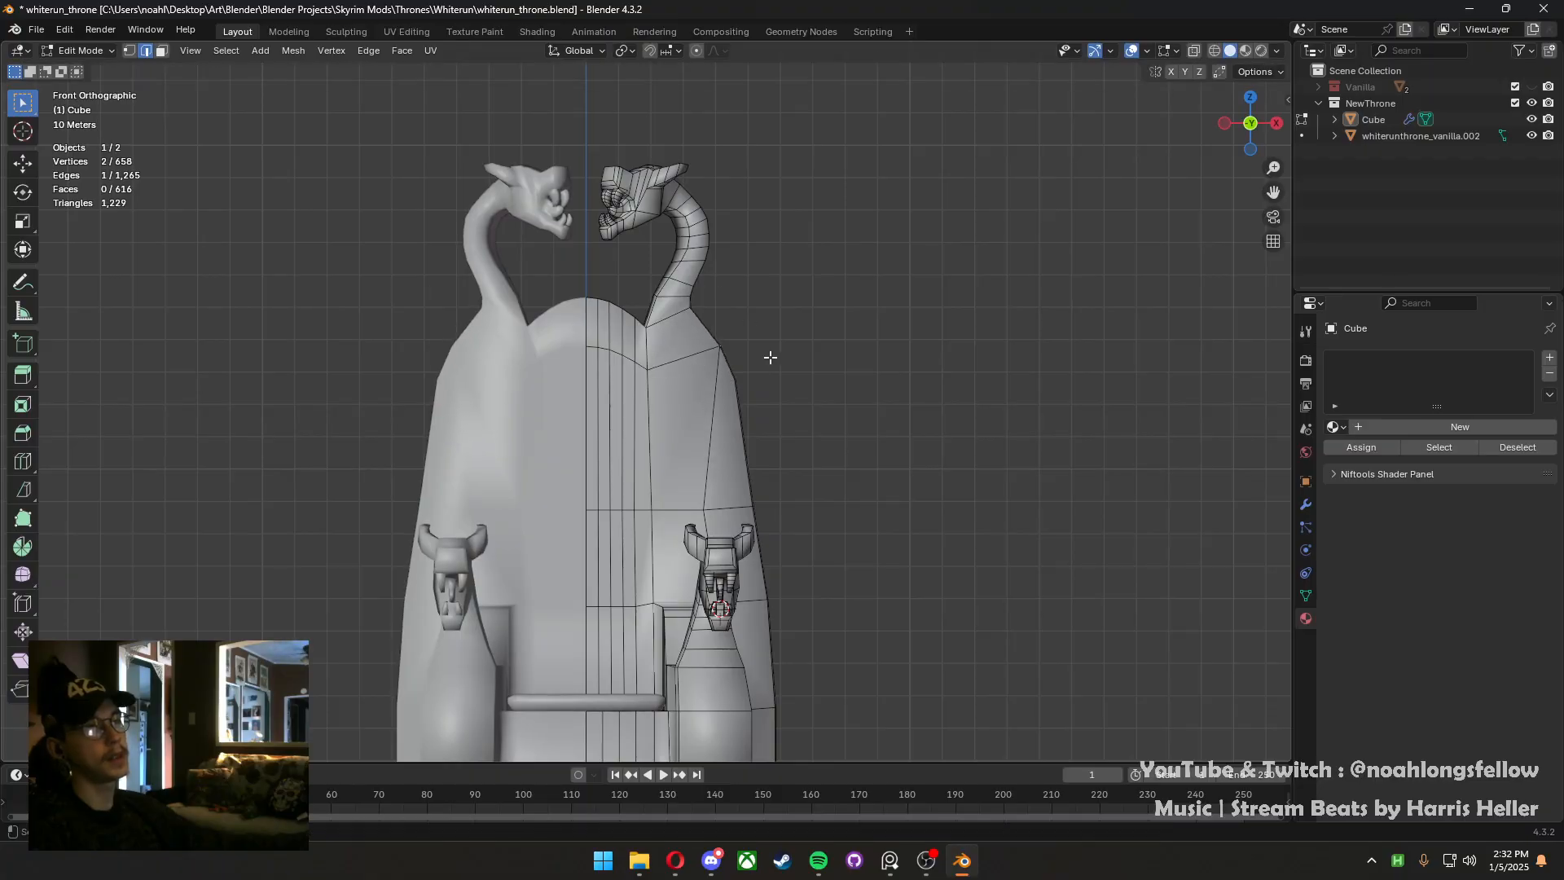
# Examine the widened throne back's silhouette, comparing object mode with edit mode
pyautogui.press('Tab')
pyautogui.scroll(-5, 782, 408)
pyautogui.moveTo(755, 414); pyautogui.dragTo(803, 444, button='middle')
pyautogui.scroll(2, 791, 445)
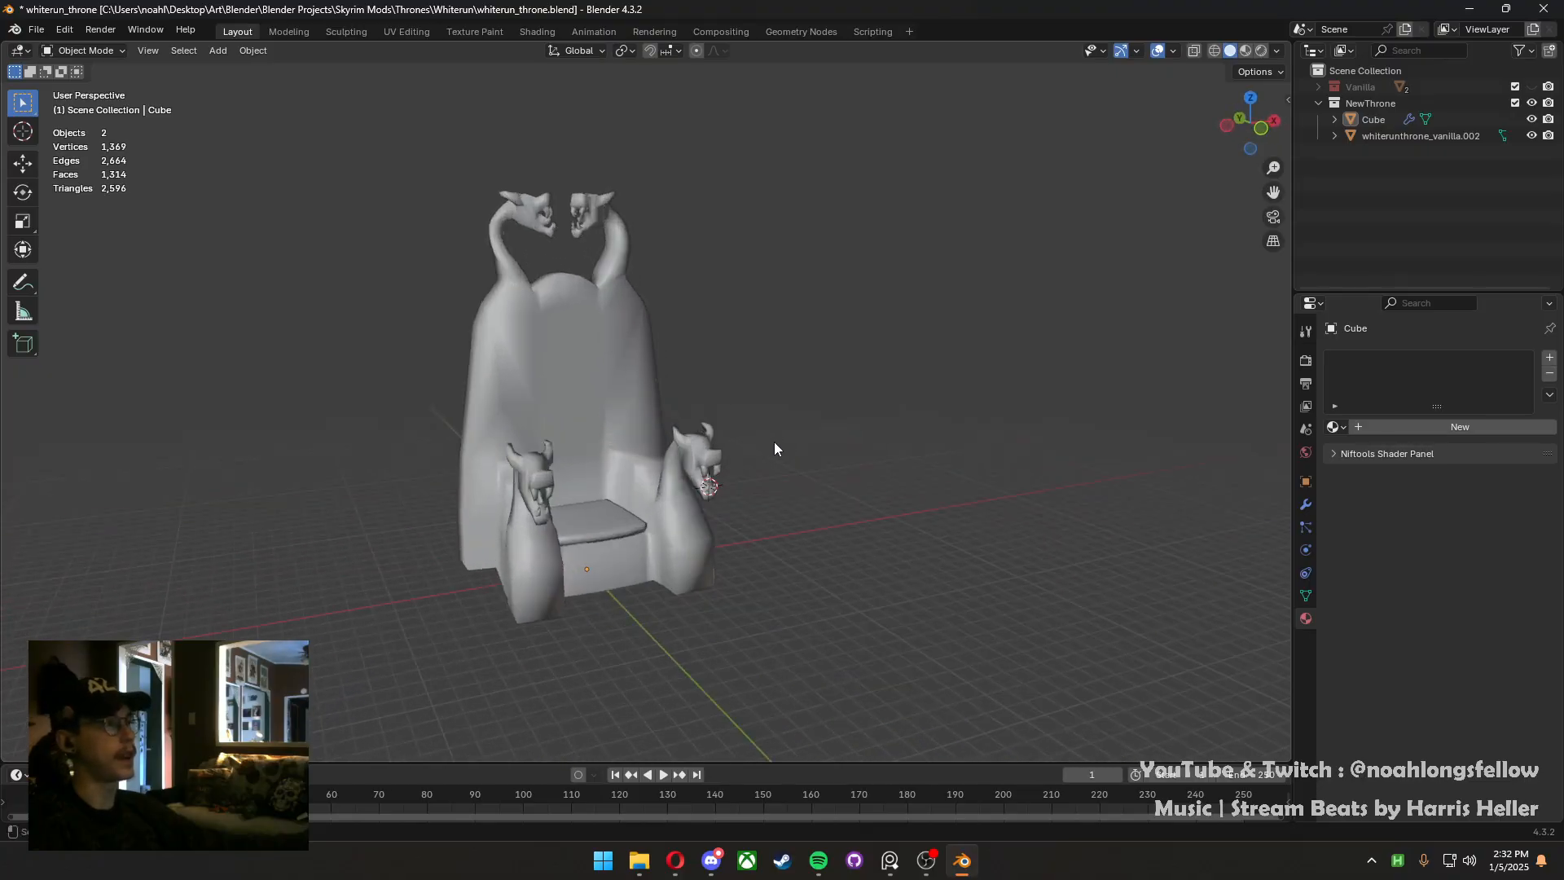
pyautogui.press('Tab')
pyautogui.press('Tab')
pyautogui.press('Tab')
pyautogui.press('Tab')
pyautogui.press('Tab')
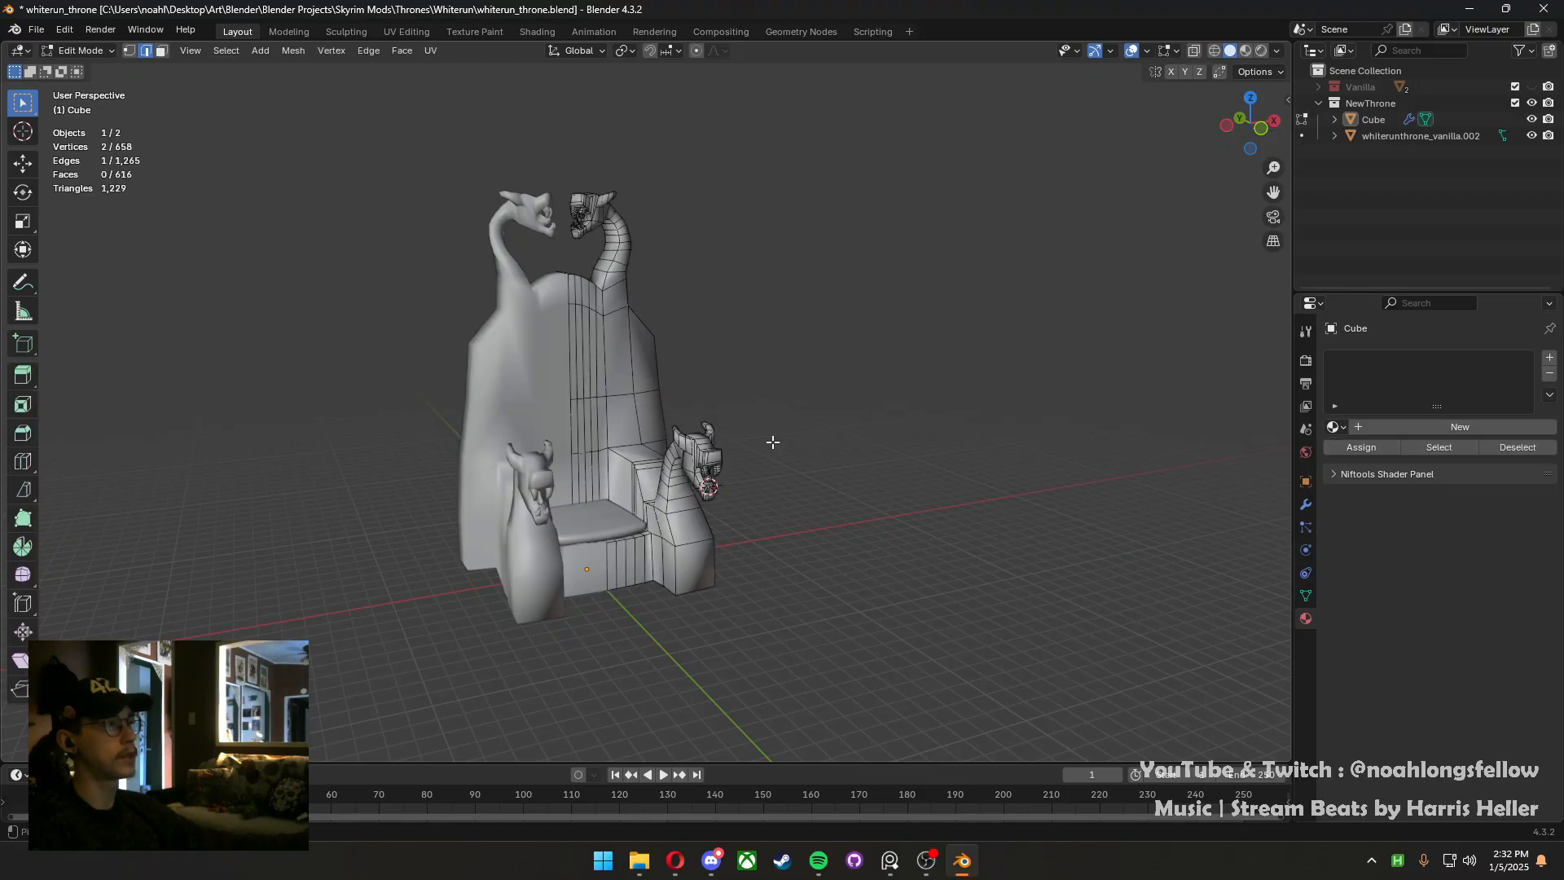
# Undo the side extrusion and shoulder edge moves on the throne's back, keeping the upper loop cut
pyautogui.hotkey('ctrl', 'z')
pyautogui.hotkey('ctrl', 'z')
pyautogui.hotkey('ctrl', 'z')
pyautogui.hotkey('ctrl', 'z')
pyautogui.hotkey('ctrl', 'z')
pyautogui.hotkey('ctrl', 'z')
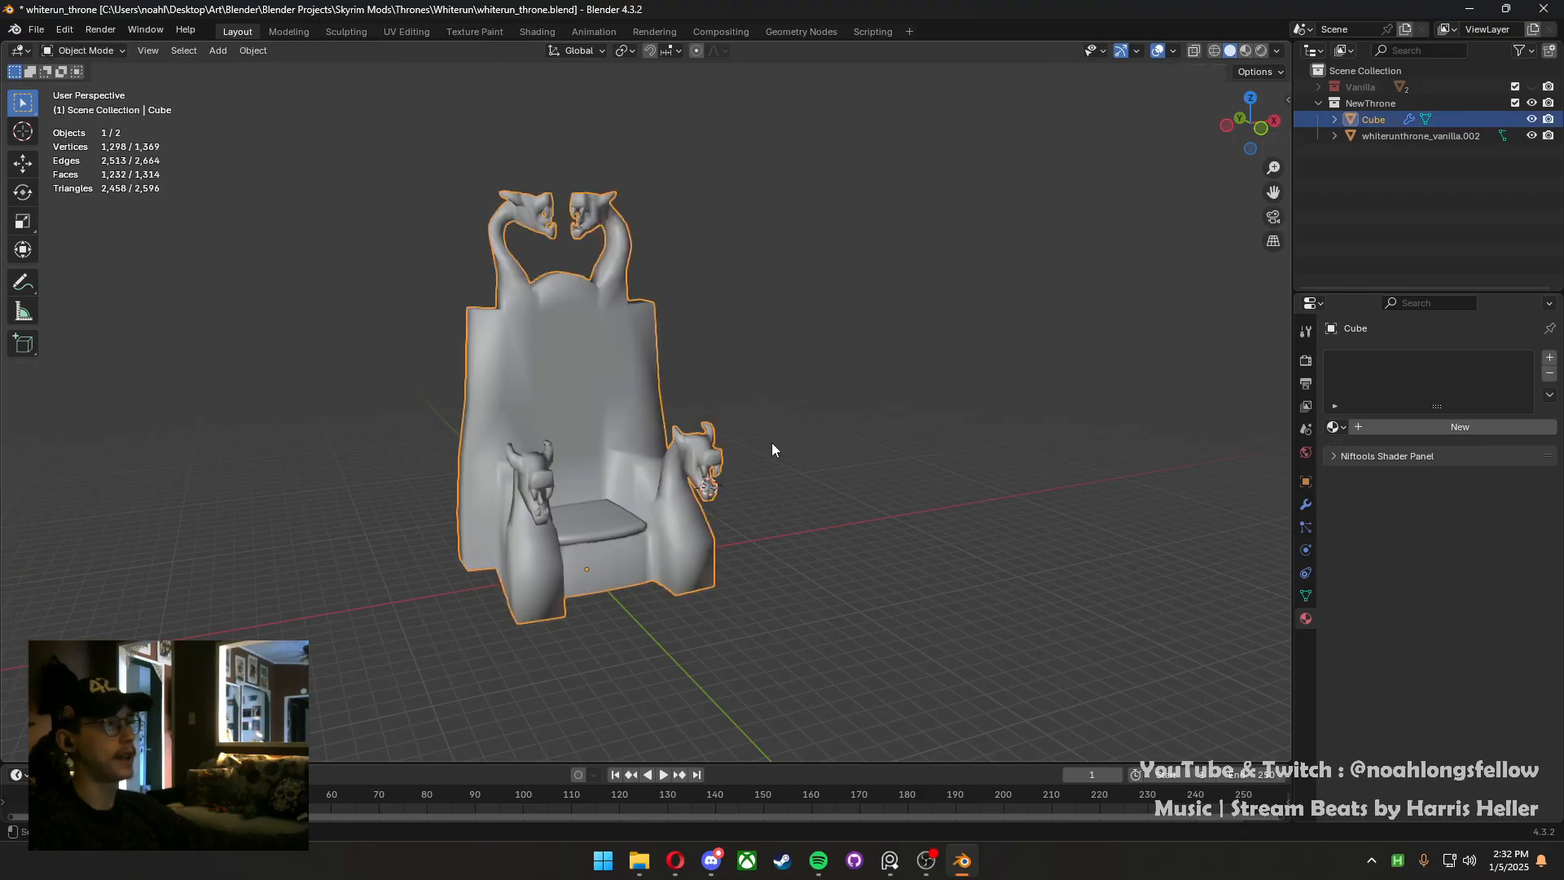
pyautogui.hotkey('ctrl', 'shift', 'z')
pyautogui.hotkey('ctrl', 'shift', 'z')
pyautogui.hotkey('ctrl', 'shift', 'z')
pyautogui.hotkey('ctrl', 'shift', 'z')
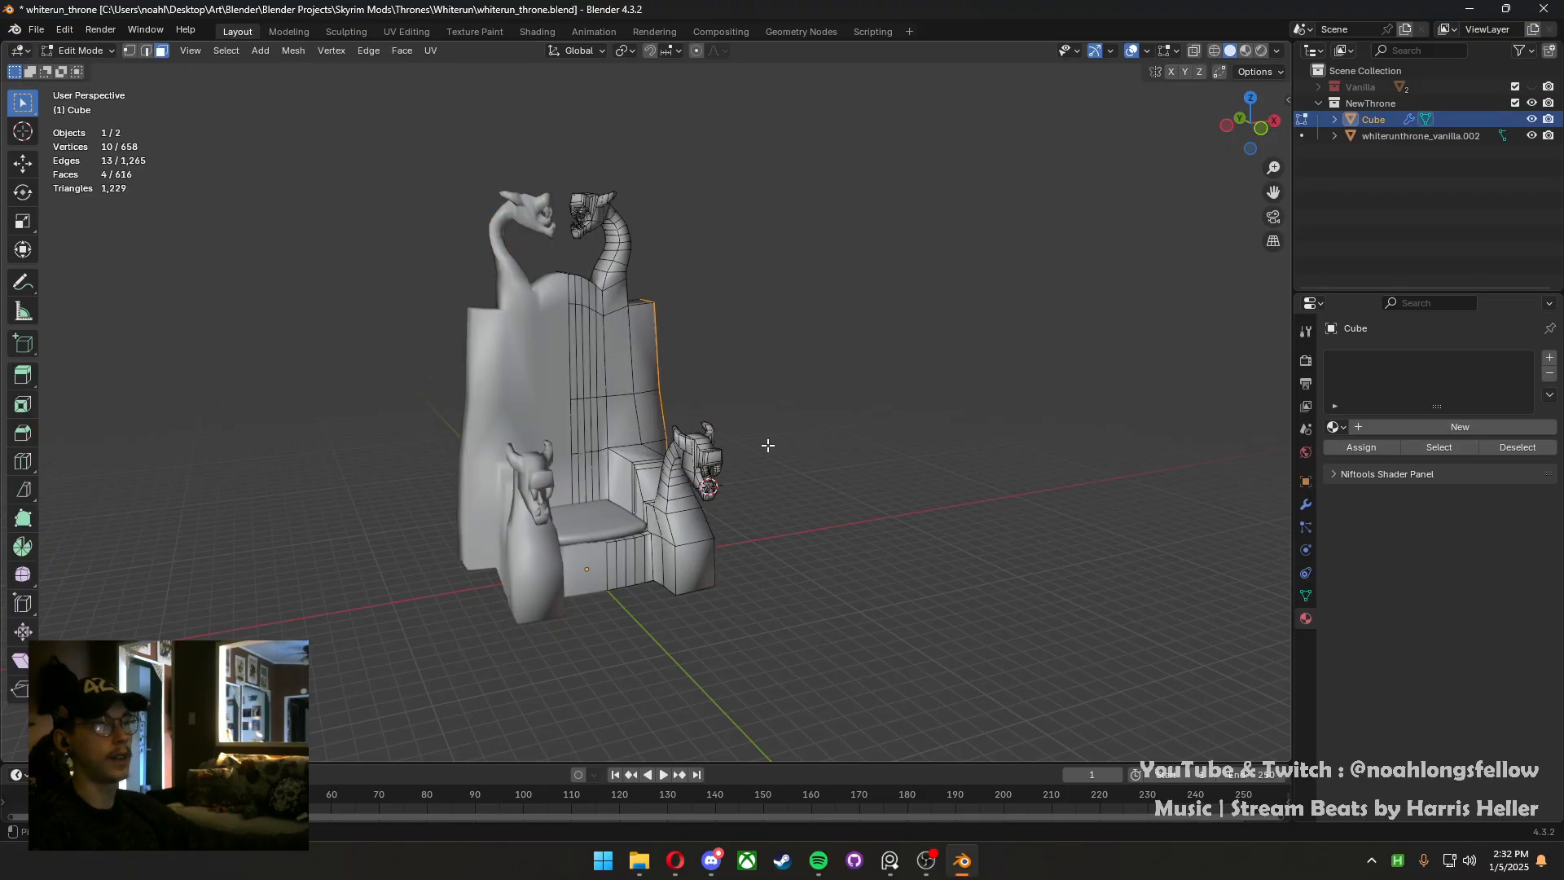
pyautogui.hotkey('ctrl', 'z')
# Clear the mesh selection, return to object mode and save the throne file
pyautogui.moveTo(767, 446); pyautogui.dragTo(698, 396, button='middle')
pyautogui.click(765, 423)
pyautogui.scroll(3, 675, 432)
pyautogui.hotkey('ctrl', 's')
pyautogui.hotkey('ctrl', 's')
pyautogui.press('Tab')
pyautogui.scroll(-4, 678, 433)
pyautogui.keyDown('shift'); pyautogui.moveTo(756, 407); pyautogui.dragTo(789, 417, button='middle'); pyautogui.keyUp('shift')
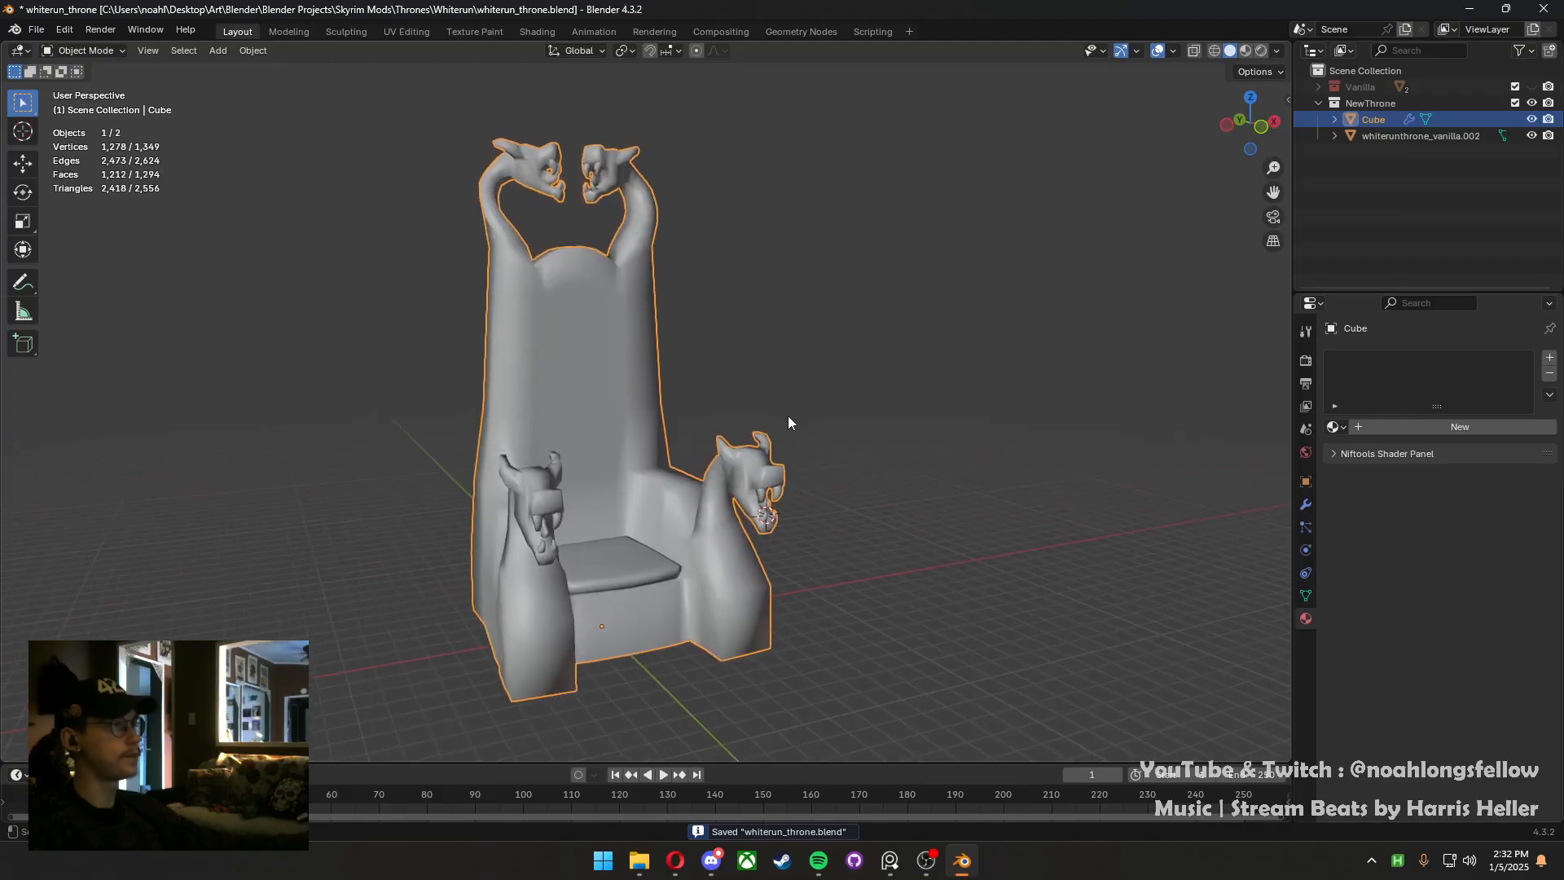
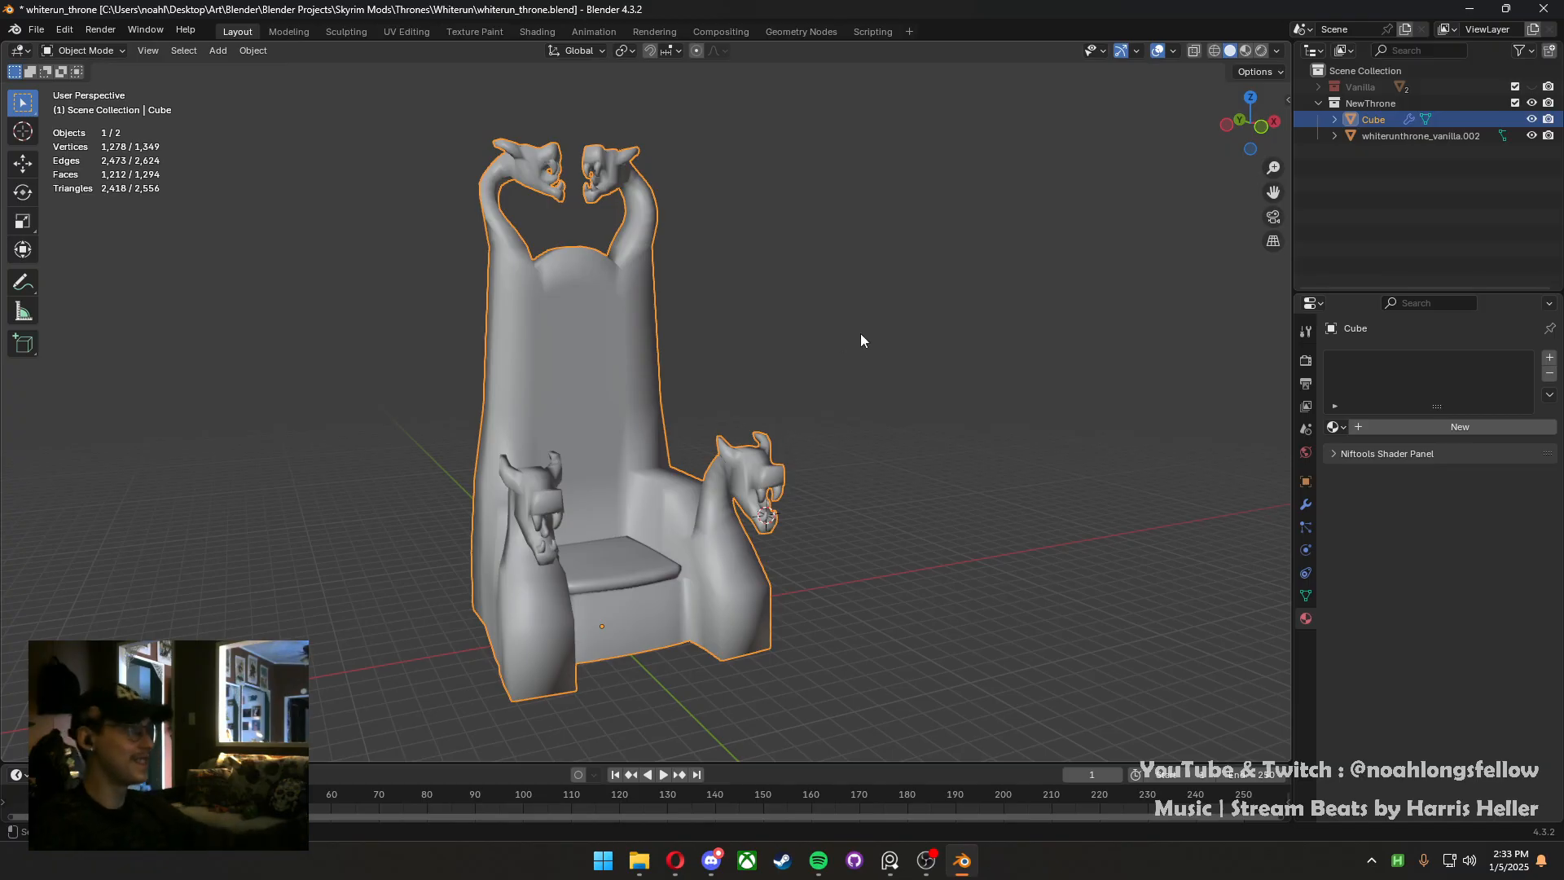
pyautogui.hotkey('ctrl', 's')
# Dissolve the horizontal edge loop across the middle of the throne's back above the armrests
pyautogui.moveTo(706, 471); pyautogui.dragTo(579, 478, button='middle')
pyautogui.scroll(2, 696, 466)
pyautogui.scroll(2, 696, 471)
pyautogui.press('Tab')
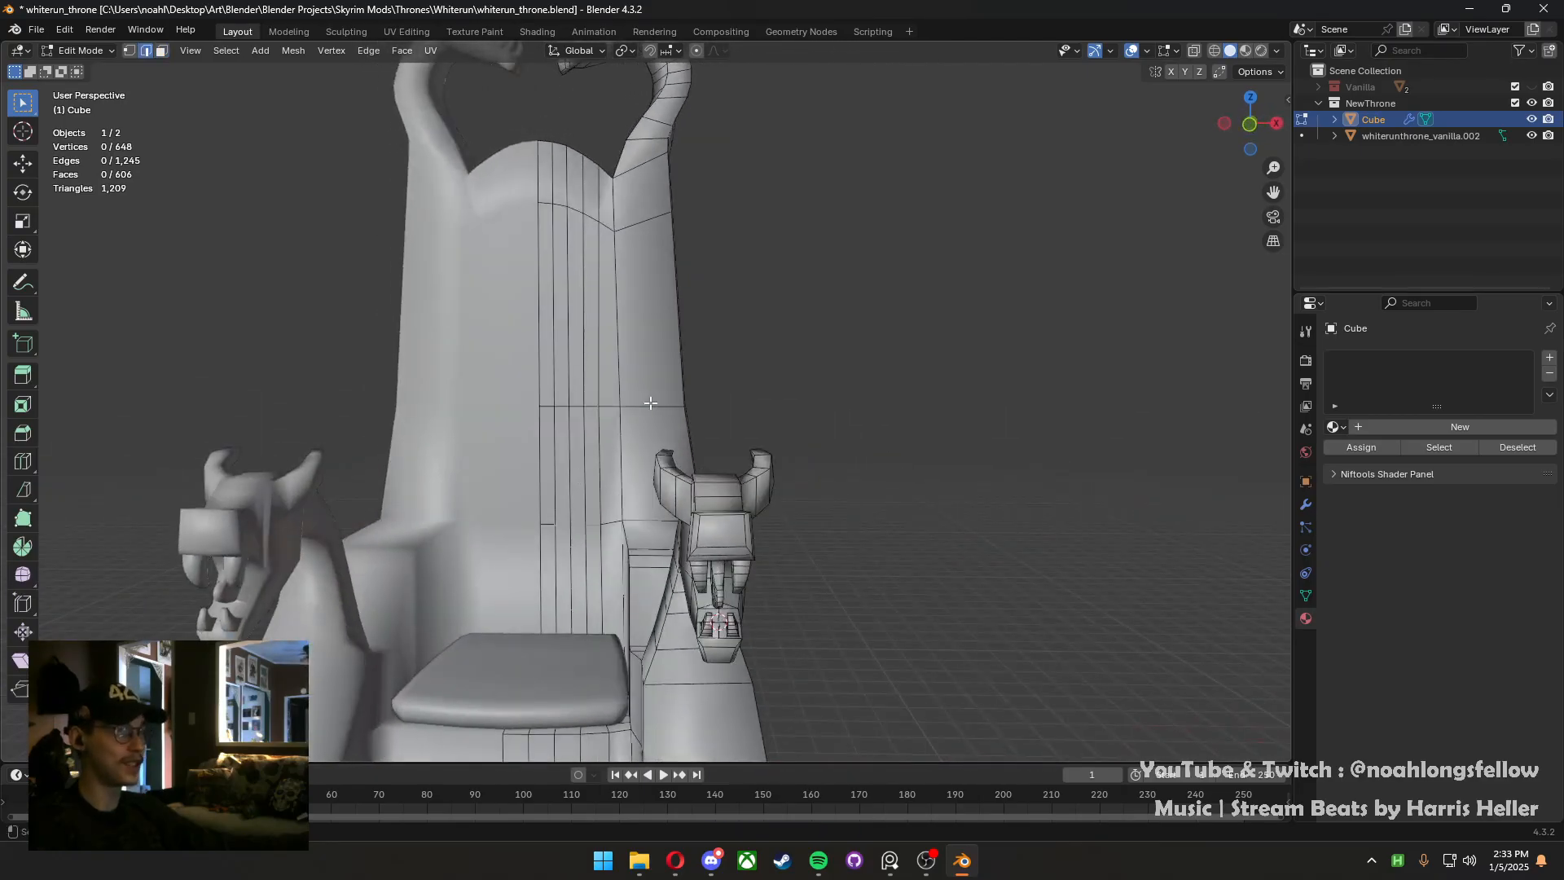
pyautogui.keyDown('alt'); pyautogui.click(651, 404); pyautogui.keyUp('alt')
pyautogui.press('x')
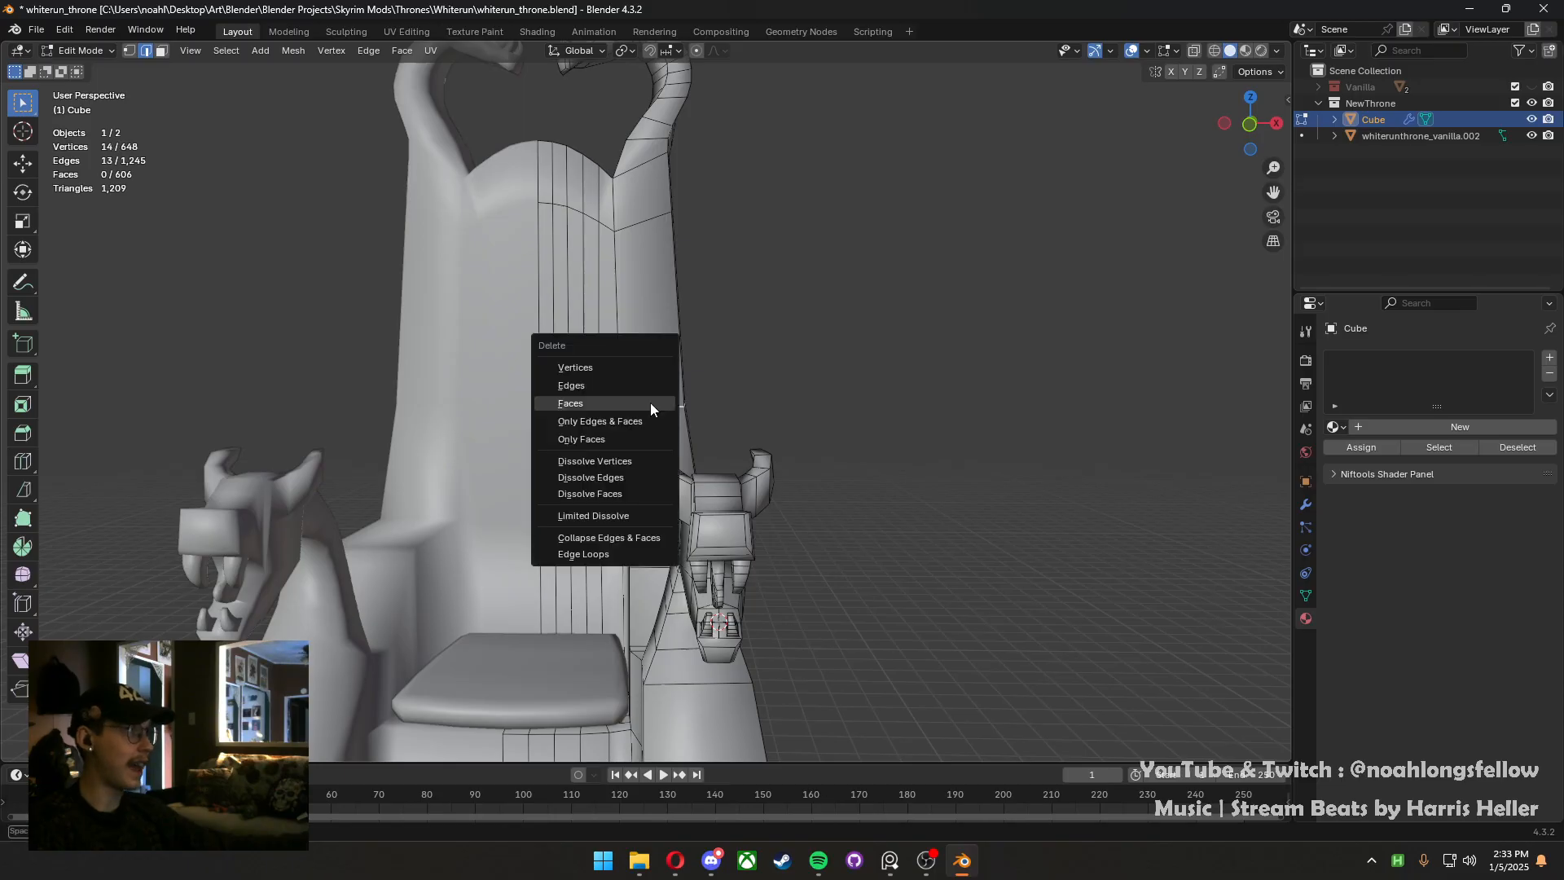
pyautogui.click(650, 402)
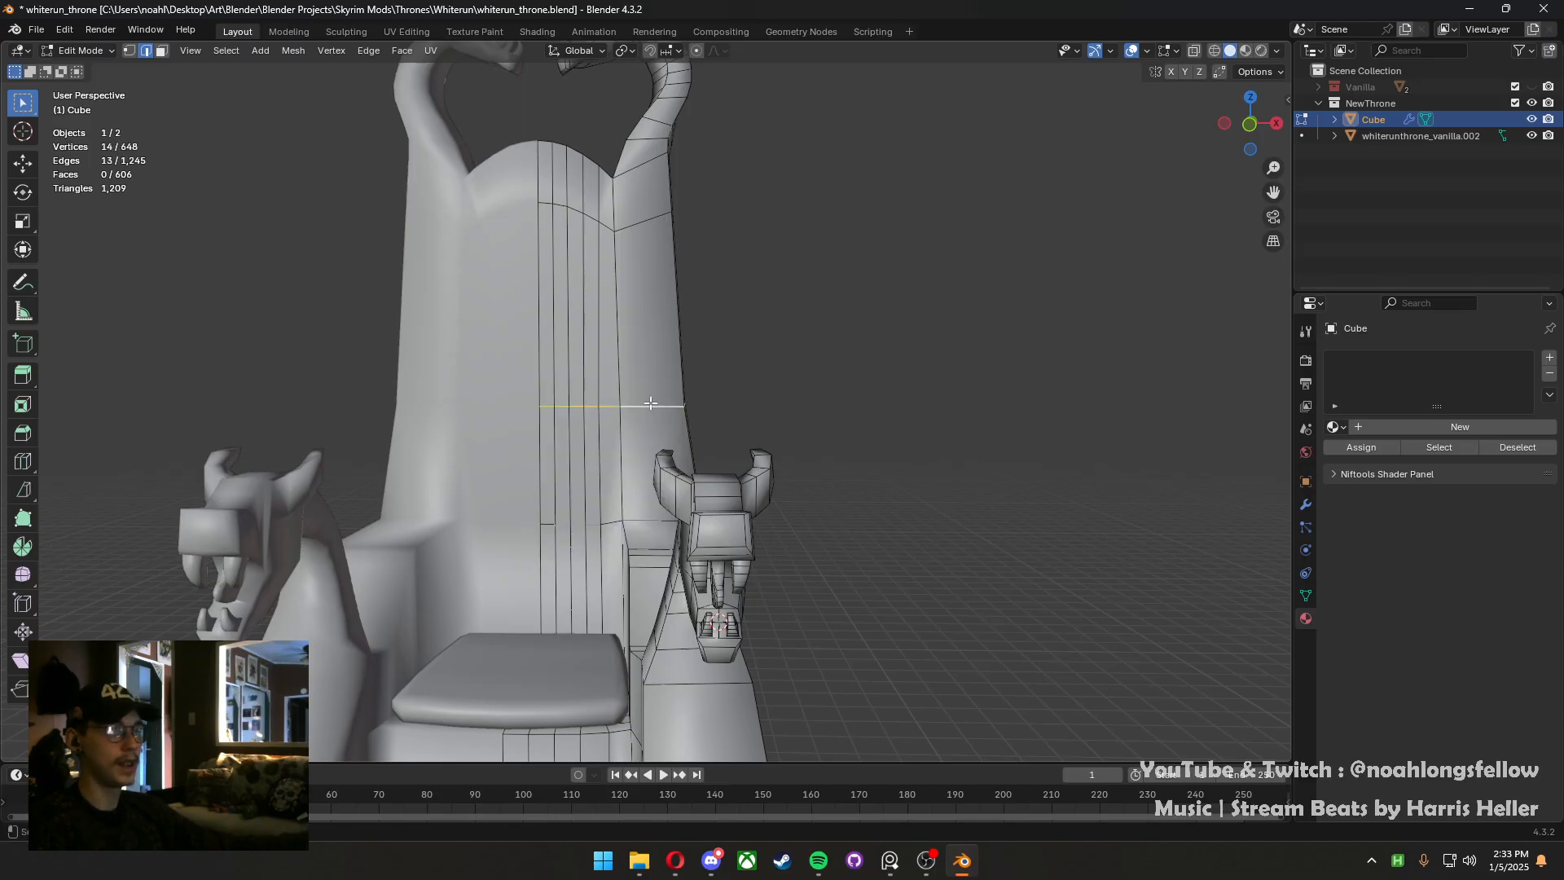
pyautogui.press('x')
pyautogui.click(652, 467)
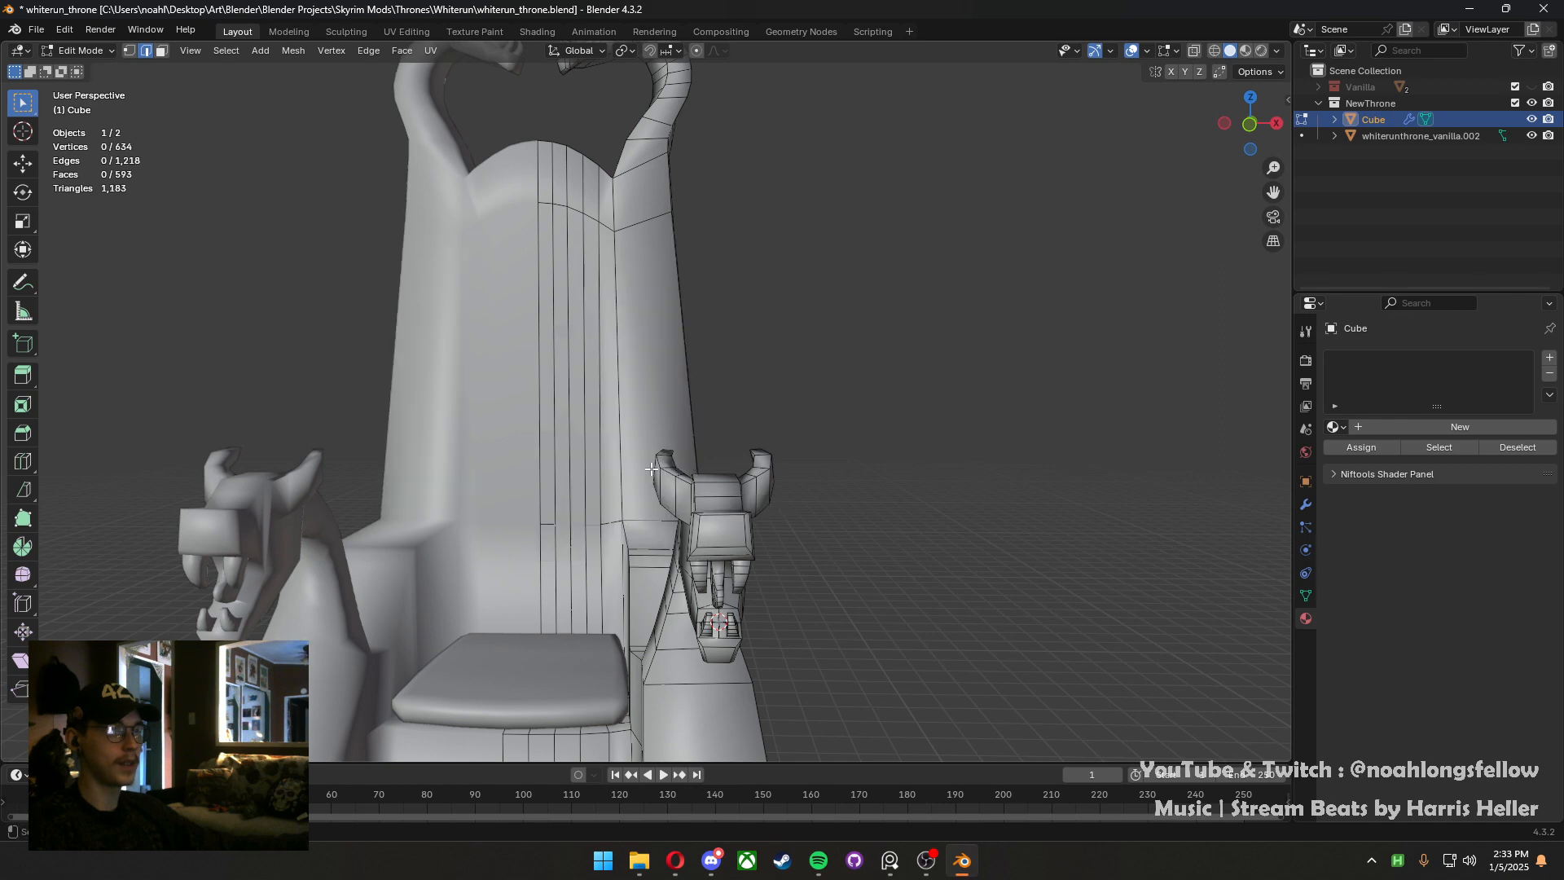
# Examine the throne back without its middle edge loop in object and edit mode, and save the file
pyautogui.press('Tab')
pyautogui.press('Tab')
pyautogui.scroll(5, 681, 520)
pyautogui.moveTo(651, 469); pyautogui.dragTo(702, 507, button='middle')
pyautogui.scroll(-8, 607, 564)
pyautogui.scroll(-1, 612, 562)
pyautogui.hotkey('ctrl', 's')
pyautogui.press('Tab')
pyautogui.click(800, 526)
pyautogui.press('Tab')
pyautogui.scroll(7, 702, 507)
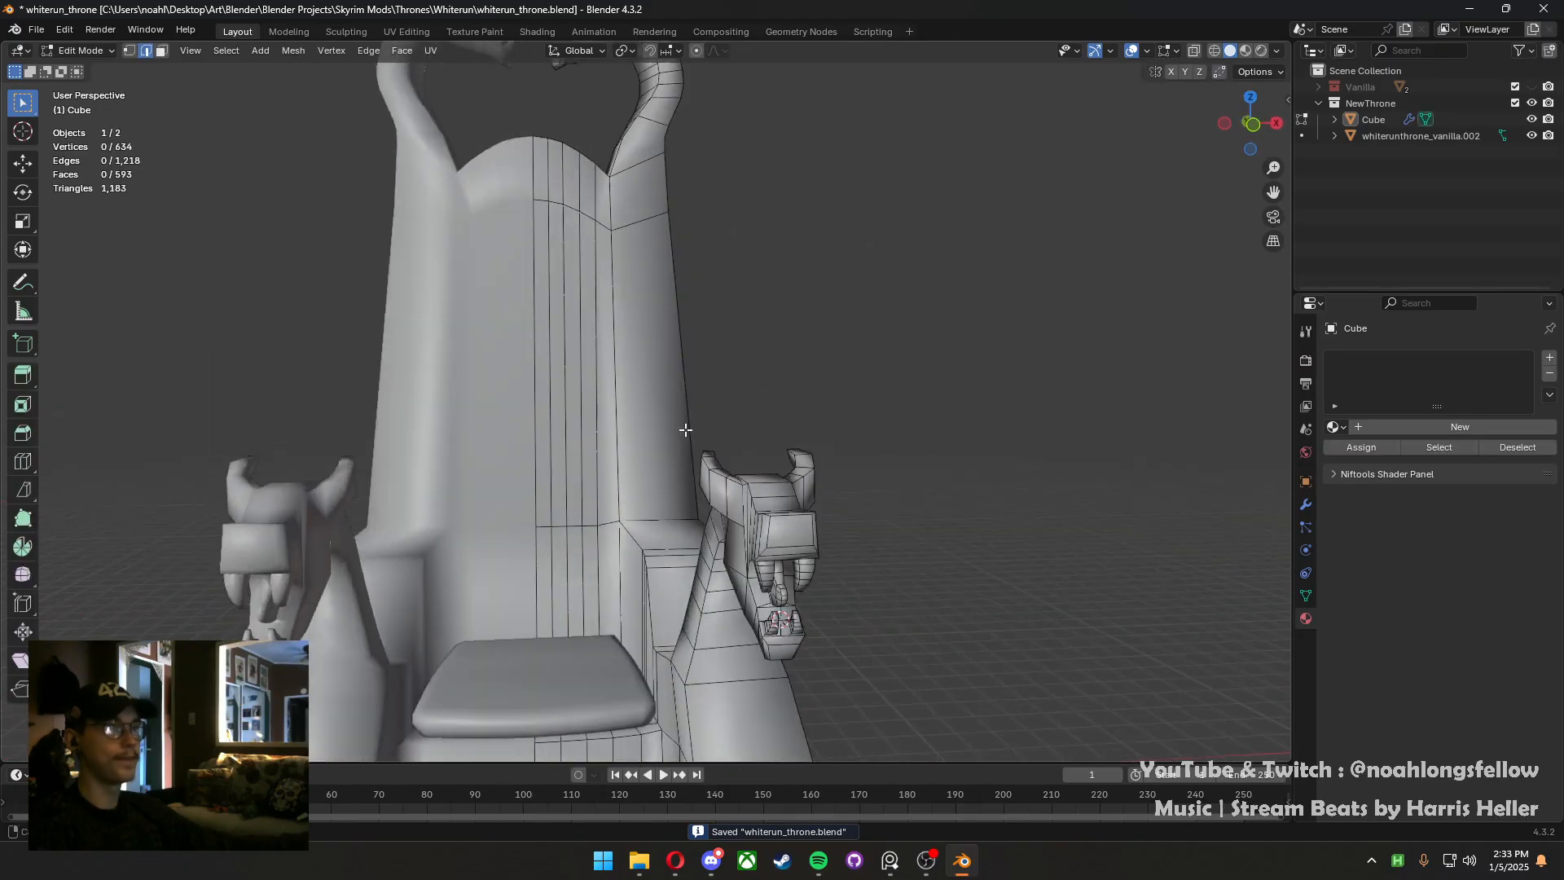
pyautogui.scroll(-10, 685, 430)
pyautogui.press('Tab')
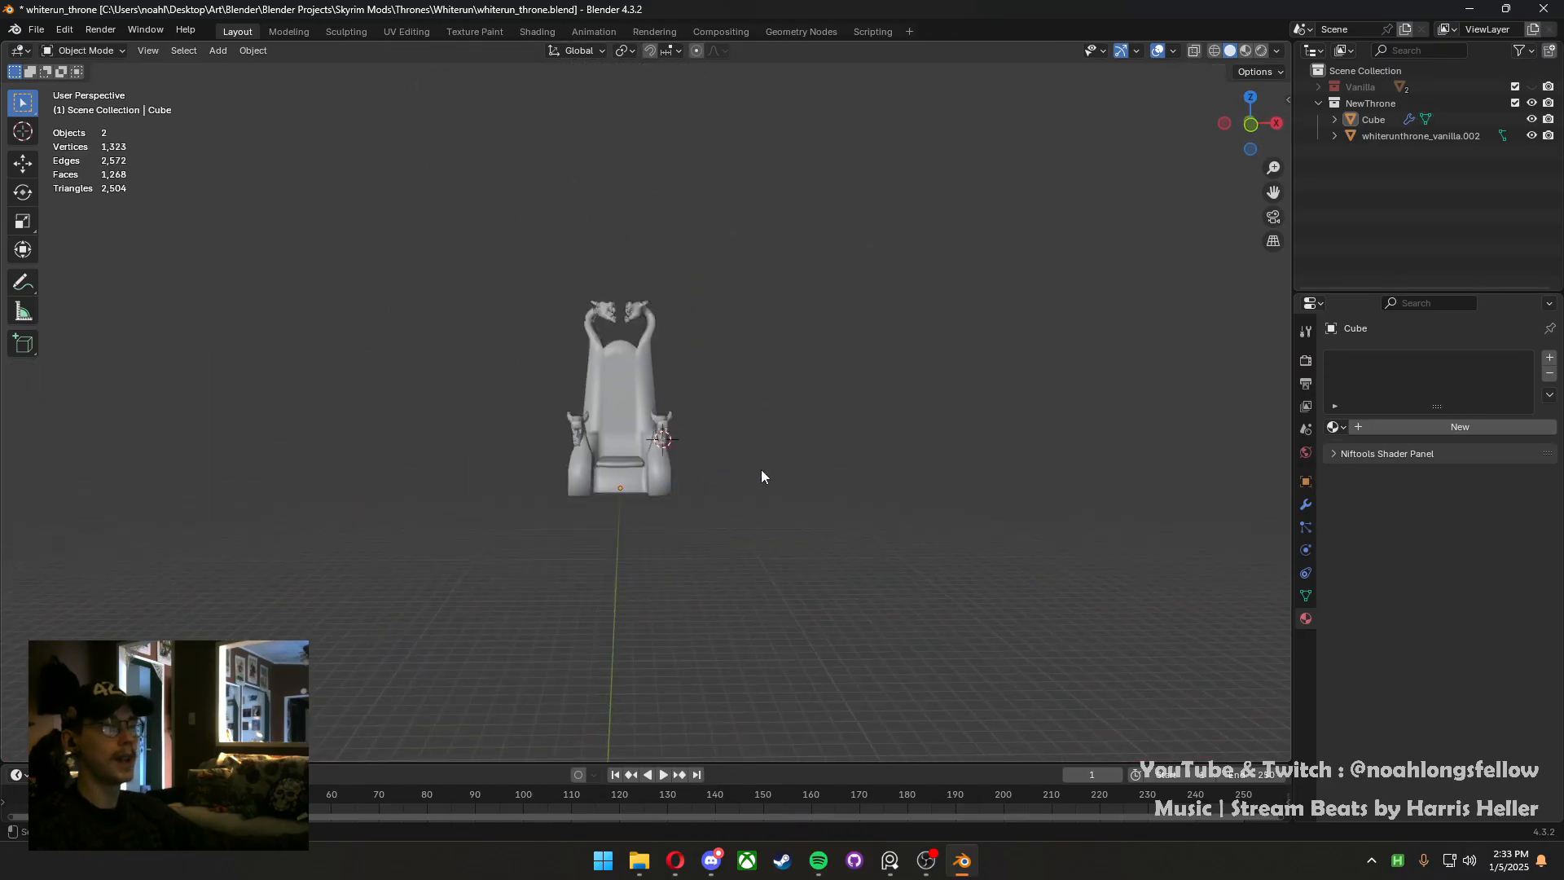
# Undo the dissolving of the horizontal edge loop across the throne's back and compare both modes again
pyautogui.press('Tab')
pyautogui.press('Tab')
pyautogui.press('Tab')
pyautogui.press('Tab')
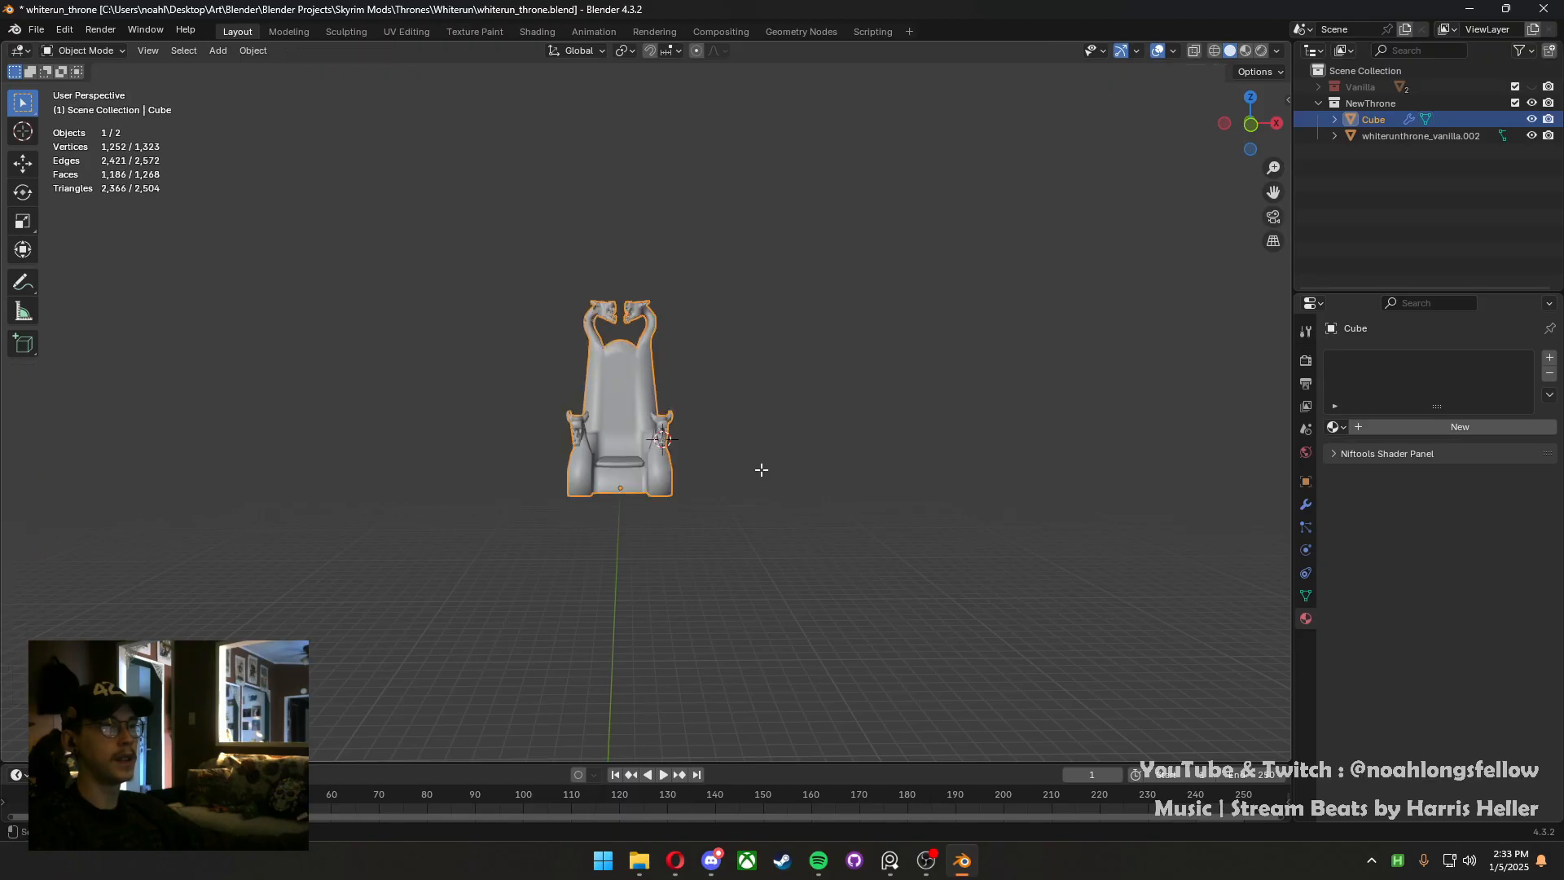
pyautogui.press('Tab')
pyautogui.press('Tab')
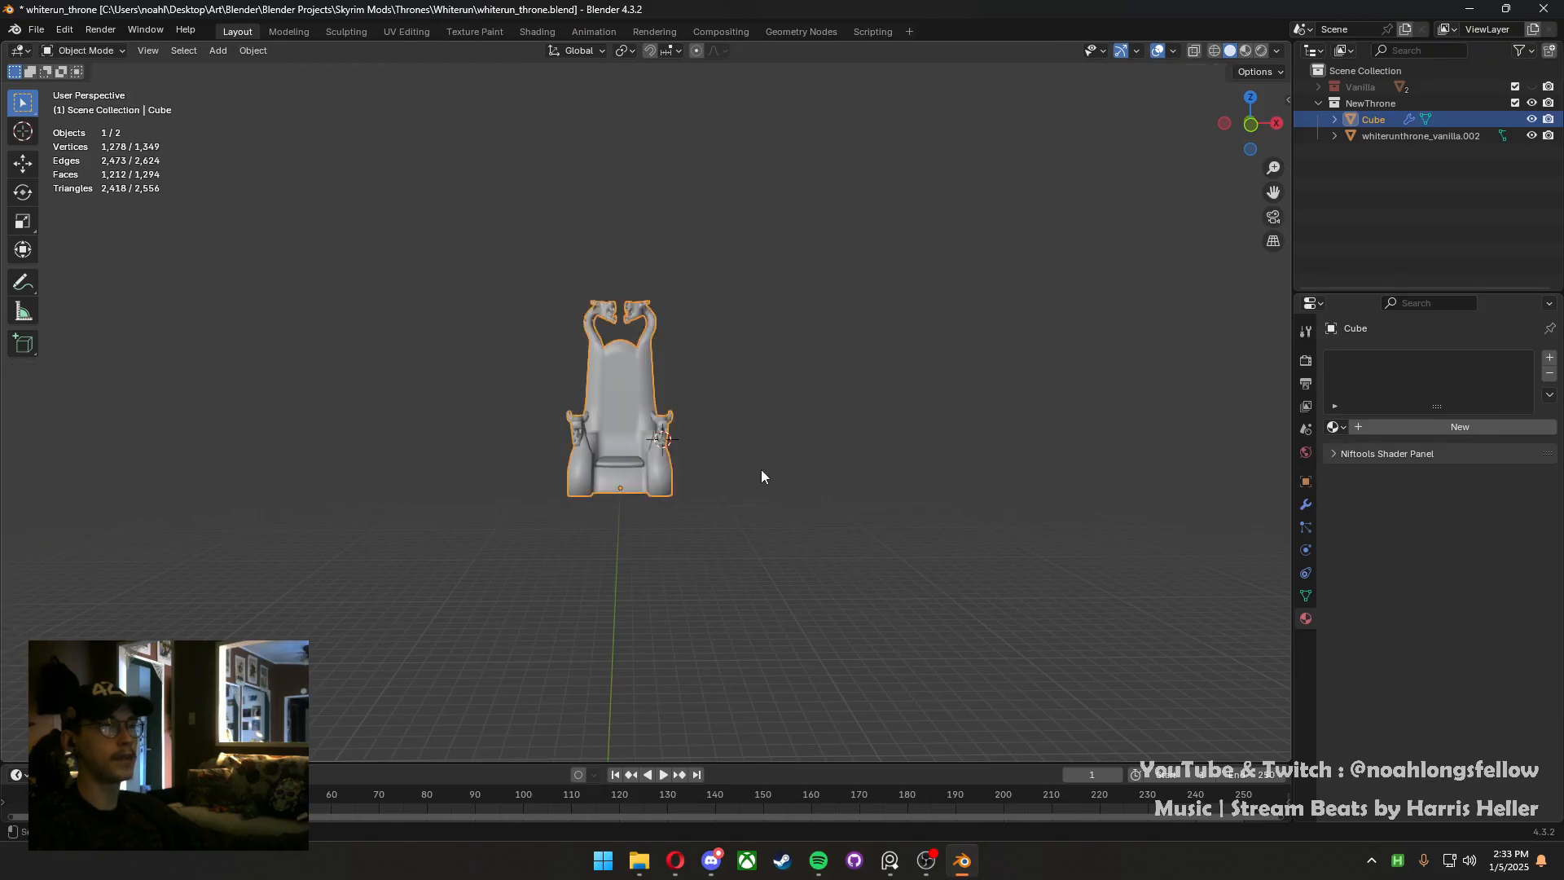
# Lower the horizontal edge loop across the throne's back along Z toward the armrests and save the file
pyautogui.press('Tab')
pyautogui.scroll(10, 761, 469)
pyautogui.press('g')
pyautogui.press('z')
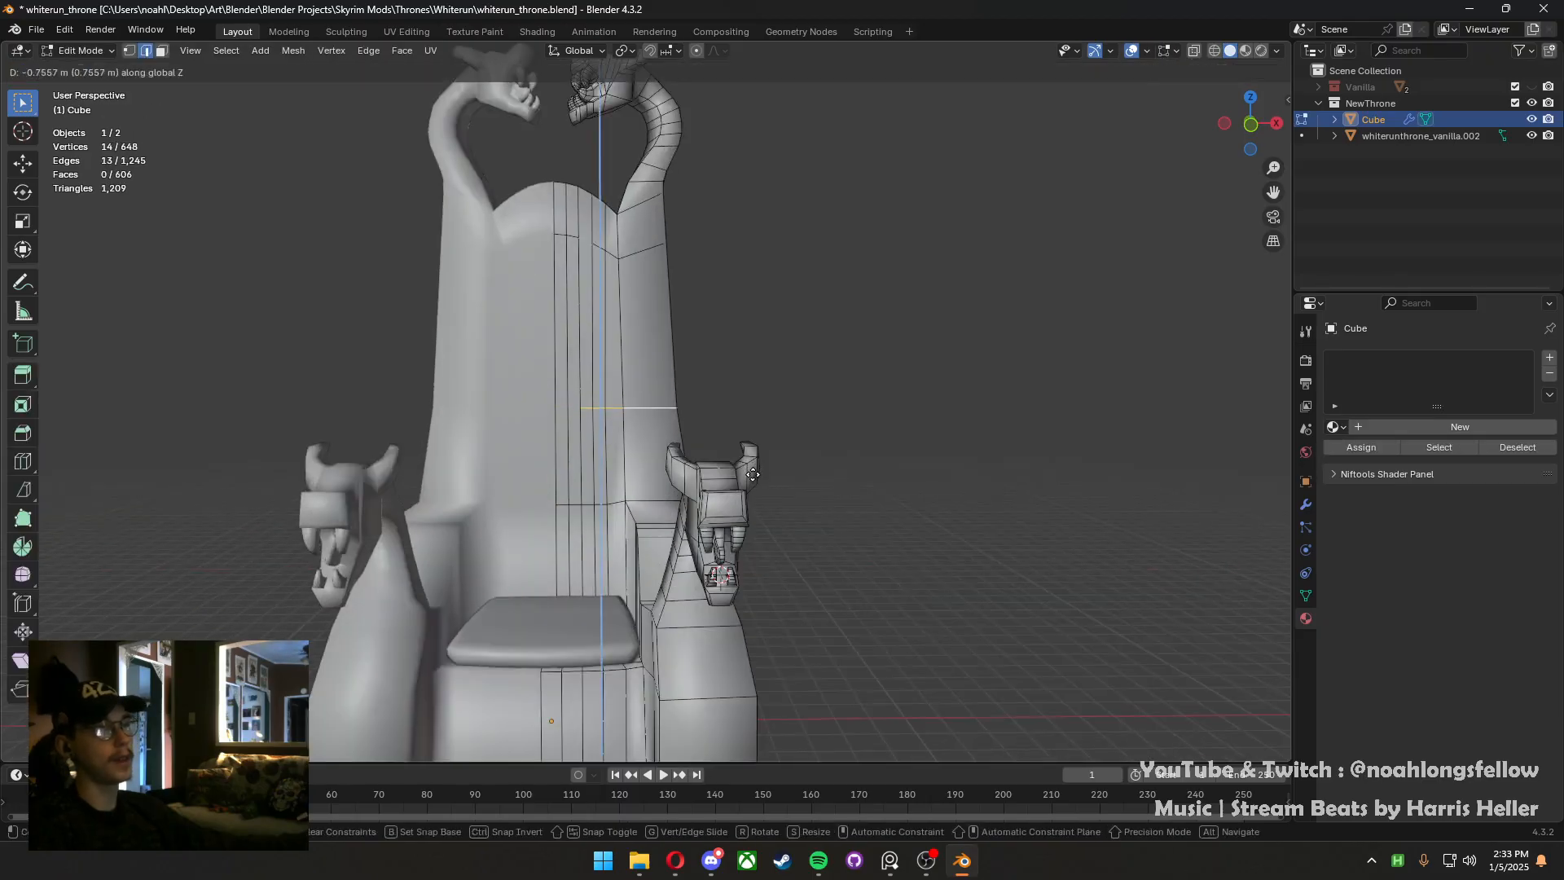
pyautogui.click(754, 603)
pyautogui.press('Tab')
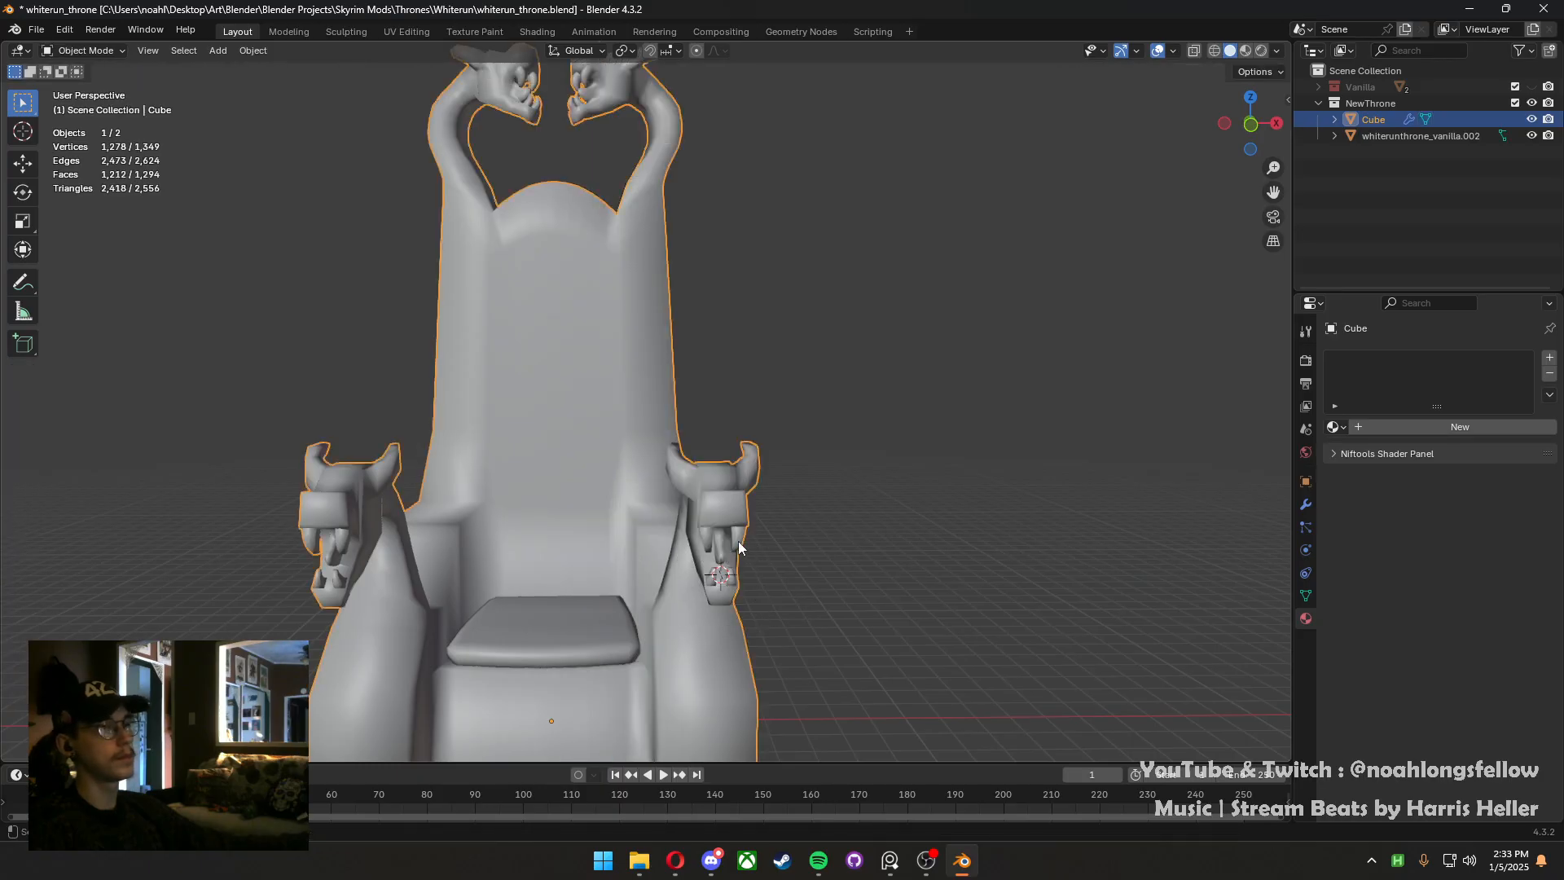
pyautogui.scroll(-5, 738, 540)
pyautogui.hotkey('ctrl', 's')
pyautogui.moveTo(737, 541); pyautogui.dragTo(715, 504, button='middle')
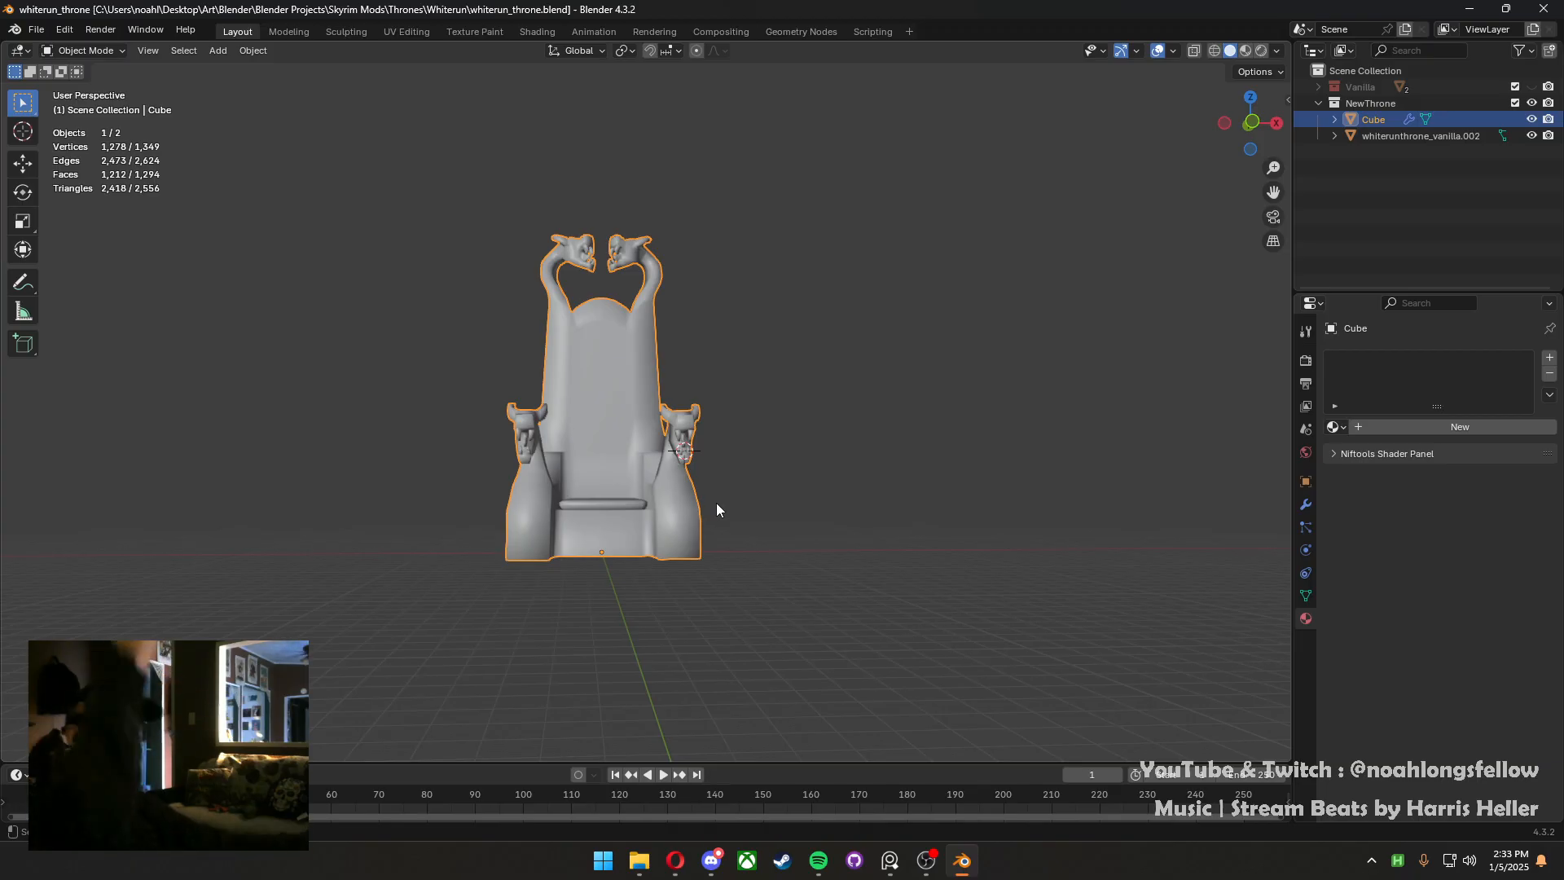
# In front view, move the bottom edges along the armrest's outer side outward along X by about 5 m
pyautogui.moveTo(707, 509); pyautogui.dragTo(606, 505, button='middle')
pyautogui.press('Tab')
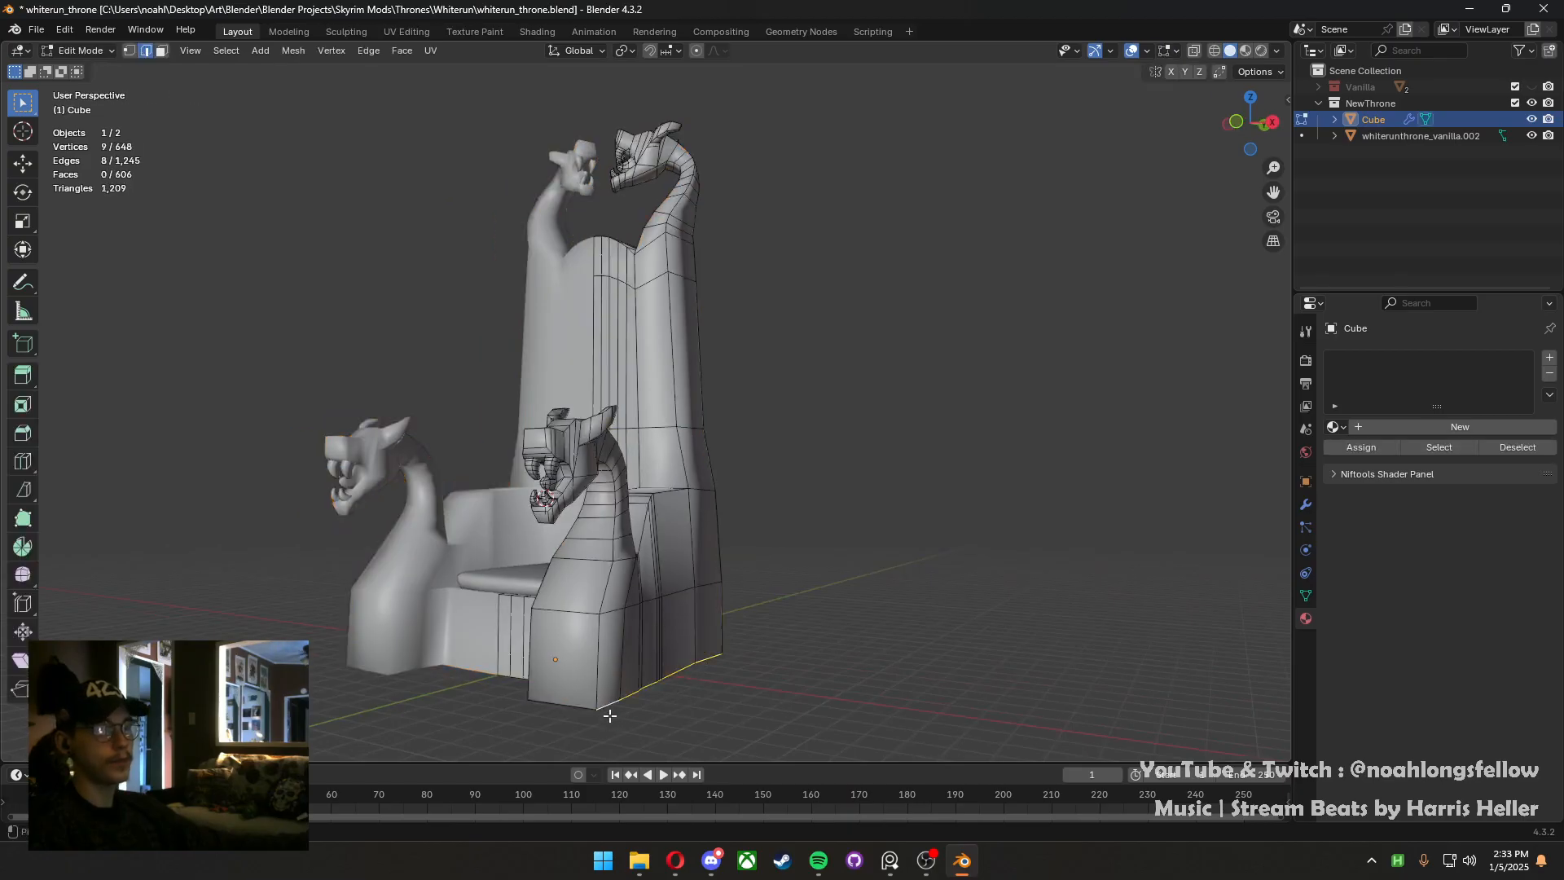
pyautogui.press('`')
pyautogui.click(524, 617)
pyautogui.press('g')
pyautogui.press('x')
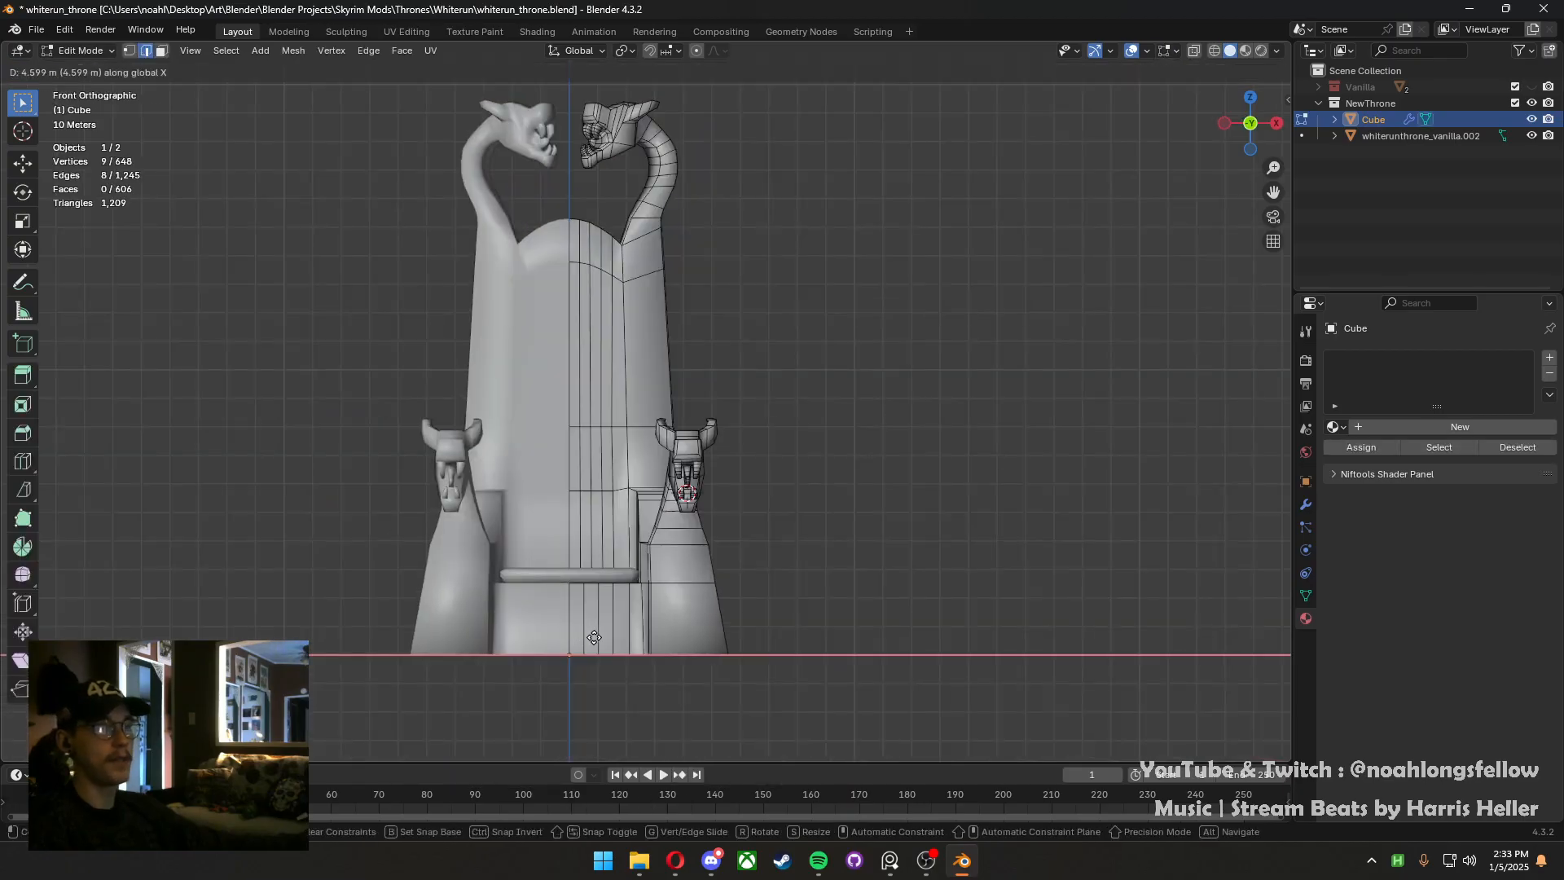
pyautogui.click(599, 641)
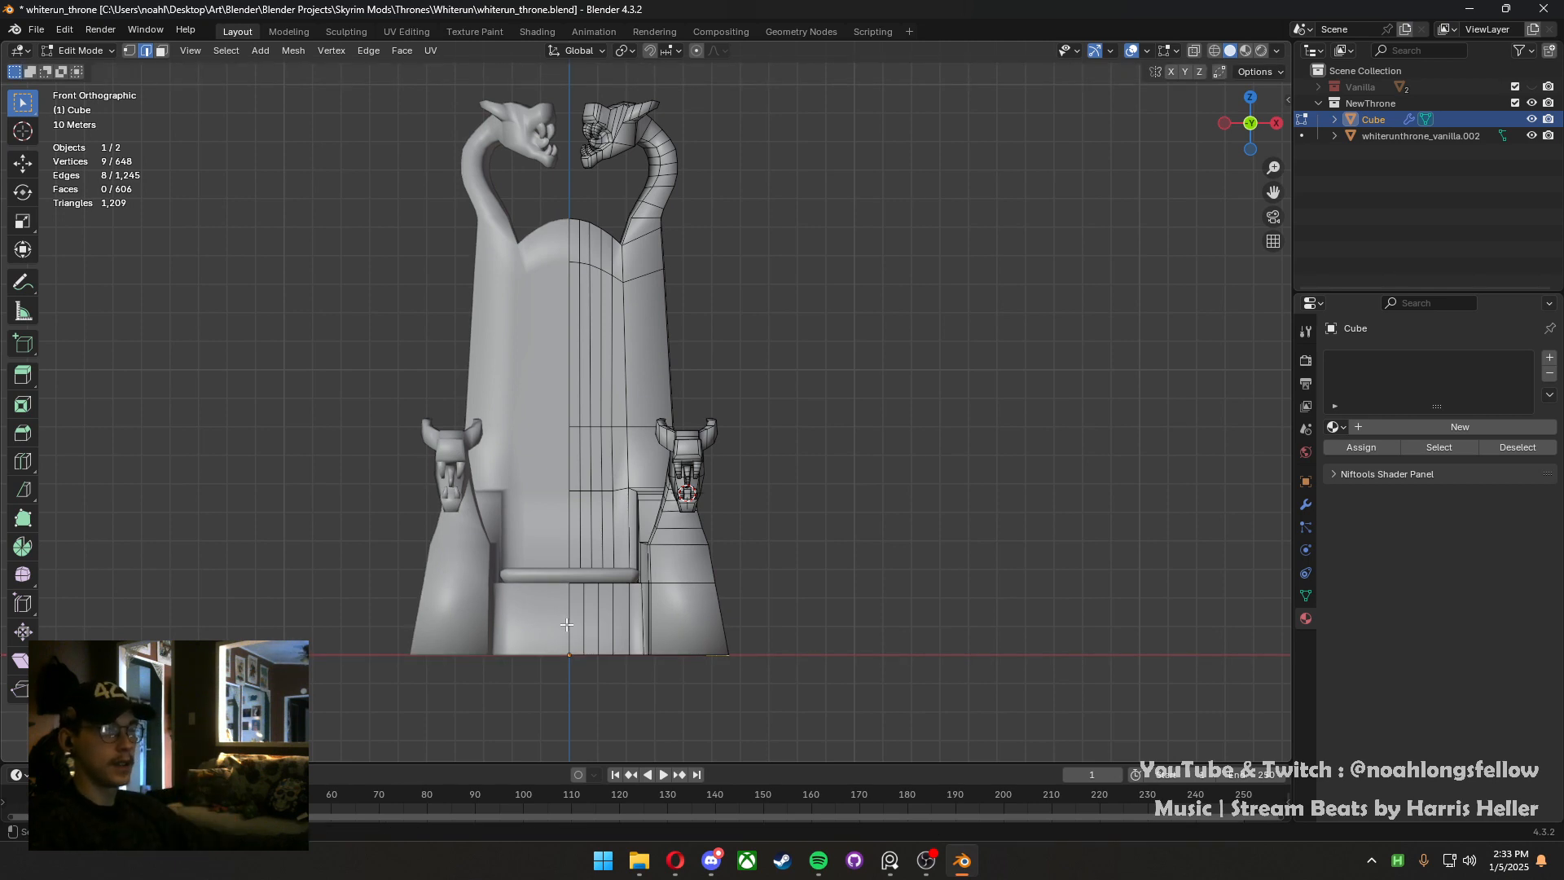
# Examine the widened throne base from above and behind, clear the edge selection and save the file
pyautogui.moveTo(576, 628); pyautogui.dragTo(722, 576, button='middle')
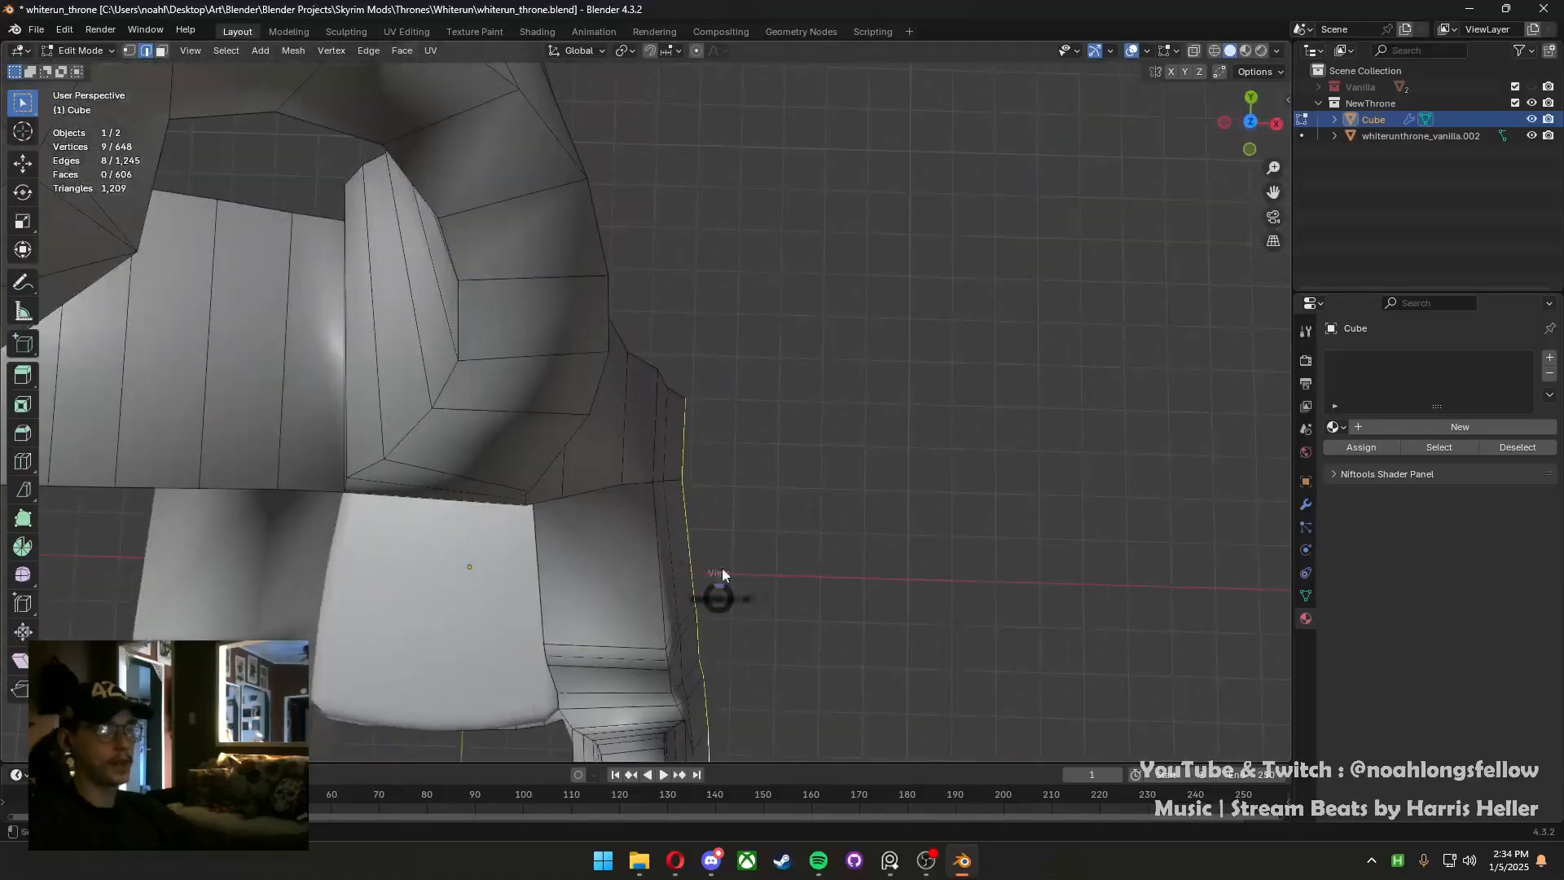
pyautogui.press('KP_7')
pyautogui.moveTo(733, 440); pyautogui.dragTo(391, 307, button='middle')
pyautogui.moveTo(653, 404); pyautogui.dragTo(609, 384, button='middle')
pyautogui.press('1')
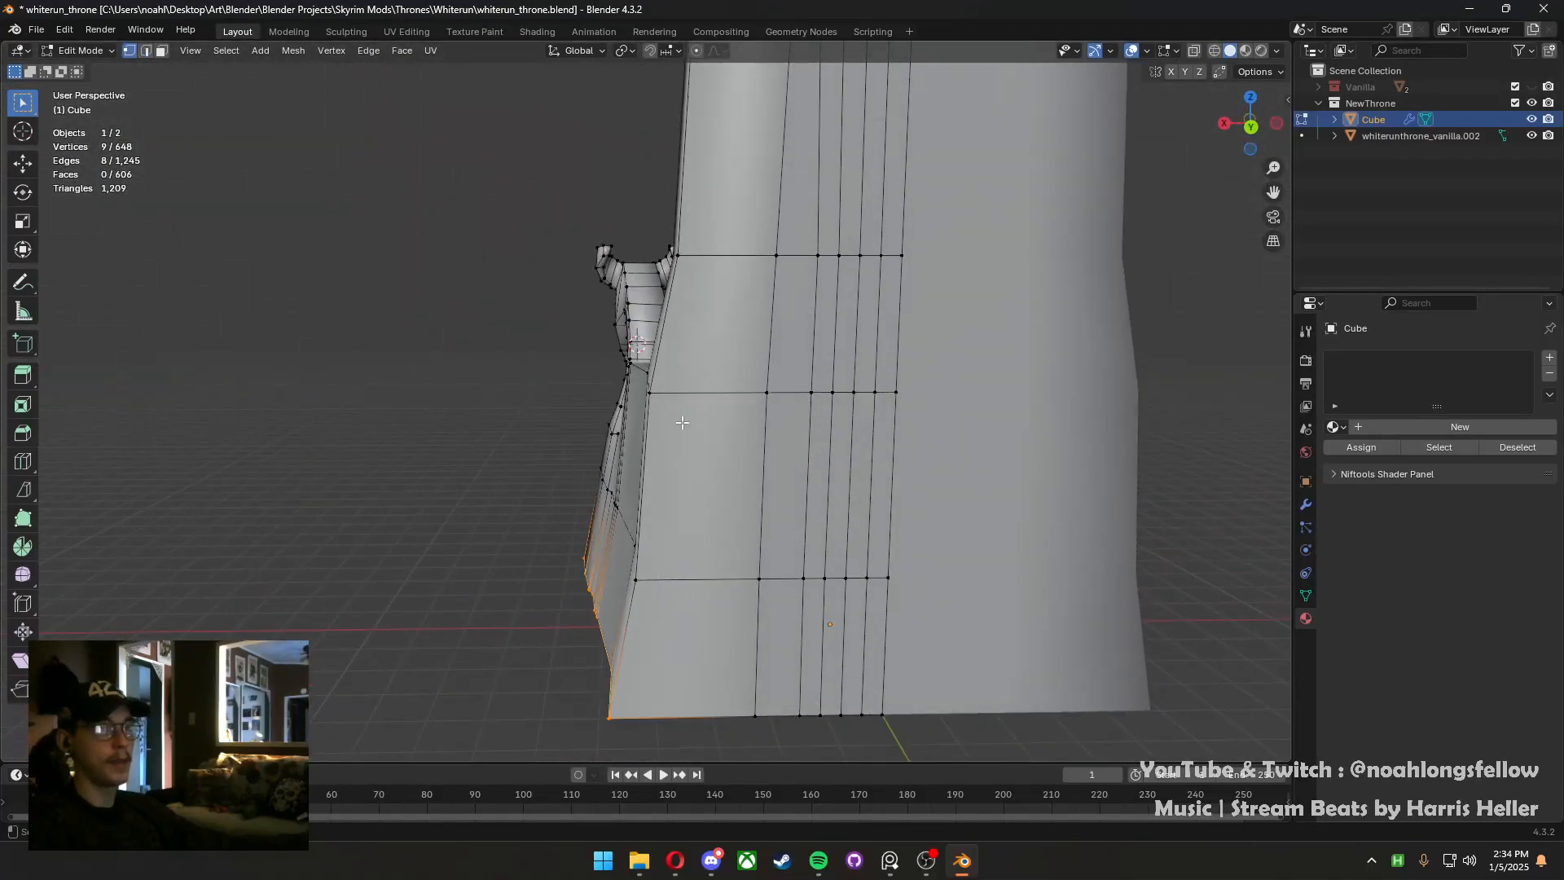
pyautogui.hotkey('alt', 'a')
pyautogui.moveTo(681, 423); pyautogui.dragTo(834, 440, button='middle')
pyautogui.click(655, 399)
pyautogui.hotkey('ctrl', 's')
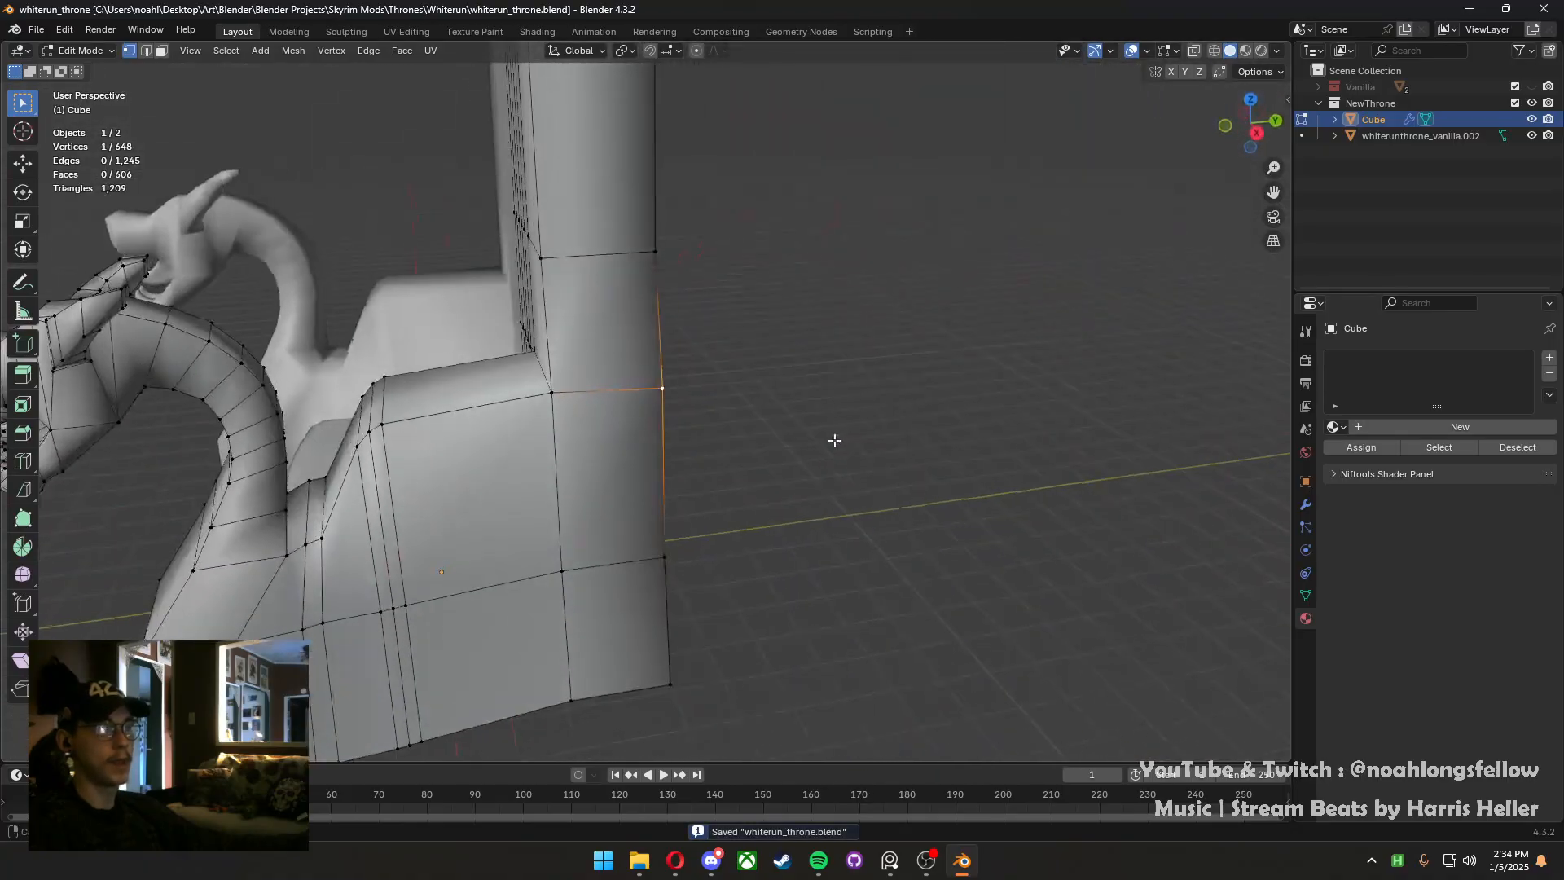
# In top view, nudge the two outer vertices beside the base of the armrest dragon's neck inward along X
pyautogui.moveTo(518, 485); pyautogui.dragTo(578, 386, button='middle')
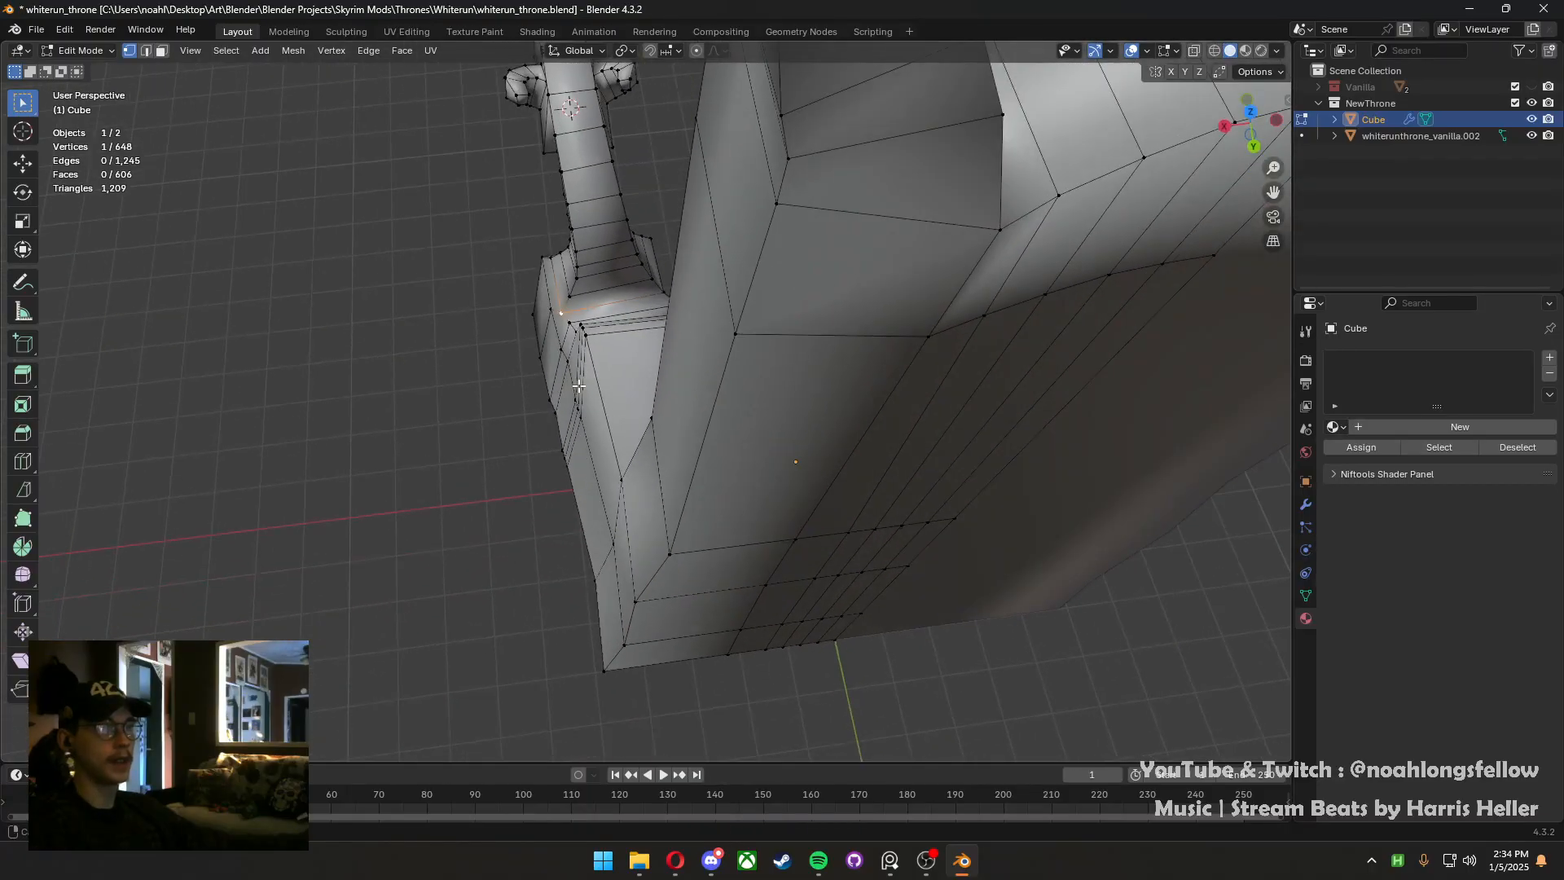
pyautogui.press('KP_7')
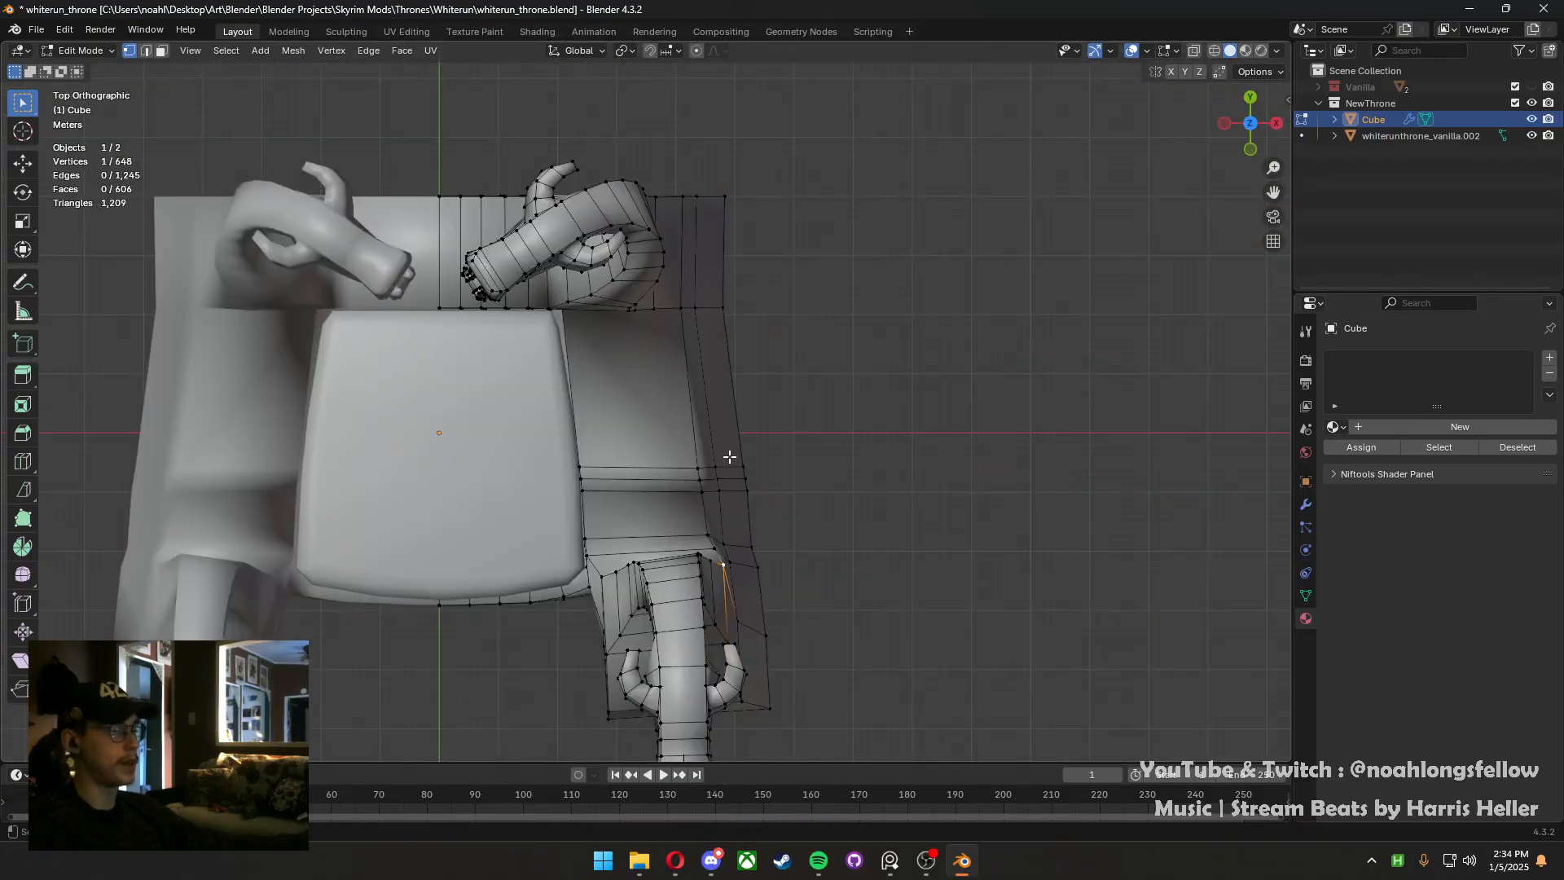
pyautogui.press('g')
pyautogui.press('x')
pyautogui.click(684, 470)
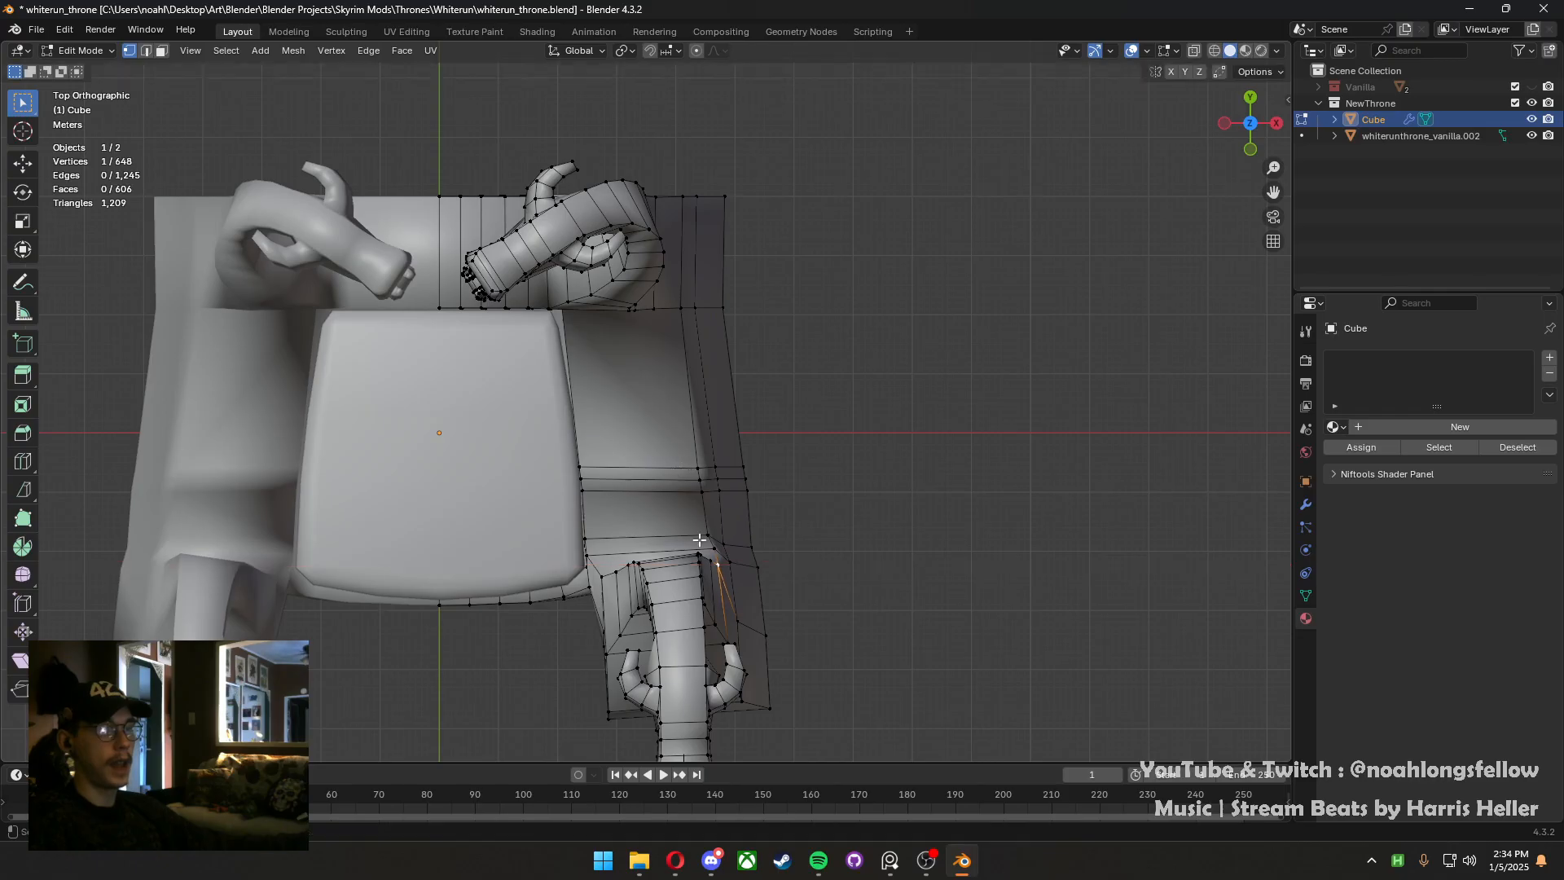
pyautogui.press('g')
pyautogui.press('x')
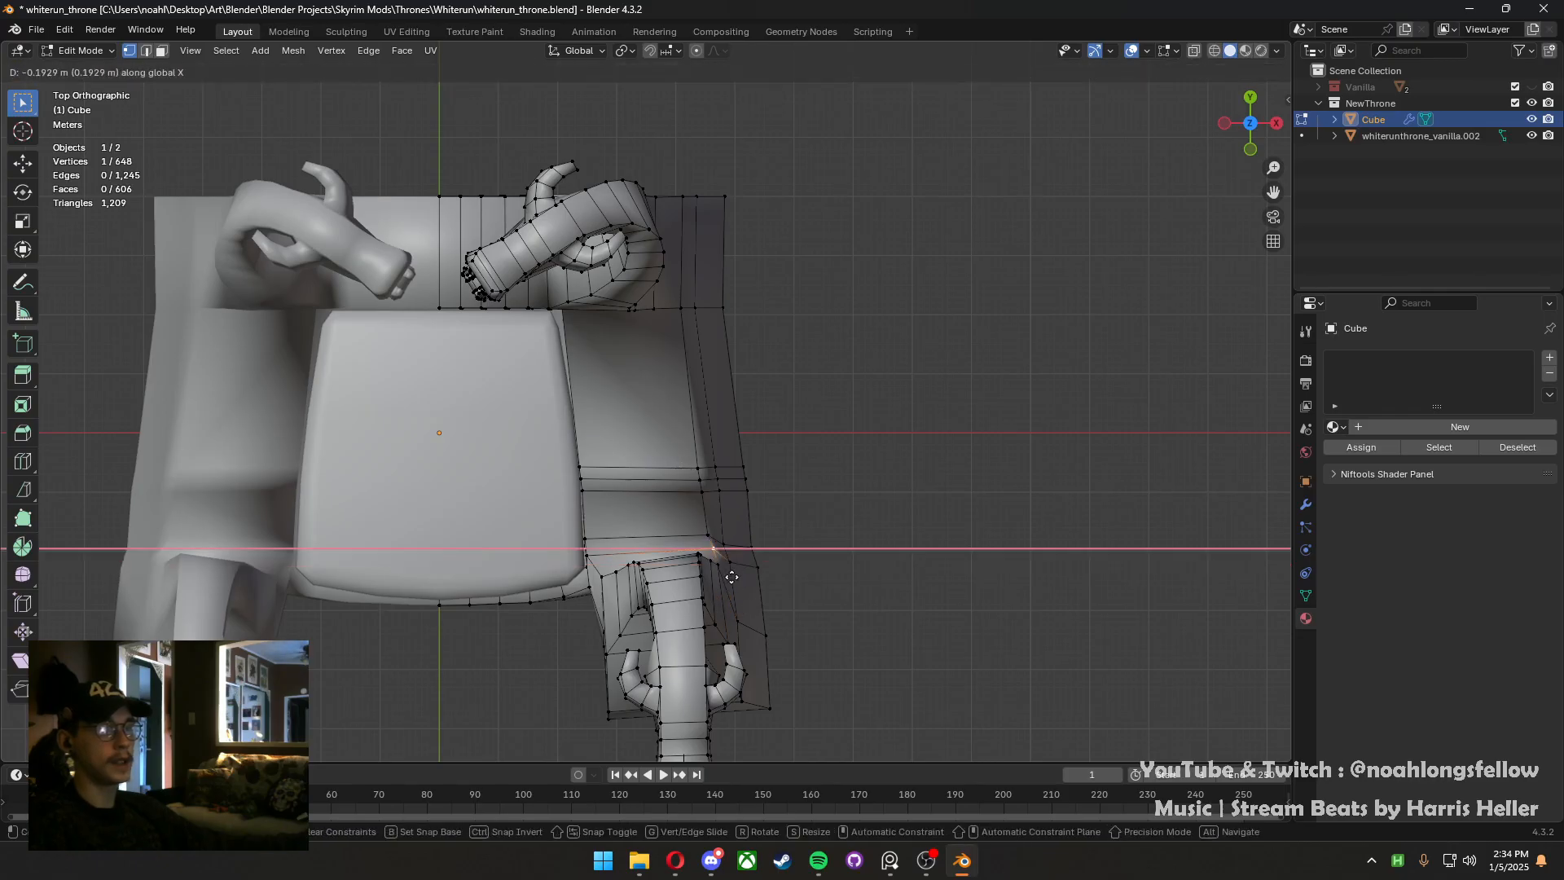
pyautogui.click(707, 583)
# Nudge the front one of the two outer neck-base vertices slightly further inward along X and save the file
pyautogui.click(717, 578)
pyautogui.press('g')
pyautogui.press('x')
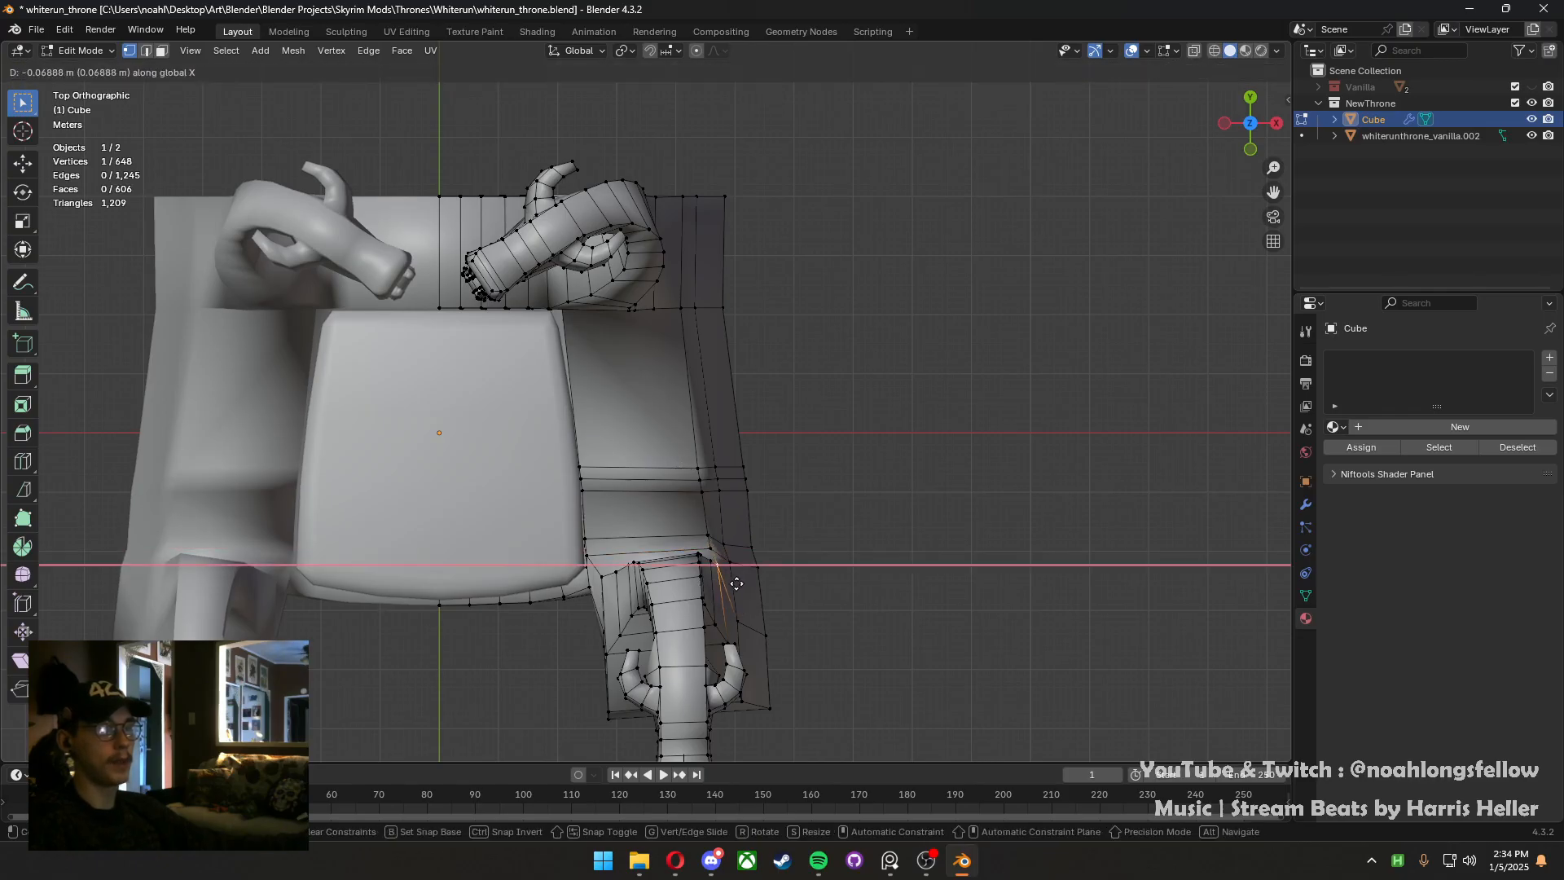
pyautogui.click(724, 585)
pyautogui.hotkey('ctrl', 's')
# Slide the vertical edge on the armrest's lower outer side toward the rear by a factor of about 0.67, and save
pyautogui.moveTo(779, 637); pyautogui.dragTo(608, 519, button='middle')
pyautogui.moveTo(587, 638); pyautogui.dragTo(540, 599, button='middle')
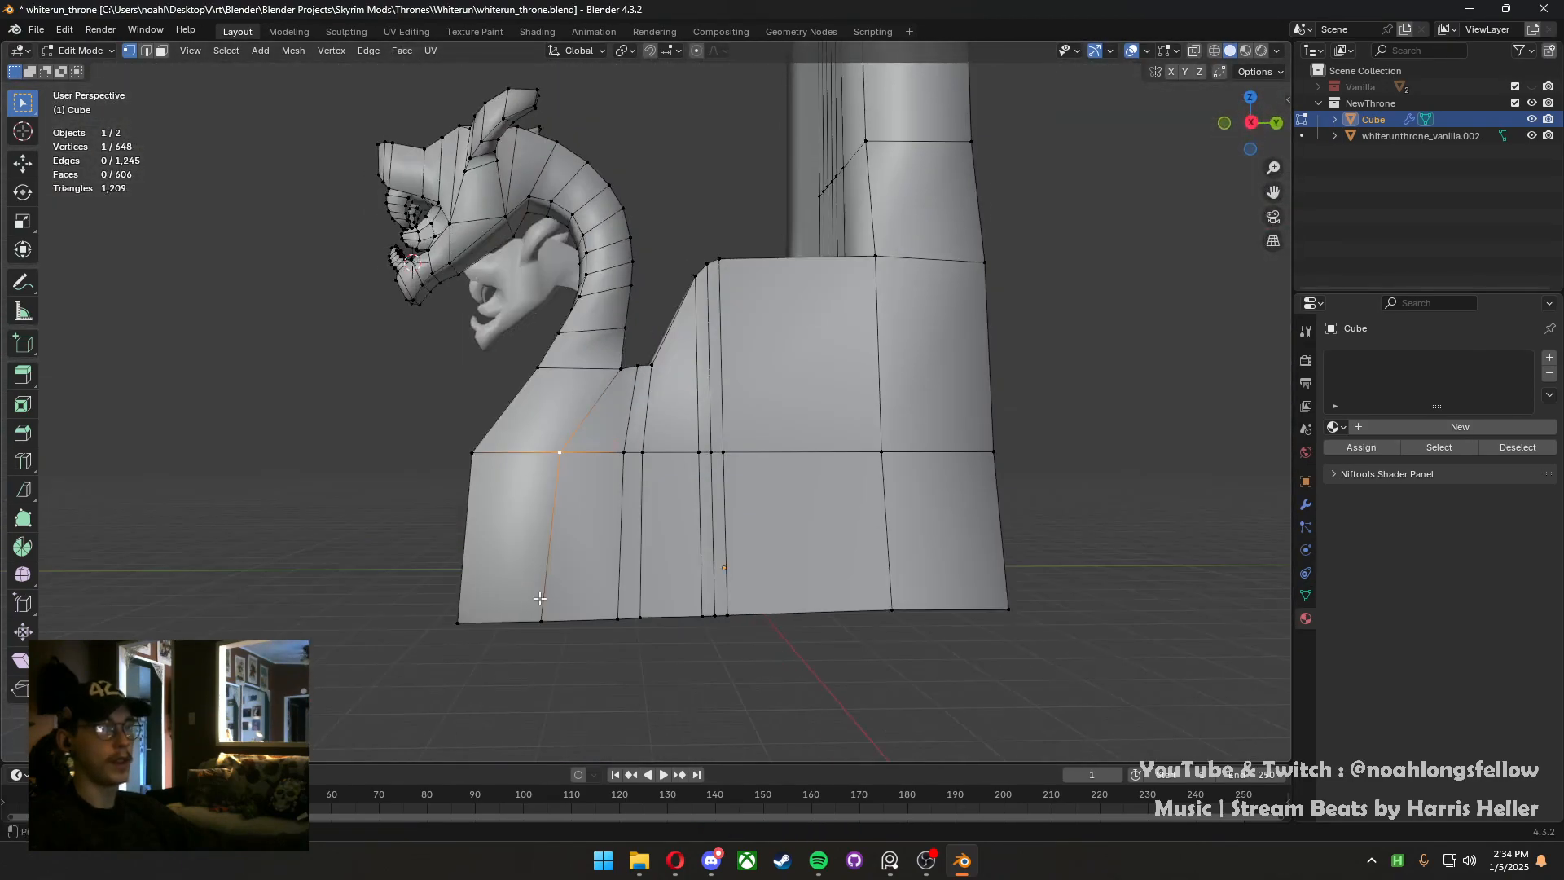
pyautogui.press('g')
pyautogui.press('g')
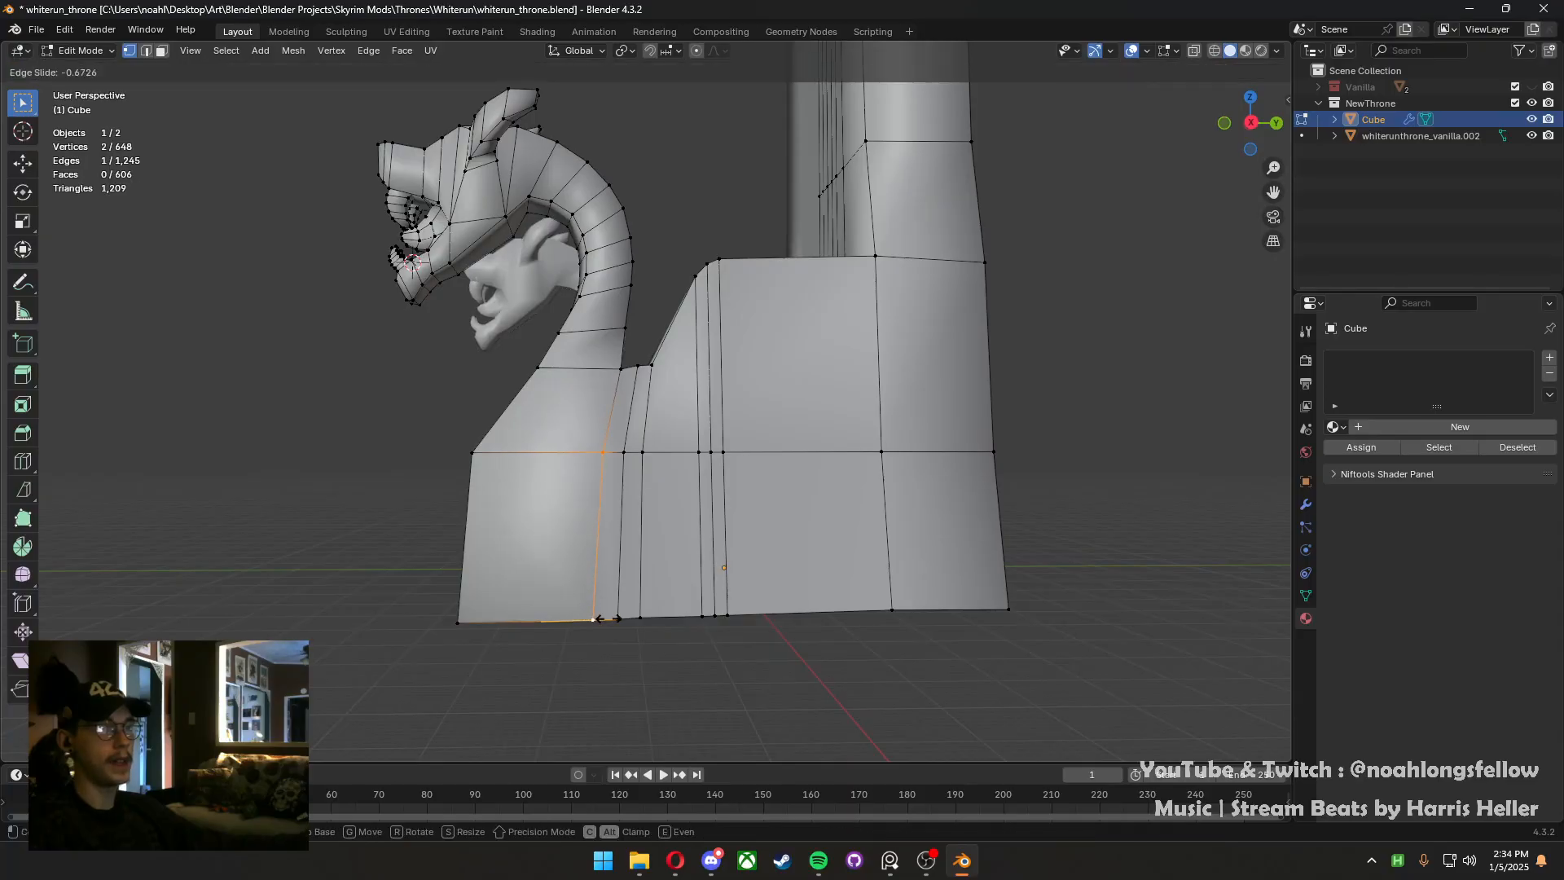
pyautogui.click(607, 618)
pyautogui.press('Tab')
pyautogui.hotkey('ctrl', 's')
pyautogui.moveTo(590, 595); pyautogui.dragTo(761, 611, button='middle')
# Move the horizontal edge across the front of the armrest's lower part slightly outward along X and save the file
pyautogui.press('Tab')
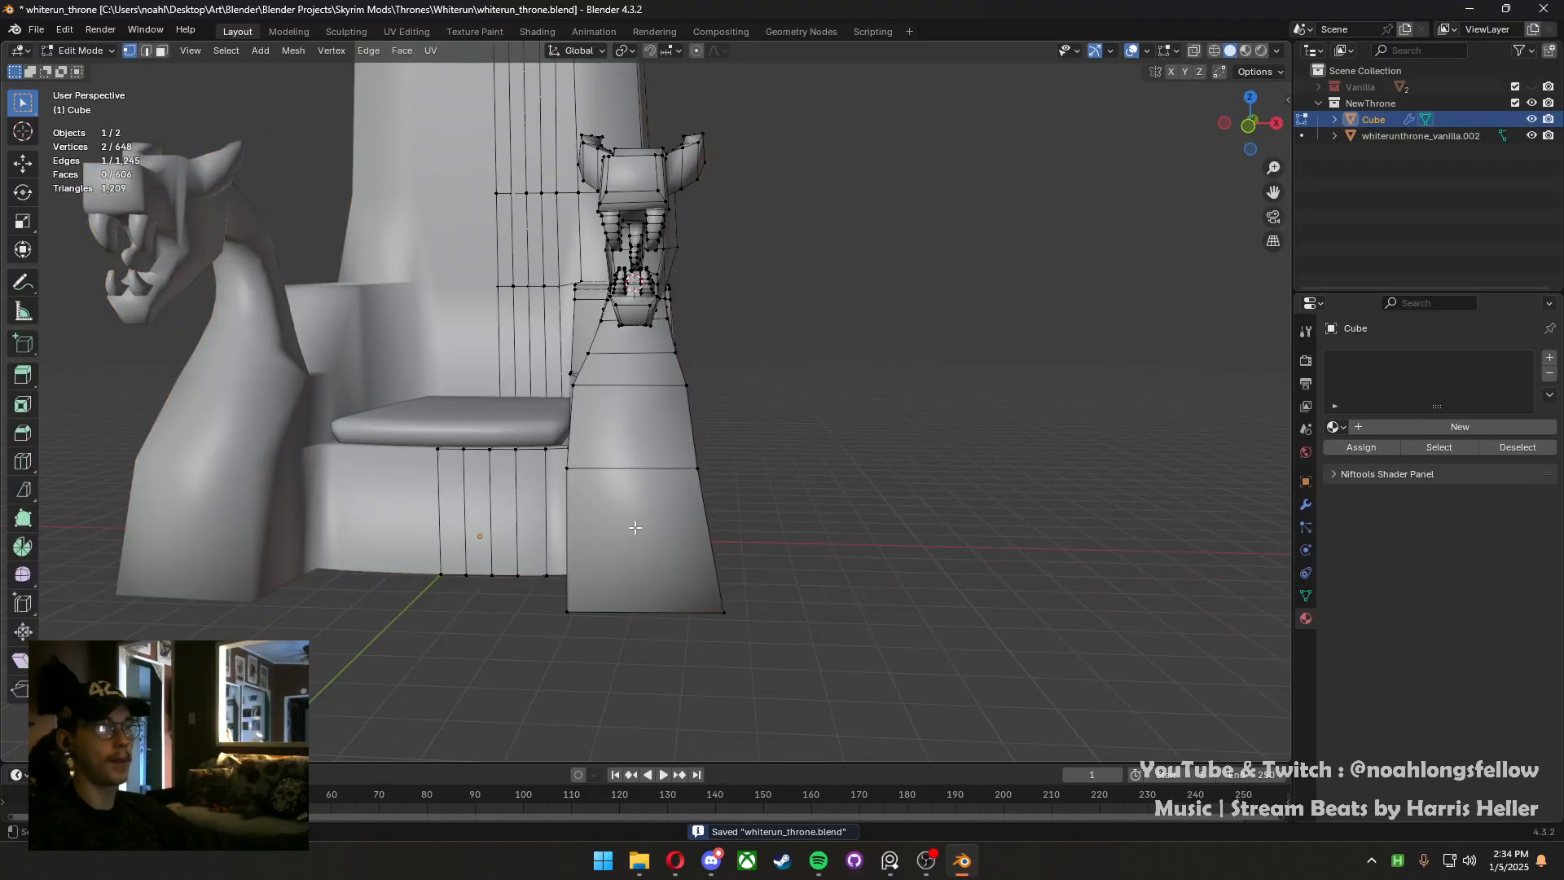
pyautogui.moveTo(636, 528); pyautogui.dragTo(647, 481, button='middle')
pyautogui.press('2')
pyautogui.press('g')
pyautogui.press('x')
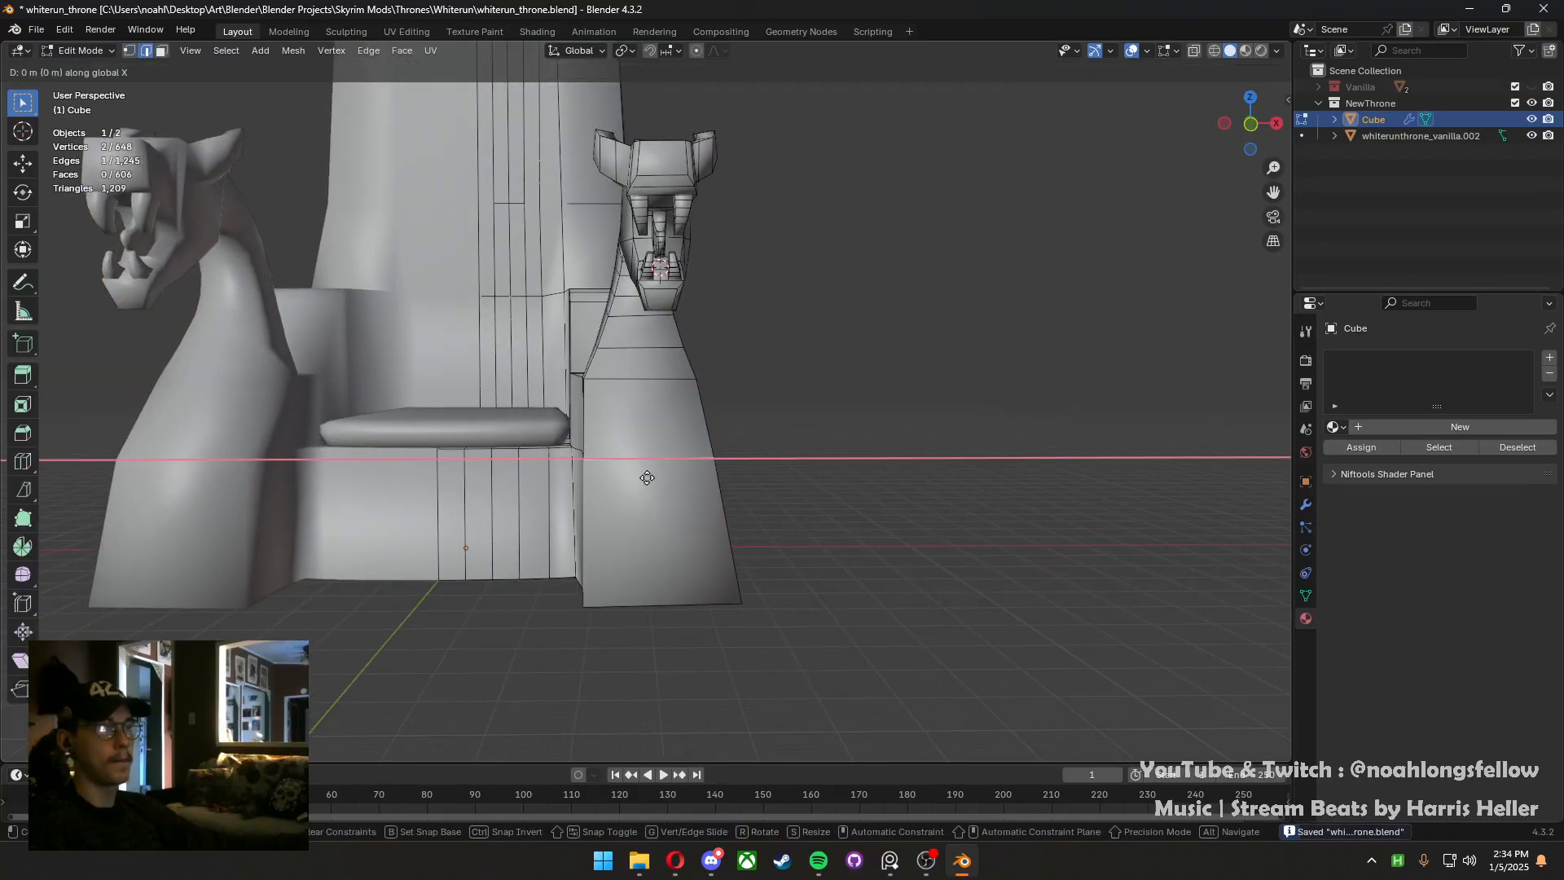
pyautogui.click(660, 476)
pyautogui.scroll(-2, 640, 520)
pyautogui.press('Tab')
pyautogui.moveTo(638, 523); pyautogui.dragTo(578, 530, button='middle')
pyautogui.hotkey('ctrl', 's')
# Snap the 3D cursor to the vertex where the back's front corner meets the armrest height
pyautogui.press('Tab')
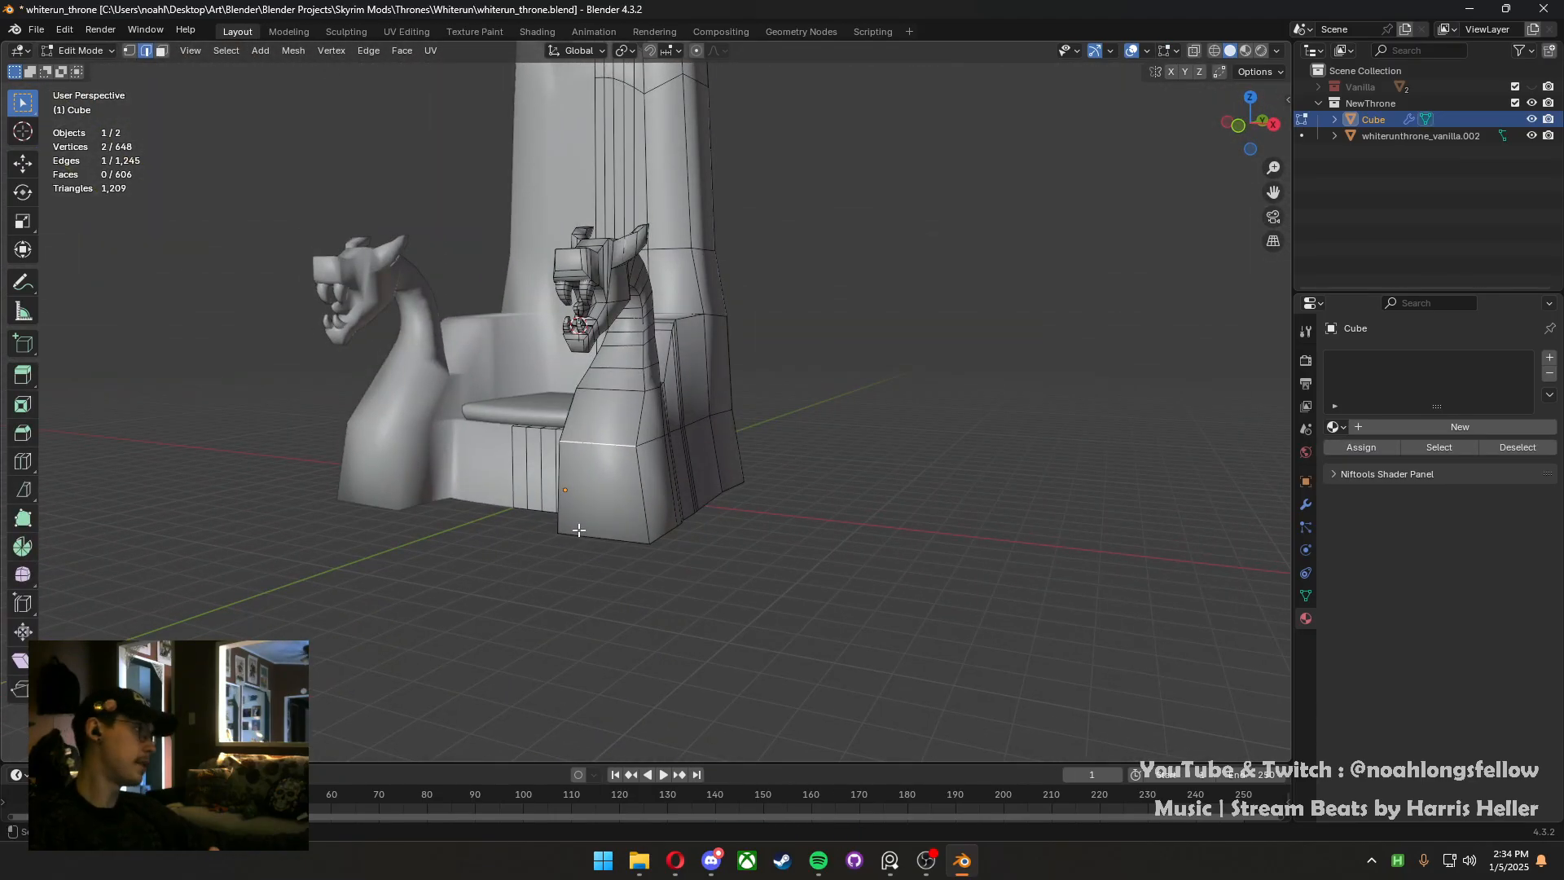
pyautogui.moveTo(578, 530); pyautogui.dragTo(652, 557, button='middle')
pyautogui.press('1')
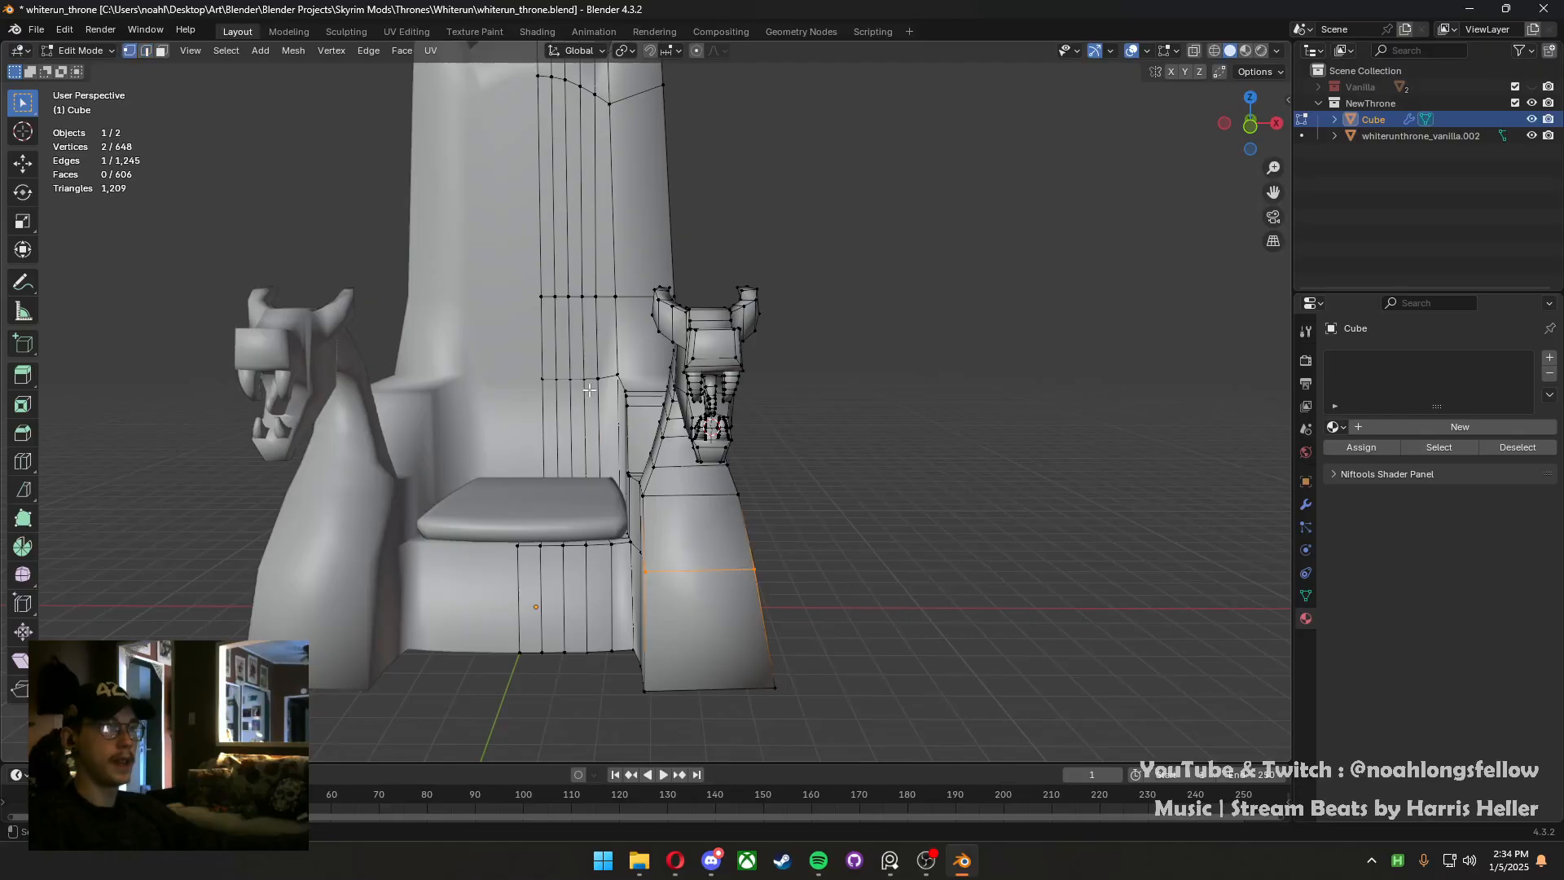
pyautogui.click(598, 379)
pyautogui.keyDown('ctrl'); pyautogui.click(543, 379); pyautogui.keyUp('ctrl')
pyautogui.keyDown('alt'); pyautogui.moveTo(544, 379); pyautogui.dragTo(489, 323, button='middle'); pyautogui.keyUp('alt')
pyautogui.scroll(2, 611, 401)
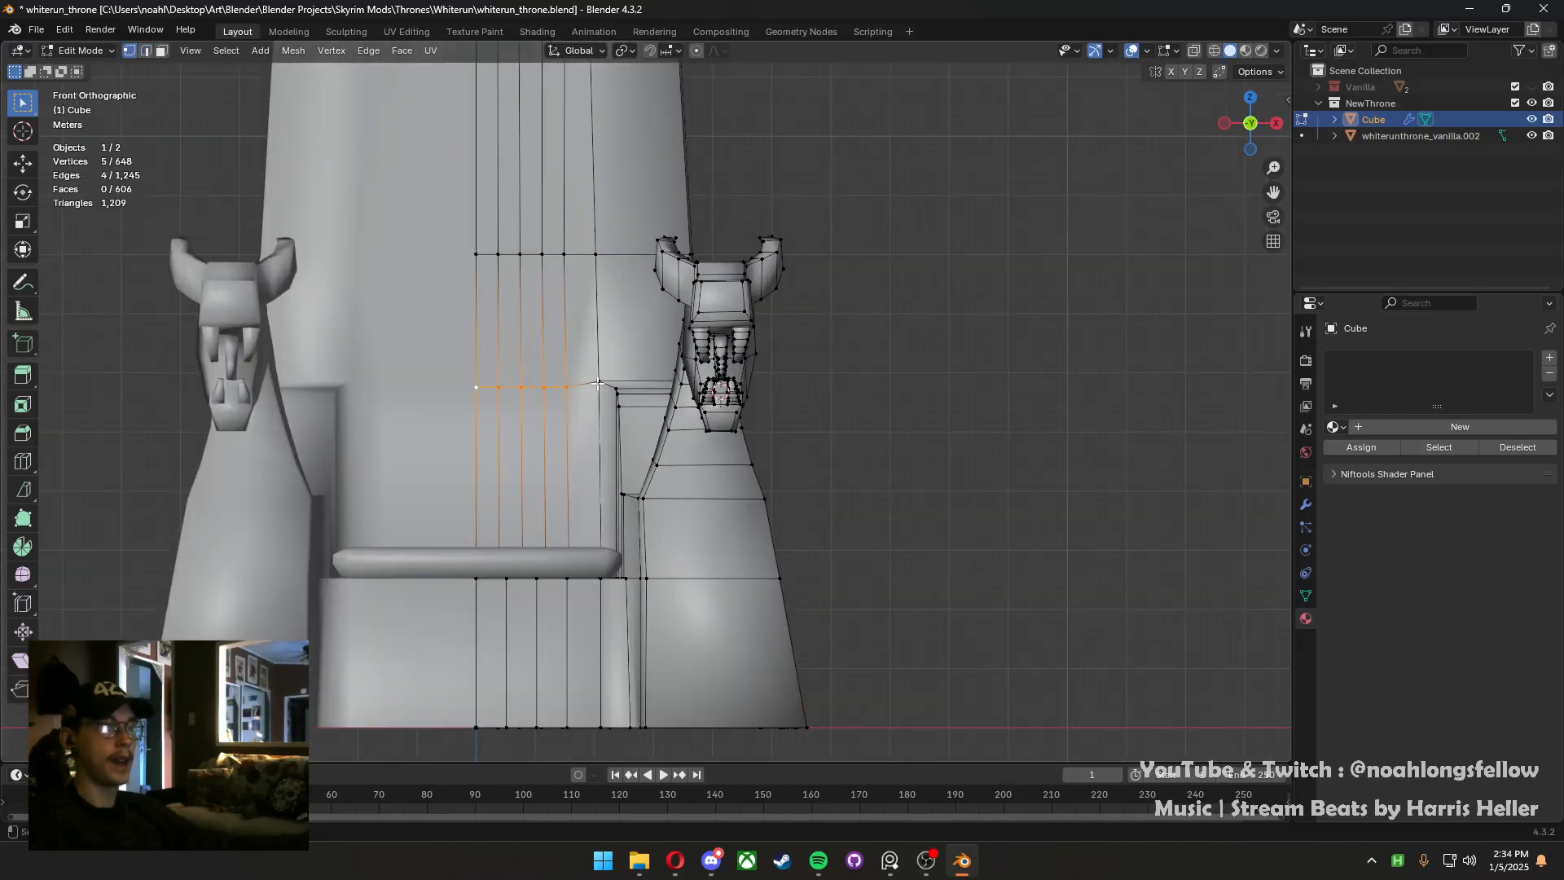
pyautogui.click(599, 383)
pyautogui.press('KP_Decimal')
pyautogui.hotkey('shift', 's')
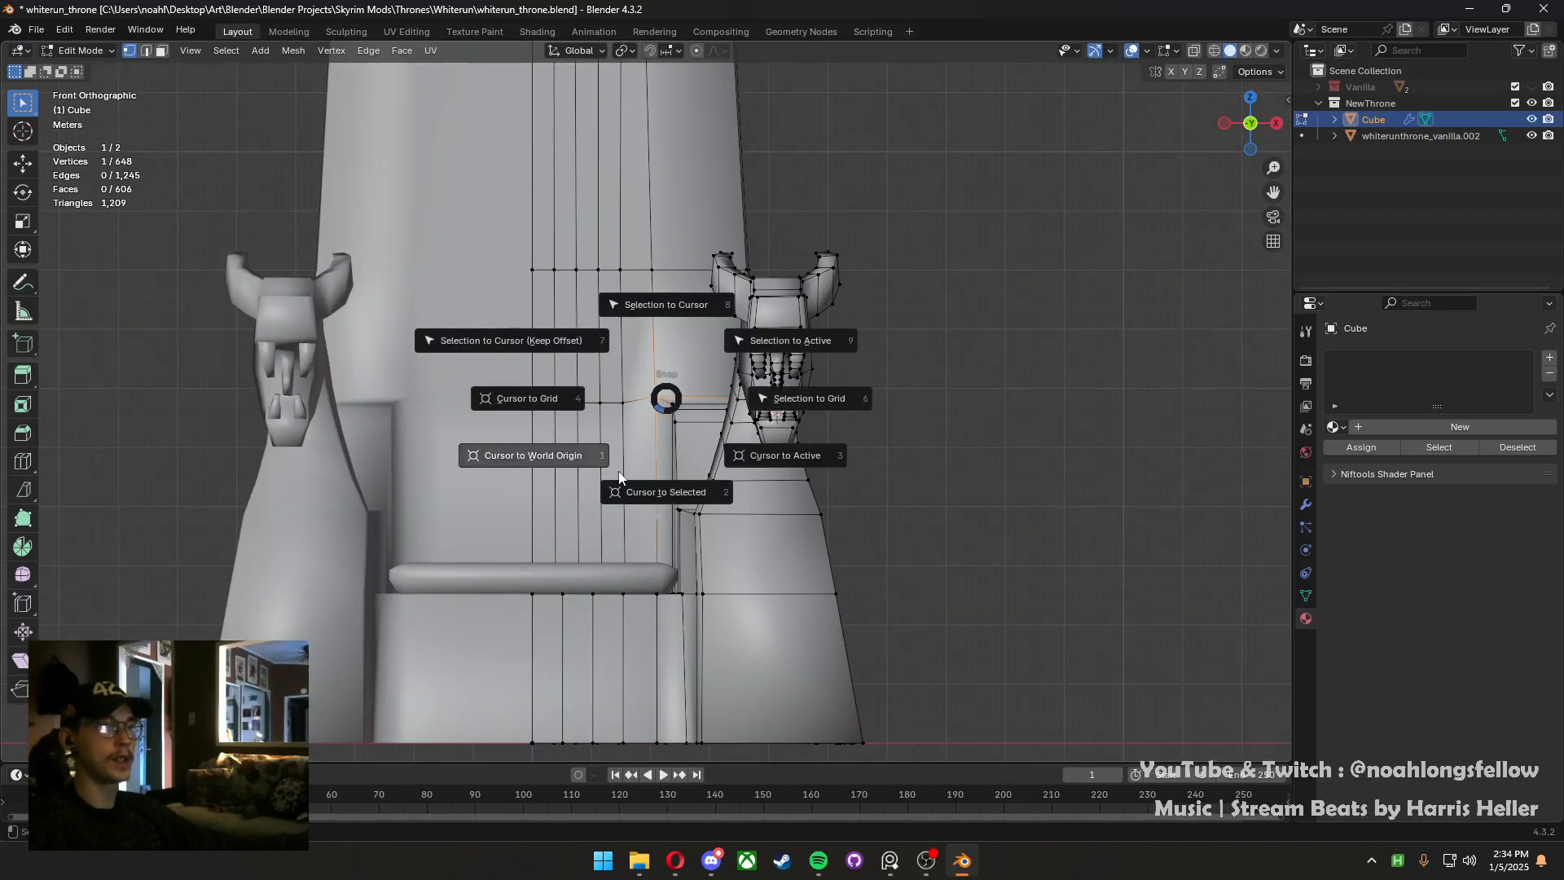
pyautogui.click(635, 498)
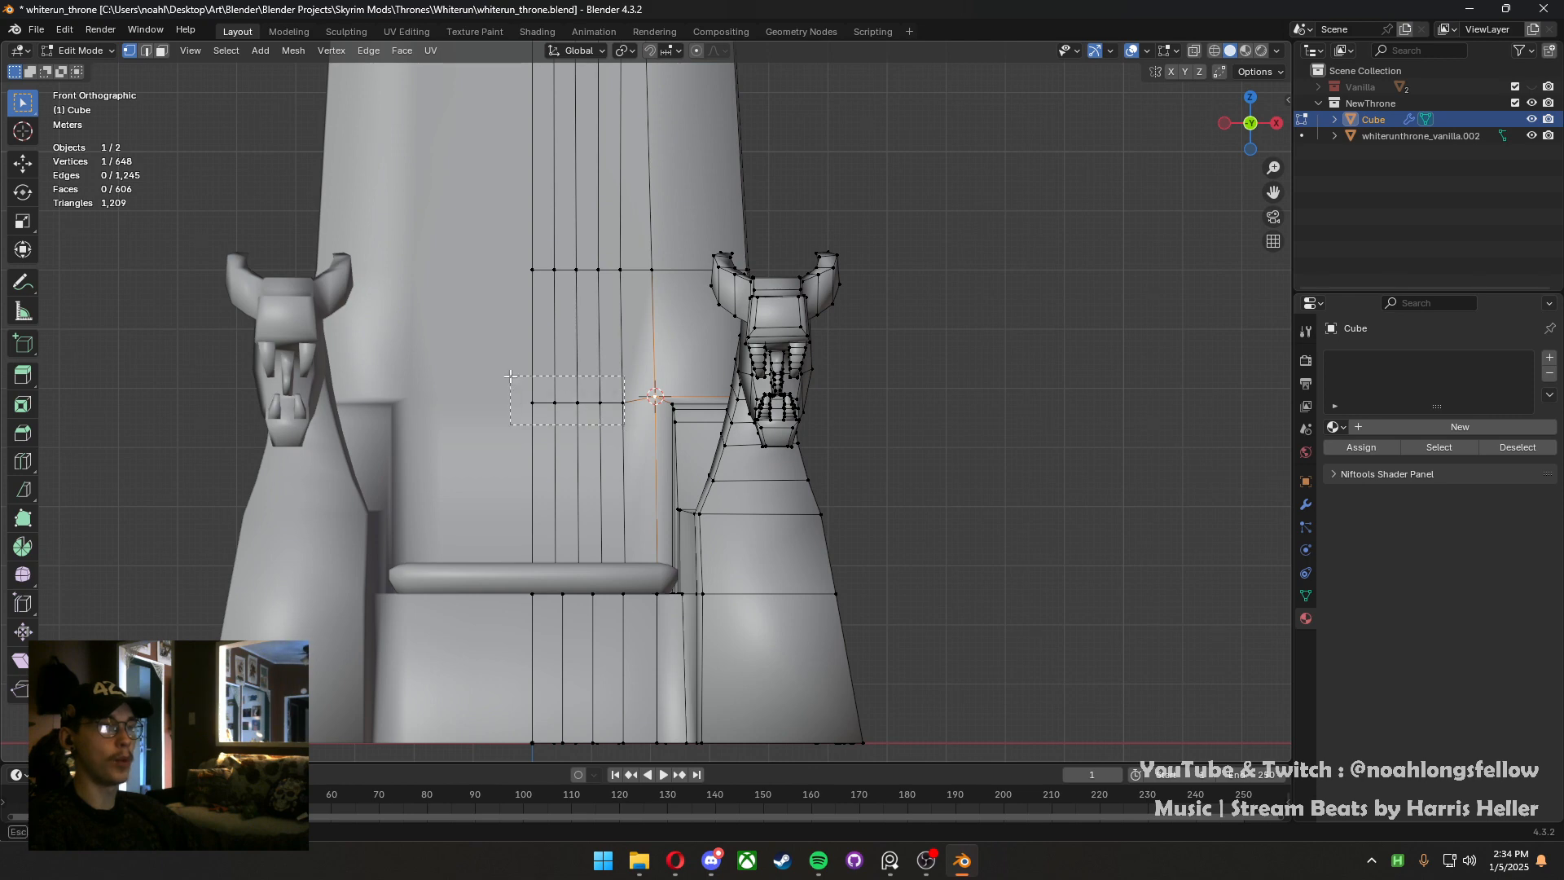
# Level the five back vertices at armrest height by scaling them to 0 along Z about the 3D cursor
pyautogui.moveTo(510, 376); pyautogui.dragTo(510, 376)
pyautogui.click(625, 50)
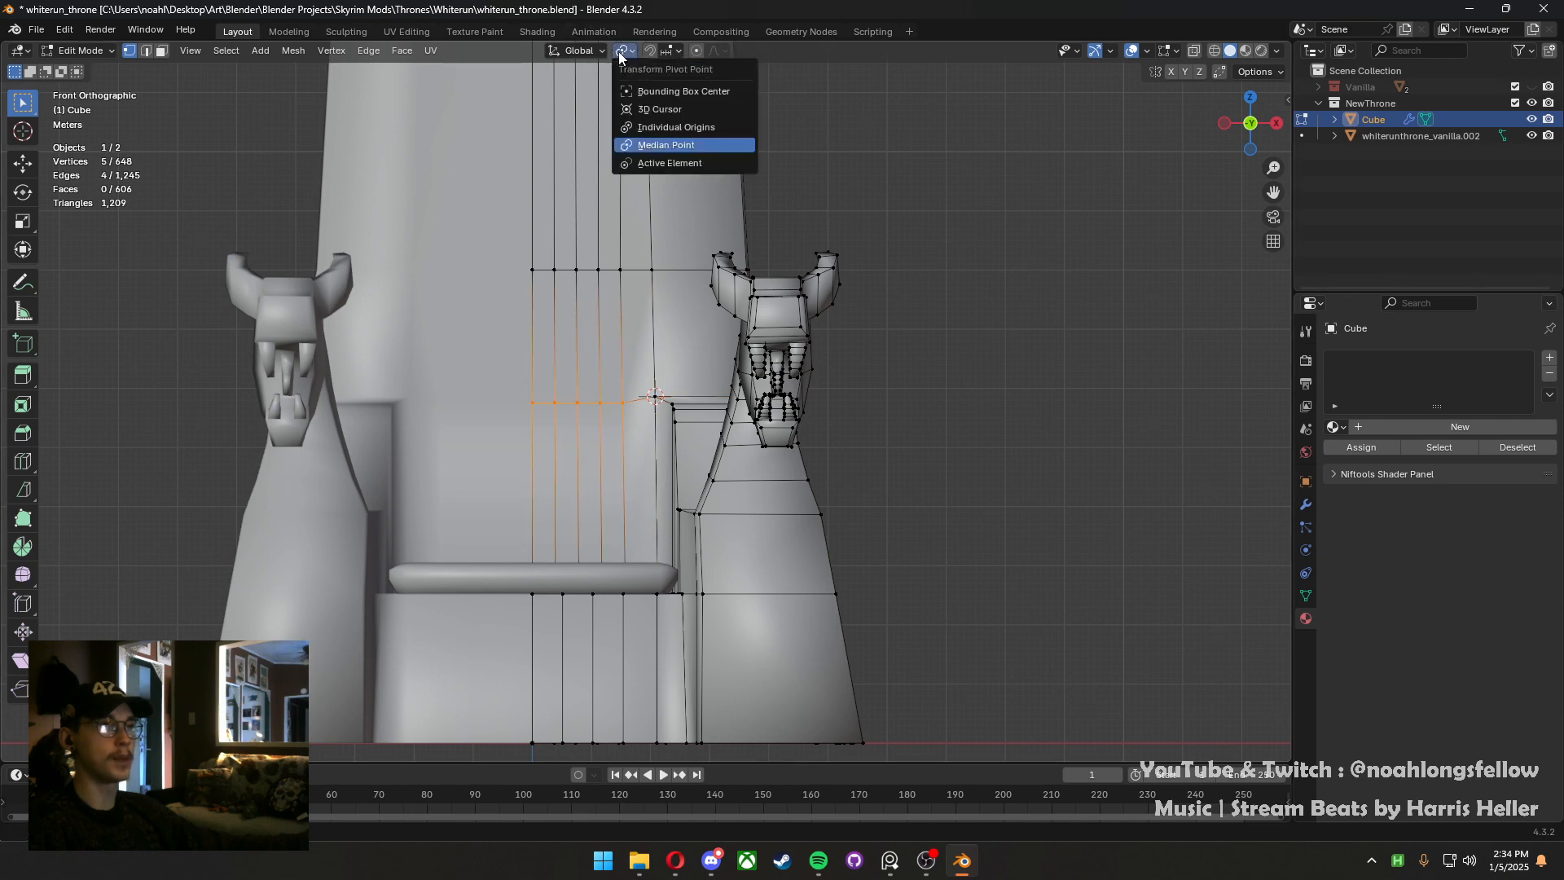
pyautogui.click(651, 114)
pyautogui.press('s')
pyautogui.press('z')
pyautogui.press('0')
pyautogui.press('Return')
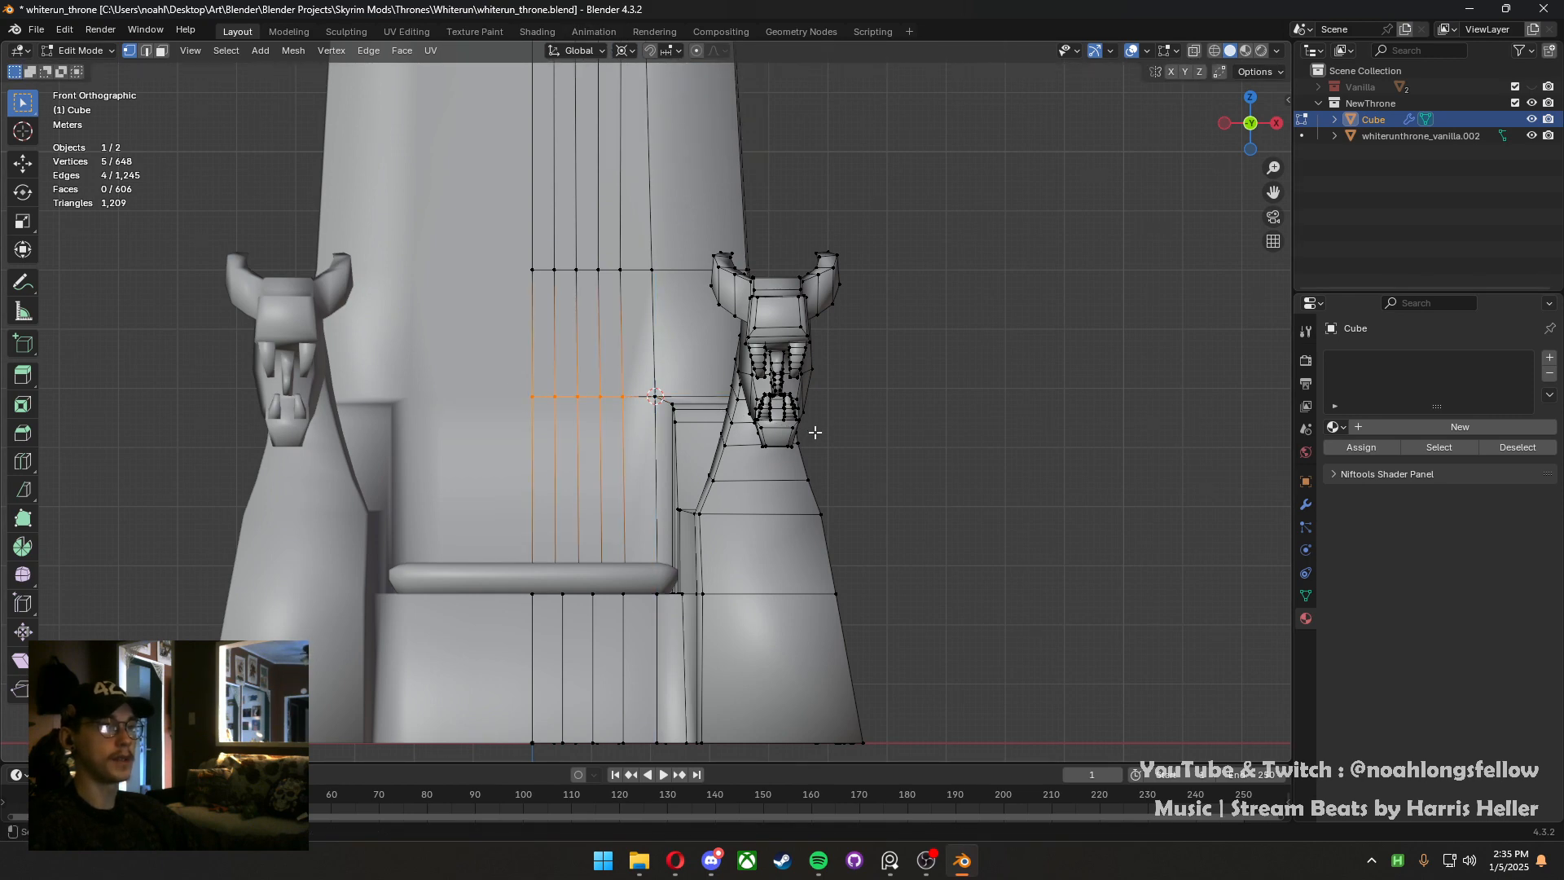
# Snap the 3D cursor to the corner vertex of the next row up and select that row's five inner vertices
pyautogui.keyDown('shift'); pyautogui.moveTo(594, 269); pyautogui.dragTo(624, 369, button='middle'); pyautogui.keyUp('shift')
pyautogui.click(677, 376)
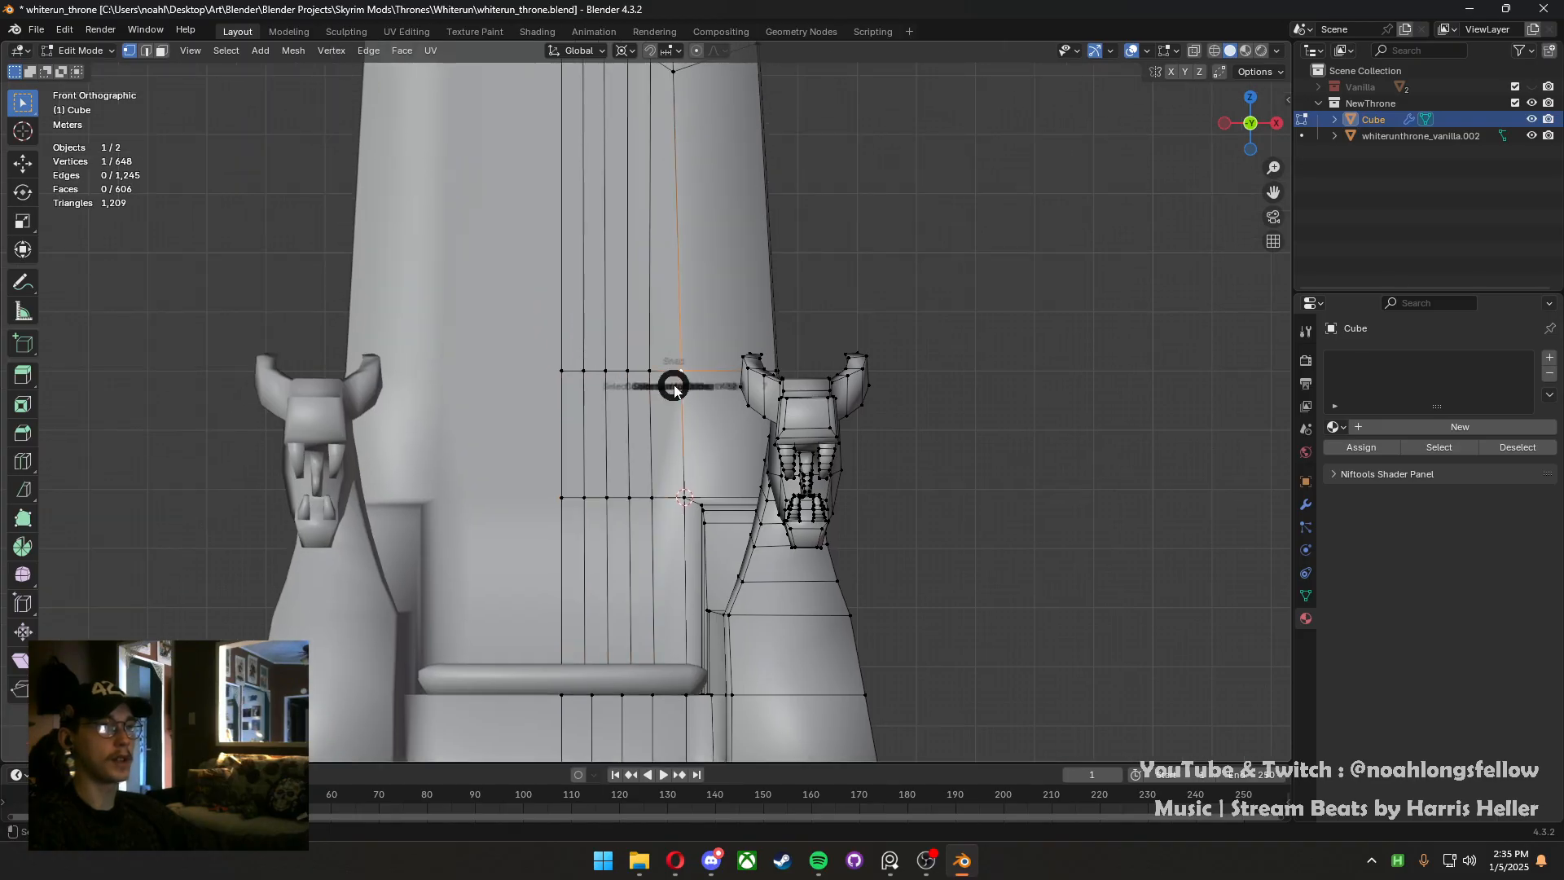
pyautogui.hotkey('shift', 's')
pyautogui.click(643, 472)
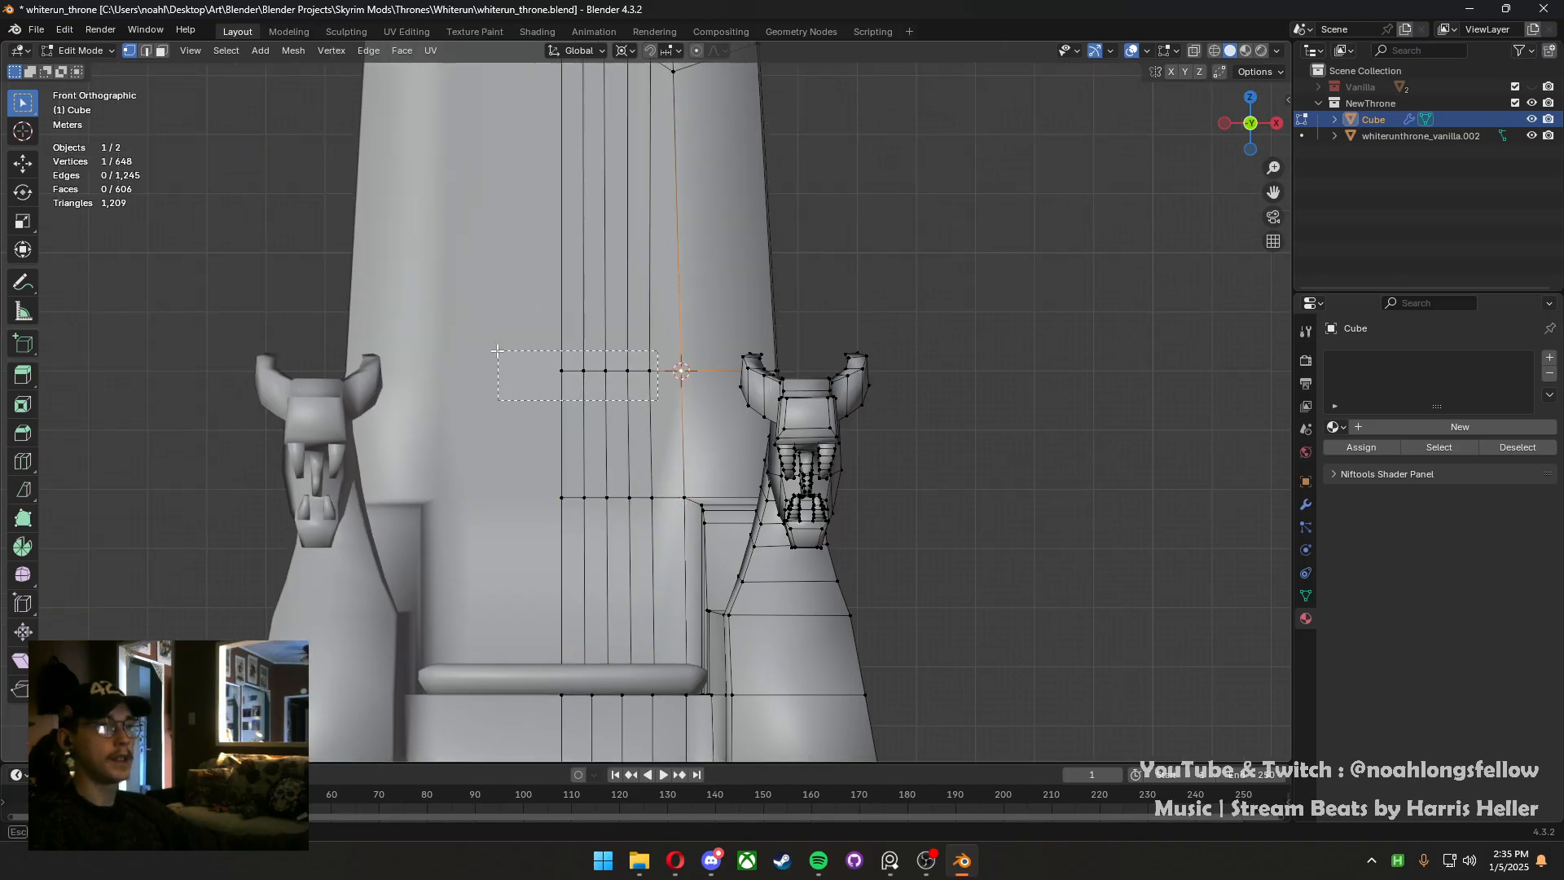
pyautogui.moveTo(497, 350); pyautogui.dragTo(496, 349)
pyautogui.scroll(-4, 497, 342)
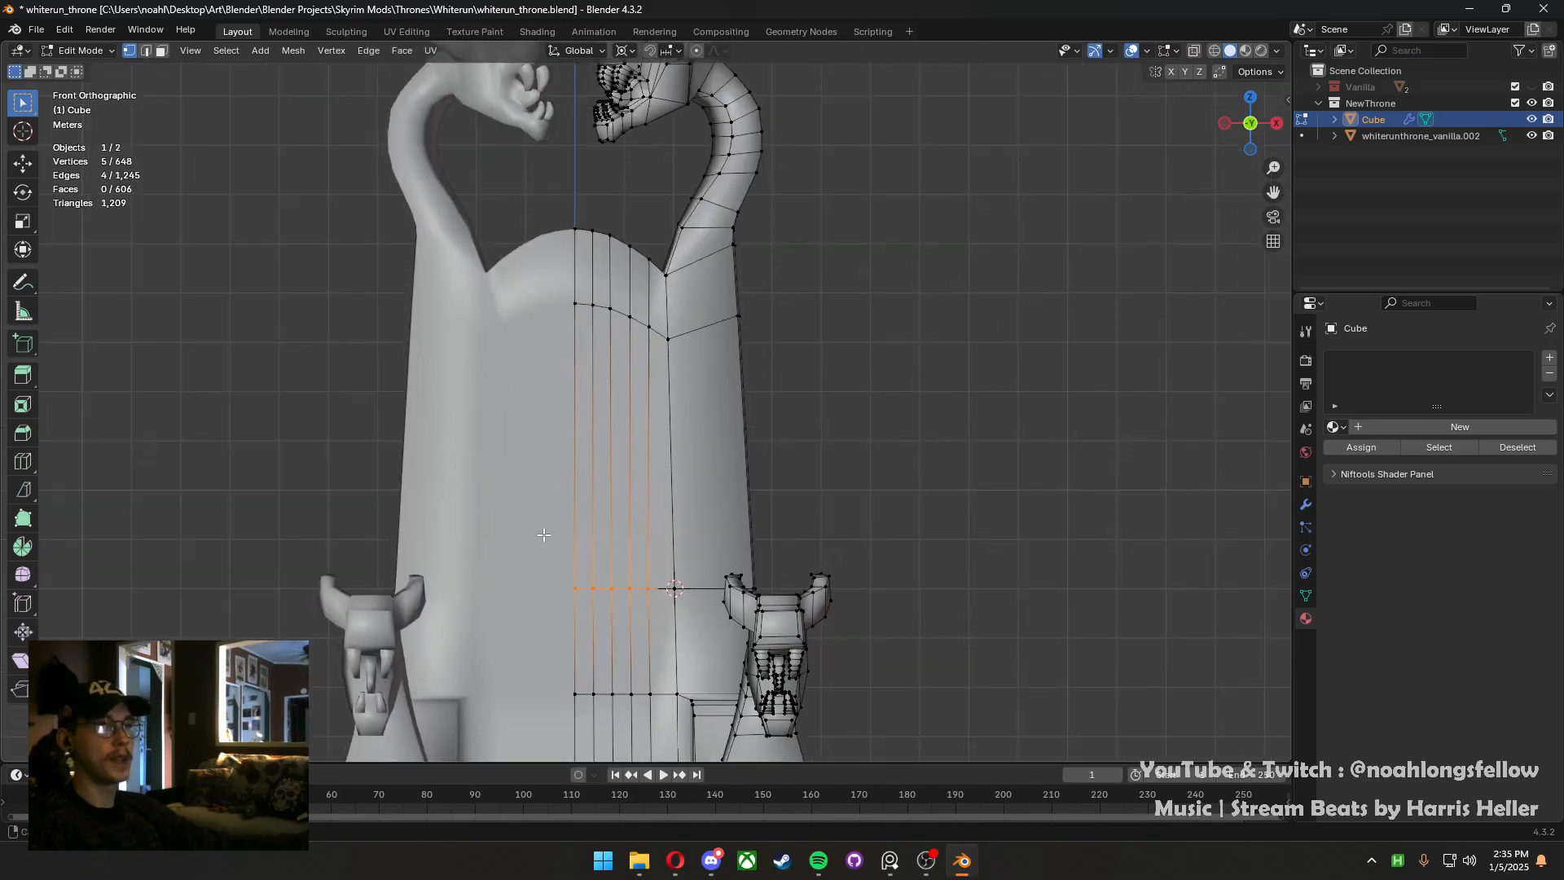
# Raise the curved row of six vertices below the top of the back along Z by about 4 m
pyautogui.scroll(3, 641, 419)
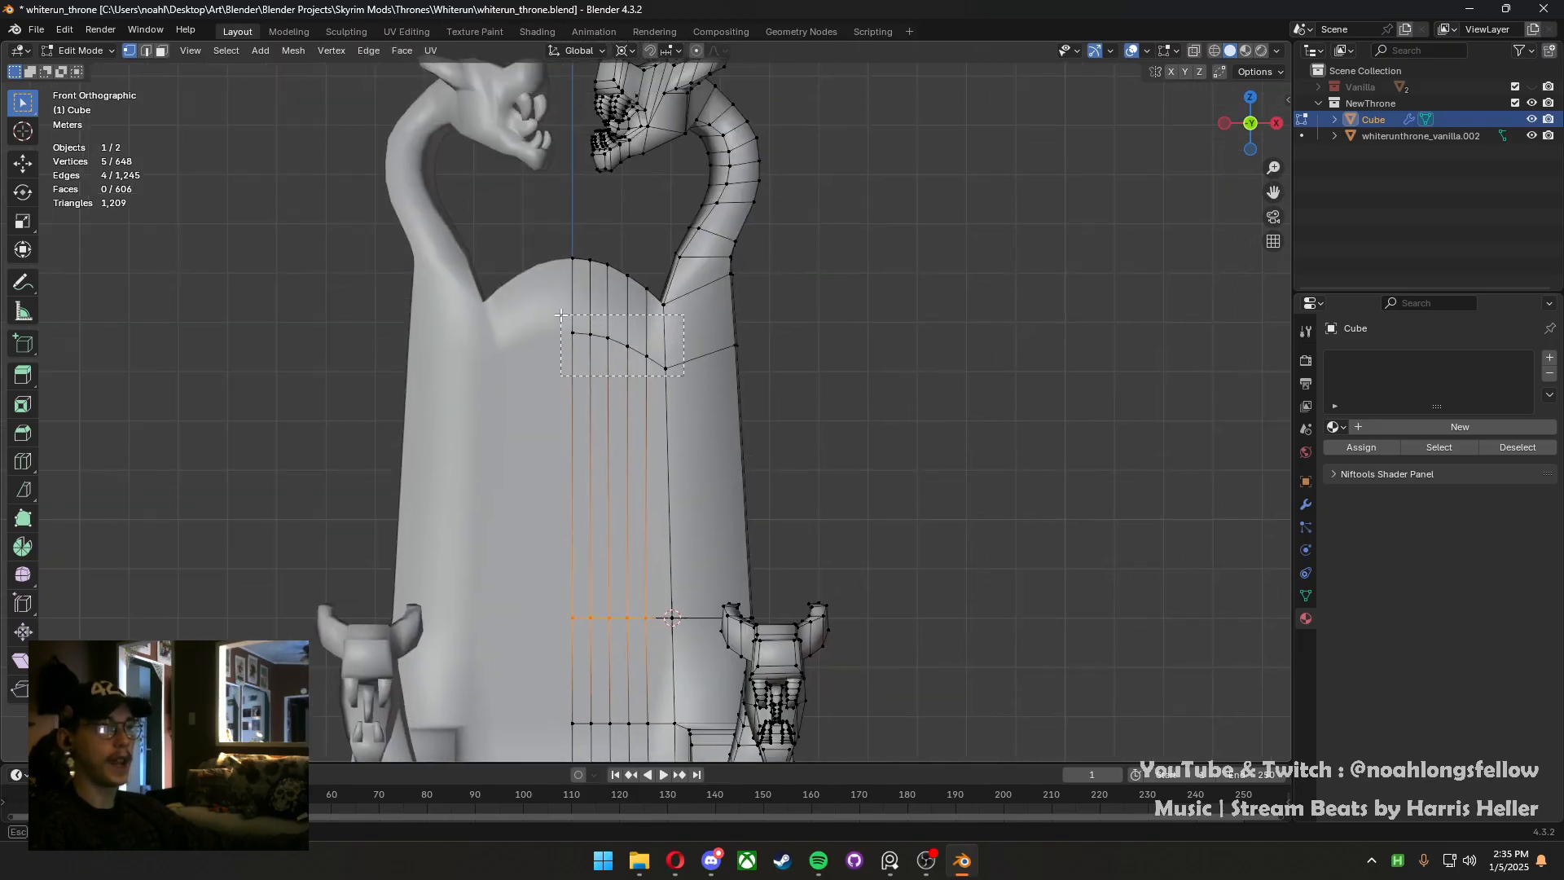
pyautogui.moveTo(560, 316); pyautogui.dragTo(560, 316)
pyautogui.press('g')
pyautogui.press('z')
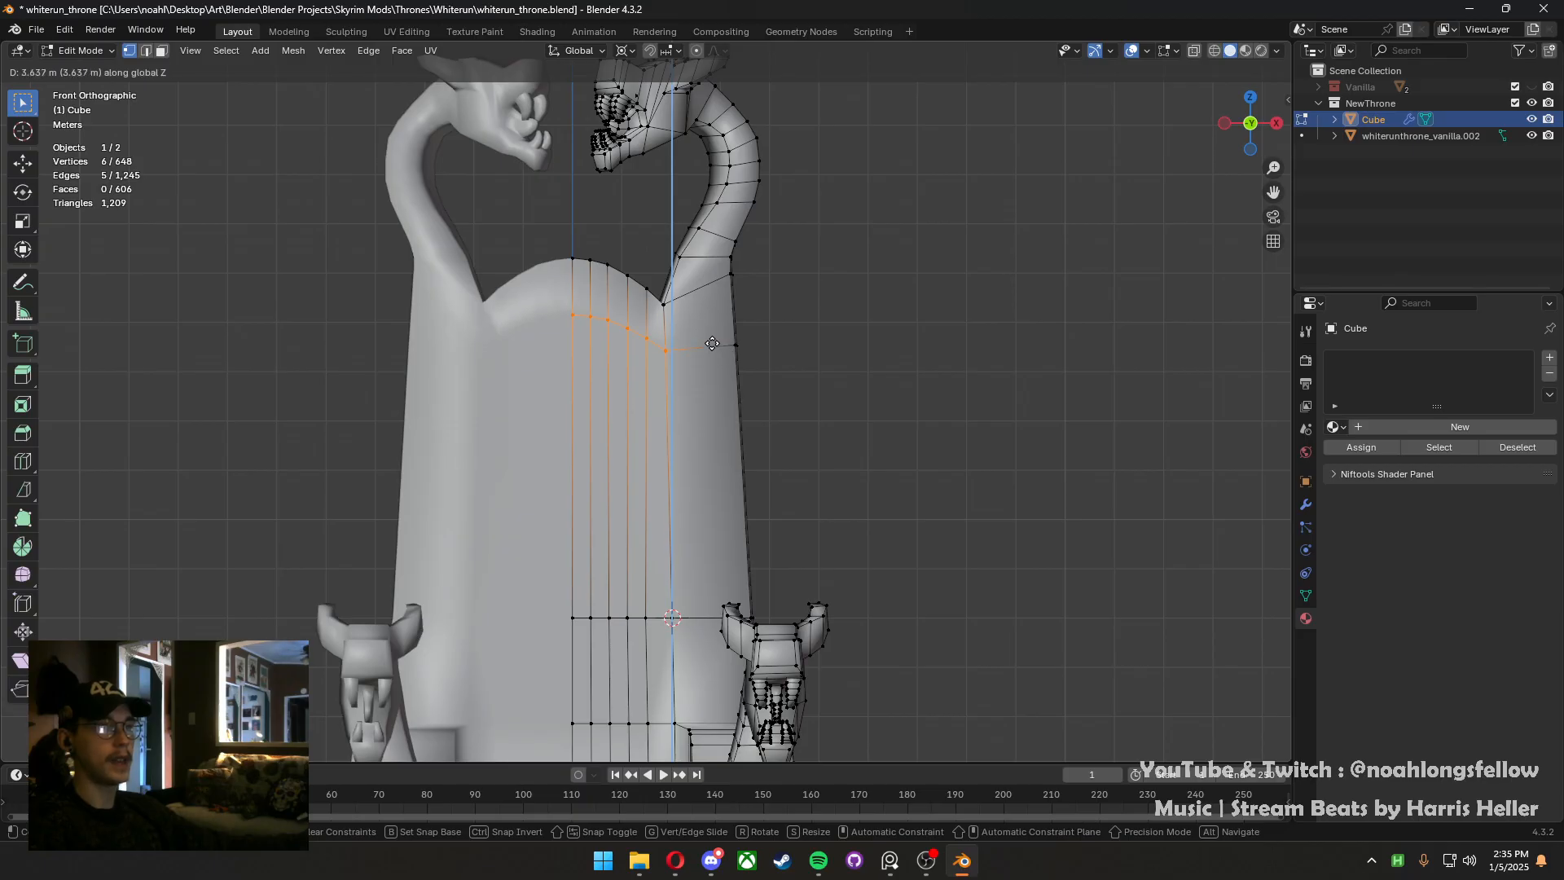
pyautogui.click(708, 334)
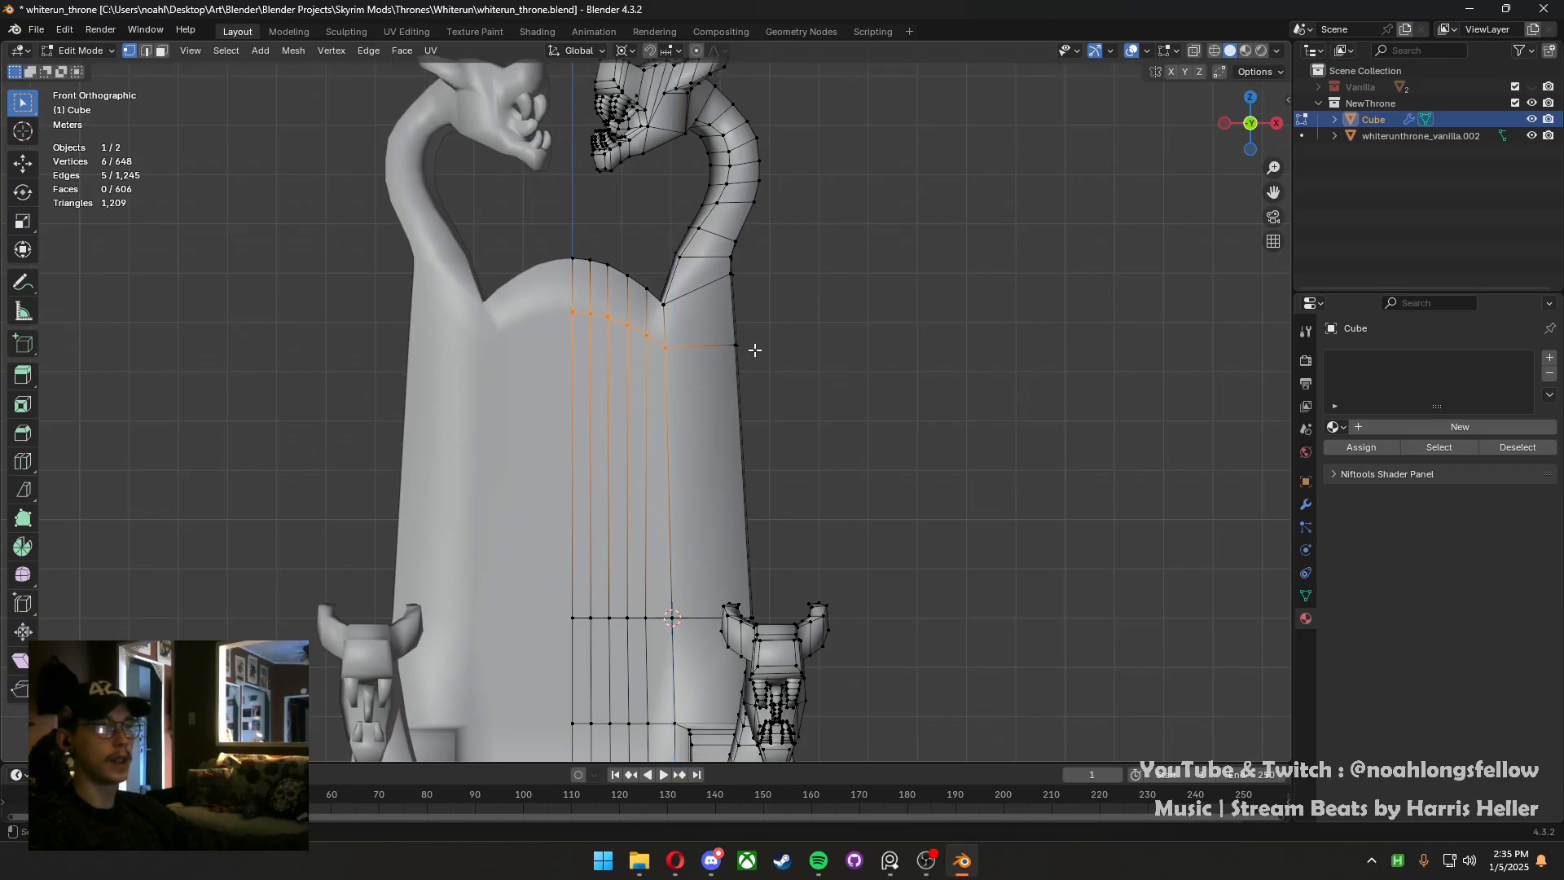
# Remove the horizontal edge loop just below the top of the throne's back and save the file
pyautogui.moveTo(703, 357); pyautogui.dragTo(594, 359, button='middle')
pyautogui.press('2')
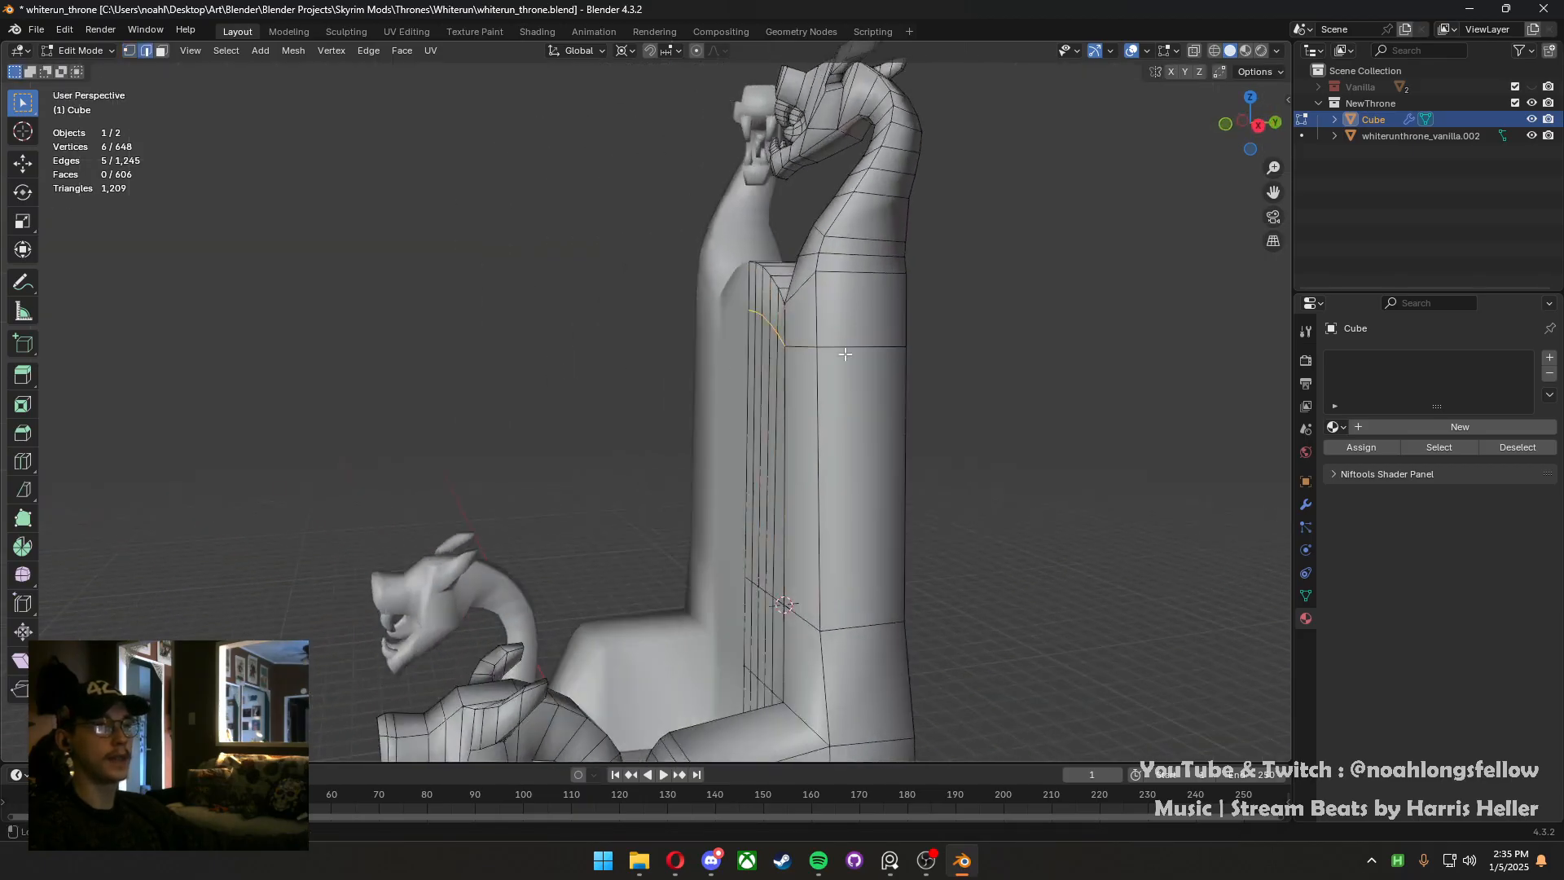
pyautogui.keyDown('alt'); pyautogui.click(846, 353); pyautogui.keyUp('alt')
pyautogui.moveTo(846, 353); pyautogui.dragTo(925, 367, button='middle')
pyautogui.press('x')
pyautogui.click(622, 356)
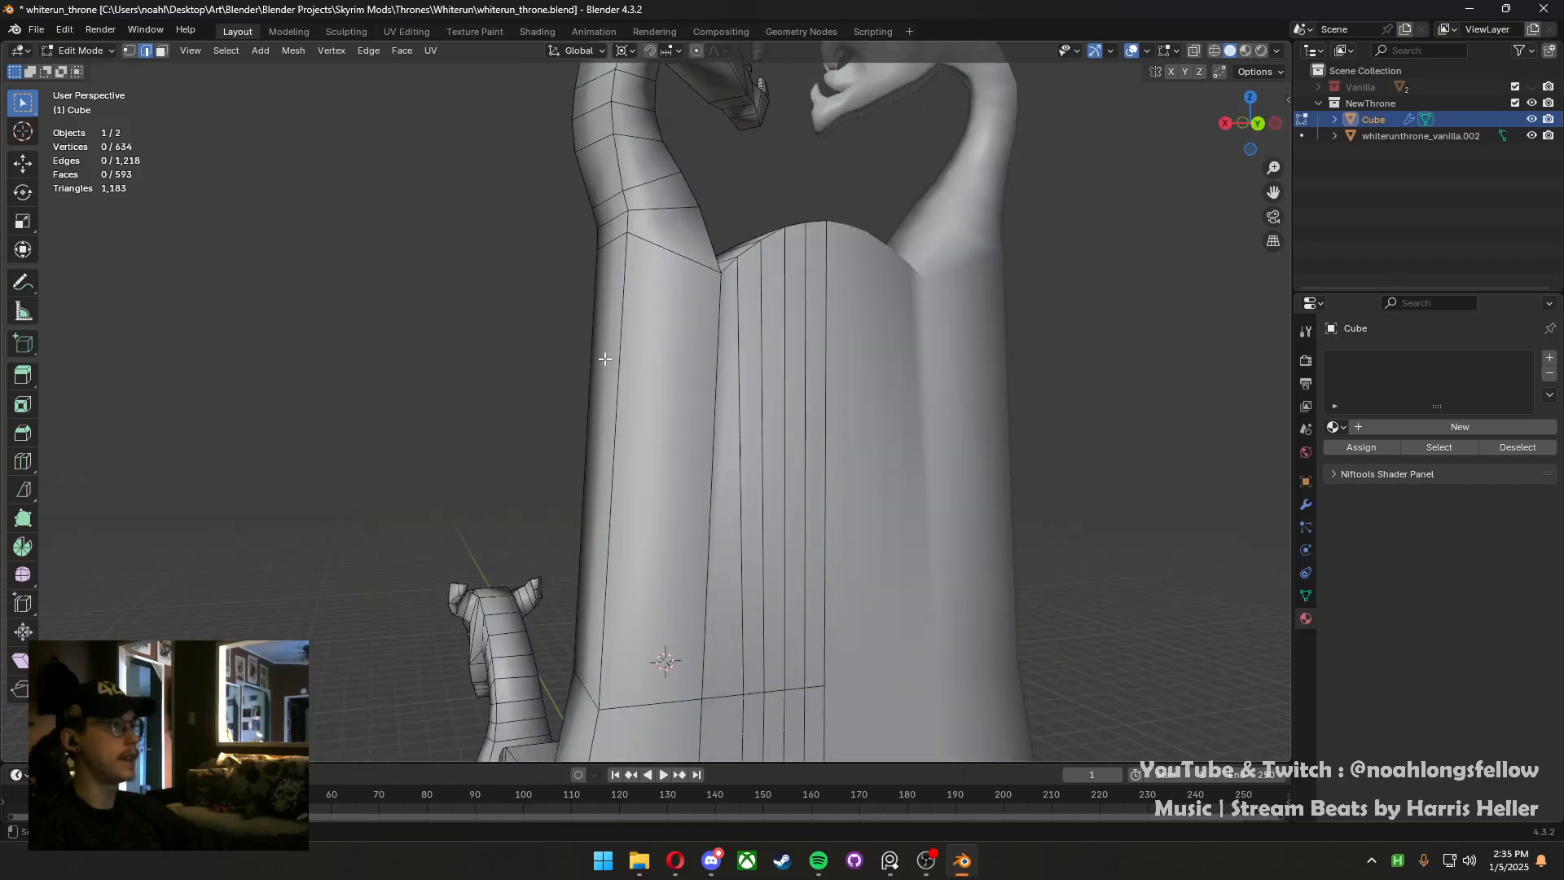
pyautogui.scroll(-5, 925, 367)
pyautogui.press('Tab')
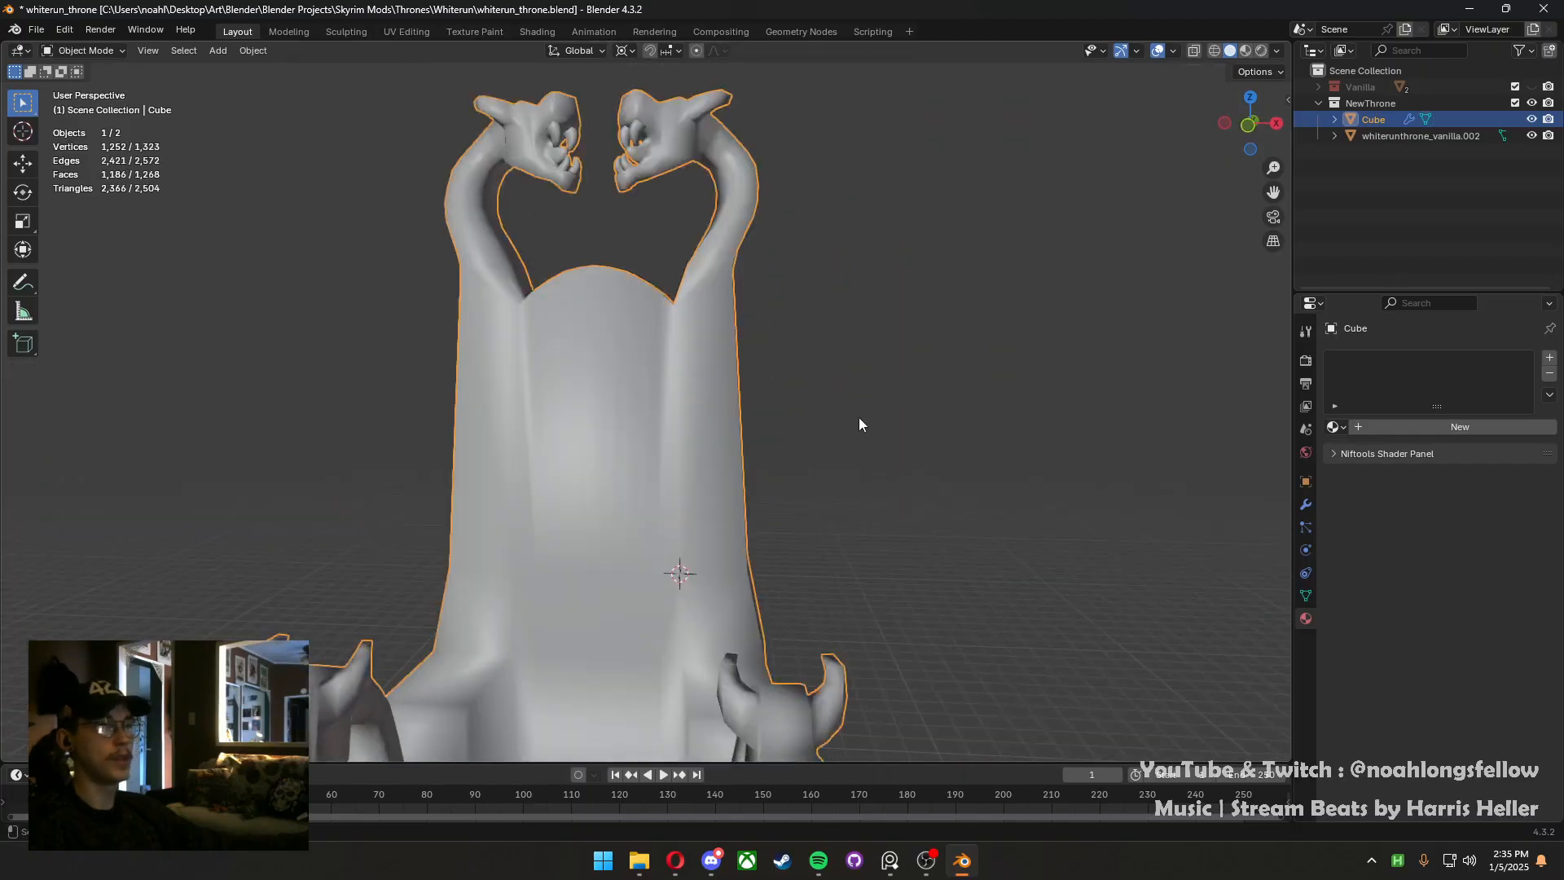
pyautogui.hotkey('ctrl', 's')
# Reset the 3D cursor to the world origin
pyautogui.scroll(-2, 790, 468)
pyautogui.moveTo(759, 476); pyautogui.dragTo(774, 599, button='middle')
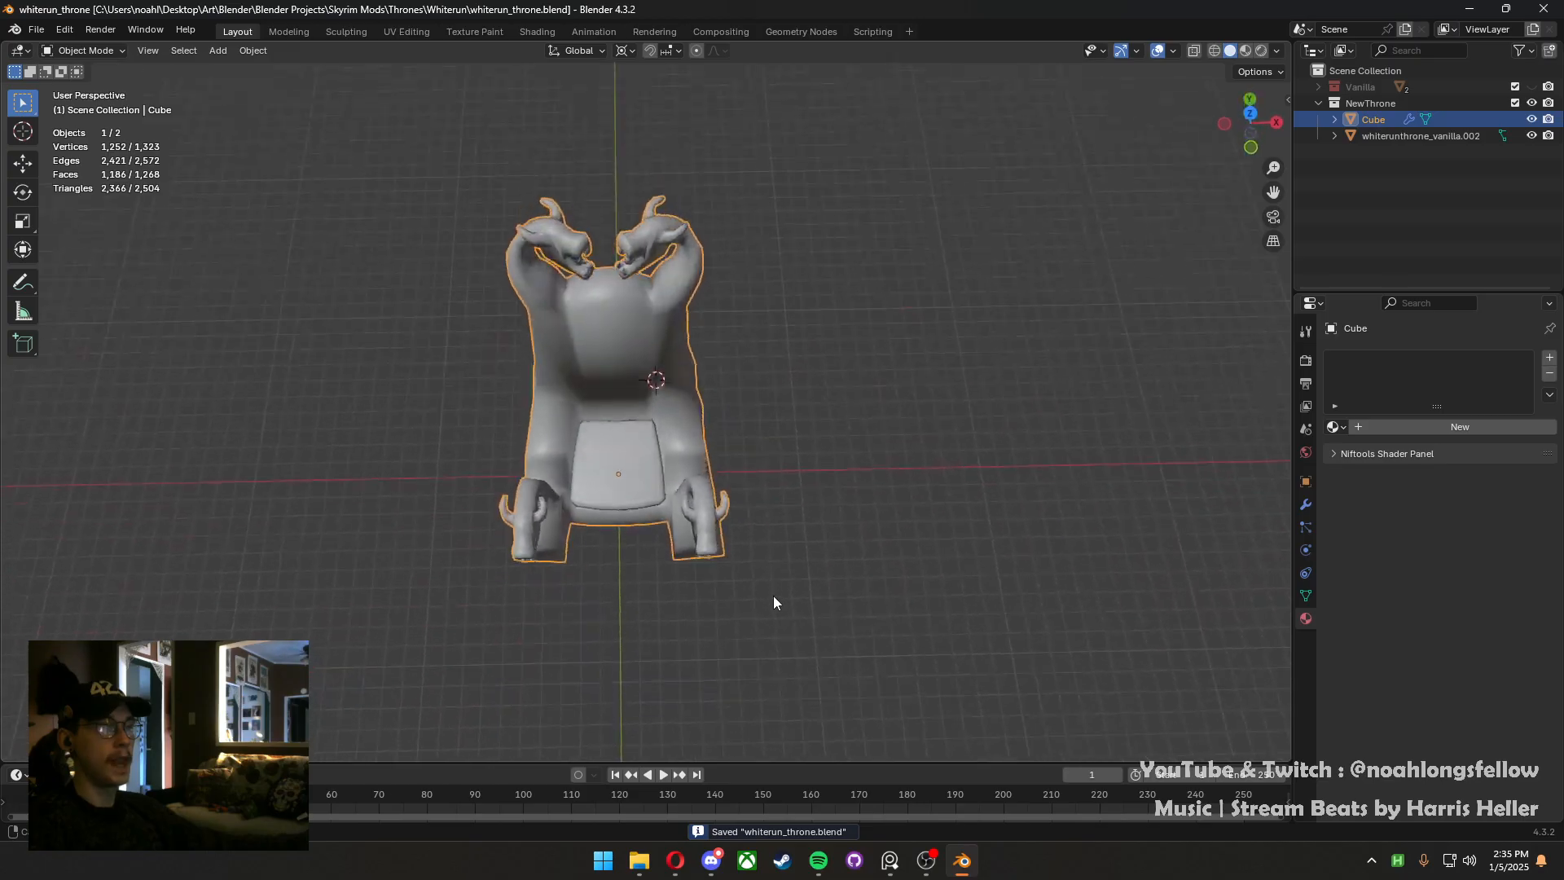
pyautogui.scroll(5, 774, 599)
pyautogui.press('Tab')
pyautogui.scroll(4, 726, 603)
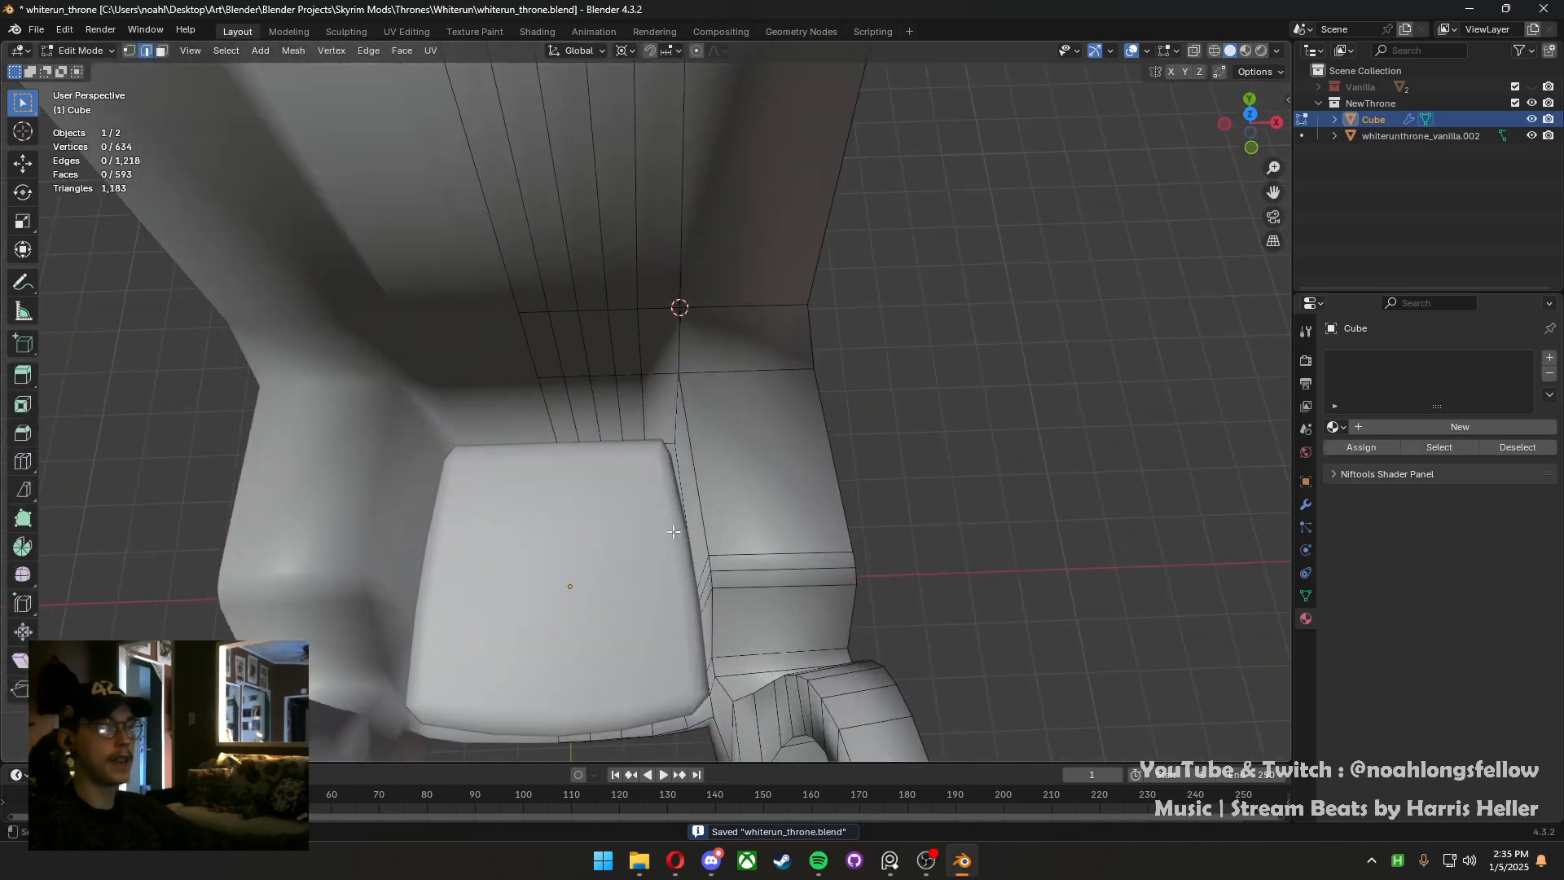
pyautogui.press('Tab')
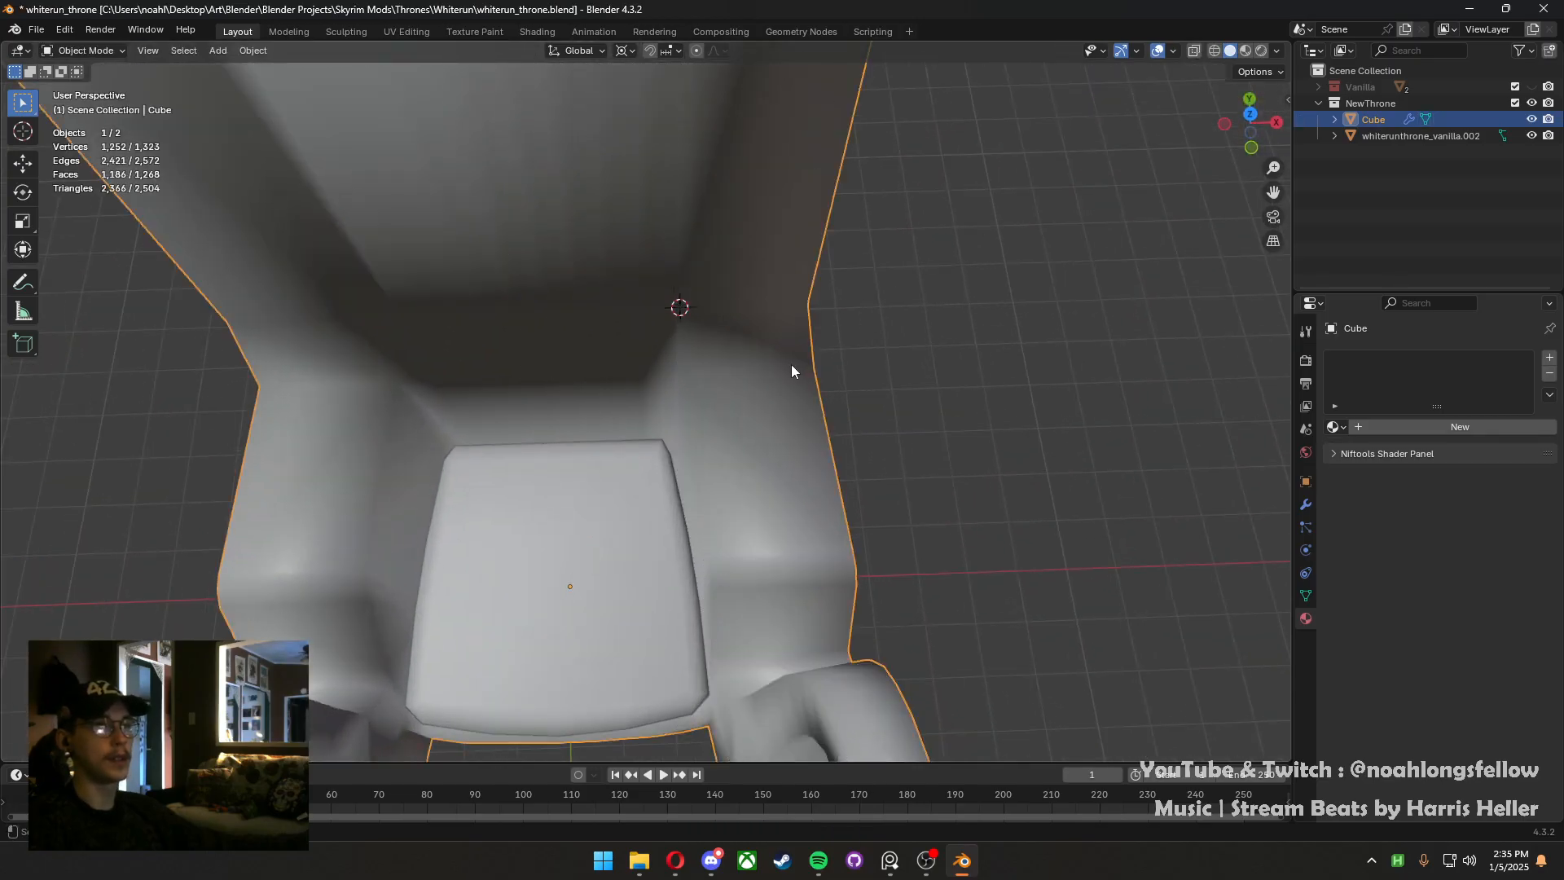
pyautogui.hotkey('shift', 's')
pyautogui.click(711, 464)
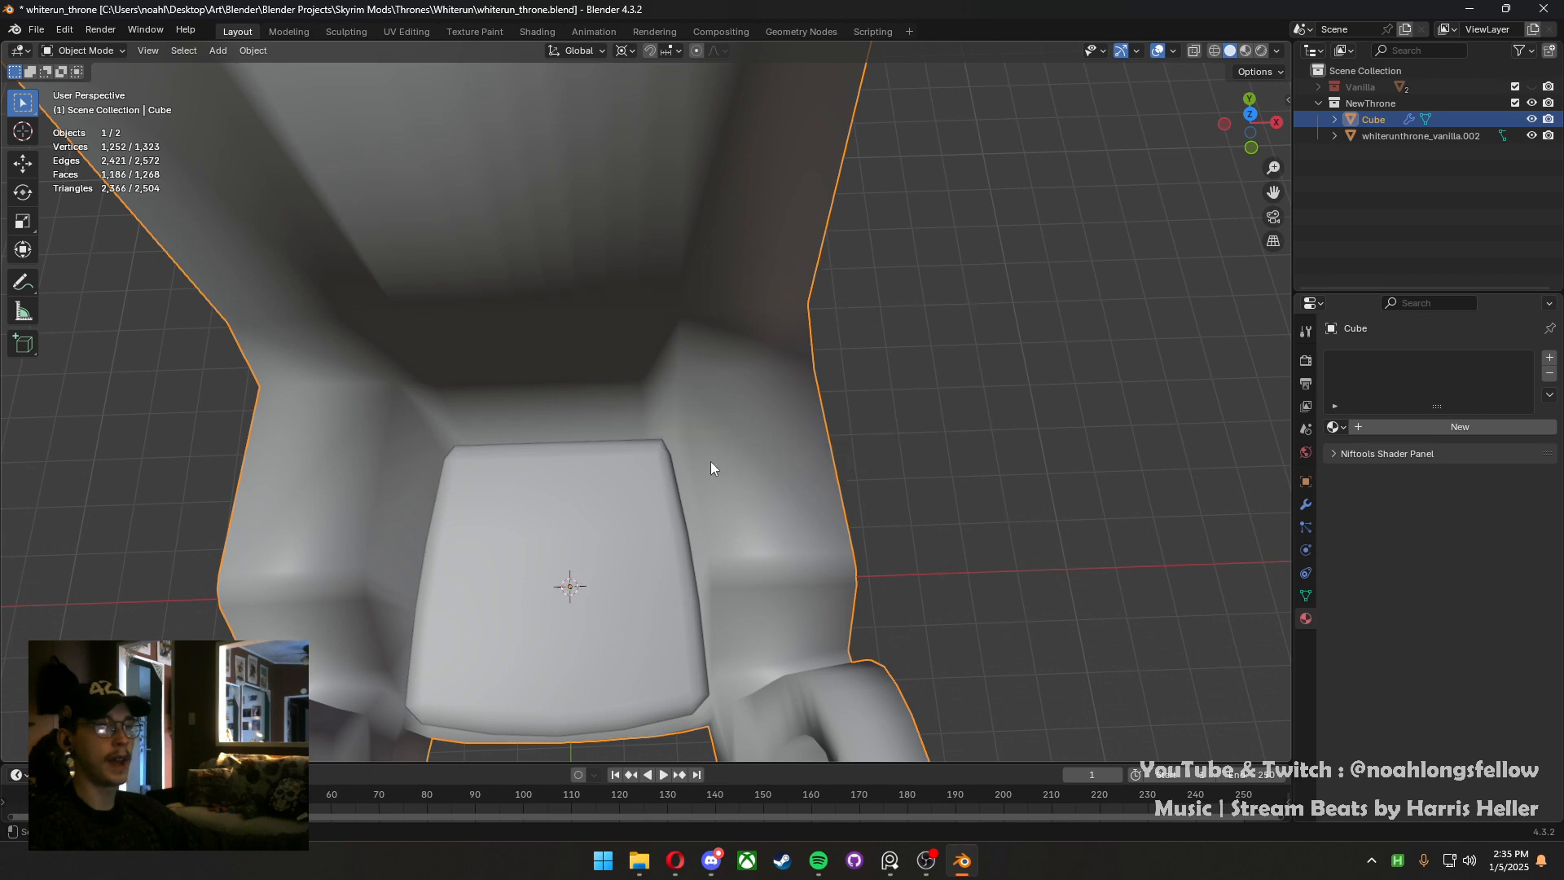
# Open the seat cushion mesh and move its rear corner vertices on the +X side slightly outward toward the armrest, selecting through with X-ray
pyautogui.moveTo(710, 462); pyautogui.dragTo(667, 508, button='middle')
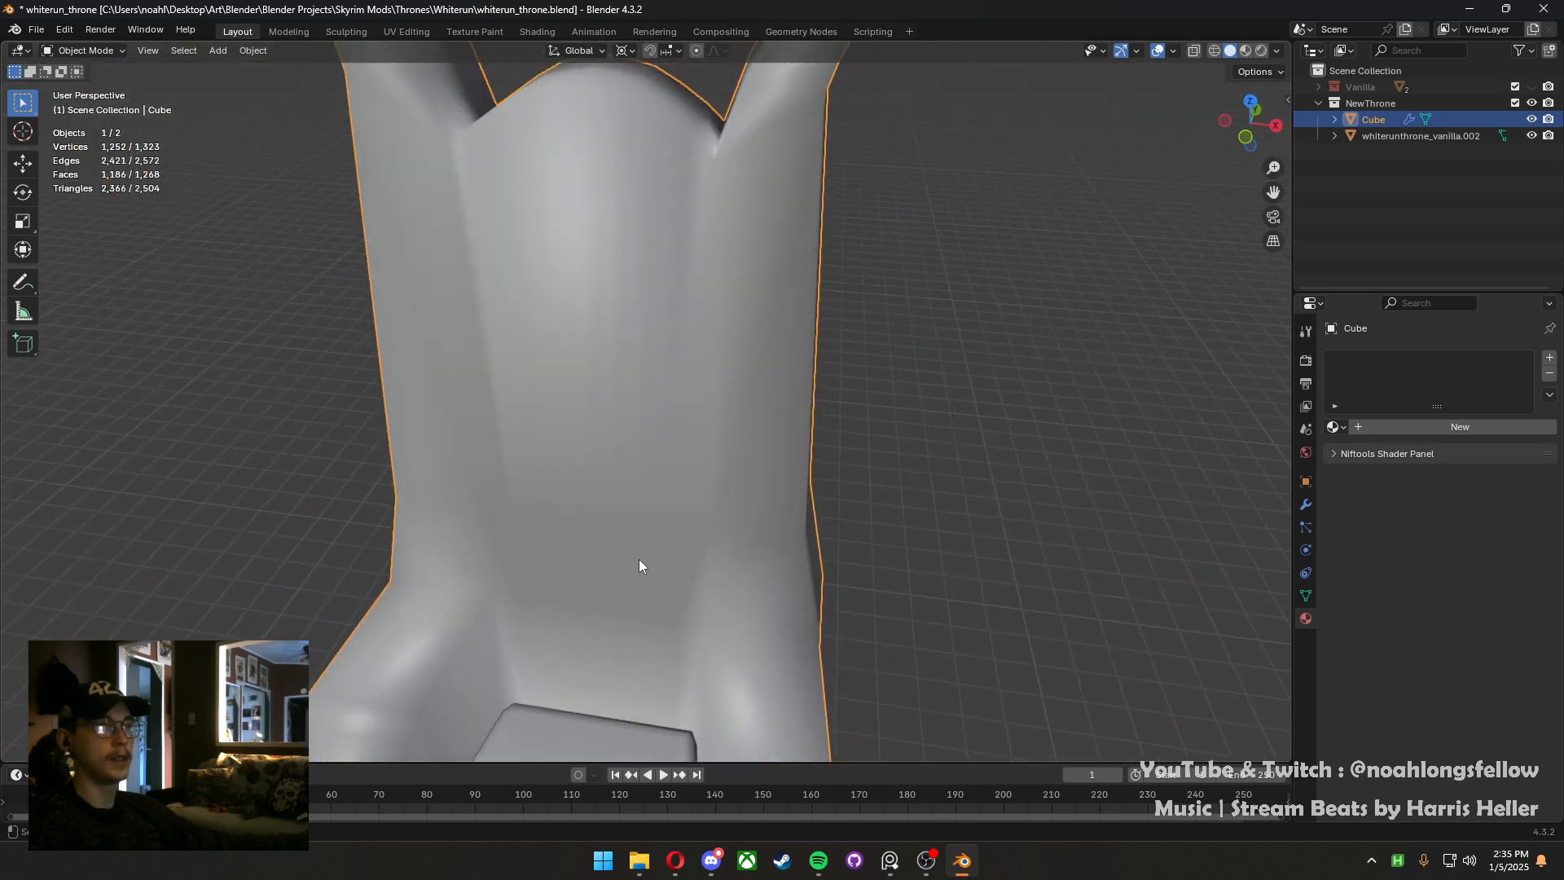
pyautogui.scroll(-4, 627, 566)
pyautogui.click(578, 570)
pyautogui.press('Tab')
pyautogui.press('KP_7')
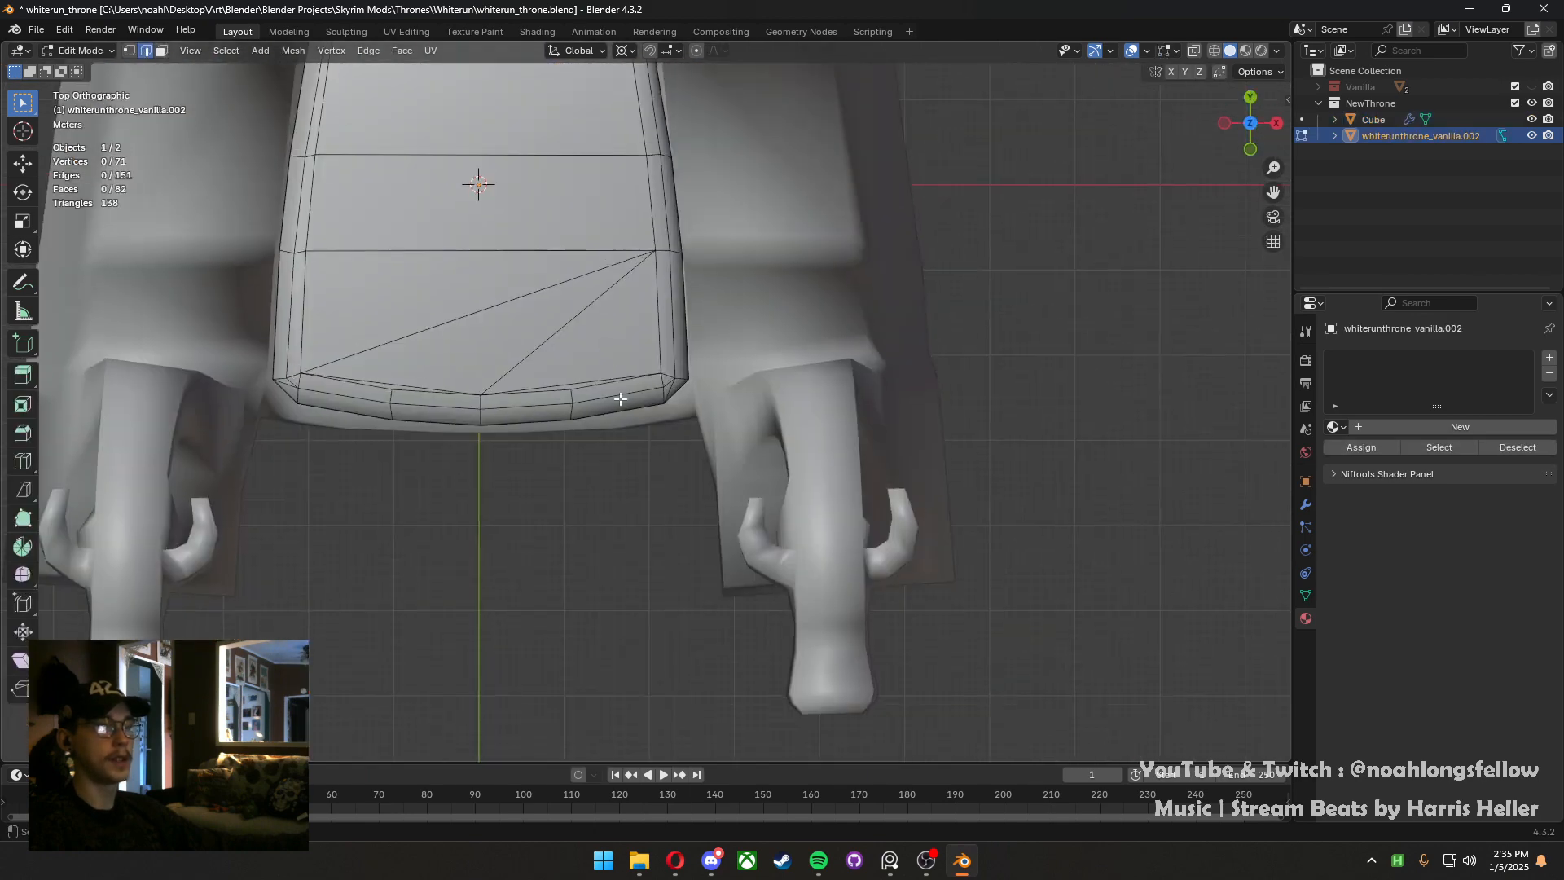
pyautogui.scroll(4, 660, 421)
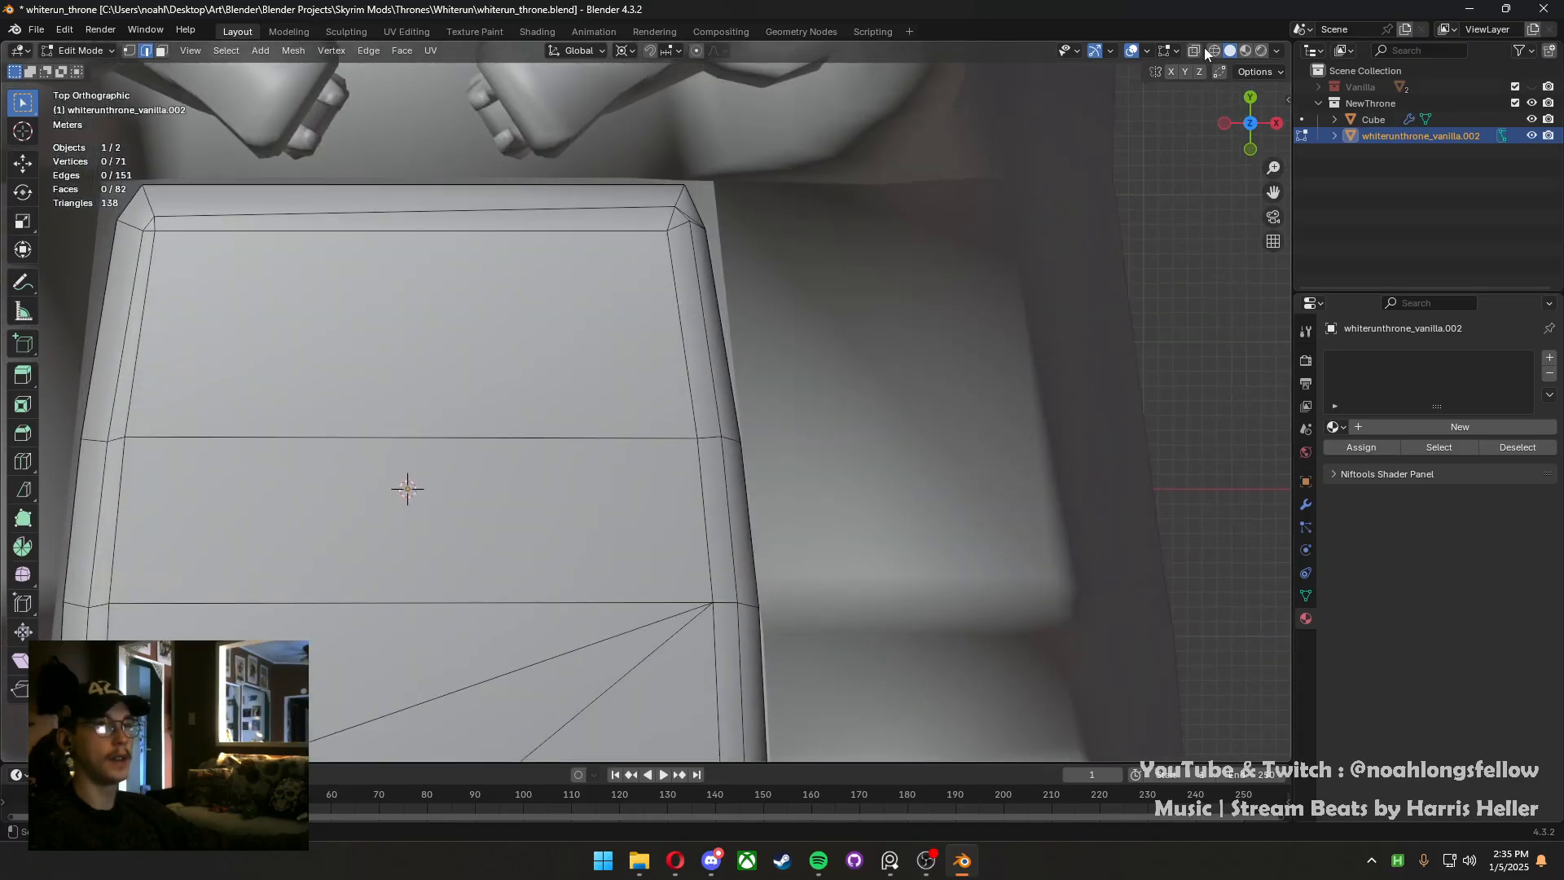
pyautogui.click(1197, 50)
pyautogui.press('1')
pyautogui.moveTo(775, 293); pyautogui.dragTo(628, 147)
pyautogui.press('g')
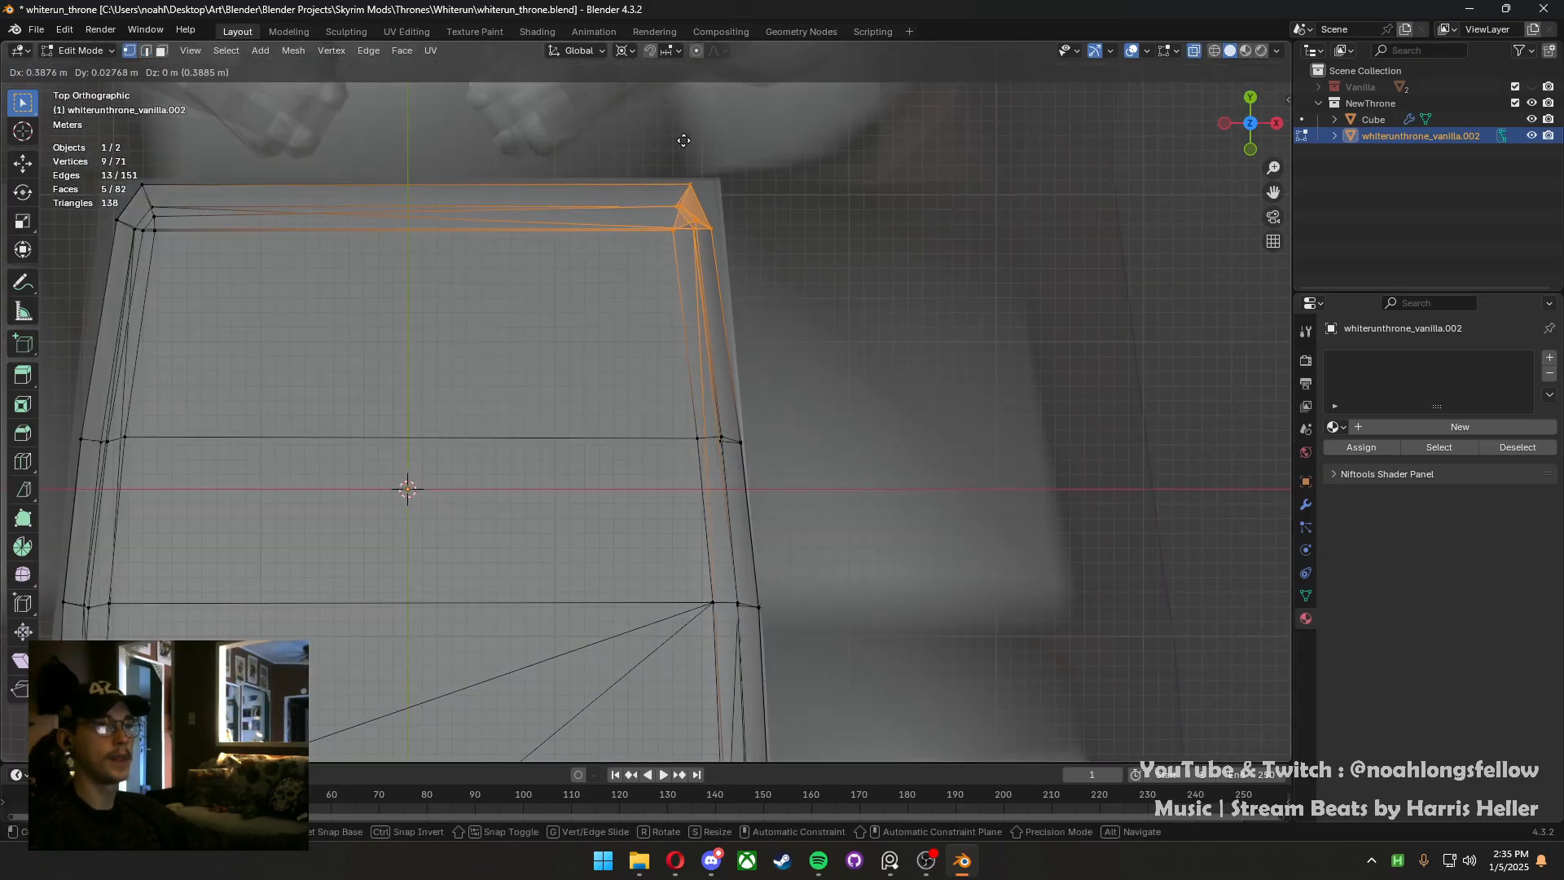
pyautogui.click(726, 124)
# Shift the +X side vertices of the row behind the cushion's middle by about -0.34 m along X
pyautogui.scroll(-2, 796, 342)
pyautogui.keyDown('shift'); pyautogui.moveTo(788, 476); pyautogui.dragTo(792, 370, button='middle'); pyautogui.keyUp('shift')
pyautogui.moveTo(792, 370); pyautogui.dragTo(646, 272)
pyautogui.press('g')
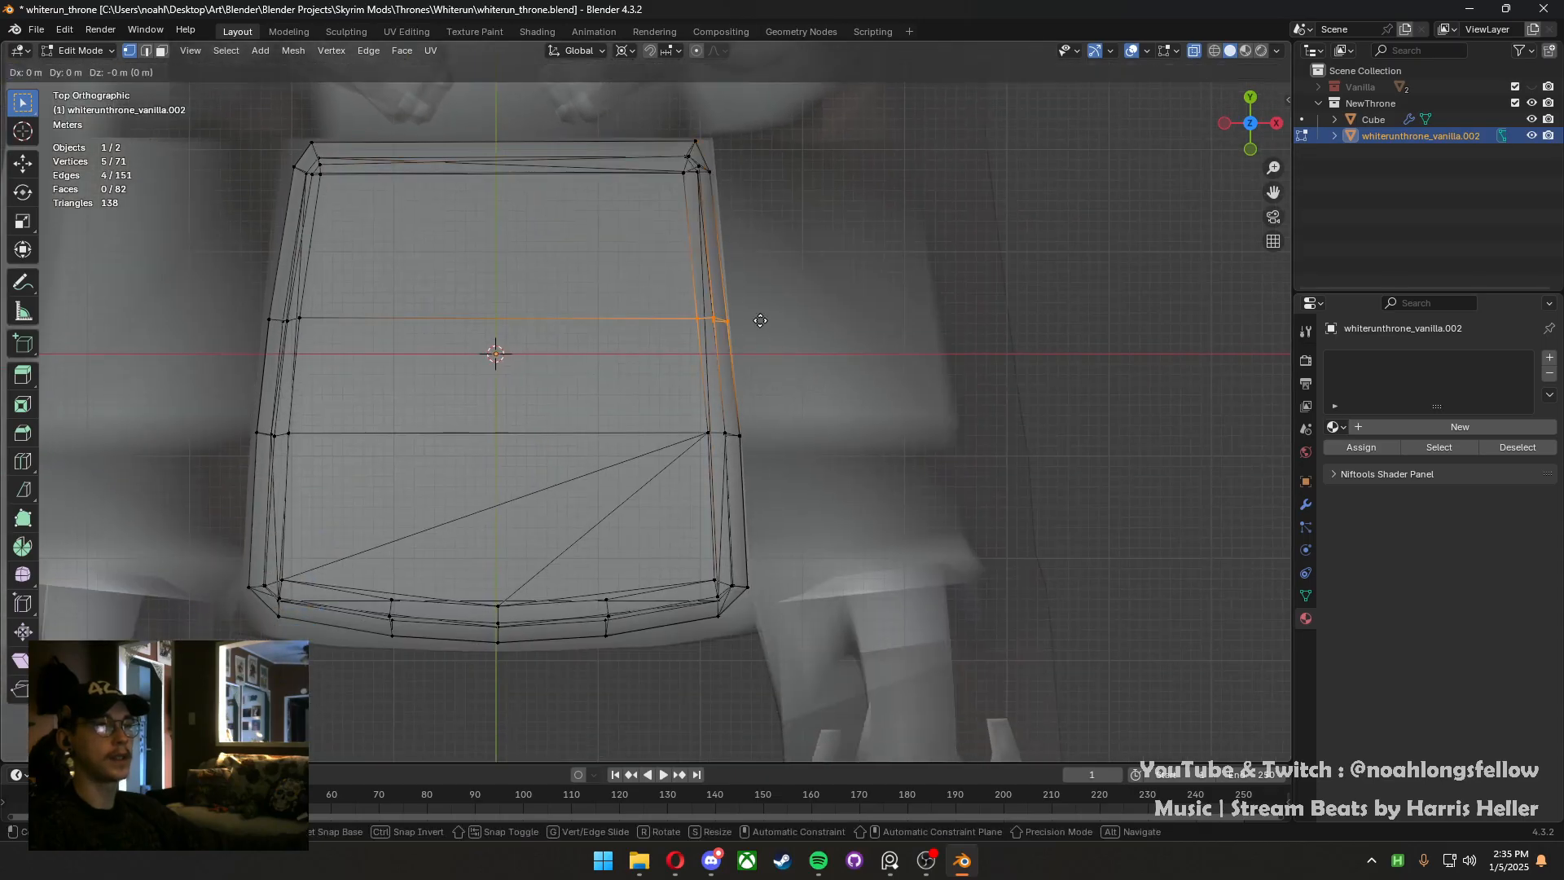
pyautogui.press('x')
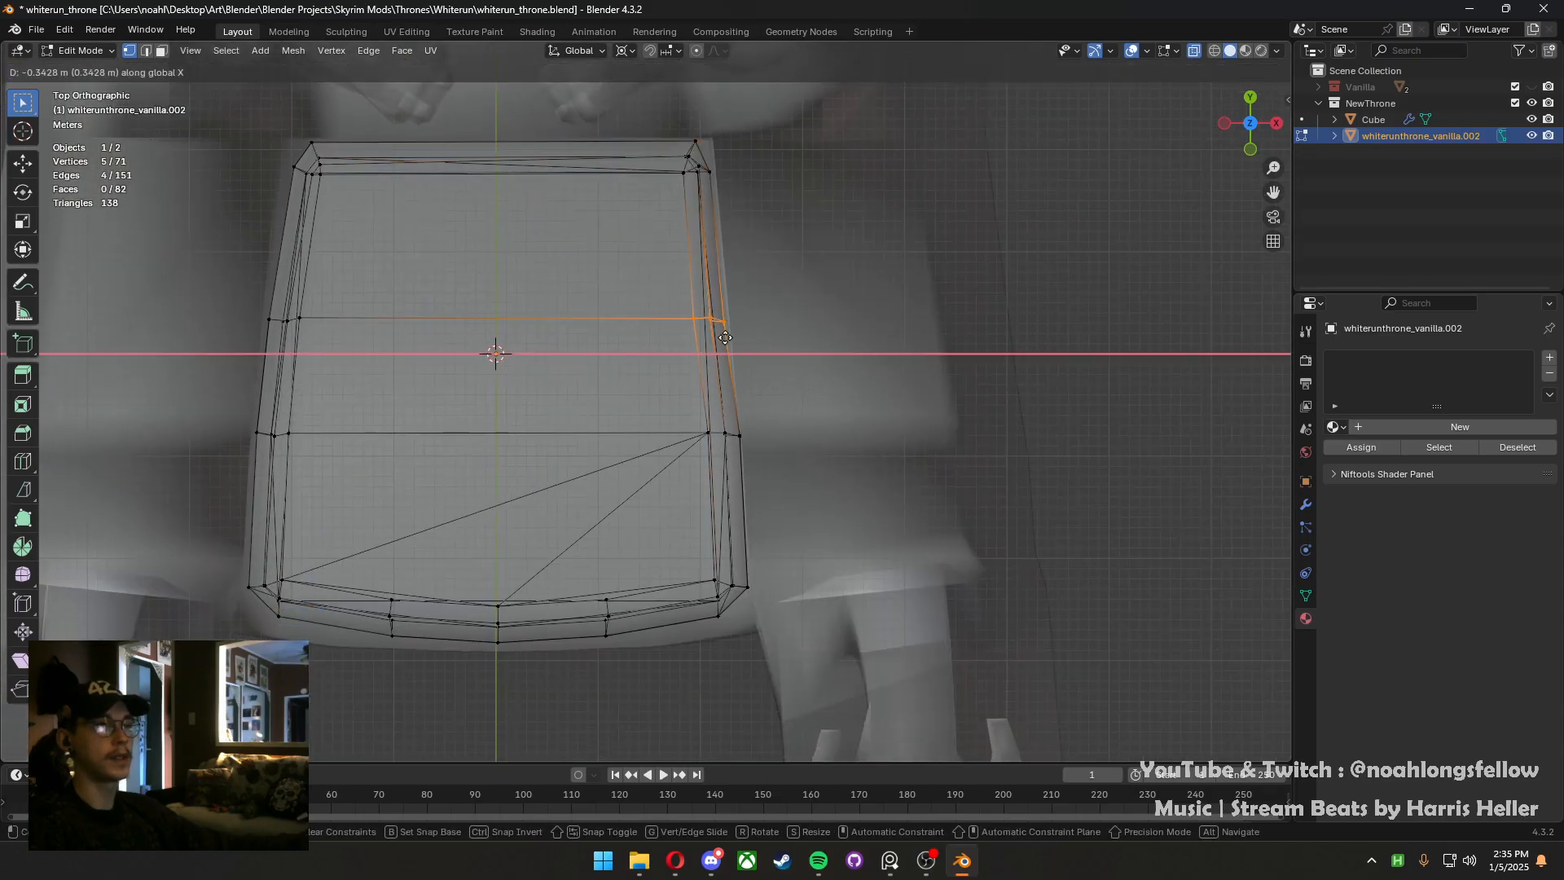
pyautogui.click(725, 337)
# Shift the +X side vertices of the cushion's next row toward the front slightly inward along X
pyautogui.moveTo(770, 476); pyautogui.dragTo(684, 408)
pyautogui.press('g')
pyautogui.press('x')
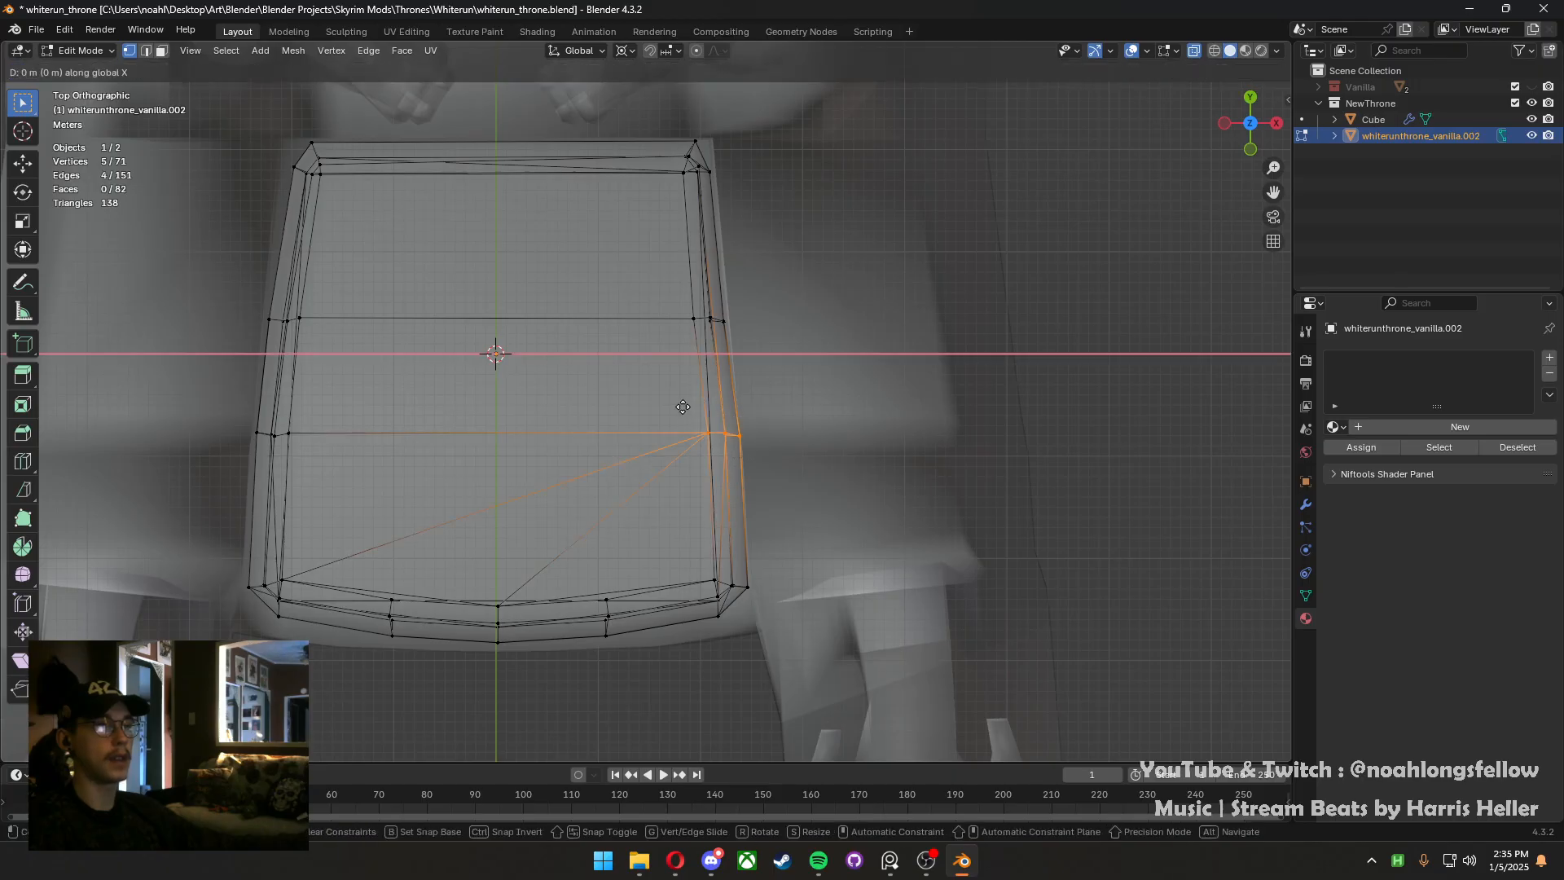
pyautogui.click(638, 411)
# Nudge the +X side vertices of the cushion's row behind it slightly outward along X, turn off X-ray, leave mesh editing and save
pyautogui.moveTo(743, 353); pyautogui.dragTo(653, 275)
pyautogui.press('g')
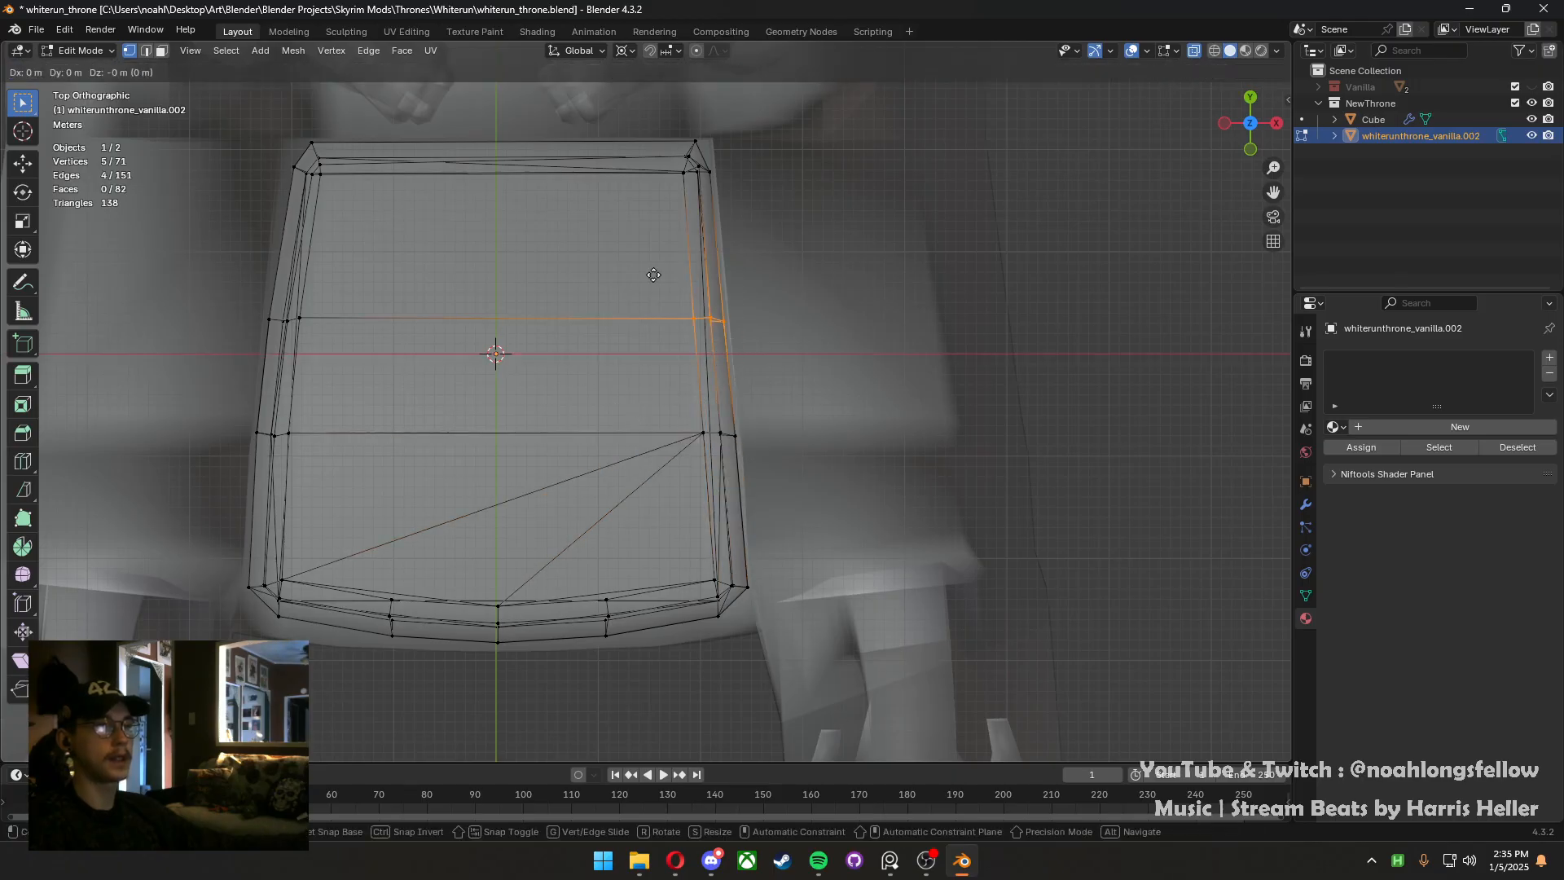
pyautogui.press('x')
pyautogui.click(669, 277)
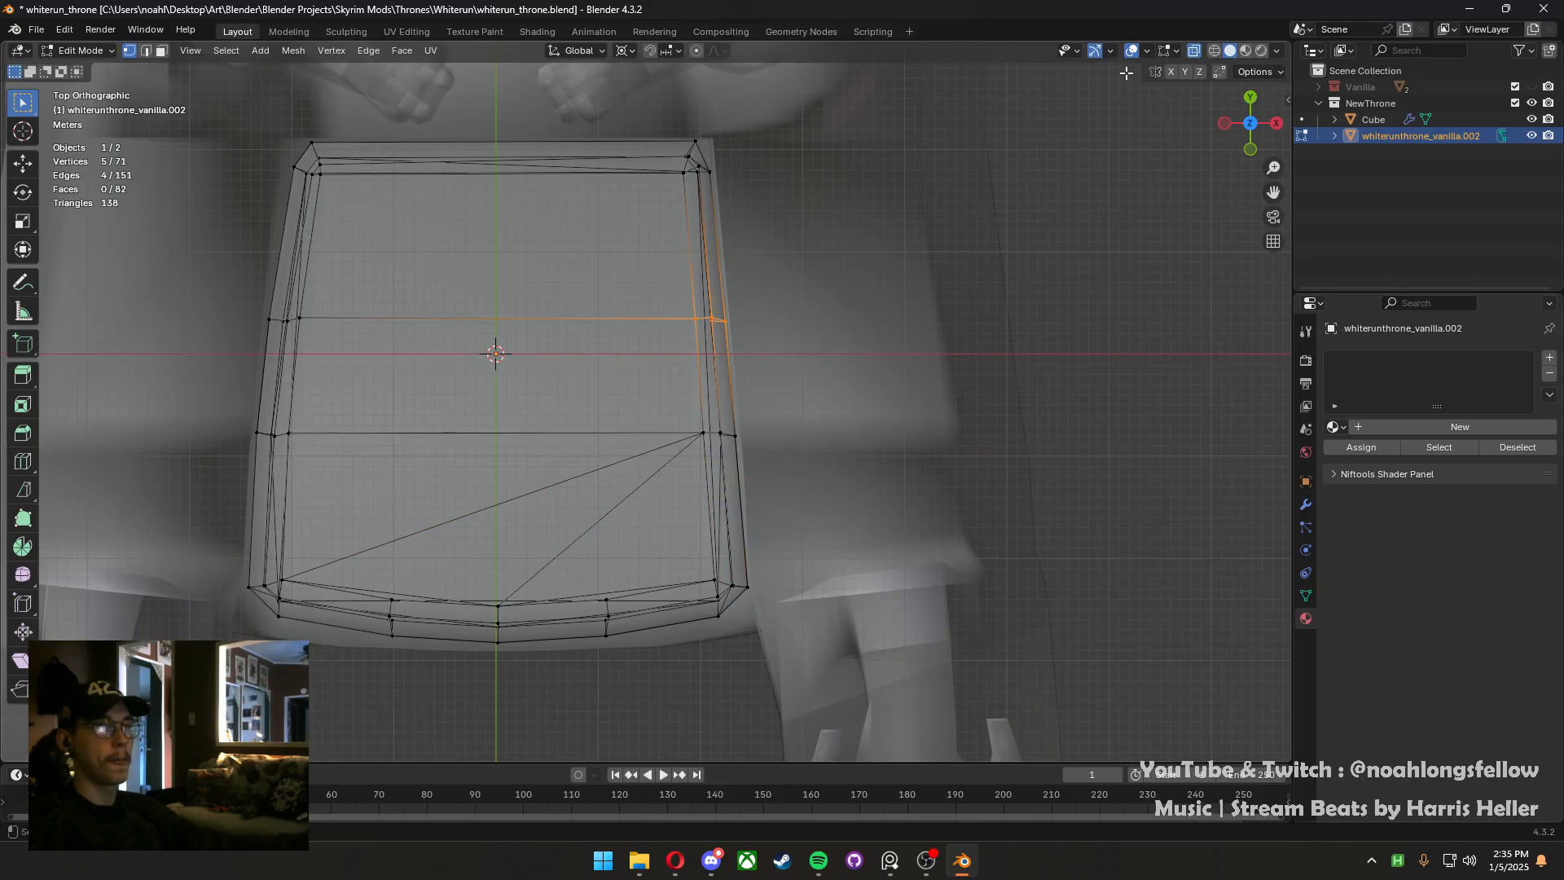
pyautogui.click(1195, 52)
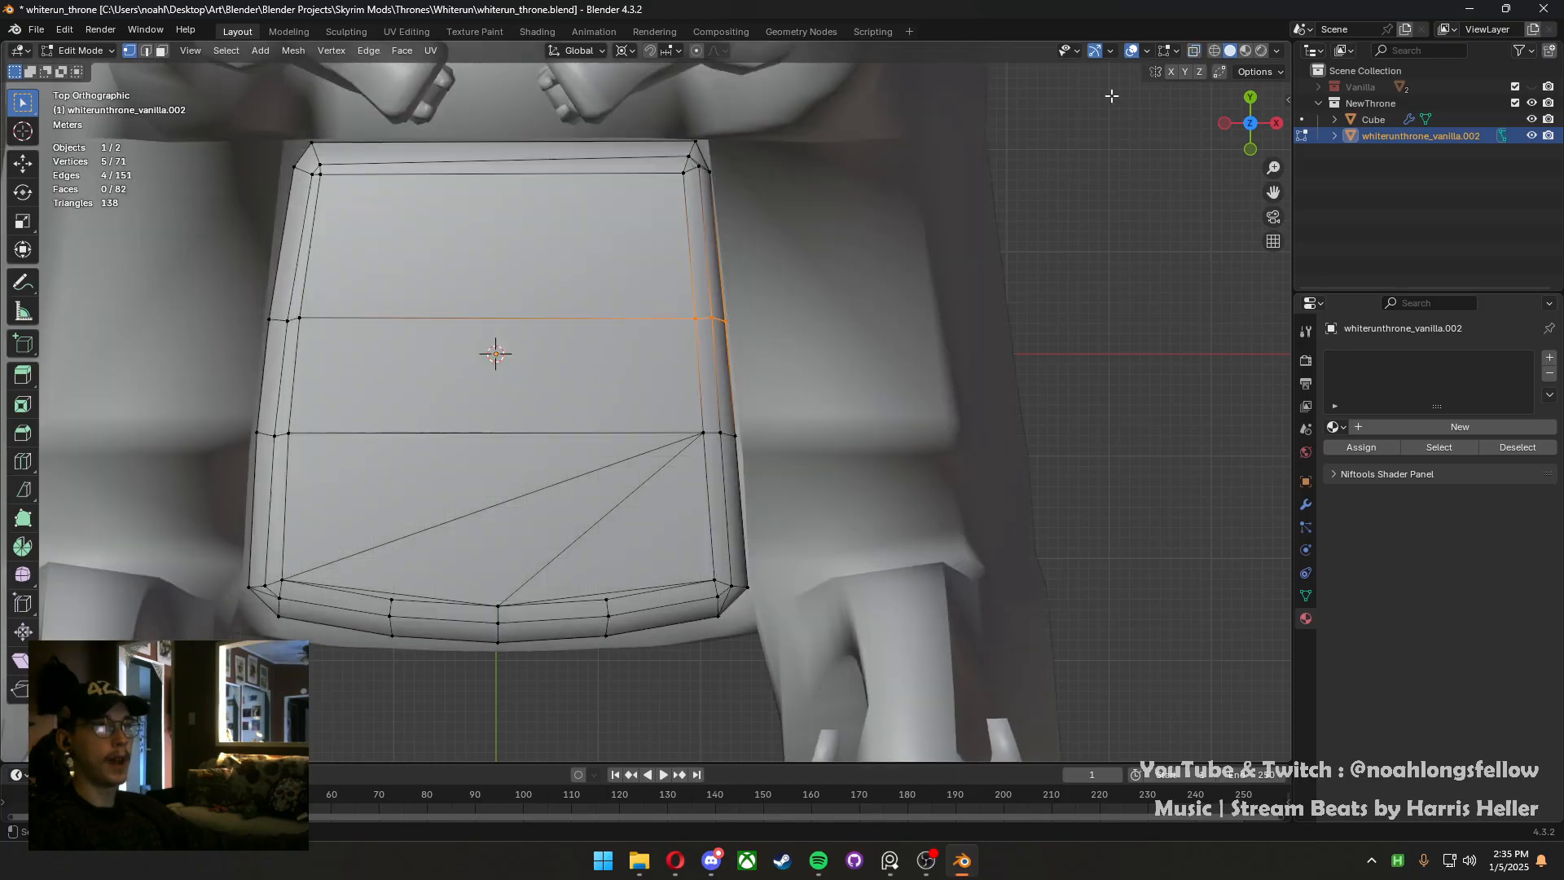
pyautogui.scroll(-2, 664, 397)
pyautogui.moveTo(685, 394); pyautogui.dragTo(725, 270, button='middle')
pyautogui.press('Tab')
pyautogui.hotkey('ctrl', 's')
pyautogui.scroll(-3, 722, 489)
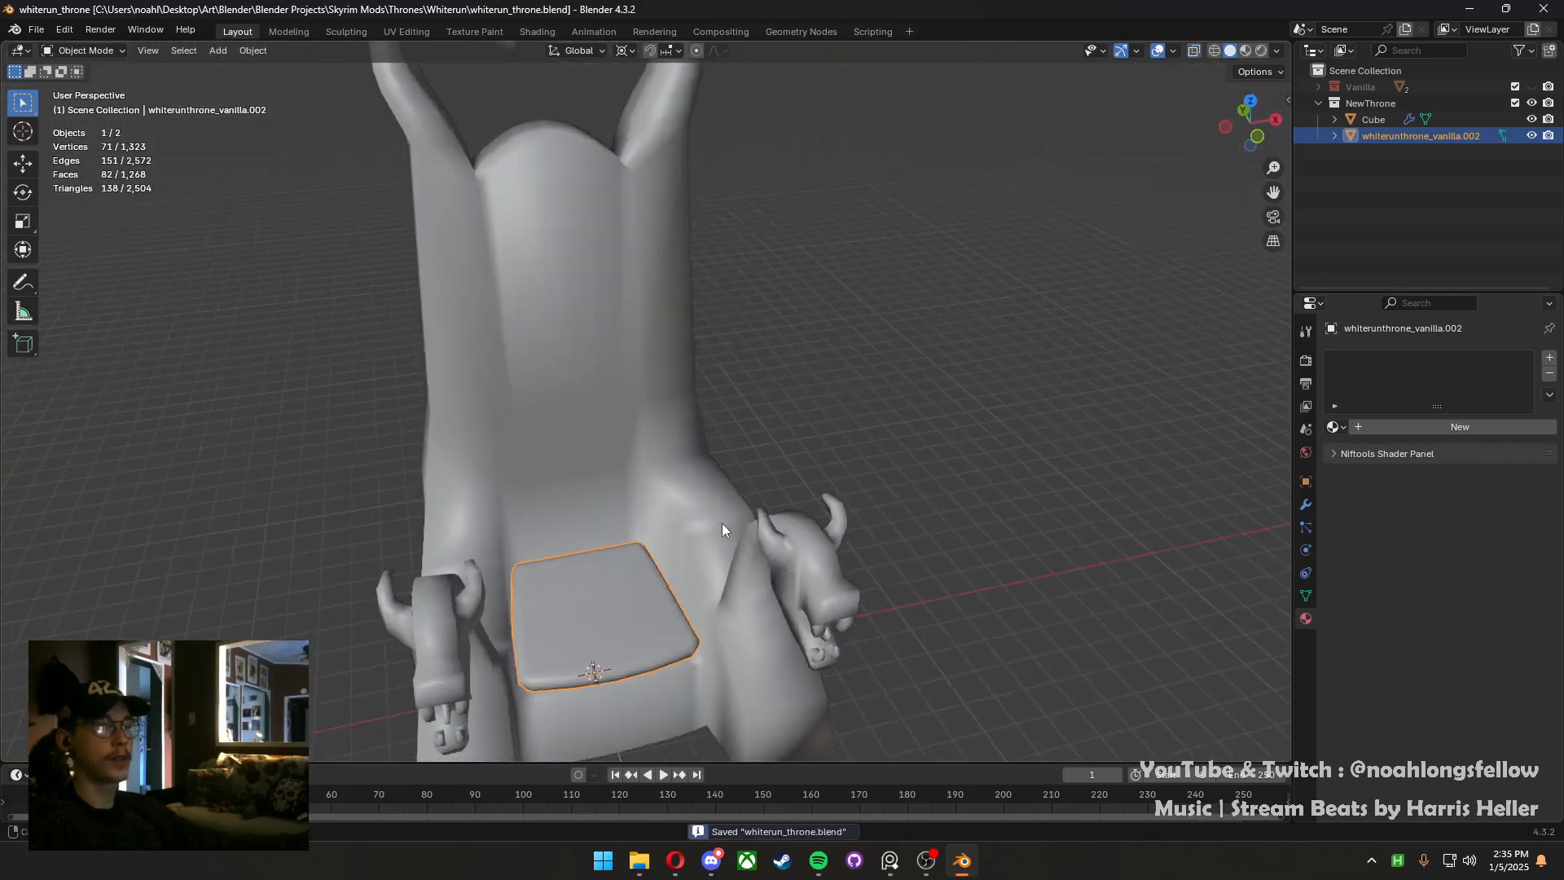
# Reopen the seat cushion mesh for editing in the top orthographic view
pyautogui.moveTo(789, 425); pyautogui.dragTo(643, 652, button='middle')
pyautogui.press('Tab')
pyautogui.scroll(2, 733, 444)
pyautogui.press('KP_7')
pyautogui.scroll(2, 642, 653)
pyautogui.press('k')
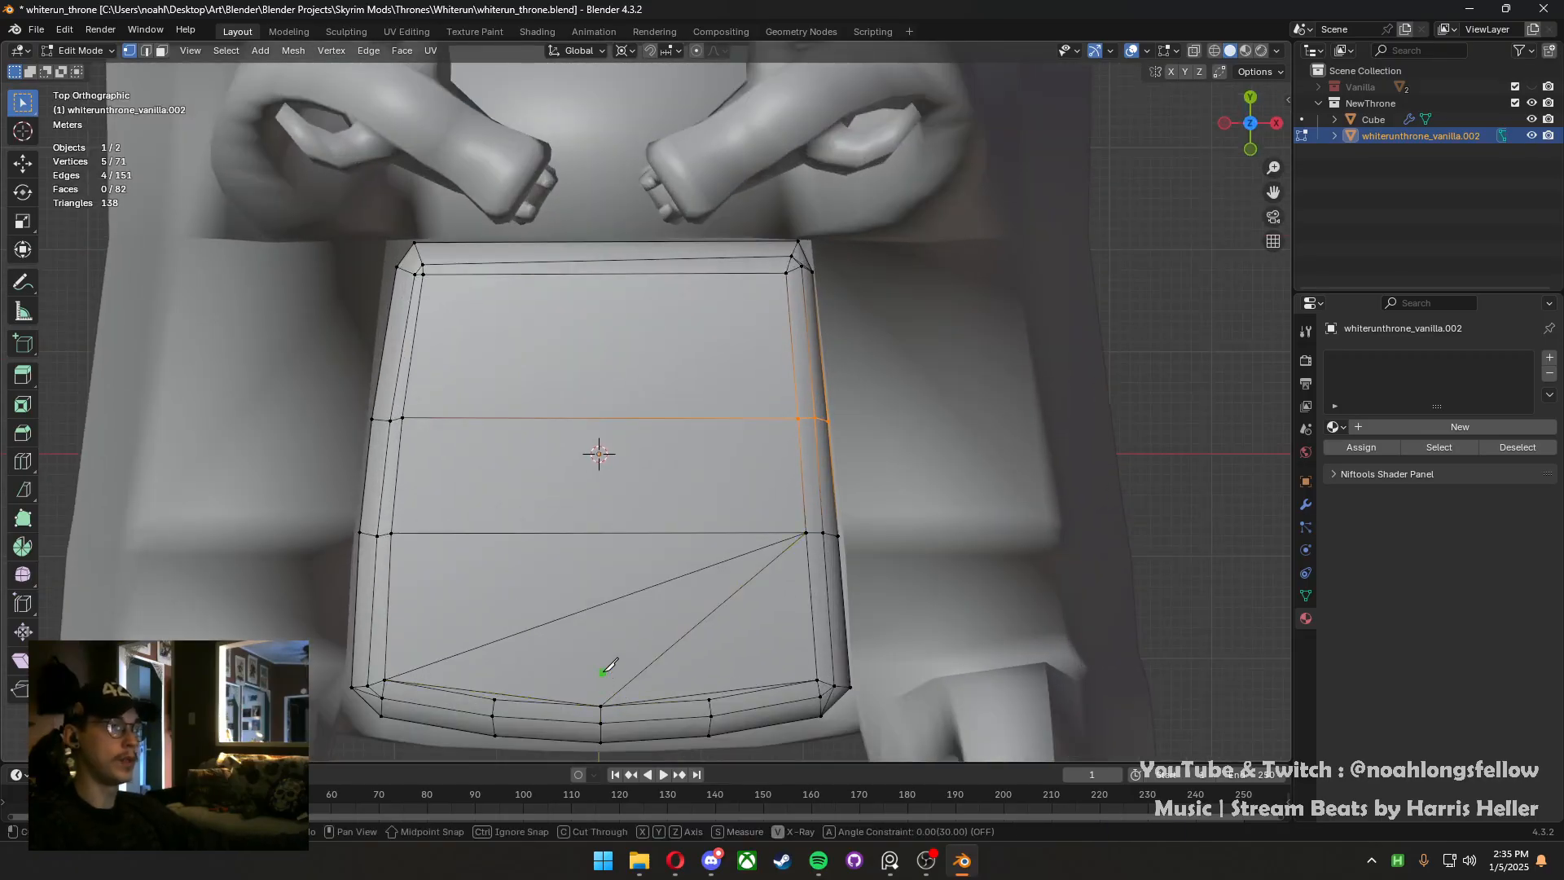
pyautogui.click(603, 702)
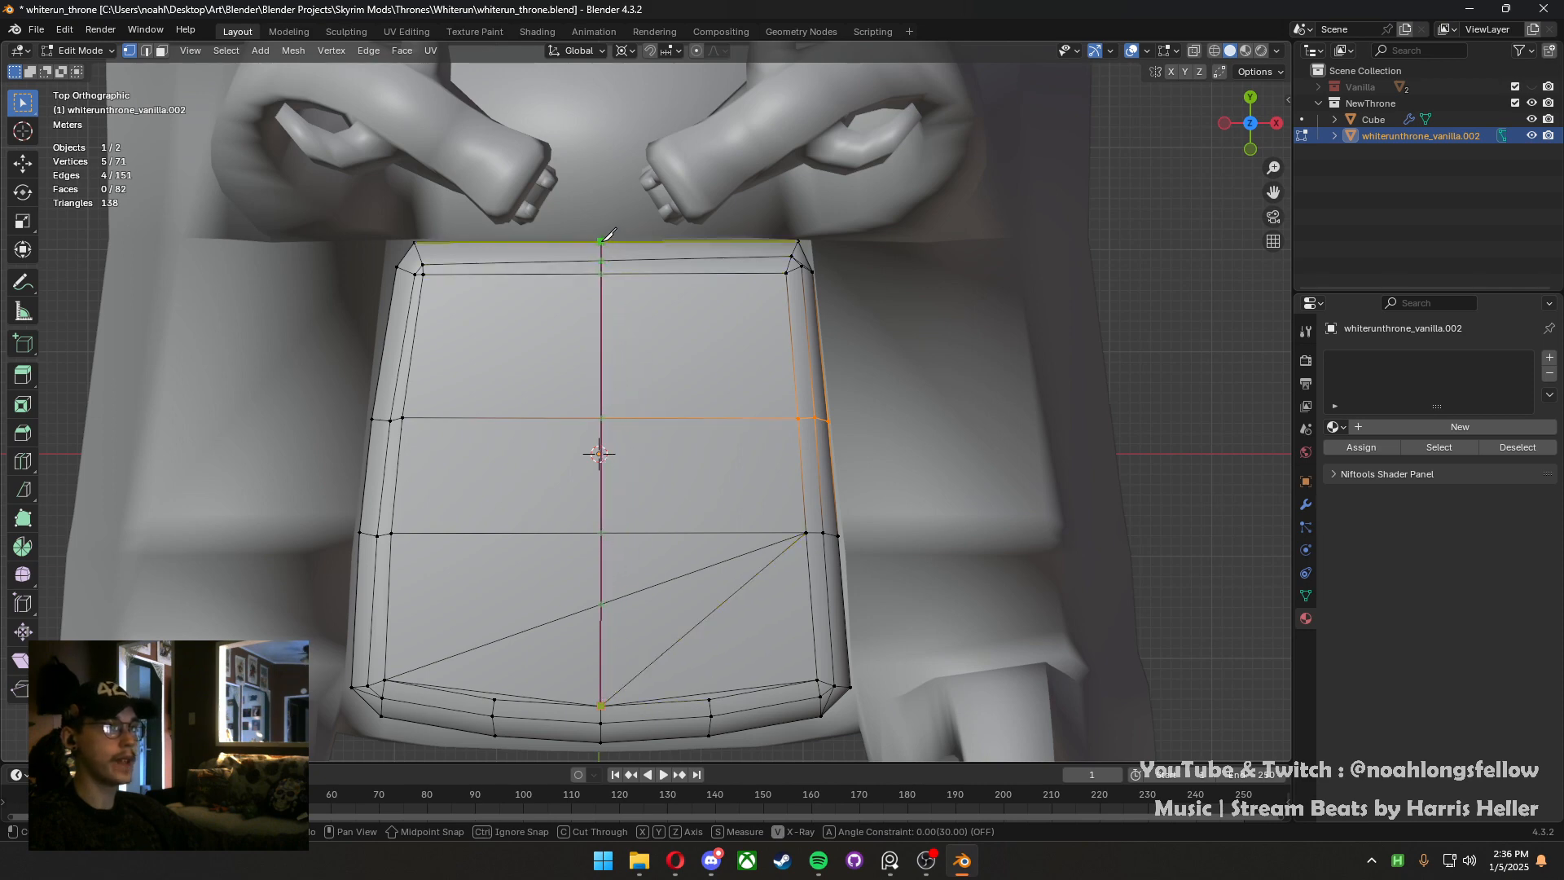
pyautogui.click(602, 241)
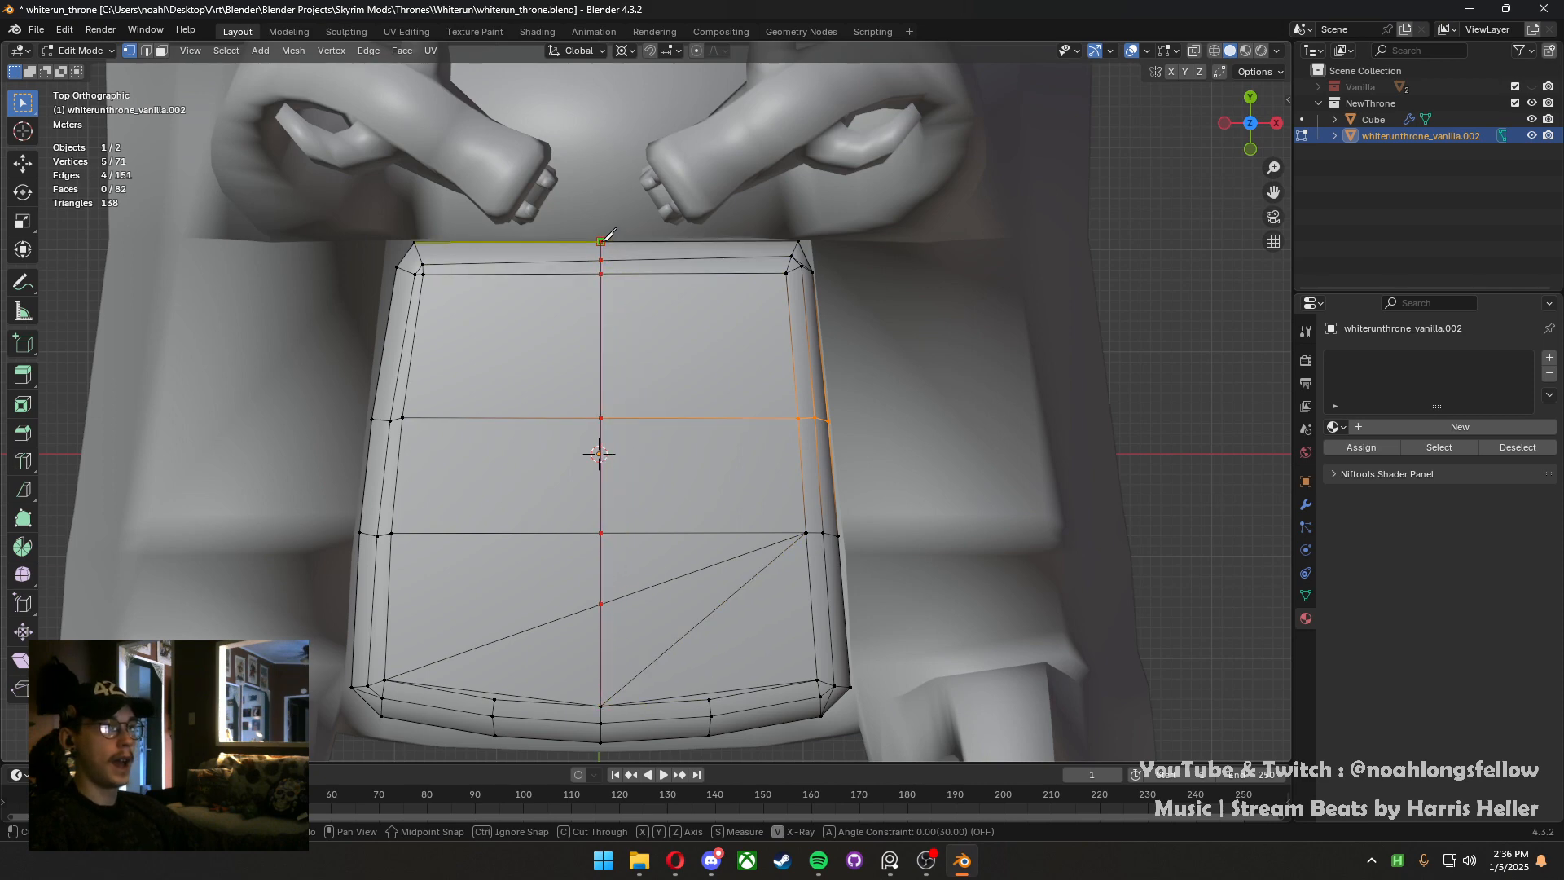
pyautogui.press('Escape')
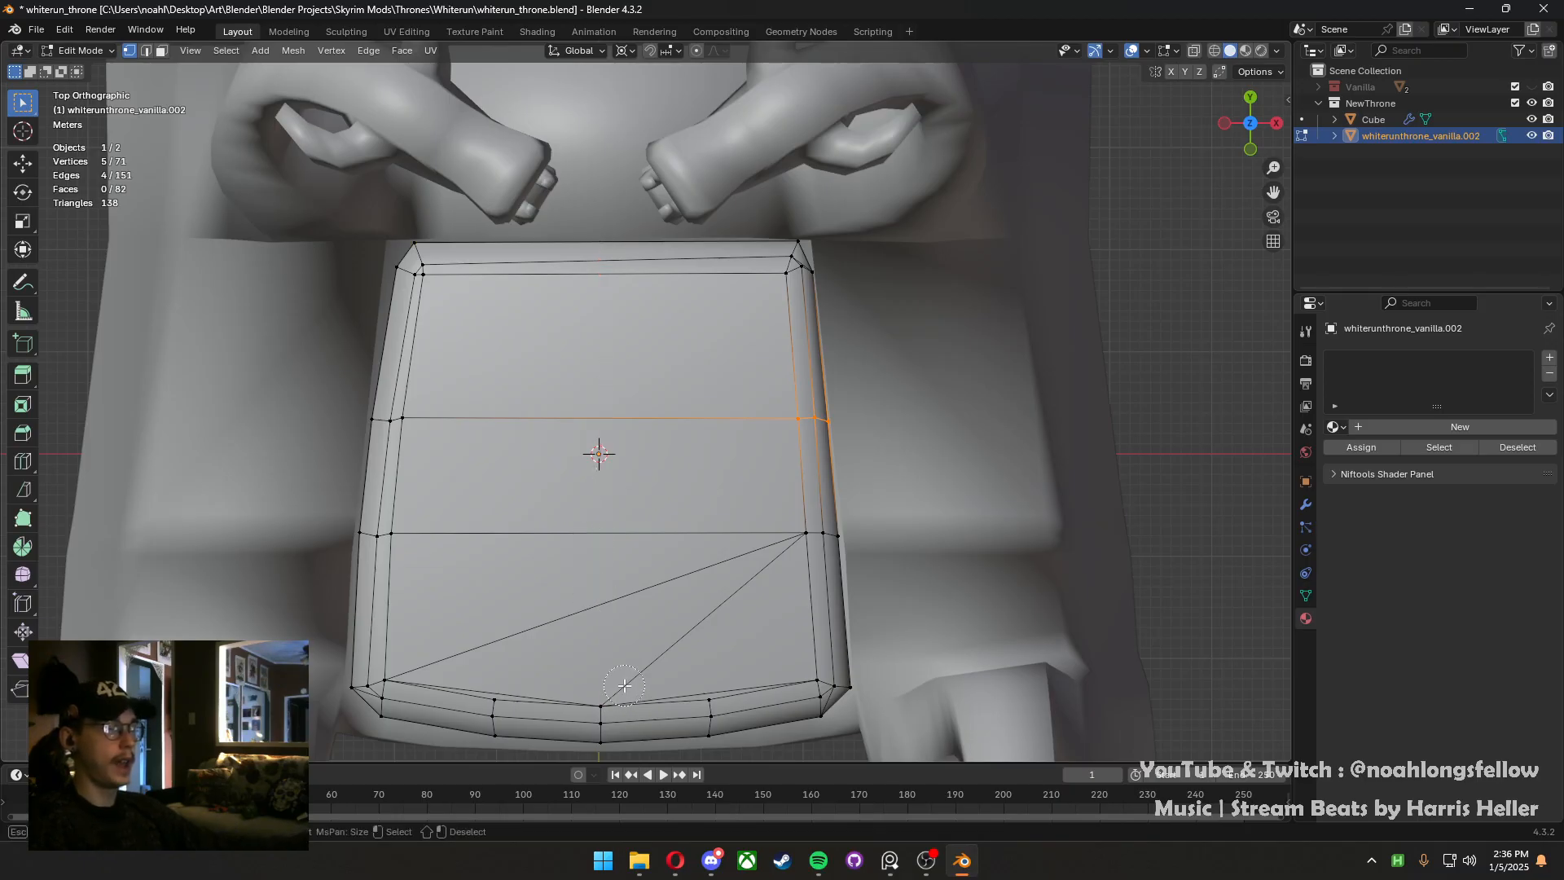
# Knife a cut through the whole cushion from its front centre vertex straight back to the rear edge, and save the file
pyautogui.press('k')
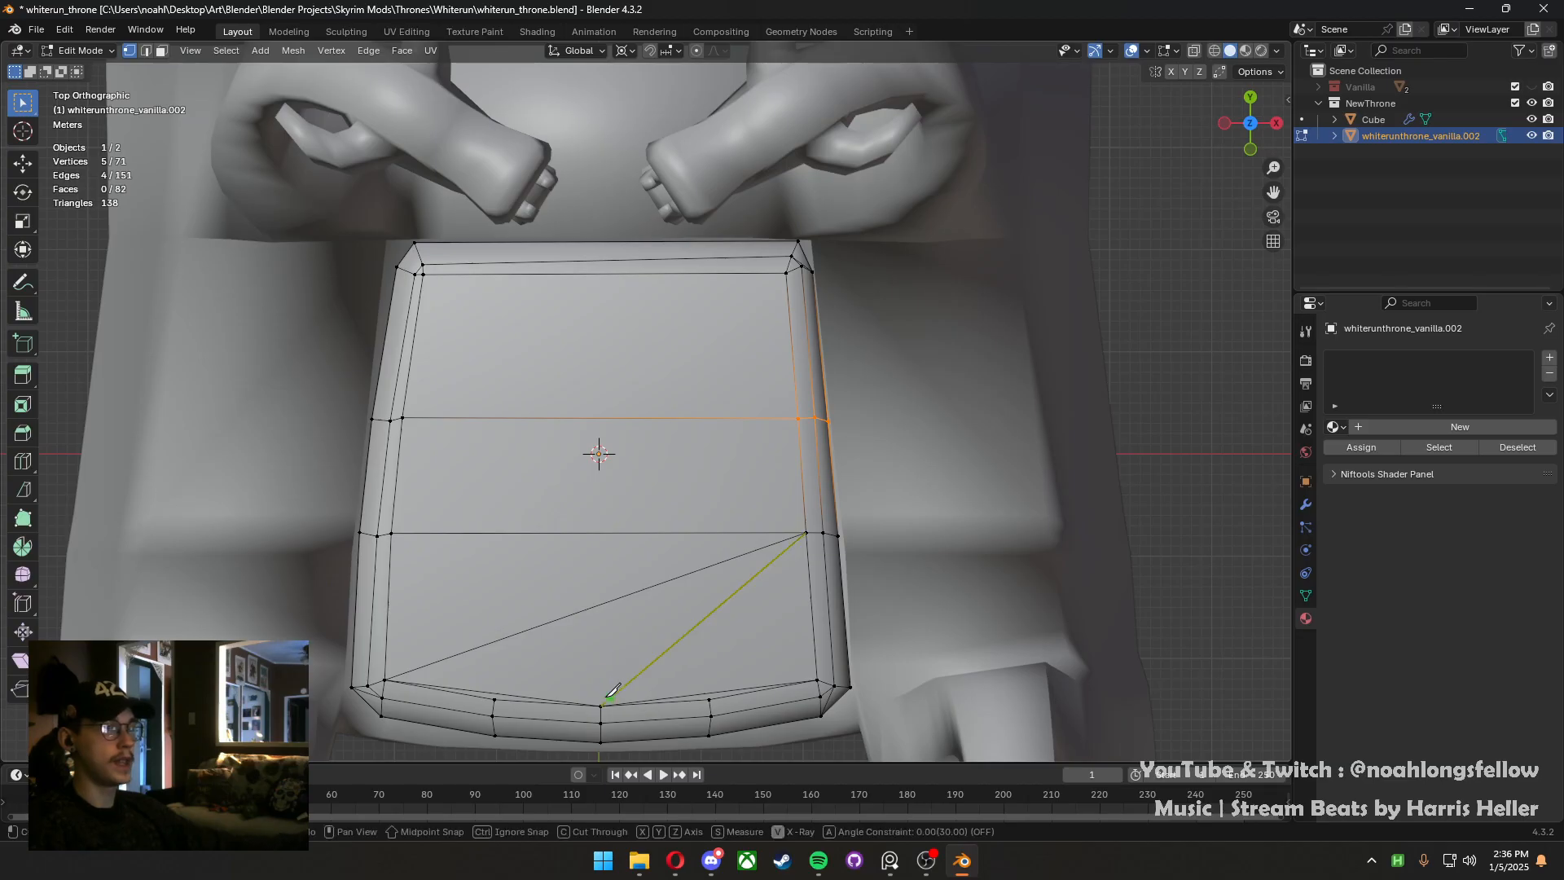
pyautogui.click(601, 706)
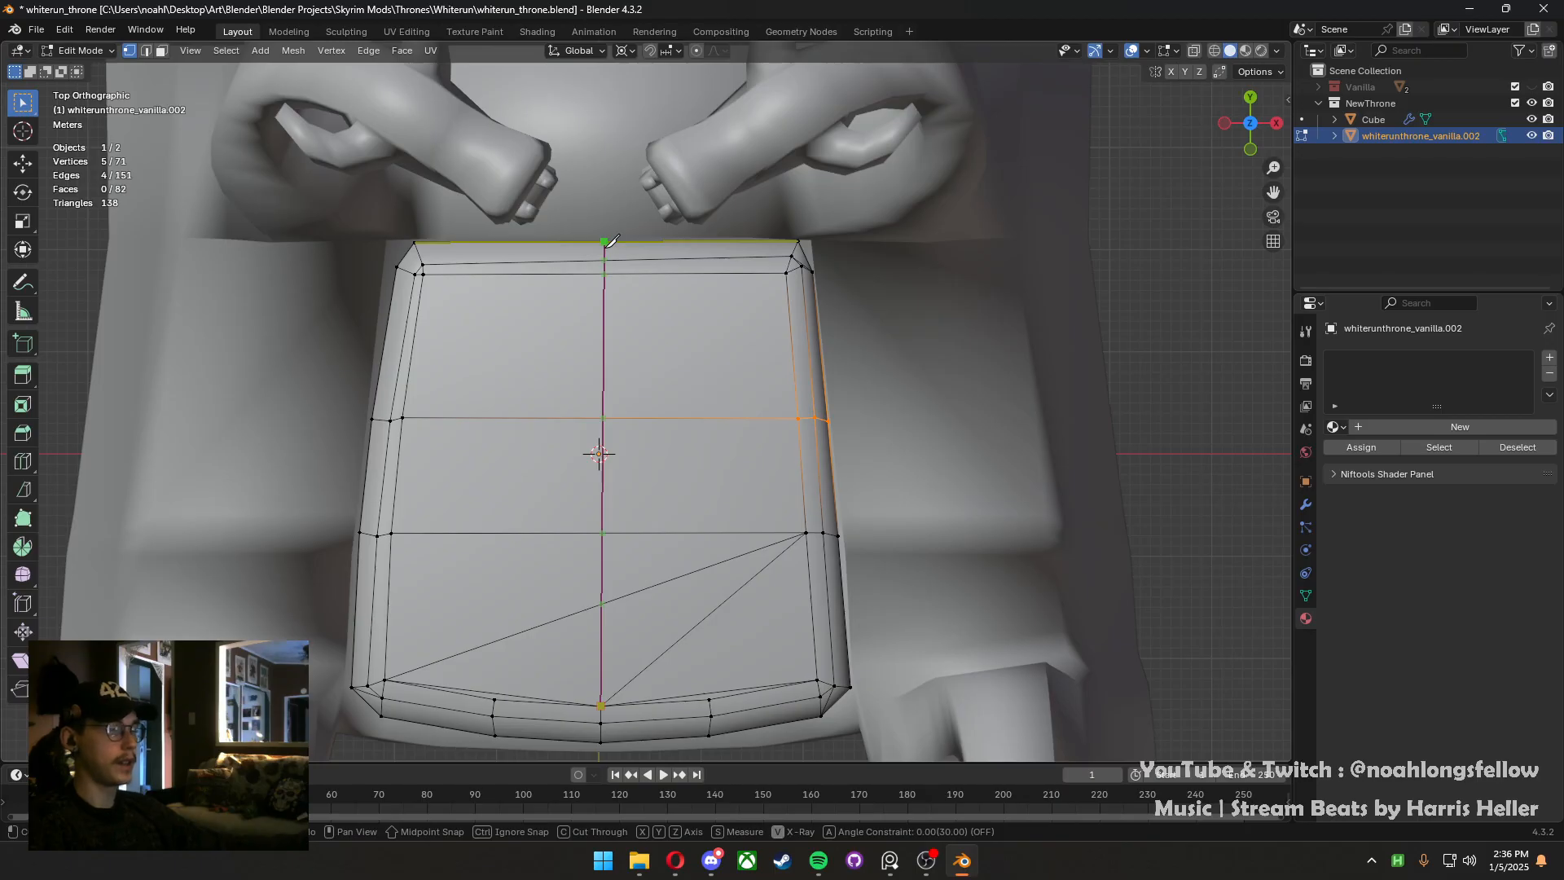
pyautogui.click(605, 241)
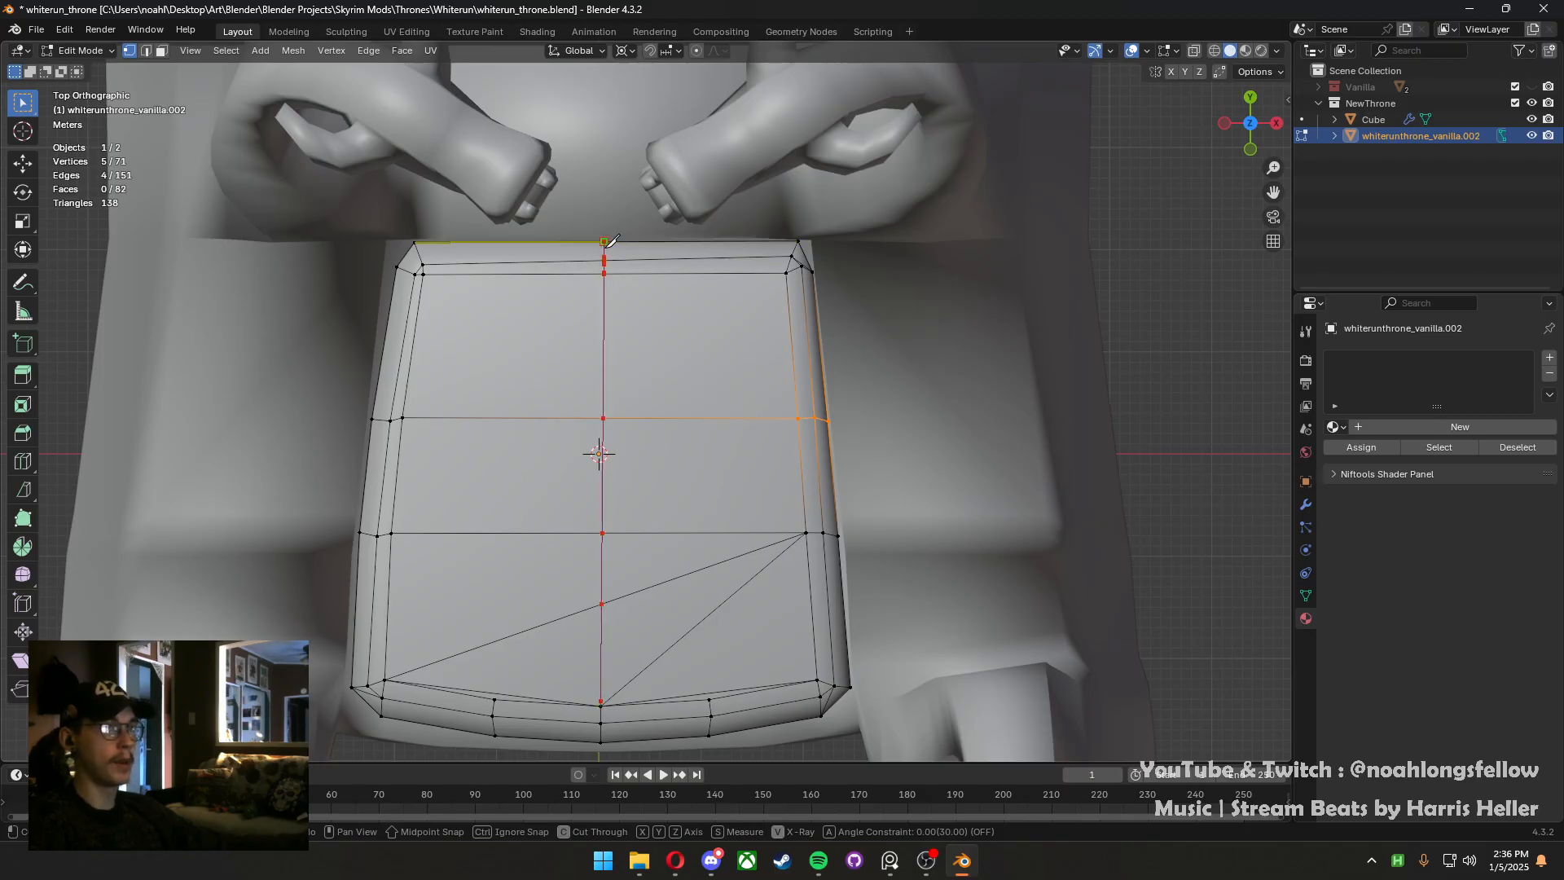
pyautogui.press('Return')
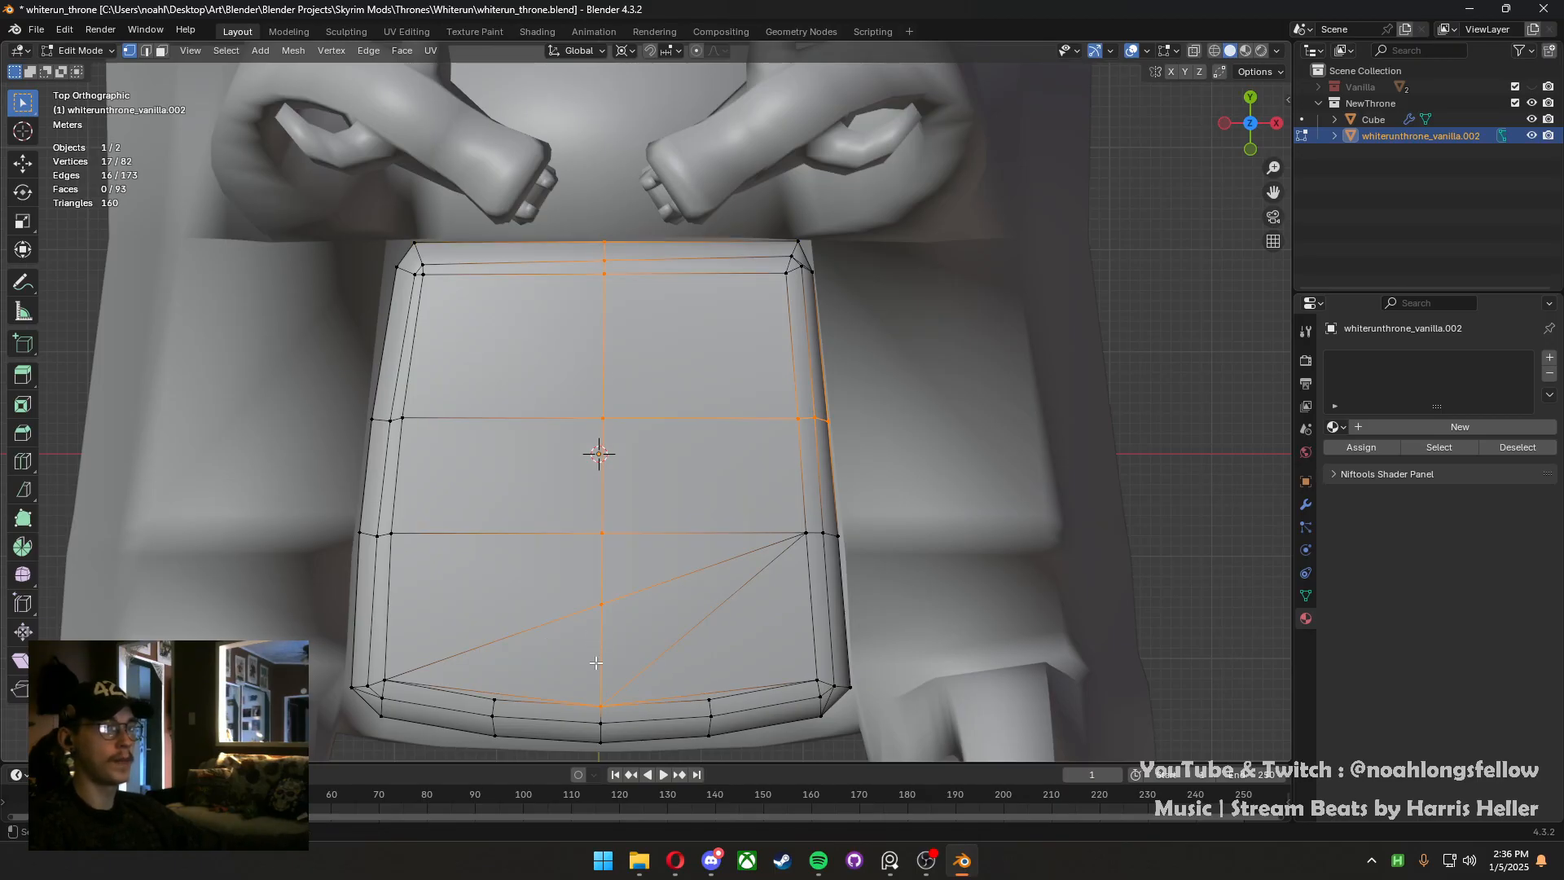
pyautogui.scroll(-5, 633, 542)
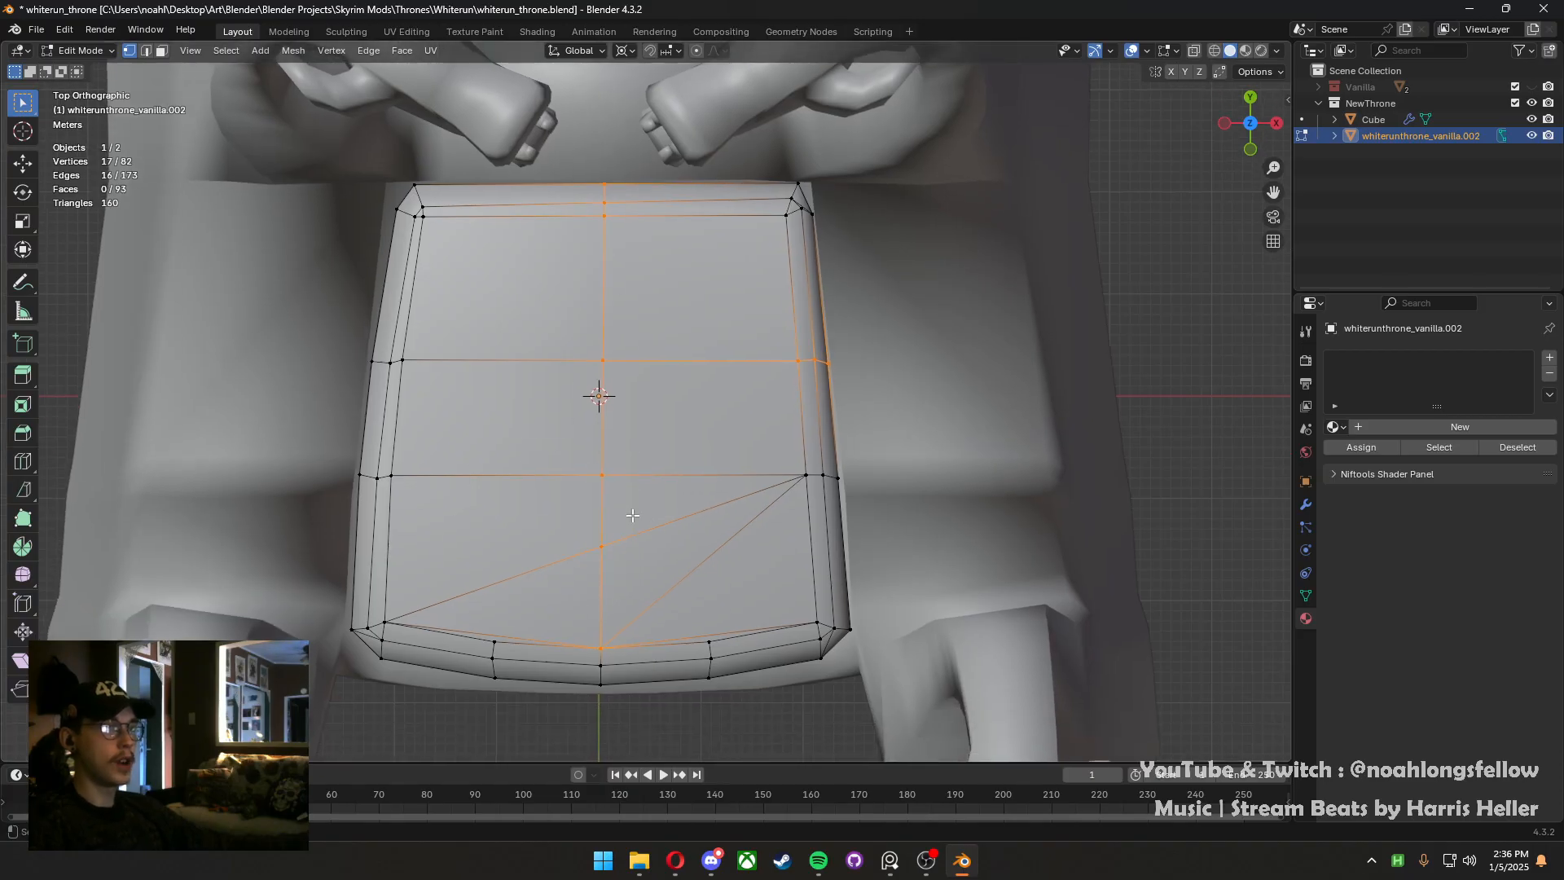
pyautogui.hotkey('ctrl', 's')
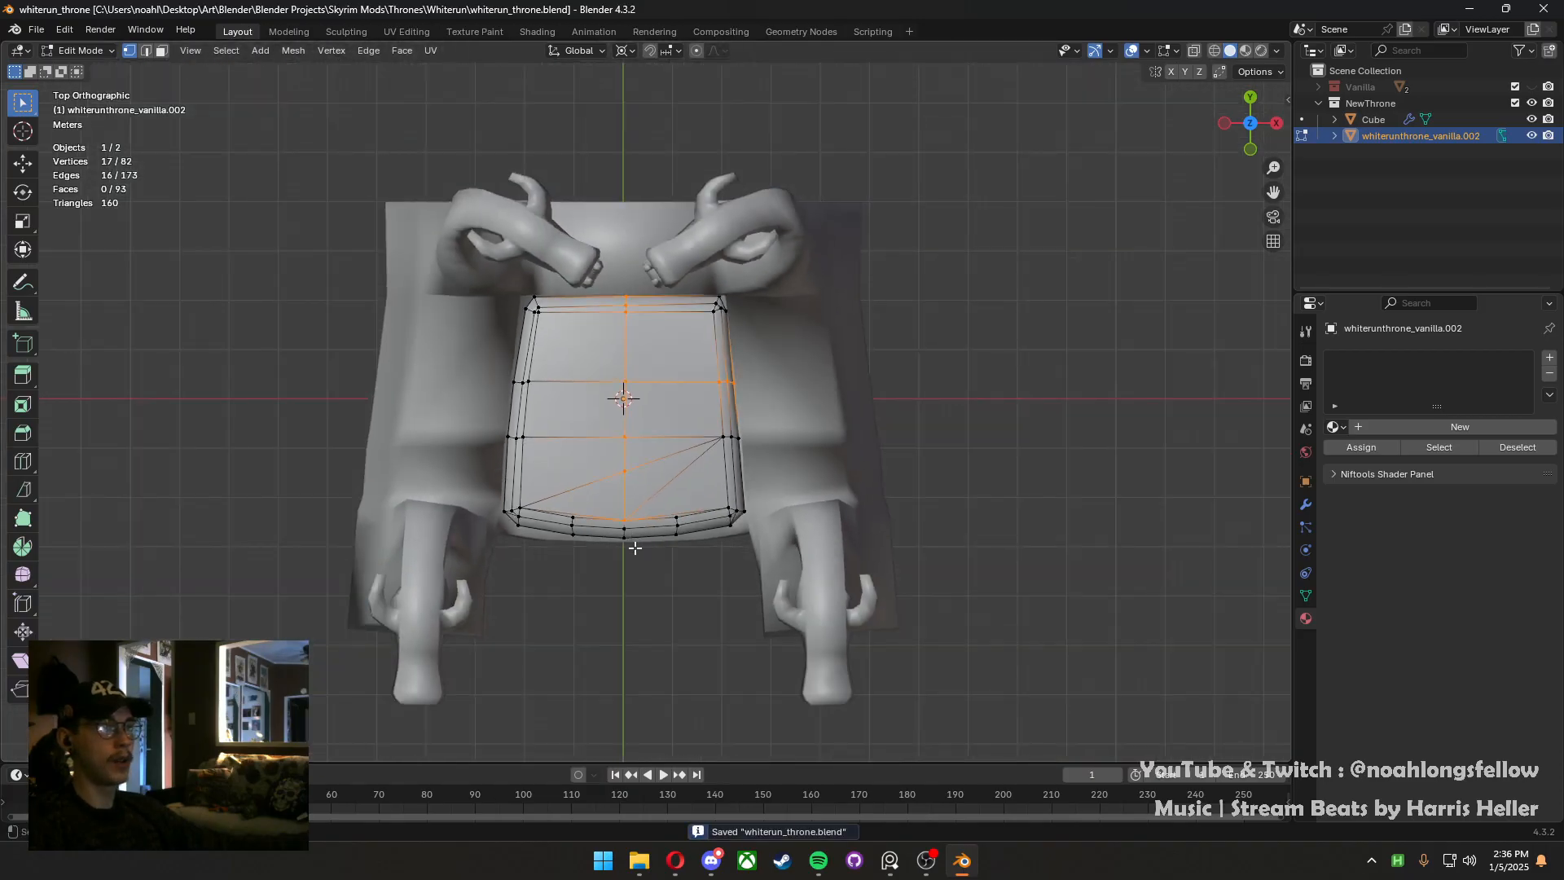
# Select the cushion's full centre loop and align it to the centreline by scaling it to 0 along X about the 3D cursor
pyautogui.scroll(2, 636, 548)
pyautogui.press('2')
pyautogui.hotkey('alt', 'z')
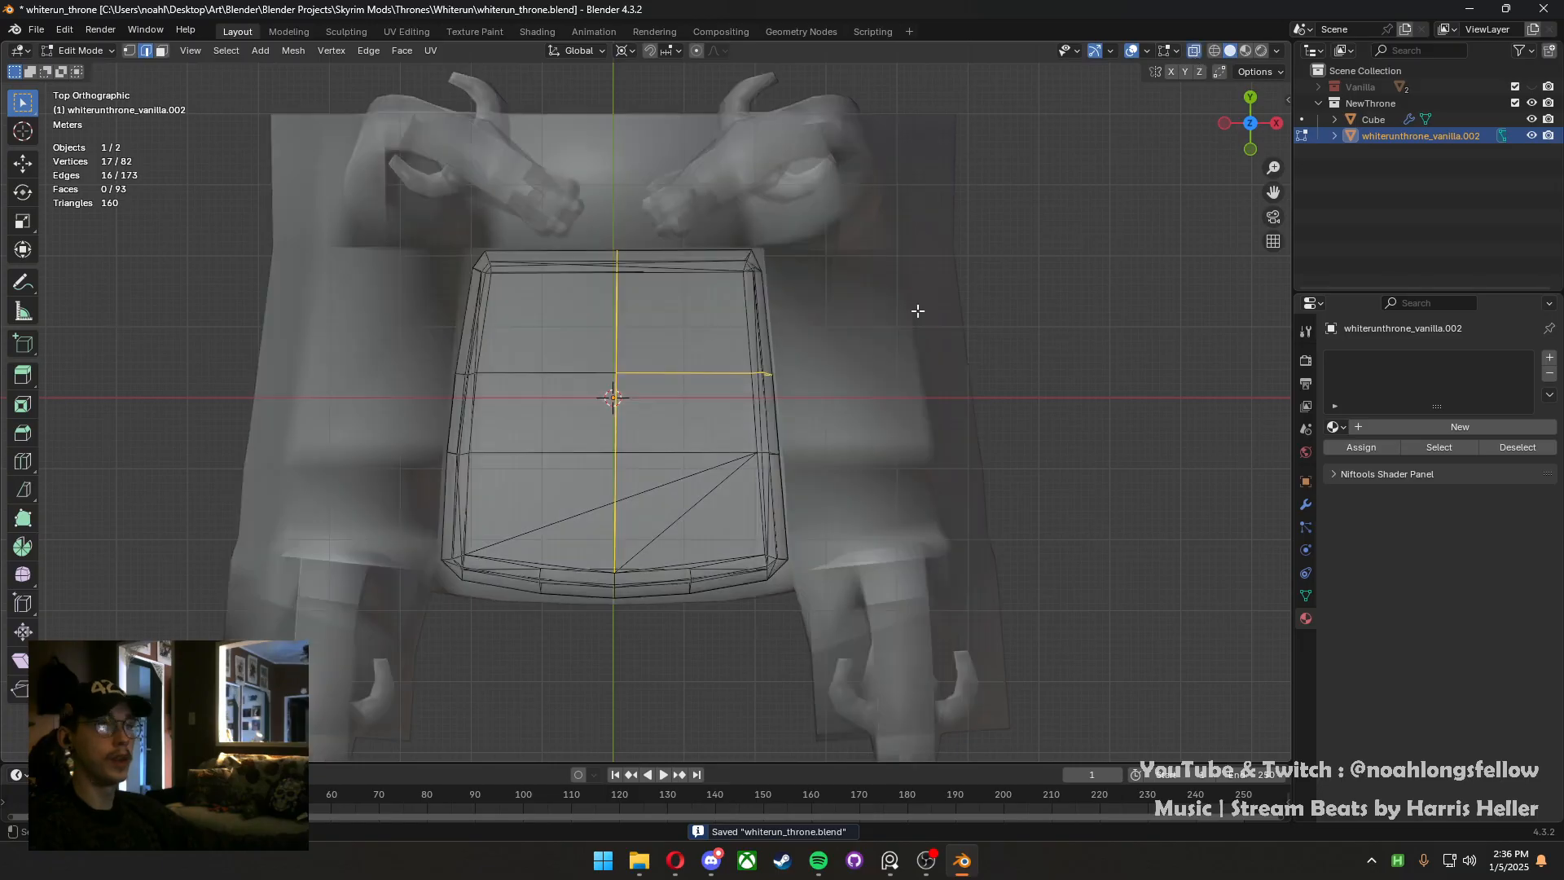
pyautogui.hotkey('ctrl', 'z')
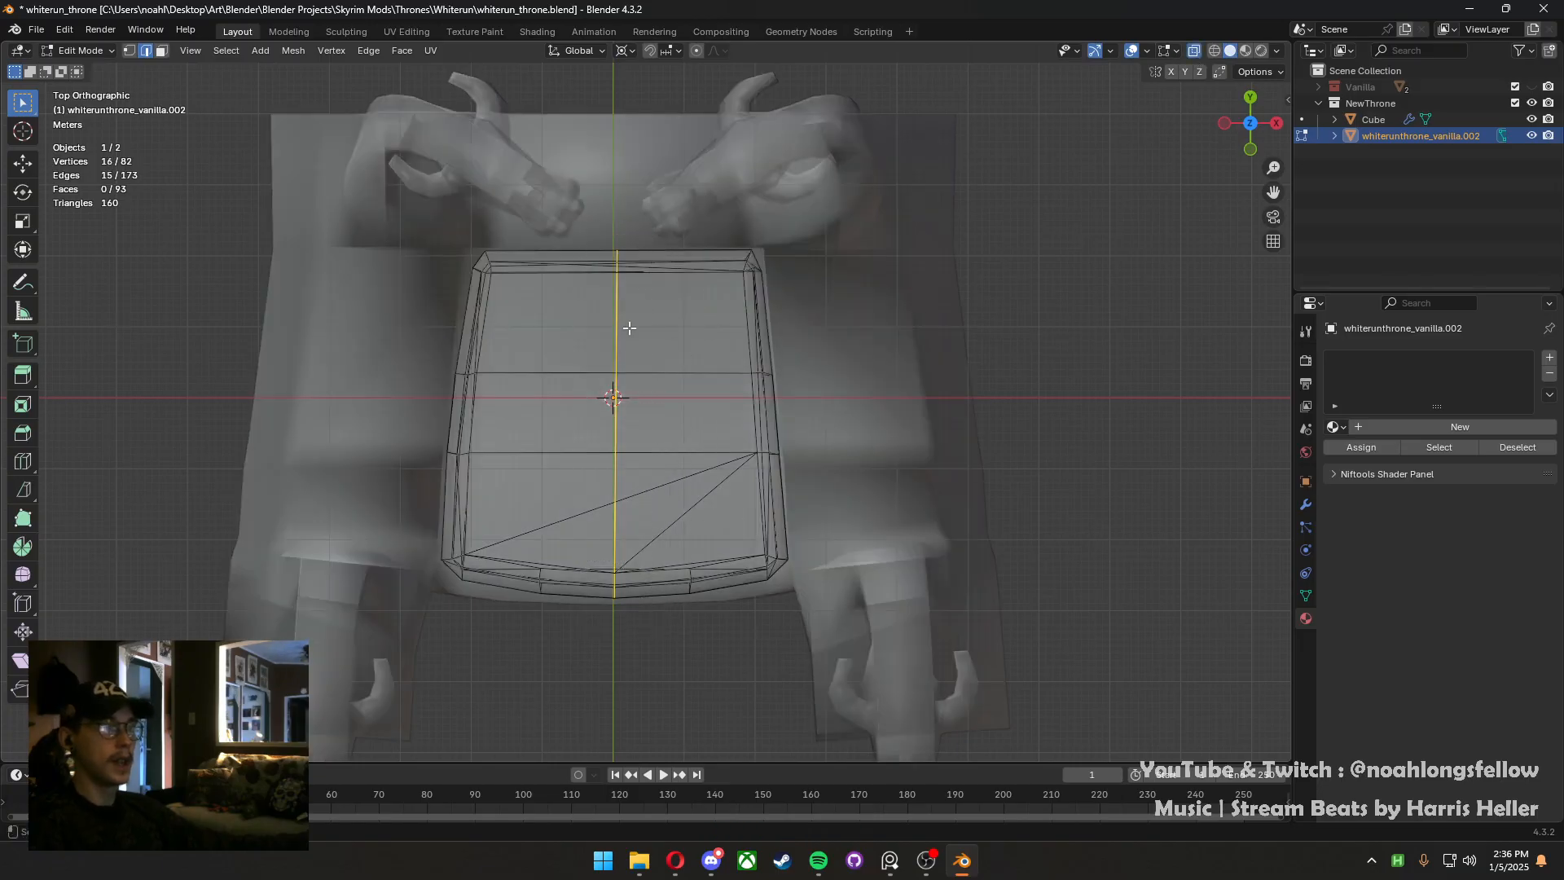
pyautogui.press('1')
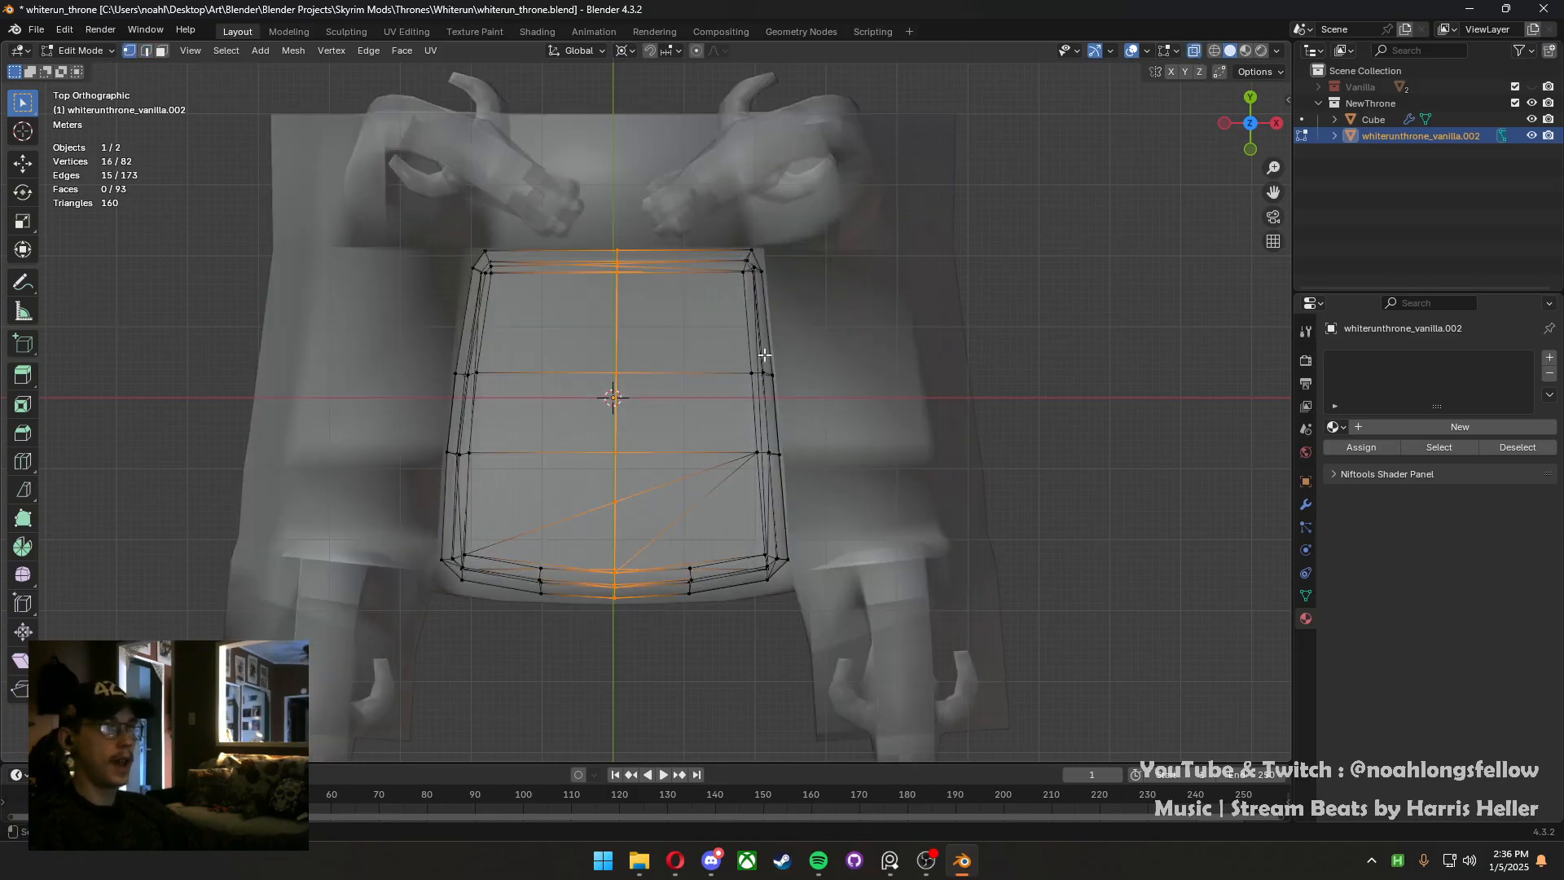
pyautogui.press('s')
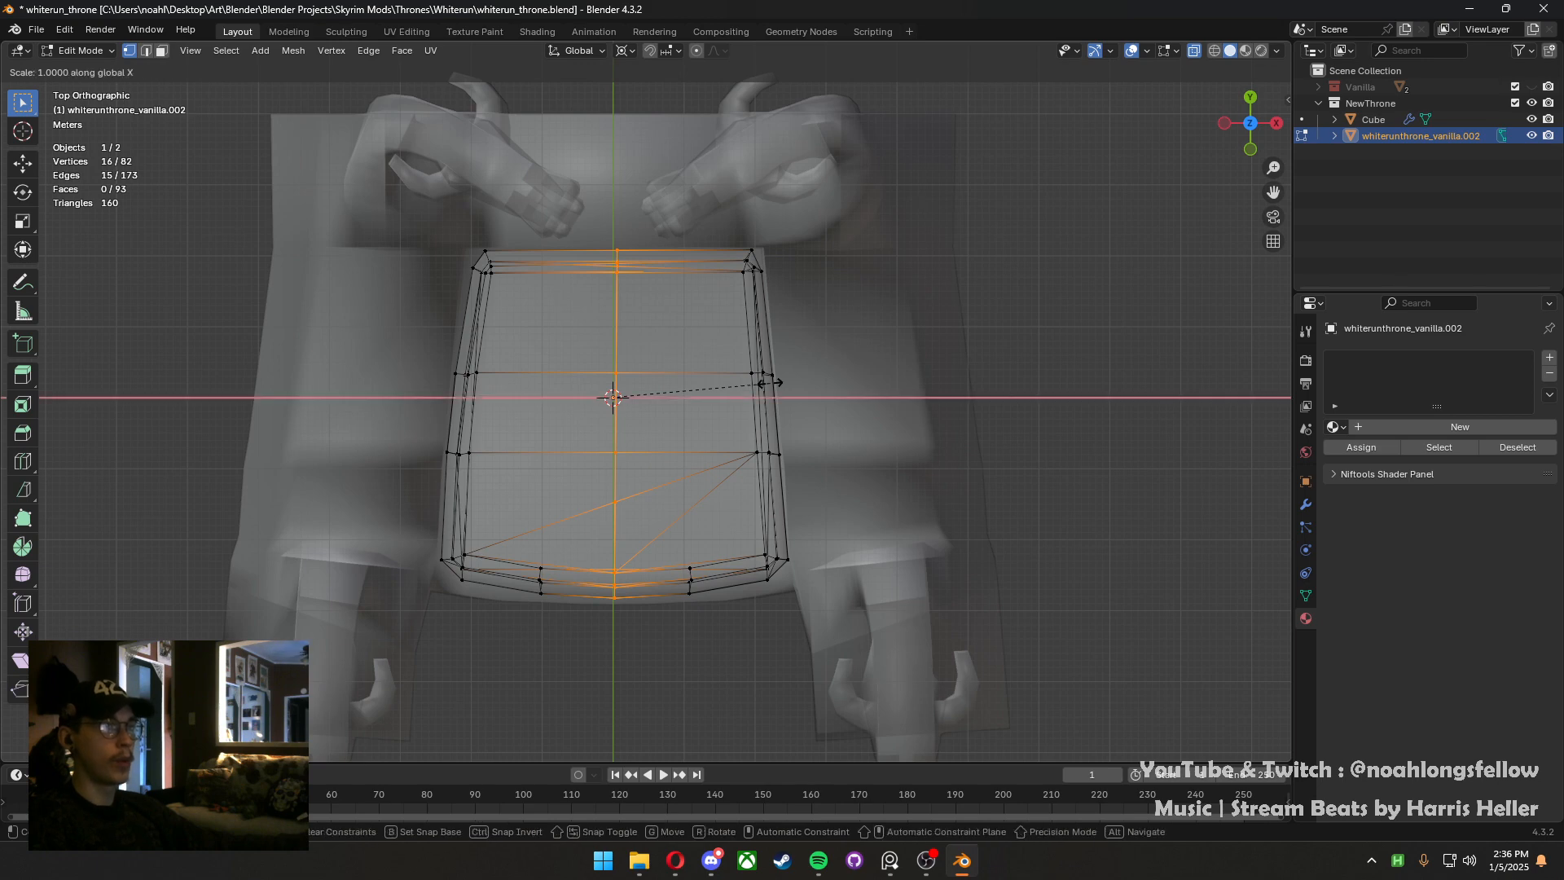
pyautogui.press('Escape')
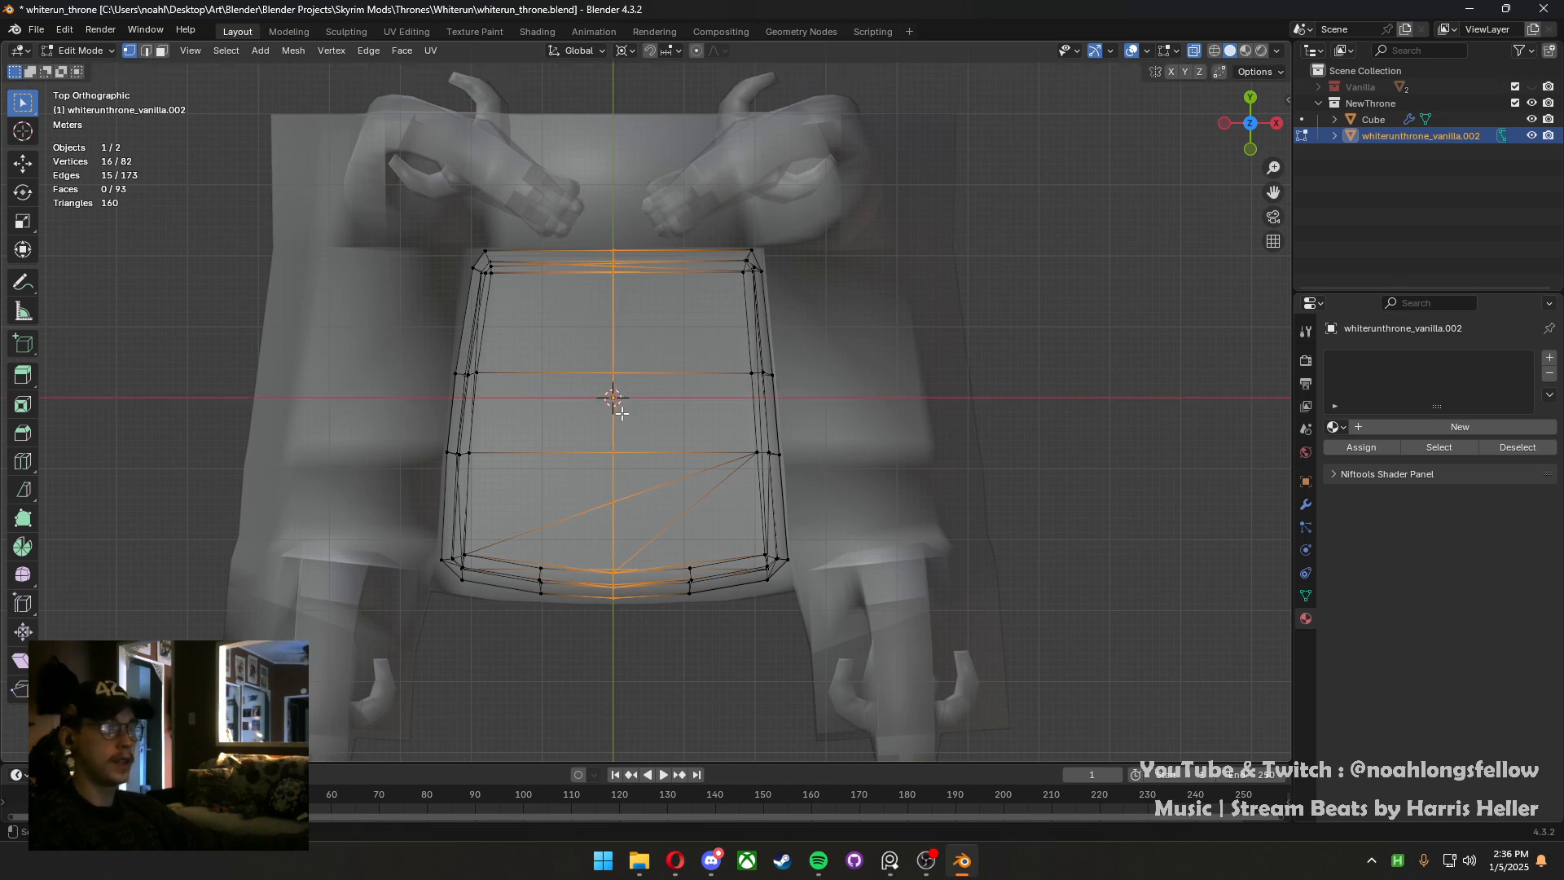
# Knife a short connecting edge between the two centreline vertices on the cushion's underside near the front, closing the gap in the centre loop
pyautogui.press('3')
pyautogui.moveTo(381, 706); pyautogui.dragTo(621, 236)
pyautogui.moveTo(665, 617); pyautogui.dragTo(662, 281, button='middle')
pyautogui.scroll(6, 639, 421)
pyautogui.hotkey('alt', 'a')
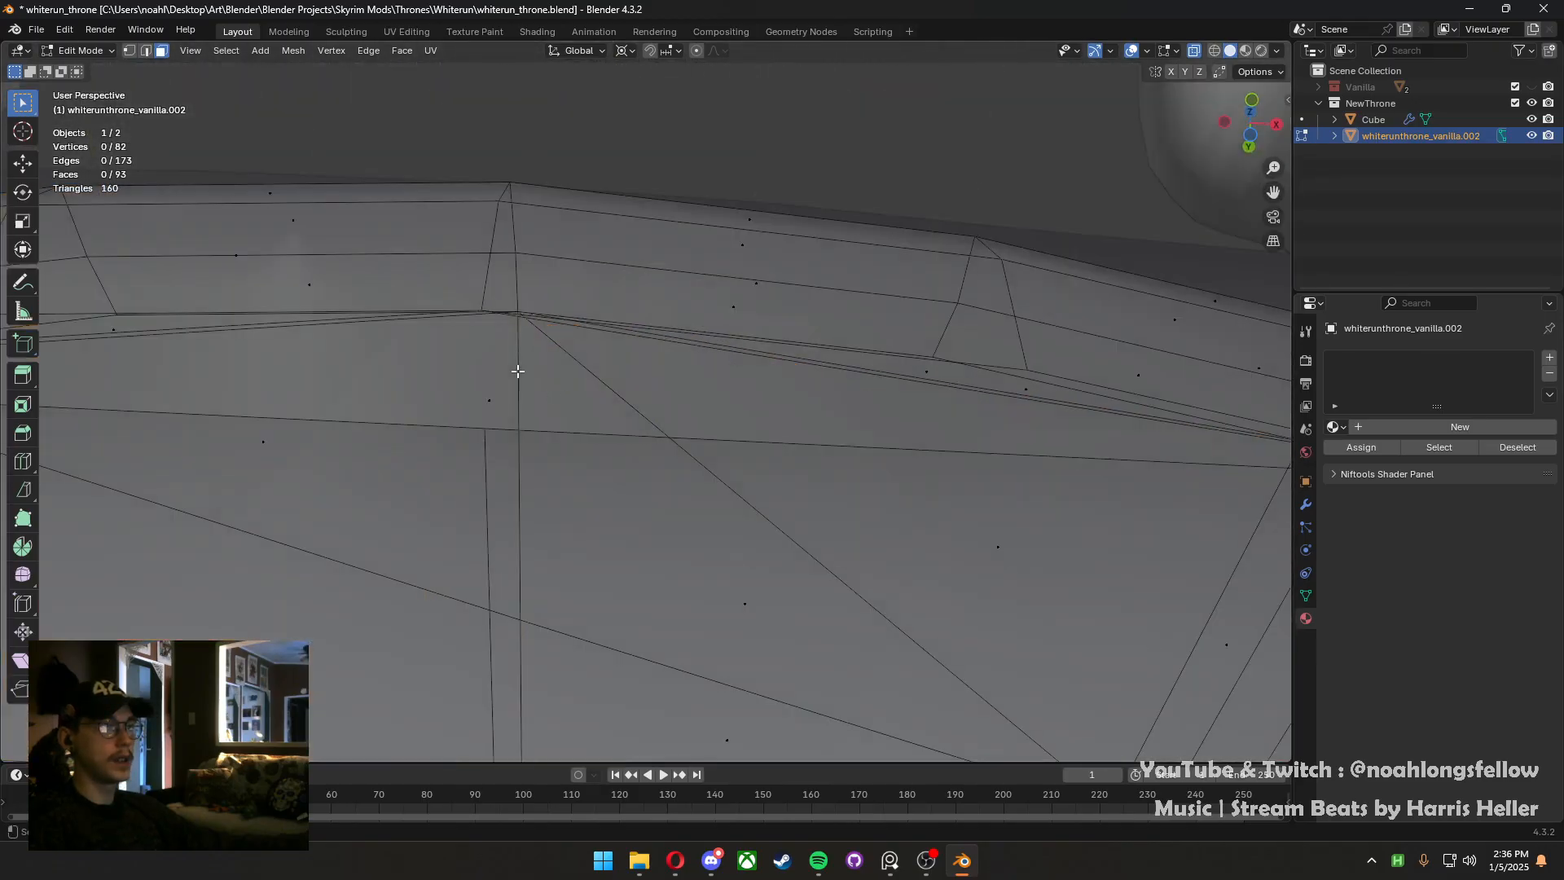
pyautogui.moveTo(517, 366); pyautogui.dragTo(583, 343, button='middle')
pyautogui.press('k')
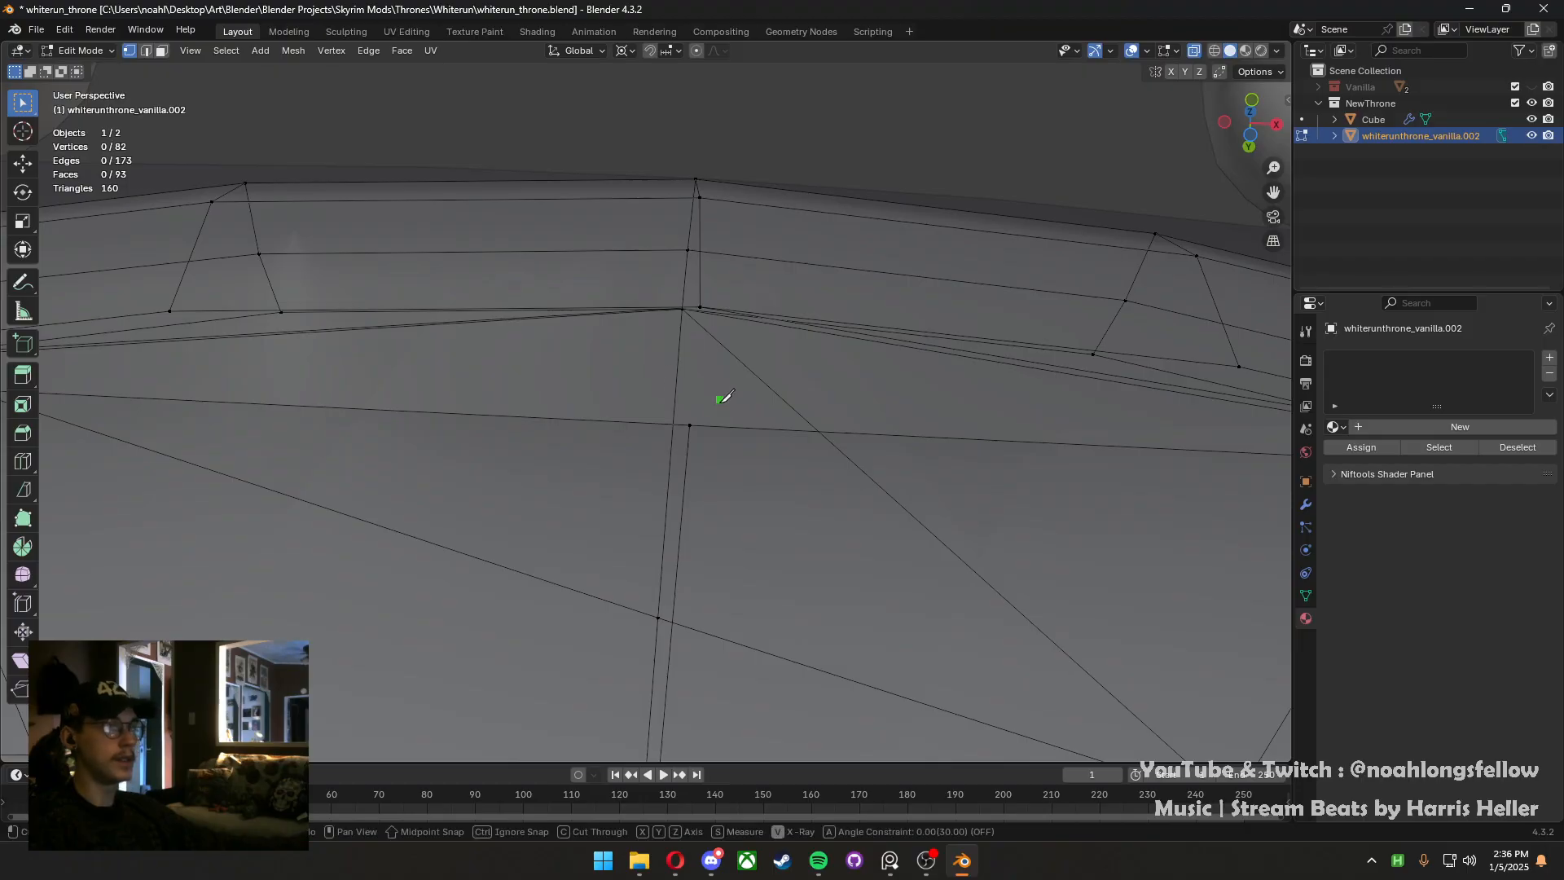
pyautogui.click(689, 424)
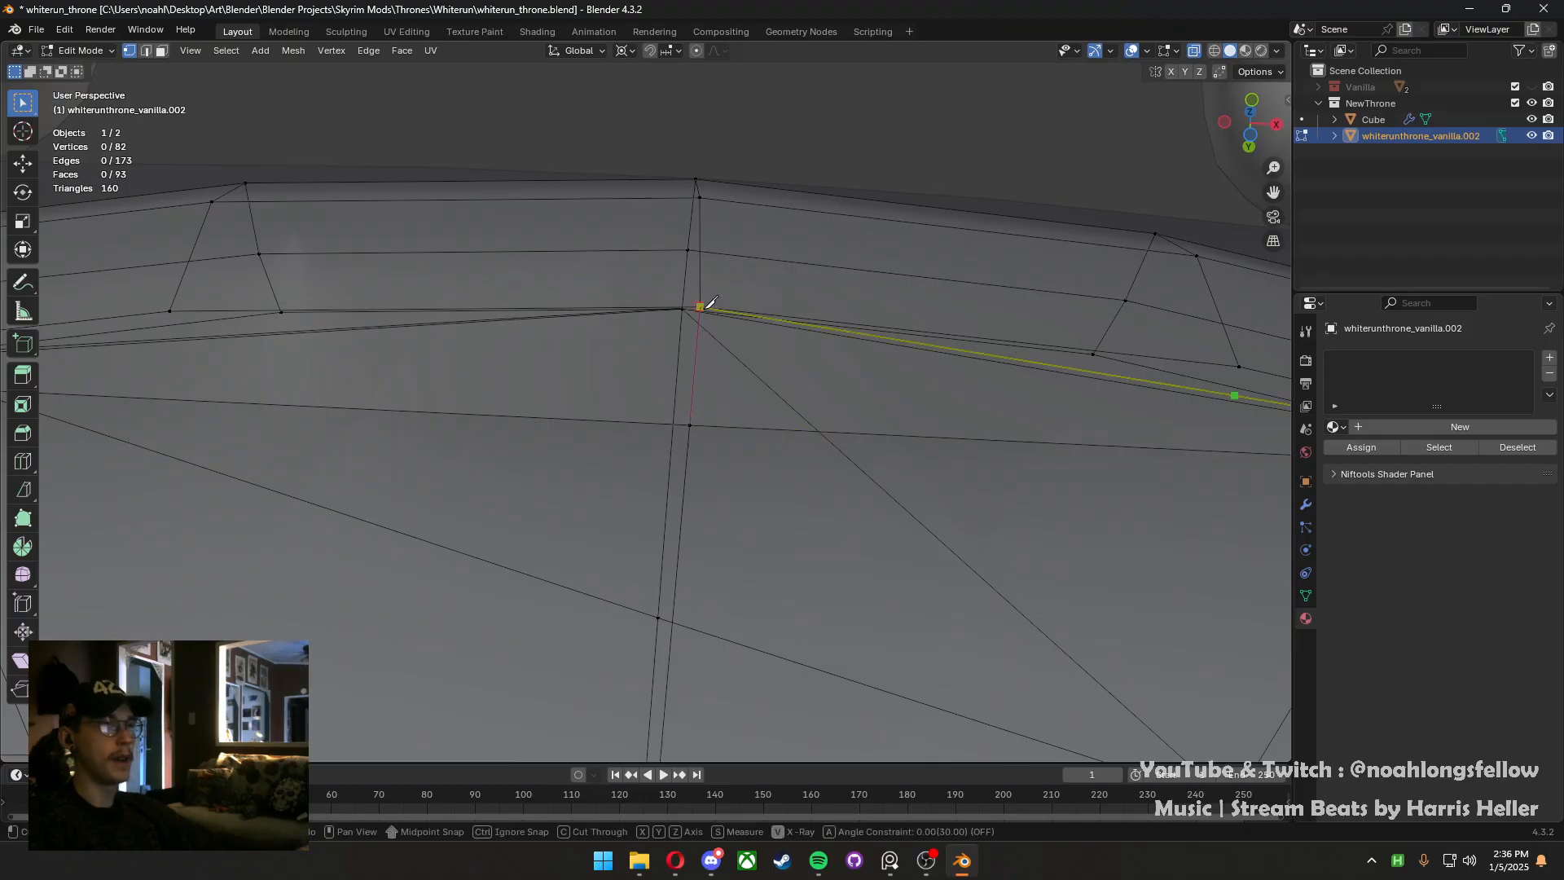
pyautogui.scroll(-4, 705, 310)
pyautogui.scroll(3, 707, 321)
pyautogui.press('Return')
pyautogui.moveTo(701, 322); pyautogui.dragTo(667, 296, button='middle')
# Delete all faces of the cushion's -X half up to the centre loop, leave mesh editing and save the file
pyautogui.press('KP_7')
pyautogui.scroll(-3, 663, 407)
pyautogui.press('3')
pyautogui.moveTo(463, 617); pyautogui.dragTo(630, 266)
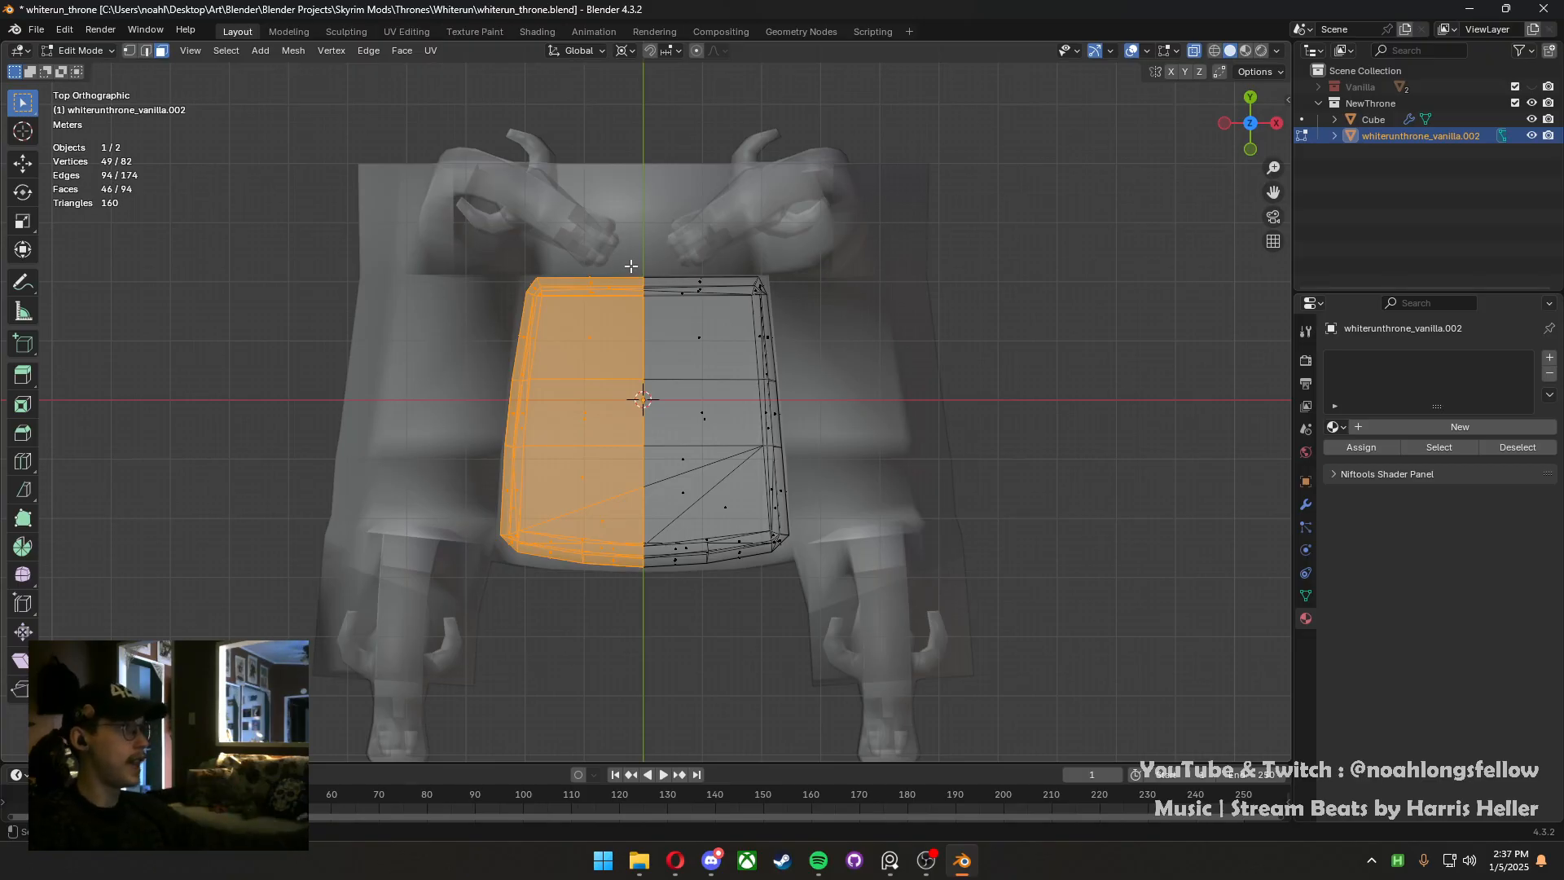
pyautogui.moveTo(643, 438); pyautogui.dragTo(645, 373, button='middle')
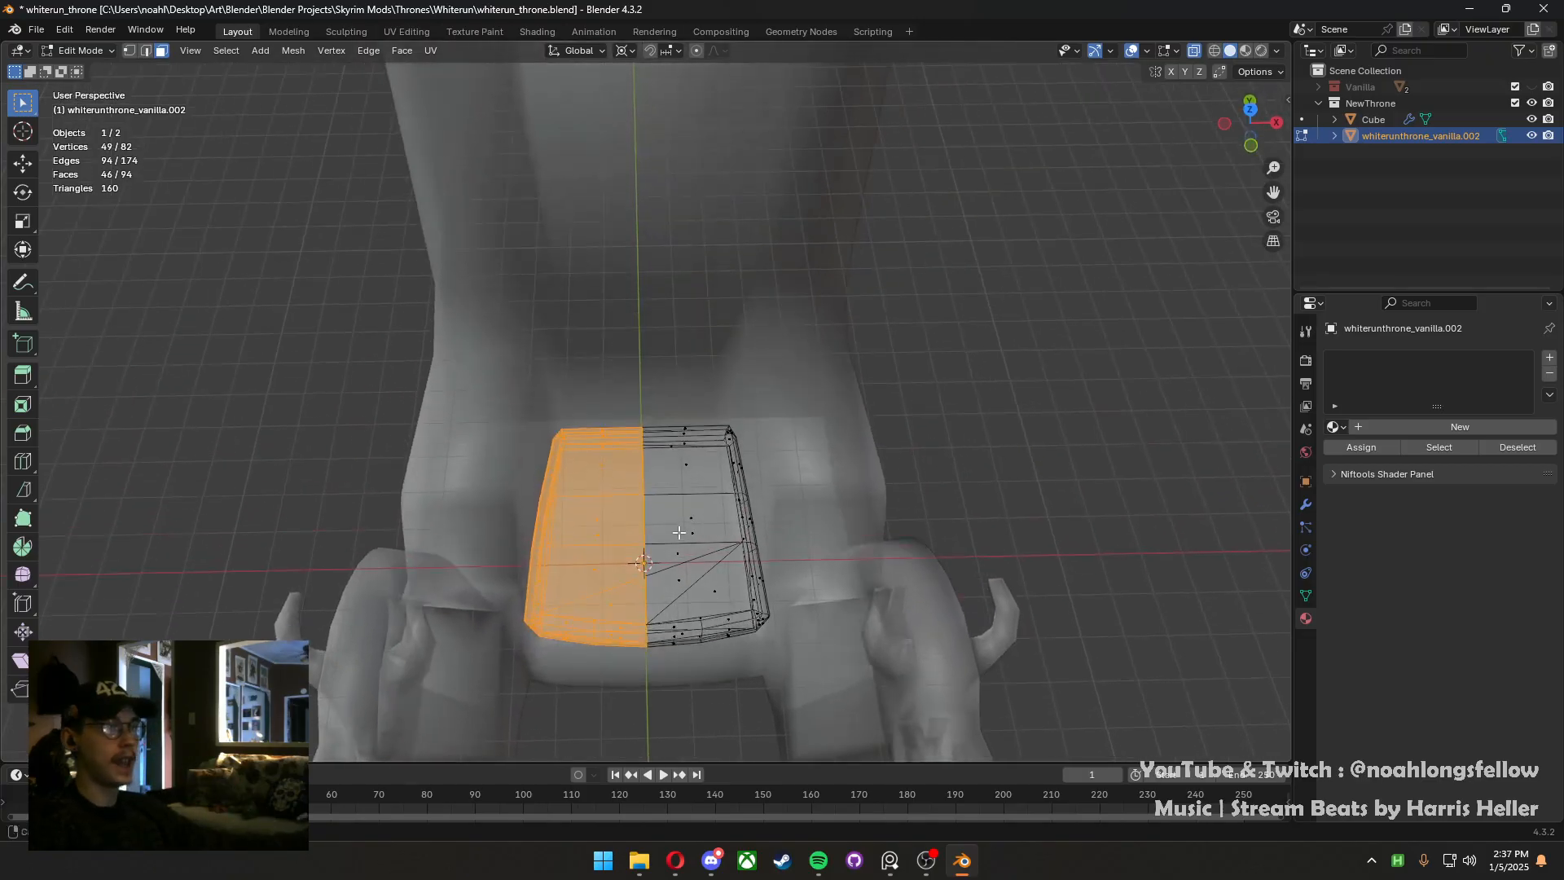
pyautogui.press('x')
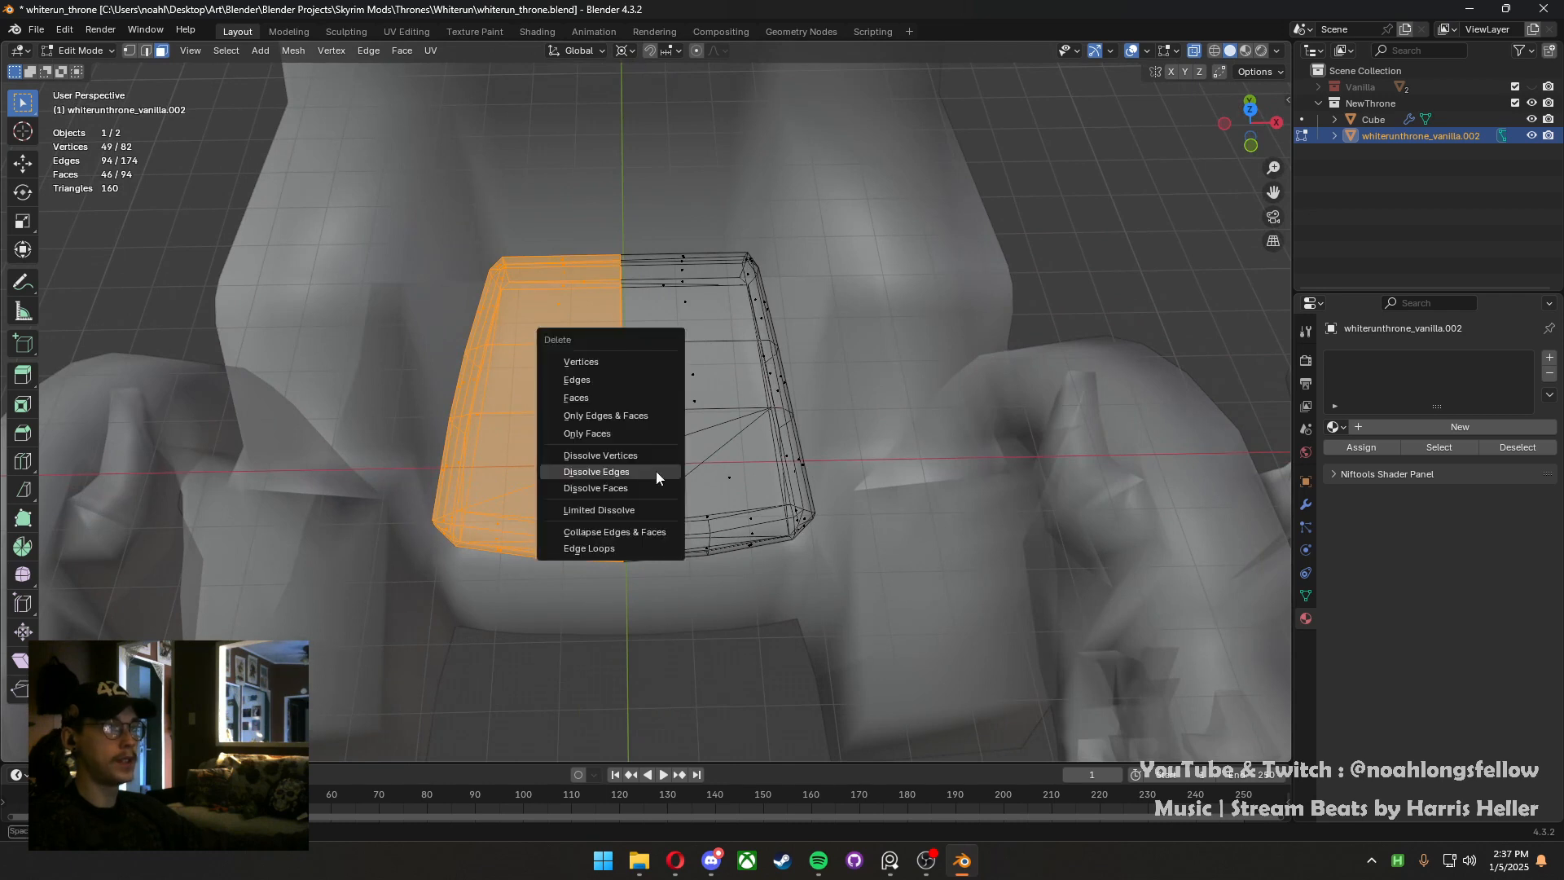
pyautogui.click(622, 402)
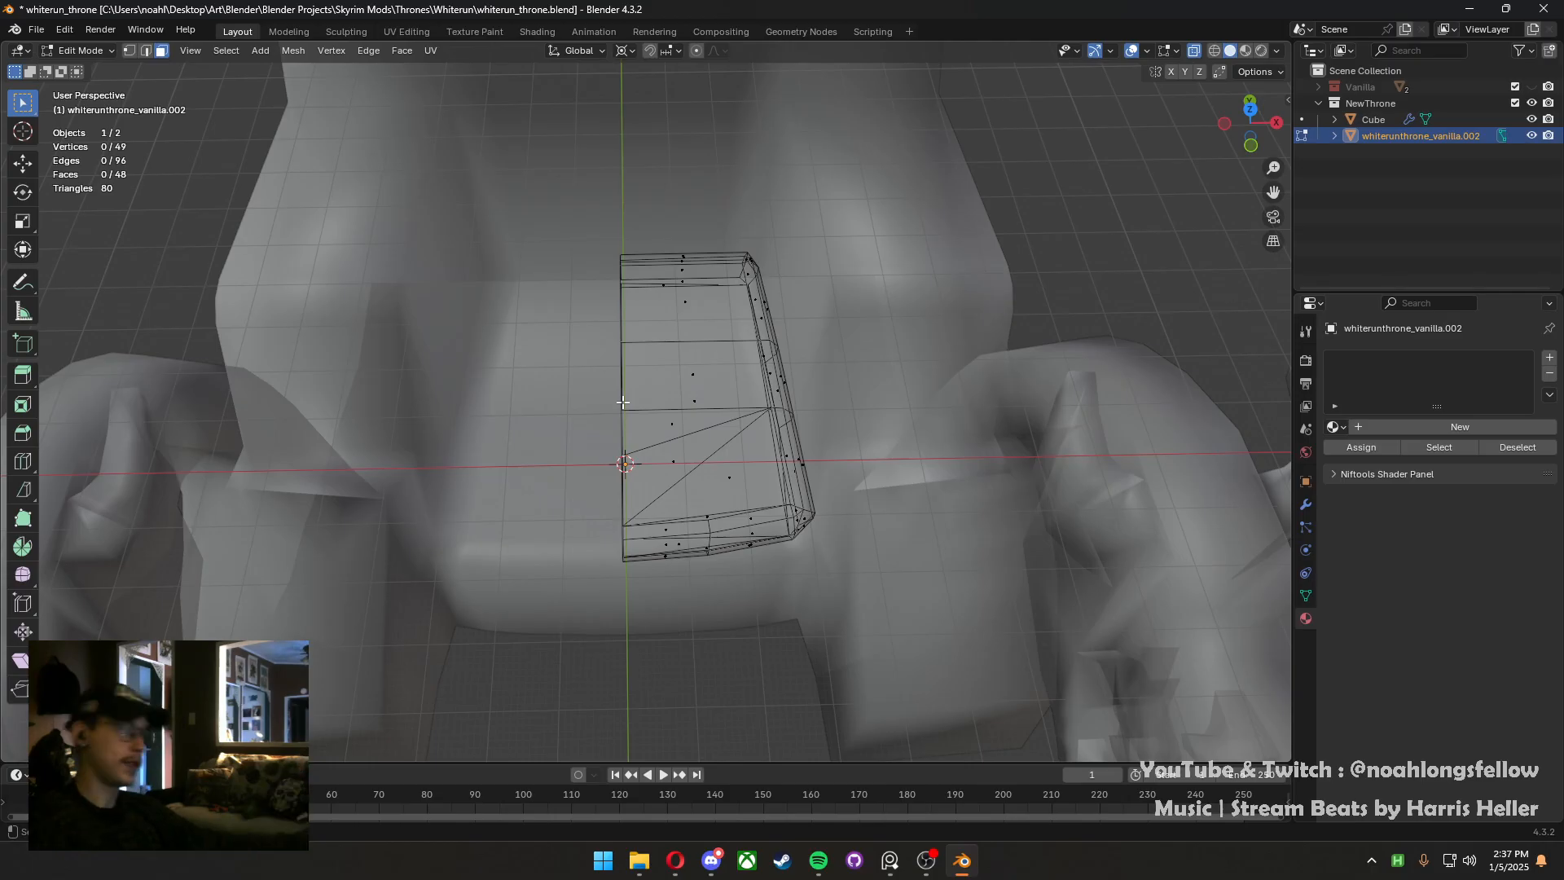
pyautogui.press('Tab')
pyautogui.hotkey('ctrl', 's')
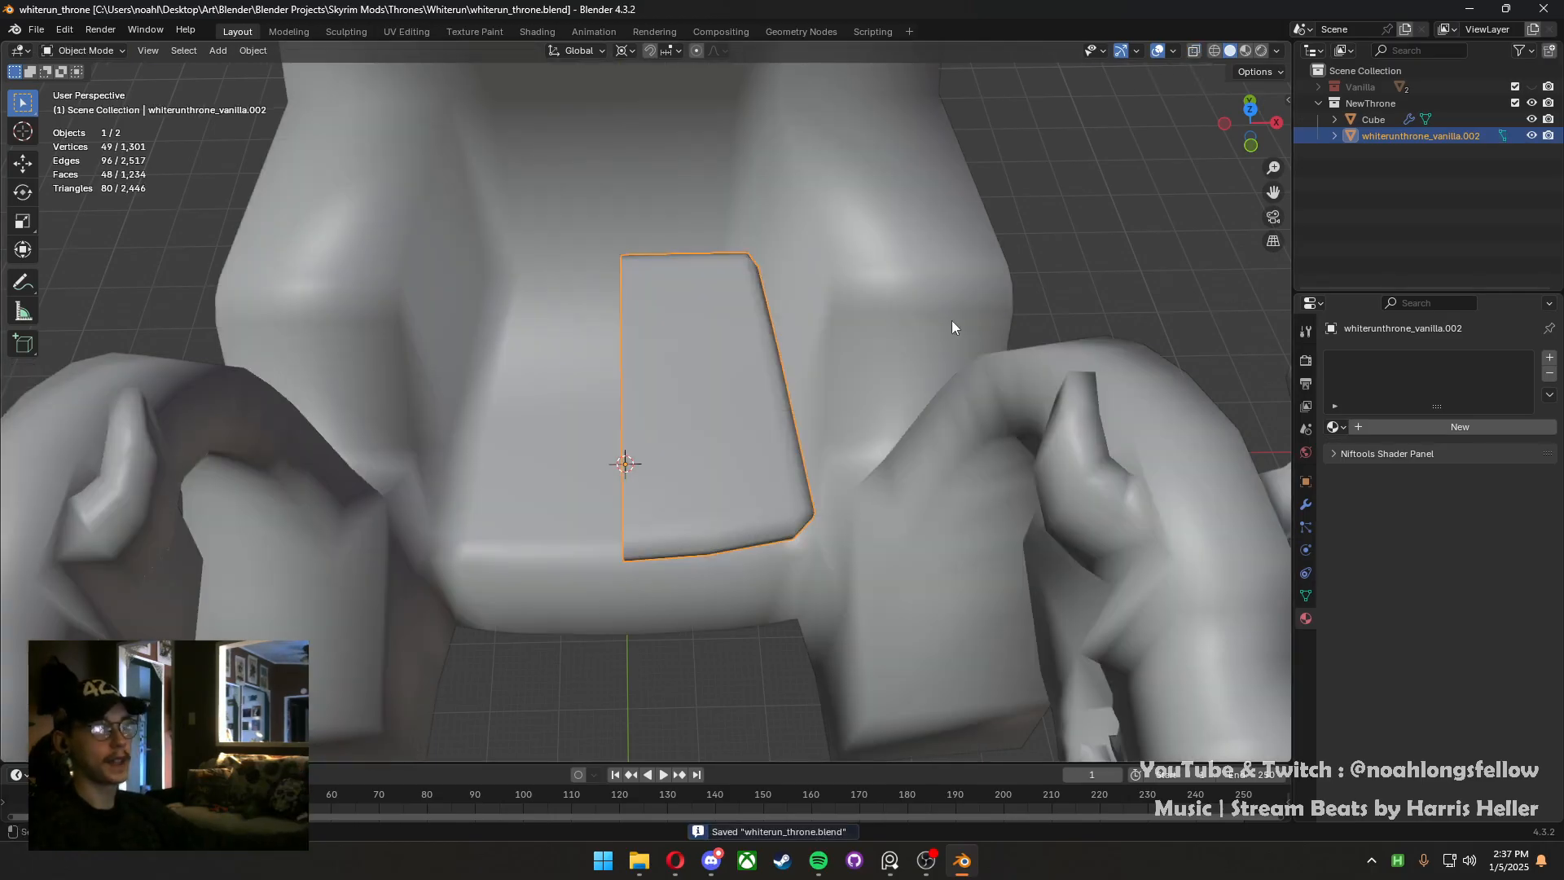
# Add a Mirror modifier on the X axis to the half cushion, enable Clipping, and save the file
pyautogui.moveTo(951, 320); pyautogui.dragTo(725, 369, button='middle')
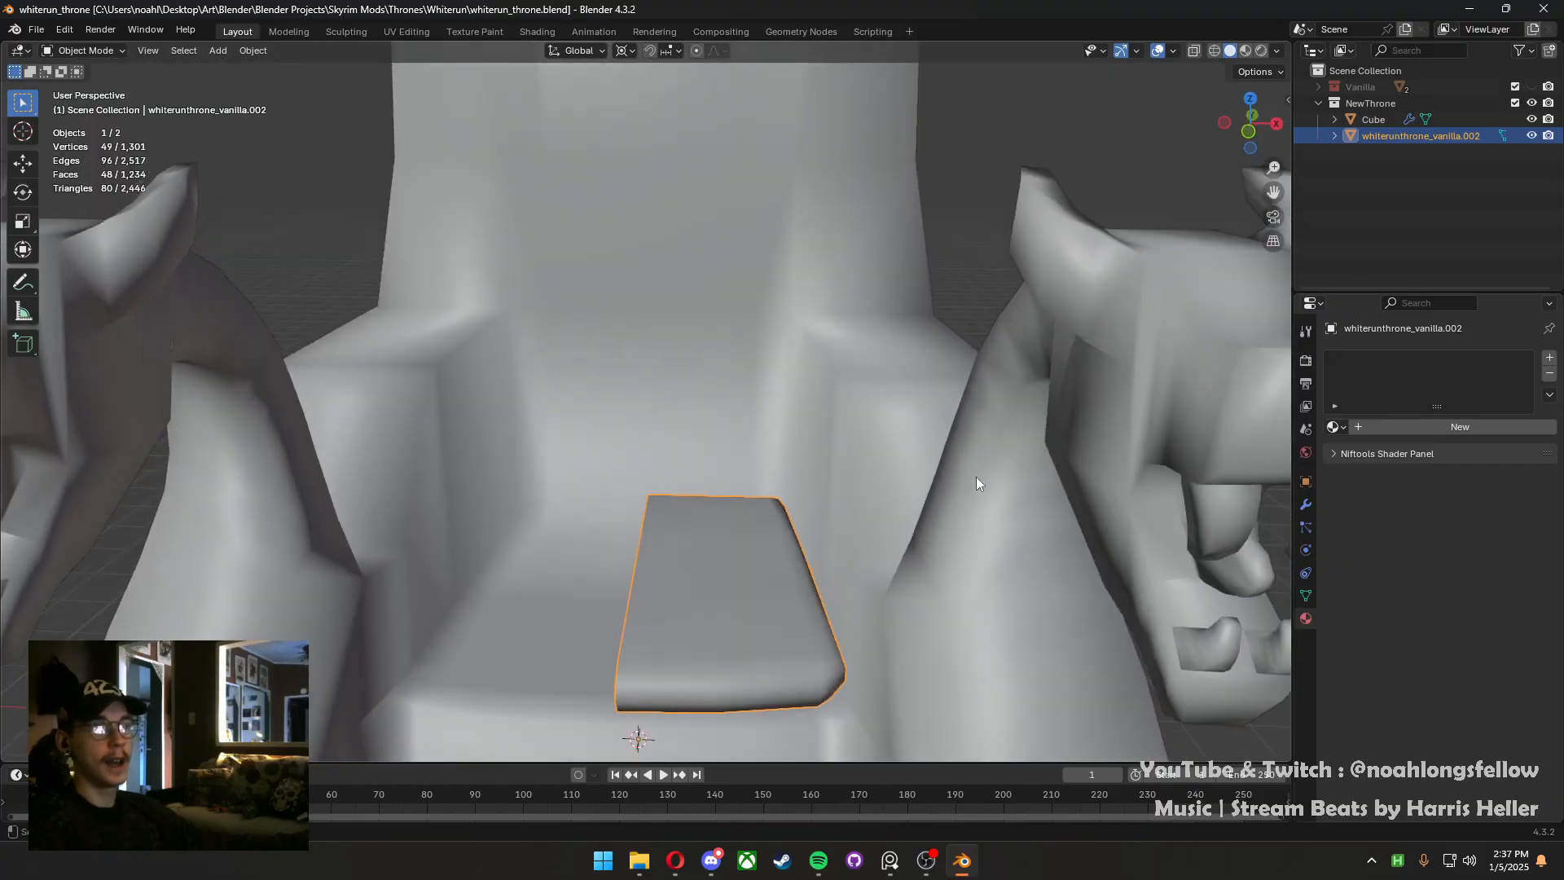
pyautogui.click(1336, 427)
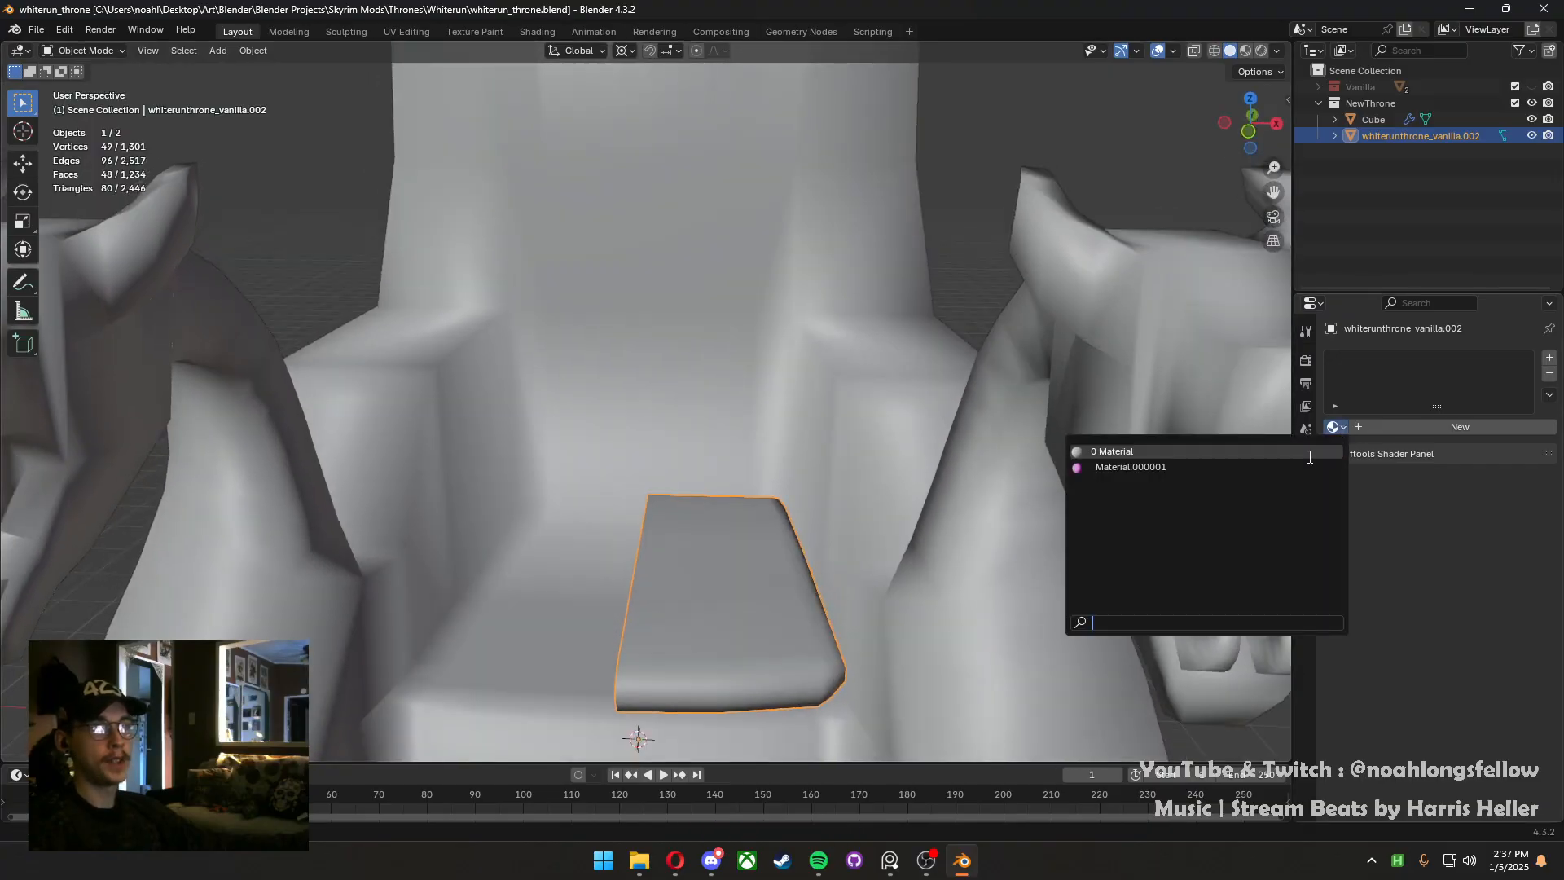
pyautogui.click(1305, 505)
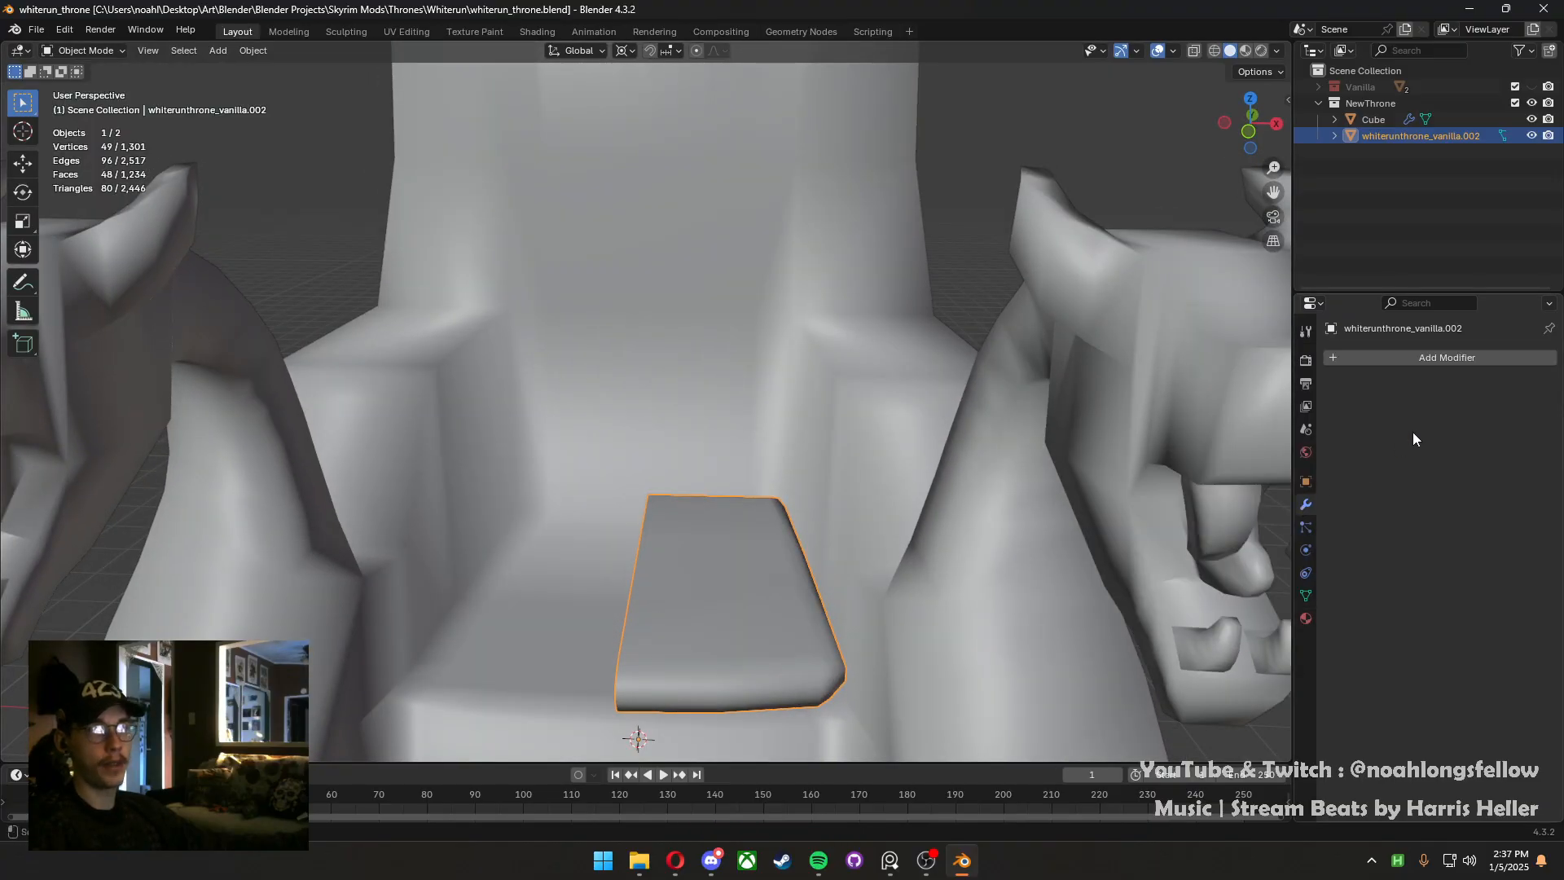
pyautogui.click(1385, 358)
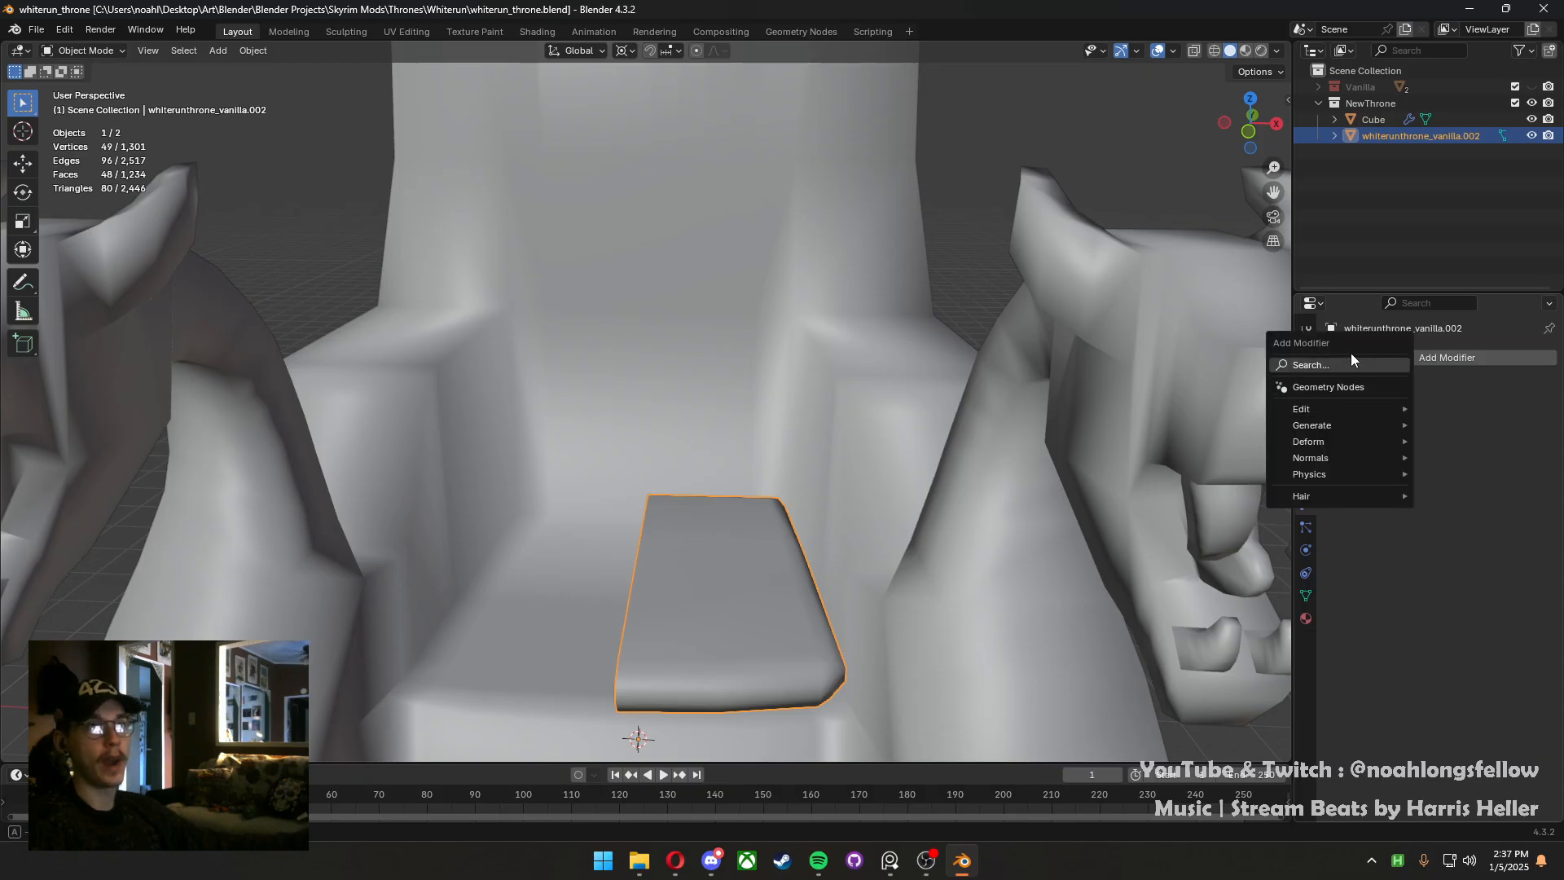
pyautogui.click(1346, 363)
pyautogui.write('mir')
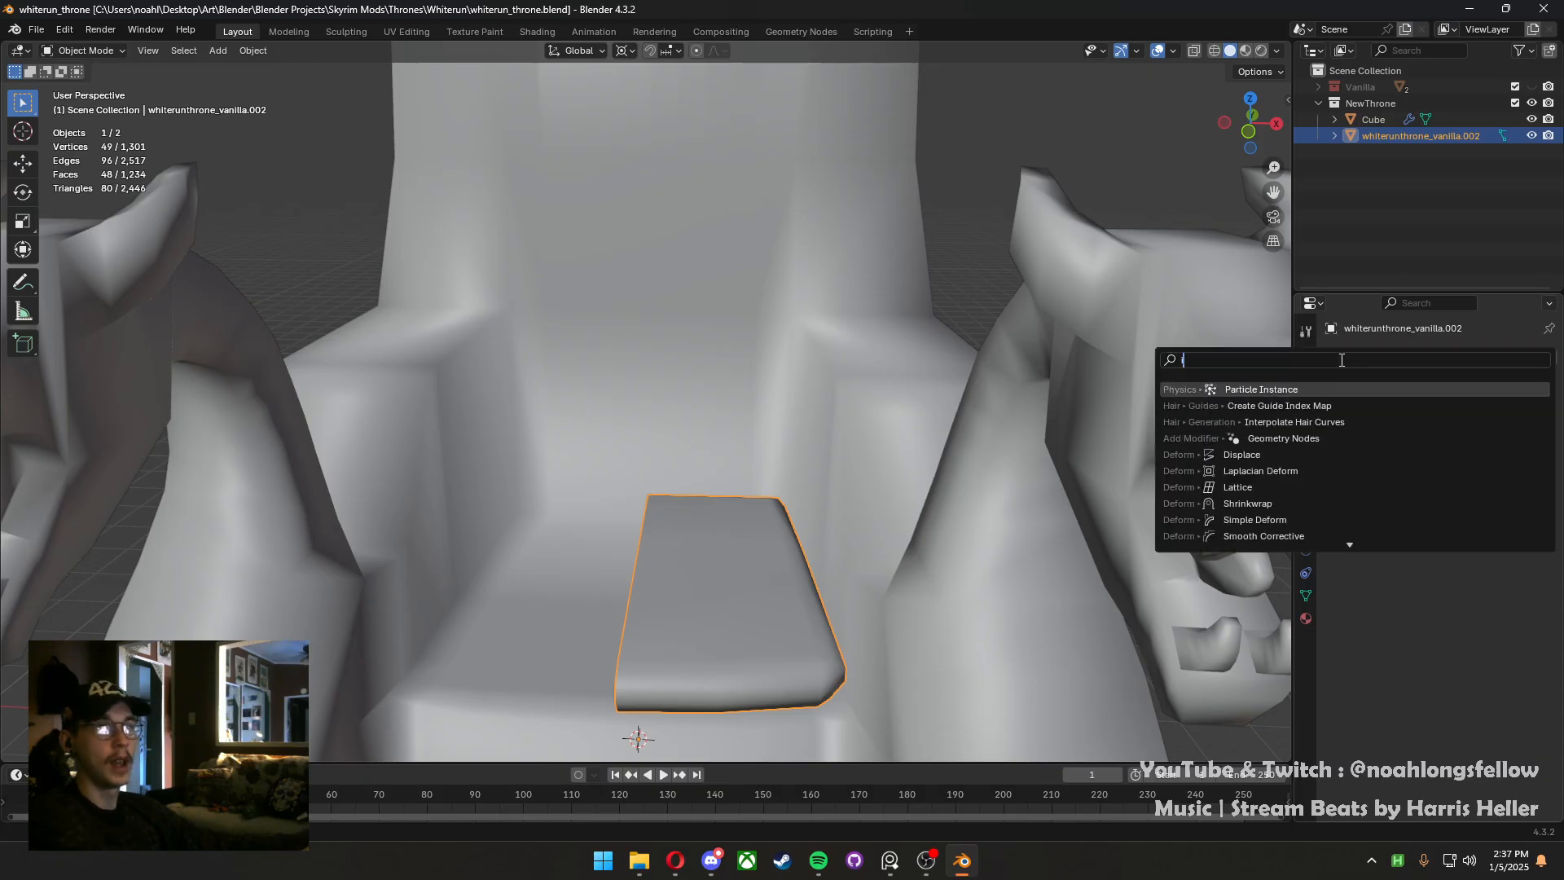
pyautogui.press('Return')
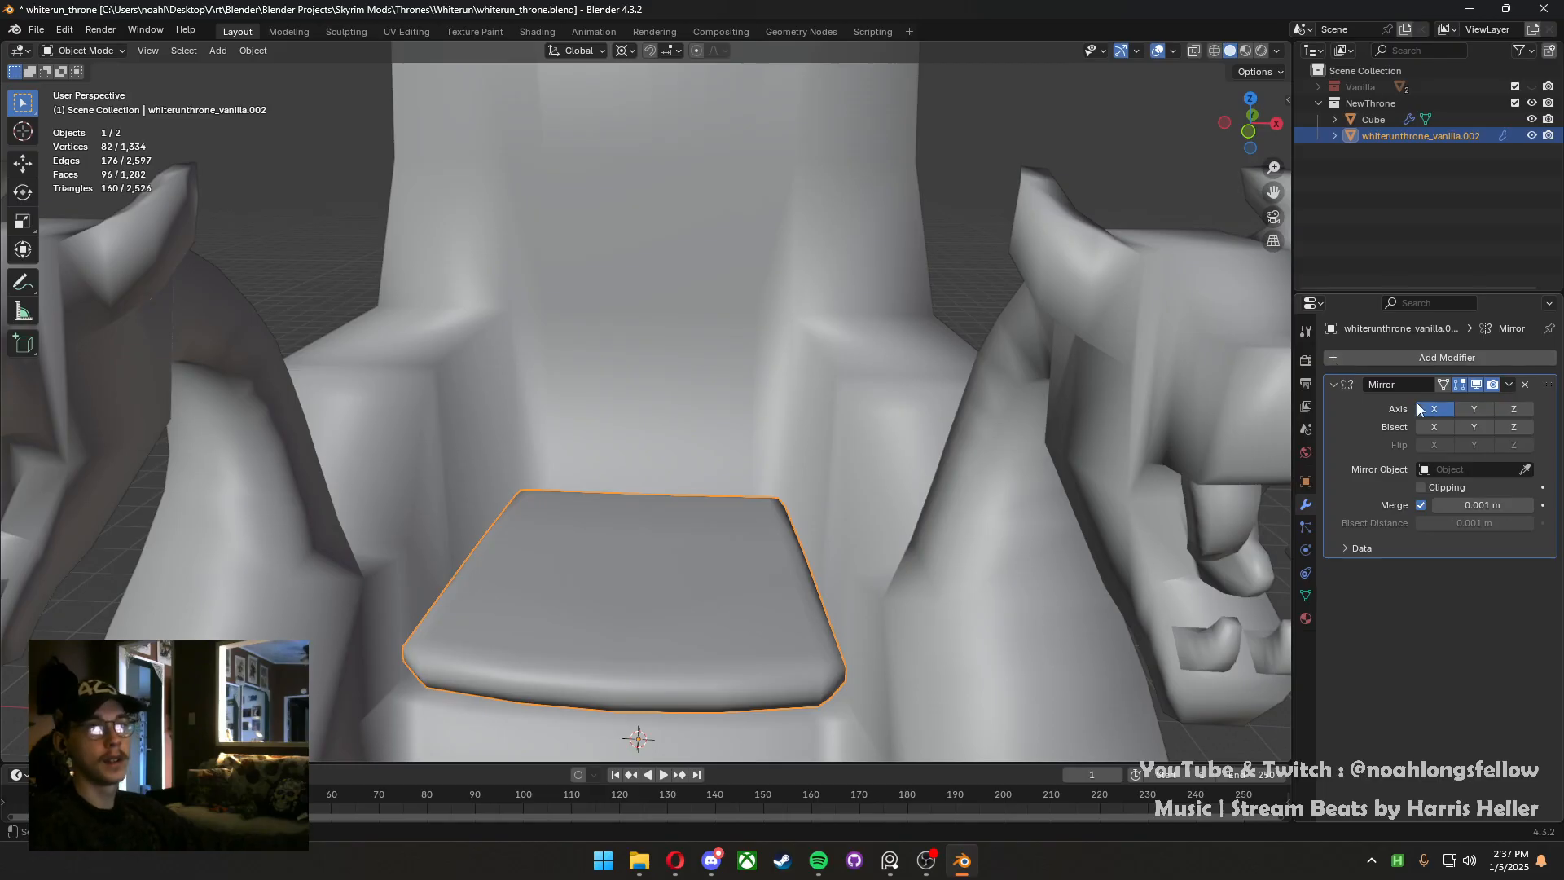
pyautogui.click(1421, 504)
pyautogui.hotkey('ctrl', 's')
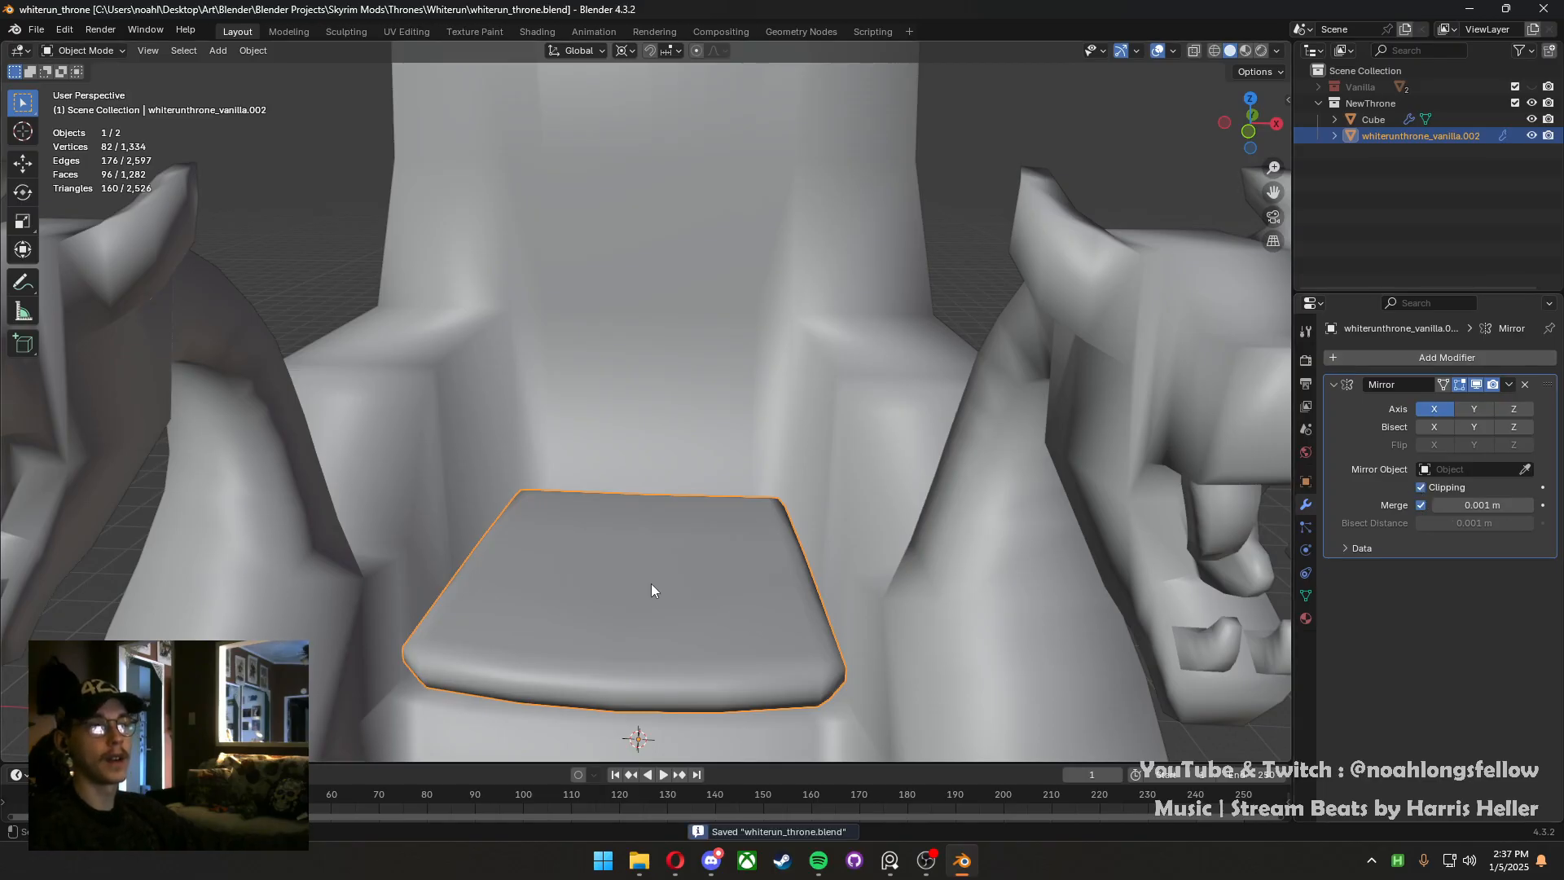
# Reopen the cushion mesh for editing and test the mirror clipping by trying to move its centre edge loop along X
pyautogui.press('Tab')
pyautogui.keyDown('alt'); pyautogui.click(634, 587); pyautogui.keyUp('alt')
pyautogui.press('g')
pyautogui.press('x')
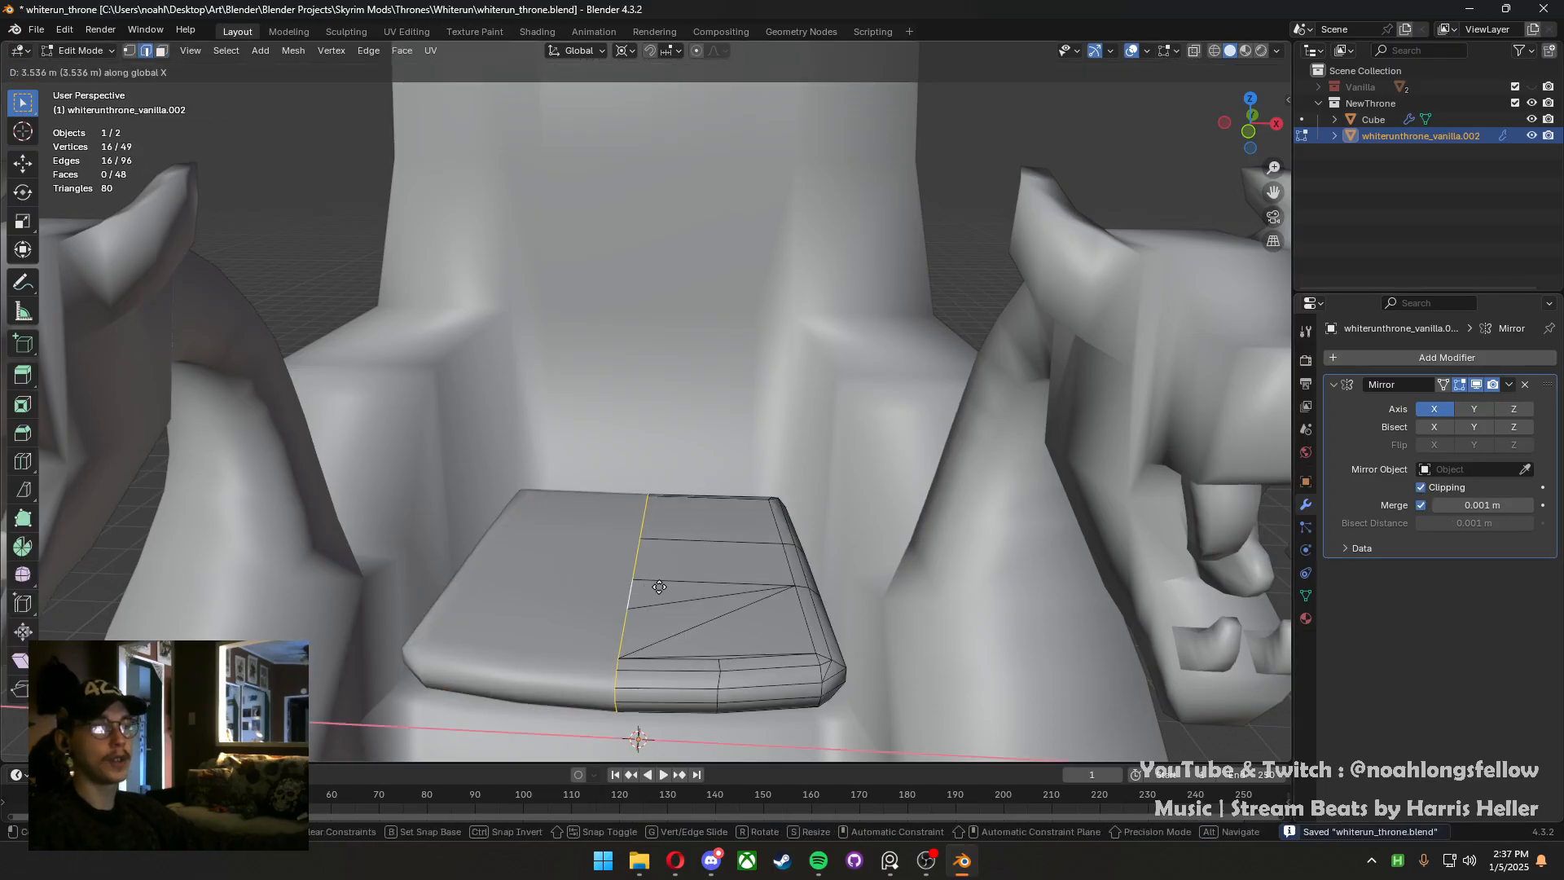
pyautogui.rightClick(618, 584)
# Dissolve the two diagonal edges and the long slanted edge behind the front rim on the cushion's top surface
pyautogui.scroll(3, 617, 584)
pyautogui.moveTo(618, 584); pyautogui.dragTo(647, 652, button='middle')
pyautogui.keyDown('shift'); pyautogui.moveTo(647, 651); pyautogui.dragTo(604, 473, button='middle'); pyautogui.keyUp('shift')
pyautogui.scroll(2, 625, 485)
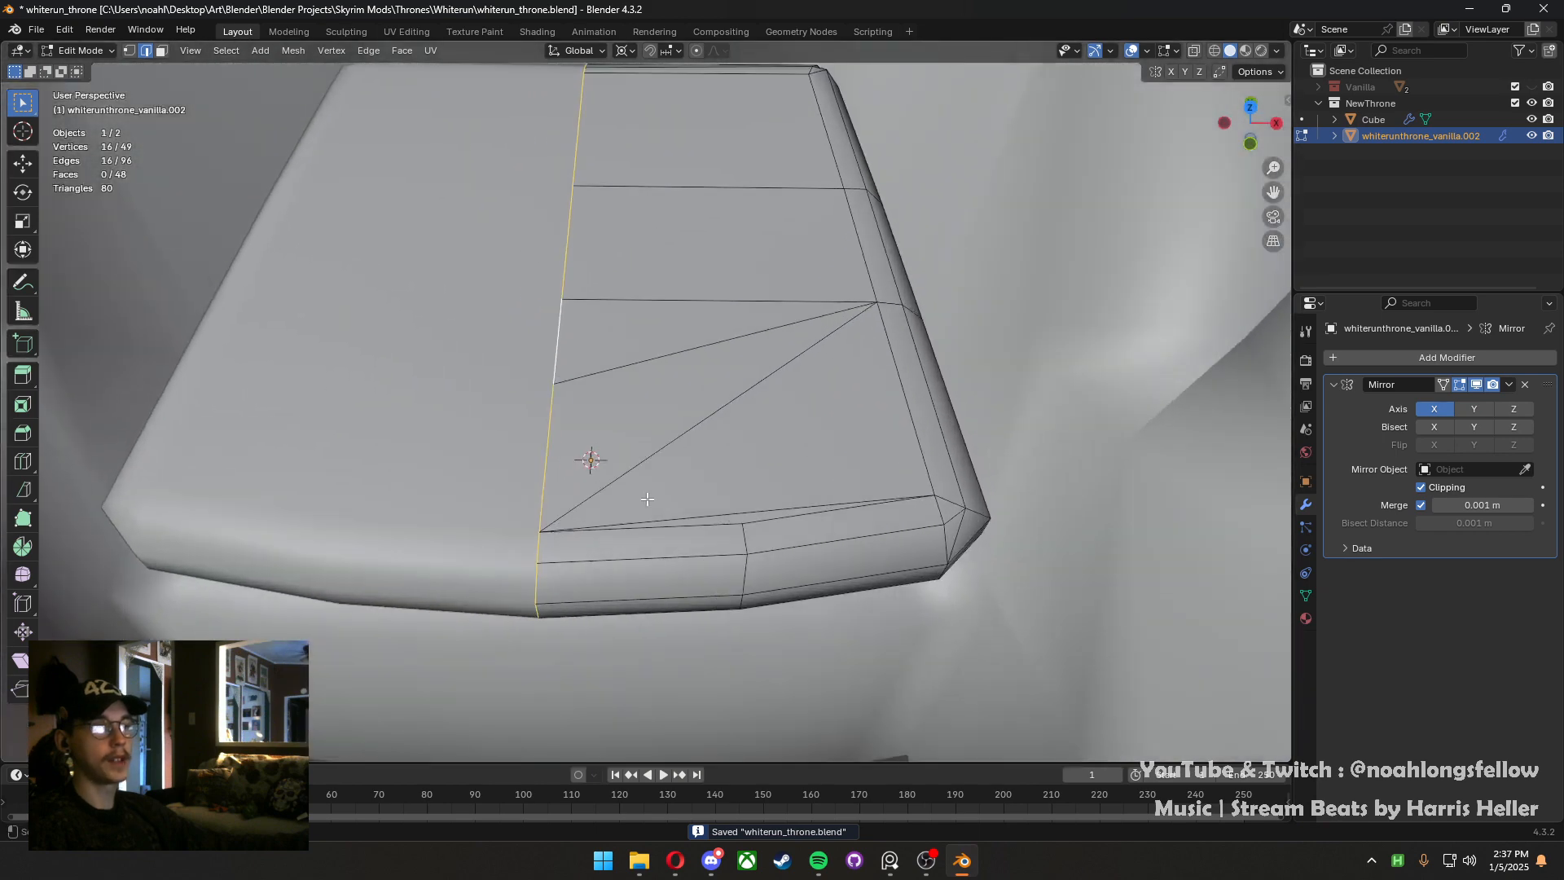
pyautogui.click(681, 519)
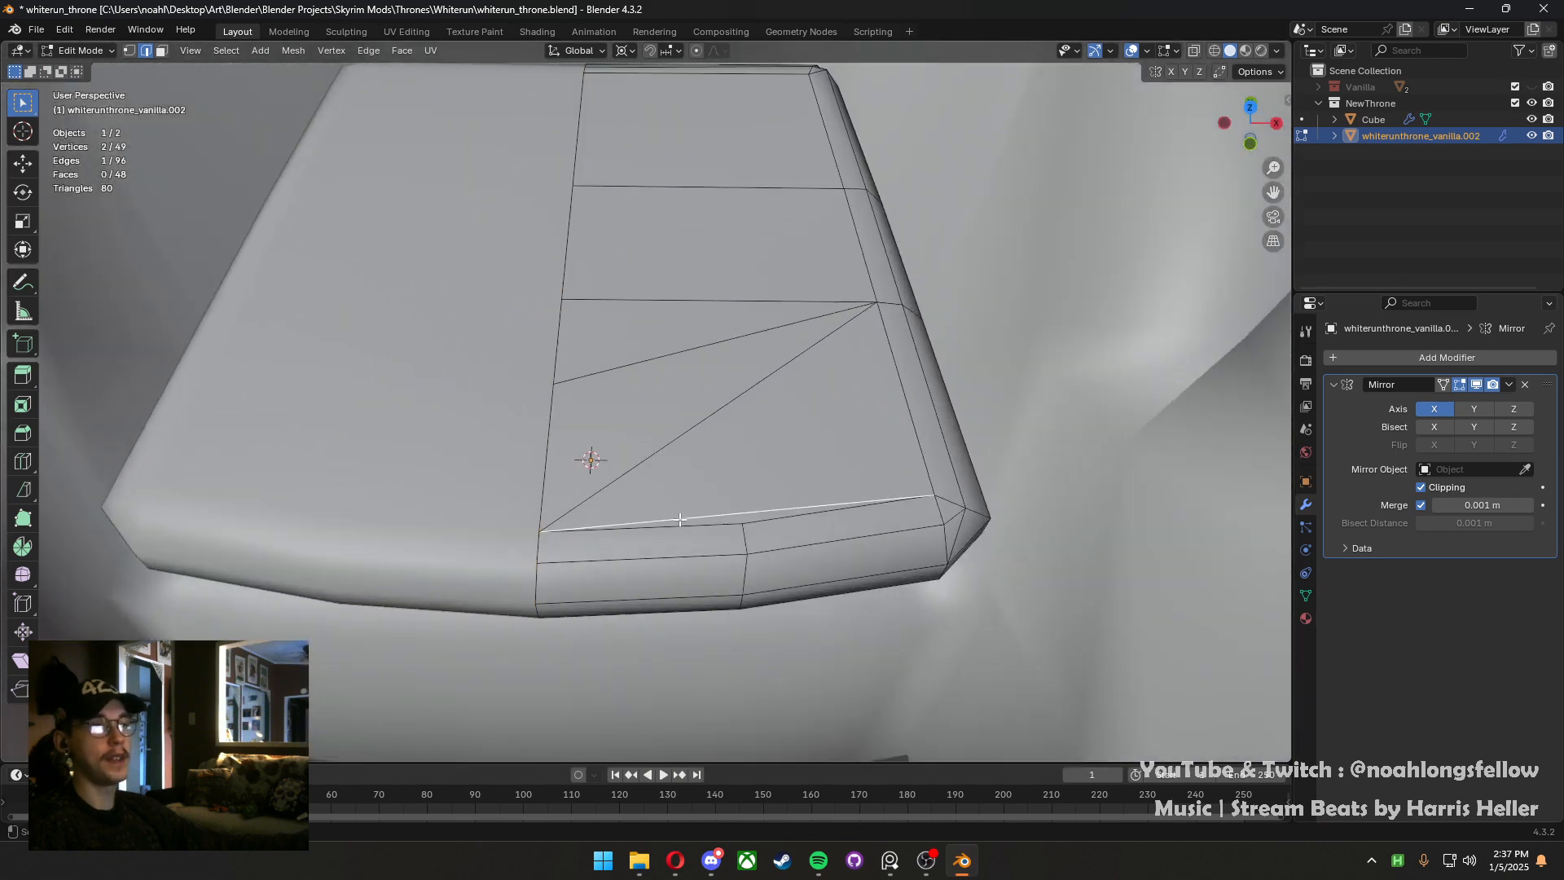
pyautogui.keyDown('shift'); pyautogui.click(665, 473); pyautogui.keyUp('shift')
pyautogui.keyDown('shift'); pyautogui.click(650, 388); pyautogui.keyUp('shift')
pyautogui.press('x')
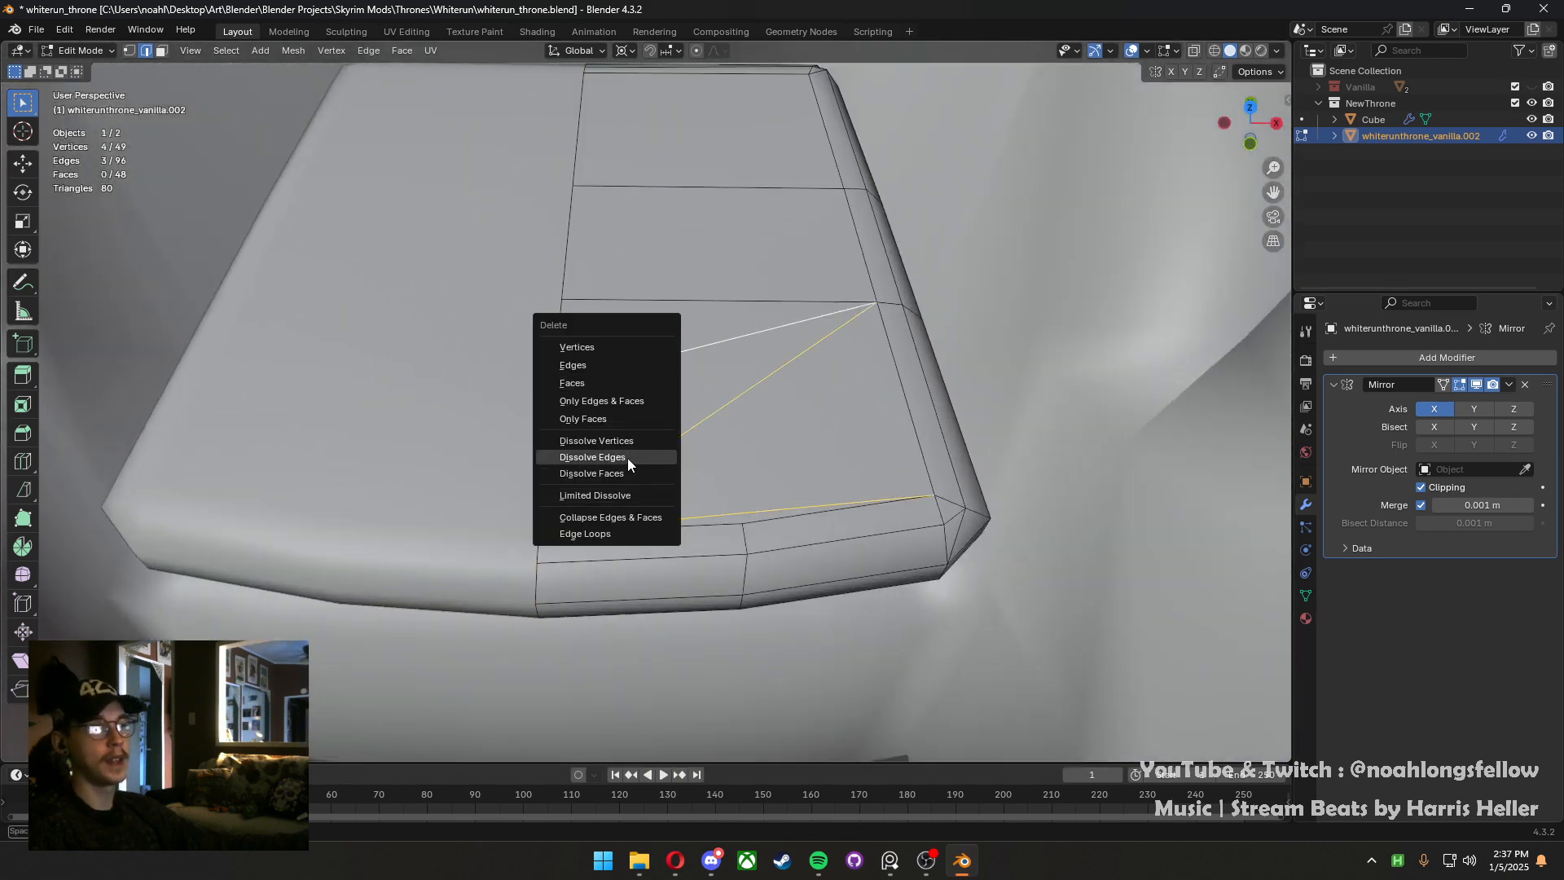
pyautogui.click(627, 458)
# Isolate the cushion in local view and return to editing its mesh
pyautogui.scroll(-3, 594, 454)
pyautogui.moveTo(594, 453); pyautogui.dragTo(738, 417, button='middle')
pyautogui.press('a')
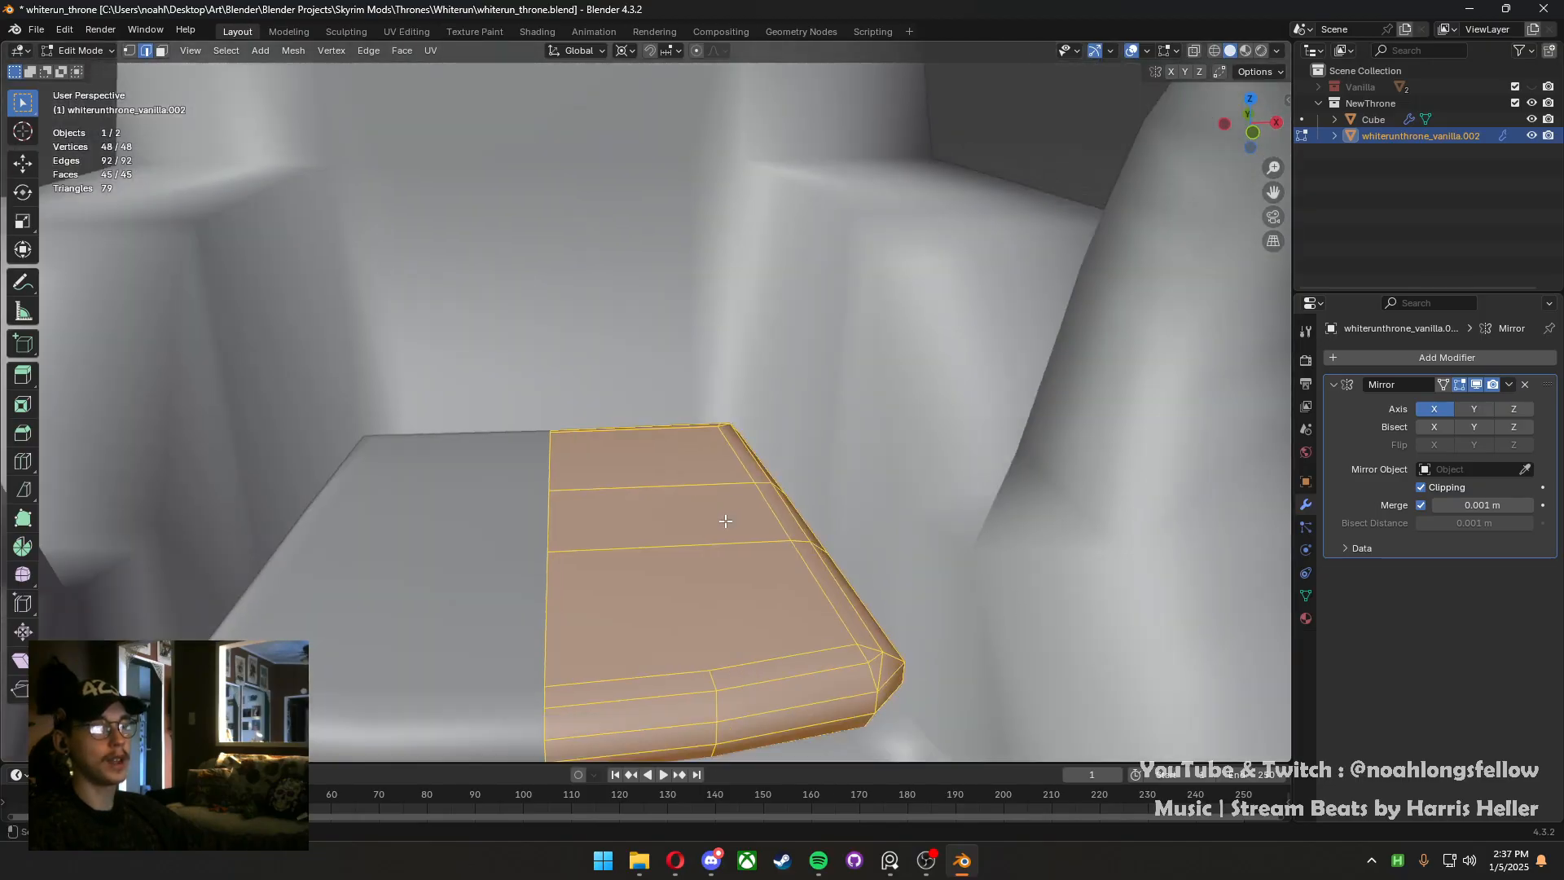
pyautogui.press('Tab')
pyautogui.press('KP_Divide')
pyautogui.press('Tab')
# Dissolve the redundant slanted edge near the front of the cushion's underside, switch to vertex selection and save the file
pyautogui.click(748, 197)
pyautogui.scroll(2, 685, 316)
pyautogui.keyDown('shift'); pyautogui.moveTo(747, 202); pyautogui.dragTo(675, 596, button='middle'); pyautogui.keyUp('shift')
pyautogui.press('x')
pyautogui.click(686, 318)
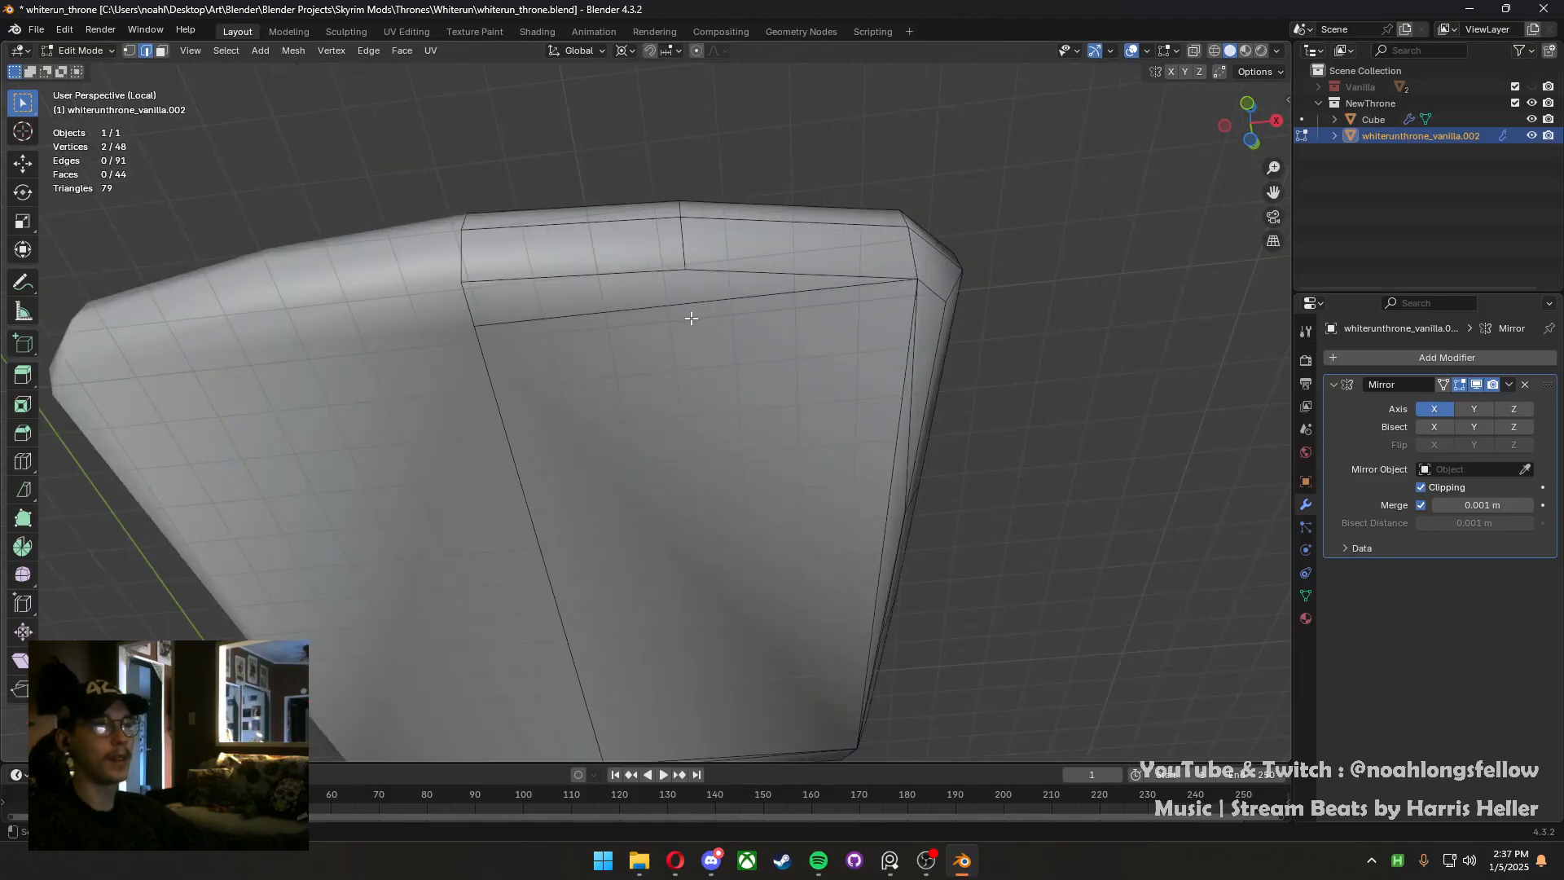
pyautogui.press('1')
pyautogui.hotkey('ctrl', 's')
# Knife a new edge across the cushion's top from the front inner corner vertex to the centreline just behind the front rim
pyautogui.press('k')
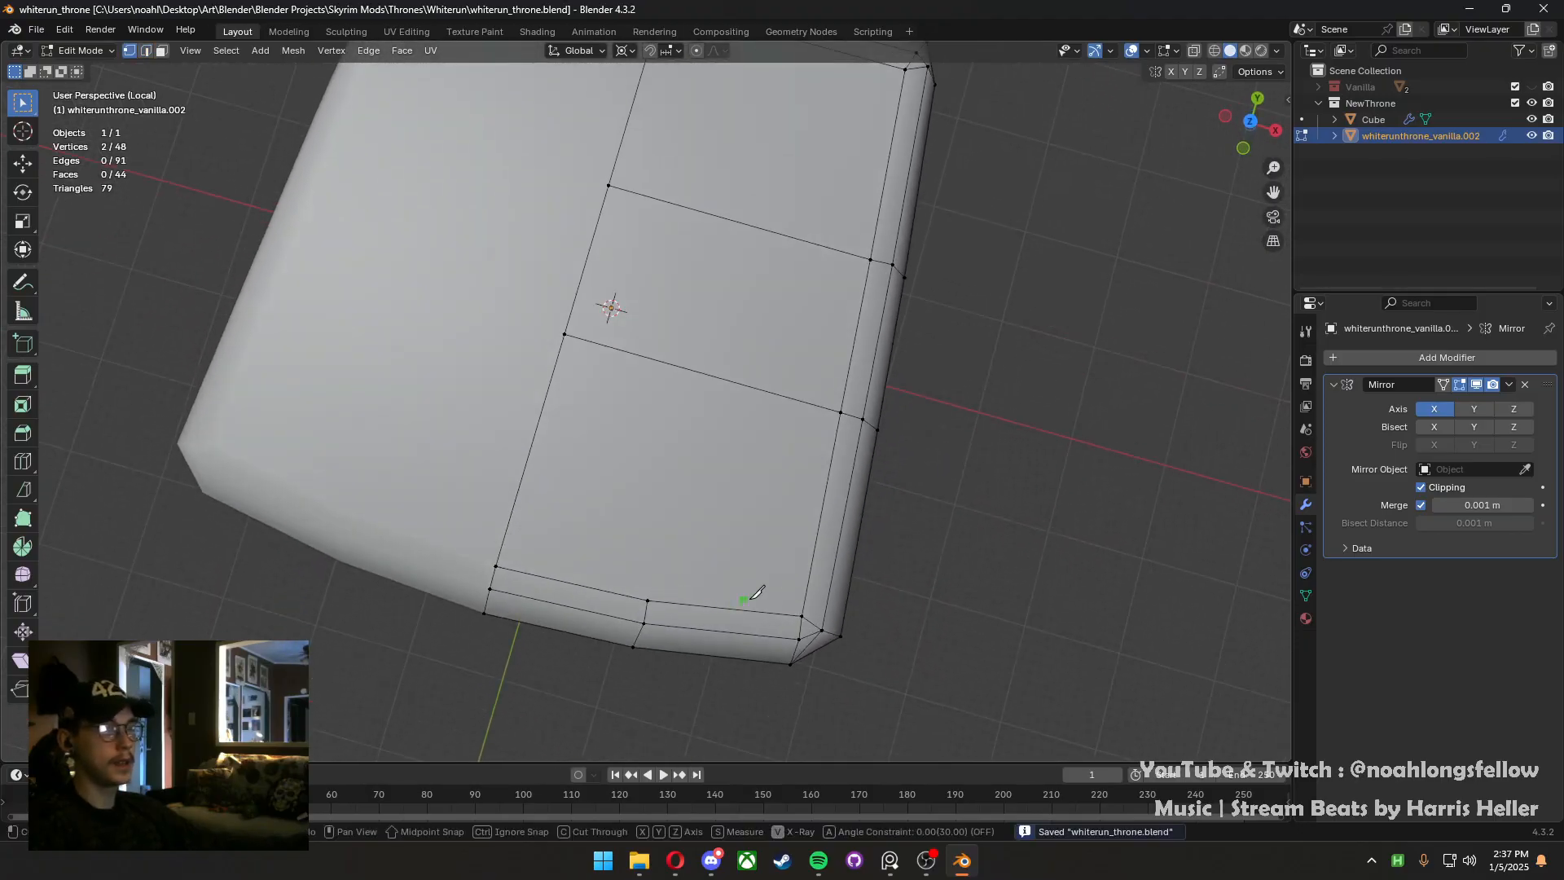
pyautogui.click(802, 617)
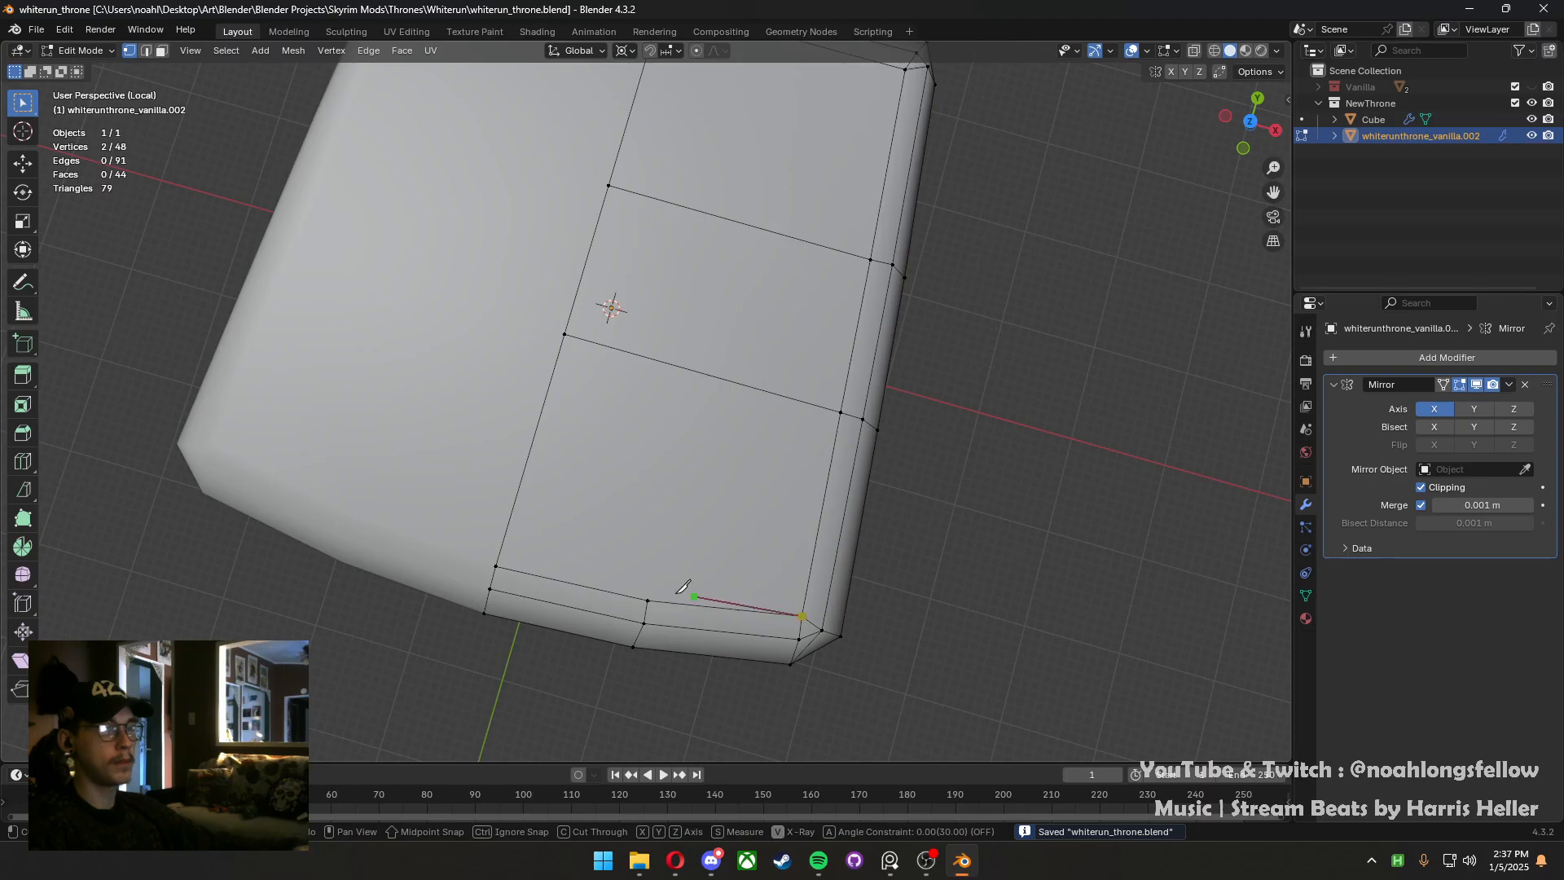
pyautogui.click(502, 548)
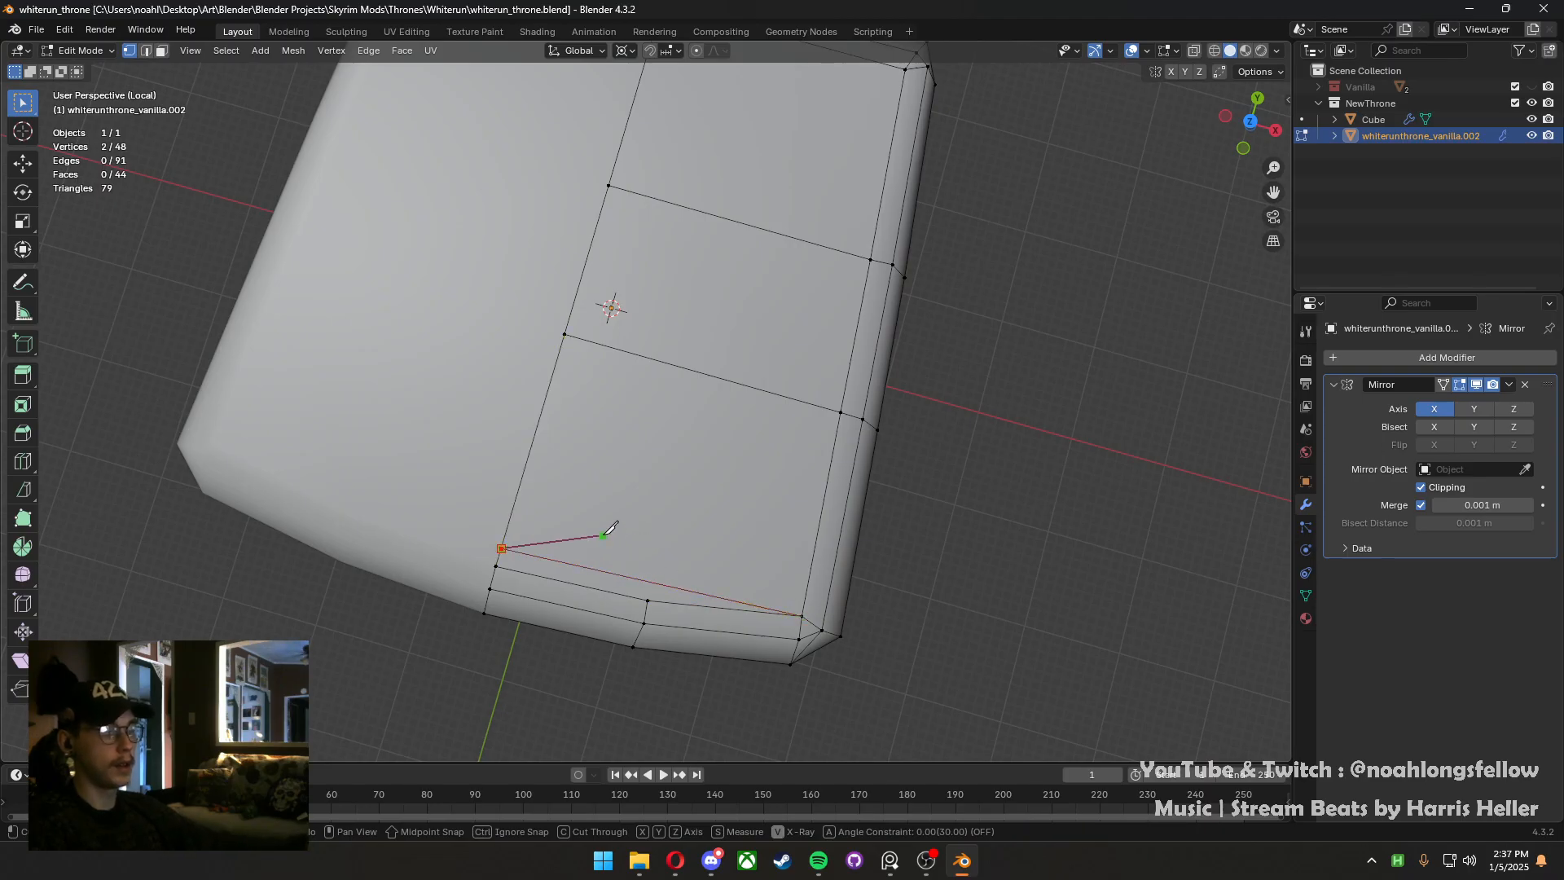
pyautogui.press('Return')
pyautogui.scroll(-5, 603, 536)
pyautogui.moveTo(698, 461); pyautogui.dragTo(510, 374, button='middle')
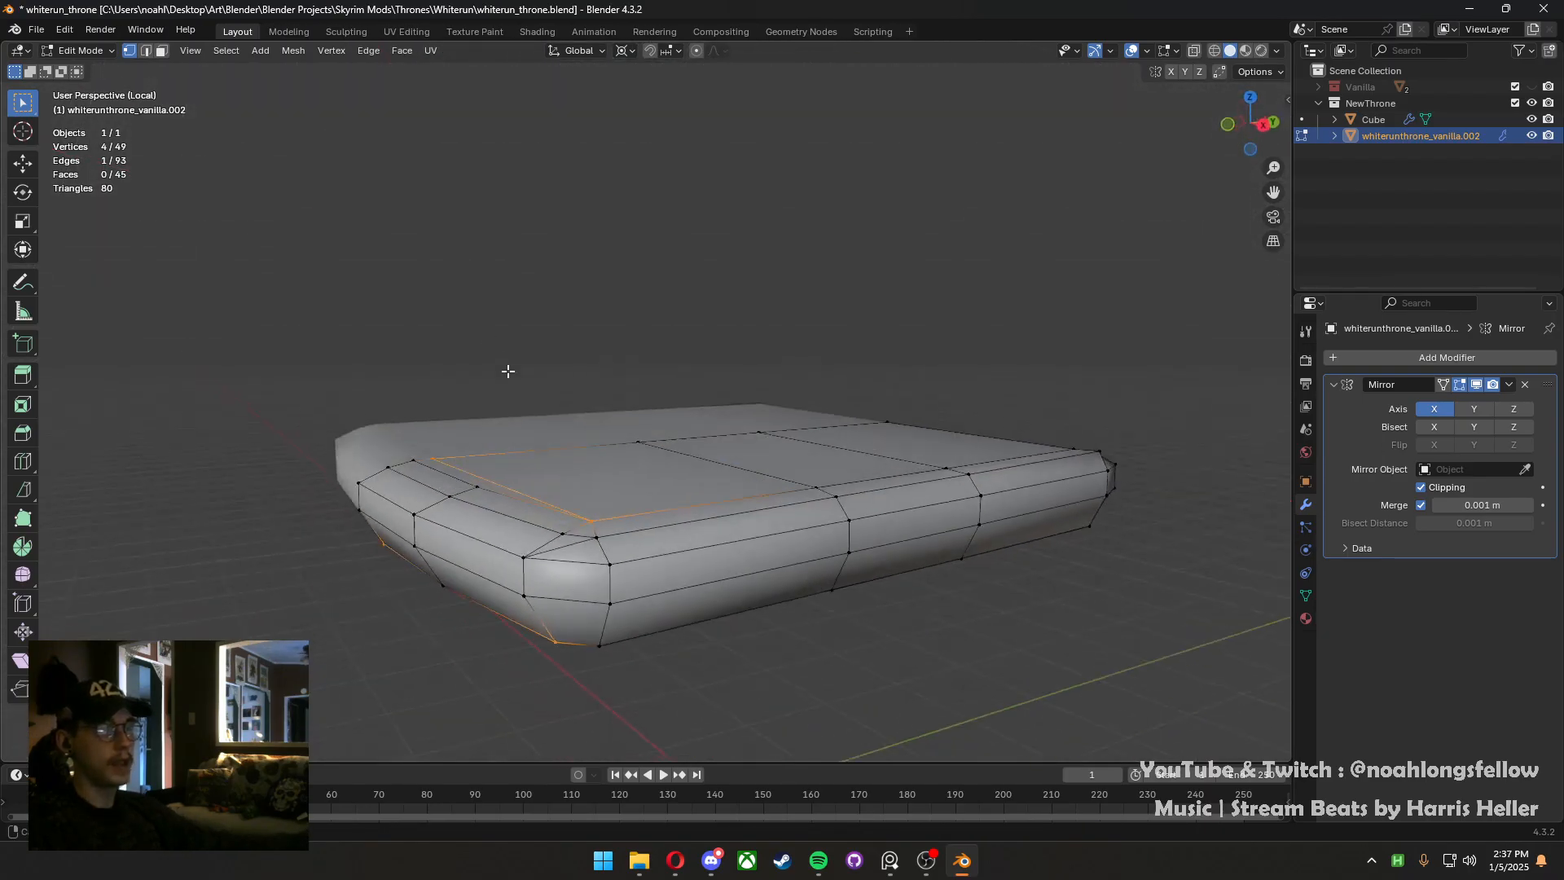
# Dissolve the stray edge at the cushion's front corner in edge selection and save the file
pyautogui.press('2')
pyautogui.press('x')
pyautogui.click(575, 544)
pyautogui.moveTo(575, 544); pyautogui.dragTo(476, 527, button='middle')
pyautogui.hotkey('ctrl', 's')
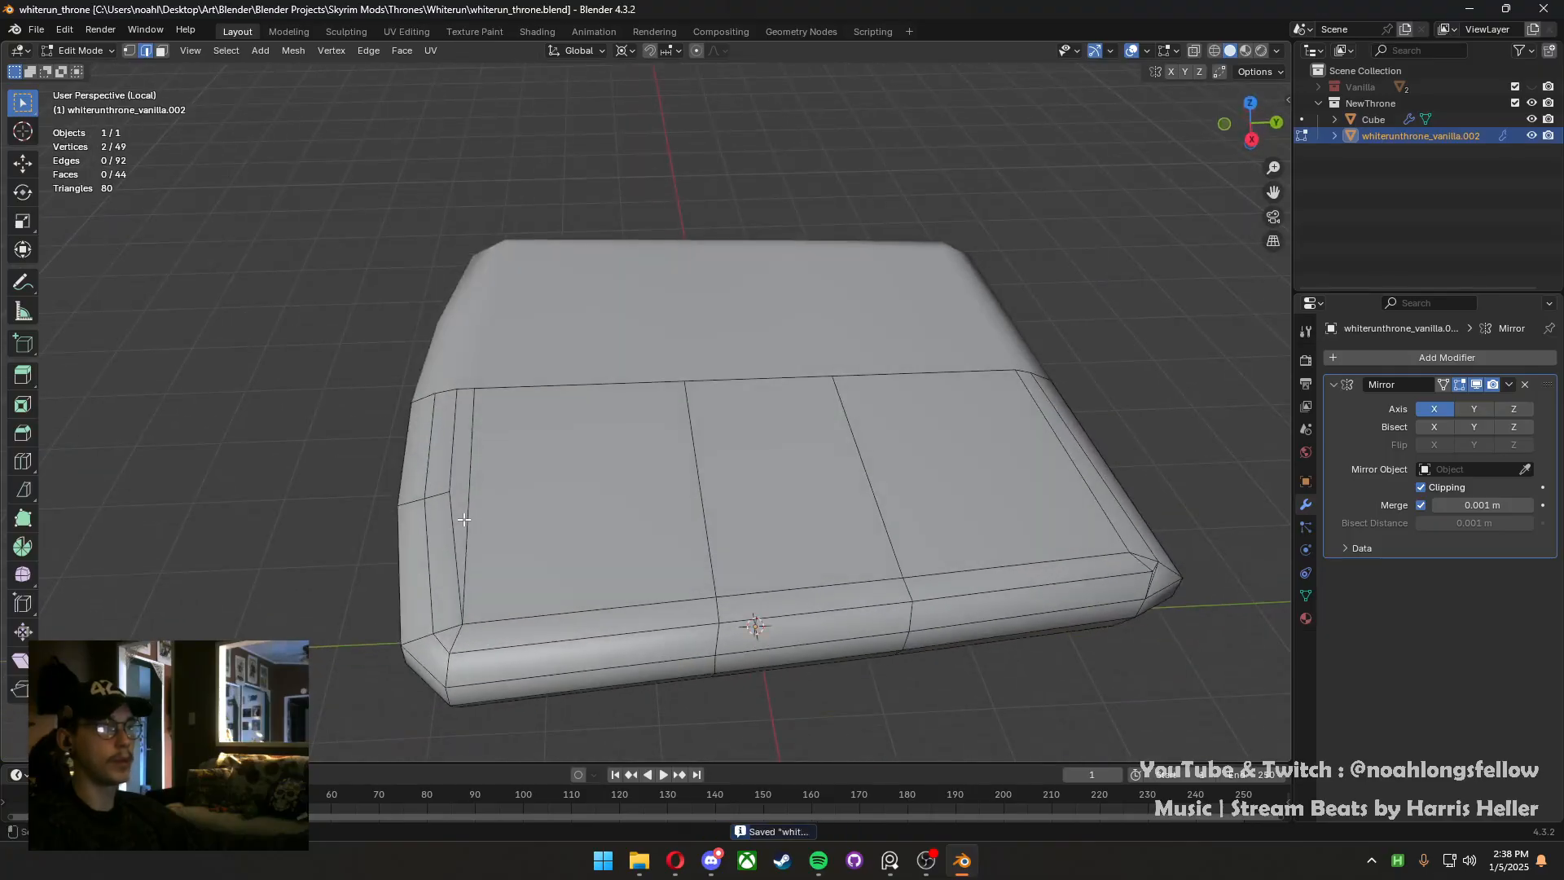
# Move the newly cut edge behind the front rim slightly toward the rear along Y
pyautogui.click(471, 518)
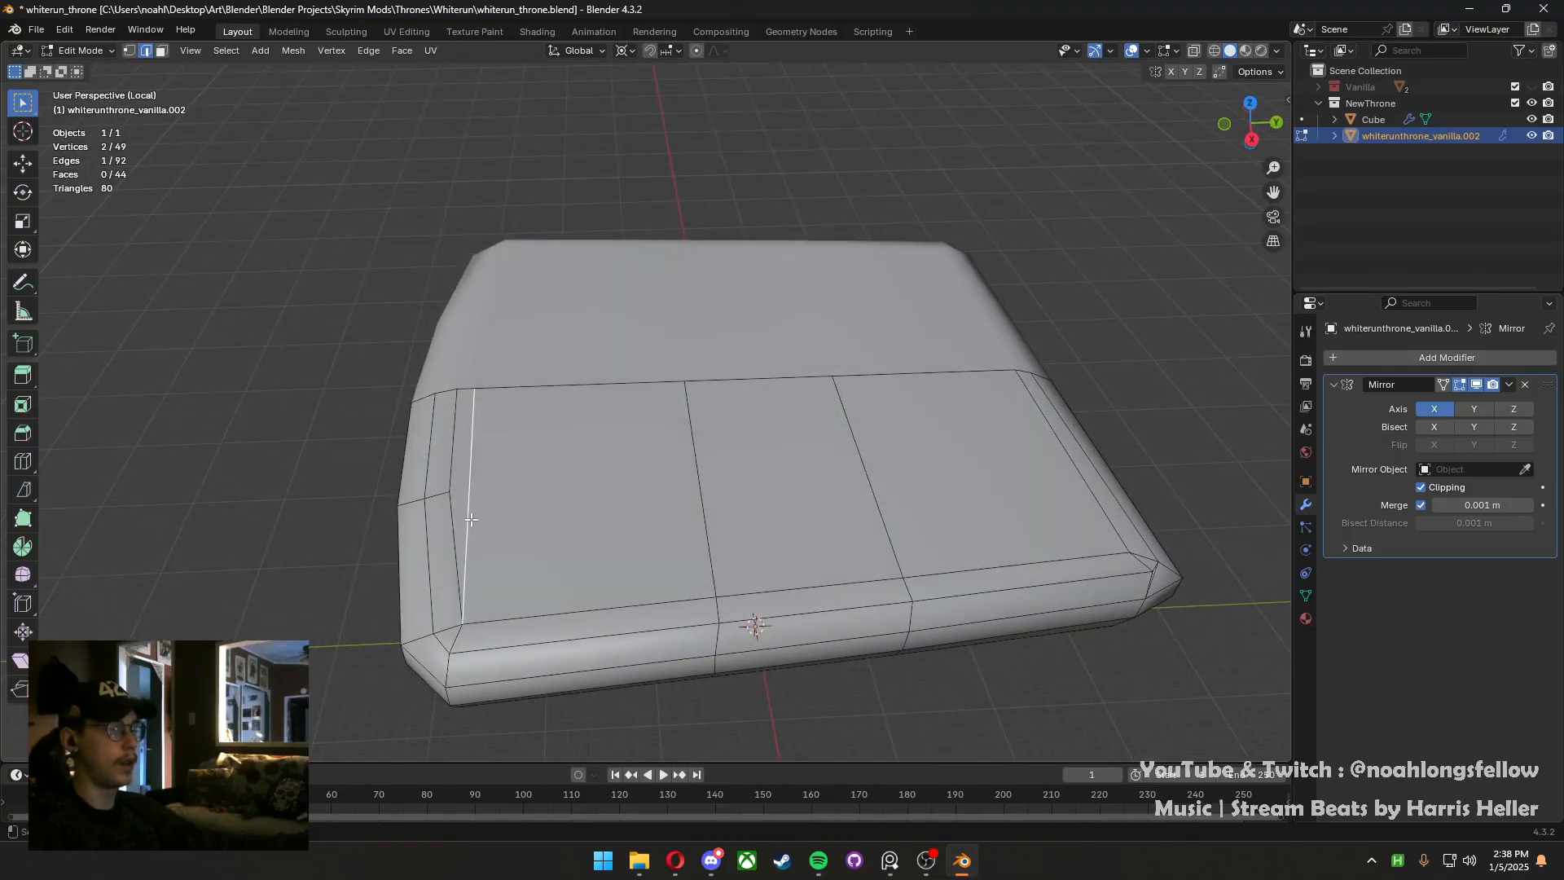
pyautogui.press('g')
pyautogui.press('y')
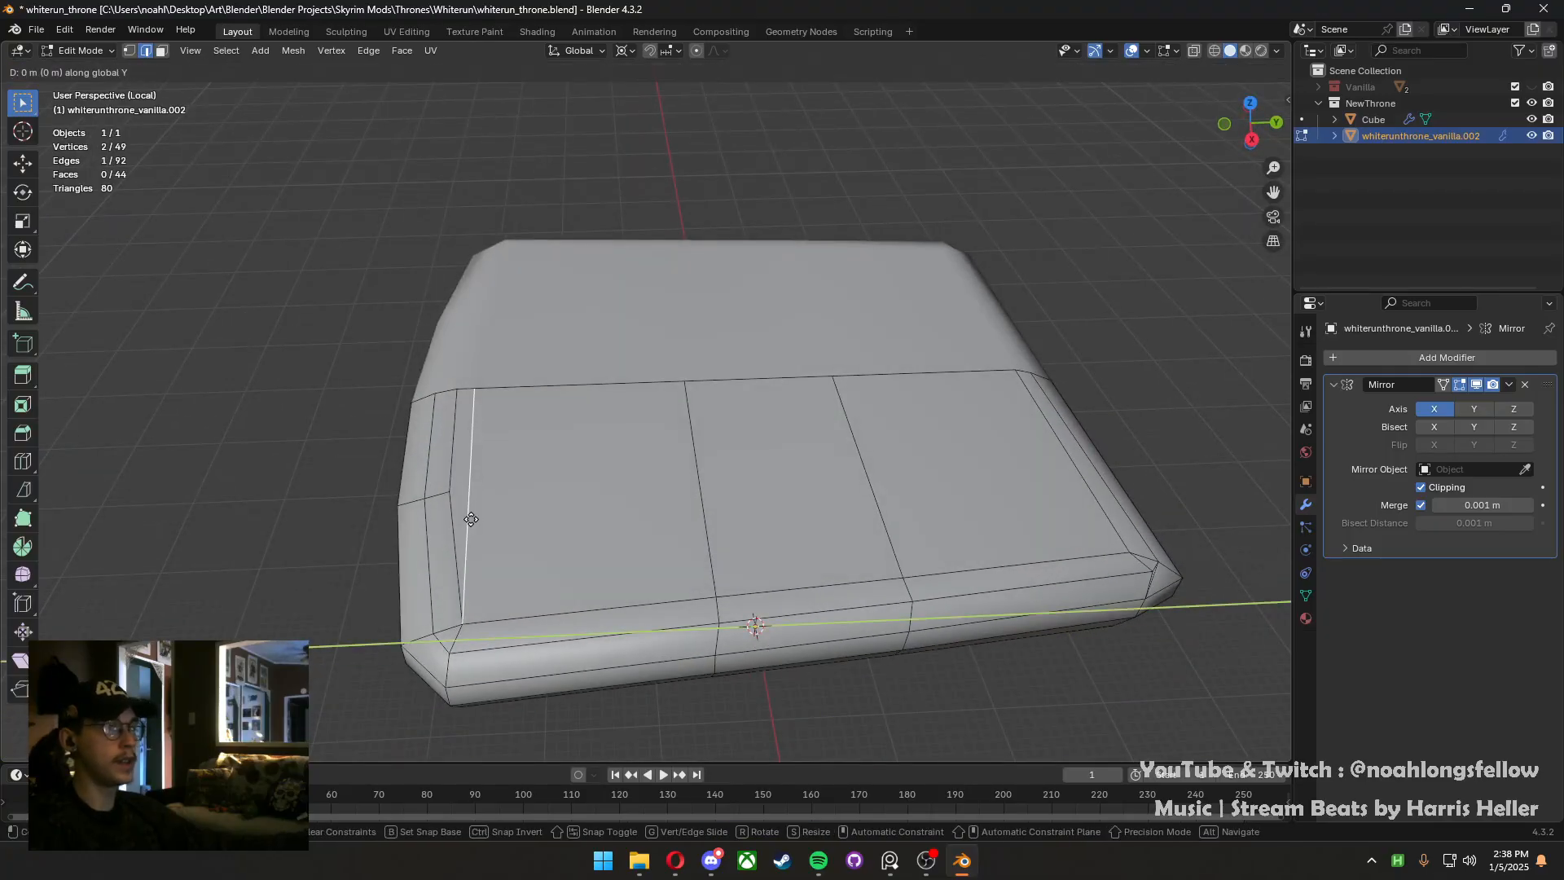
pyautogui.click(514, 518)
# Dissolve the stray edge at the cushion's rear corner
pyautogui.moveTo(514, 518); pyautogui.dragTo(628, 451, button='middle')
pyautogui.scroll(-1, 628, 450)
pyautogui.scroll(2, 725, 627)
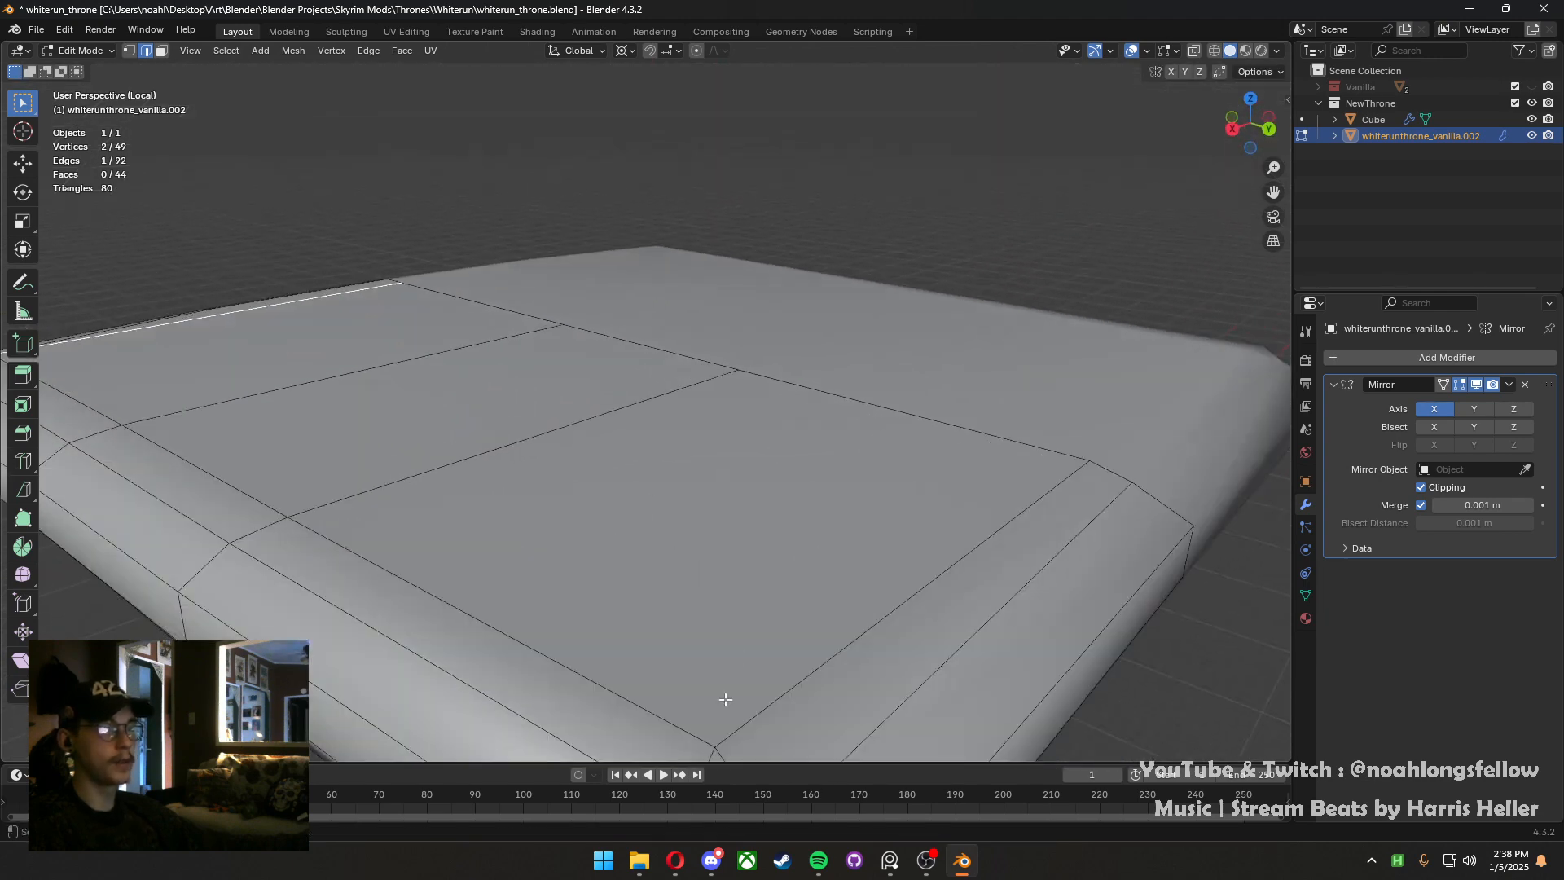
pyautogui.scroll(-2, 723, 699)
pyautogui.click(666, 601)
pyautogui.press('x')
pyautogui.click(666, 599)
# Dissolve the redundant edge running along the rear rim on the cushion's underside
pyautogui.moveTo(667, 599); pyautogui.dragTo(576, 349, button='middle')
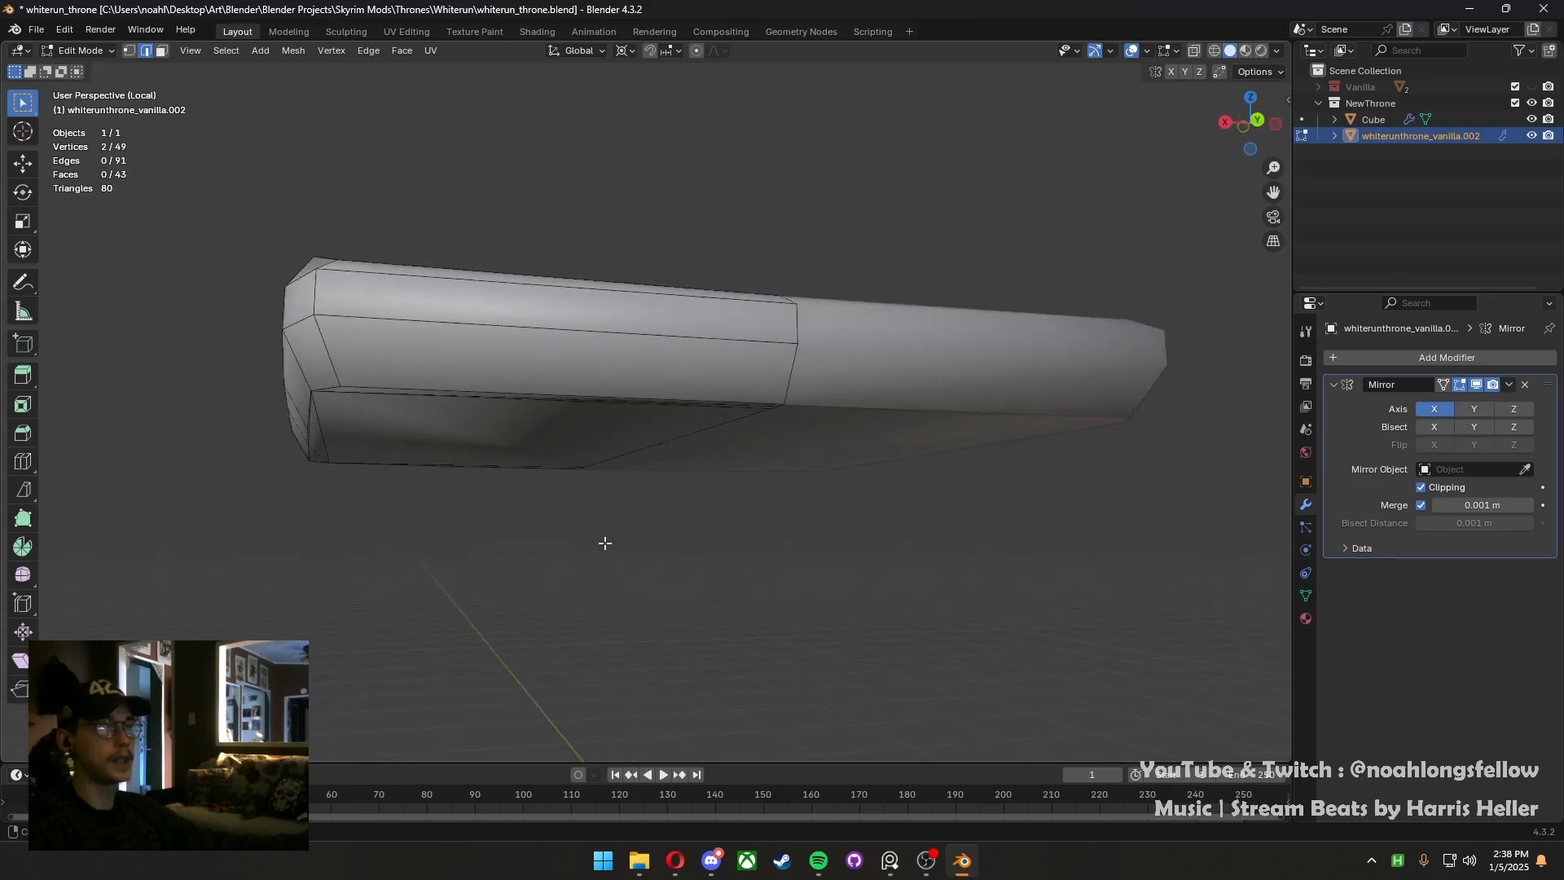
pyautogui.moveTo(567, 269); pyautogui.dragTo(577, 149, button='middle')
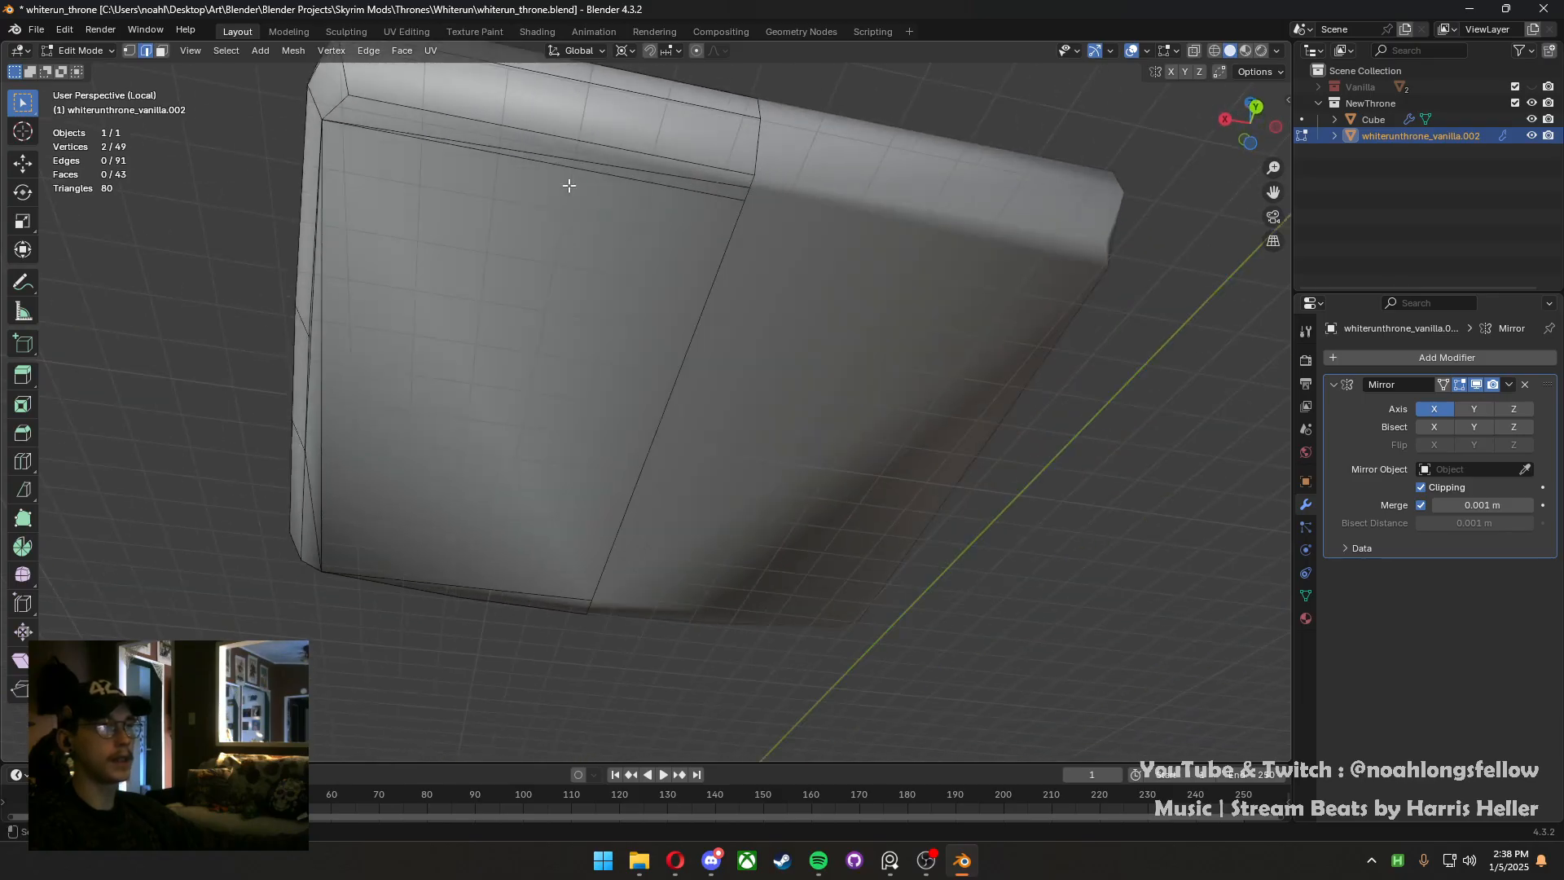
pyautogui.click(576, 149)
pyautogui.click(576, 153)
pyautogui.press('x')
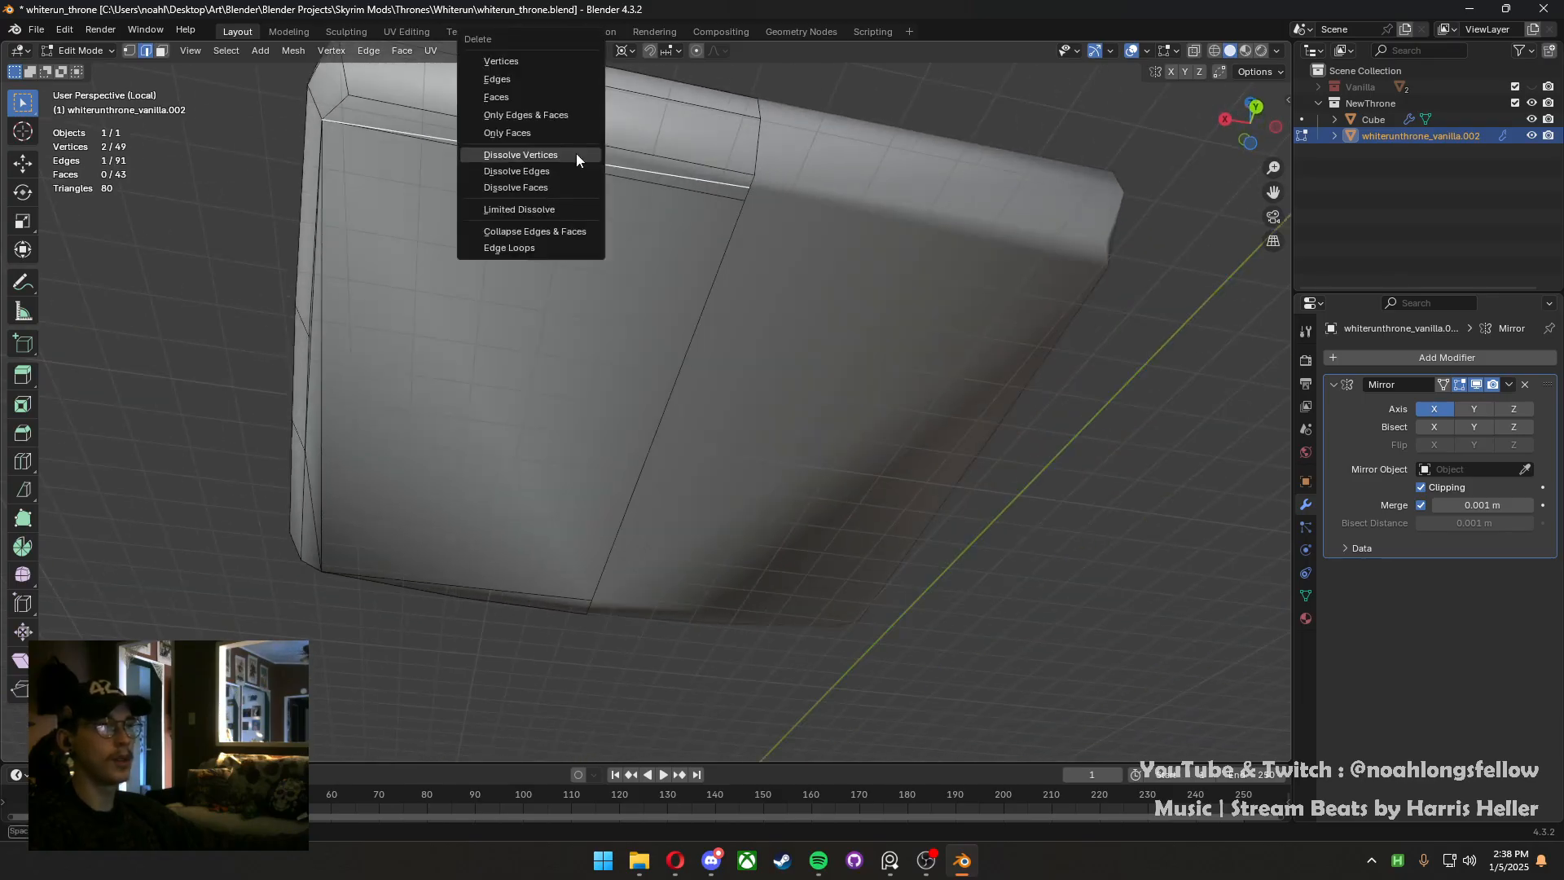
pyautogui.click(569, 169)
# Dissolve the two redundant edges along the +X side of the cushion's underside, one near the front and one farther back
pyautogui.moveTo(569, 169); pyautogui.dragTo(396, 303, button='middle')
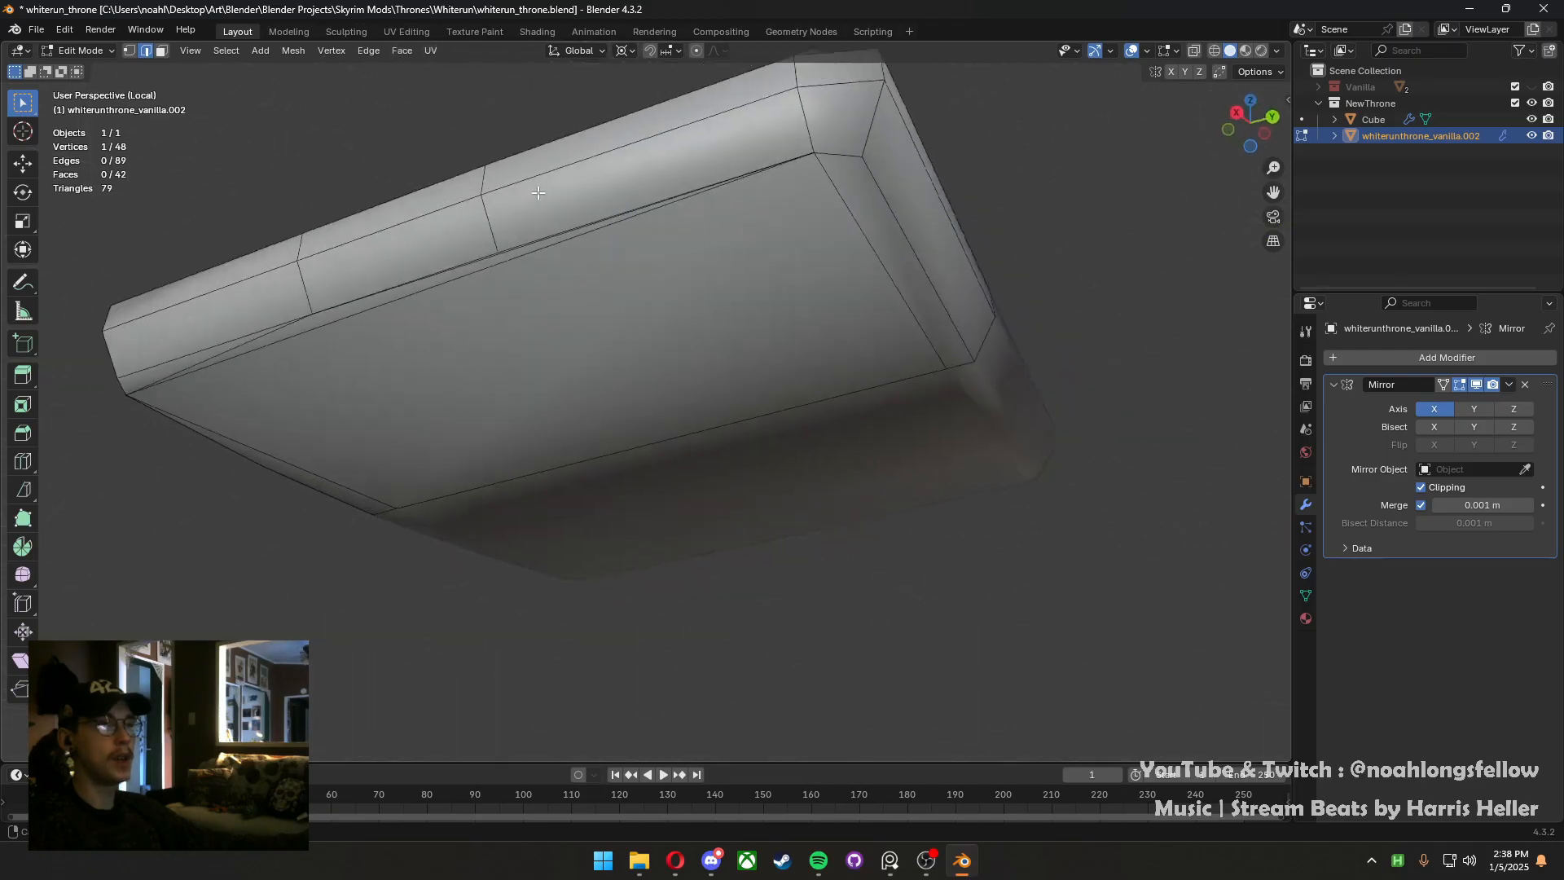
pyautogui.click(239, 343)
pyautogui.press('x')
pyautogui.click(236, 341)
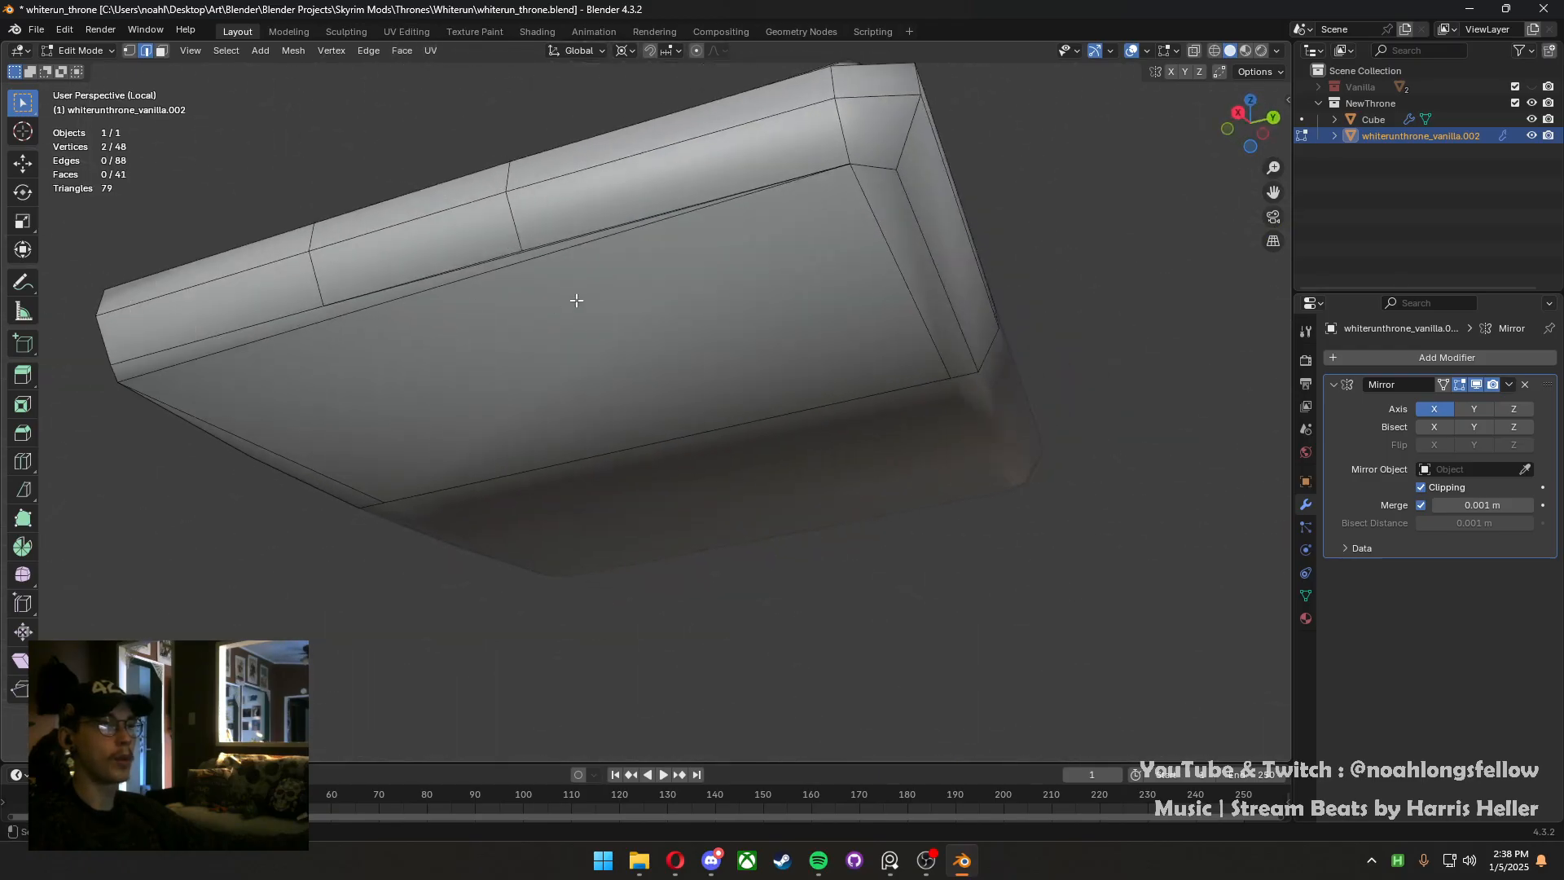
pyautogui.click(592, 238)
pyautogui.moveTo(592, 239)
pyautogui.mouseDown(button='middle')
pyautogui.moveTo(685, 119)
pyautogui.moveTo(636, 409)
pyautogui.moveTo(582, 304)
pyautogui.moveTo(594, 232)
pyautogui.mouseUp(button='middle')
pyautogui.scroll(2, 684, 118)
pyautogui.press('x')
pyautogui.click(637, 410)
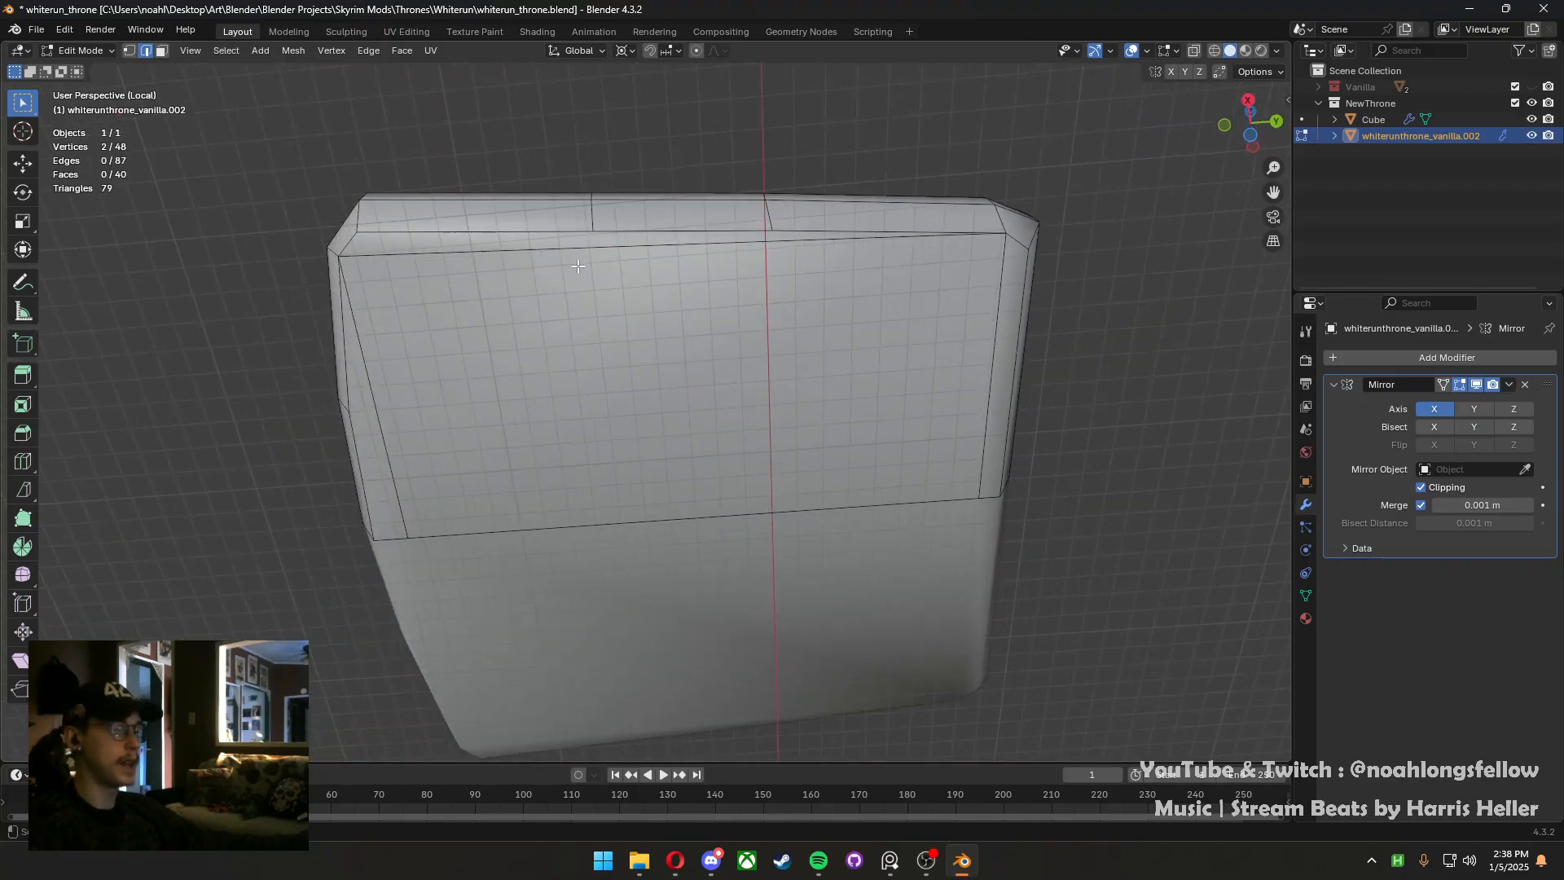
pyautogui.press('k')
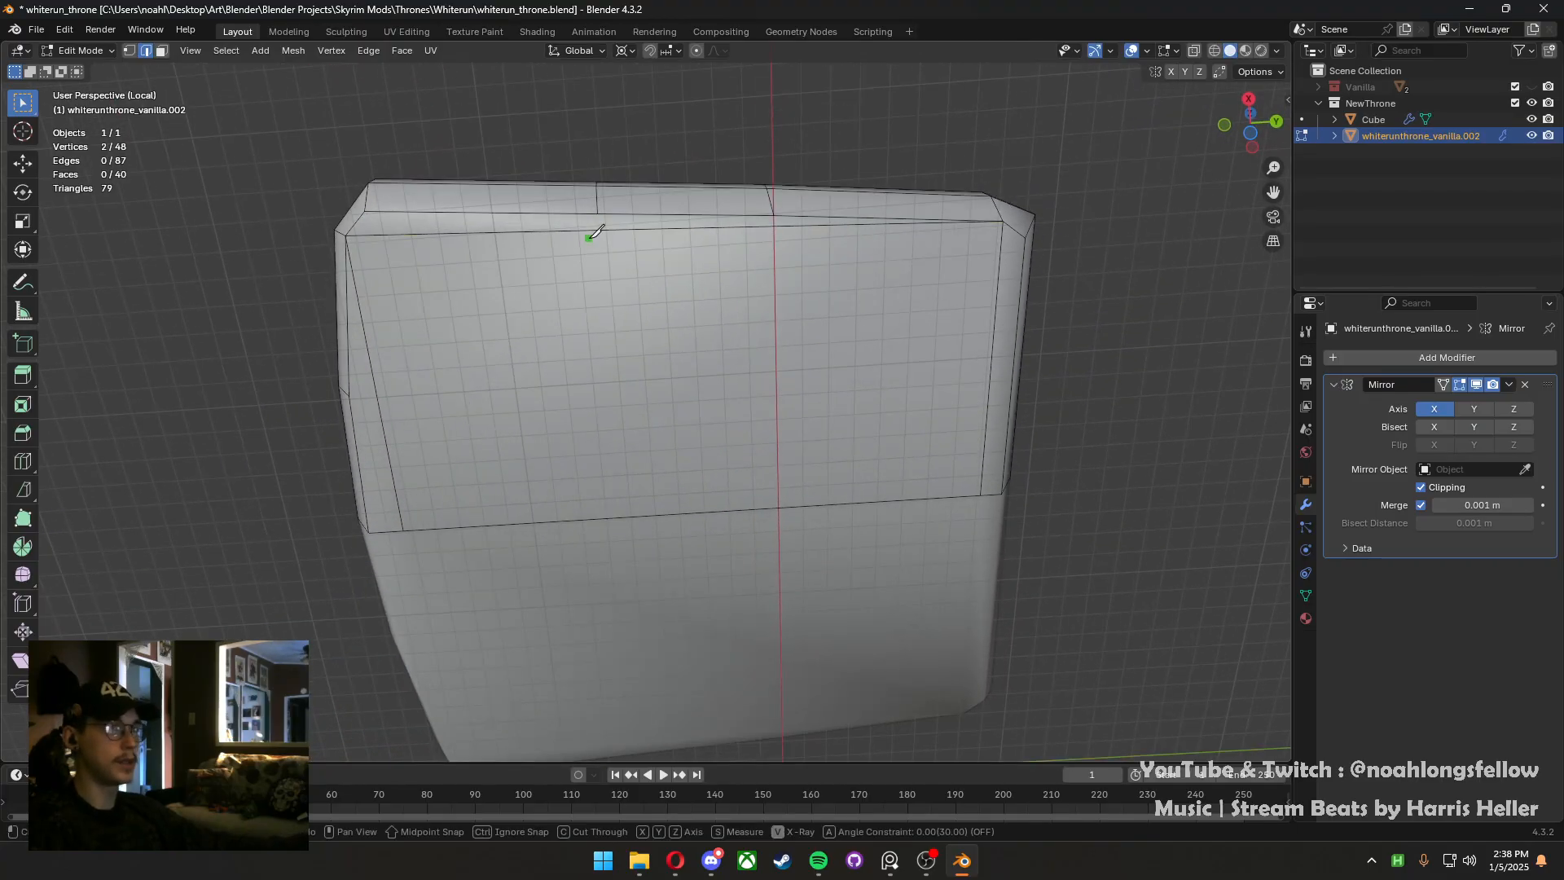
pyautogui.click(597, 214)
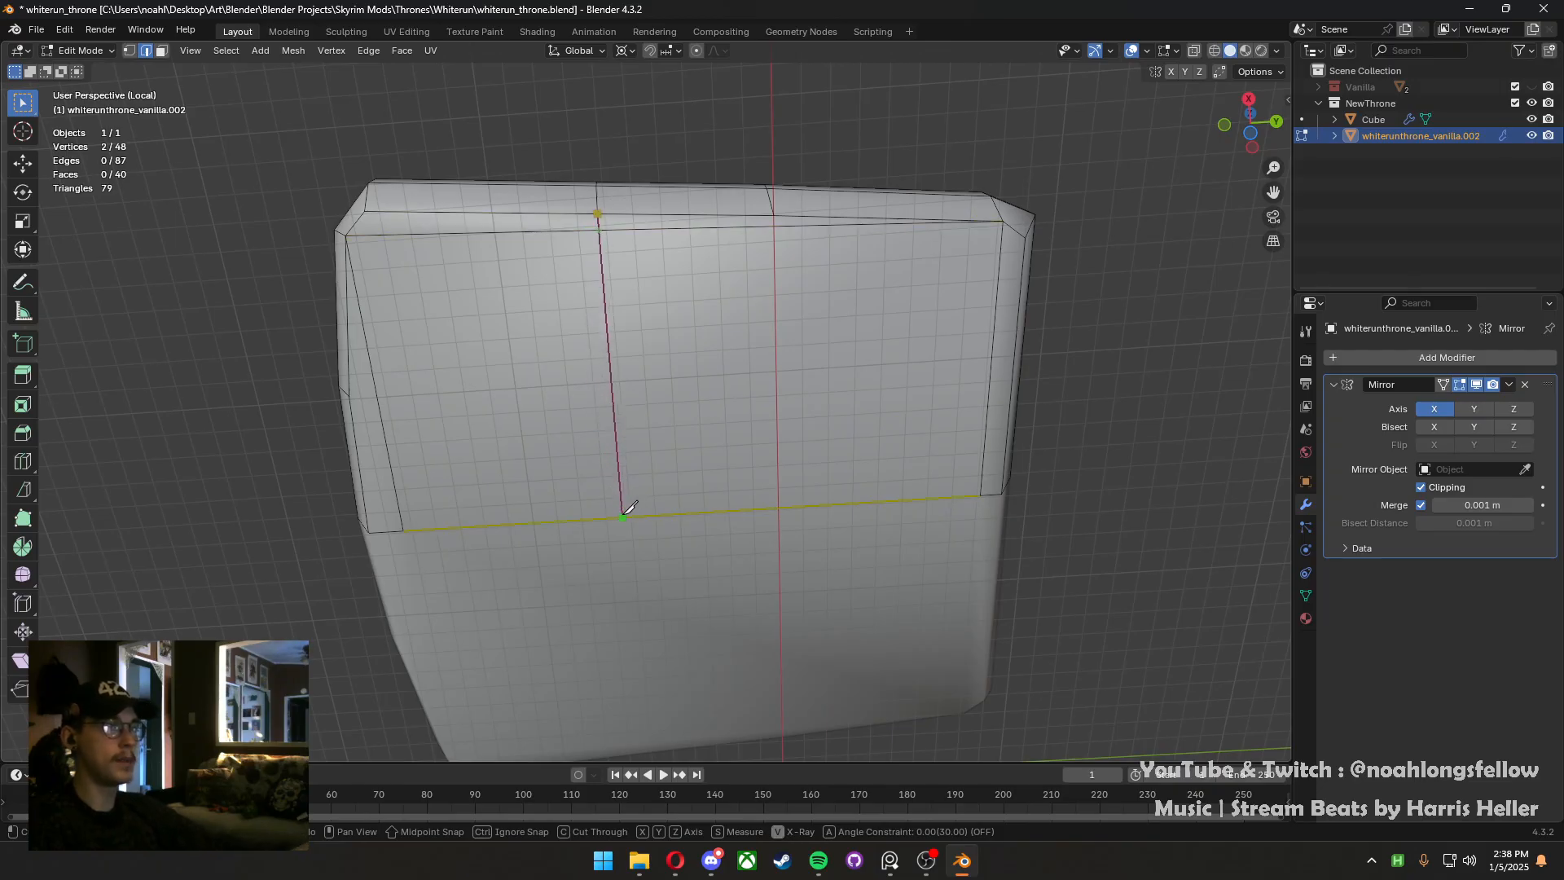
pyautogui.rightClick(624, 516)
pyautogui.press('Escape')
# Knife-cut a straight edge across the cushion's underside from the side rim's rear vertex to the centre line, working in bottom view
pyautogui.press('`')
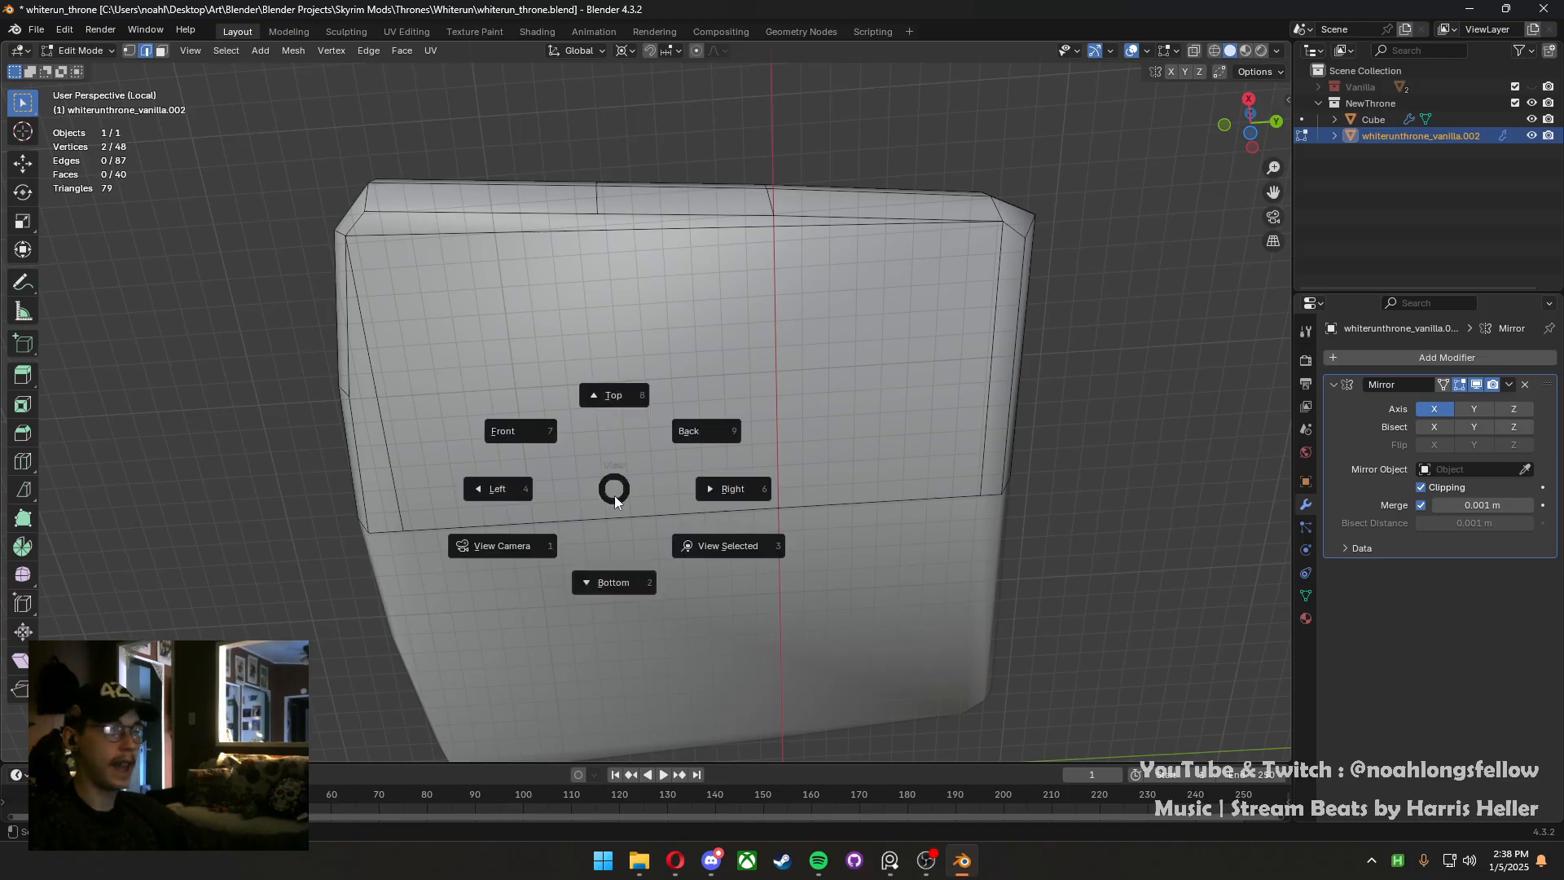
pyautogui.click(688, 430)
pyautogui.press('`')
pyautogui.click(647, 573)
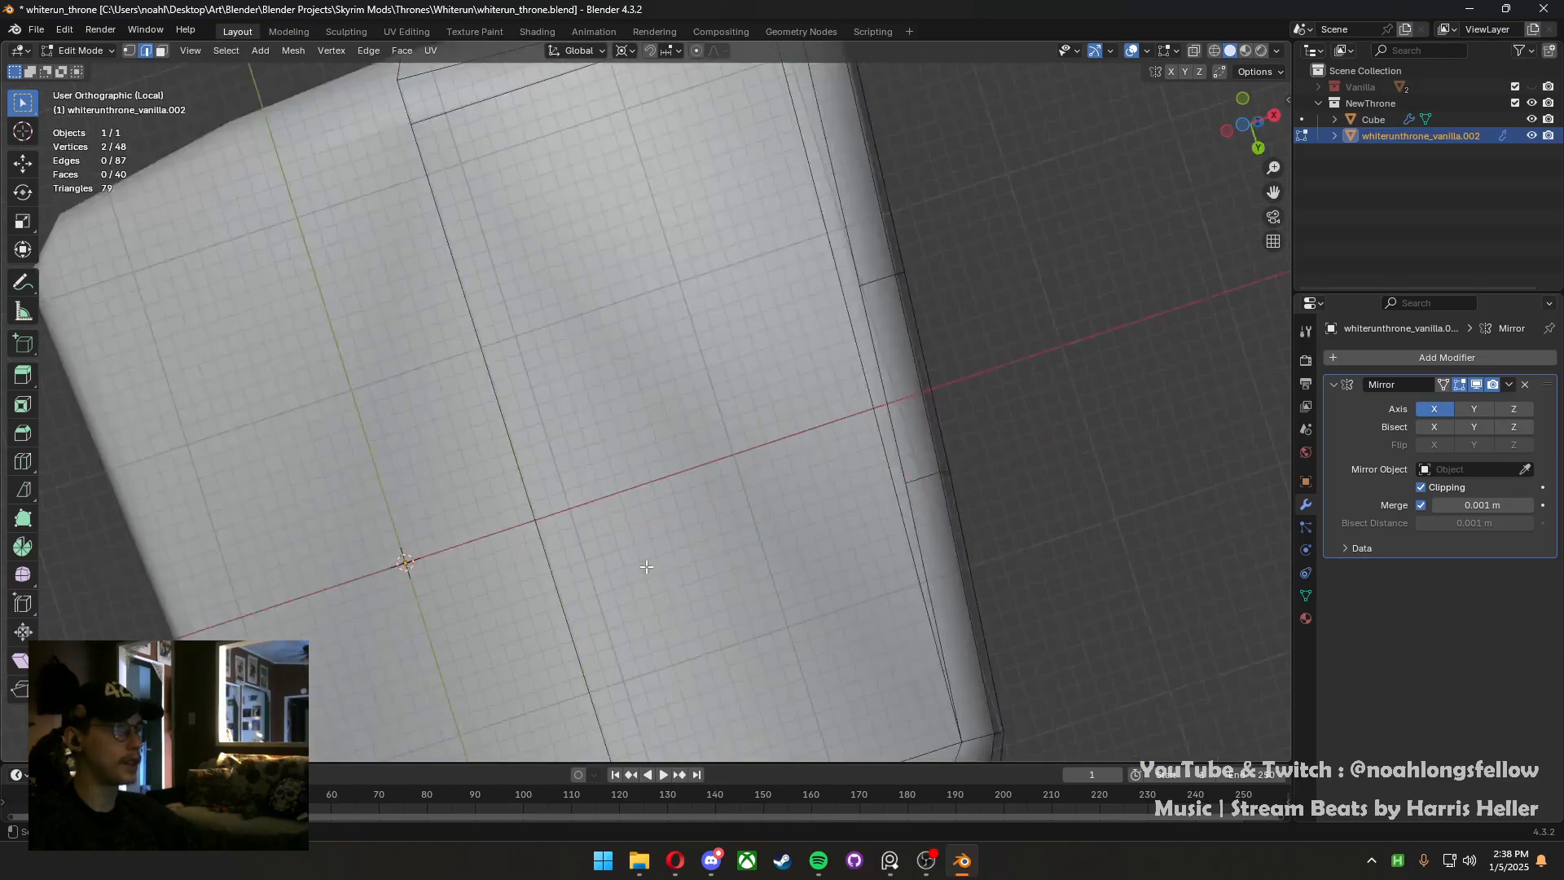
pyautogui.scroll(-2, 716, 453)
pyautogui.scroll(2, 598, 421)
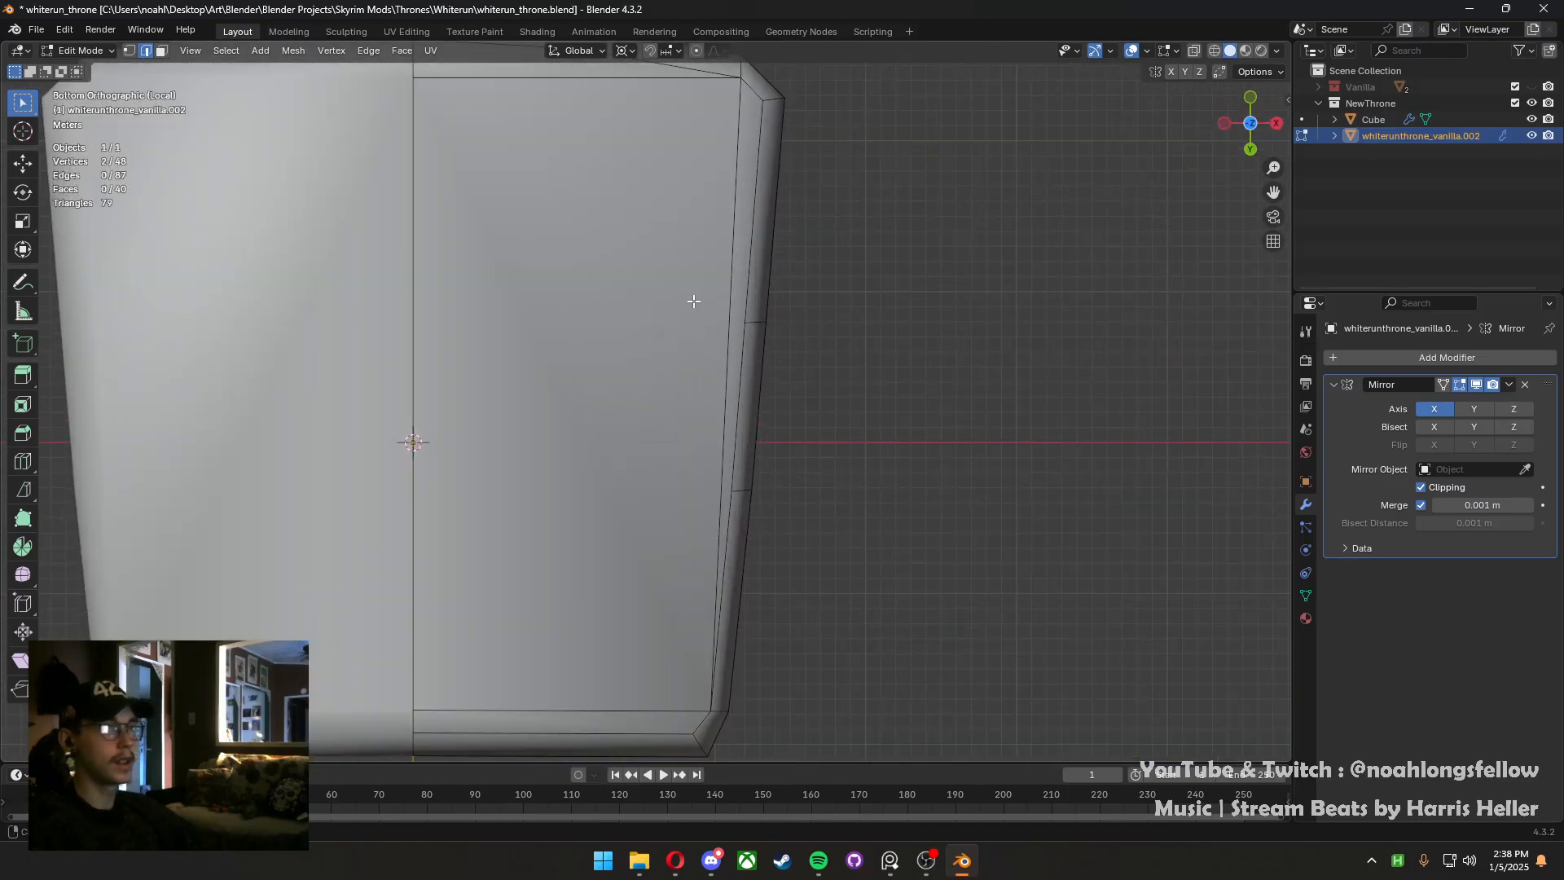
pyautogui.keyDown('shift'); pyautogui.moveTo(693, 300); pyautogui.dragTo(652, 400, button='middle'); pyautogui.keyUp('shift')
pyautogui.press('k')
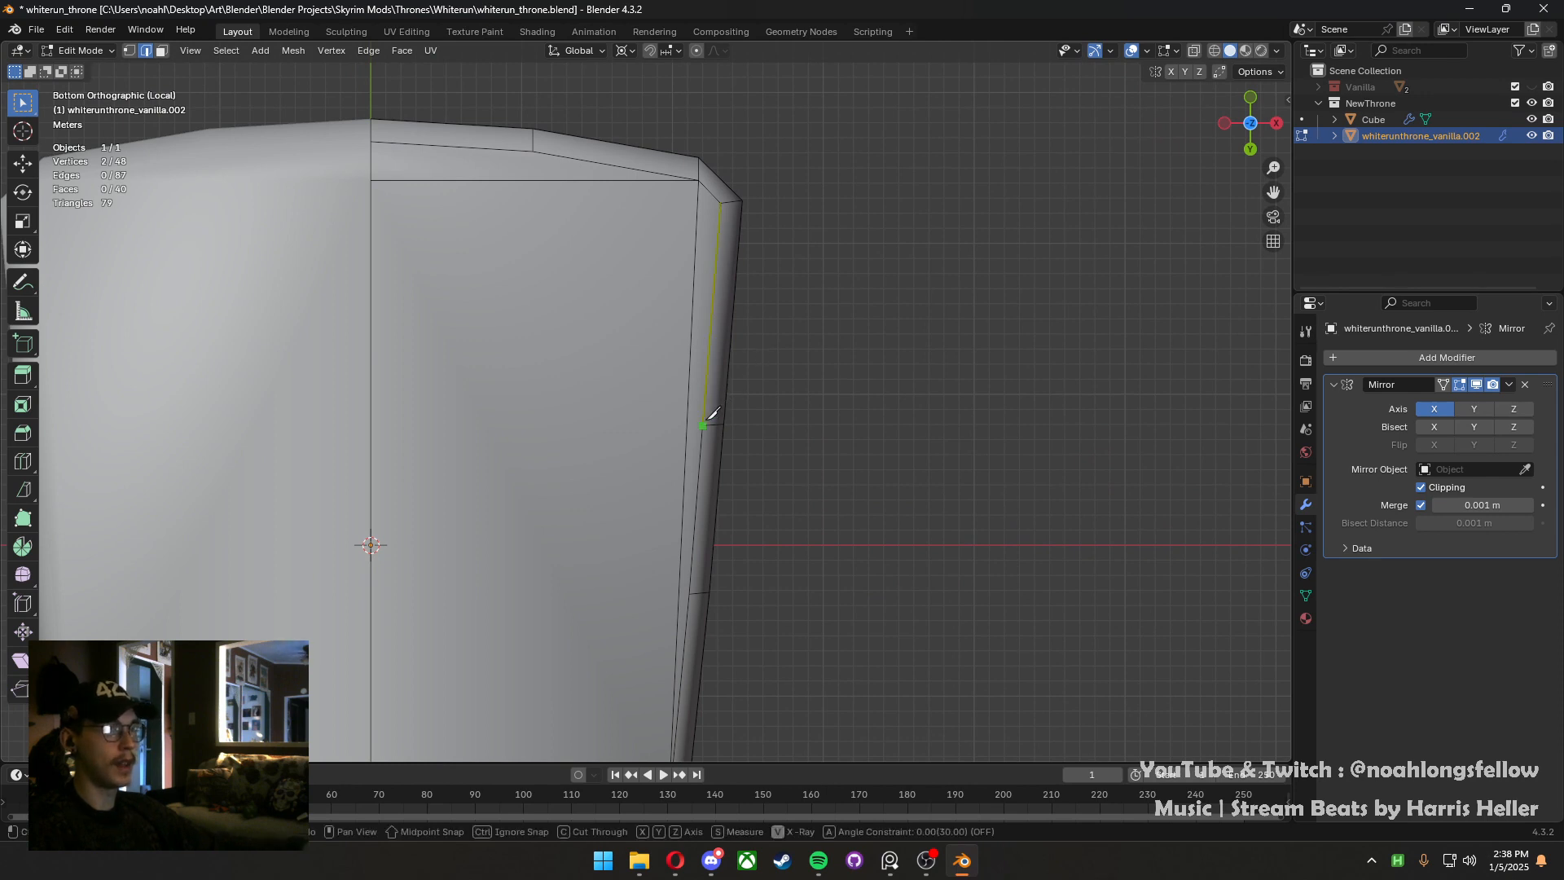
pyautogui.click(703, 425)
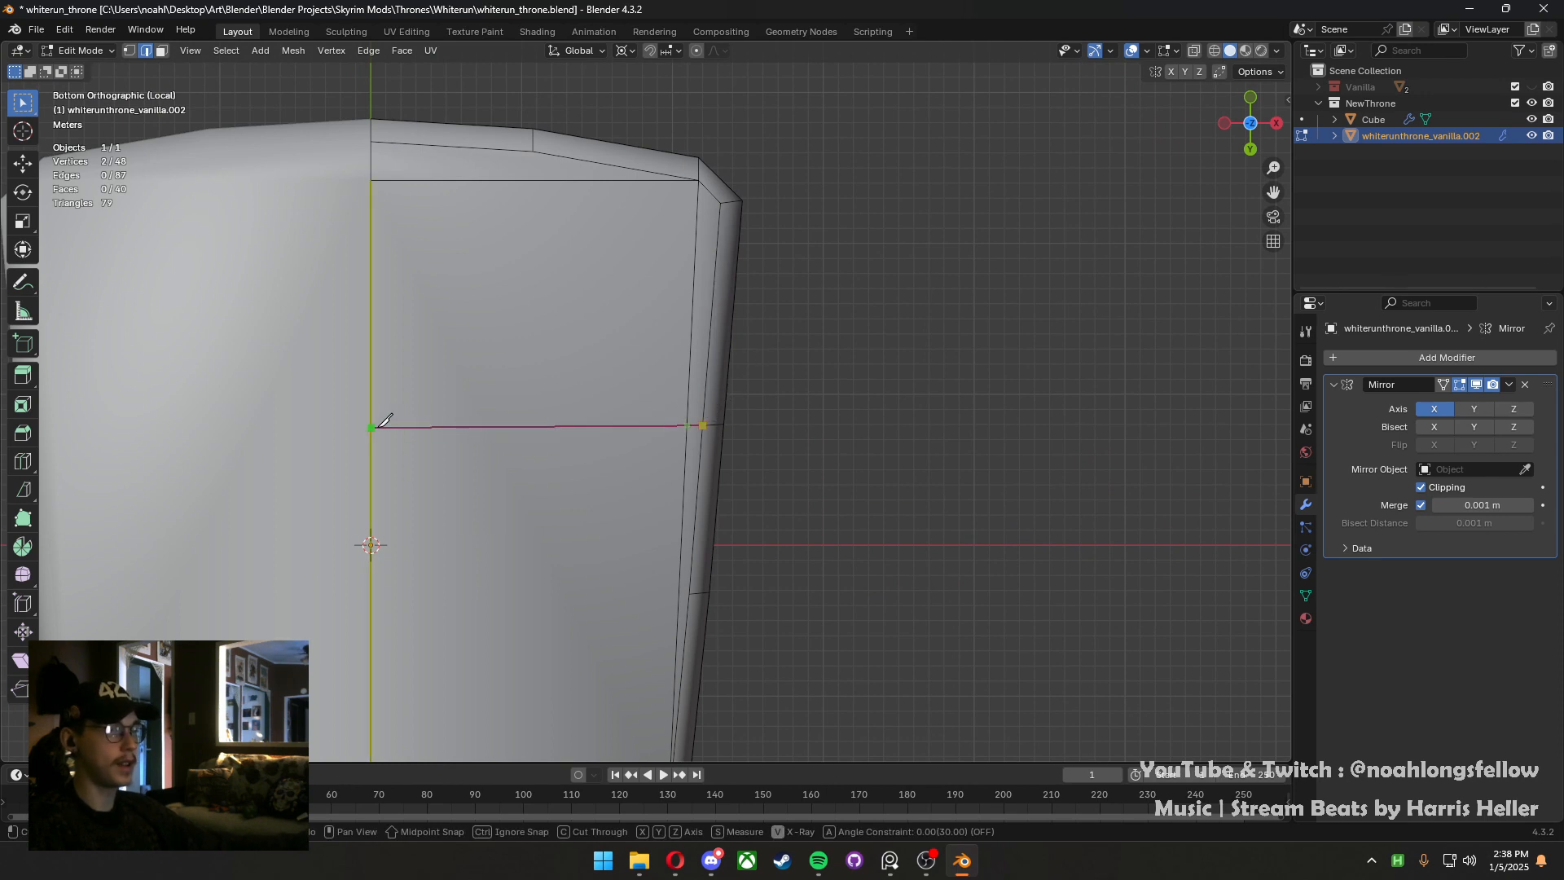
pyautogui.press('z')
pyautogui.press('Escape')
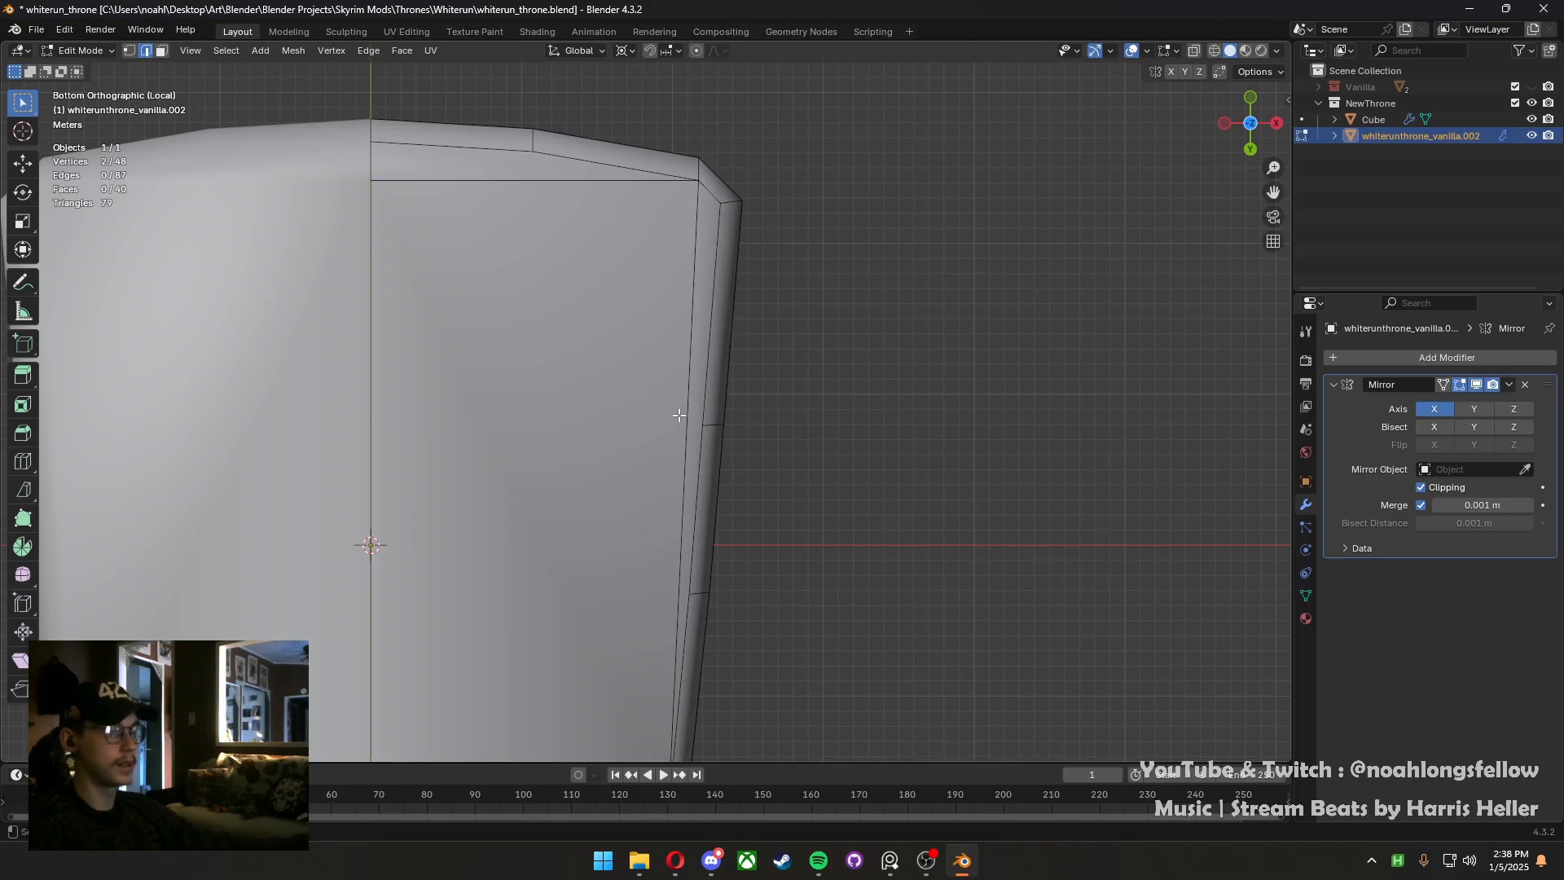
pyautogui.press('k')
pyautogui.click(703, 425)
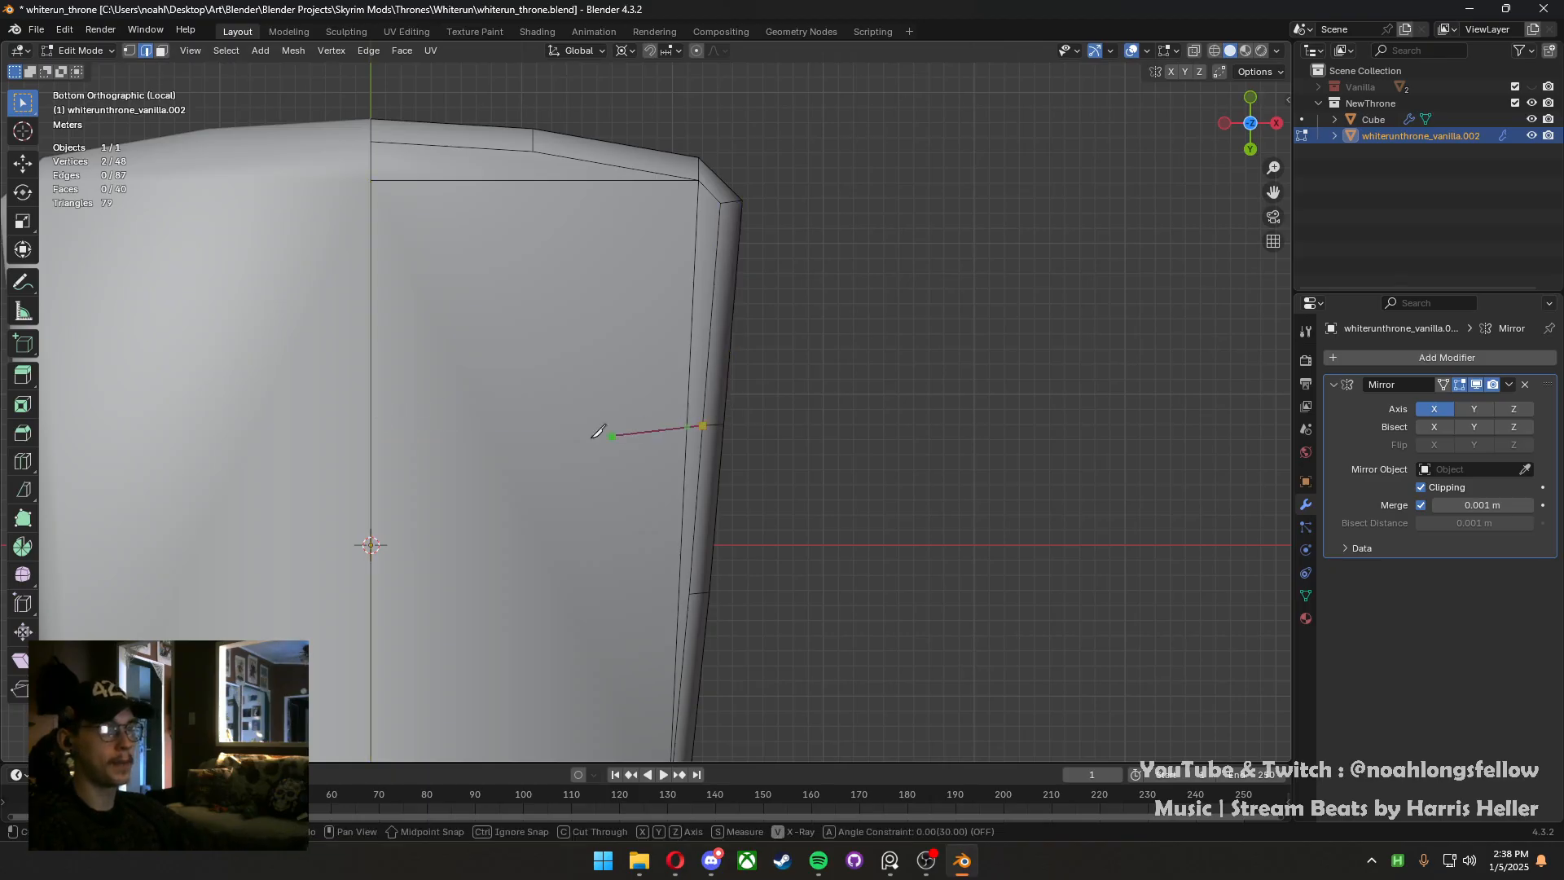
pyautogui.click(373, 426)
pyautogui.press('Return')
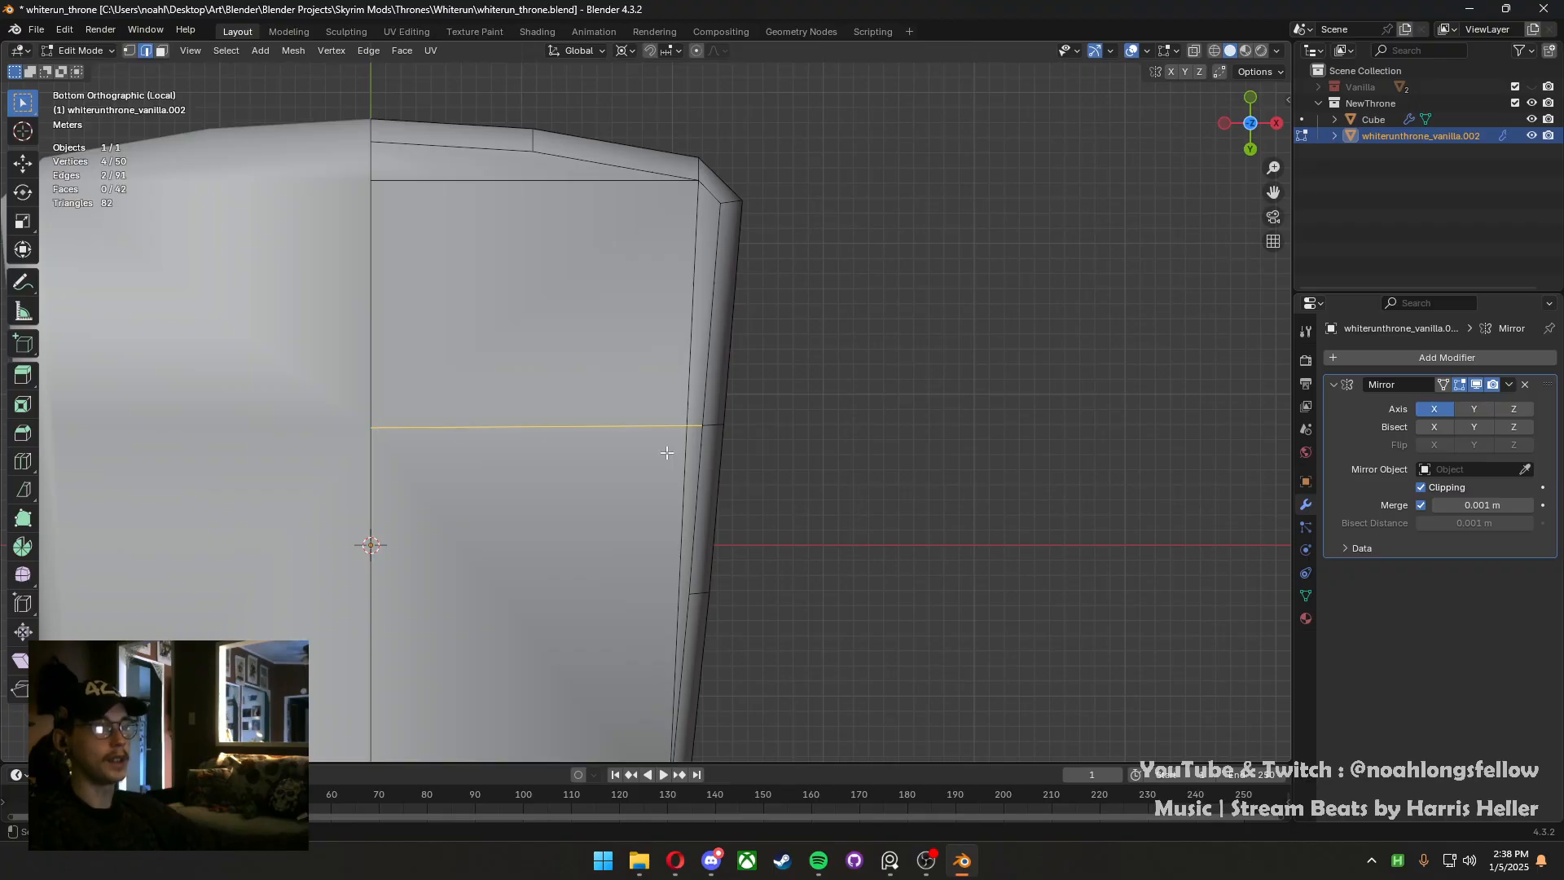
# Move the side rim's vertex at the cushion's upper rear corner slightly forward, level with the inner rear edge
pyautogui.press('3')
pyautogui.click(654, 464)
pyautogui.moveTo(654, 464); pyautogui.dragTo(572, 626, button='middle')
pyautogui.keyDown('shift'); pyautogui.moveTo(789, 616); pyautogui.dragTo(655, 474, button='middle'); pyautogui.keyUp('shift')
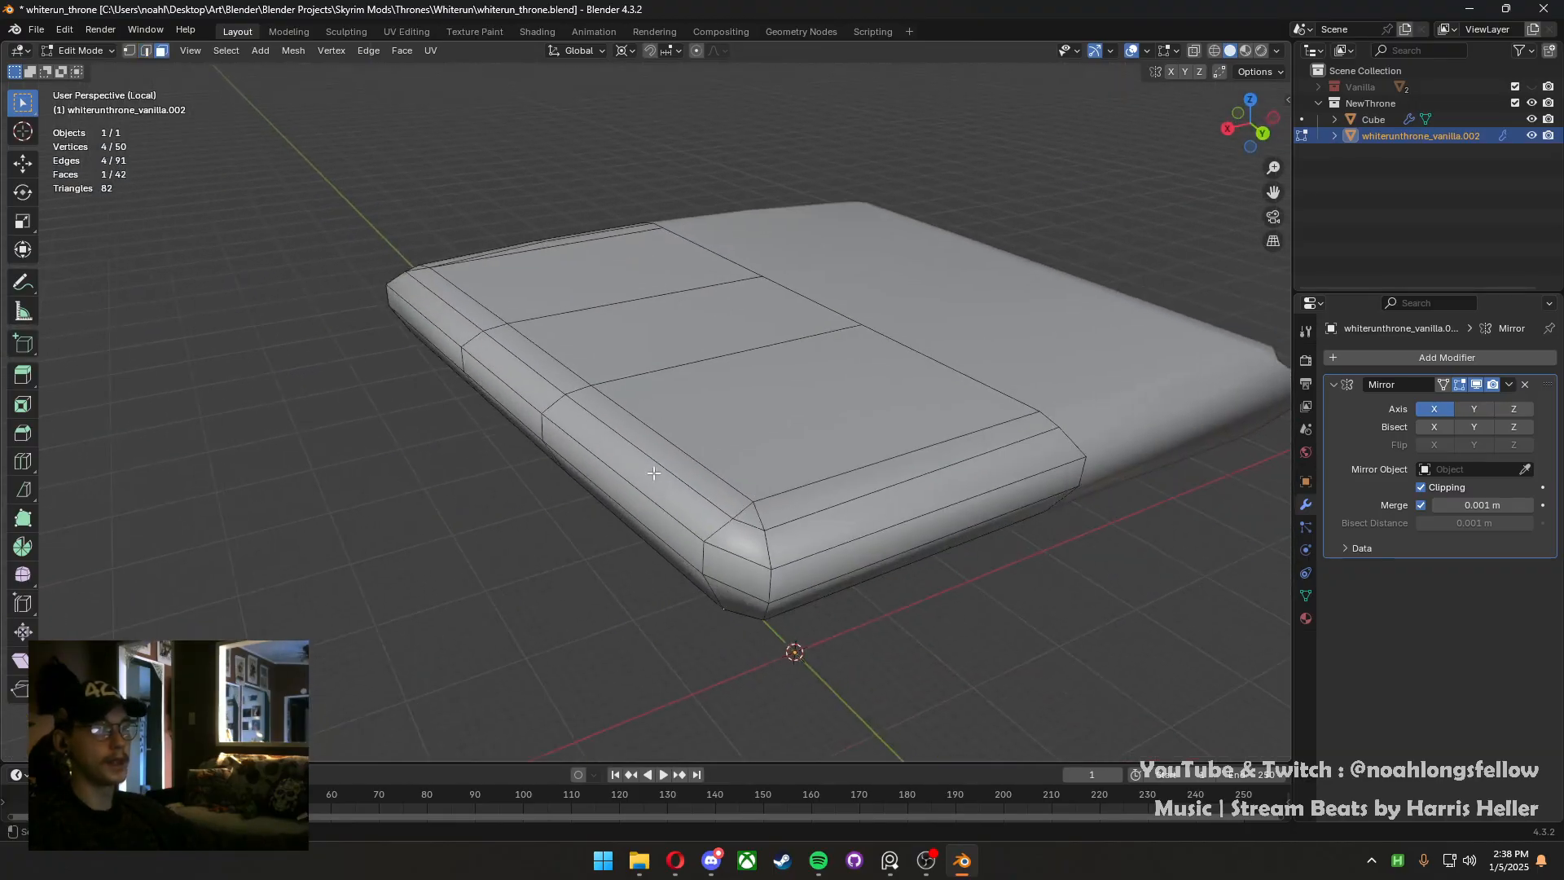
pyautogui.press('1')
pyautogui.click(724, 527)
pyautogui.moveTo(723, 531); pyautogui.dragTo(647, 573, button='middle')
pyautogui.press('g')
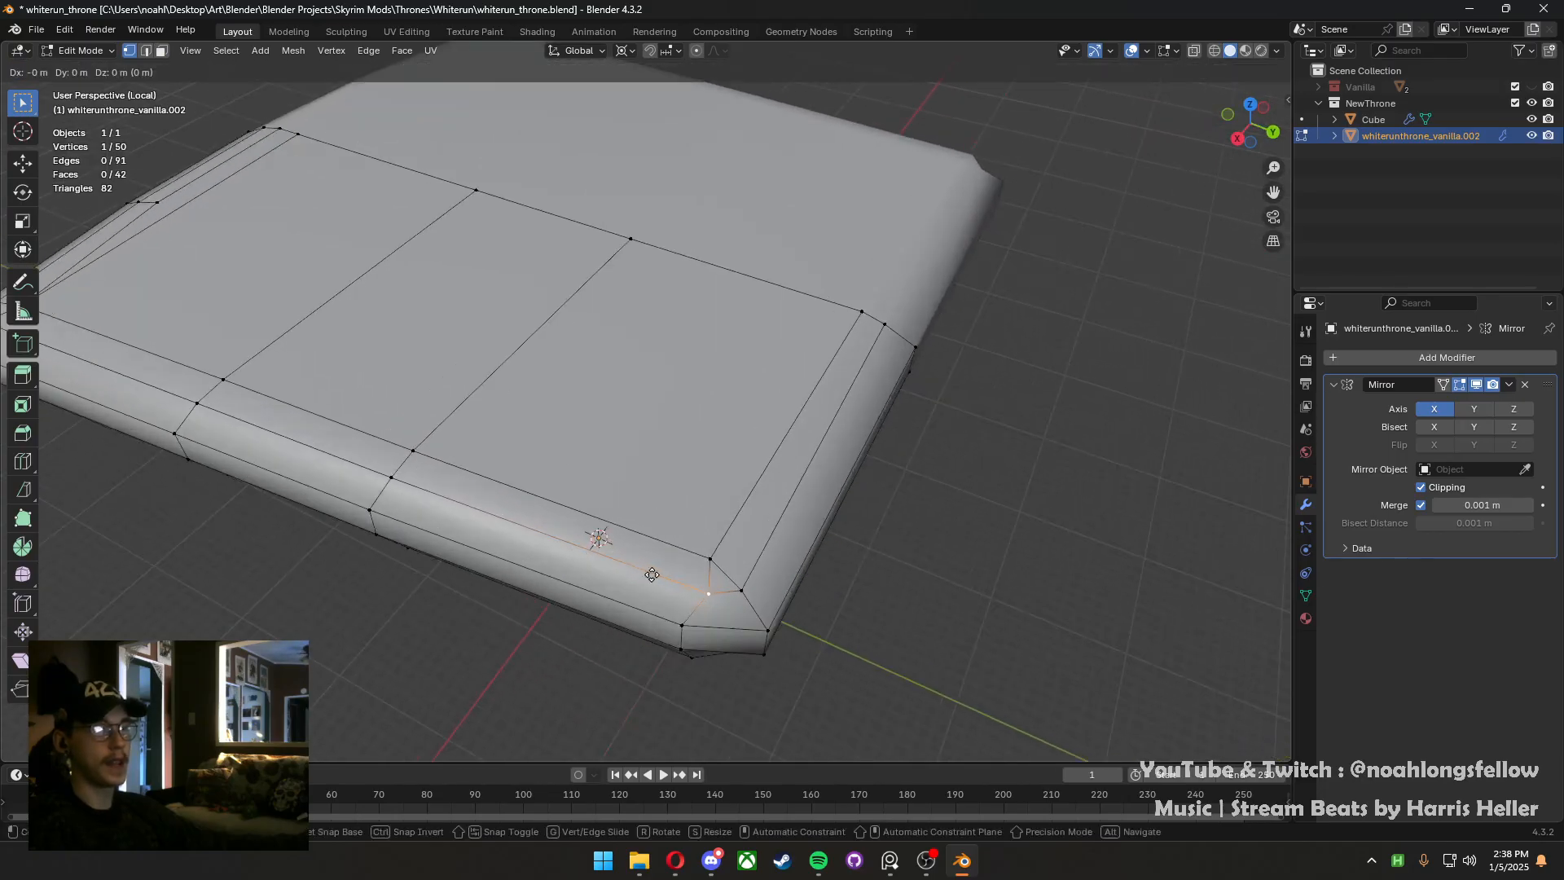
pyautogui.rightClick(644, 574)
pyautogui.press('KP_7')
pyautogui.keyDown('shift'); pyautogui.moveTo(697, 473); pyautogui.dragTo(572, 619, button='middle'); pyautogui.keyUp('shift')
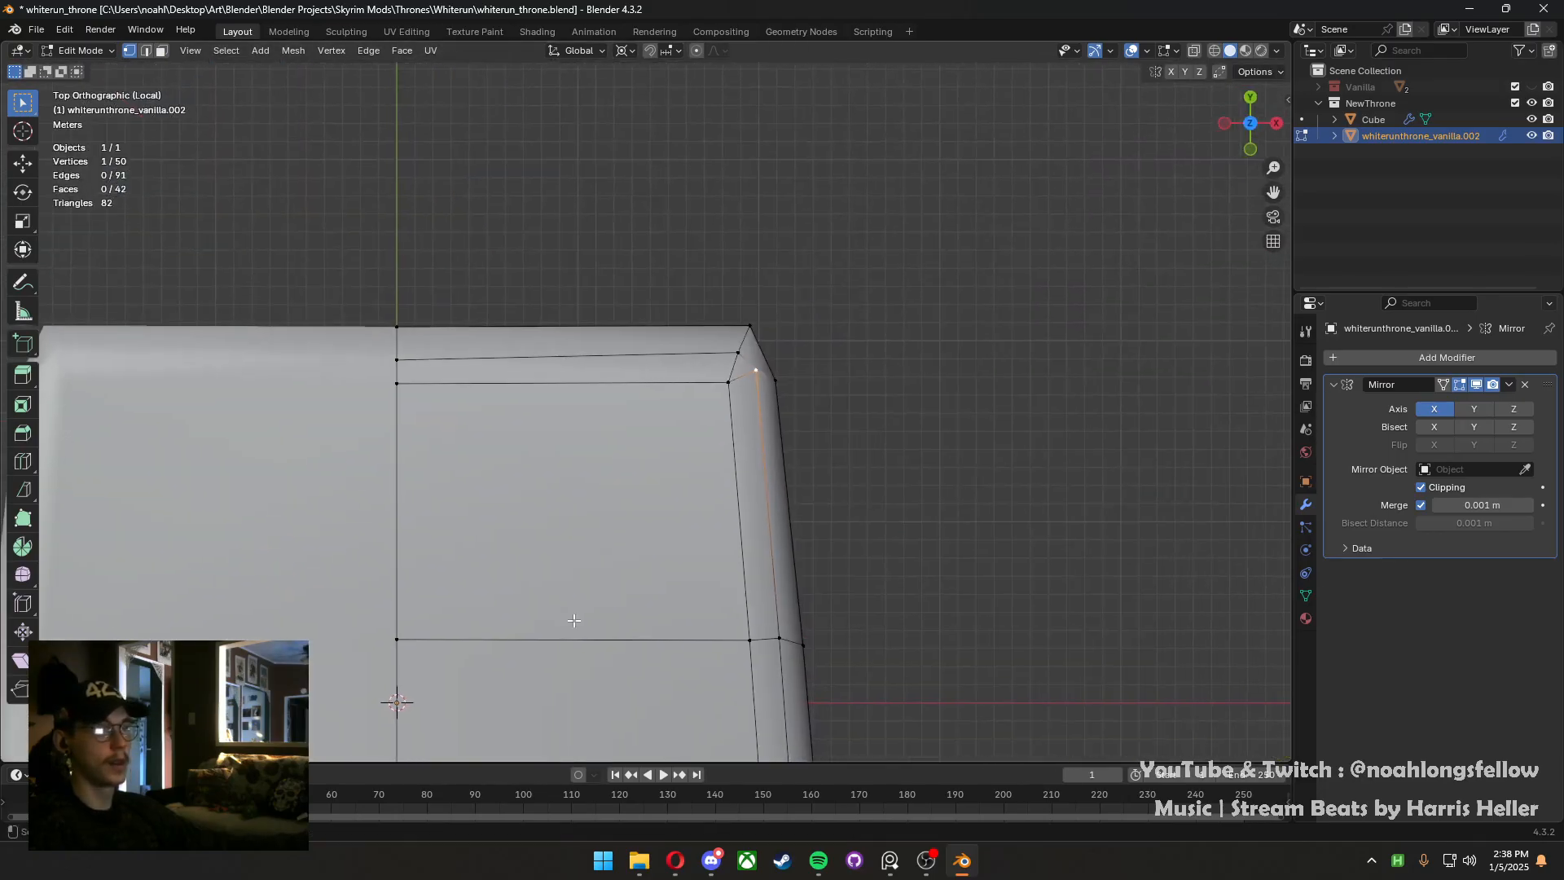
pyautogui.scroll(1, 573, 619)
pyautogui.press('g')
pyautogui.click(768, 602)
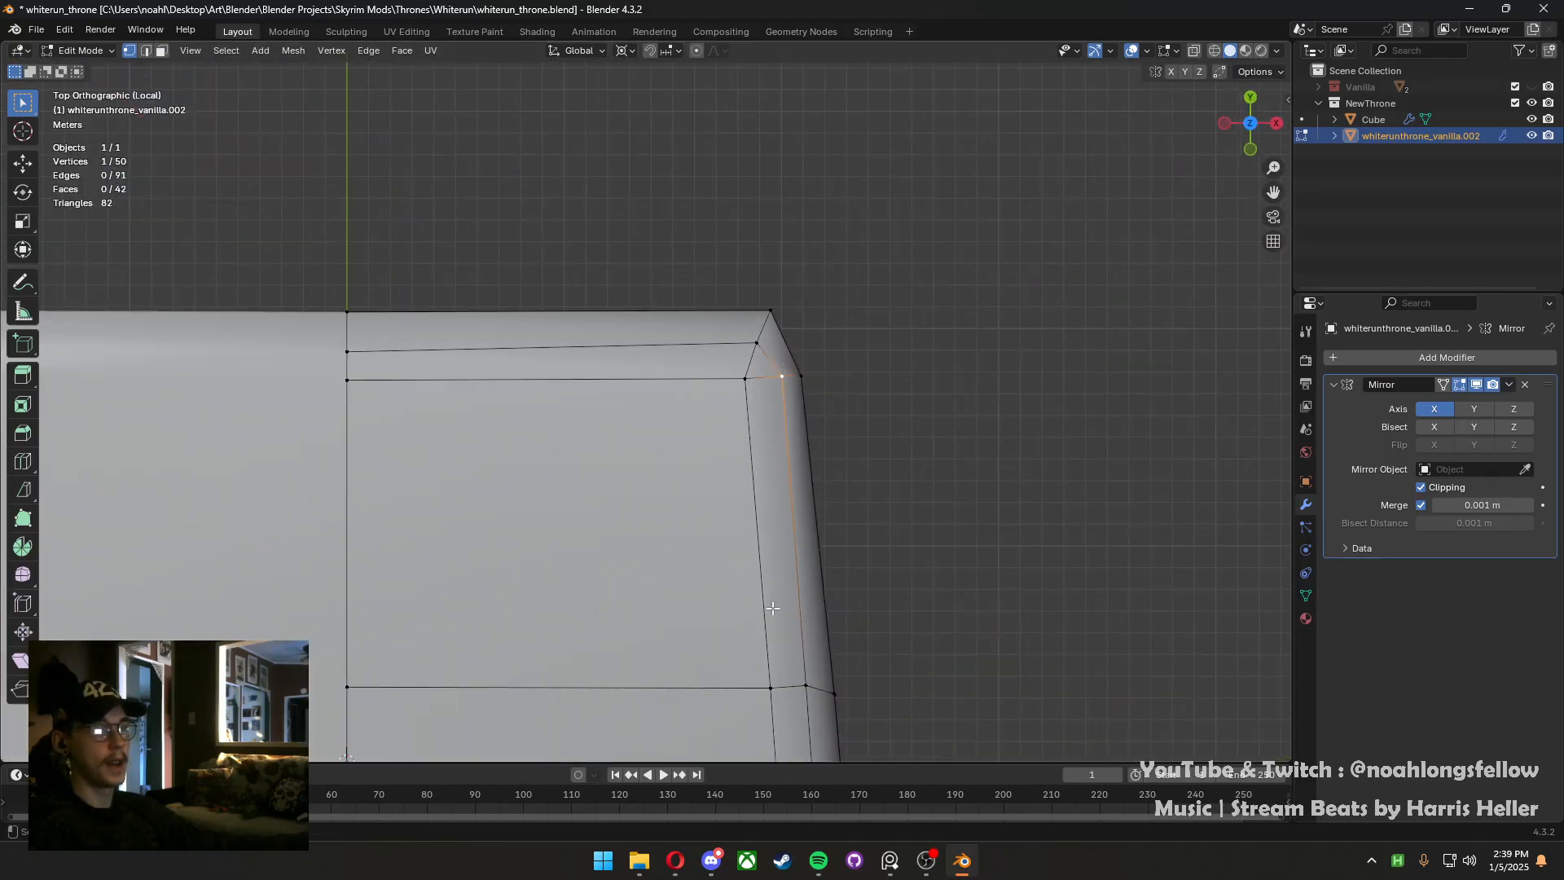
# Slide the centre-line vertex of the rear rim's middle edge slightly rearward to straighten that edge
pyautogui.scroll(-1, 756, 499)
pyautogui.hotkey('ctrl', 'r')
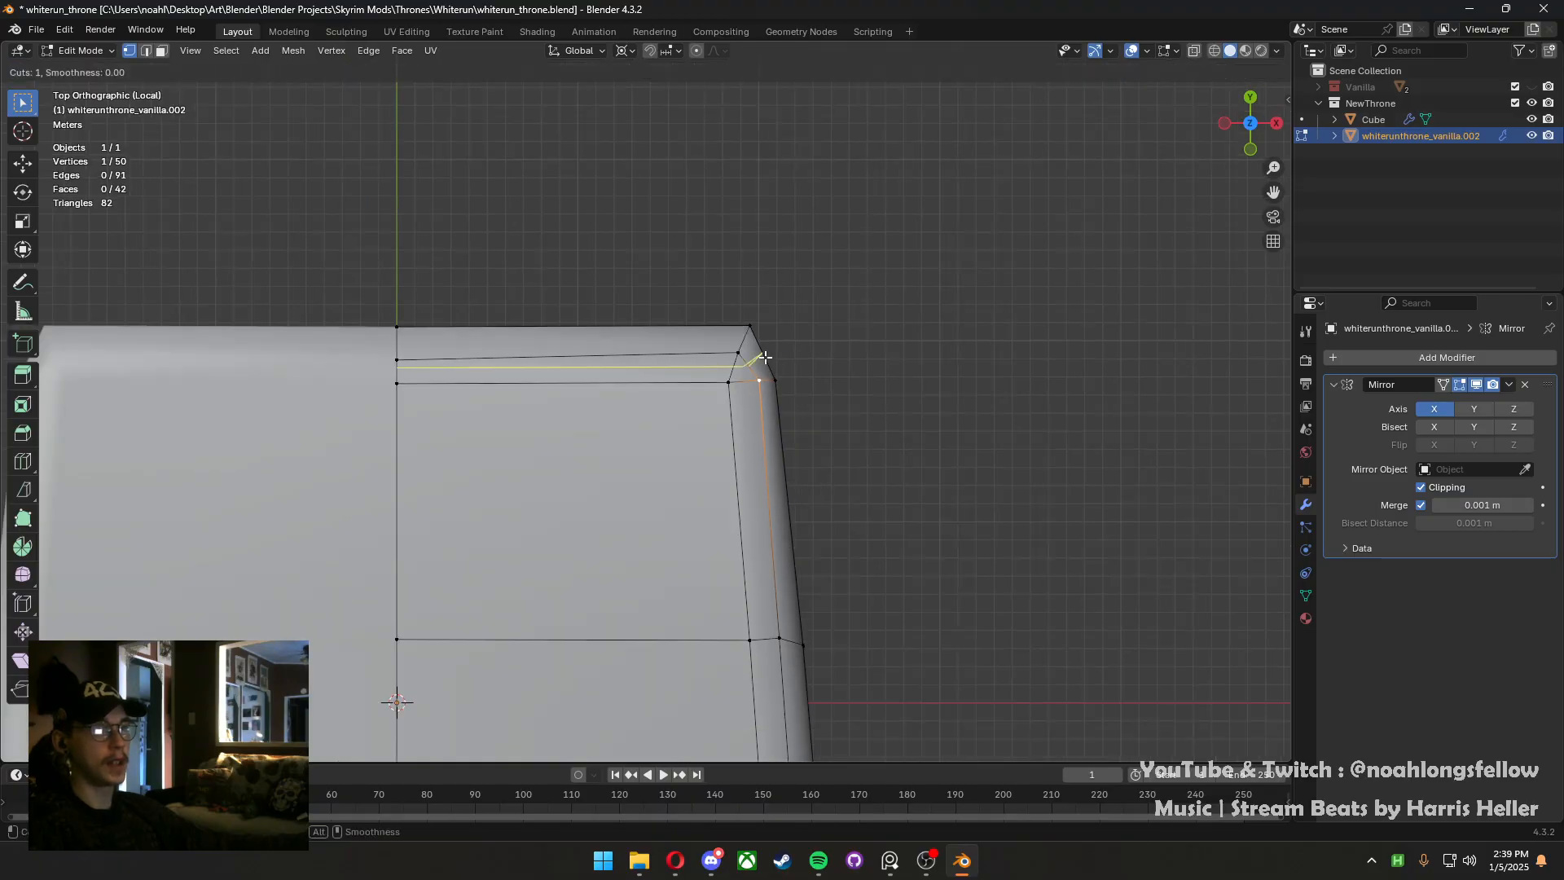
pyautogui.press('Escape')
pyautogui.keyDown('shift'); pyautogui.click(398, 360); pyautogui.keyUp('shift')
pyautogui.hotkey('shift', 'v')
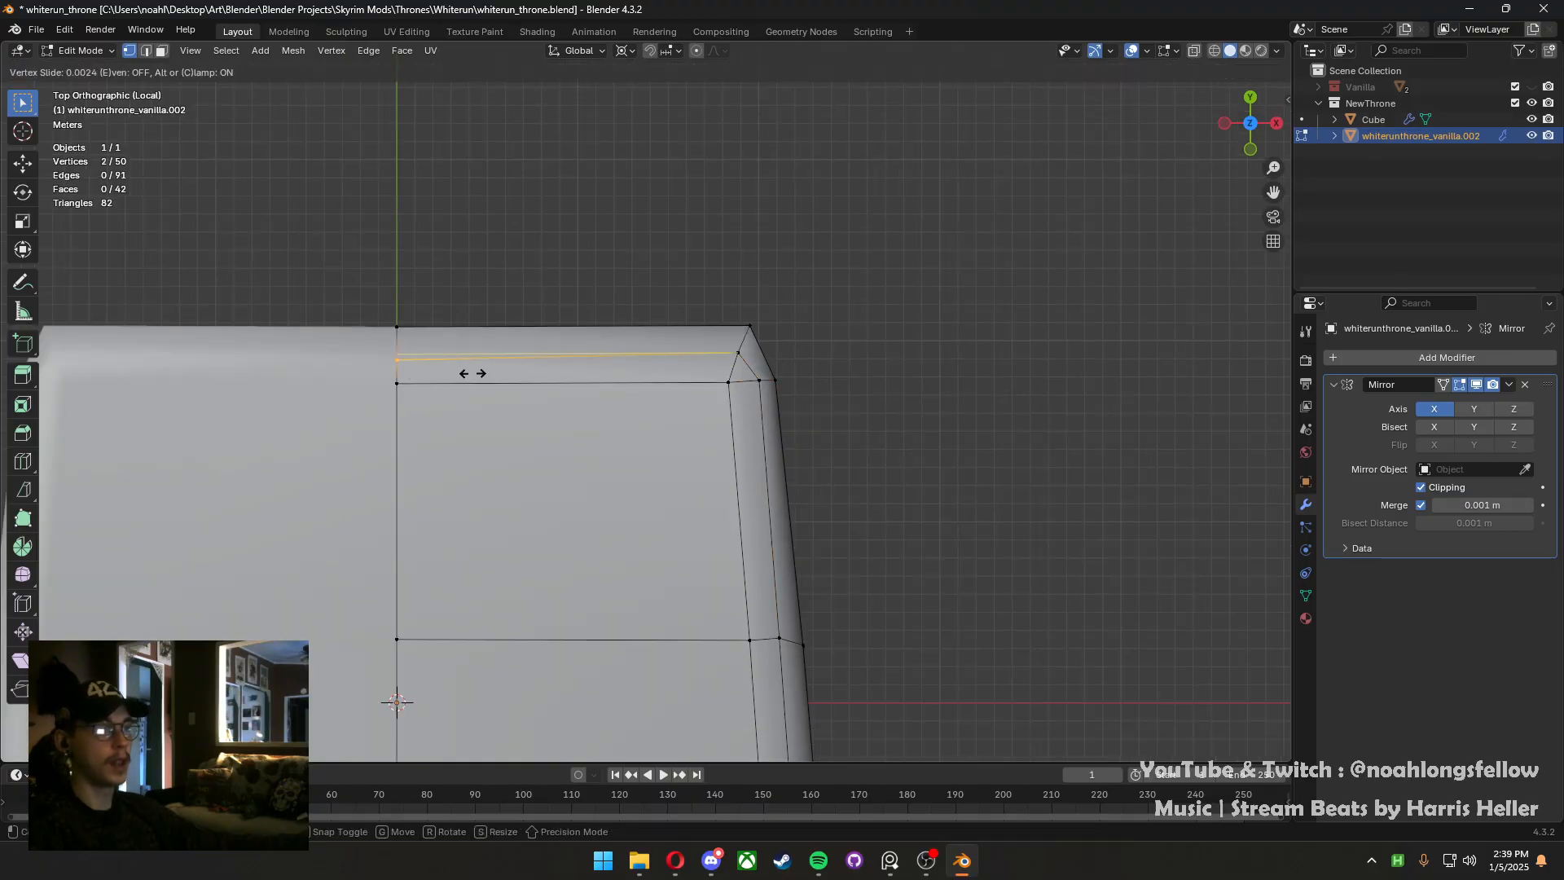
pyautogui.click(479, 283)
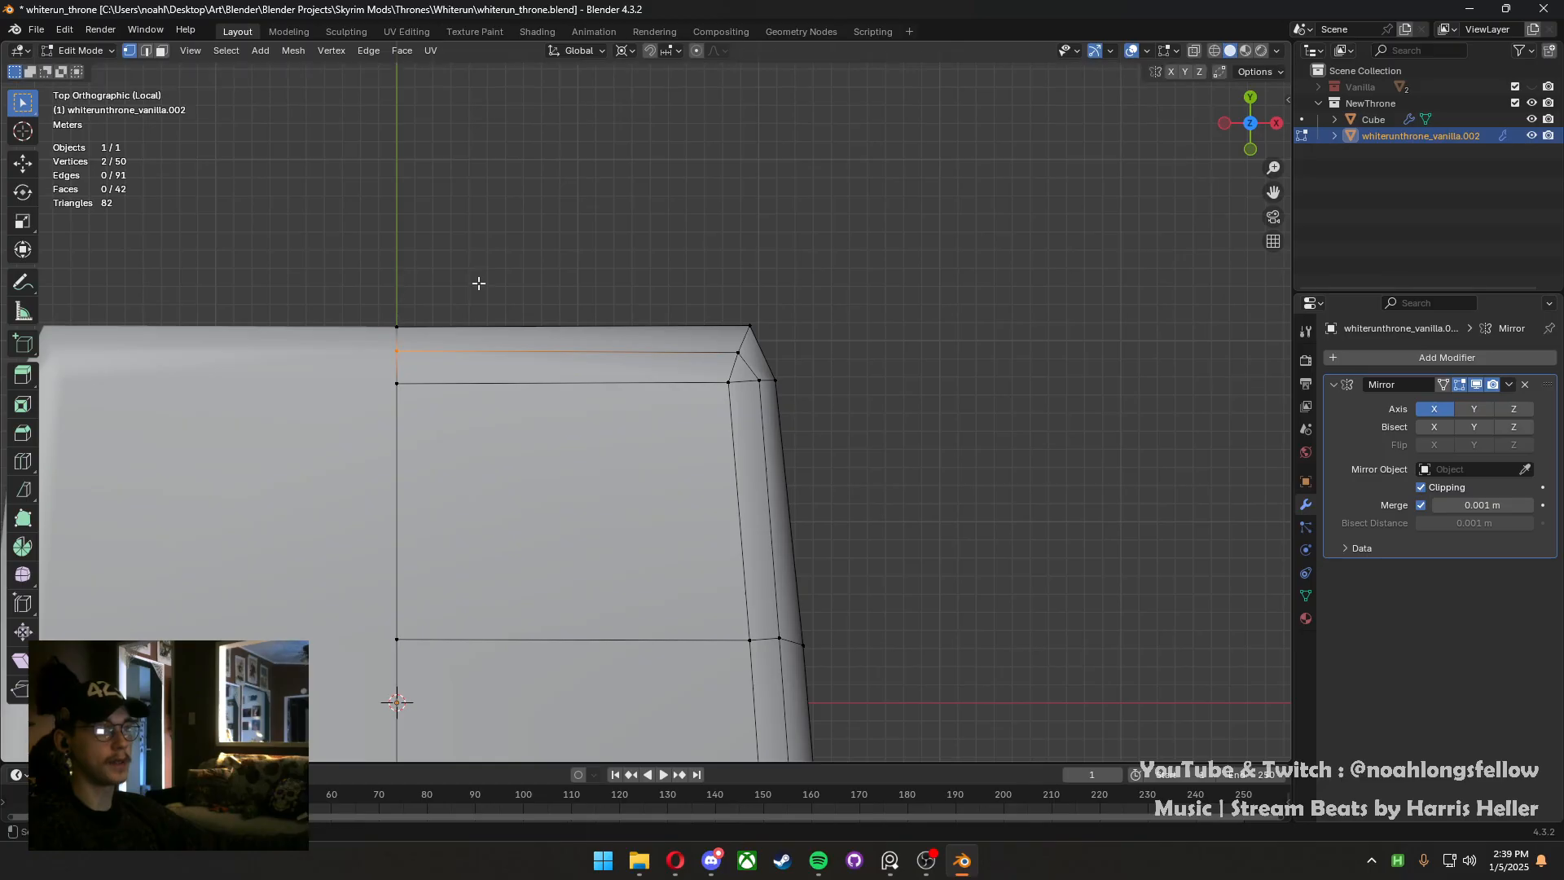
# Slide the centre-line vertex of the innermost front edge slightly rearward so the edge runs nearly straight across
pyautogui.scroll(-4, 479, 284)
pyautogui.keyDown('shift'); pyautogui.moveTo(573, 657); pyautogui.dragTo(535, 403, button='middle'); pyautogui.keyUp('shift')
pyautogui.scroll(3, 535, 403)
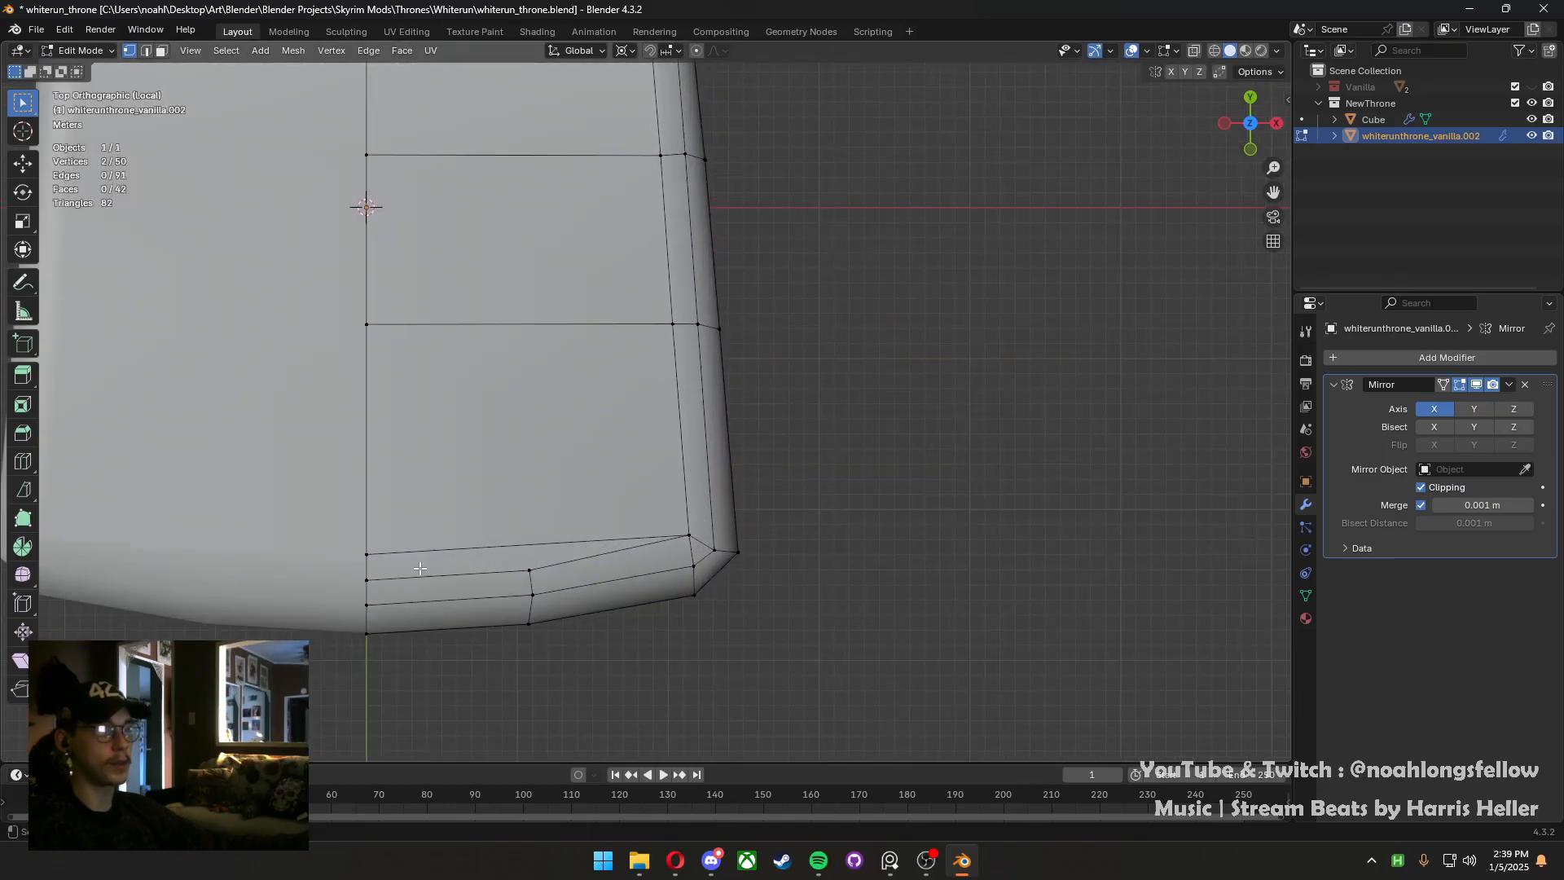
pyautogui.keyDown('shift'); pyautogui.click(366, 555); pyautogui.keyUp('shift')
pyautogui.hotkey('shift', 'v')
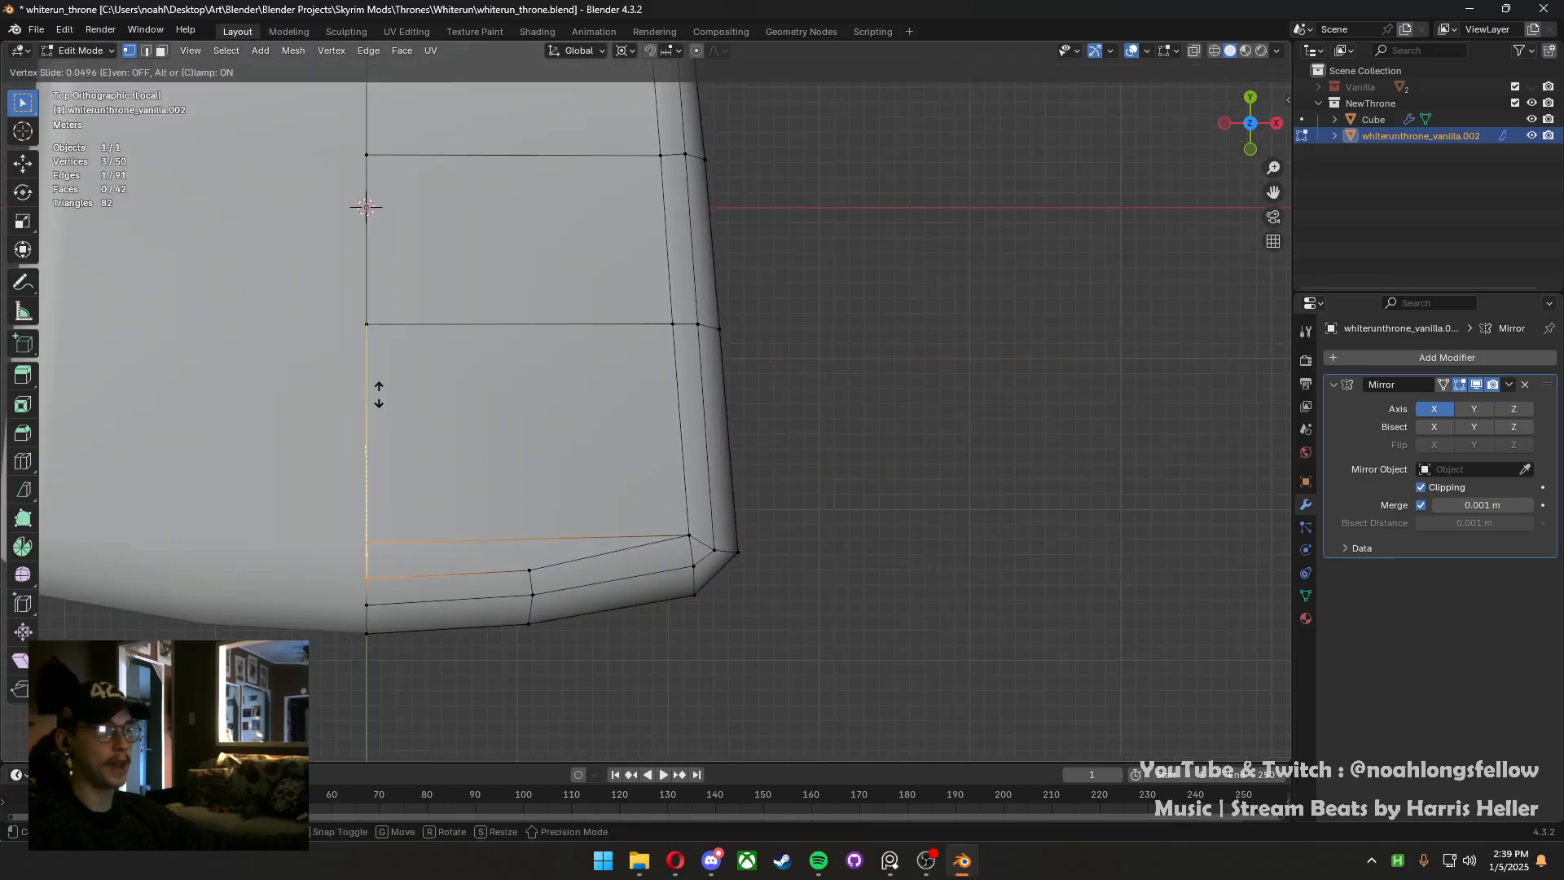
pyautogui.click(378, 454)
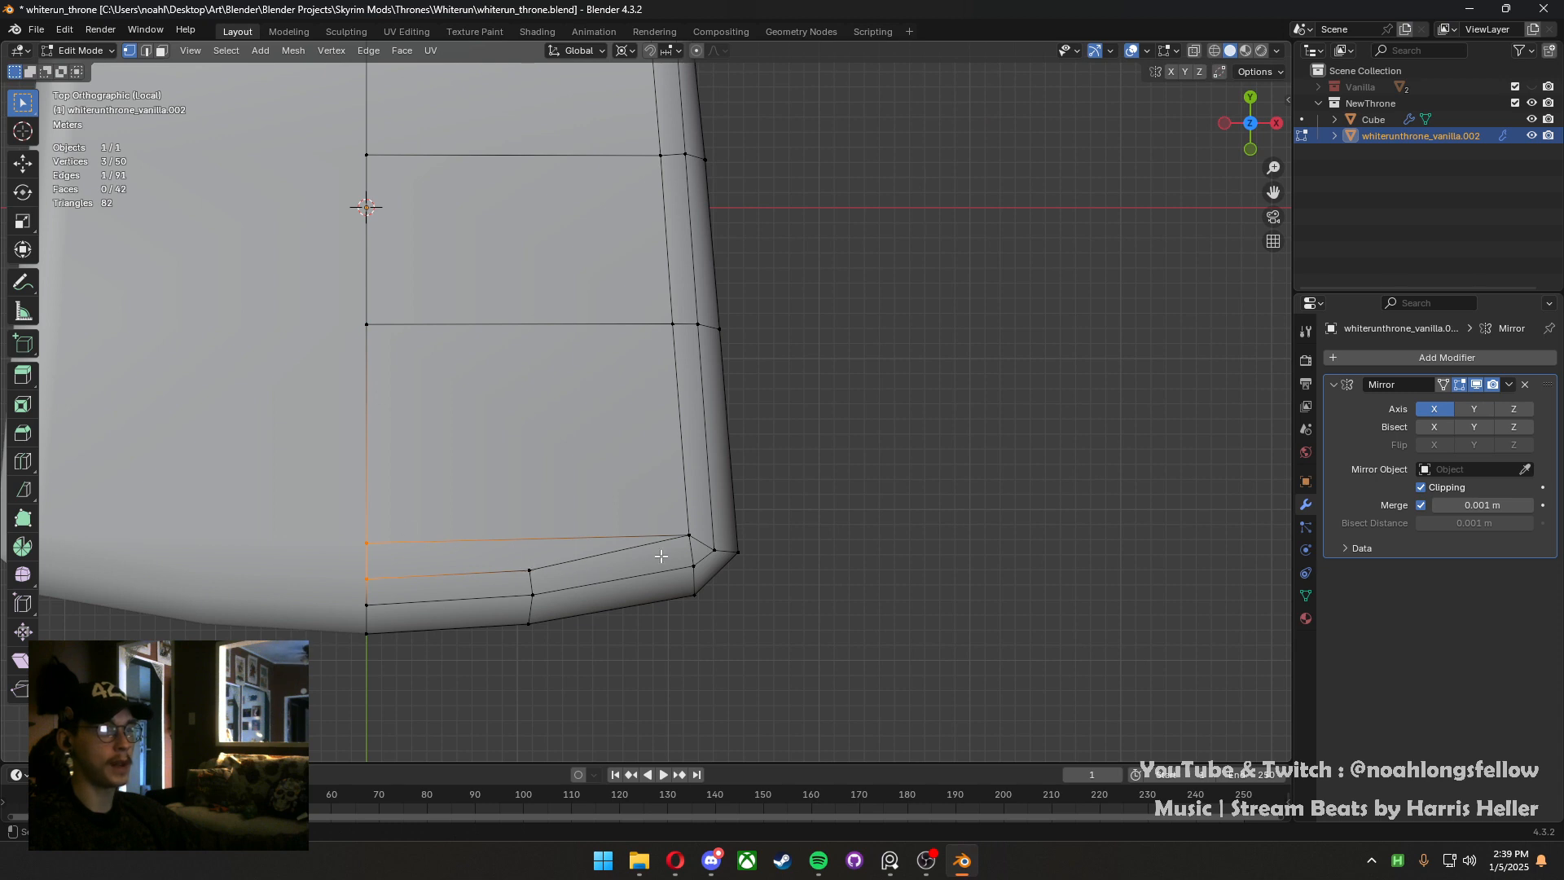
# Slide the centre-line vertex of the second front rim edge slightly rearward
pyautogui.click(391, 583)
pyautogui.hotkey('shift', 'v')
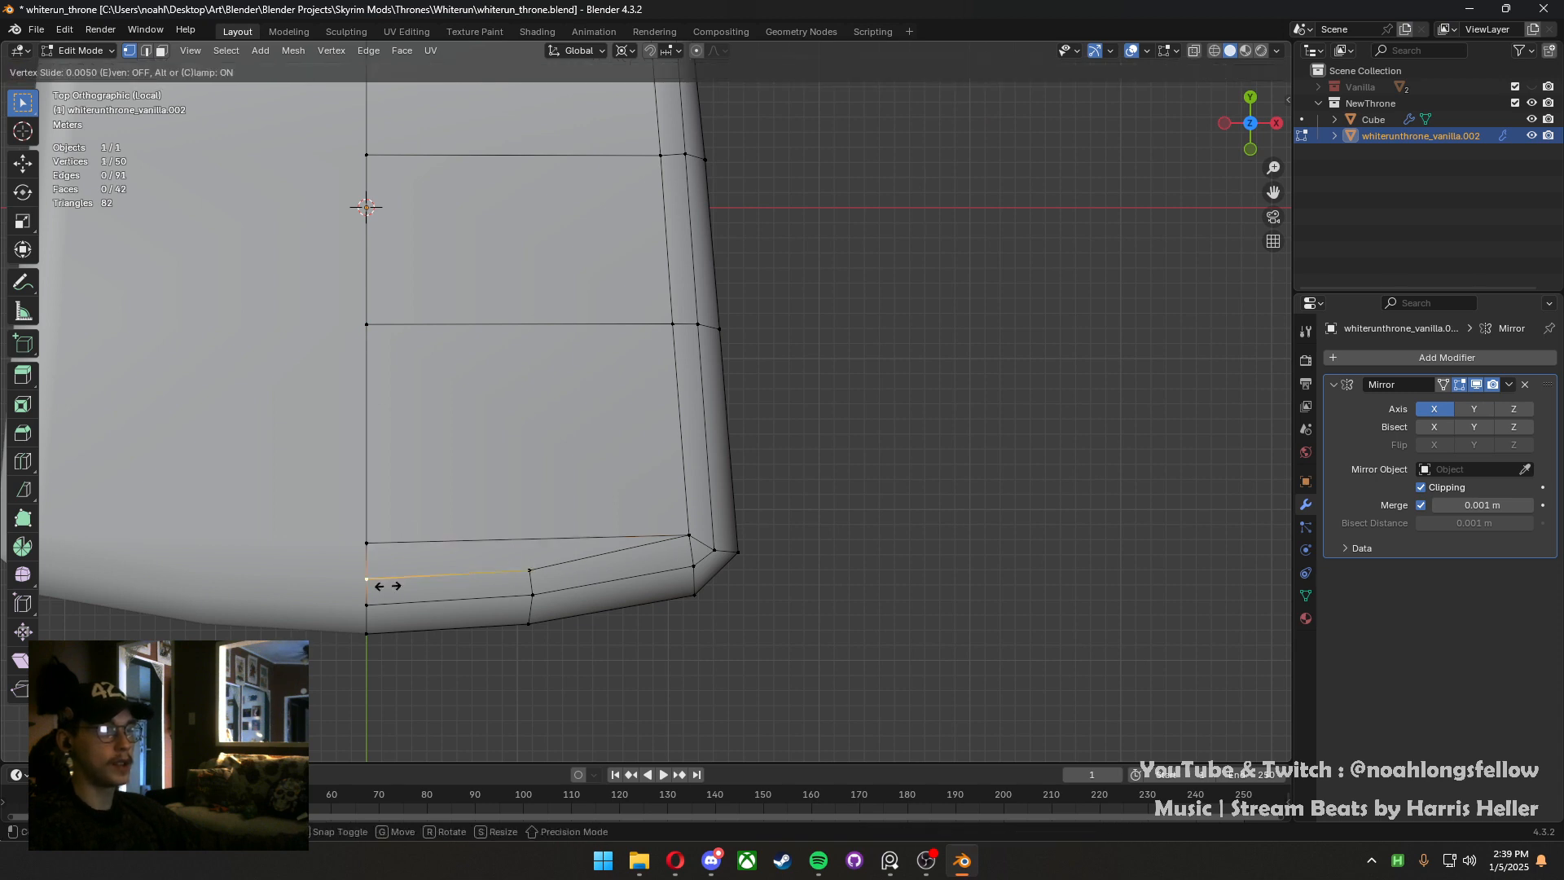
pyautogui.click(401, 516)
pyautogui.hotkey('shift', 'v')
pyautogui.click(443, 603)
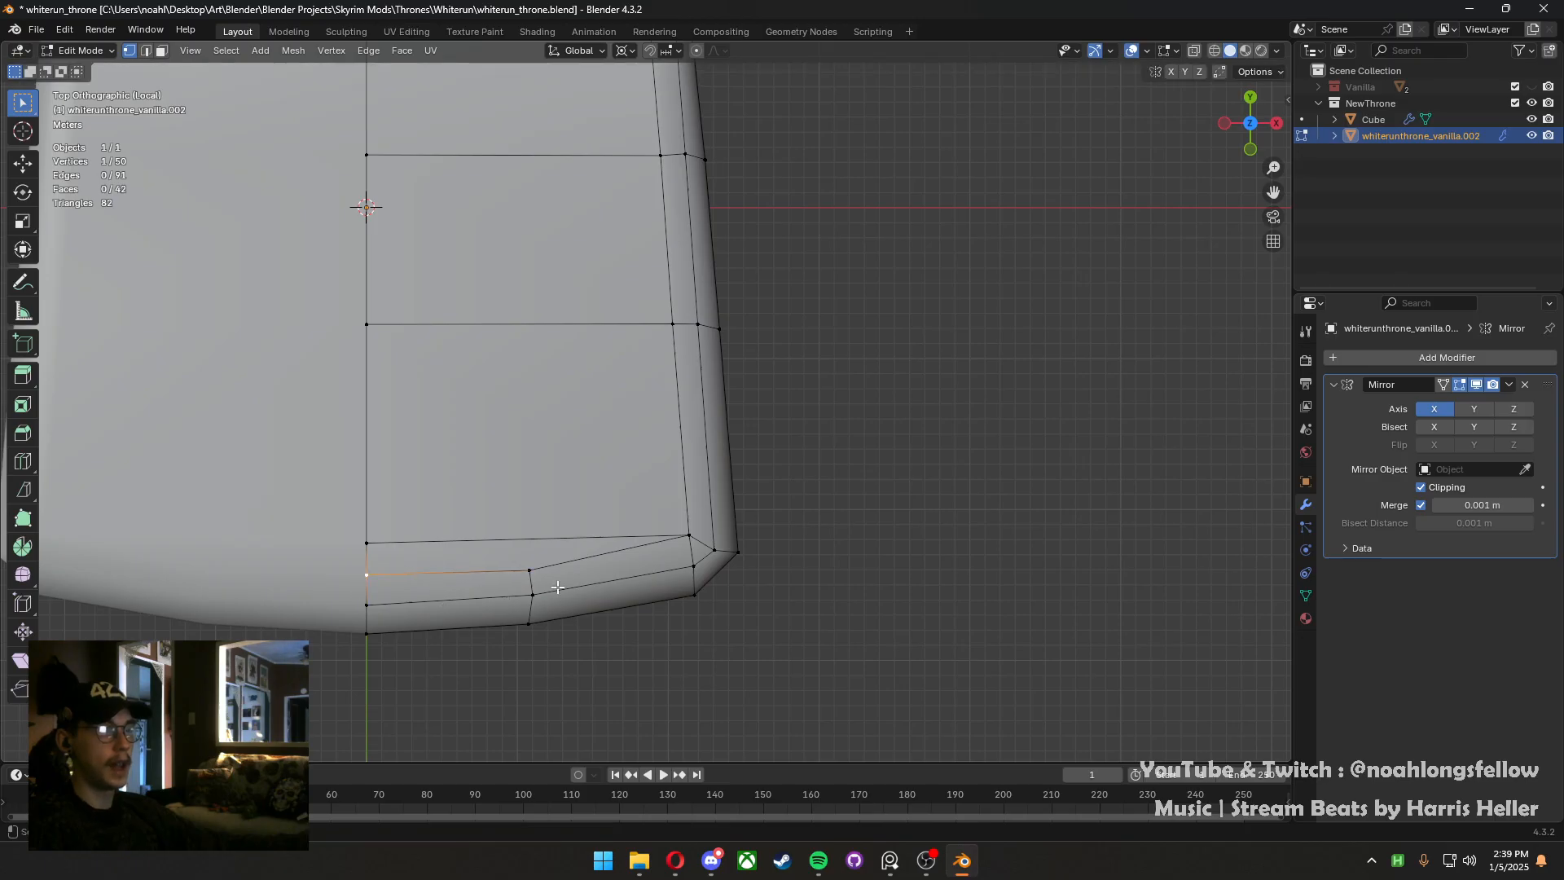
# Slide the middle vertex on the outermost front rim edge slightly toward +X
pyautogui.press('2')
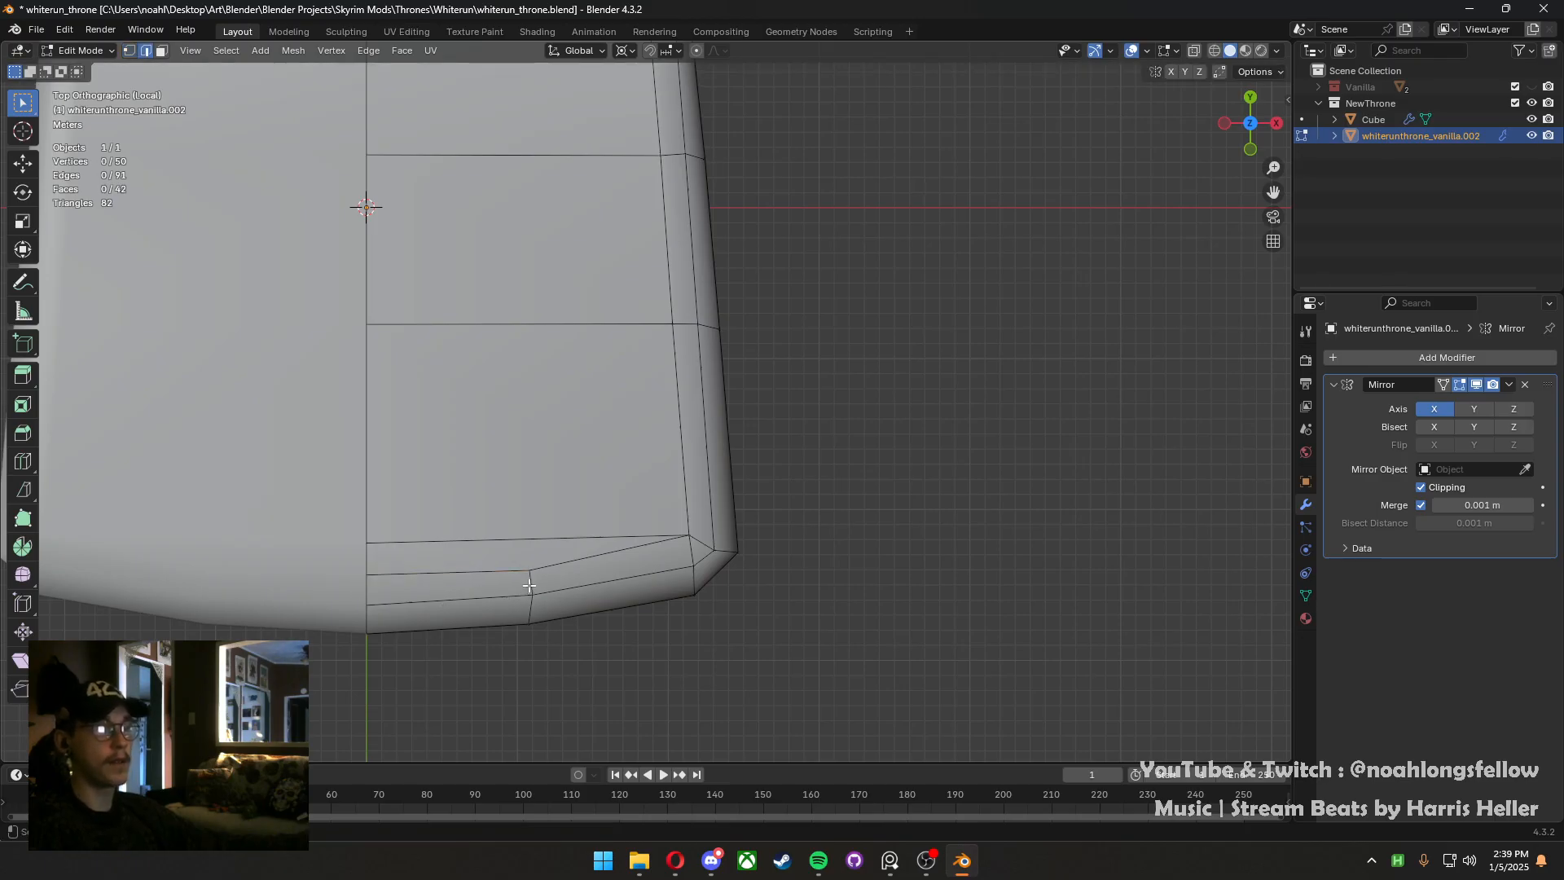
pyautogui.click(529, 584)
pyautogui.press('1')
pyautogui.press('g')
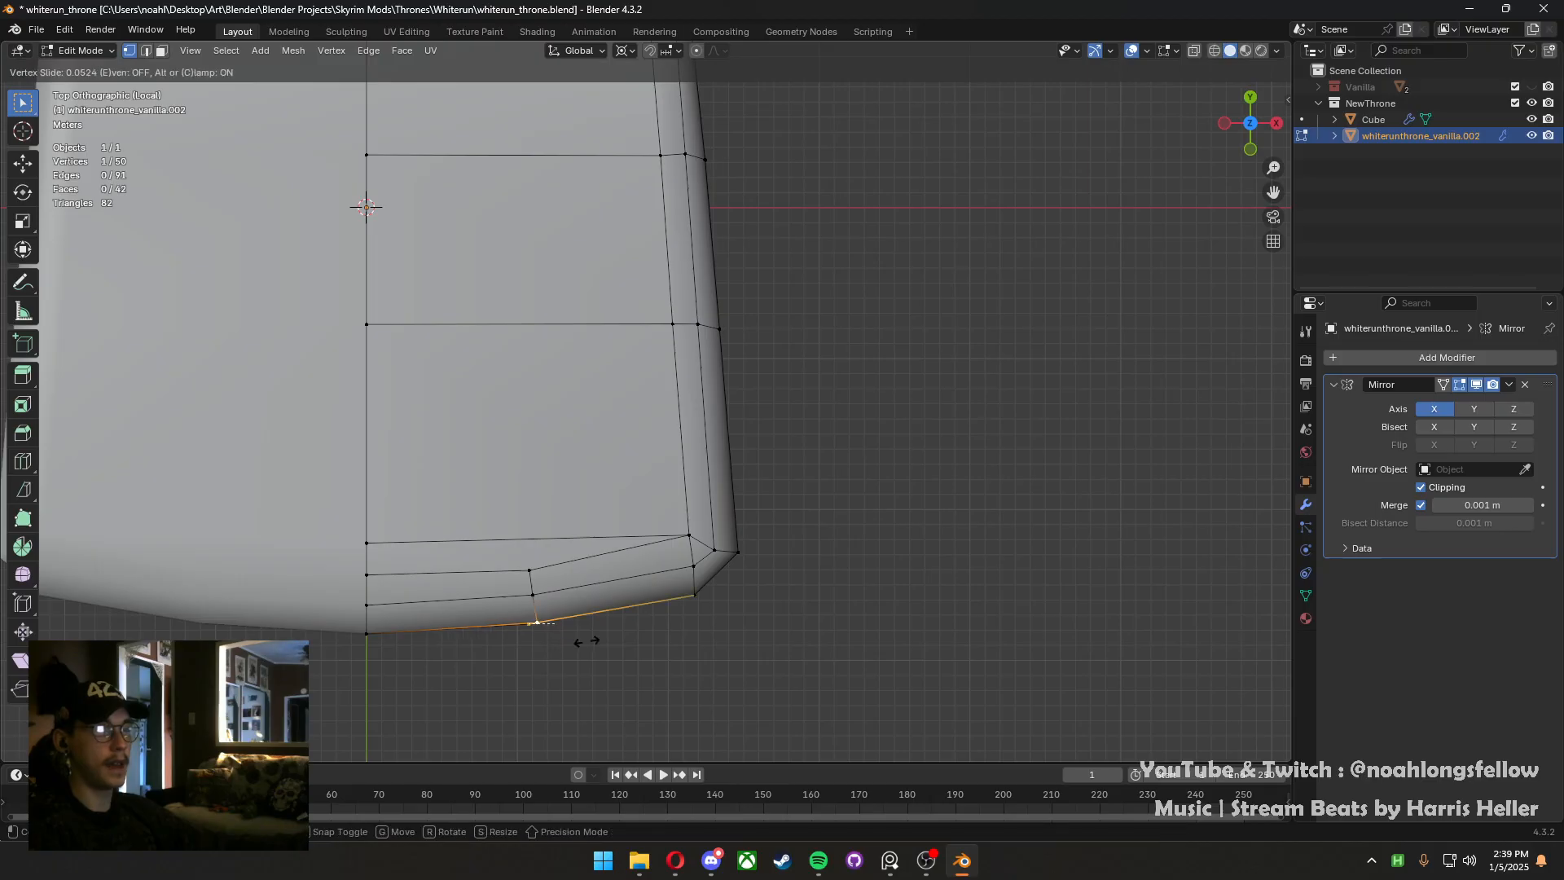
pyautogui.click(567, 643)
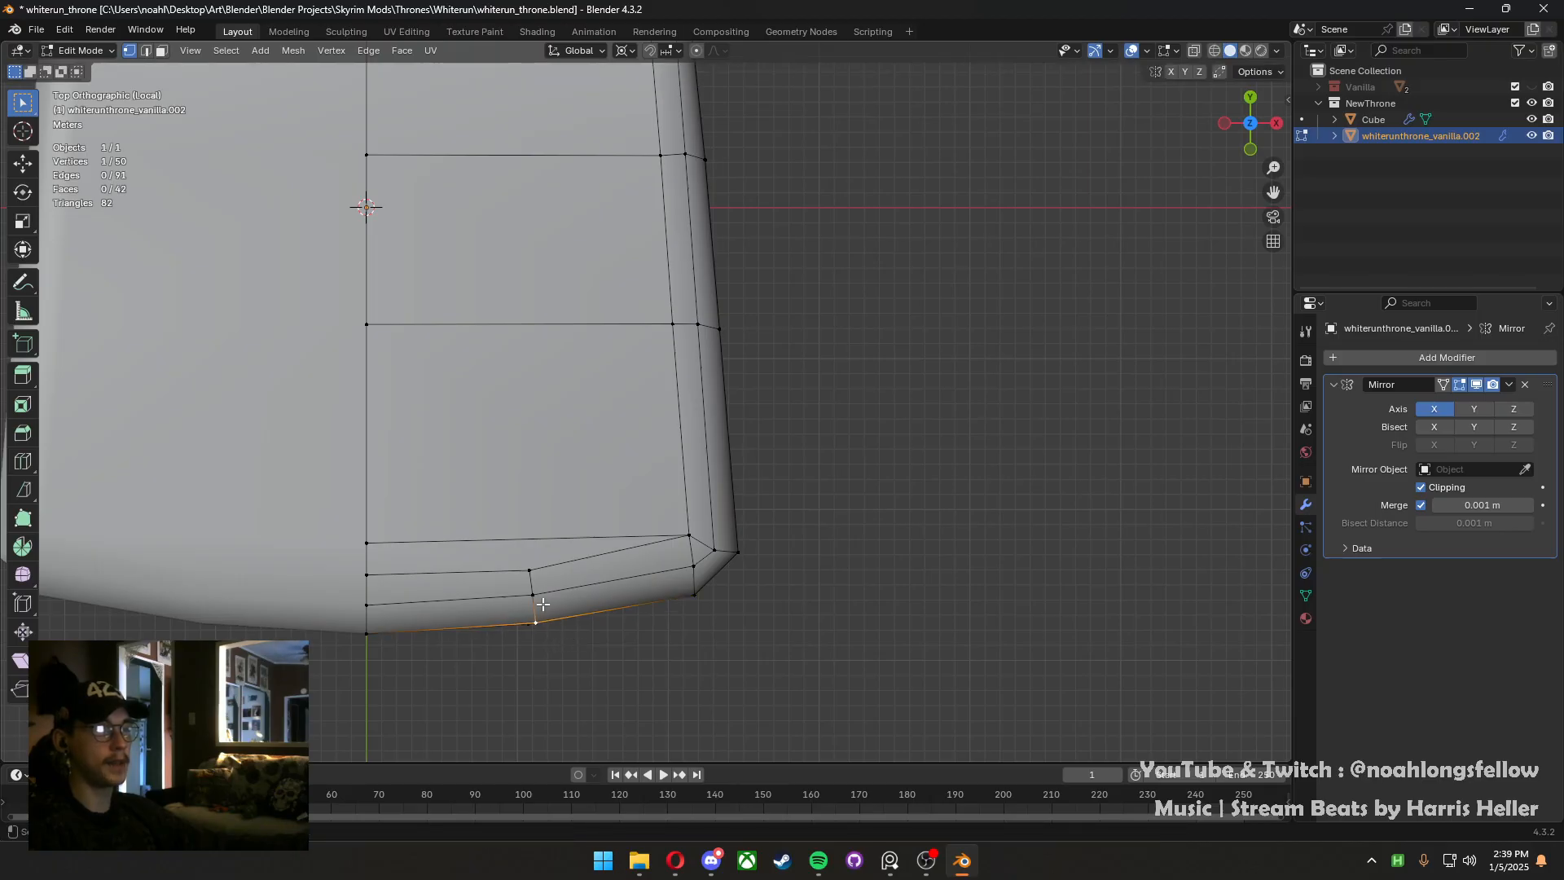
# Slide the lower vertices of the front rim's vertical edge line toward +X to line them up with the vertex above
pyautogui.press('2')
pyautogui.moveTo(530, 608); pyautogui.dragTo(486, 372, button='middle')
pyautogui.click(475, 380)
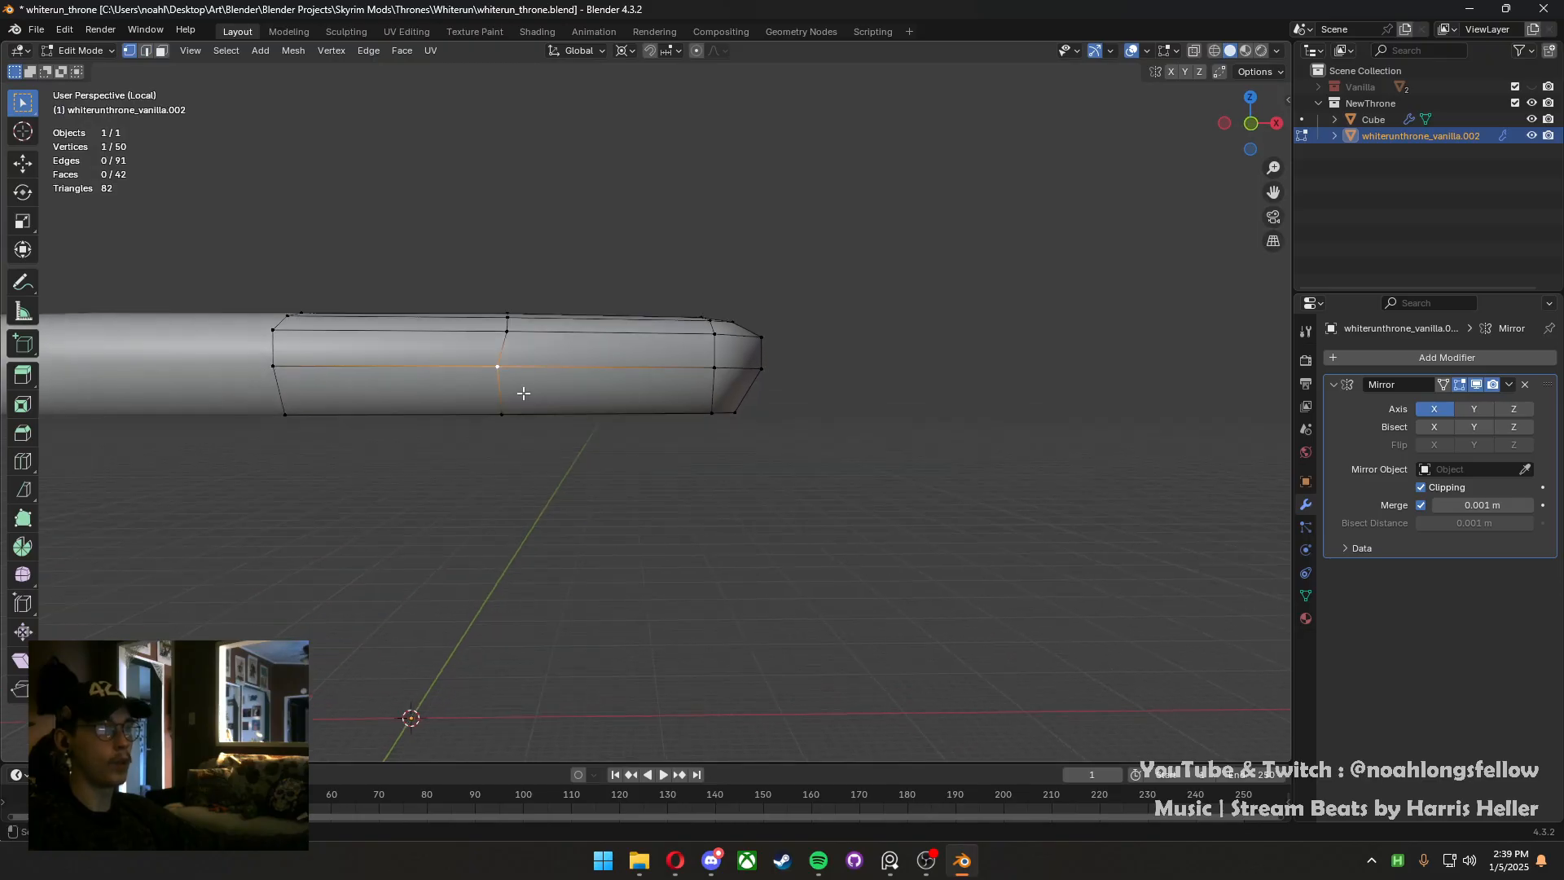
pyautogui.press('g')
pyautogui.press('g')
pyautogui.click(601, 422)
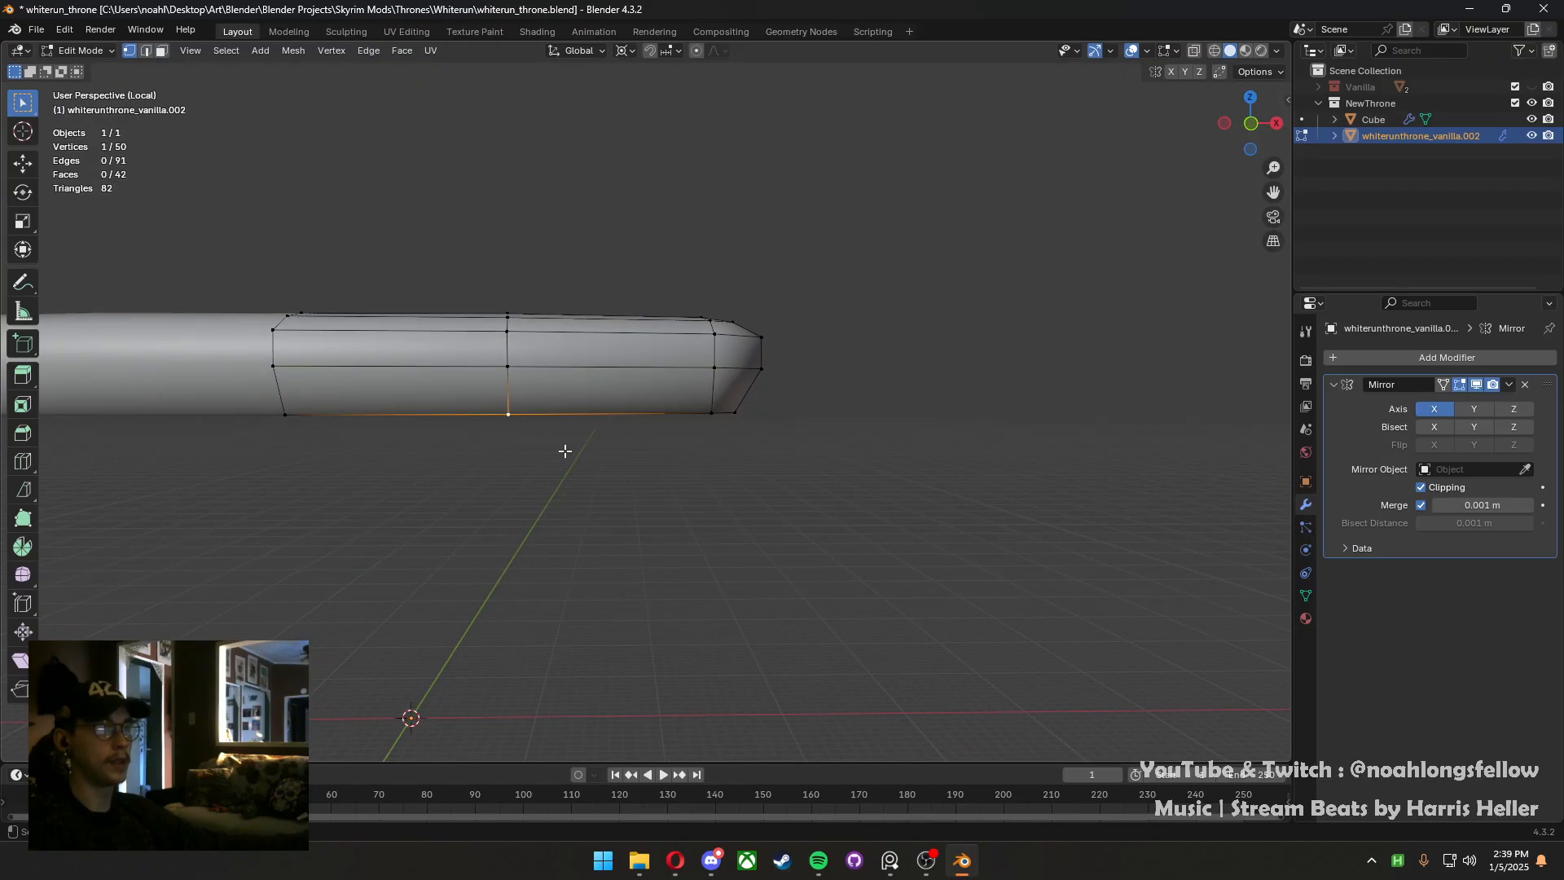
# Edge-slide the front rim's vertical edge line slightly toward +X in top view and save the file
pyautogui.moveTo(564, 450); pyautogui.dragTo(540, 506, button='middle')
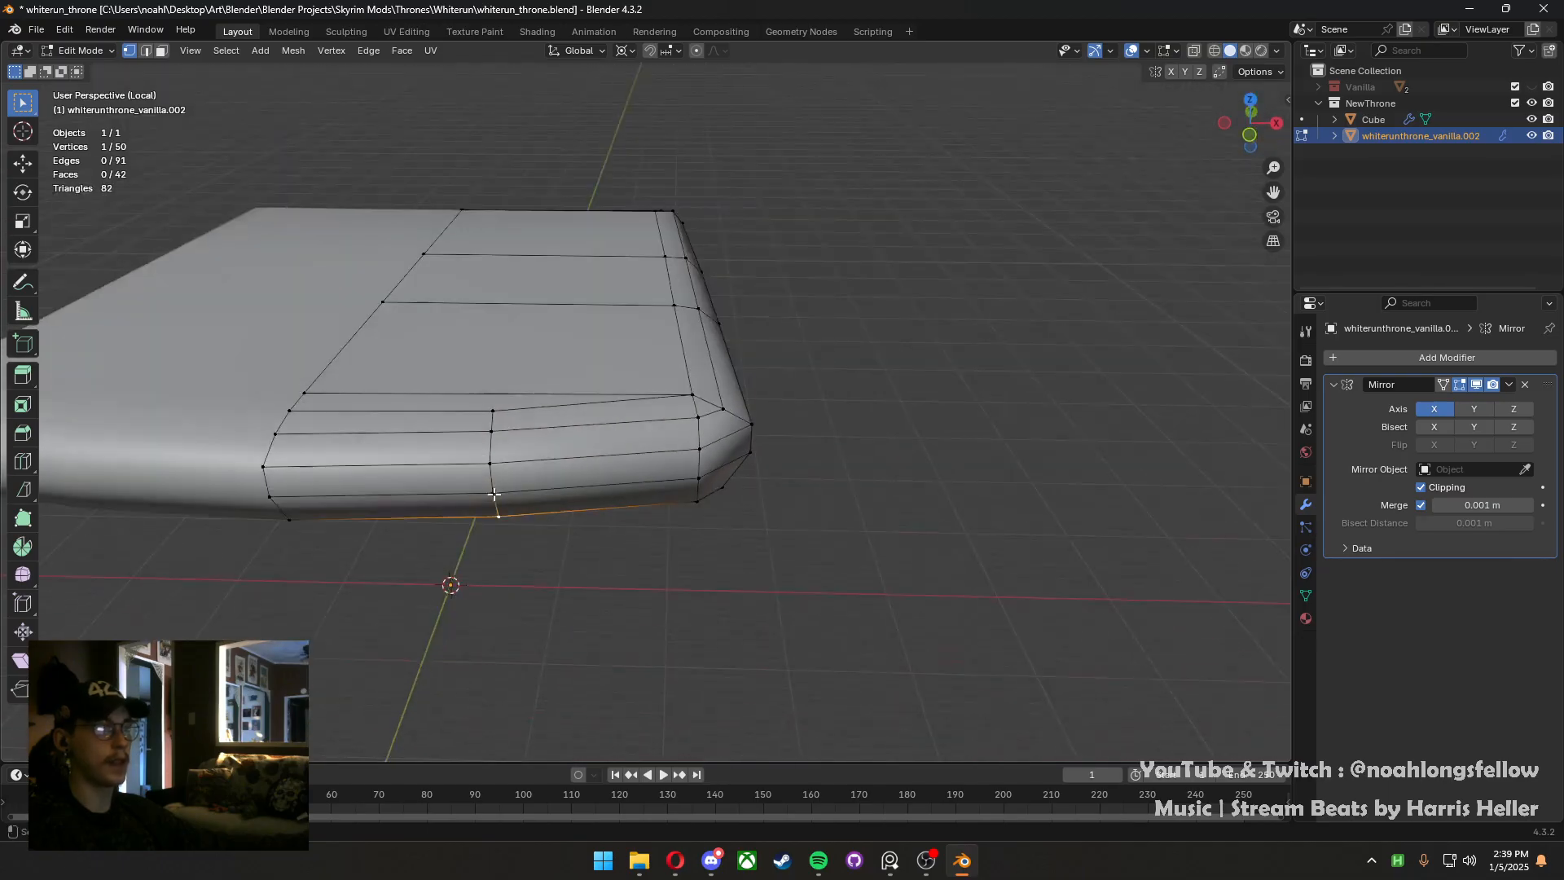
pyautogui.press('2')
pyautogui.keyDown('alt'); pyautogui.click(491, 483); pyautogui.keyUp('alt')
pyautogui.press('`')
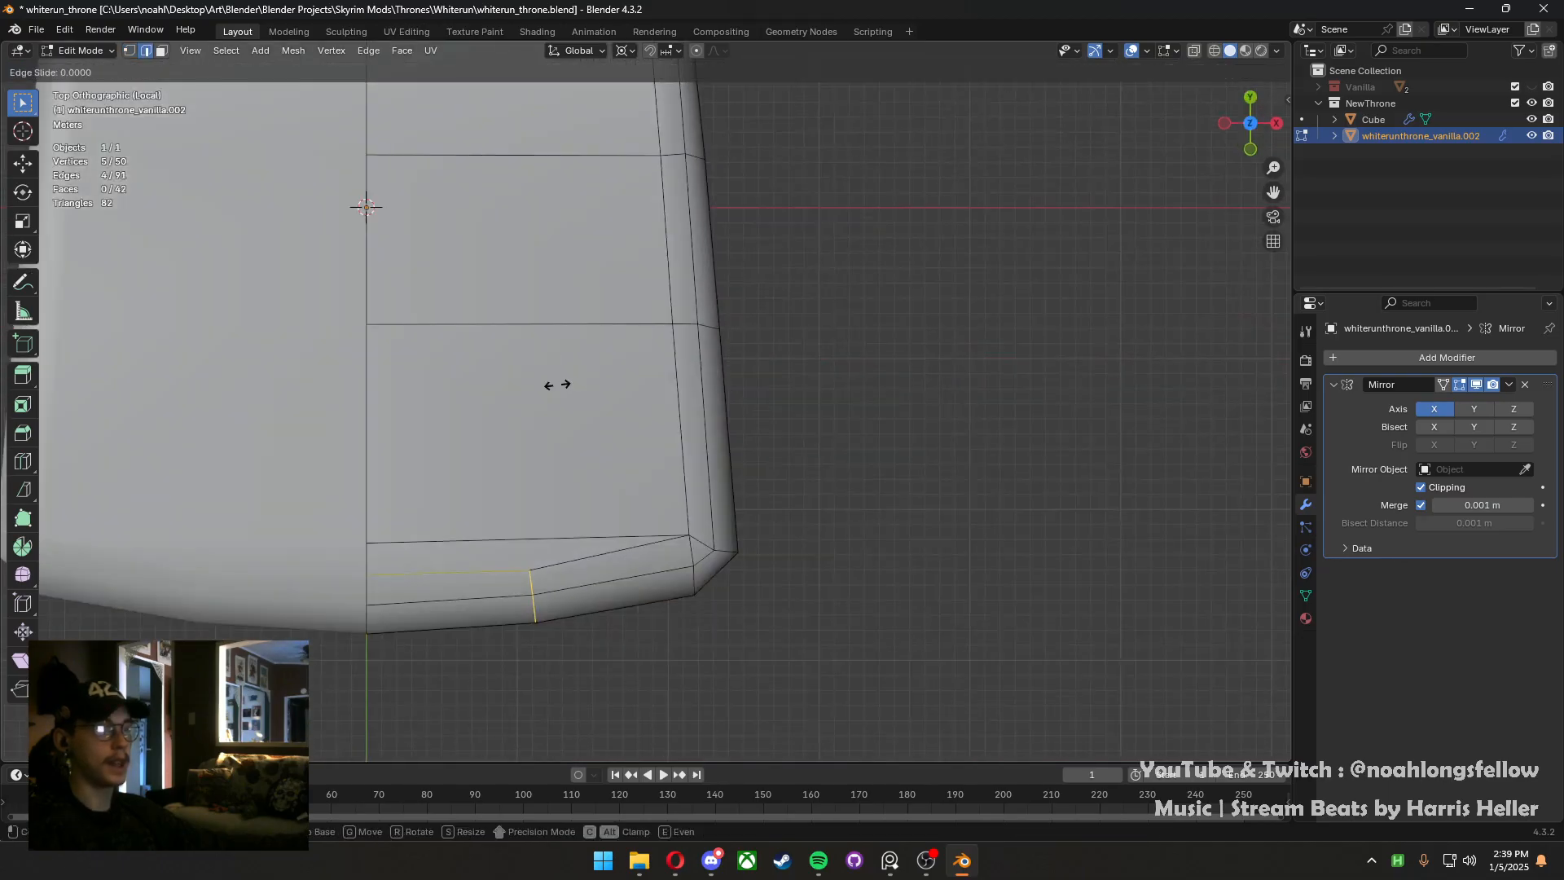
pyautogui.hotkey('ctrl', 's')
# Return to Object Mode, leave local view to show the cushion on the full throne, and save the file
pyautogui.scroll(-5, 642, 395)
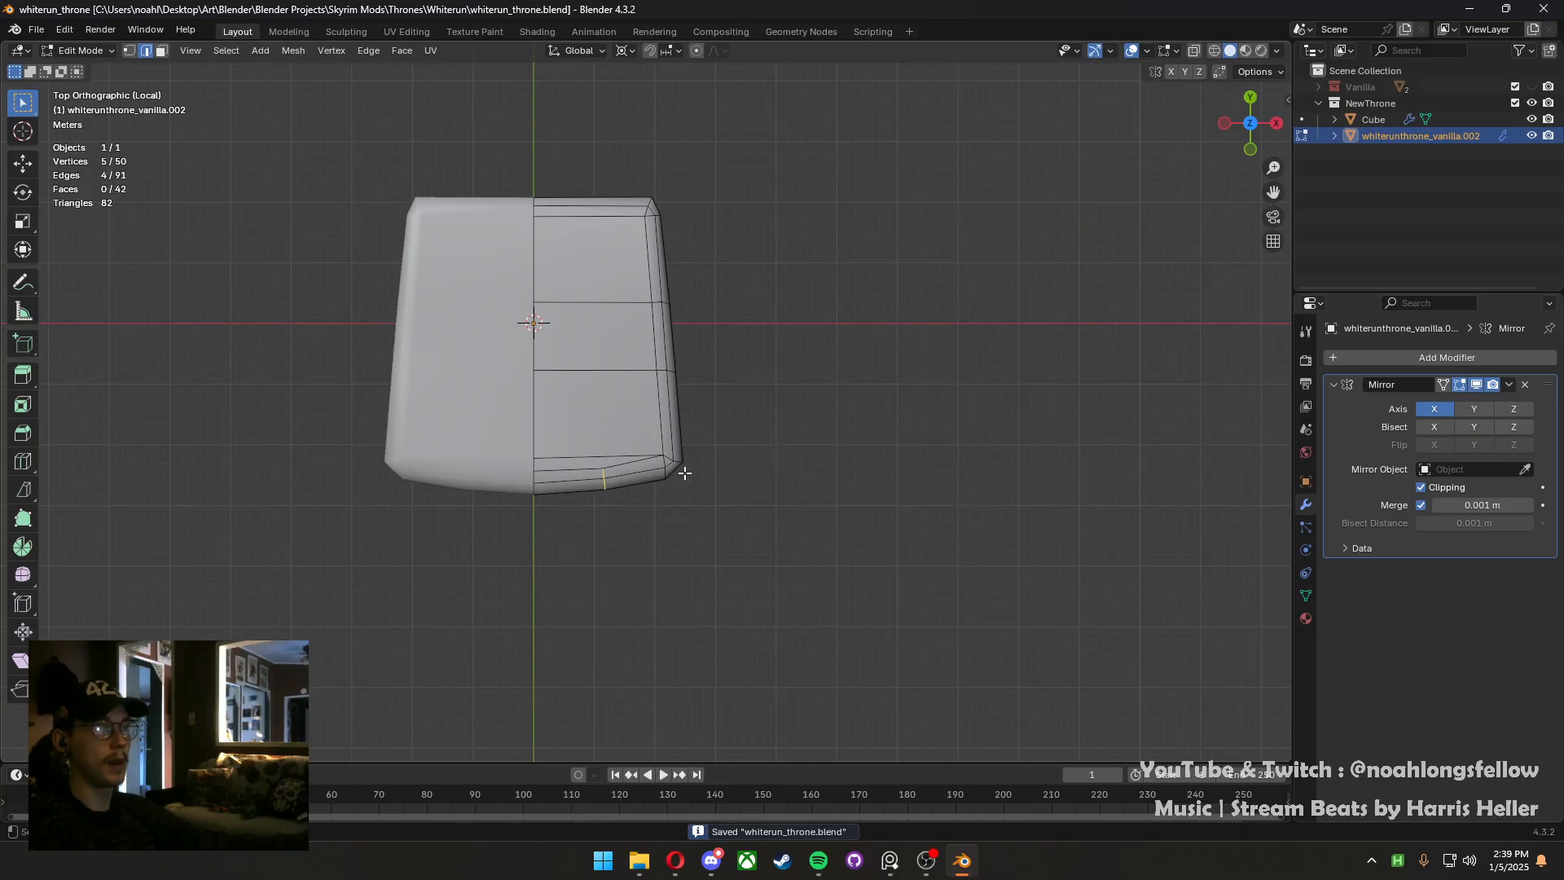
pyautogui.press('Tab')
pyautogui.moveTo(774, 523); pyautogui.dragTo(716, 489, button='middle')
pyautogui.press('/')
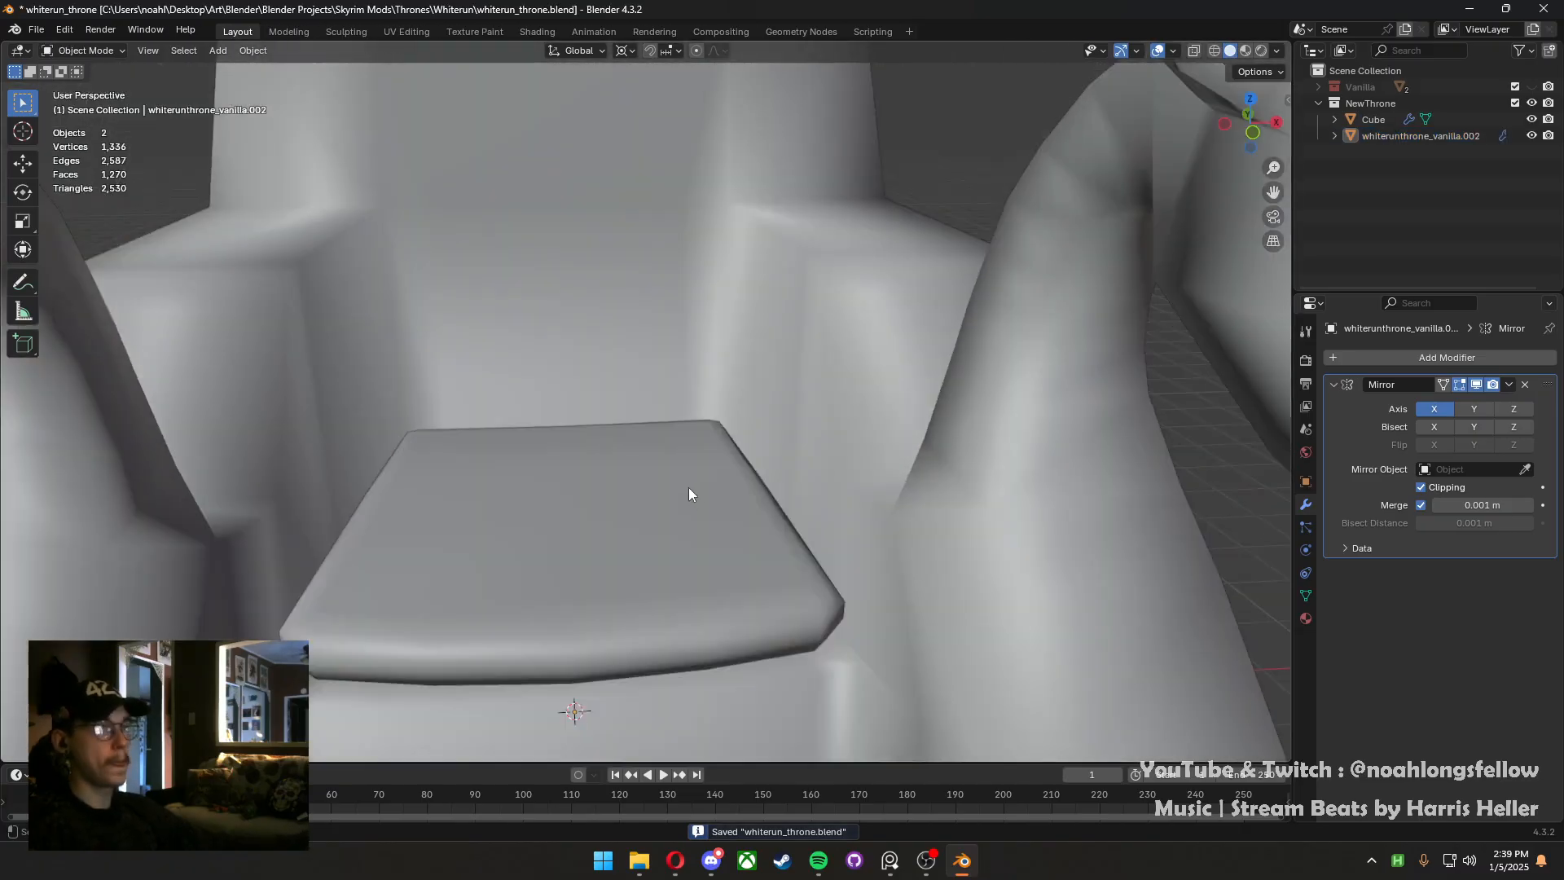
pyautogui.click(670, 495)
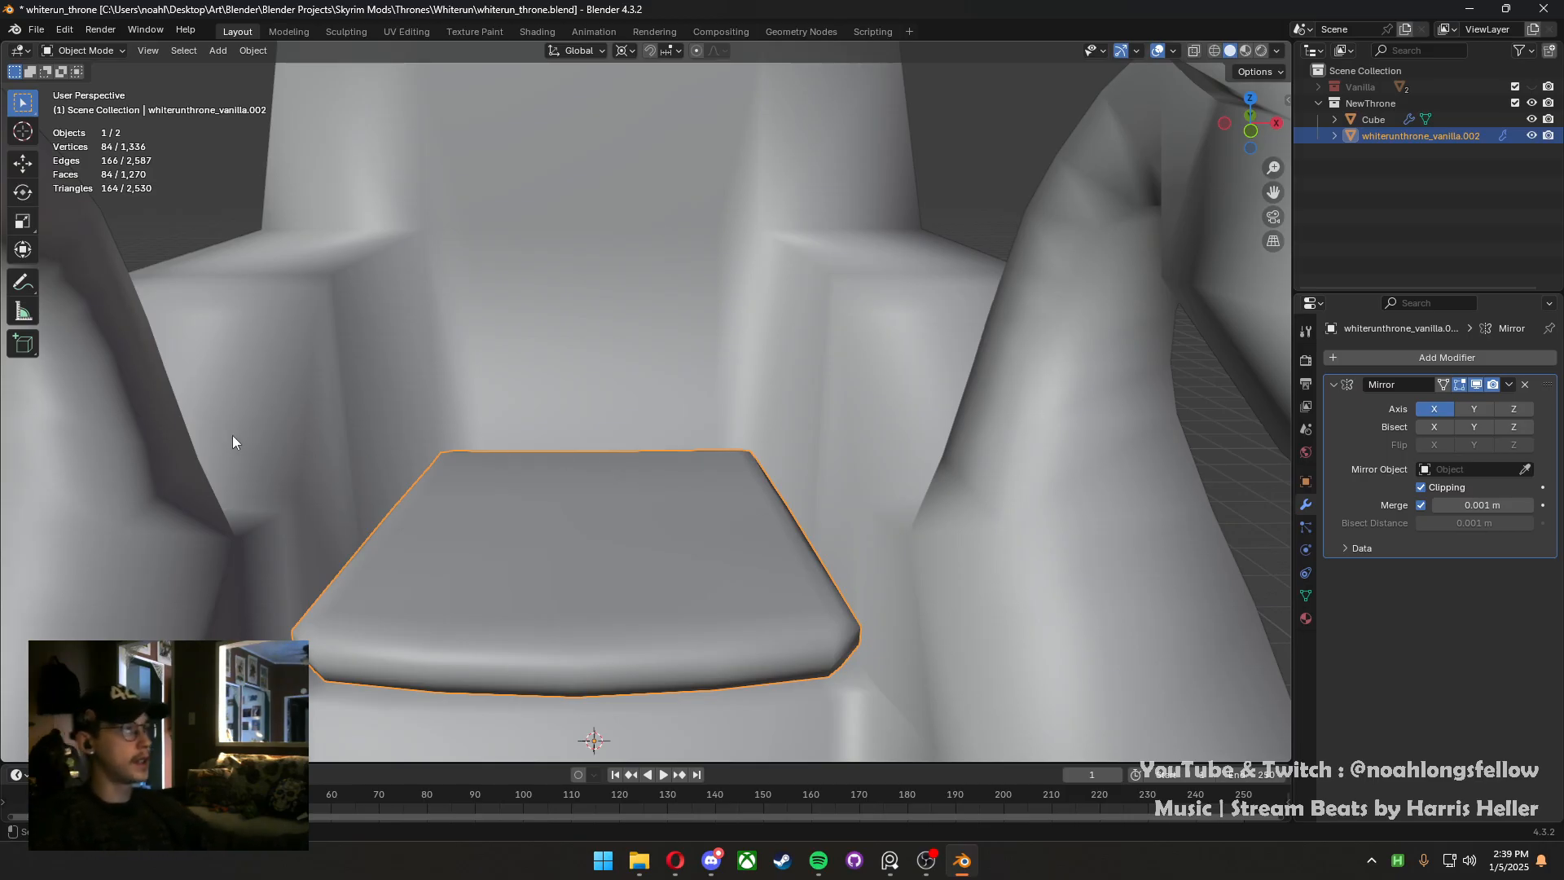
pyautogui.scroll(-2, 511, 575)
pyautogui.moveTo(510, 576); pyautogui.dragTo(394, 546, button='middle')
pyautogui.hotkey('ctrl', 's')
pyautogui.scroll(-1, 458, 632)
pyautogui.click(458, 632)
pyautogui.scroll(-3, 466, 636)
pyautogui.moveTo(467, 637); pyautogui.dragTo(599, 618, button='middle')
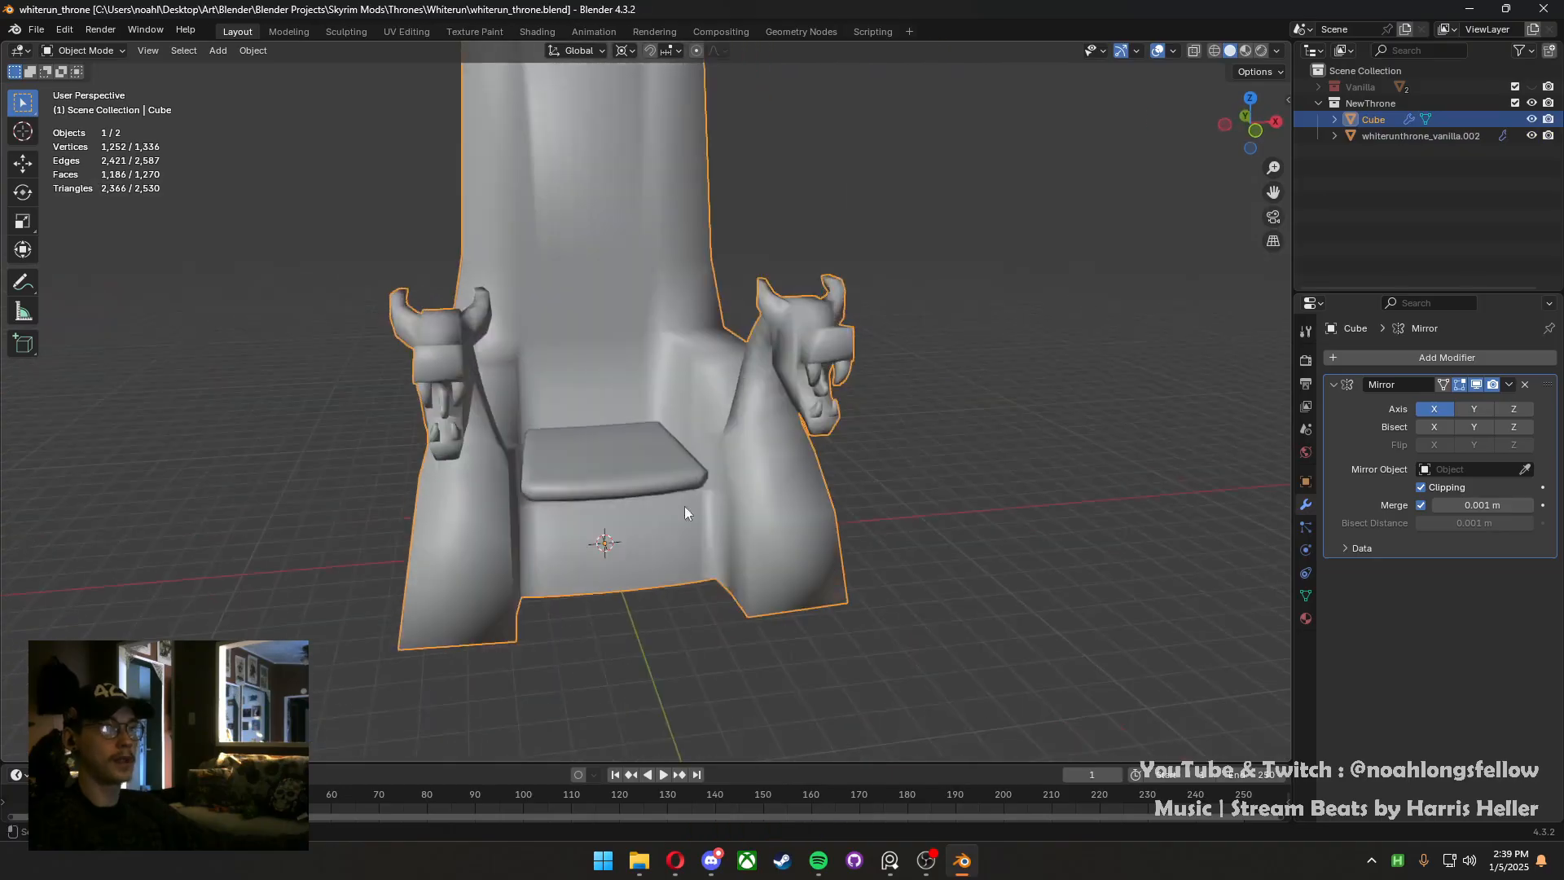
pyautogui.click(666, 465)
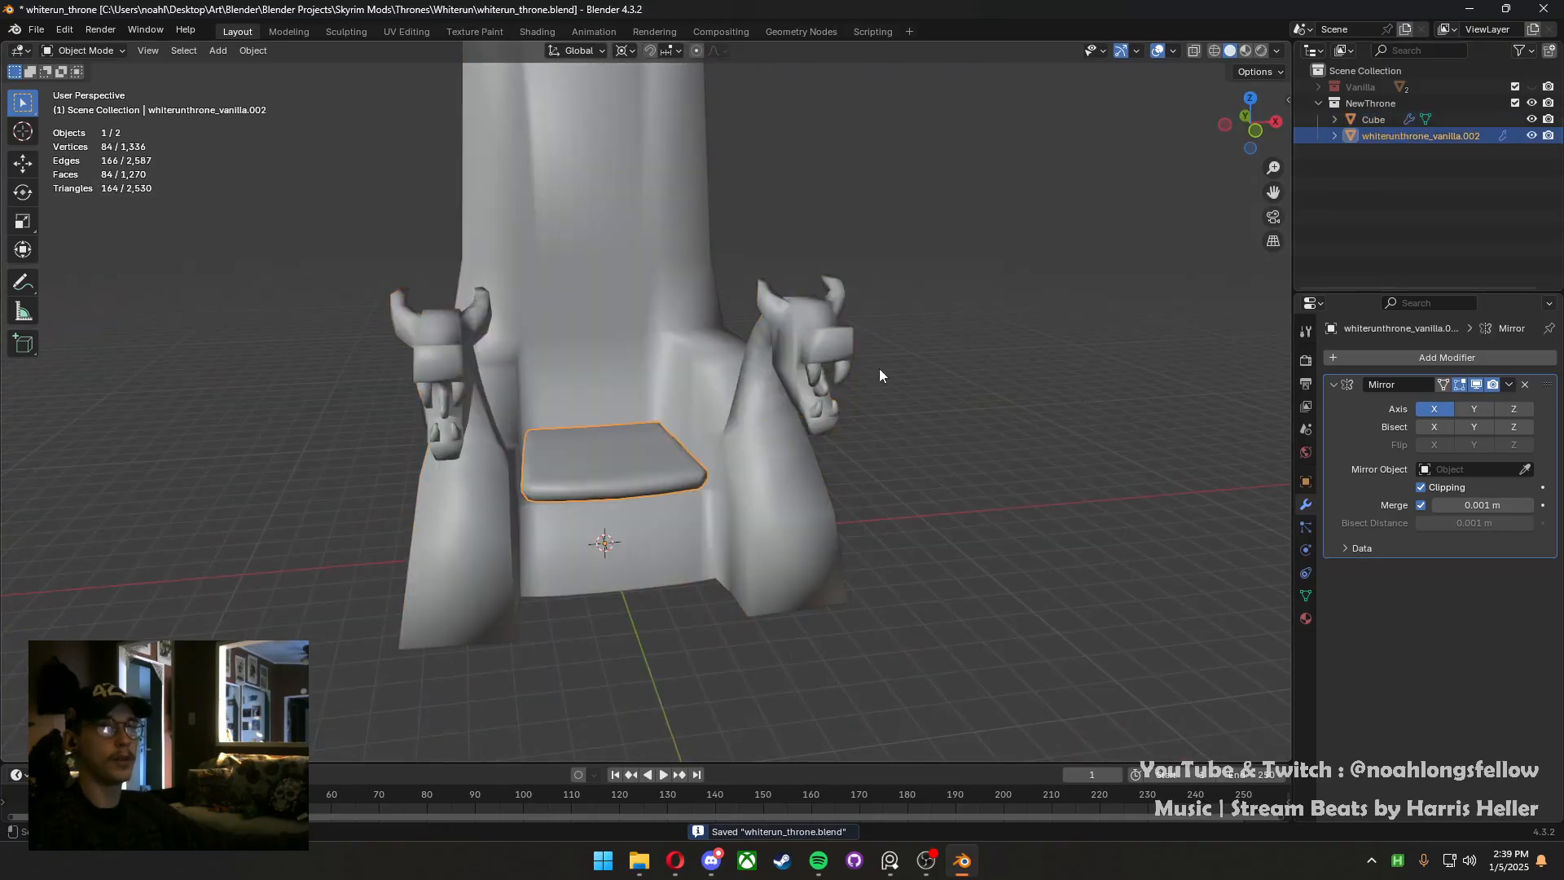
pyautogui.press('F2')
pyautogui.write('White')
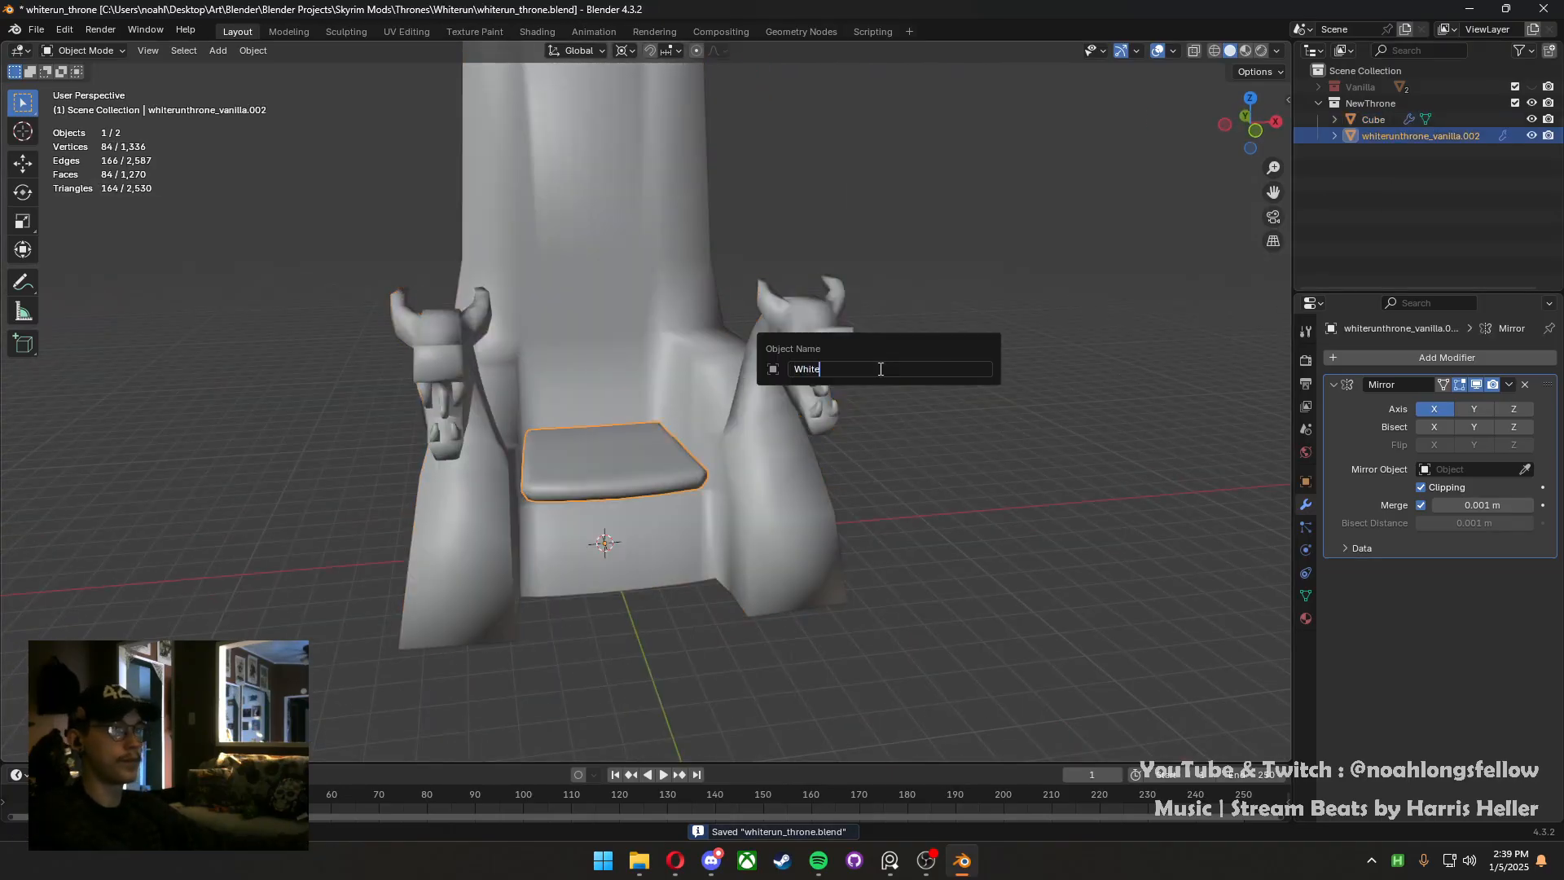
pyautogui.write('run')
pyautogui.press('Return')
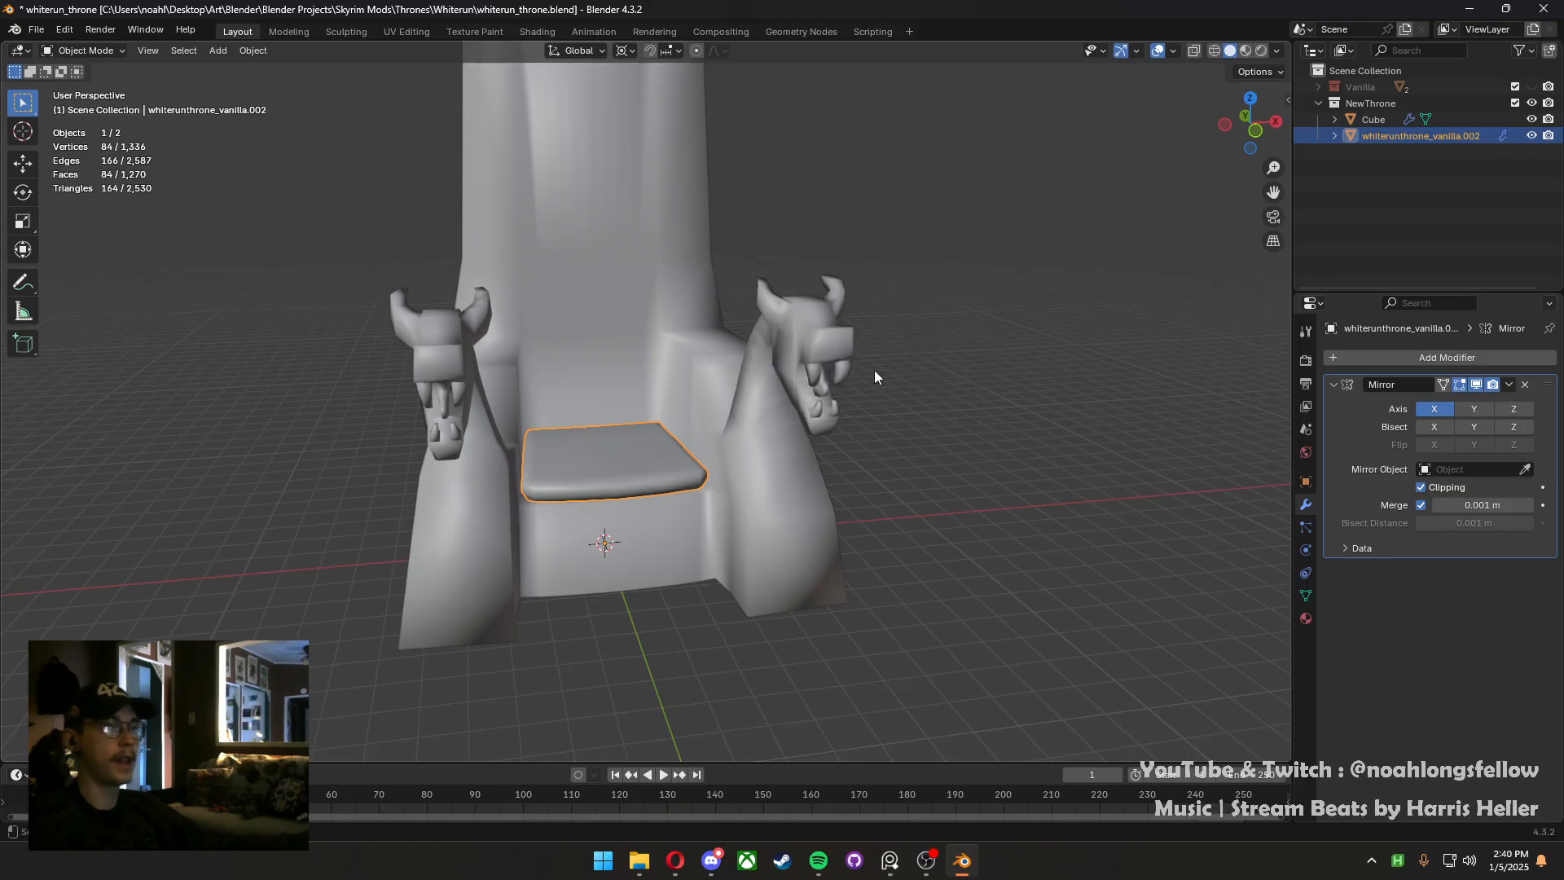
# Join the seat cushion into the throne body object and save the file
pyautogui.keyDown('shift'); pyautogui.click(740, 526); pyautogui.keyUp('shift')
pyautogui.hotkey('ctrl', 'j')
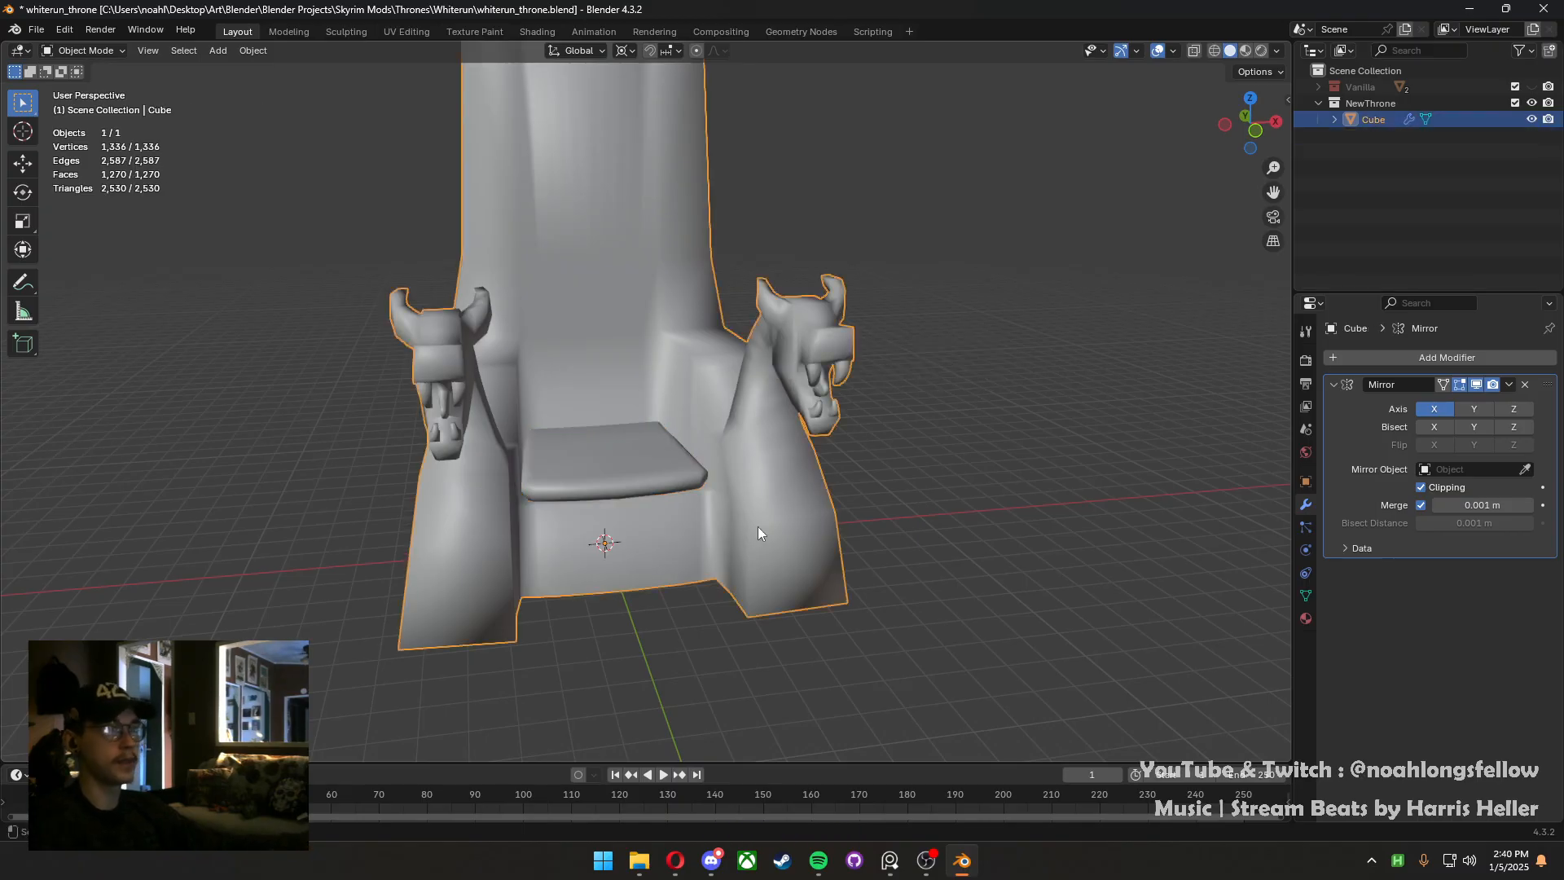
pyautogui.scroll(3, 758, 526)
pyautogui.hotkey('ctrl', 's')
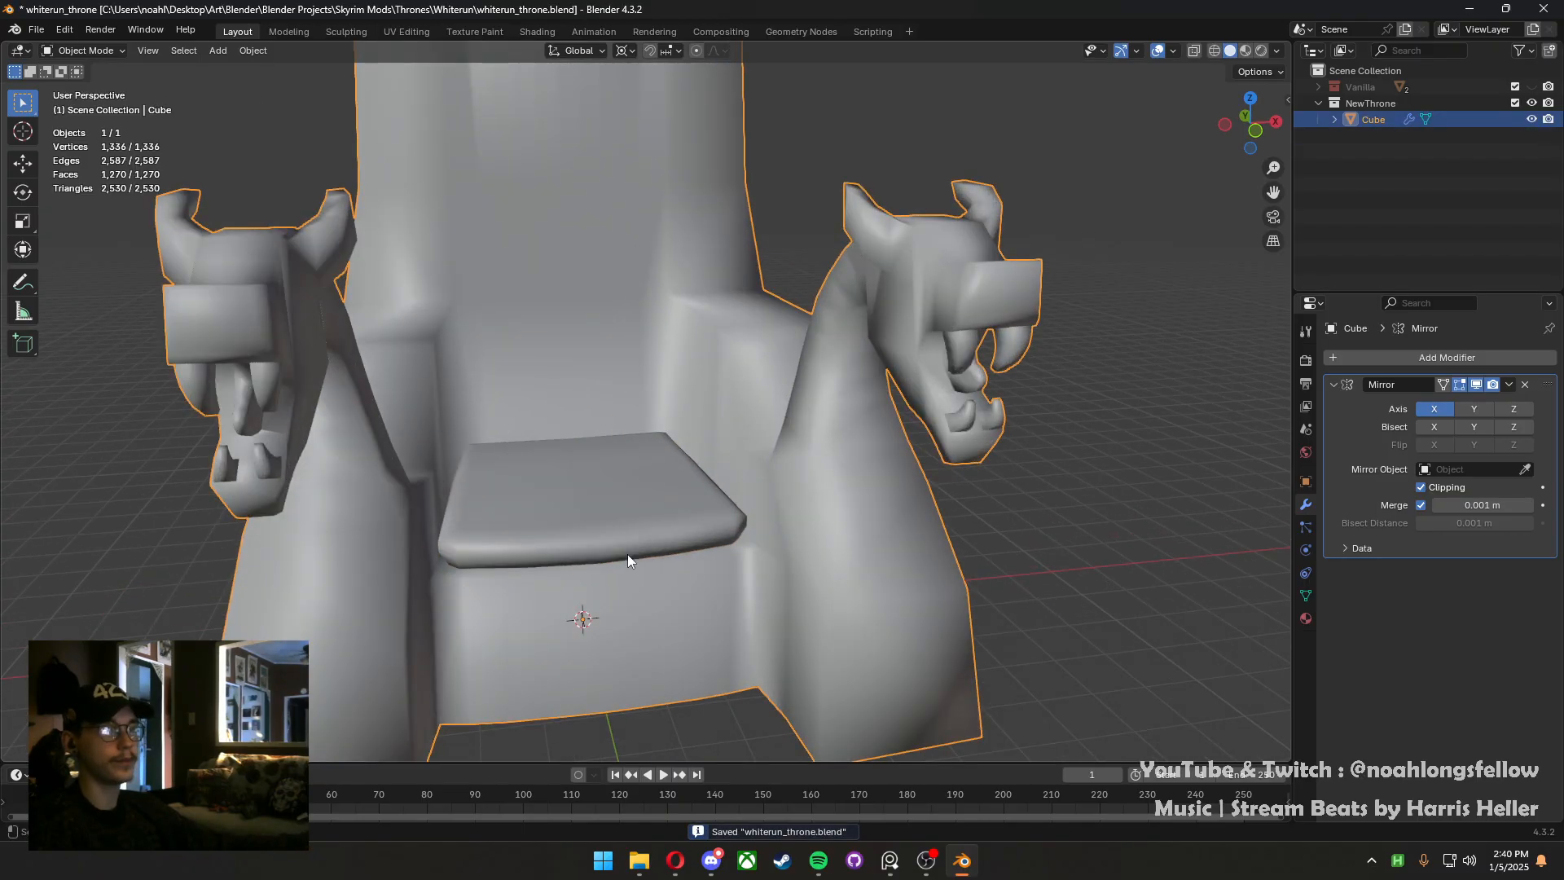
# Rename the joined throne object as WhiterunThrone and save the file
pyautogui.scroll(-4, 638, 562)
pyautogui.rightClick(730, 513)
pyautogui.click(729, 511)
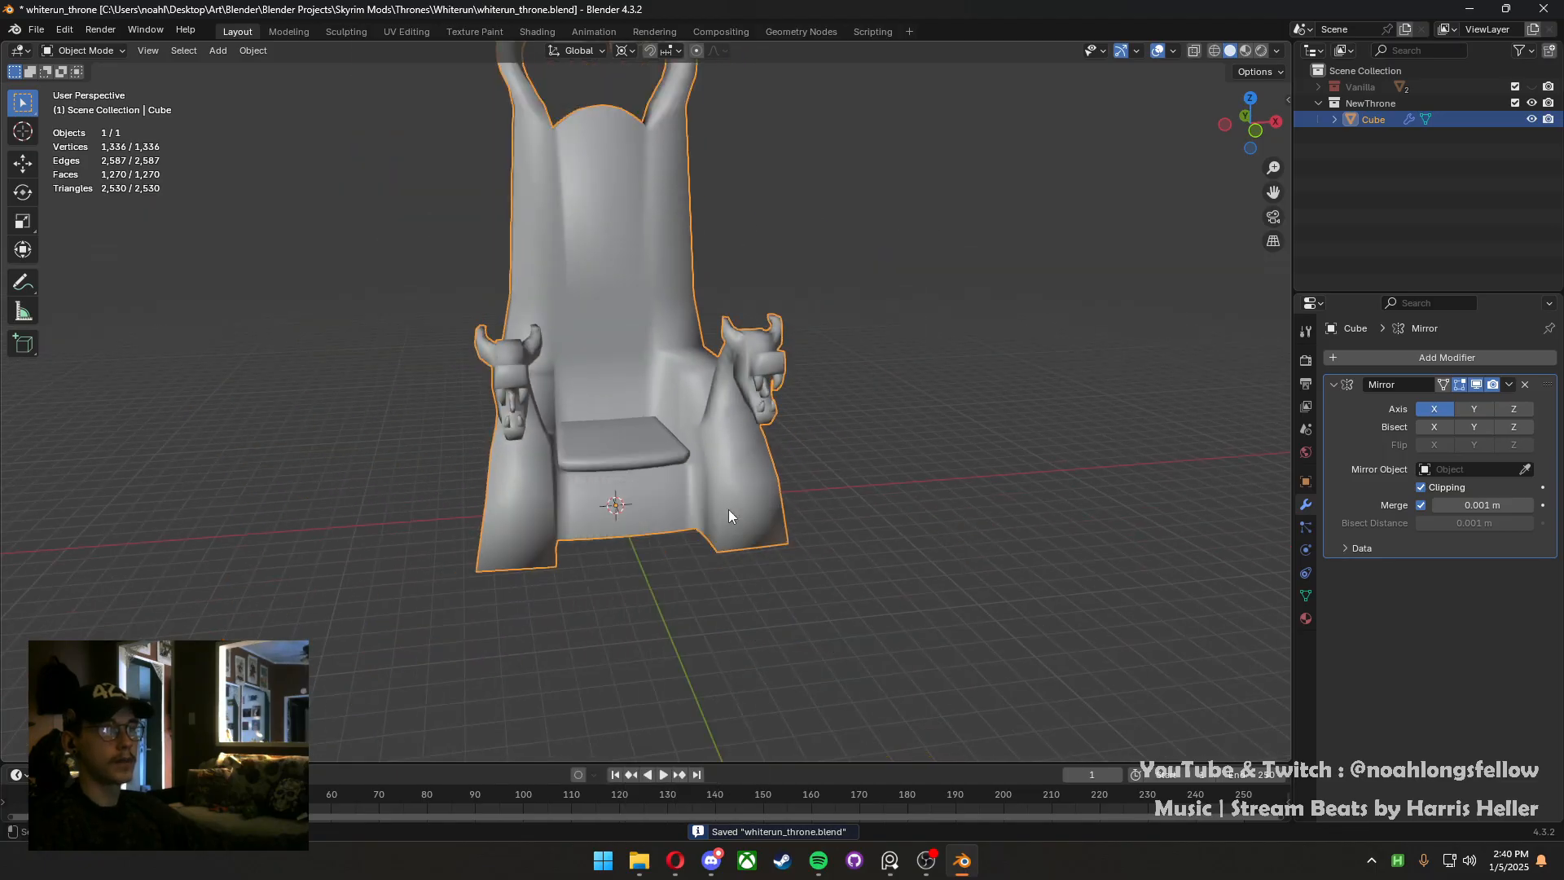
pyautogui.press('F2')
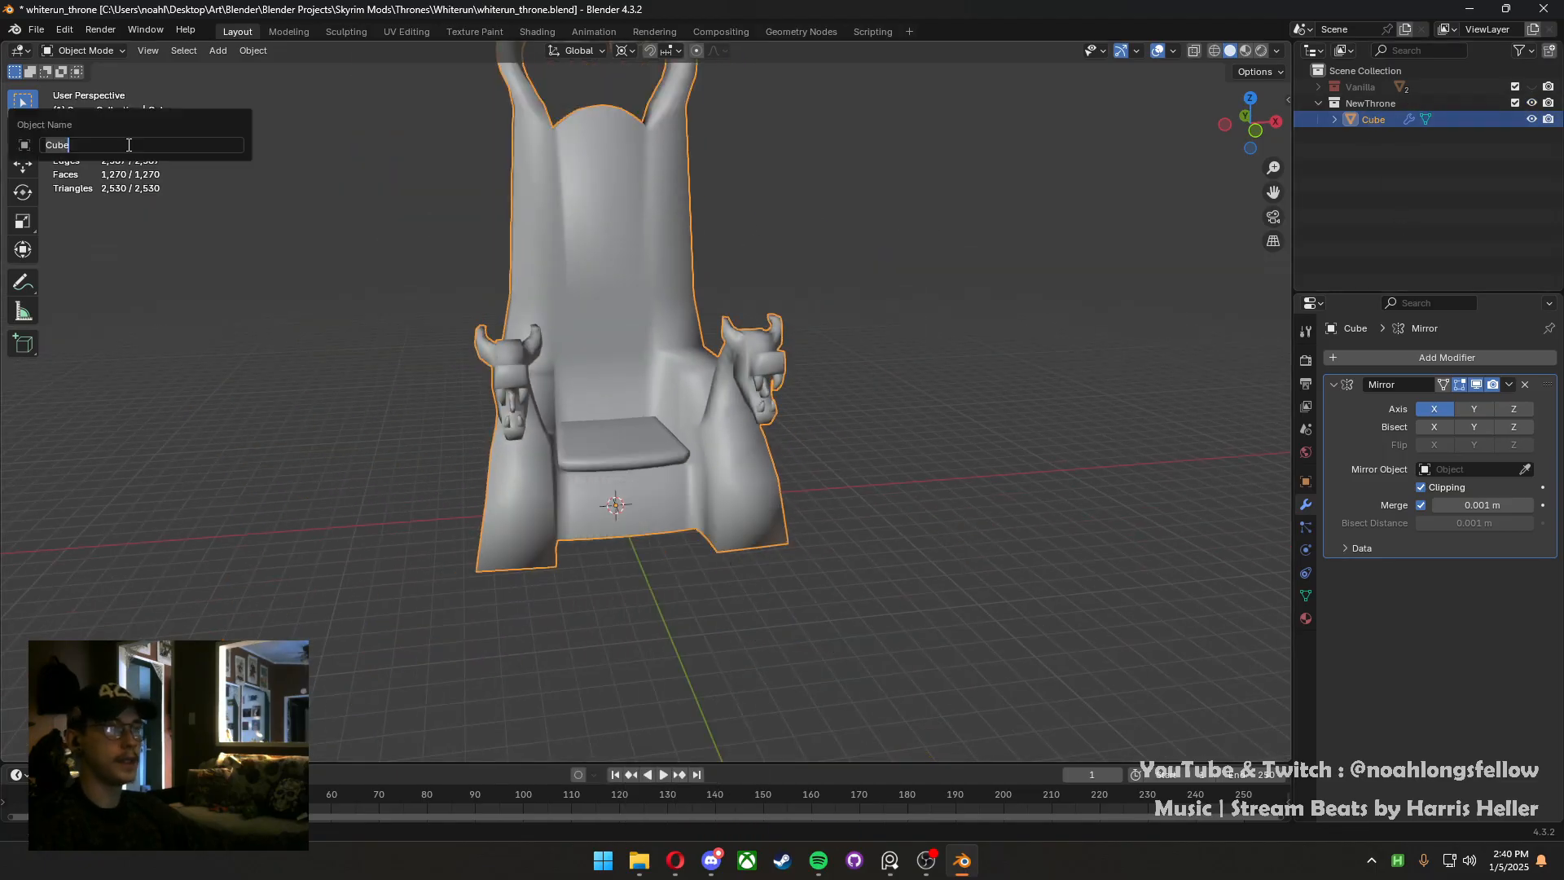
pyautogui.write('WhiterunThron')
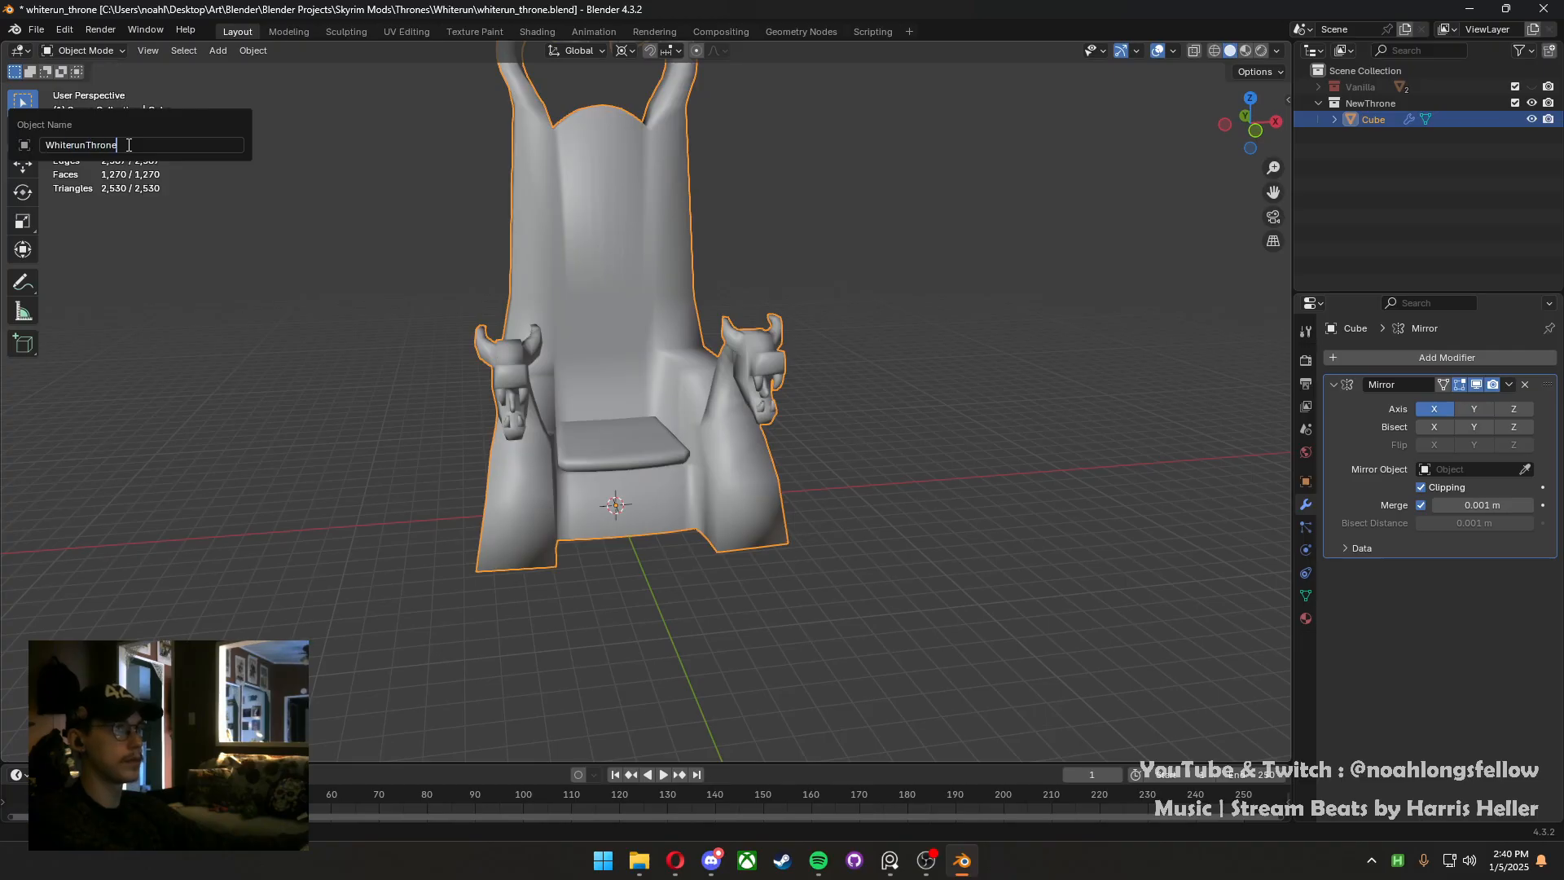
pyautogui.press('Return')
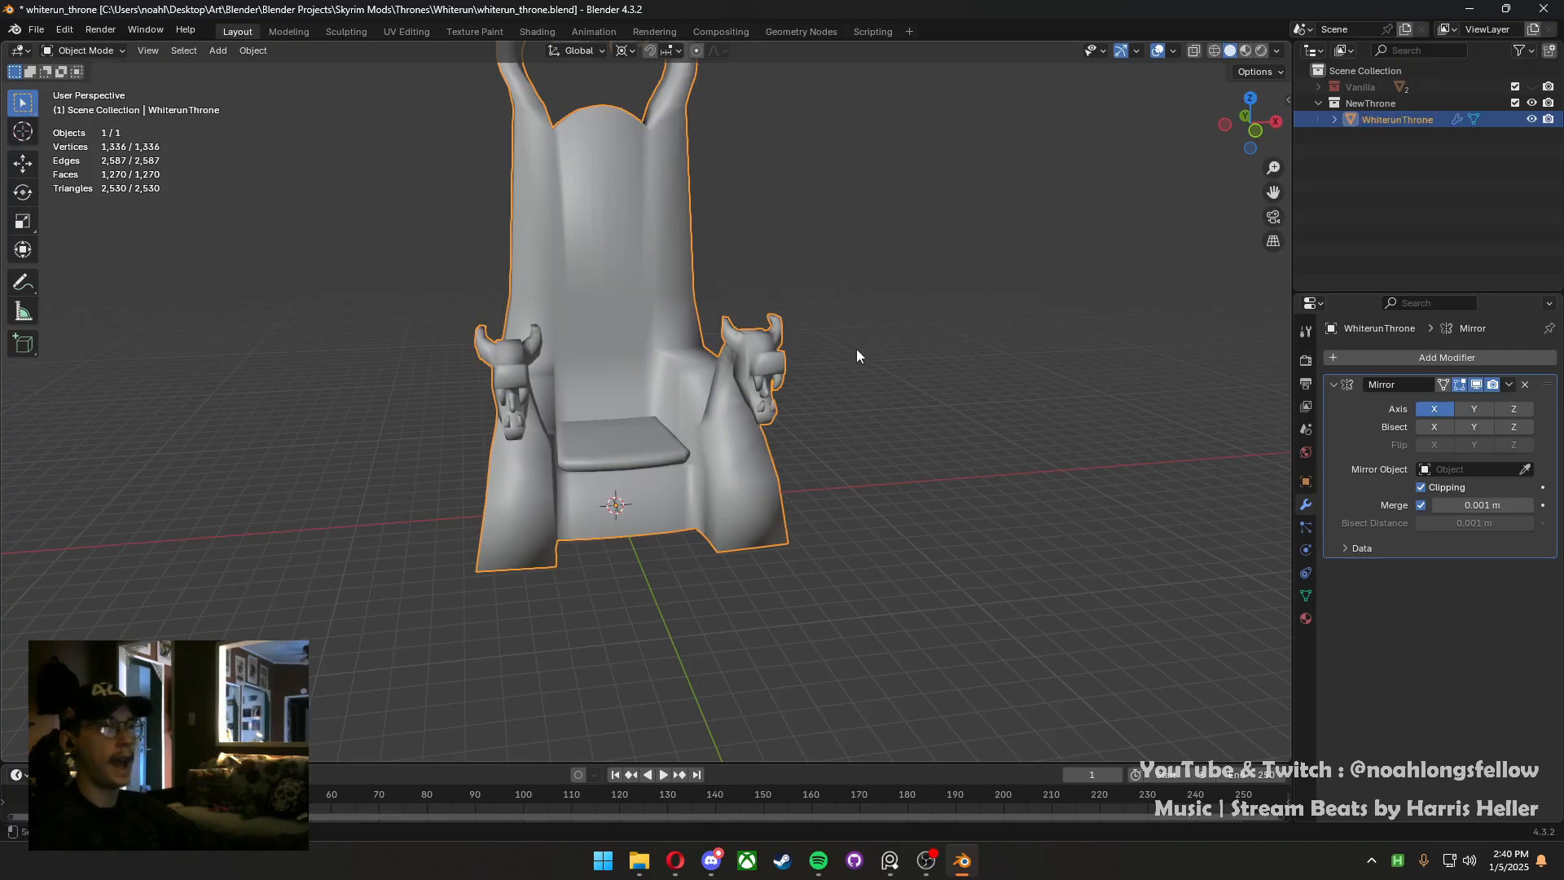
pyautogui.hotkey('ctrl', 's')
# Duplicate the WhiterunThrone object in place
pyautogui.moveTo(834, 305); pyautogui.dragTo(785, 458, button='middle')
pyautogui.hotkey('shift', 'd')
pyautogui.rightClick(1157, 368)
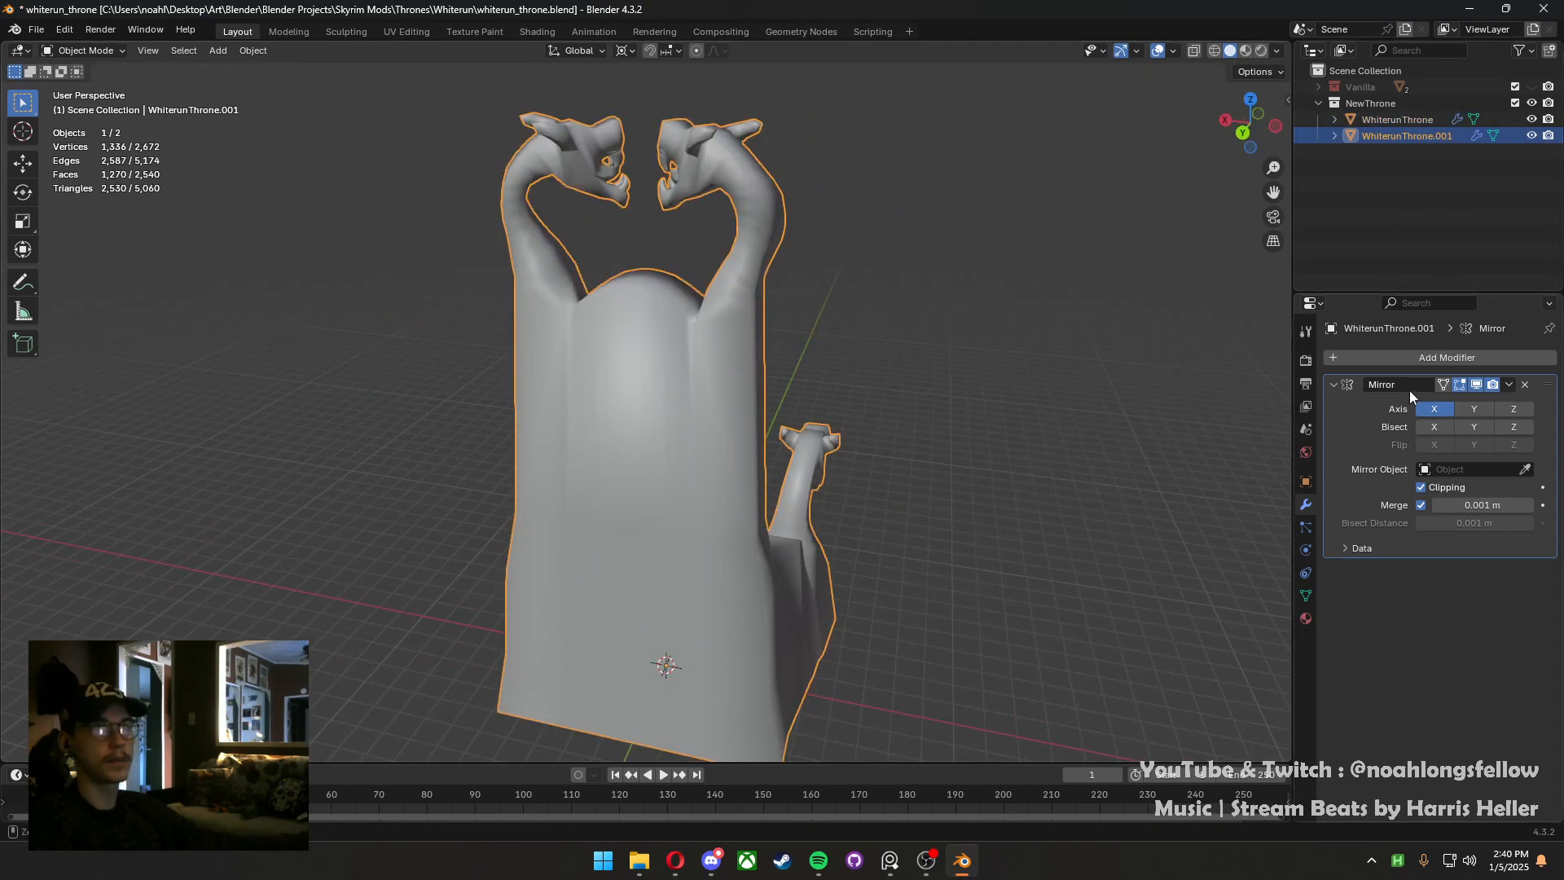
# Apply the duplicate throne's Mirror modifier, then hide the original WhiterunThrone object, saving the file
pyautogui.hotkey('ctrl', 'a')
pyautogui.moveTo(1112, 427); pyautogui.dragTo(705, 435, button='middle')
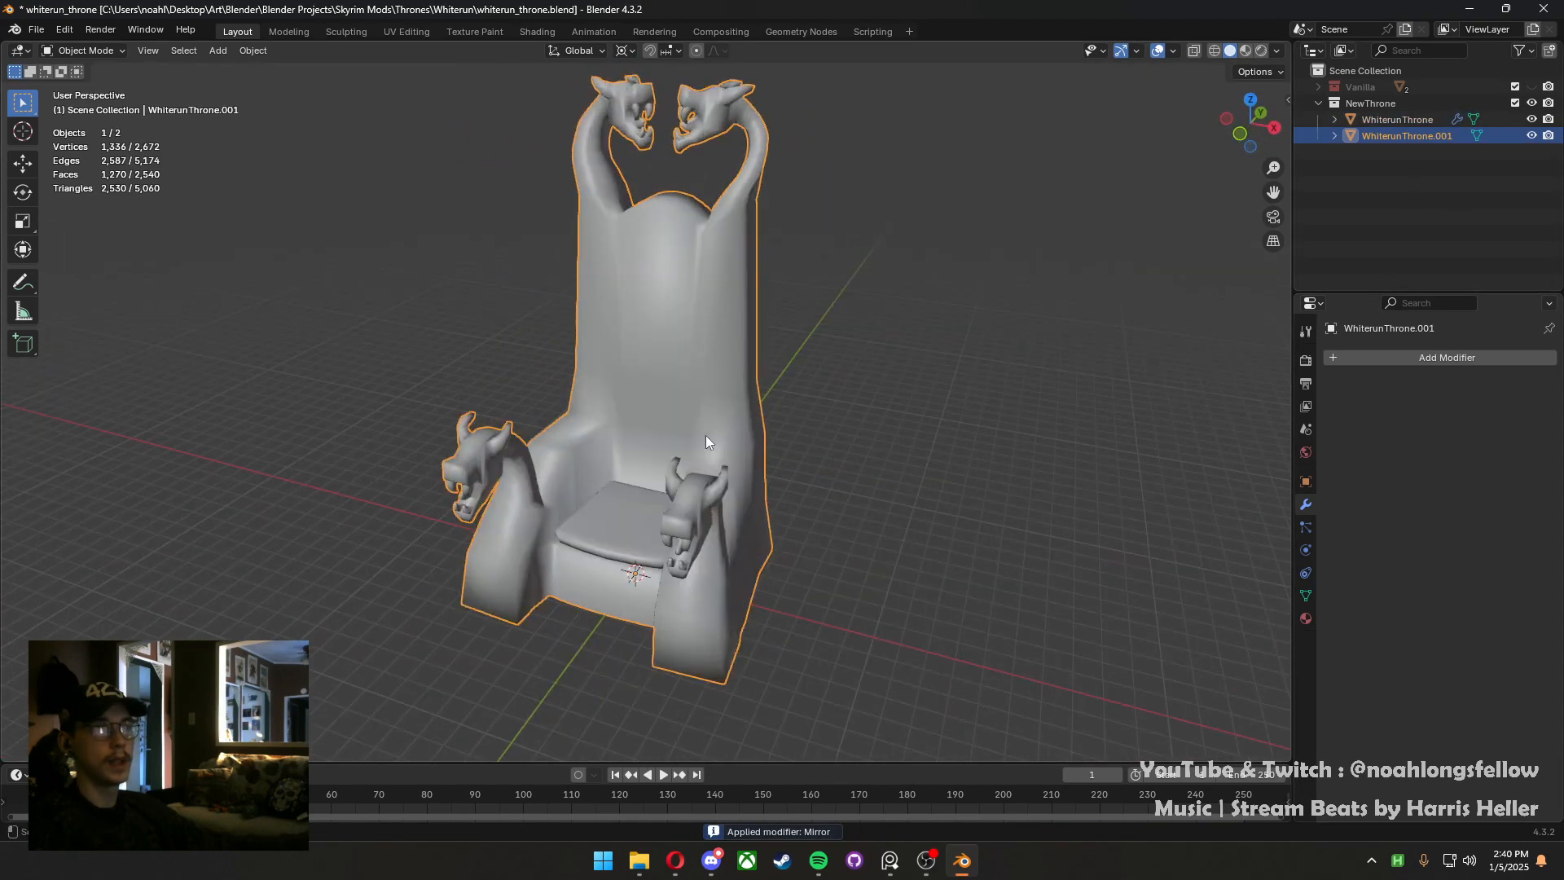
pyautogui.hotkey('ctrl', 's')
pyautogui.click(1531, 119)
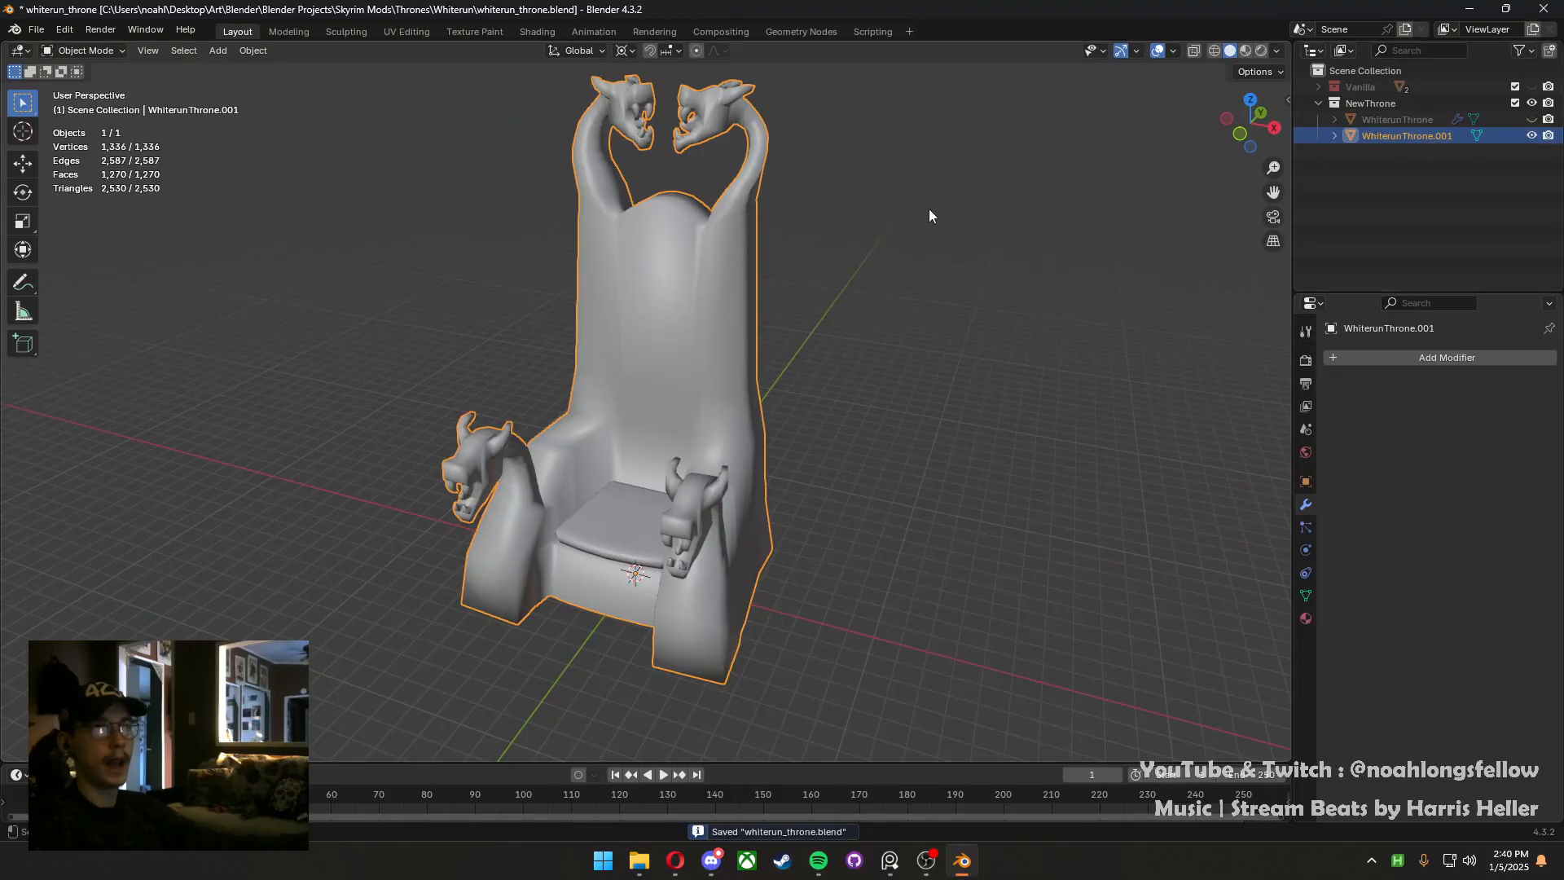
pyautogui.hotkey('ctrl', 's')
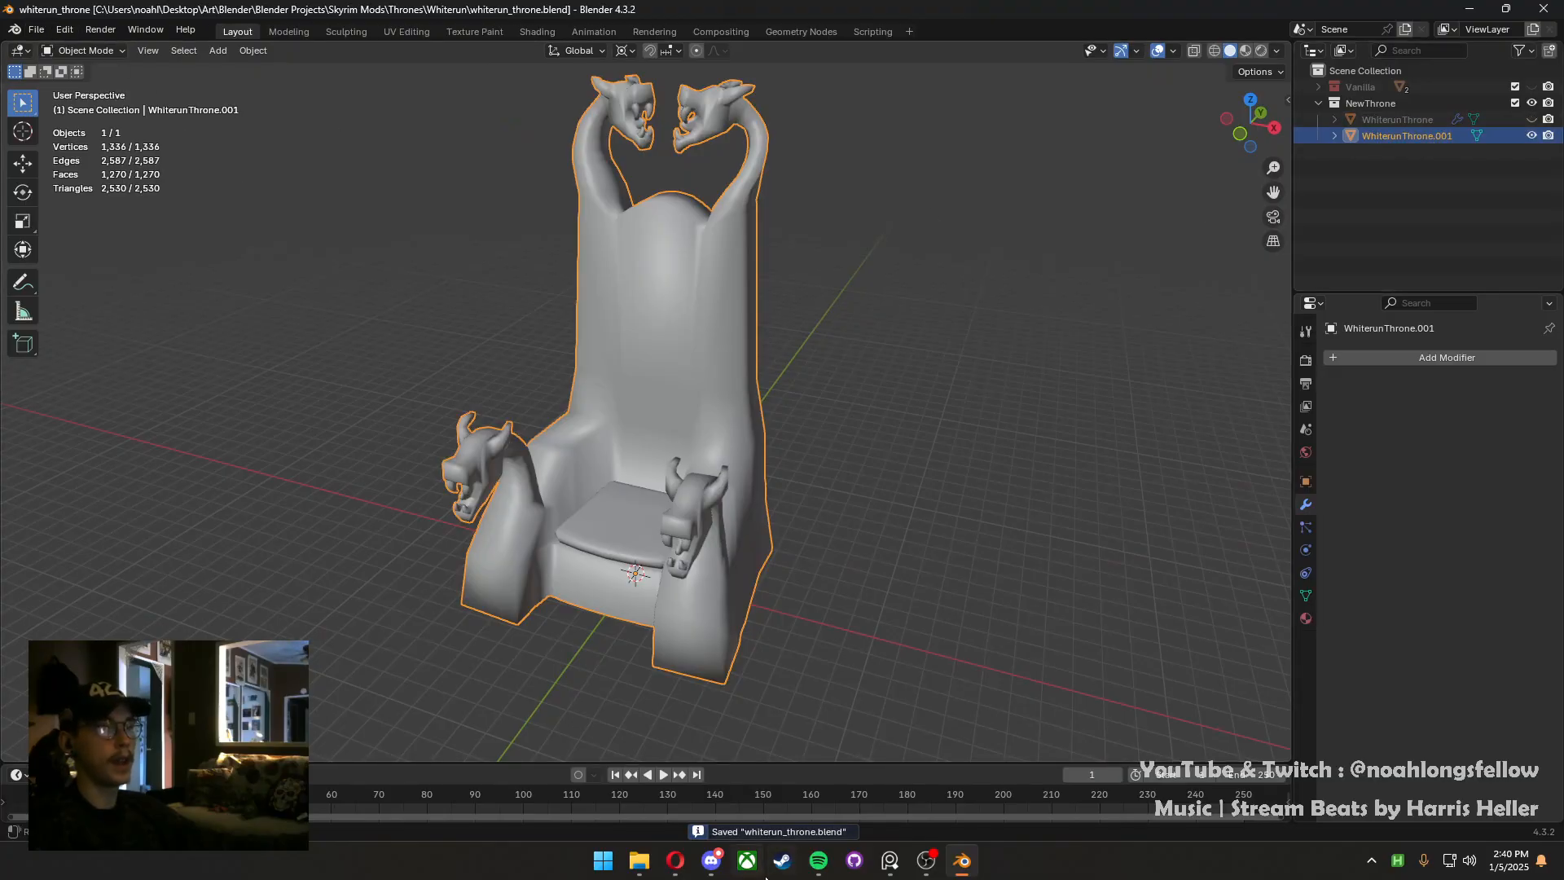
# Switch to Steam, find Skyrim Special Edition: Creation Kit in the library by searching "creat", and launch it
pyautogui.click(782, 860)
pyautogui.click(156, 39)
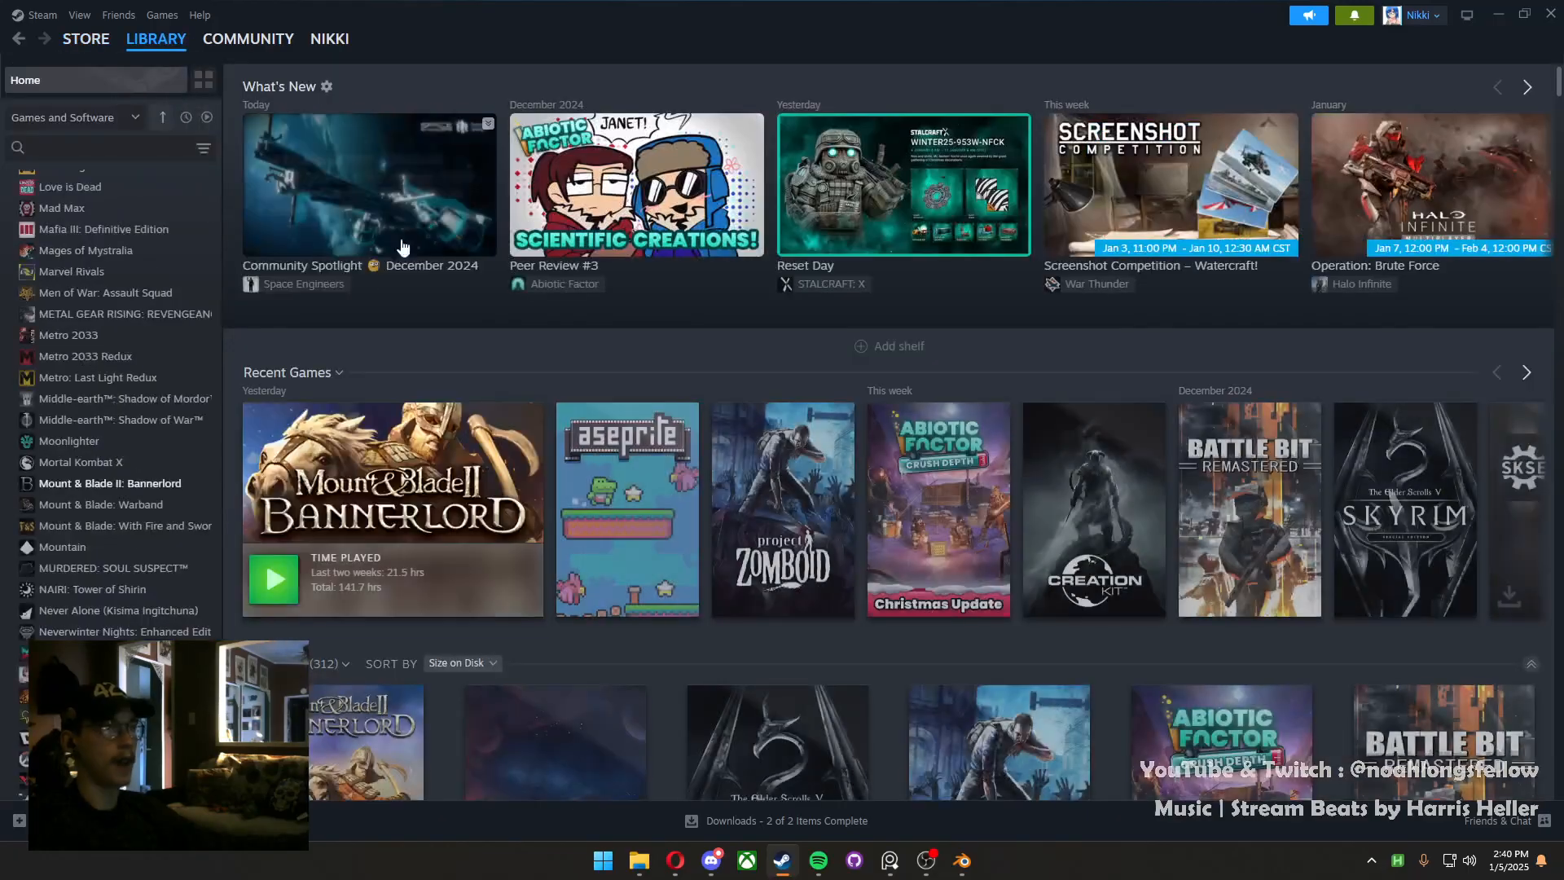
pyautogui.click(122, 153)
pyautogui.write('c')
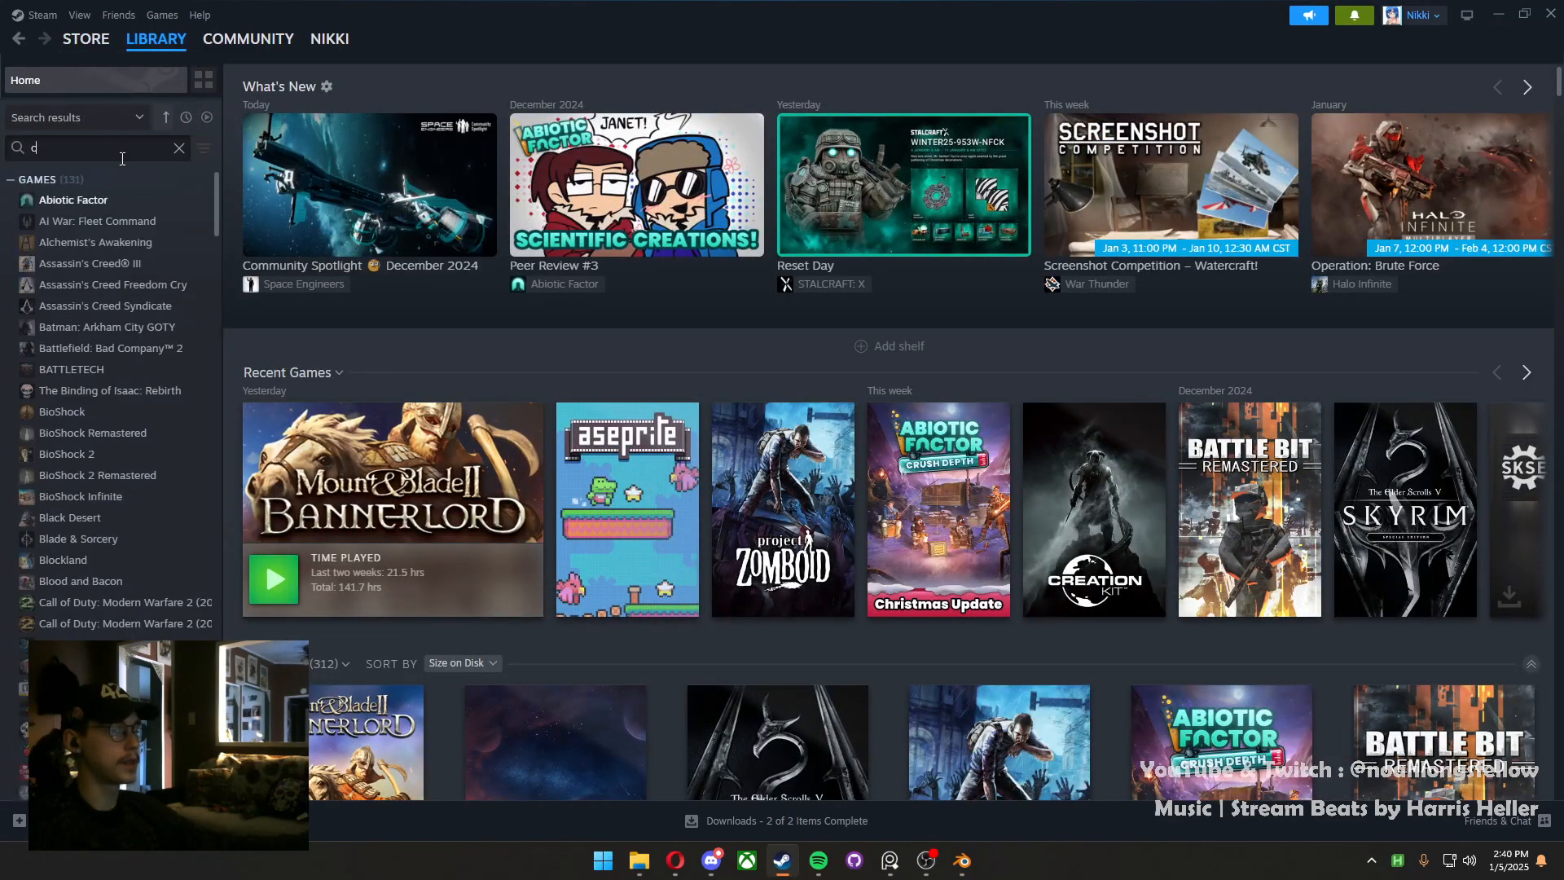
pyautogui.write('reat')
pyautogui.click(148, 227)
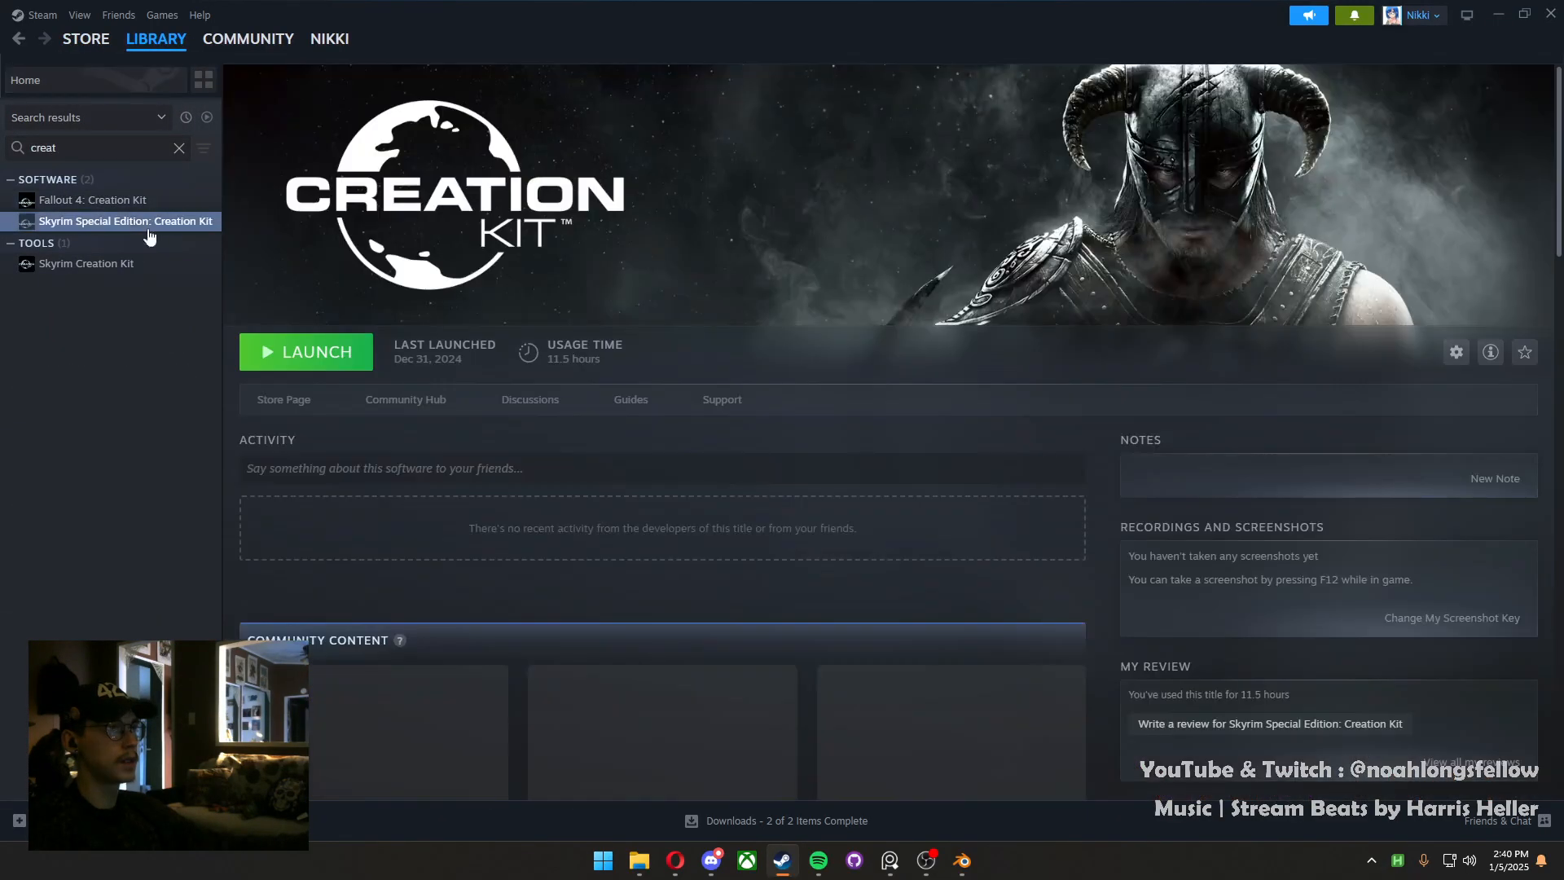
pyautogui.click(306, 351)
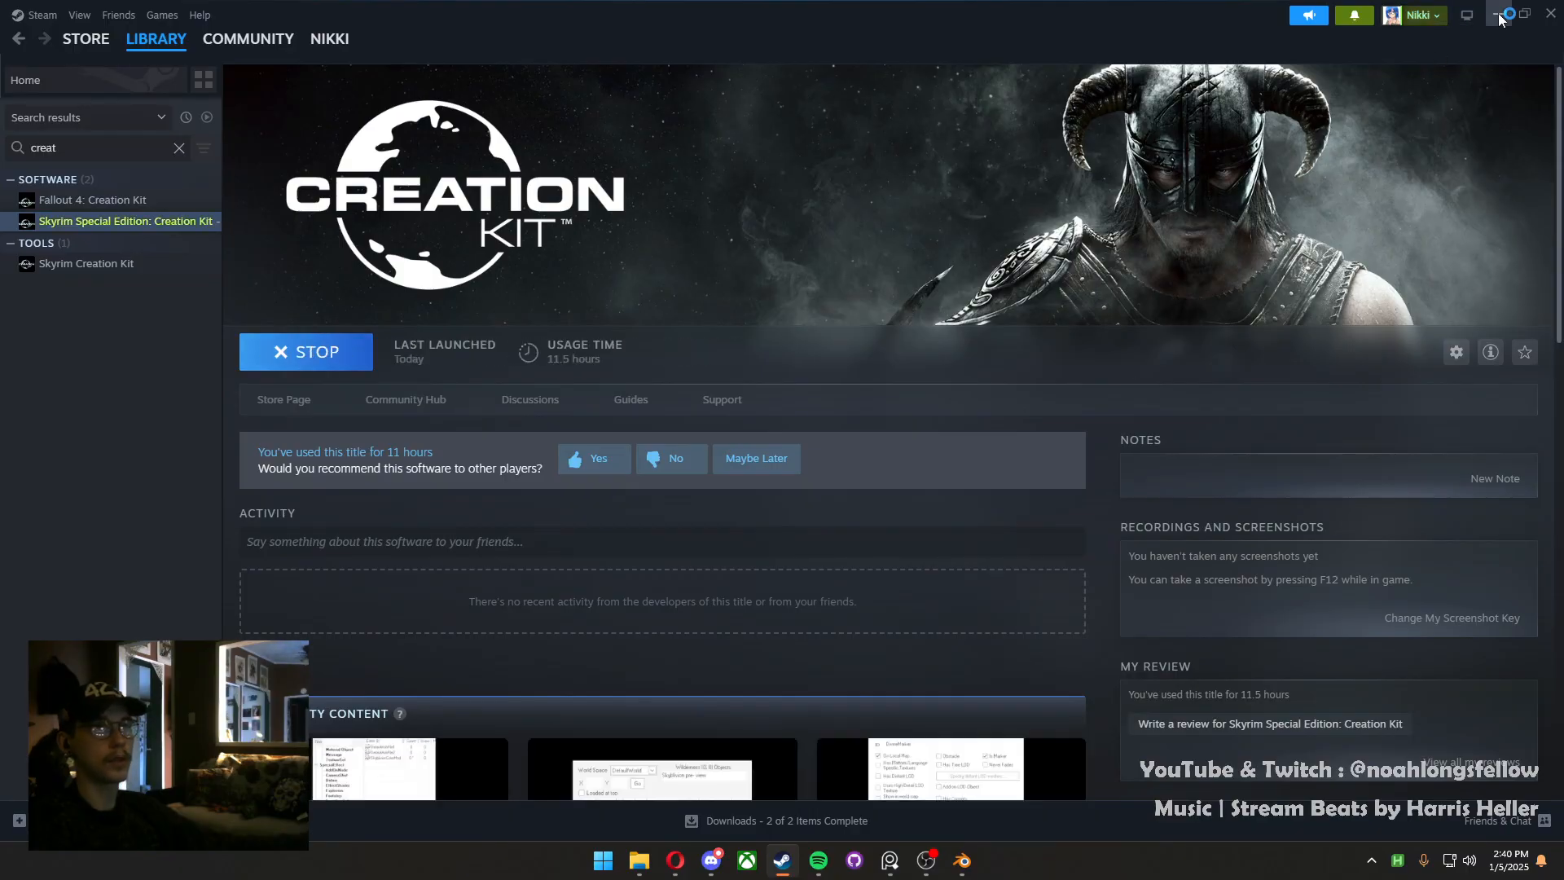
pyautogui.click(1502, 20)
pyautogui.moveTo(638, 476); pyautogui.dragTo(689, 478, button='middle')
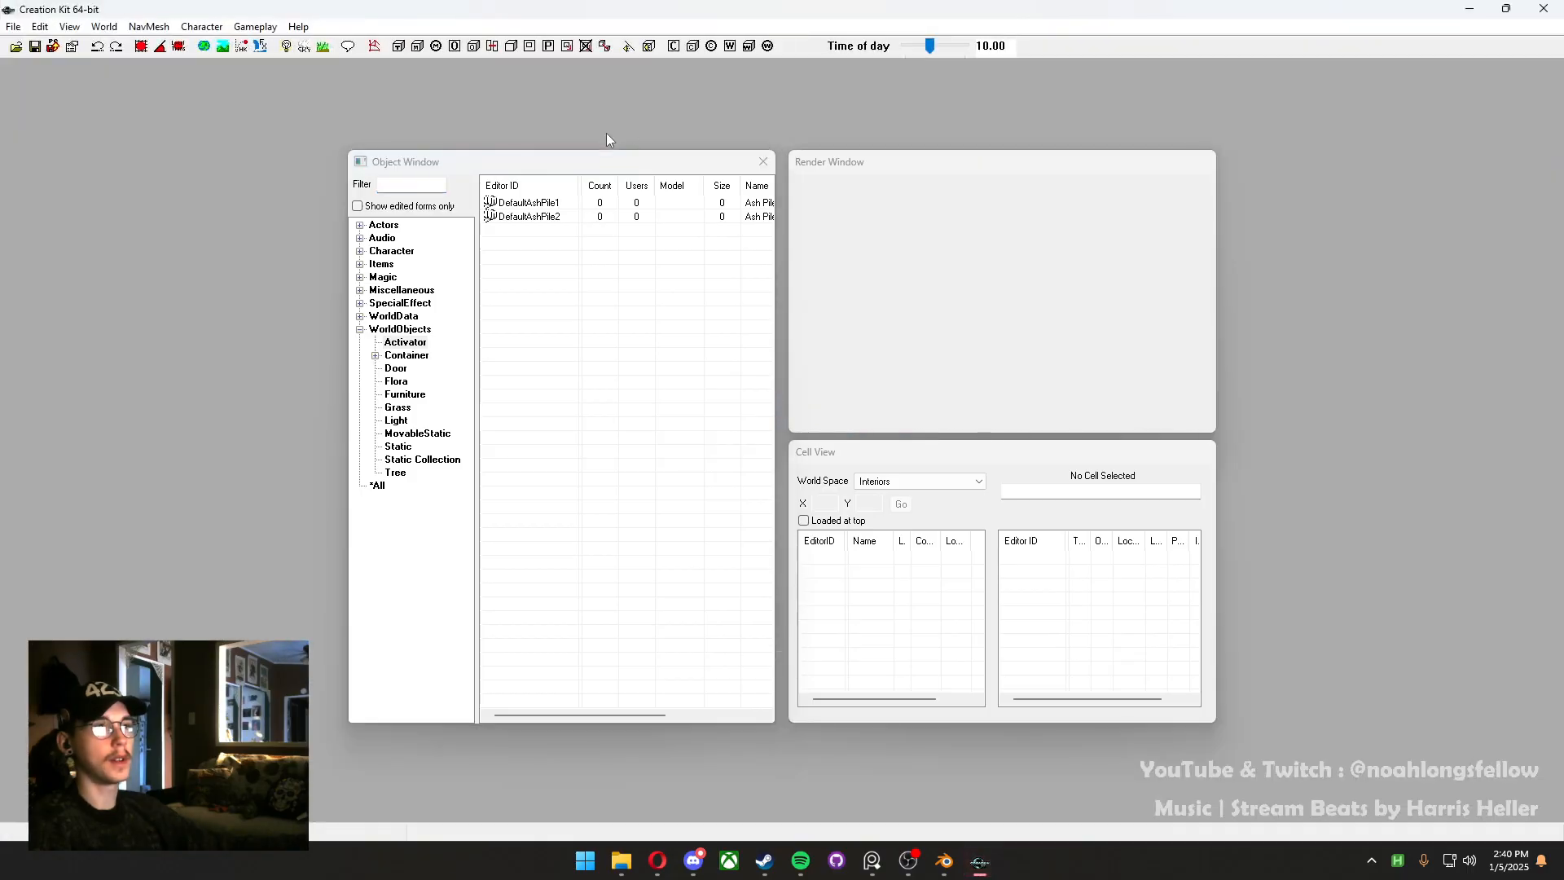
# Arrange and enlarge the Creation Kit's Object Window, Cell View and Render Window so they fill the workspace without overlapping
pyautogui.moveTo(582, 163); pyautogui.dragTo(237, 73)
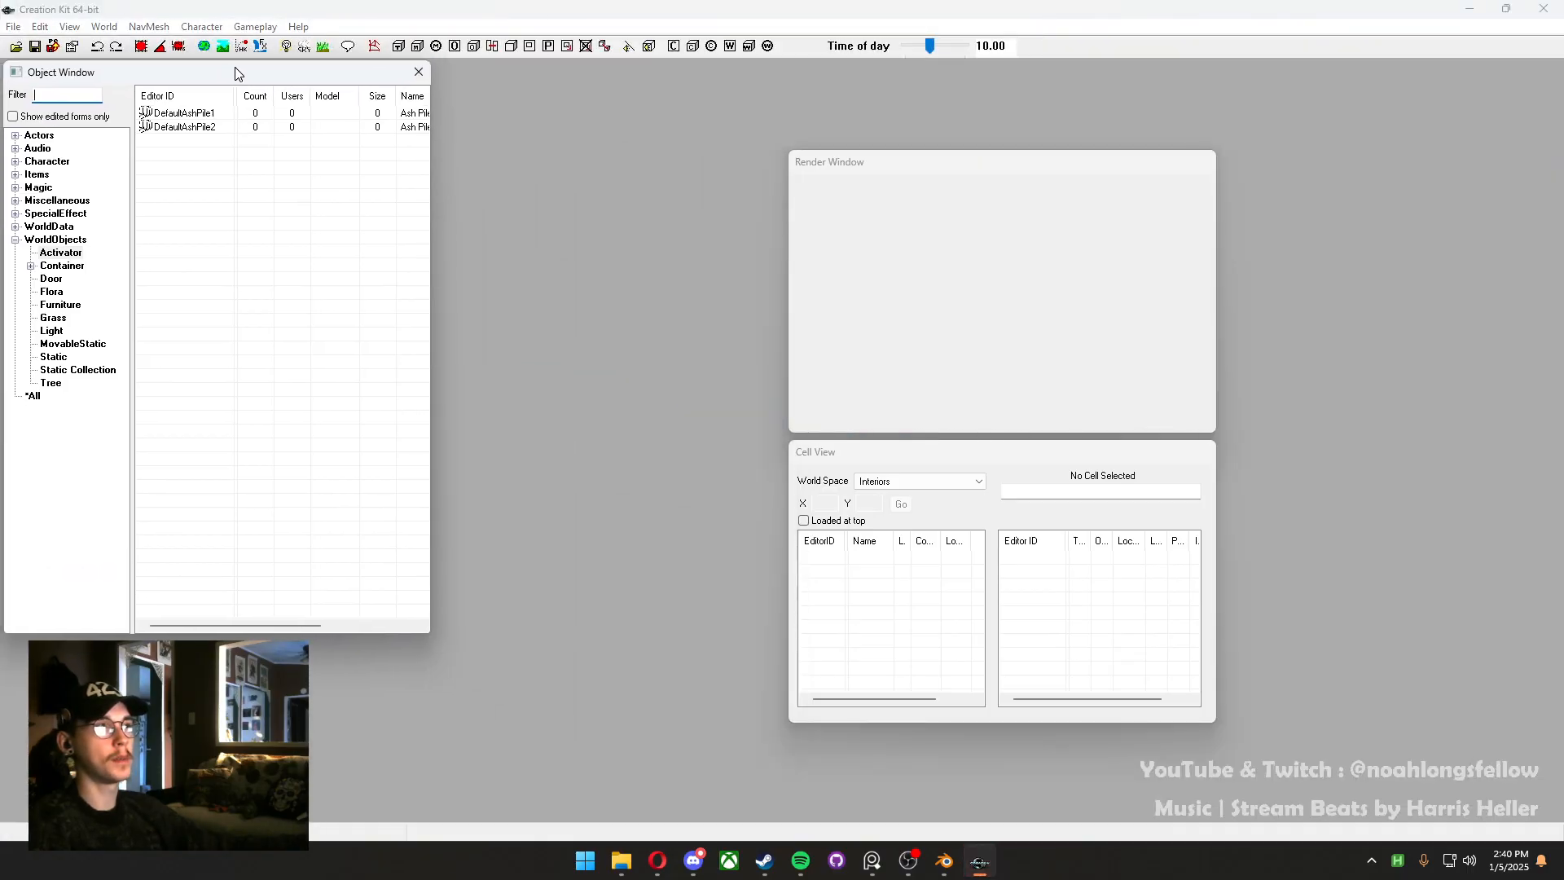
pyautogui.moveTo(281, 633); pyautogui.dragTo(281, 817)
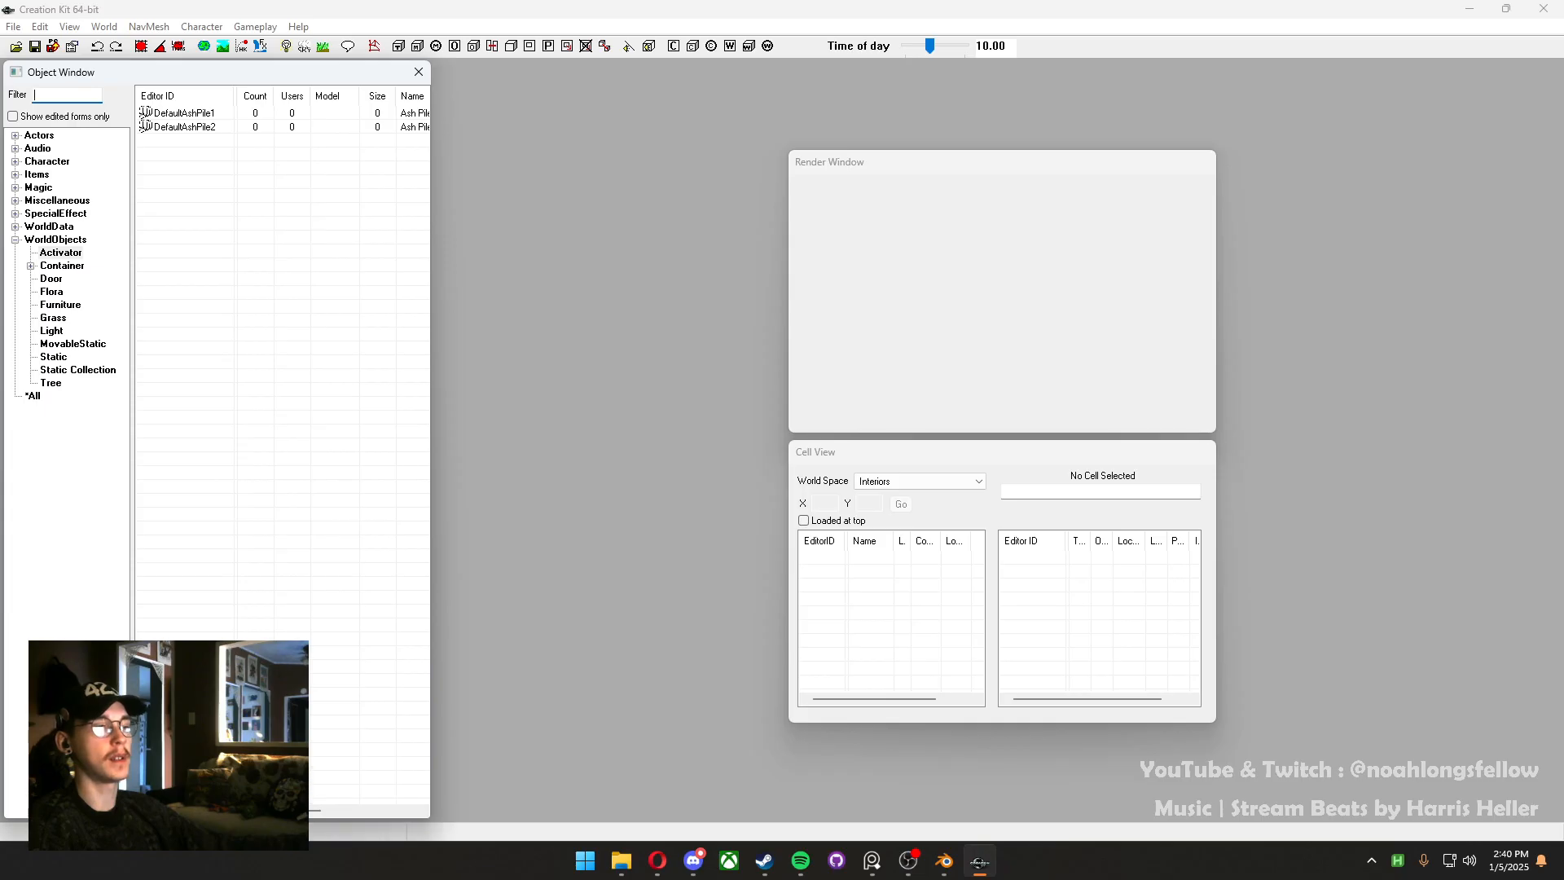
pyautogui.moveTo(868, 168); pyautogui.dragTo(1212, 78)
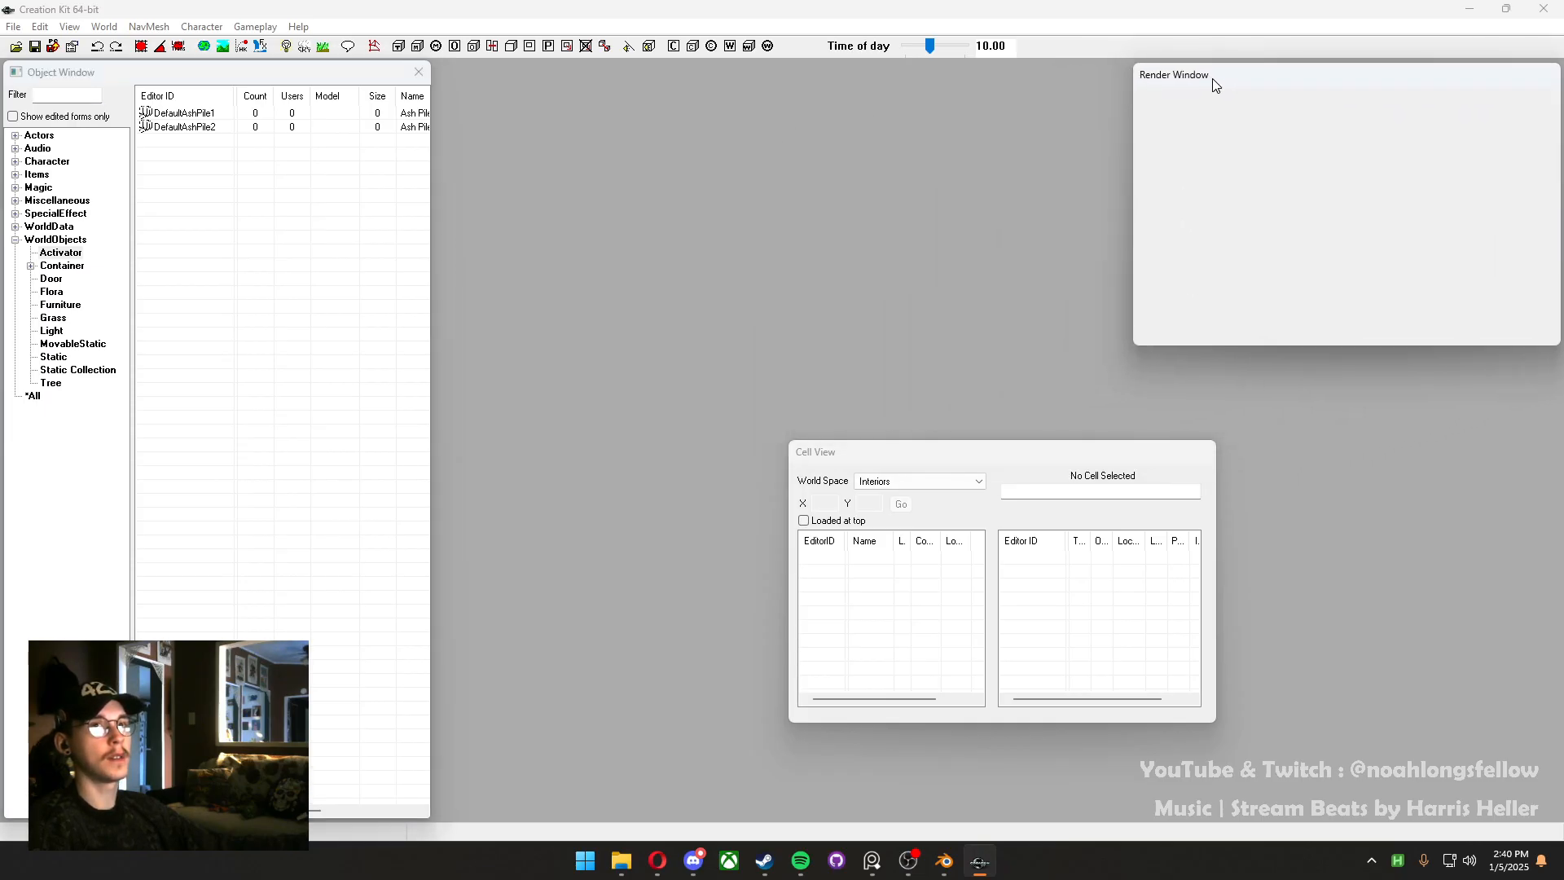
pyautogui.moveTo(964, 445)
pyautogui.mouseDown()
pyautogui.moveTo(965, 484)
pyautogui.moveTo(965, 442)
pyautogui.moveTo(978, 463)
pyautogui.mouseUp()
pyautogui.moveTo(1107, 482); pyautogui.dragTo(1449, 577)
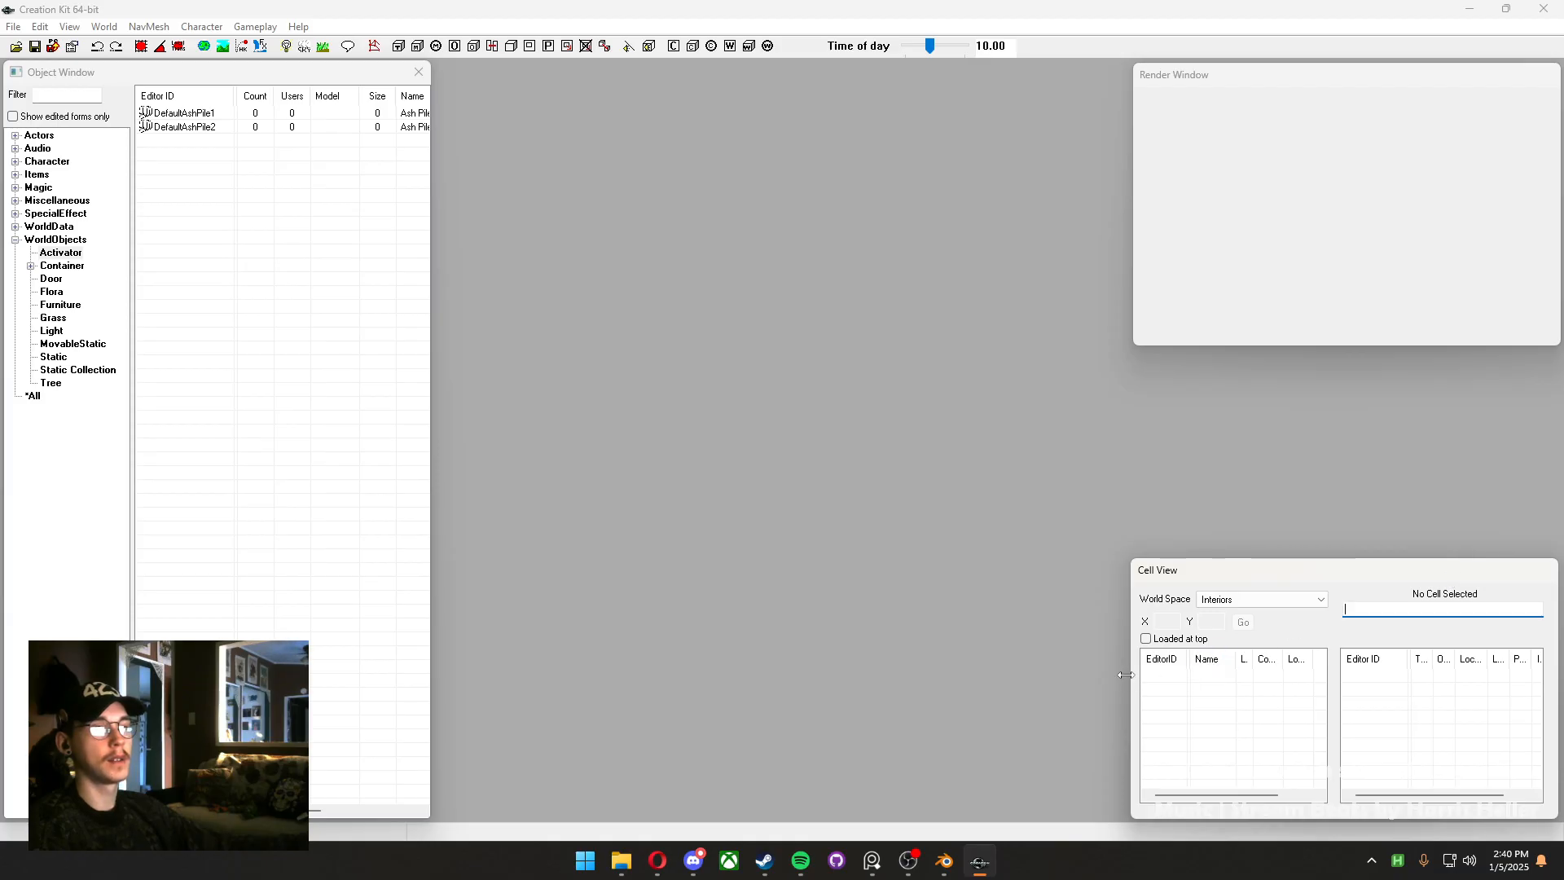
pyautogui.moveTo(1125, 675); pyautogui.dragTo(491, 652)
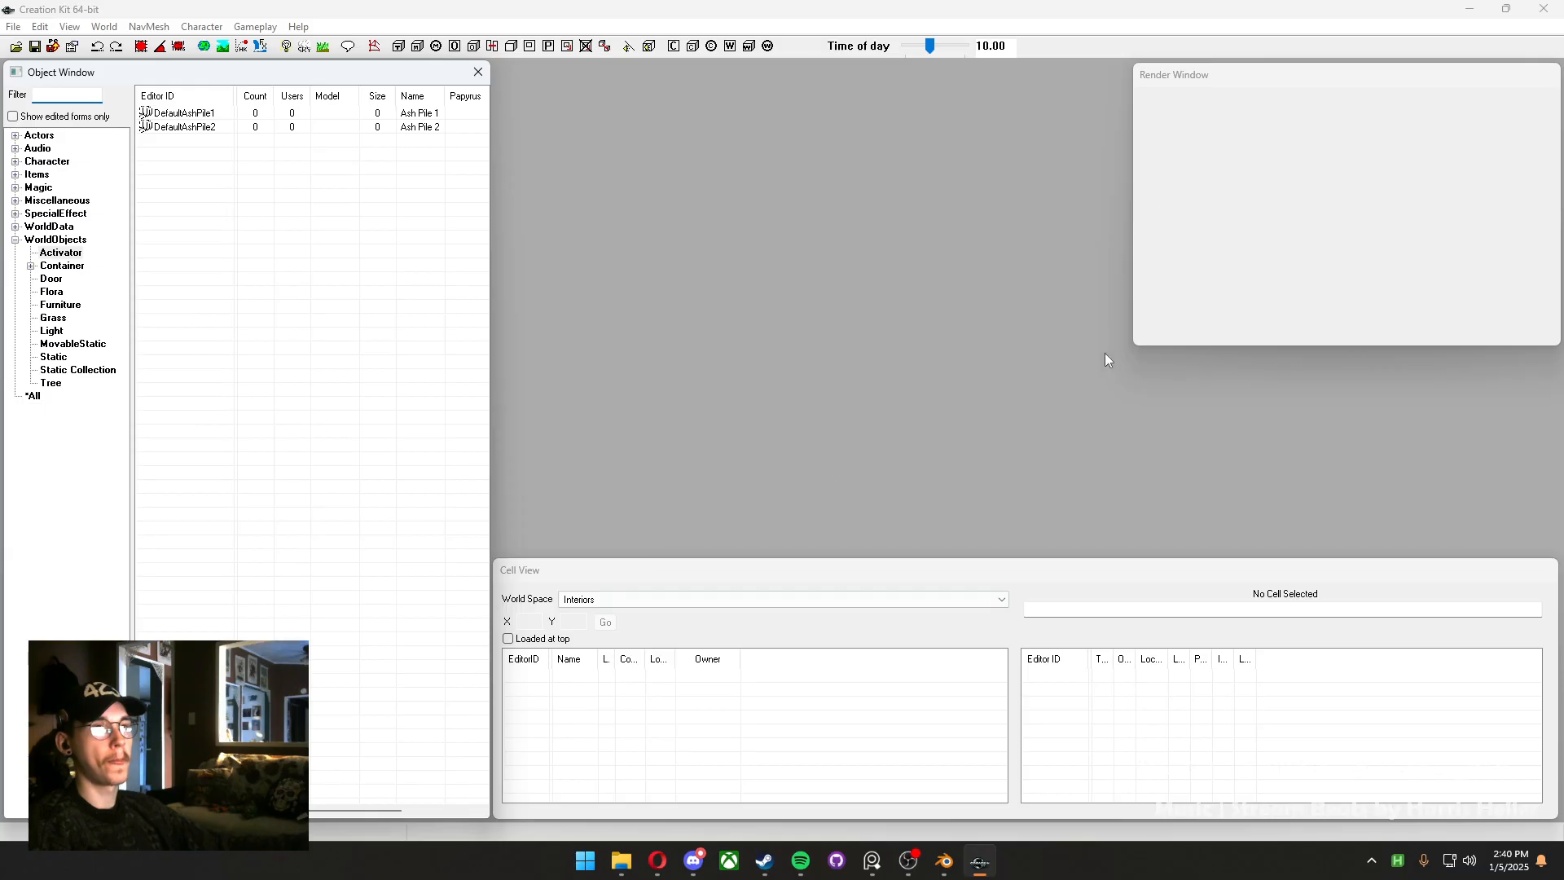
pyautogui.moveTo(1132, 346); pyautogui.dragTo(493, 557)
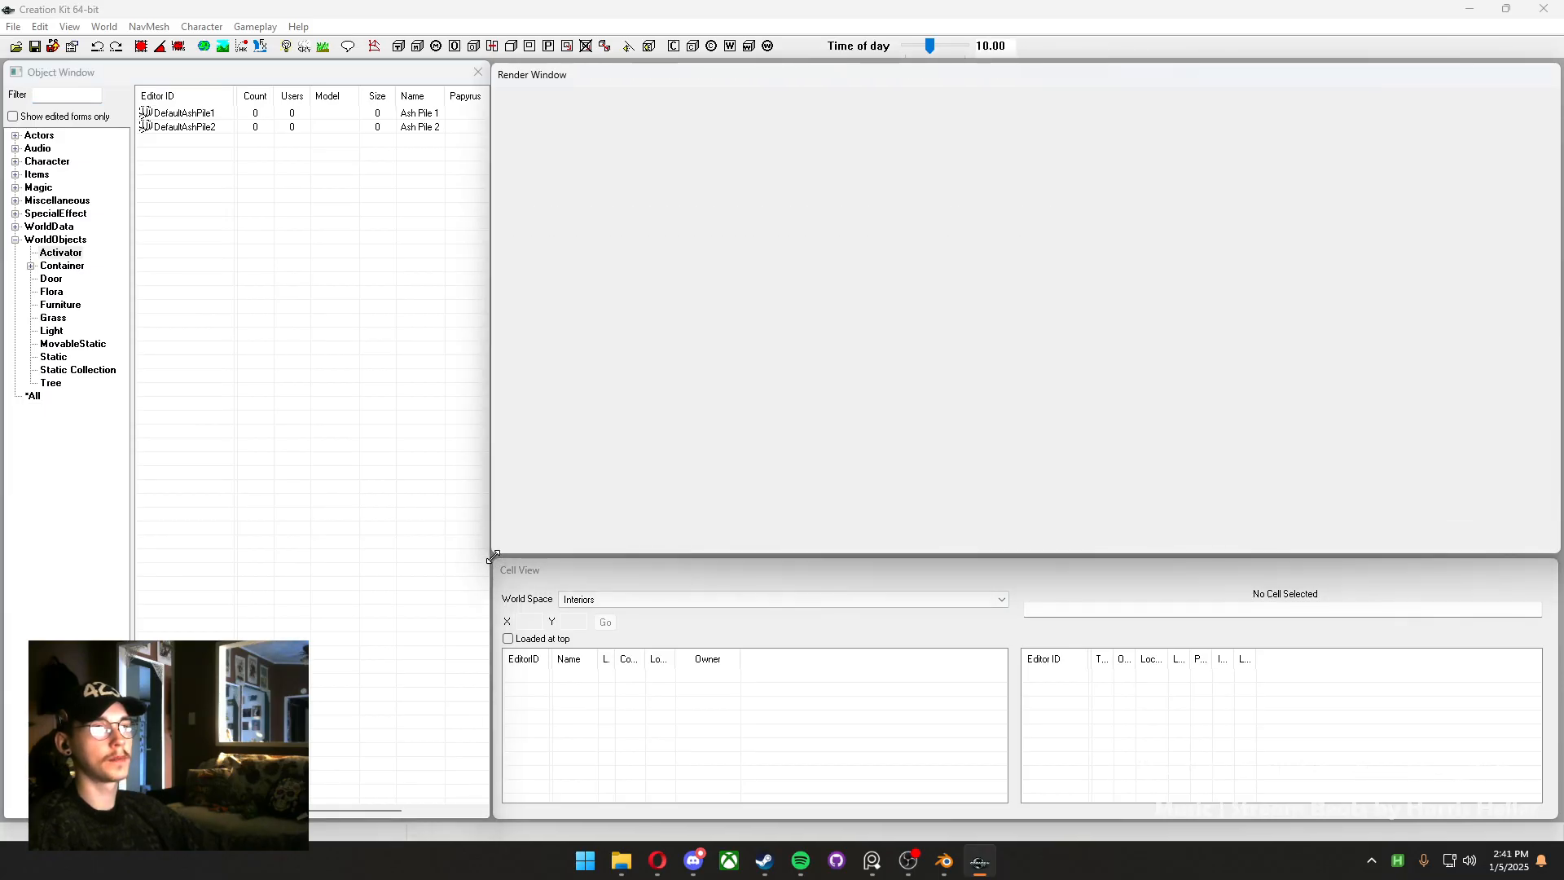
# Load the Skyrim.esm master file into the Creation Kit
pyautogui.click(14, 27)
pyautogui.click(33, 46)
pyautogui.click(511, 371)
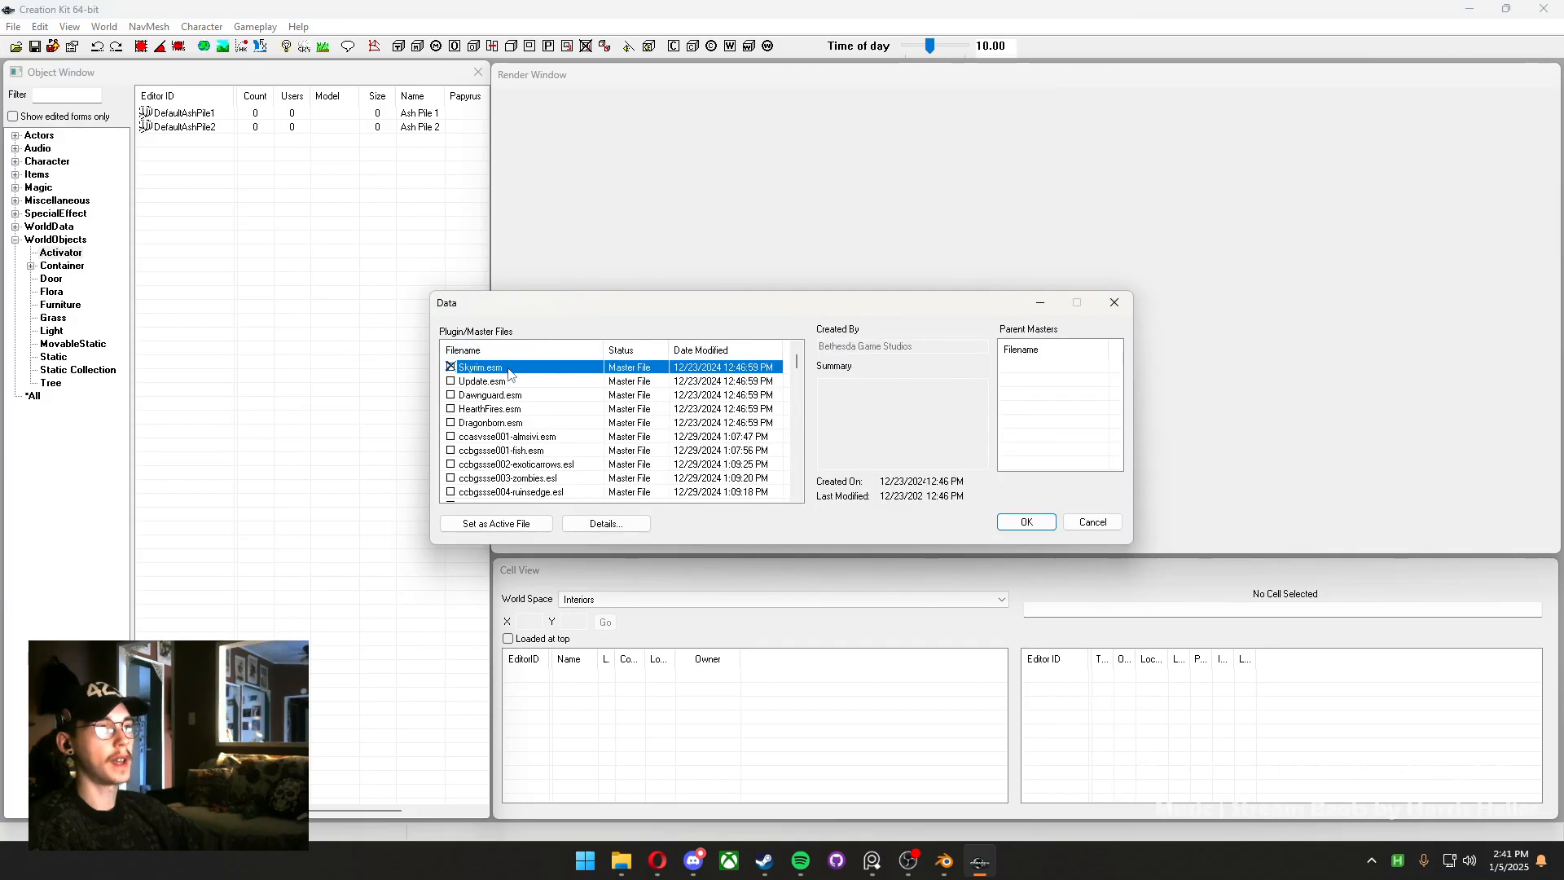
pyautogui.scroll(-6, 512, 373)
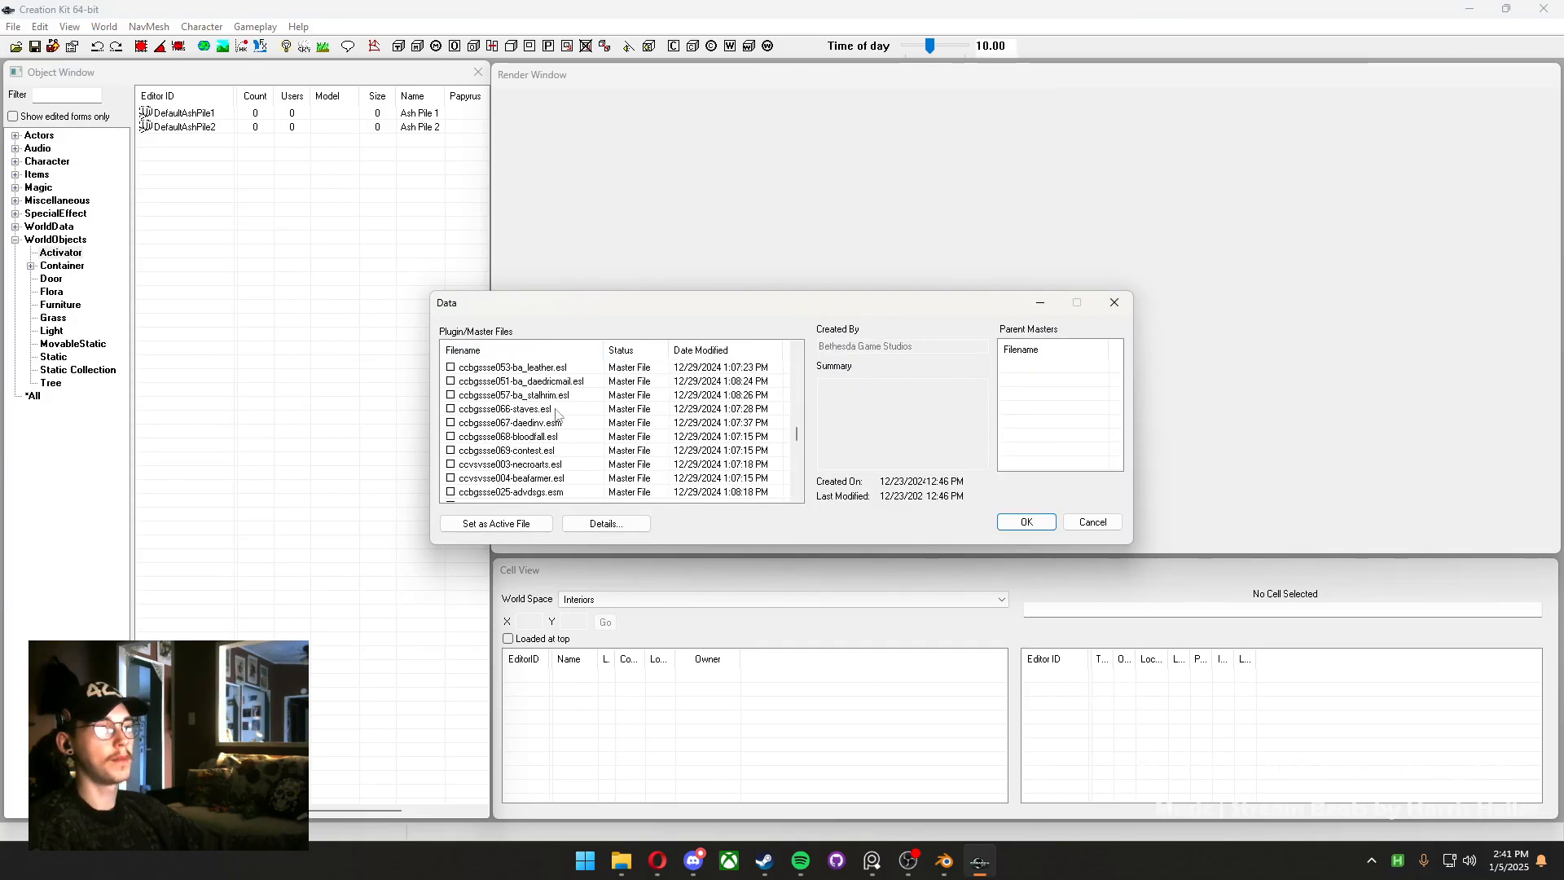
pyautogui.click(1027, 522)
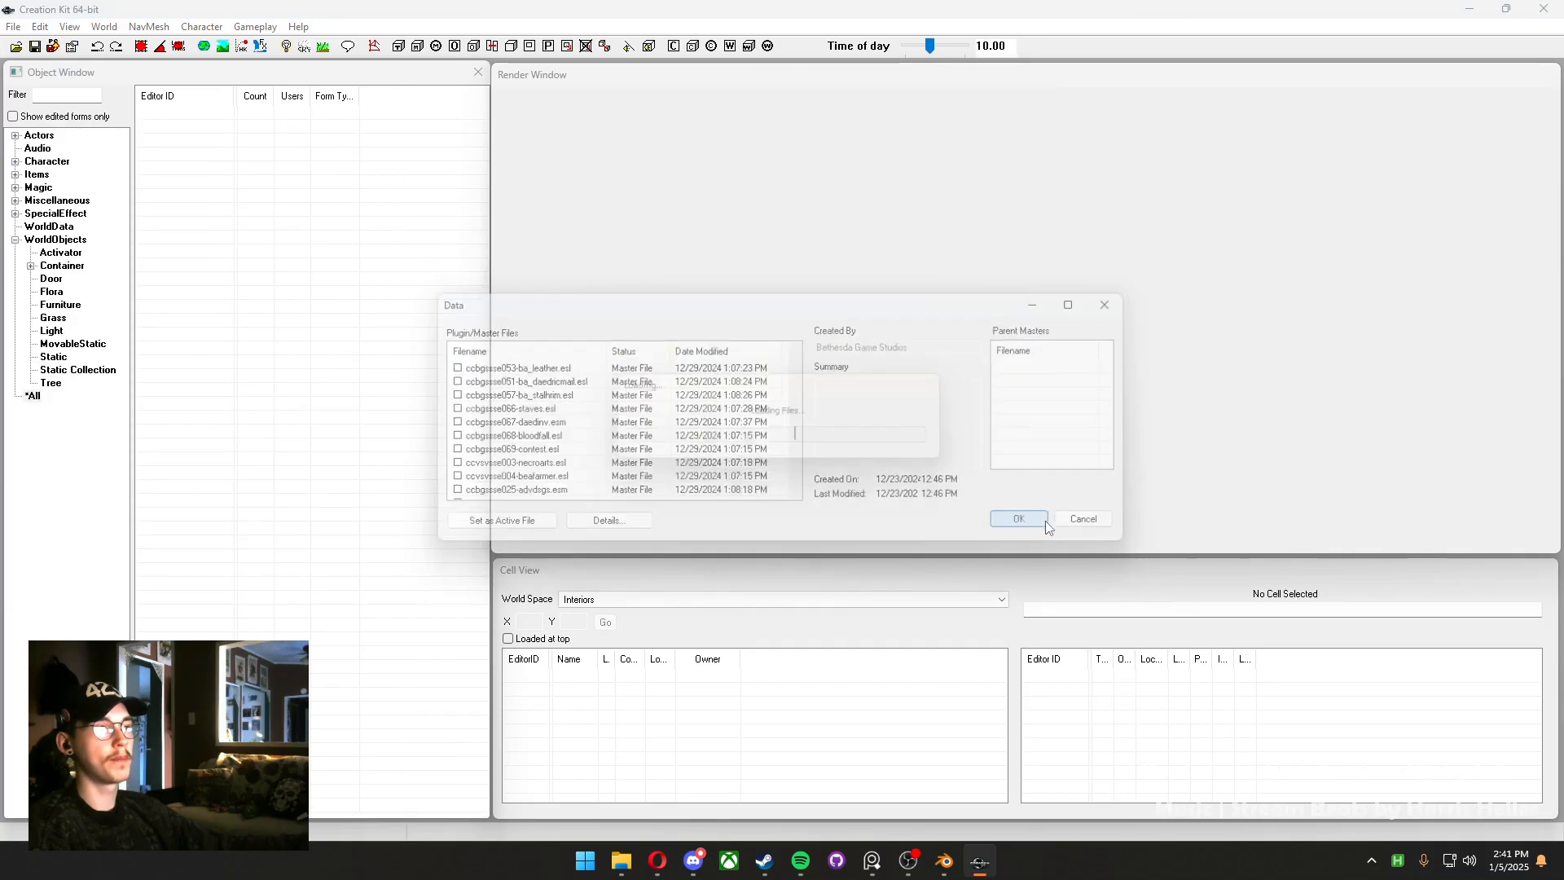
# Switch back to Blender and examine the duplicate throne's mesh from the side and front, saving the file
pyautogui.click(942, 871)
pyautogui.moveTo(571, 424); pyautogui.dragTo(1033, 381, button='middle')
pyautogui.hotkey('ctrl', 's')
pyautogui.press('Tab')
pyautogui.scroll(2, 709, 541)
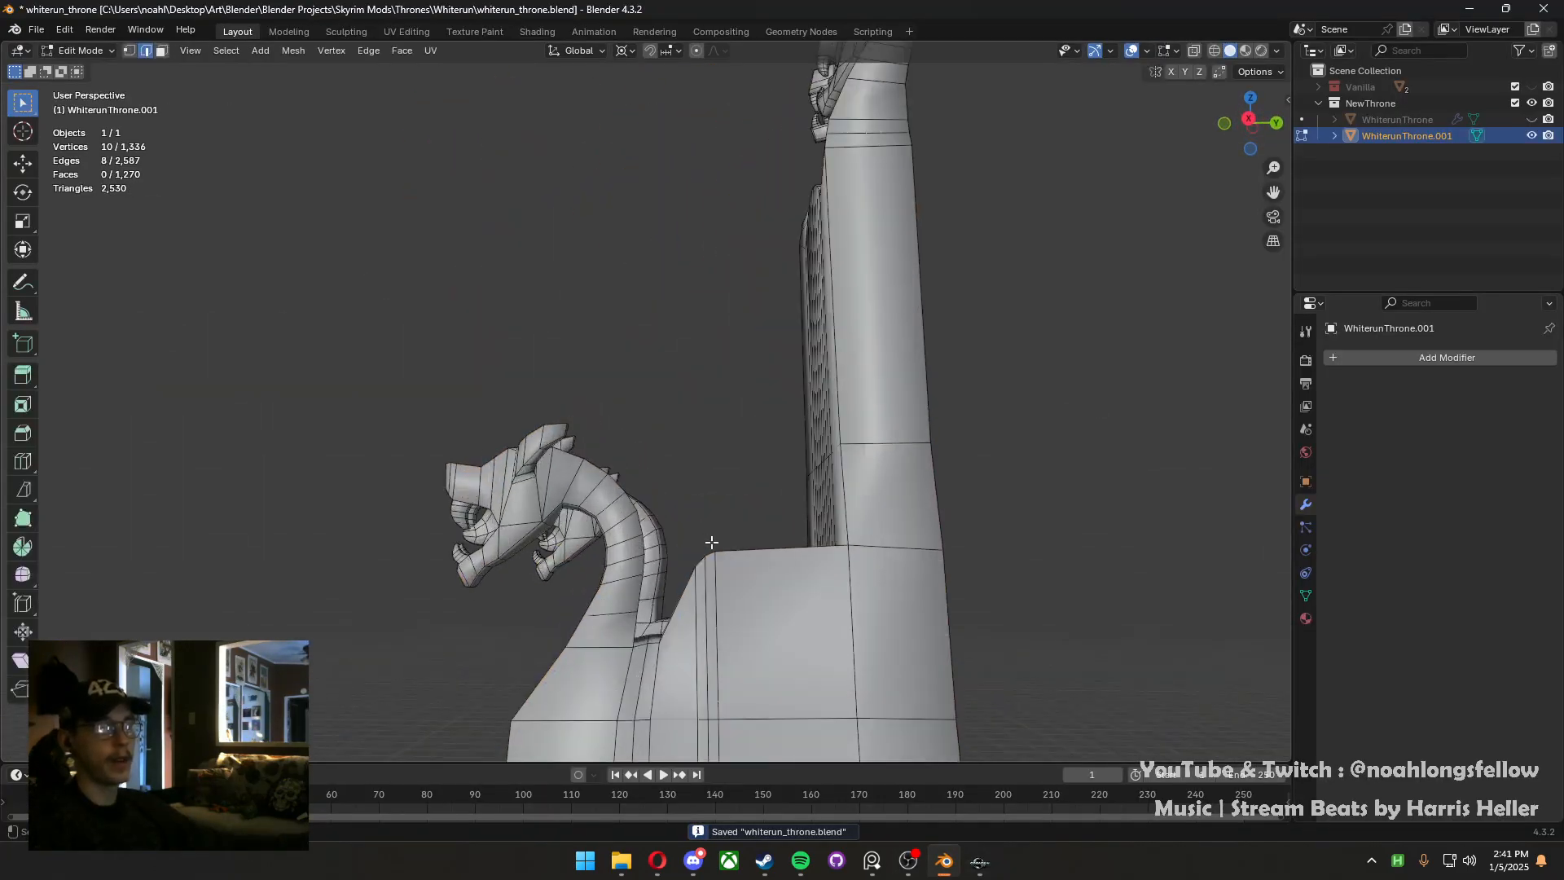
pyautogui.moveTo(709, 541); pyautogui.dragTo(649, 578, button='middle')
pyautogui.scroll(2, 673, 526)
pyautogui.press('Tab')
pyautogui.scroll(-4, 693, 579)
pyautogui.hotkey('ctrl', 's')
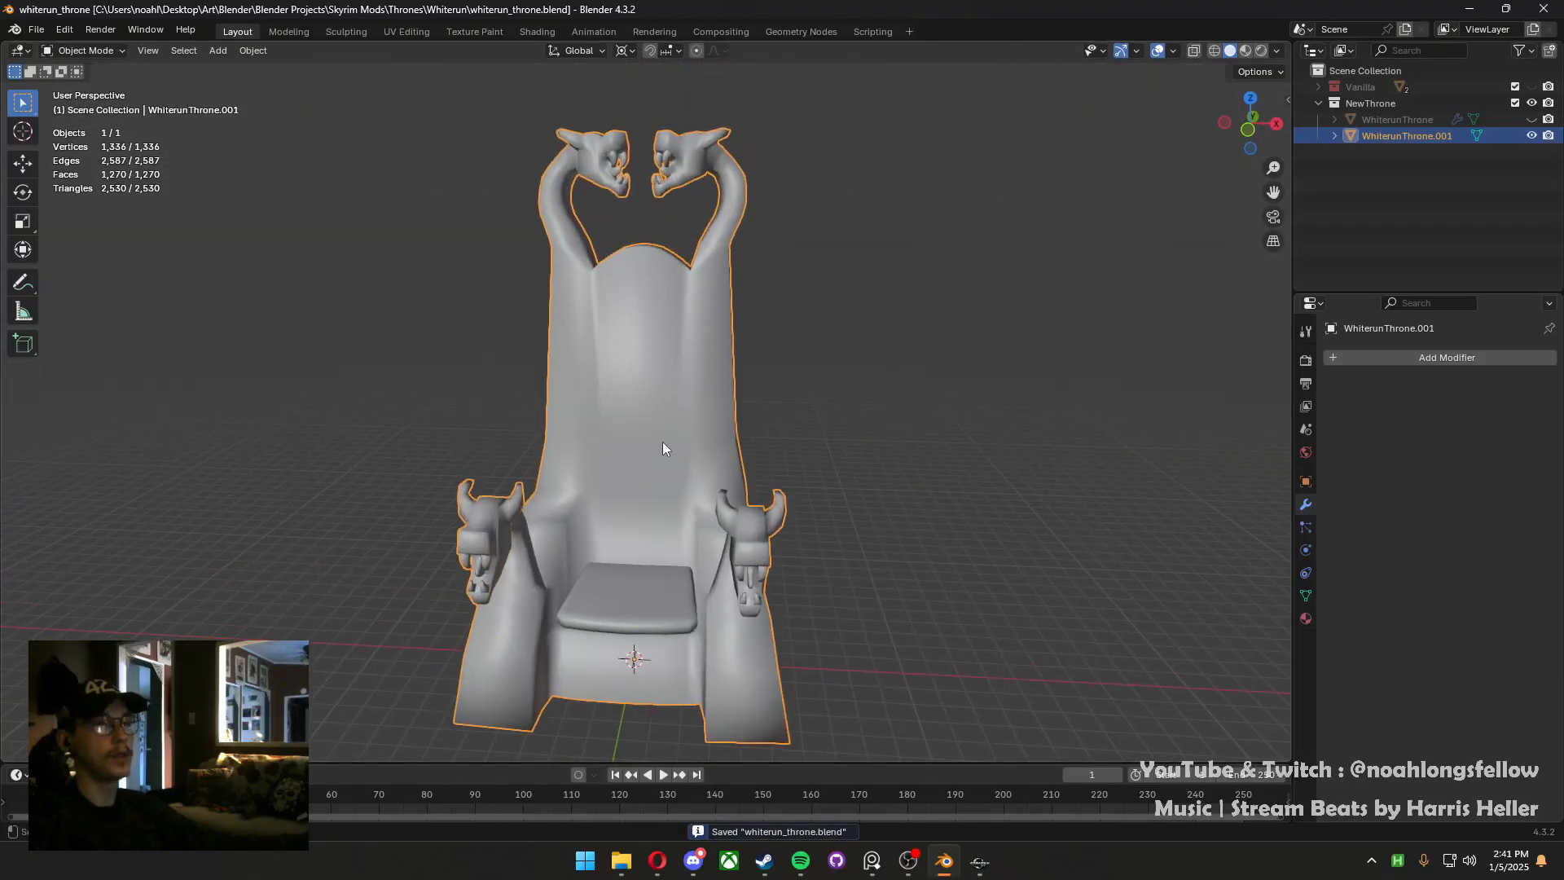
# Select the duplicate throne's entire mesh in face mode, then turn on the Face Orientation overlay in Object Mode
pyautogui.press('Tab')
pyautogui.press('a')
pyautogui.press('3')
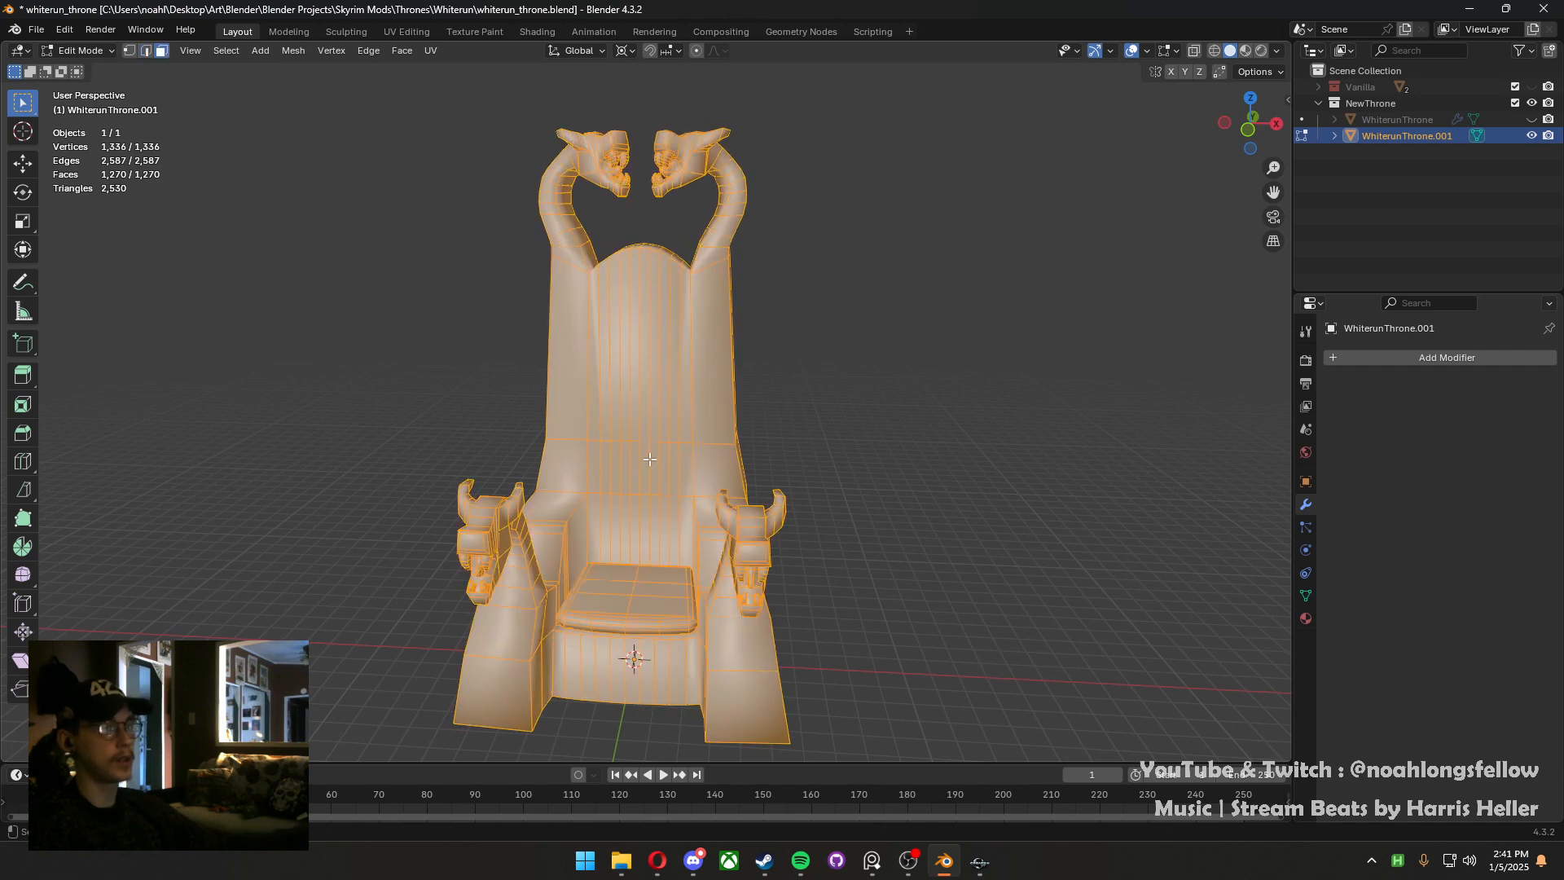
pyautogui.press('Tab')
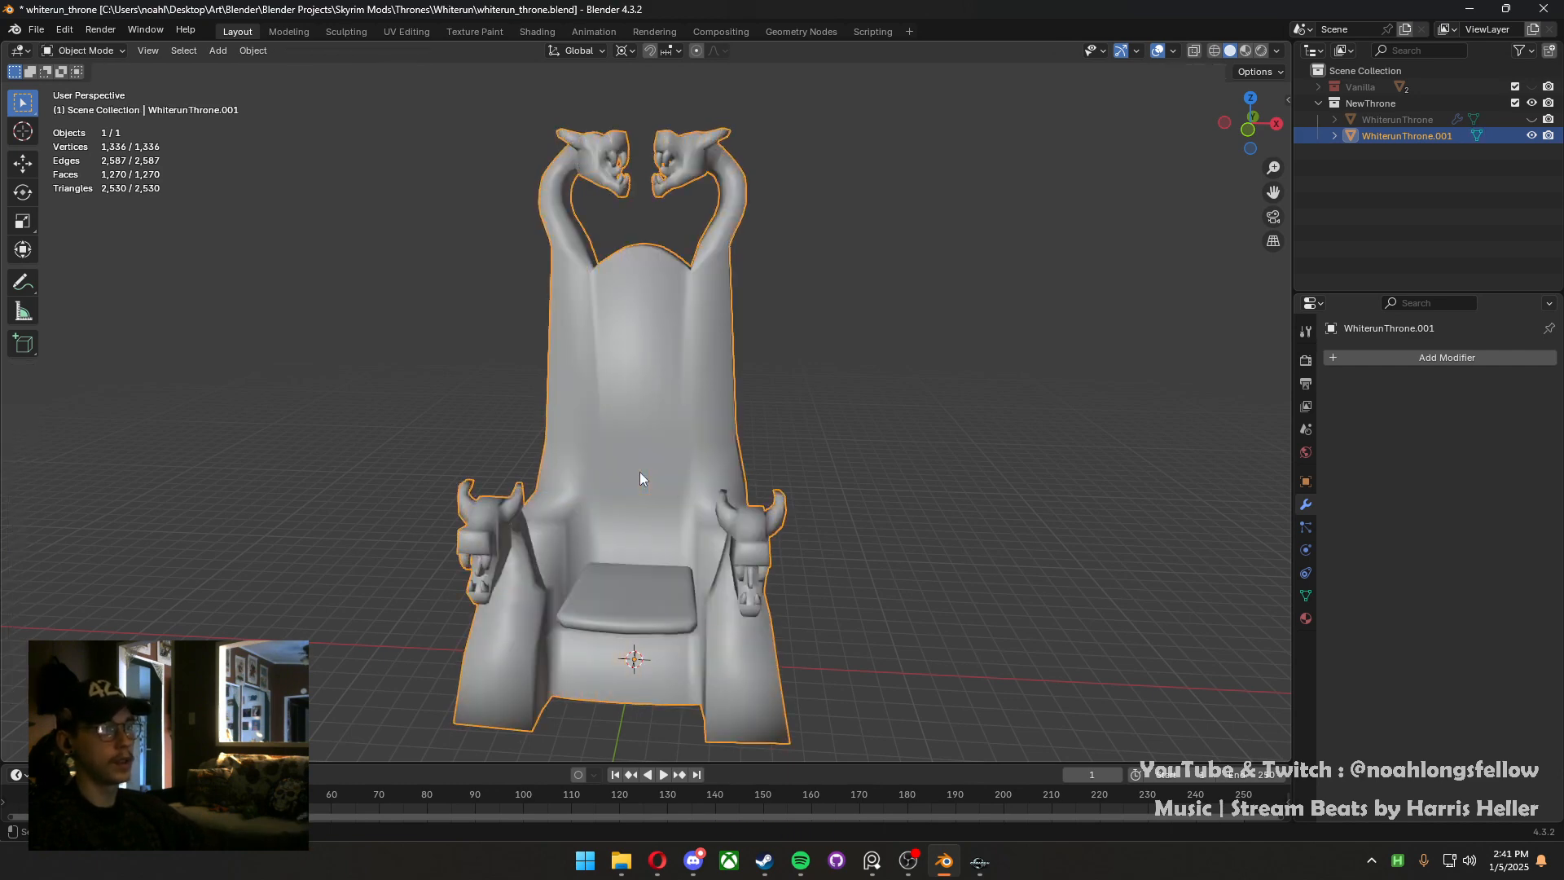
pyautogui.click(1178, 51)
pyautogui.click(1095, 348)
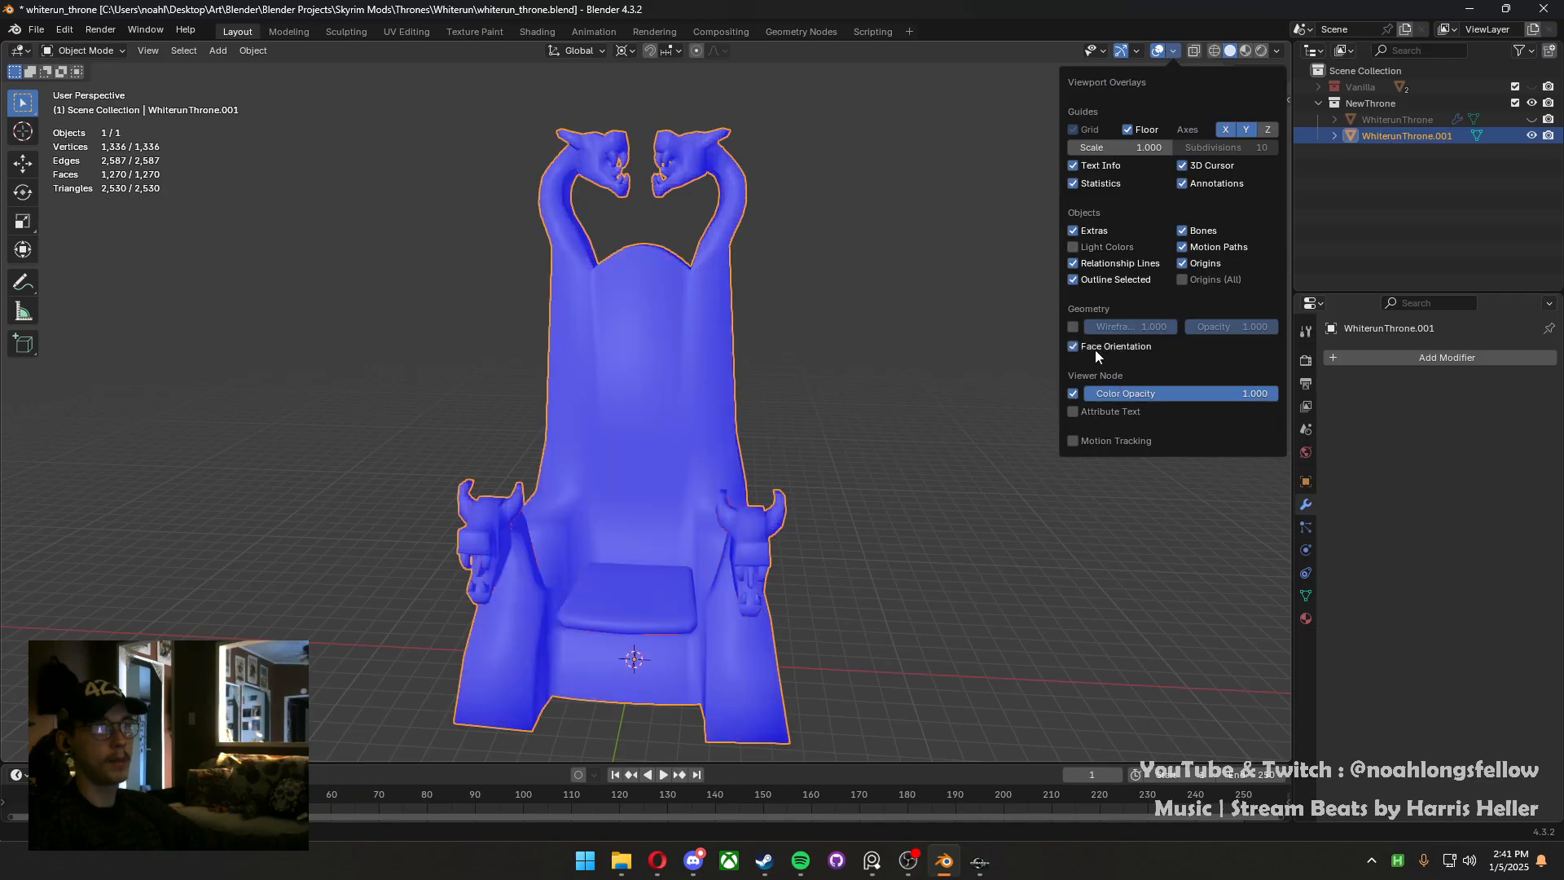
# Delete the two underside faces beneath the throne's front dragon armrest bases
pyautogui.moveTo(1095, 350); pyautogui.dragTo(603, 393, button='middle')
pyautogui.press('Tab')
pyautogui.click(525, 538)
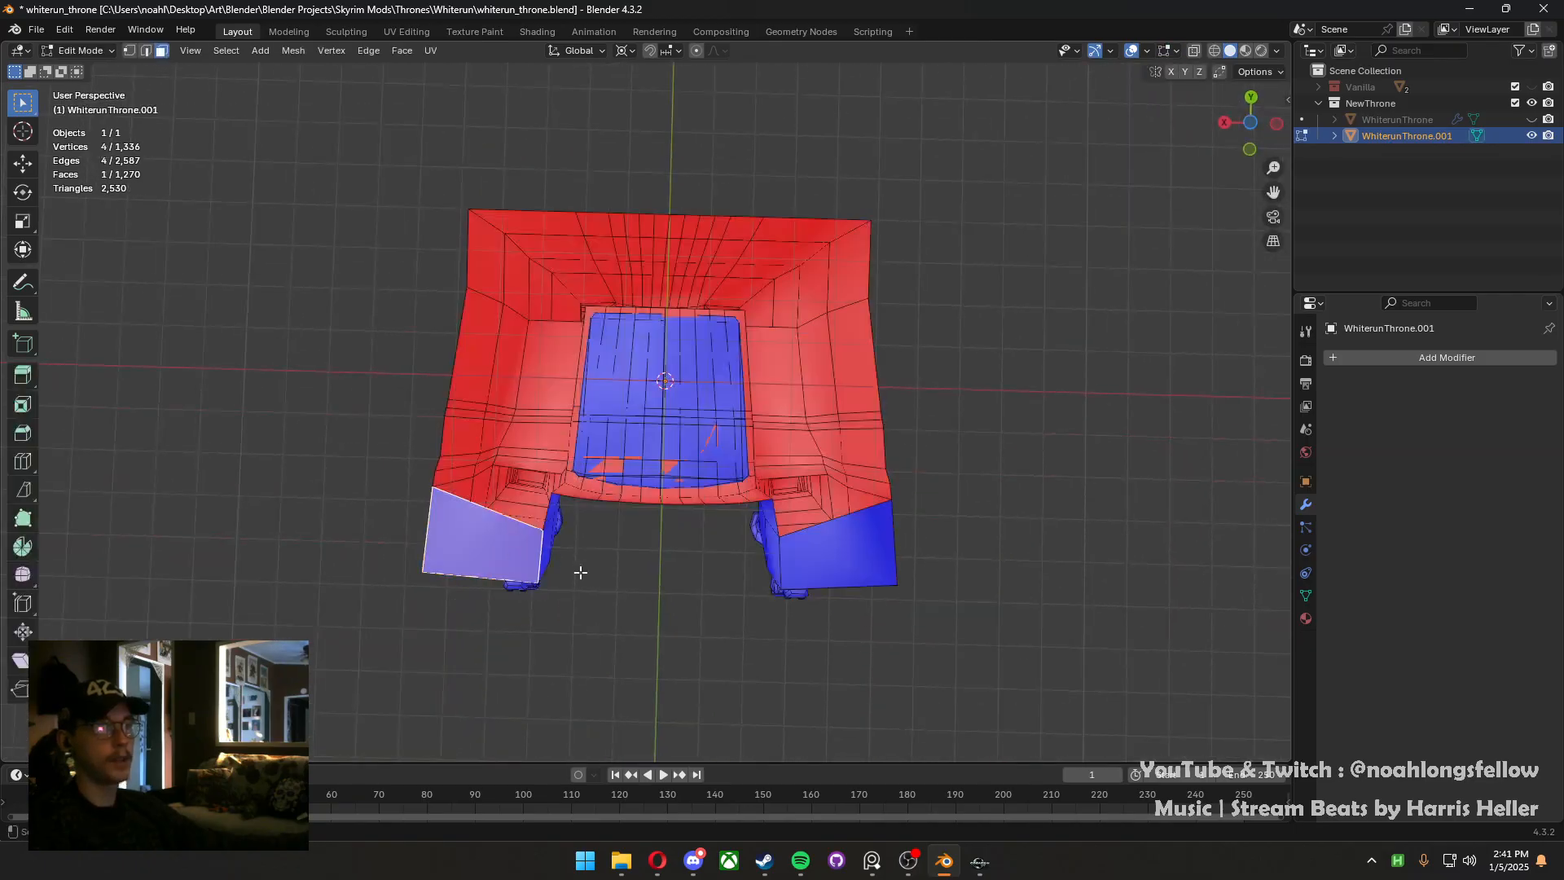
pyautogui.keyDown('shift'); pyautogui.click(800, 546); pyautogui.keyUp('shift')
pyautogui.press('x')
pyautogui.click(775, 472)
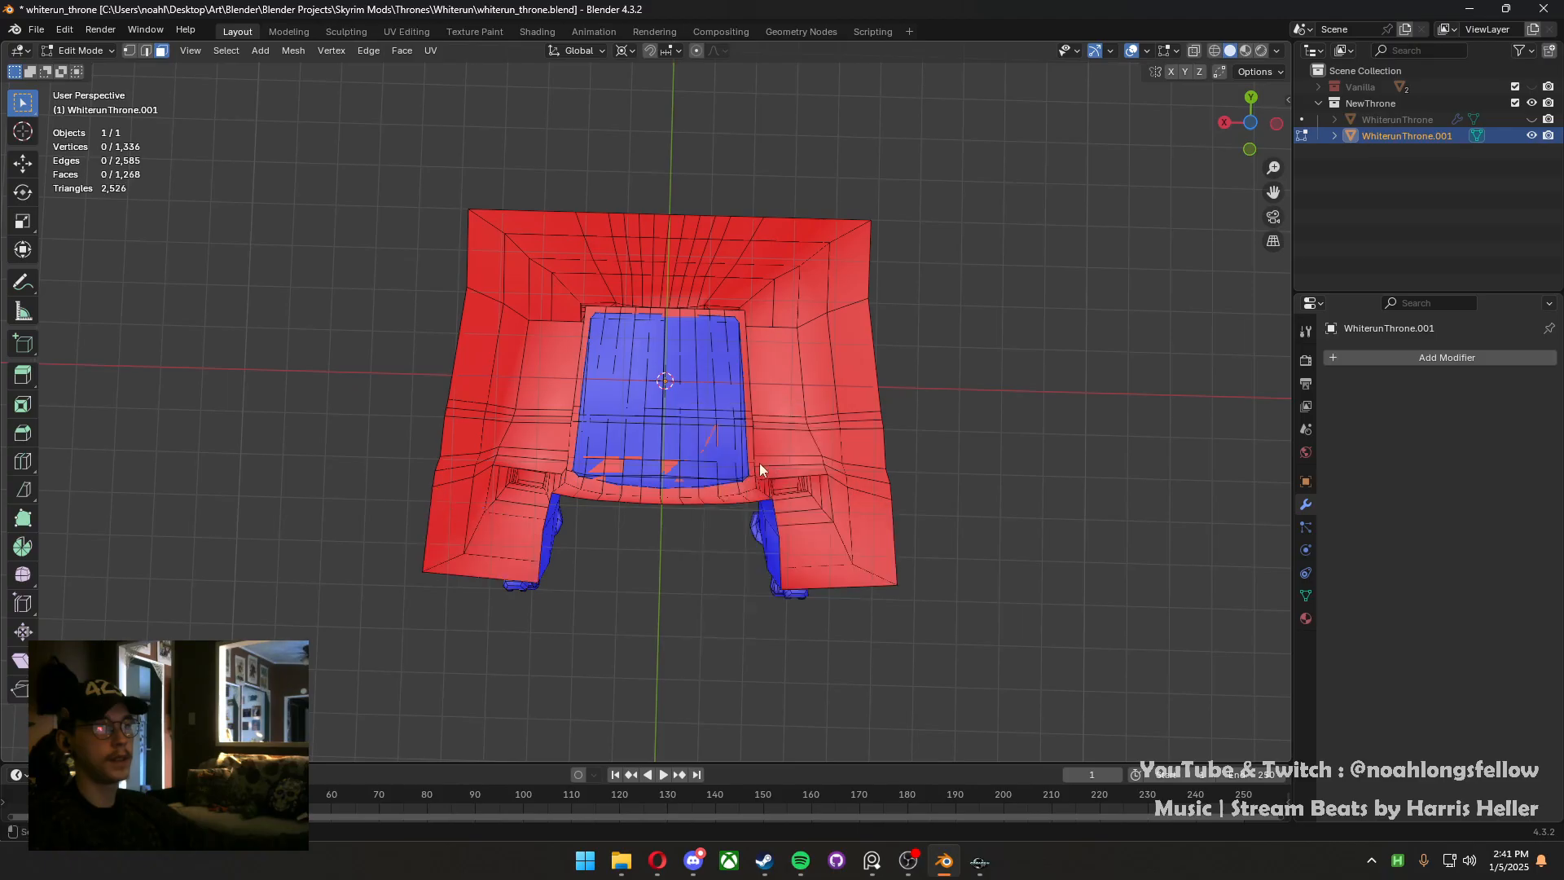
# Return to Object Mode, turn off the Face Orientation overlay, and save the Blender file
pyautogui.press('Tab')
pyautogui.moveTo(759, 463); pyautogui.dragTo(724, 495, button='middle')
pyautogui.scroll(-3, 782, 494)
pyautogui.hotkey('ctrl', 's')
pyautogui.scroll(2, 727, 489)
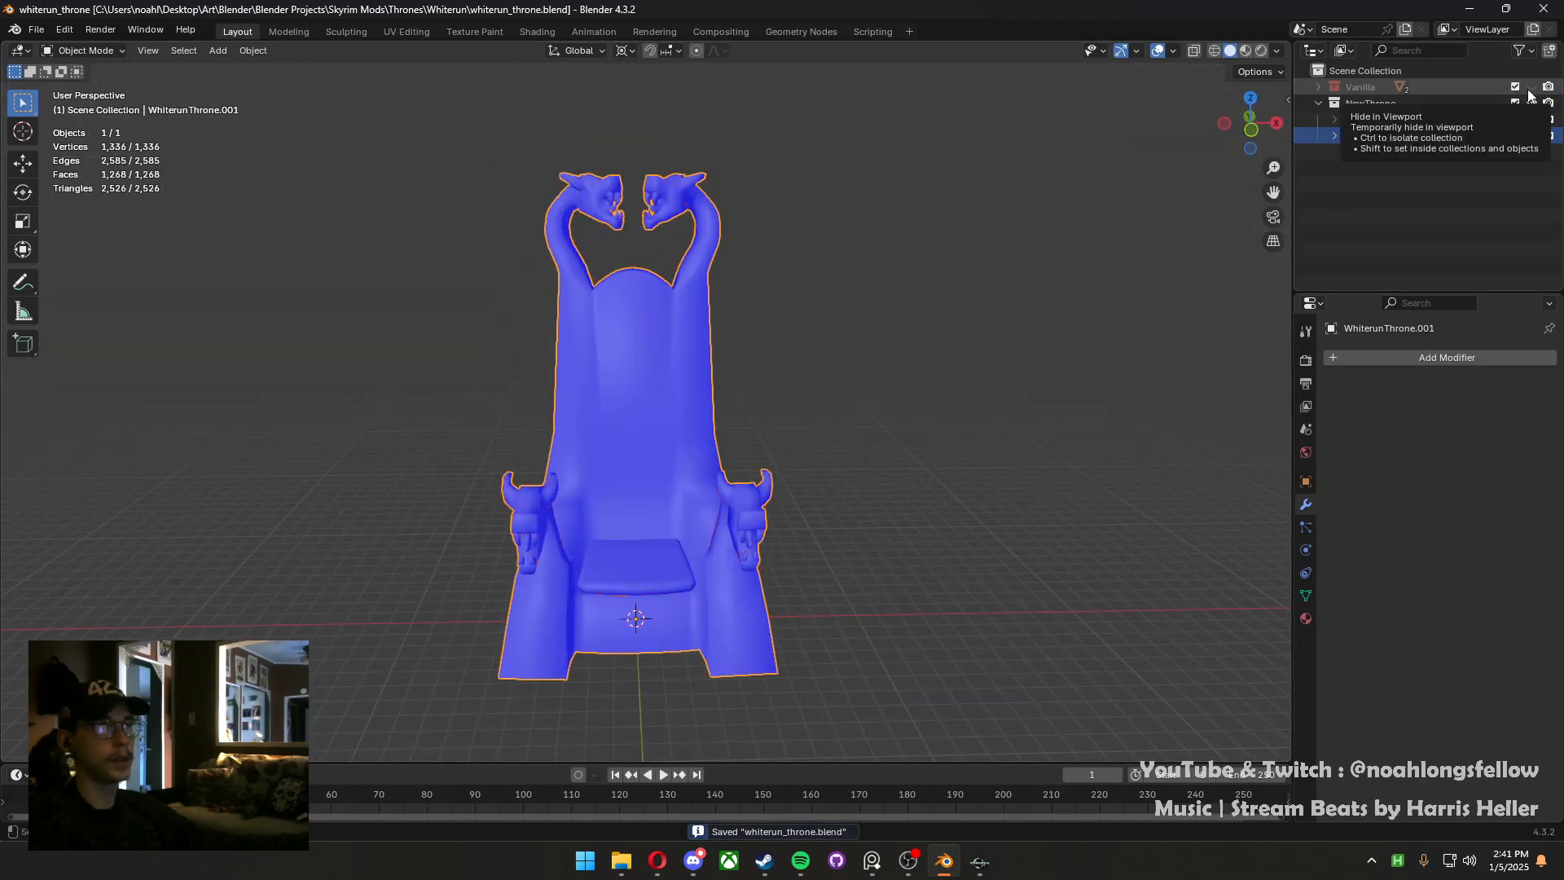
pyautogui.moveTo(704, 341); pyautogui.dragTo(661, 343, button='middle')
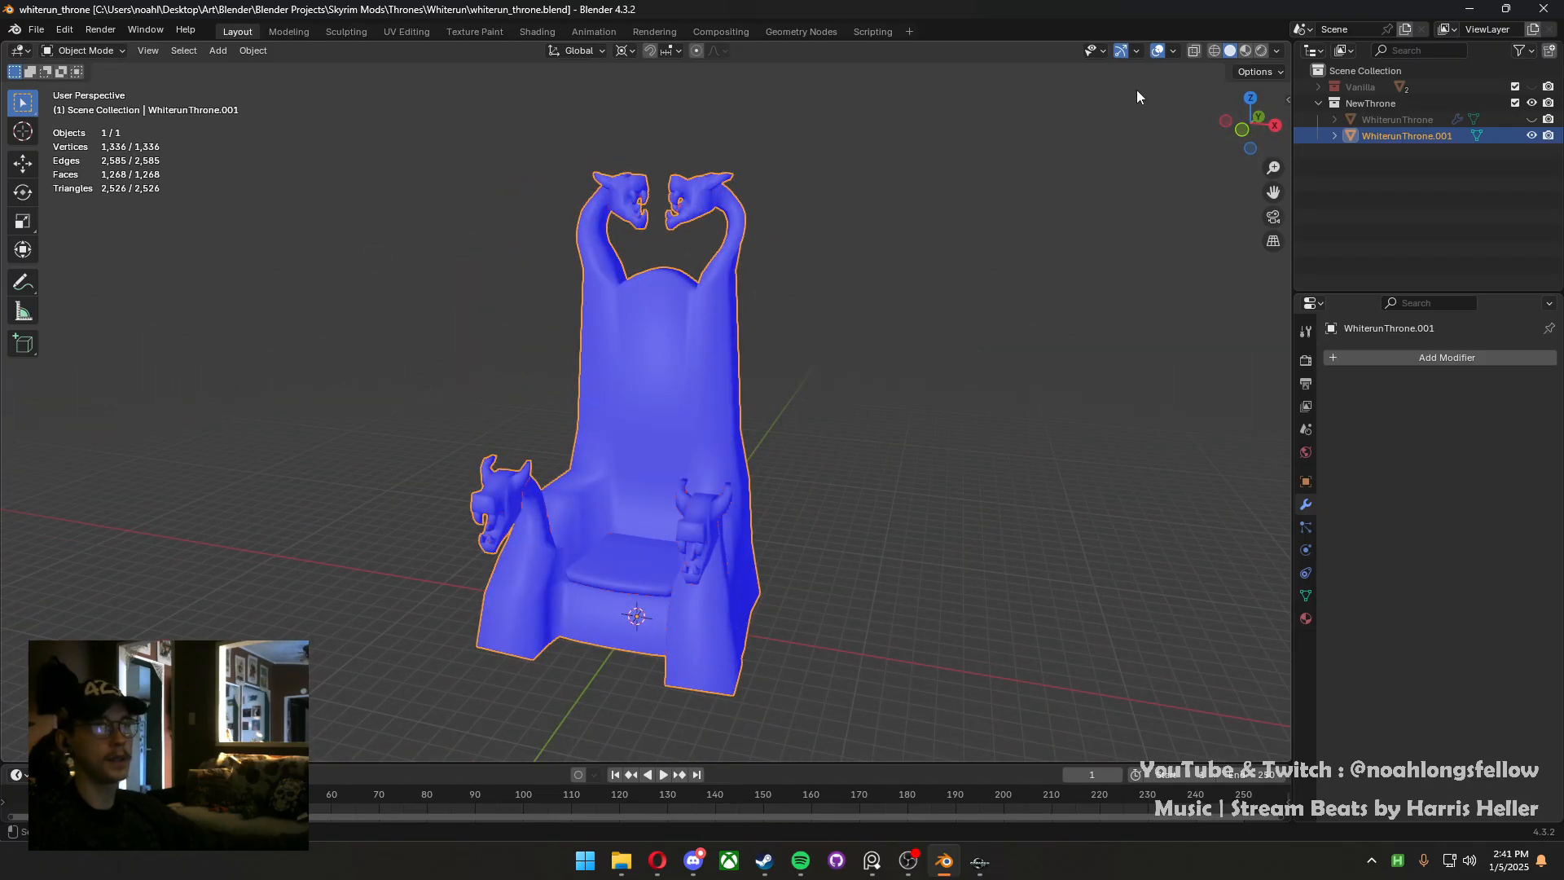
pyautogui.click(1173, 52)
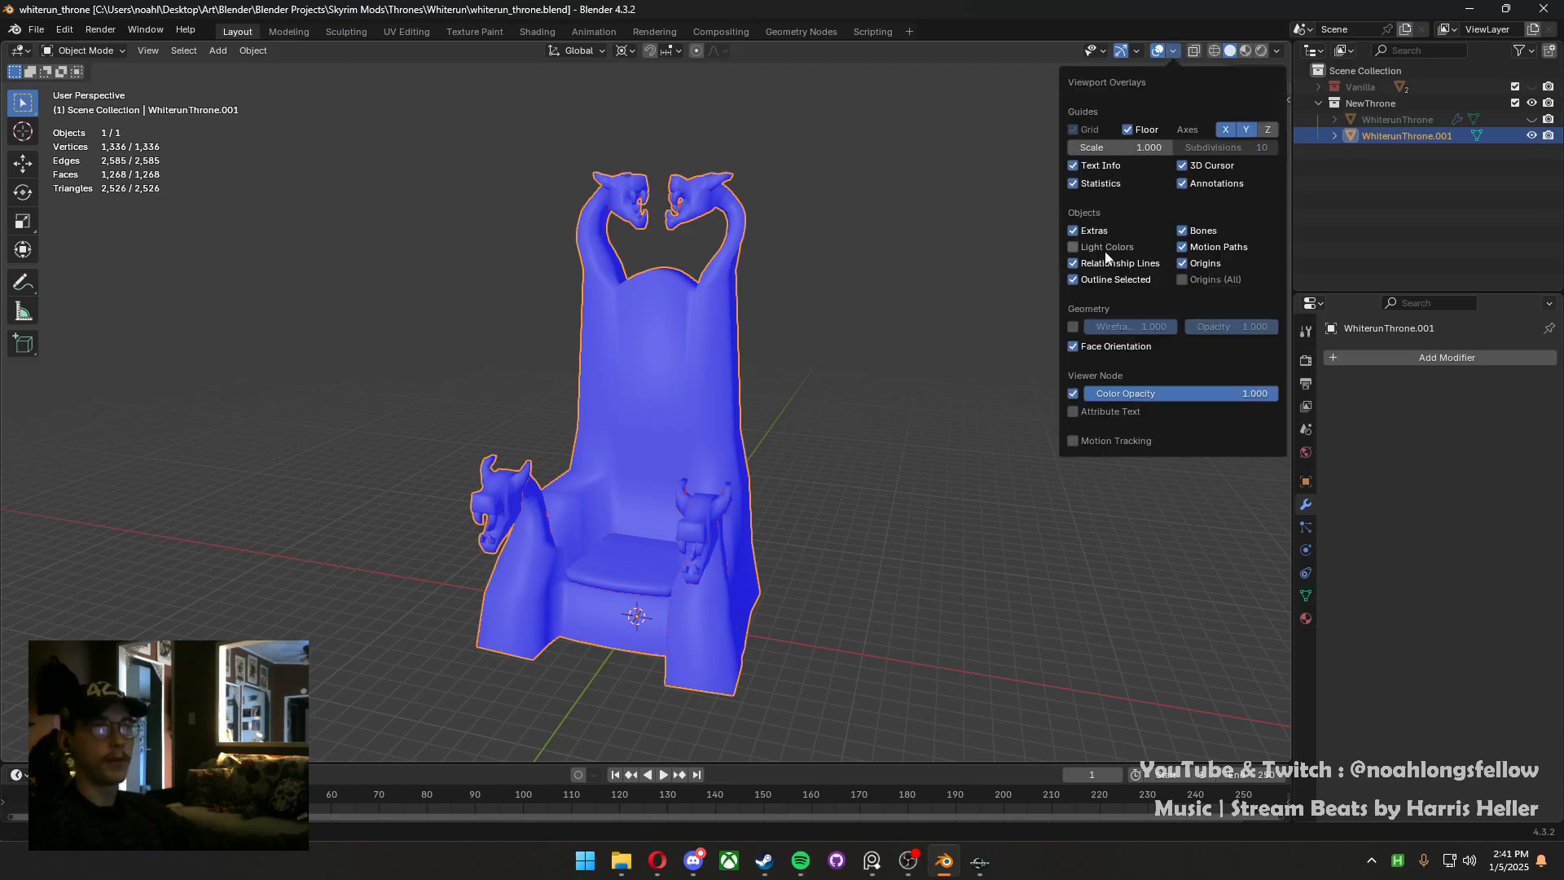
pyautogui.click(1112, 345)
pyautogui.hotkey('ctrl', 's')
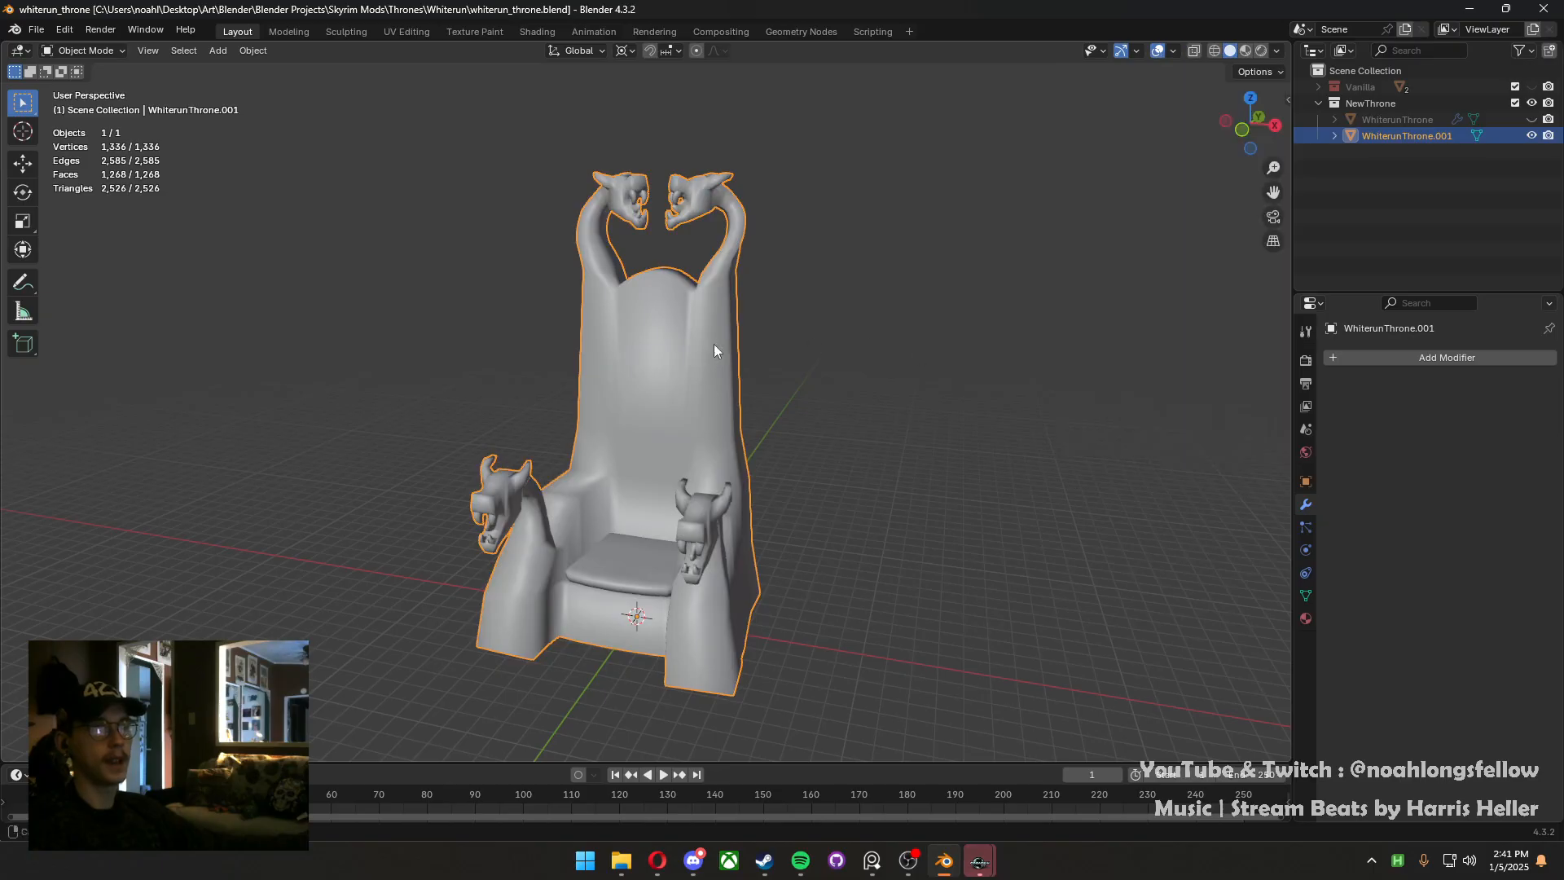
pyautogui.moveTo(713, 344); pyautogui.dragTo(764, 521, button='middle')
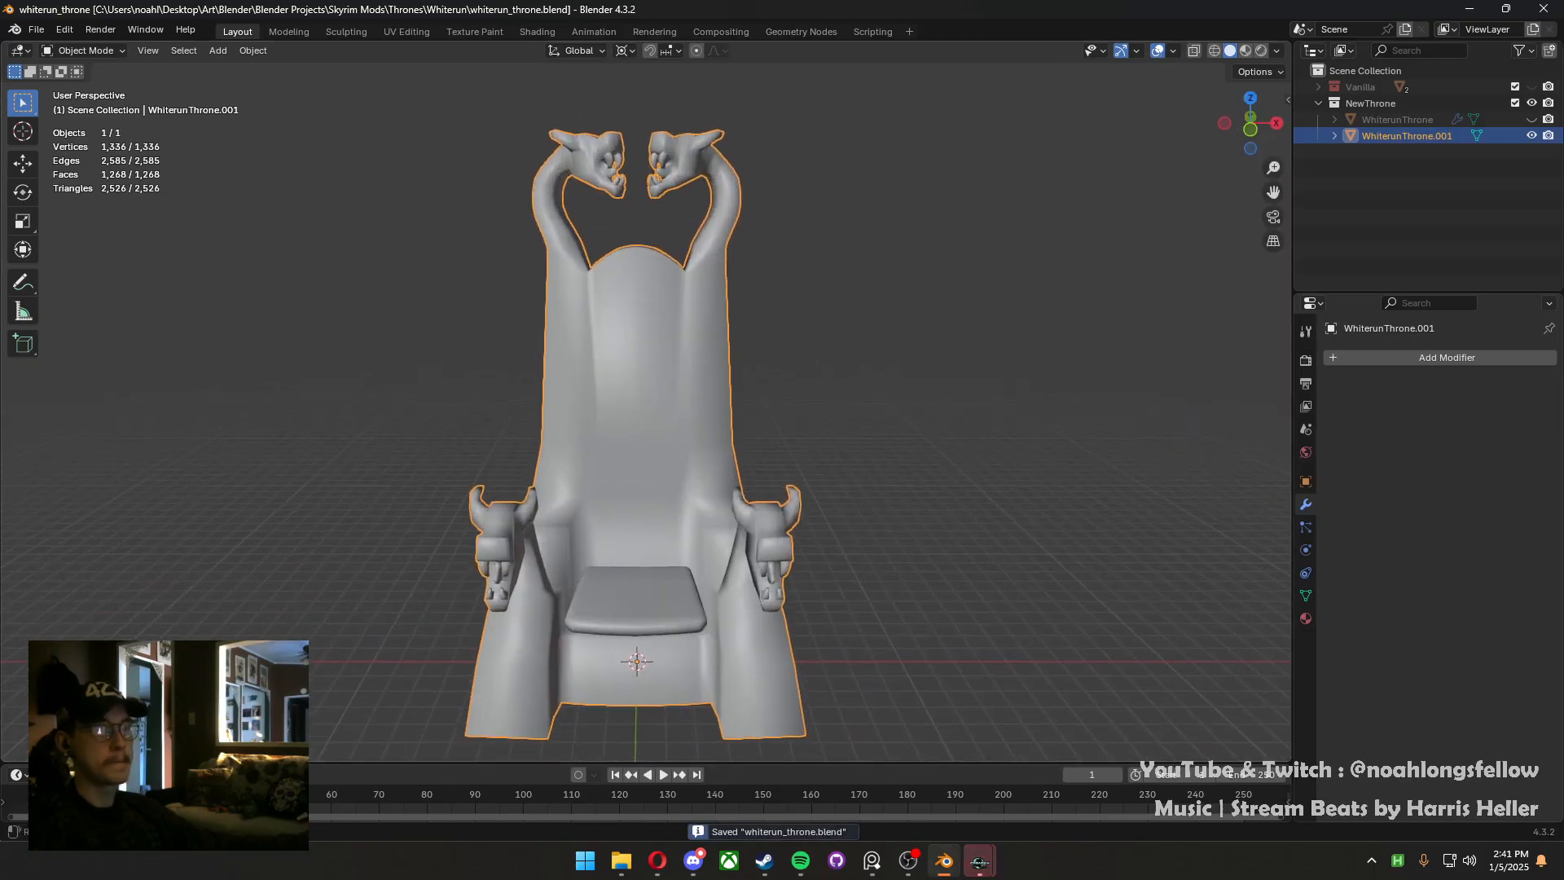
# Switch to the Creation Kit, accept its master-file warning for all occurrences, and check the loading progress
pyautogui.moveTo(981, 871)
pyautogui.click(1066, 774)
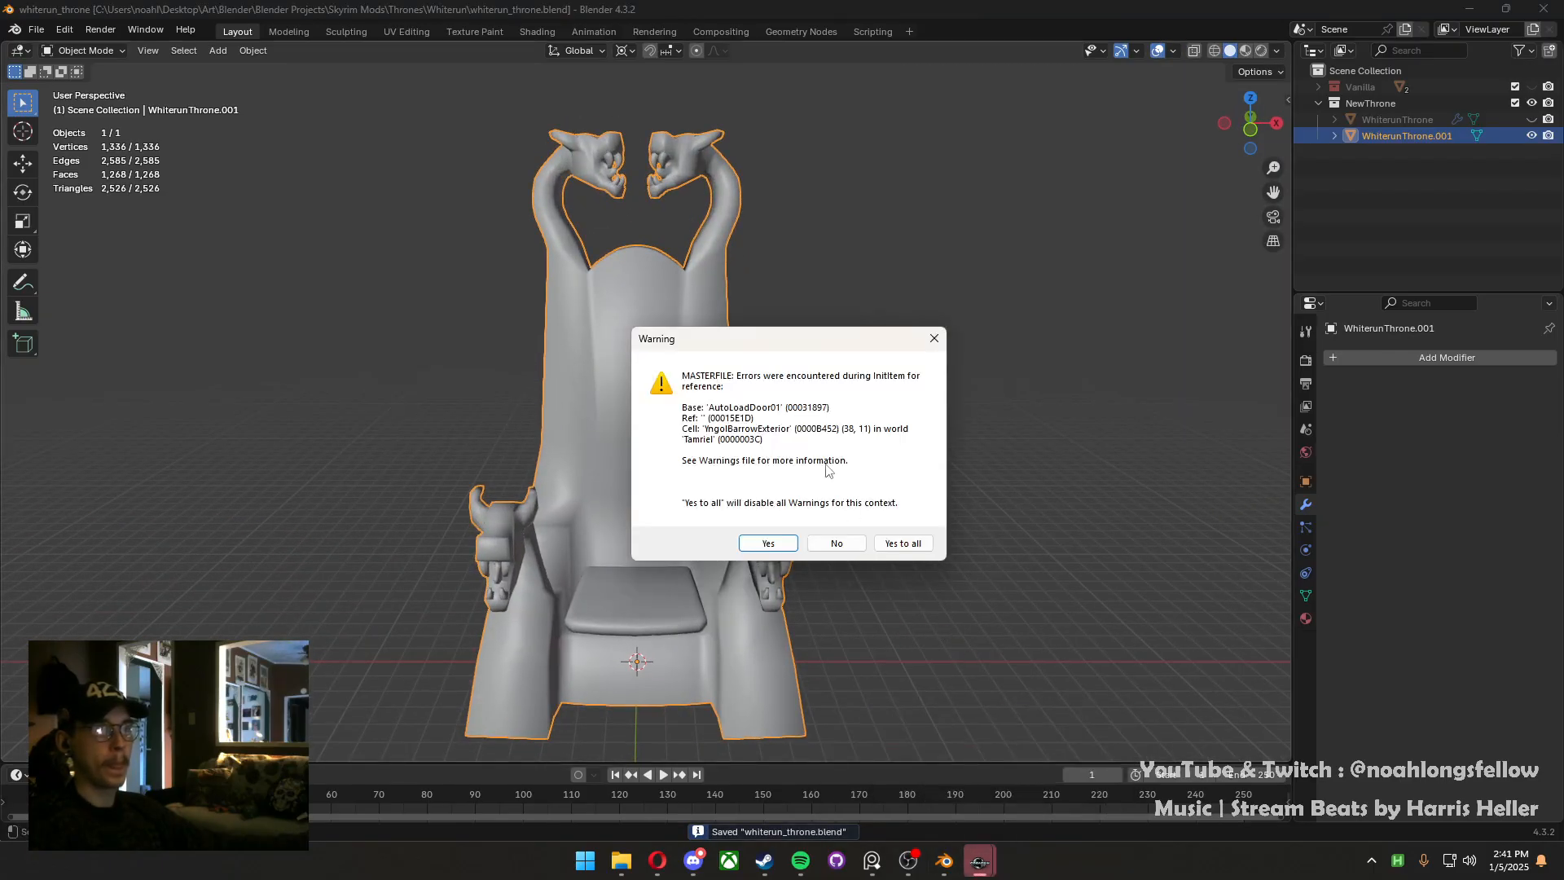
pyautogui.click(882, 544)
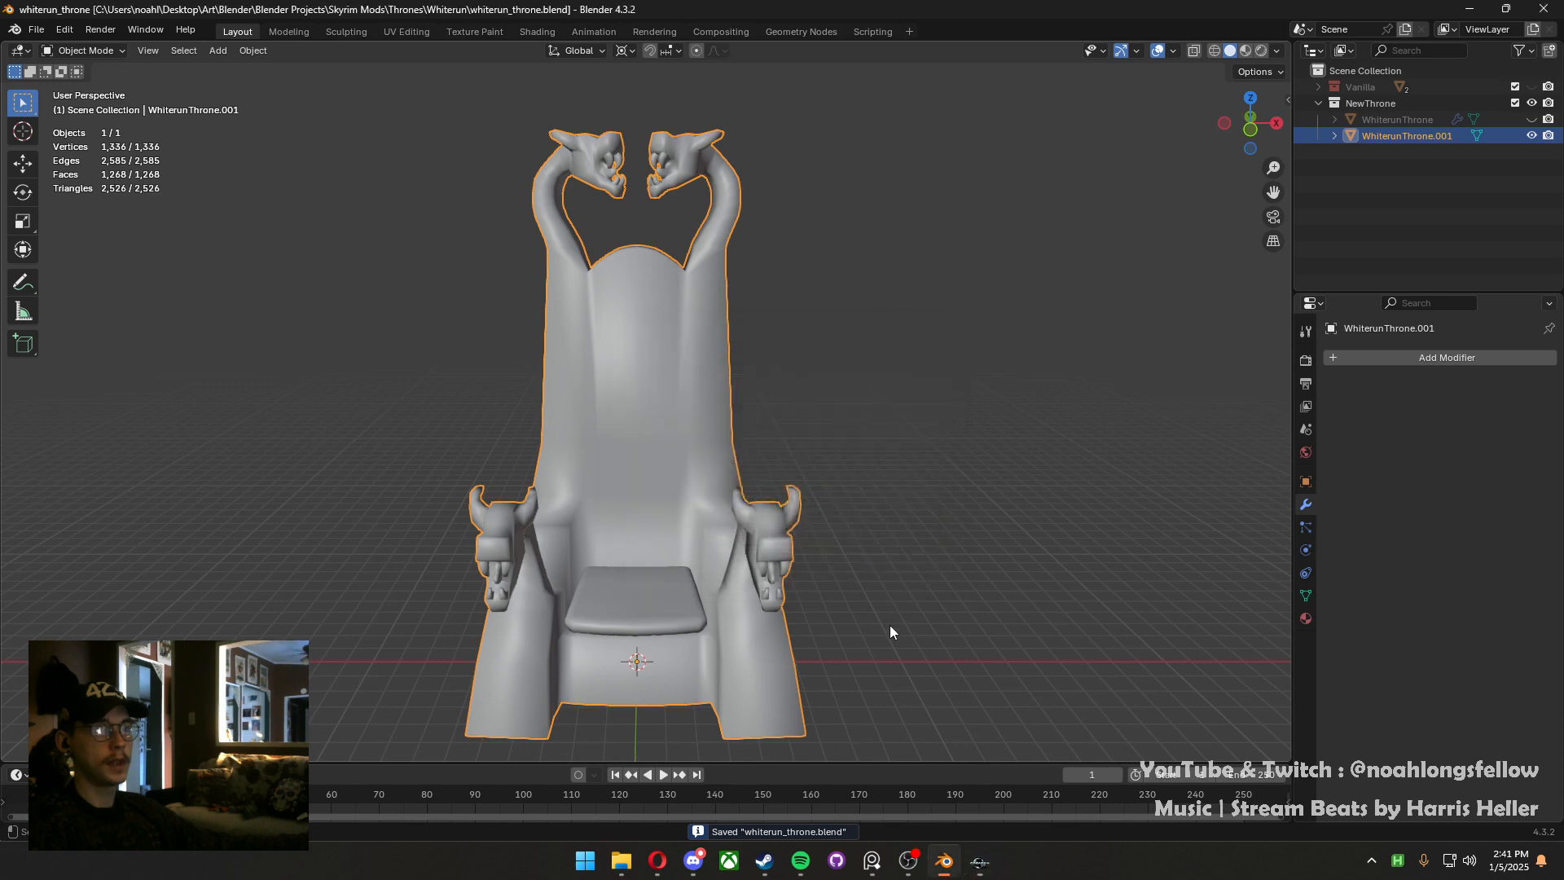
pyautogui.click(981, 861)
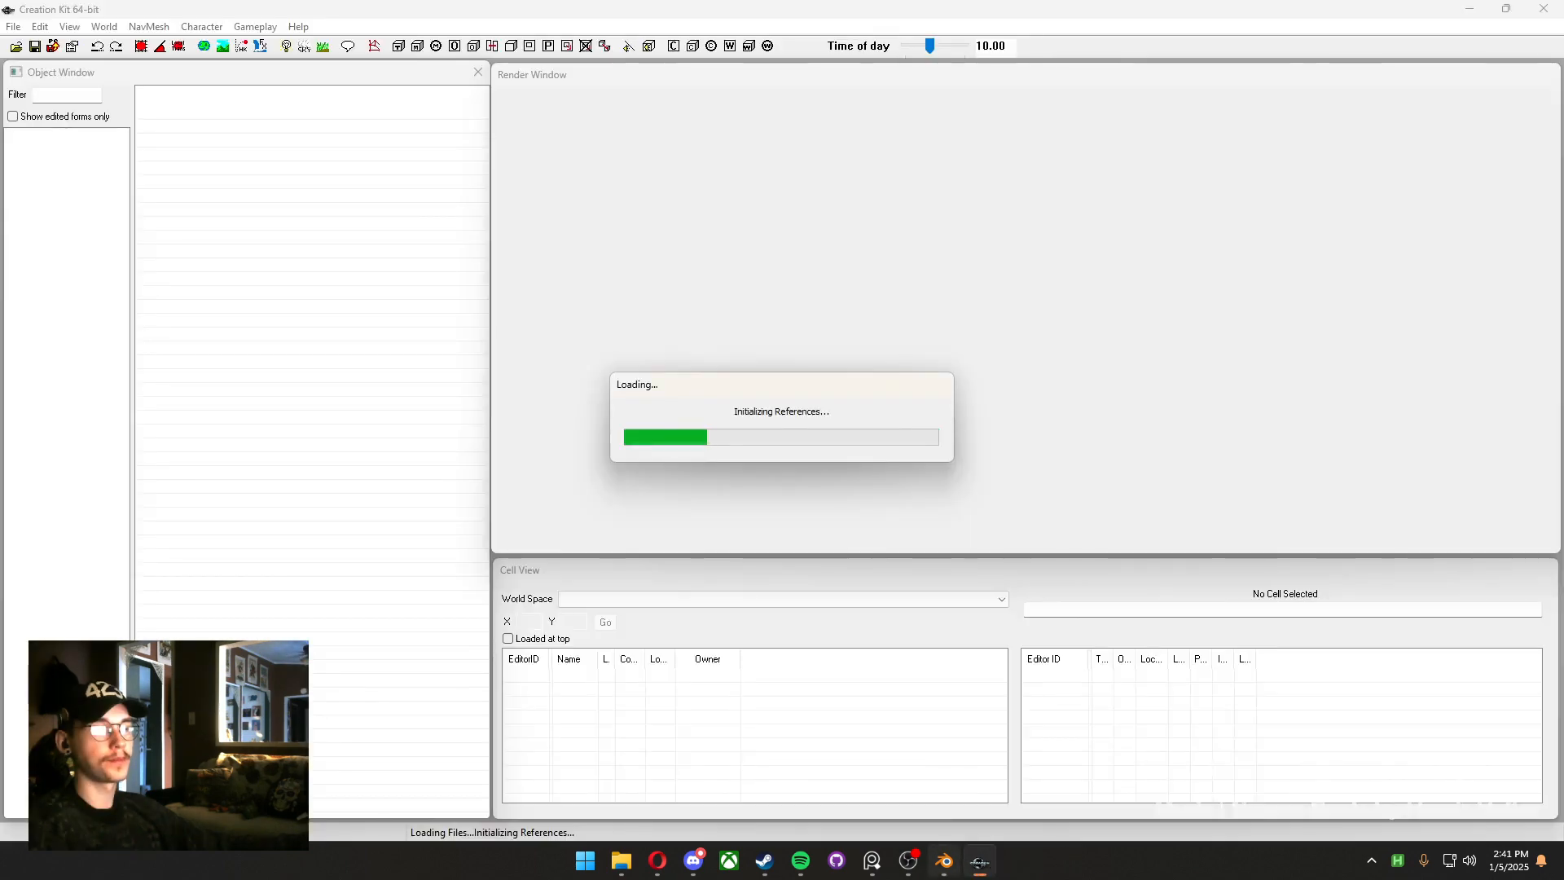
# Switch back to Blender and save the throne file
pyautogui.click(944, 861)
pyautogui.moveTo(582, 600); pyautogui.dragTo(572, 513, button='middle')
pyautogui.hotkey('ctrl', 's')
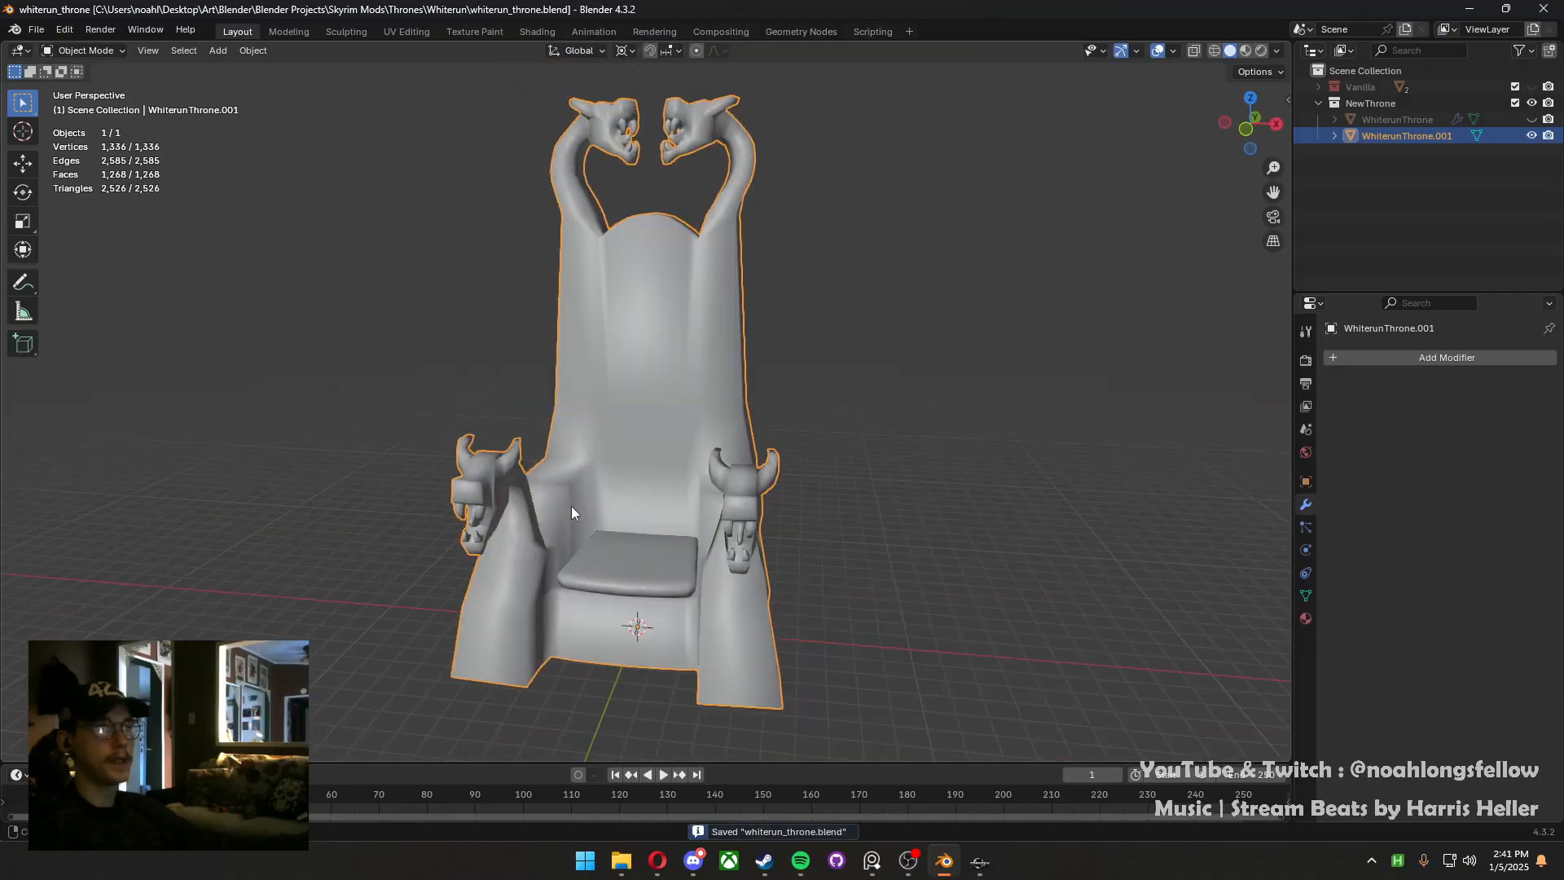
pyautogui.click(45, 30)
pyautogui.moveTo(130, 277)
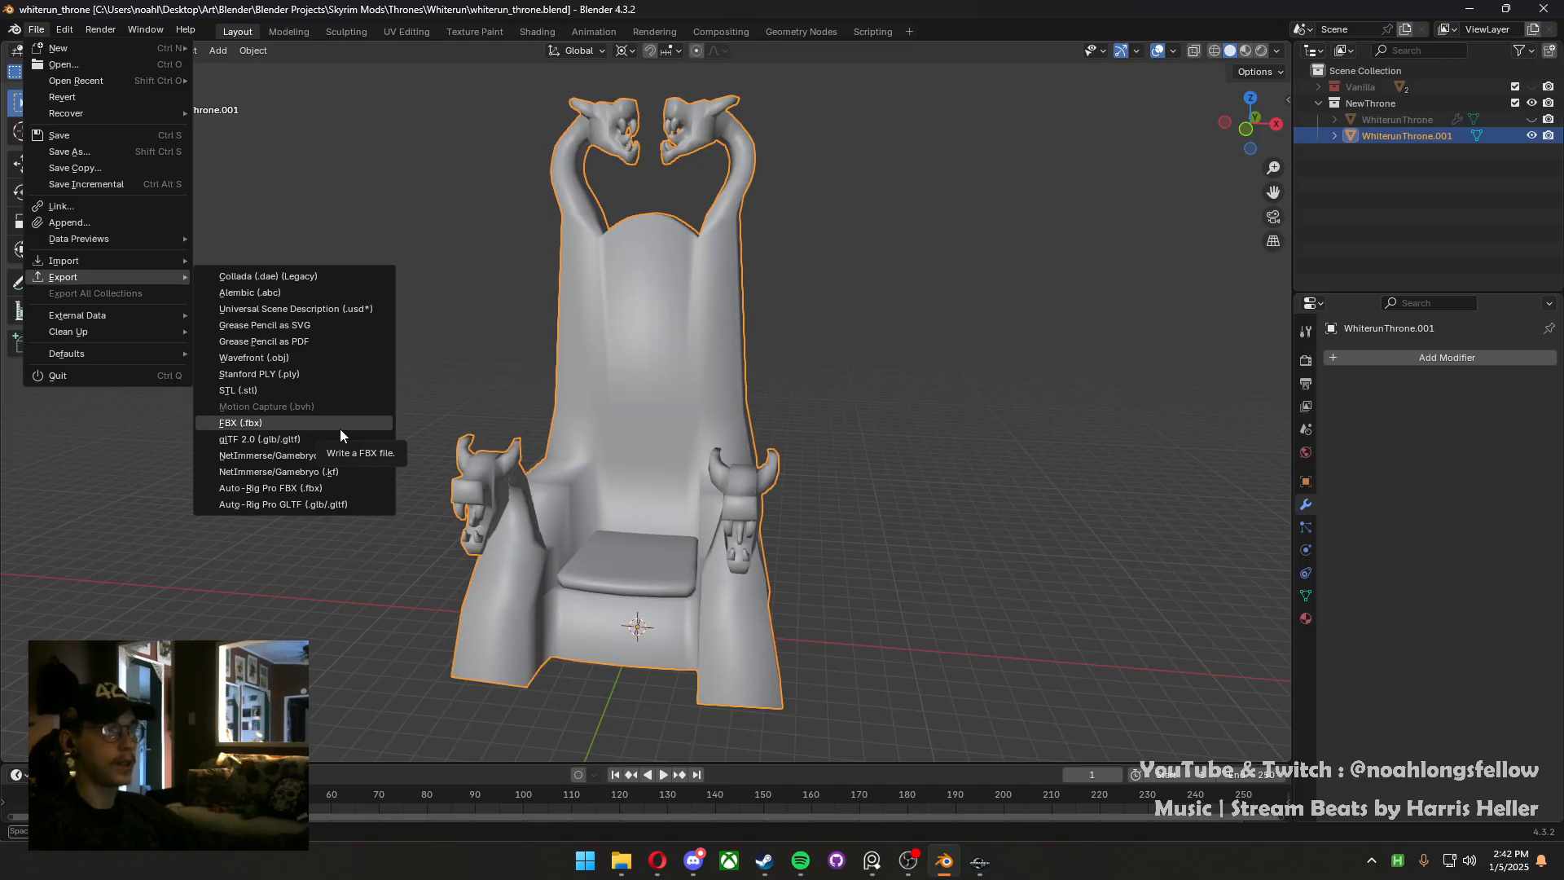
pyautogui.press('Escape')
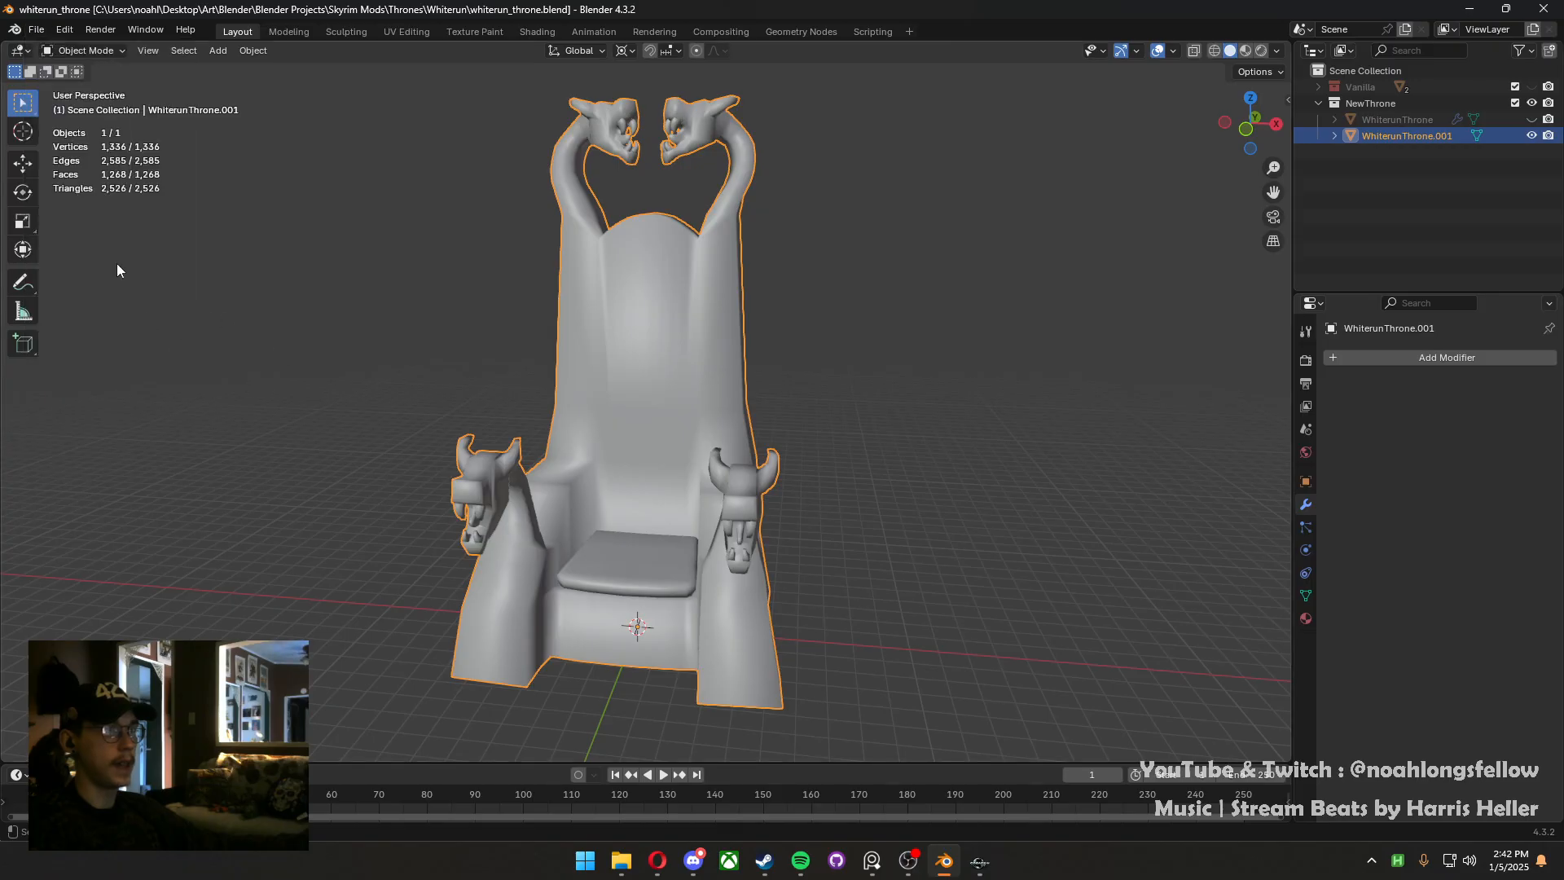
pyautogui.click(36, 29)
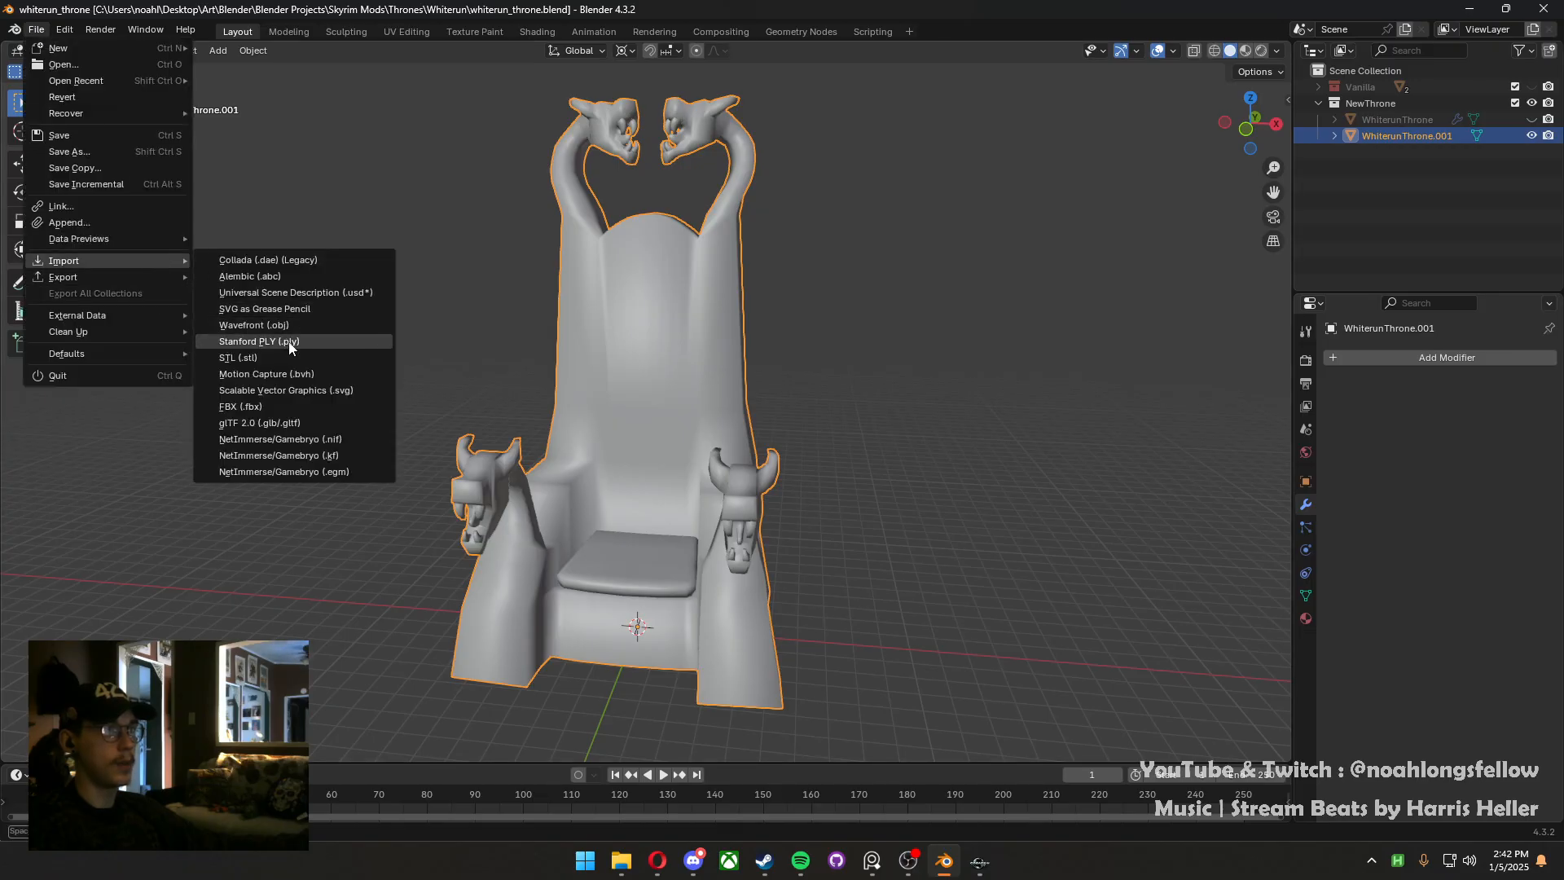
pyautogui.click(290, 324)
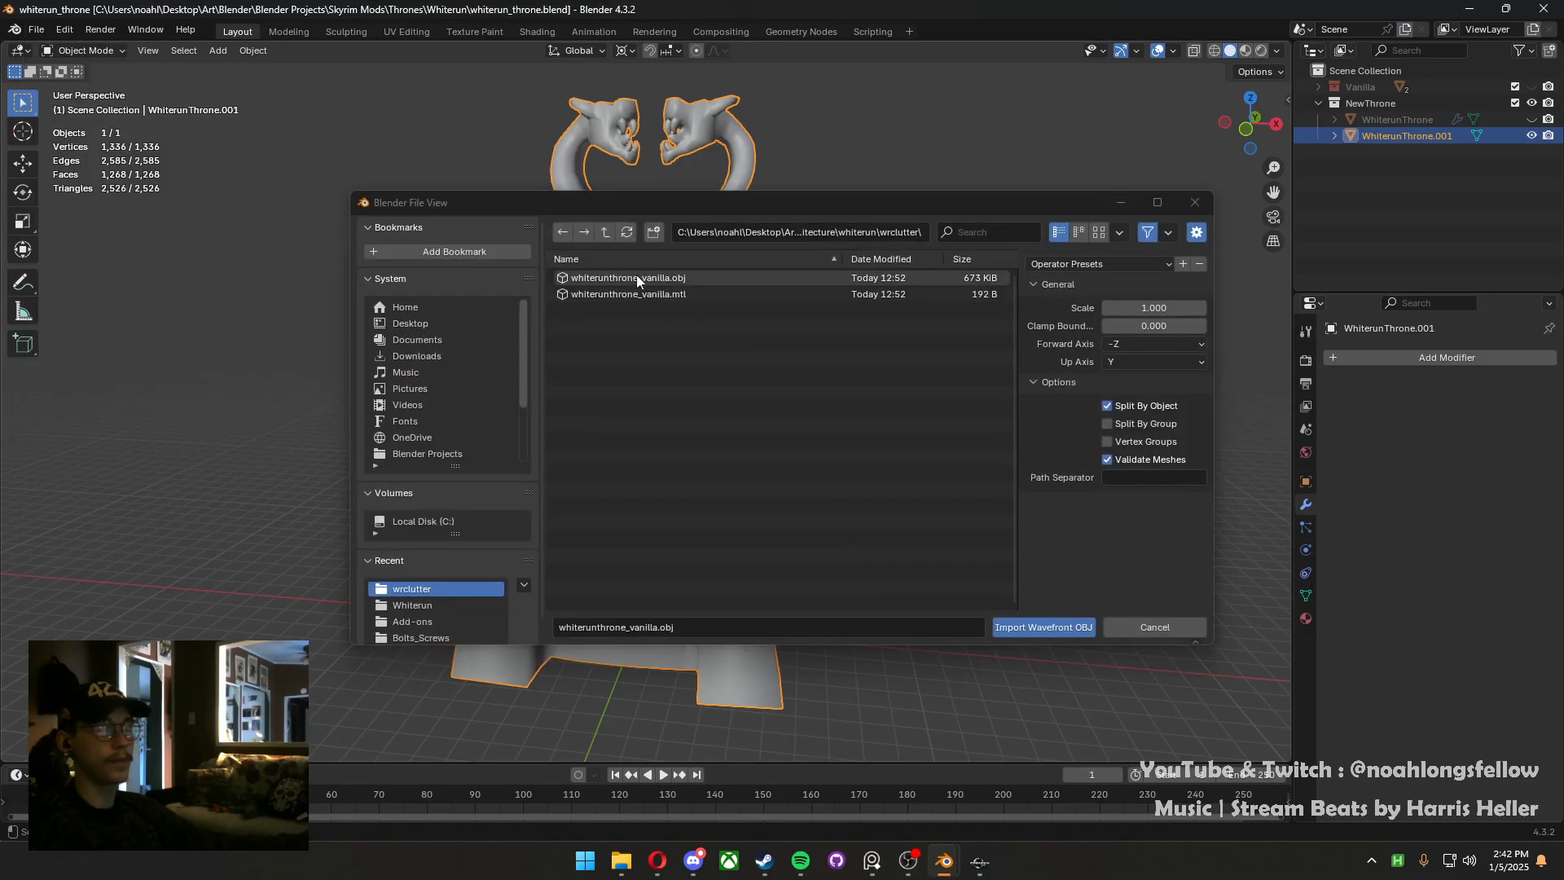
pyautogui.click(670, 627)
pyautogui.click(658, 628)
pyautogui.press('BackSpace')
pyautogui.press('BackSpace')
pyautogui.press('BackSpace')
pyautogui.press('BackSpace')
pyautogui.press('BackSpace')
pyautogui.press('BackSpace')
pyautogui.press('BackSpace')
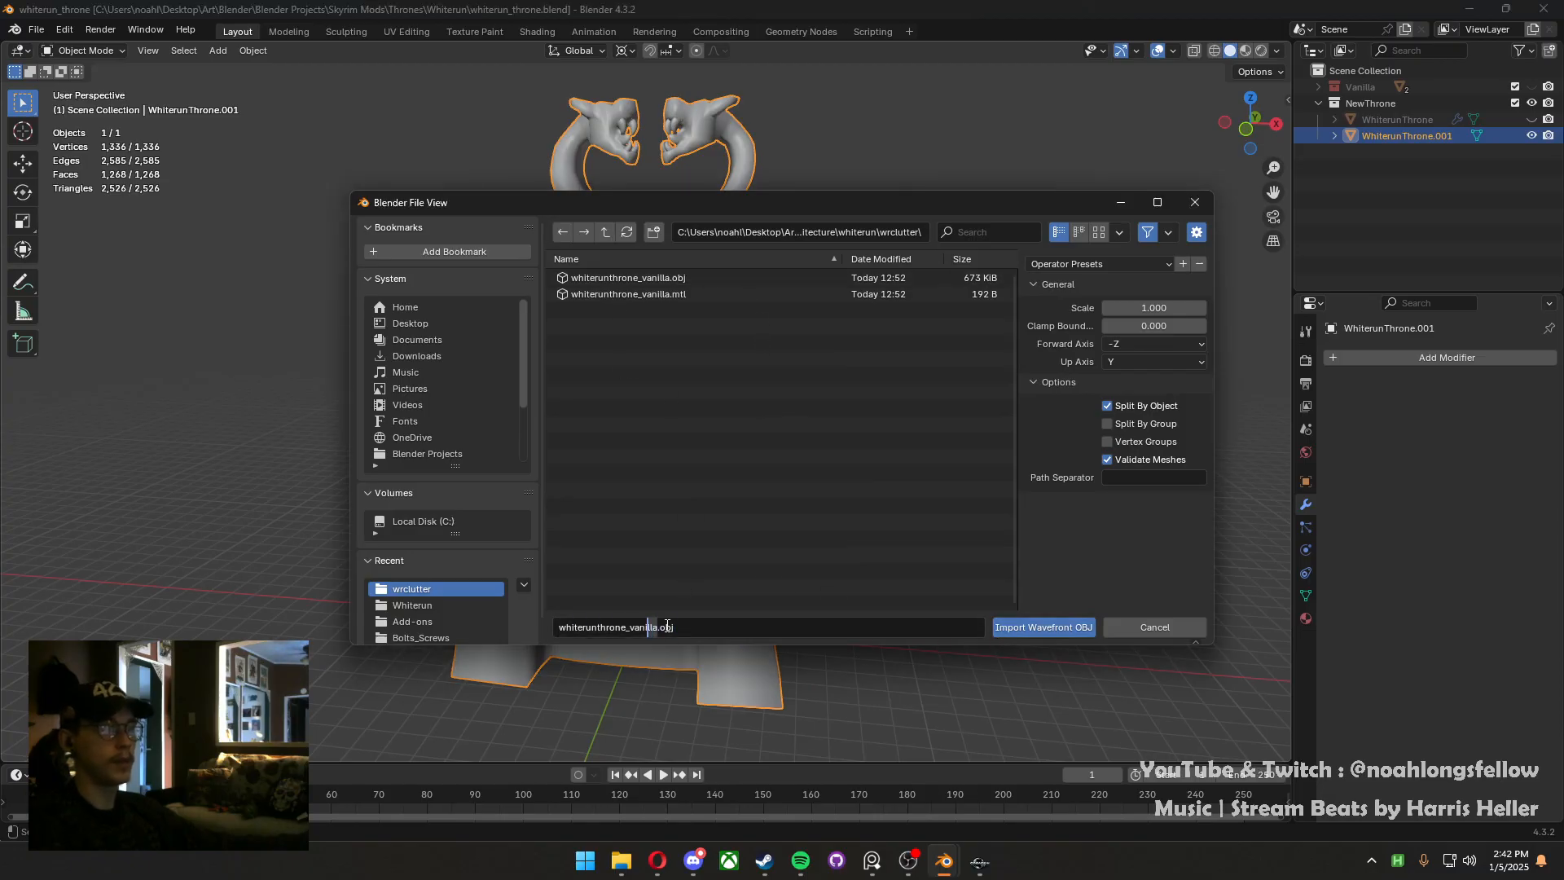
pyautogui.write('MINE')
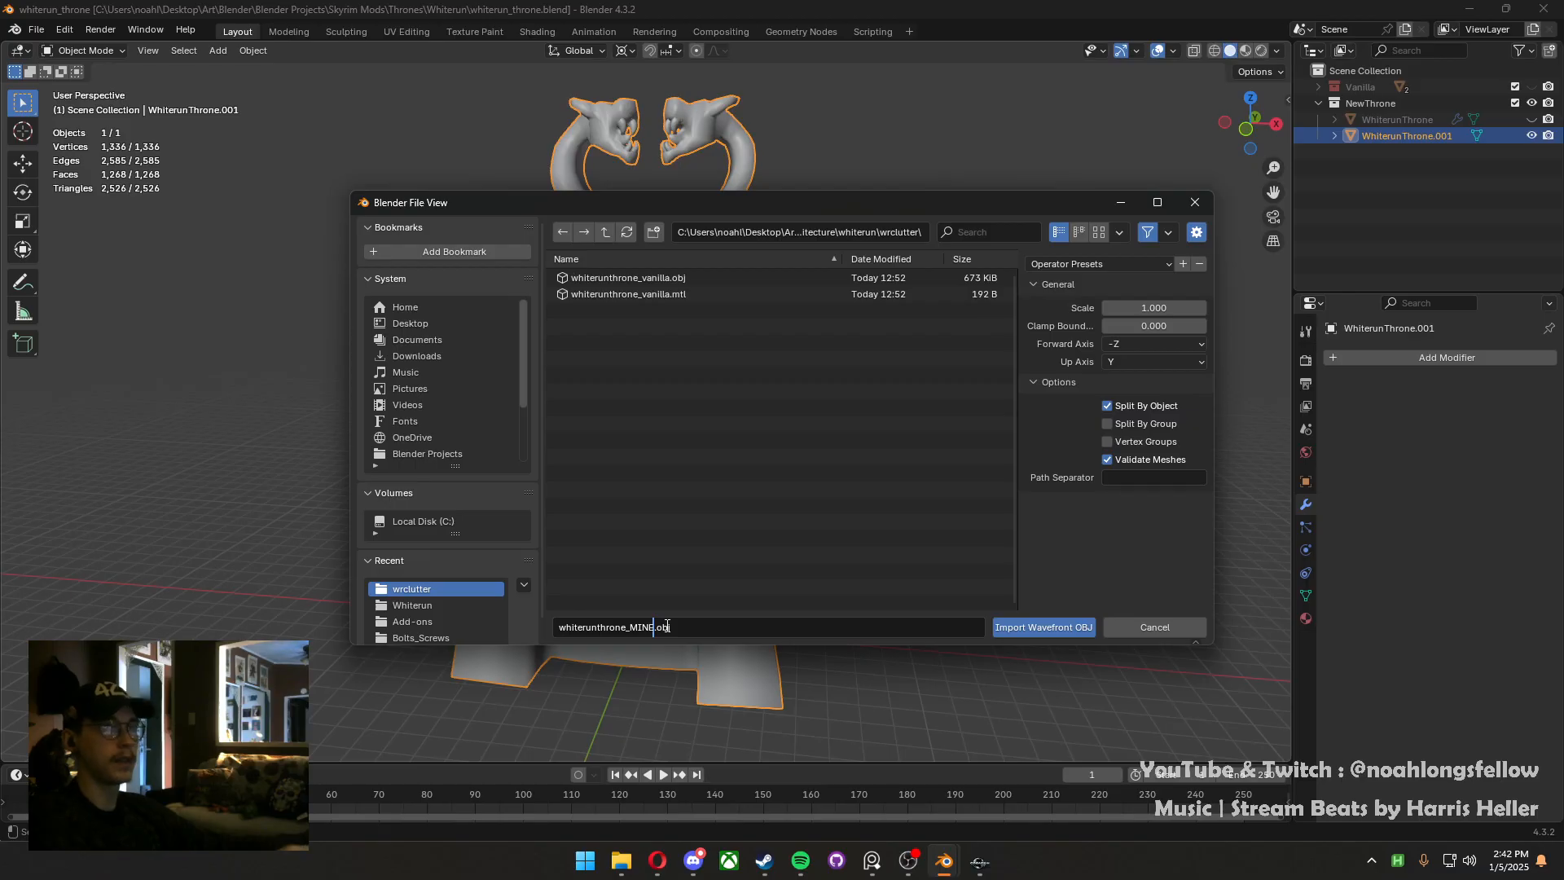
pyautogui.click(1107, 264)
pyautogui.click(1108, 262)
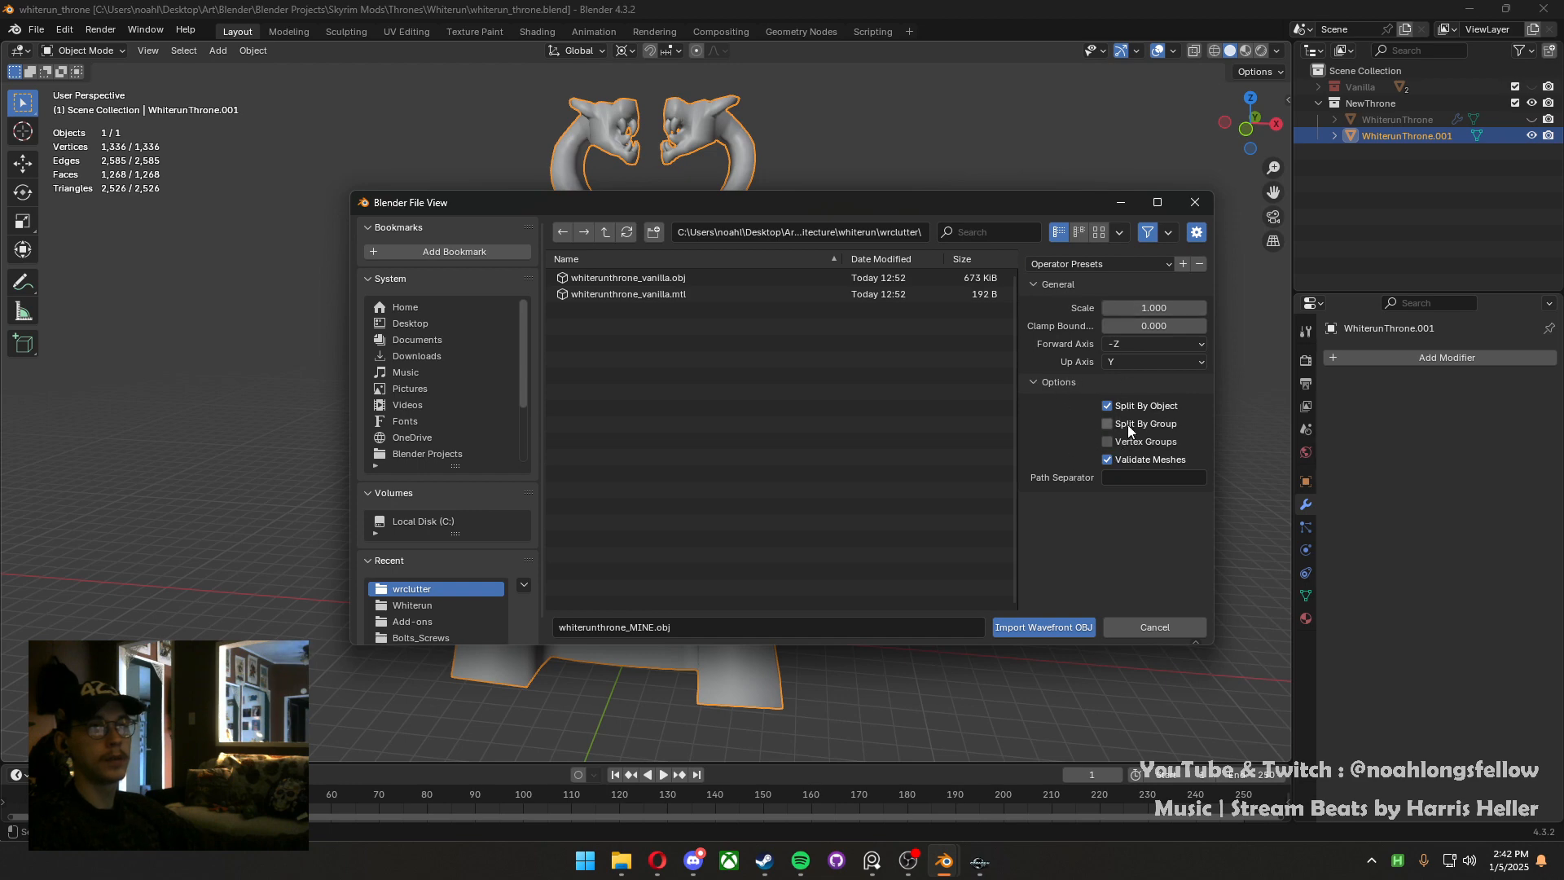
pyautogui.click(1142, 624)
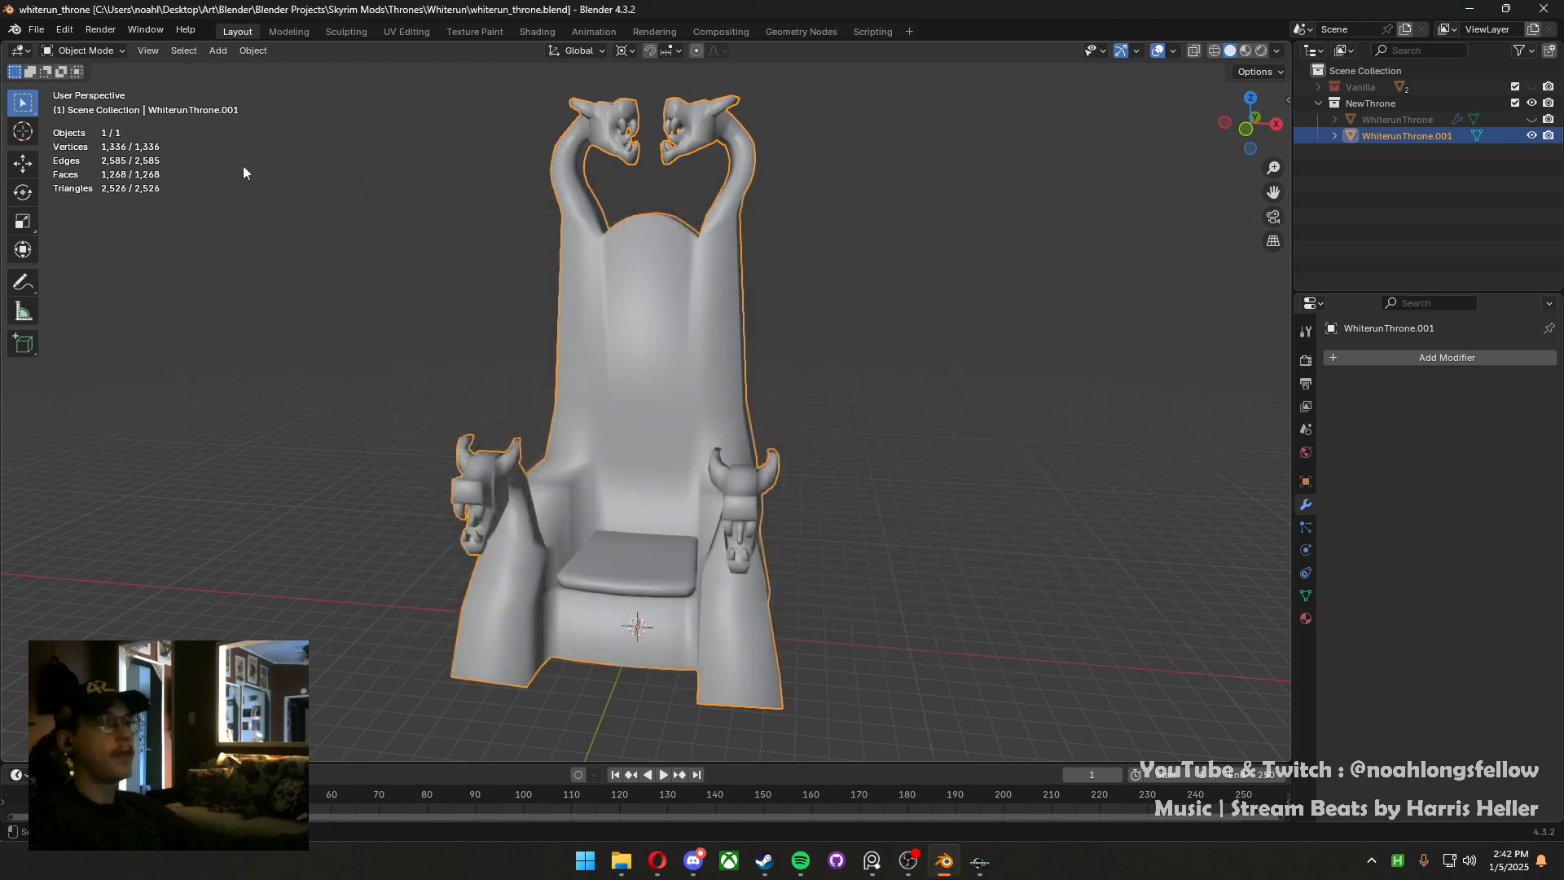
# Export the selected throne as the Wavefront OBJ file whiterun_throne.obj in the Whiterun folder, then save the Blender file
pyautogui.click(36, 29)
pyautogui.moveTo(153, 281)
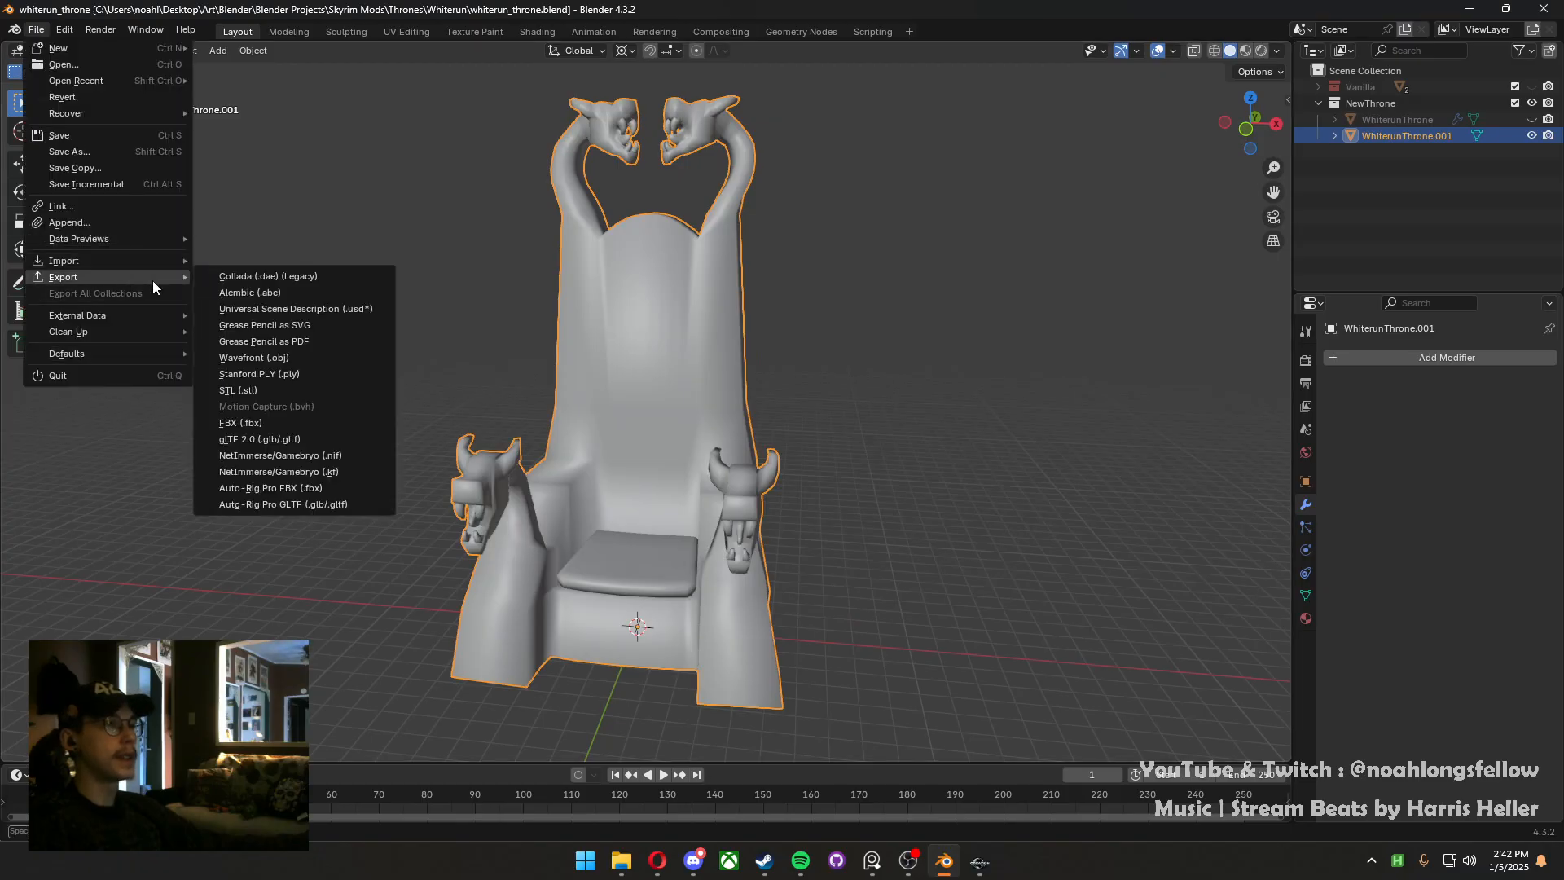
pyautogui.click(306, 357)
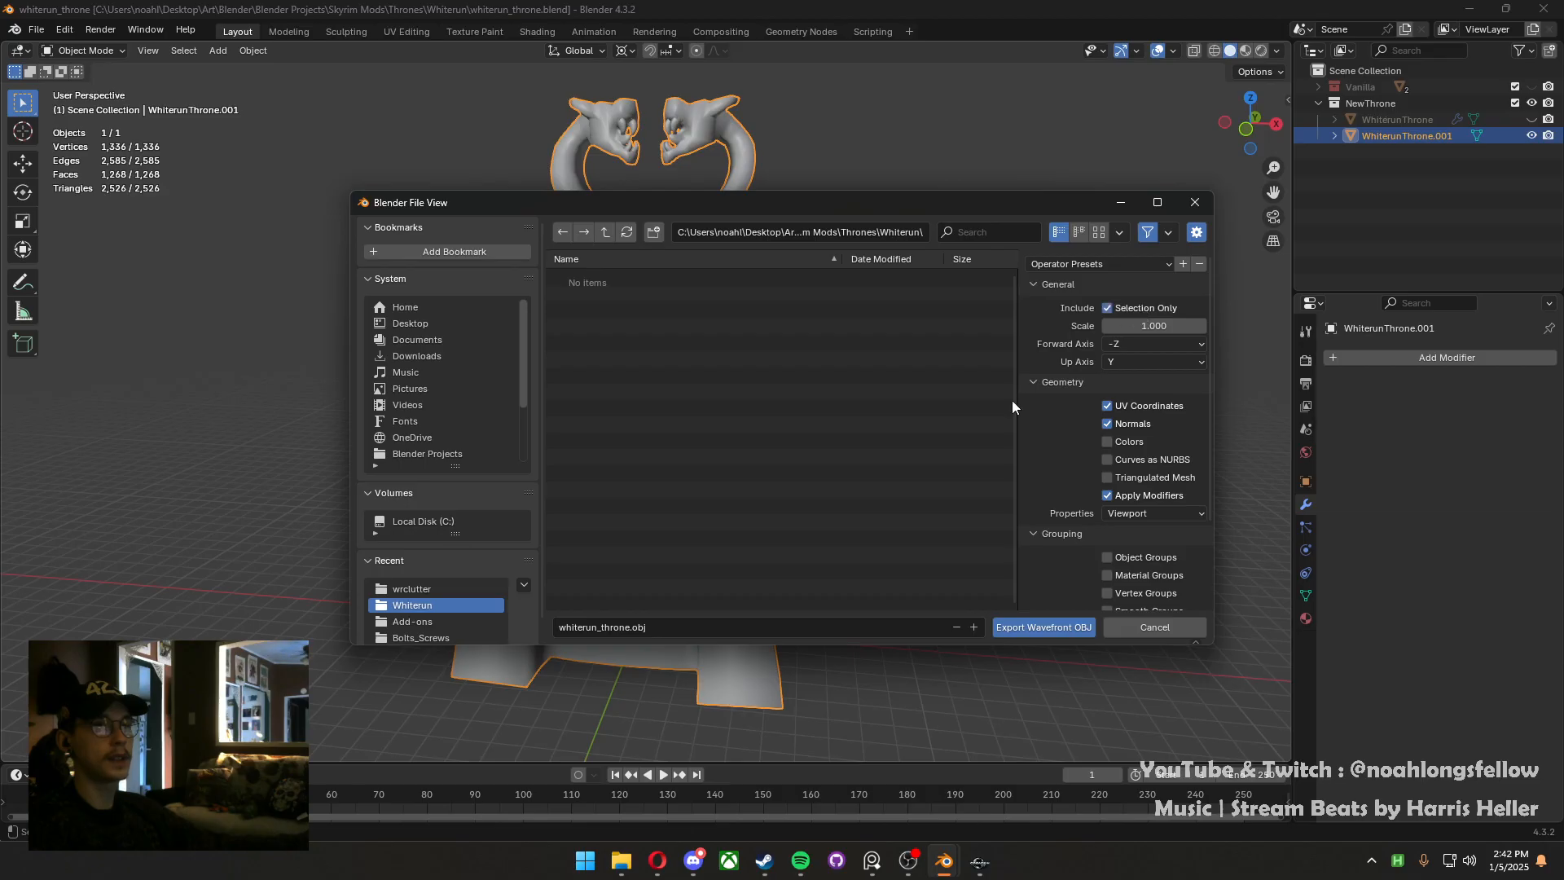
pyautogui.click(637, 621)
pyautogui.click(632, 621)
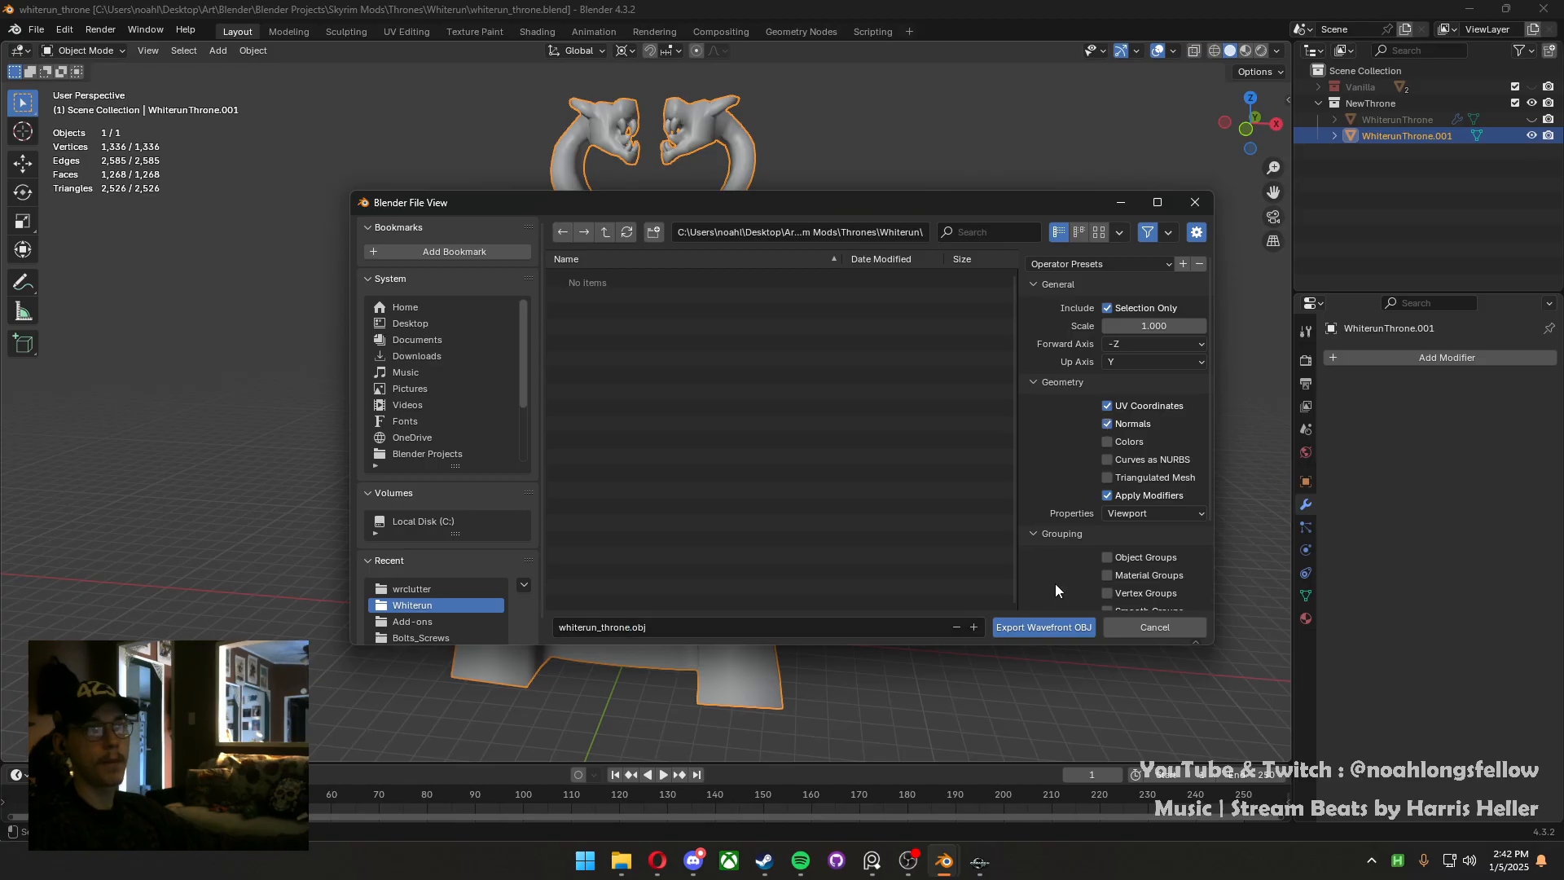
pyautogui.scroll(-3, 1054, 583)
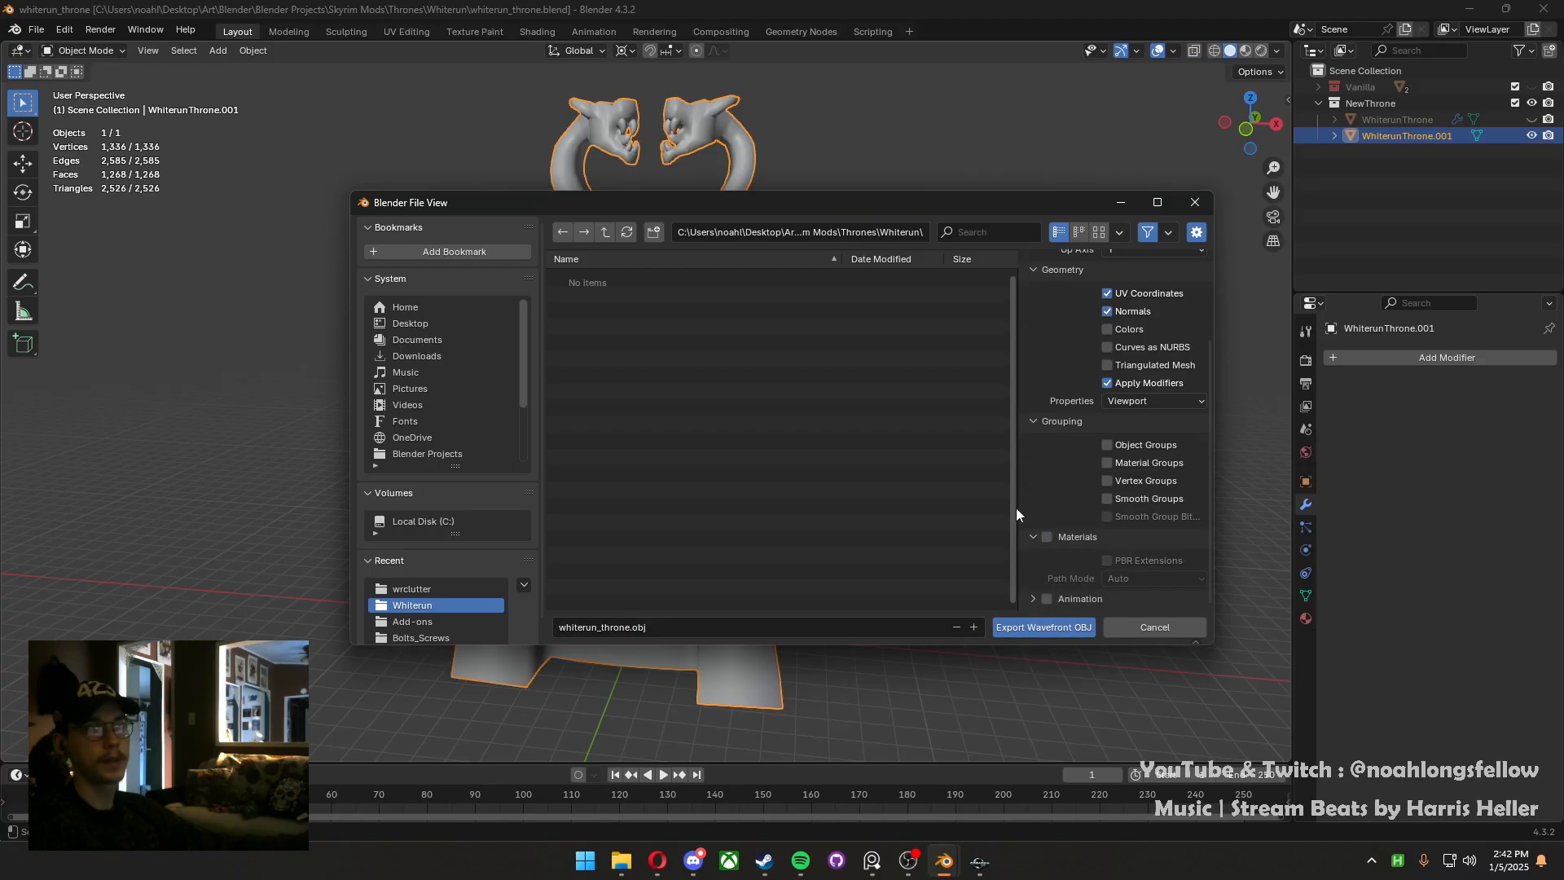
pyautogui.scroll(4, 1053, 526)
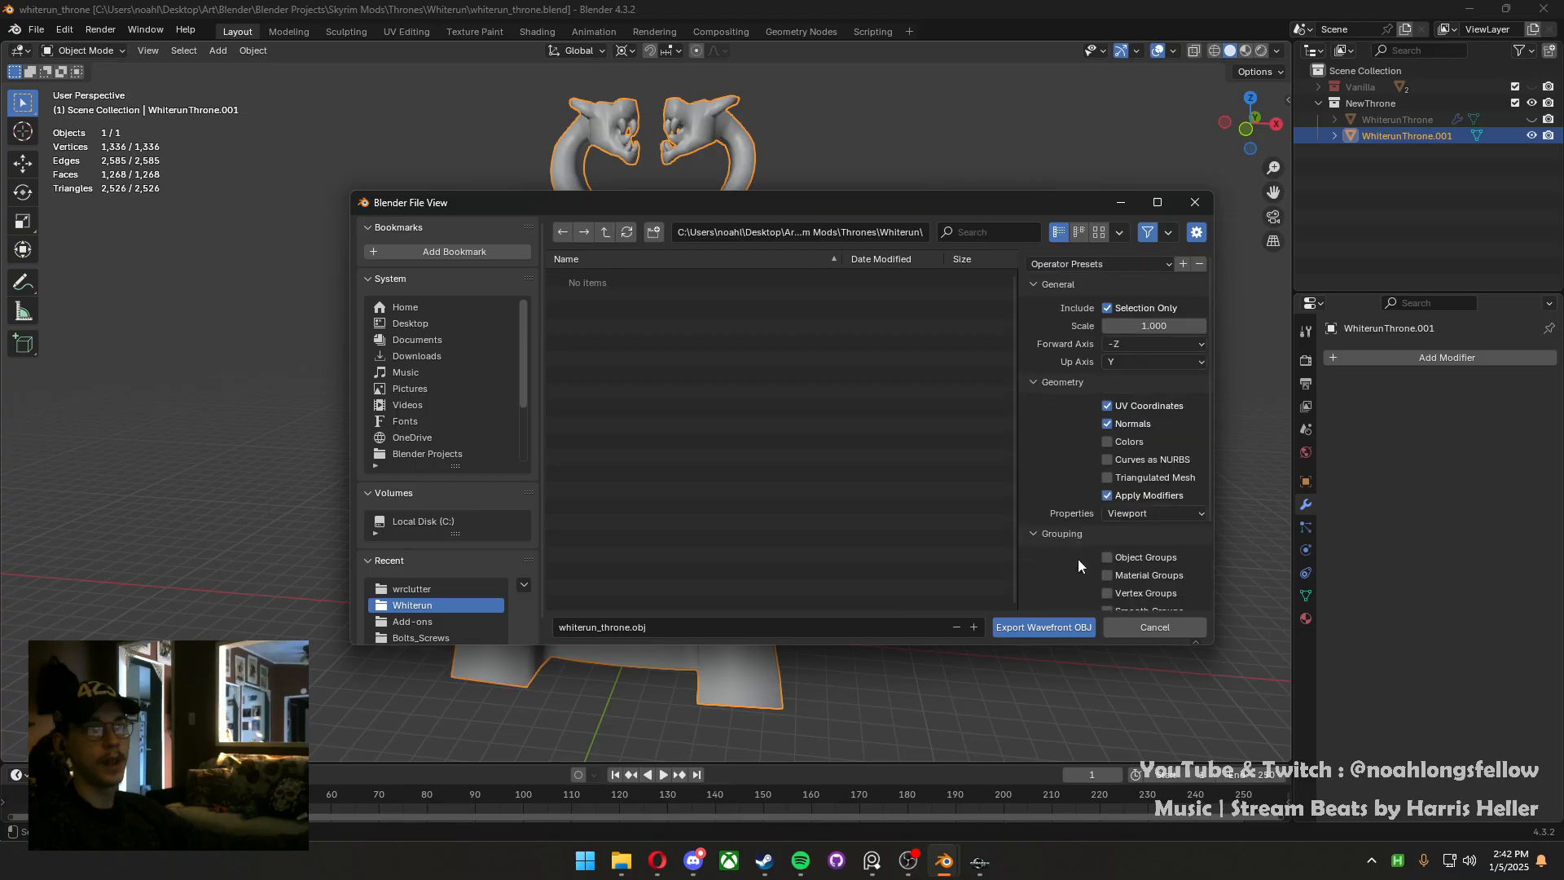
pyautogui.click(1073, 621)
pyautogui.moveTo(573, 514); pyautogui.dragTo(638, 482, button='middle')
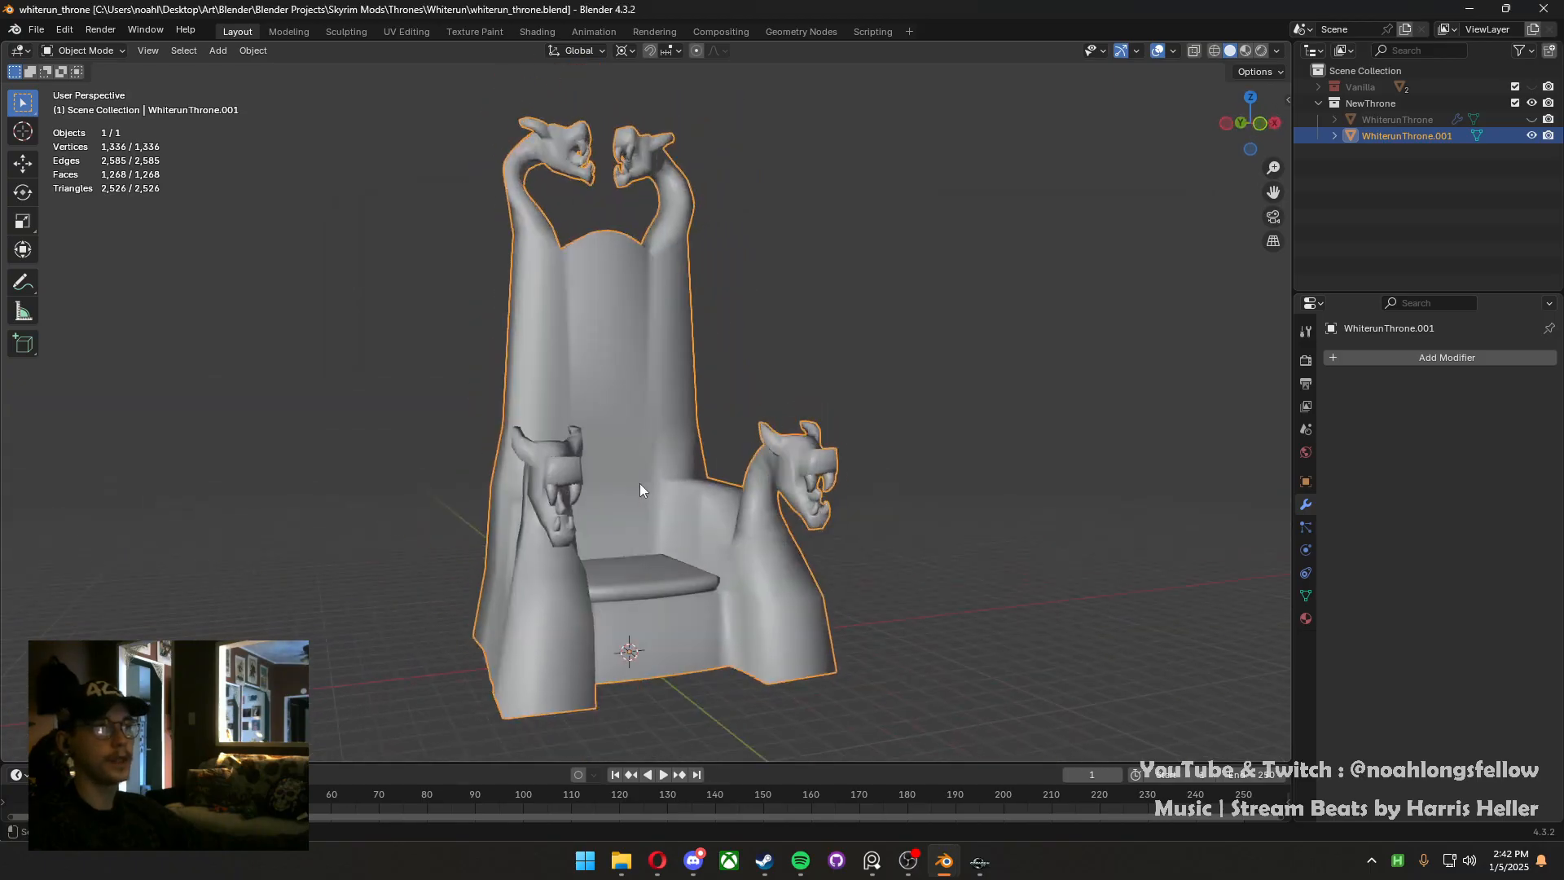
pyautogui.hotkey('ctrl', 's')
# Switch to the Creation Kit, close its Warnings window, and launch NifSkope
pyautogui.click(1482, 14)
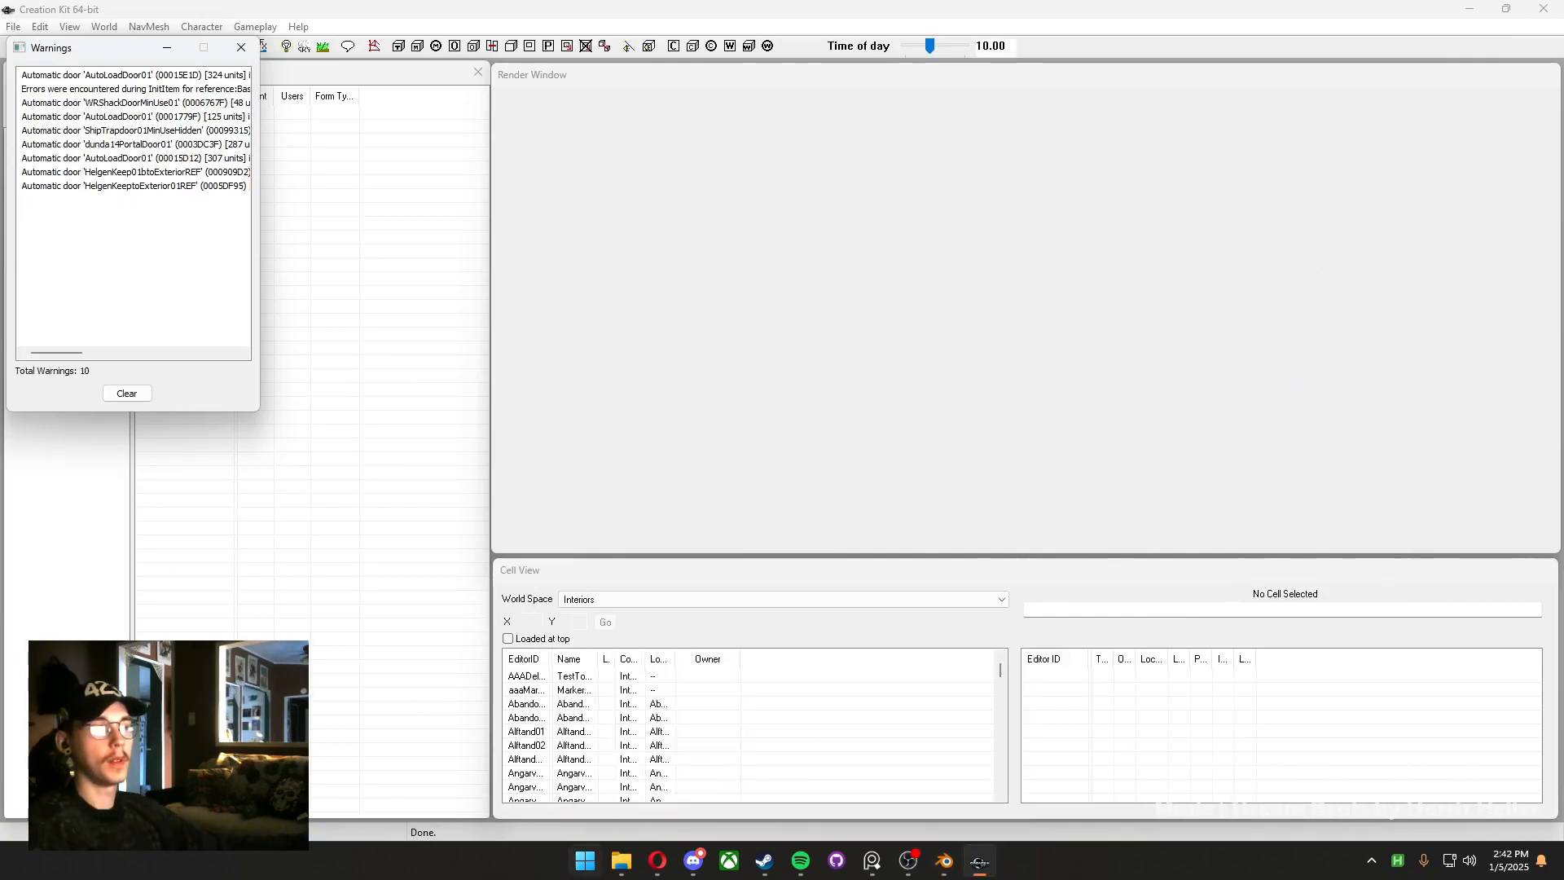
pyautogui.click(242, 47)
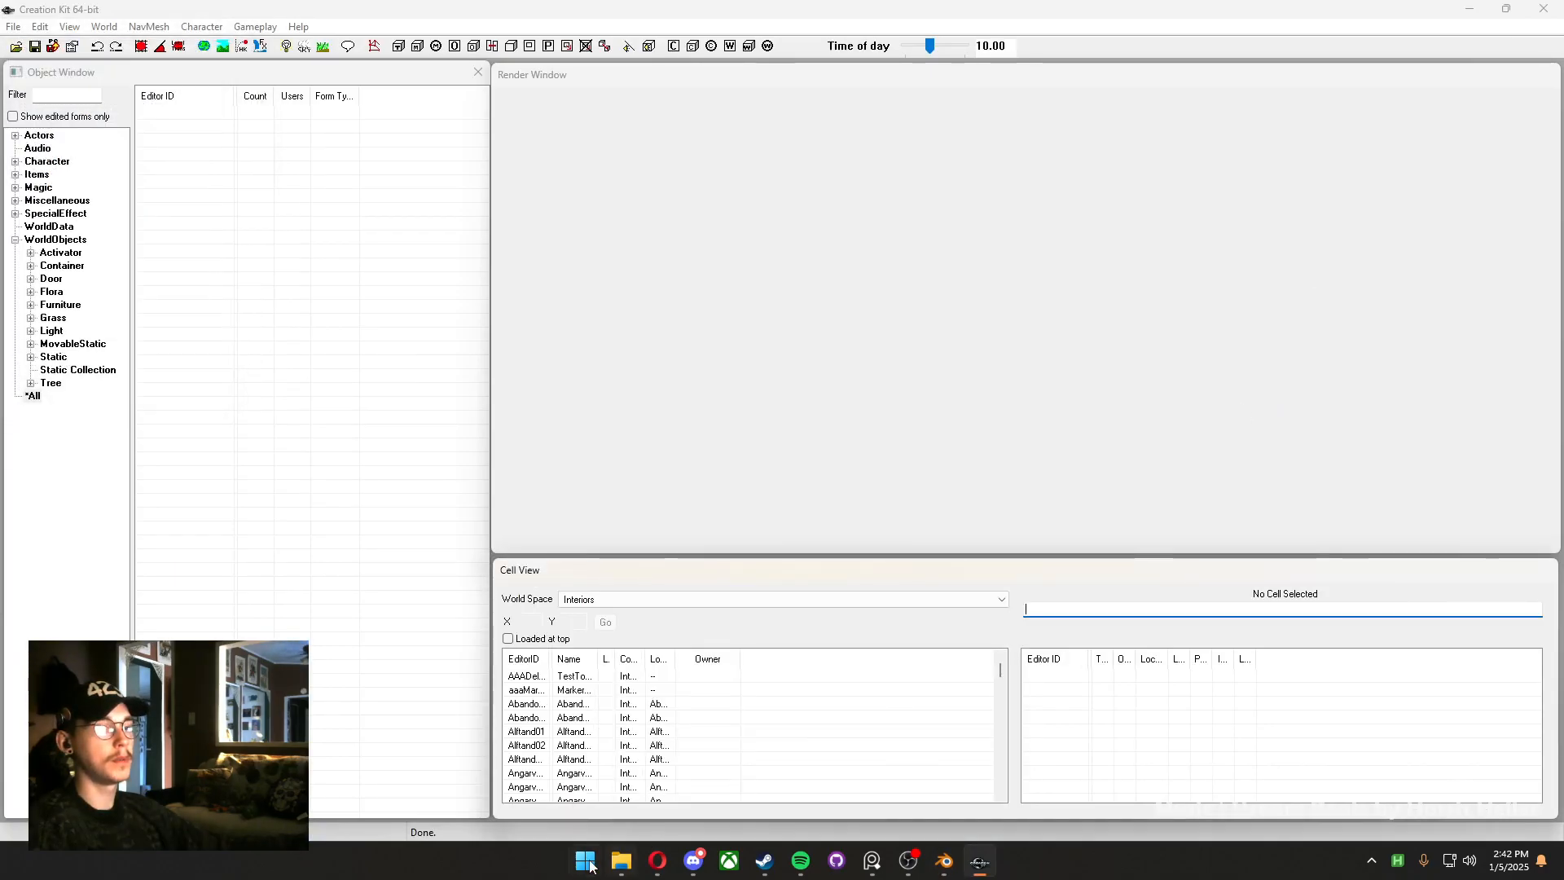
pyautogui.click(587, 861)
pyautogui.click(899, 448)
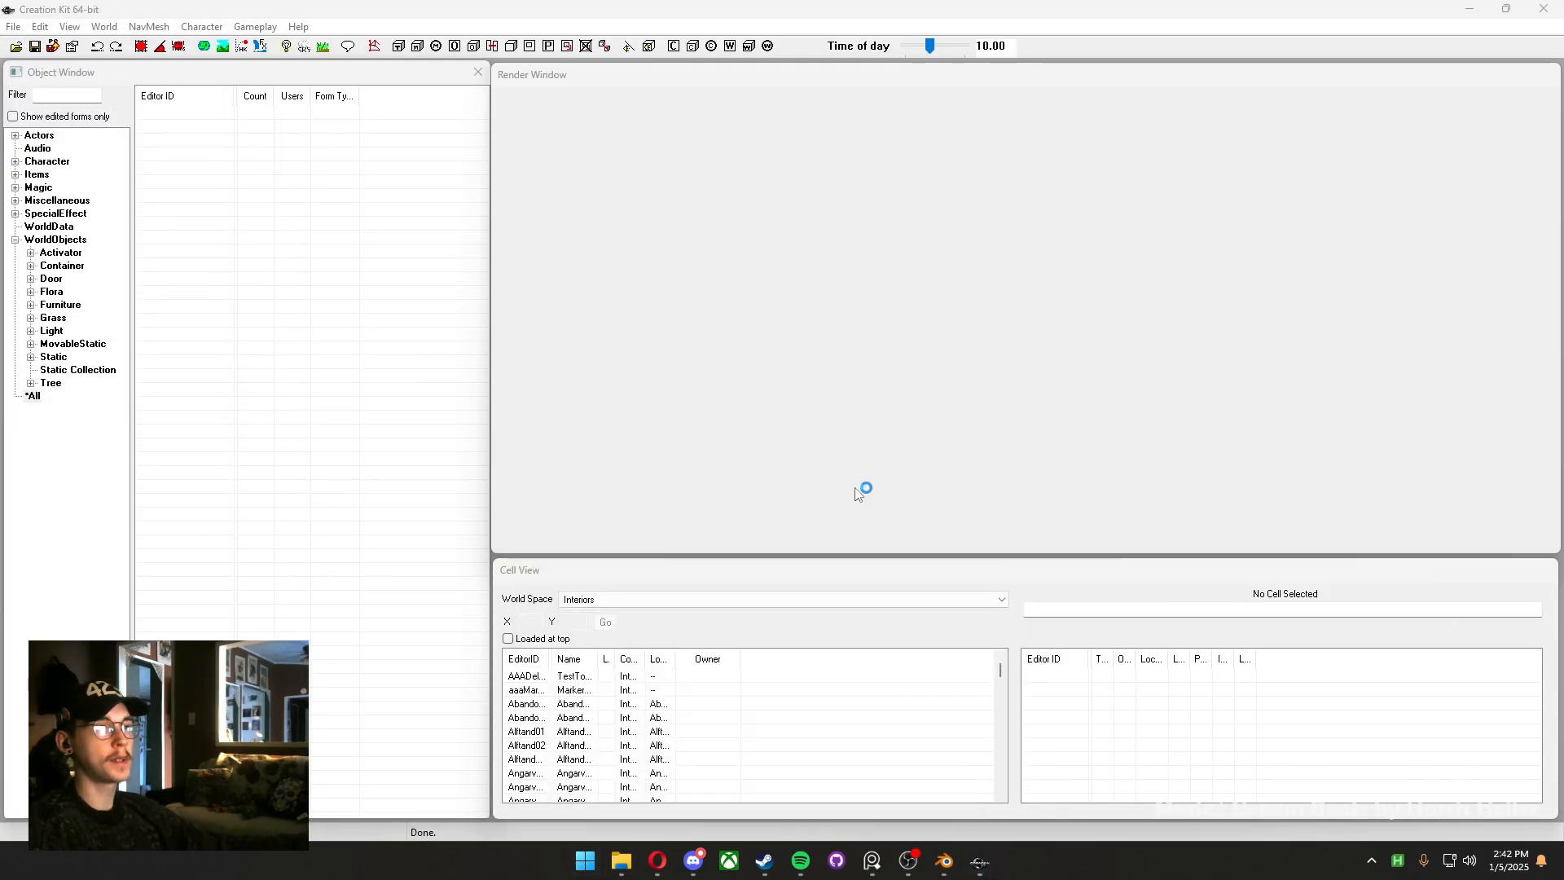
# Open the recently used vanilla throne file wrthrone01.nif in NifSkope
pyautogui.click(15, 27)
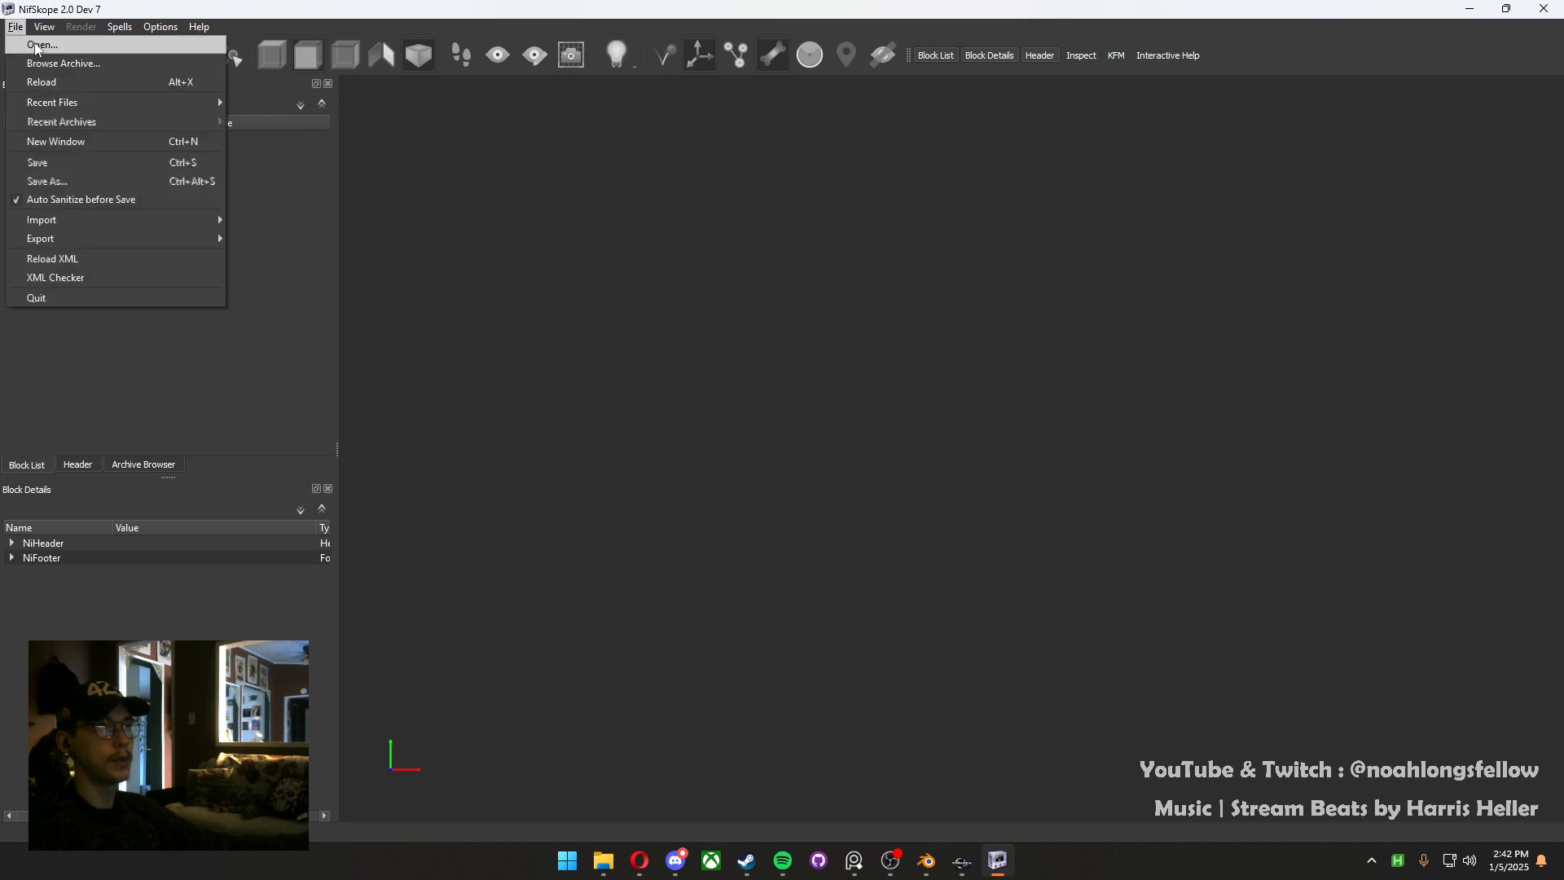
pyautogui.moveTo(160, 106)
pyautogui.click(285, 103)
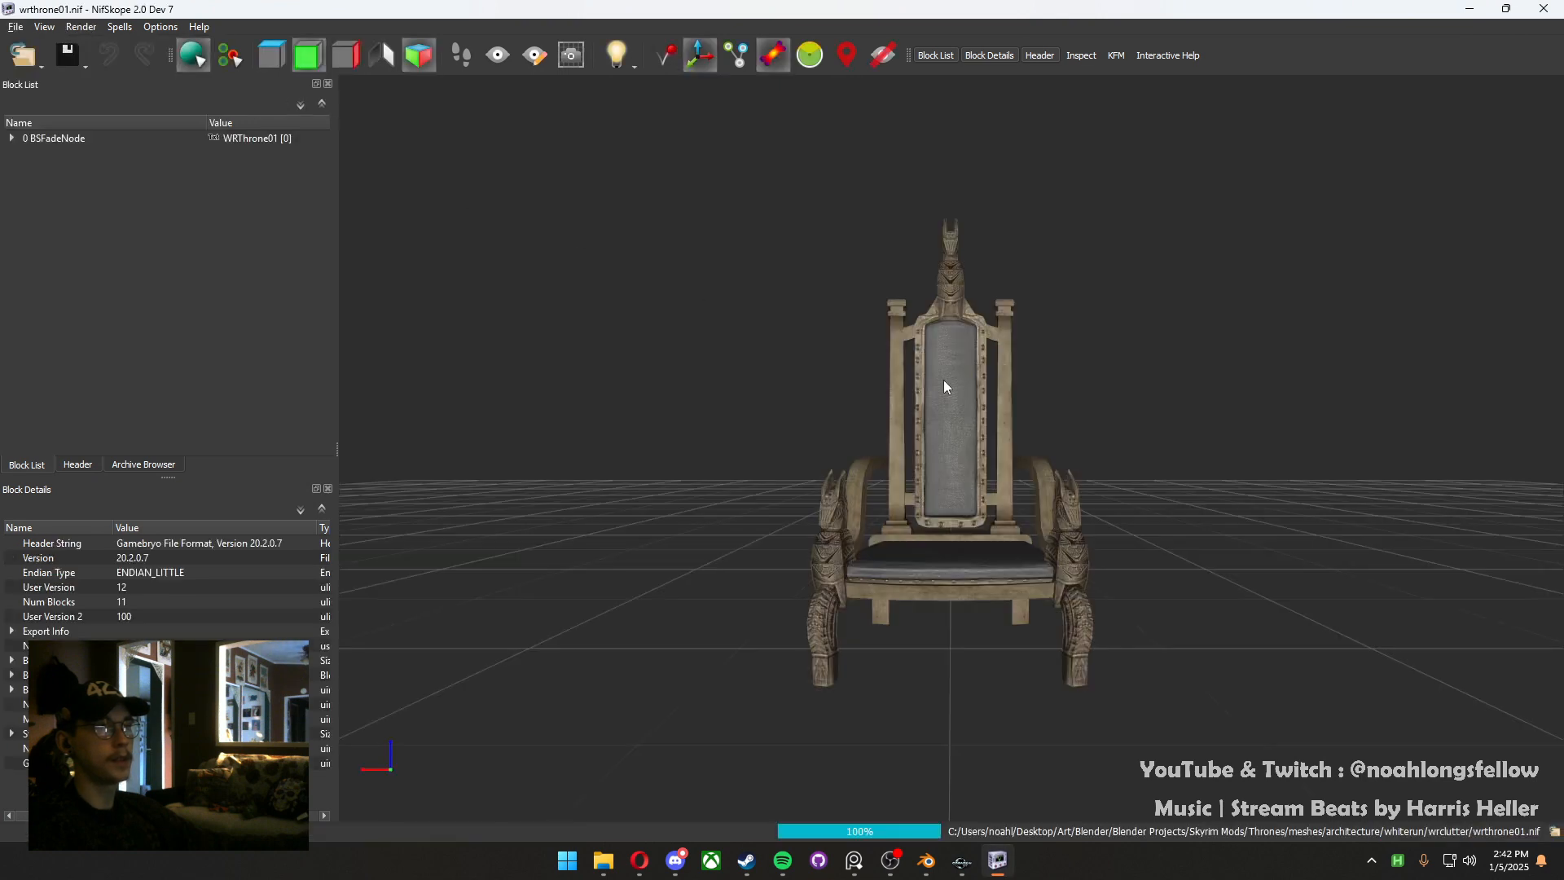
# Save a copy of the vanilla throne NIF in the wrclutter folder as wrthrone_thronesexpanded
pyautogui.click(16, 26)
pyautogui.click(78, 179)
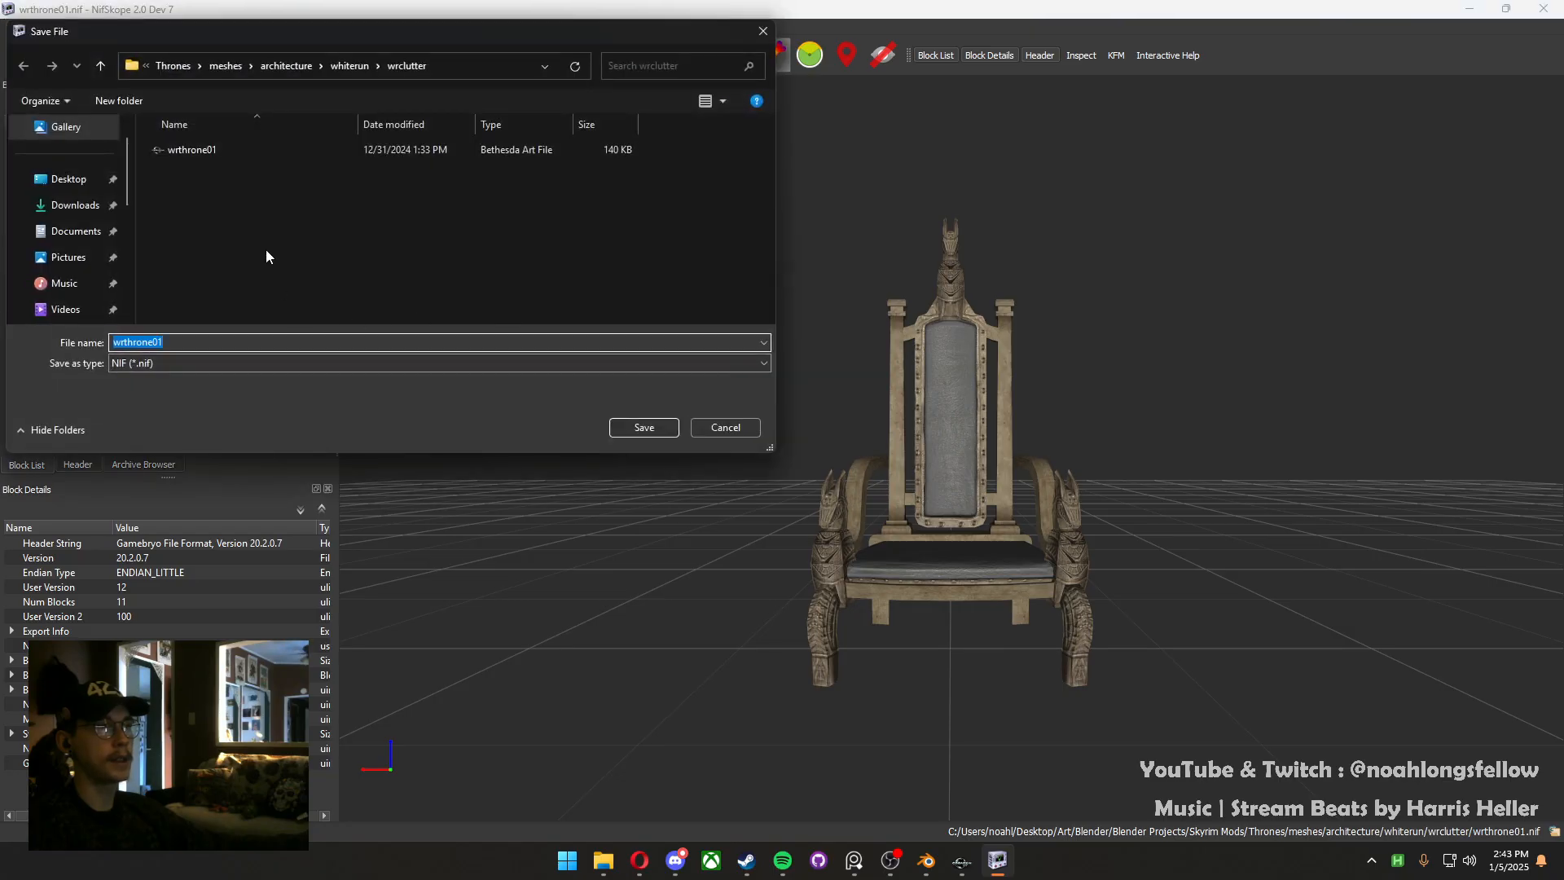
pyautogui.write('wrthrone')
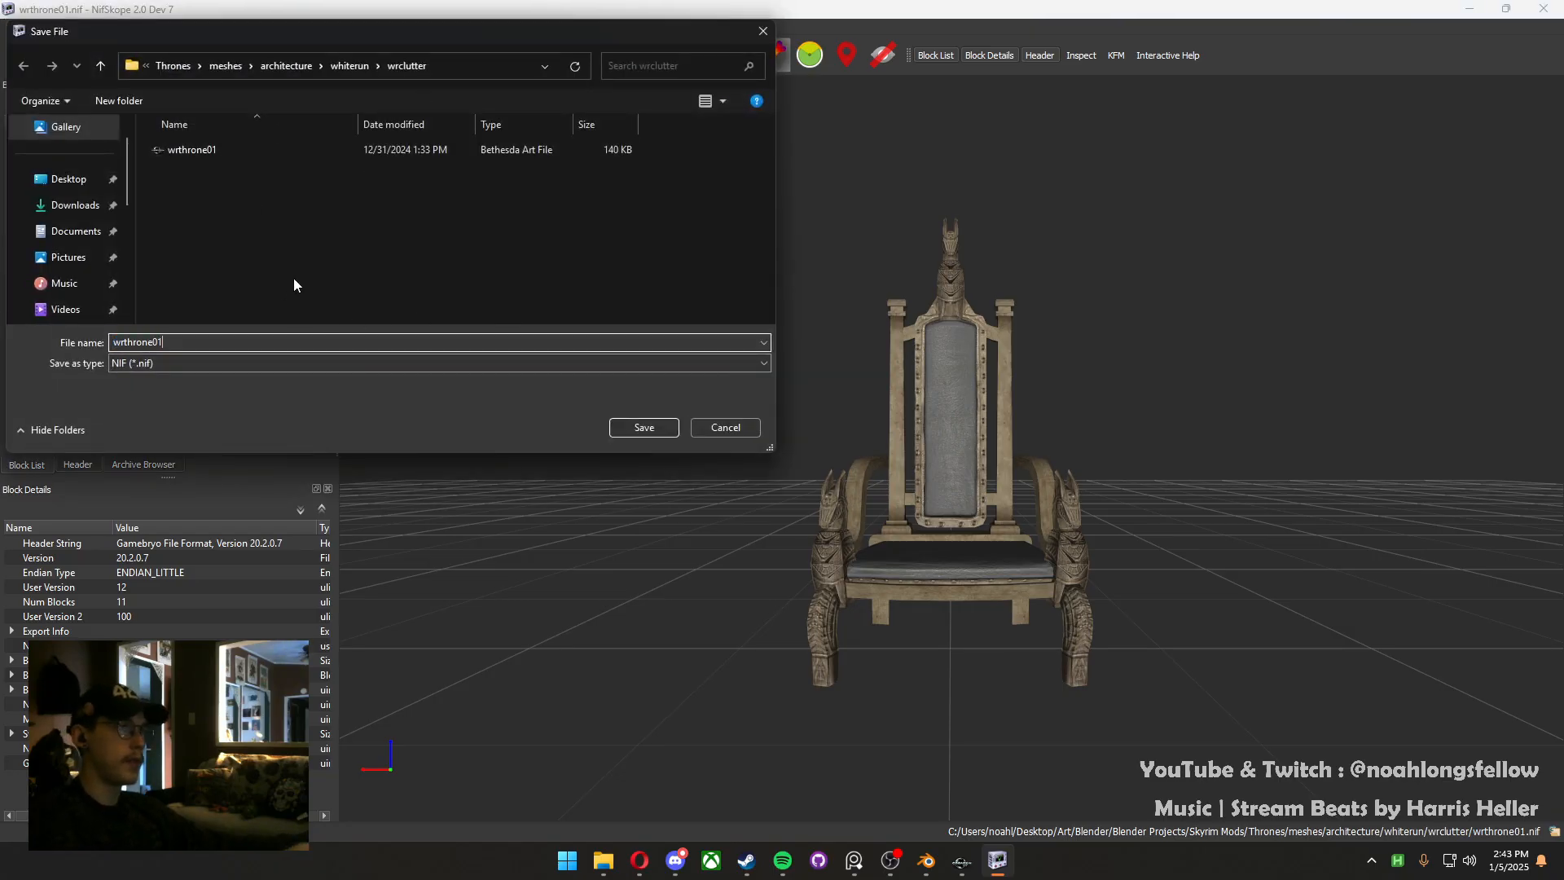
pyautogui.write('_')
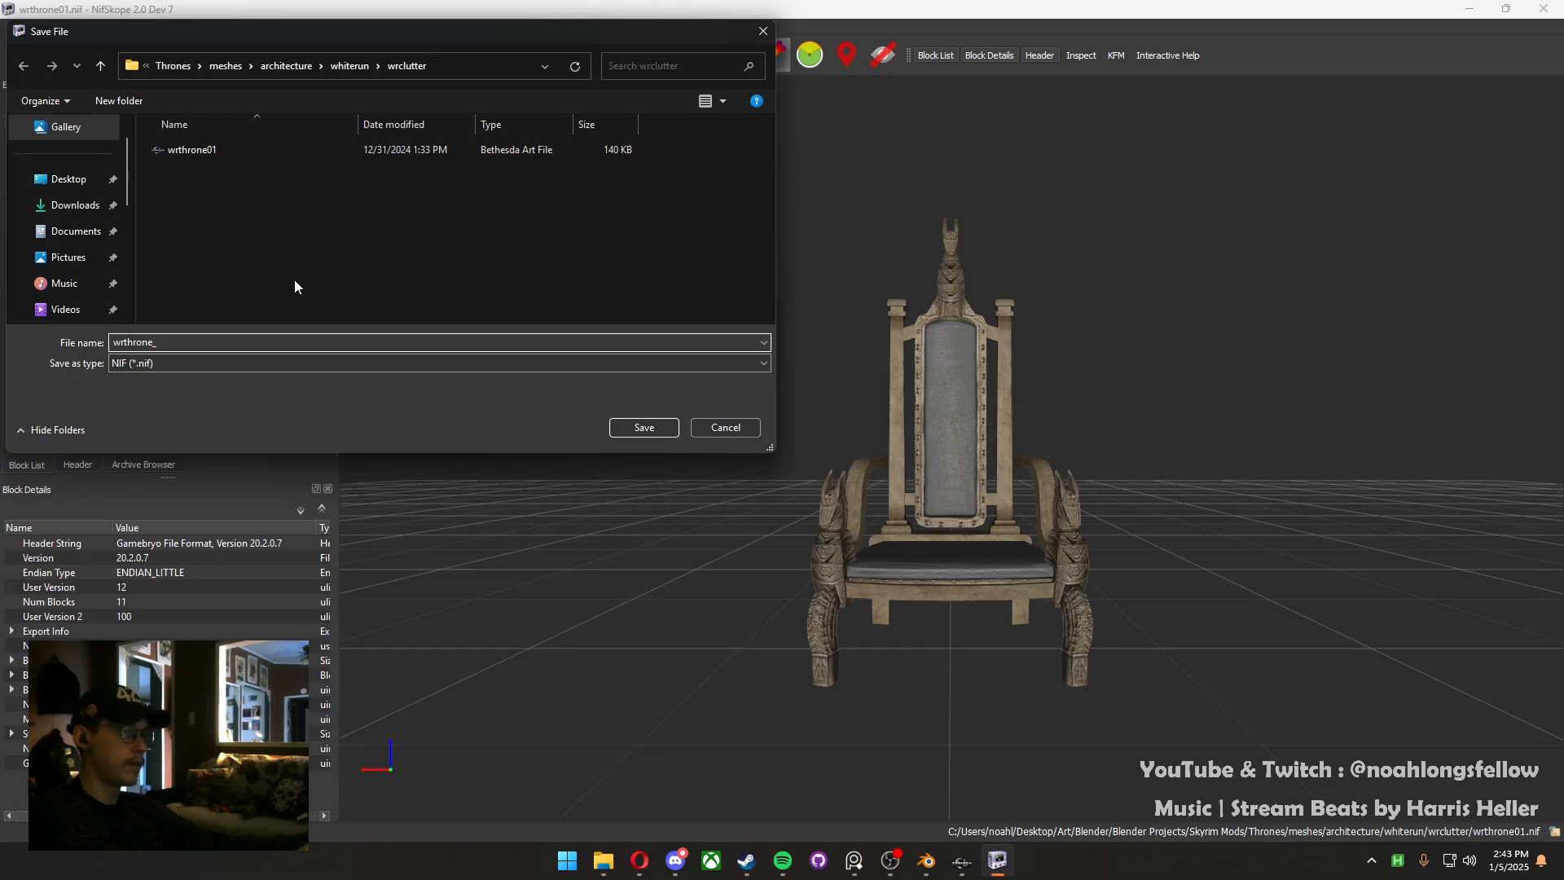
pyautogui.write('thronesexpanded')
pyautogui.press('Return')
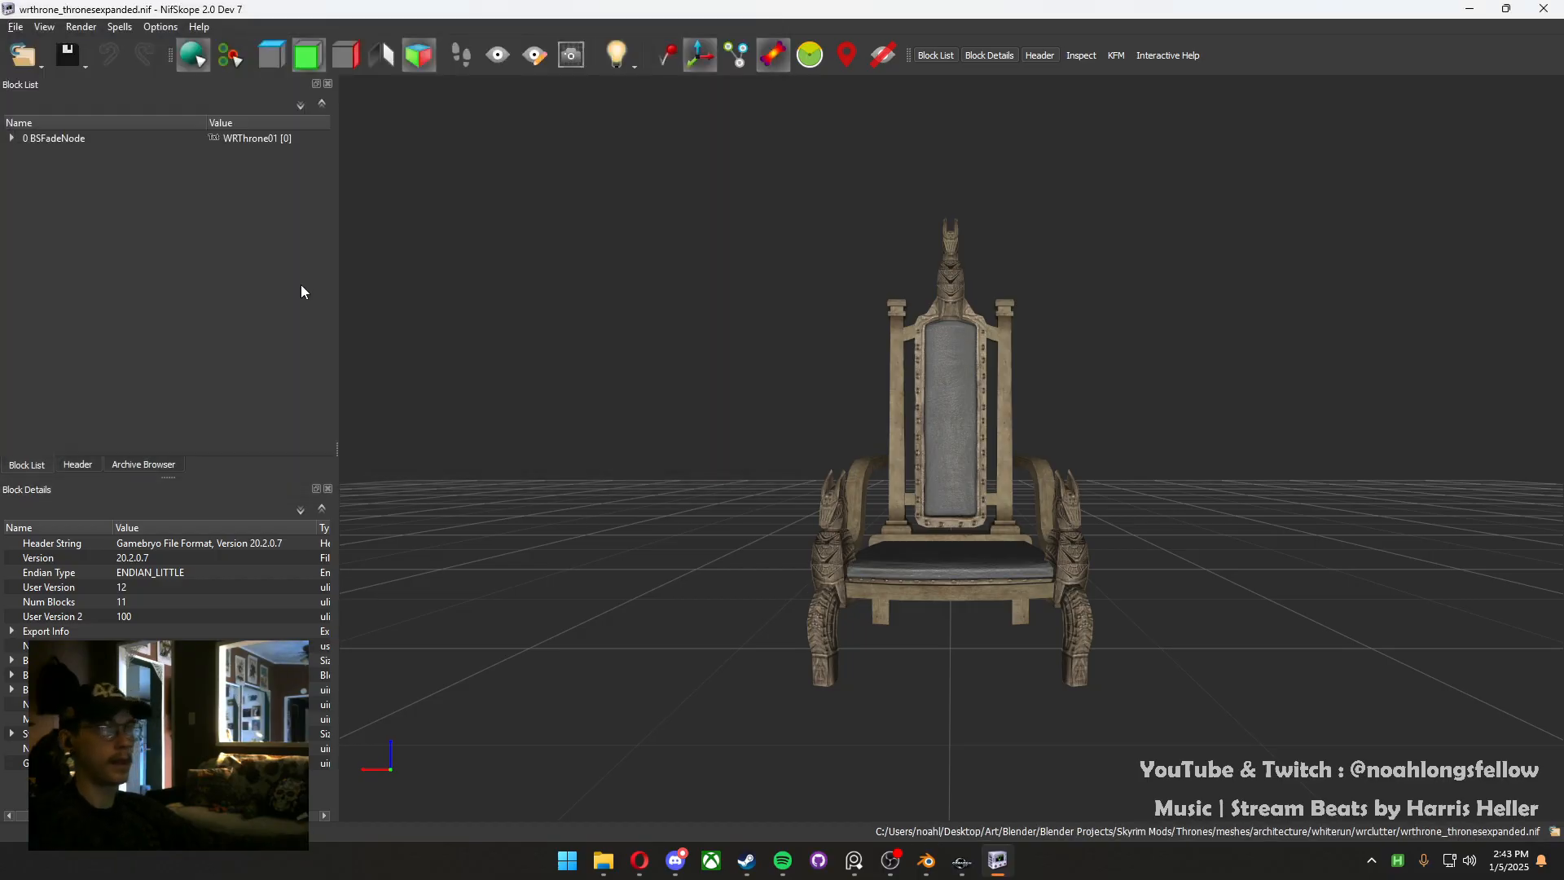
# Select the vanilla throne's BSTriShape mesh and expand its block to show the child blocks
pyautogui.moveTo(852, 453); pyautogui.dragTo(861, 577)
pyautogui.click(847, 575)
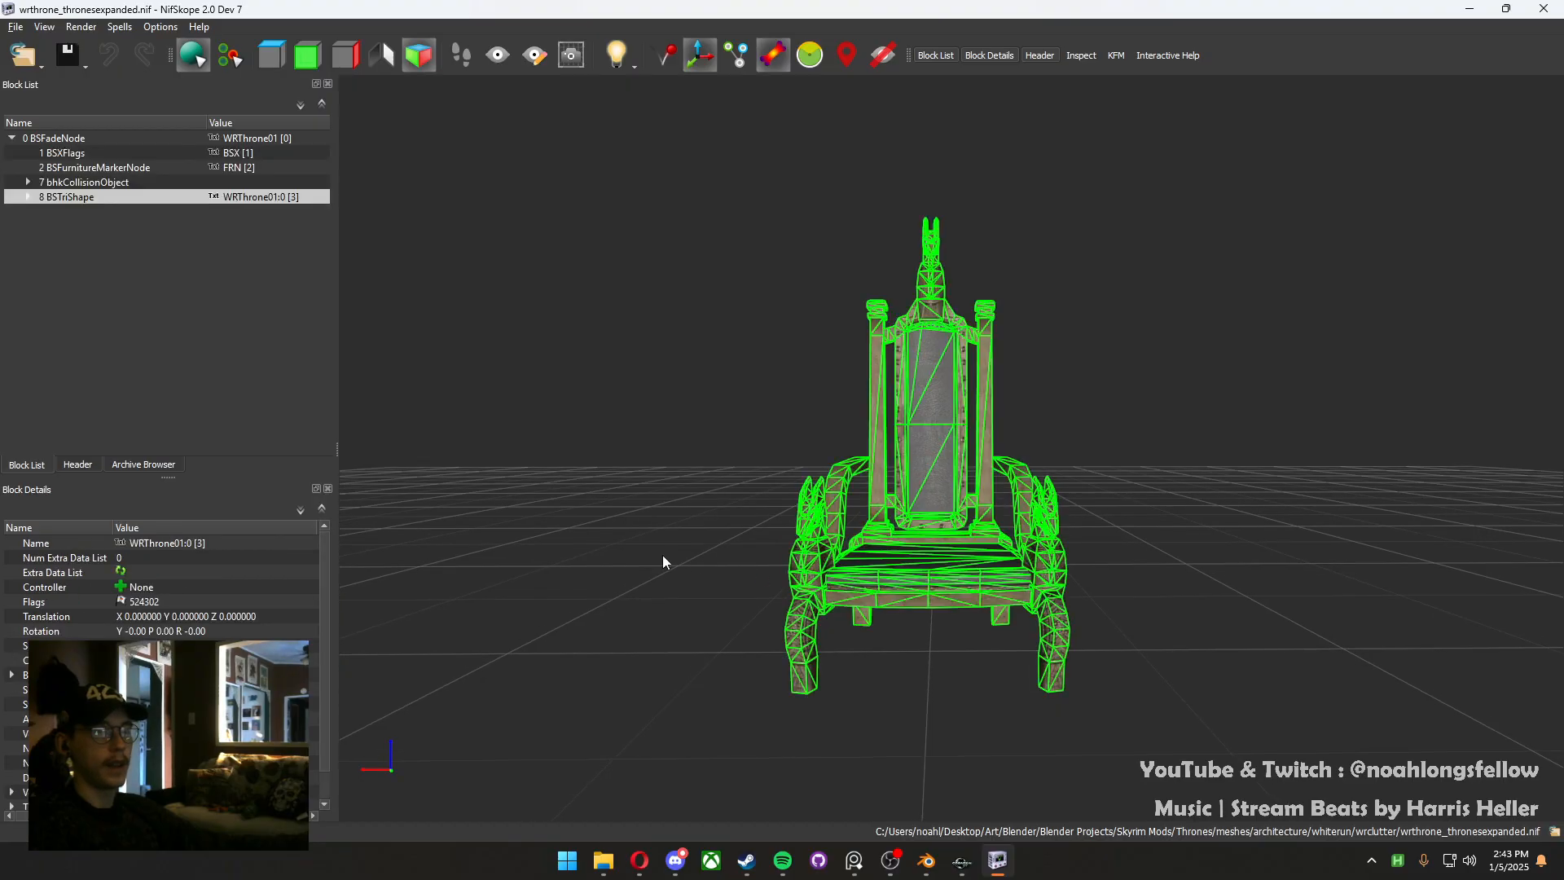
pyautogui.rightClick(689, 593)
pyautogui.moveTo(745, 603)
pyautogui.moveTo(530, 551); pyautogui.dragTo(440, 476)
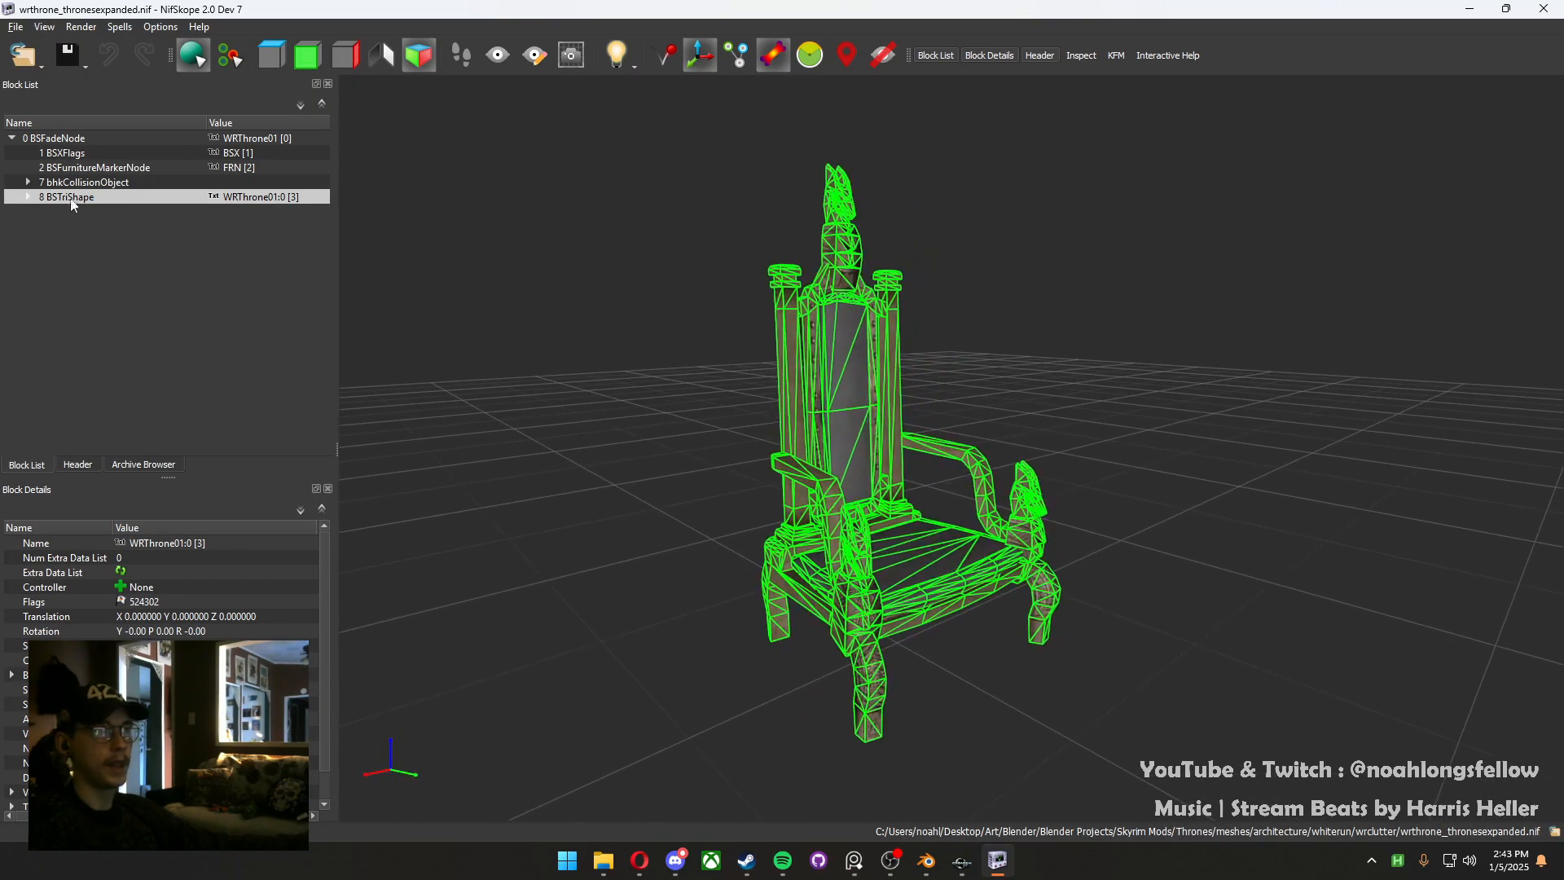
pyautogui.click(27, 198)
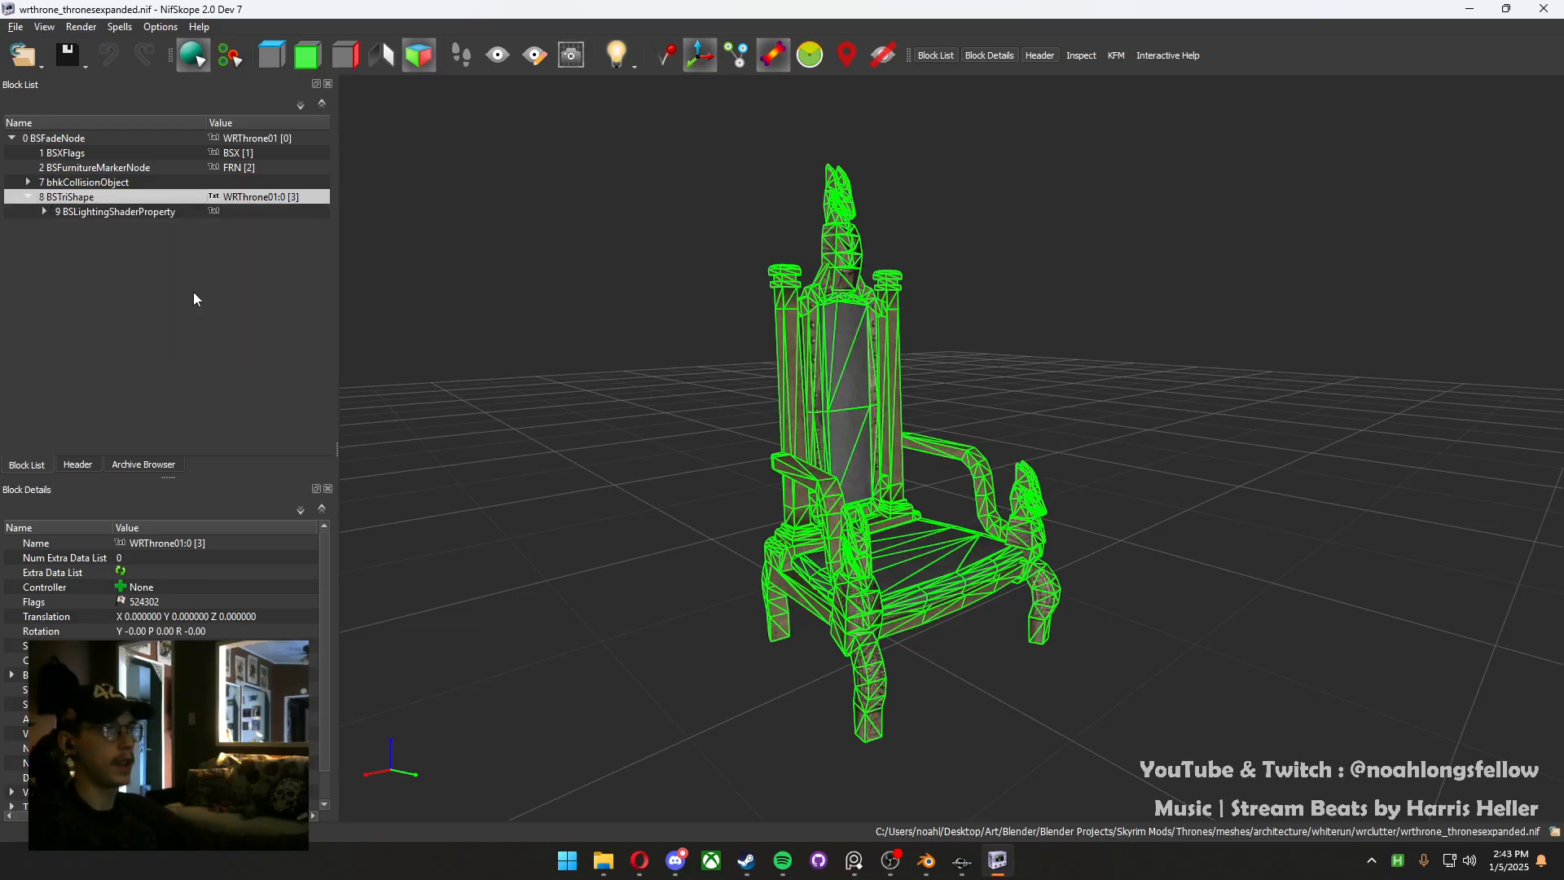
# Remove the selected BSTriShape block from the throne NIF
pyautogui.rightClick(65, 197)
pyautogui.moveTo(157, 310)
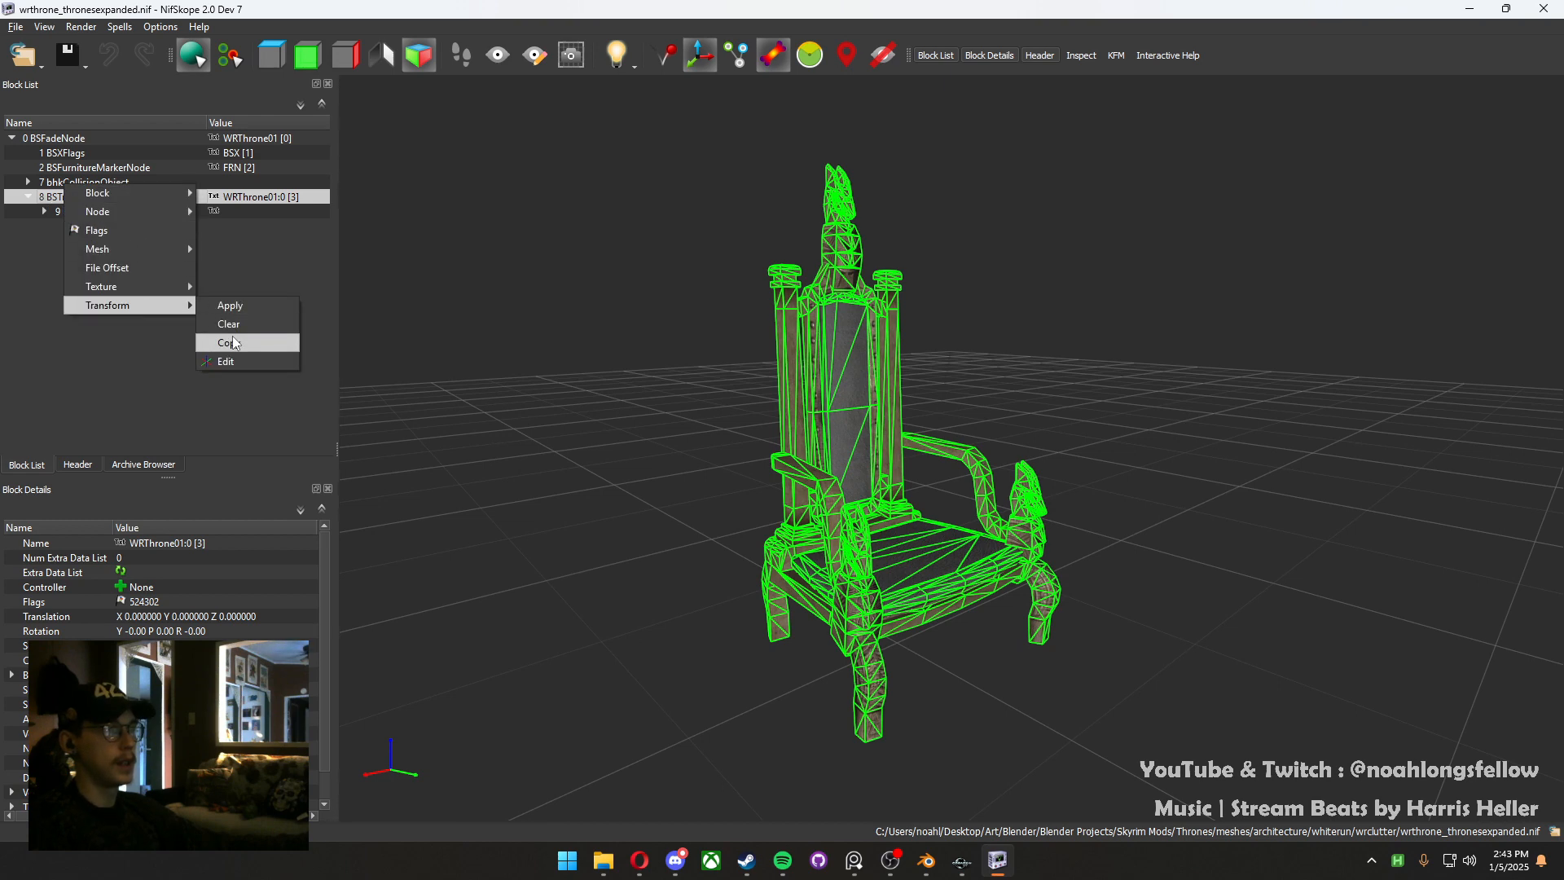
pyautogui.click(833, 474)
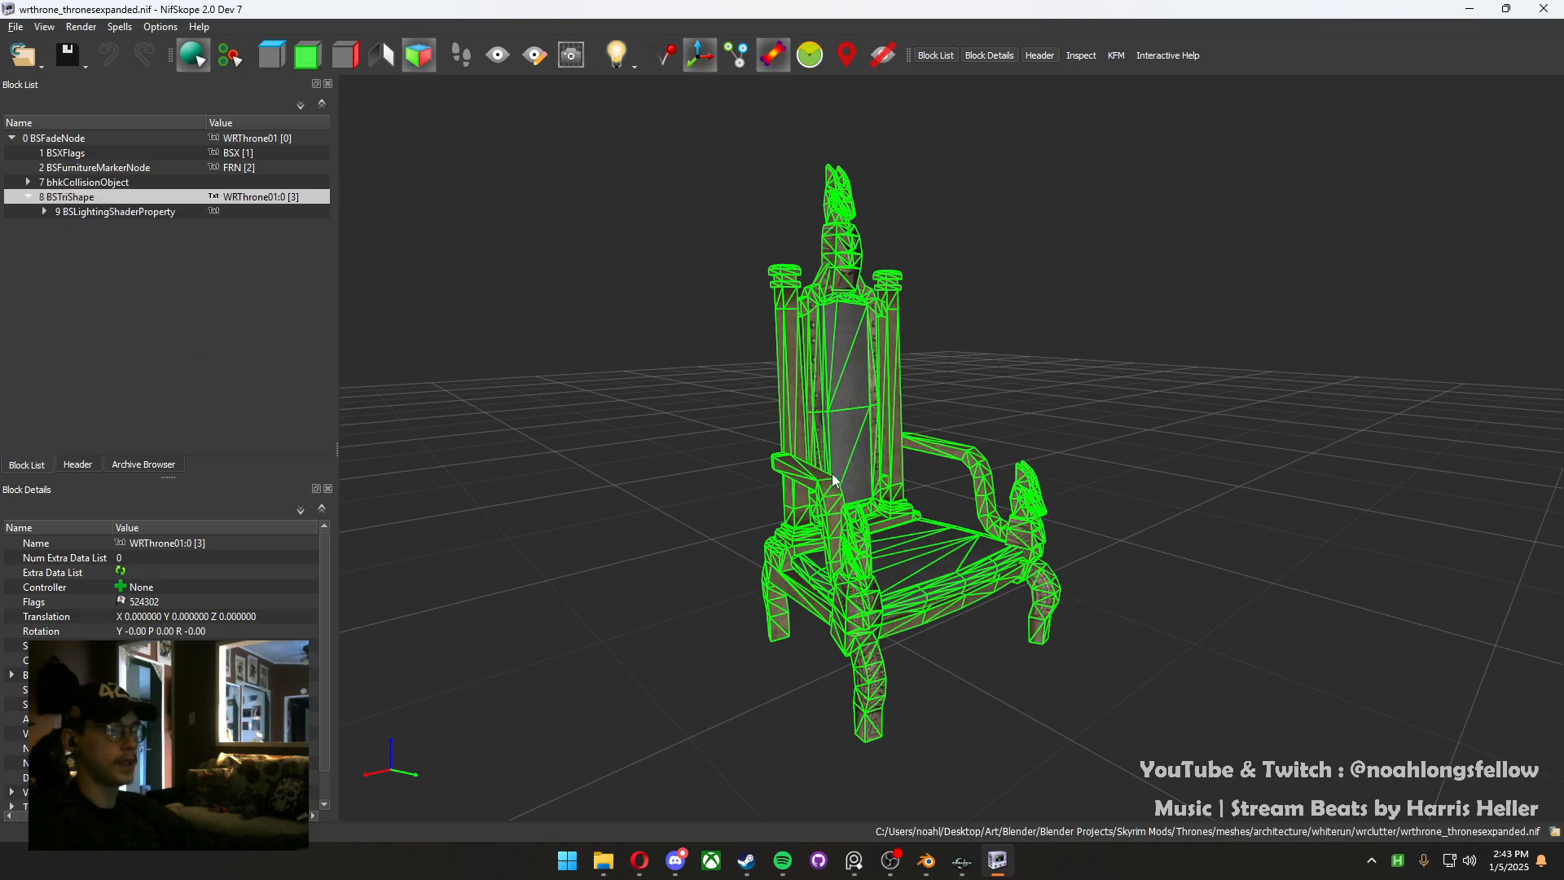
pyautogui.rightClick(805, 458)
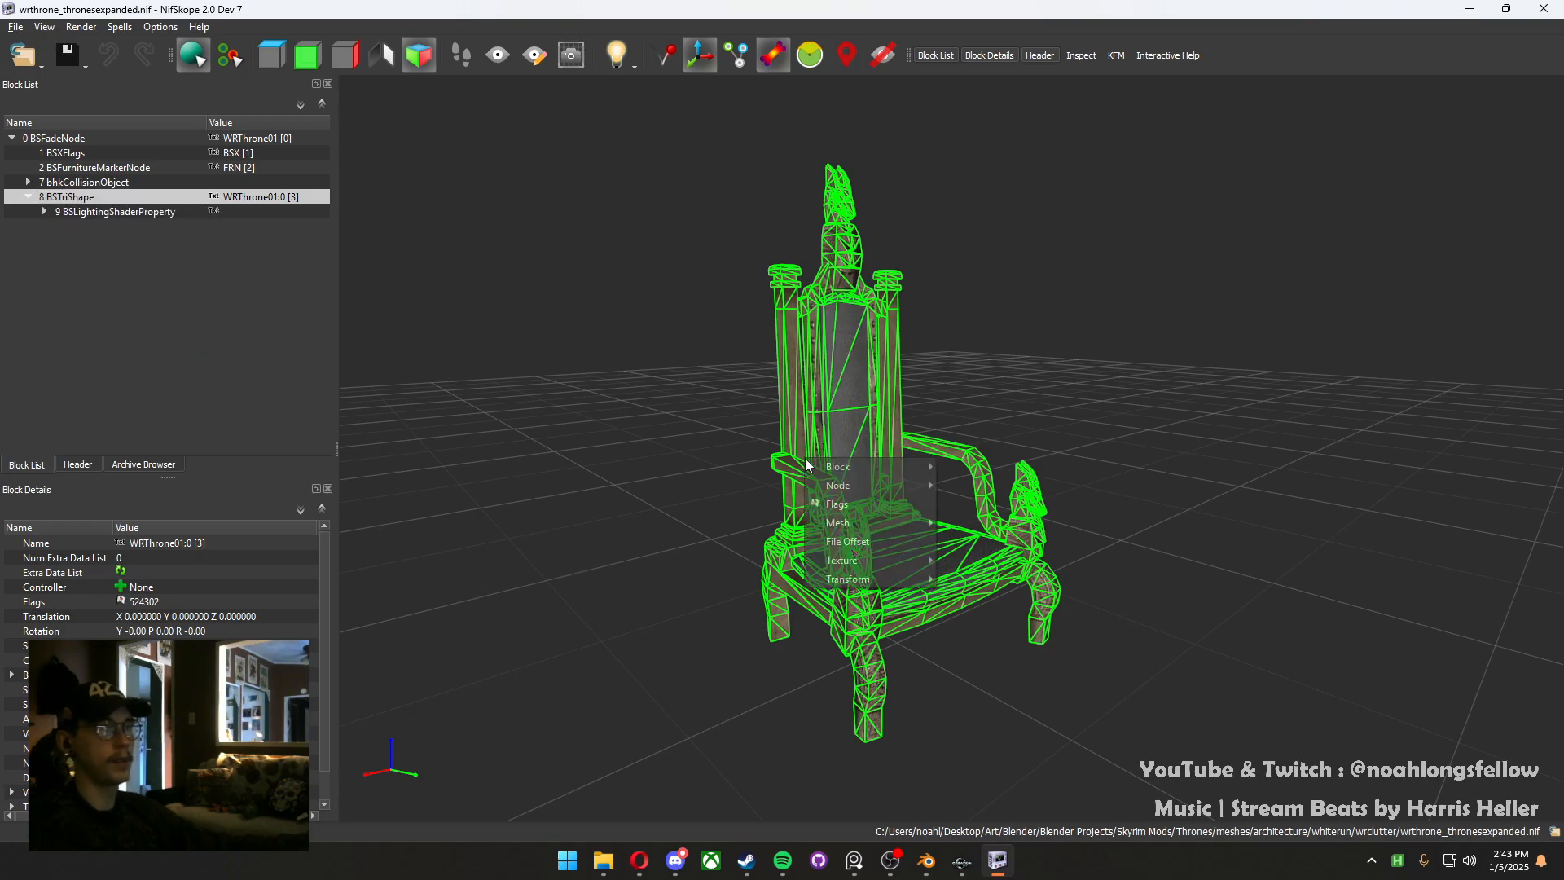
pyautogui.moveTo(871, 471)
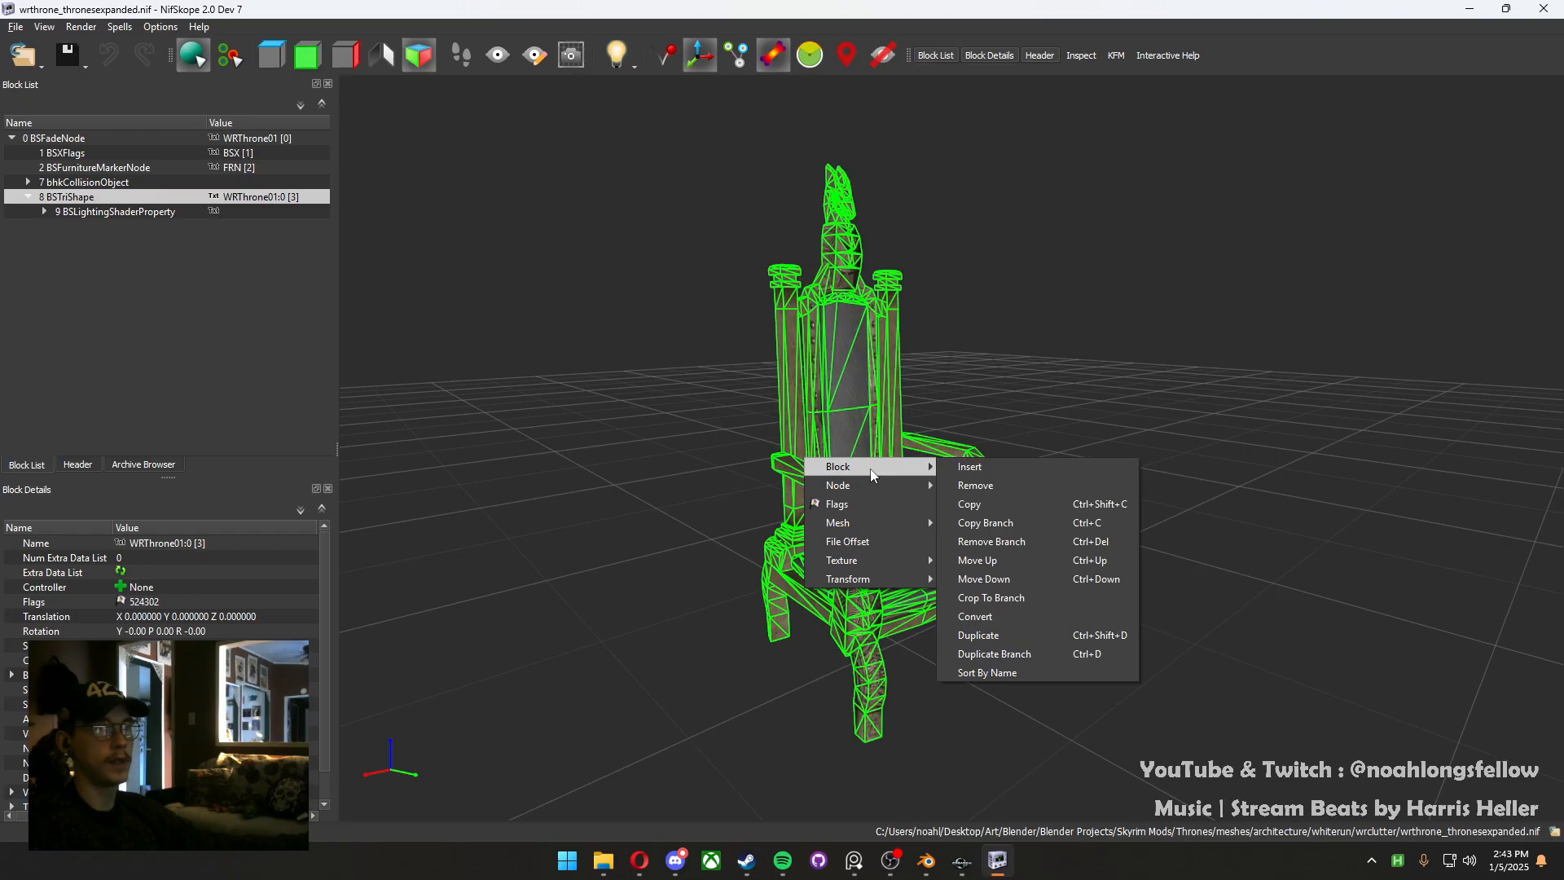
pyautogui.click(1023, 487)
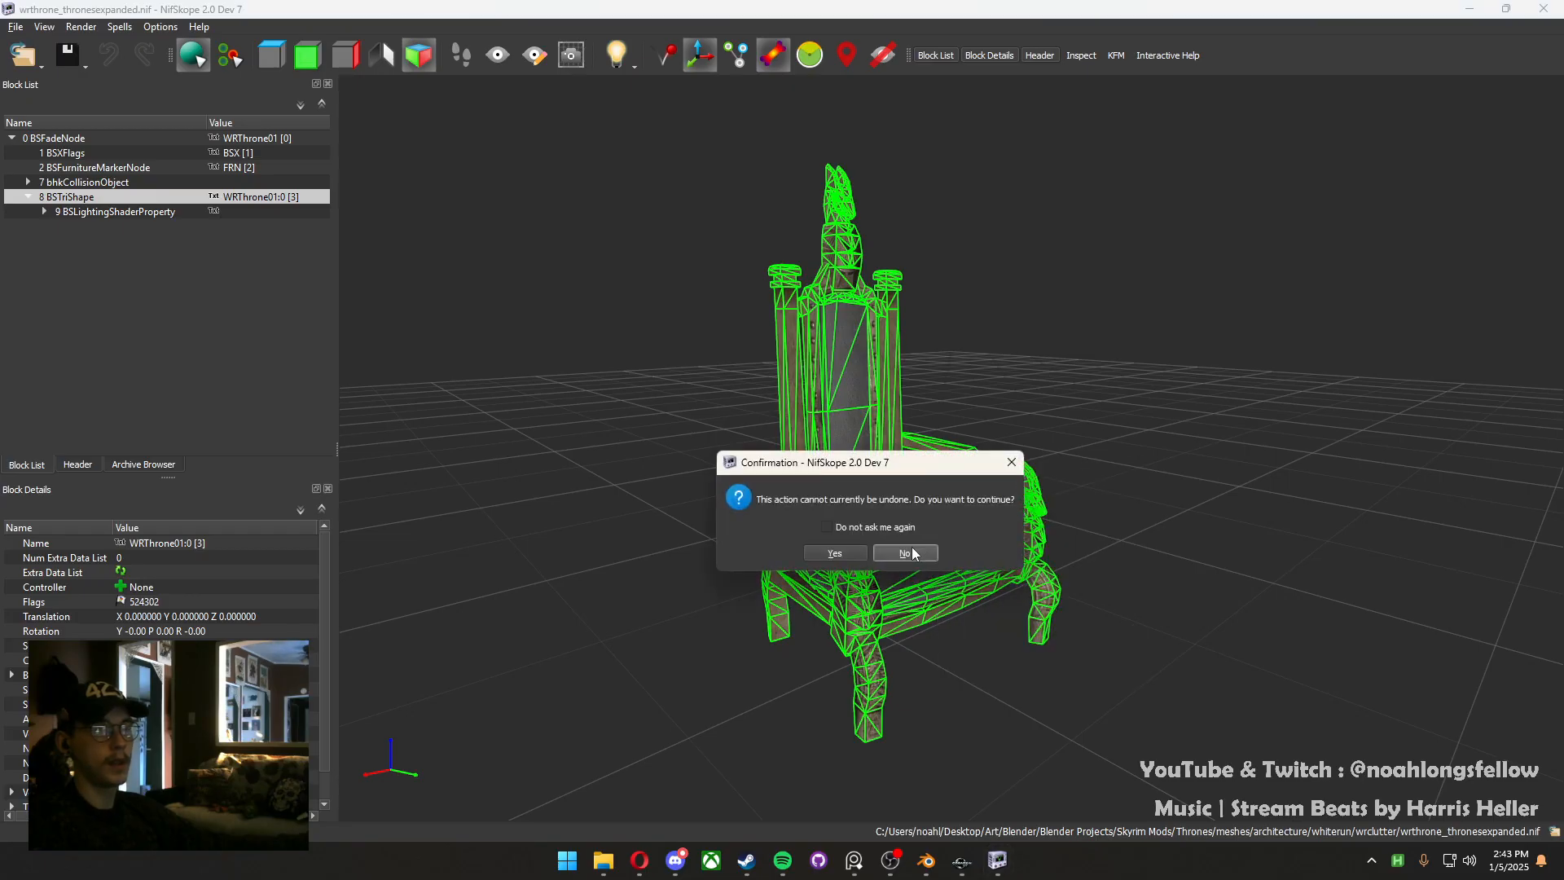
pyautogui.click(851, 552)
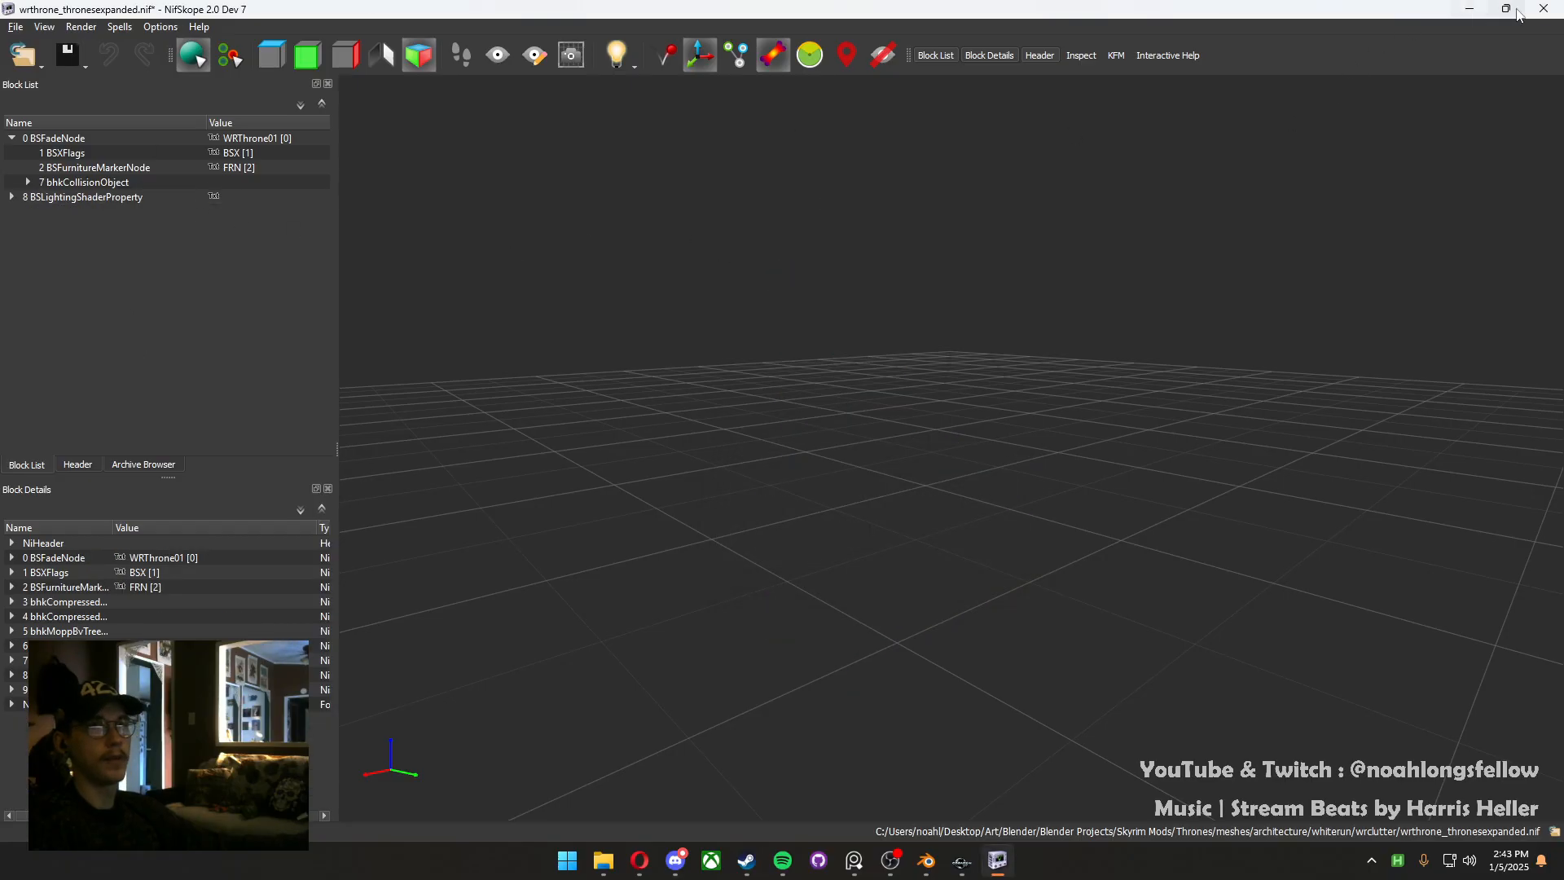
# Close NifSkope without saving the changes, relaunch it and reopen the recent file wrthrone_thronesexpanded.nif
pyautogui.click(1543, 9)
pyautogui.click(855, 451)
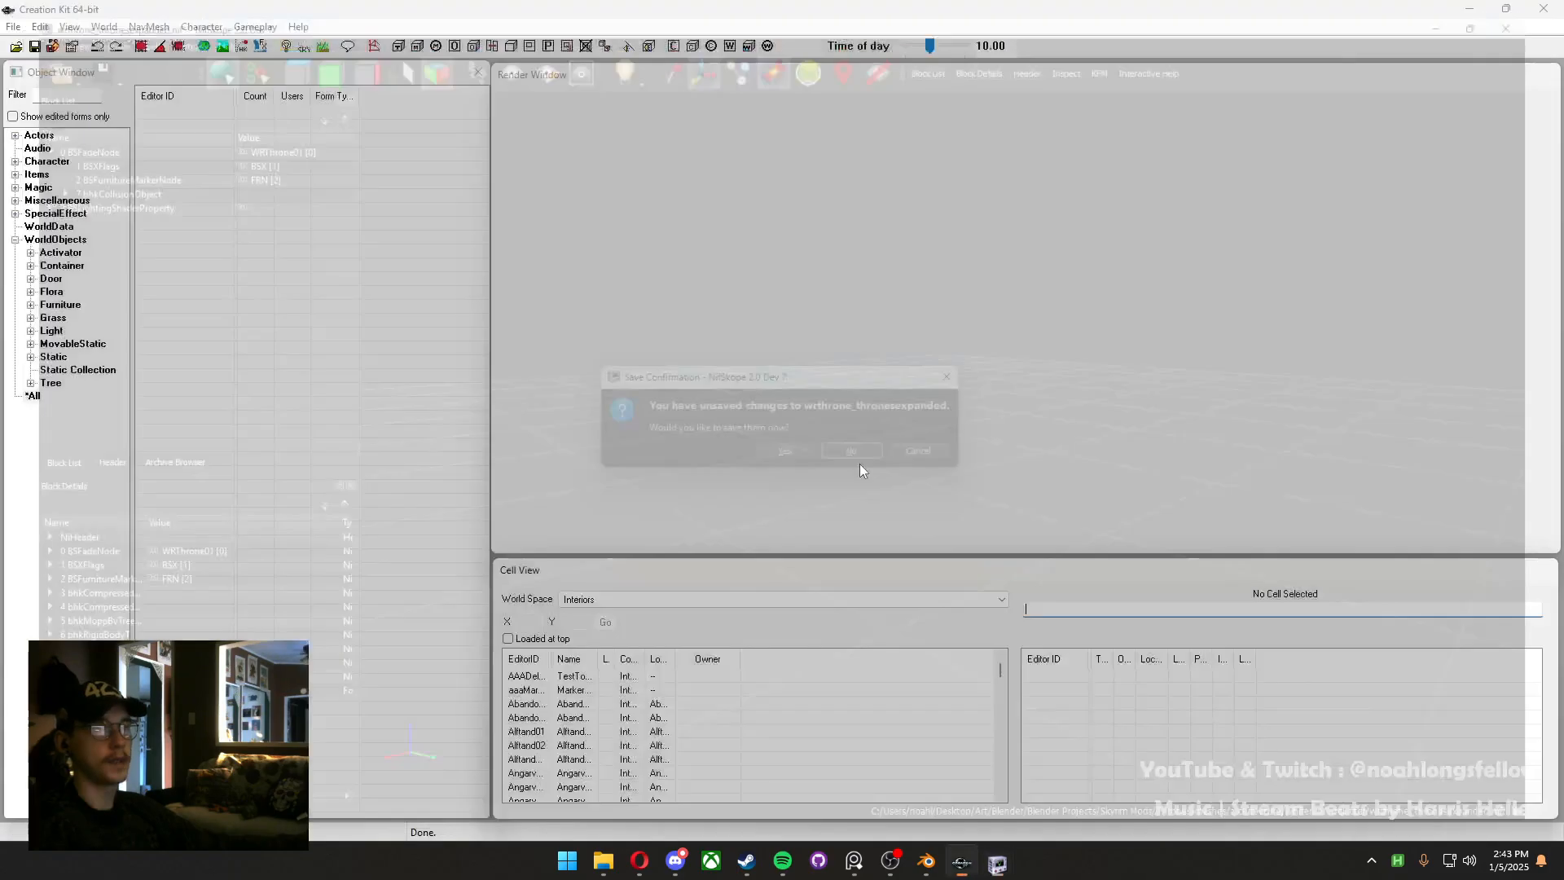
pyautogui.press('super')
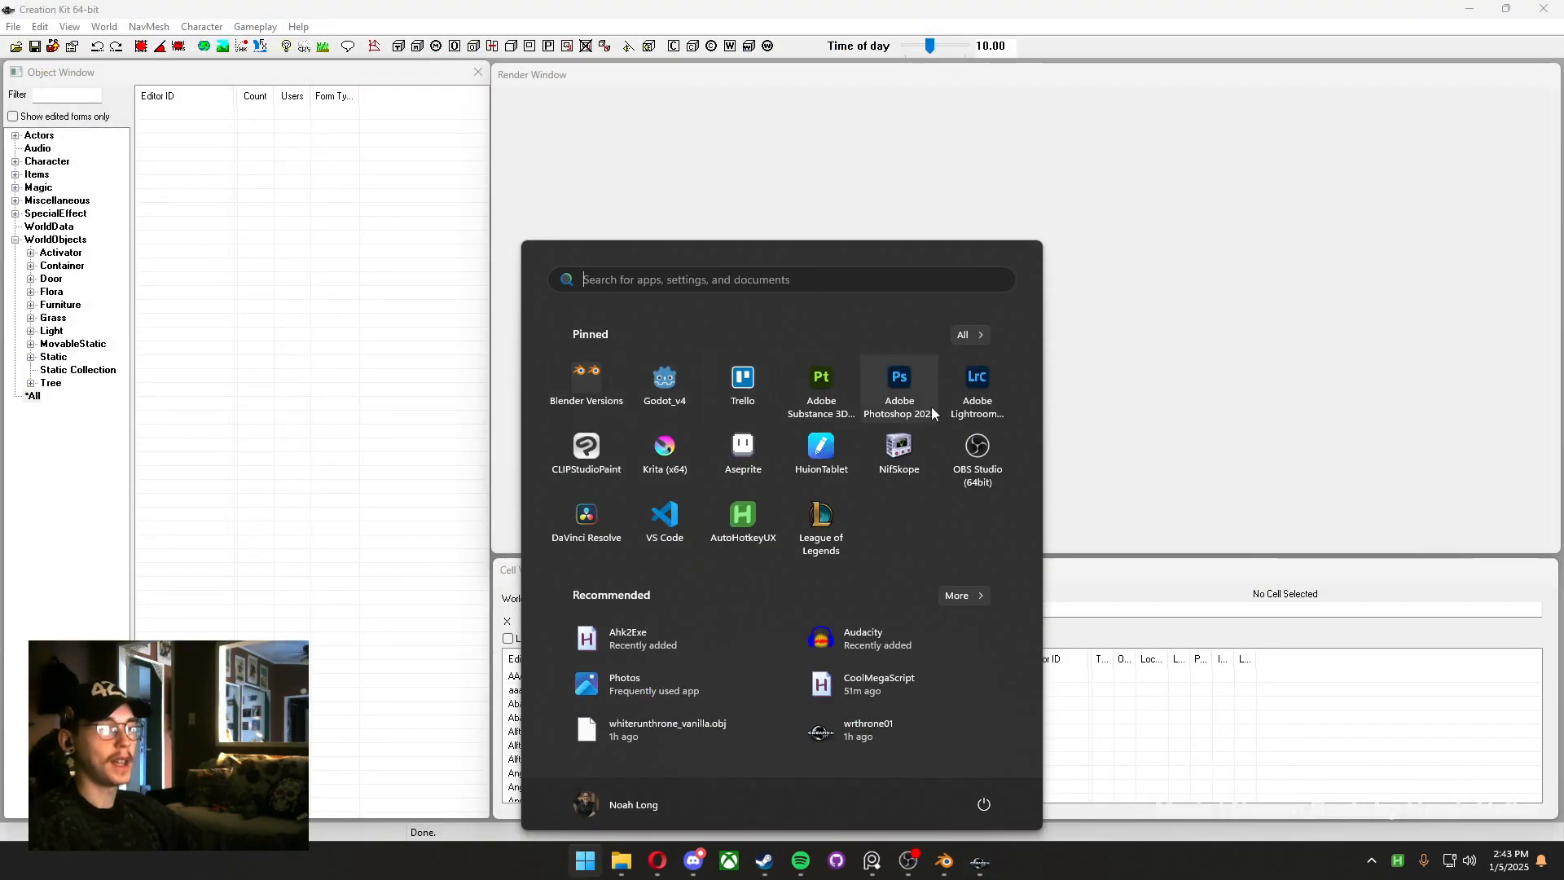
pyautogui.click(898, 463)
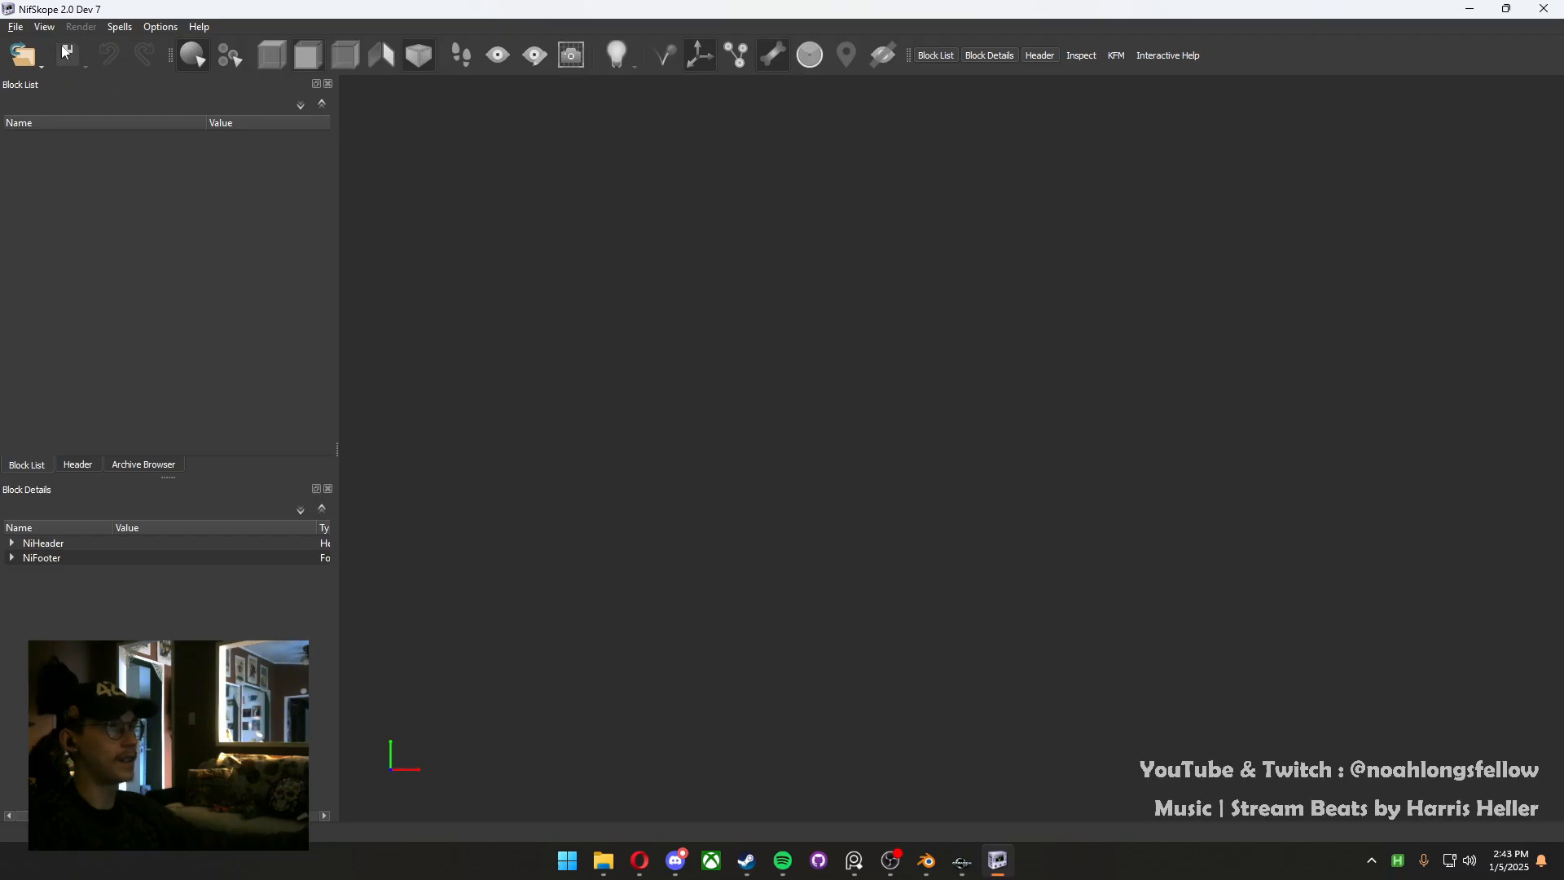
pyautogui.click(15, 27)
pyautogui.moveTo(204, 102)
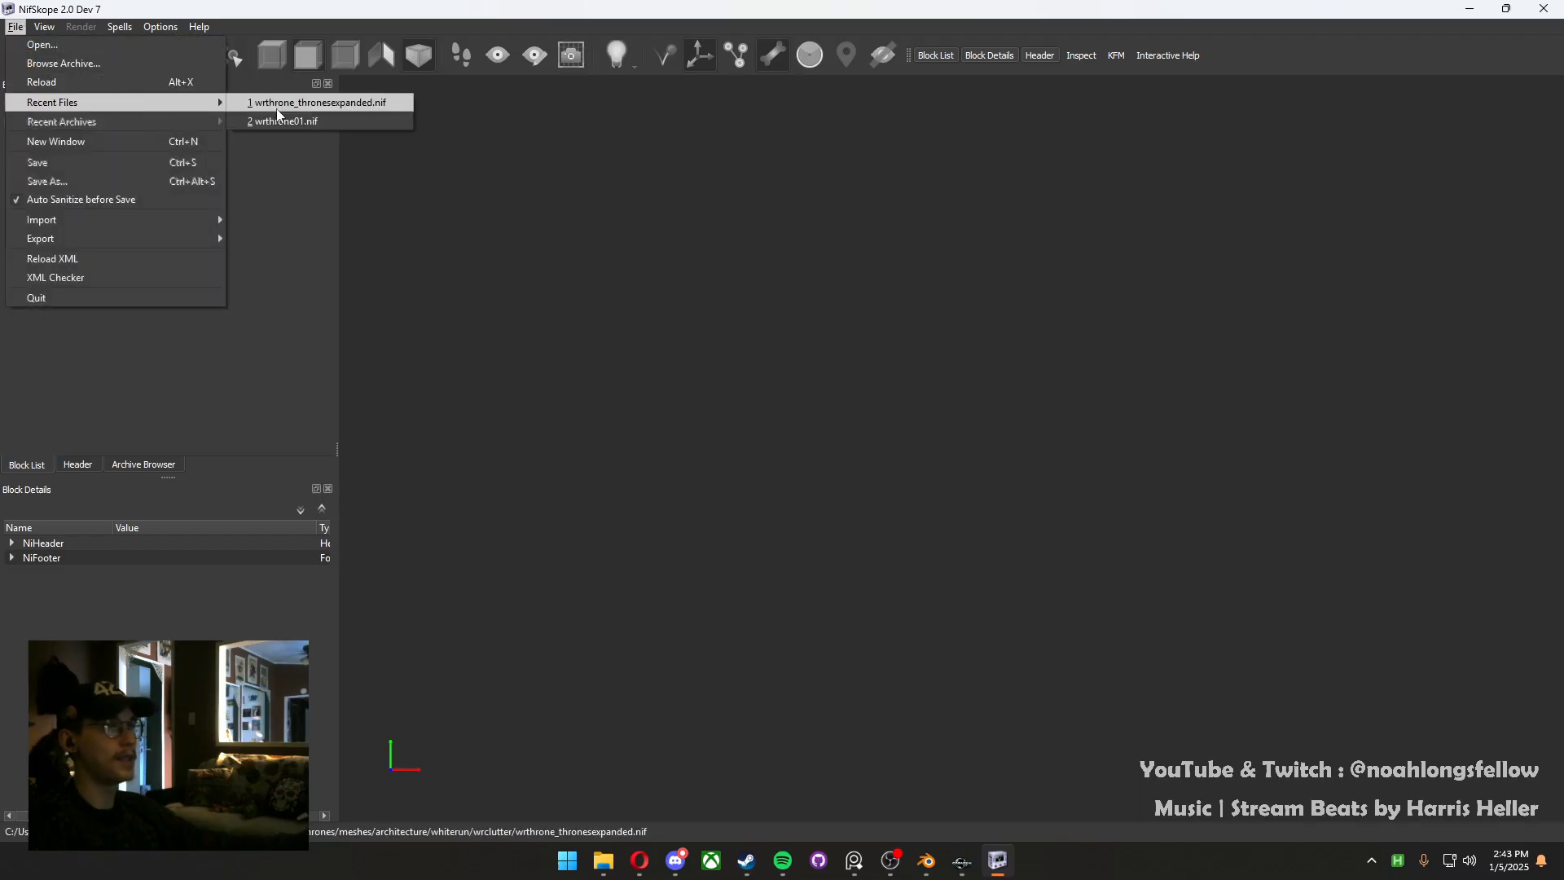
pyautogui.click(276, 109)
# Try to access the import options, first with nothing selected and again with the root BSFadeNode selected
pyautogui.click(15, 27)
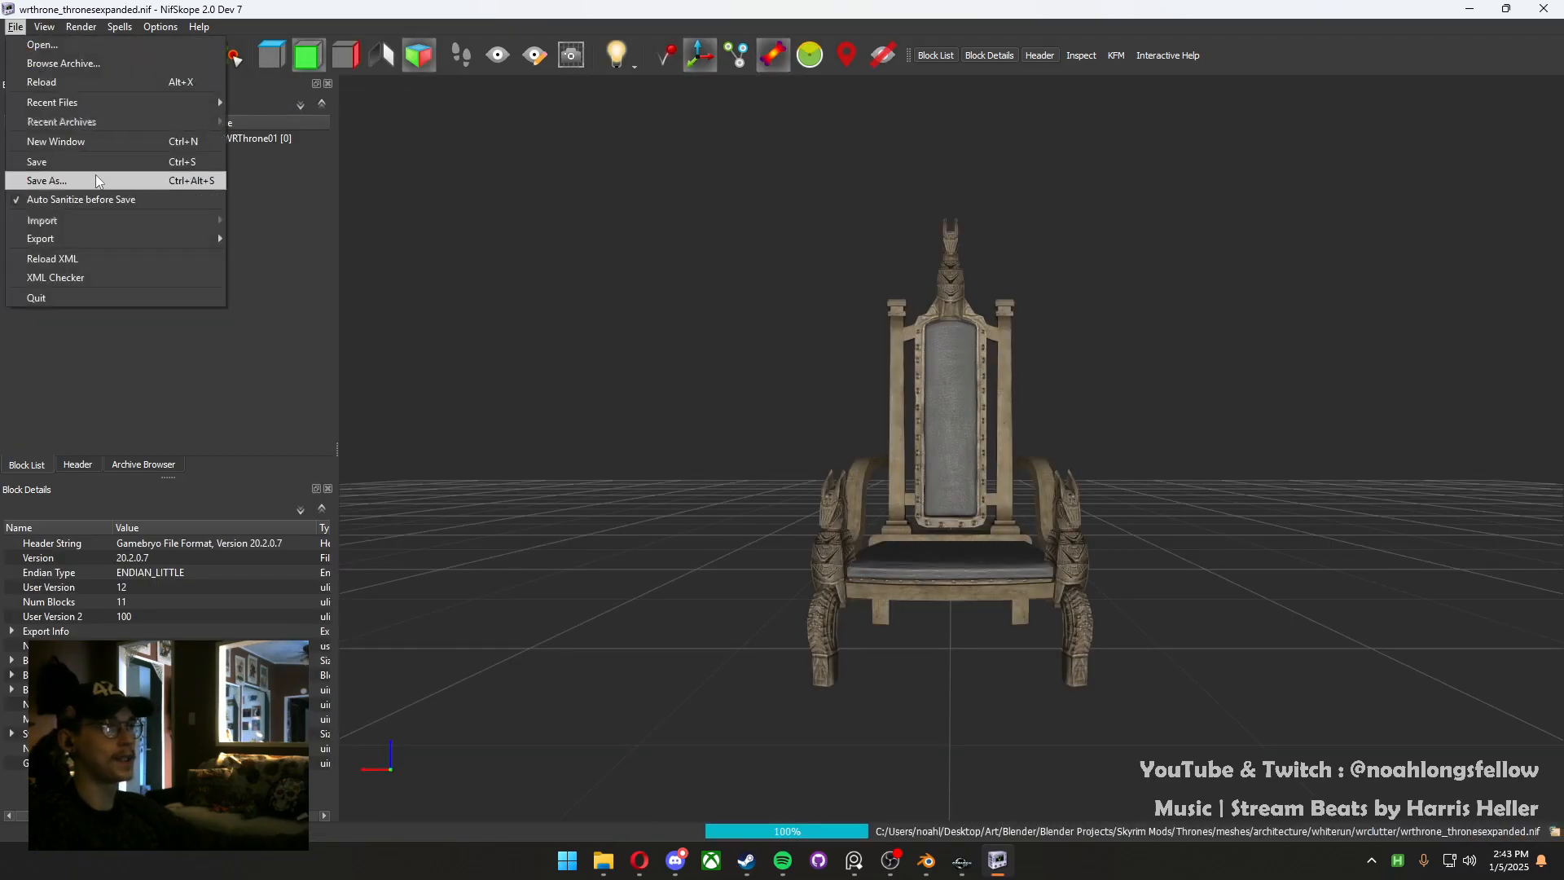
pyautogui.click(136, 222)
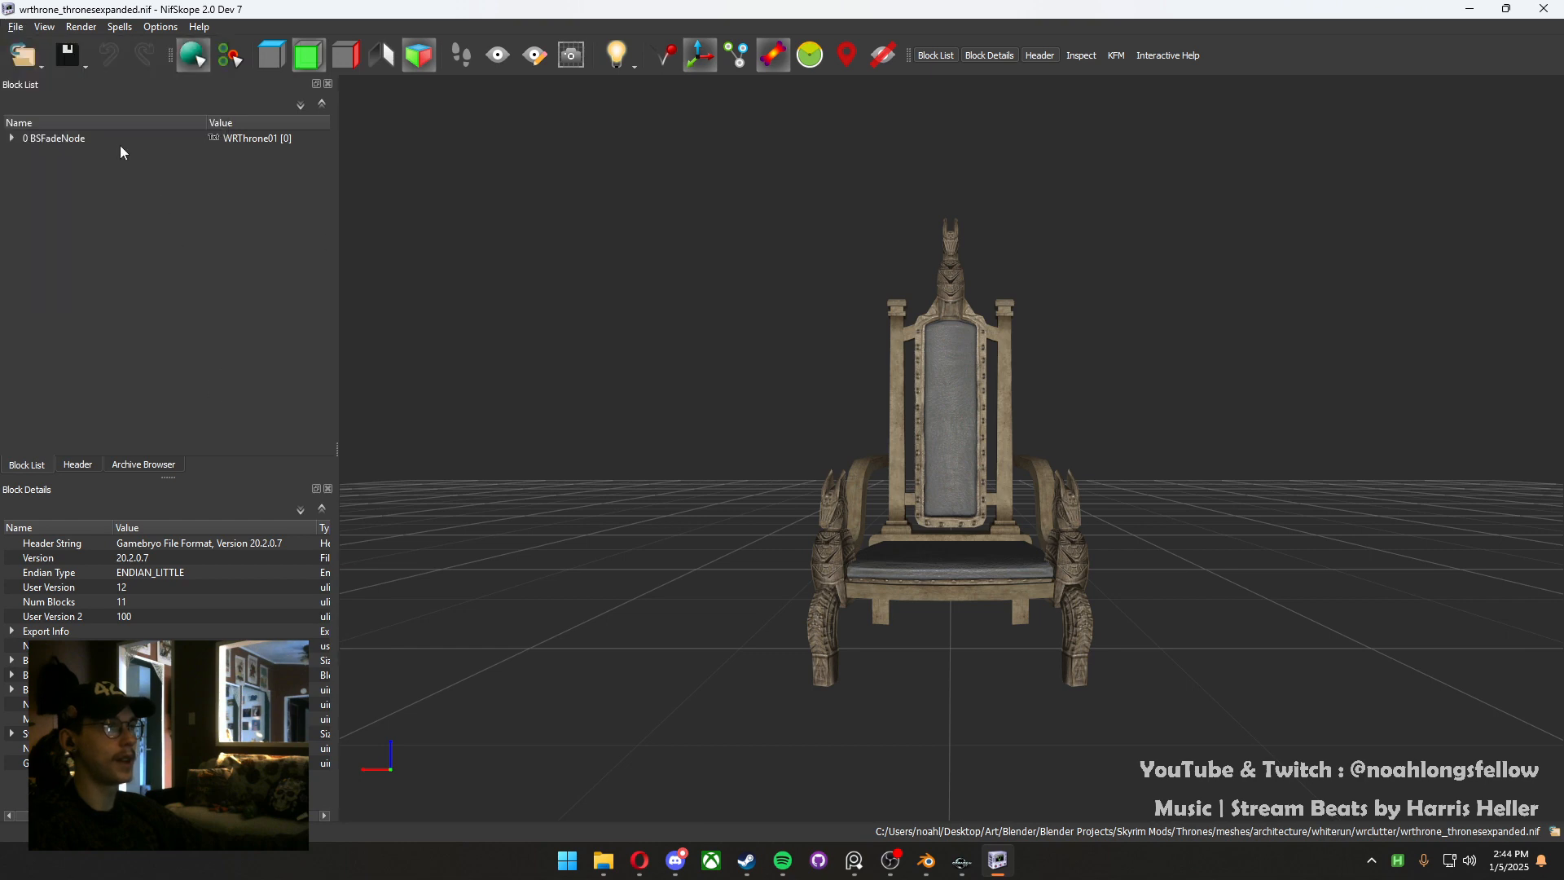
pyautogui.click(120, 141)
pyautogui.click(16, 27)
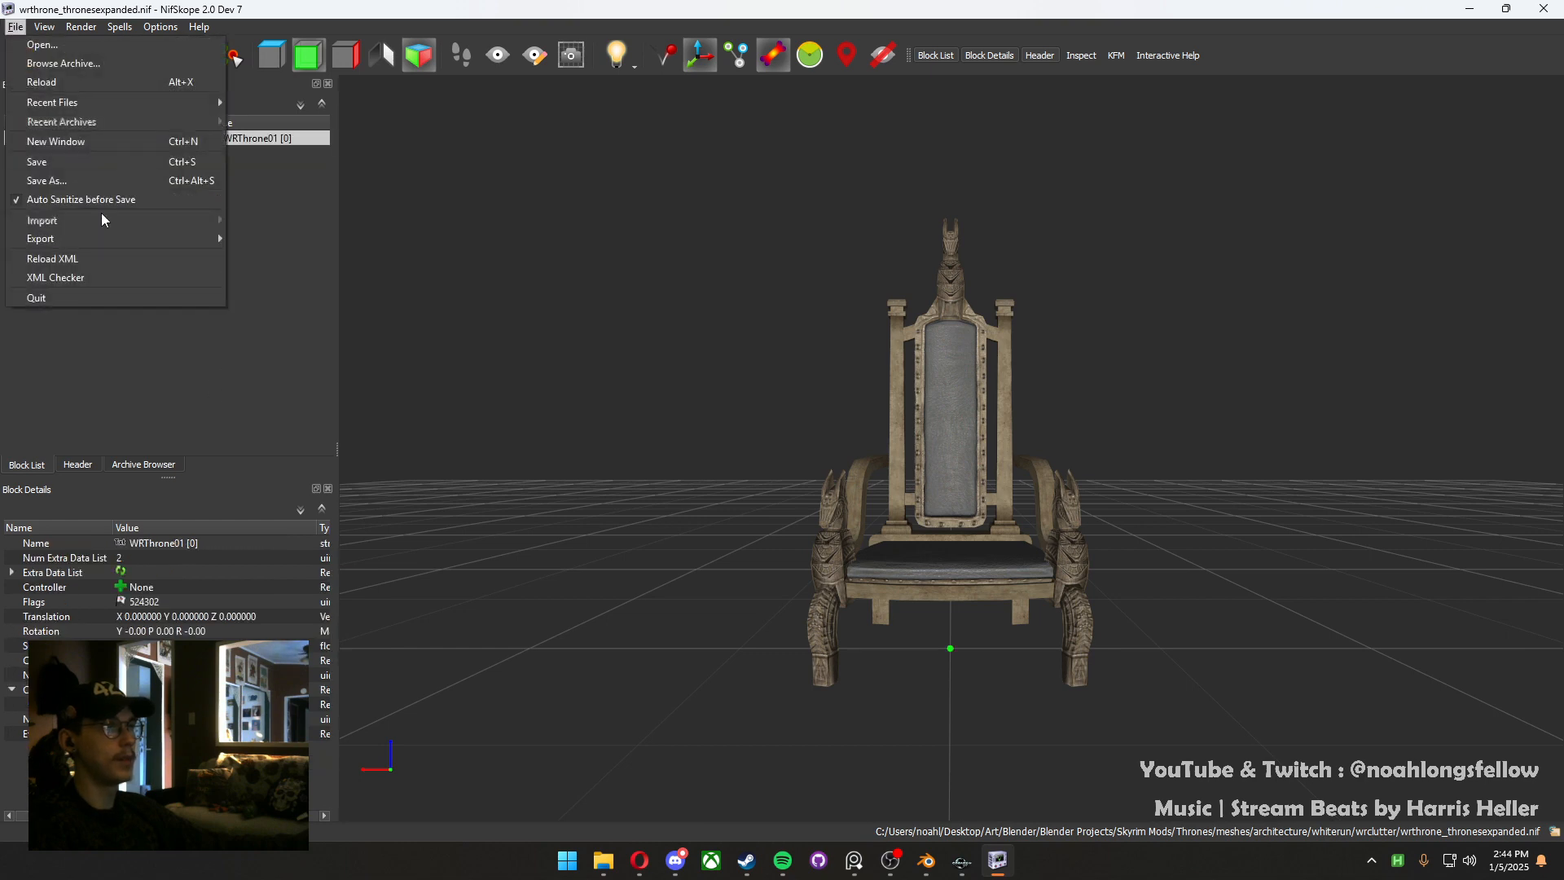
pyautogui.click(259, 198)
# Expand the root BSFadeNode, select the BSTriShape mesh and try the import options again
pyautogui.click(12, 138)
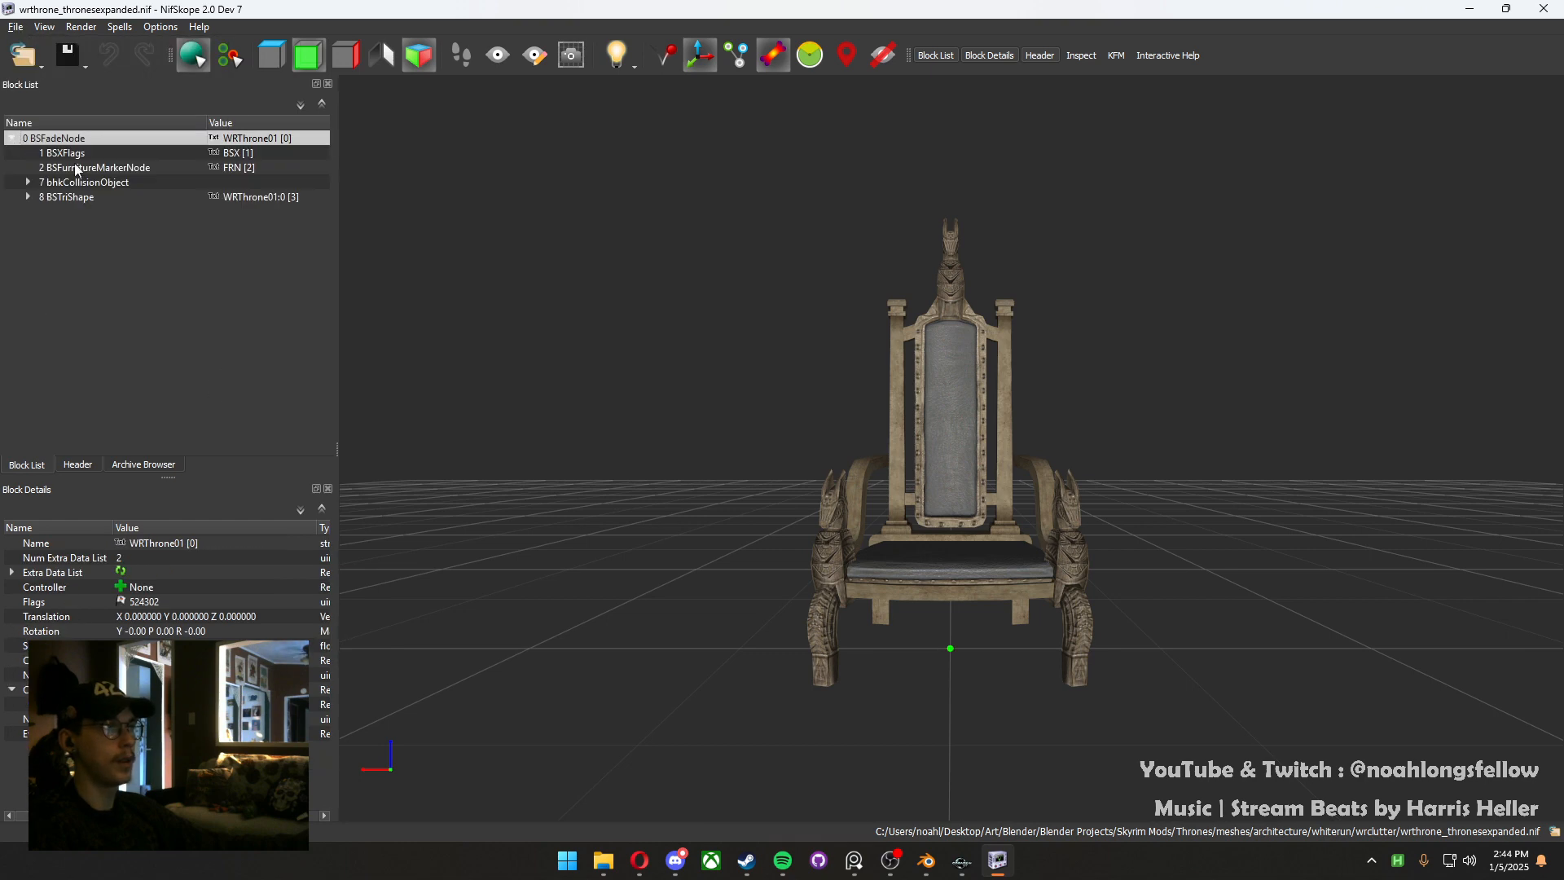
pyautogui.click(93, 181)
pyautogui.click(29, 197)
pyautogui.click(61, 198)
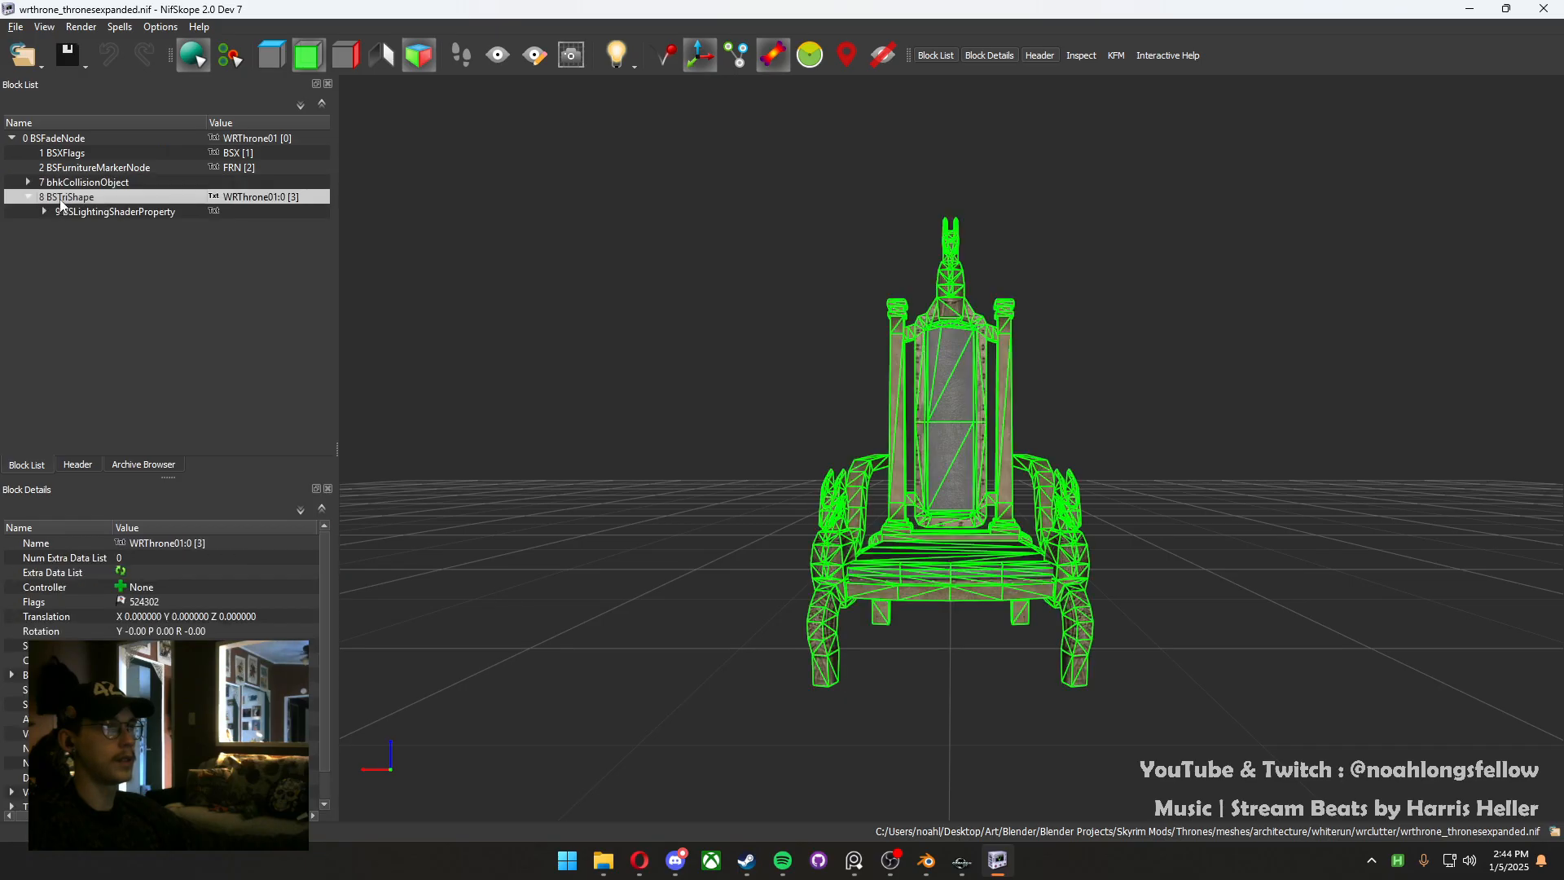
pyautogui.click(16, 27)
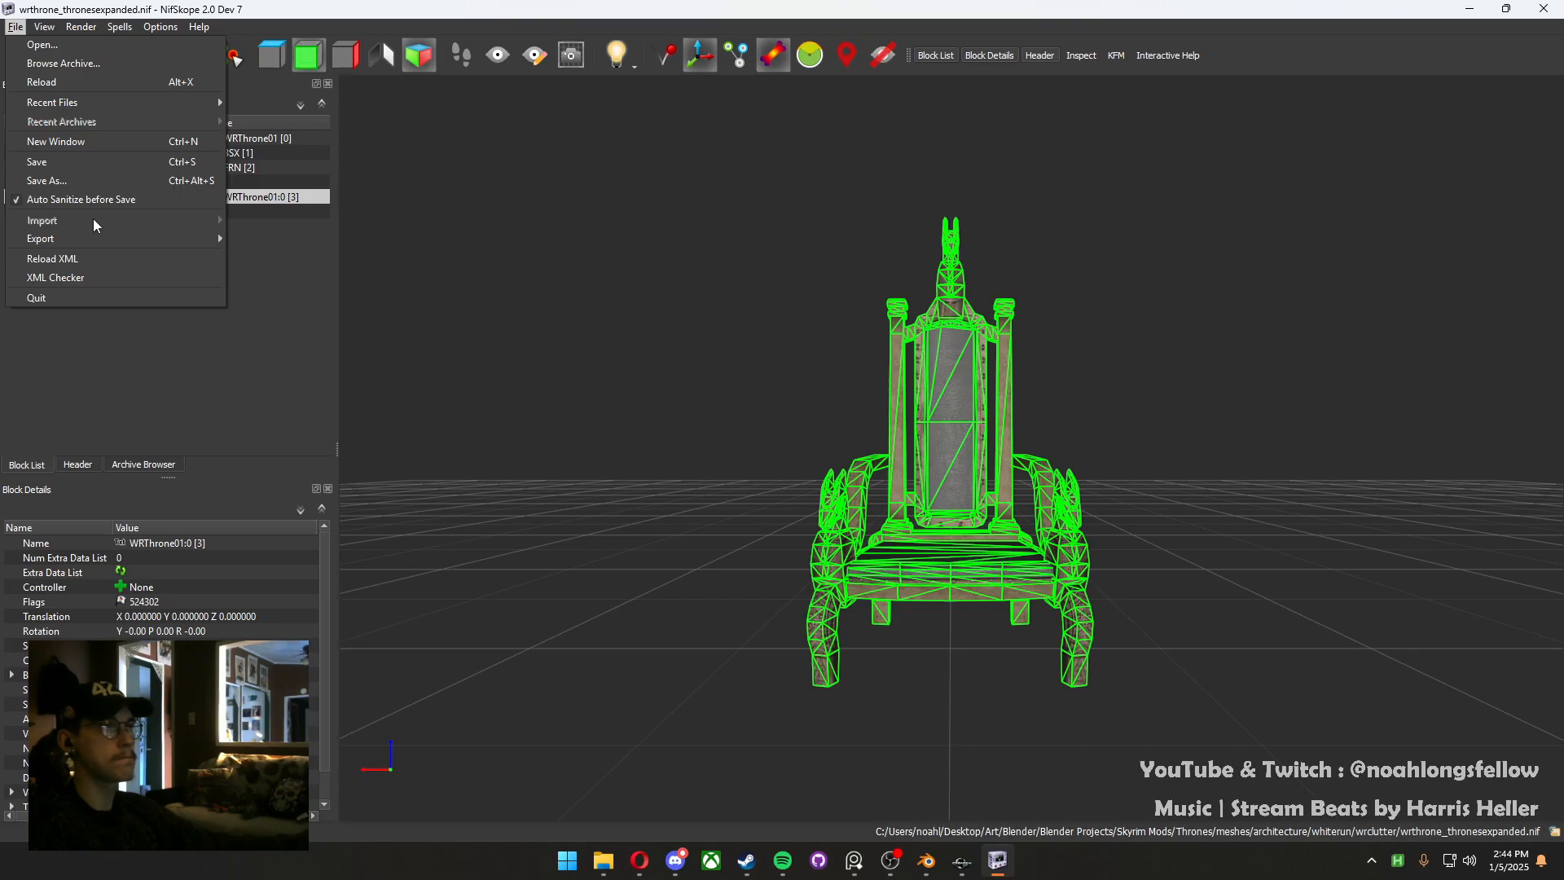
pyautogui.click(1457, 5)
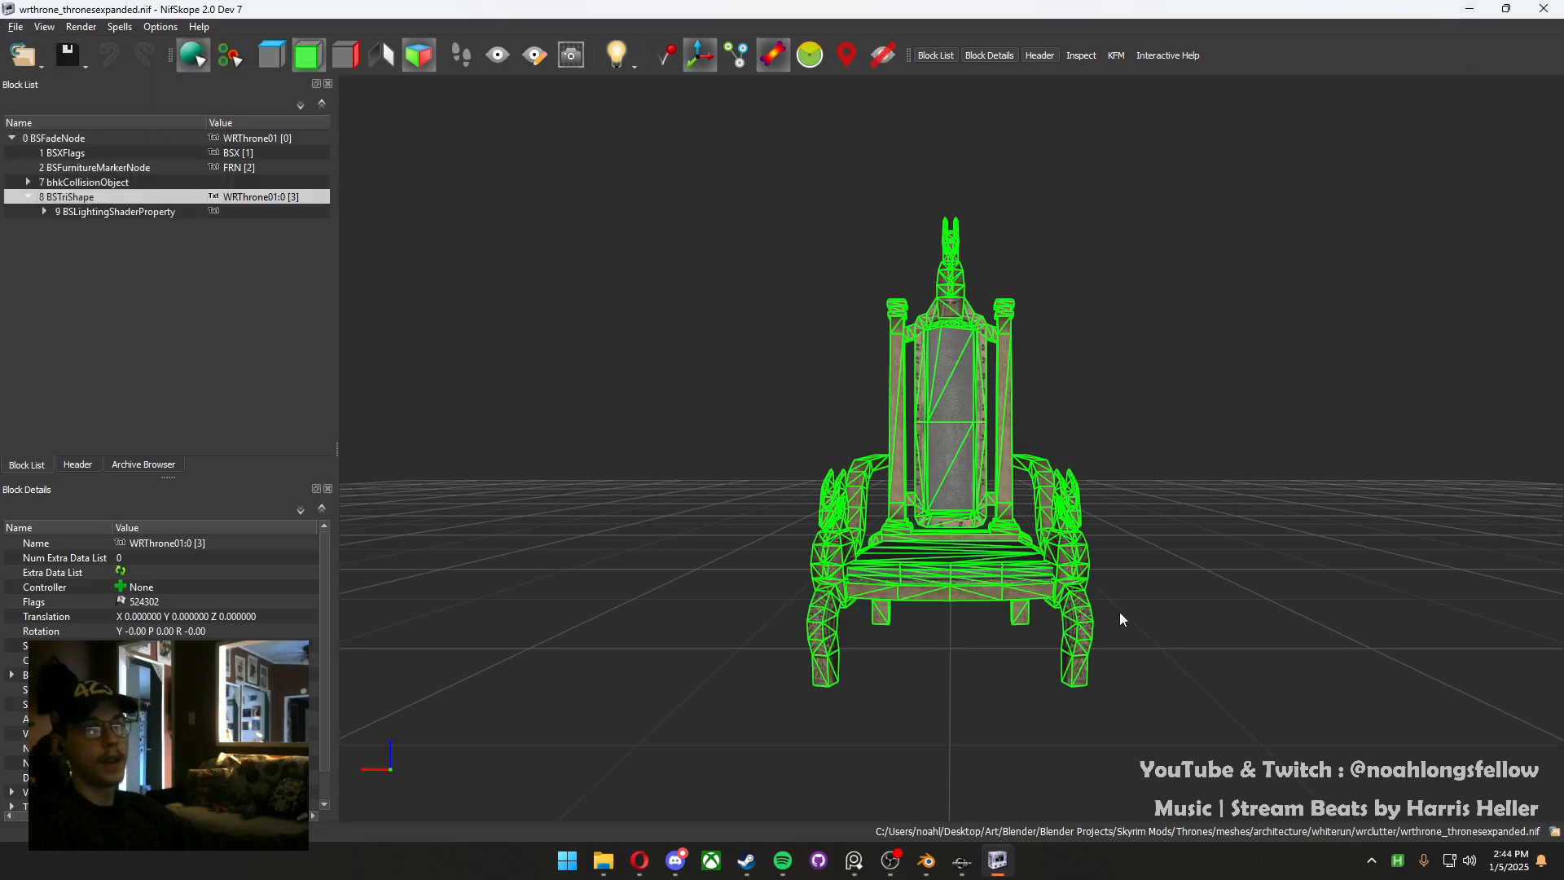
# Switch to Blender and start a NetImmerse/Gamebryo (.nif) export of the WhiterunThrone.001 mesh
pyautogui.click(1473, 12)
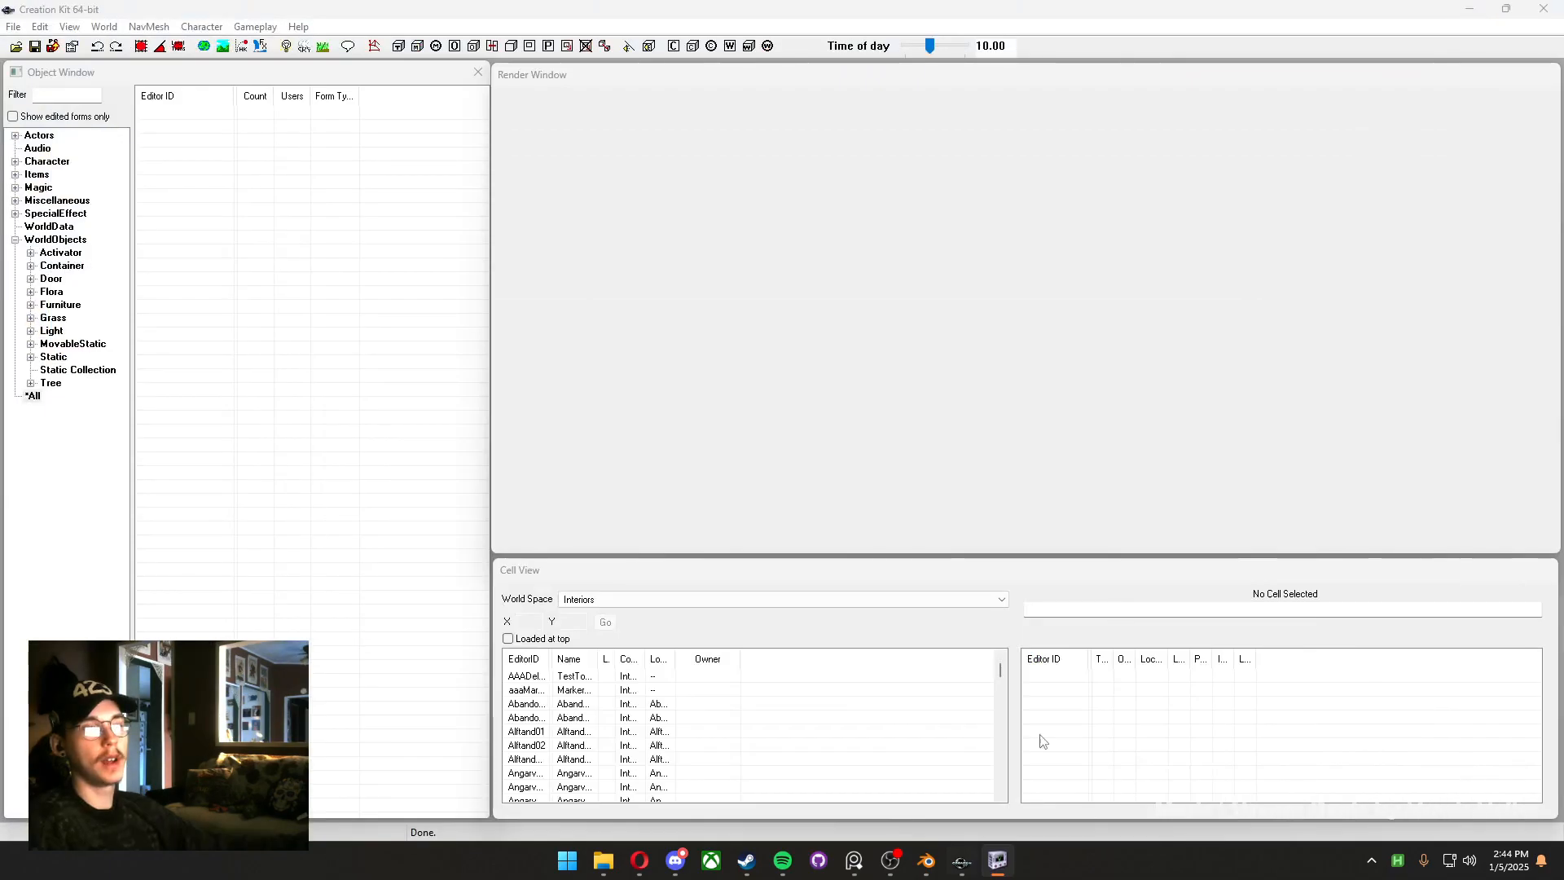
pyautogui.press('super+d')
pyautogui.click(926, 861)
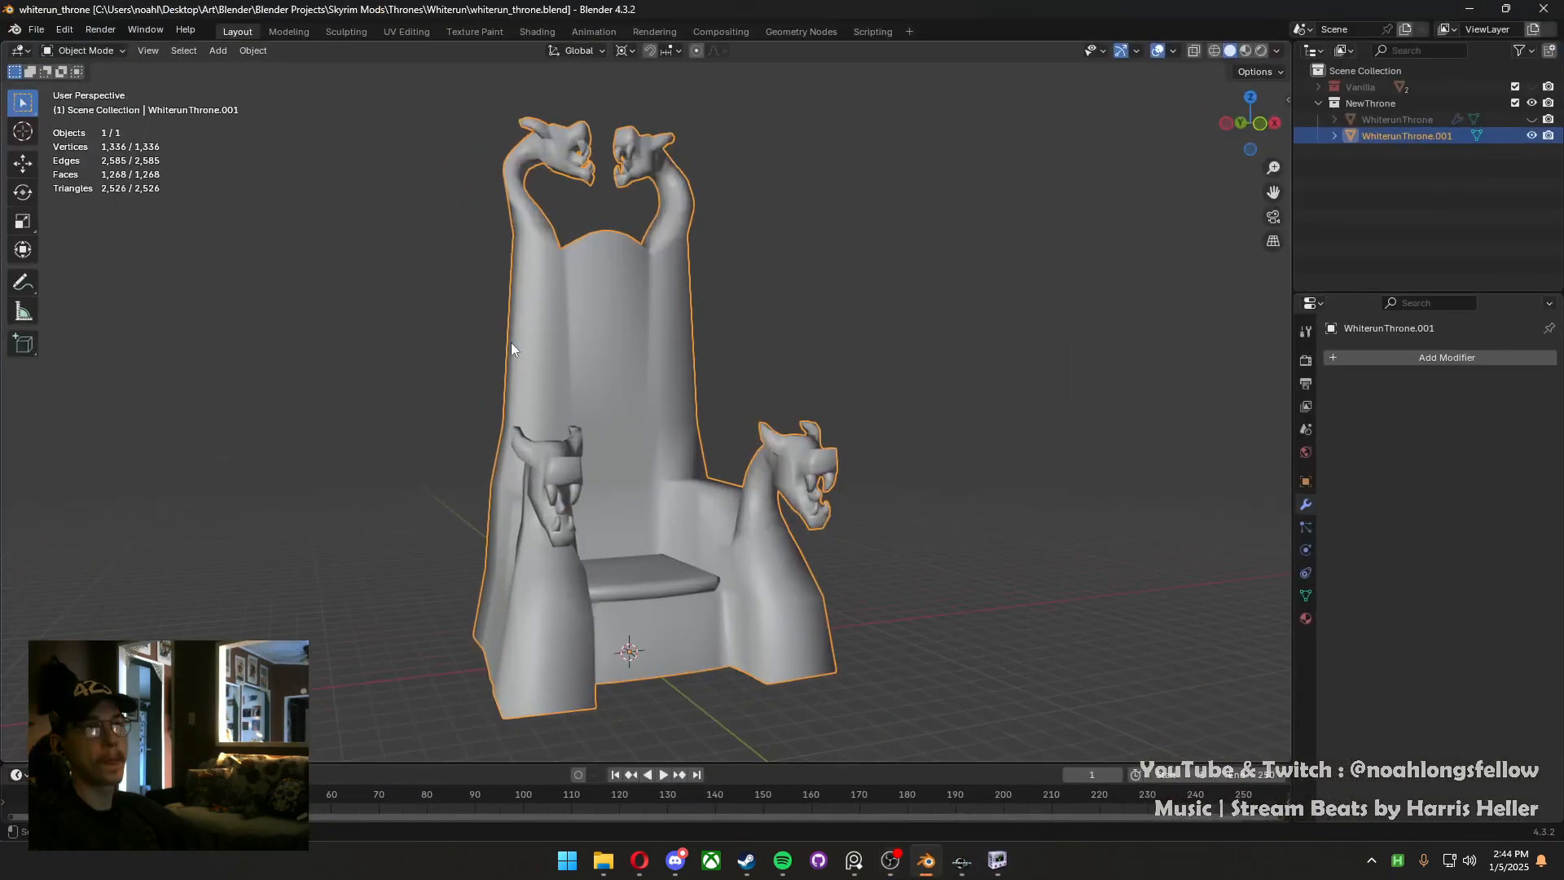
pyautogui.click(35, 30)
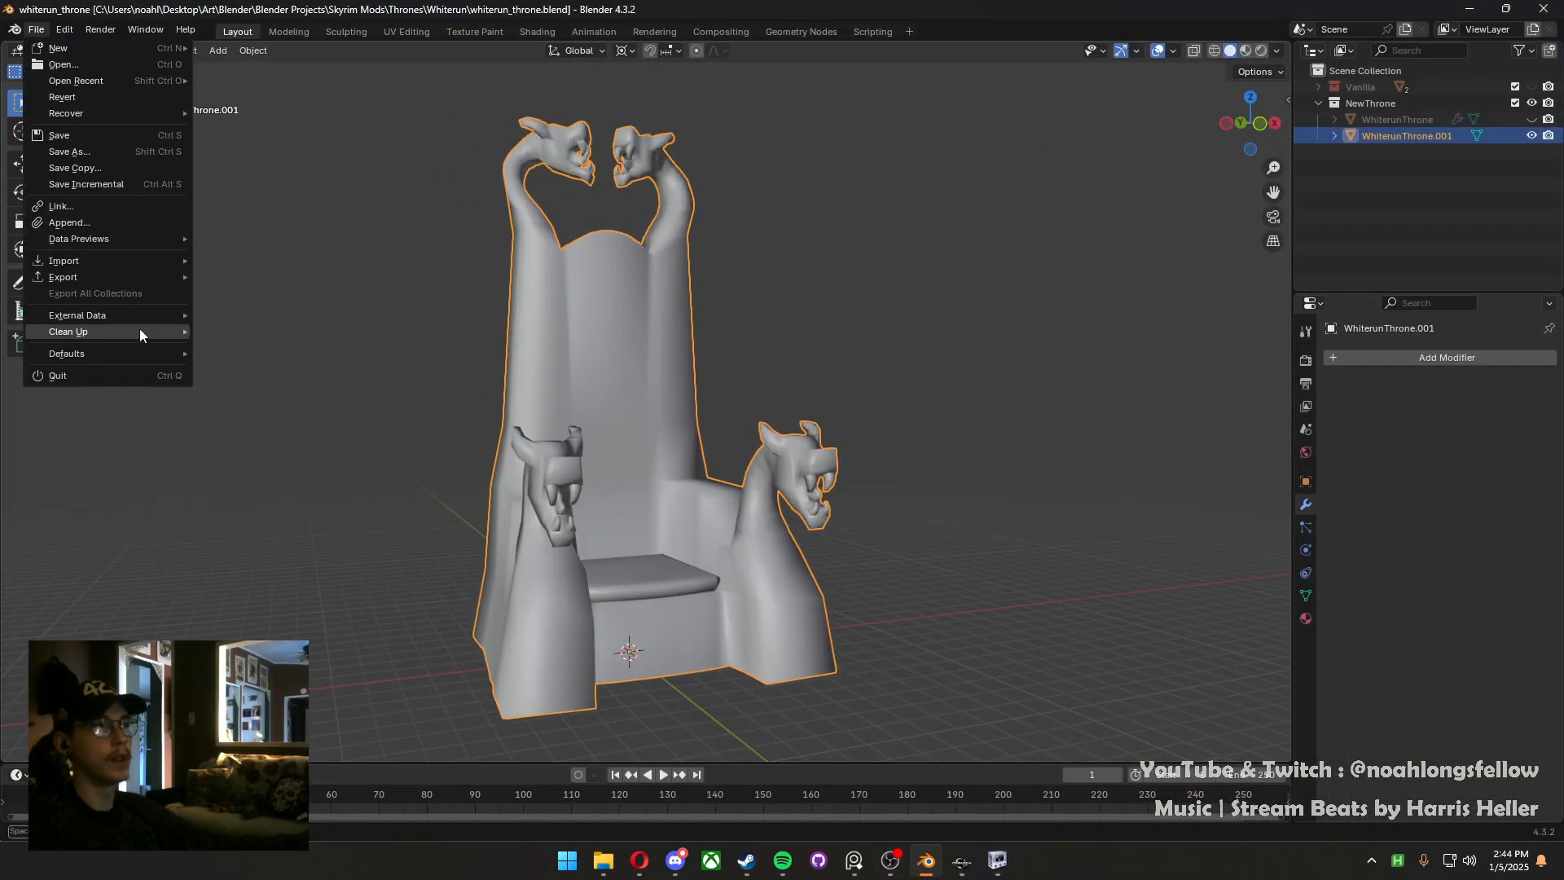
pyautogui.moveTo(138, 275)
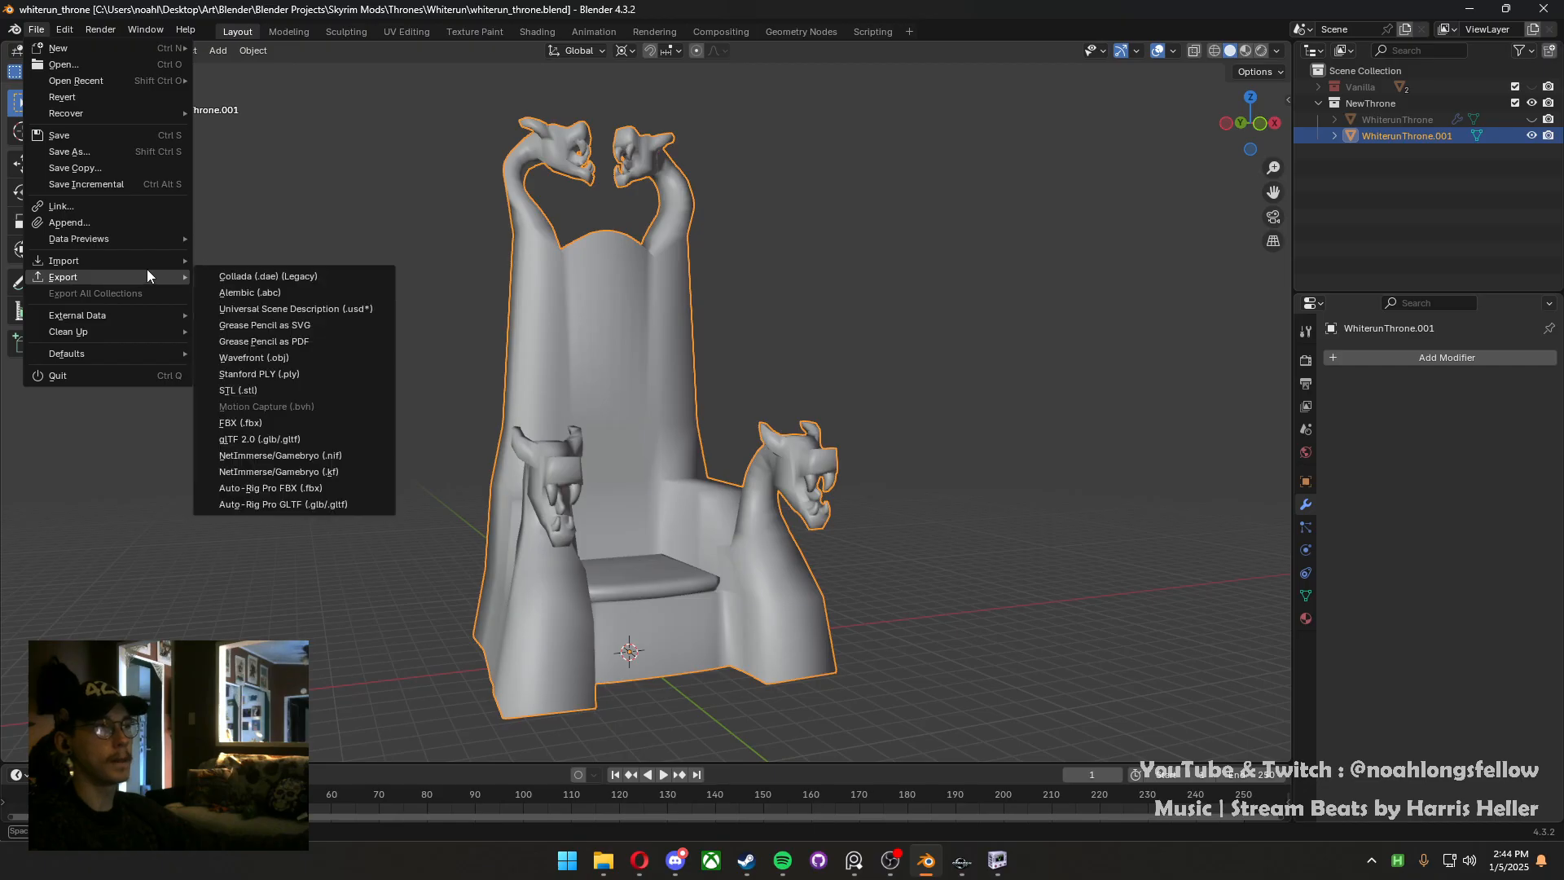
pyautogui.click(345, 455)
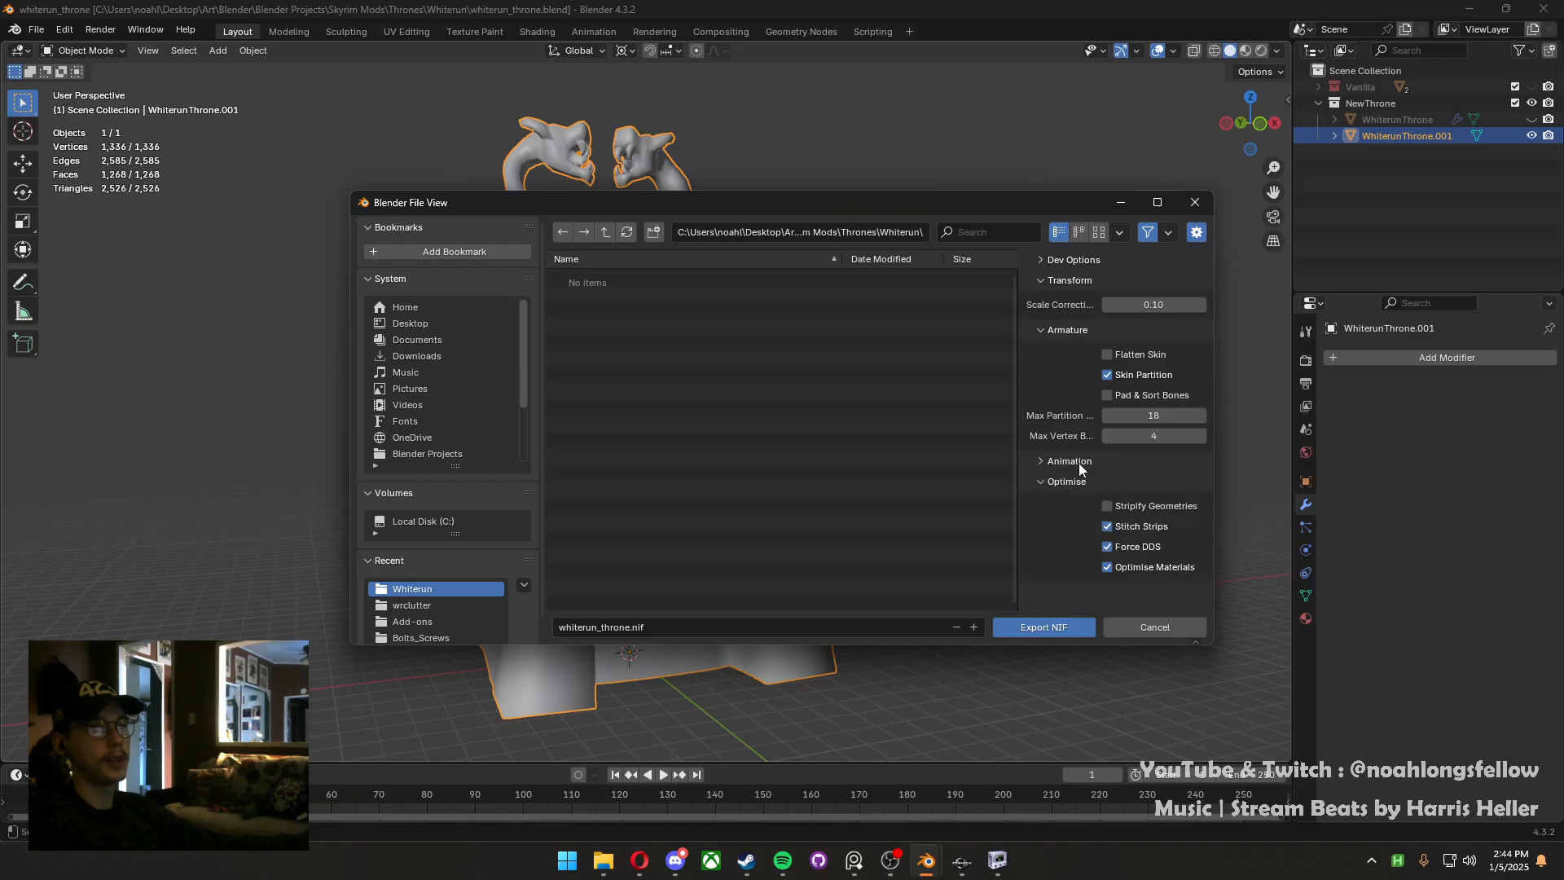
# Check the Dev Options and Armature export settings, and try to export the throne to the Whiterun folder as whiterun_throne.nif
pyautogui.click(1075, 259)
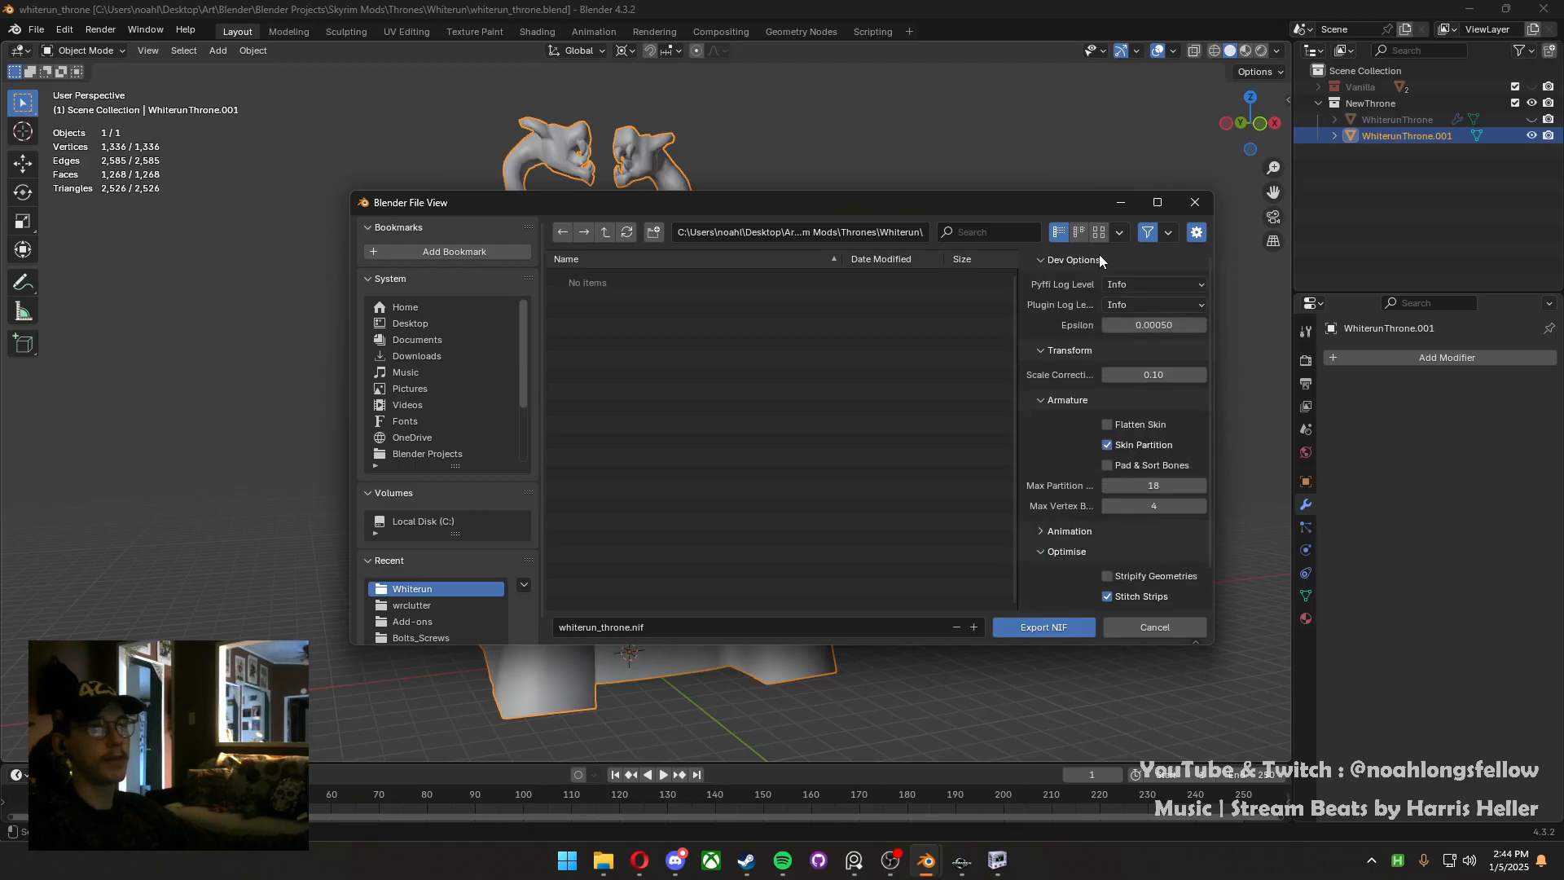
pyautogui.click(1098, 258)
pyautogui.click(1083, 330)
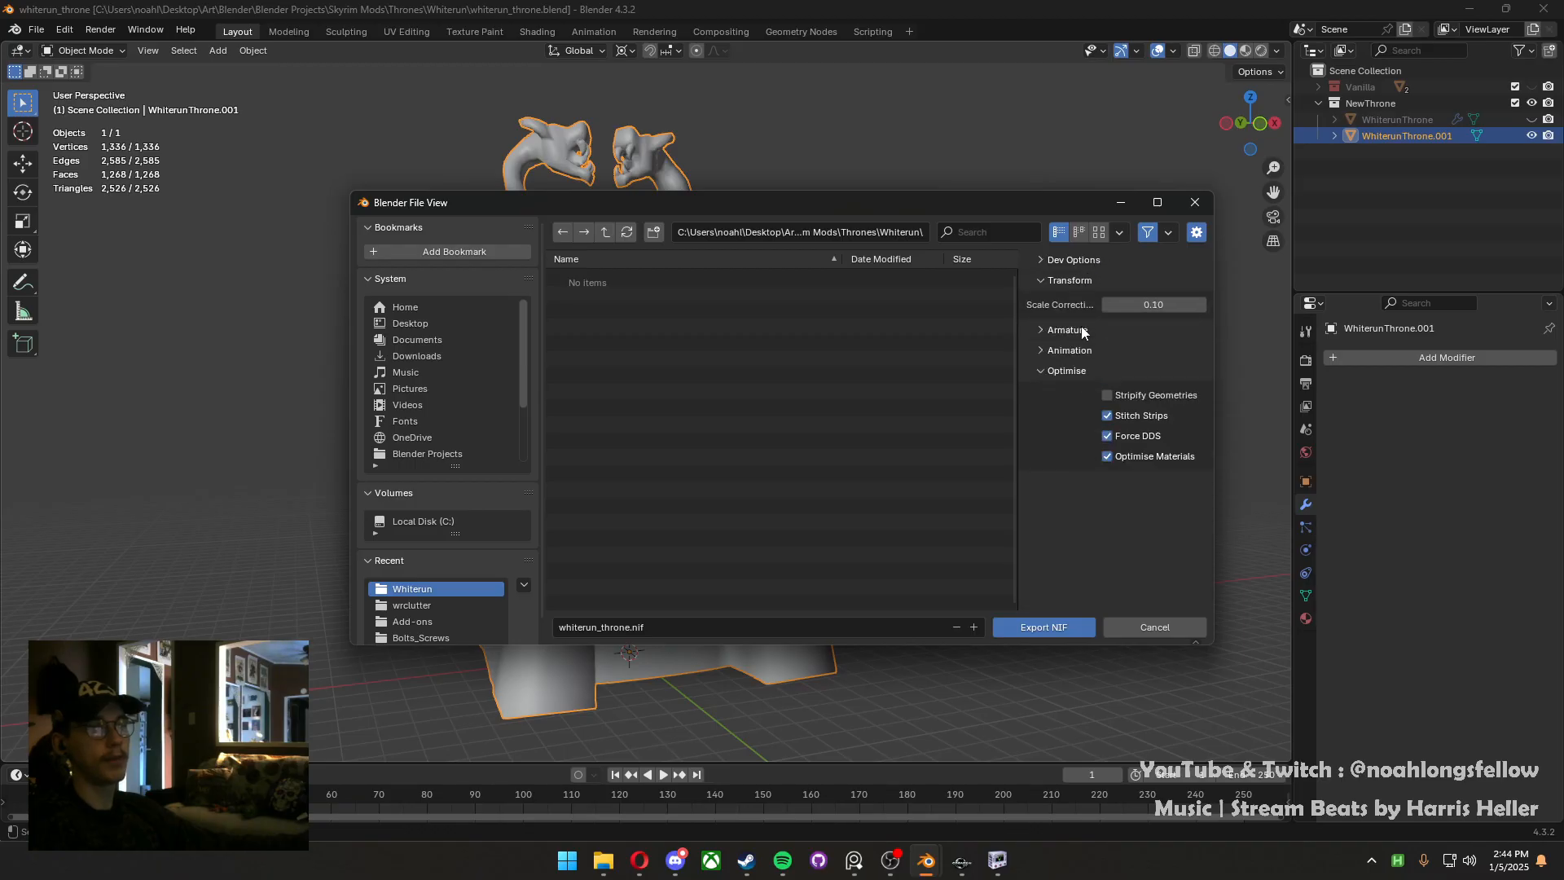
pyautogui.click(1082, 330)
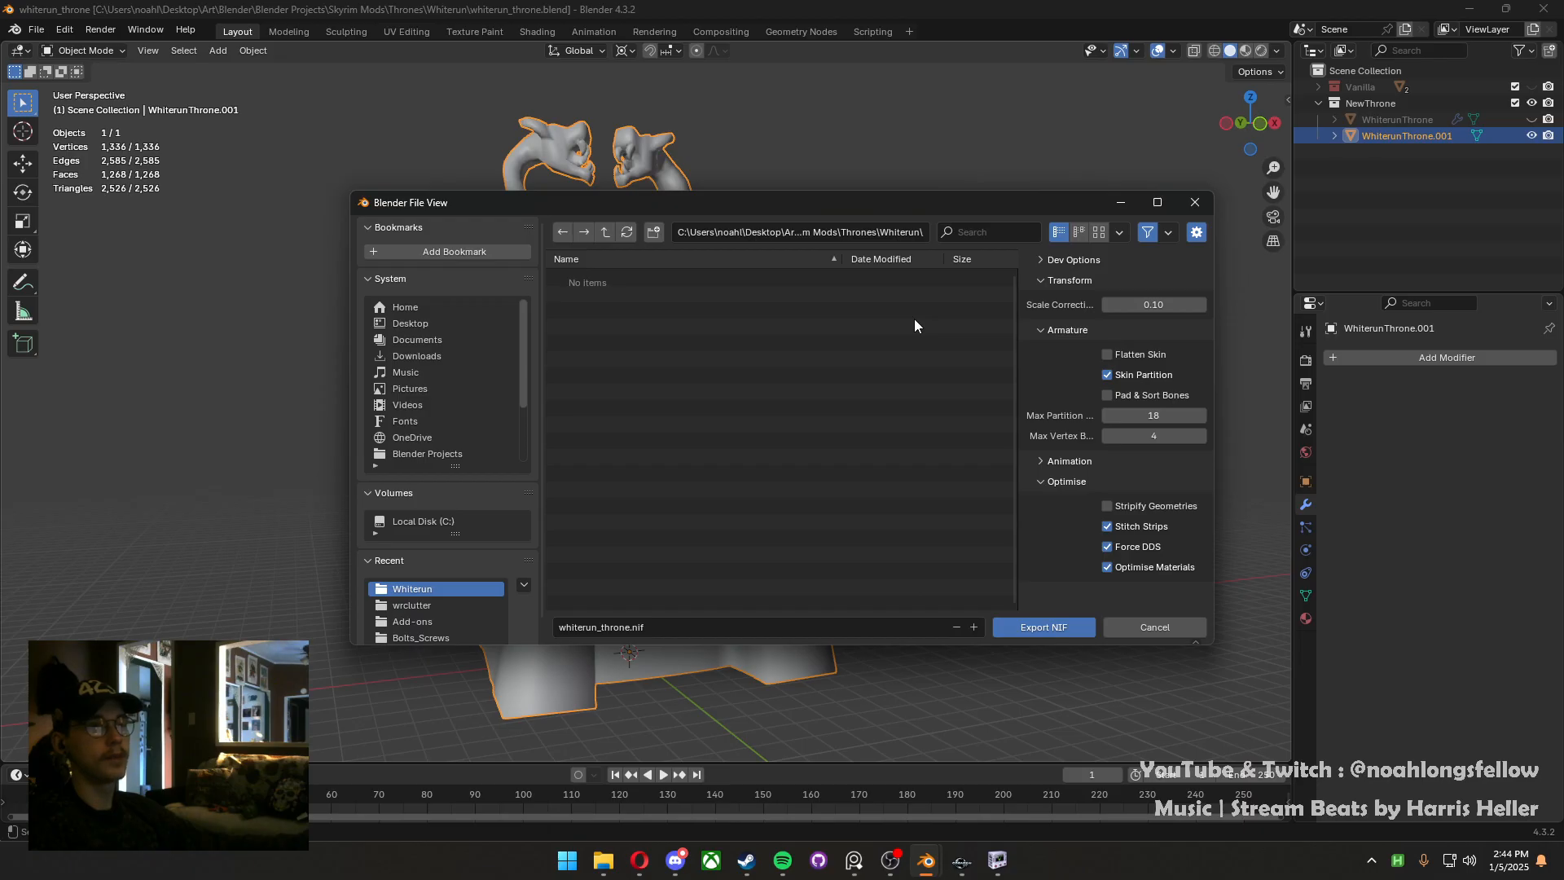
pyautogui.click(1053, 629)
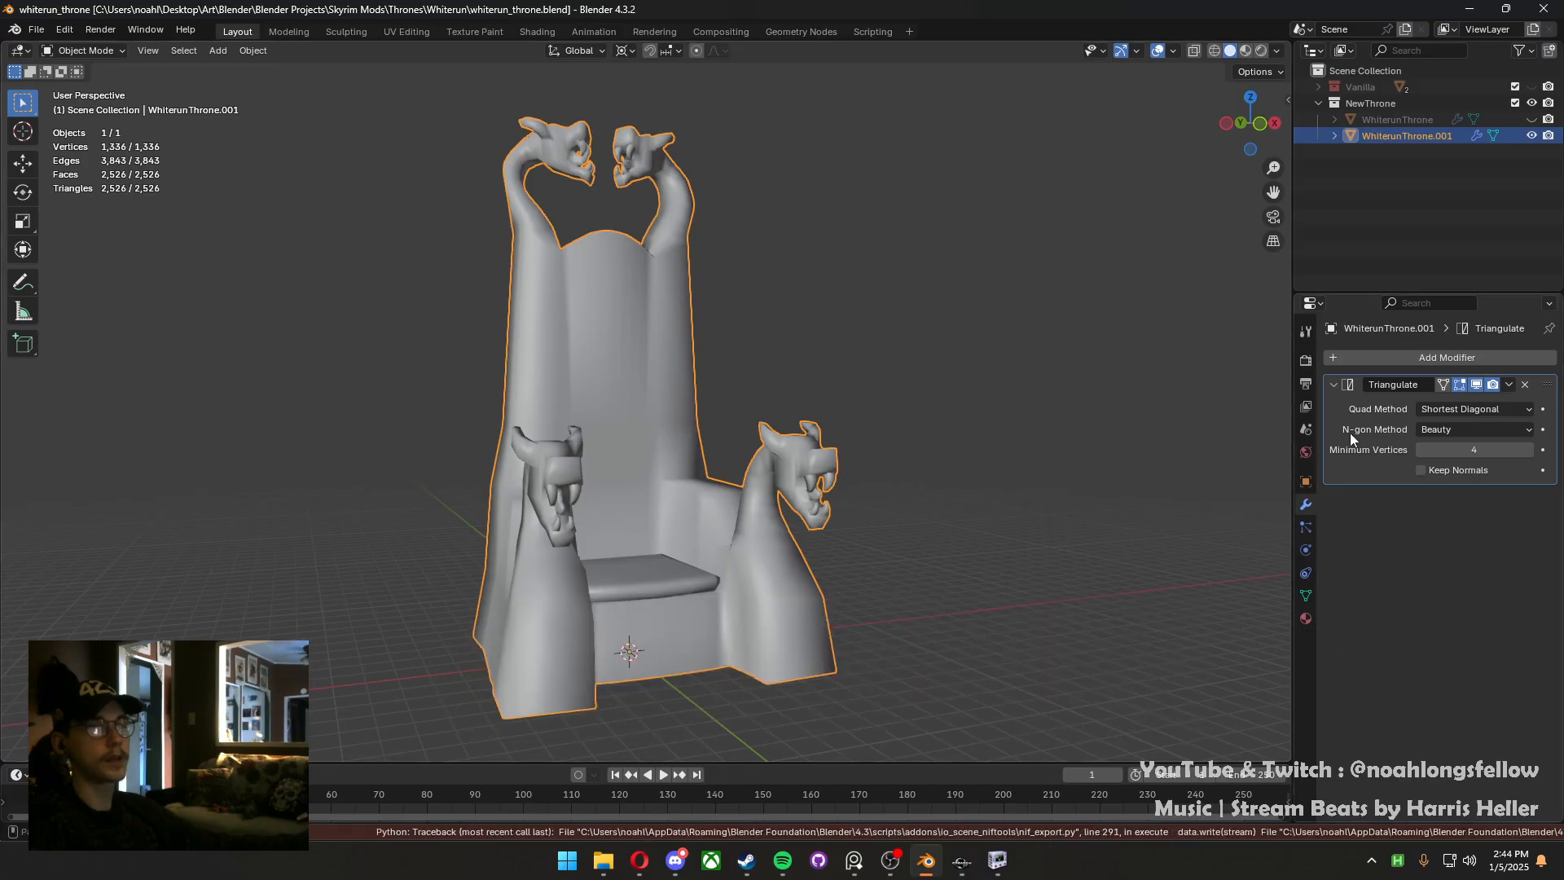
# Switch to File Explorer and open the Skyrim Mods folder inside Blender Projects
pyautogui.click(1479, 4)
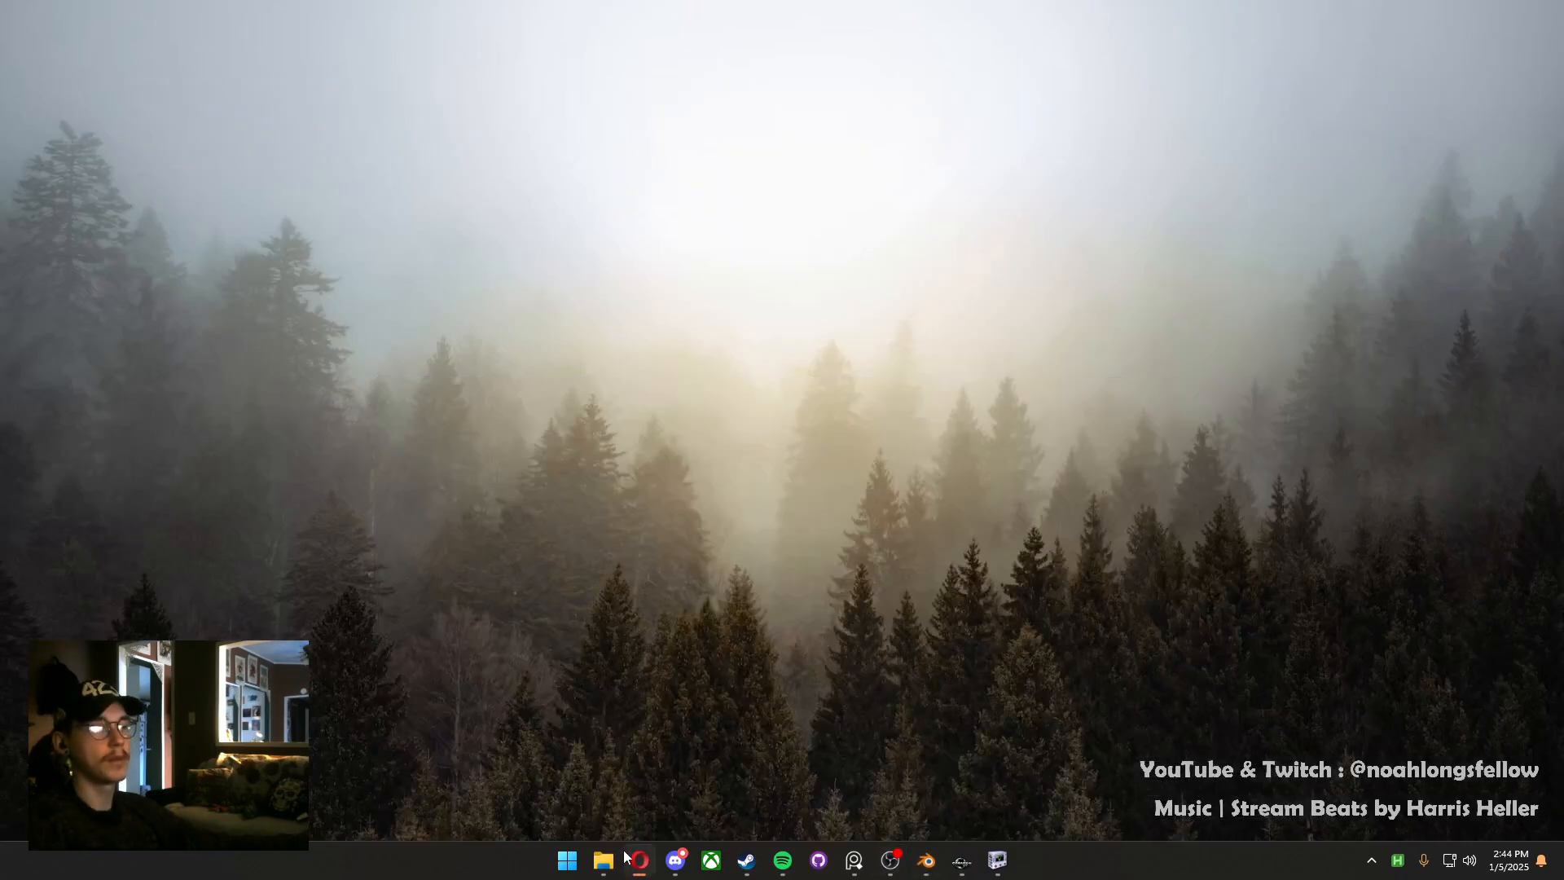
pyautogui.click(604, 860)
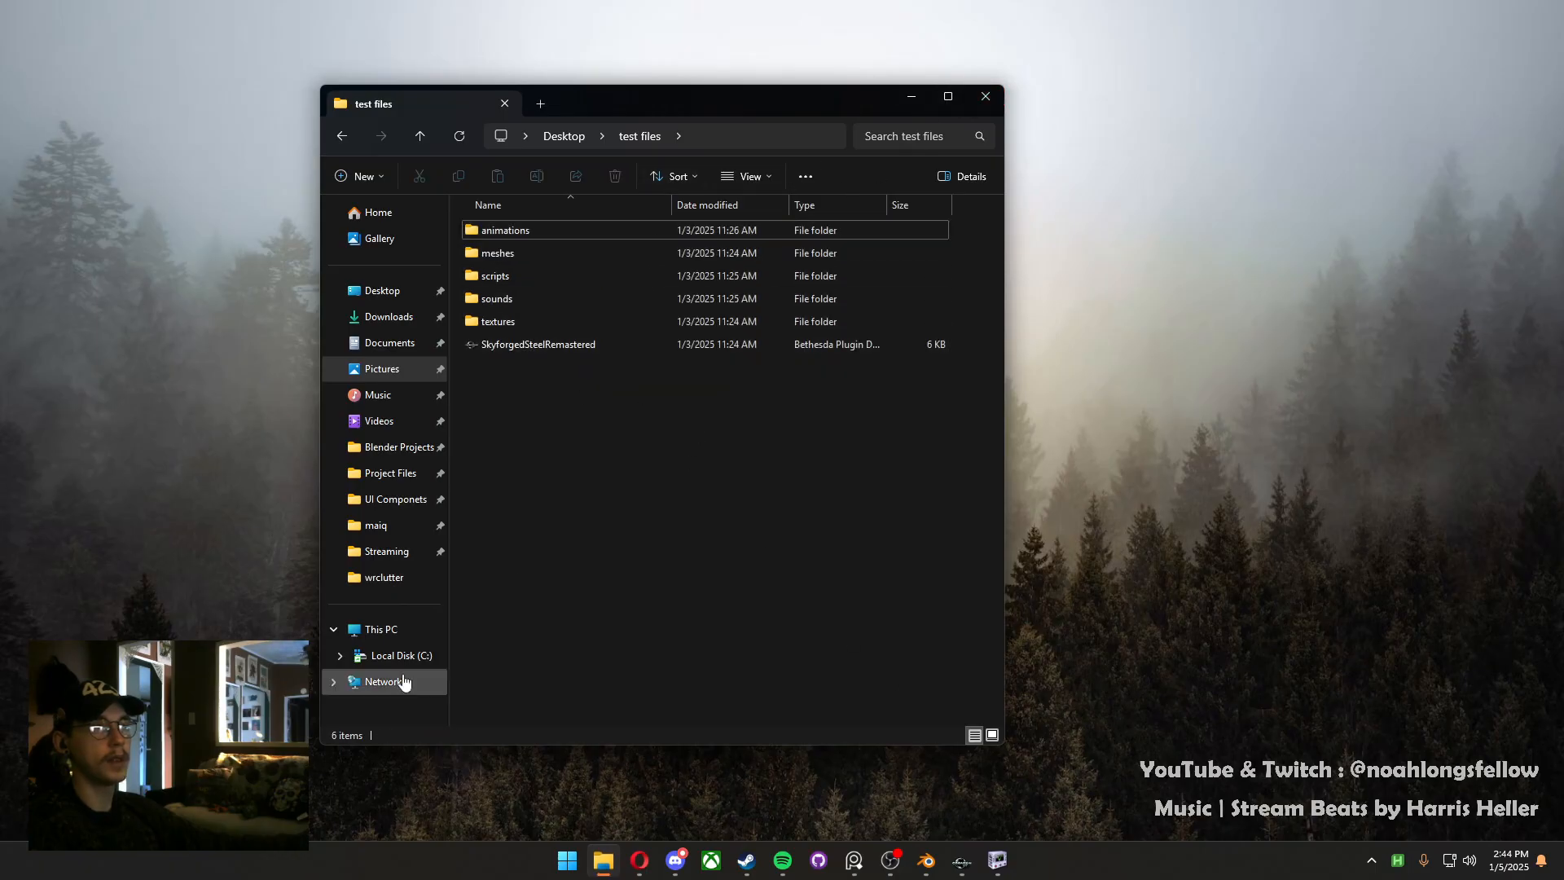
pyautogui.click(396, 447)
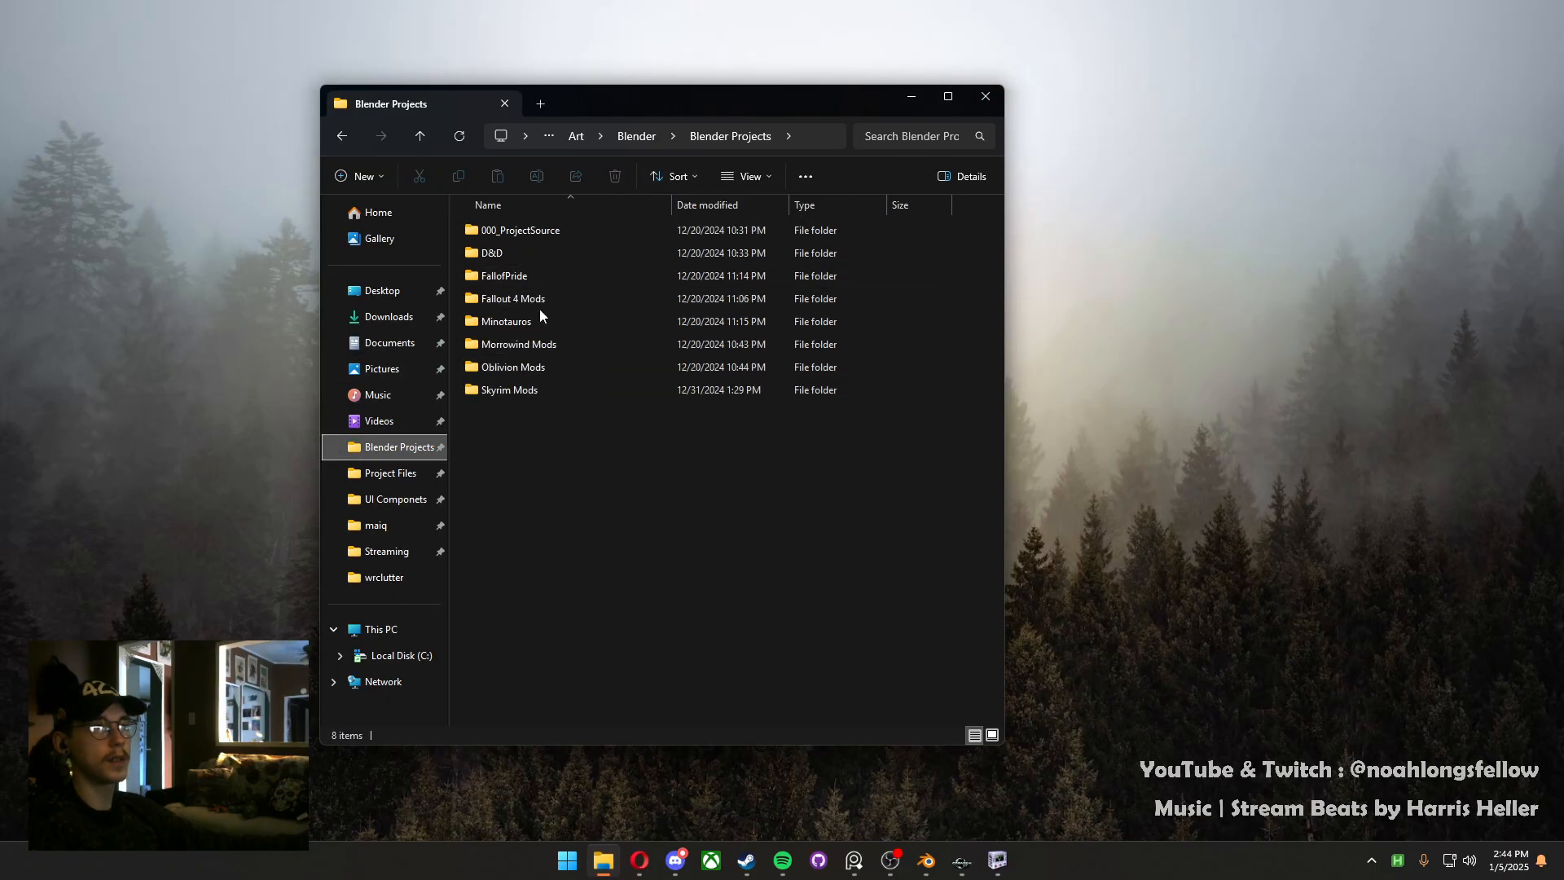
pyautogui.doubleClick(531, 388)
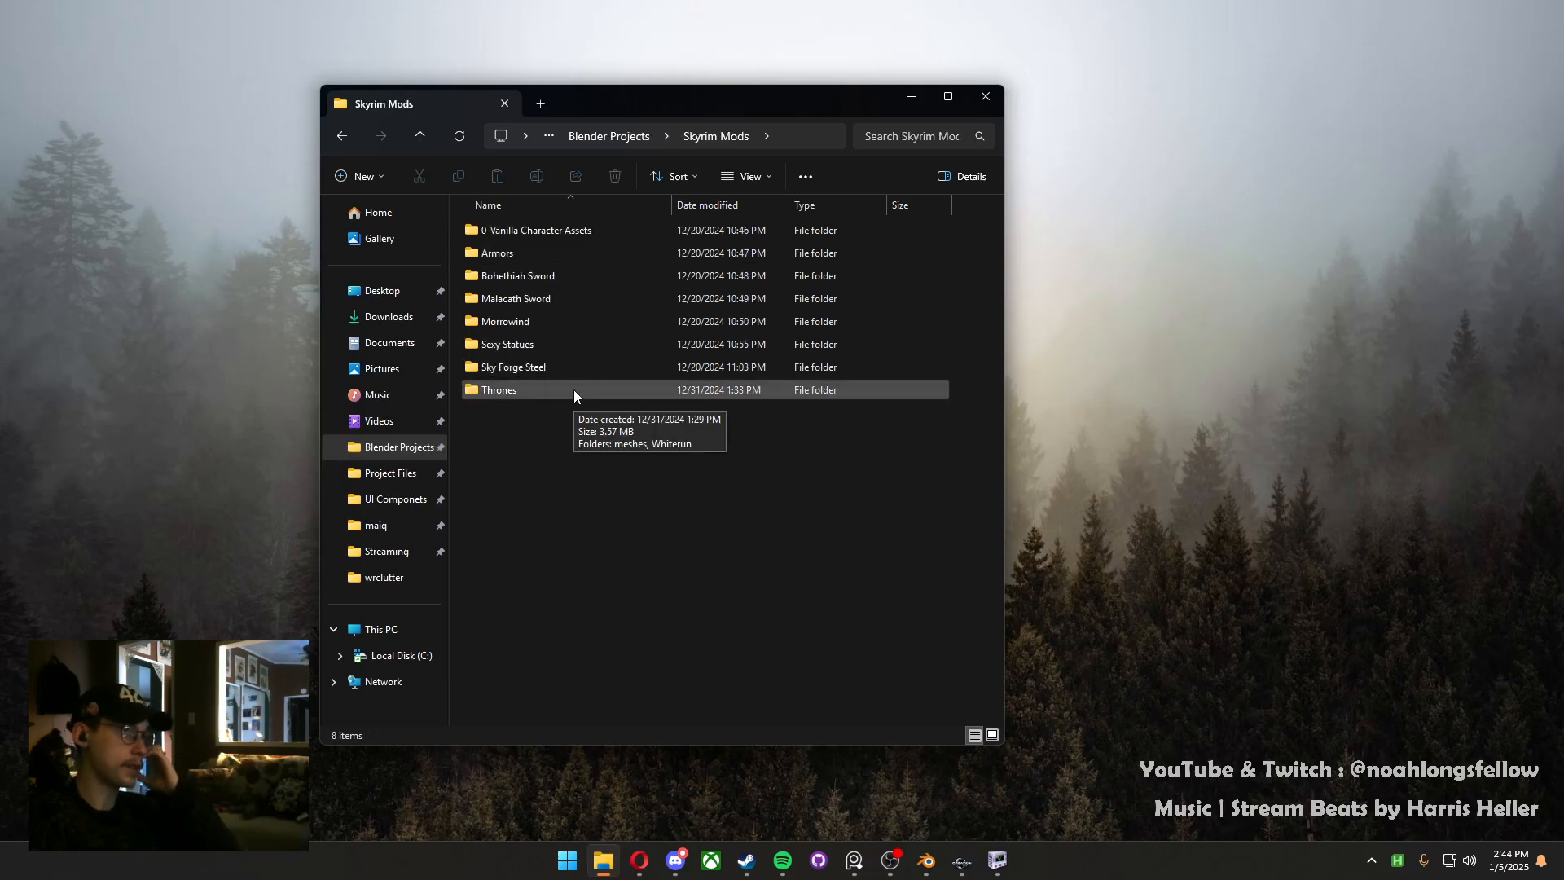
pyautogui.moveTo(565, 343)
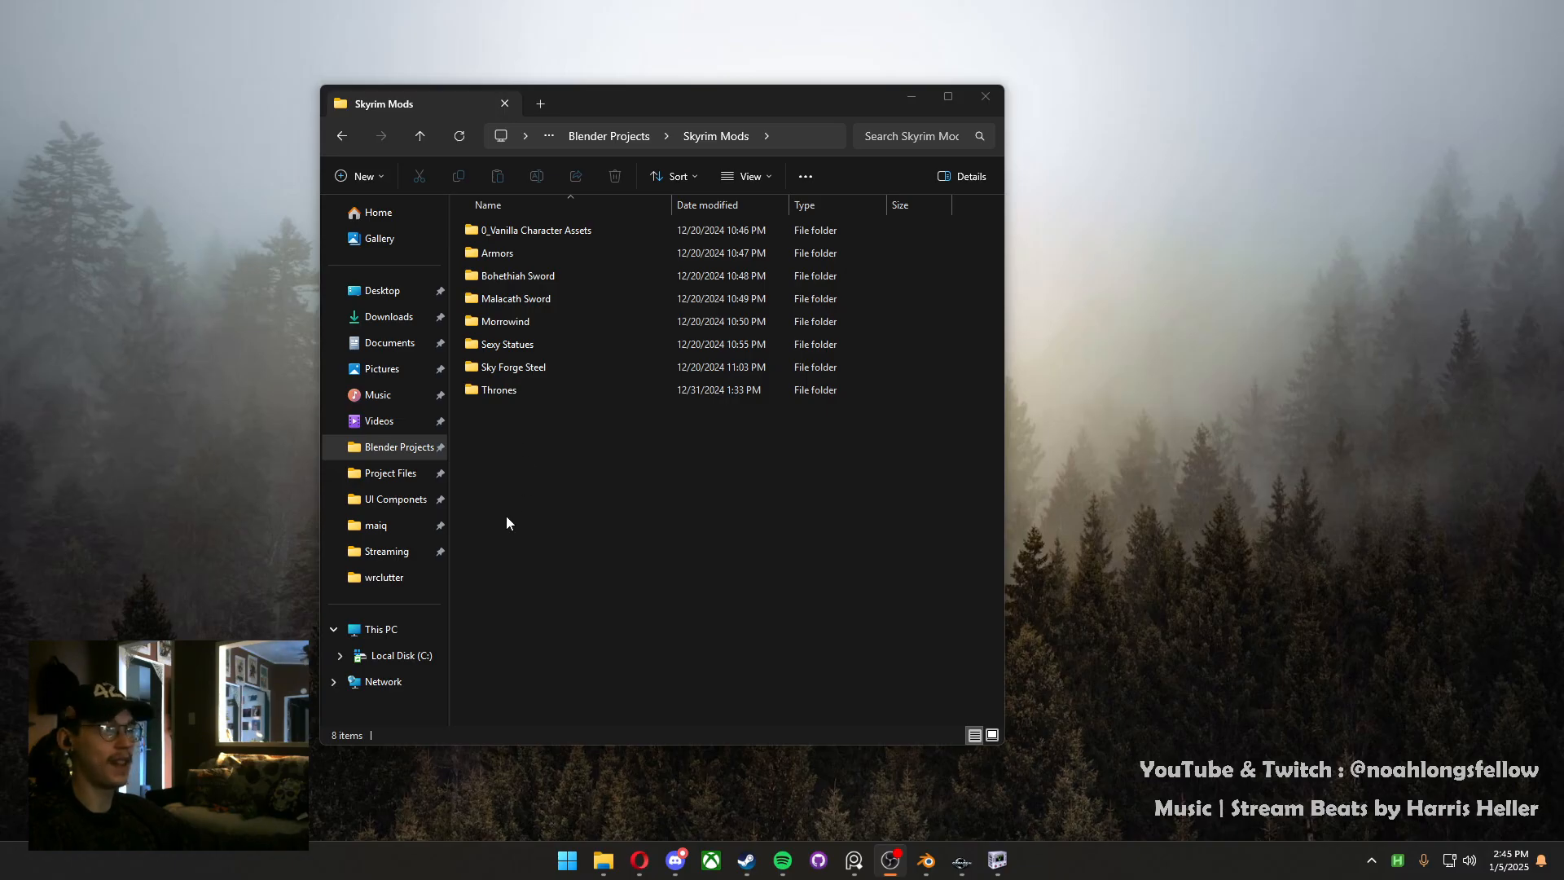
# Look into the Sky Forge Steel folder, return to Skyrim Mods and open the Whiterun folder inside Thrones
pyautogui.doubleClick(525, 367)
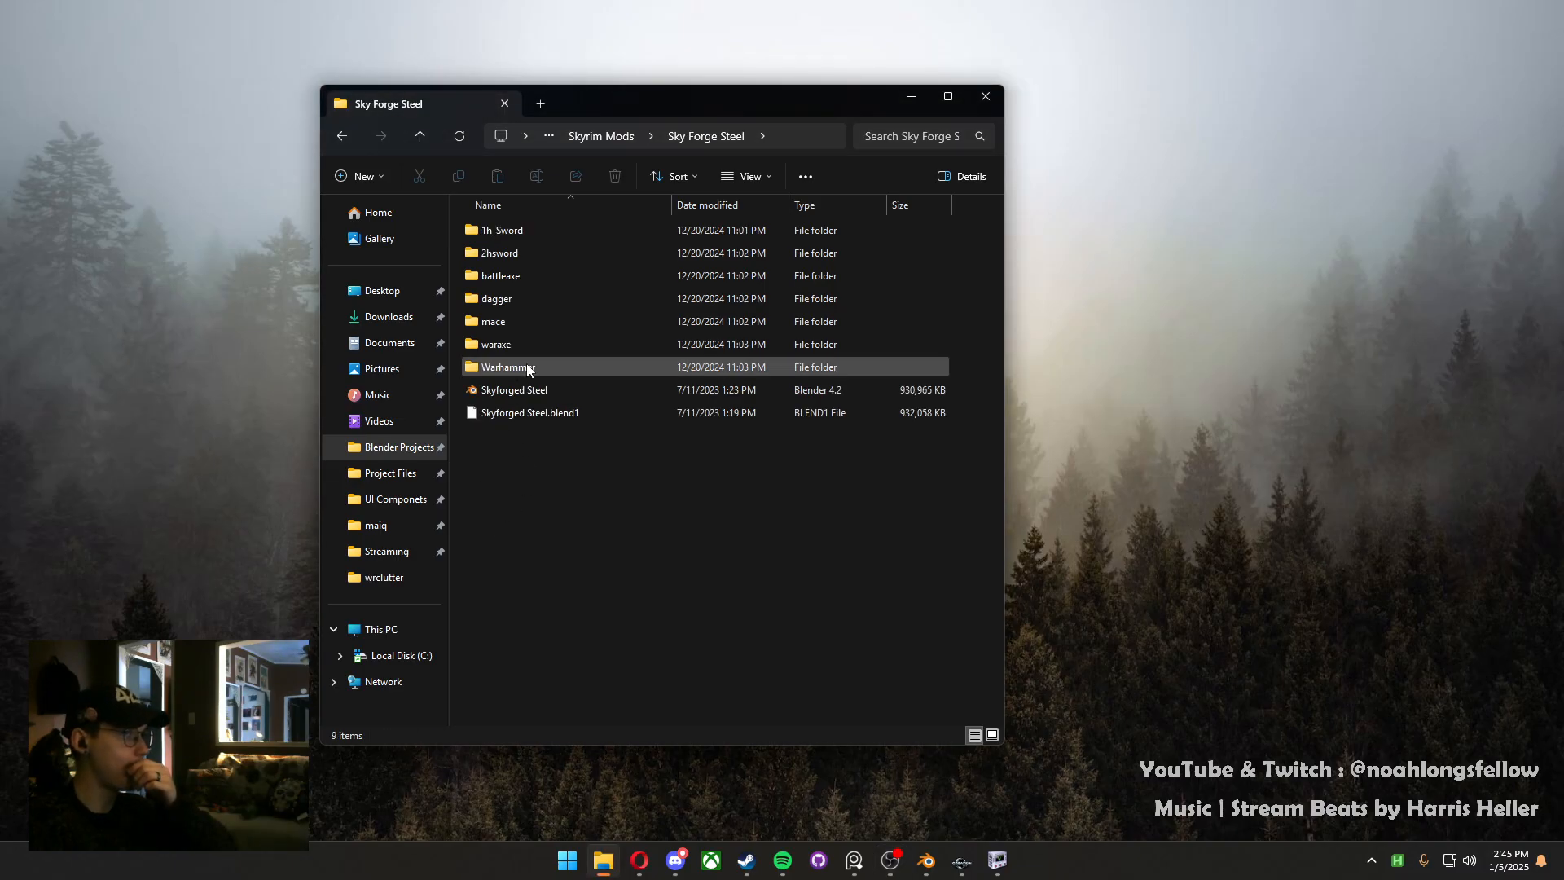
pyautogui.hotkey('alt', 'Left')
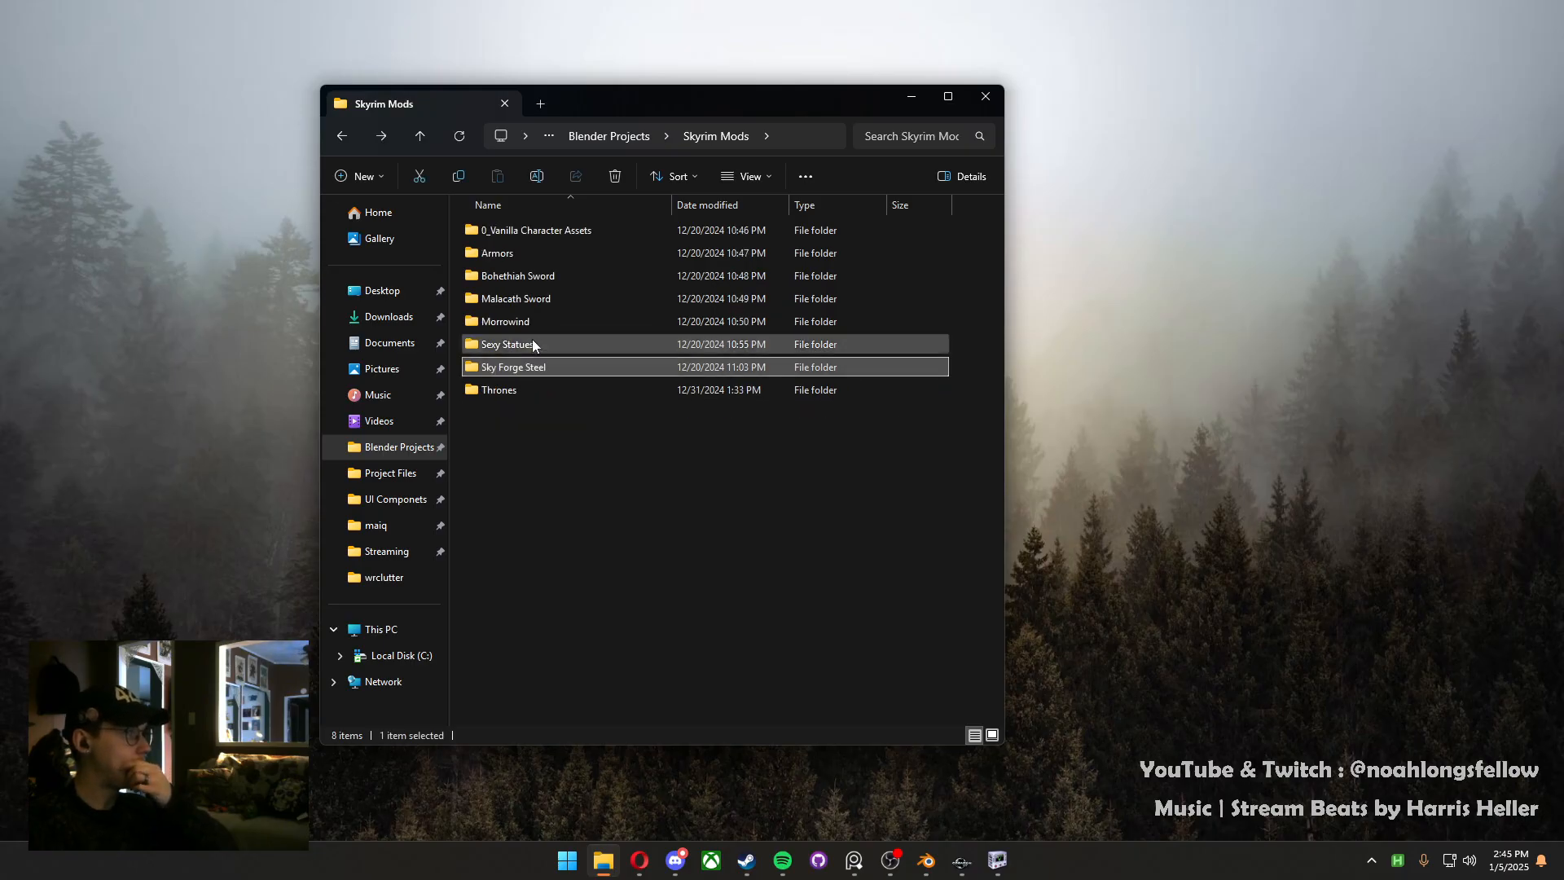
pyautogui.doubleClick(523, 391)
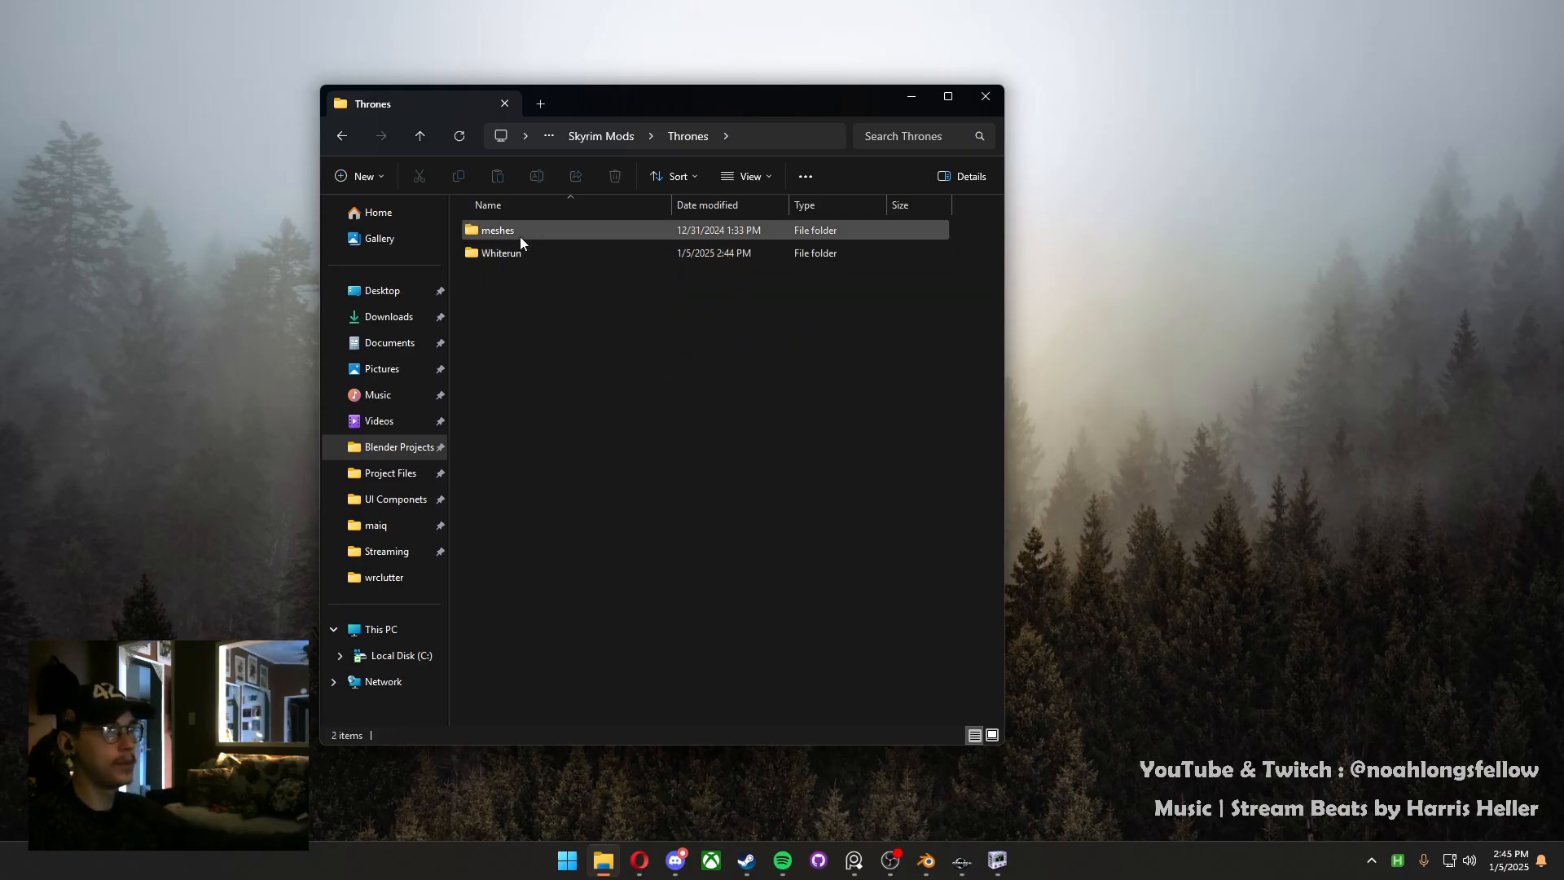
pyautogui.doubleClick(514, 254)
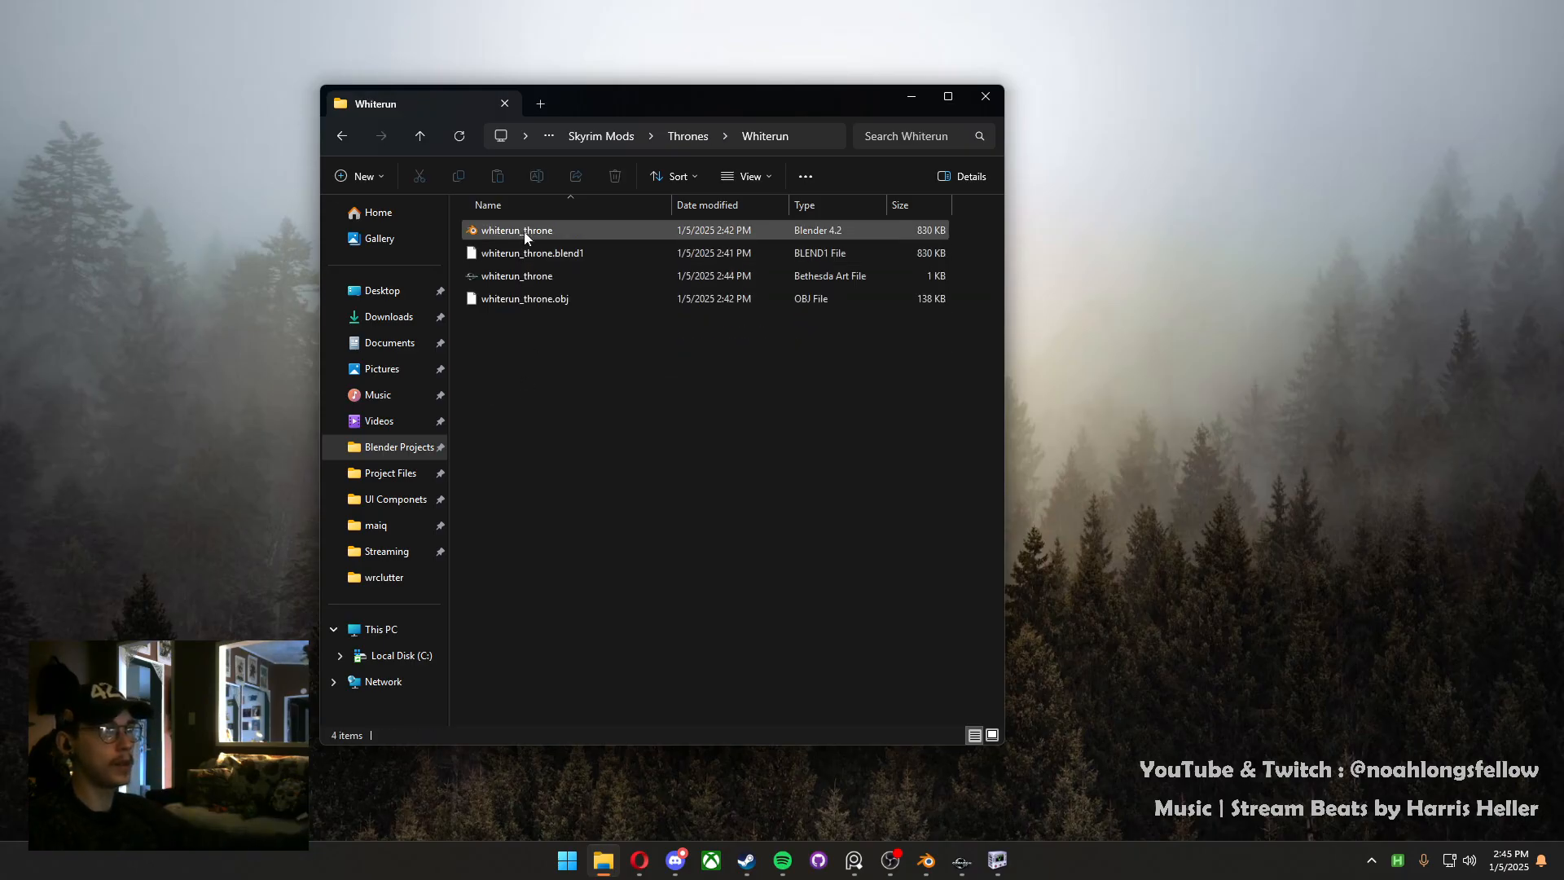
# Open the exported whiterun_throne Bethesda Art File from the Whiterun folder and close the Preview window
pyautogui.doubleClick(523, 277)
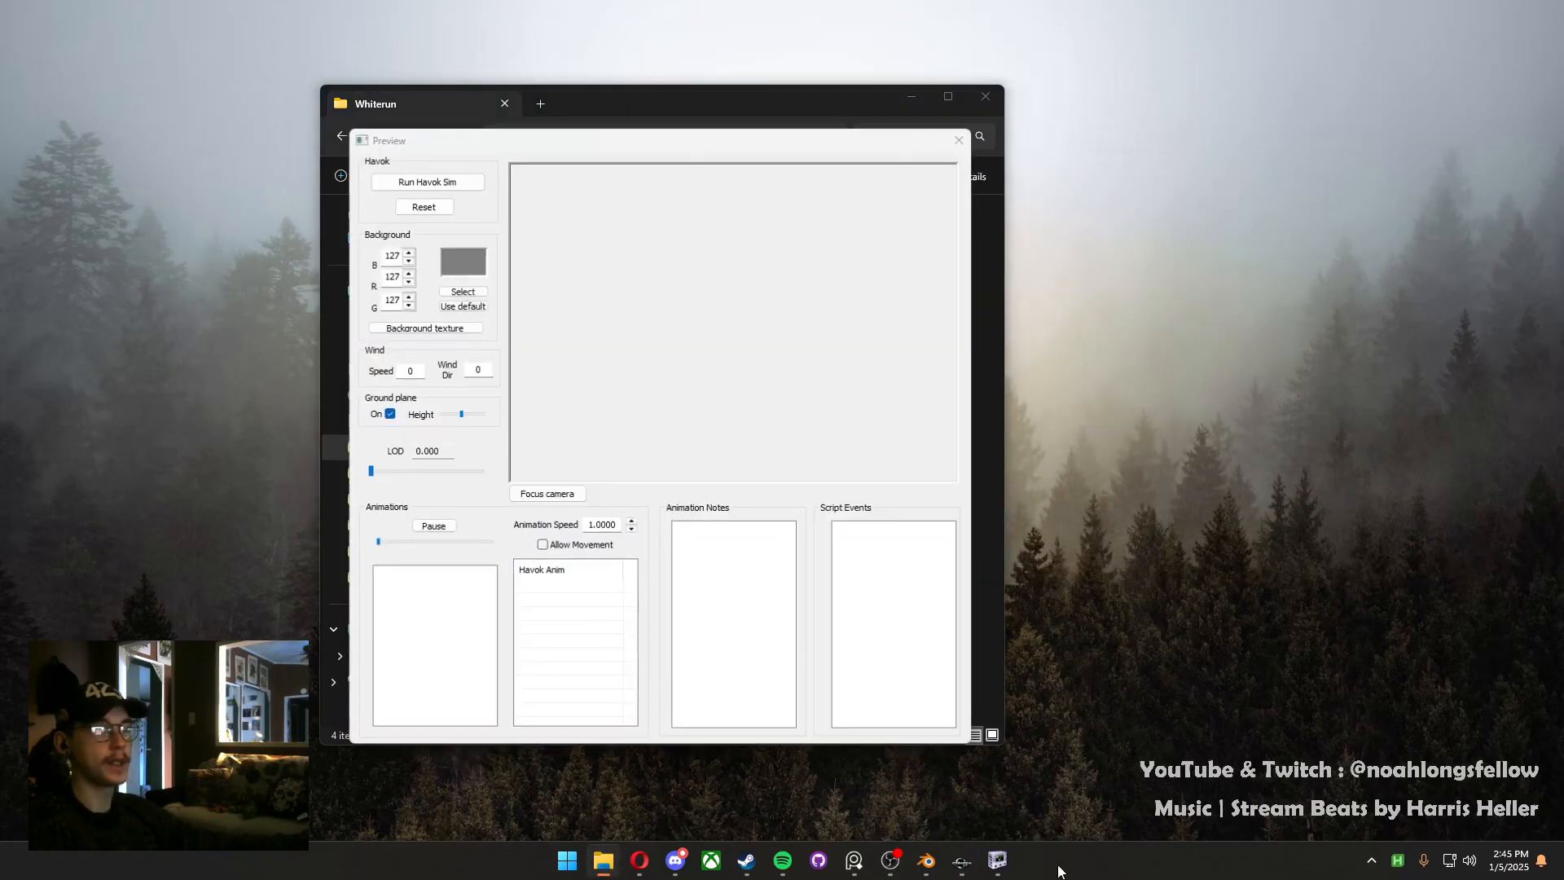
pyautogui.click(901, 486)
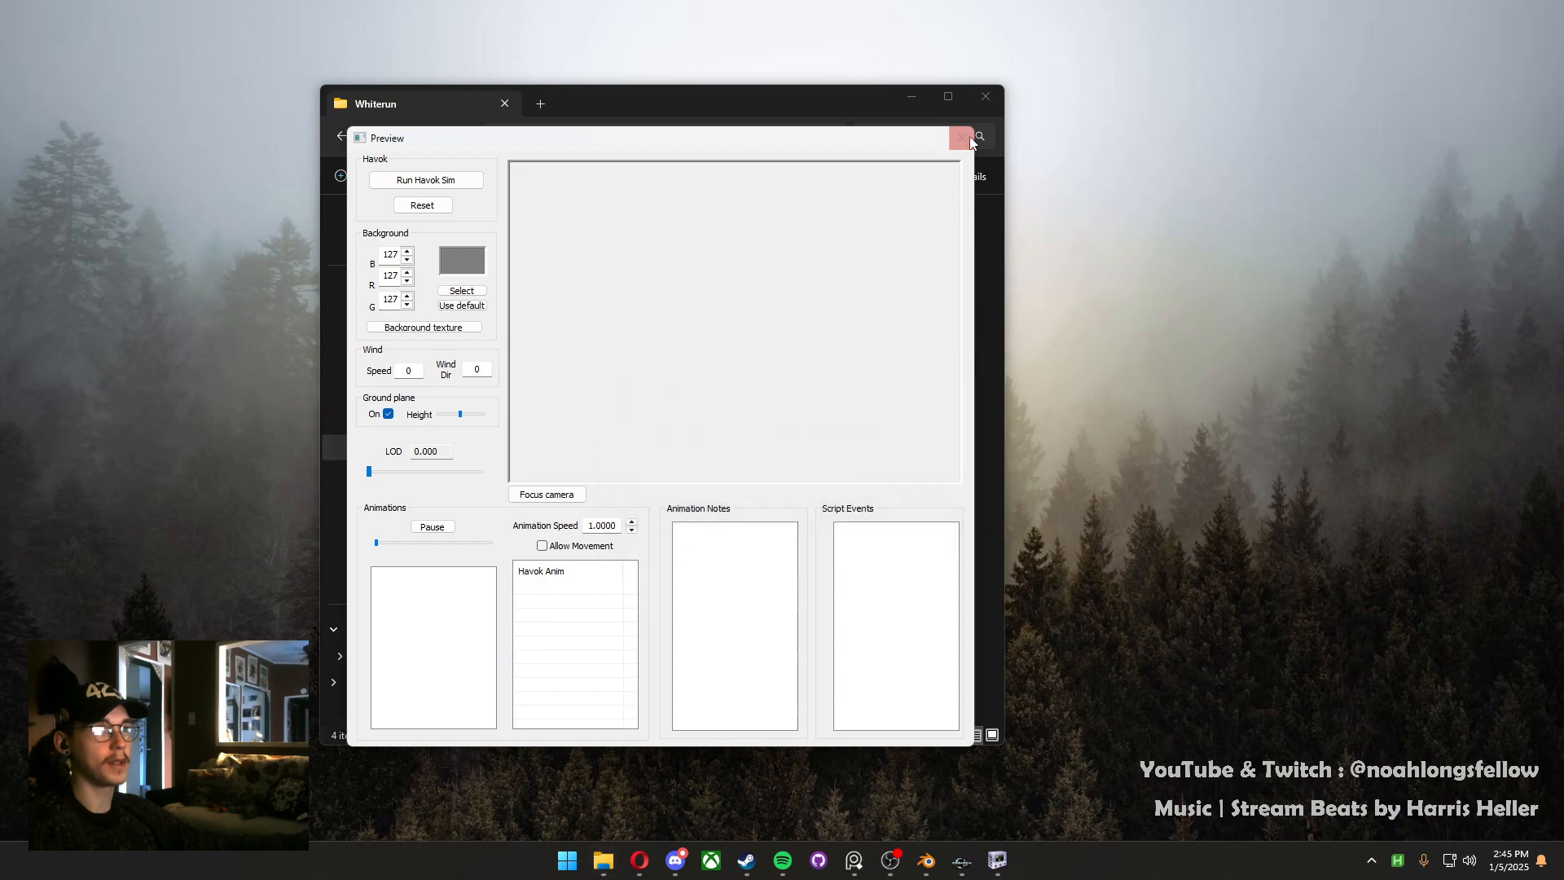
pyautogui.click(962, 139)
# Switch to NifSkope, try to load the exported whiterun_throne file from the Whiterun folder, and check the error details
pyautogui.click(997, 860)
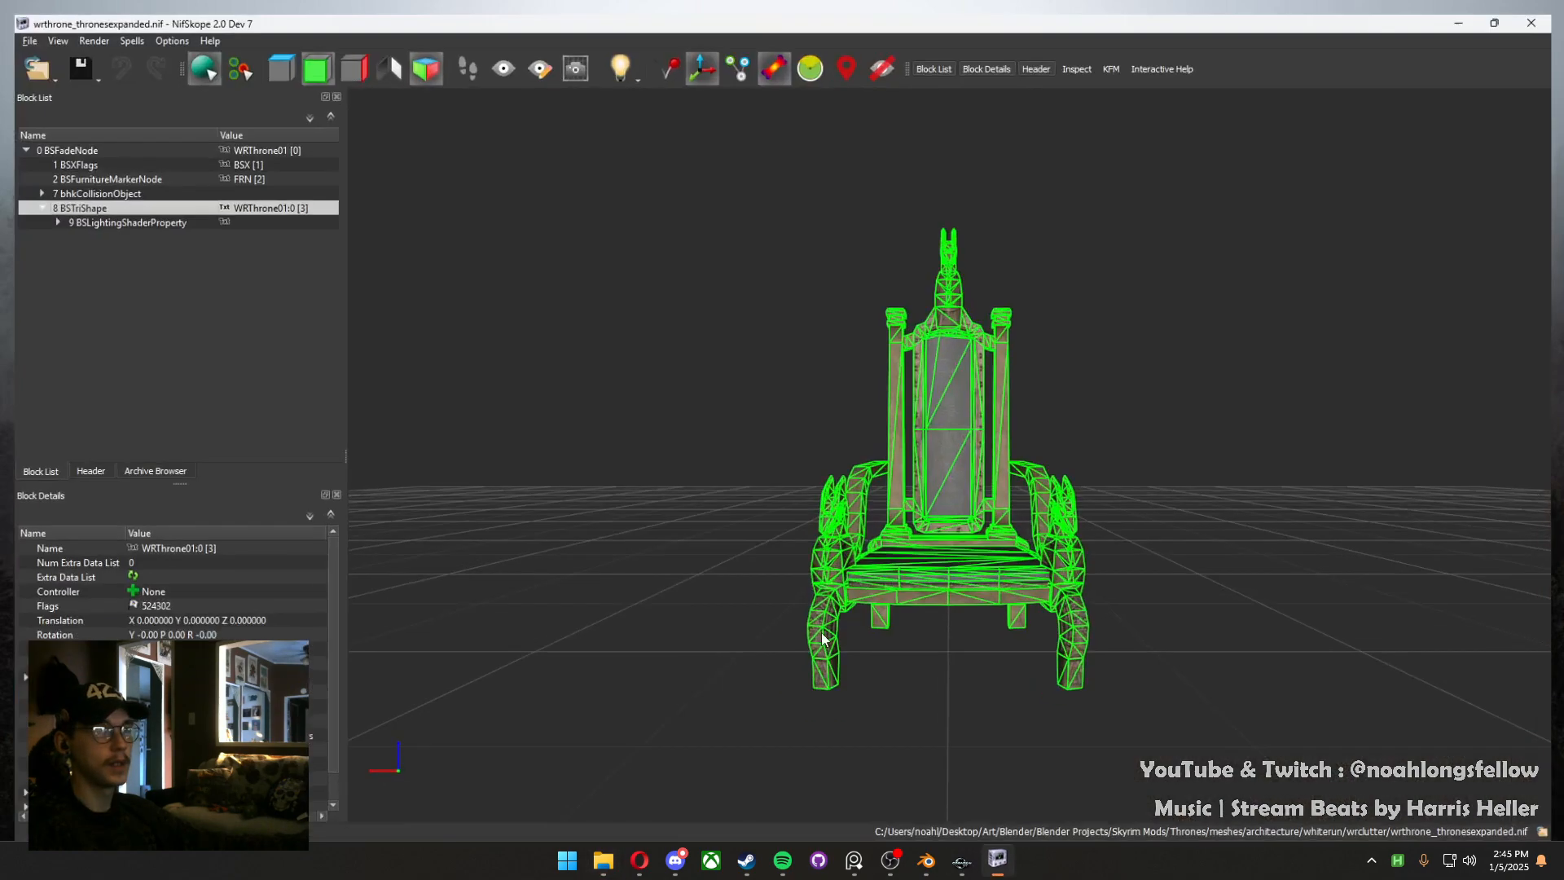
pyautogui.click(611, 865)
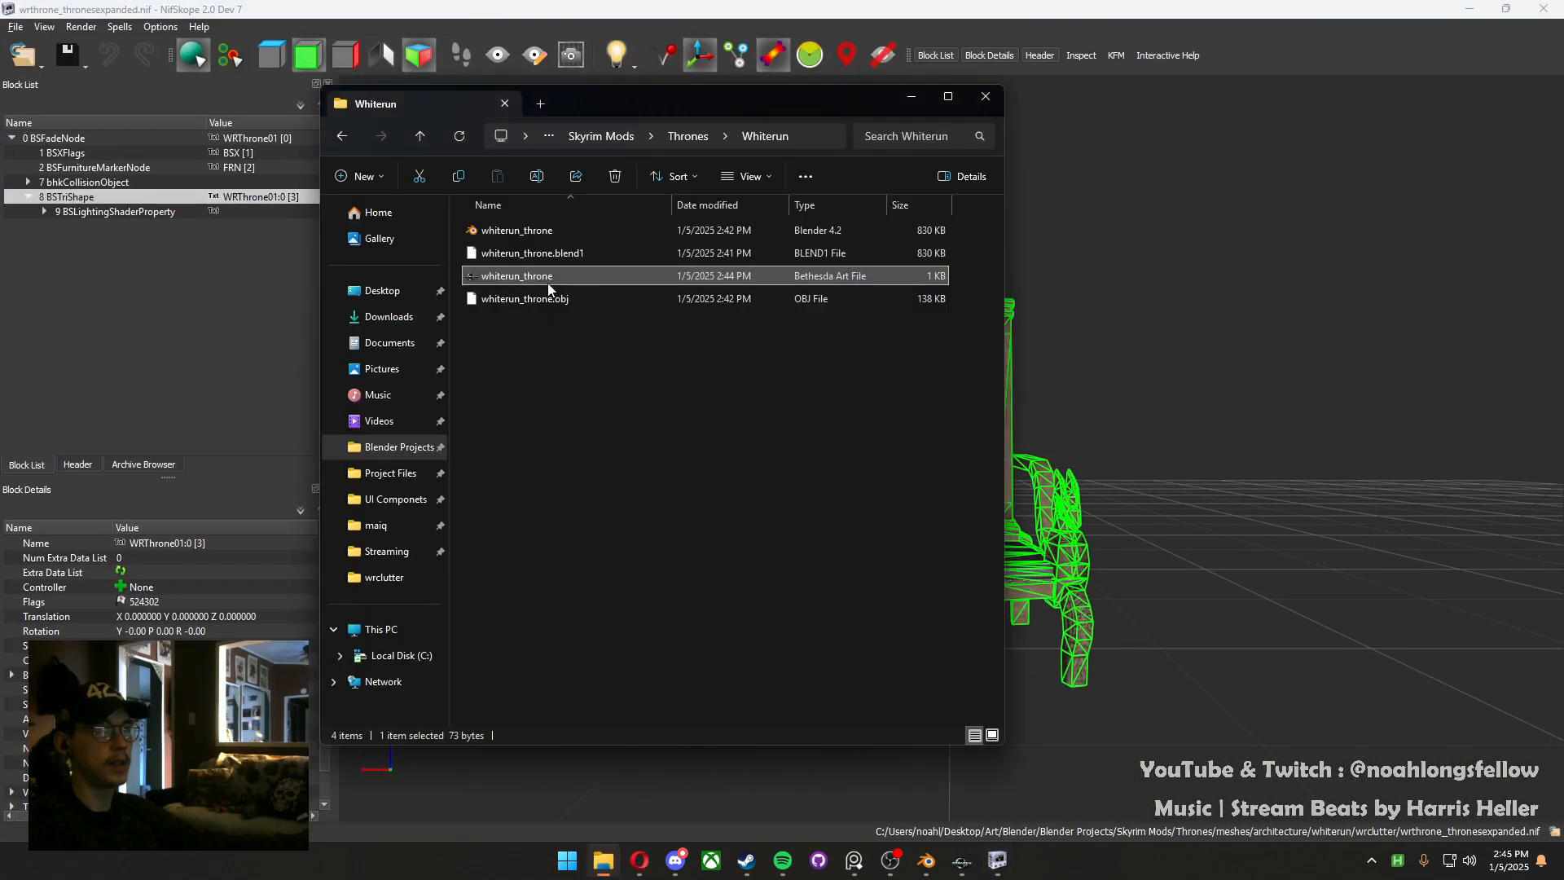
pyautogui.moveTo(548, 282); pyautogui.dragTo(1132, 483)
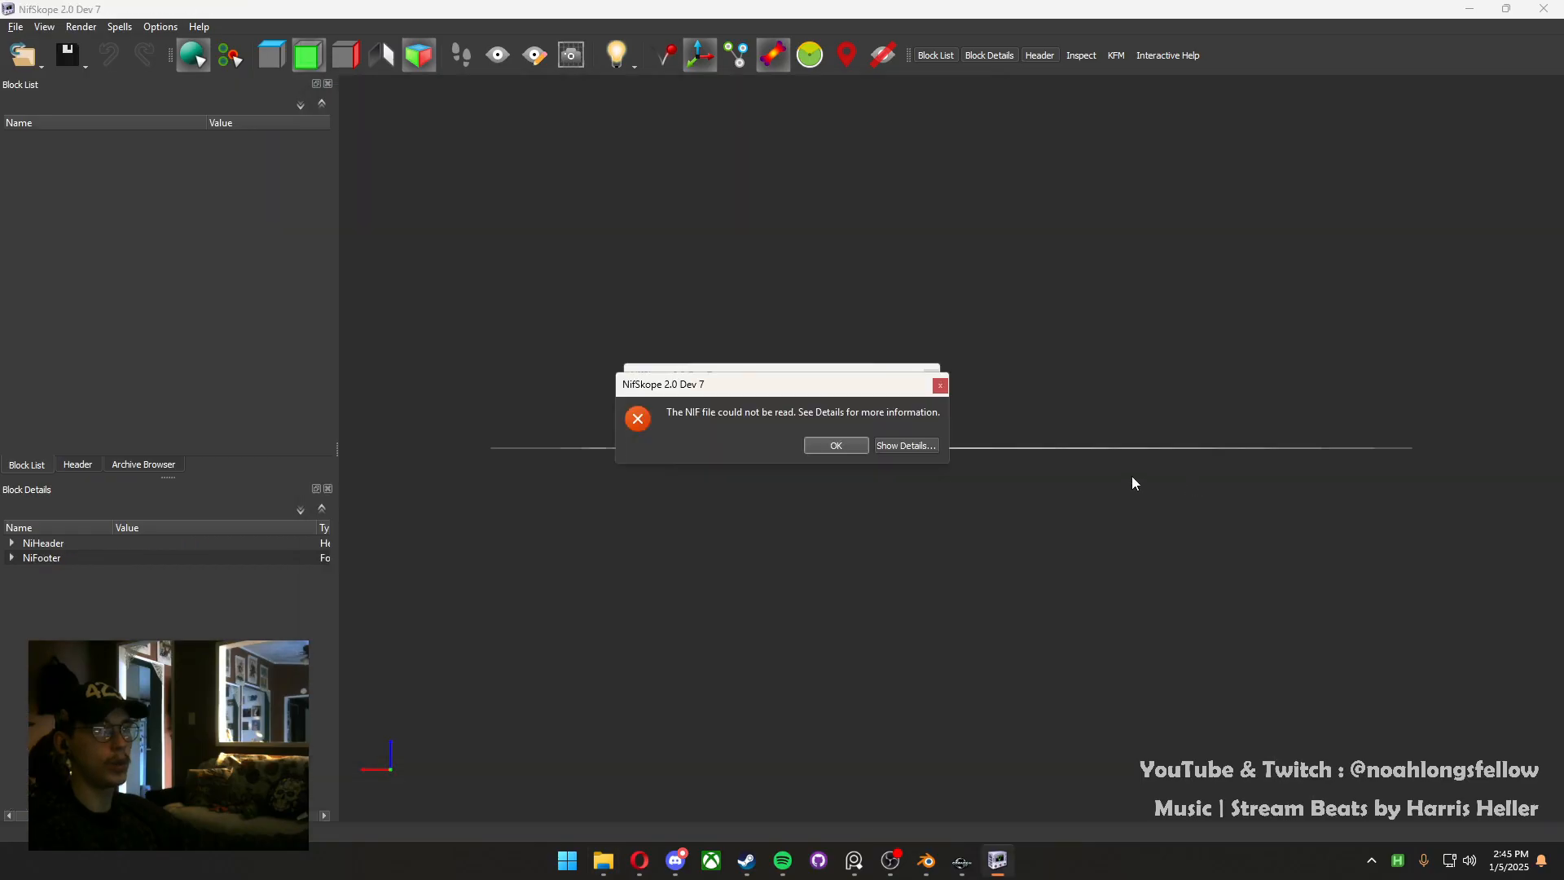
pyautogui.click(837, 445)
pyautogui.click(887, 436)
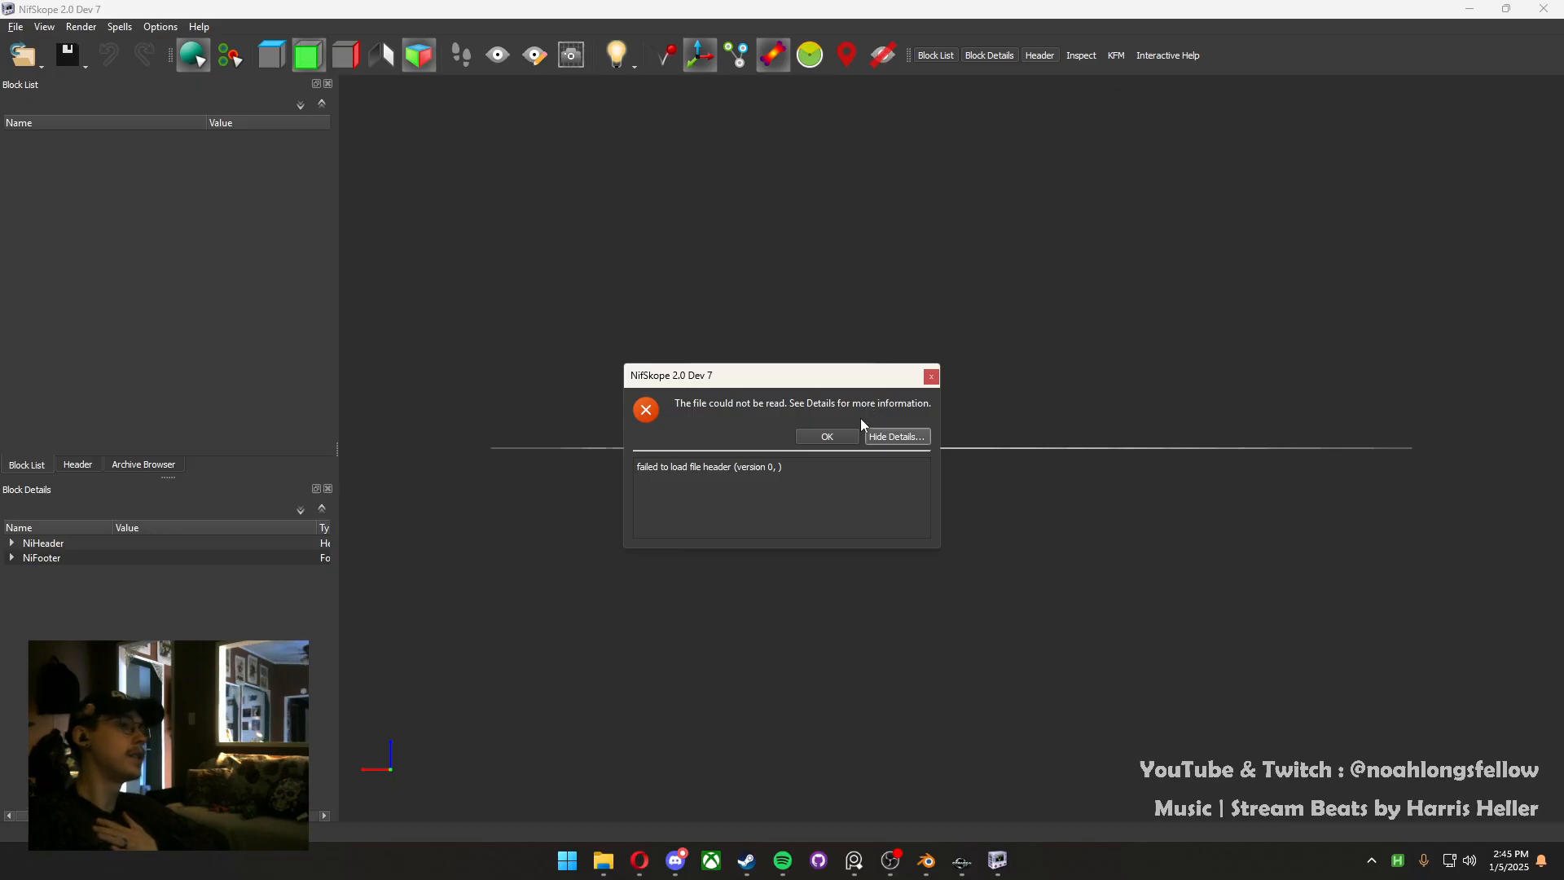
pyautogui.click(845, 436)
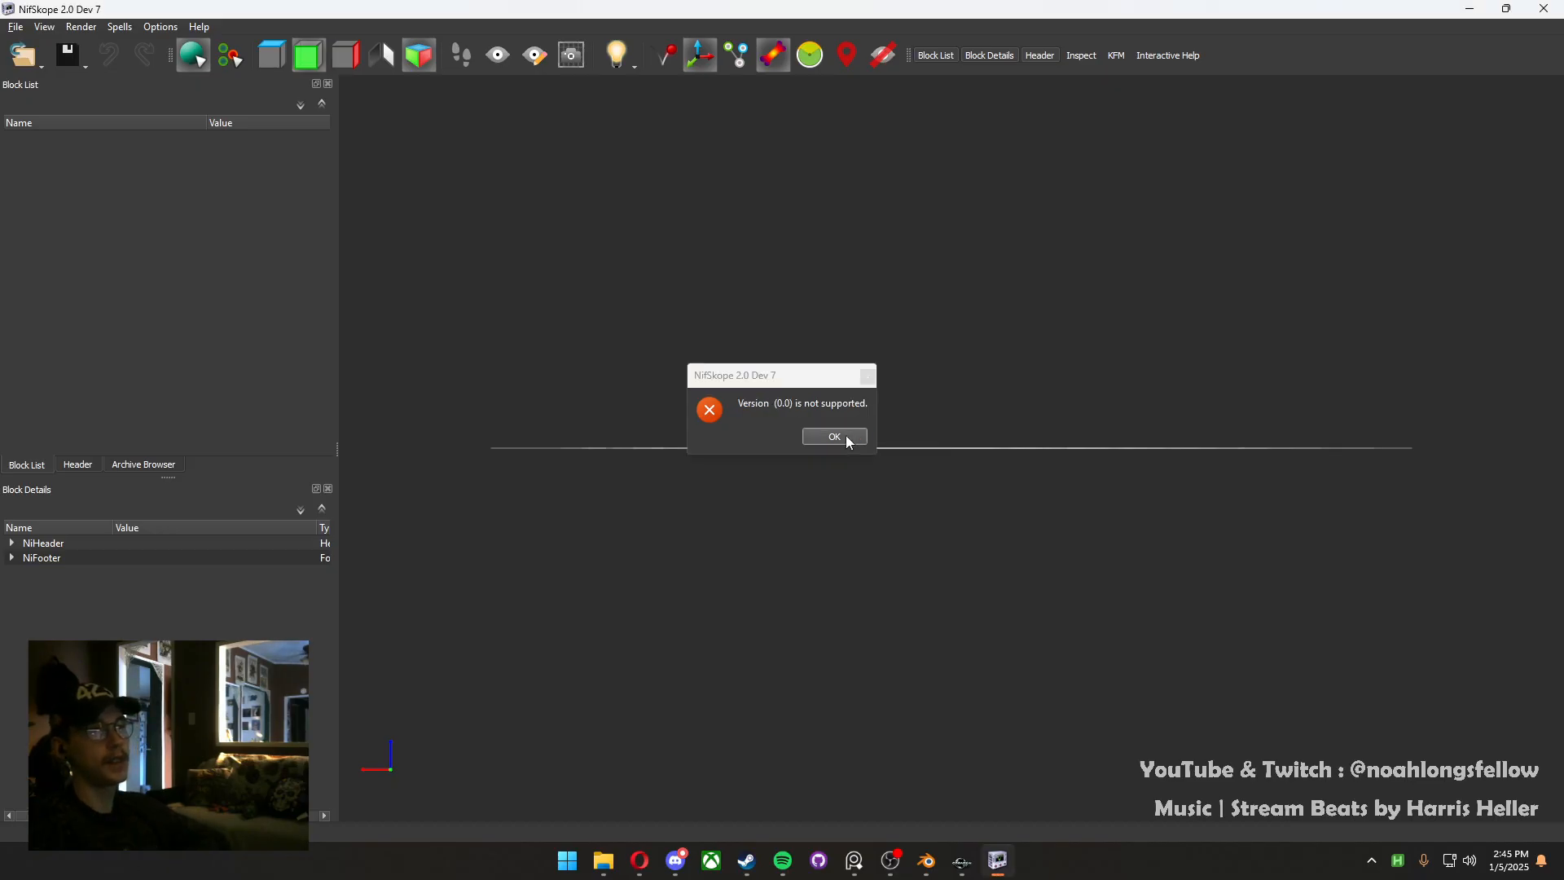
pyautogui.click(835, 437)
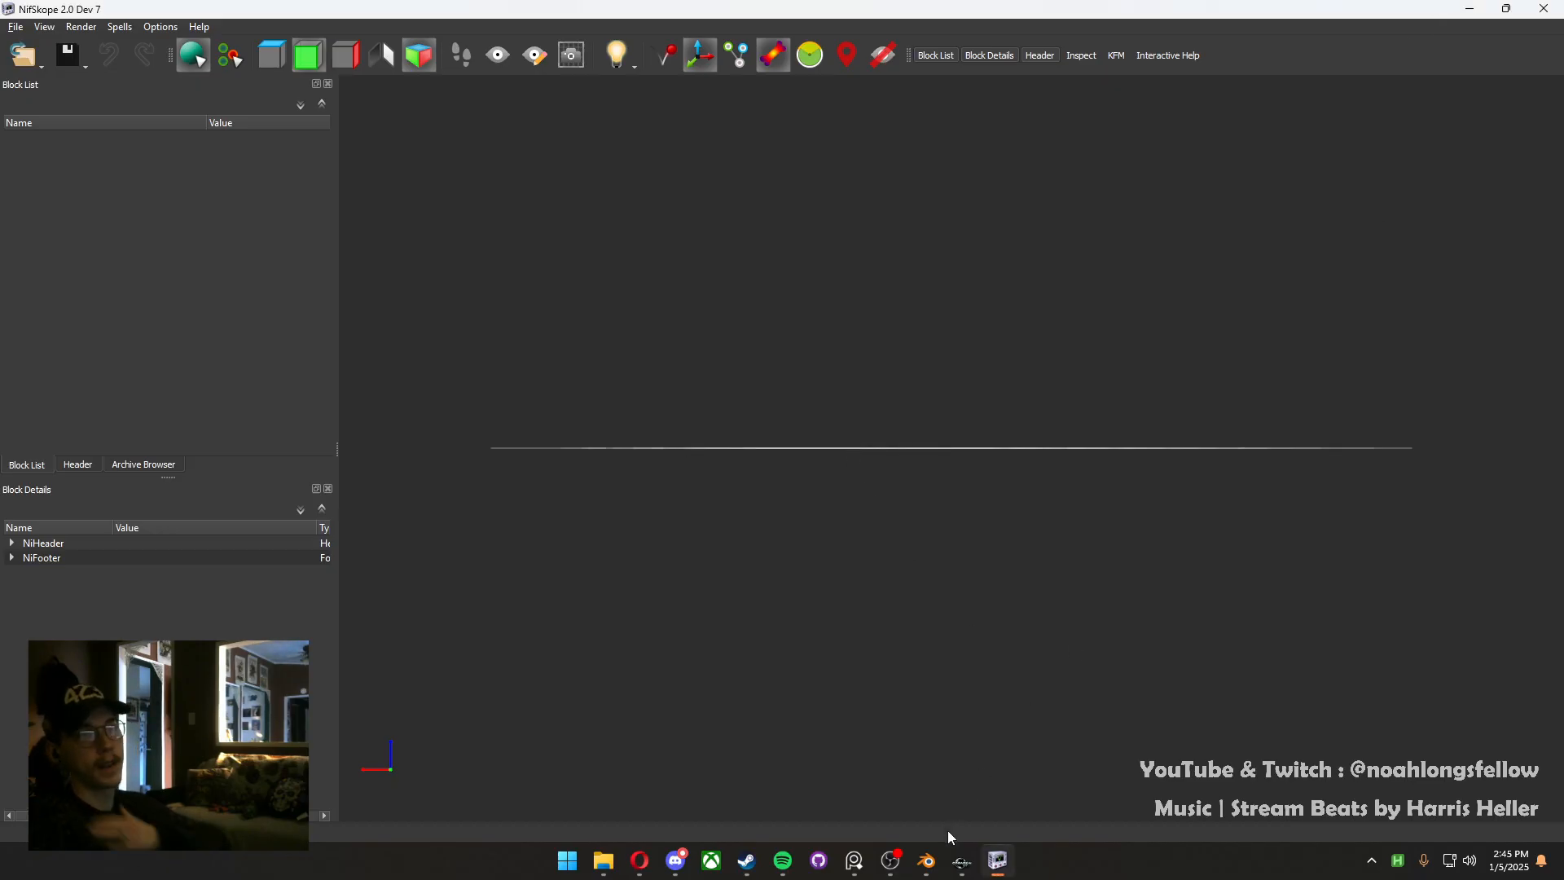
# Switch to Blender and check the available export formats for the throne
pyautogui.click(927, 861)
pyautogui.click(41, 31)
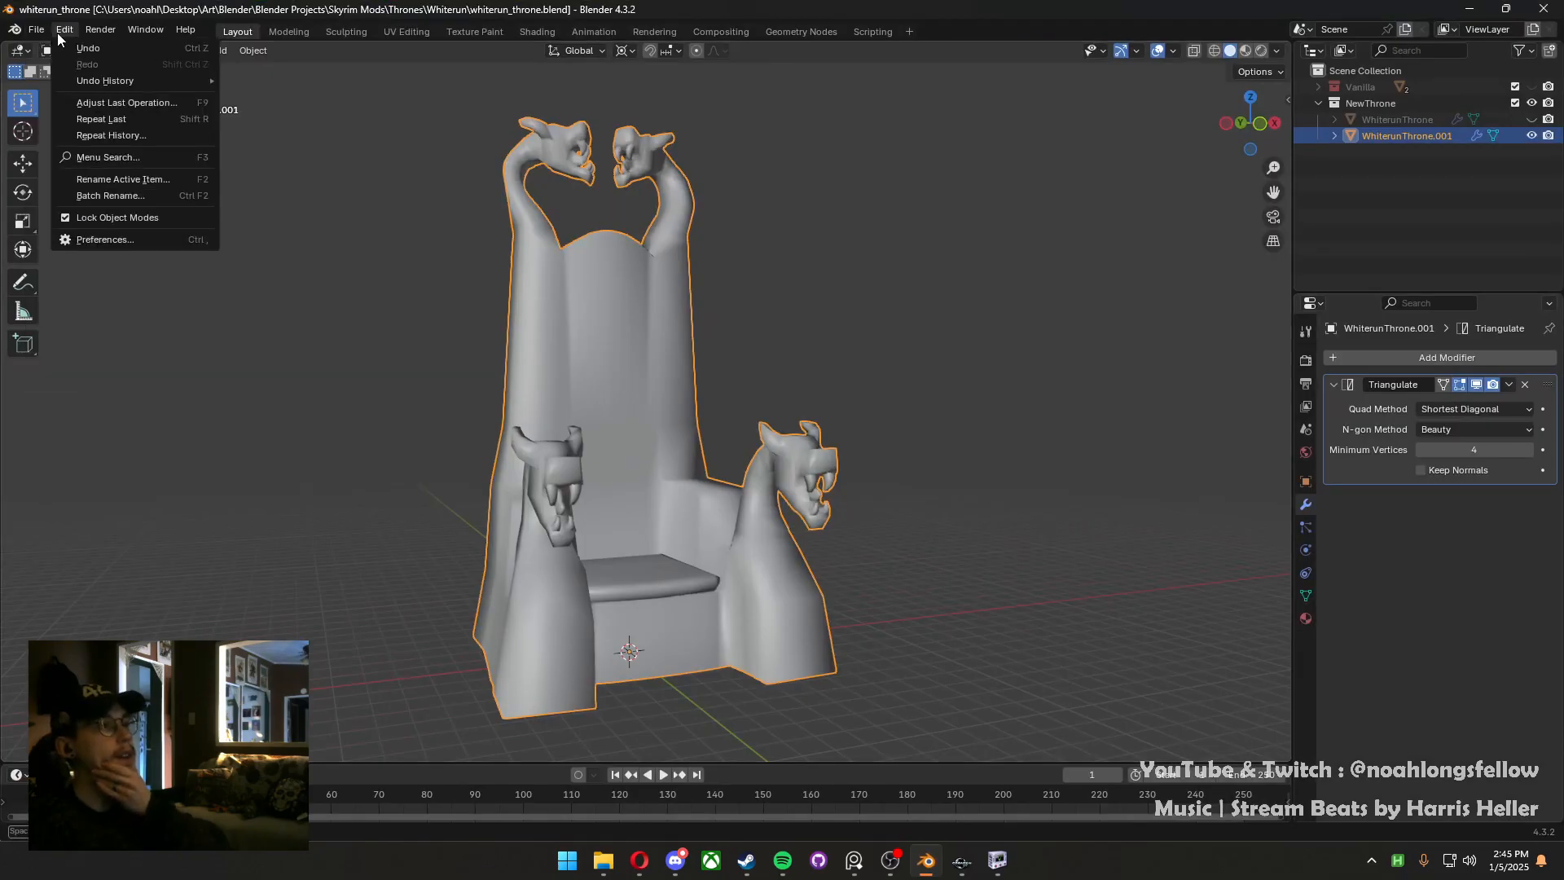
pyautogui.click(33, 29)
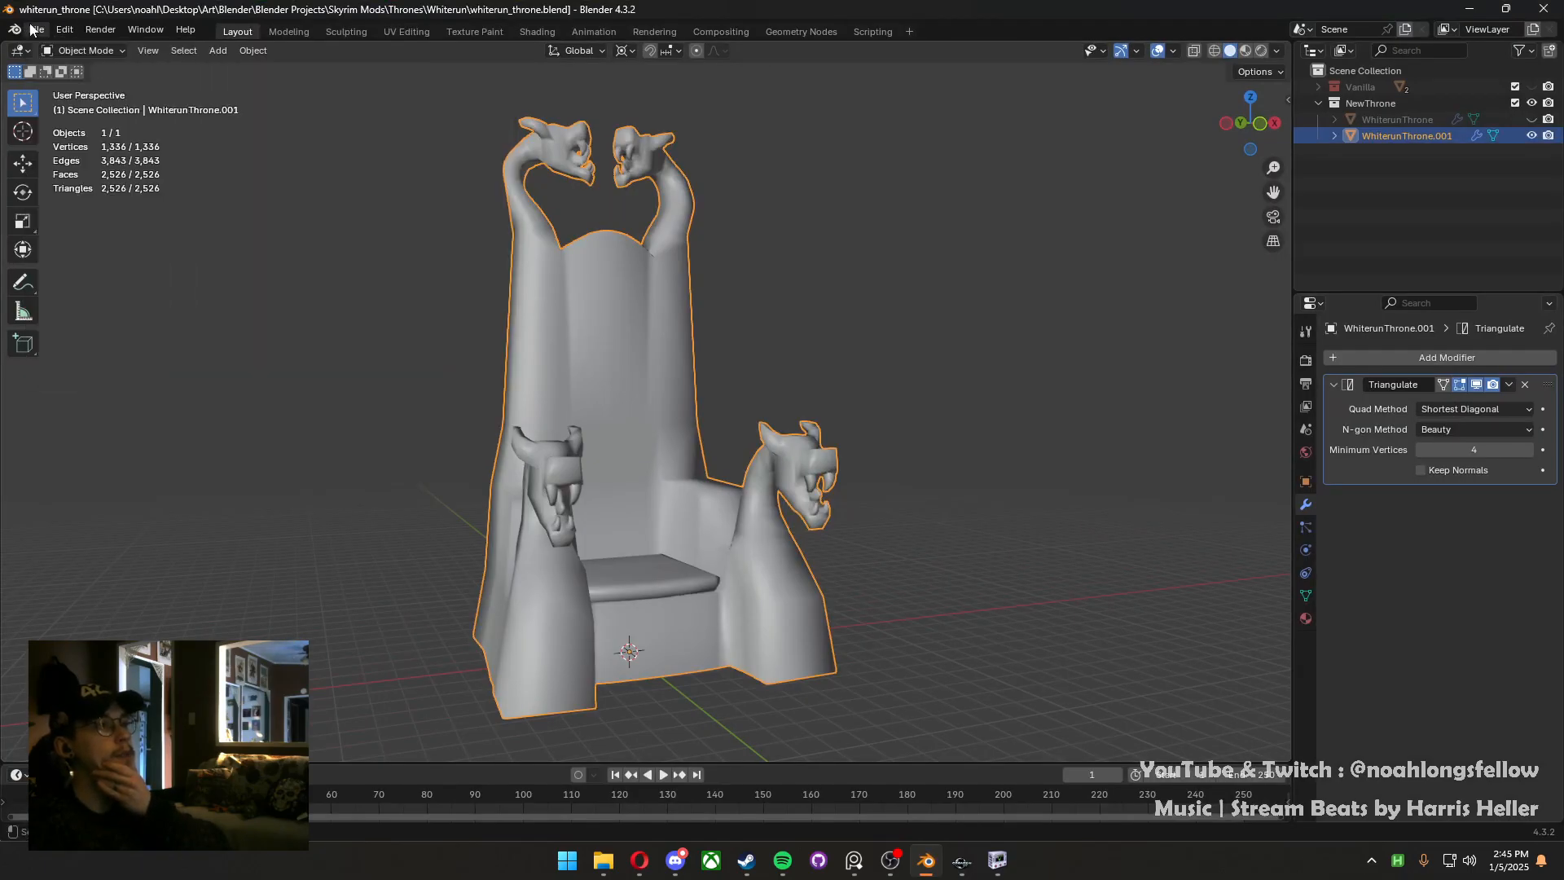
pyautogui.click(36, 29)
pyautogui.moveTo(120, 277)
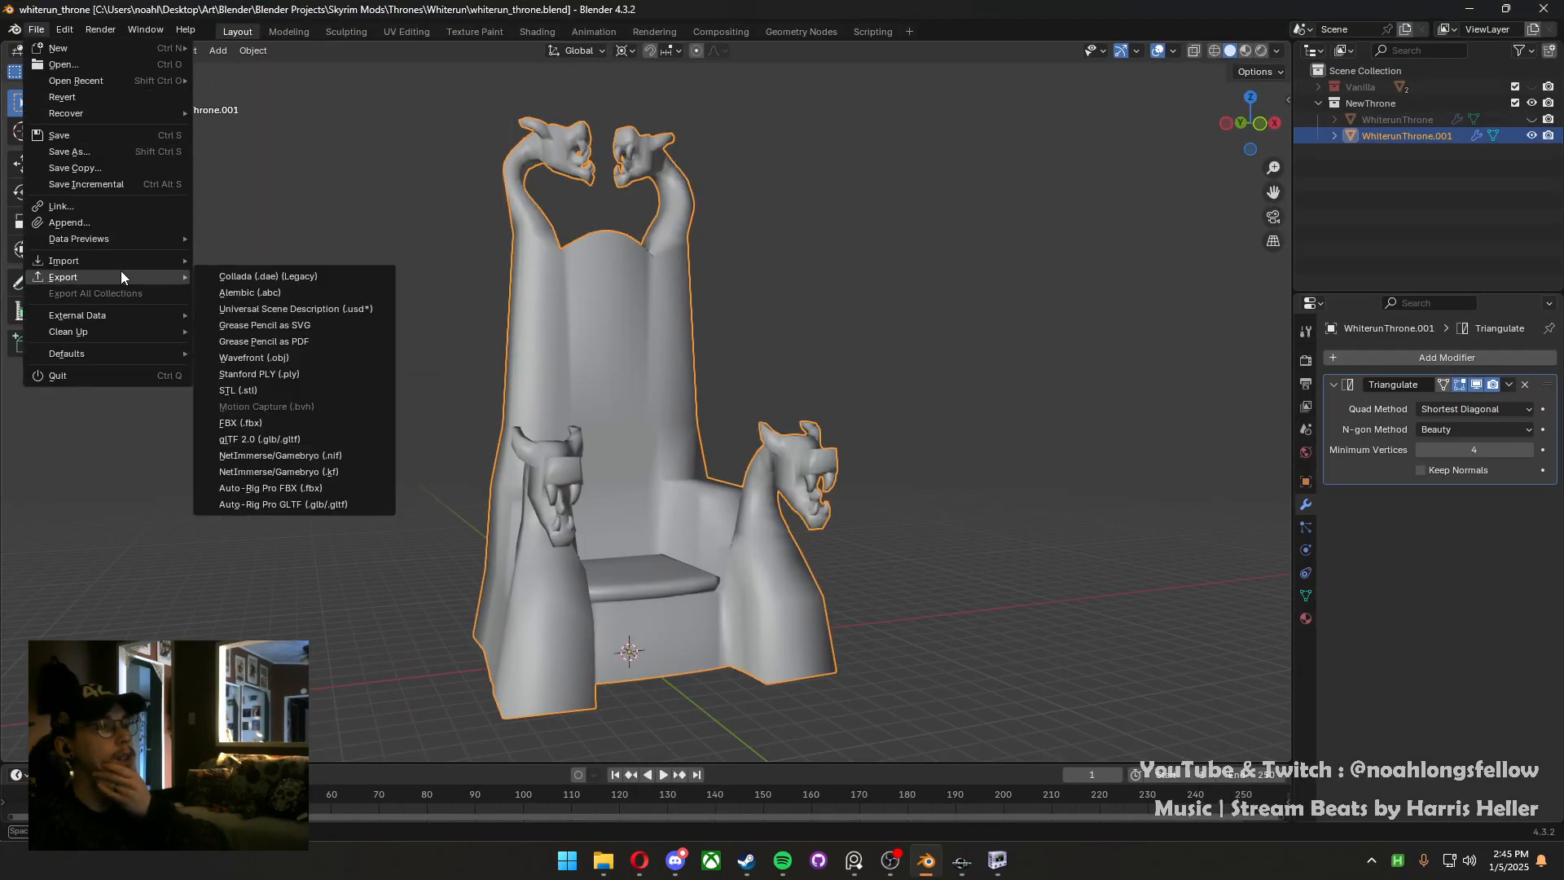
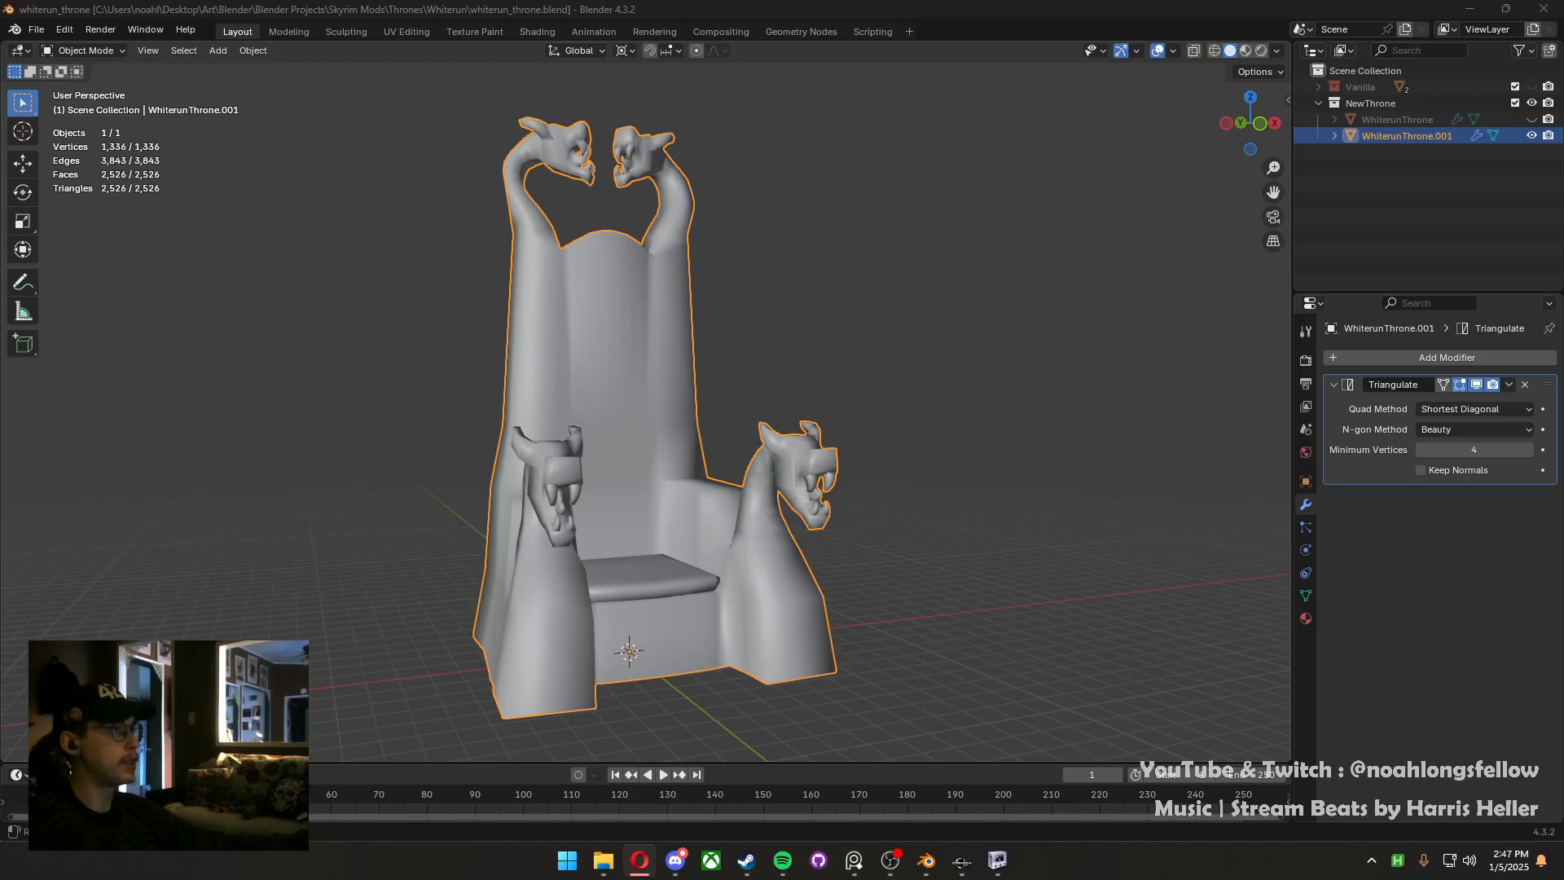
# Switch to File Explorer and open the Add-ons folder inside Blender's Tools folder
pyautogui.click(603, 860)
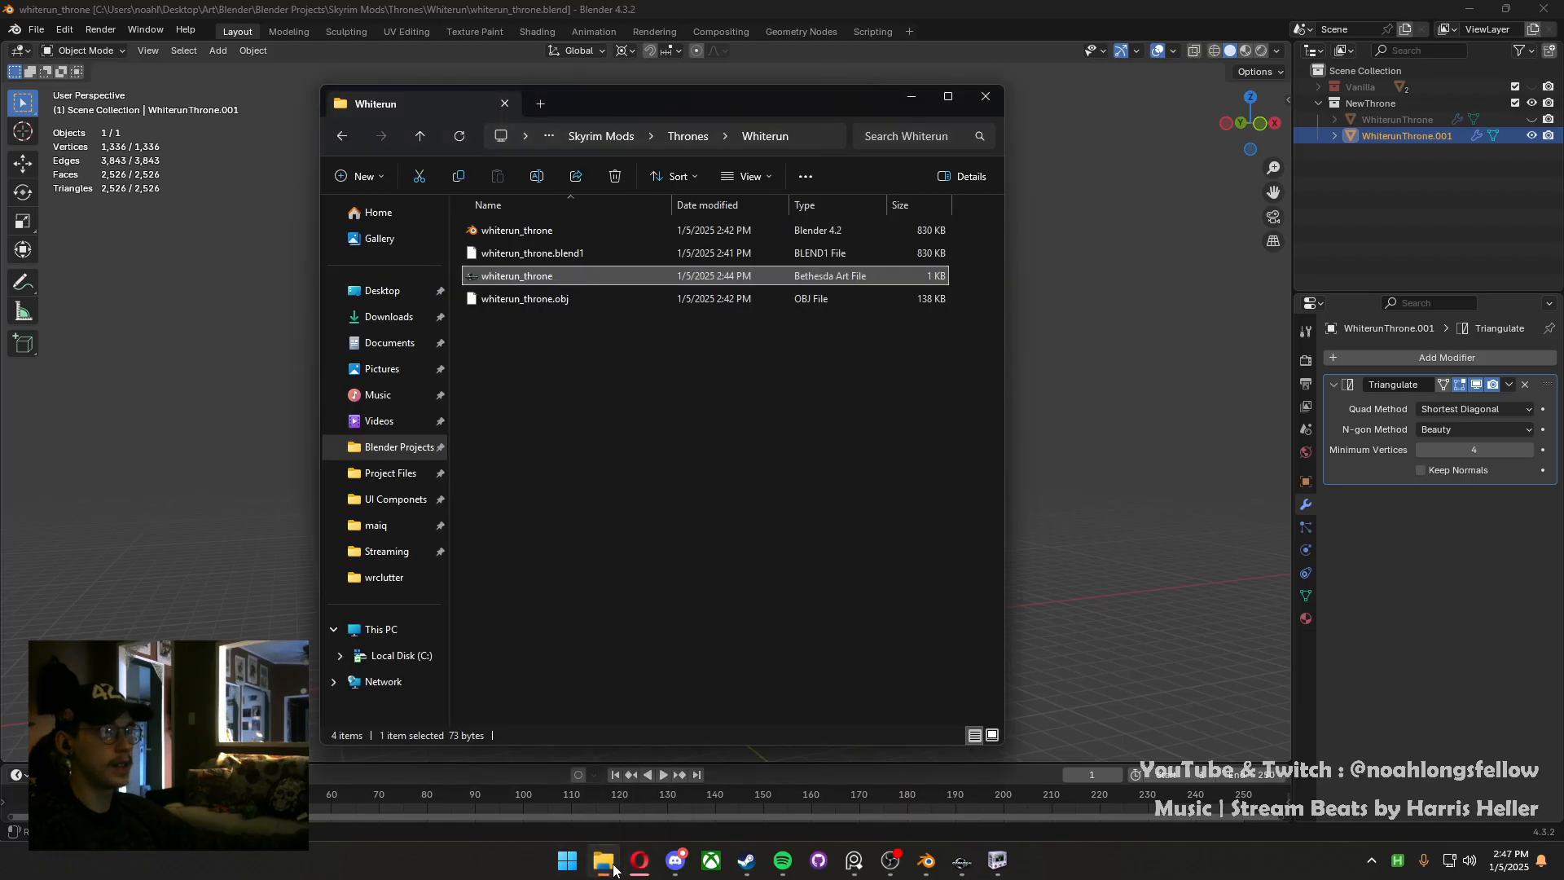
pyautogui.click(613, 395)
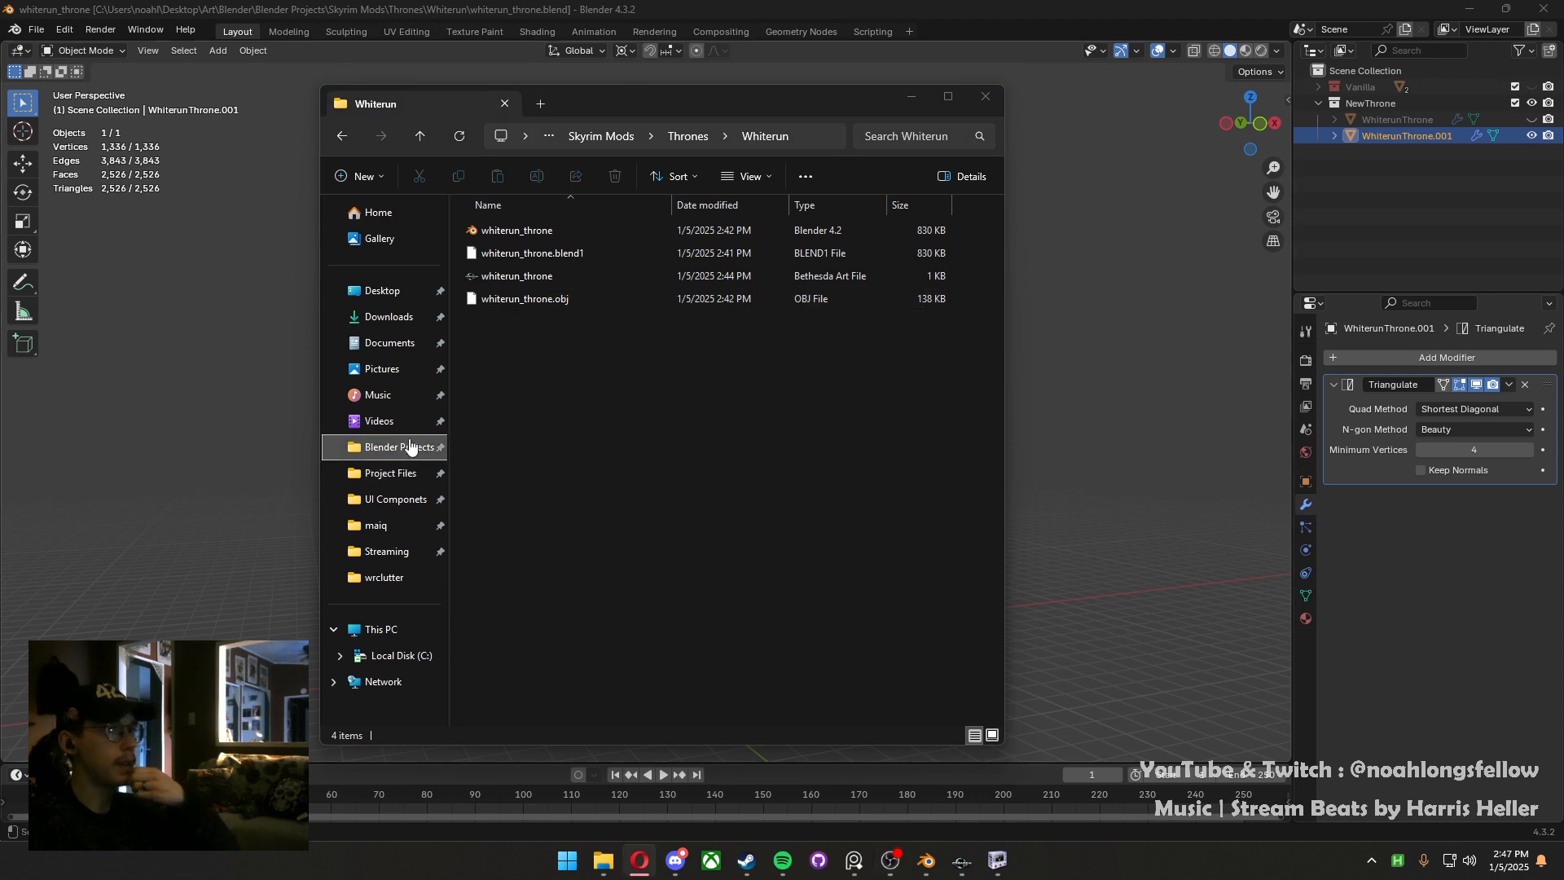
pyautogui.click(599, 136)
pyautogui.click(598, 135)
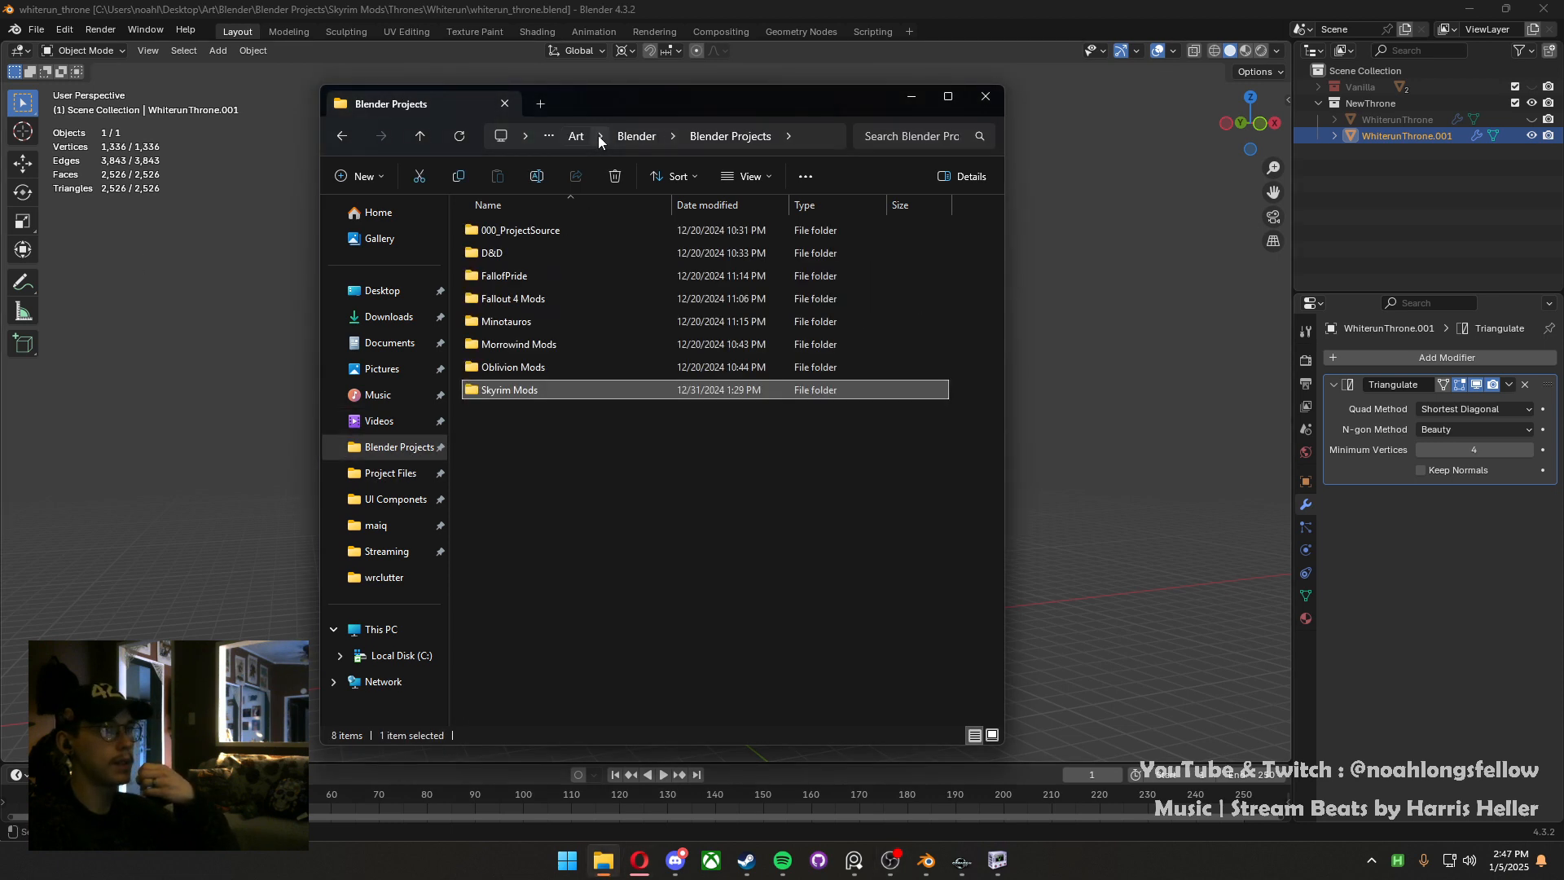
pyautogui.click(629, 137)
pyautogui.doubleClick(521, 235)
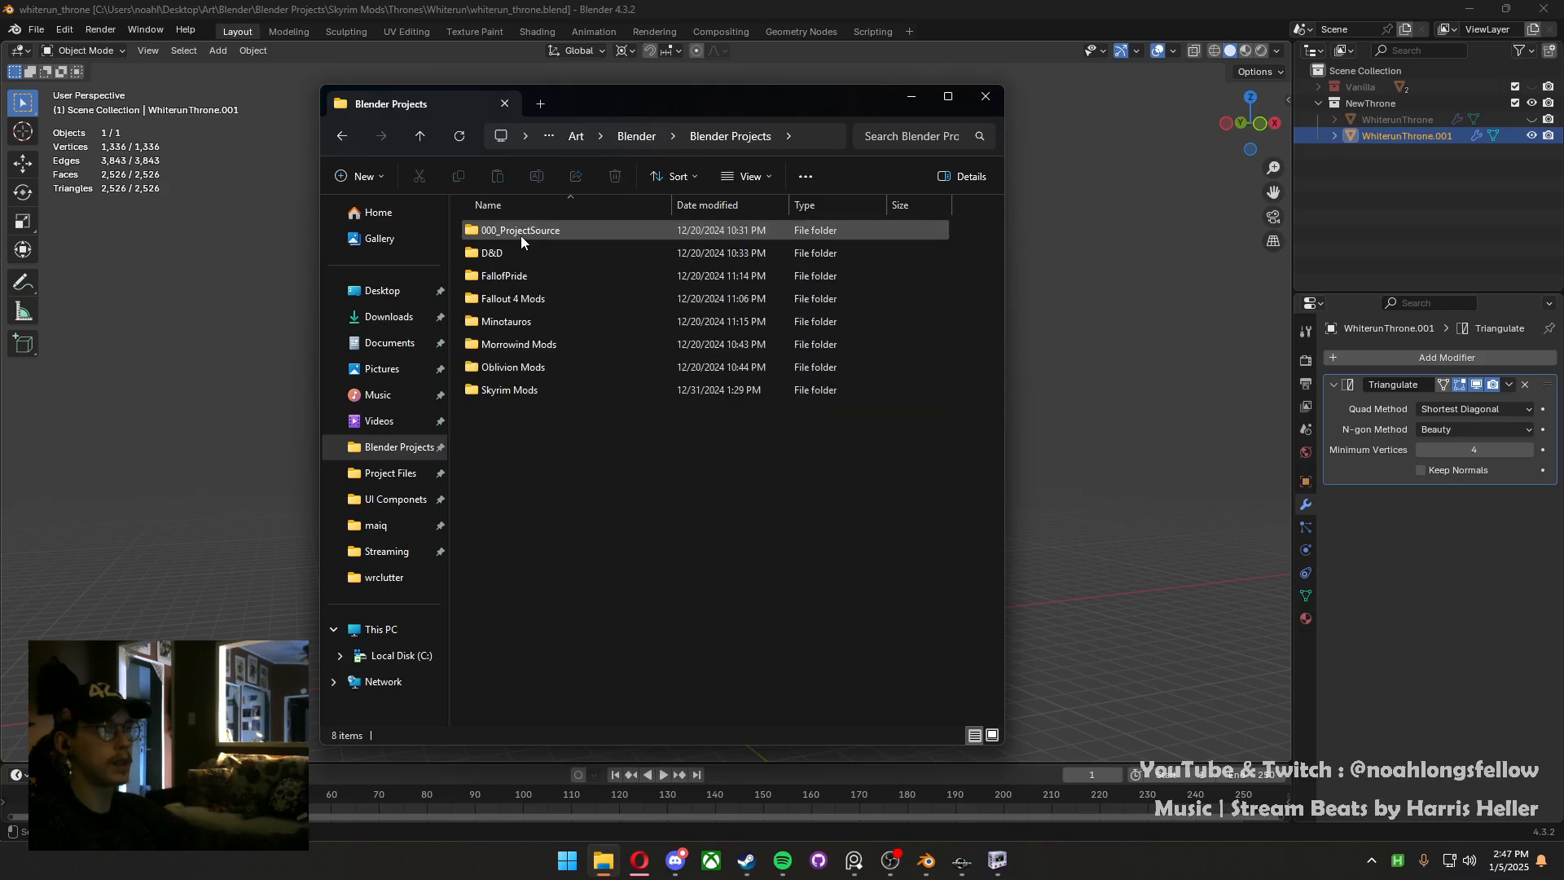
pyautogui.hotkey('alt', 'Left')
pyautogui.doubleClick(519, 251)
pyautogui.doubleClick(501, 231)
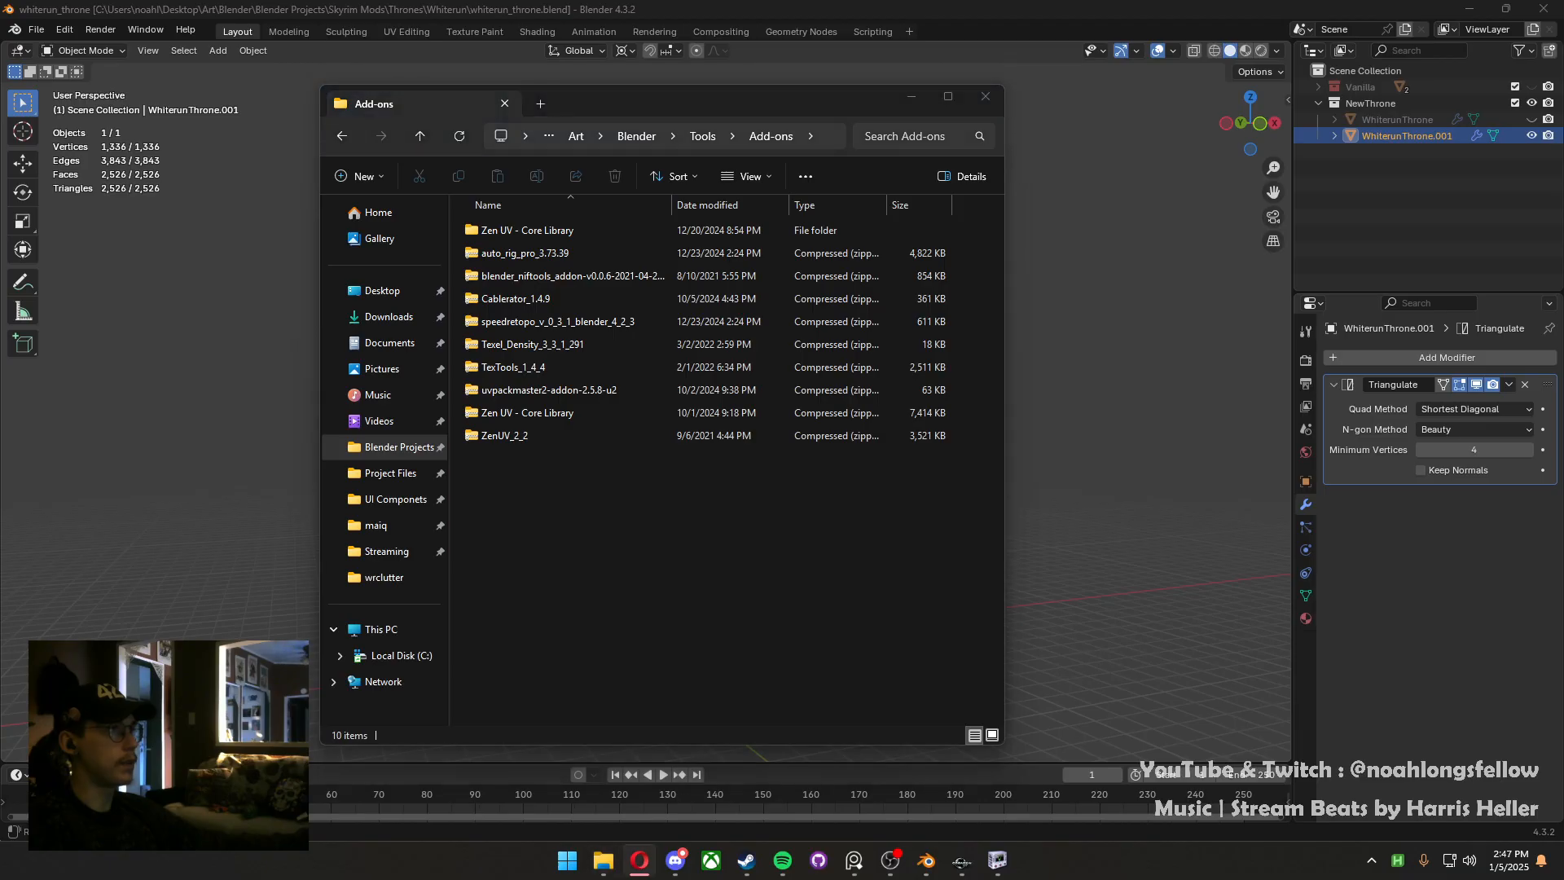
# Add the blender_niftools_addon-v0.1.1 zip to the Add-ons folder and close the File Explorer window
pyautogui.moveTo(0, 521); pyautogui.dragTo(697, 536)
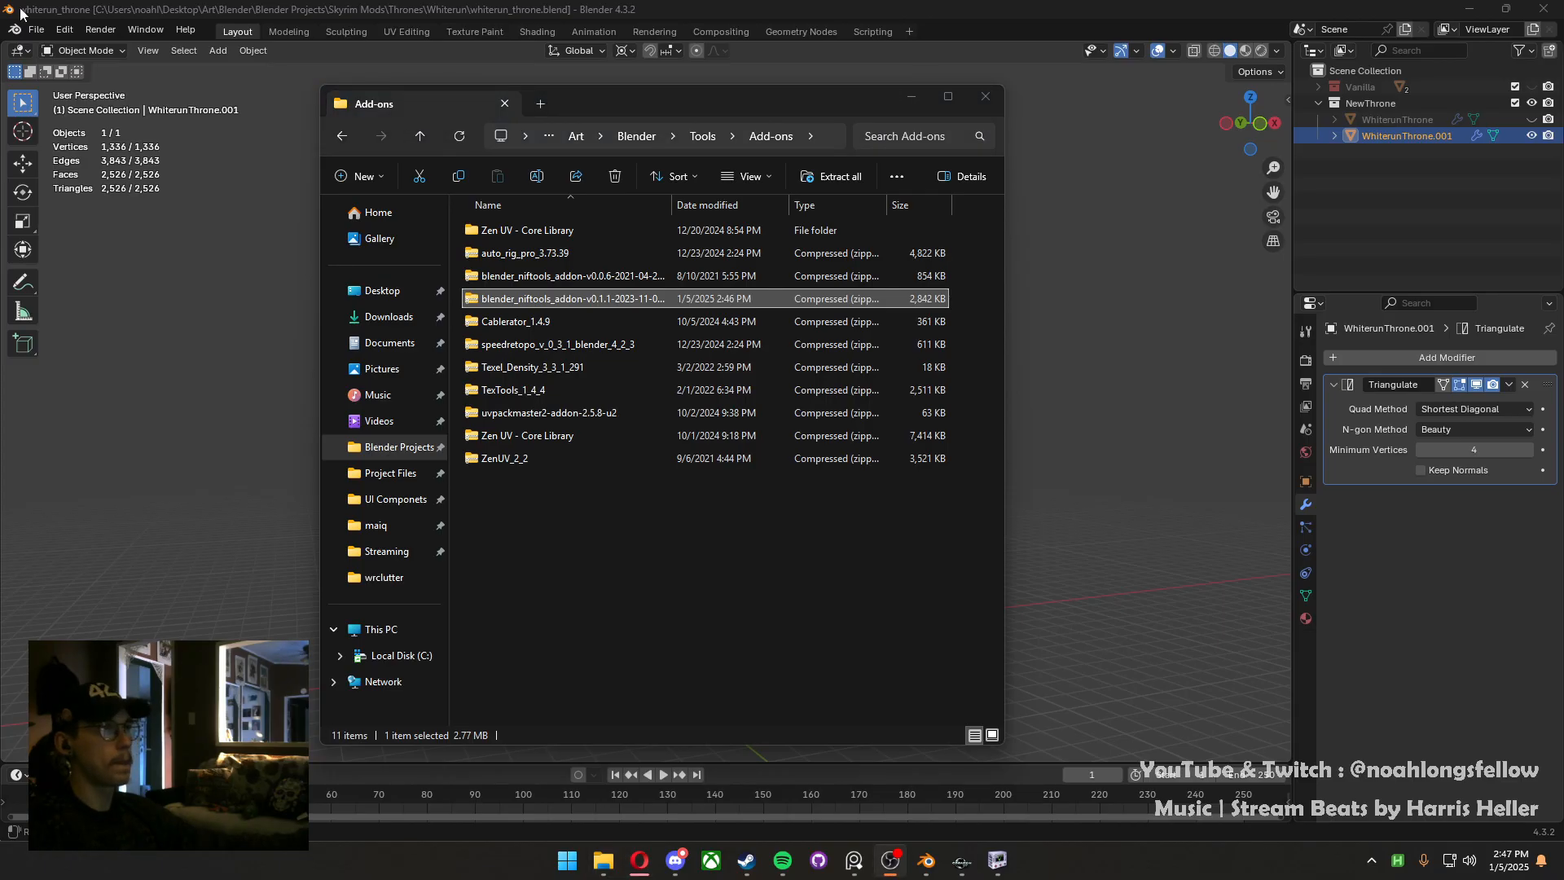
pyautogui.click(974, 97)
pyautogui.click(974, 96)
# Open the add-on preferences in Blender and start installing an add-on from disk
pyautogui.click(71, 28)
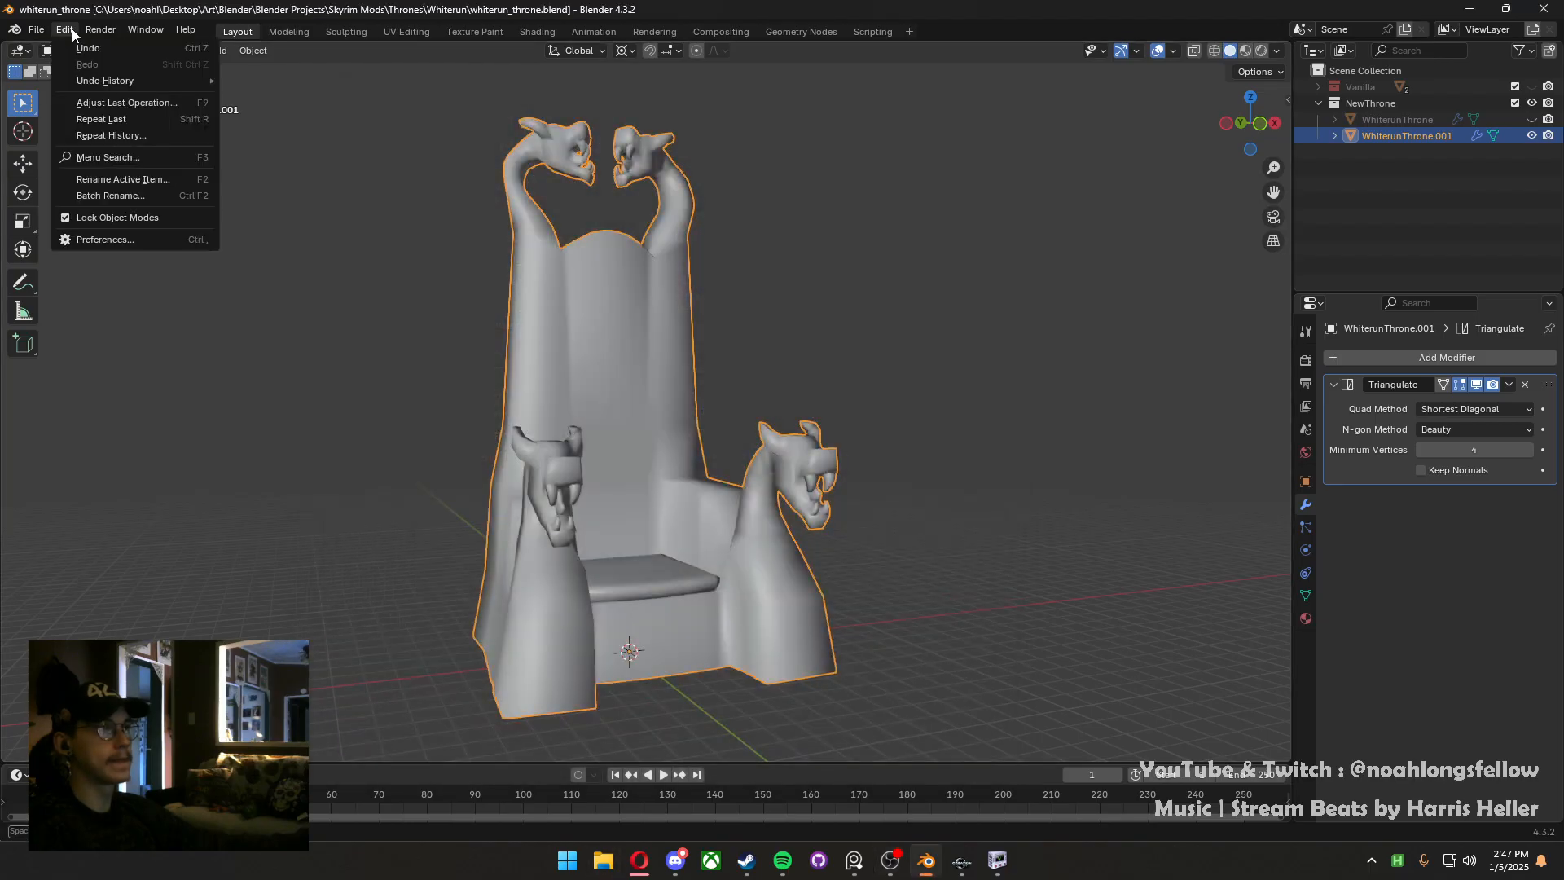
pyautogui.click(54, 33)
pyautogui.click(67, 29)
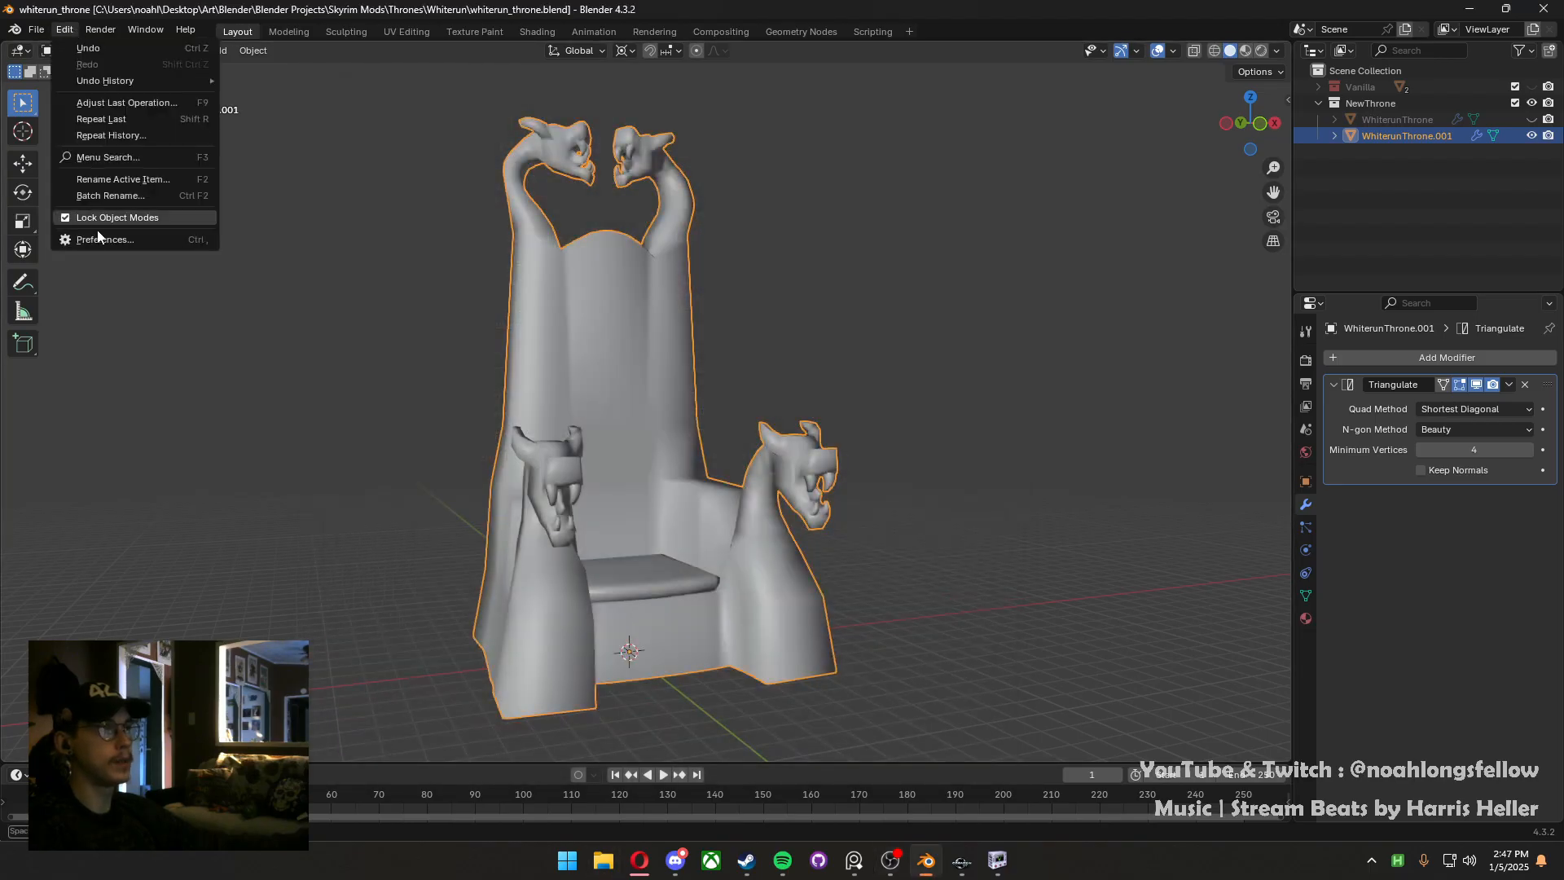
pyautogui.click(96, 236)
pyautogui.click(257, 41)
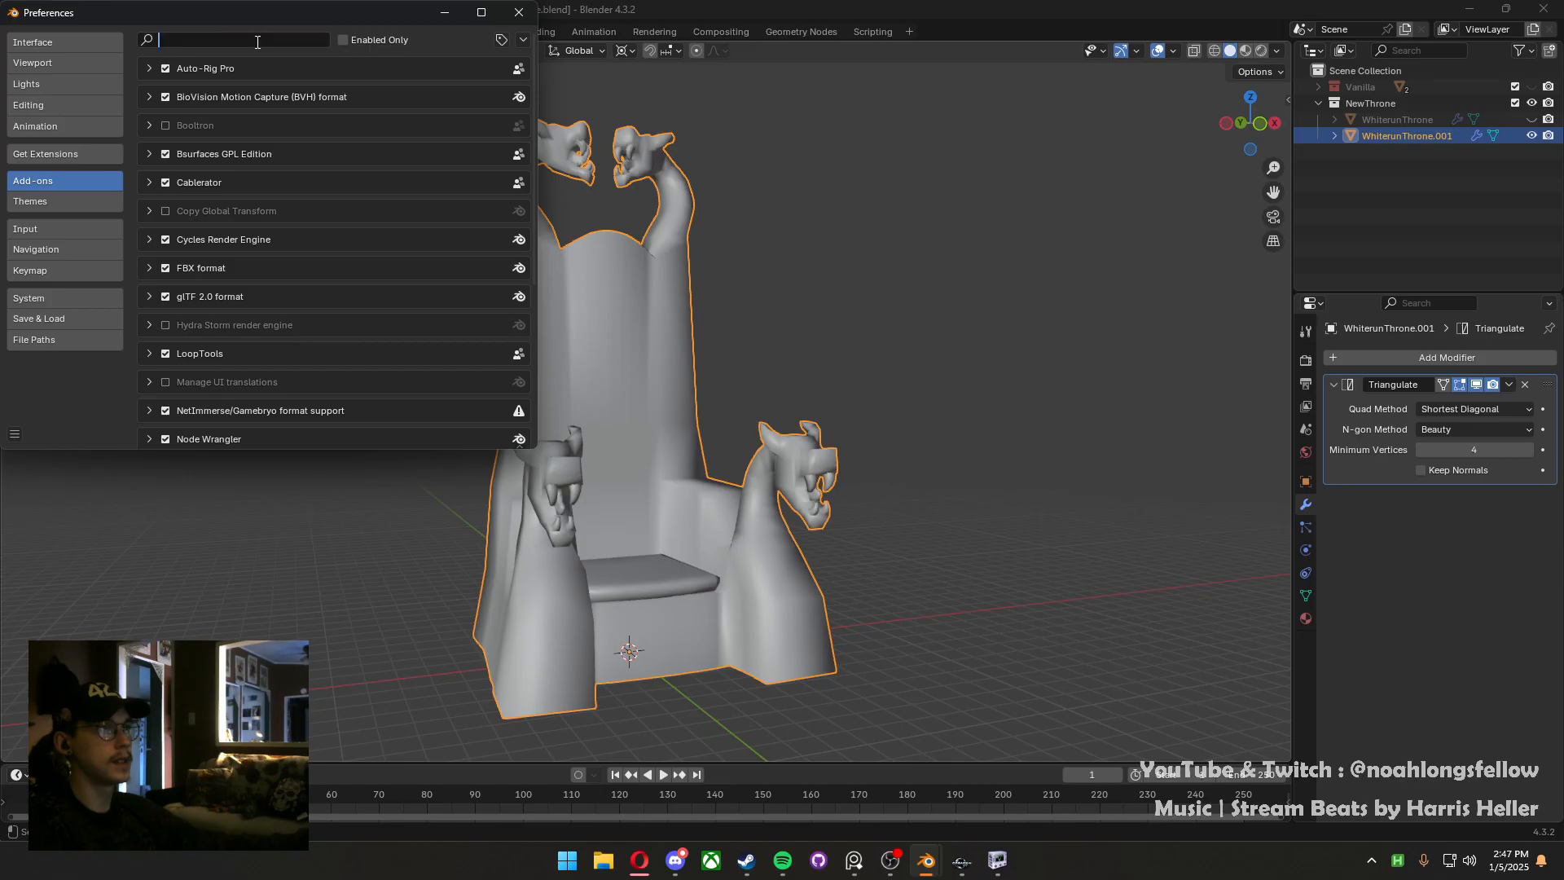
pyautogui.click(61, 222)
pyautogui.click(291, 43)
pyautogui.click(525, 37)
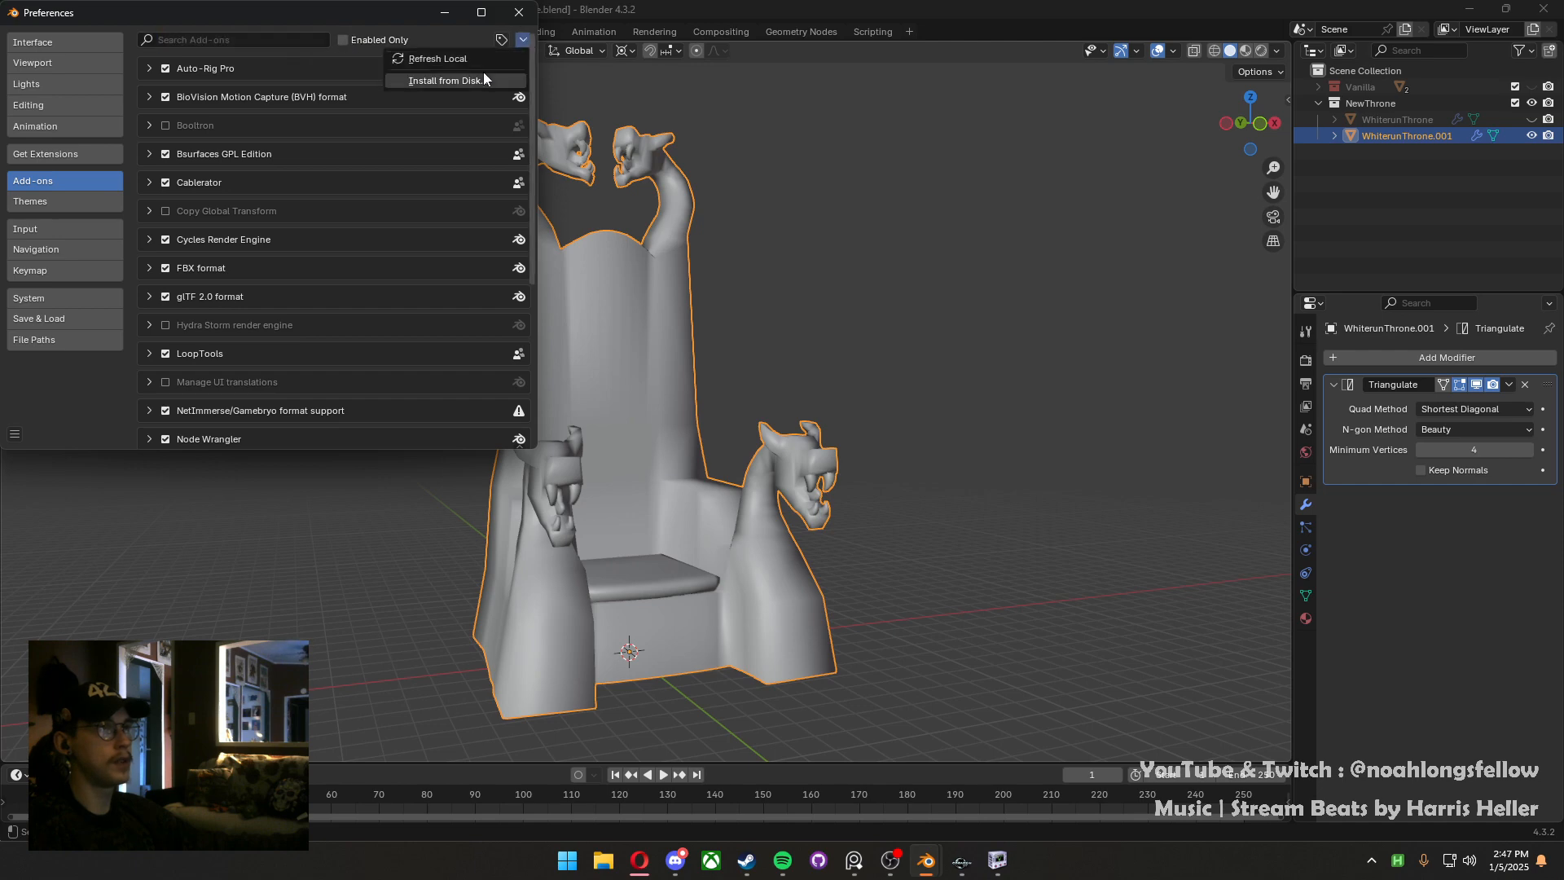
pyautogui.click(482, 72)
# Browse from the project folder up to the Desktop and into the Art\Blender folder
pyautogui.click(256, 41)
pyautogui.click(256, 41)
pyautogui.click(256, 42)
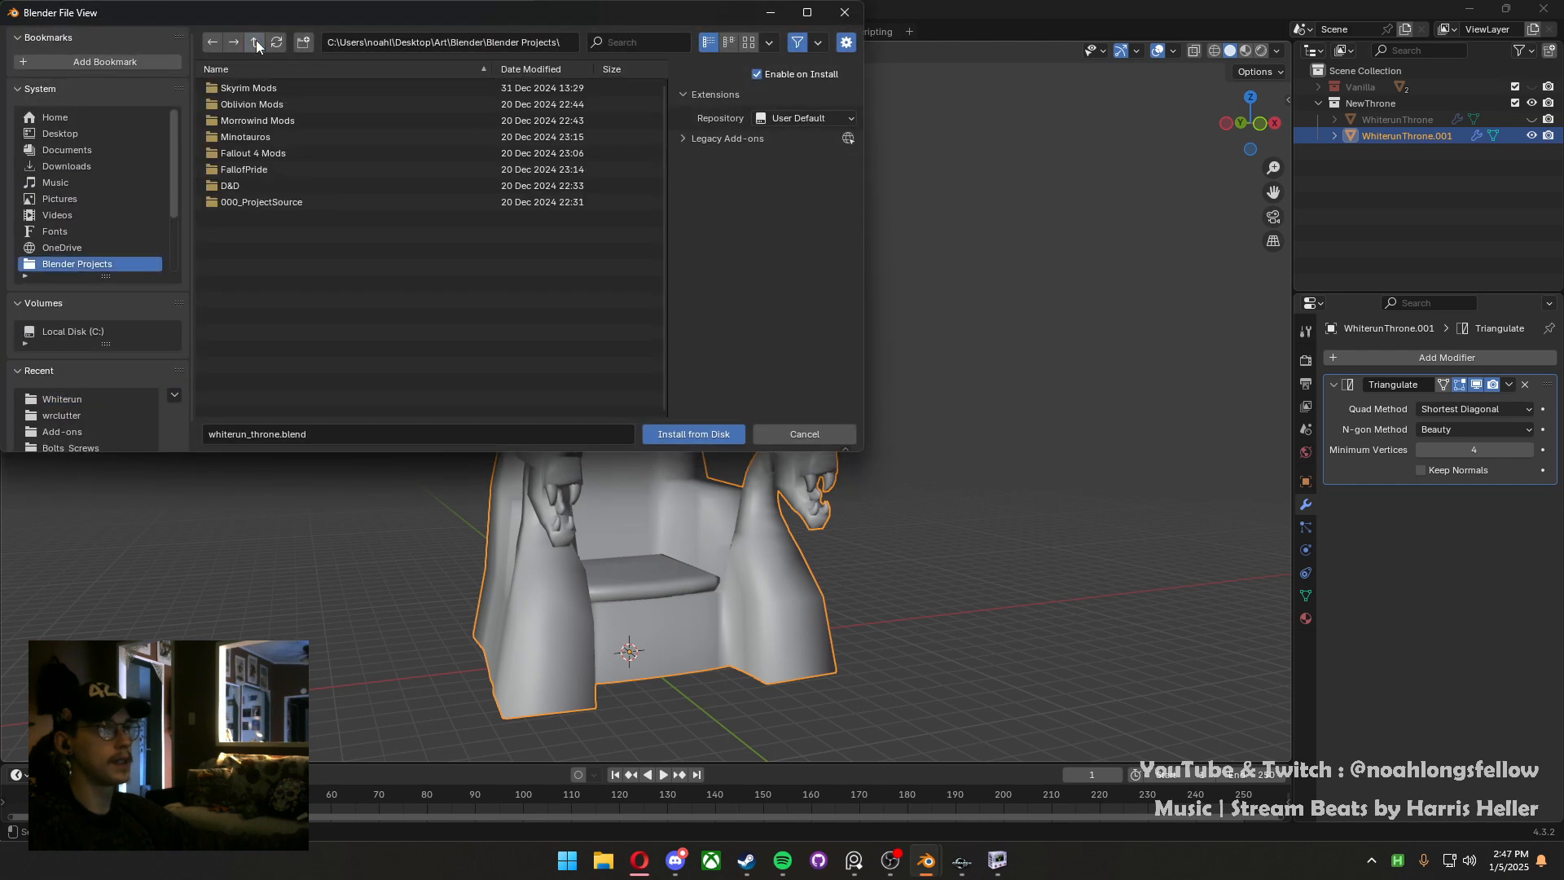
pyautogui.click(256, 42)
pyautogui.click(256, 41)
pyautogui.click(256, 41)
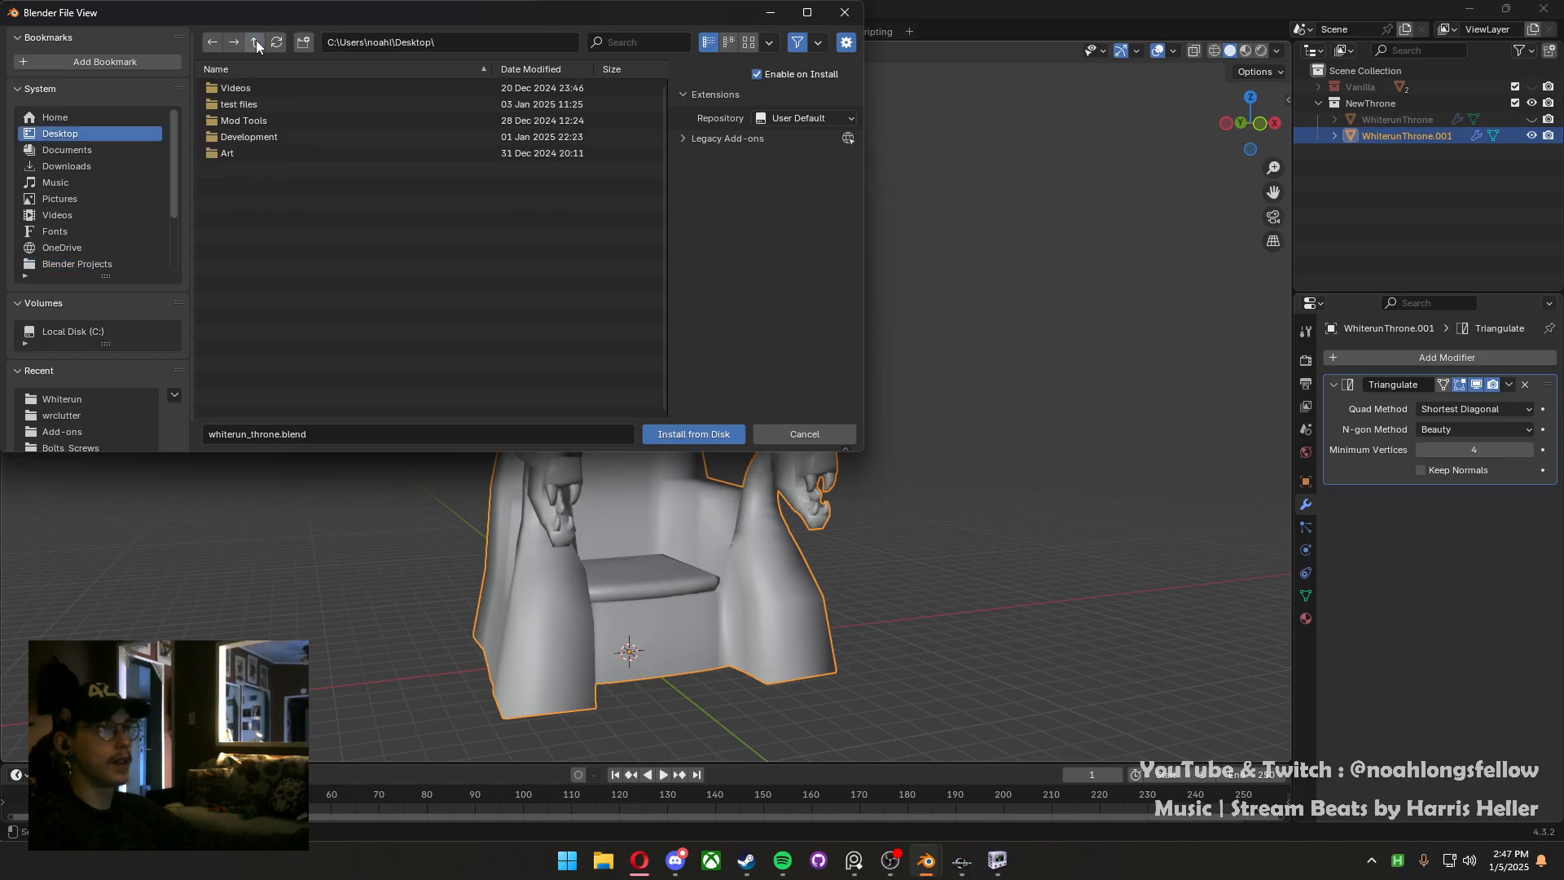
pyautogui.click(309, 153)
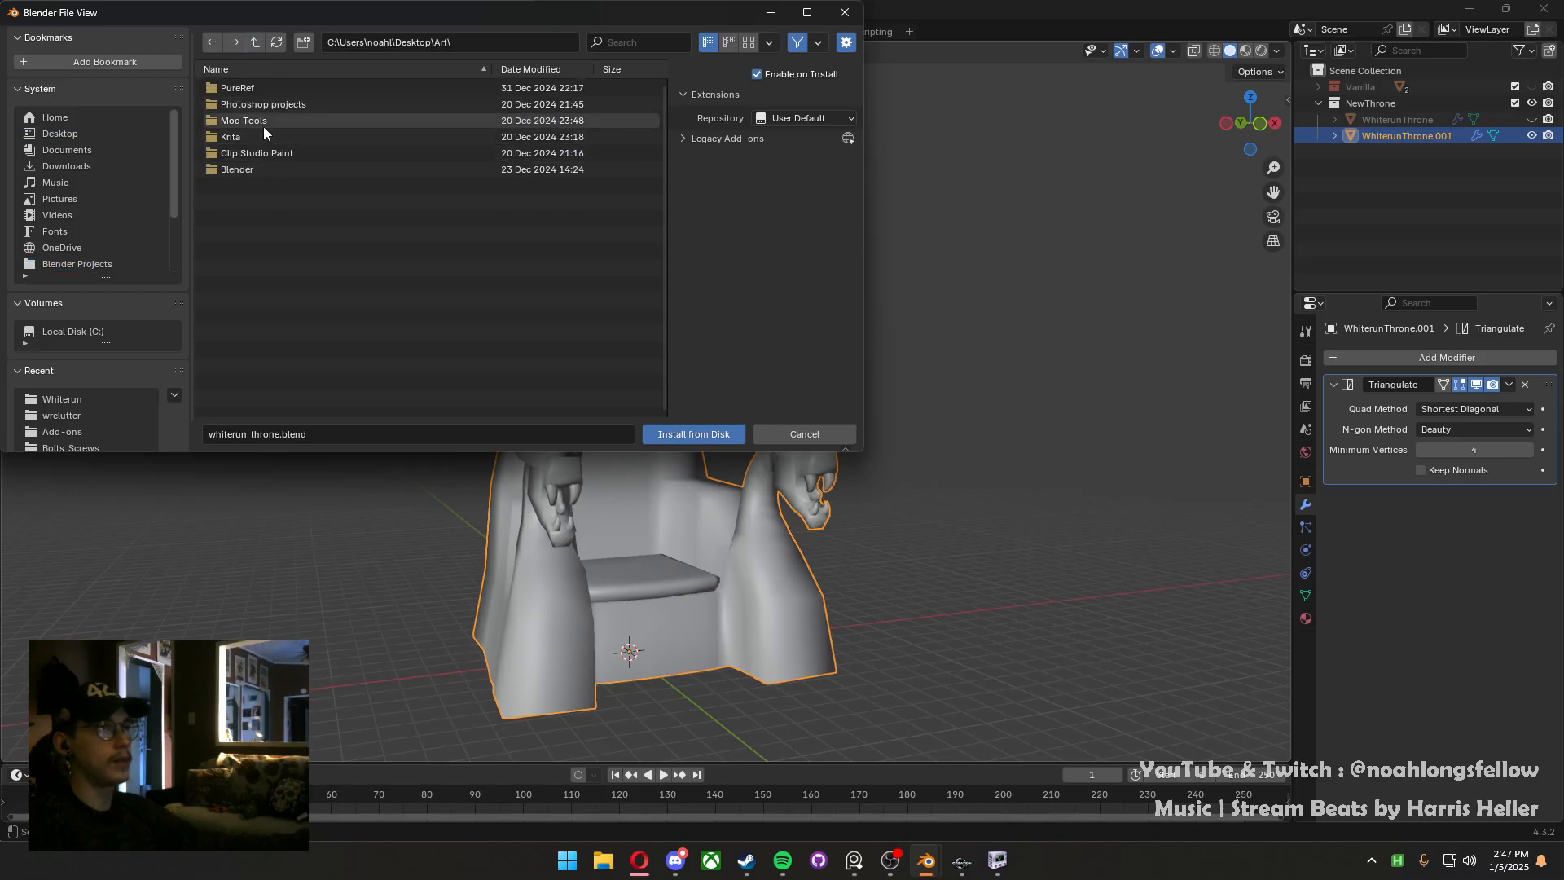
pyautogui.click(263, 167)
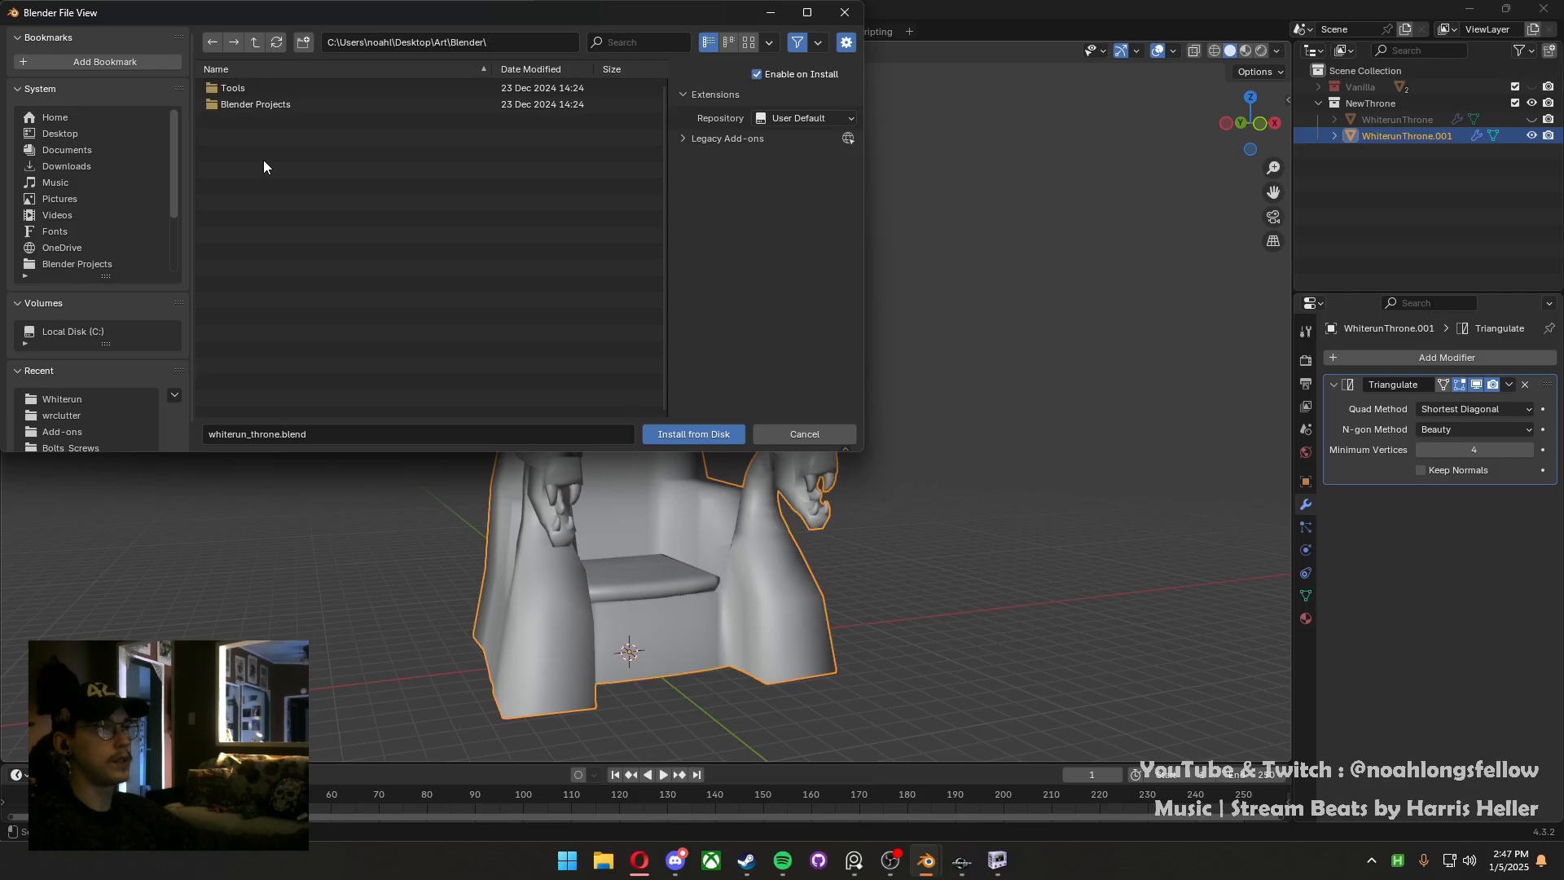
pyautogui.doubleClick(259, 106)
pyautogui.hotkey('alt', 'Left')
pyautogui.doubleClick(237, 92)
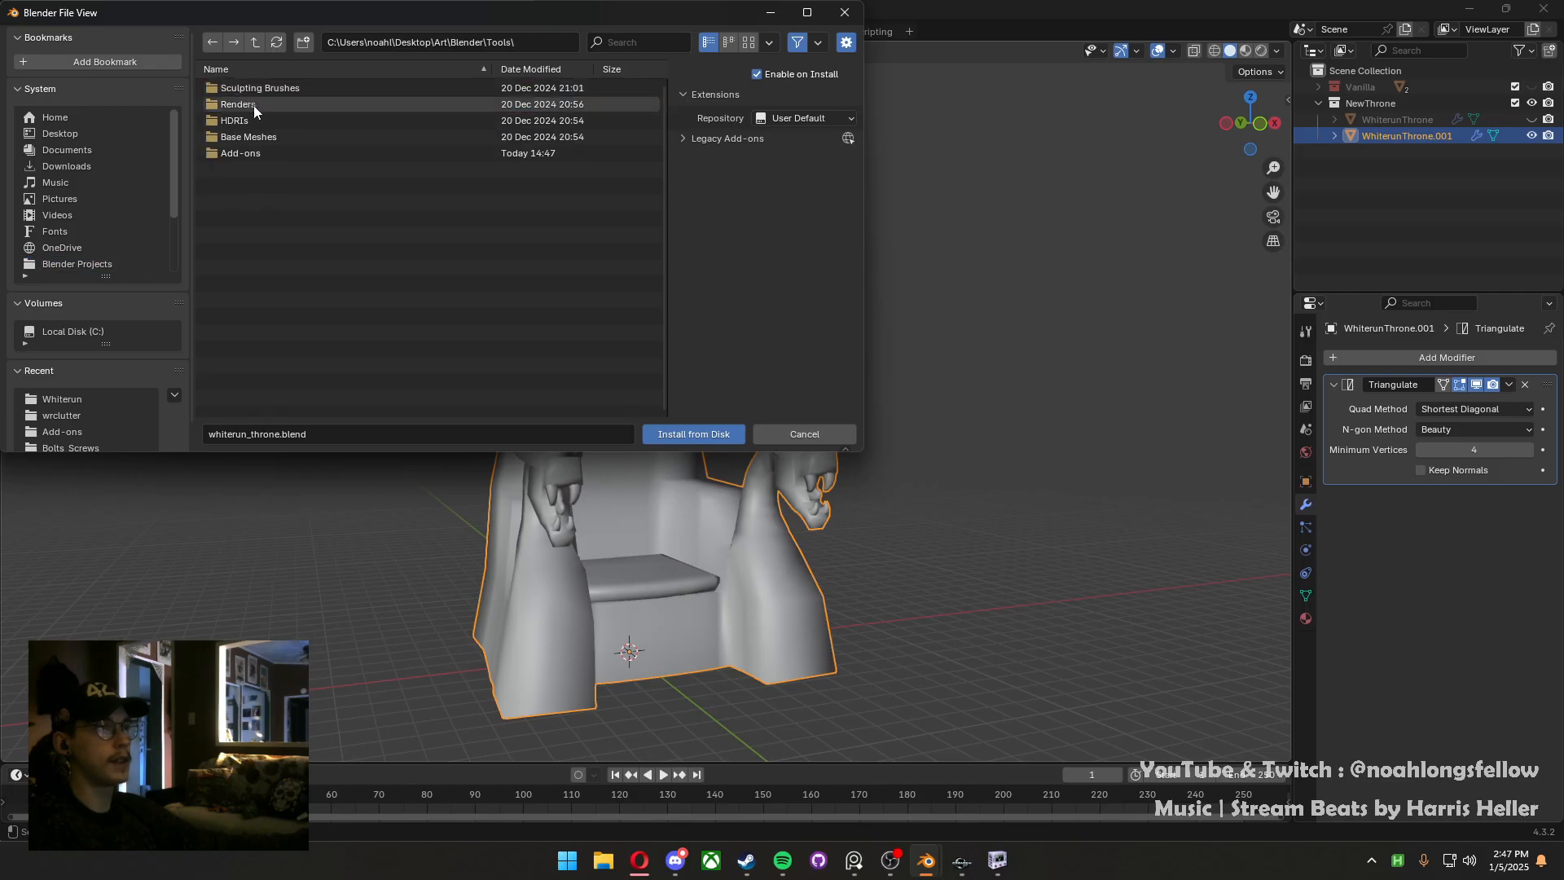
pyautogui.click(275, 153)
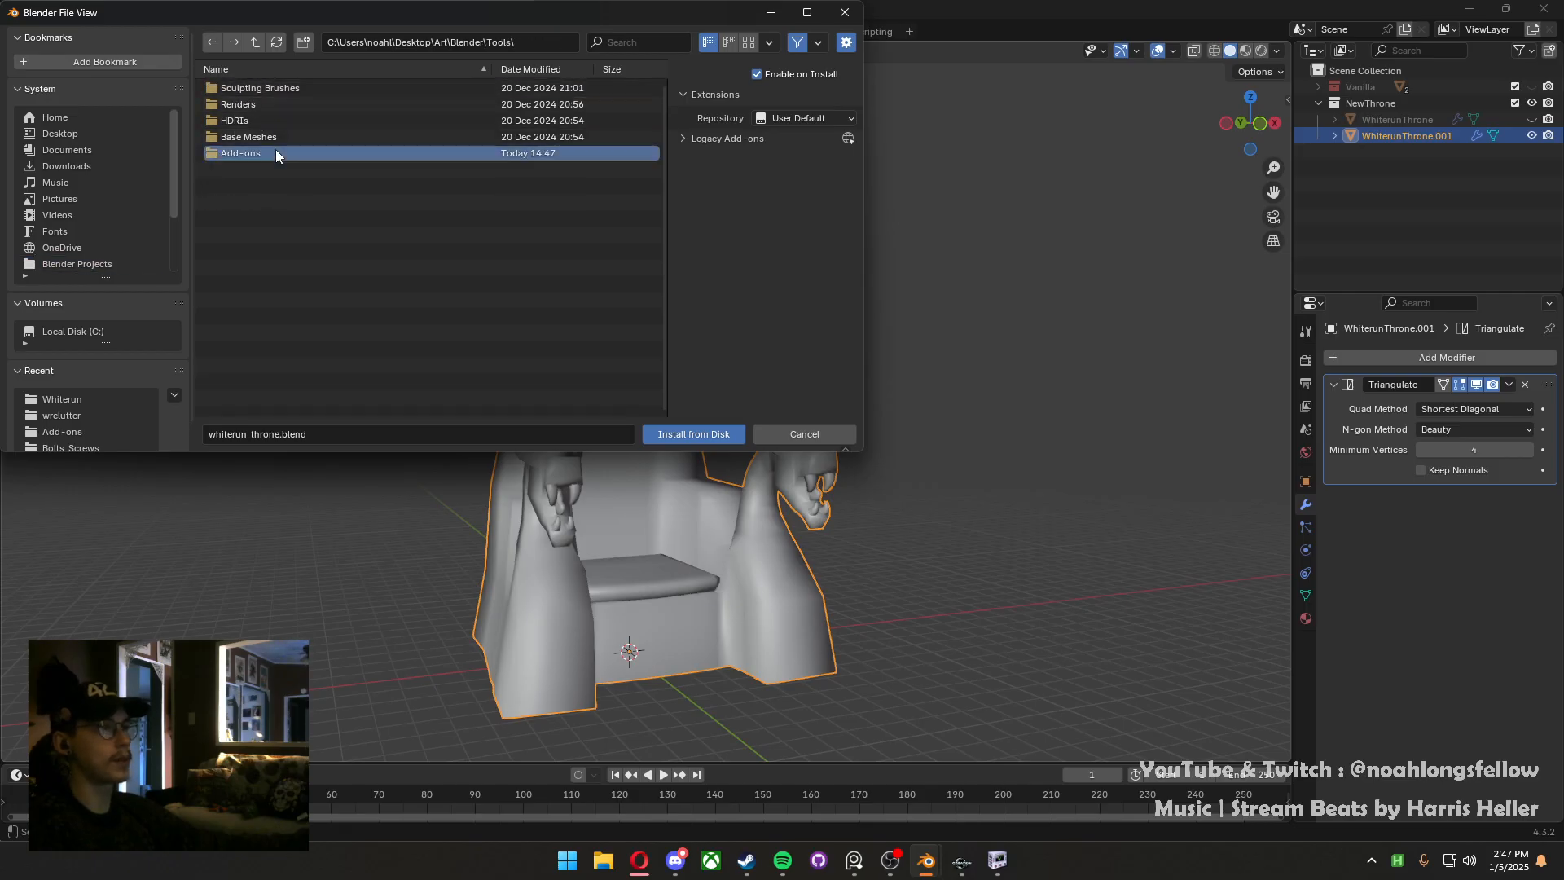
pyautogui.doubleClick(275, 153)
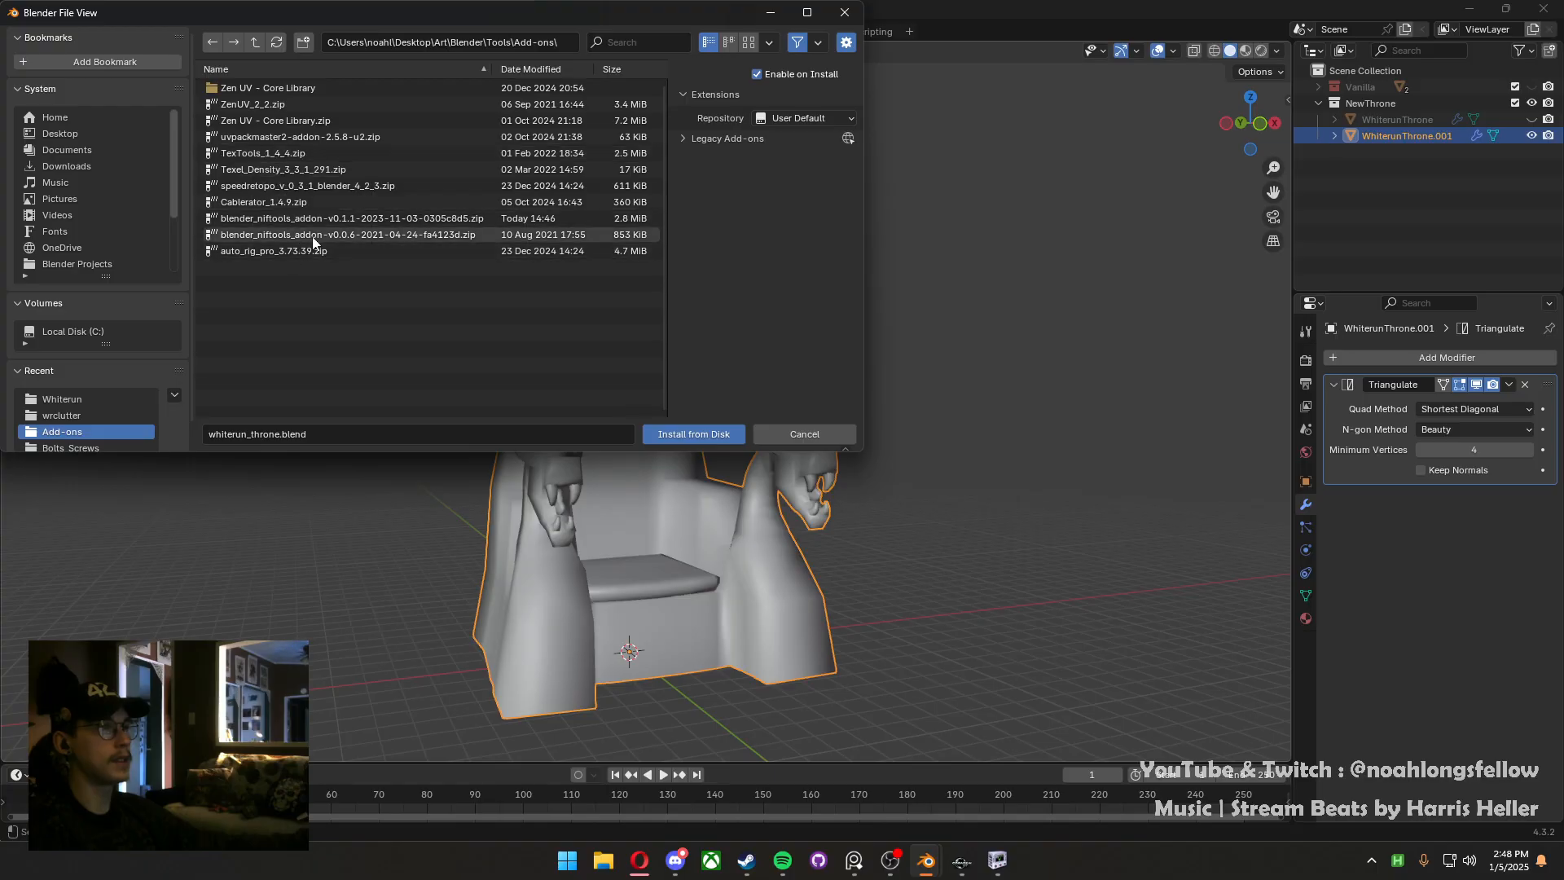
pyautogui.click(328, 217)
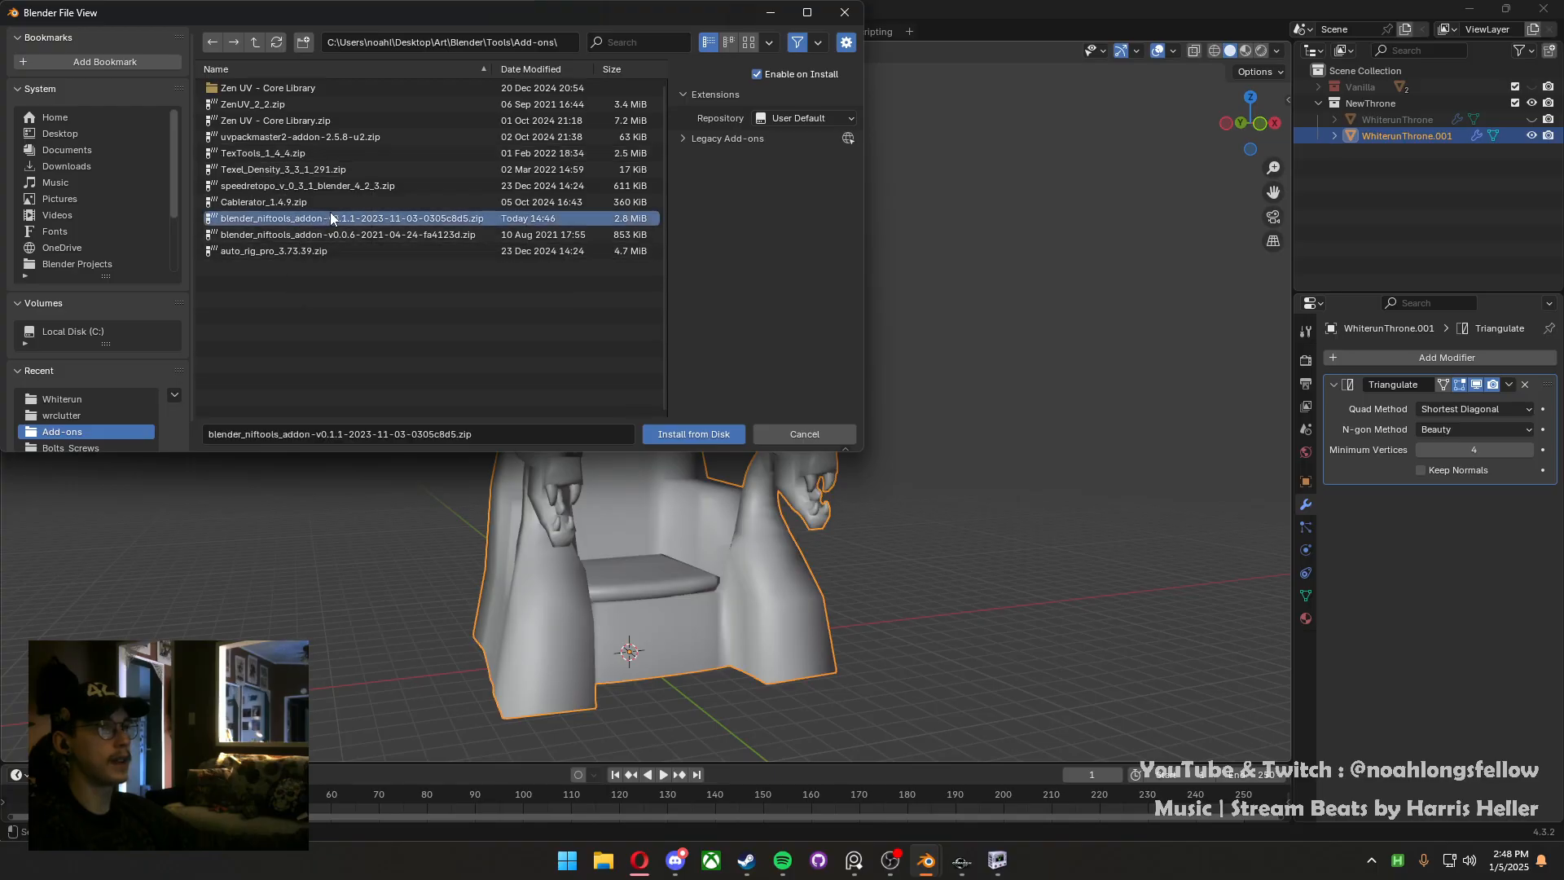
pyautogui.click(660, 433)
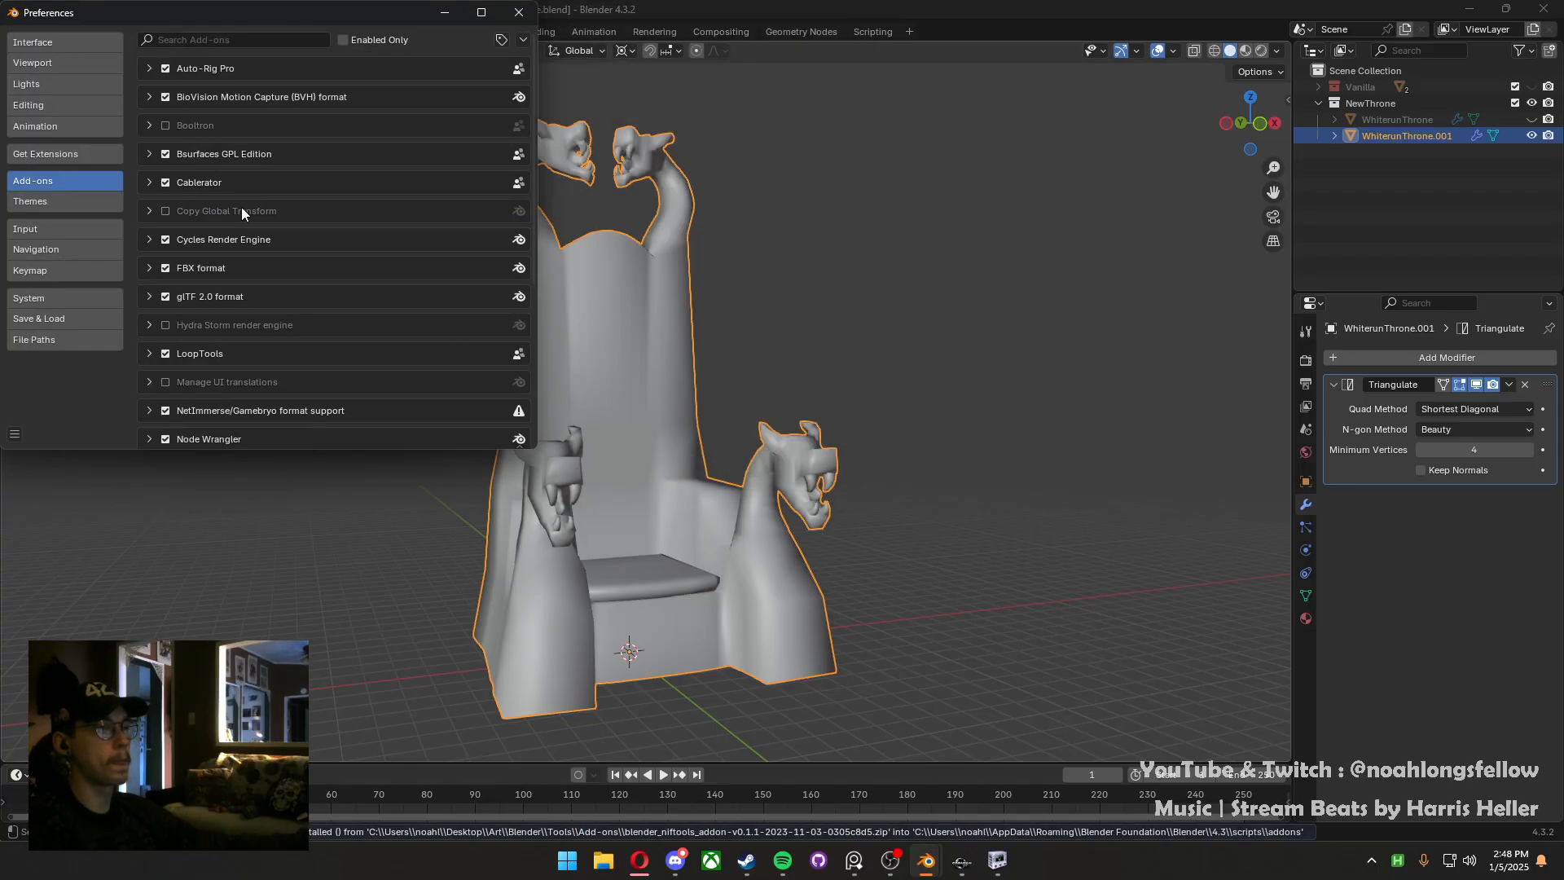
# Filter the add-ons by "nif", expand NetImmerse/Gamebryo format support, and enable its automatic update check
pyautogui.click(307, 35)
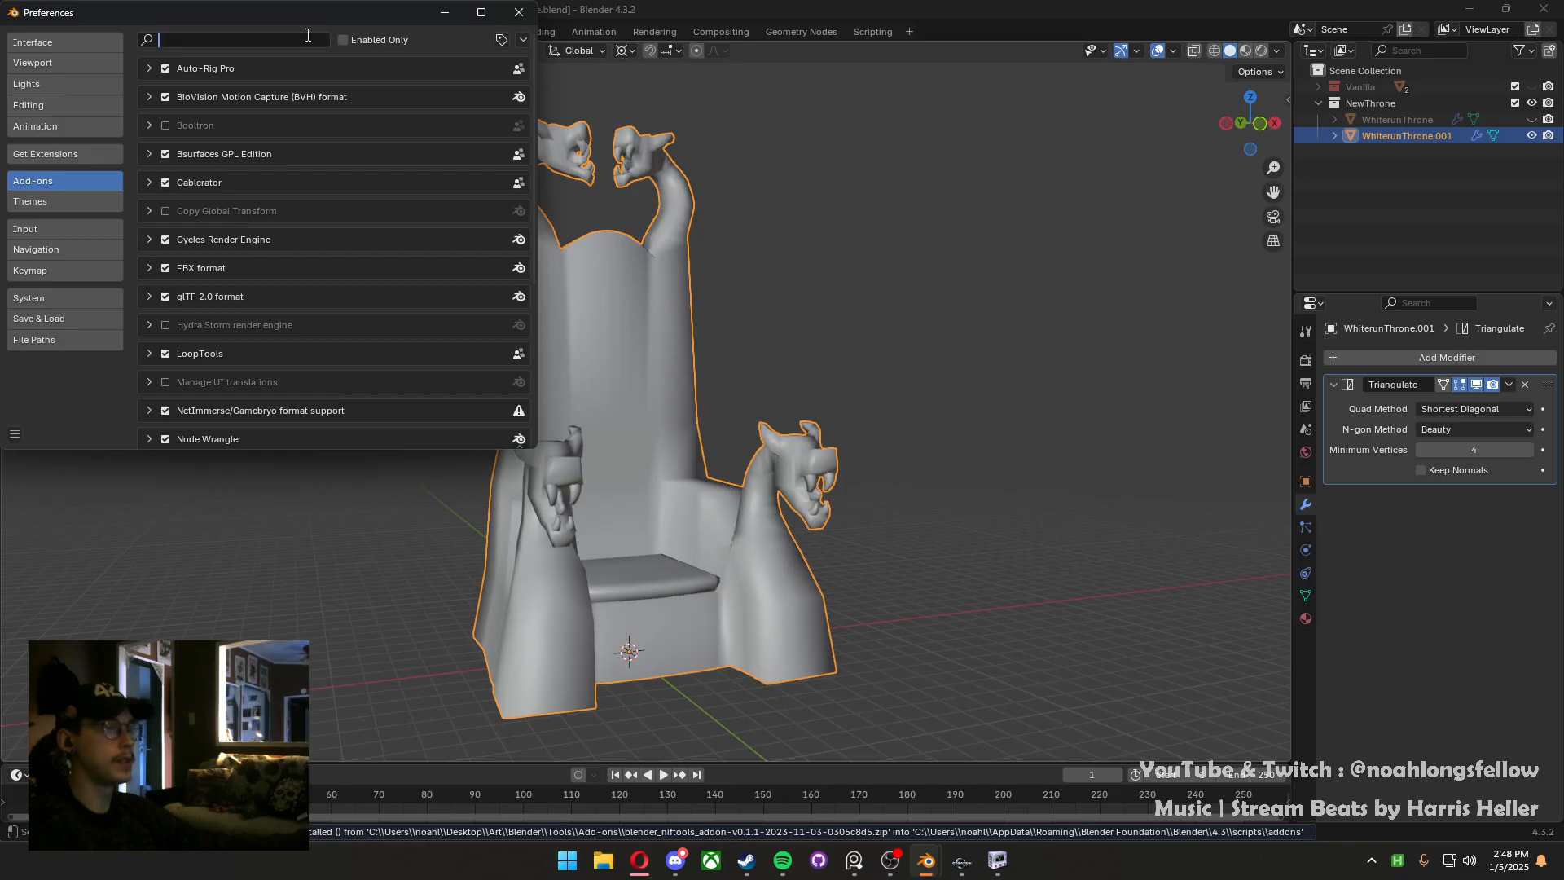
pyautogui.write('nif')
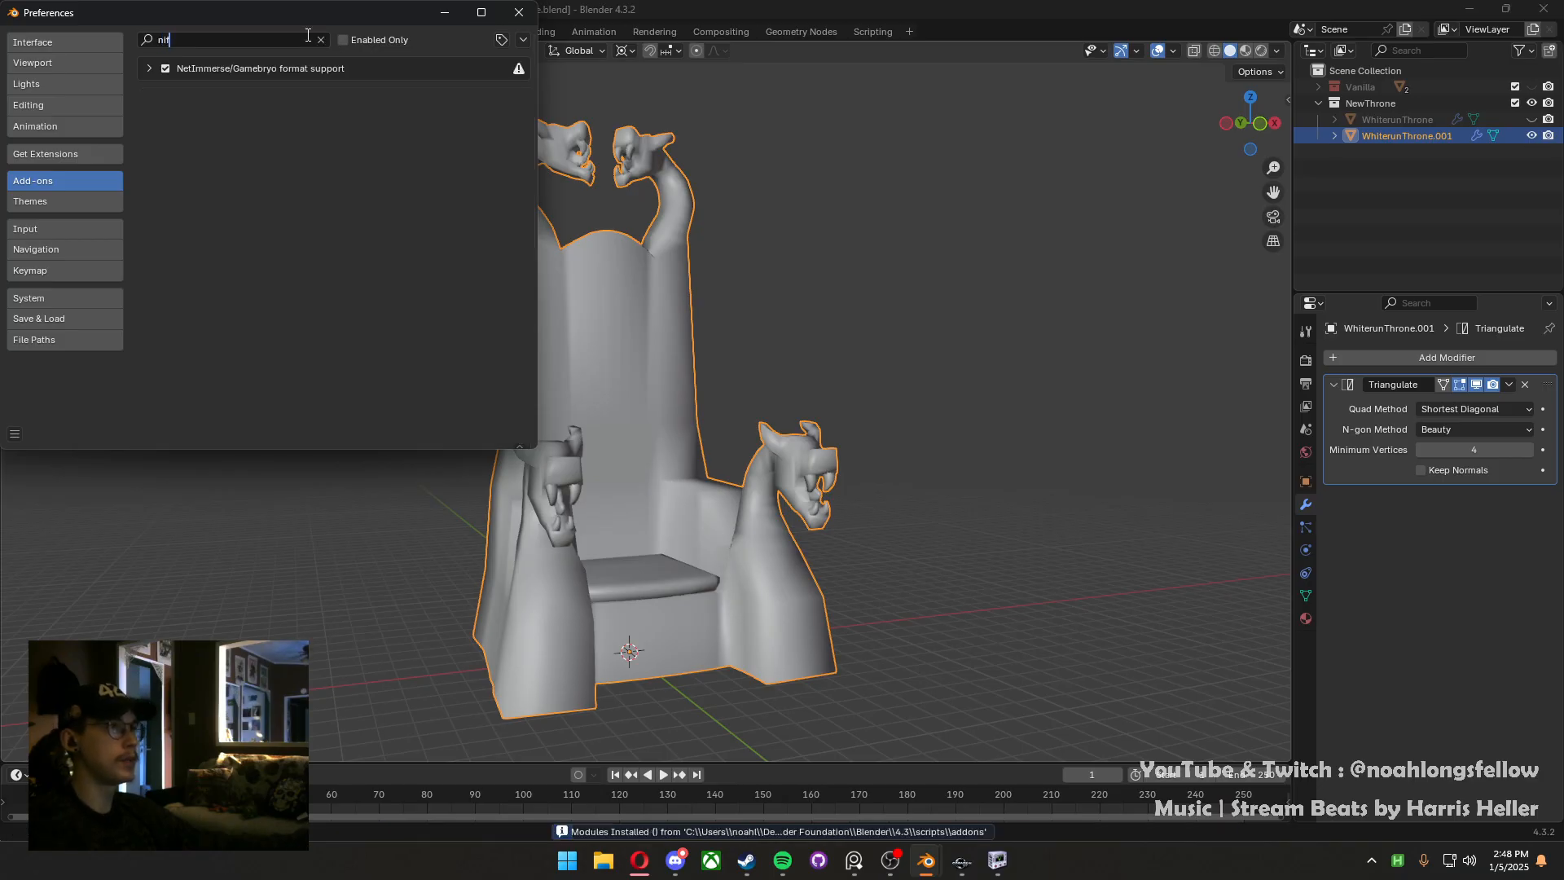
pyautogui.click(148, 73)
pyautogui.click(148, 70)
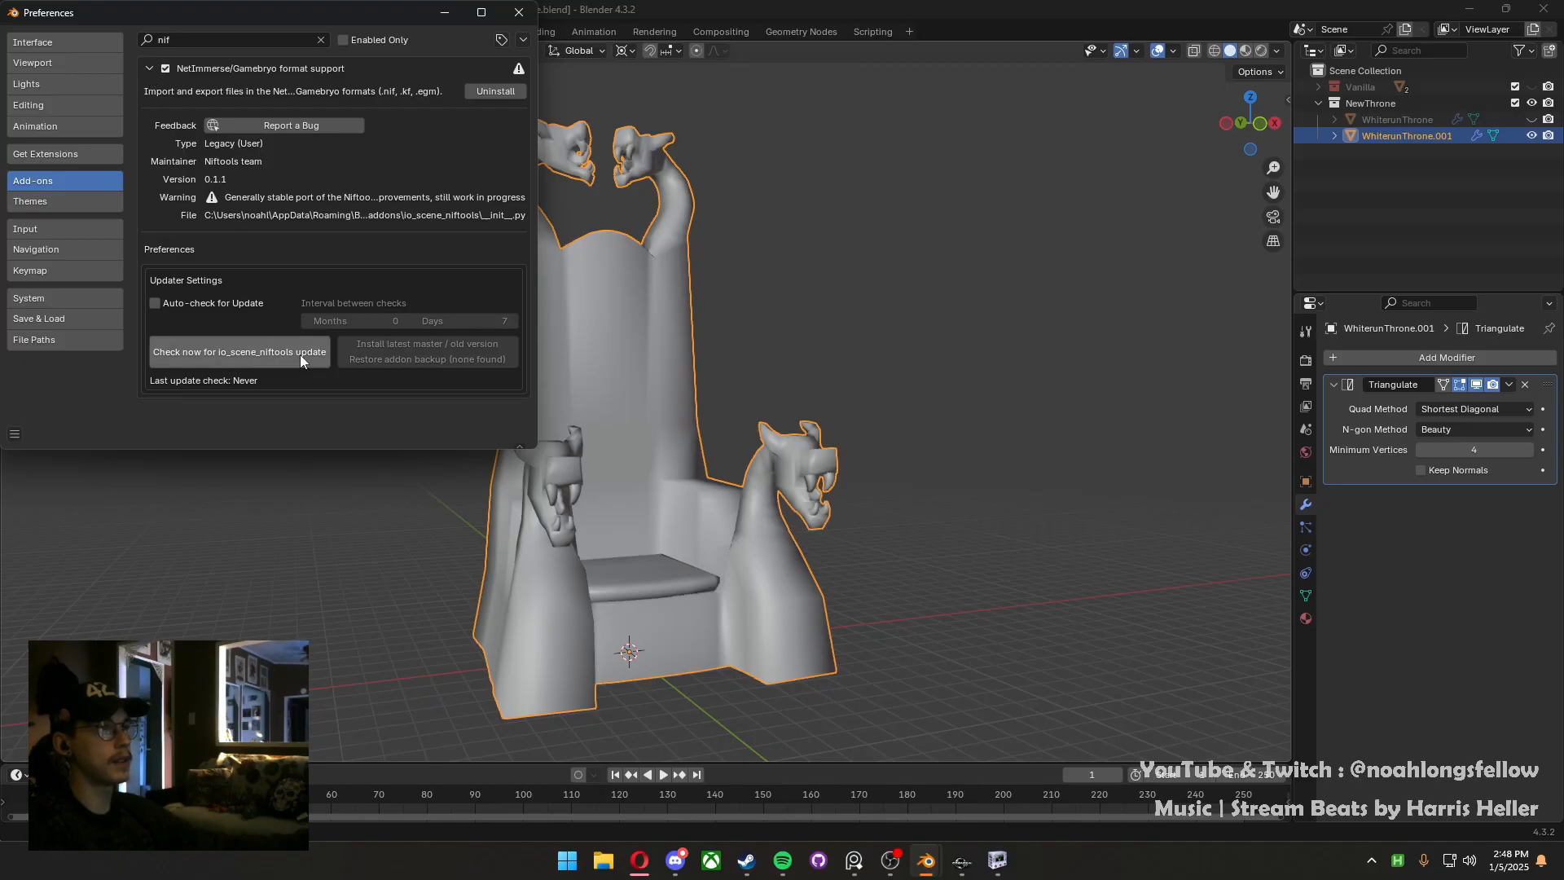
pyautogui.click(224, 306)
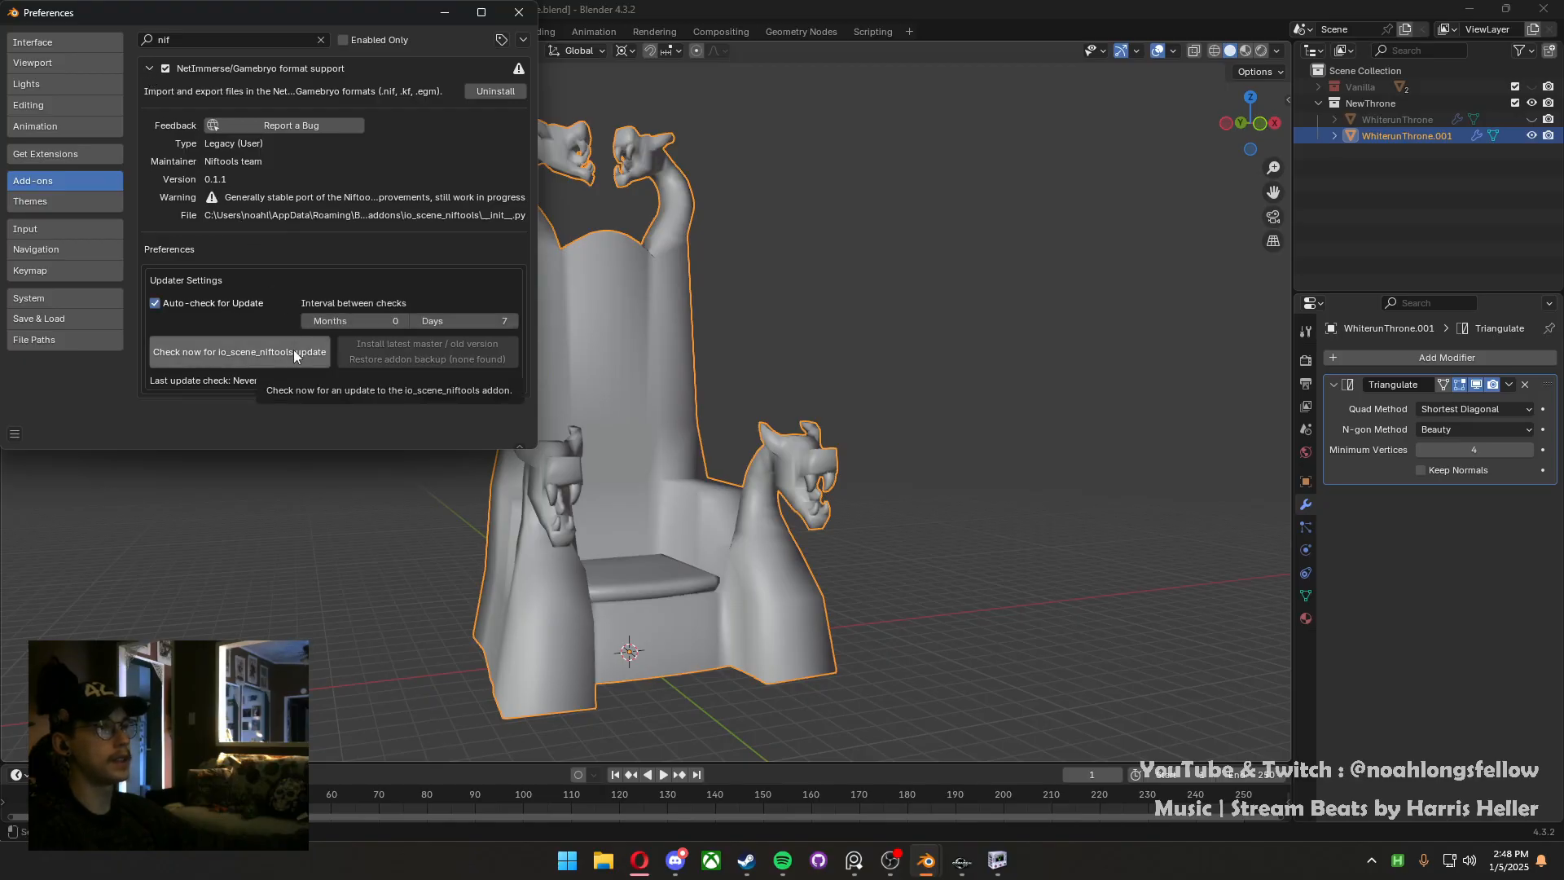
# Try to check for an io_scene_niftools update and install its latest version, then close the preferences
pyautogui.click(258, 350)
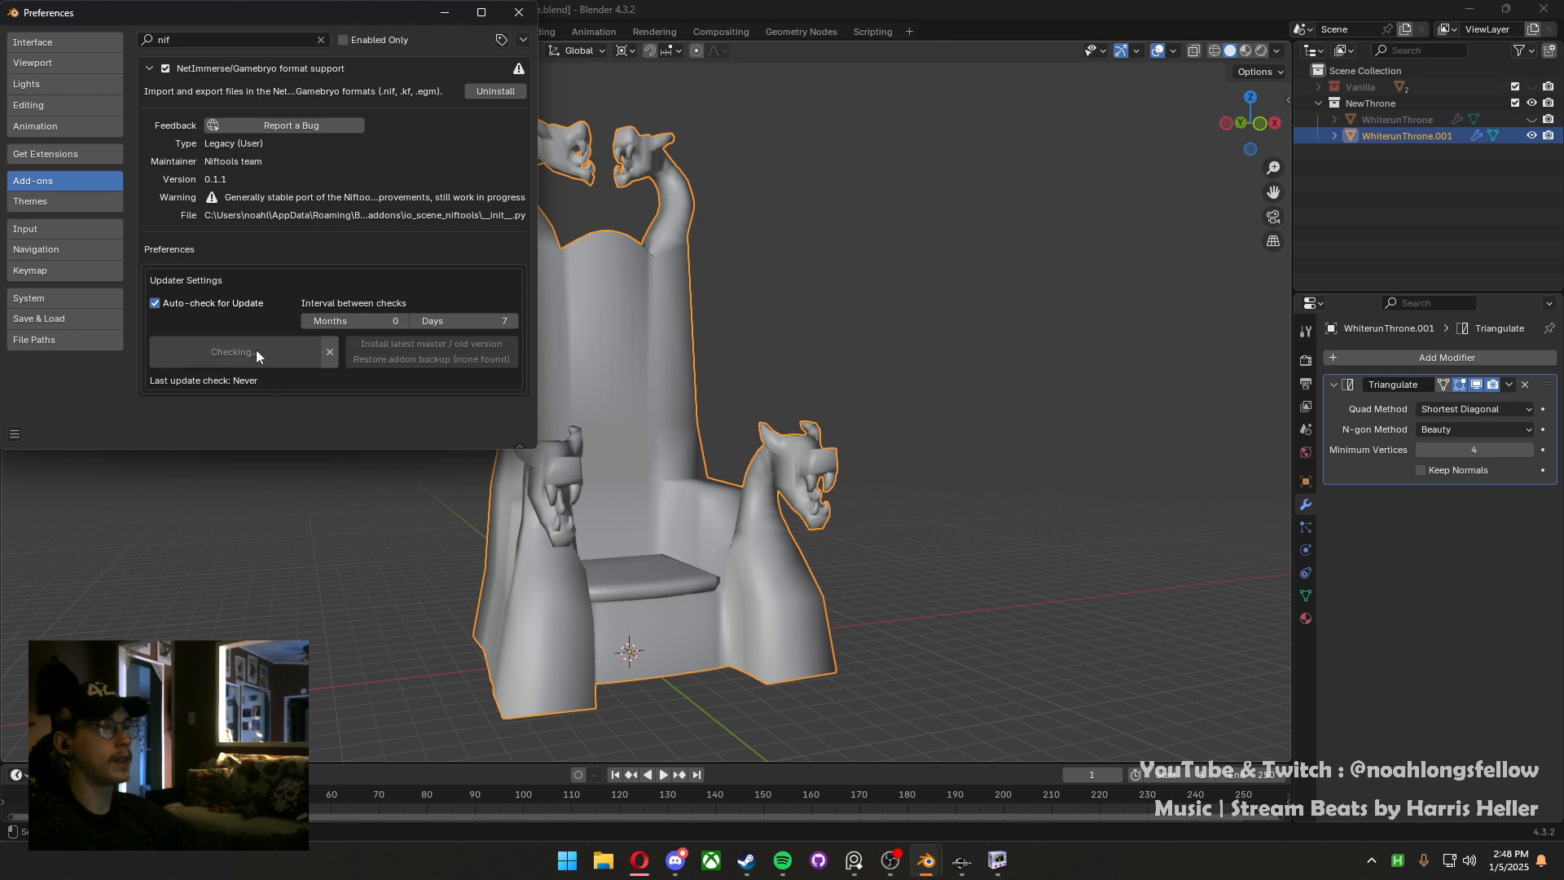
pyautogui.click(428, 342)
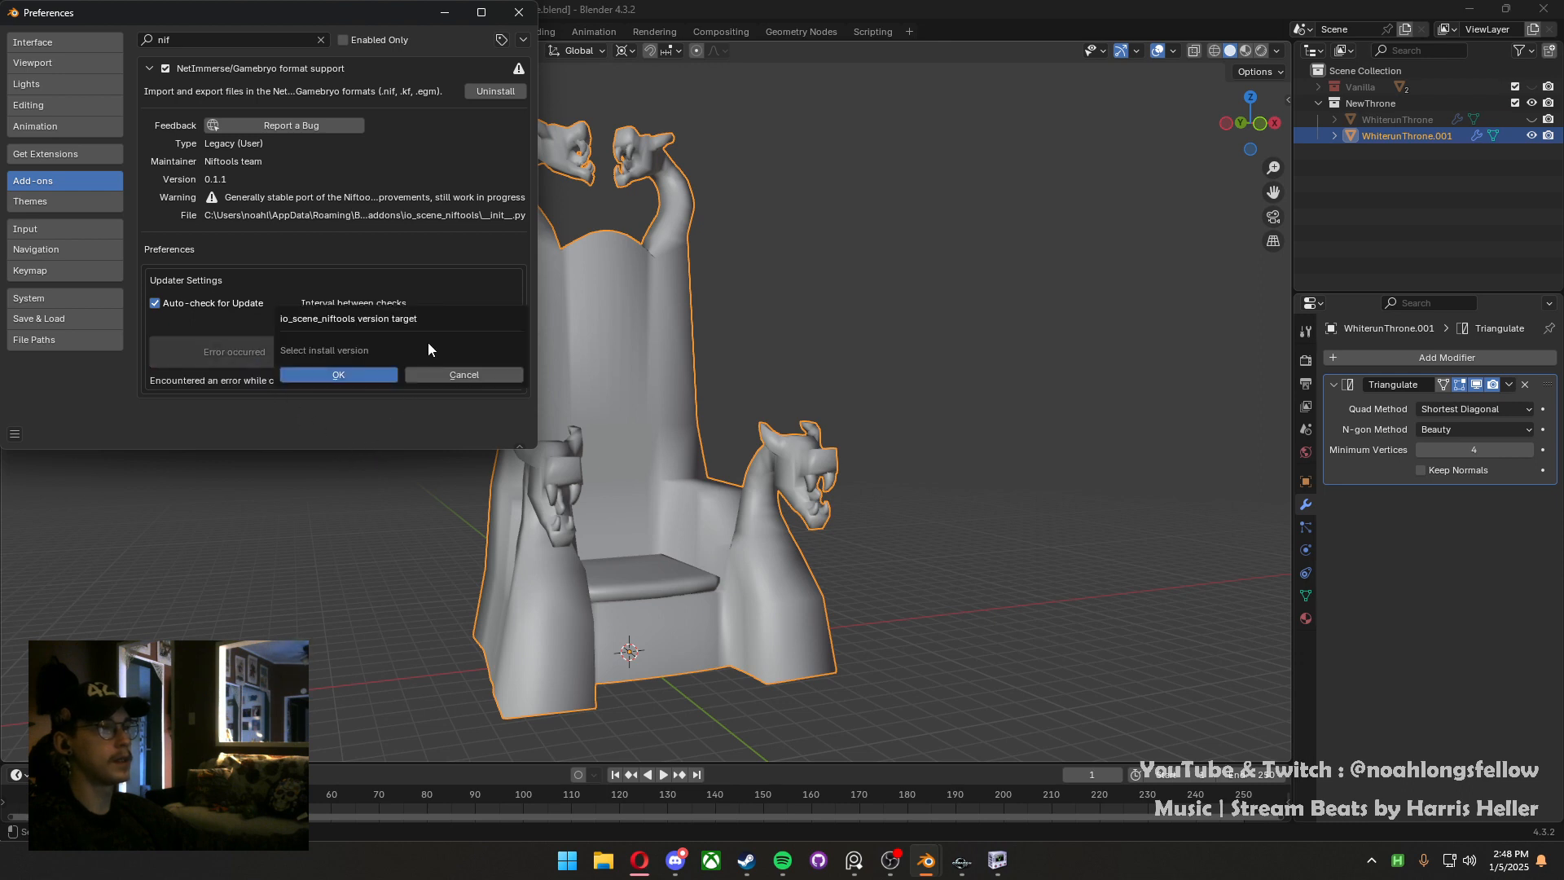
pyautogui.click(348, 375)
pyautogui.click(442, 540)
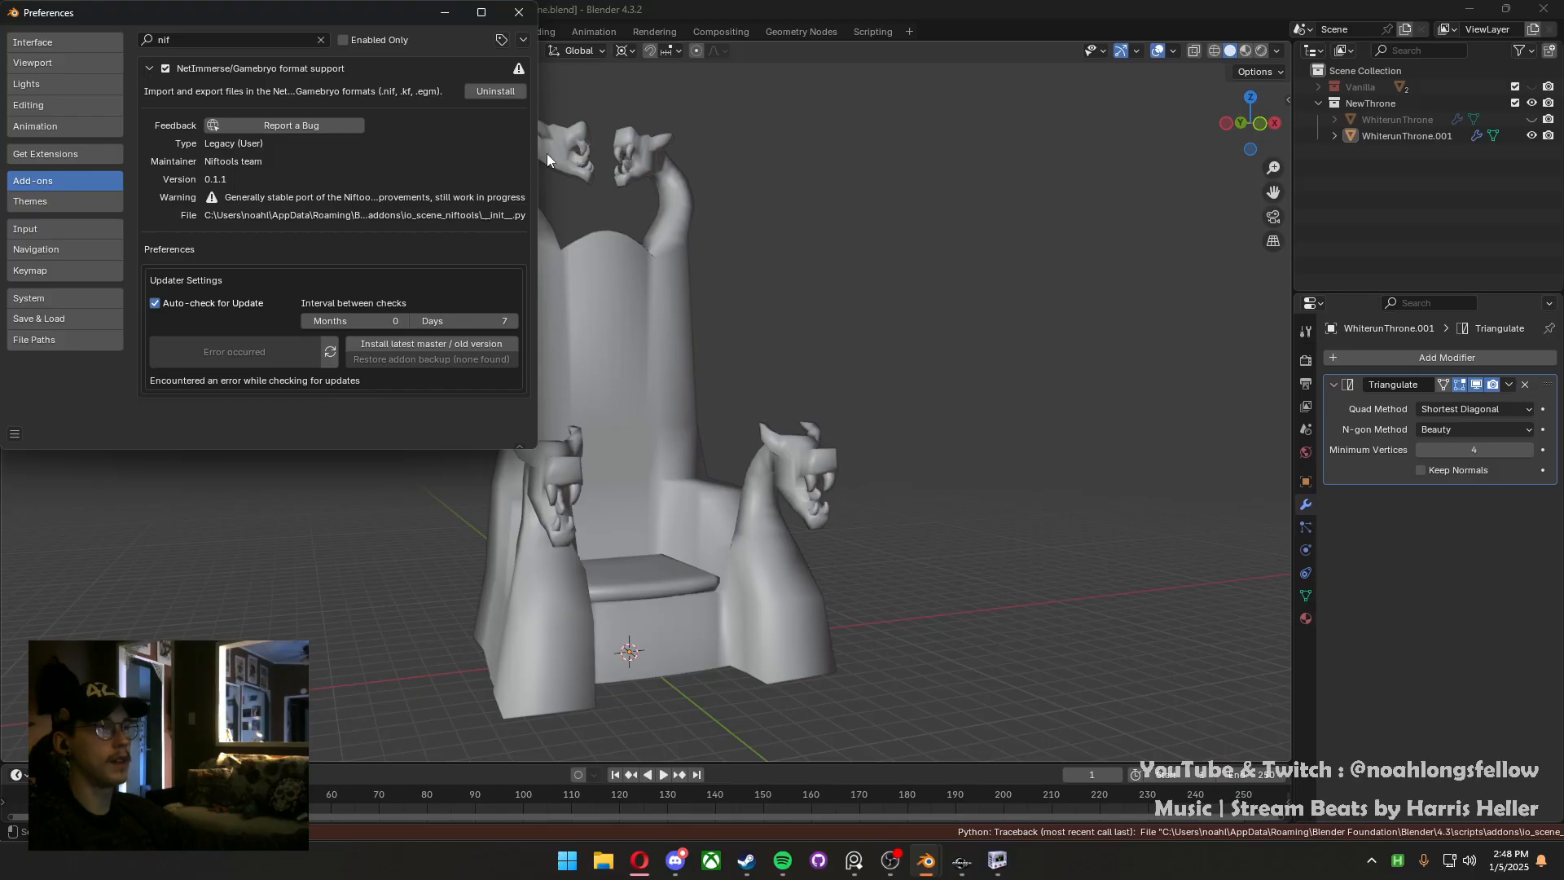
pyautogui.click(518, 13)
# Try to export the throne as whiterun_throne.nif in the Whiterun folder with the NetImmerse/Gamebryo exporter
pyautogui.click(40, 29)
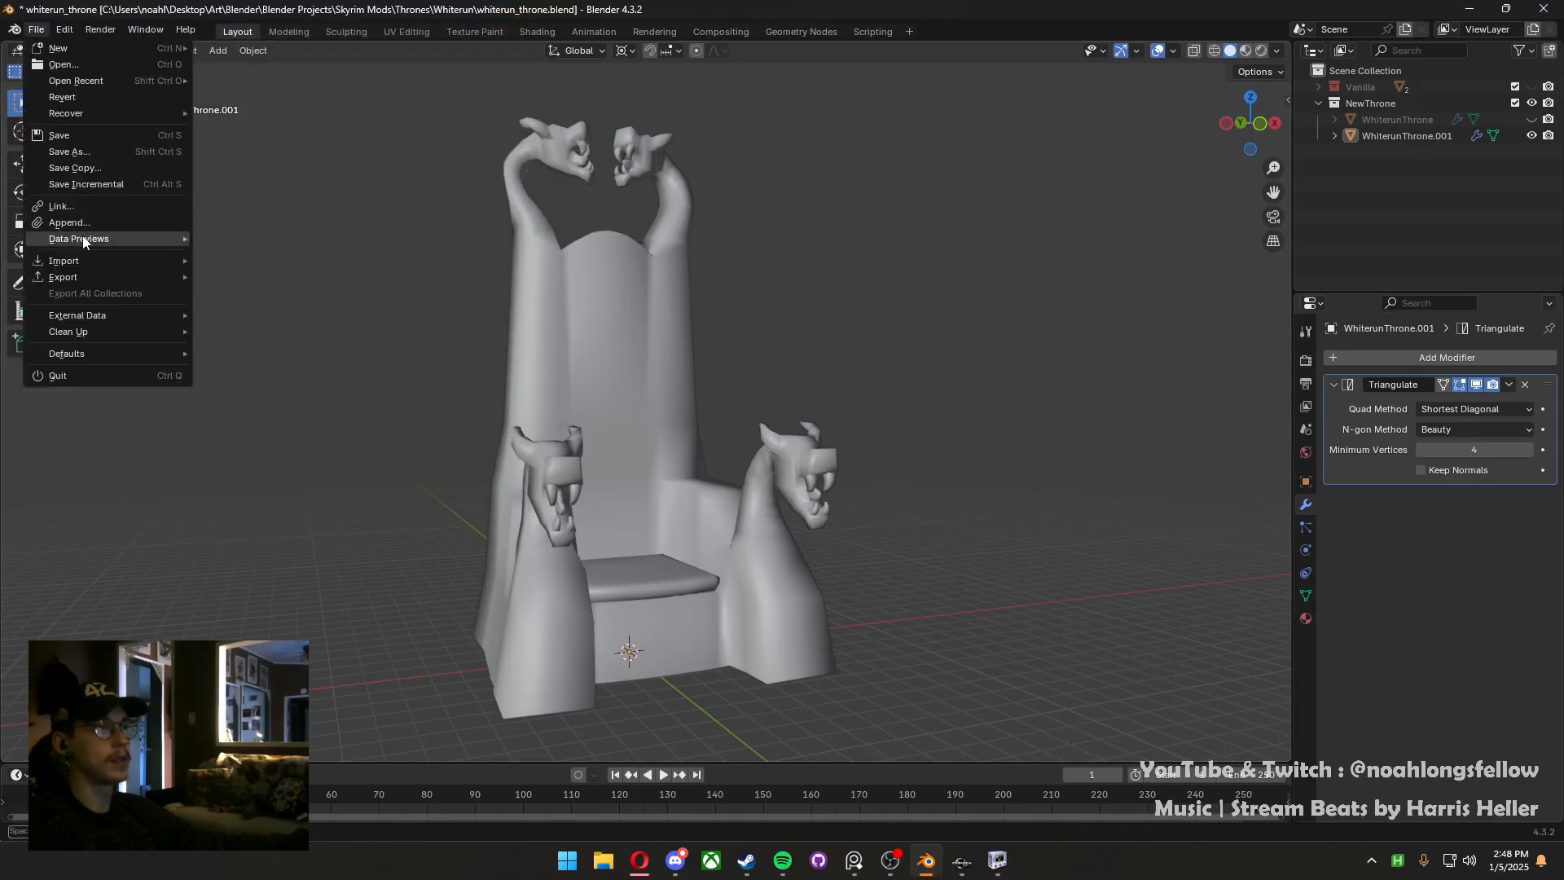
pyautogui.moveTo(112, 262)
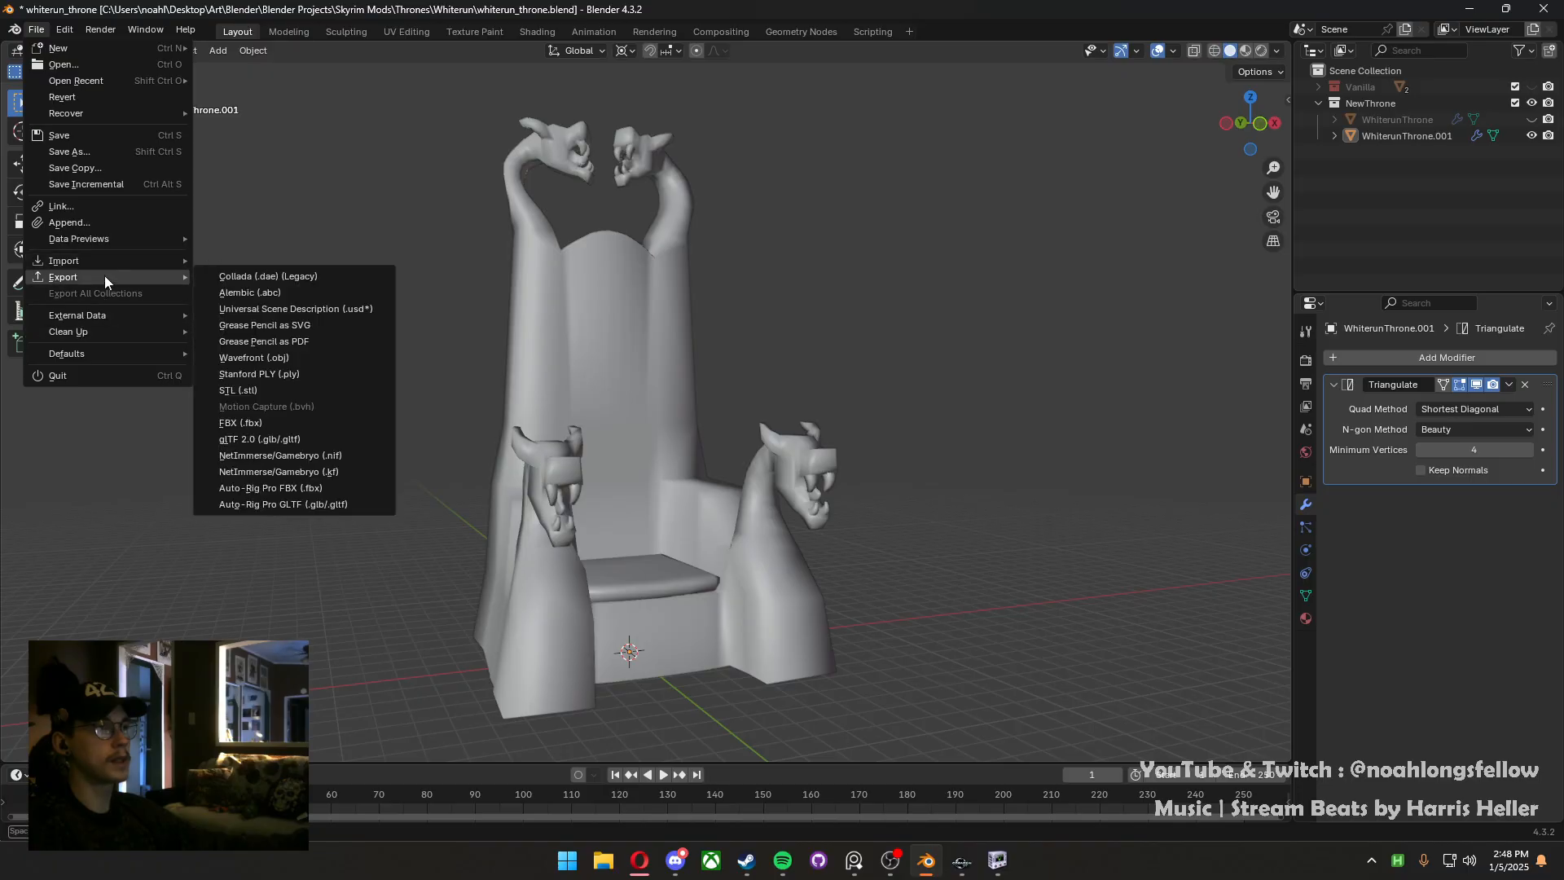
pyautogui.click(346, 455)
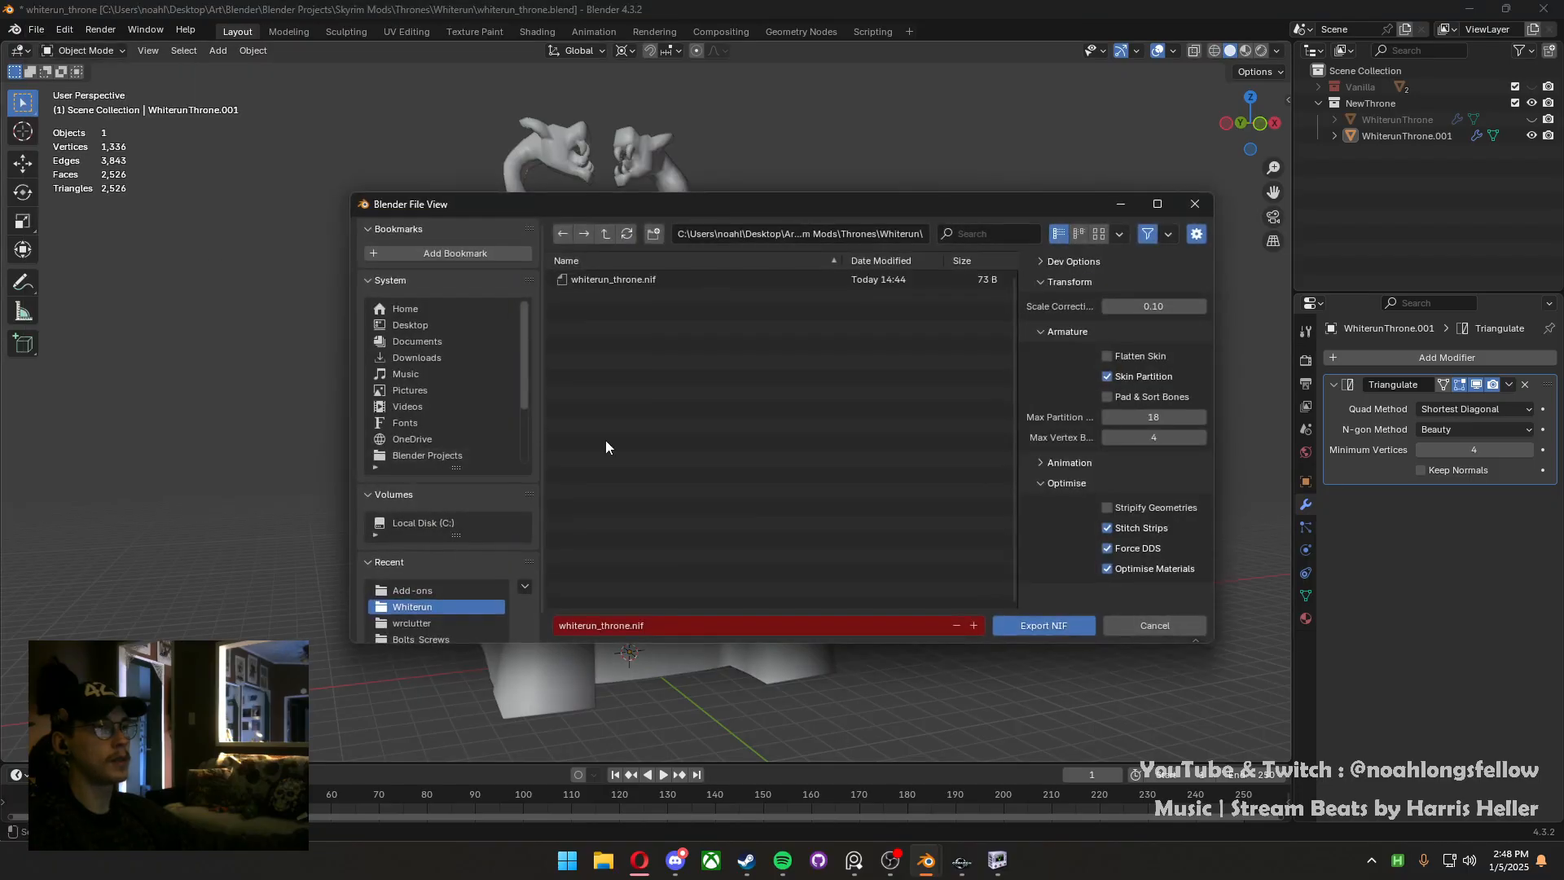
pyautogui.click(1011, 633)
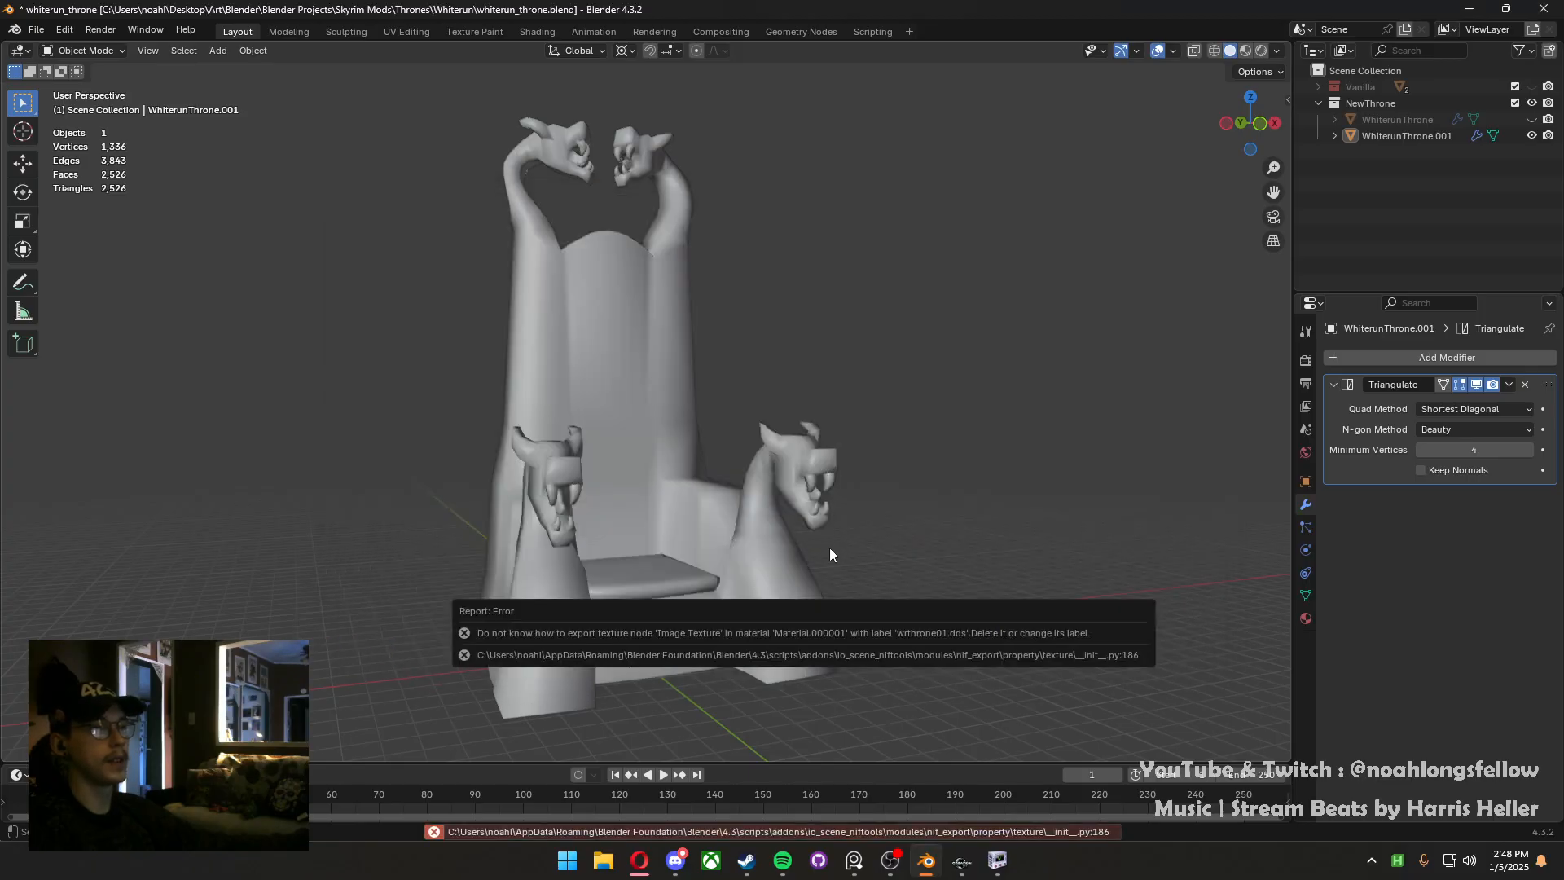
pyautogui.click(829, 547)
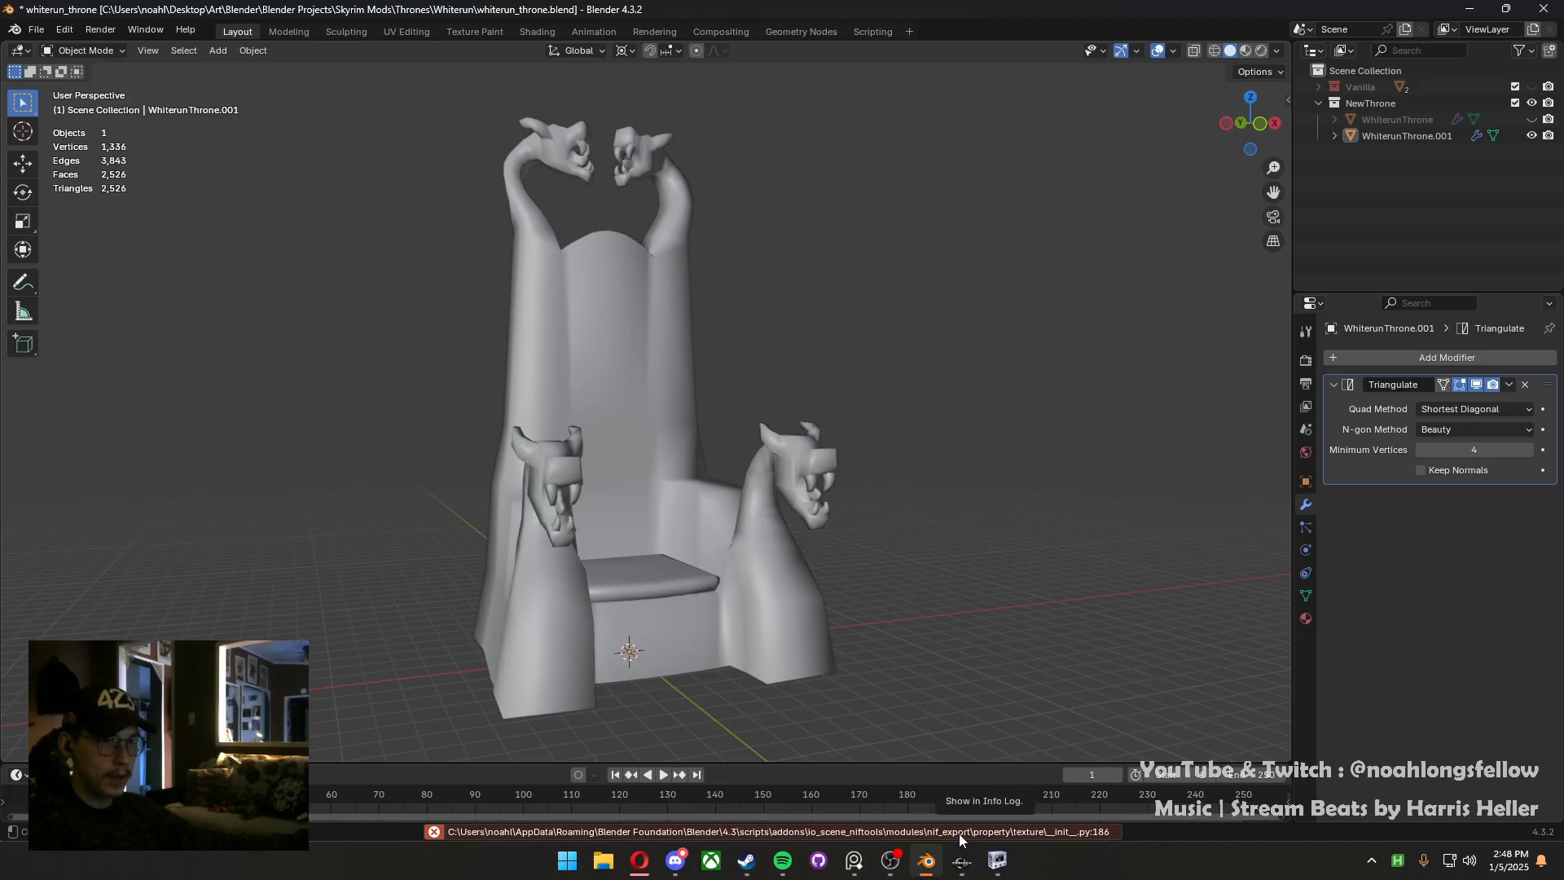
# Switch to NifSkope, open File Explorer, and browse from Blender Projects to the Skyrim Mods\Thrones\Whiterun folder
pyautogui.click(985, 867)
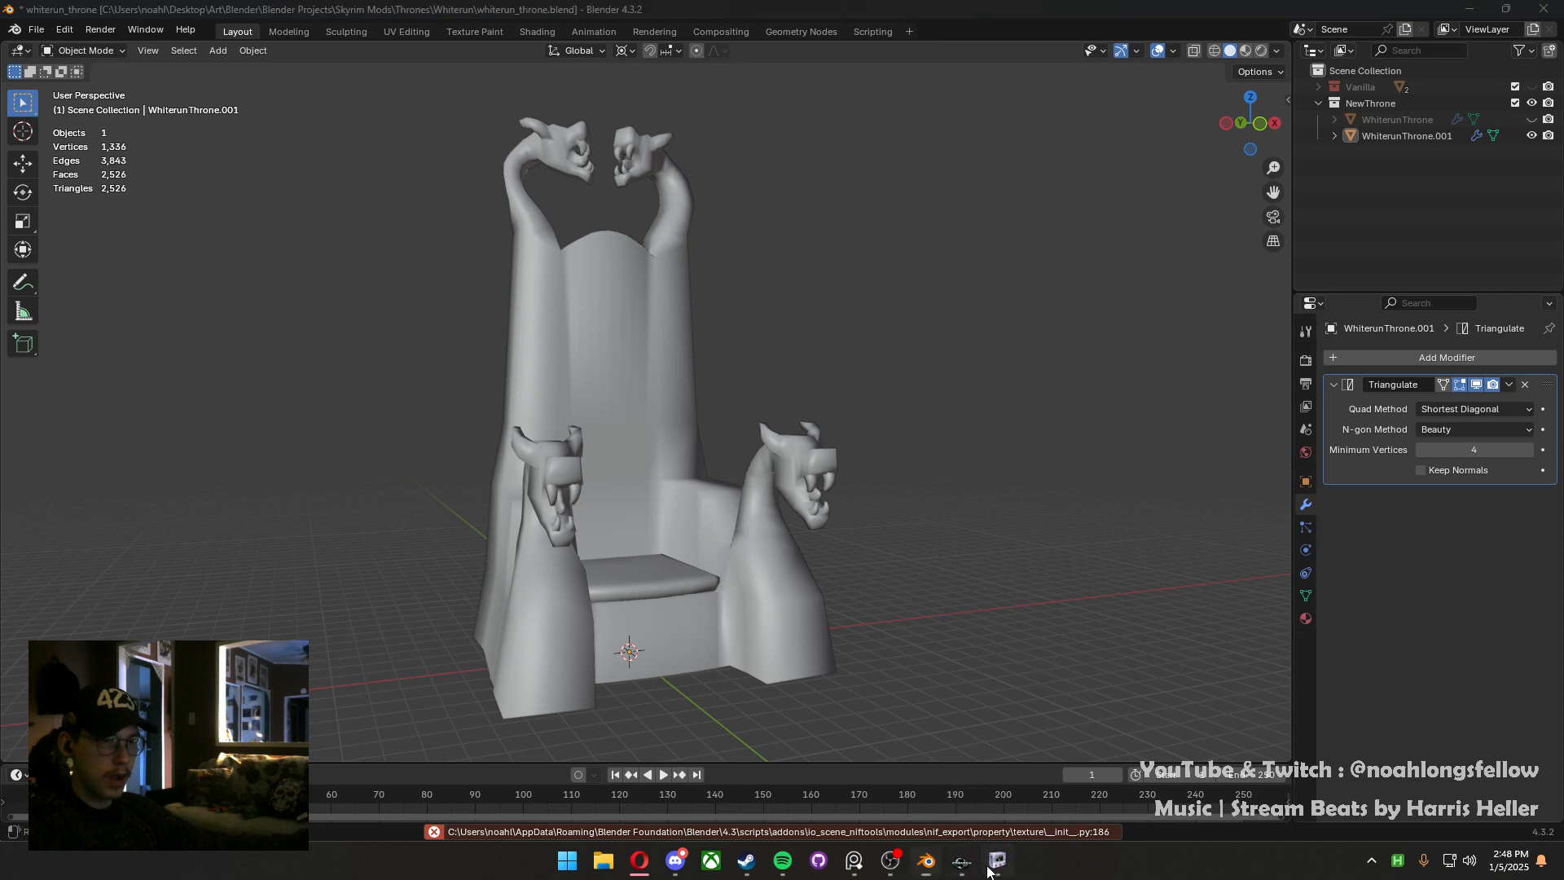
pyautogui.click(603, 861)
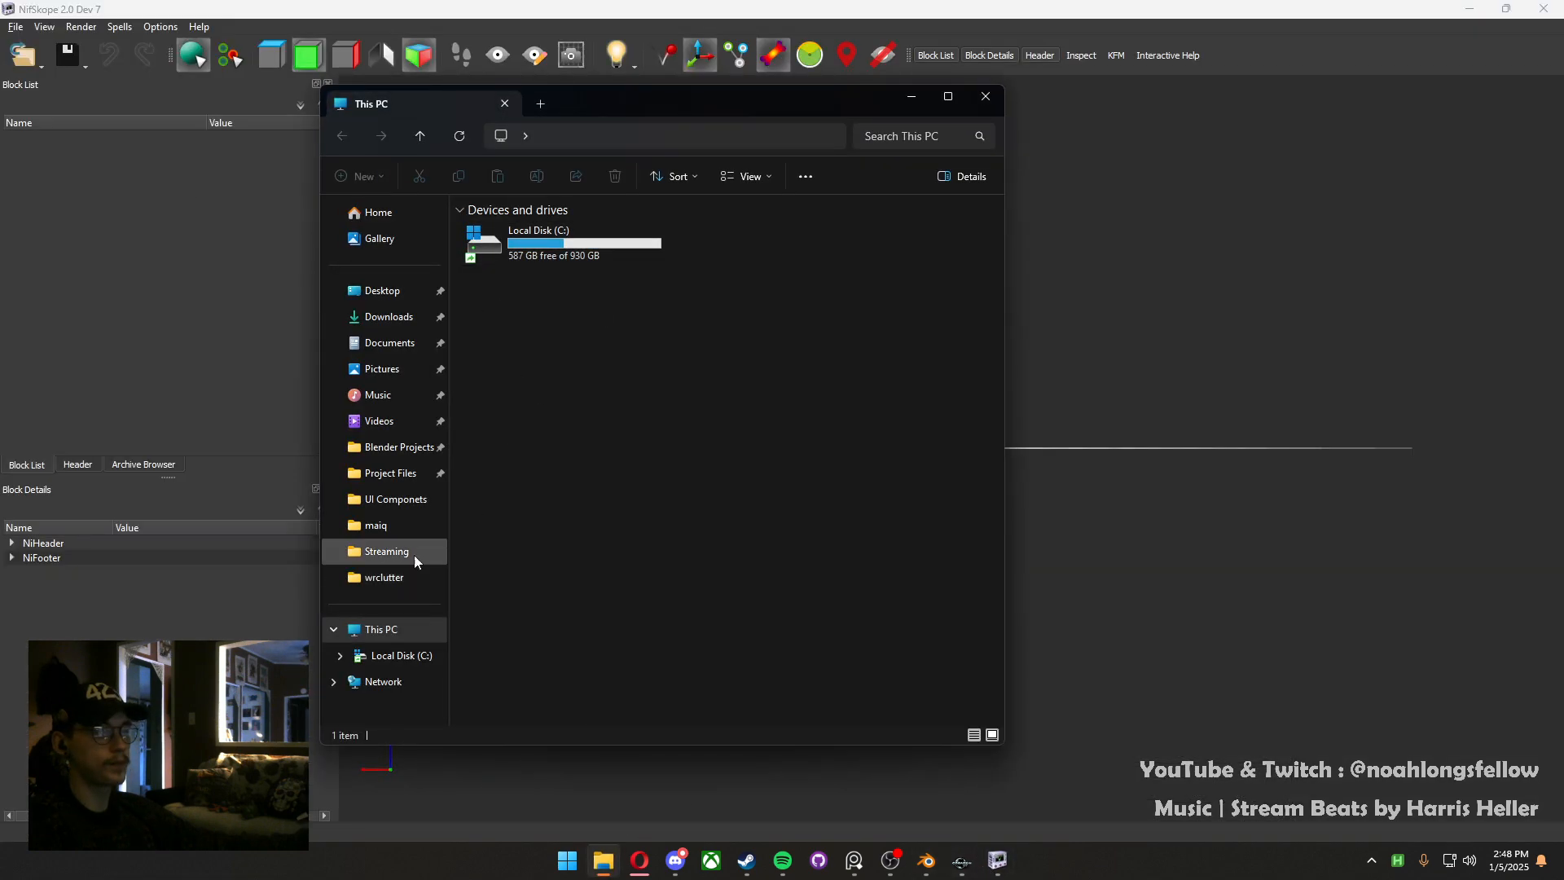
pyautogui.click(412, 448)
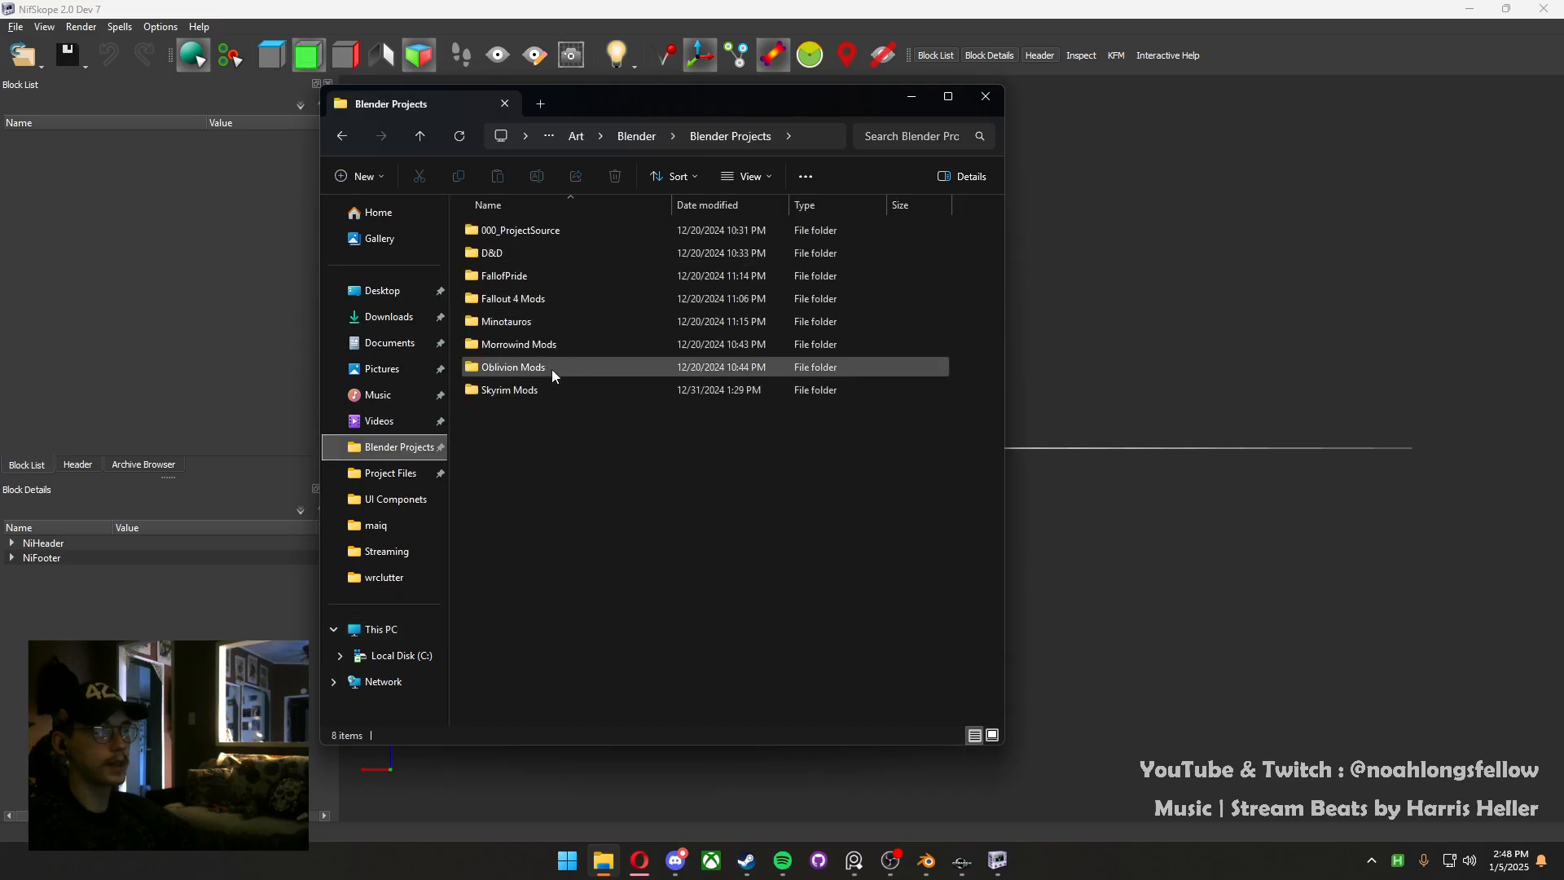
pyautogui.doubleClick(536, 390)
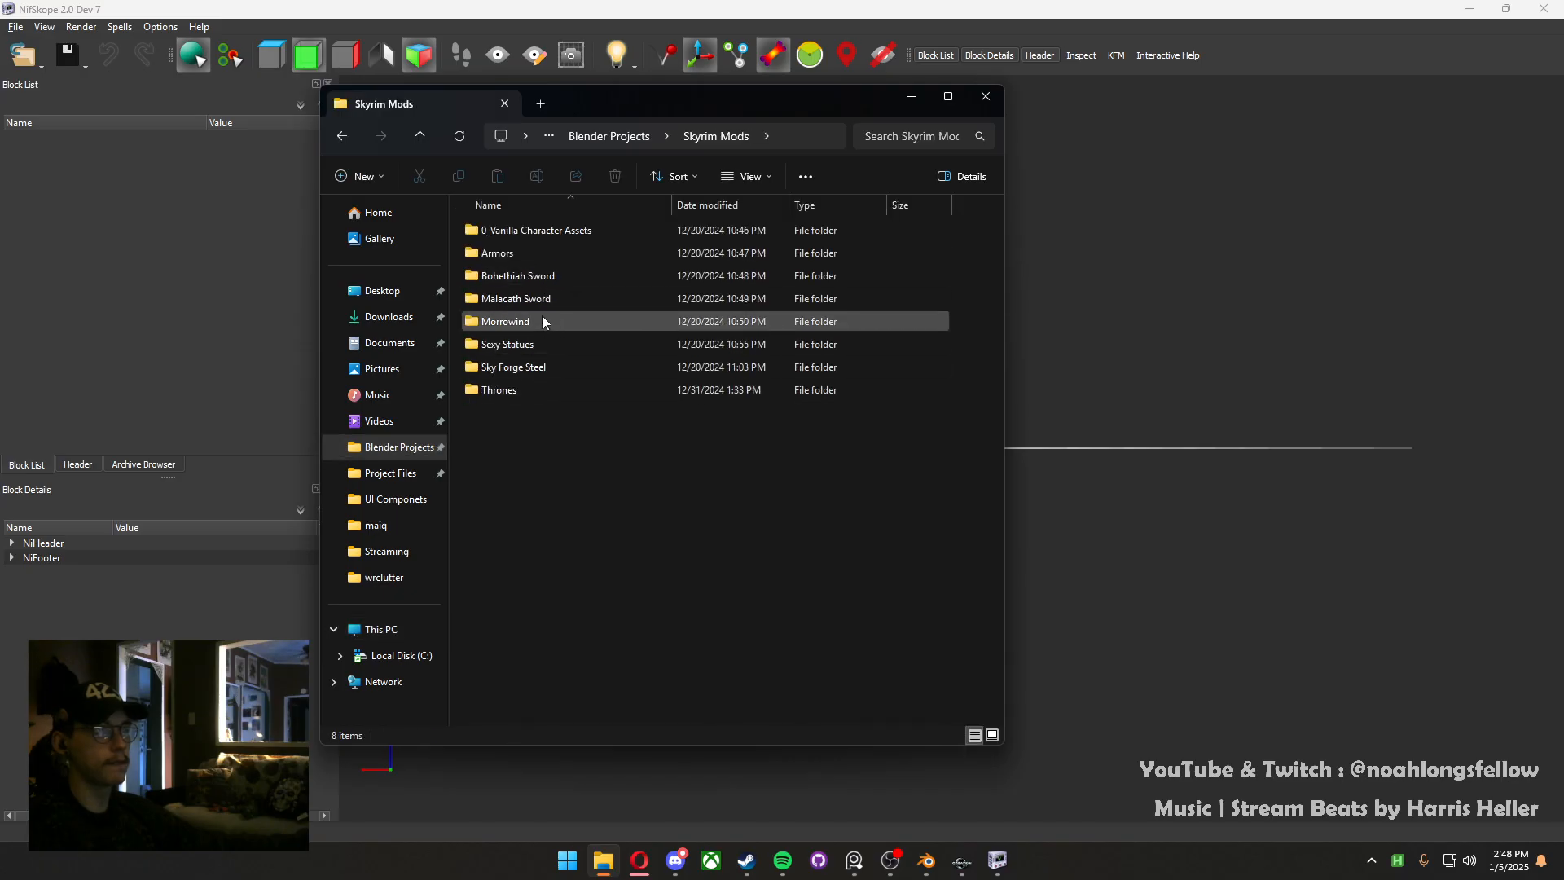
pyautogui.doubleClick(540, 391)
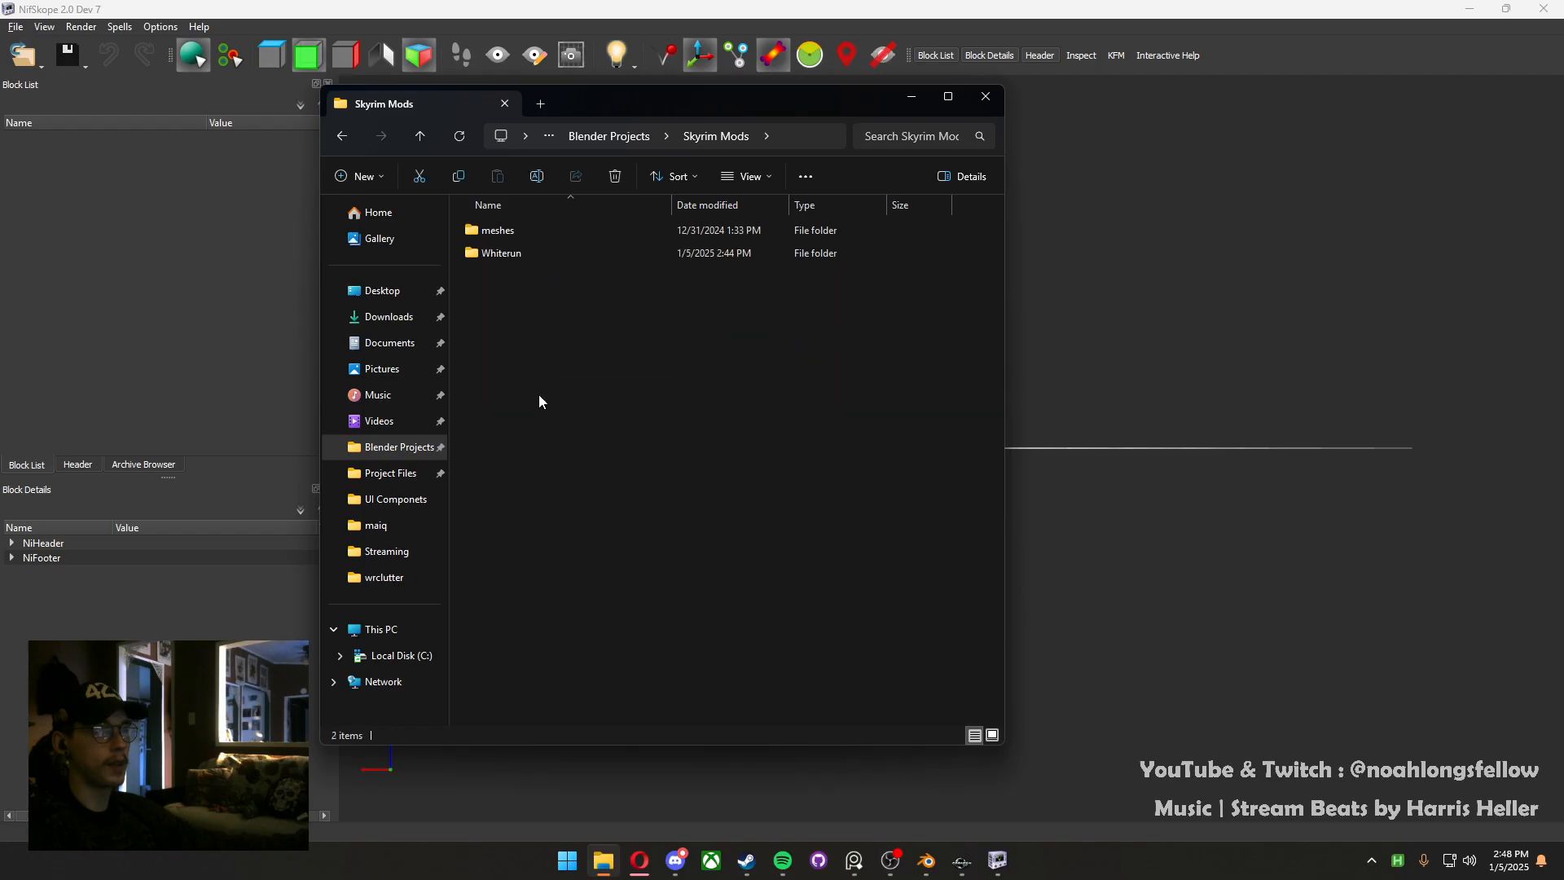
pyautogui.doubleClick(530, 251)
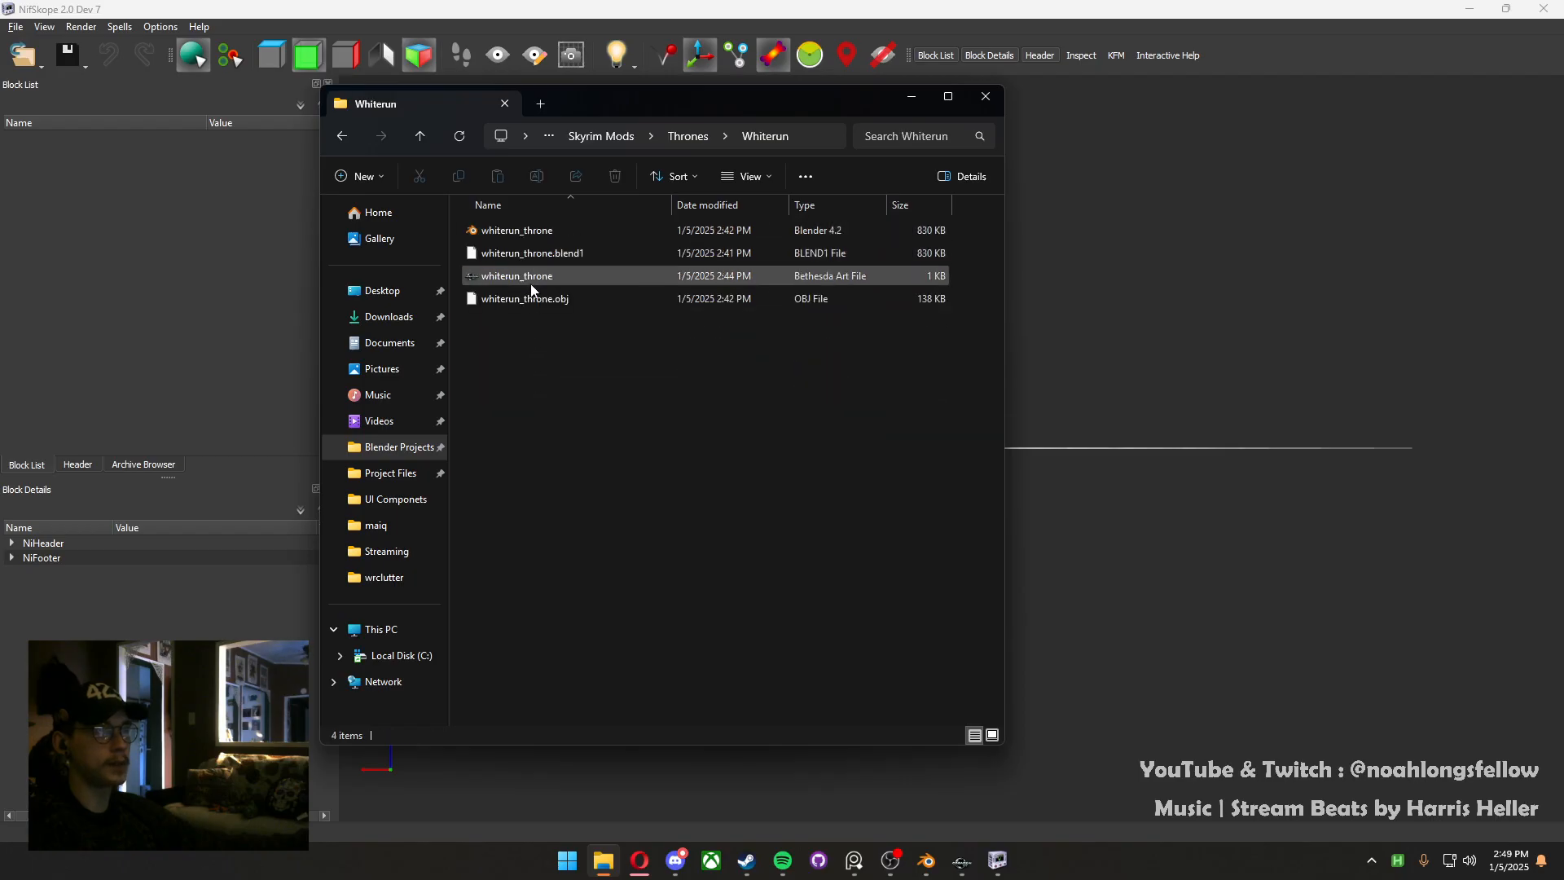
# Look through the architecture and furniture subfolders of the Thrones\meshes folder
pyautogui.hotkey('alt', 'Left')
pyautogui.doubleClick(473, 233)
pyautogui.click(471, 236)
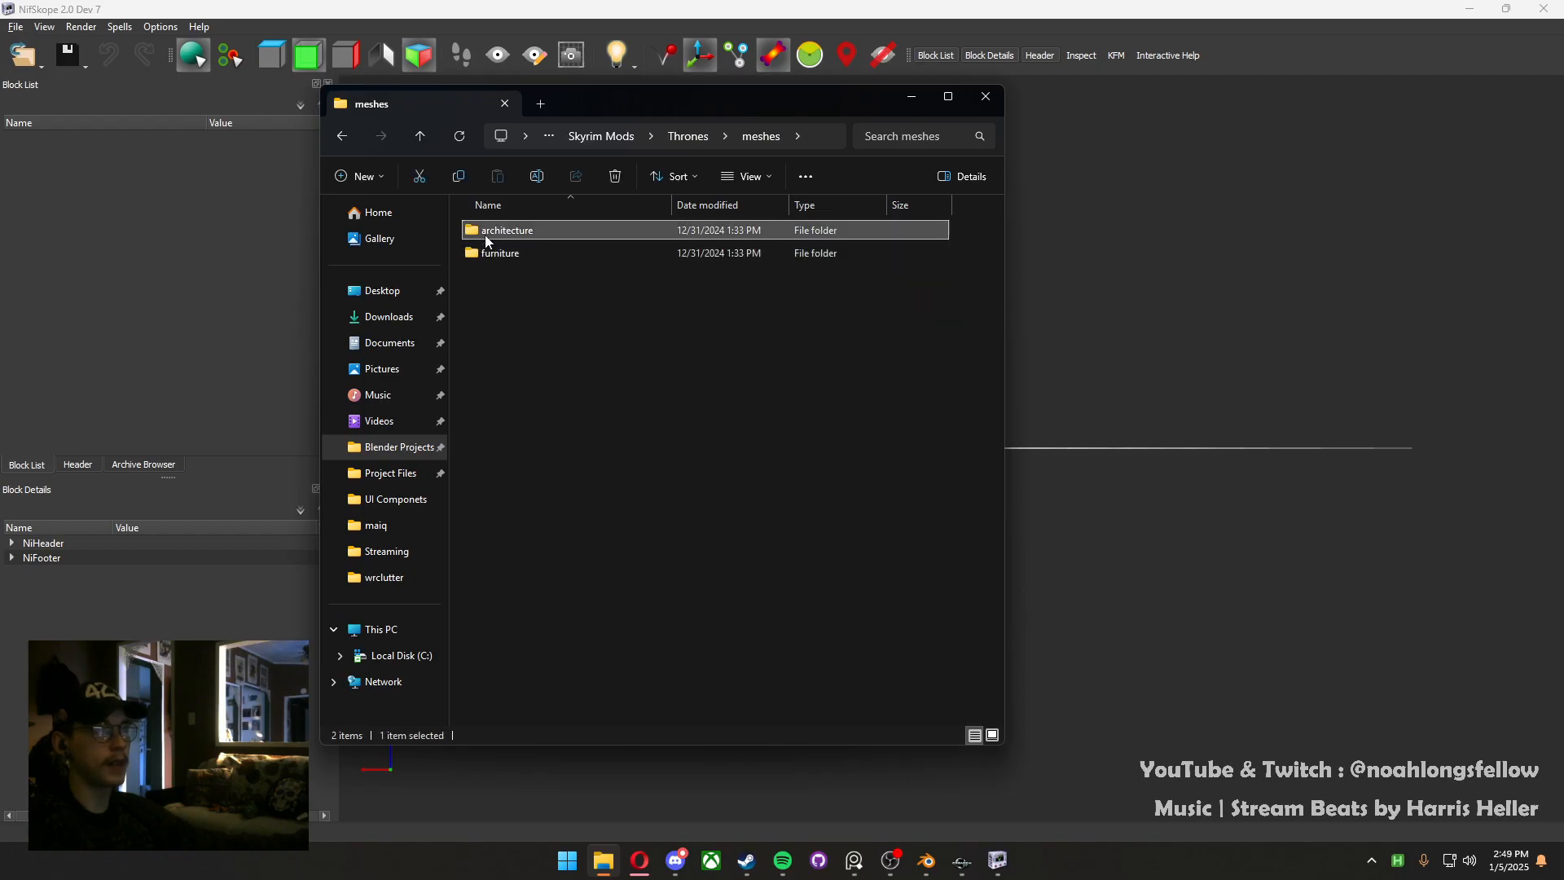
pyautogui.doubleClick(471, 236)
pyautogui.hotkey('alt', 'Left')
pyautogui.doubleClick(492, 255)
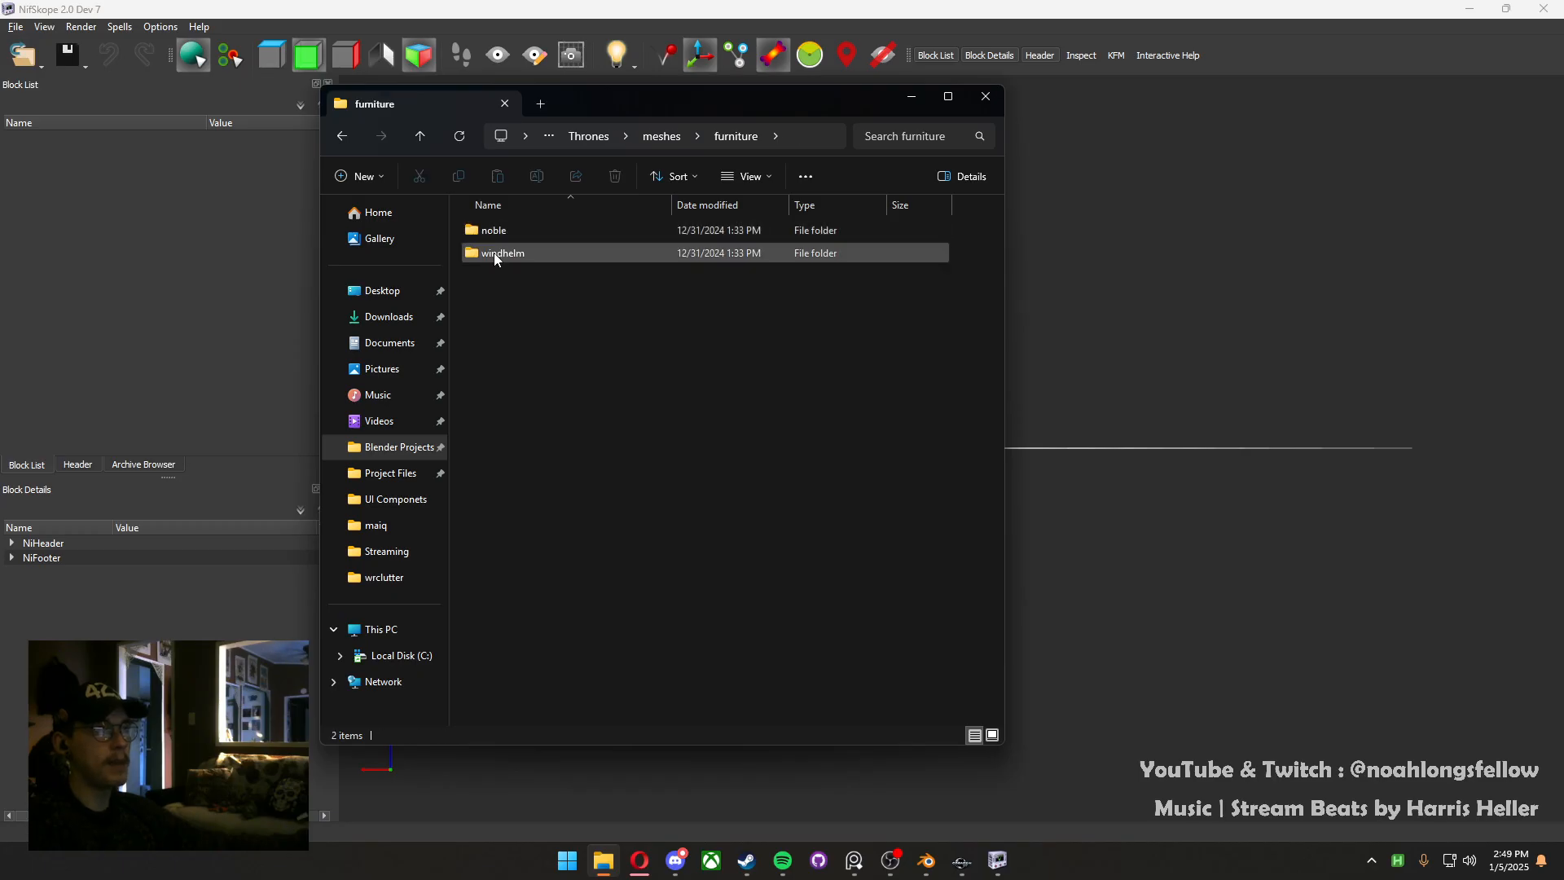
pyautogui.hotkey('alt', 'Left')
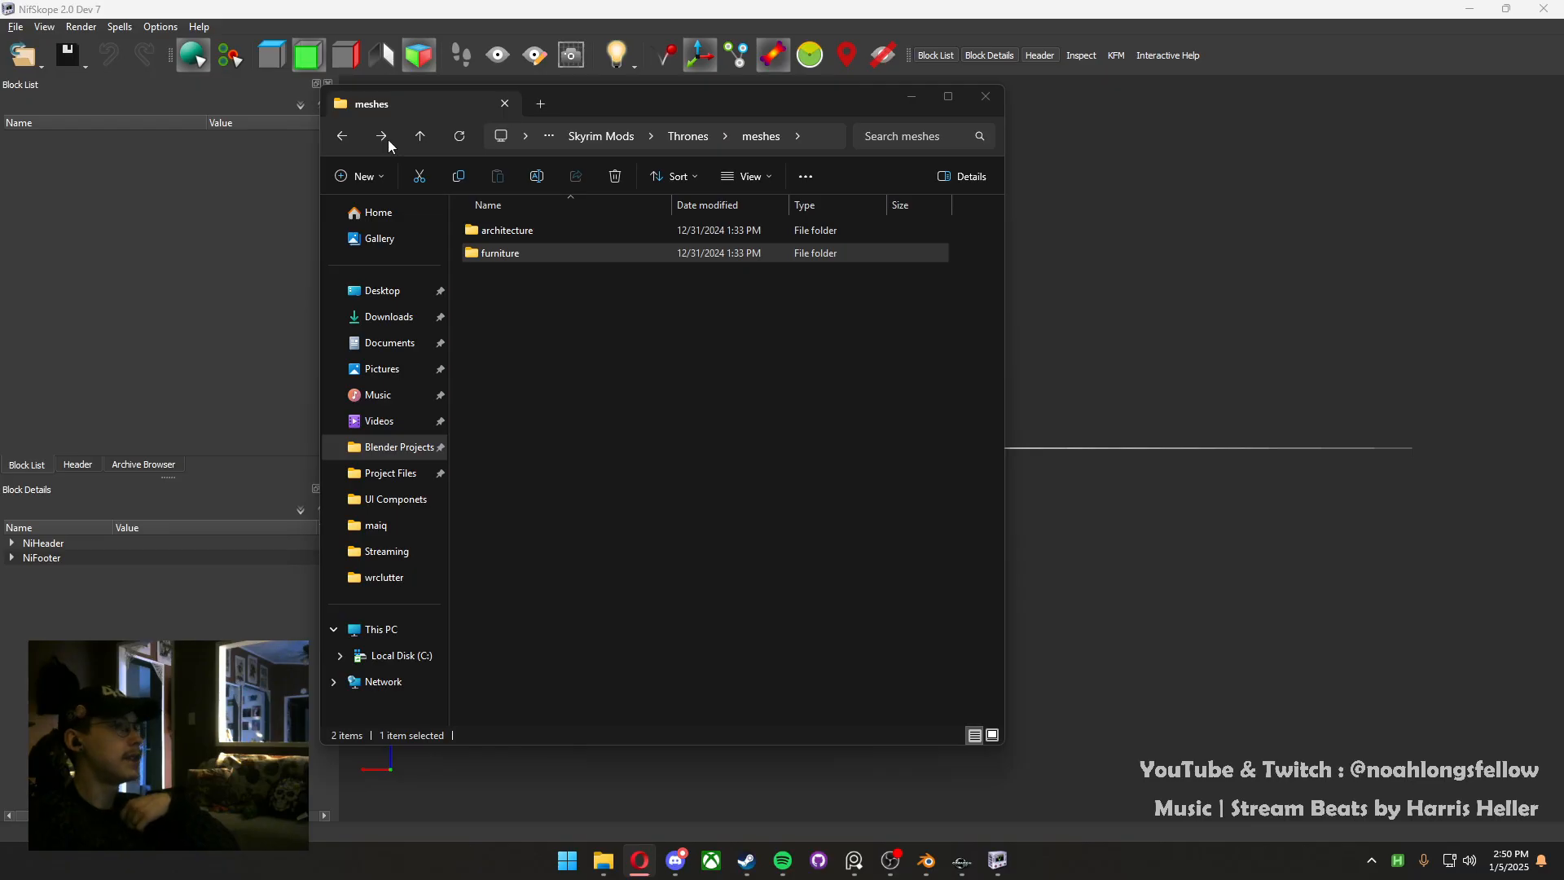
# Go back up to the Art\Blender folder and open its Tools\Add-ons folder
pyautogui.click(569, 136)
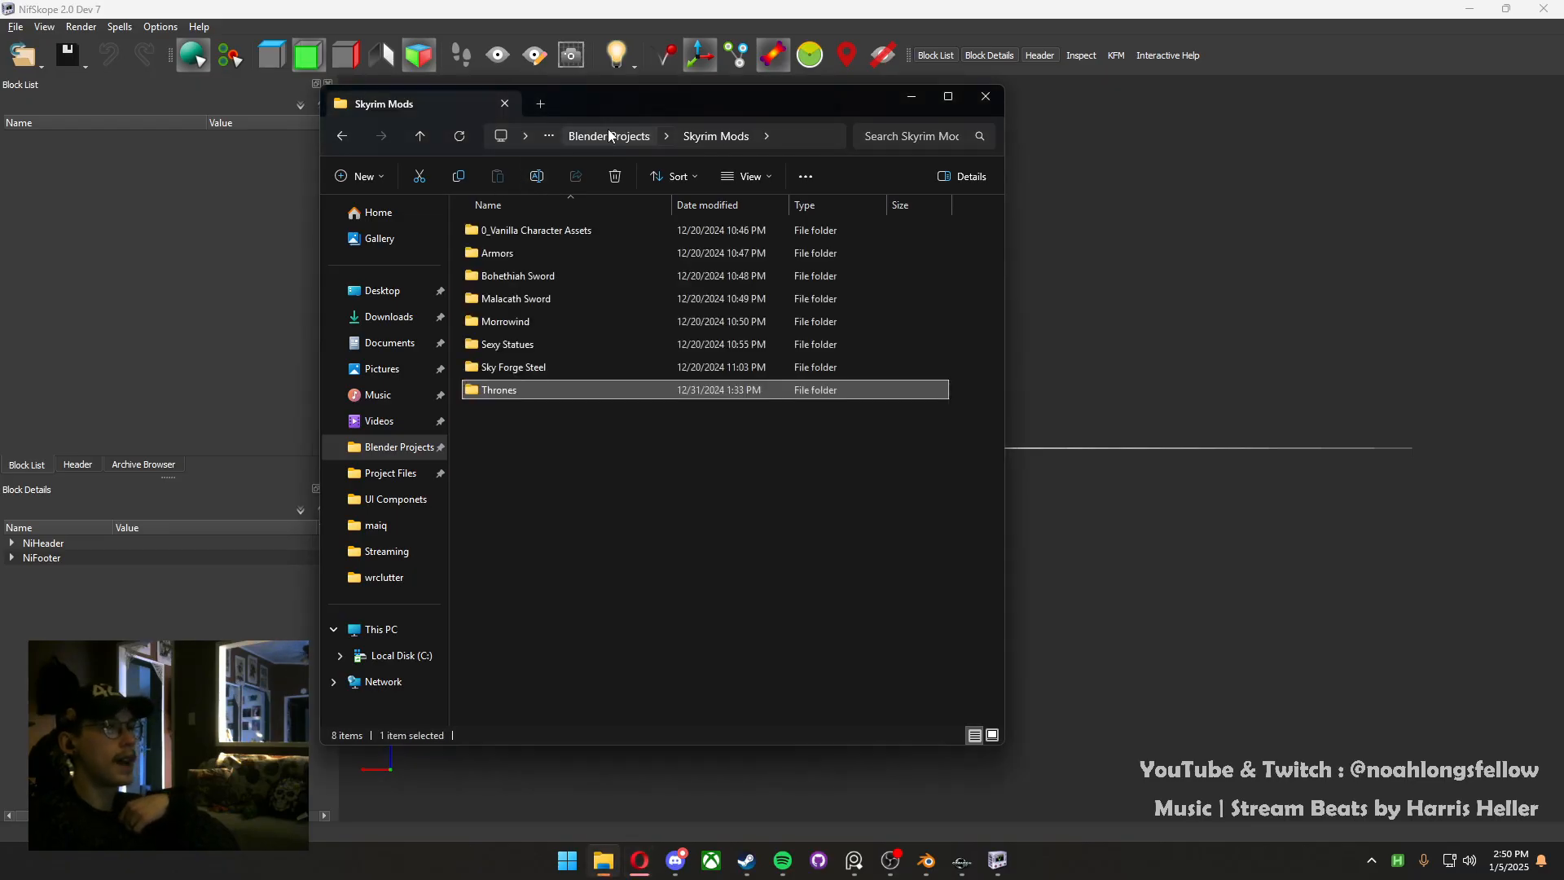
pyautogui.click(609, 131)
pyautogui.click(607, 131)
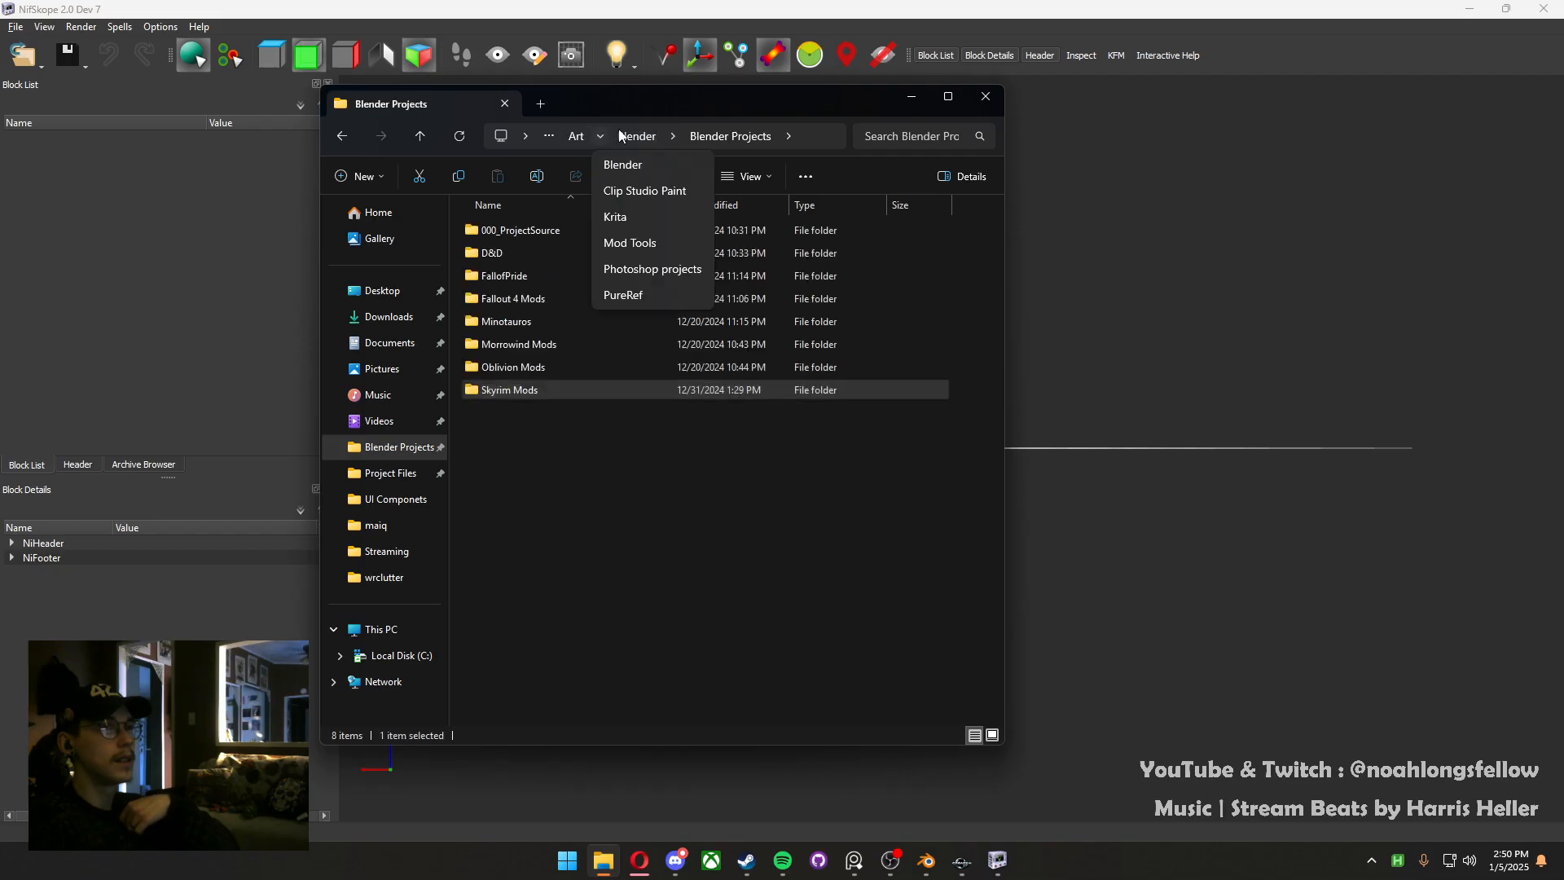
pyautogui.click(626, 133)
pyautogui.click(630, 133)
pyautogui.doubleClick(506, 231)
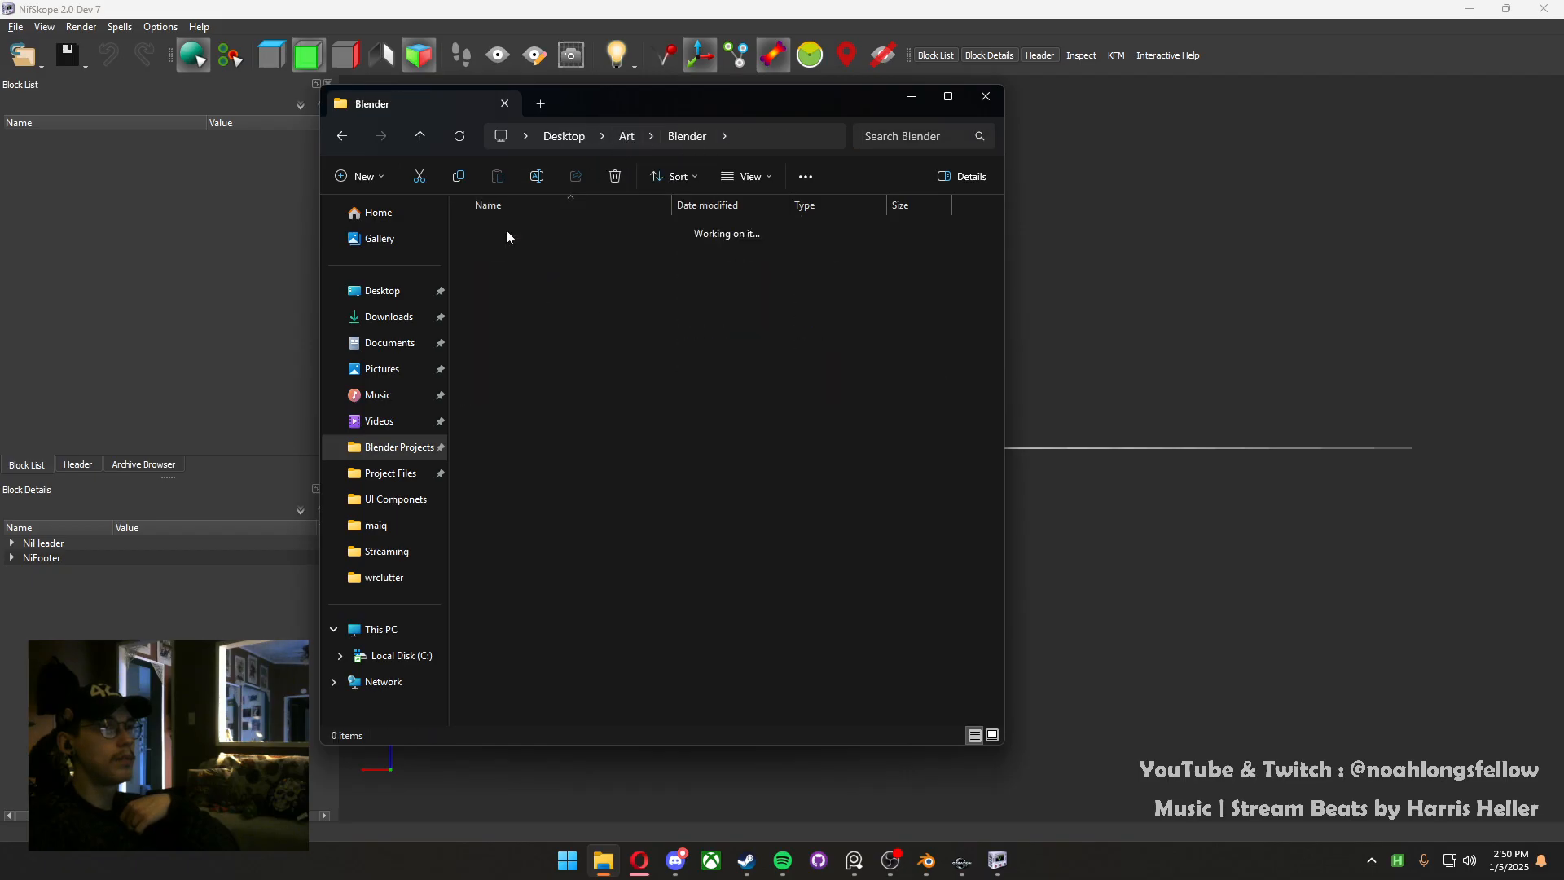
pyautogui.hotkey('alt', 'Left')
pyautogui.doubleClick(516, 257)
pyautogui.doubleClick(521, 230)
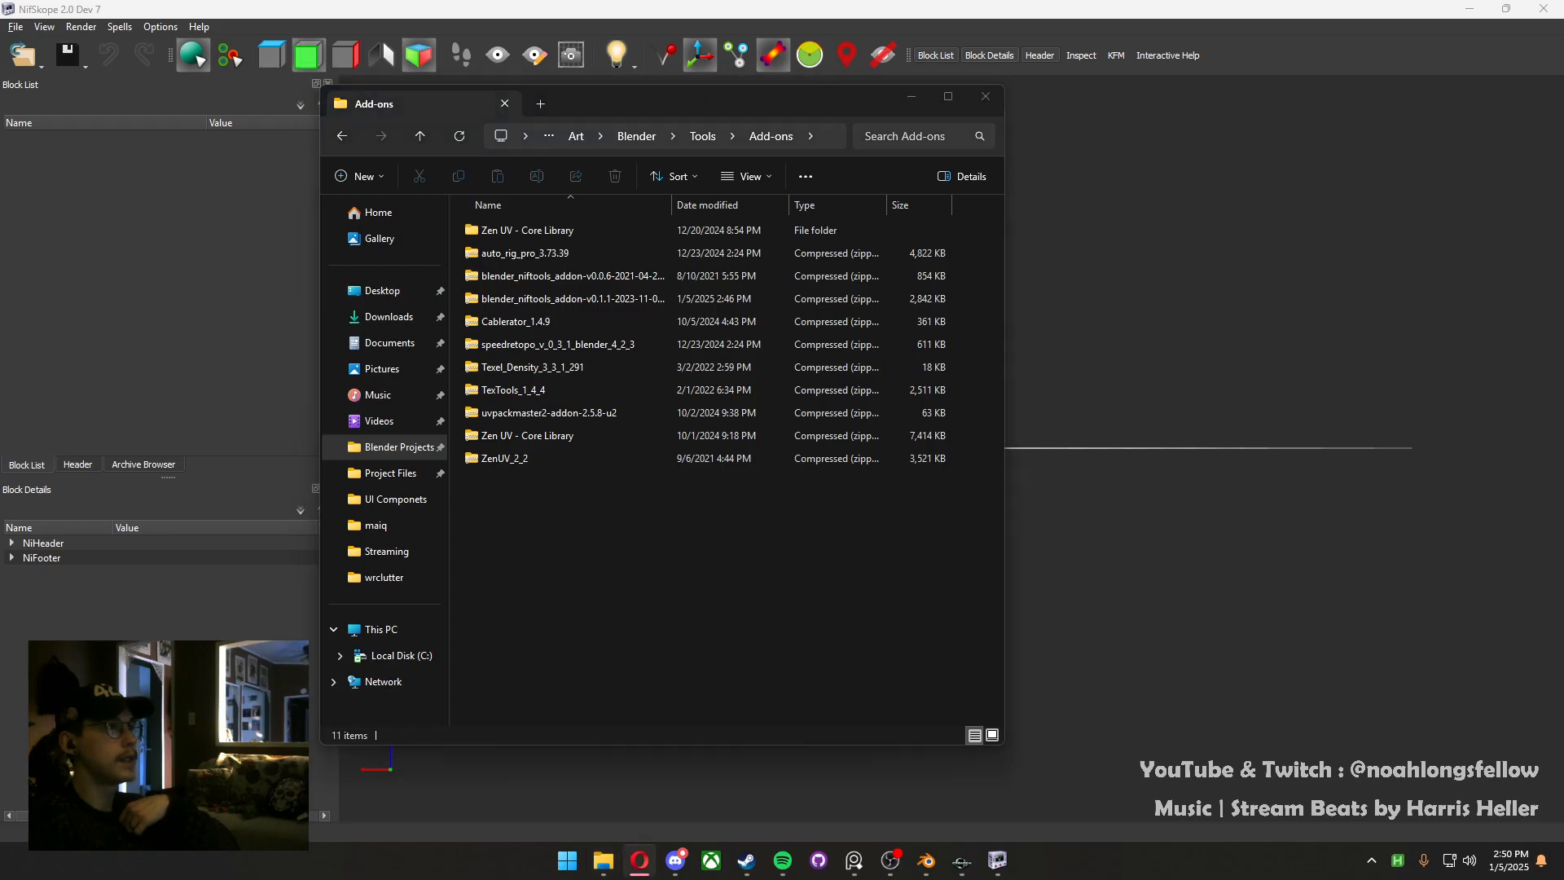
# Place the io_scene_nifly zip in the Add-ons folder, close the folder window, and switch to Blender
pyautogui.moveTo(0, 326); pyautogui.dragTo(603, 570)
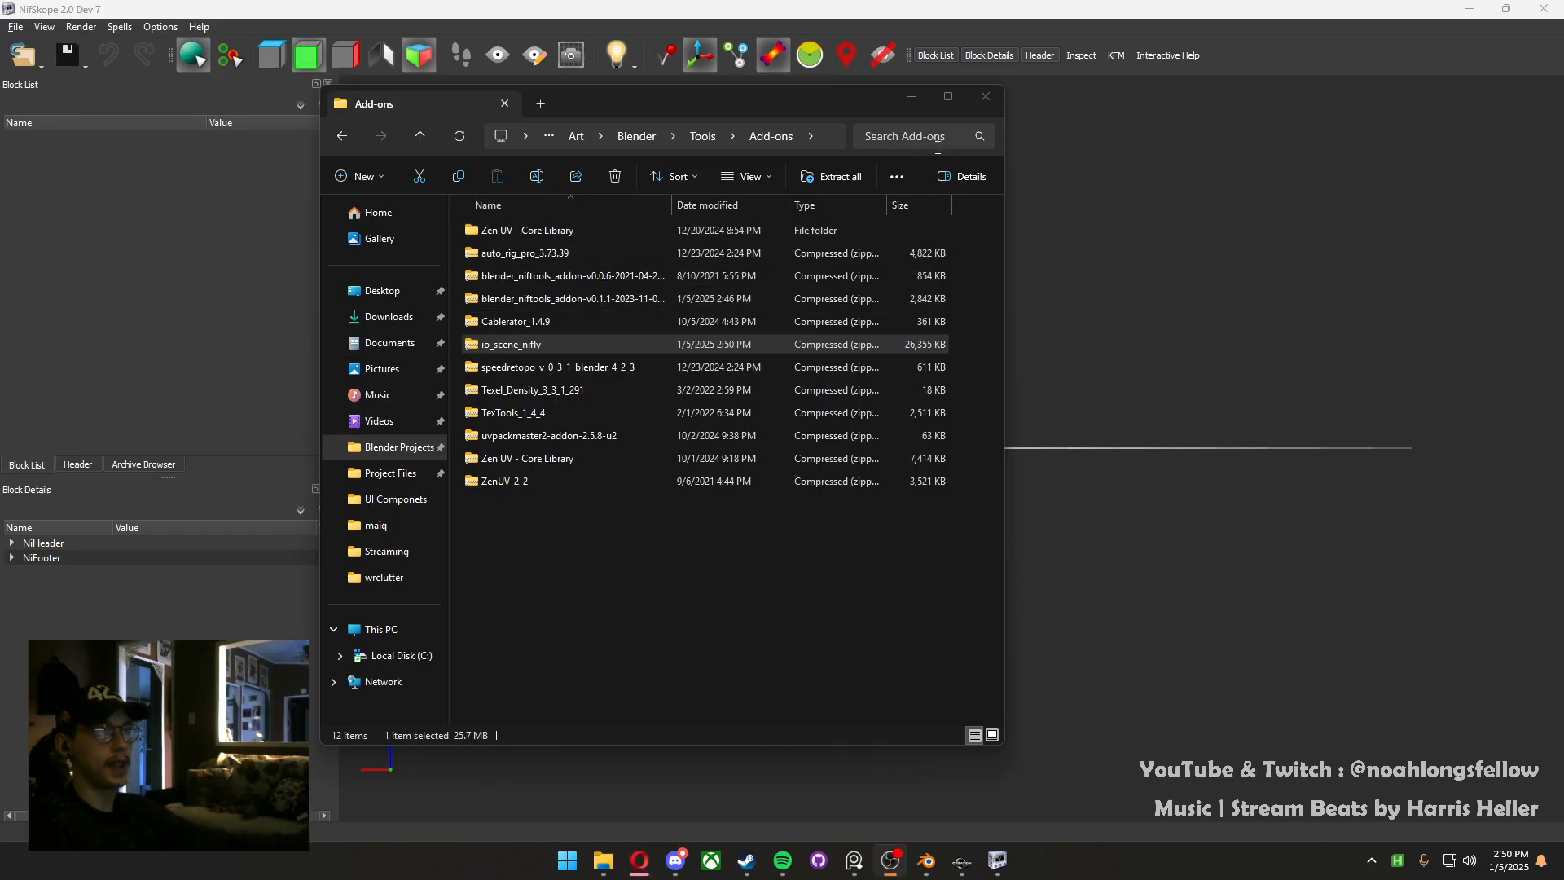
pyautogui.click(971, 98)
pyautogui.click(15, 27)
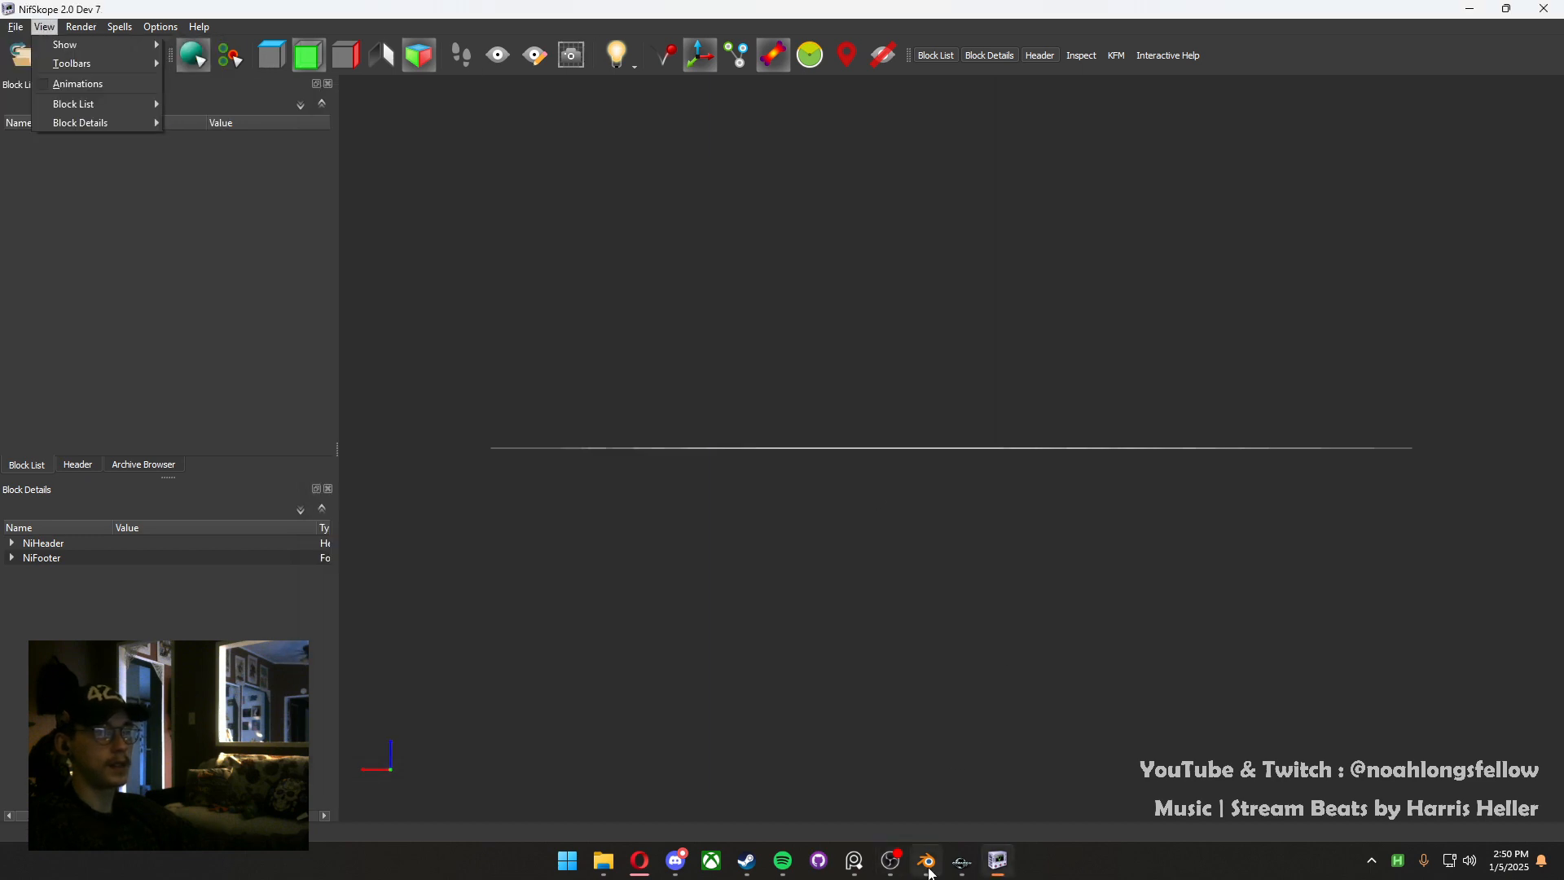
pyautogui.click(927, 864)
# Open the add-on preferences, clear the "nif" filter, and start installing an add-on from disk
pyautogui.click(66, 29)
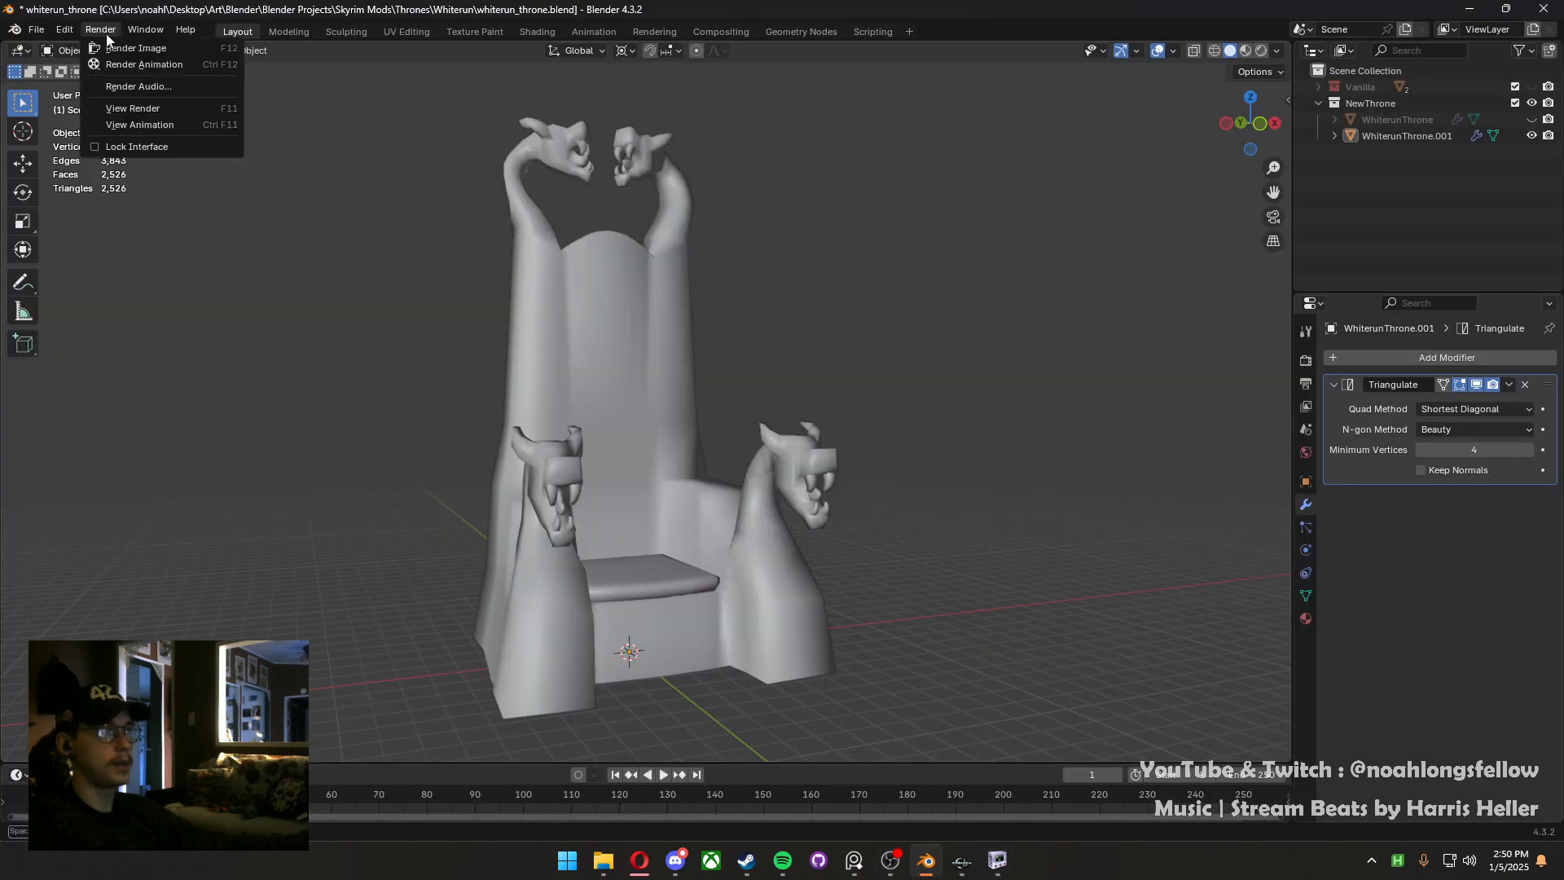
pyautogui.click(105, 239)
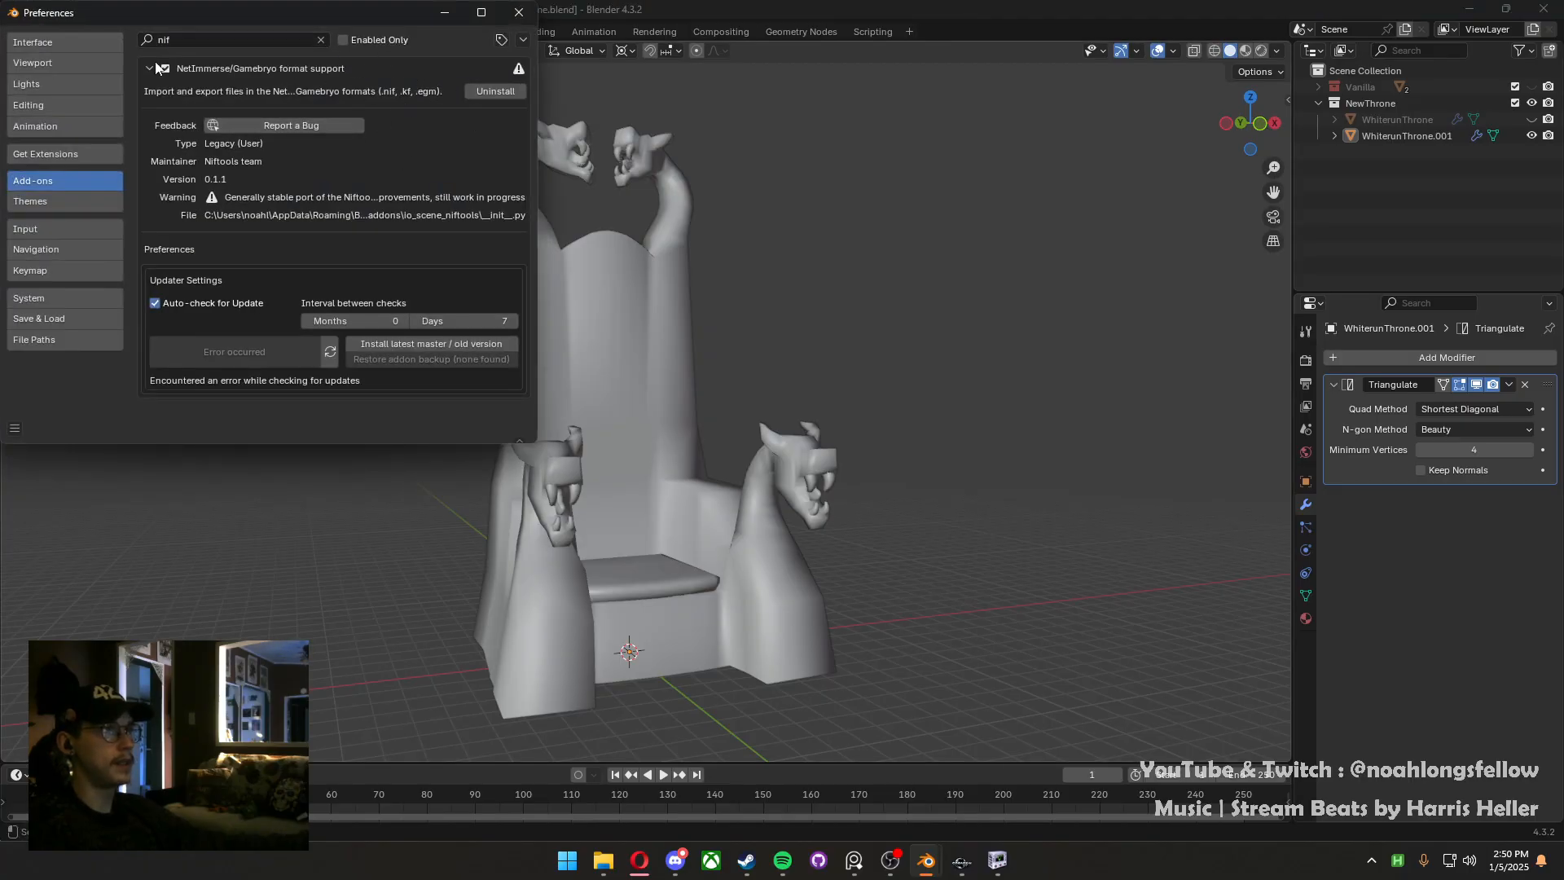
pyautogui.click(153, 67)
pyautogui.click(321, 40)
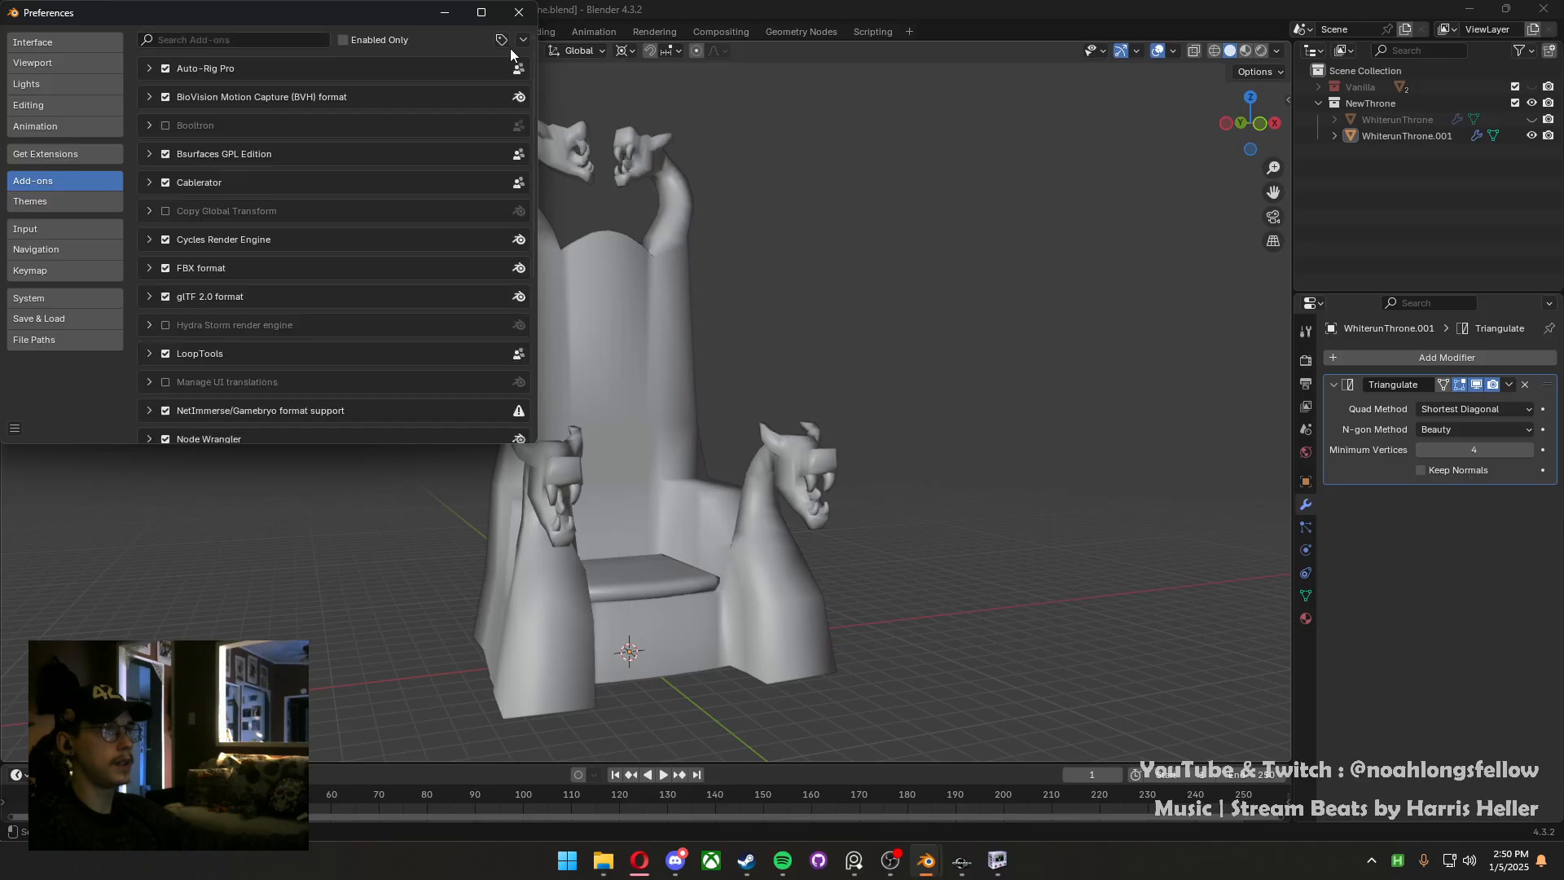
pyautogui.click(522, 40)
pyautogui.click(486, 74)
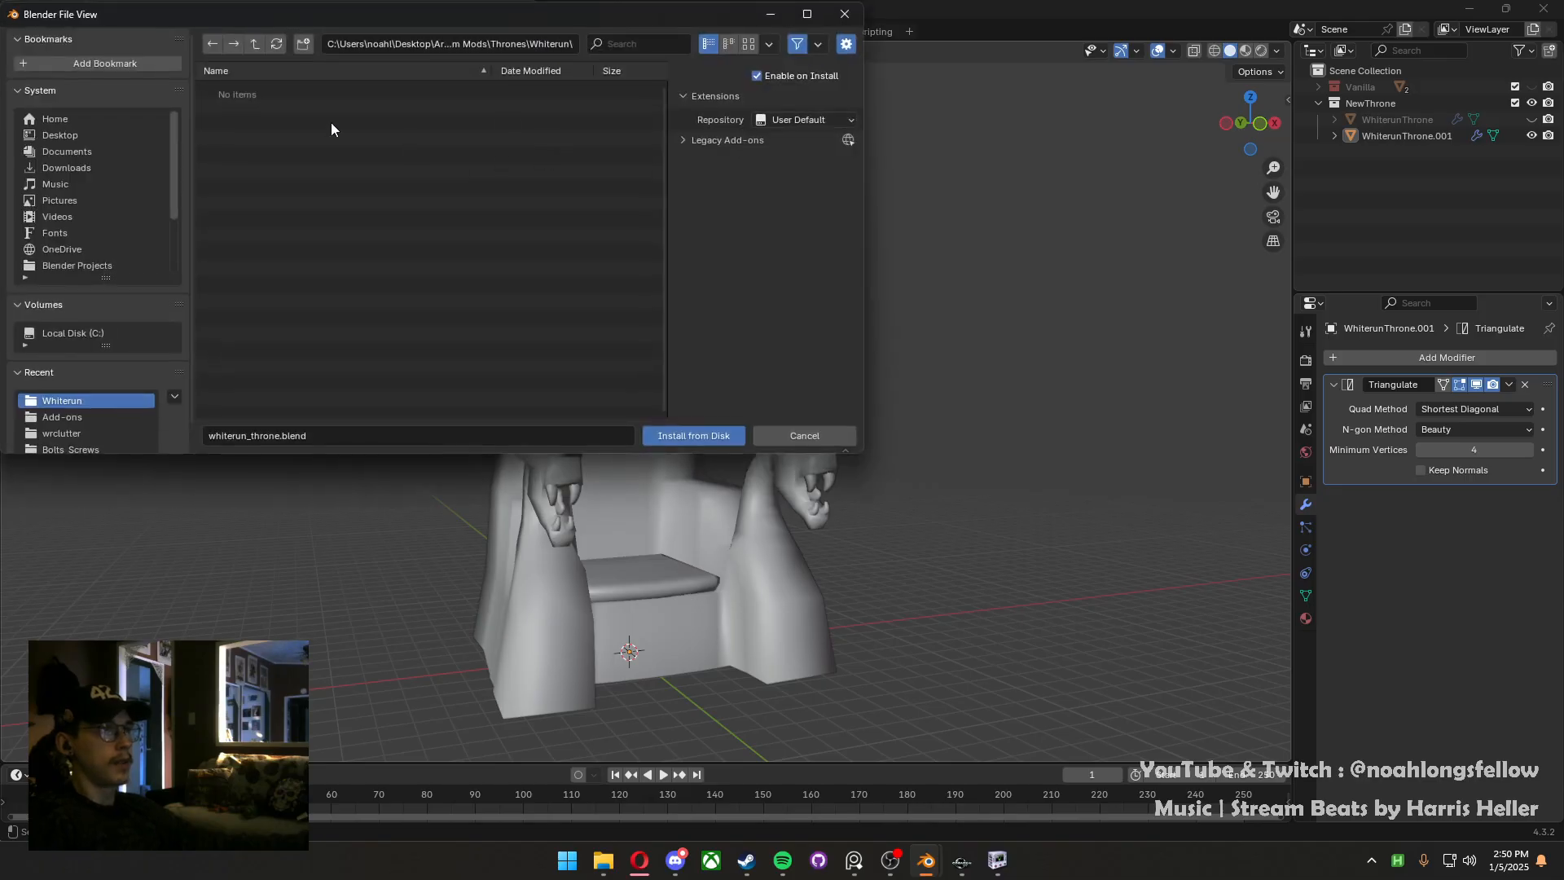
# Browse up from the Whiterun folder to the Desktop and into Art\Blender
pyautogui.click(255, 43)
pyautogui.click(255, 43)
pyautogui.click(255, 43)
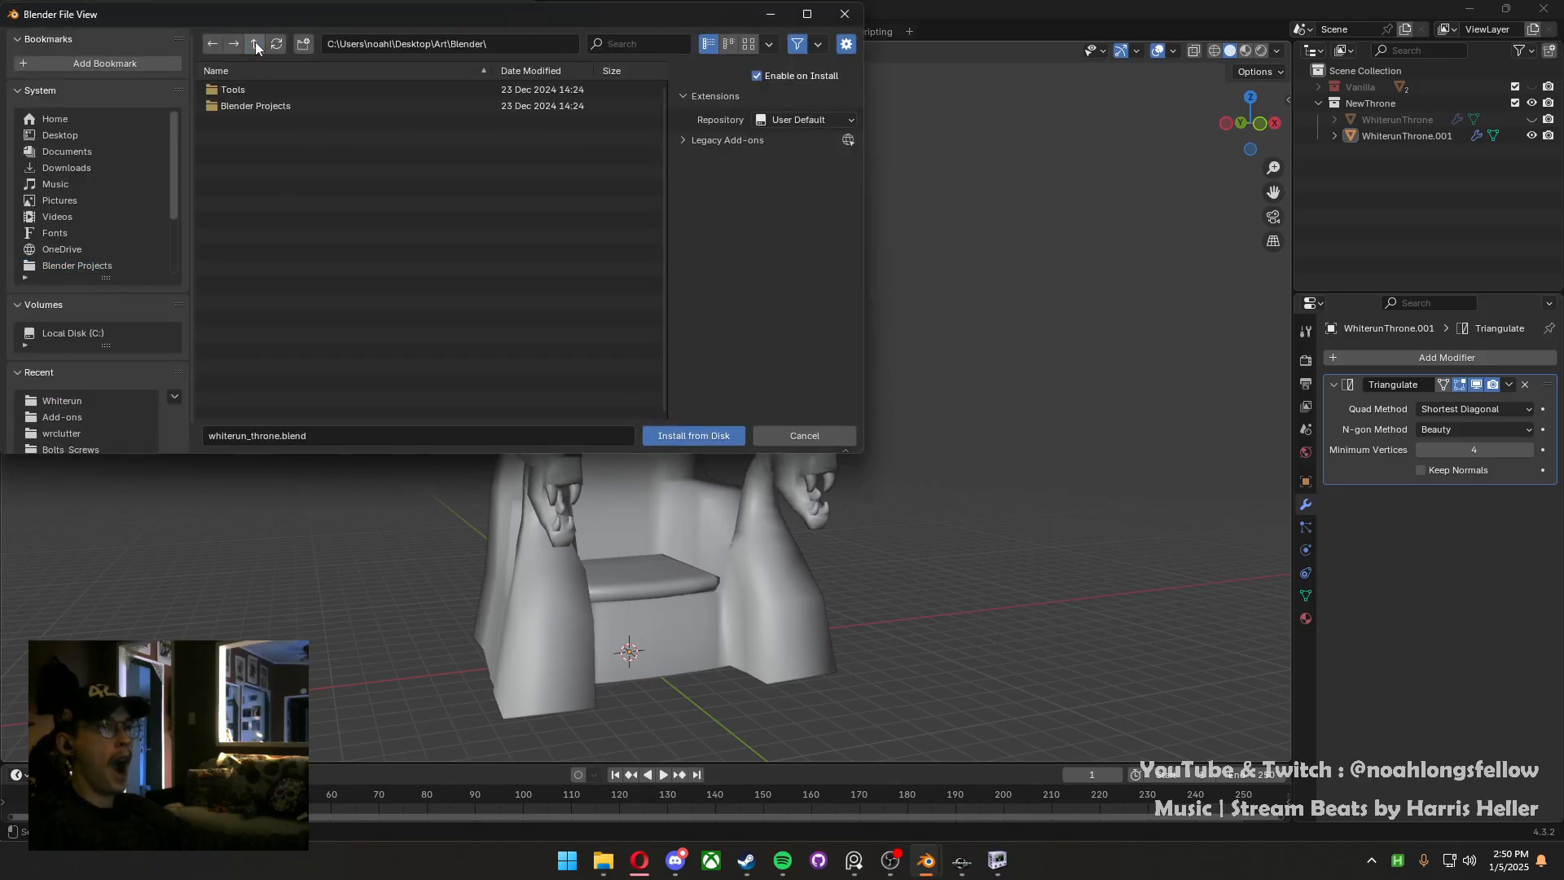
pyautogui.click(255, 43)
pyautogui.click(254, 43)
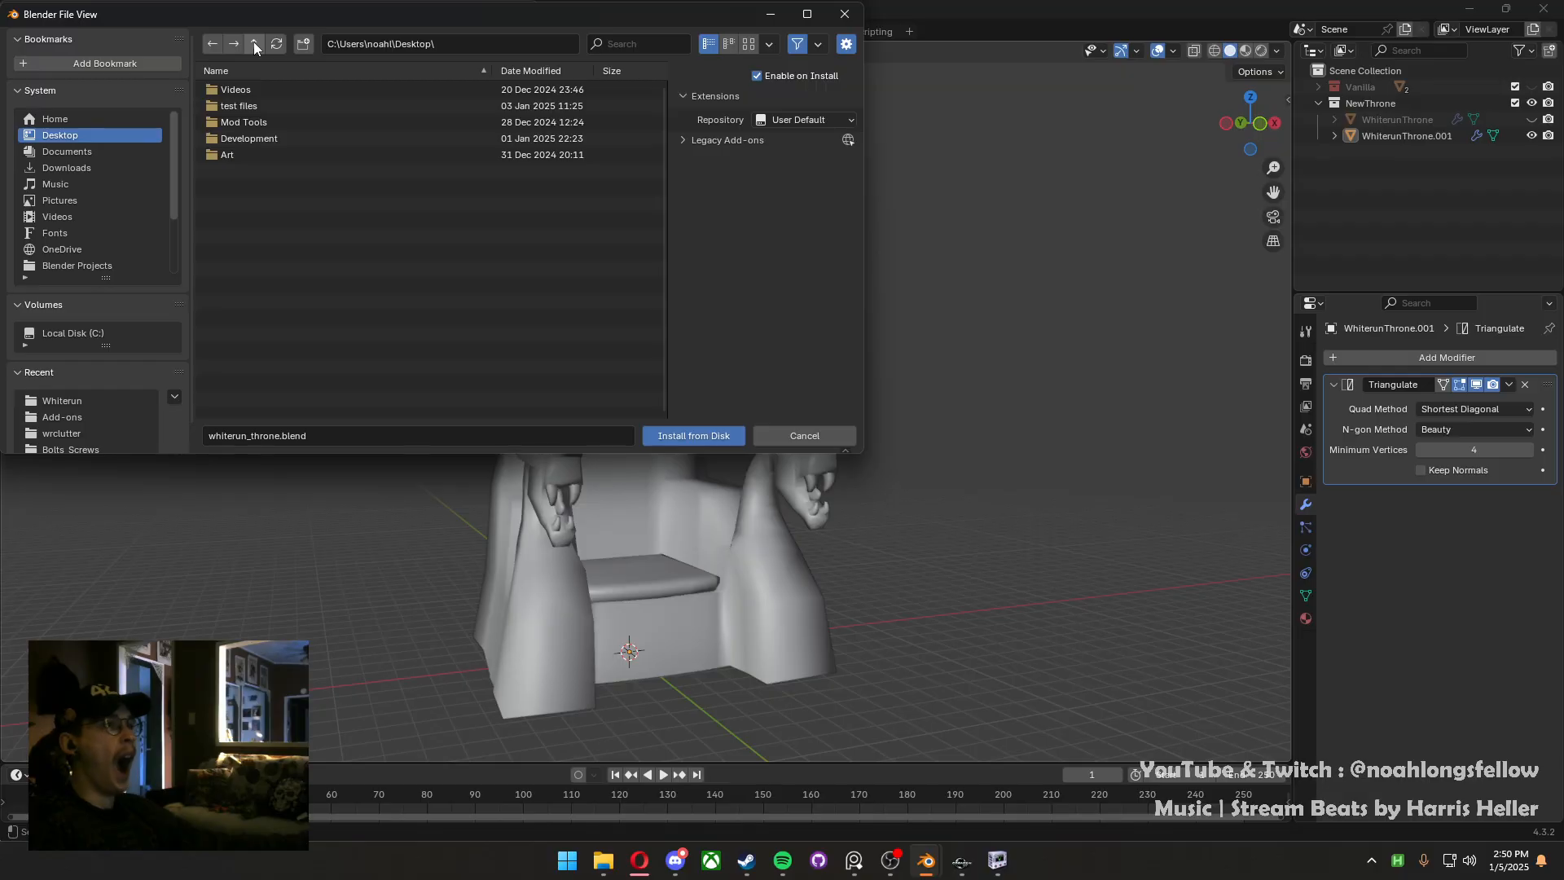
pyautogui.doubleClick(233, 153)
pyautogui.doubleClick(253, 154)
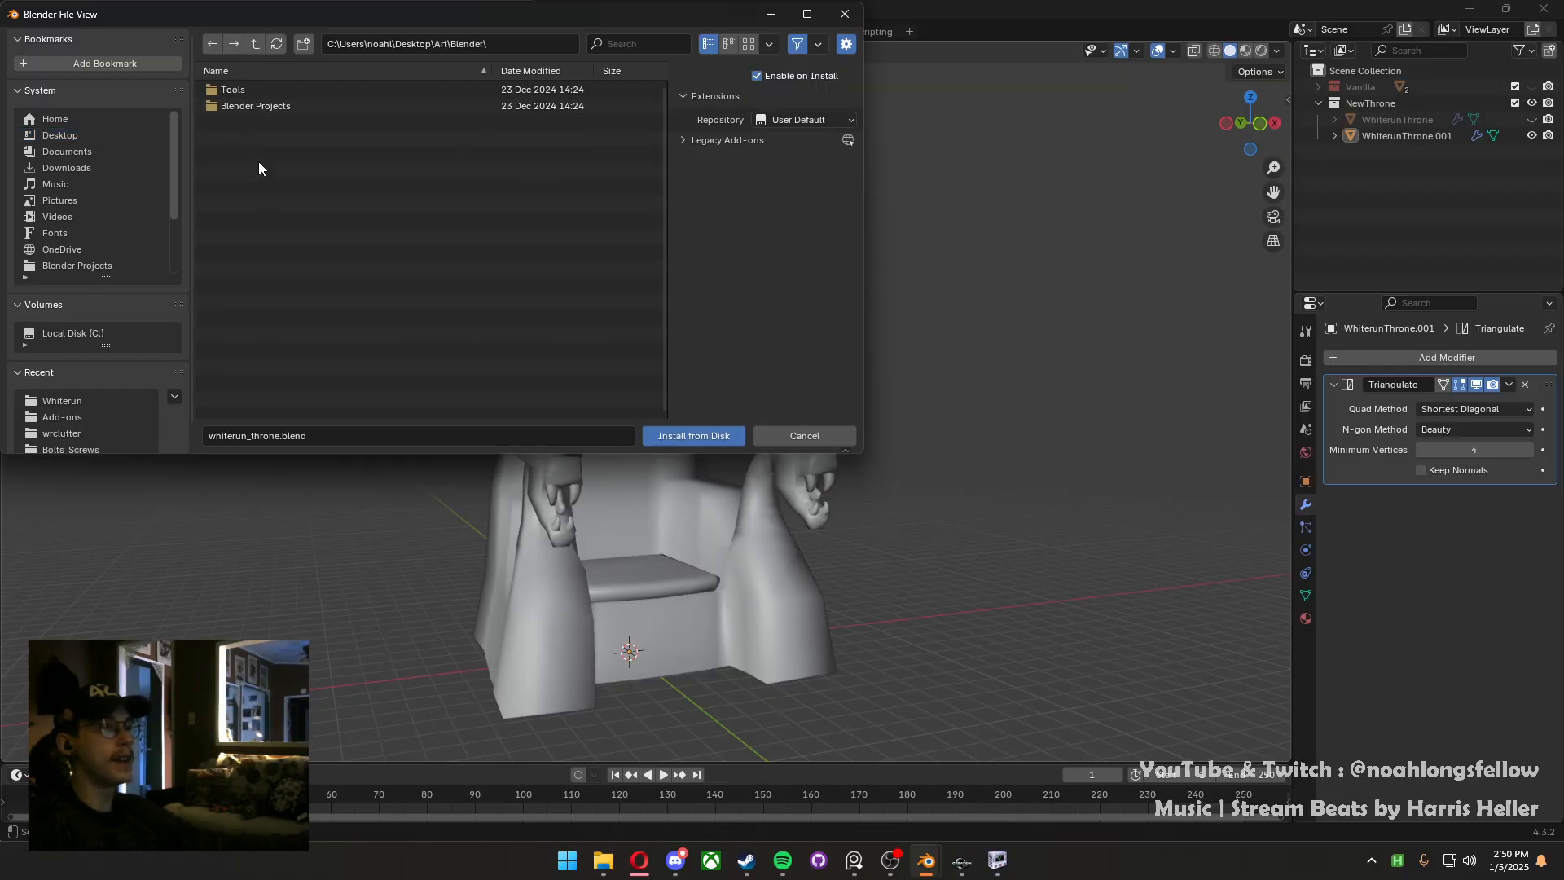
# Install io_scene_nifly.zip from the Tools\Add-ons folder, expand the NIF format add-on's details, and close the preferences
pyautogui.doubleClick(238, 91)
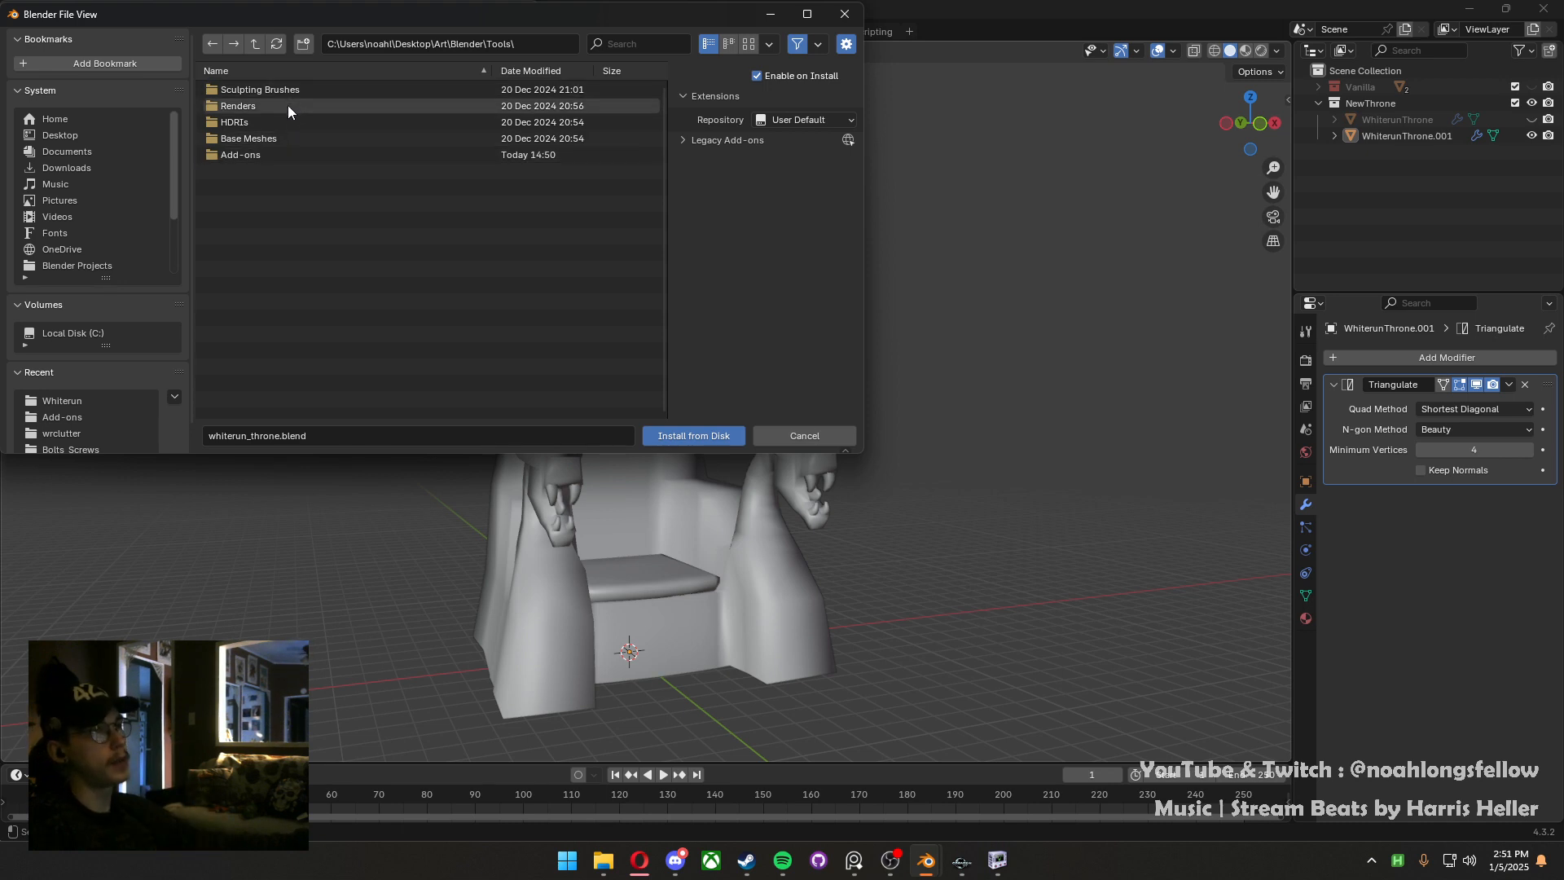
pyautogui.doubleClick(285, 152)
pyautogui.click(291, 203)
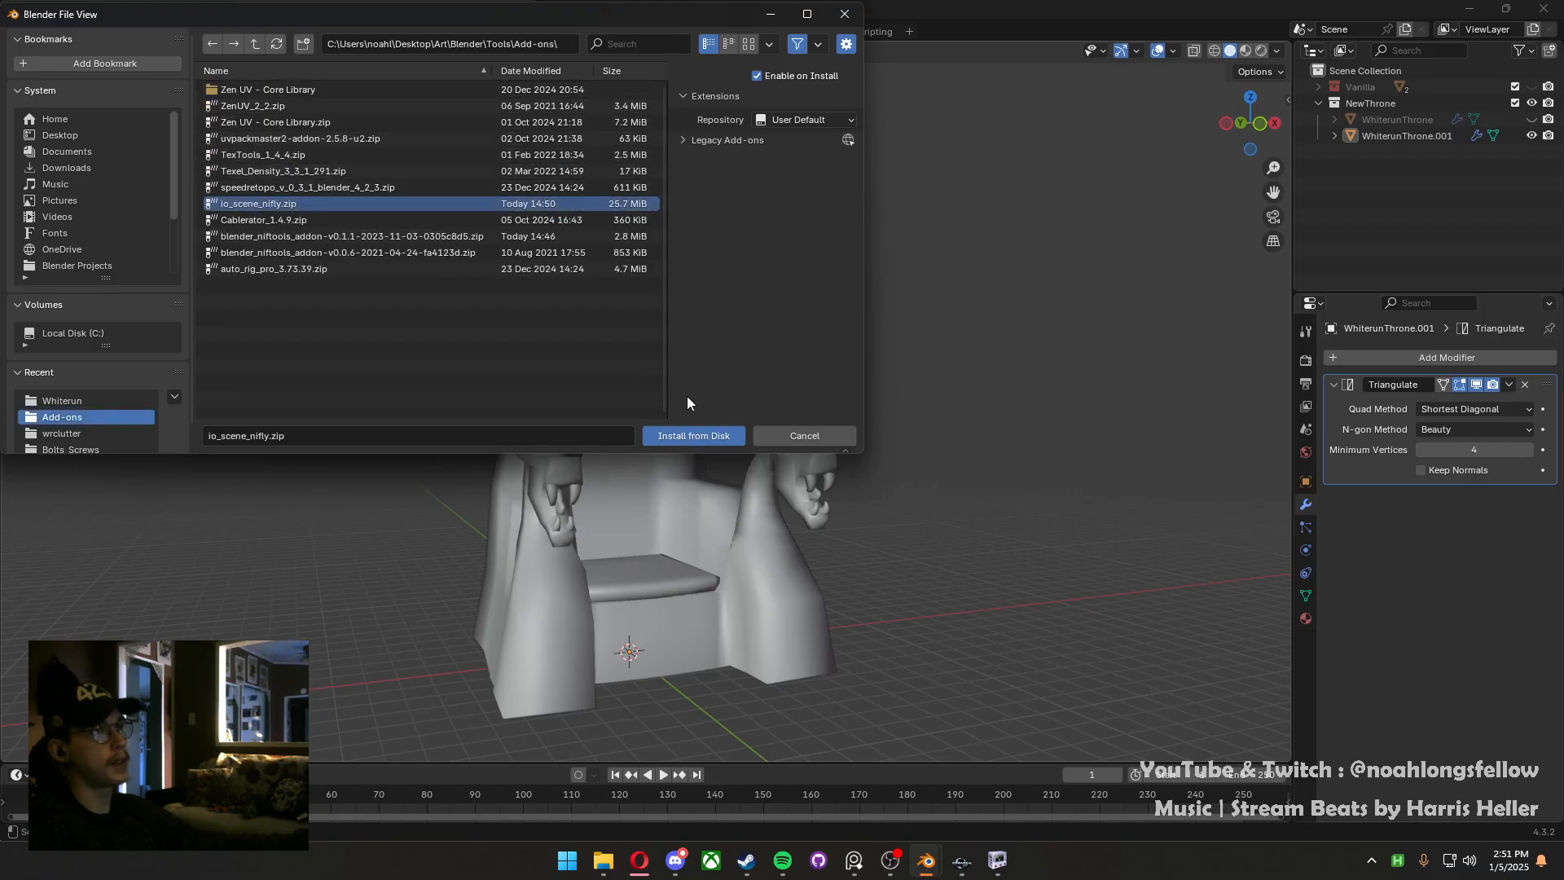
pyautogui.click(721, 433)
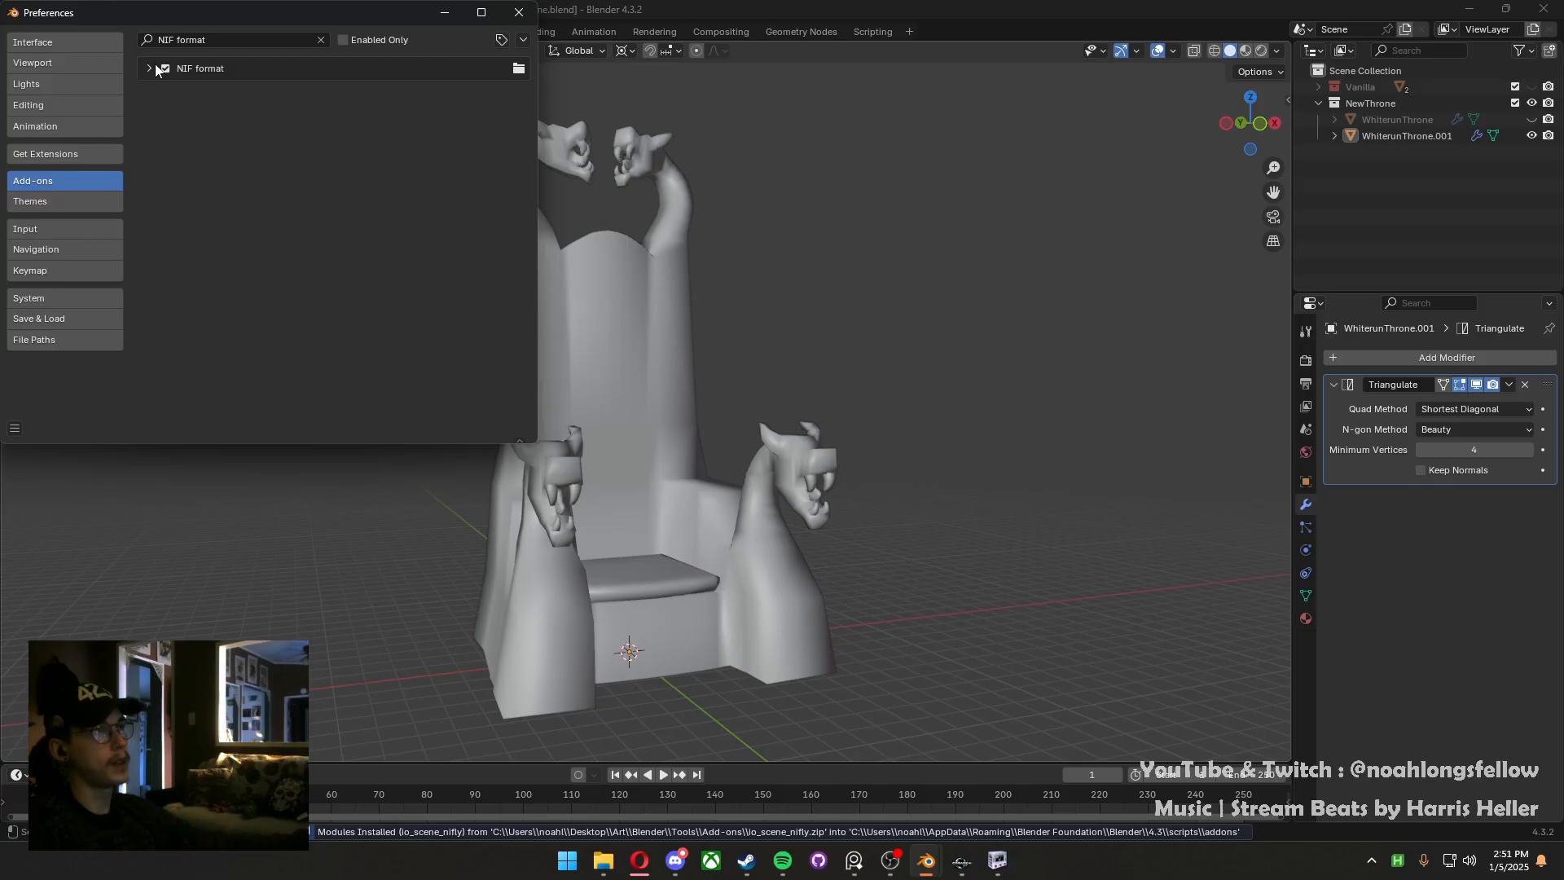
pyautogui.click(150, 68)
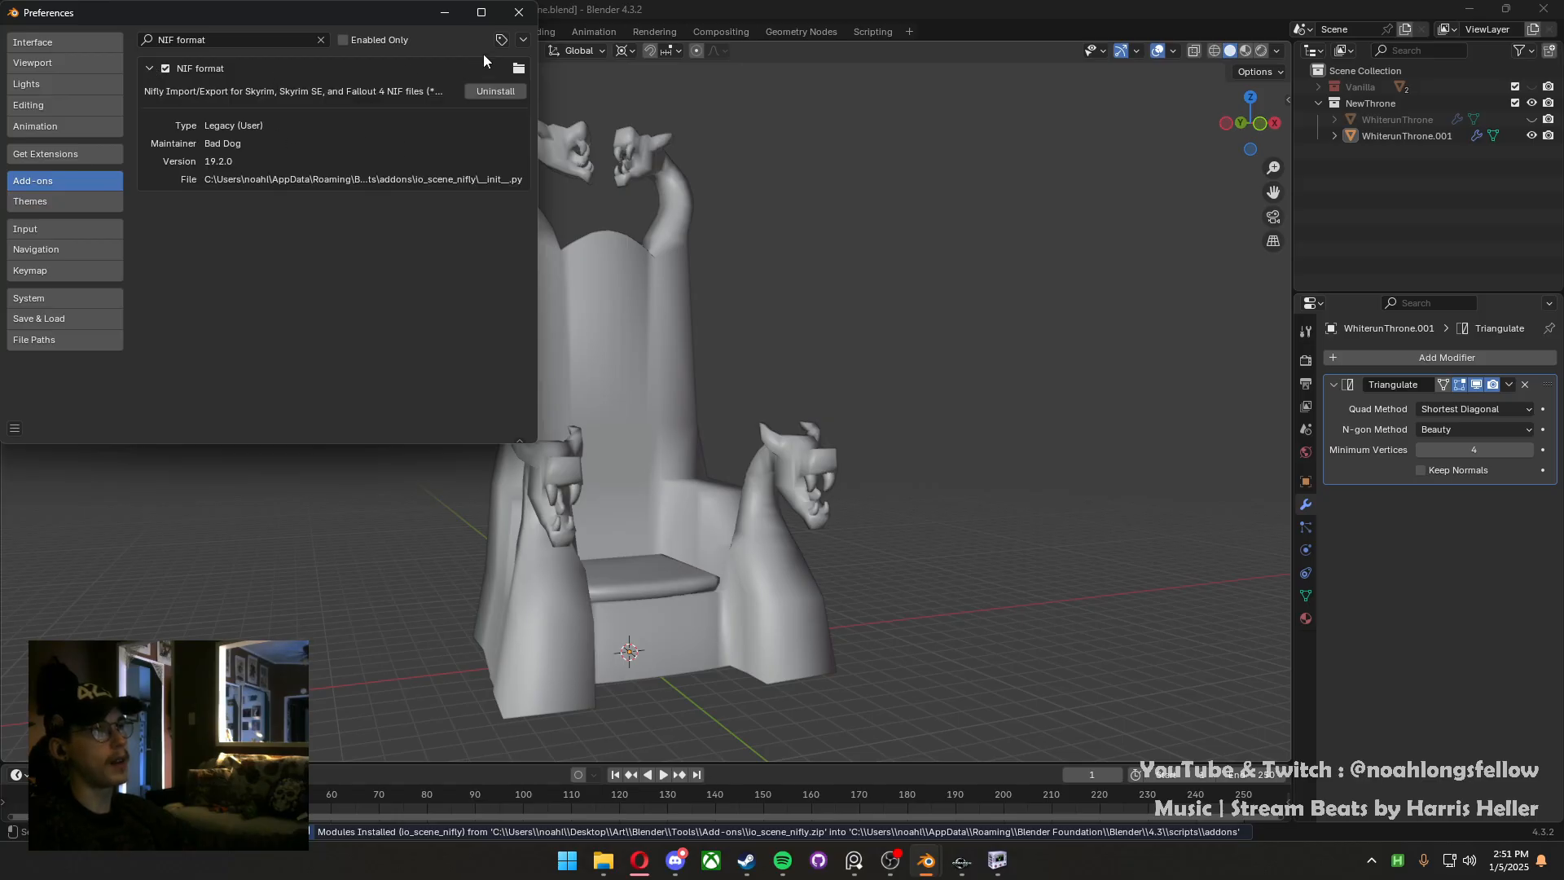
pyautogui.click(518, 12)
# Select the WhiterunThrone.001 throne and start a pyNifly NIF export with Skyrim SE as the target game
pyautogui.click(36, 29)
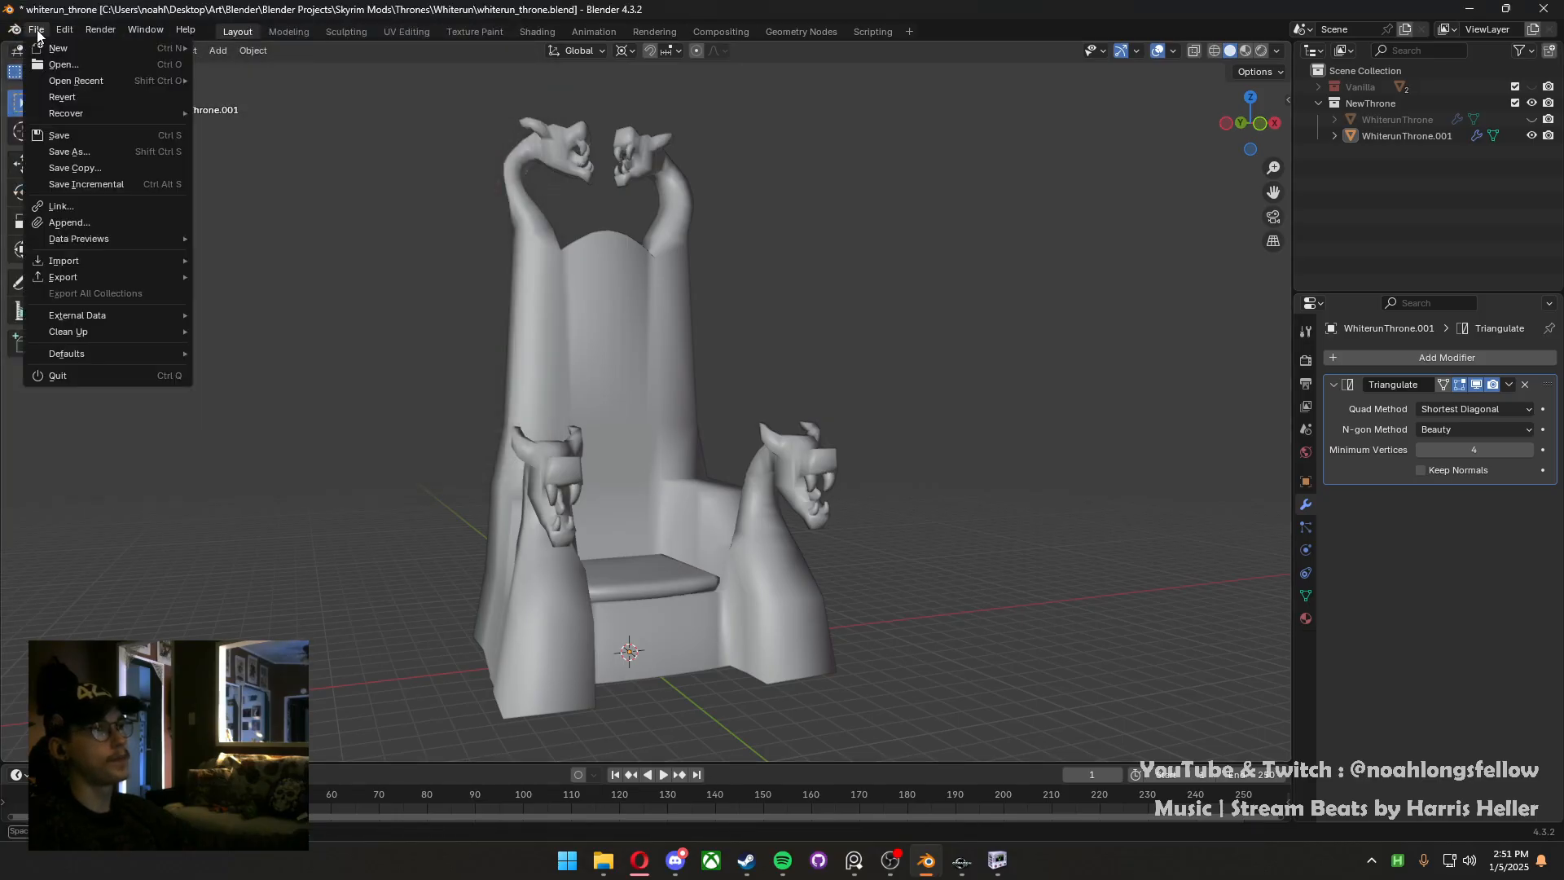
pyautogui.click(620, 391)
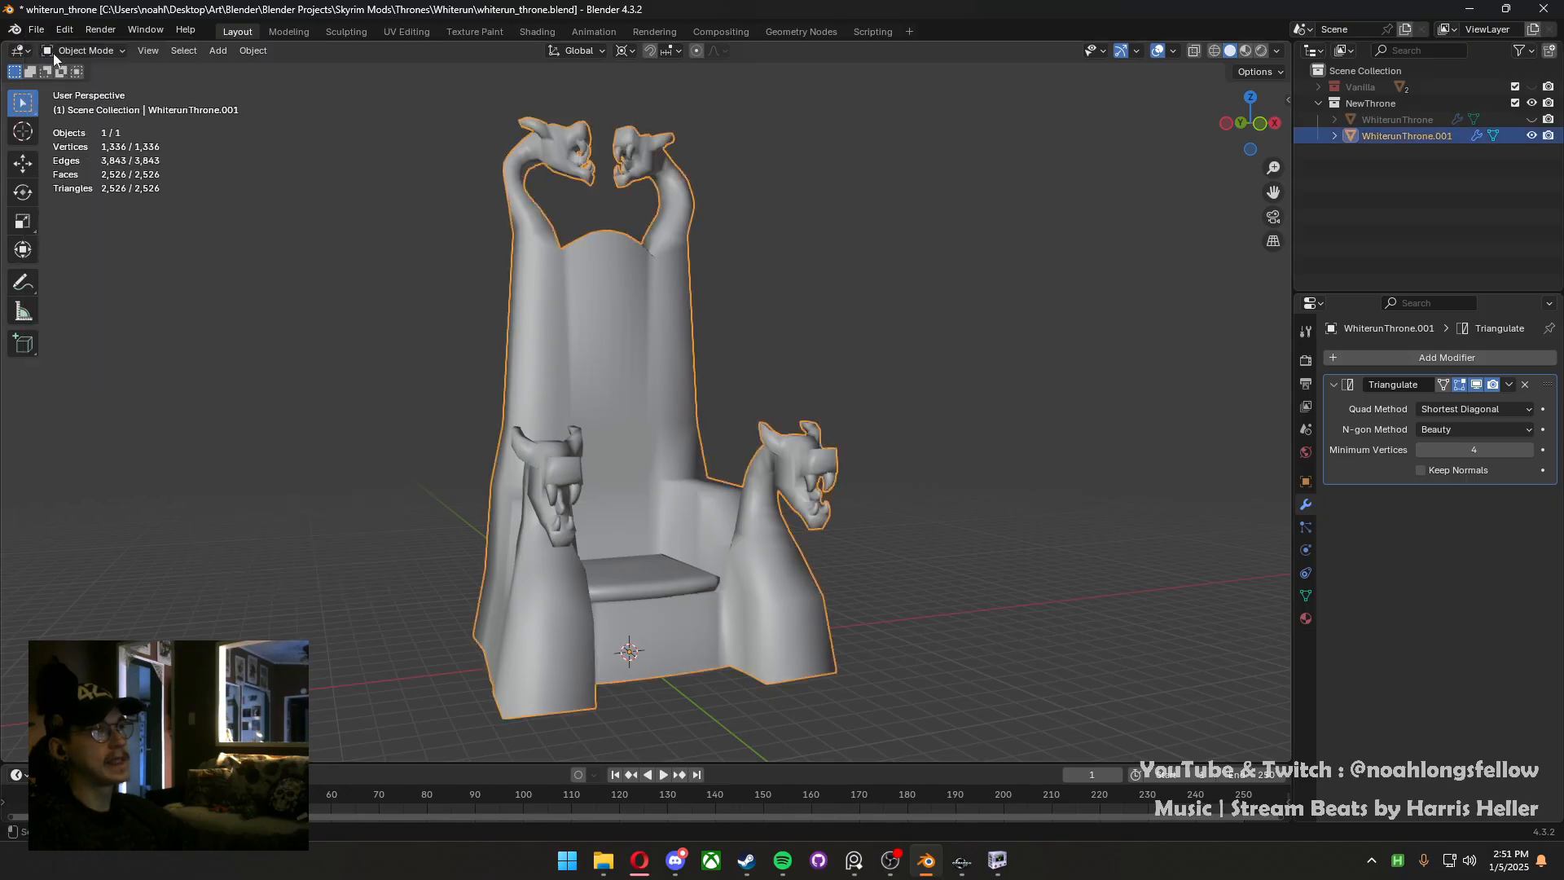
pyautogui.click(36, 30)
pyautogui.moveTo(117, 277)
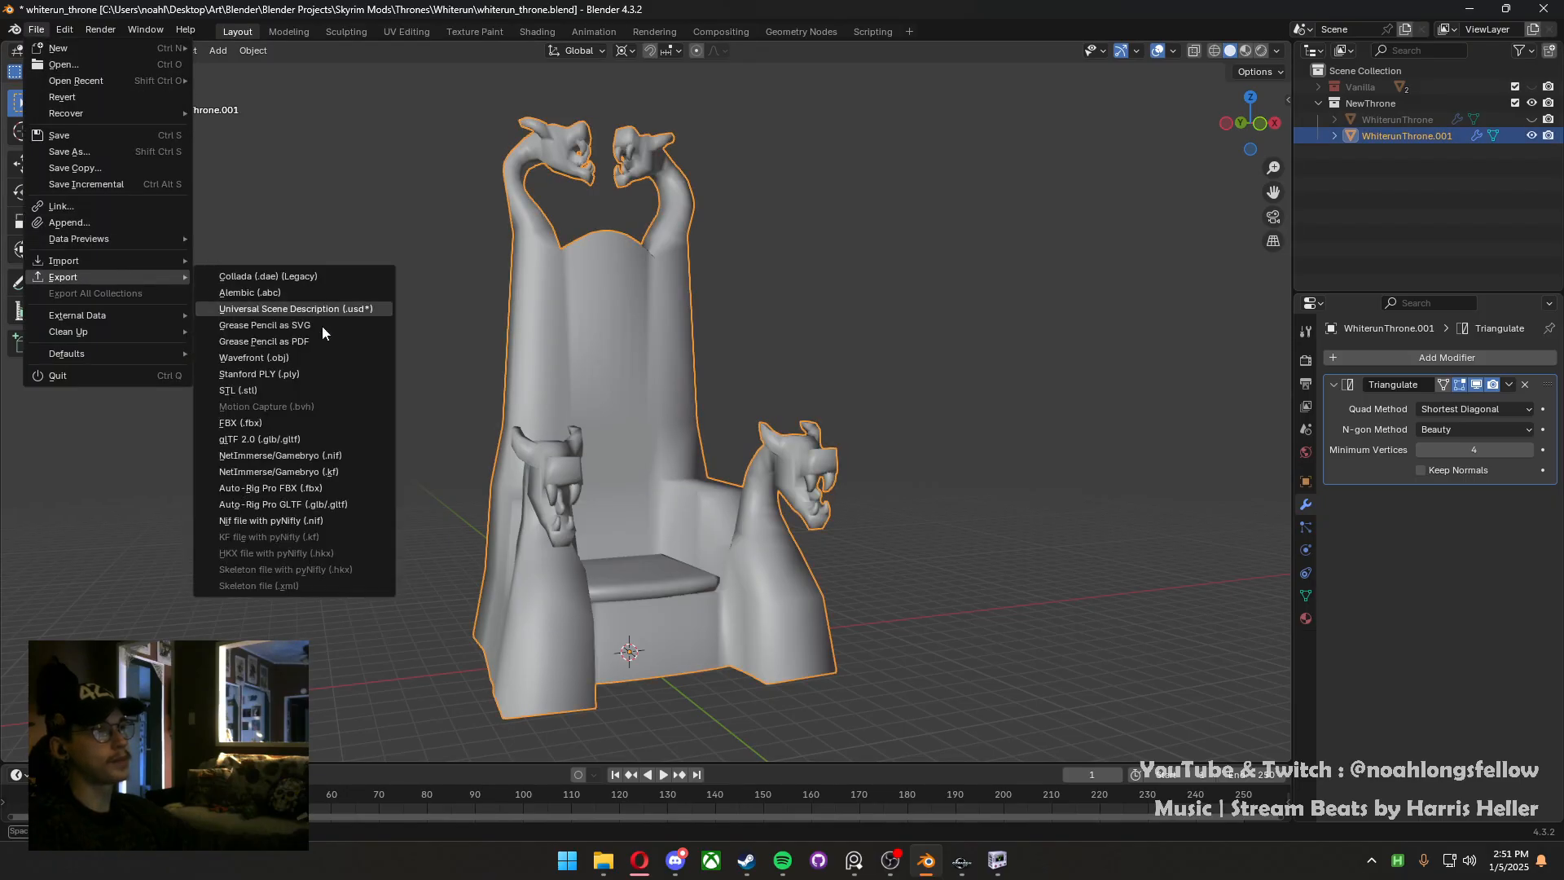
pyautogui.click(344, 521)
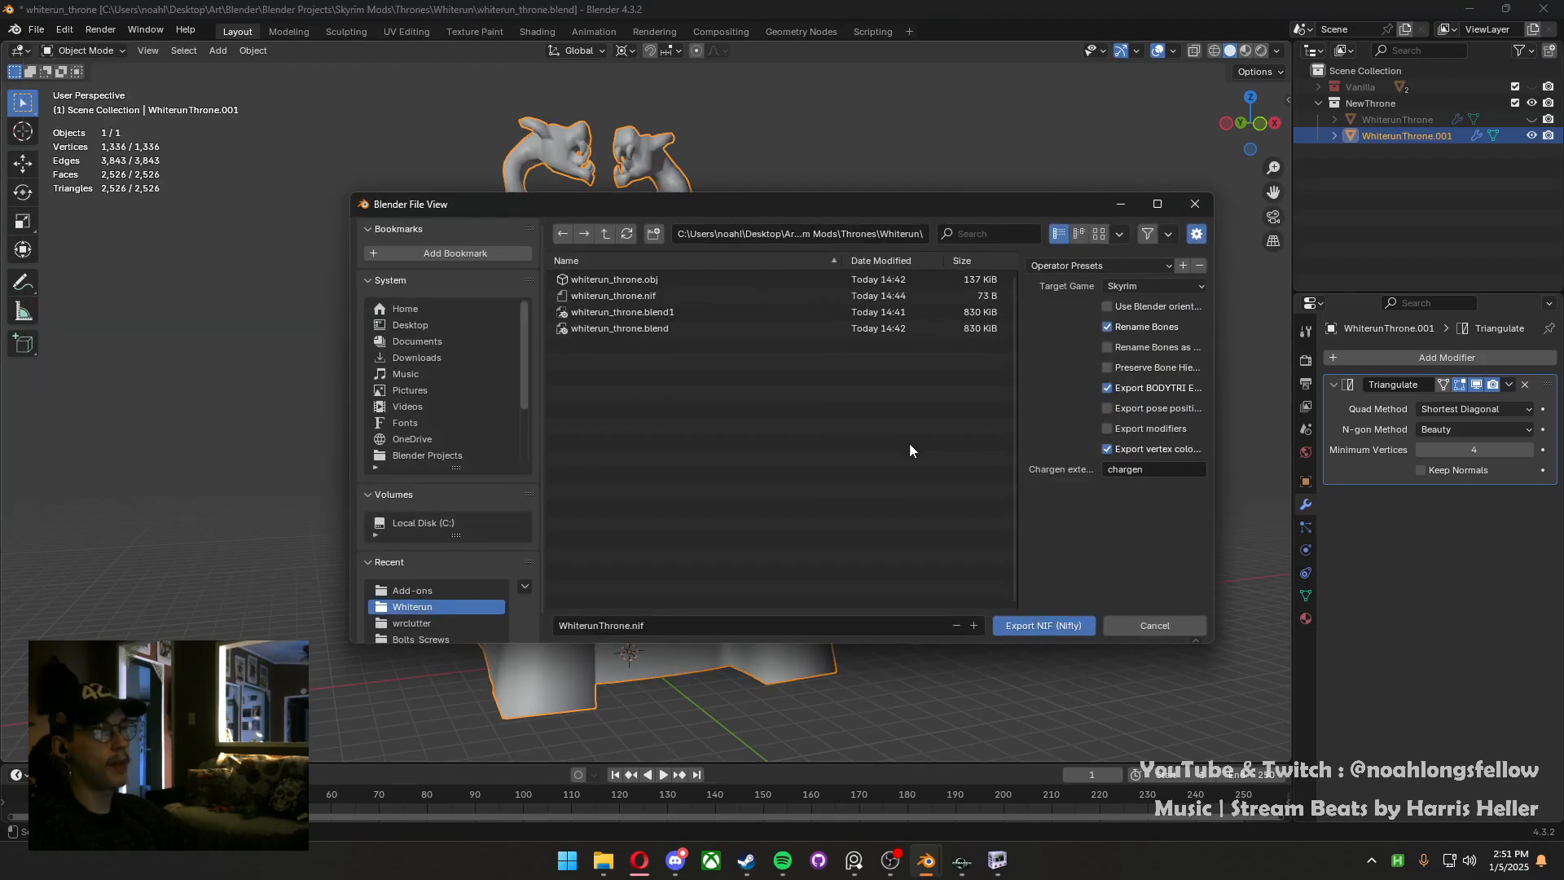
pyautogui.click(1128, 286)
pyautogui.click(1127, 326)
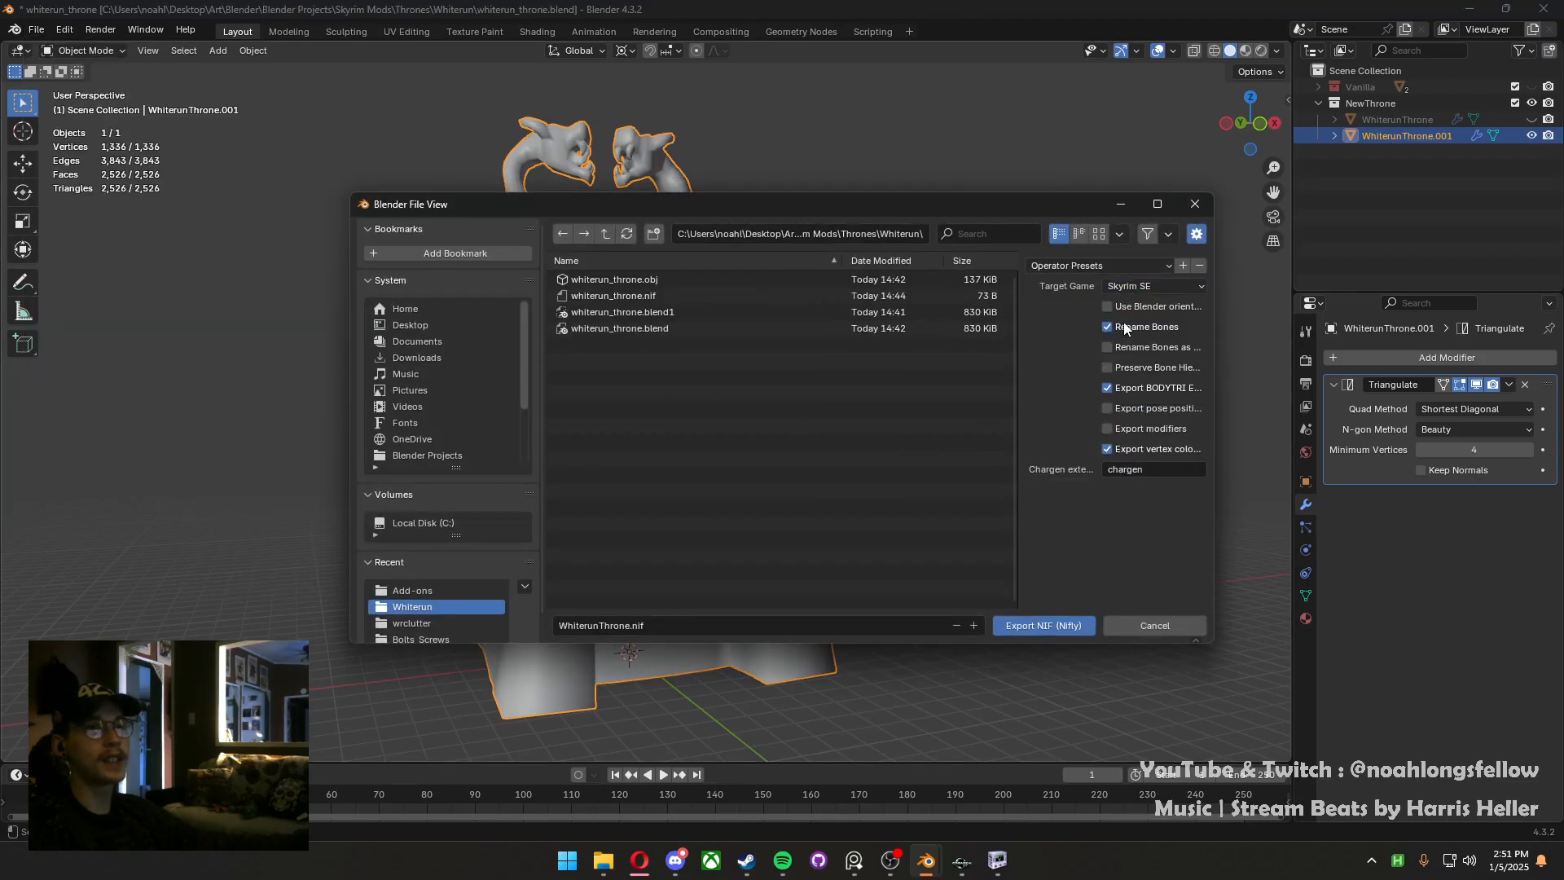
# Turn off Rename Bones, Export BODYTRI Extra Data and Export vertex color/alpha, and export over whiterun_throne.nif
pyautogui.moveTo(942, 208); pyautogui.dragTo(740, 206)
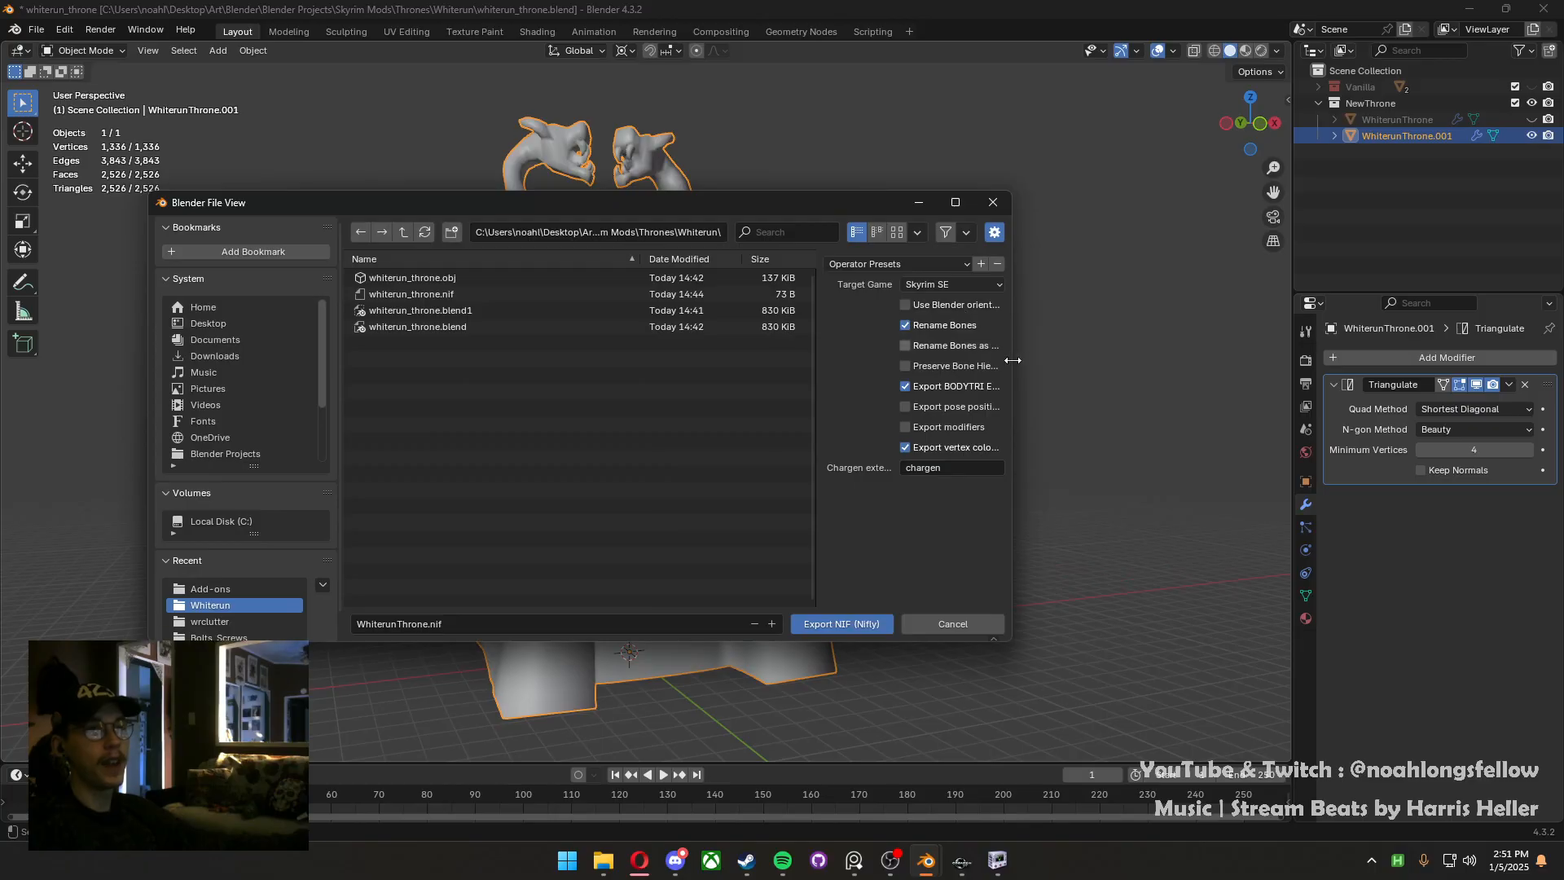
pyautogui.moveTo(1011, 366); pyautogui.dragTo(1113, 366)
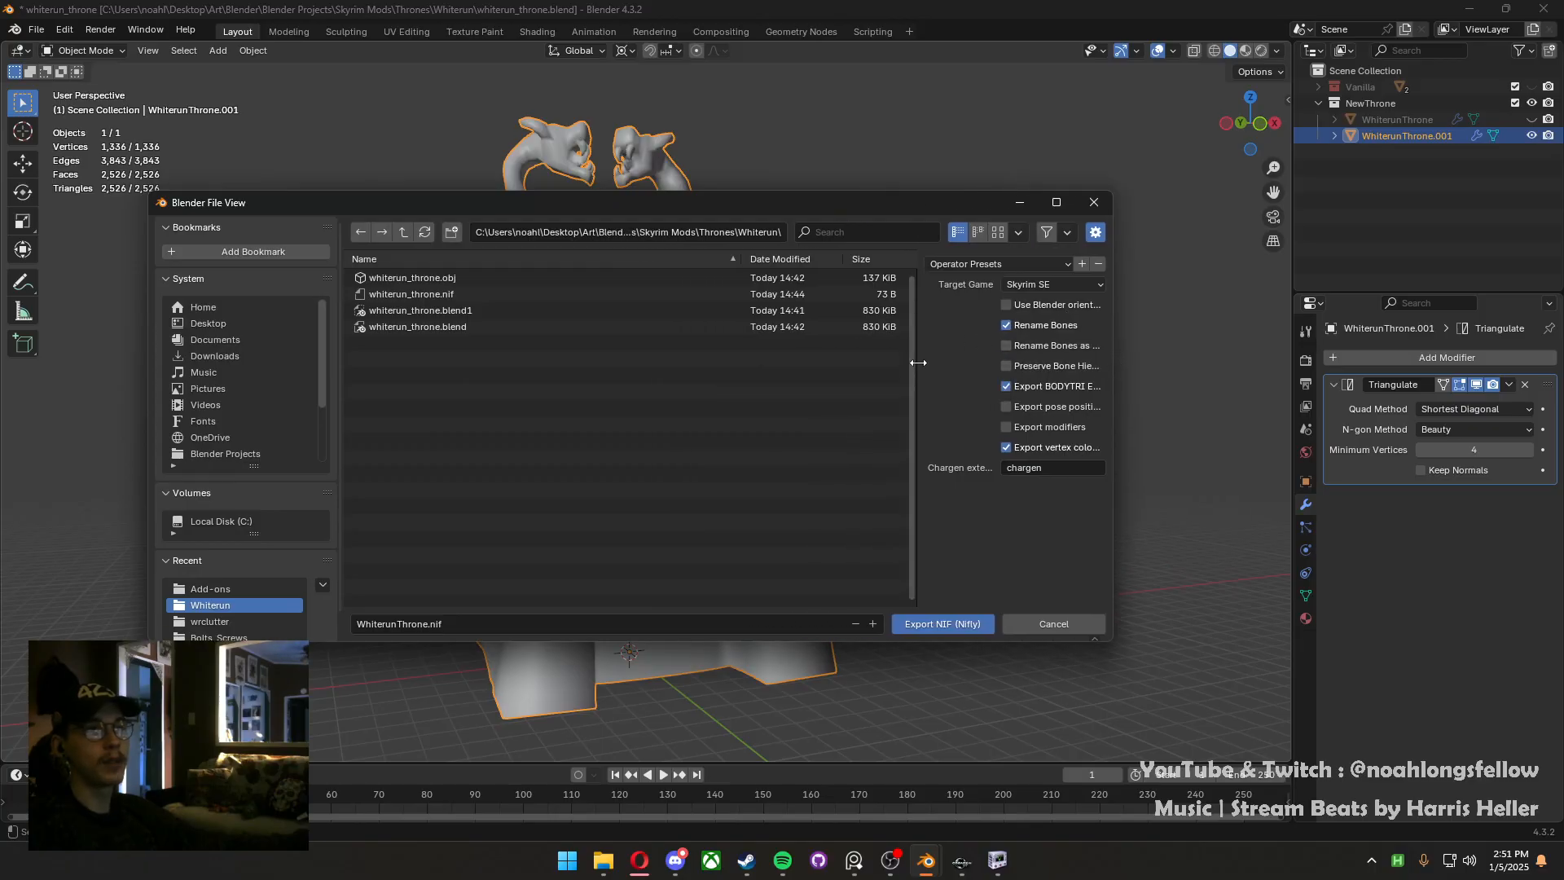
pyautogui.moveTo(911, 366); pyautogui.dragTo(829, 366)
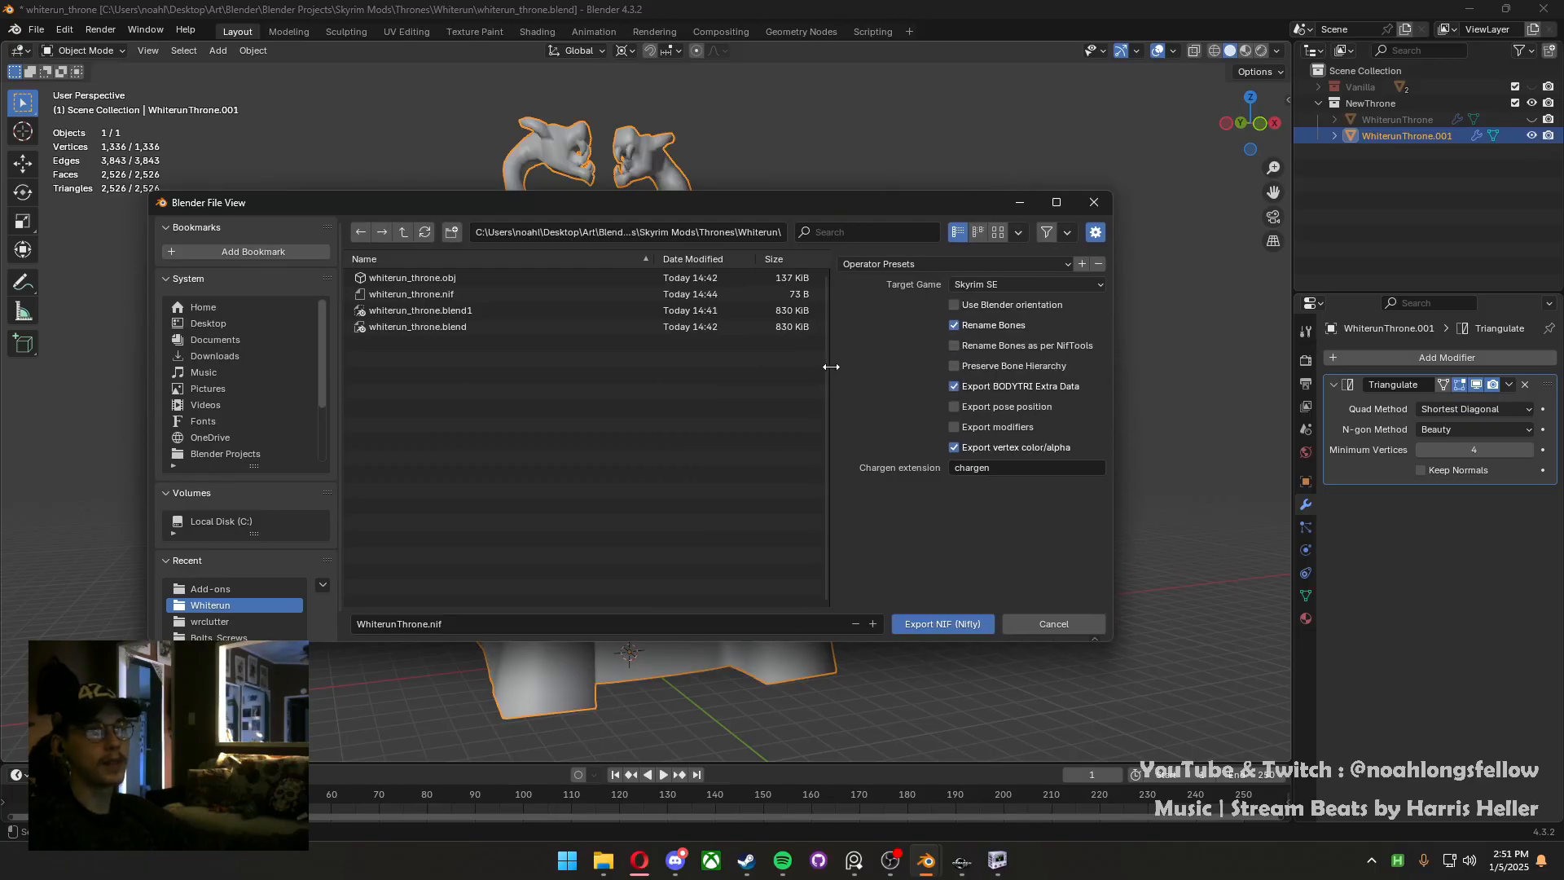
pyautogui.click(1022, 388)
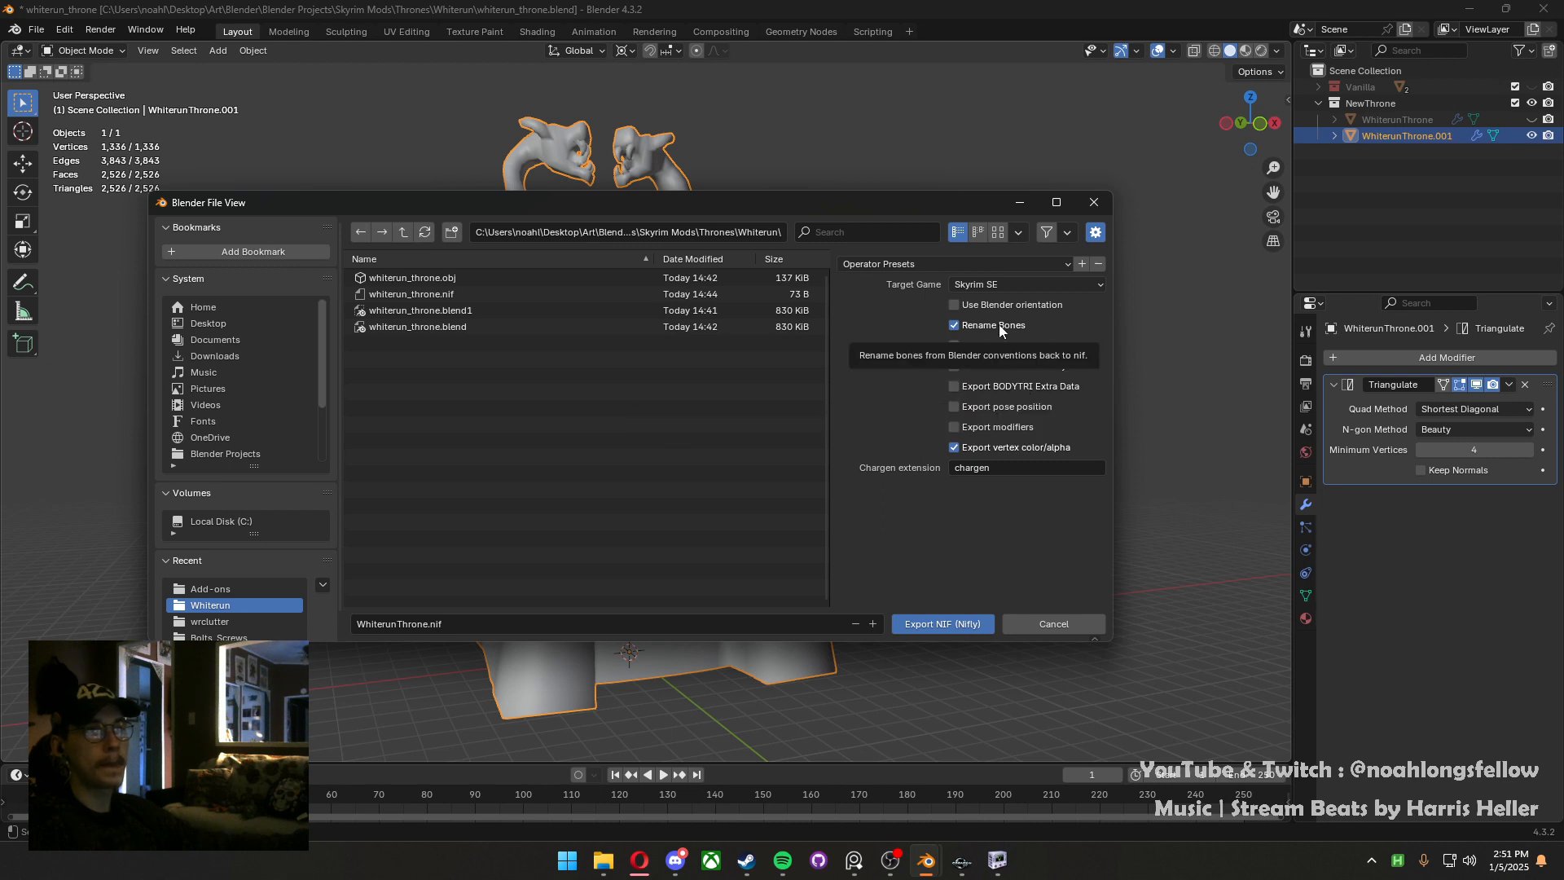
pyautogui.click(1000, 327)
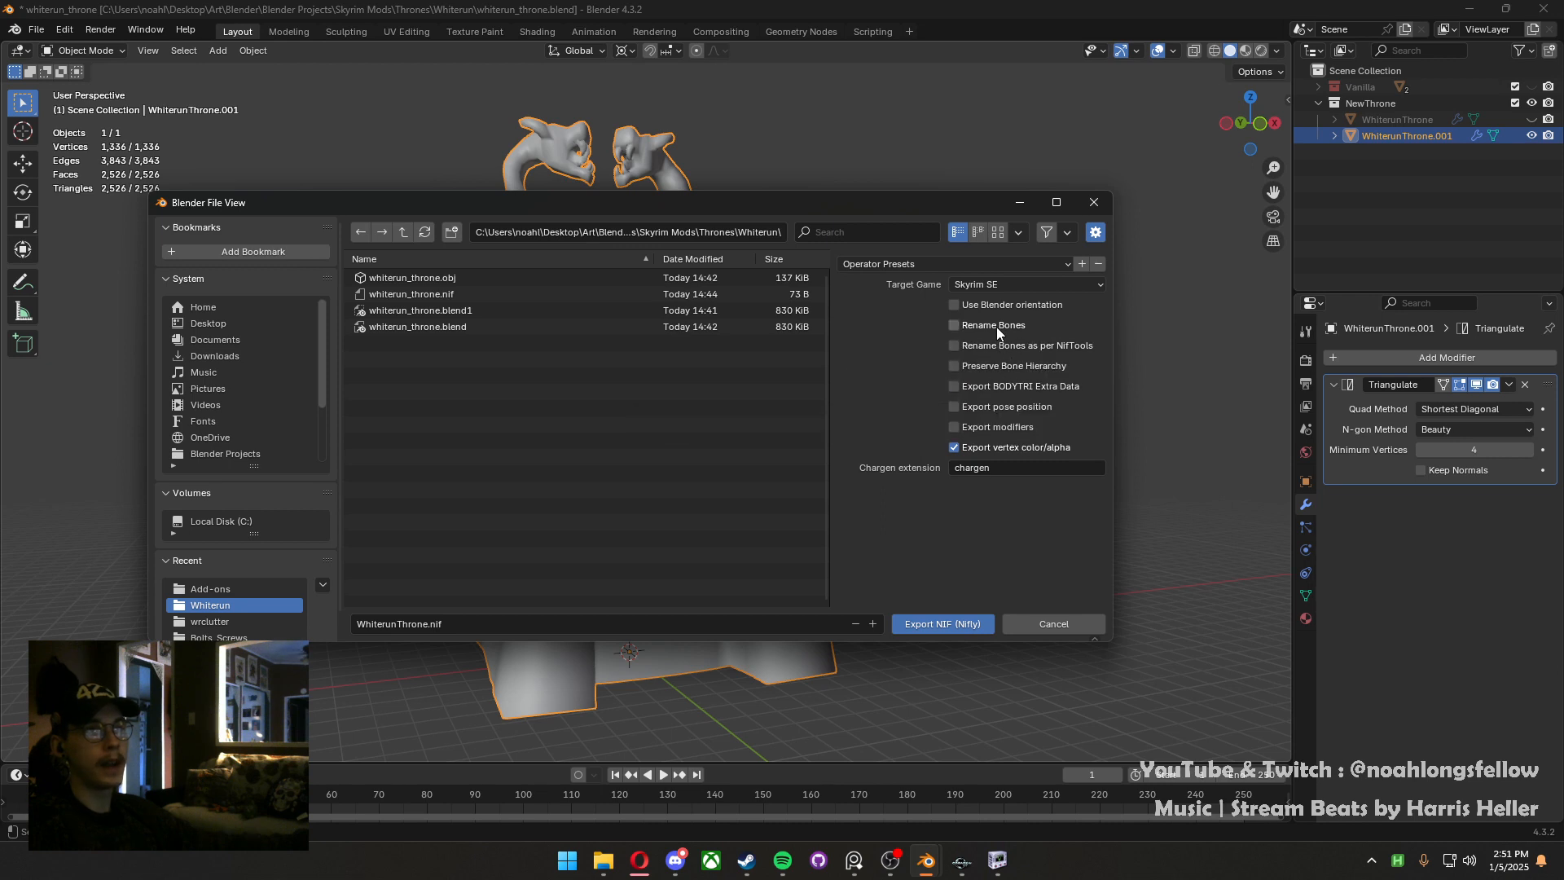
pyautogui.click(1037, 450)
pyautogui.click(470, 298)
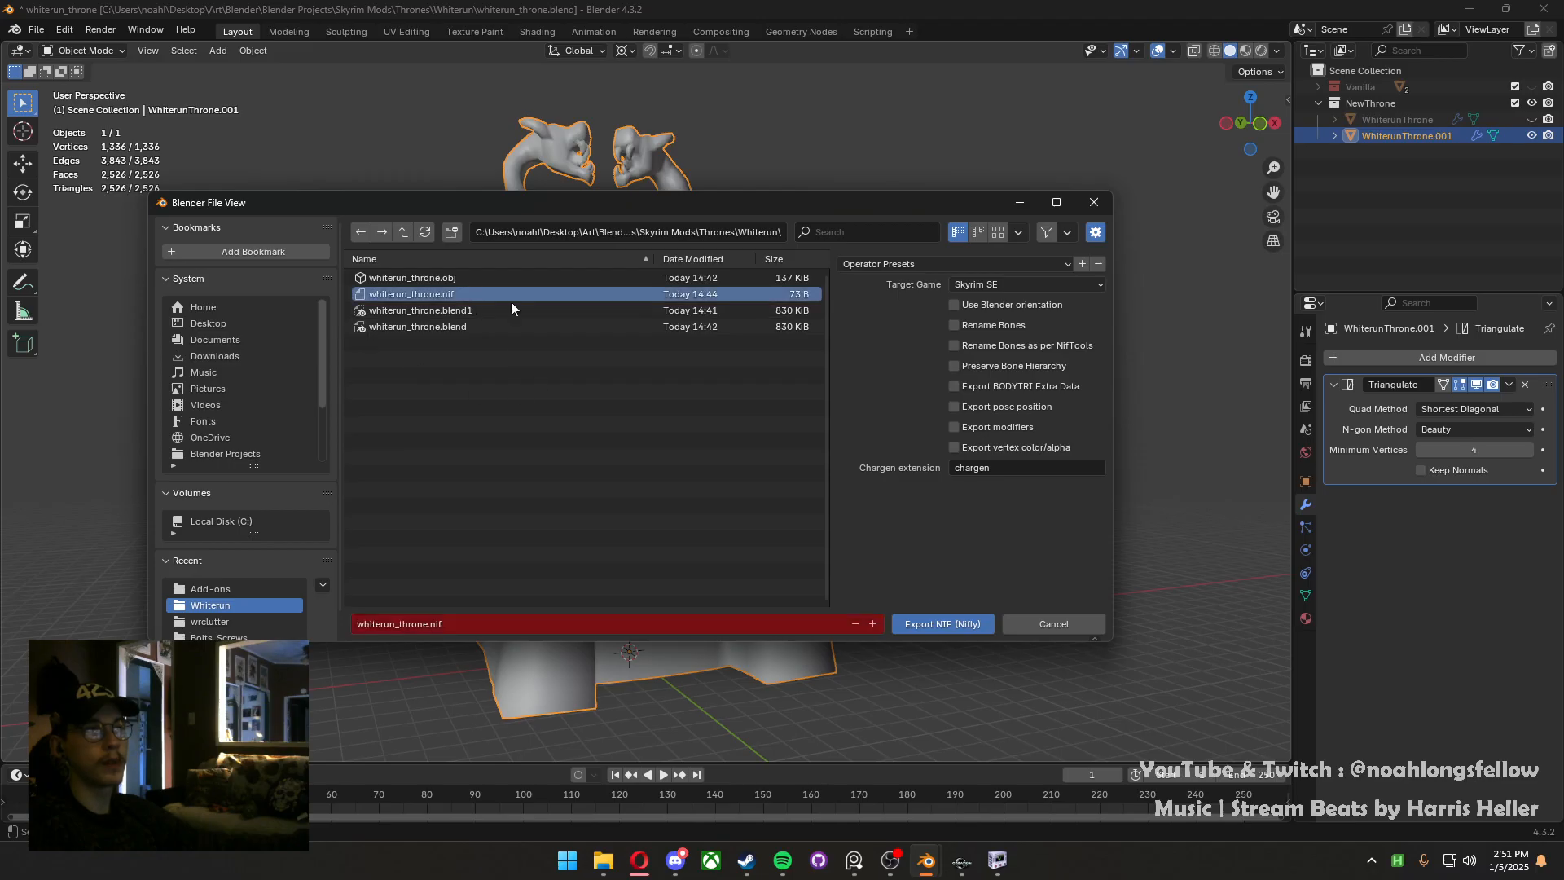
pyautogui.click(951, 624)
# Switch to NifSkope, bring up the file window and browse to Blender Projects\Skyrim Mods\Thrones
pyautogui.click(998, 861)
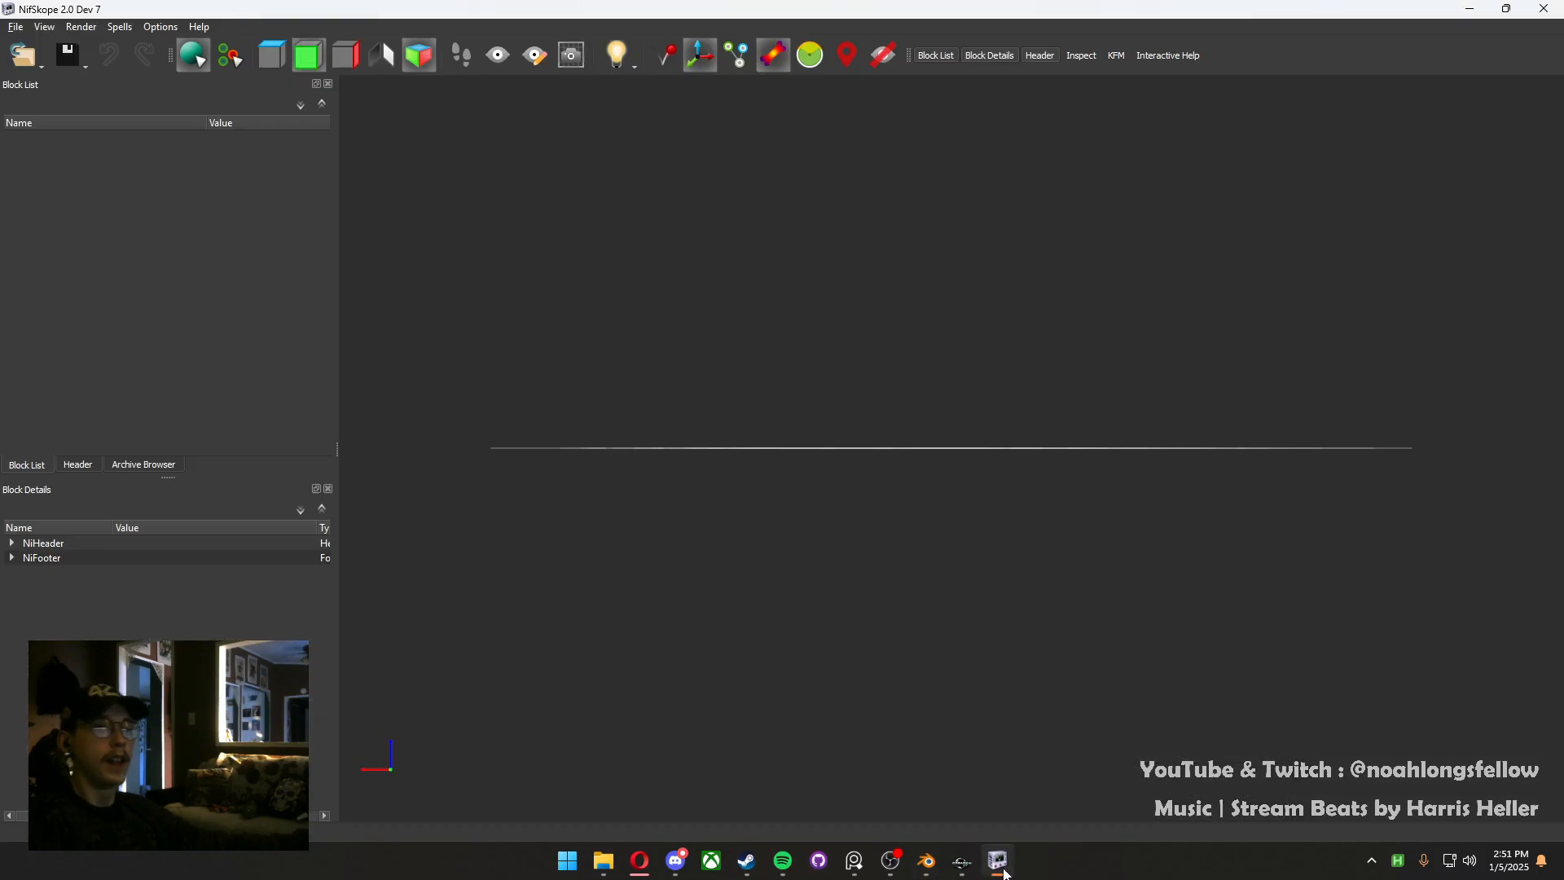
pyautogui.click(603, 861)
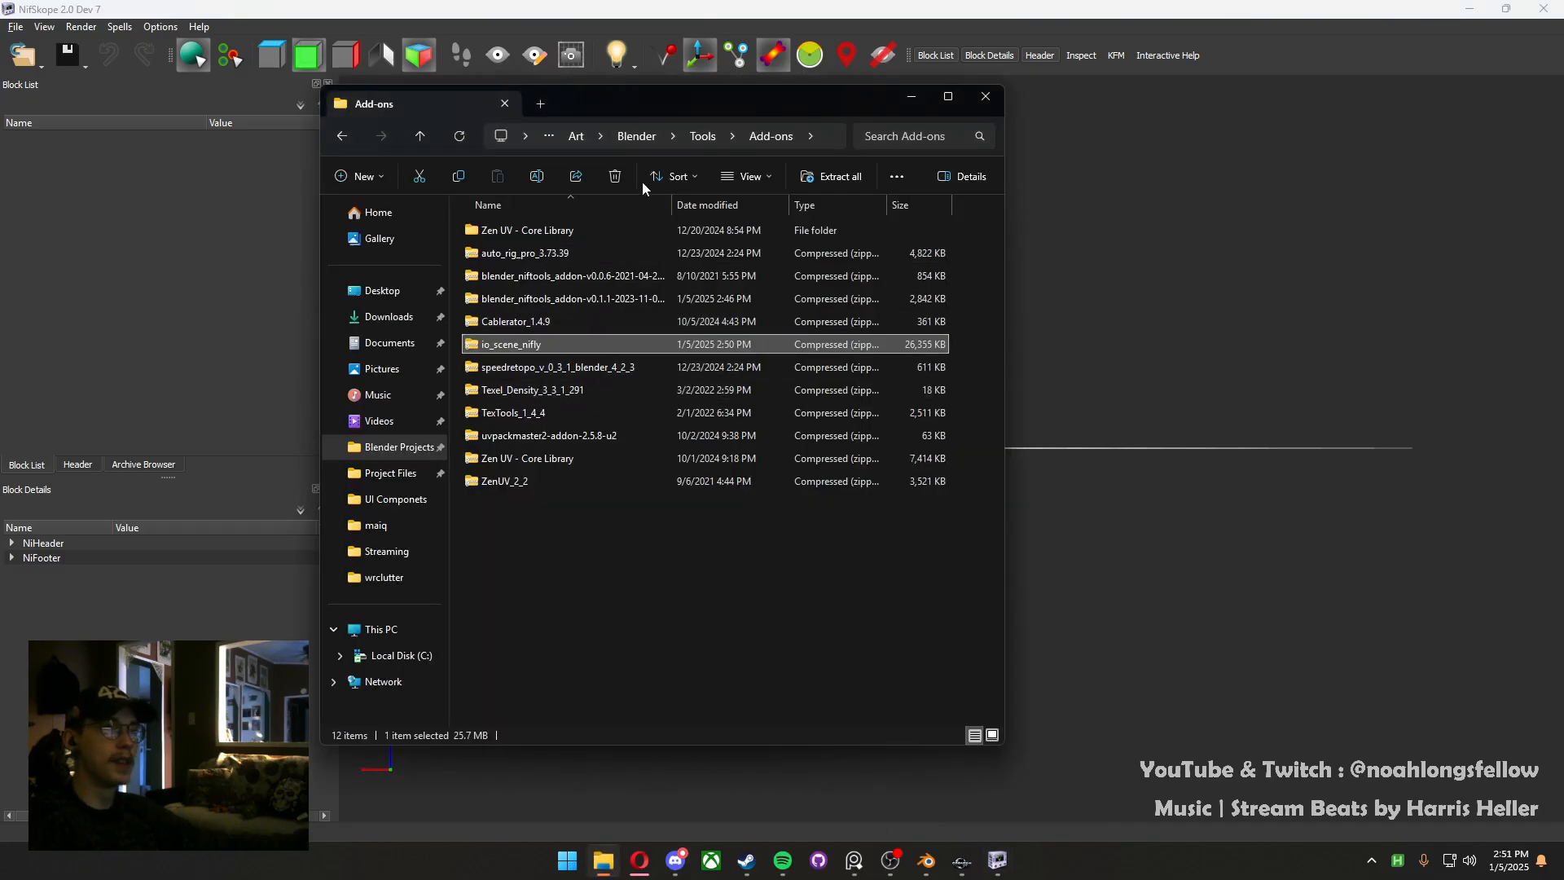
pyautogui.click(656, 132)
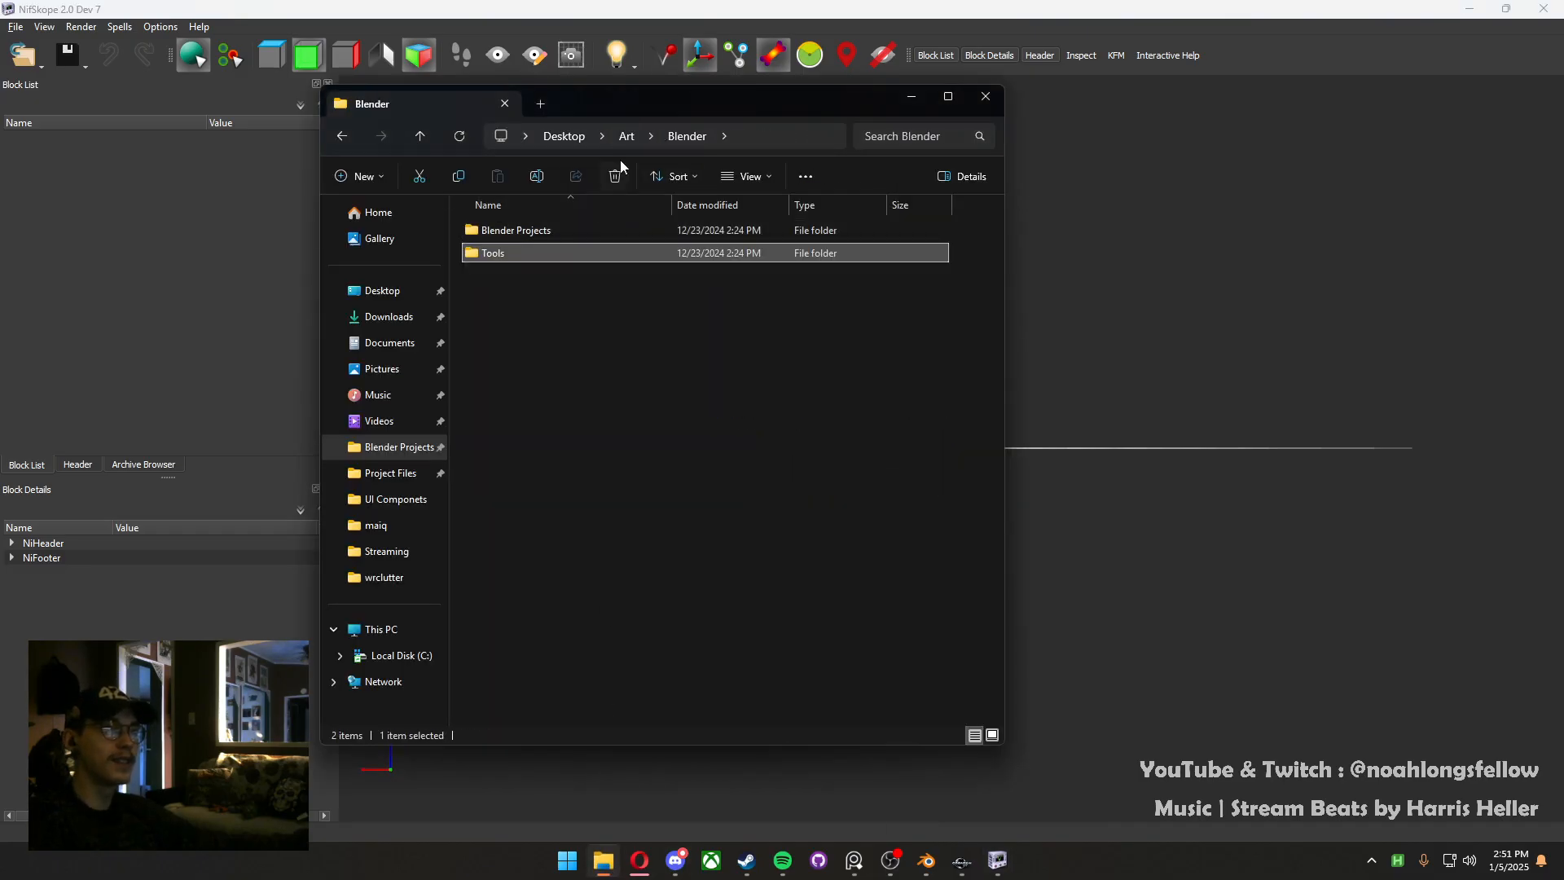
pyautogui.doubleClick(584, 233)
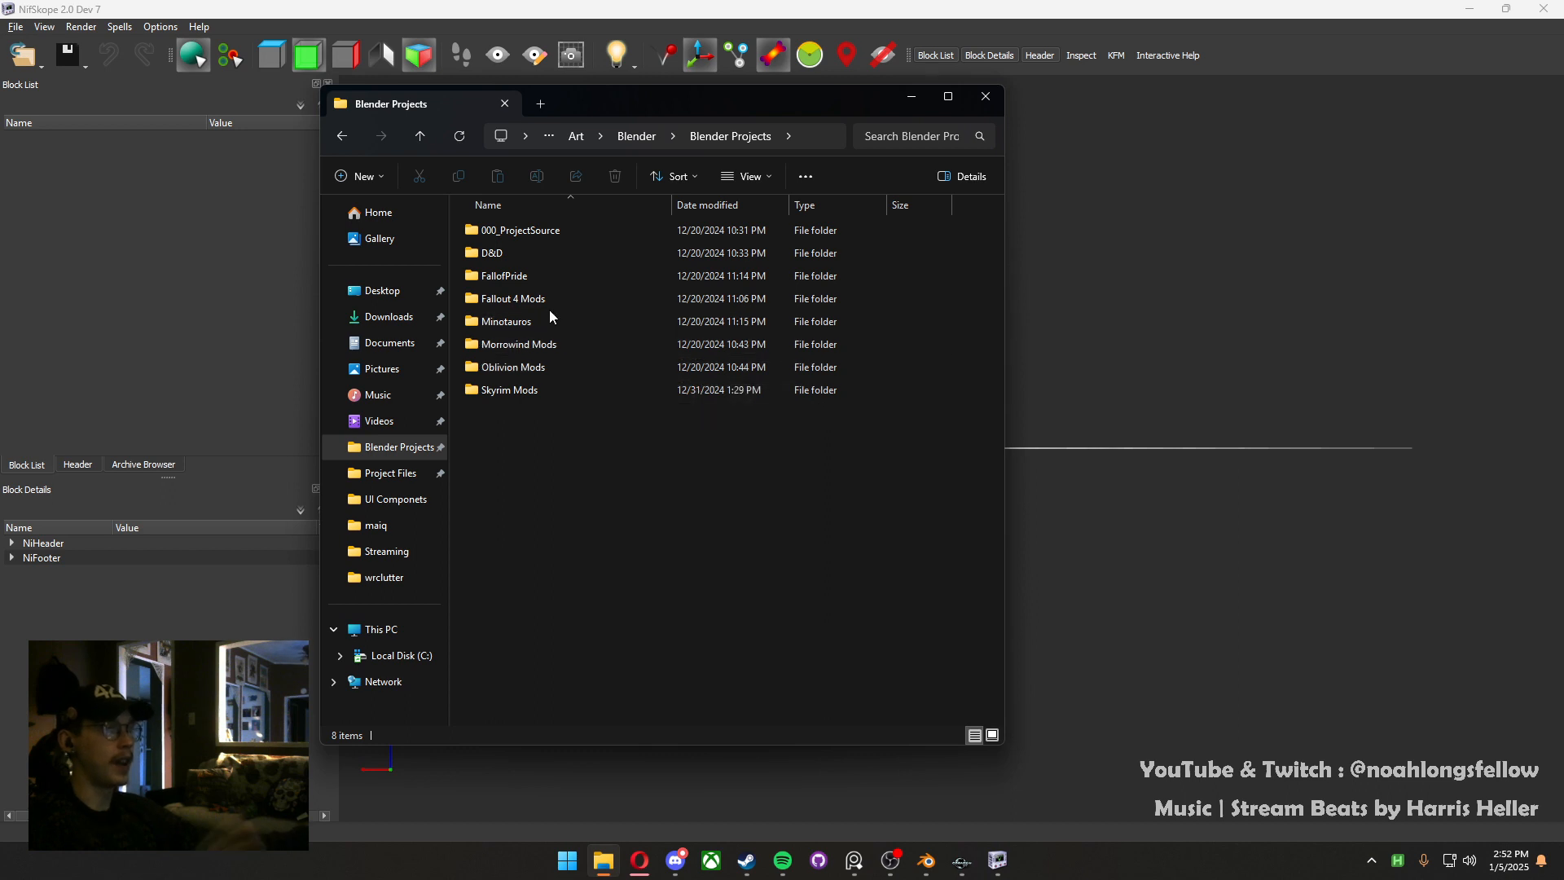
pyautogui.doubleClick(539, 391)
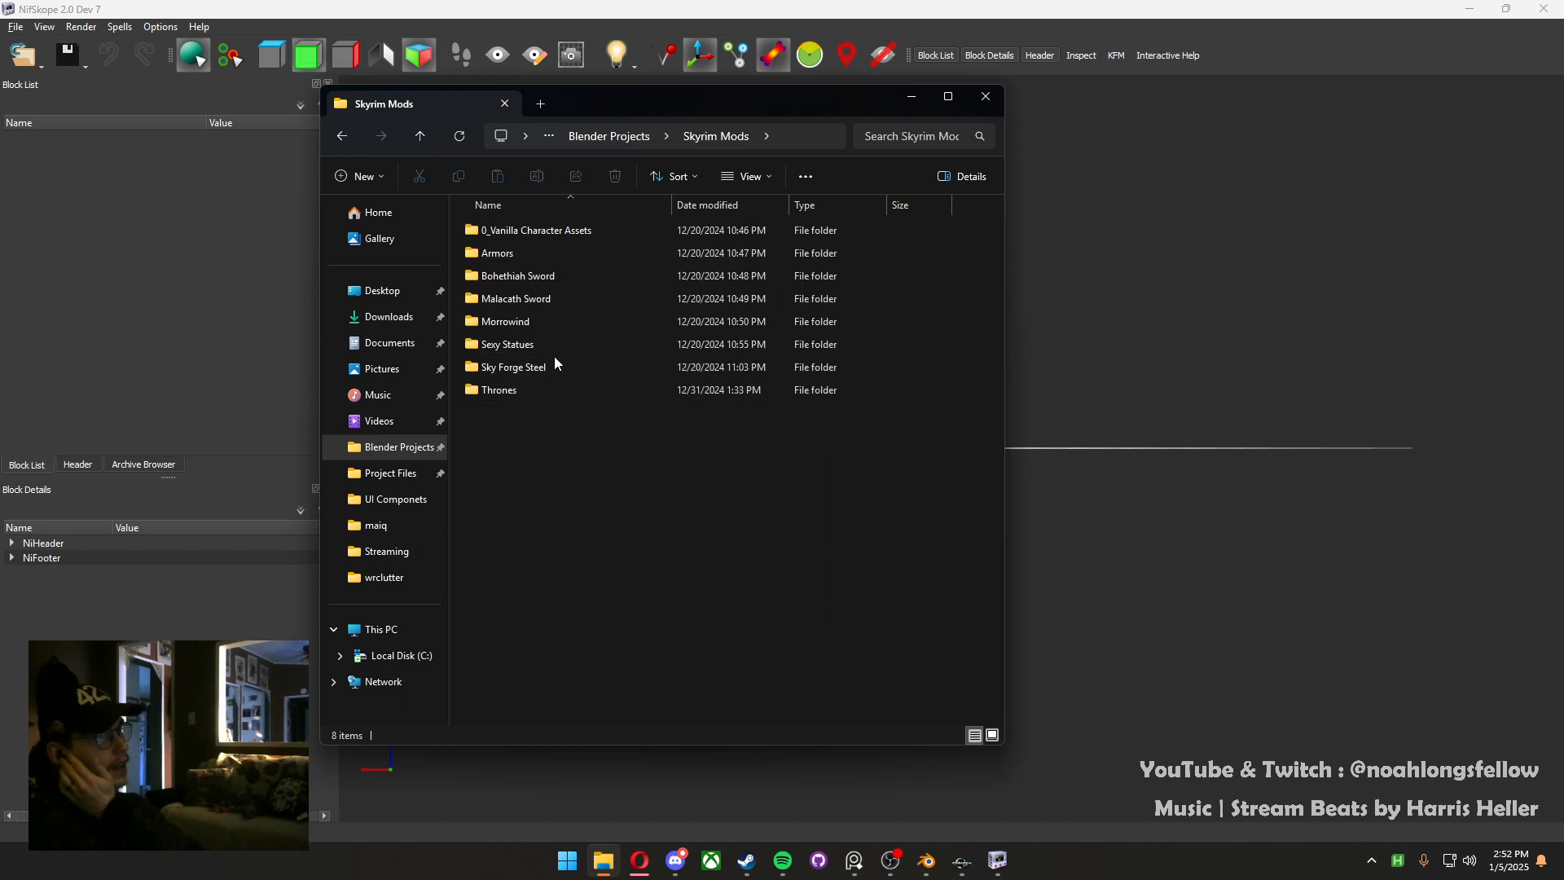
pyautogui.doubleClick(546, 385)
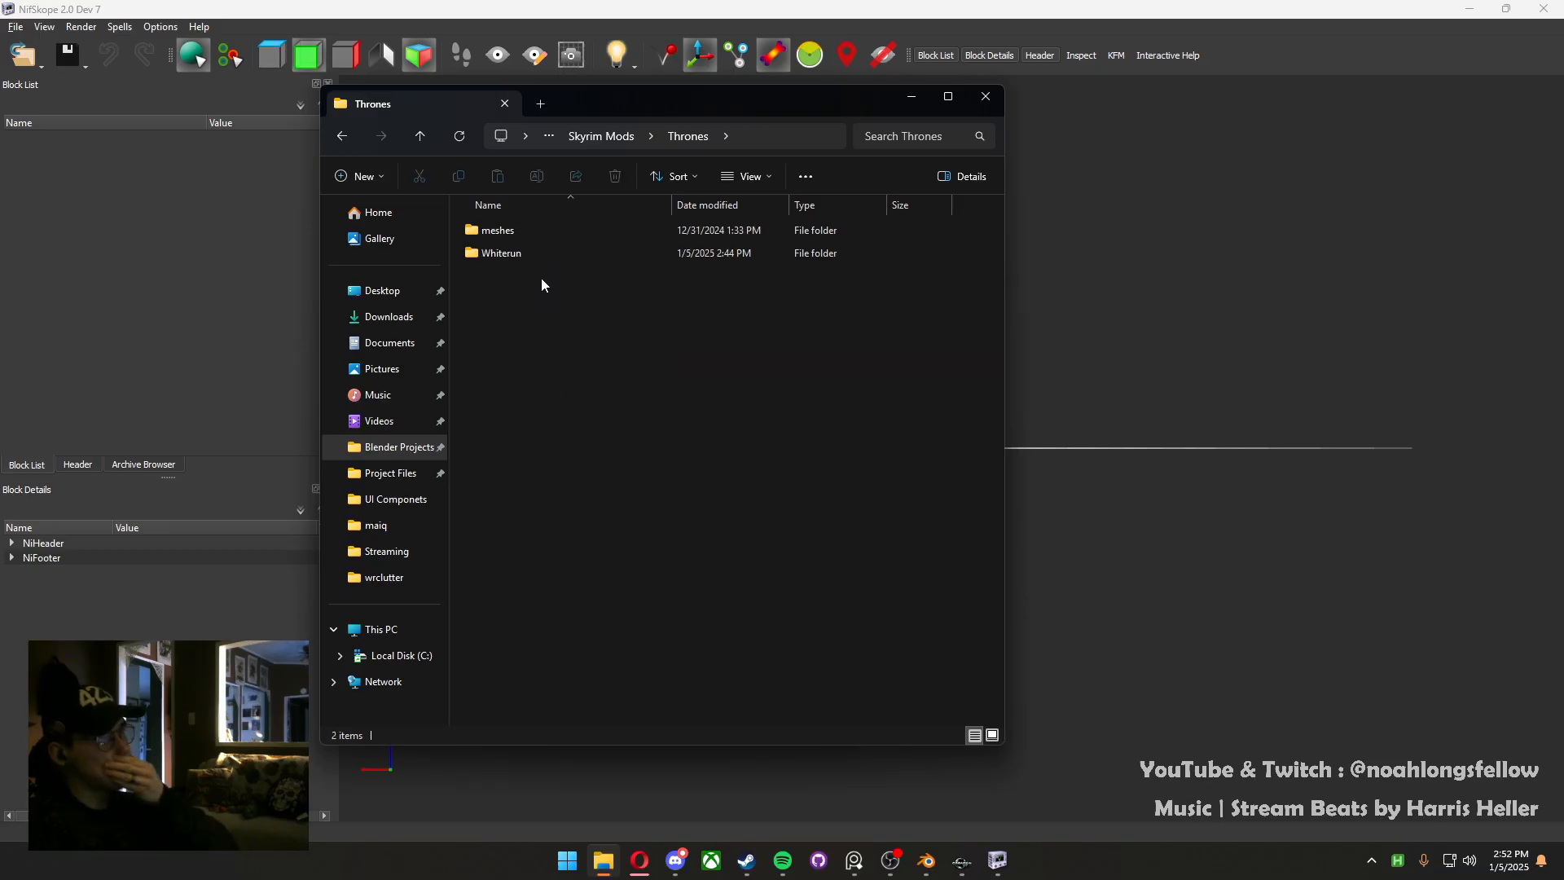
# Look through the furniture folder and the architecture\whiterun\wrclutter folder inside the Thrones meshes
pyautogui.doubleClick(536, 228)
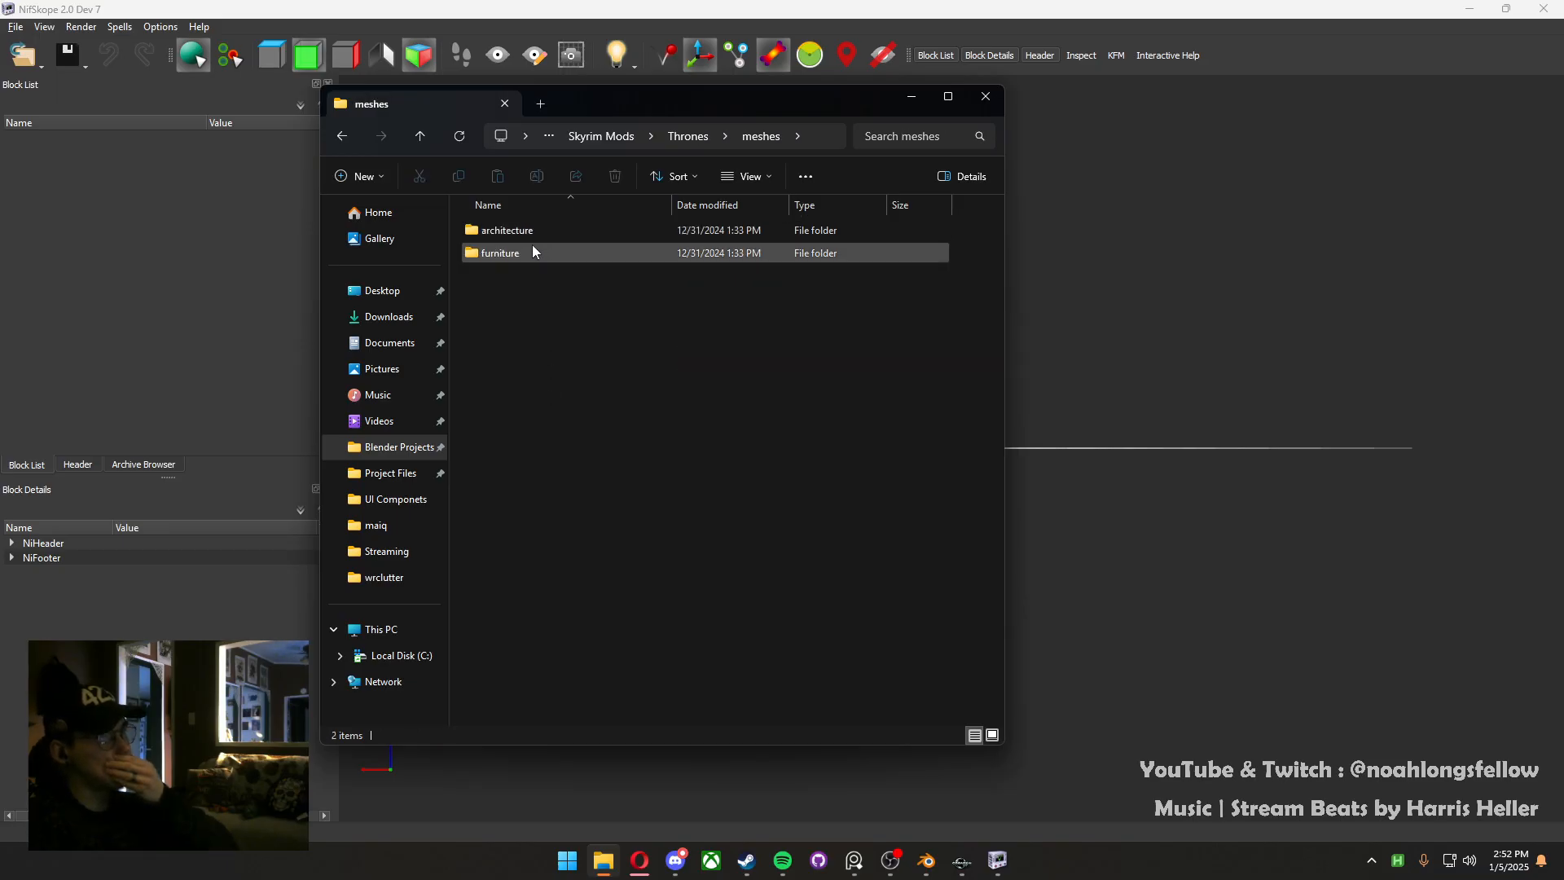
pyautogui.doubleClick(530, 250)
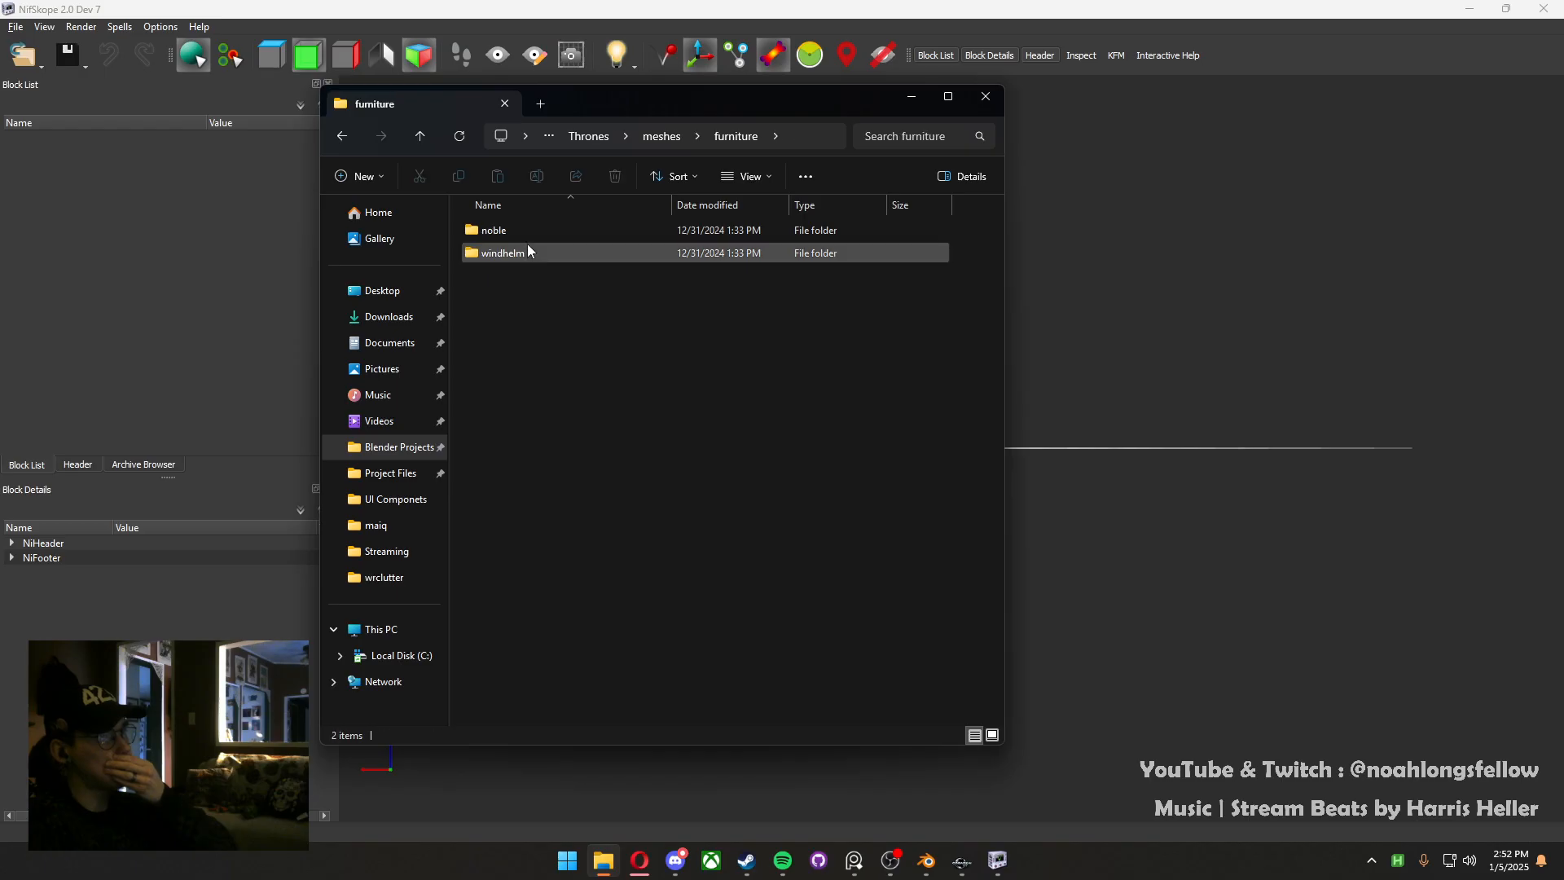
pyautogui.hotkey('alt', 'Left')
pyautogui.doubleClick(521, 231)
pyautogui.doubleClick(521, 231)
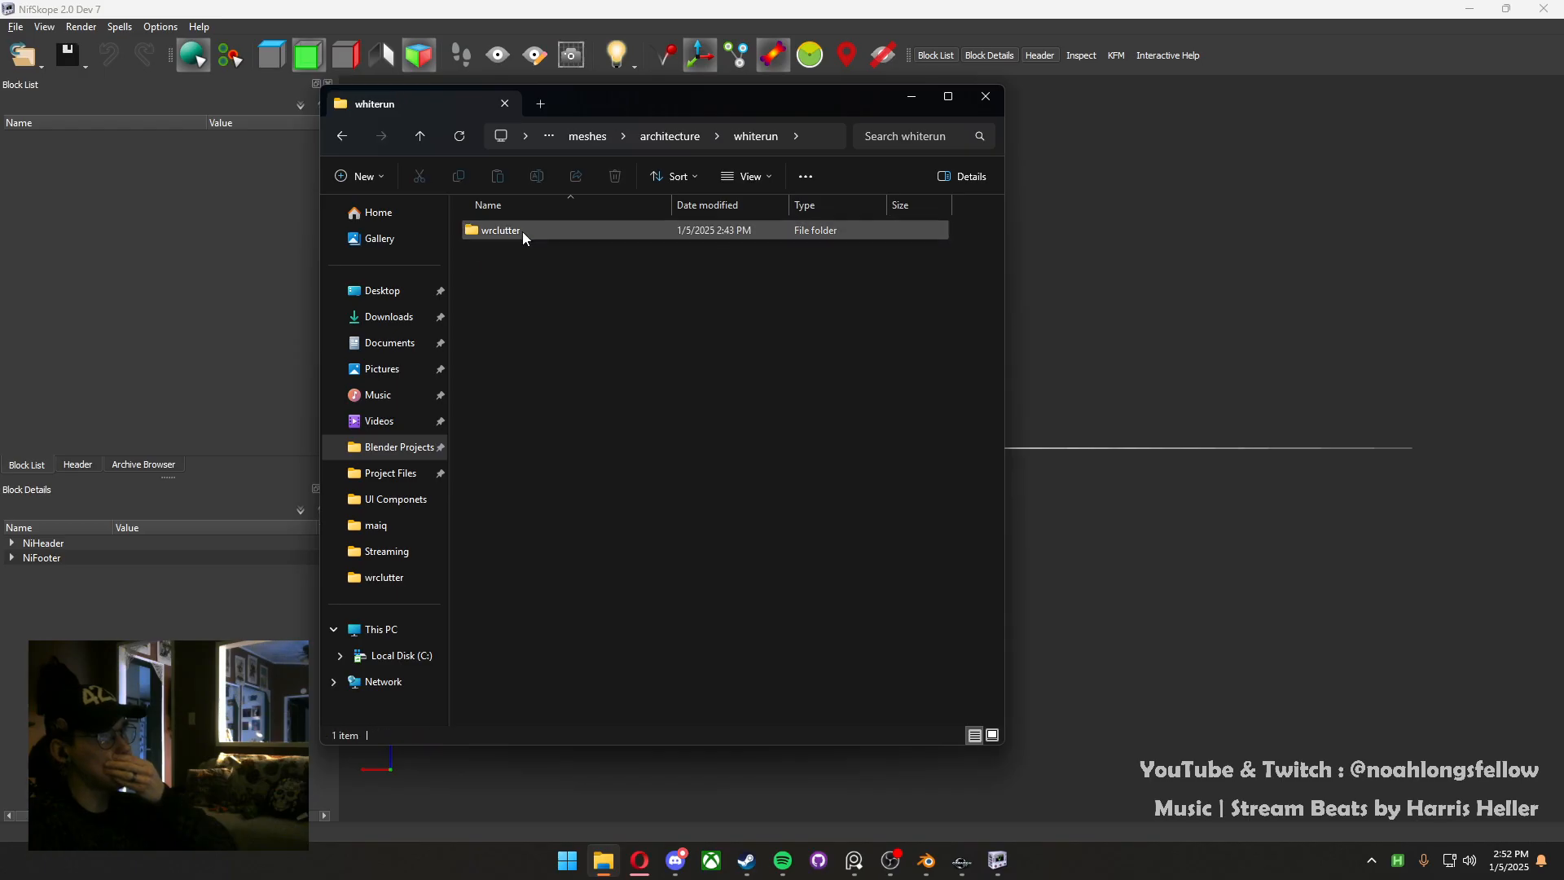
pyautogui.doubleClick(521, 231)
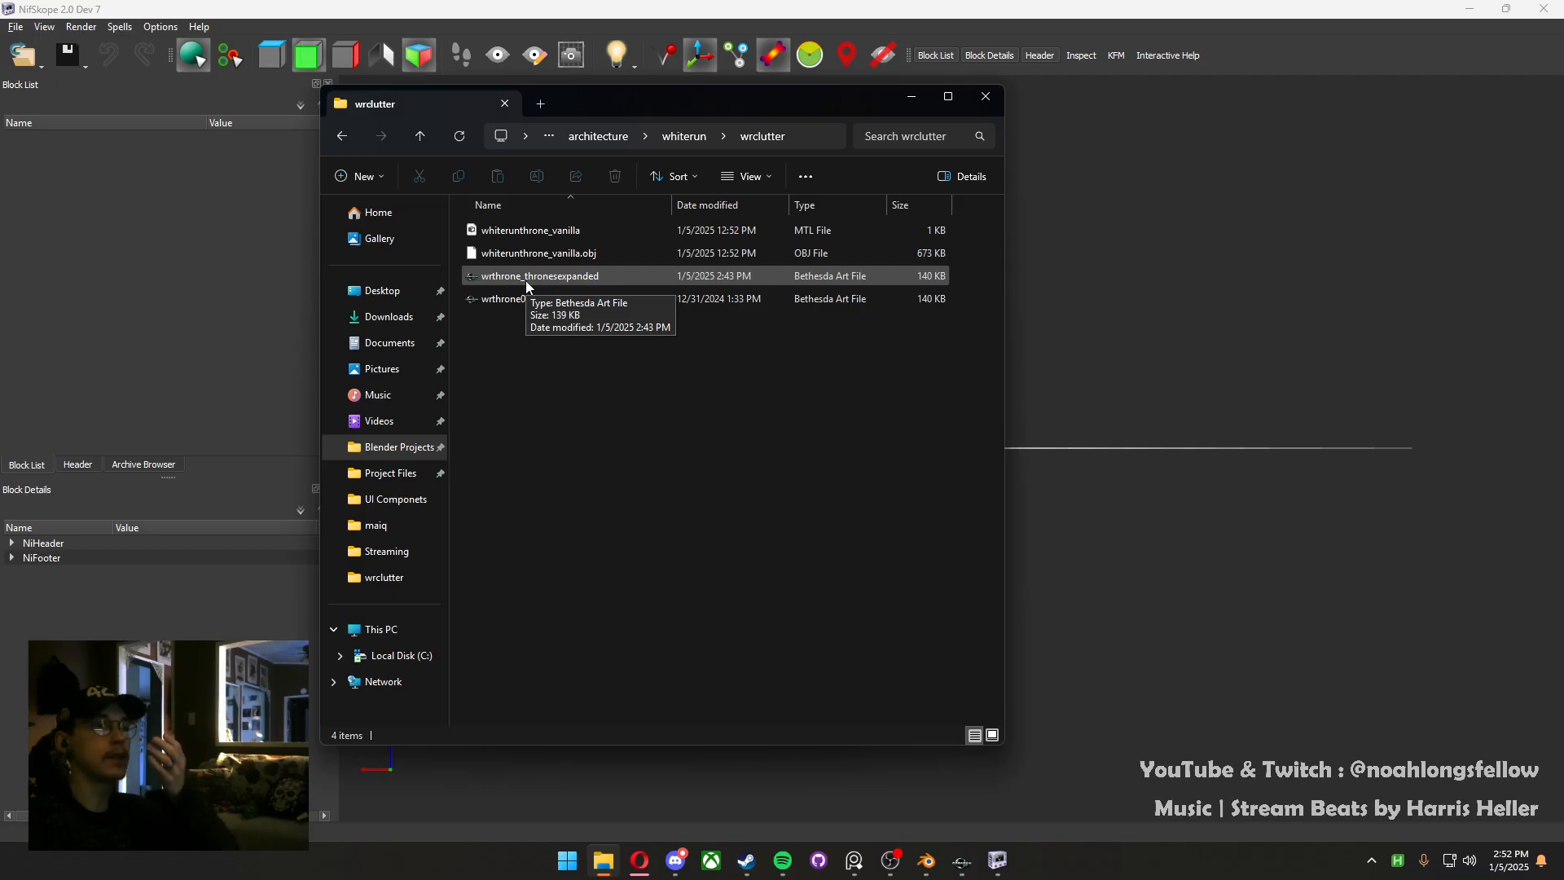
# Return to the Thrones\Whiterun folder, load its whiterun_throne NIF into NifSkope, and close the file window
pyautogui.hotkey('alt', 'Left')
pyautogui.hotkey('alt', 'Left')
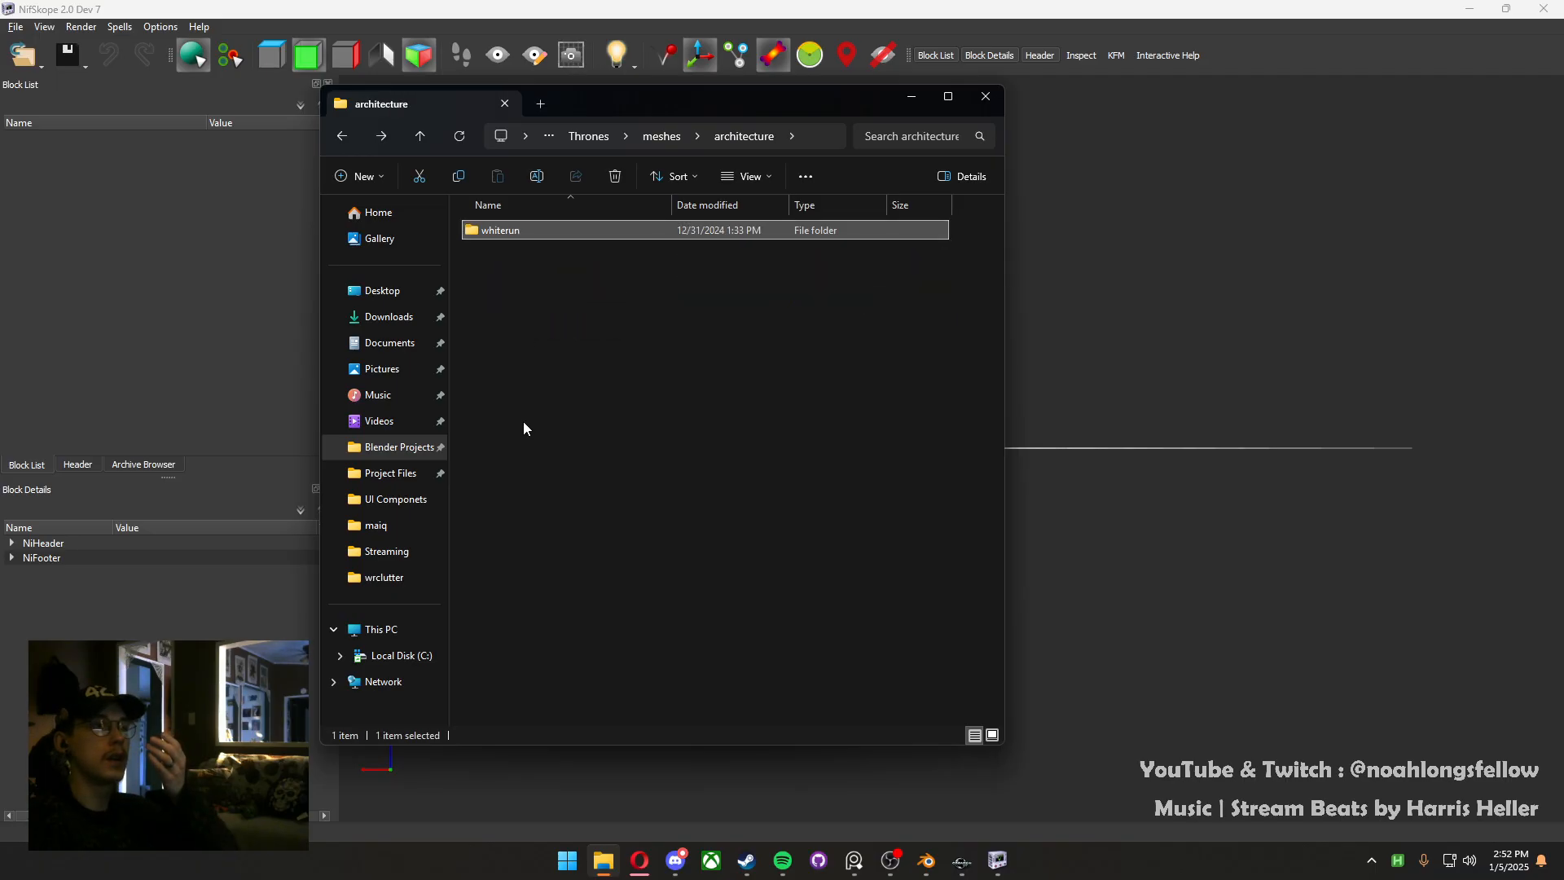
pyautogui.hotkey('alt', 'Left')
pyautogui.hotkey('alt', 'Left')
pyautogui.hotkey('alt', 'Left')
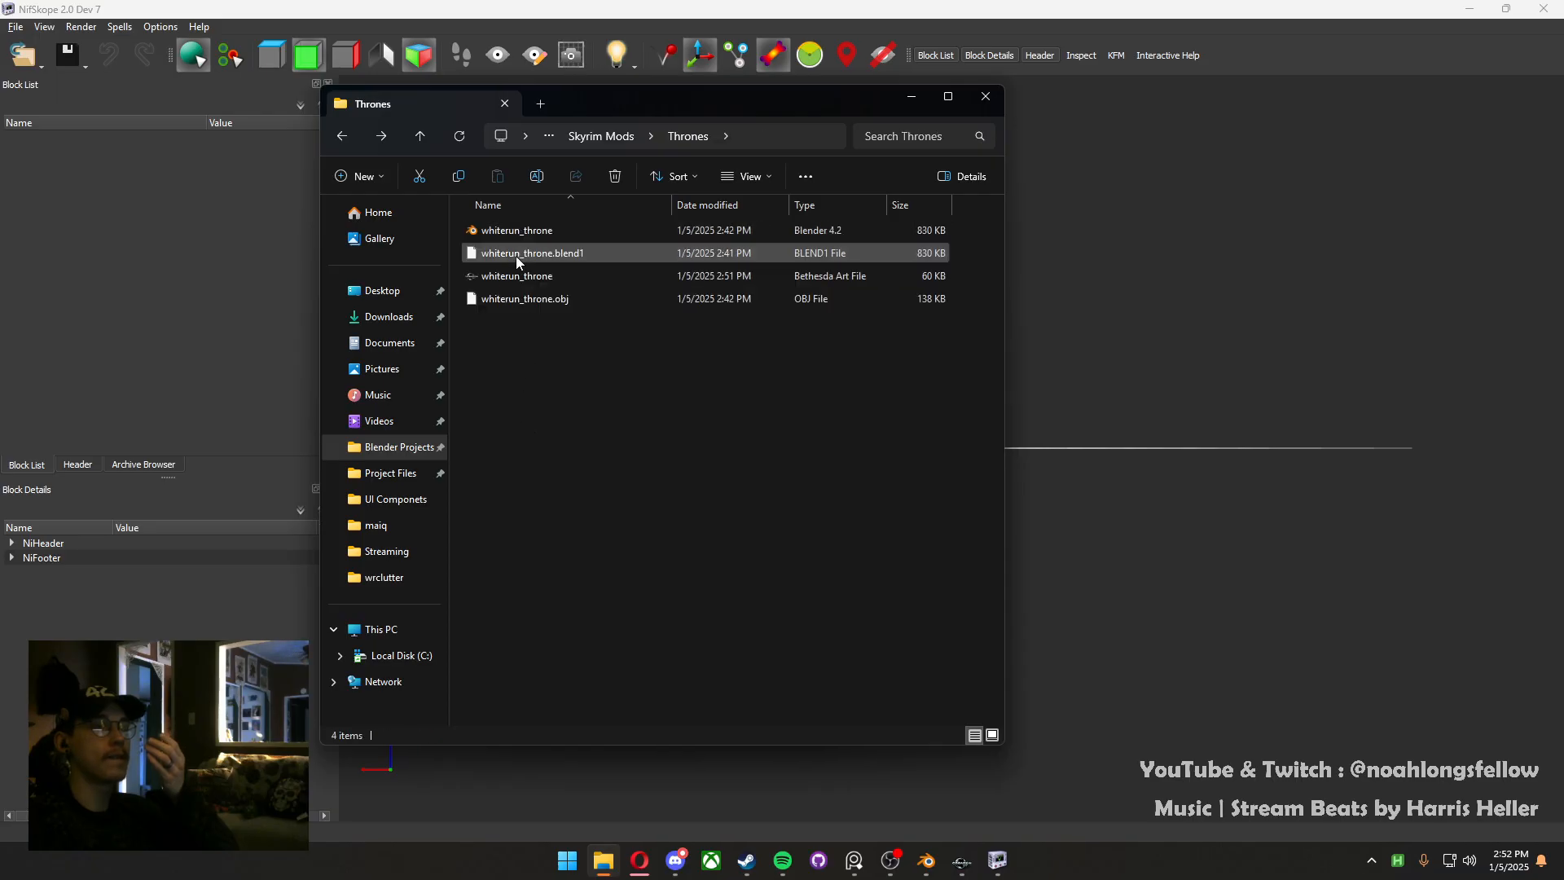
pyautogui.hotkey('alt', 'Right')
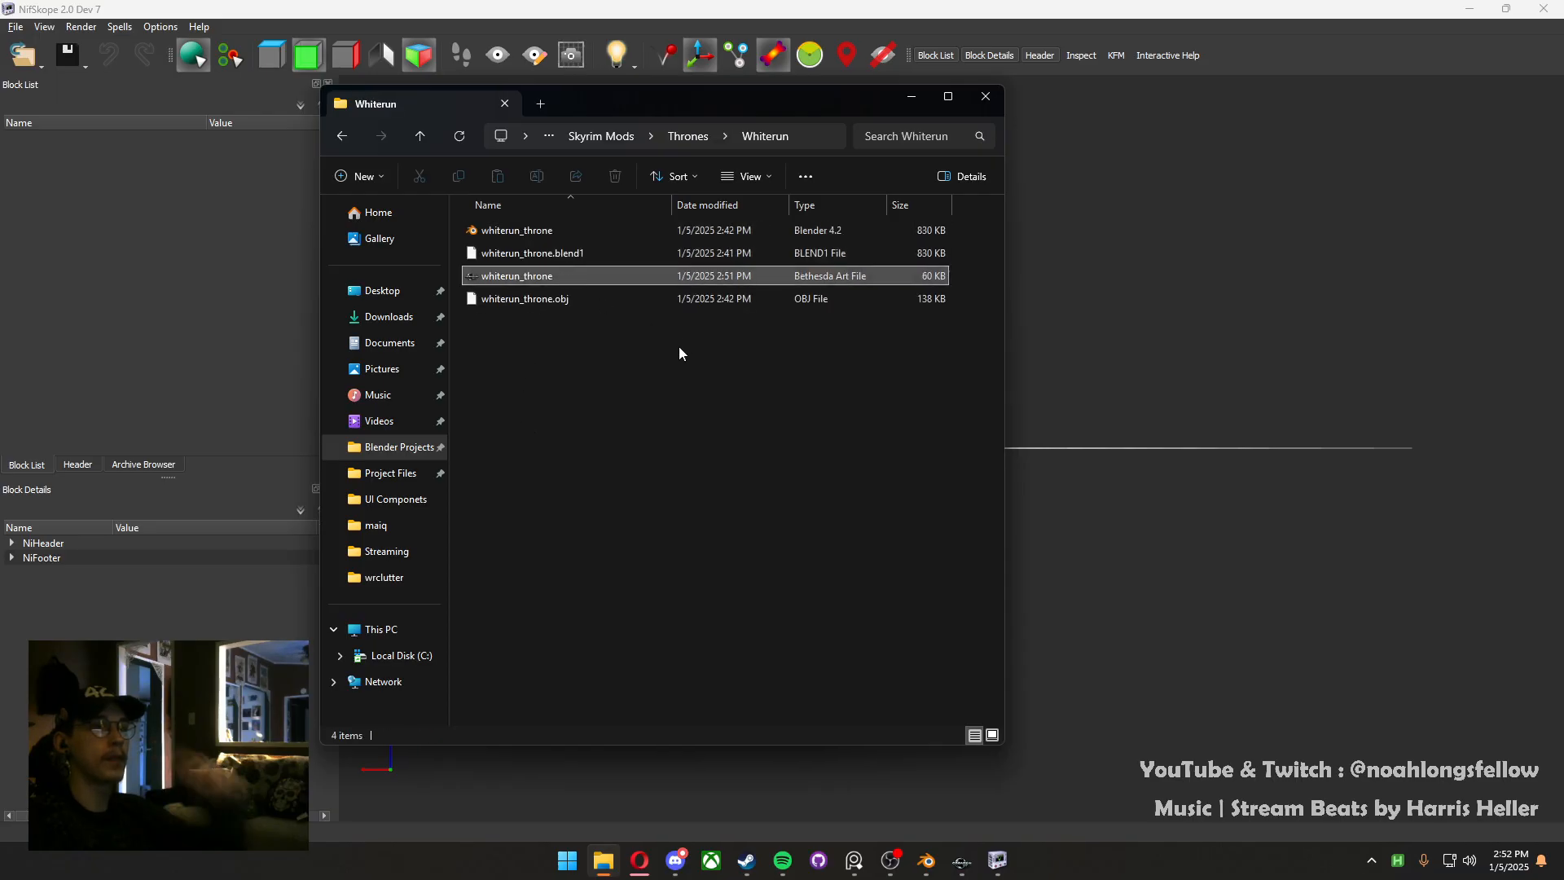
pyautogui.moveTo(526, 280); pyautogui.dragTo(1107, 386)
pyautogui.click(986, 96)
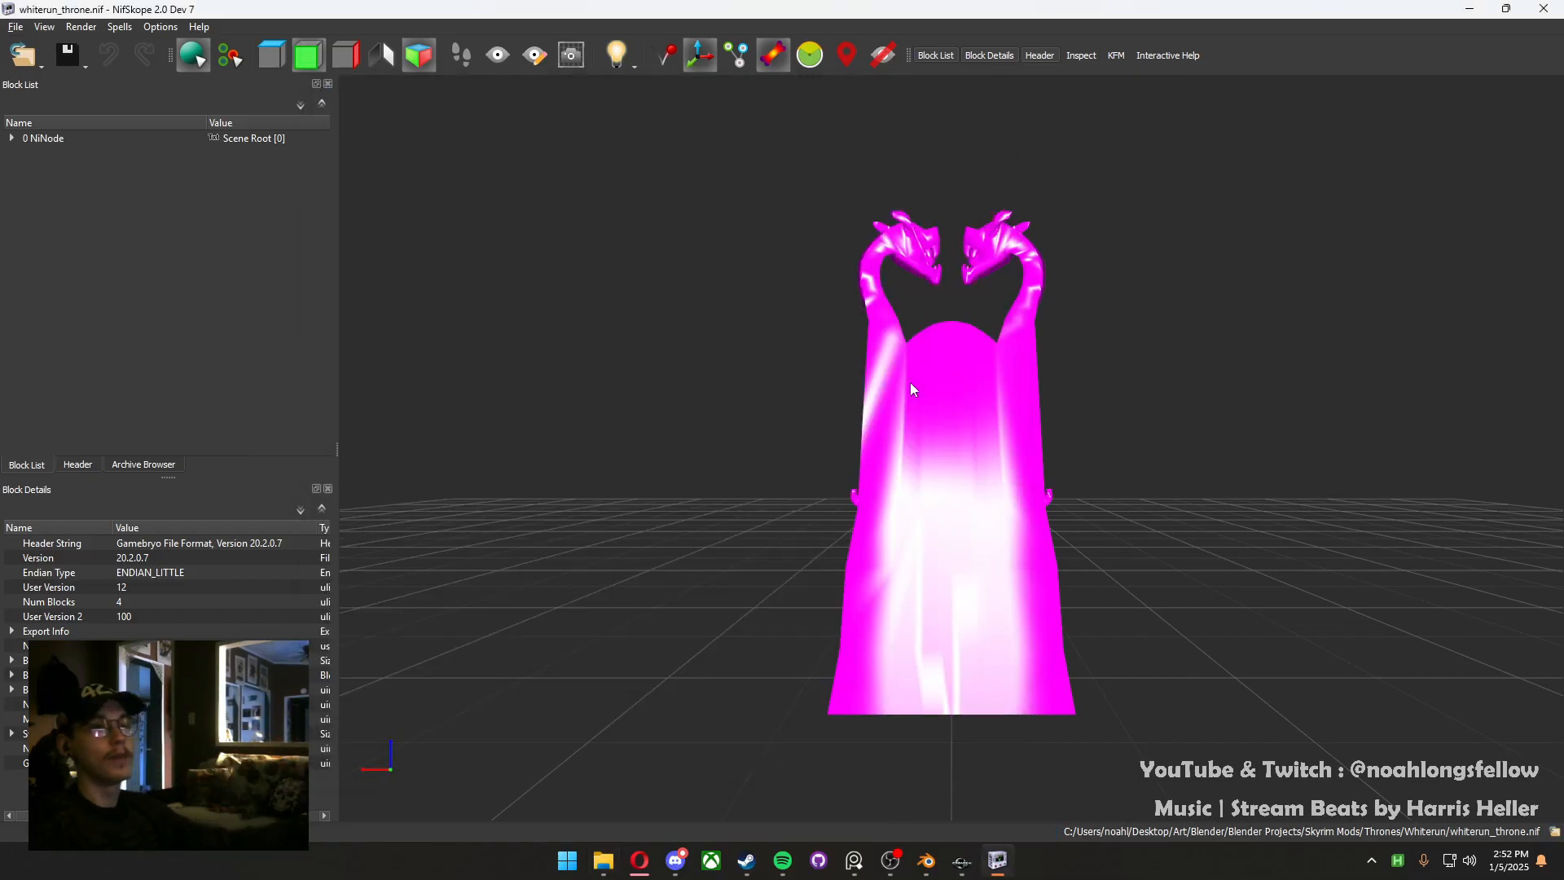
# View the exported throne from an angled front, expand its root NiNode and select the WhiterunThrone BSTriShape
pyautogui.moveTo(910, 382); pyautogui.dragTo(912, 481)
pyautogui.scroll(3, 1106, 508)
pyautogui.scroll(-2, 966, 481)
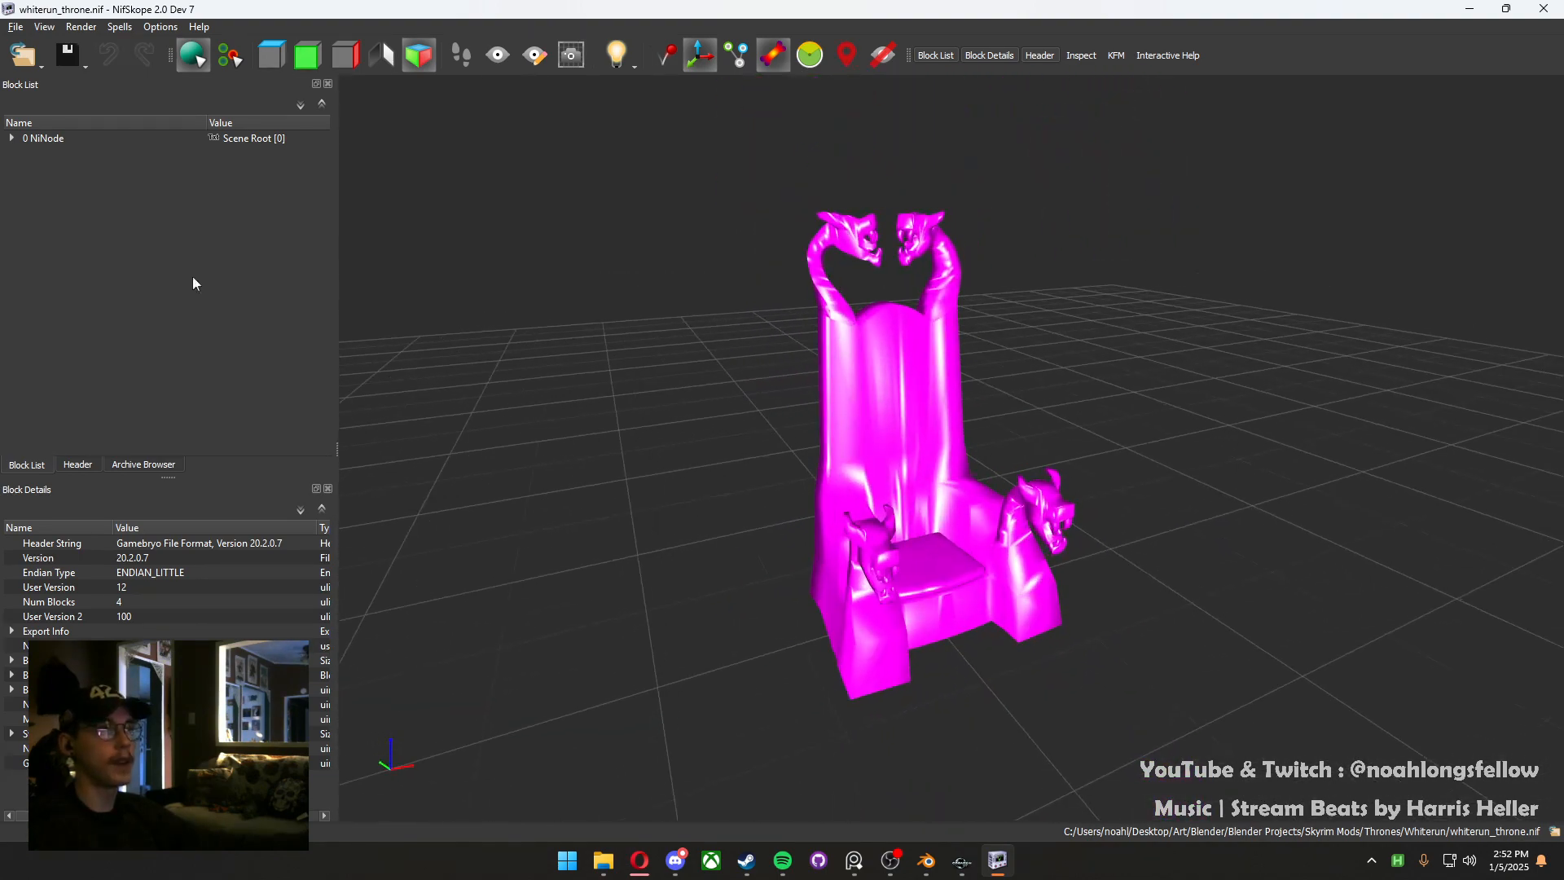
pyautogui.click(12, 137)
pyautogui.click(28, 153)
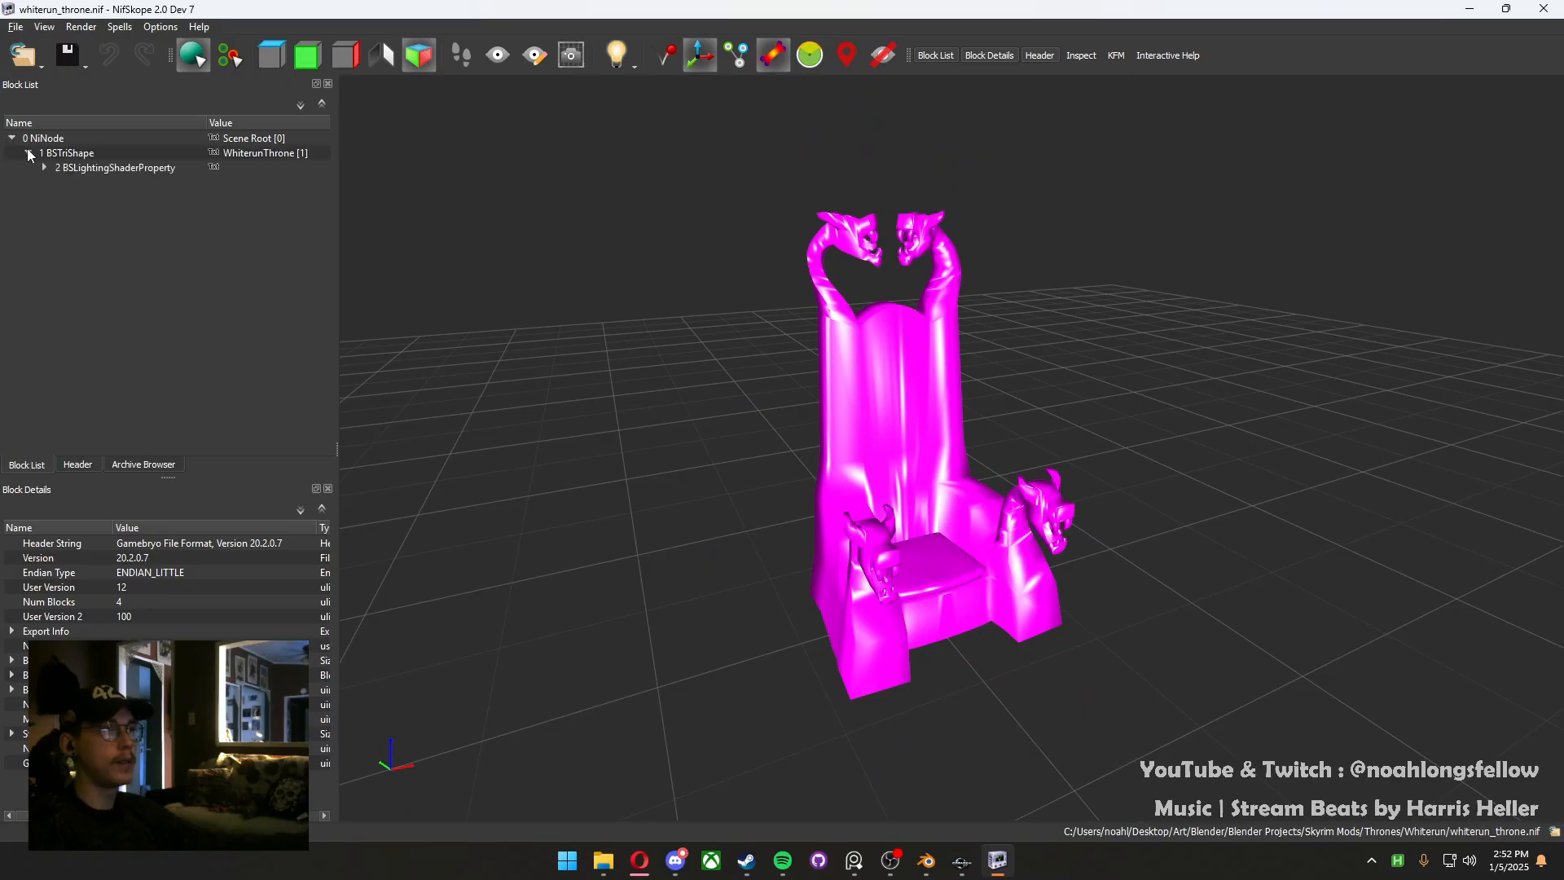
pyautogui.click(57, 155)
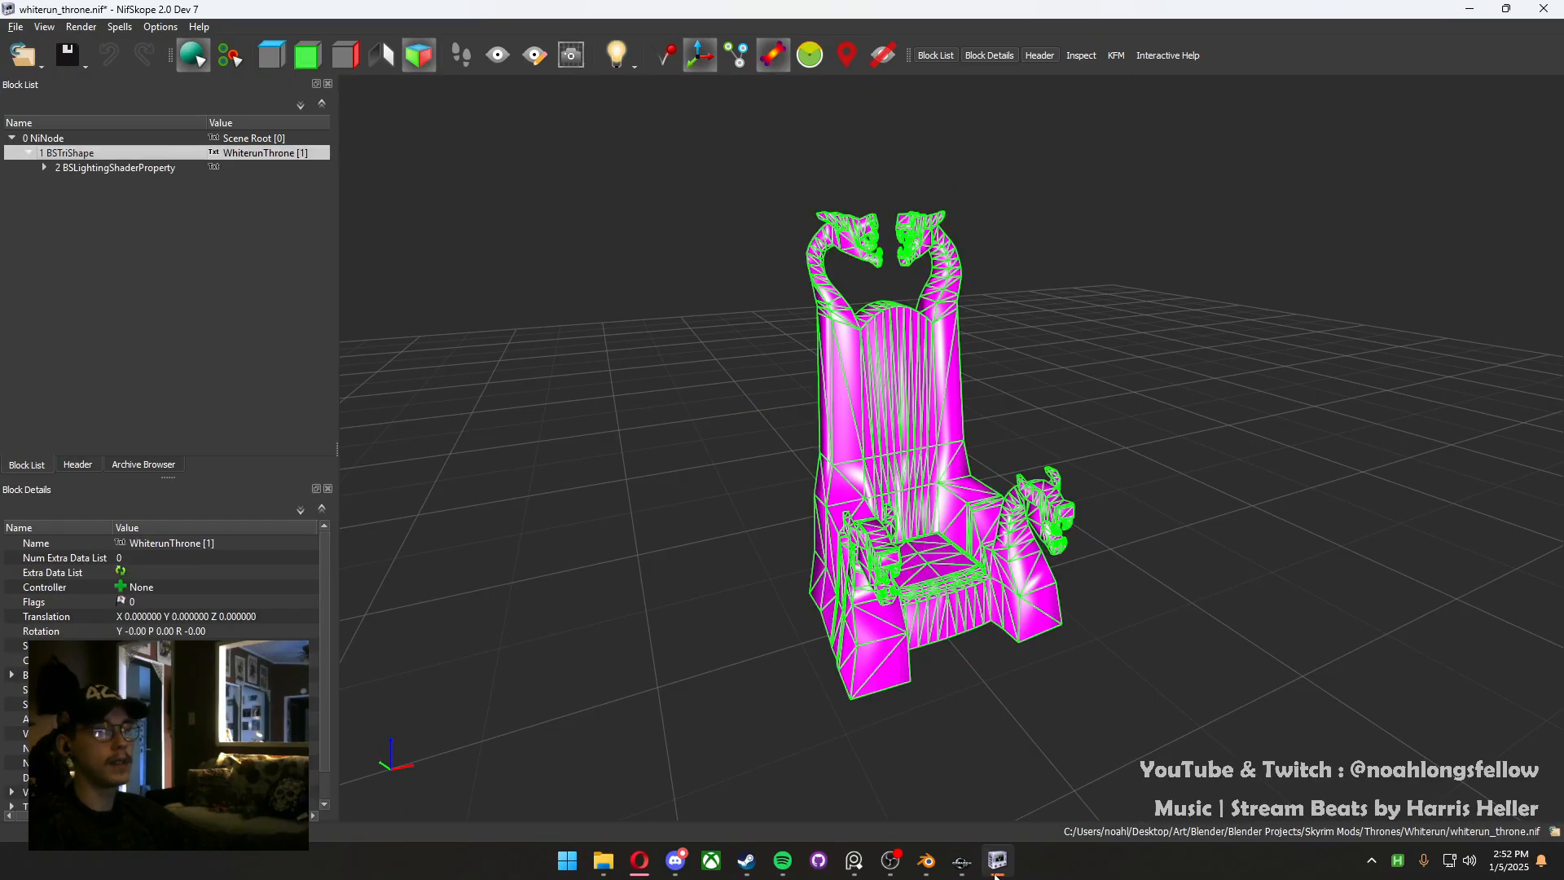
pyautogui.click(963, 864)
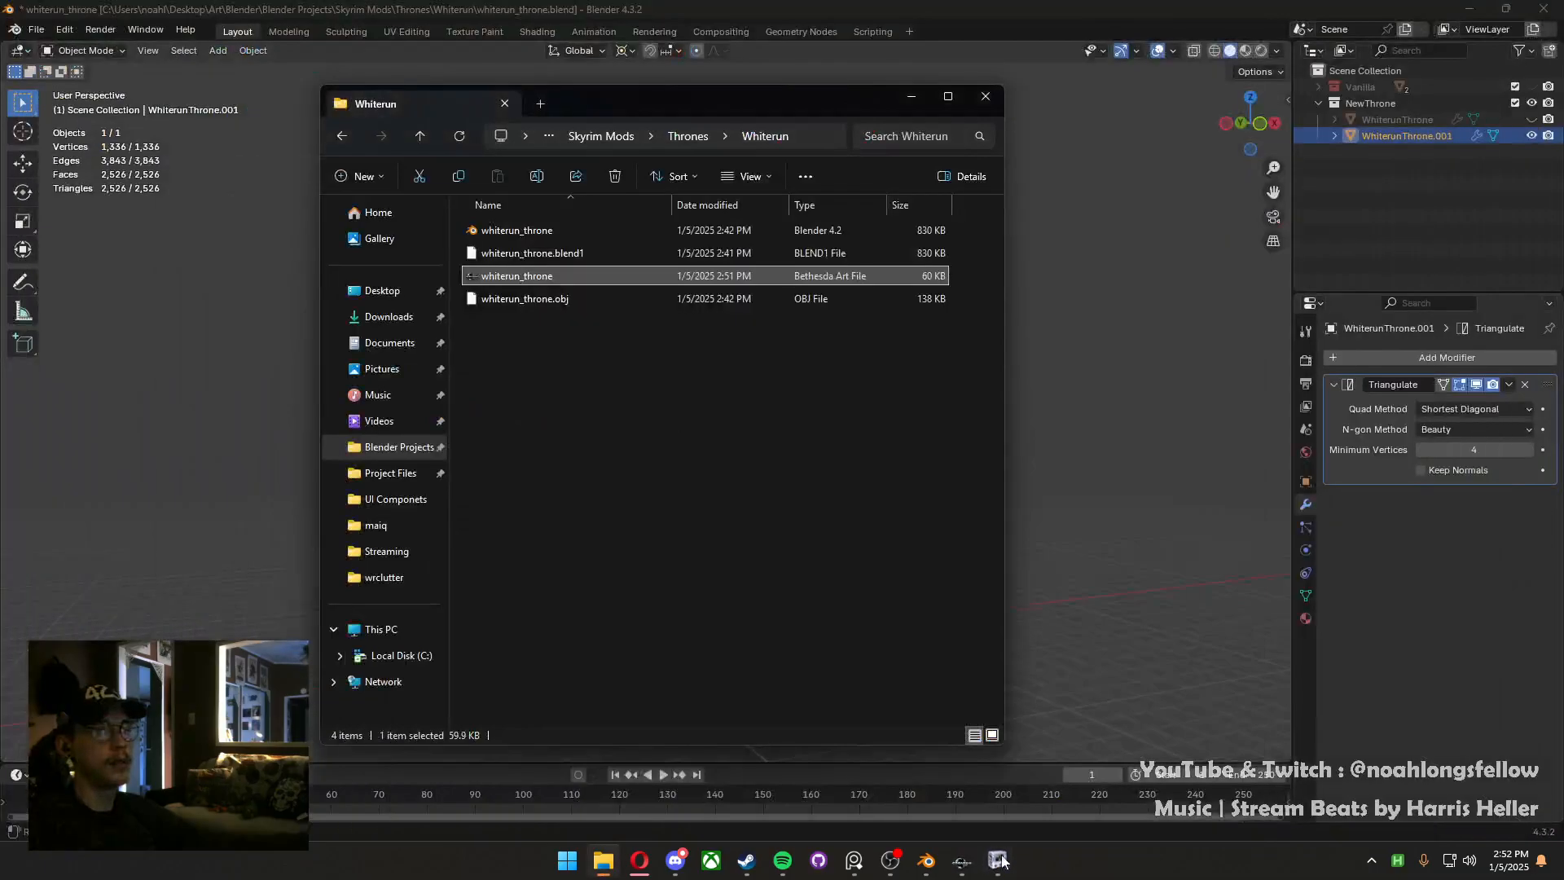
pyautogui.click(996, 862)
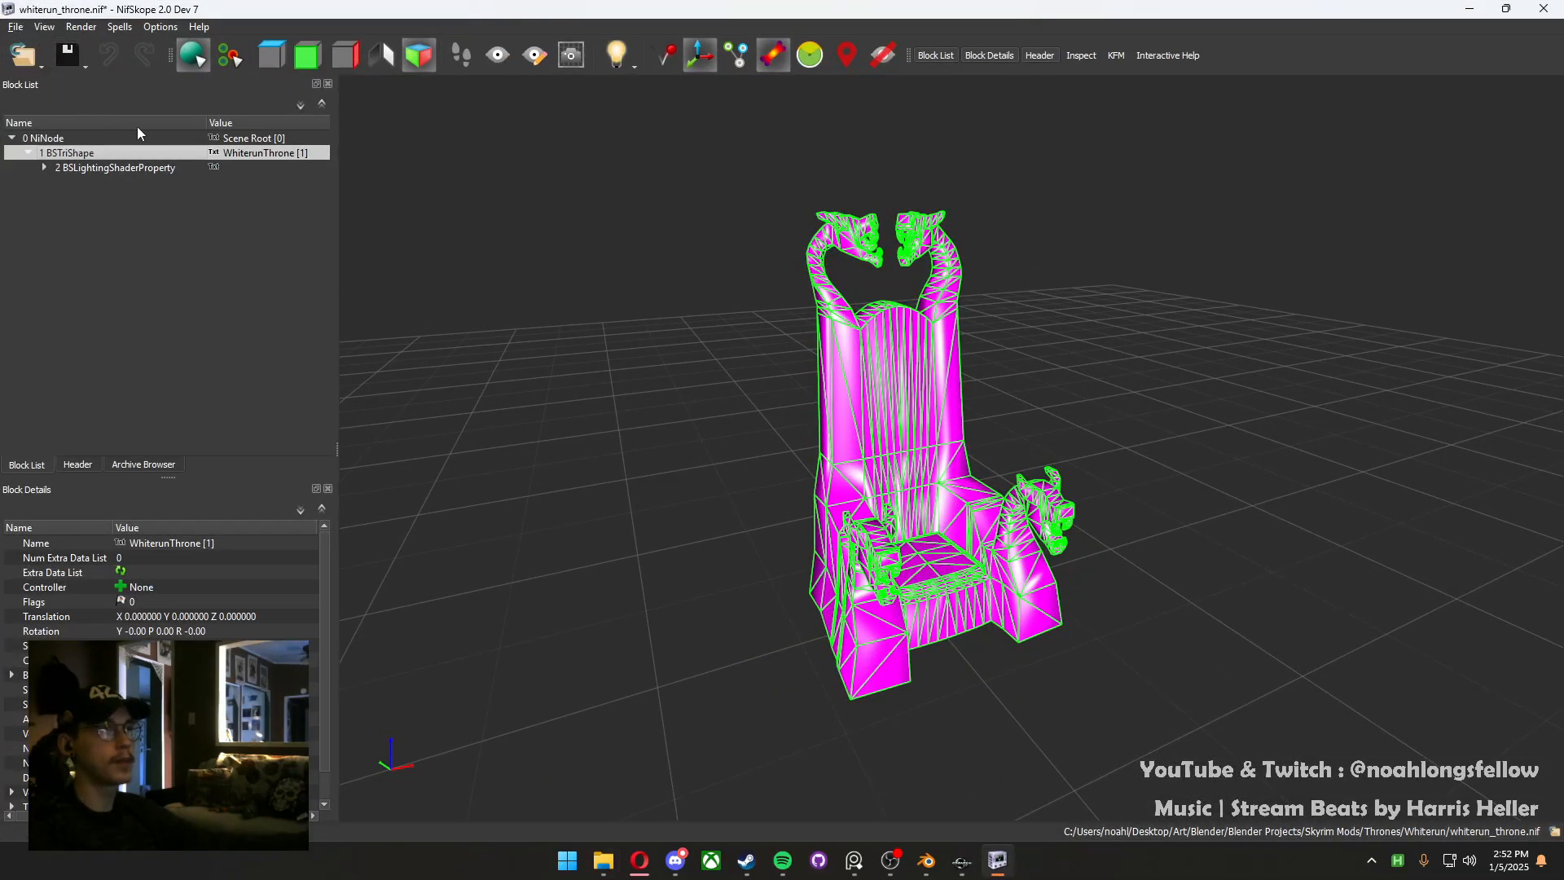
# Launch a second NifSkope window, open the recent file wrthrone_thronesexpanded.nif, and view the throne from an angled front
pyautogui.click(14, 27)
pyautogui.click(561, 861)
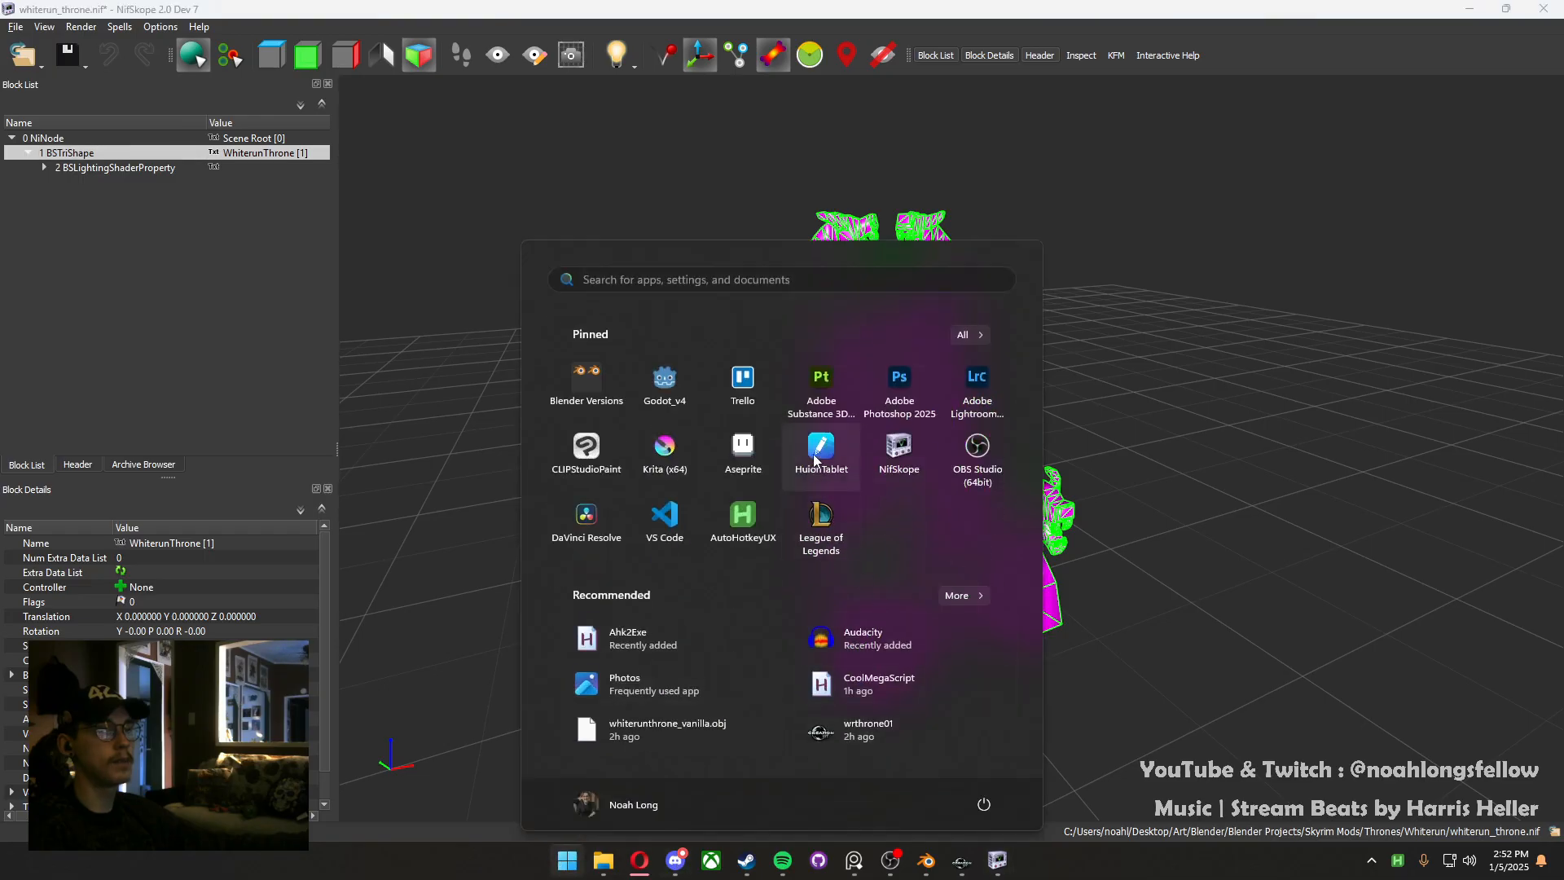
pyautogui.click(898, 447)
pyautogui.click(14, 27)
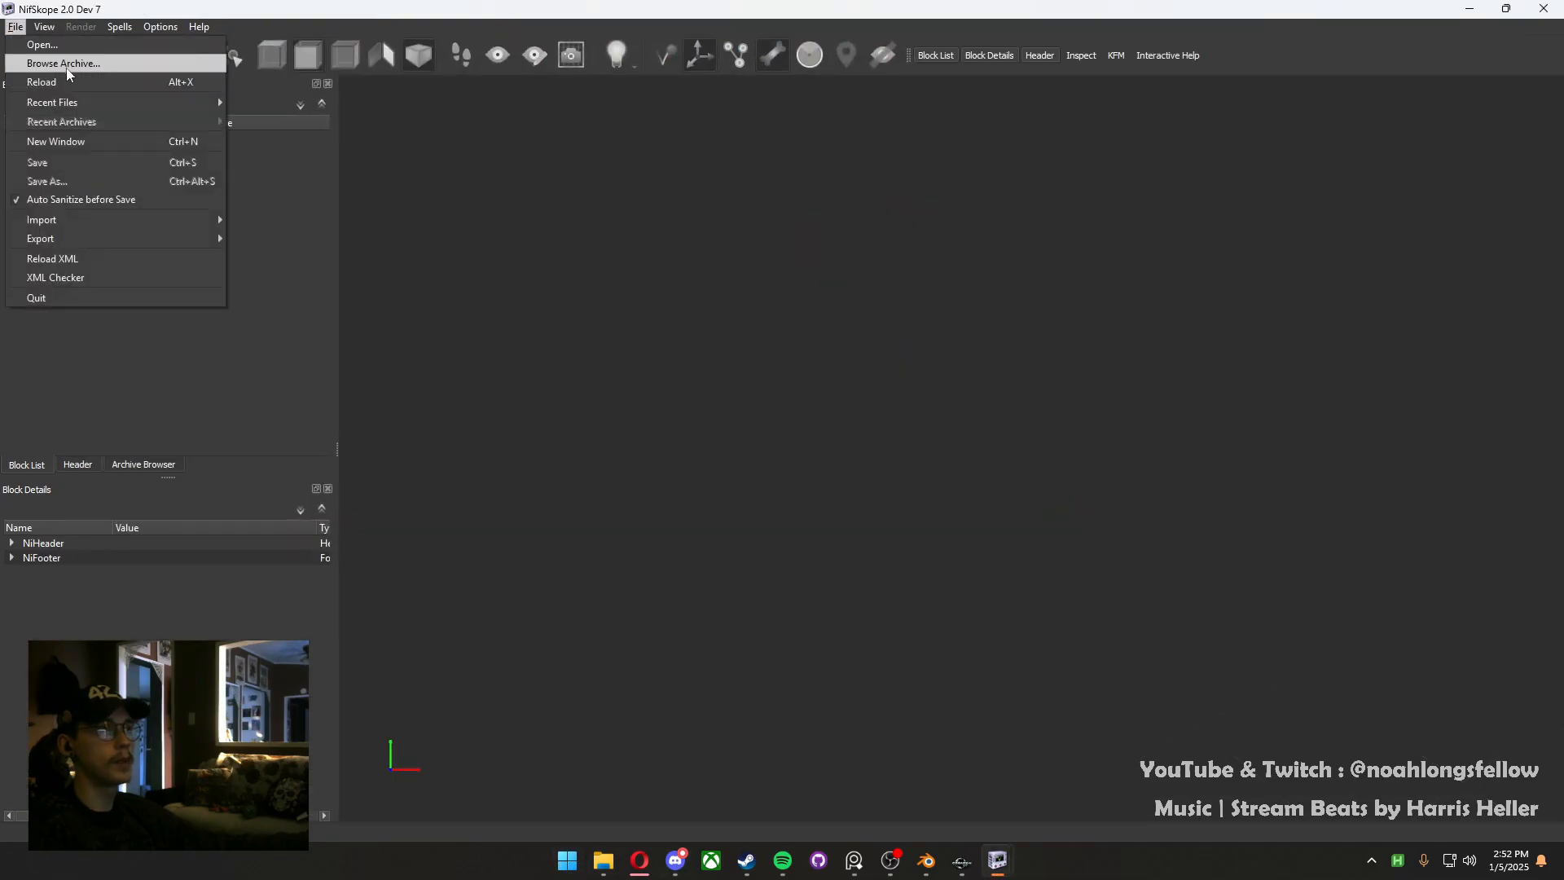
pyautogui.moveTo(148, 103)
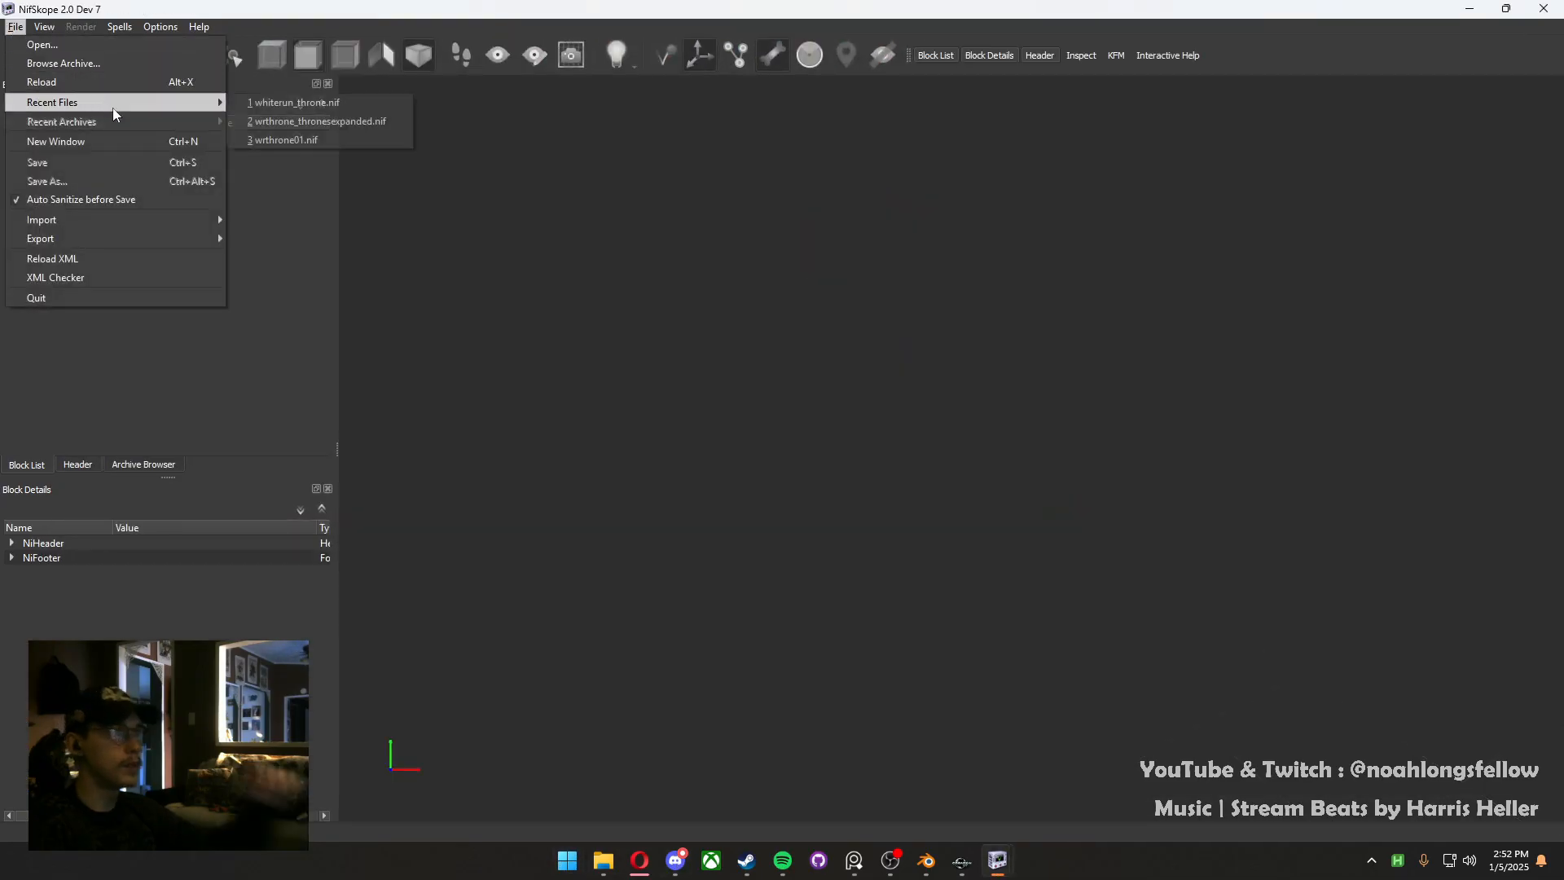
pyautogui.click(302, 122)
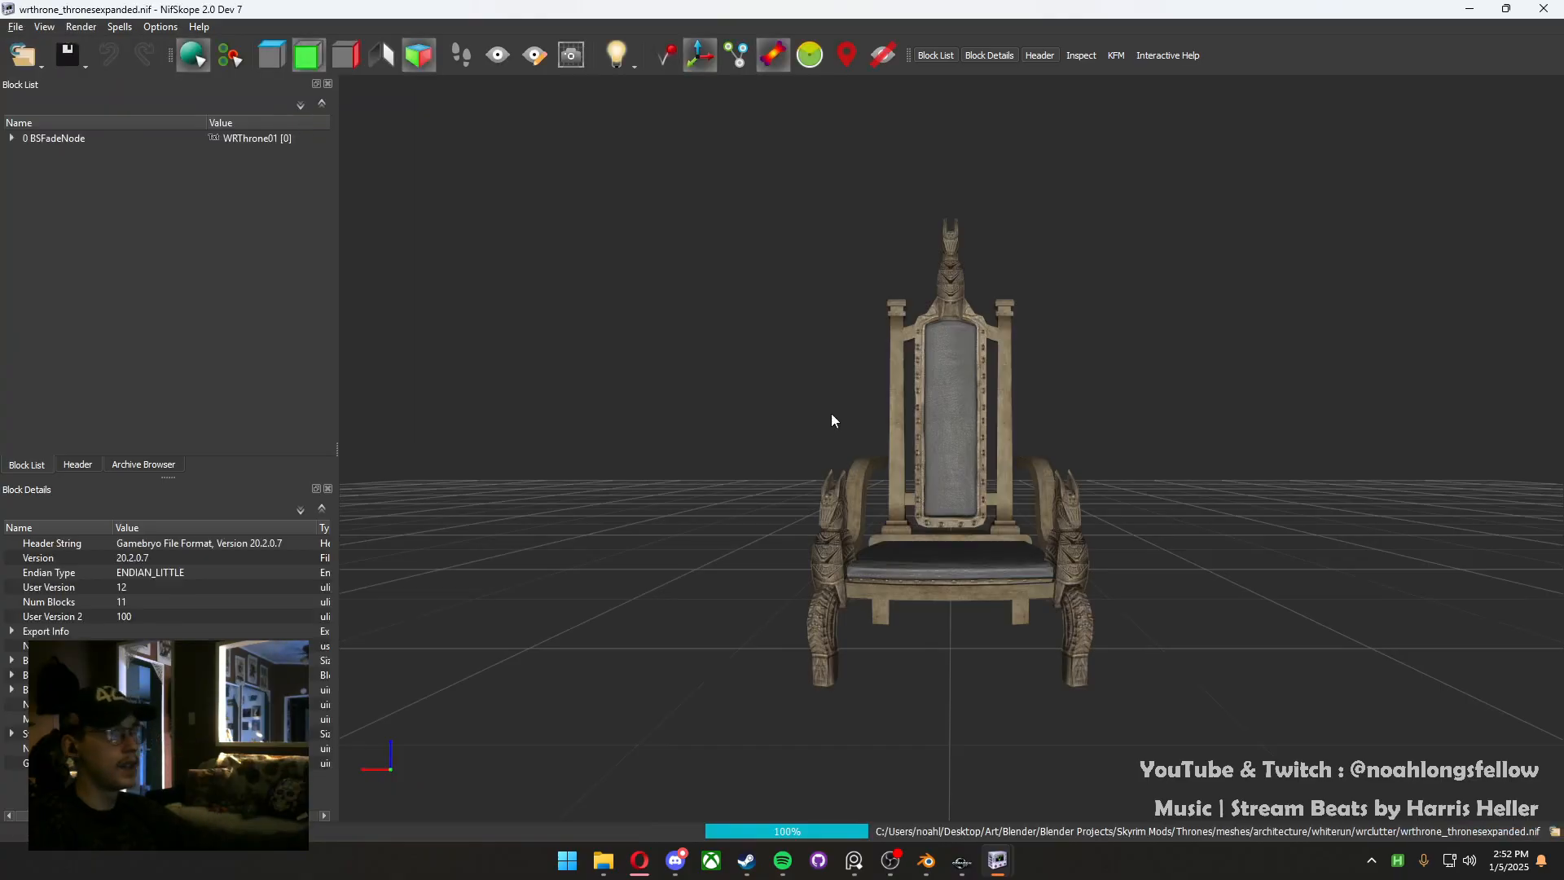
pyautogui.moveTo(831, 413); pyautogui.dragTo(827, 498)
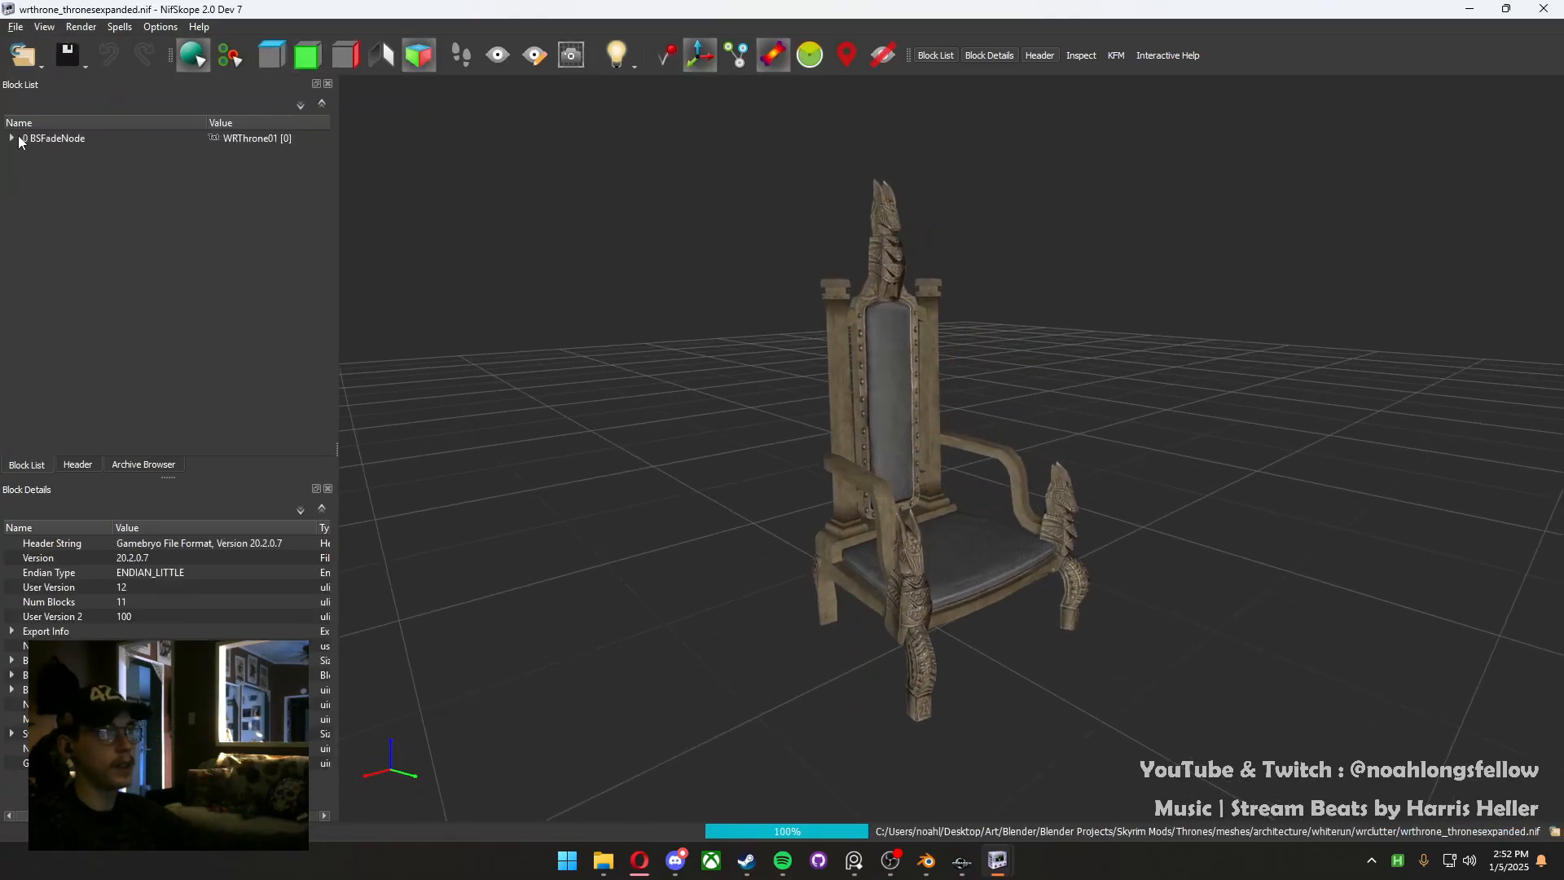
# Expand the root BSFadeNode and its BSTriShape, then paste the copied WhiterunThrone shape under the WRThrone01 root node
pyautogui.click(12, 138)
pyautogui.click(56, 140)
pyautogui.click(75, 184)
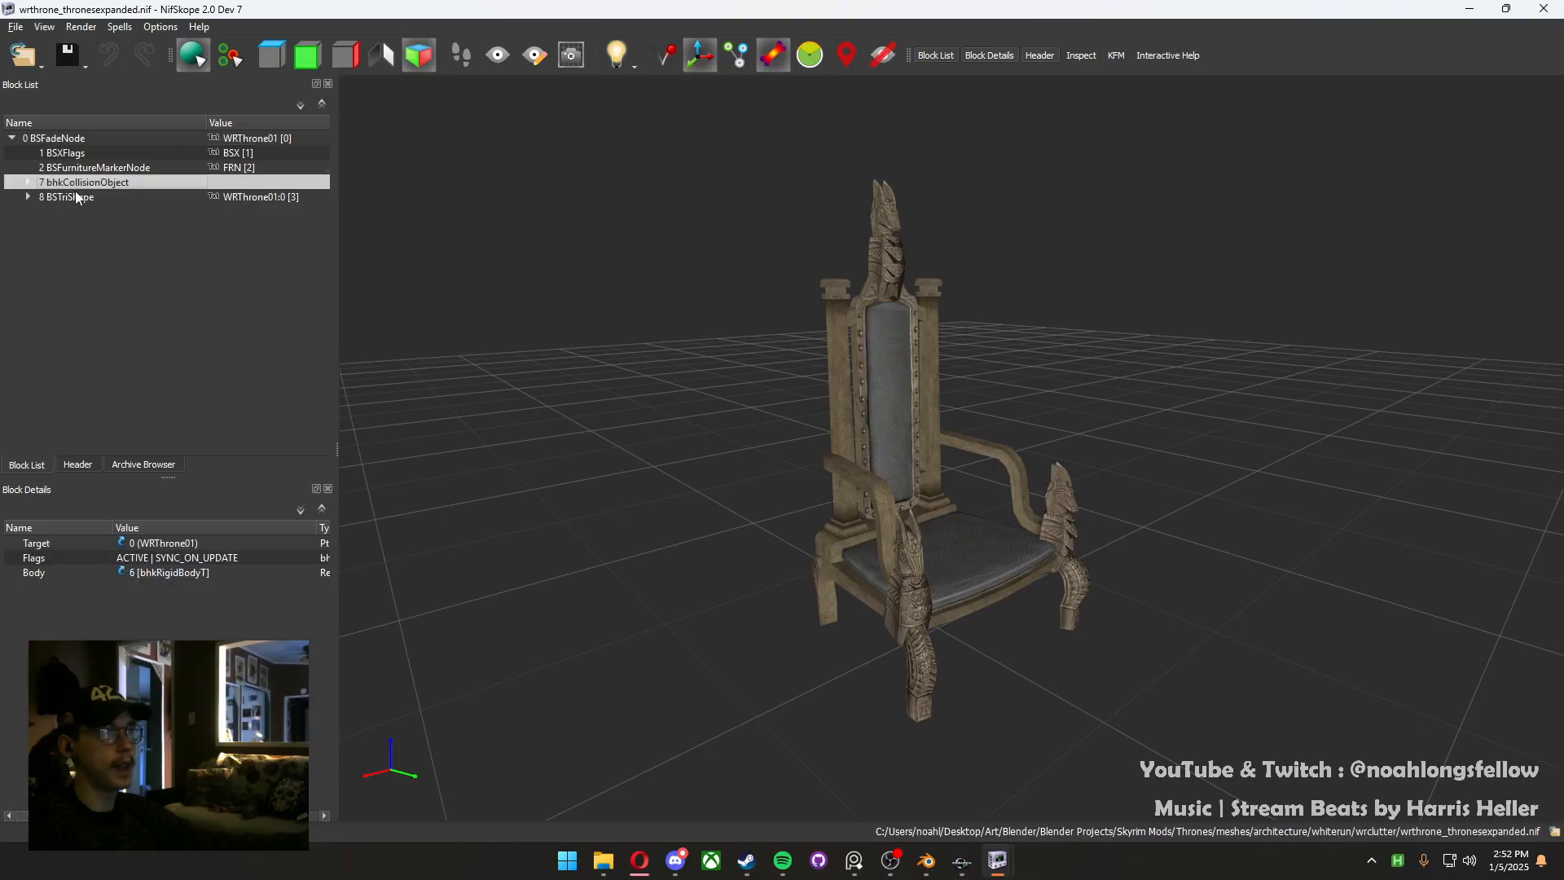
pyautogui.click(75, 196)
pyautogui.click(29, 197)
pyautogui.click(58, 139)
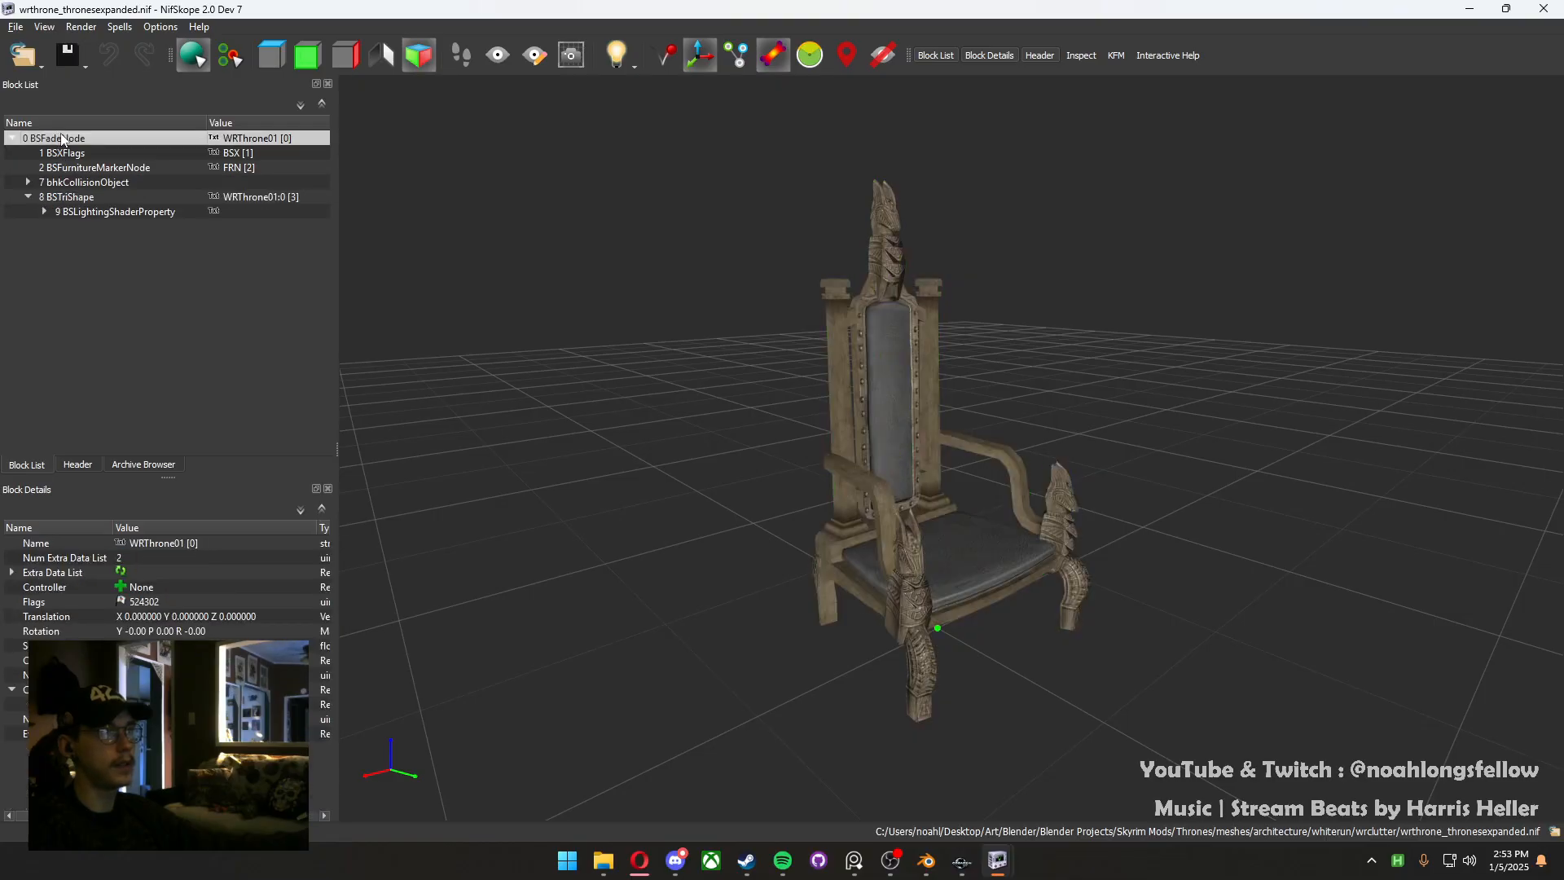
pyautogui.hotkey('ctrl', 'v')
pyautogui.moveTo(563, 498); pyautogui.dragTo(733, 541)
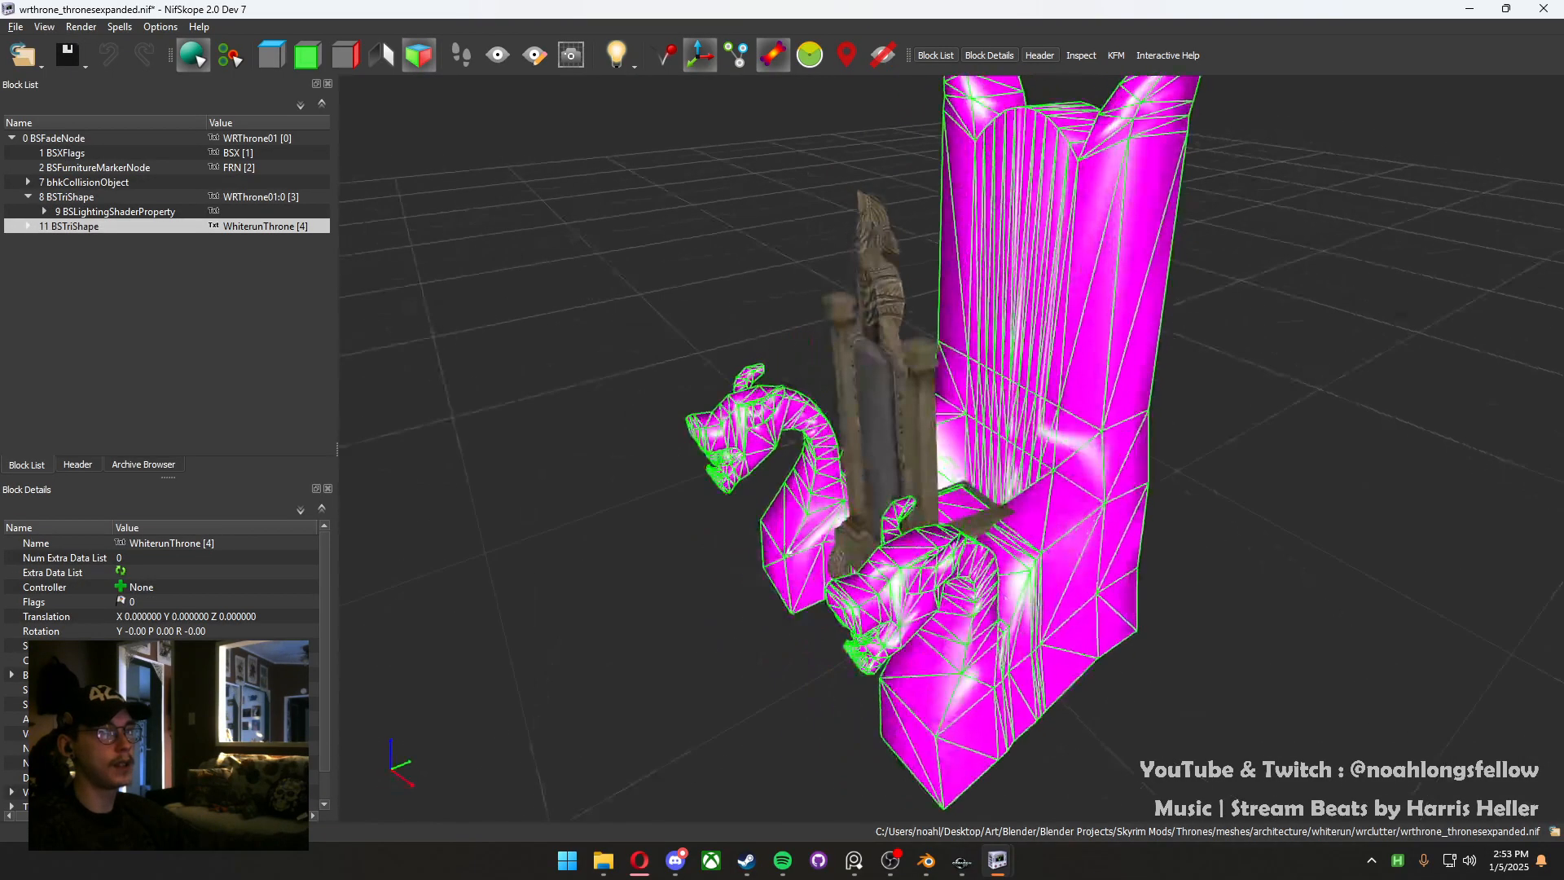
# Open the transform editor for the pasted WhiterunThrone shape, accepting that the action cannot be undone
pyautogui.rightClick(1059, 590)
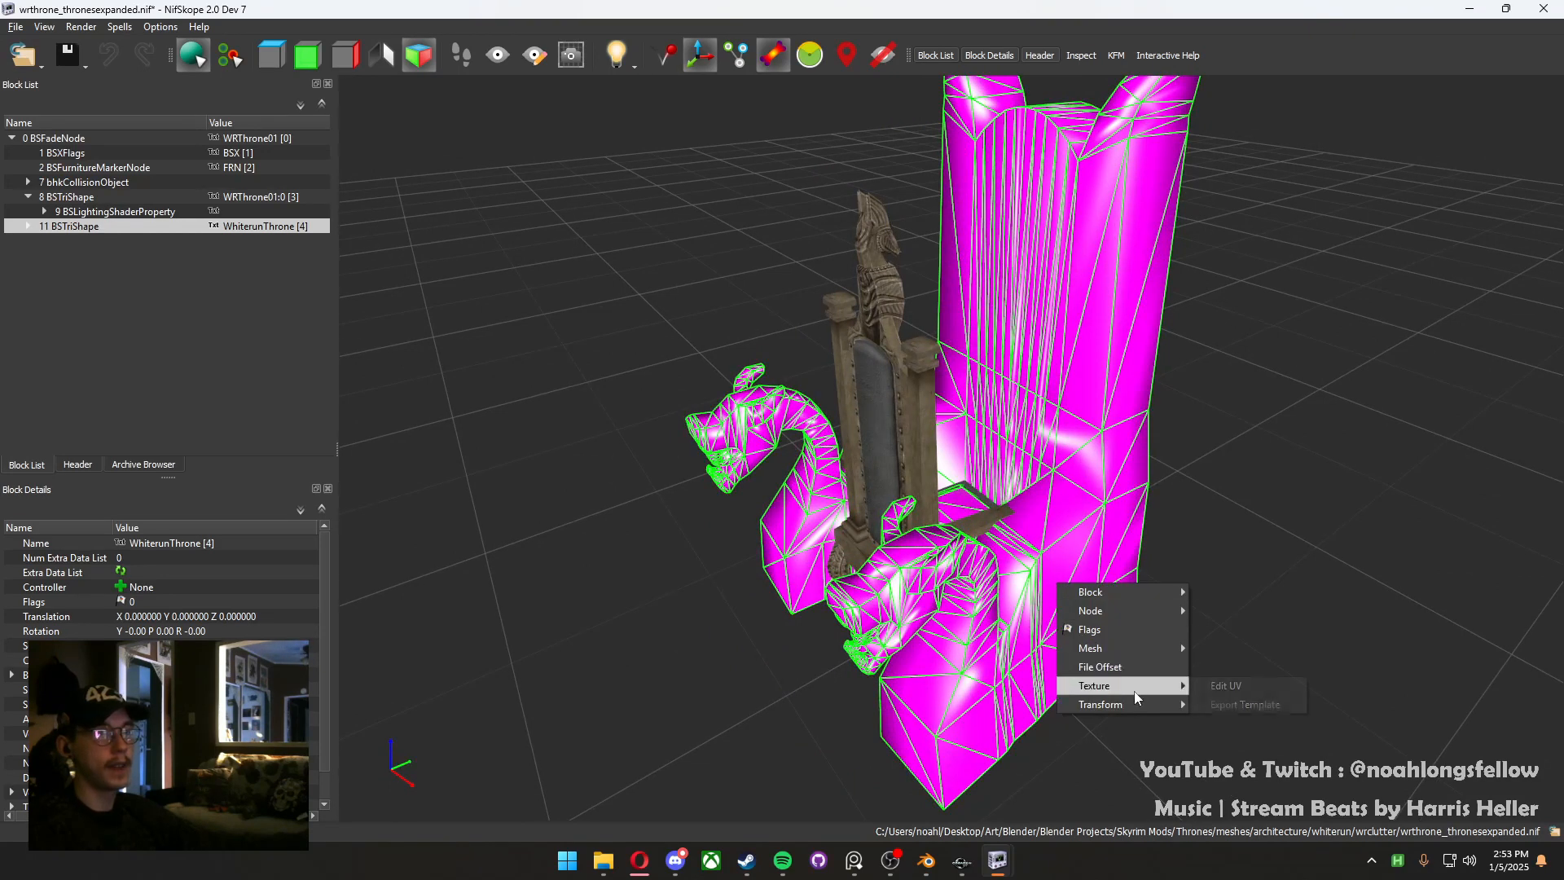
pyautogui.moveTo(1140, 694)
pyautogui.click(1222, 706)
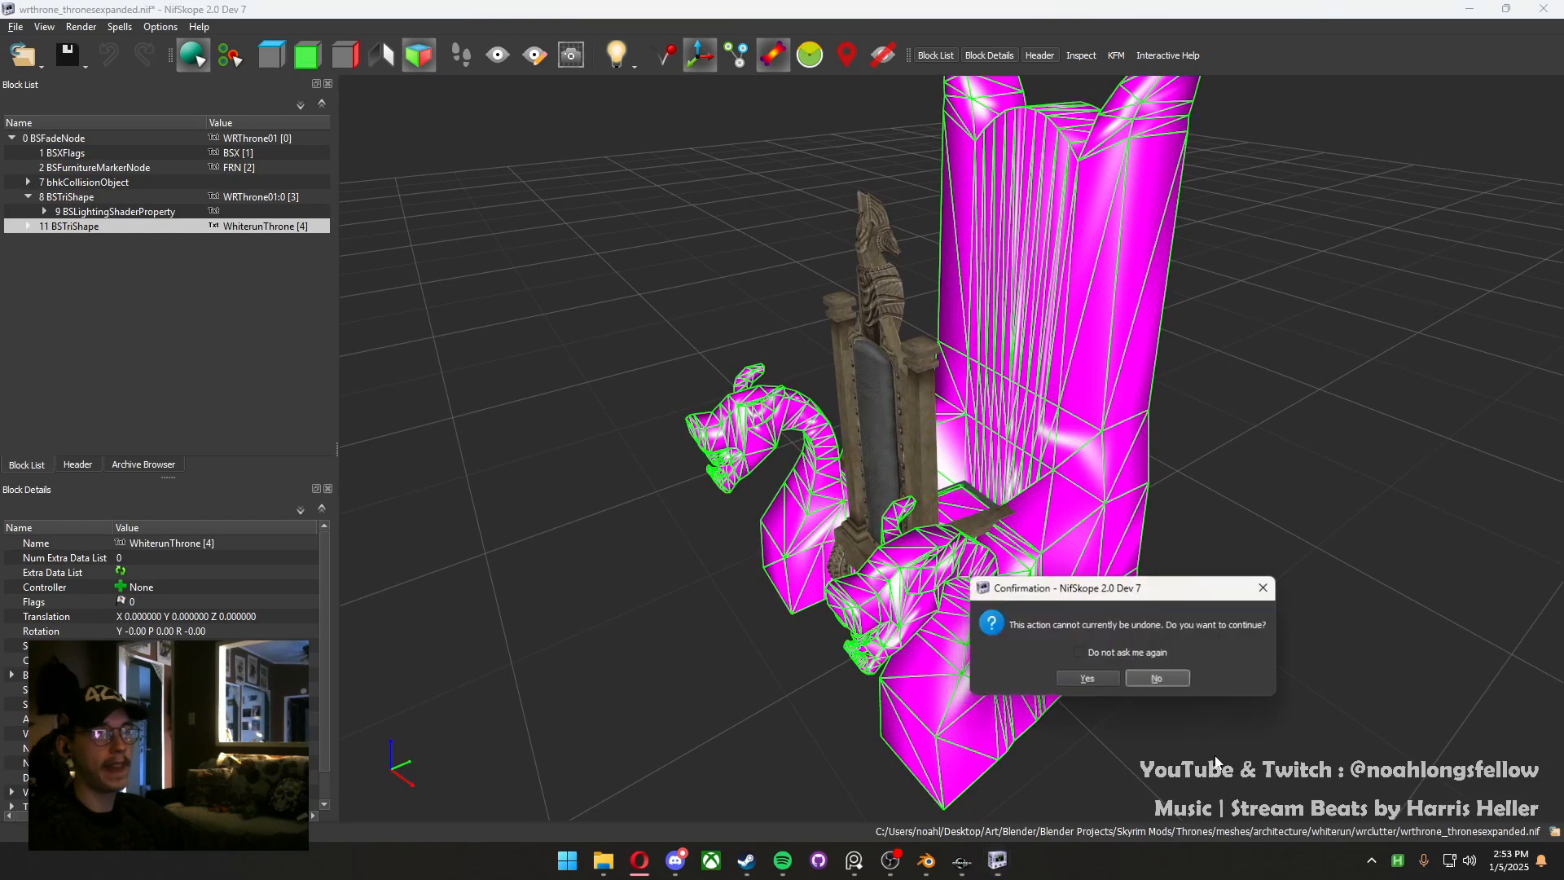
pyautogui.click(1108, 681)
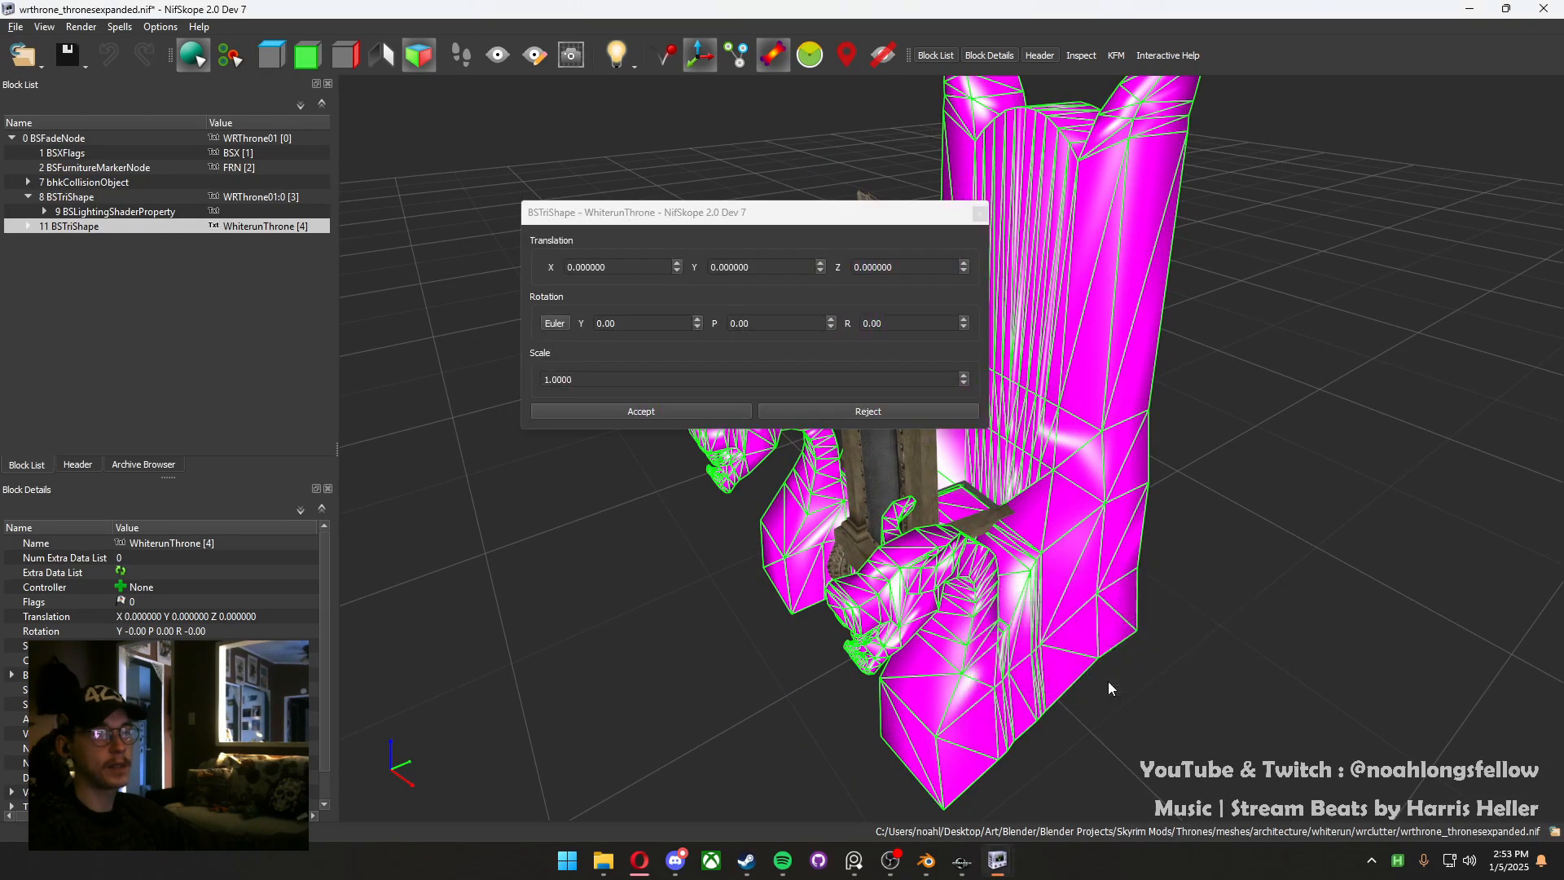
# Try rotating the WhiterunThrone shape 90 degrees in Y and in P, resetting each to 0
pyautogui.doubleClick(642, 322)
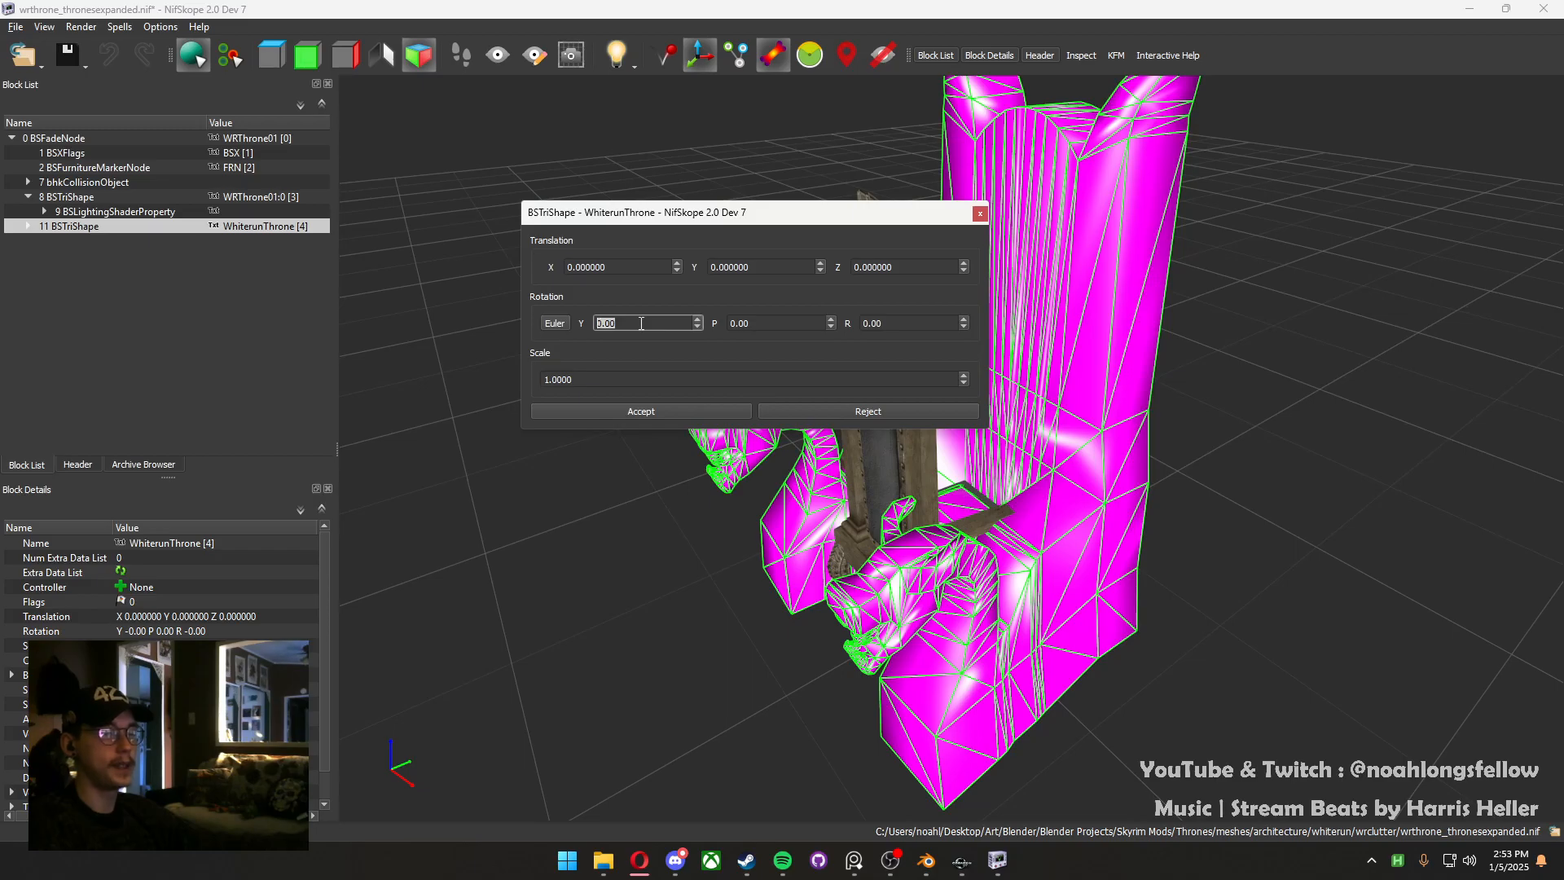
pyautogui.write('90')
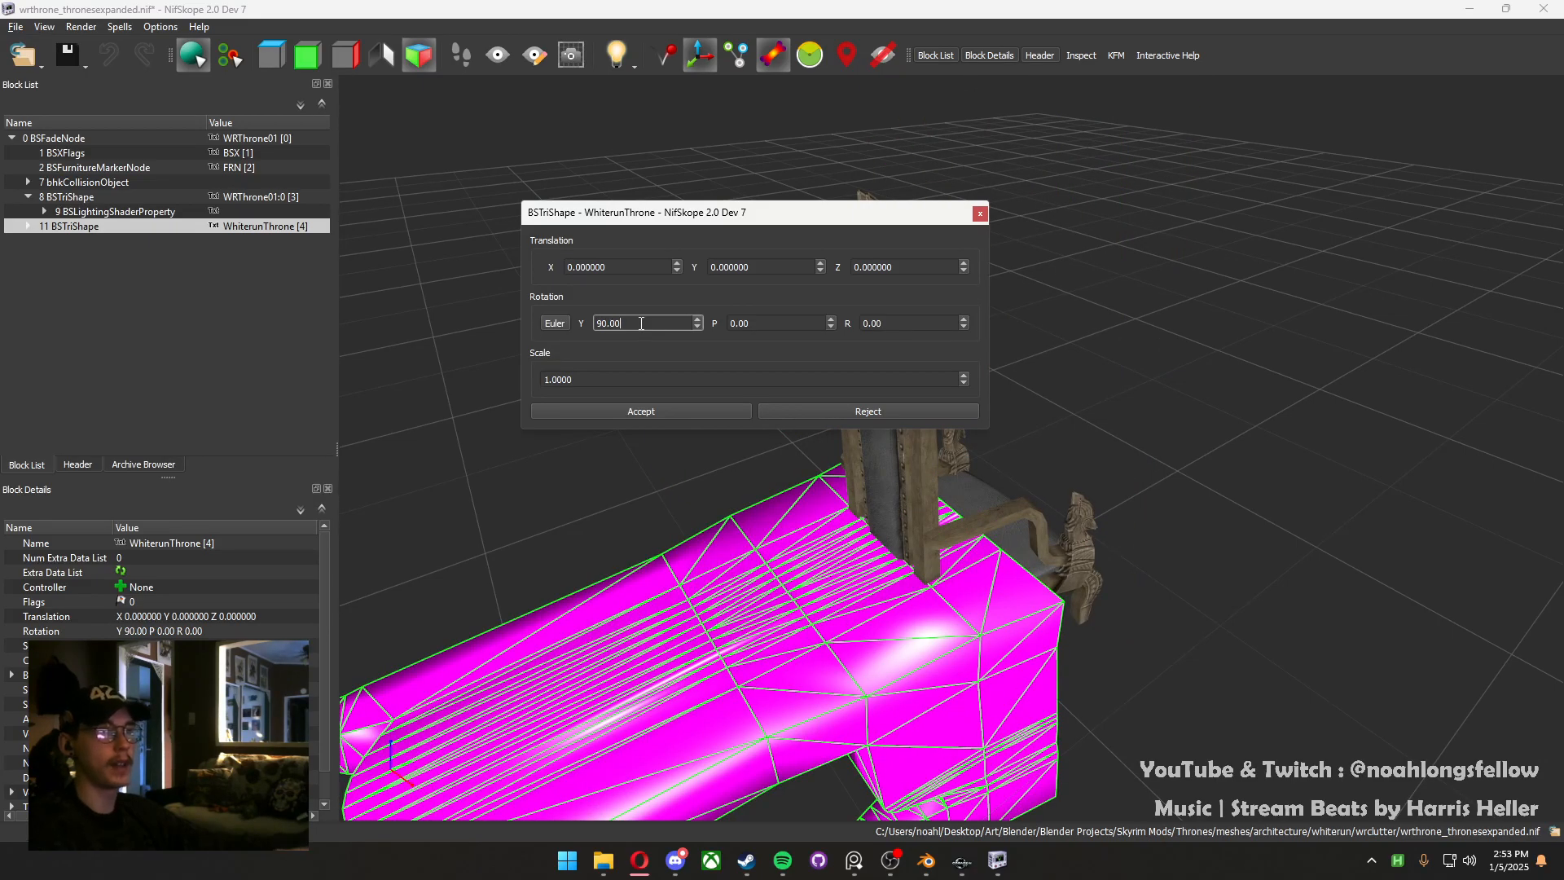
pyautogui.write('0')
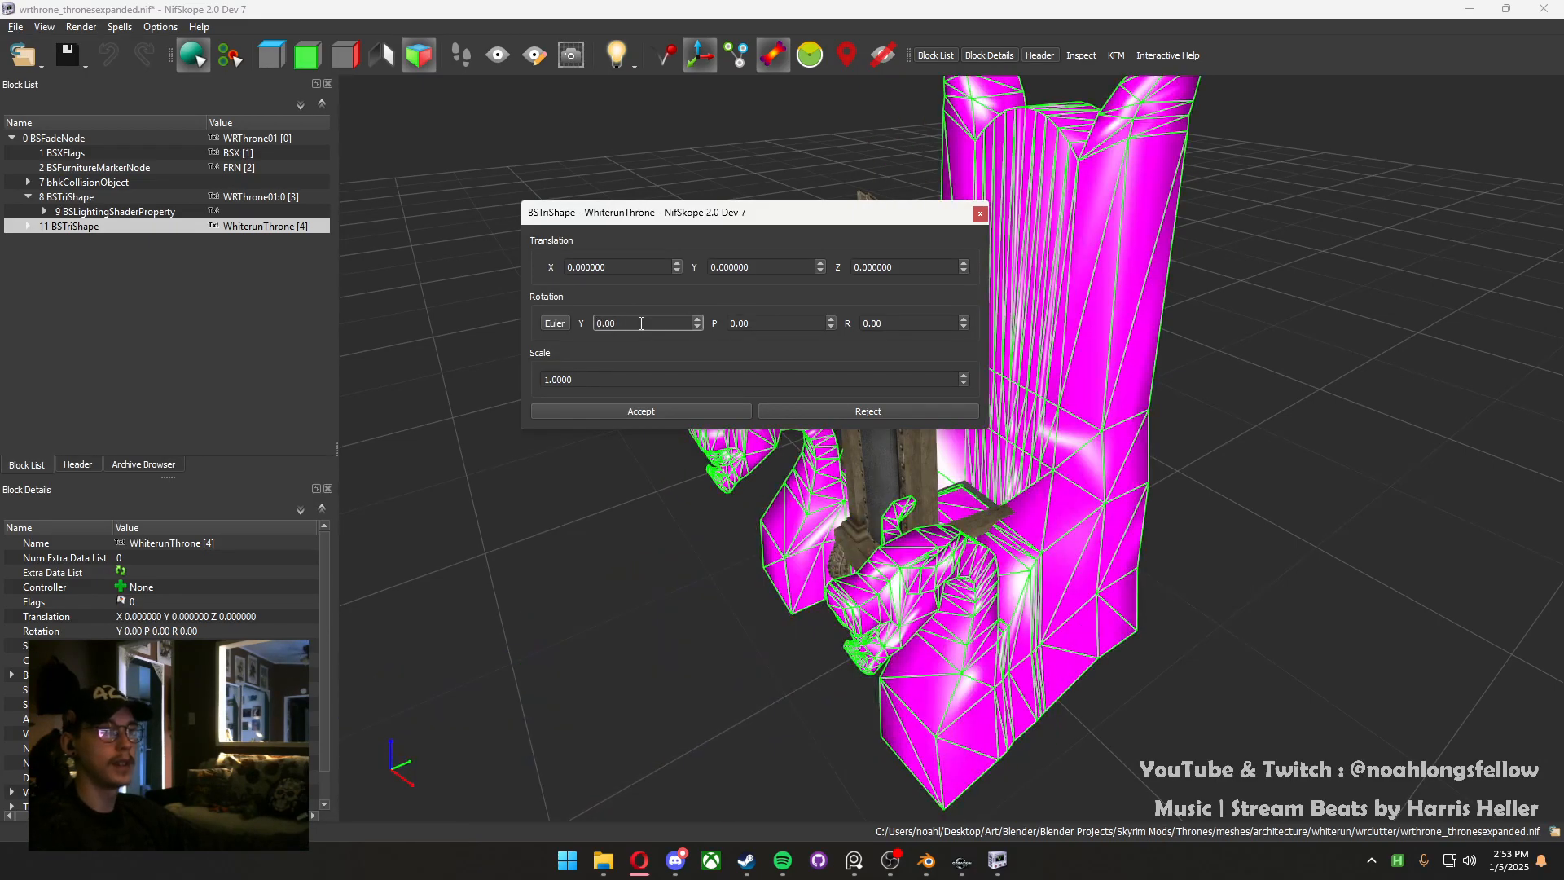
pyautogui.doubleClick(758, 320)
pyautogui.write('90')
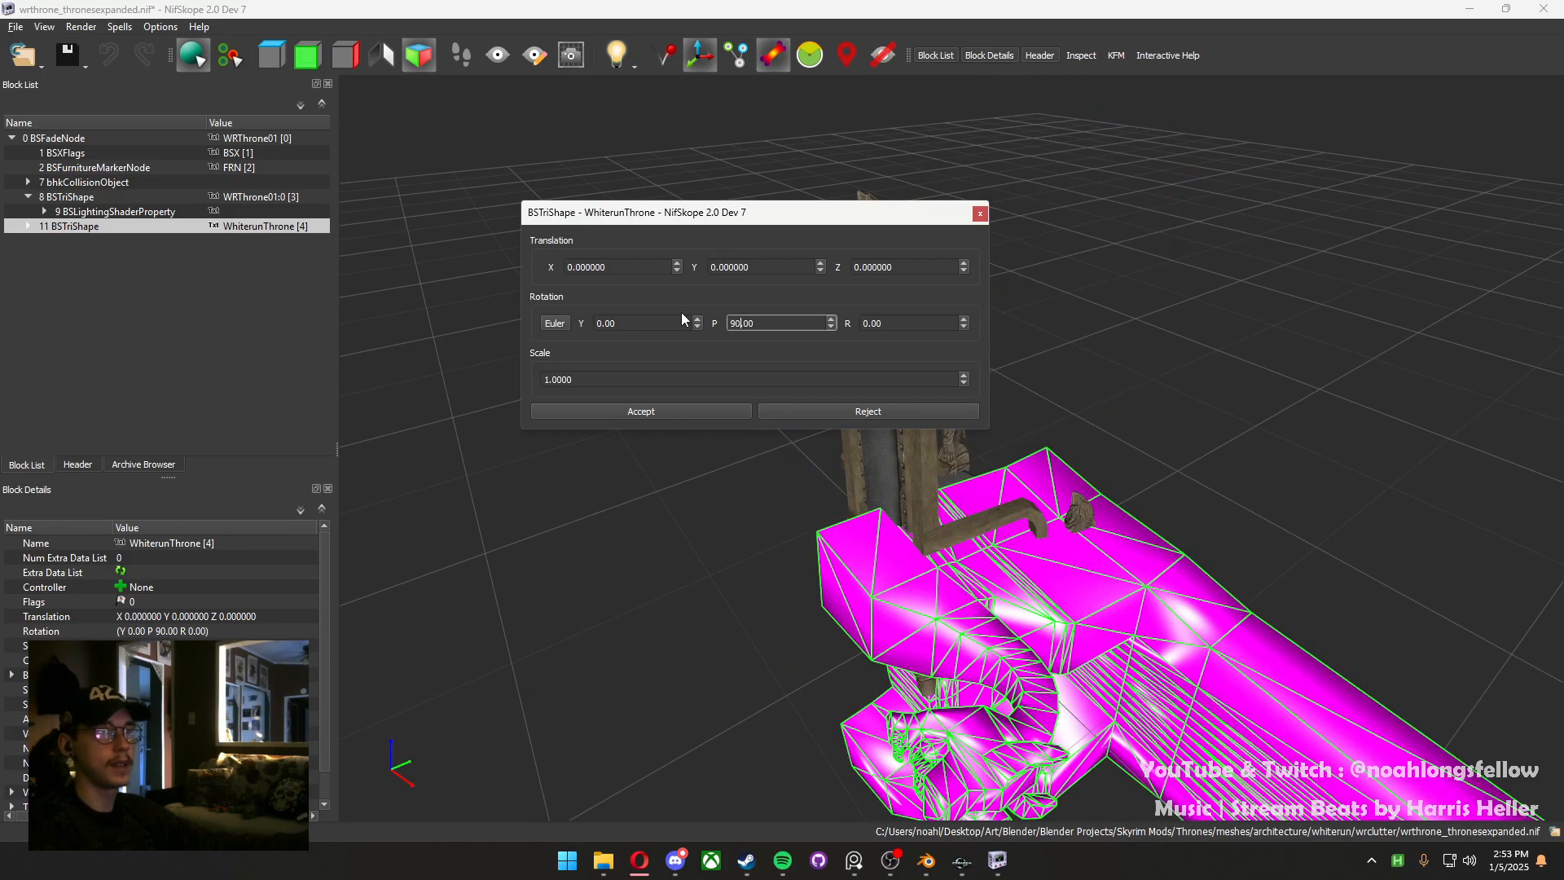
pyautogui.moveTo(778, 322); pyautogui.dragTo(620, 313)
pyautogui.write('0')
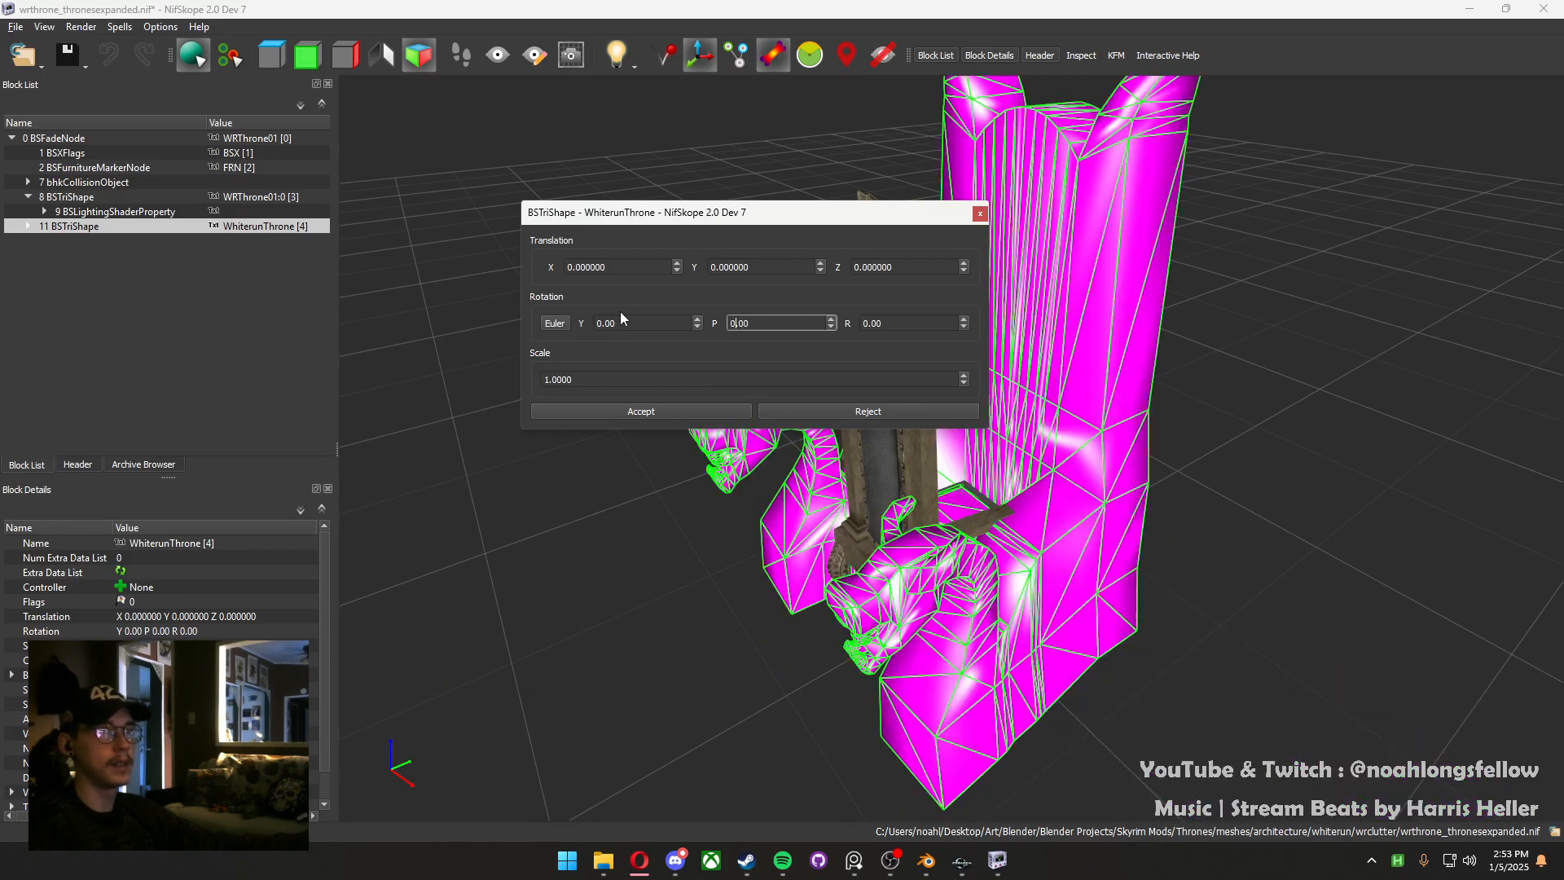
# Set the WhiterunThrone shape's R rotation to -180 degrees and accept the transform
pyautogui.doubleClick(932, 320)
pyautogui.write('90')
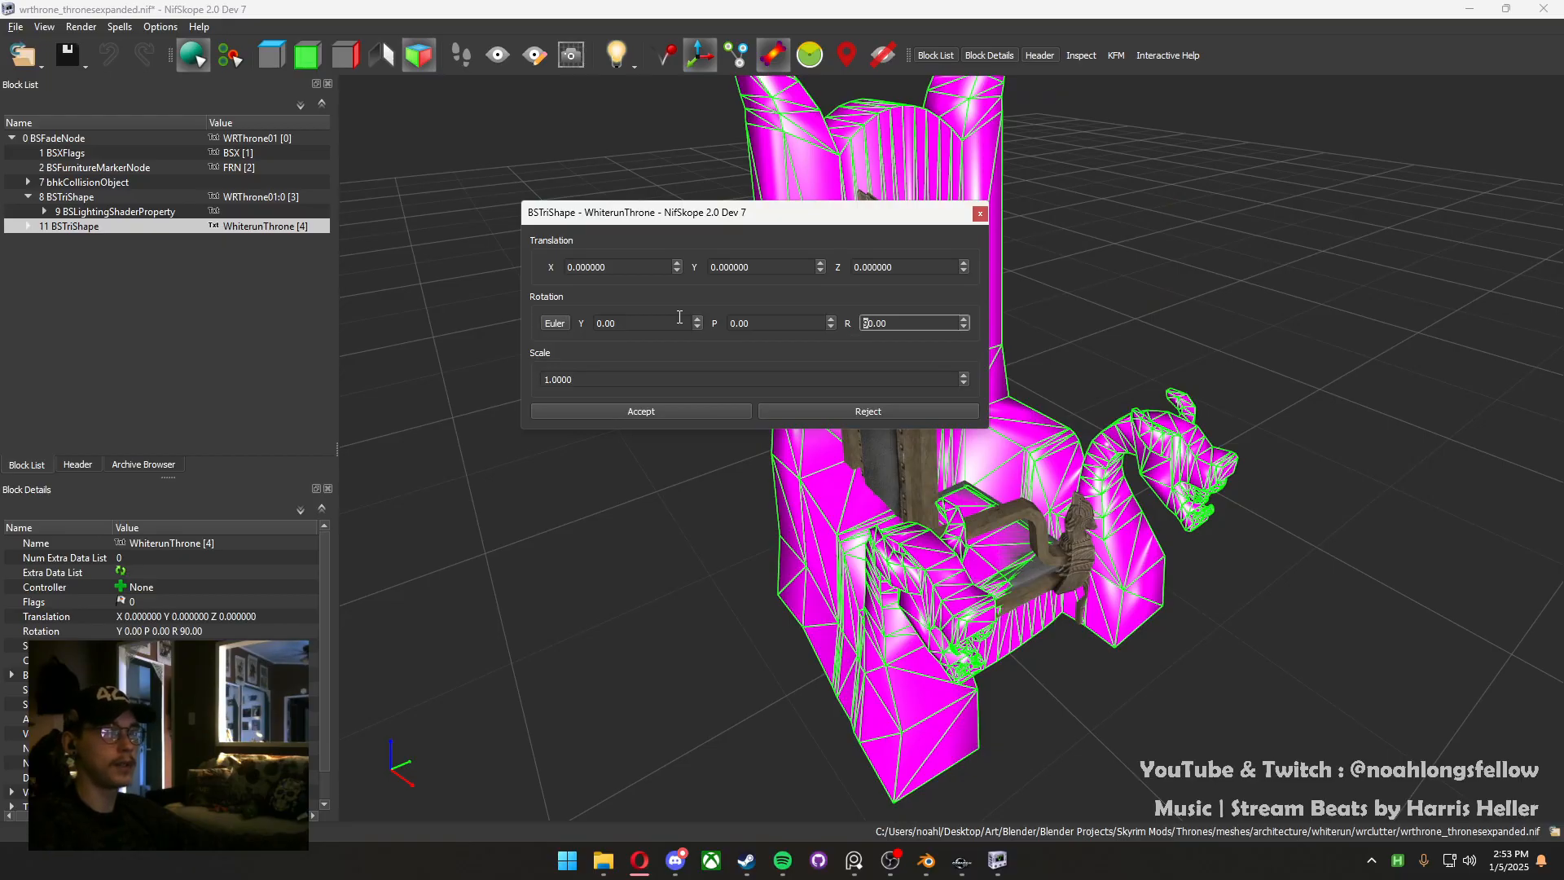
pyautogui.write('18')
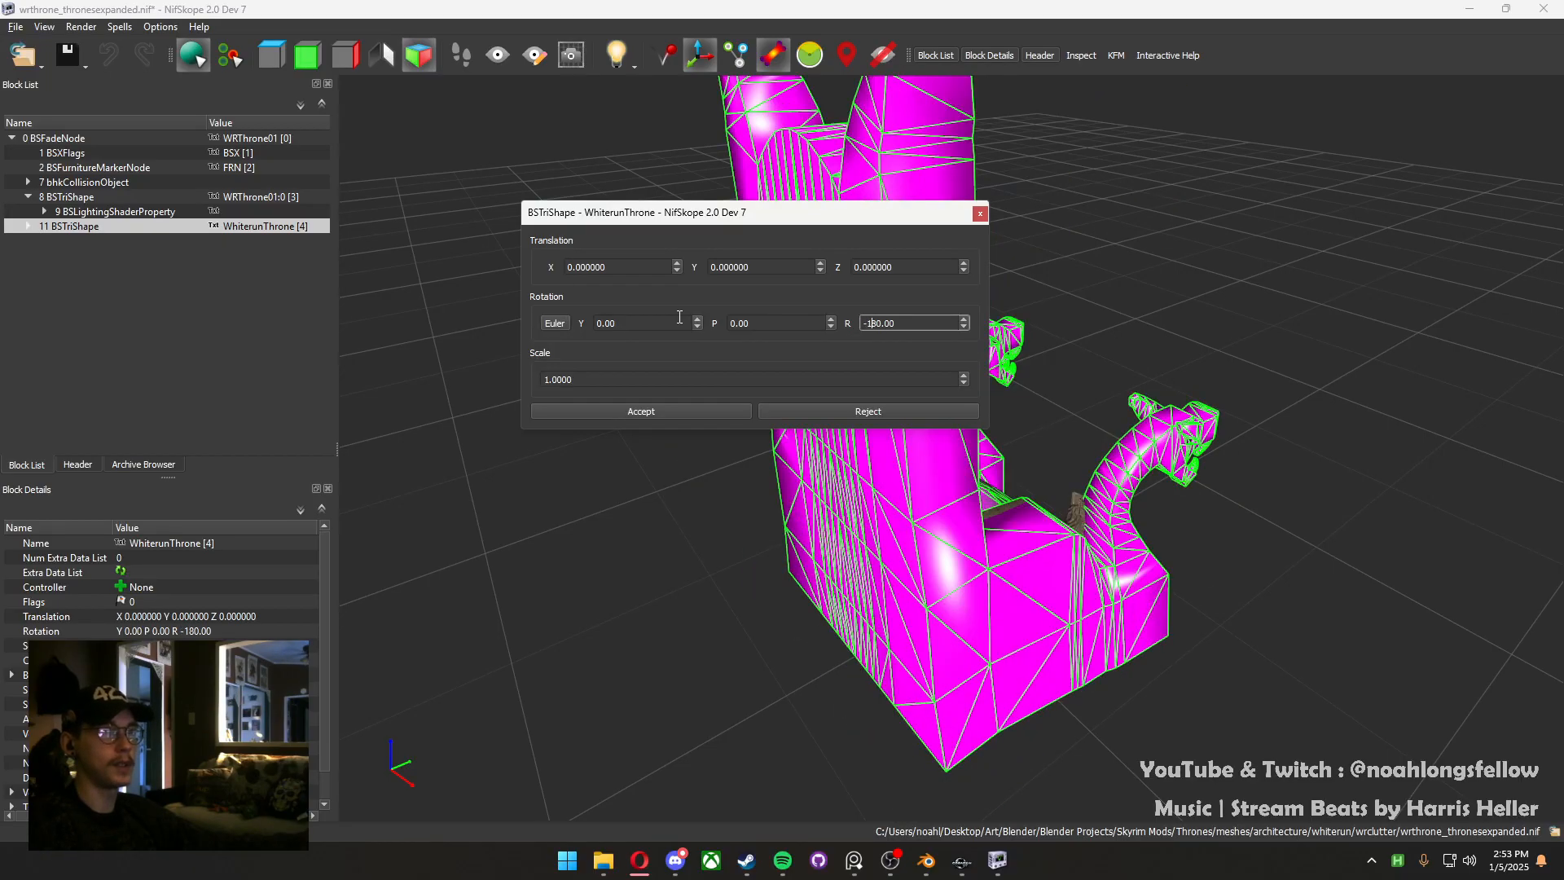
pyautogui.click(594, 408)
# Examine from the front and up close how the original throne's seat and armrests line up with the WhiterunThrone mesh
pyautogui.moveTo(1191, 569); pyautogui.dragTo(1040, 651)
pyautogui.scroll(4, 1024, 551)
pyautogui.click(1053, 676)
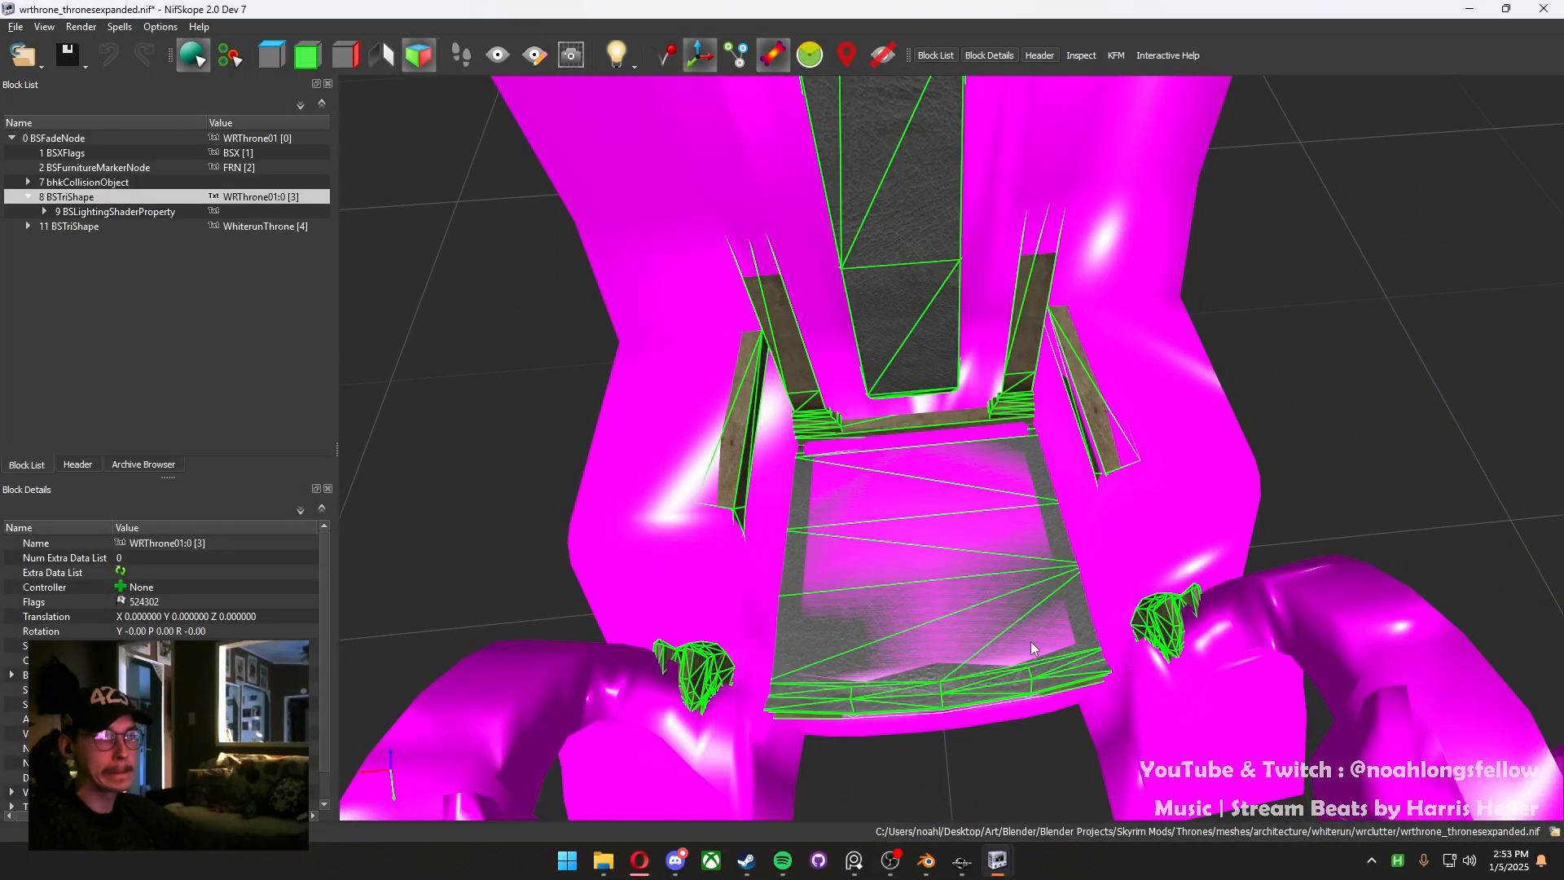
pyautogui.click(1133, 512)
pyautogui.scroll(-5, 1133, 562)
pyautogui.moveTo(1133, 562); pyautogui.dragTo(1098, 513)
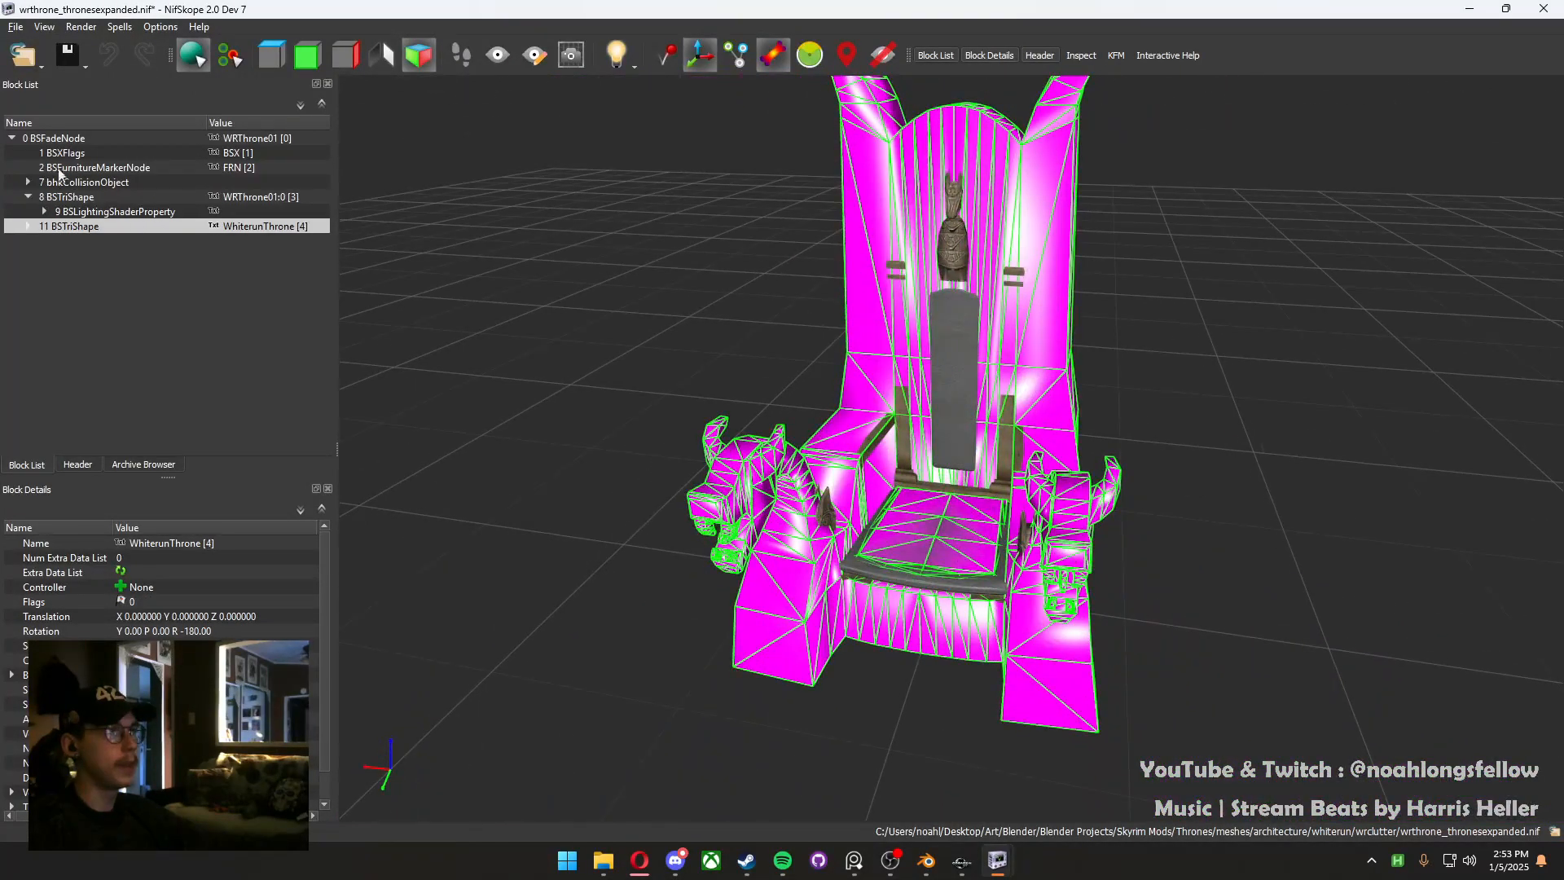
# Expand the WhiterunThrone BSTriShape, compare it with the original WRThrone01:0 shape, reselect it, and widen the block list and details area
pyautogui.click(81, 211)
pyautogui.click(28, 226)
pyautogui.click(80, 225)
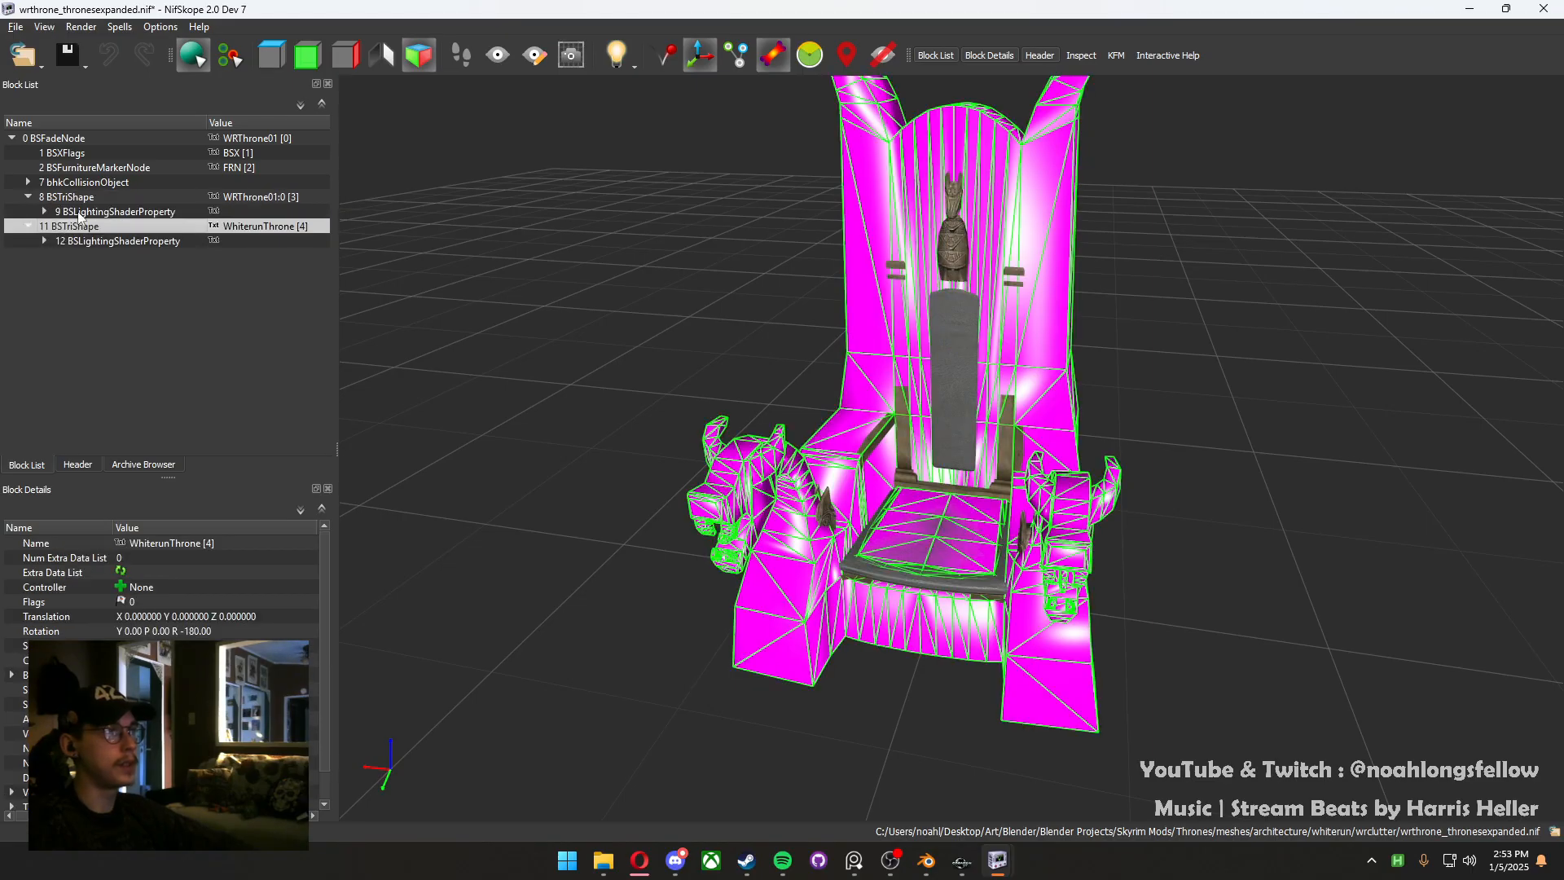
pyautogui.click(82, 214)
pyautogui.click(86, 199)
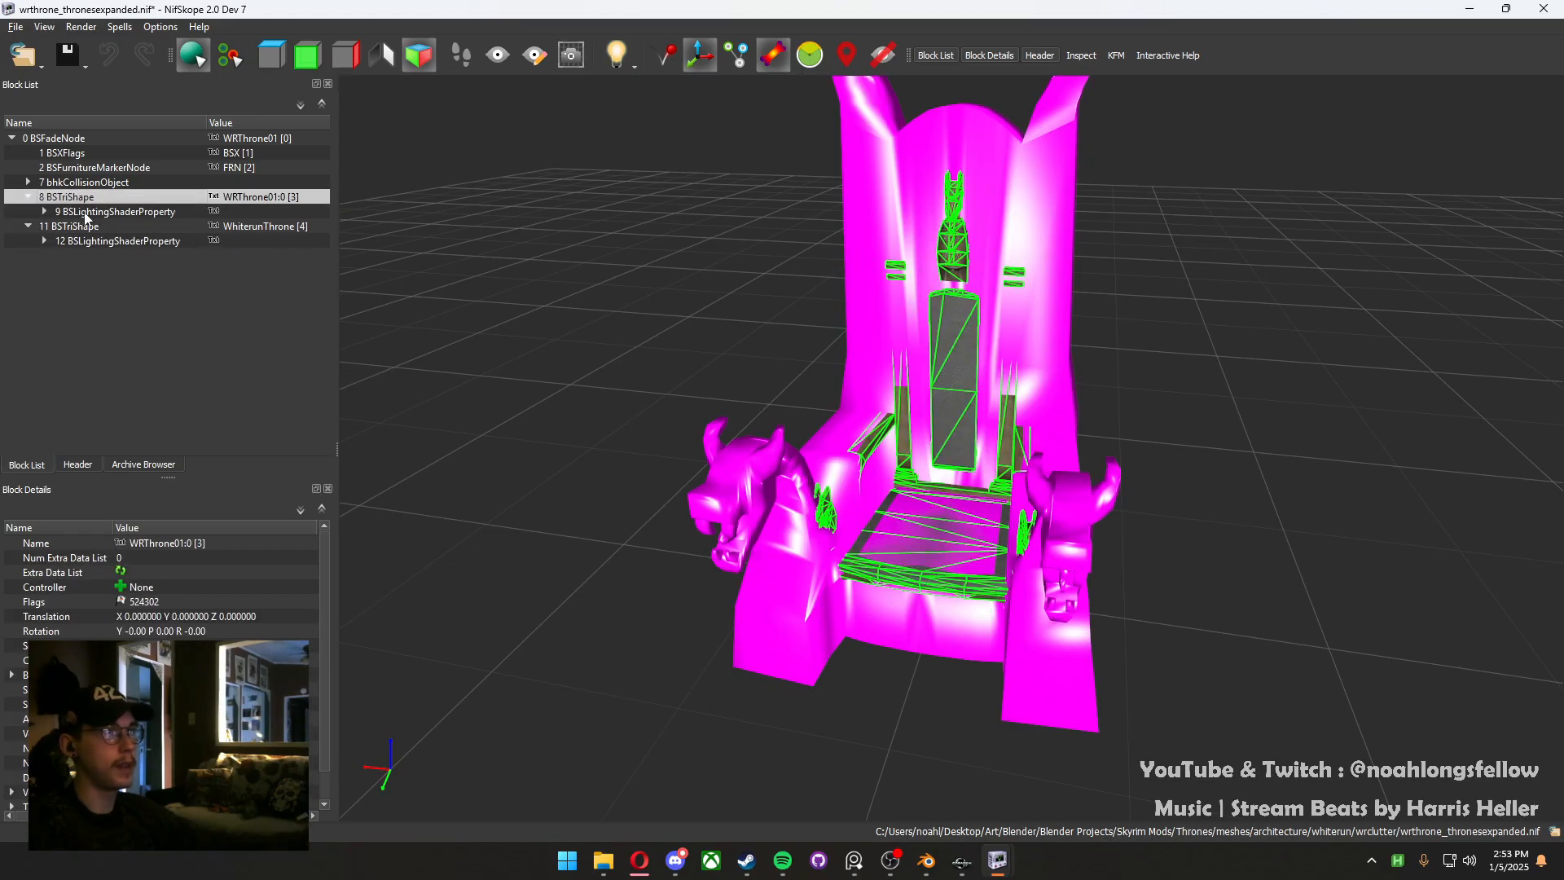
pyautogui.click(84, 227)
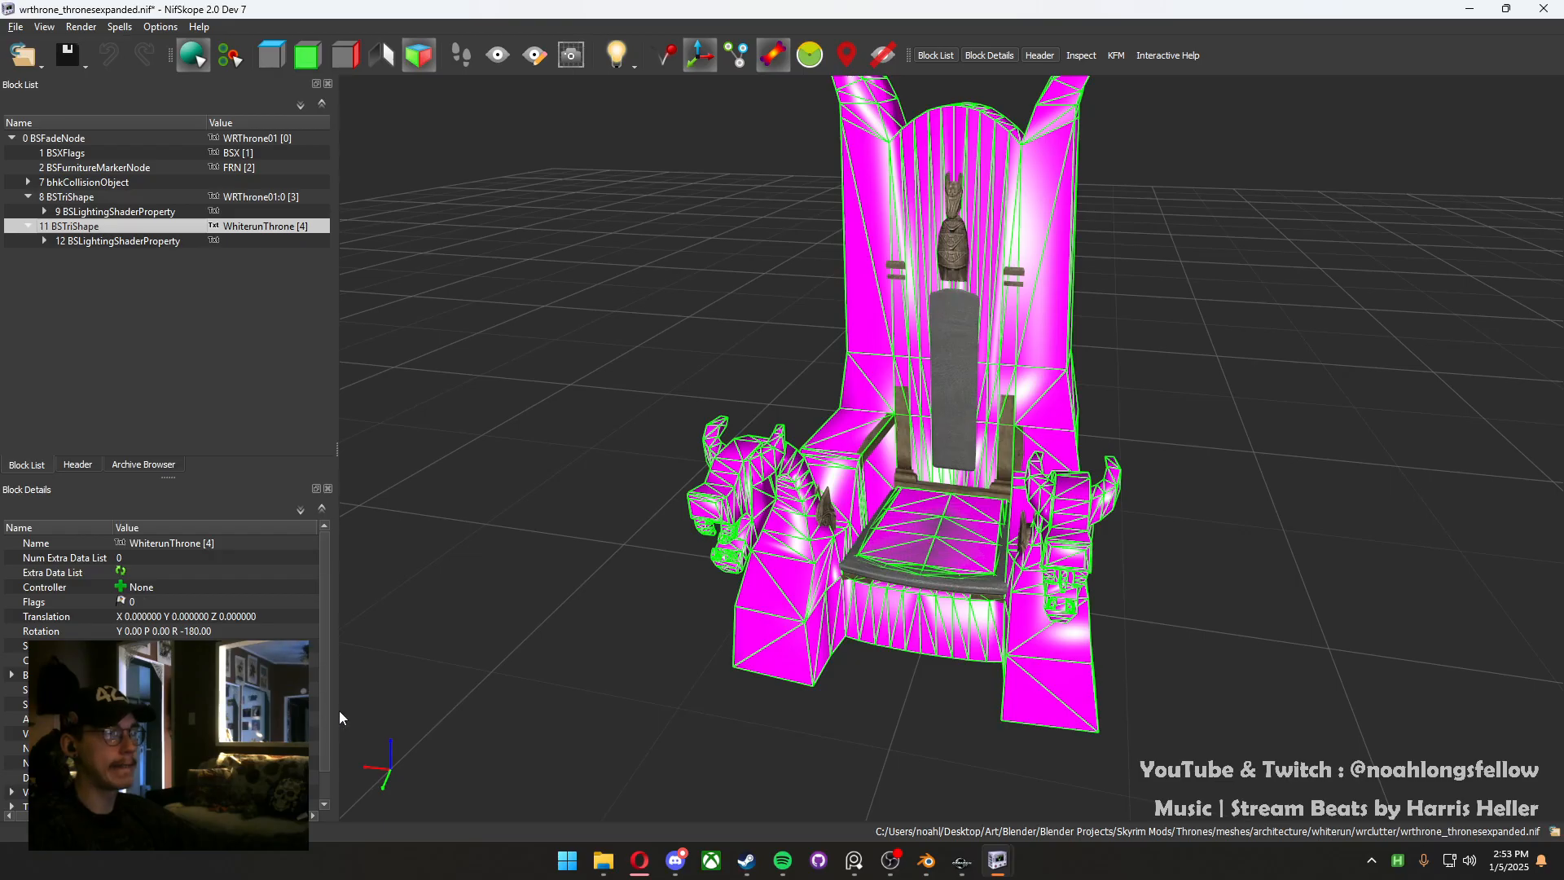
pyautogui.moveTo(338, 709); pyautogui.dragTo(443, 704)
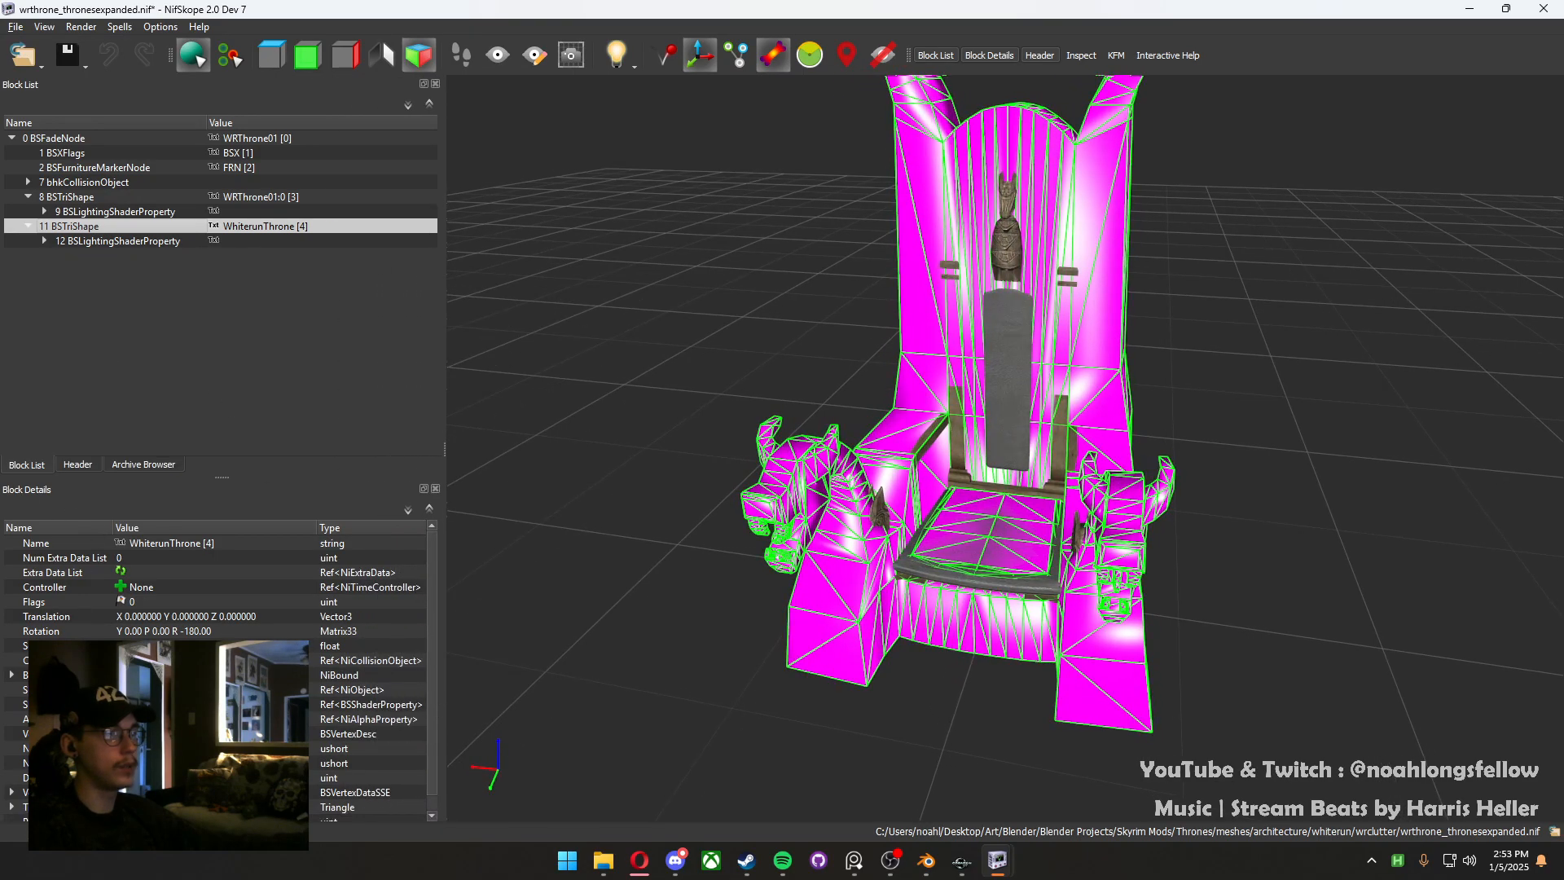
# Point the WhiterunThrone shape's shader property to block 9, the original throne's BSLightingShaderProperty
pyautogui.scroll(-1, 219, 693)
pyautogui.click(180, 690)
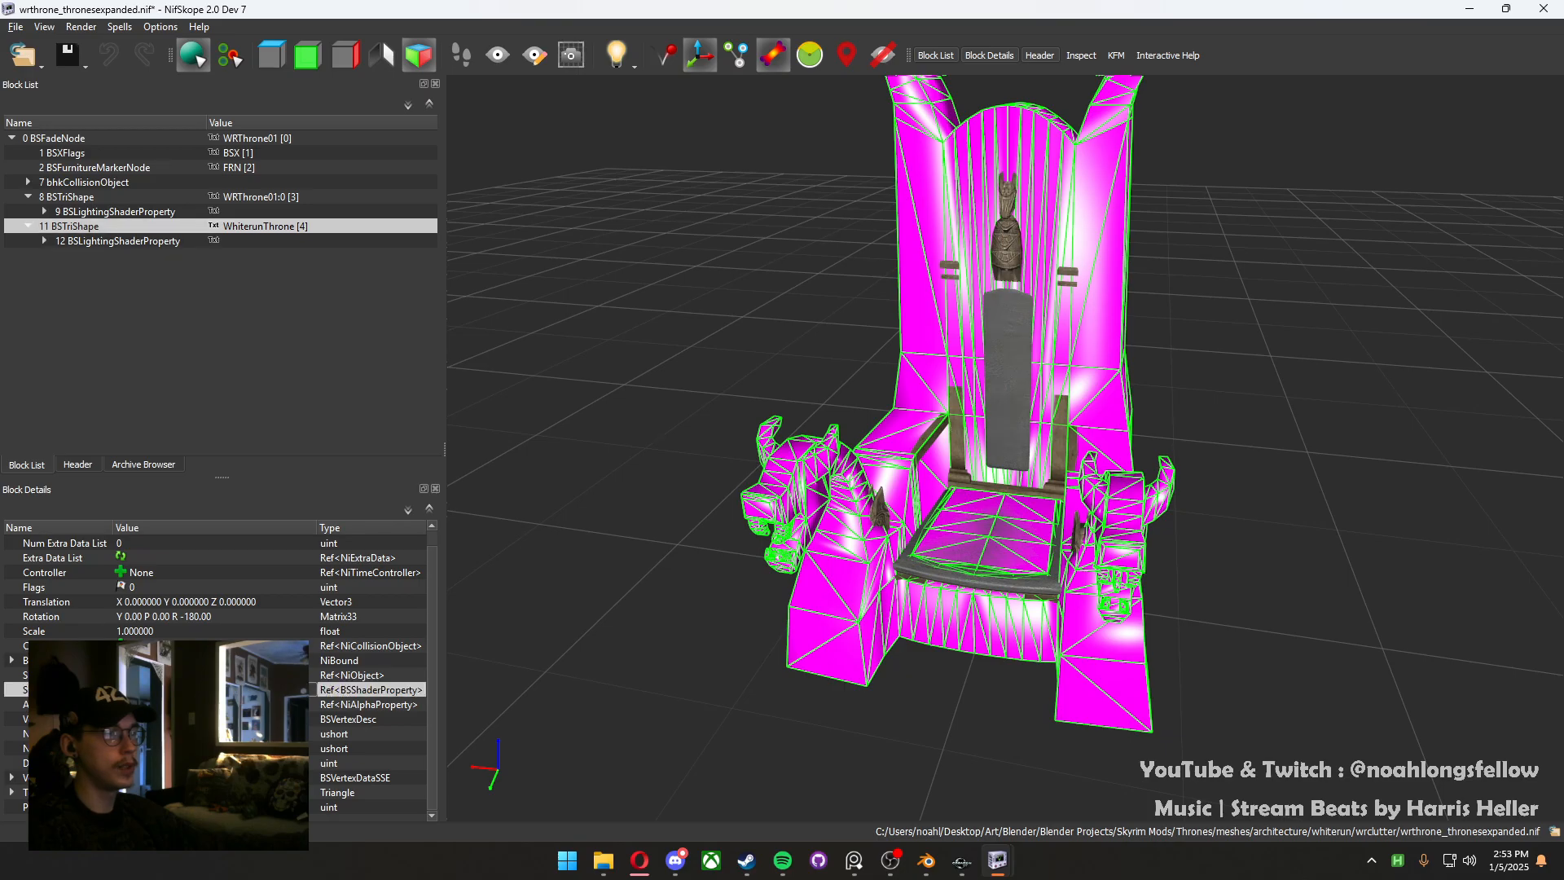
pyautogui.write('9')
pyautogui.press('Return')
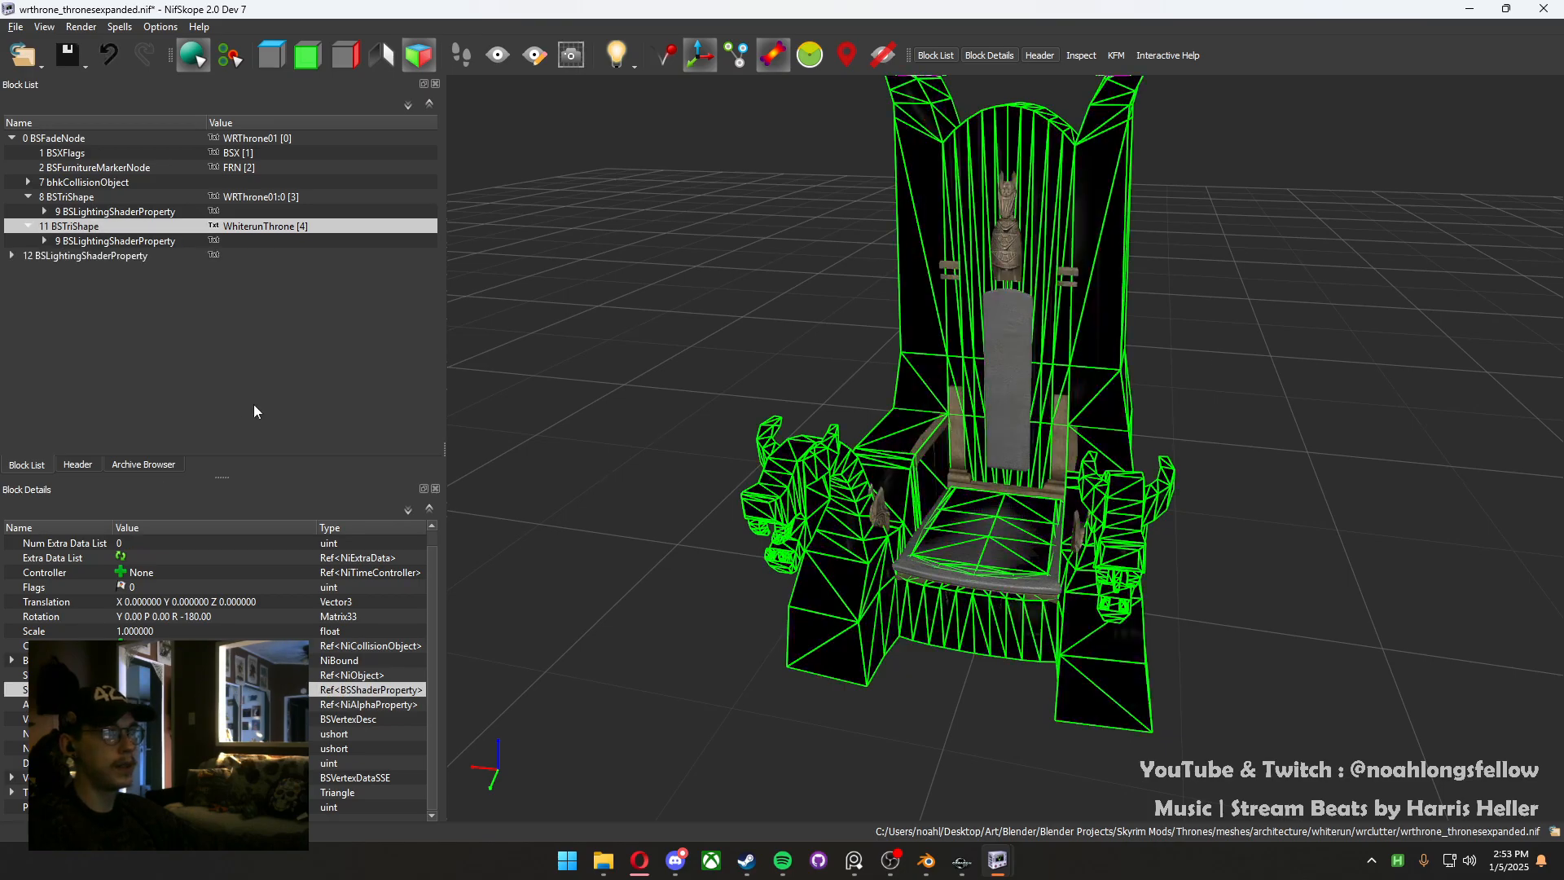
pyautogui.click(697, 670)
pyautogui.moveTo(698, 670); pyautogui.dragTo(1086, 600)
pyautogui.click(1176, 601)
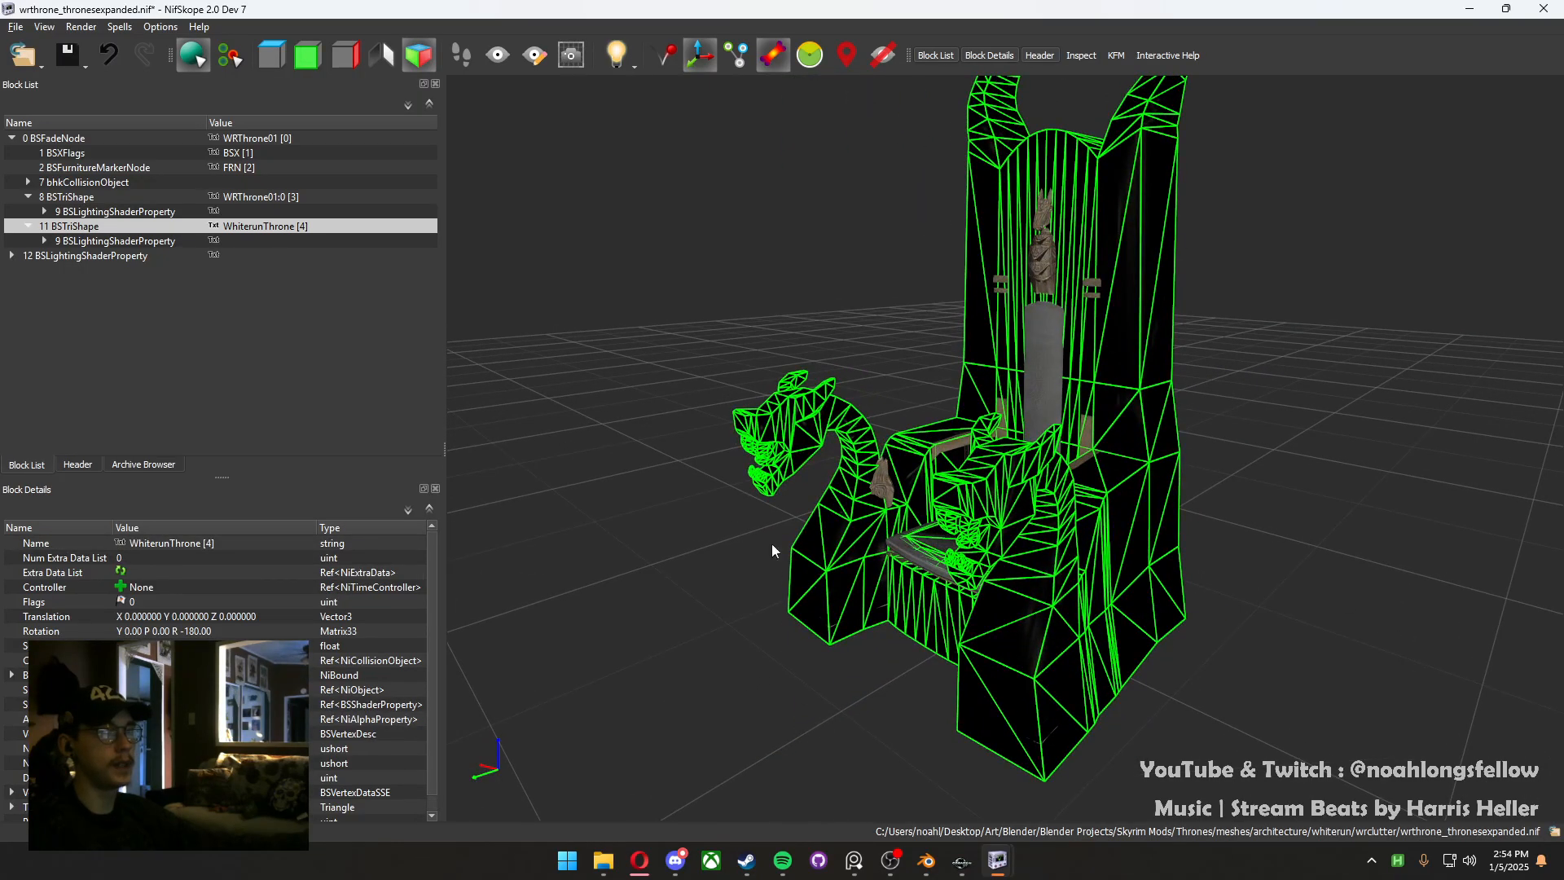
pyautogui.moveTo(772, 550); pyautogui.dragTo(912, 562)
# Remove the orphaned BSLightingShaderProperty block 12 and its leftover BSShaderTextureSet
pyautogui.click(14, 257)
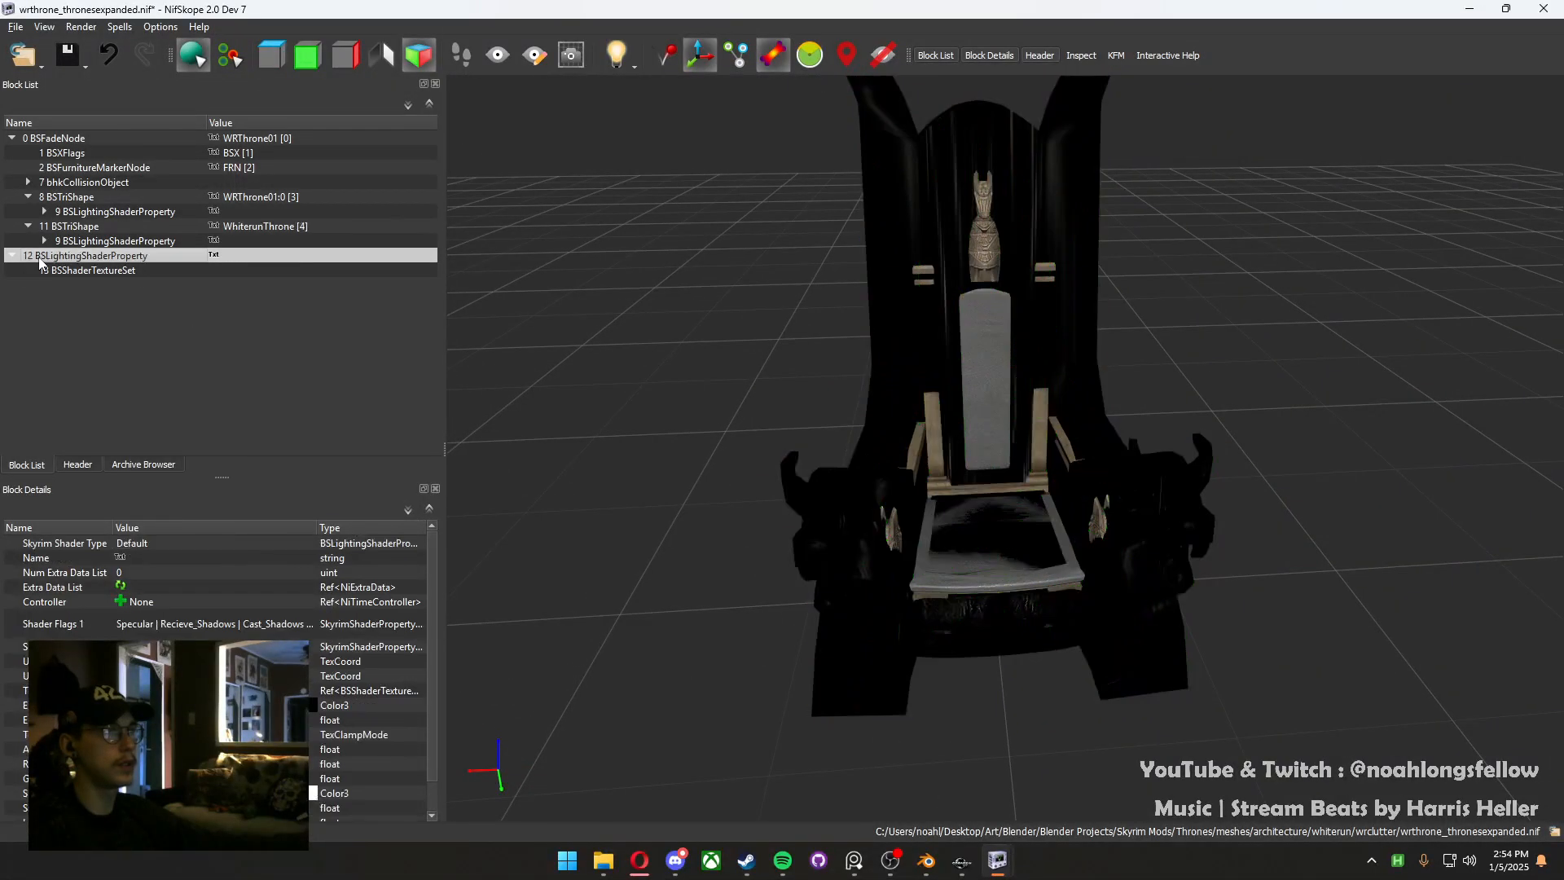
pyautogui.rightClick(39, 249)
pyautogui.moveTo(102, 251)
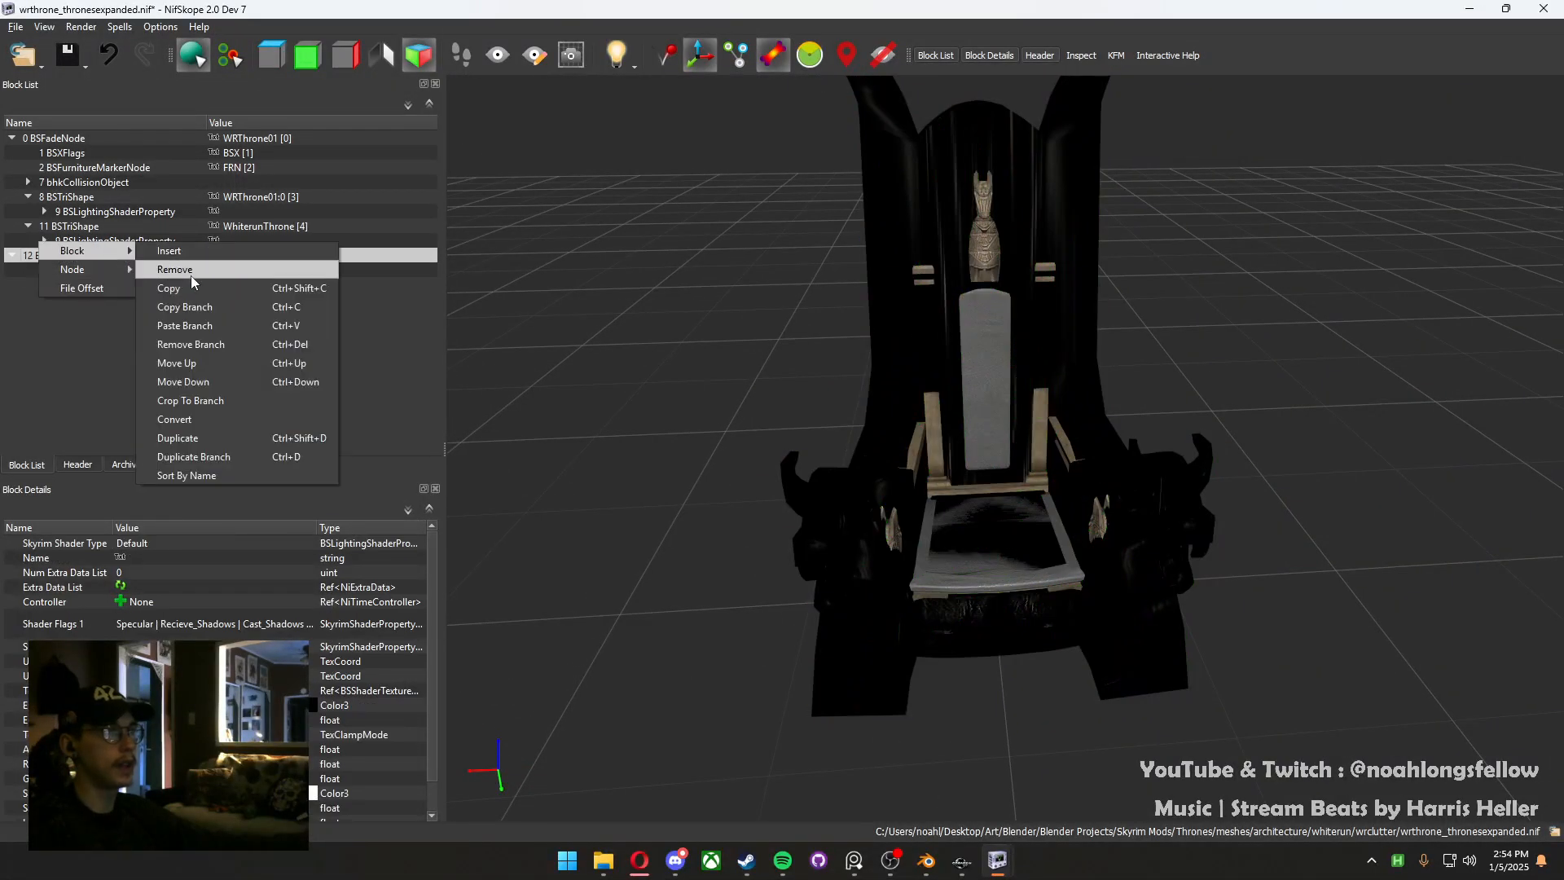
pyautogui.click(174, 270)
pyautogui.click(137, 300)
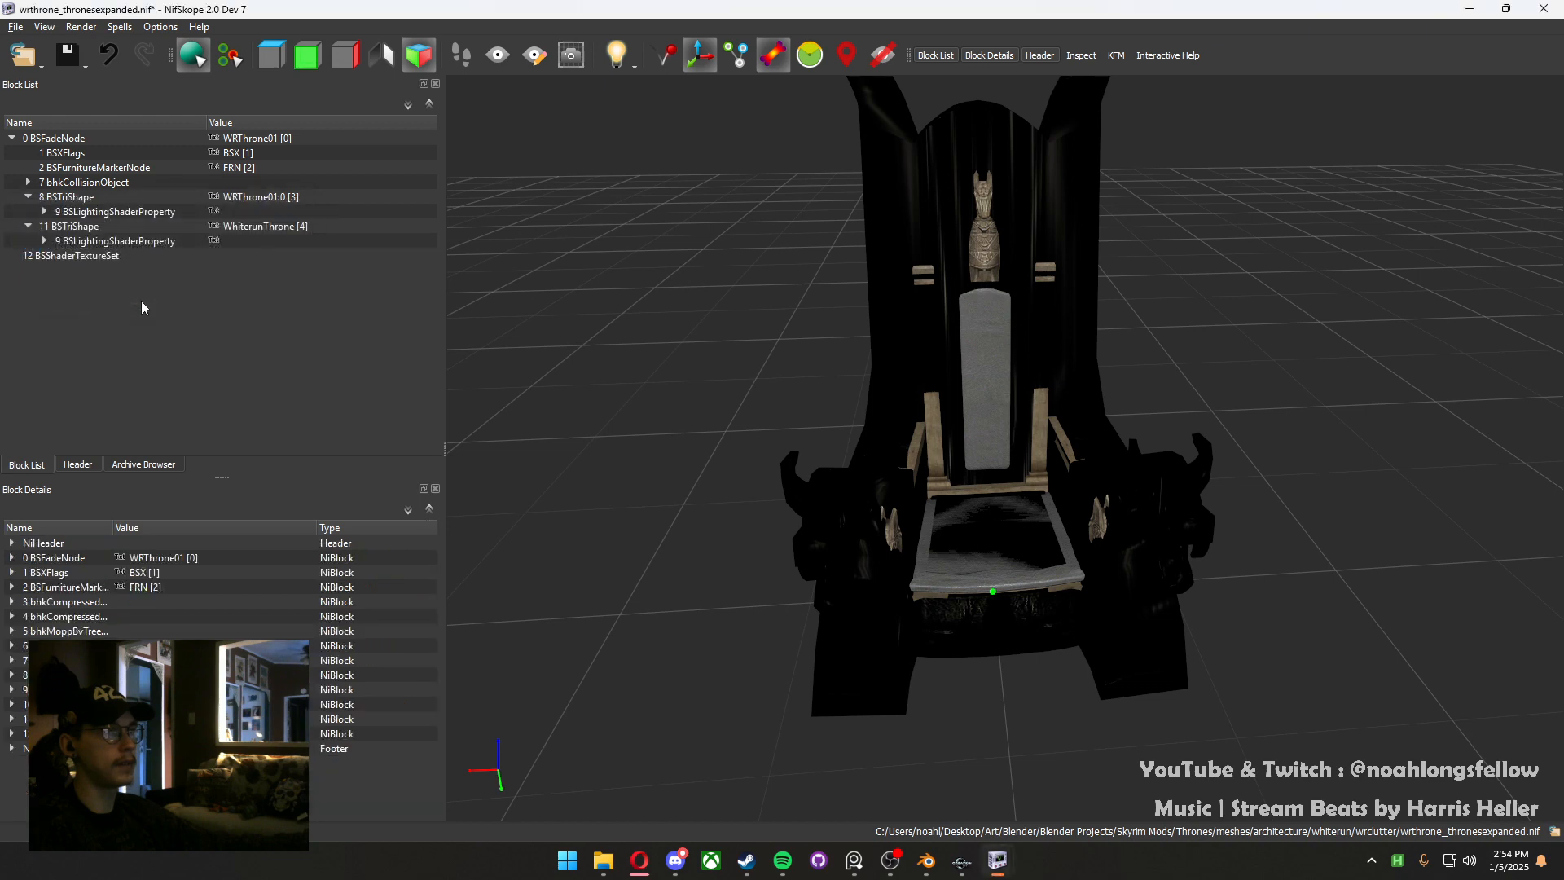
pyautogui.rightClick(80, 256)
pyautogui.moveTo(114, 250)
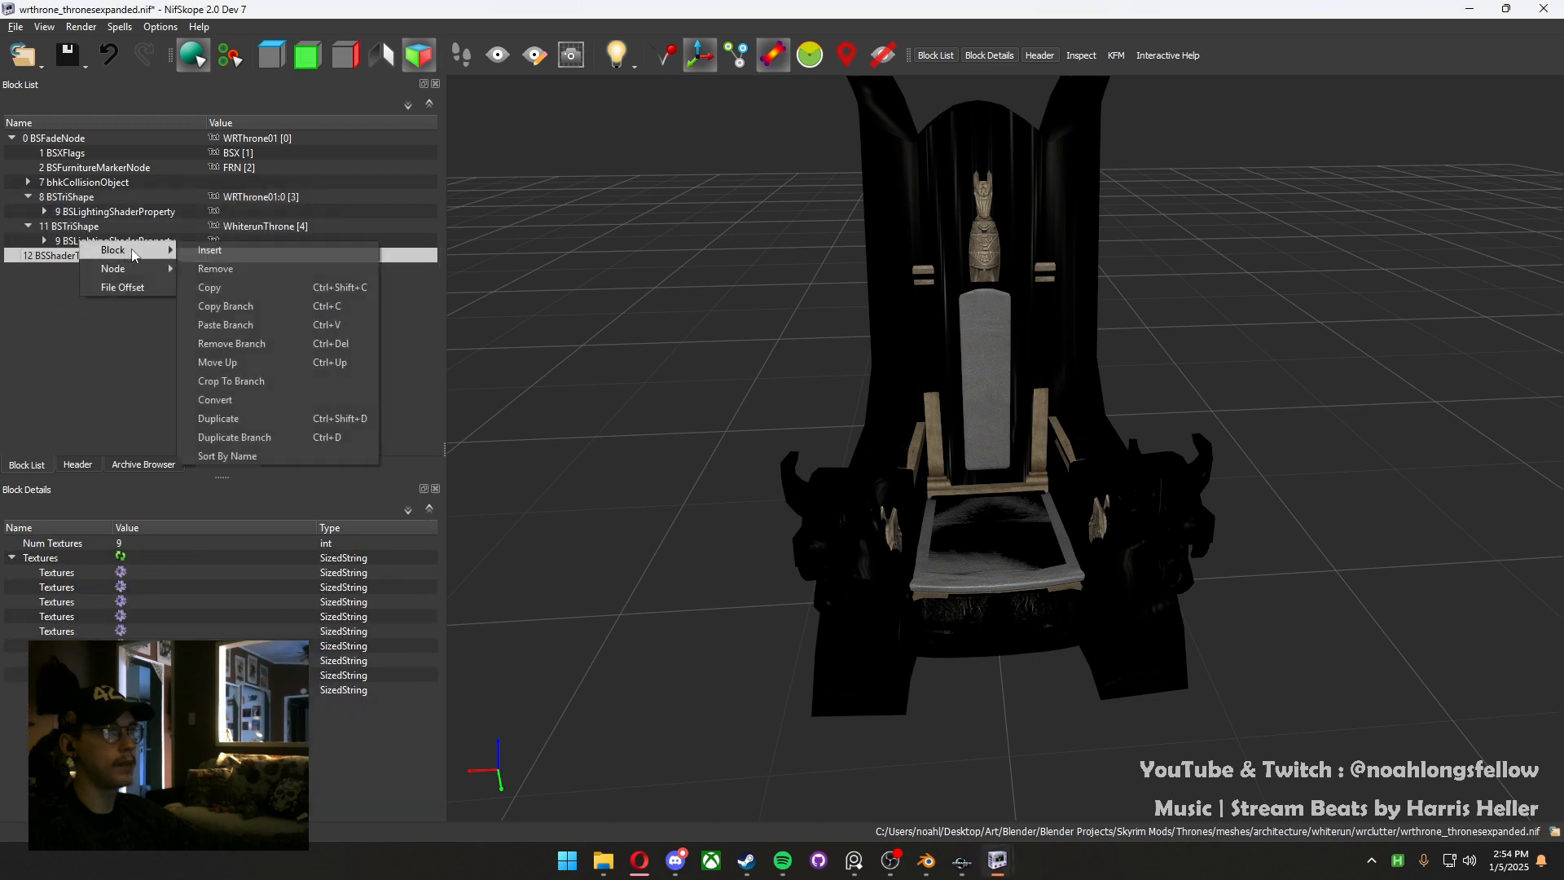
pyautogui.click(236, 269)
pyautogui.click(136, 297)
# Remove the original throne's BSTriShape block, WRThrone01:0, and accept that the action cannot be undone
pyautogui.click(88, 214)
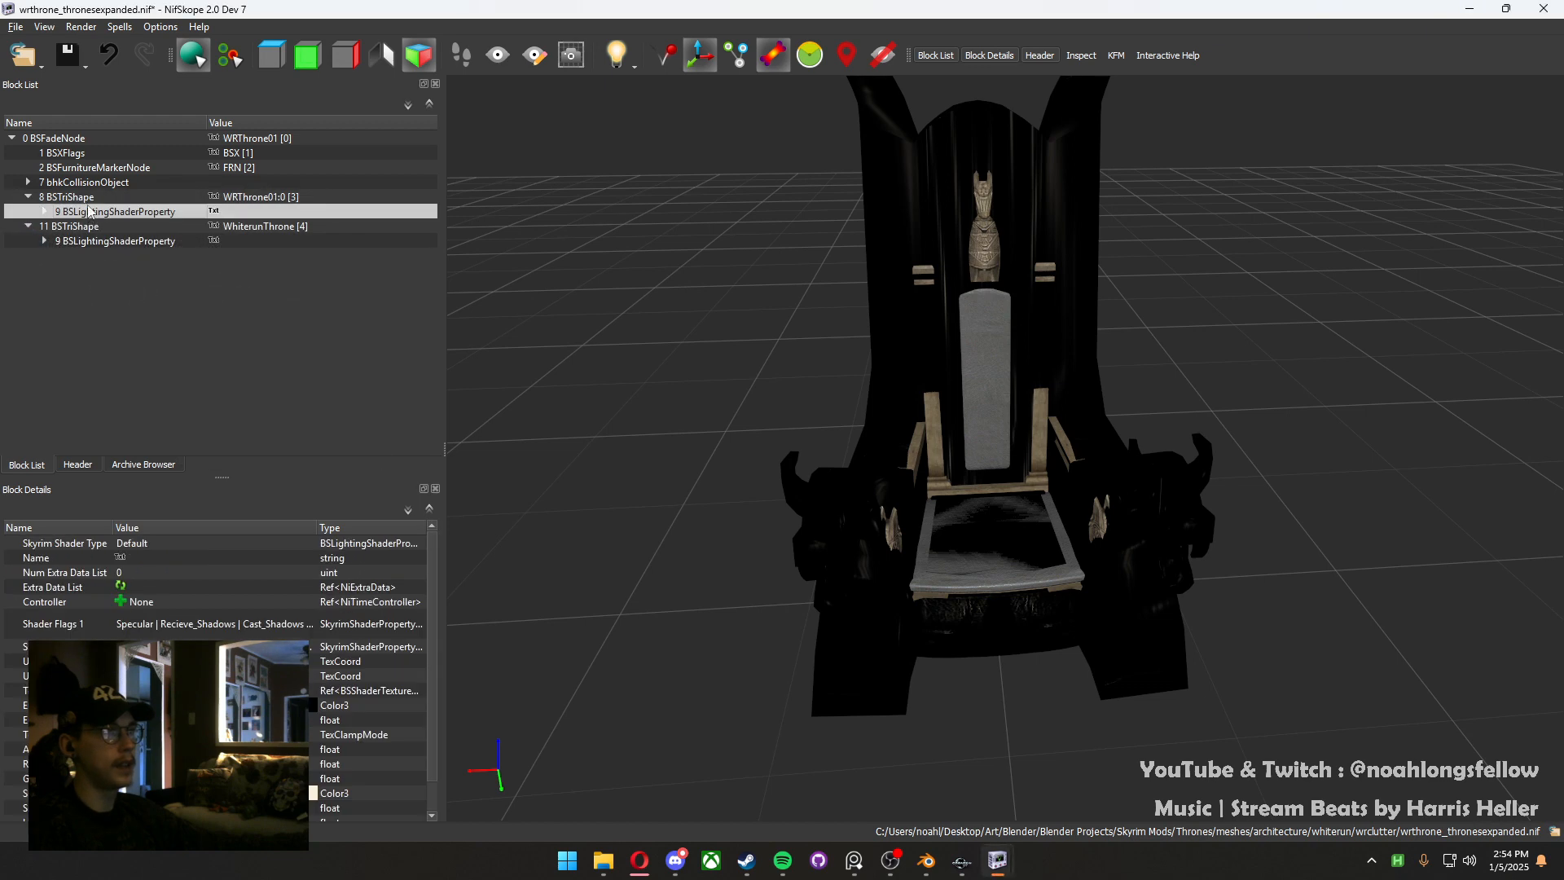
pyautogui.click(90, 198)
pyautogui.rightClick(90, 196)
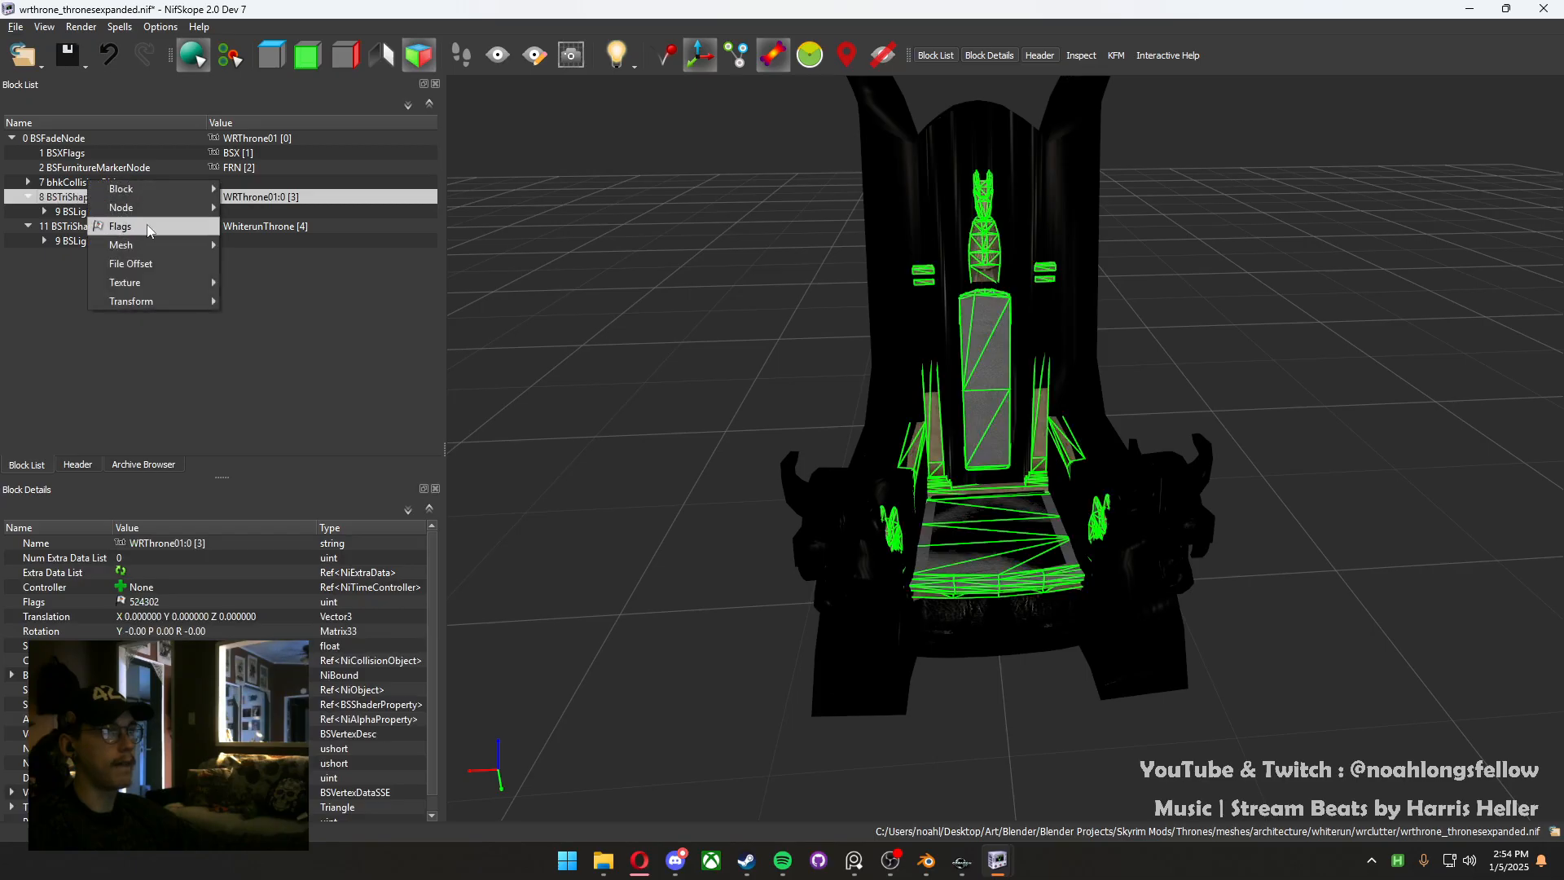
pyautogui.moveTo(155, 188)
pyautogui.click(261, 207)
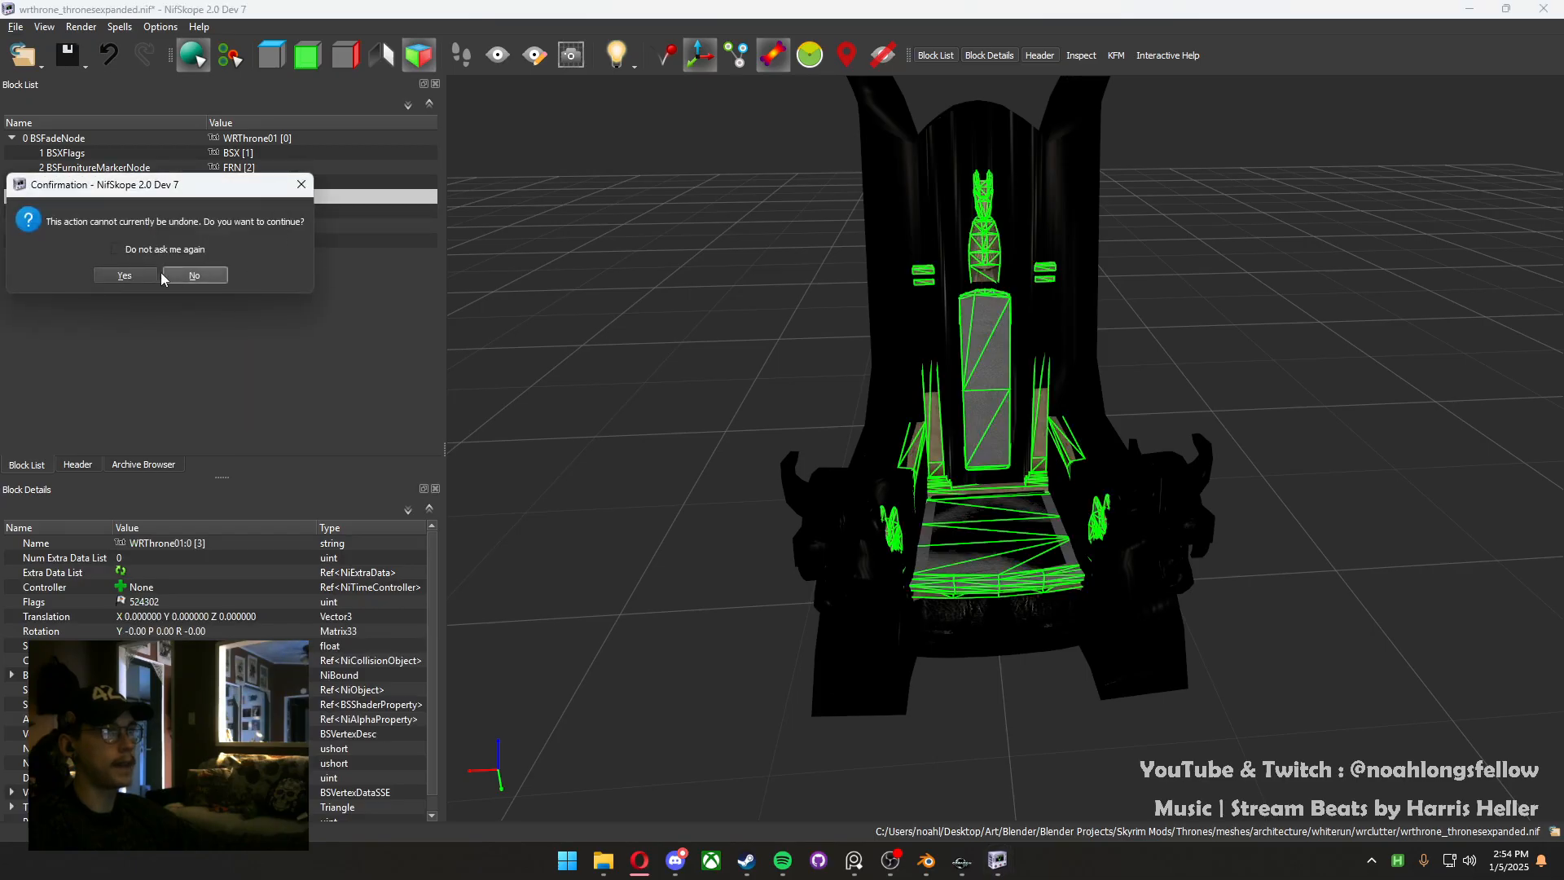
pyautogui.click(149, 272)
# Select the WhiterunThrone mesh and examine its wireframe up close and from several angles
pyautogui.moveTo(611, 509); pyautogui.dragTo(913, 565)
pyautogui.click(897, 471)
pyautogui.scroll(-6, 870, 611)
pyautogui.scroll(8, 989, 550)
pyautogui.click(989, 550)
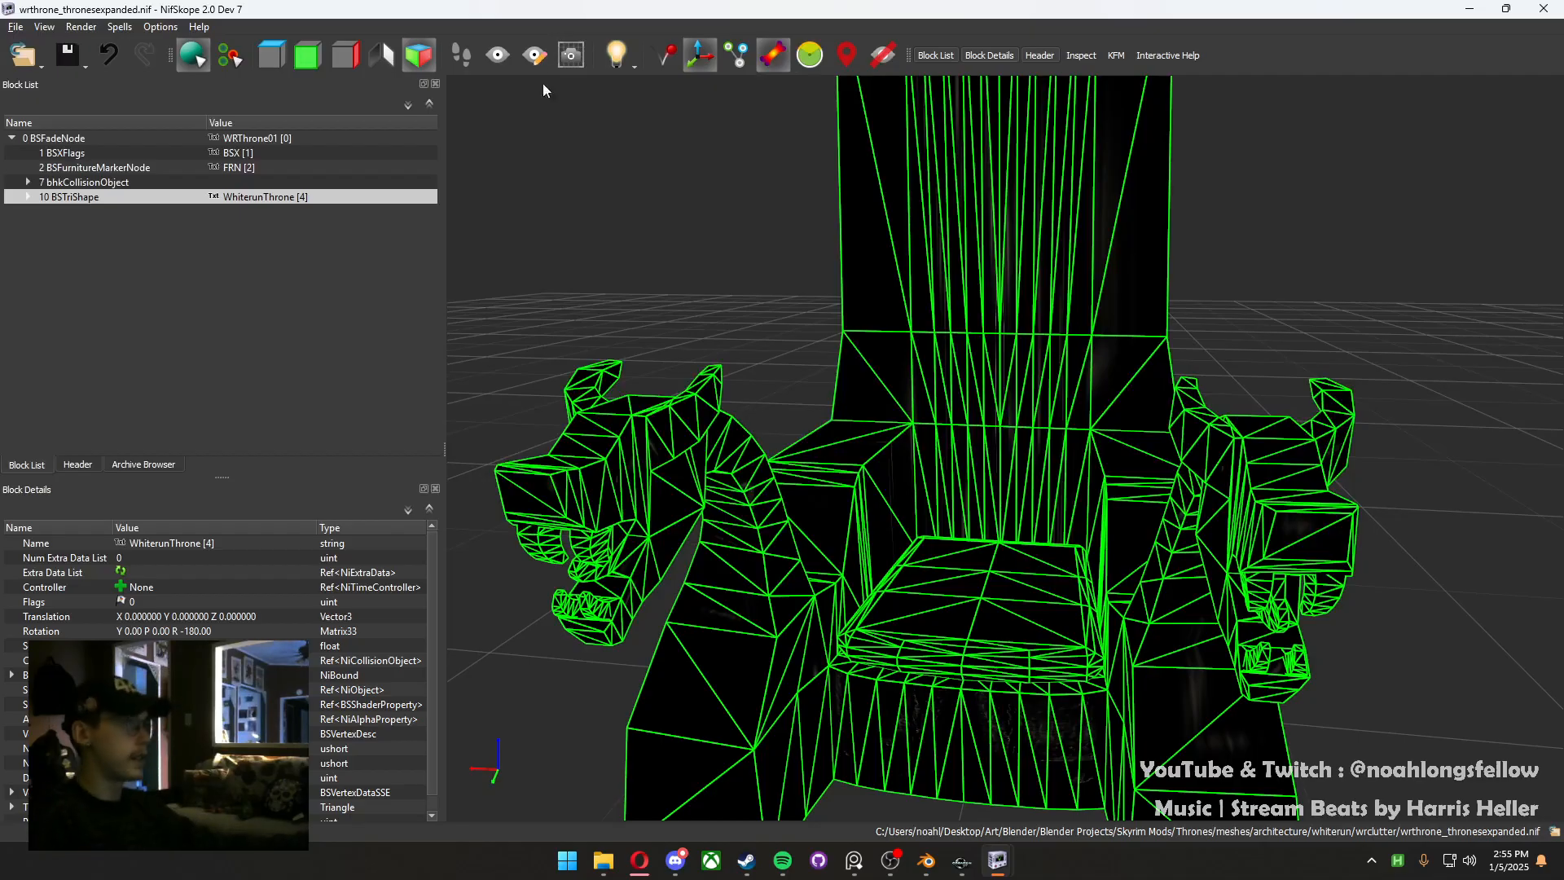
pyautogui.moveTo(593, 236); pyautogui.dragTo(620, 233, button='middle')
pyautogui.scroll(-5, 953, 356)
pyautogui.moveTo(968, 361); pyautogui.dragTo(764, 578, button='middle')
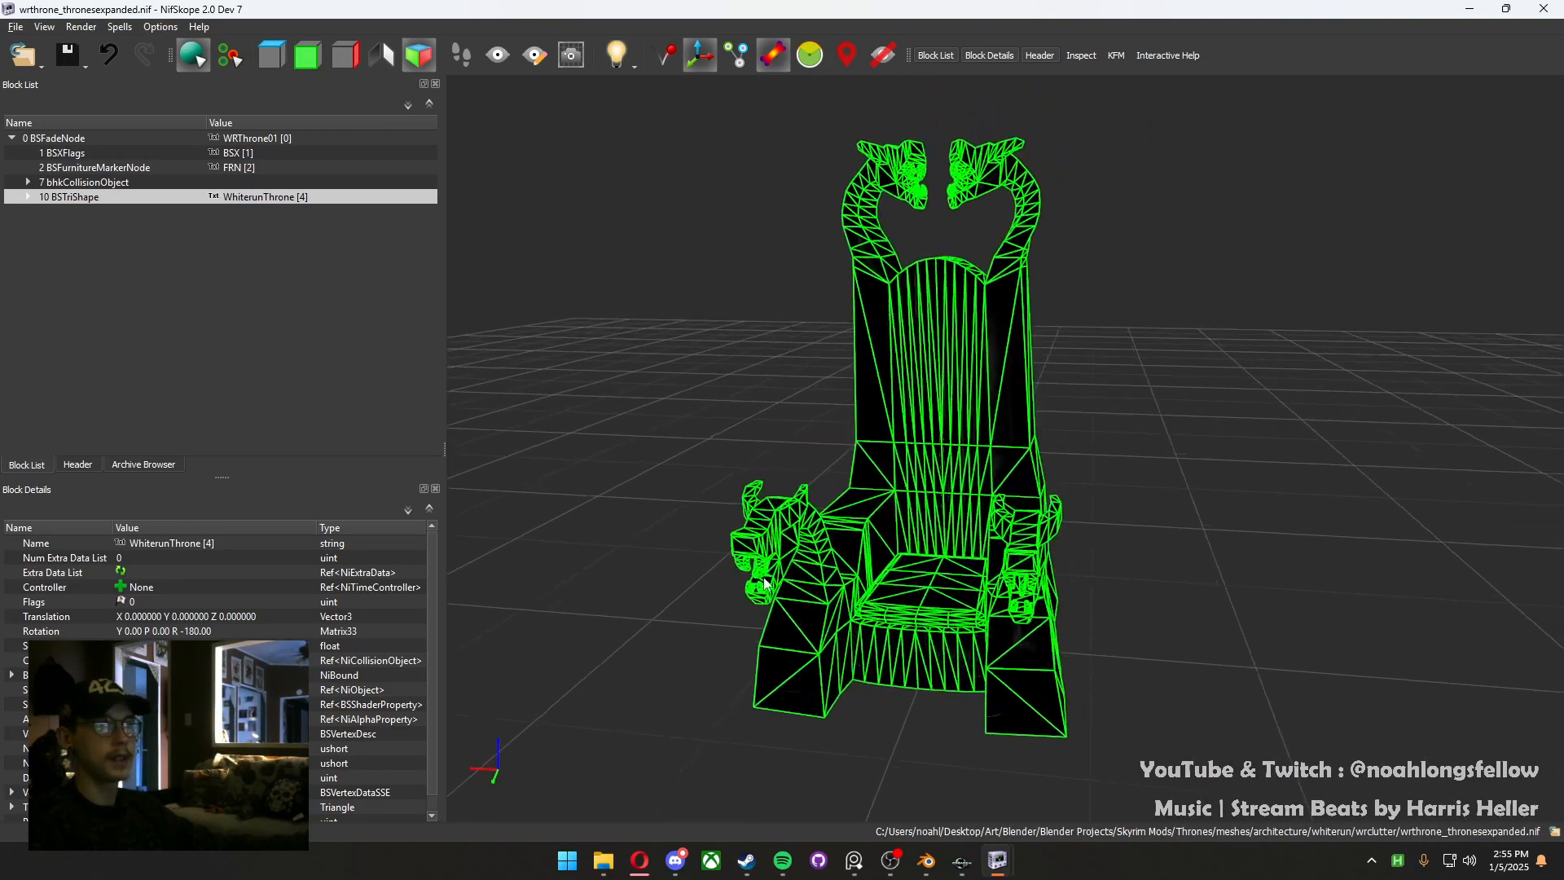
pyautogui.moveTo(935, 470); pyautogui.dragTo(1128, 494)
pyautogui.moveTo(1280, 533); pyautogui.dragTo(935, 514)
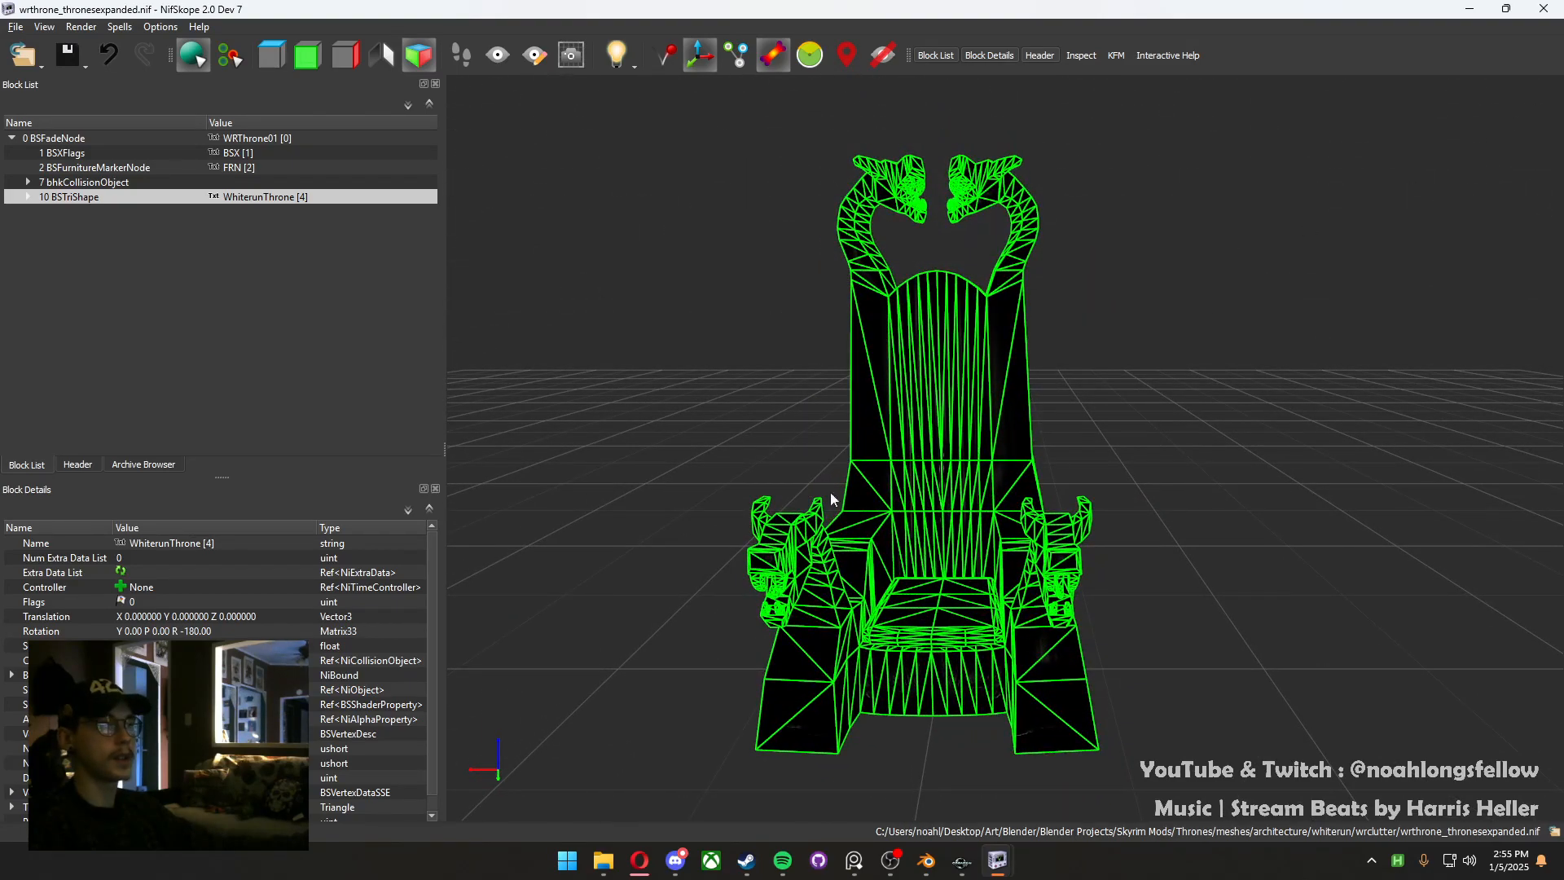
# Close the wrthrone_thronesexpanded.nif window but keep the whiterun_throne.nif window open
pyautogui.click(1540, 7)
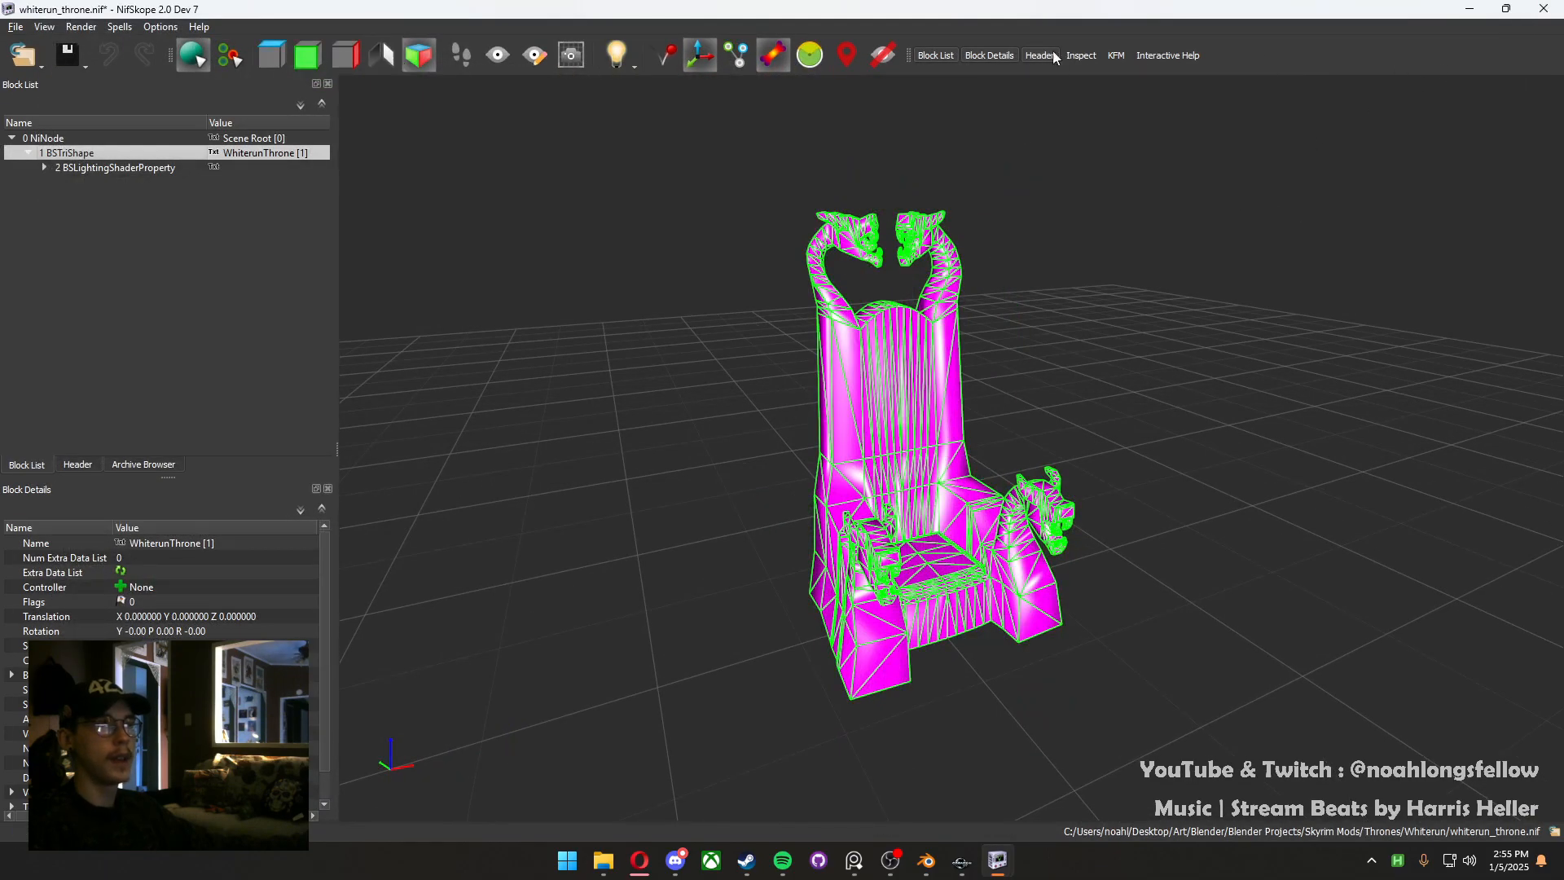
pyautogui.click(1542, 8)
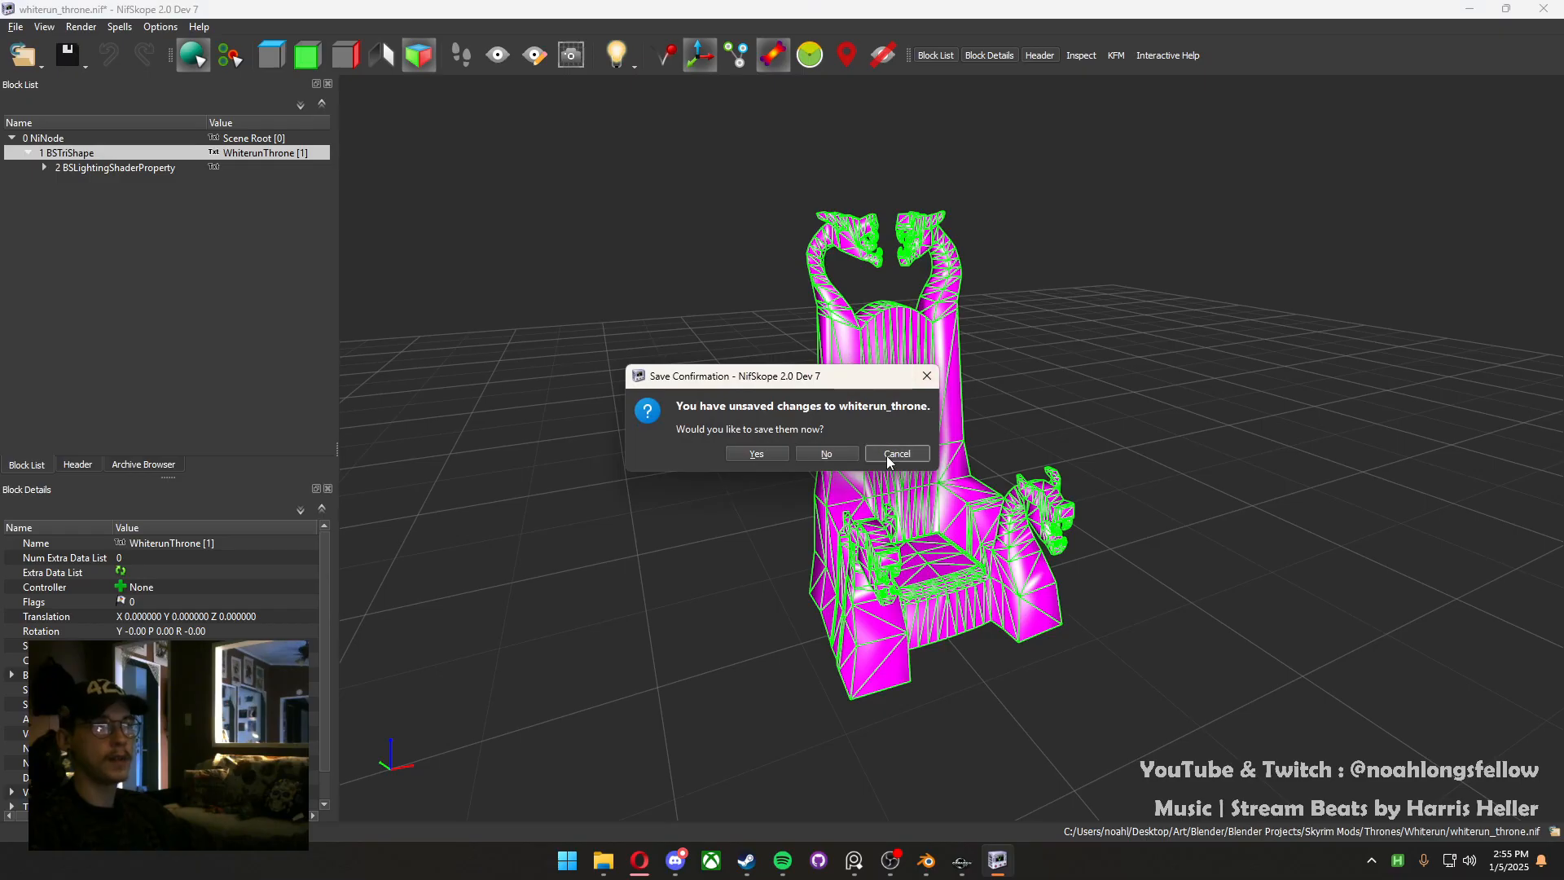
pyautogui.click(897, 453)
# Reopen the recent file wrthrone_thronesexpanded.nif, discarding the unsaved changes to whiterun_throne.nif
pyautogui.click(15, 28)
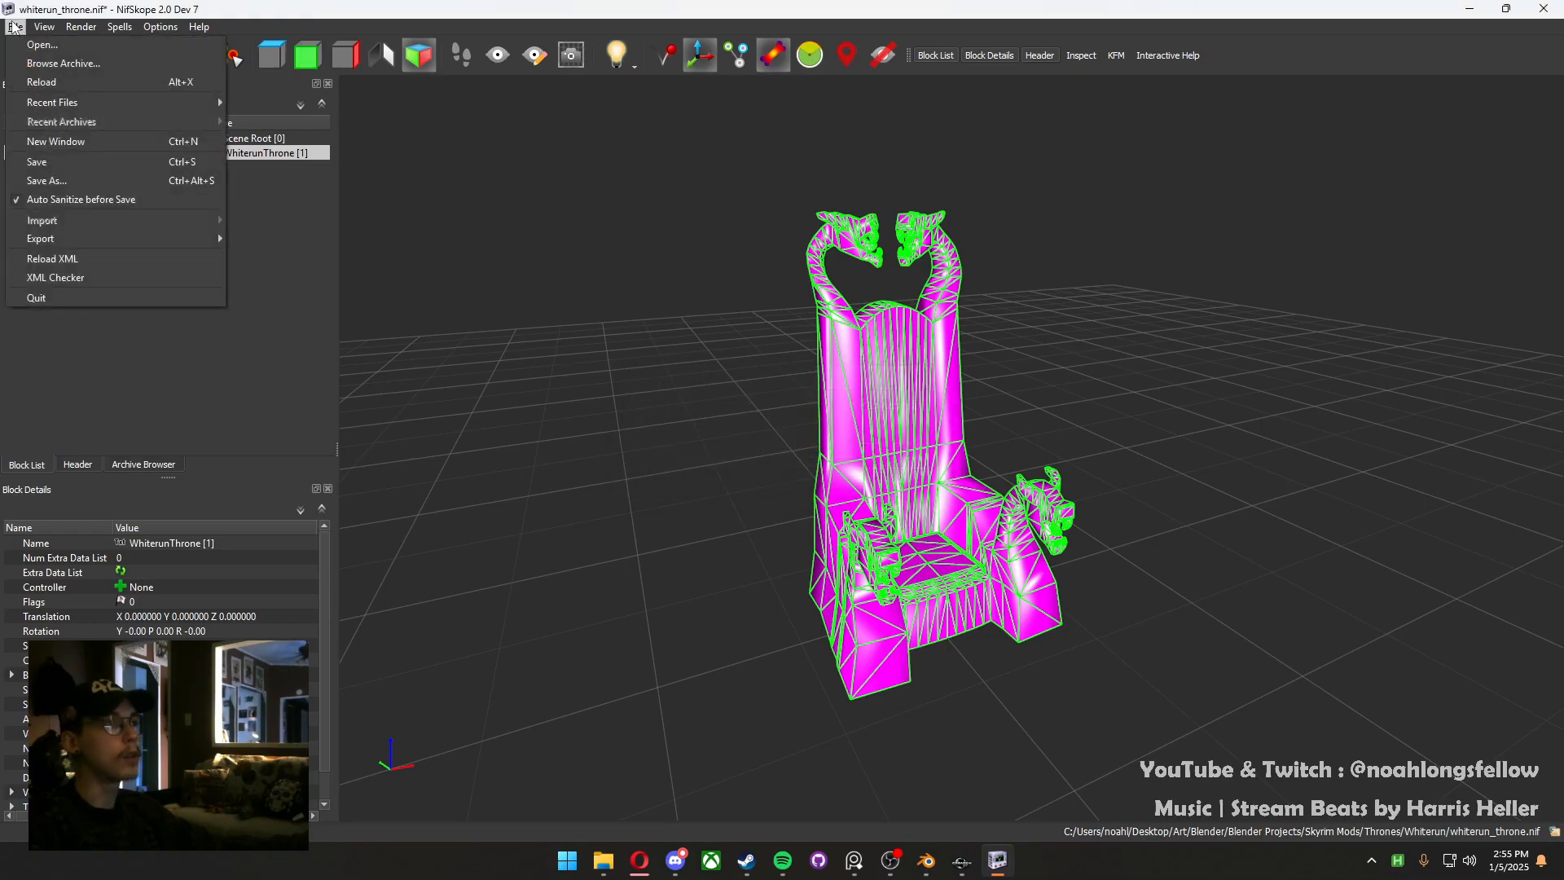
pyautogui.moveTo(106, 108)
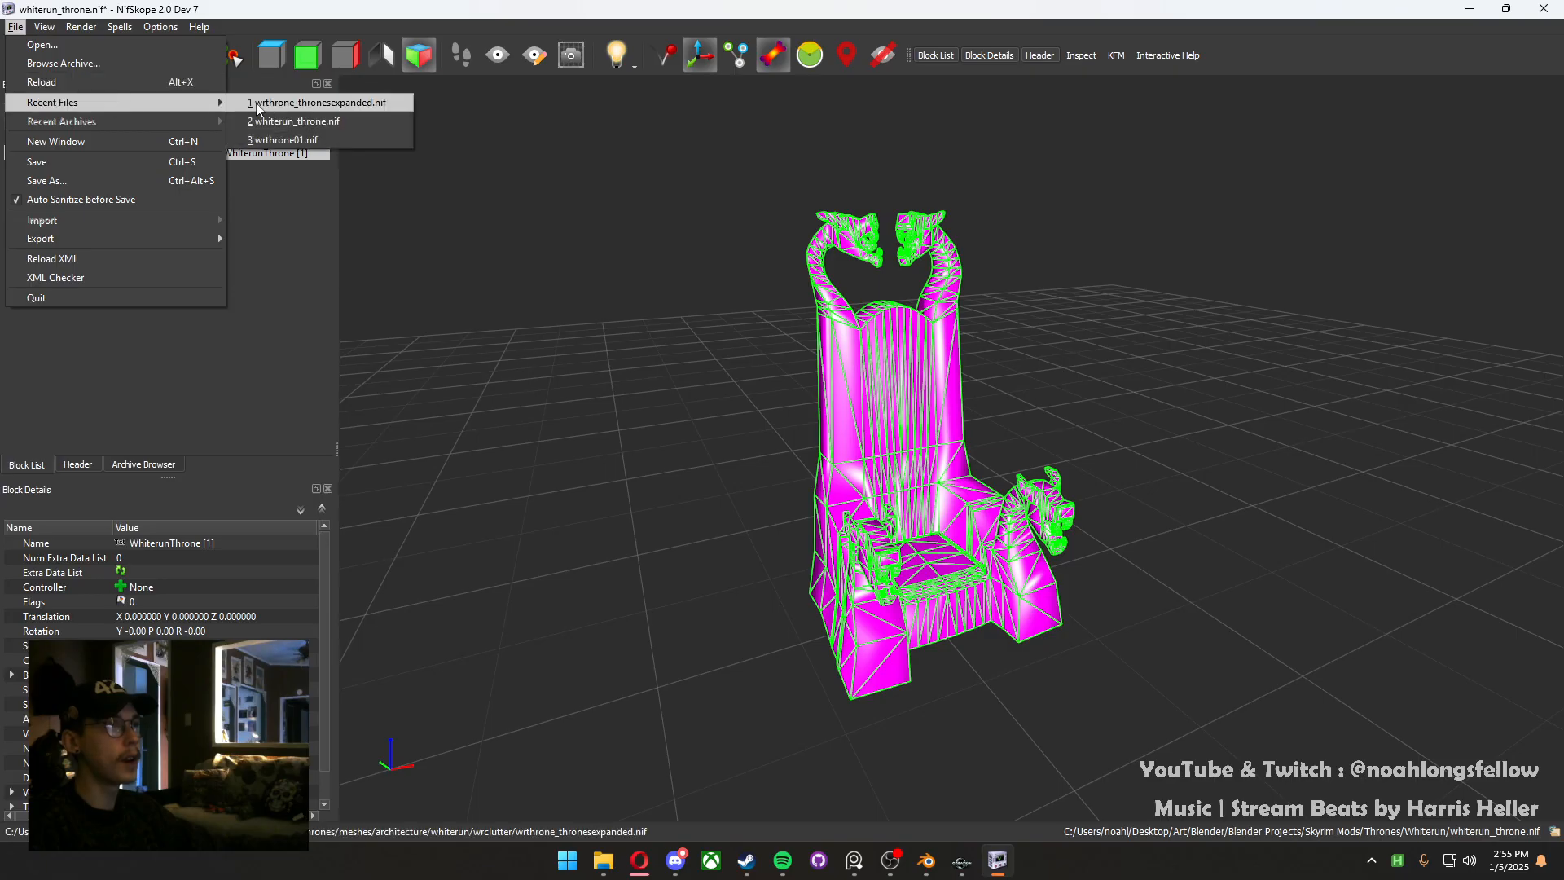
pyautogui.click(320, 102)
pyautogui.click(814, 449)
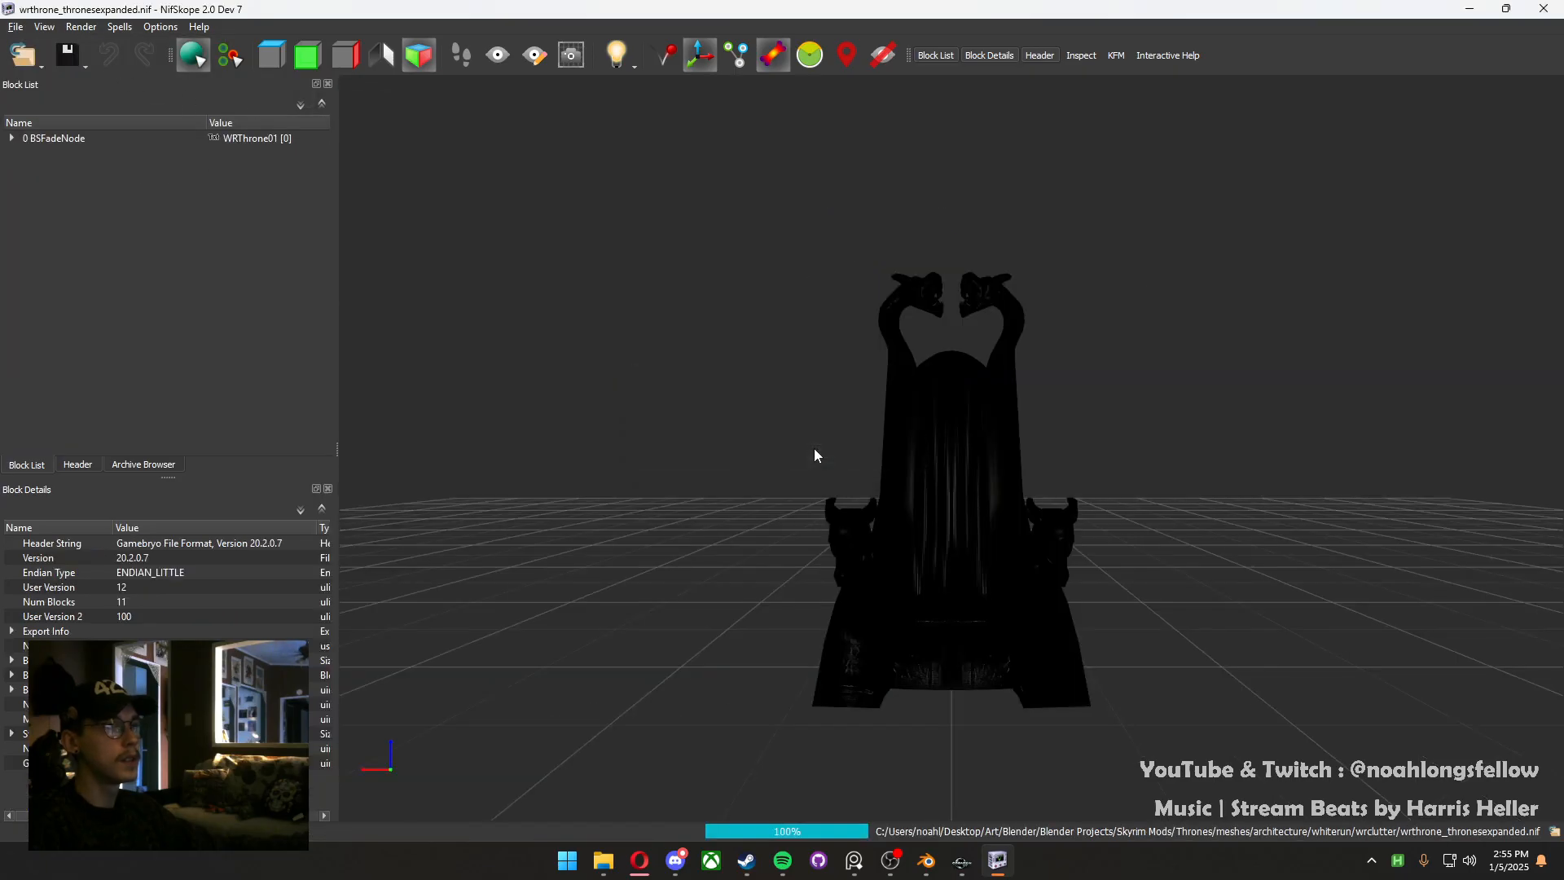
# Expand the root BSFadeNode and examine its BSXFlags and BSFurnitureMarkerNode blocks along with the throne model
pyautogui.moveTo(789, 447); pyautogui.dragTo(820, 469)
pyautogui.scroll(5, 819, 469)
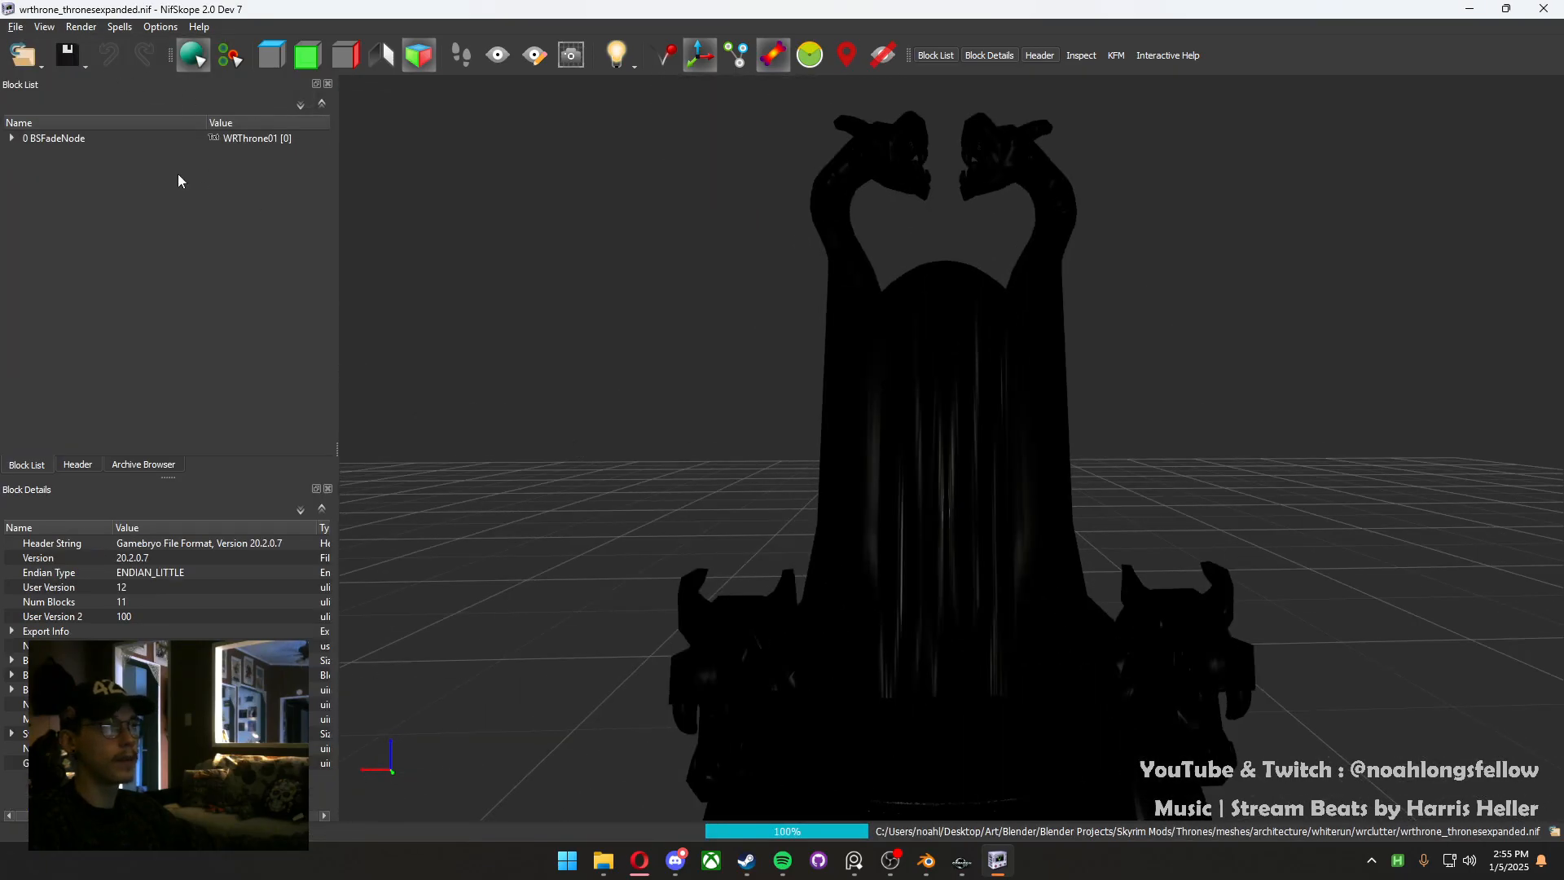
pyautogui.click(11, 138)
pyautogui.click(62, 169)
pyautogui.moveTo(359, 254); pyautogui.dragTo(561, 482)
pyautogui.click(84, 154)
pyautogui.click(84, 168)
pyautogui.scroll(-5, 648, 492)
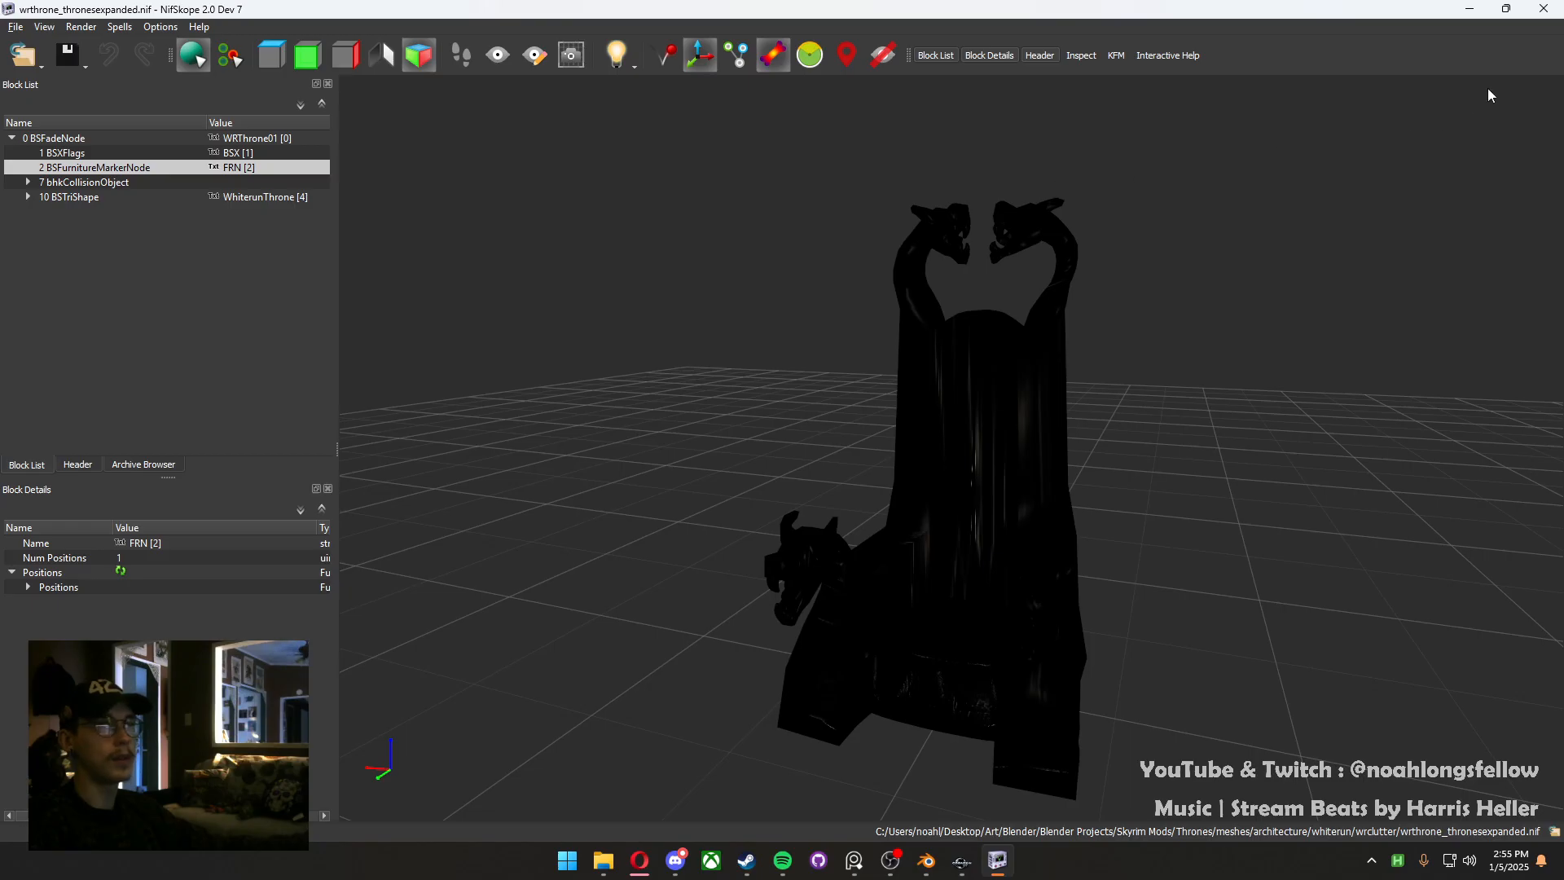
# Close the NIF window, minimize the file explorer and Blender, and switch to the Creation Kit
pyautogui.click(1544, 9)
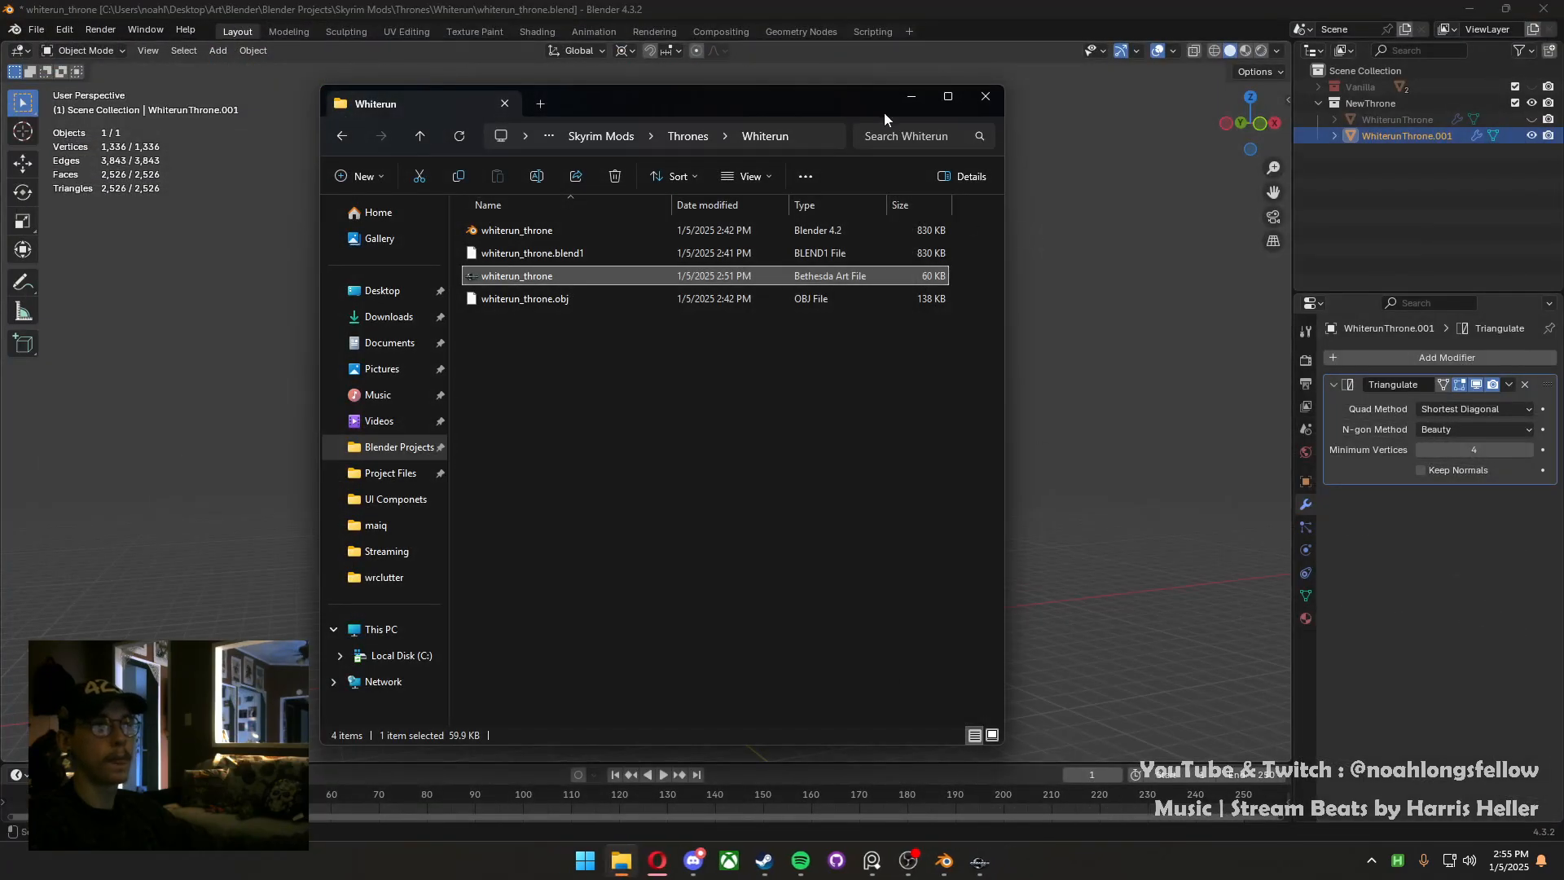
pyautogui.click(910, 97)
pyautogui.click(944, 861)
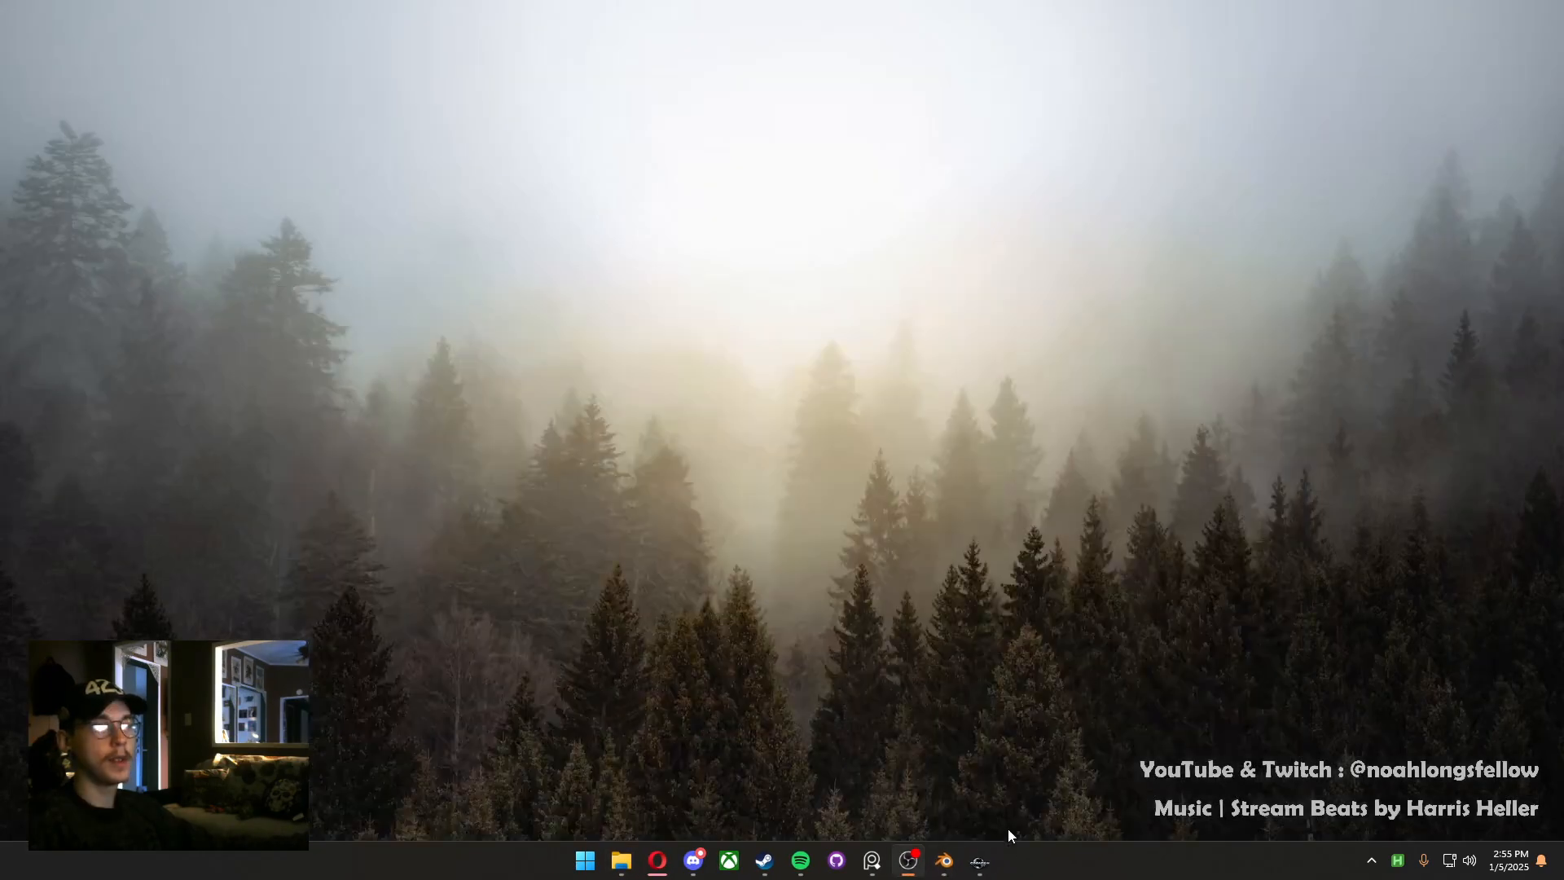
pyautogui.click(980, 861)
# Filter the objects by "throne" and open the WRThrone01 furniture record, accepting all animation warnings
pyautogui.click(47, 97)
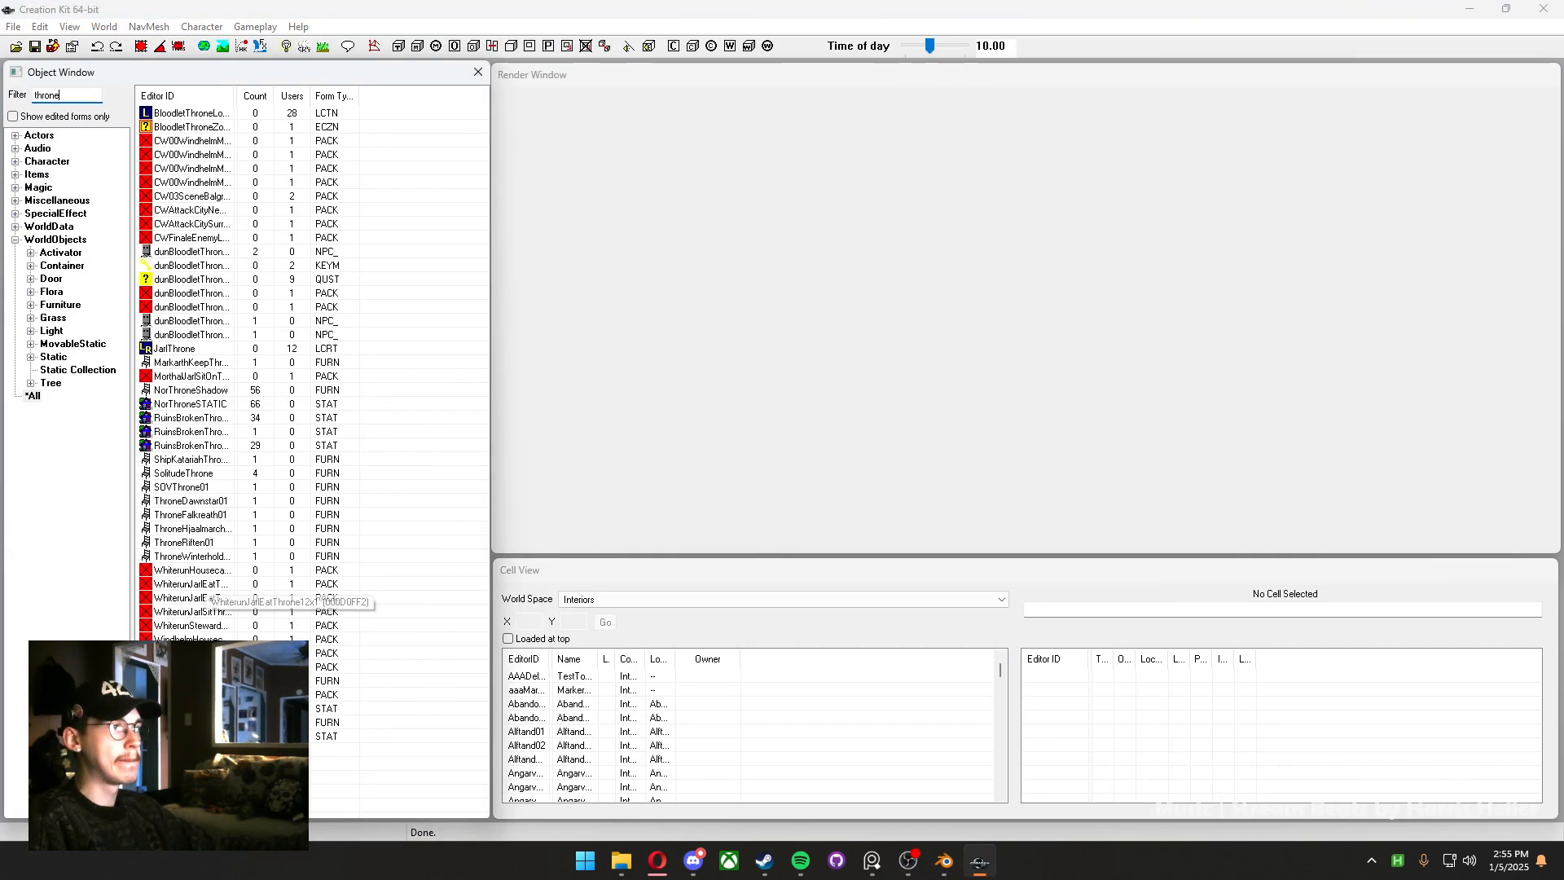
pyautogui.click(201, 559)
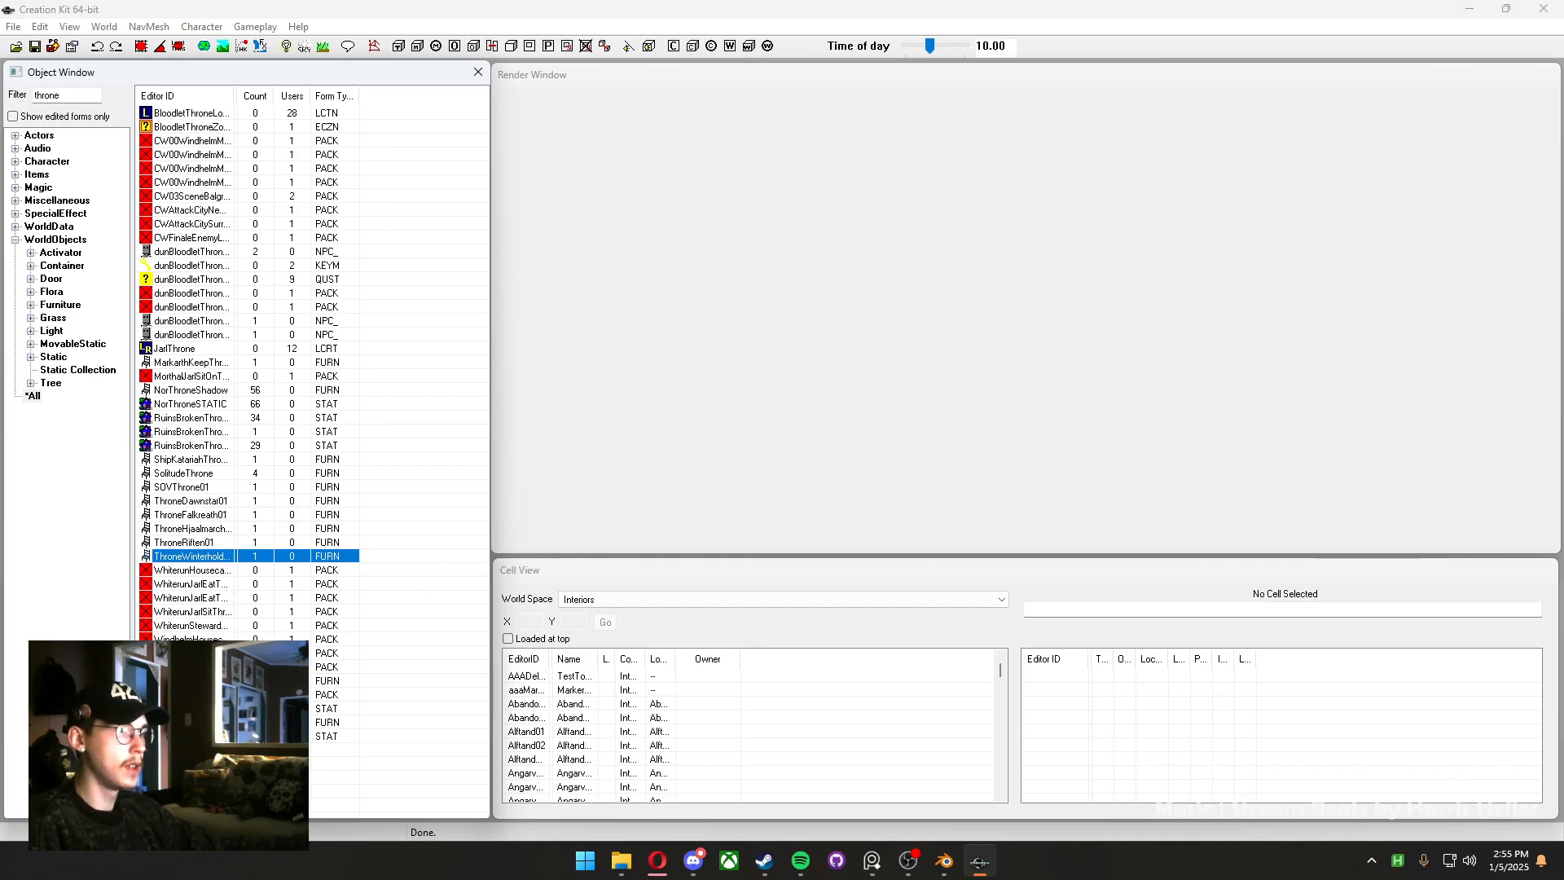
pyautogui.click(193, 681)
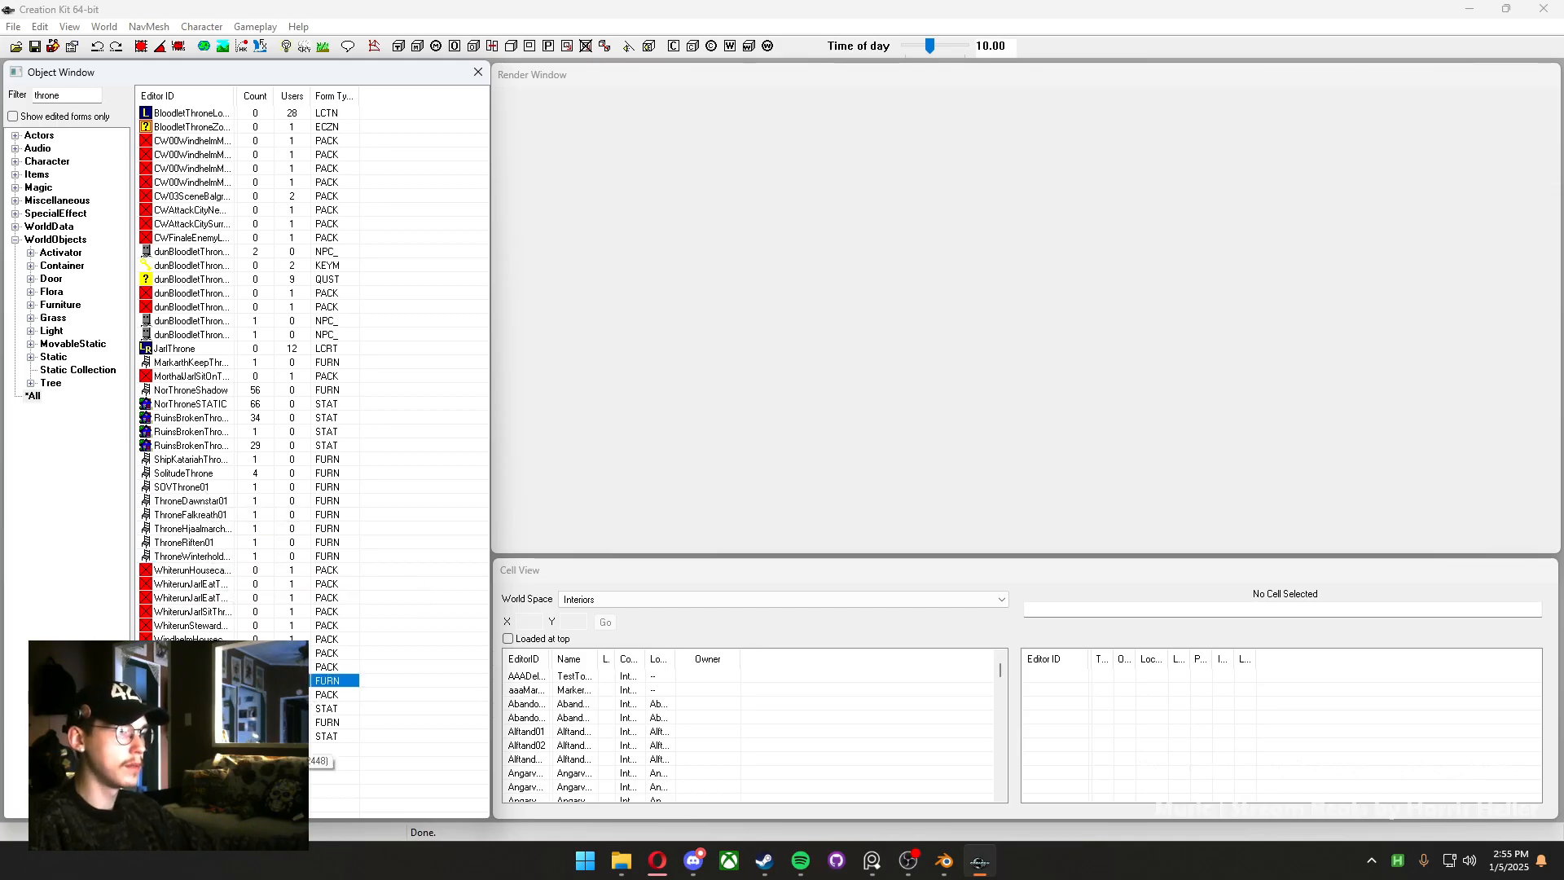
pyautogui.click(193, 722)
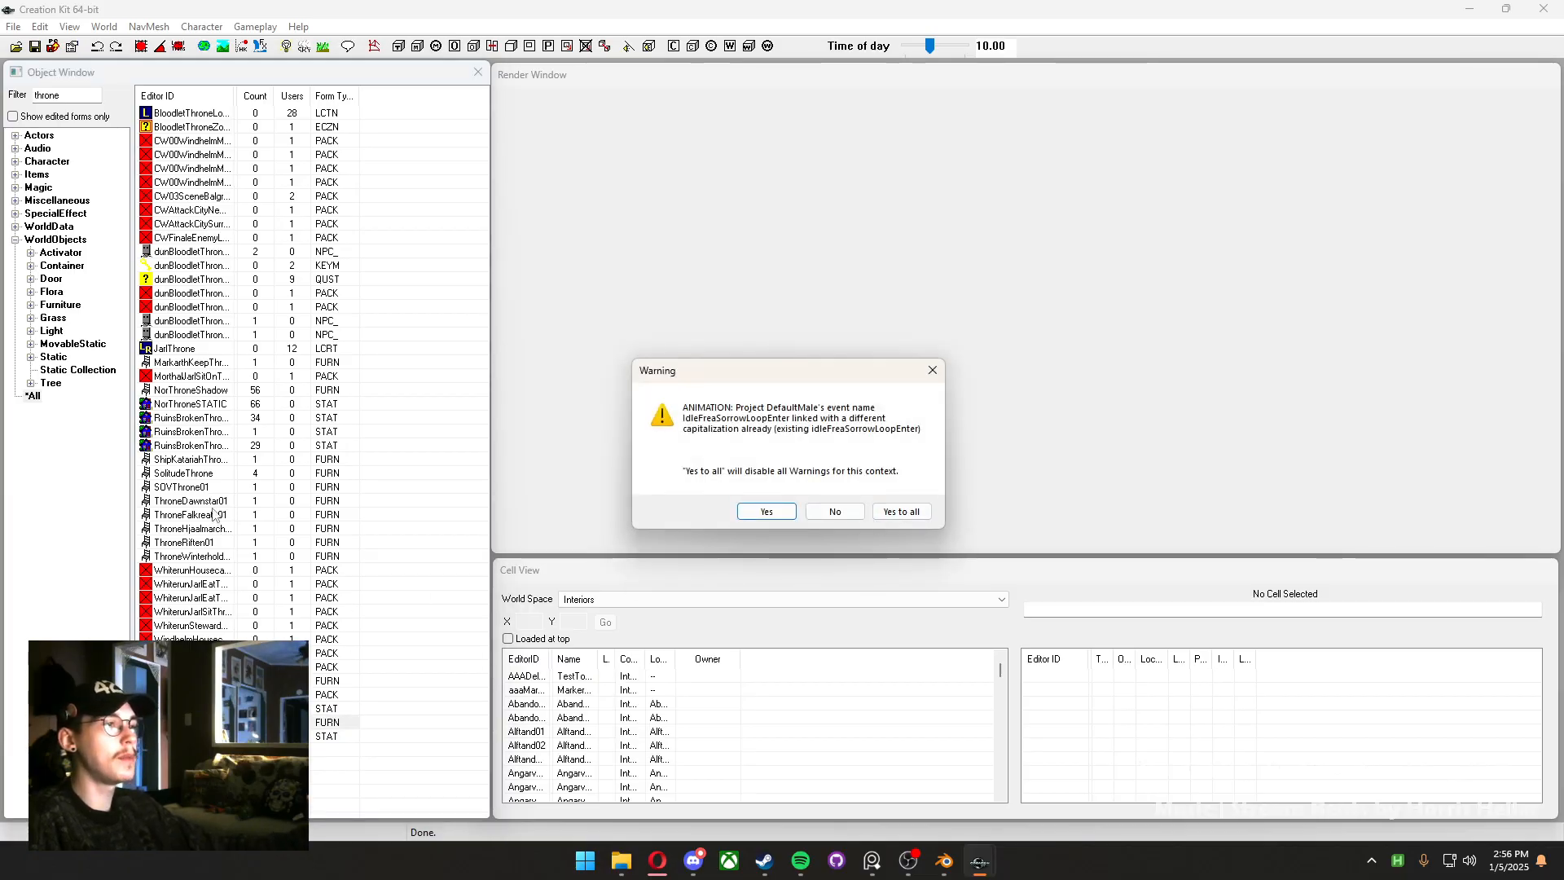
pyautogui.click(894, 515)
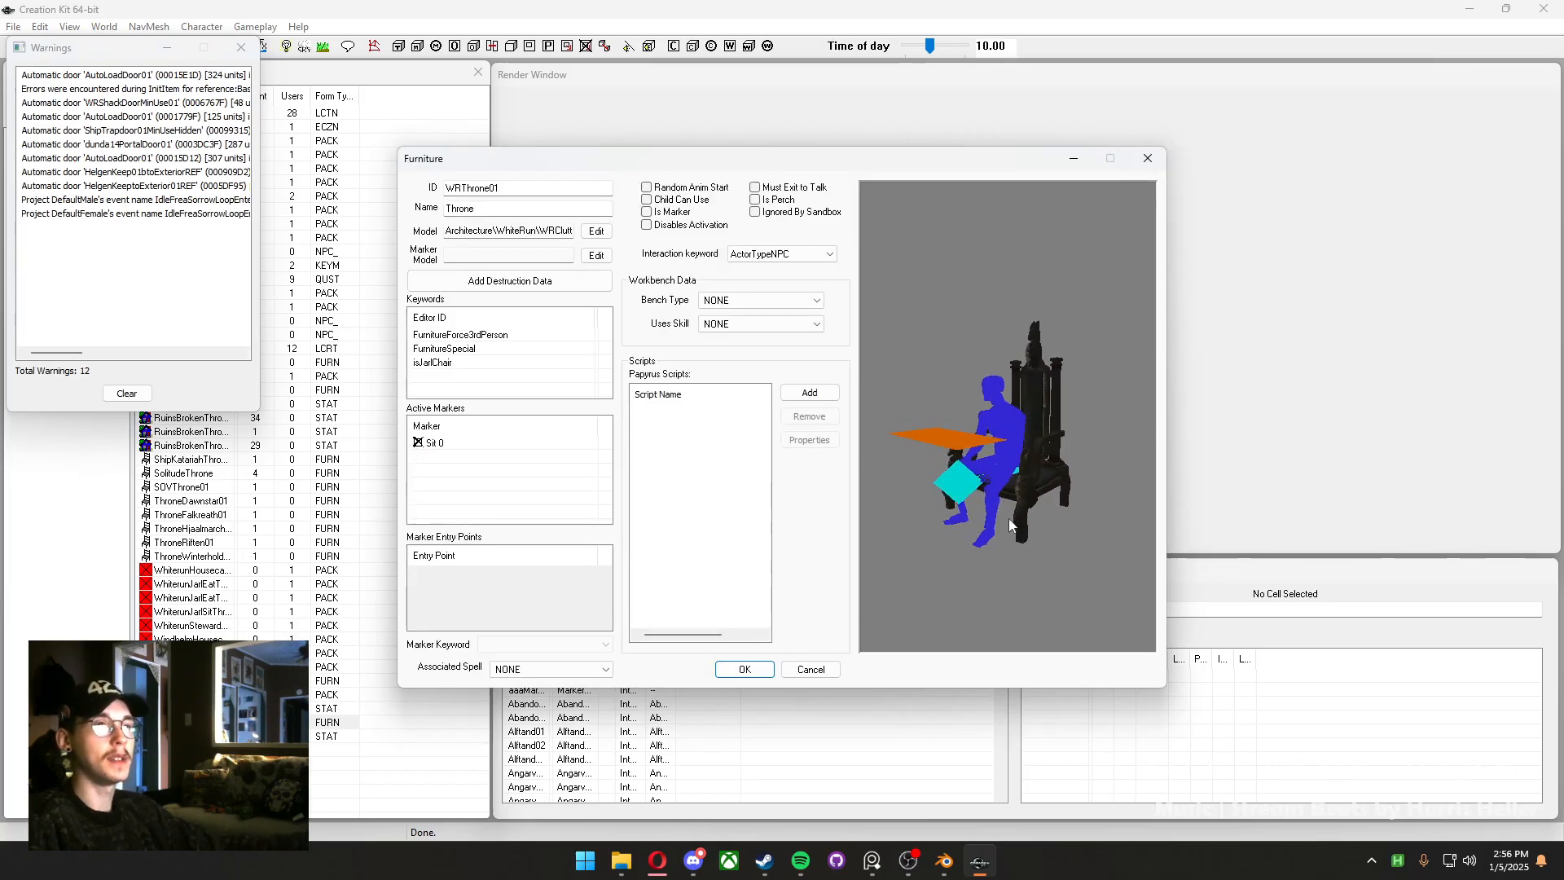
pyautogui.moveTo(1008, 518)
pyautogui.mouseDown()
pyautogui.moveTo(867, 550)
pyautogui.moveTo(878, 615)
pyautogui.moveTo(984, 510)
pyautogui.mouseUp()
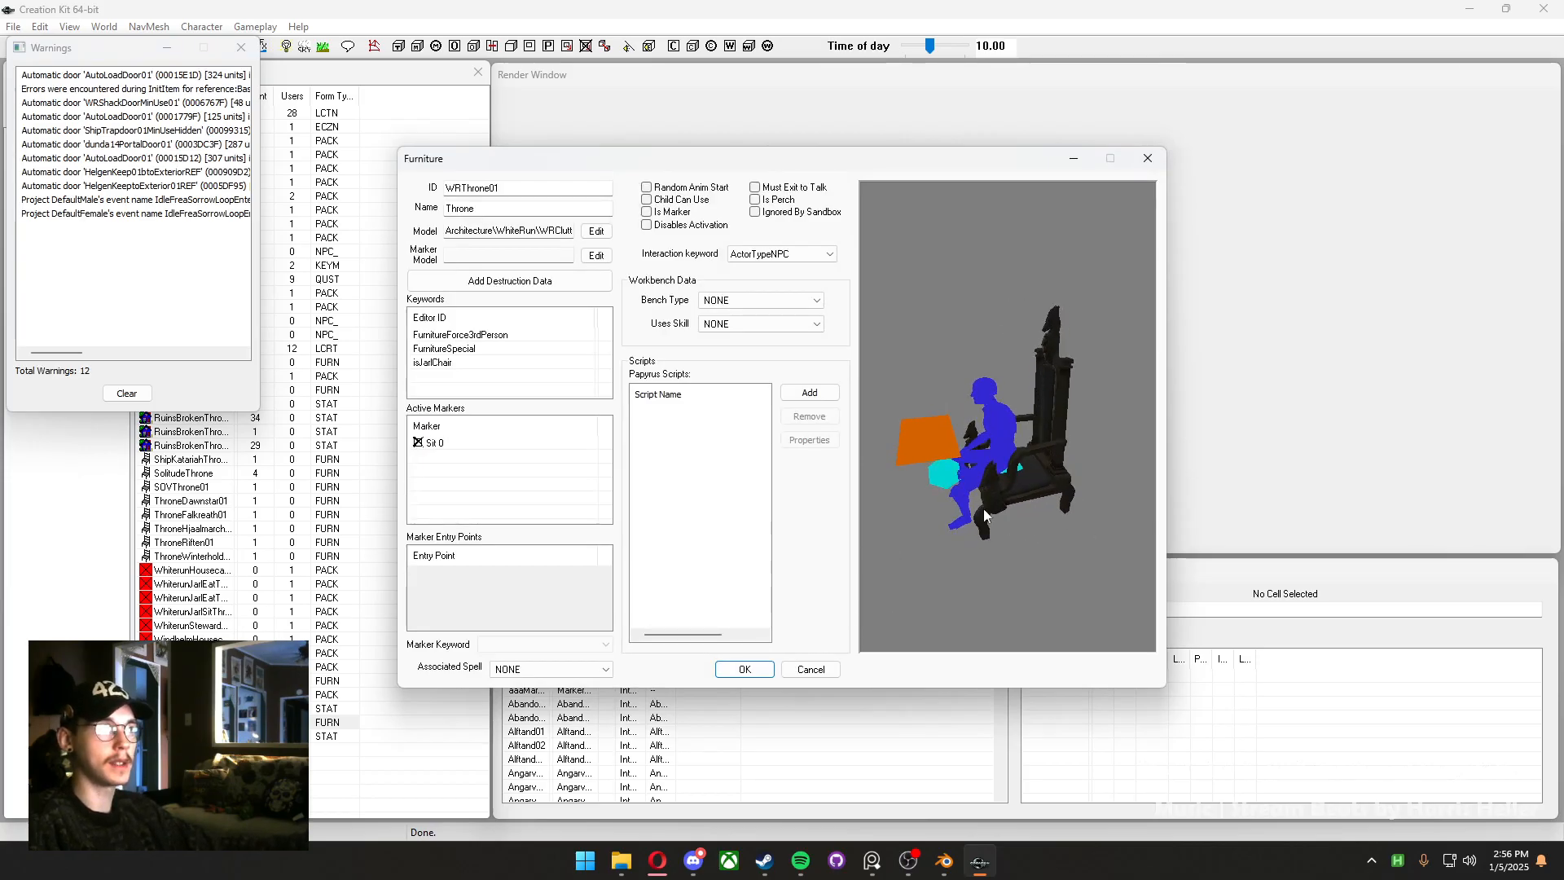
# Open the model file selection for the WRThrone01 furniture and check the Whiterun project folder in the file explorer
pyautogui.click(596, 231)
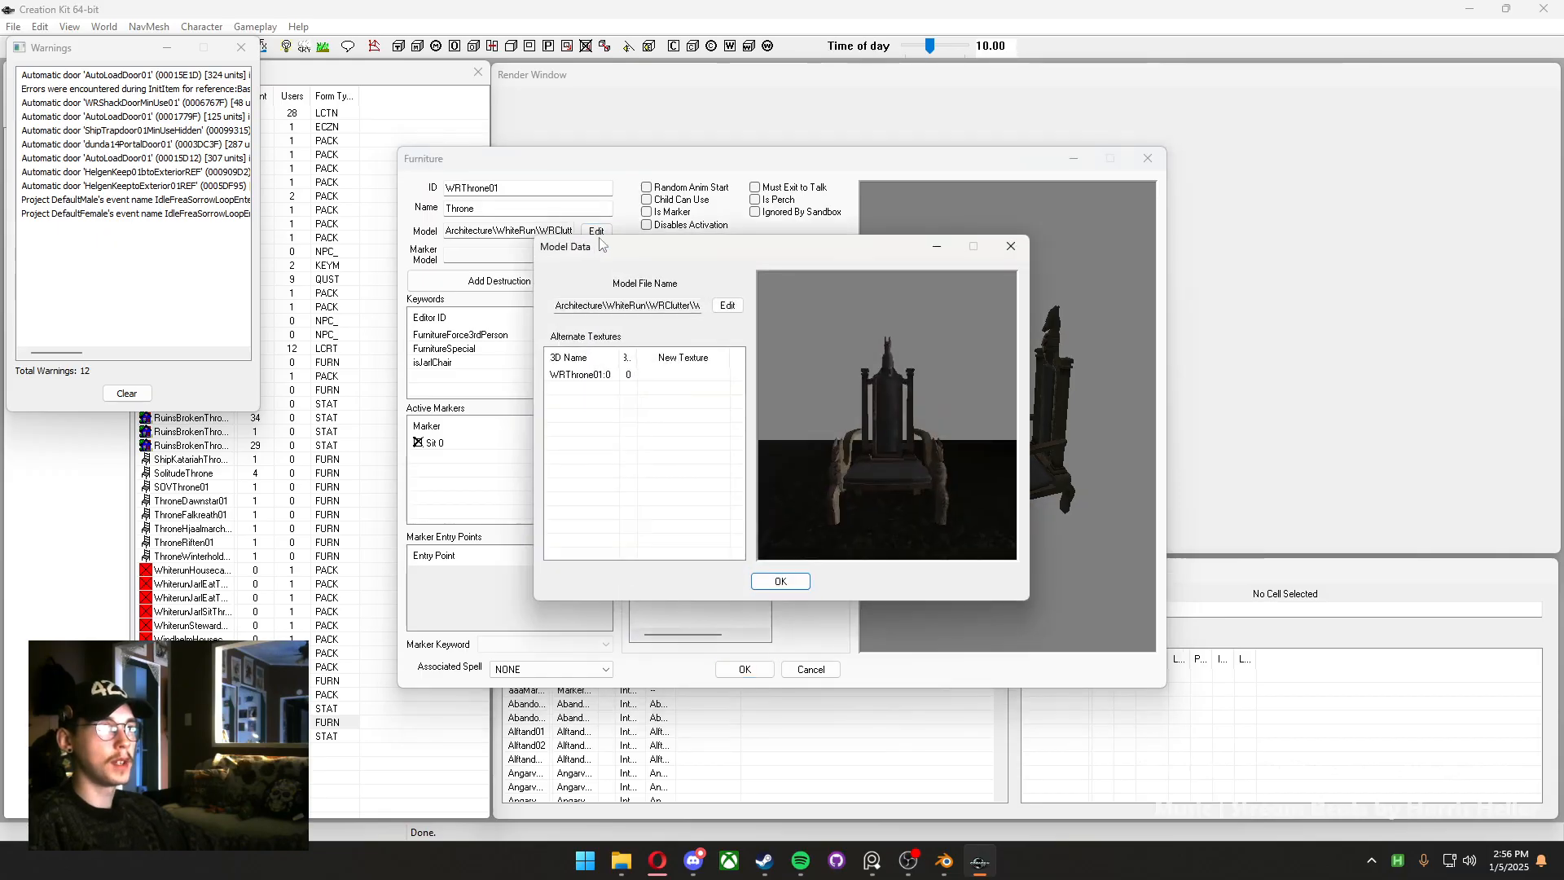
pyautogui.click(728, 307)
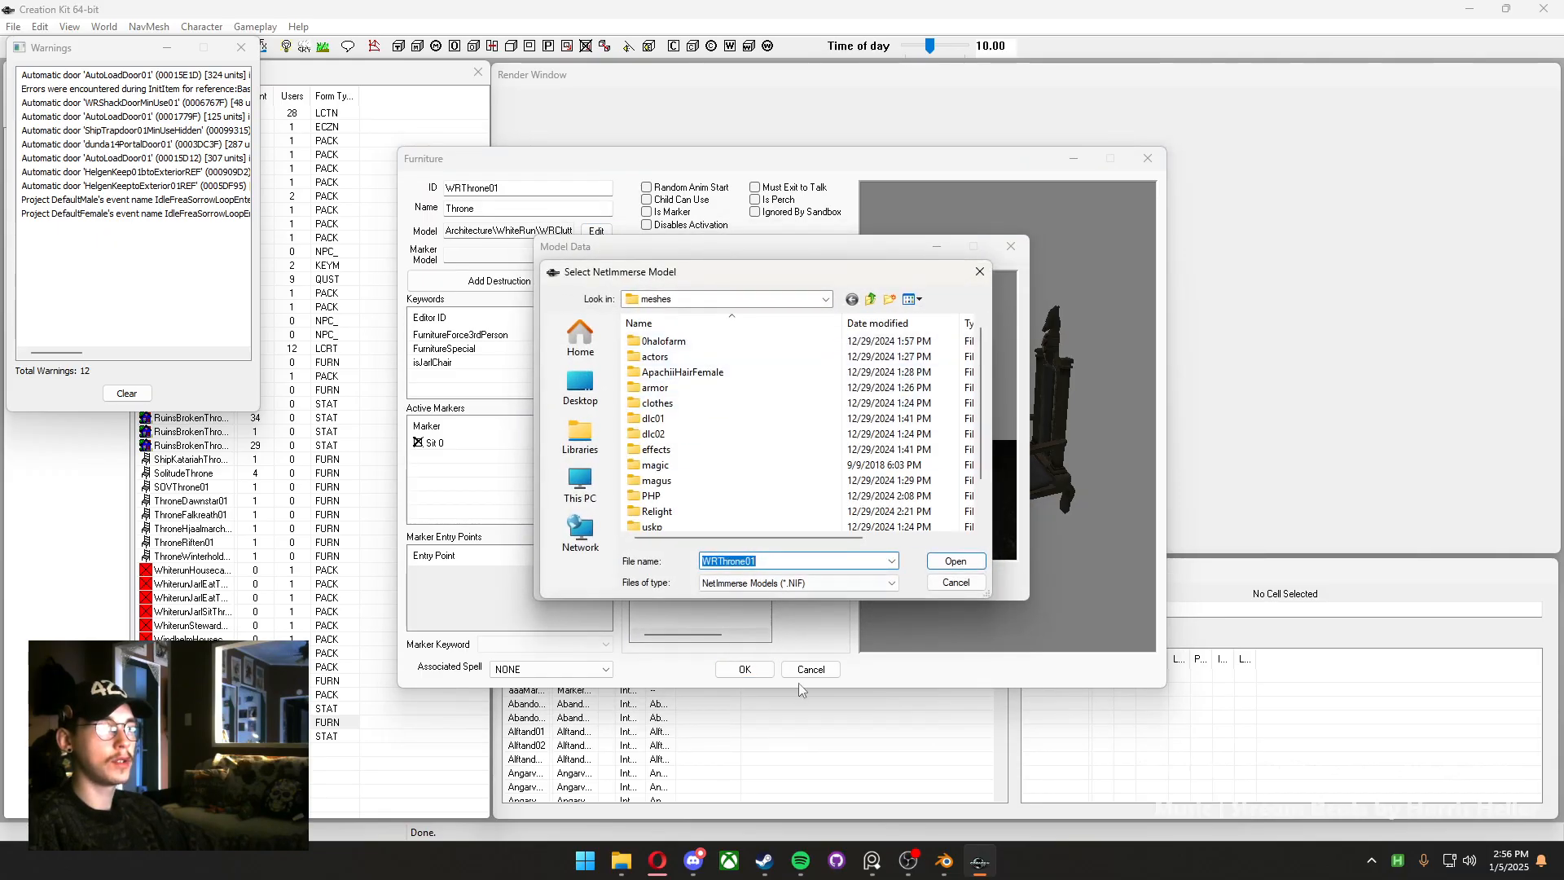
pyautogui.click(626, 876)
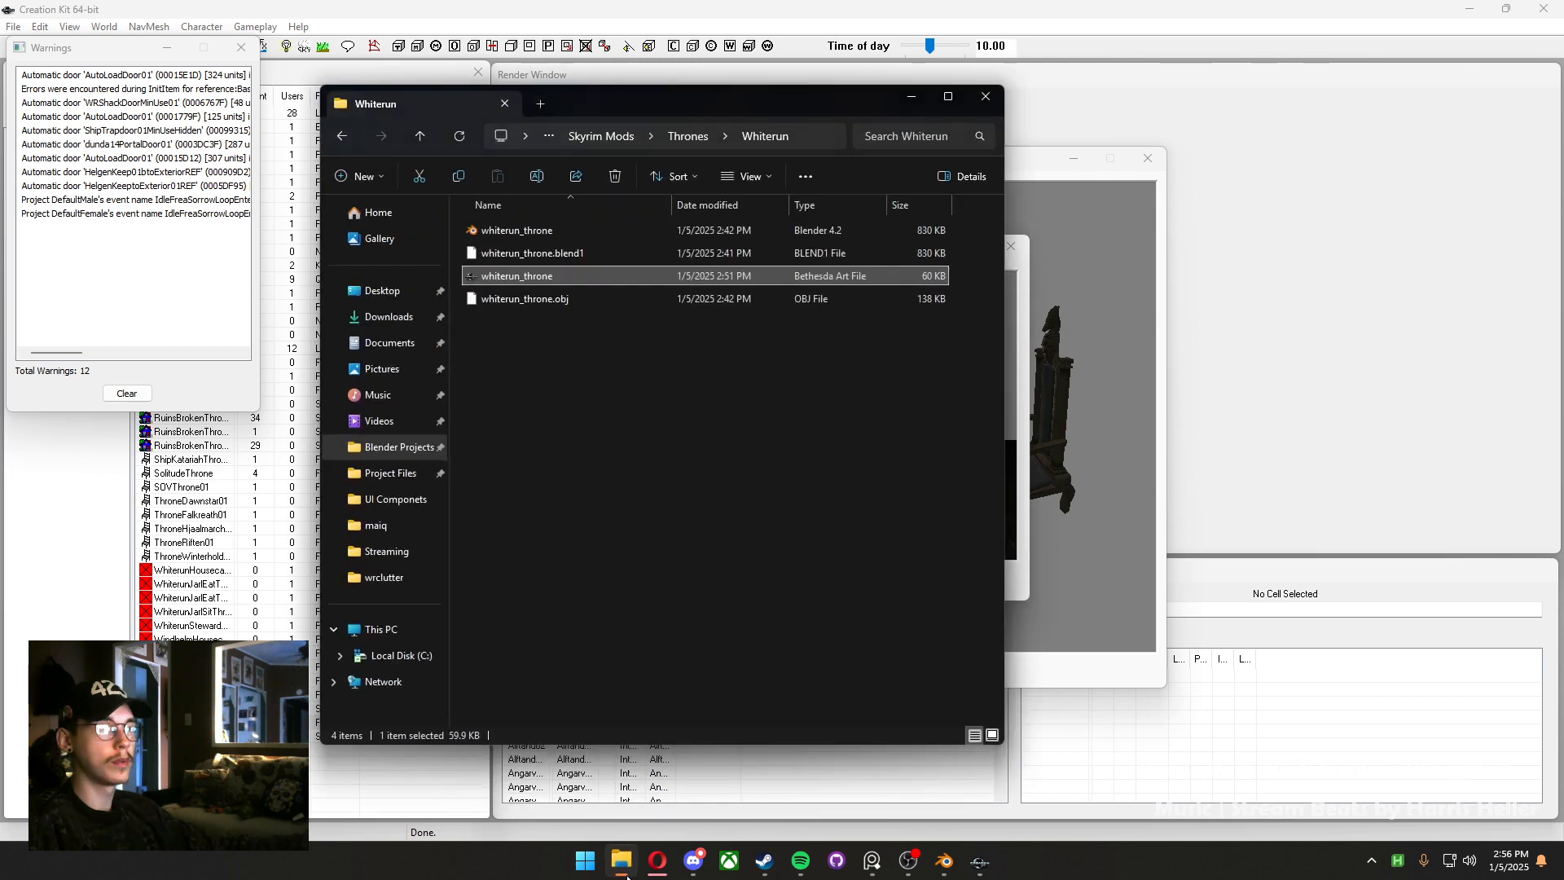
pyautogui.click(809, 146)
pyautogui.click(1048, 175)
# Browse the model file selection to the Thrones project folder through Art, Blender, Blender Projects and Skyrim Mods
pyautogui.click(749, 301)
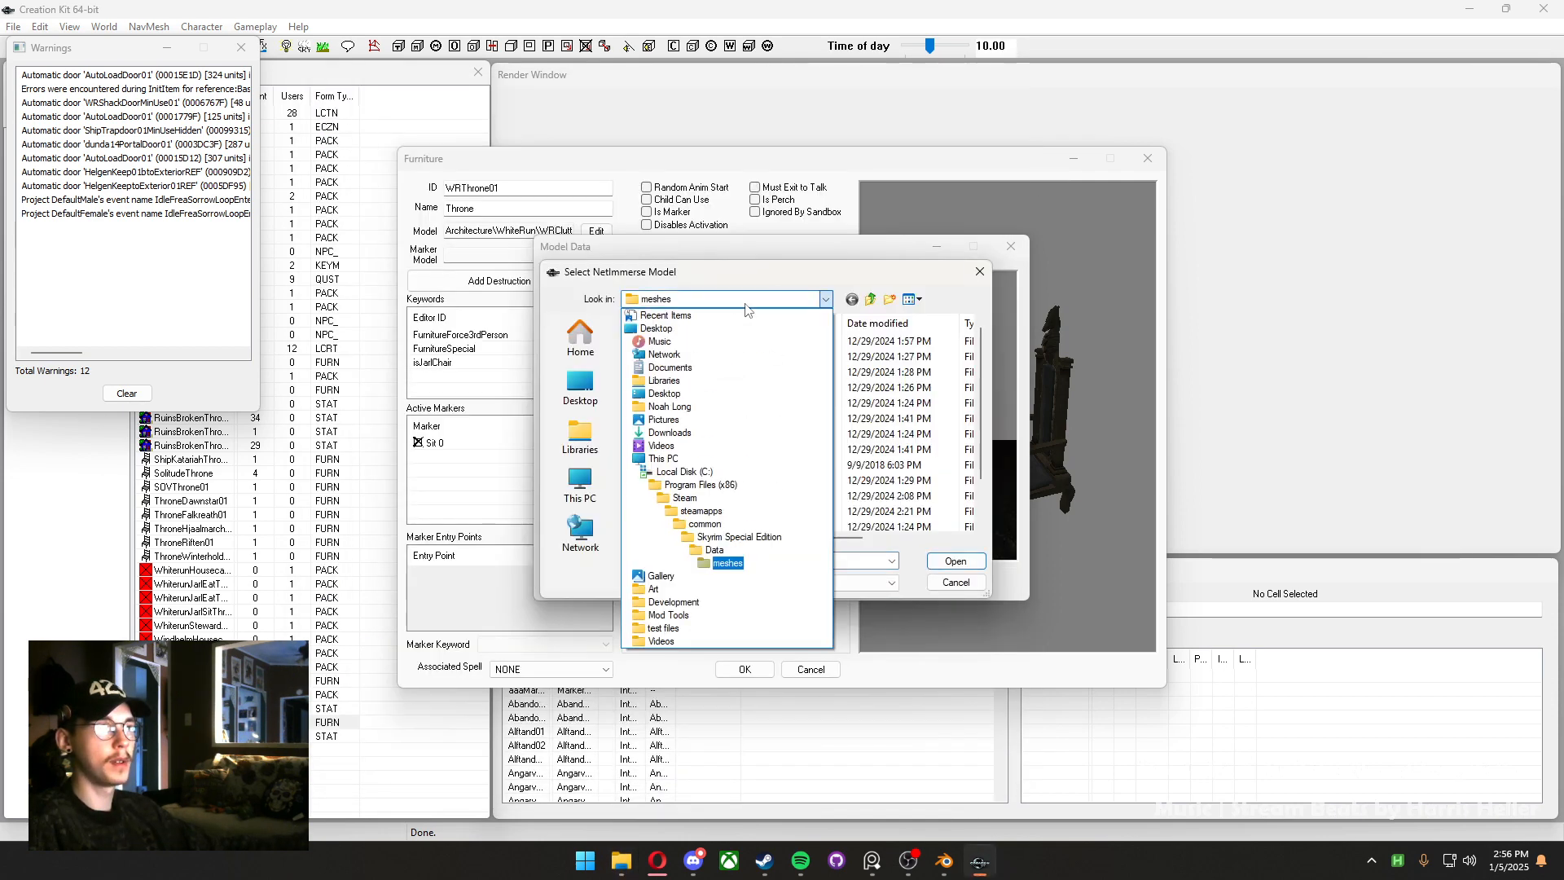
pyautogui.click(747, 303)
pyautogui.click(748, 301)
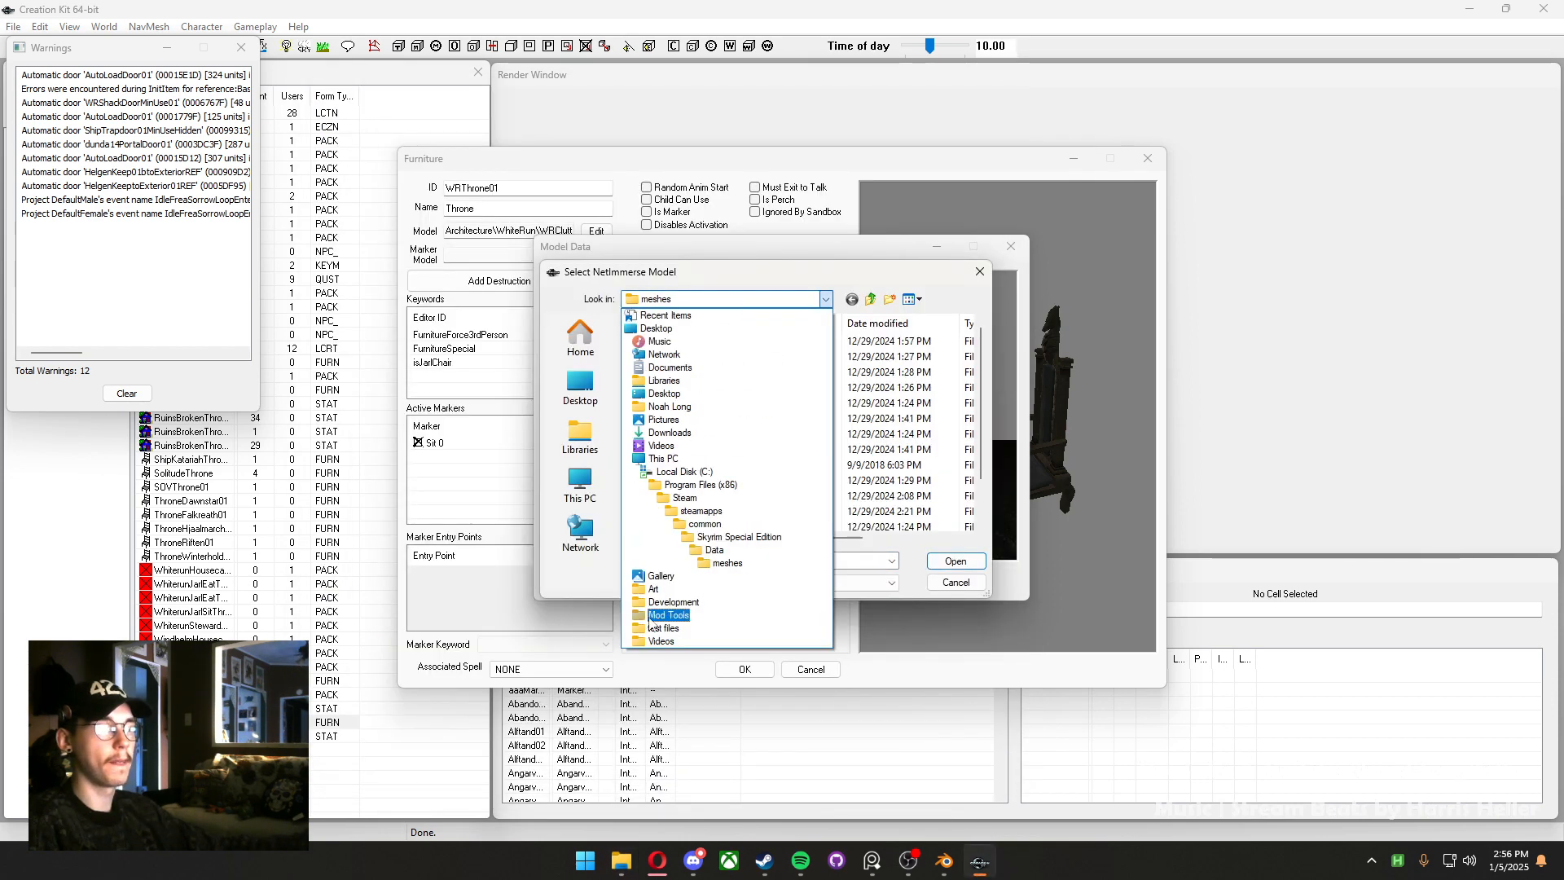
pyautogui.click(728, 563)
pyautogui.scroll(-2, 703, 483)
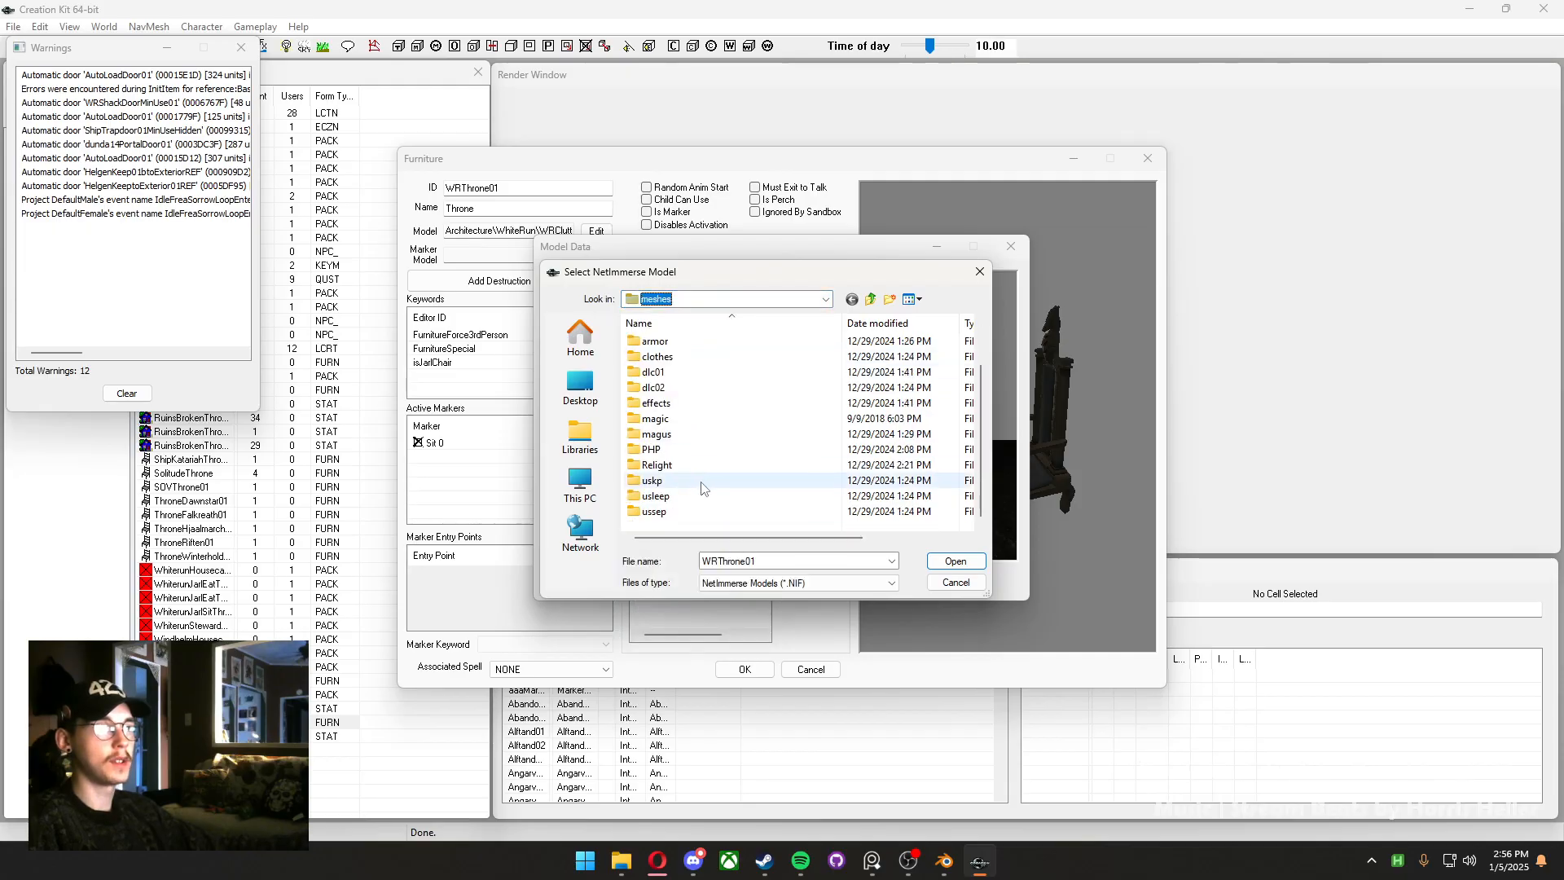
pyautogui.click(750, 304)
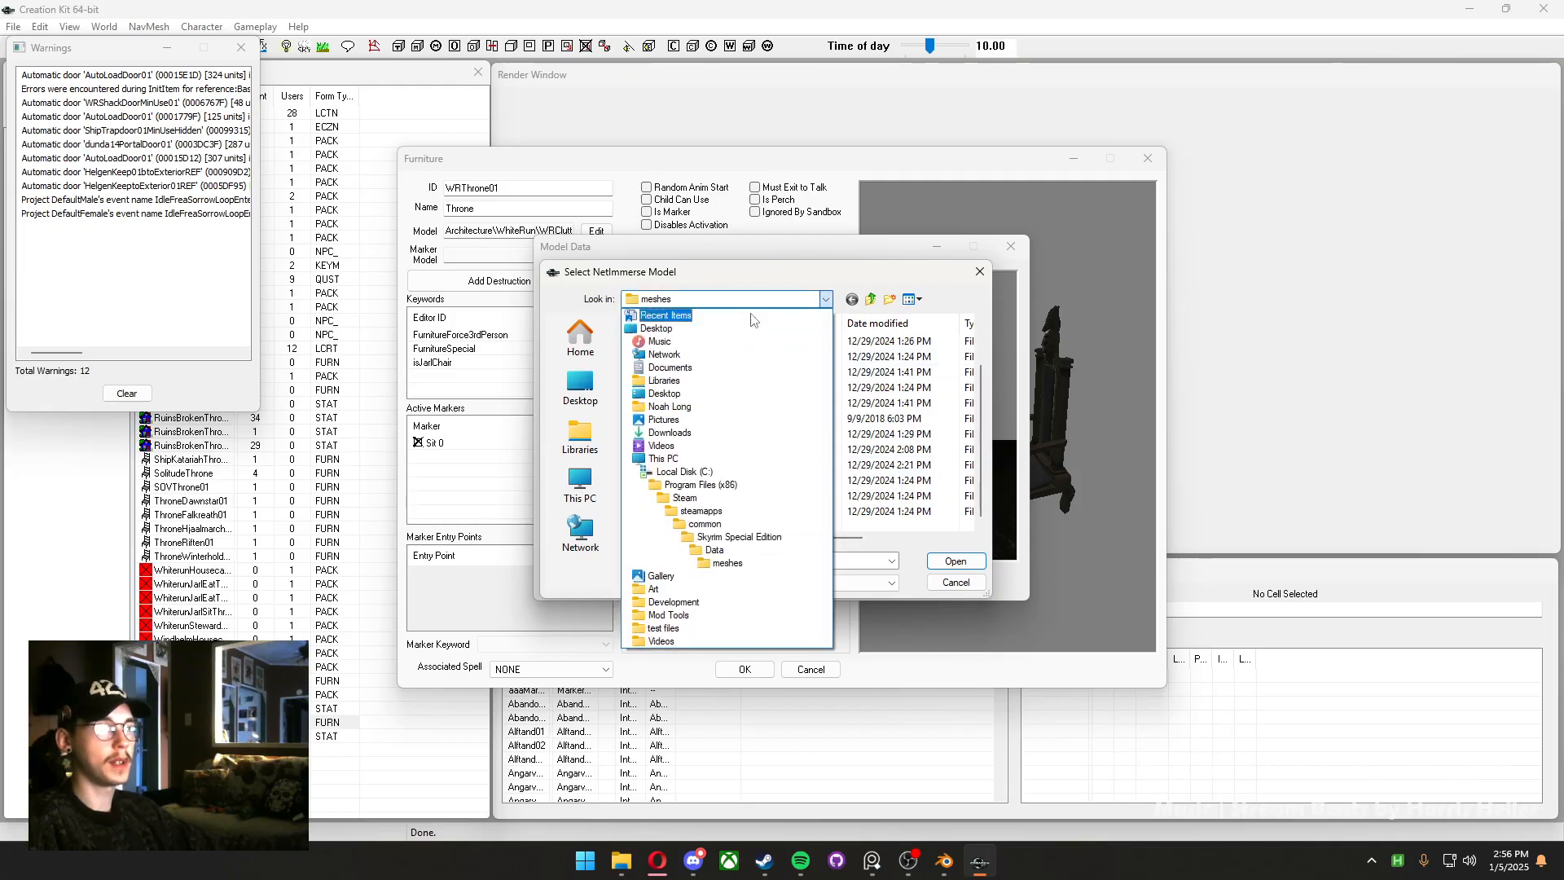
pyautogui.click(676, 601)
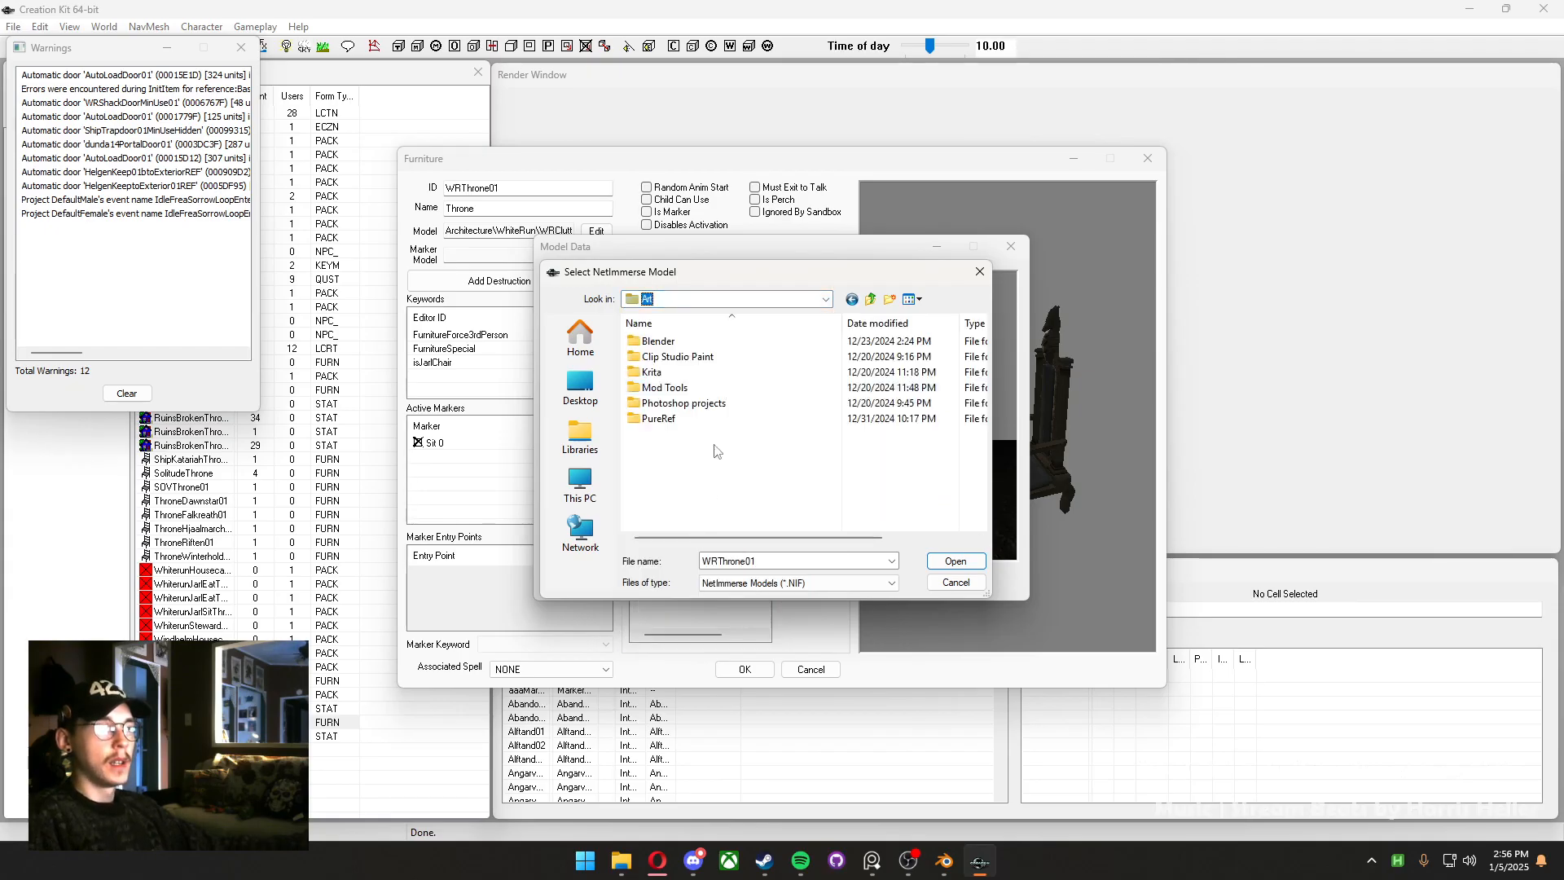
pyautogui.doubleClick(679, 348)
pyautogui.doubleClick(677, 343)
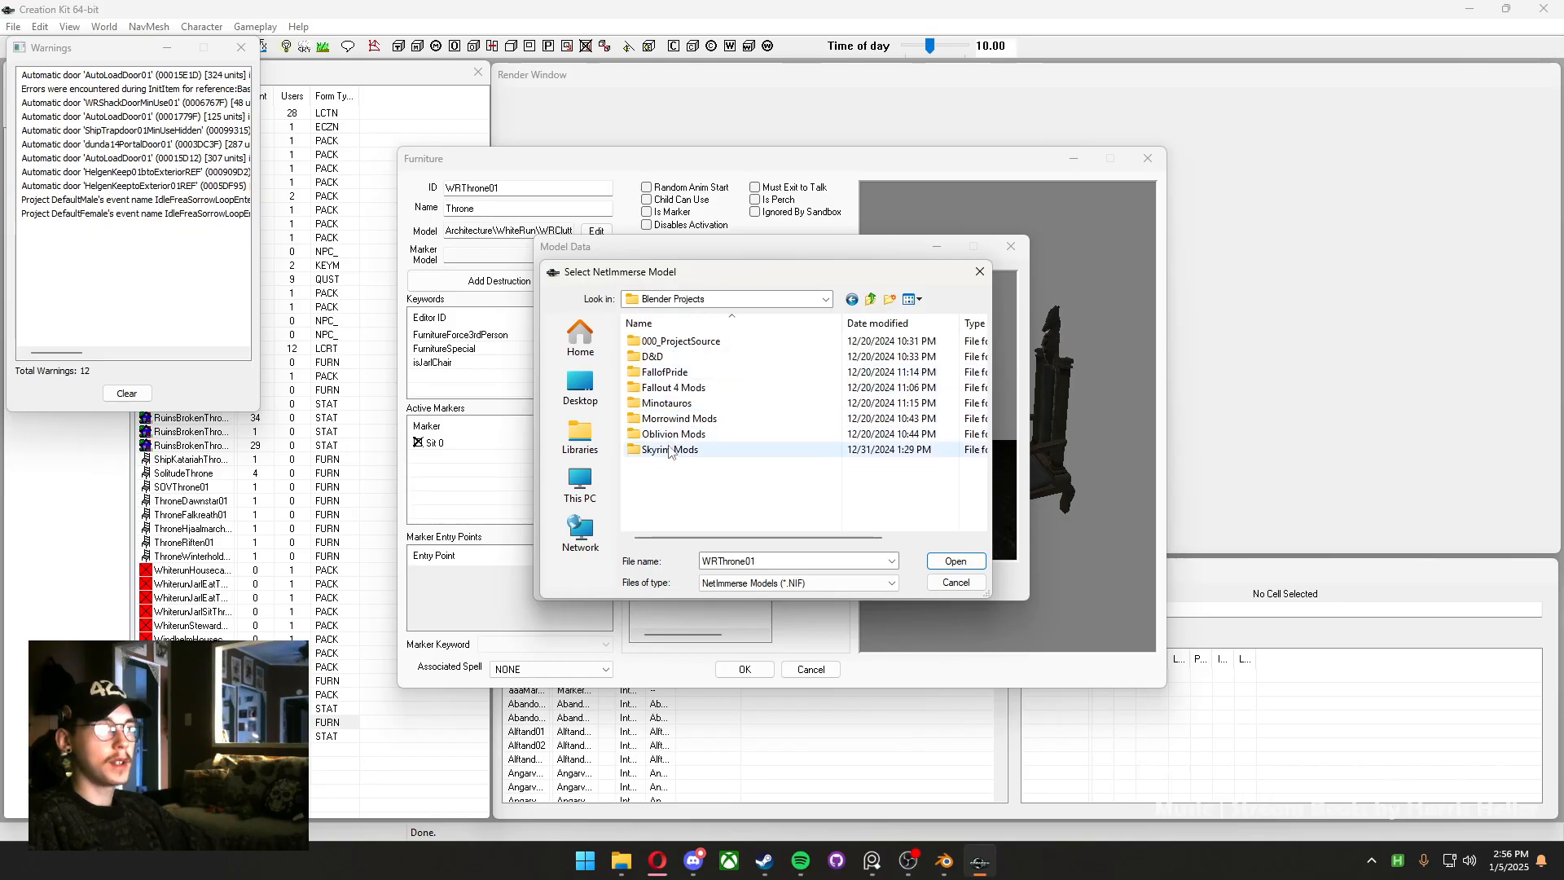
pyautogui.click(682, 450)
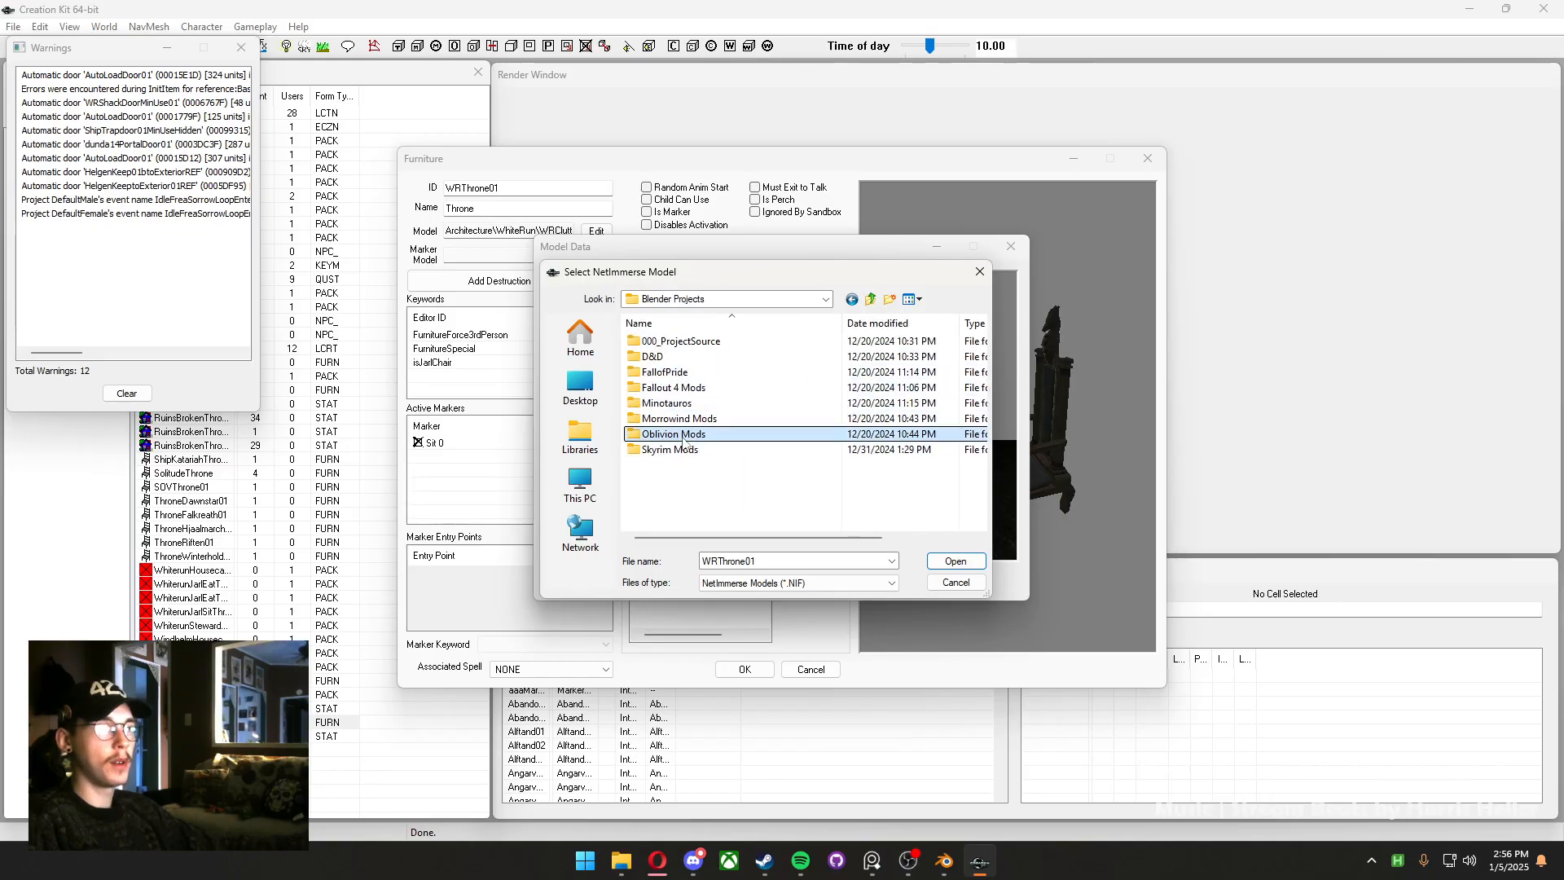
pyautogui.doubleClick(682, 449)
pyautogui.doubleClick(678, 449)
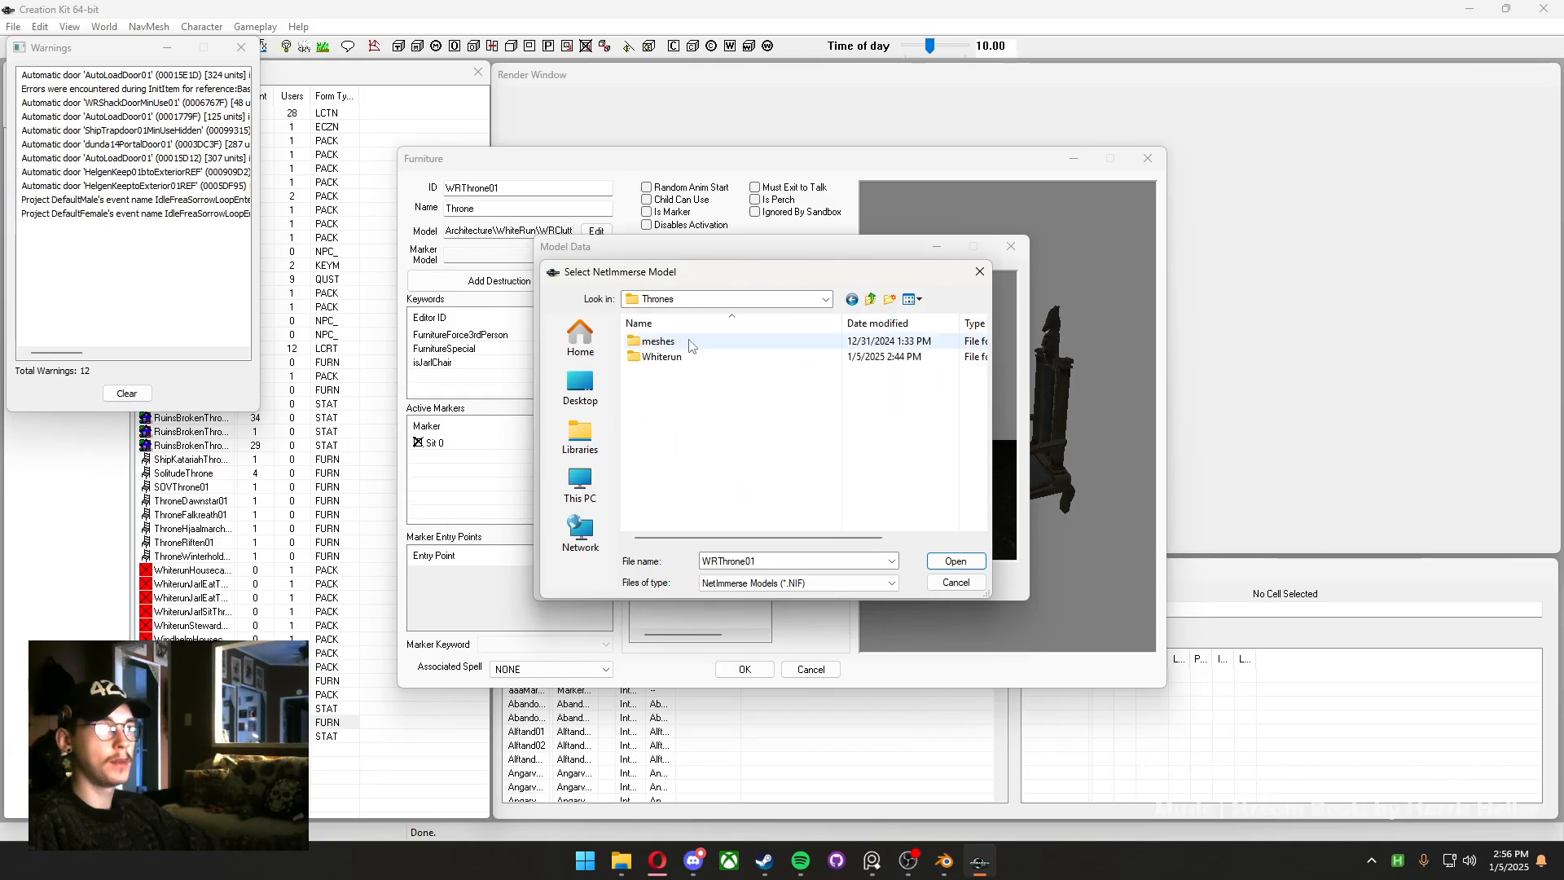
# Try to load wrthrone_thronesexpanded from the Thrones project's meshes/architecture/whiterun/wrclutter folder as the furniture model
pyautogui.doubleClick(662, 356)
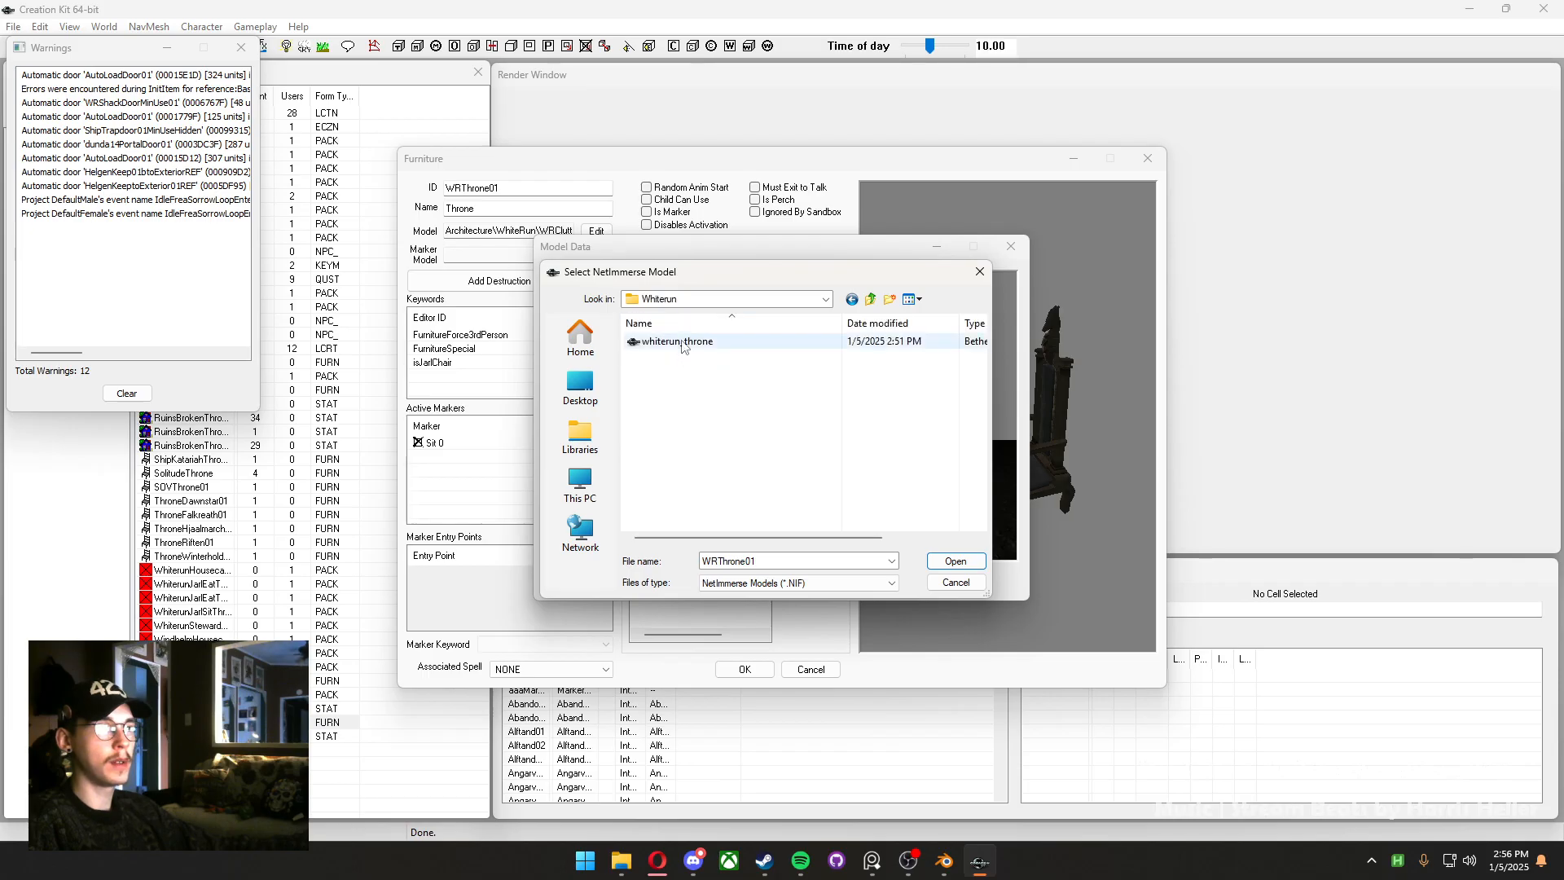
pyautogui.click(869, 301)
pyautogui.doubleClick(678, 342)
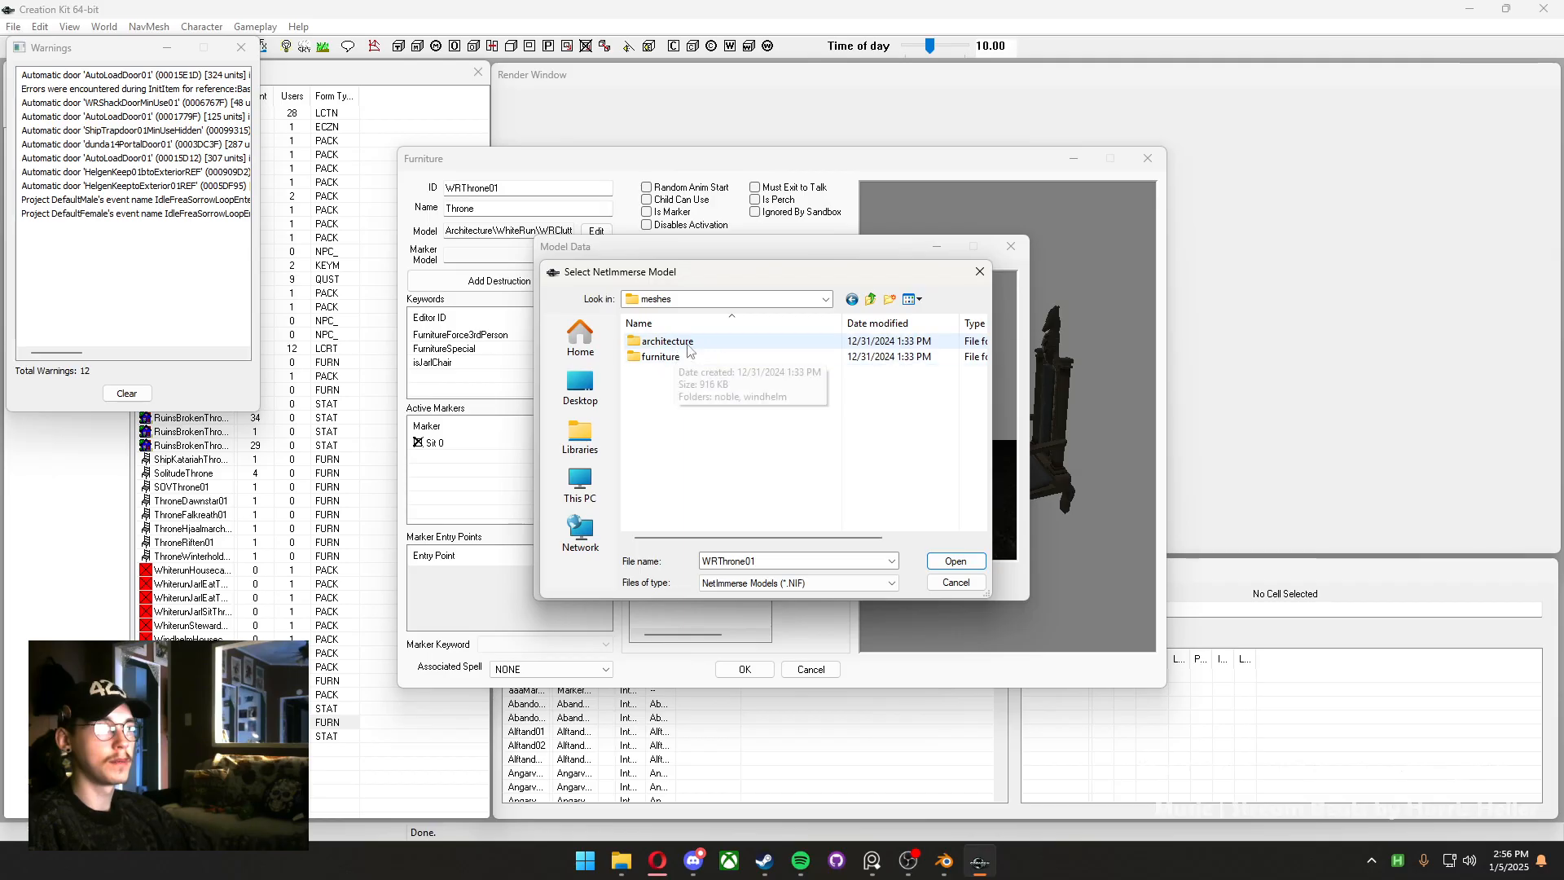
pyautogui.doubleClick(676, 357)
pyautogui.doubleClick(684, 359)
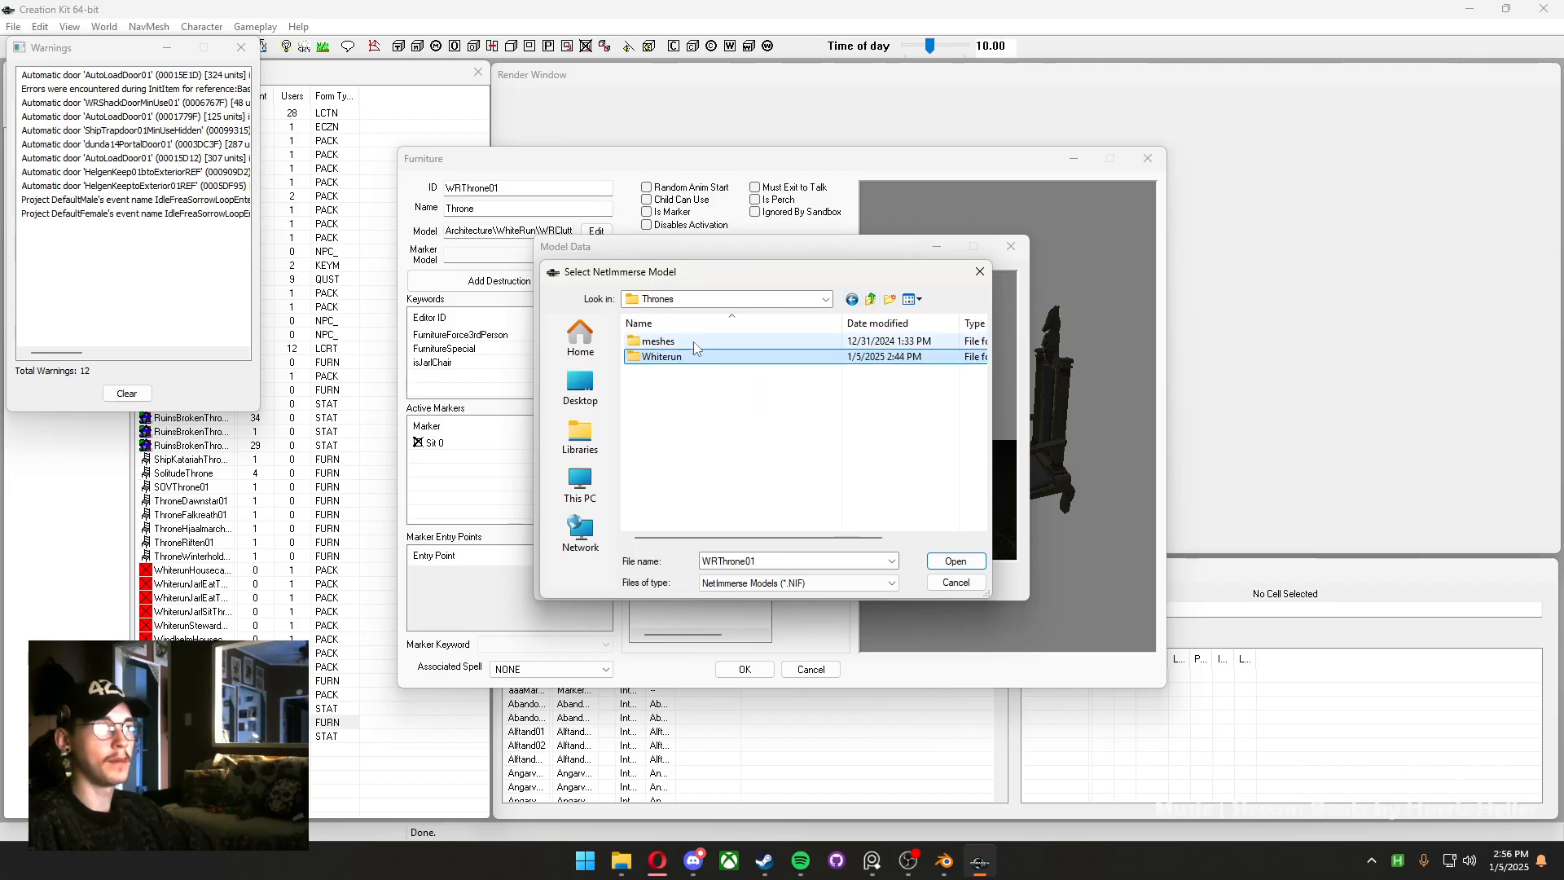
pyautogui.doubleClick(692, 341)
pyautogui.doubleClick(666, 341)
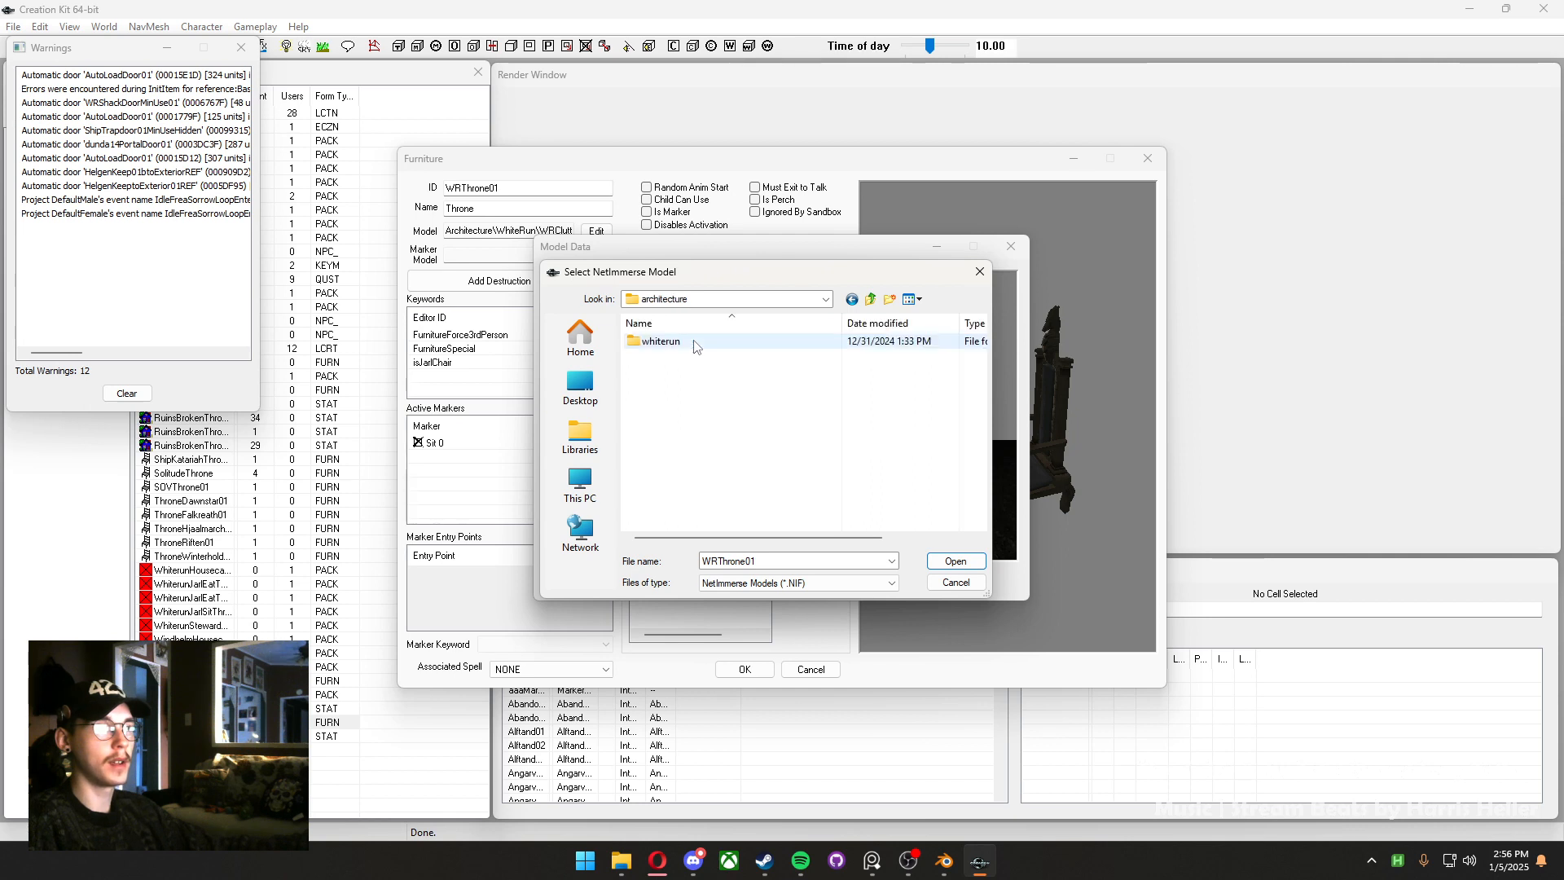
pyautogui.doubleClick(667, 342)
pyautogui.doubleClick(691, 343)
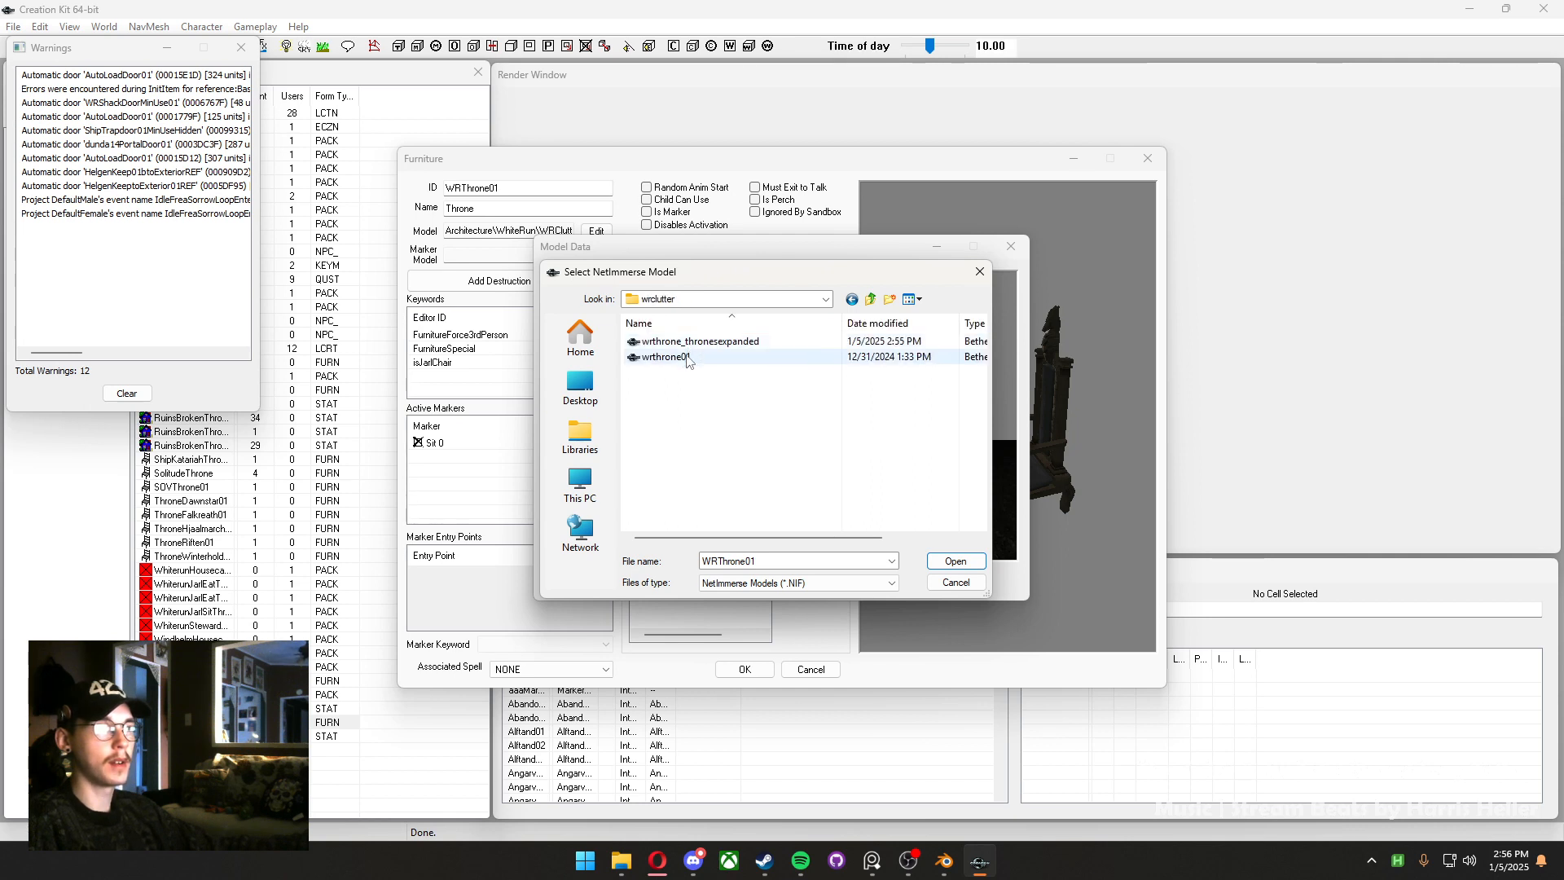
pyautogui.click(689, 342)
pyautogui.click(955, 562)
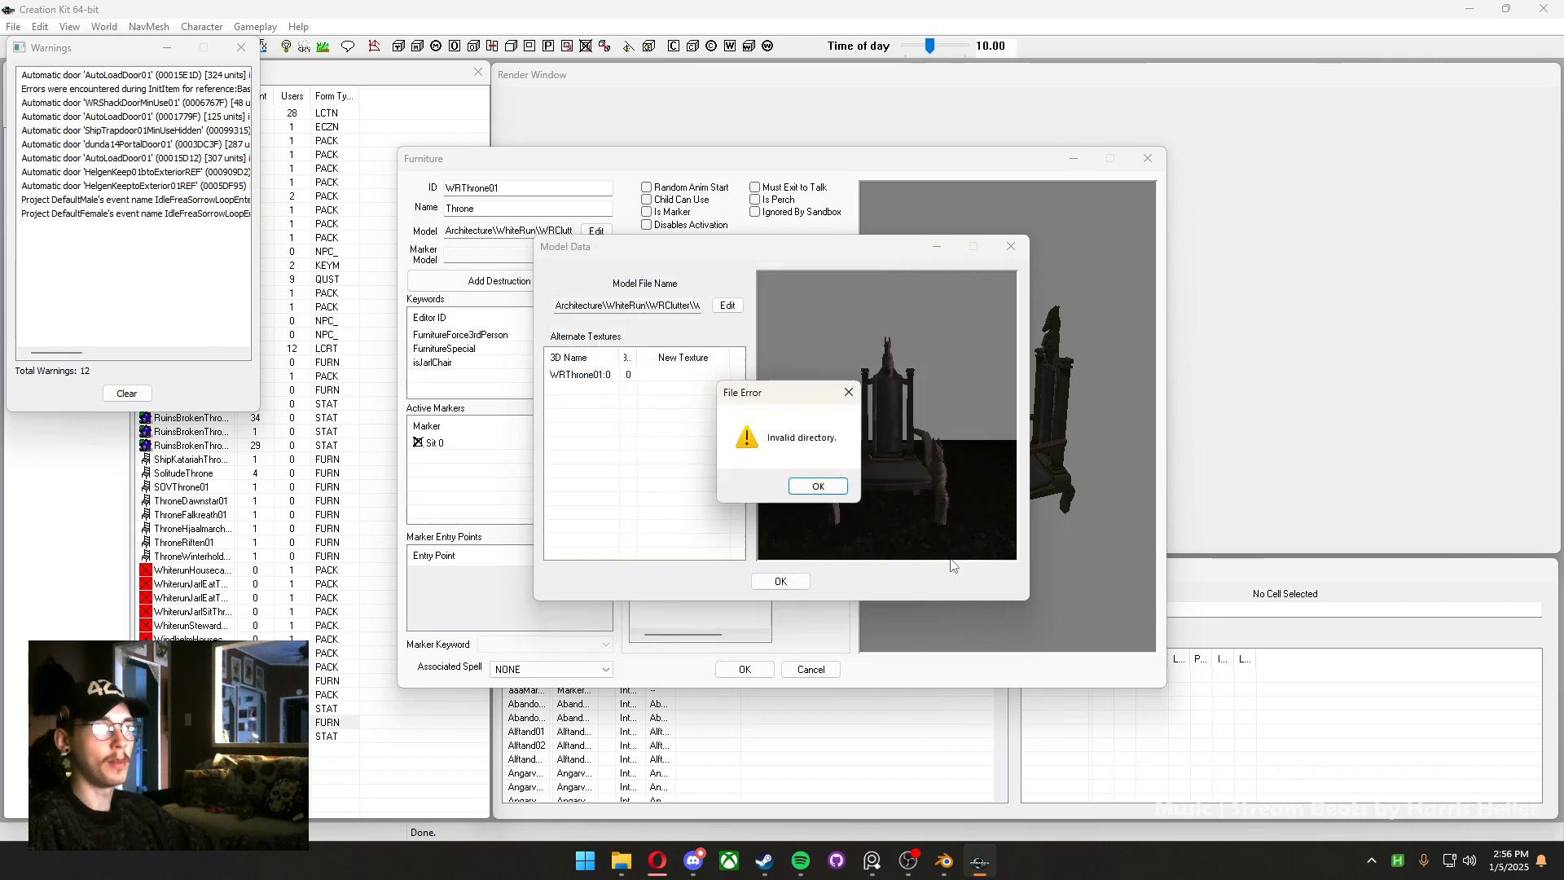
pyautogui.click(811, 488)
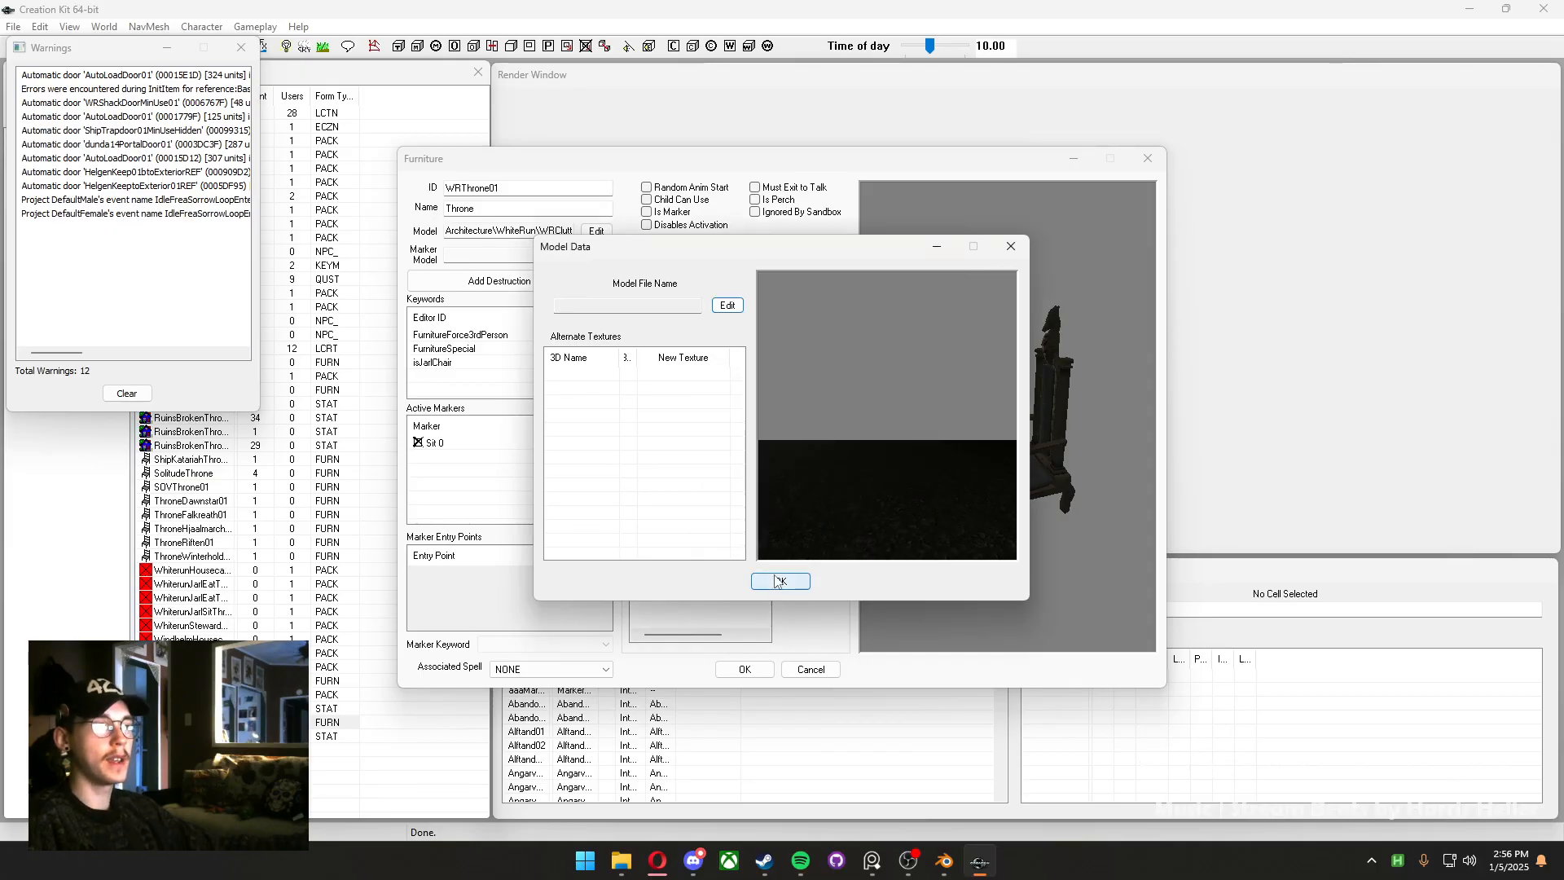
# Switch to the file explorer and open the Steam folder under Program Files (x86) on the C: drive
pyautogui.click(620, 861)
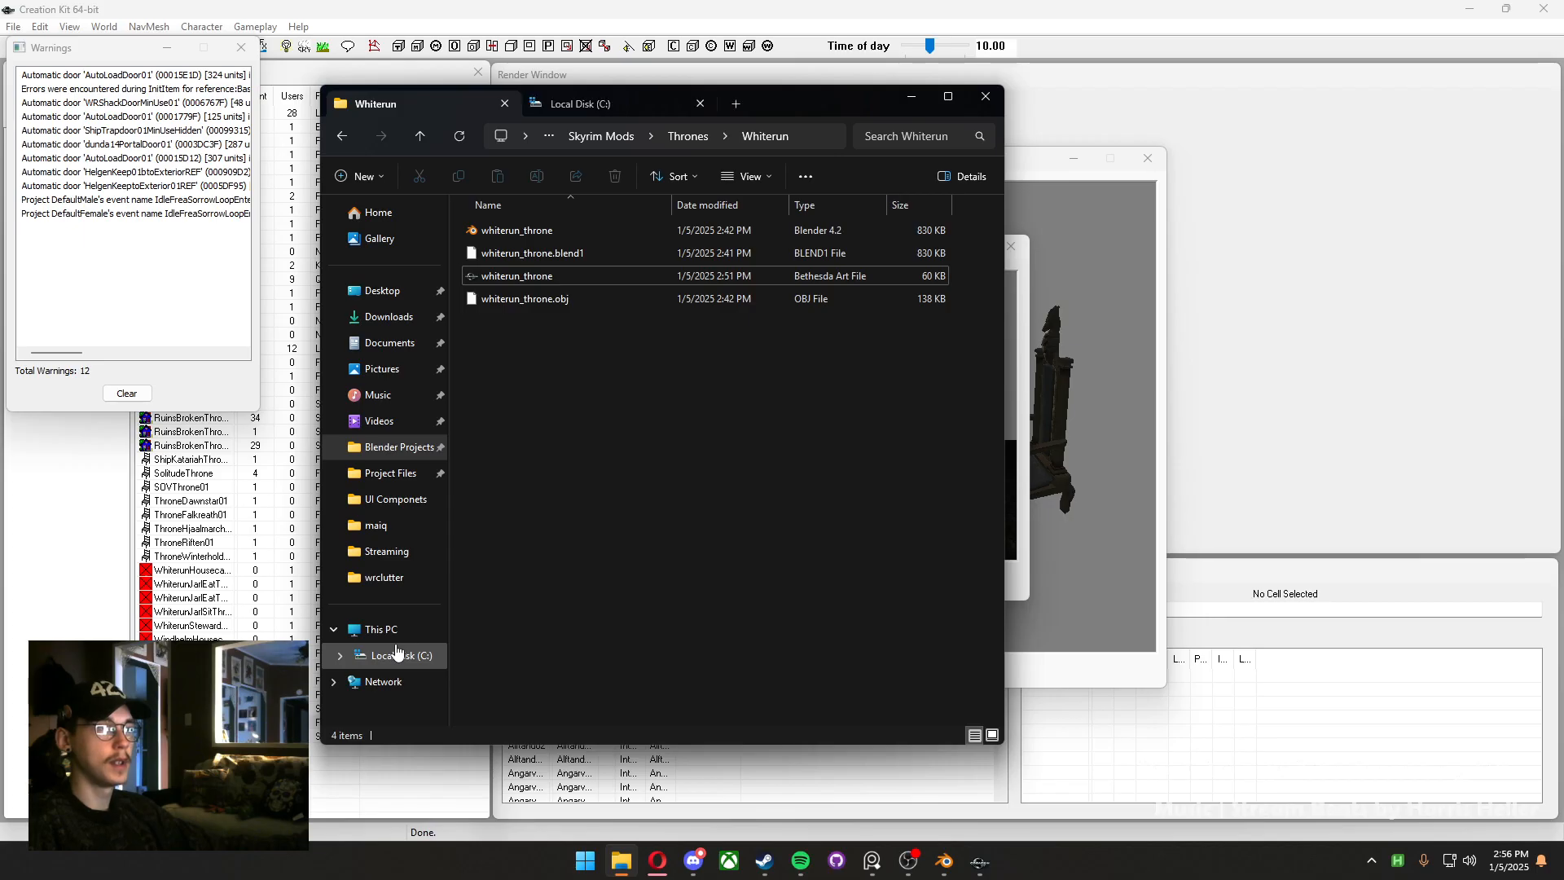
pyautogui.click(618, 105)
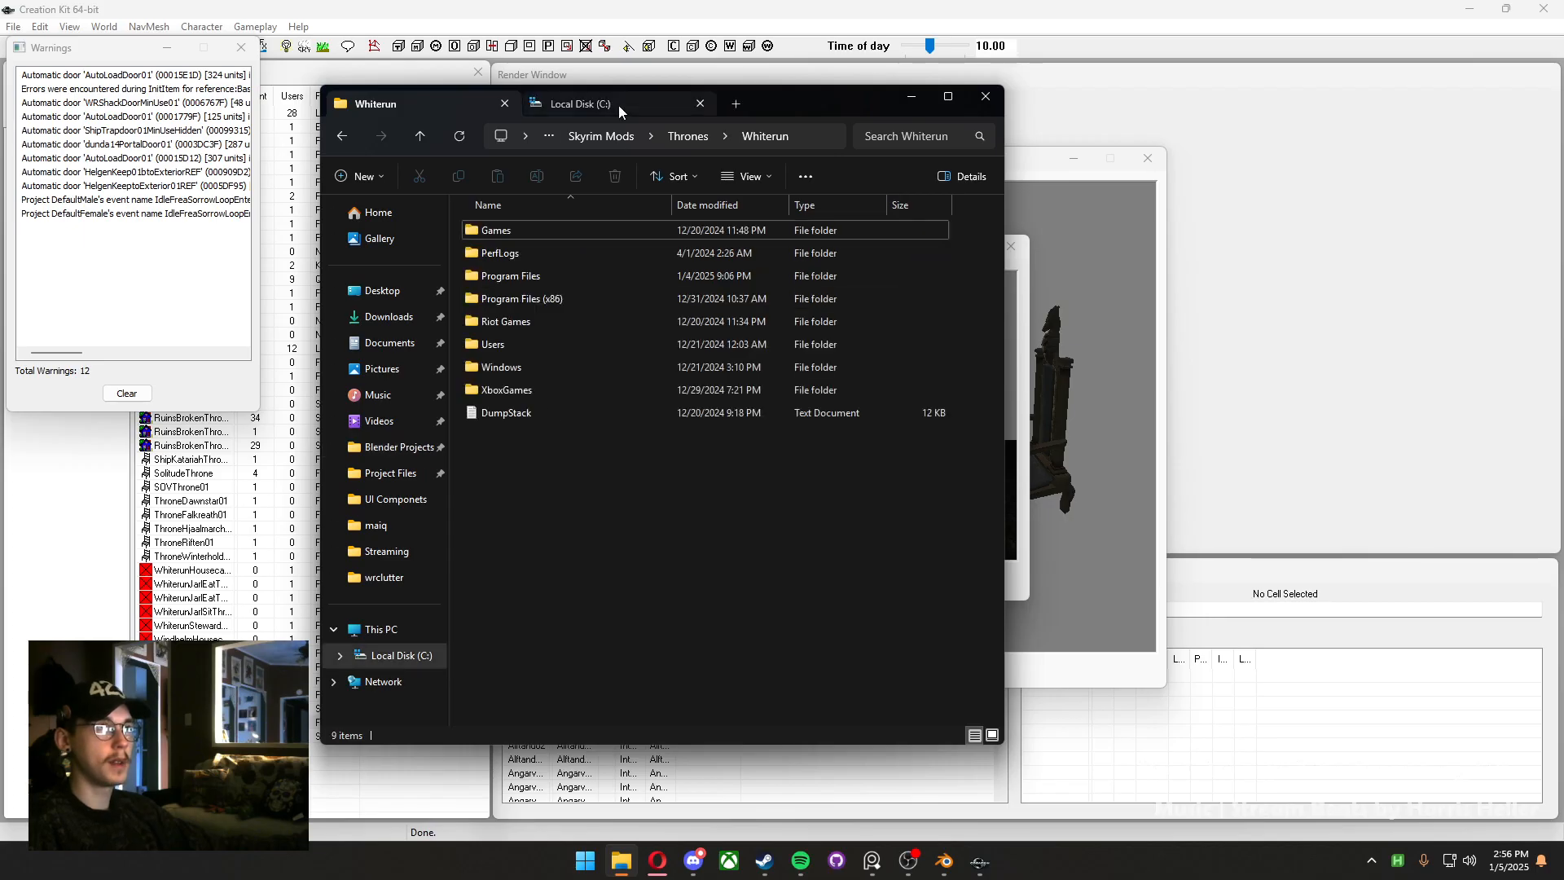
pyautogui.doubleClick(534, 298)
pyautogui.scroll(-2, 505, 587)
pyautogui.click(503, 579)
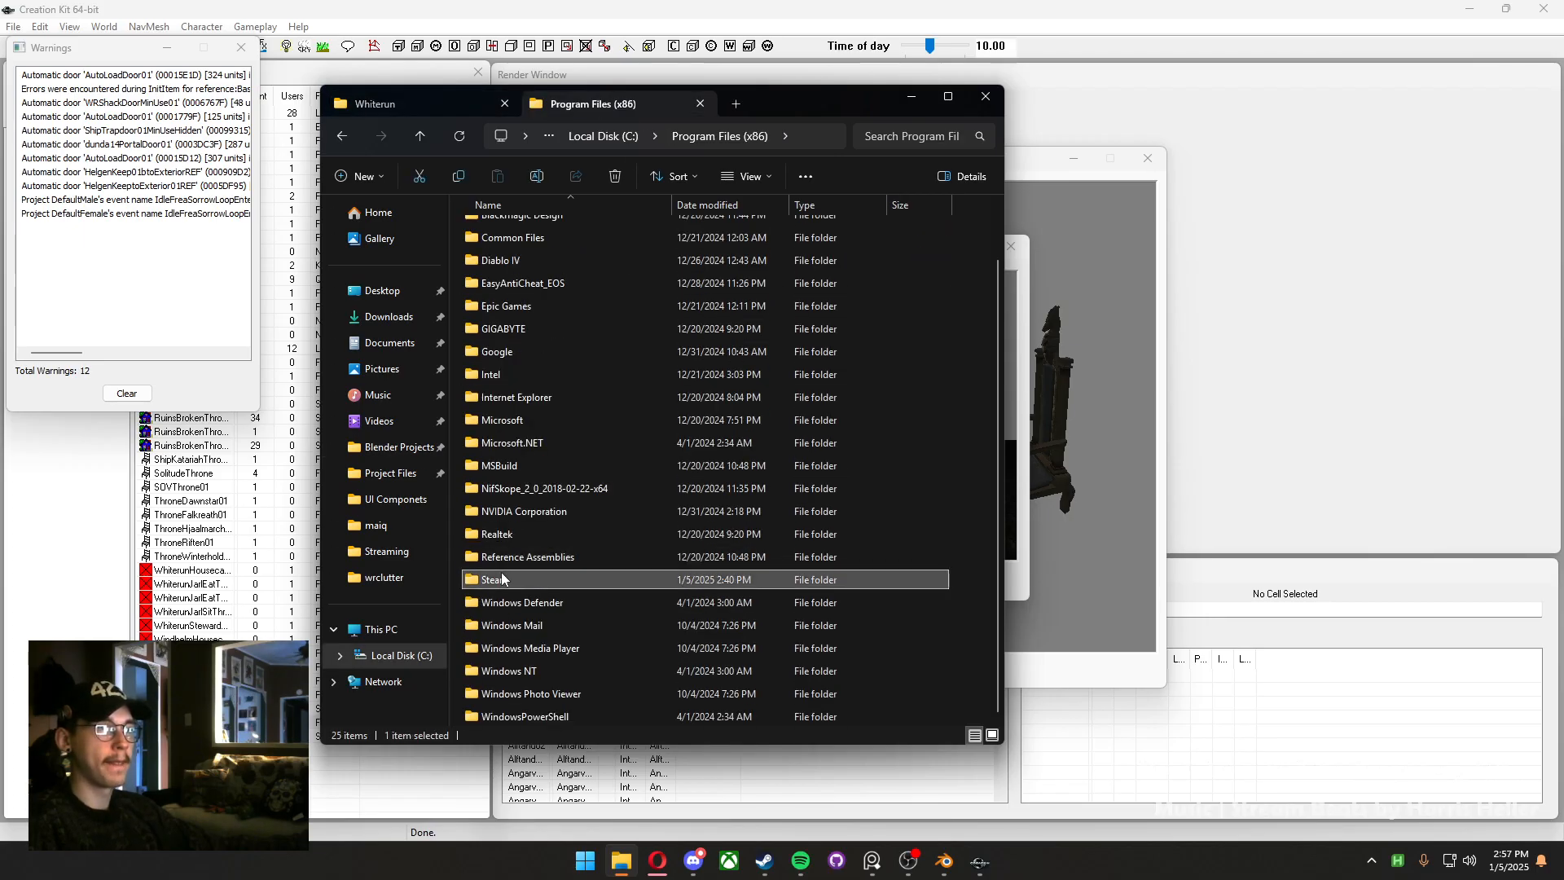
pyautogui.doubleClick(503, 579)
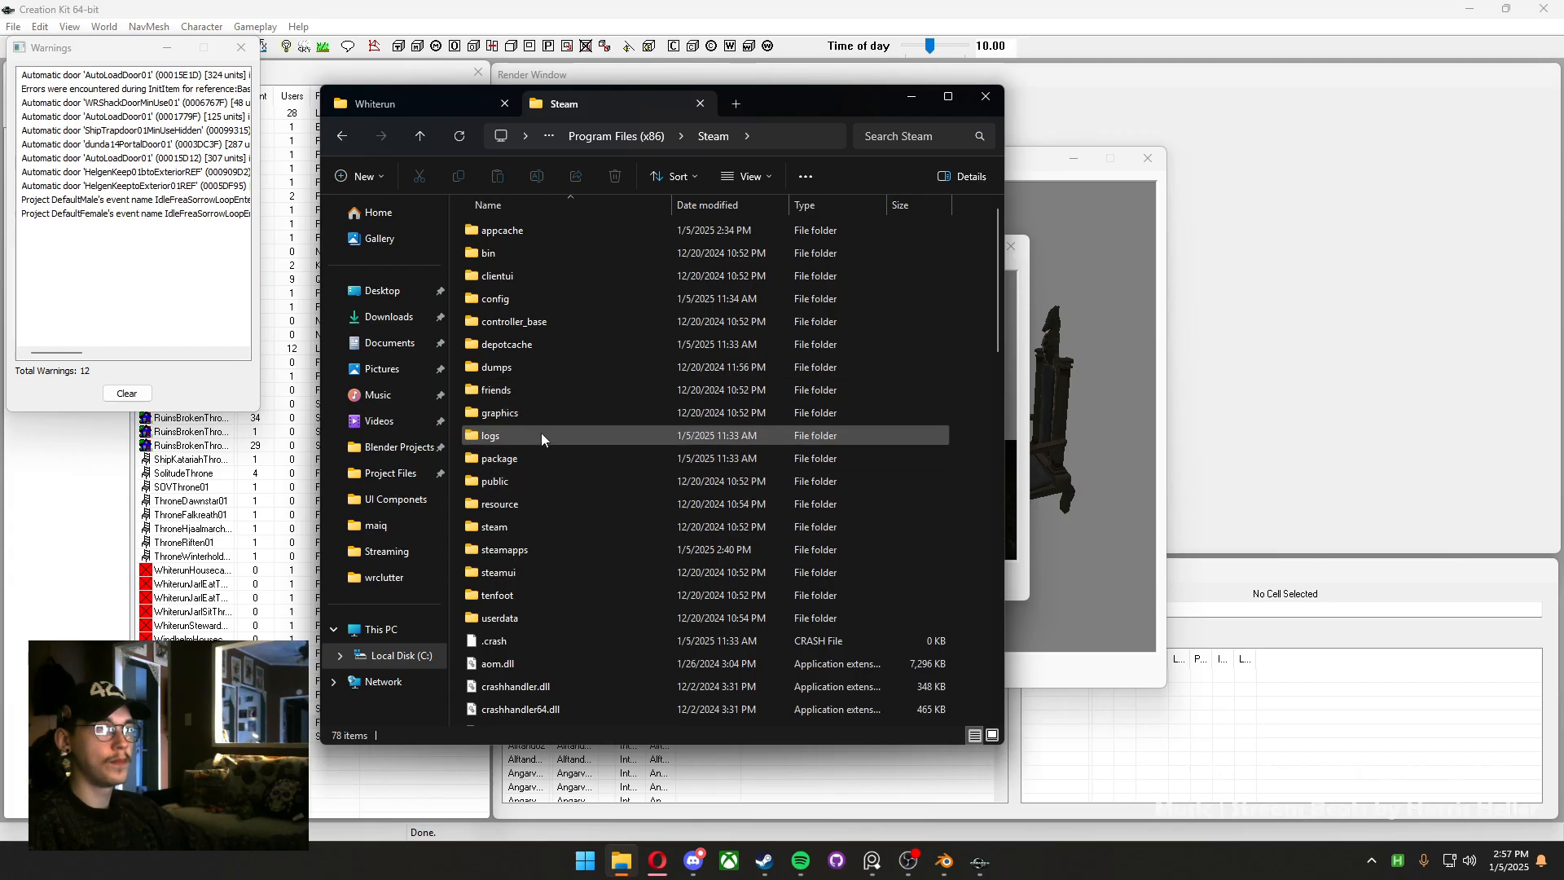
# Open the game's meshes folder through steamapps, common, Skyrim Special Edition and Data
pyautogui.doubleClick(528, 556)
pyautogui.doubleClick(531, 228)
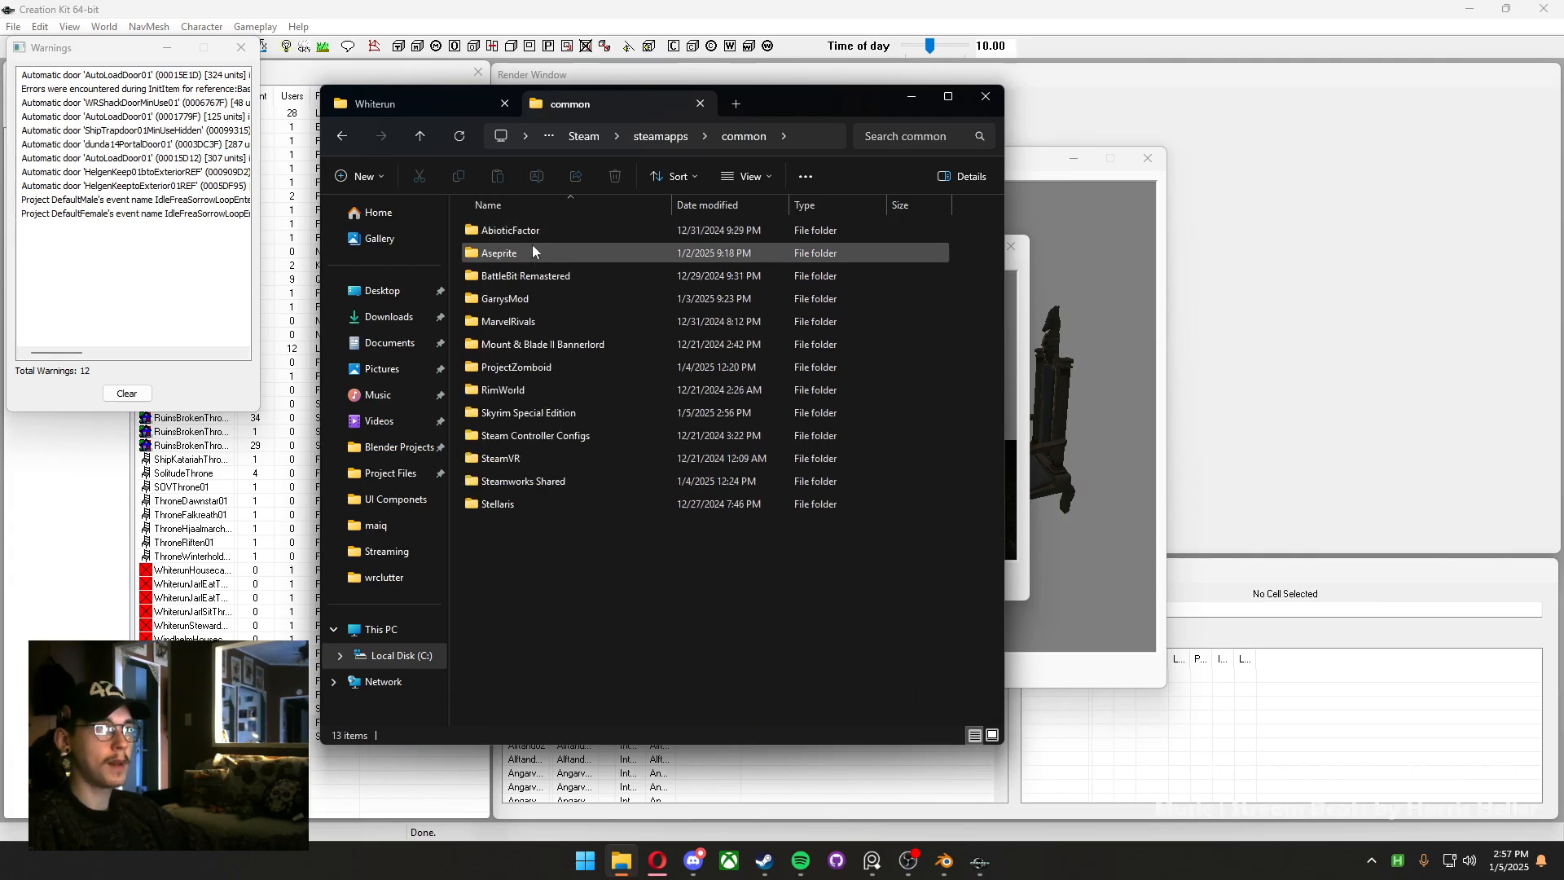
pyautogui.doubleClick(541, 413)
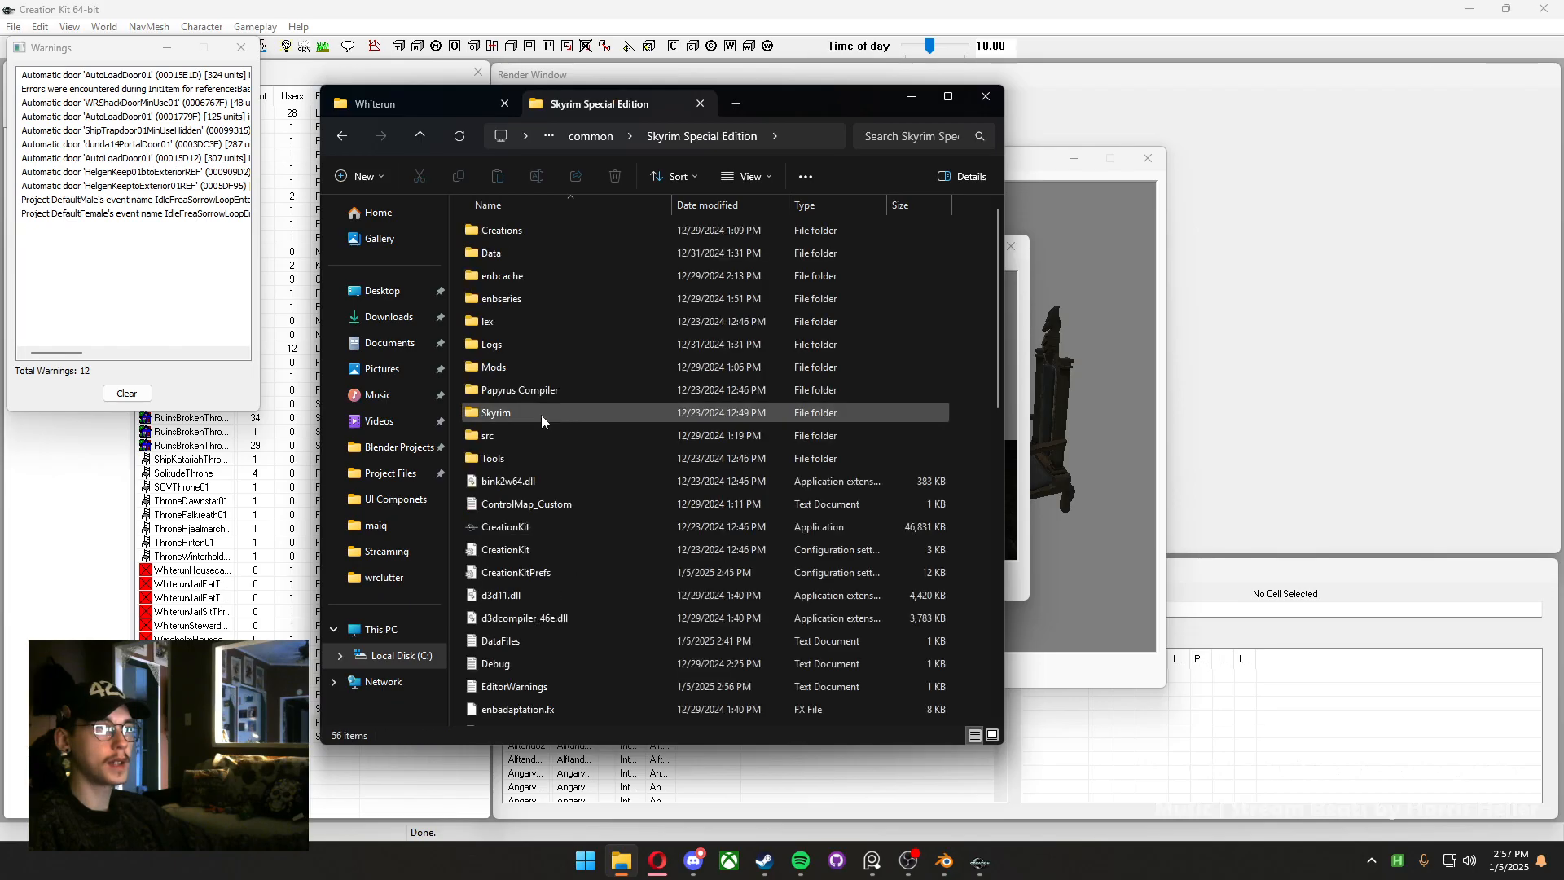
pyautogui.doubleClick(523, 257)
pyautogui.scroll(-4, 534, 352)
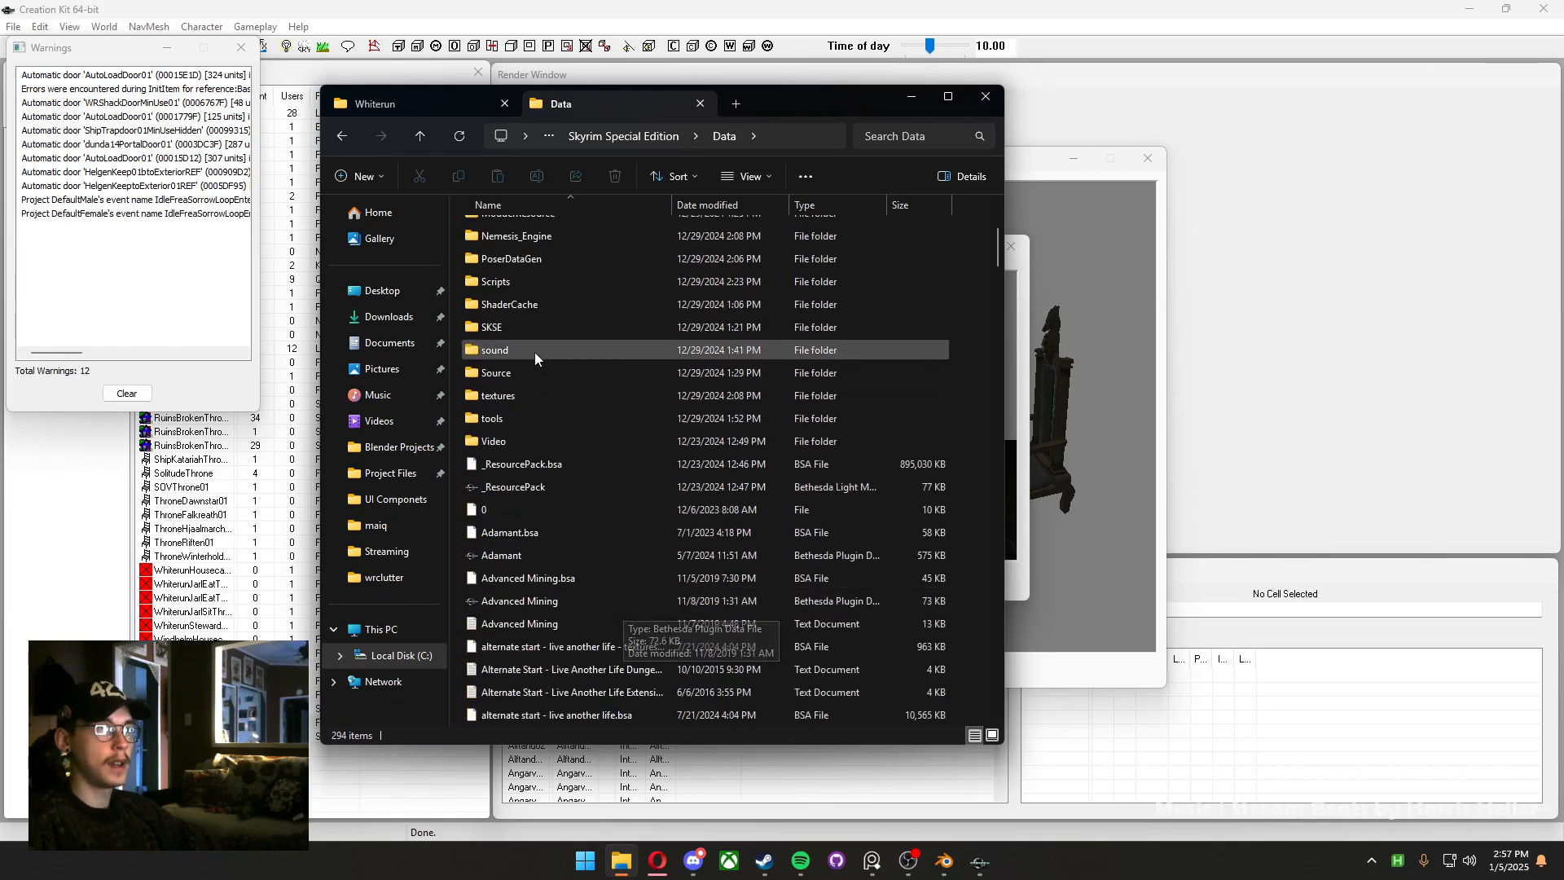
pyautogui.scroll(3, 537, 342)
pyautogui.doubleClick(515, 454)
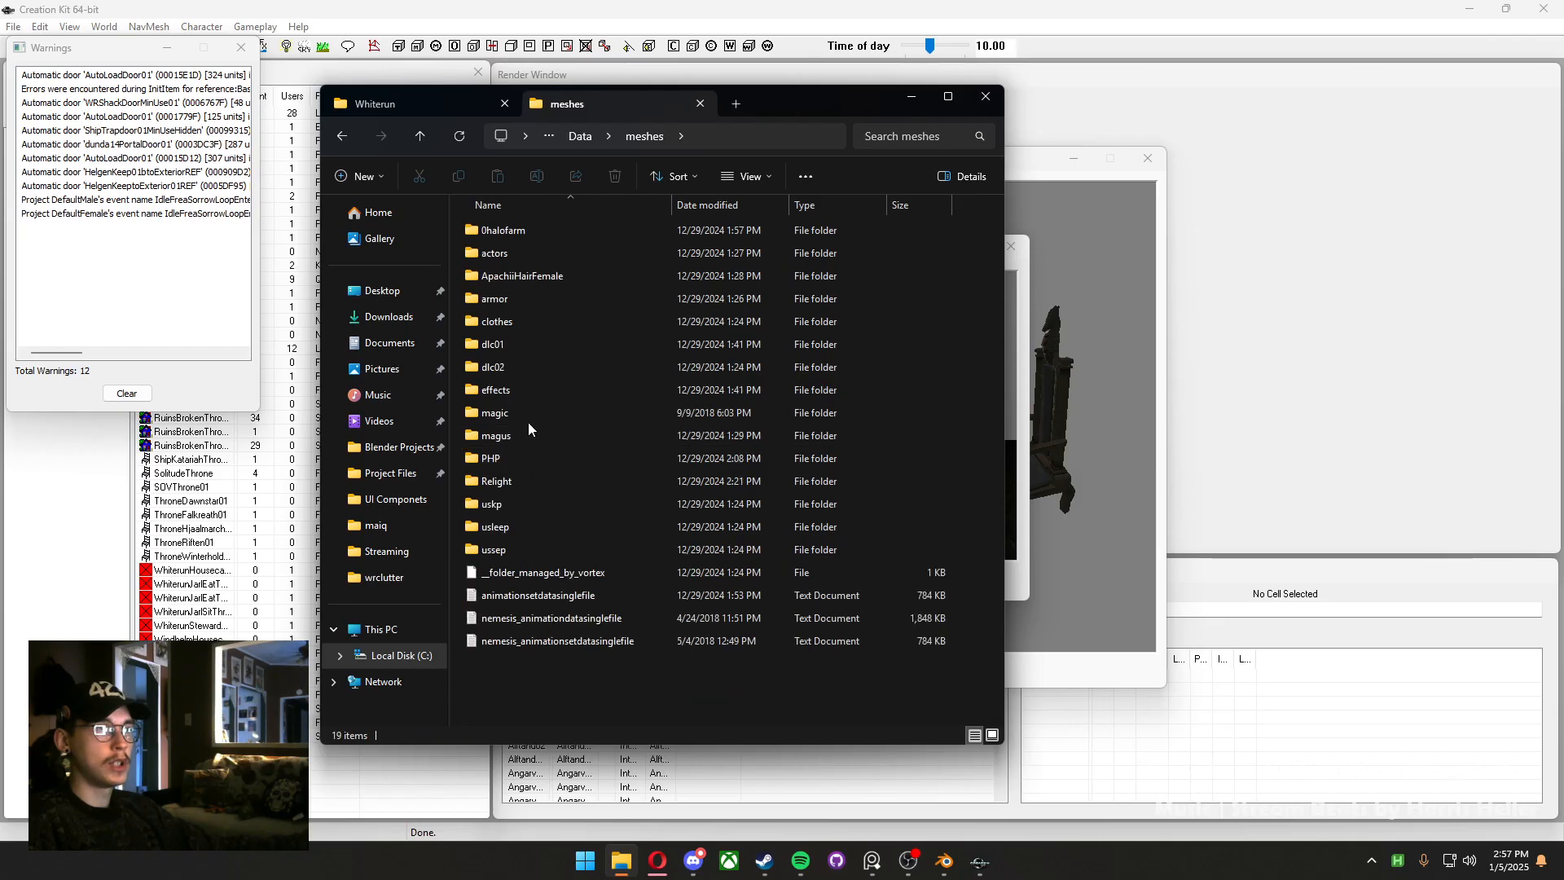
# Create a folder named ThronesExpanded in the game's meshes folder and open it
pyautogui.rightClick(548, 702)
pyautogui.moveTo(638, 600)
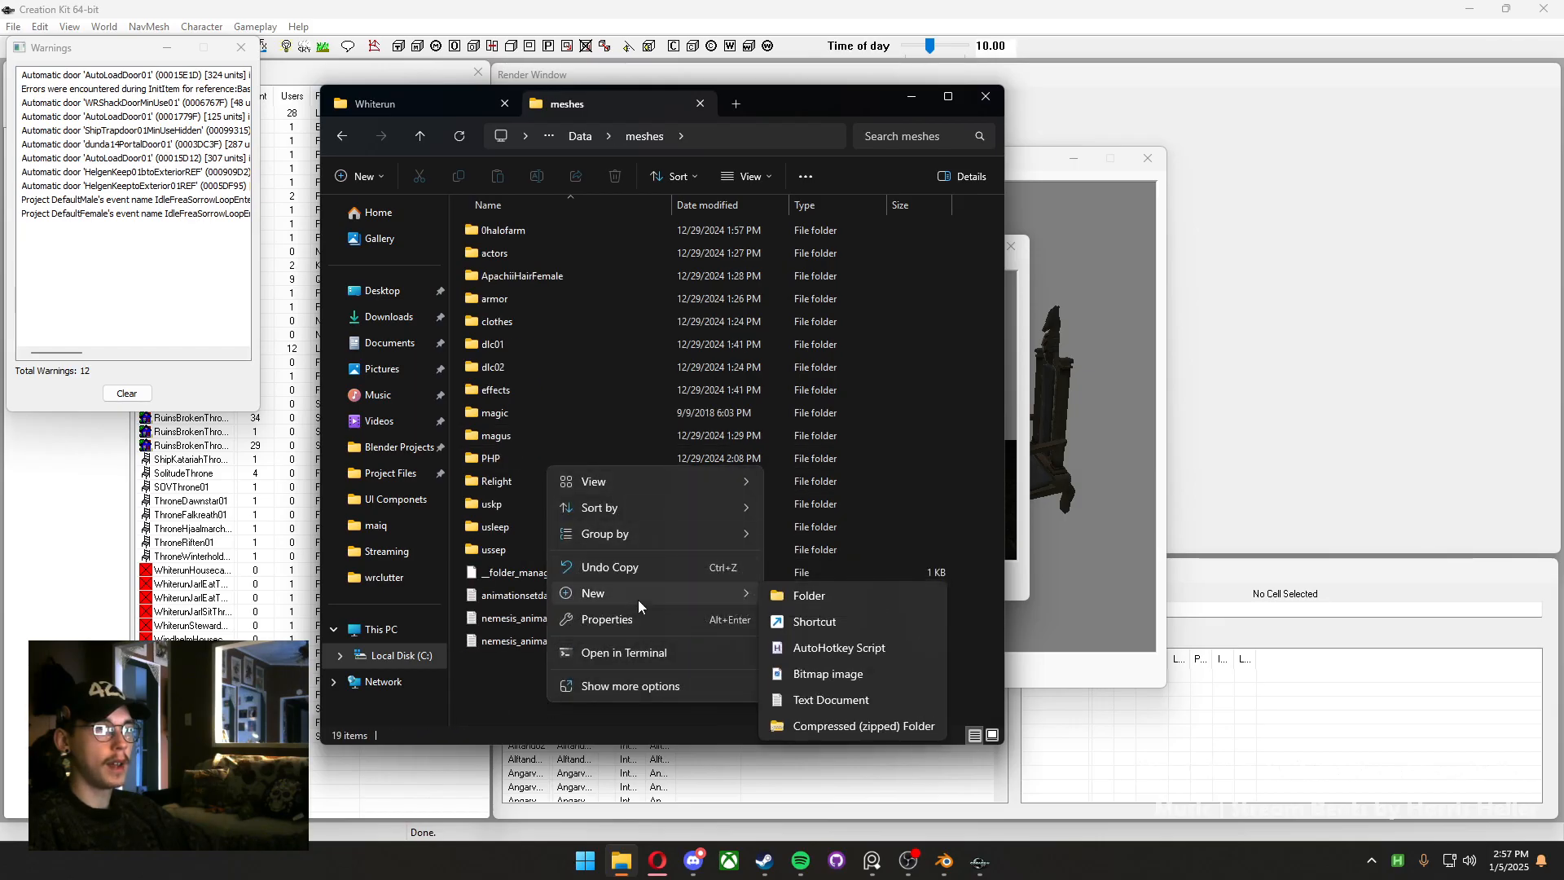
pyautogui.click(784, 593)
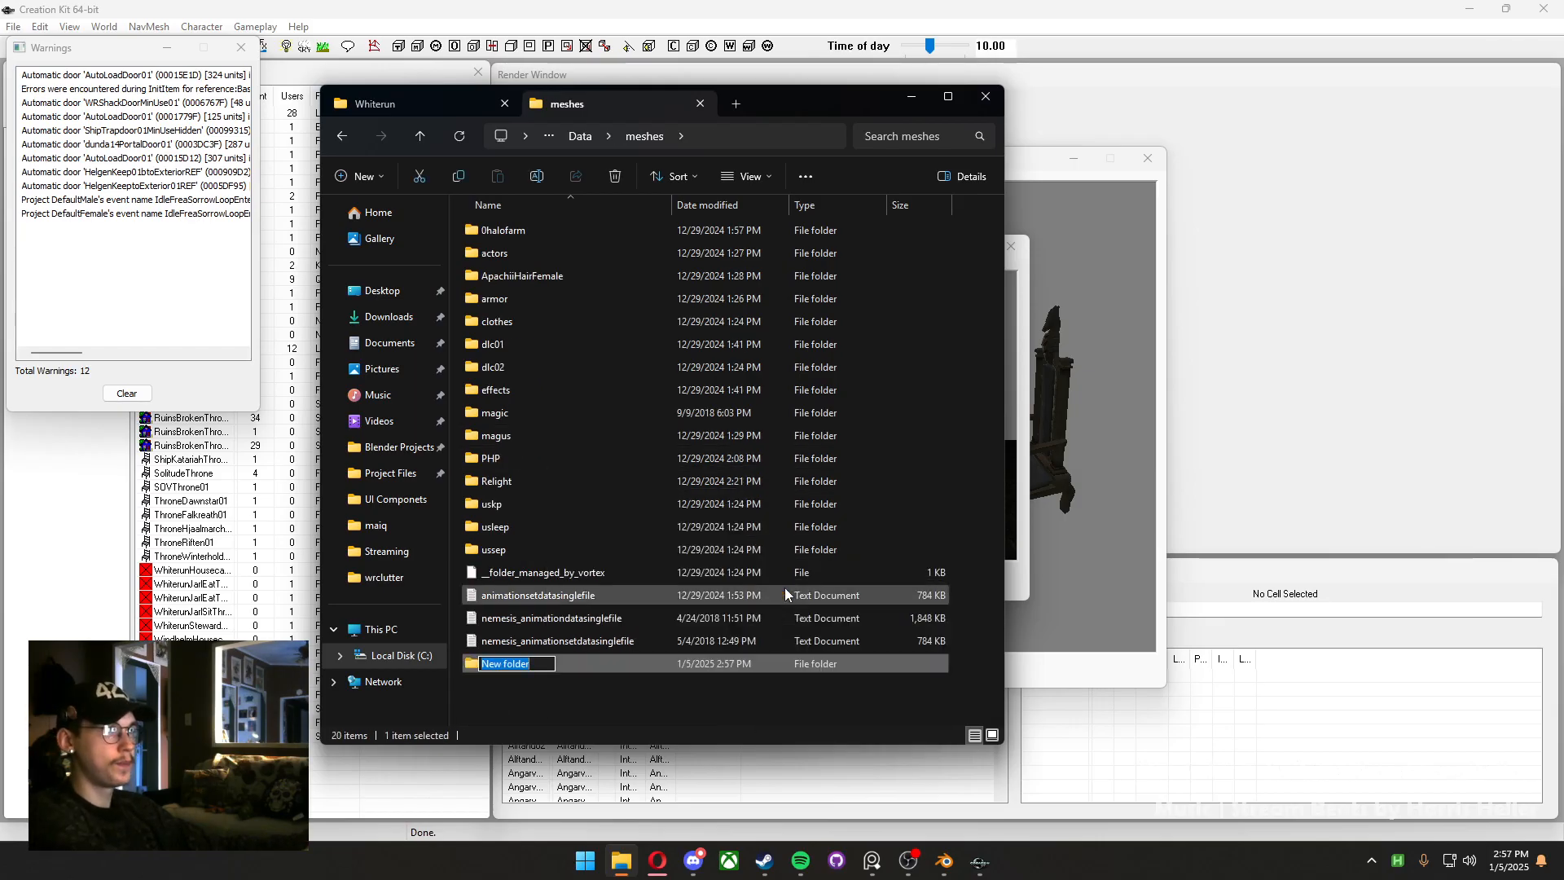
pyautogui.write('Thro')
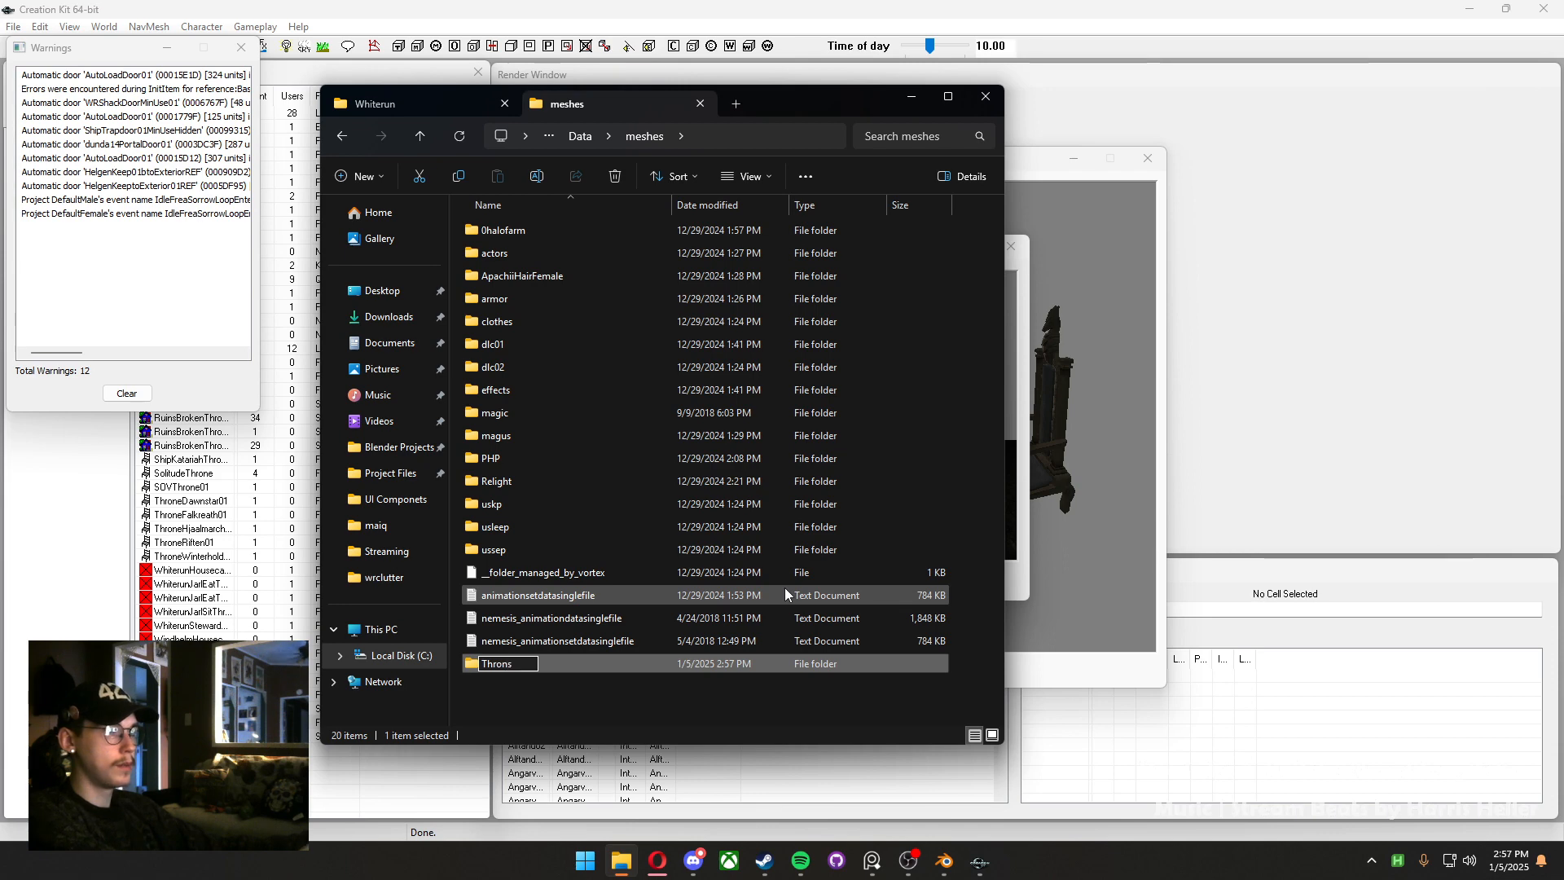
pyautogui.write('nesExpanded')
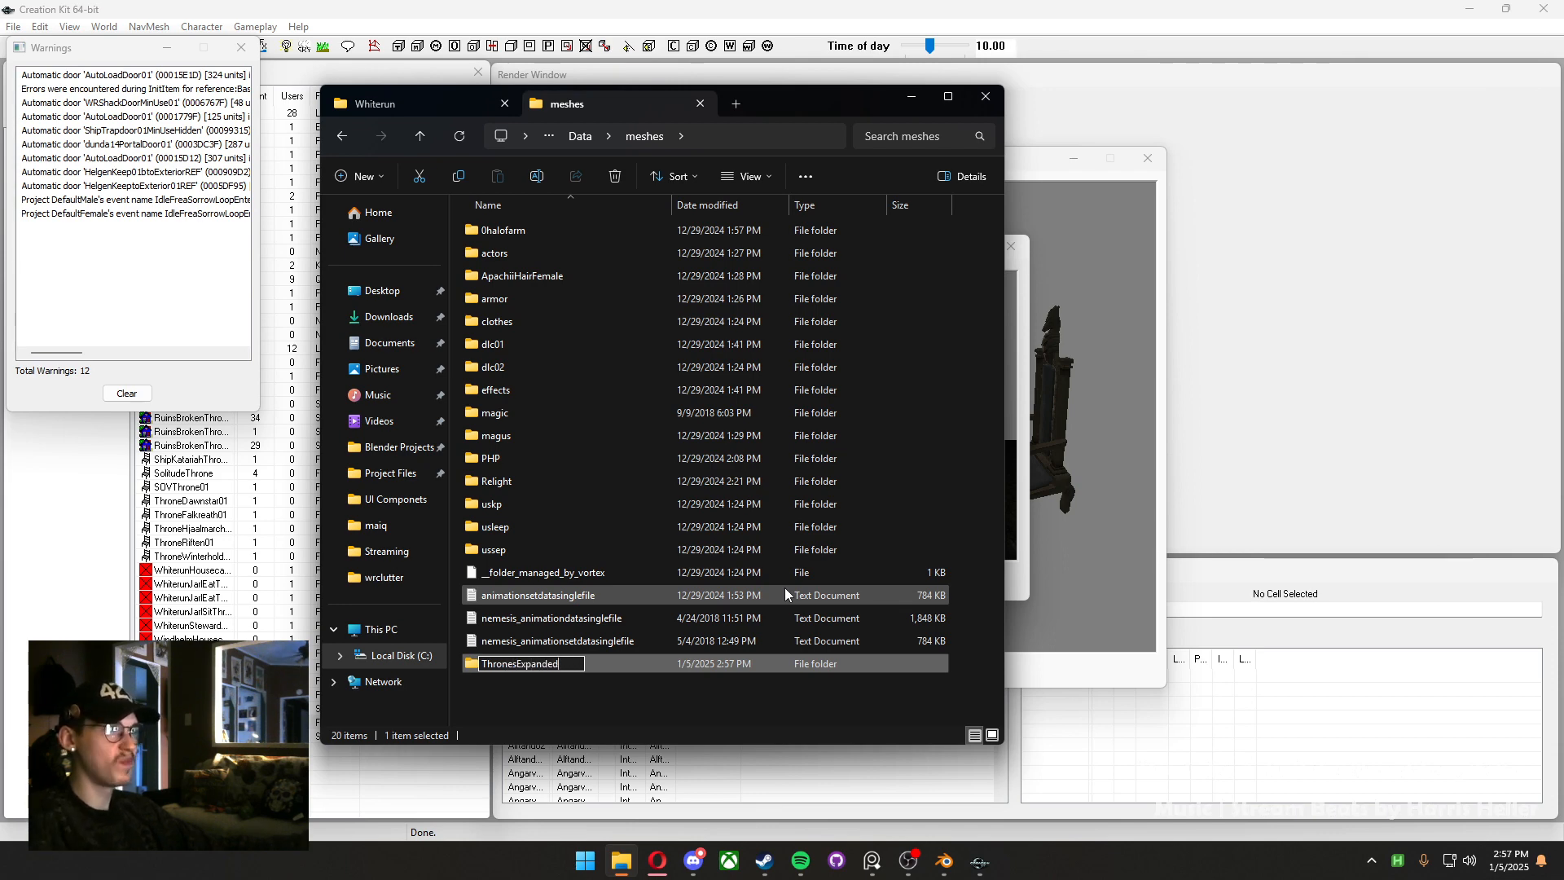
pyautogui.press('Return')
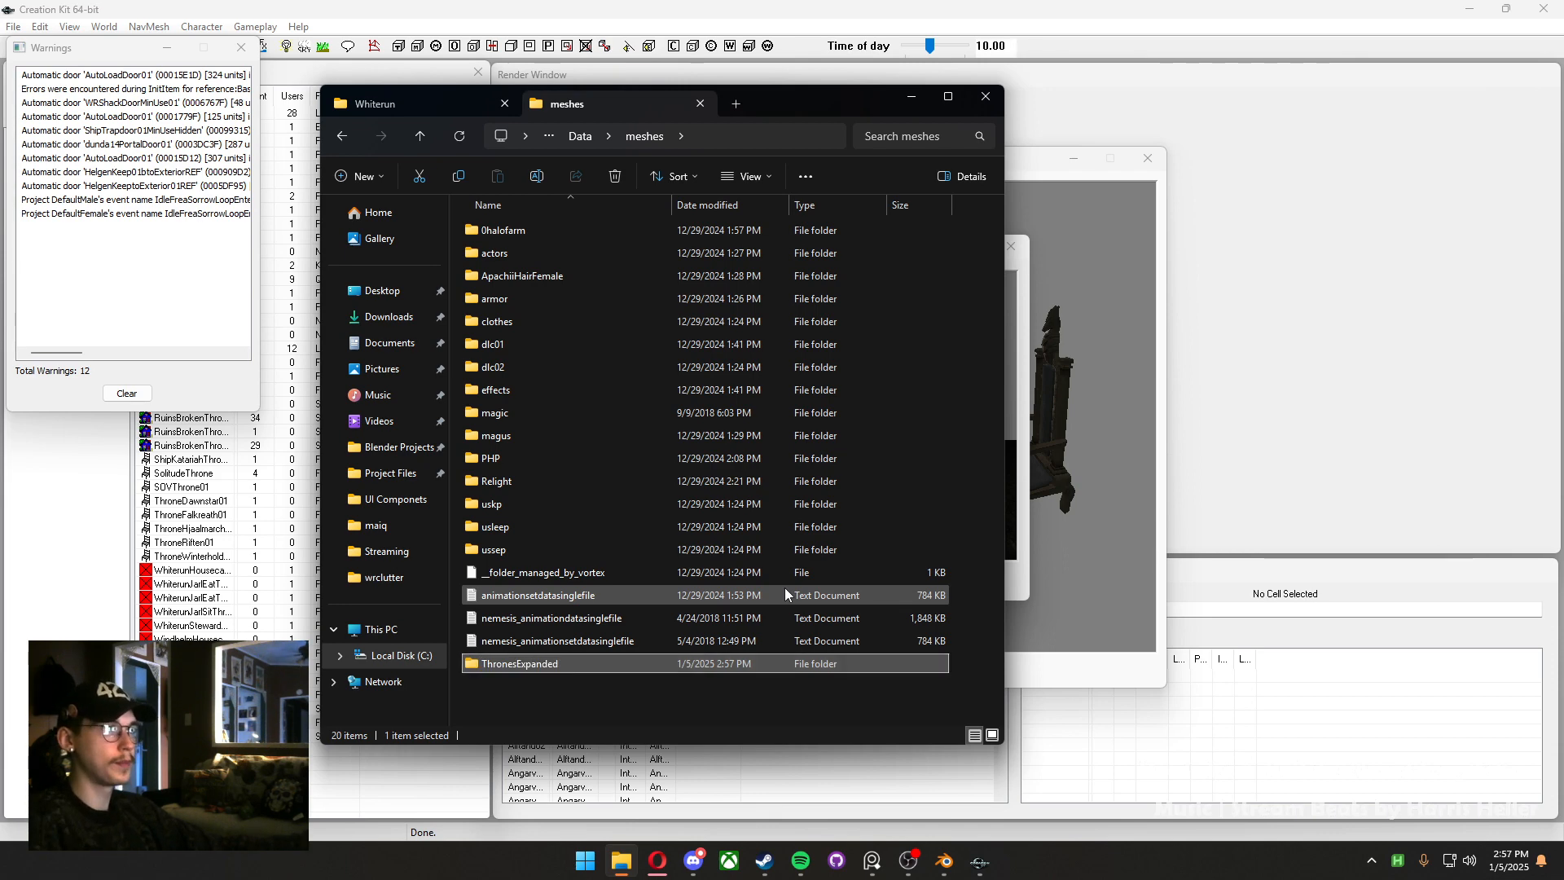
pyautogui.doubleClick(555, 666)
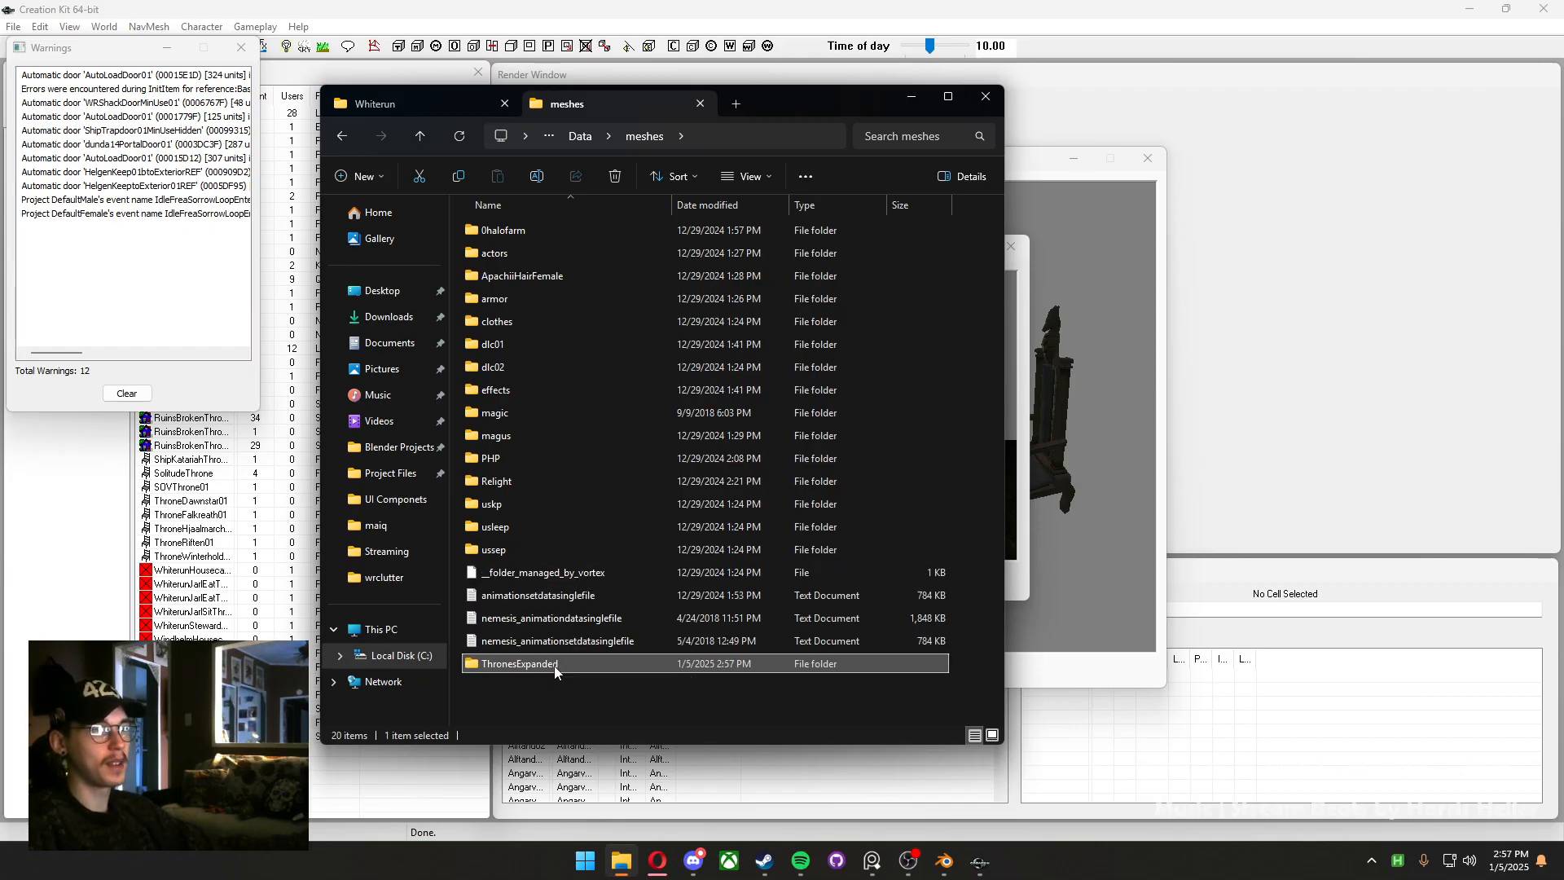
# Place the wrthrone_thronesexpanded file from the project's meshes/architecture/whiterun/wrclutter folder into the ThronesExpanded folder
pyautogui.click(446, 102)
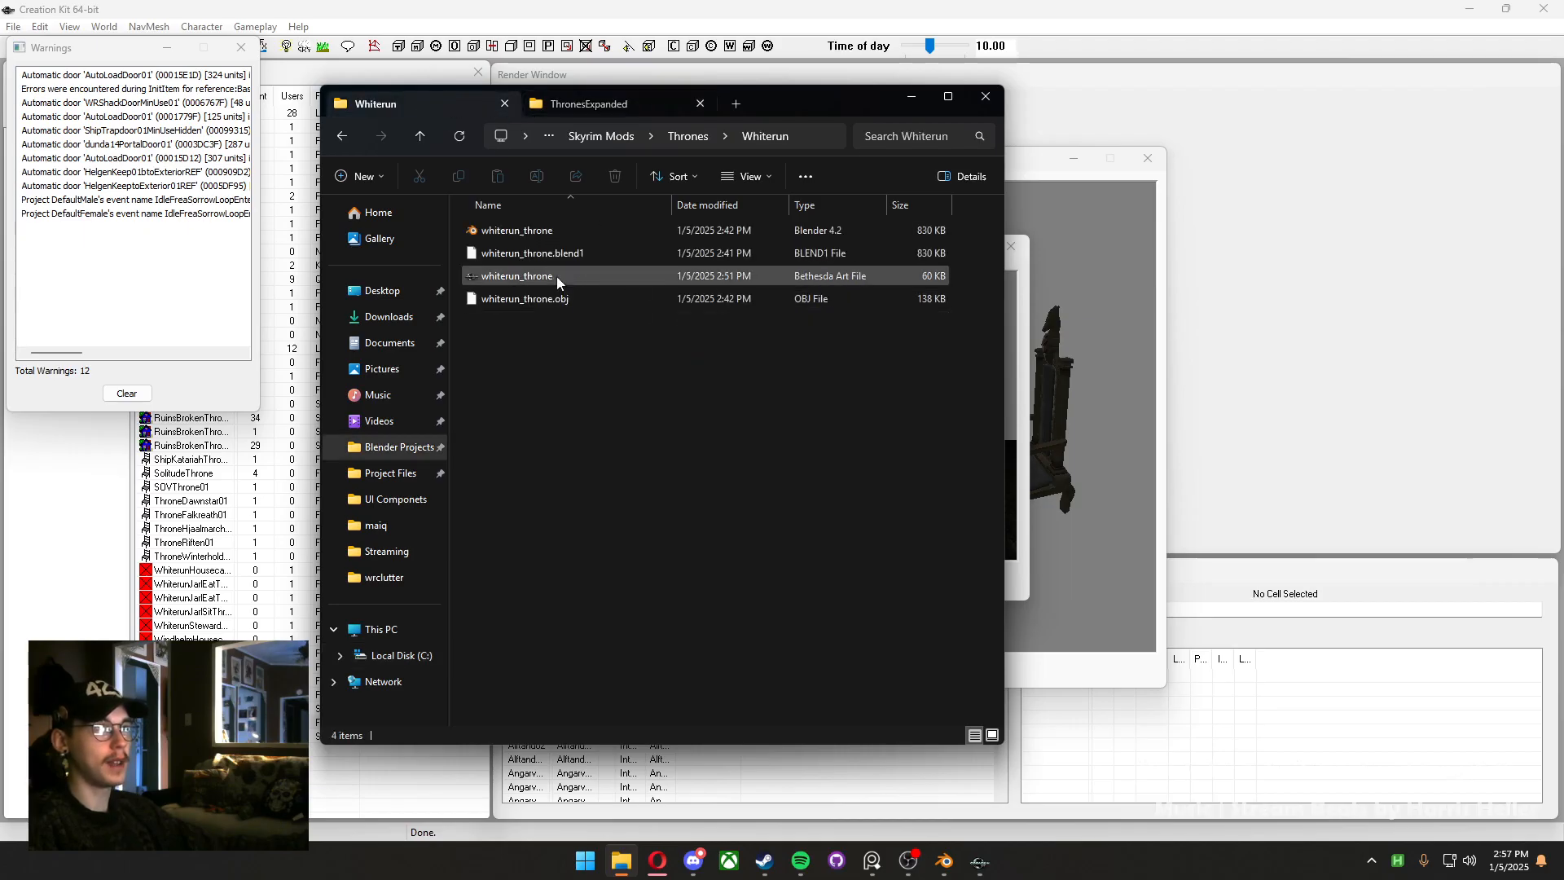
pyautogui.click(686, 136)
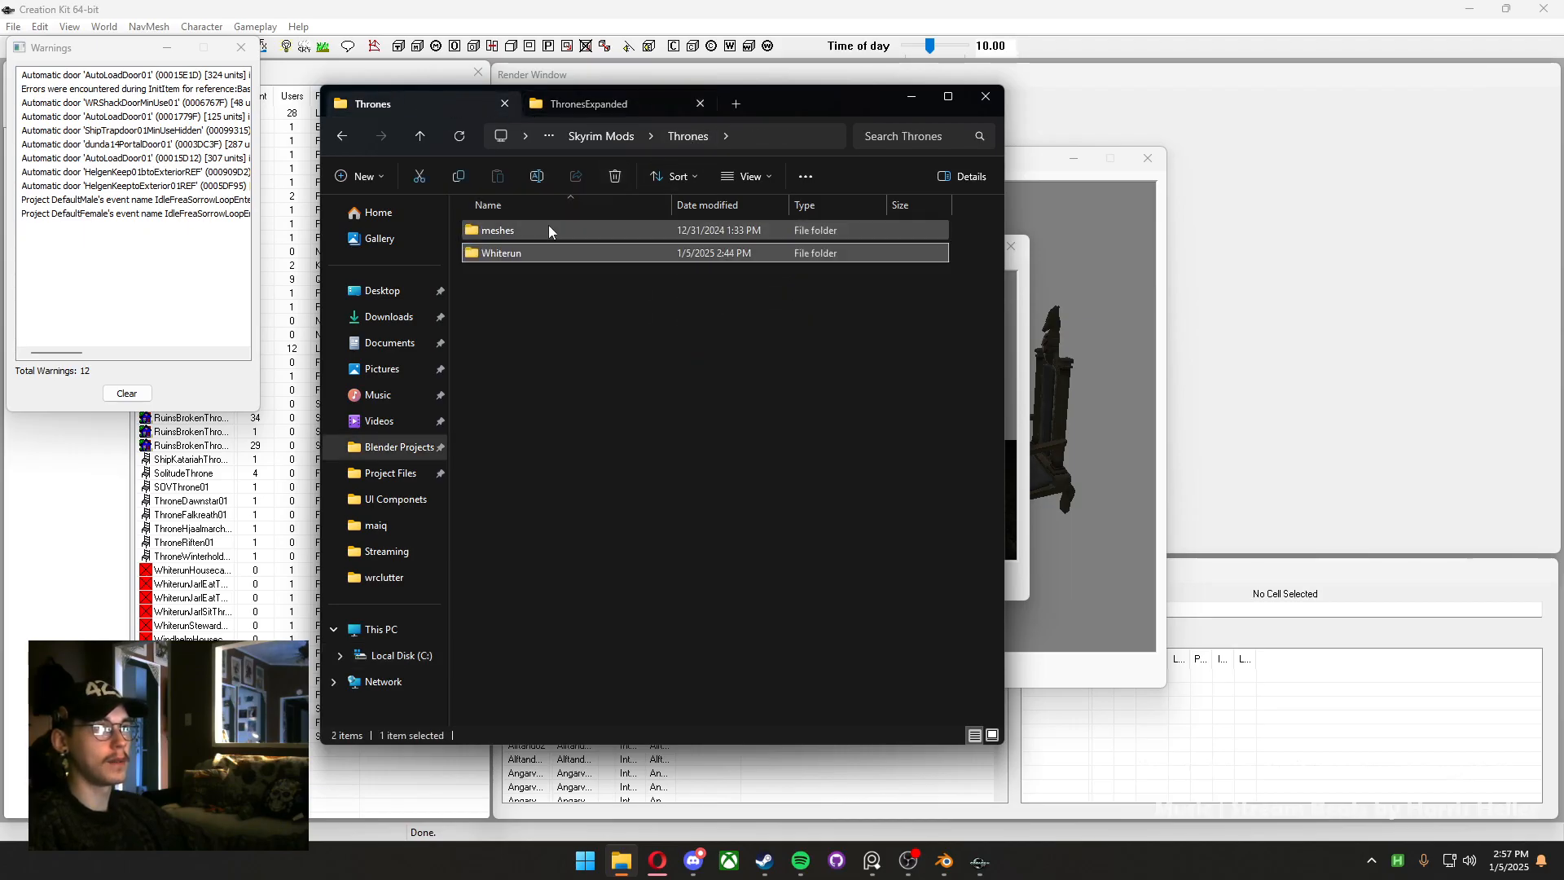
pyautogui.doubleClick(546, 228)
pyautogui.doubleClick(547, 231)
pyautogui.doubleClick(546, 231)
pyautogui.doubleClick(547, 230)
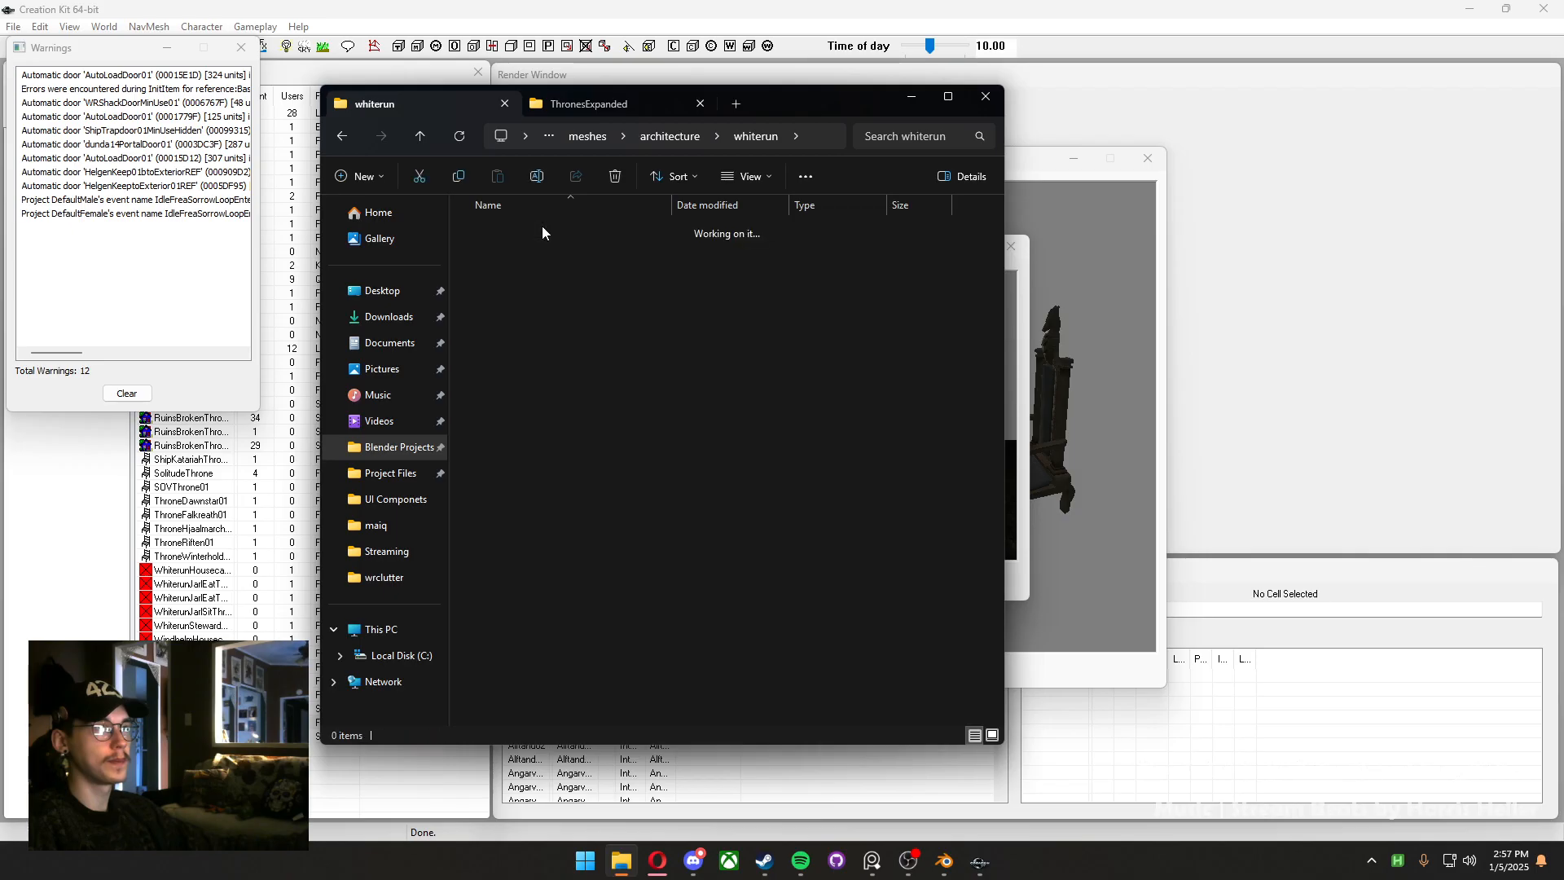
pyautogui.moveTo(539, 275); pyautogui.dragTo(778, 316)
# Switch back to the Creation Kit and load wrthrone_thronesexpanded from meshes/ThronesExpanded as the WRThrone01 model
pyautogui.click(1047, 7)
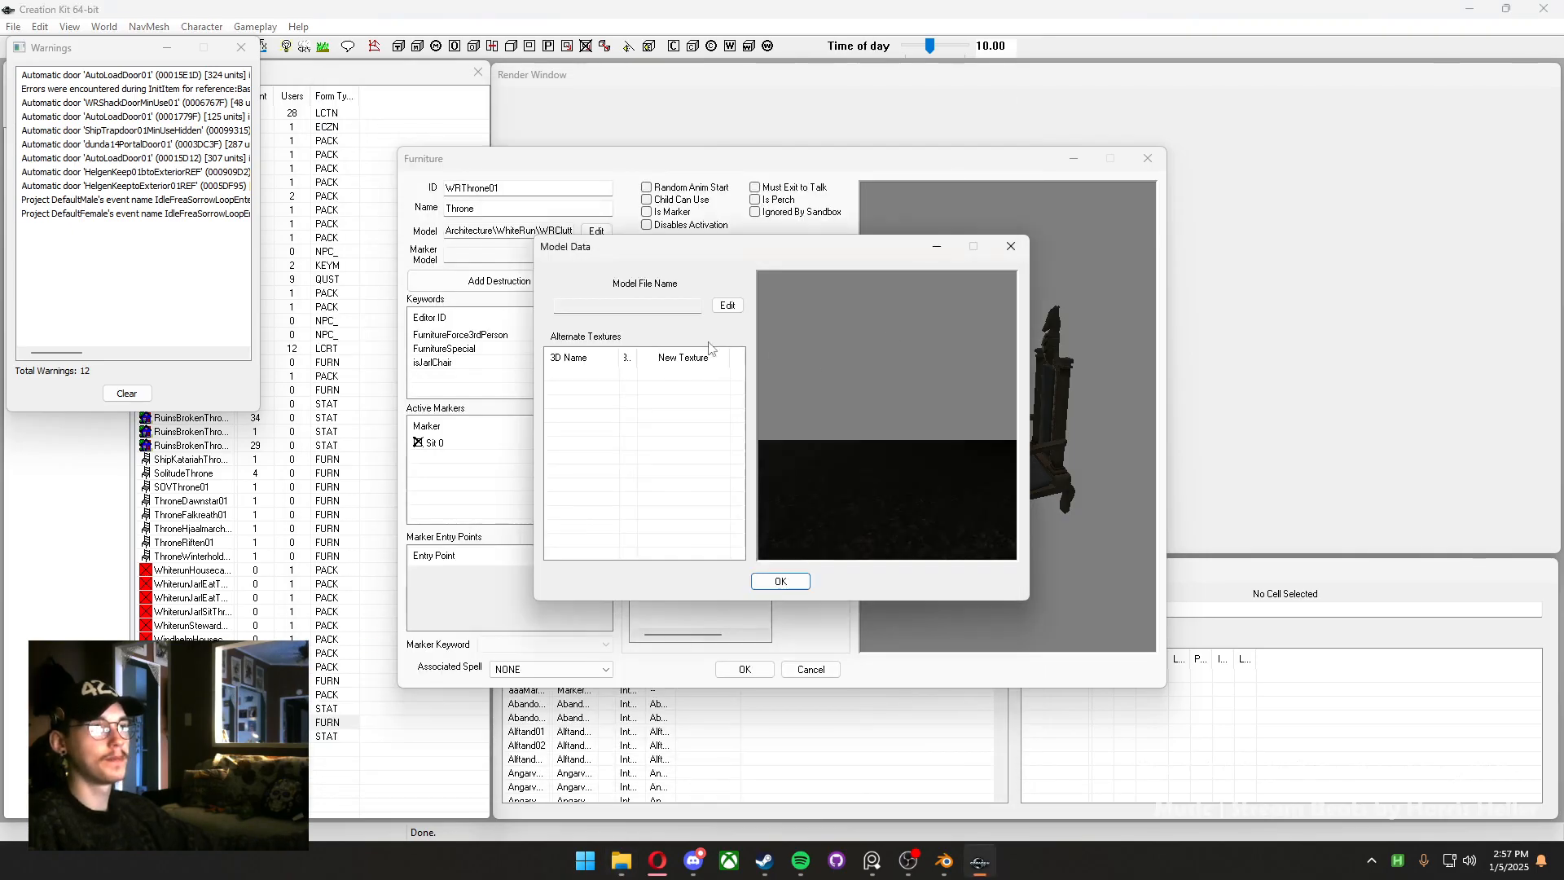
pyautogui.click(728, 305)
pyautogui.scroll(-3, 701, 456)
pyautogui.click(704, 466)
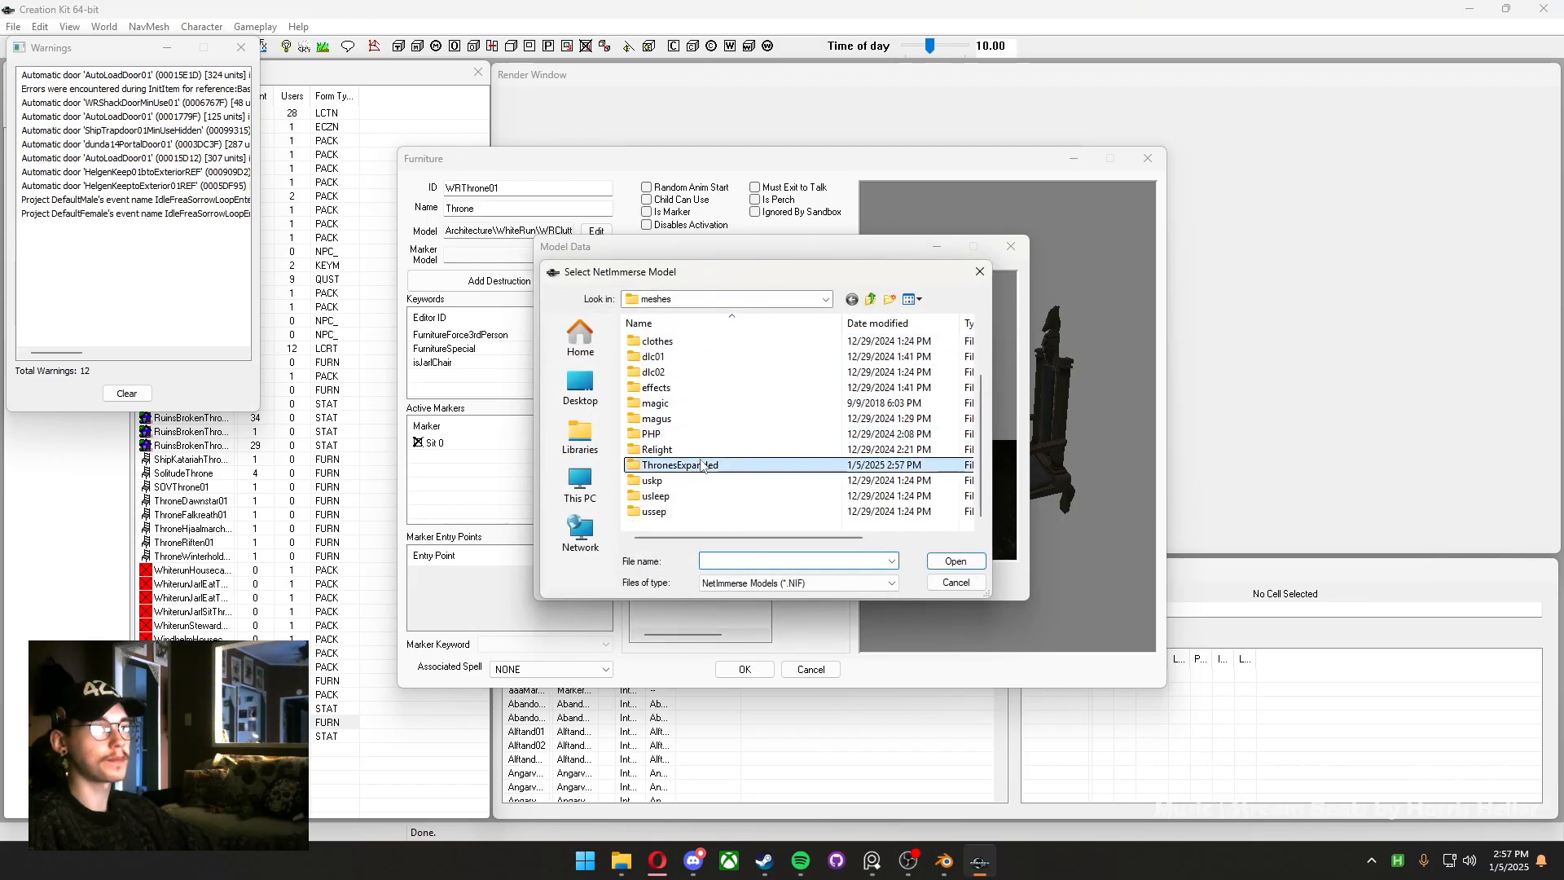
pyautogui.doubleClick(704, 466)
pyautogui.click(700, 341)
pyautogui.click(958, 560)
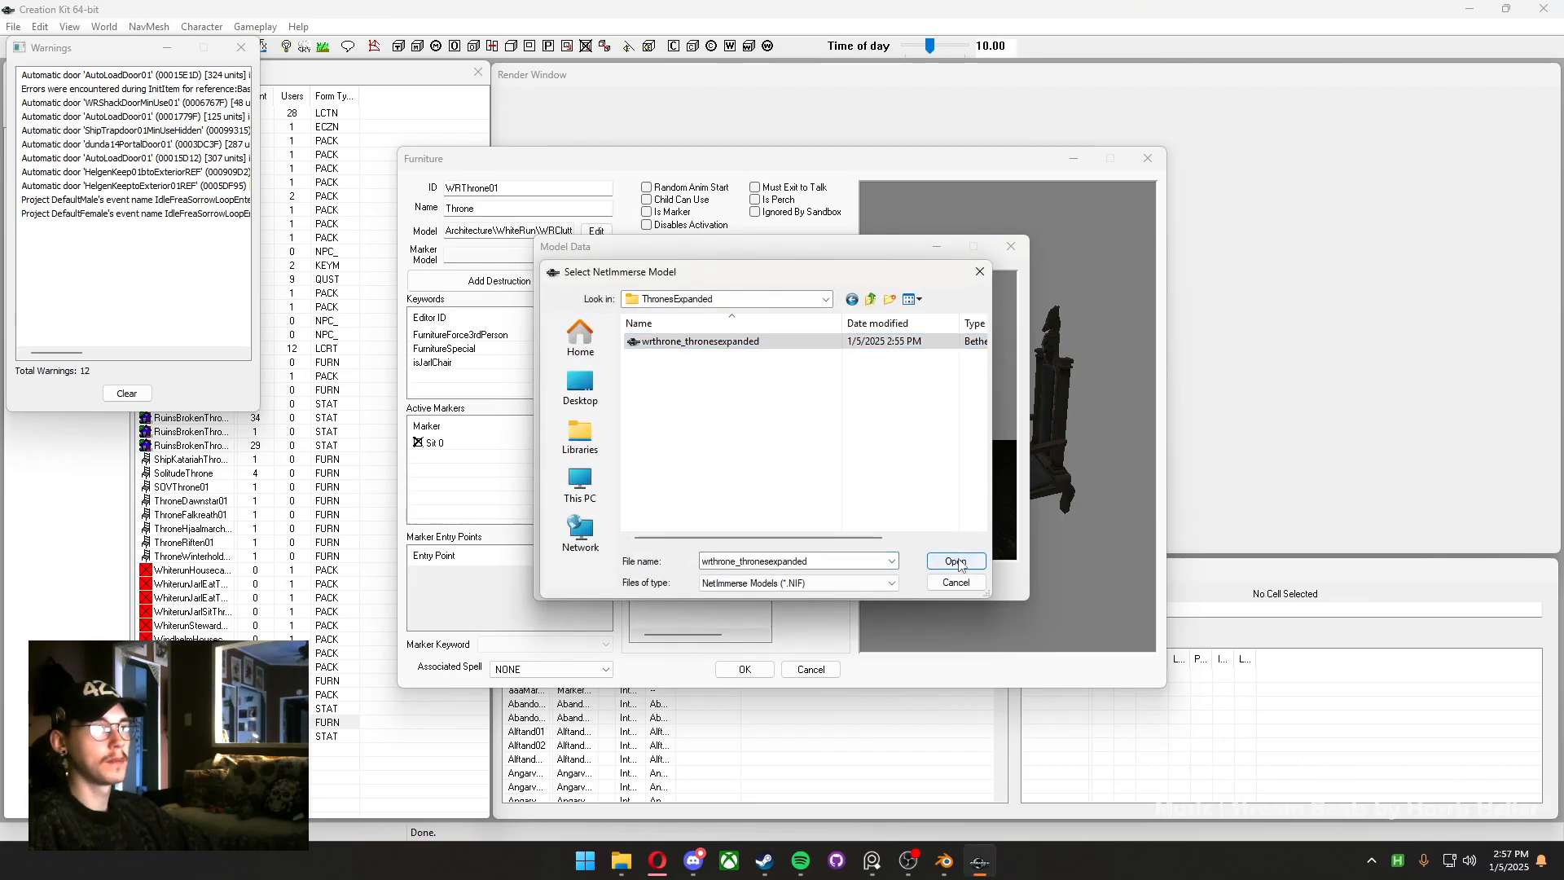
# Inspect the new throne model from several angles, accept it for WRThrone01, save the furniture record and dismiss the warnings list
pyautogui.moveTo(863, 469); pyautogui.dragTo(1560, 562)
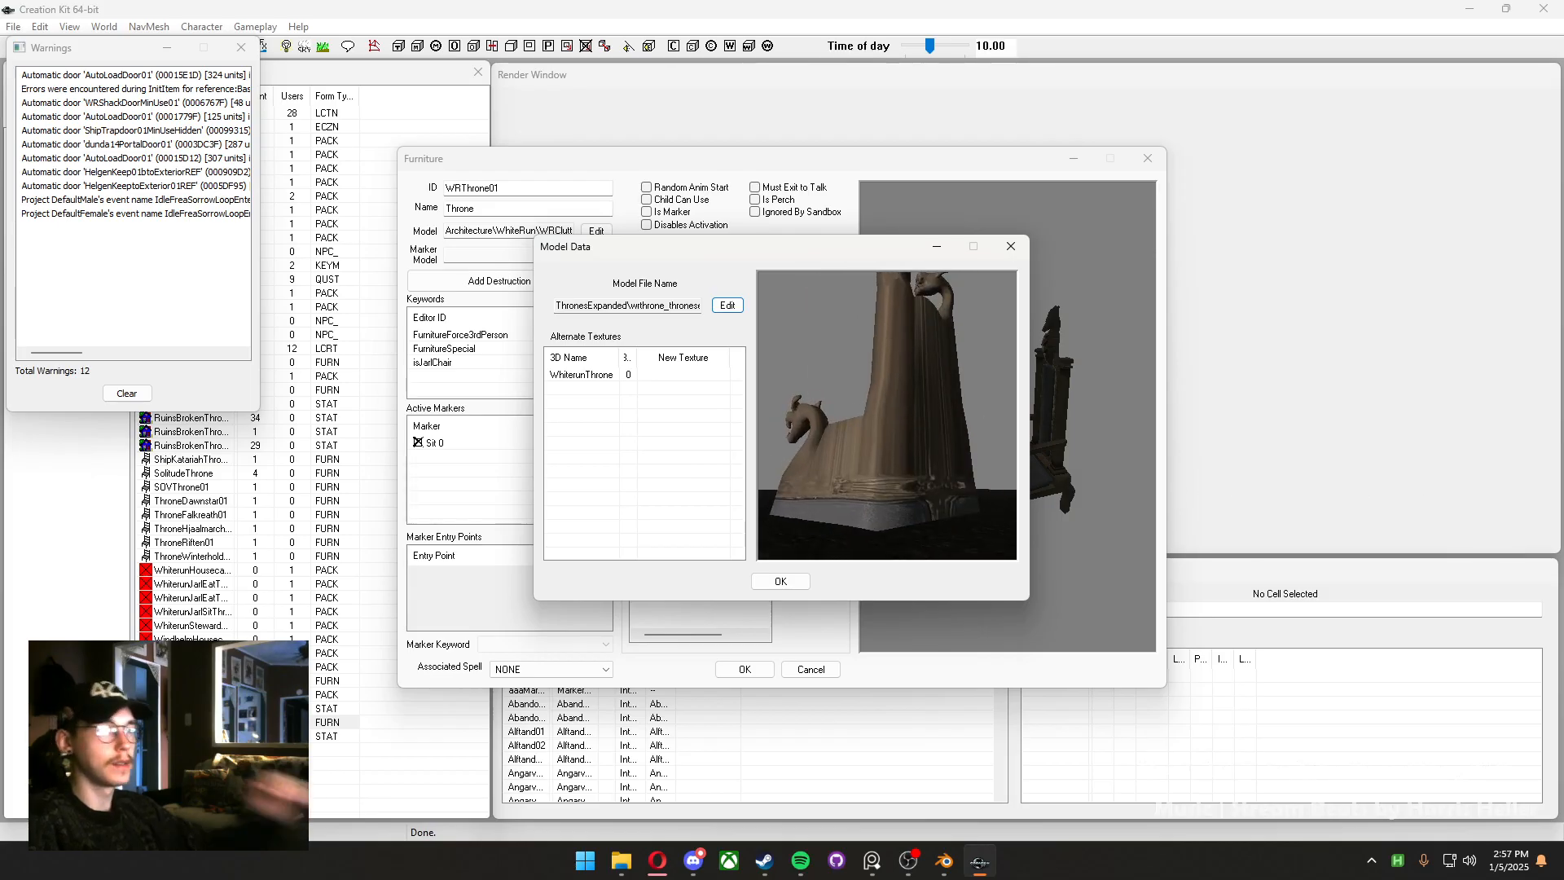
pyautogui.moveTo(864, 521); pyautogui.dragTo(961, 455)
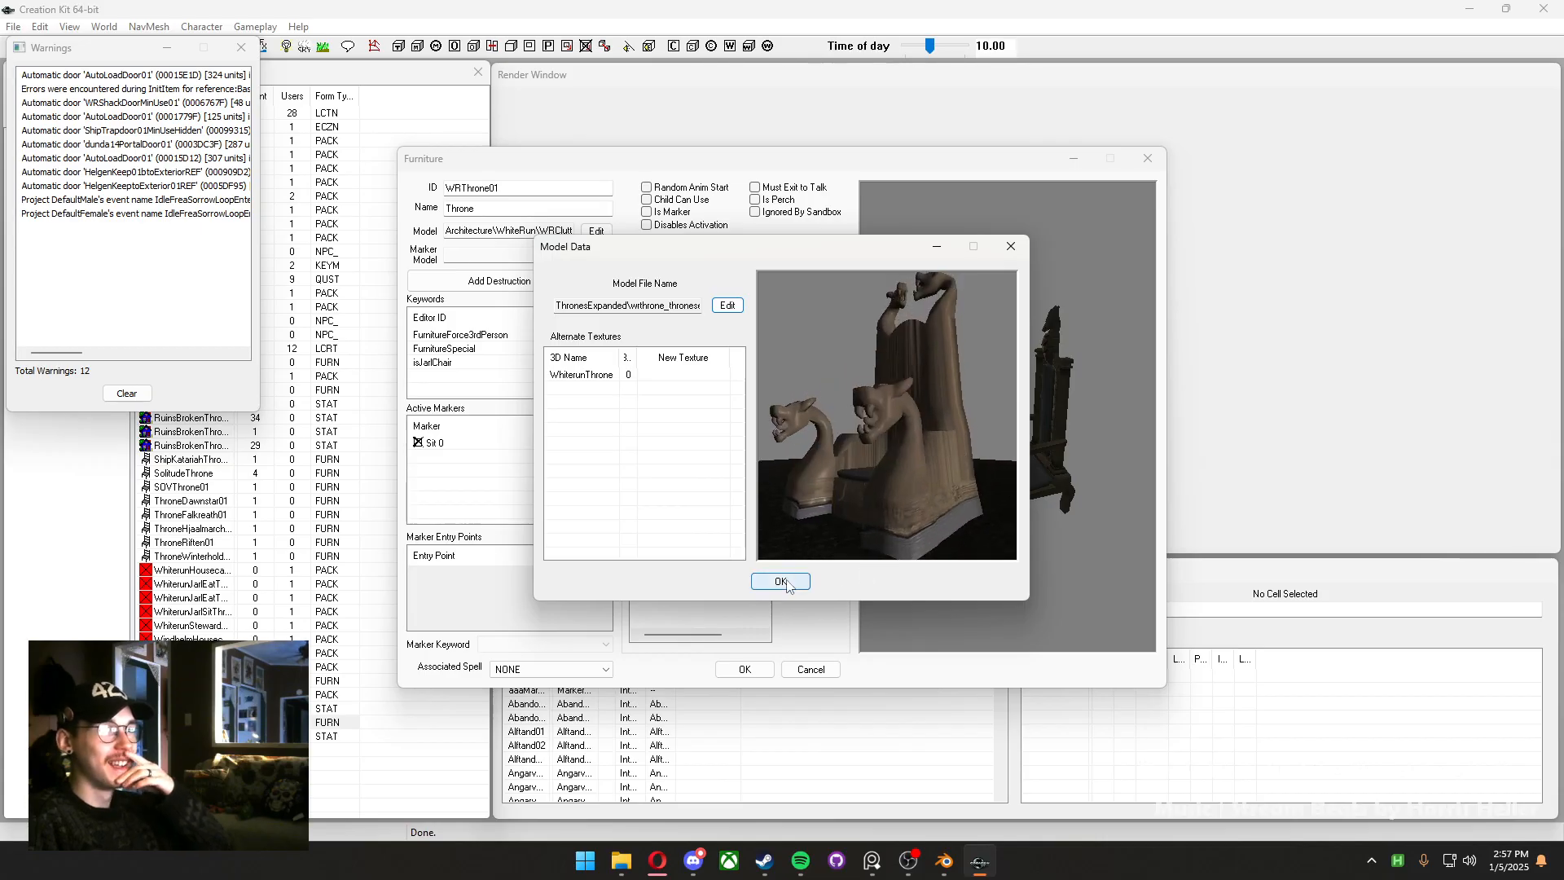
pyautogui.click(784, 582)
pyautogui.moveTo(974, 527); pyautogui.dragTo(1207, 532)
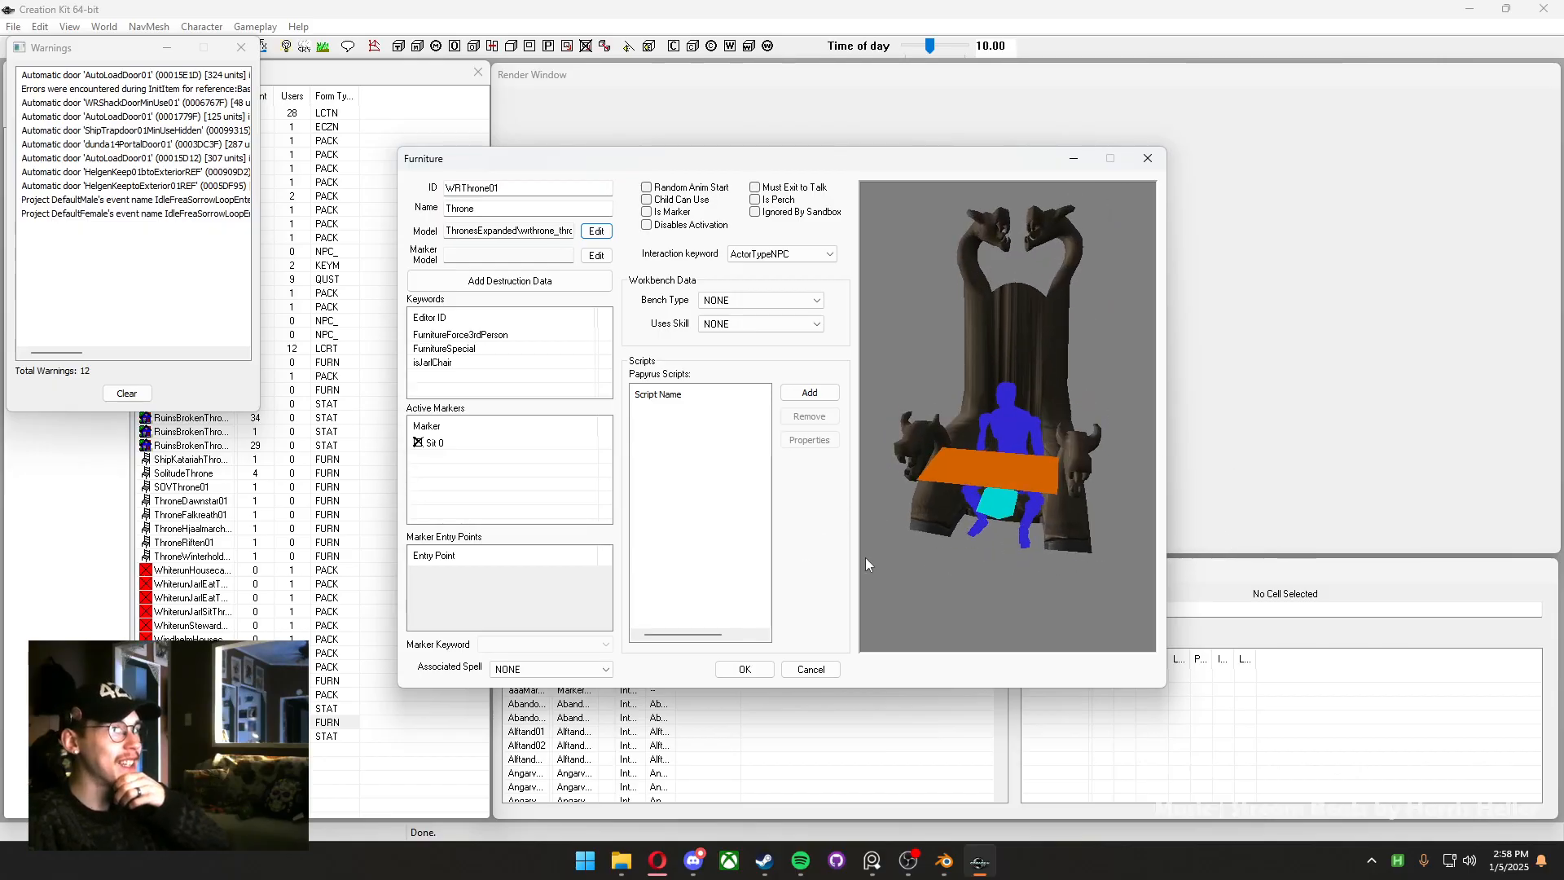
pyautogui.moveTo(865, 562); pyautogui.dragTo(1112, 414)
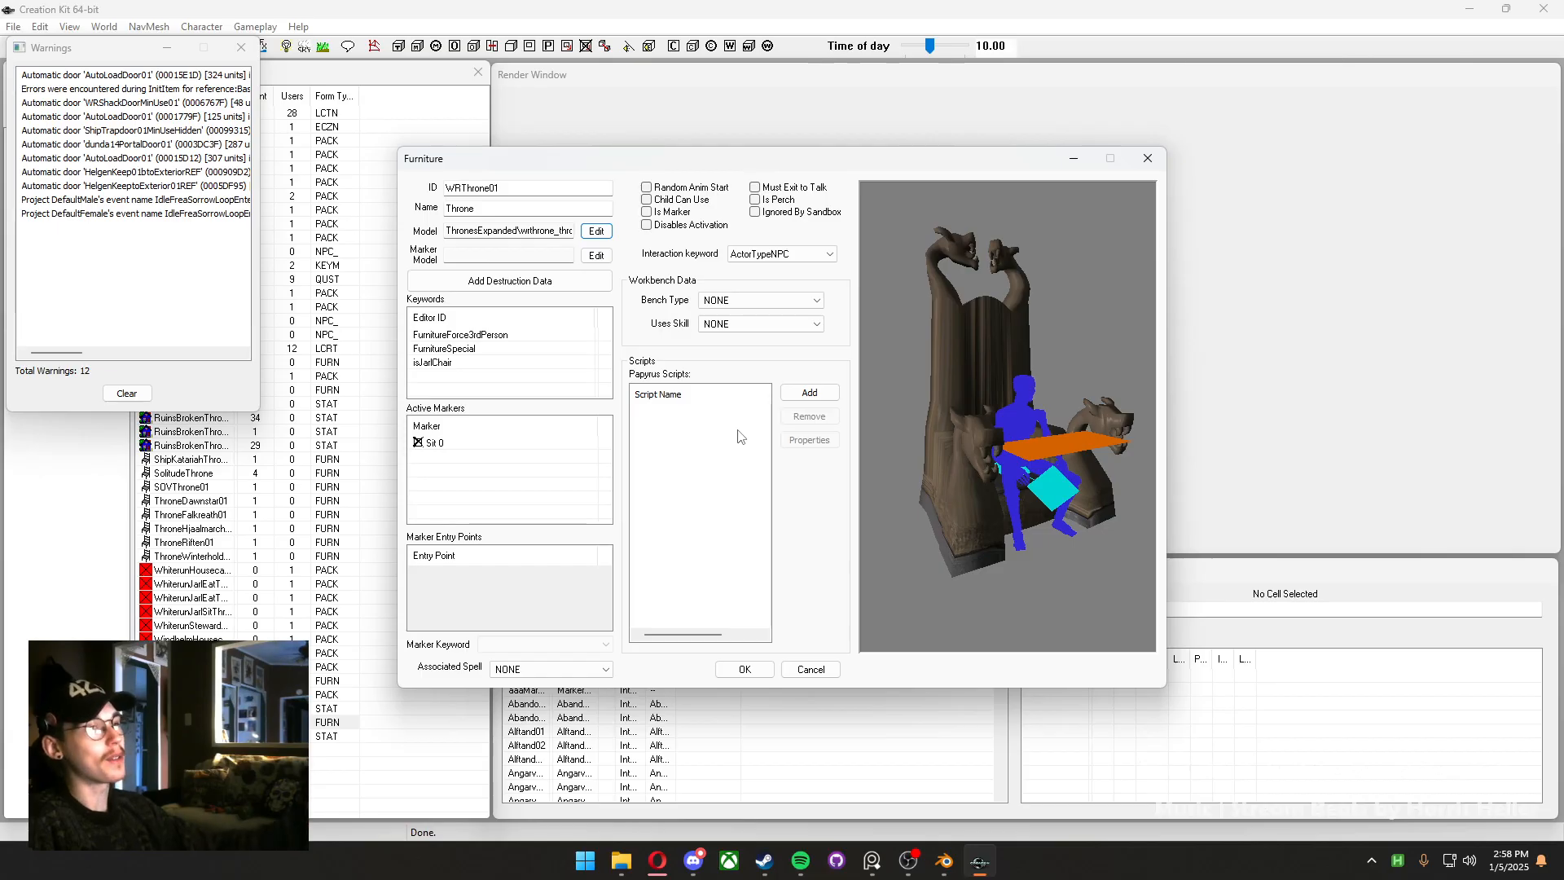
pyautogui.click(743, 668)
pyautogui.click(241, 48)
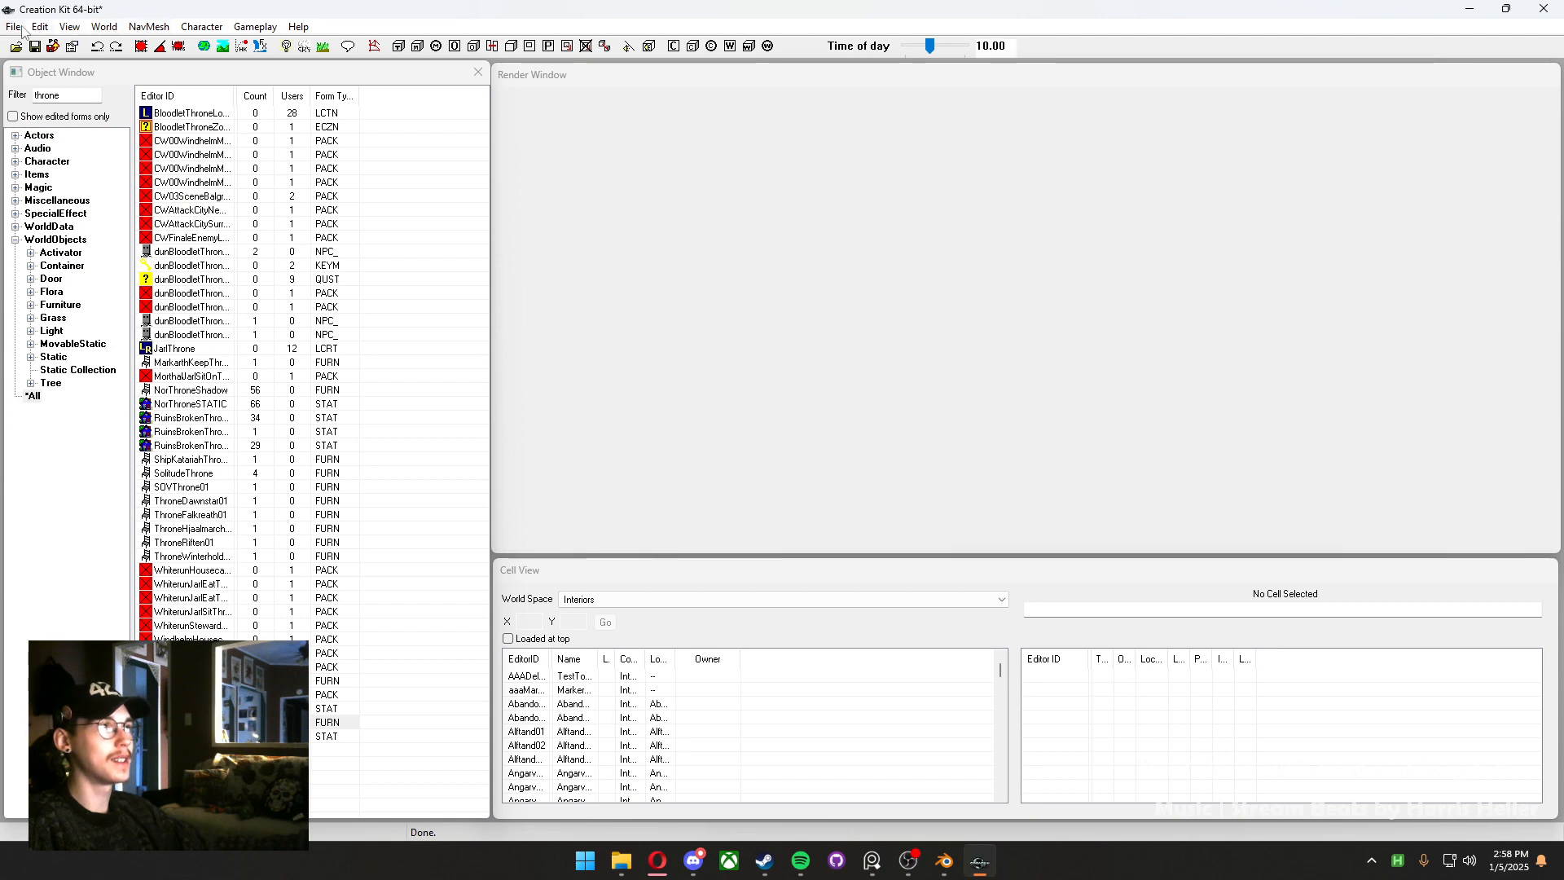
pyautogui.click(36, 47)
pyautogui.scroll(-5, 300, 220)
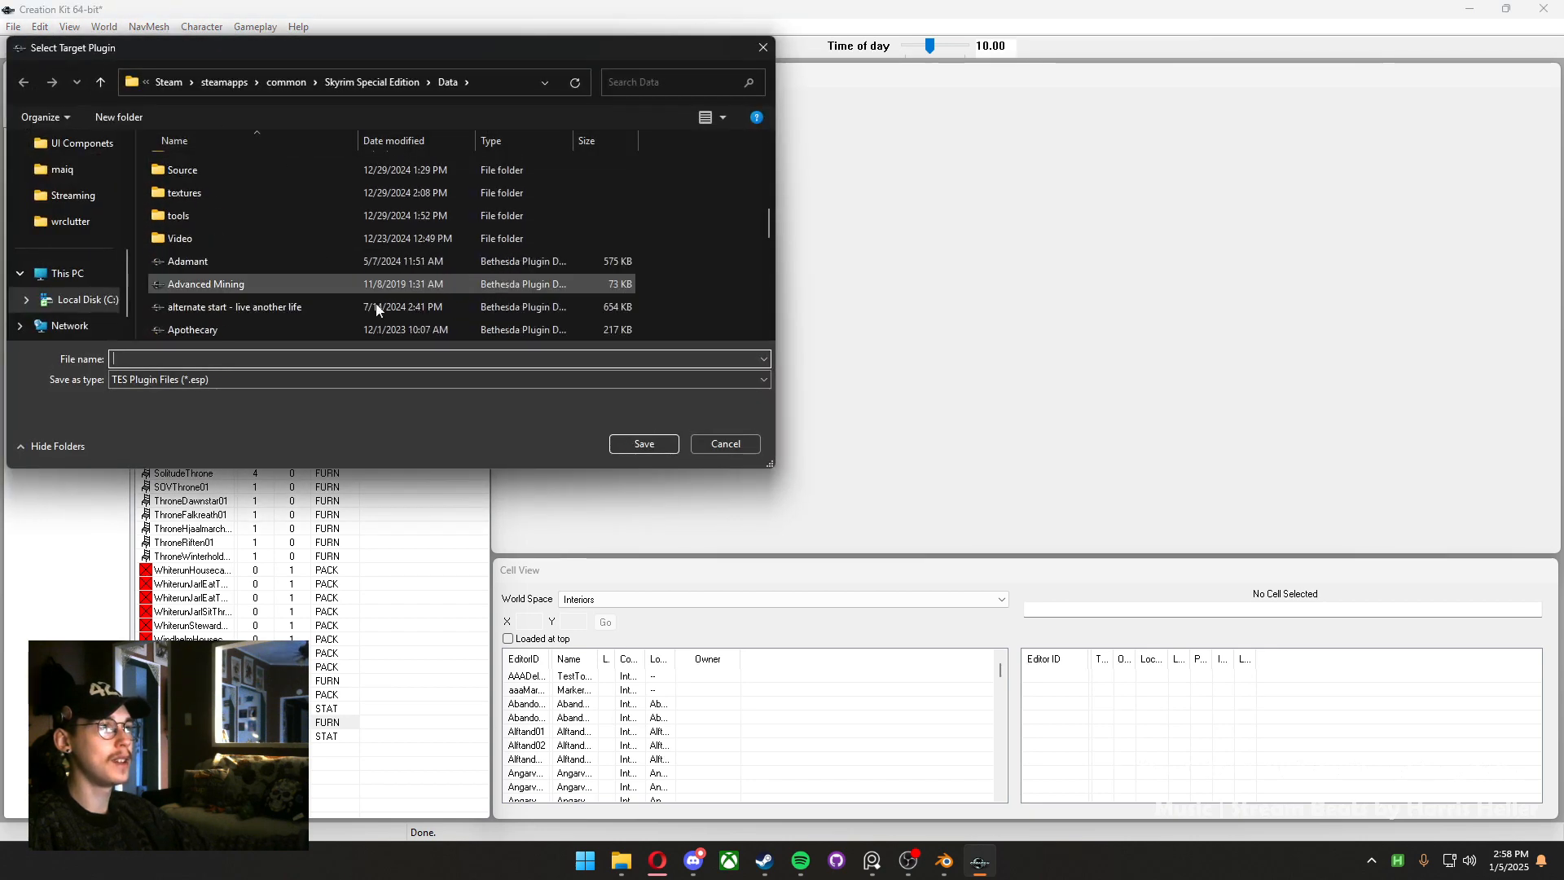
pyautogui.click(725, 442)
# Choose the WhiterunDragonsreachWorld world space and load its WhiterunDragonsReach02 cell, suppressing all loading warnings
pyautogui.click(717, 599)
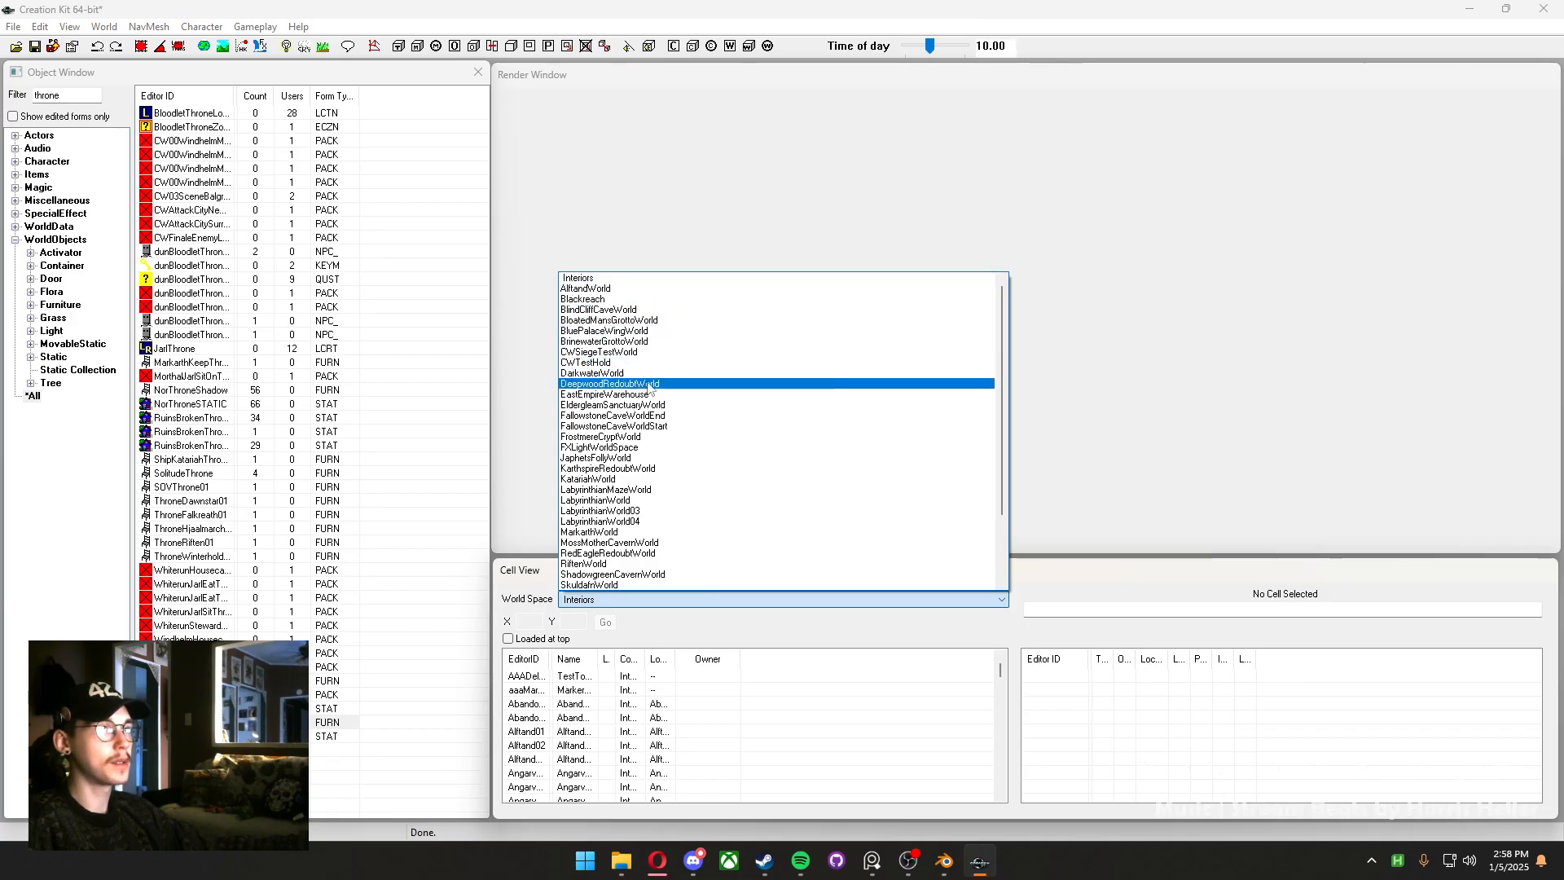
pyautogui.scroll(-3, 651, 475)
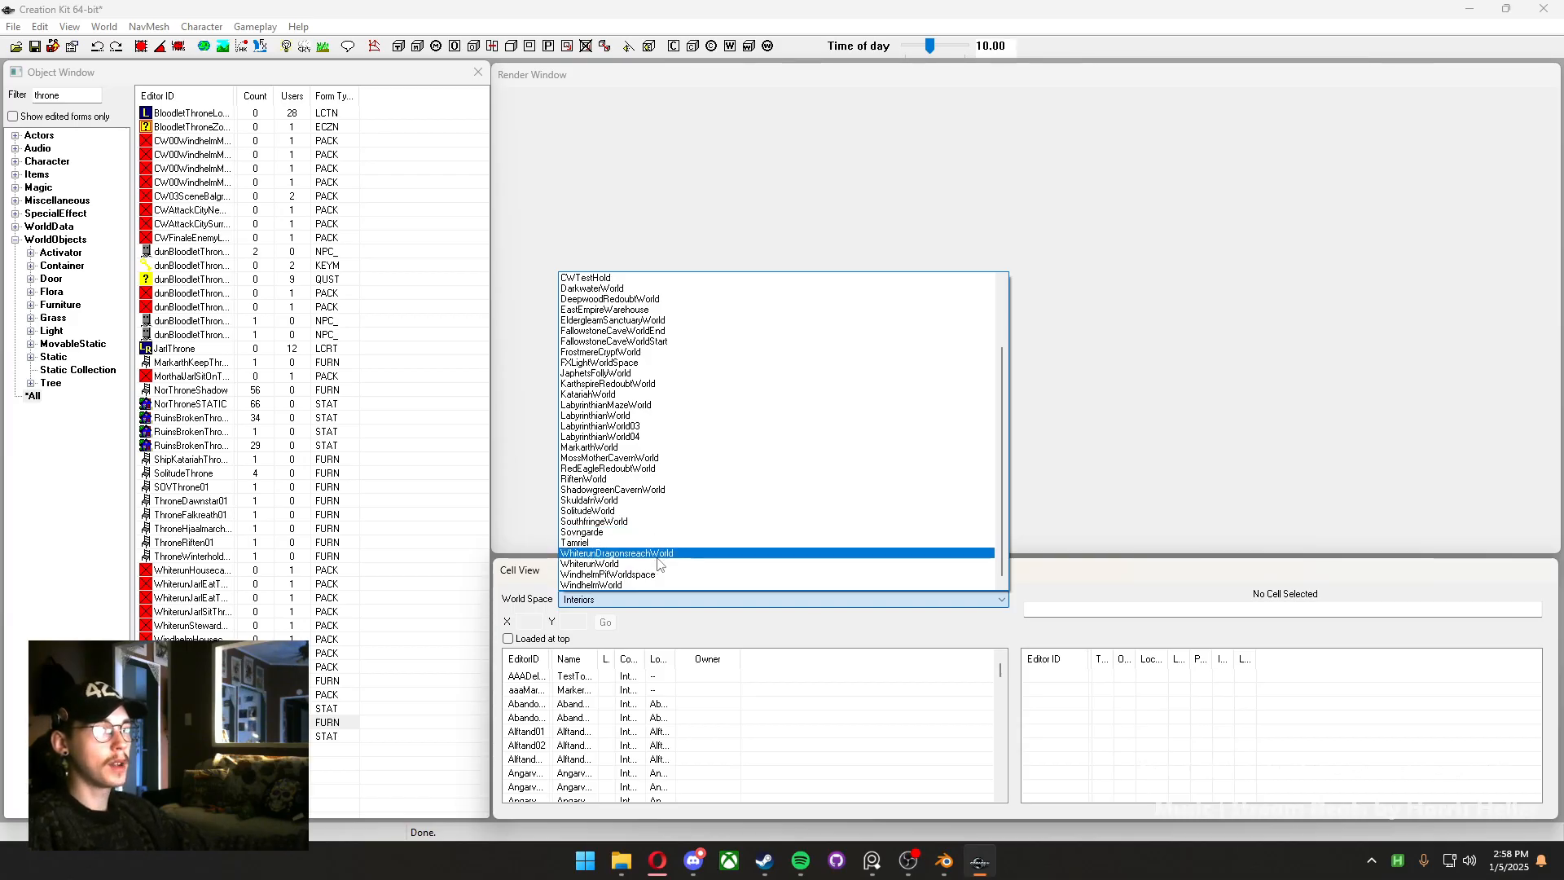
pyautogui.click(657, 553)
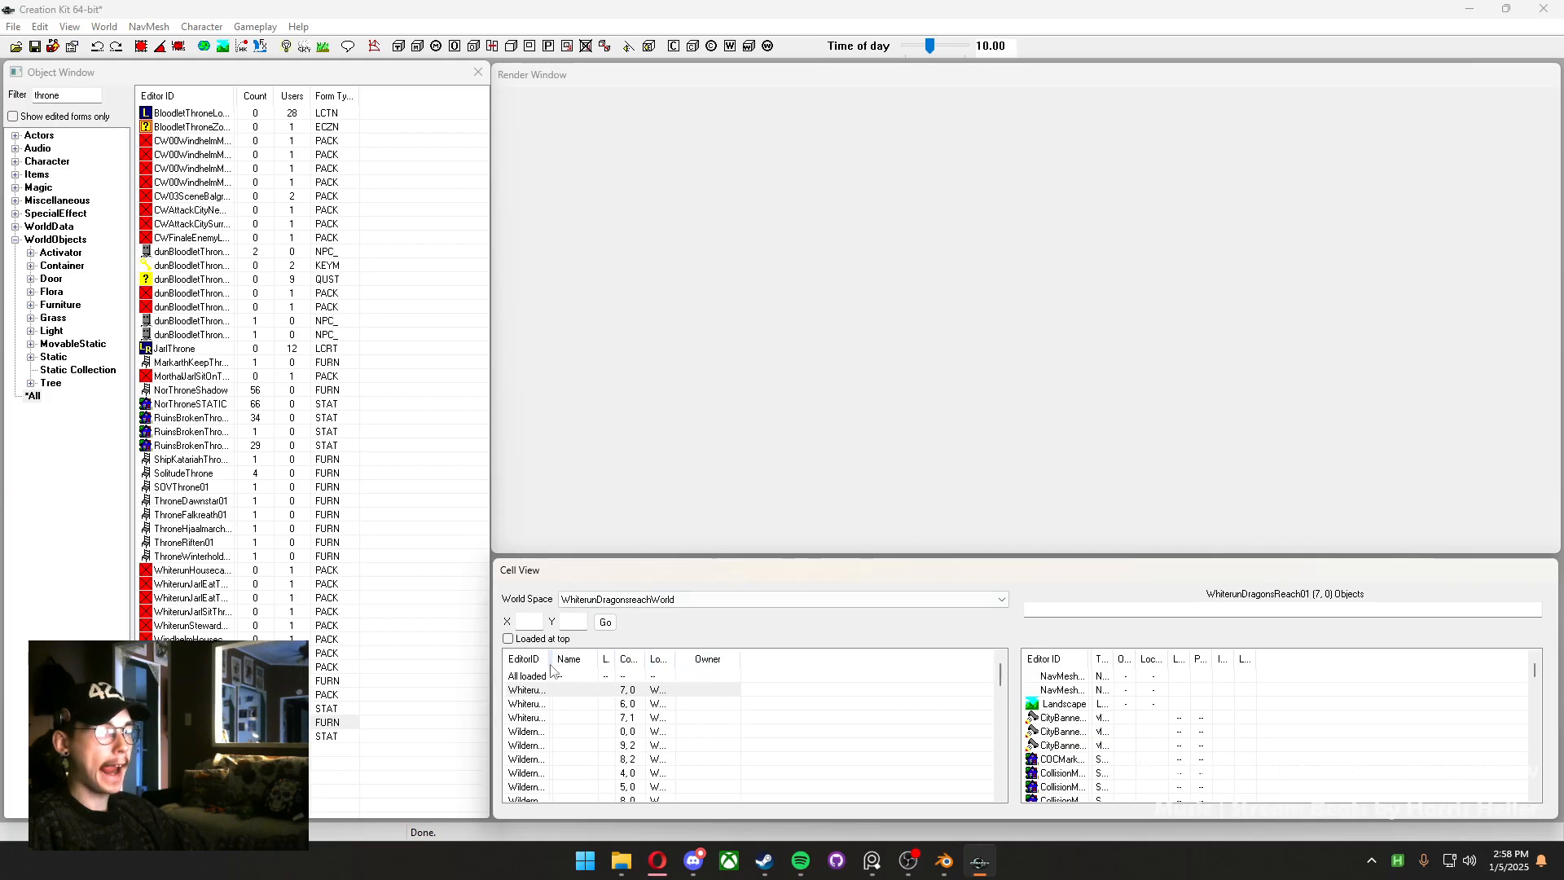
pyautogui.moveTo(551, 669); pyautogui.dragTo(656, 658)
pyautogui.scroll(-3, 598, 715)
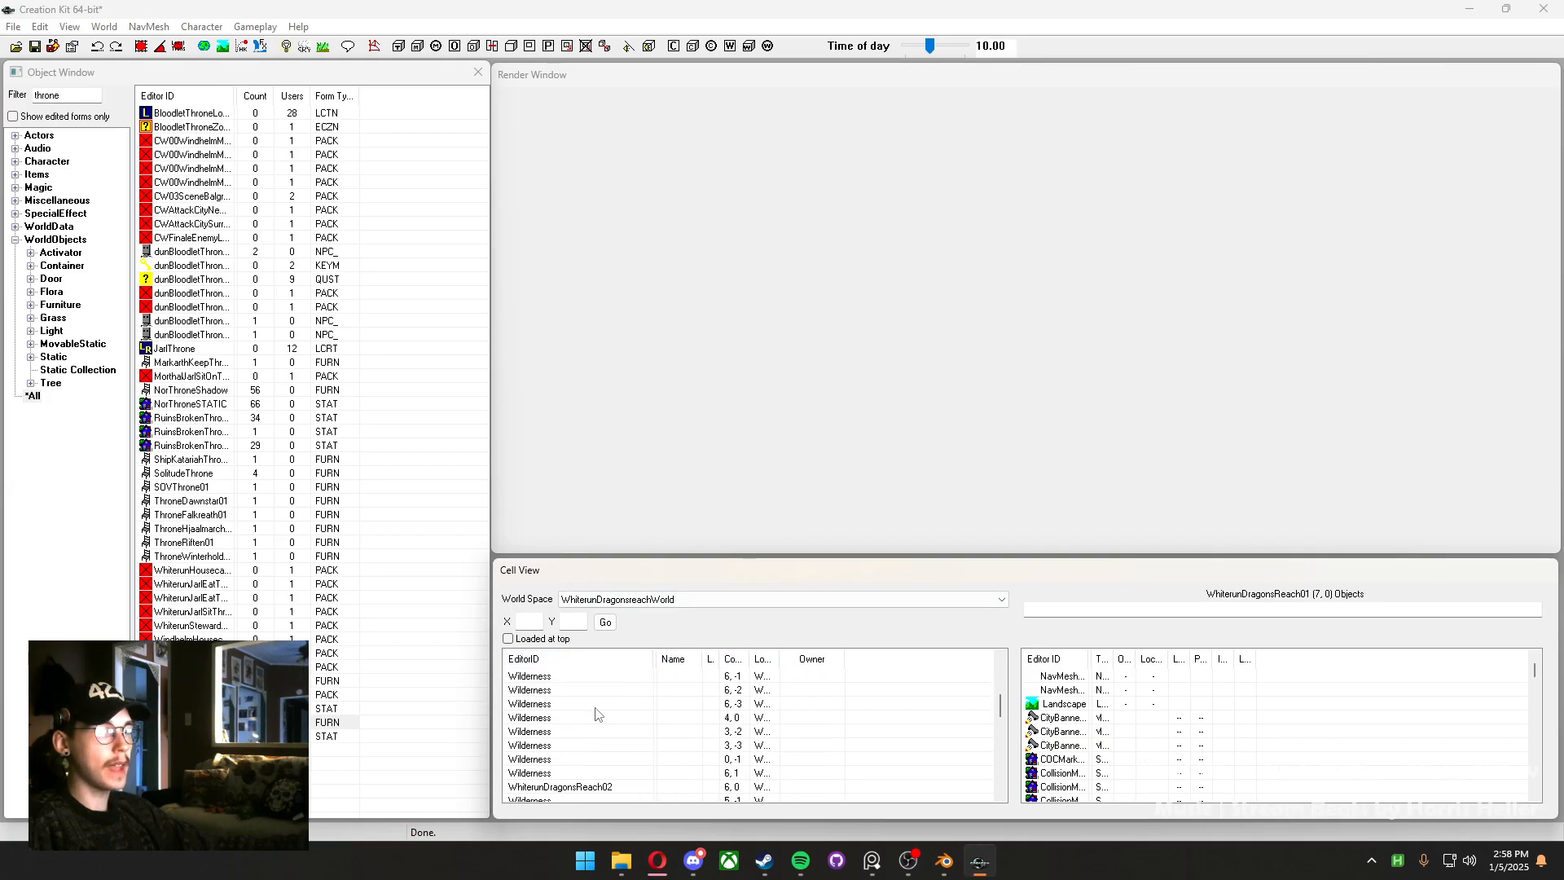
pyautogui.doubleClick(586, 744)
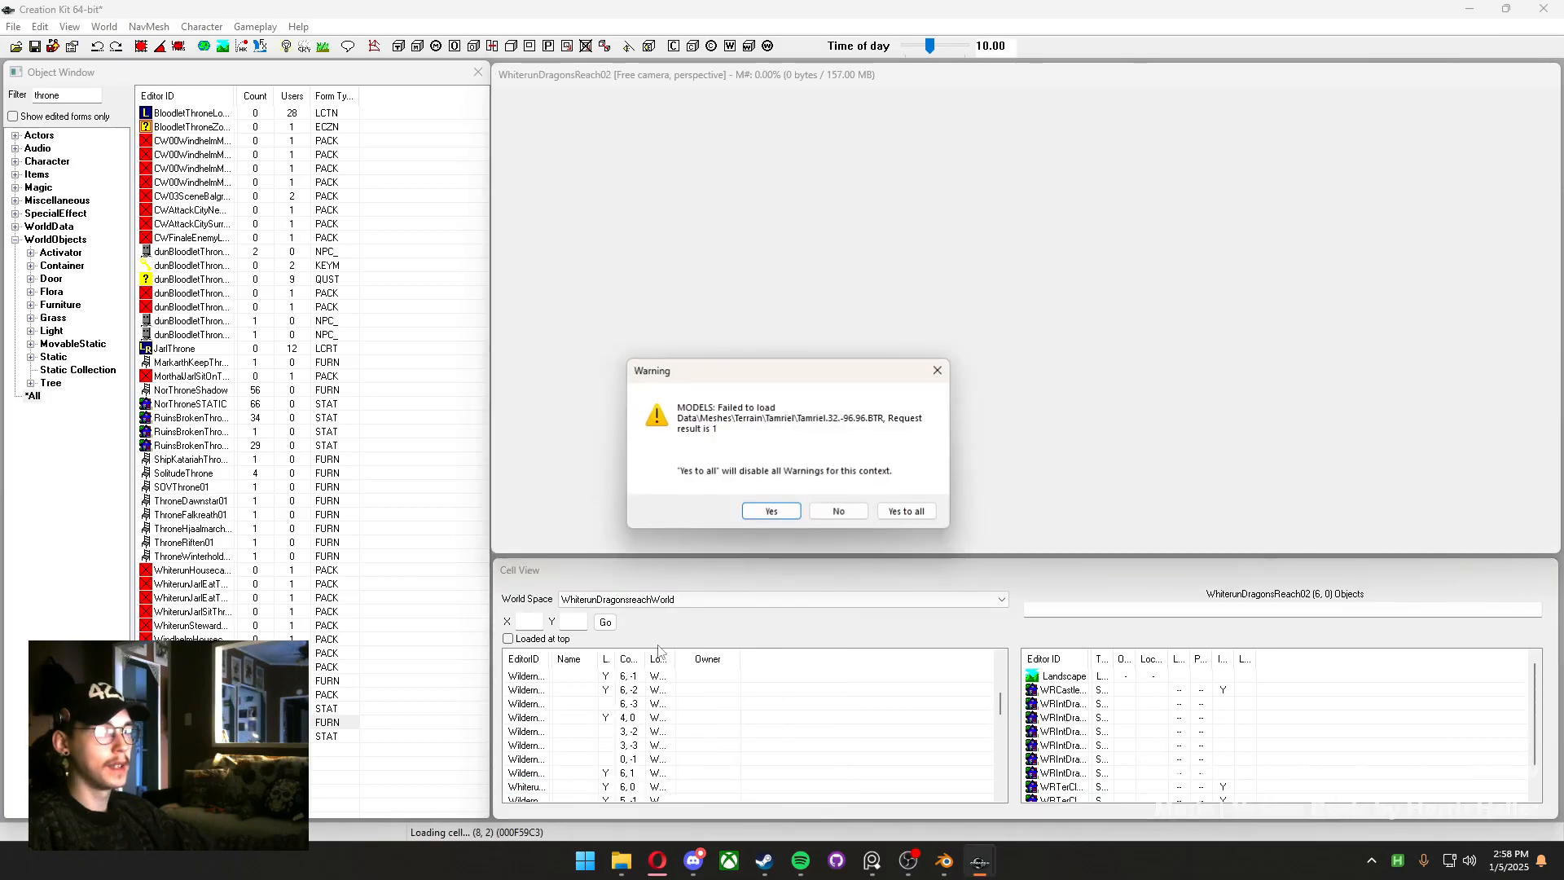
pyautogui.click(903, 511)
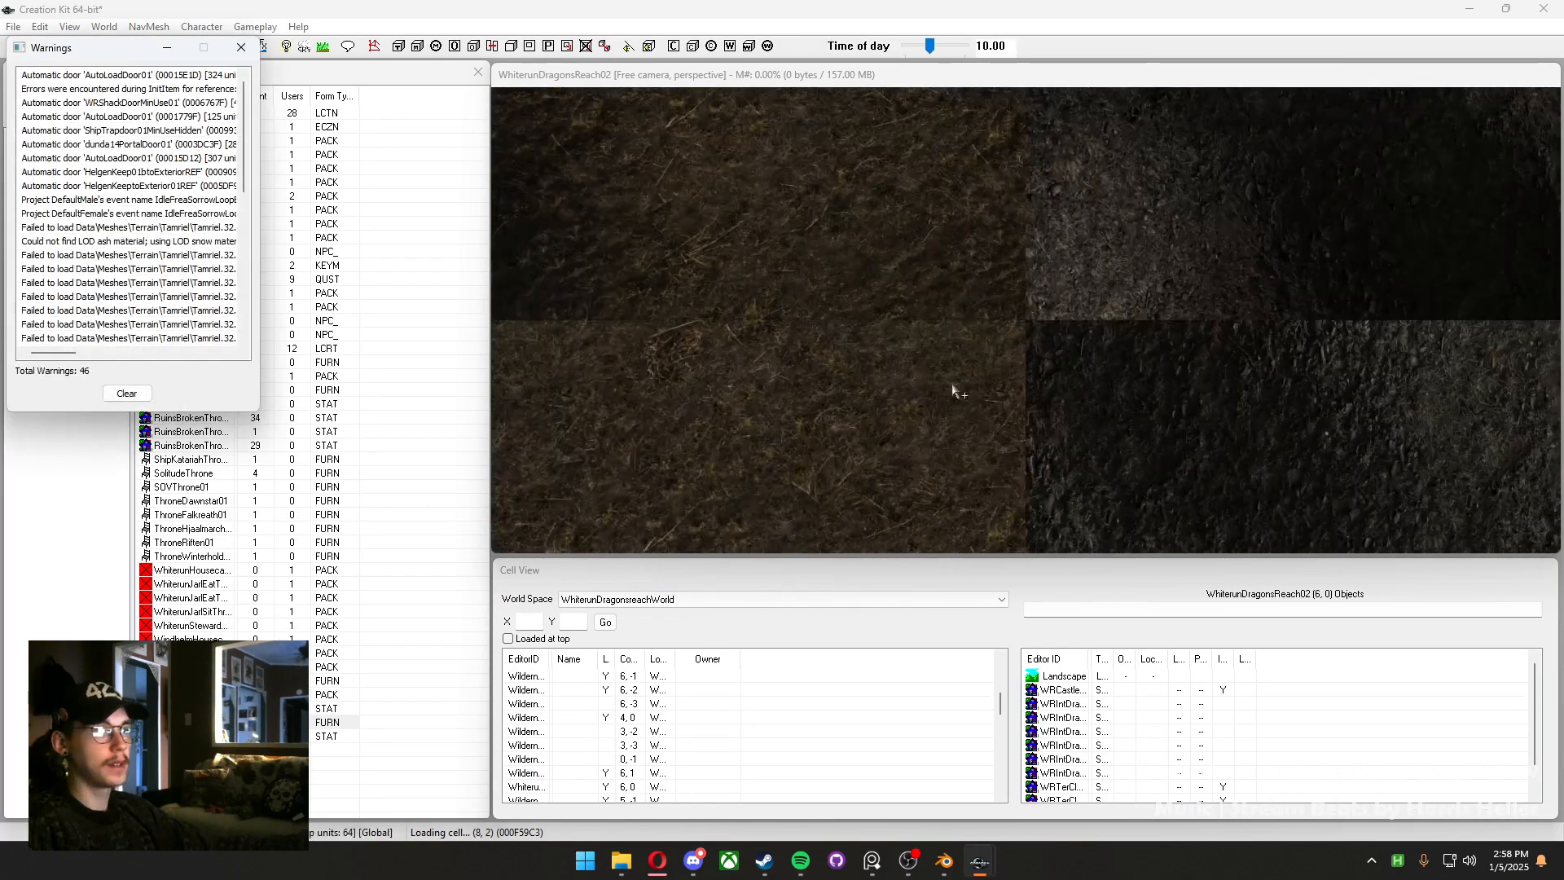
# Survey the Dragonsreach exterior and locate the stone hall at the WhiterunDragonsreach03 cell
pyautogui.scroll(5, 1010, 481)
pyautogui.rightClick(986, 388)
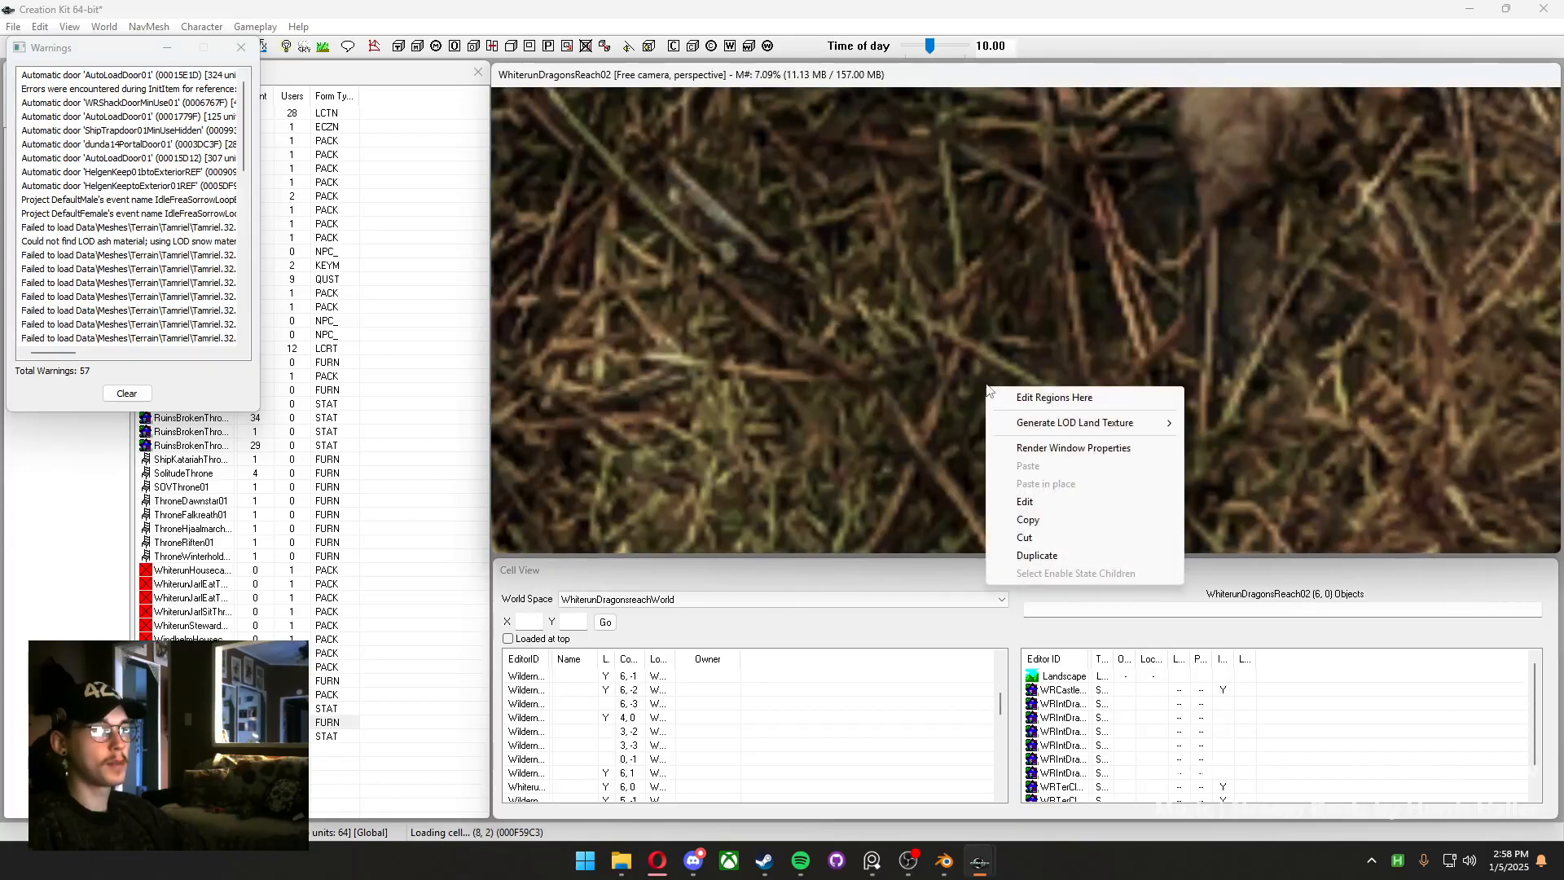
pyautogui.click(905, 435)
pyautogui.scroll(-8, 905, 435)
pyautogui.moveTo(905, 435)
pyautogui.mouseDown(button='middle')
pyautogui.moveTo(970, 342)
pyautogui.moveTo(823, 482)
pyautogui.moveTo(1035, 432)
pyautogui.moveTo(895, 430)
pyautogui.mouseUp(button='middle')
pyautogui.scroll(-10, 822, 481)
pyautogui.scroll(-2, 836, 466)
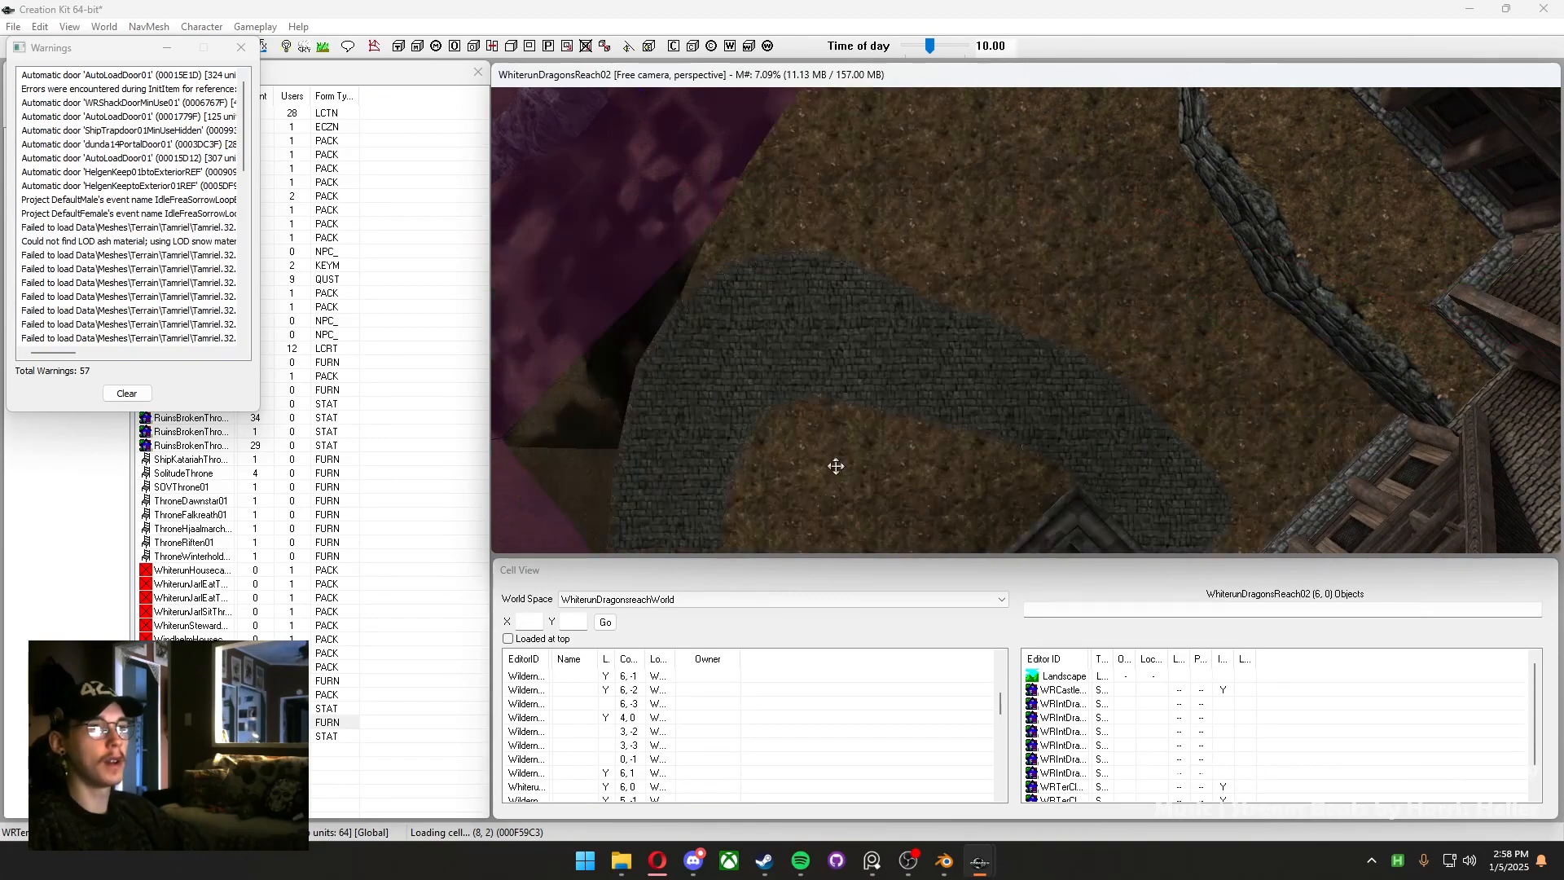
pyautogui.moveTo(796, 502); pyautogui.dragTo(753, 324, button='middle')
pyautogui.keyDown('shift'); pyautogui.moveTo(1138, 395); pyautogui.dragTo(1183, 373, button='middle'); pyautogui.keyUp('shift')
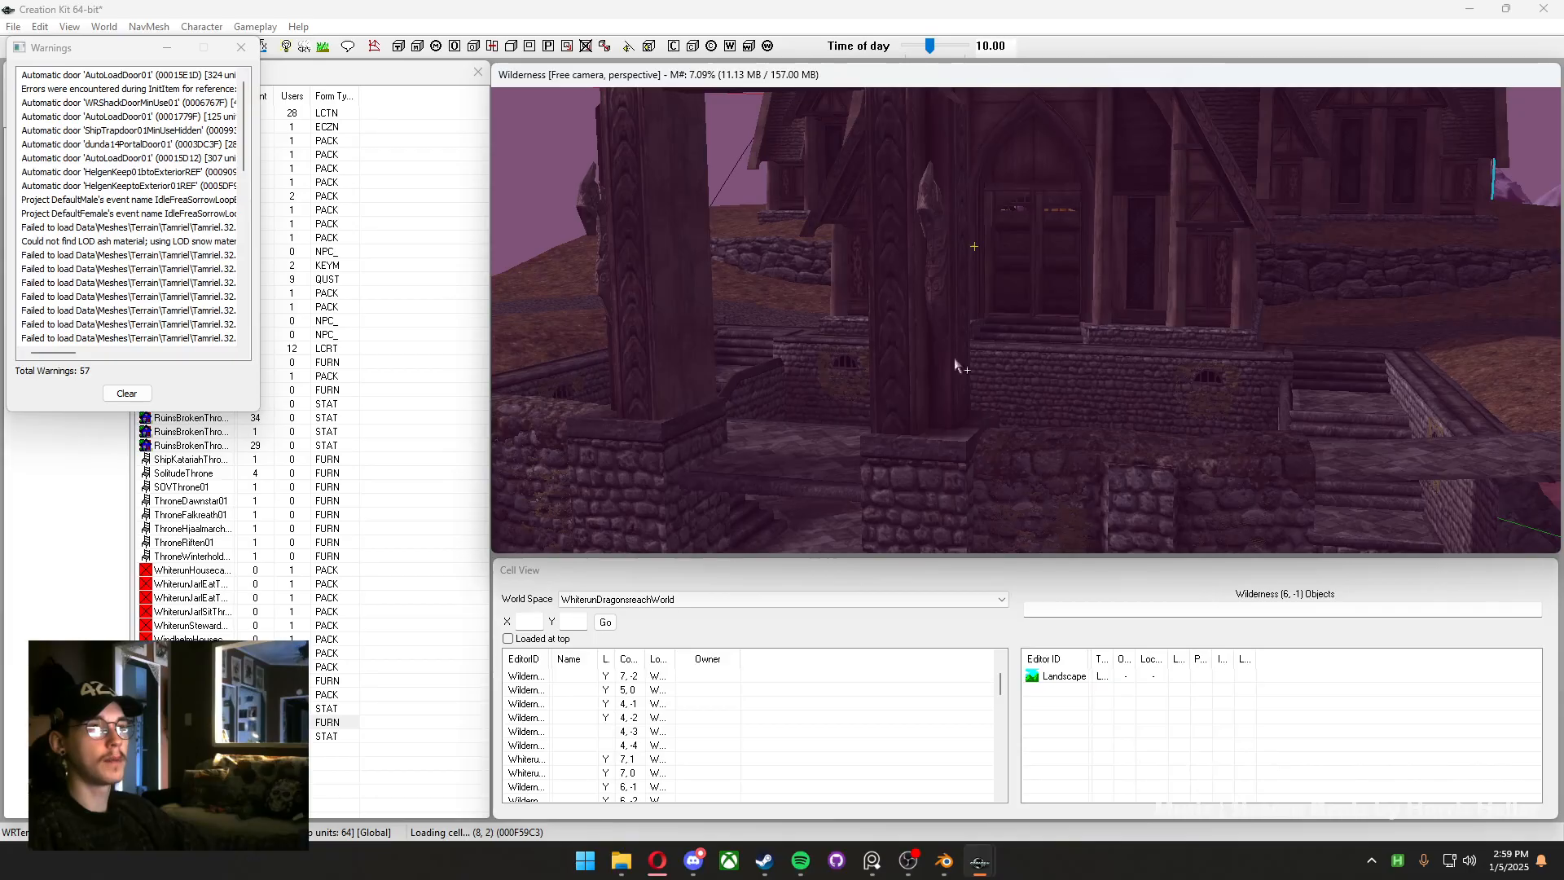
pyautogui.keyDown('shift'); pyautogui.moveTo(955, 364); pyautogui.dragTo(1026, 405, button='middle'); pyautogui.keyUp('shift')
pyautogui.scroll(5, 994, 405)
pyautogui.scroll(10, 1028, 406)
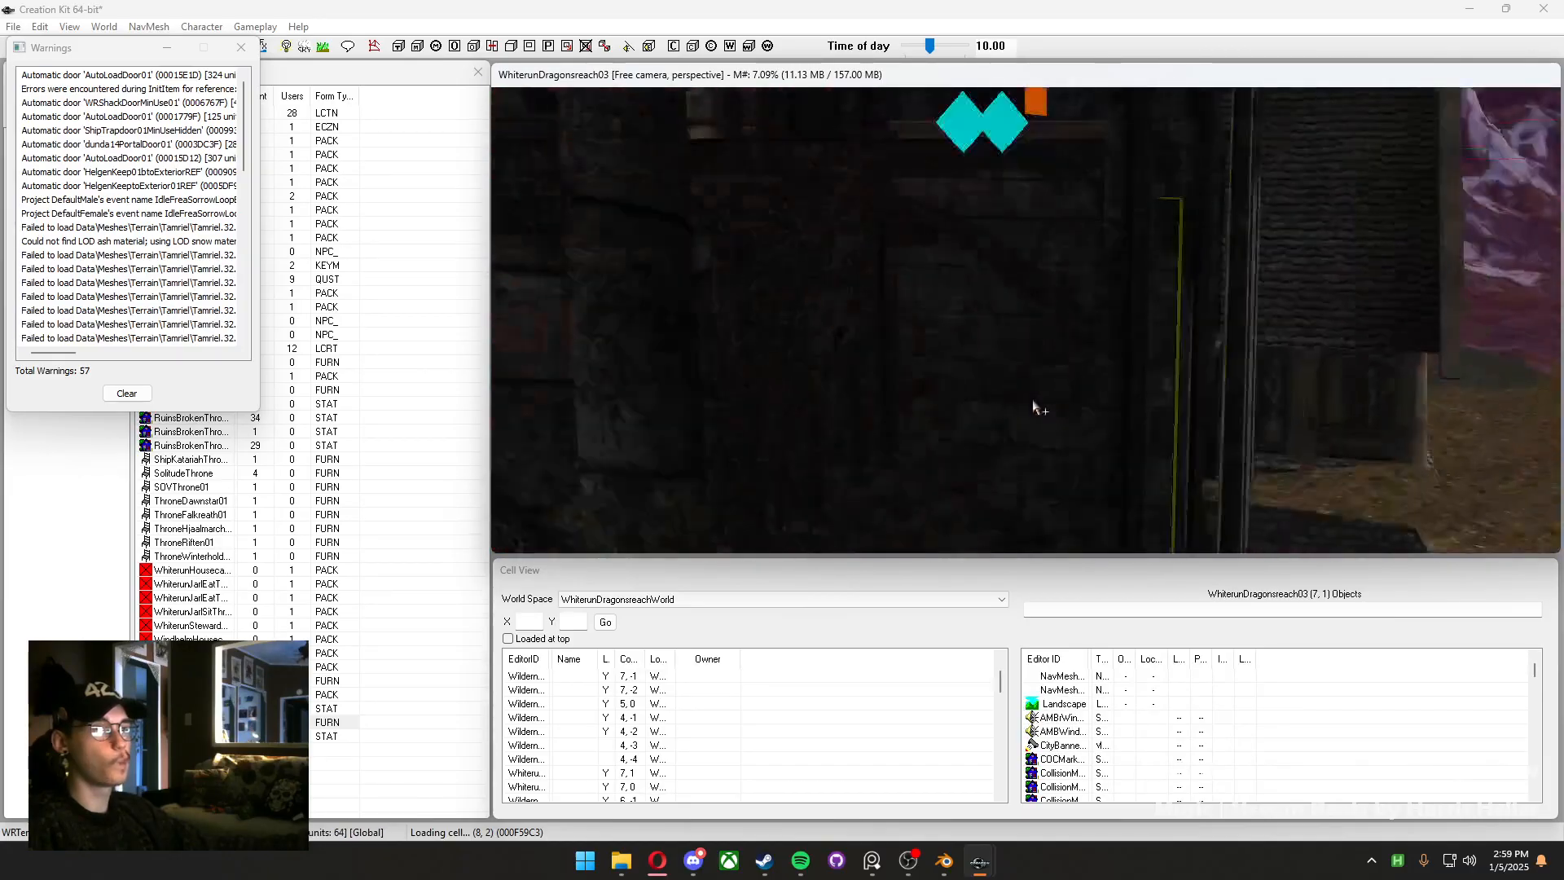
pyautogui.scroll(8, 1033, 406)
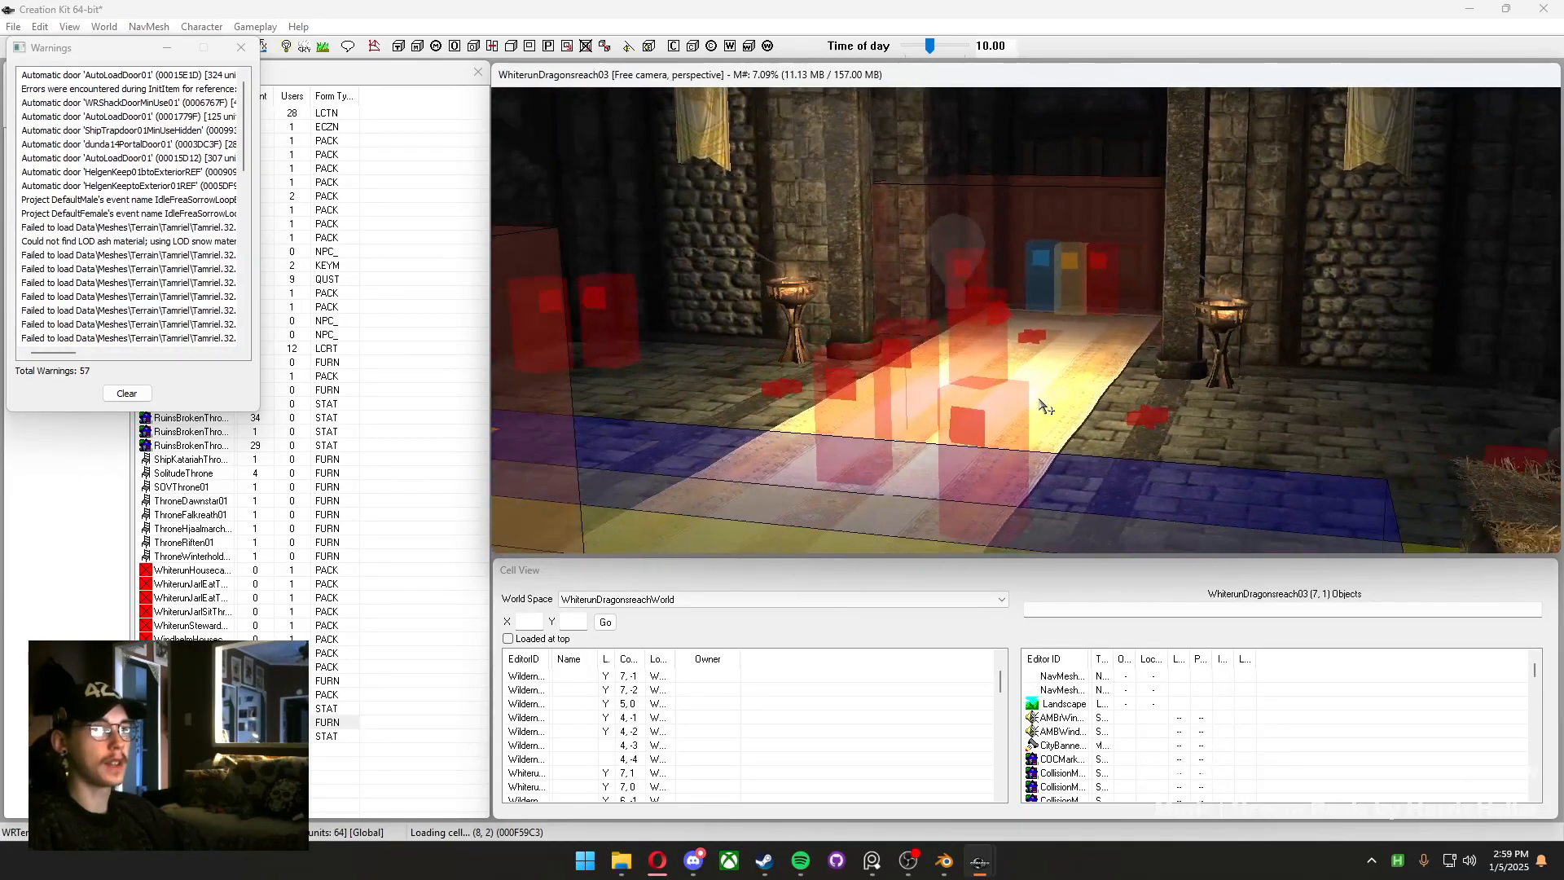
# Examine the stone hall in WhiterunDragonsreach03 to find the door leading into the palace interior
pyautogui.scroll(-6, 890, 410)
pyautogui.moveTo(890, 409); pyautogui.dragTo(1019, 364, button='middle')
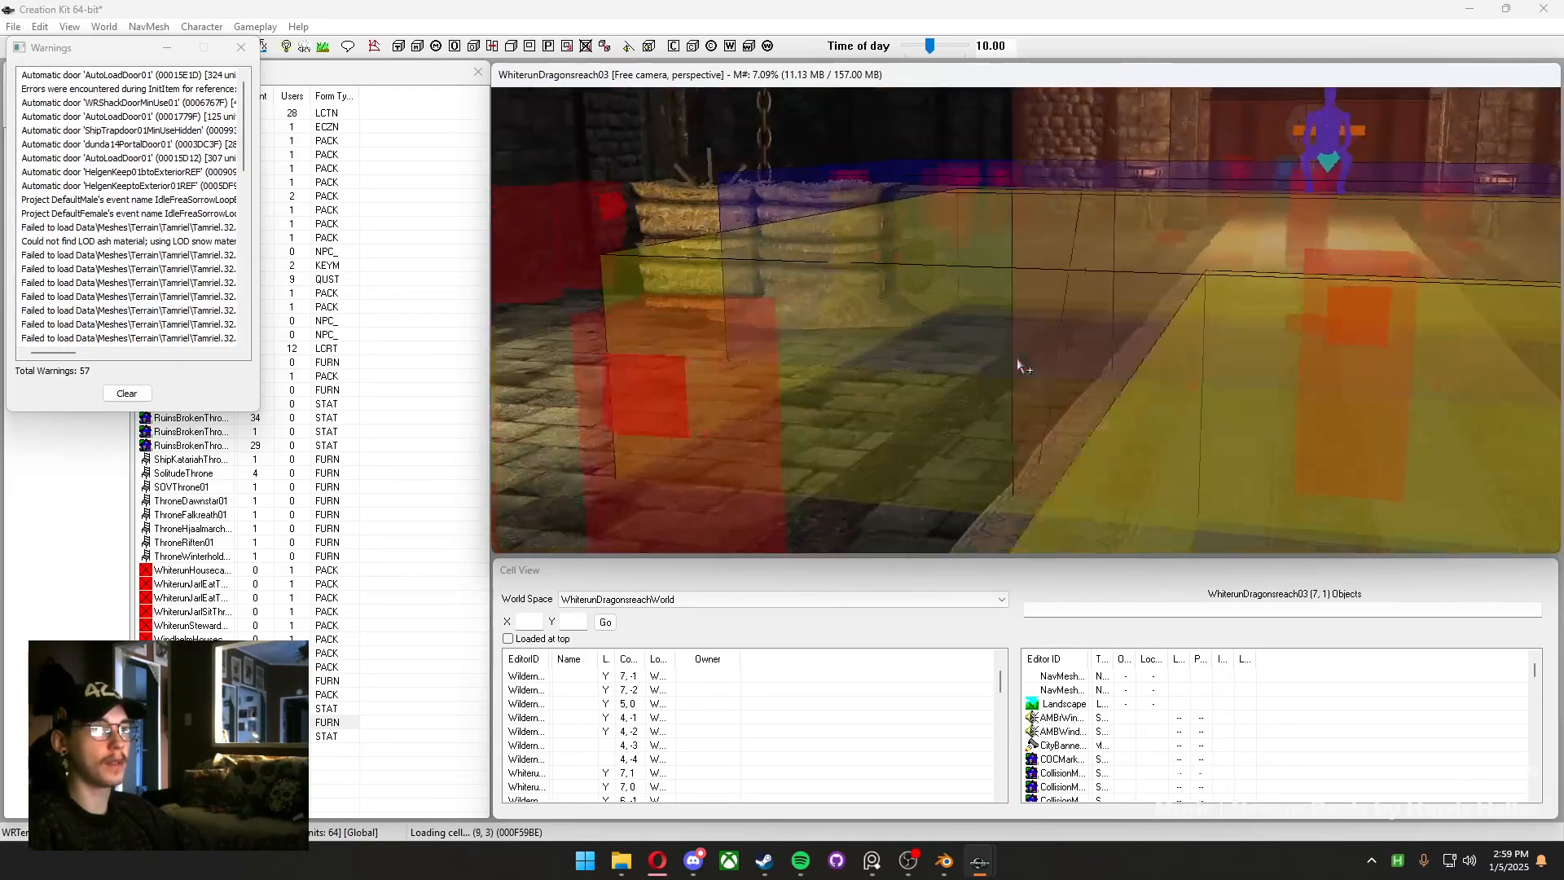
pyautogui.scroll(-3, 1023, 364)
pyautogui.scroll(-5, 1023, 366)
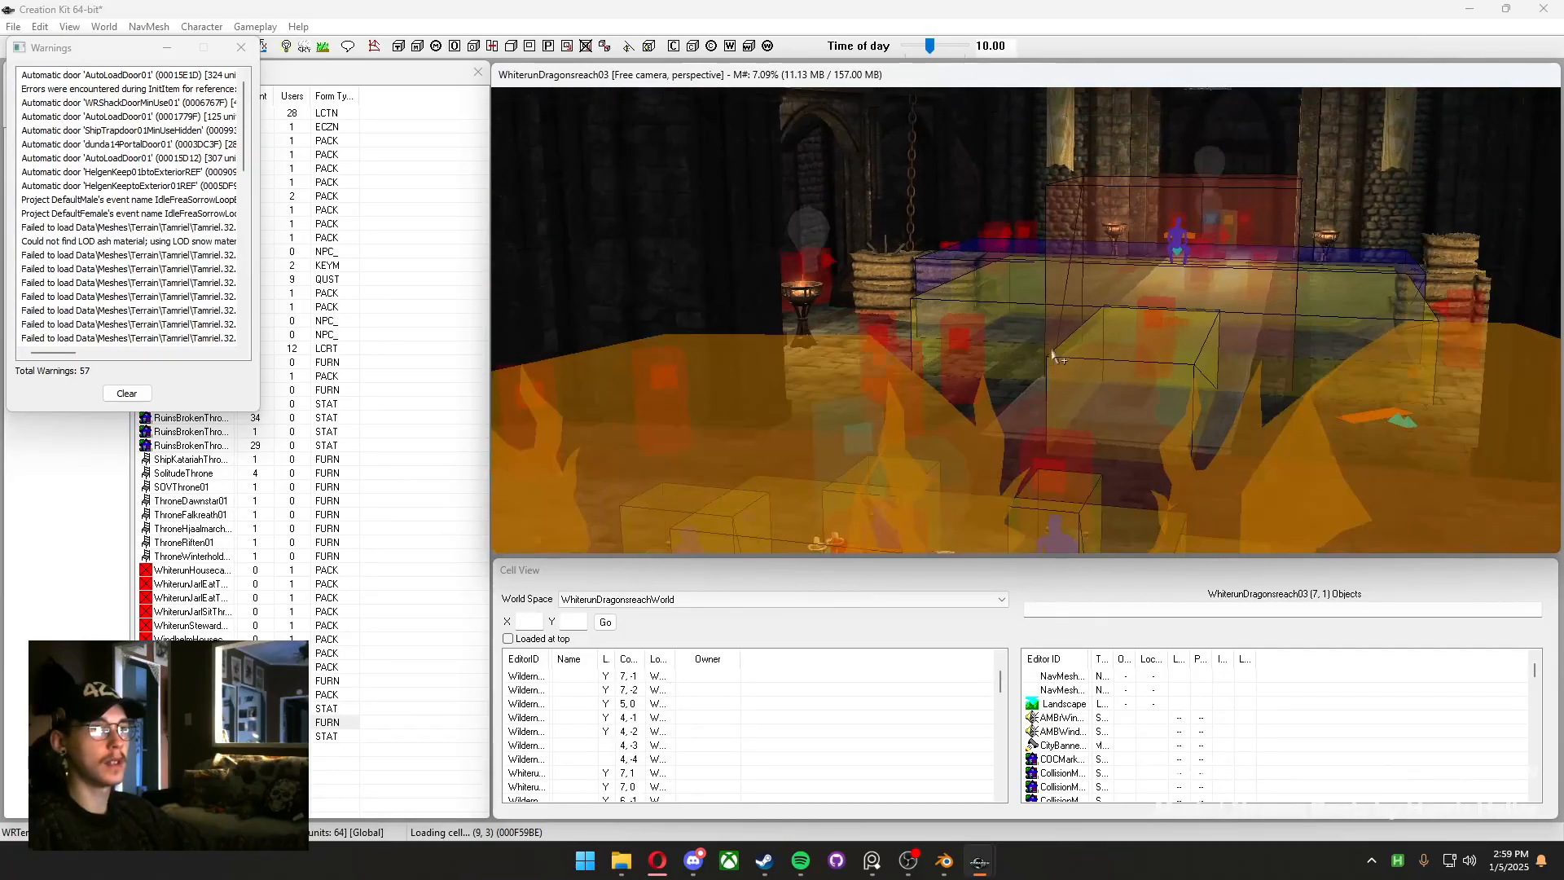
pyautogui.moveTo(1073, 346); pyautogui.dragTo(1037, 388, button='middle')
pyautogui.scroll(-8, 995, 420)
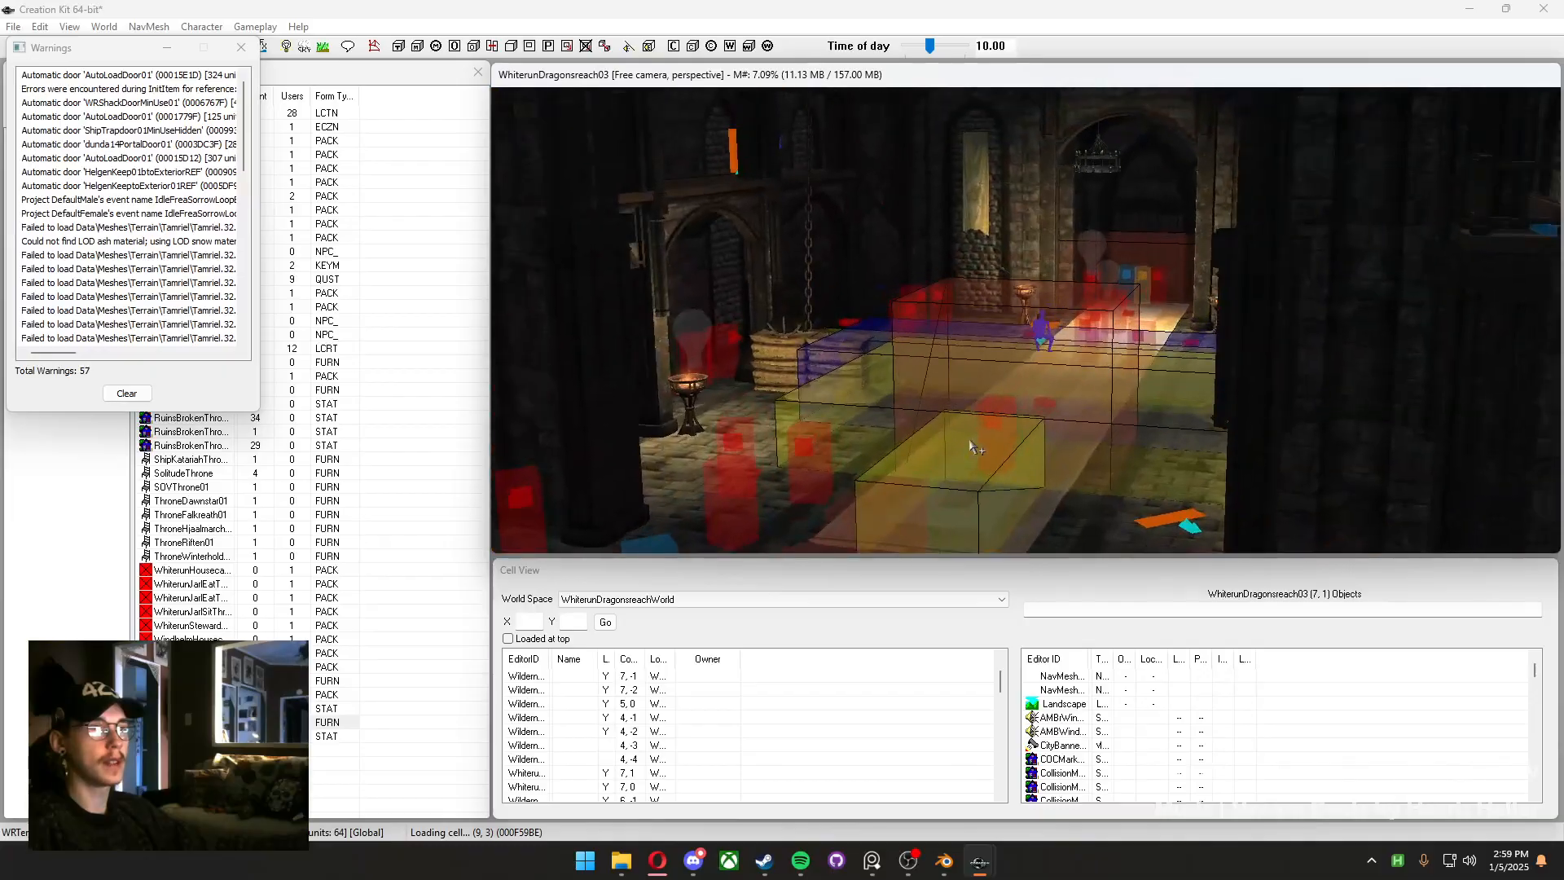
pyautogui.scroll(4, 902, 302)
pyautogui.scroll(8, 912, 302)
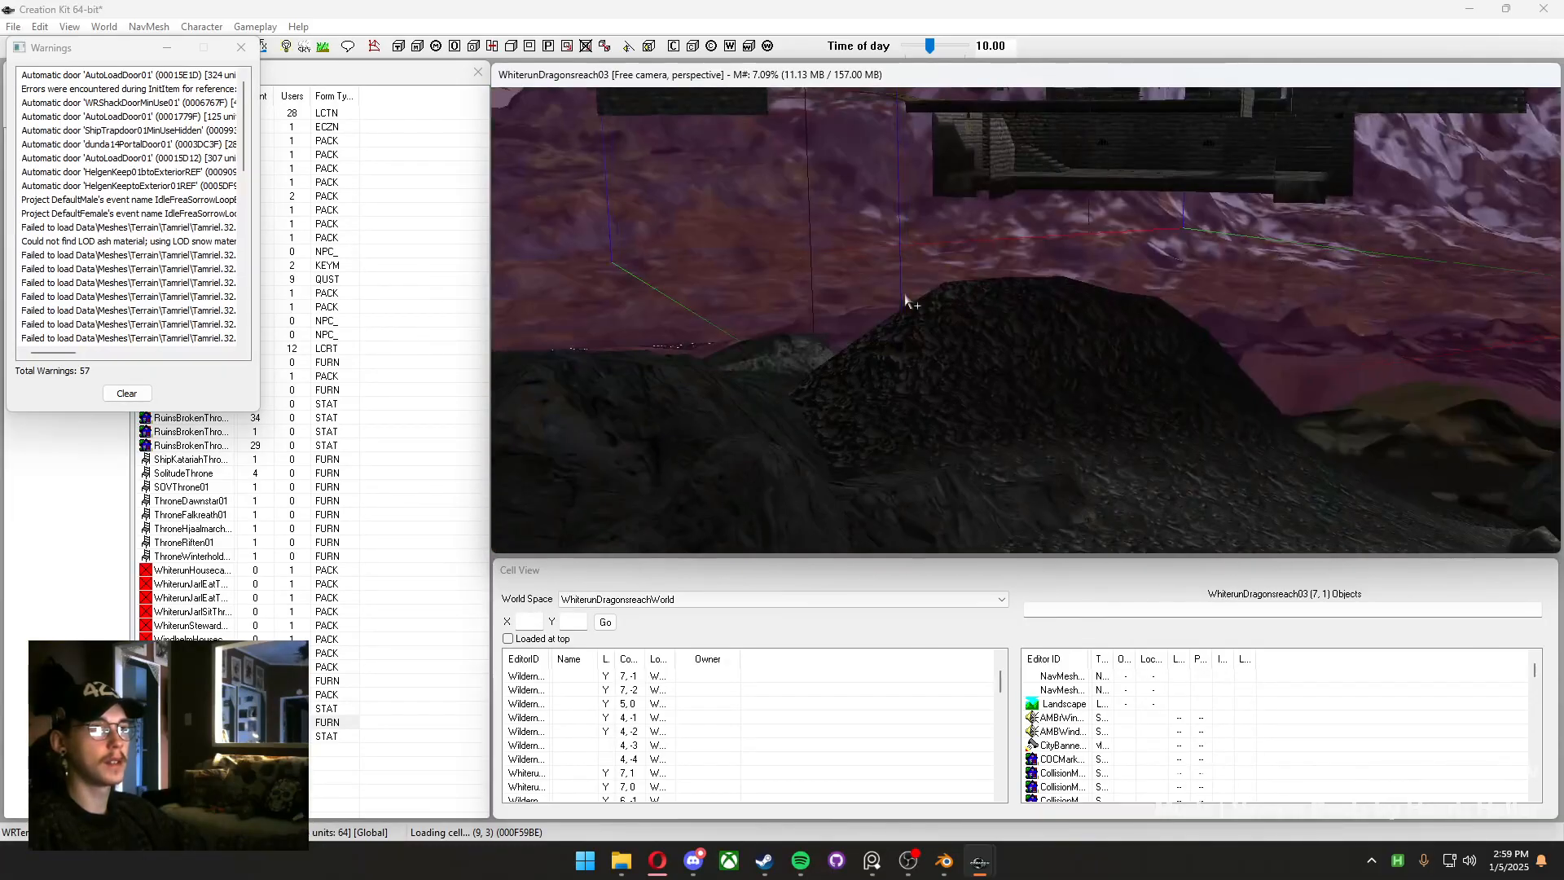
pyautogui.scroll(-5, 959, 436)
pyautogui.scroll(-4, 855, 297)
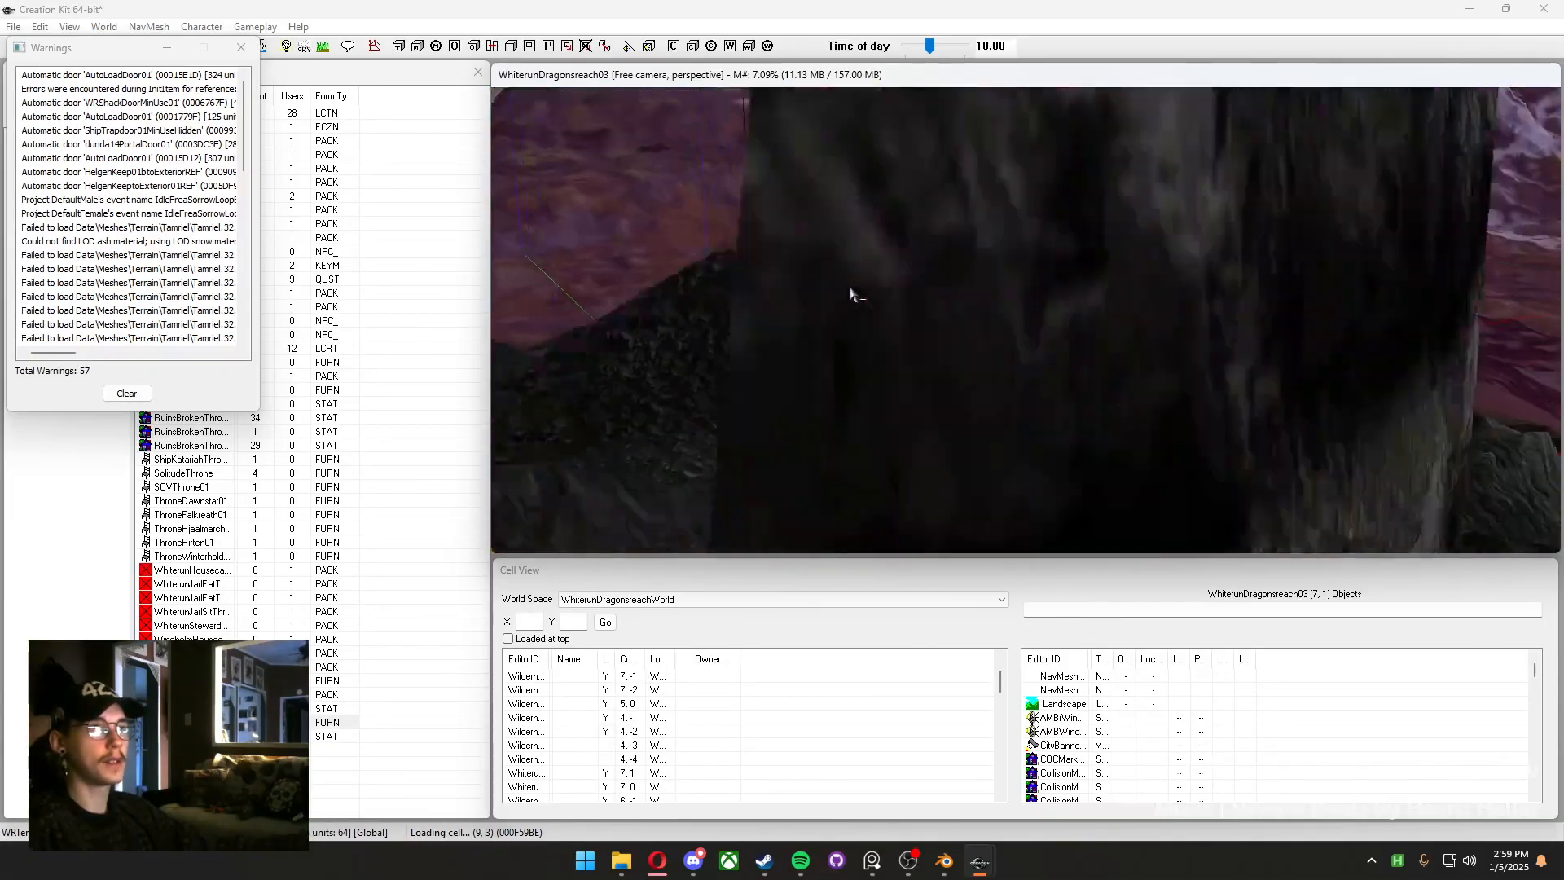
pyautogui.scroll(8, 774, 458)
pyautogui.scroll(-6, 948, 486)
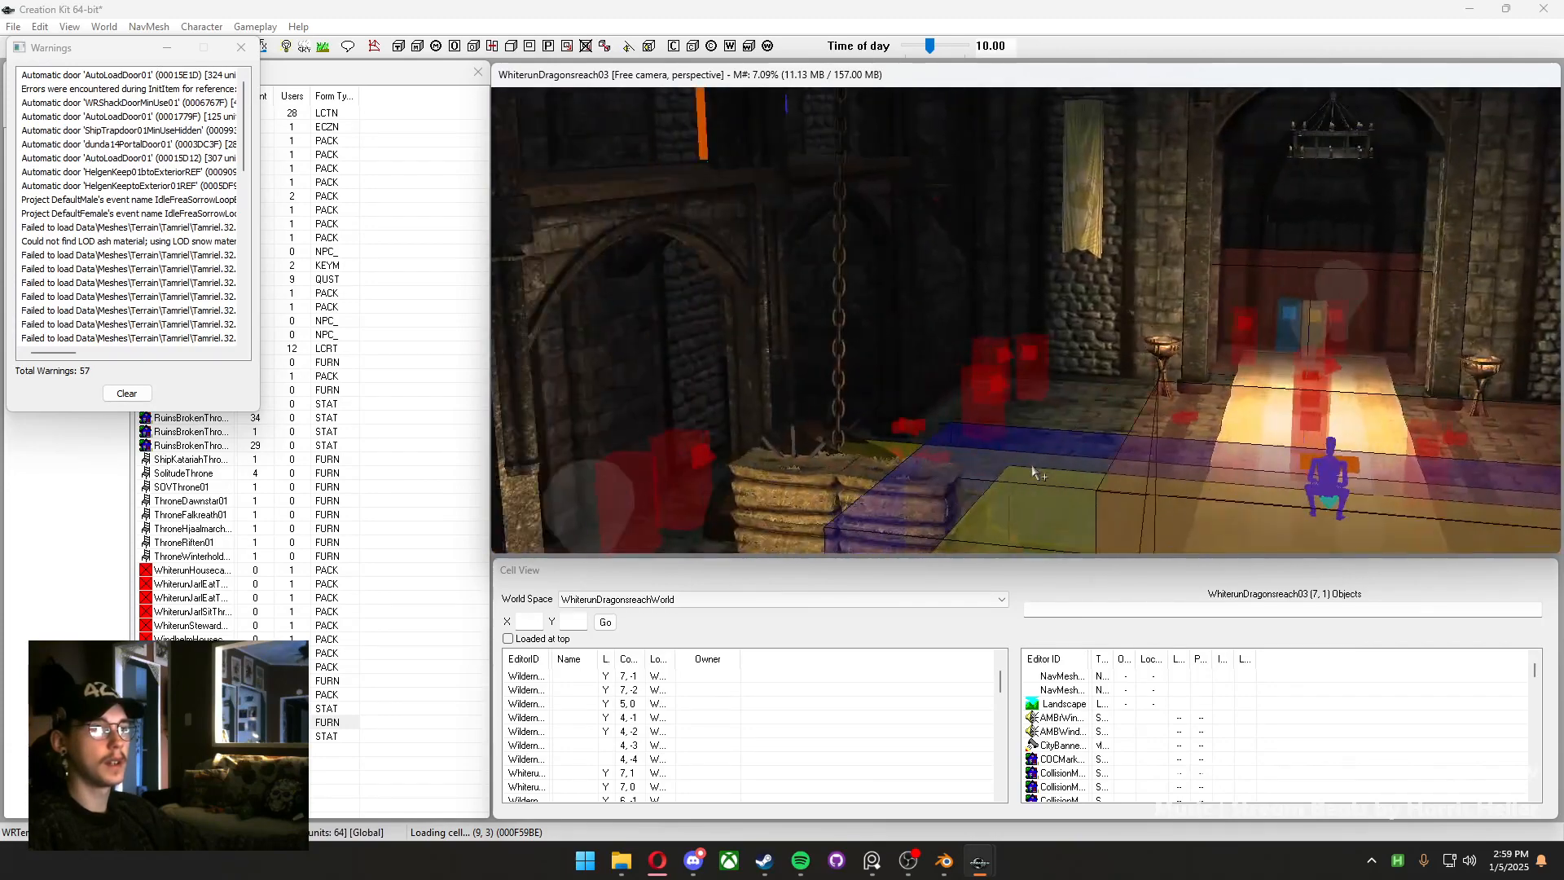
pyautogui.scroll(10, 1032, 520)
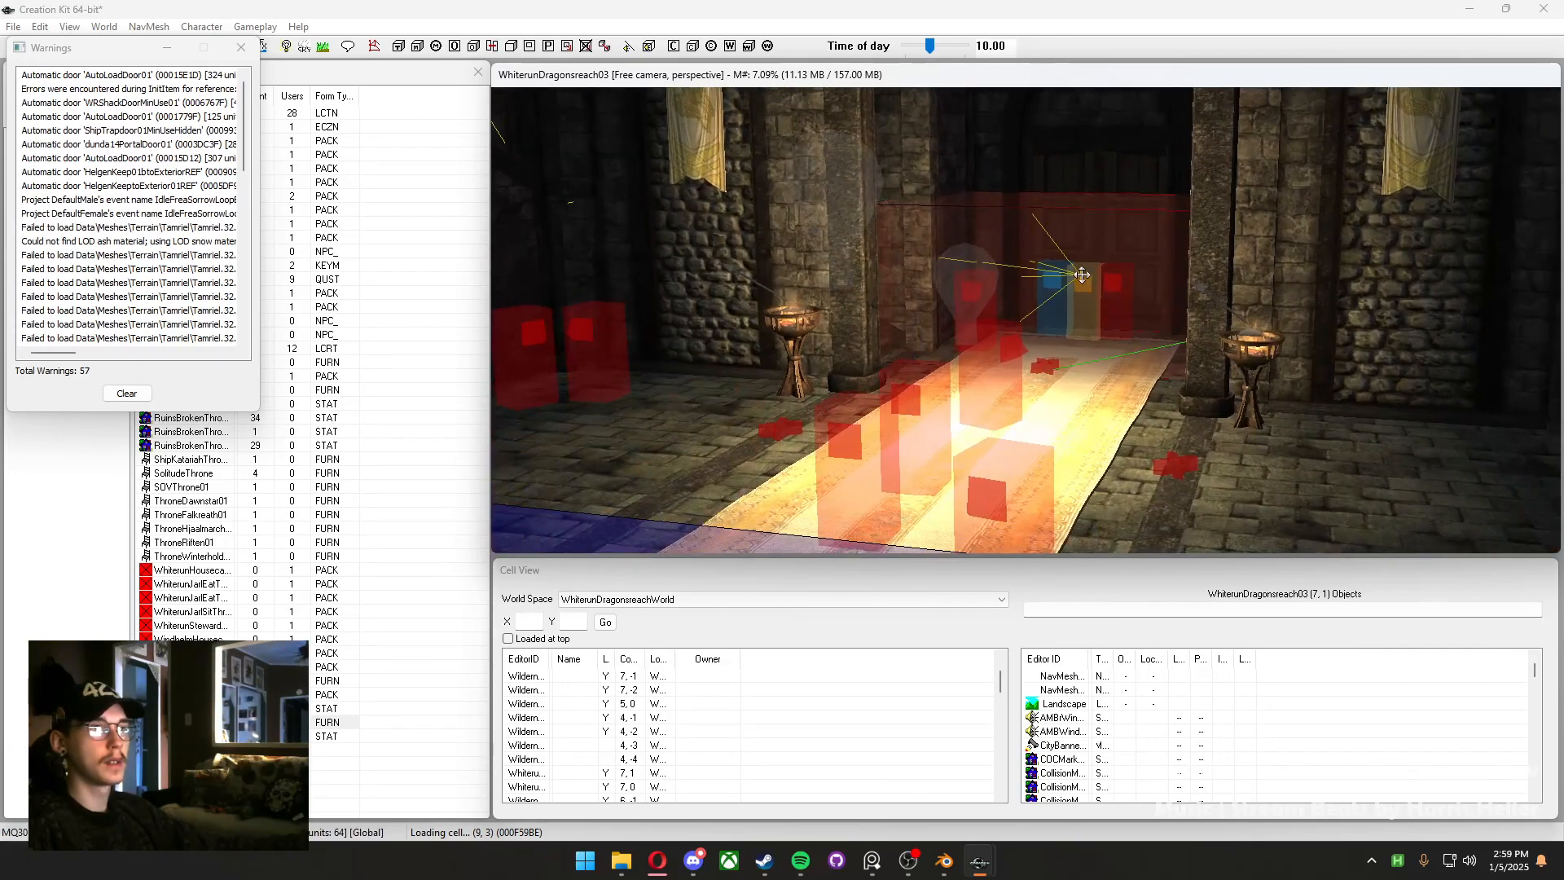
# Follow the door marker at the end of the carpet into the WhiterunDragonsreach interior cell, suppressing all loading warnings
pyautogui.scroll(8, 1081, 275)
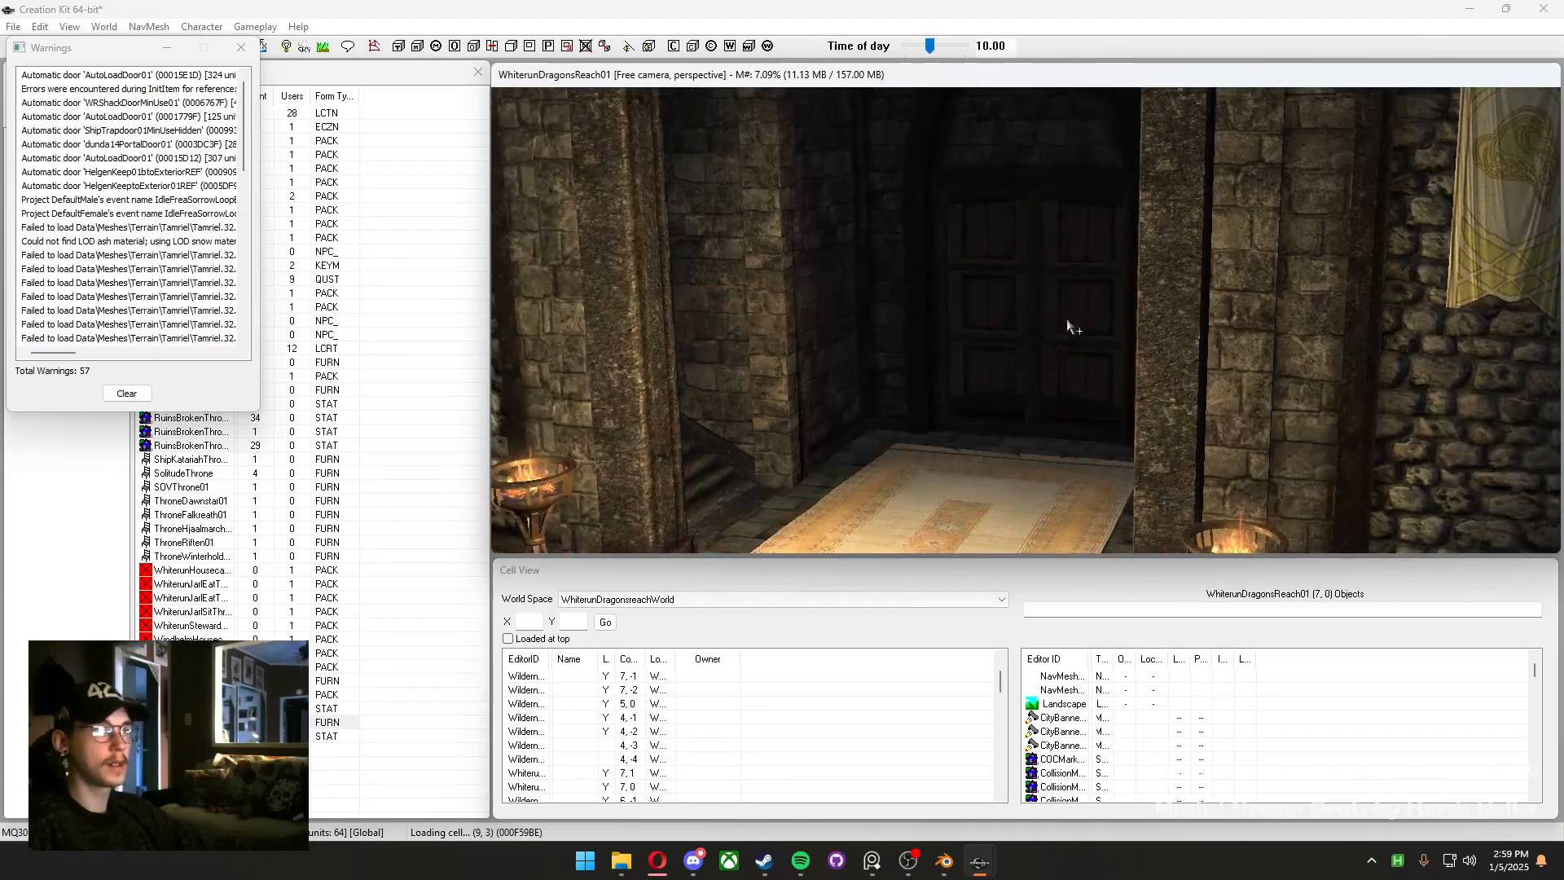
pyautogui.scroll(8, 1070, 326)
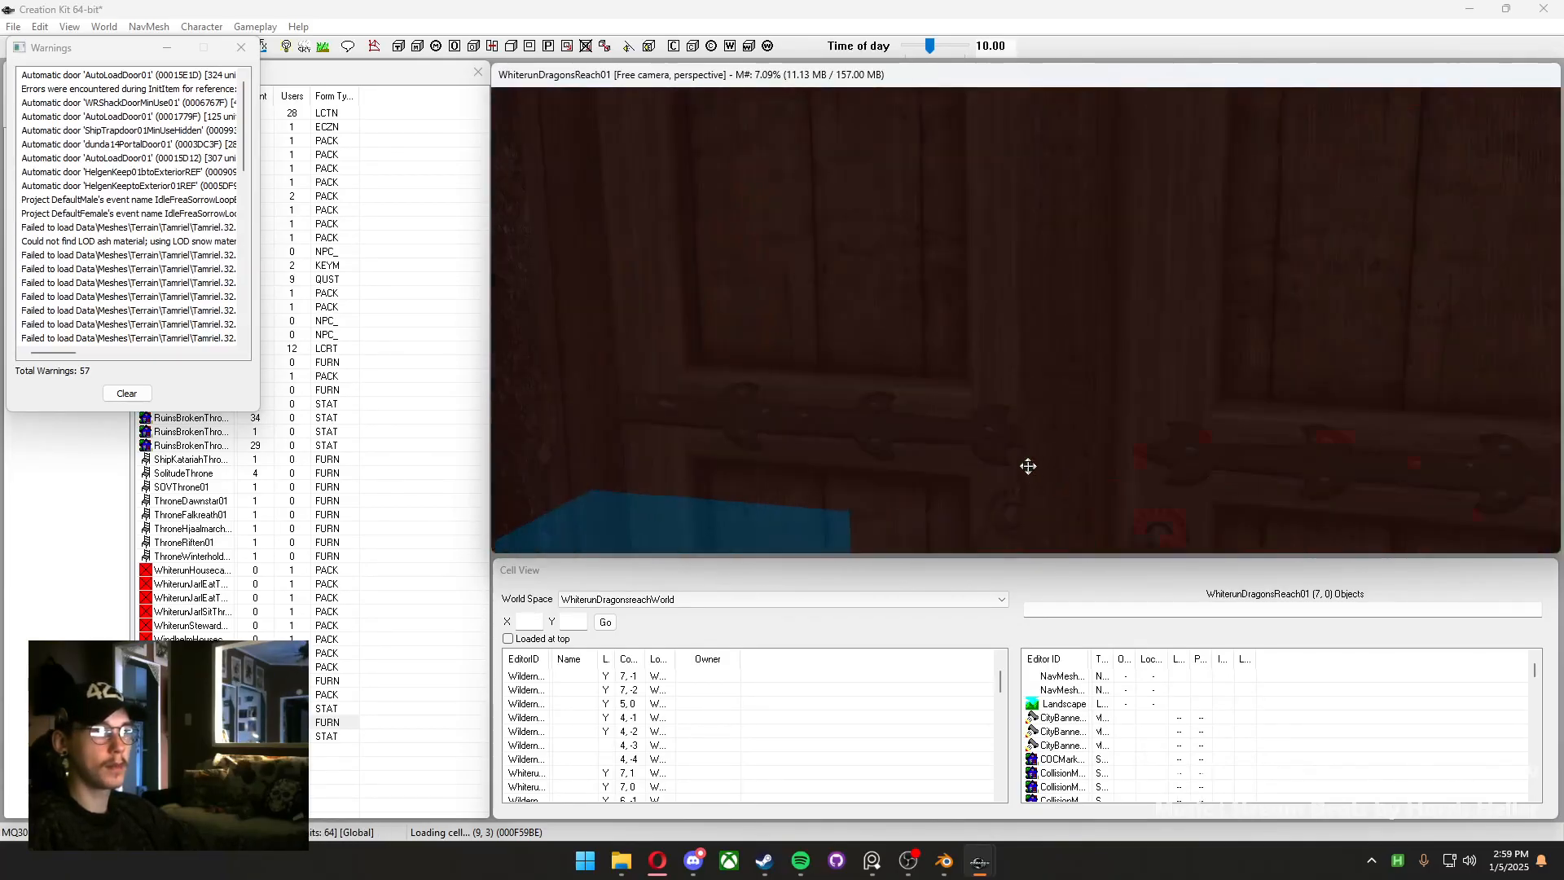
pyautogui.scroll(5, 1028, 466)
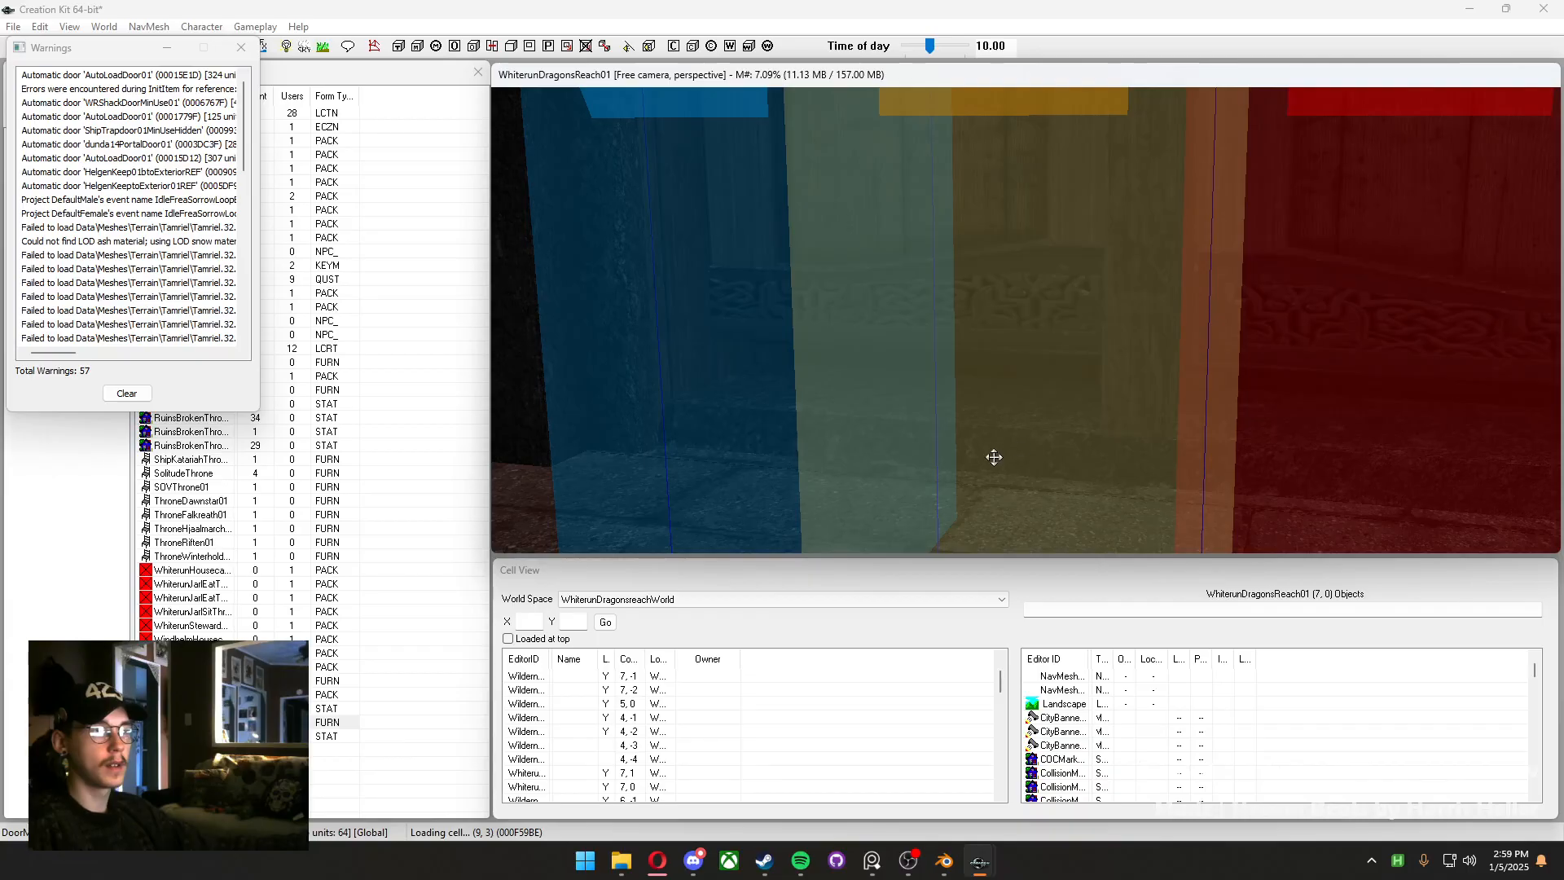
pyautogui.moveTo(976, 870)
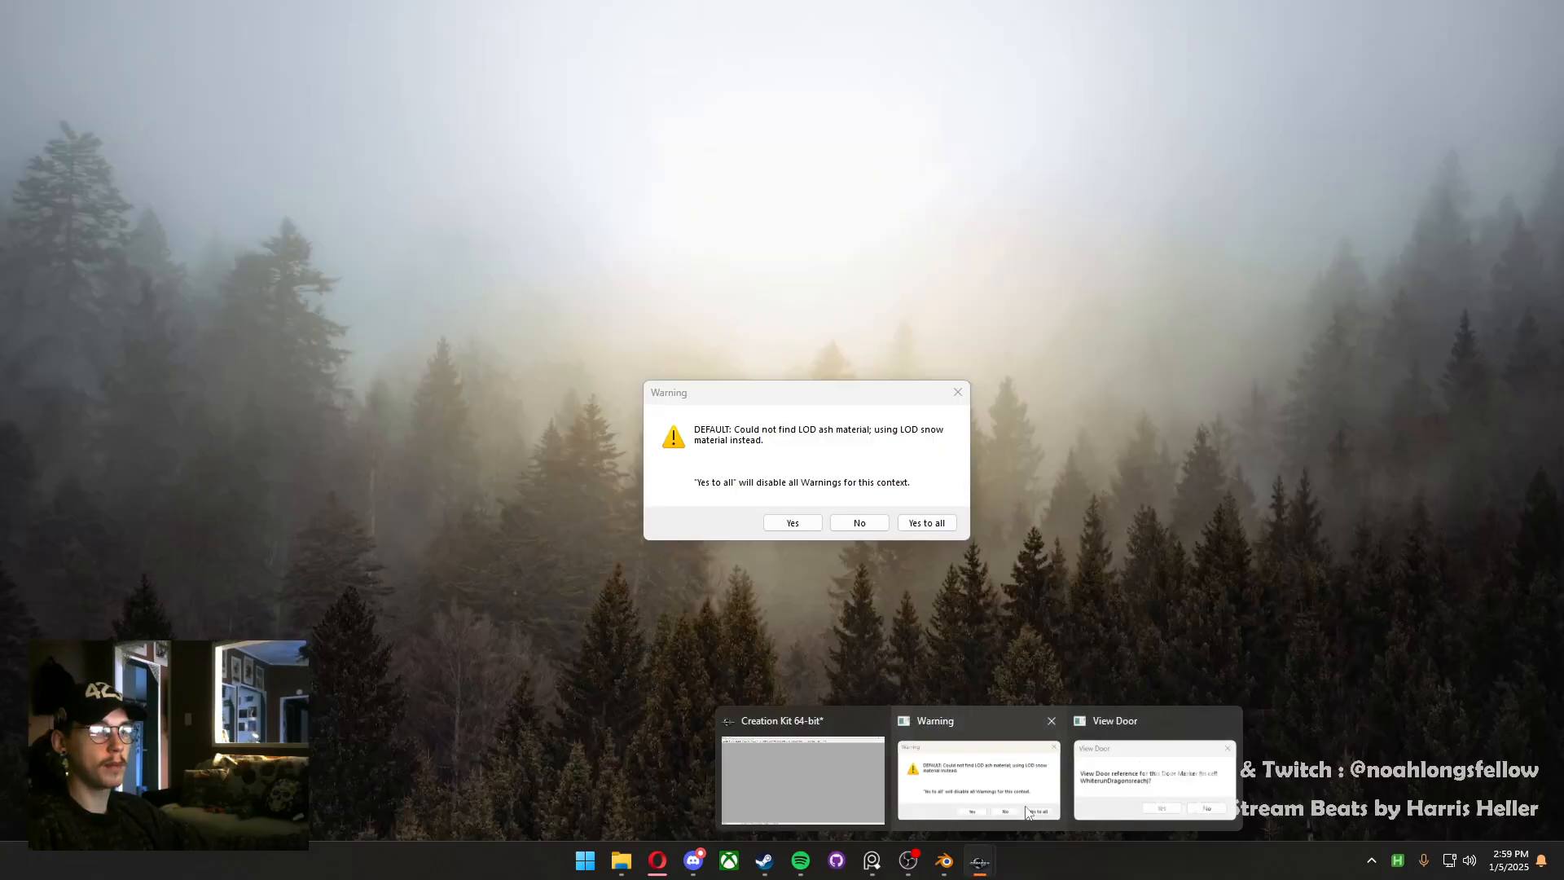
pyautogui.click(977, 778)
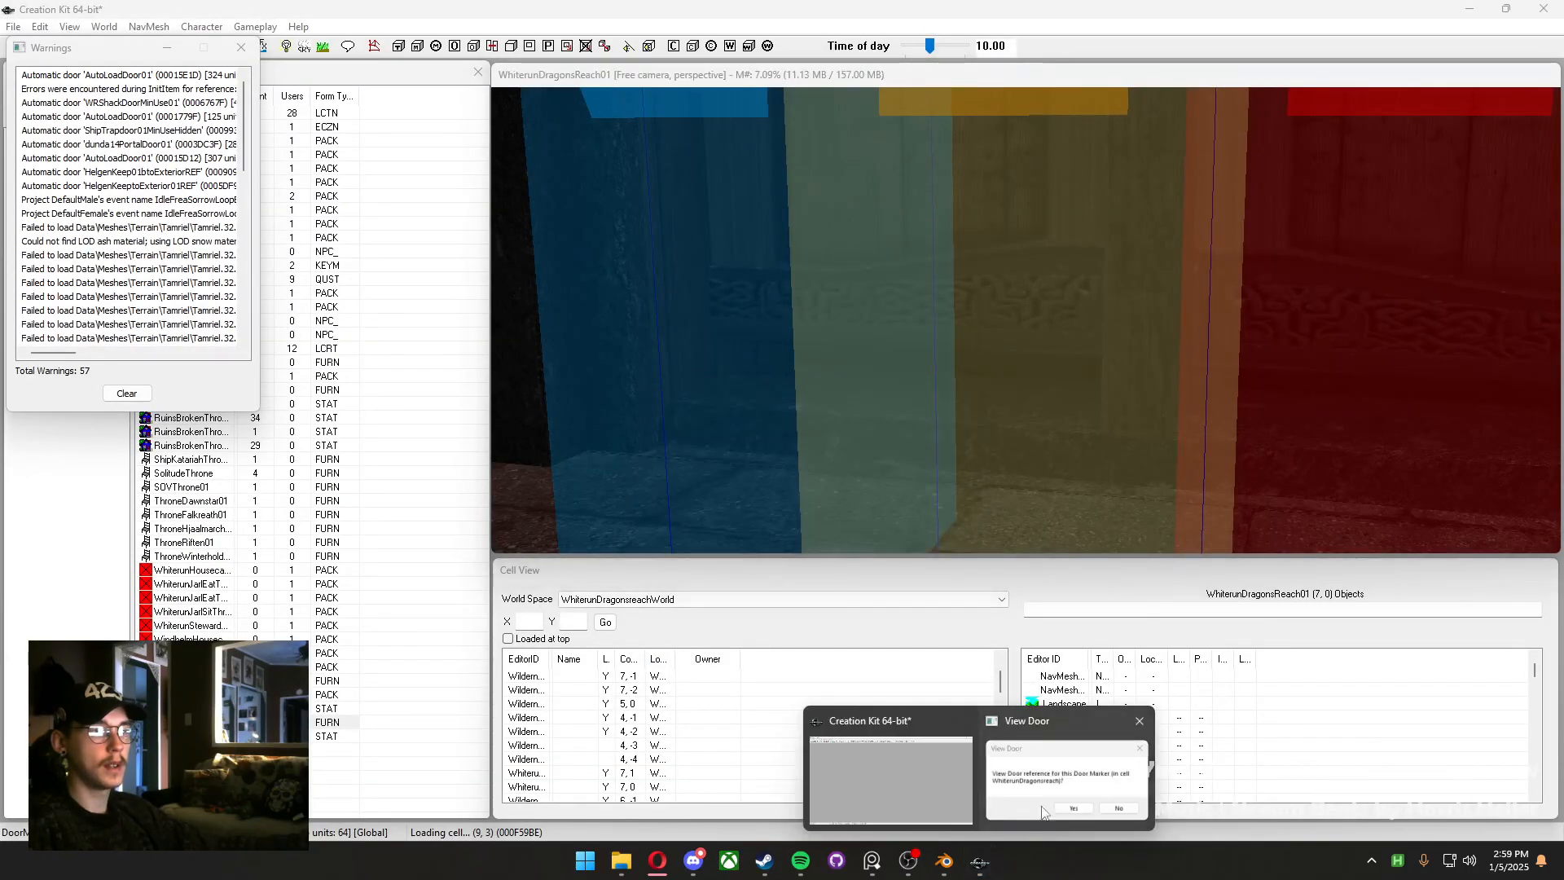
pyautogui.click(1038, 804)
pyautogui.click(817, 502)
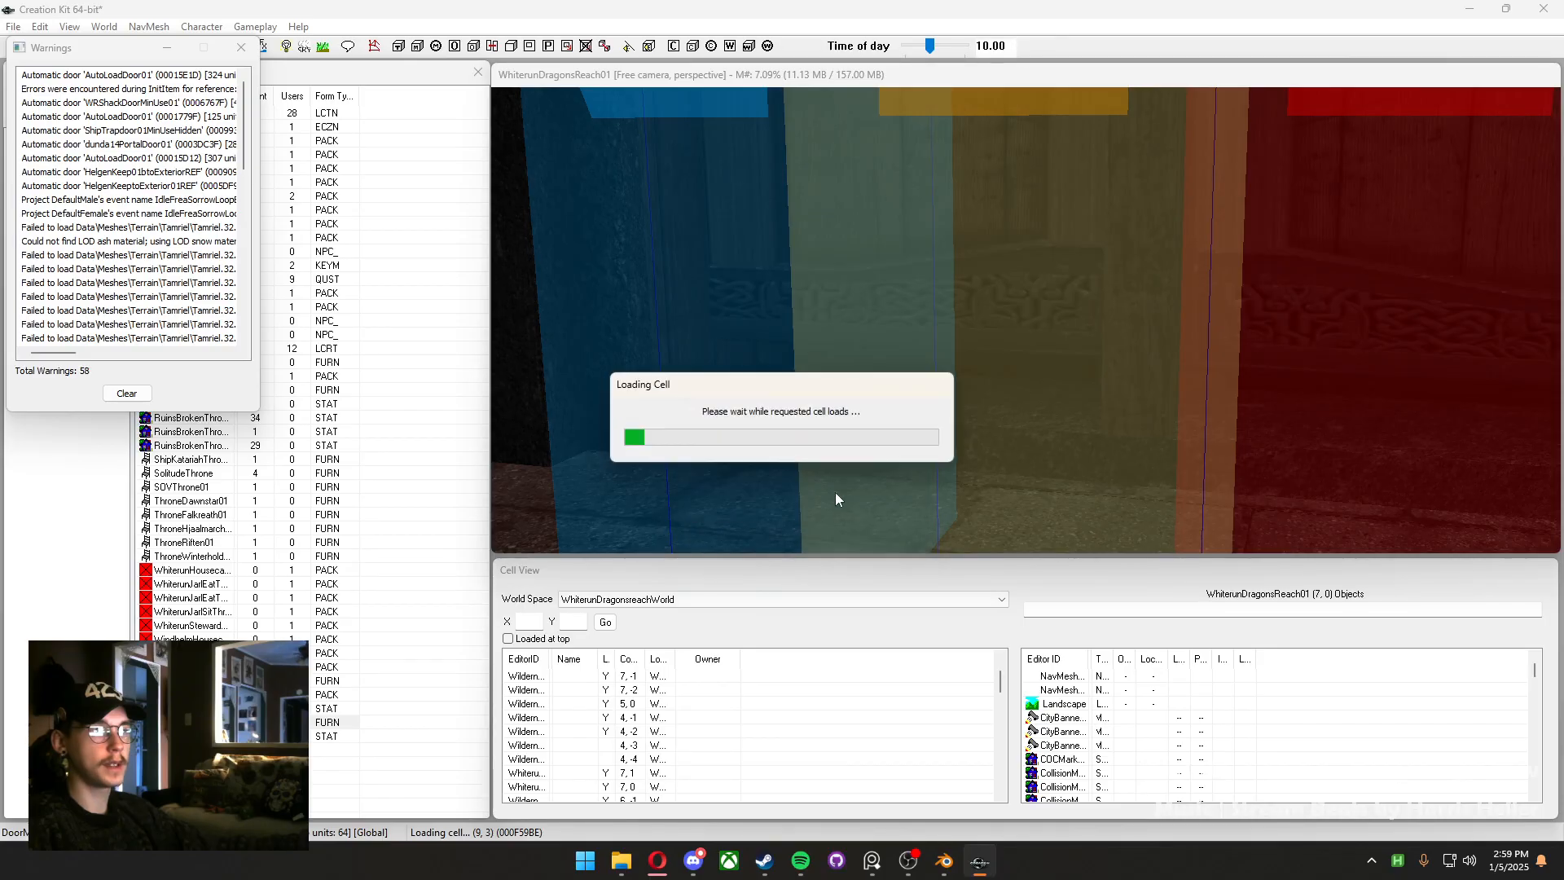
pyautogui.click(900, 499)
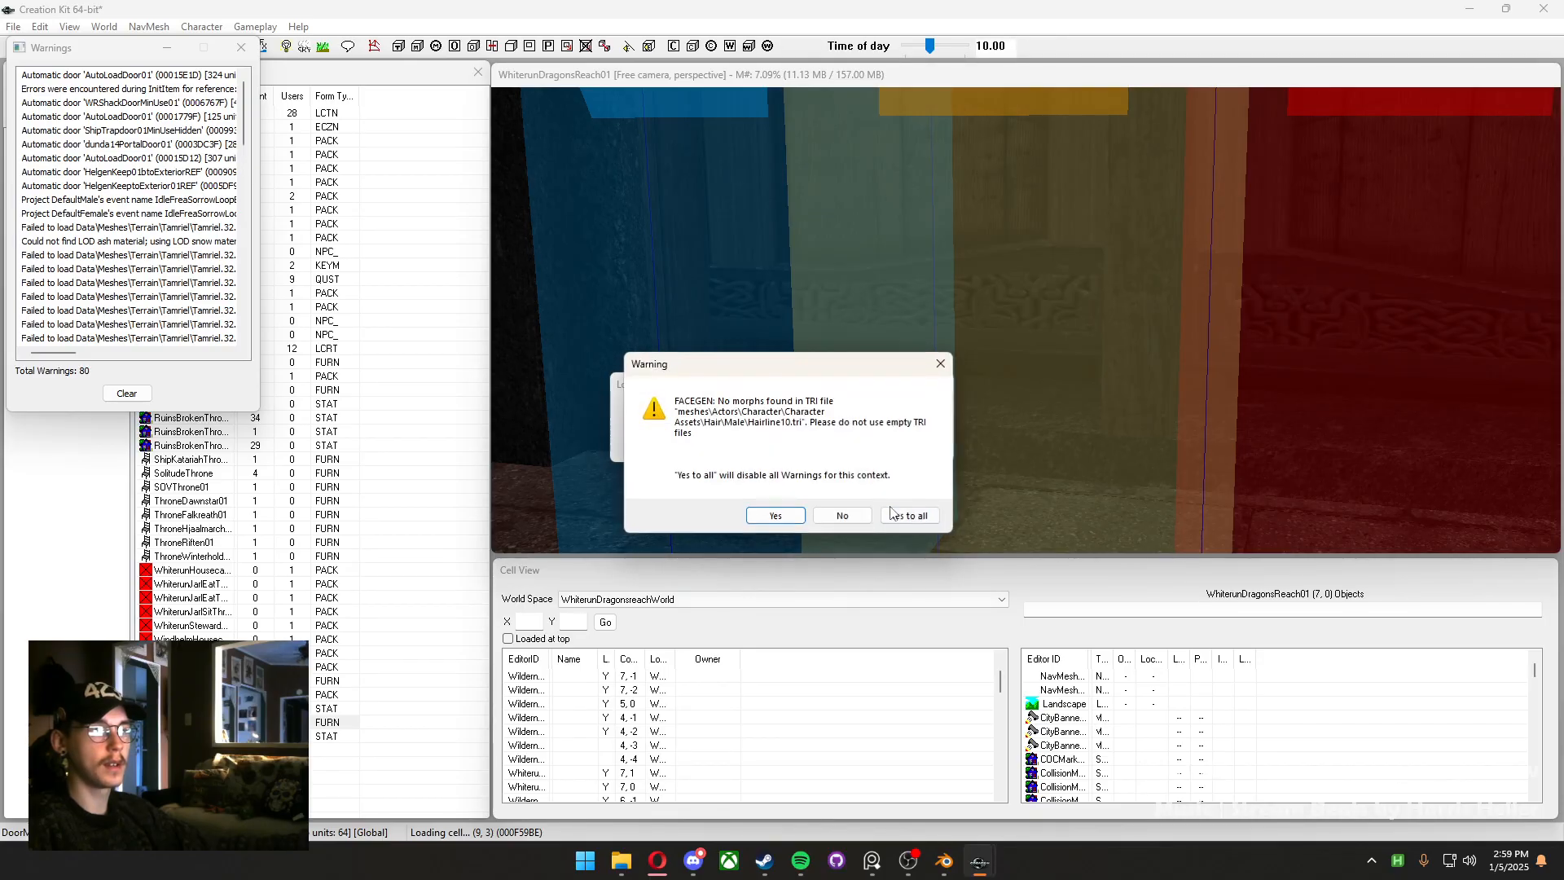
pyautogui.click(901, 515)
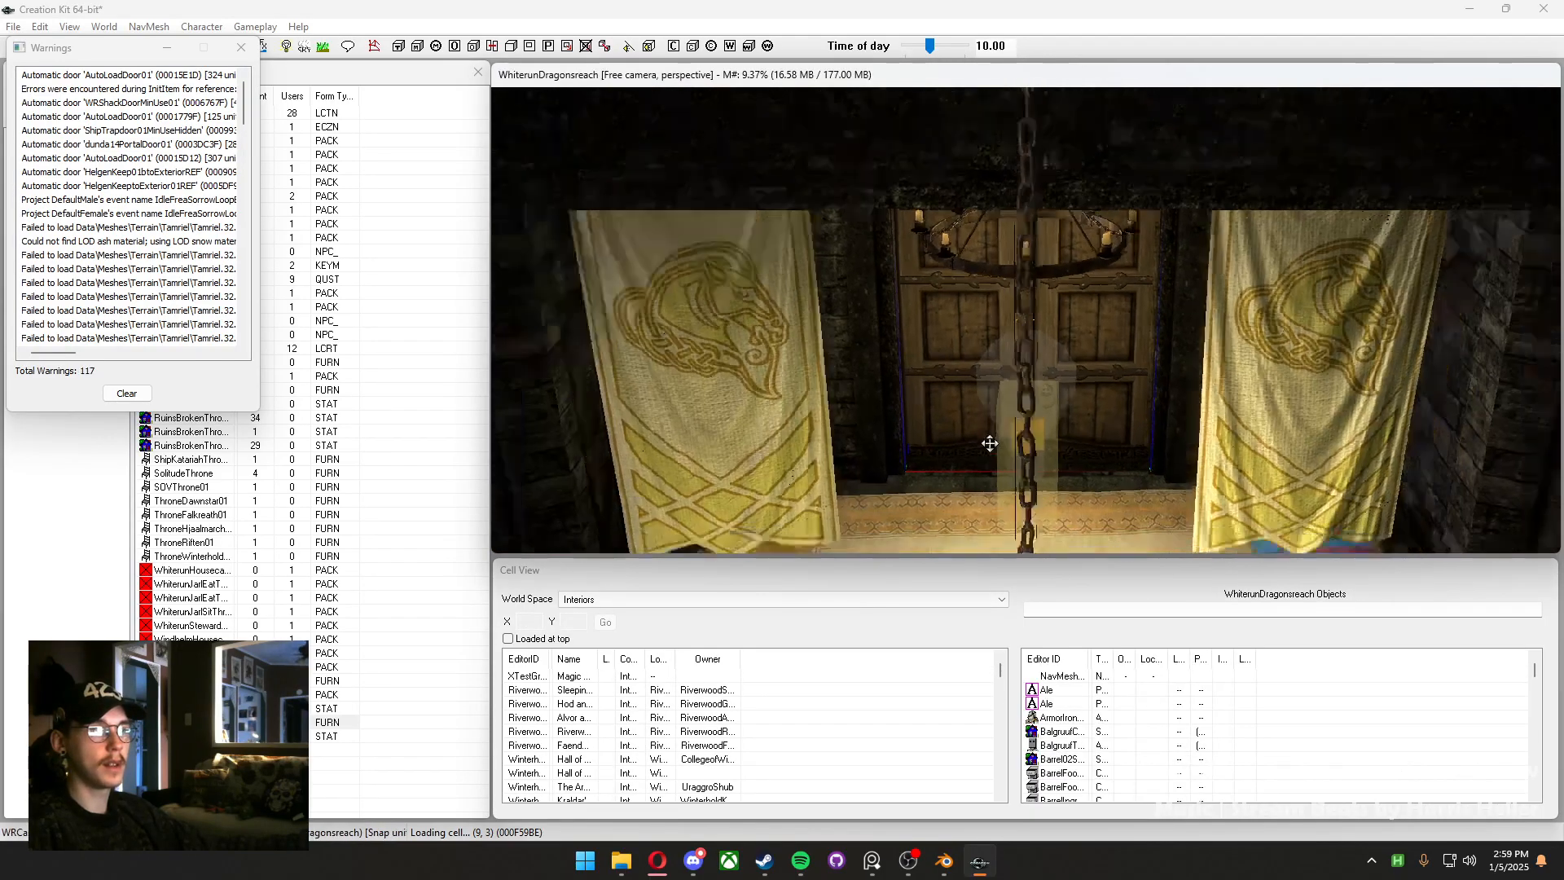
# Survey the WhiterunDragonsreach interior and examine the throne area on the dais between the braziers
pyautogui.moveTo(1046, 435); pyautogui.dragTo(1107, 410, button='middle')
pyautogui.scroll(-3, 794, 311)
pyautogui.scroll(-5, 786, 314)
pyautogui.scroll(5, 1047, 346)
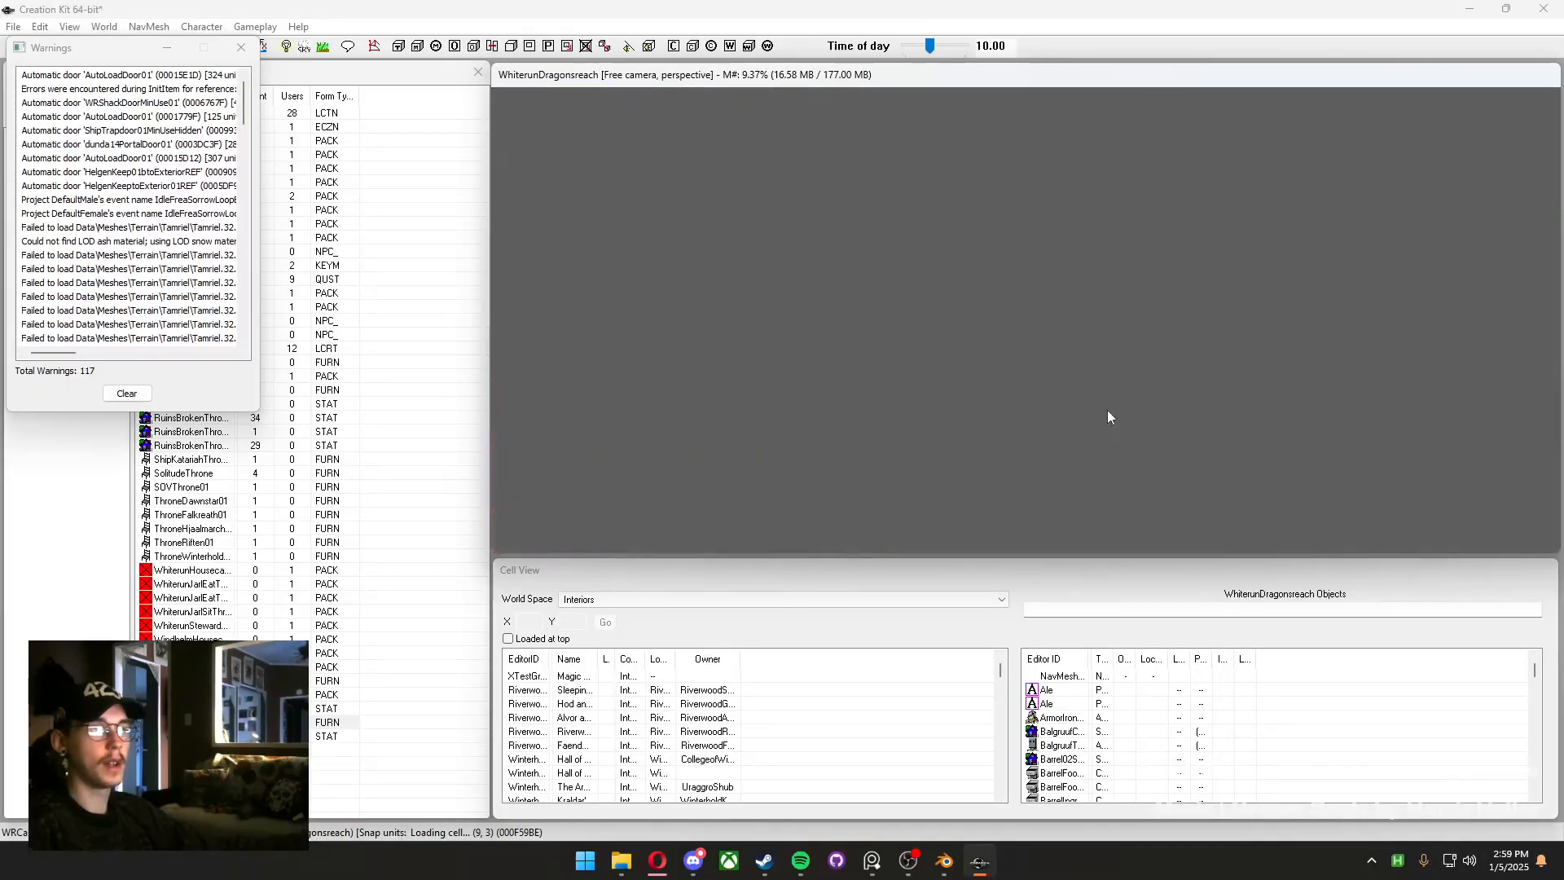
pyautogui.moveTo(828, 436)
pyautogui.mouseDown(button='middle')
pyautogui.moveTo(1107, 321)
pyautogui.moveTo(943, 397)
pyautogui.moveTo(1048, 477)
pyautogui.moveTo(968, 440)
pyautogui.moveTo(1072, 437)
pyautogui.moveTo(848, 380)
pyautogui.moveTo(994, 368)
pyautogui.moveTo(1036, 326)
pyautogui.moveTo(1051, 430)
pyautogui.moveTo(1052, 398)
pyautogui.moveTo(1076, 396)
pyautogui.moveTo(1045, 314)
pyautogui.moveTo(963, 300)
pyautogui.moveTo(847, 342)
pyautogui.moveTo(985, 380)
pyautogui.mouseUp(button='middle')
pyautogui.scroll(-3, 930, 411)
pyautogui.scroll(5, 939, 398)
pyautogui.moveTo(1124, 361); pyautogui.dragTo(1093, 370, button='middle')
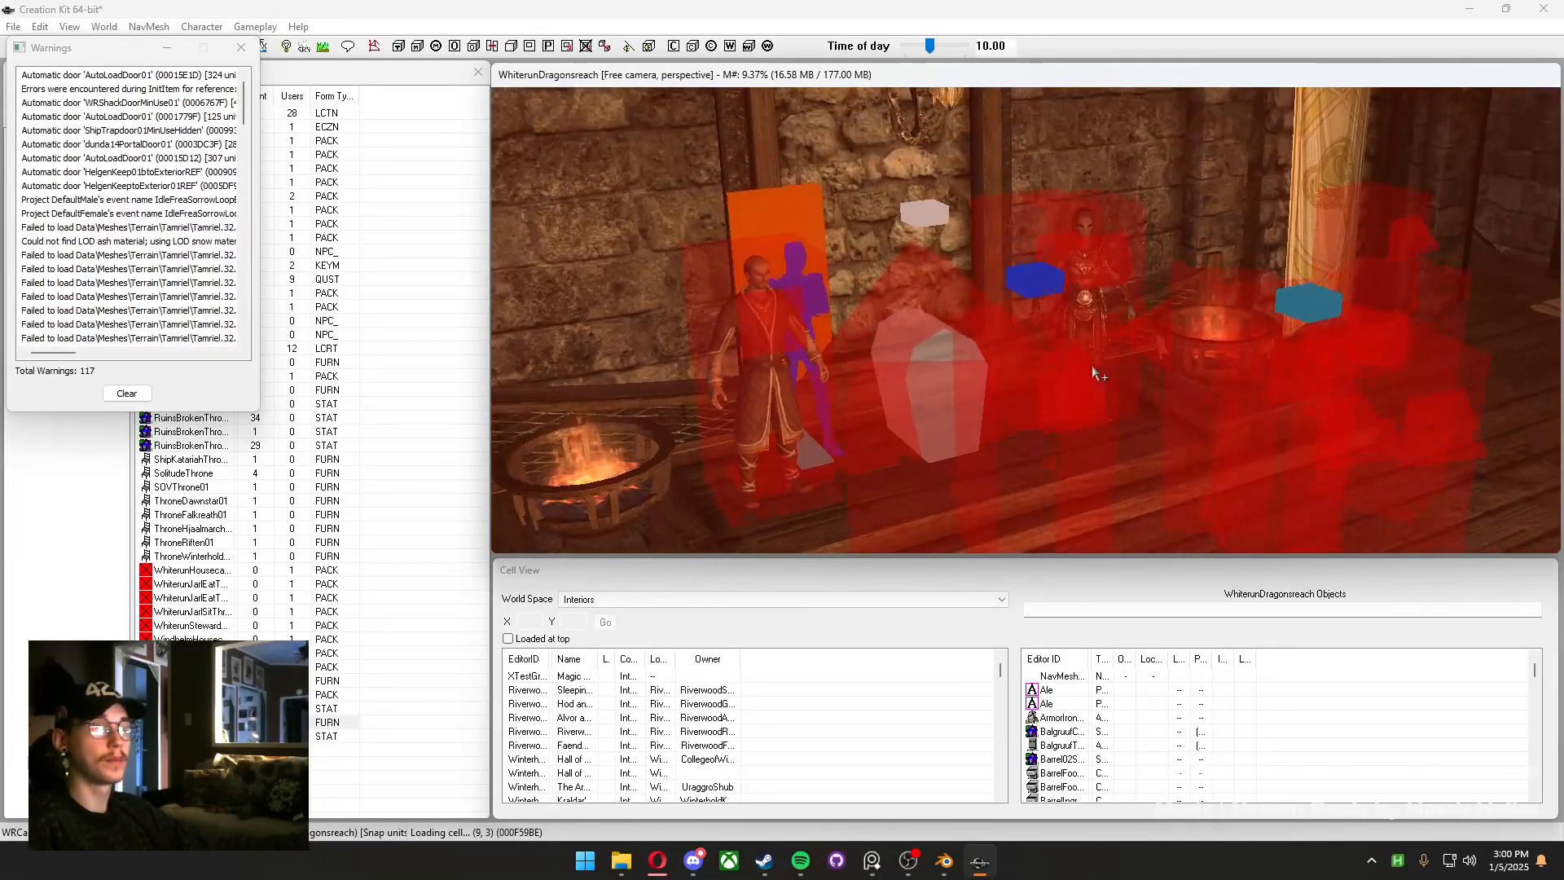
pyautogui.scroll(2, 945, 354)
pyautogui.scroll(-4, 922, 357)
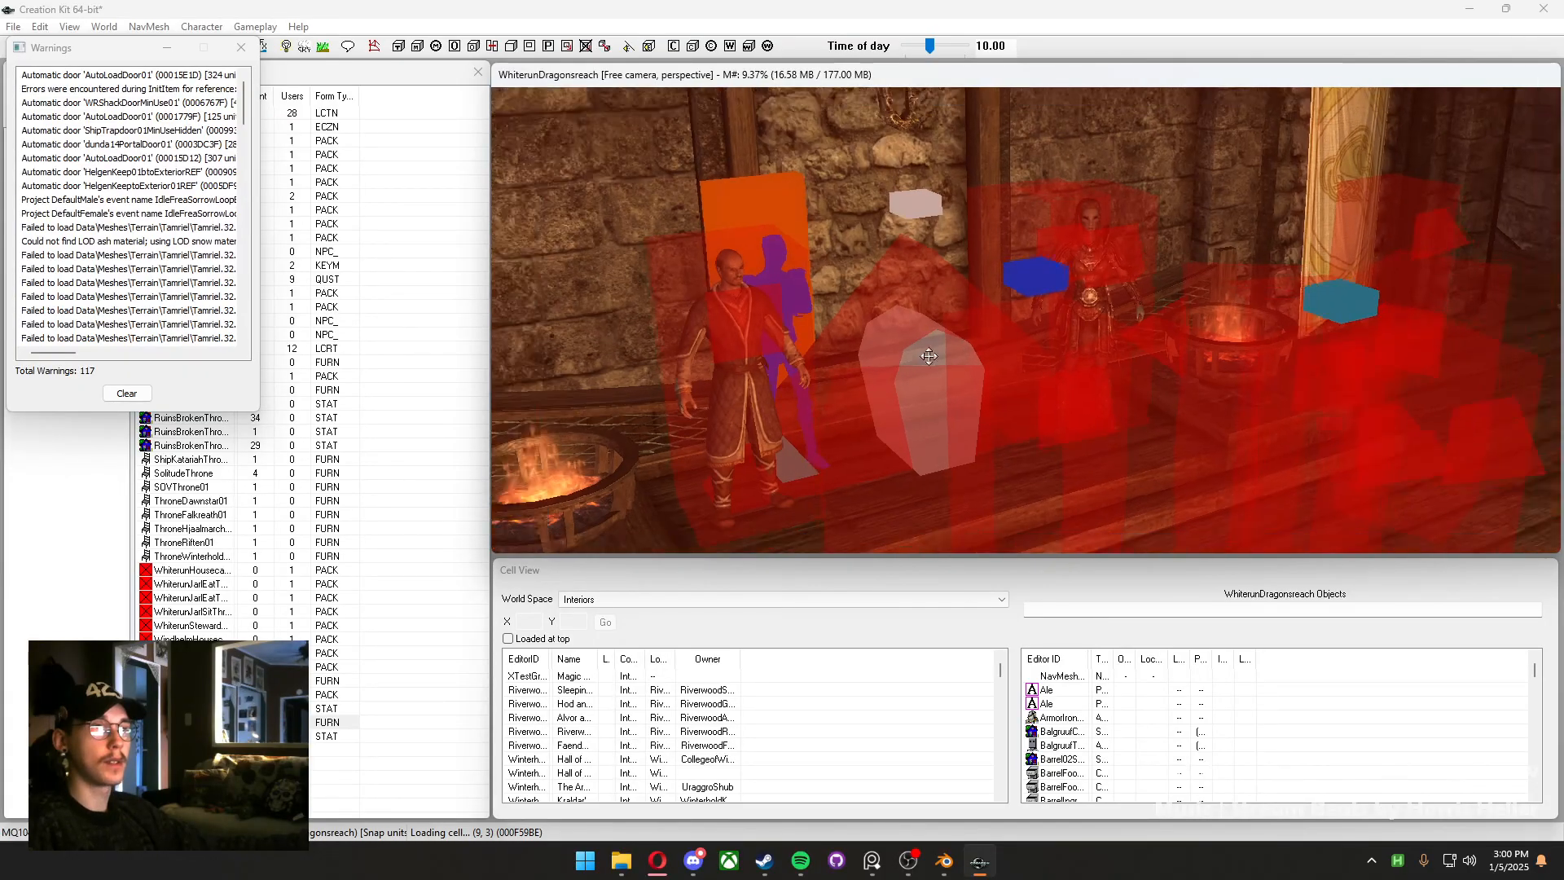
pyautogui.moveTo(953, 361)
pyautogui.mouseDown(button='middle')
pyautogui.moveTo(1102, 390)
pyautogui.moveTo(1068, 363)
pyautogui.moveTo(1108, 377)
pyautogui.moveTo(1004, 367)
pyautogui.moveTo(958, 332)
pyautogui.mouseUp(button='middle')
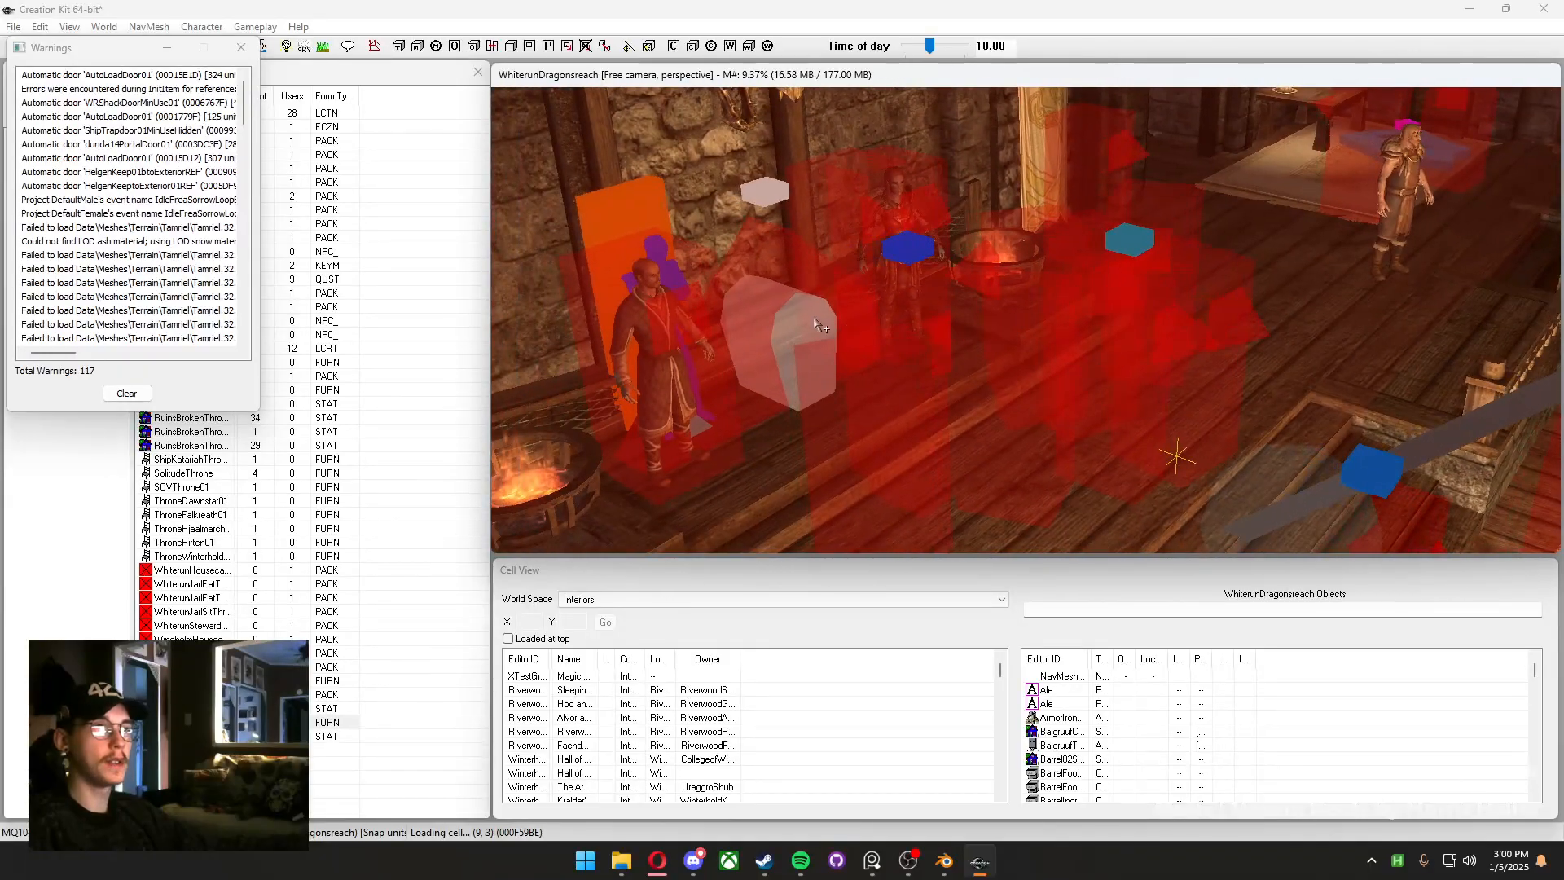
pyautogui.scroll(1, 814, 233)
pyautogui.moveTo(815, 232); pyautogui.dragTo(841, 237, button='middle')
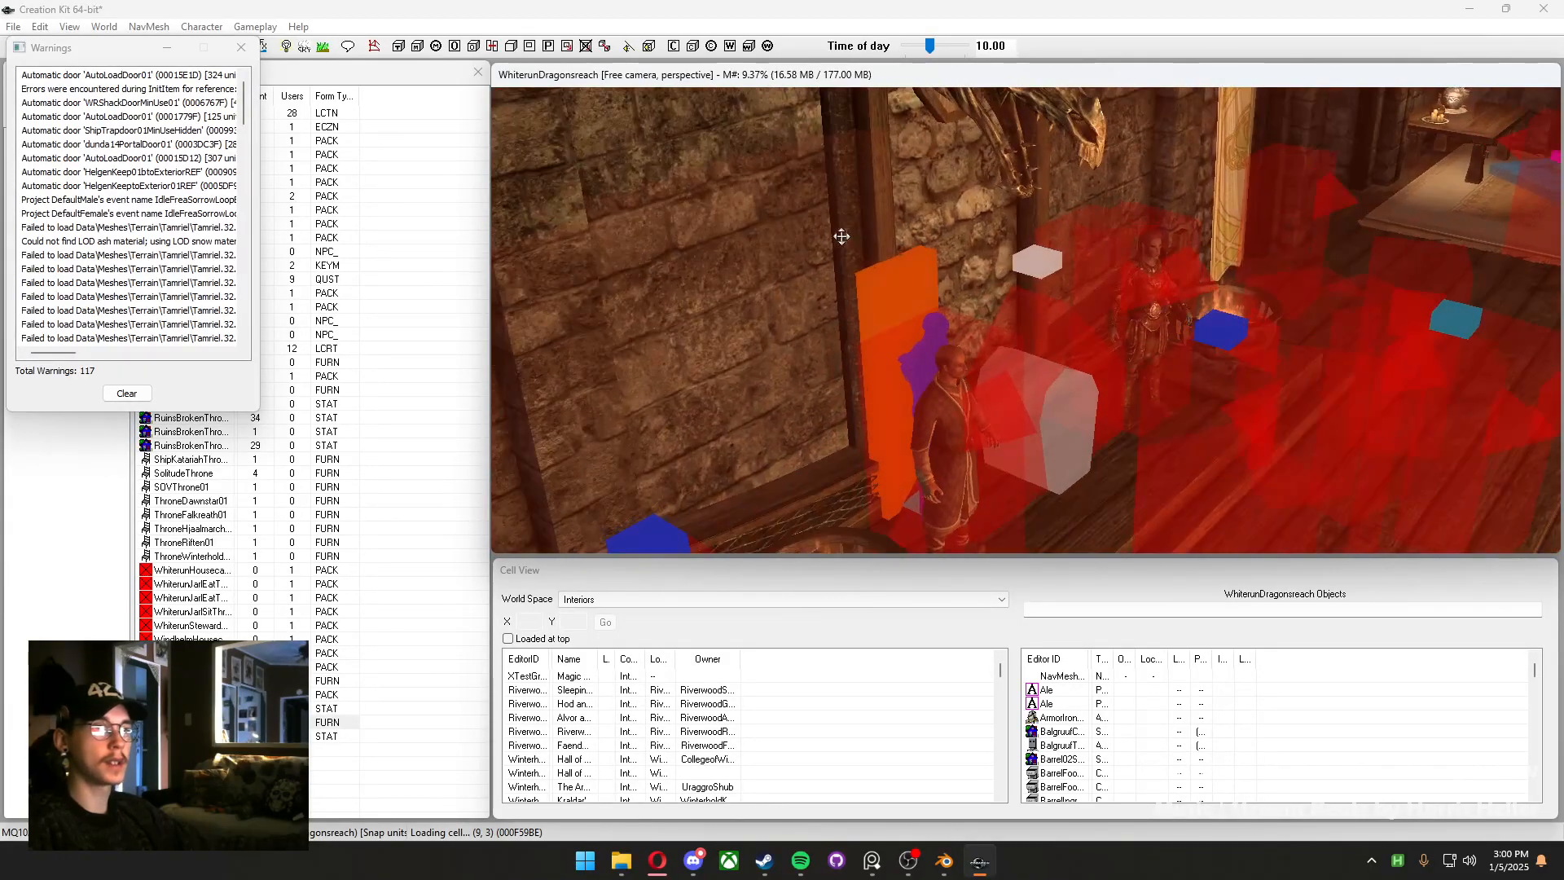
pyautogui.scroll(2, 1001, 282)
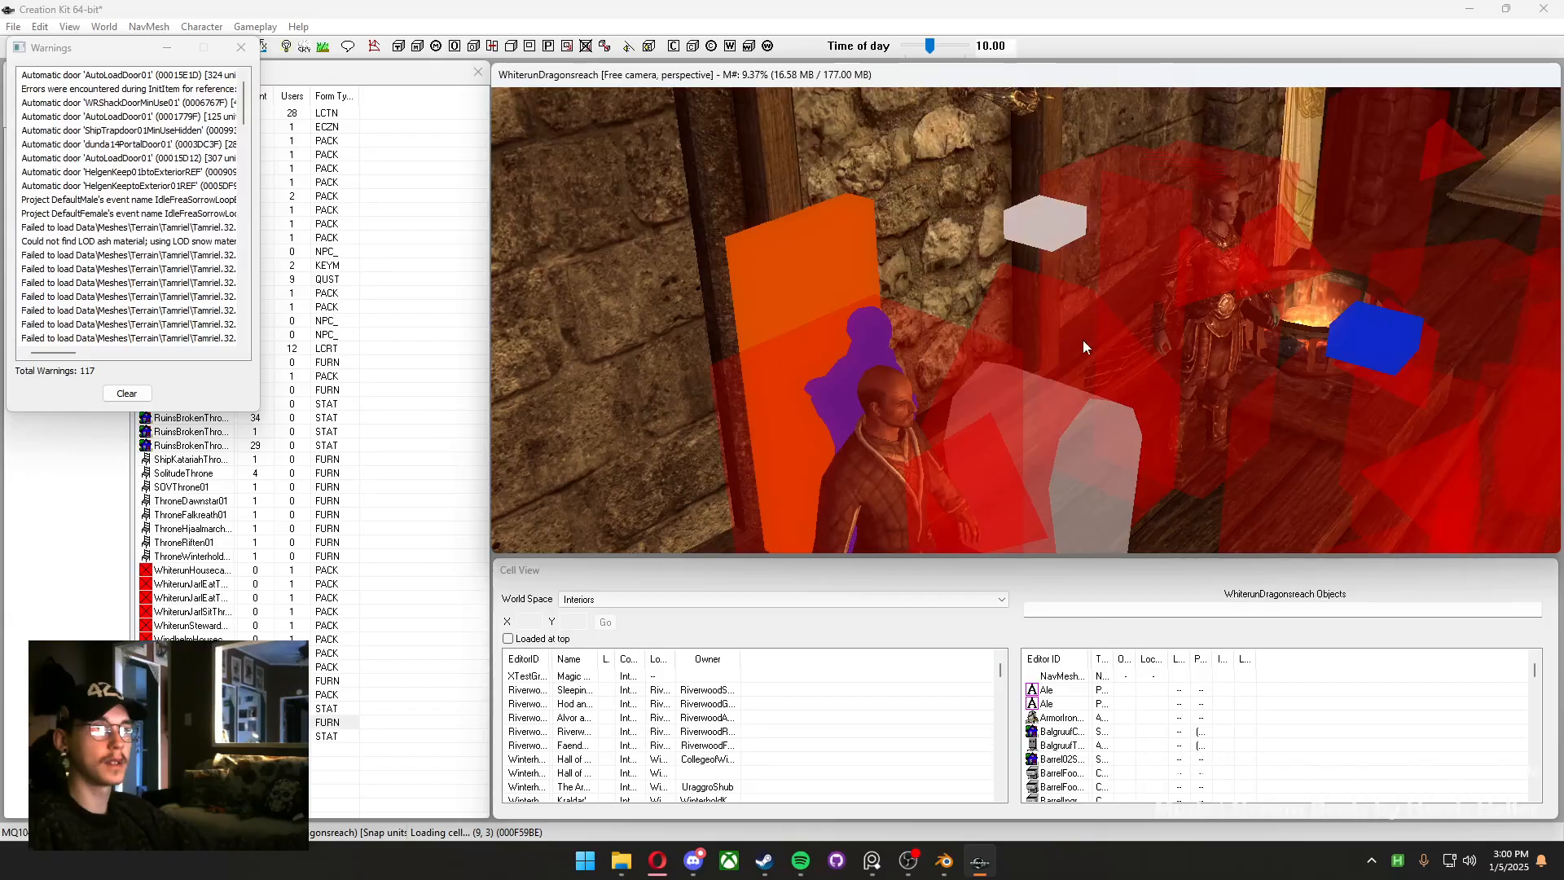
pyautogui.scroll(-2, 1083, 340)
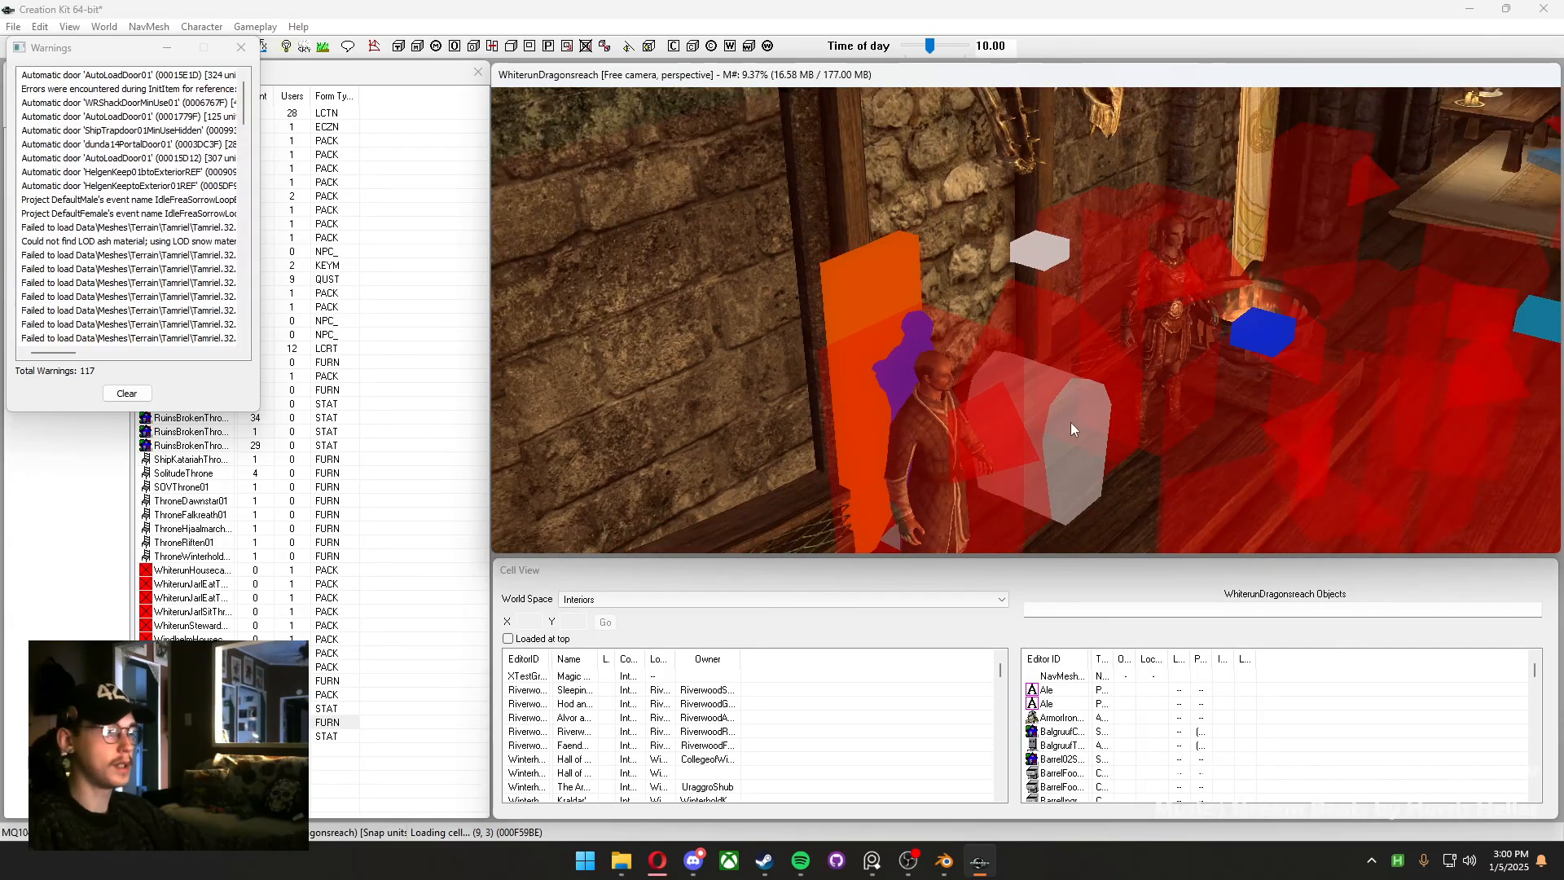
# Hide the markers around the throne in the WhiterunDragonsreach interior and close the Warnings window
pyautogui.press('m')
pyautogui.moveTo(1071, 422); pyautogui.dragTo(1041, 413, button='middle')
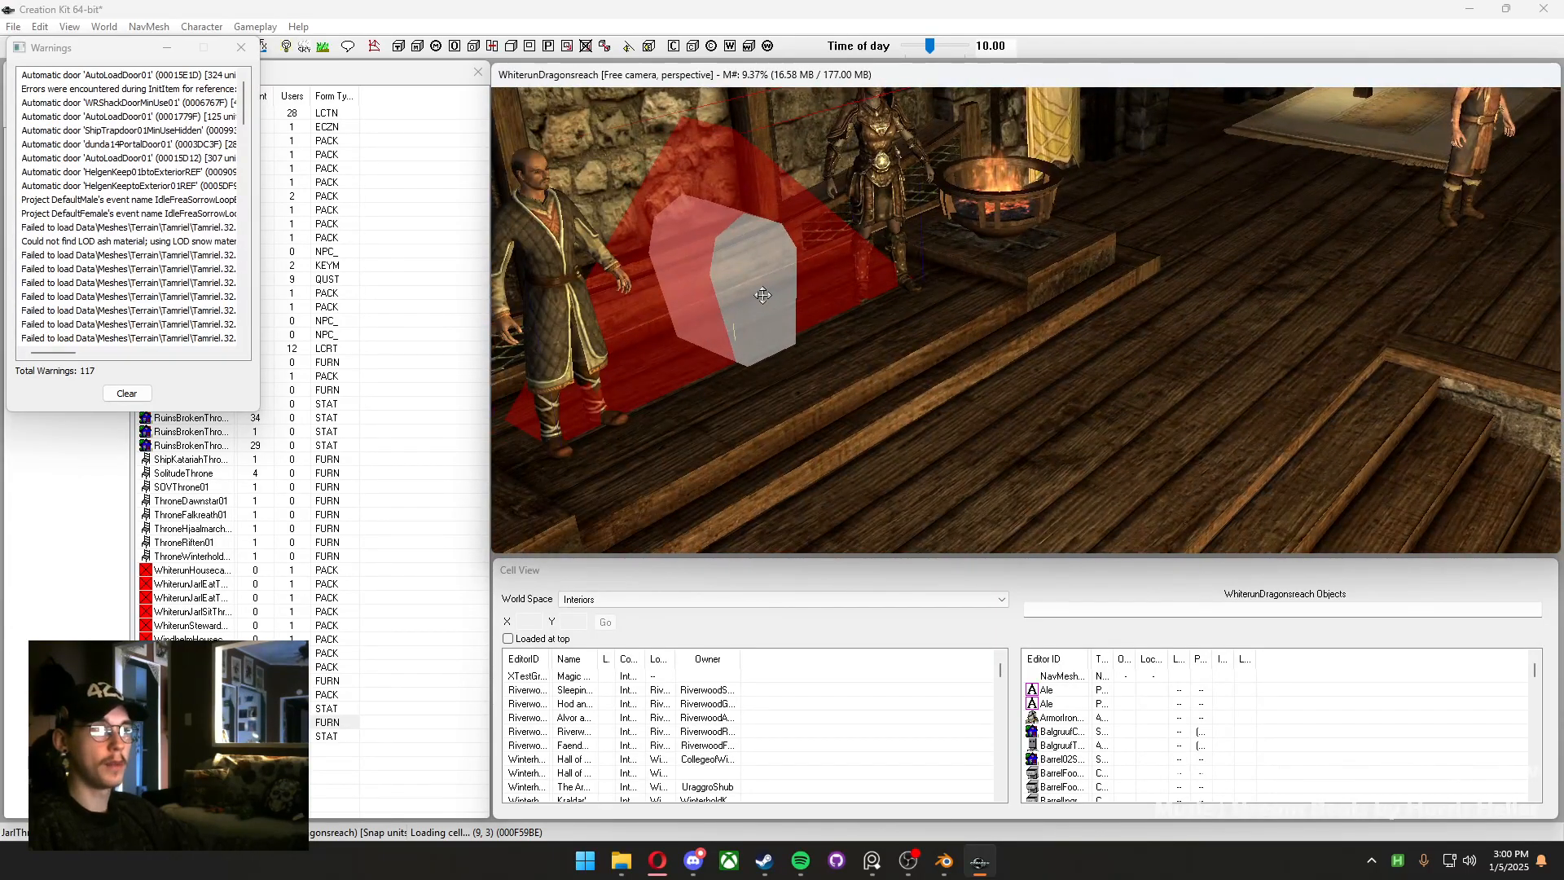
pyautogui.scroll(-2, 762, 295)
pyautogui.moveTo(763, 295); pyautogui.dragTo(812, 326, button='middle')
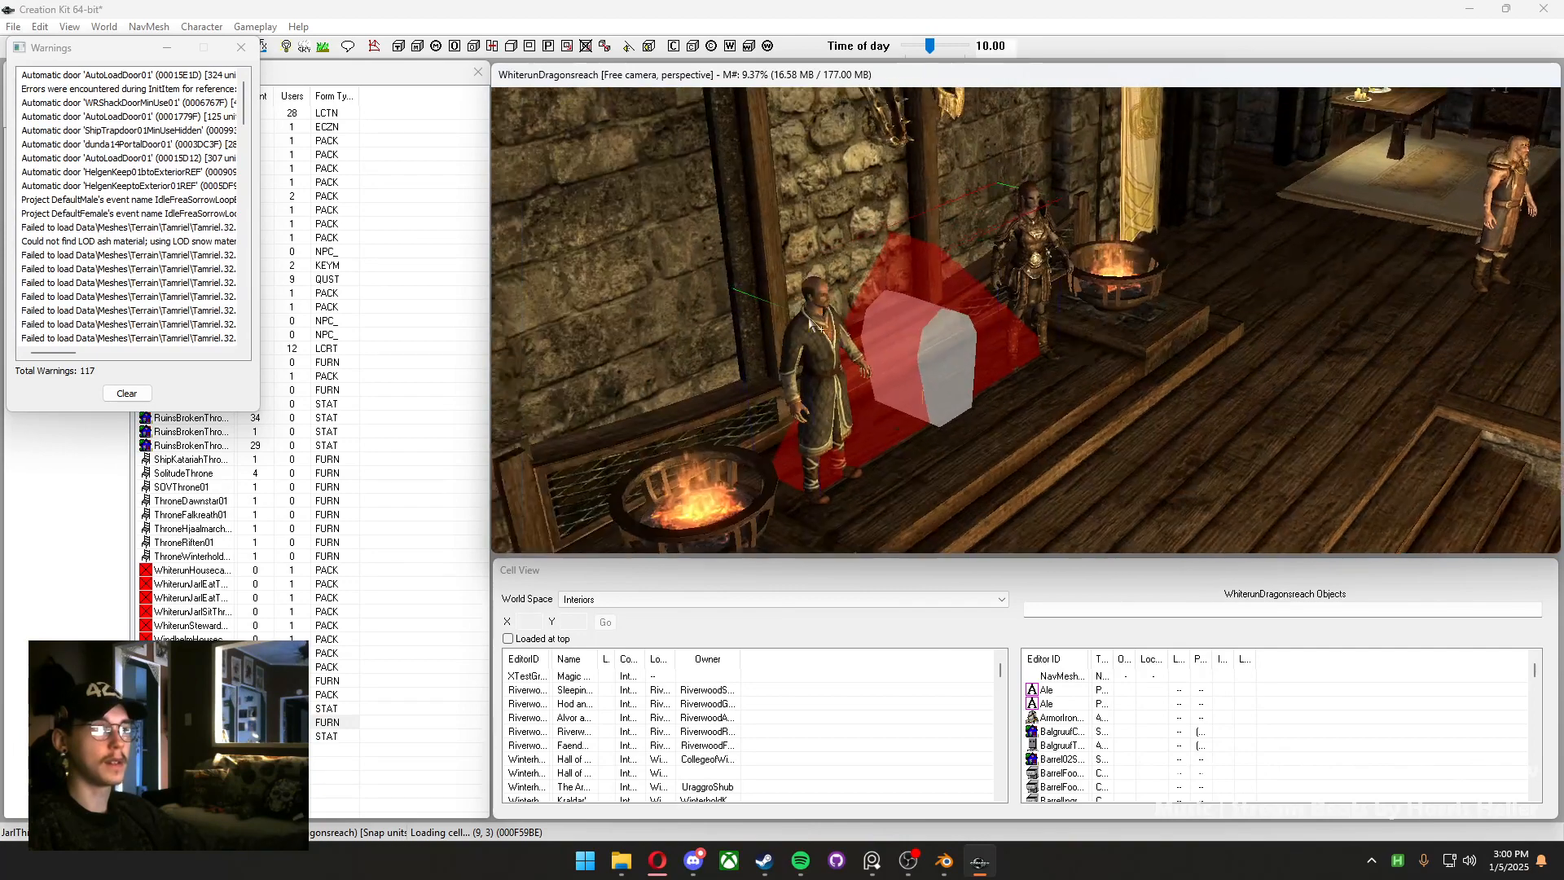
pyautogui.click(241, 47)
pyautogui.moveTo(973, 303); pyautogui.dragTo(834, 316, button='middle')
# Save the plugin as ThronesExpanded in the Skyrim Special Edition Data folder
pyautogui.hotkey('ctrl', 's')
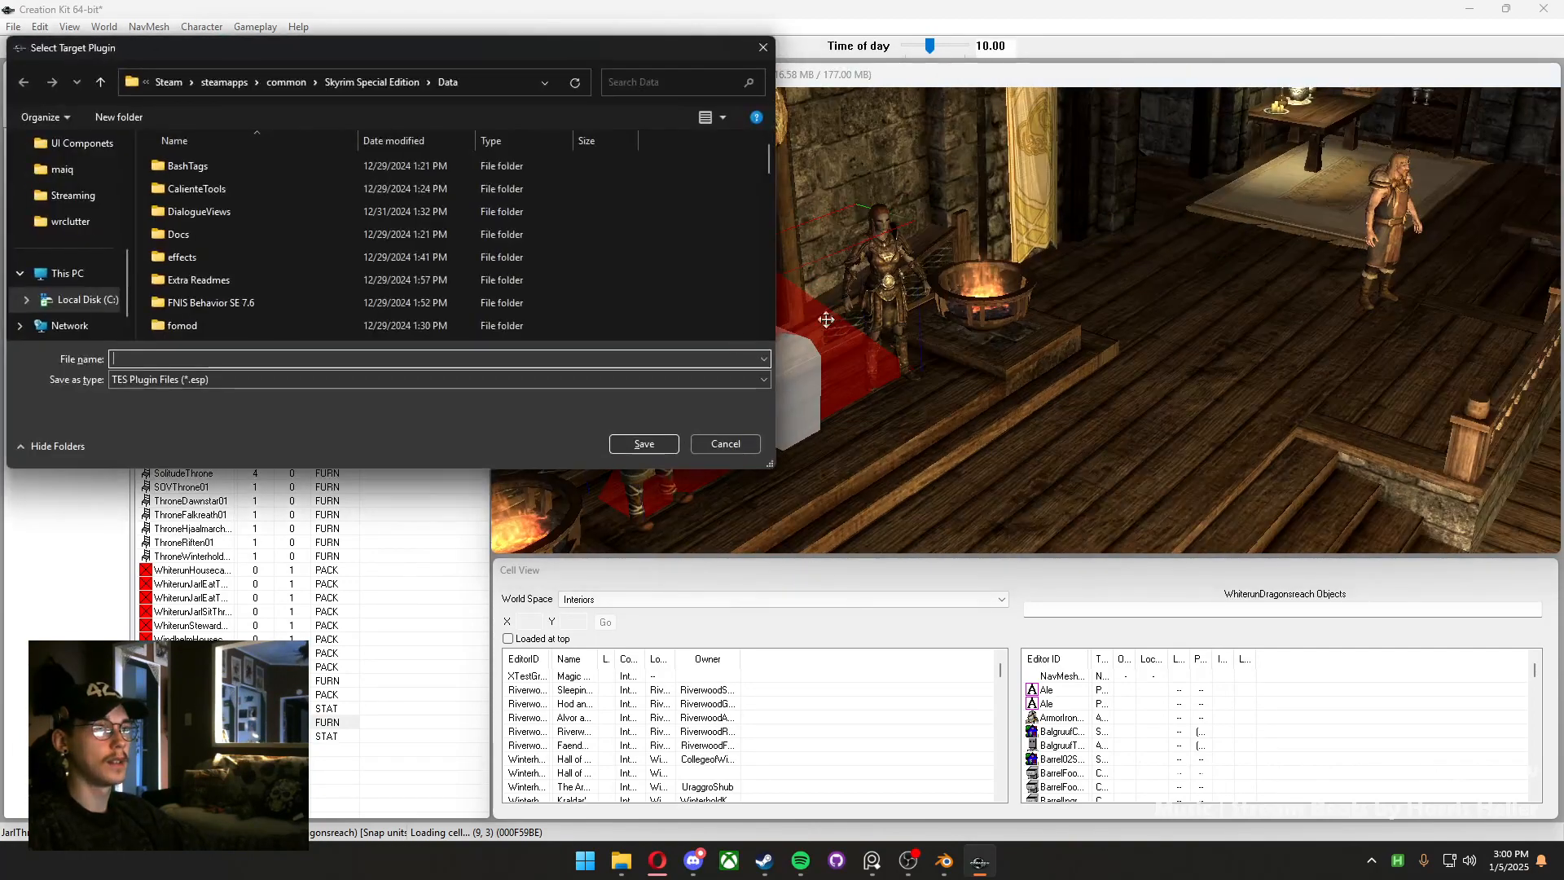
pyautogui.click(721, 444)
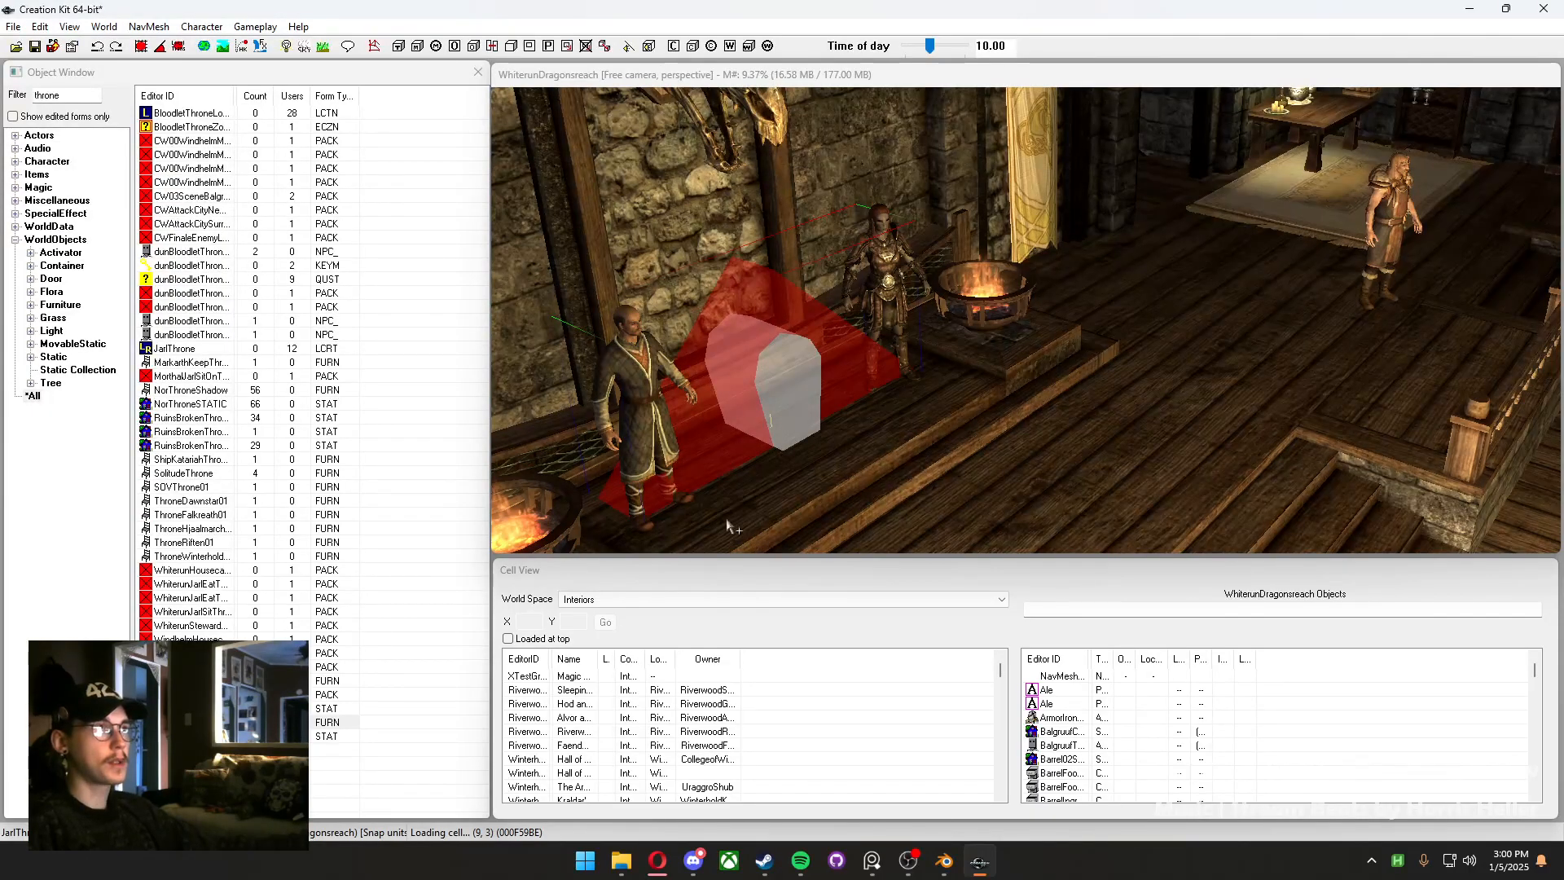
pyautogui.click(34, 47)
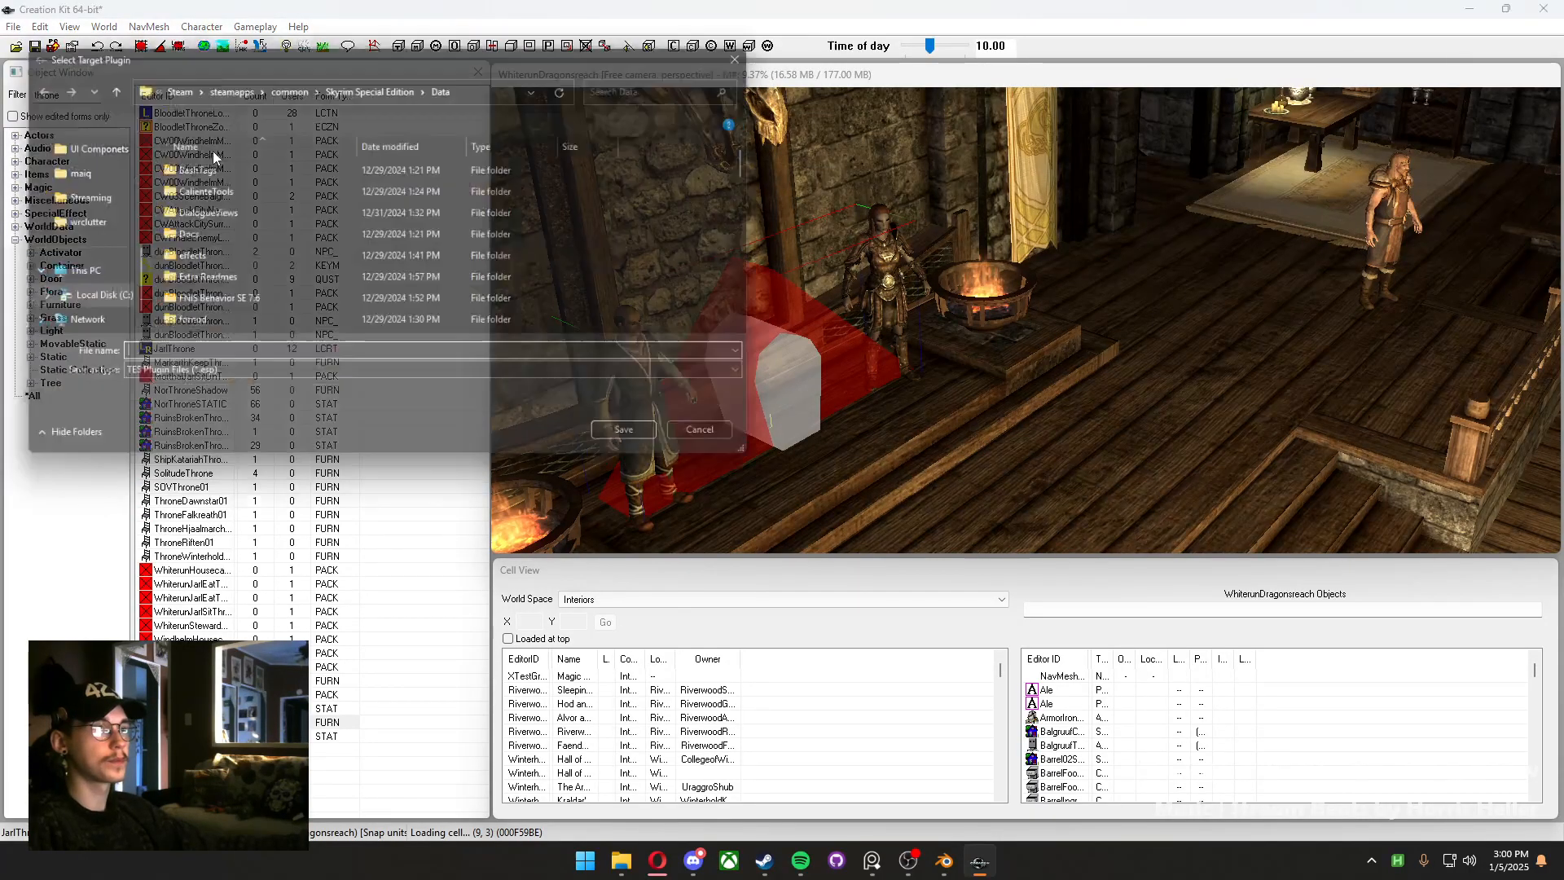
pyautogui.scroll(-15, 293, 316)
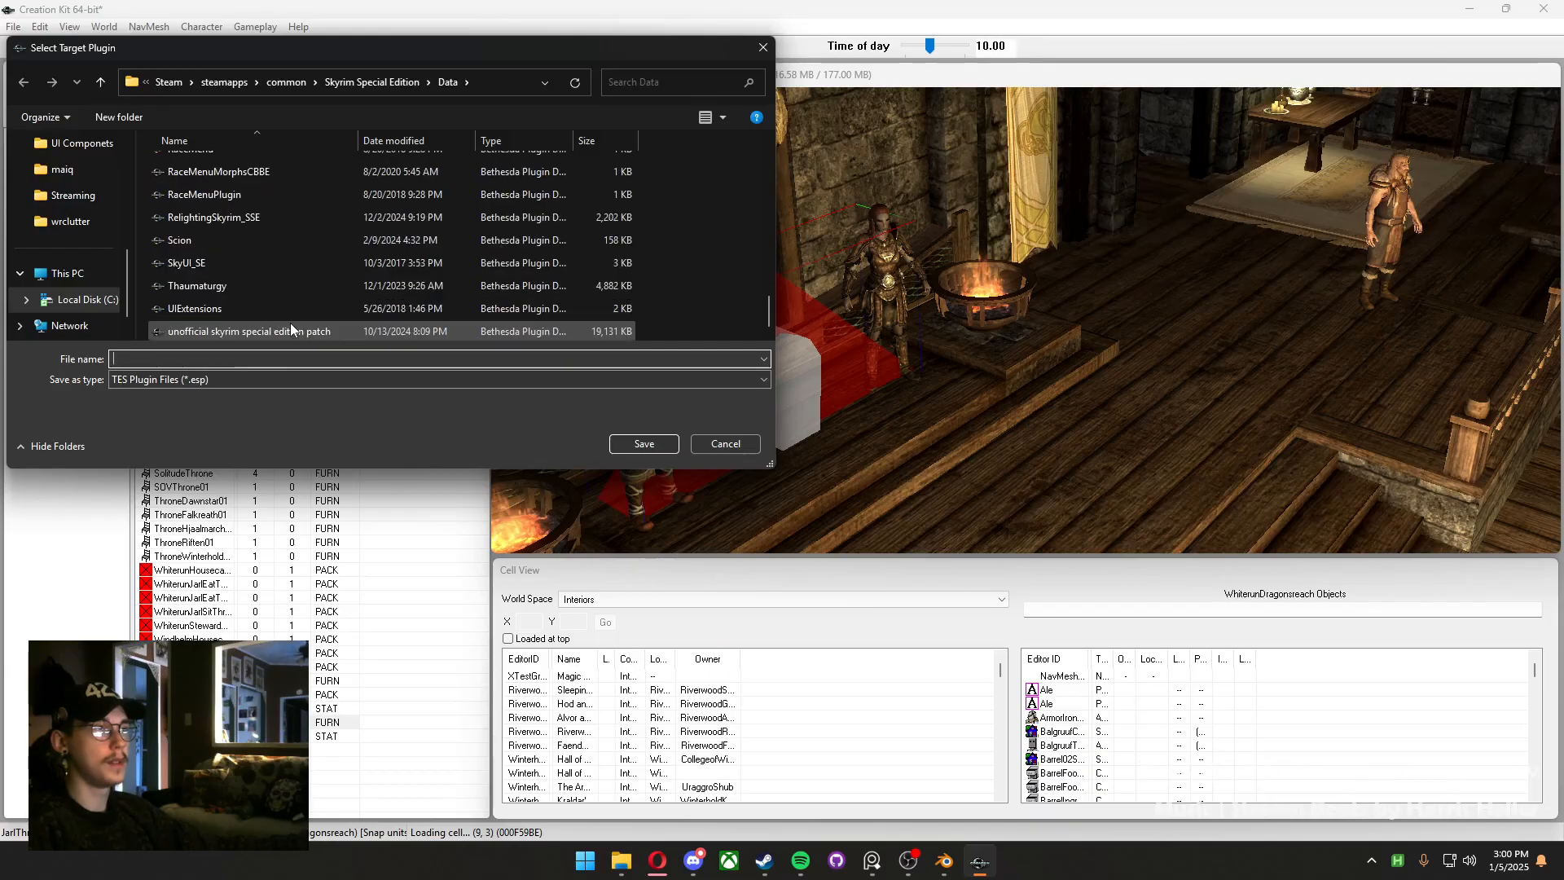
pyautogui.write('Throns')
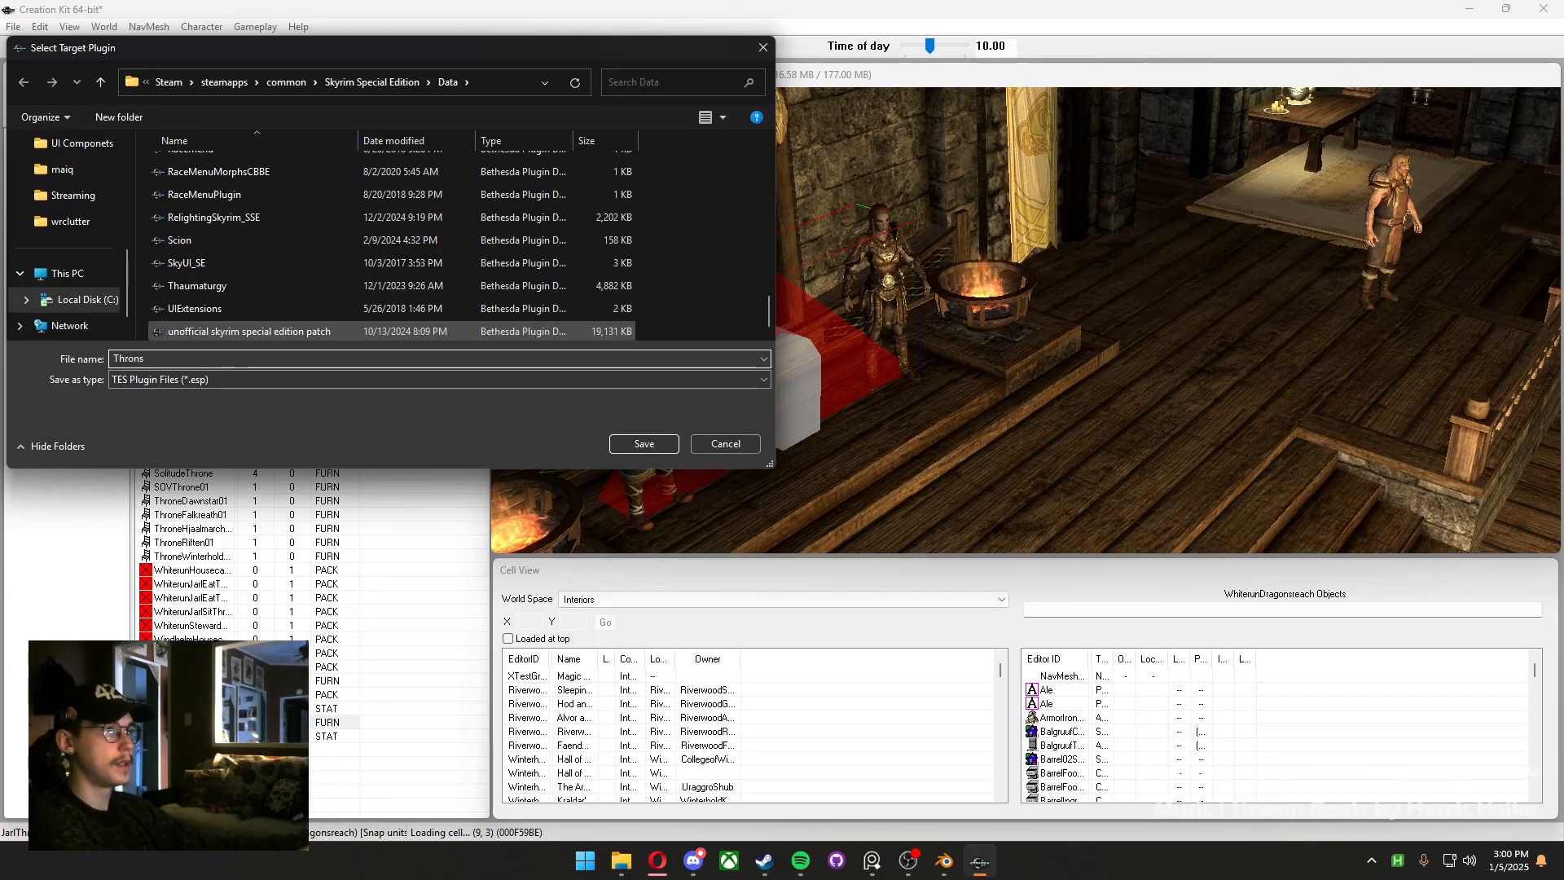
pyautogui.write('Expanded')
pyautogui.press('Return')
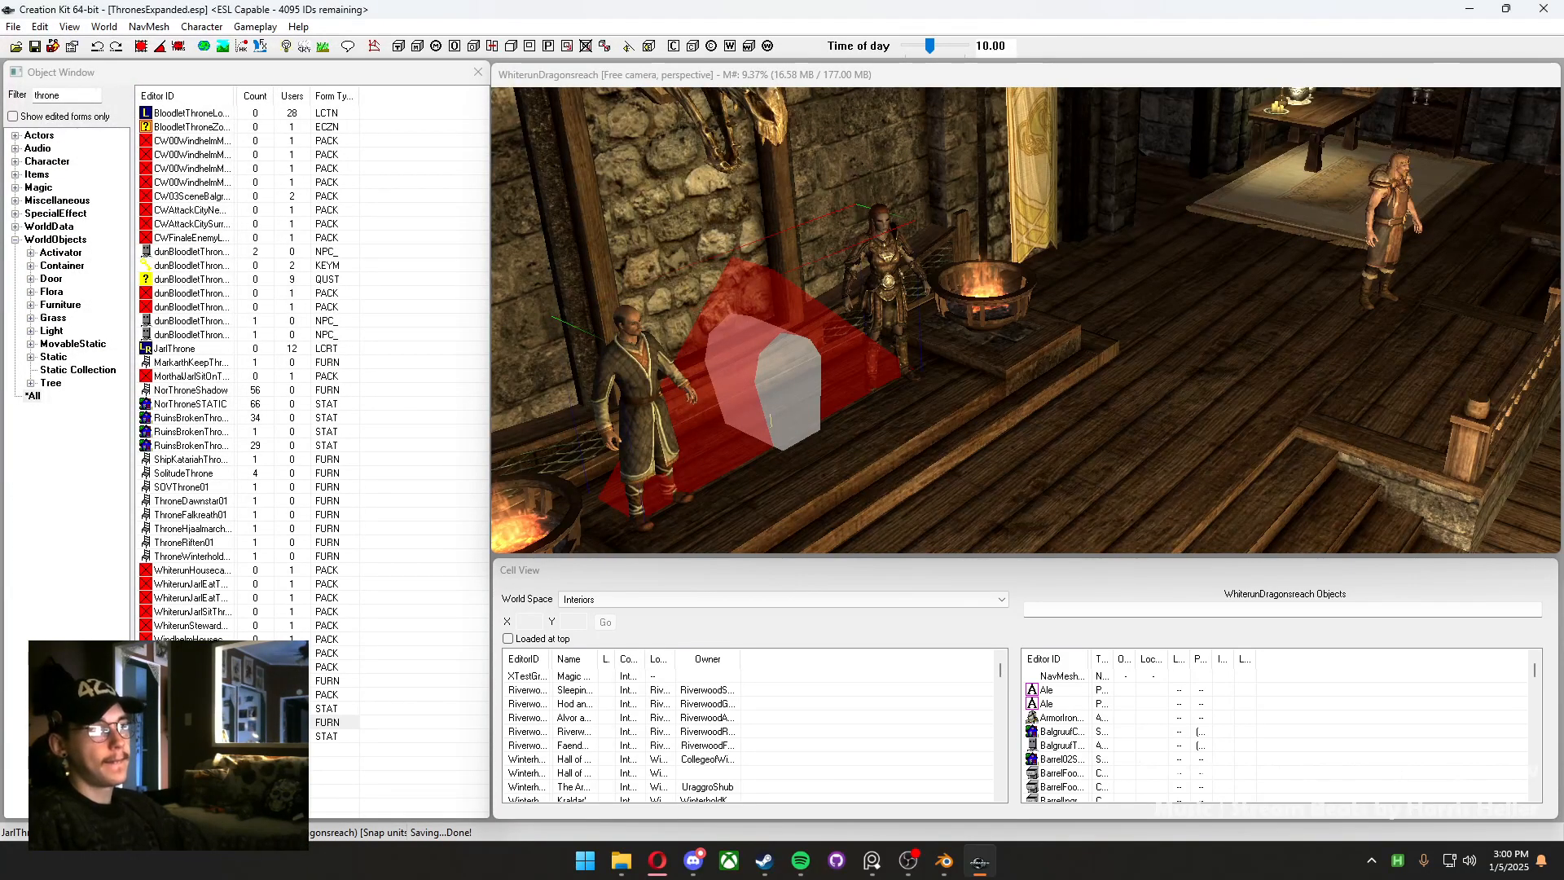
# Open the WRThrone01 furniture form and reselect wrthrone_thronesexpanded from the ThronesExpanded folder as its model
pyautogui.doubleClick(195, 722)
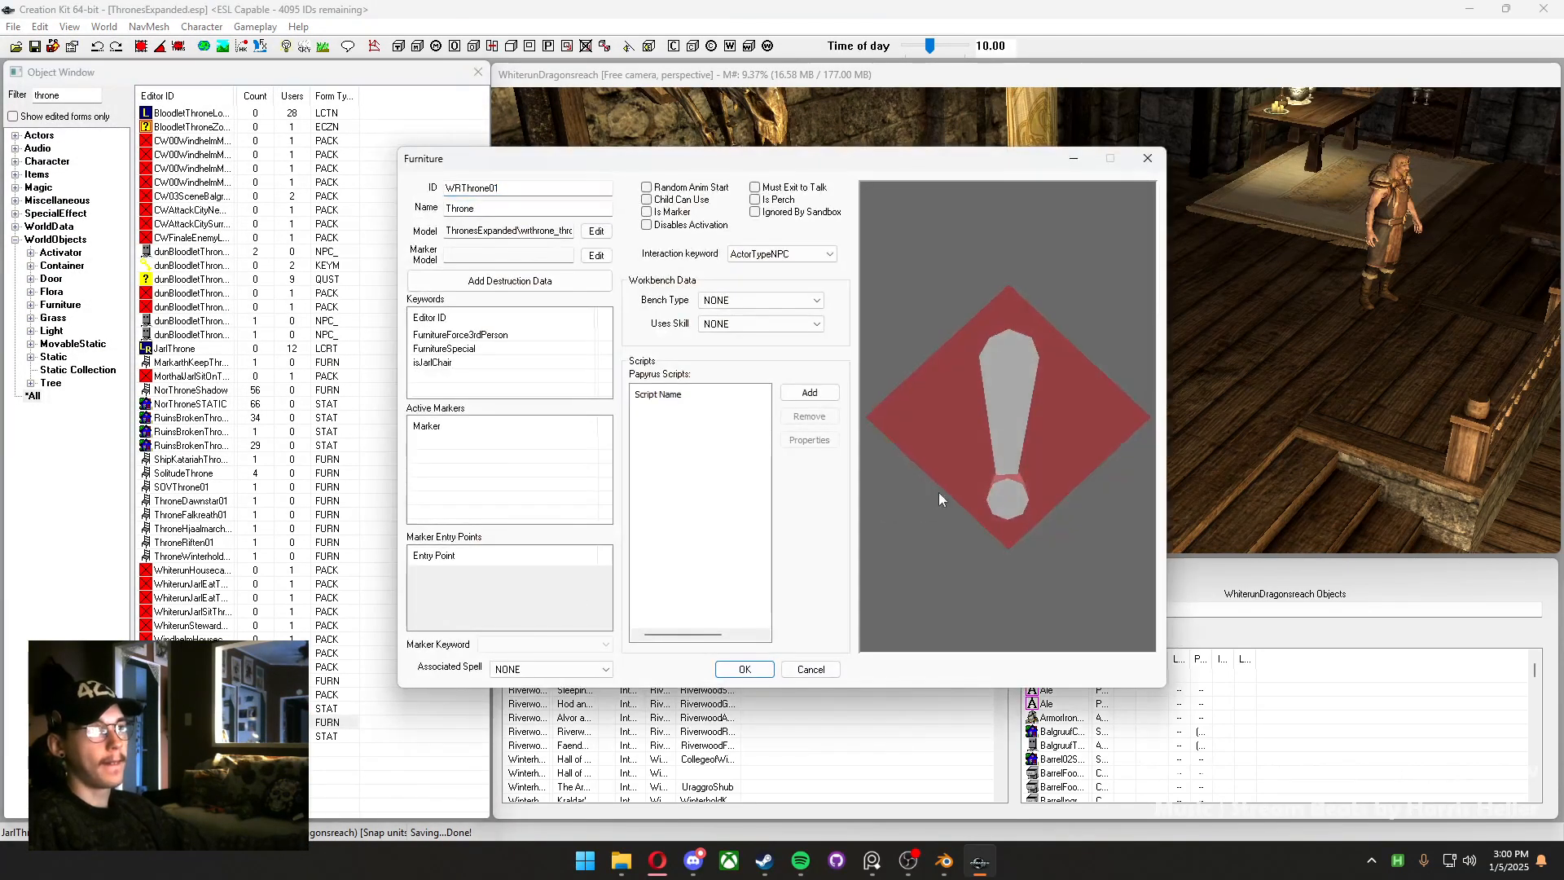
pyautogui.keyDown('shift'); pyautogui.moveTo(939, 496); pyautogui.dragTo(1049, 506); pyautogui.keyUp('shift')
pyautogui.click(597, 232)
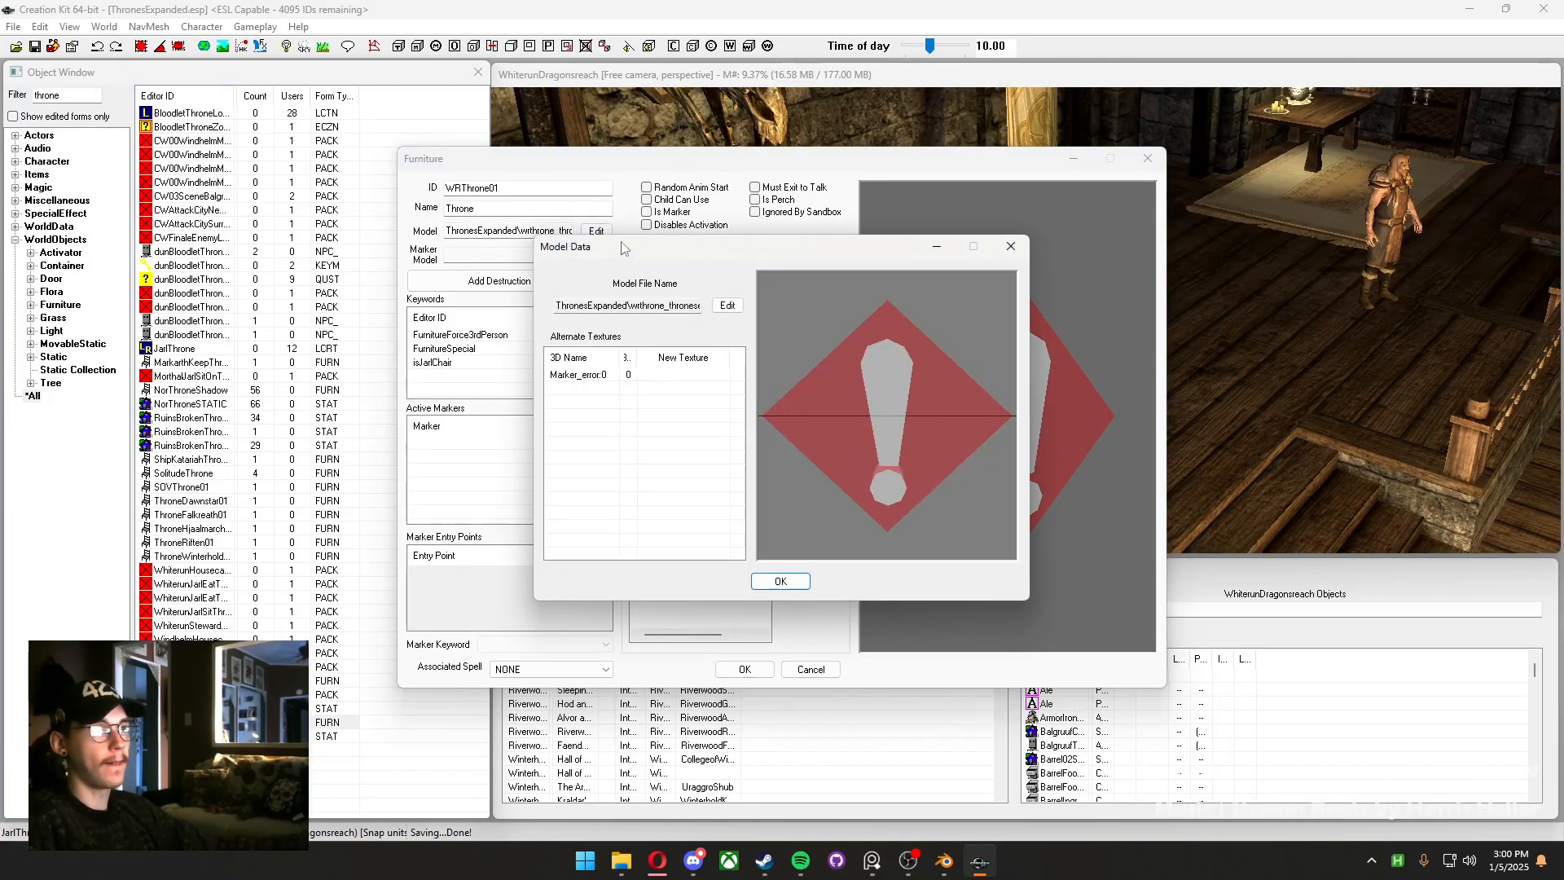
pyautogui.click(719, 306)
pyautogui.click(725, 344)
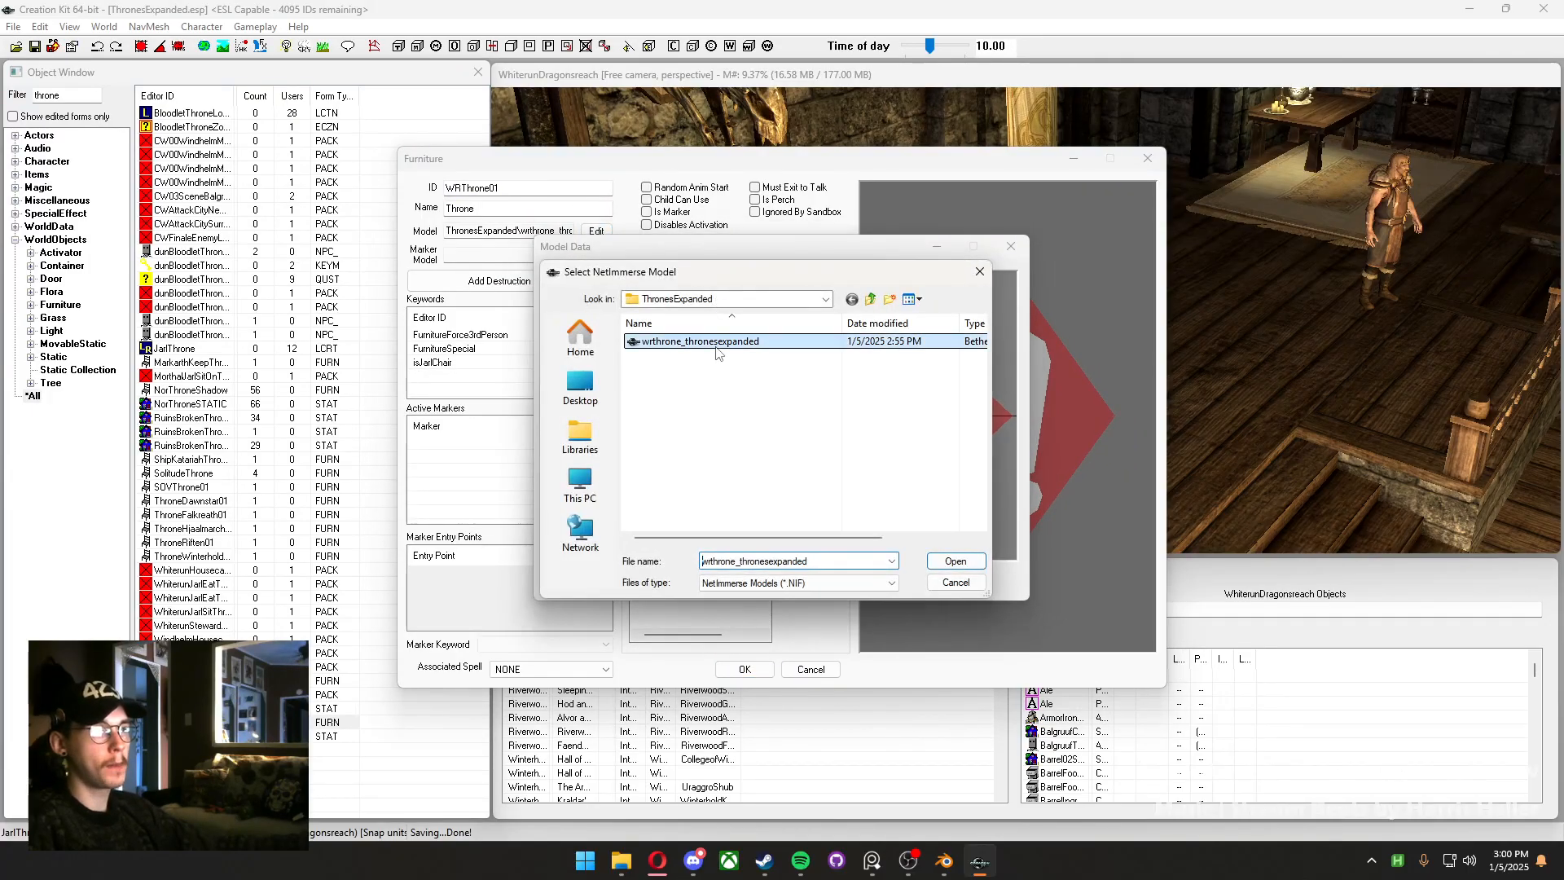
pyautogui.click(941, 561)
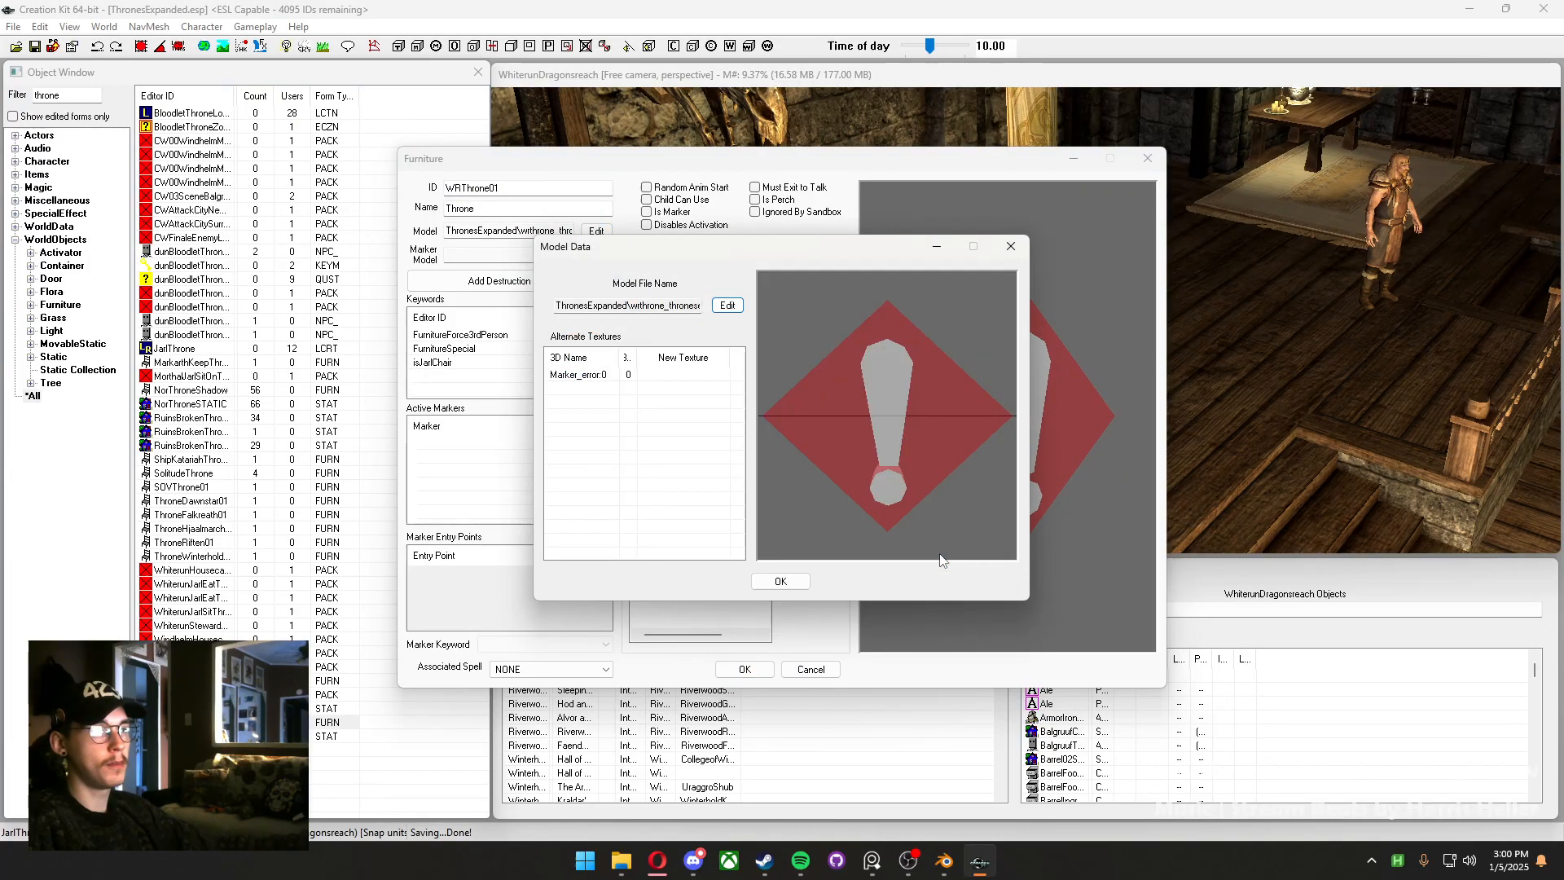
# Reload the wrthrone_thronesexpanded NIF in WRThrone01's model data once more and accept the model data
pyautogui.click(583, 374)
pyautogui.moveTo(620, 357); pyautogui.dragTo(644, 360)
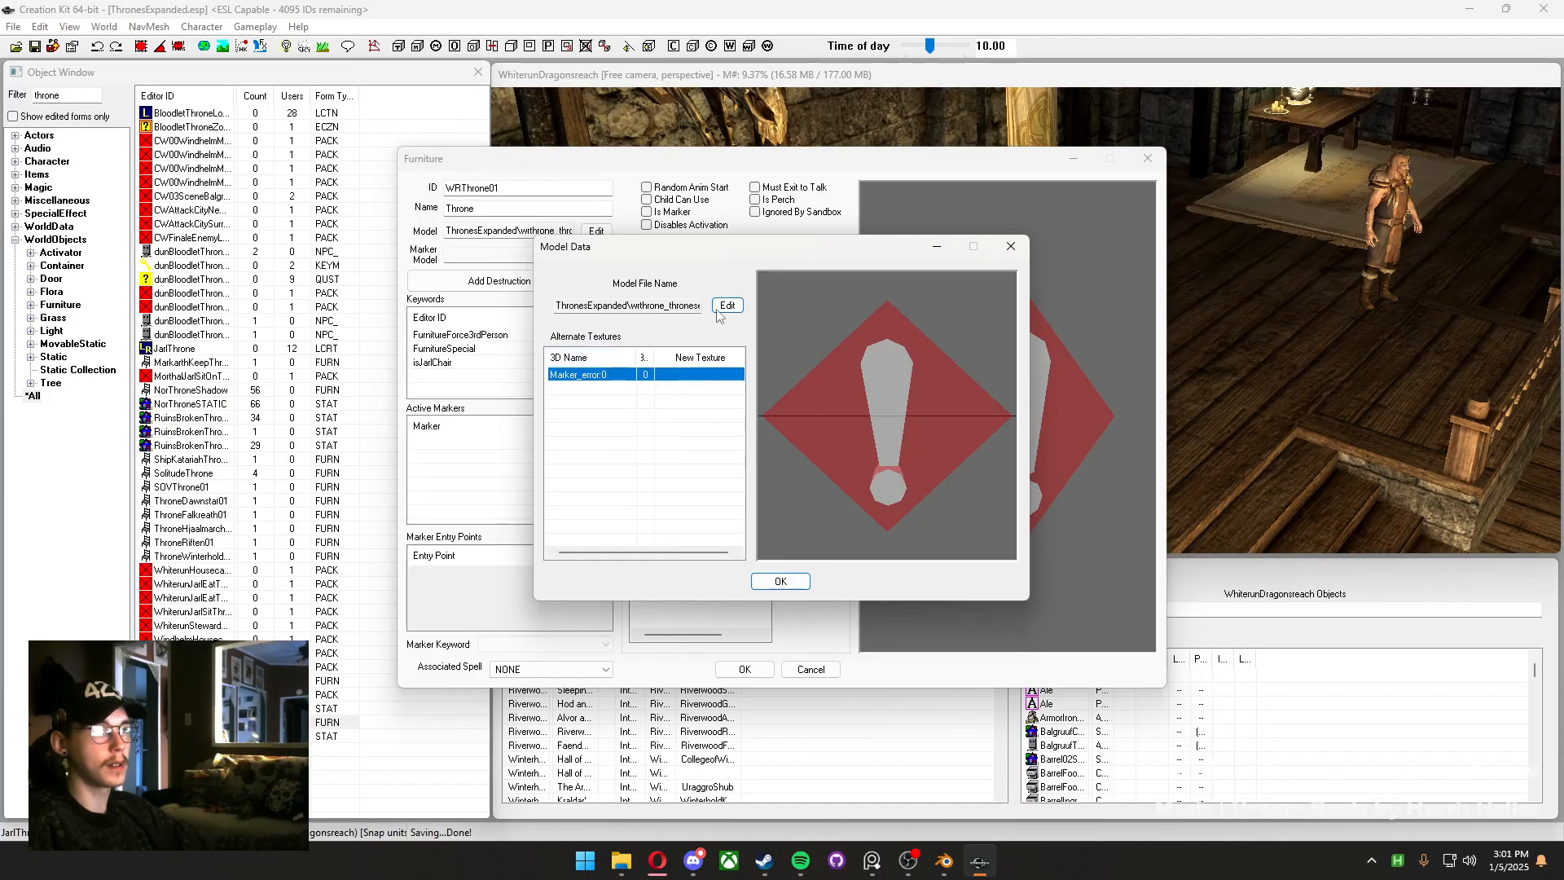
pyautogui.click(728, 304)
pyautogui.doubleClick(670, 342)
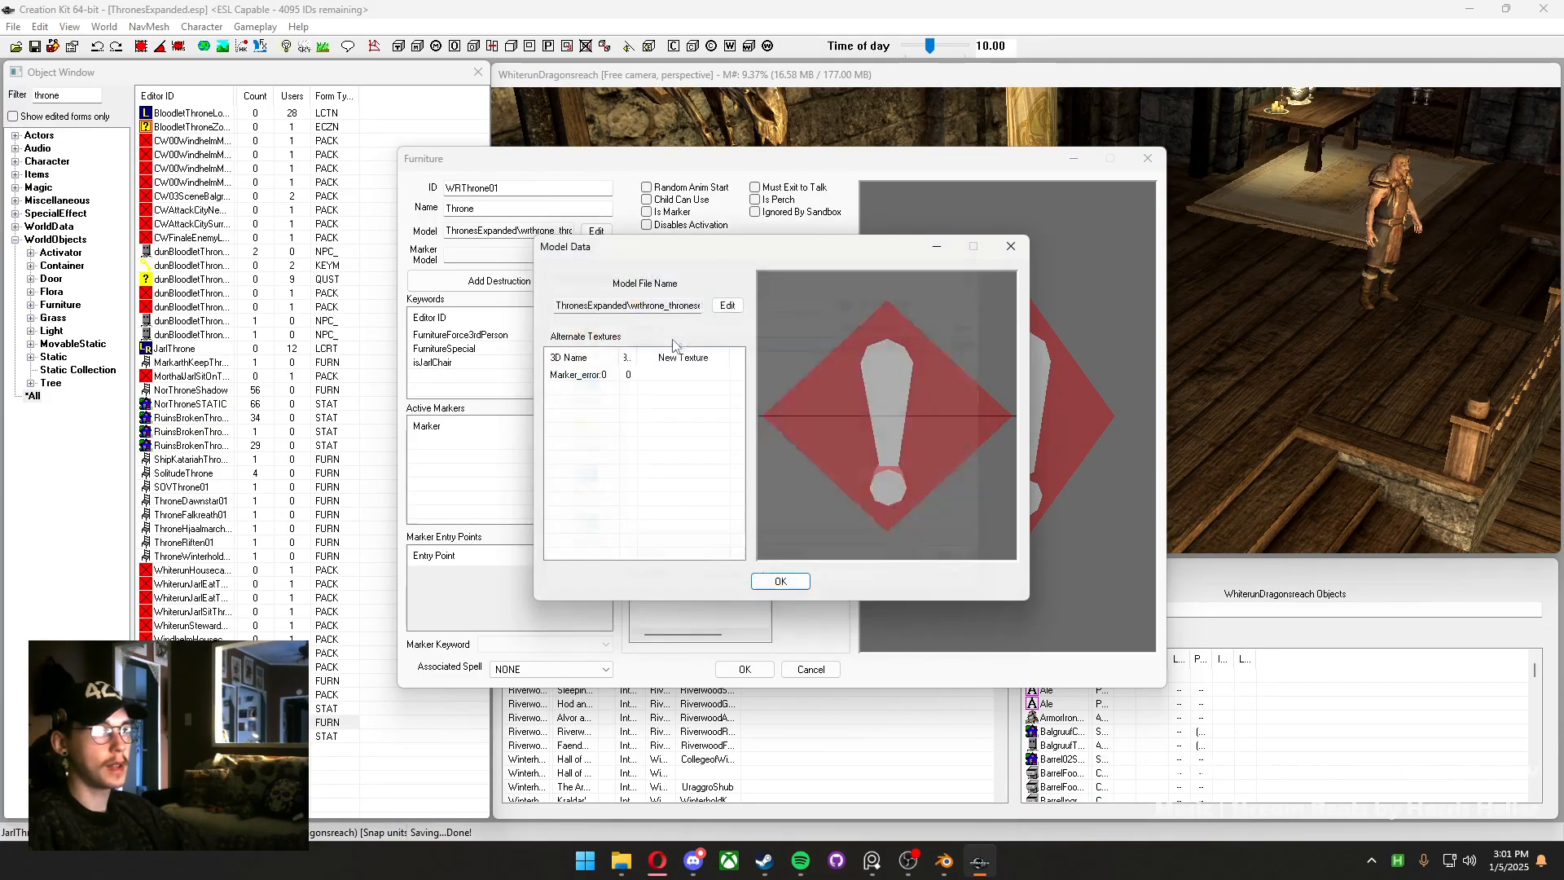
pyautogui.click(775, 586)
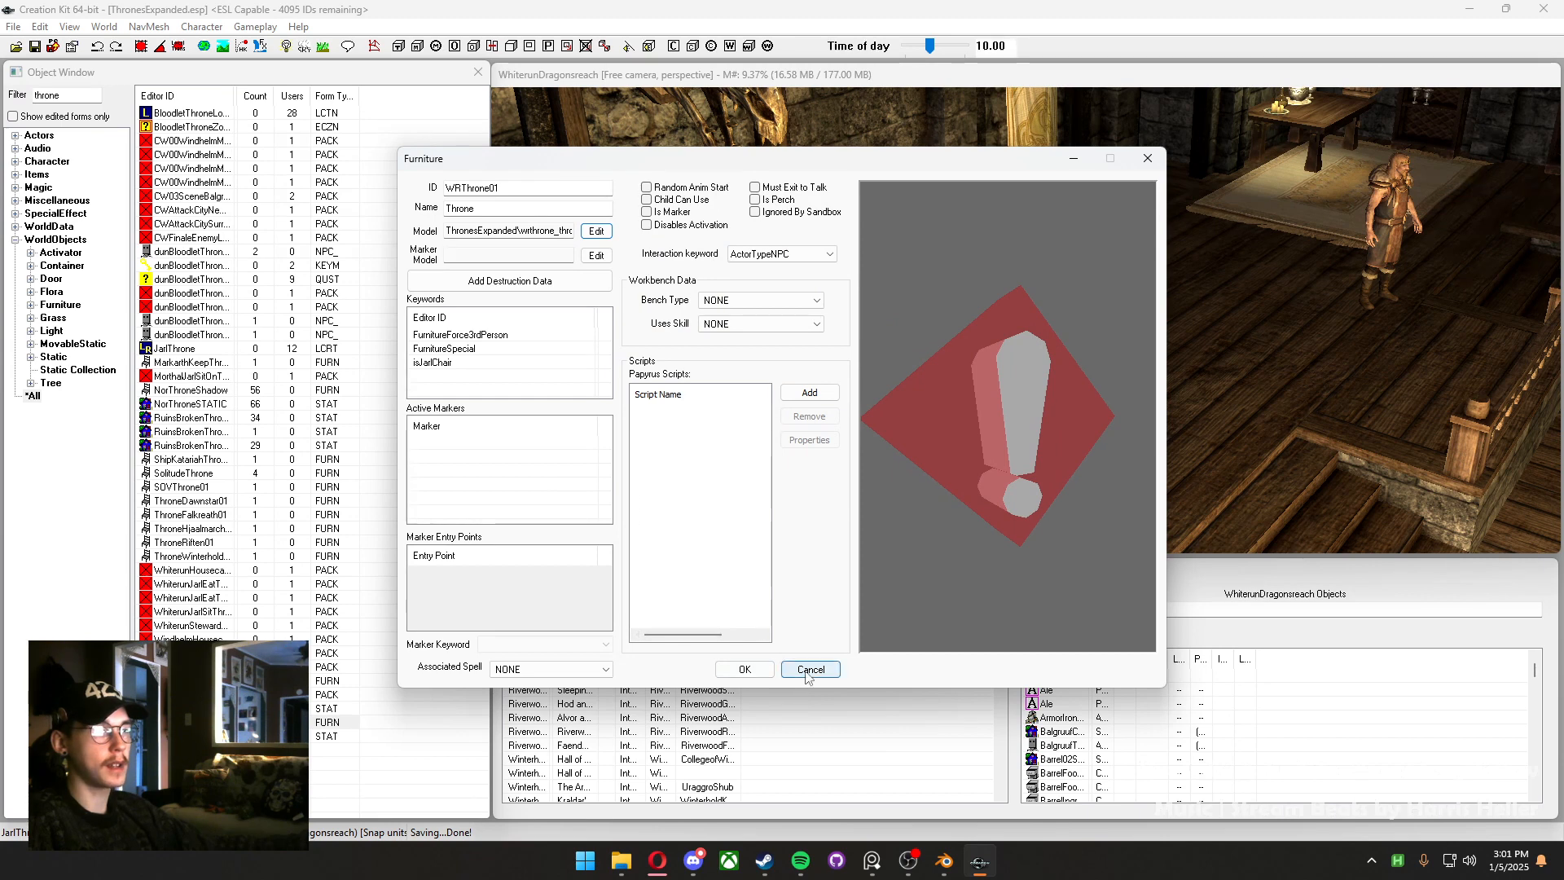
# Preview wrthrone_thronesexpanded from the meshes\ThronesExpanded folder in File Explorer, inspect the throne, and close the preview
pyautogui.click(622, 863)
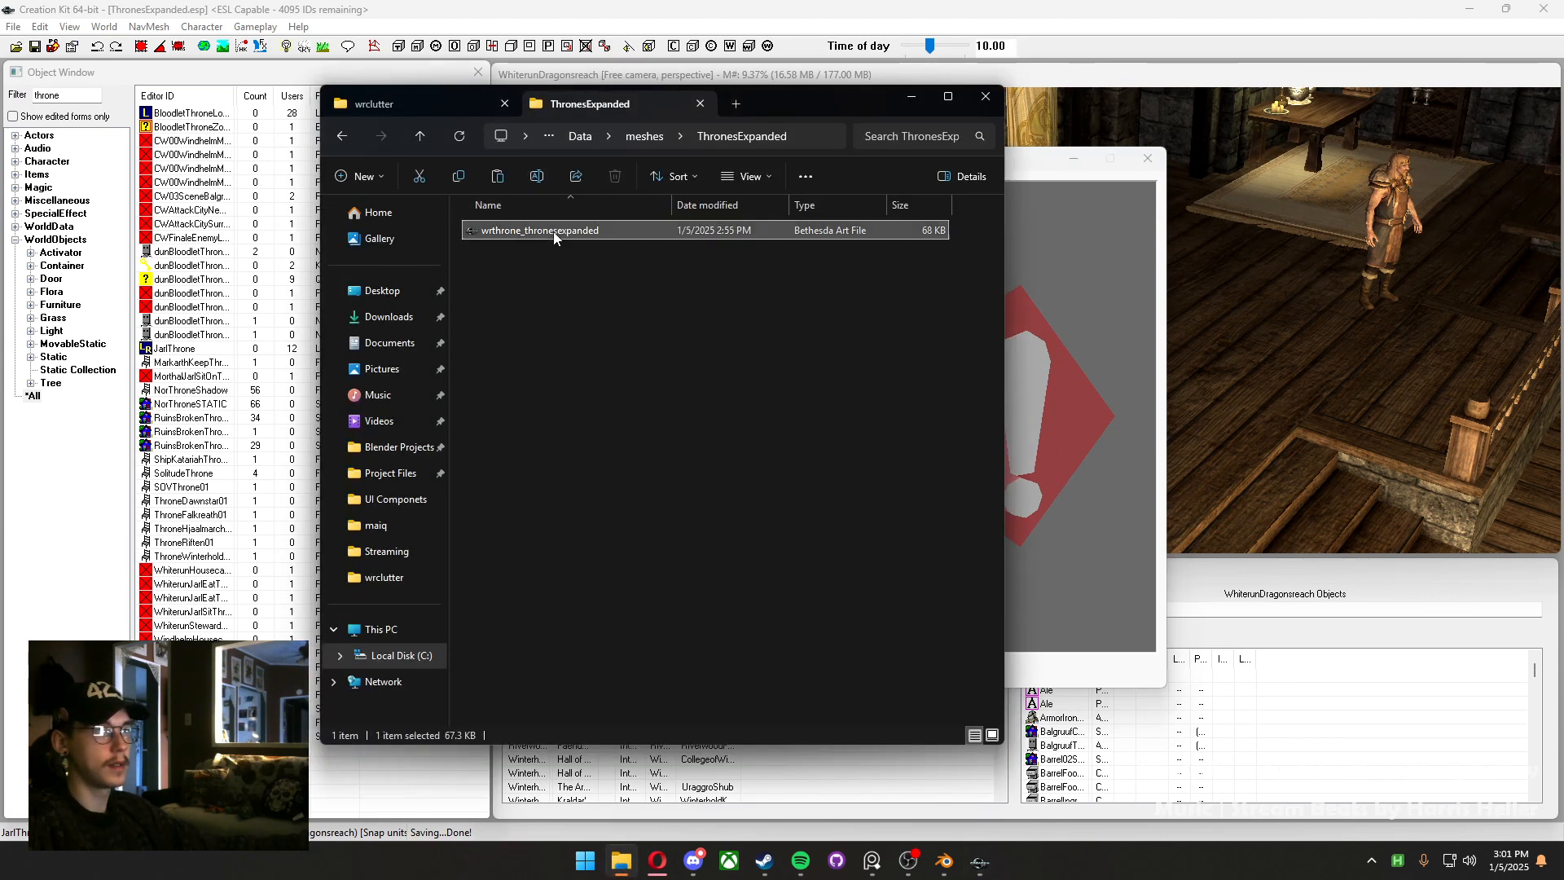
pyautogui.doubleClick(554, 231)
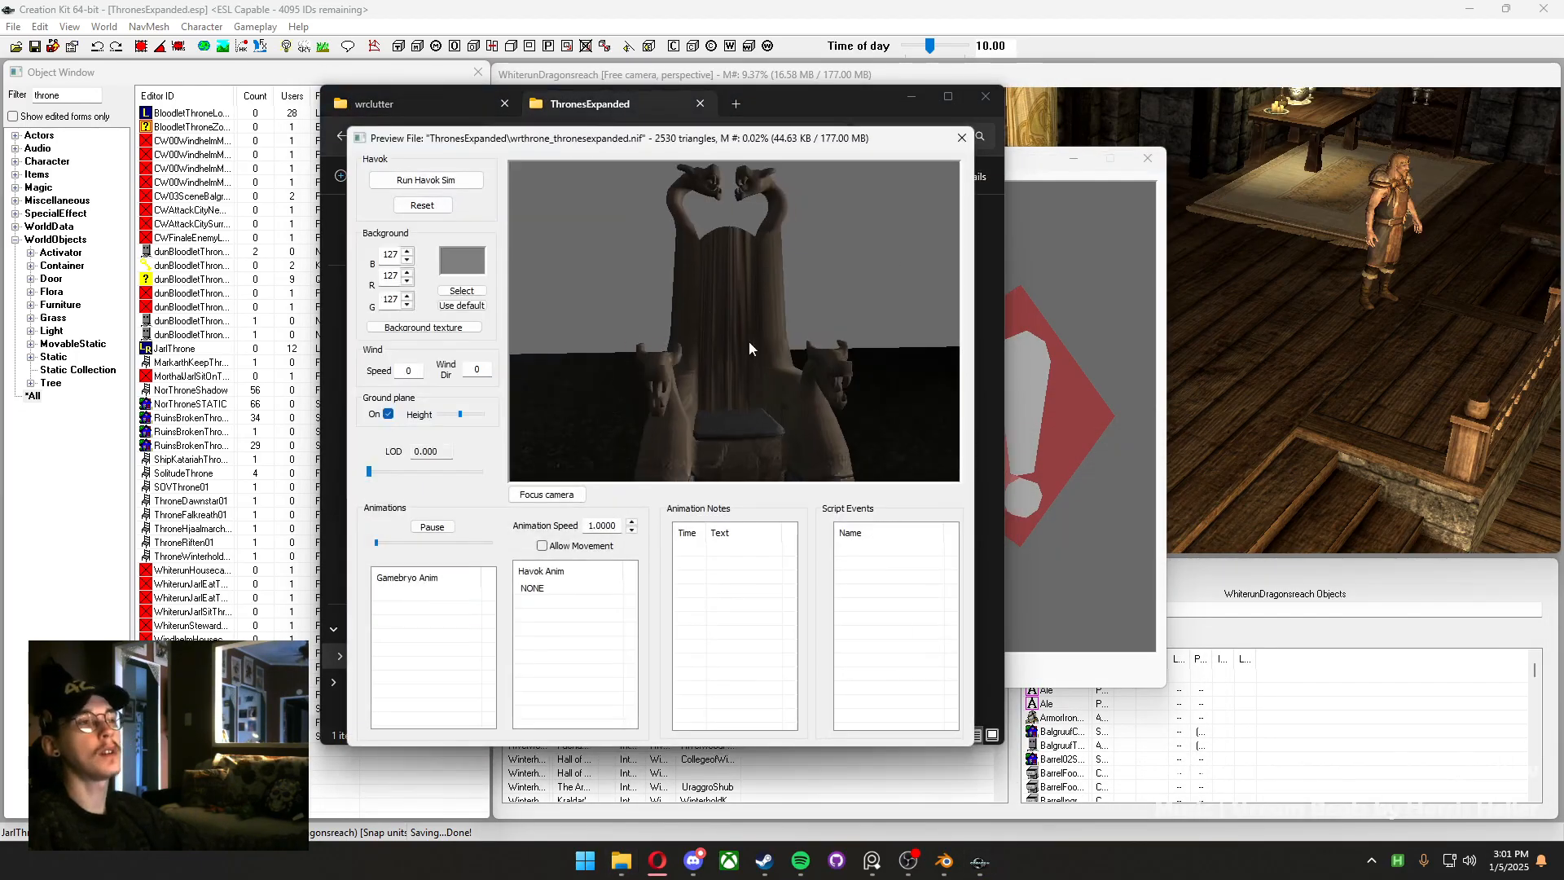
pyautogui.moveTo(749, 349); pyautogui.dragTo(749, 387)
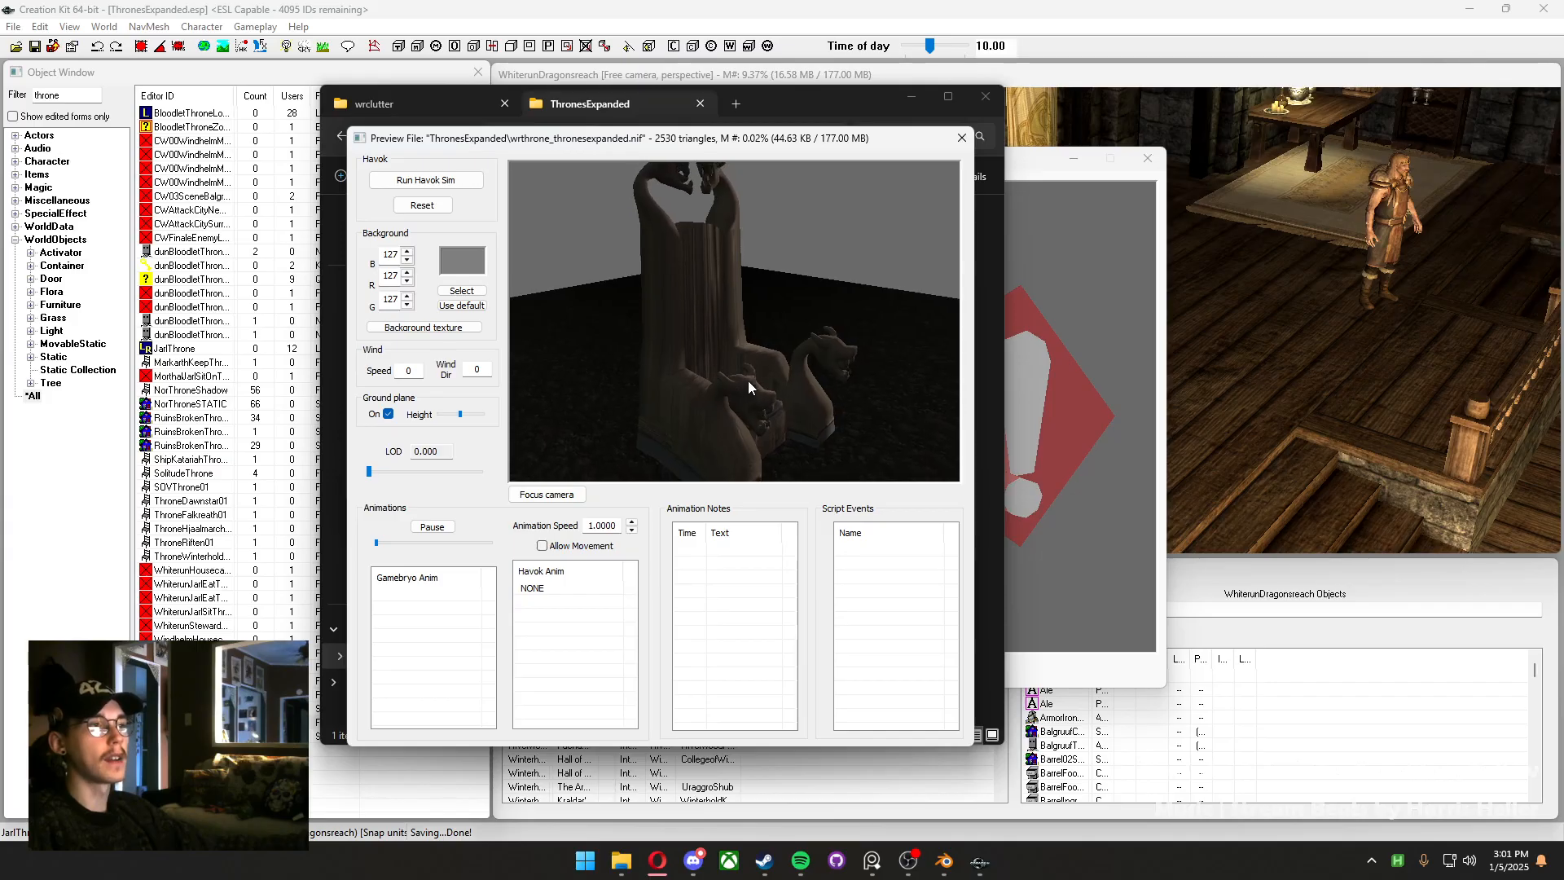
pyautogui.click(962, 138)
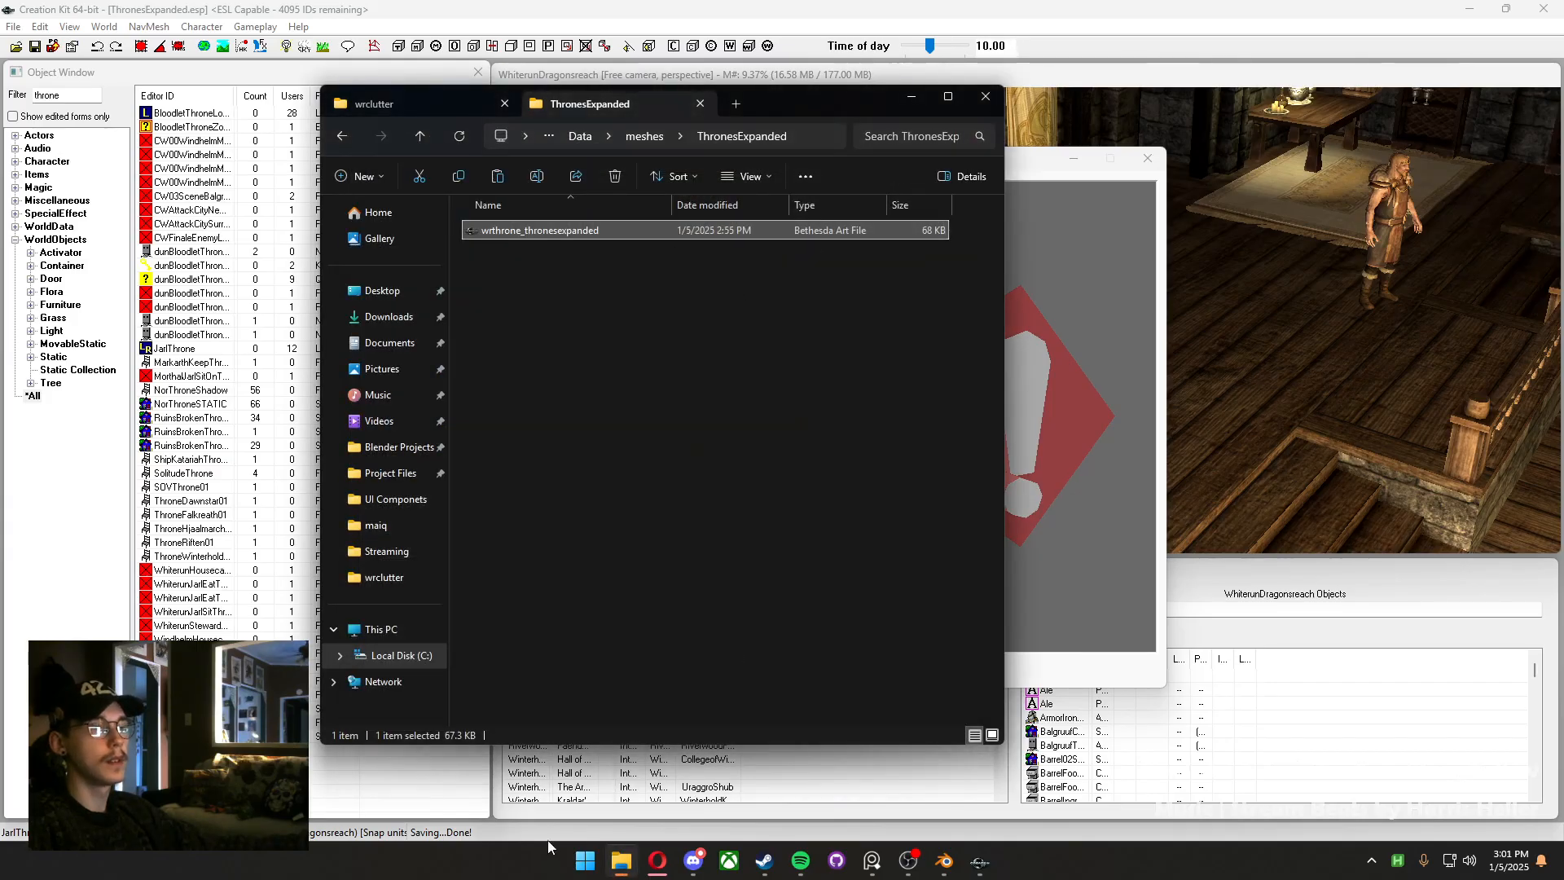
pyautogui.rightClick(589, 236)
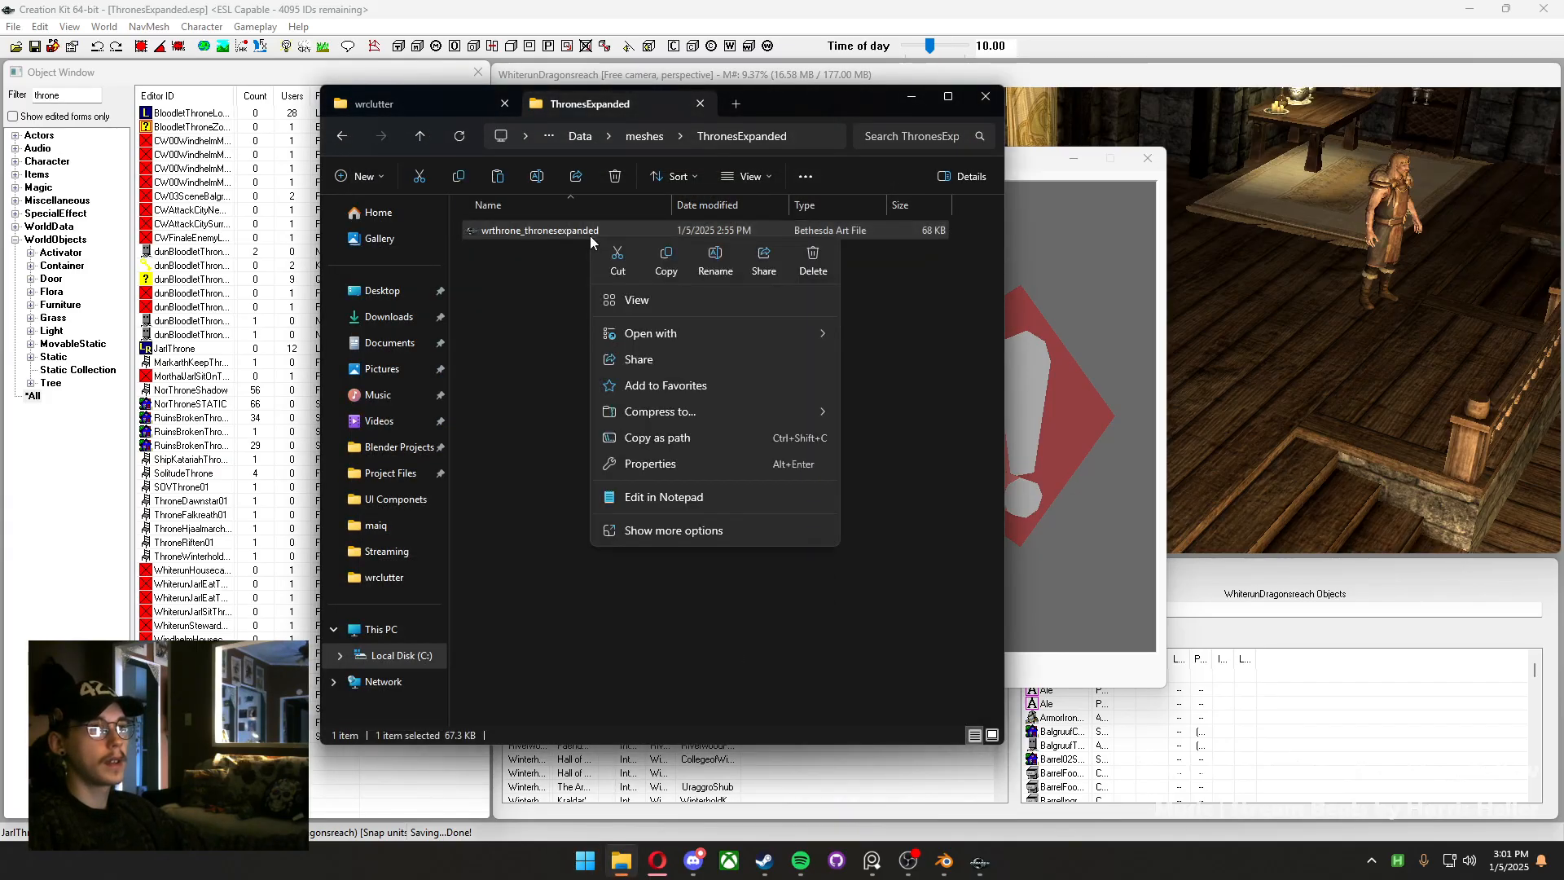
pyautogui.moveTo(685, 331)
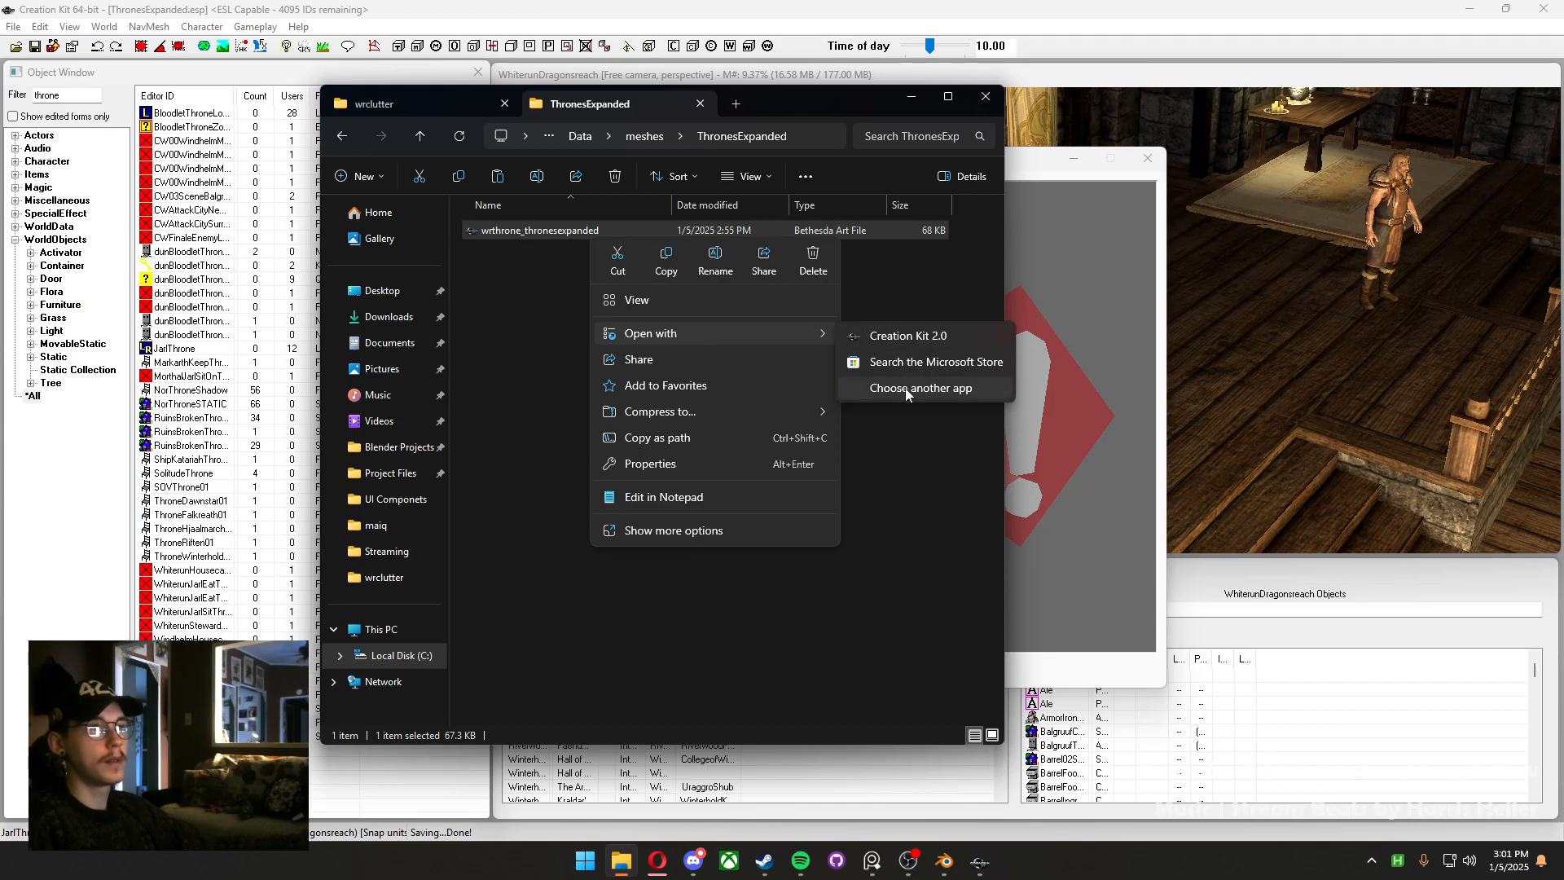
pyautogui.click(906, 388)
pyautogui.scroll(-1, 747, 492)
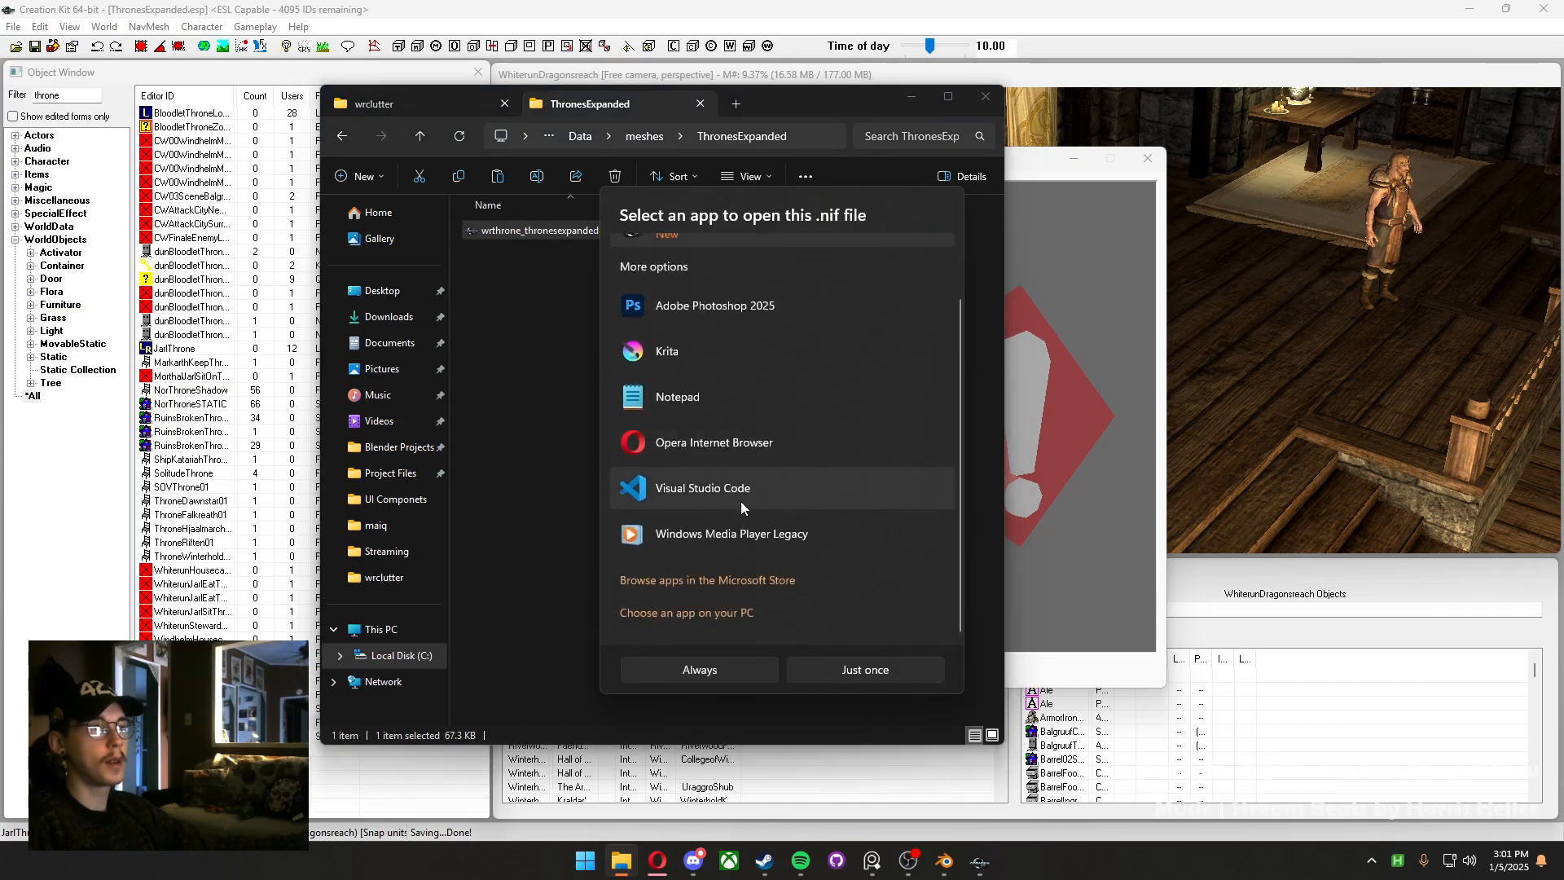
pyautogui.scroll(1, 749, 500)
pyautogui.scroll(-1, 745, 529)
pyautogui.scroll(1, 736, 580)
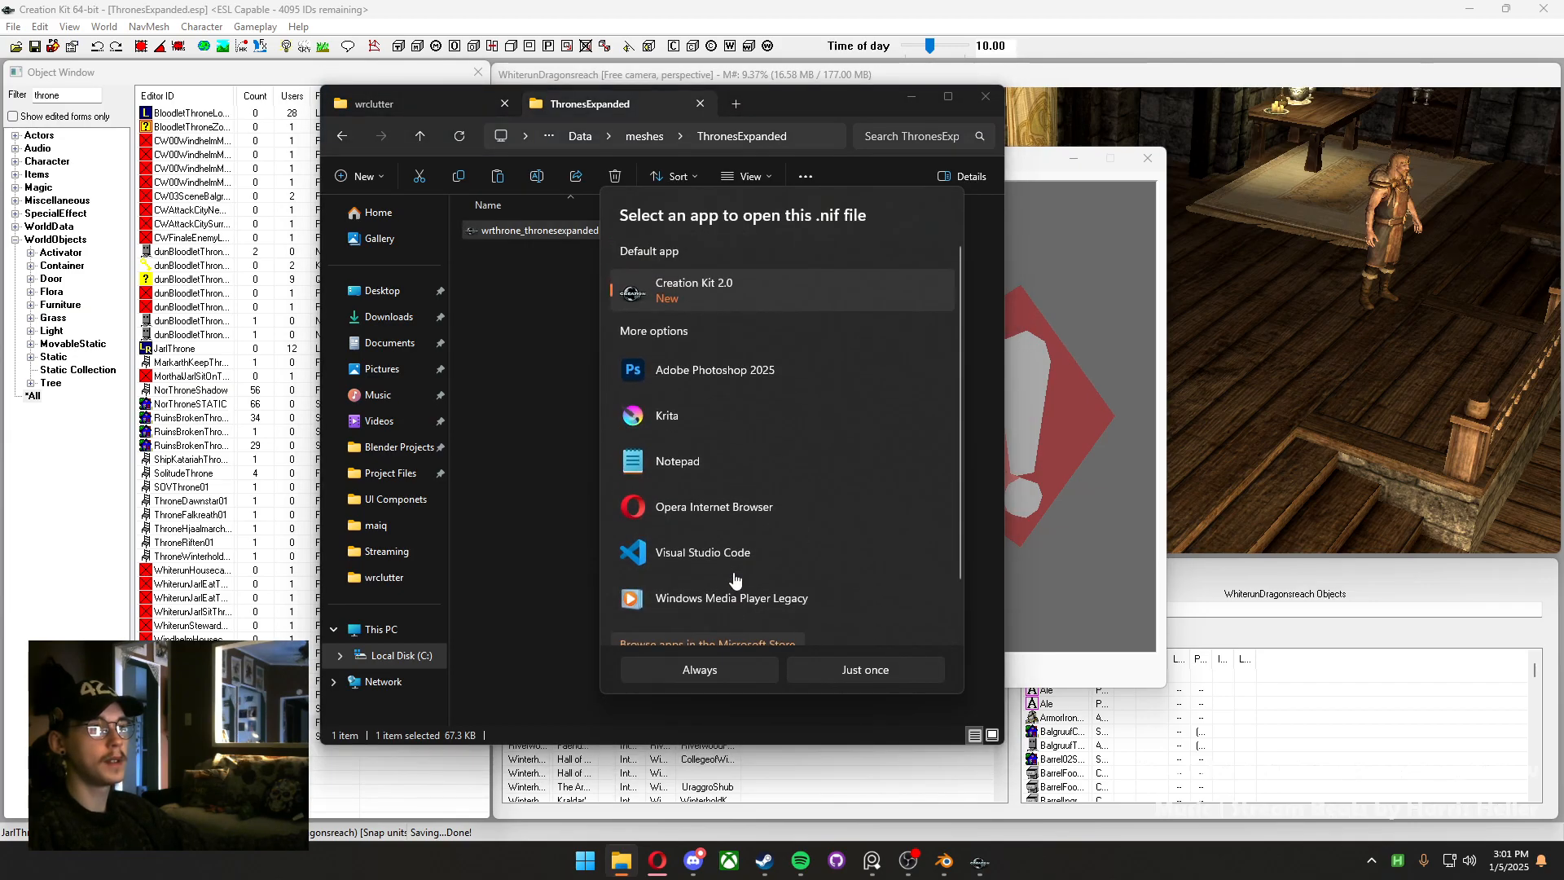
pyautogui.click(696, 664)
# Launch NifSkope and open wrthrone_thronesexpanded from the ThronesExpanded folder in it
pyautogui.click(588, 863)
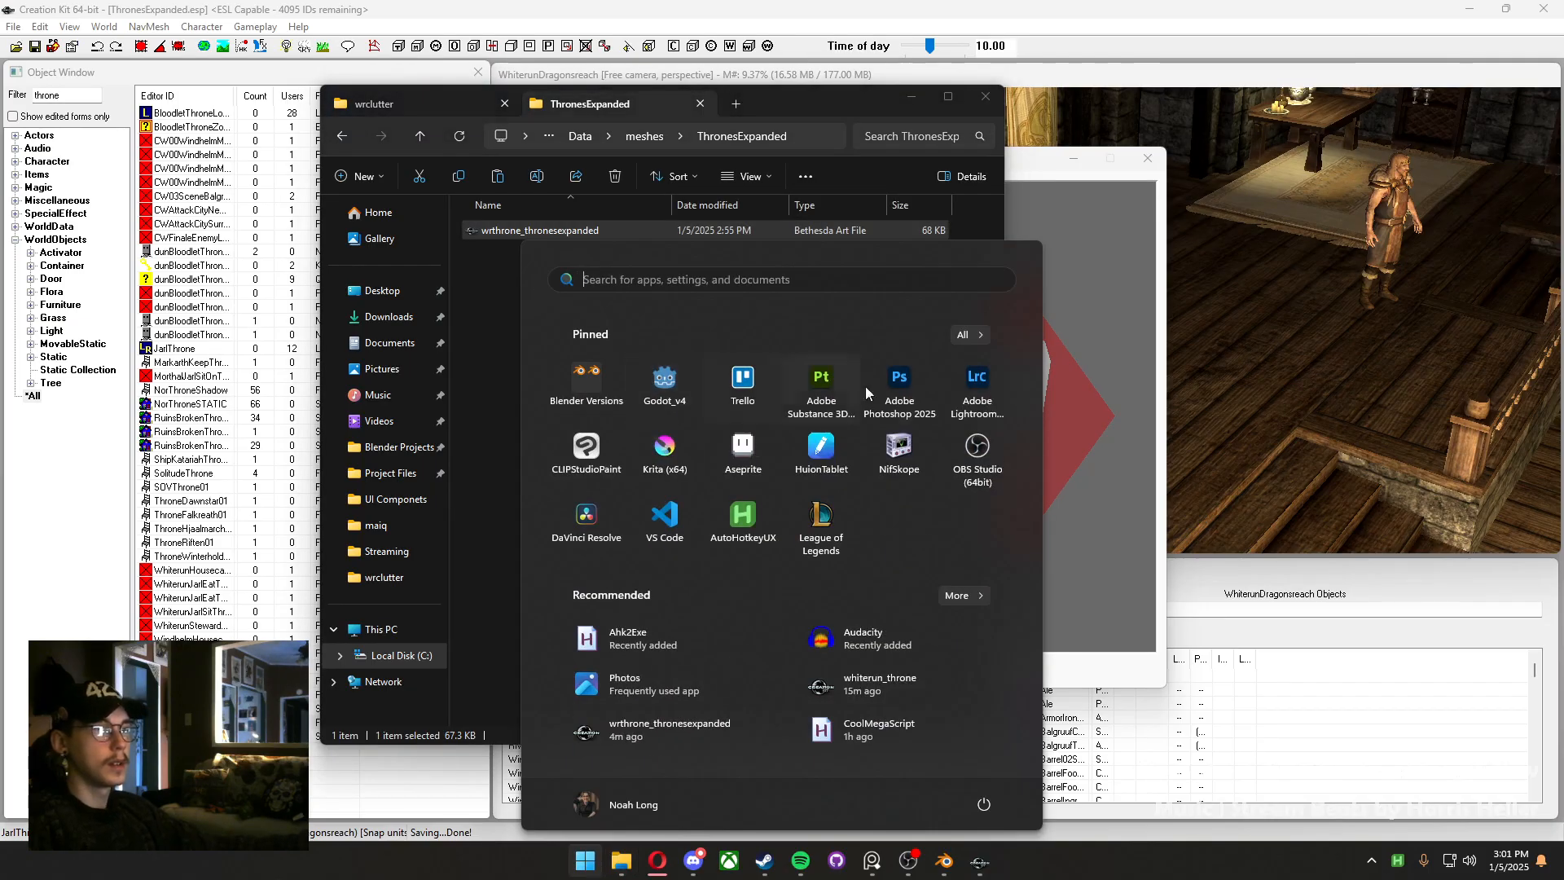
pyautogui.click(899, 448)
pyautogui.click(604, 861)
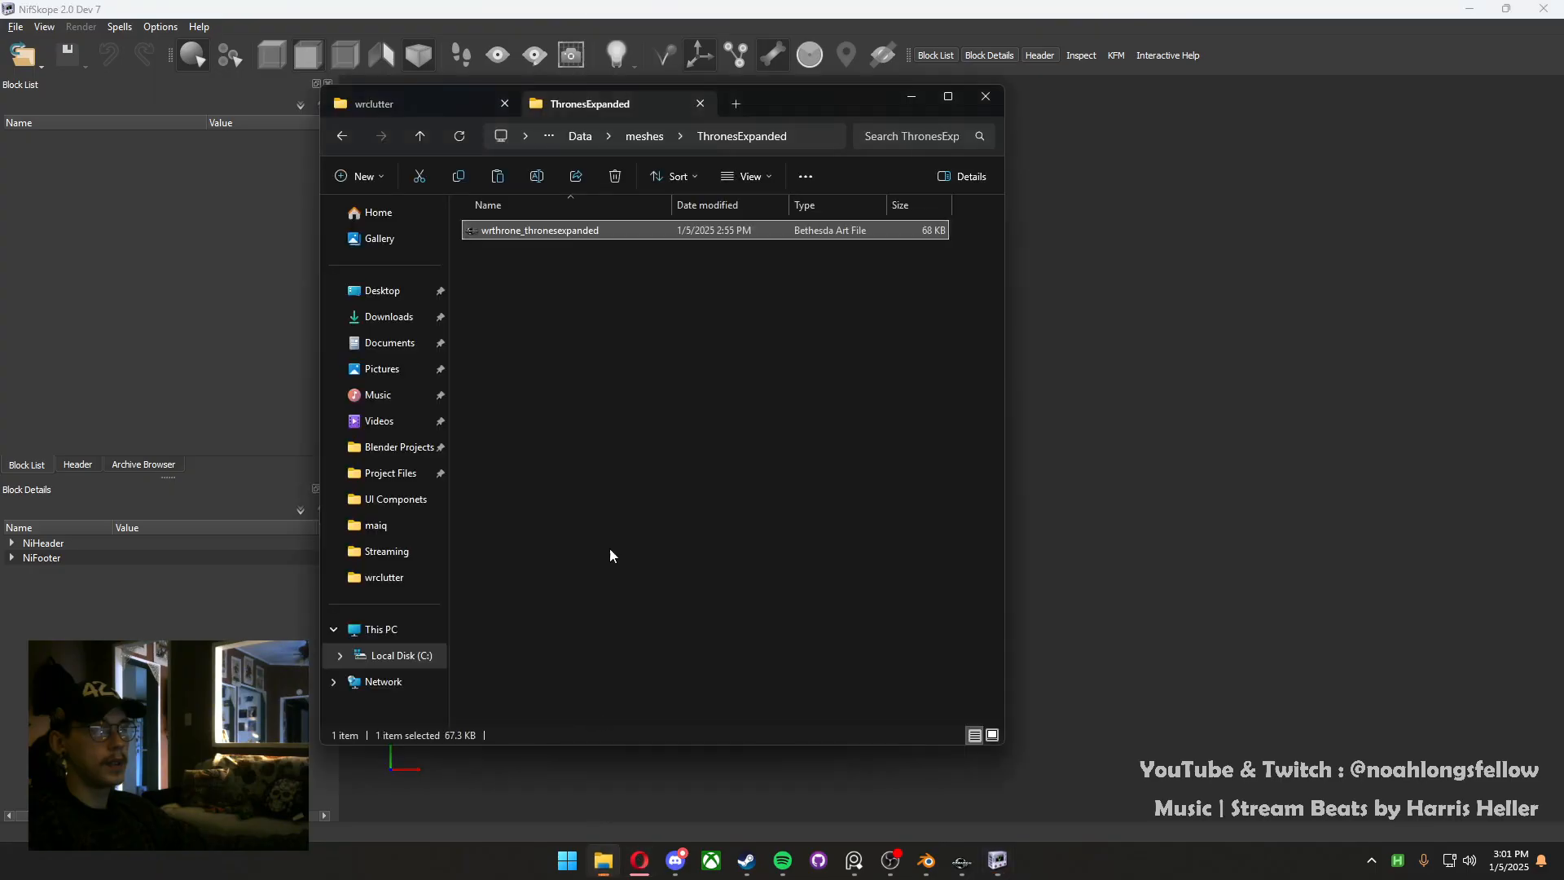
pyautogui.doubleClick(628, 231)
pyautogui.click(1004, 3)
# Select the WhiterunThrone shape and inspect the throne mesh from several angles
pyautogui.click(947, 435)
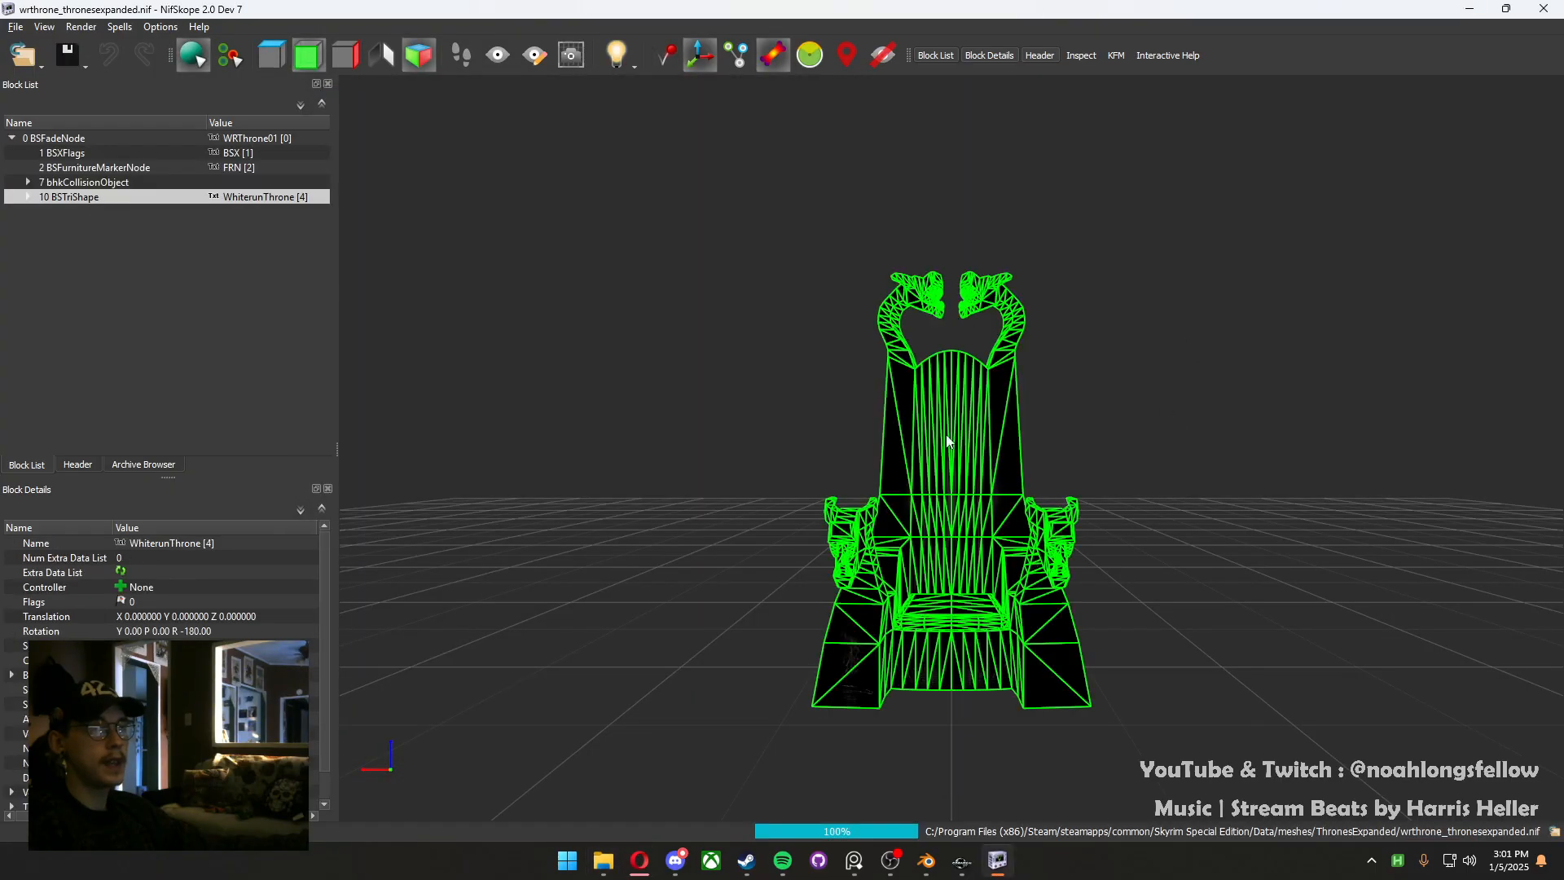
pyautogui.moveTo(599, 513); pyautogui.dragTo(664, 523)
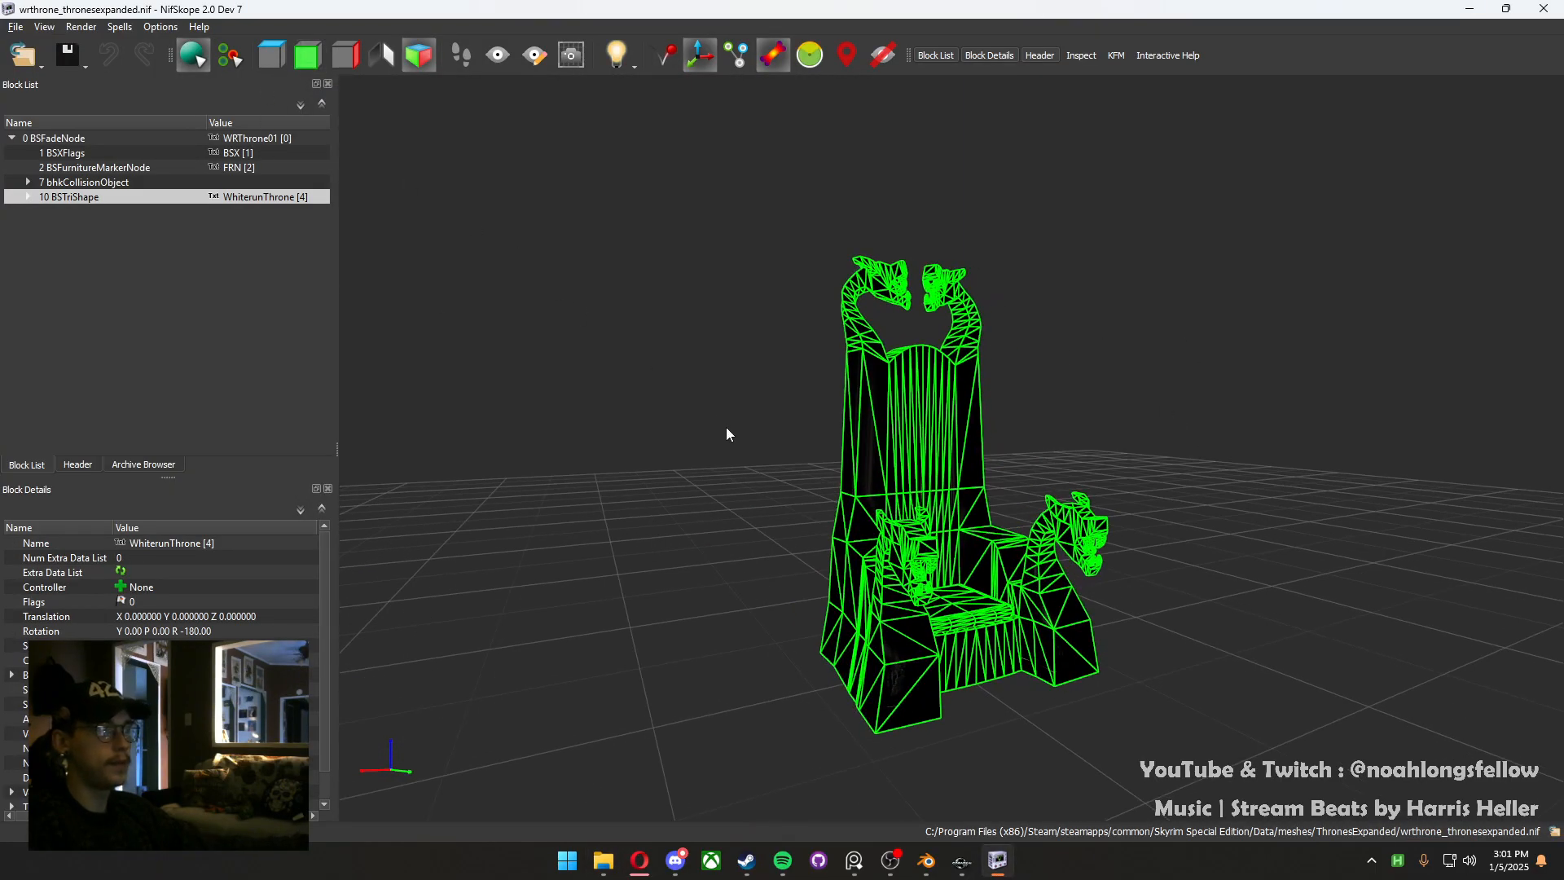
pyautogui.moveTo(728, 433); pyautogui.dragTo(485, 312)
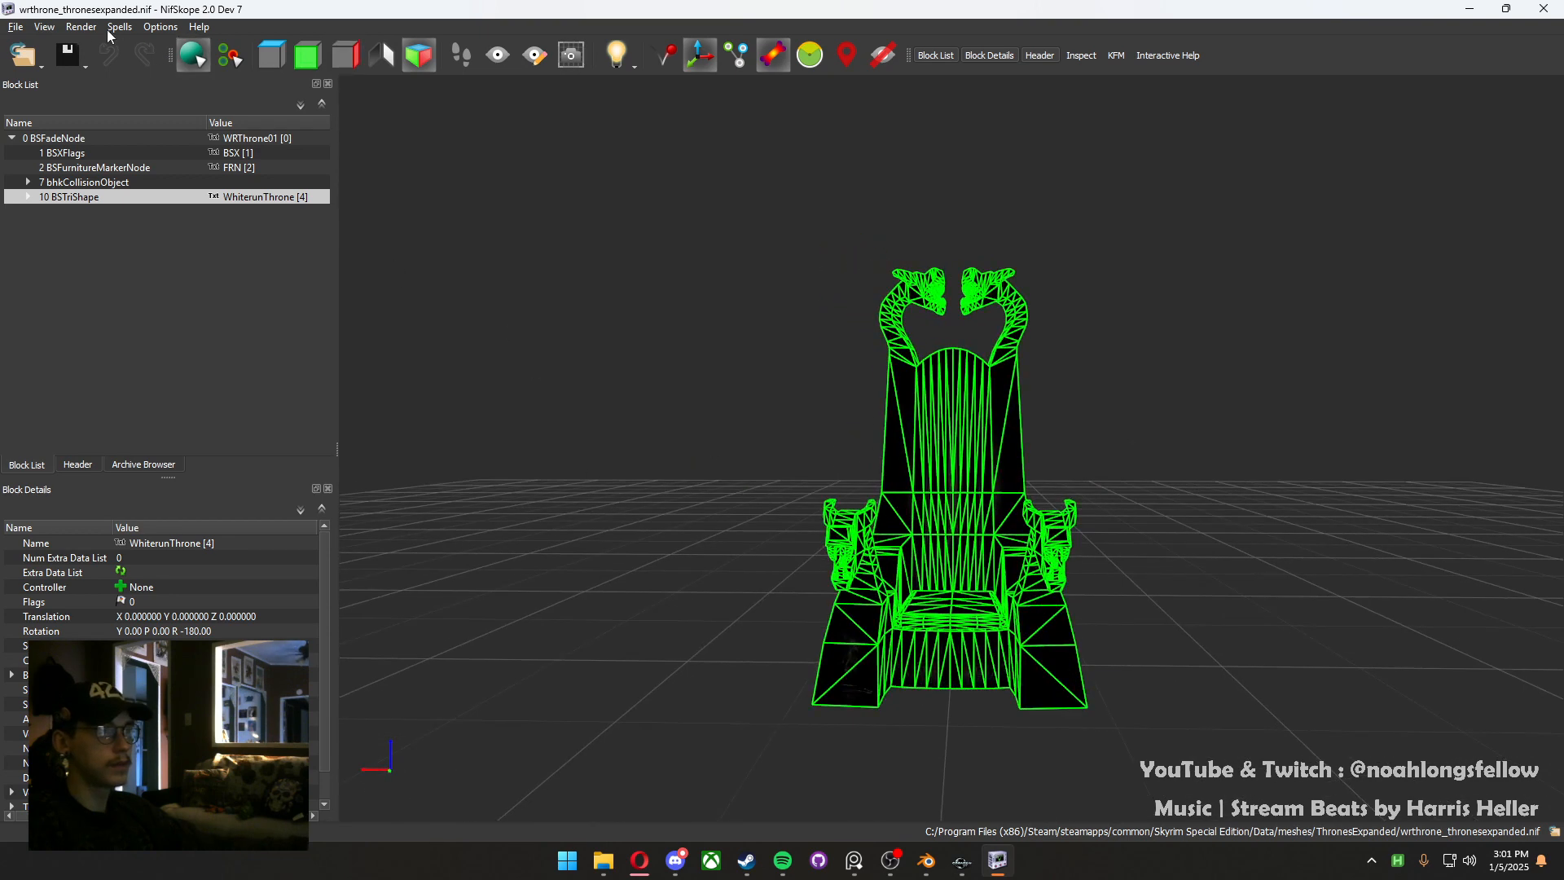
# Toggle the cube mapping, vertex color and texture rendering options to show the throne without its textures
pyautogui.click(81, 27)
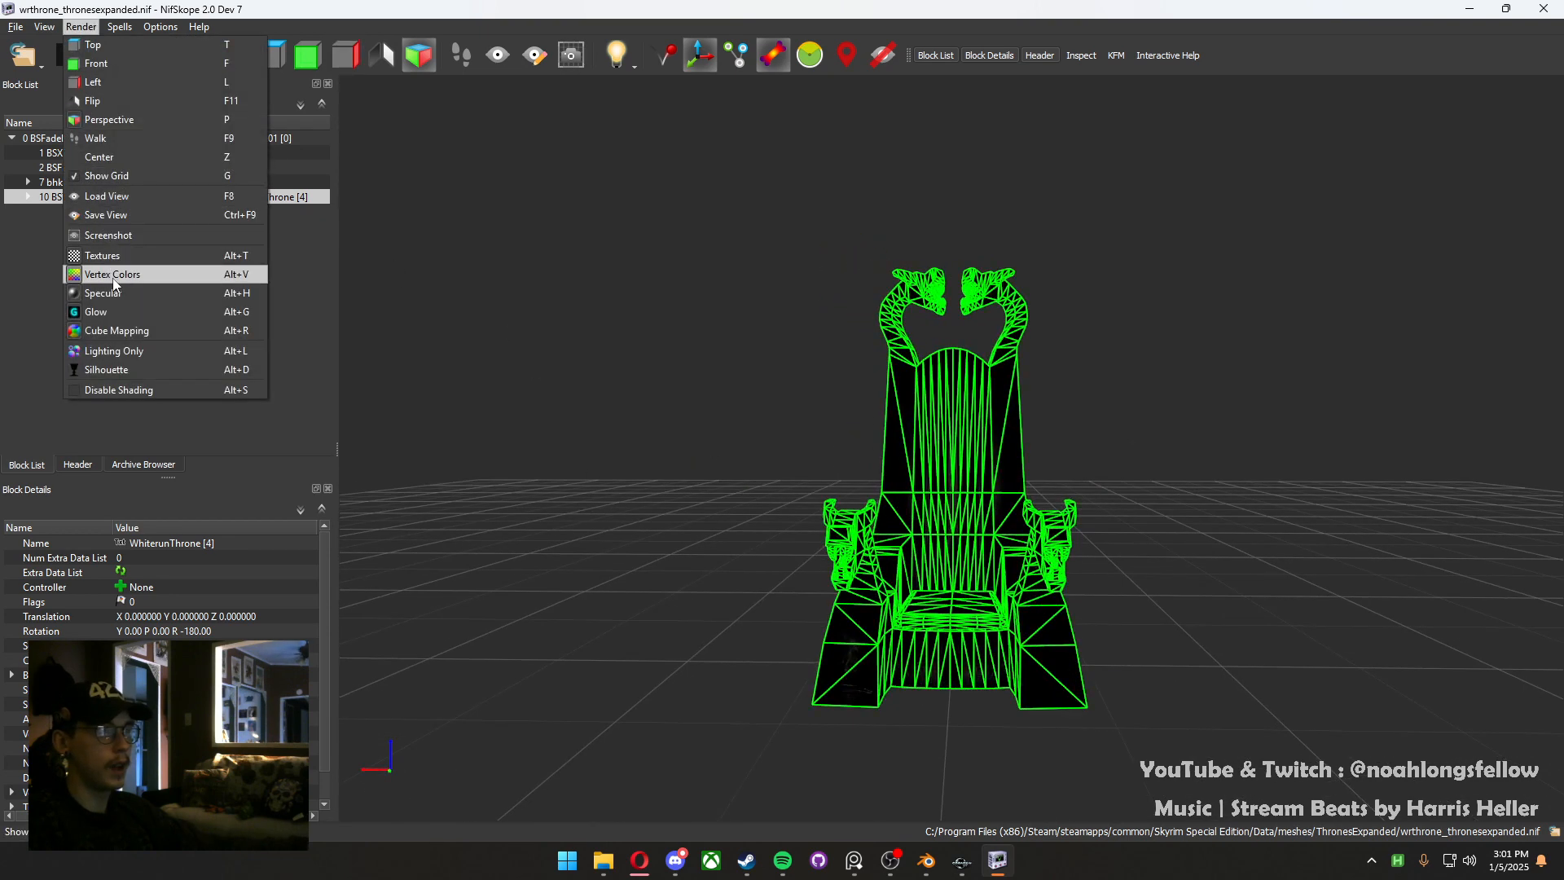
pyautogui.click(123, 331)
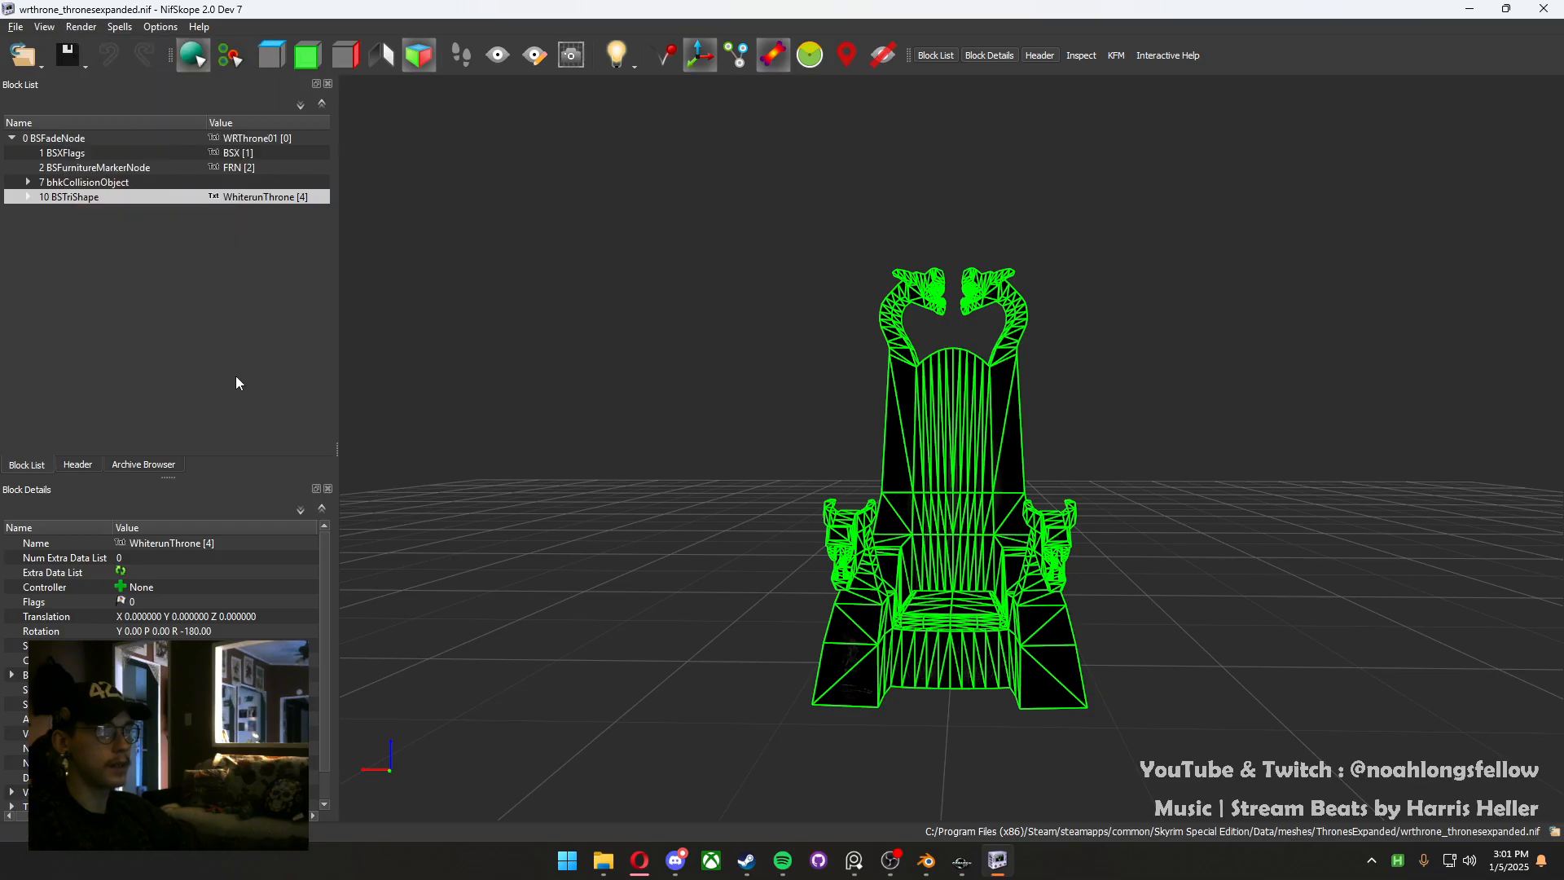
pyautogui.click(80, 27)
pyautogui.click(105, 323)
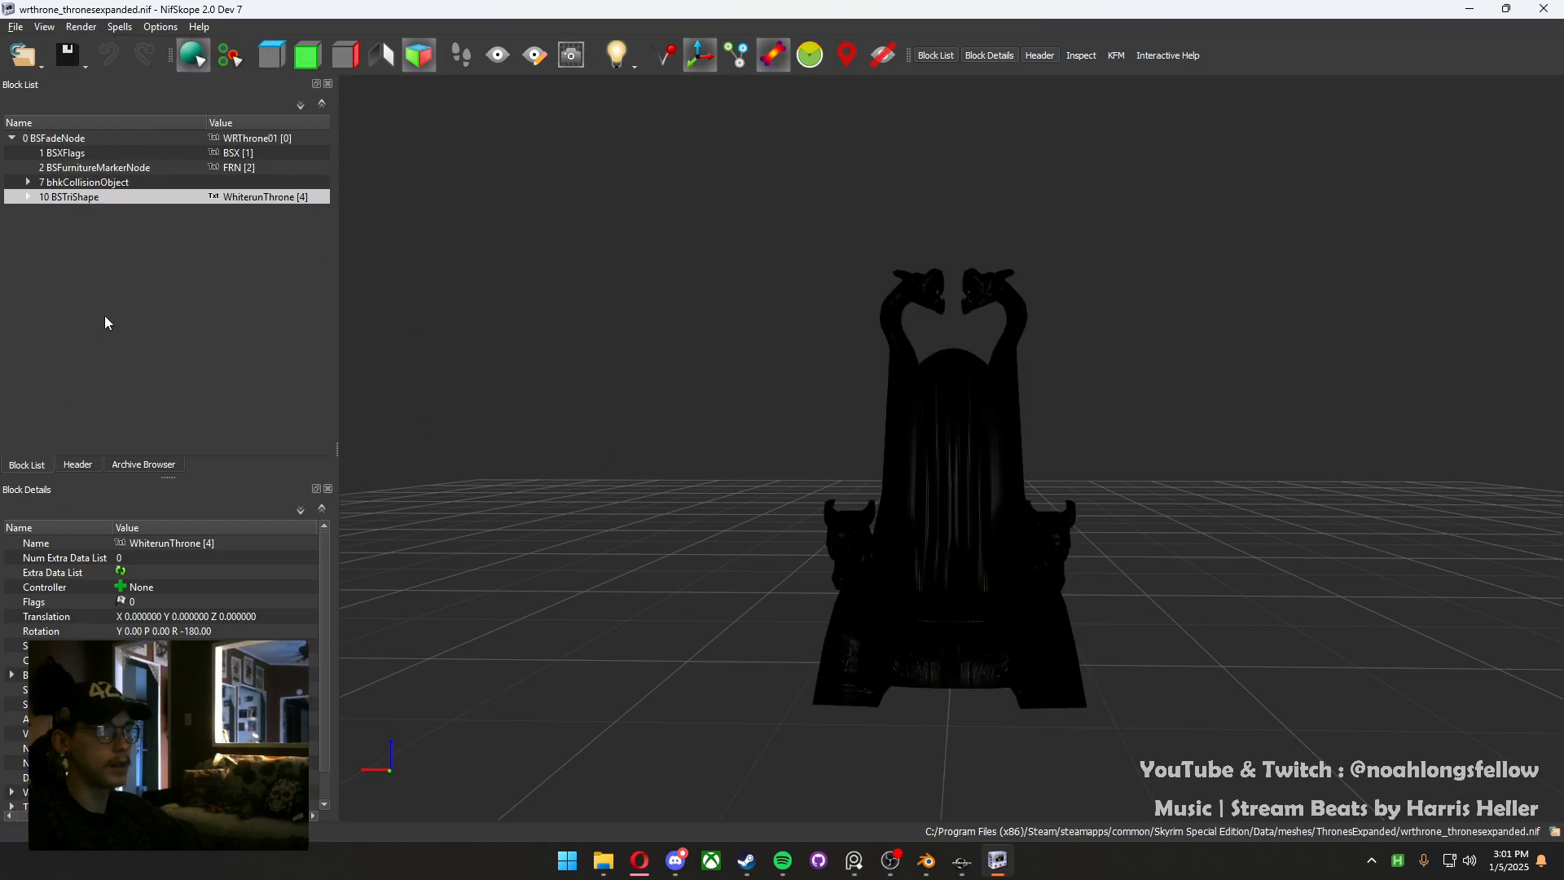
pyautogui.click(85, 29)
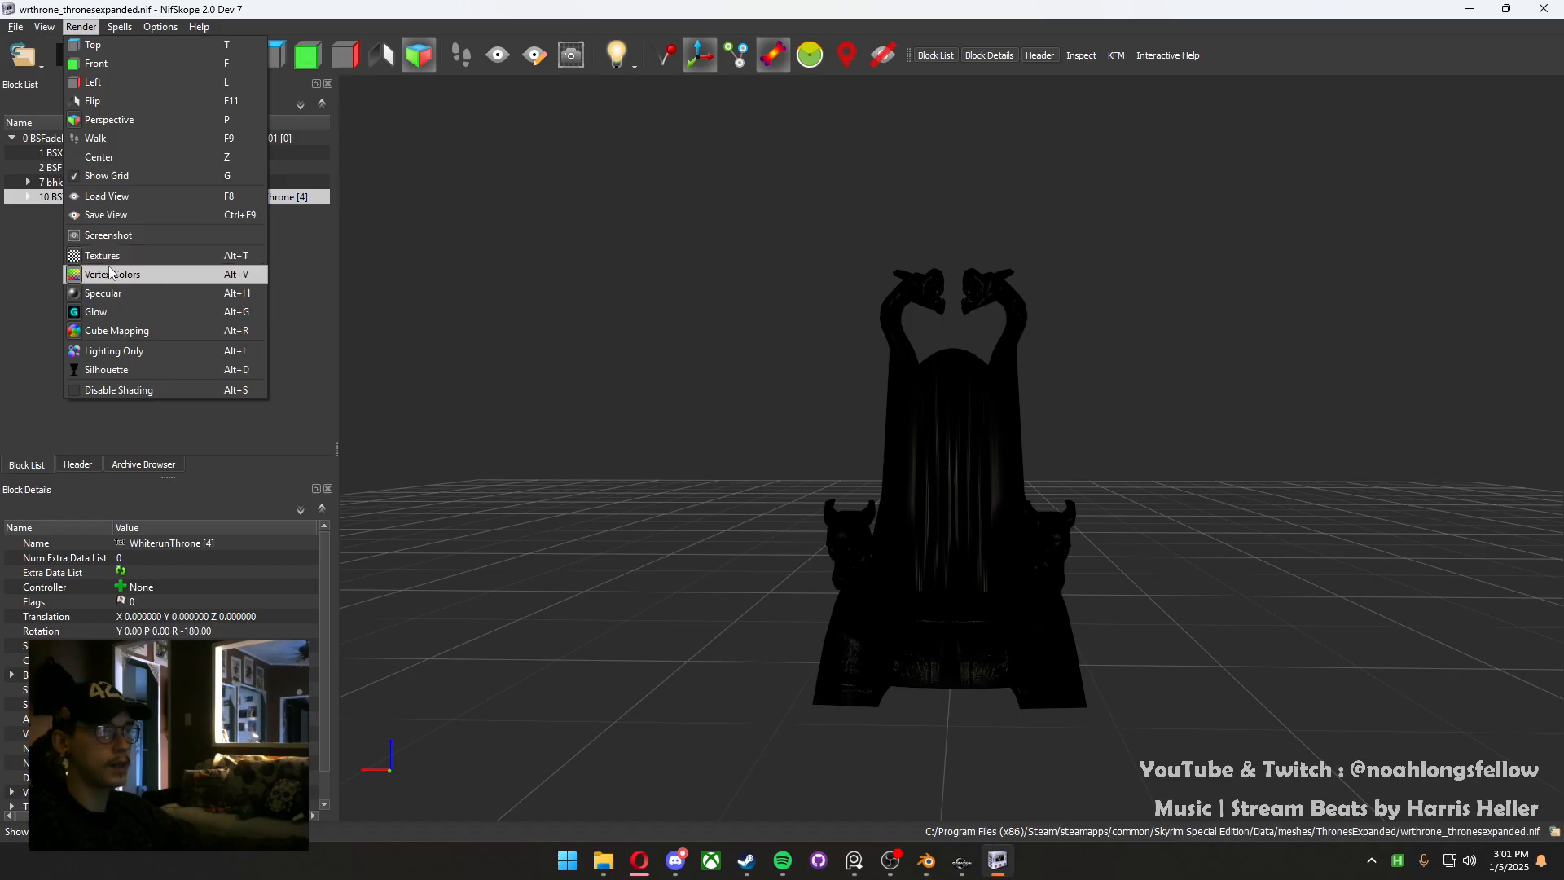
pyautogui.click(110, 271)
pyautogui.click(84, 27)
pyautogui.click(110, 259)
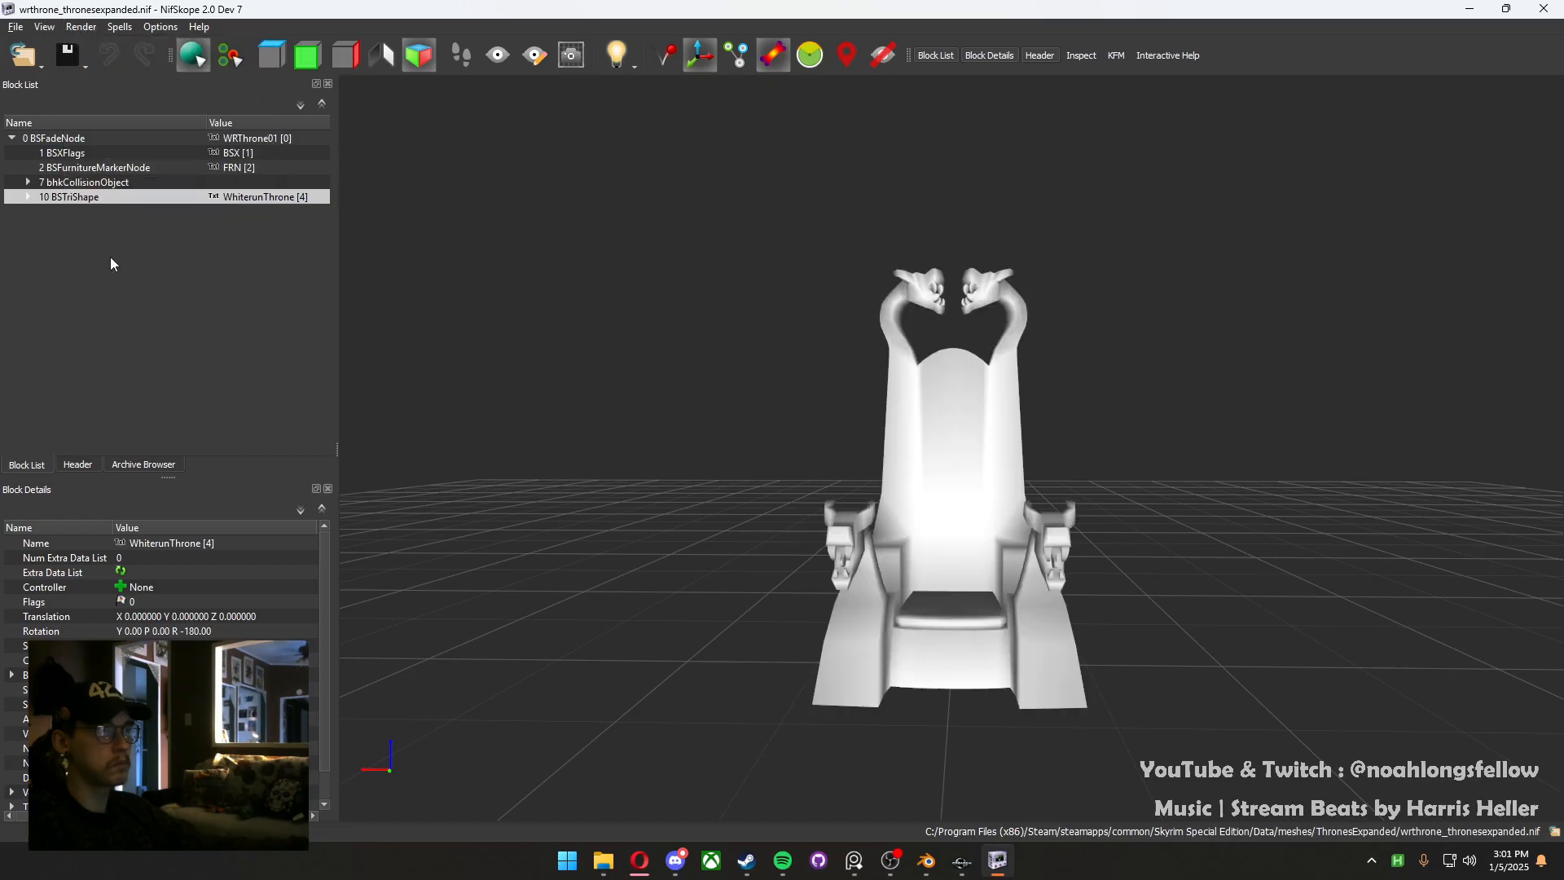
# Inspect the untextured throne from an angle and select its shape to show the wireframe
pyautogui.moveTo(530, 393); pyautogui.dragTo(267, 96)
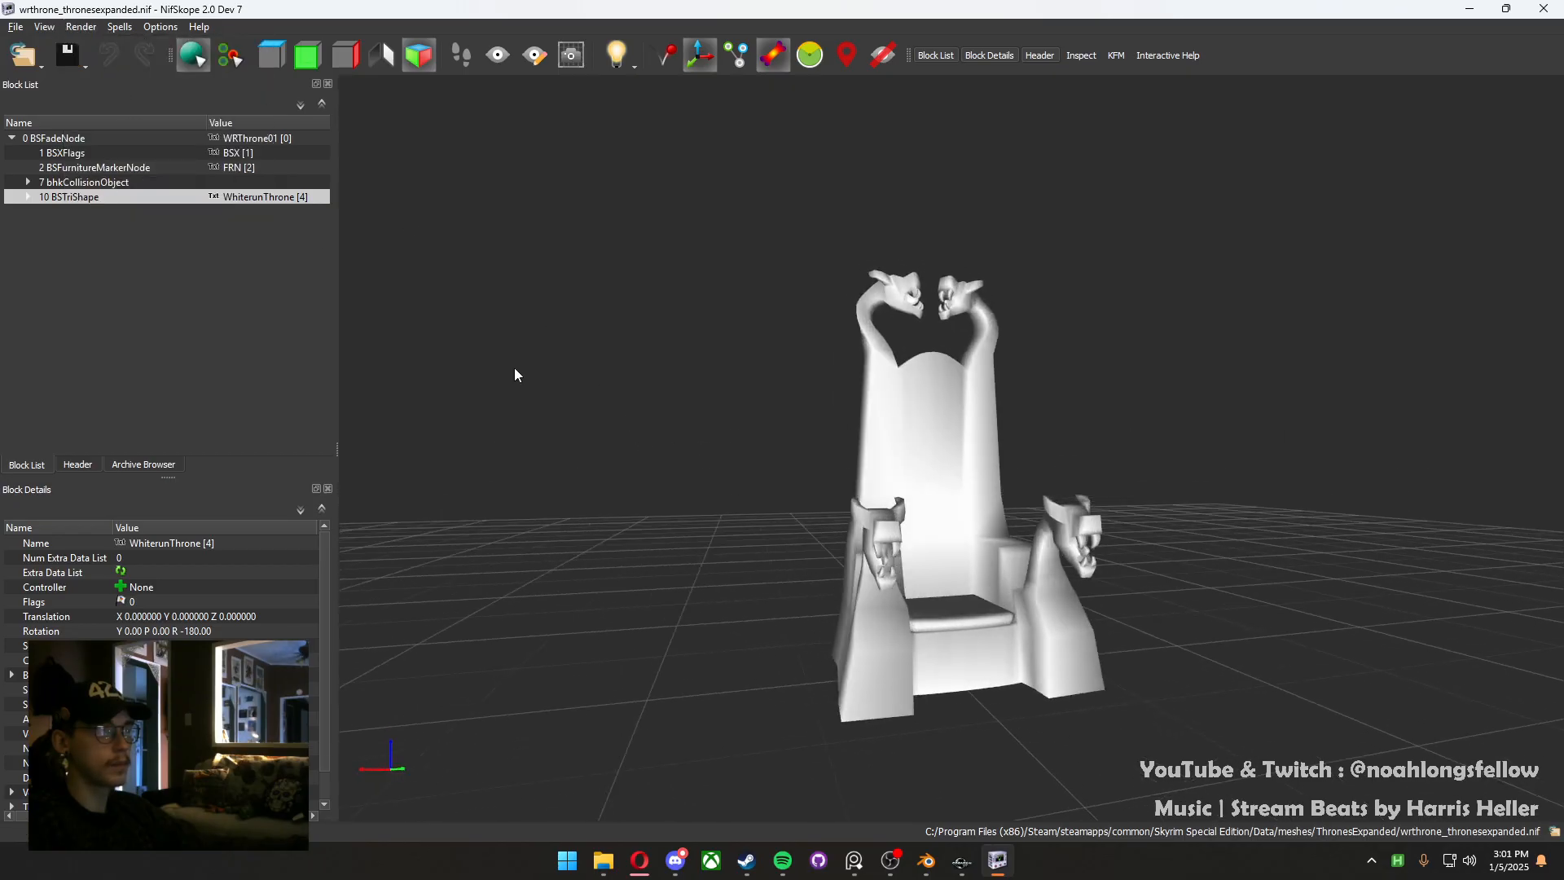
pyautogui.moveTo(515, 369); pyautogui.dragTo(834, 504)
pyautogui.click(903, 608)
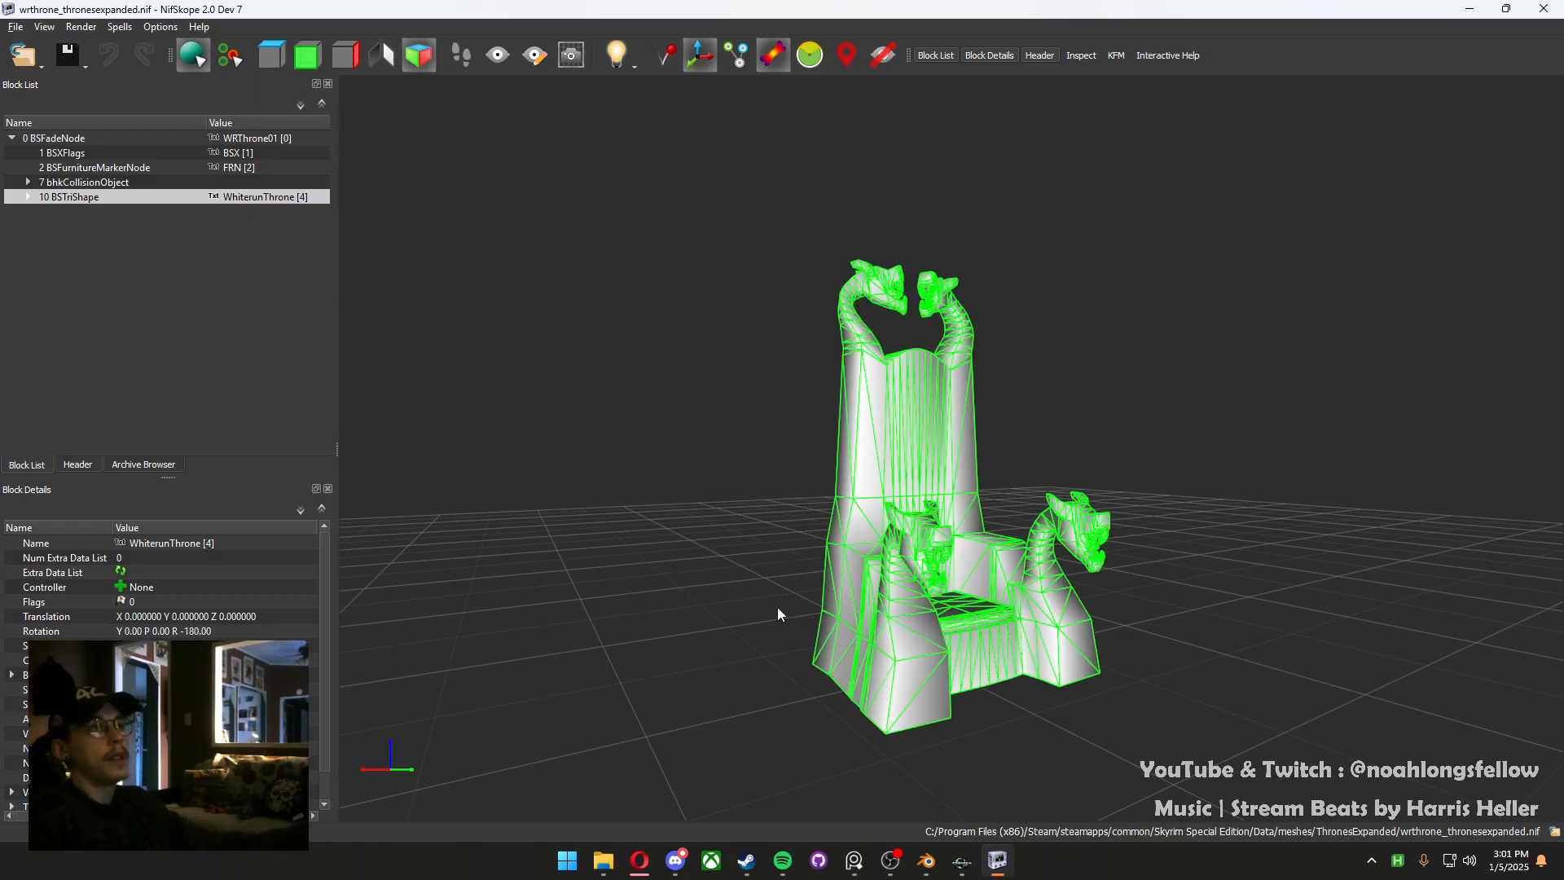
# Switch to File Explorer, copy wrthrone01 from the wrclutter folder into meshes\ThronesExpanded, and return to the Creation Kit
pyautogui.click(1470, 9)
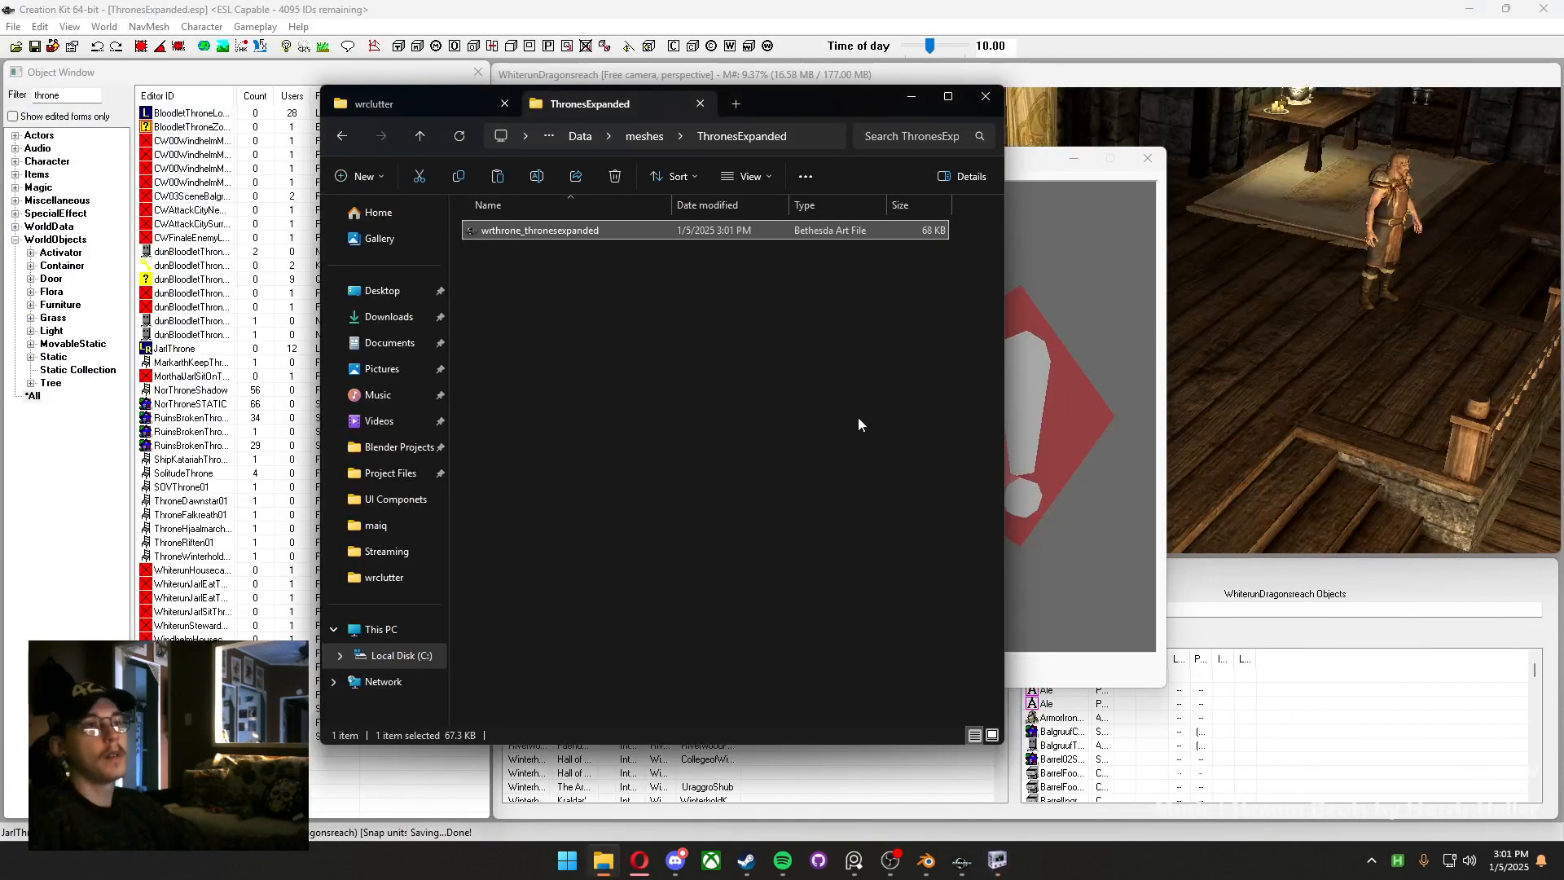
pyautogui.middleClick(601, 870)
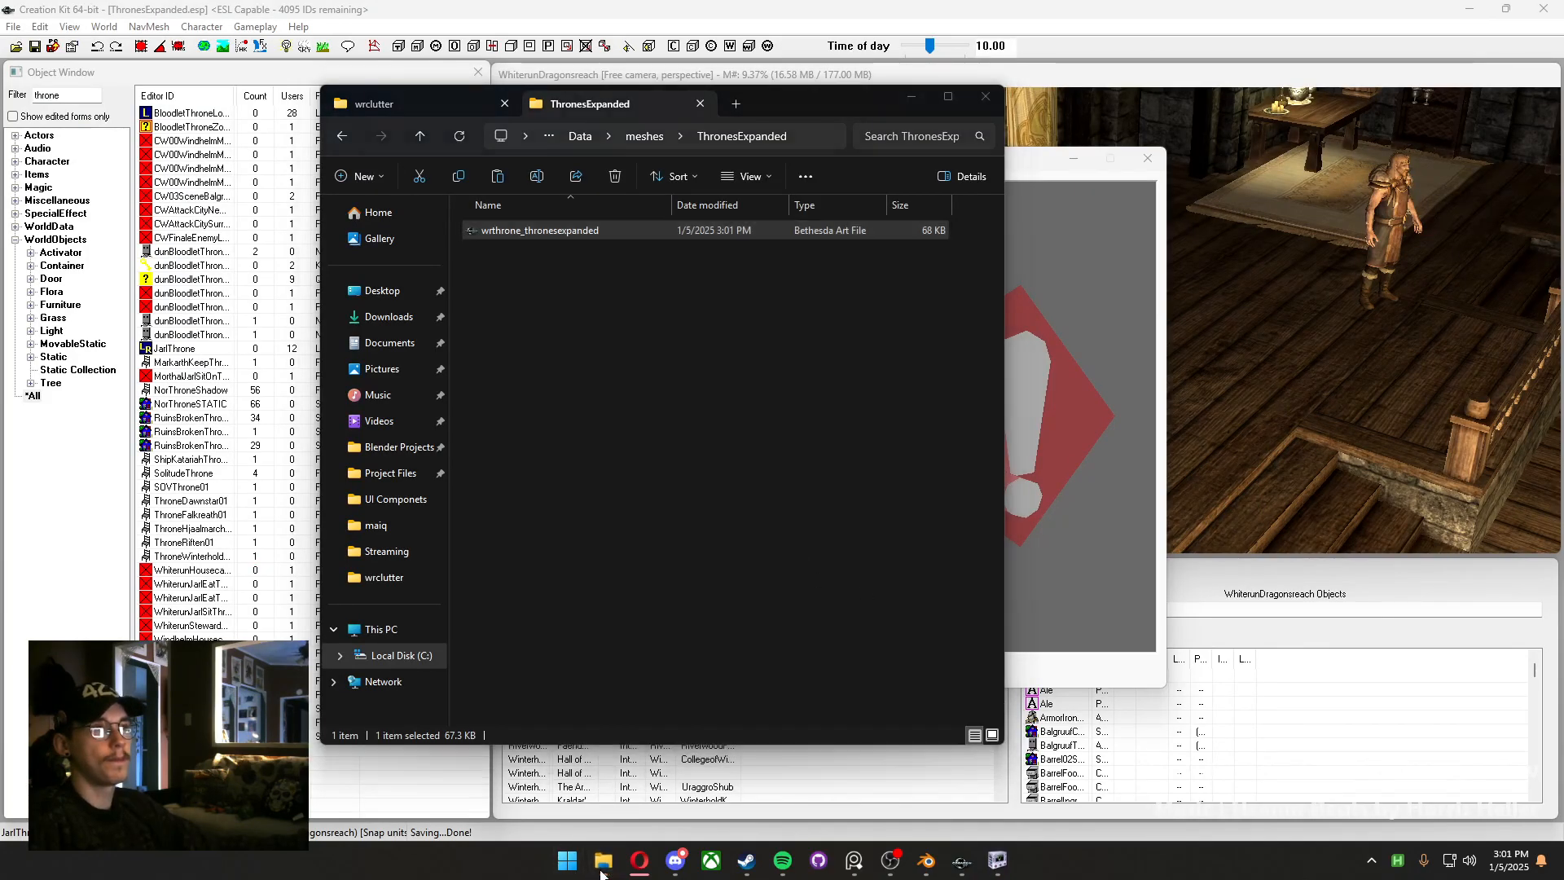
pyautogui.click(1007, 117)
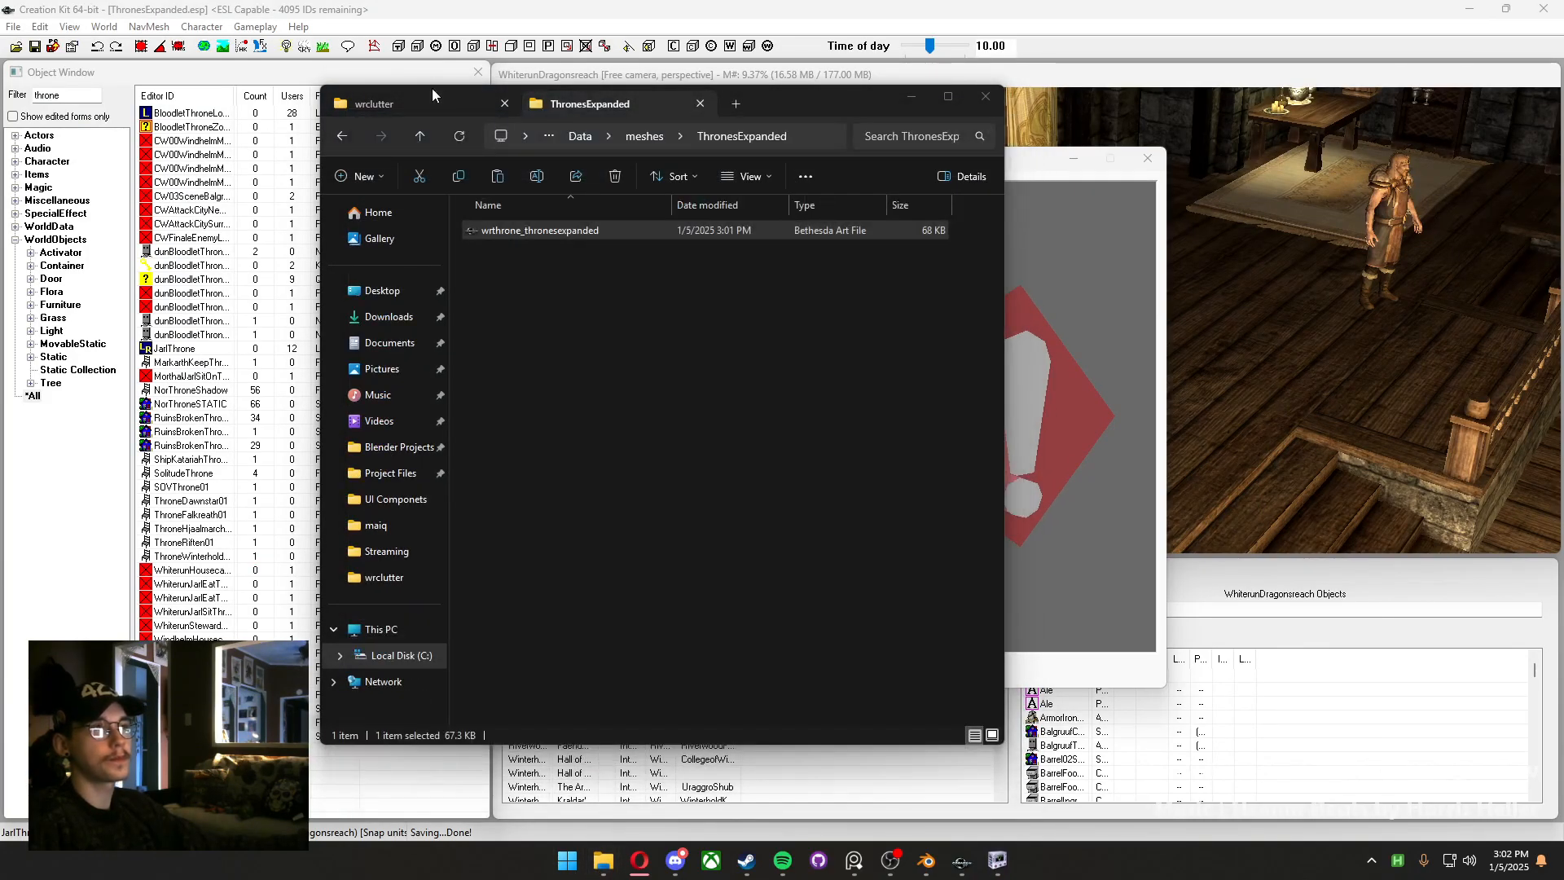
pyautogui.click(424, 104)
pyautogui.click(554, 277)
pyautogui.moveTo(550, 297); pyautogui.dragTo(660, 488)
pyautogui.click(1008, 229)
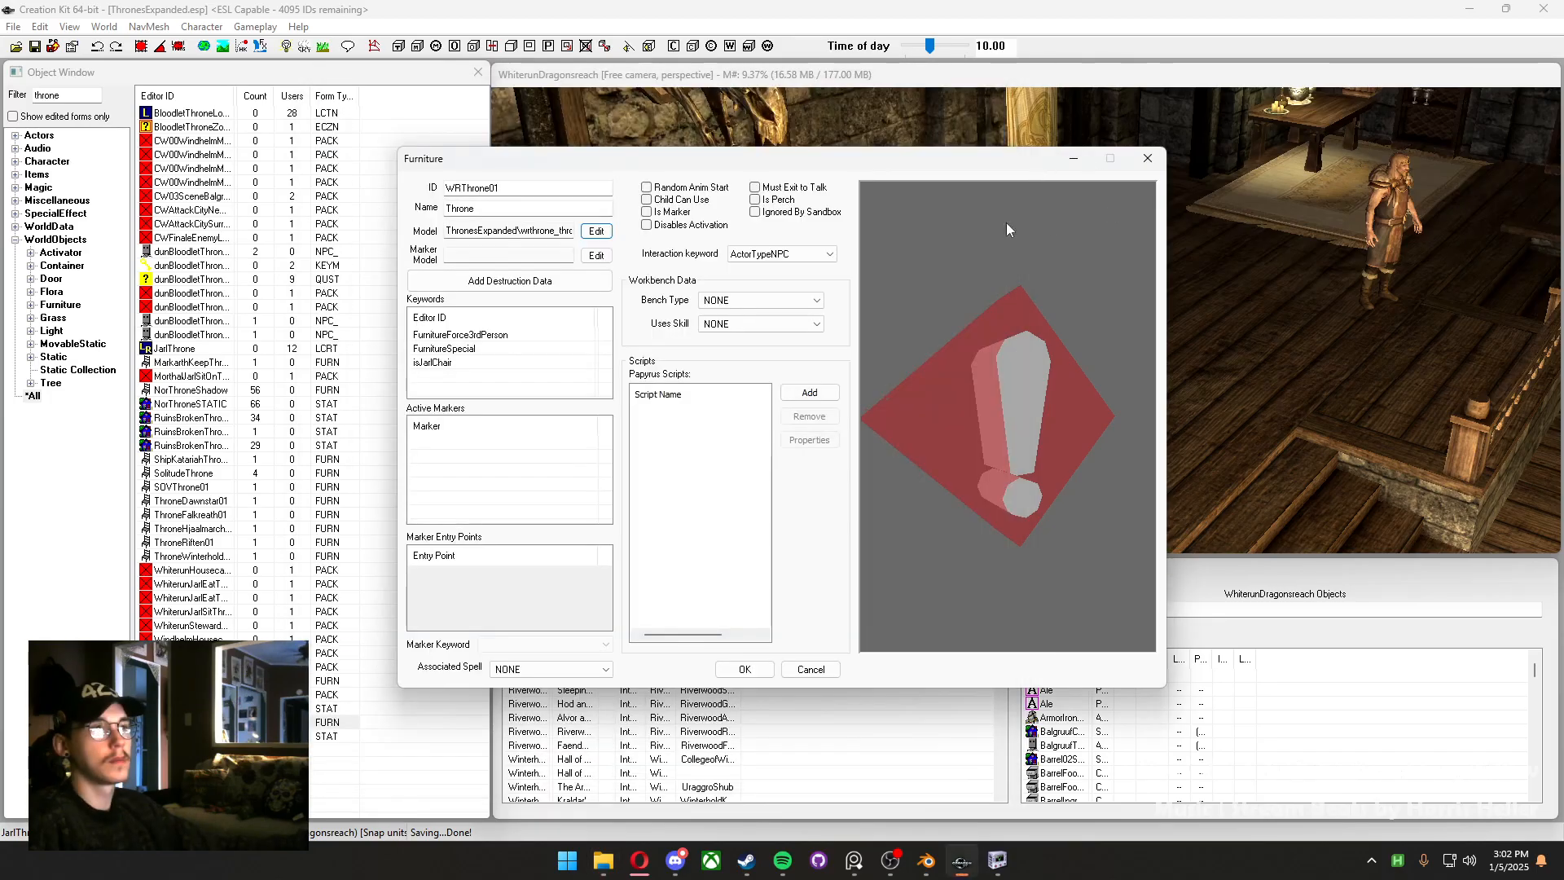
# Set WRThrone01's model to wrthrone01 from the ThronesExpanded folder, accept the furniture form, and dismiss the warnings
pyautogui.click(597, 232)
pyautogui.click(728, 305)
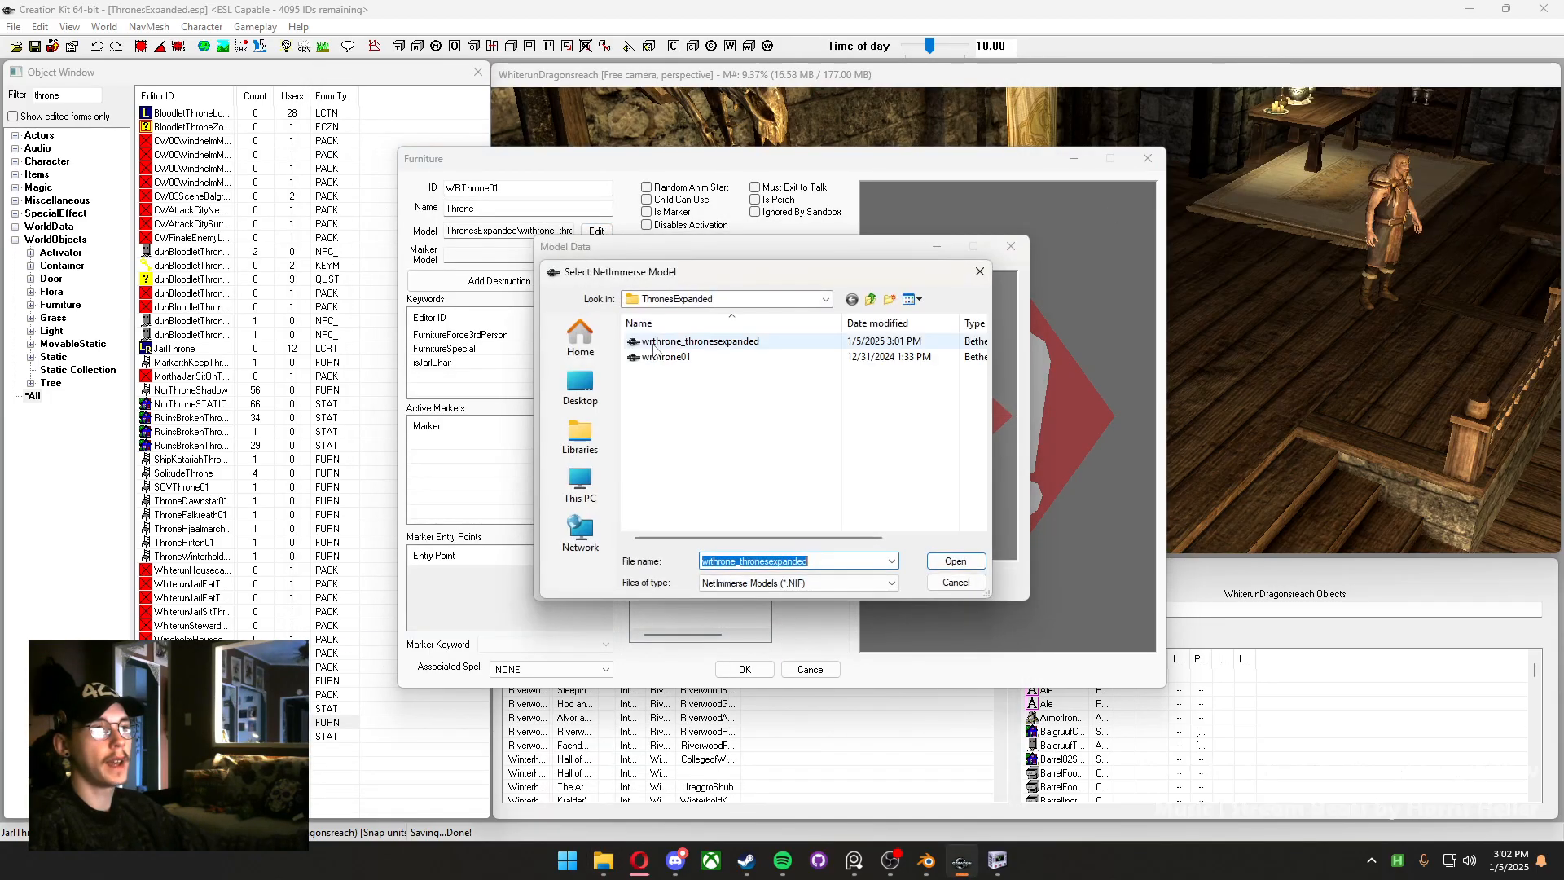
pyautogui.click(676, 357)
pyautogui.press('Return')
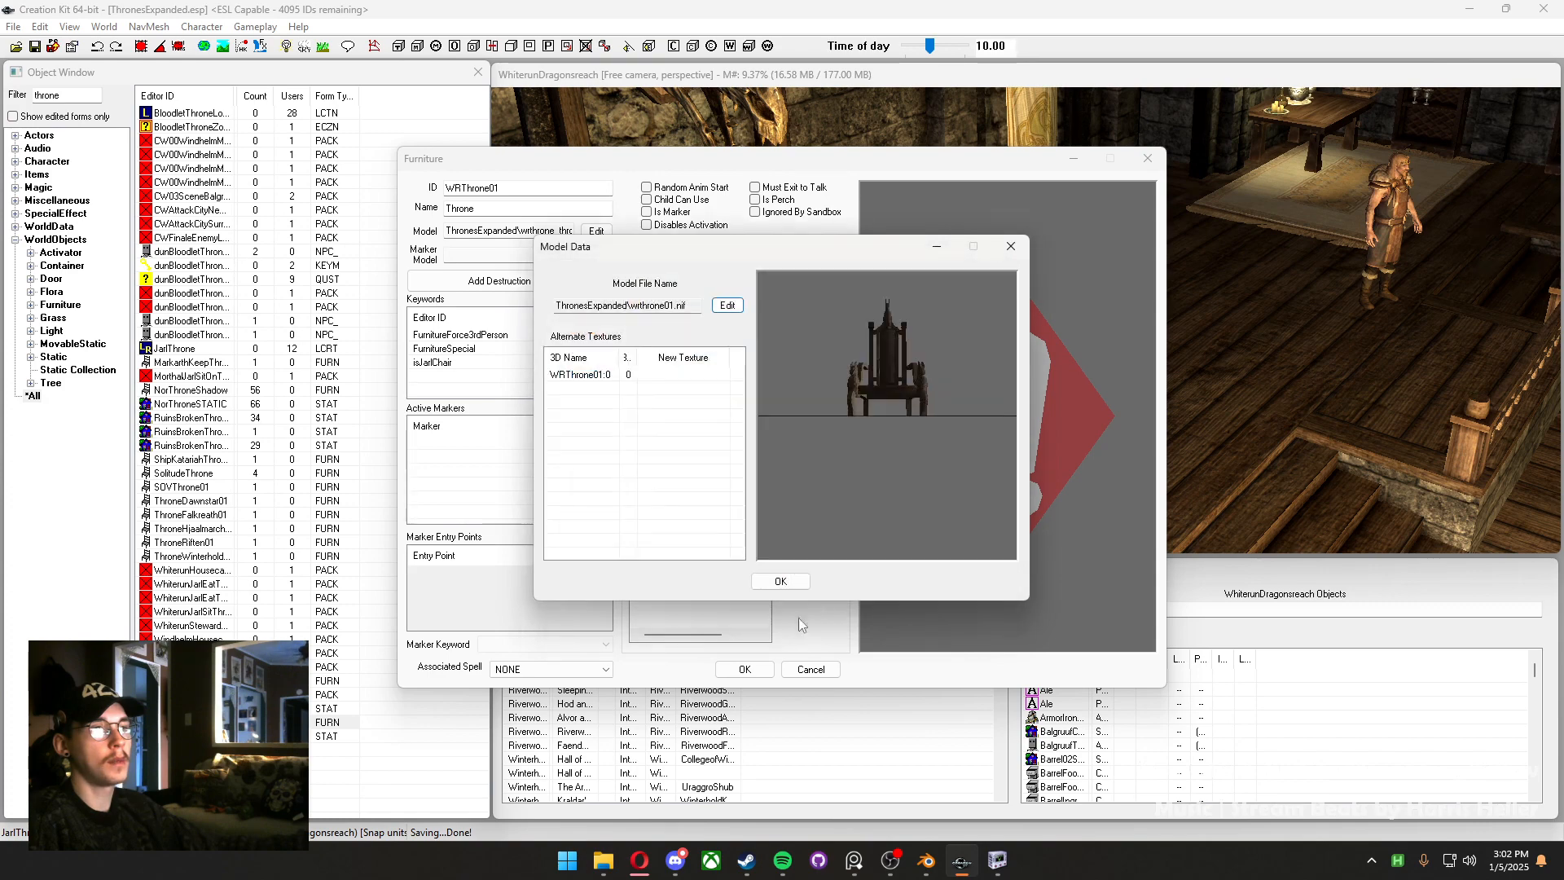
pyautogui.click(779, 581)
pyautogui.click(744, 669)
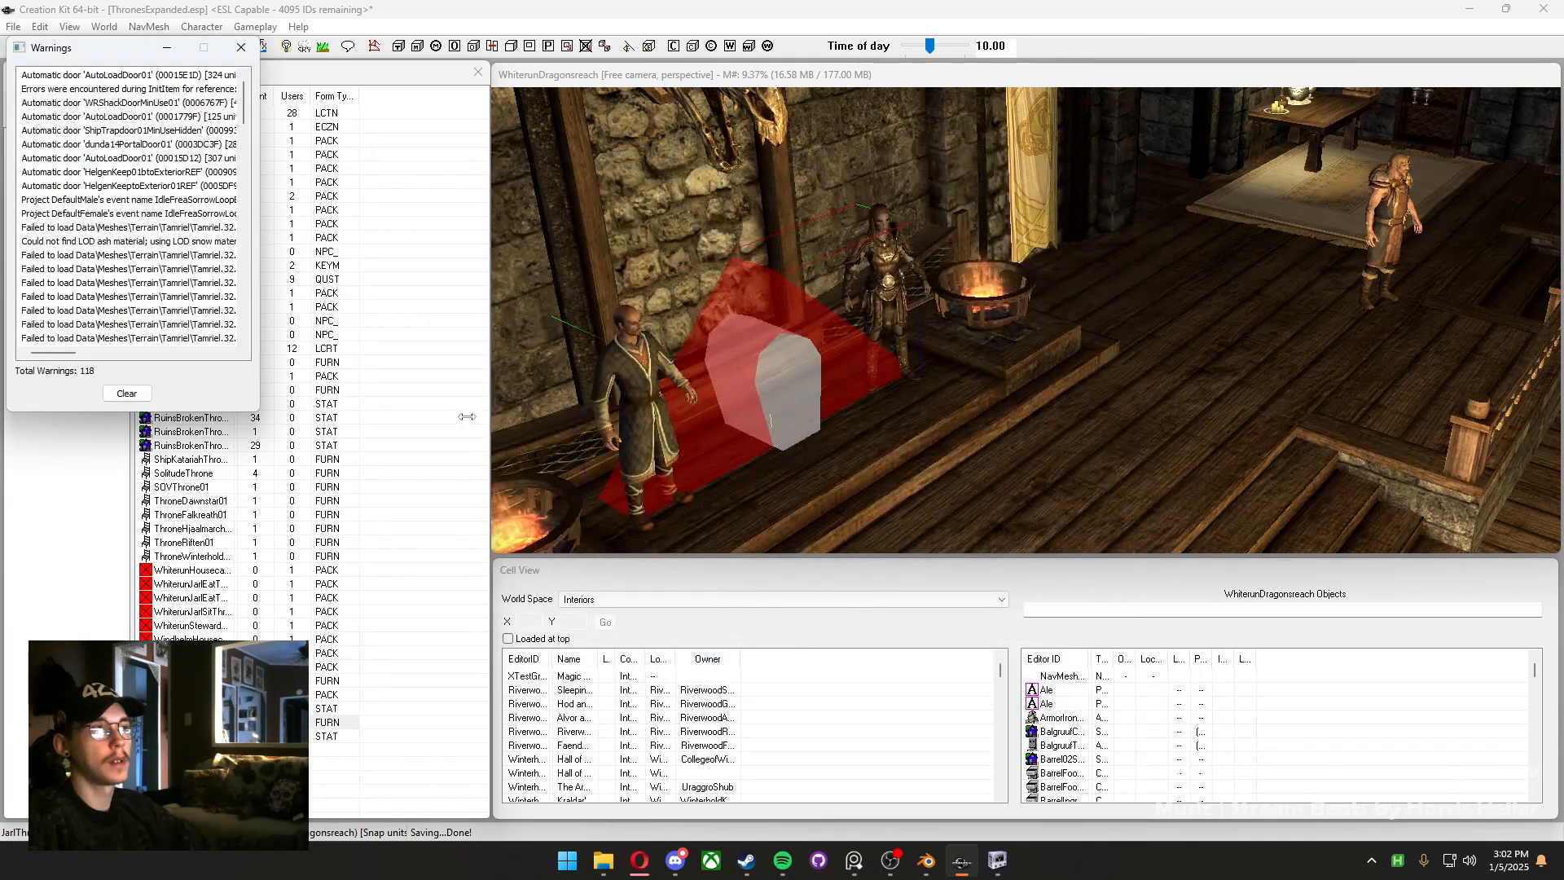
pyautogui.click(241, 48)
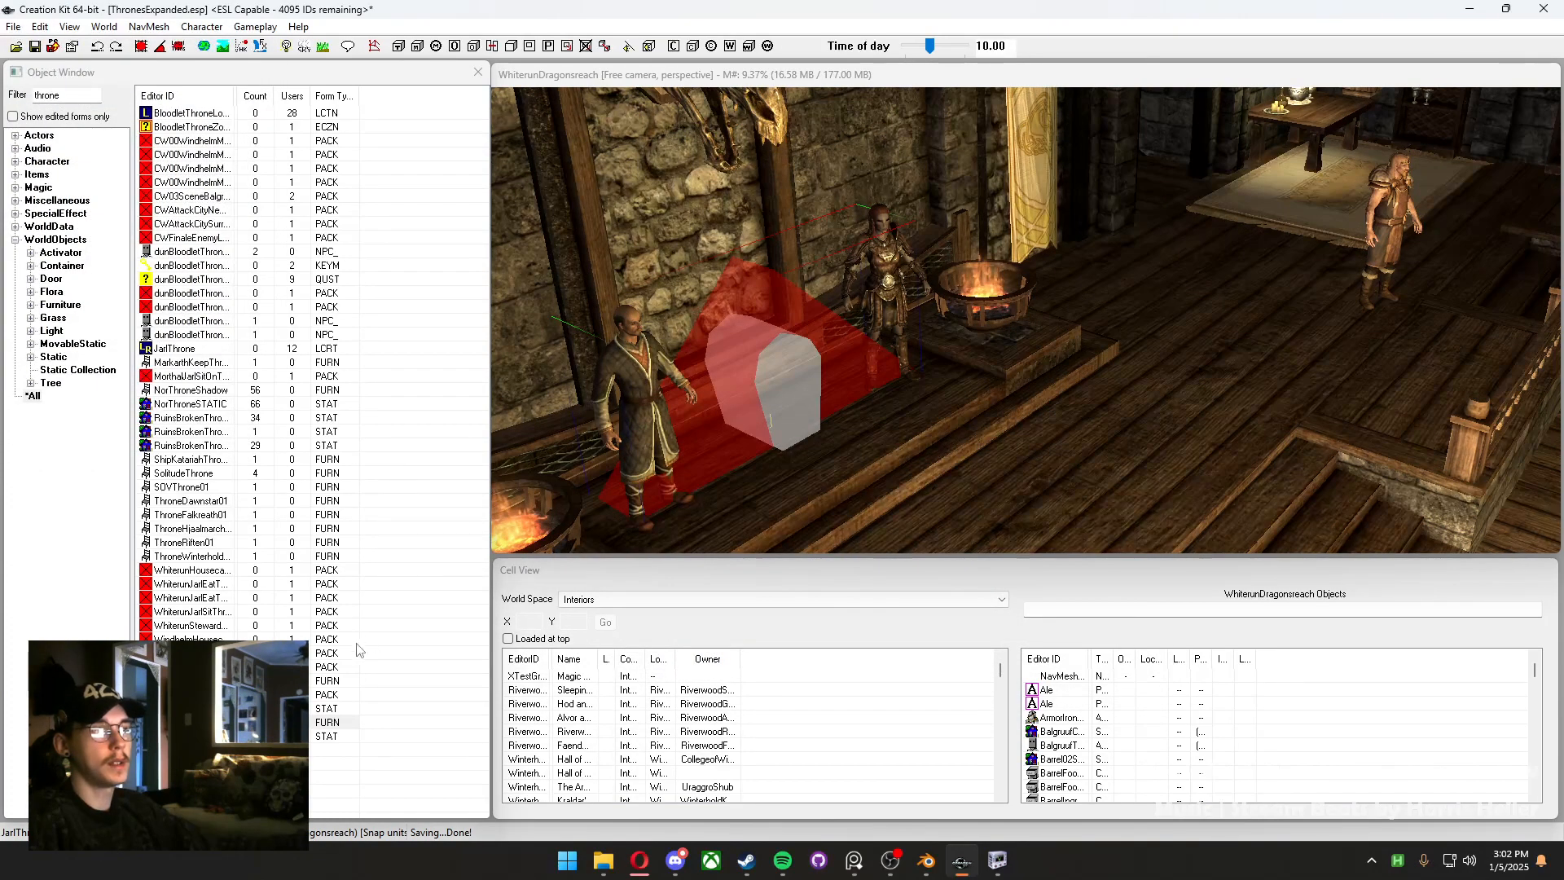
# Reopen the WRThrone01 furniture form, inspect its model preview, and cancel the form
pyautogui.doubleClick(191, 722)
pyautogui.moveTo(989, 466); pyautogui.dragTo(1120, 445)
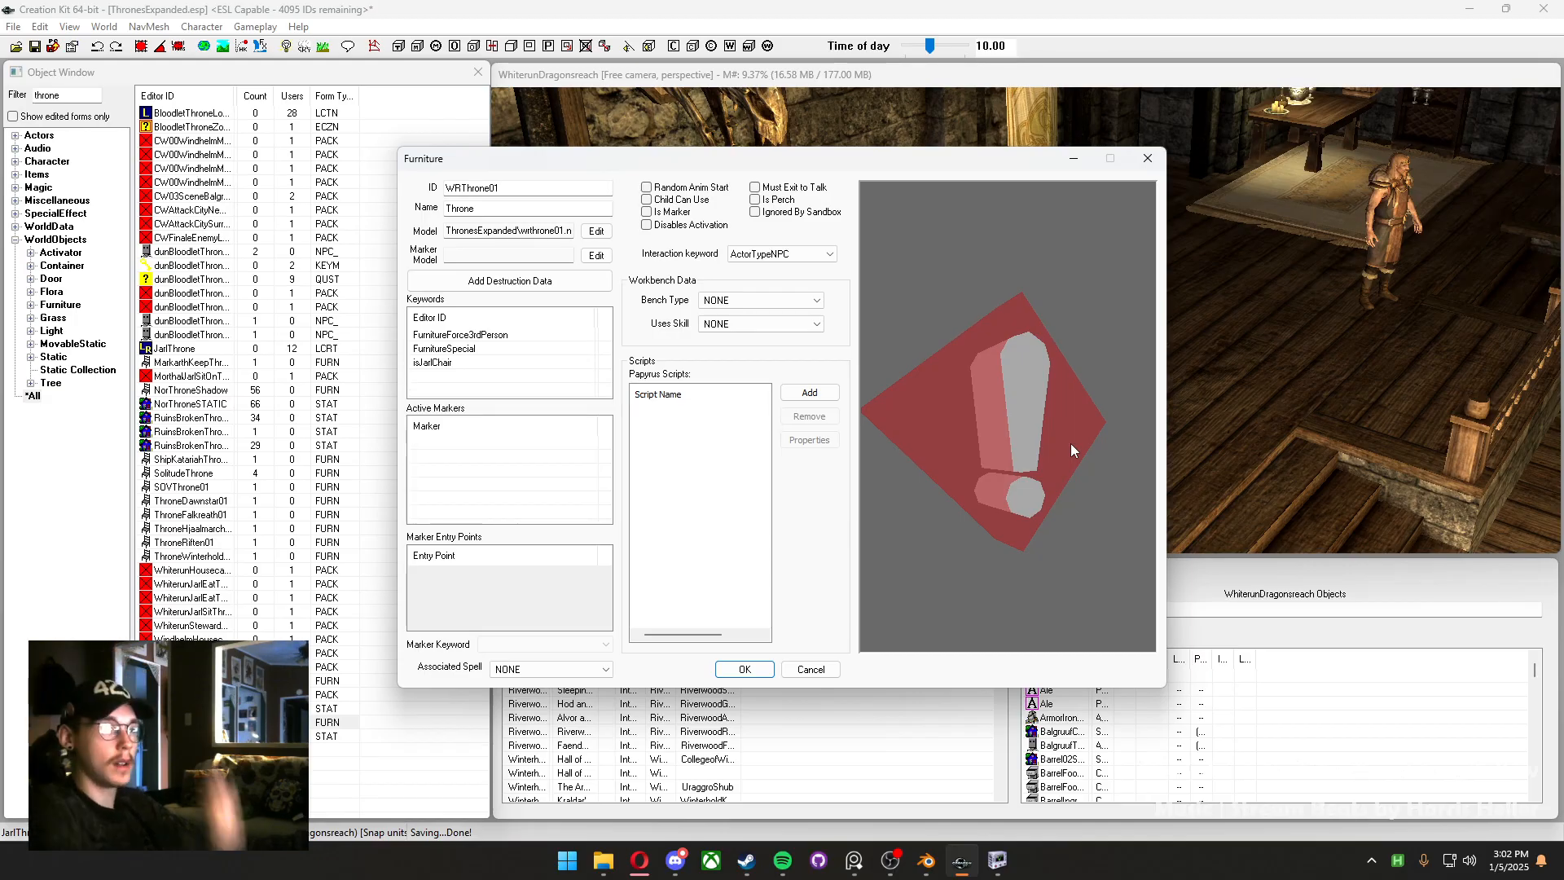
pyautogui.click(811, 670)
# Duplicate the WRThrone01 furniture form and check the WRThrone01Static form without changing it
pyautogui.rightClick(219, 721)
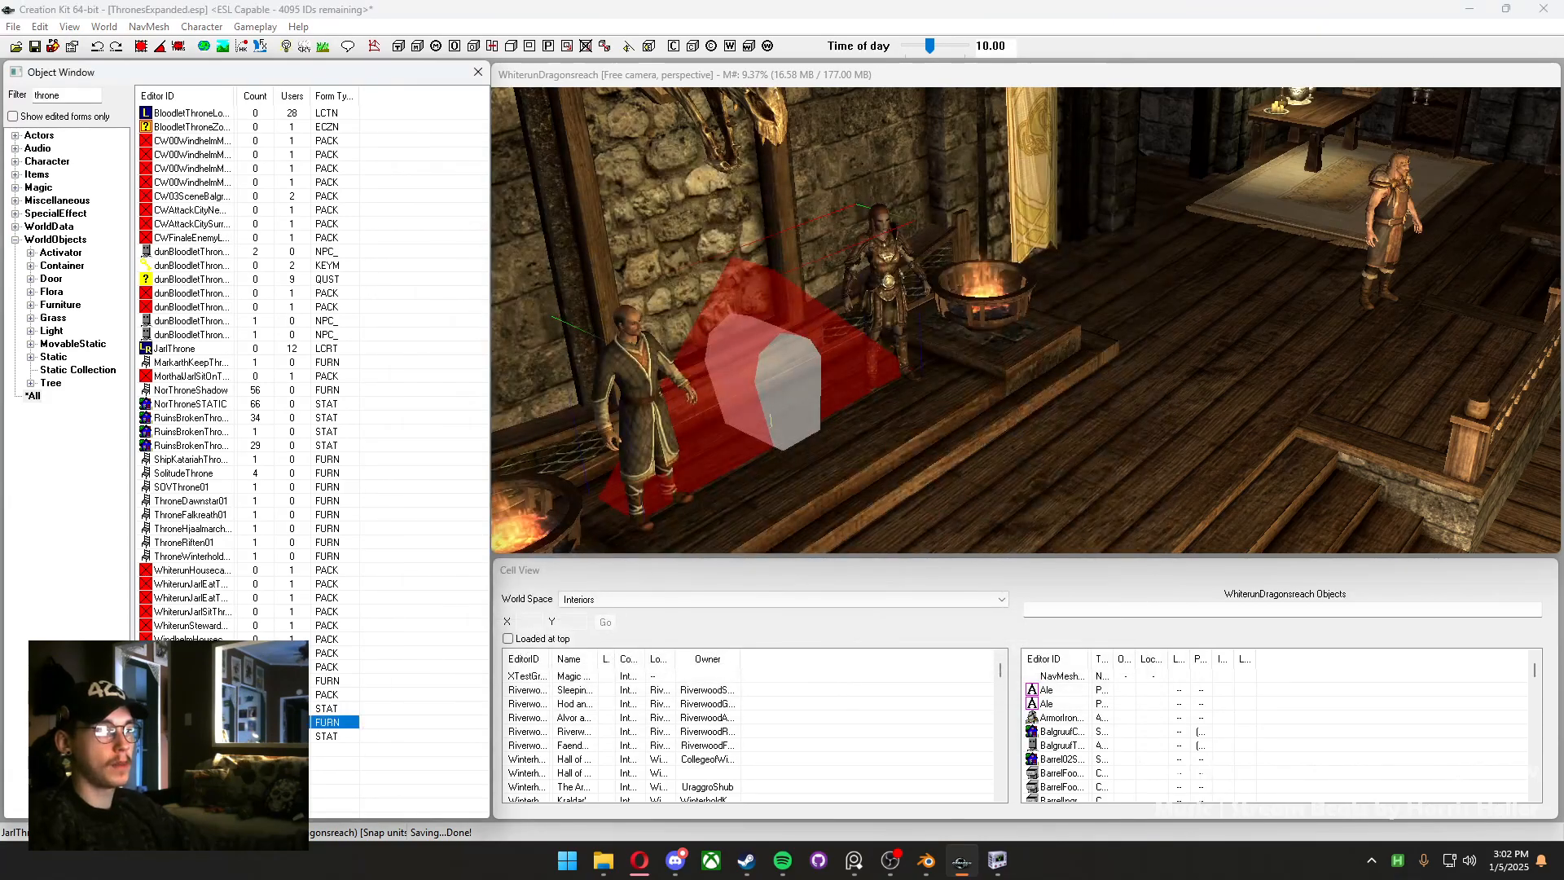
pyautogui.click(254, 580)
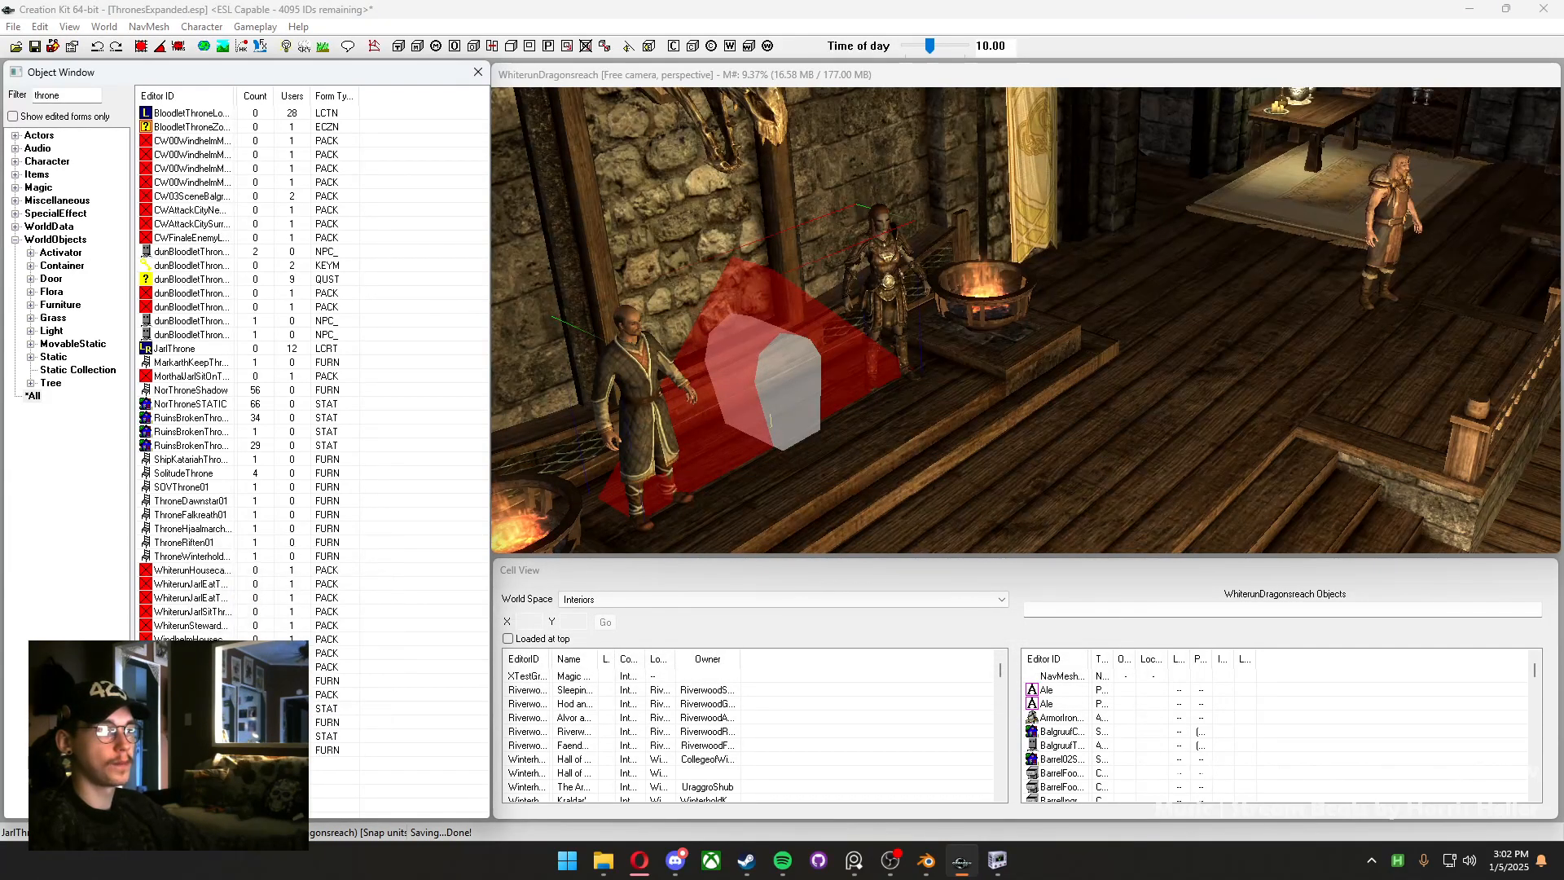
pyautogui.doubleClick(218, 736)
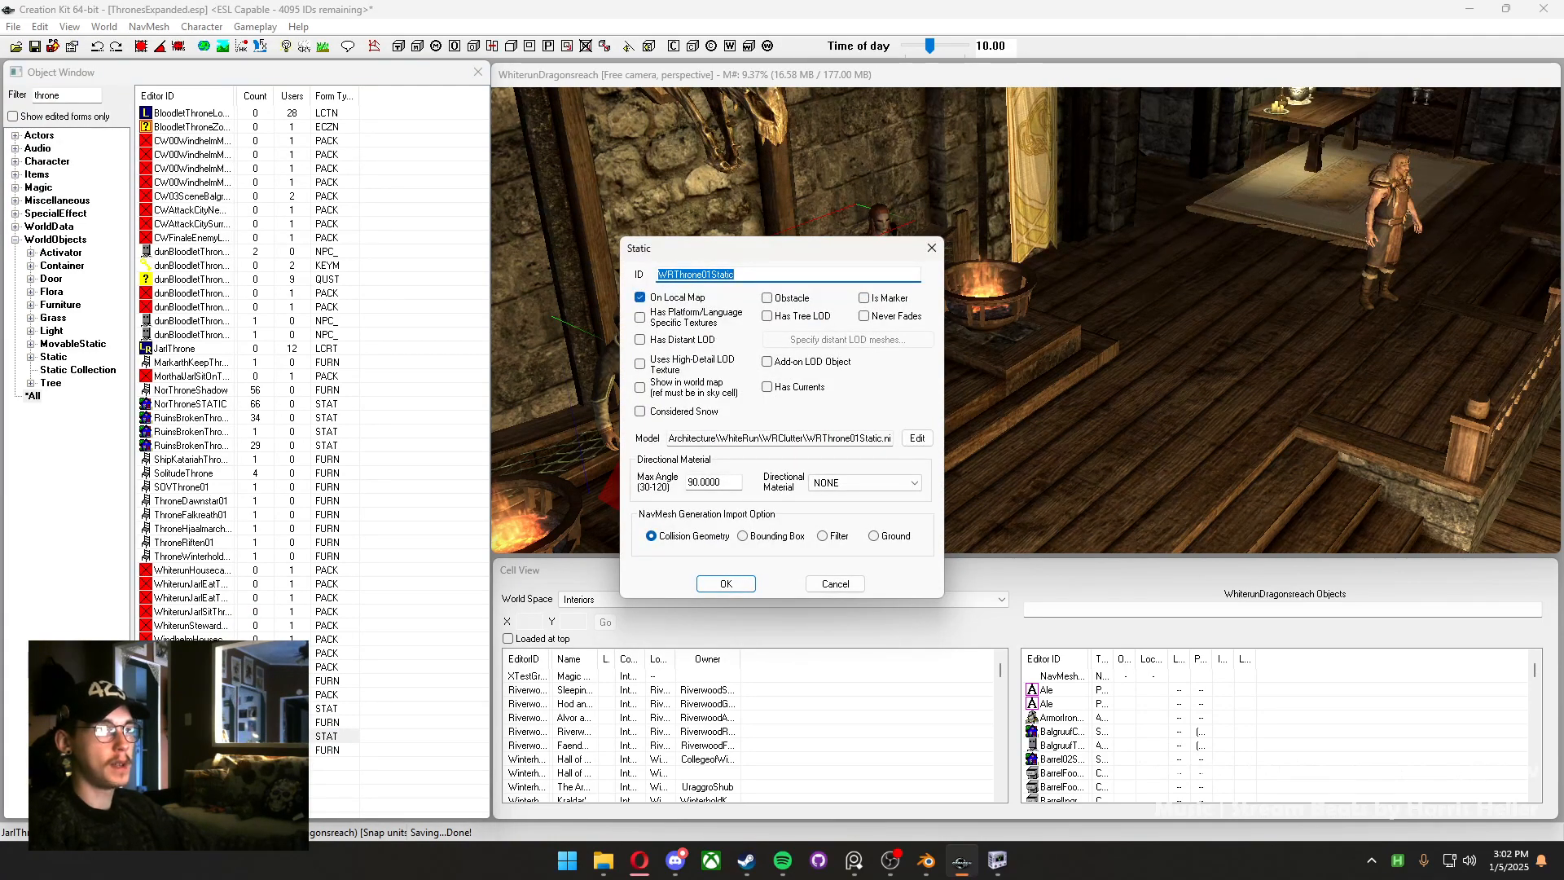
pyautogui.click(842, 587)
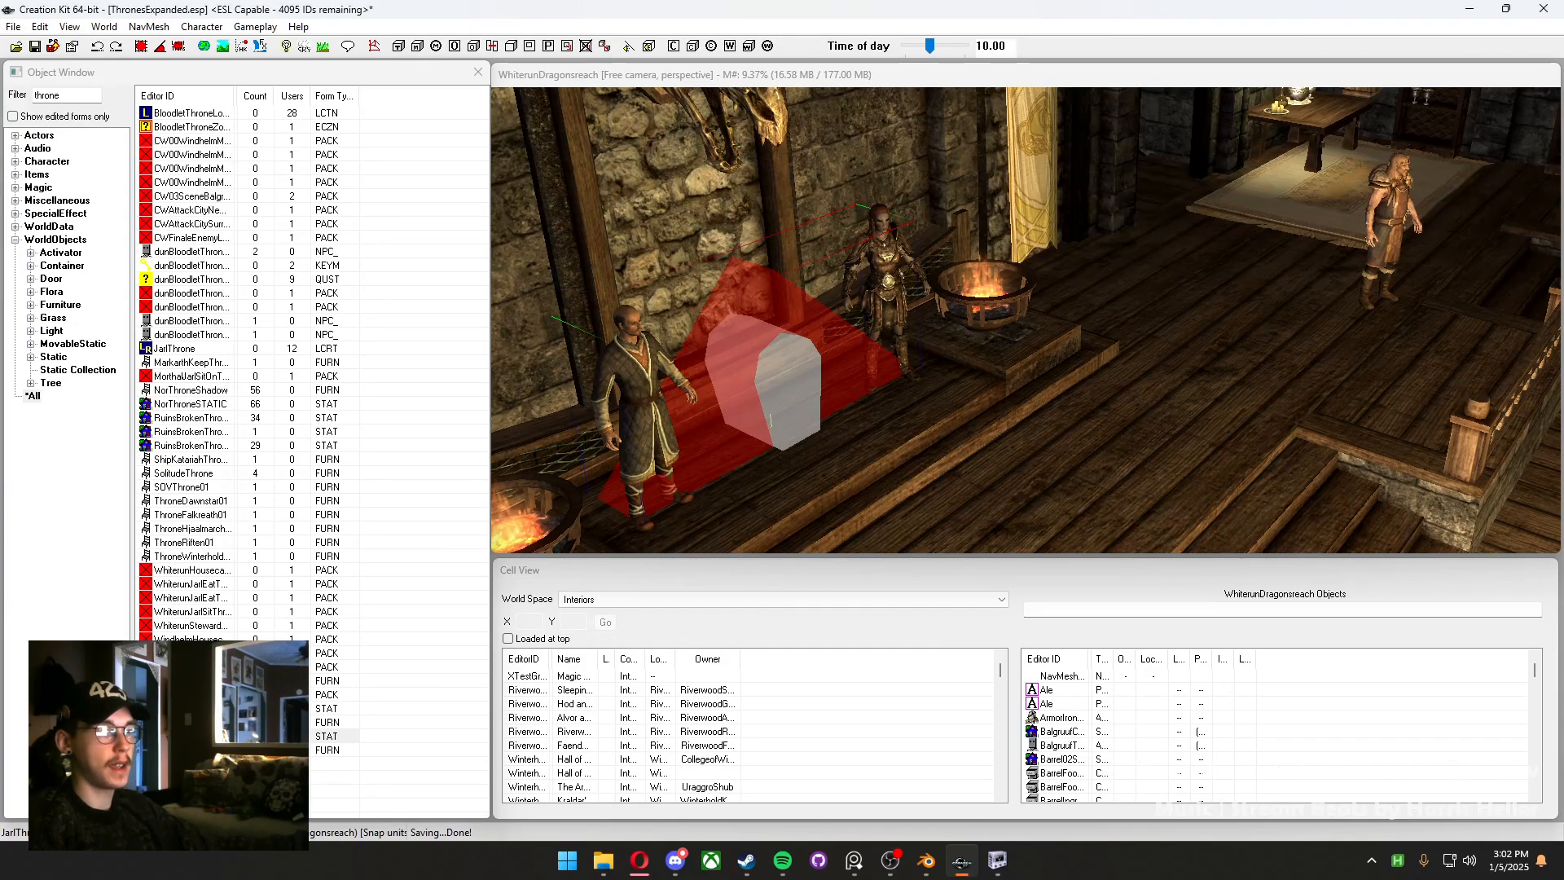
pyautogui.rightClick(212, 735)
pyautogui.press('Escape')
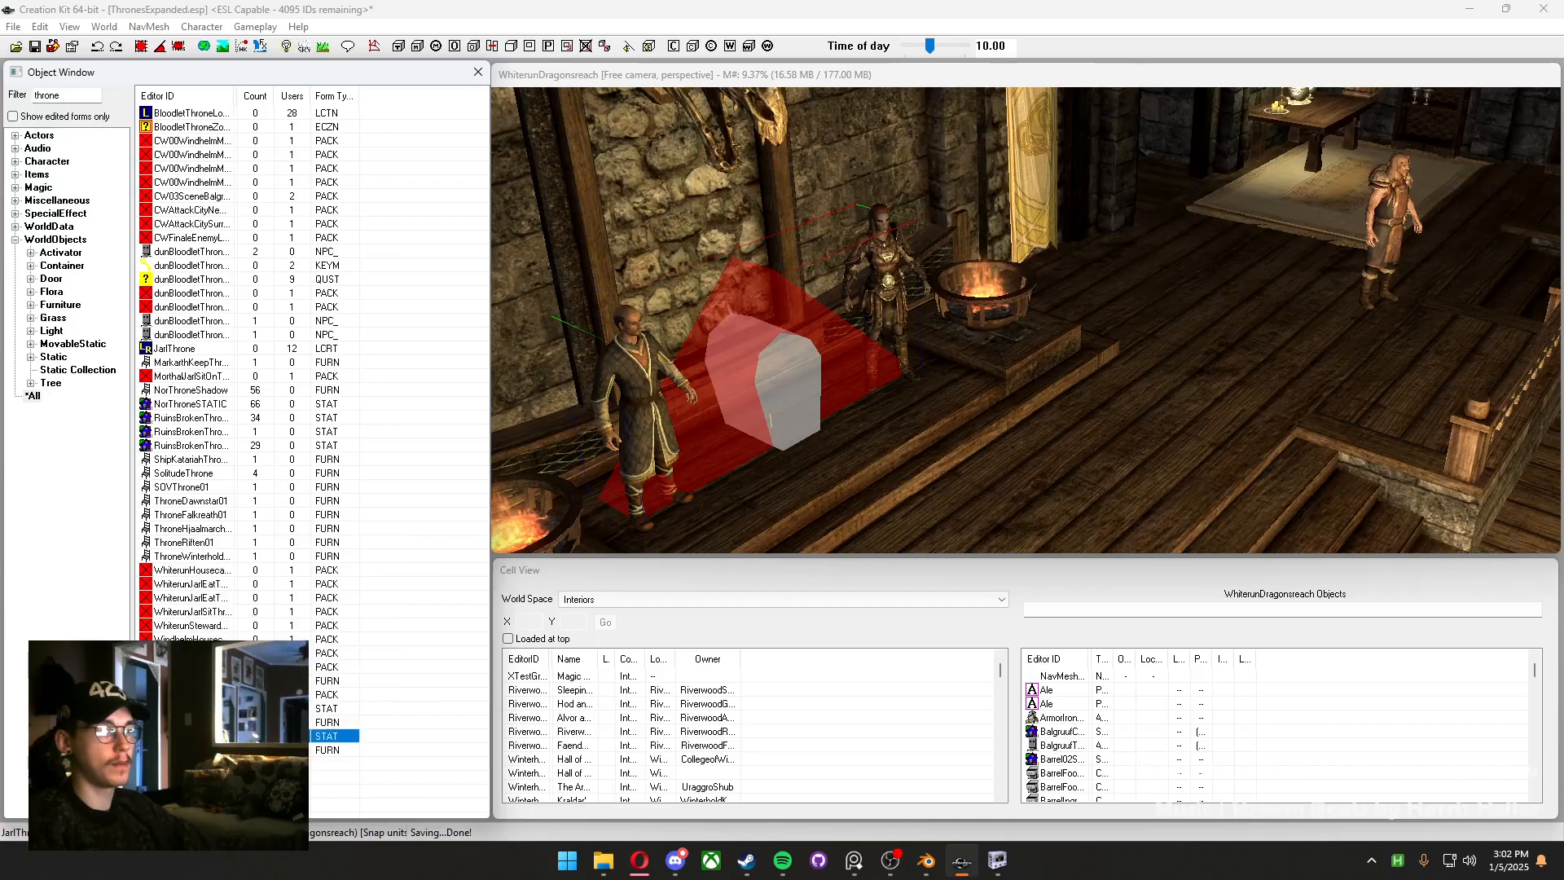
# Reload the wrthrone01 NIF from the ThronesExpanded folder as WRThrone01's model and accept the furniture form
pyautogui.doubleClick(212, 723)
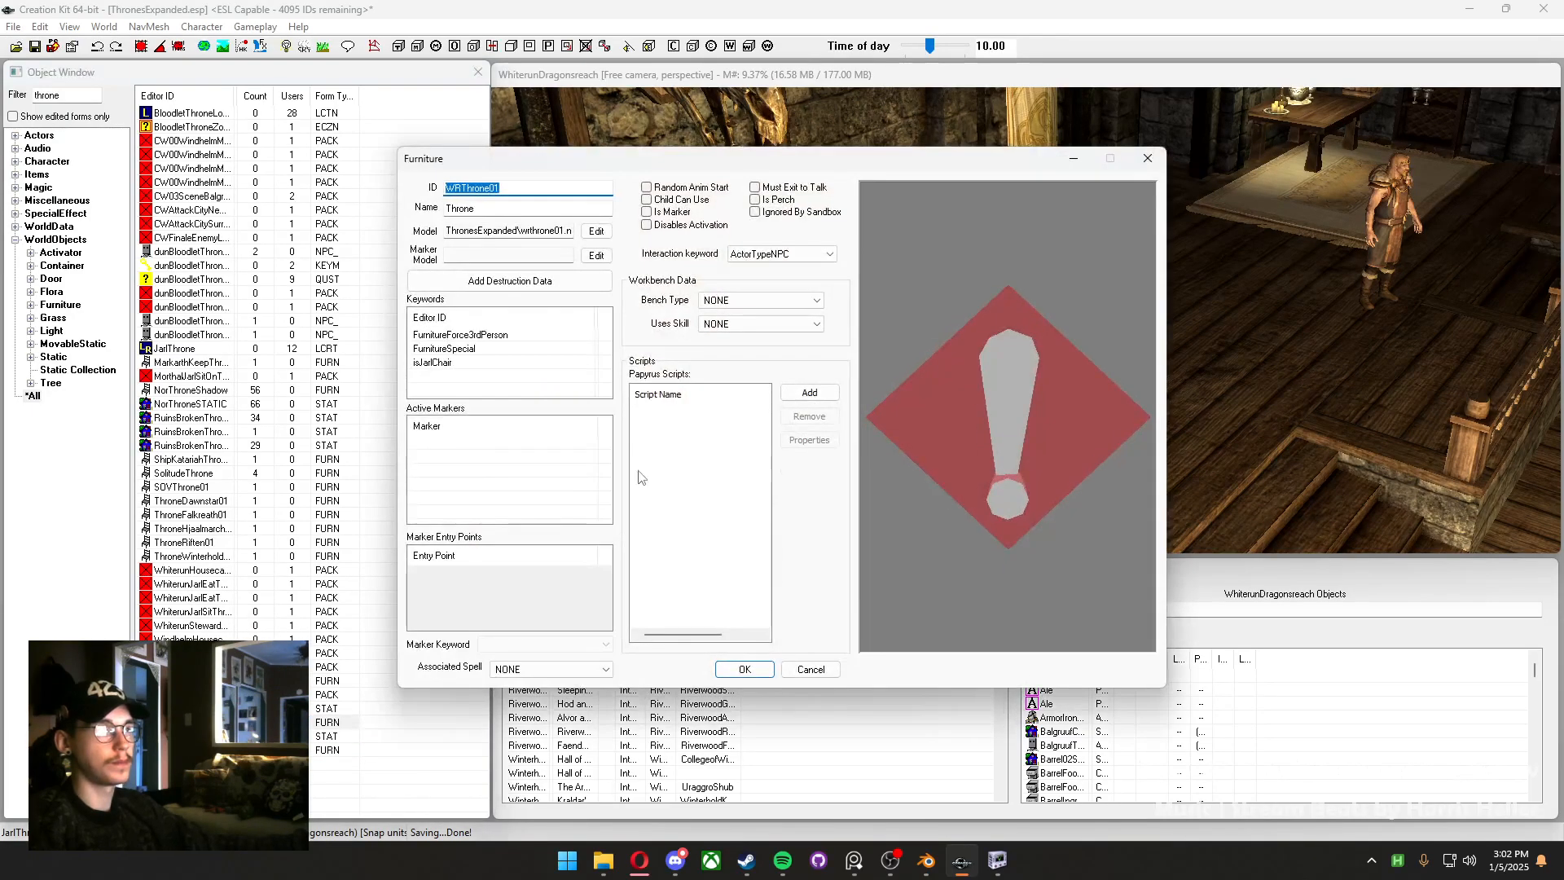
pyautogui.click(595, 231)
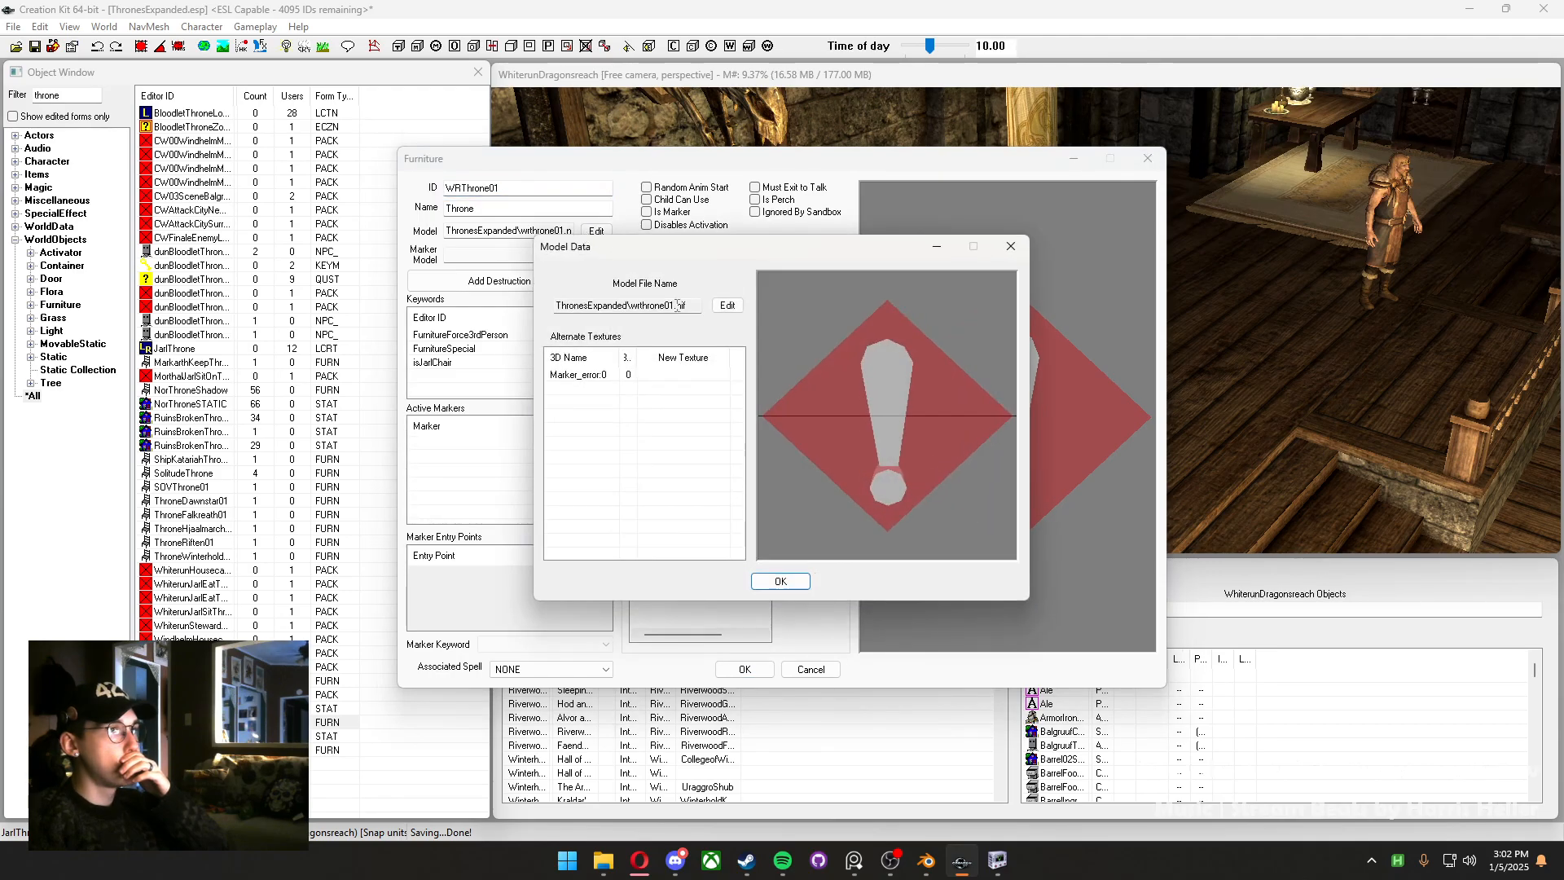
pyautogui.click(727, 305)
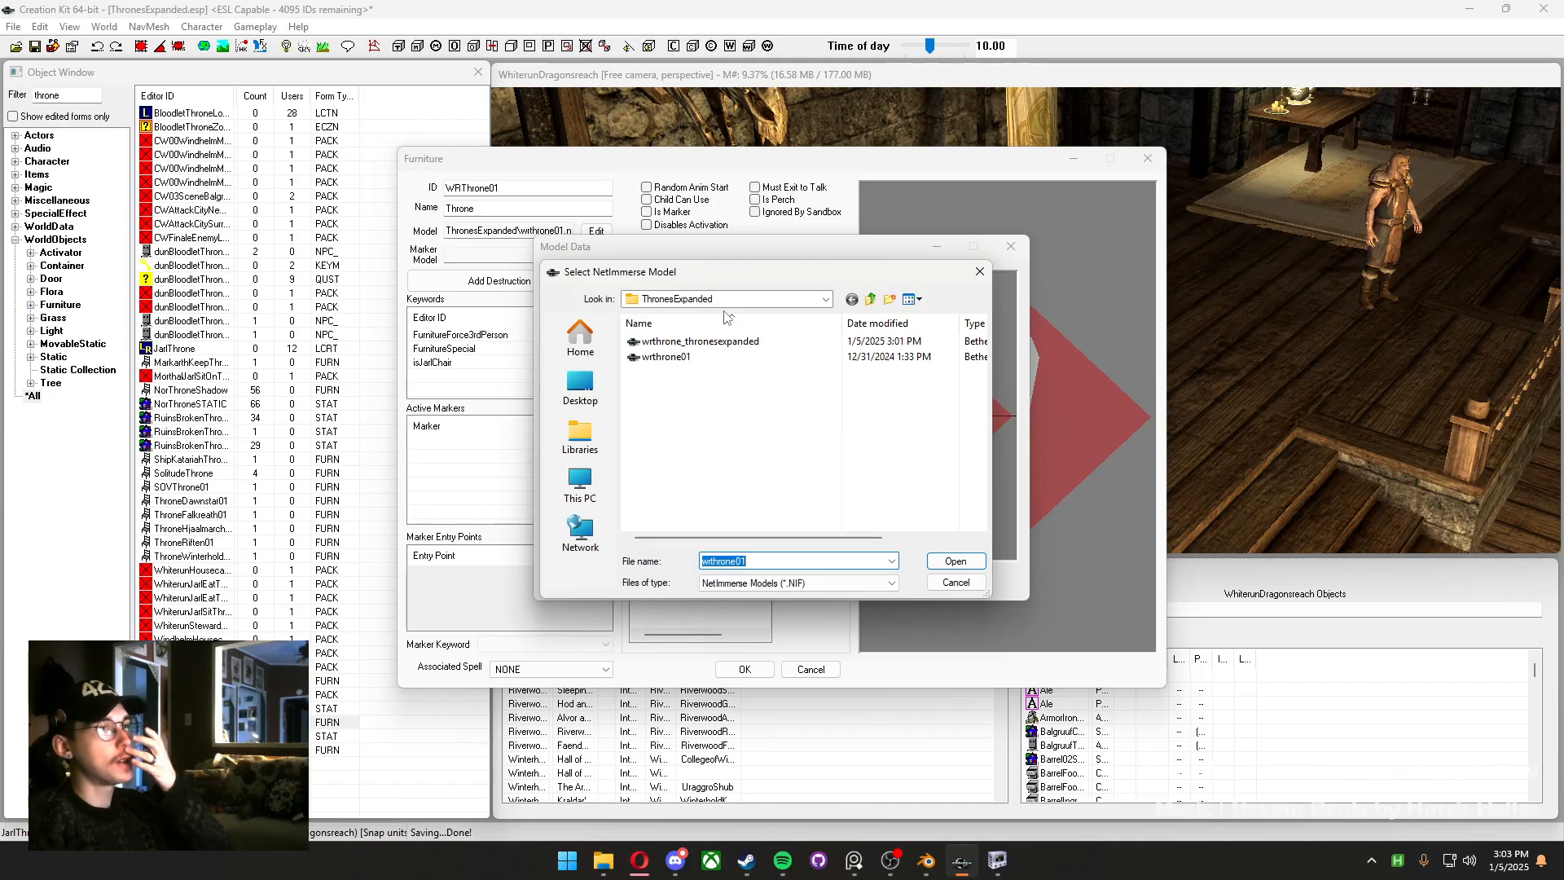
pyautogui.click(729, 358)
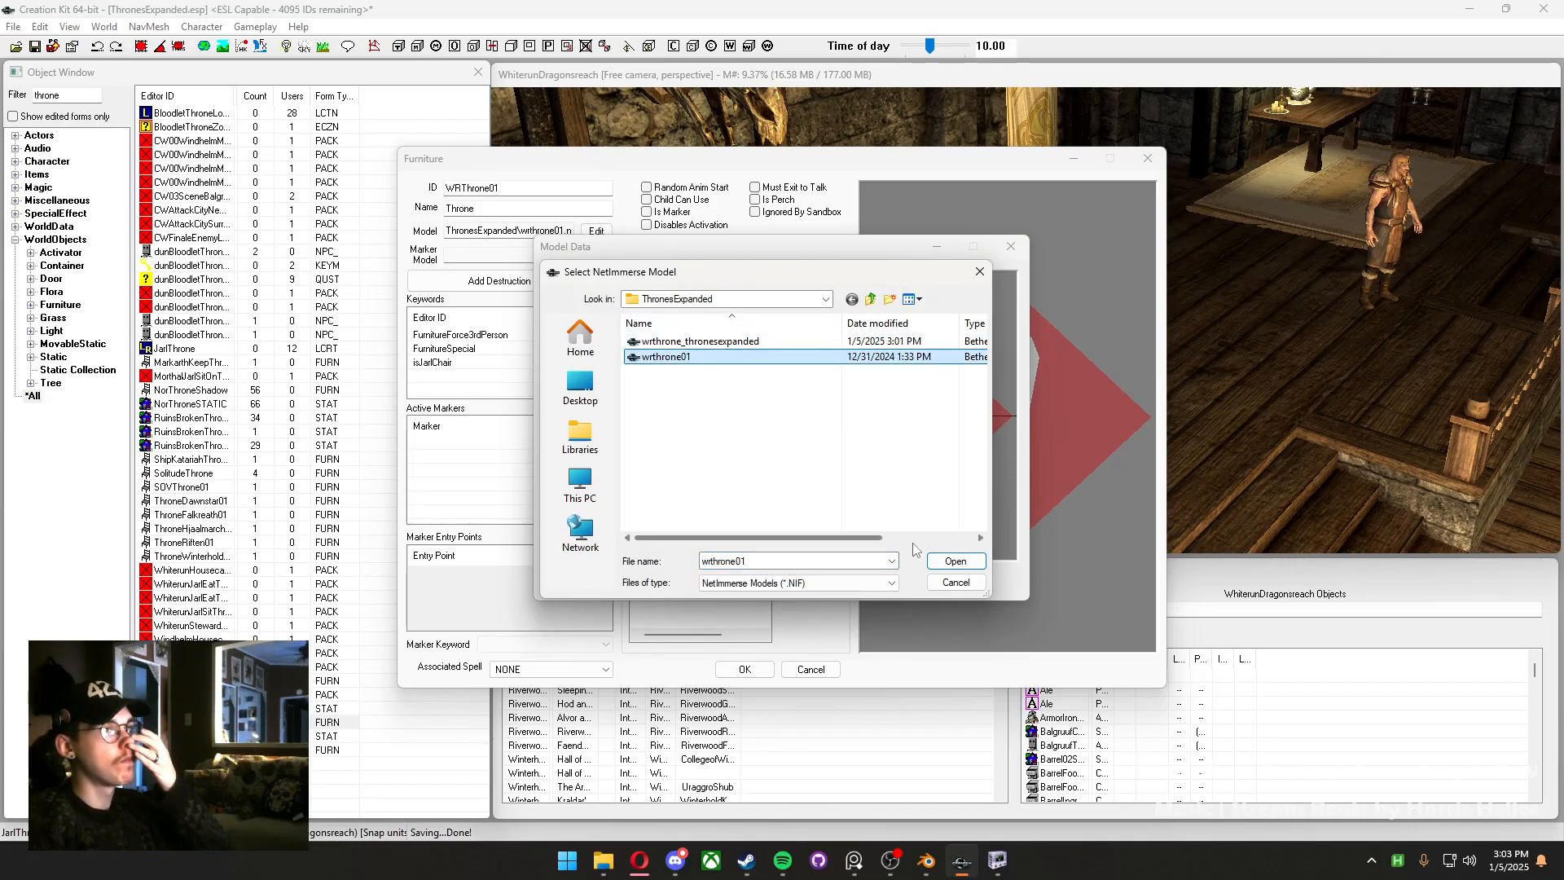
pyautogui.click(938, 562)
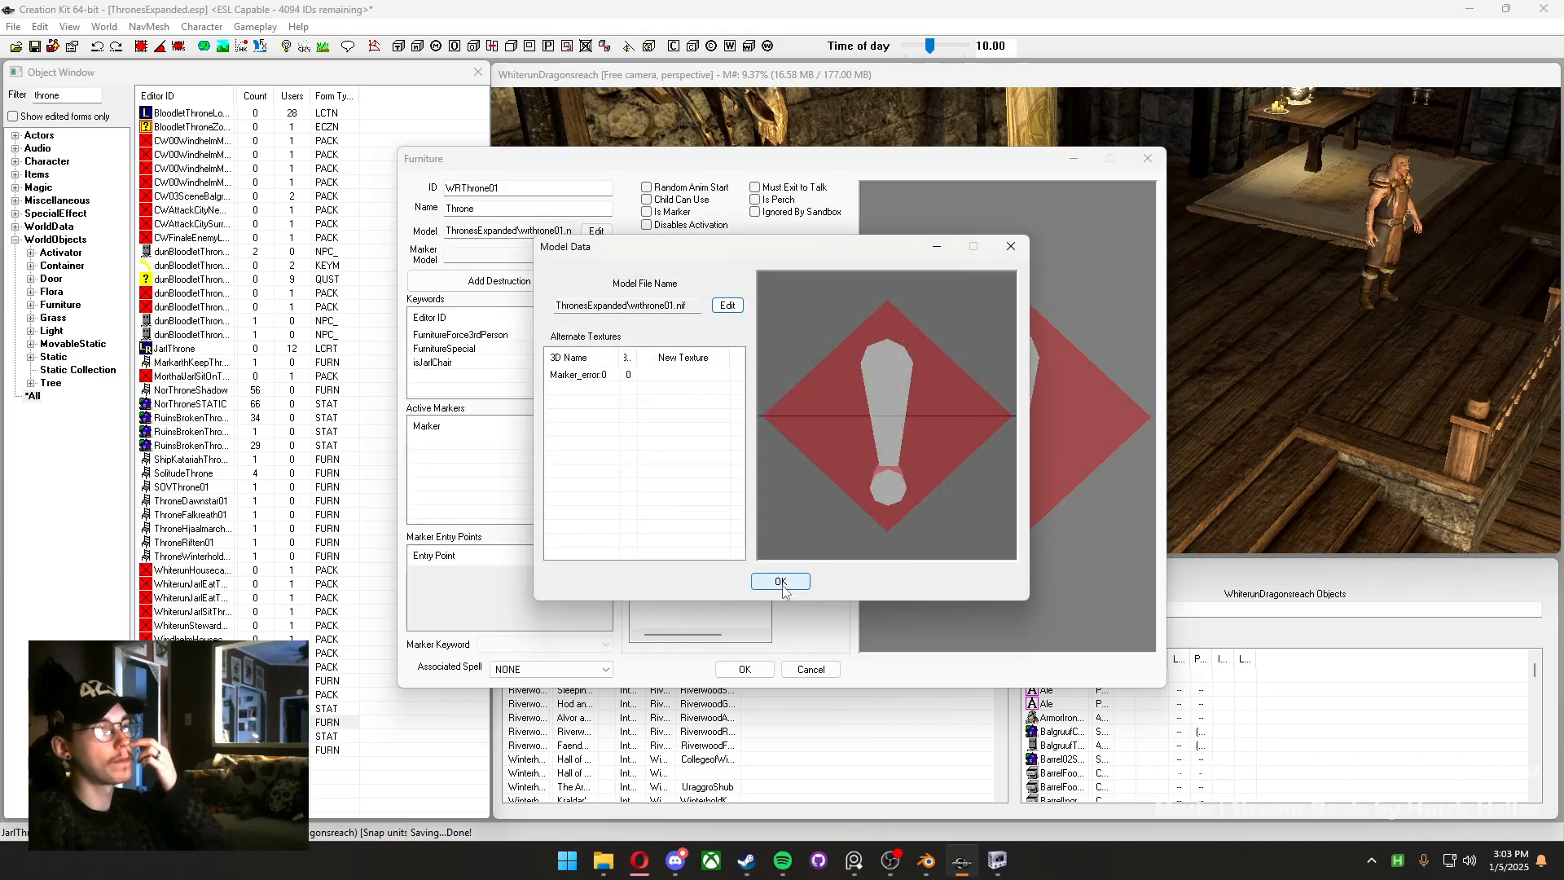
pyautogui.click(780, 582)
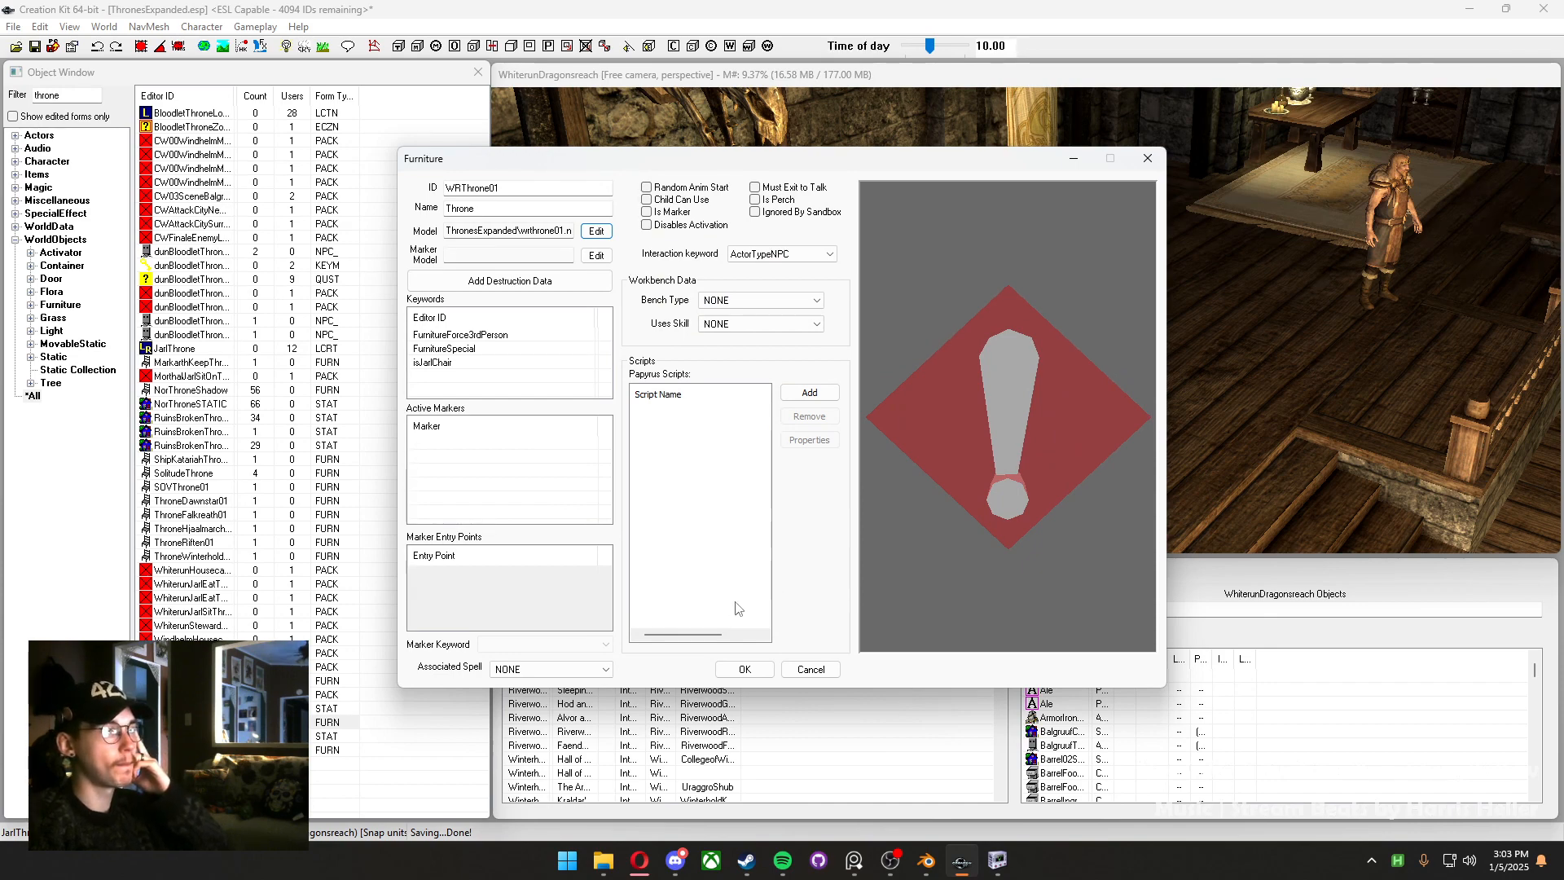
pyautogui.click(744, 669)
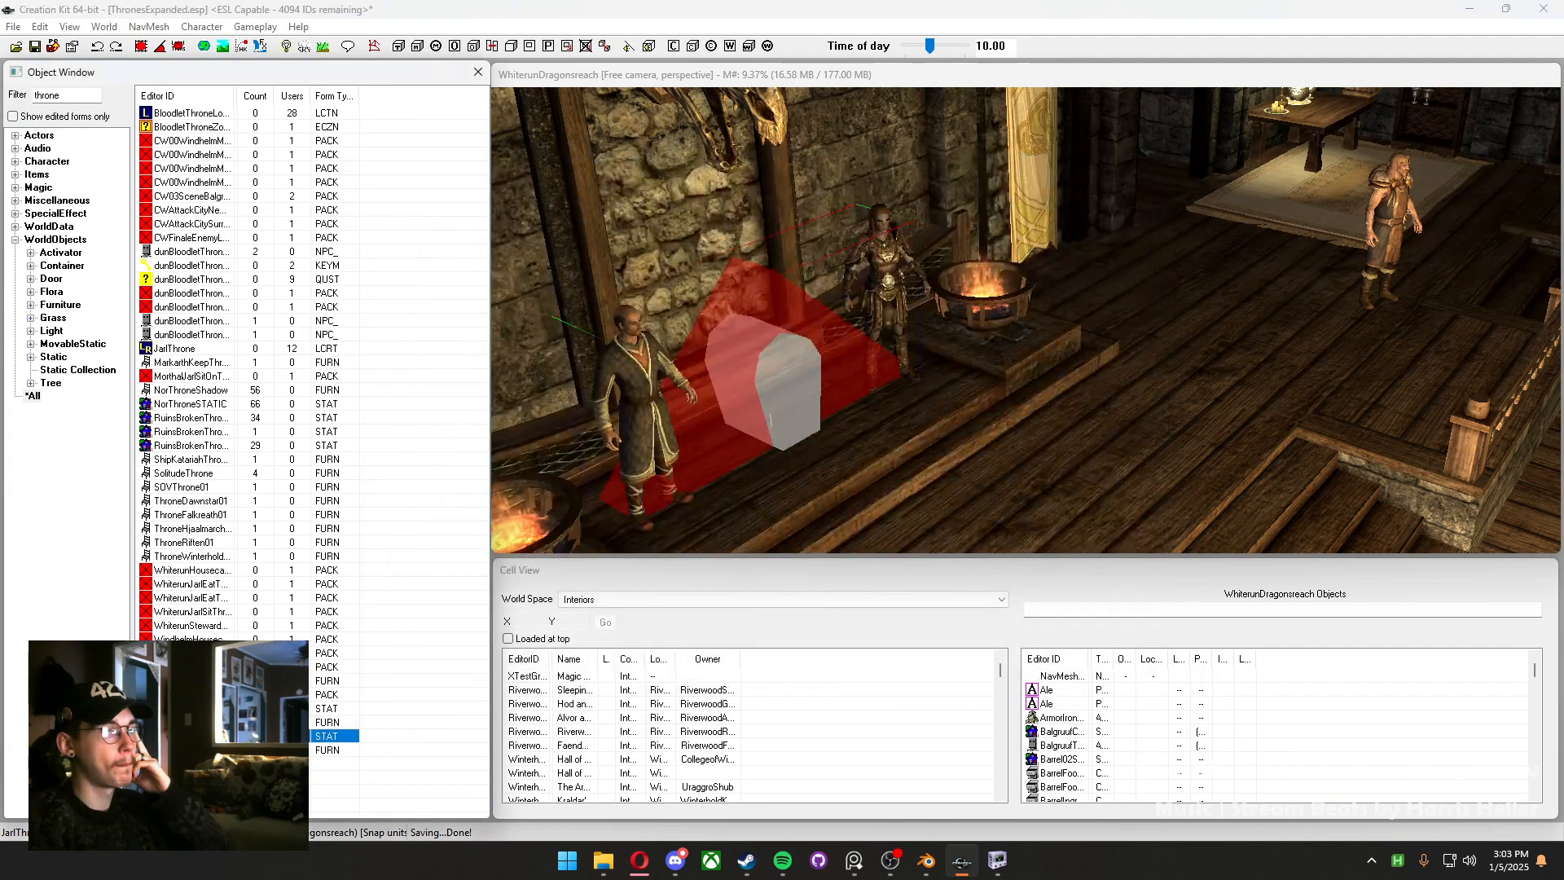
# Check the WRThrone01Static form and the duplicated throne's furniture form, cancelling both without changes
pyautogui.doubleClick(214, 736)
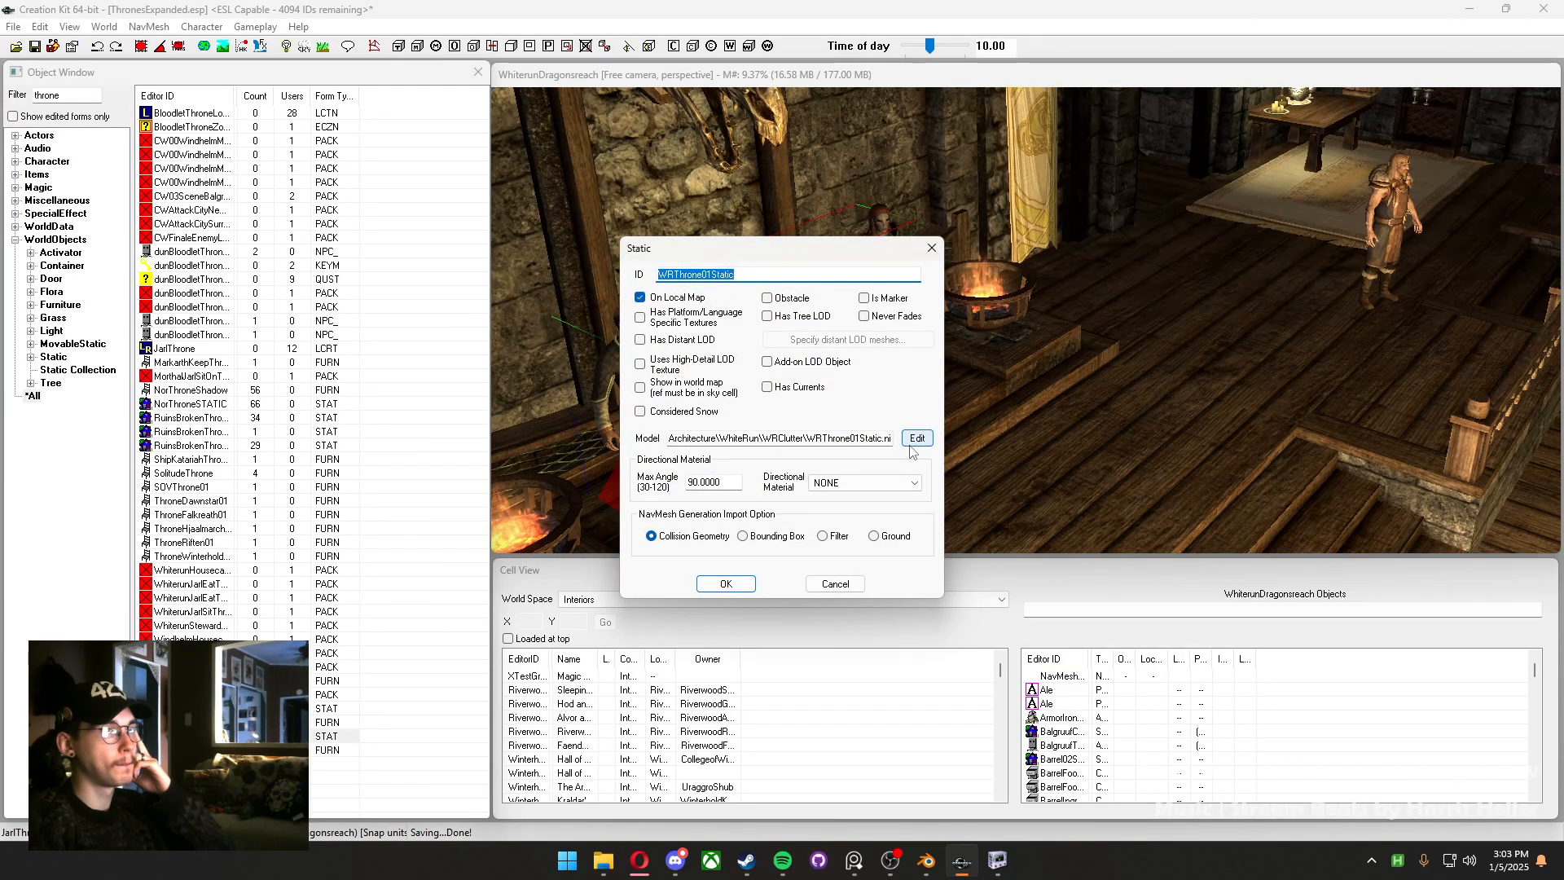
pyautogui.click(835, 583)
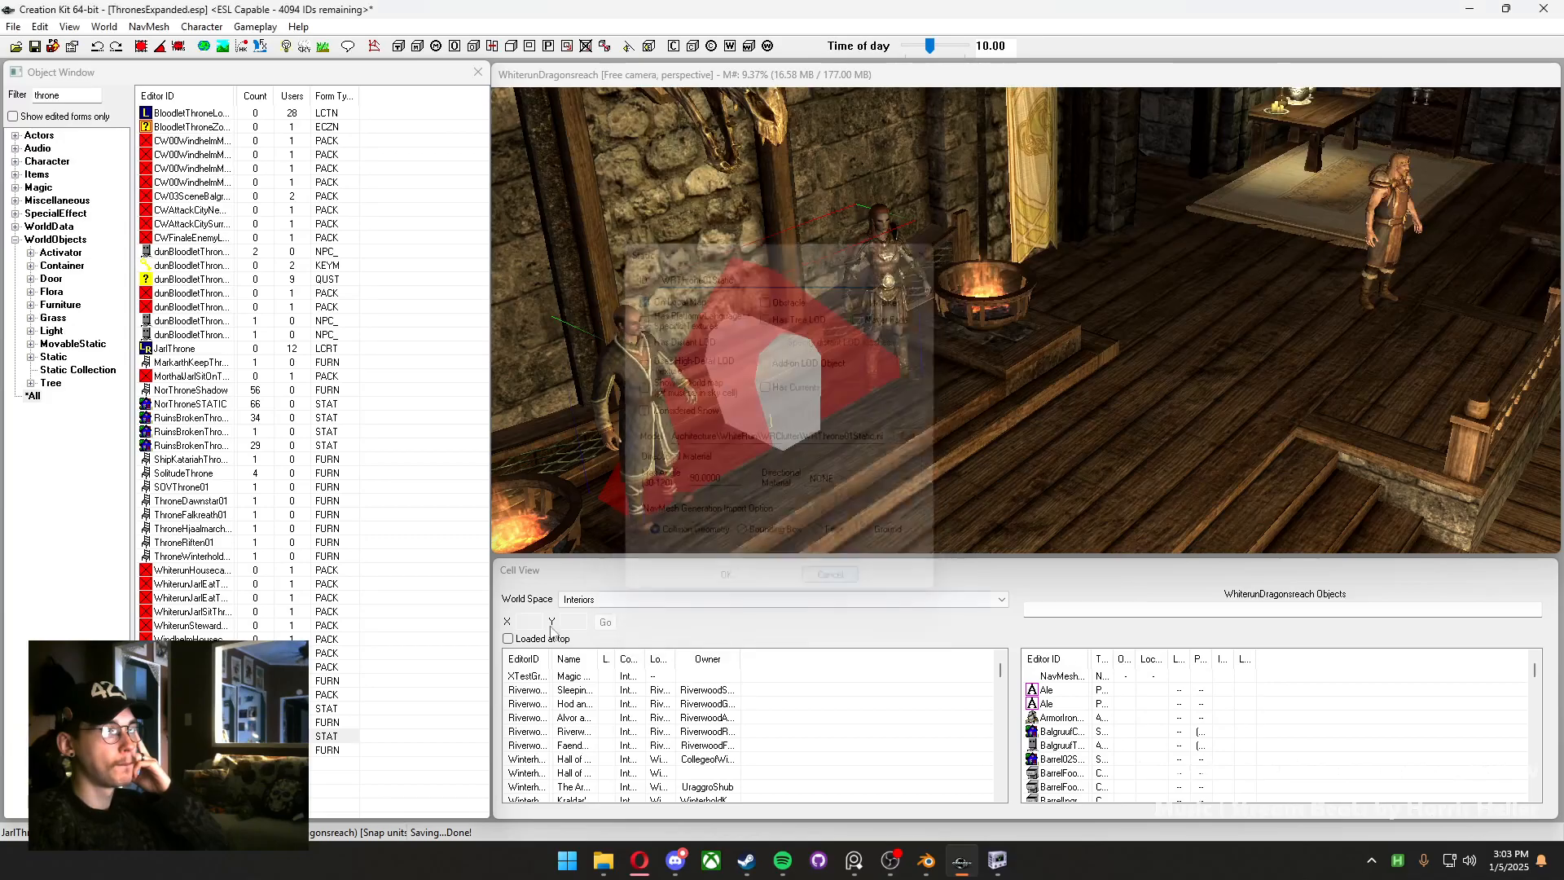
pyautogui.doubleClick(213, 749)
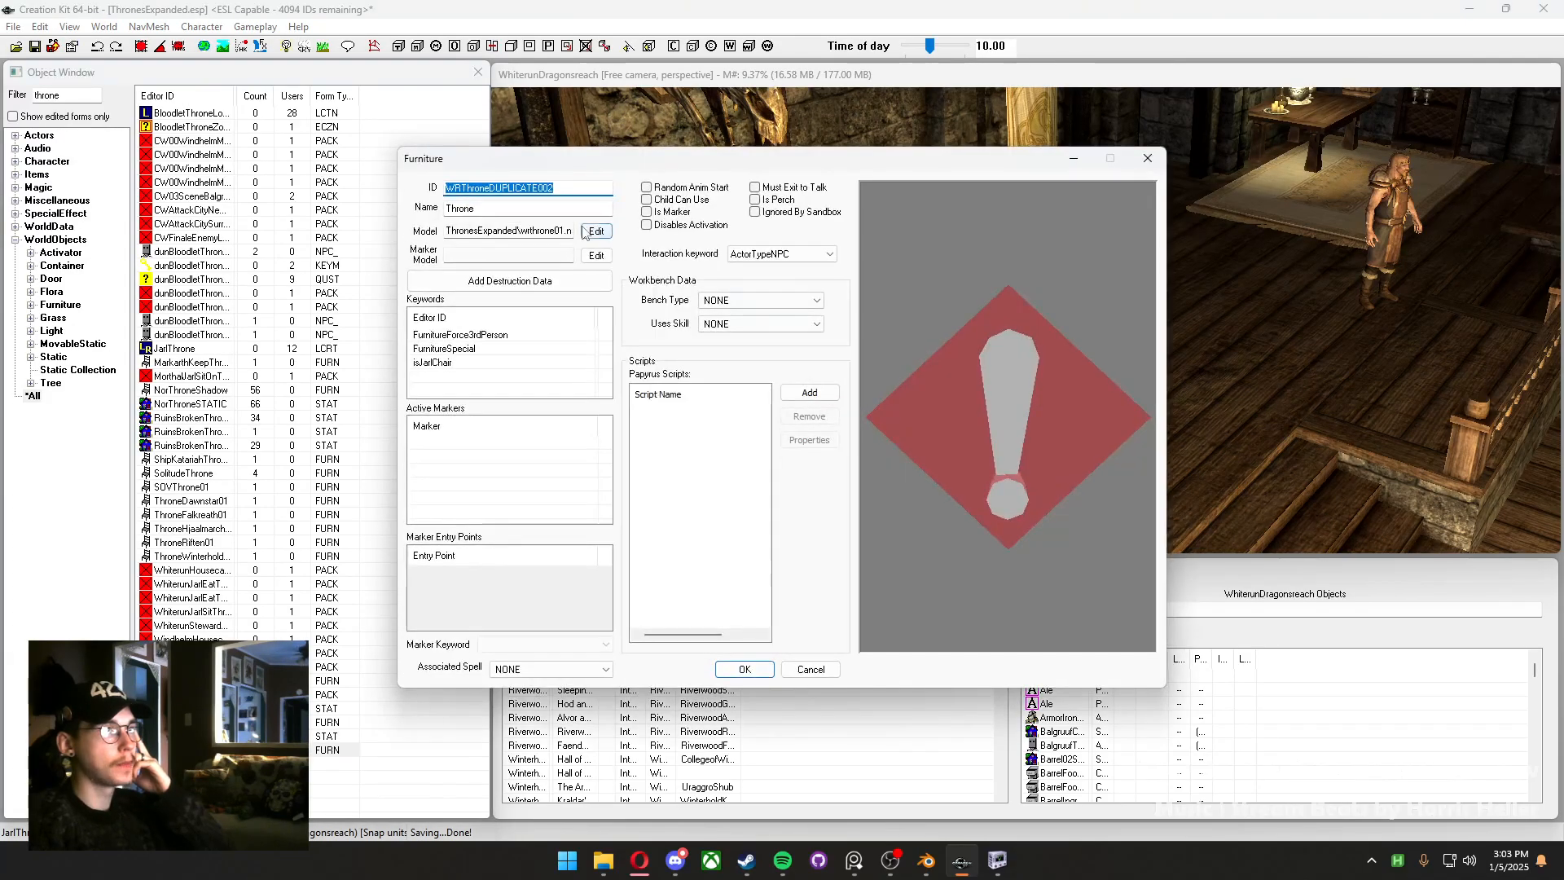
pyautogui.click(811, 668)
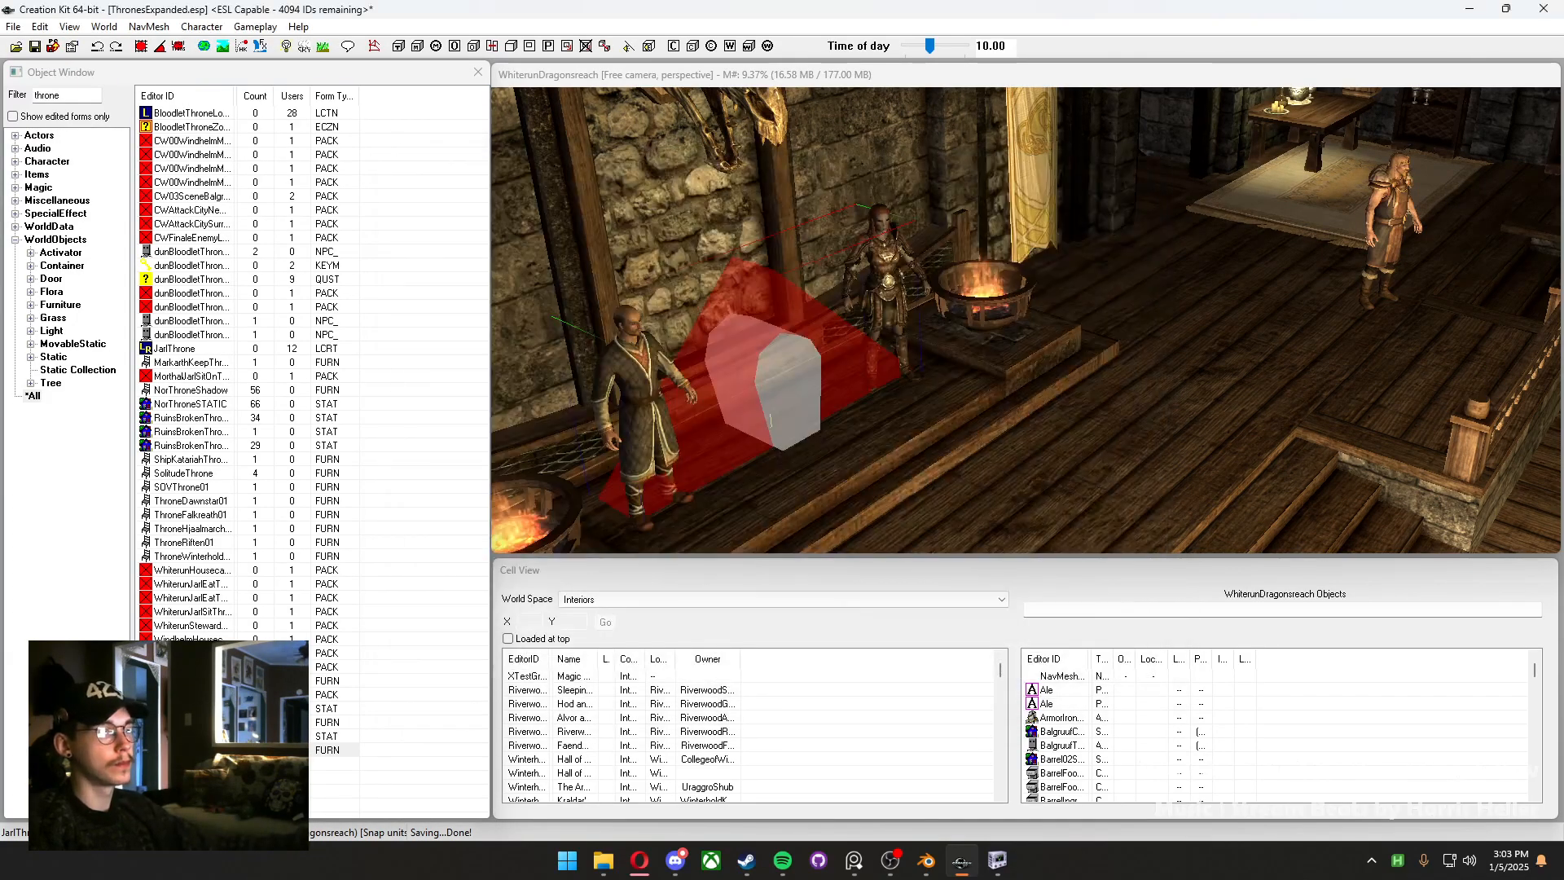
# Place the duplicated throne furniture on the floor of WhiterunDragonsreach and look through the warnings list
pyautogui.moveTo(334, 750)
pyautogui.mouseDown()
pyautogui.moveTo(1051, 497)
pyautogui.moveTo(1177, 384)
pyautogui.moveTo(1147, 381)
pyautogui.moveTo(1099, 312)
pyautogui.moveTo(1084, 324)
pyautogui.mouseUp()
pyautogui.scroll(-3, 1165, 378)
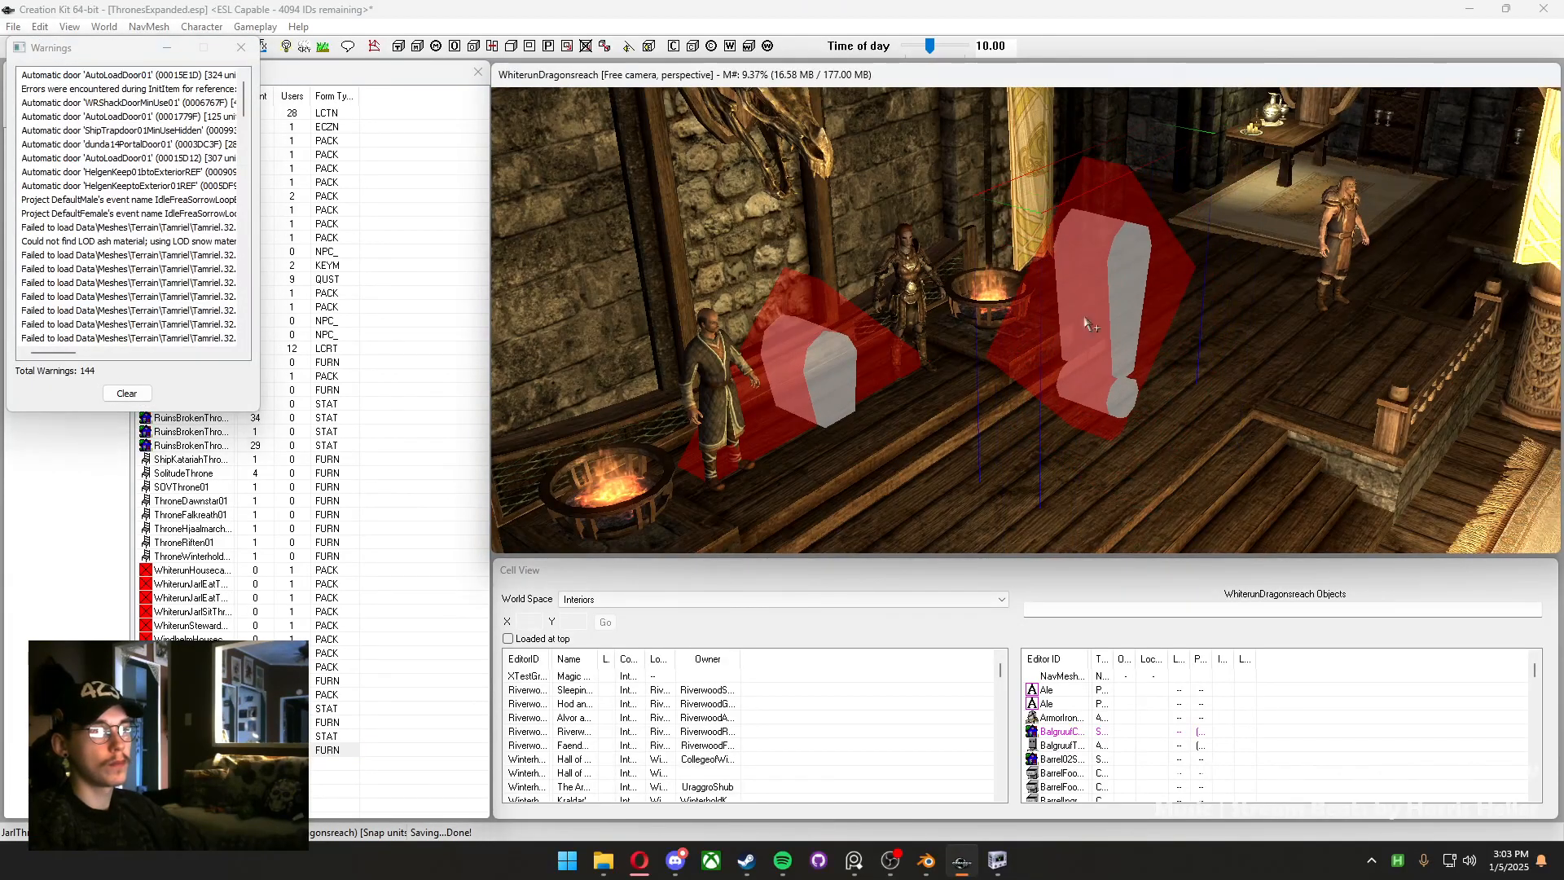
pyautogui.scroll(-3, 76, 346)
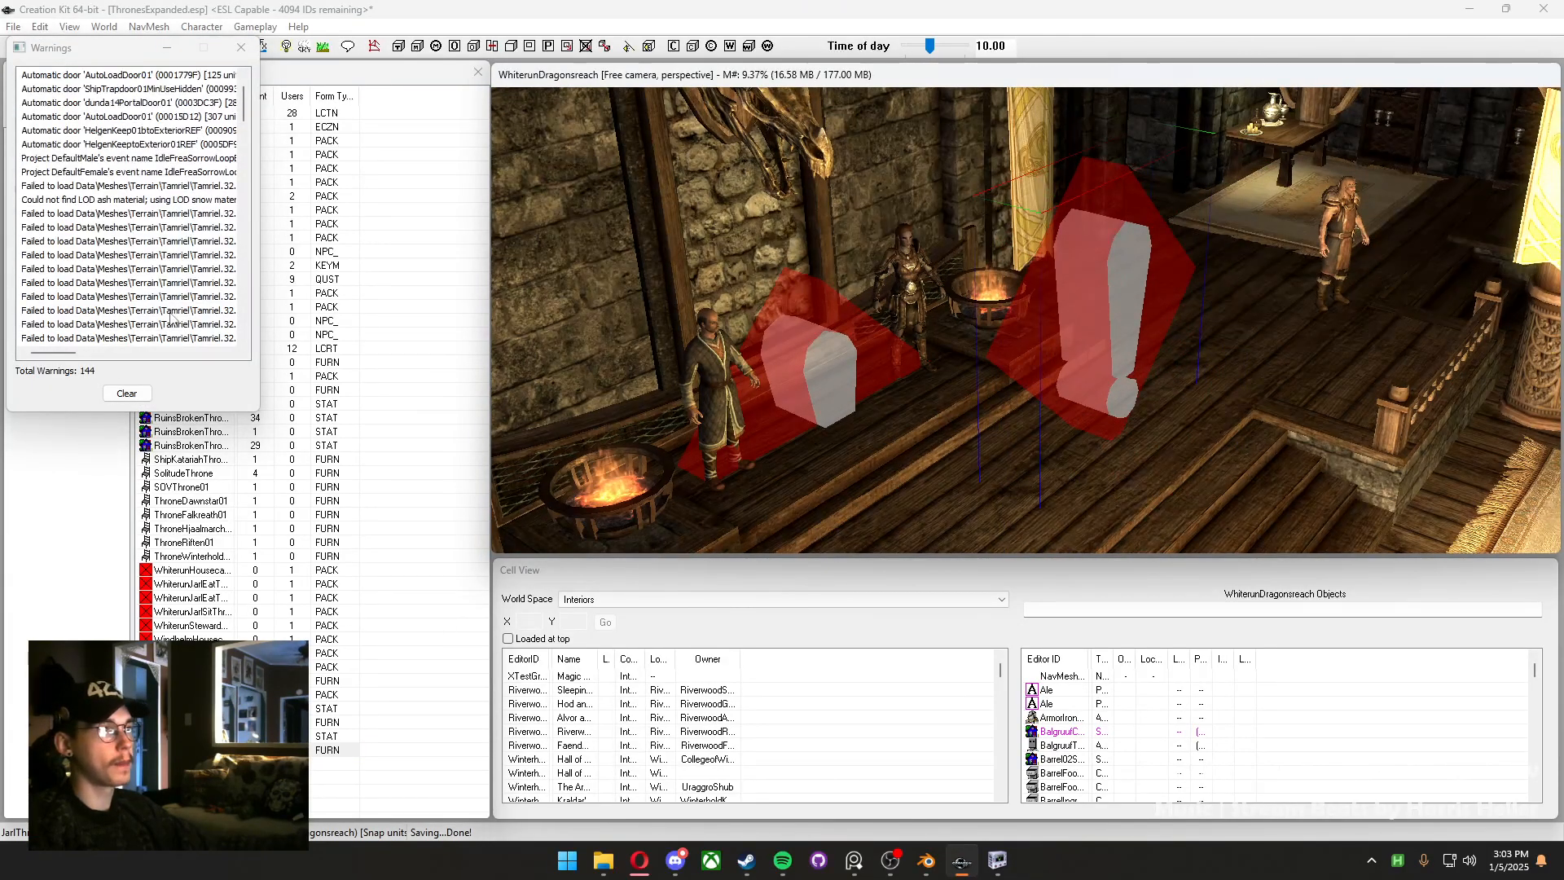
pyautogui.moveTo(76, 352); pyautogui.dragTo(37, 356)
pyautogui.scroll(3, 85, 269)
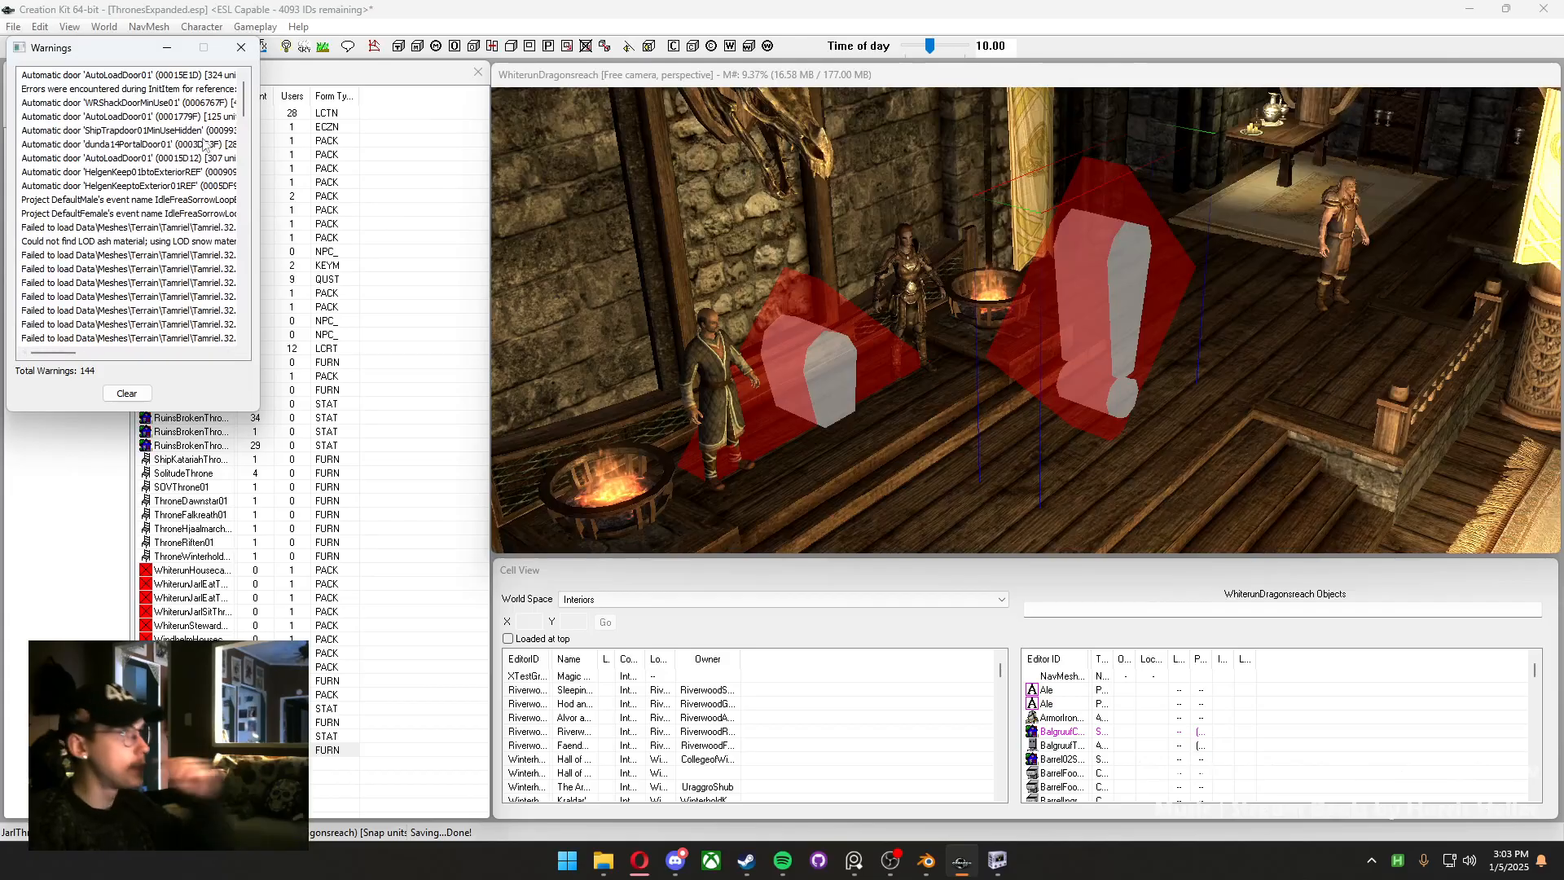
# Clear all entries from the warnings list and close it
pyautogui.moveTo(242, 112)
pyautogui.mouseDown()
pyautogui.moveTo(238, 370)
pyautogui.moveTo(243, 91)
pyautogui.moveTo(236, 173)
pyautogui.moveTo(243, 104)
pyautogui.mouseUp()
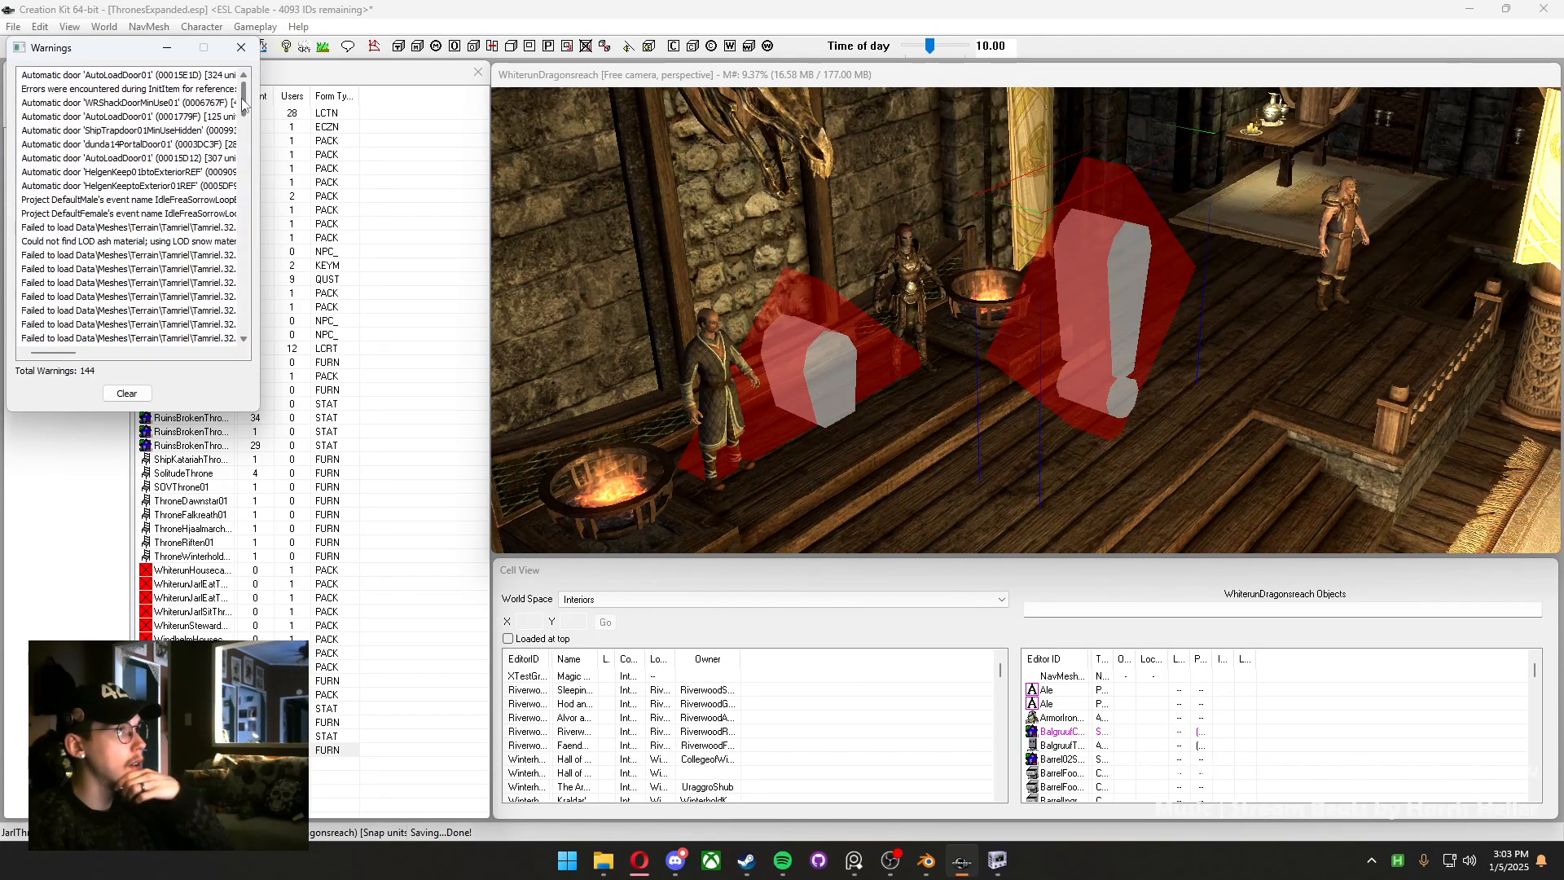
pyautogui.click(143, 393)
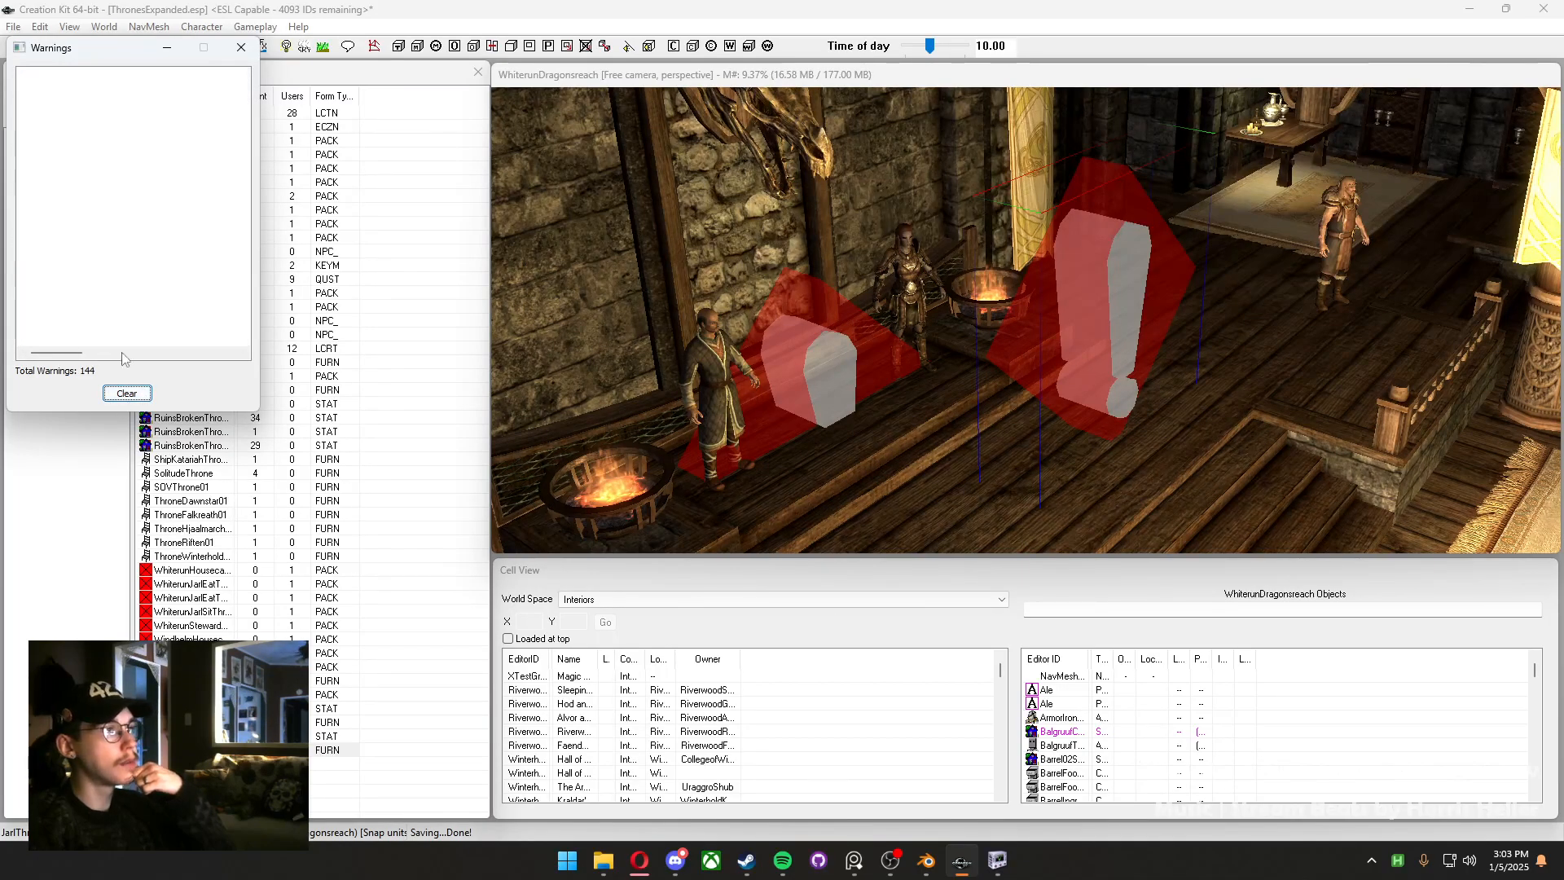
pyautogui.click(241, 47)
# Try the wrthrone_thronesexpanded NIF as the model of the WRThroneDUPLICATE002 furniture, then cancel the form
pyautogui.doubleClick(330, 750)
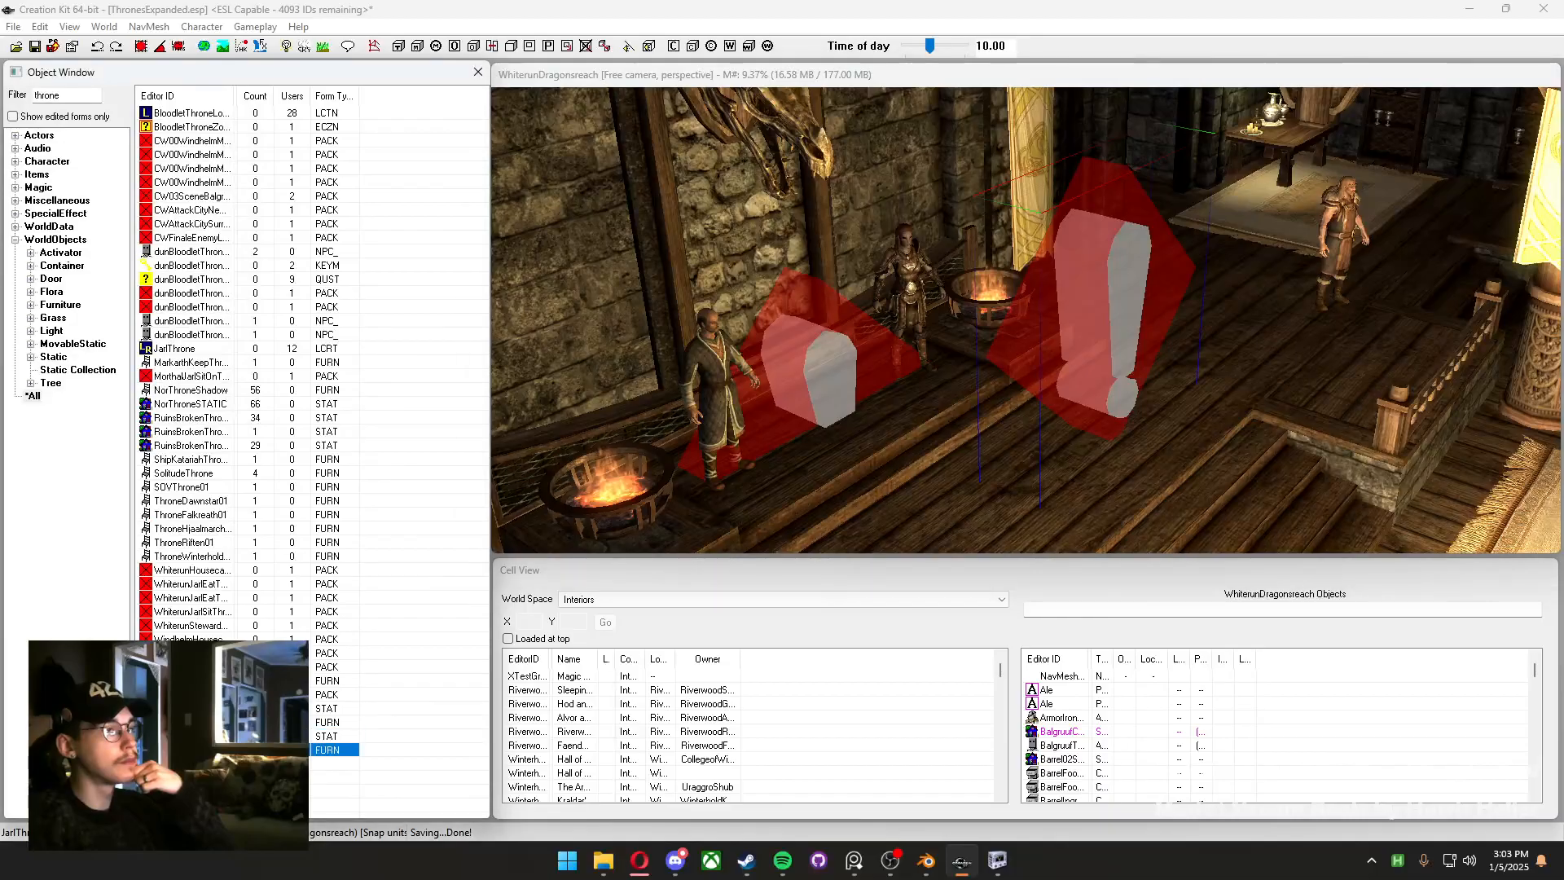
pyautogui.click(597, 231)
pyautogui.click(727, 305)
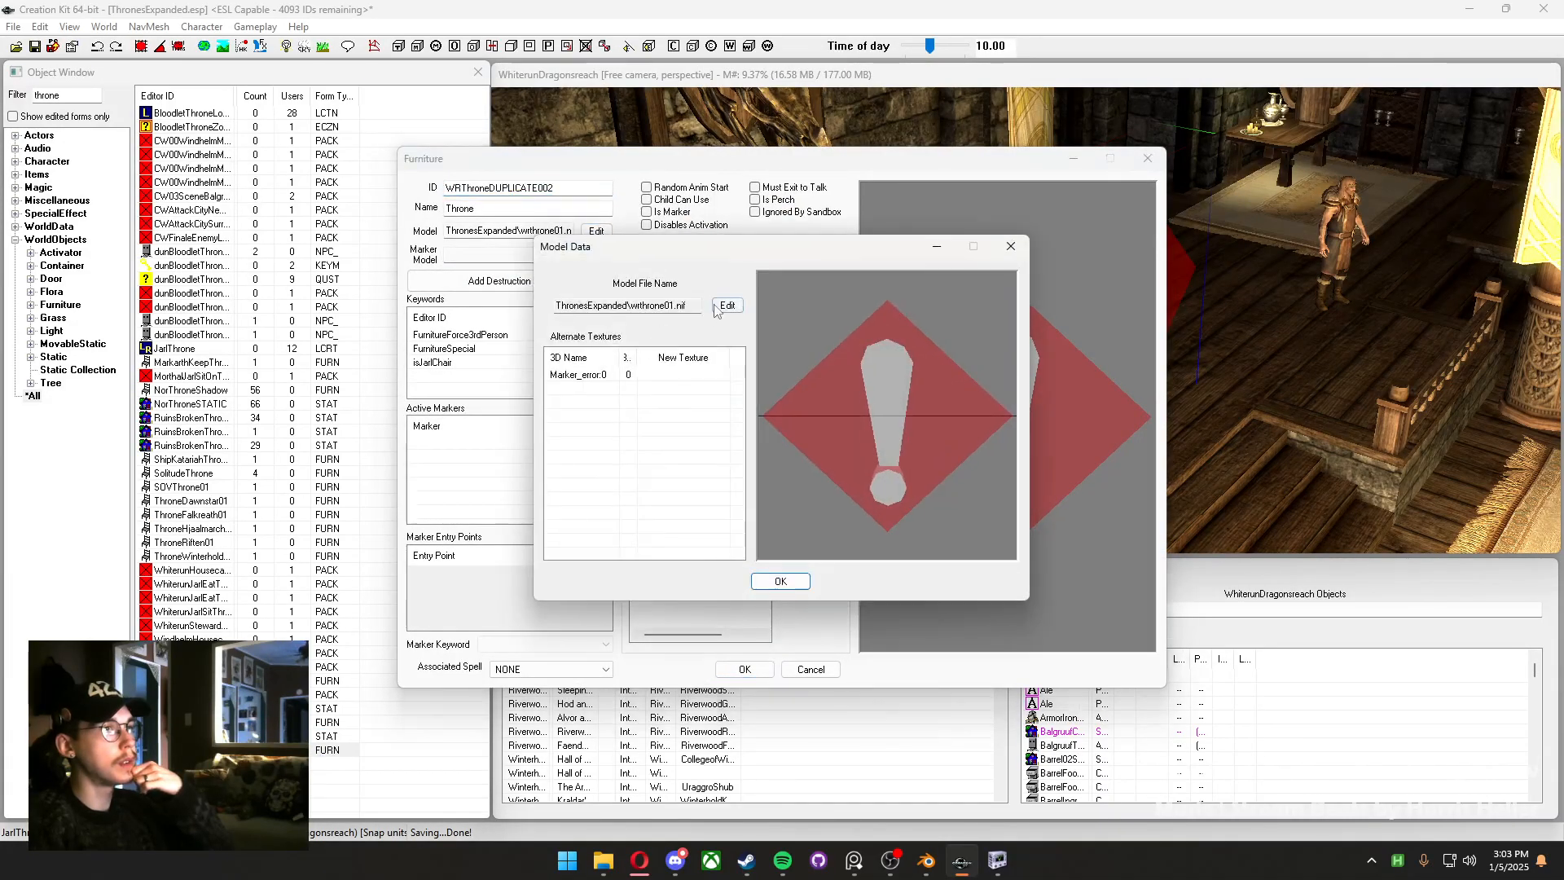
pyautogui.click(701, 340)
pyautogui.click(945, 562)
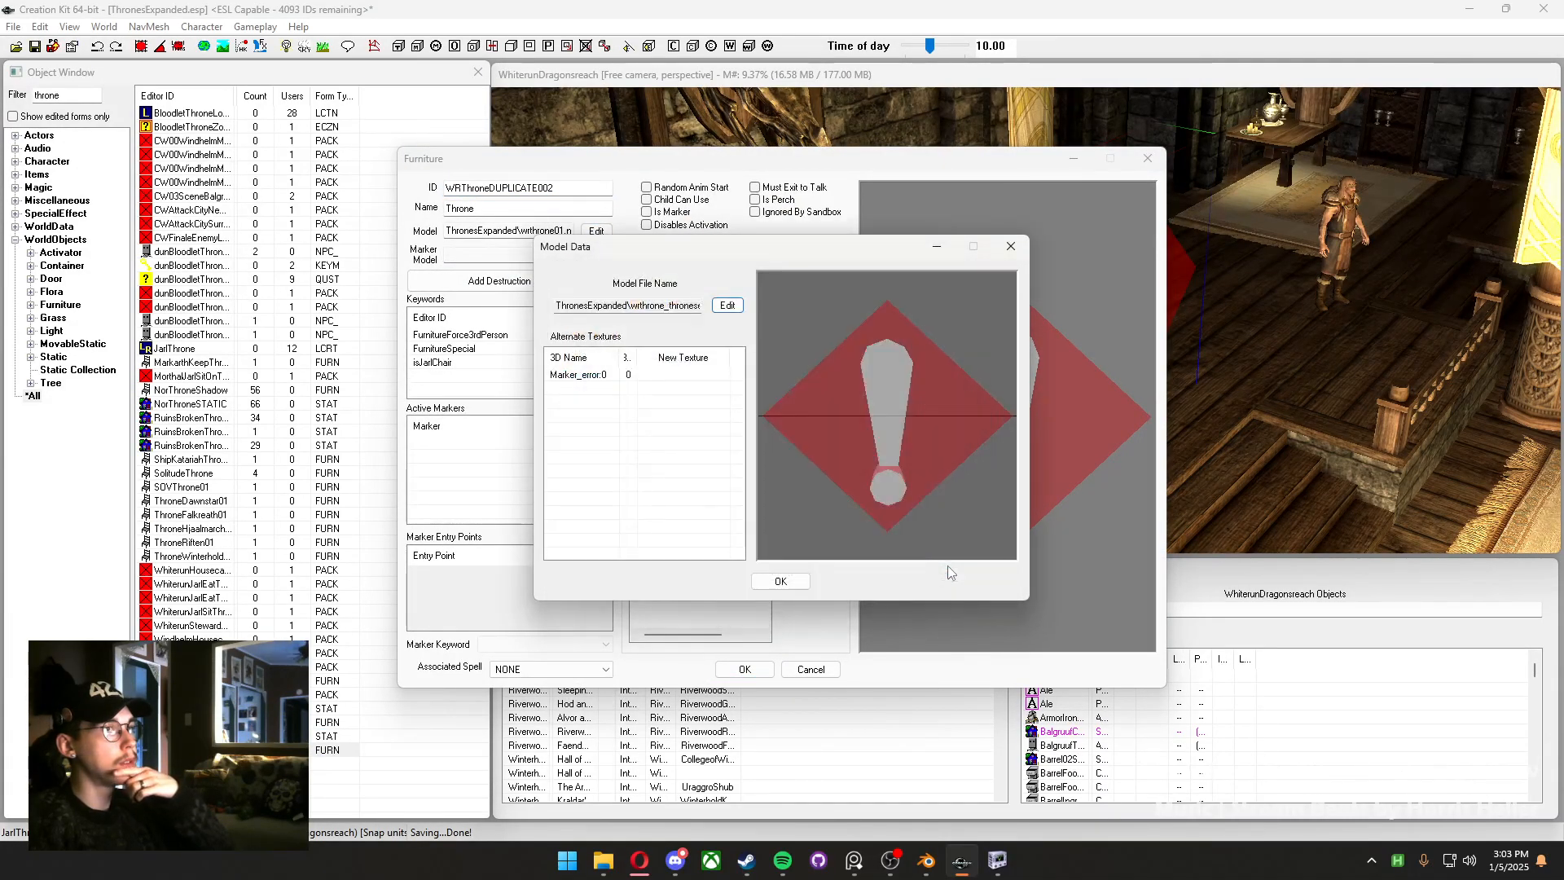
pyautogui.moveTo(853, 470); pyautogui.dragTo(981, 566)
pyautogui.click(774, 584)
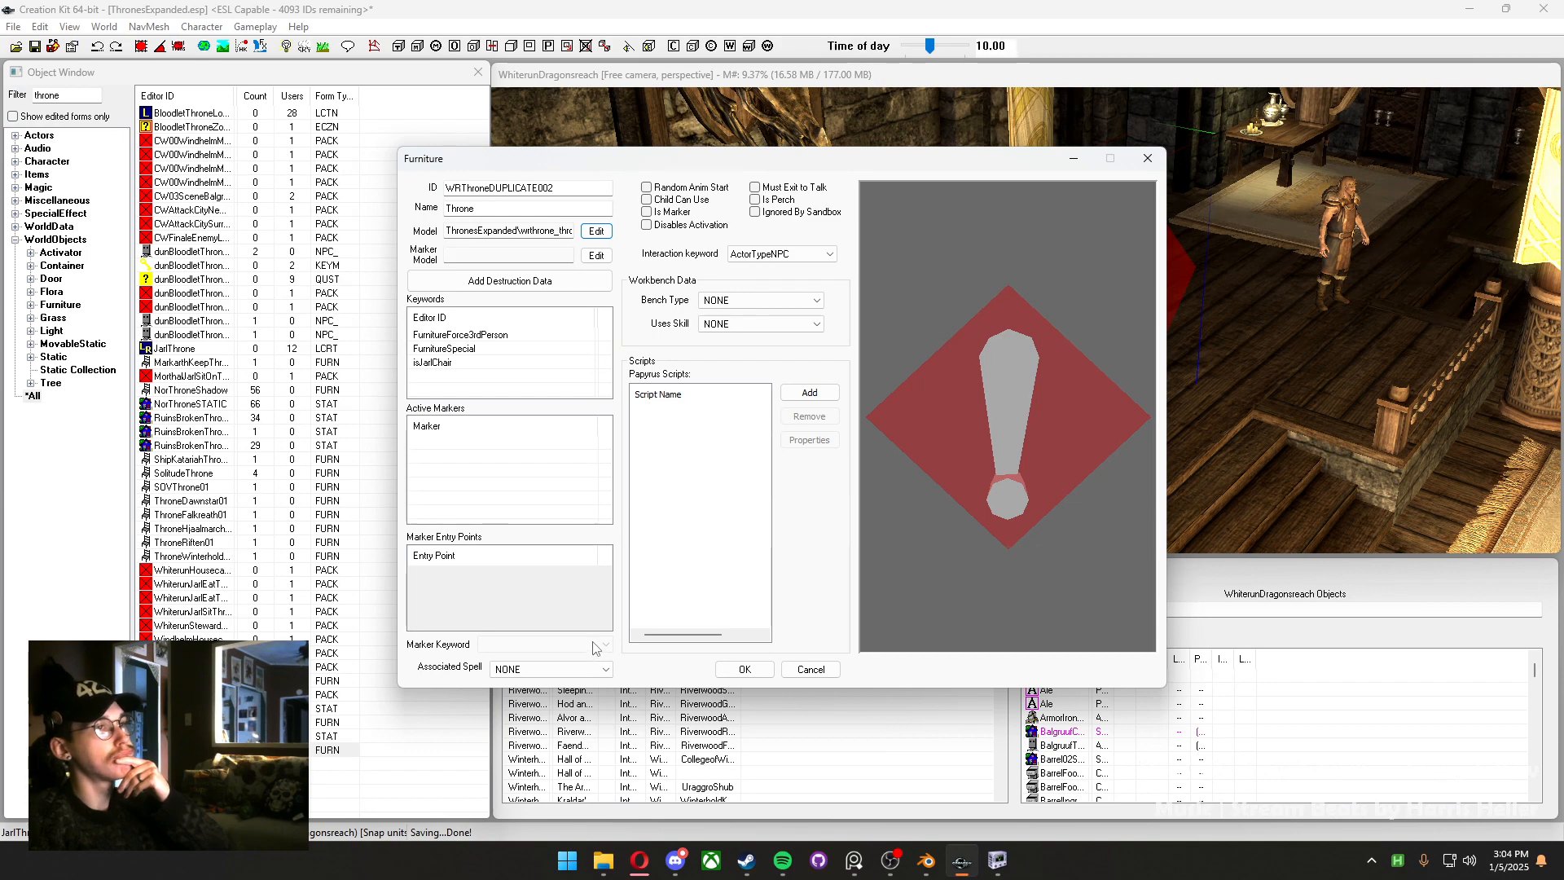
pyautogui.click(802, 671)
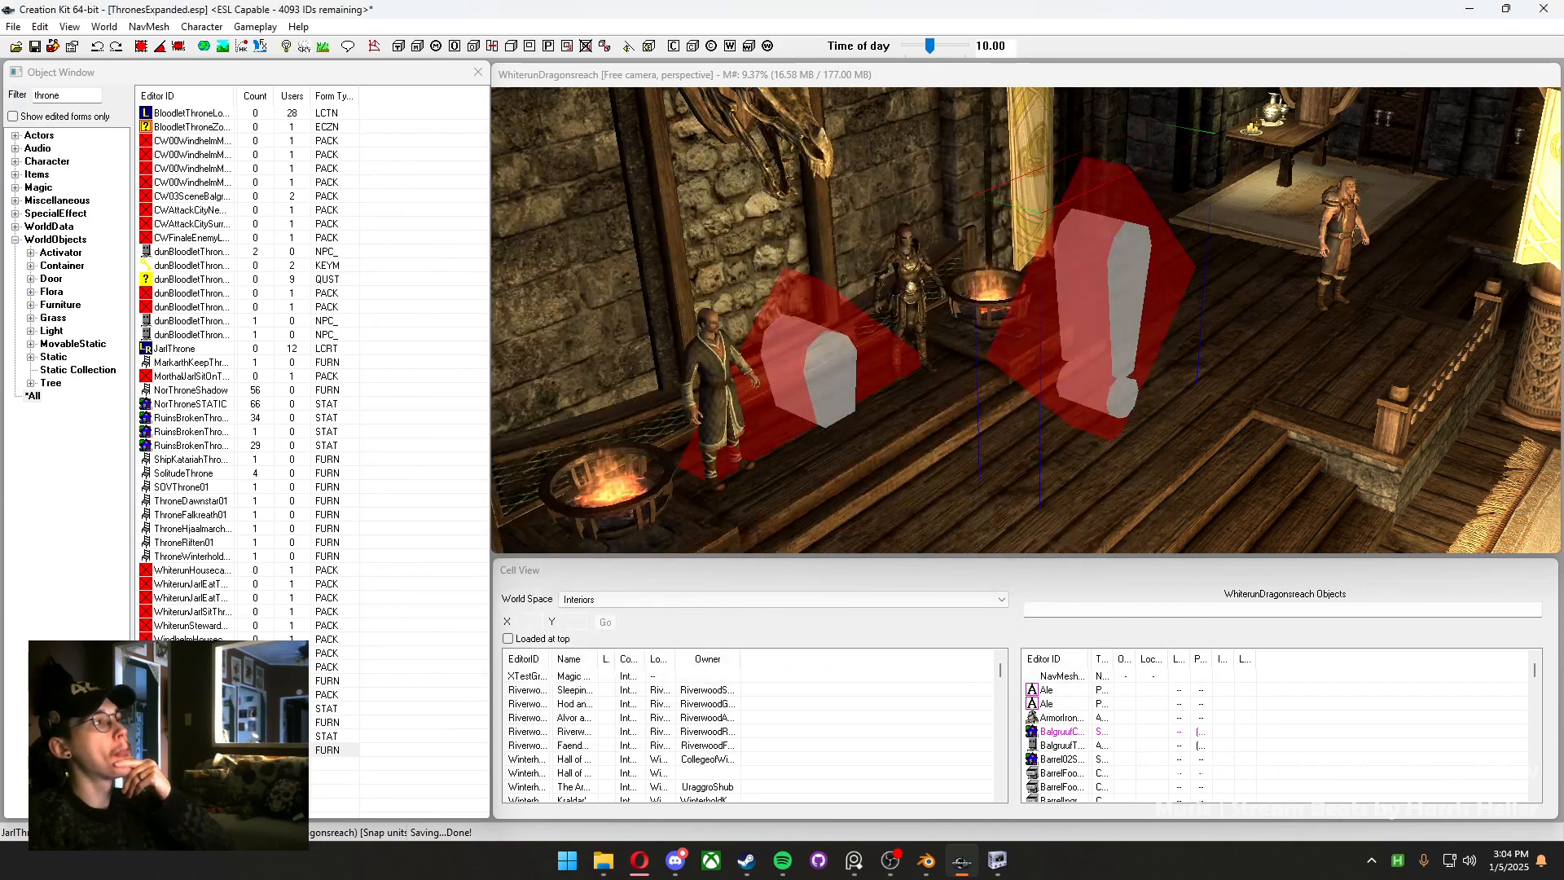
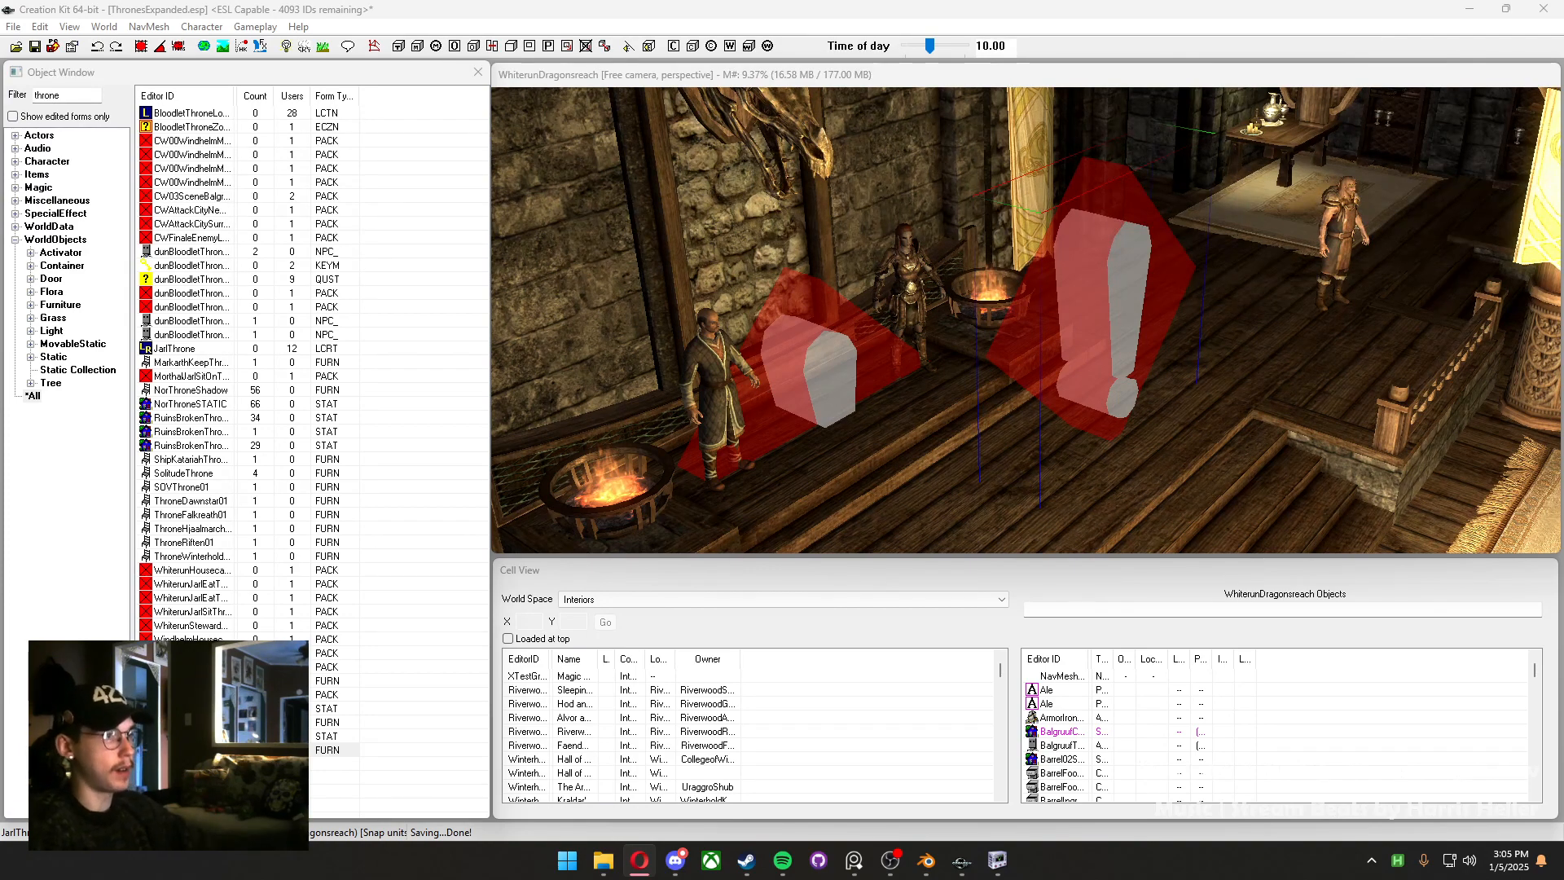
# Check the WRThrone01 furniture form and the full model path of the WRThrone01Static form, cancelling both
pyautogui.doubleClick(196, 722)
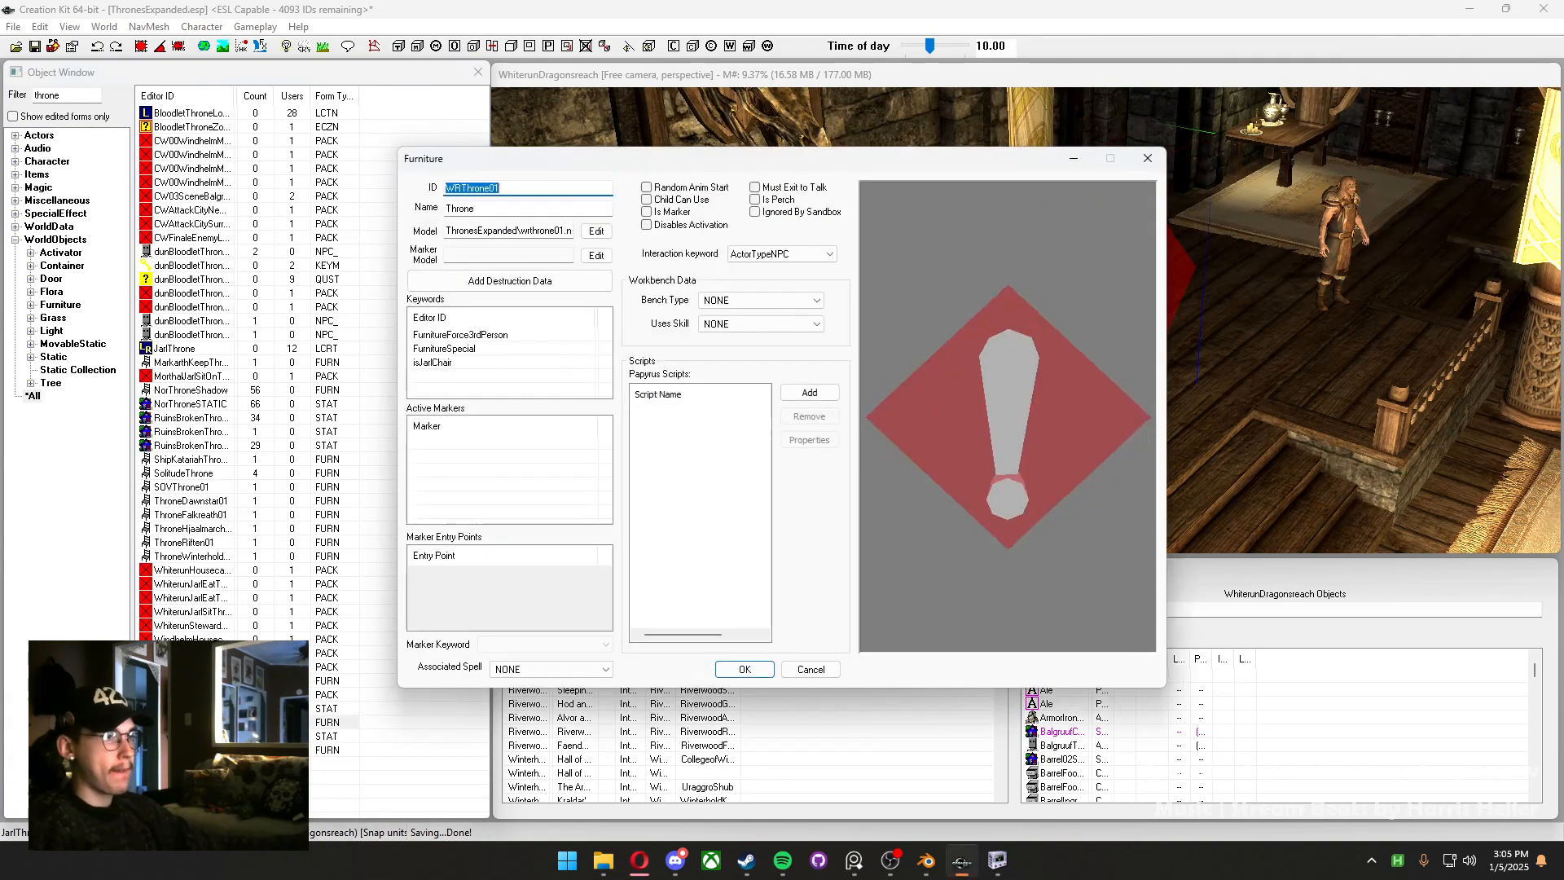
pyautogui.click(809, 670)
pyautogui.press('Down')
pyautogui.press('Return')
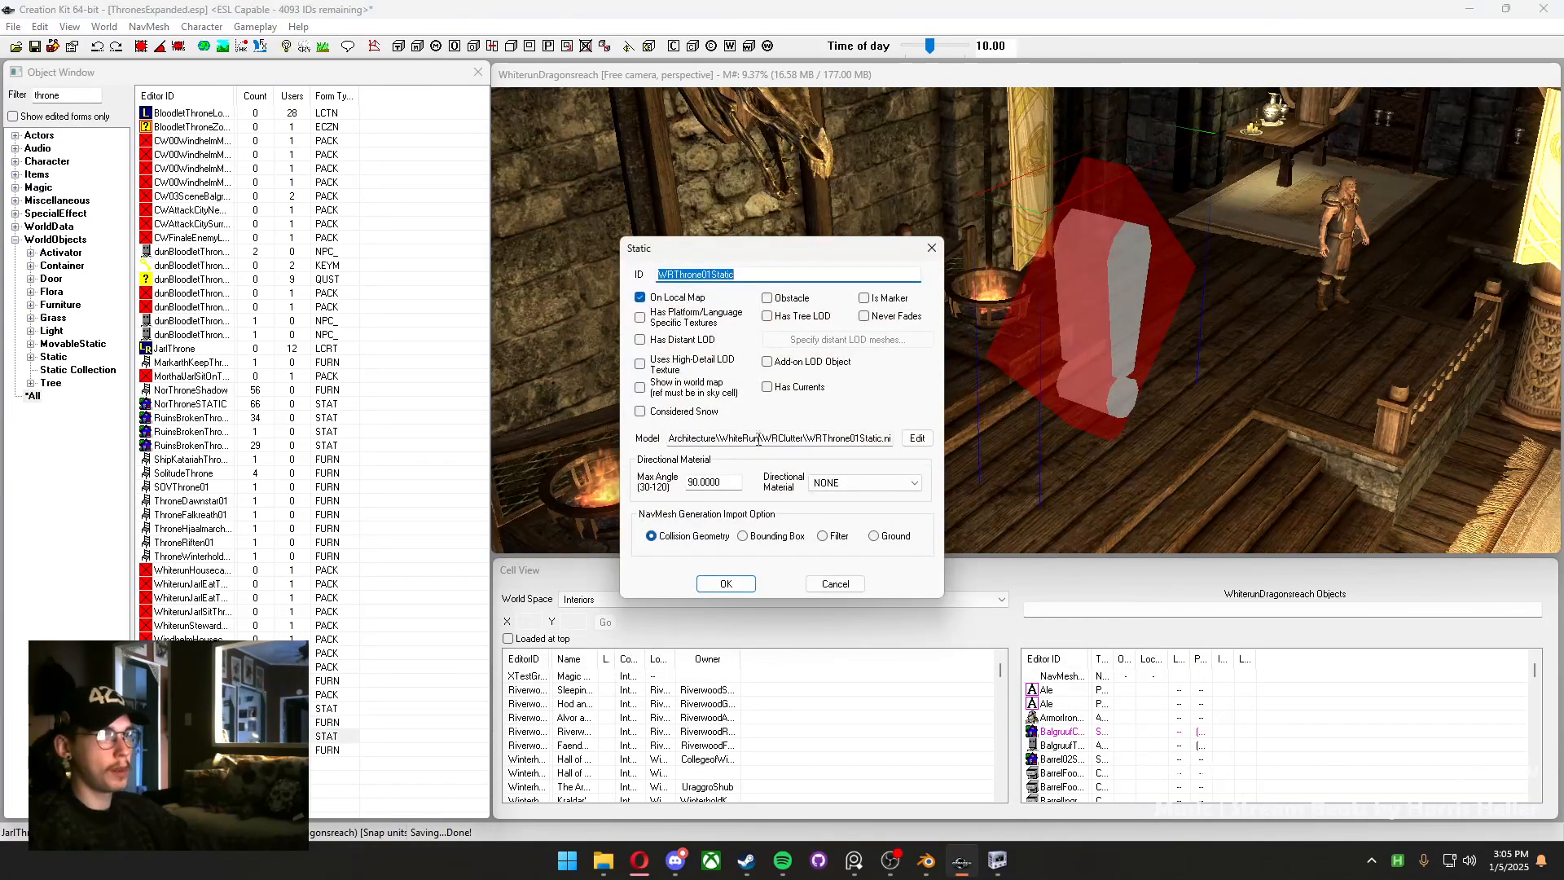
pyautogui.doubleClick(857, 439)
pyautogui.doubleClick(878, 439)
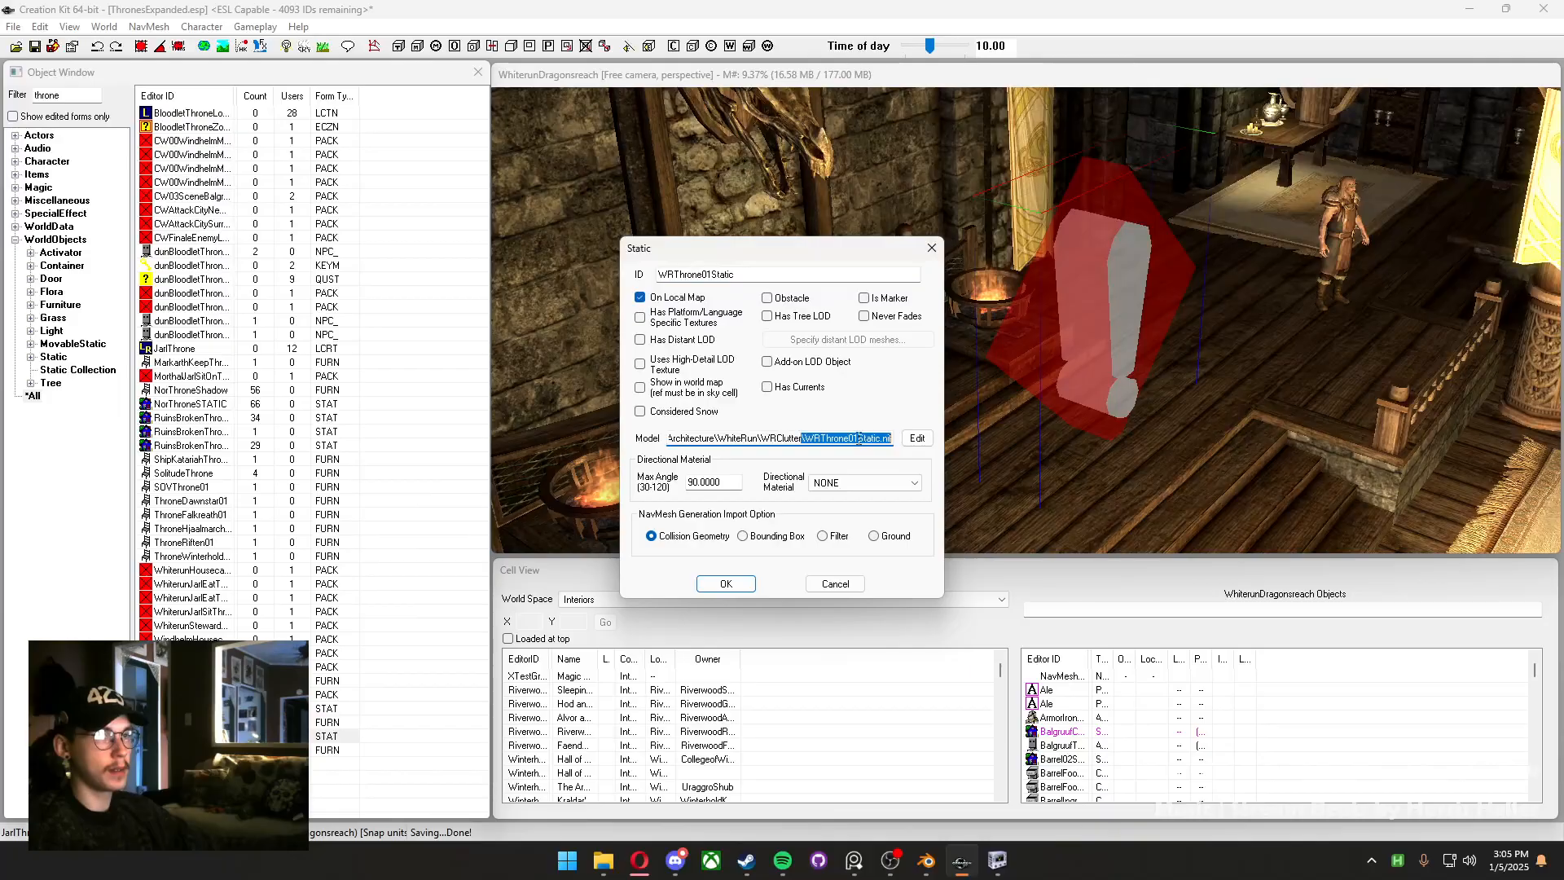
pyautogui.click(878, 438)
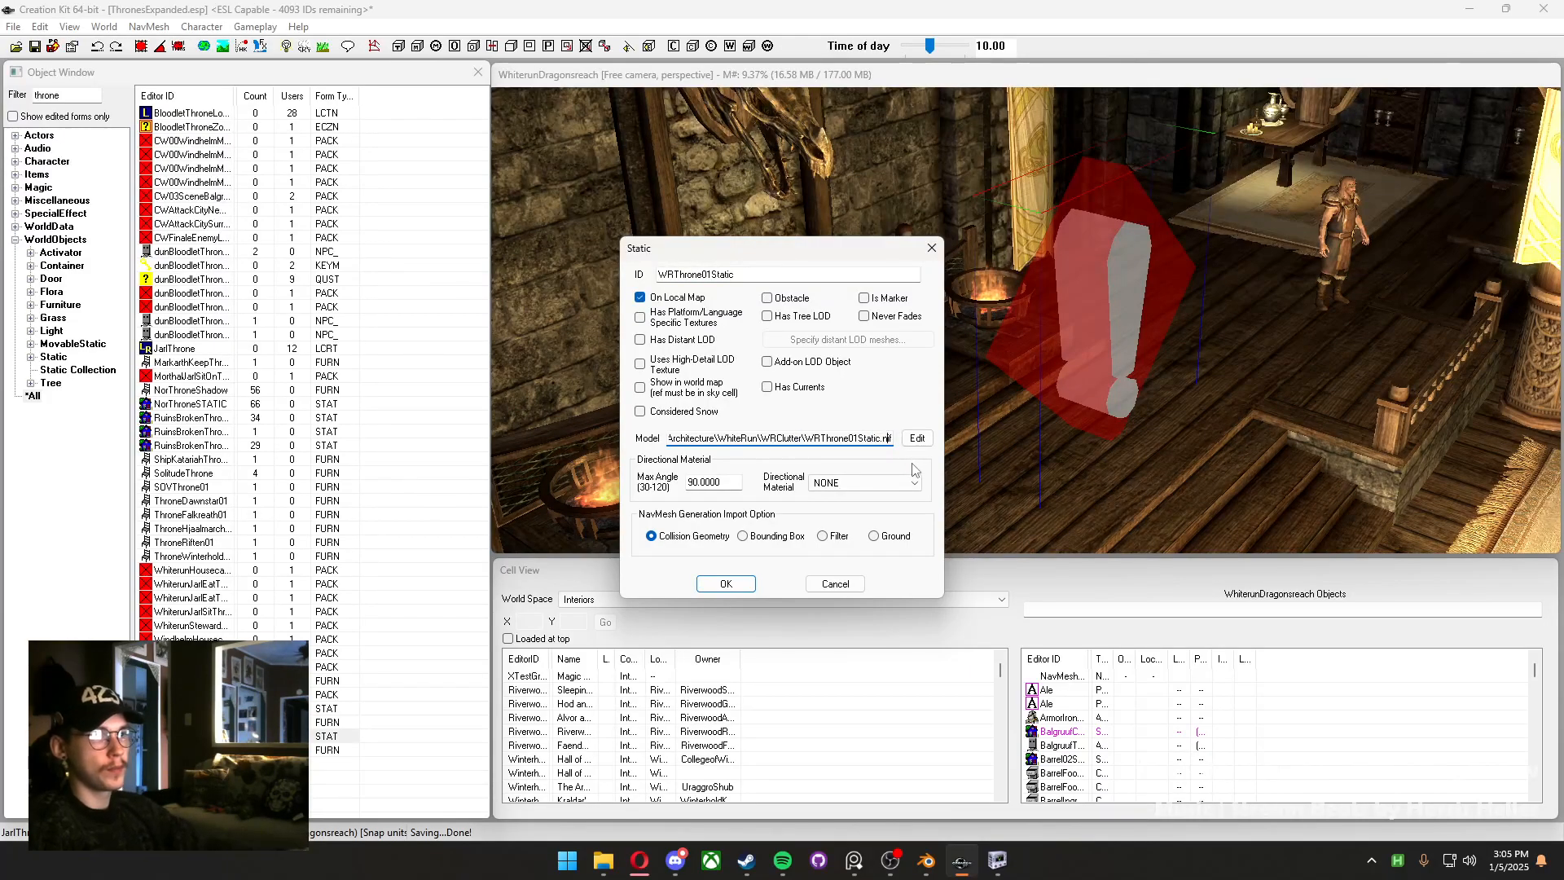
pyautogui.hotkey('ctrl', 'shift', 'Left')
pyautogui.hotkey('ctrl', 'shift', 'Left')
pyautogui.hotkey('ctrl', 'shift', 'Left')
pyautogui.hotkey('ctrl', 'shift', 'Left')
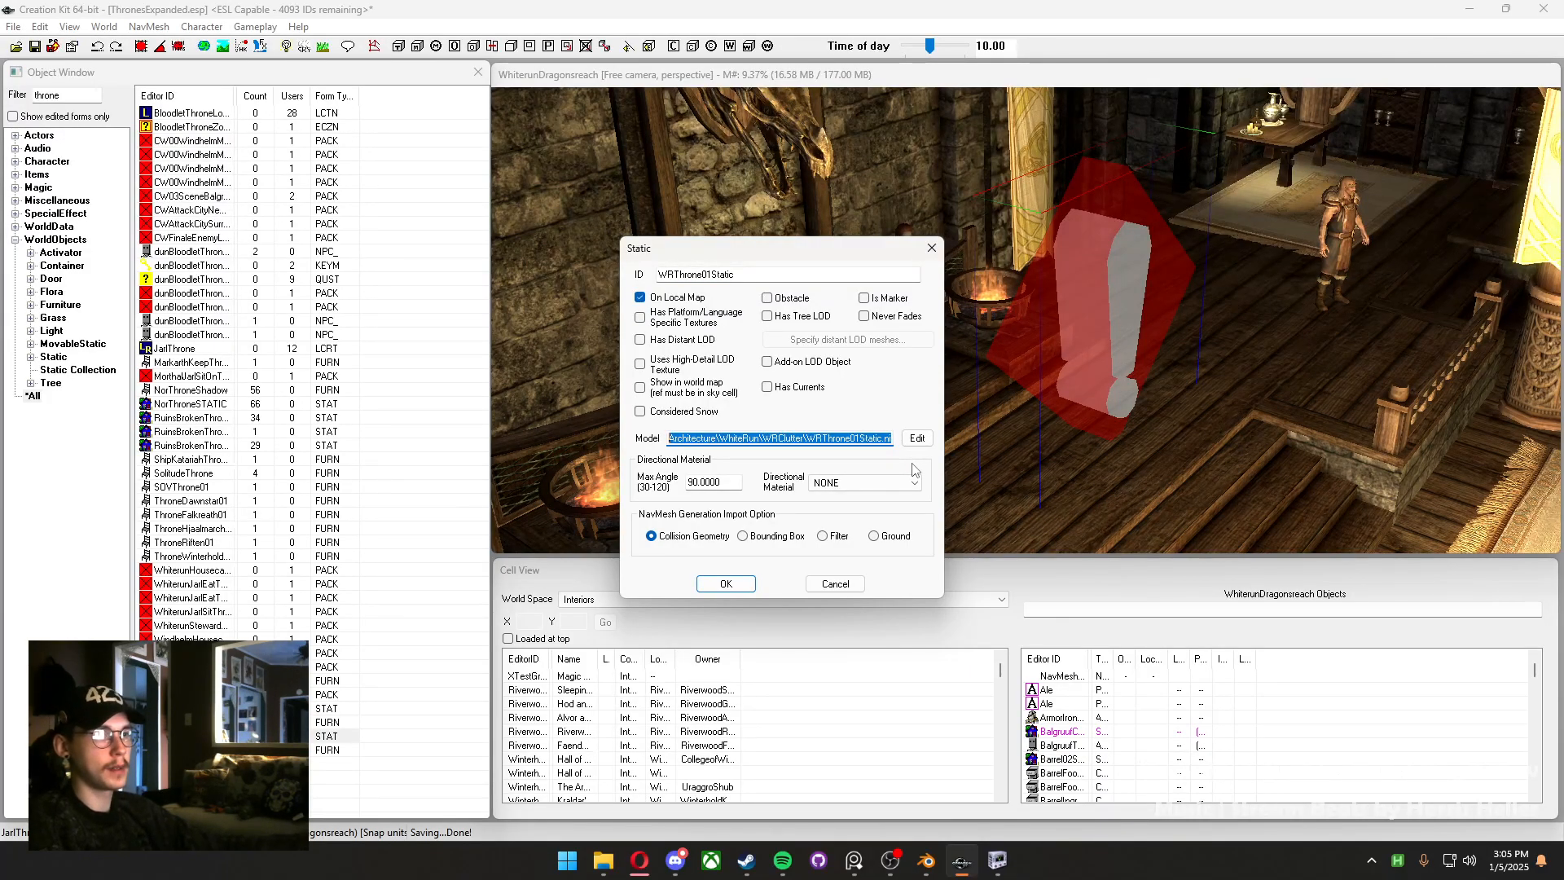
pyautogui.click(834, 583)
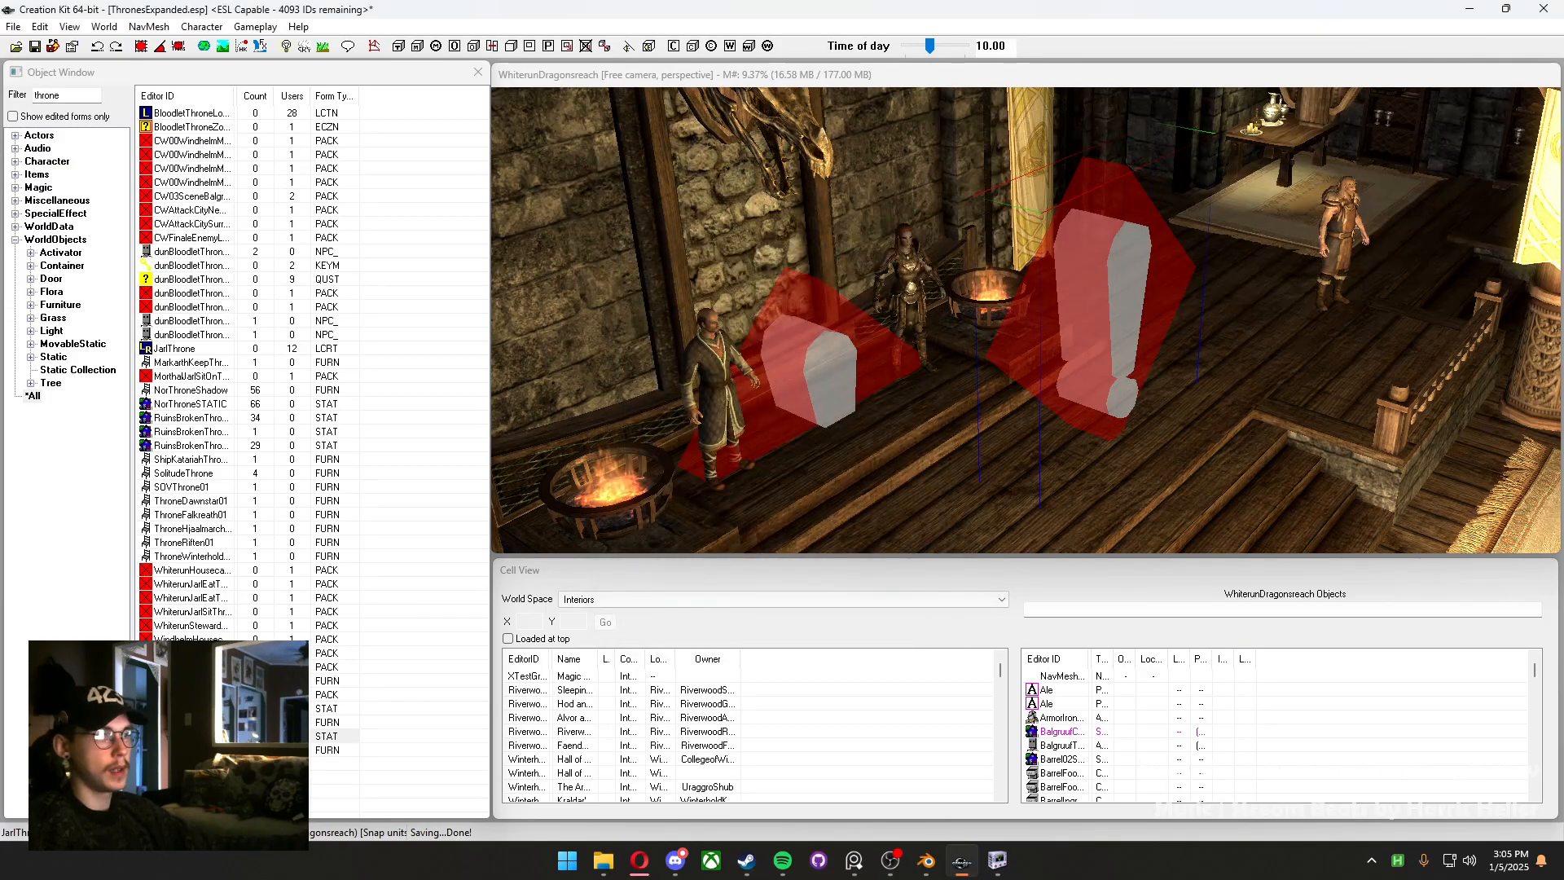
# Review WRThrone01's model path, clear its model file, and accept the furniture form
pyautogui.doubleClick(244, 722)
pyautogui.click(547, 230)
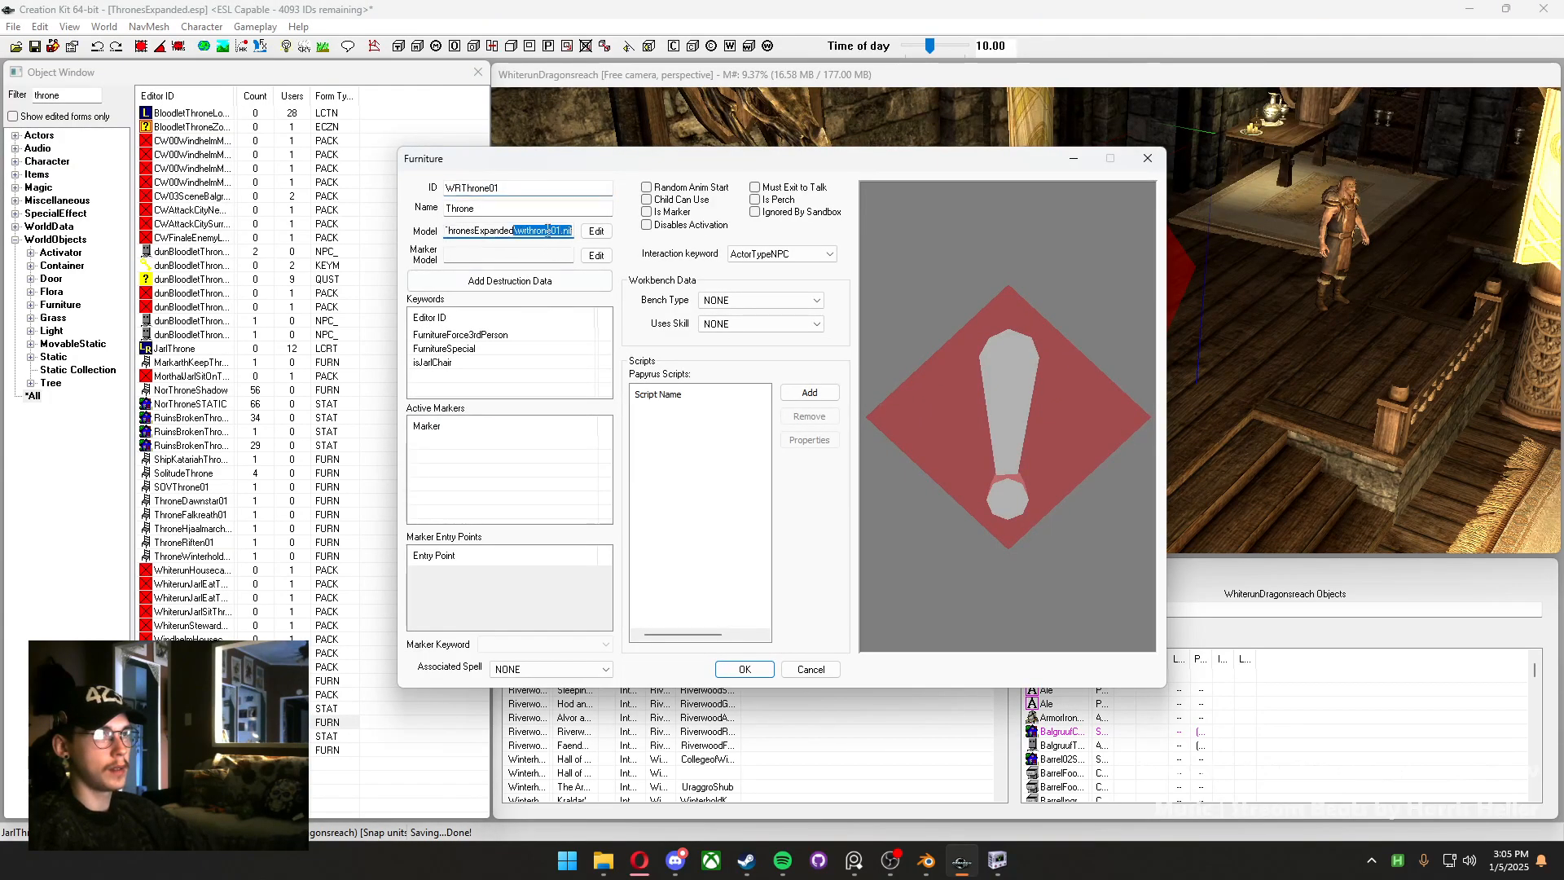
pyautogui.press('End')
pyautogui.moveTo(573, 232); pyautogui.dragTo(285, 256)
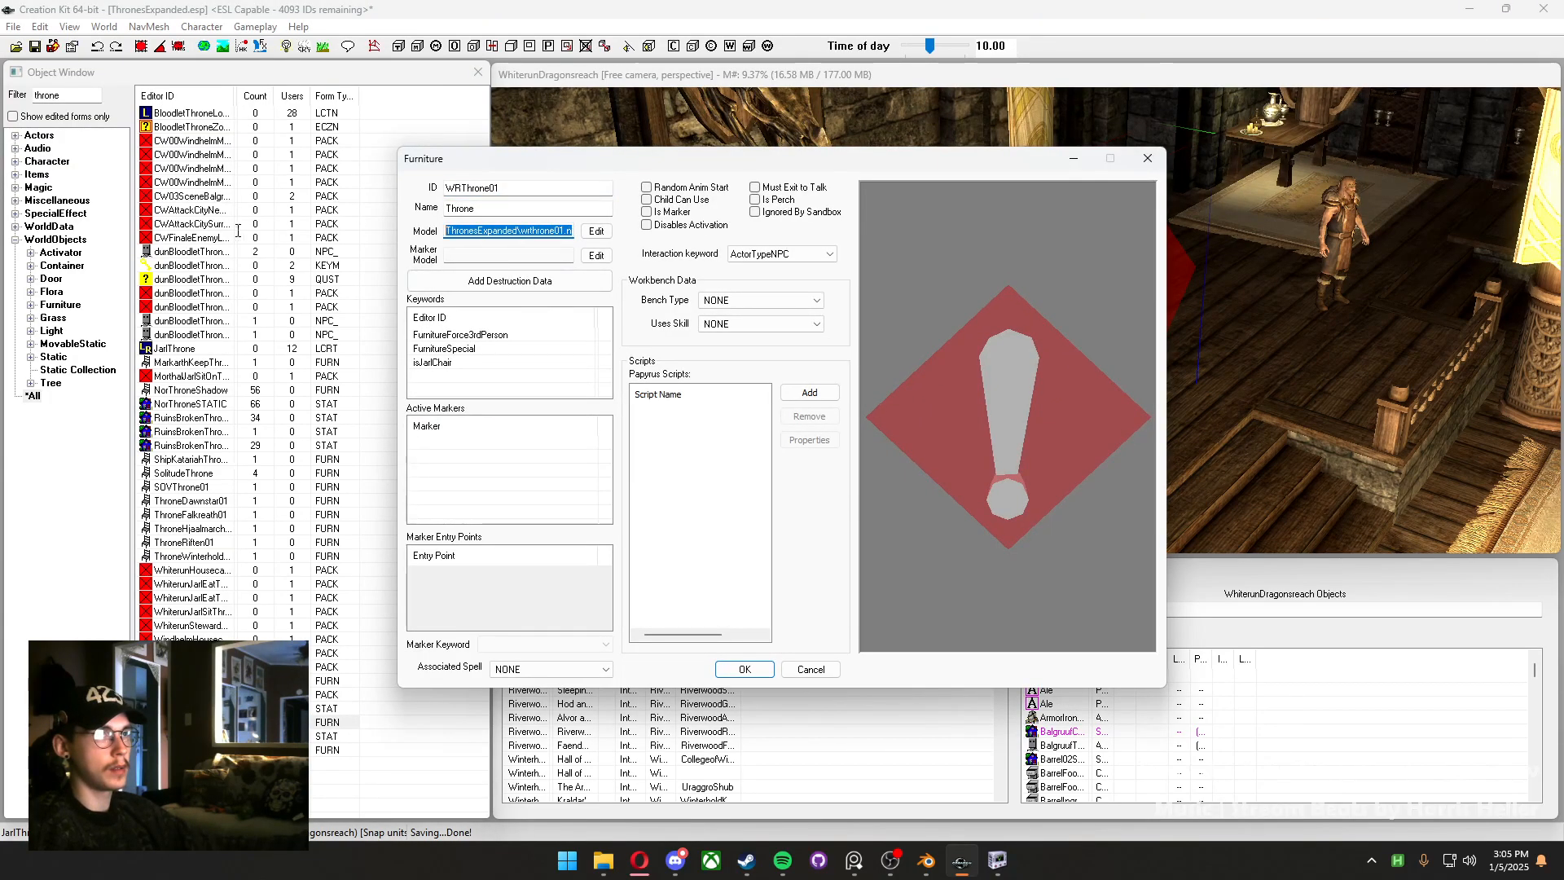
pyautogui.click(608, 231)
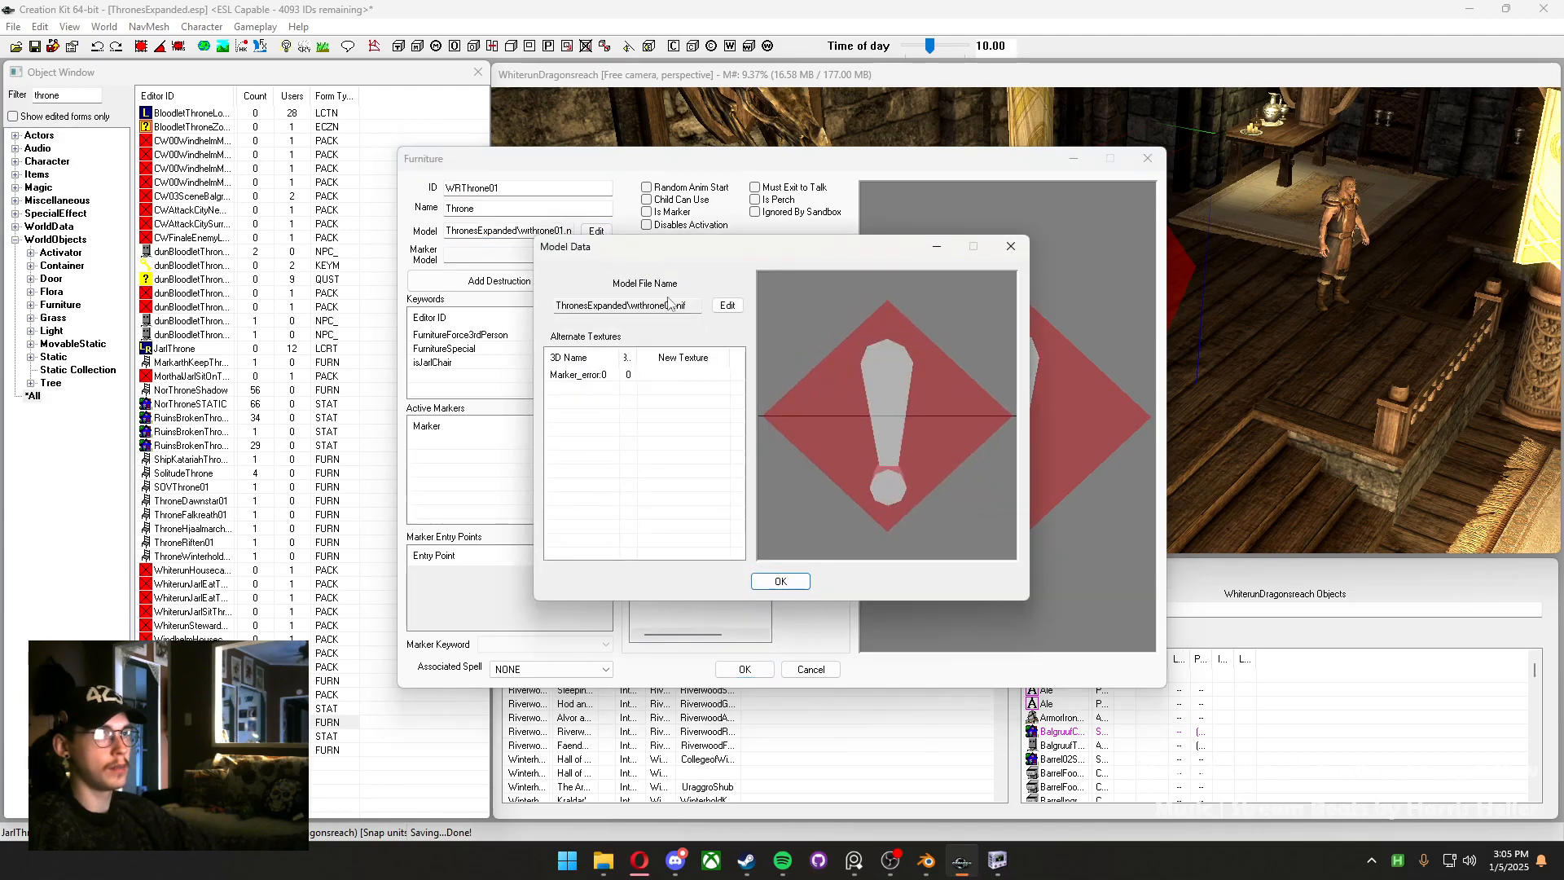
pyautogui.click(727, 305)
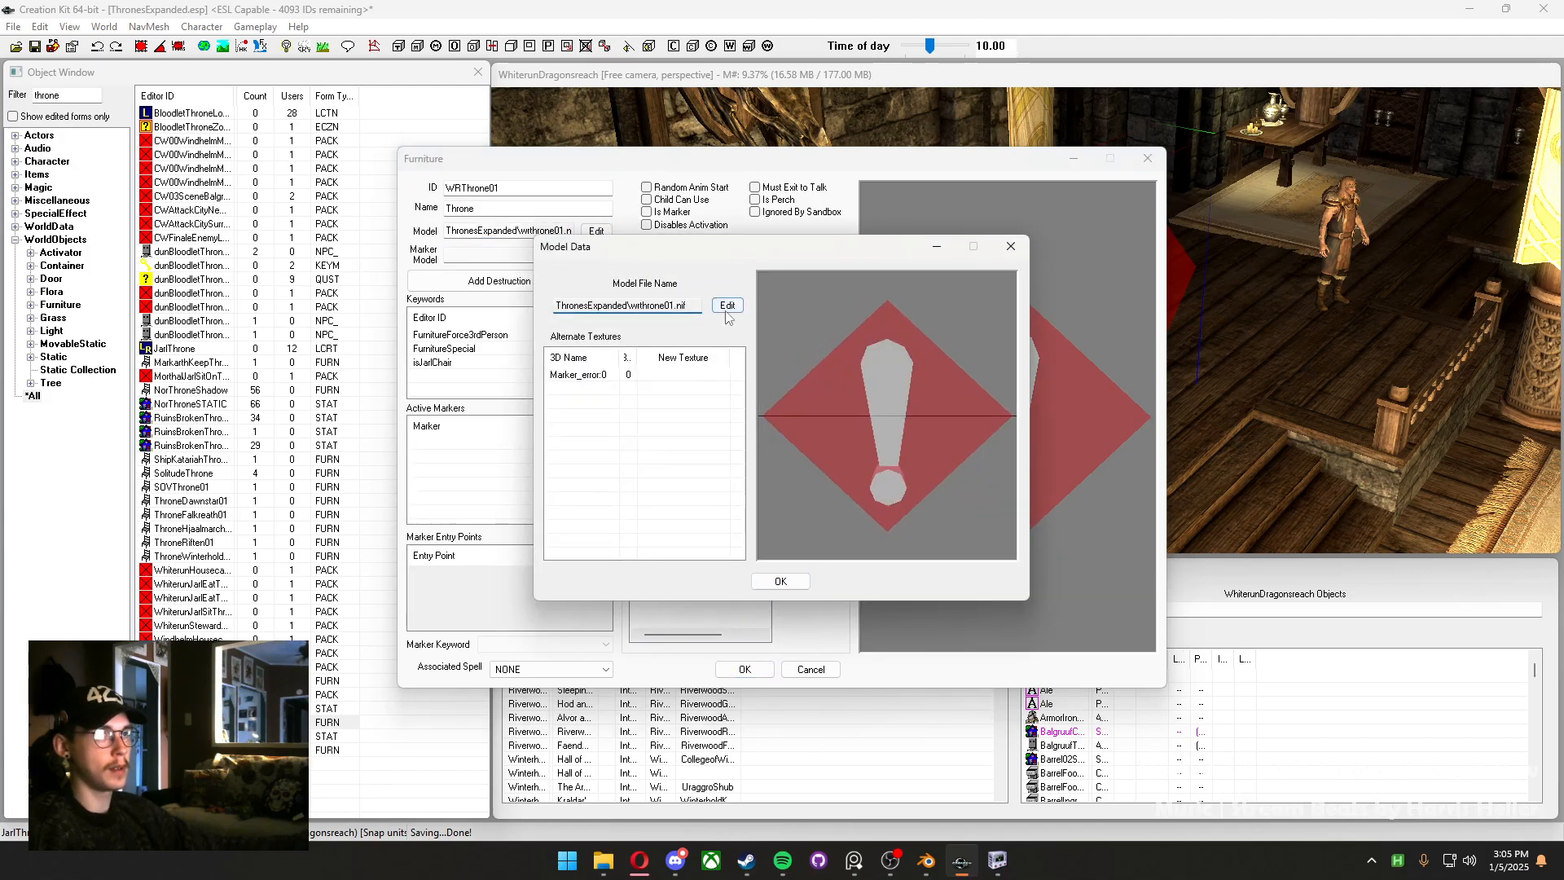
pyautogui.click(776, 299)
pyautogui.click(776, 309)
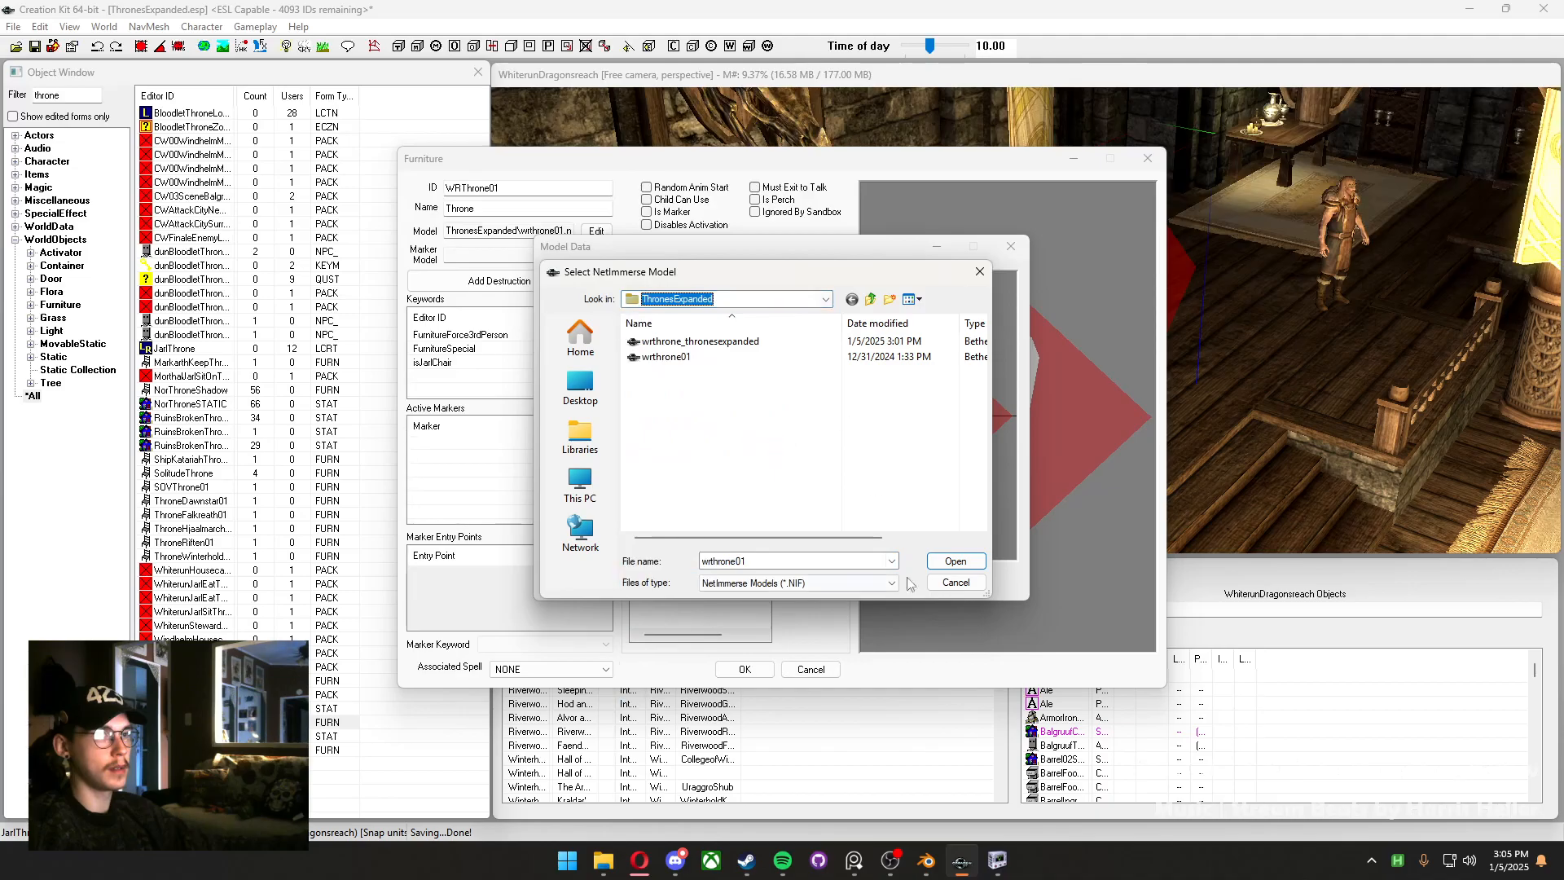
pyautogui.click(955, 582)
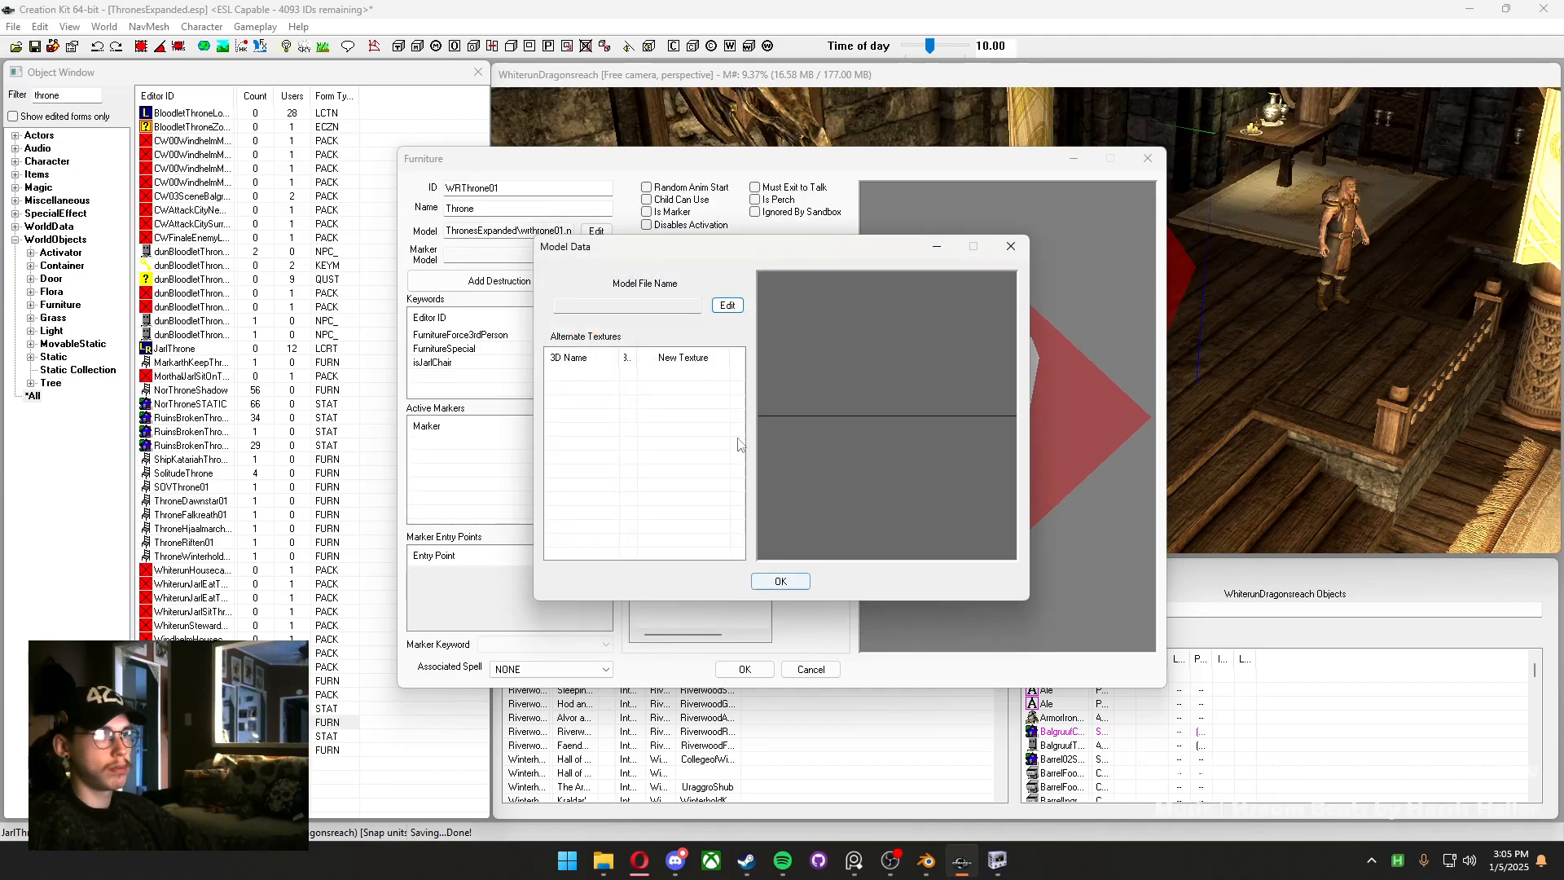
pyautogui.moveTo(906, 416); pyautogui.dragTo(919, 462)
pyautogui.click(778, 583)
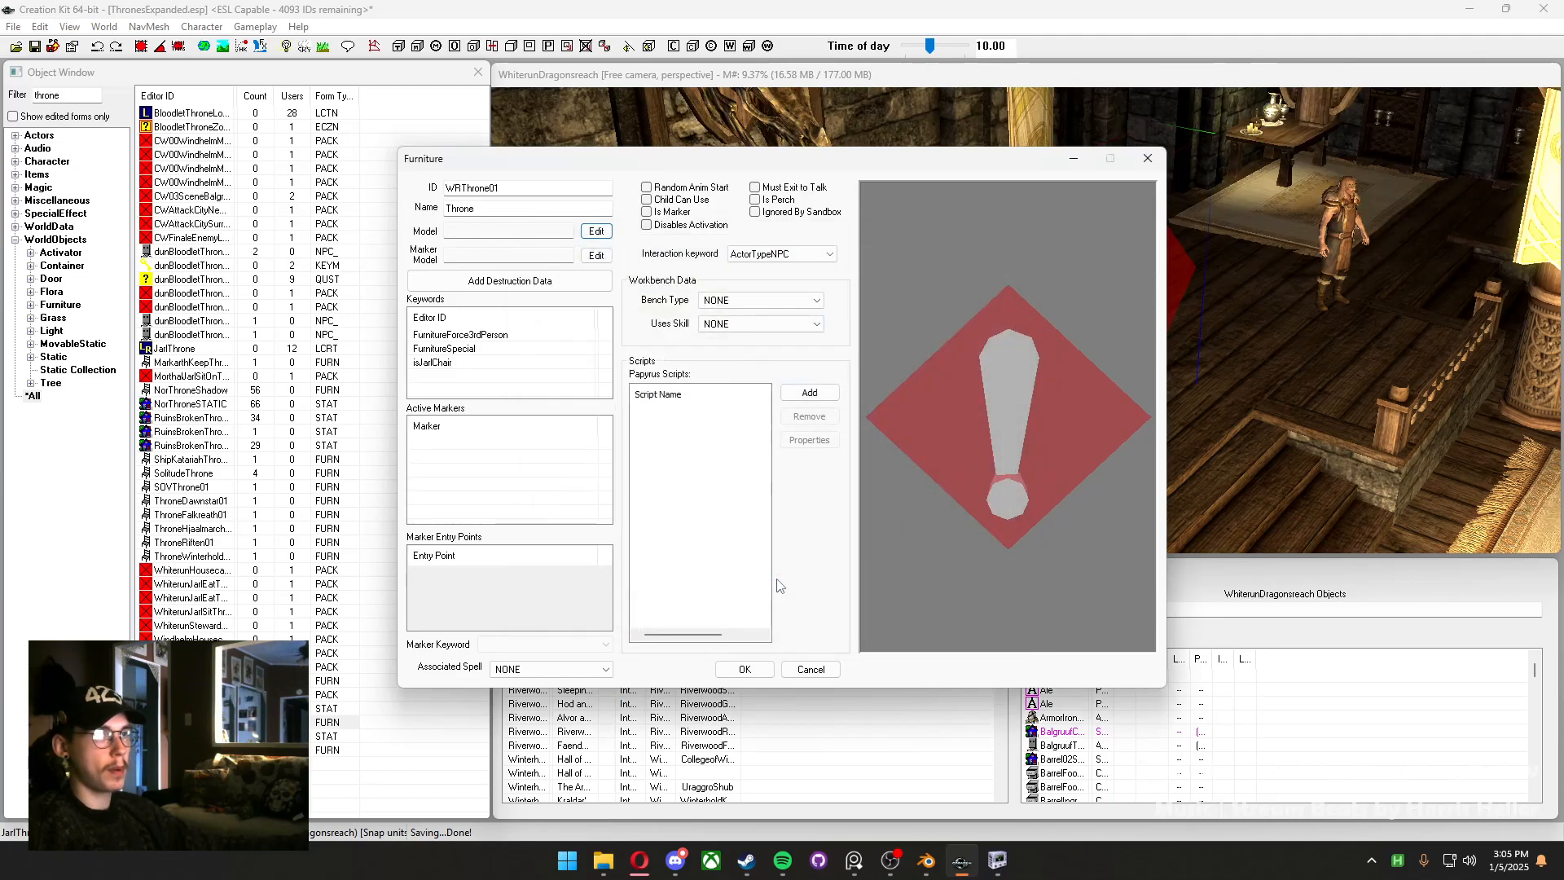
pyautogui.click(744, 669)
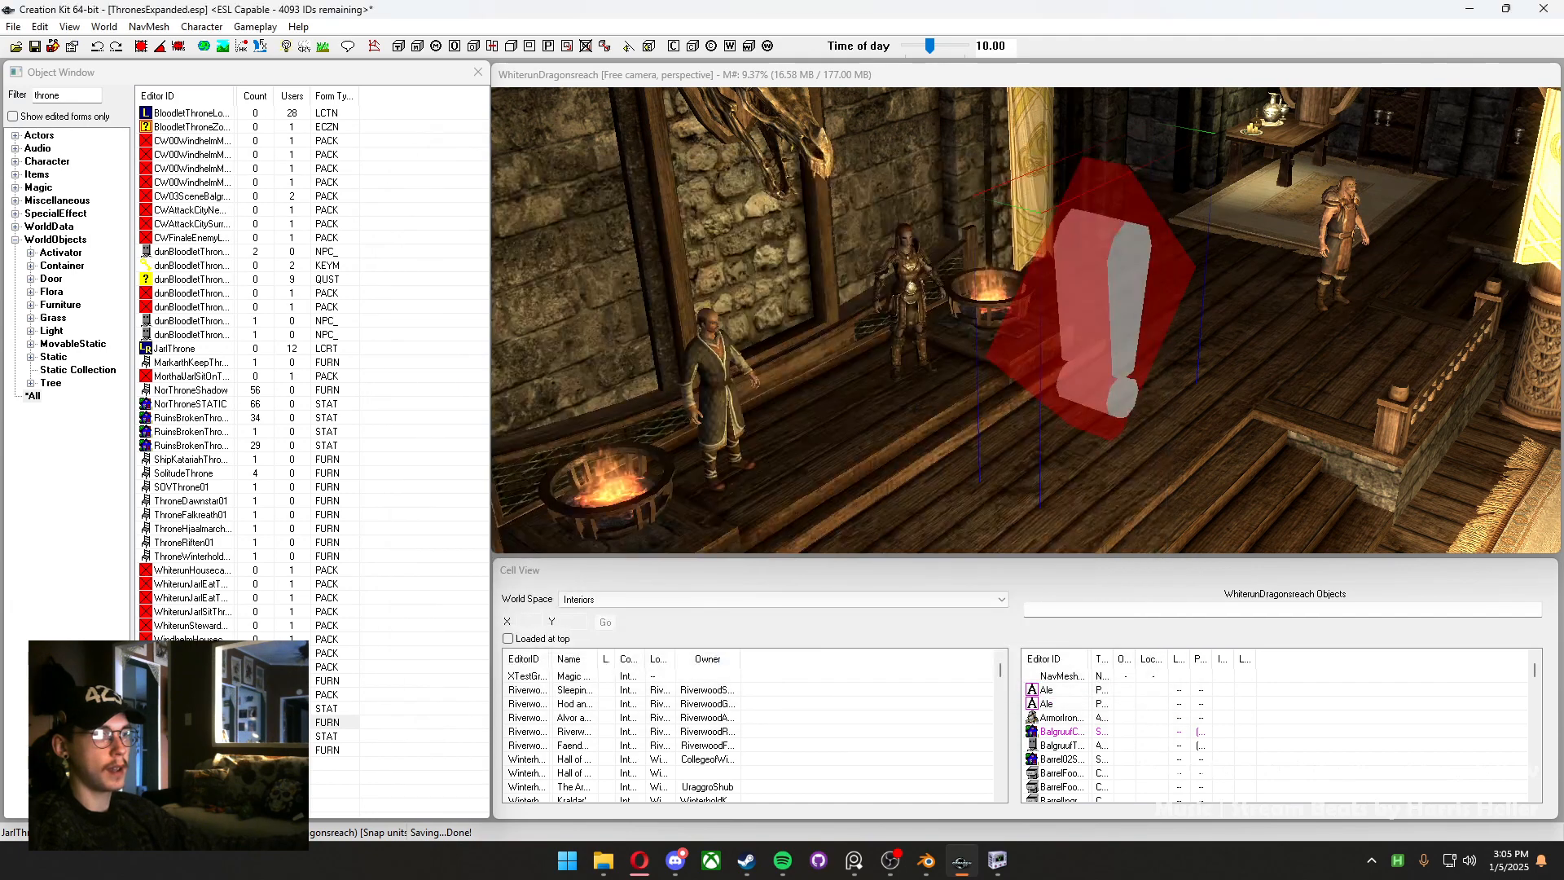
# Try the wrthrone_thronesexpanded NIF from the ThronesExpanded folder as WRThrone01's model, then cancel the furniture form
pyautogui.doubleClick(195, 722)
pyautogui.click(594, 232)
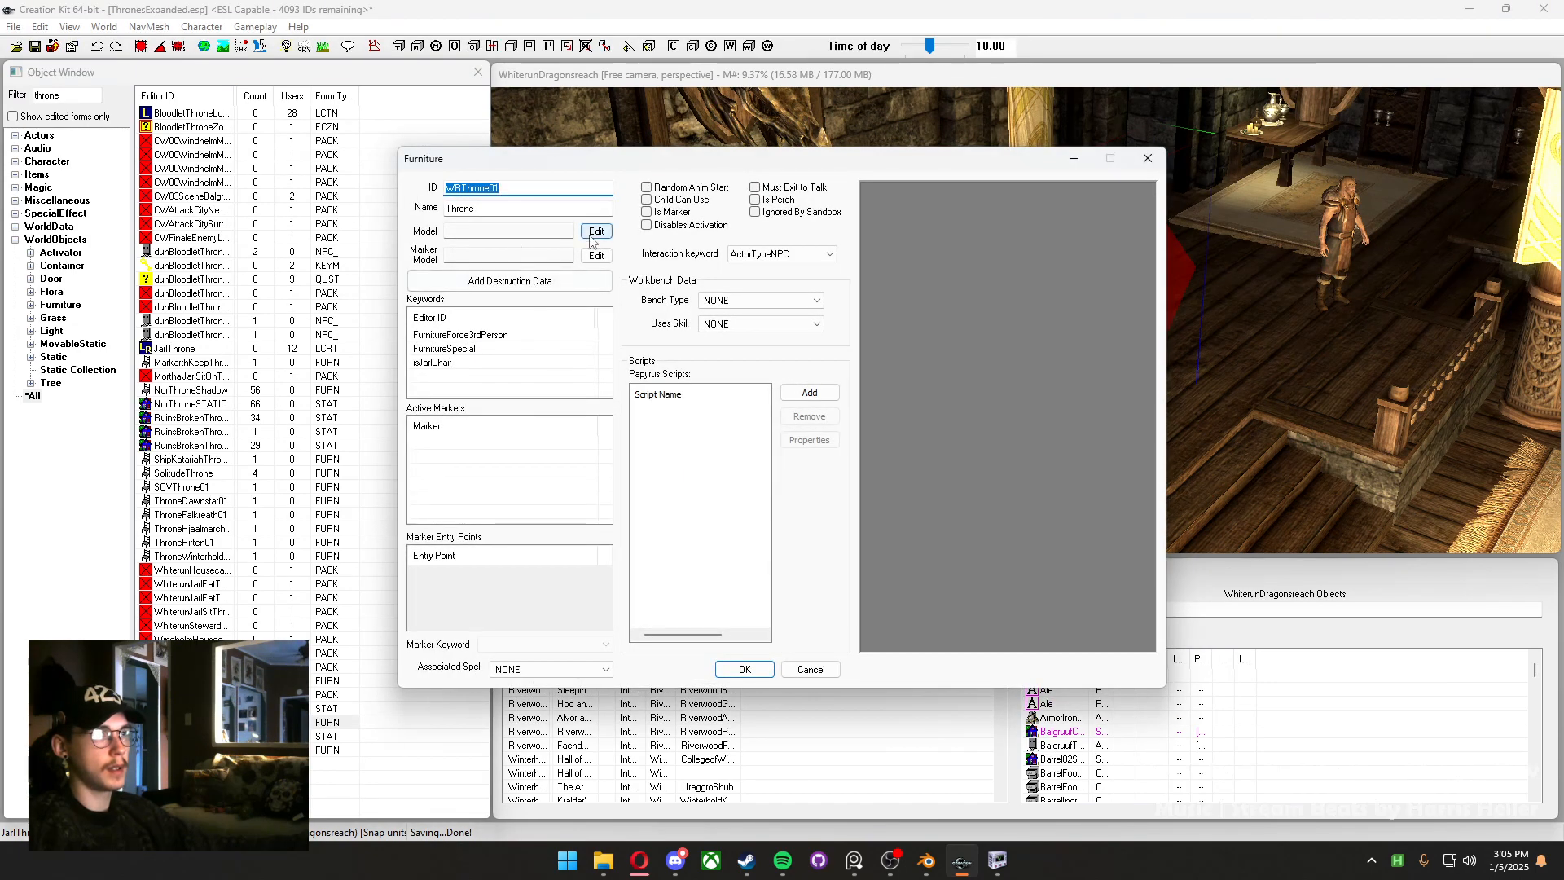
pyautogui.click(733, 309)
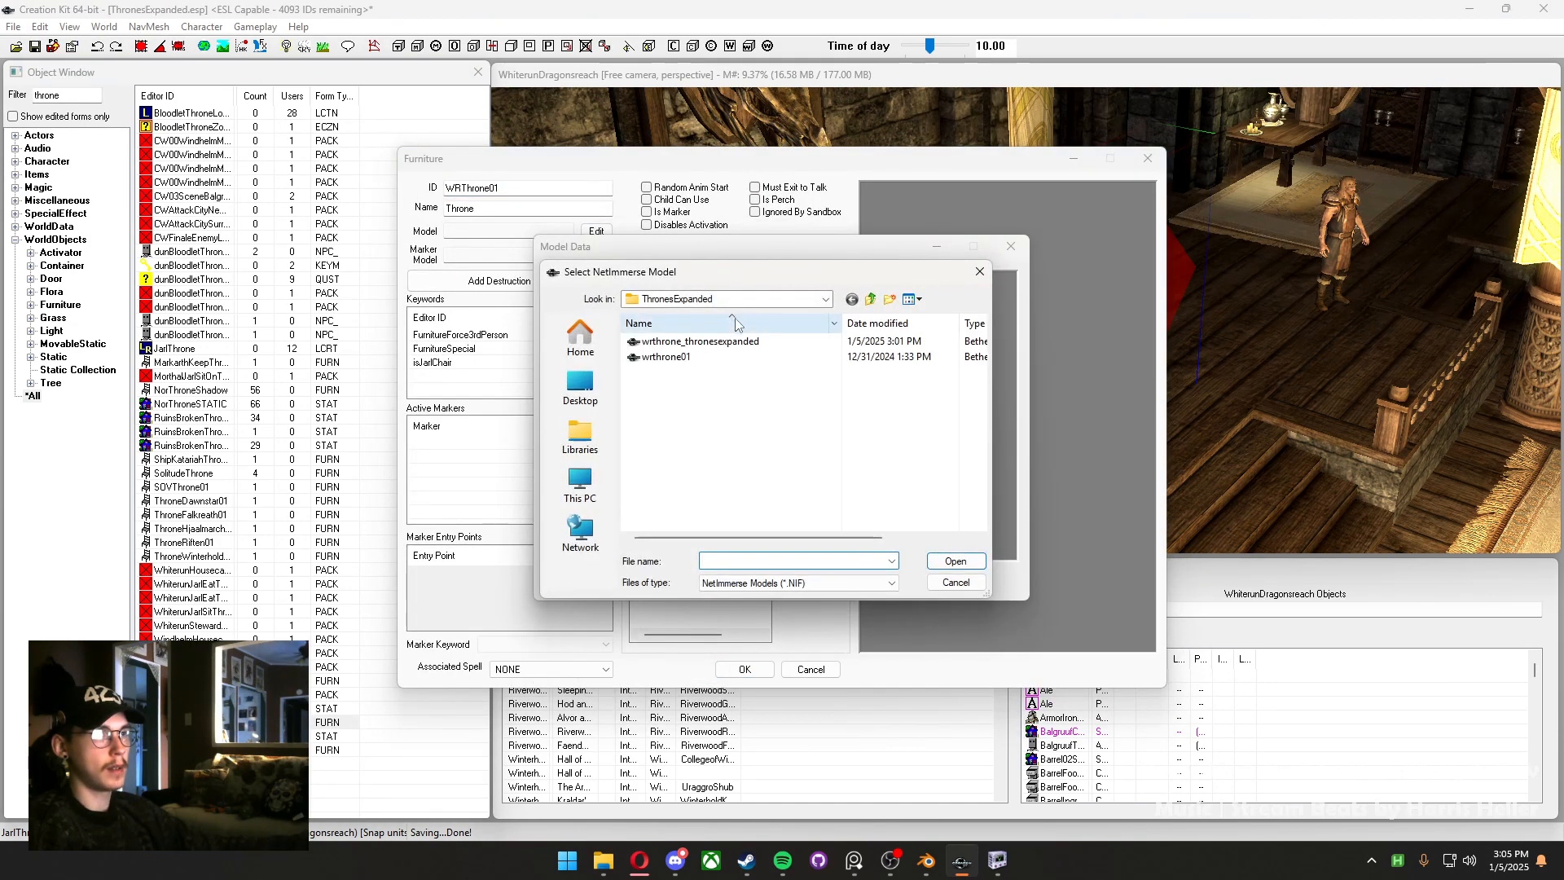
pyautogui.click(676, 339)
pyautogui.click(948, 555)
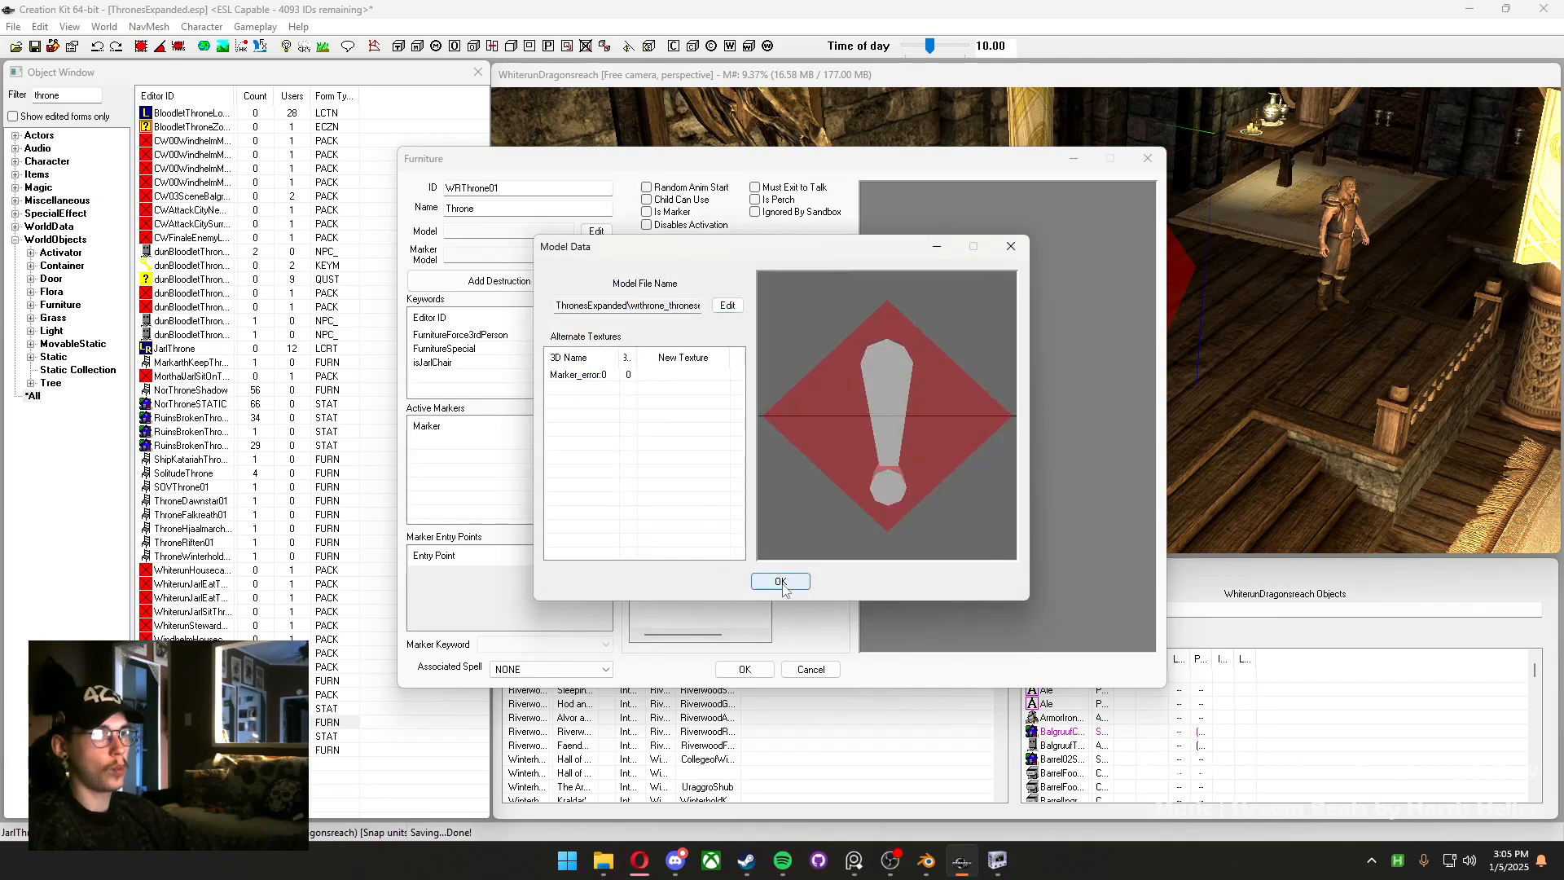
pyautogui.click(780, 581)
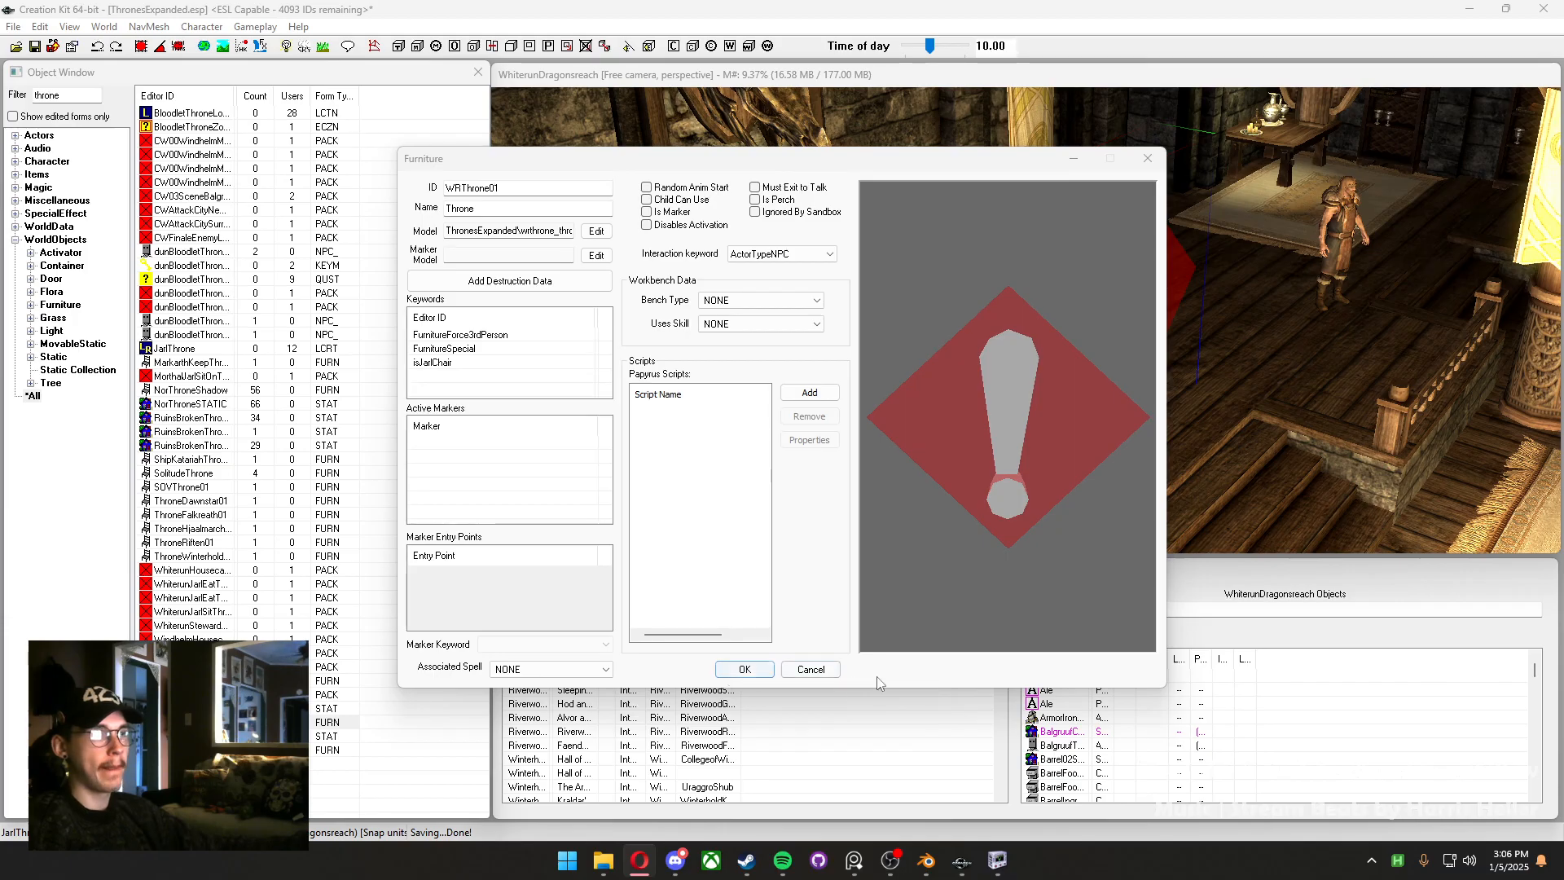
pyautogui.click(810, 670)
# Reload the plugin data with Skyrim.esm checked, without saving the plugin changes, and dismiss all loading warnings
pyautogui.click(13, 27)
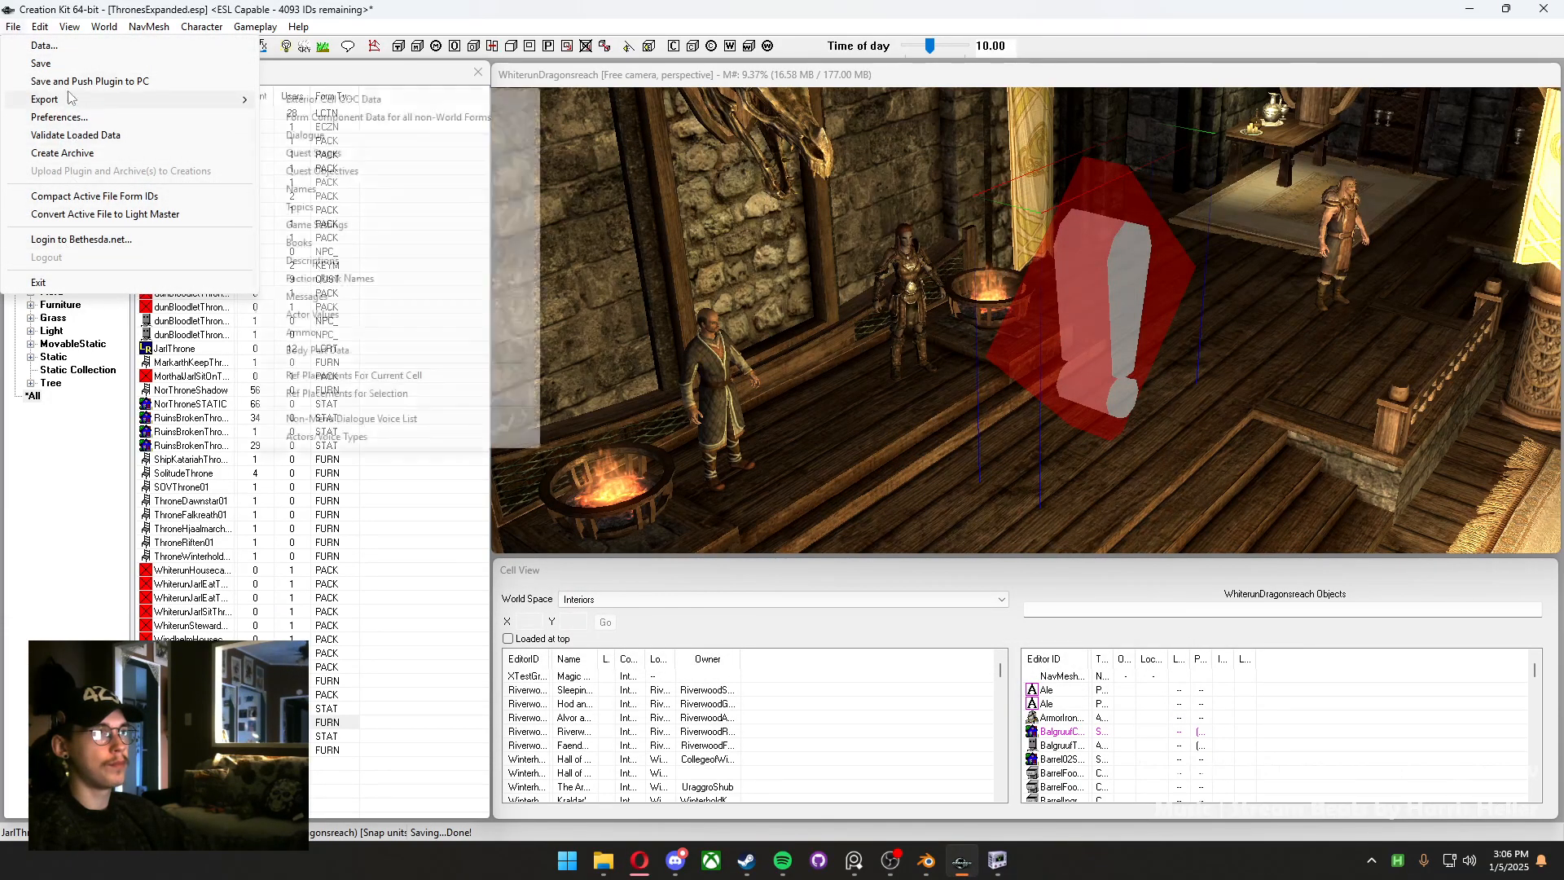
pyautogui.click(49, 45)
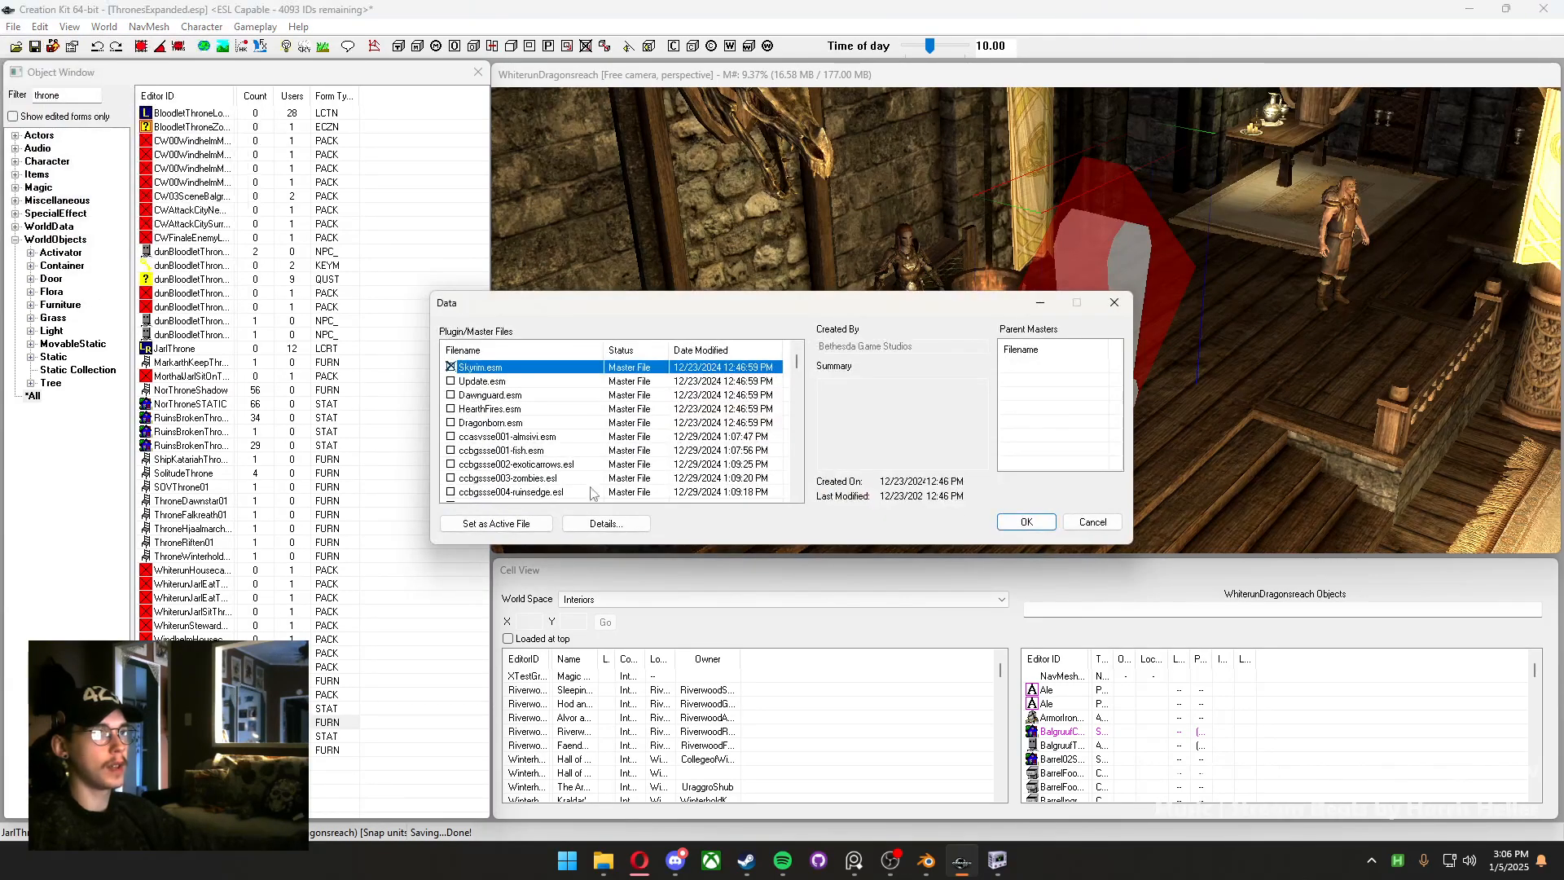
pyautogui.click(1026, 523)
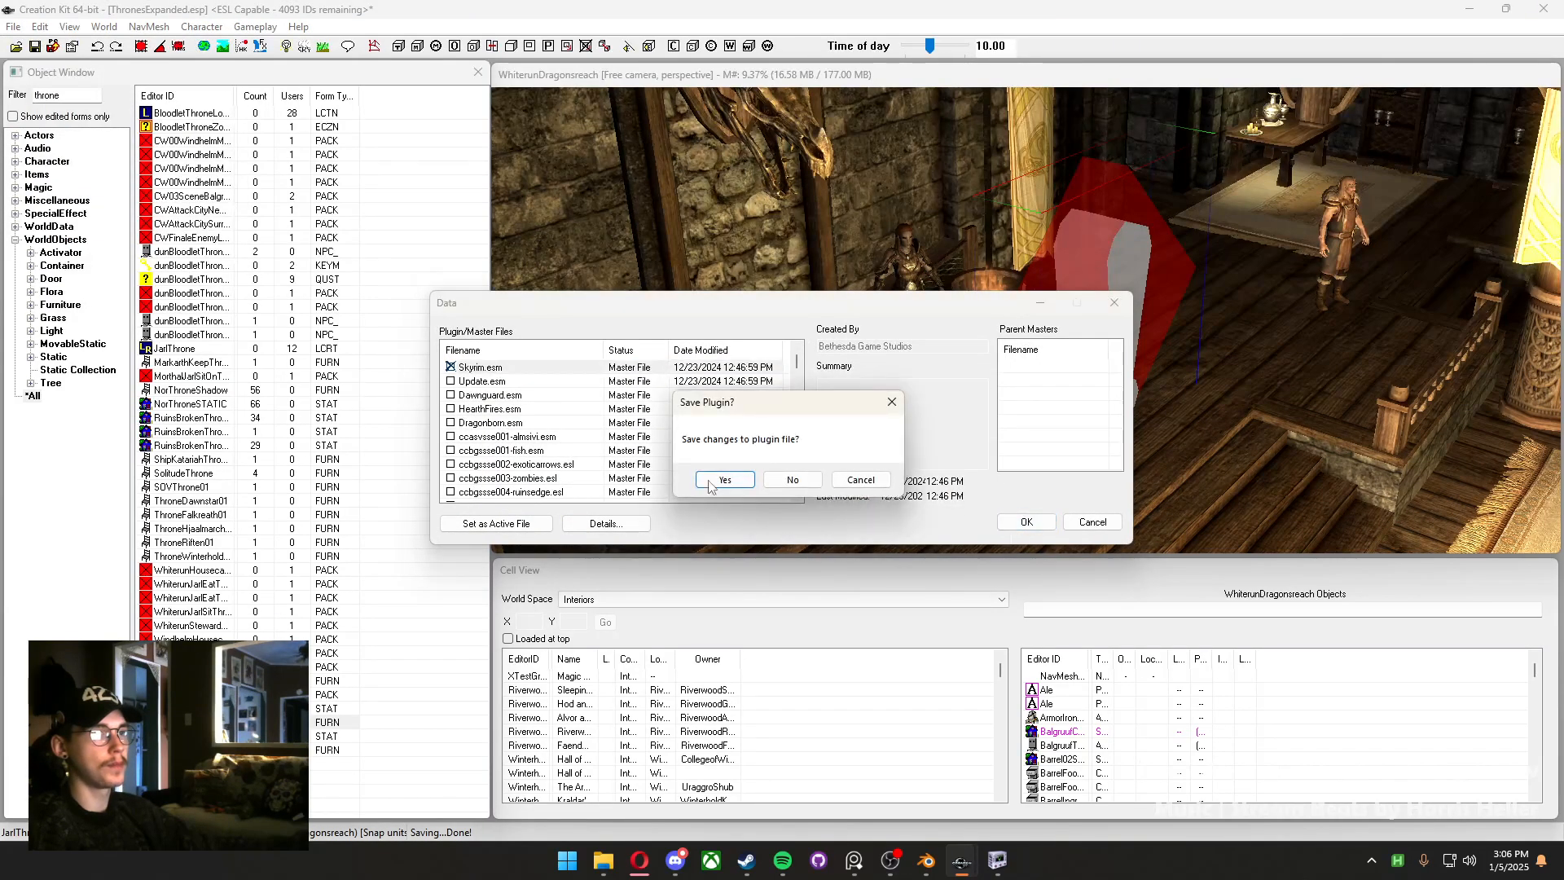
pyautogui.click(782, 484)
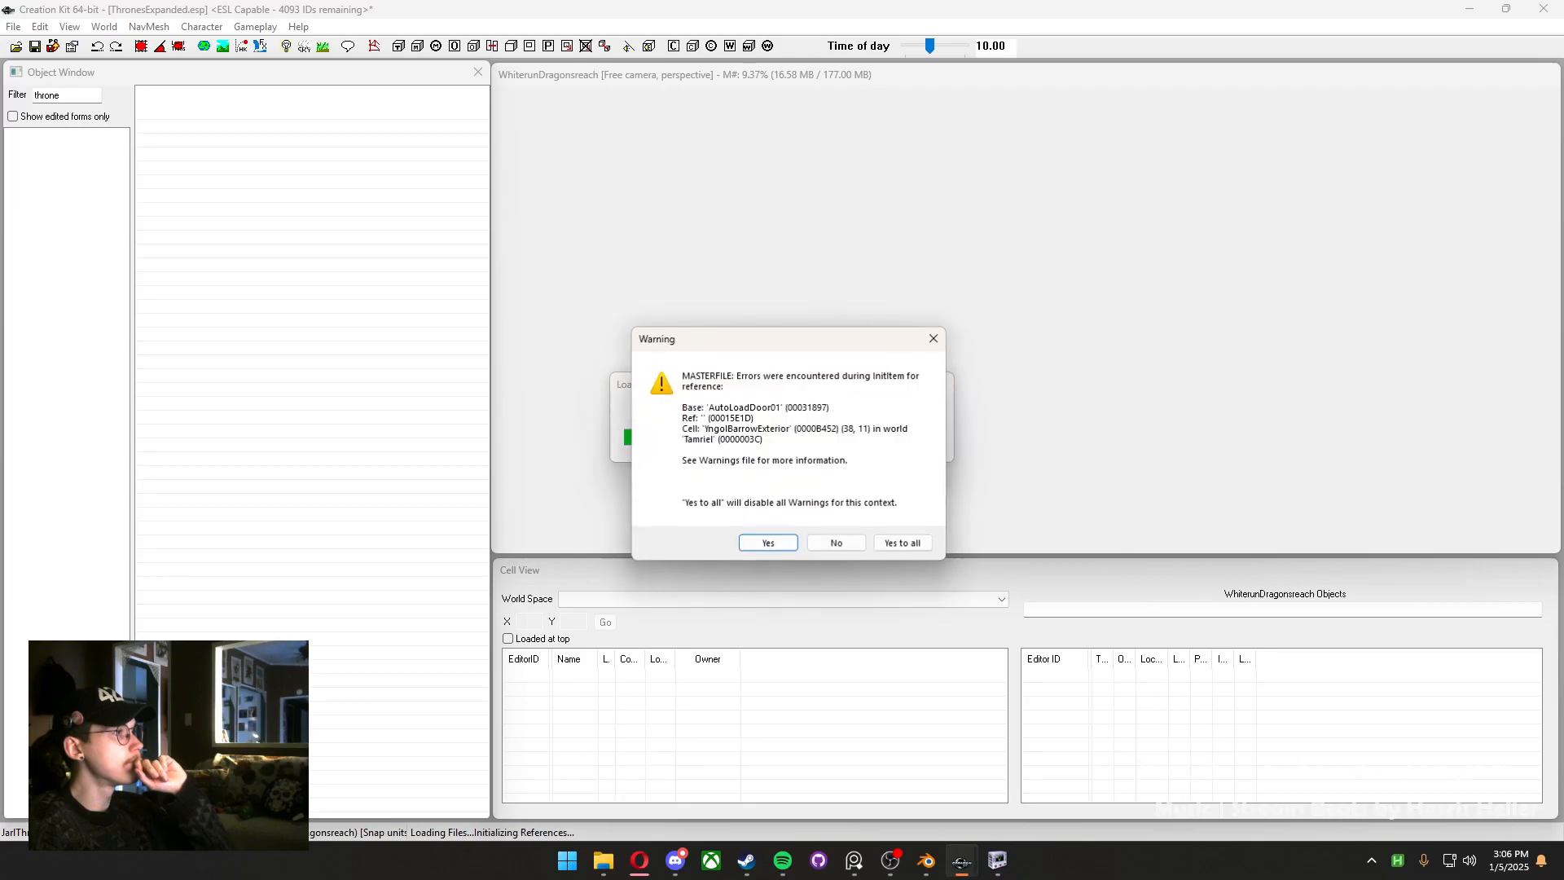
pyautogui.click(902, 543)
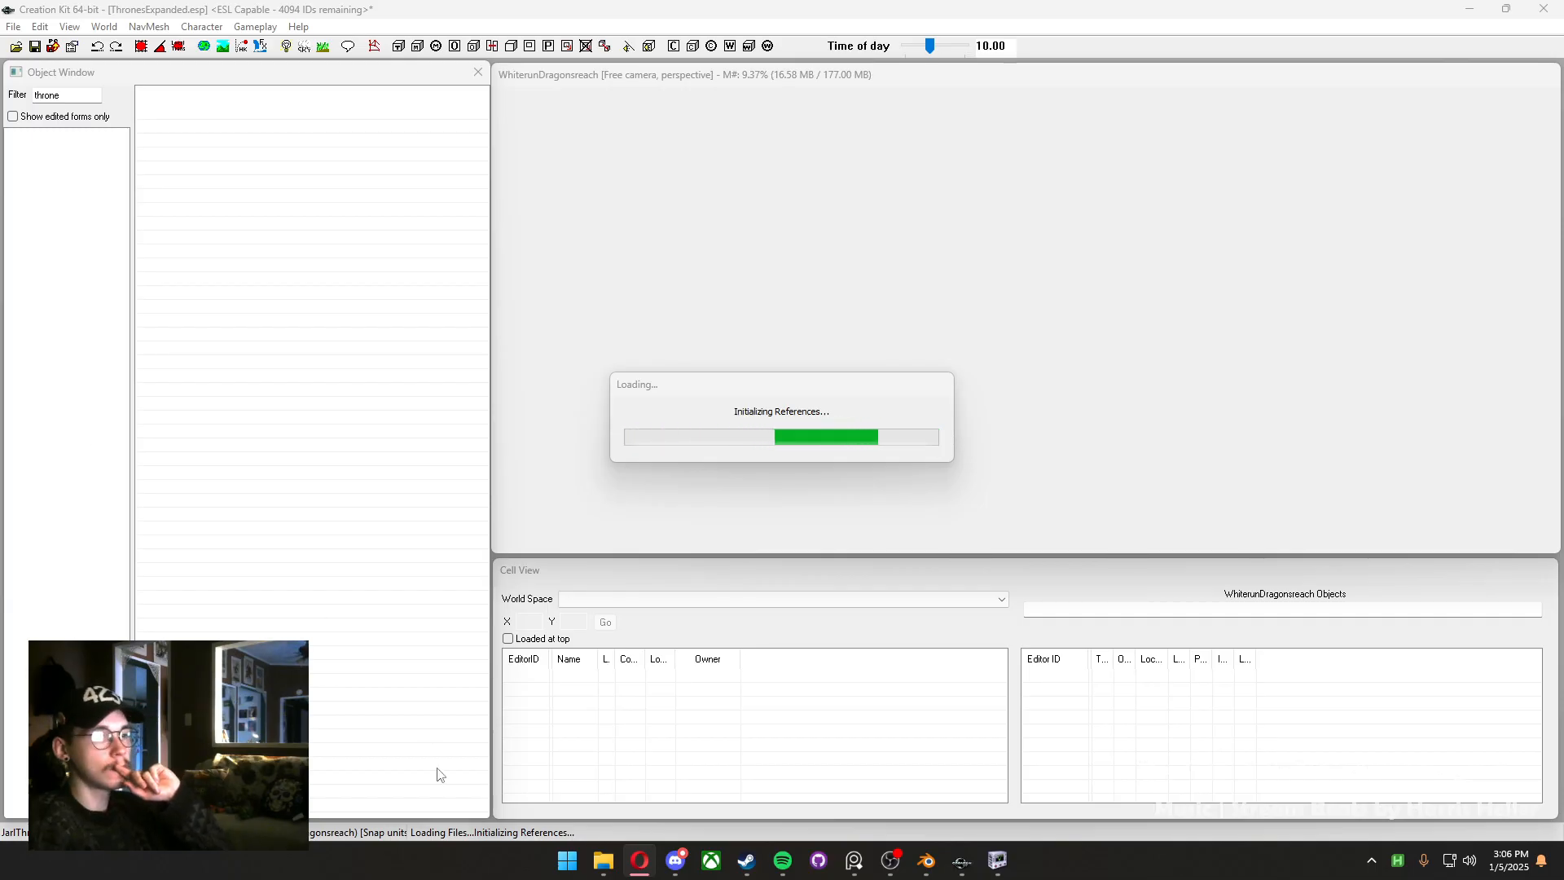
# Switch to NifSkope and inspect the child blocks of the WhiterunThrone BSTriShape, including its BSLightingShaderProperty
pyautogui.click(997, 861)
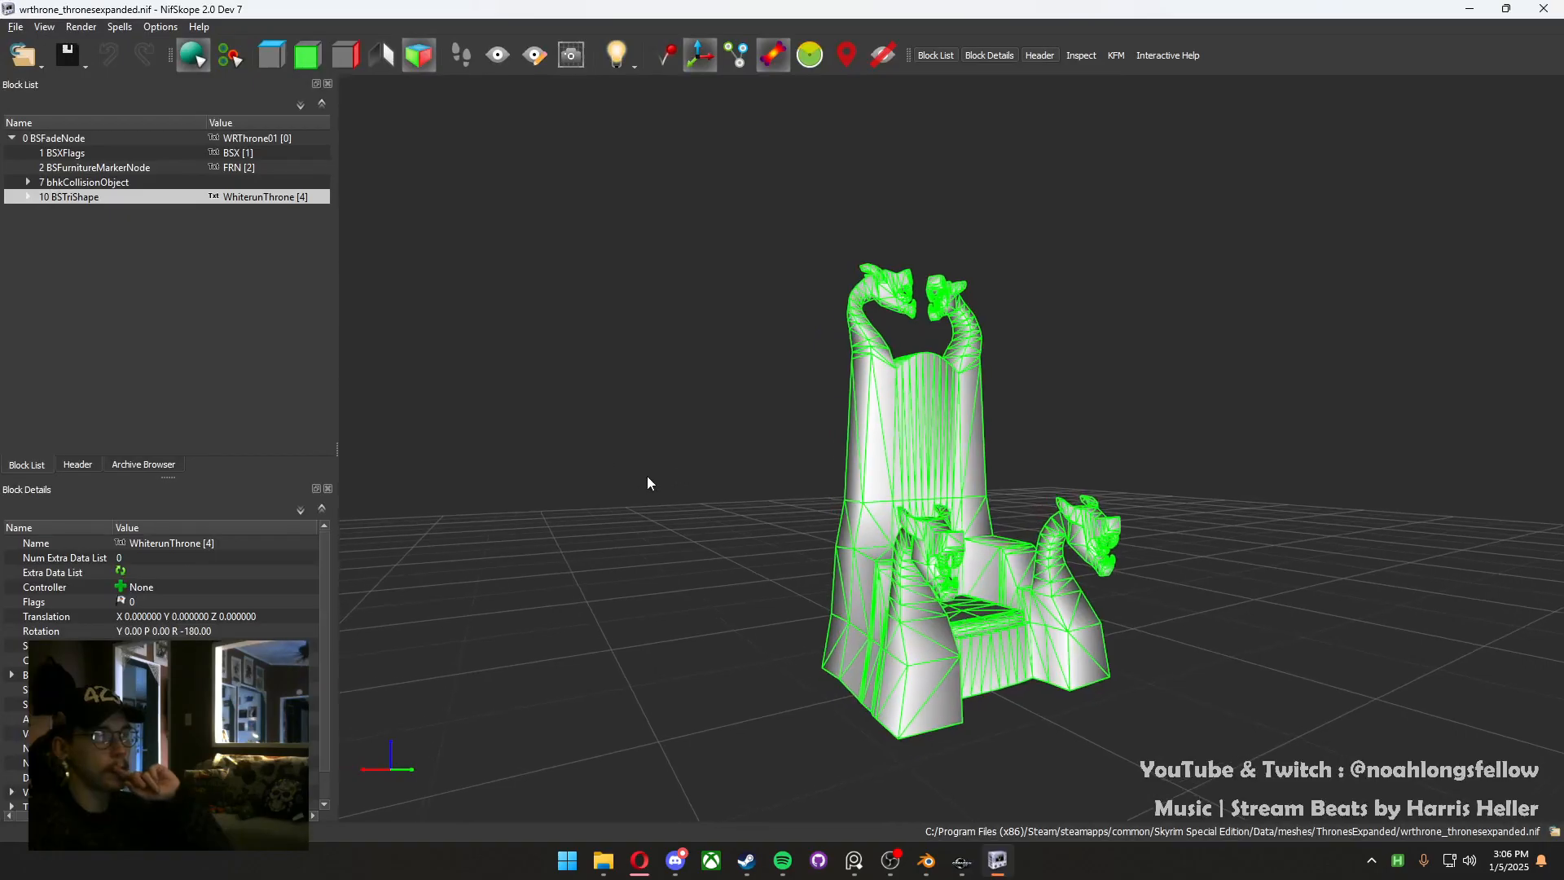
pyautogui.moveTo(646, 482); pyautogui.dragTo(212, 363)
pyautogui.click(25, 197)
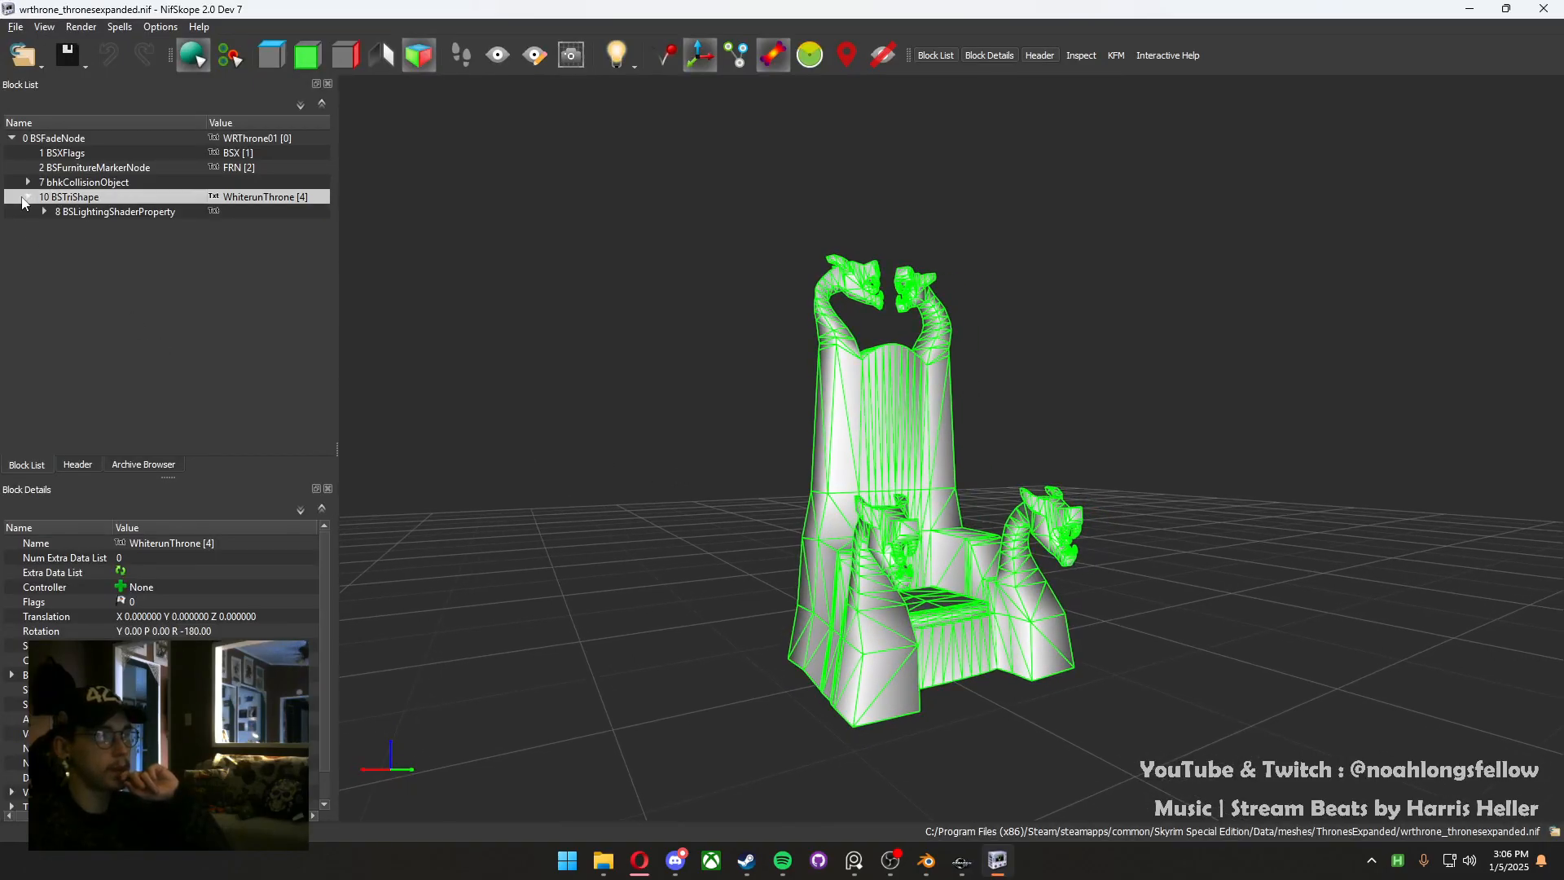
pyautogui.click(42, 211)
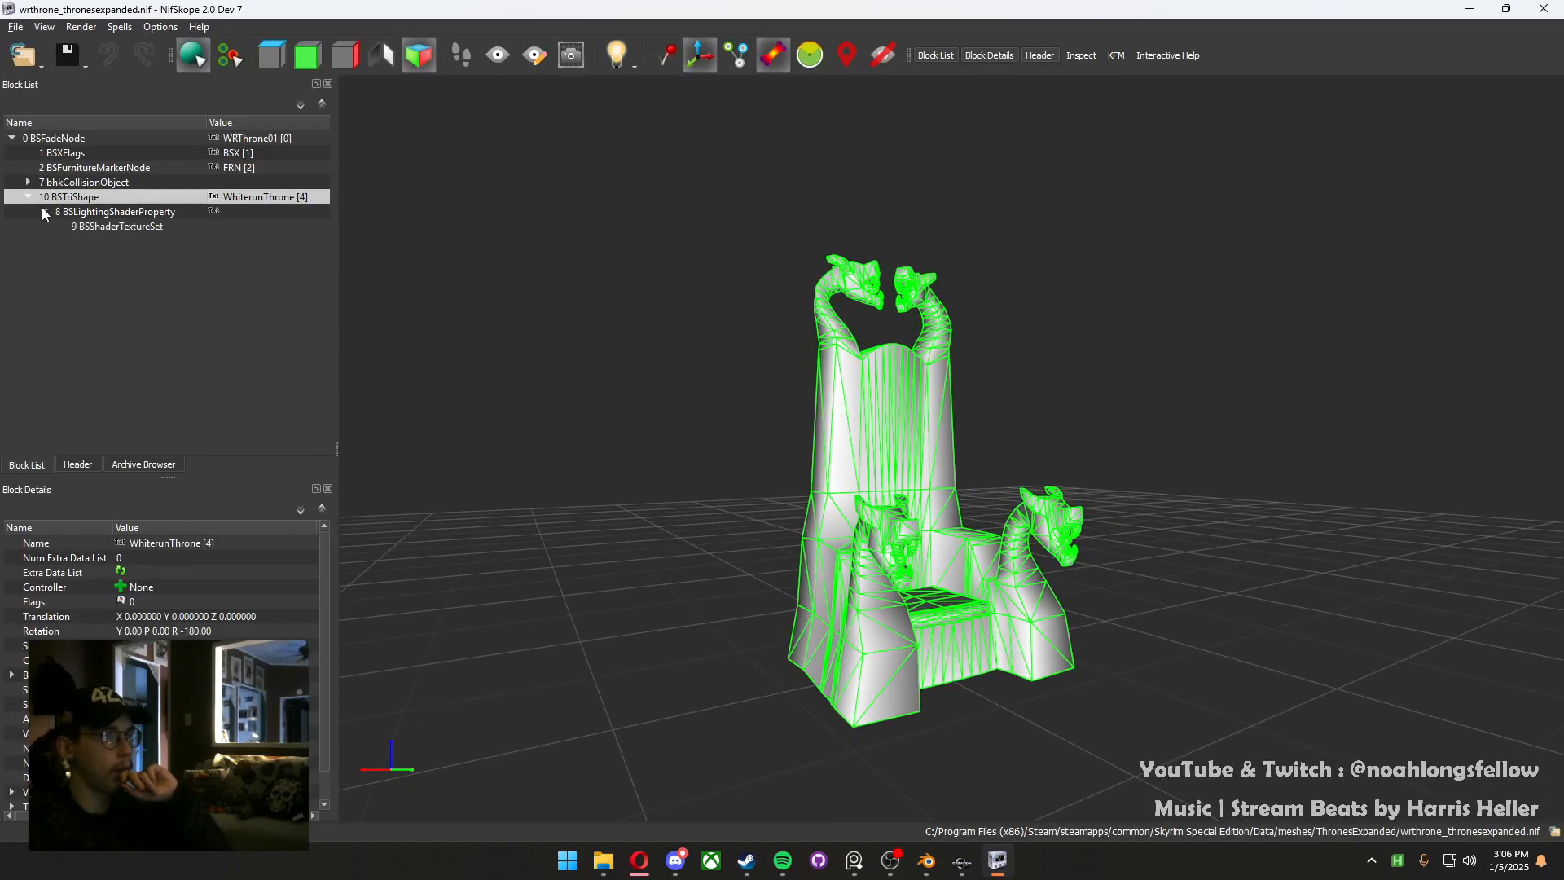
pyautogui.click(44, 211)
# Check the operations and the name value of the WhiterunThrone BSTriShape block without changing anything
pyautogui.rightClick(63, 200)
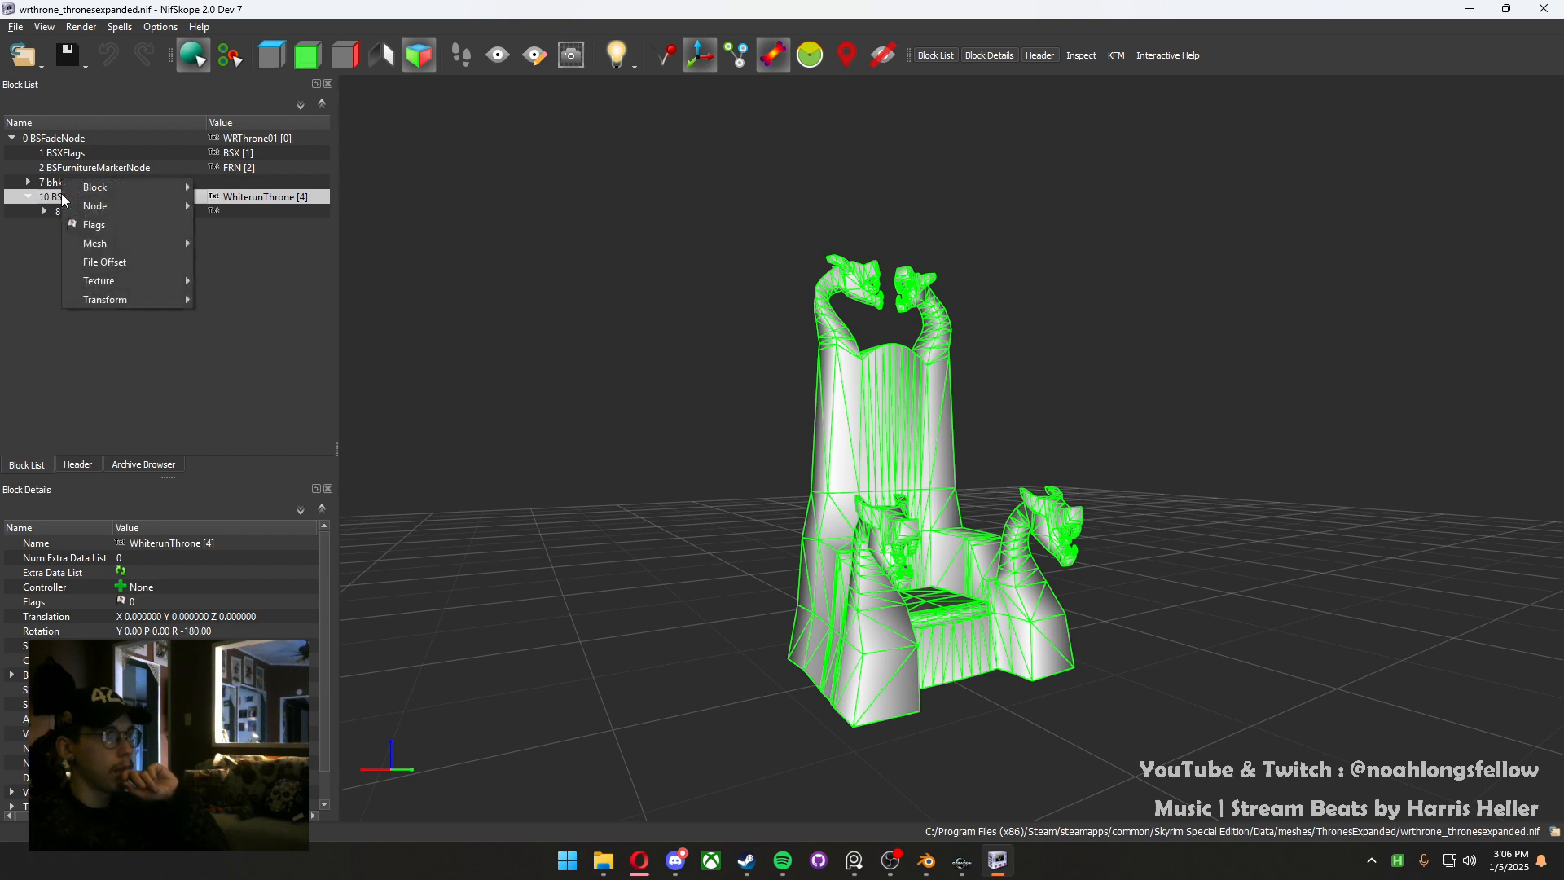
pyautogui.click(267, 207)
pyautogui.click(279, 203)
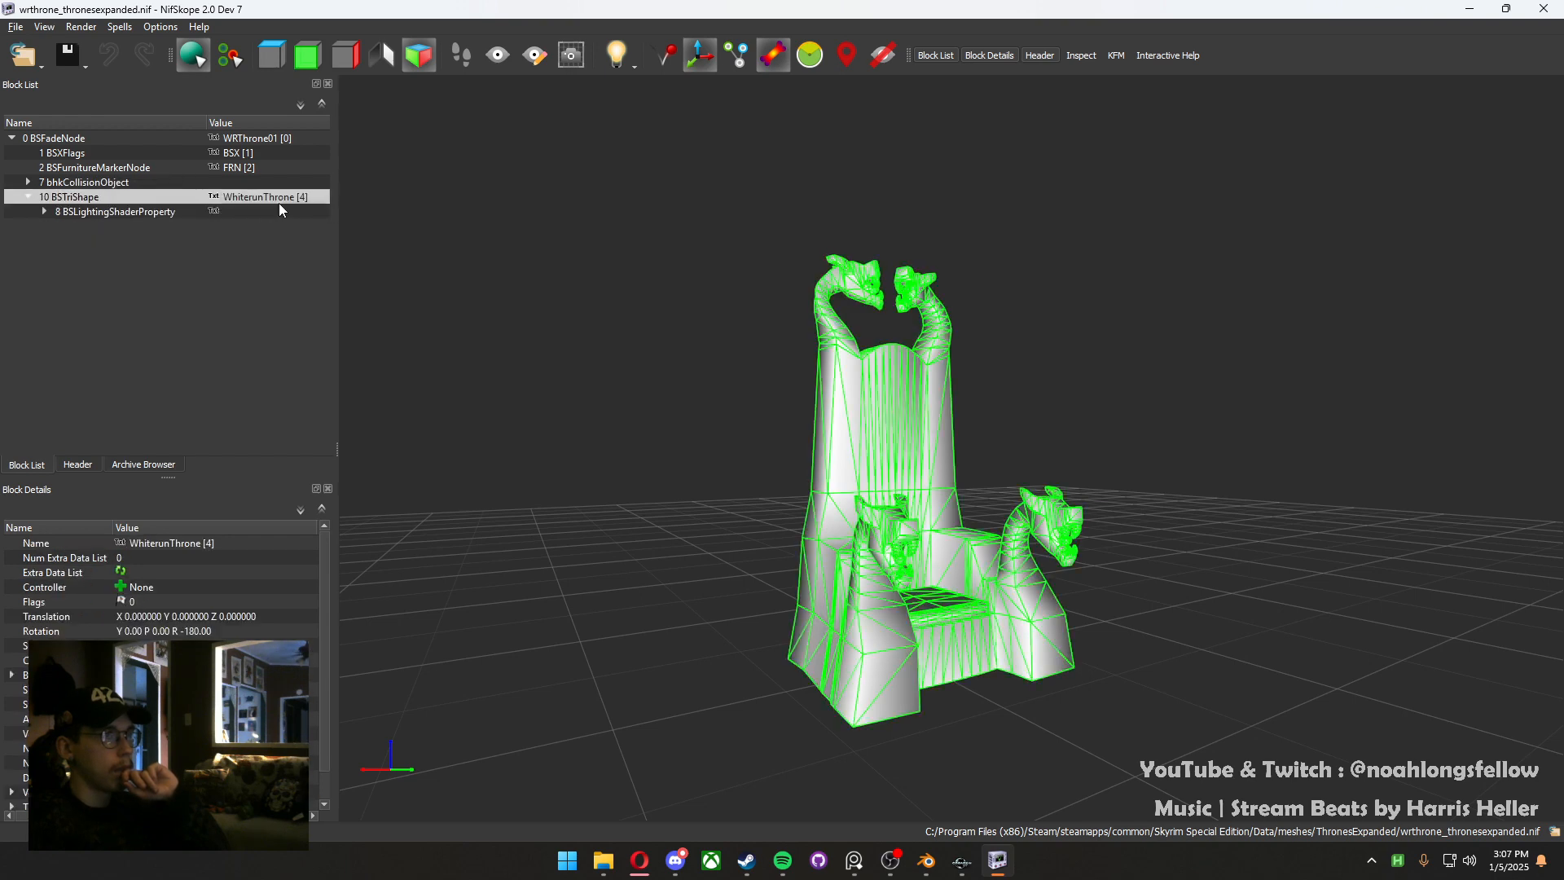
pyautogui.click(279, 203)
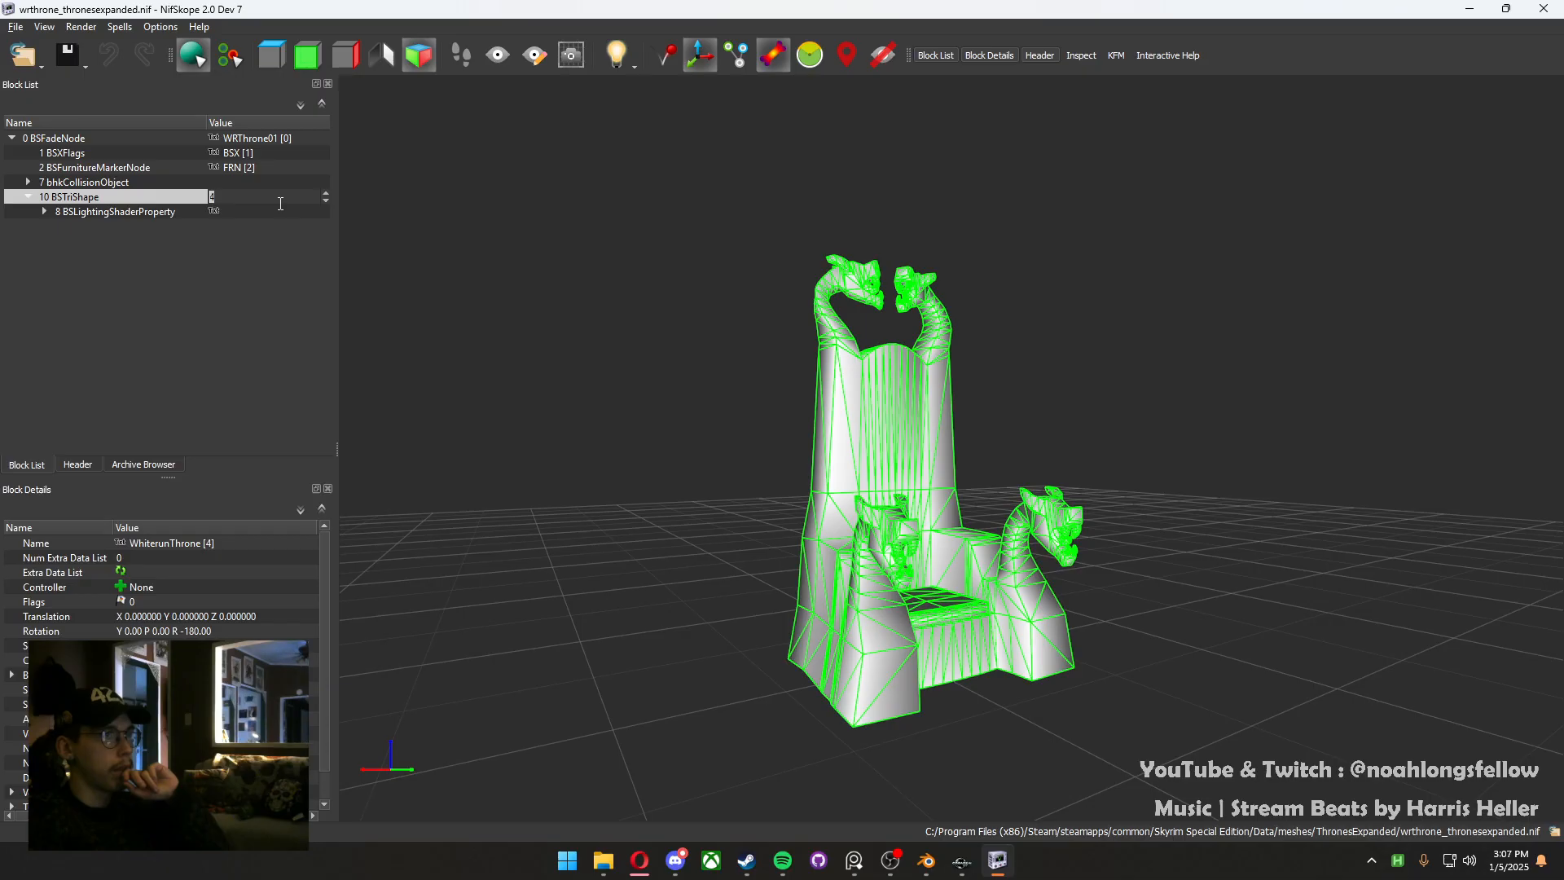
pyautogui.click(163, 215)
pyautogui.click(160, 204)
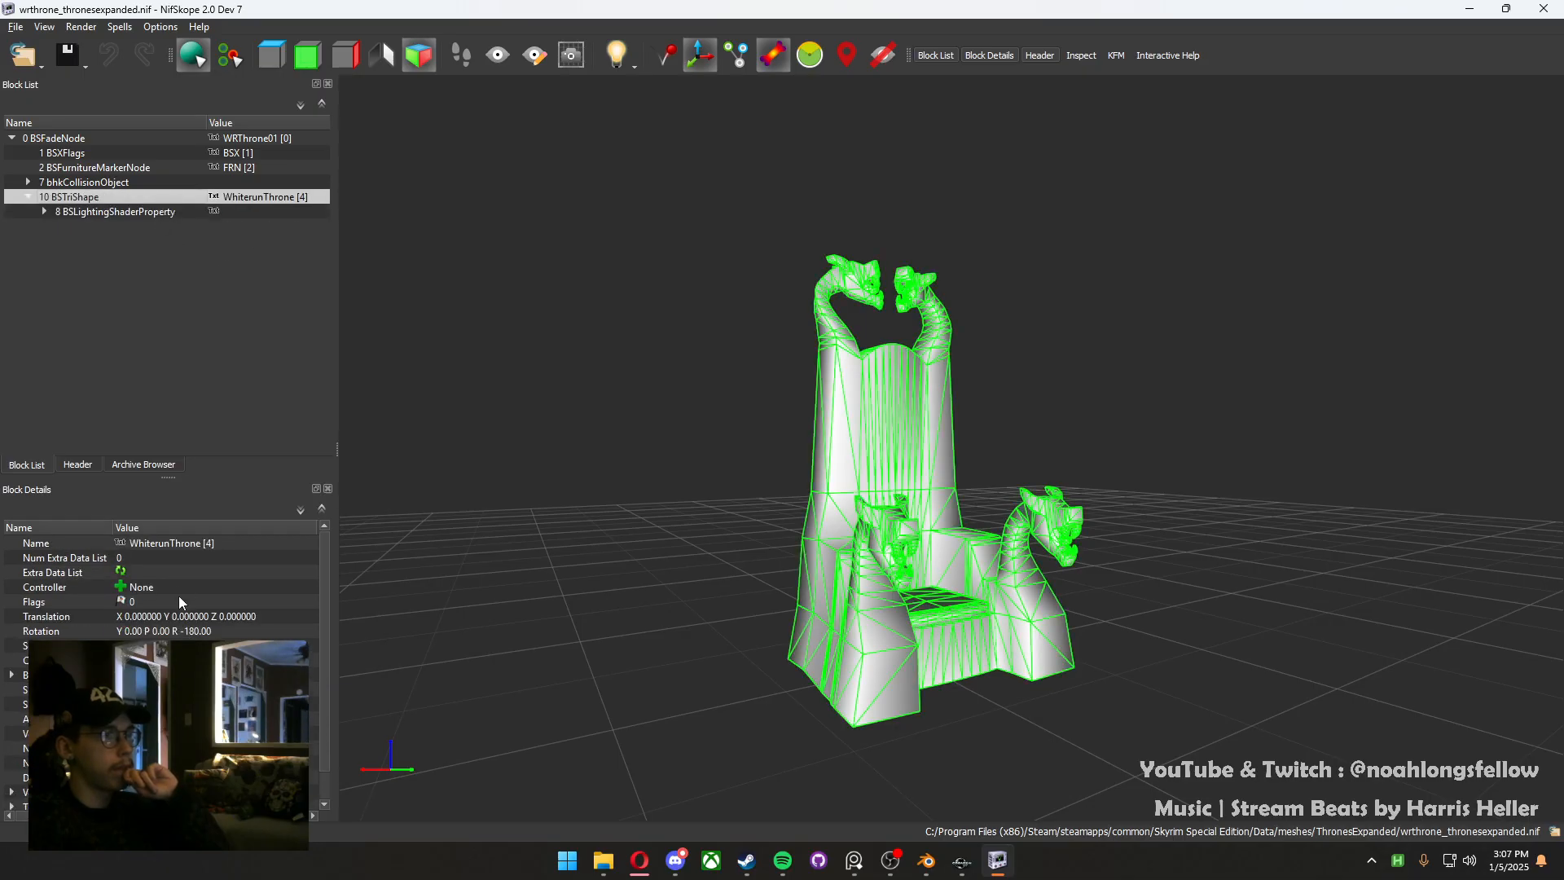
# Examine the vertex data and block details of the WhiterunThrone BSTriShape, then minimize NifSkope
pyautogui.scroll(-1, 179, 601)
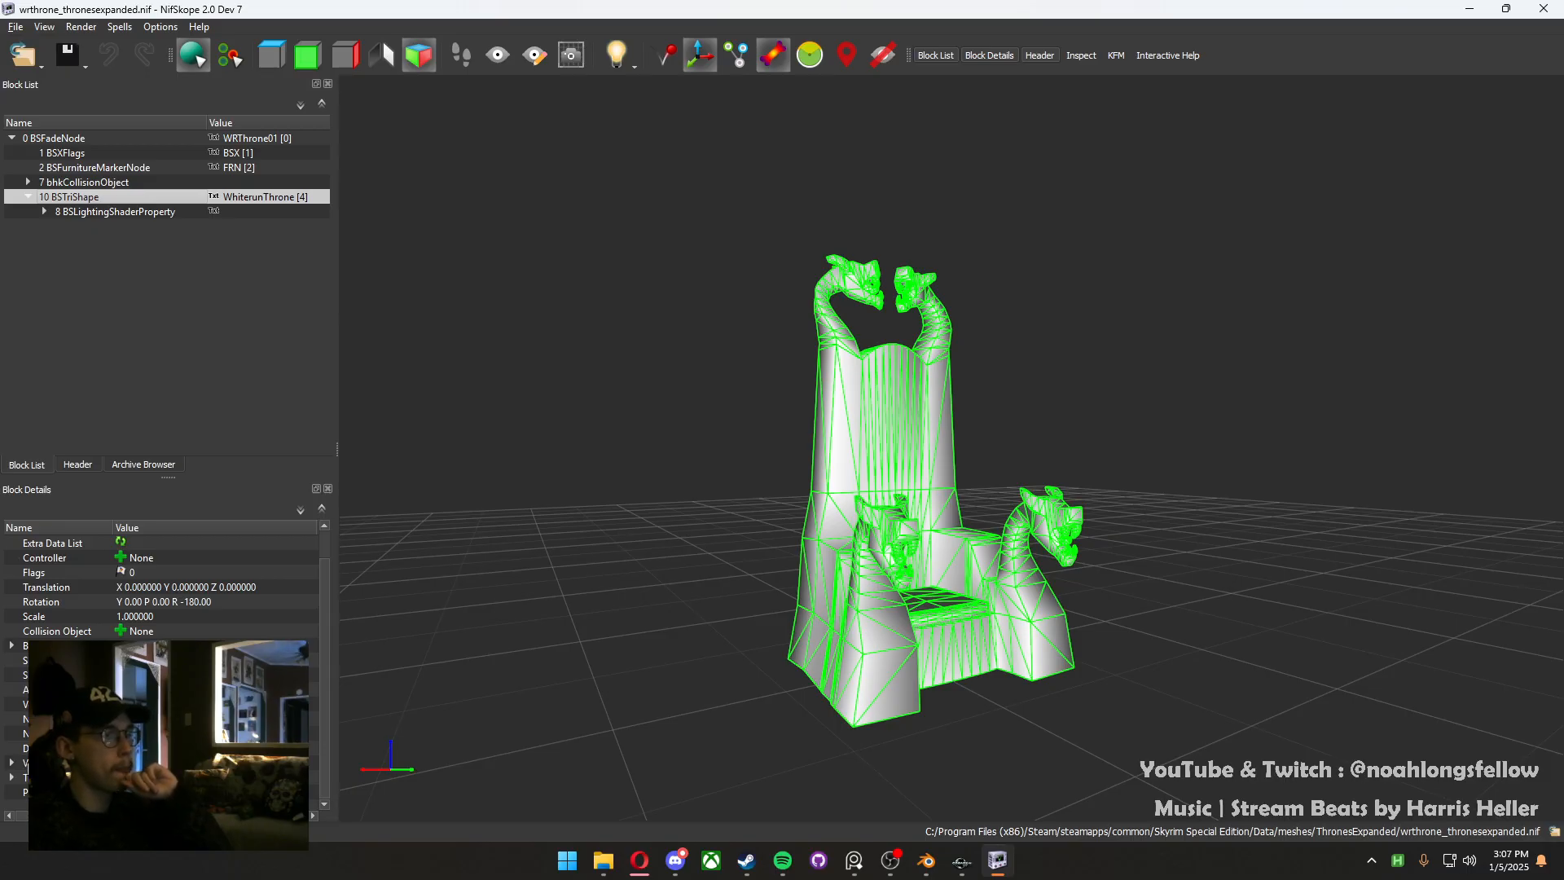
pyautogui.click(12, 763)
pyautogui.scroll(-5, 11, 764)
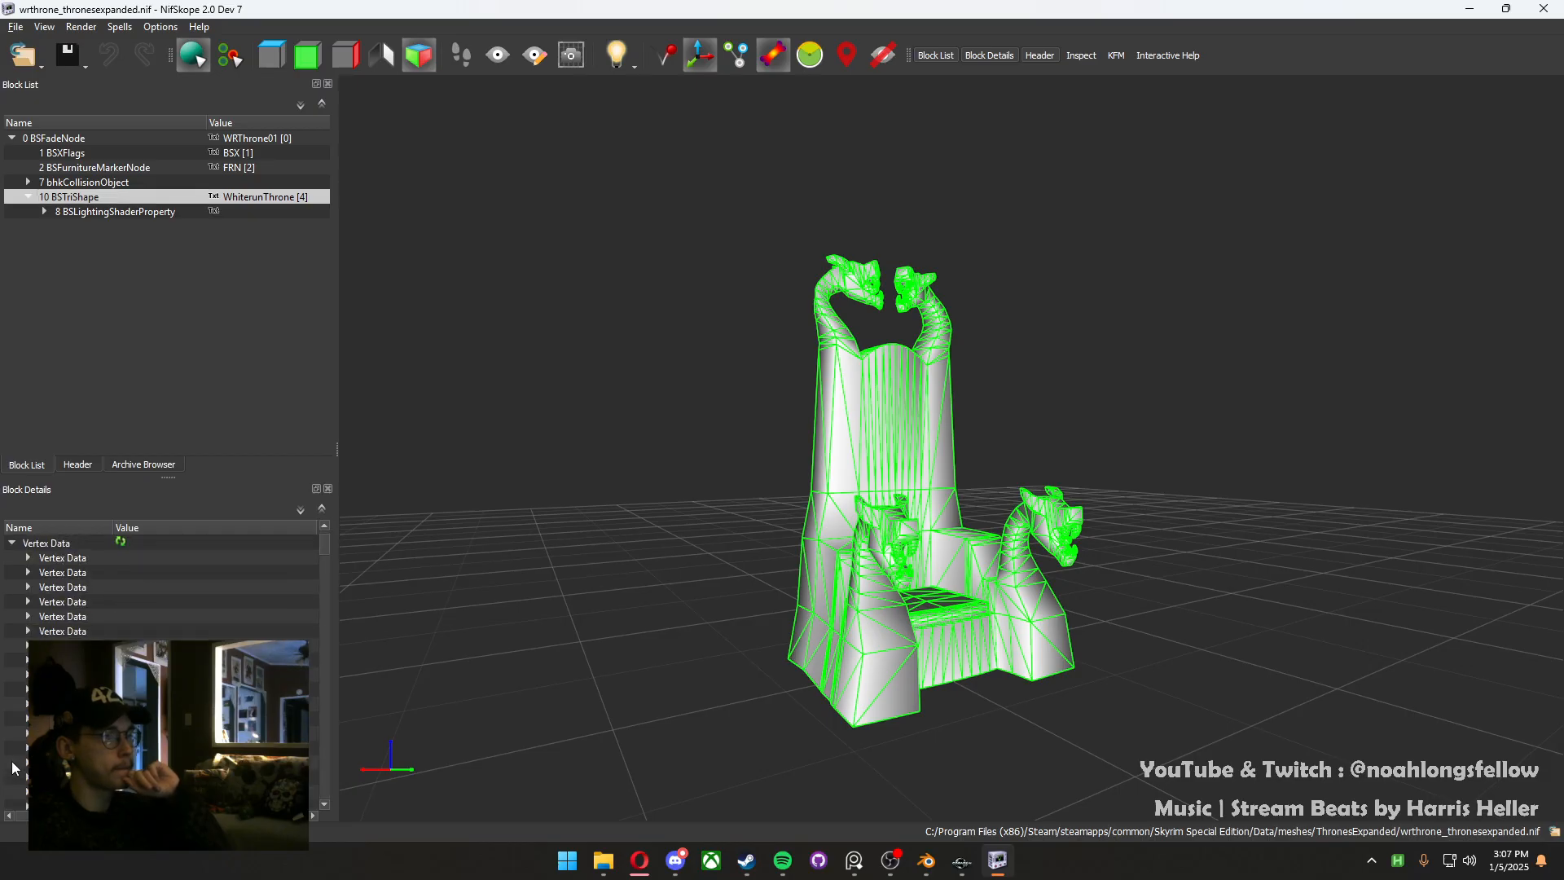
pyautogui.scroll(4, 22, 748)
pyautogui.scroll(1, 15, 718)
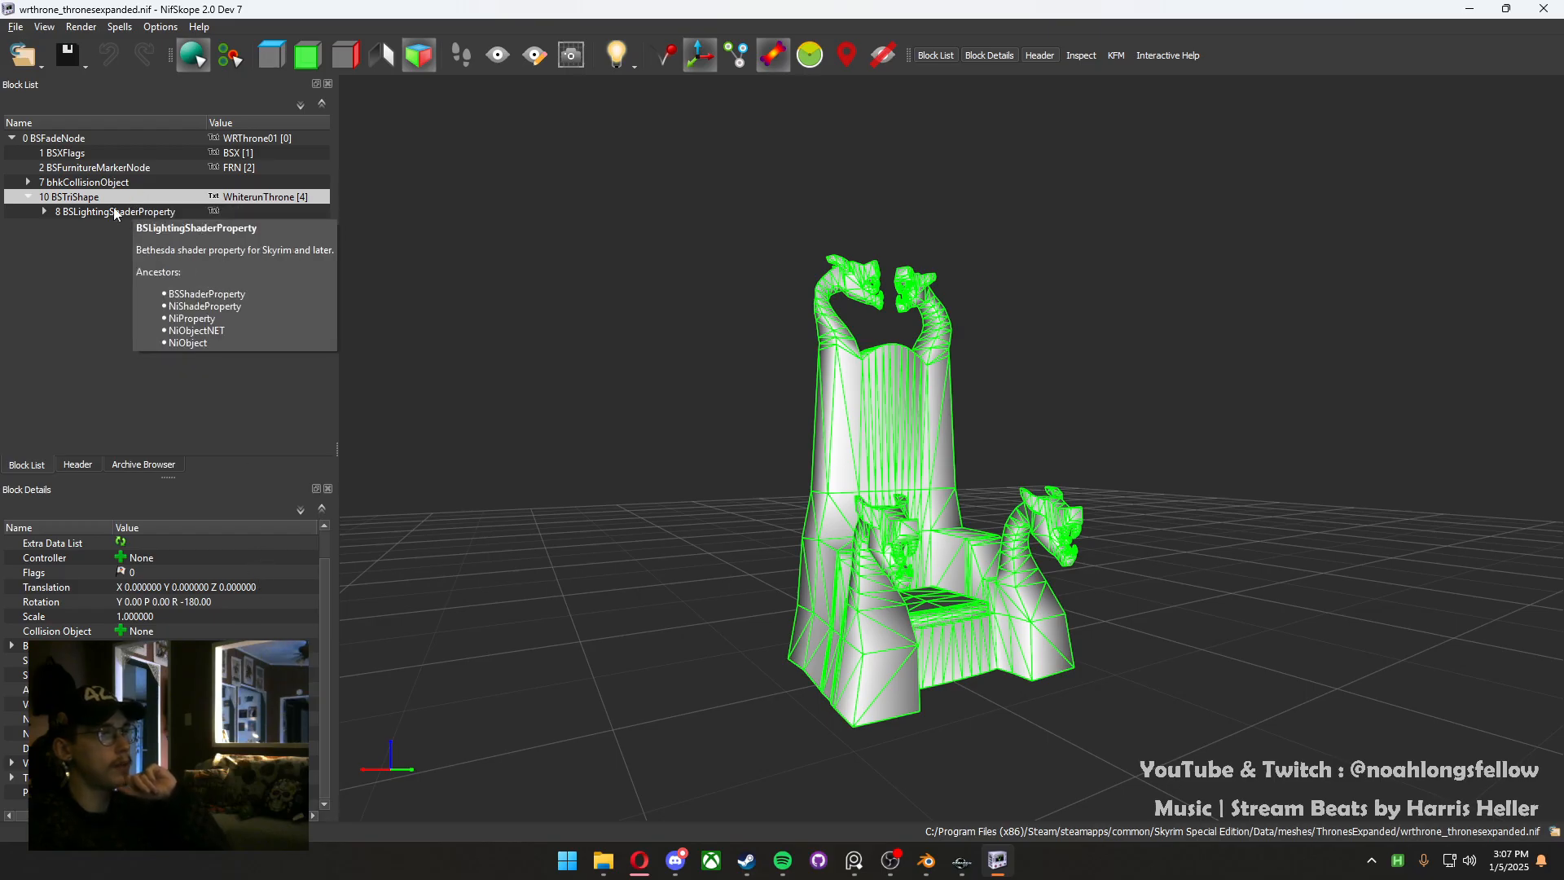
pyautogui.click(113, 182)
pyautogui.click(92, 198)
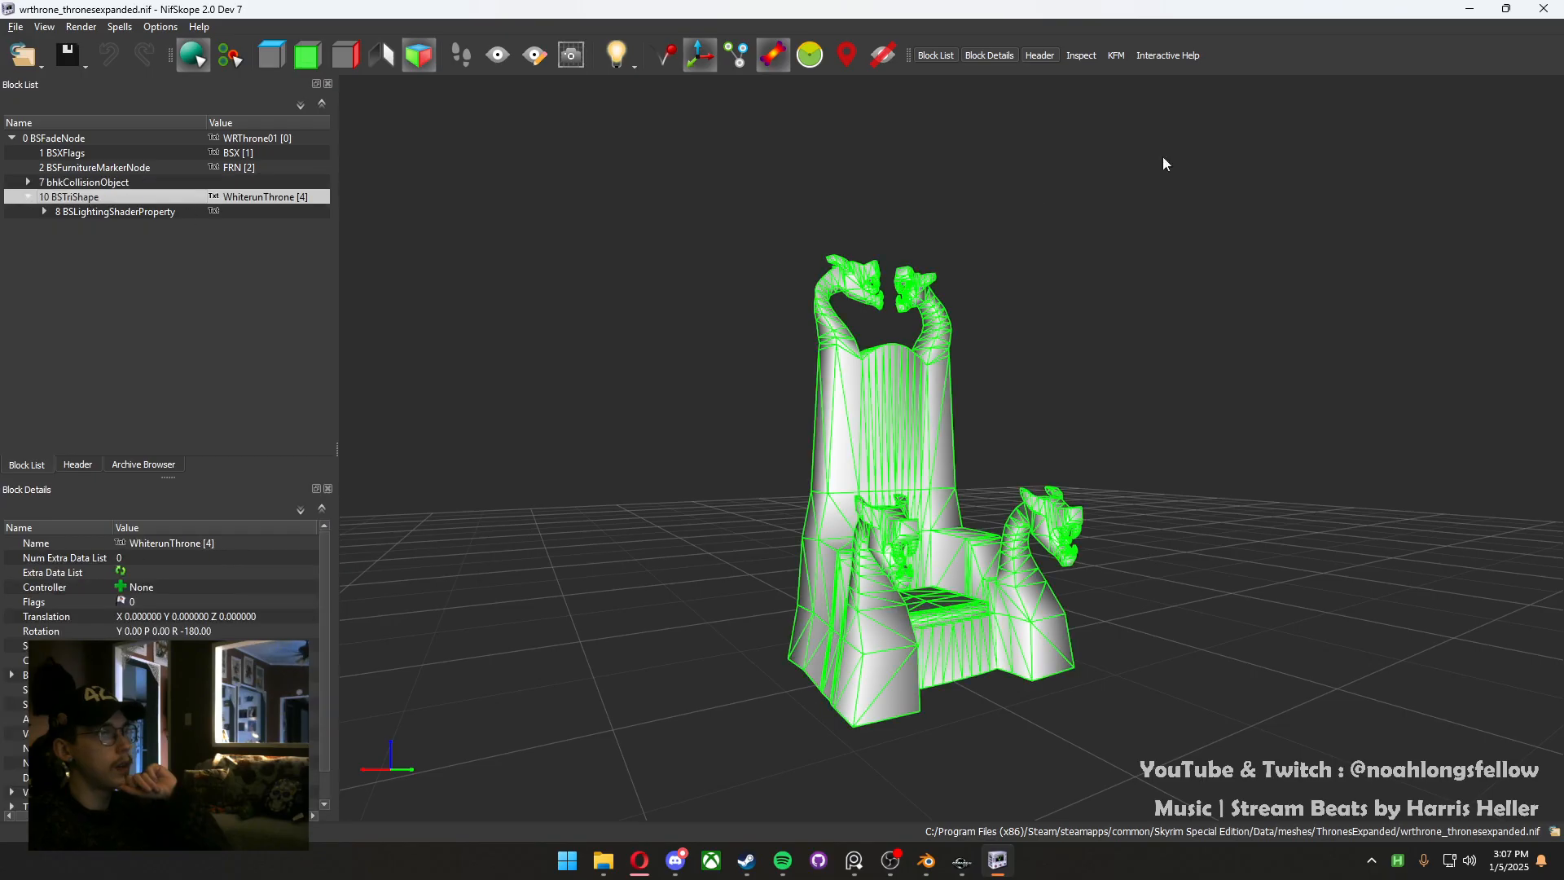
pyautogui.click(1470, 9)
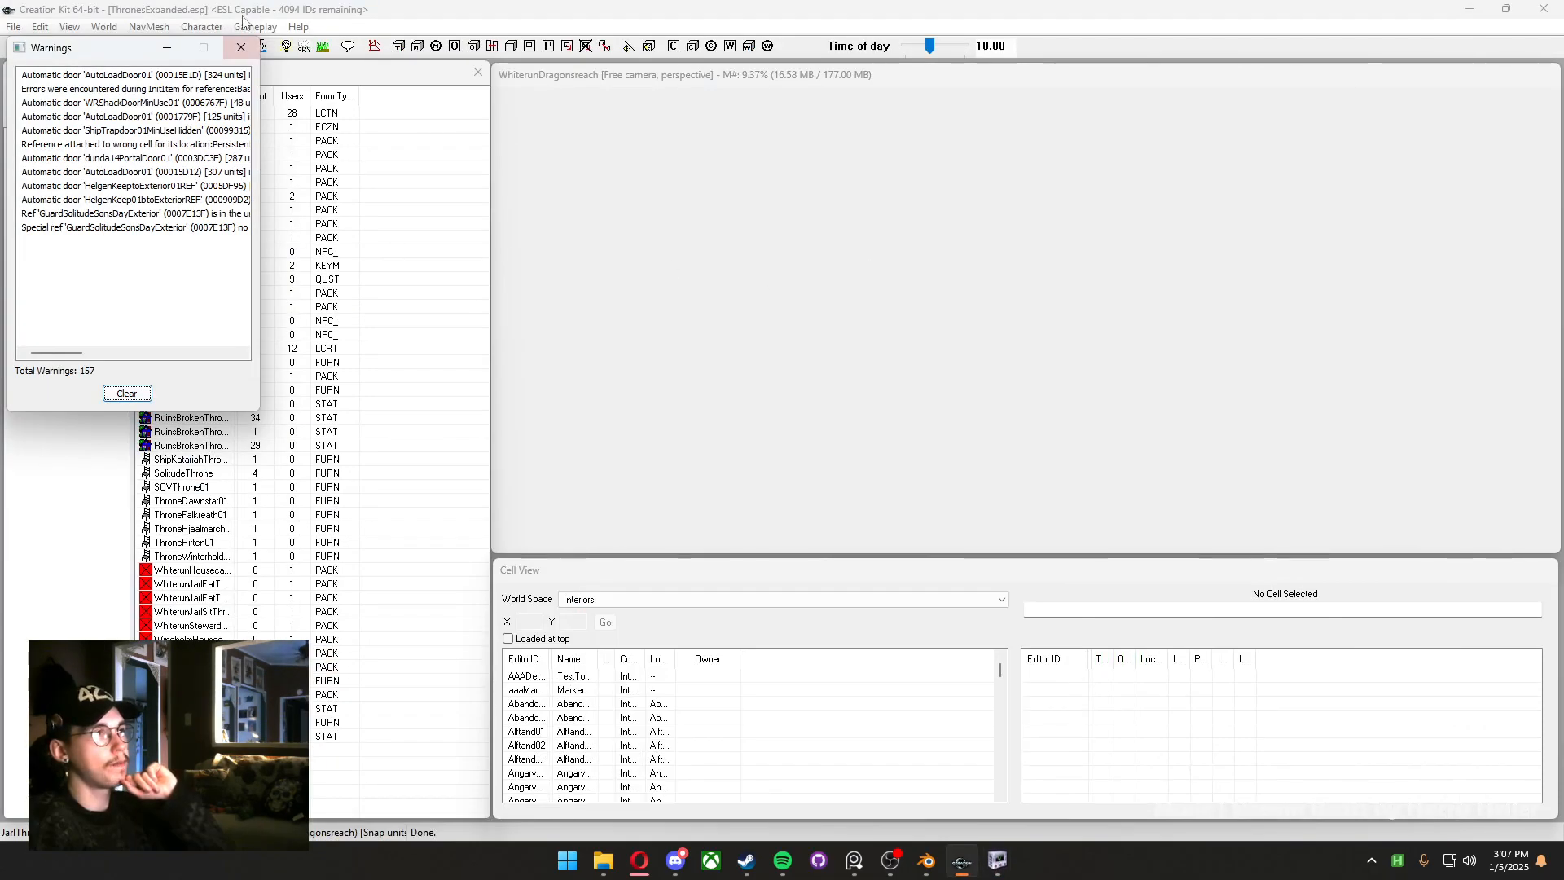
# Close the Warnings window and set the Cell View's world space to WhiterunDragonsreachWorld
pyautogui.click(242, 48)
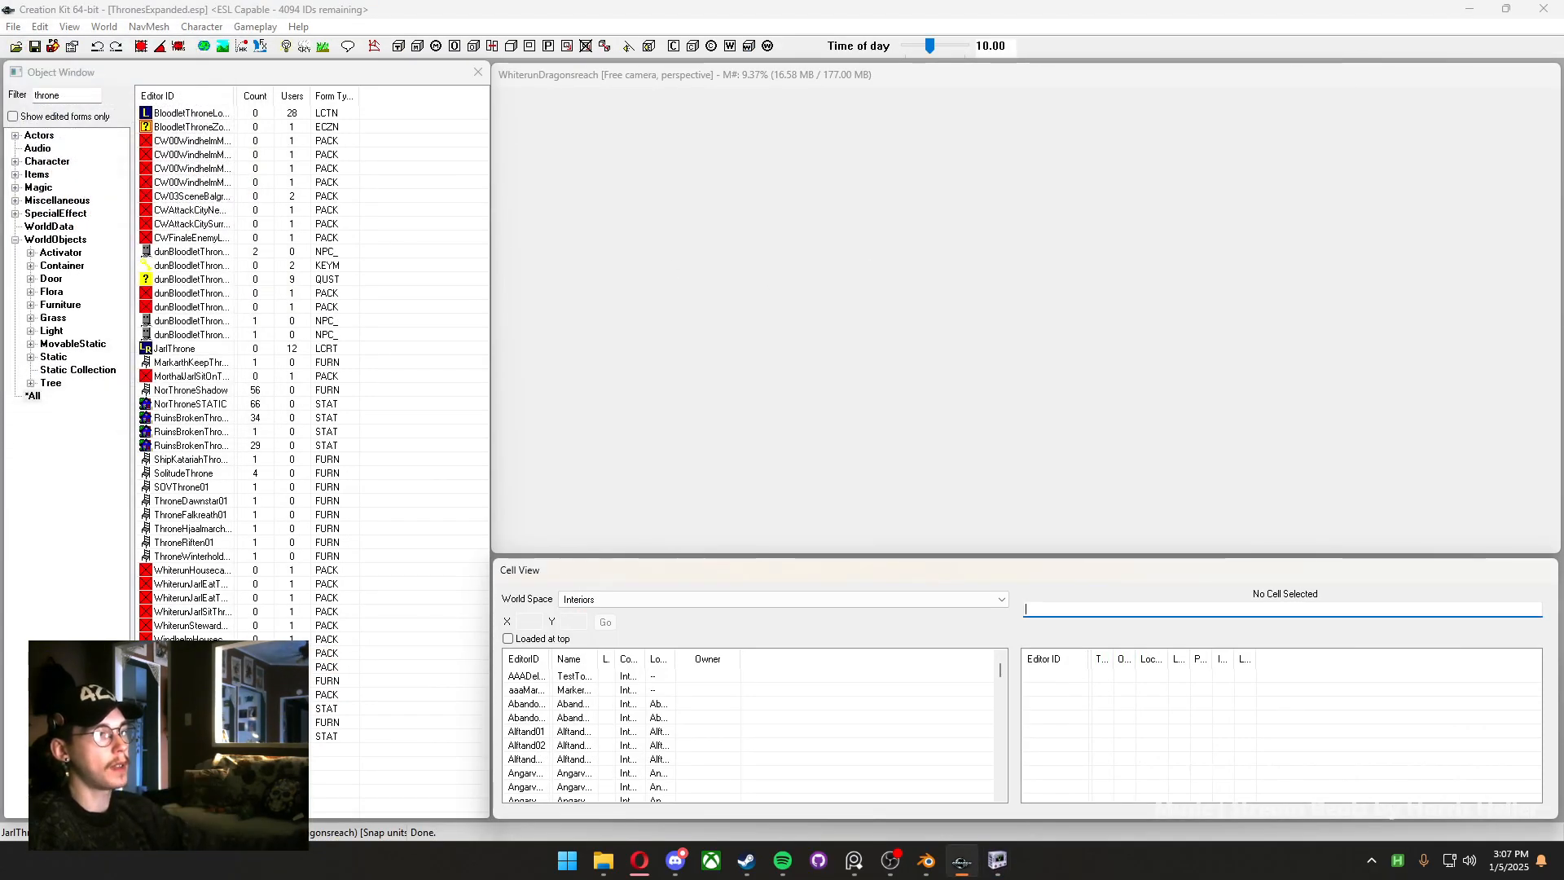
pyautogui.click(204, 722)
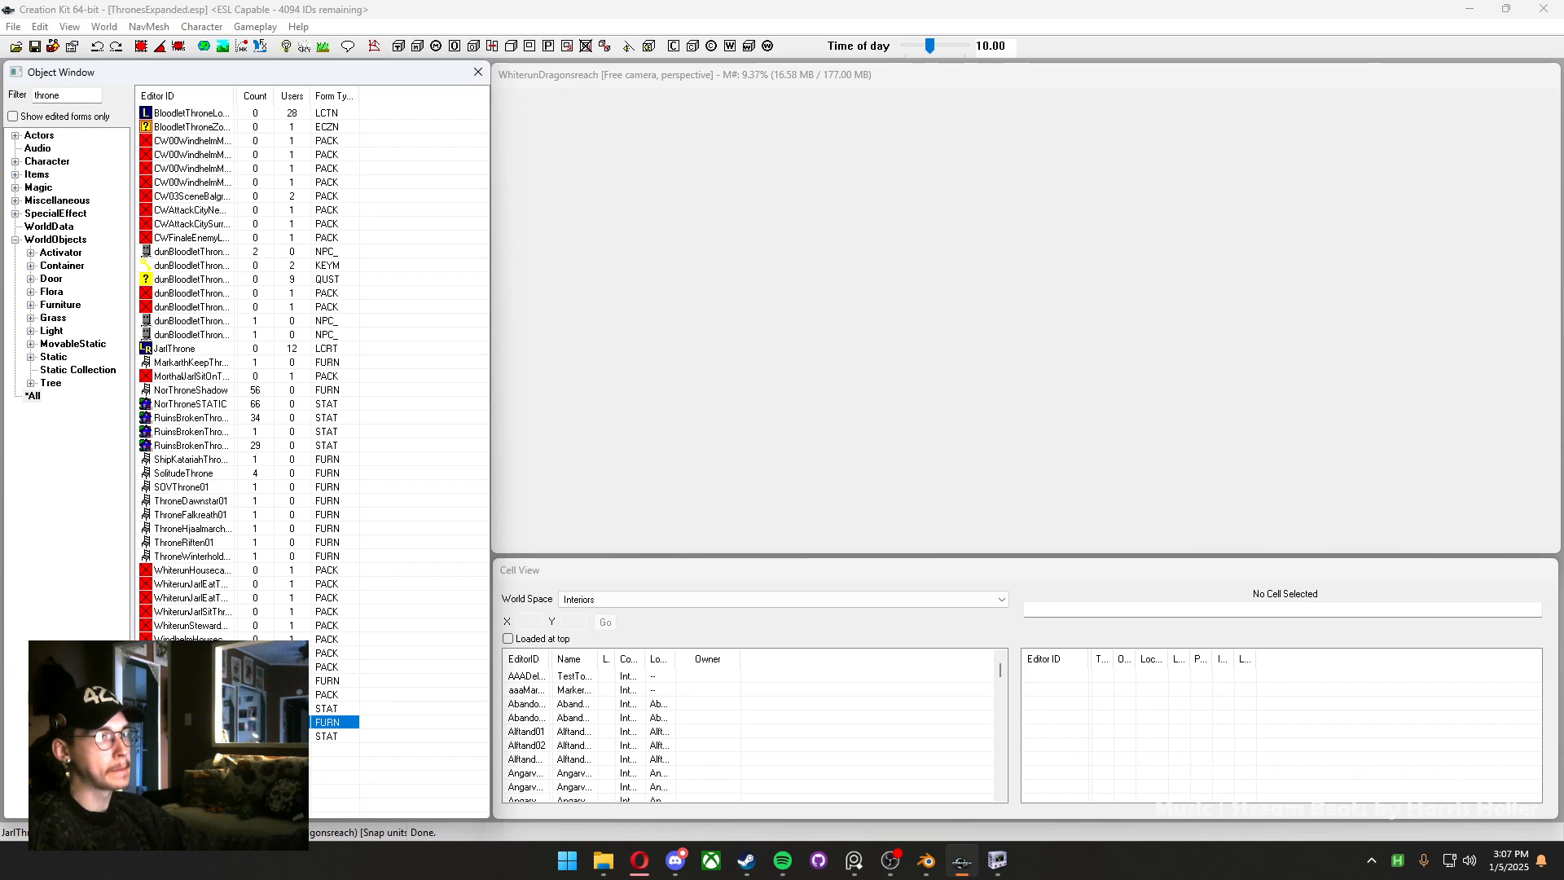
pyautogui.click(681, 601)
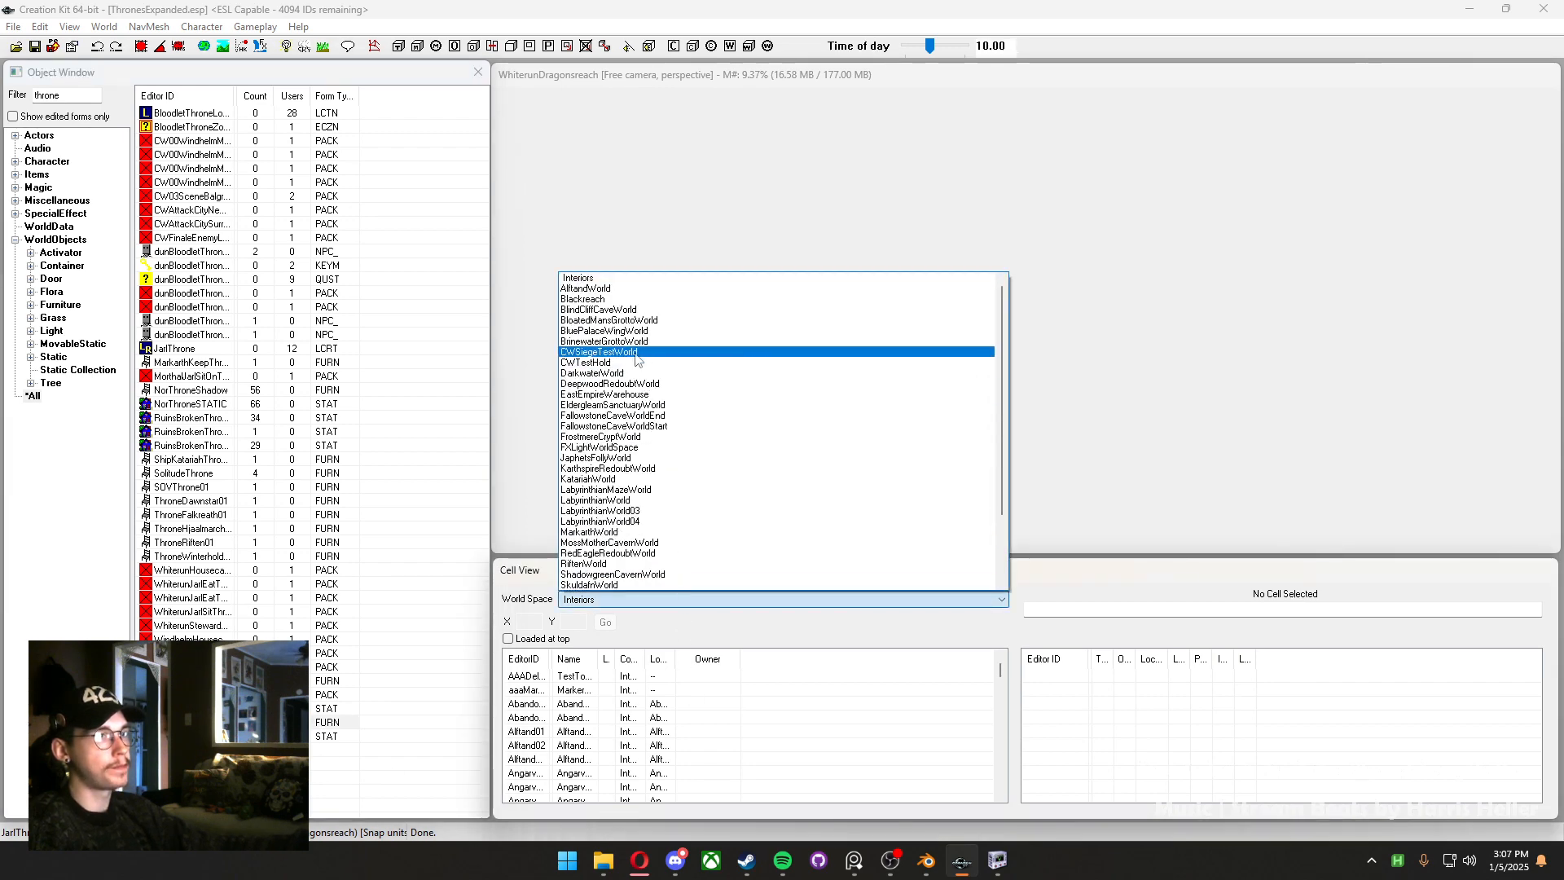
pyautogui.scroll(-3, 619, 432)
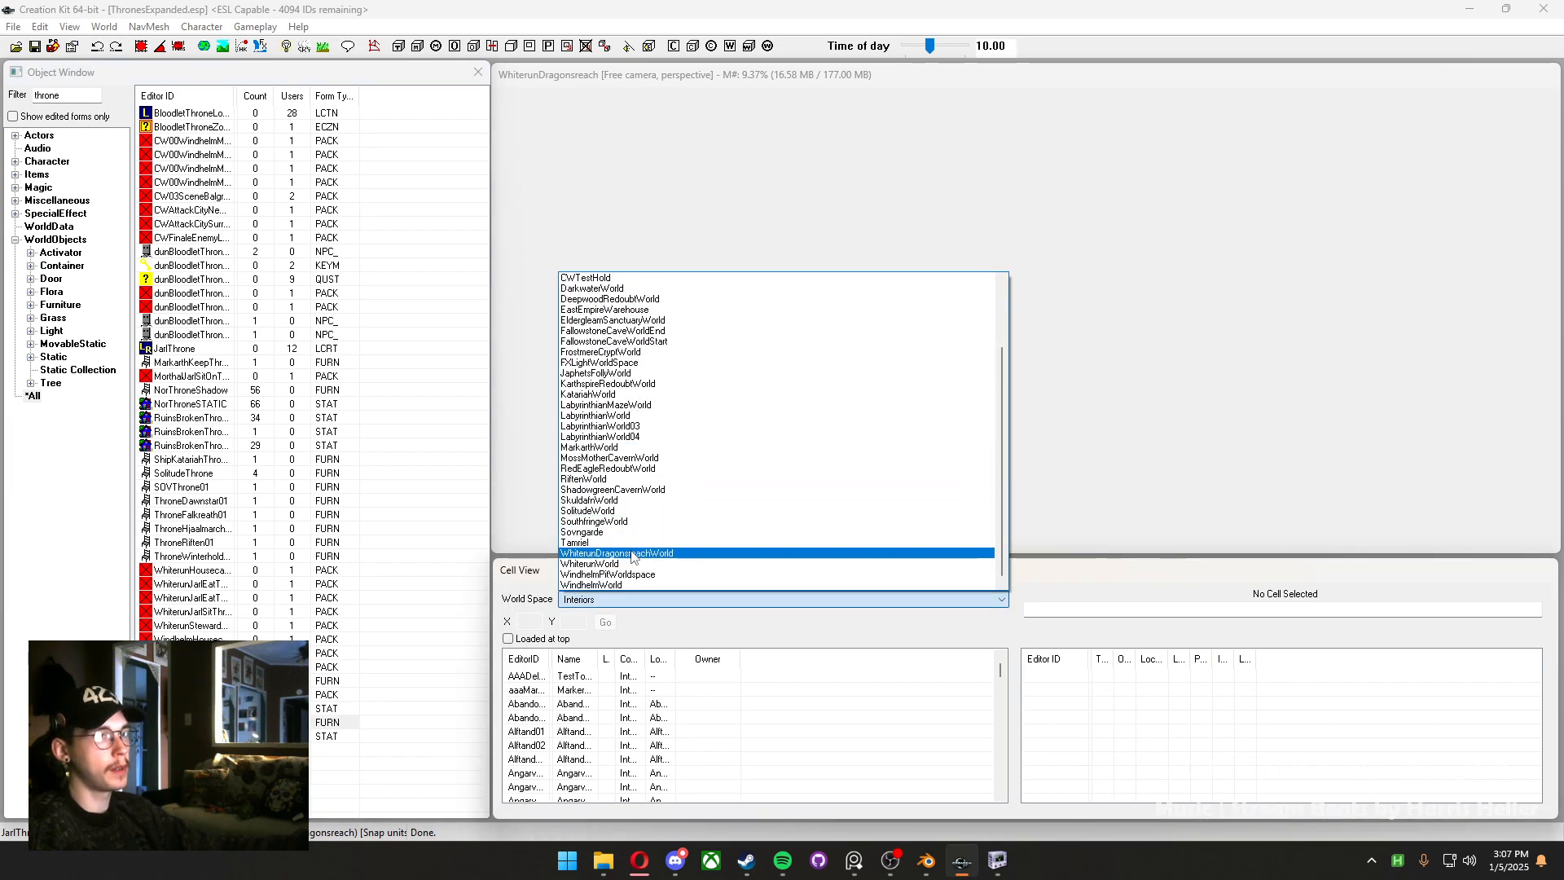
pyautogui.click(617, 553)
# Widen the FormID and EditorID columns, then load the WhiterunDragonsReach01 cell and dismiss all its loading warnings
pyautogui.moveTo(552, 660); pyautogui.dragTo(842, 661)
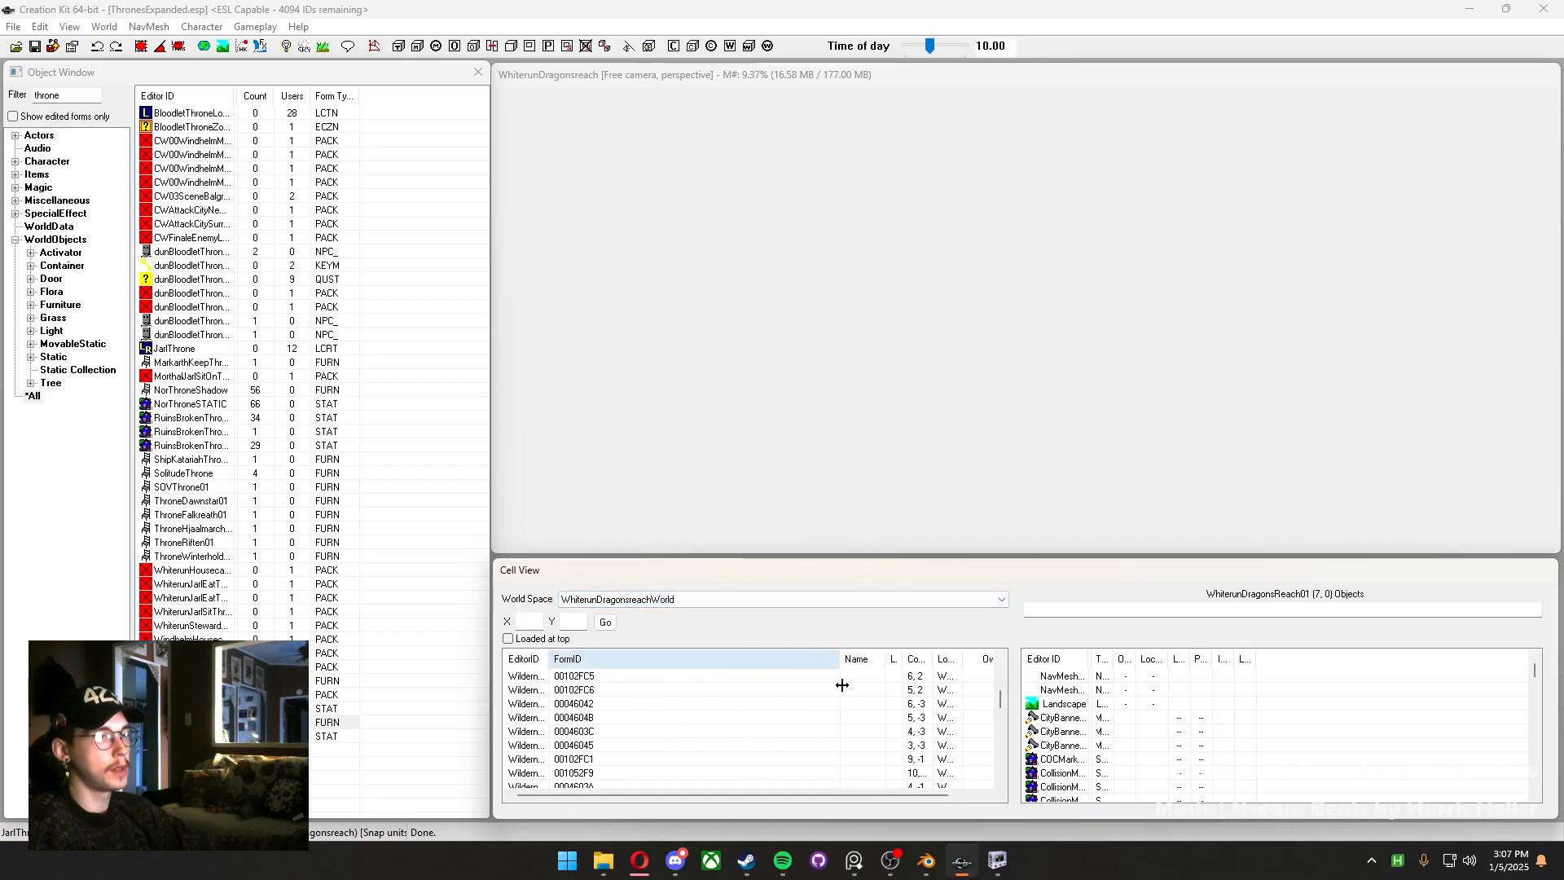
pyautogui.scroll(5, 559, 749)
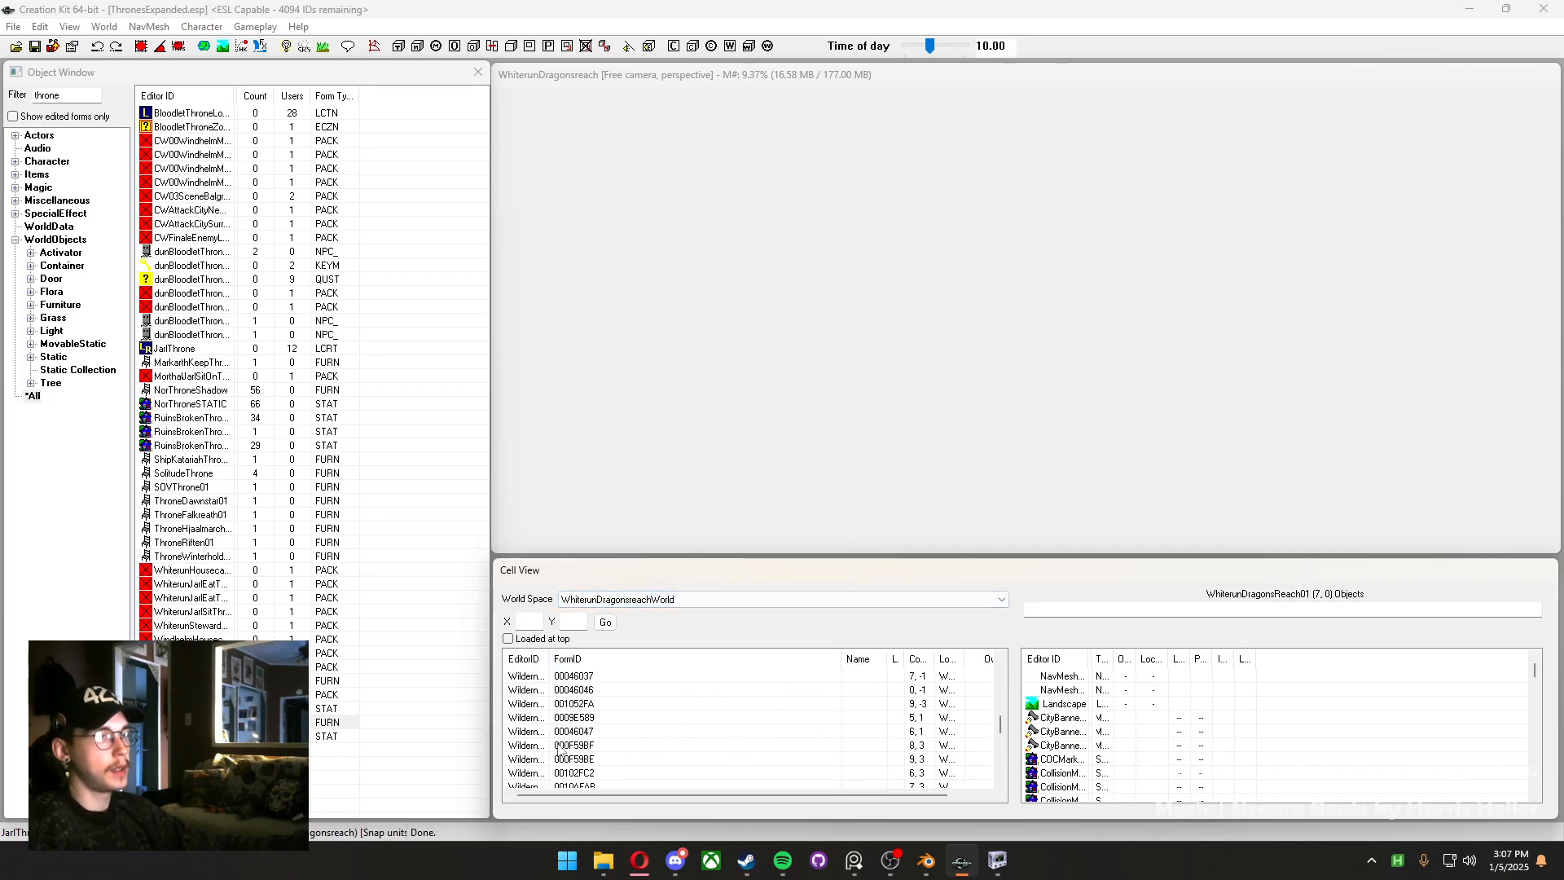
pyautogui.click(541, 660)
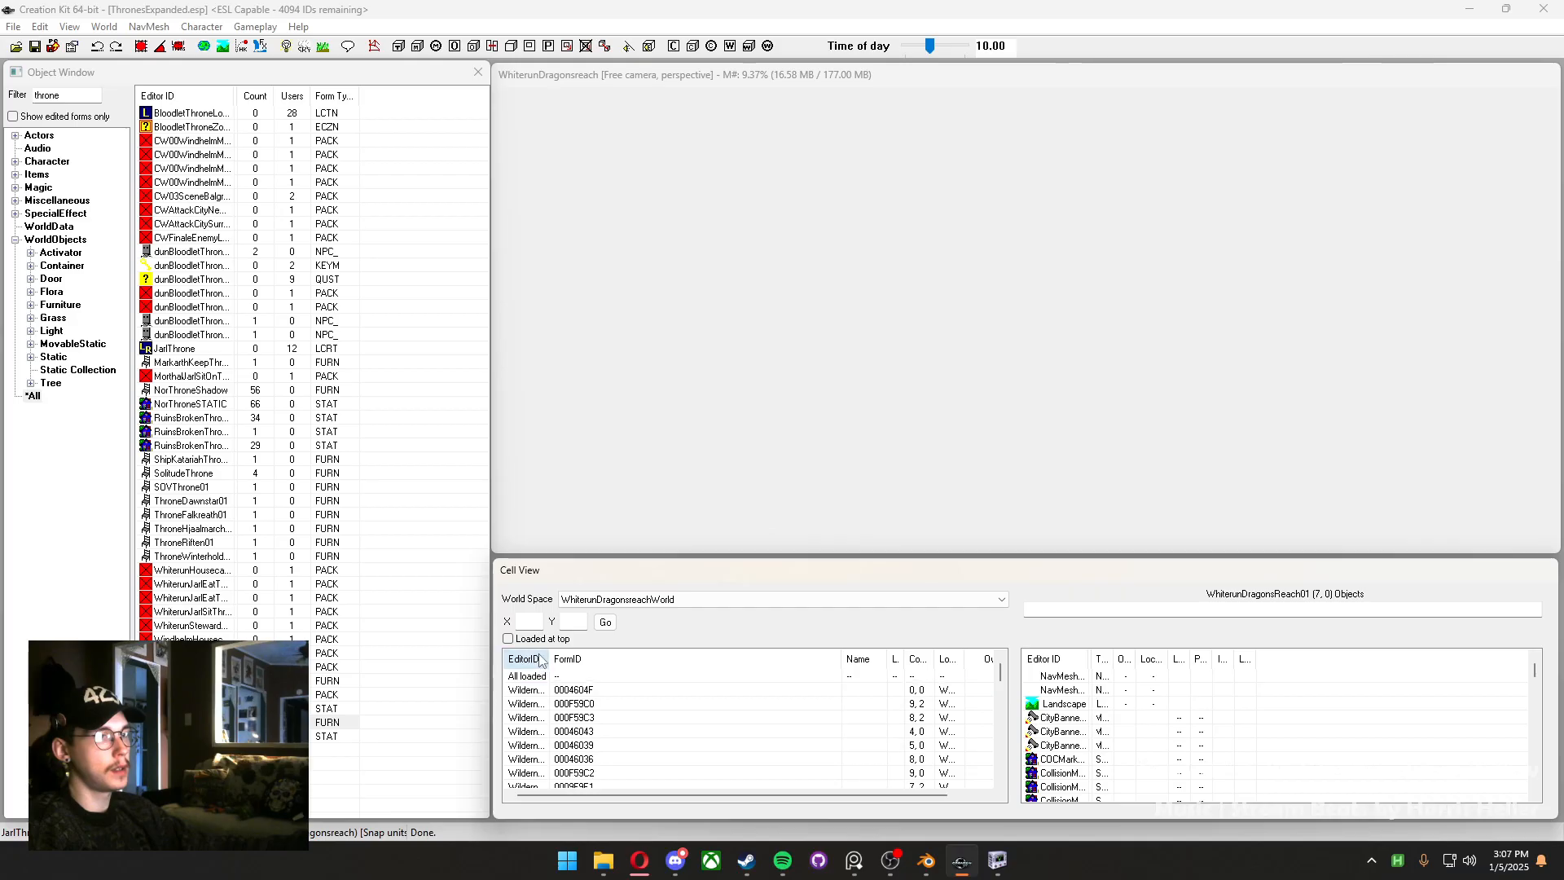
pyautogui.moveTo(546, 659); pyautogui.dragTo(680, 662)
pyautogui.scroll(-10, 600, 733)
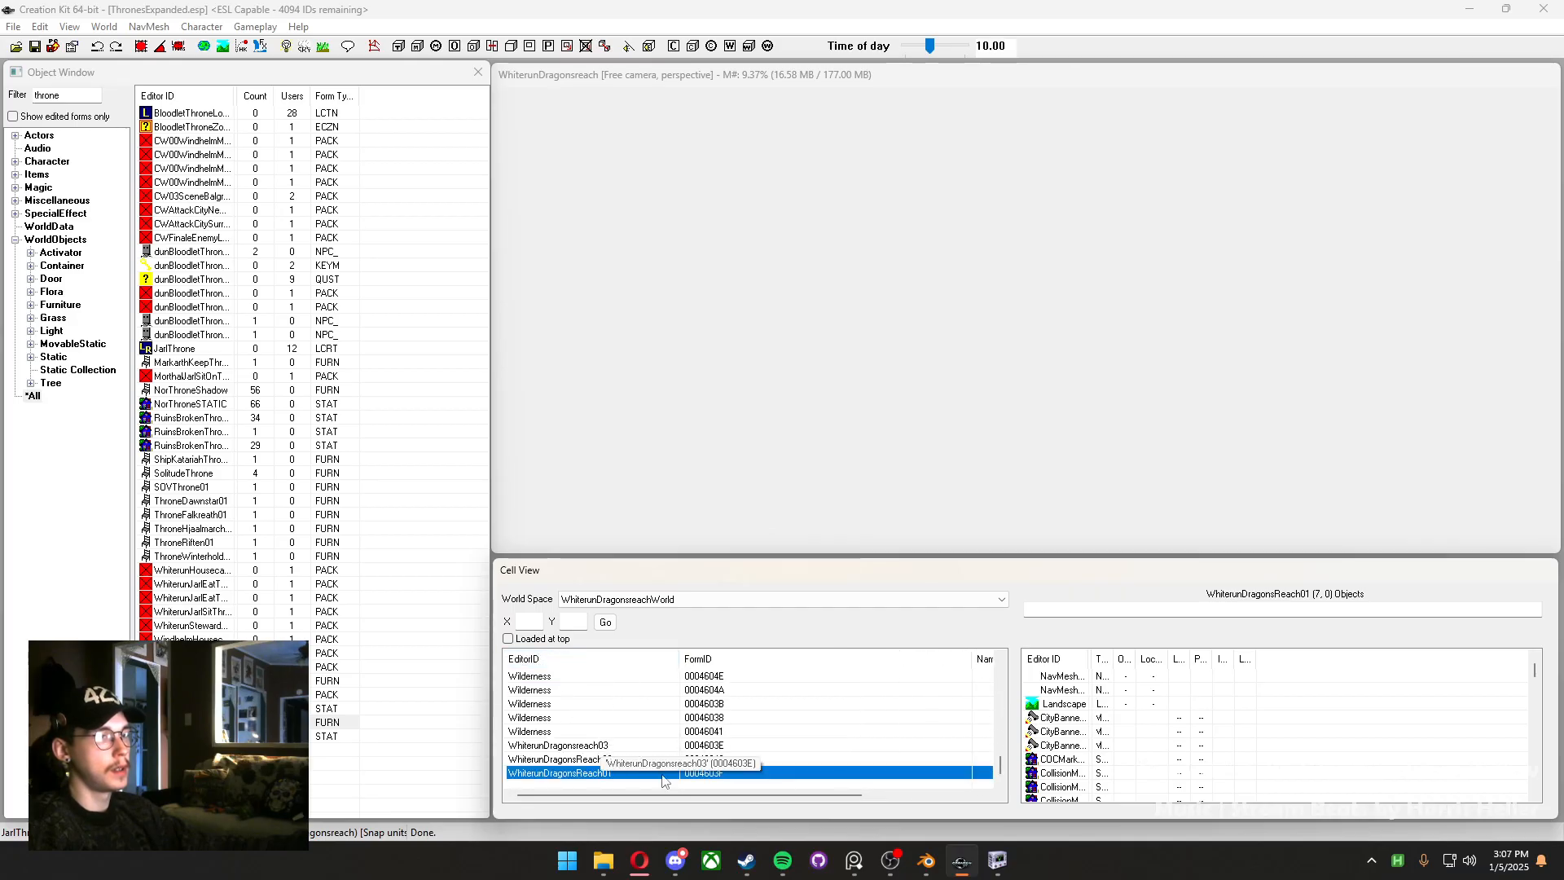
pyautogui.click(612, 784)
pyautogui.doubleClick(613, 778)
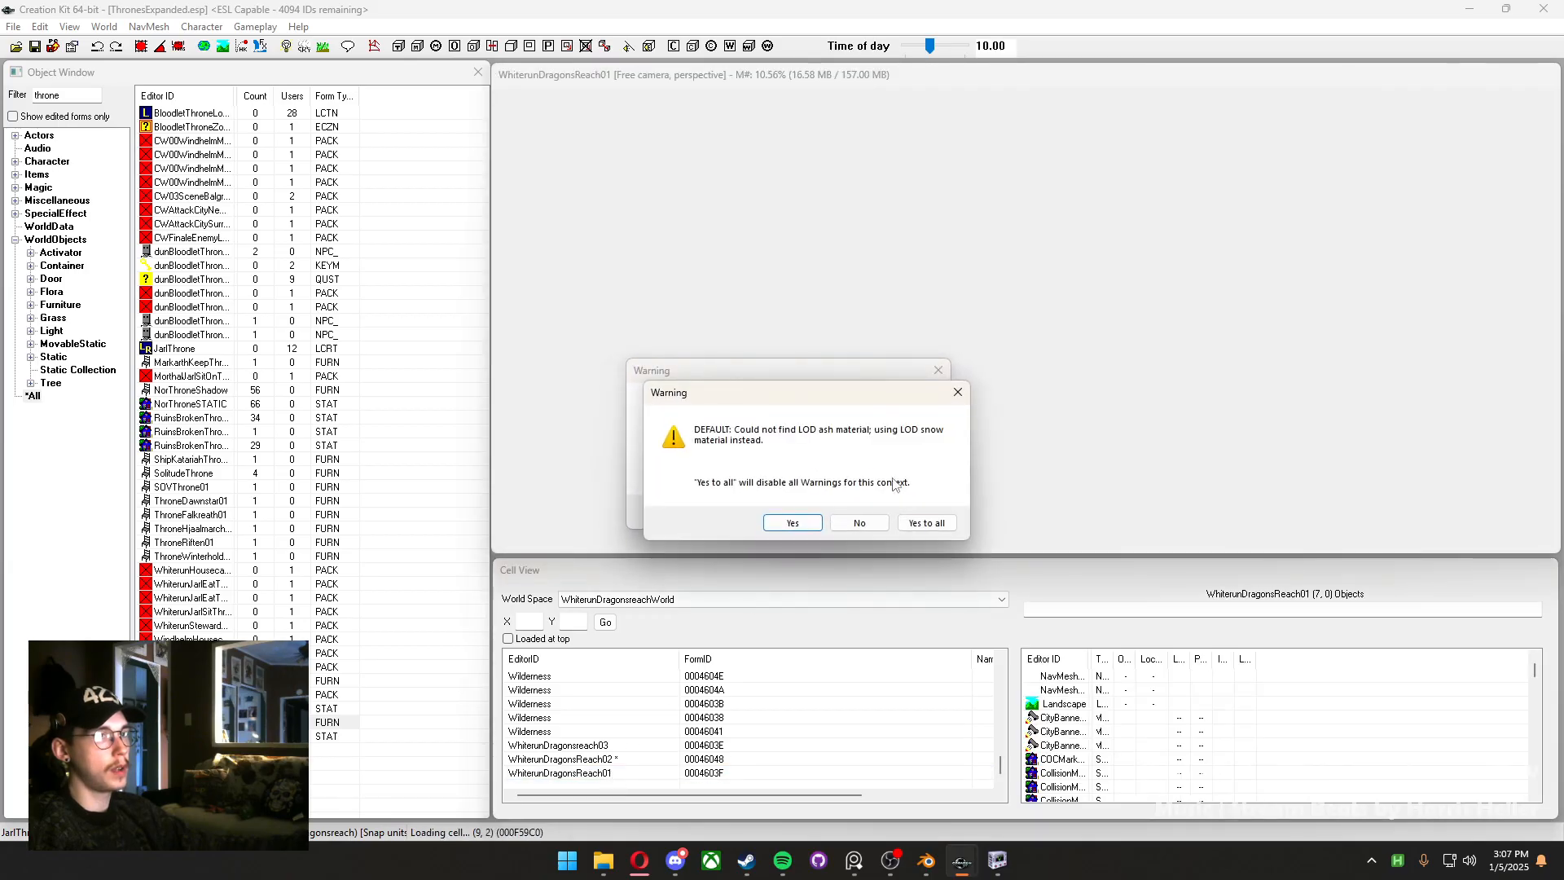
pyautogui.click(921, 520)
pyautogui.click(902, 513)
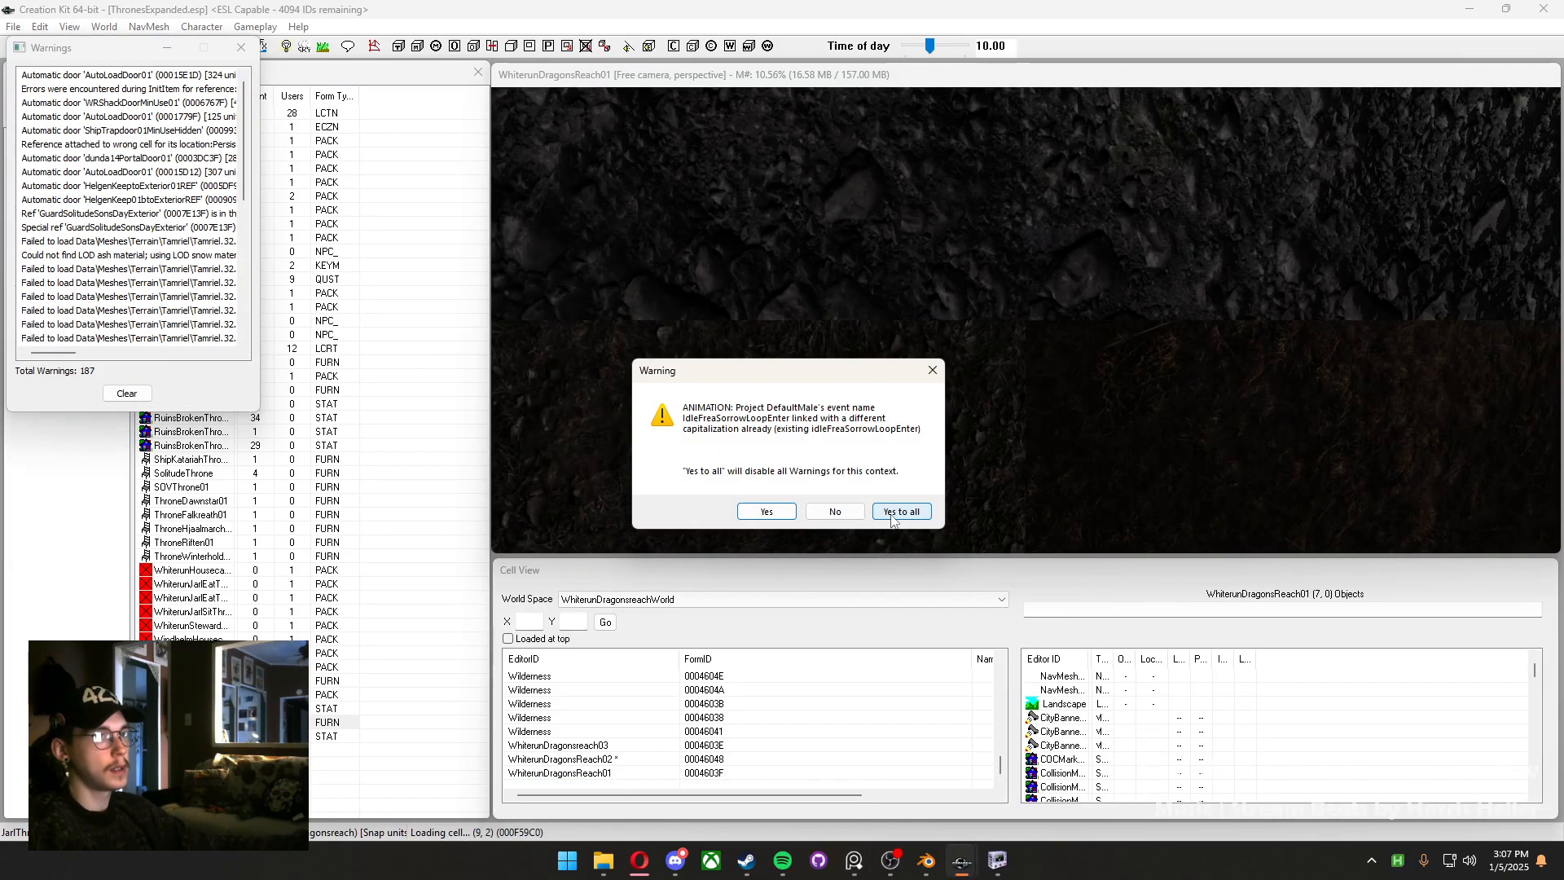
pyautogui.click(896, 513)
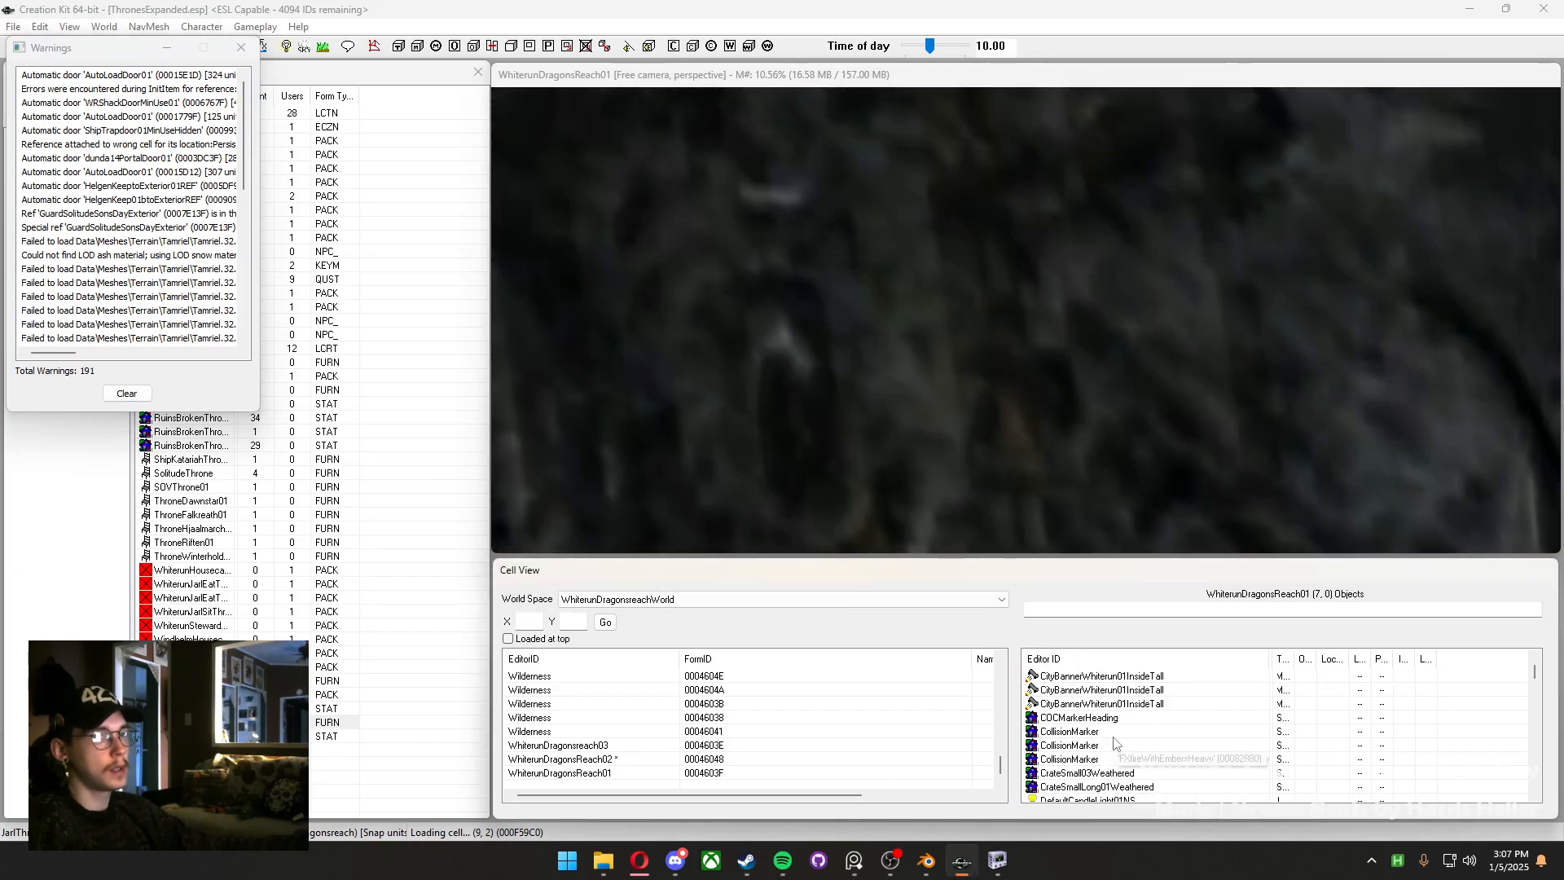
# Look through the objects of WhiterunDragonsReach01 and center the render view on a WRBrazier01 reference
pyautogui.scroll(2, 1115, 744)
pyautogui.scroll(-5, 1111, 741)
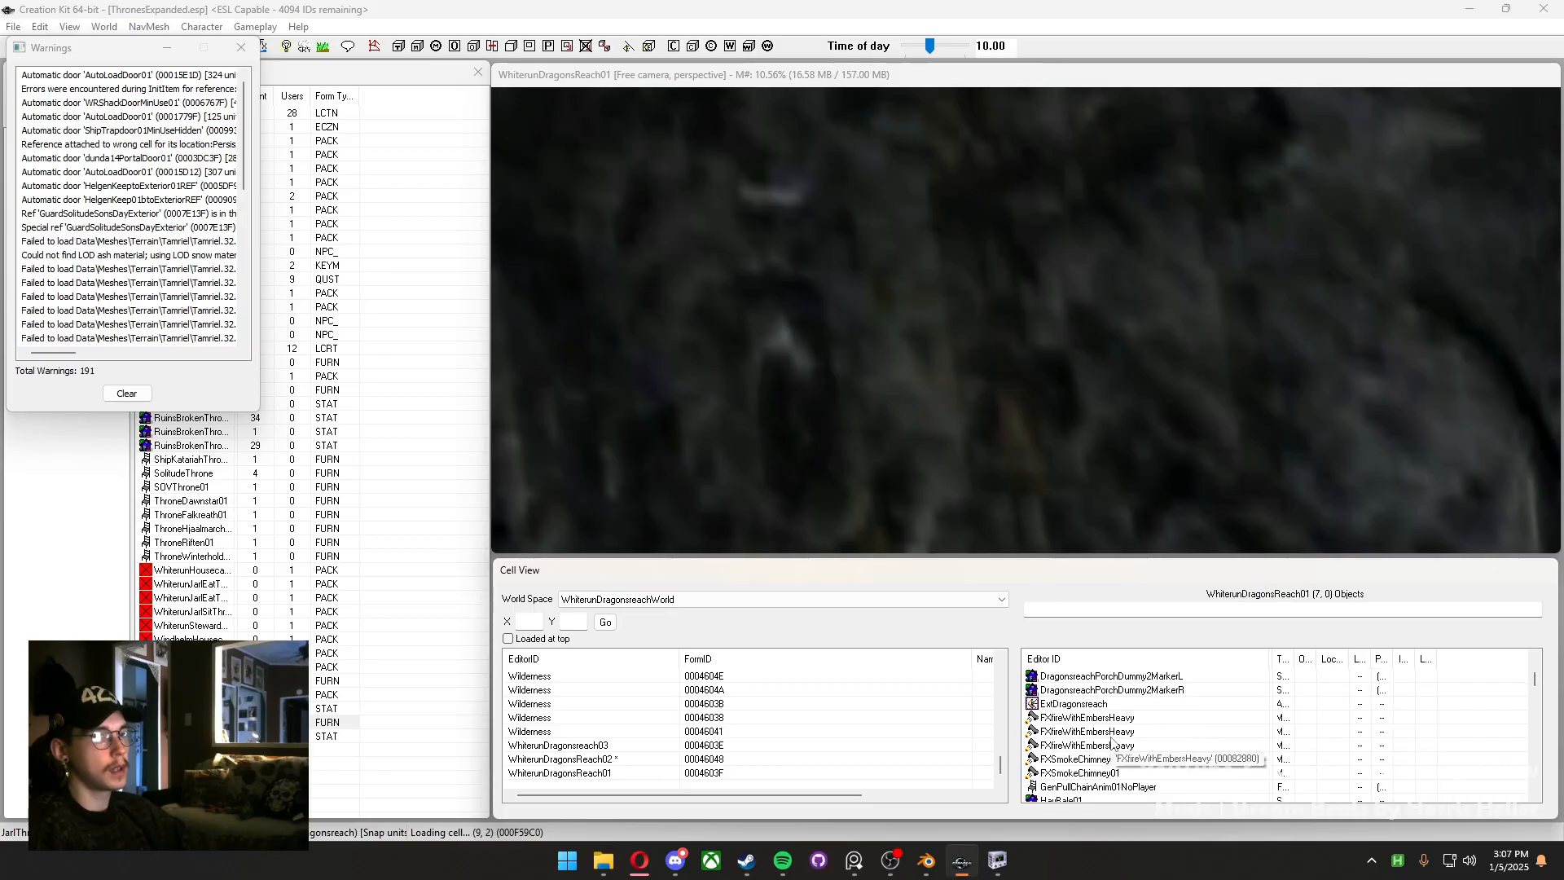
pyautogui.scroll(-10, 1105, 743)
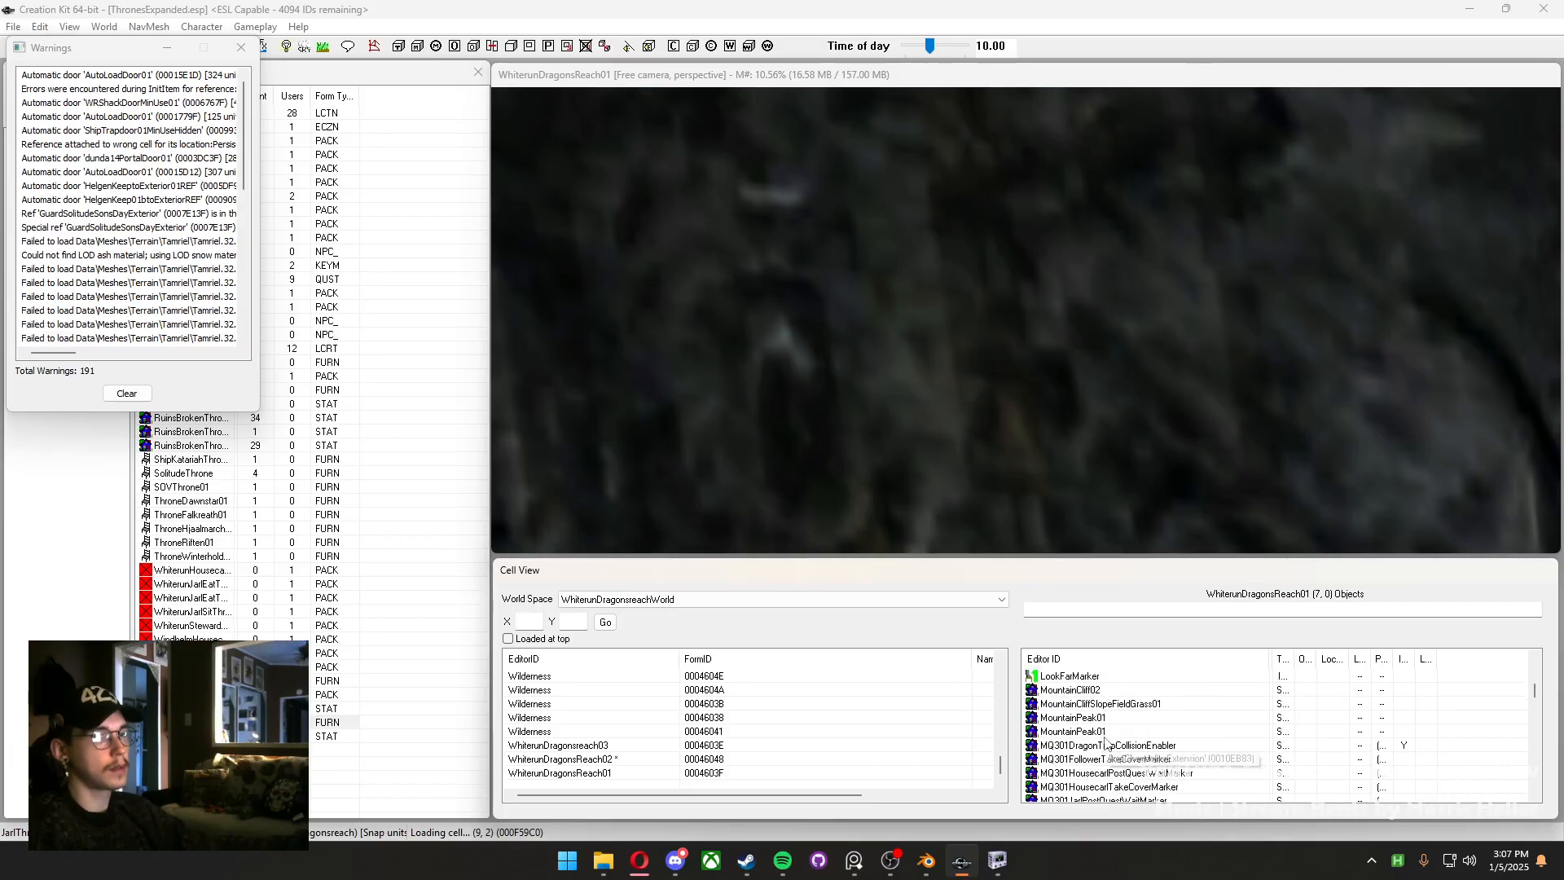
pyautogui.scroll(-8, 1102, 739)
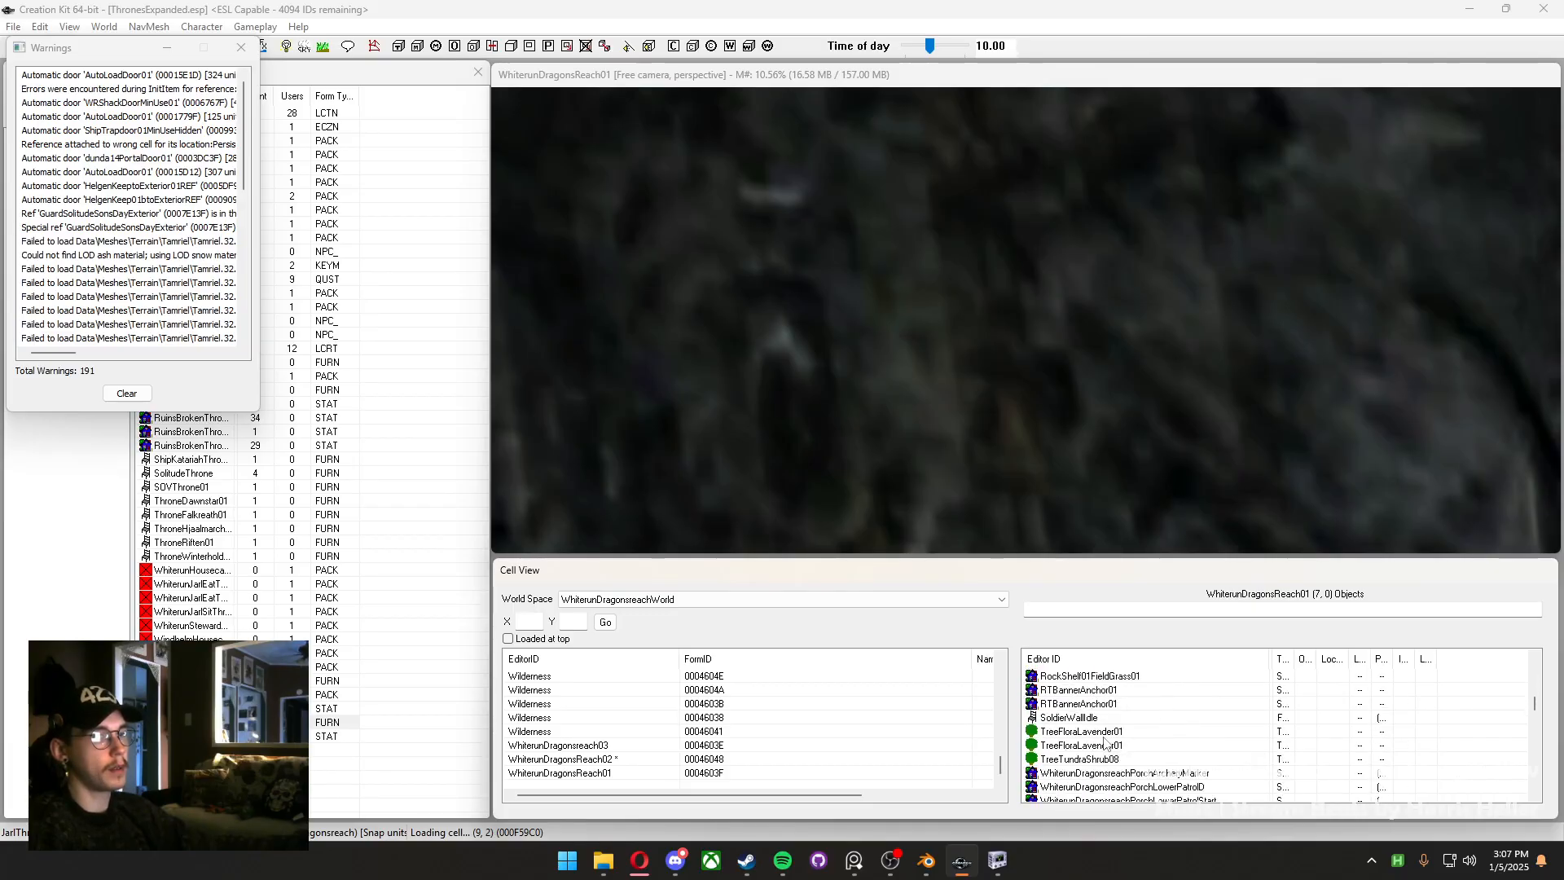
pyautogui.scroll(1, 1095, 731)
pyautogui.scroll(-1, 1095, 731)
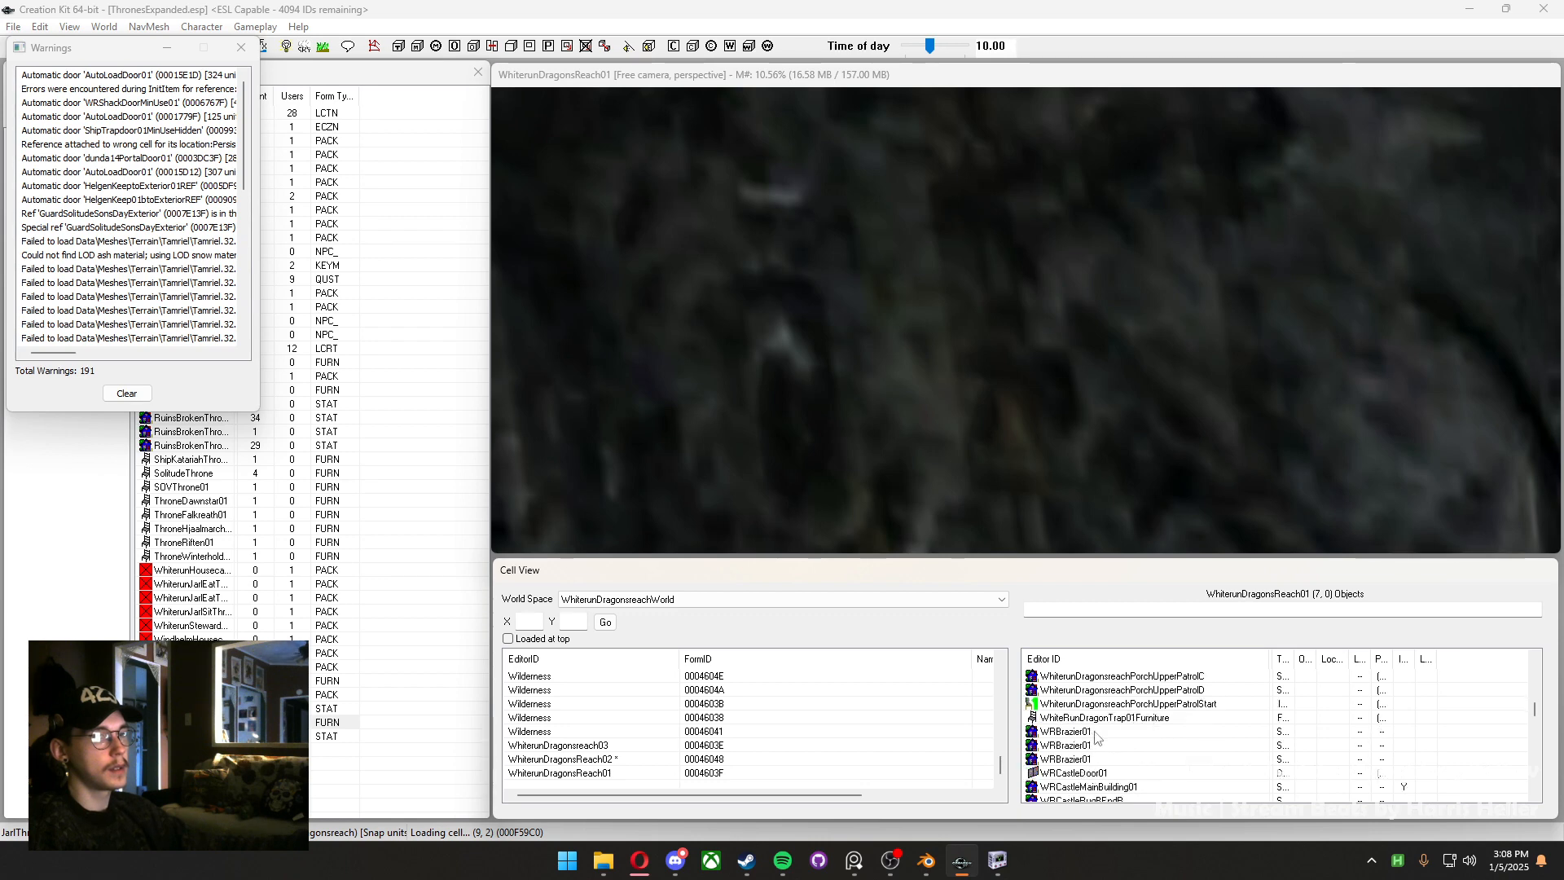
pyautogui.scroll(-3, 1095, 732)
pyautogui.scroll(3, 1095, 732)
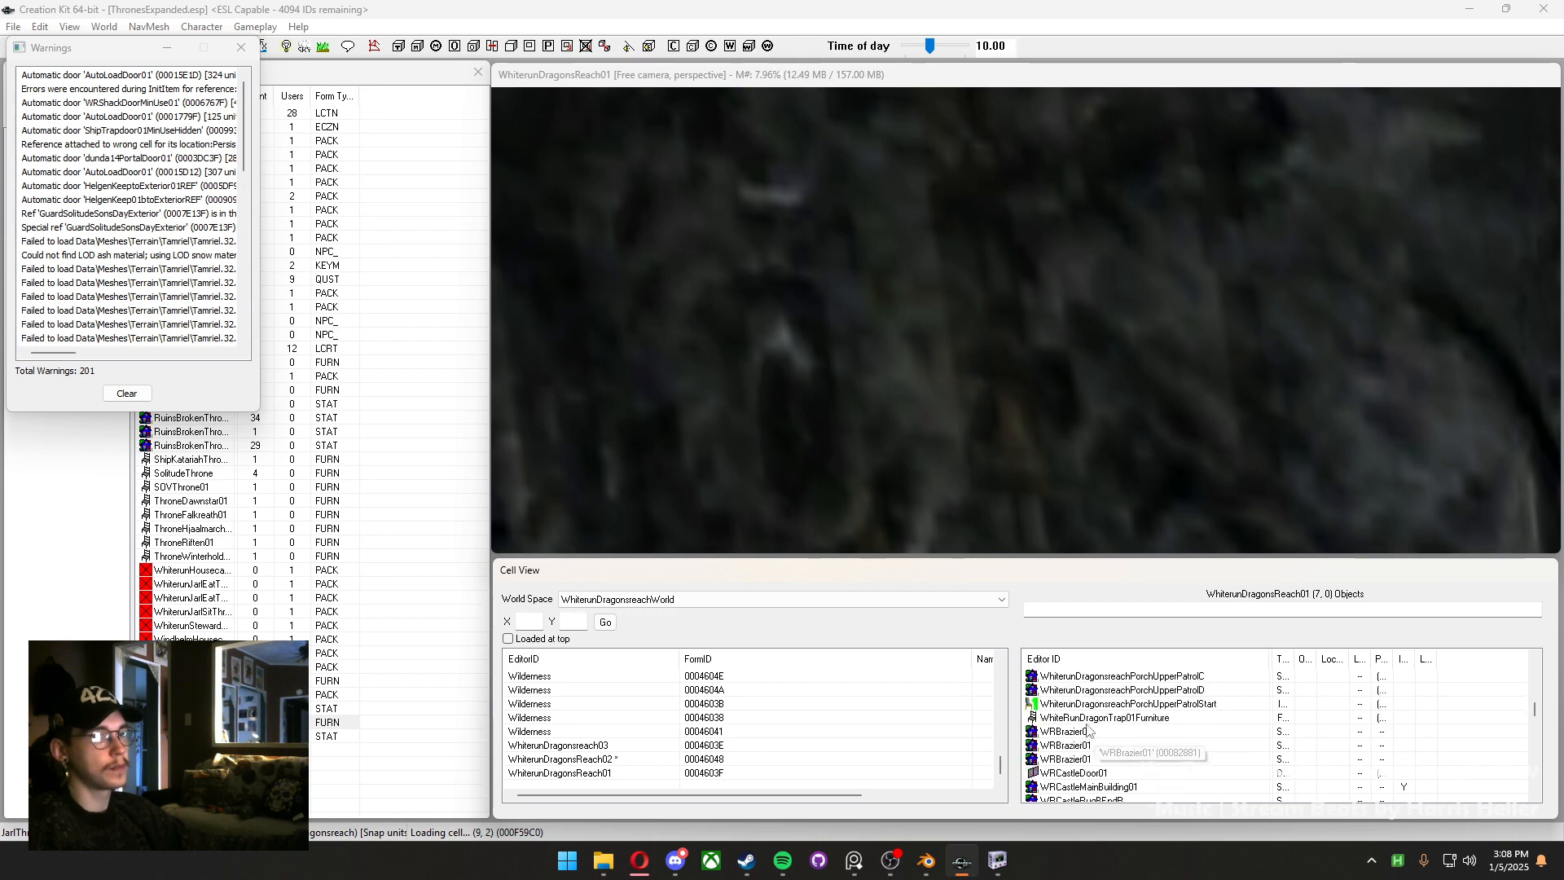
pyautogui.doubleClick(1087, 733)
pyautogui.keyDown('shift'); pyautogui.moveTo(871, 452); pyautogui.dragTo(899, 469, button='middle'); pyautogui.keyUp('shift')
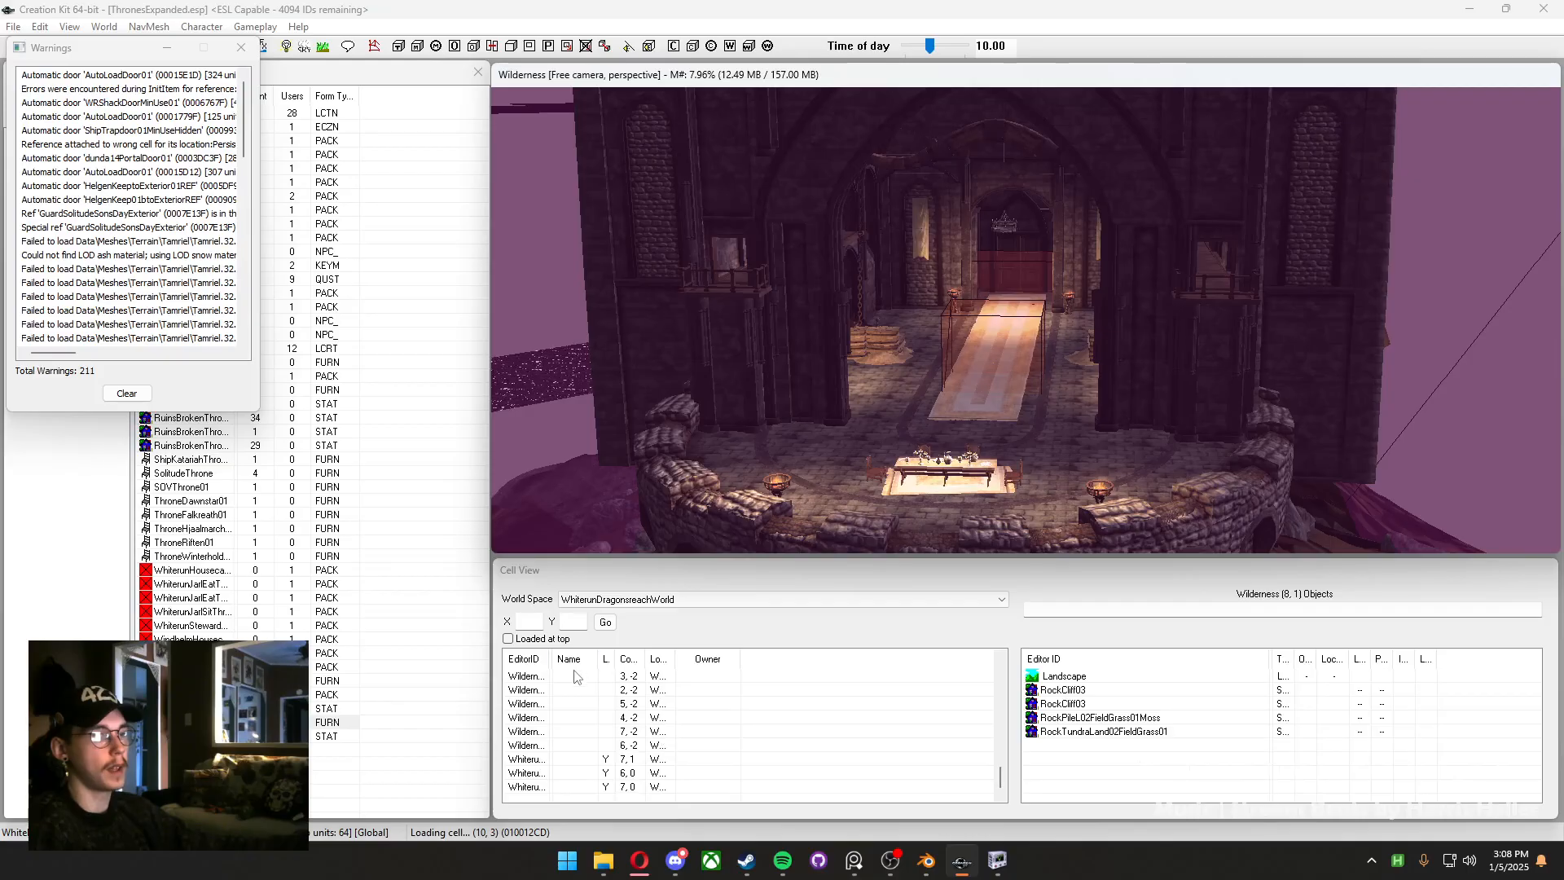
# Load the WhiterunDragonsReach01 cell at 7, 0 again and look around it in the render view
pyautogui.doubleClick(614, 787)
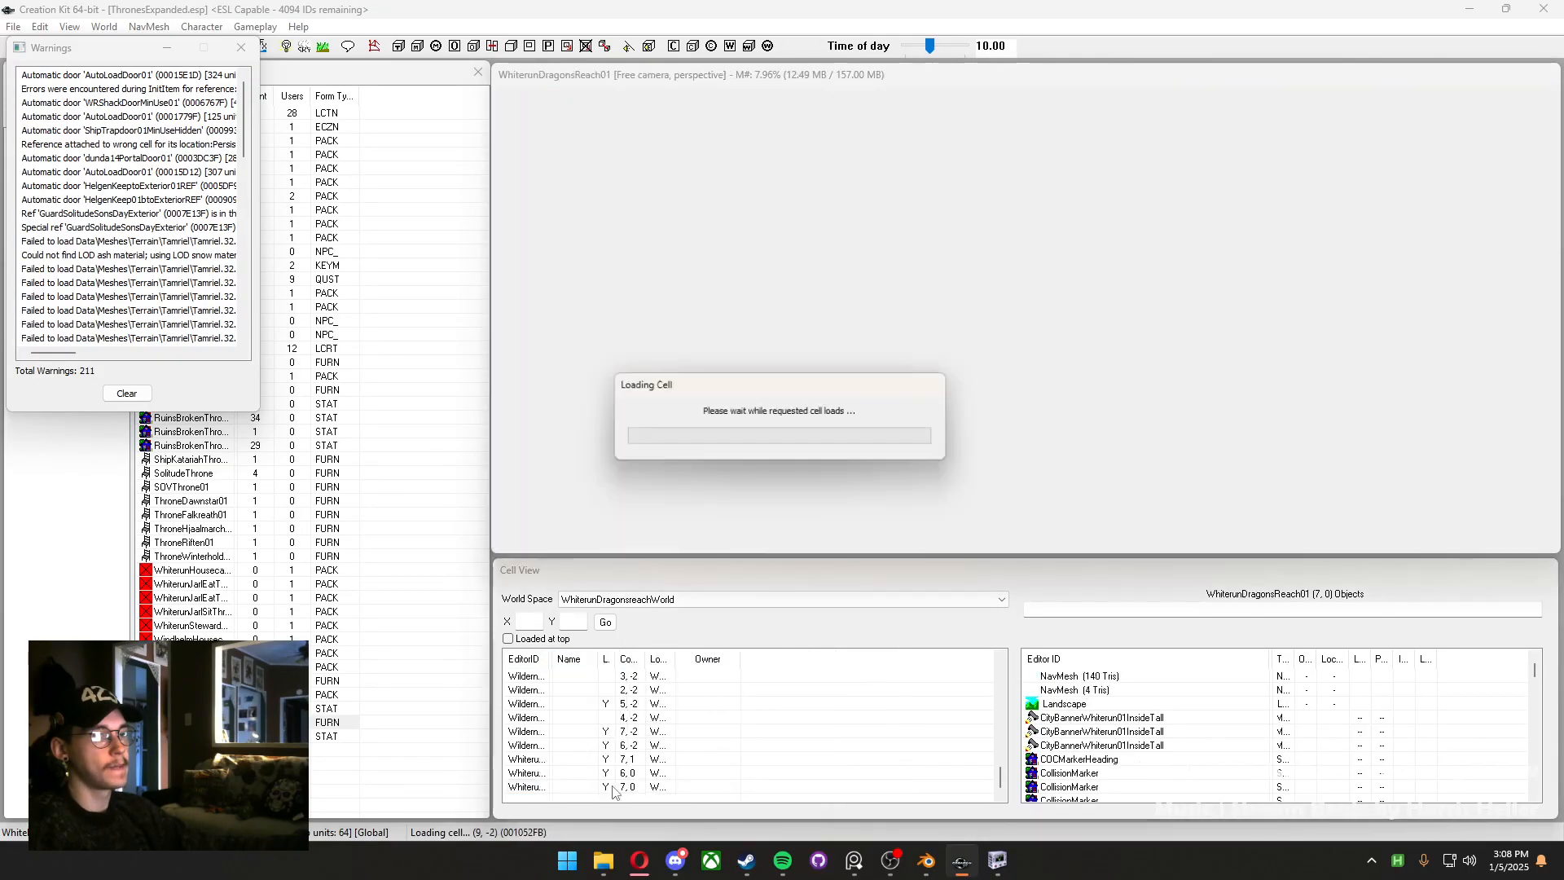
pyautogui.scroll(-10, 815, 494)
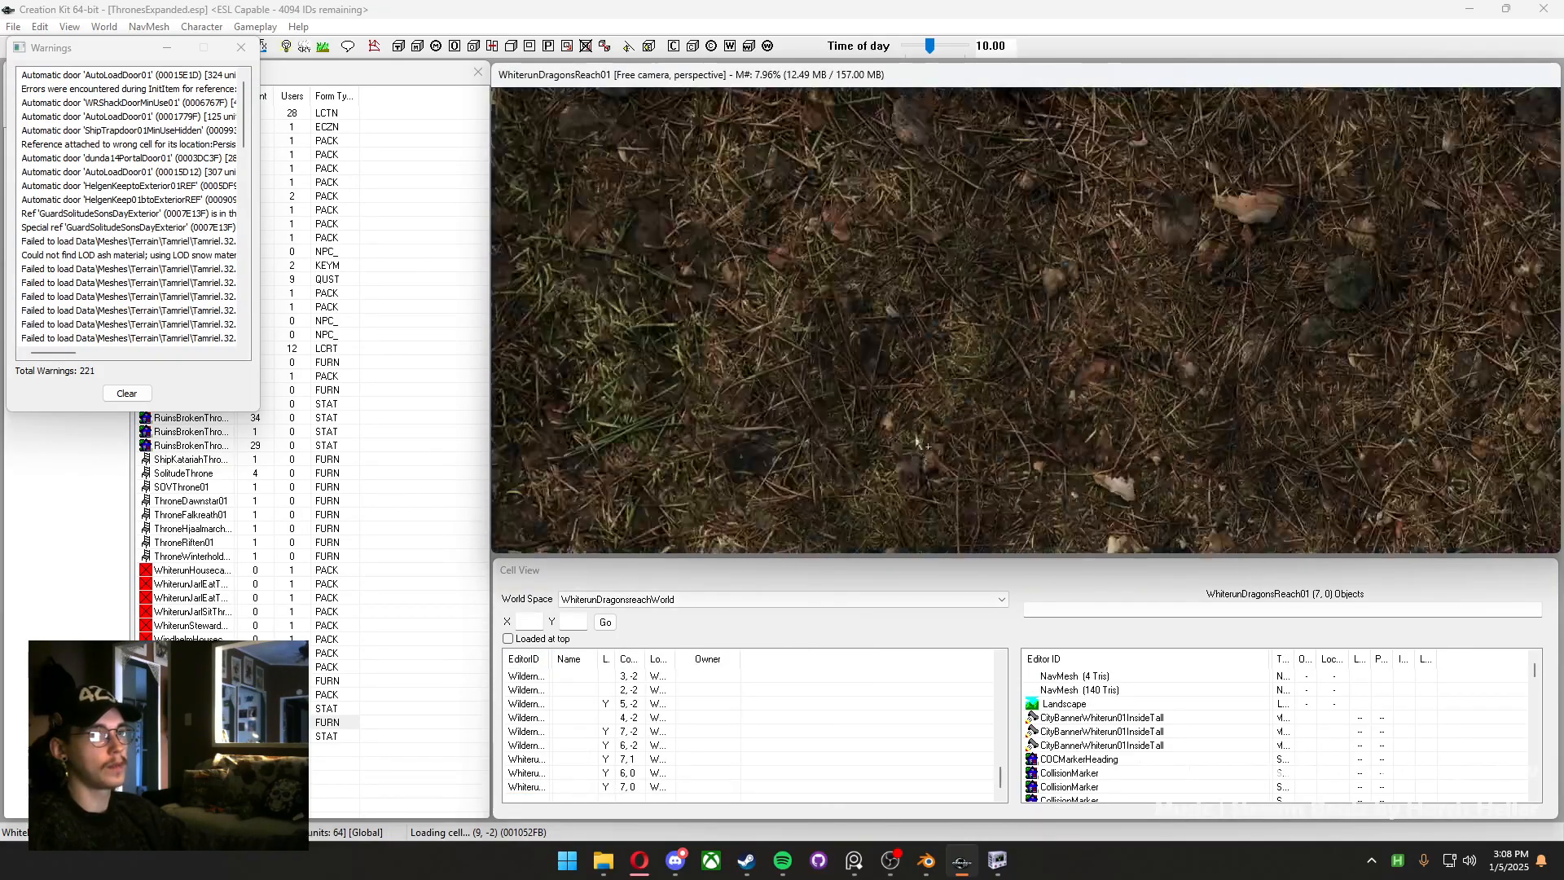
pyautogui.keyDown('shift'); pyautogui.moveTo(916, 442); pyautogui.dragTo(709, 643, button='middle'); pyautogui.keyUp('shift')
pyautogui.scroll(4, 797, 323)
pyautogui.scroll(-2, 970, 271)
pyautogui.scroll(2, 965, 300)
# Widen the cell list's FormID and EditorID columns, then load WhiterunDragonsReach02 and look around it
pyautogui.moveTo(552, 656); pyautogui.dragTo(756, 691)
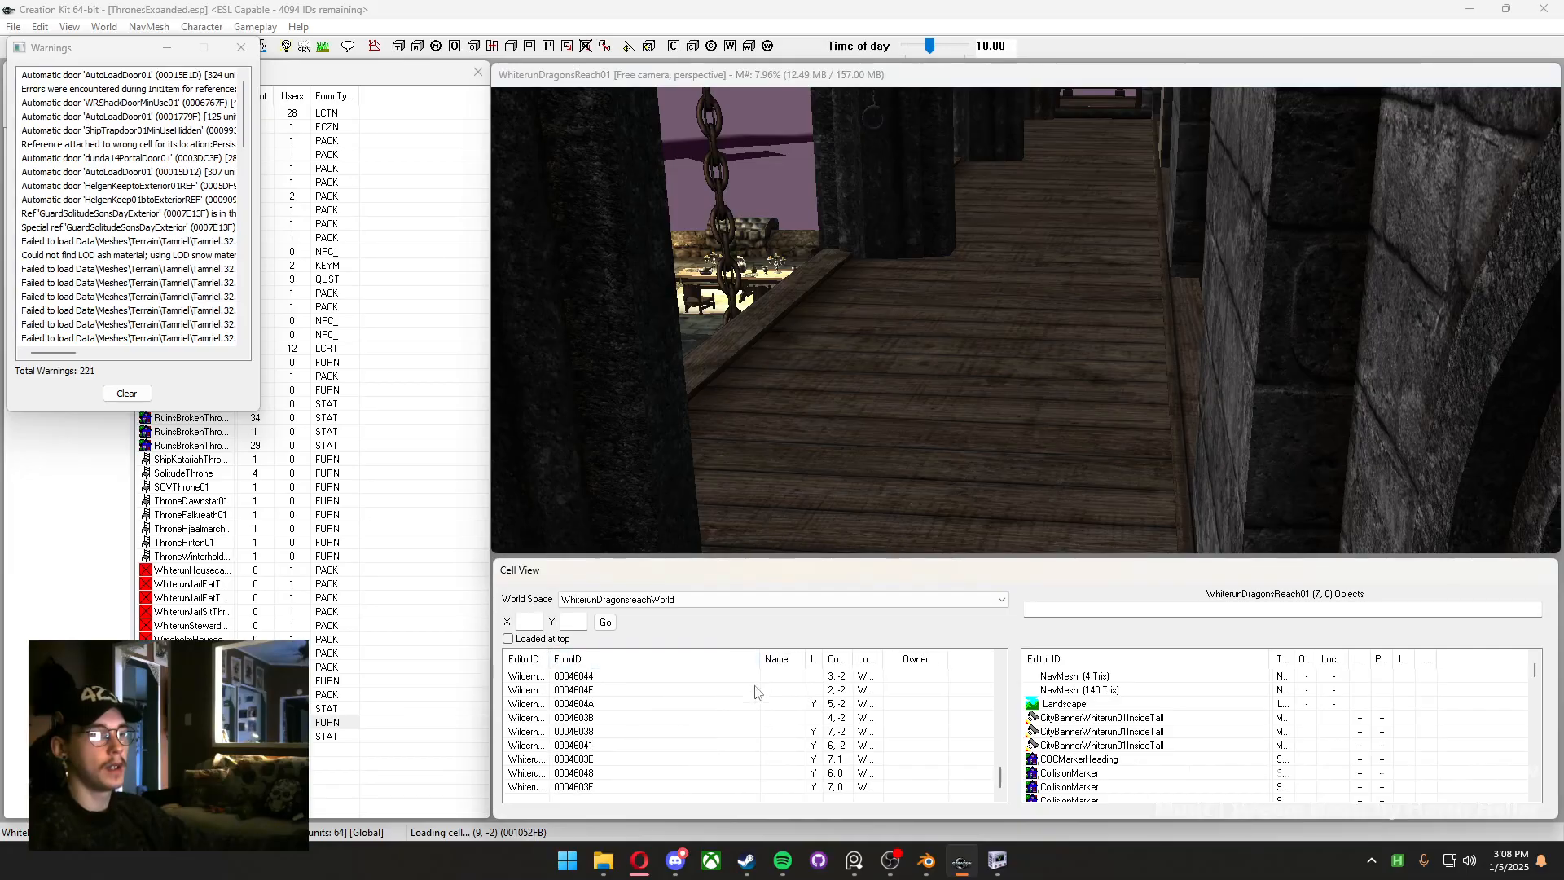
pyautogui.moveTo(551, 658); pyautogui.dragTo(727, 660)
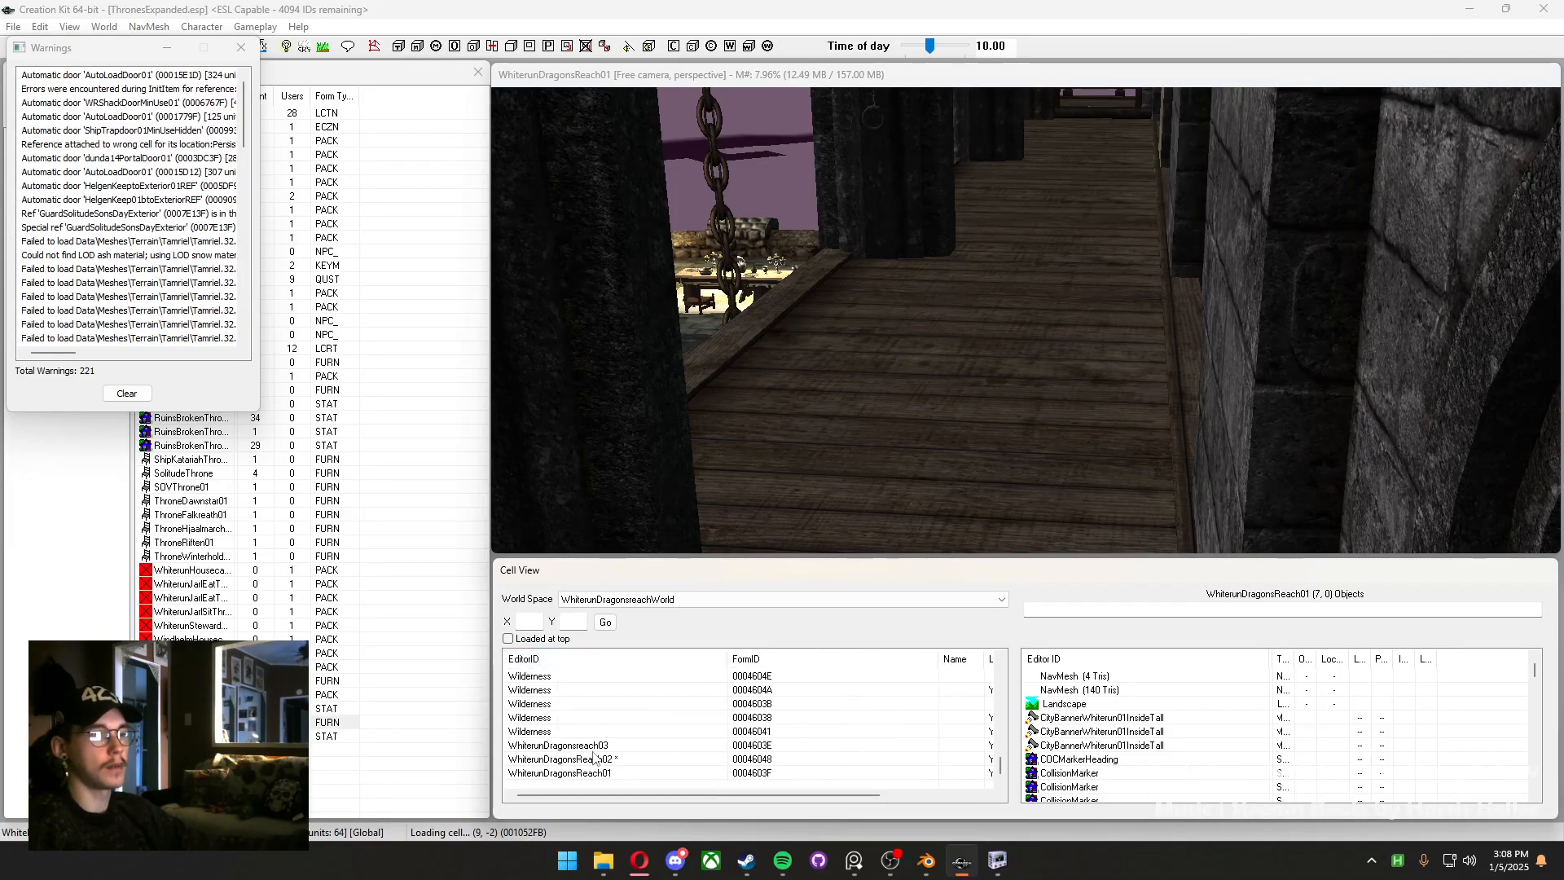
pyautogui.doubleClick(604, 760)
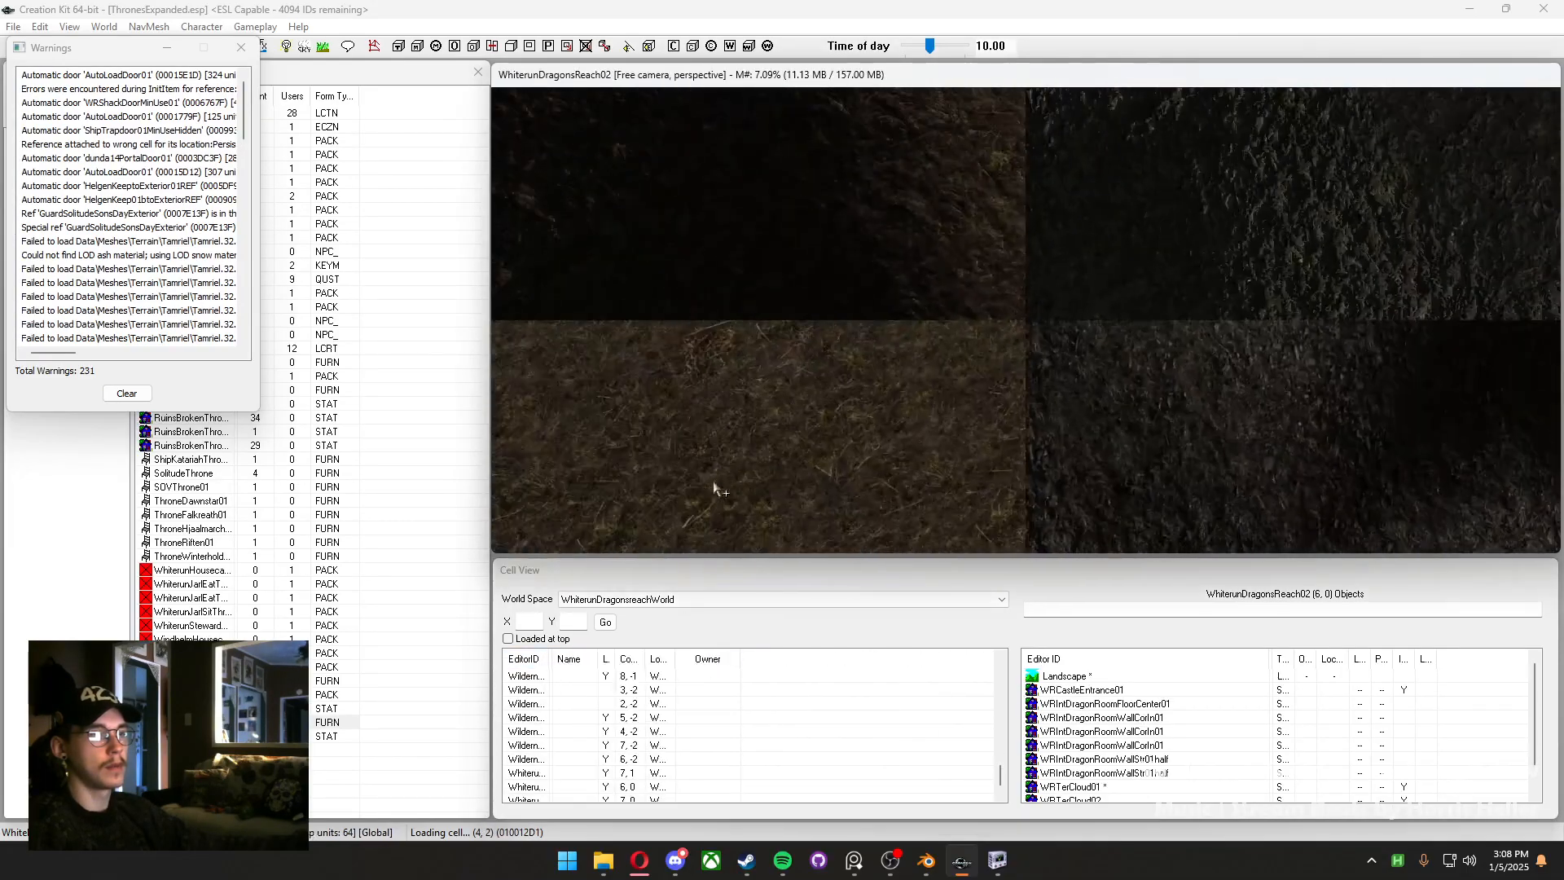
pyautogui.keyDown('shift'); pyautogui.moveTo(817, 462); pyautogui.dragTo(709, 640, button='middle'); pyautogui.keyUp('shift')
pyautogui.scroll(6, 900, 432)
pyautogui.scroll(10, 848, 464)
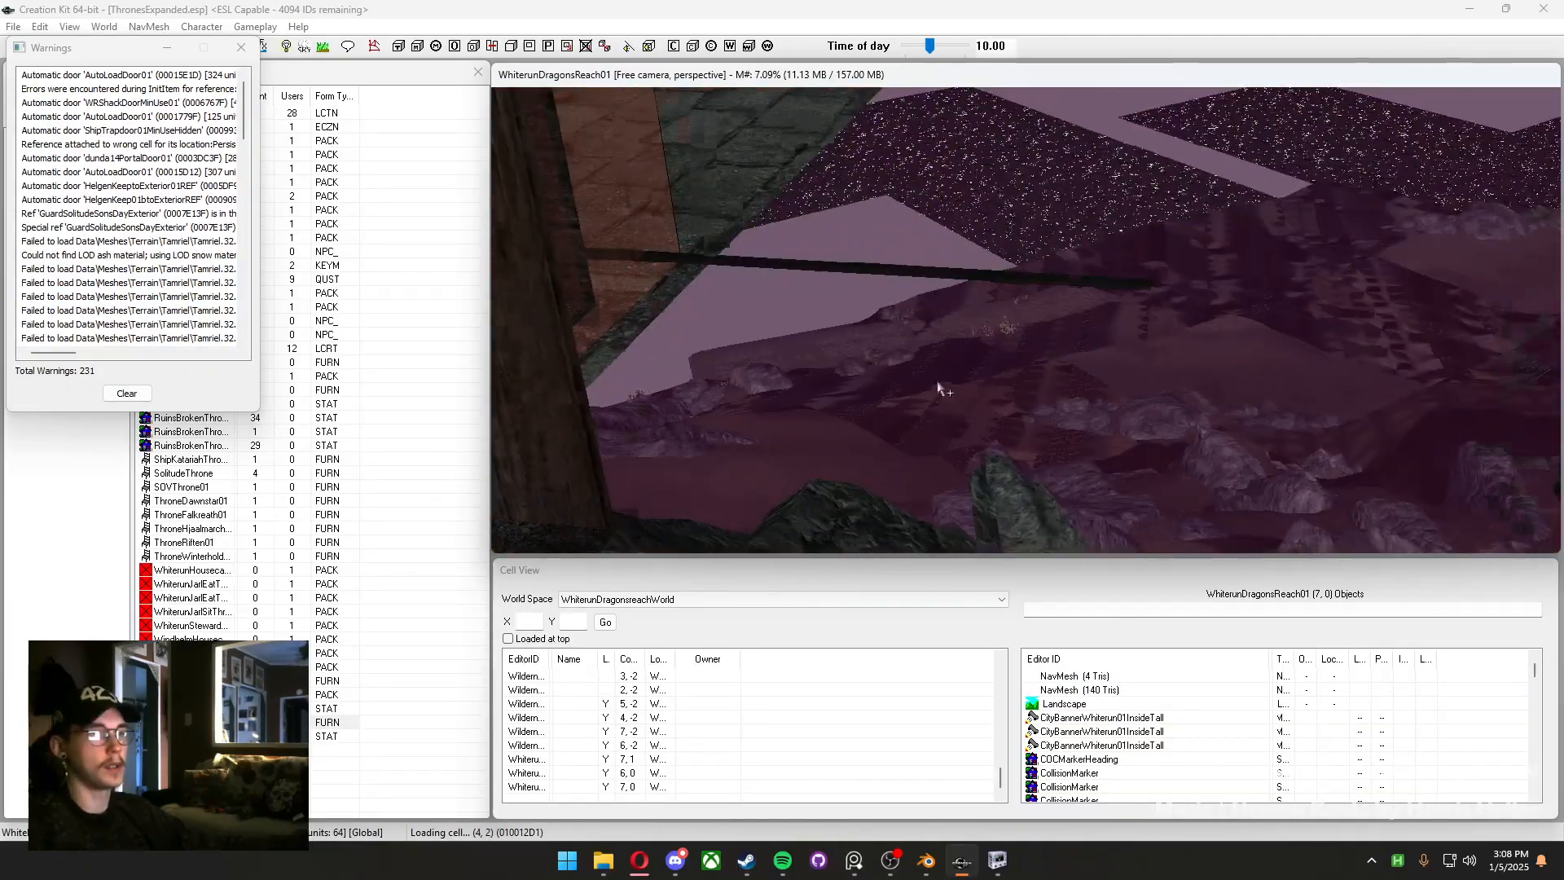
# Follow the door marker by the wooden doors into the WhiterunDragonsreach interior cell, disabling all further texture and FaceGen warnings
pyautogui.scroll(-8, 937, 388)
pyautogui.moveTo(937, 388)
pyautogui.keyDown('shift'); pyautogui.mouseDown(button='middle')
pyautogui.moveTo(1086, 375)
pyautogui.moveTo(1033, 356)
pyautogui.mouseUp(button='middle'); pyautogui.keyUp('shift')
pyautogui.scroll(-1, 1085, 377)
pyautogui.scroll(-6, 1088, 375)
pyautogui.scroll(4, 1098, 366)
pyautogui.scroll(-3, 1032, 355)
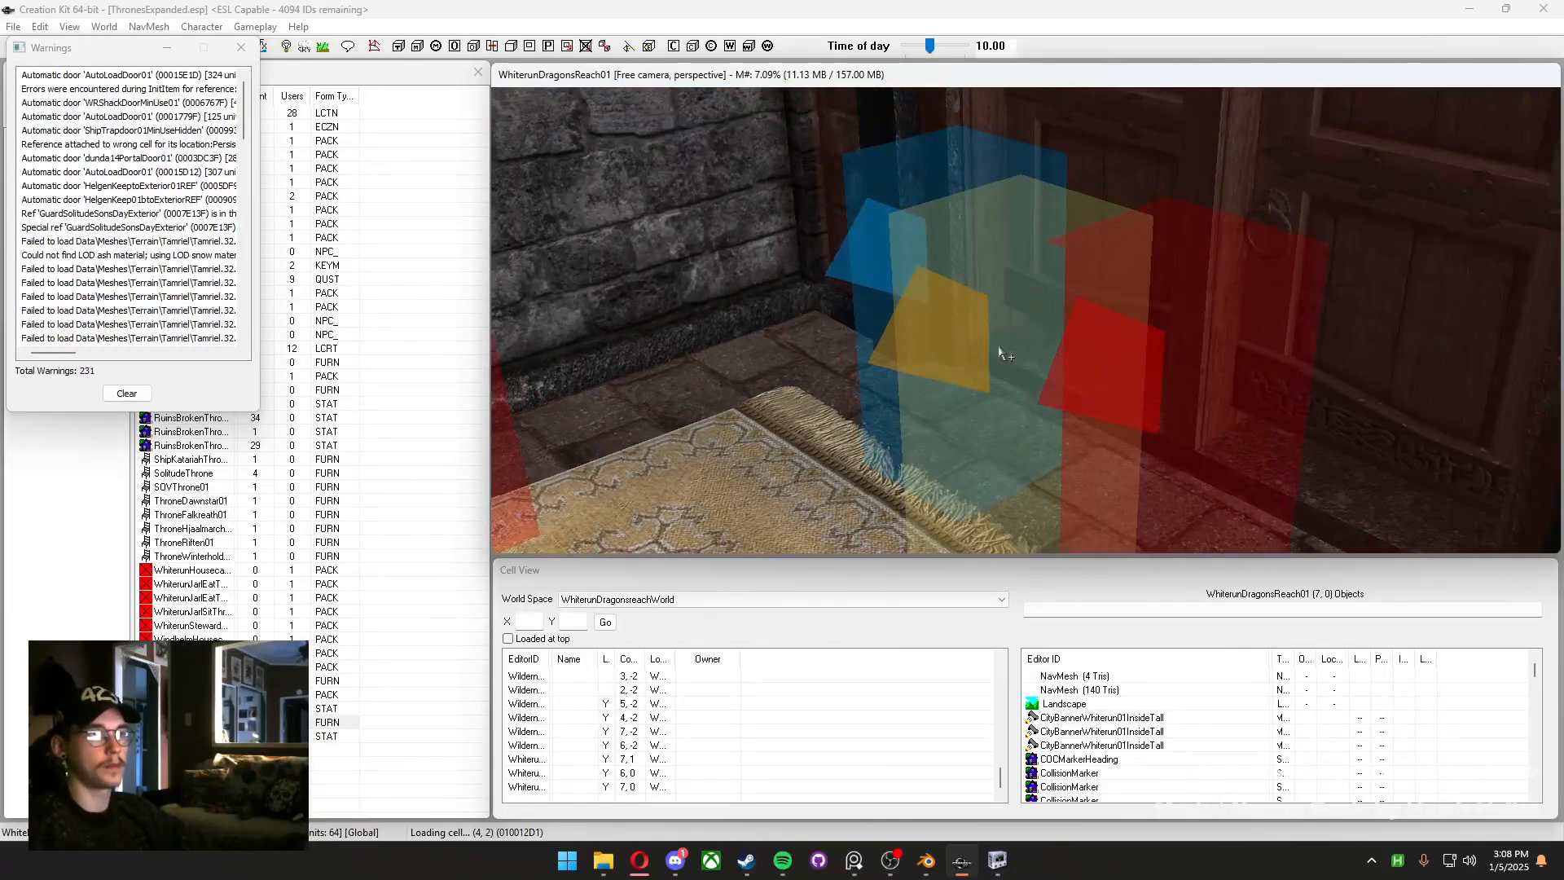
pyautogui.doubleClick(995, 336)
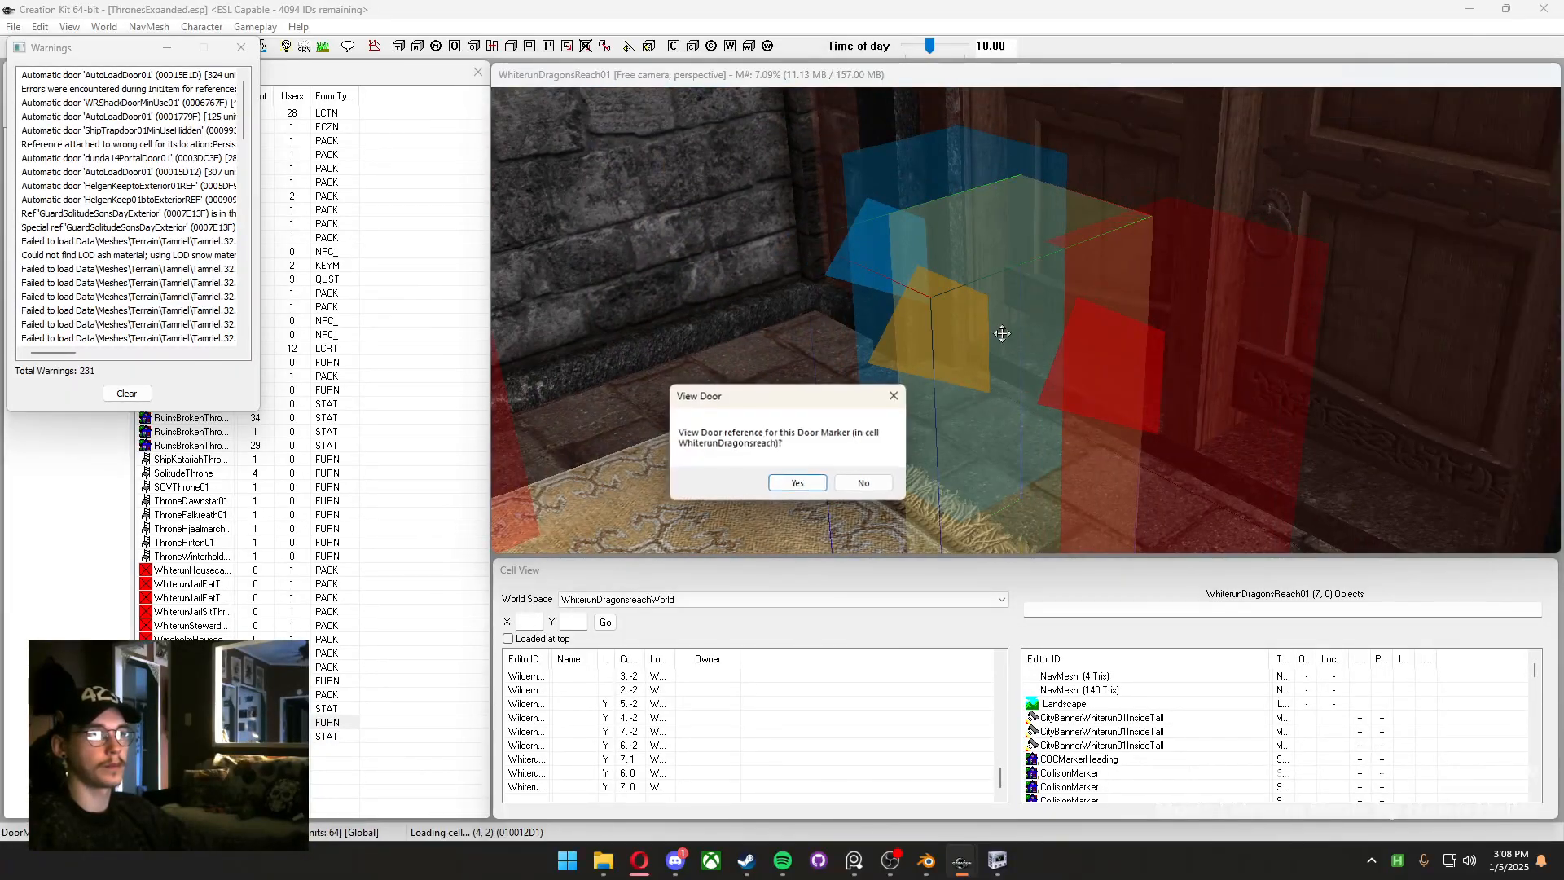
pyautogui.click(817, 489)
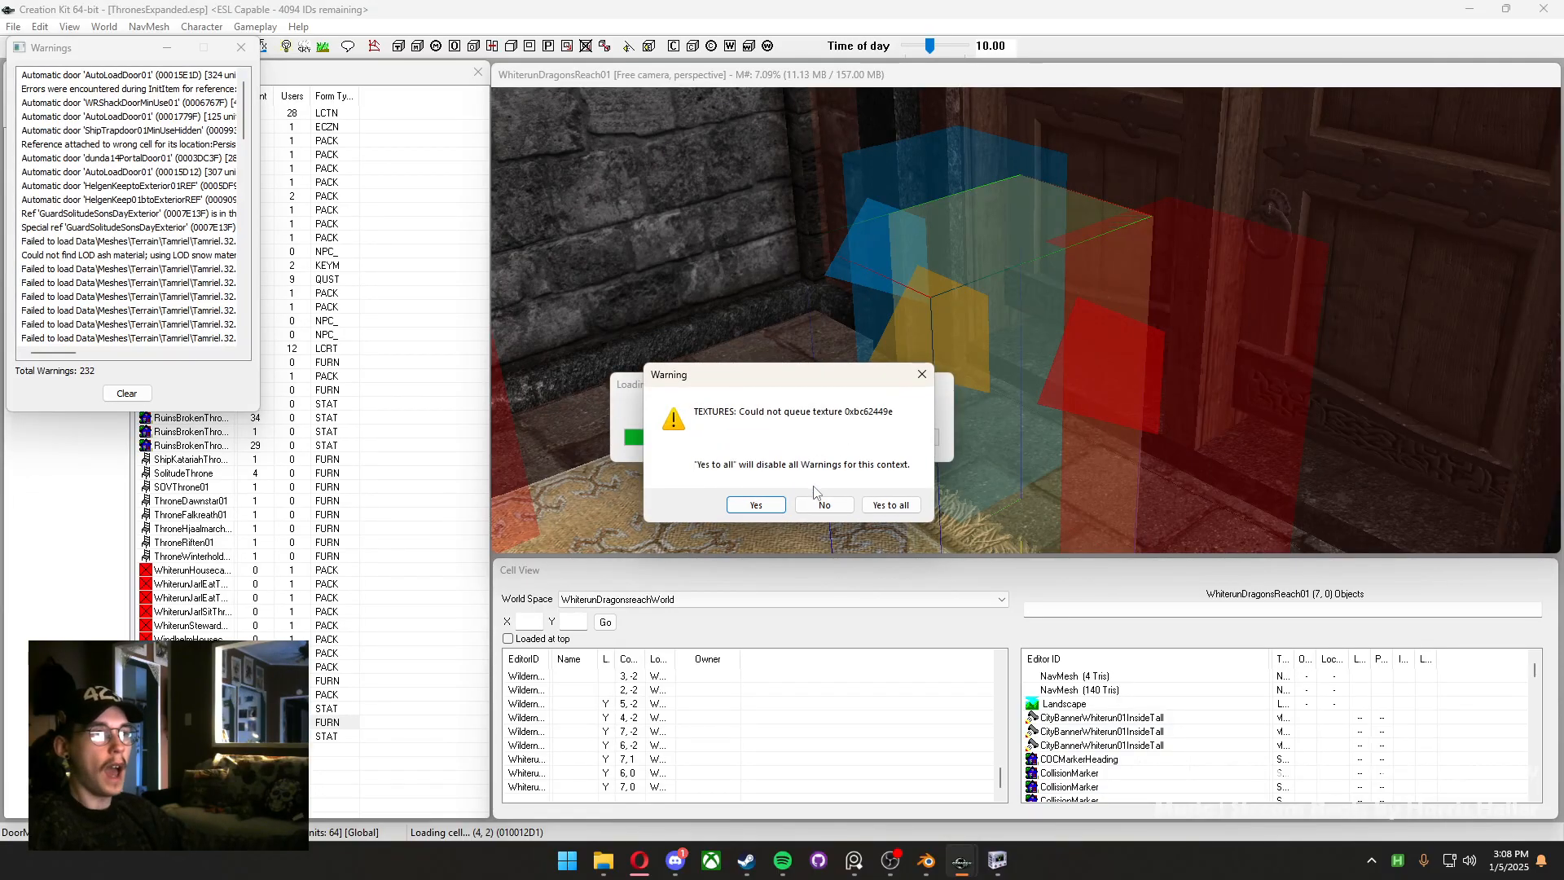
pyautogui.click(875, 505)
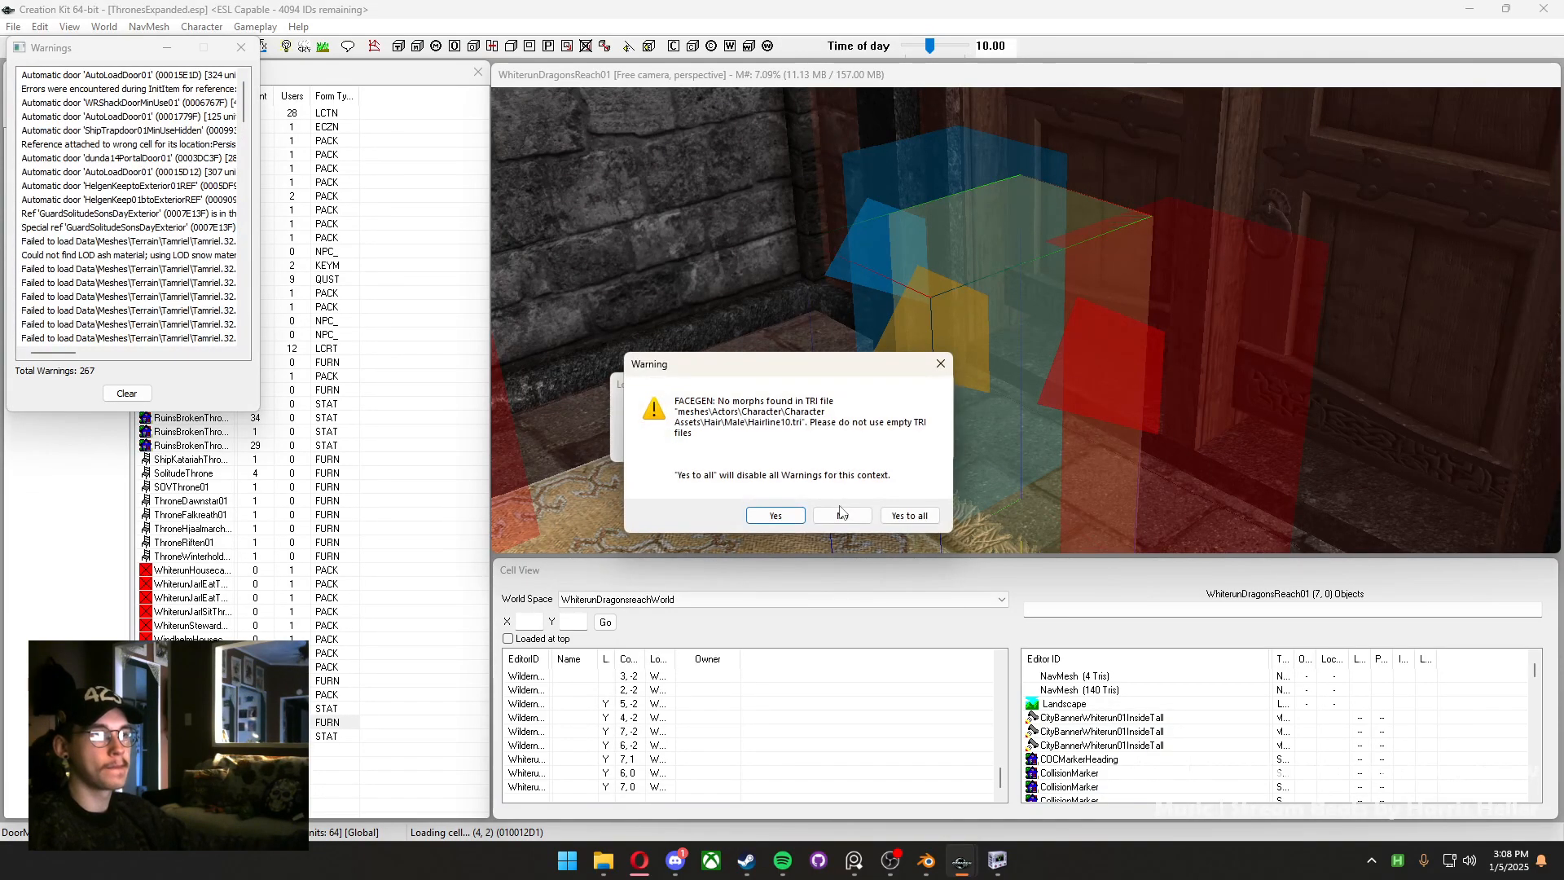
pyautogui.click(897, 516)
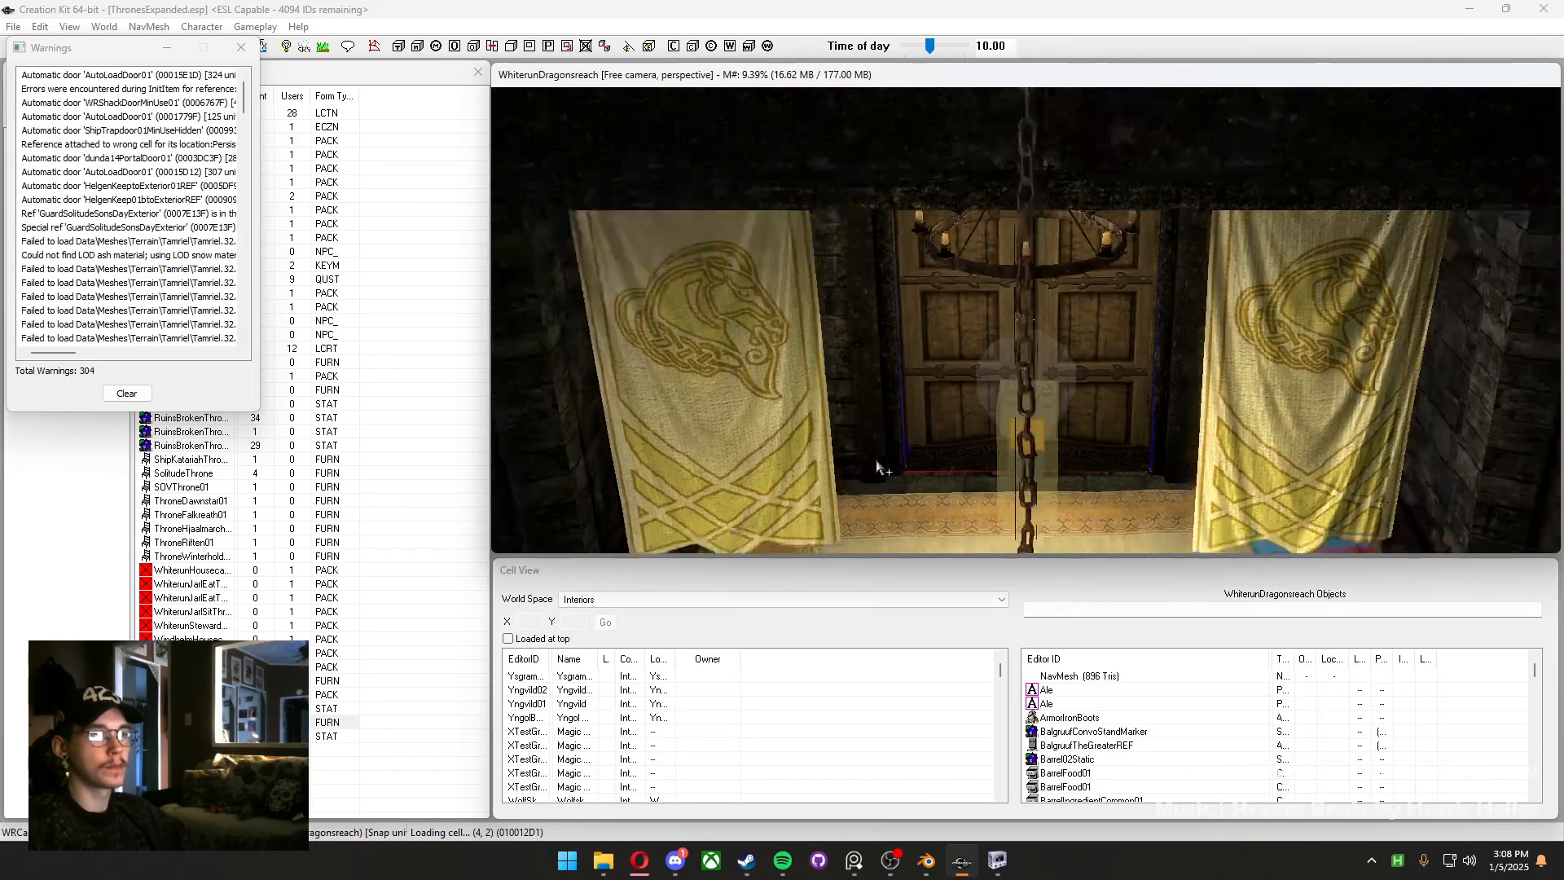
# Find the Jarl's throne in the WhiterunDragonsreach hall, hide the markers around it, and save the plugin
pyautogui.scroll(-8, 1013, 406)
pyautogui.keyDown('shift'); pyautogui.moveTo(1012, 406); pyautogui.dragTo(1198, 383, button='middle'); pyautogui.keyUp('shift')
pyautogui.scroll(10, 1198, 383)
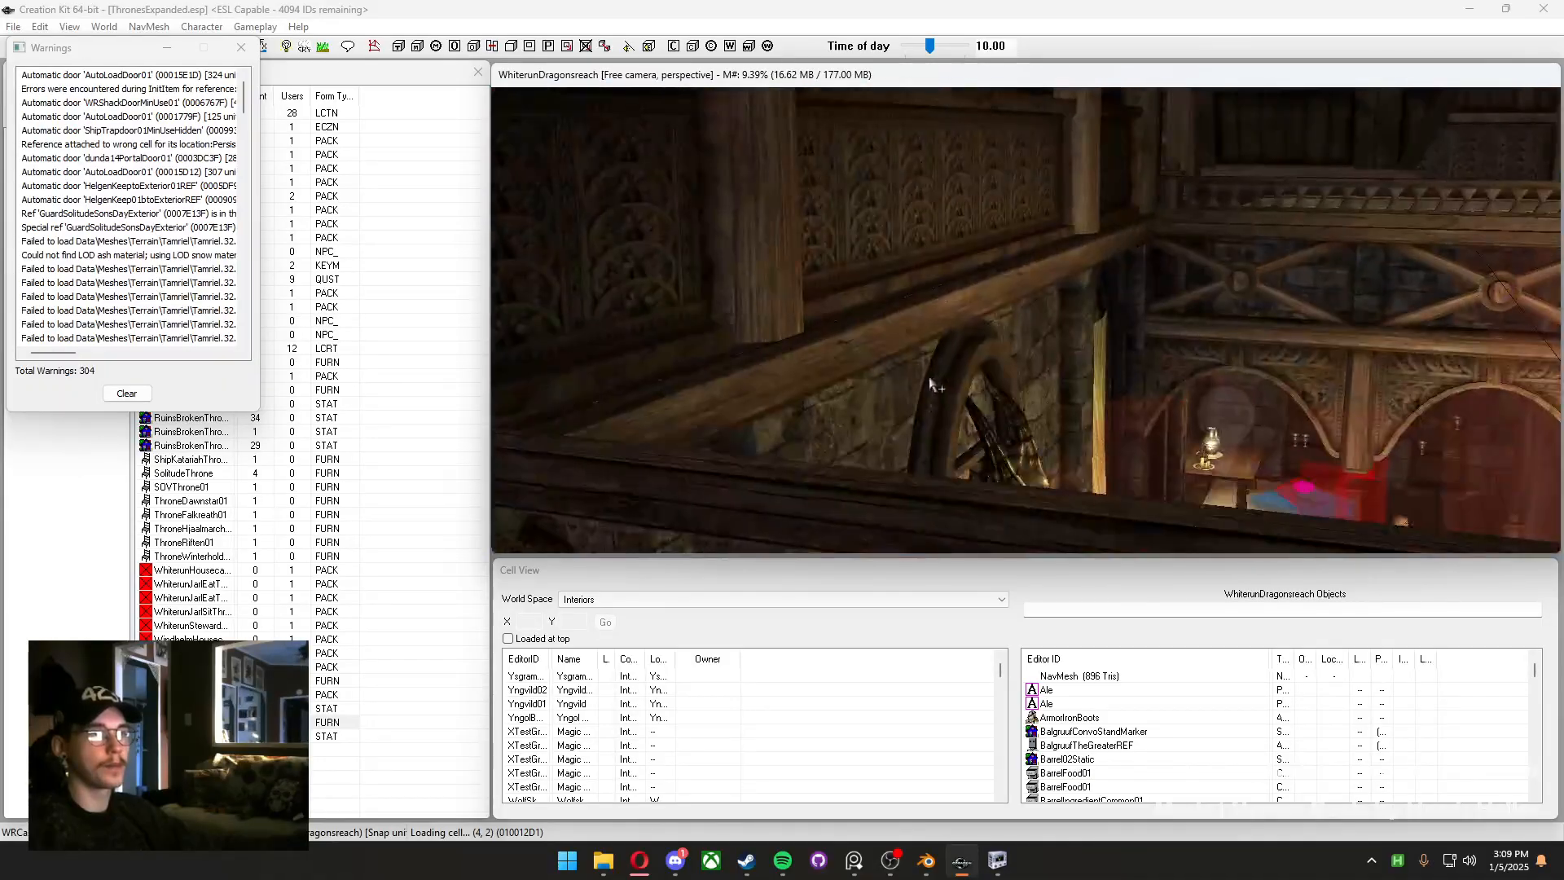
pyautogui.scroll(10, 906, 345)
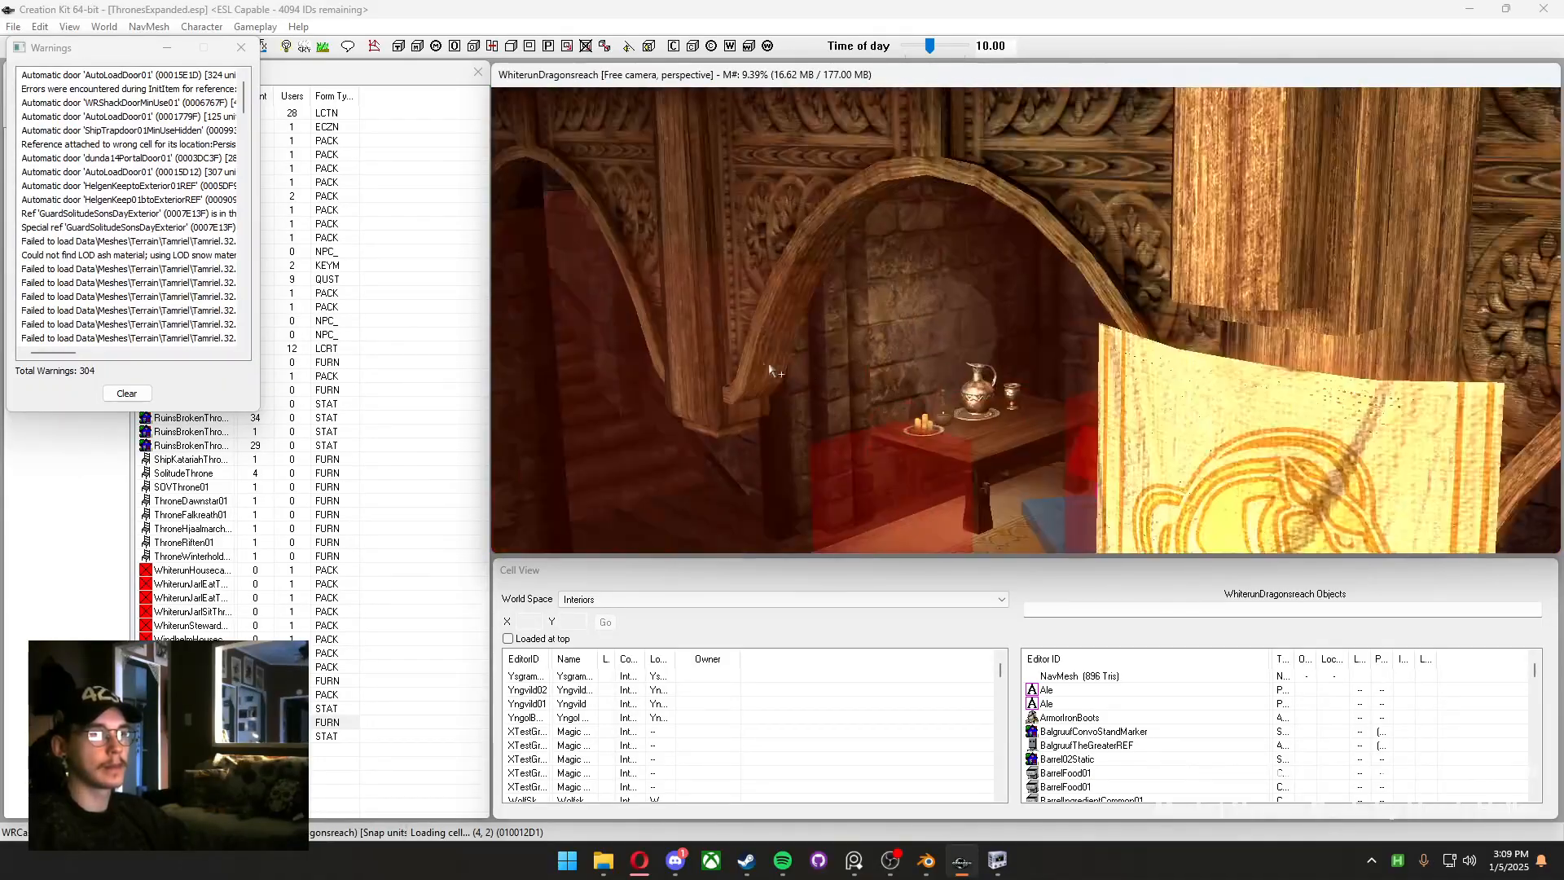
pyautogui.keyDown('shift'); pyautogui.moveTo(859, 363); pyautogui.dragTo(891, 334, button='middle'); pyautogui.keyUp('shift')
pyautogui.press('m')
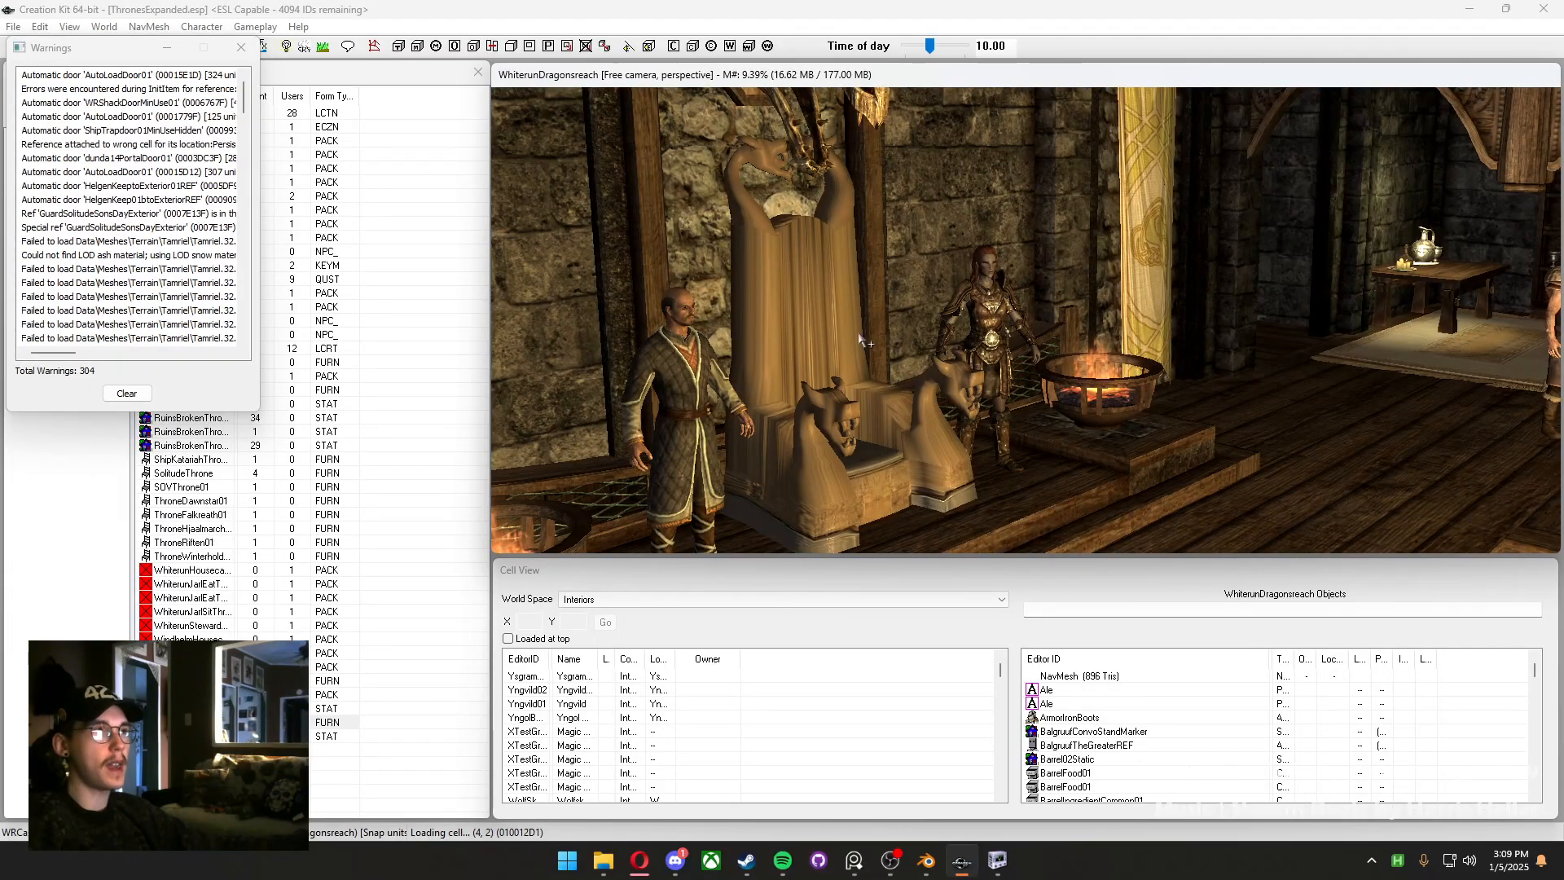
pyautogui.hotkey('ctrl', 's')
# Try moving the Jarl's throne sideways along its Y axis, and undo the move
pyautogui.keyDown('shift'); pyautogui.moveTo(862, 337); pyautogui.dragTo(965, 397, button='middle'); pyautogui.keyUp('shift')
pyautogui.scroll(8, 943, 397)
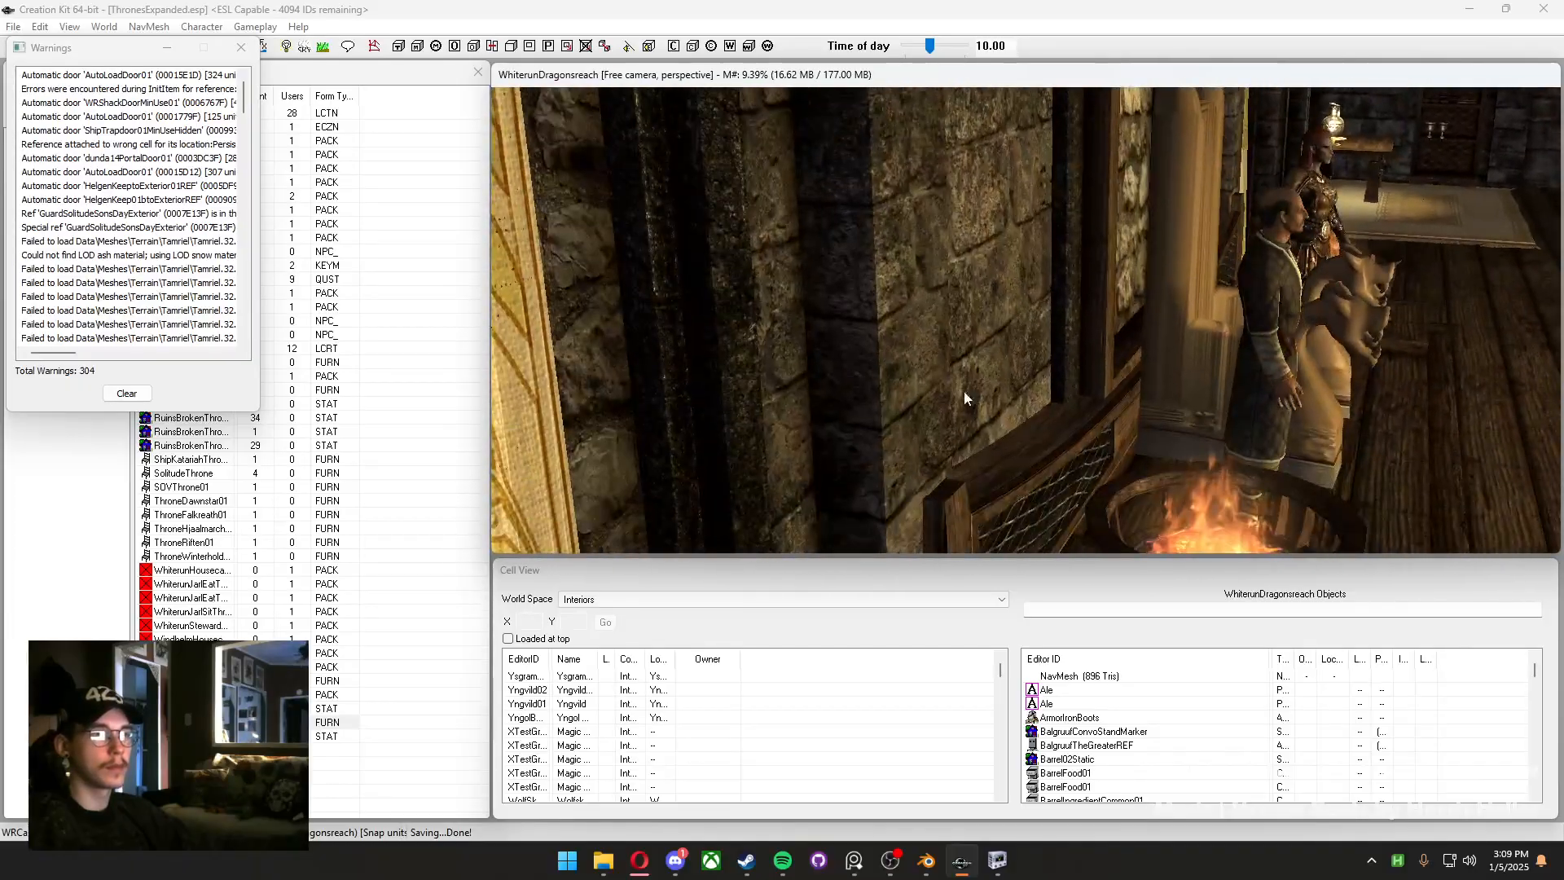
pyautogui.keyDown('shift'); pyautogui.moveTo(1154, 392); pyautogui.dragTo(1040, 392, button='middle'); pyautogui.keyUp('shift')
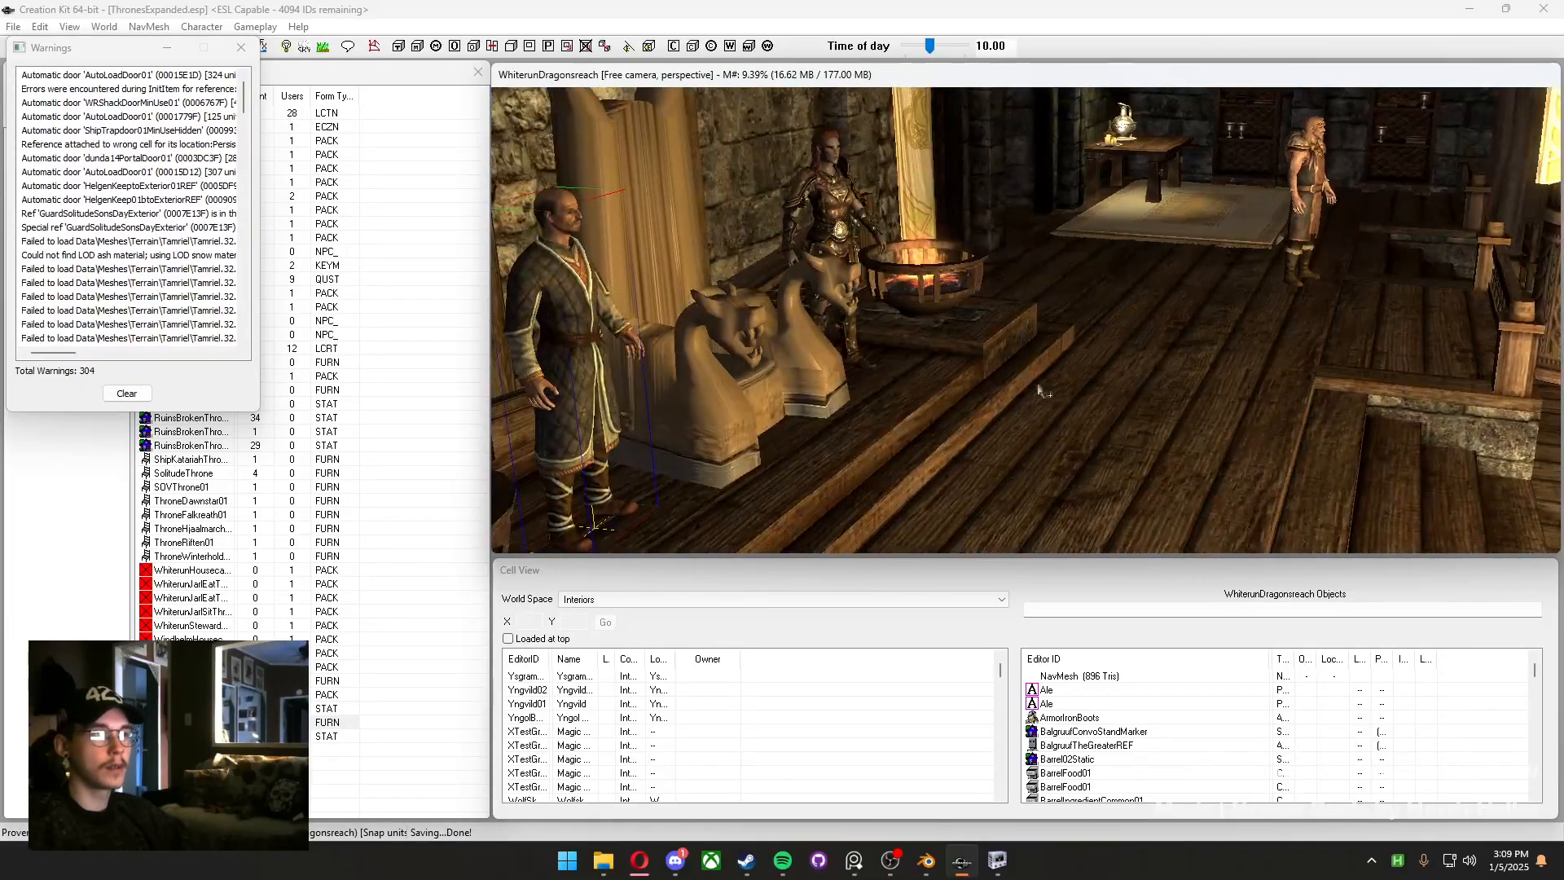
pyautogui.click(770, 359)
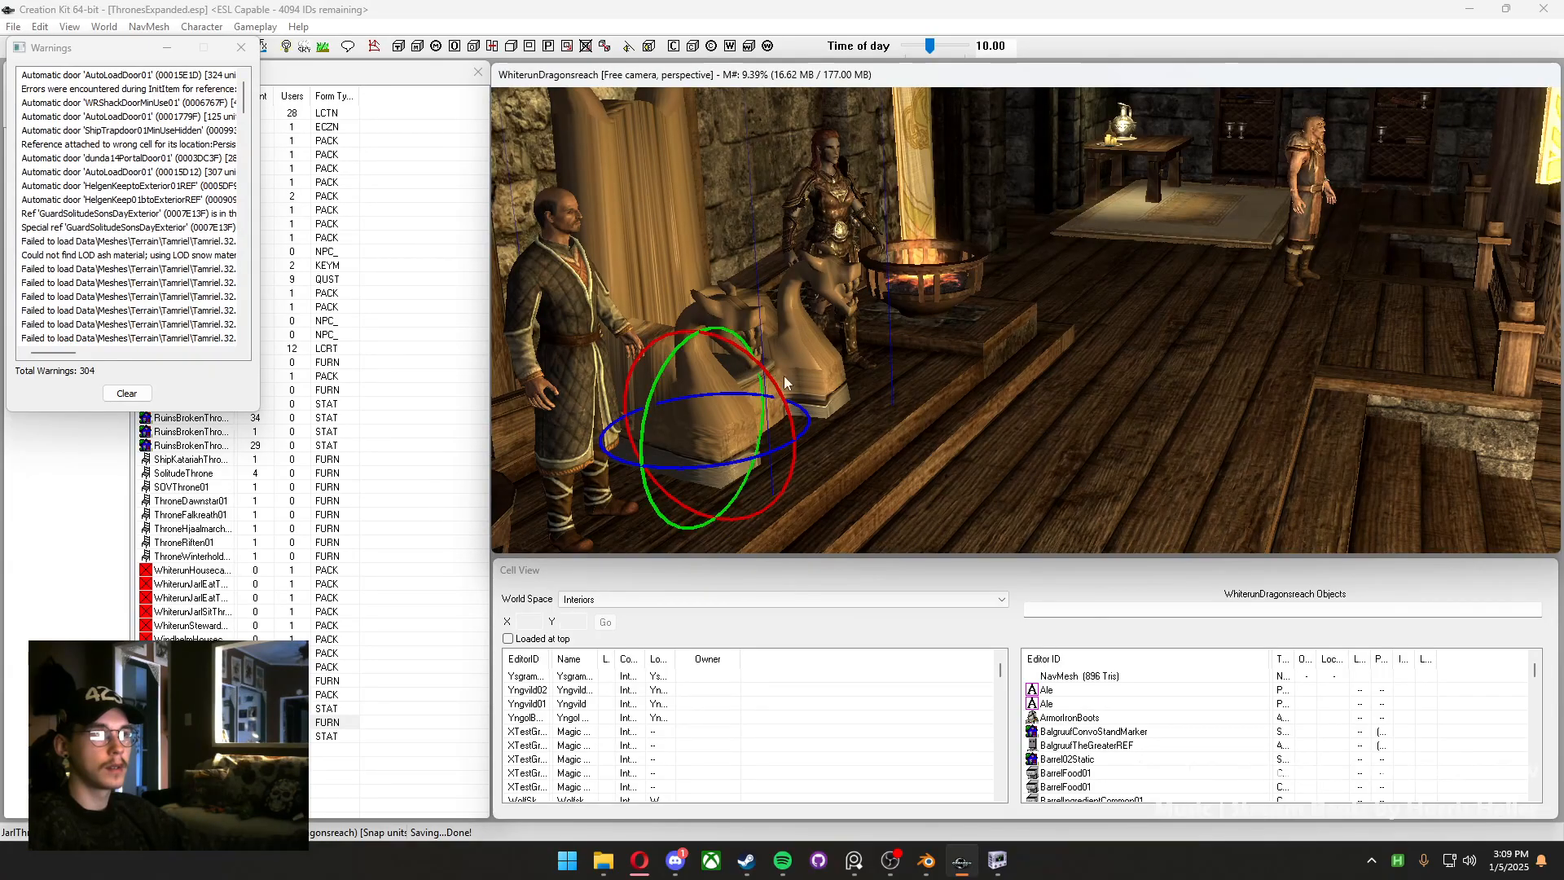
pyautogui.moveTo(784, 377)
pyautogui.keyDown('shift'); pyautogui.mouseDown(button='middle')
pyautogui.moveTo(798, 398)
pyautogui.moveTo(806, 369)
pyautogui.mouseUp(button='middle'); pyautogui.keyUp('shift')
pyautogui.moveTo(862, 332); pyautogui.dragTo(866, 346, button='middle')
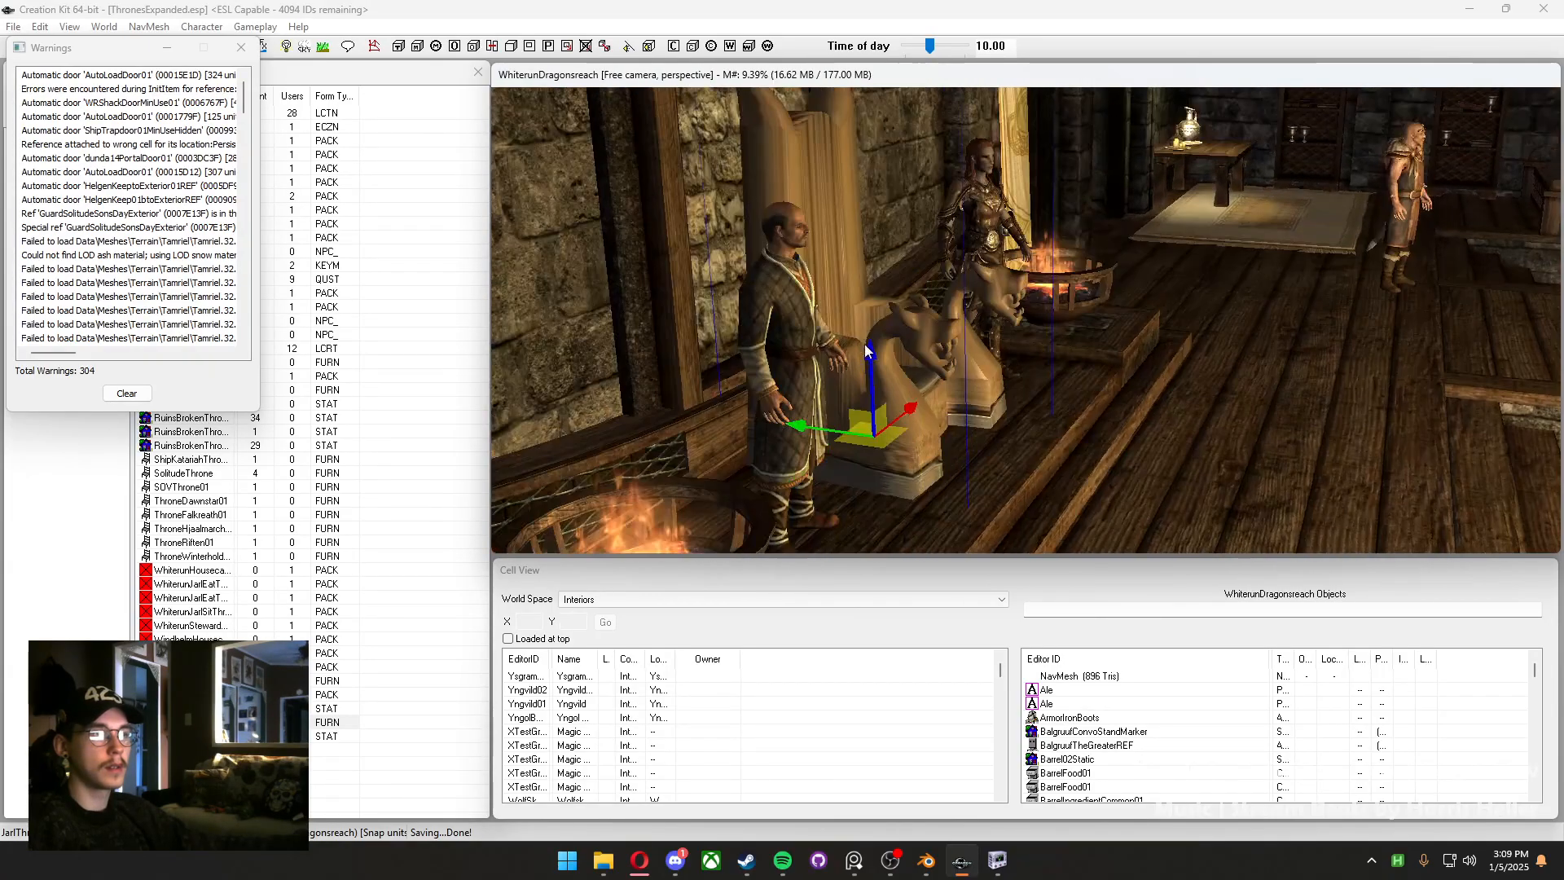
pyautogui.moveTo(803, 420); pyautogui.dragTo(917, 467)
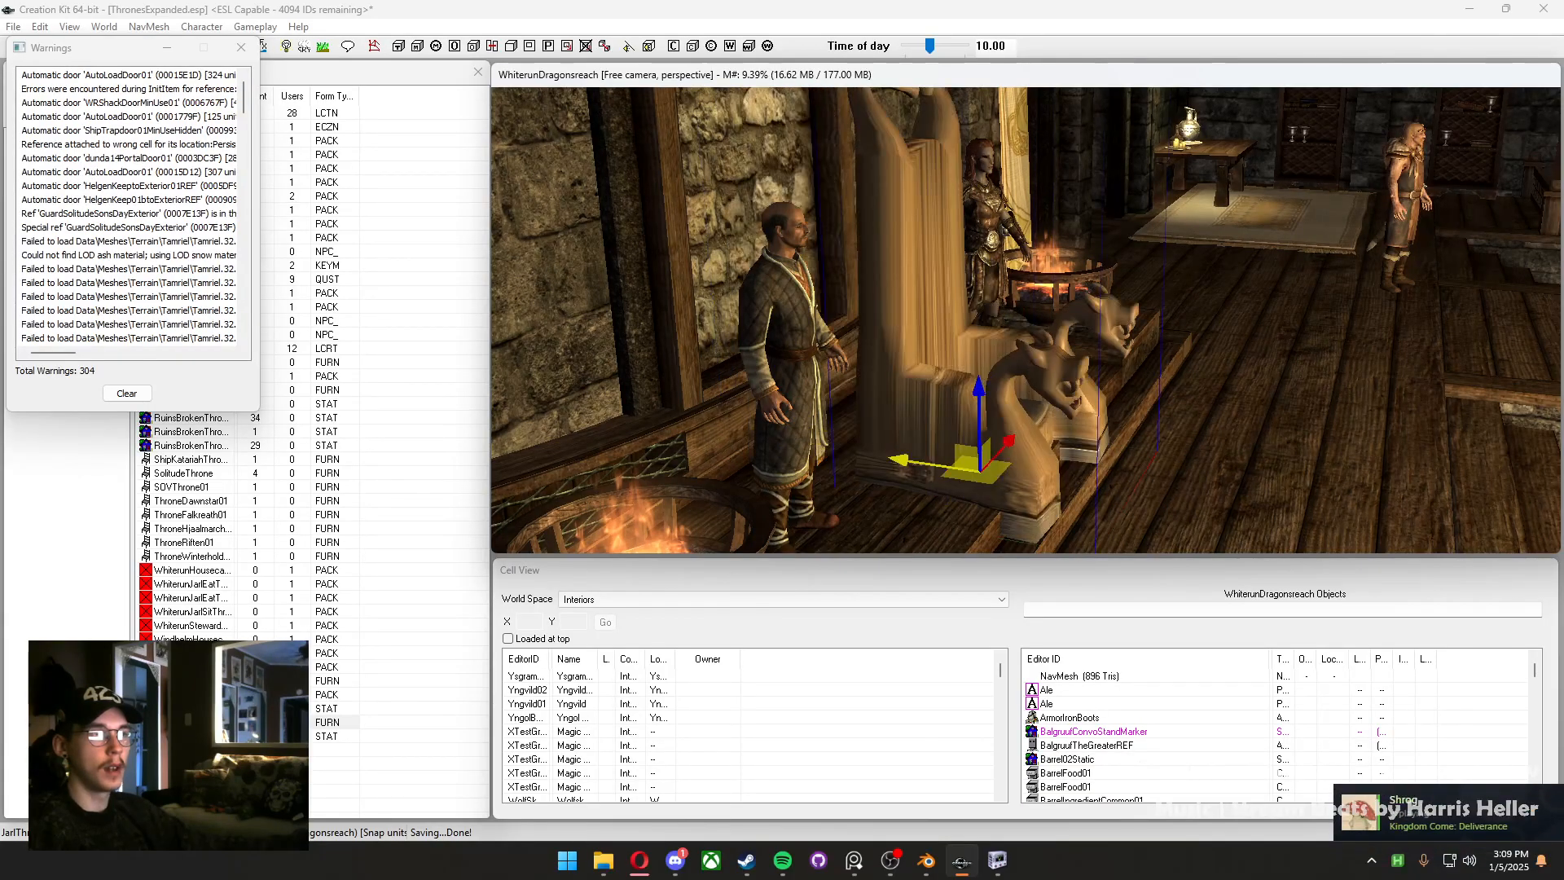
pyautogui.hotkey('ctrl', 'z')
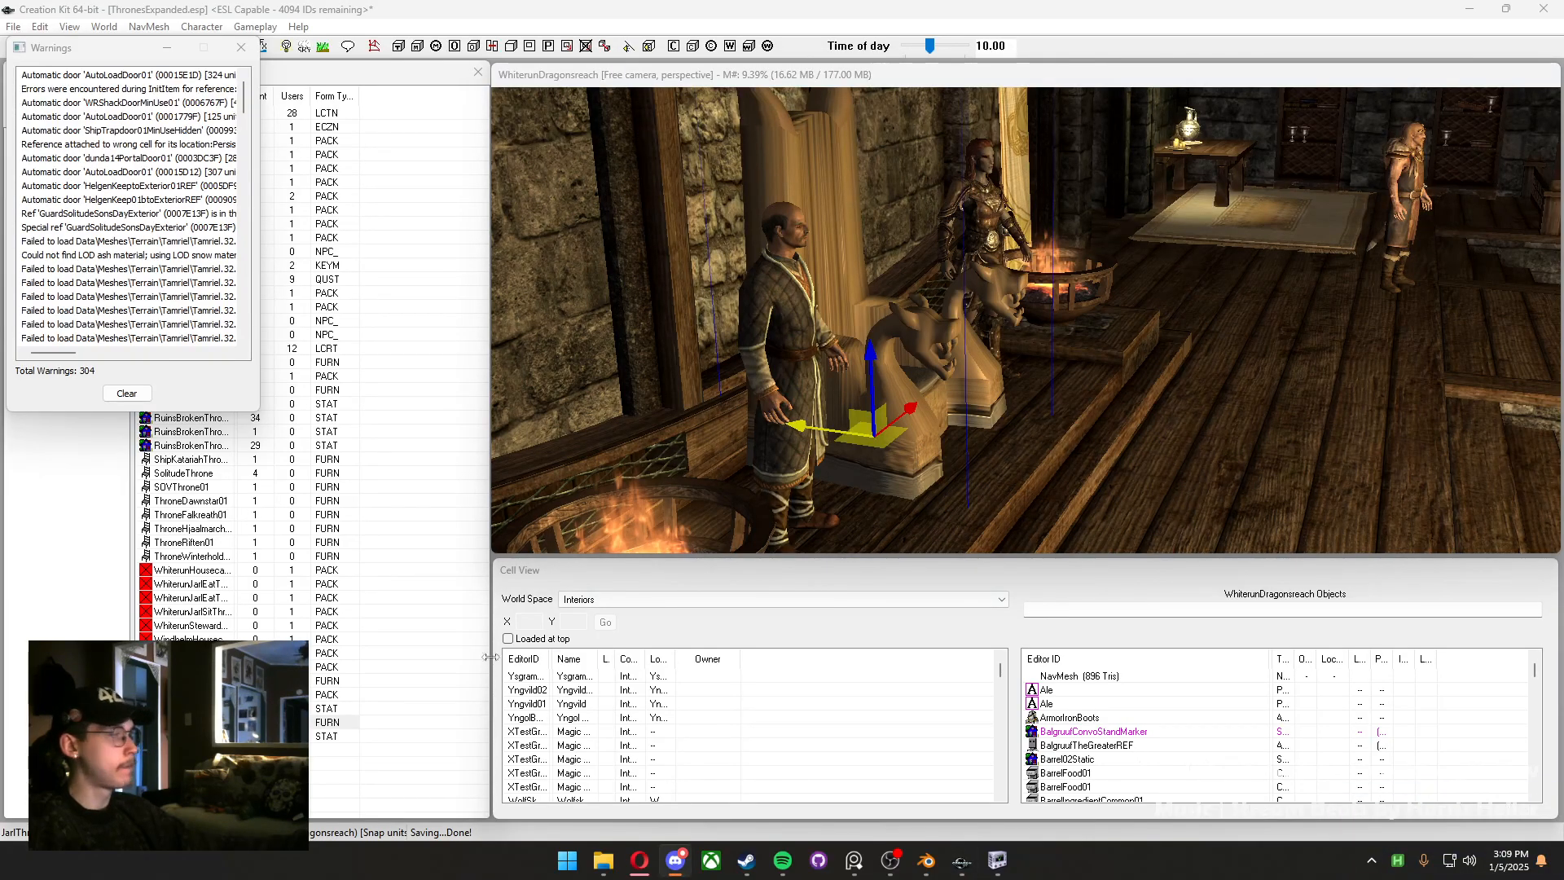
# Open the reference properties of the JarlThroneWhiterun throne and move the window clear of the throne
pyautogui.moveTo(868, 484); pyautogui.dragTo(868, 484, button='middle')
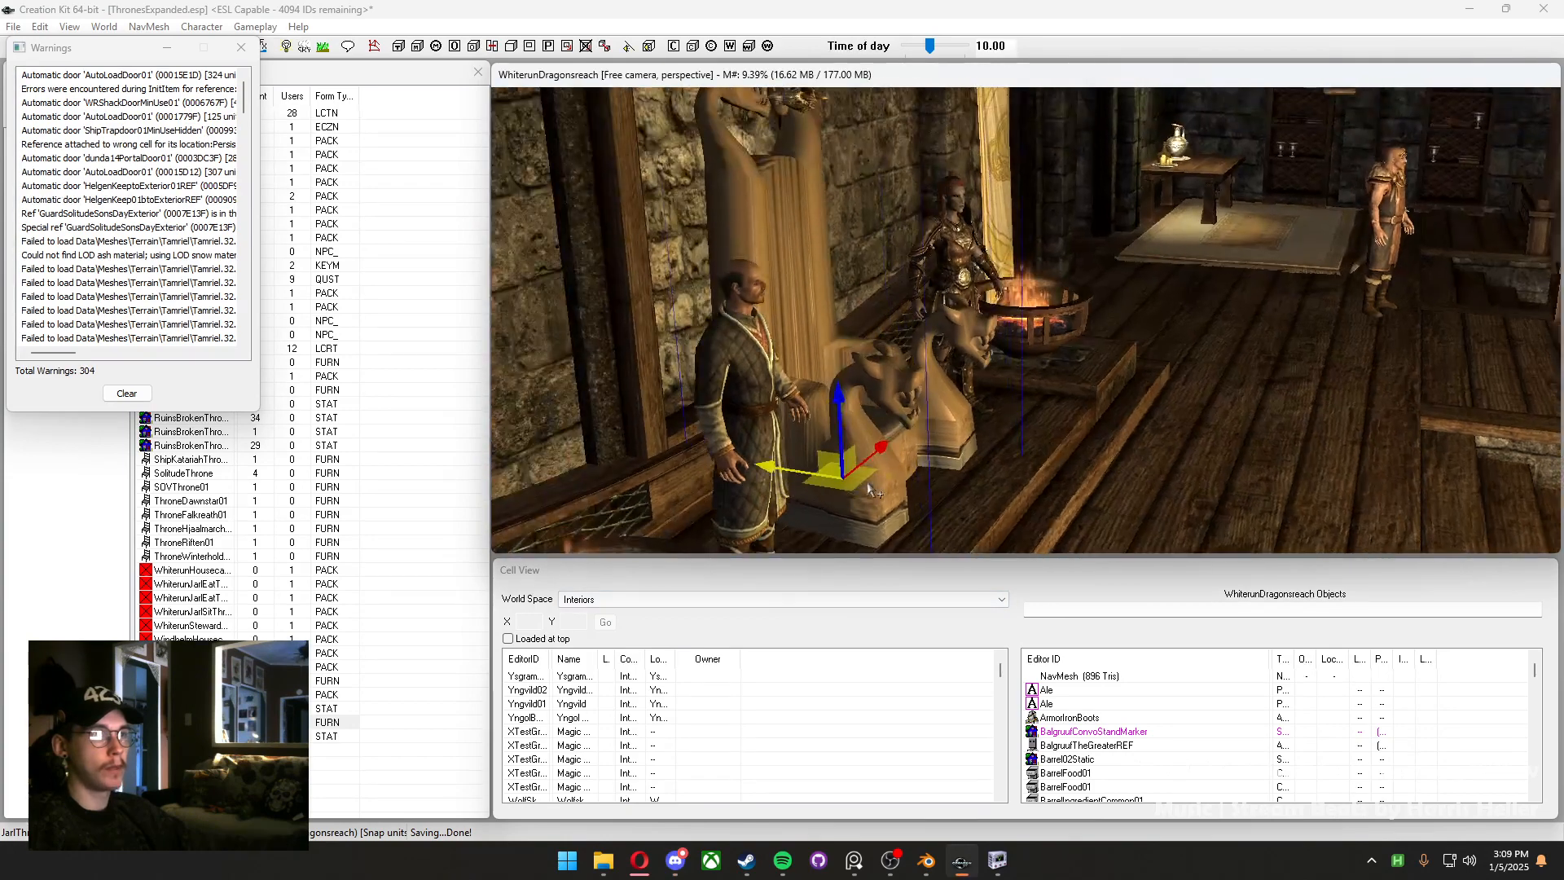
pyautogui.doubleClick(844, 417)
pyautogui.click(839, 595)
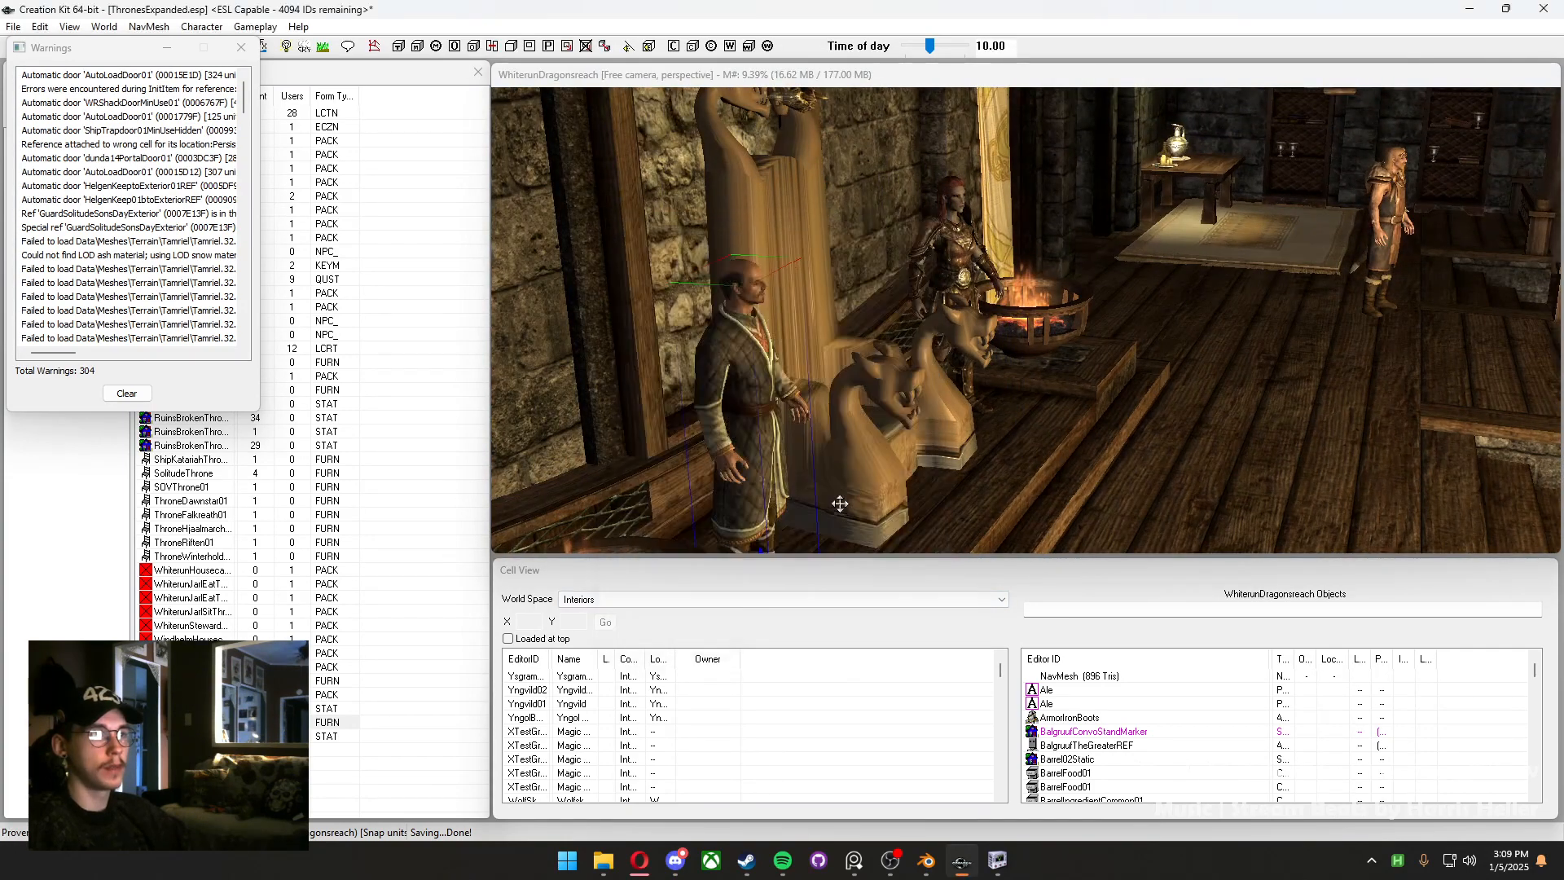
pyautogui.moveTo(840, 504); pyautogui.dragTo(813, 492, button='middle')
pyautogui.doubleClick(643, 261)
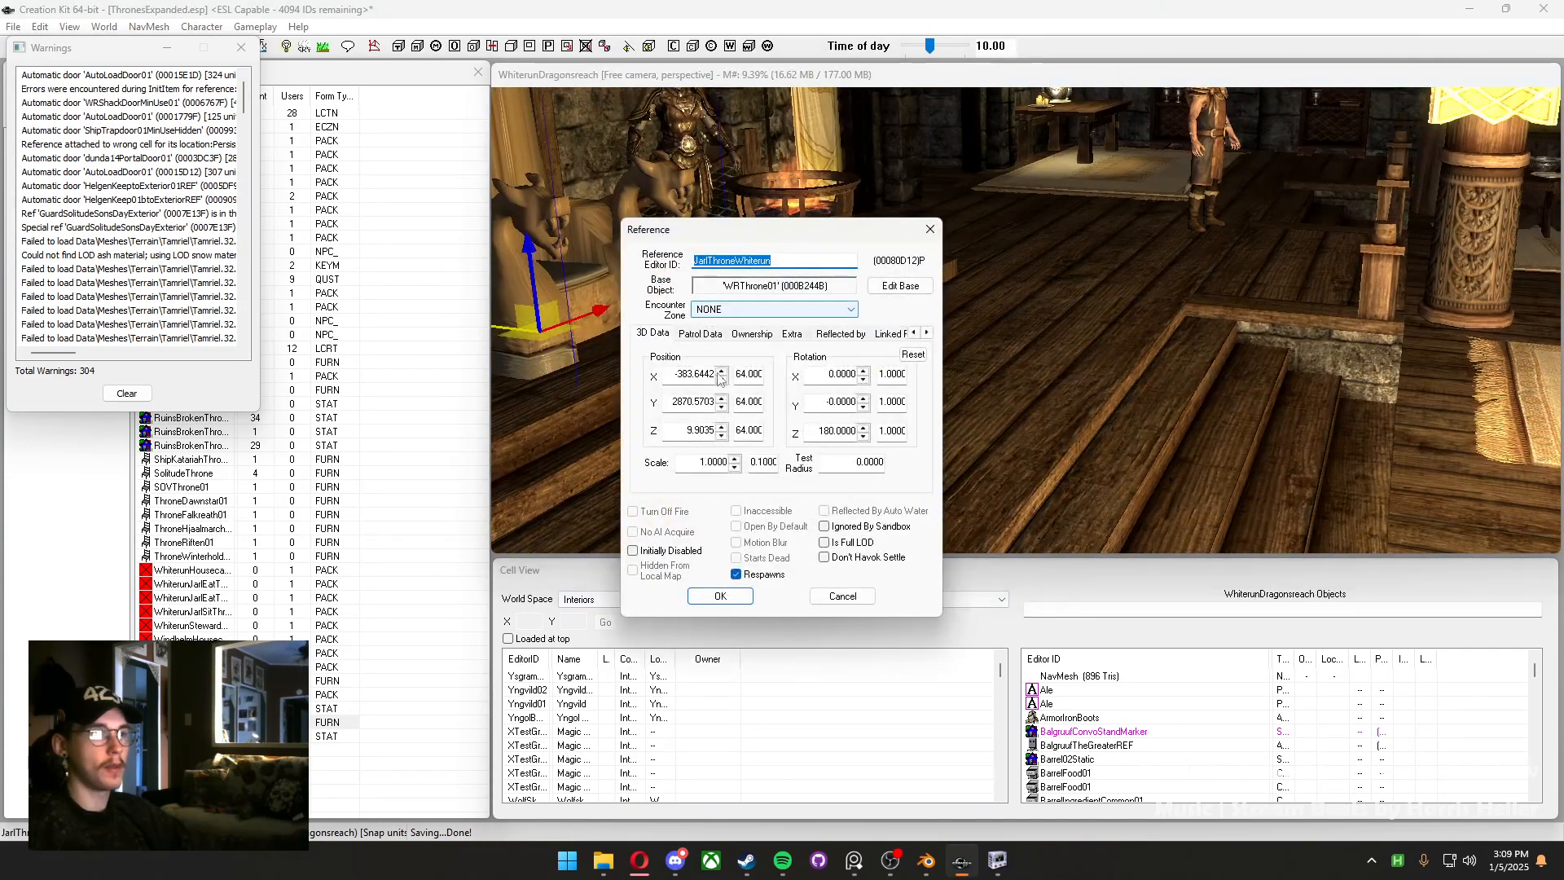
pyautogui.moveTo(580, 389); pyautogui.dragTo(600, 400, button='middle')
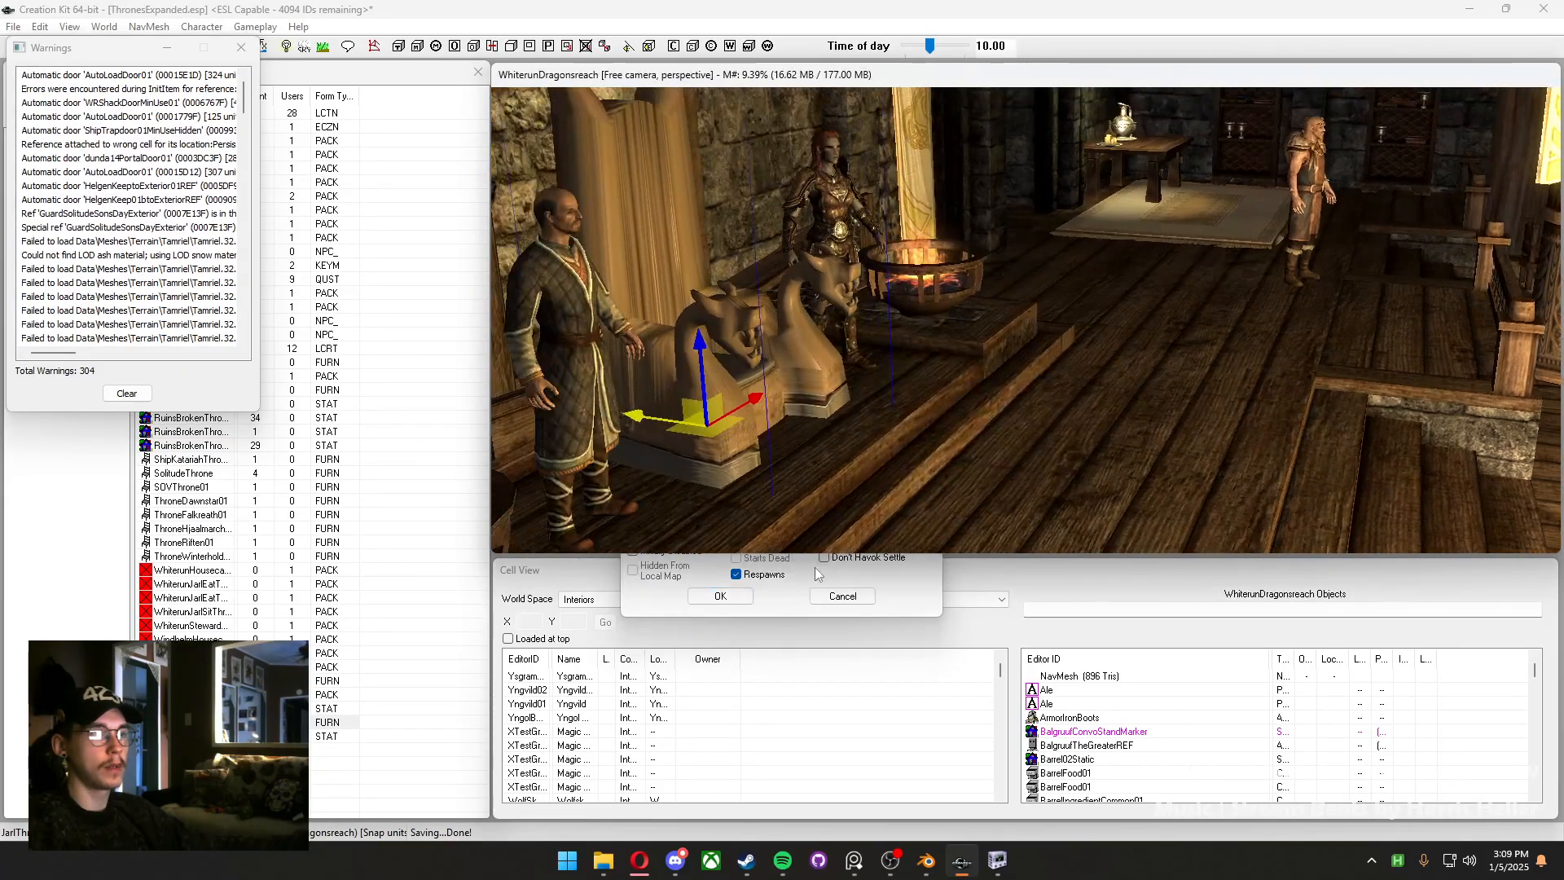
pyautogui.click(817, 572)
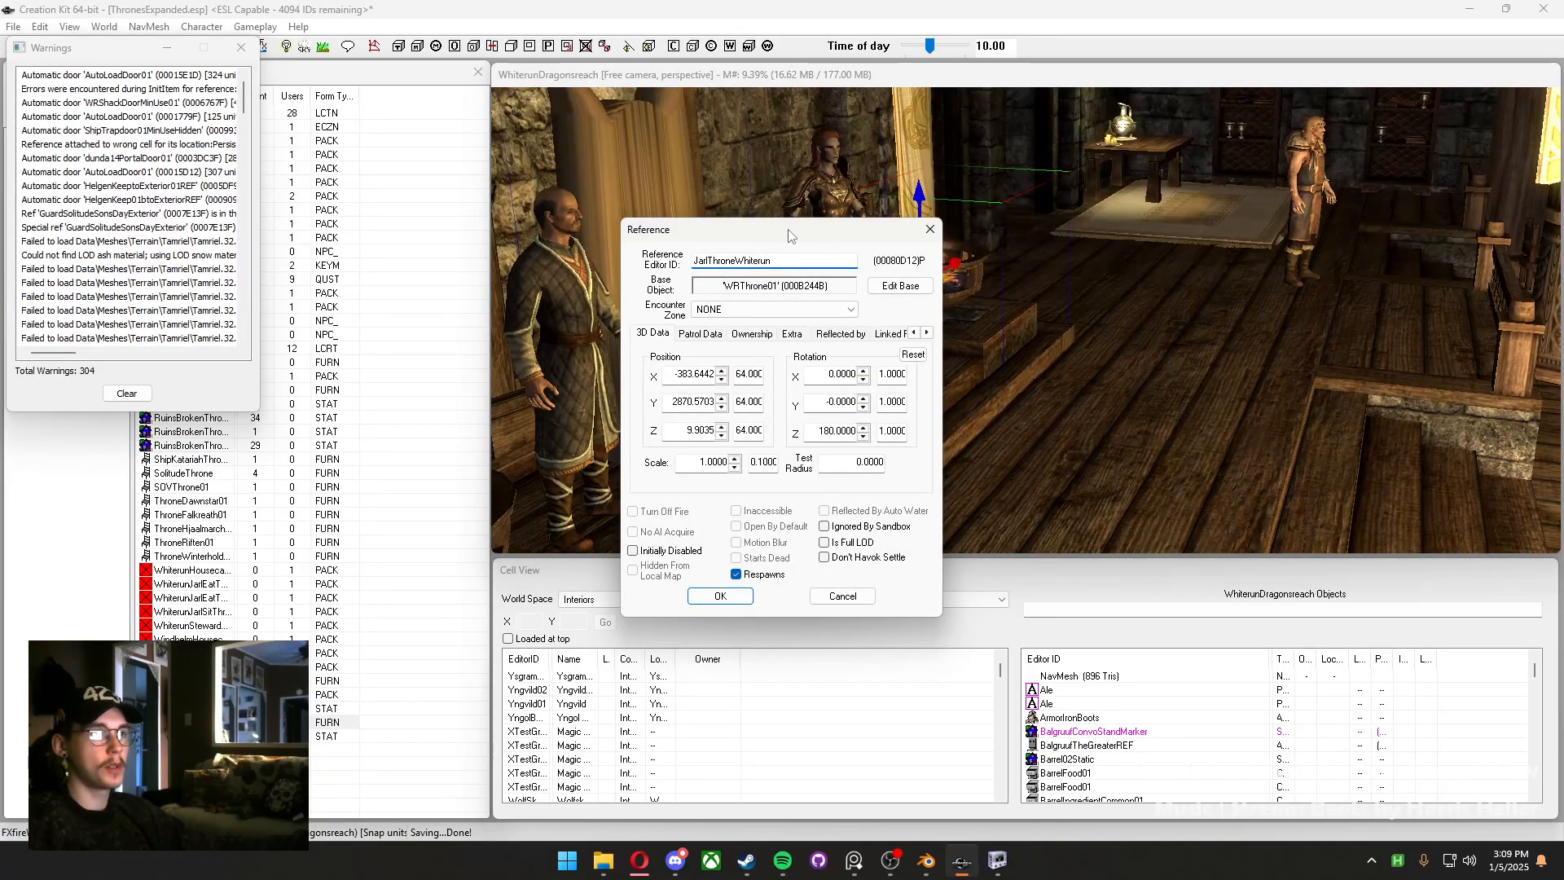
pyautogui.moveTo(789, 229); pyautogui.dragTo(1085, 267)
# Test shifting the throne by 64 units along X and Y and back, leaving its Y position at 2875.5703
pyautogui.moveTo(991, 410); pyautogui.dragTo(1010, 409)
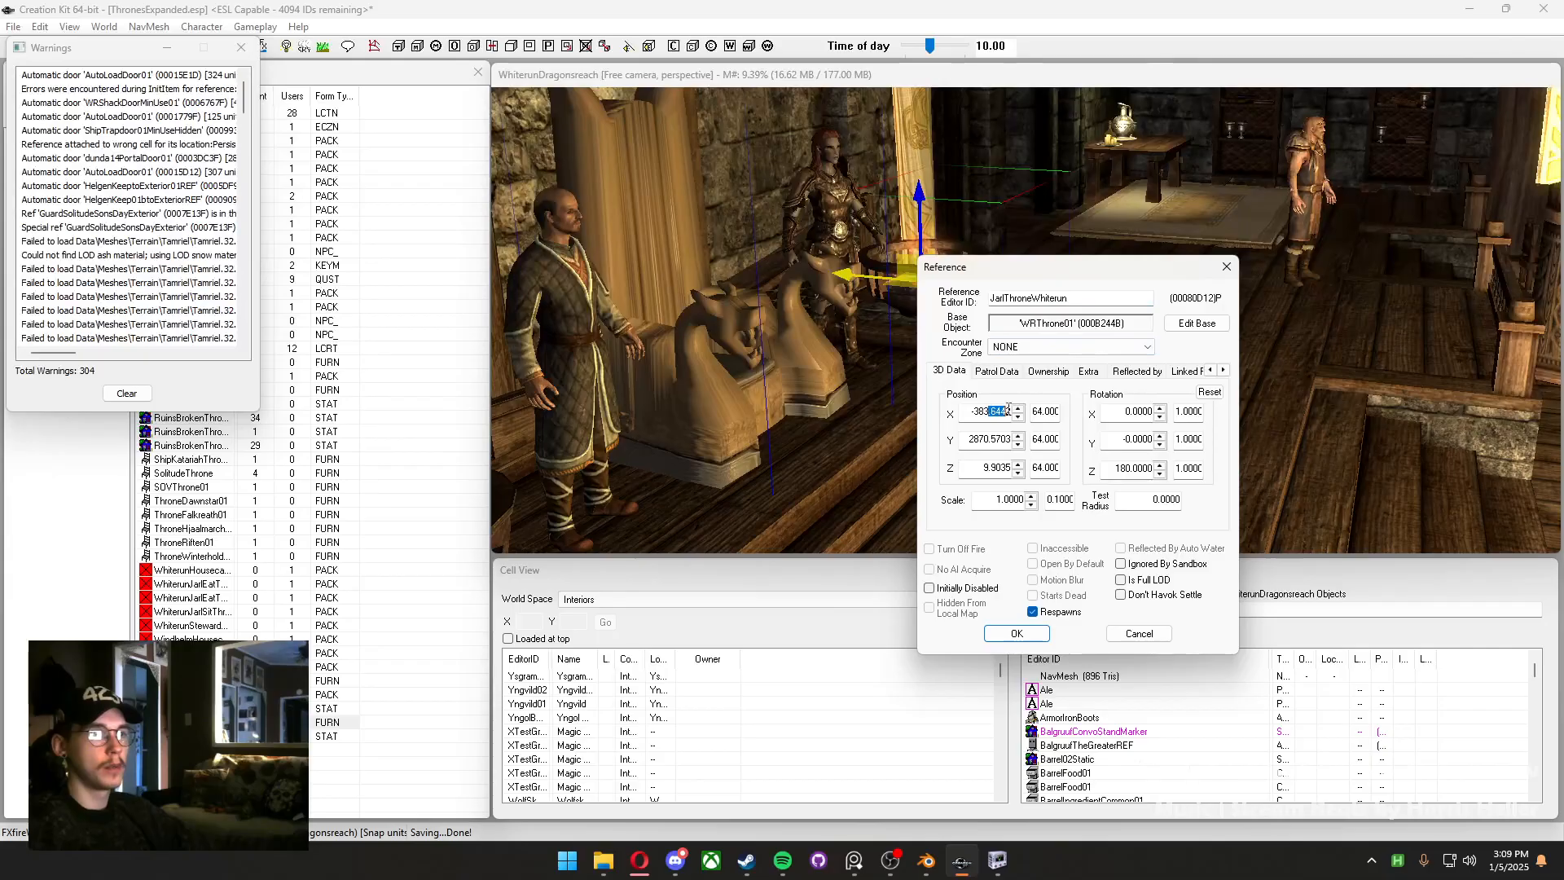
pyautogui.click(1018, 409)
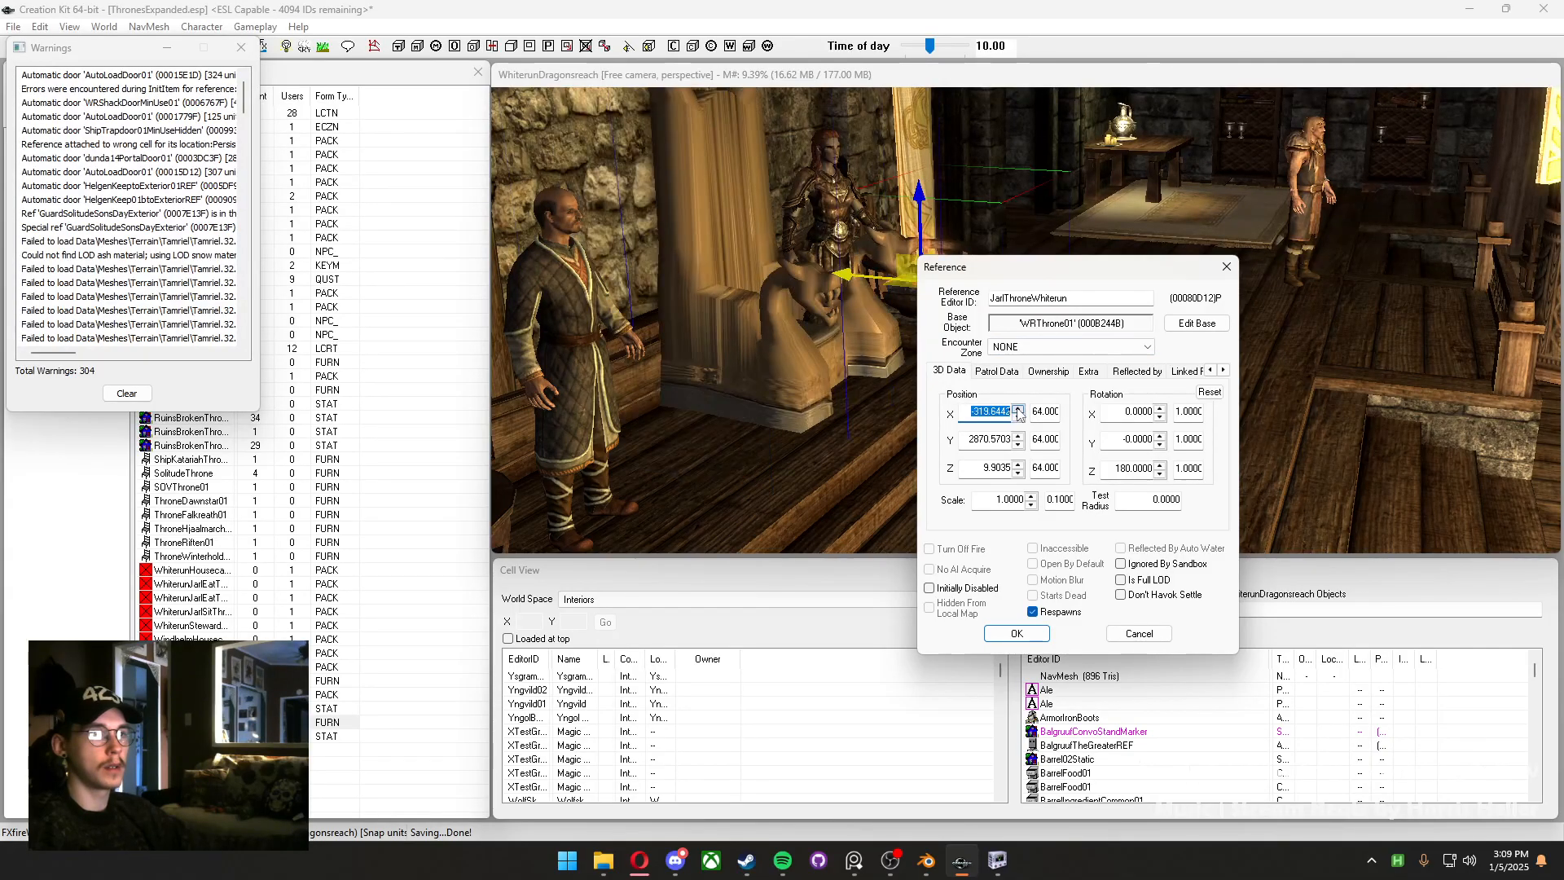
pyautogui.click(1018, 417)
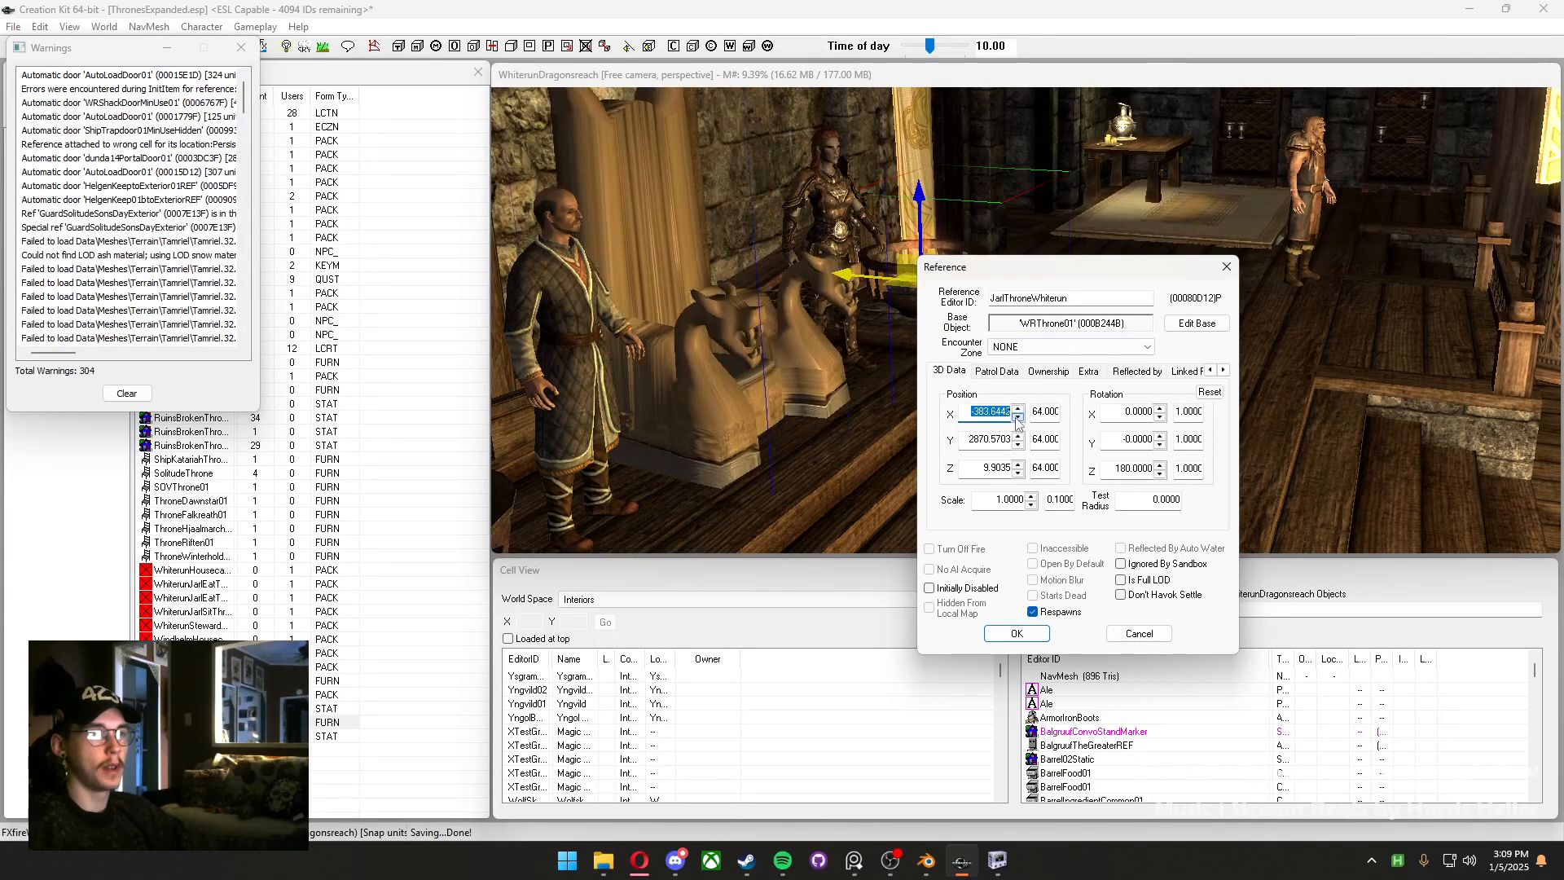
pyautogui.click(1018, 436)
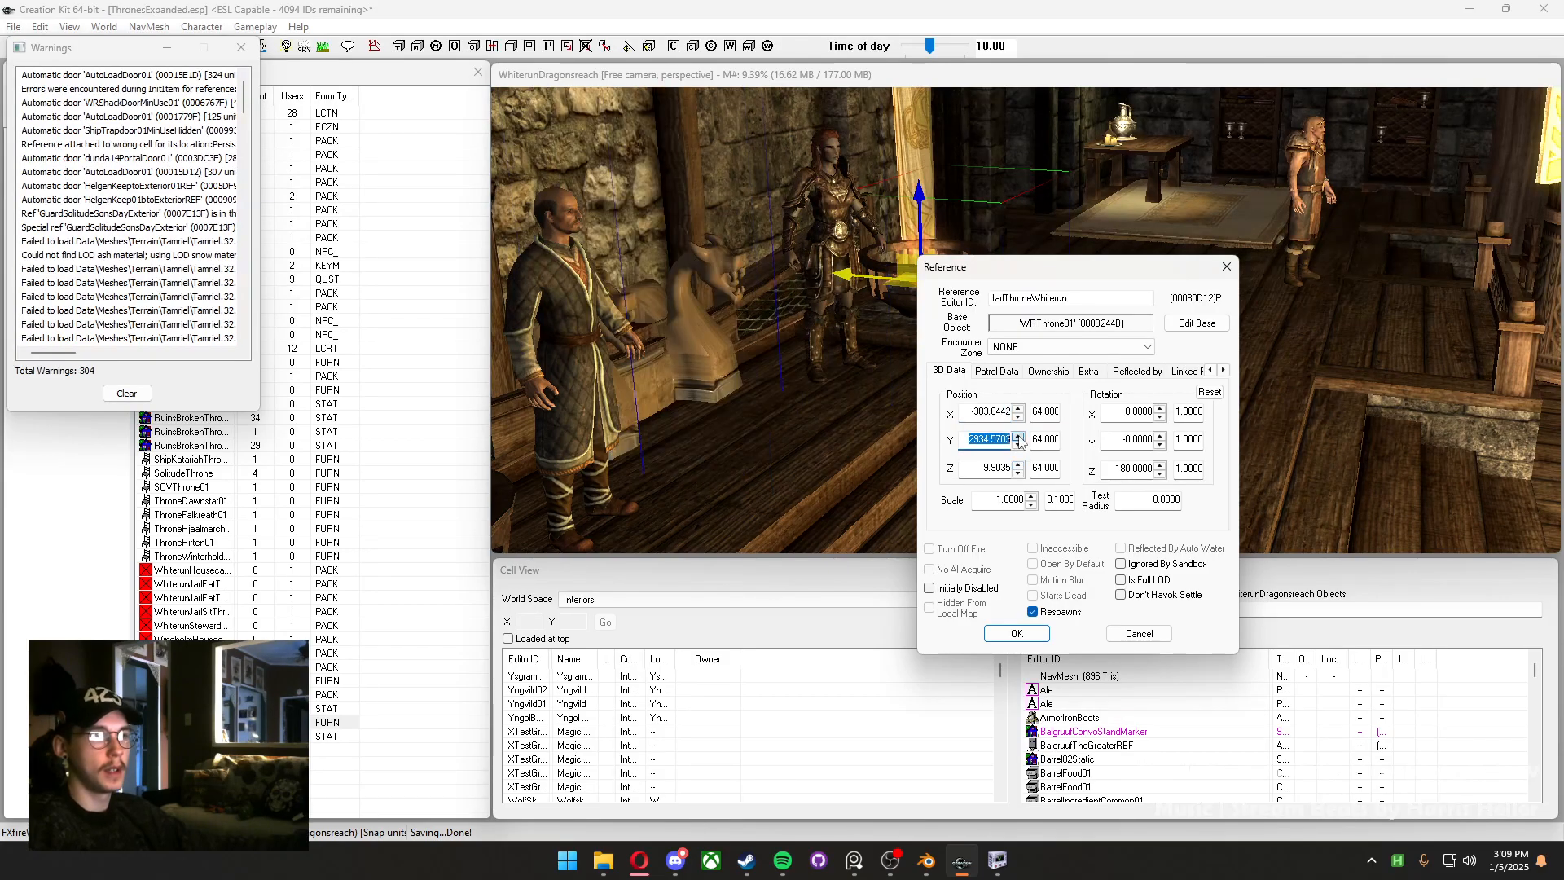
pyautogui.click(1017, 444)
pyautogui.click(1018, 444)
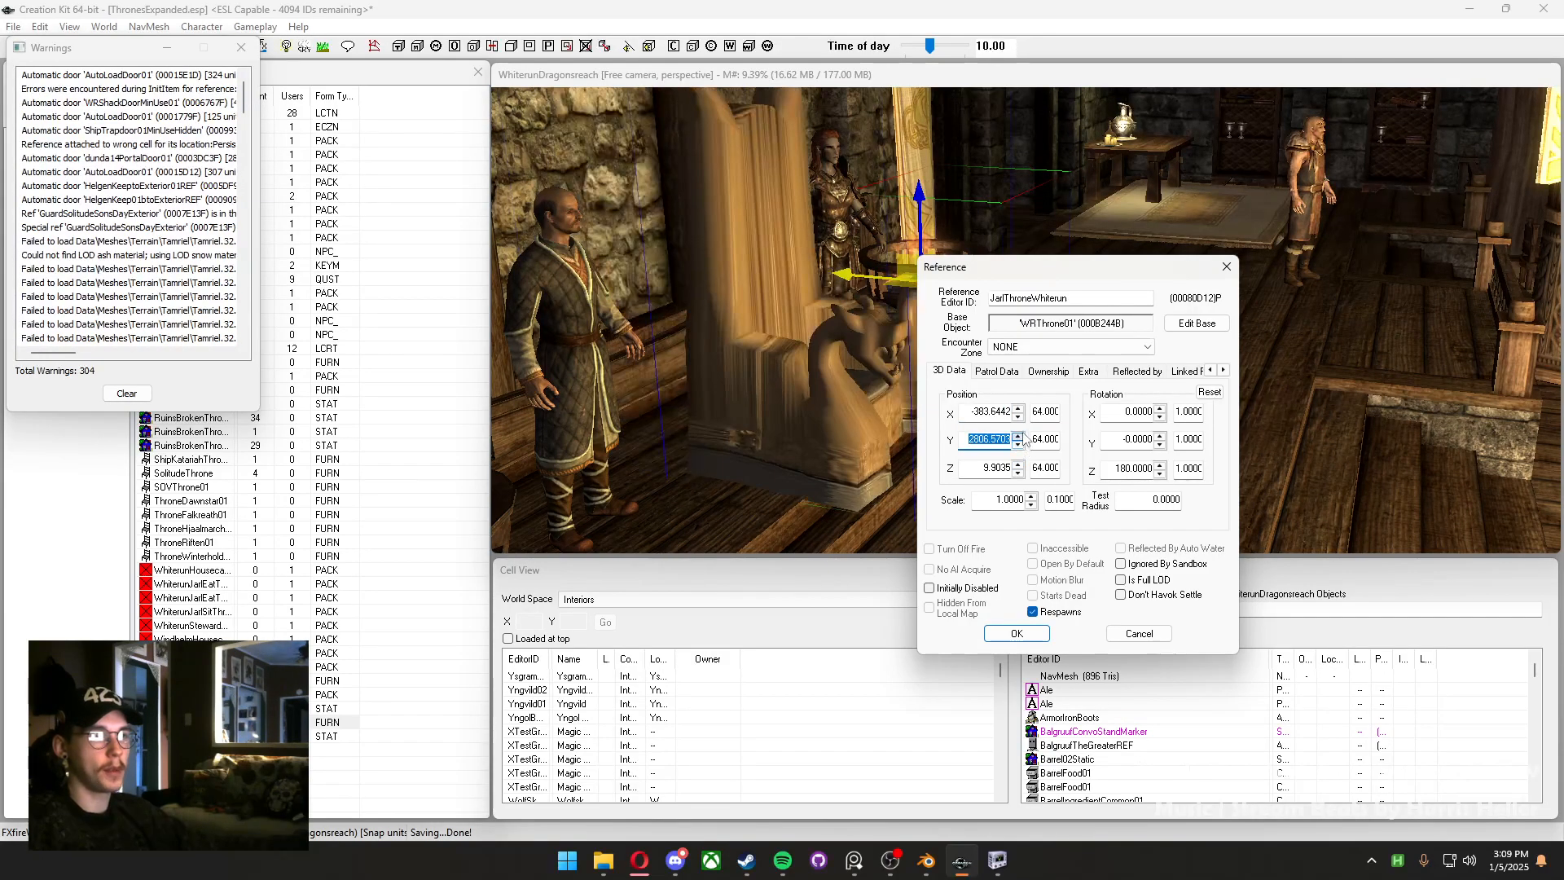
pyautogui.click(1017, 436)
pyautogui.click(990, 440)
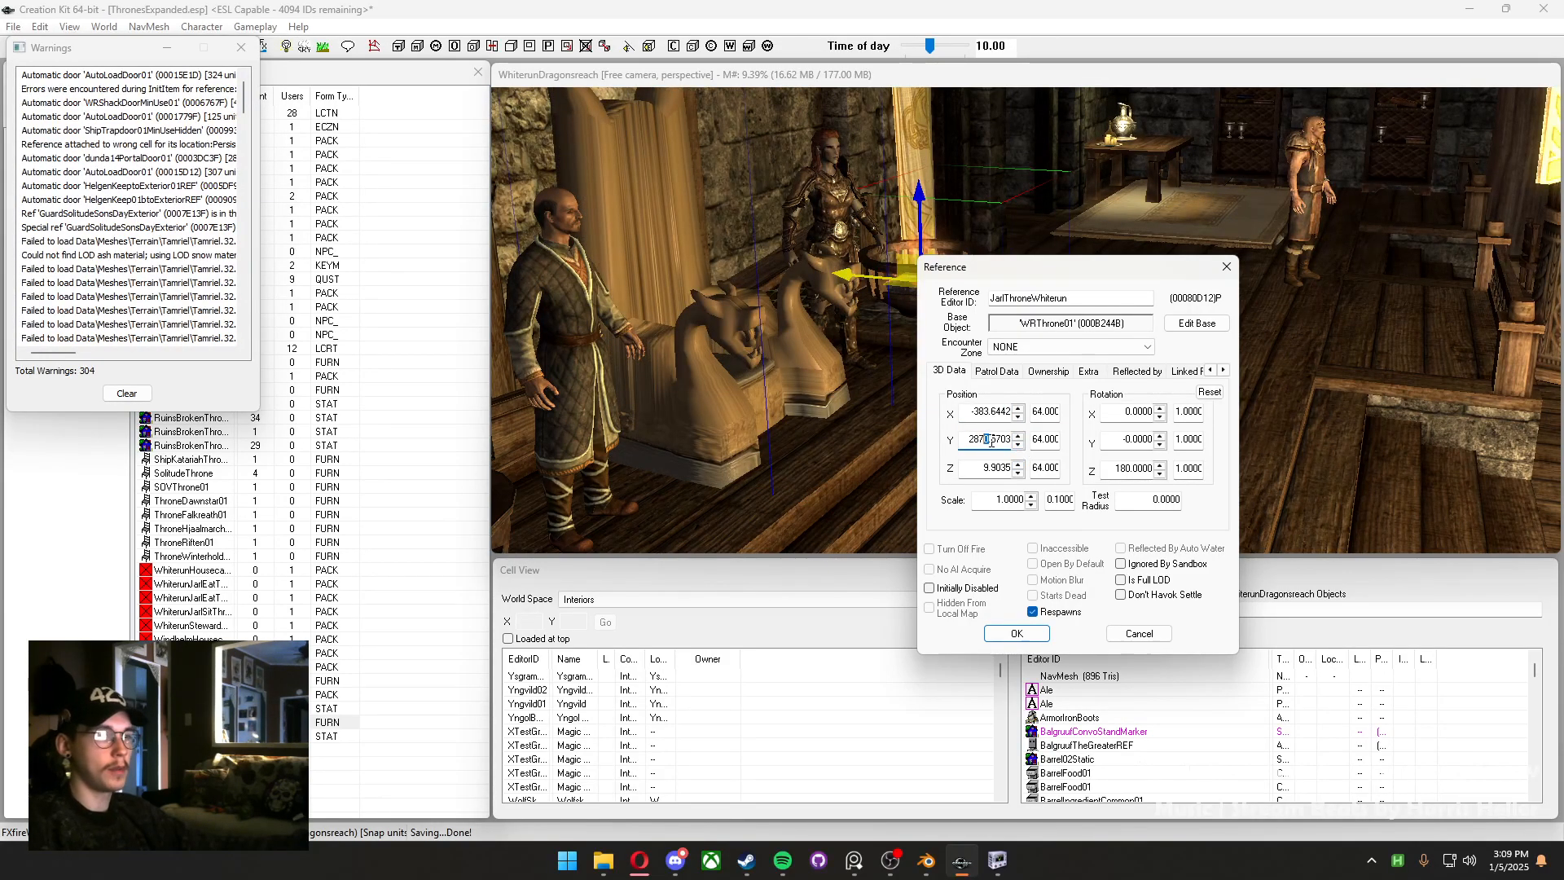
pyautogui.press('Escape')
pyautogui.doubleClick(577, 391)
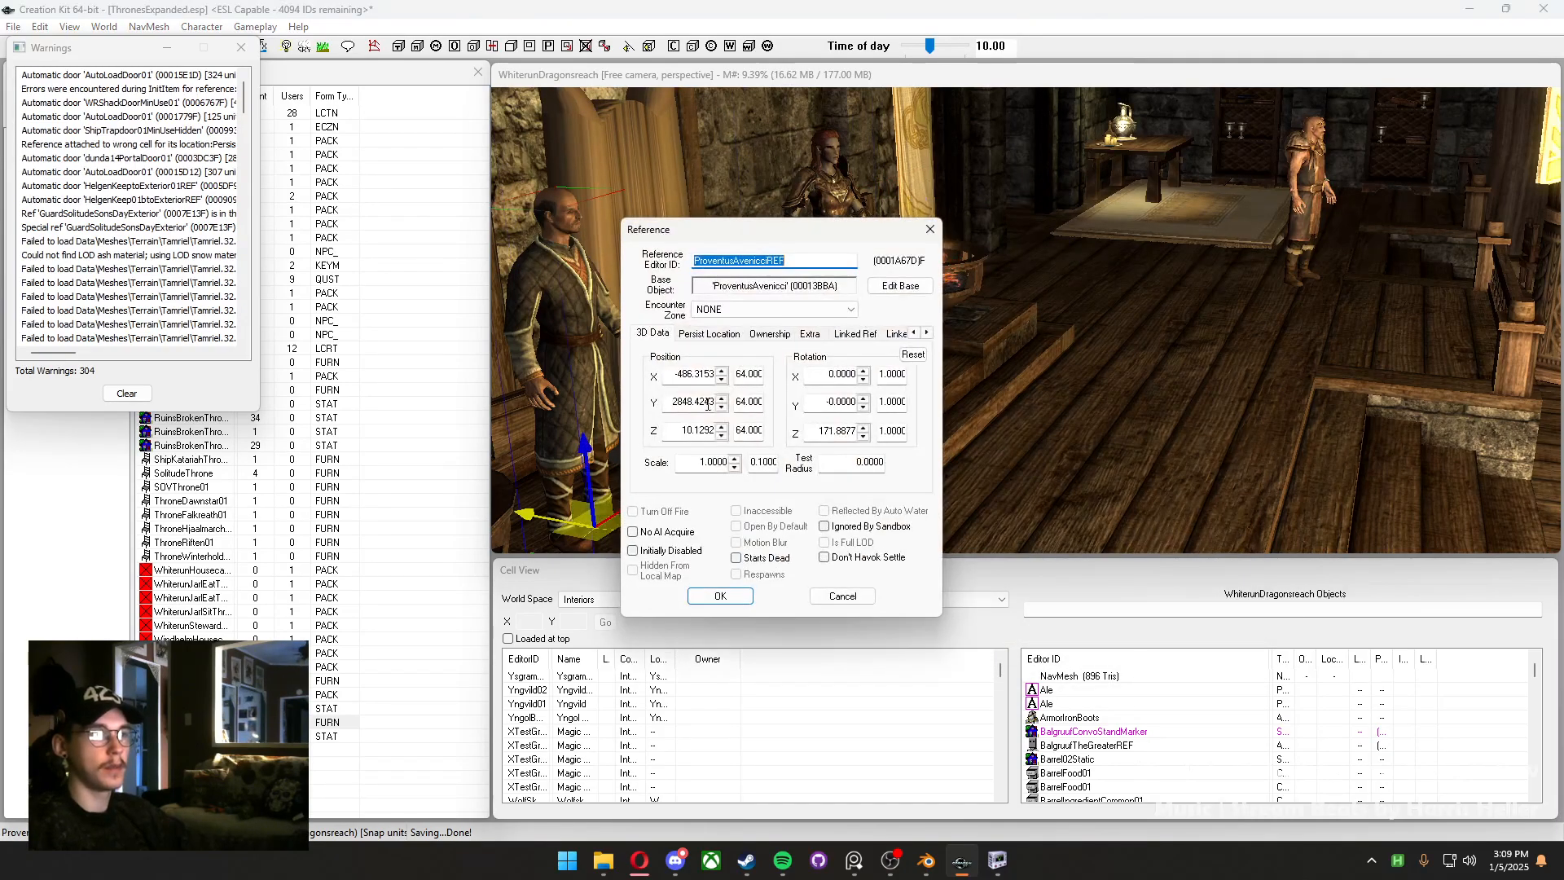
pyautogui.click(843, 596)
pyautogui.doubleClick(580, 379)
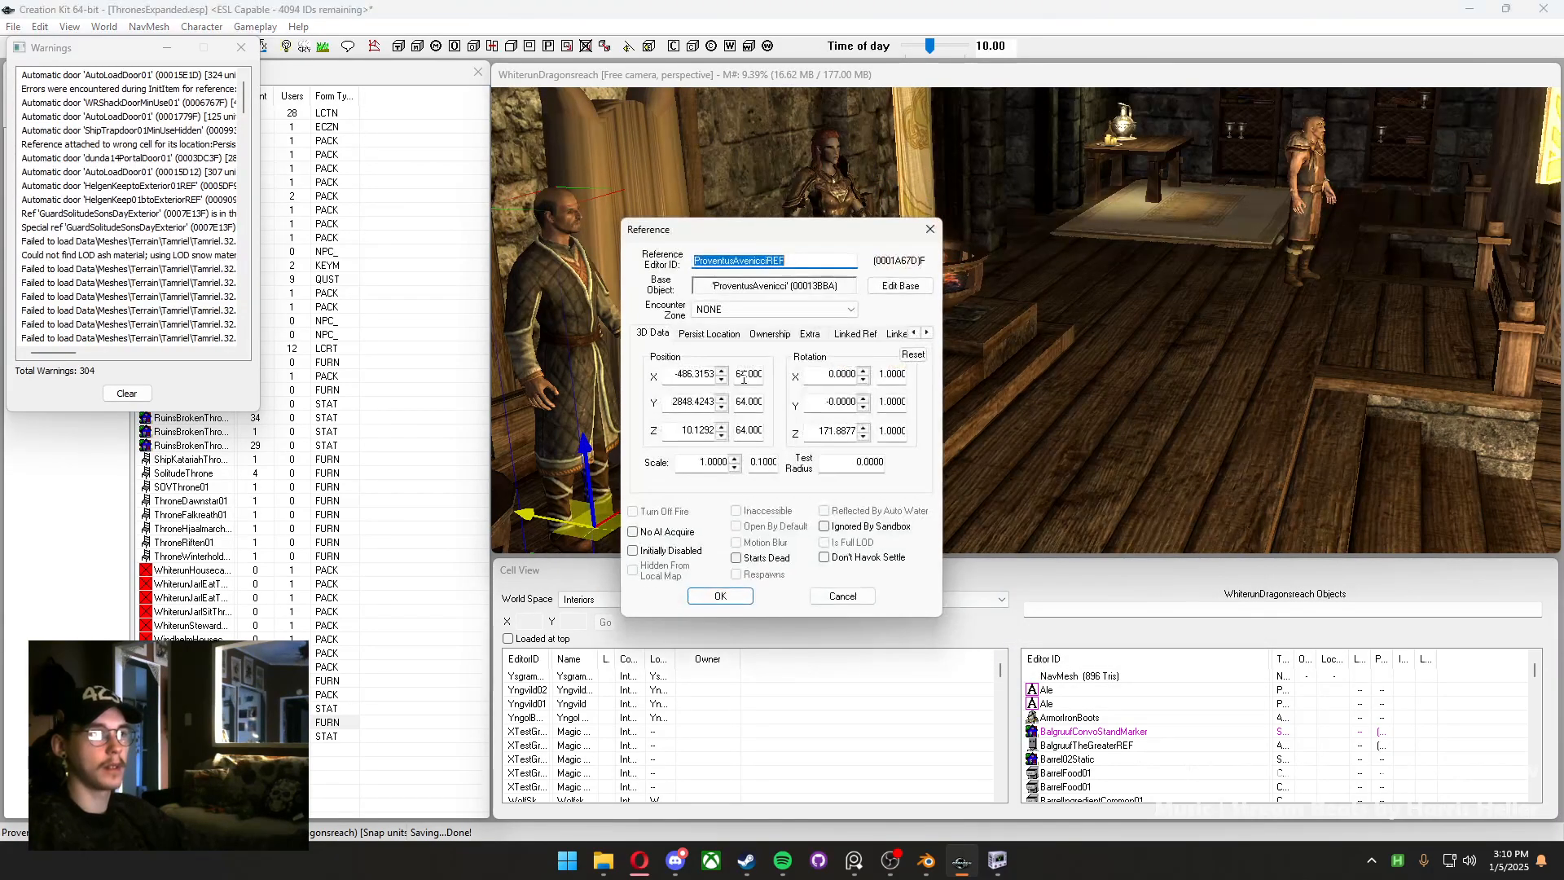
pyautogui.click(842, 596)
# Try setting the Y position of the JarlThroneWhiterun reference to 2865.5703, and cancel the edit
pyautogui.doubleClick(729, 396)
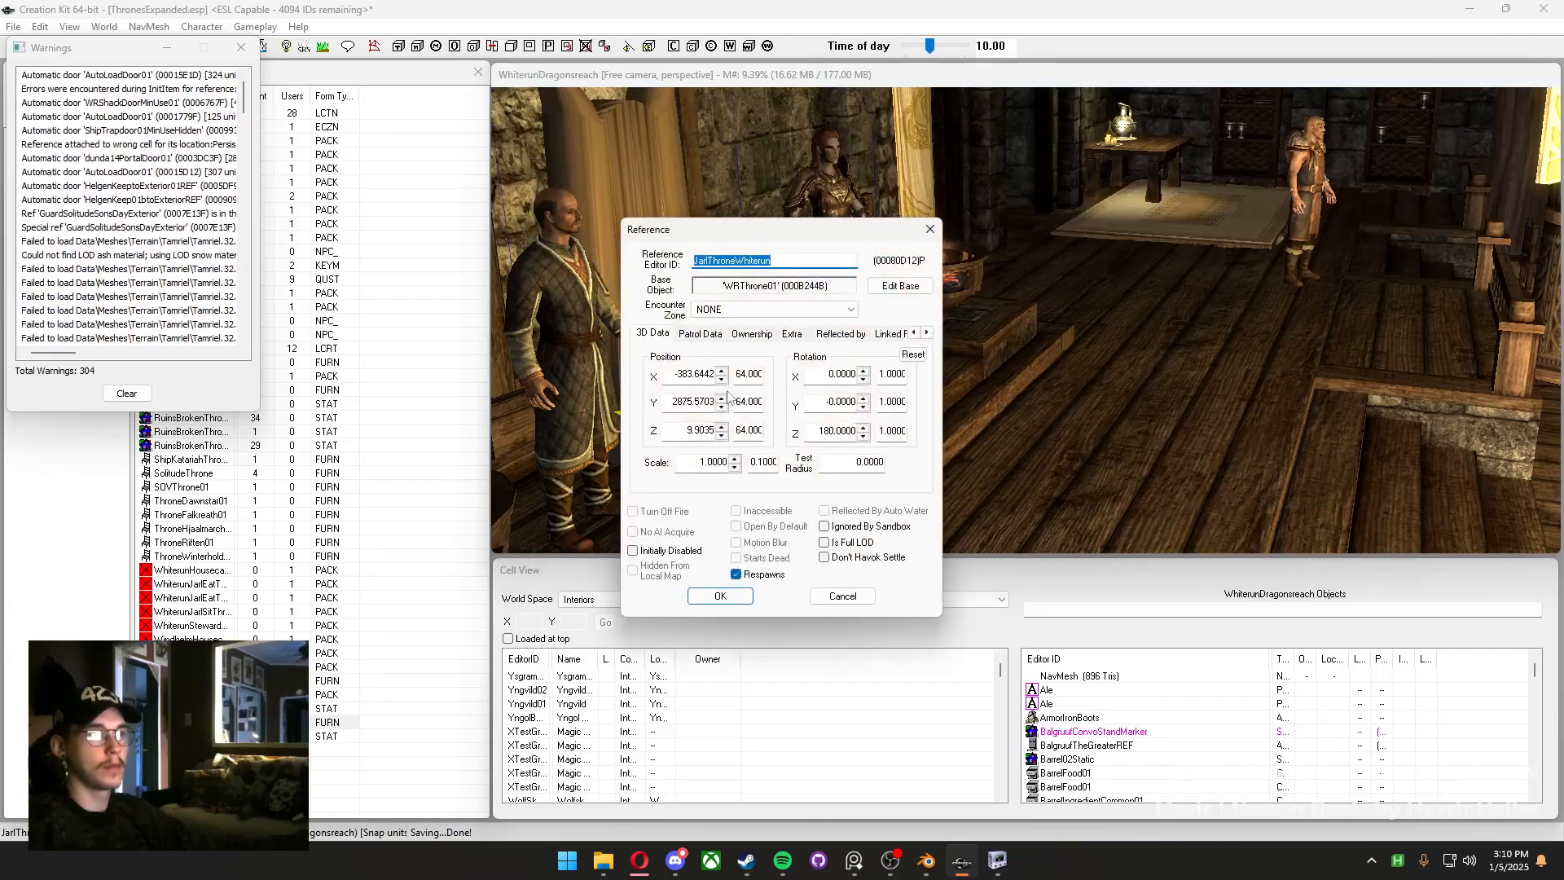
pyautogui.click(689, 401)
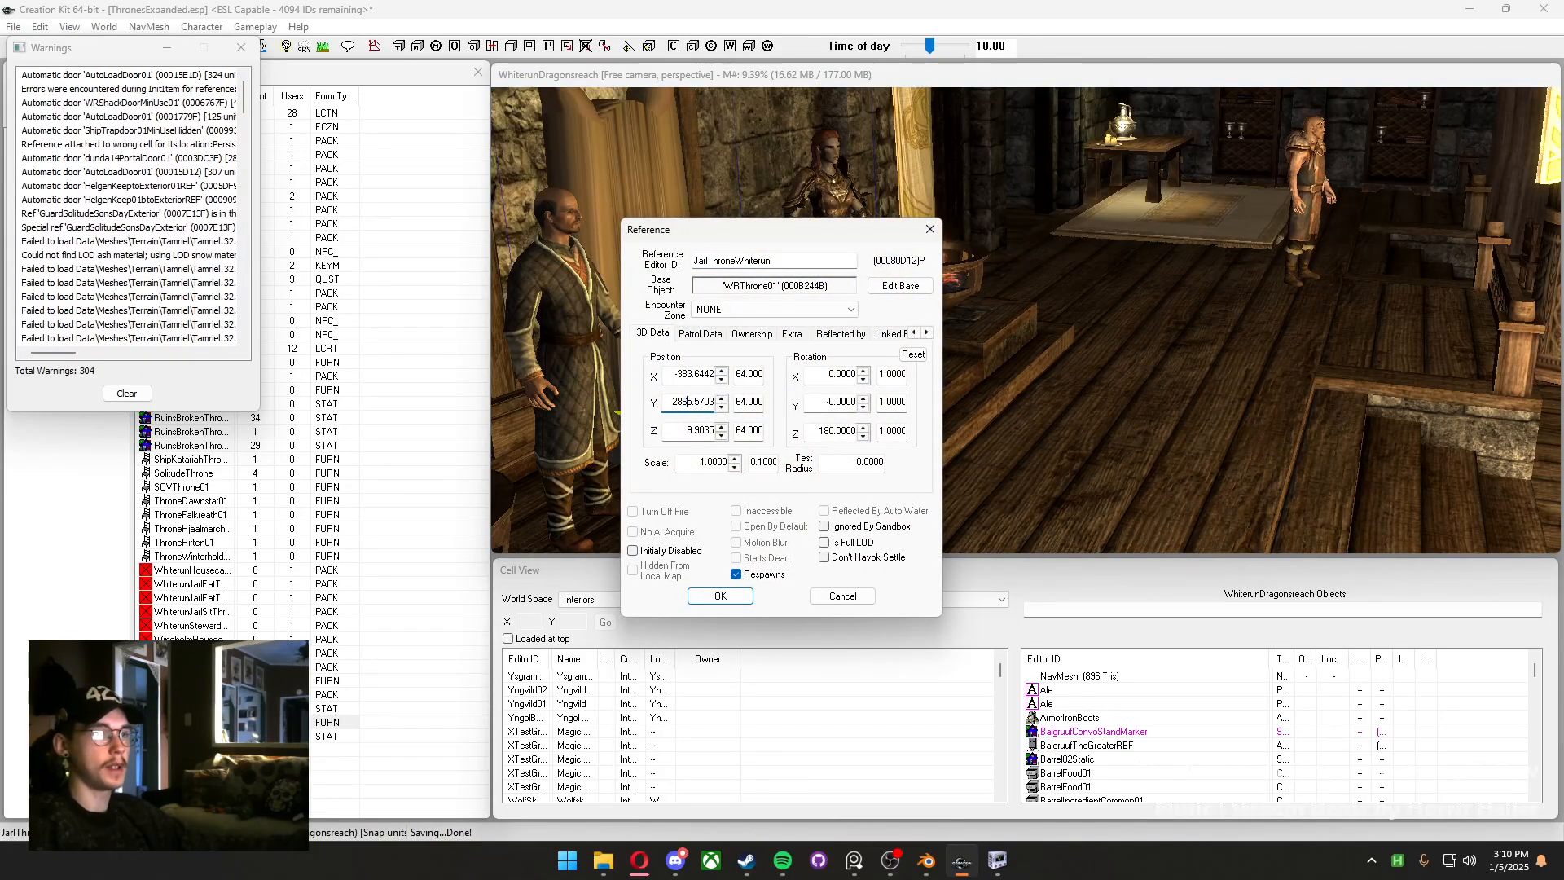
pyautogui.click(842, 596)
# Try raising the WRDragonSkullMounted01 skull above the throne by 64 units on Z, and cancel the edit
pyautogui.keyDown('shift'); pyautogui.moveTo(745, 397); pyautogui.dragTo(852, 265, button='middle'); pyautogui.keyUp('shift')
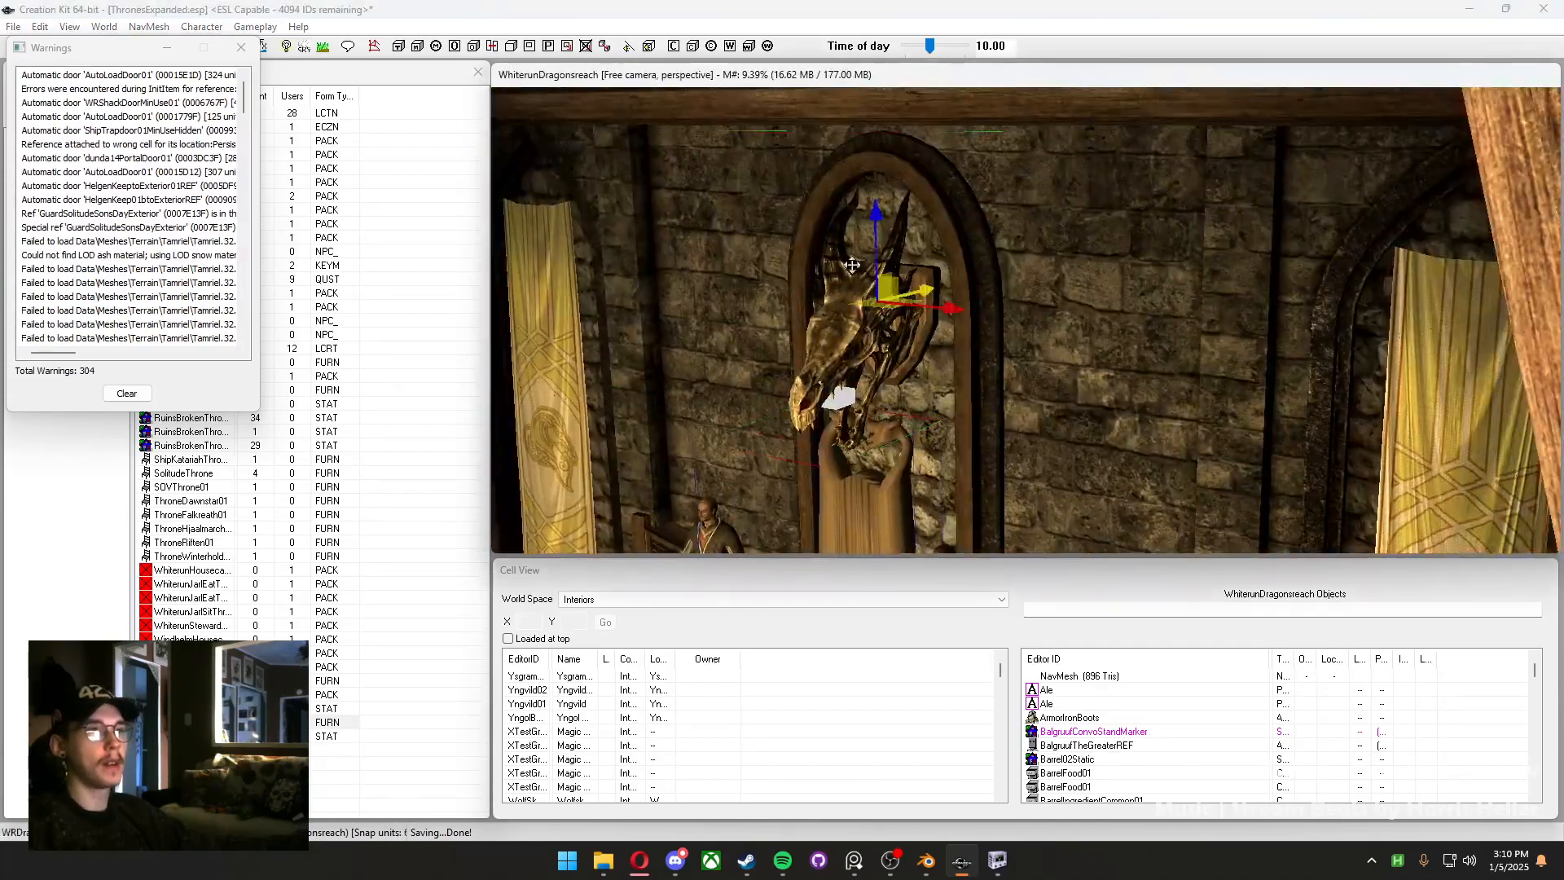
pyautogui.scroll(-3, 863, 313)
pyautogui.scroll(3, 872, 309)
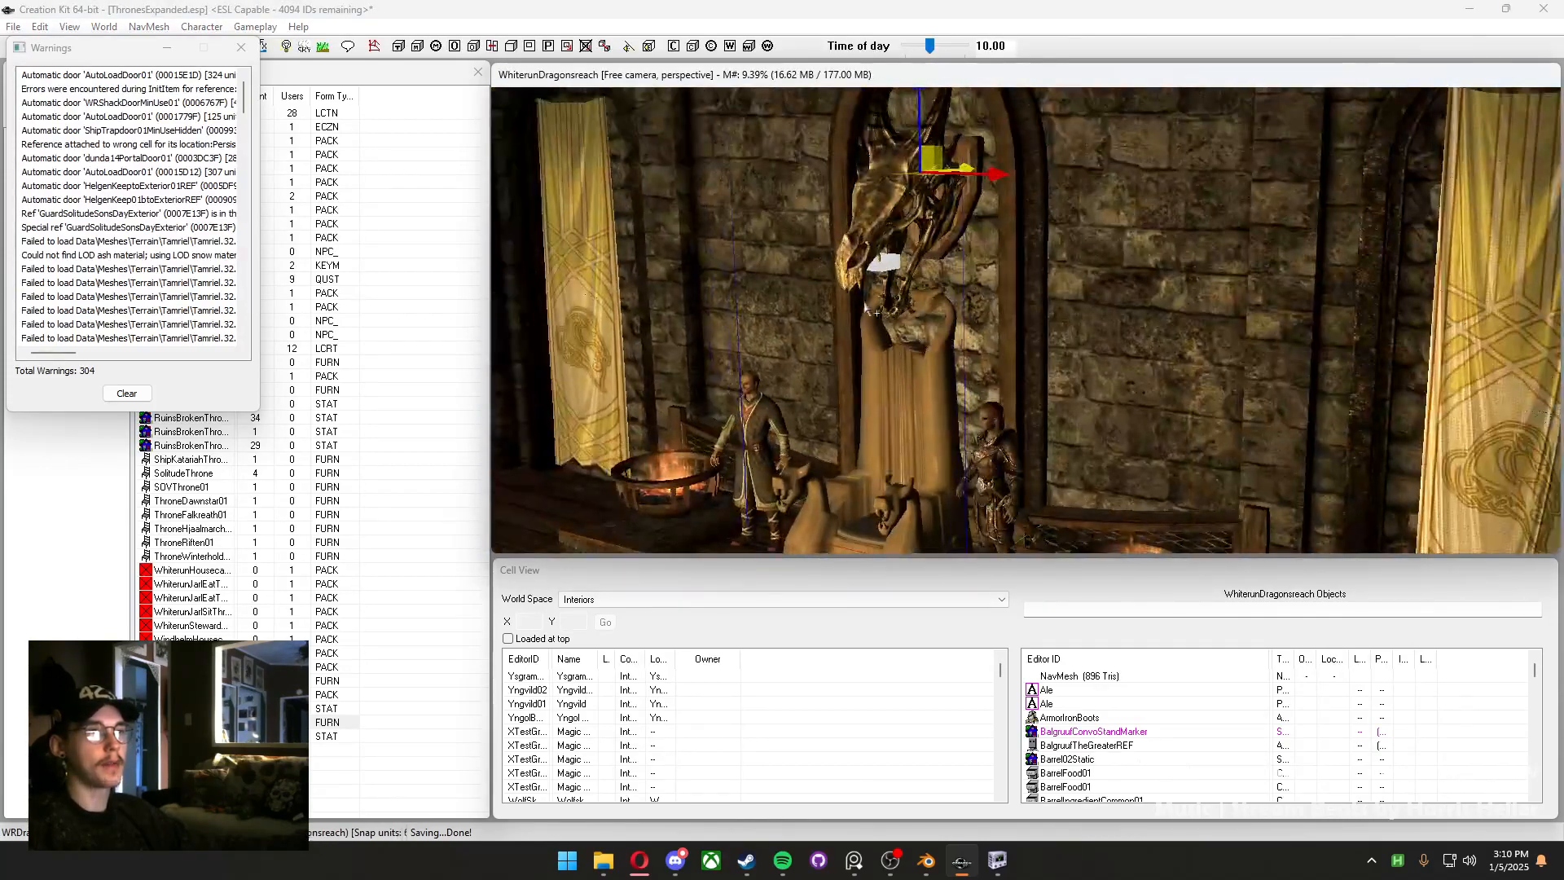
pyautogui.doubleClick(870, 232)
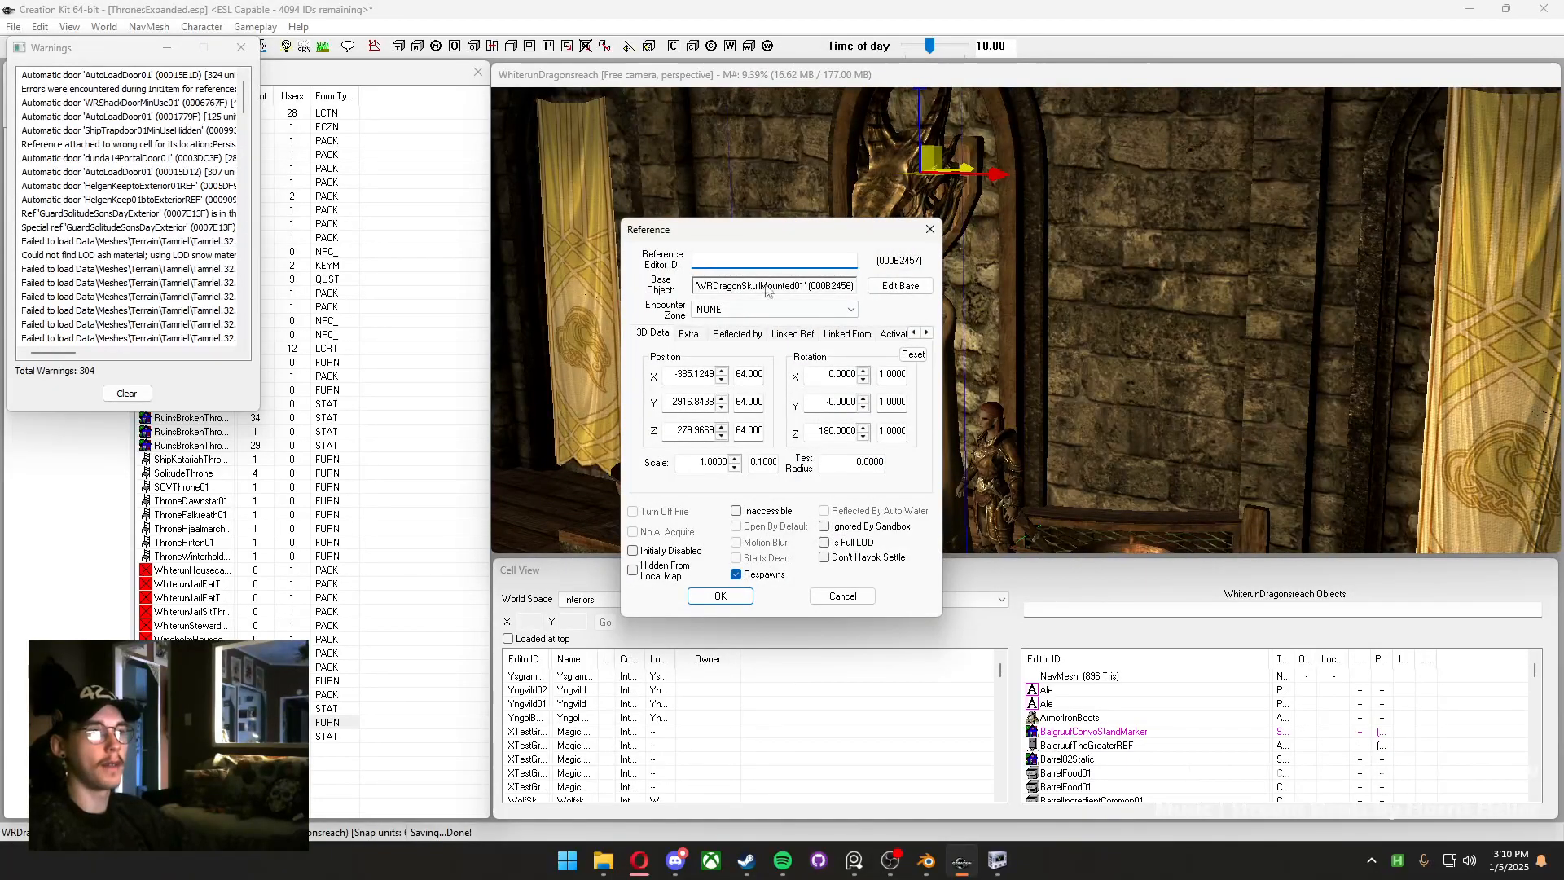
pyautogui.moveTo(769, 232); pyautogui.dragTo(389, 219)
pyautogui.click(349, 417)
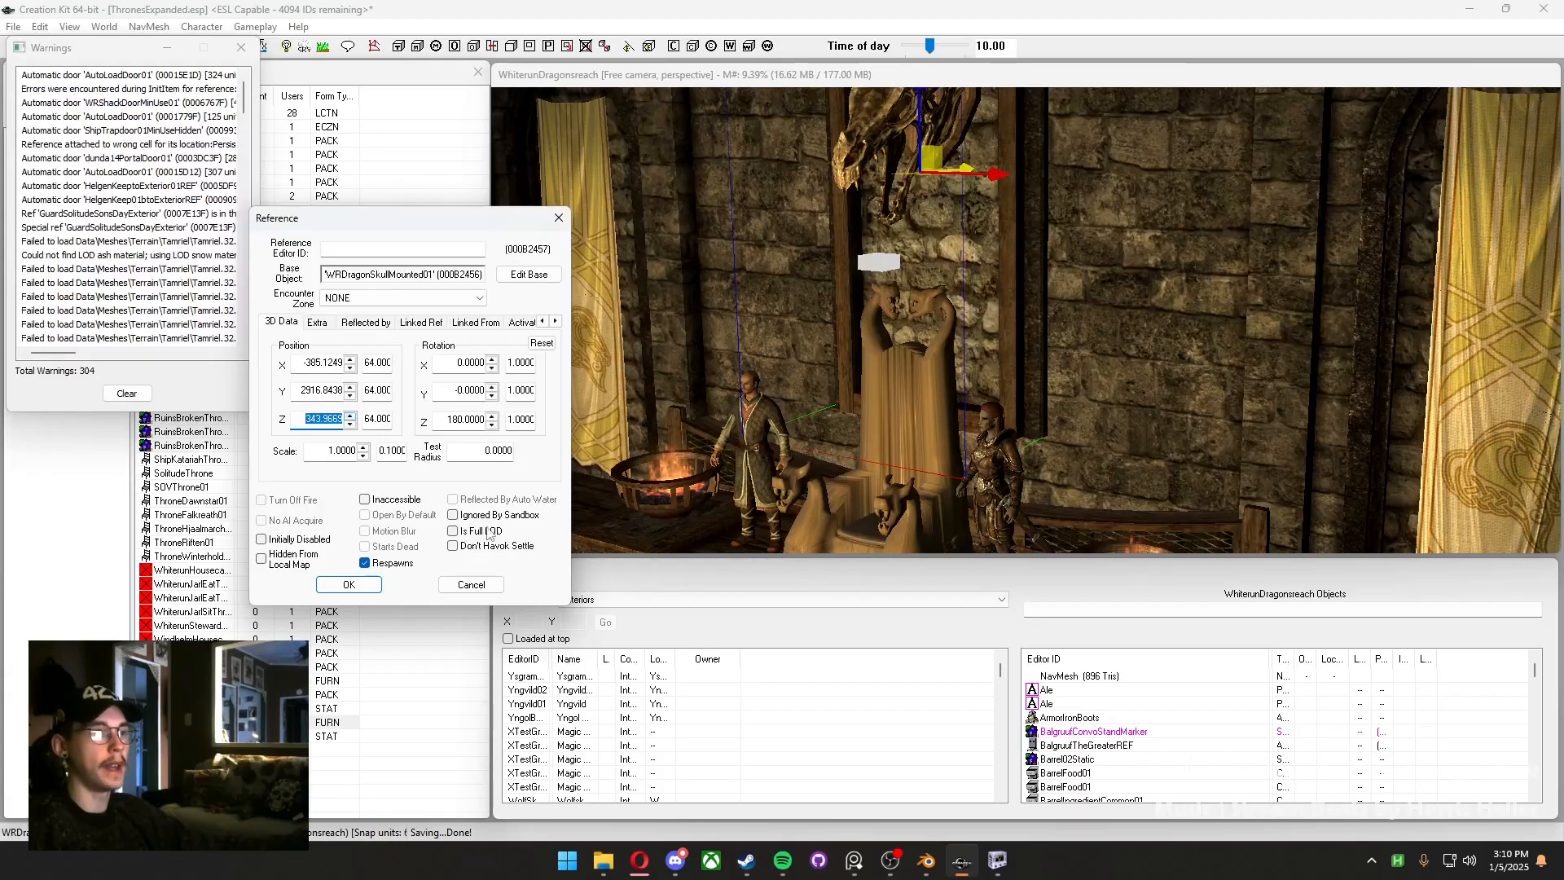
pyautogui.click(492, 585)
pyautogui.keyDown('shift'); pyautogui.moveTo(910, 400); pyautogui.dragTo(759, 358, button='middle'); pyautogui.keyUp('shift')
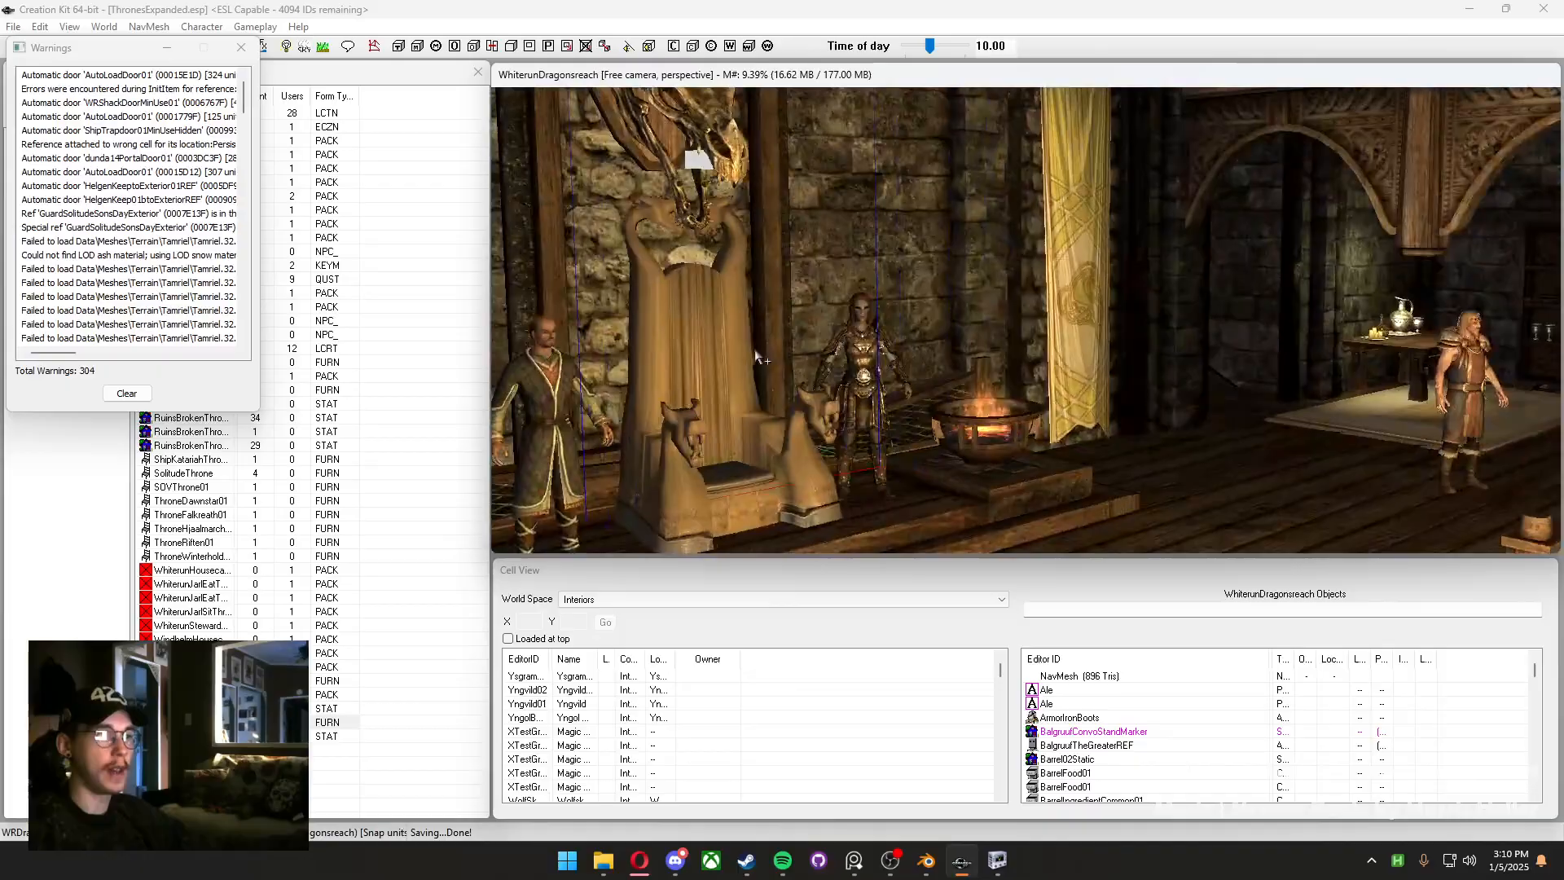
pyautogui.doubleClick(795, 472)
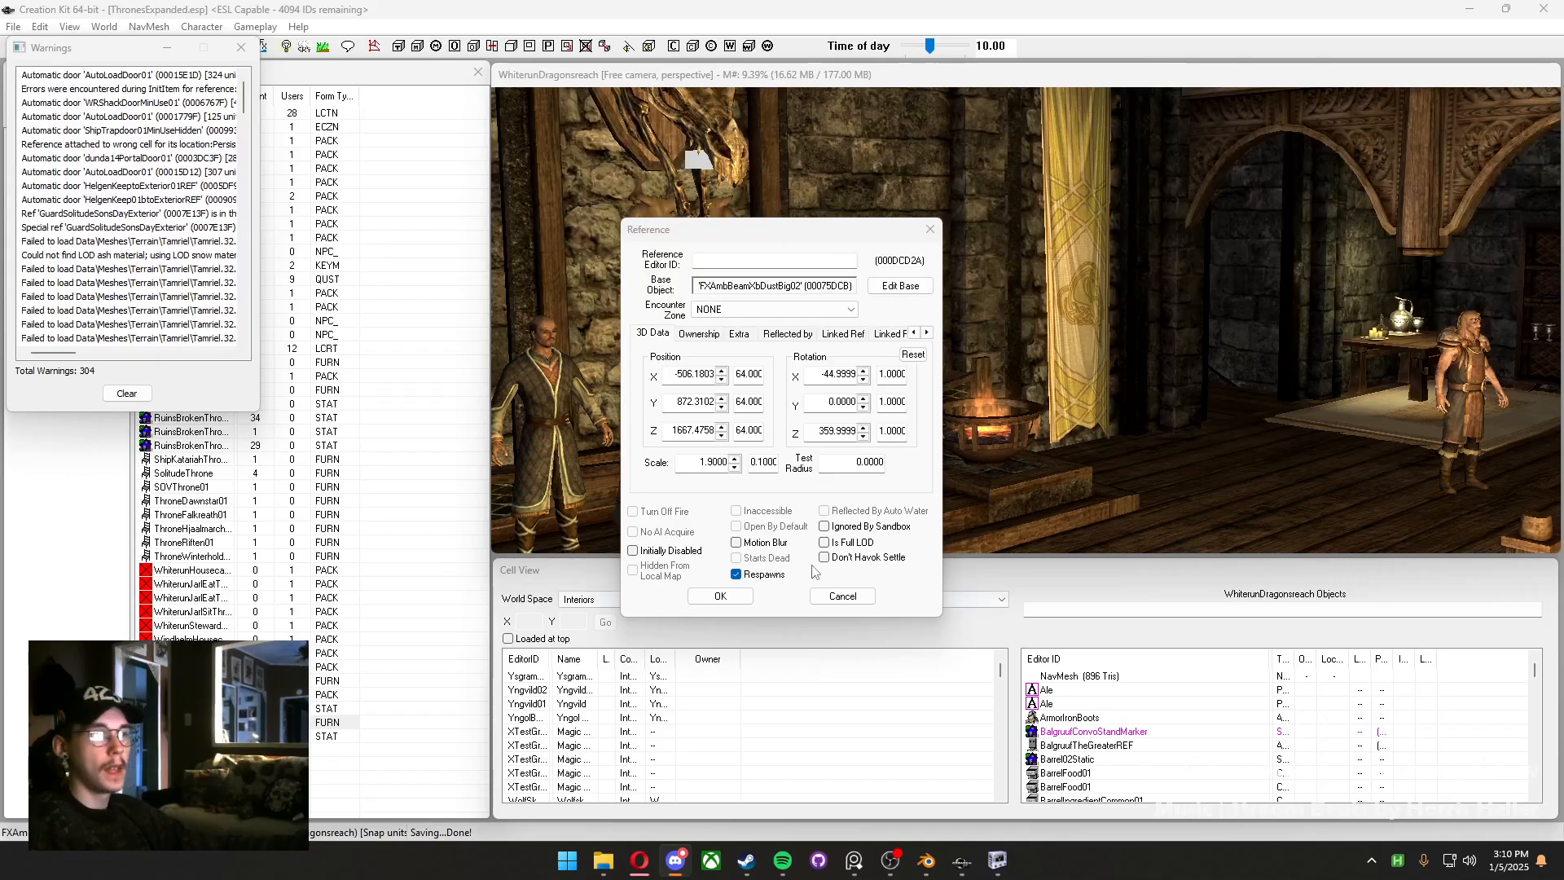
pyautogui.moveTo(738, 244); pyautogui.dragTo(398, 267)
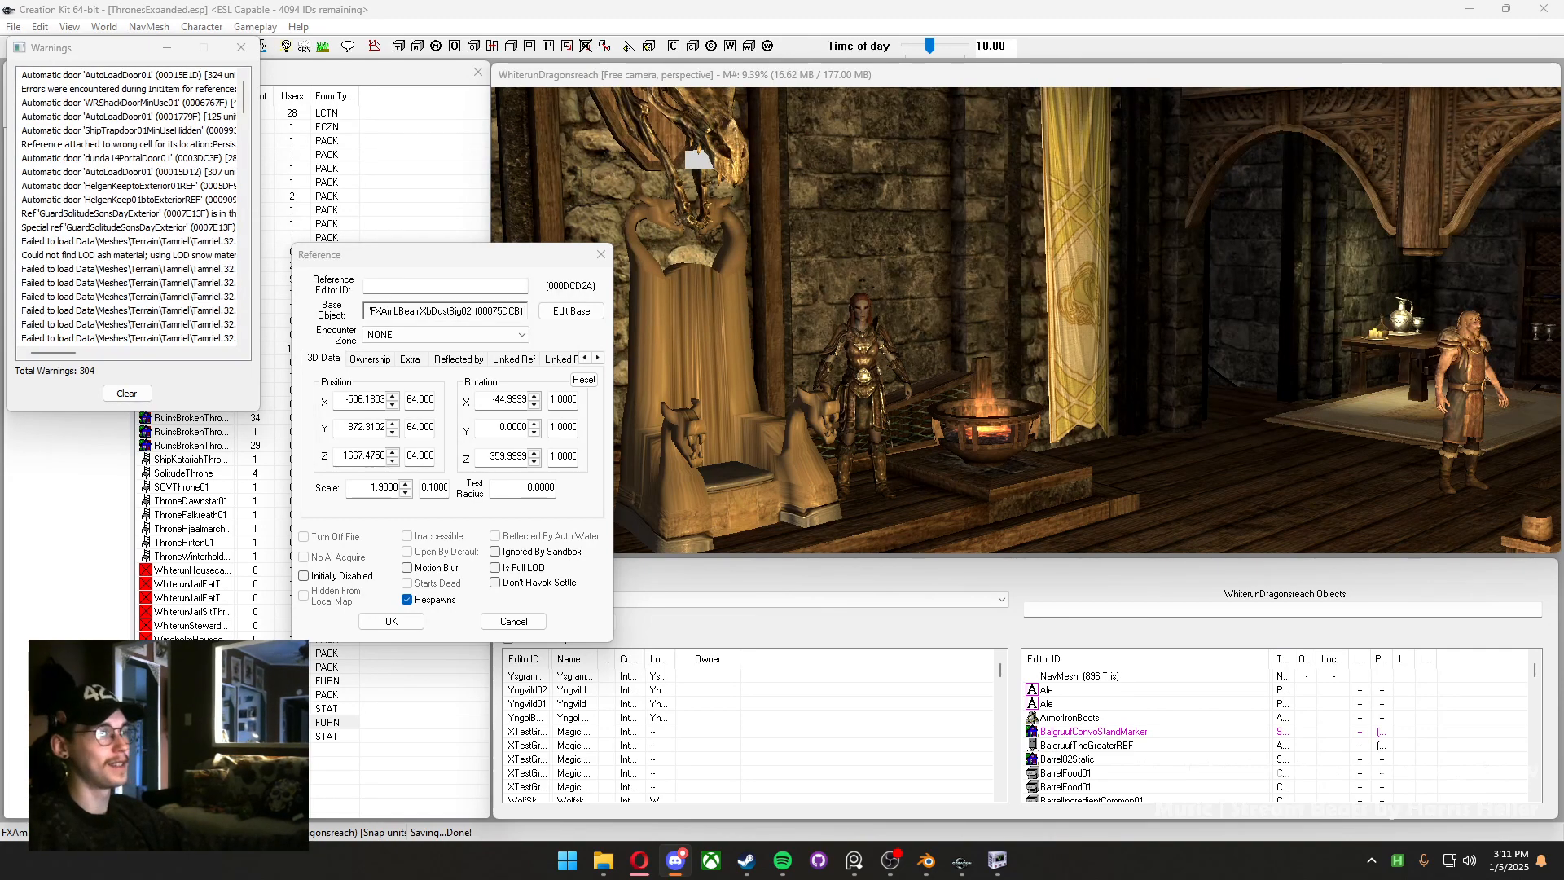
pyautogui.moveTo(847, 470); pyautogui.dragTo(912, 480, button='middle')
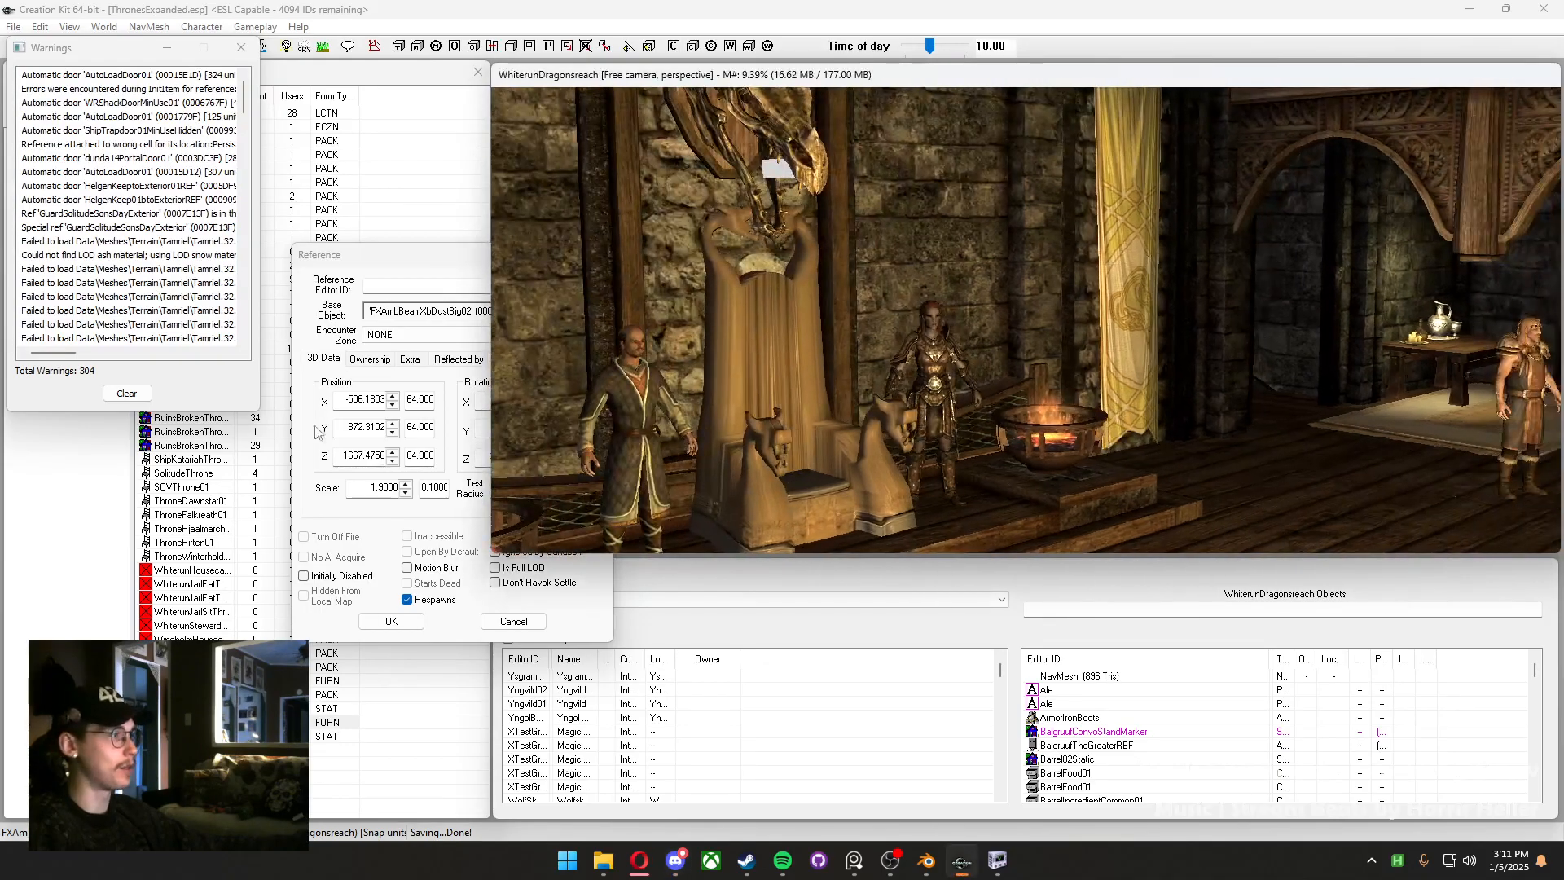
pyautogui.click(374, 263)
pyautogui.moveTo(788, 405); pyautogui.dragTo(858, 425, button='middle')
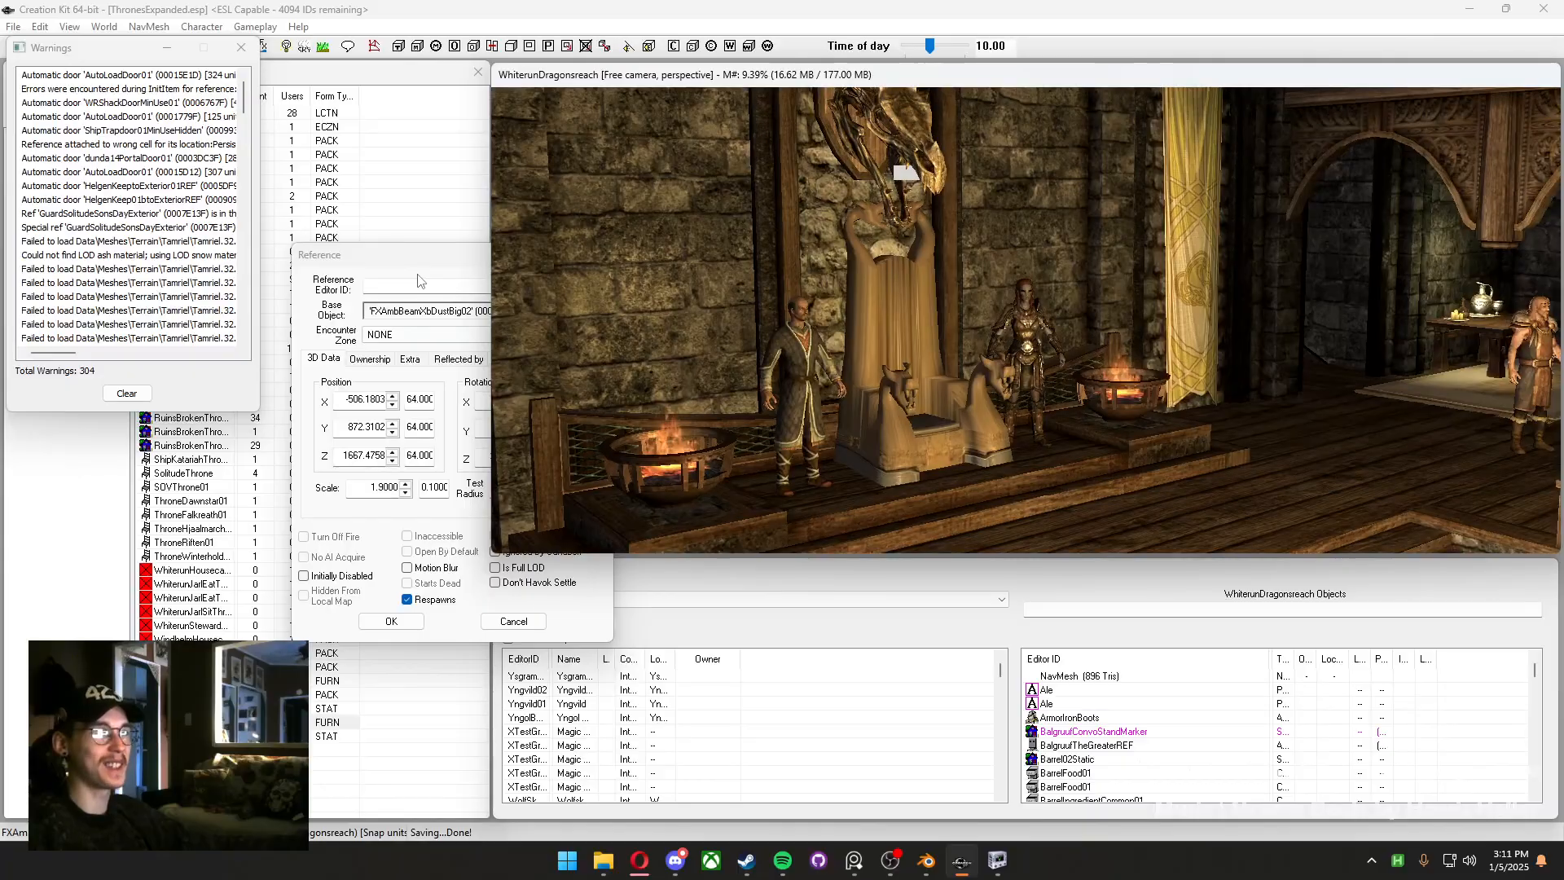
pyautogui.click(420, 272)
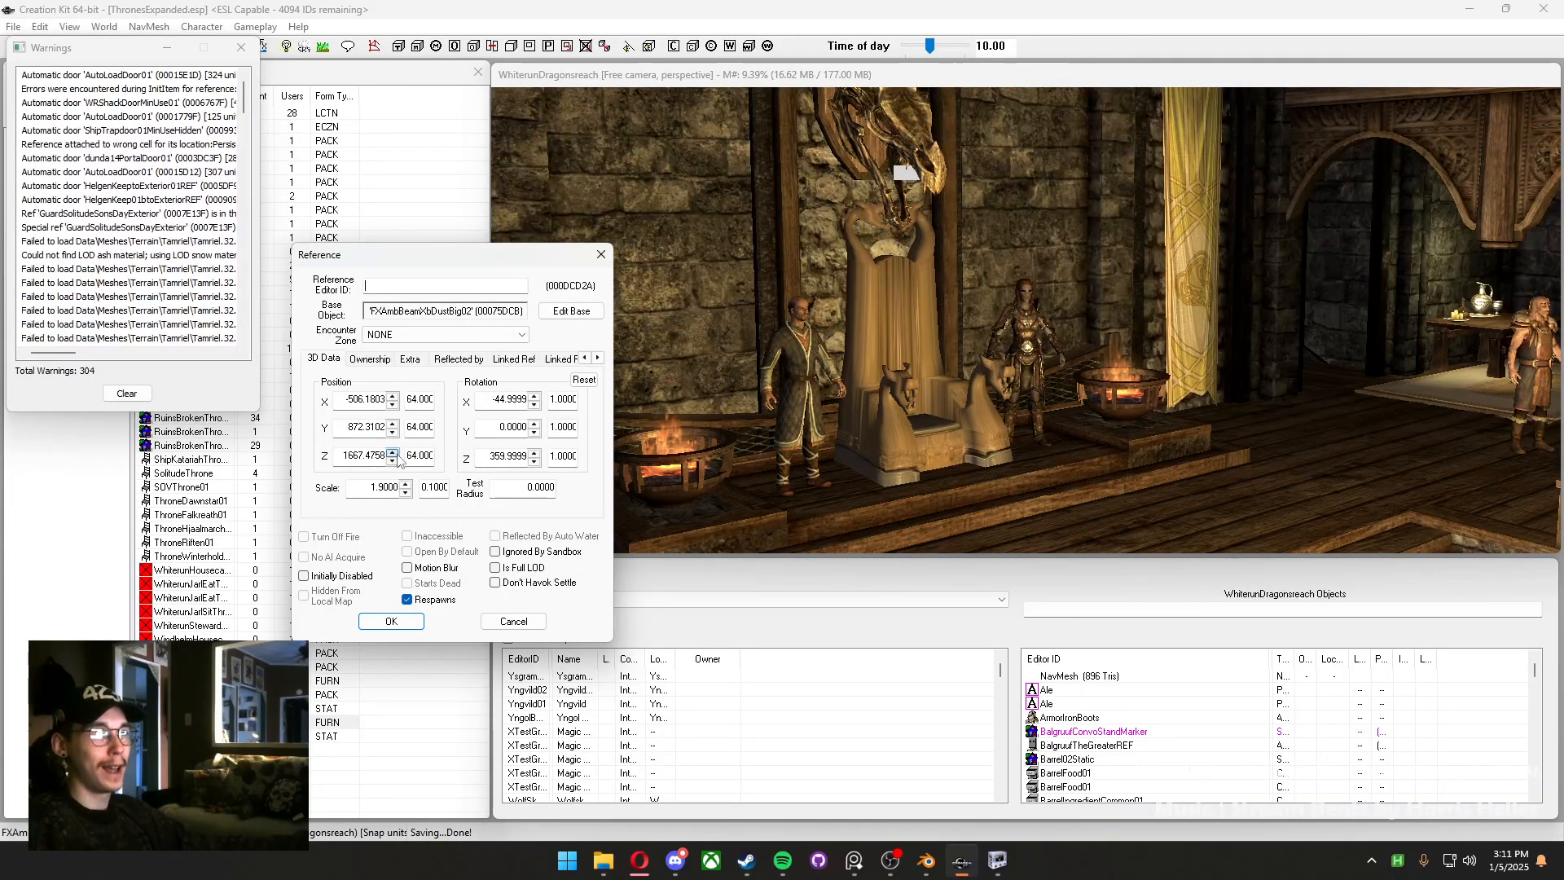
pyautogui.moveTo(776, 353); pyautogui.dragTo(783, 356, button='middle')
pyautogui.moveTo(918, 414); pyautogui.dragTo(939, 435, button='middle')
pyautogui.click(945, 444)
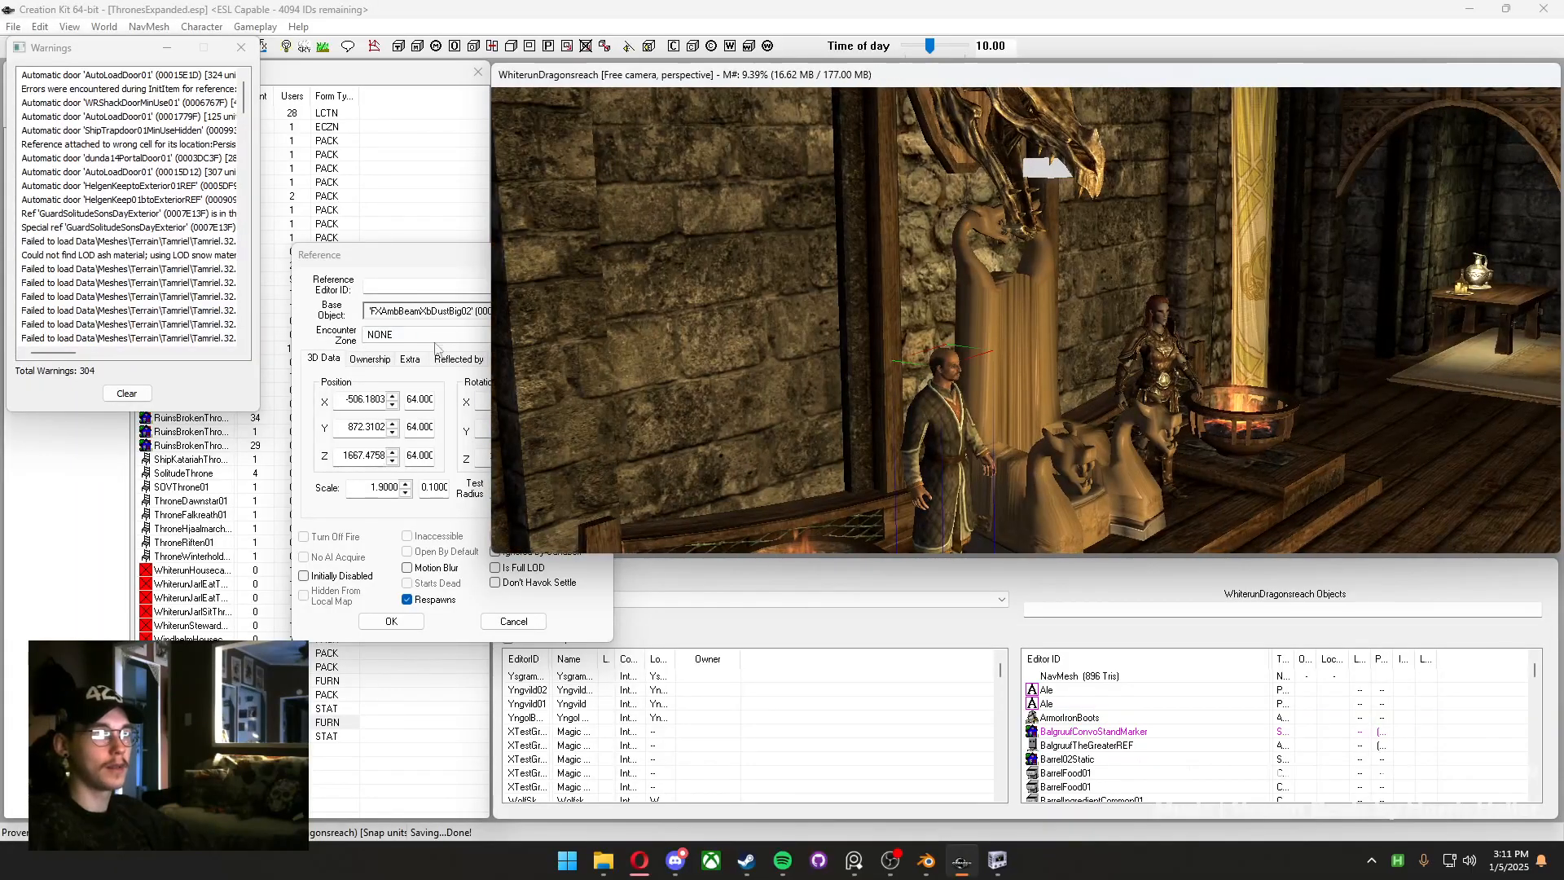
pyautogui.click(407, 286)
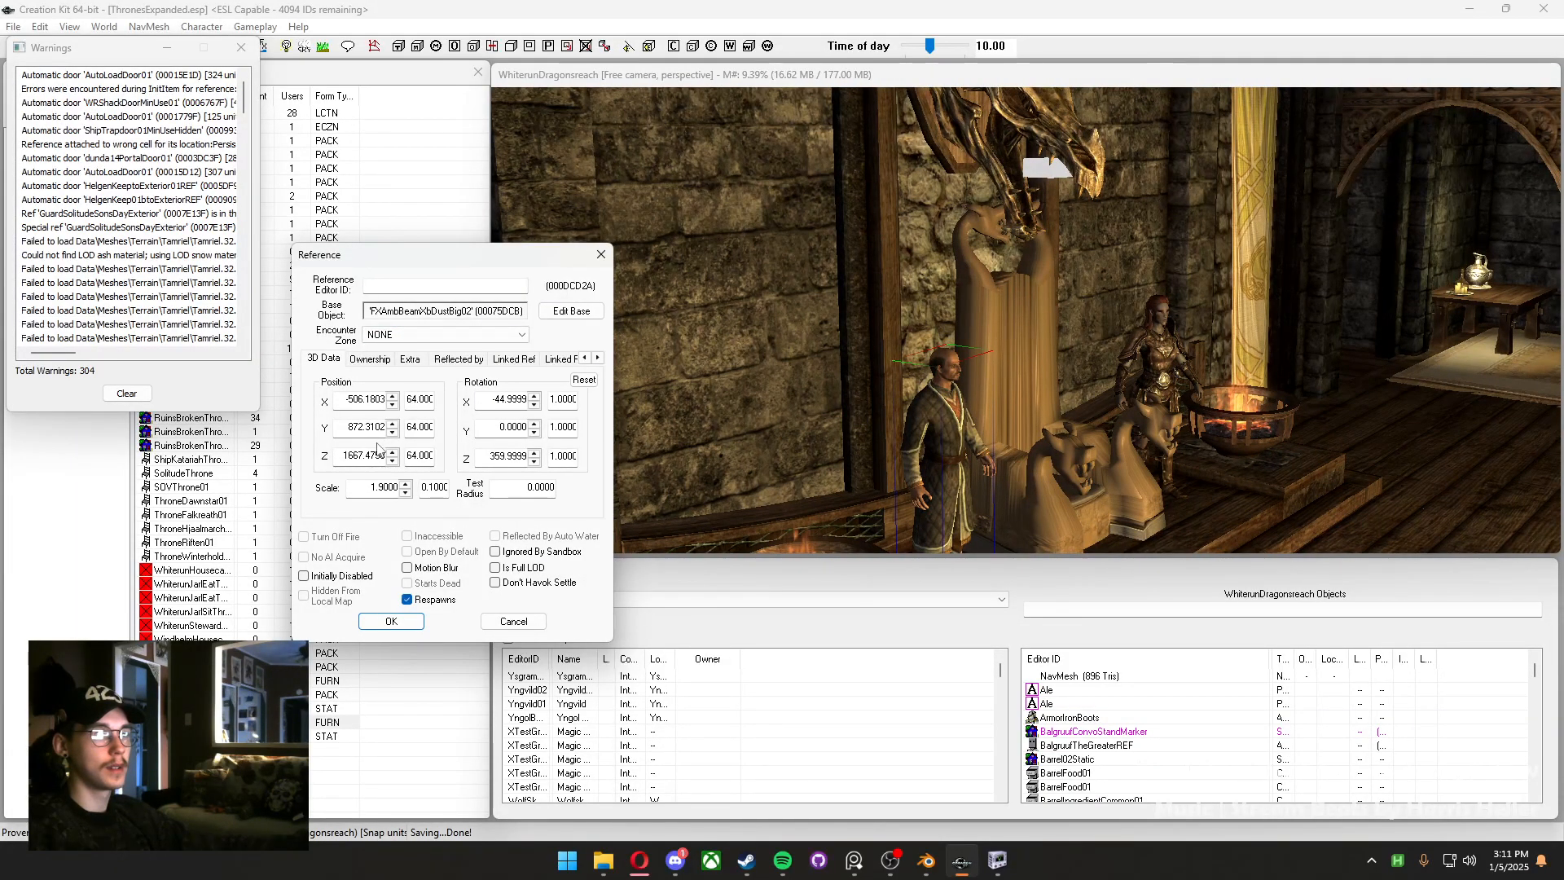
pyautogui.click(531, 622)
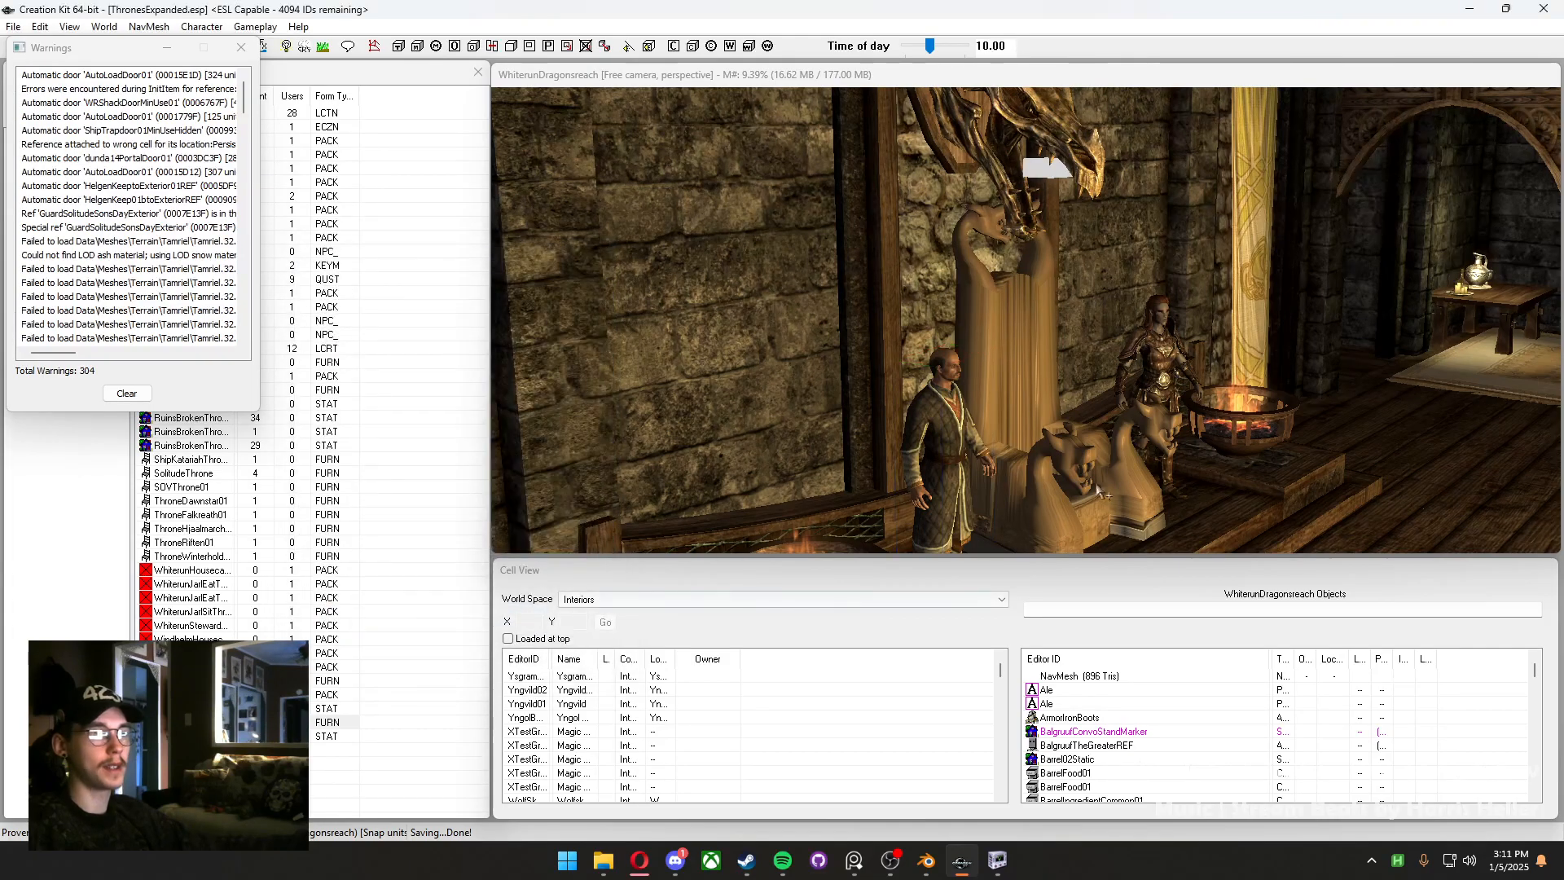
# Adjust the Y position of the JarlThroneWhiterun throne reference, confirm the edit, and show the markers around the throne
pyautogui.doubleClick(1101, 491)
pyautogui.click(692, 402)
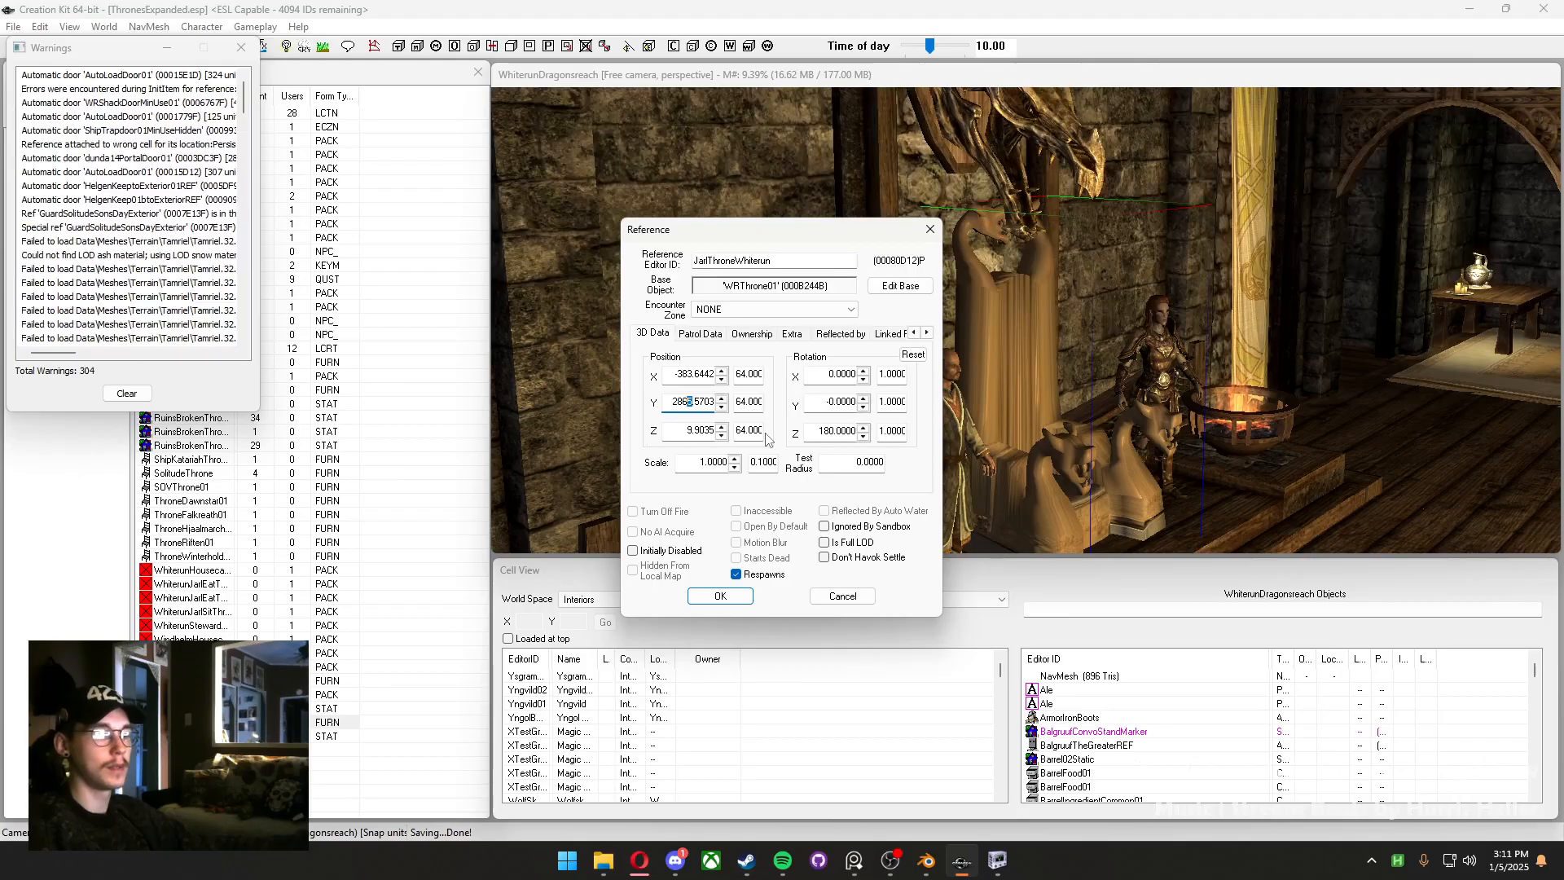
pyautogui.press('Return')
pyautogui.keyDown('shift'); pyautogui.moveTo(859, 402); pyautogui.dragTo(1160, 215, button='middle'); pyautogui.keyUp('shift')
pyautogui.scroll(5, 926, 405)
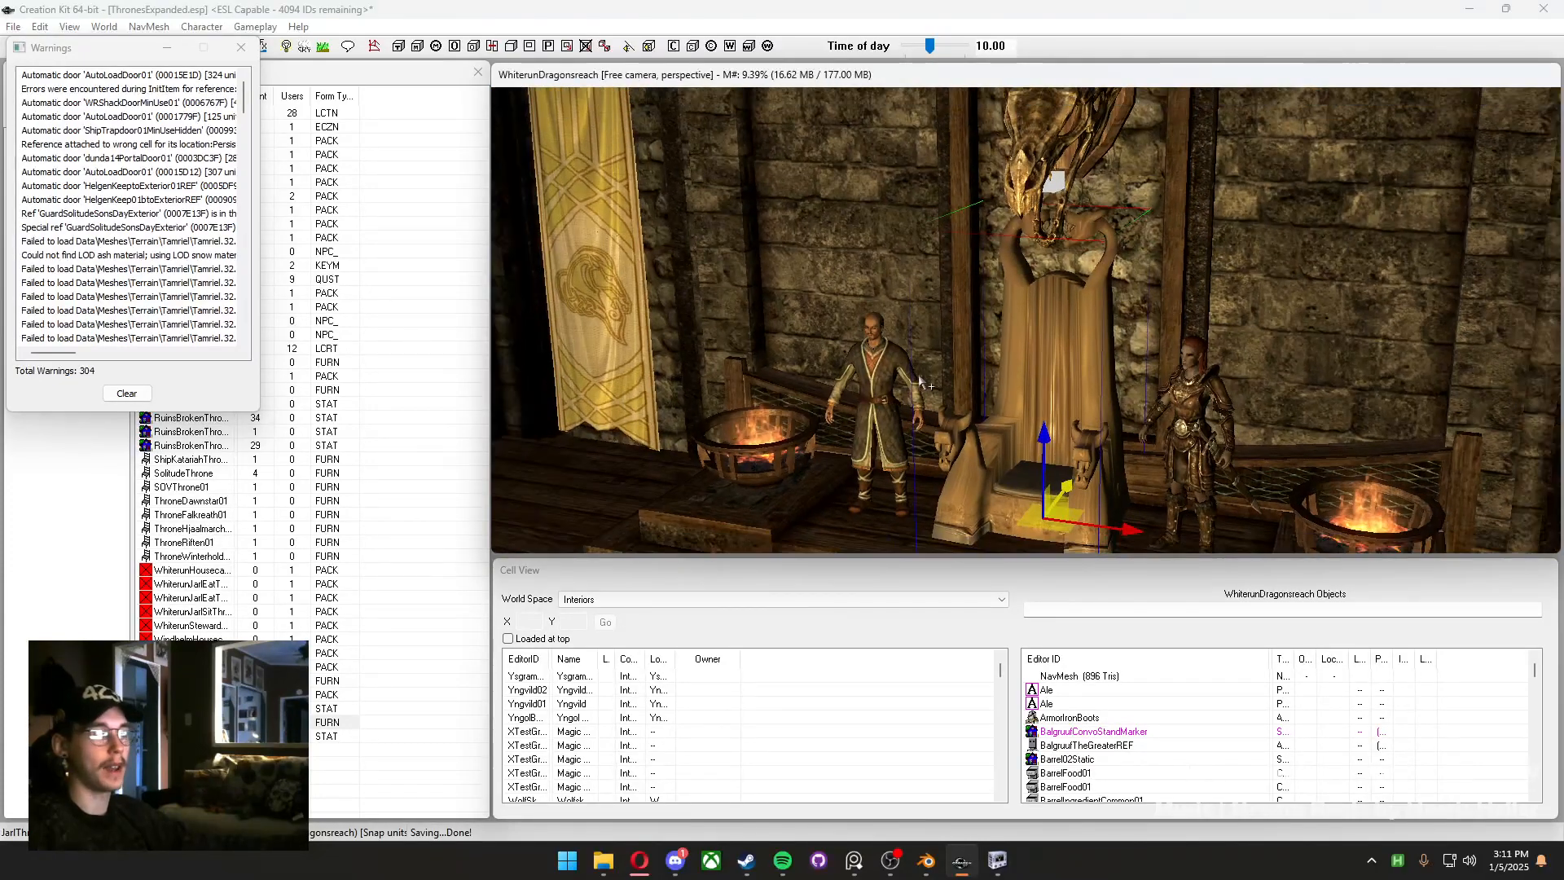
pyautogui.press('m')
pyautogui.moveTo(933, 384)
pyautogui.keyDown('shift'); pyautogui.mouseDown(button='middle')
pyautogui.moveTo(1006, 399)
pyautogui.moveTo(960, 423)
pyautogui.moveTo(932, 415)
pyautogui.moveTo(924, 434)
pyautogui.mouseUp(button='middle'); pyautogui.keyUp('shift')
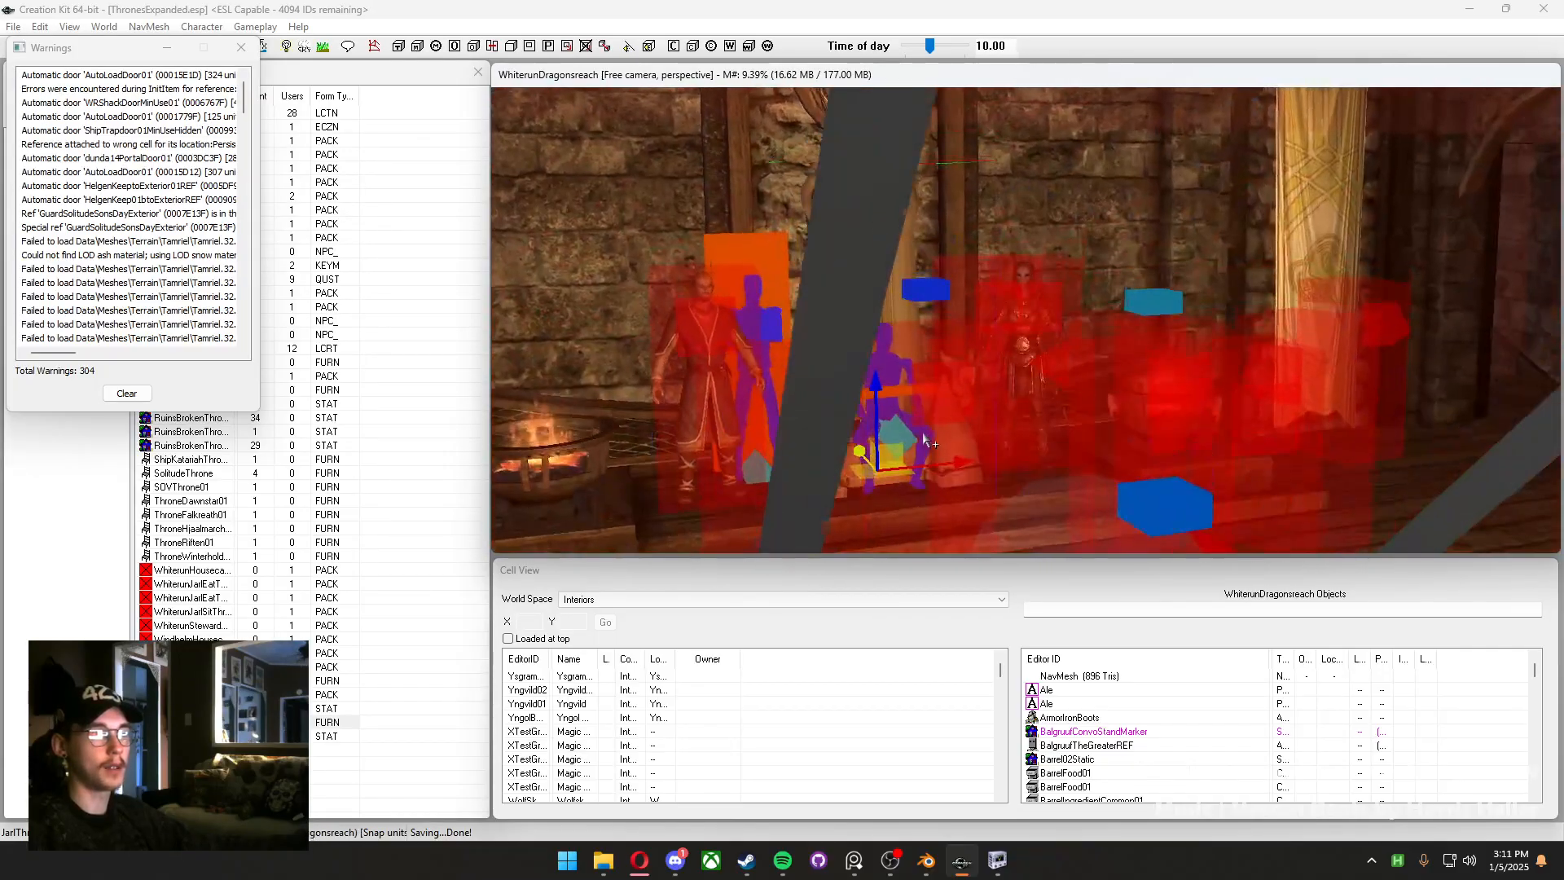
# Close the Warnings window, clear the open windows off the desktop, and switch to the Vortex mod manager
pyautogui.click(241, 47)
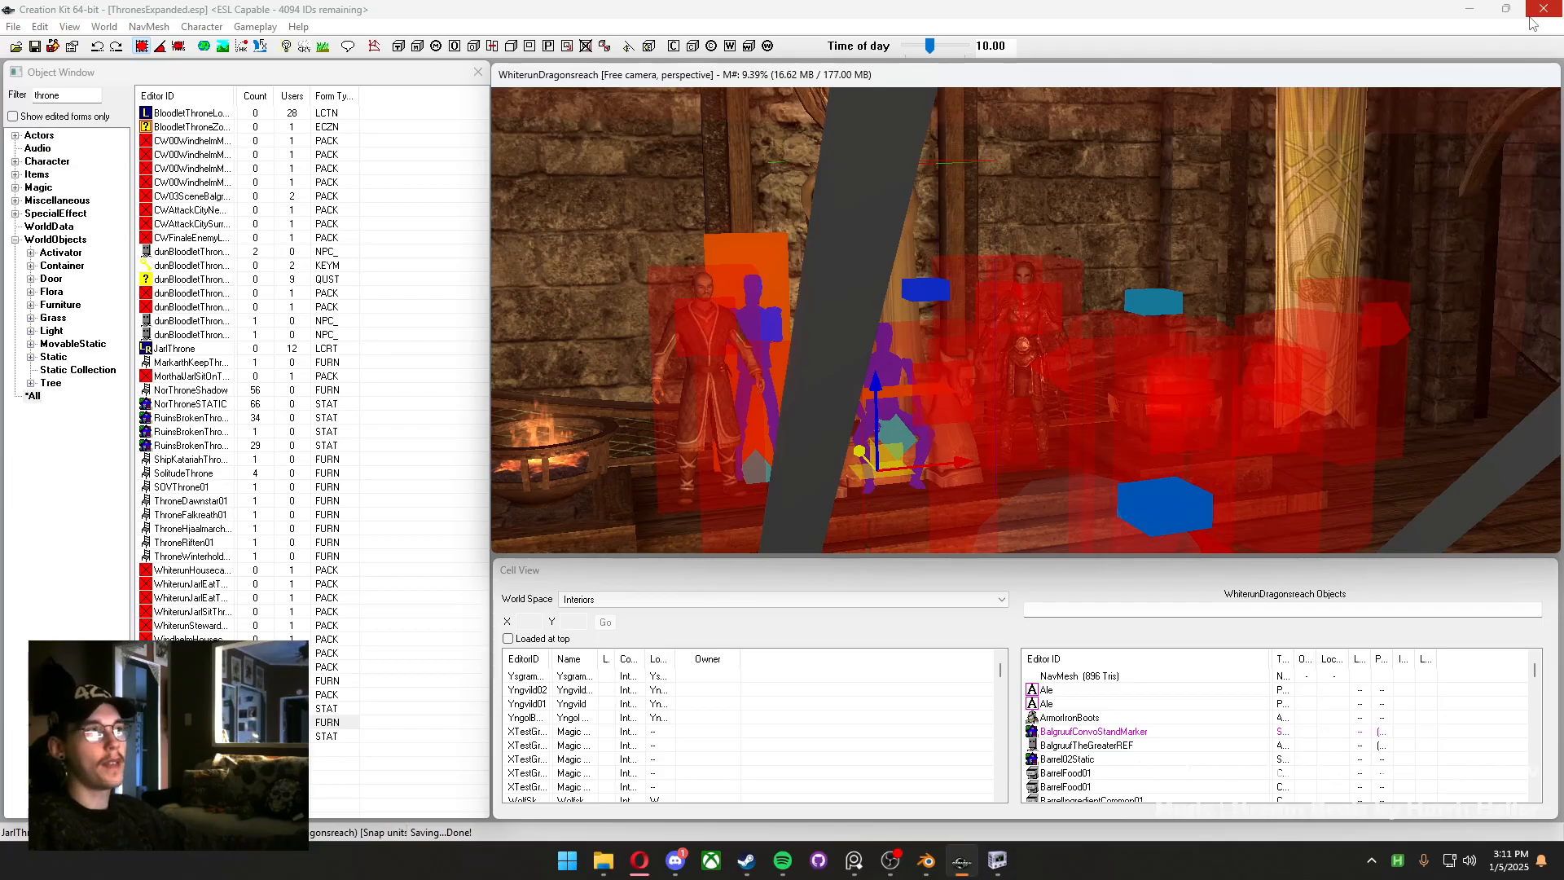
pyautogui.click(1474, 14)
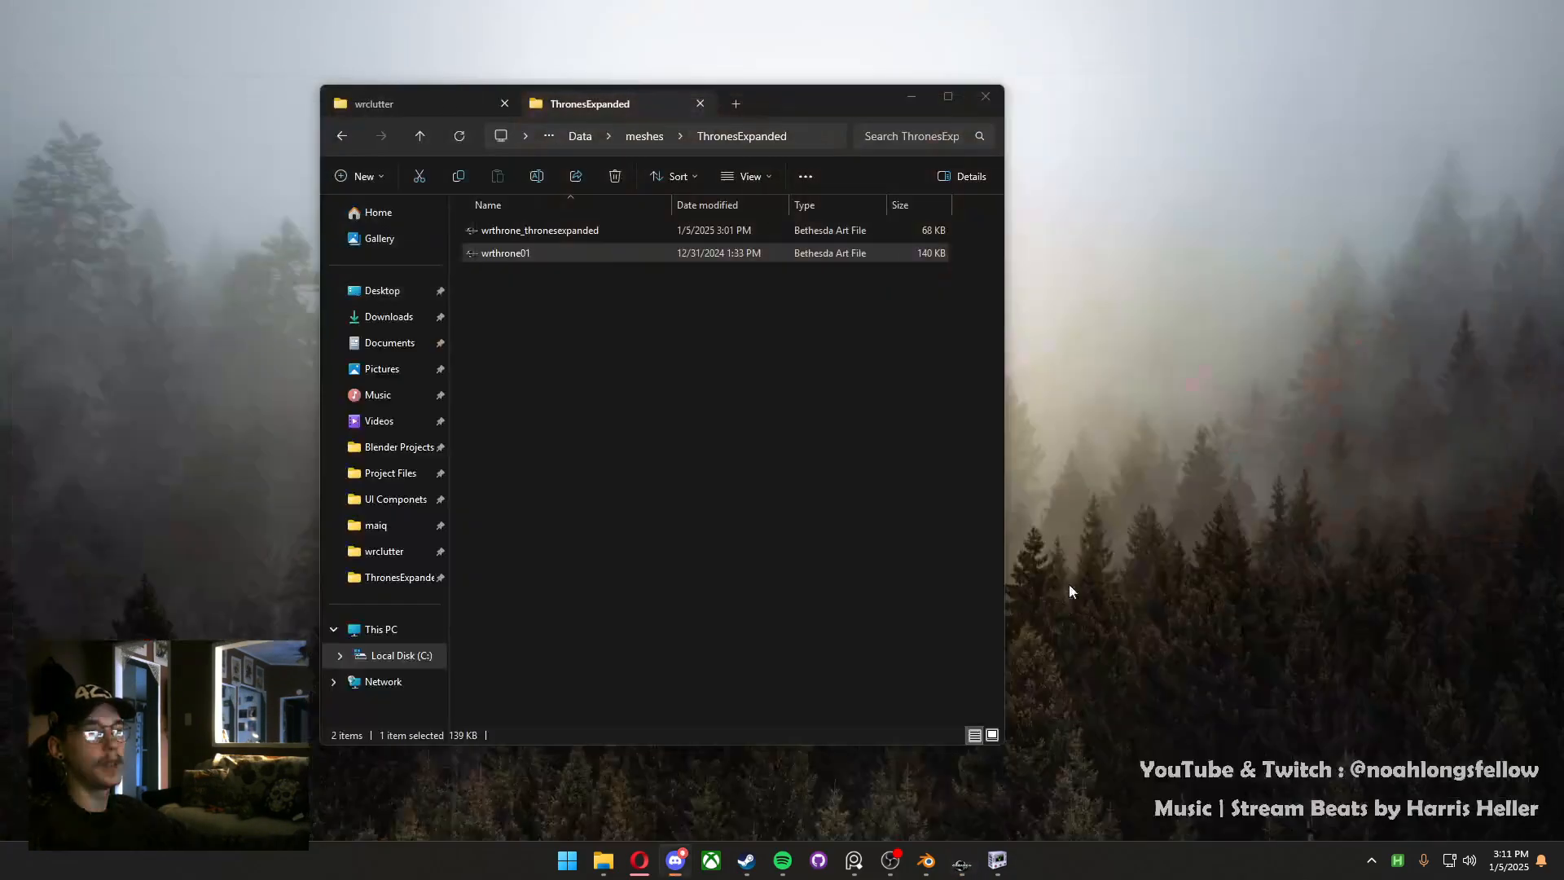
pyautogui.click(907, 98)
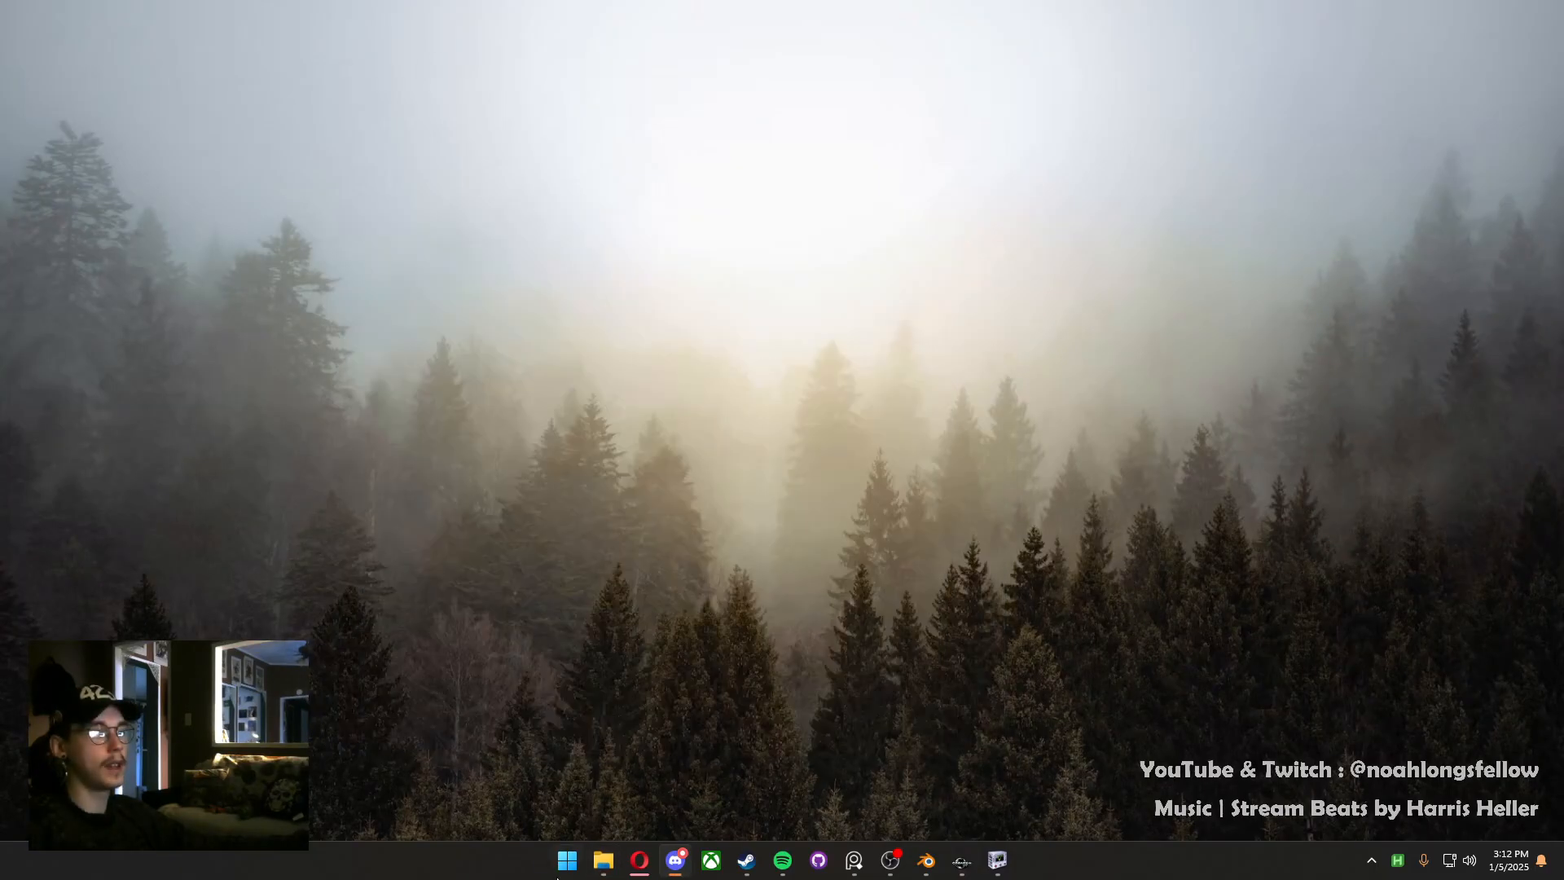
pyautogui.click(567, 860)
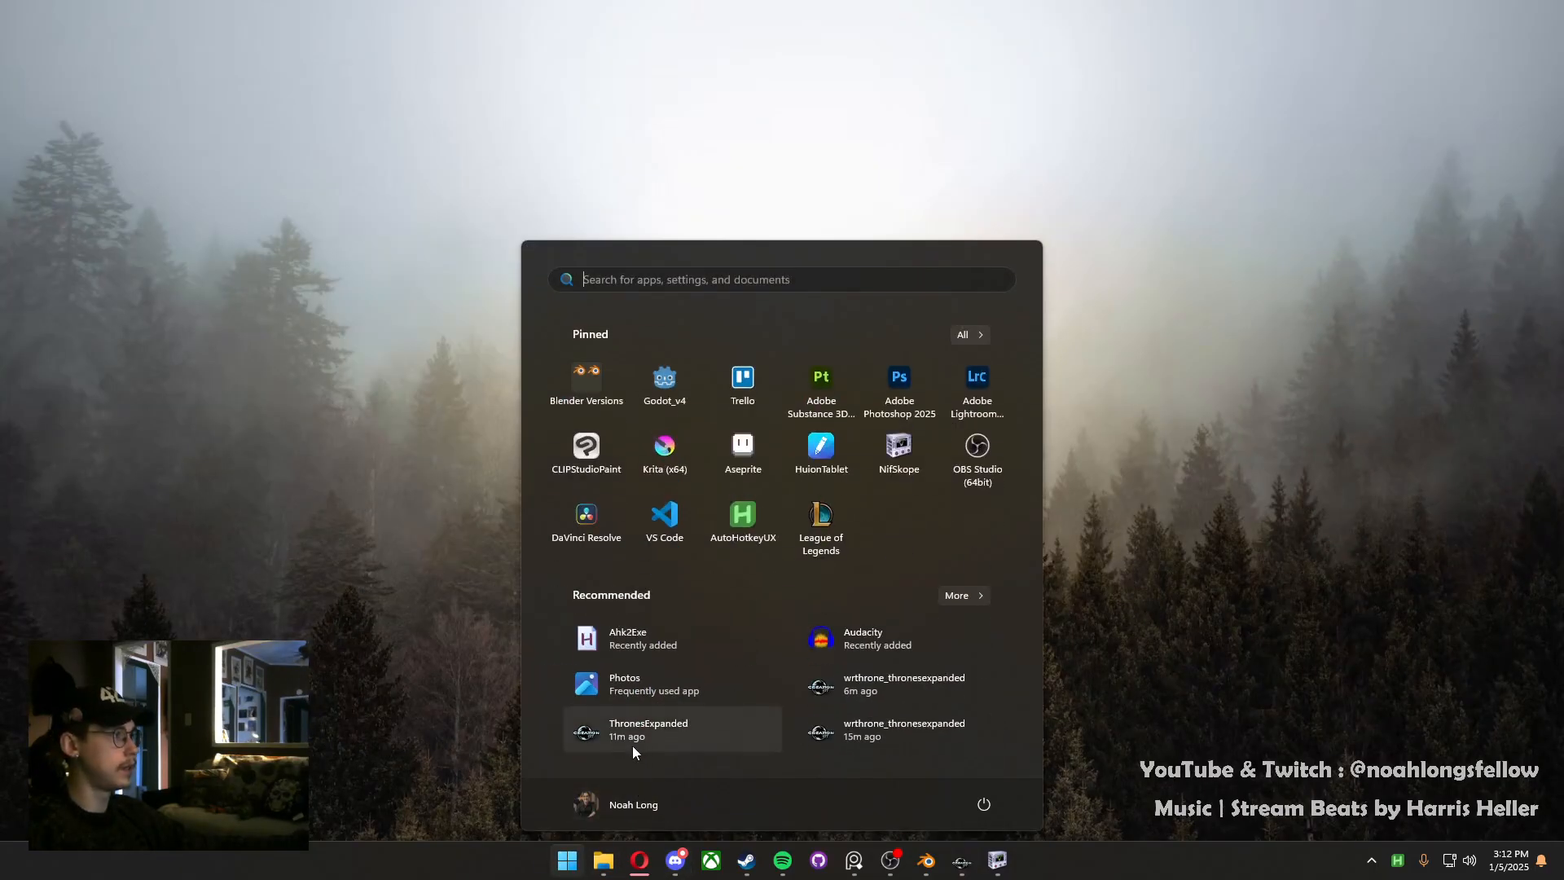
pyautogui.write('v')
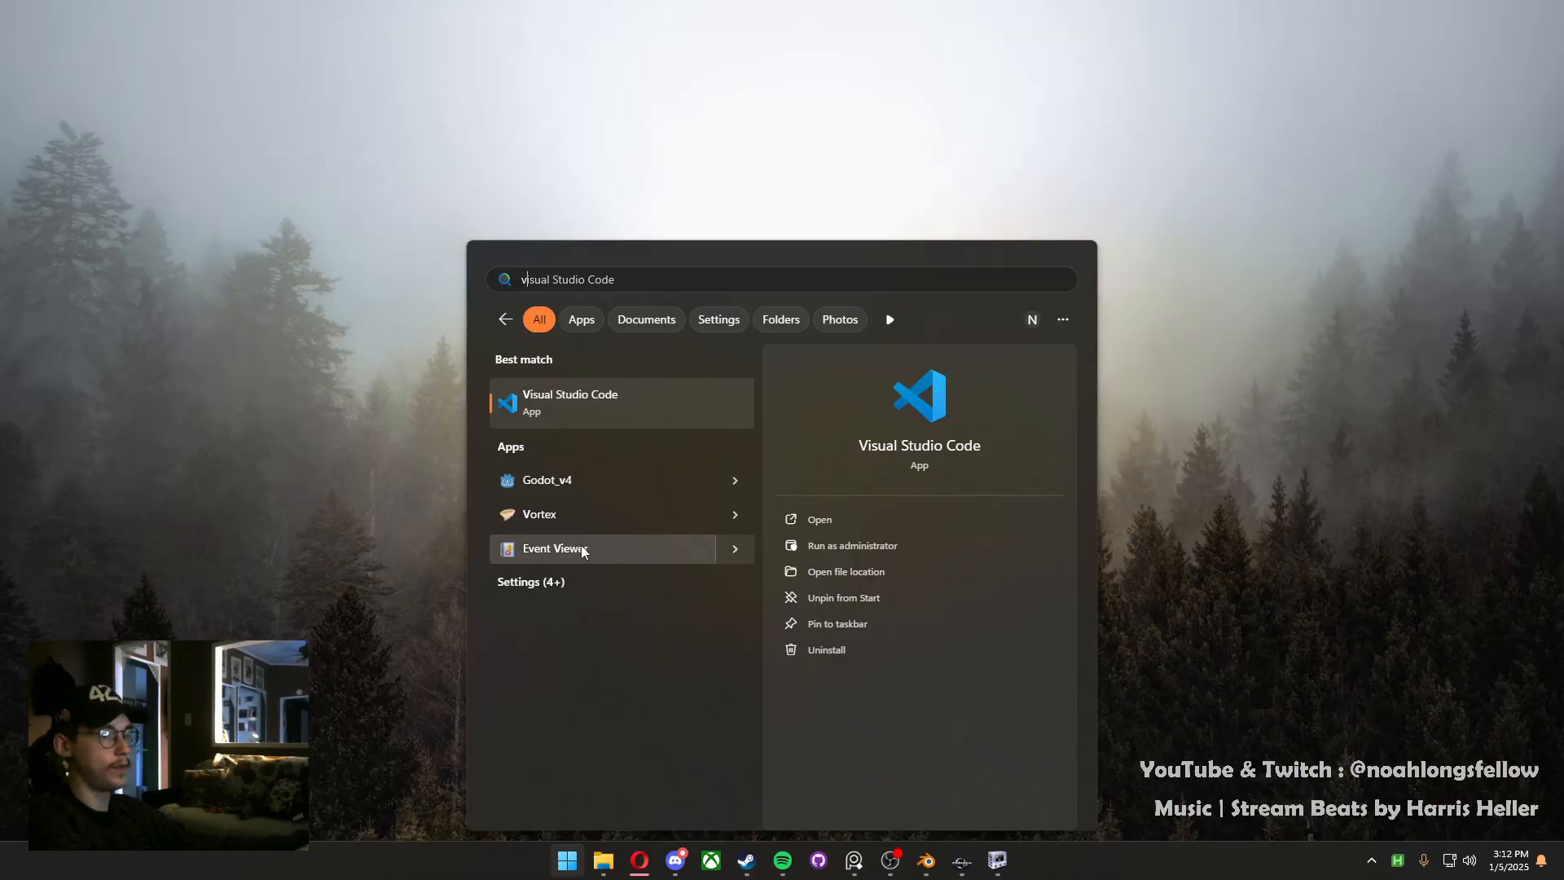
pyautogui.press('BackSpace')
pyautogui.write('vor')
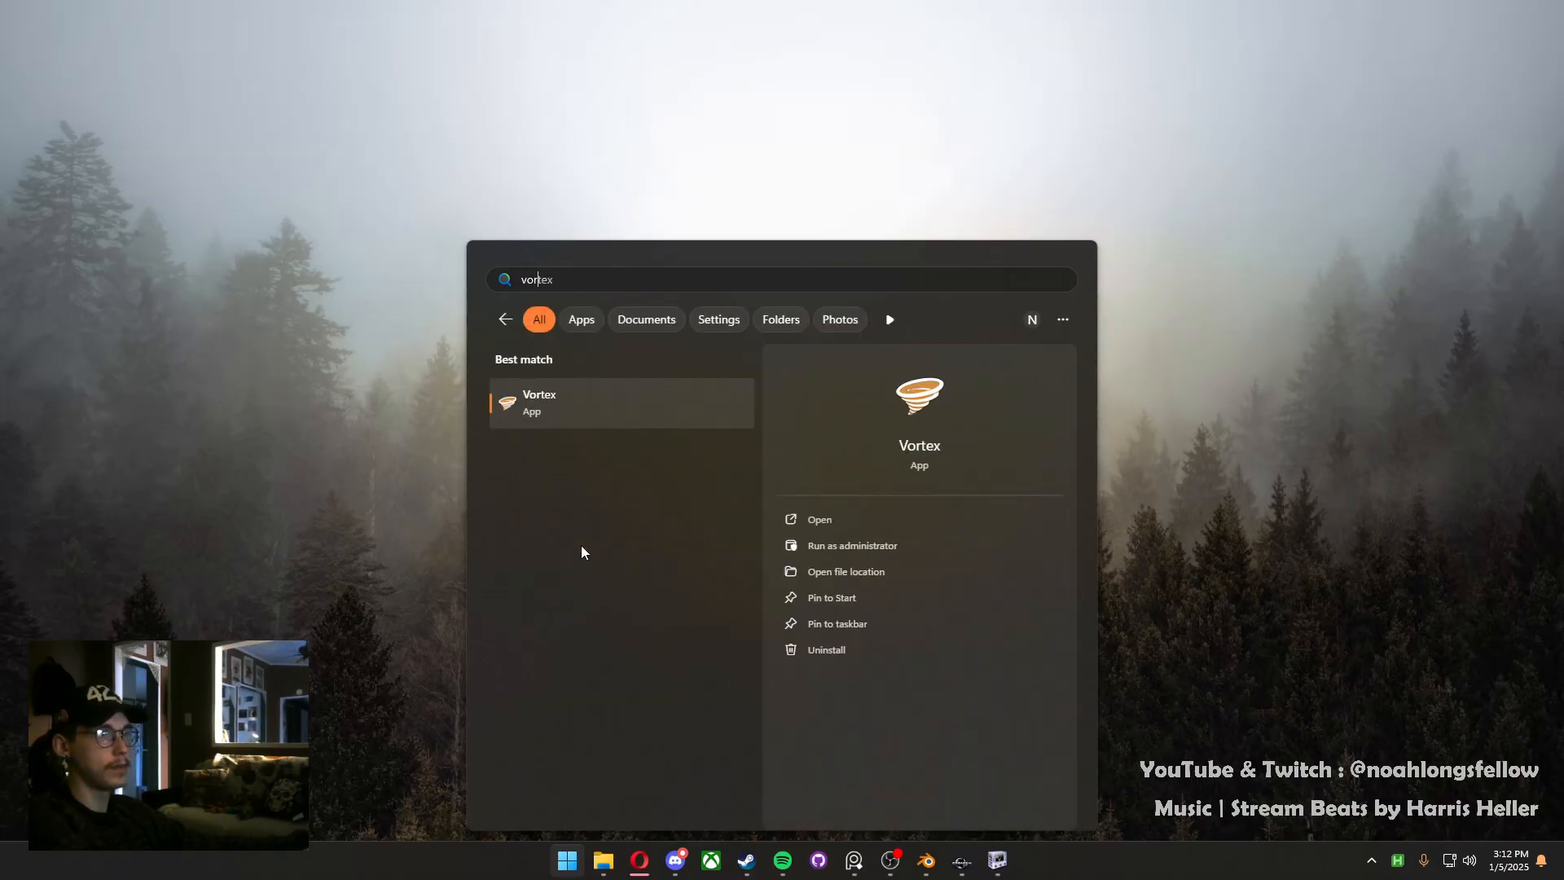
pyautogui.press('Return')
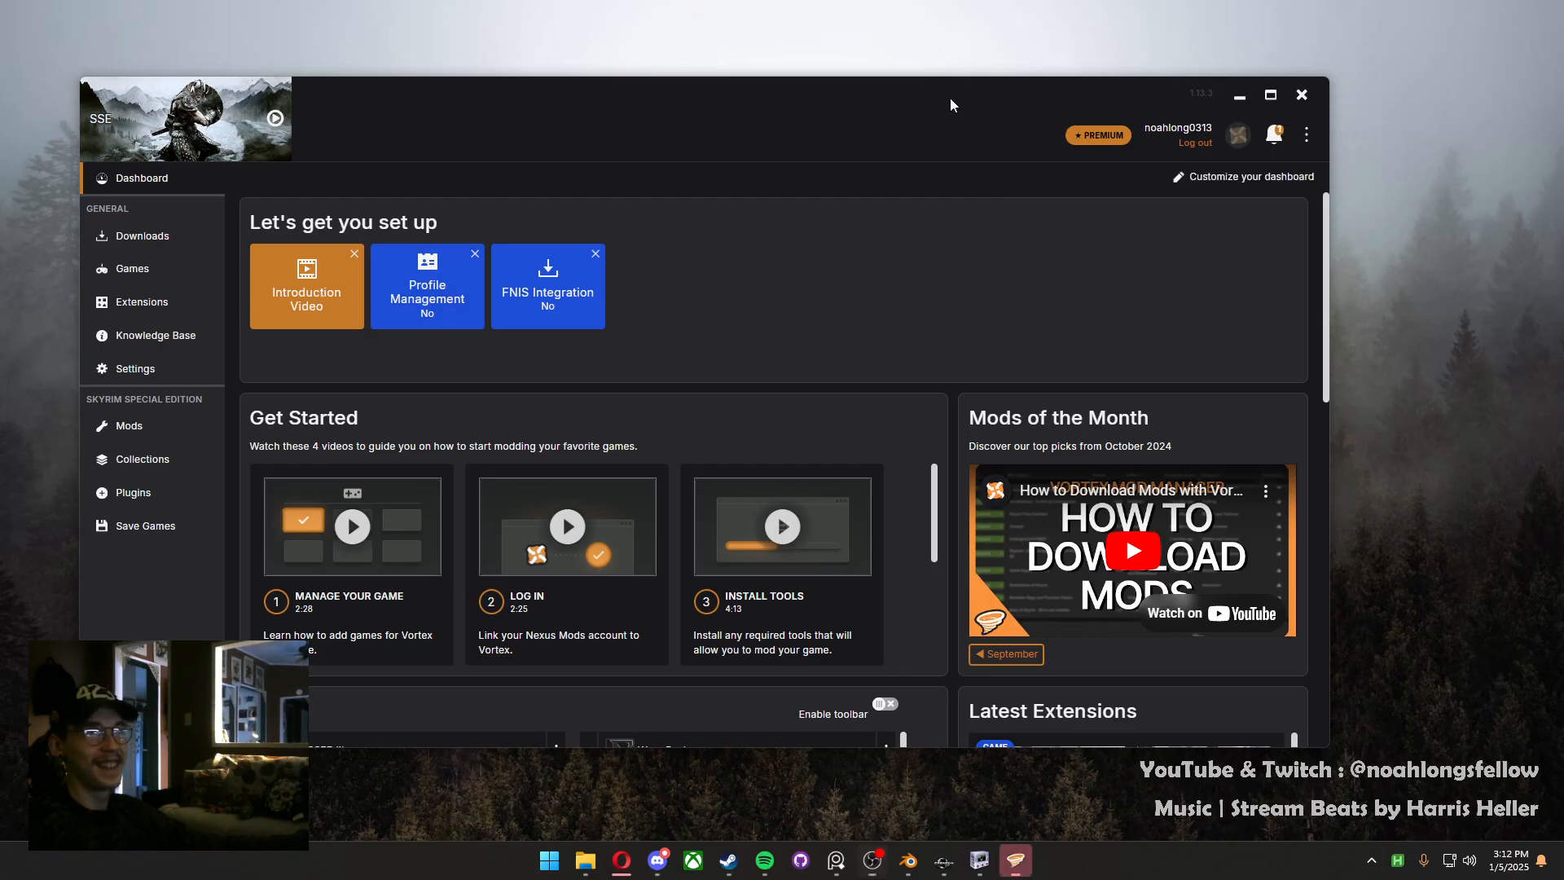
pyautogui.moveTo(950, 104); pyautogui.dragTo(992, 107)
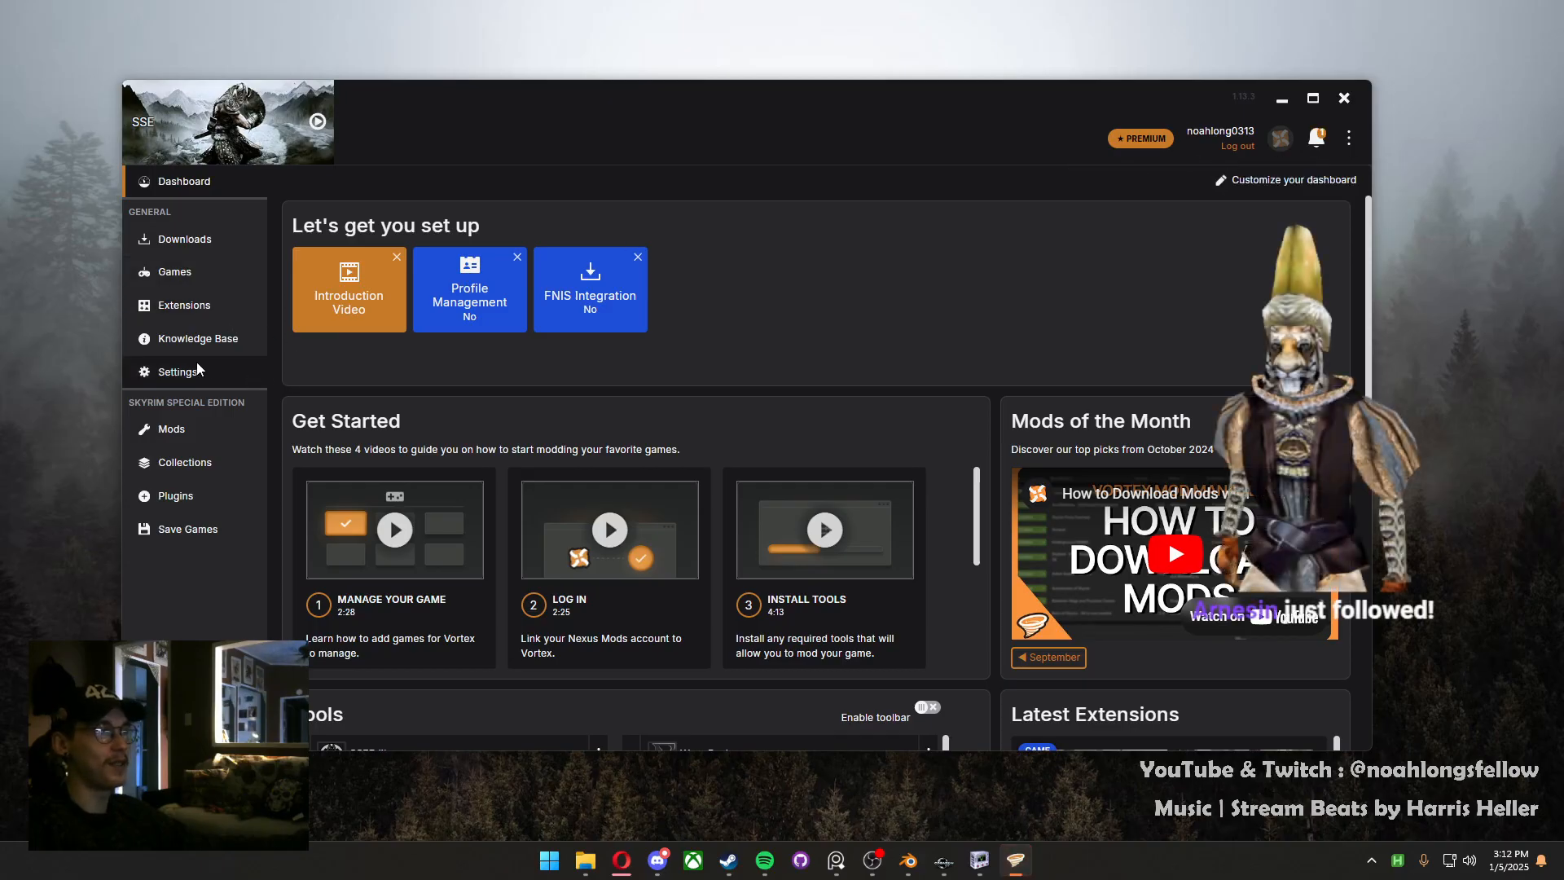
# Find ThronesExpanded.esp among the Skyrim Special Edition plugins and enable it
pyautogui.scroll(-3, 479, 524)
pyautogui.scroll(-2, 490, 530)
pyautogui.scroll(2, 511, 559)
pyautogui.scroll(3, 497, 554)
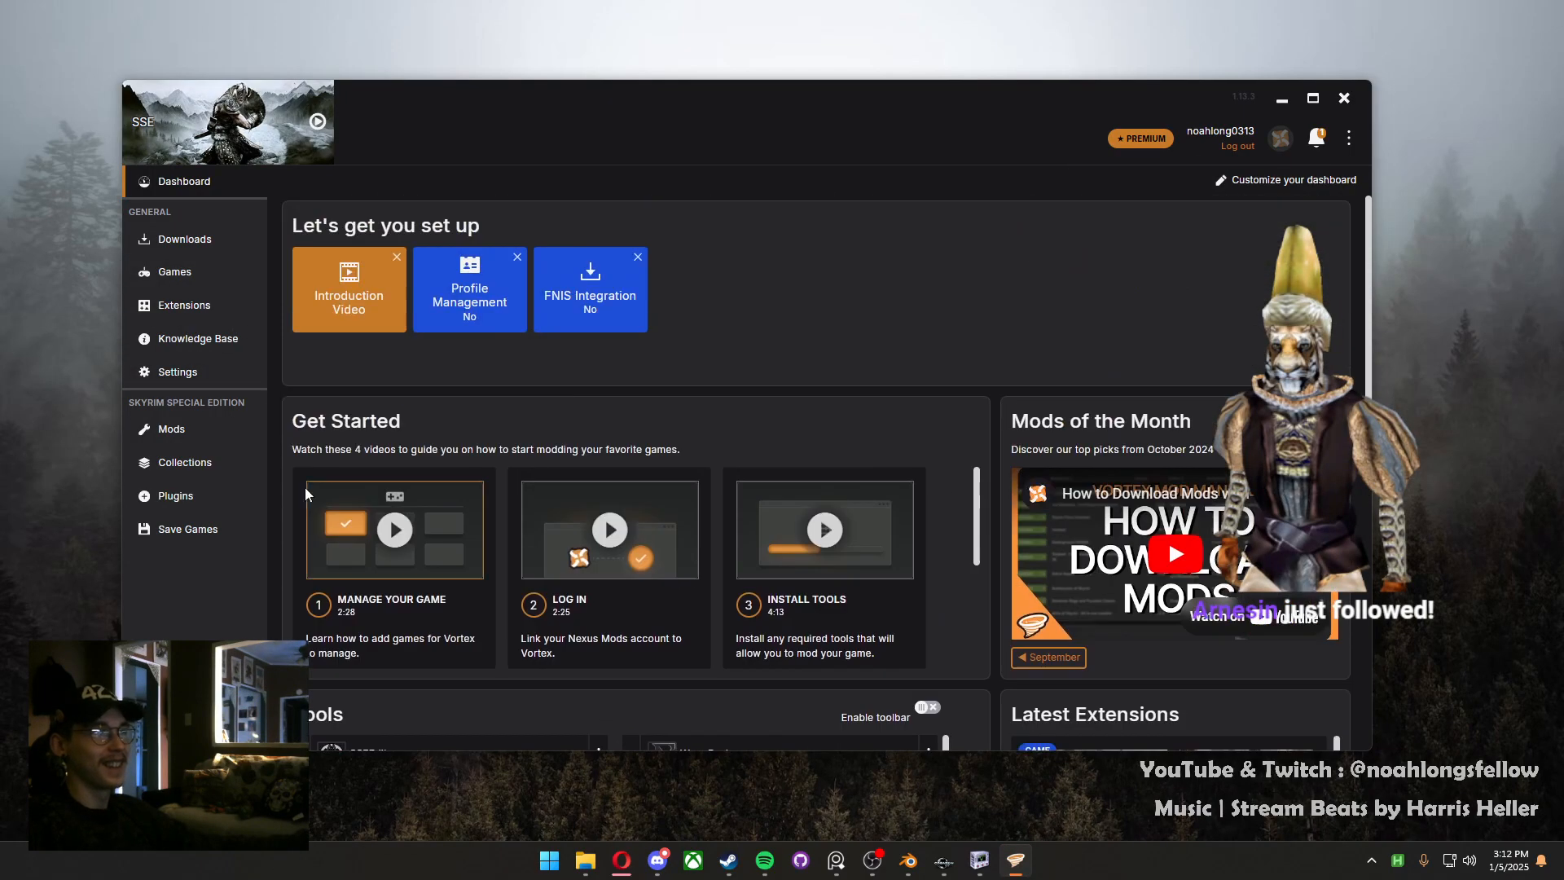
pyautogui.click(179, 429)
pyautogui.scroll(-10, 503, 559)
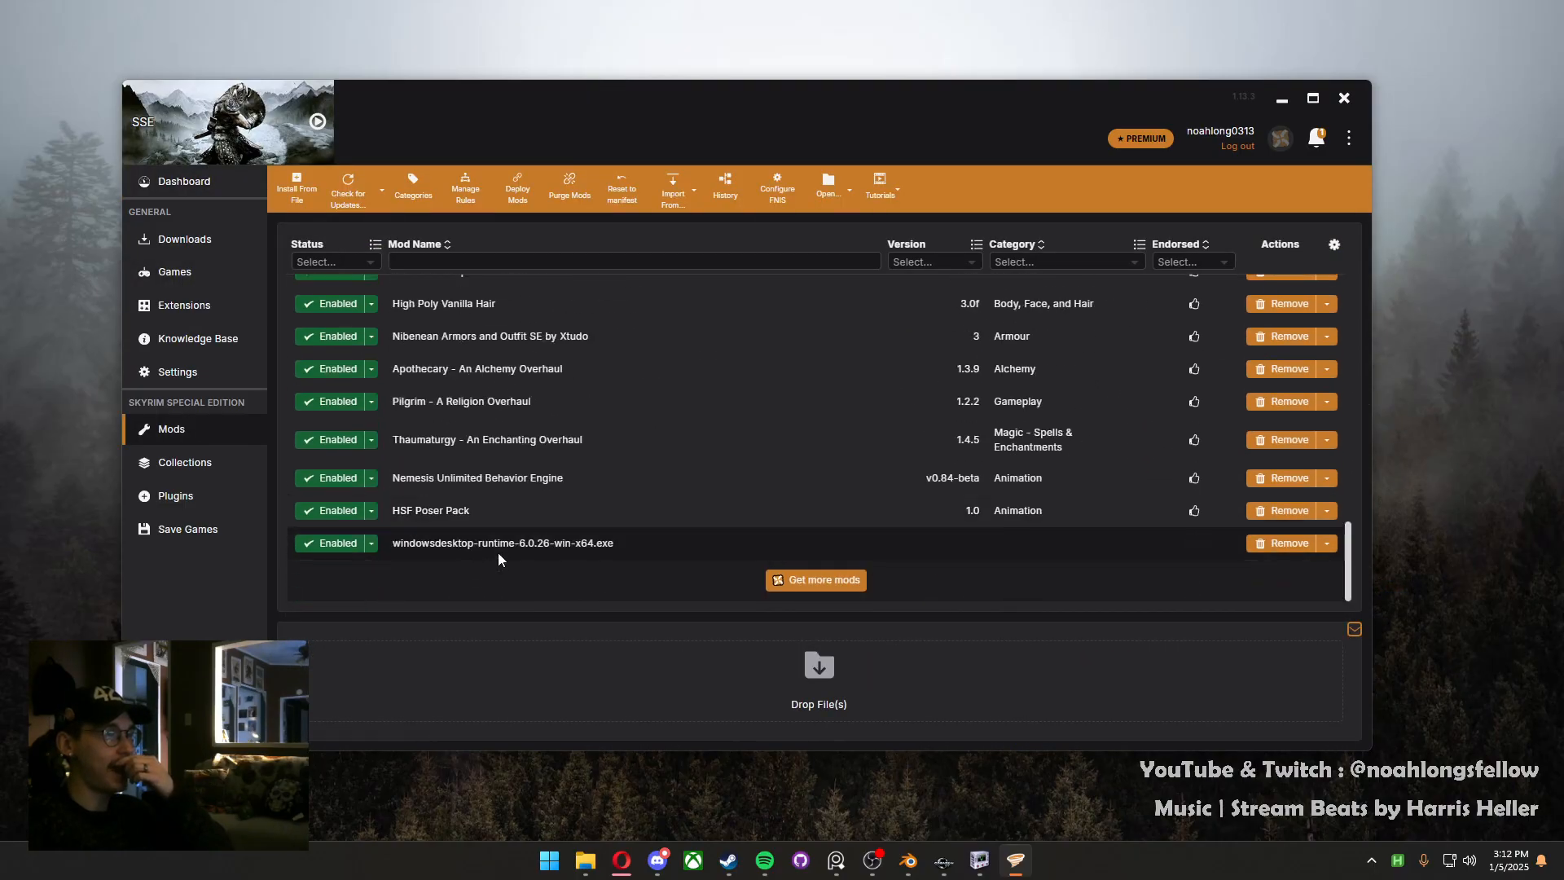
pyautogui.click(175, 496)
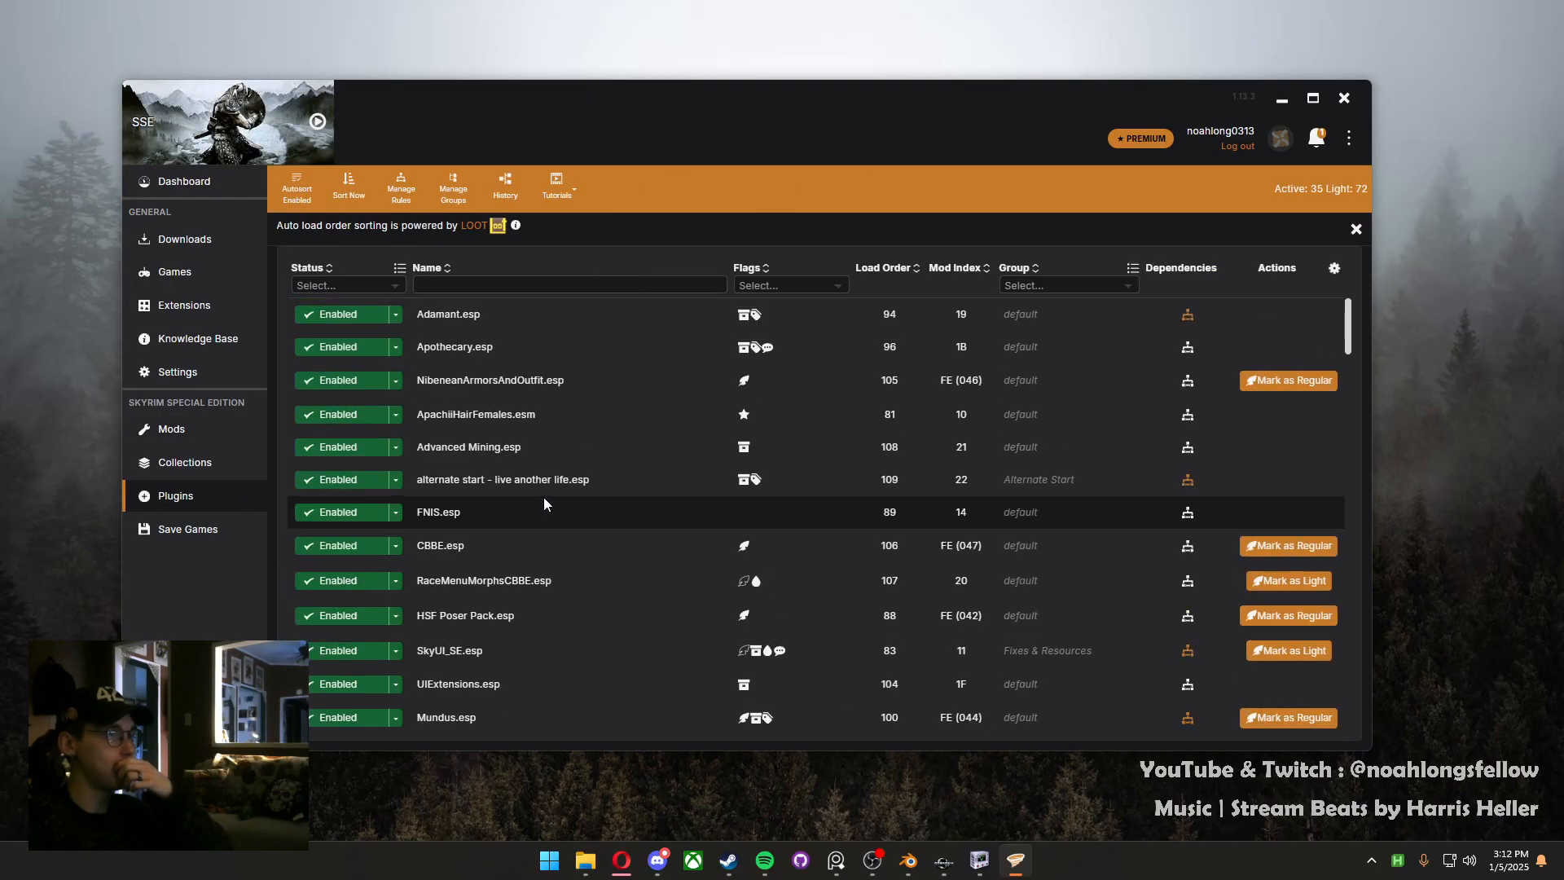
pyautogui.scroll(-5, 544, 497)
pyautogui.scroll(5, 492, 538)
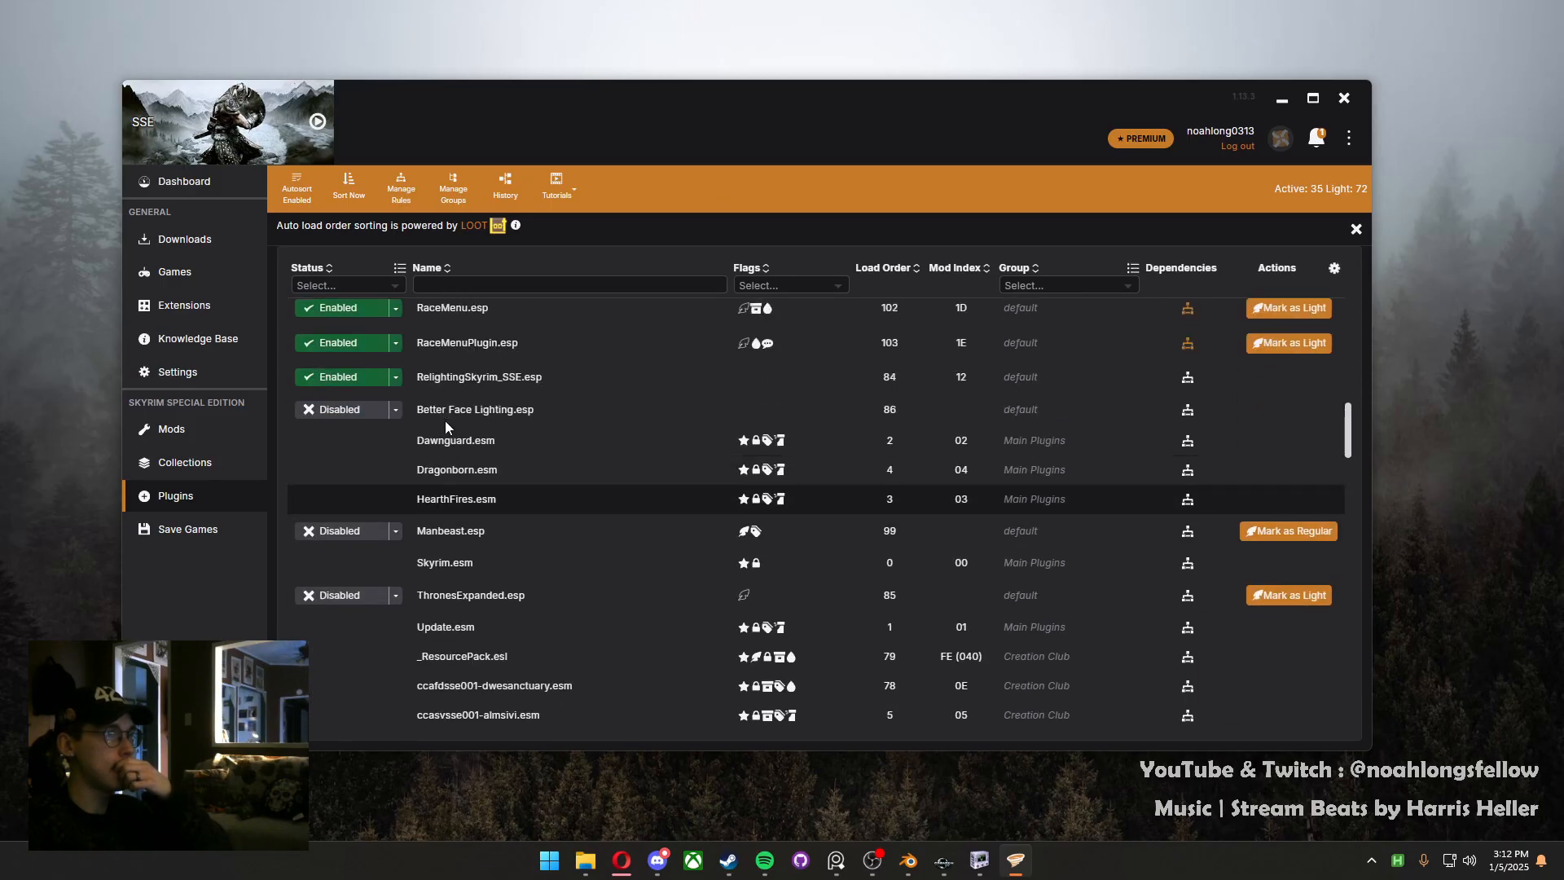
pyautogui.scroll(-8, 493, 570)
pyautogui.scroll(7, 497, 571)
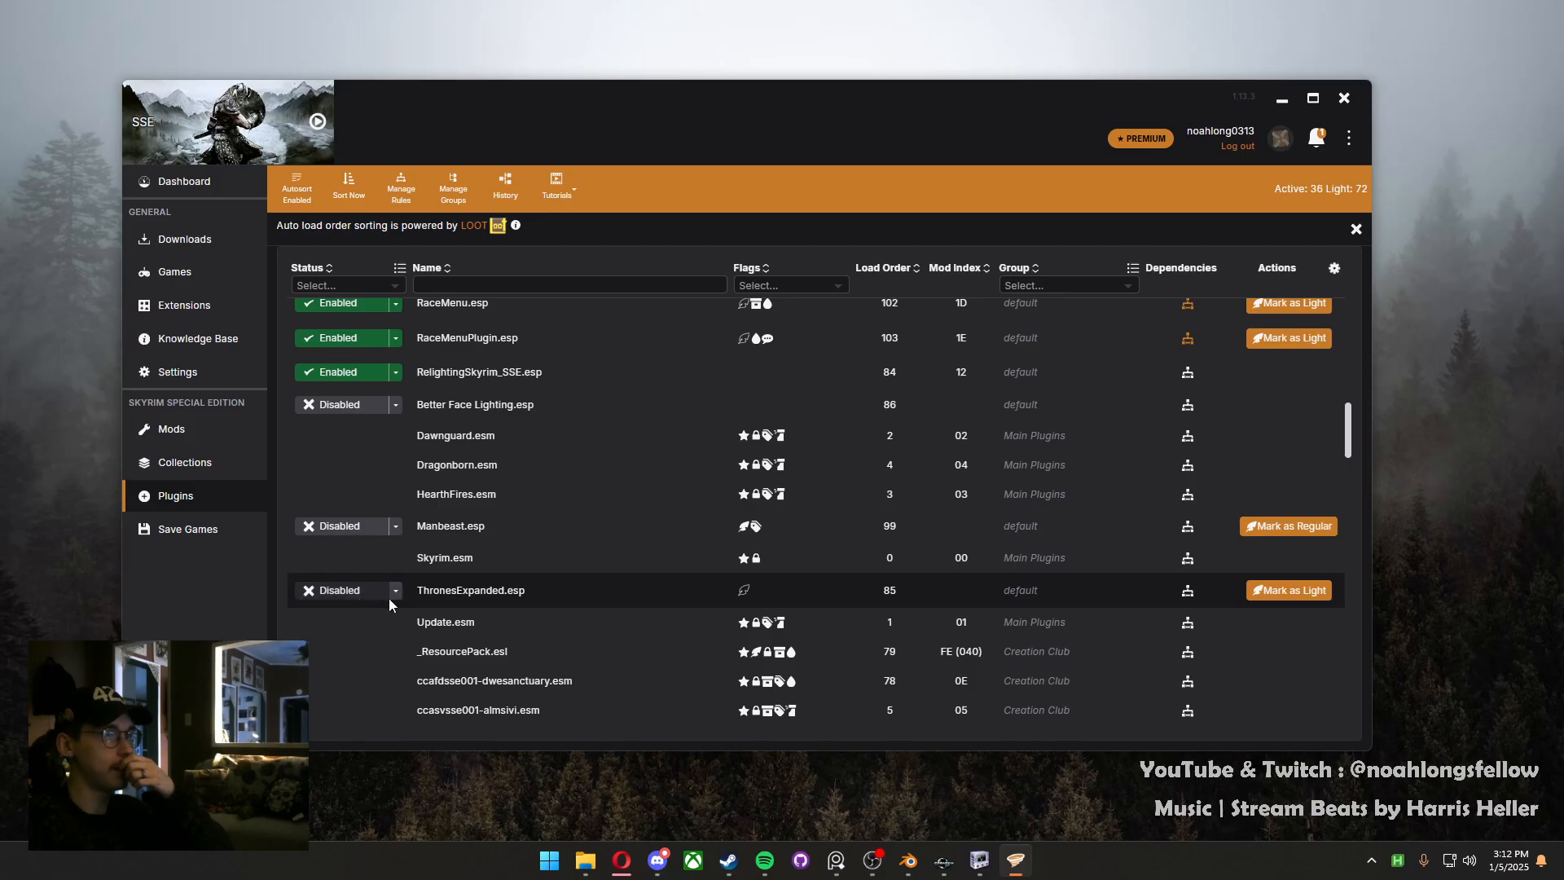
pyautogui.click(387, 596)
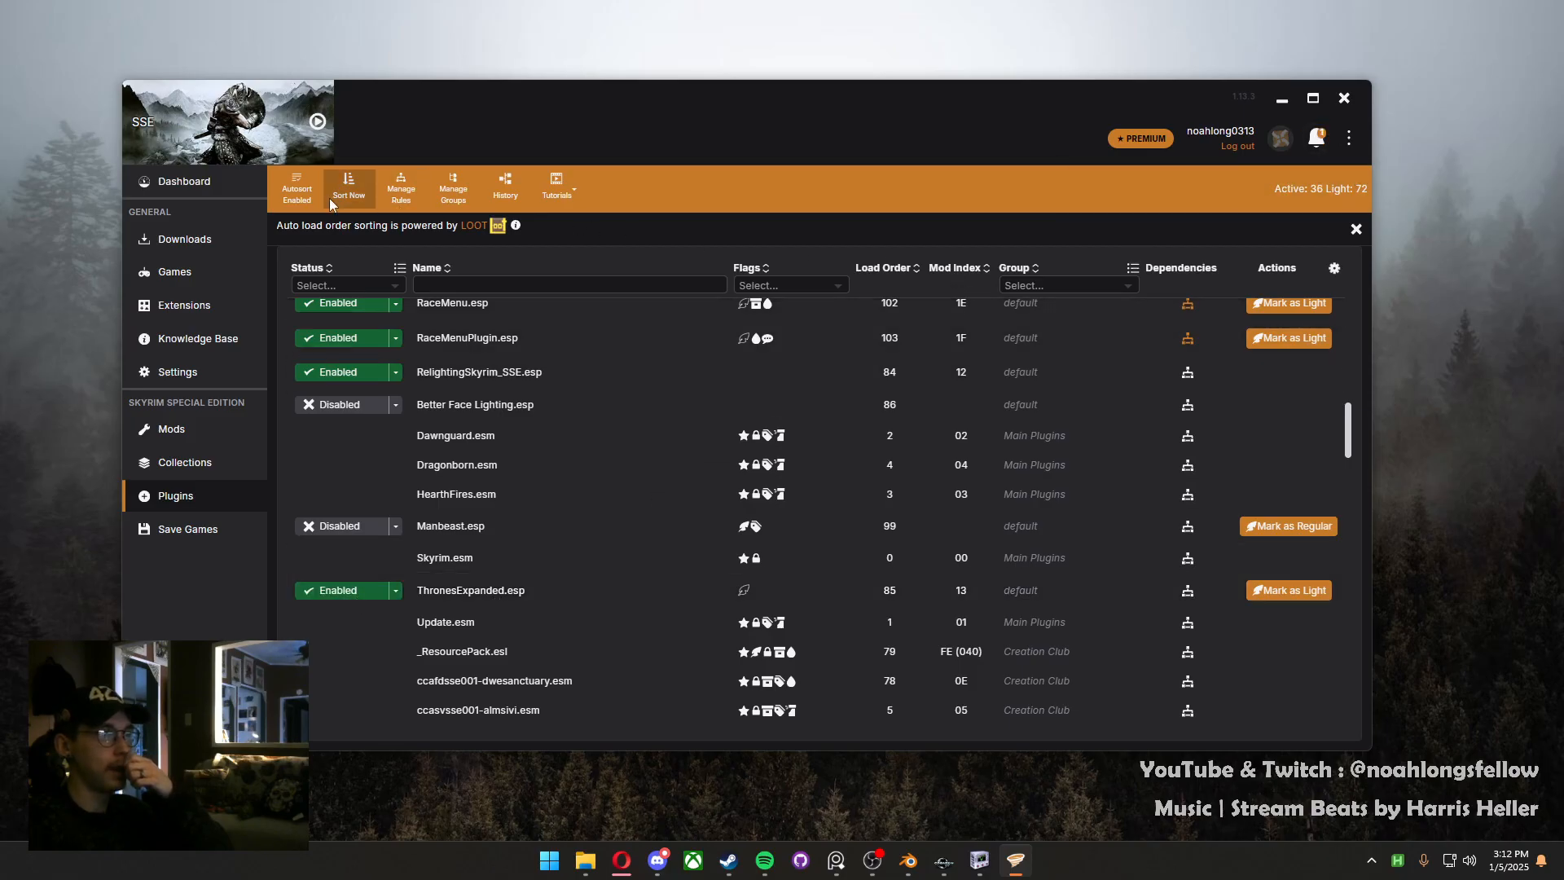
# Launch Skyrim Special Edition, accept the Anniversary Edition content download, and accept reloading the data files
pyautogui.click(314, 120)
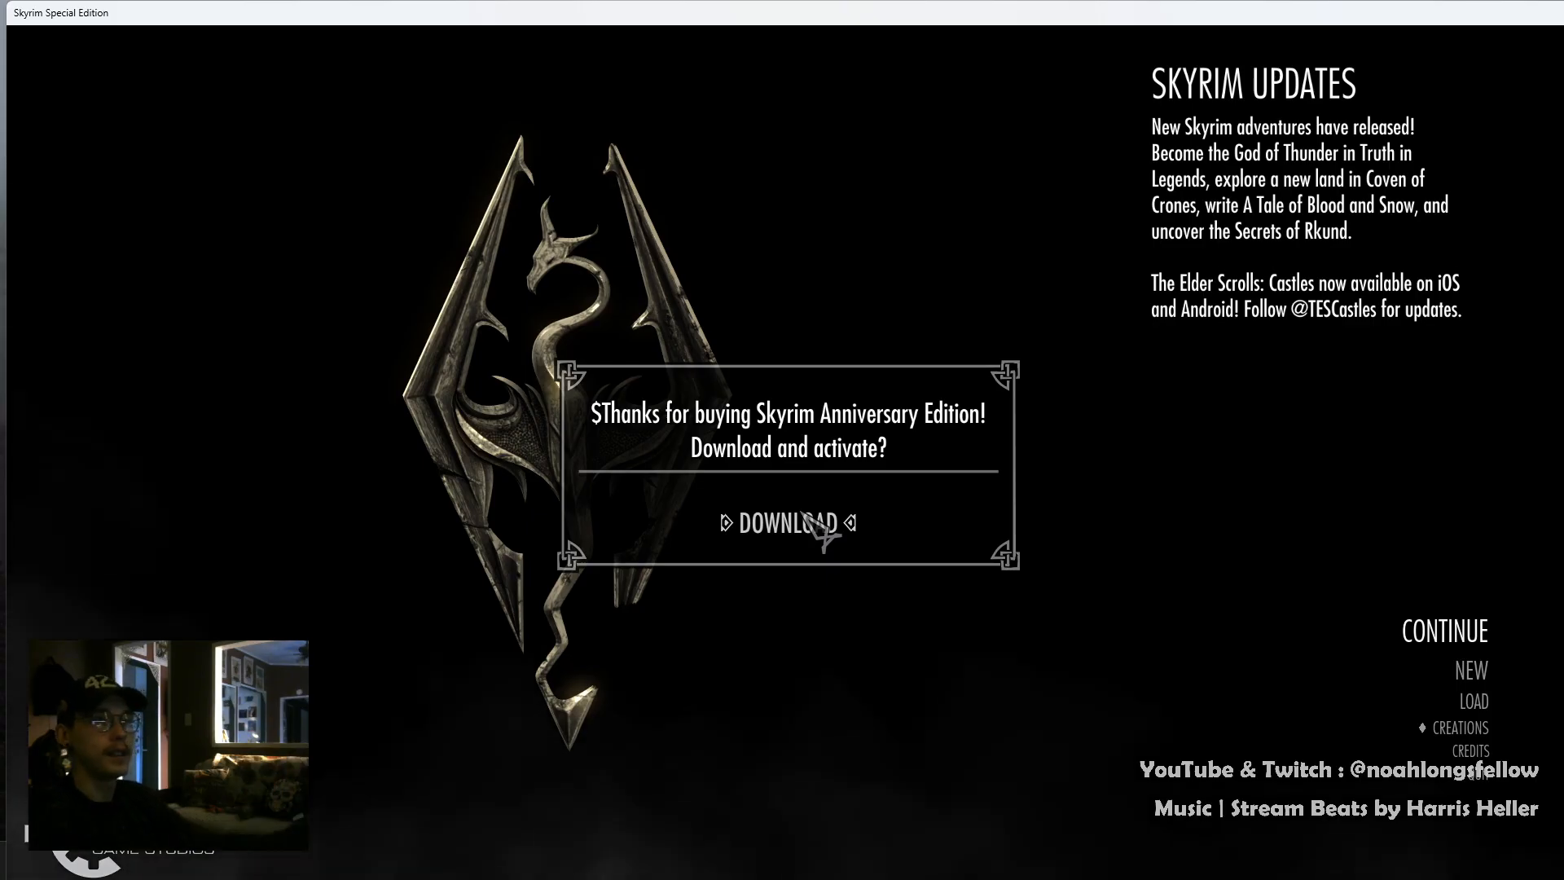
pyautogui.click(812, 515)
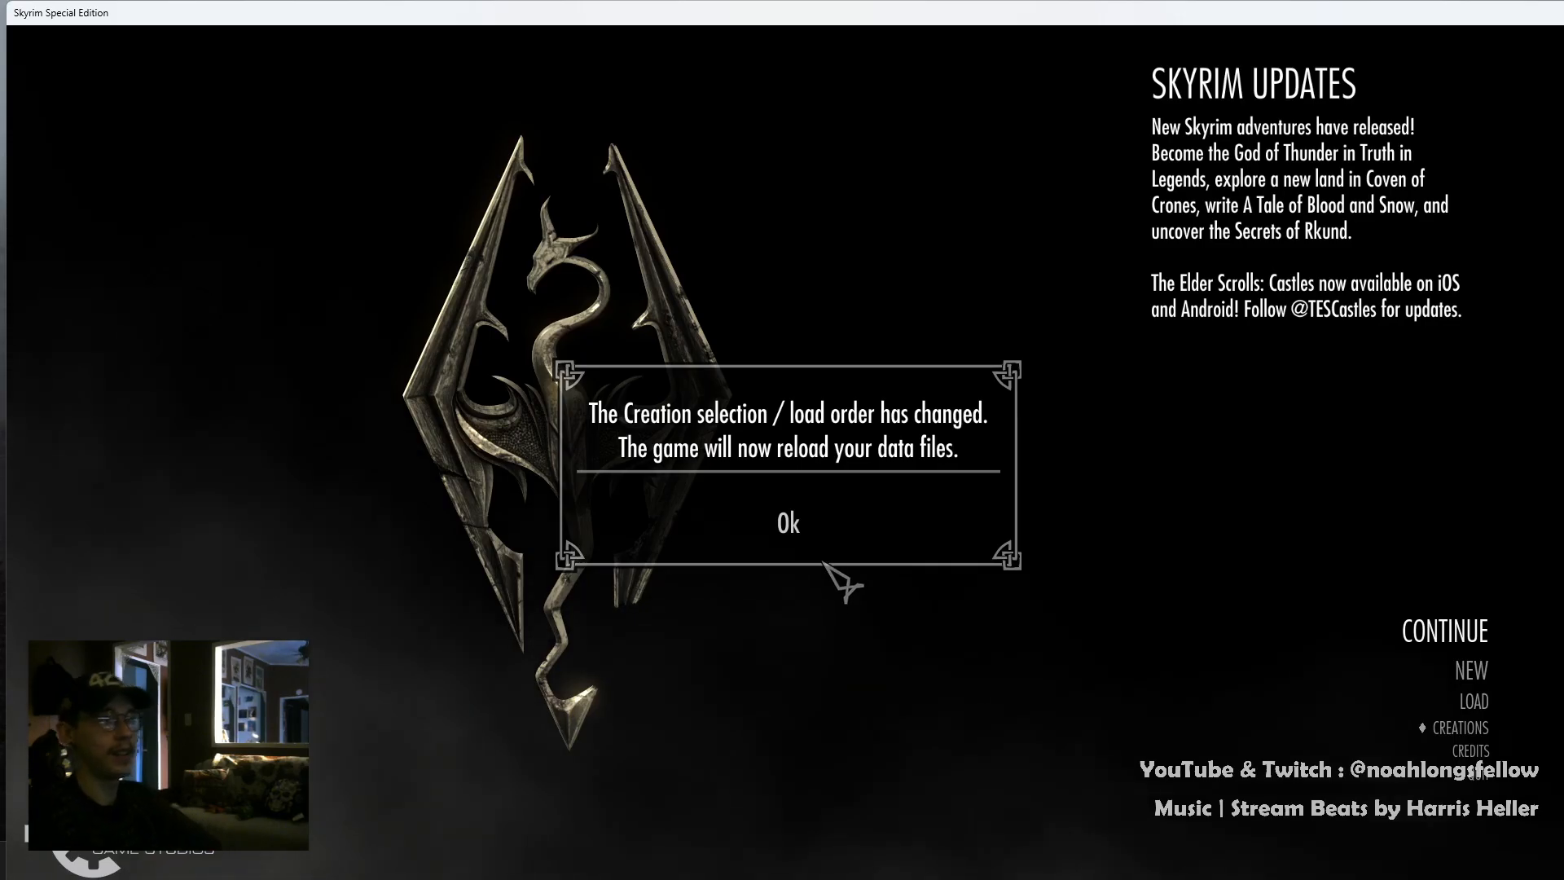
pyautogui.click(807, 522)
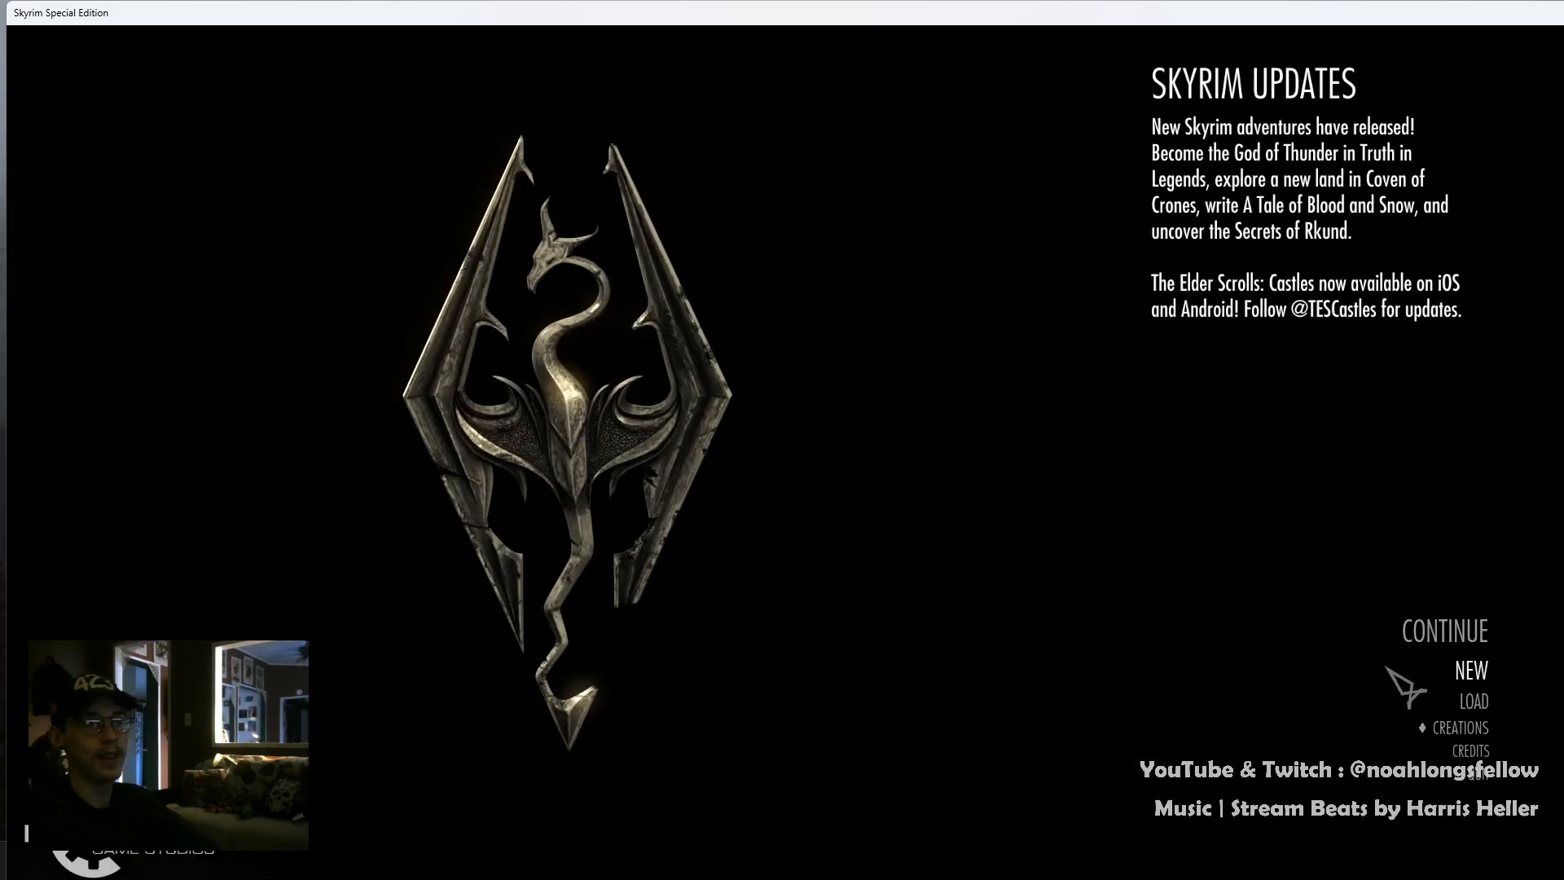
# Load Whiterun save 003 of the first listed character and dismiss the Poser Hotkeys Plus error
pyautogui.click(1431, 699)
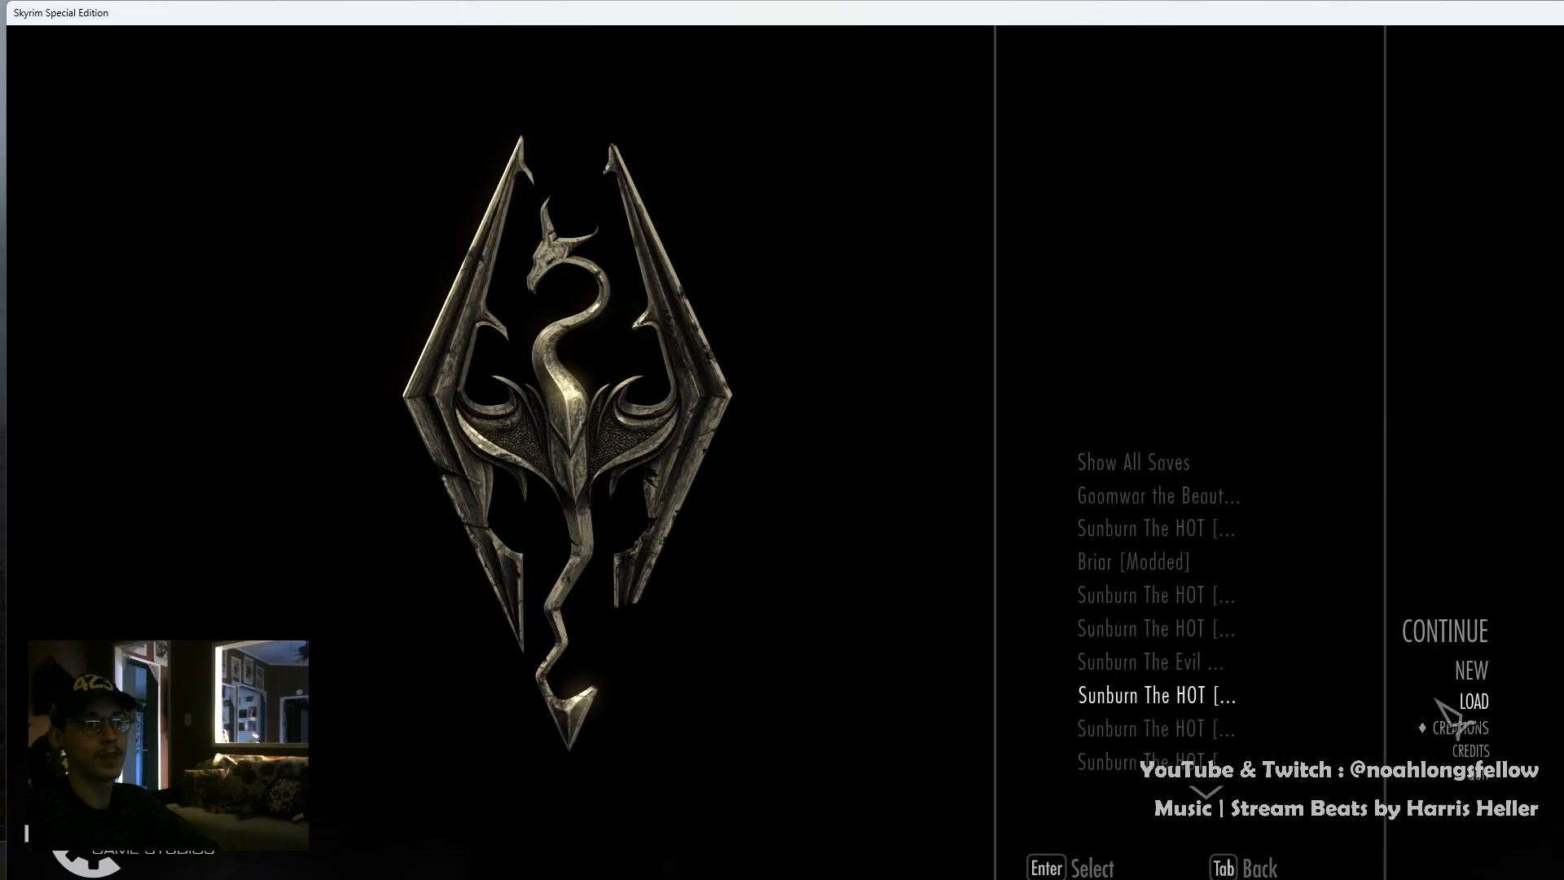
pyautogui.click(1170, 506)
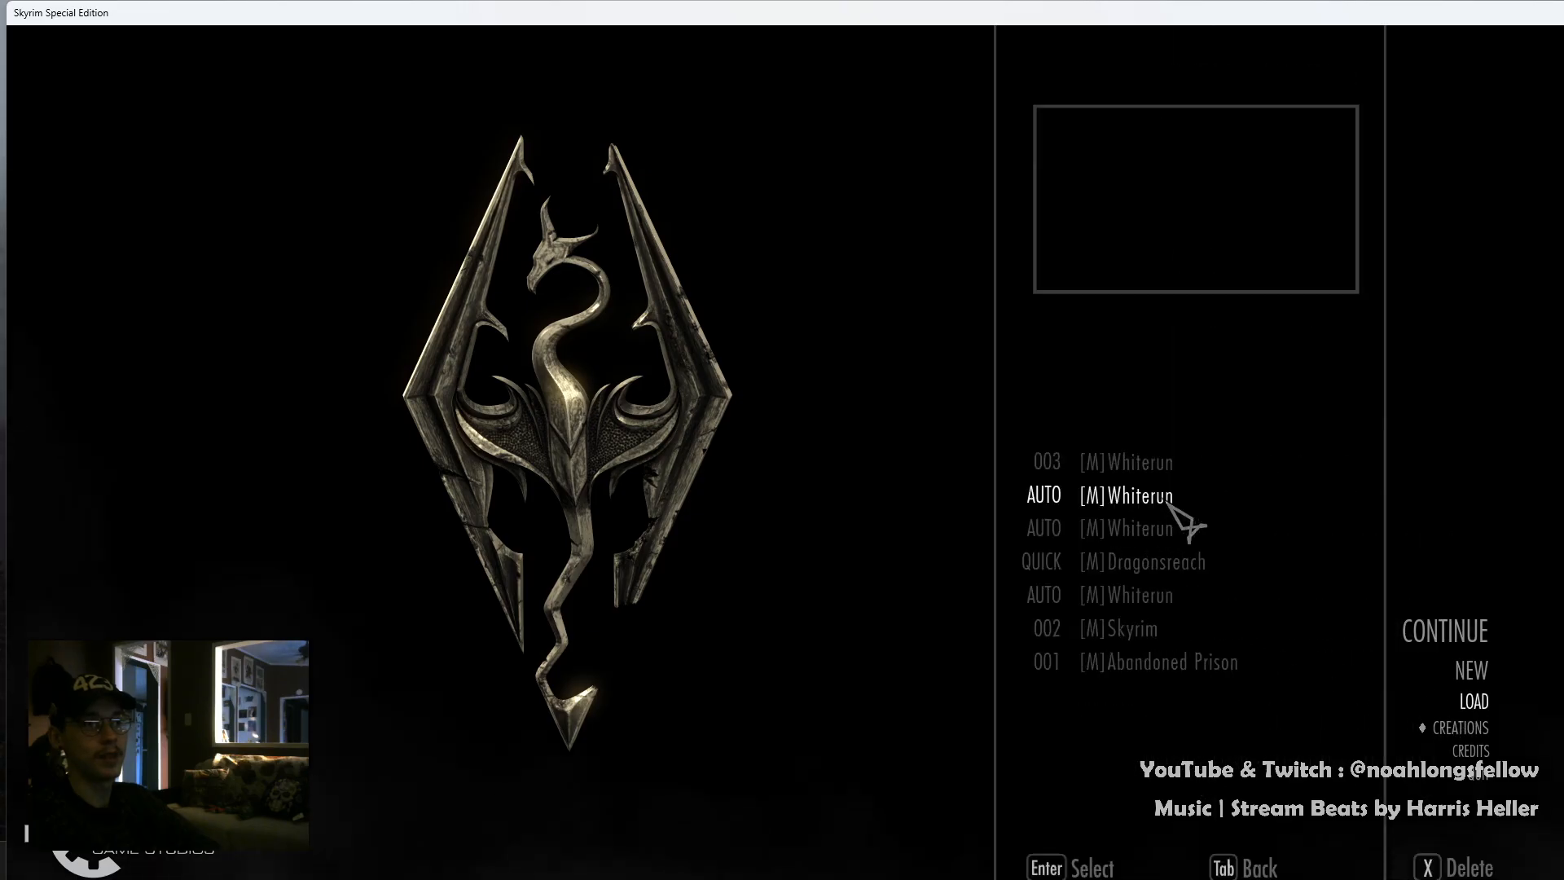
pyautogui.click(1141, 476)
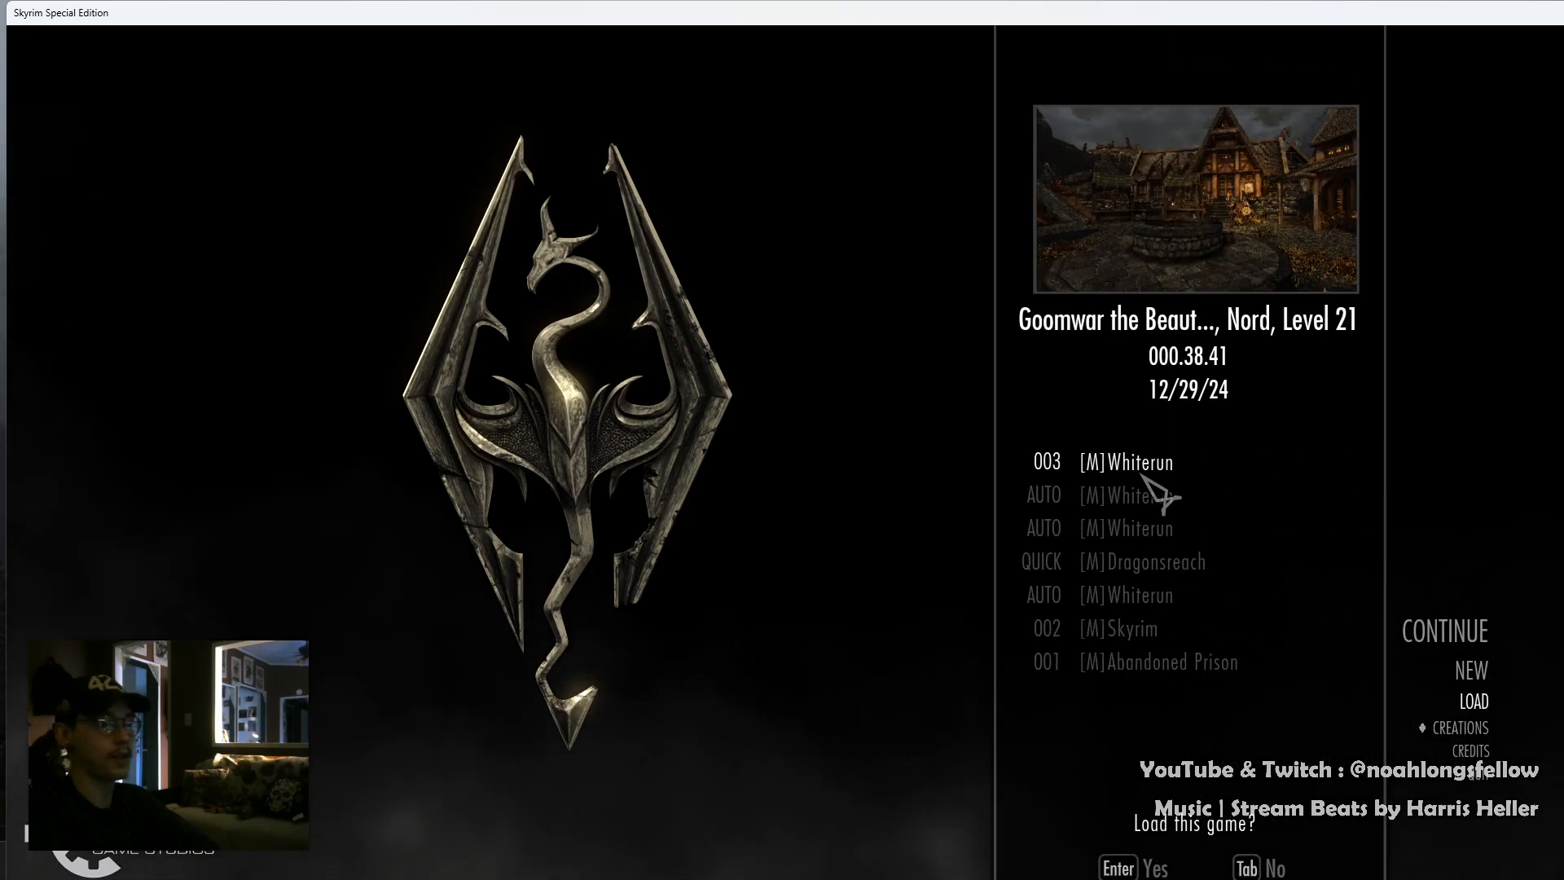
pyautogui.click(1141, 476)
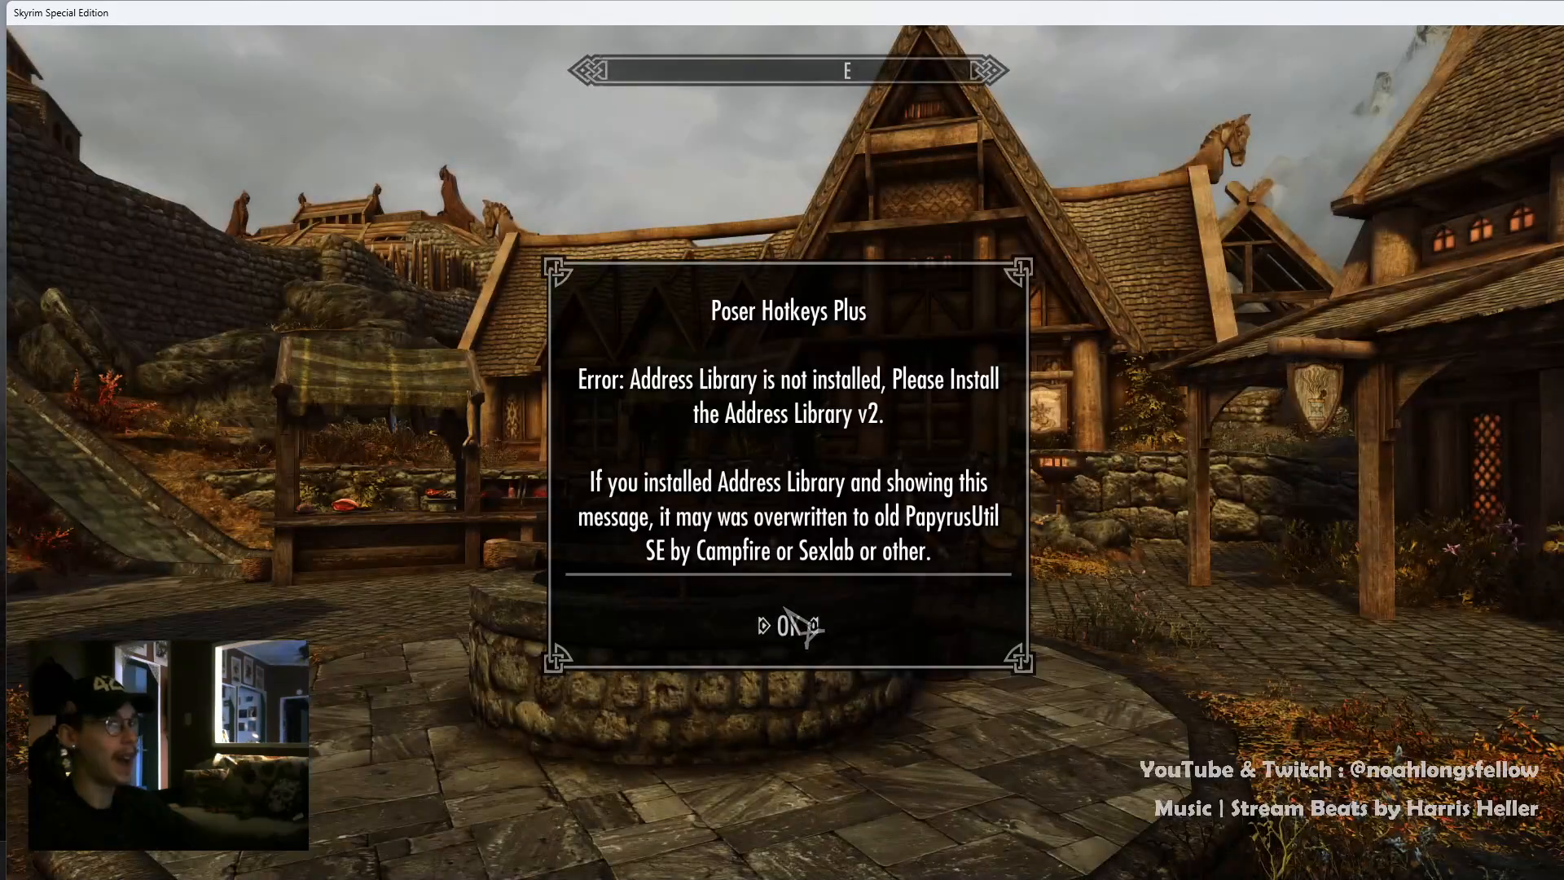
pyautogui.click(789, 624)
# Open the system audio settings and lower the Music volume to roughly a quarter of its range
pyautogui.press('w')
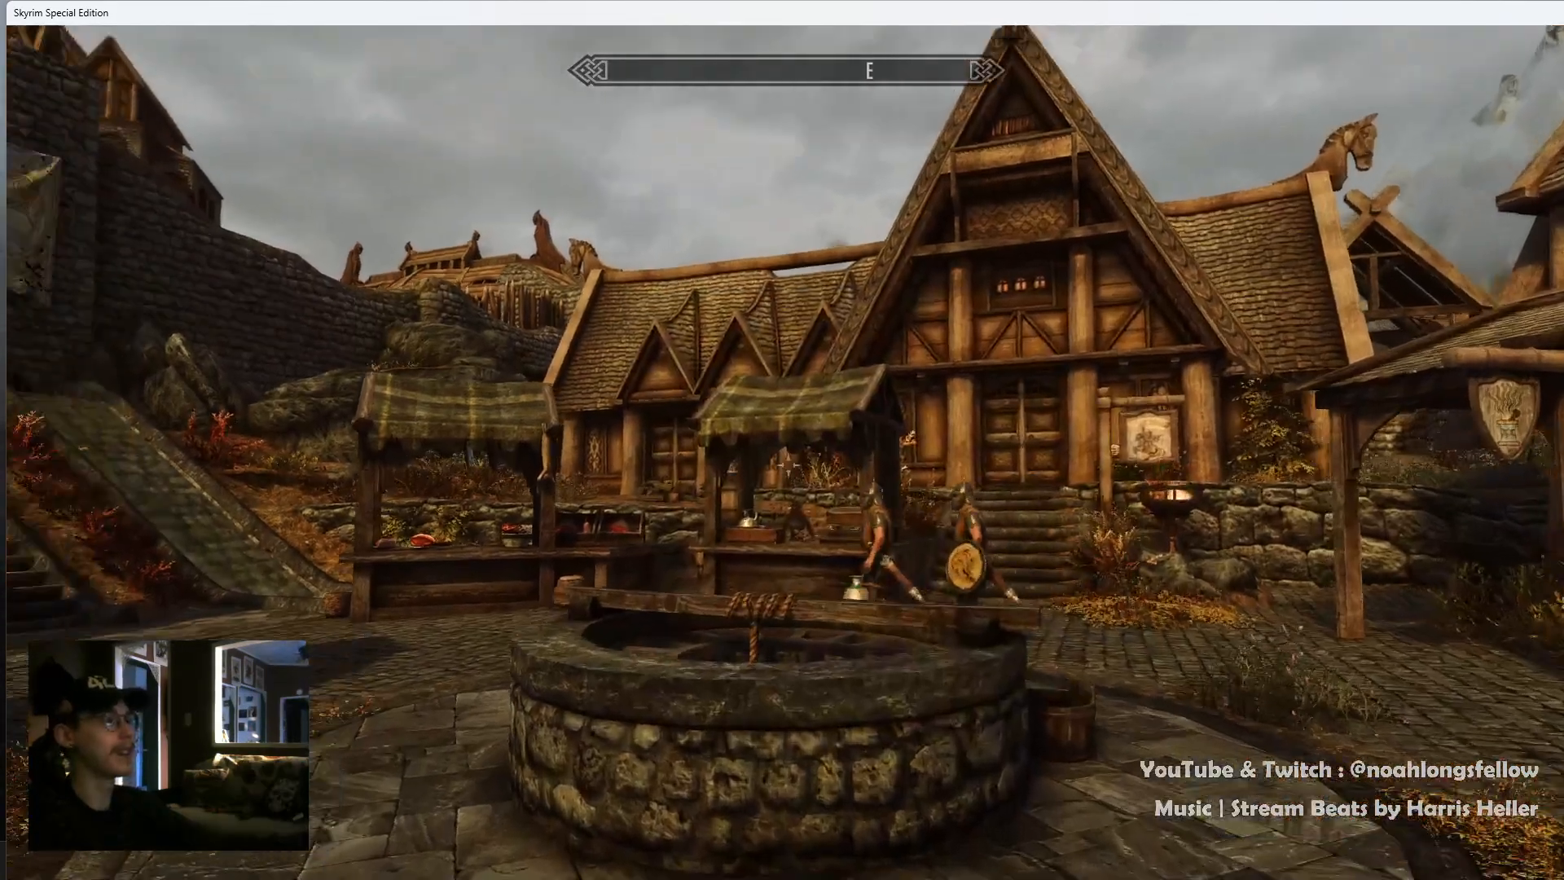
pyautogui.press('j')
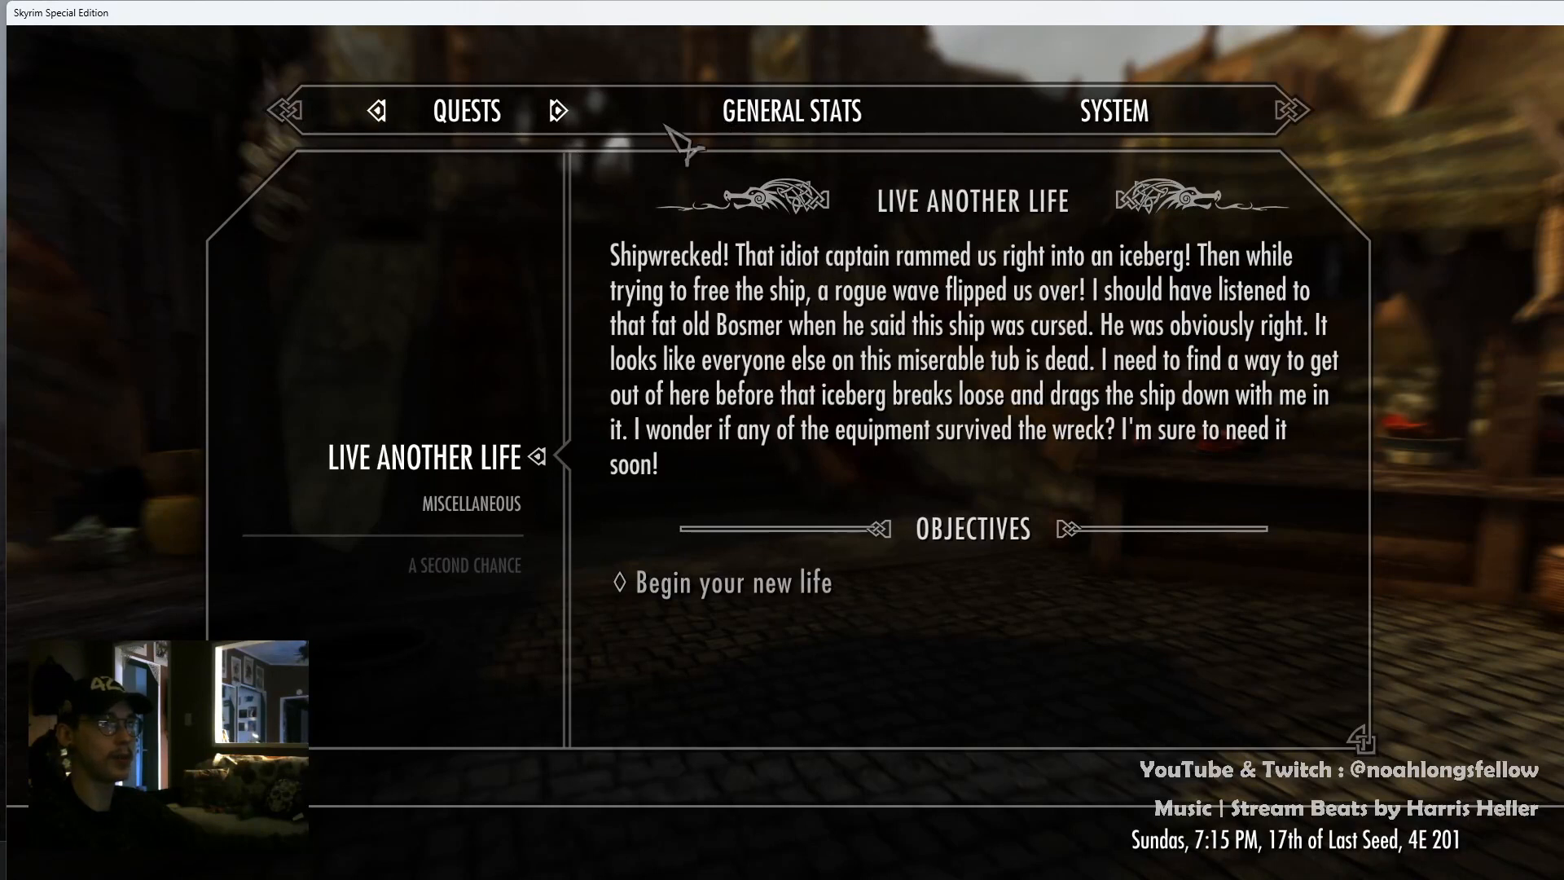
pyautogui.click(856, 116)
pyautogui.click(1112, 118)
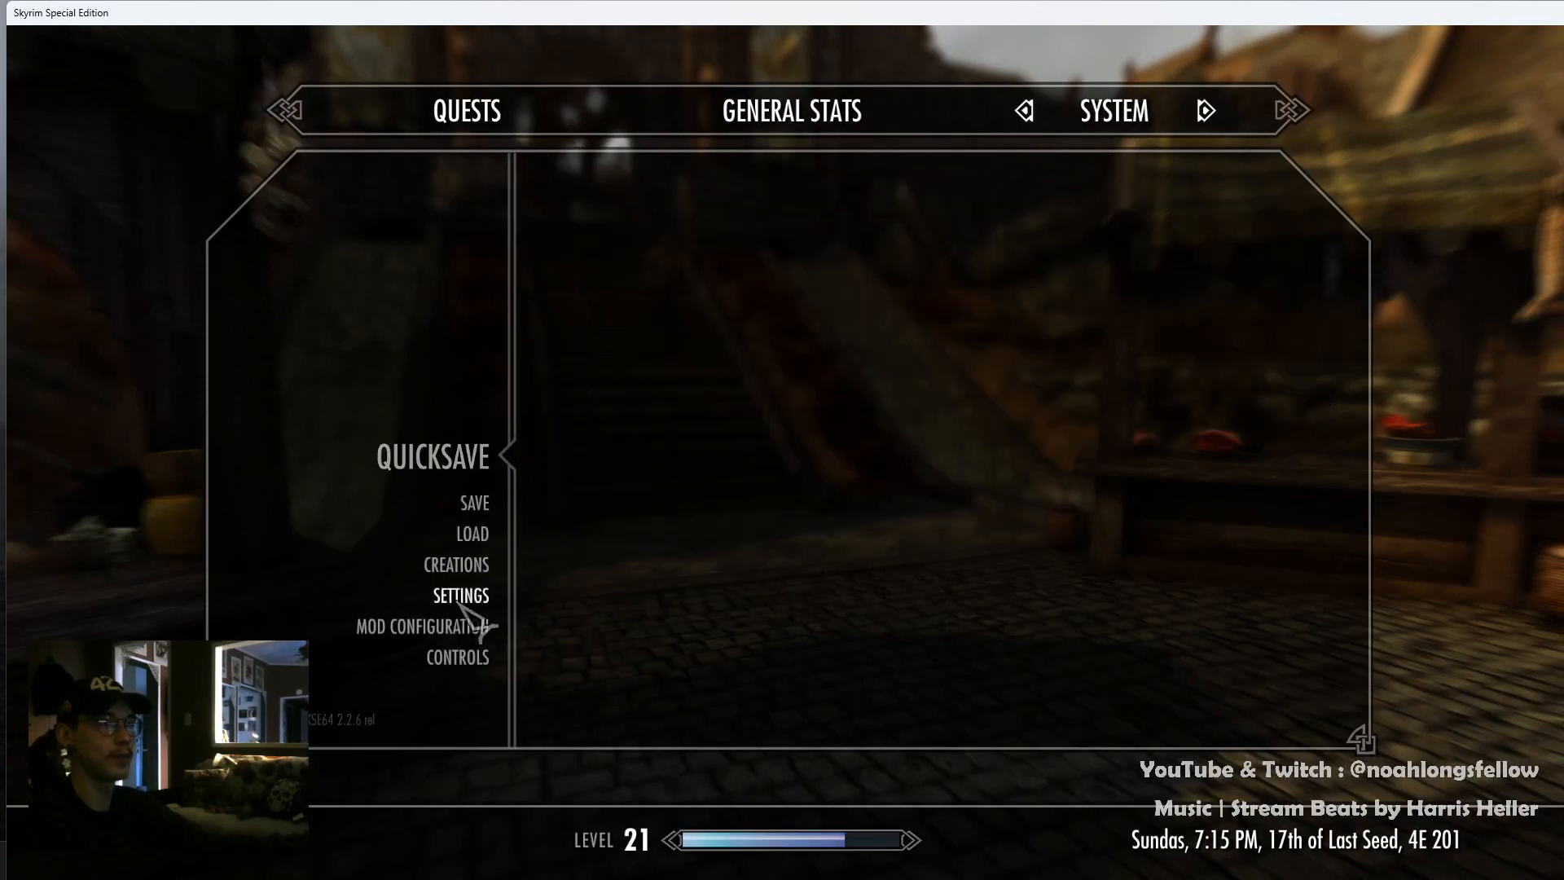
pyautogui.click(481, 598)
pyautogui.click(574, 352)
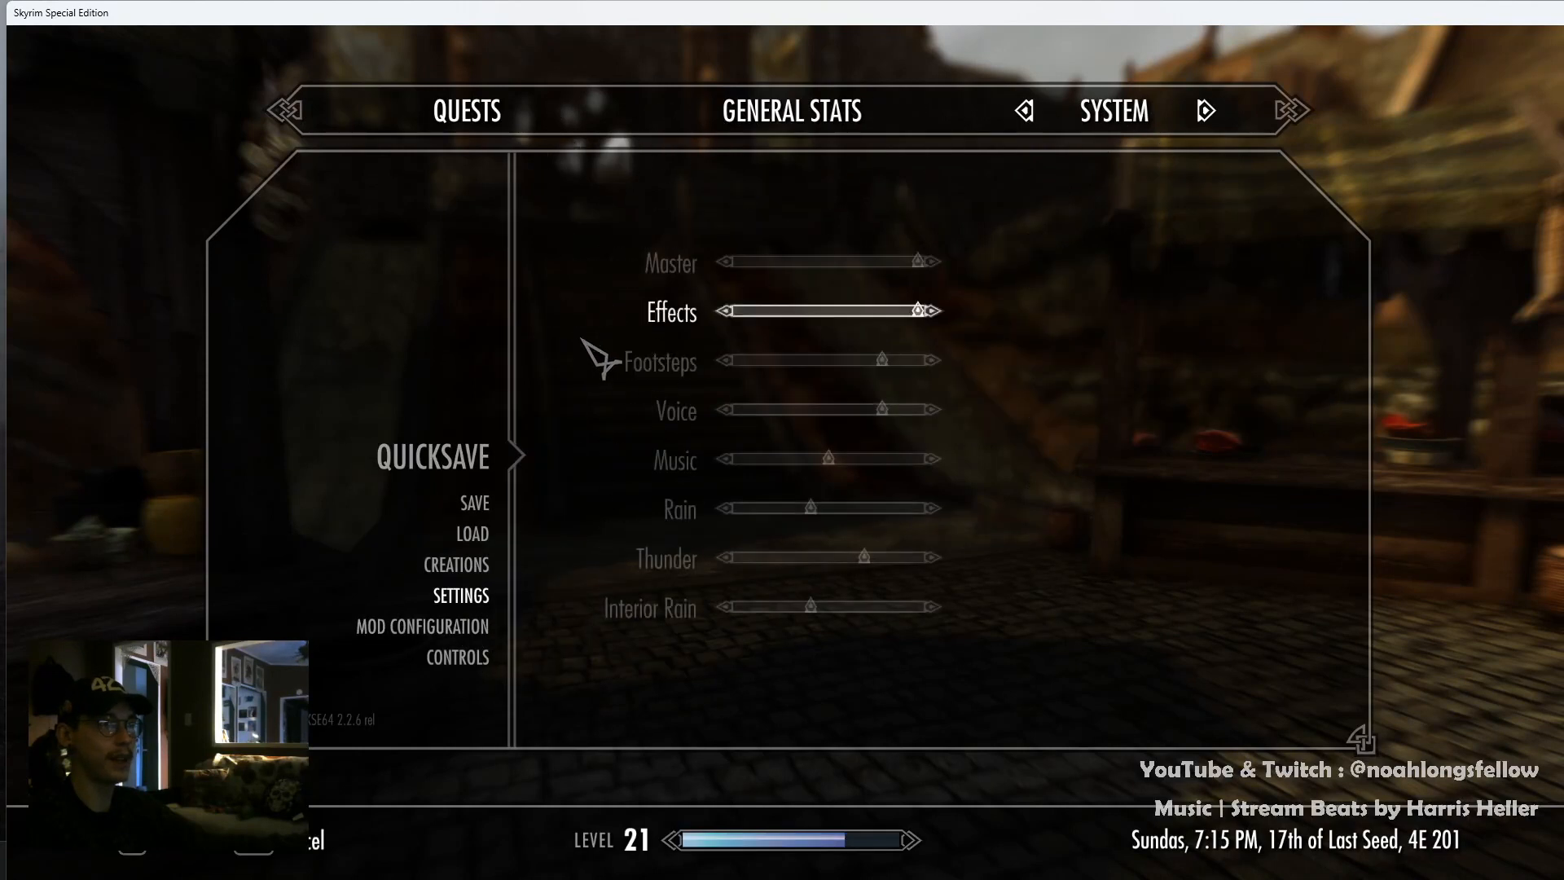
pyautogui.press('Tab')
pyautogui.click(580, 354)
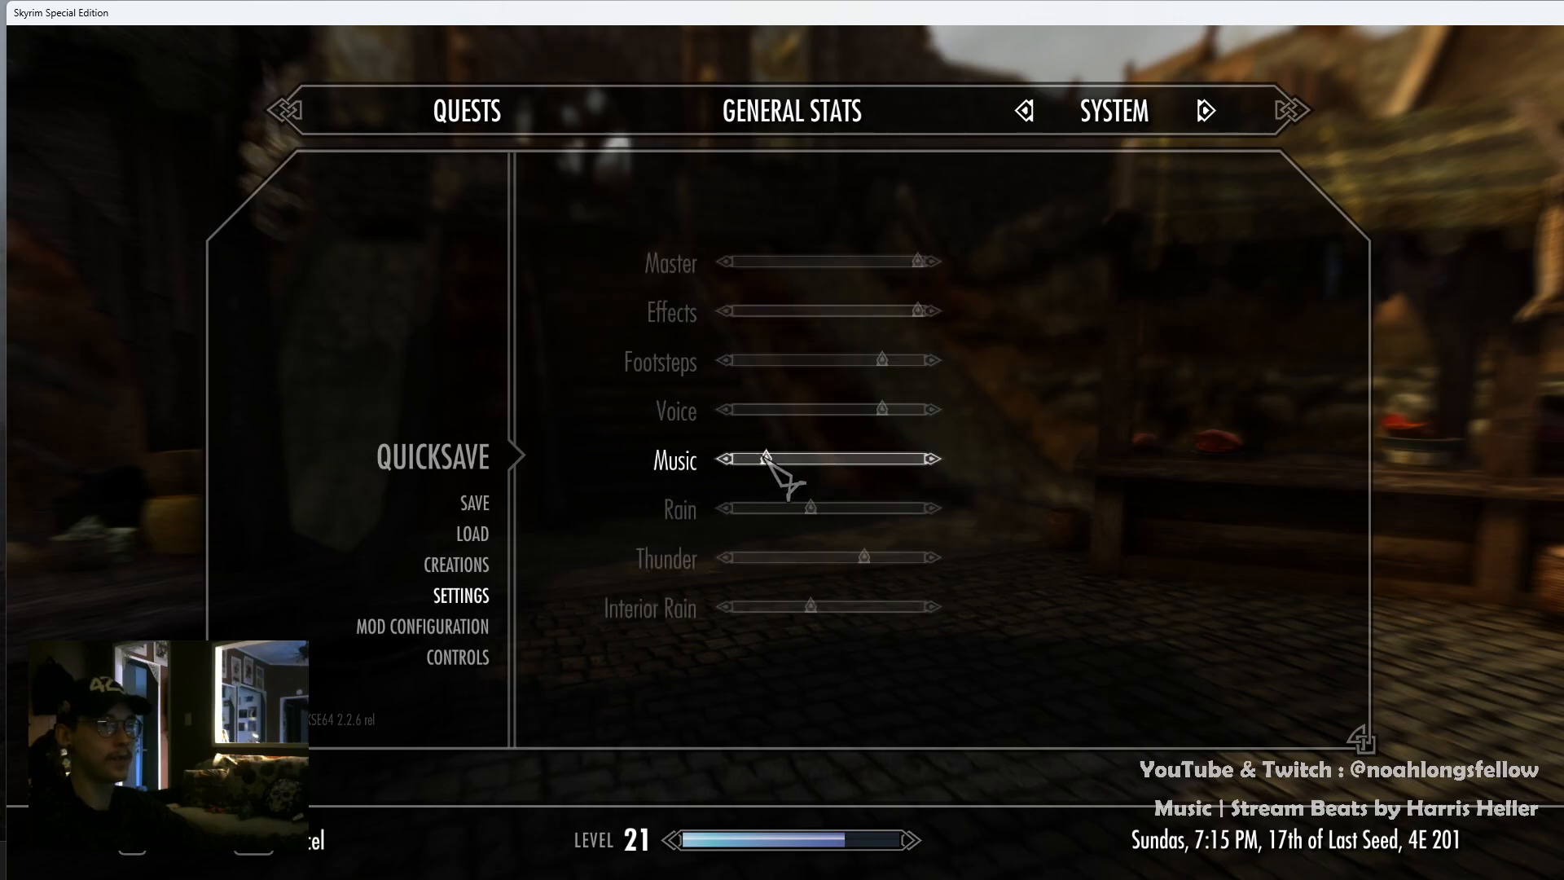
# Raise Look Sensitivity in the gameplay settings to just below the middle of its range
pyautogui.click(465, 594)
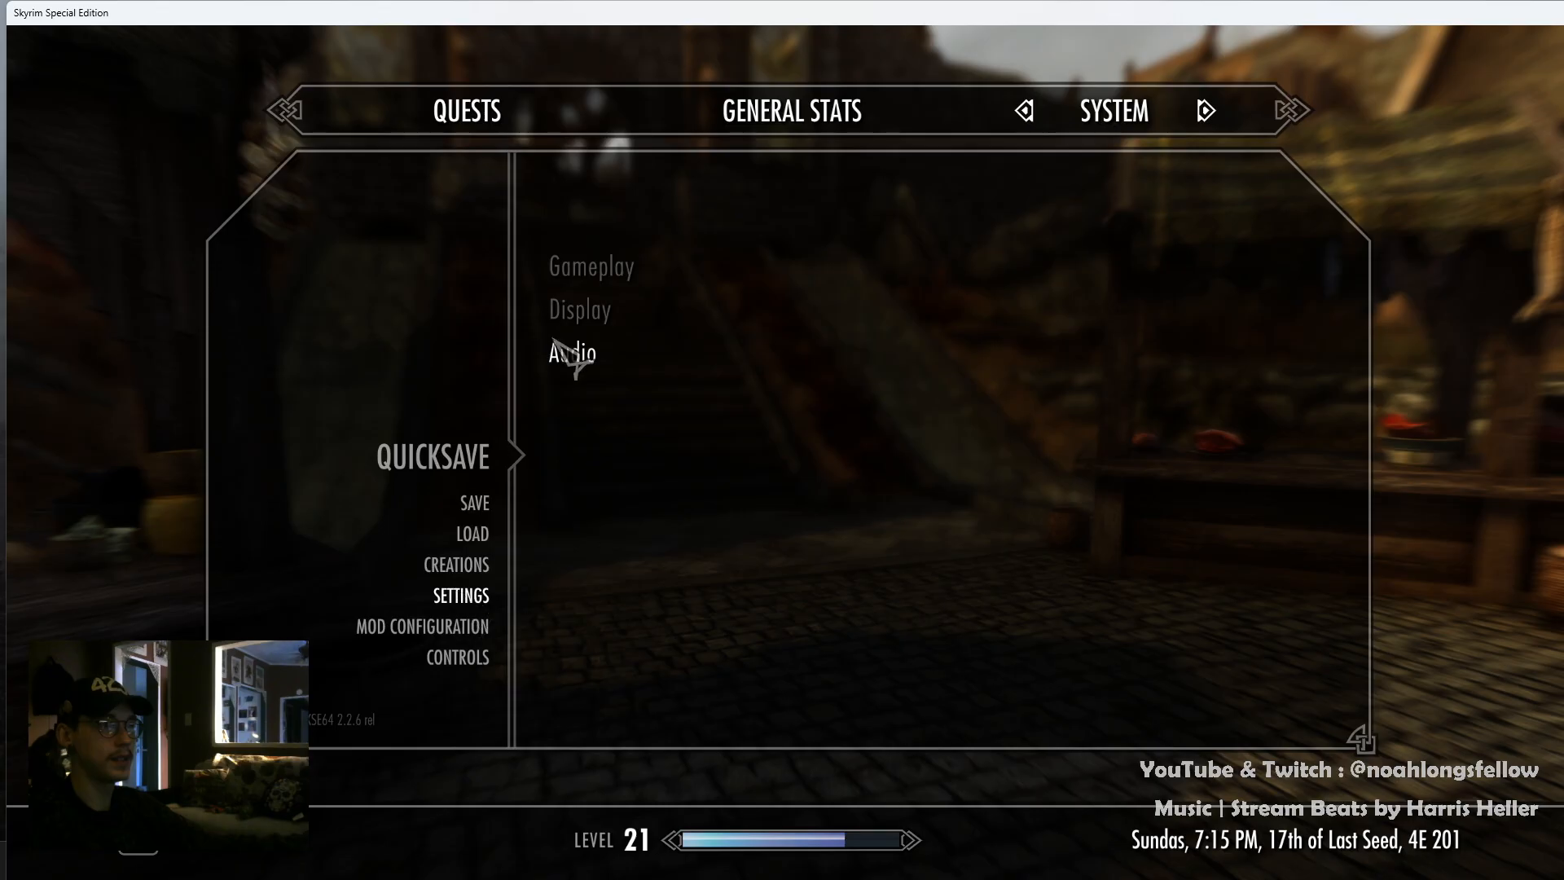
pyautogui.click(582, 268)
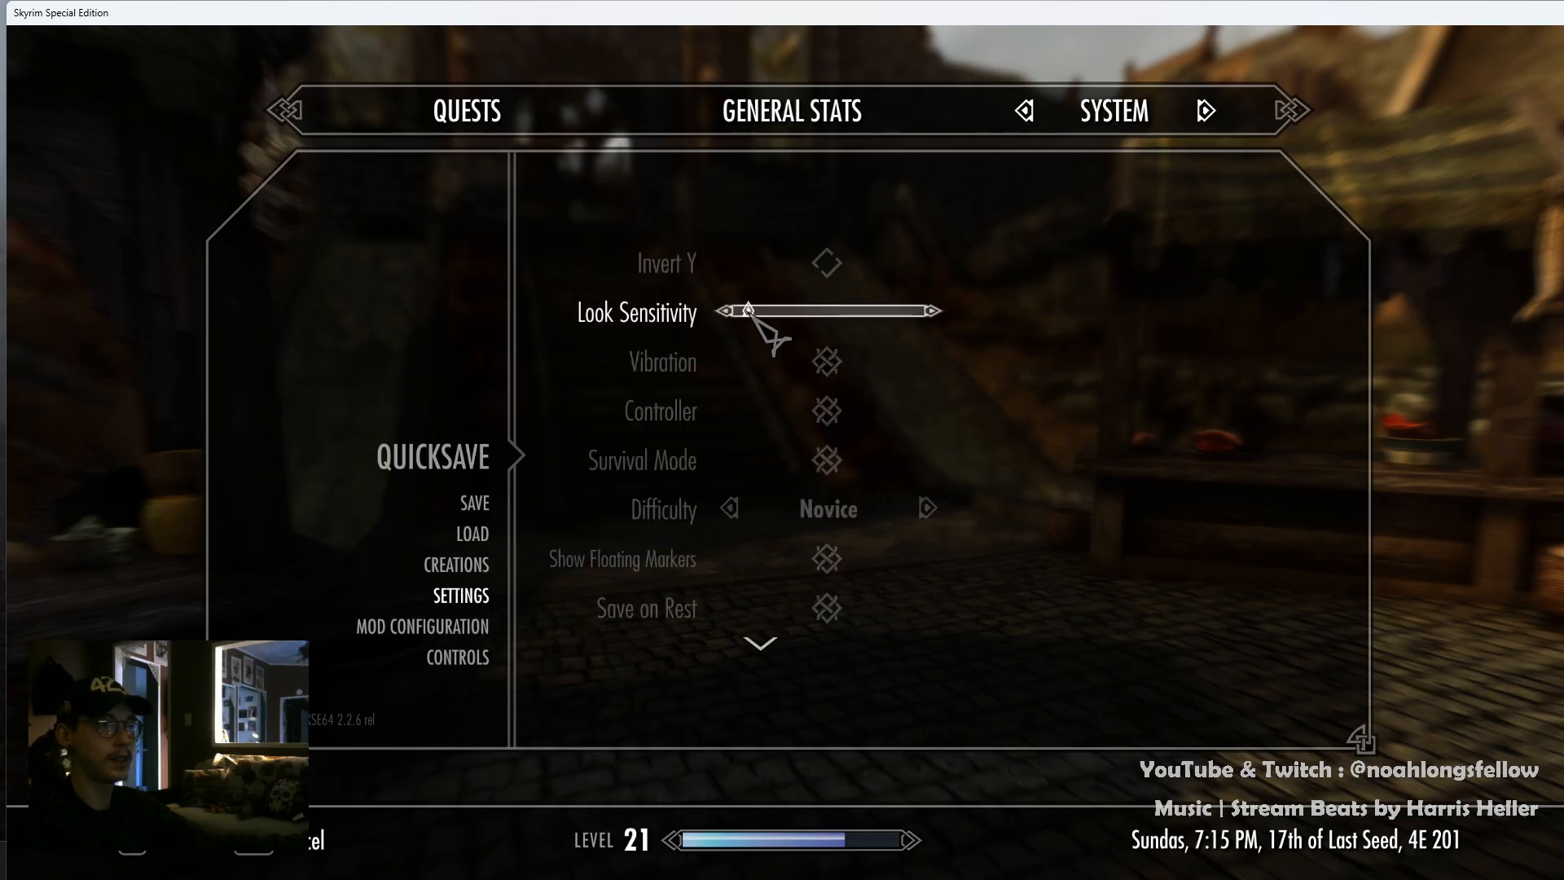
pyautogui.moveTo(750, 311); pyautogui.dragTo(815, 317)
pyautogui.scroll(-4, 688, 511)
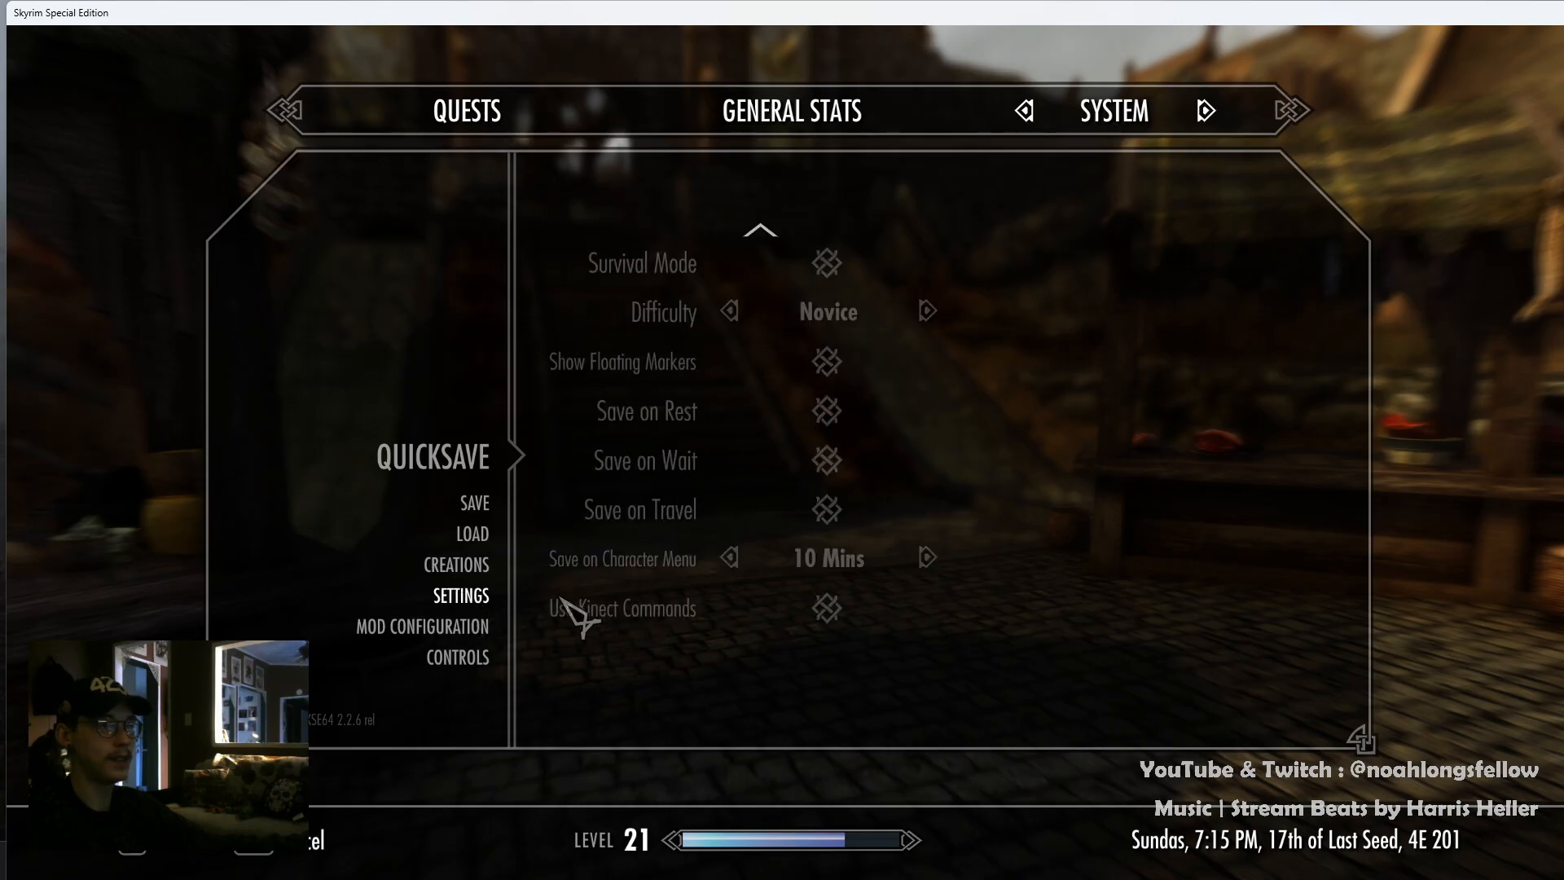
# Turn on Dialogue Subtitles and General Subtitles in the display settings and return to the game
pyautogui.click(506, 544)
pyautogui.click(595, 325)
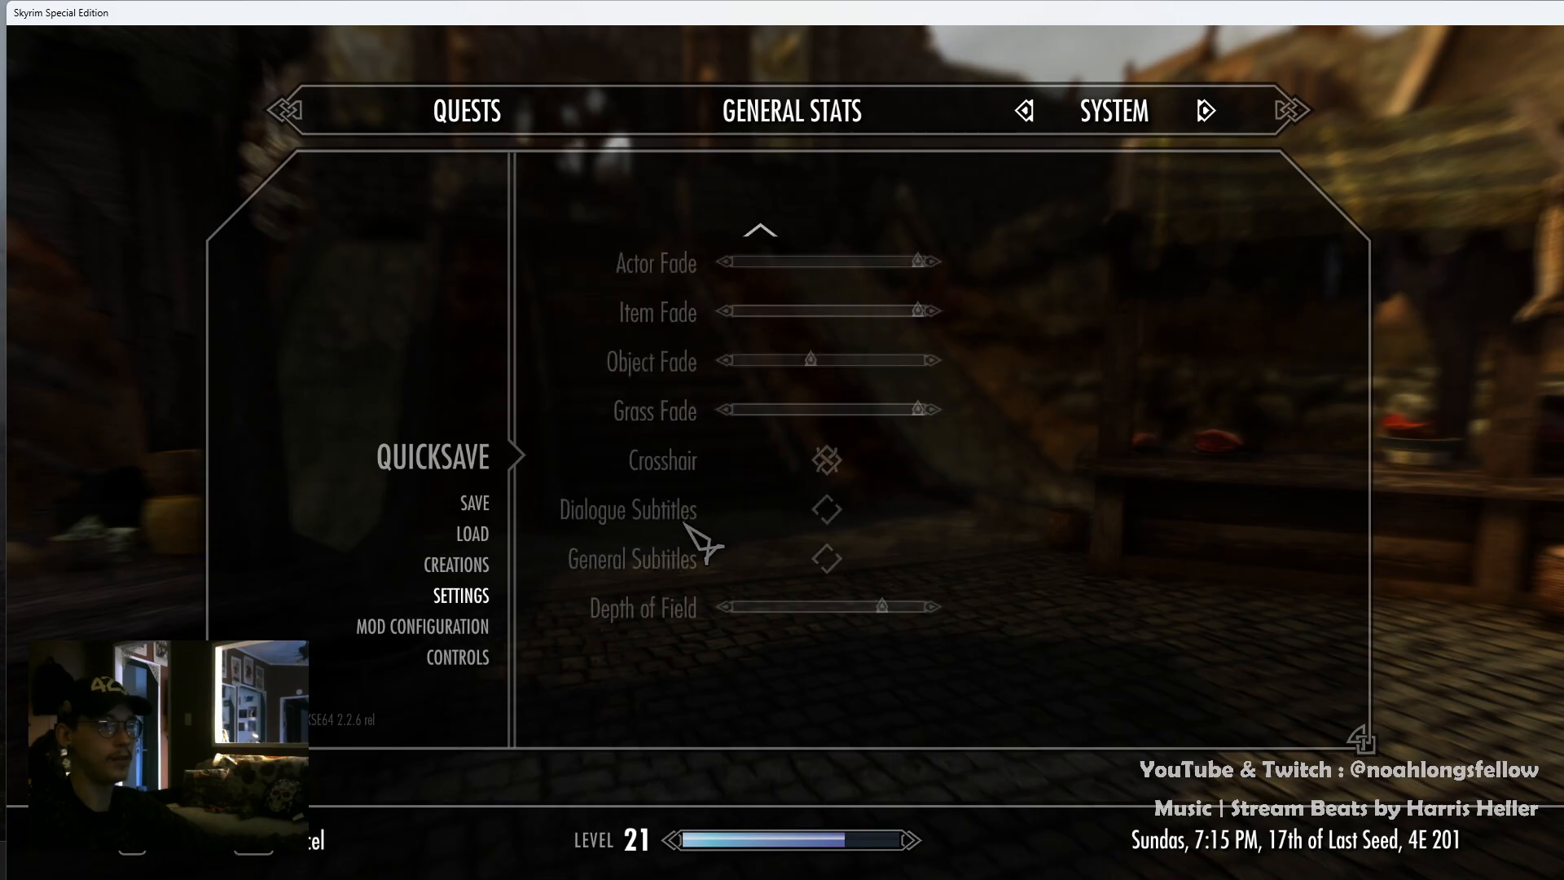
pyautogui.click(826, 510)
pyautogui.scroll(2, 717, 528)
pyautogui.scroll(-2, 715, 526)
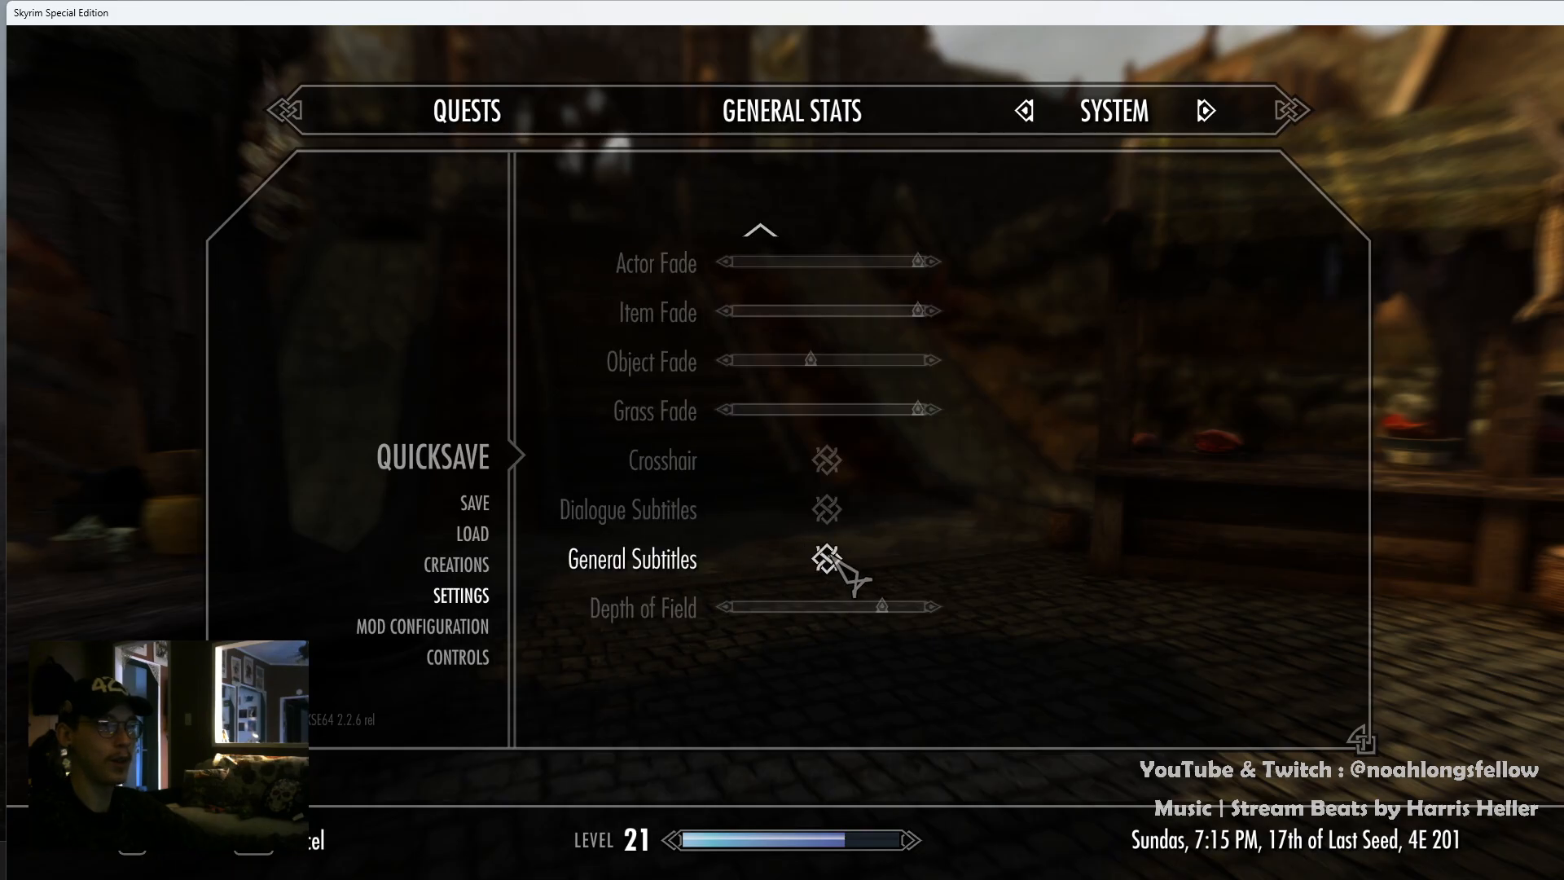
pyautogui.press('Tab')
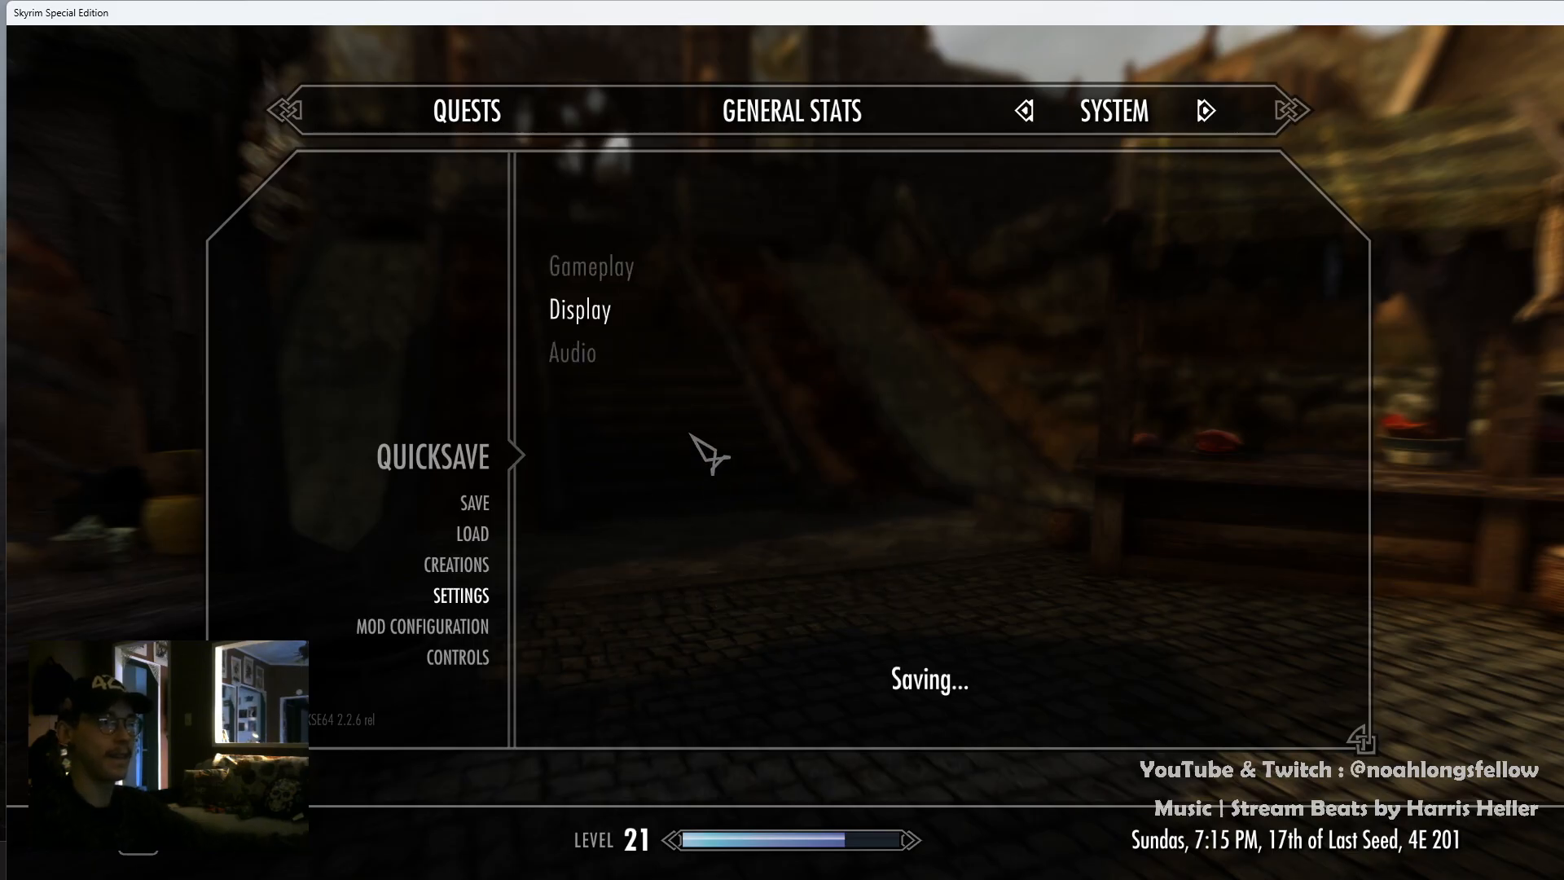
pyautogui.press('Tab')
# Head up the stairs and raise Look Sensitivity in the gameplay settings slightly further, to about the middle
pyautogui.press('w')
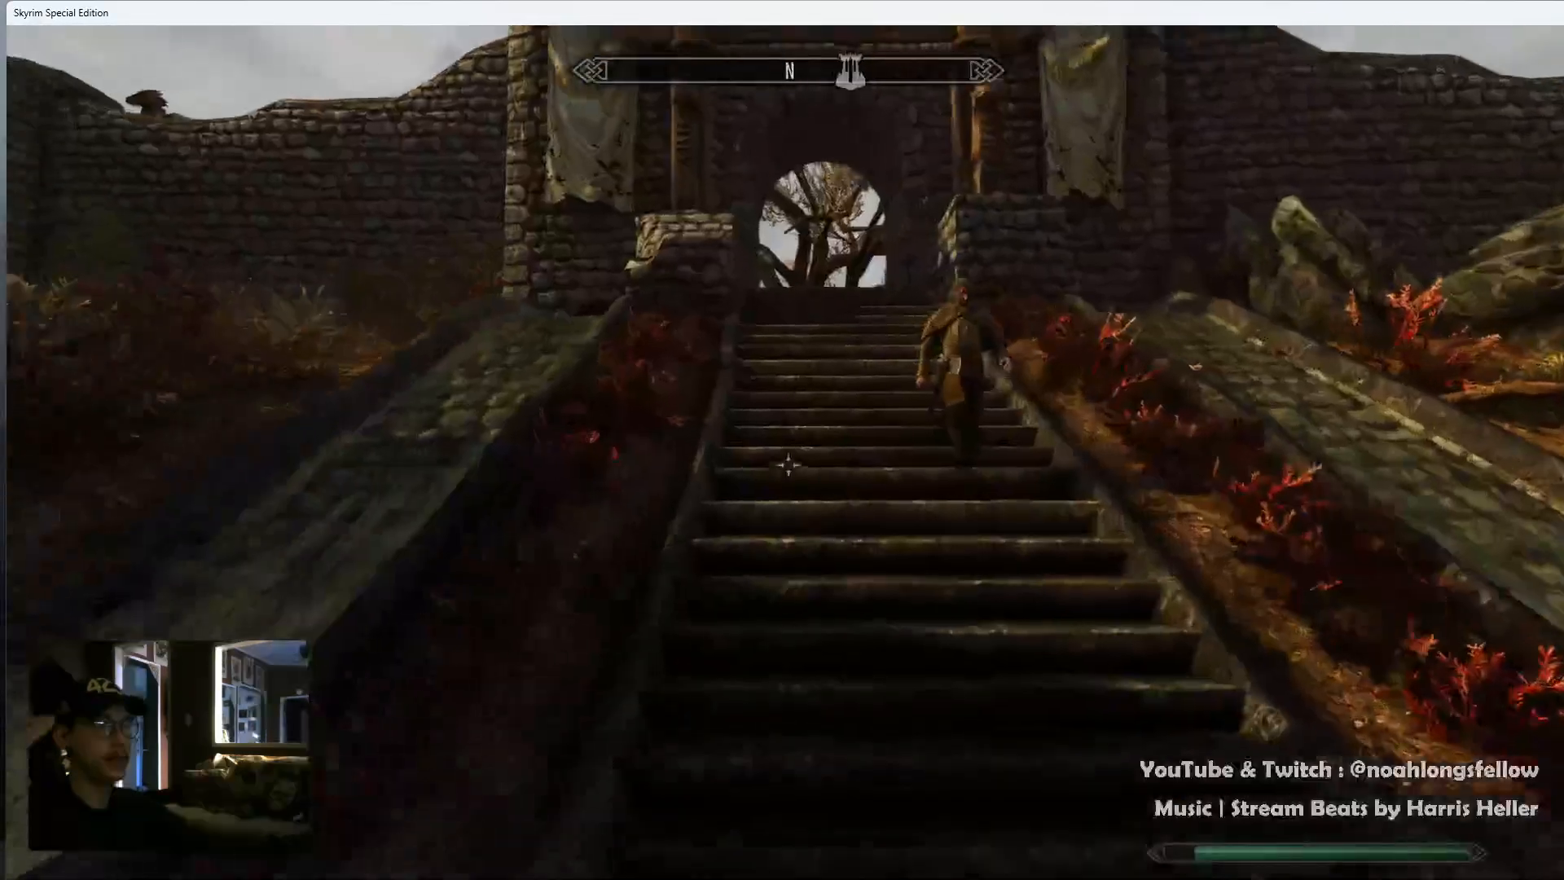
pyautogui.press('Escape')
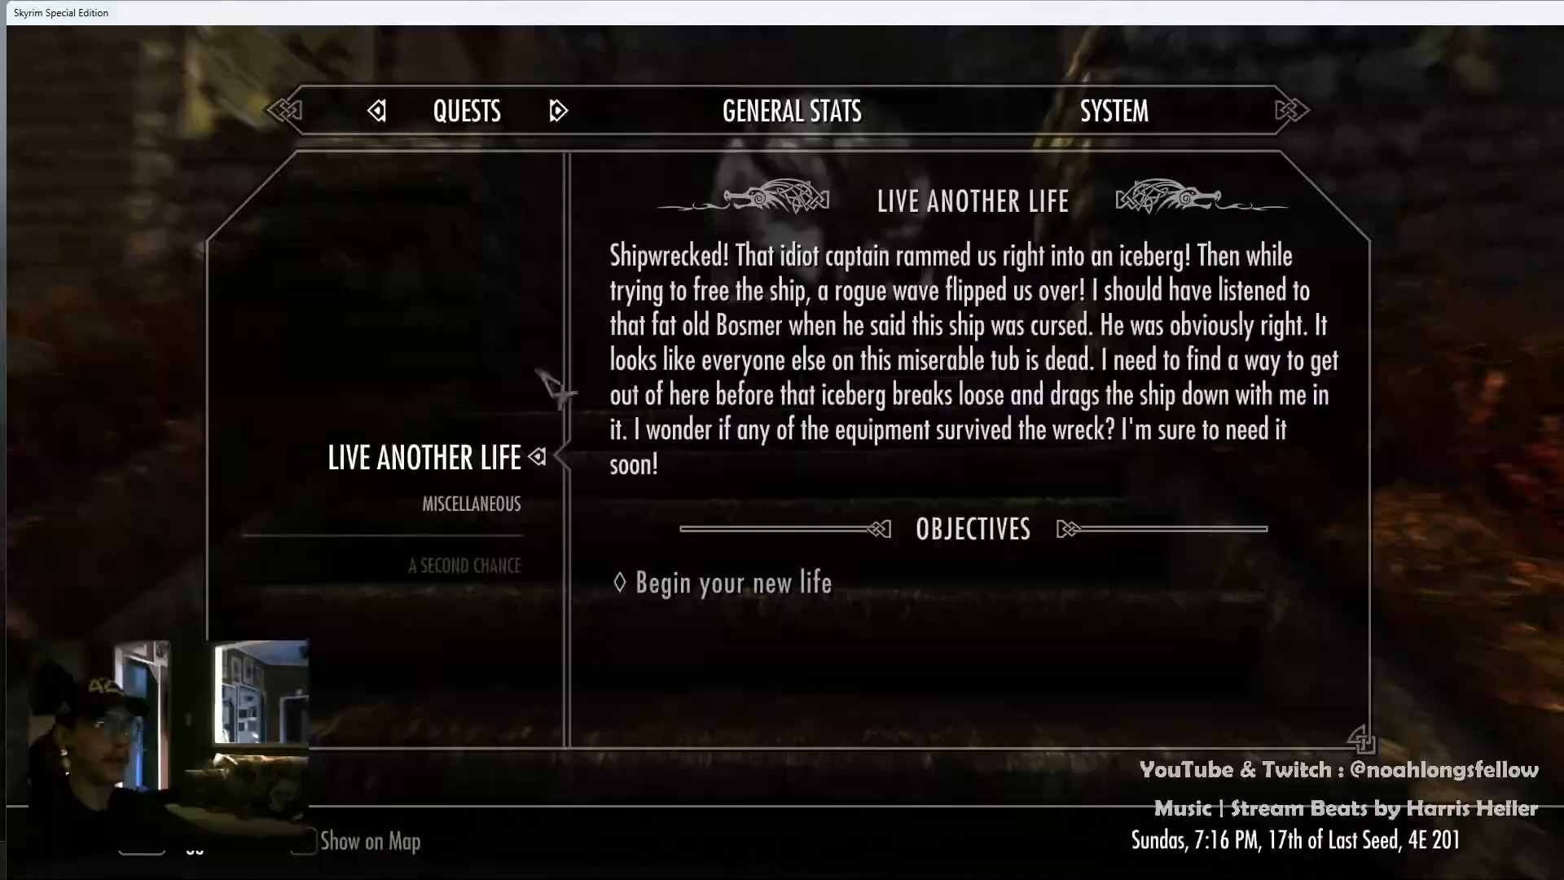
pyautogui.click(1105, 106)
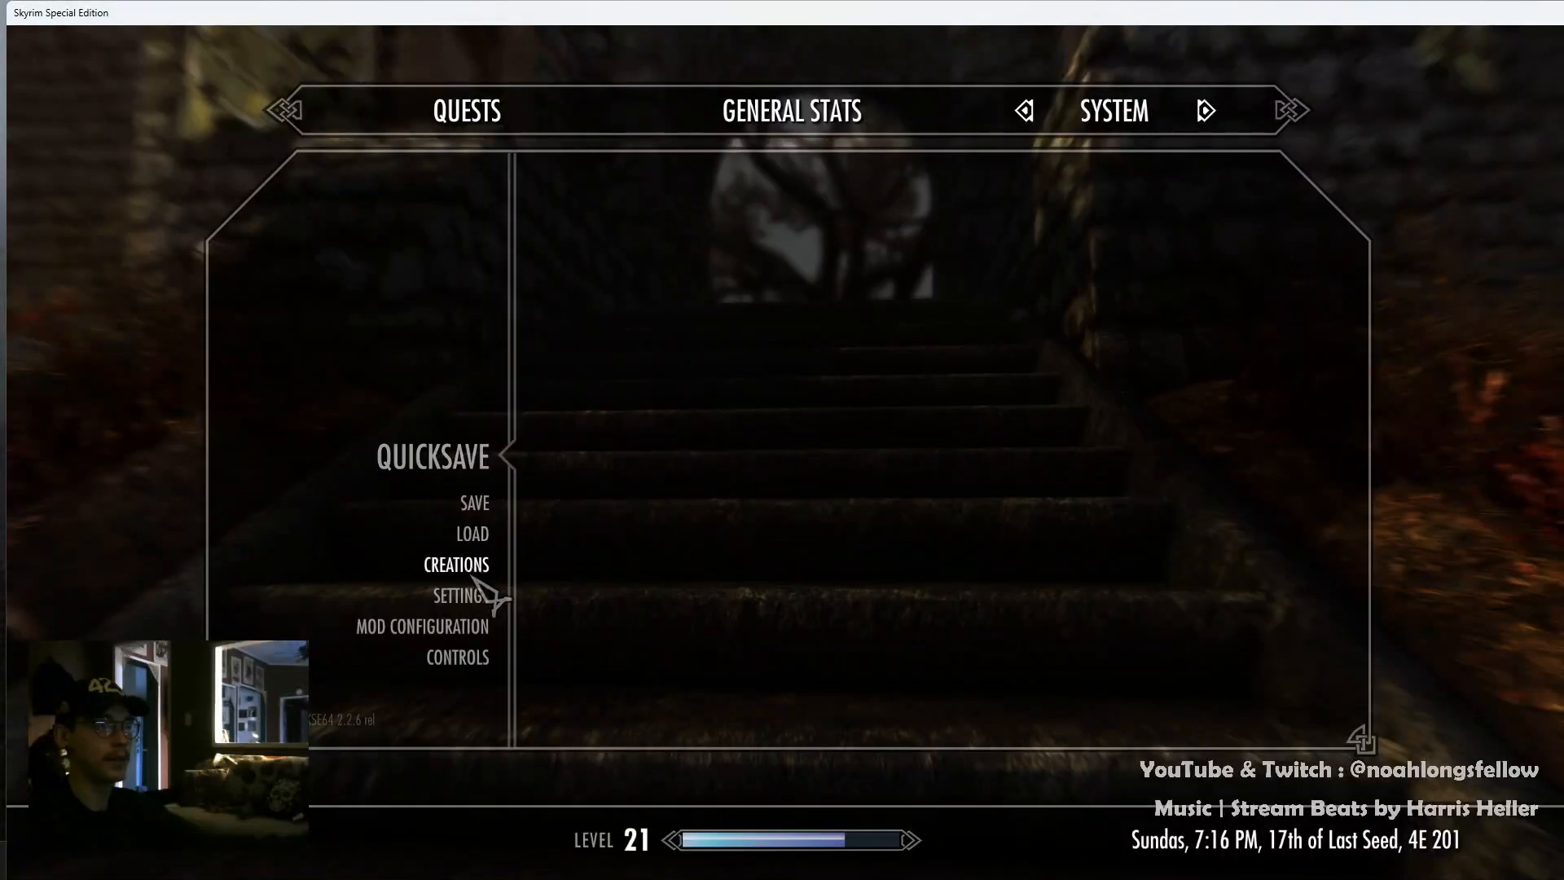
pyautogui.click(473, 596)
pyautogui.click(613, 271)
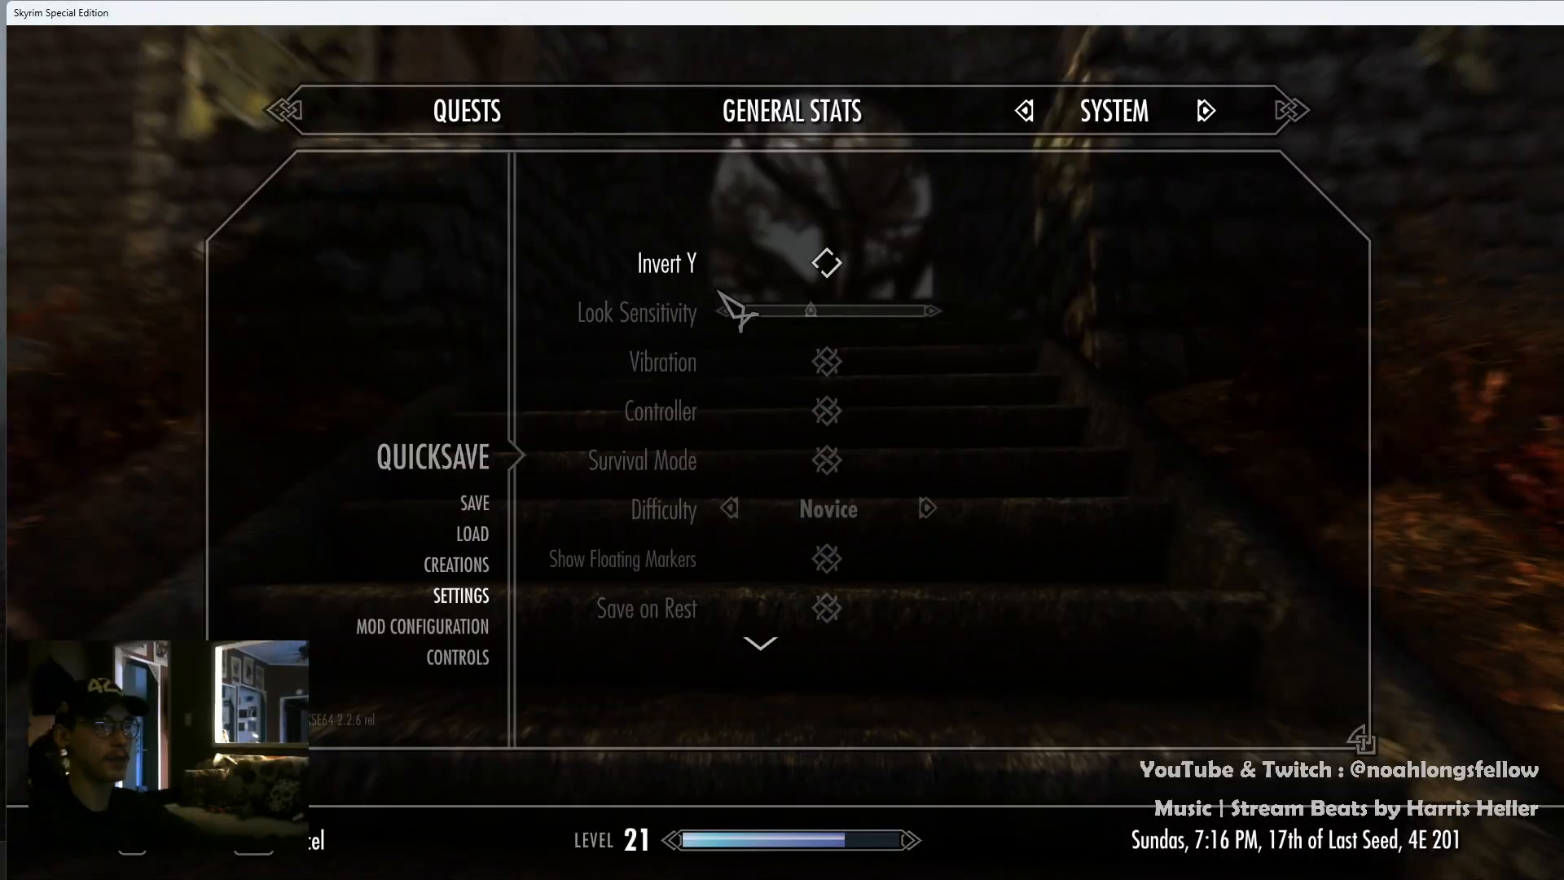
pyautogui.click(829, 313)
pyautogui.press('Escape')
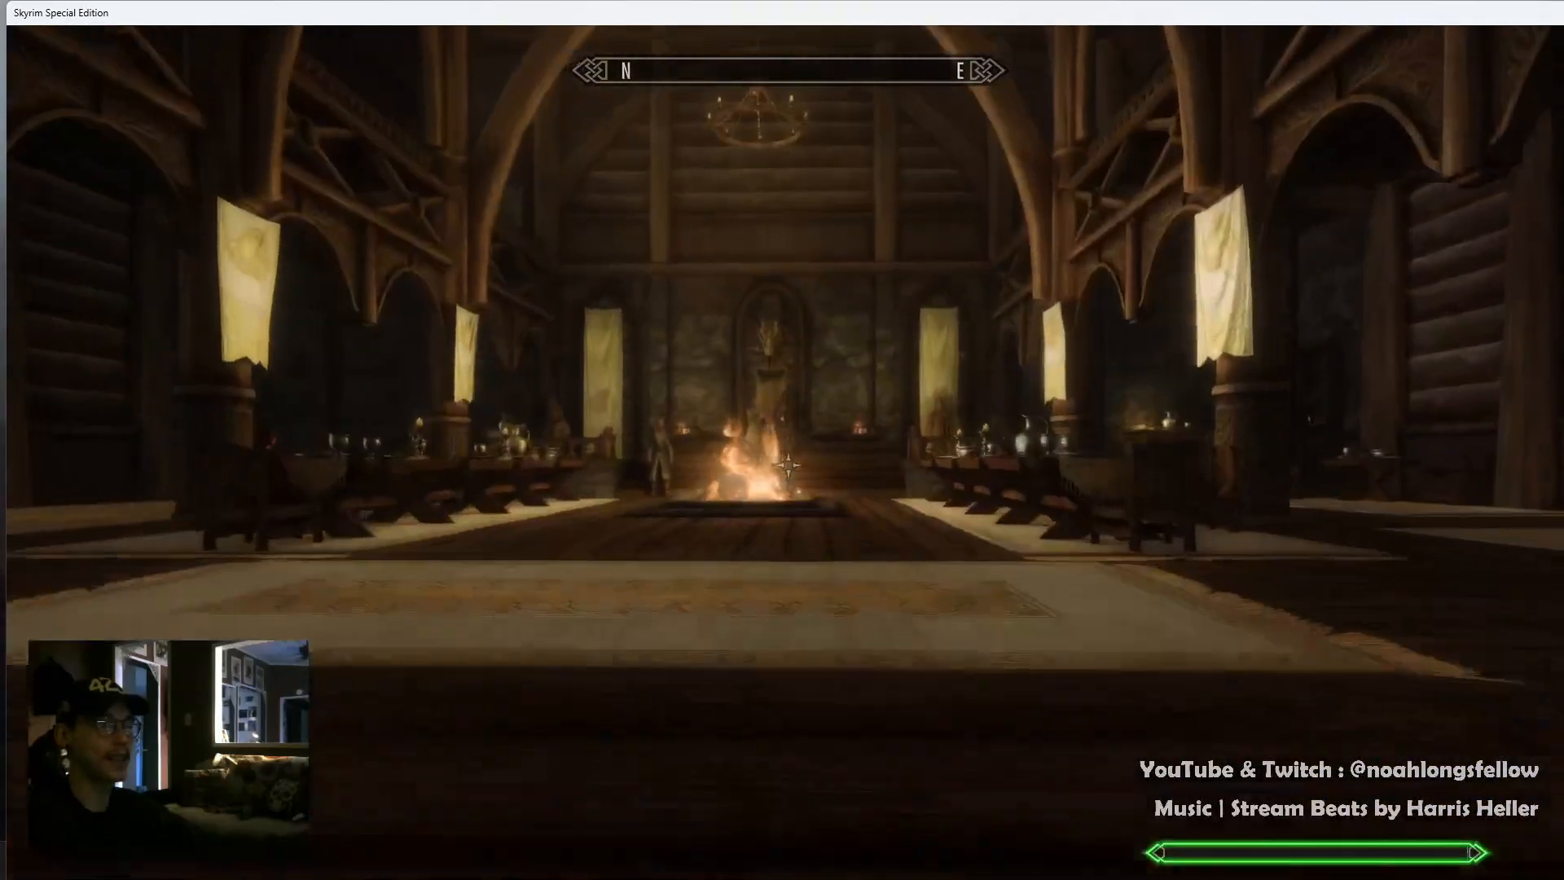
# Walk through the Dragonsreach hall past the fire pit to the Jarl's throne
pyautogui.press('w')
pyautogui.press('w')
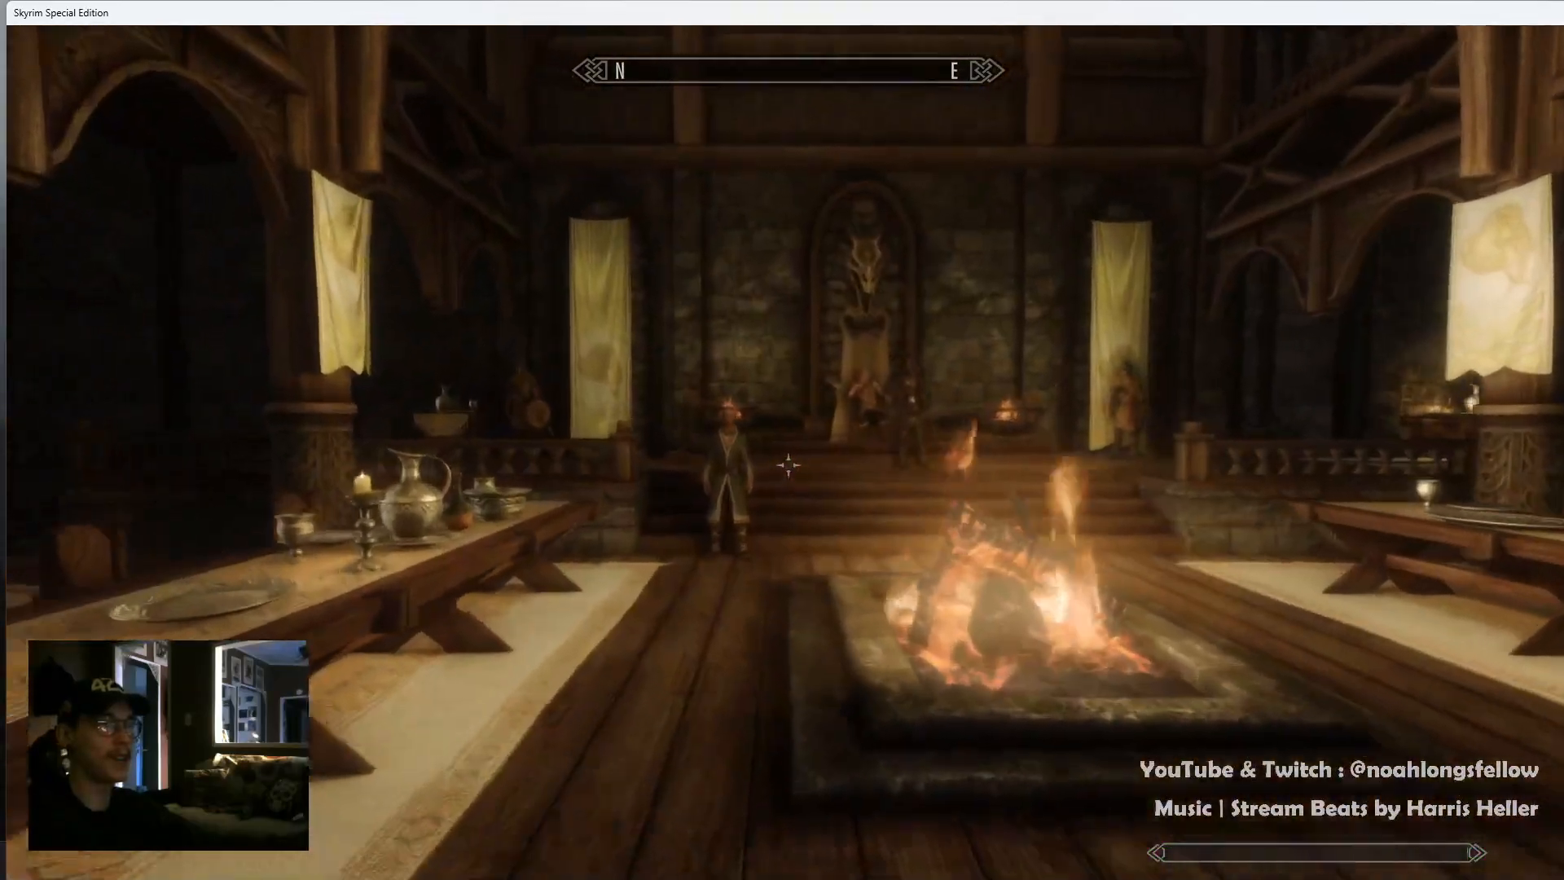
pyautogui.press('w')
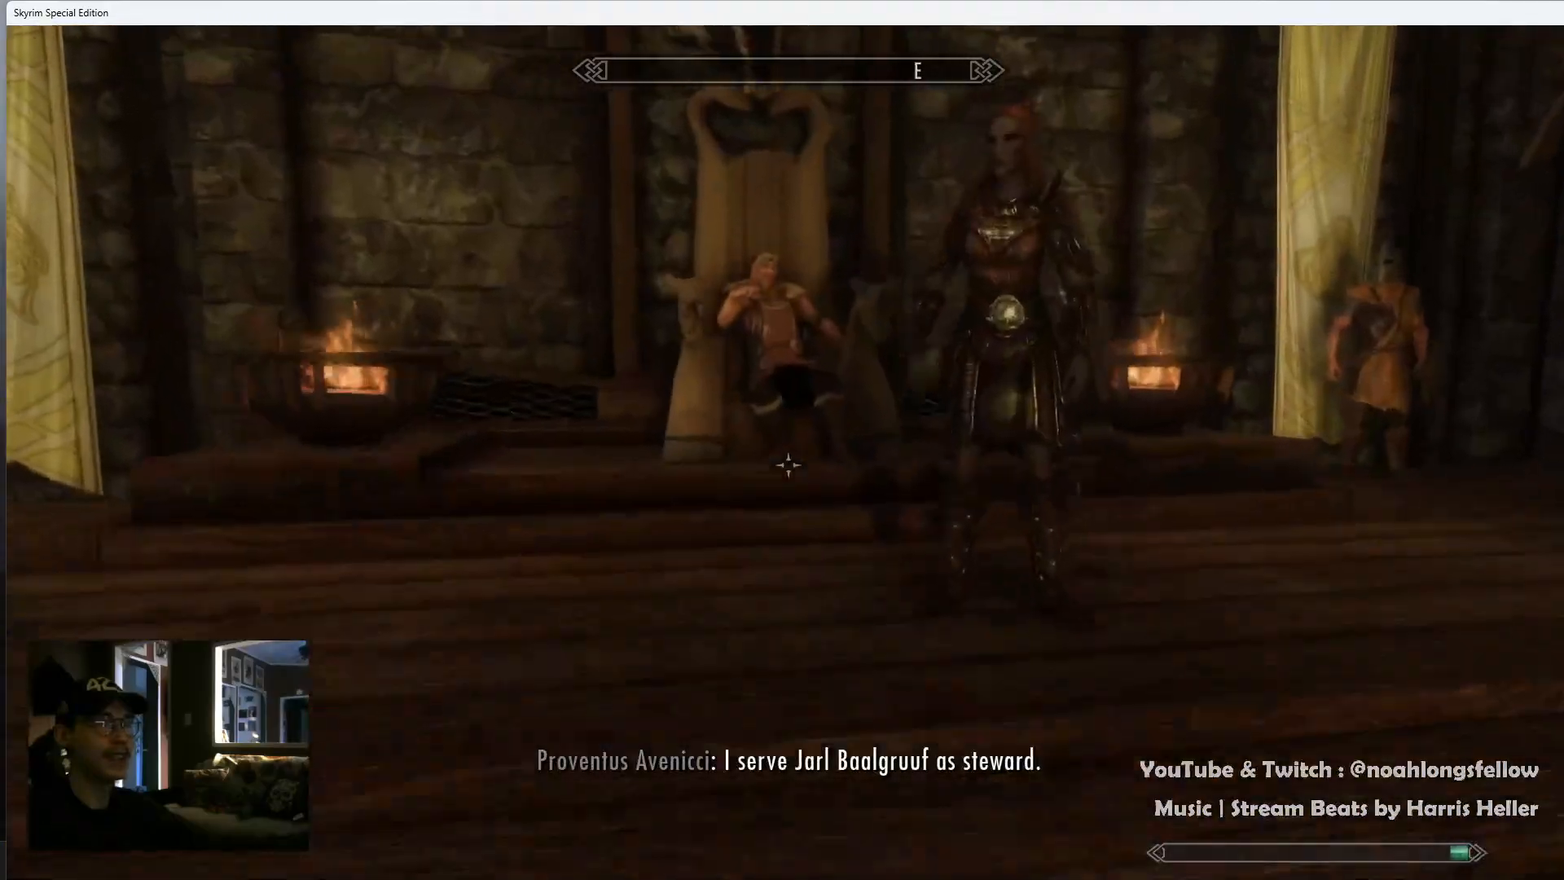
pyautogui.press('w')
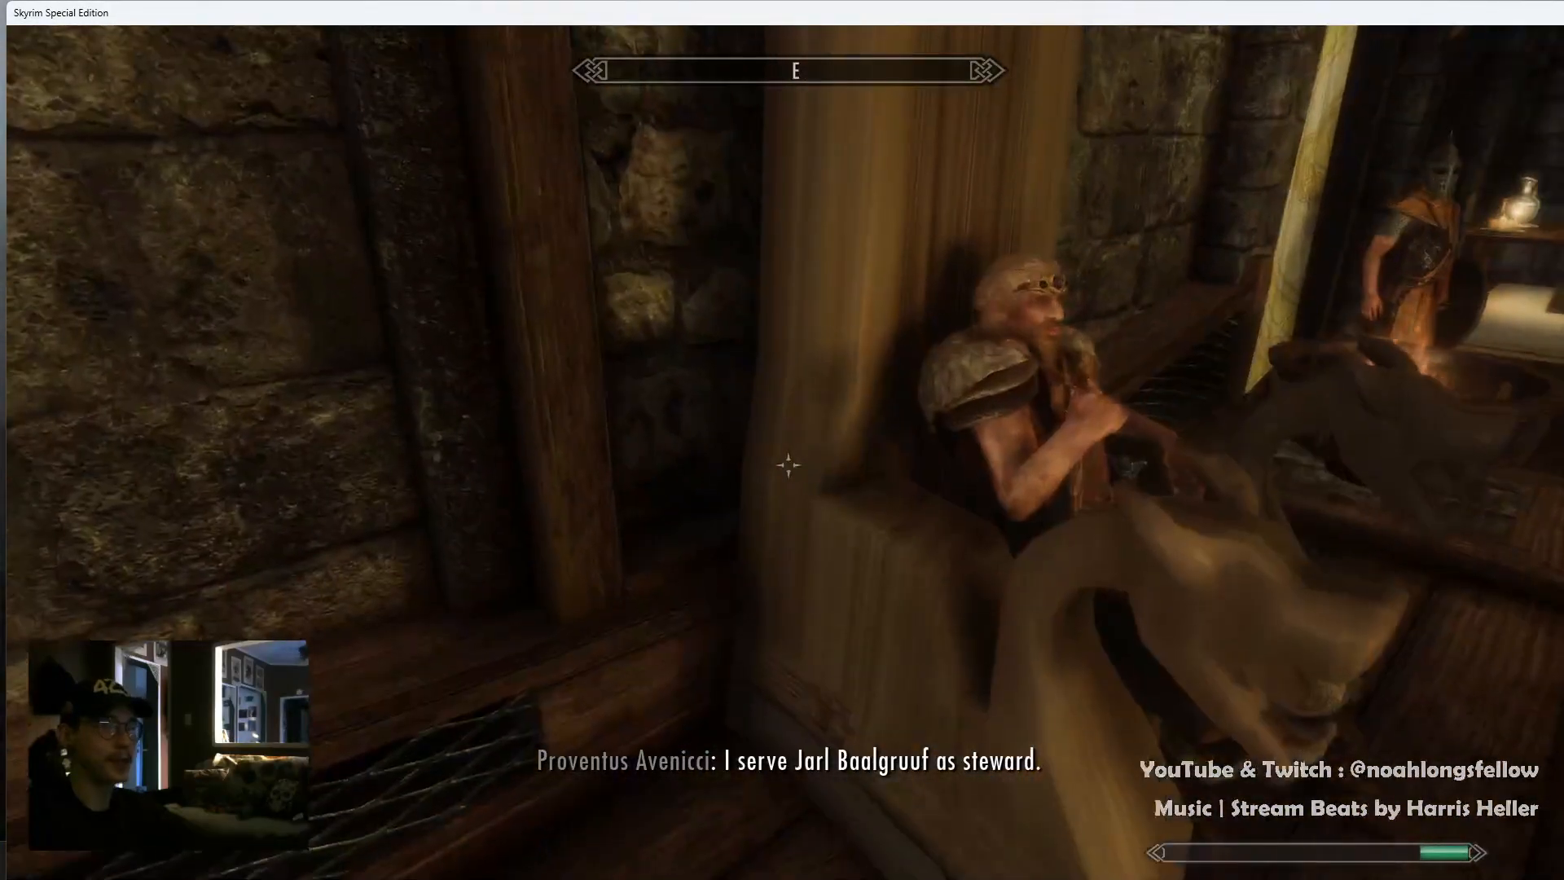
pyautogui.press('a')
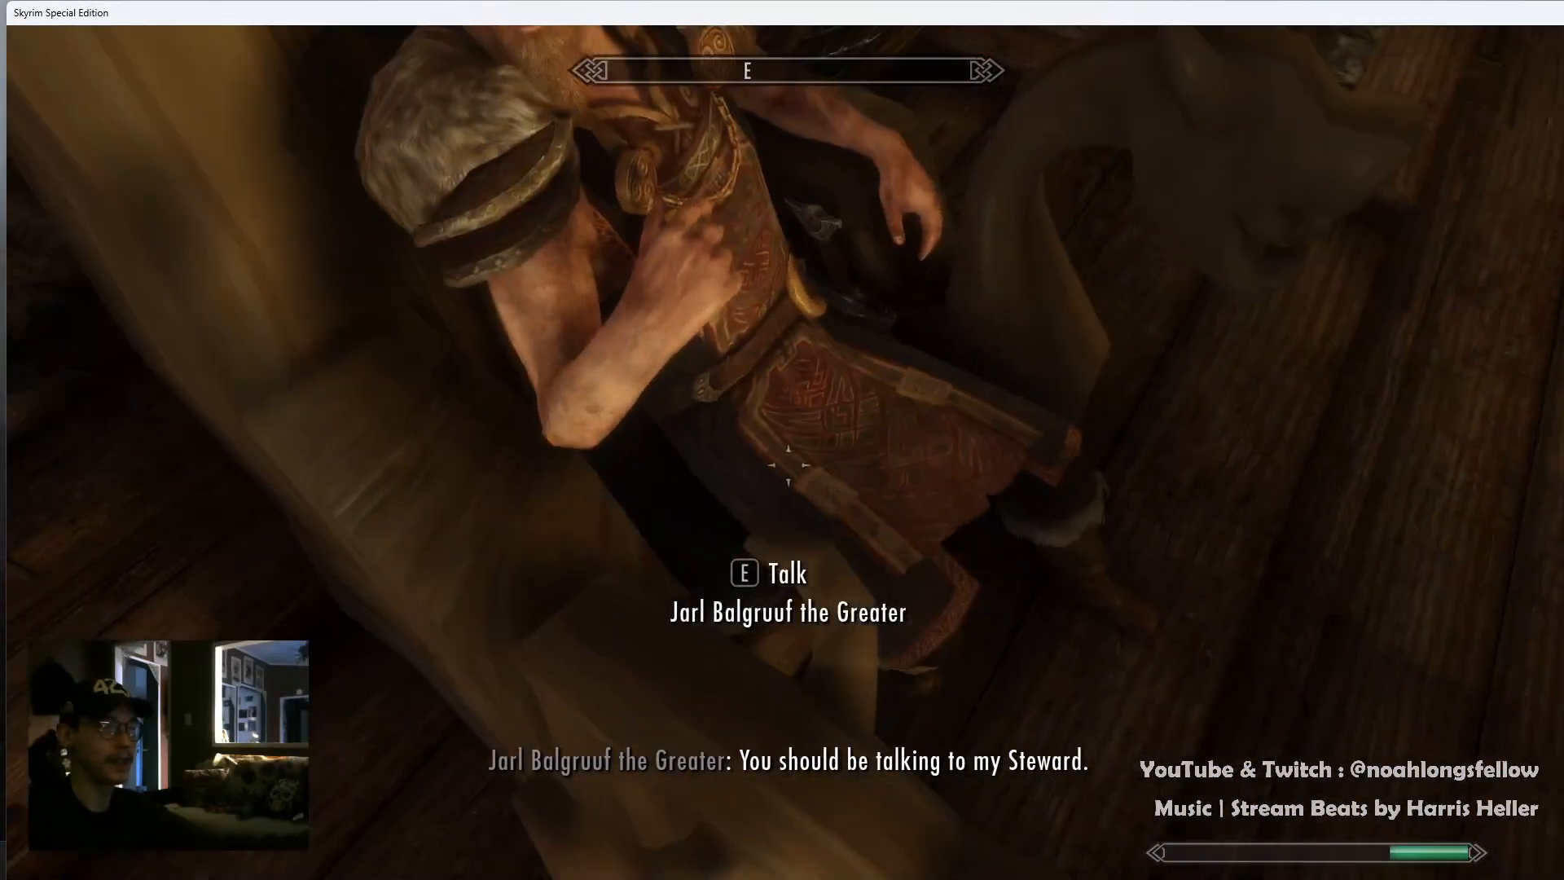
# Crouch beside the throne and examine its side panels and carved armrest heads on both sides
pyautogui.press('ctrl')
pyautogui.press('s')
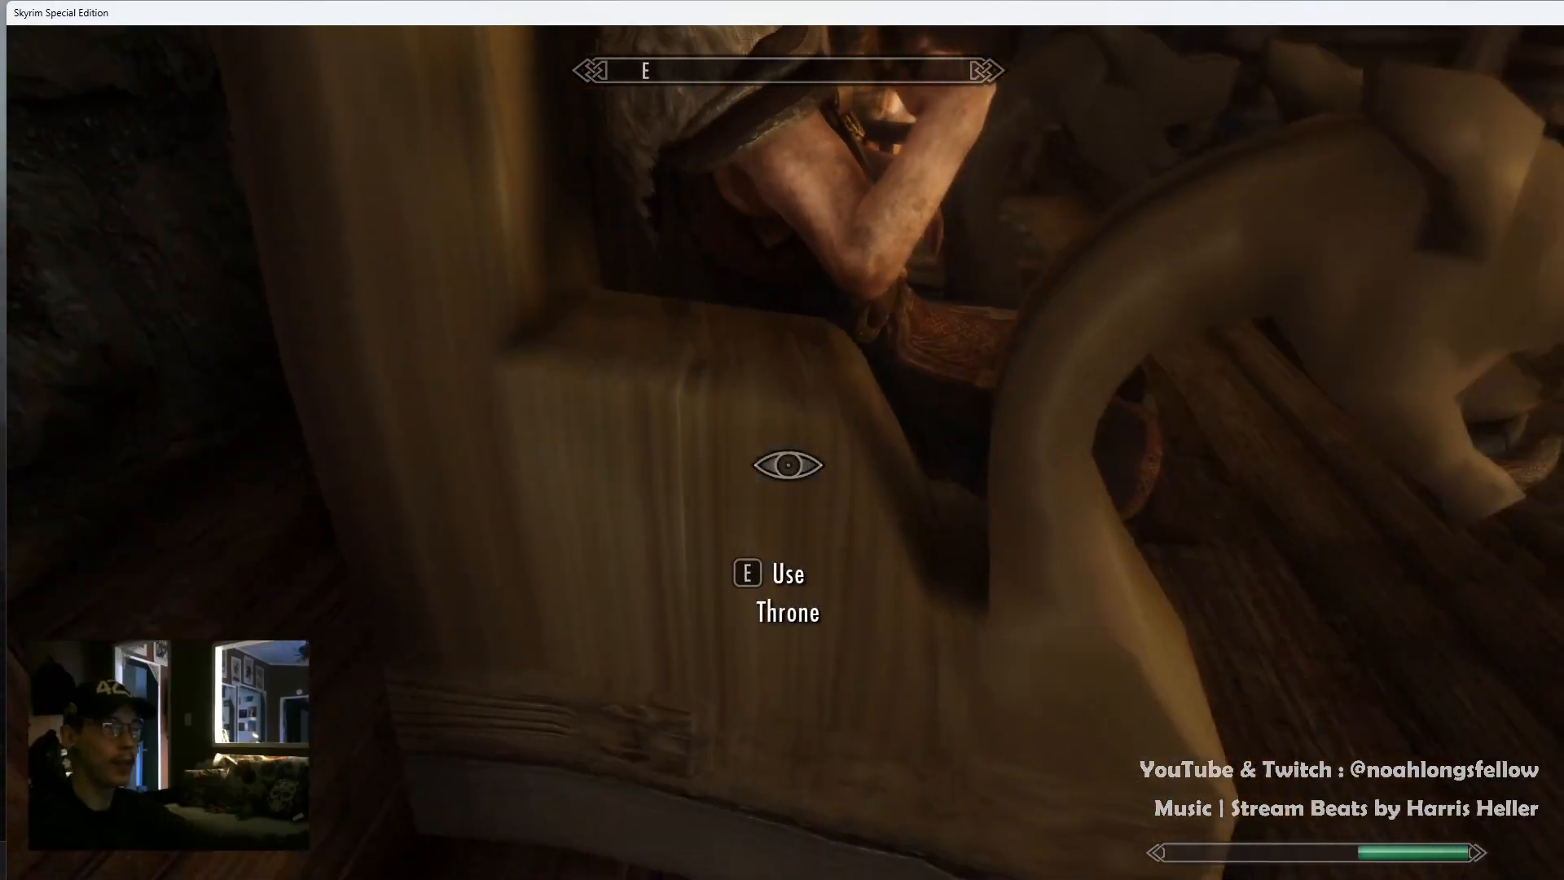
pyautogui.press('d')
pyautogui.press('d')
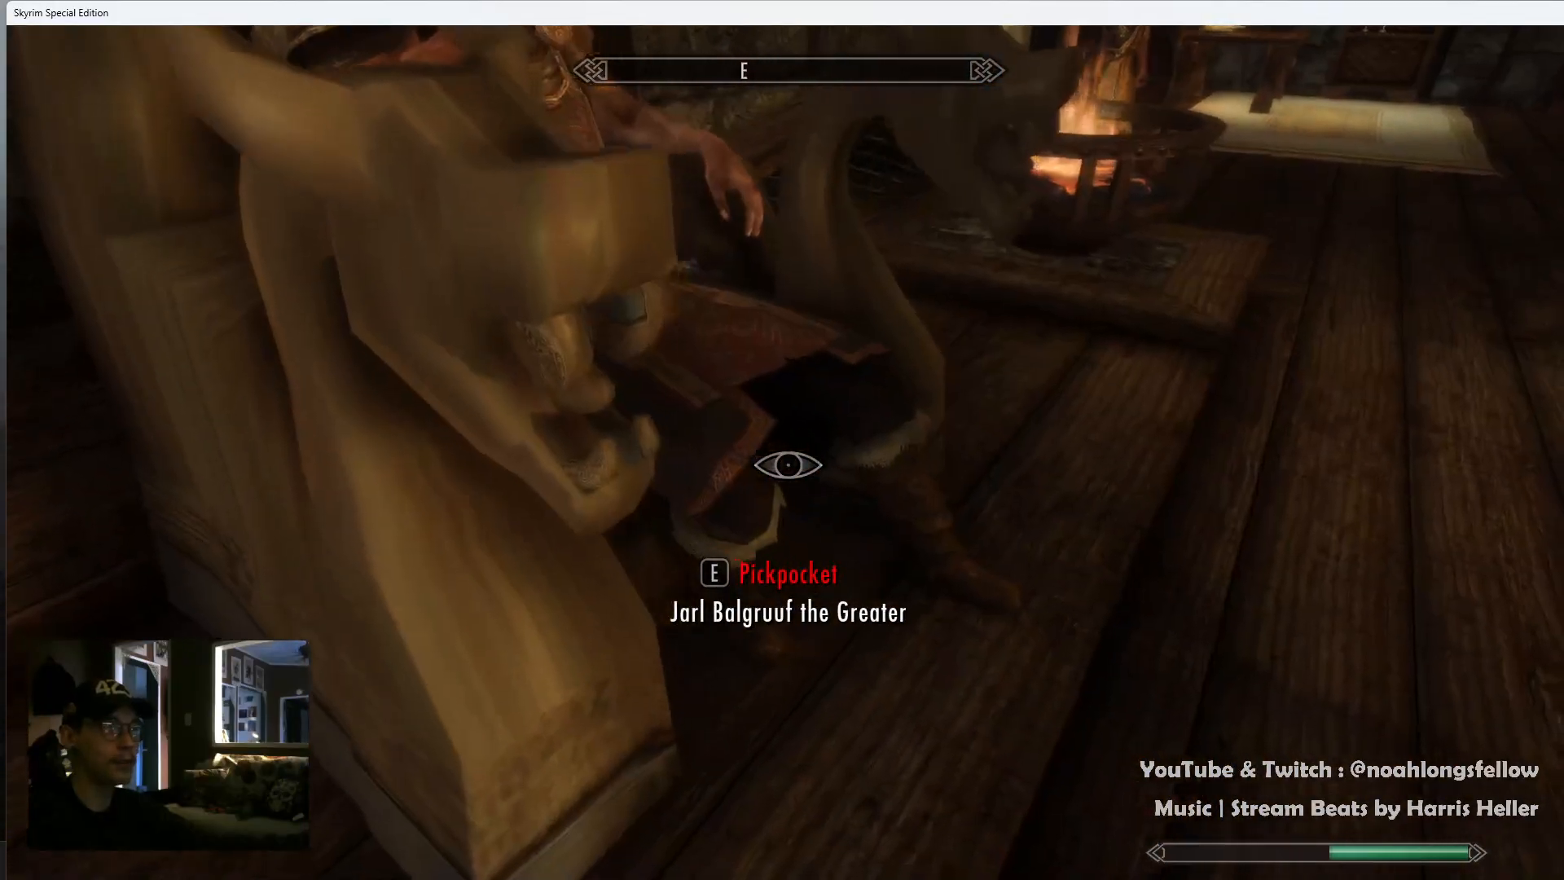
pyautogui.press('d')
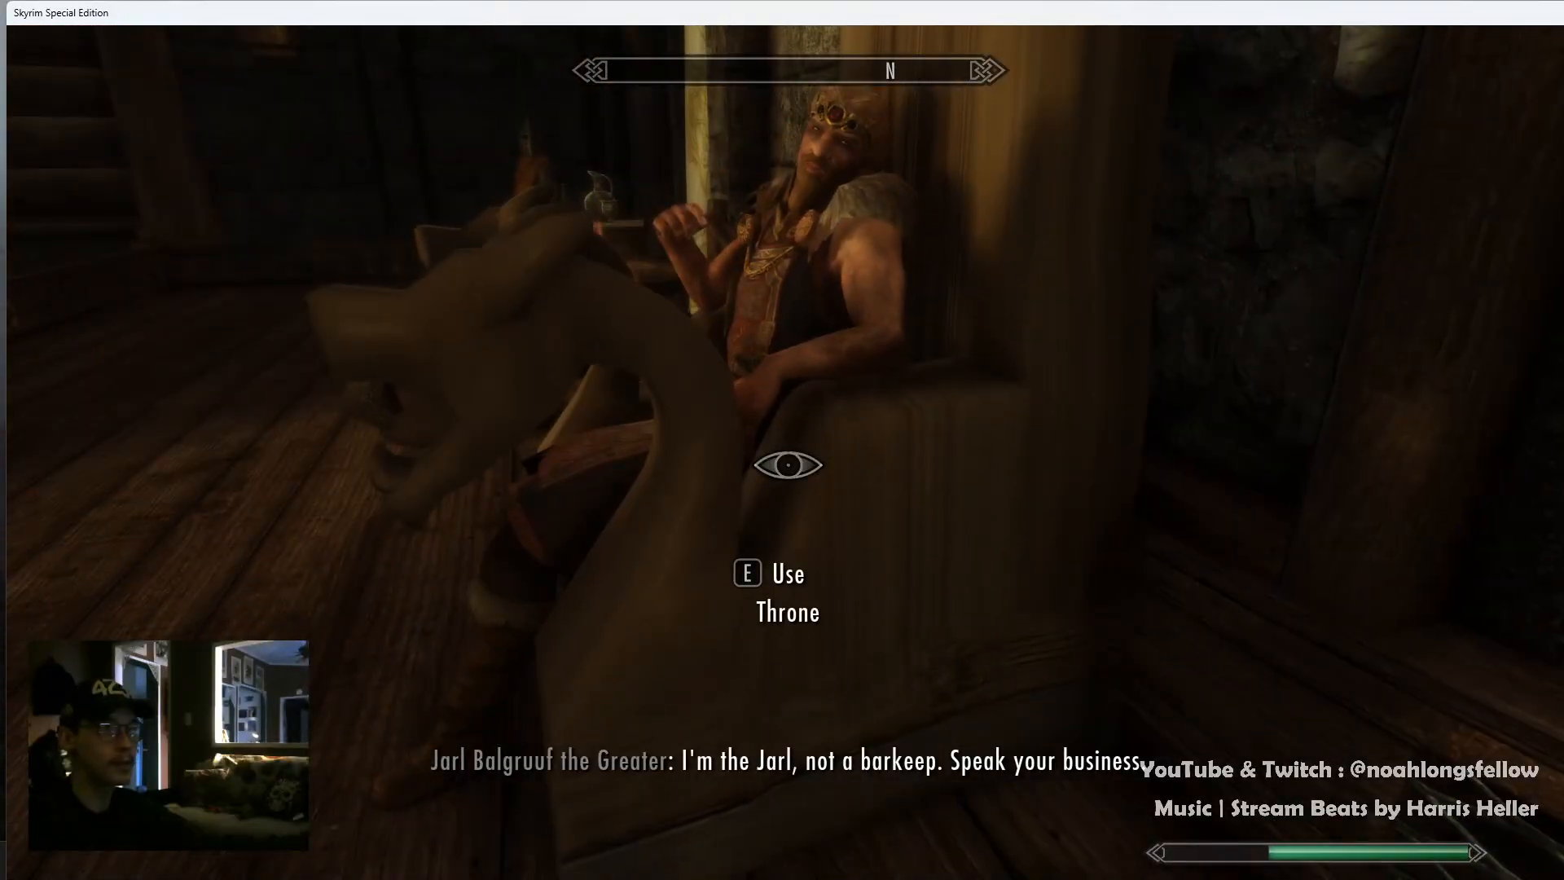
# Circle back around the throne in sneak mode and check its backrest, seat side and front armrest up close
pyautogui.press('a')
pyautogui.press('w')
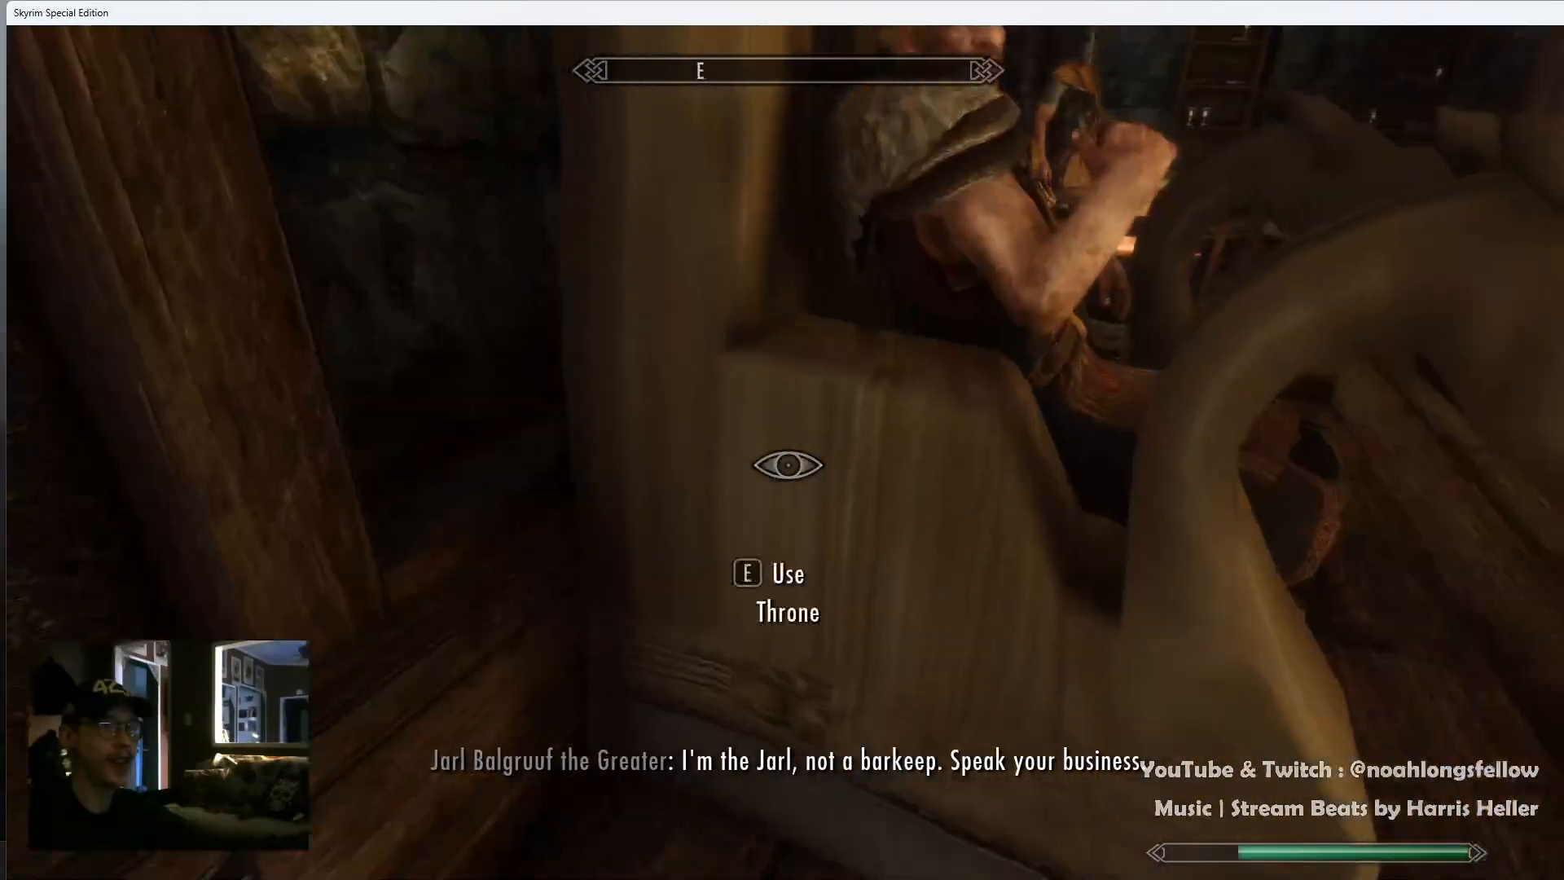
pyautogui.press('w')
pyautogui.press('a')
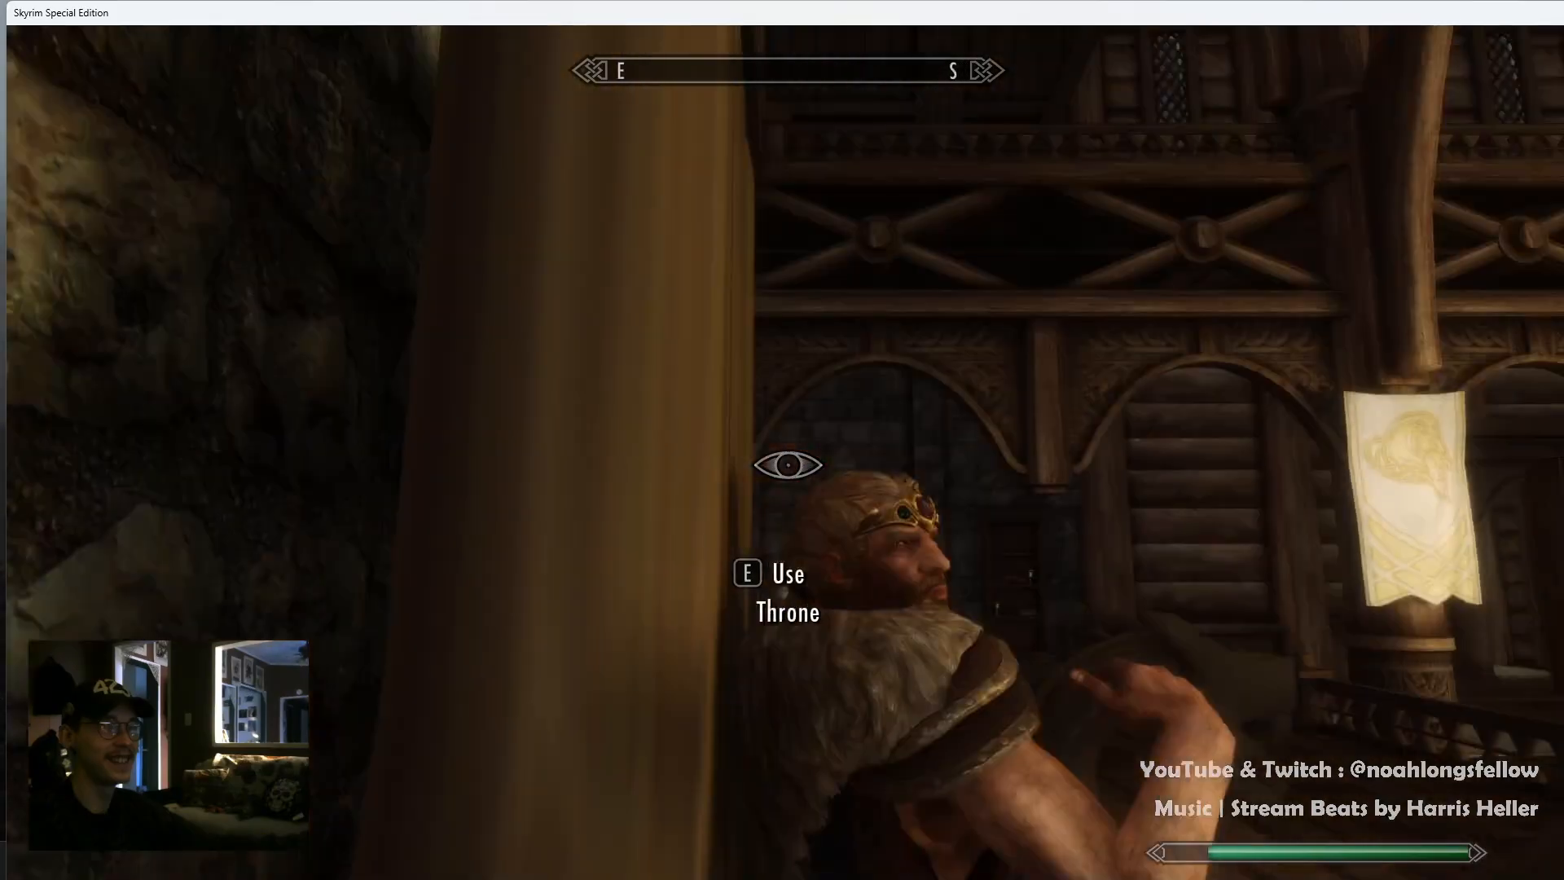
pyautogui.press('d')
pyautogui.press('d')
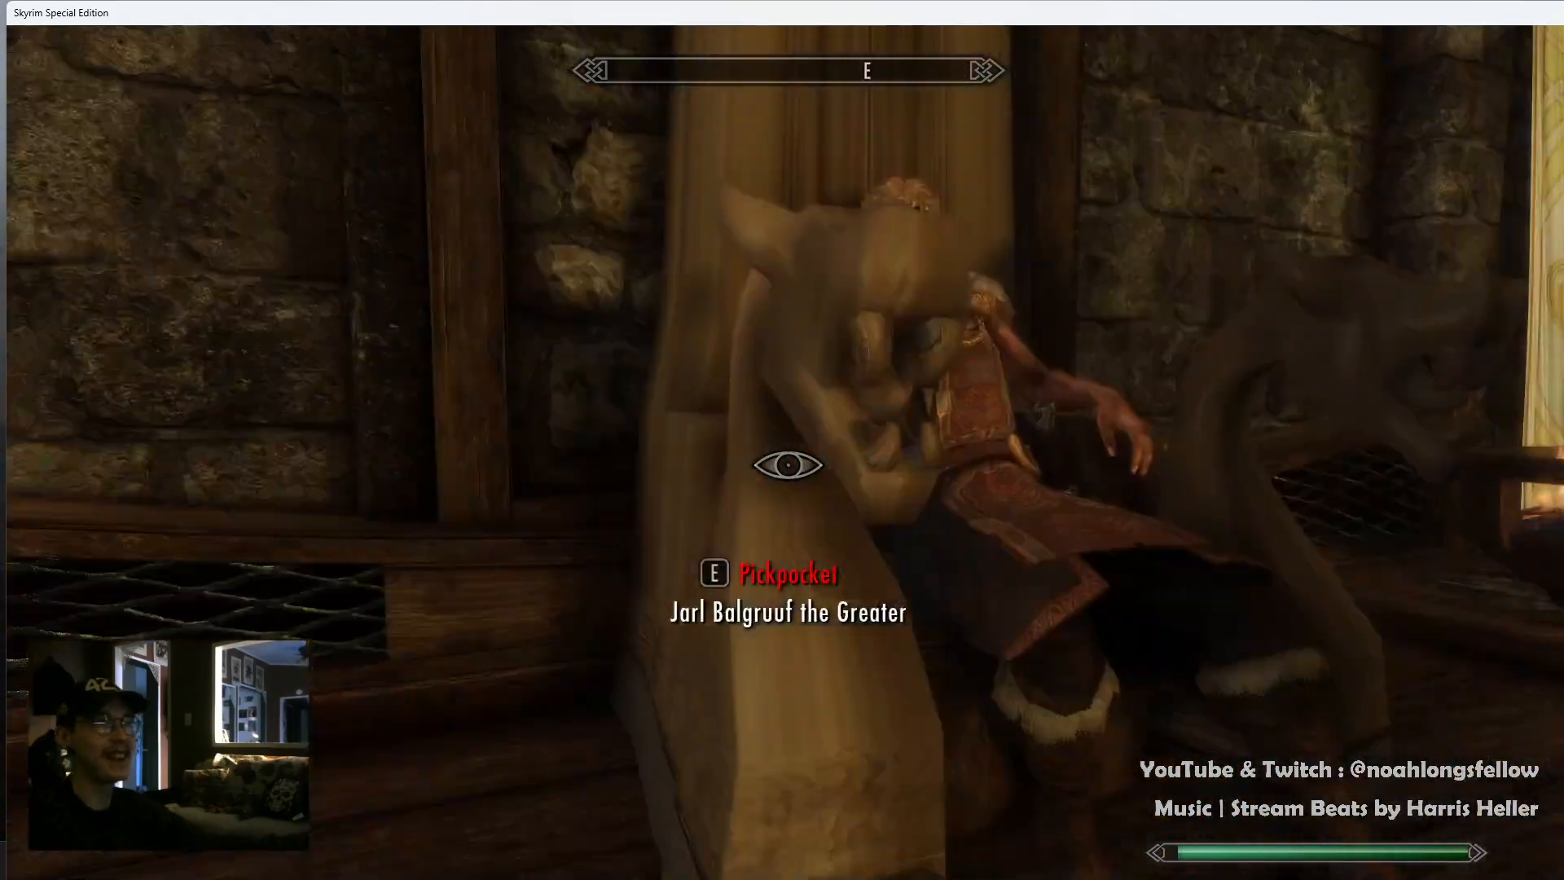
pyautogui.press('a')
pyautogui.press('a')
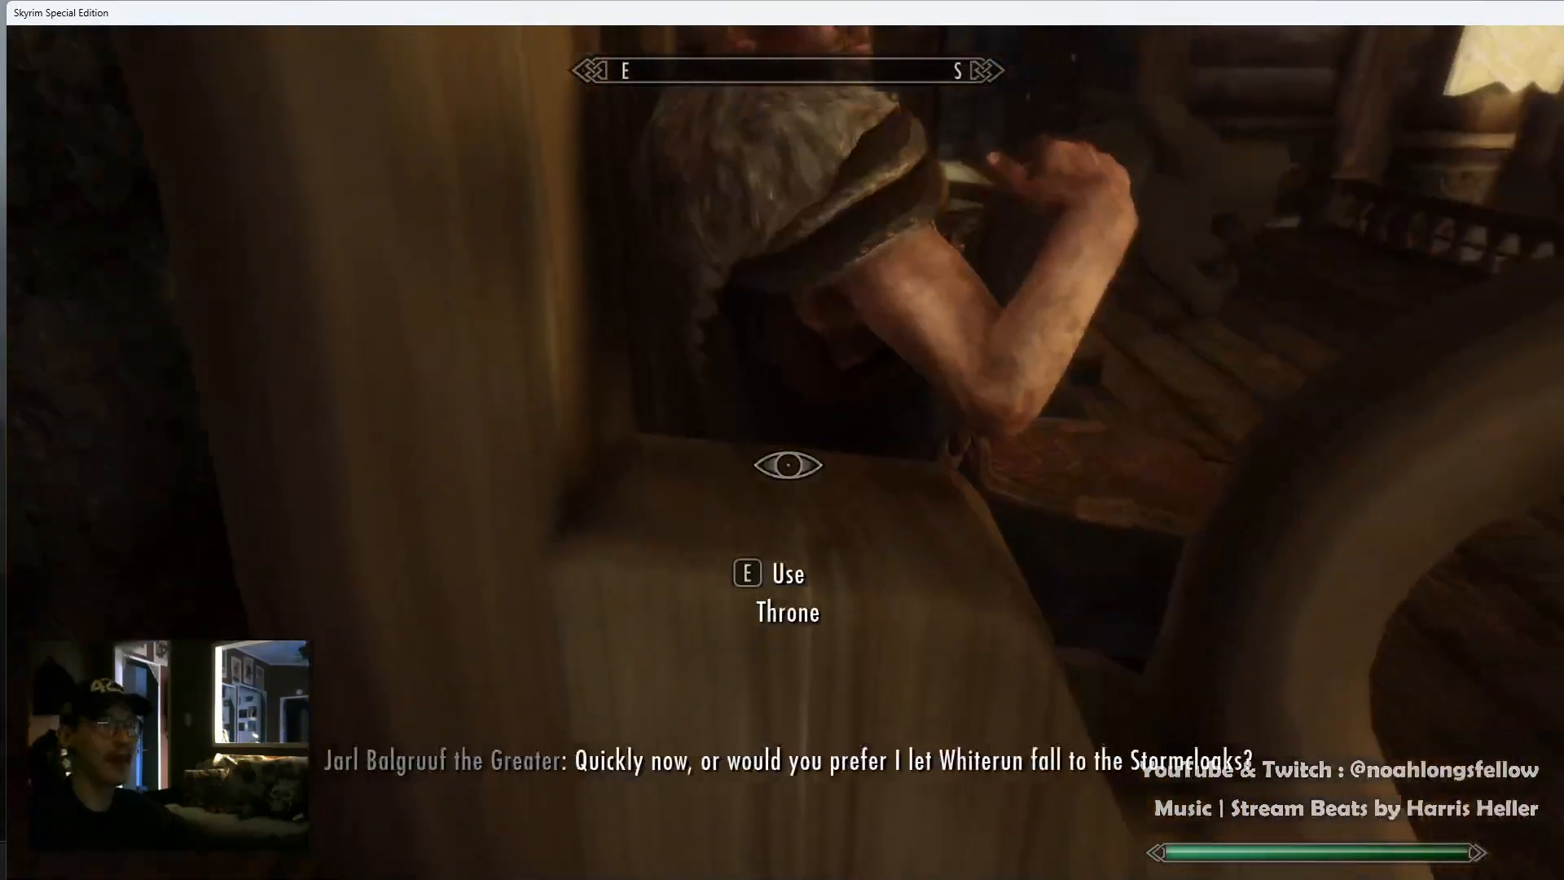
# Stand up and inspect the front of the throne with the seated Jarl, from up close and from farther back
pyautogui.press('ctrl')
pyautogui.press('d')
pyautogui.press('d')
pyautogui.press('s')
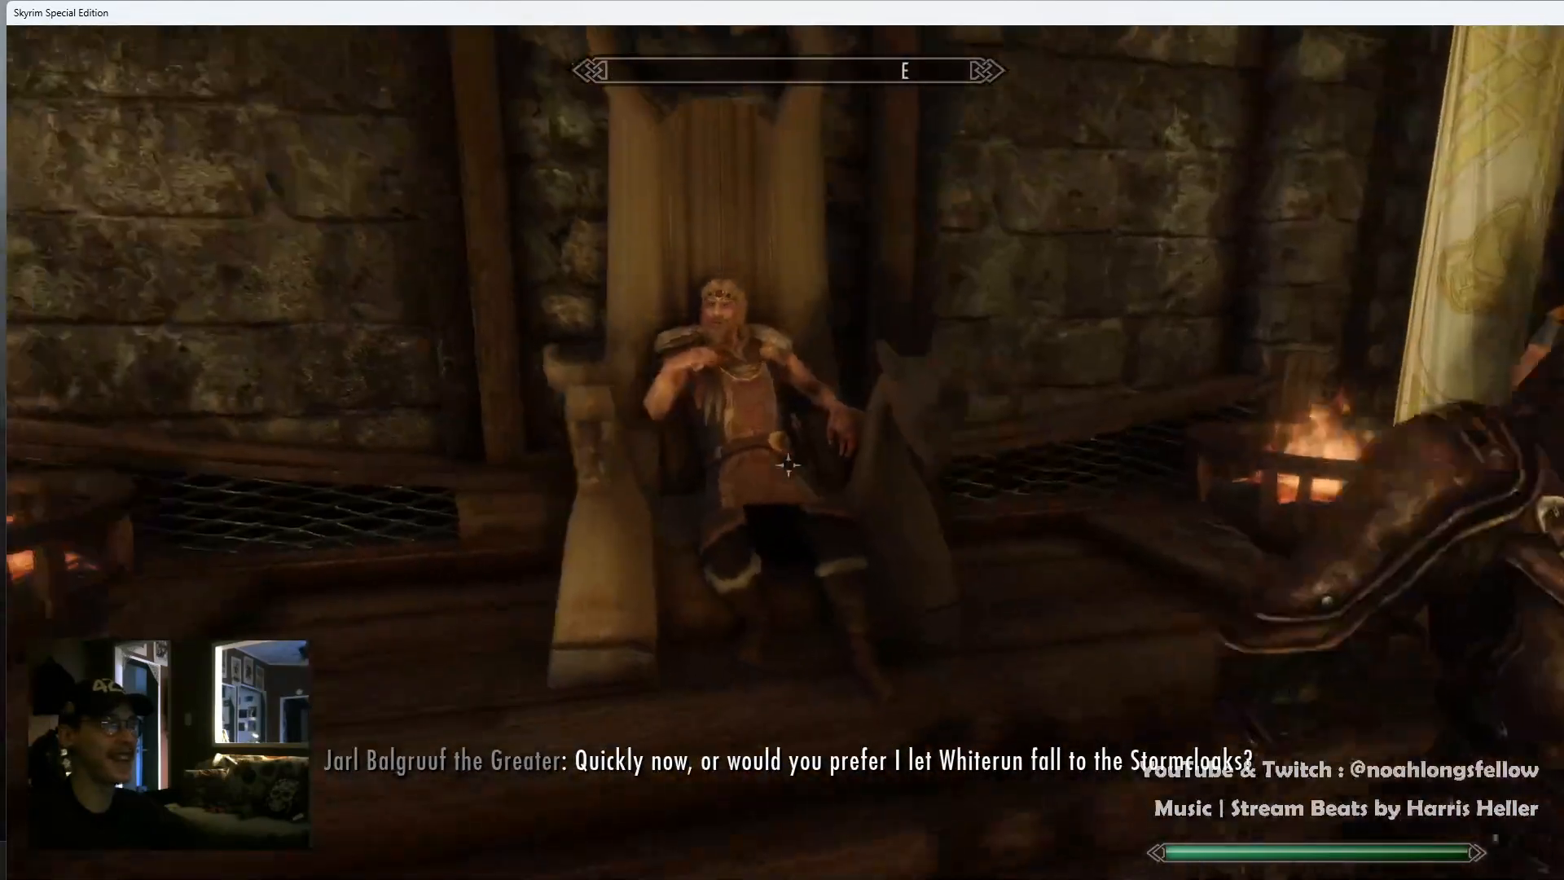
pyautogui.press('w')
pyautogui.press('s')
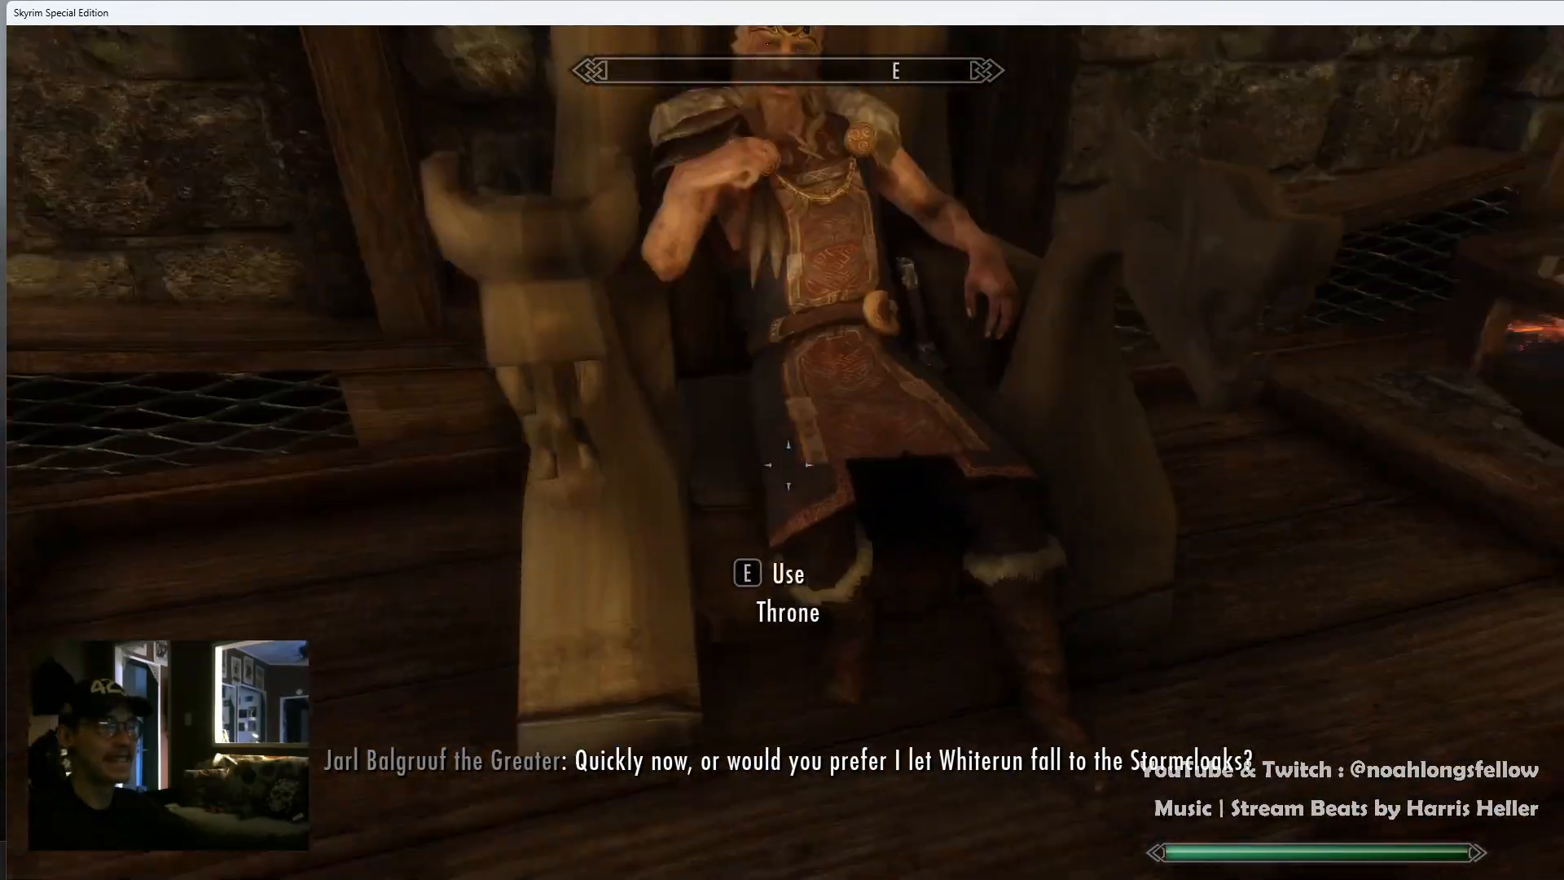
pyautogui.press('d')
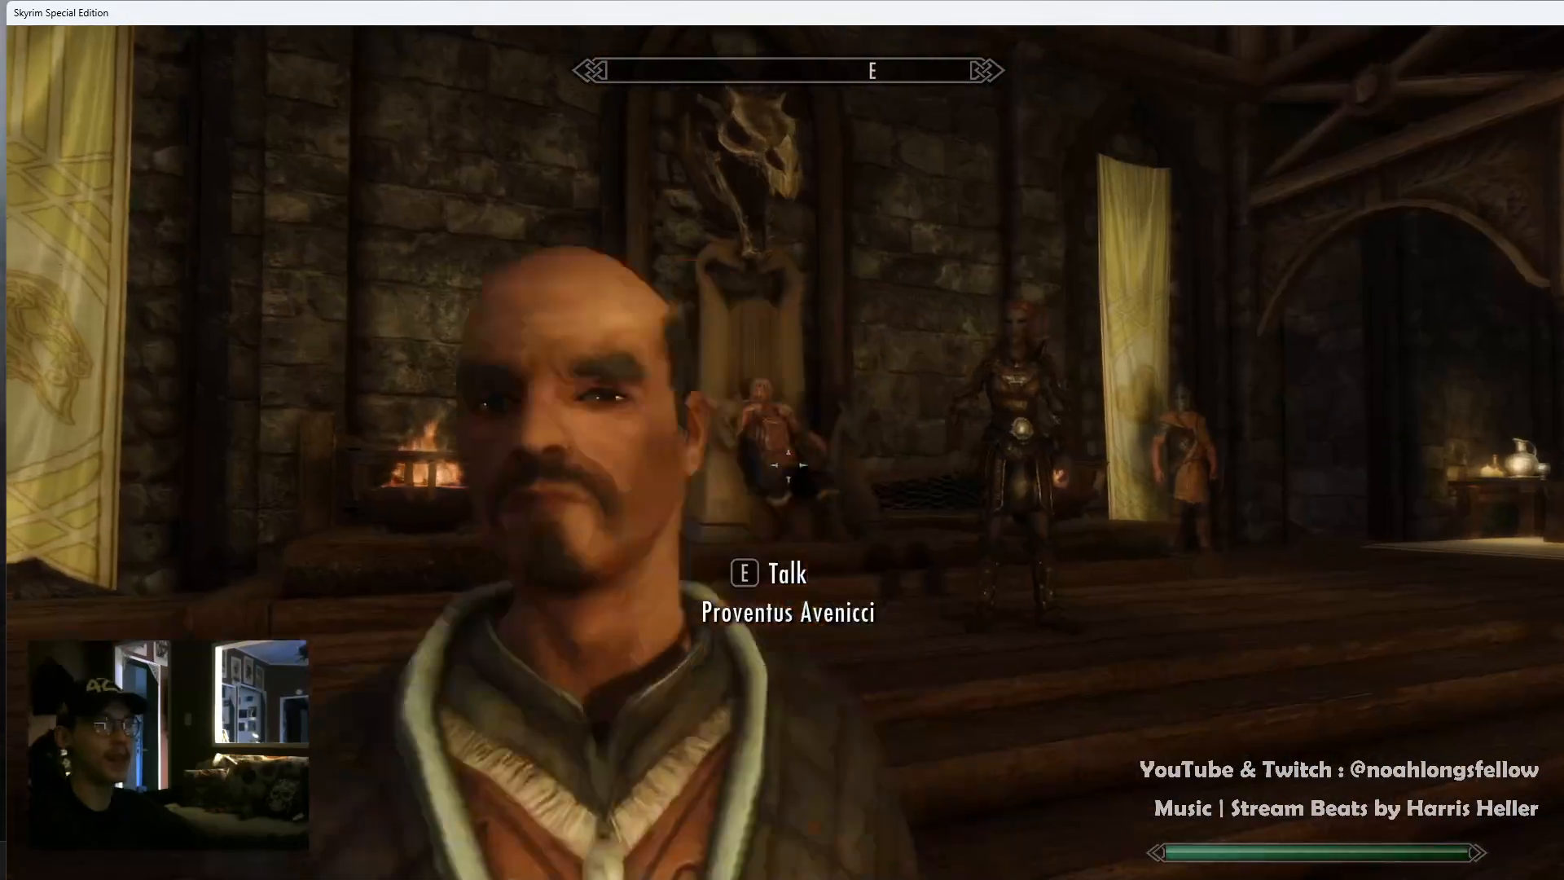
# Approach the throne again and review its wood texture and full shape from both sides, the side base and the front
pyautogui.press('w')
pyautogui.press('w')
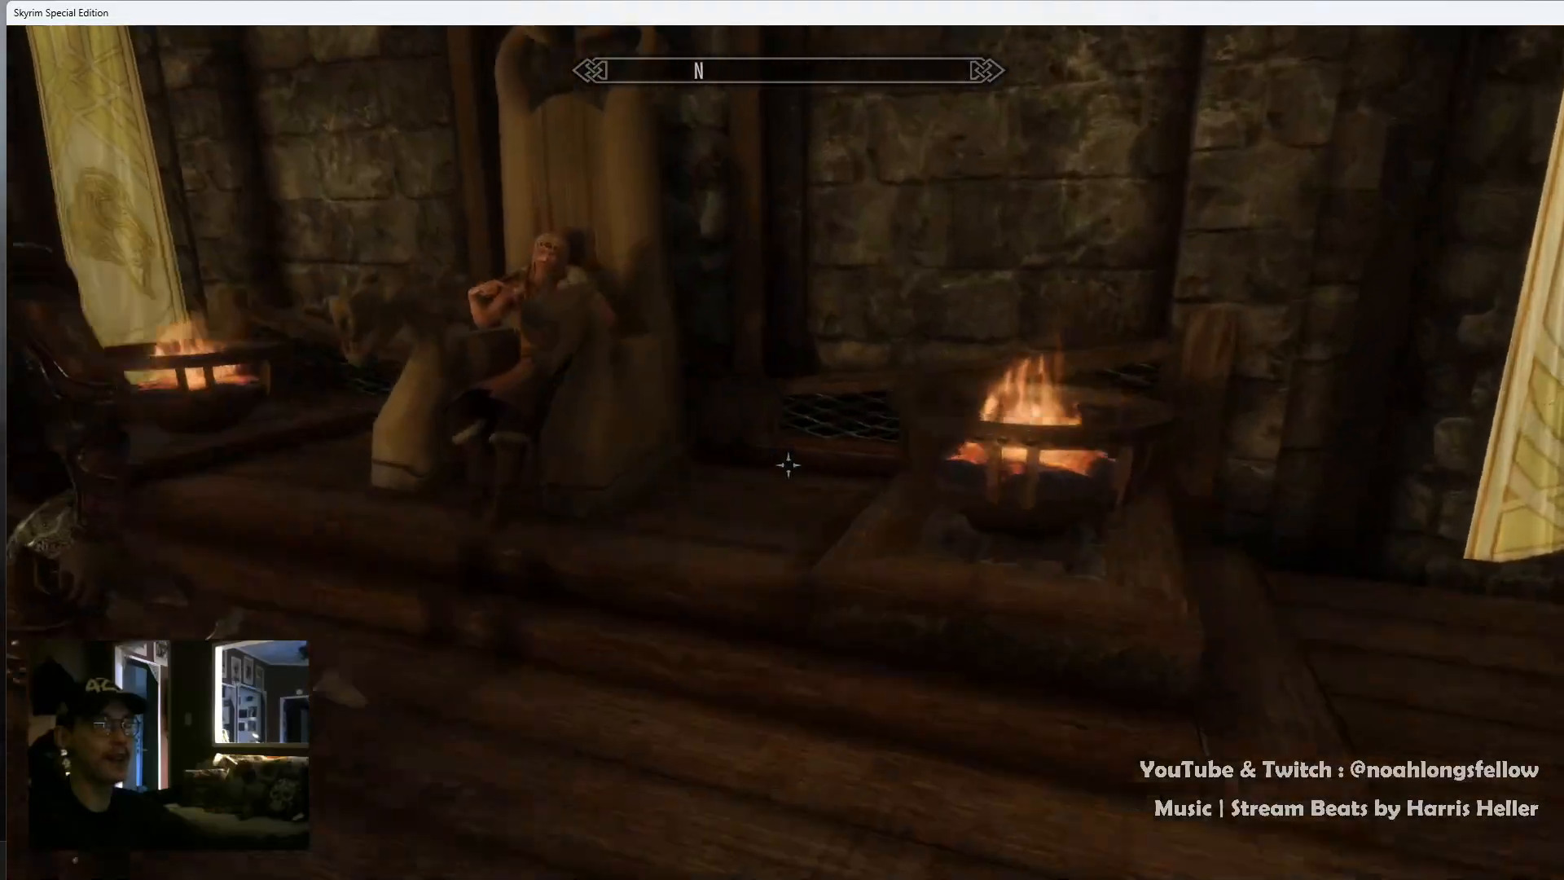
pyautogui.press('a')
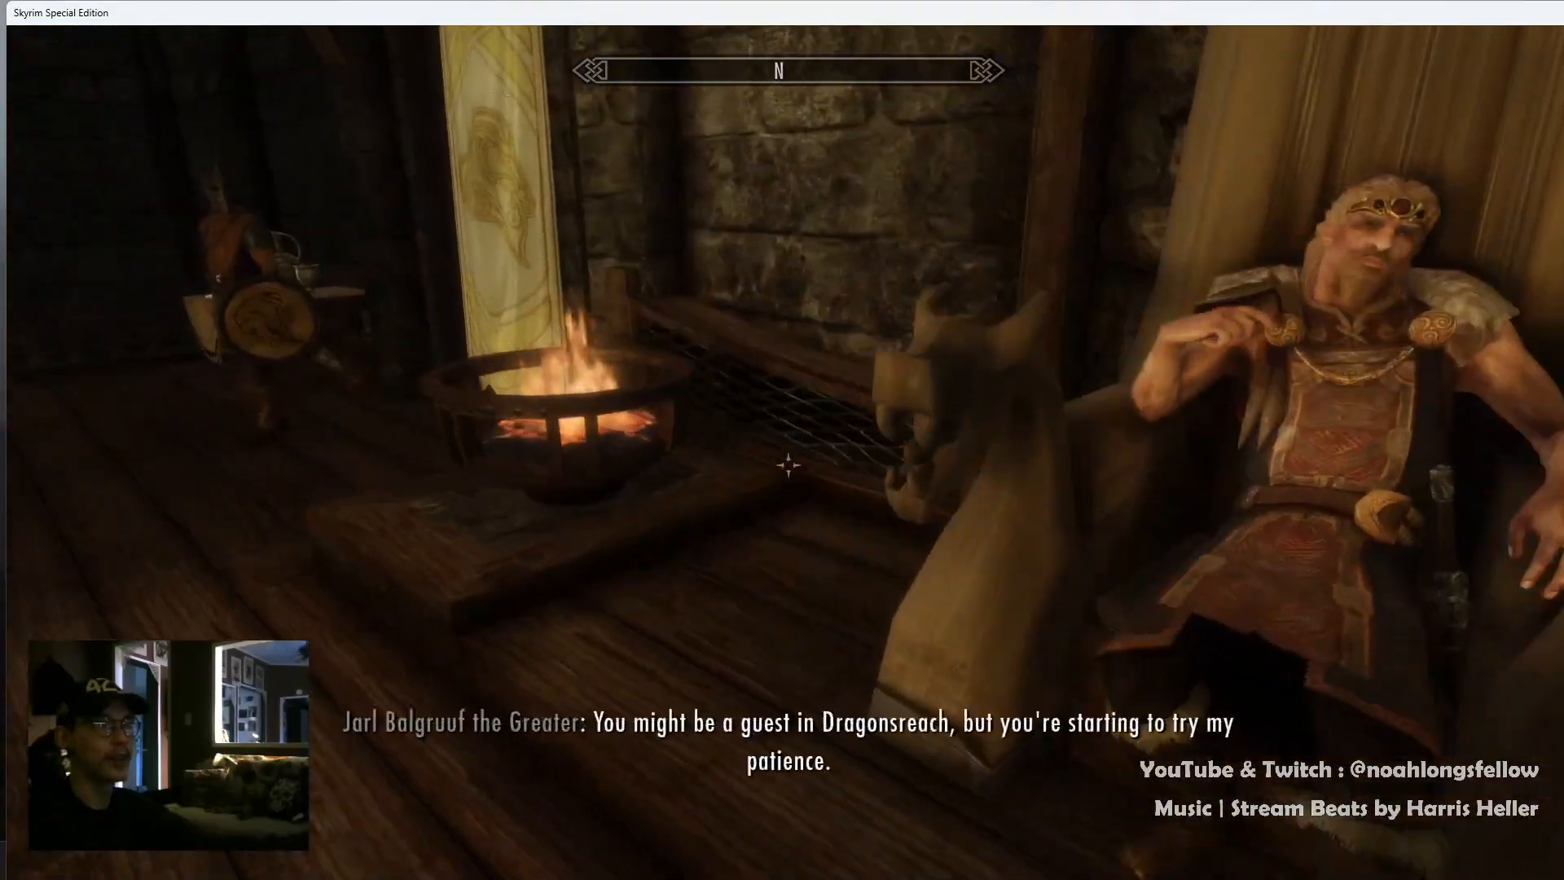
pyautogui.press('a')
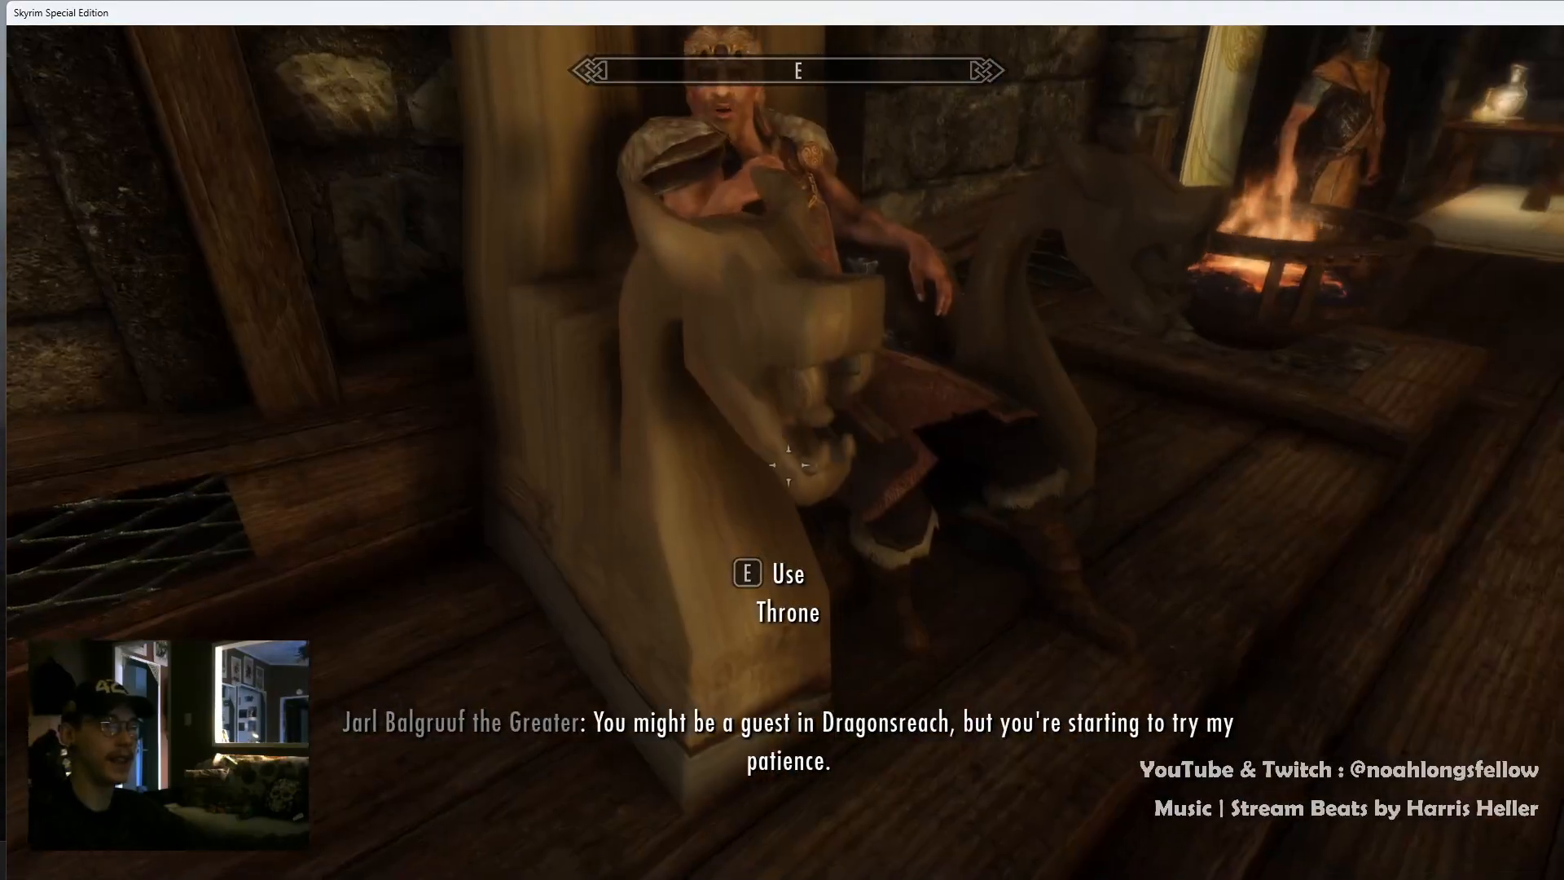
pyautogui.press('a')
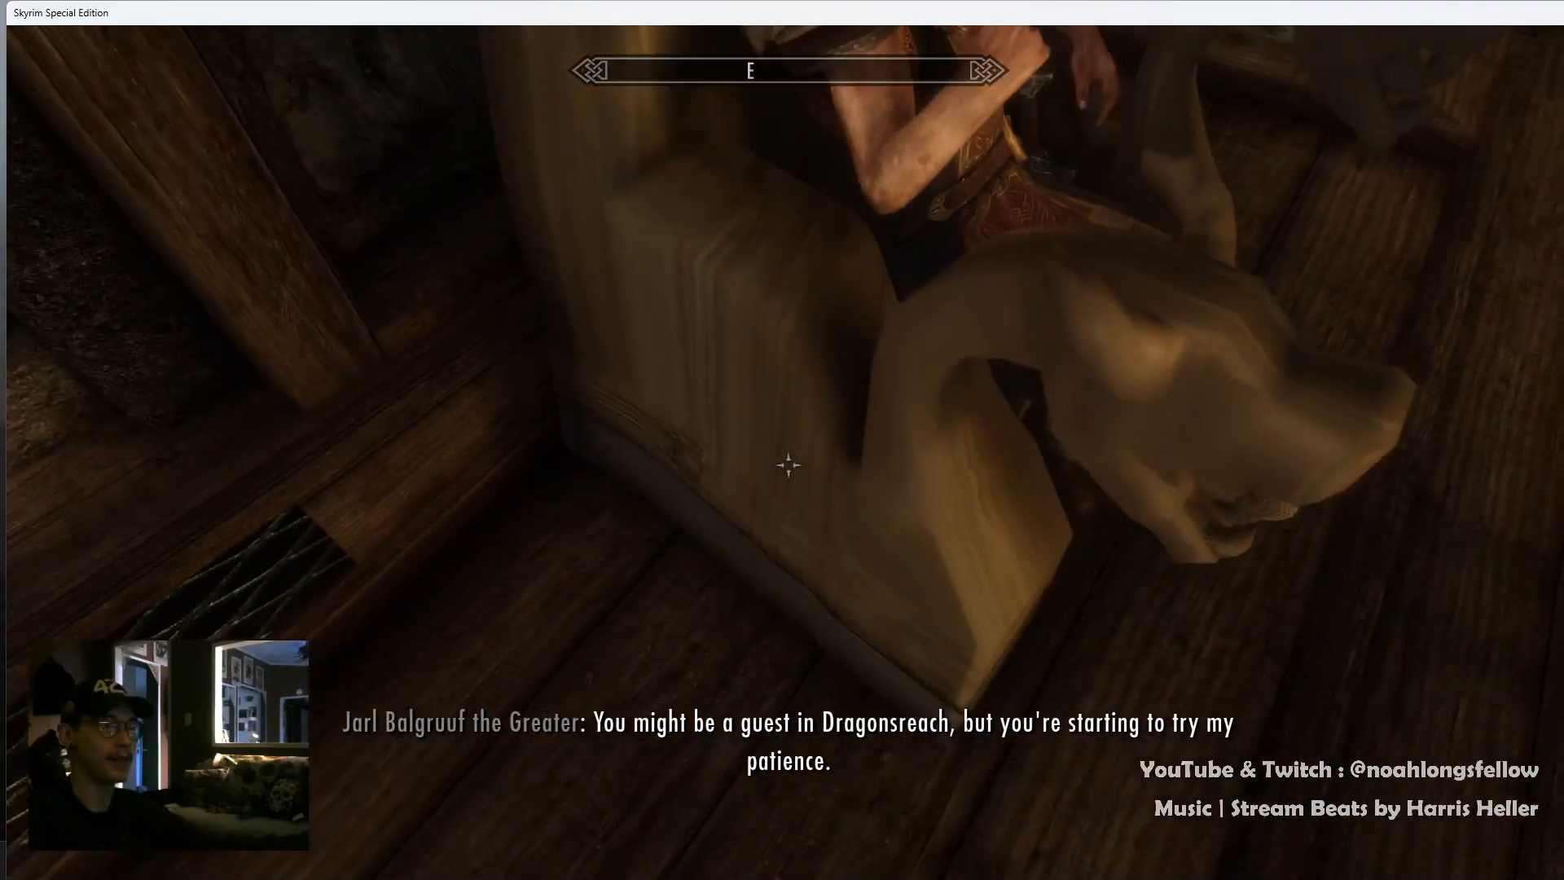
pyautogui.press('d')
pyautogui.press('s')
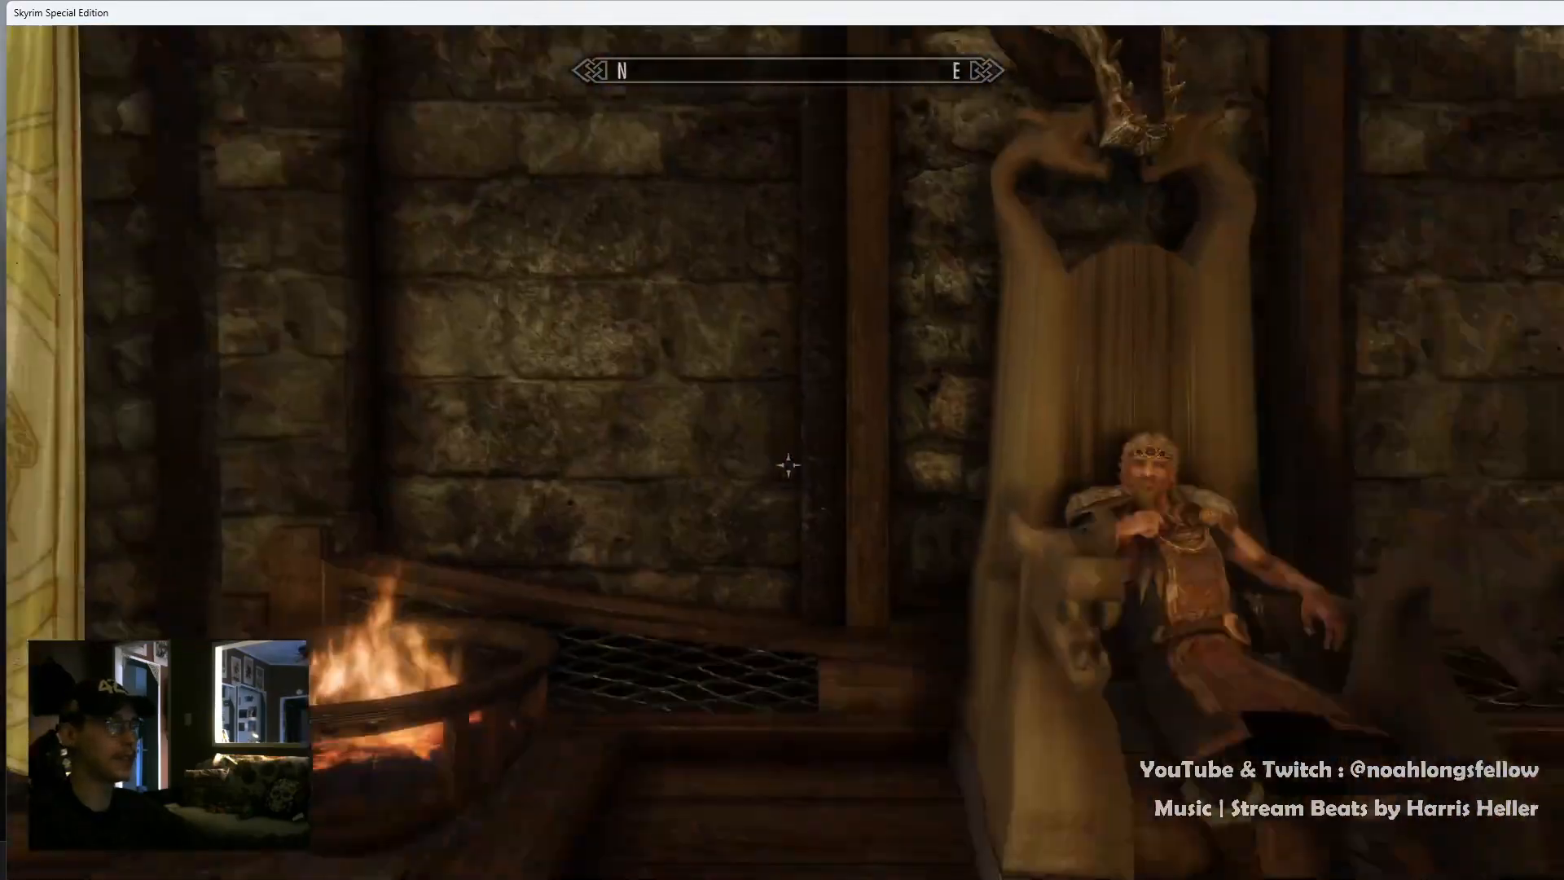
# Inspect the front of the throne with the seated Jarl and its carved crest beneath the dragon skull from several angles
pyautogui.press('w')
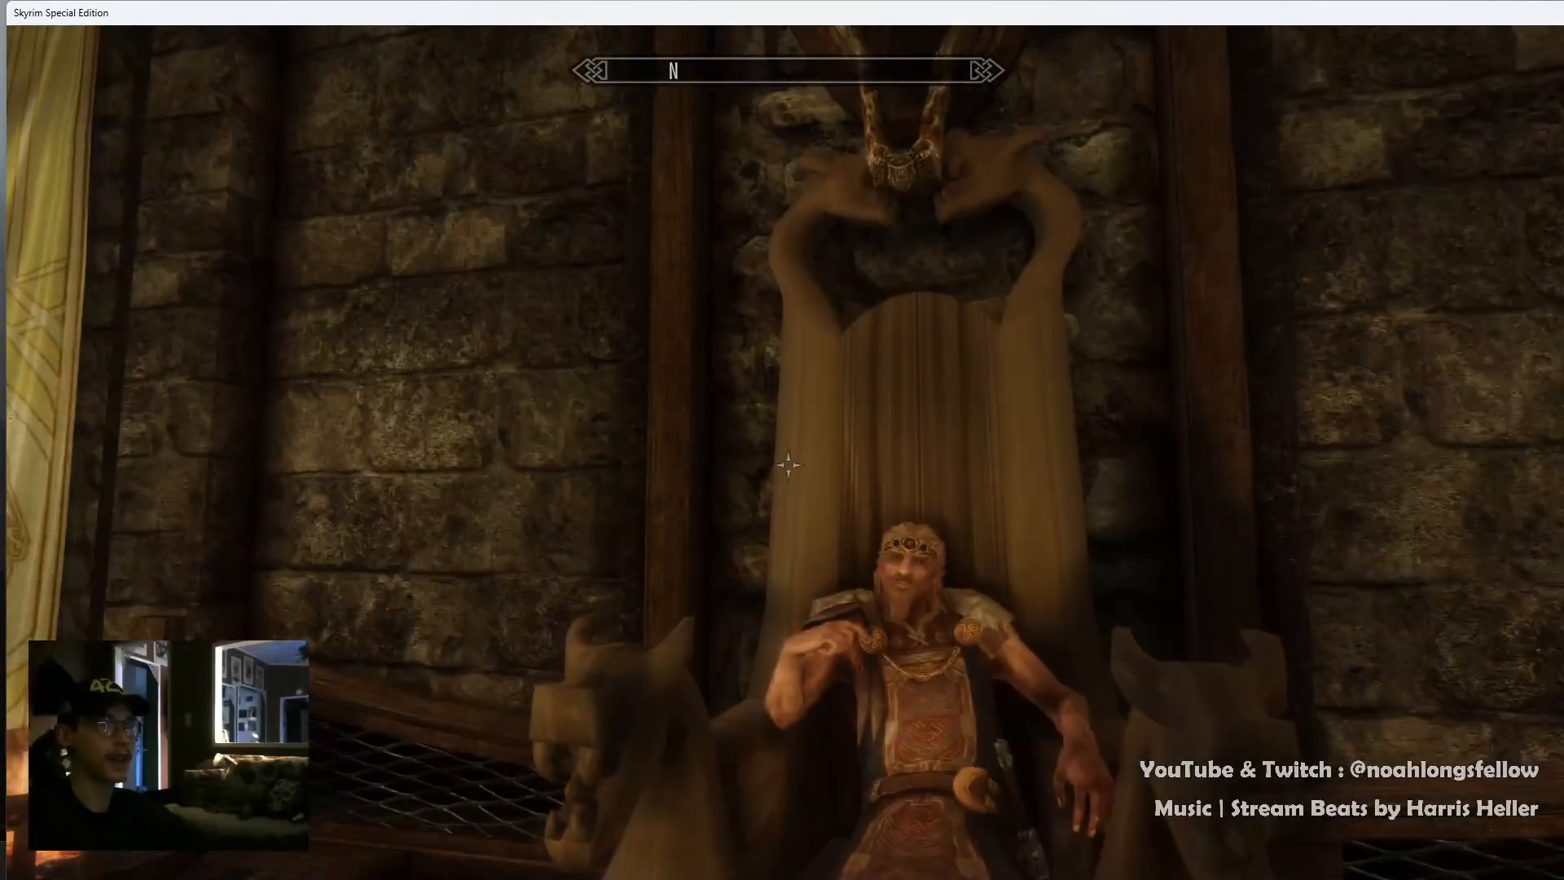
pyautogui.press('d')
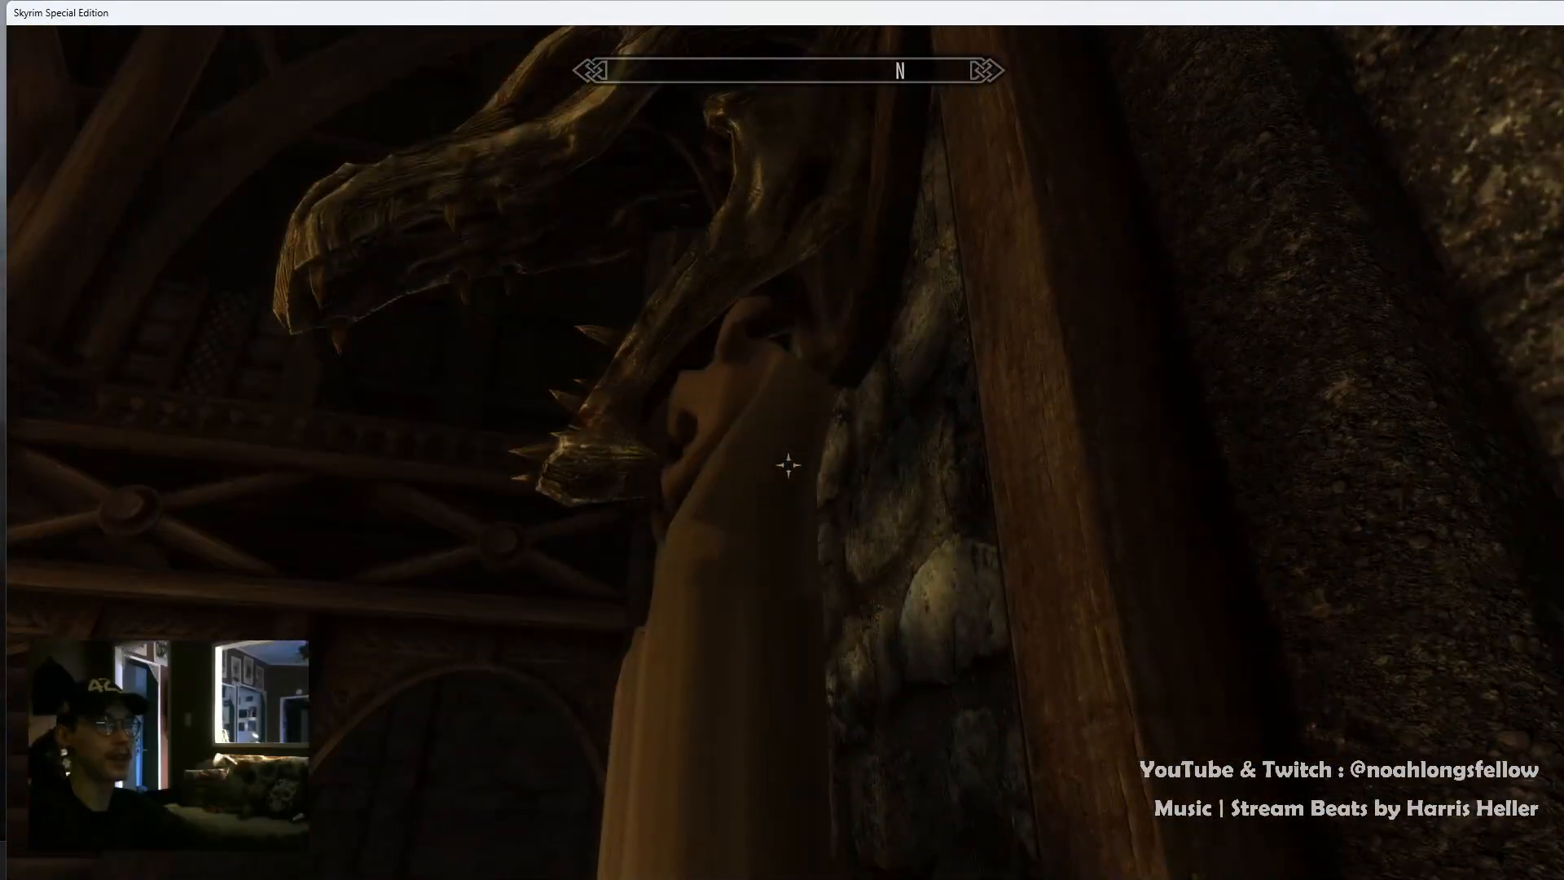
pyautogui.press('a')
pyautogui.press('a')
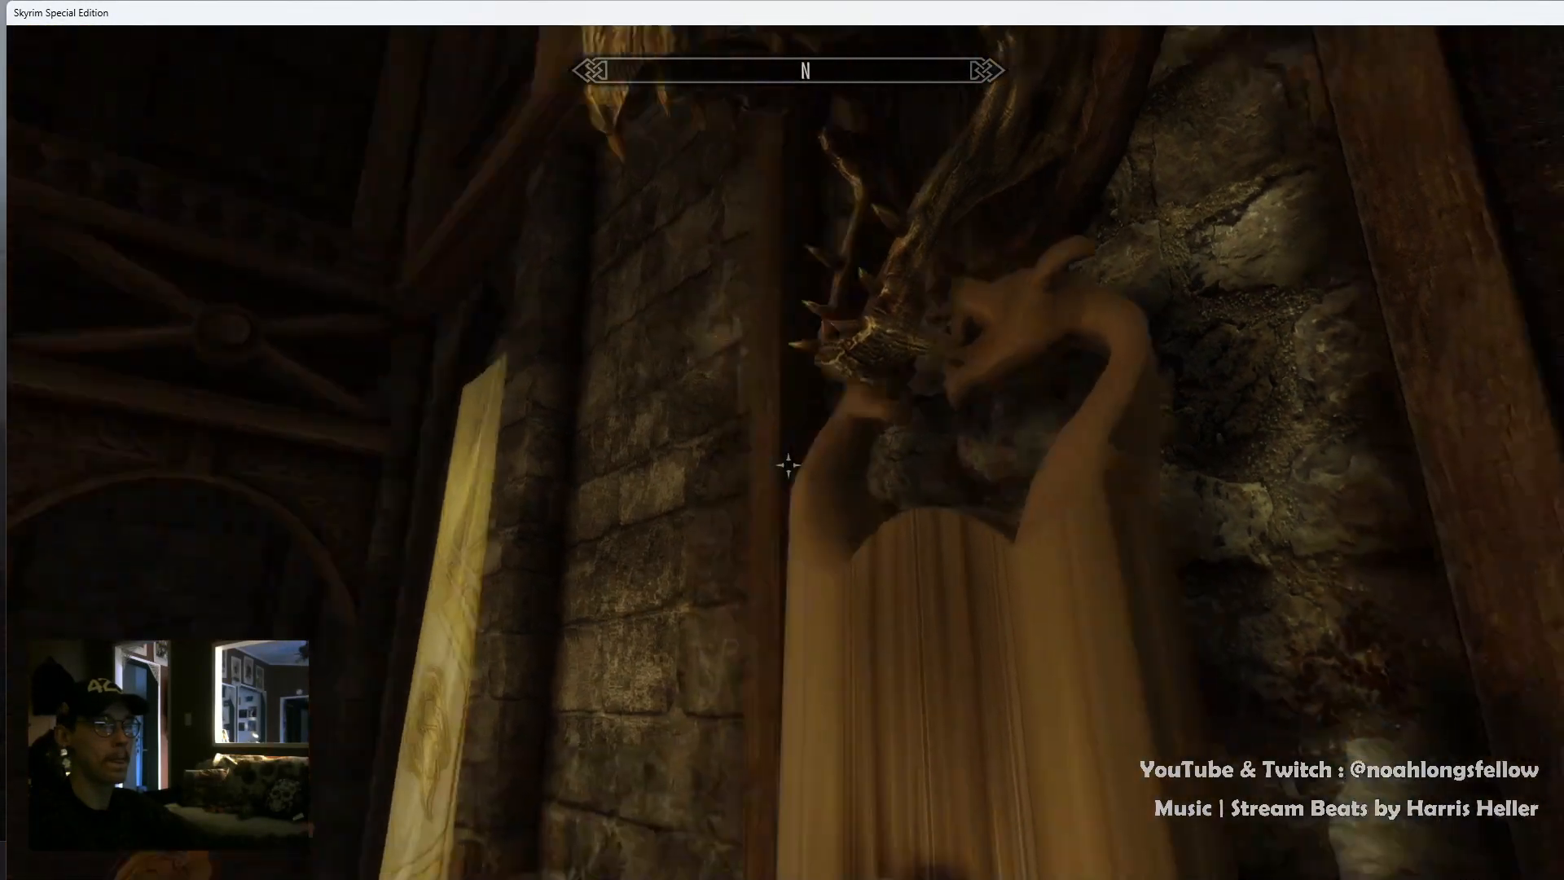
pyautogui.press('w')
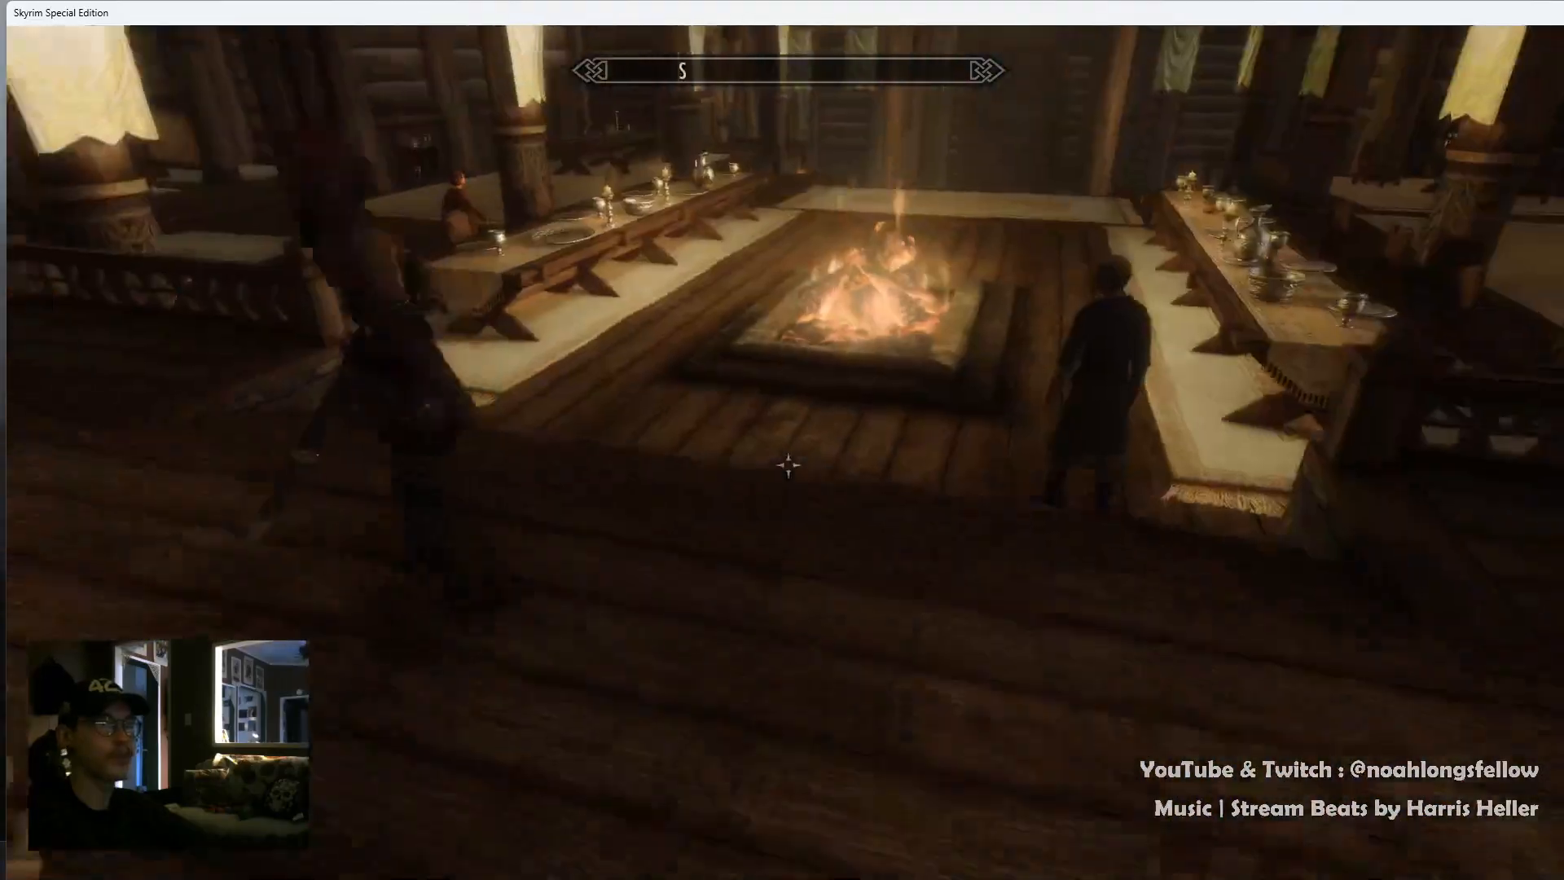
# Return to the vacated throne, sit the player character on it and turn on the free camera
pyautogui.press('alt')
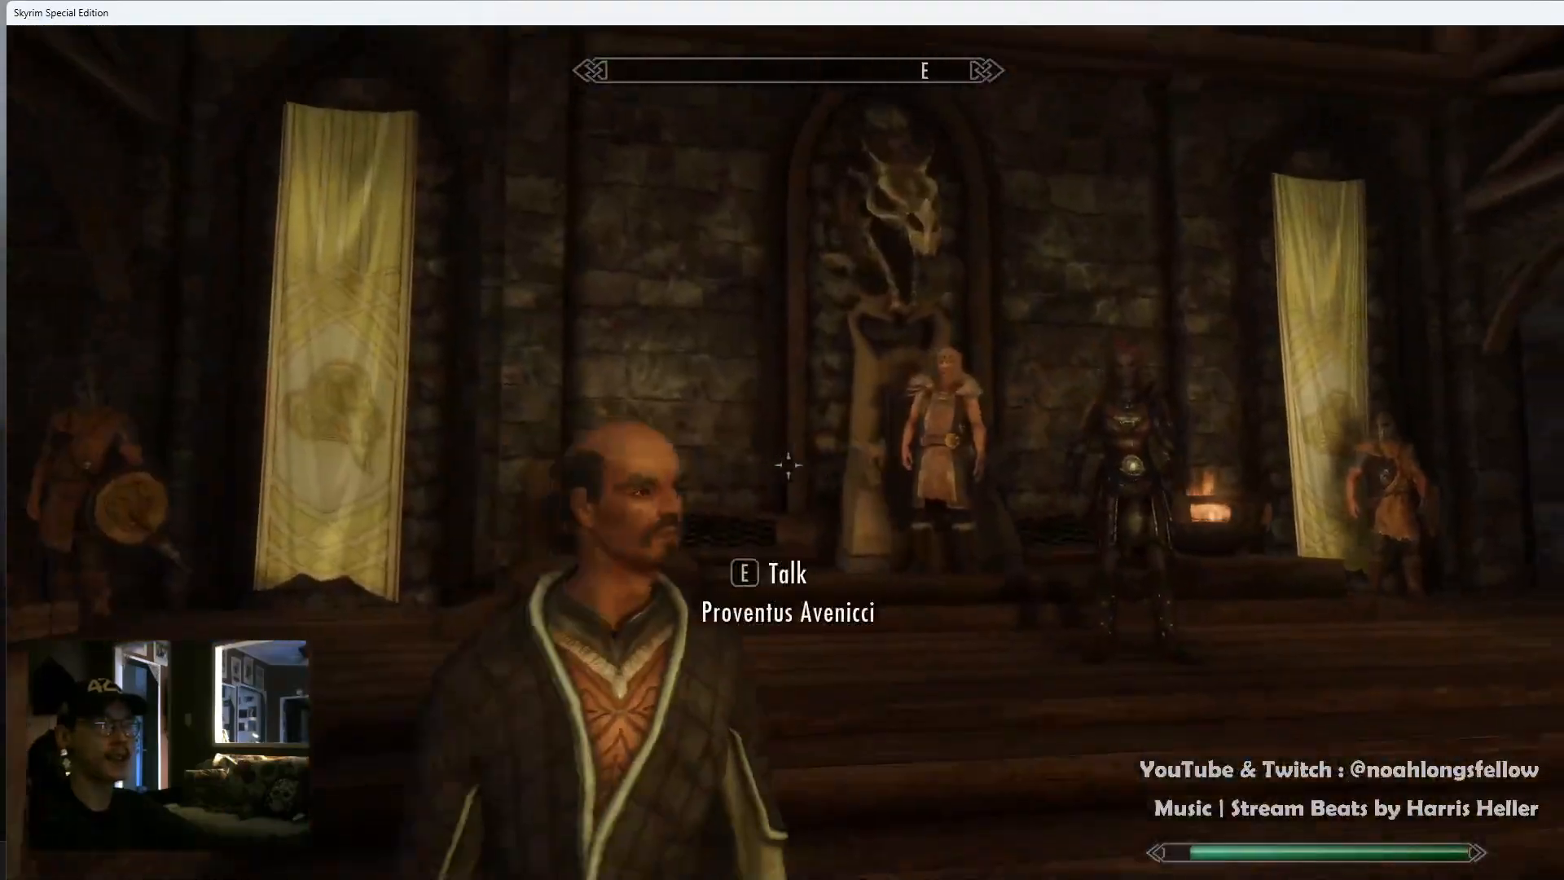
pyautogui.press('w')
pyautogui.press('w')
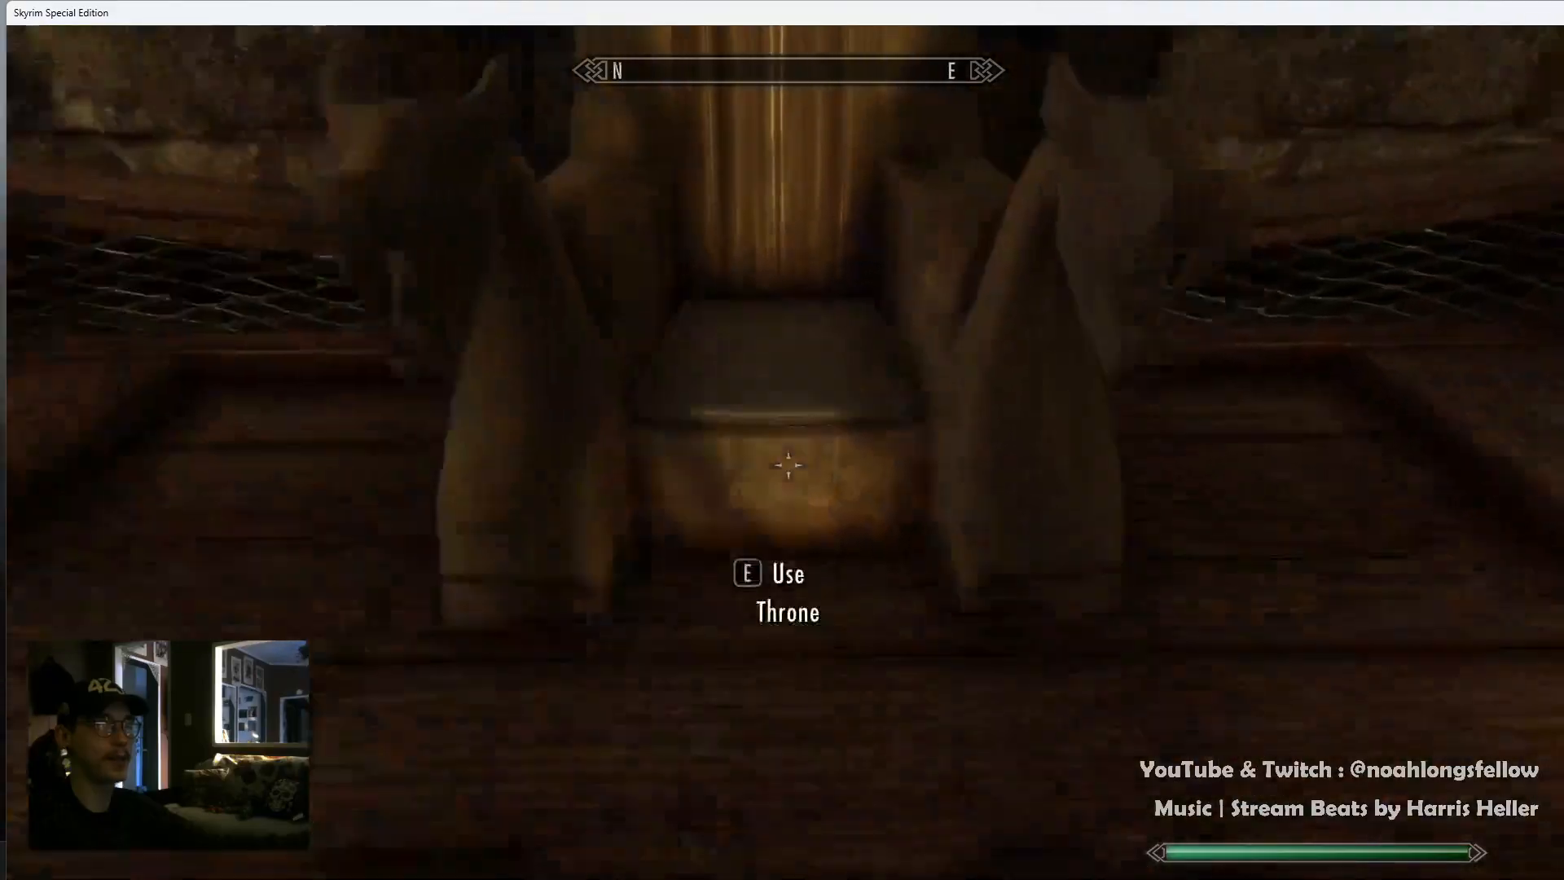
pyautogui.press('e')
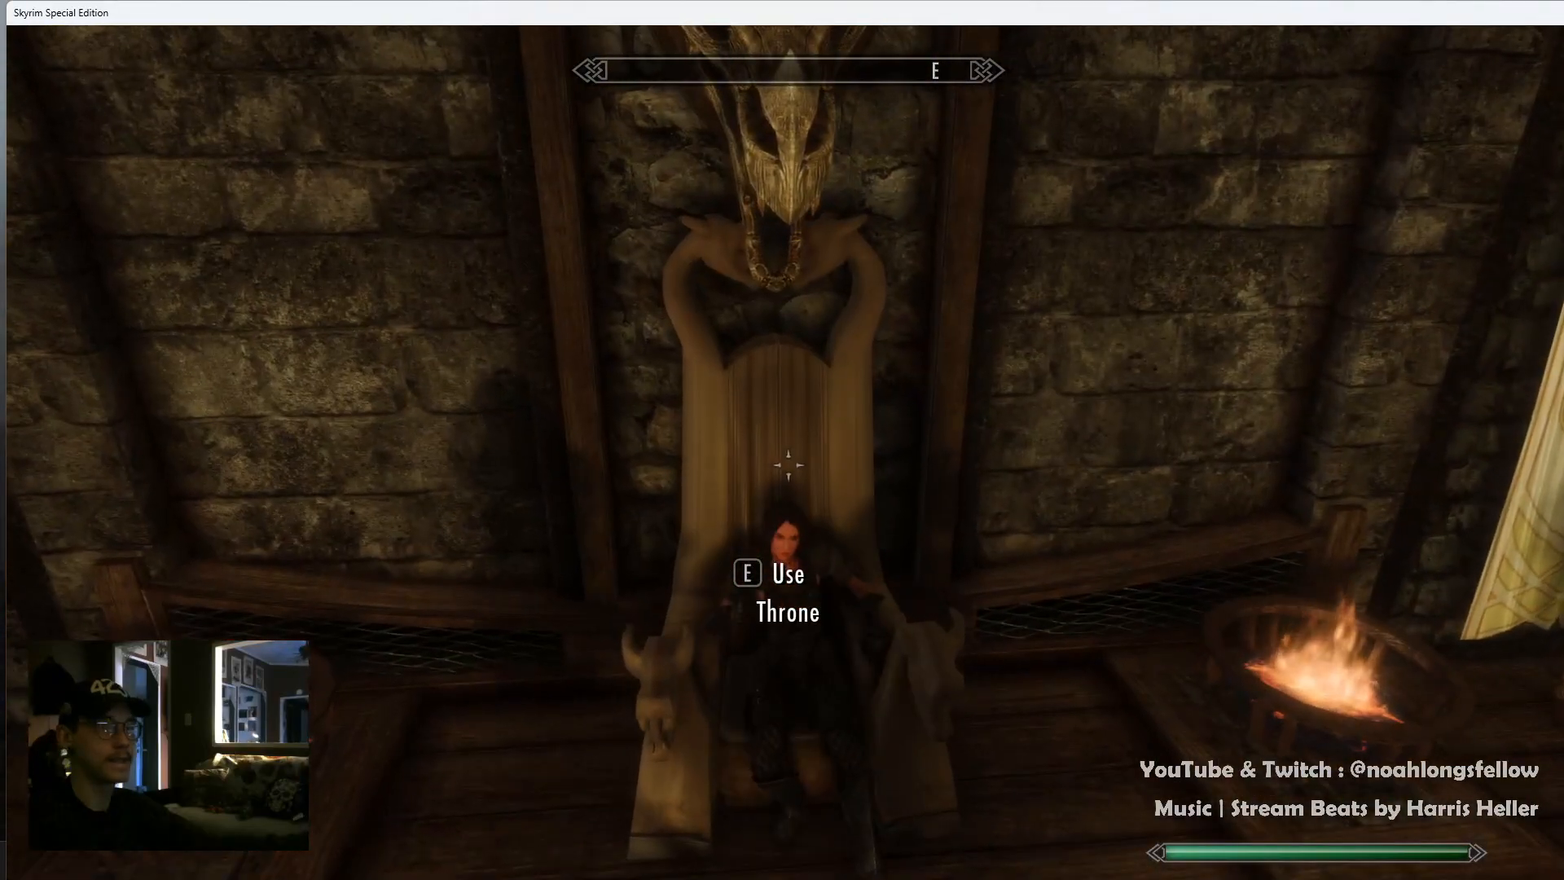
pyautogui.press('`')
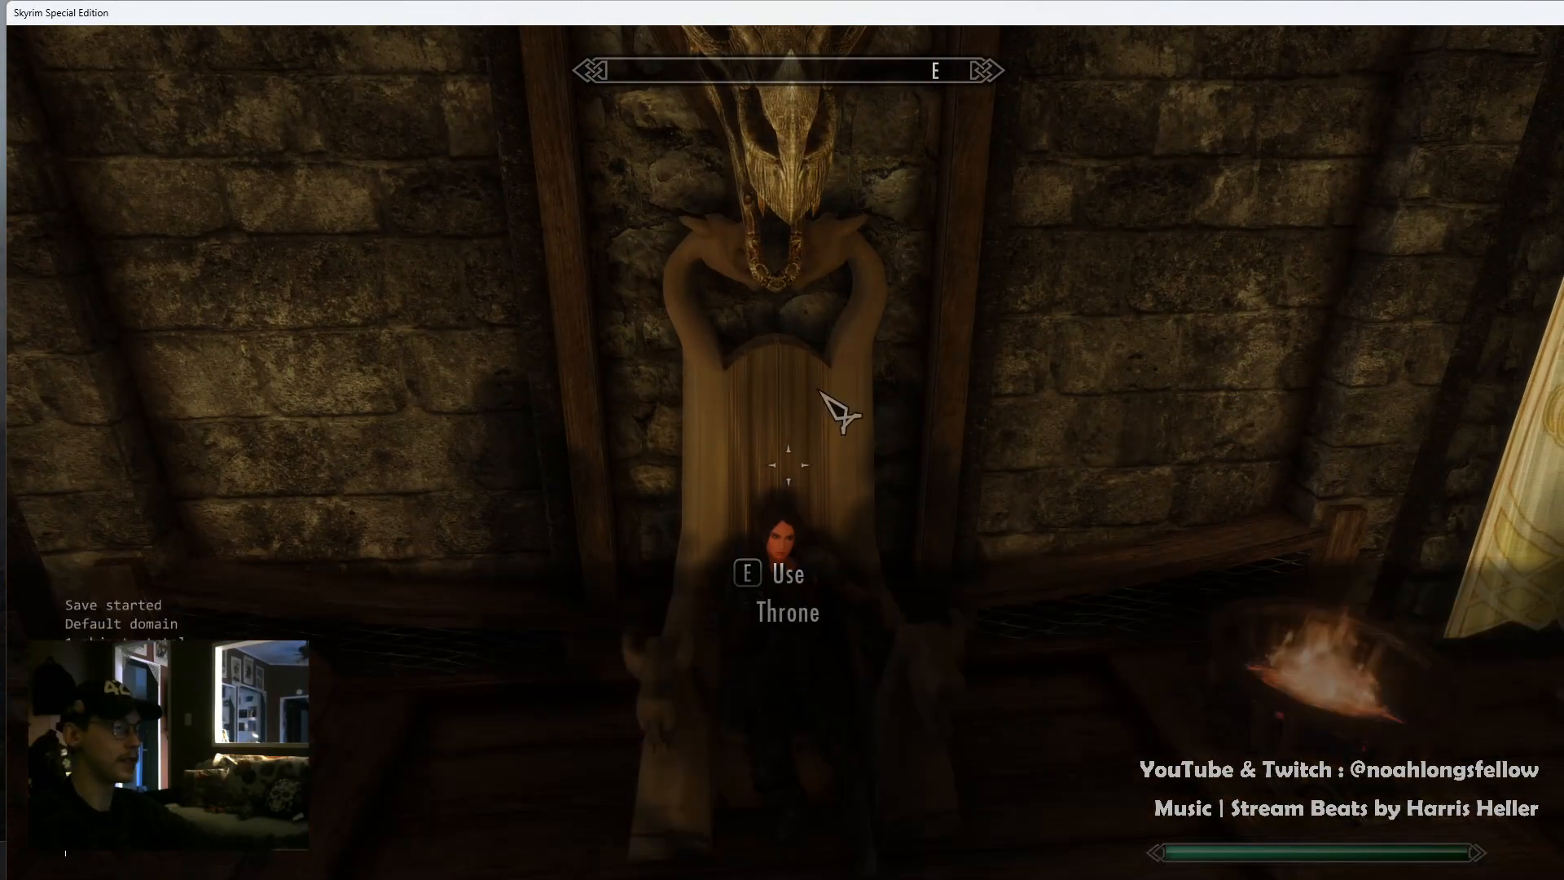
pyautogui.press('`')
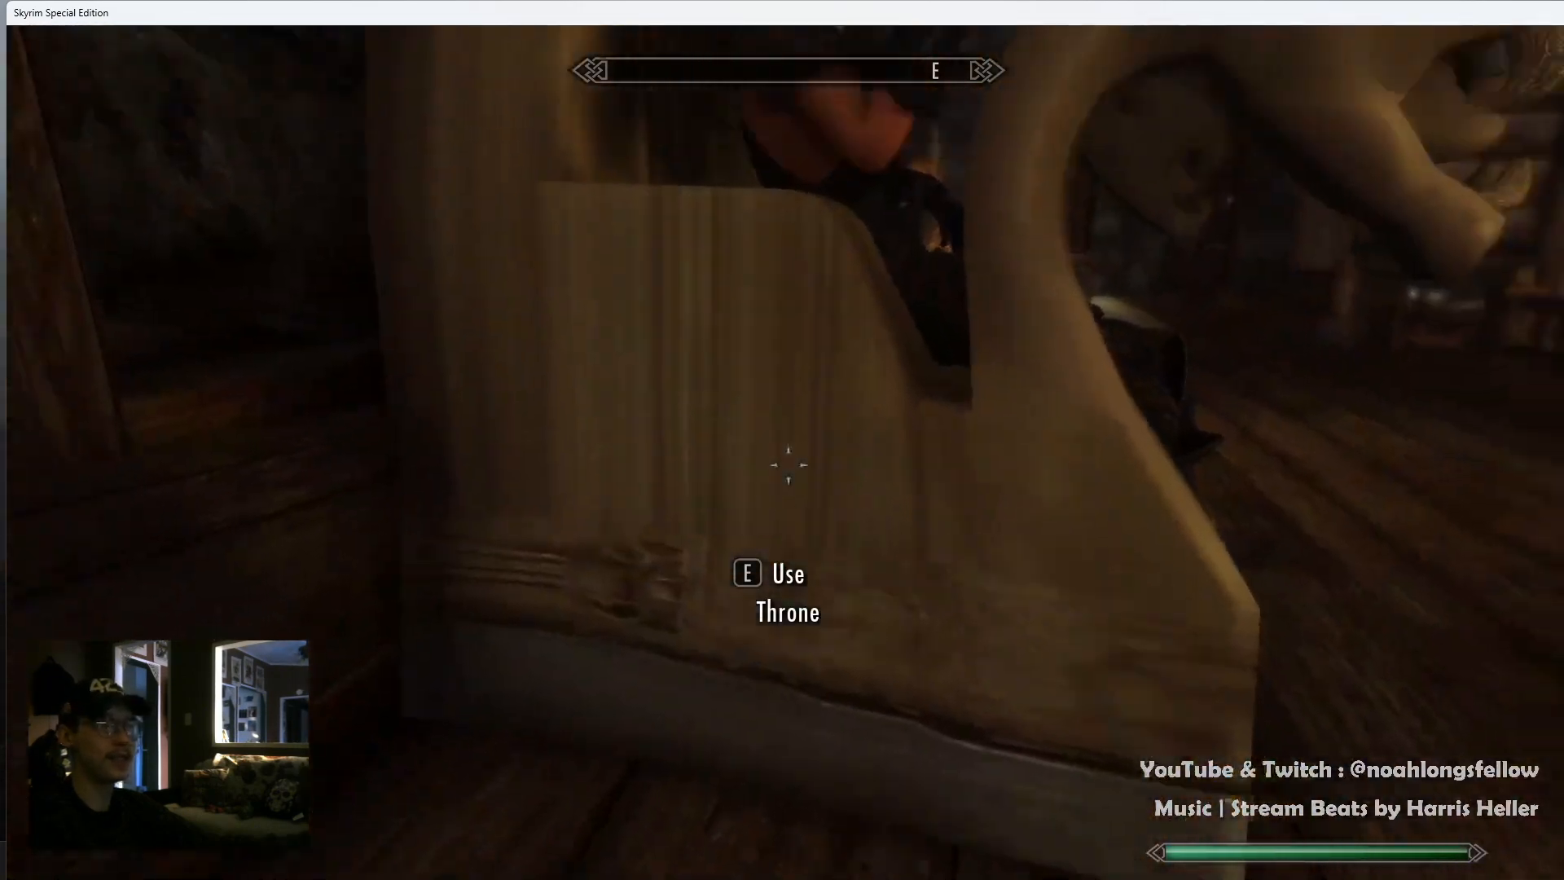
# Fly the camera around the throne to check the character's seated fit from the side, the front and farther back
pyautogui.press('w')
pyautogui.press('s')
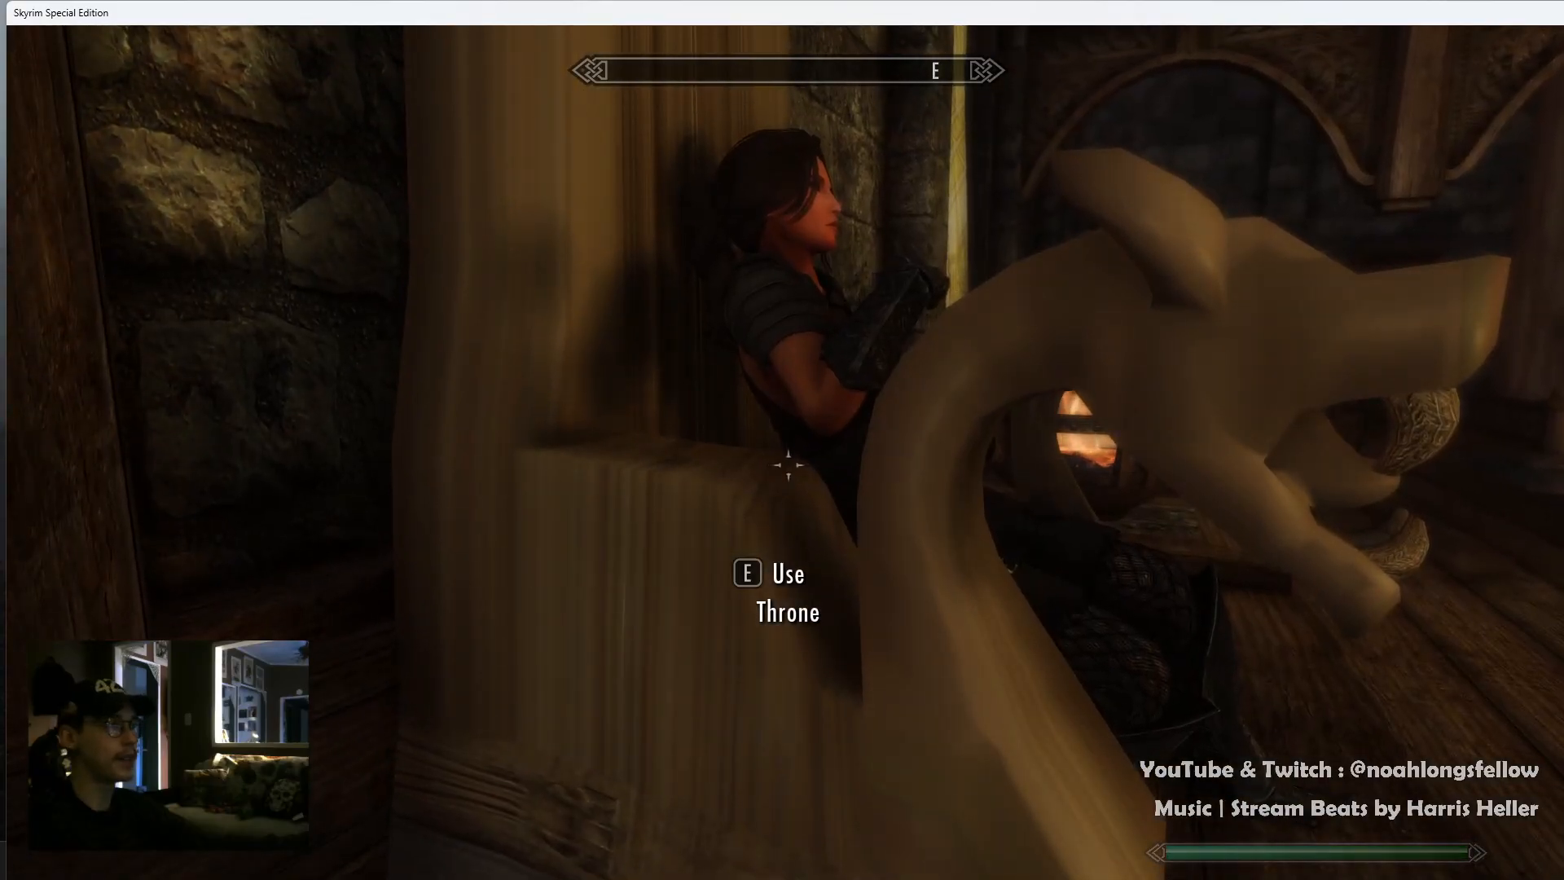
pyautogui.press('s')
pyautogui.press('d')
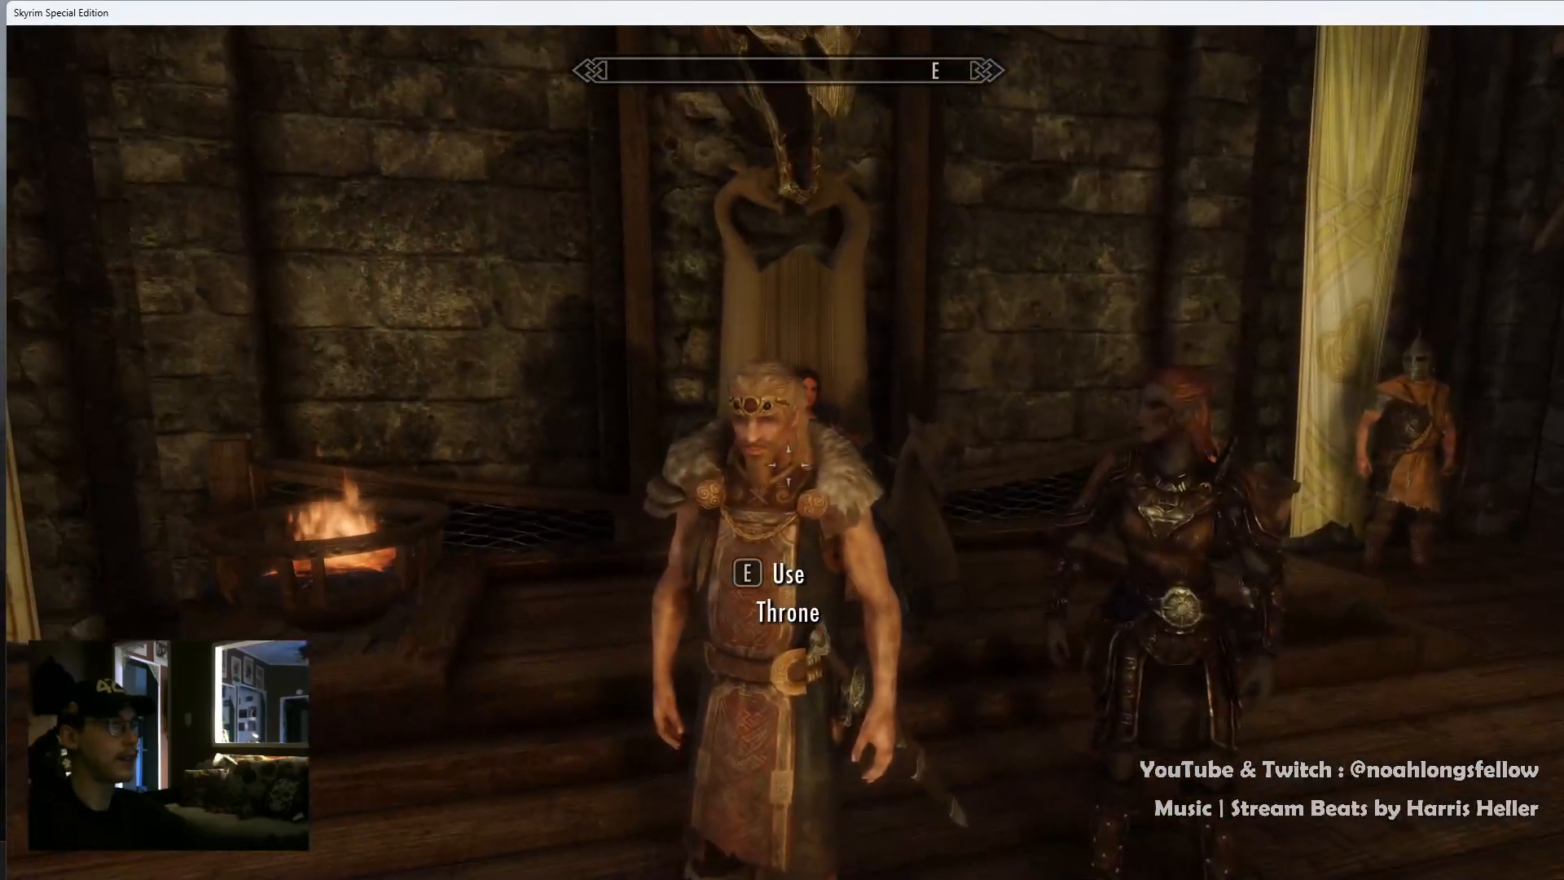
pyautogui.press('s')
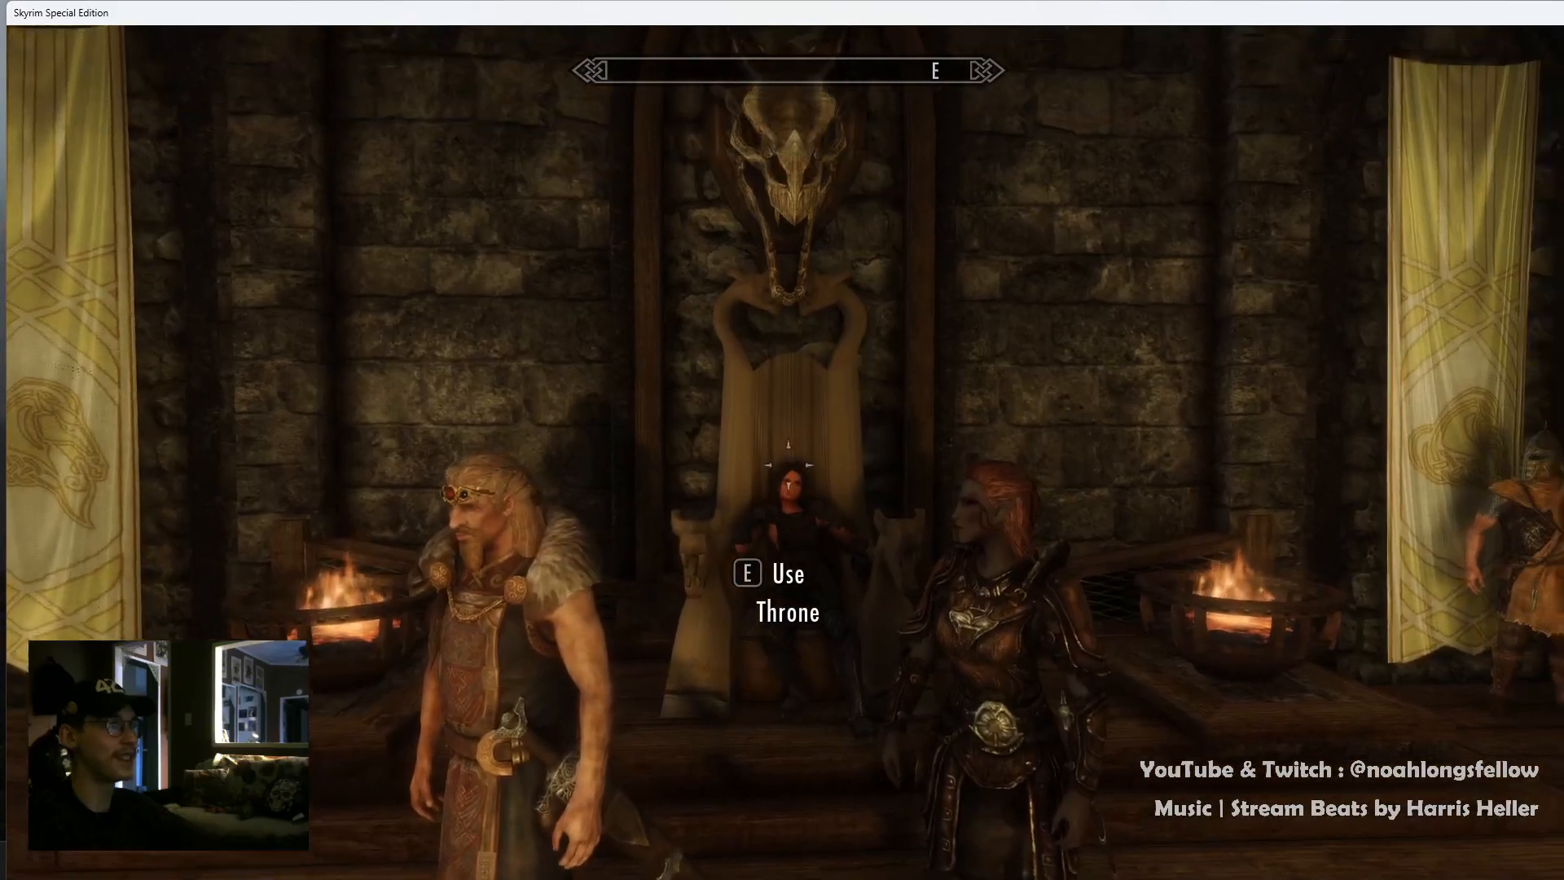
pyautogui.press('w')
pyautogui.press('s')
pyautogui.press('d')
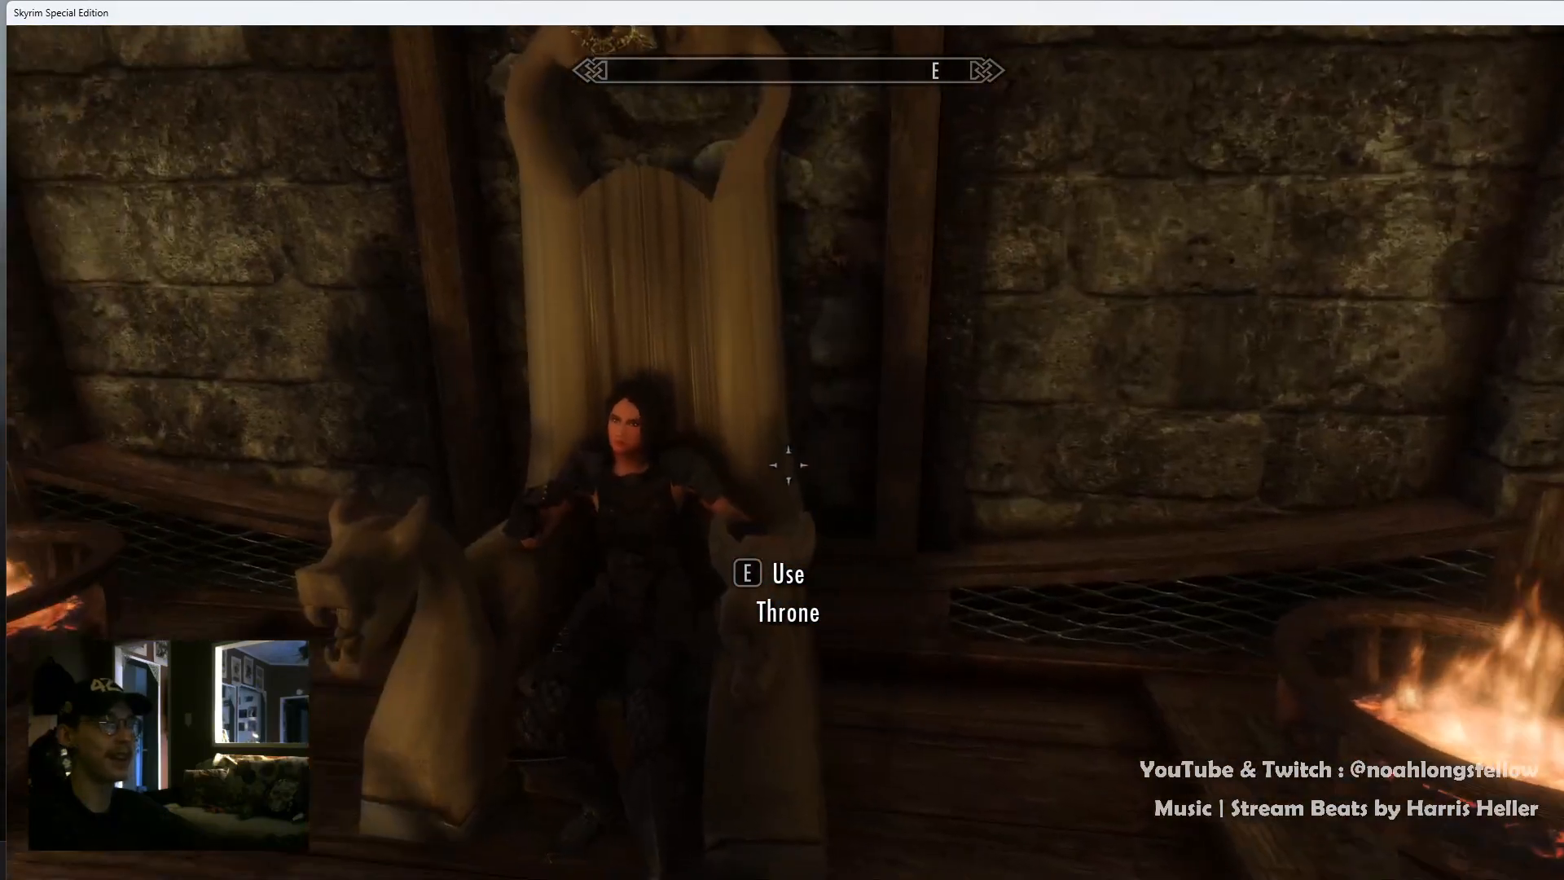
# Turn off the free camera with the tfc console command and switch to first-person view
pyautogui.press('`')
pyautogui.write('tfc')
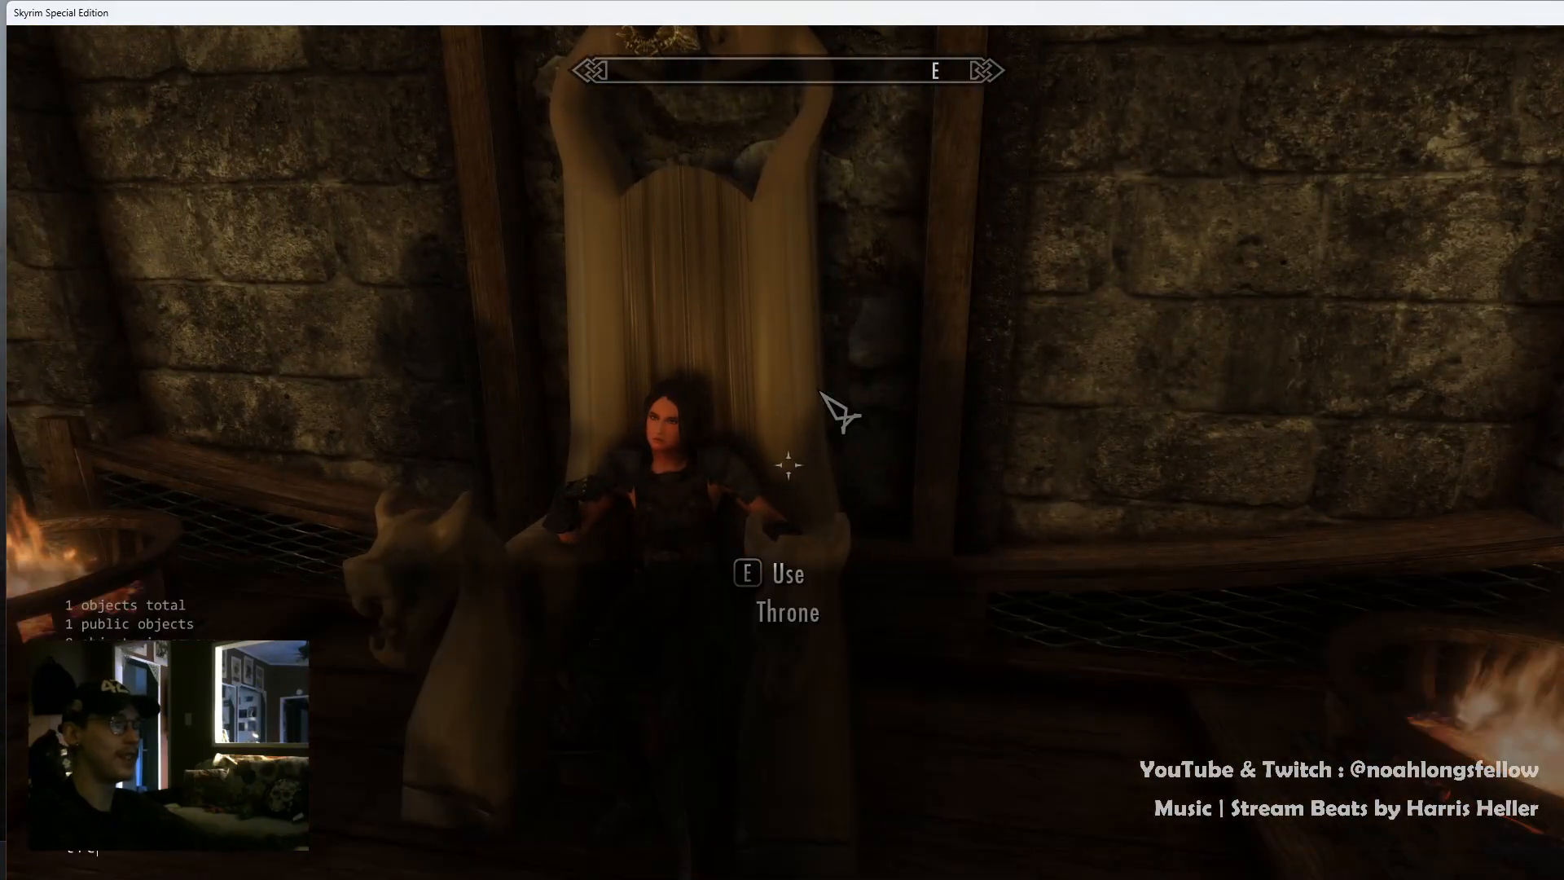
pyautogui.press('Return')
pyautogui.press('`')
pyautogui.press('f')
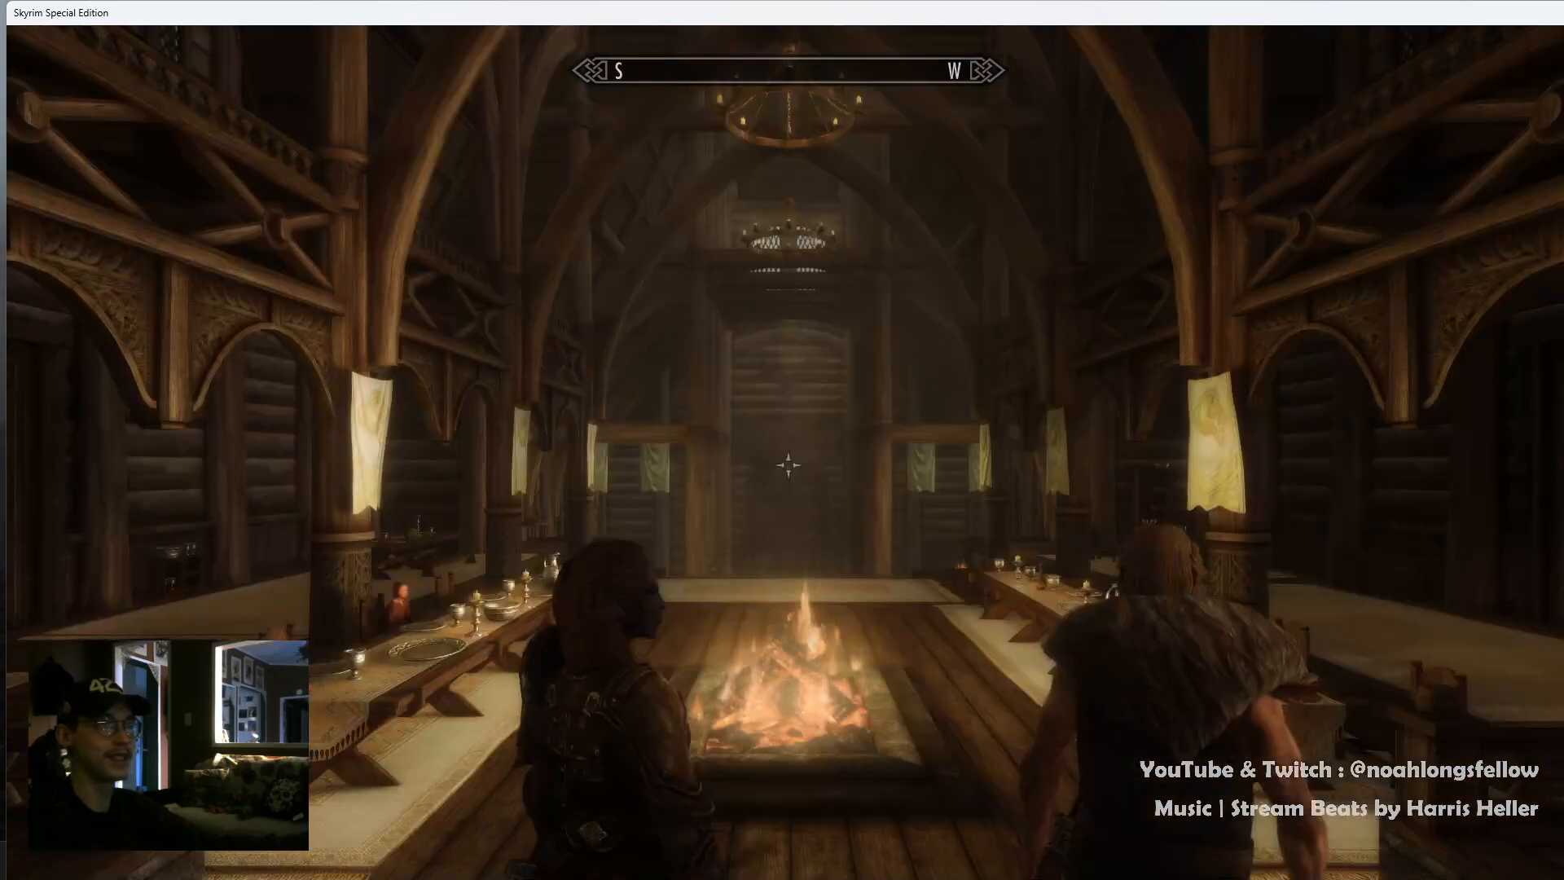
# Get off the throne and examine its side panel and carved armrest heads from standing and crouched height
pyautogui.press('a')
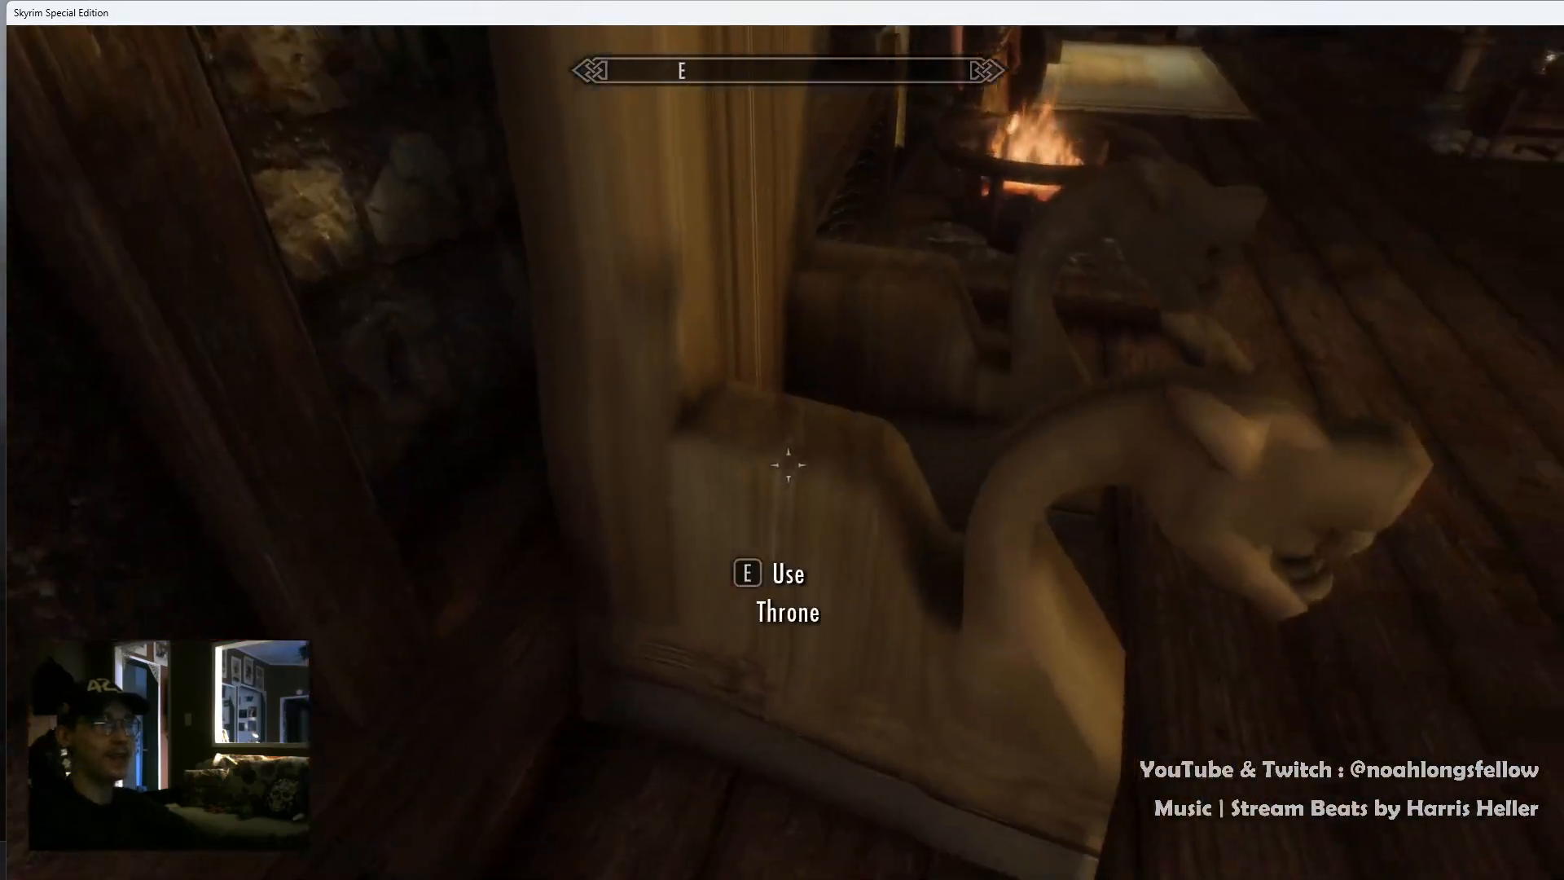
pyautogui.press('ctrl')
pyautogui.press('ctrl')
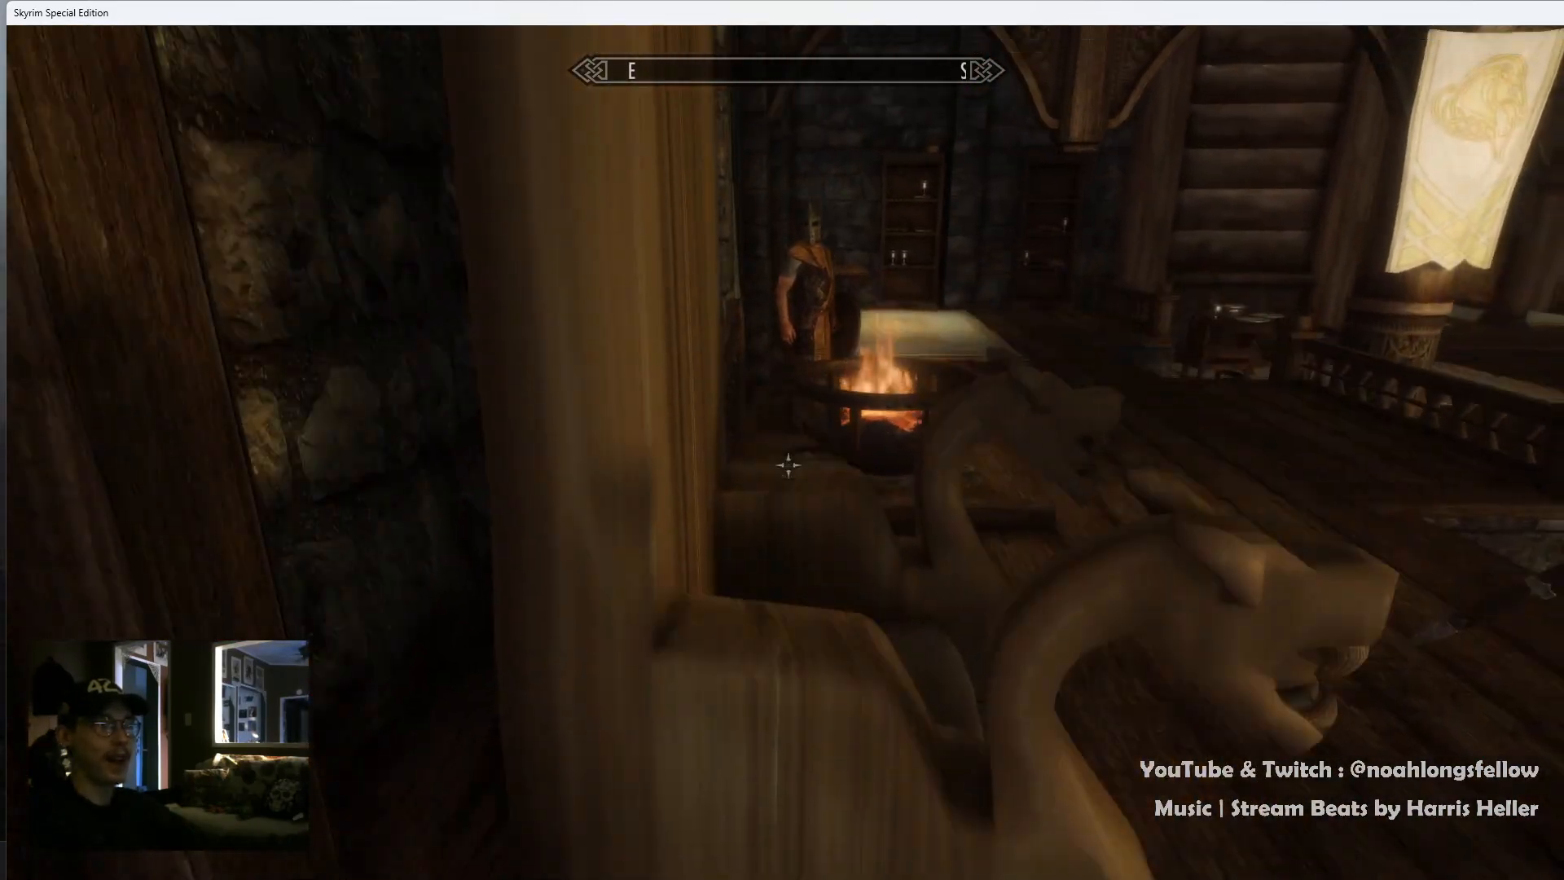
pyautogui.press('ctrl')
pyautogui.press('ctrl')
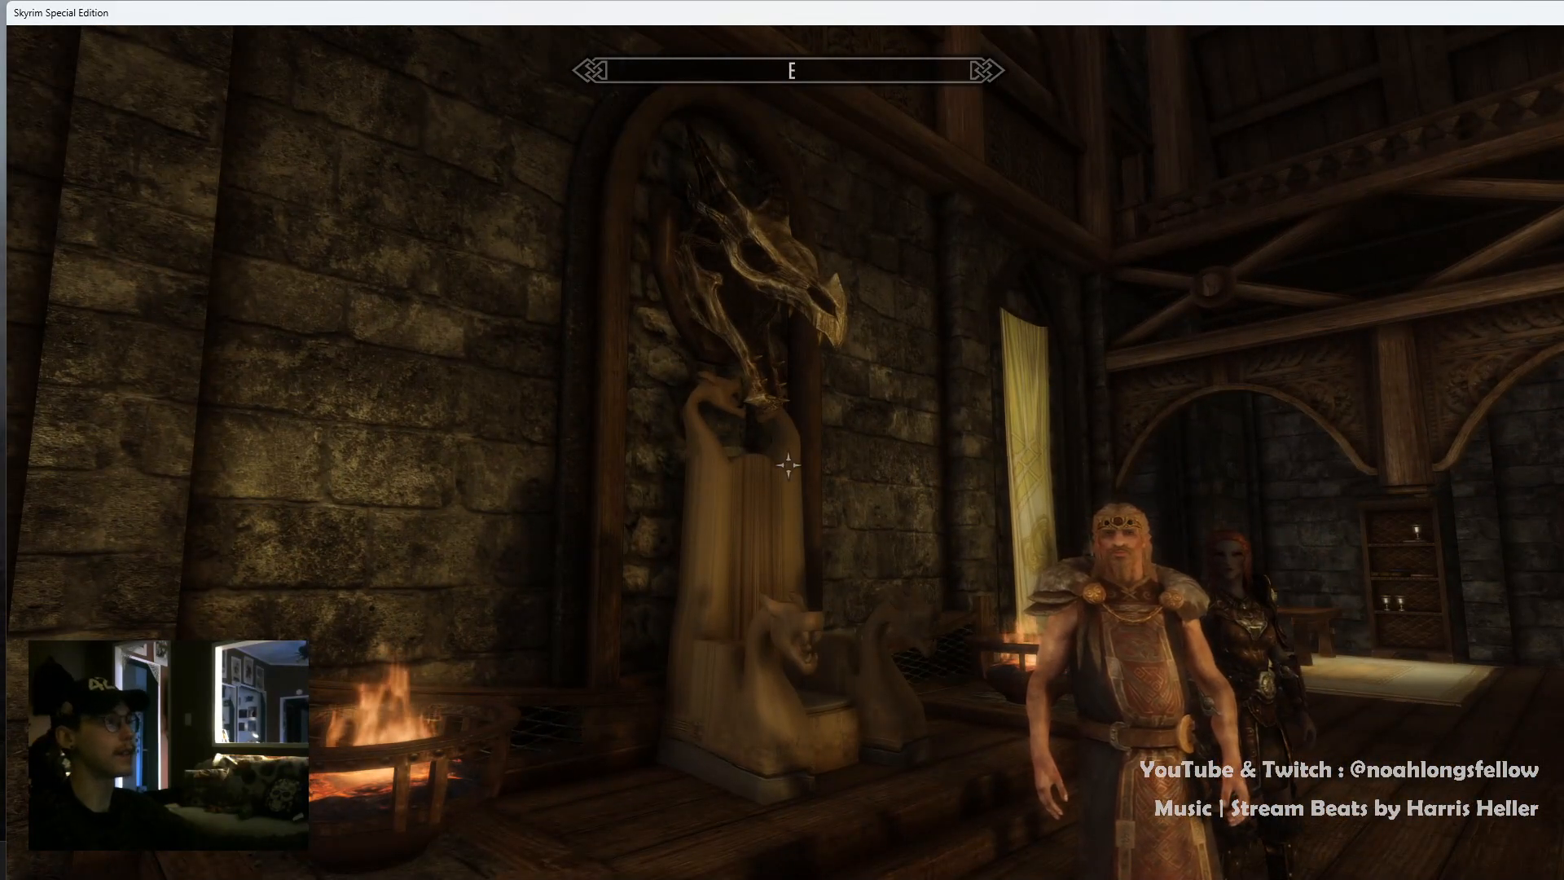
# Approach the throne, sit the character on it again and turn the free camera back on
pyautogui.press('w')
pyautogui.press('e')
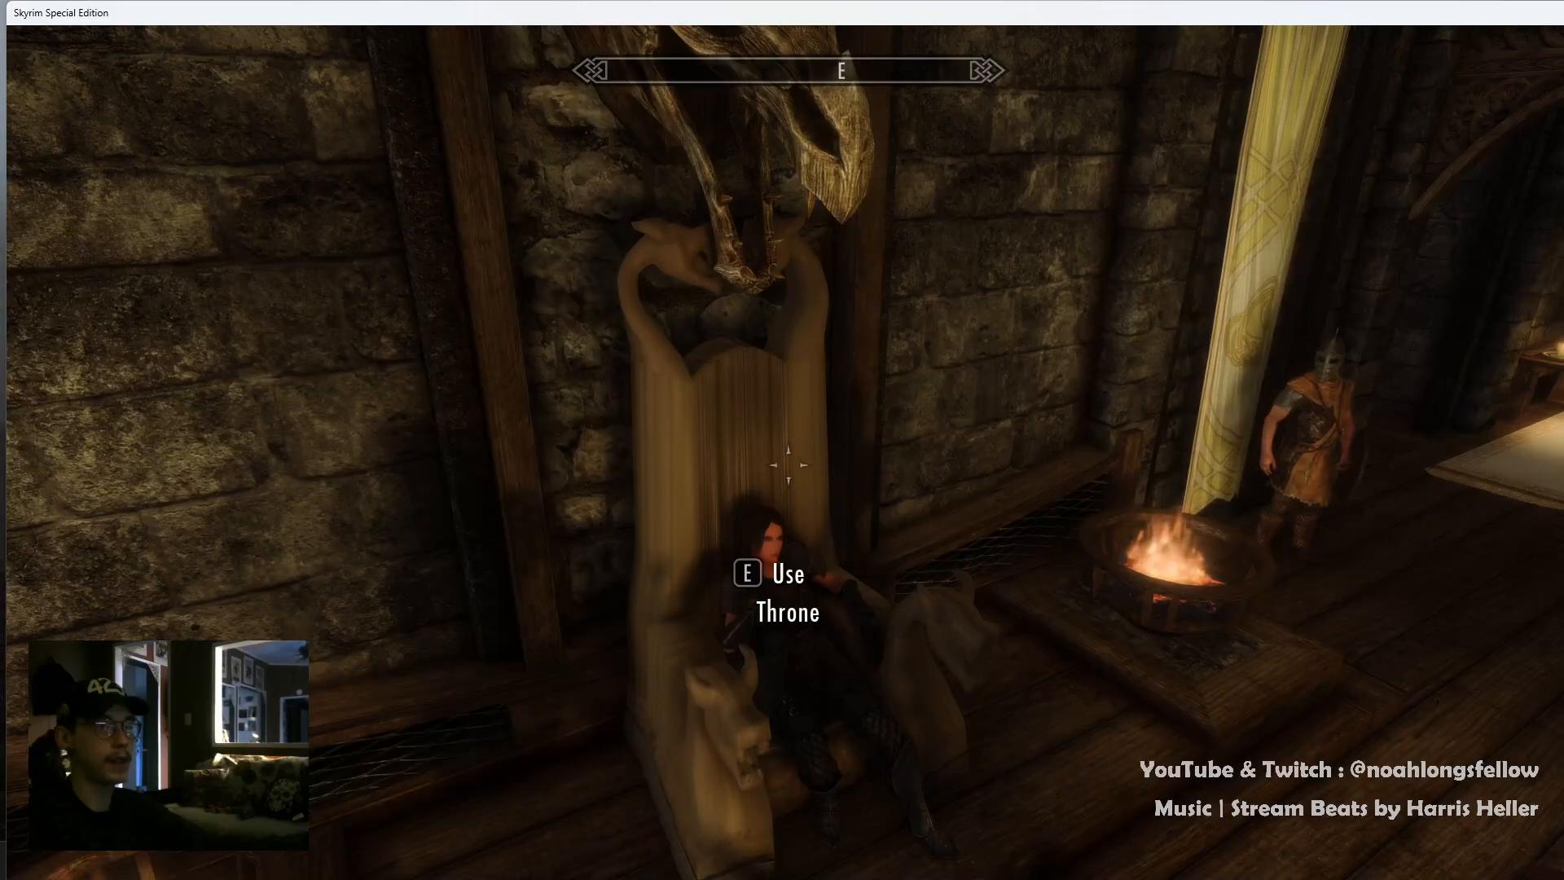
pyautogui.press('`')
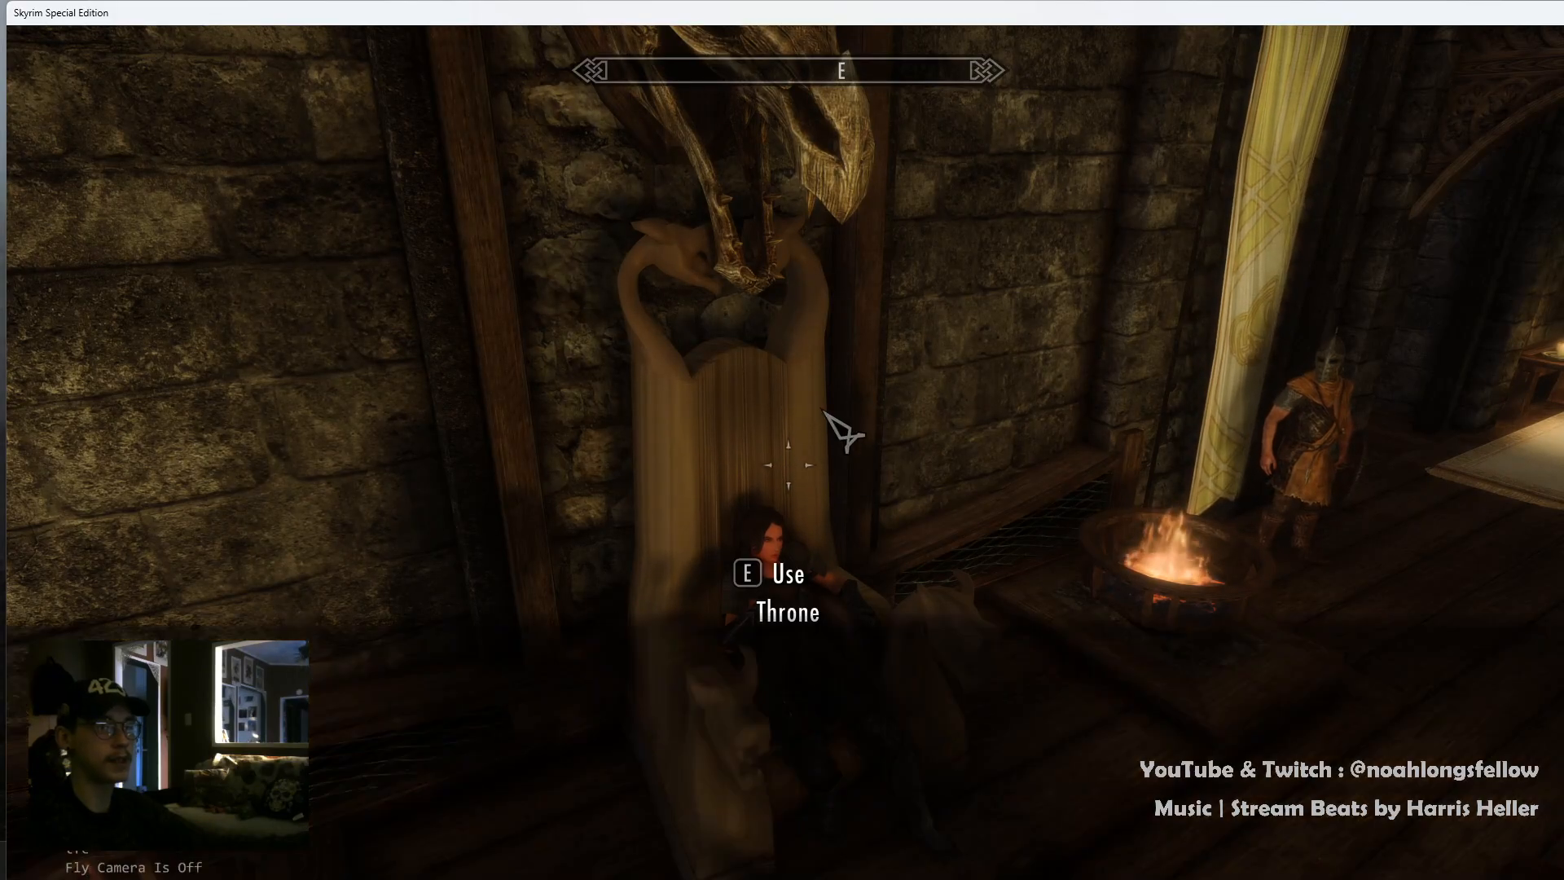
pyautogui.press('`')
# Examine how the seated character's arms and hands rest on both armrests, from the side, the front and close up
pyautogui.press('w')
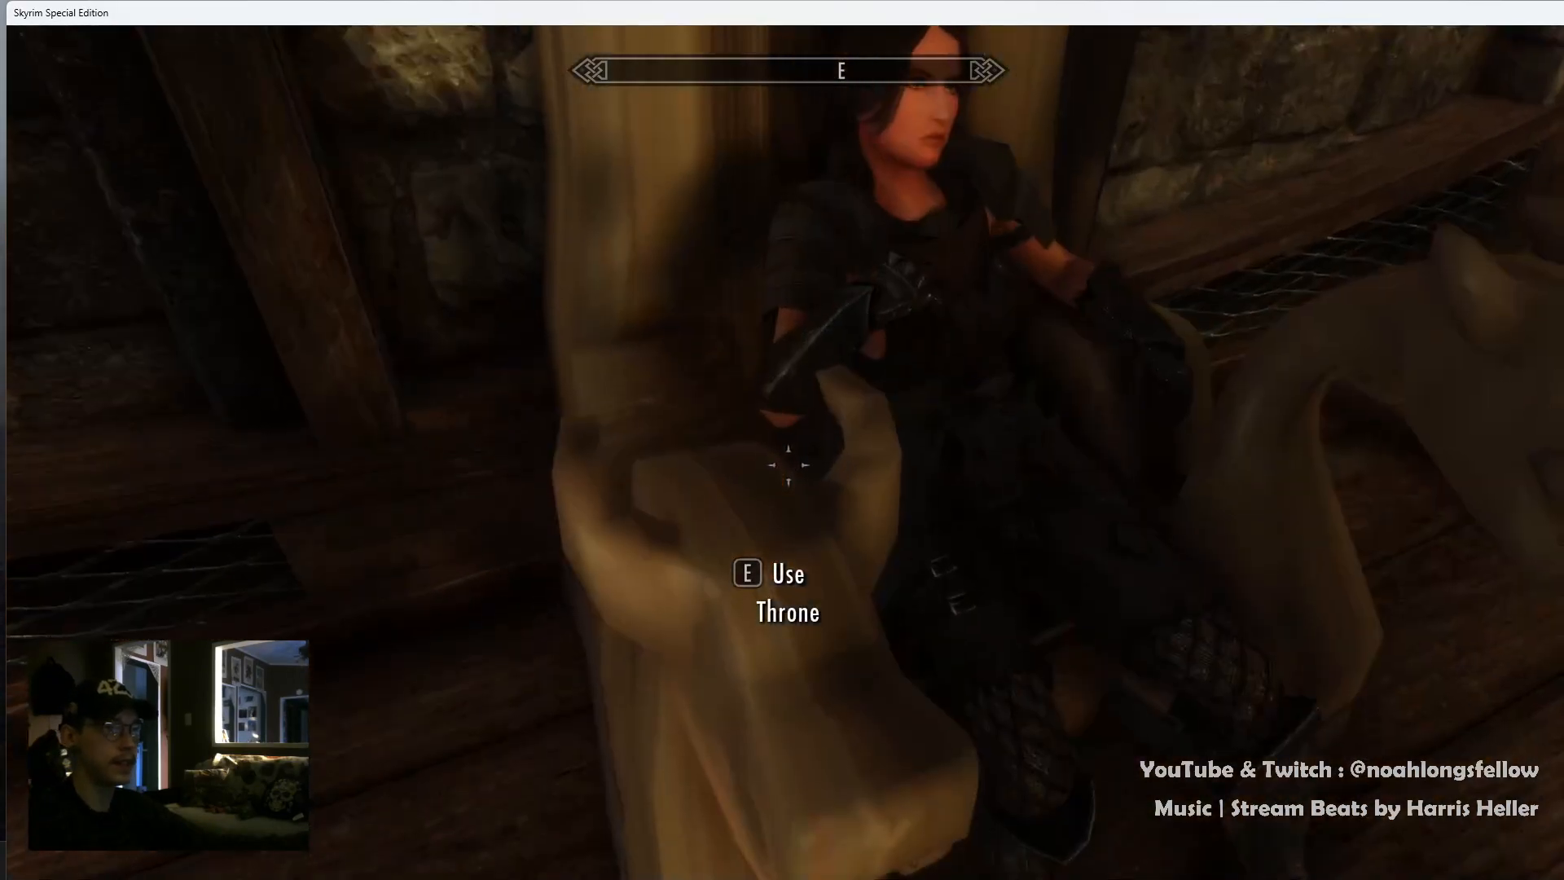
pyautogui.press('a')
pyautogui.press('d')
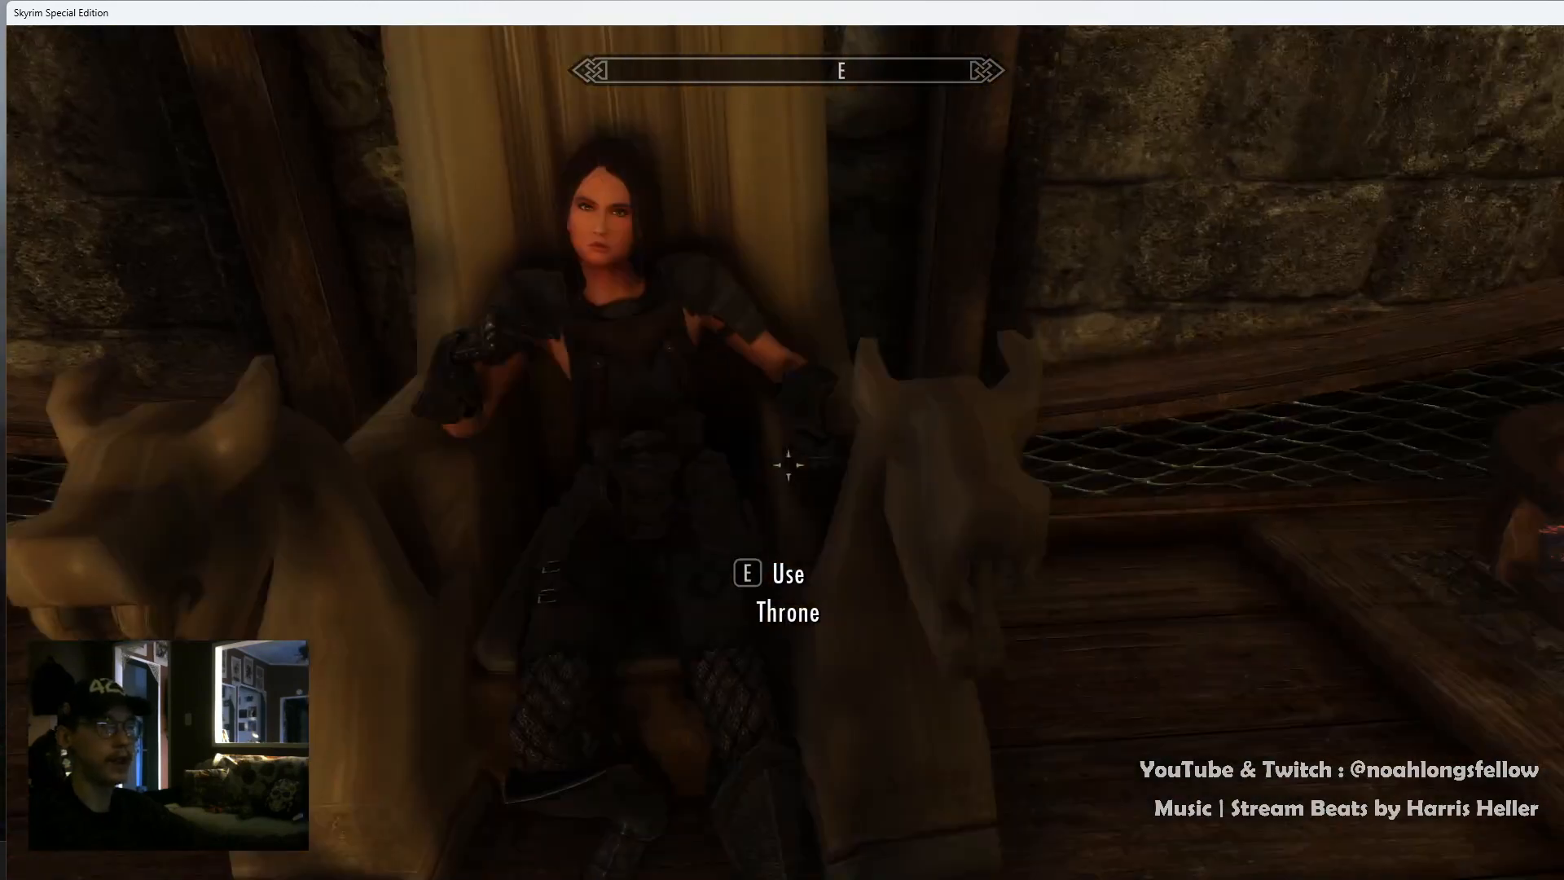
pyautogui.press('a')
pyautogui.press('d')
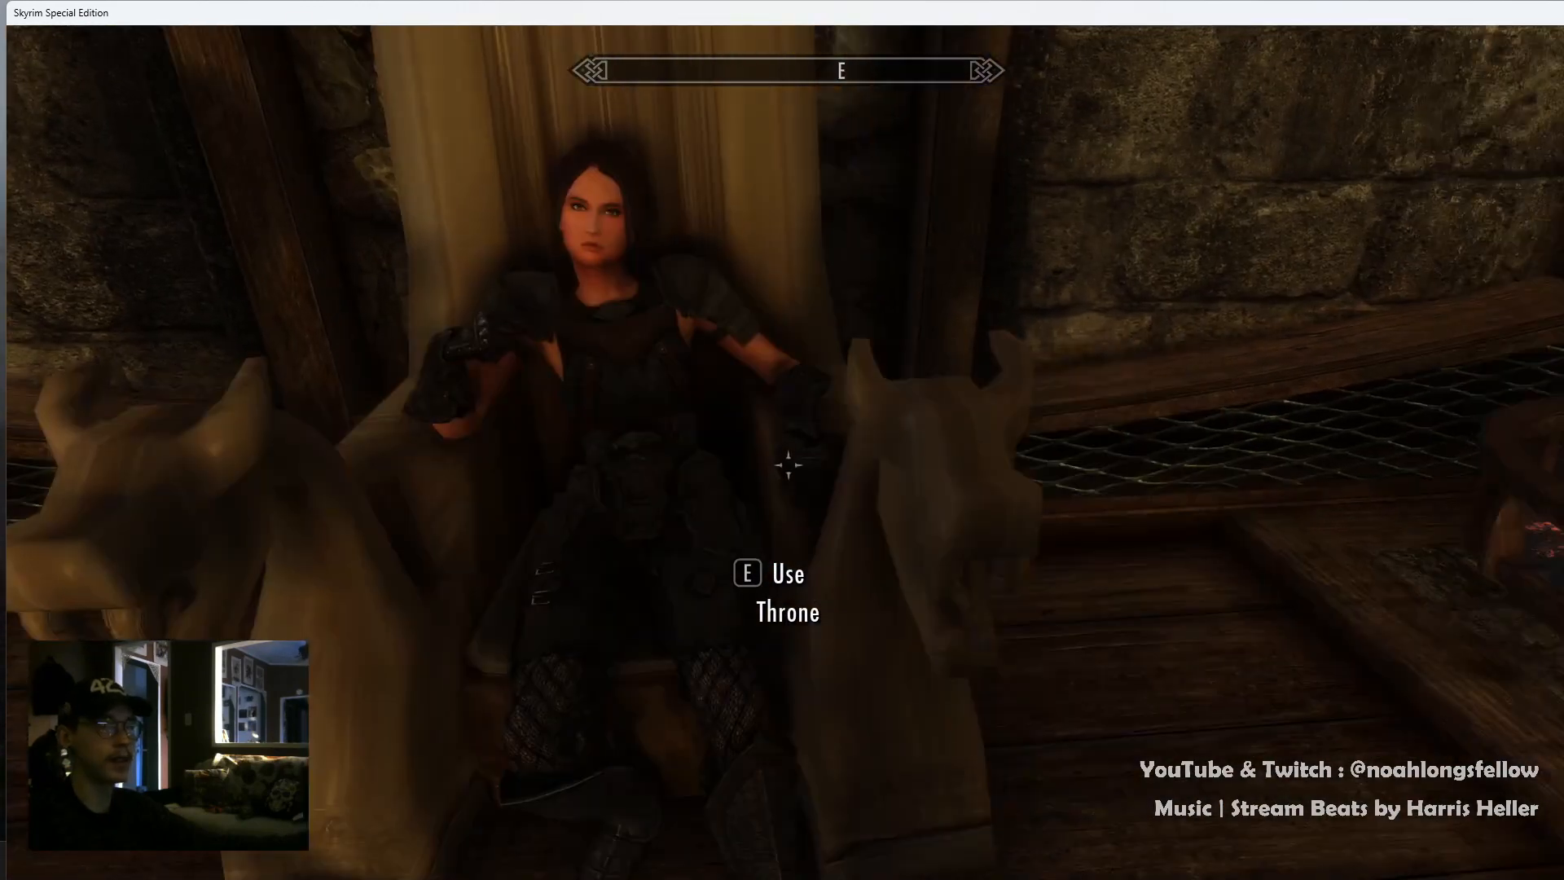
pyautogui.press('w')
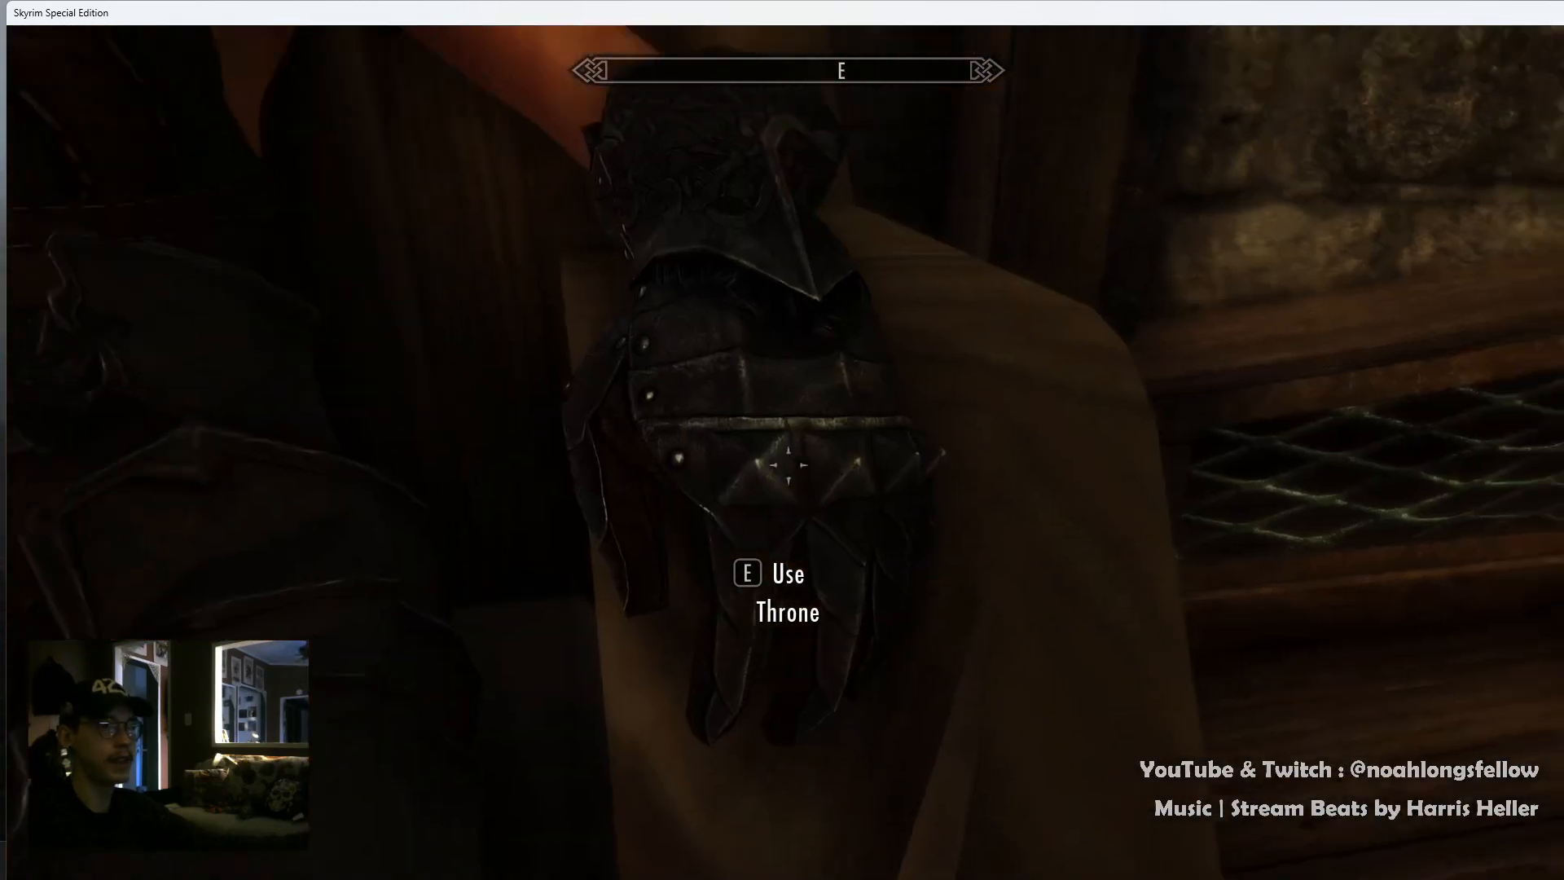
pyautogui.press('a')
pyautogui.press('s')
pyautogui.press('w')
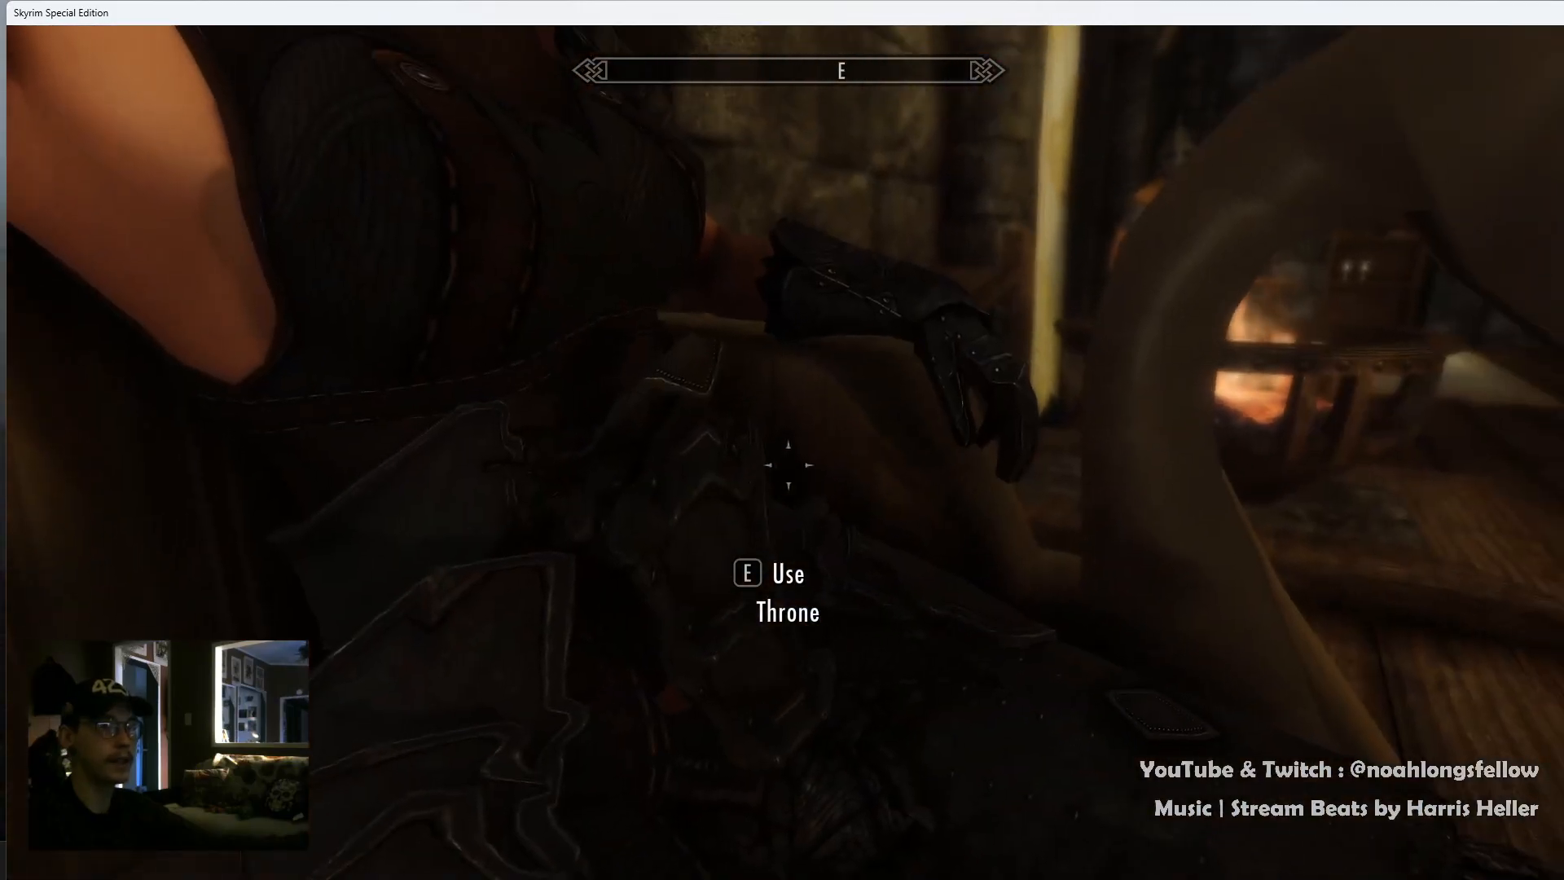
# Check the elbow's contact with the armrest top from the side, then review the full seated pose from the front
pyautogui.press('w')
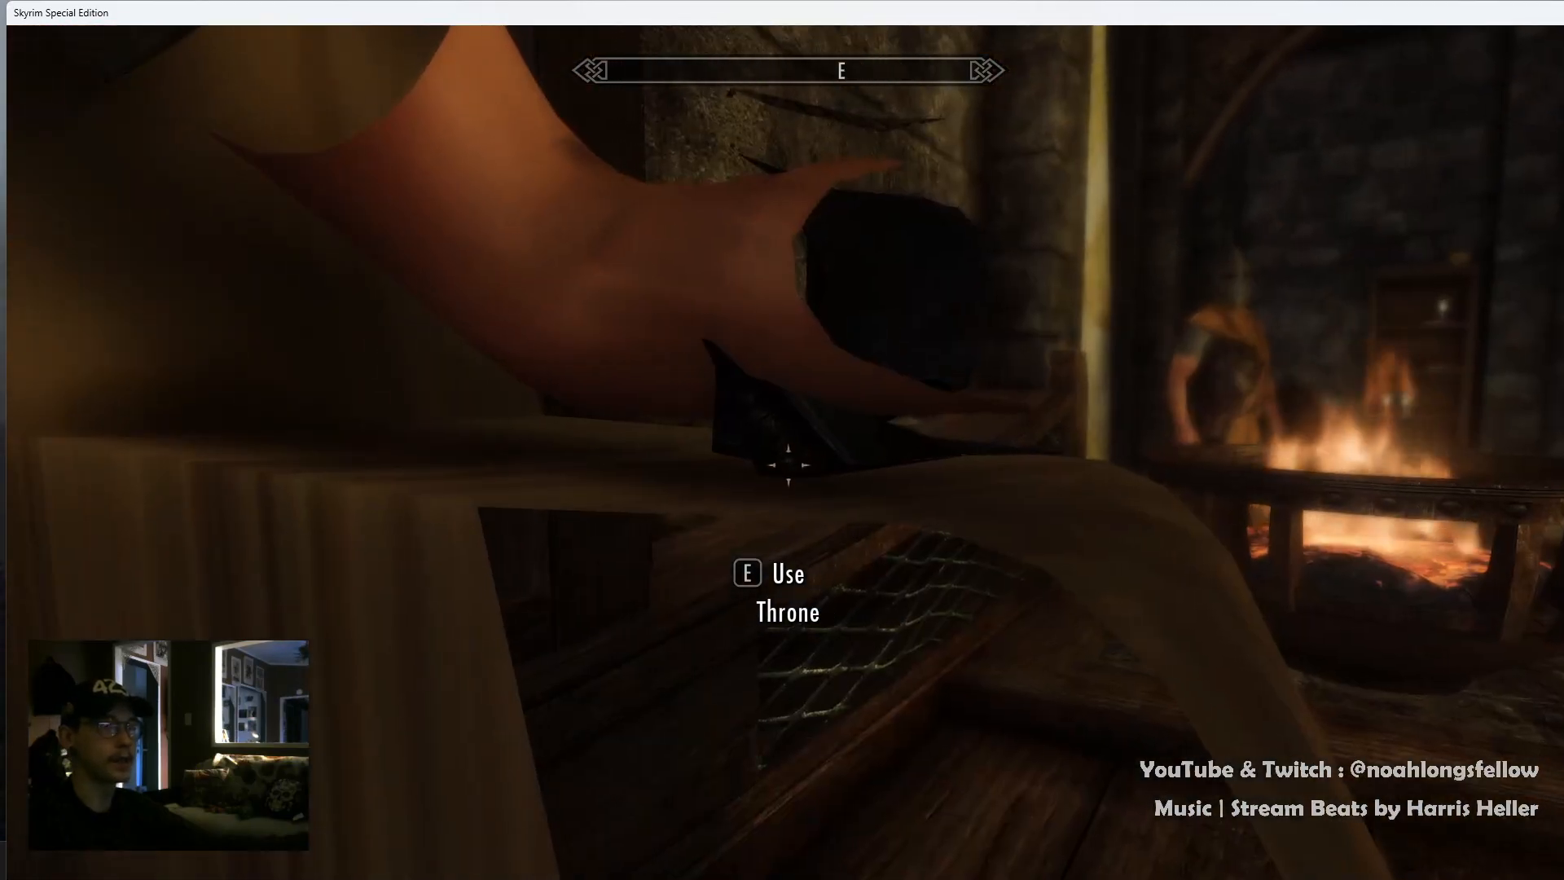
pyautogui.press('s')
pyautogui.press('a')
pyautogui.press('d')
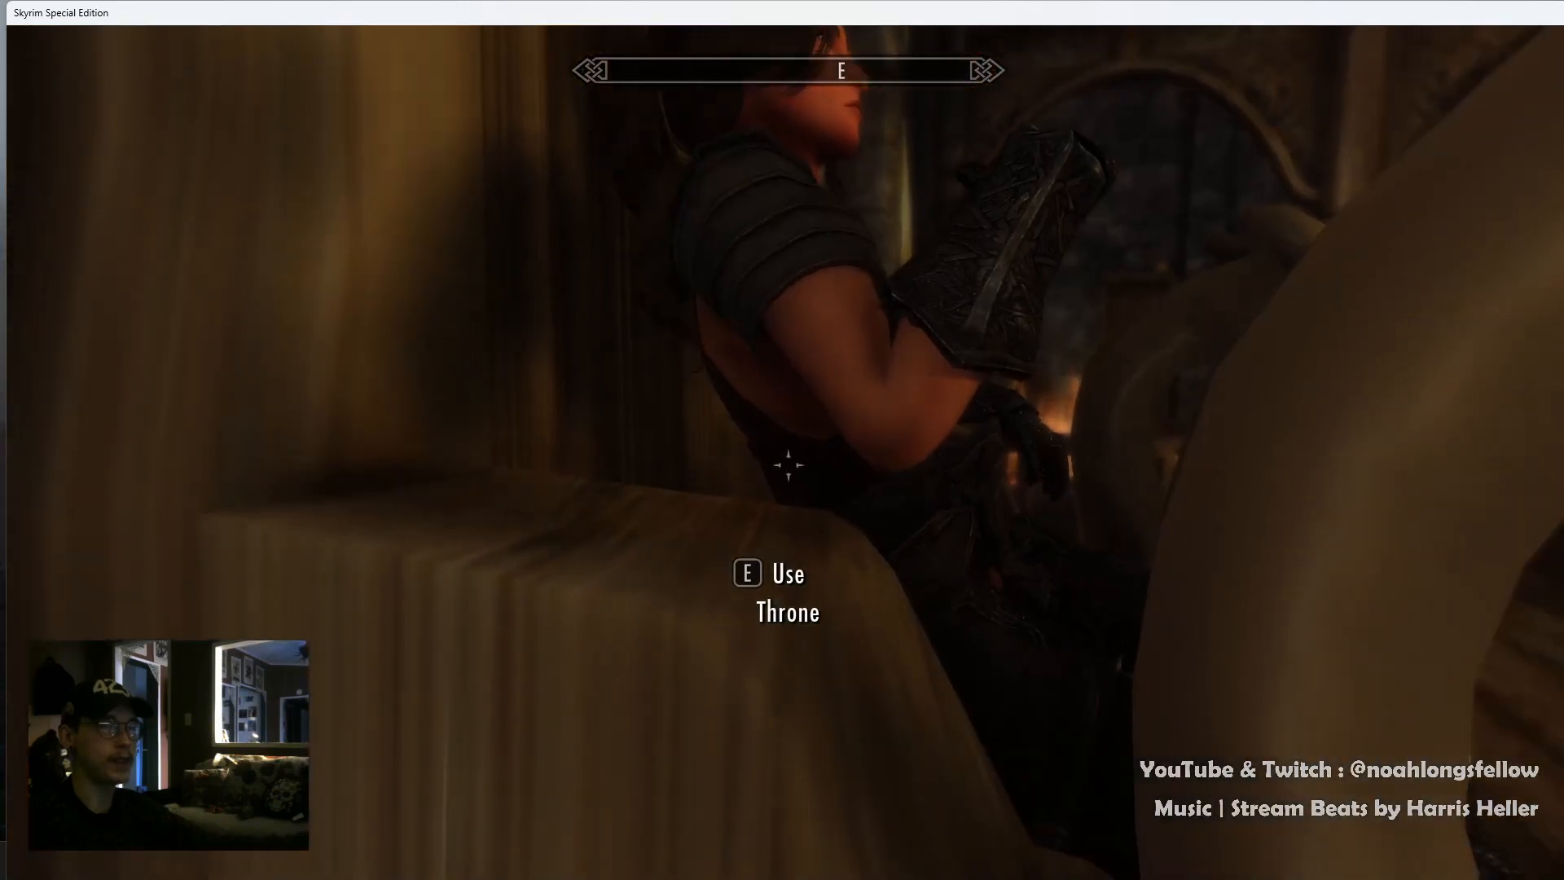
pyautogui.press('a')
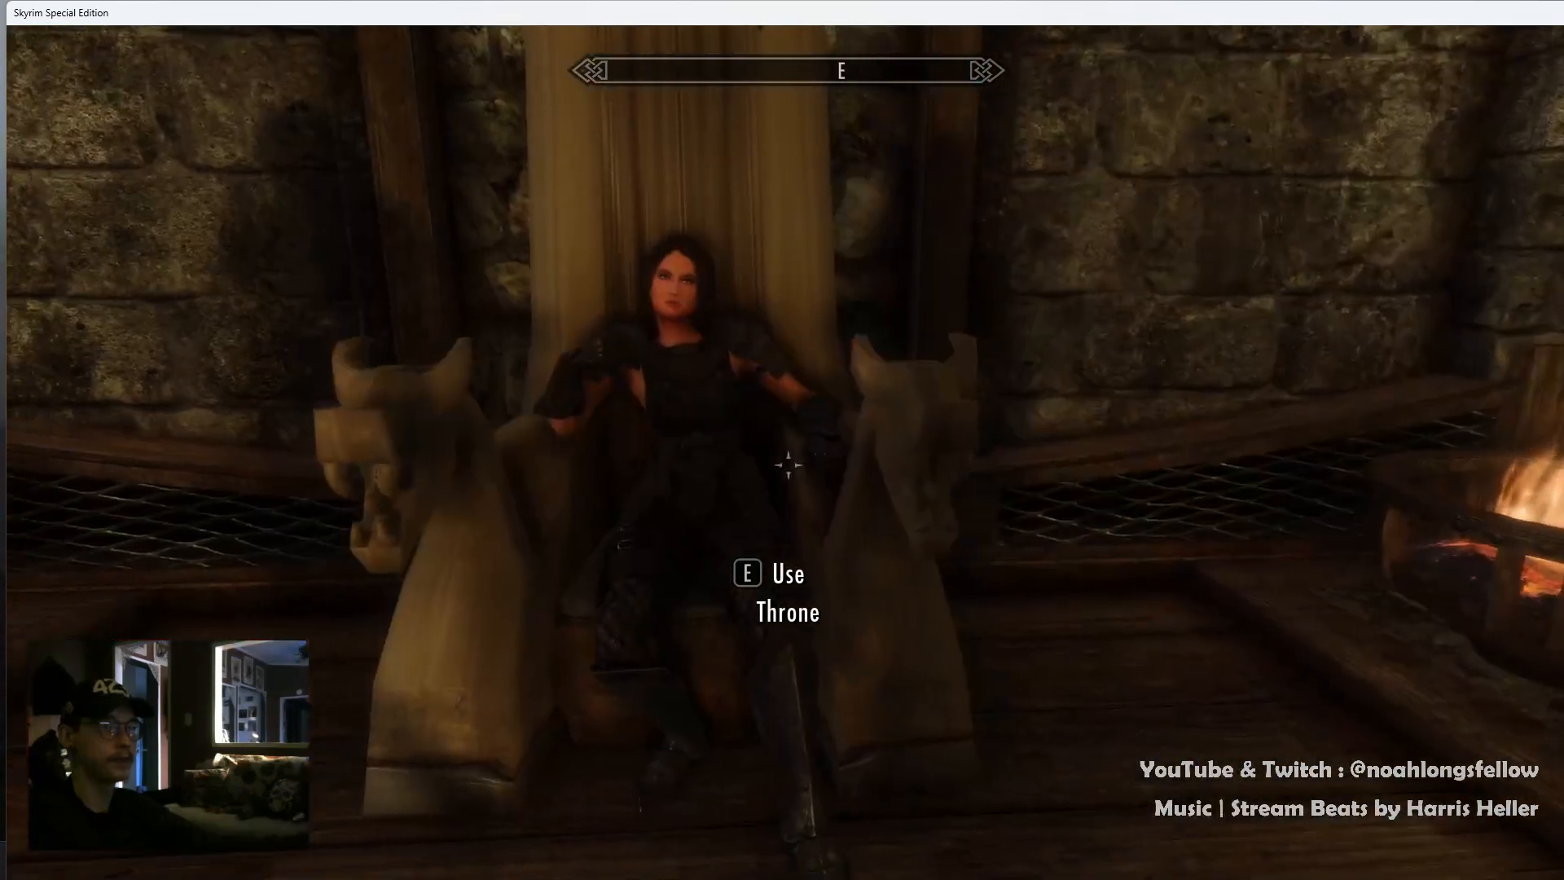
pyautogui.press('a')
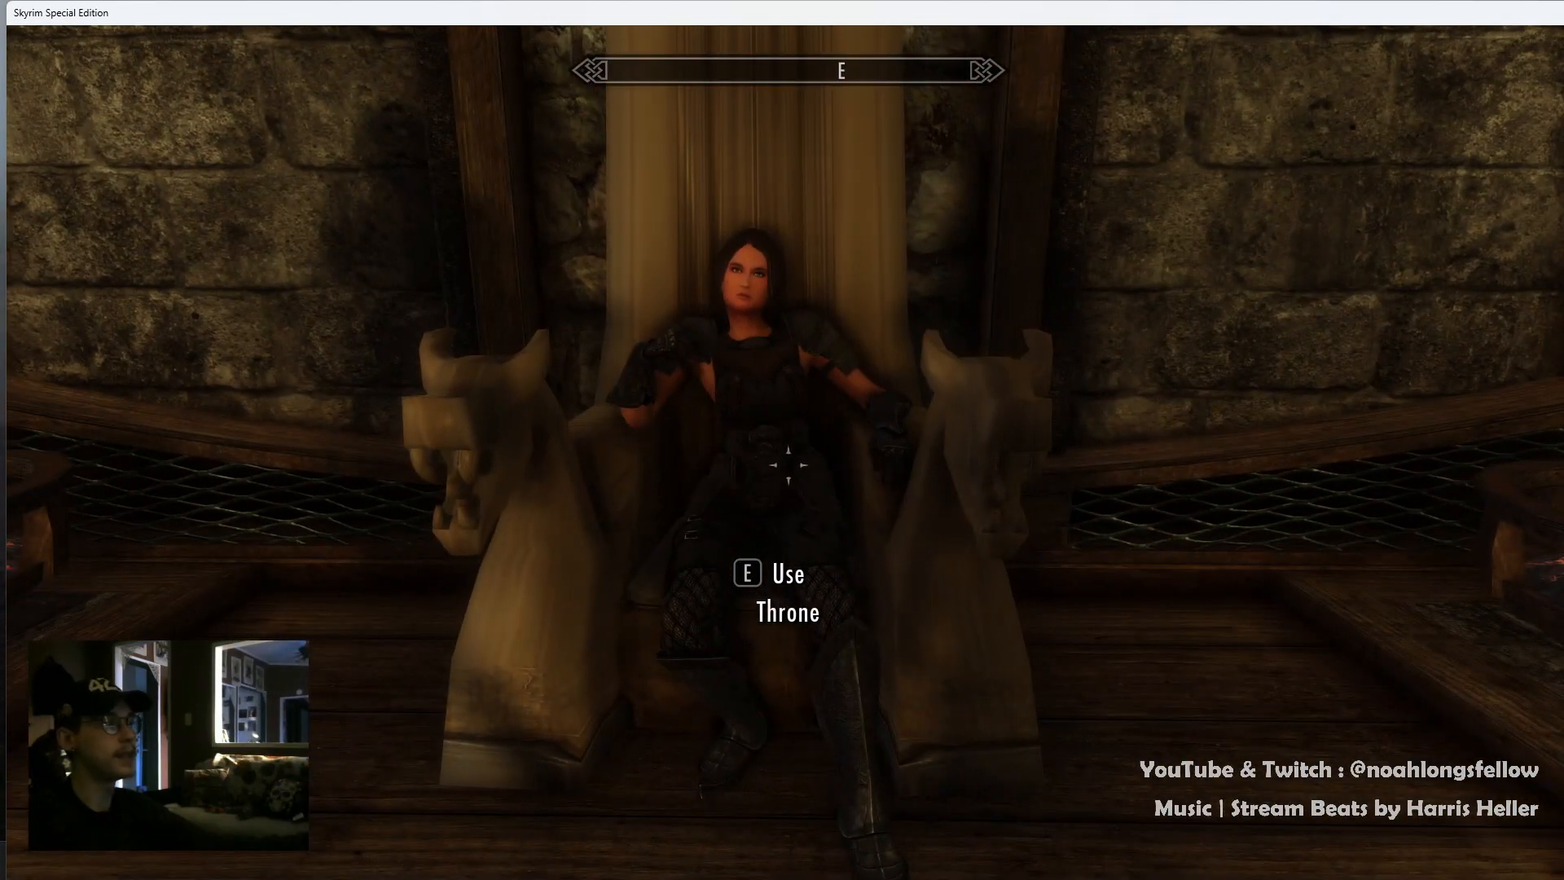
# Leave the free camera and get the character up from the throne
pyautogui.press('j')
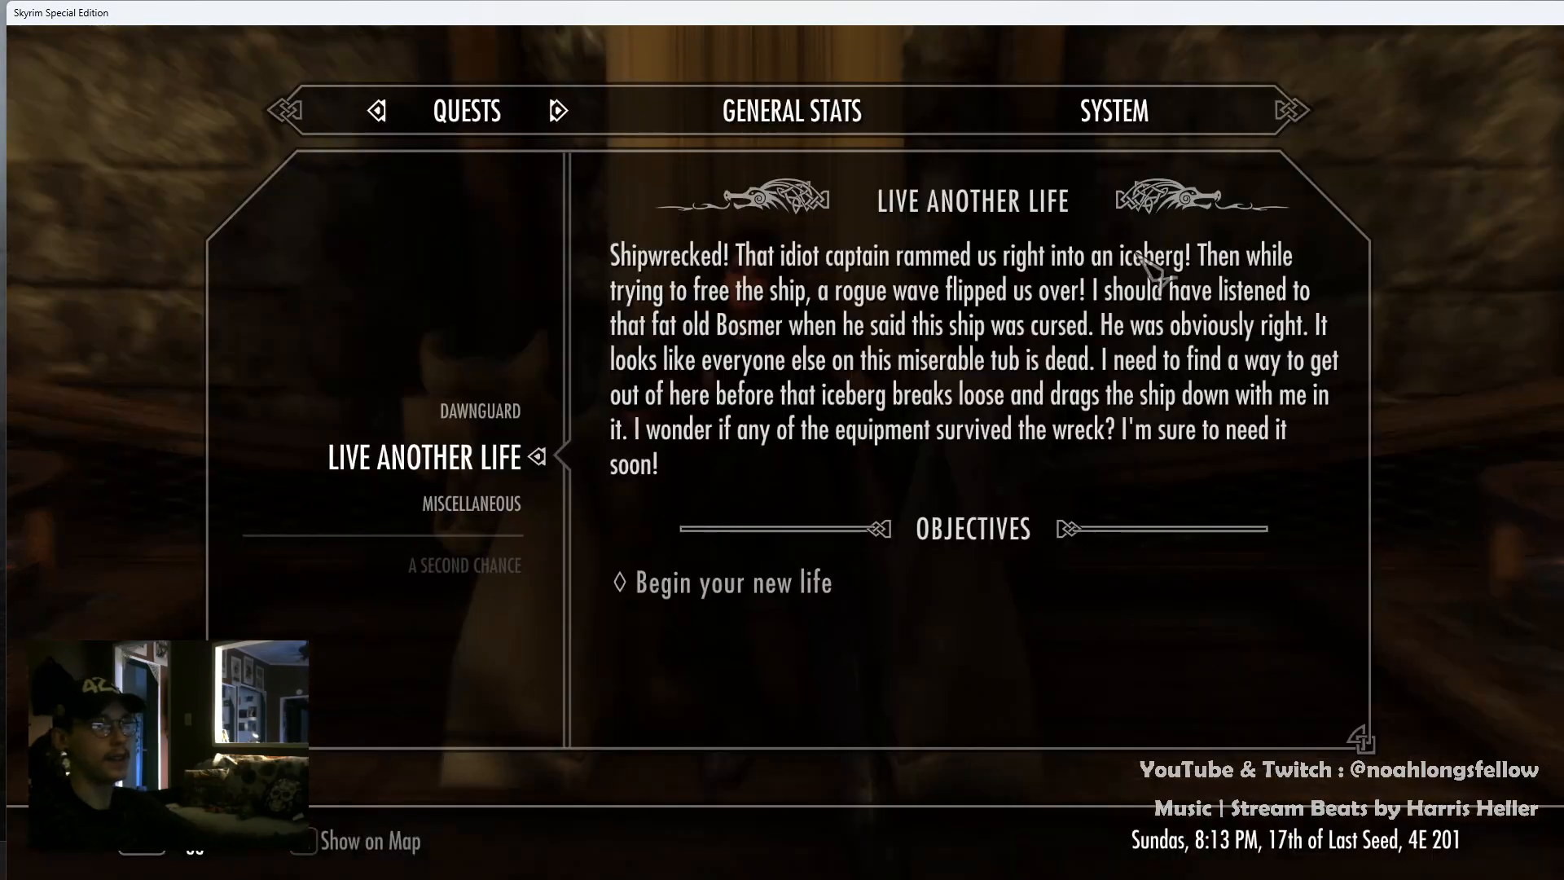
pyautogui.press('j')
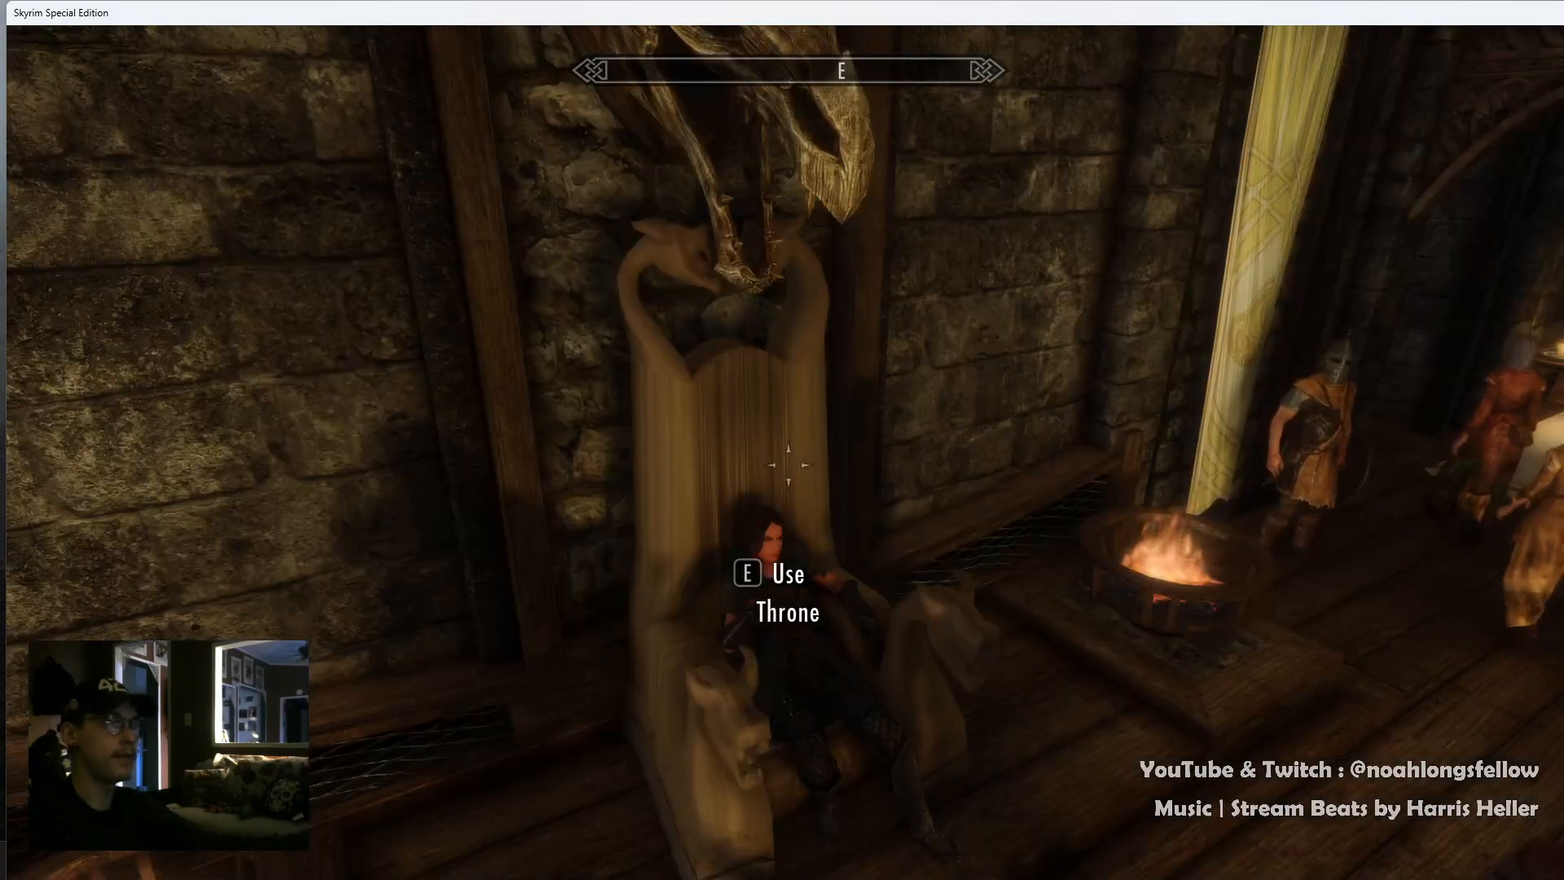
pyautogui.press('e')
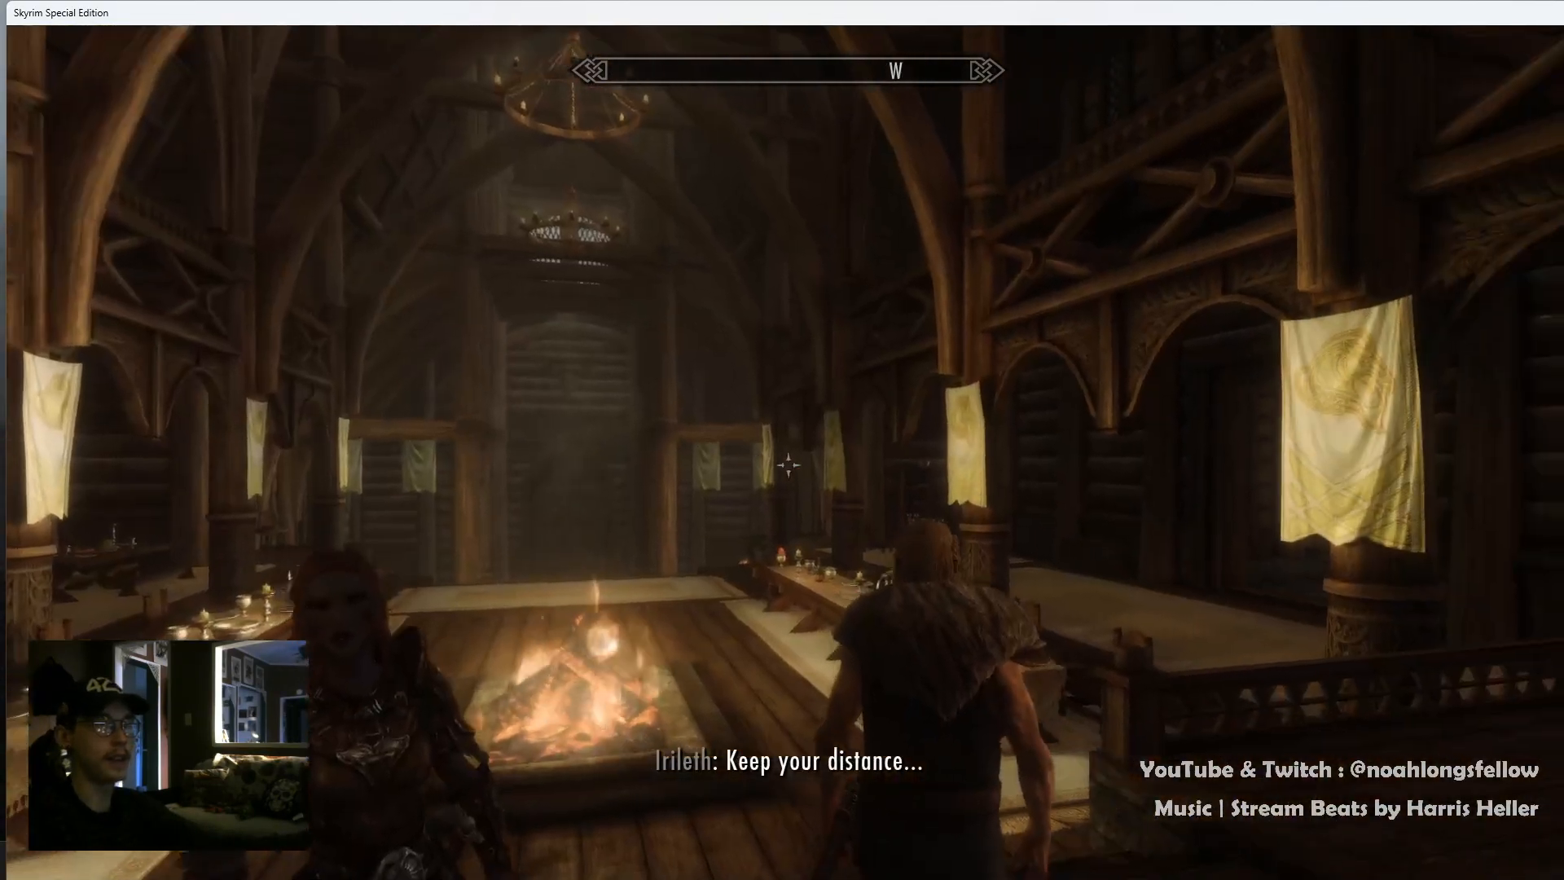
# Walk away from the throne and quit Skyrim to the desktop
pyautogui.press('w')
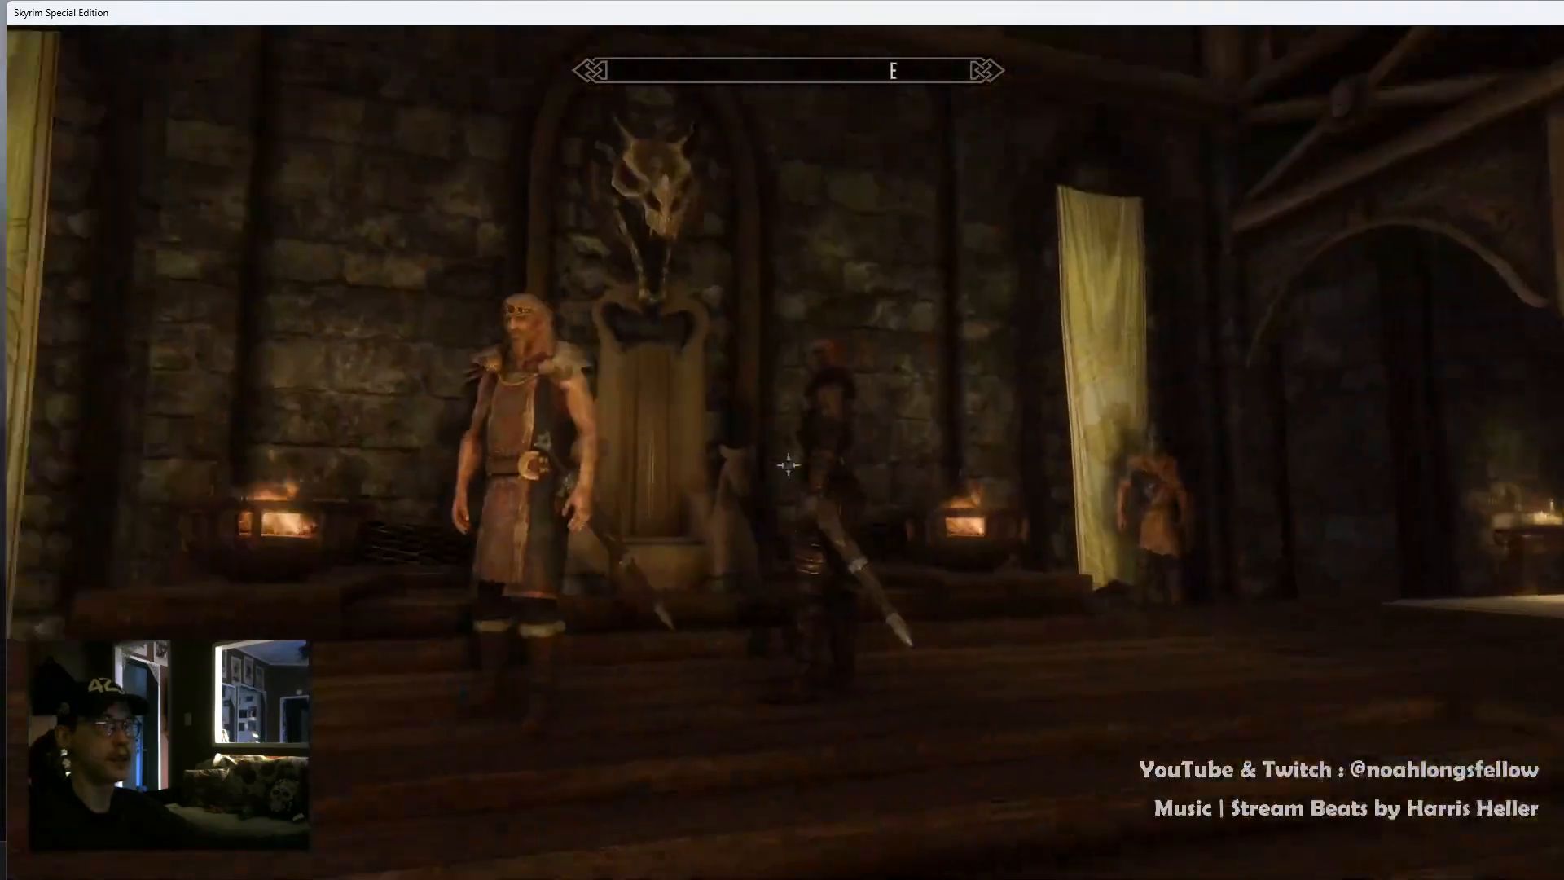
pyautogui.press('j')
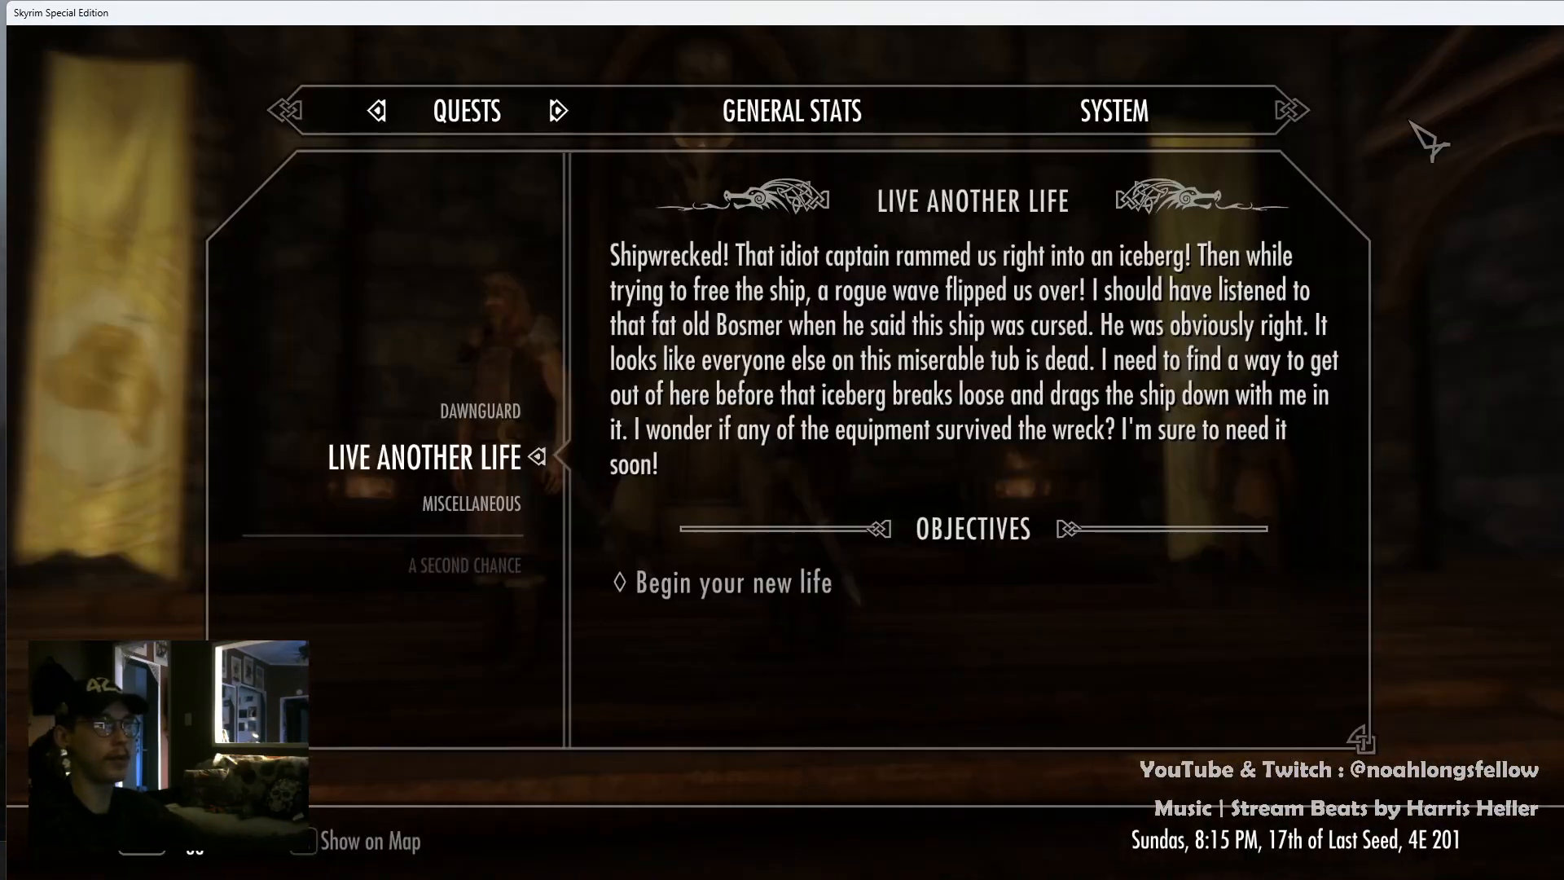
pyautogui.click(1090, 116)
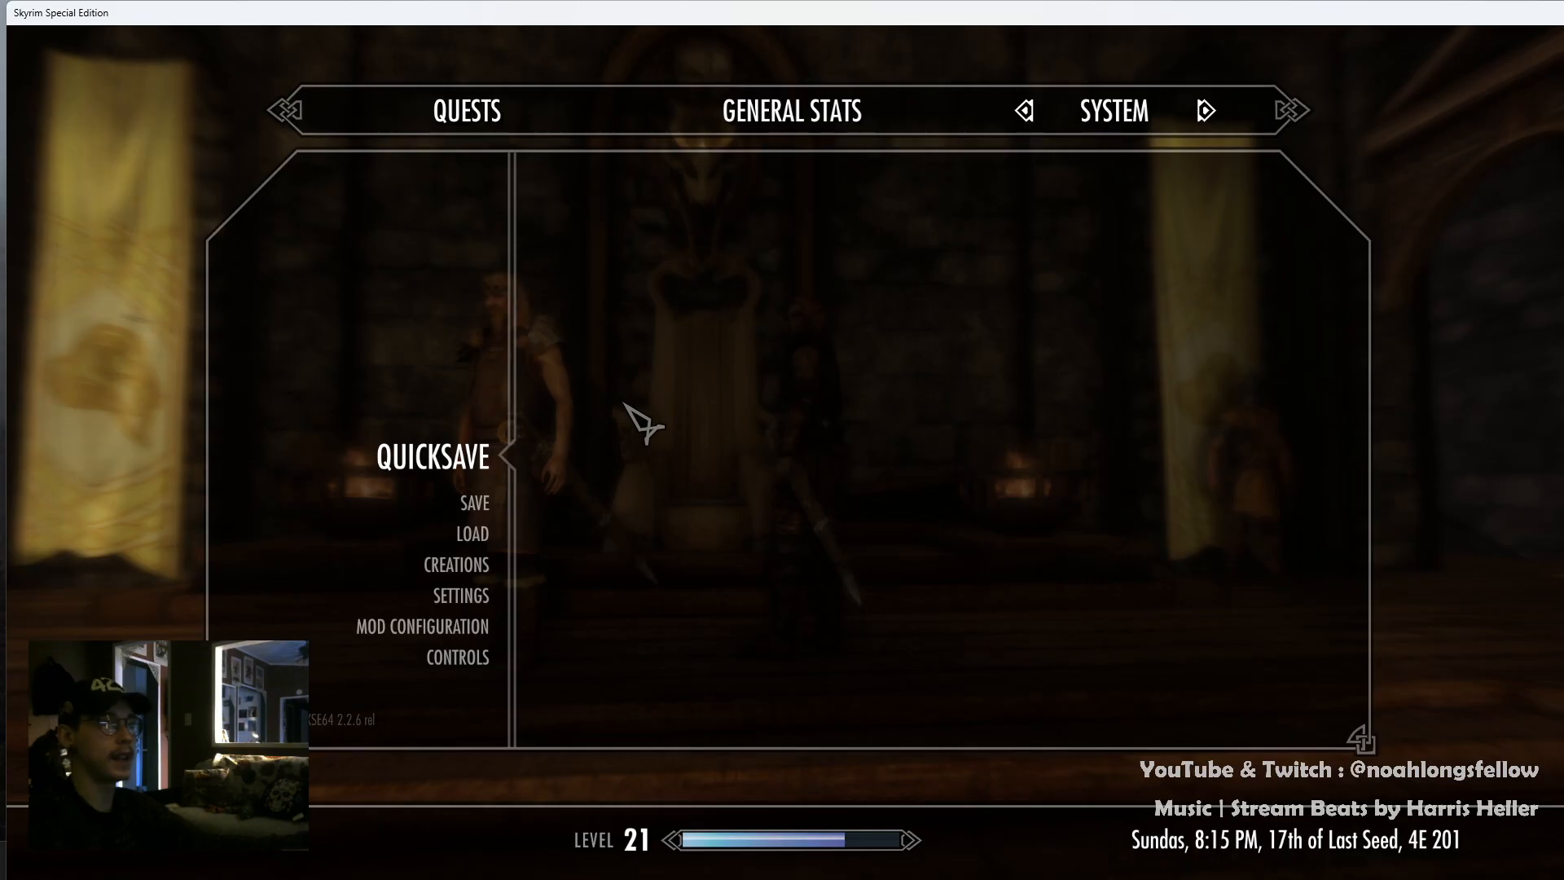
pyautogui.scroll(-8, 624, 403)
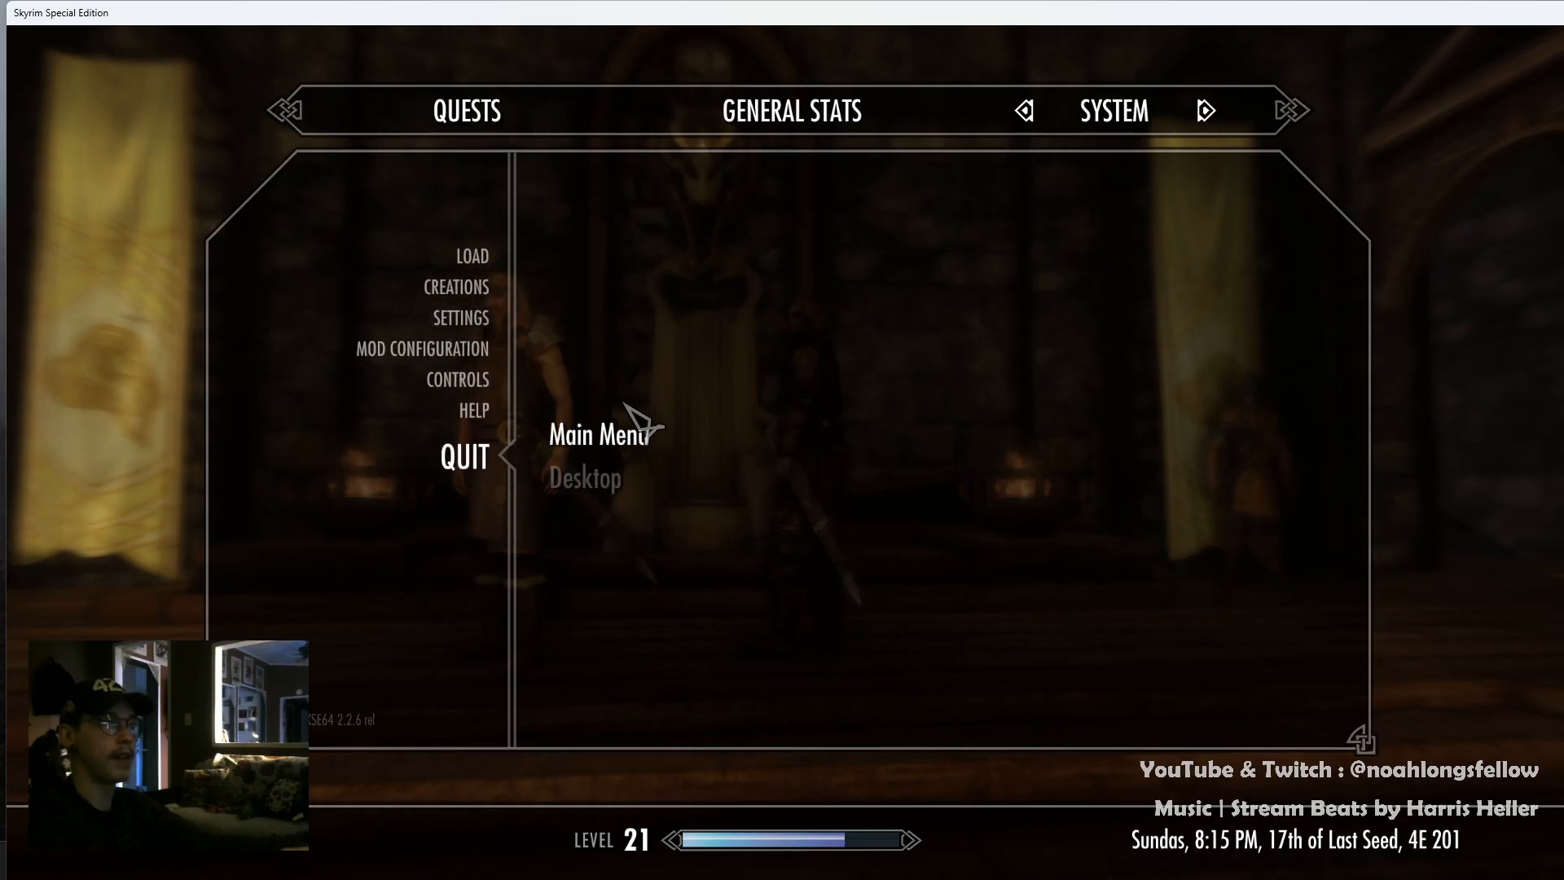
pyautogui.scroll(-1, 625, 403)
pyautogui.press('Return')
pyautogui.press('Return')
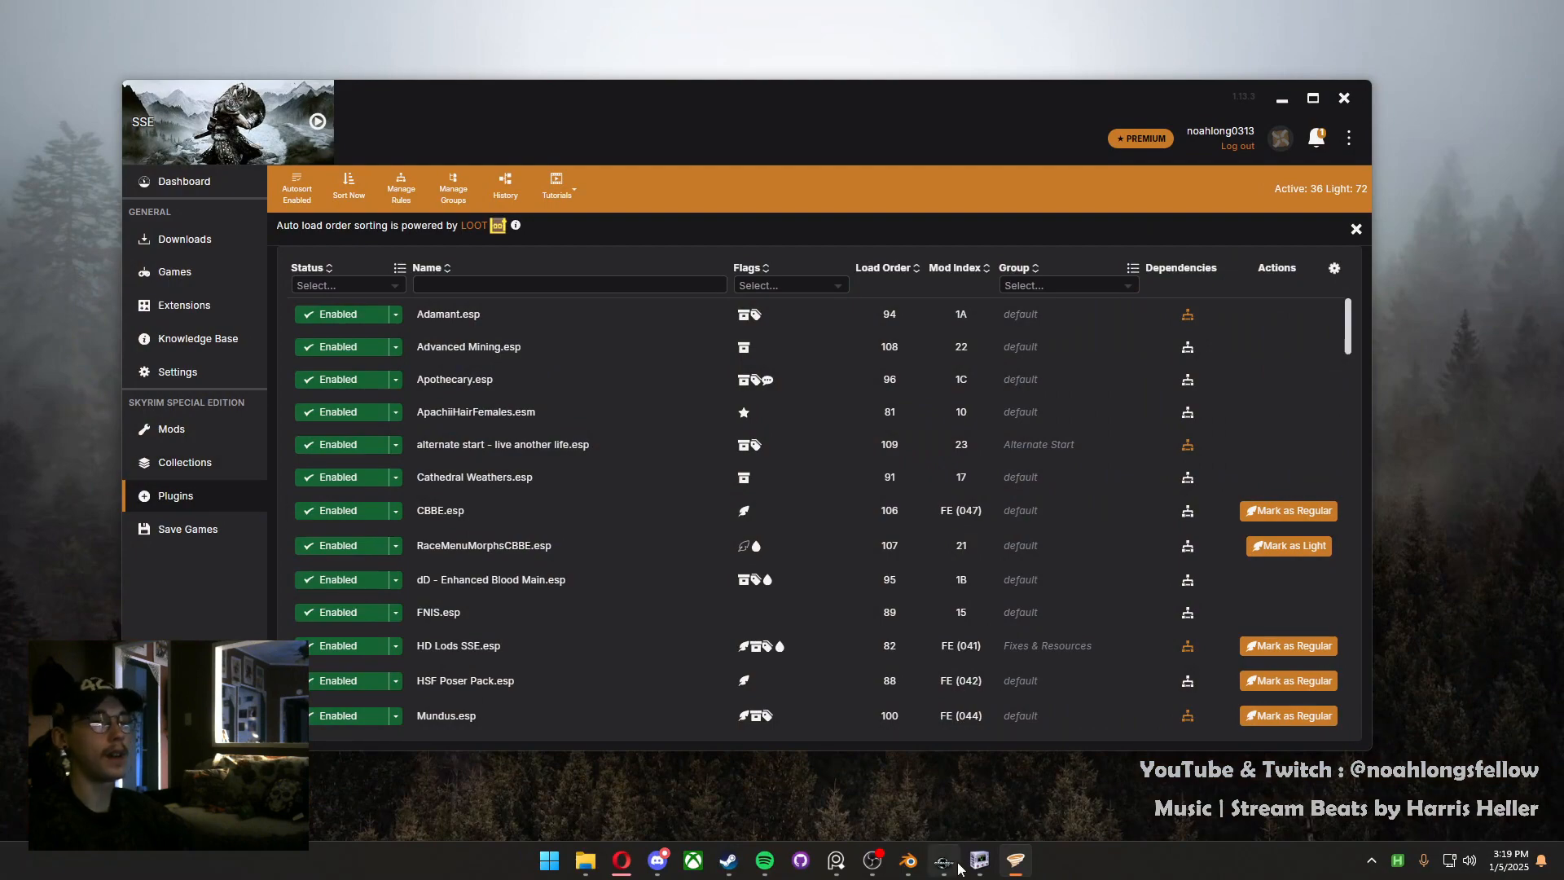
# Switch to Blender and unhide the WhiterunThrone object so it shows together with WhiterunThrone.001
pyautogui.click(908, 860)
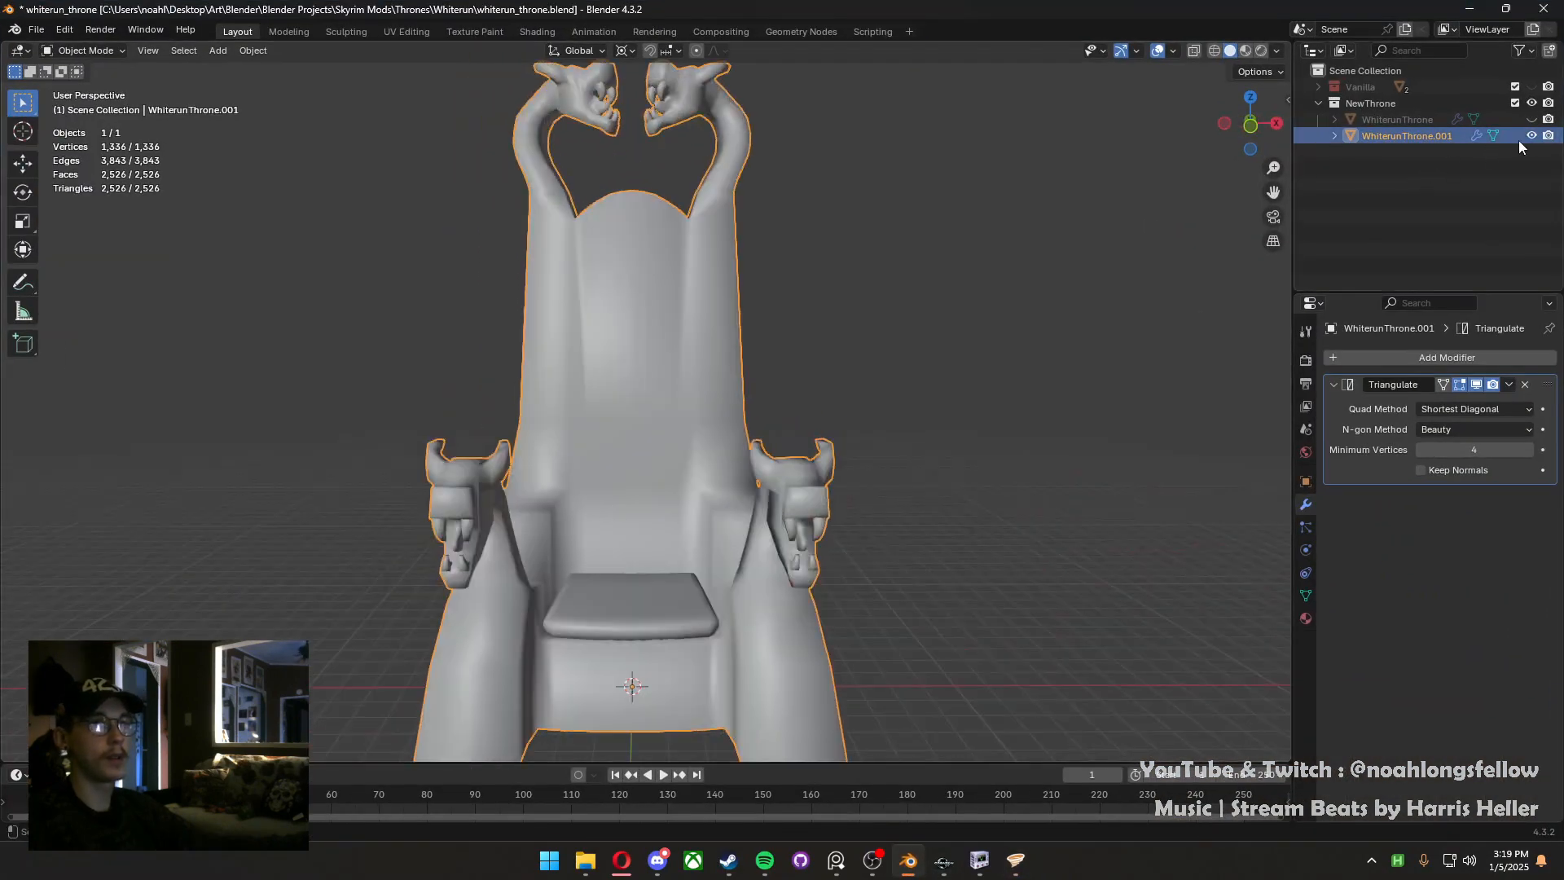
pyautogui.click(1531, 120)
pyautogui.scroll(2, 643, 564)
pyautogui.moveTo(725, 488); pyautogui.dragTo(830, 463, button='middle')
pyautogui.scroll(3, 830, 462)
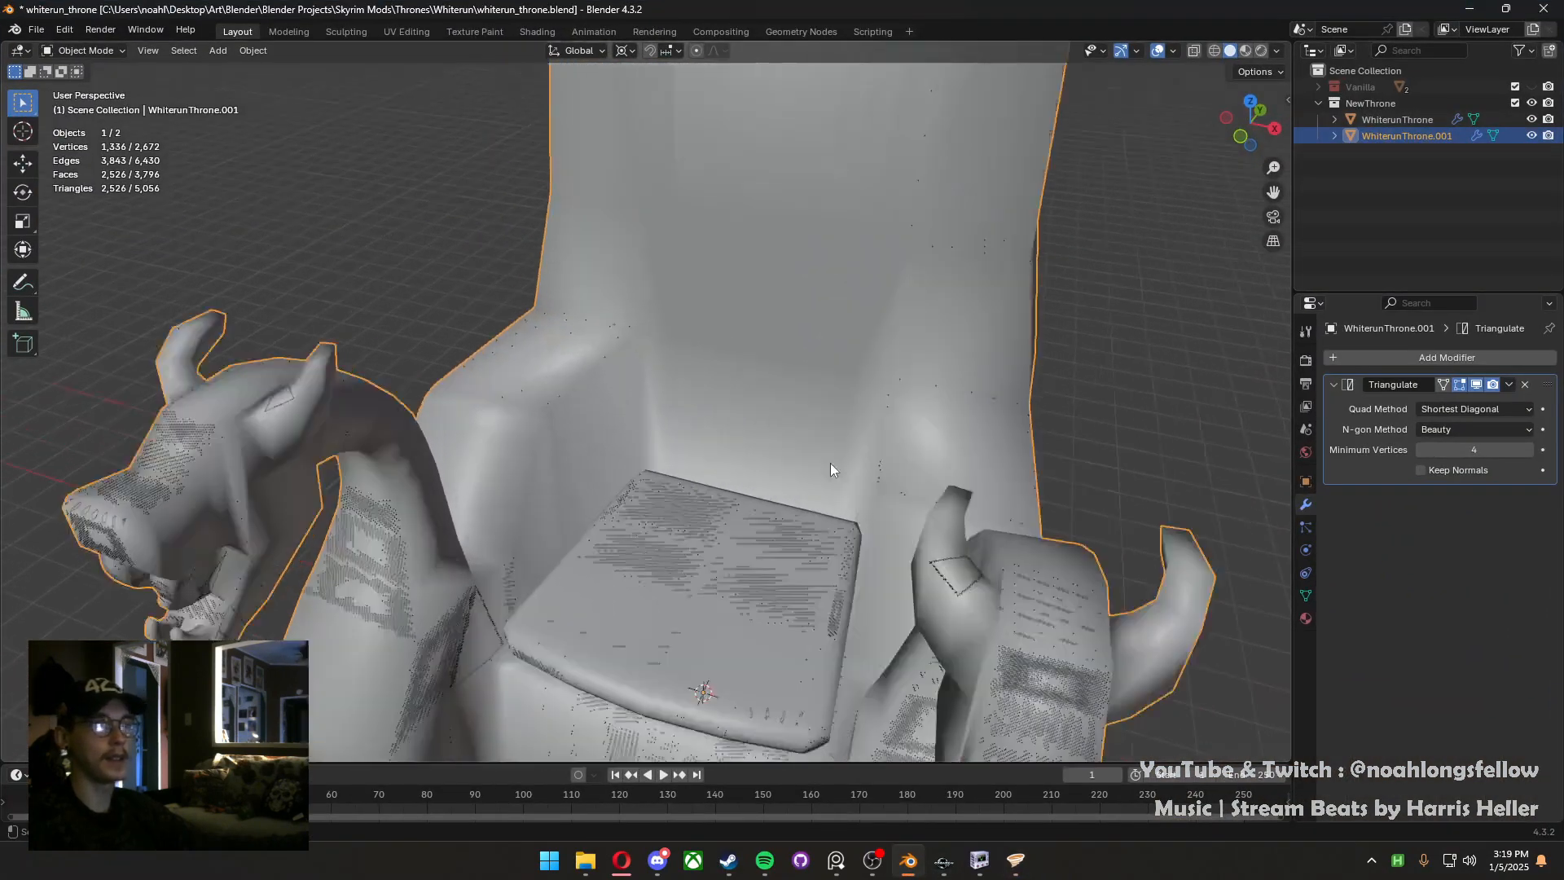
# Turn on X-ray display and show the Vanilla collection to compare its armrests and seat with the new throne
pyautogui.click(1195, 50)
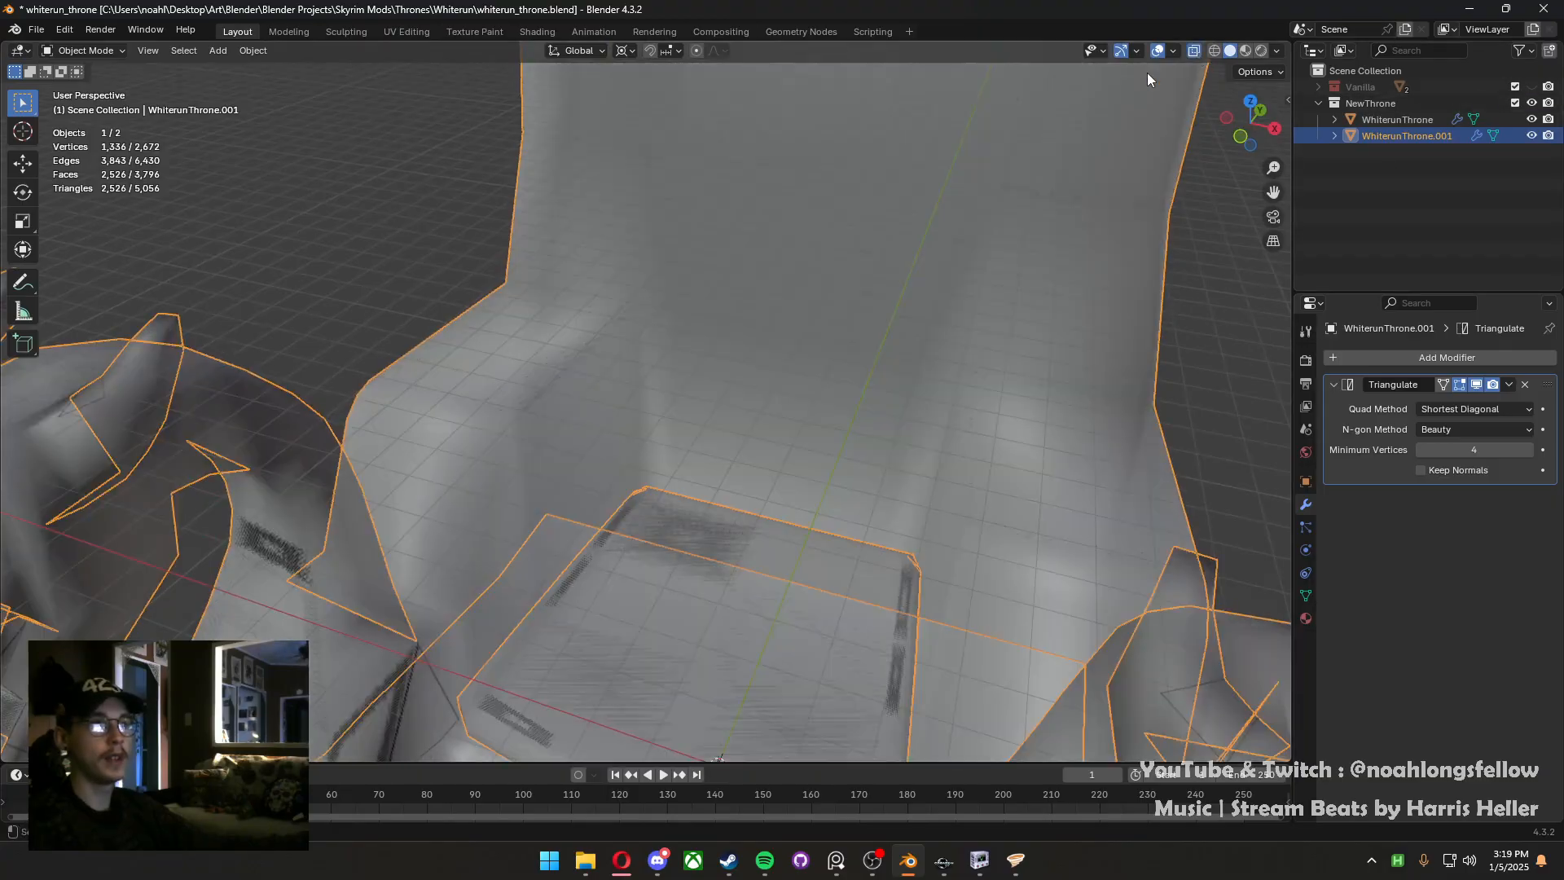
pyautogui.scroll(3, 711, 400)
pyautogui.click(1531, 87)
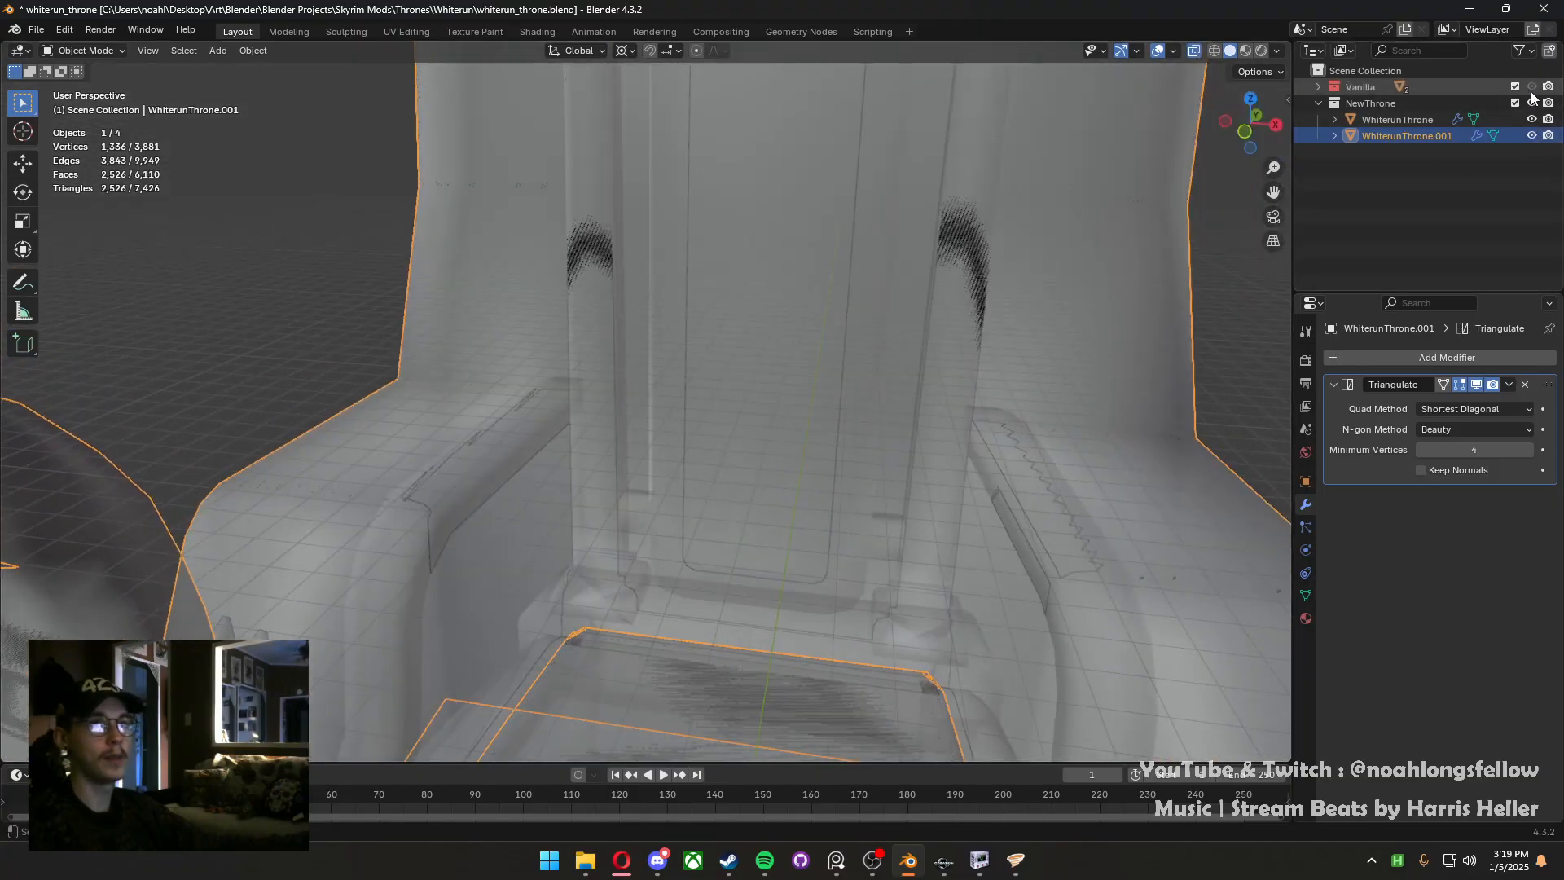
pyautogui.scroll(2, 817, 359)
pyautogui.moveTo(661, 382); pyautogui.dragTo(706, 429, button='middle')
pyautogui.scroll(1, 488, 469)
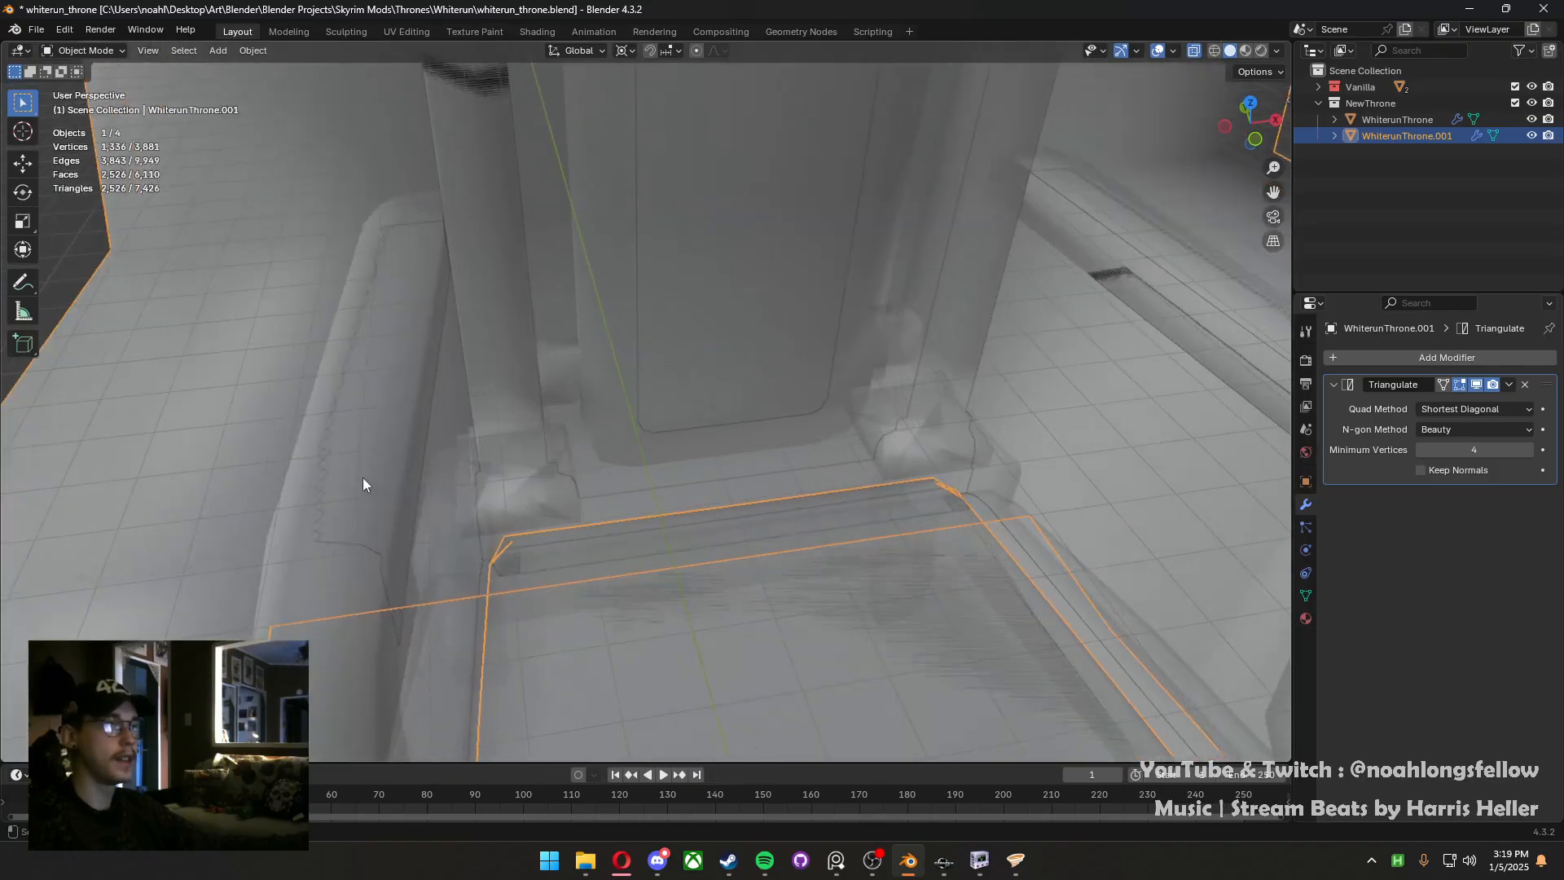
# Compare the width and position of the vanilla armrests with the new throne's in top view
pyautogui.click(360, 477)
pyautogui.moveTo(360, 478); pyautogui.dragTo(548, 316, button='middle')
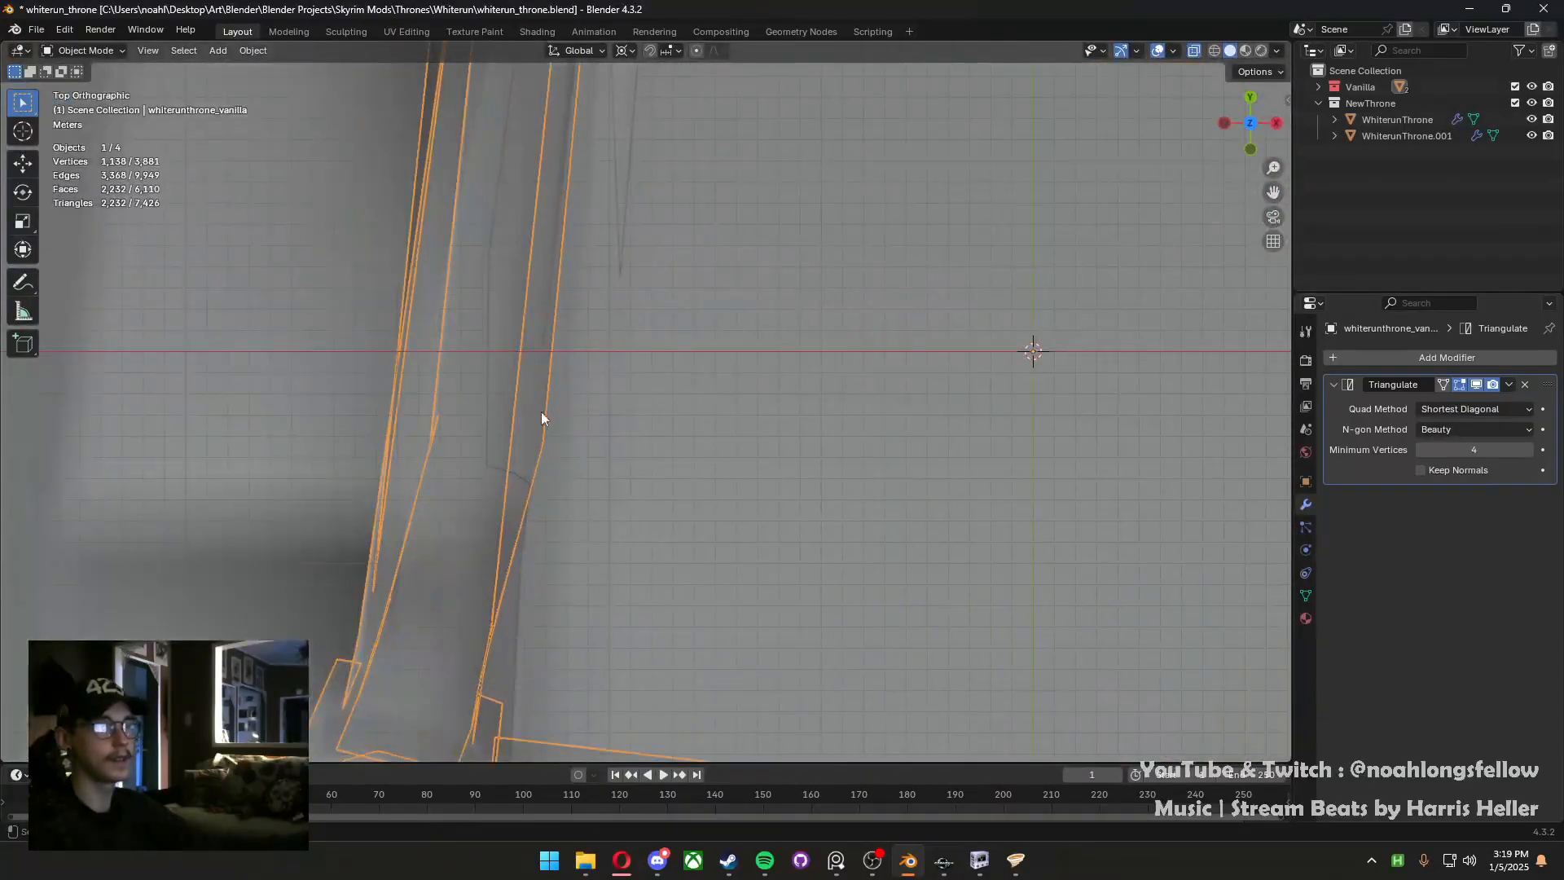
pyautogui.scroll(-6, 700, 482)
pyautogui.keyDown('shift'); pyautogui.moveTo(540, 412); pyautogui.dragTo(716, 443, button='middle'); pyautogui.keyUp('shift')
pyautogui.click(632, 466)
pyautogui.keyDown('alt'); pyautogui.moveTo(633, 466); pyautogui.dragTo(653, 210, button='middle'); pyautogui.keyUp('alt')
pyautogui.scroll(3, 653, 210)
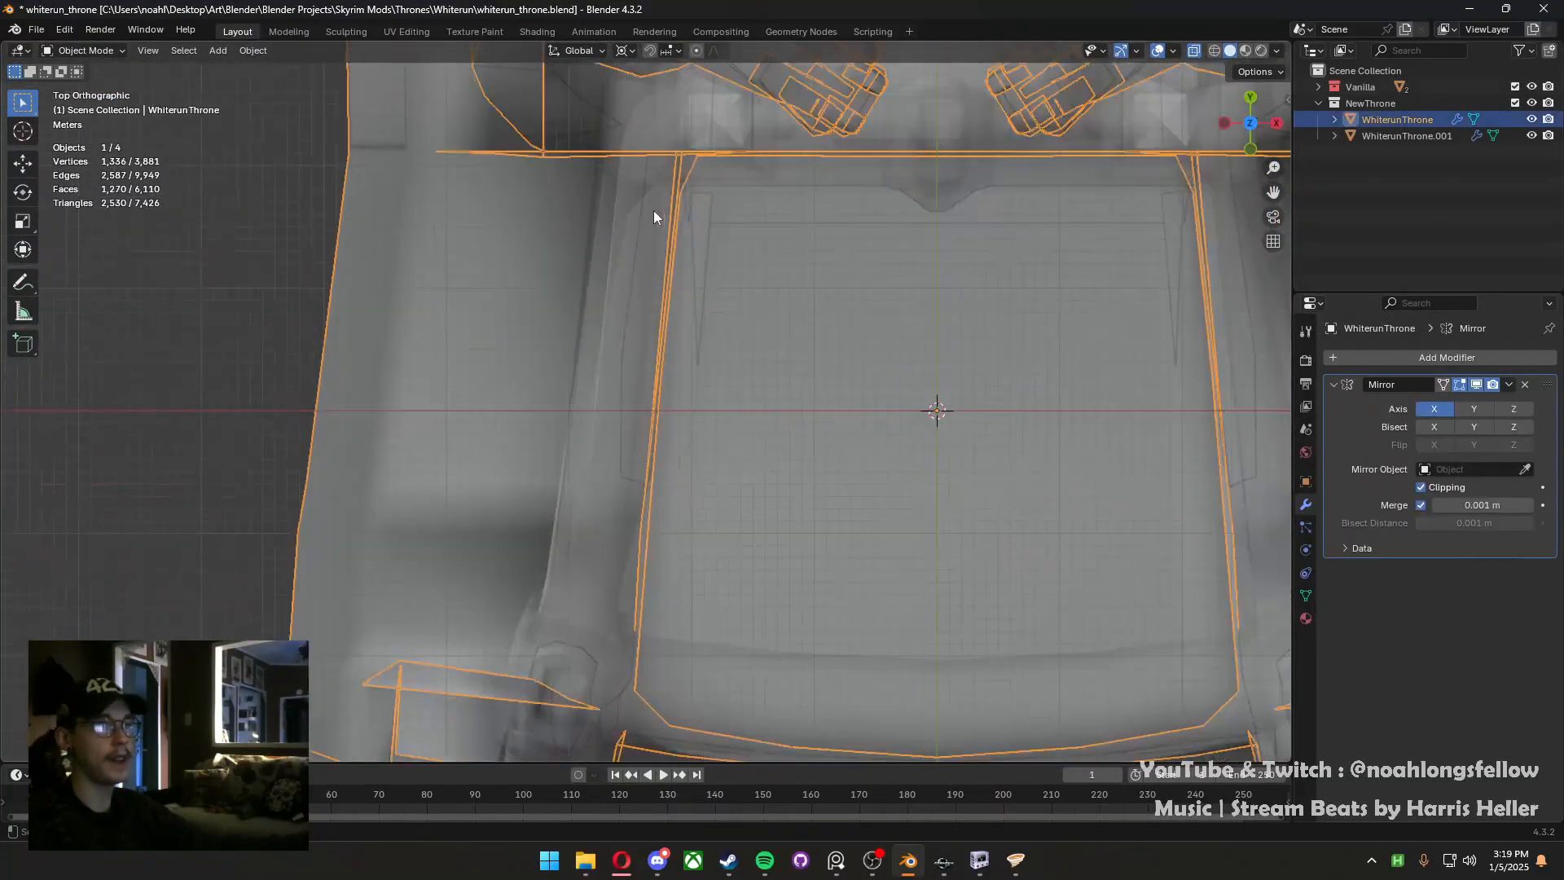
# Examine the armrest profile of WhiterunThrone in Edit Mode from the right side, return to Object Mode and save the file
pyautogui.press('Tab')
pyautogui.moveTo(709, 309); pyautogui.dragTo(457, 290, button='middle')
pyautogui.press('KP_3')
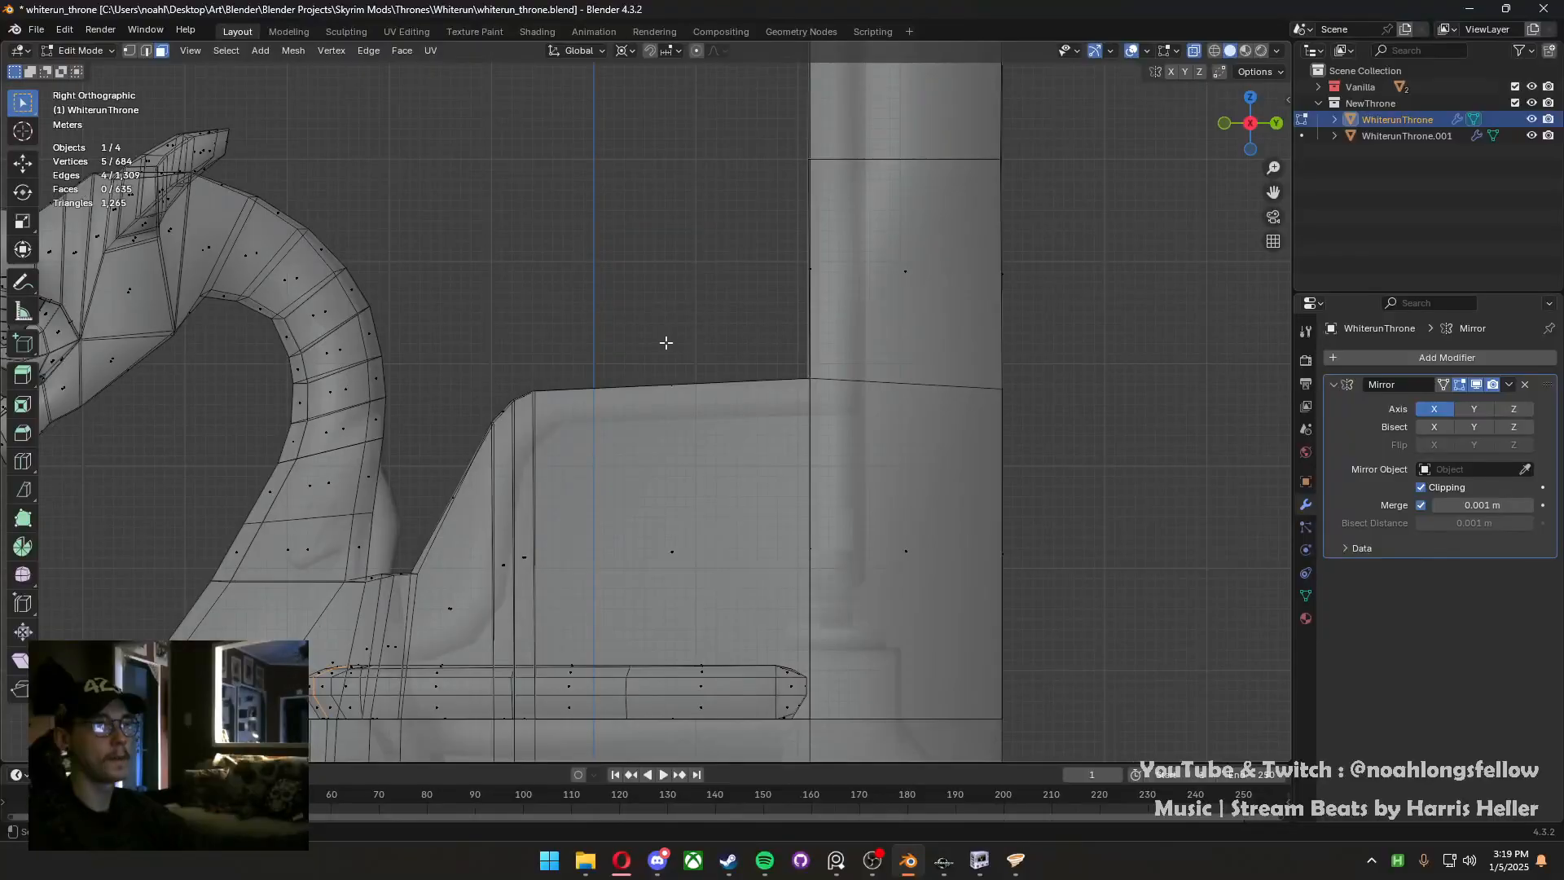
pyautogui.keyDown('shift'); pyautogui.moveTo(667, 342); pyautogui.dragTo(647, 391, button='middle'); pyautogui.keyUp('shift')
pyautogui.scroll(2, 647, 390)
pyautogui.scroll(5, 619, 468)
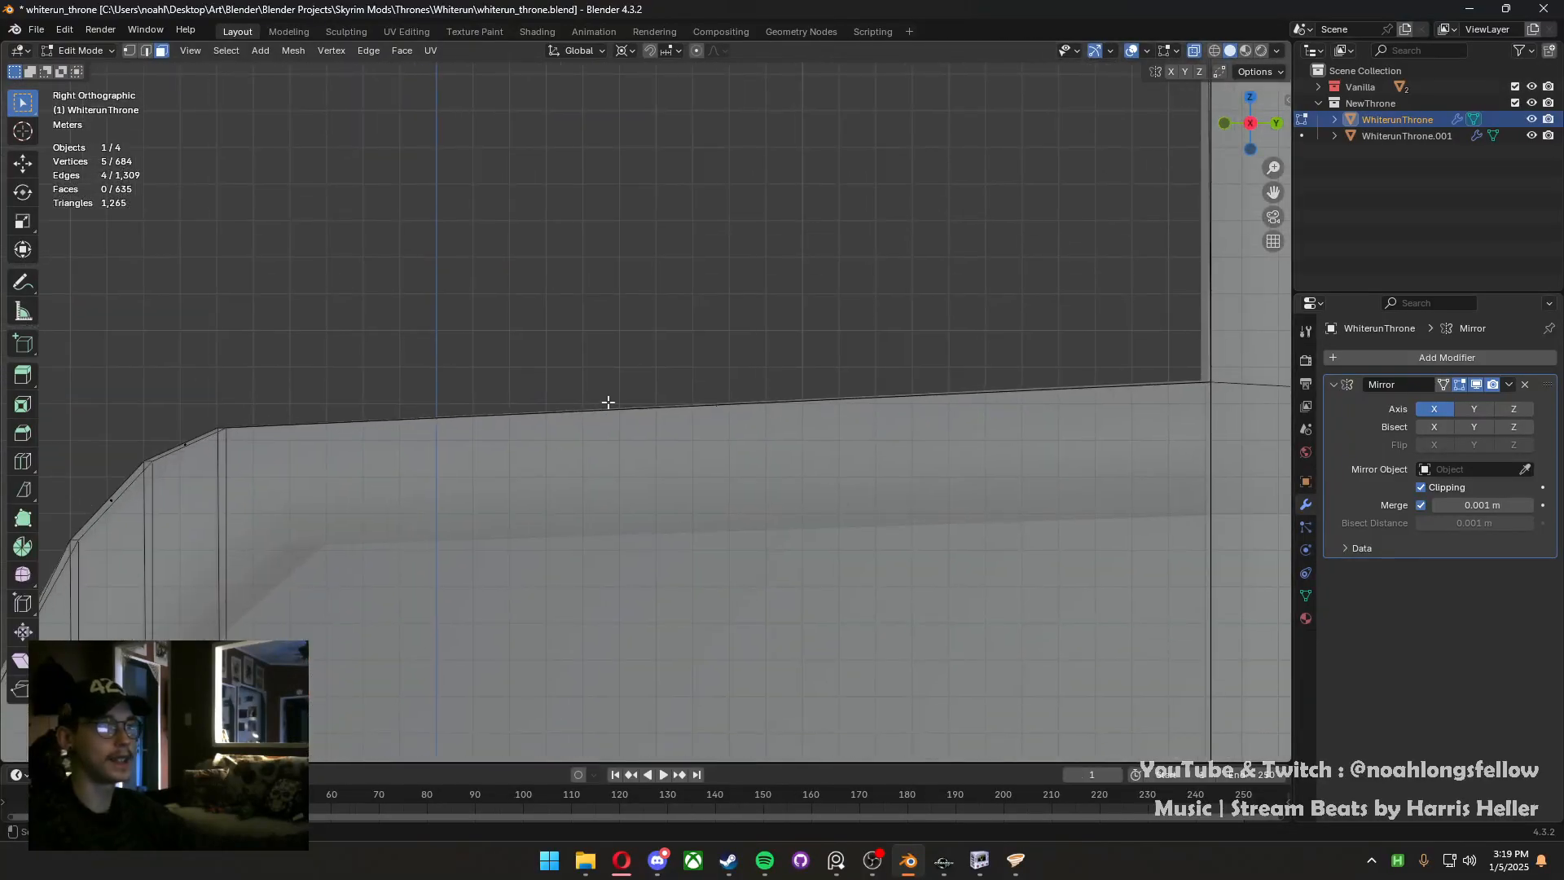
pyautogui.scroll(-5, 505, 410)
pyautogui.press('Tab')
pyautogui.moveTo(513, 409); pyautogui.dragTo(628, 406, button='middle')
pyautogui.hotkey('ctrl', 's')
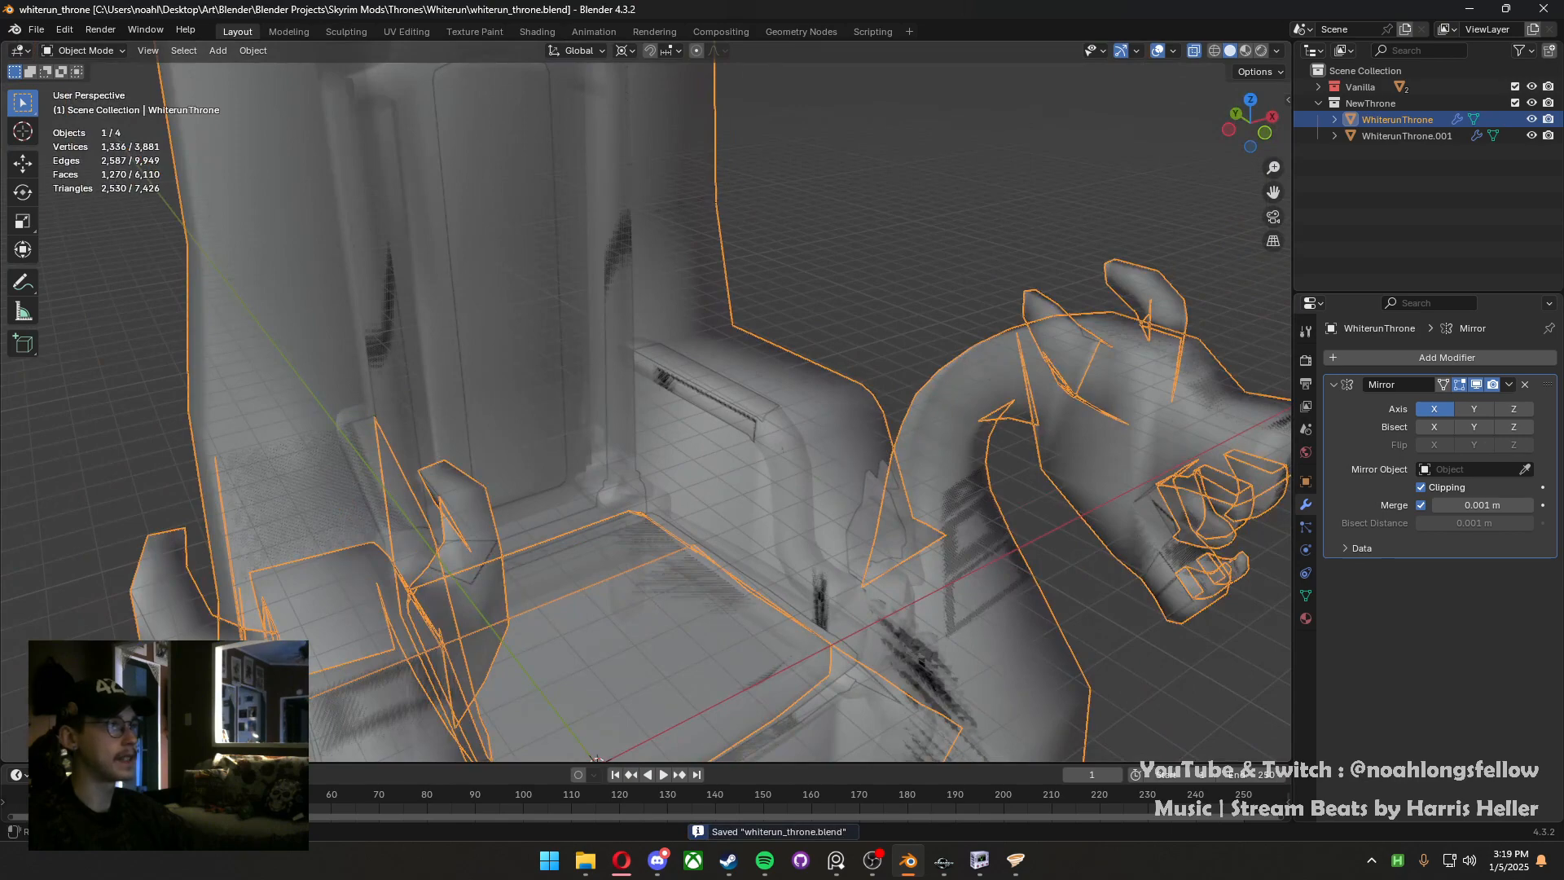
# Deselect everything, turn off X-ray display and save whiterun_throne.blend
pyautogui.moveTo(656, 447); pyautogui.dragTo(582, 428, button='middle')
pyautogui.click(913, 194)
pyautogui.scroll(-3, 884, 245)
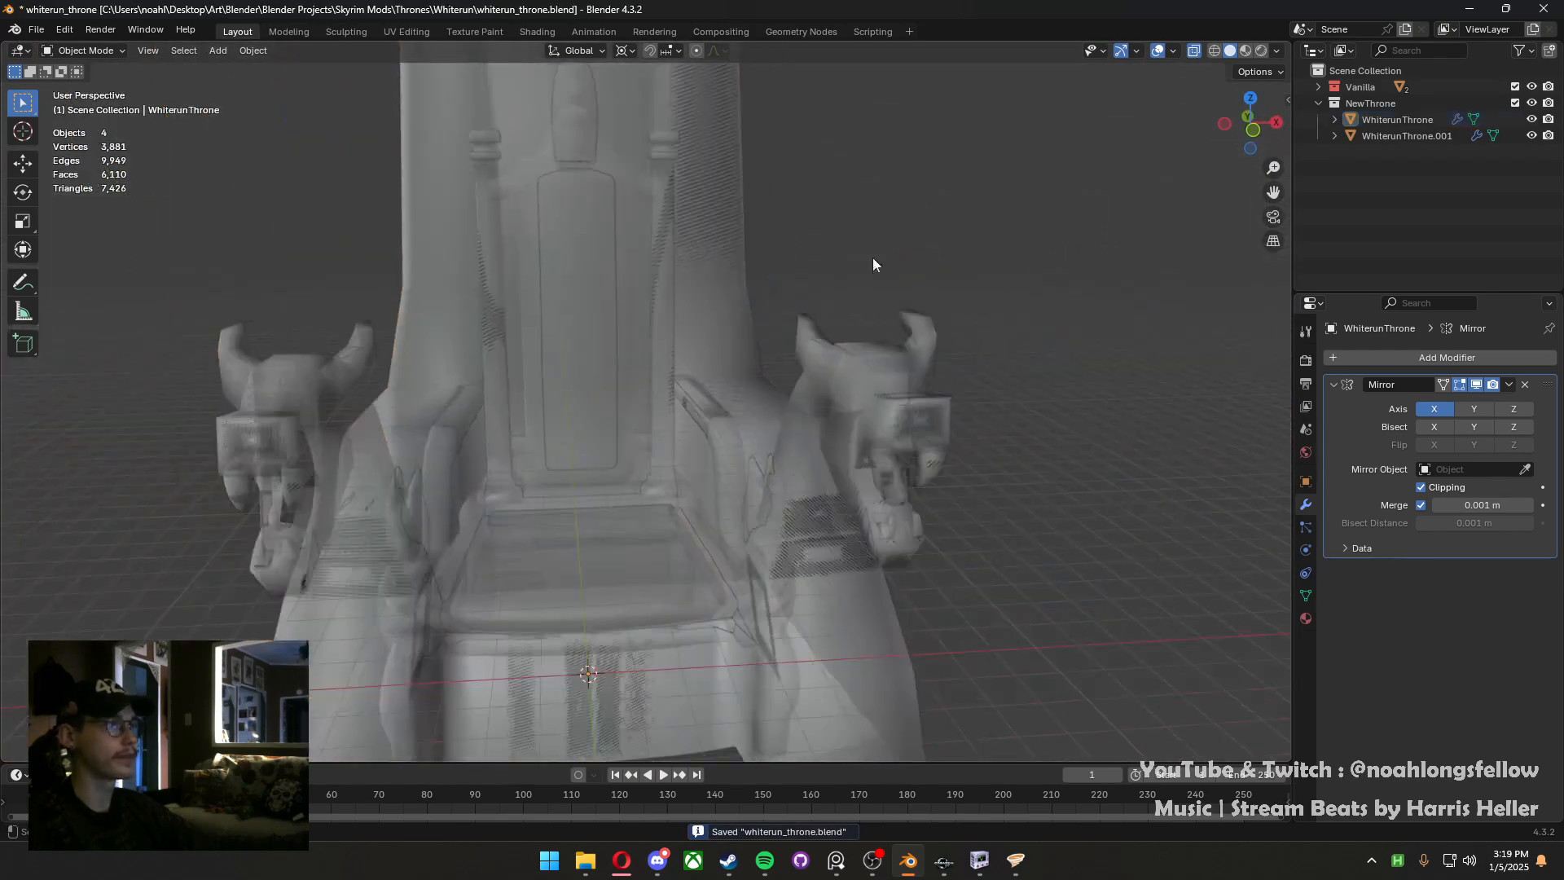
pyautogui.moveTo(794, 303)
pyautogui.mouseDown(button='middle')
pyautogui.moveTo(745, 312)
pyautogui.moveTo(805, 290)
pyautogui.mouseUp(button='middle')
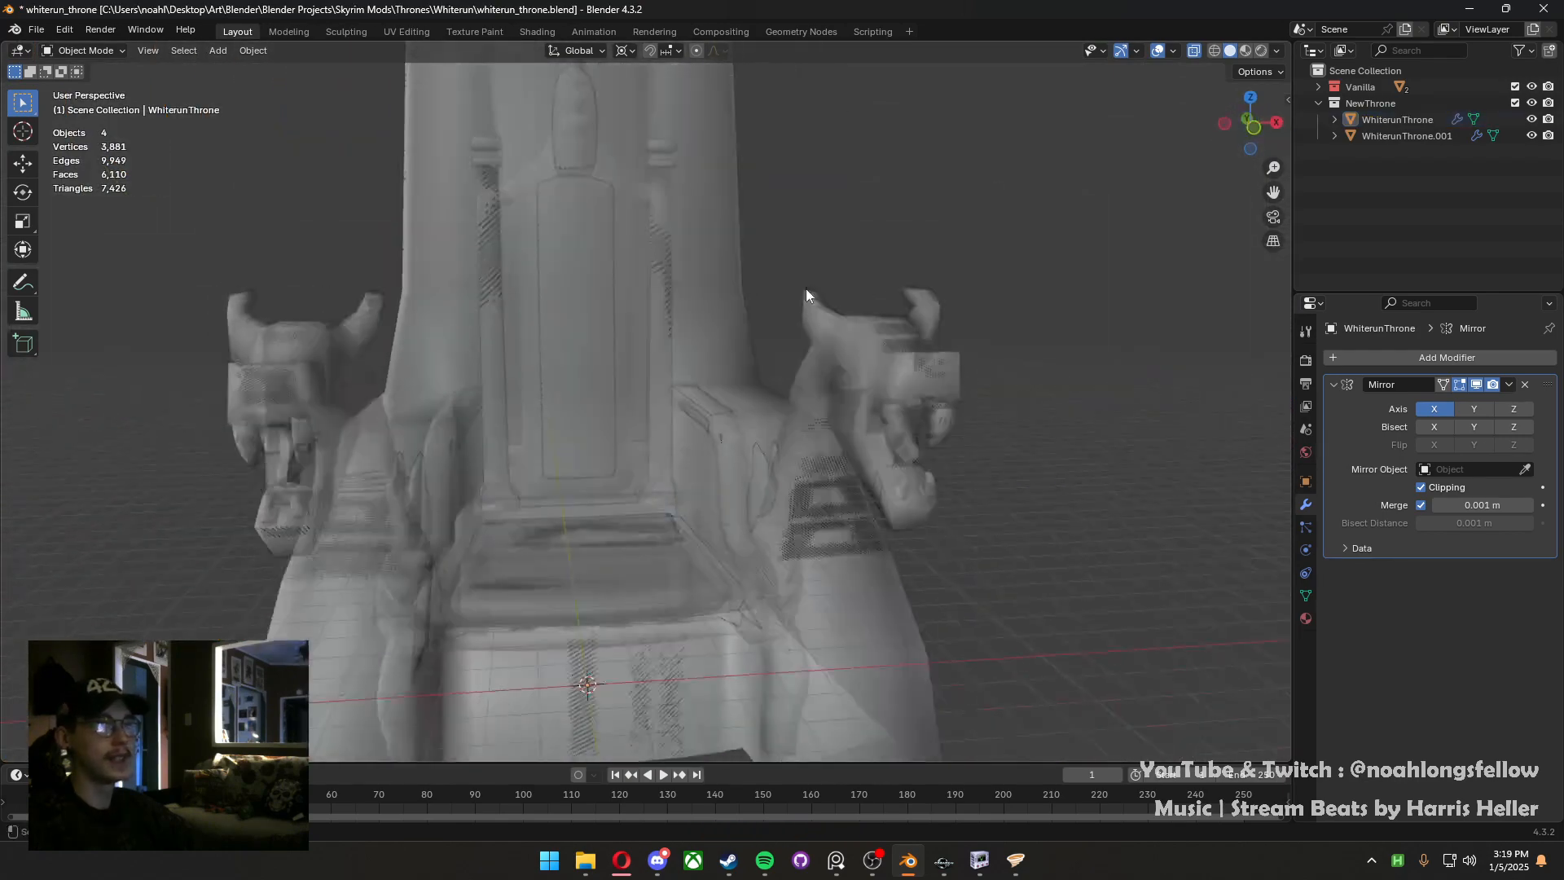
pyautogui.click(1194, 51)
pyautogui.moveTo(510, 415); pyautogui.dragTo(622, 443, button='middle')
pyautogui.scroll(-3, 609, 424)
pyautogui.hotkey('ctrl', 's')
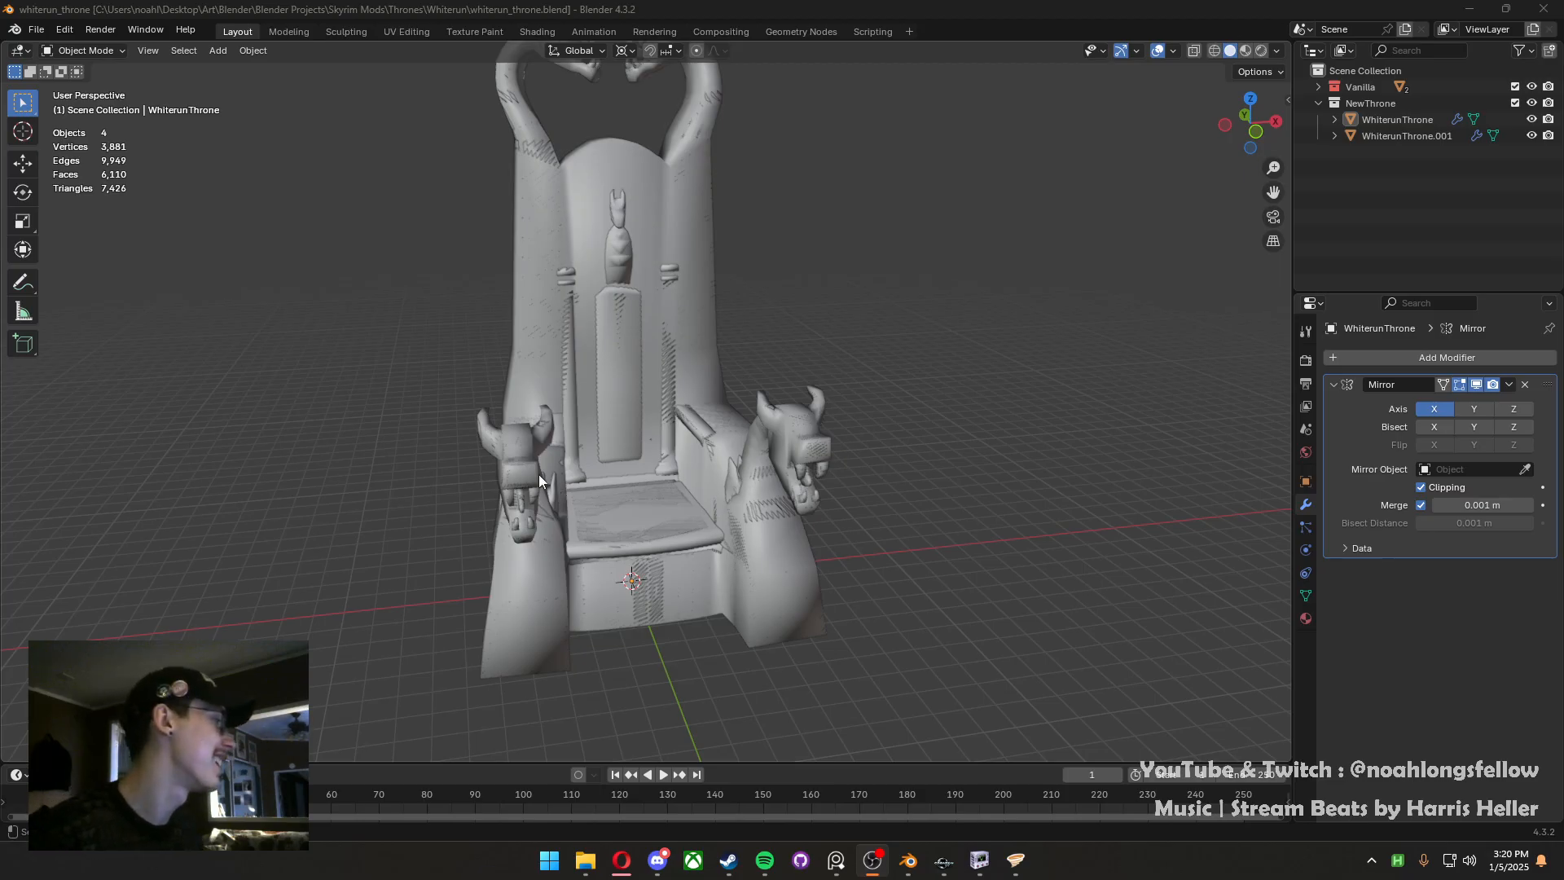
pyautogui.hotkey('ctrl', 's')
# Hide the Vanilla collection and review the whole new throne from the front and at an angle
pyautogui.moveTo(522, 467); pyautogui.dragTo(643, 422, button='middle')
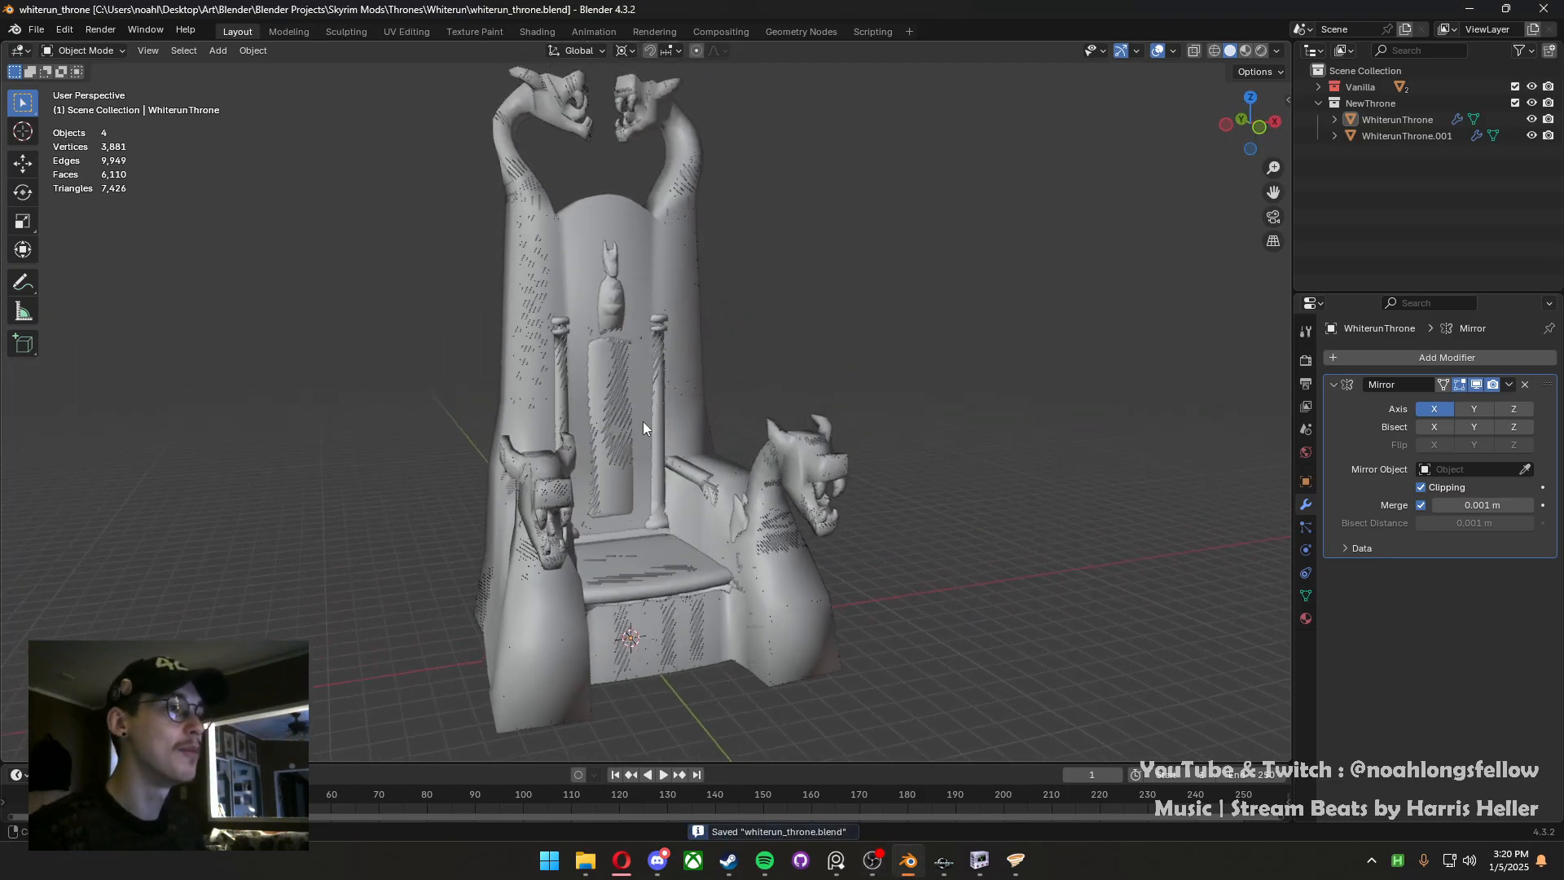
pyautogui.click(1533, 88)
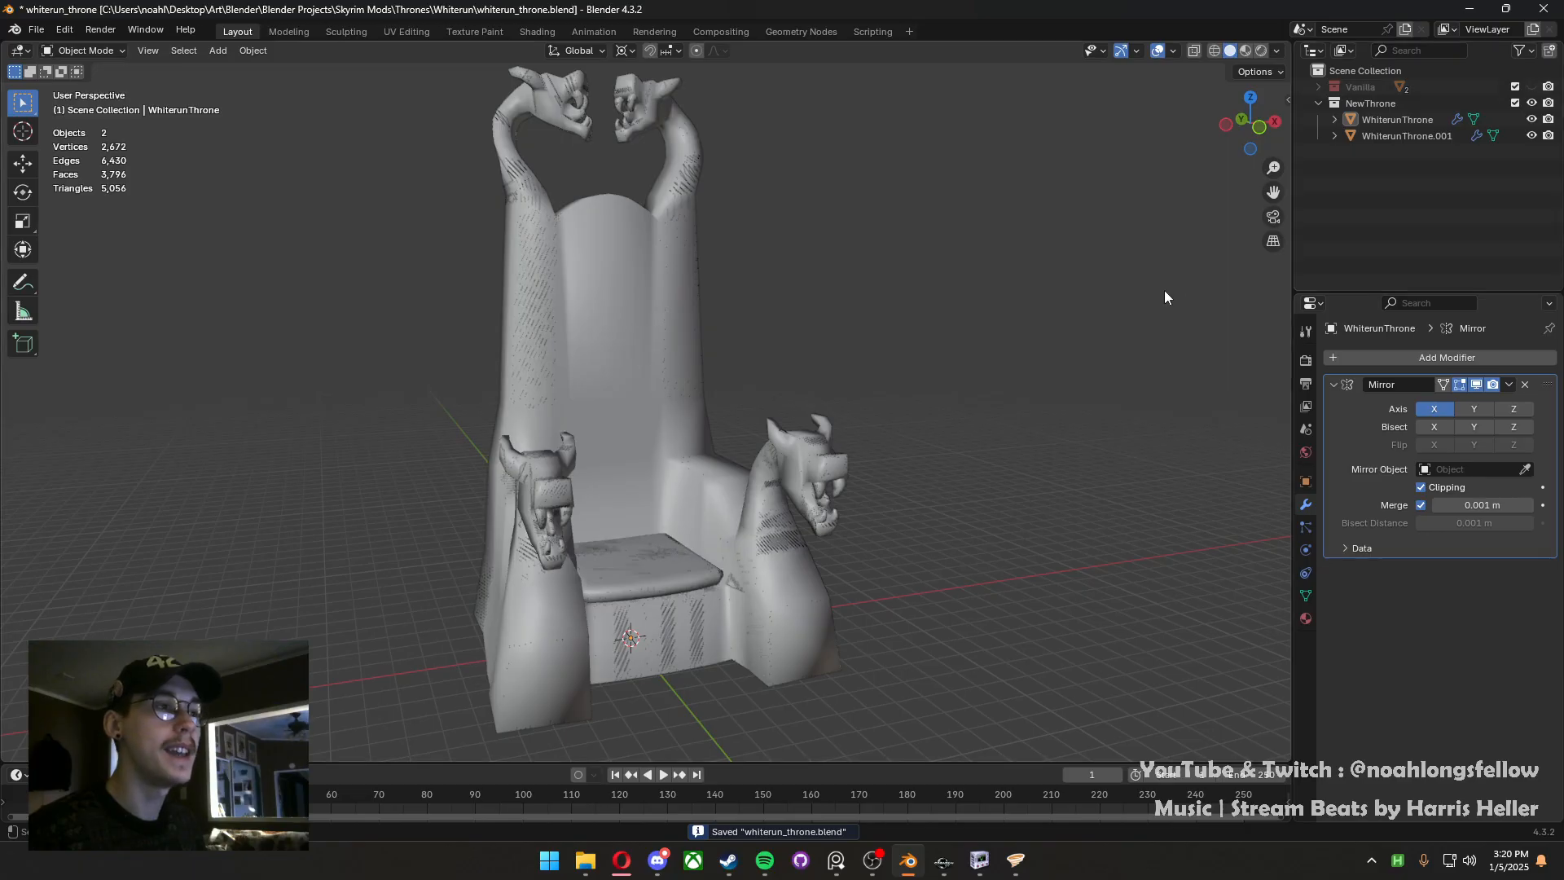
pyautogui.scroll(-1, 650, 417)
pyautogui.keyDown('shift'); pyautogui.moveTo(650, 417); pyautogui.dragTo(666, 427, button='middle'); pyautogui.keyUp('shift')
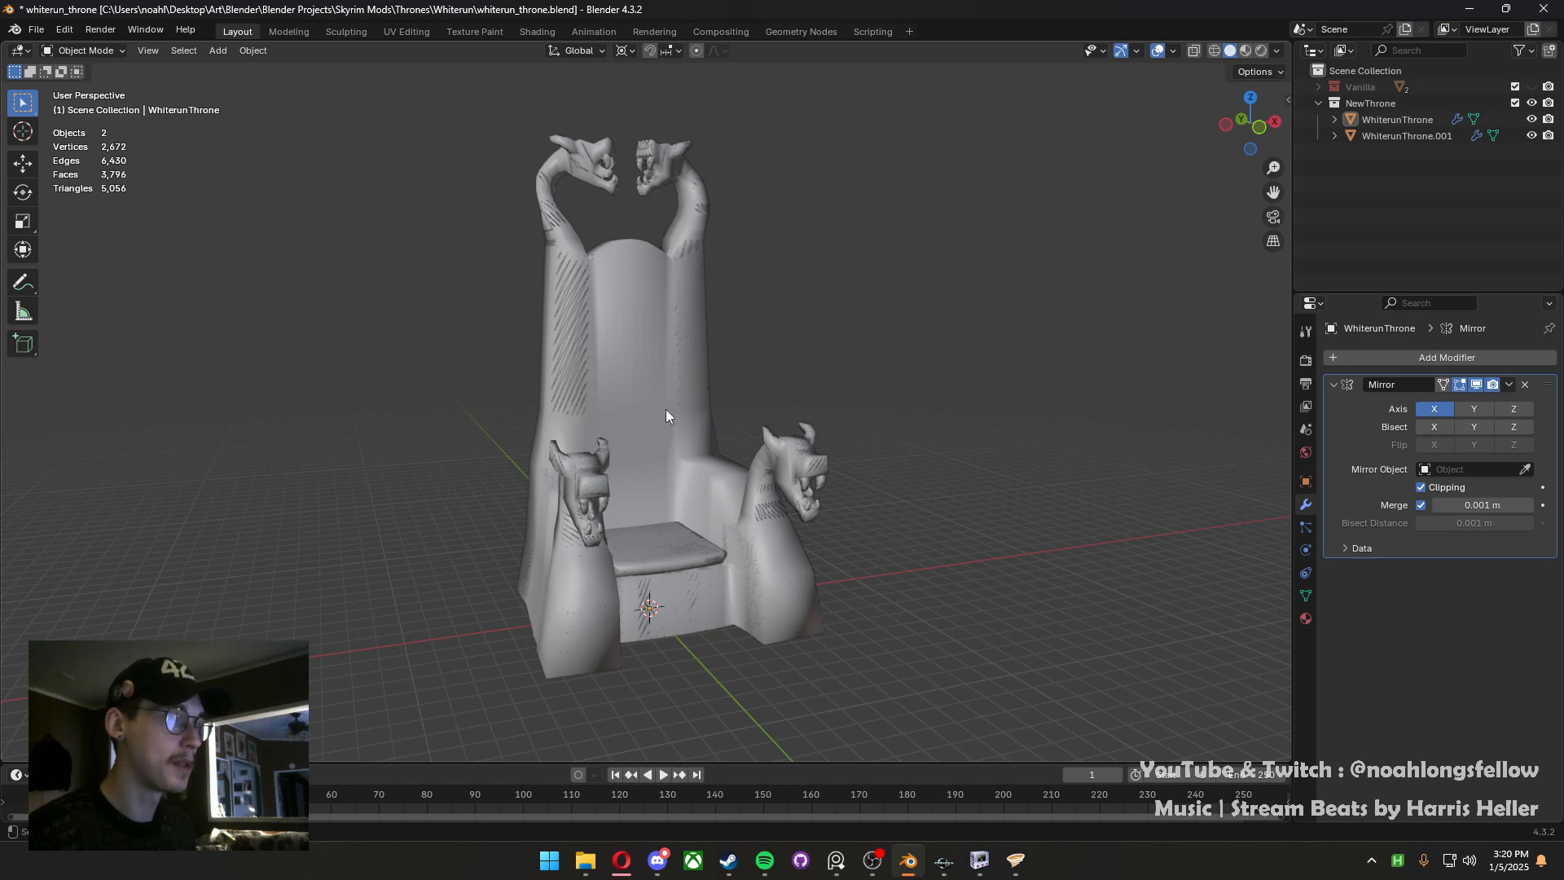
pyautogui.moveTo(702, 262); pyautogui.dragTo(658, 174, button='middle')
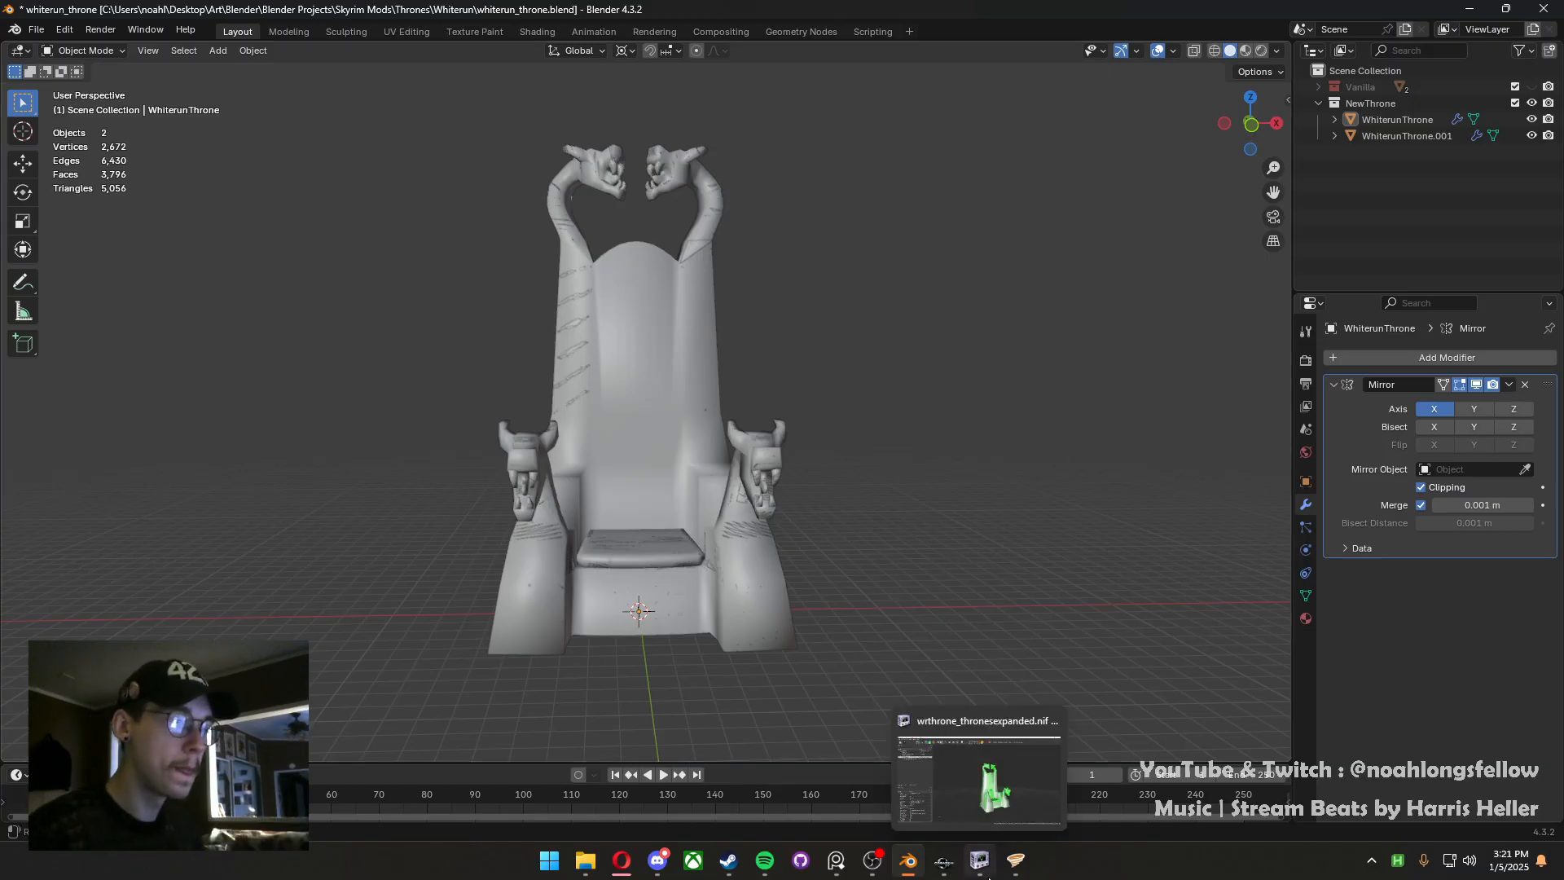
pyautogui.moveTo(839, 419); pyautogui.dragTo(847, 422, button='middle')
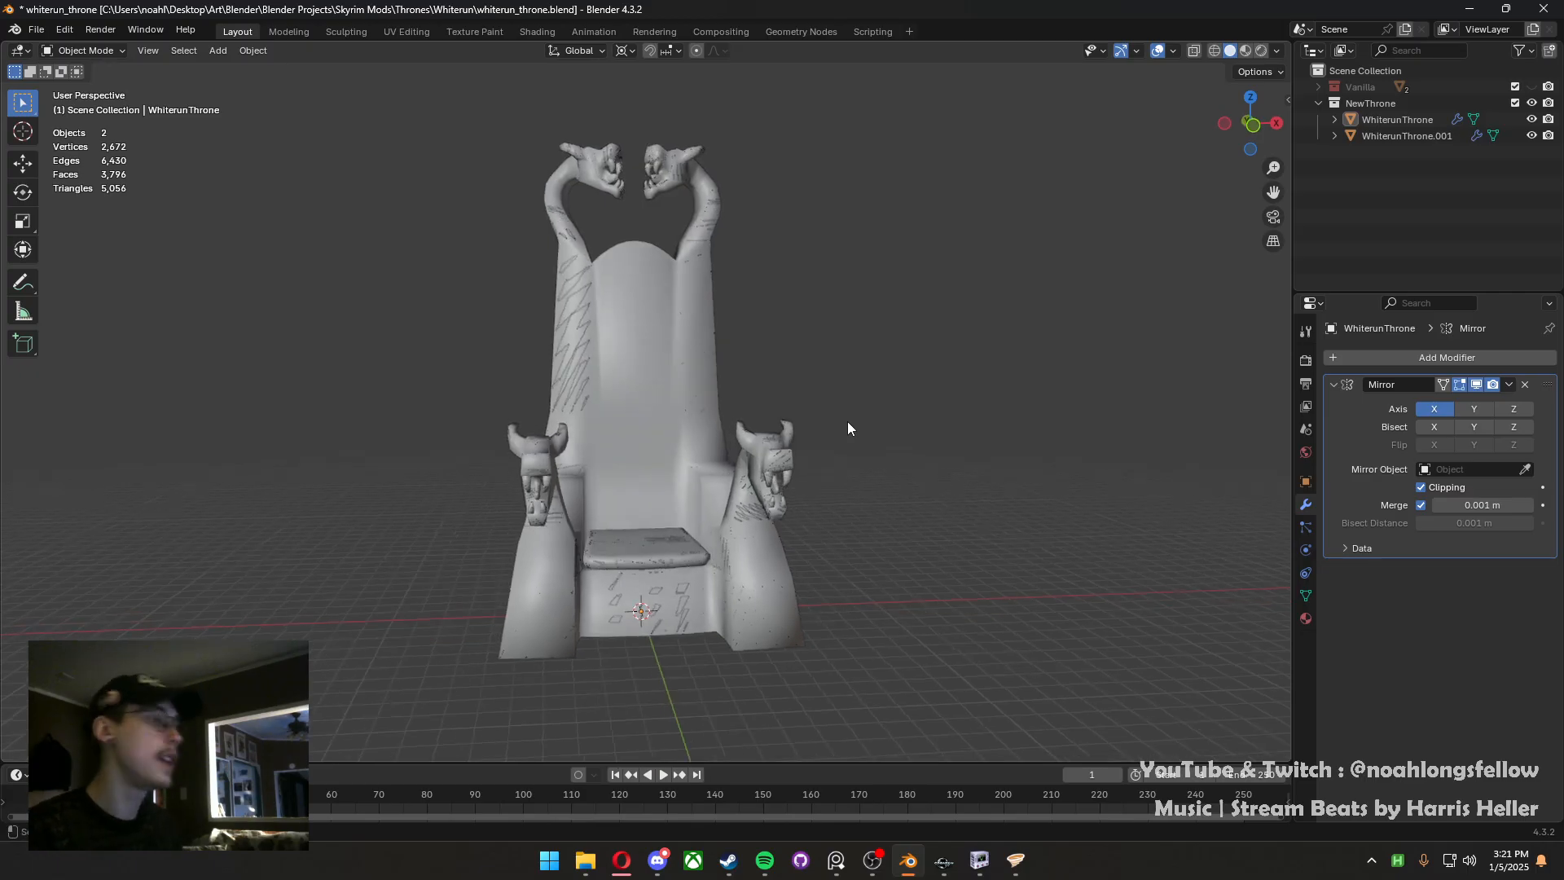
# Hide WhiterunThrone.001 and check the mirrored WhiterunThrone object on its own
pyautogui.click(1533, 134)
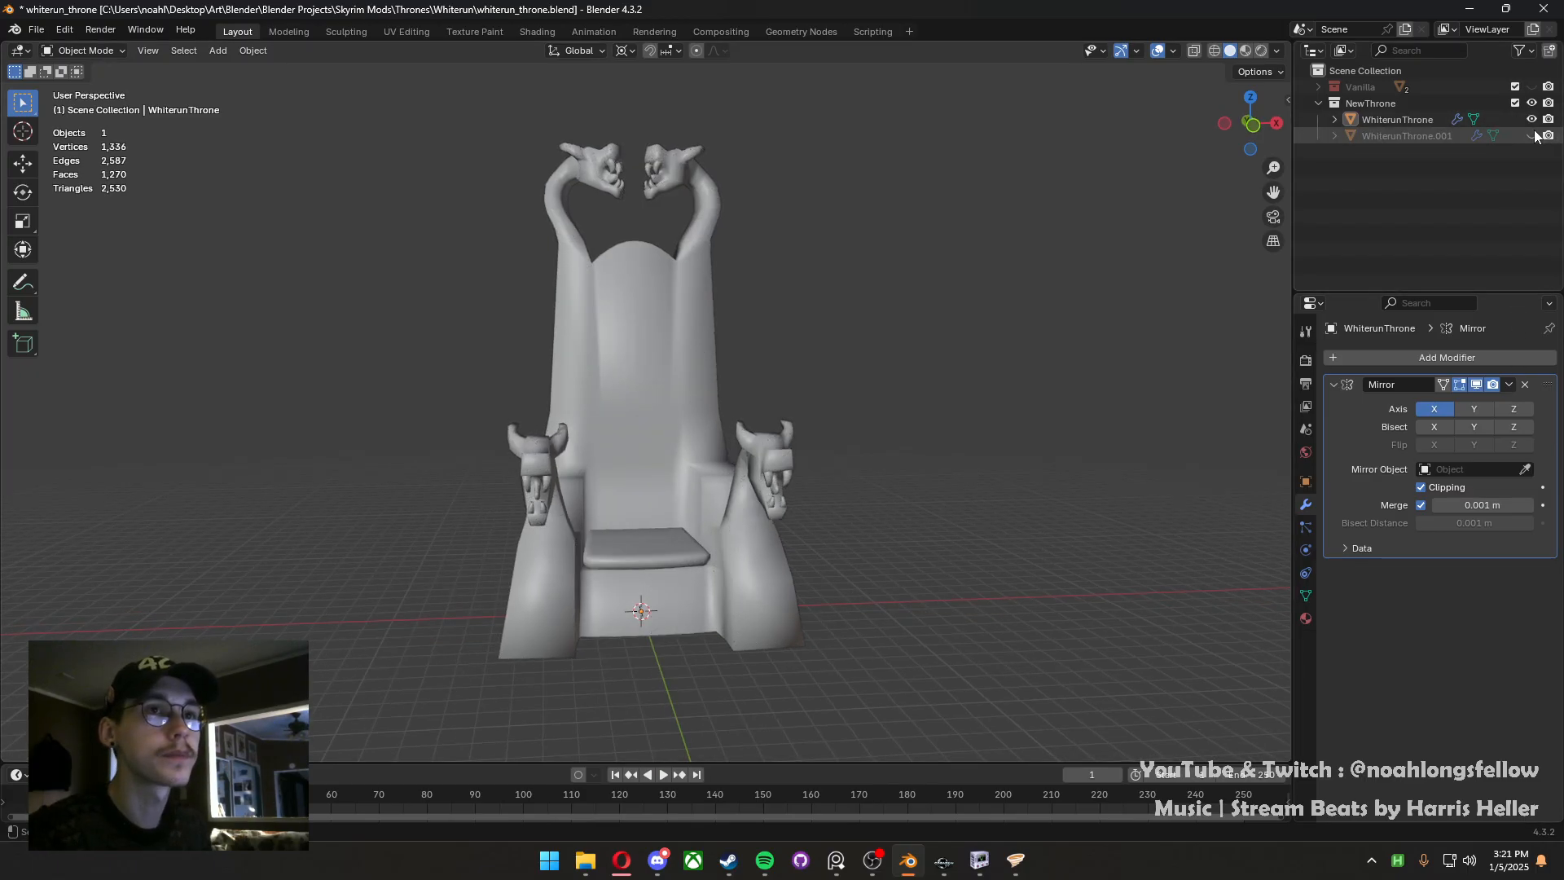
pyautogui.click(1440, 134)
pyautogui.click(1422, 124)
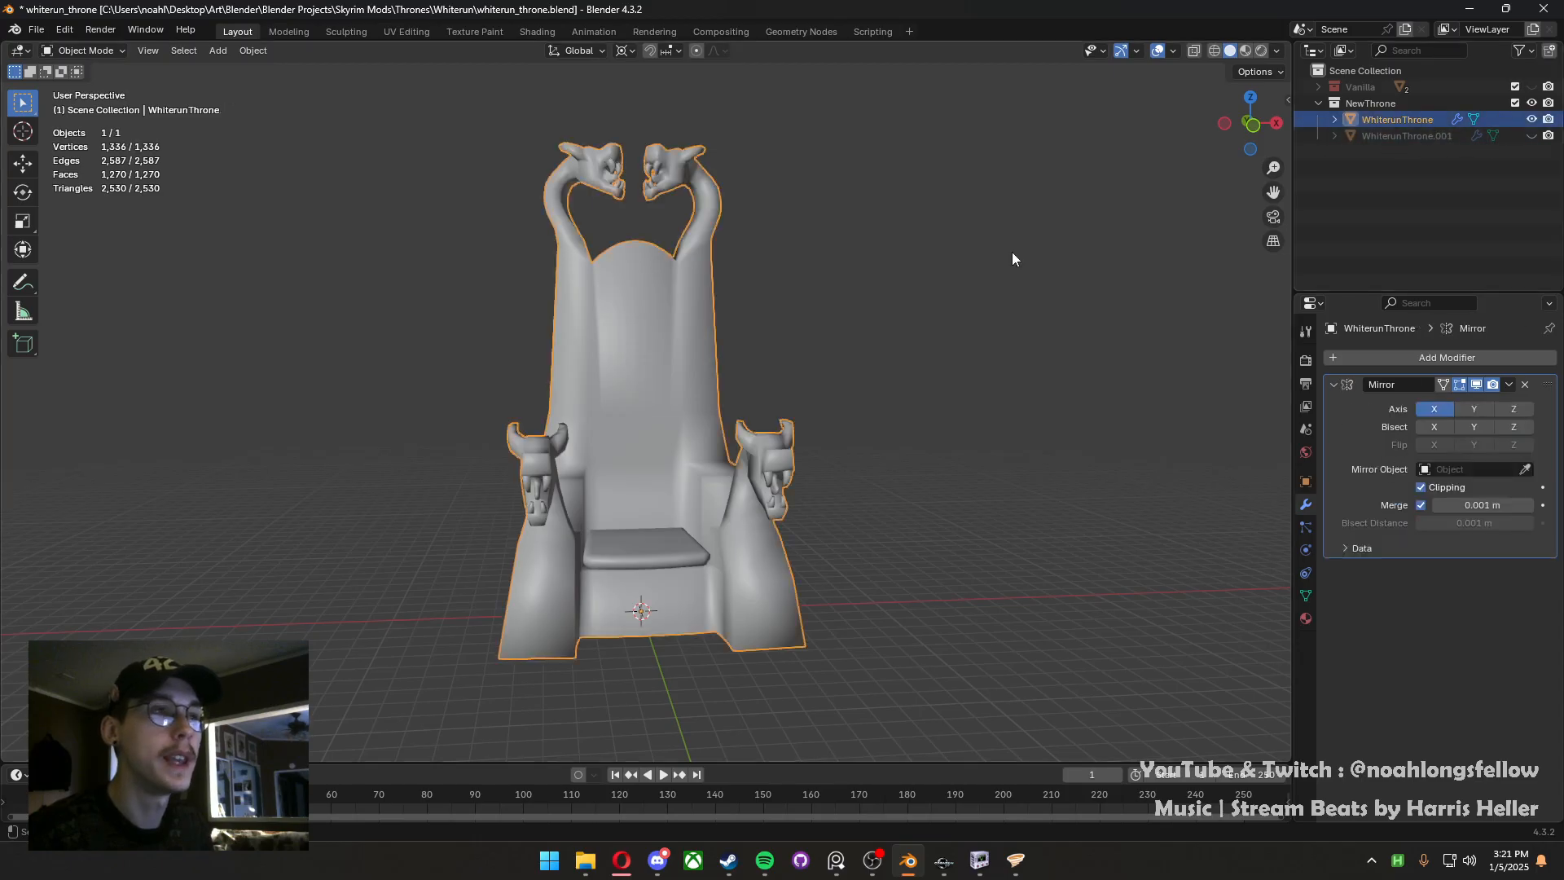
pyautogui.moveTo(764, 370); pyautogui.dragTo(784, 370, button='middle')
pyautogui.click(784, 369)
# Delete the hidden WhiterunThrone.001 copy with the Triangulate modifier and save the file
pyautogui.click(1404, 127)
pyautogui.click(1409, 132)
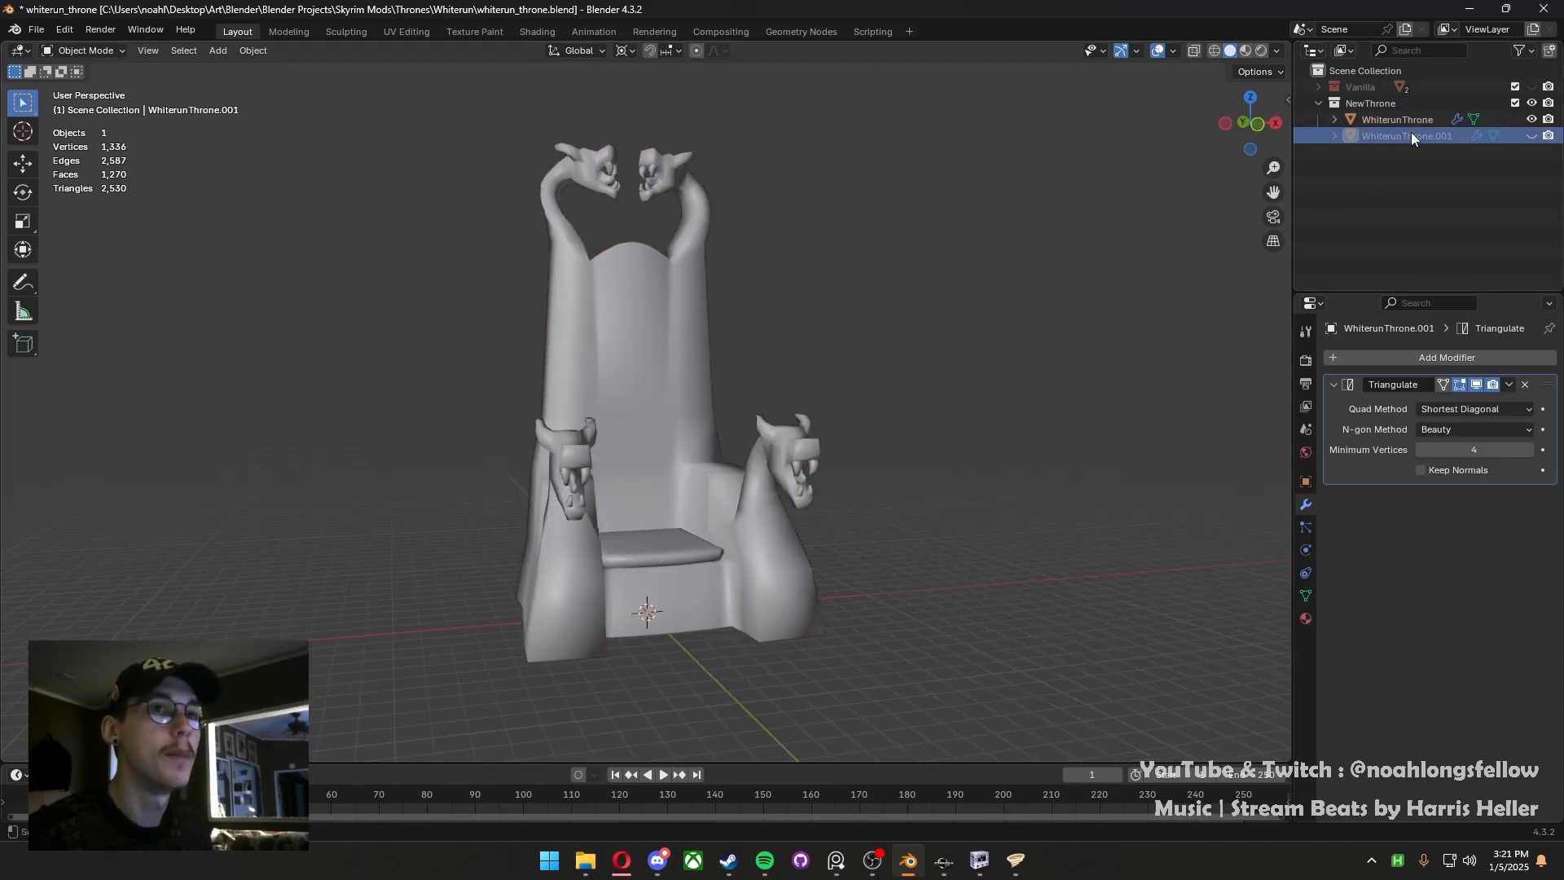
pyautogui.press('Delete')
pyautogui.moveTo(809, 352); pyautogui.dragTo(786, 352, button='middle')
pyautogui.click(645, 355)
pyautogui.hotkey('ctrl', 's')
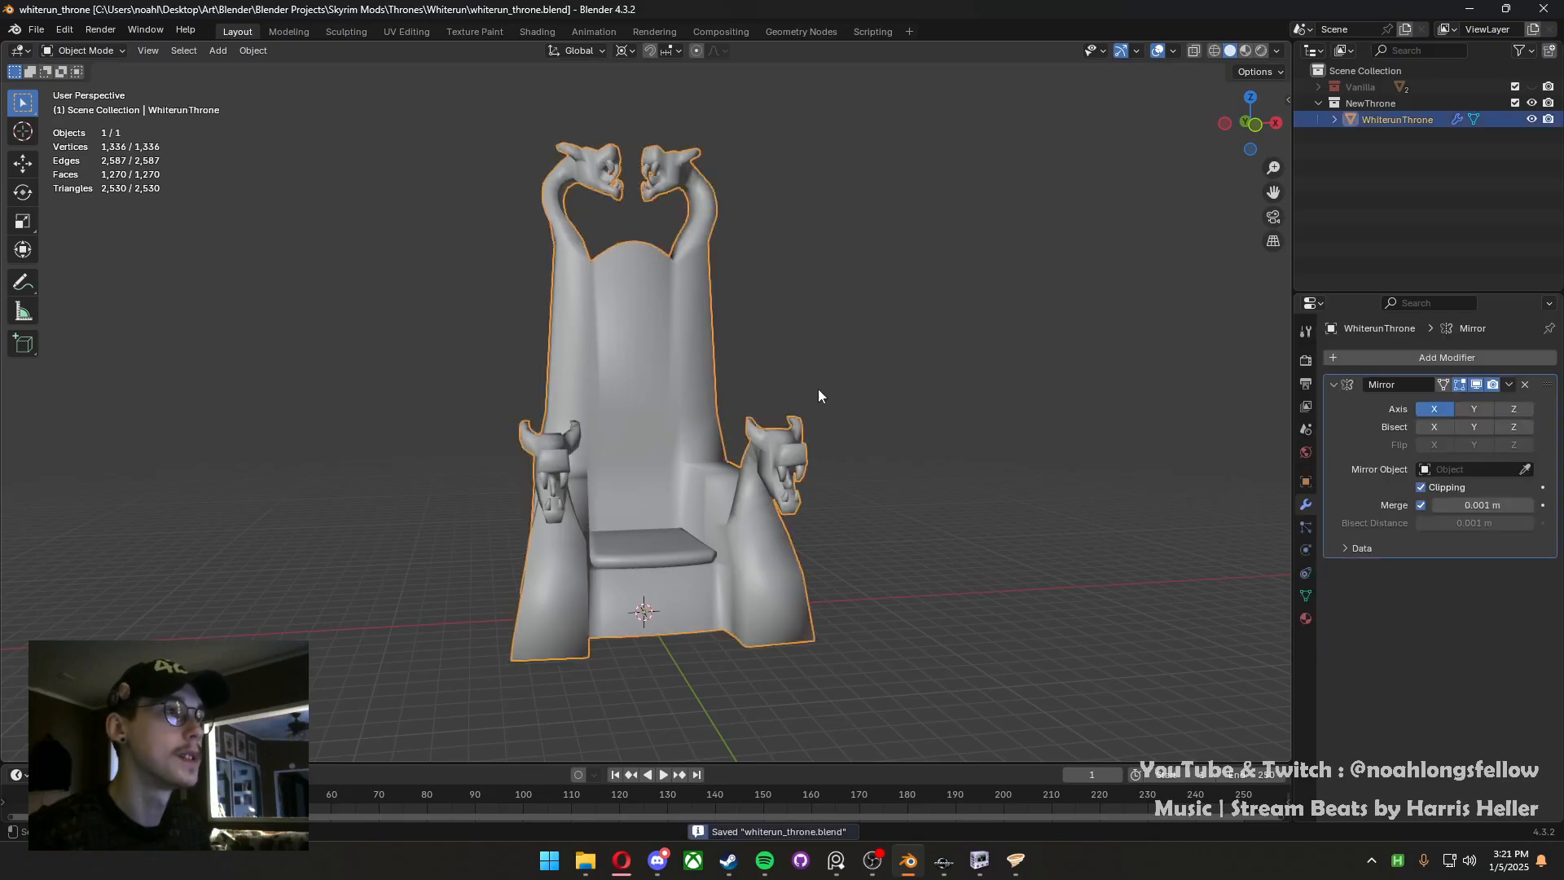
pyautogui.click(853, 396)
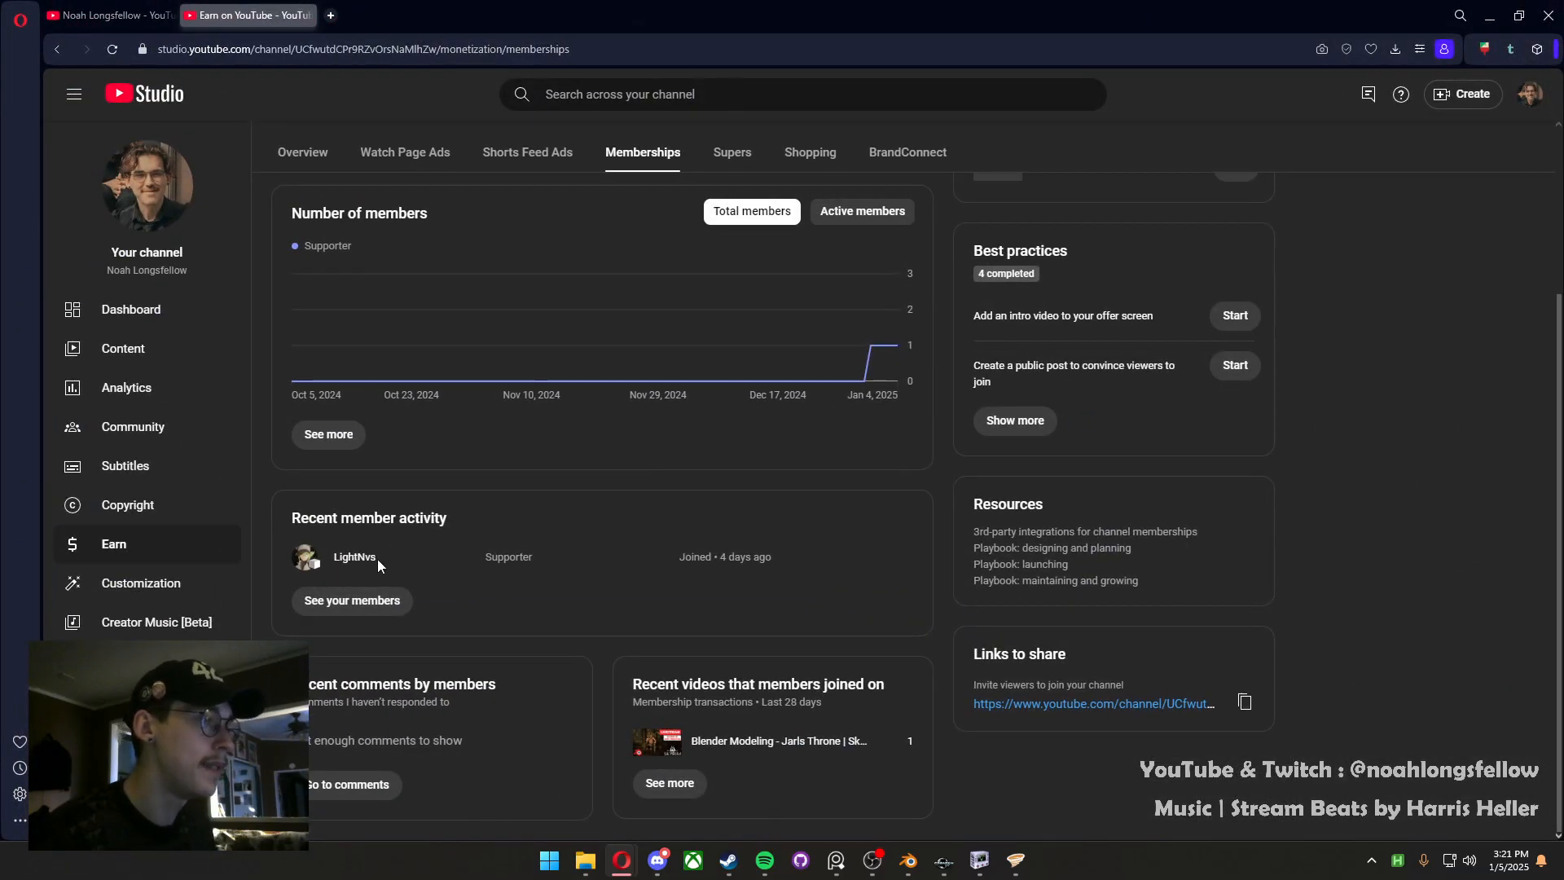
# Open the full member list on YouTube Studio's Memberships page, then move the browser window away from Blender
pyautogui.moveTo(378, 559); pyautogui.dragTo(331, 559)
pyautogui.click(352, 601)
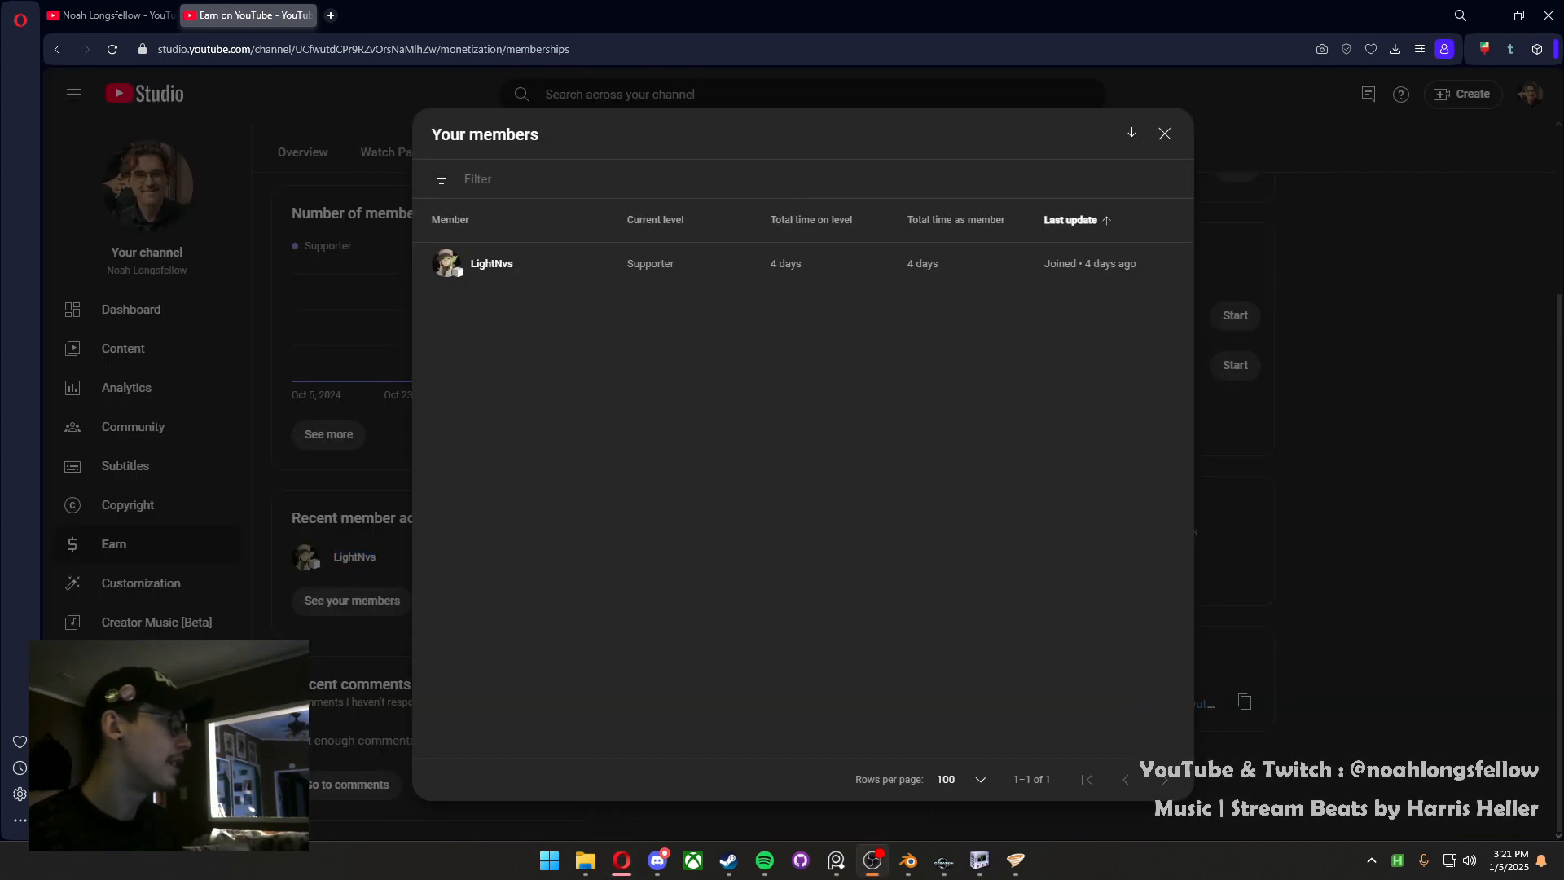
pyautogui.click(703, 472)
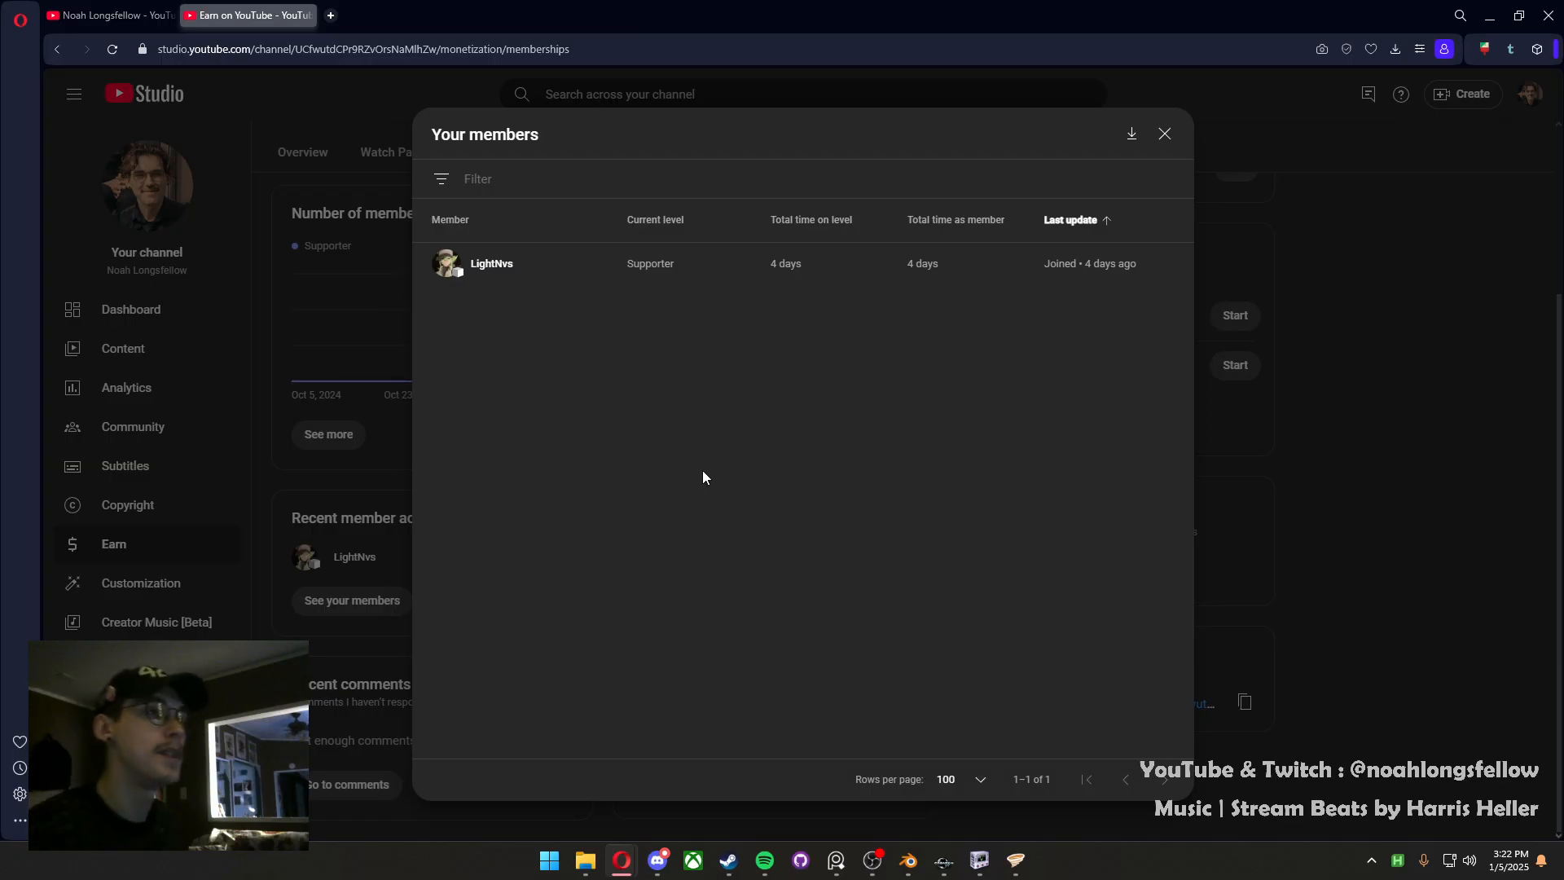
pyautogui.doubleClick(389, 31)
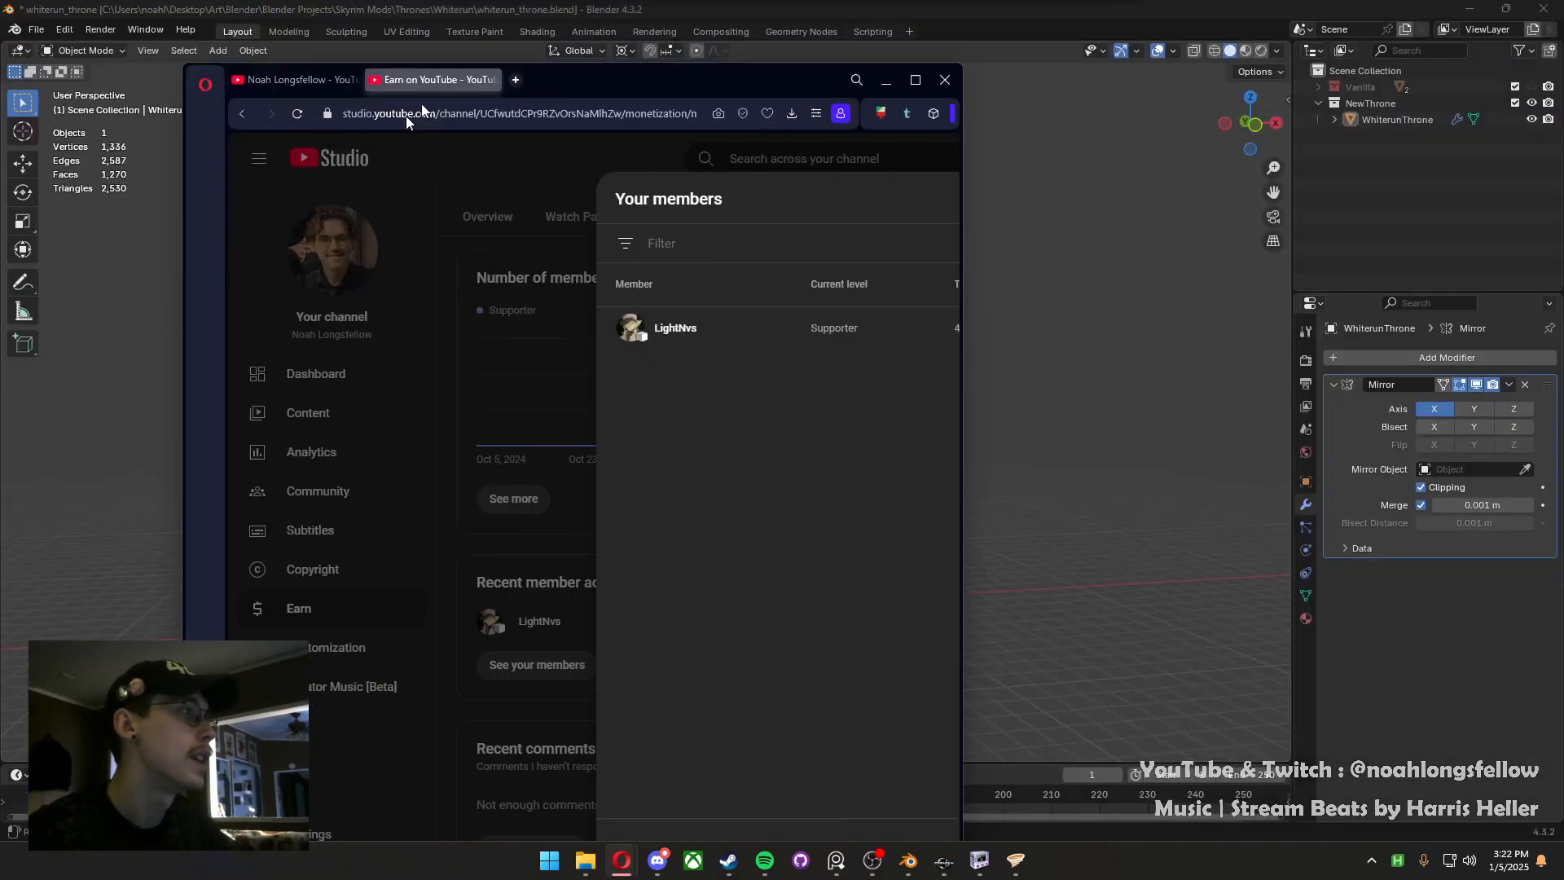
pyautogui.moveTo(406, 116); pyautogui.dragTo(0, 224)
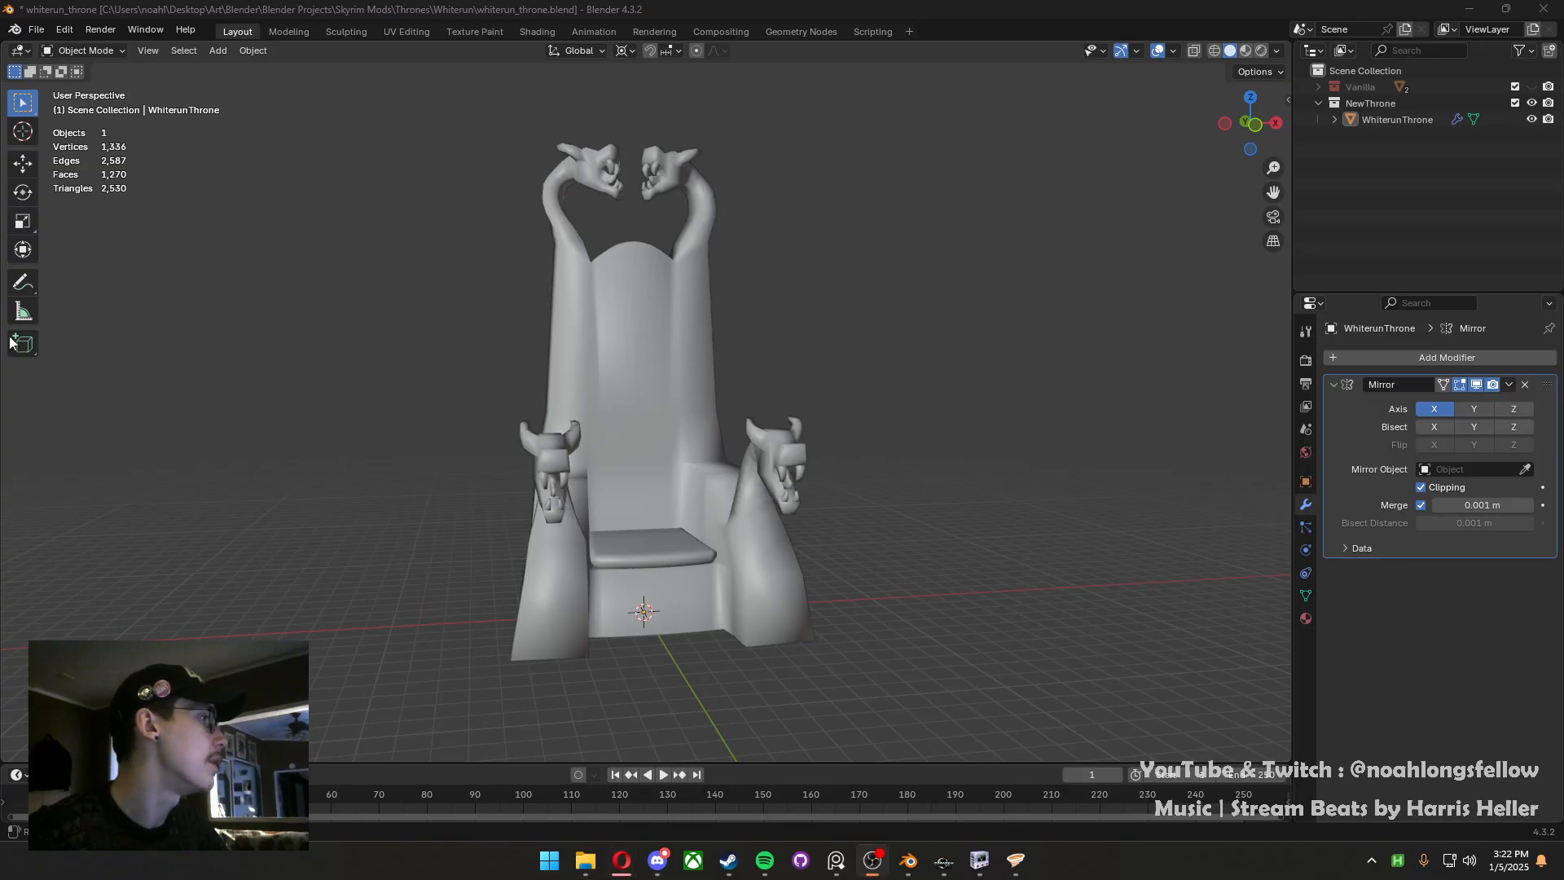